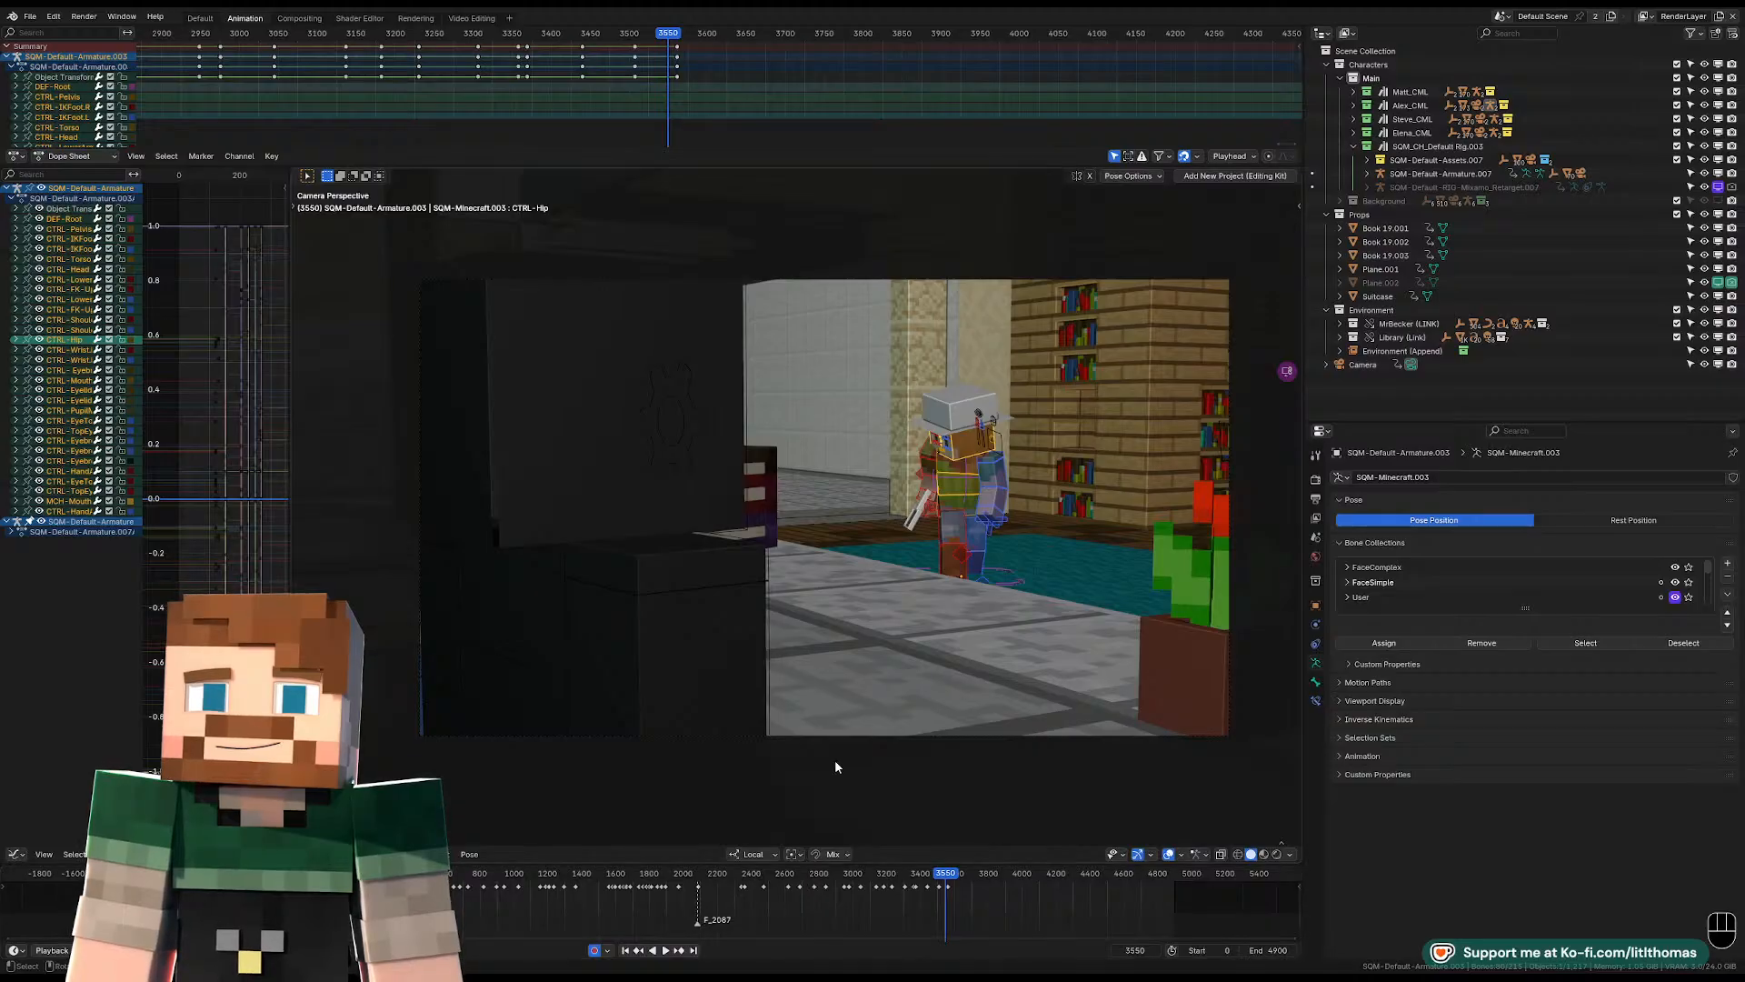
# Go to frame 2973, widen the graph editor area, and enlarge the camera view in the viewport.
pyautogui.moveTo(831, 877)
pyautogui.mouseDown()
pyautogui.moveTo(805, 880)
pyautogui.moveTo(849, 876)
pyautogui.mouseUp()
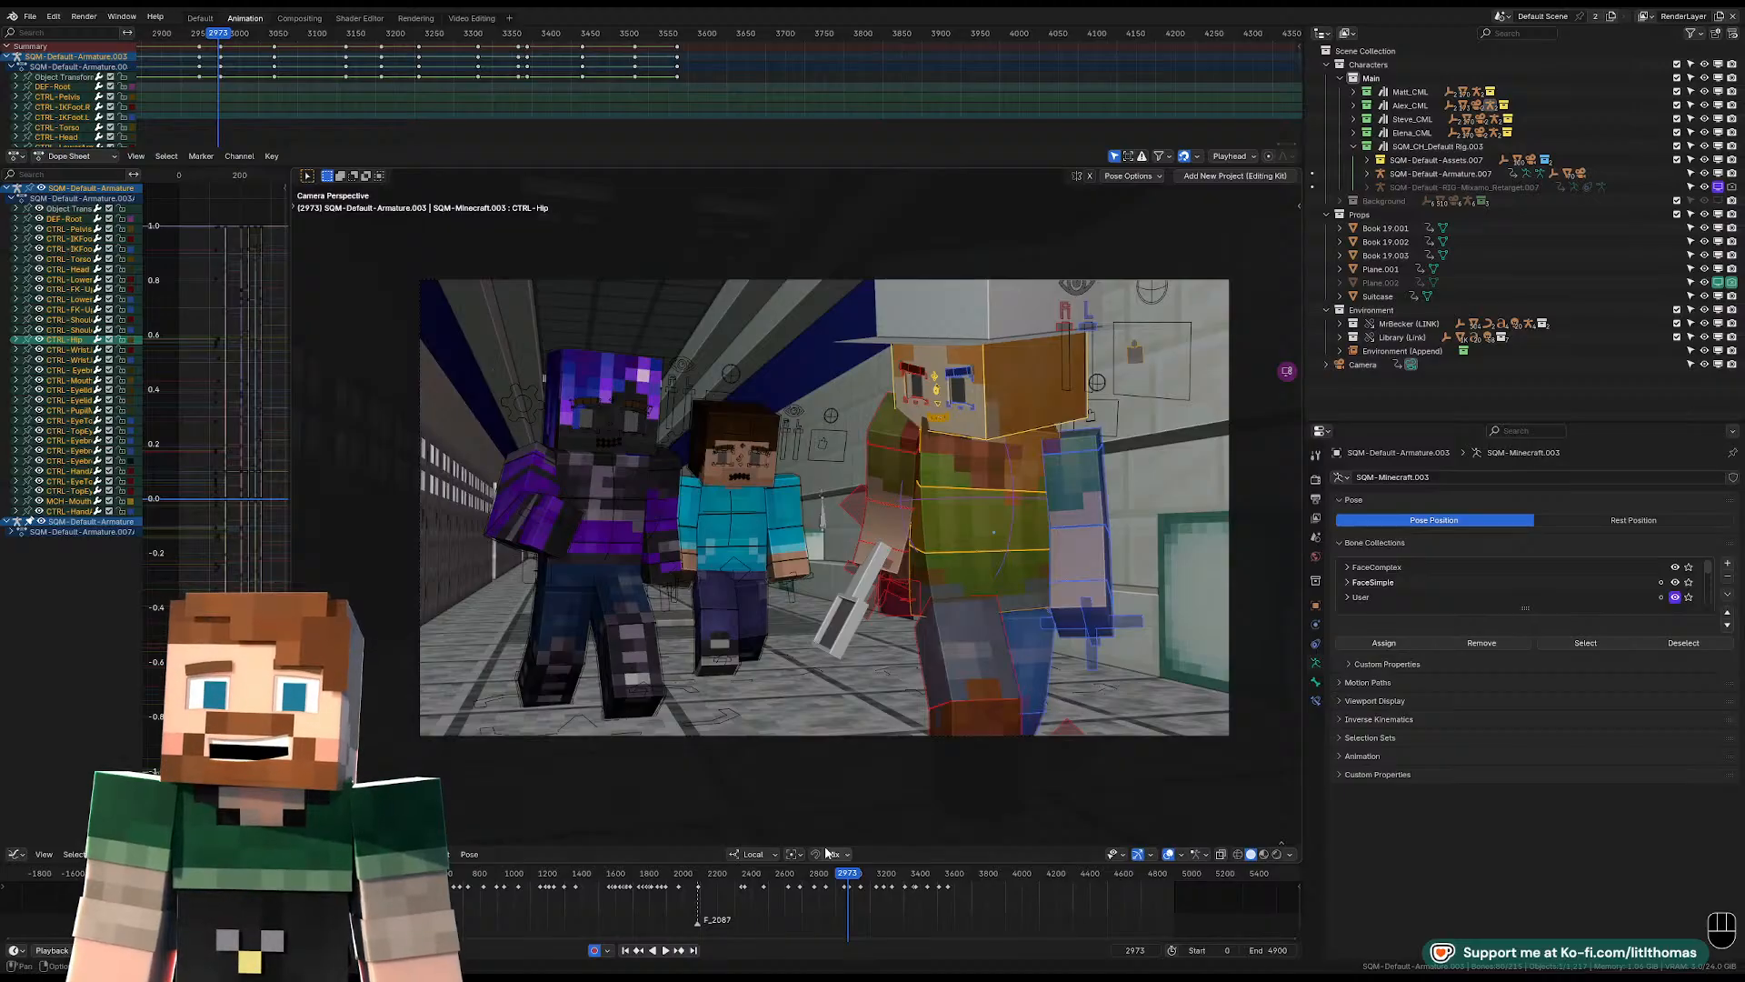
pyautogui.moveTo(291, 744); pyautogui.dragTo(364, 744)
pyautogui.scroll(1, 733, 719)
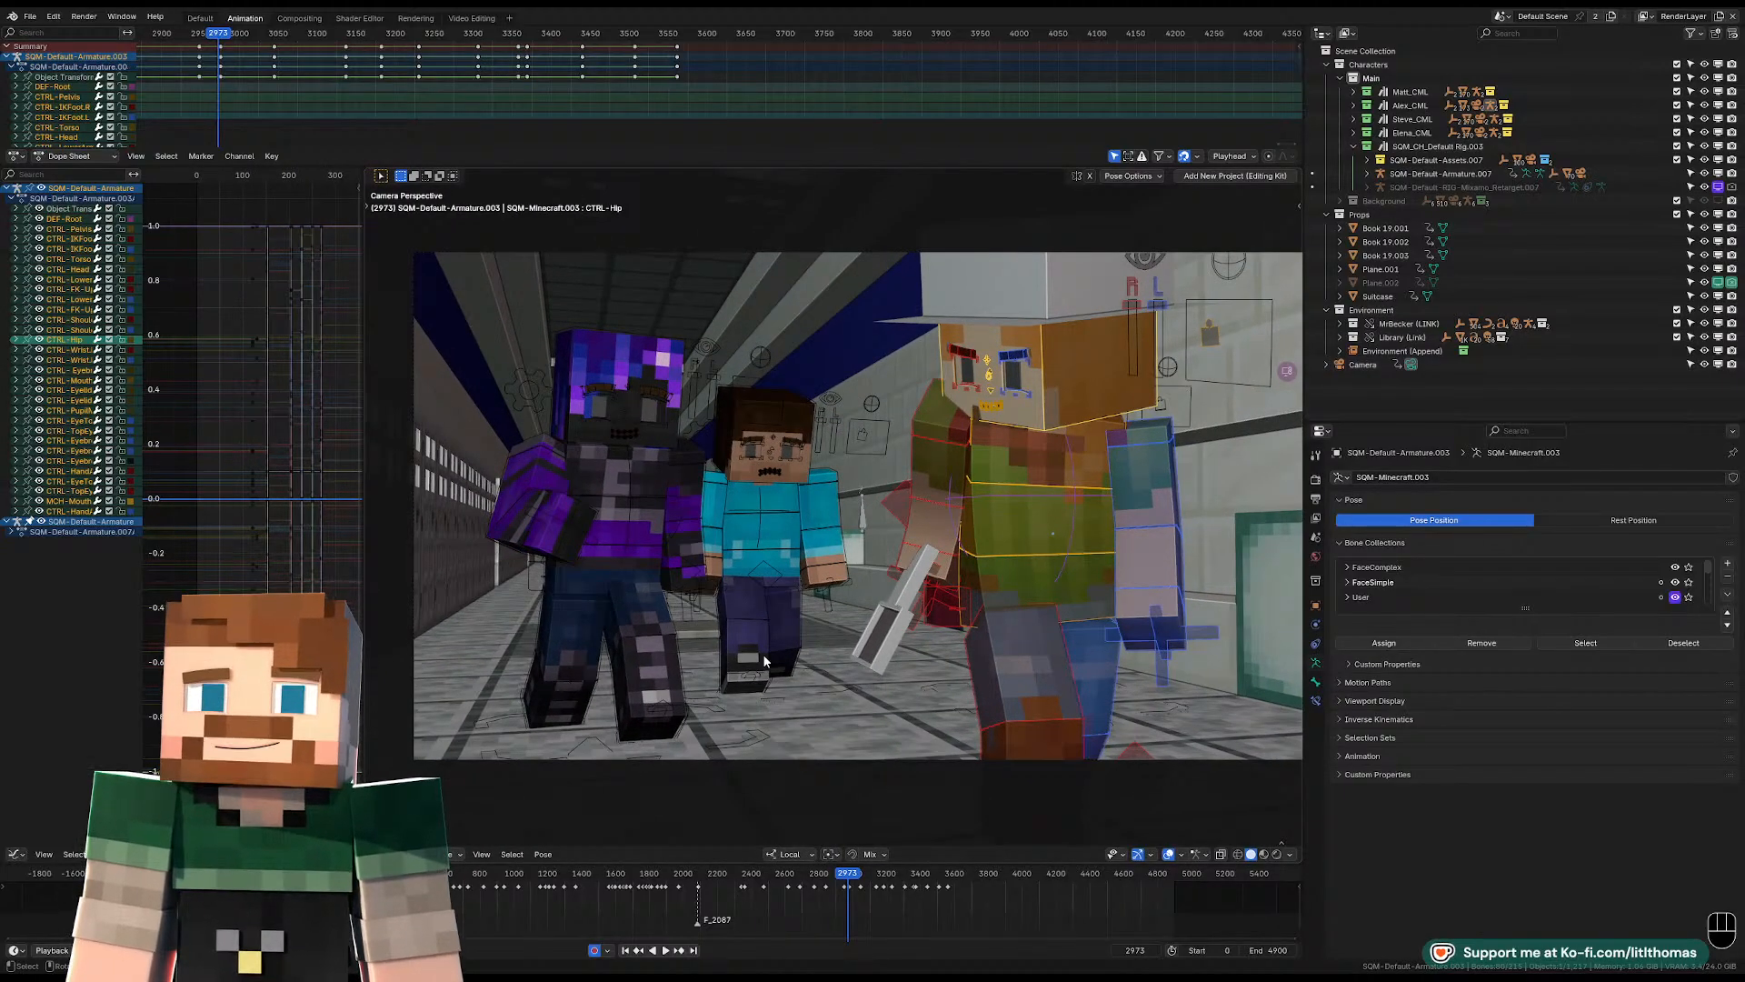
pyautogui.keyDown('shift'); pyautogui.moveTo(762, 653); pyautogui.dragTo(755, 646, button='middle'); pyautogui.keyUp('shift')
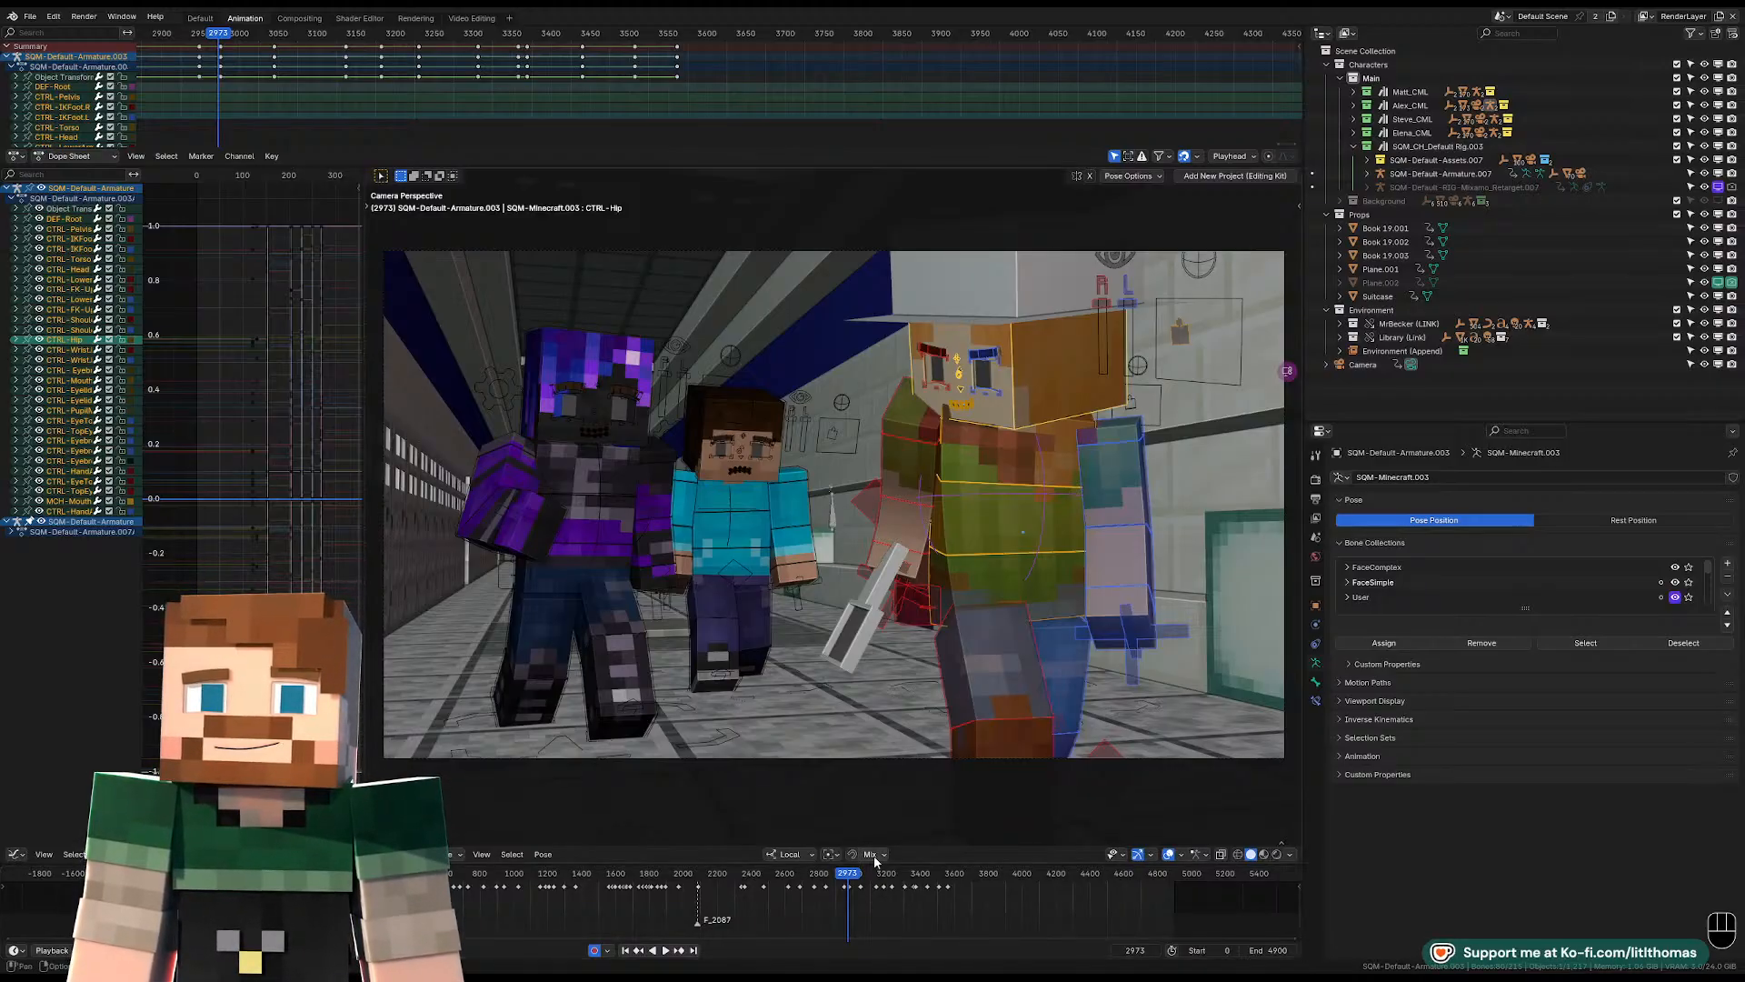
# Scrub and play through the library shots to review the existing animation up to the desk scene.
pyautogui.moveTo(848, 876); pyautogui.dragTo(873, 878)
pyautogui.press('space')
pyautogui.press('space')
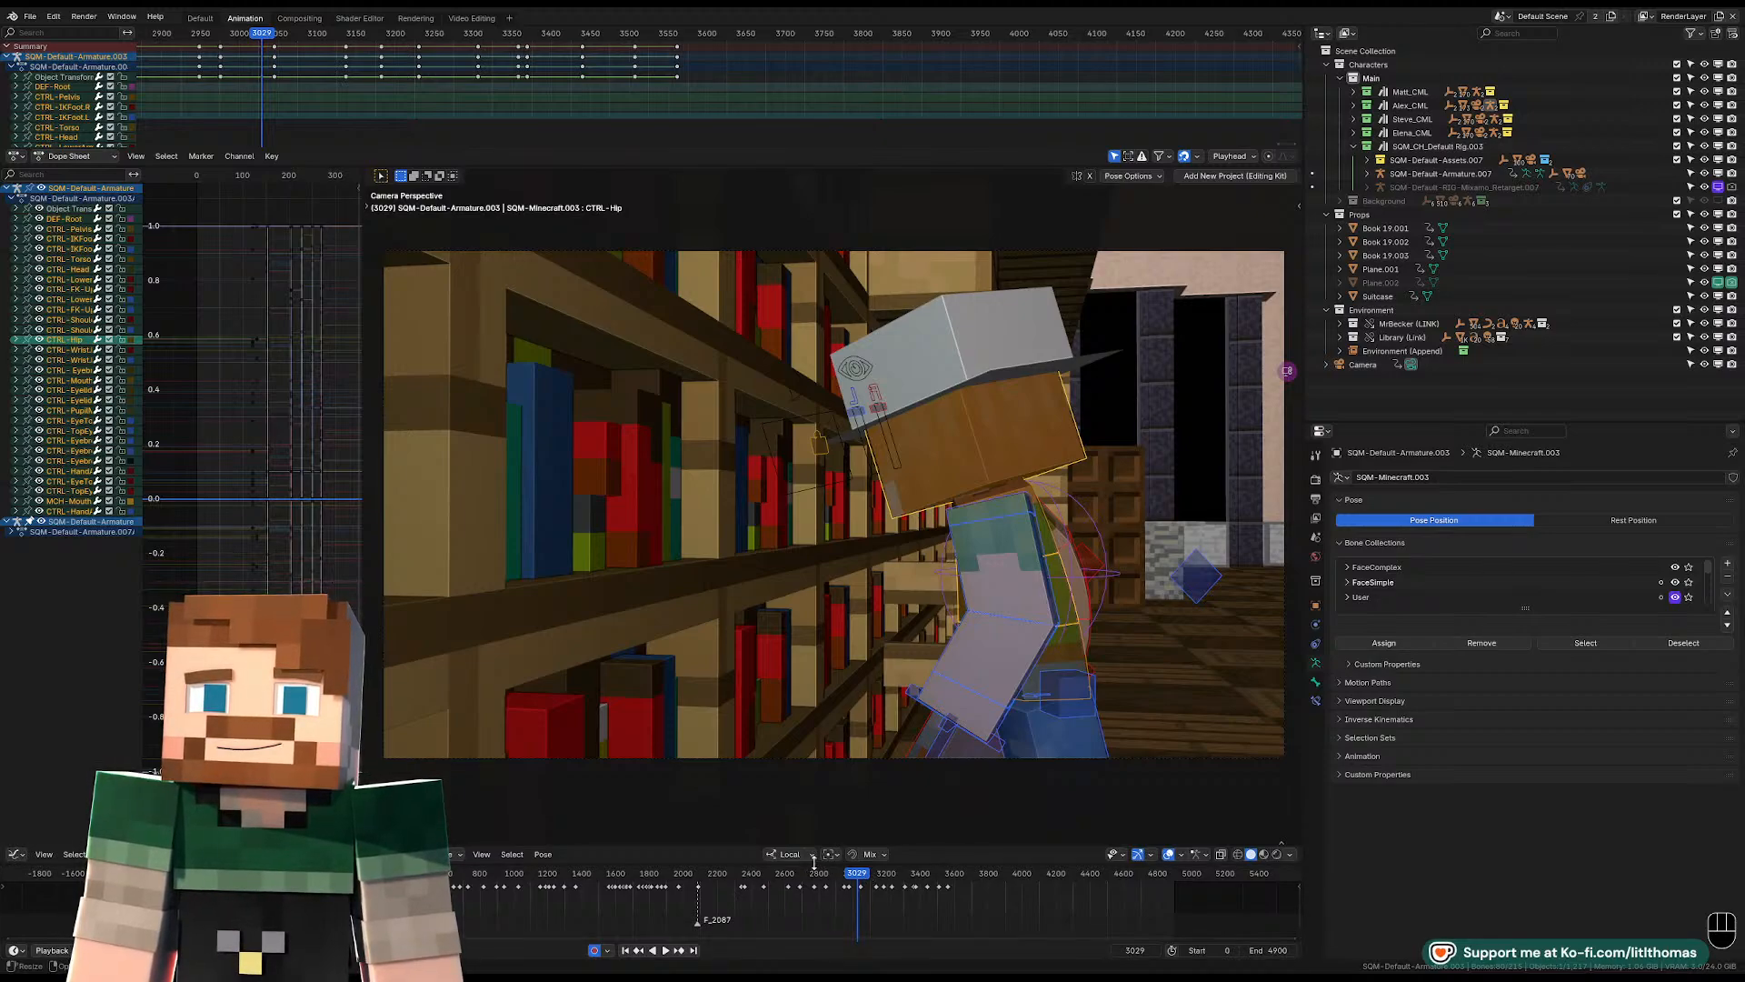
pyautogui.rightClick(779, 879)
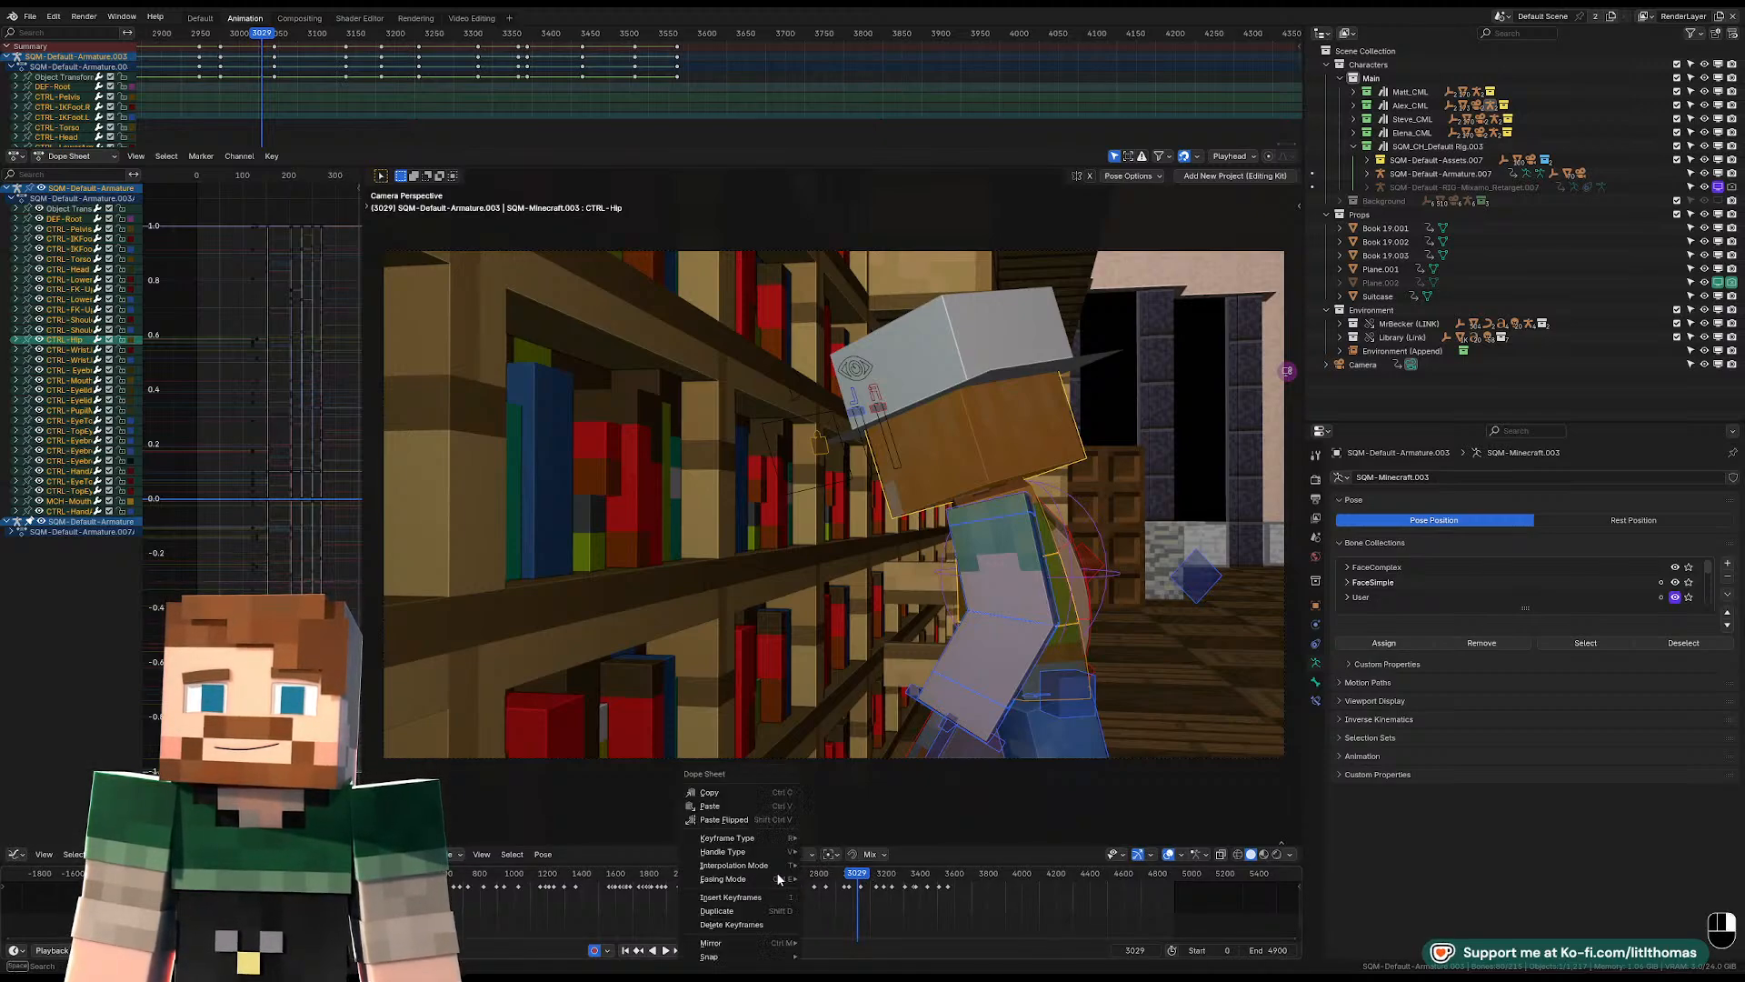
pyautogui.moveTo(774, 870)
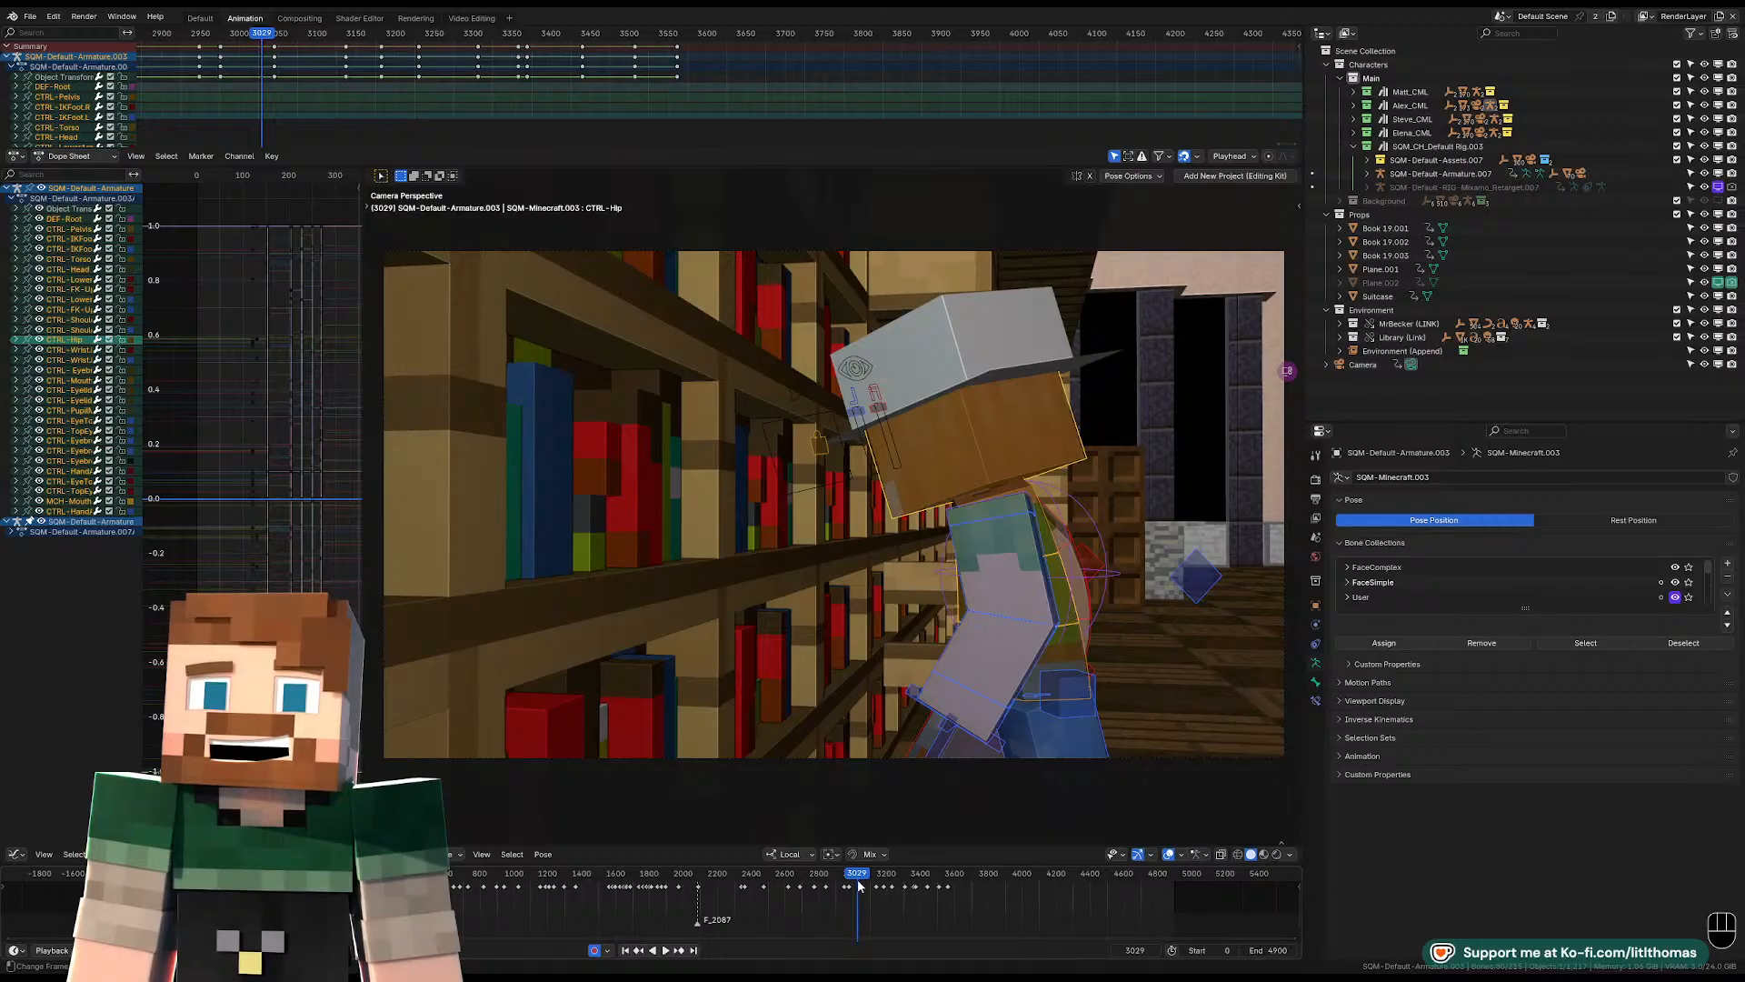
pyautogui.moveTo(850, 874); pyautogui.dragTo(852, 877)
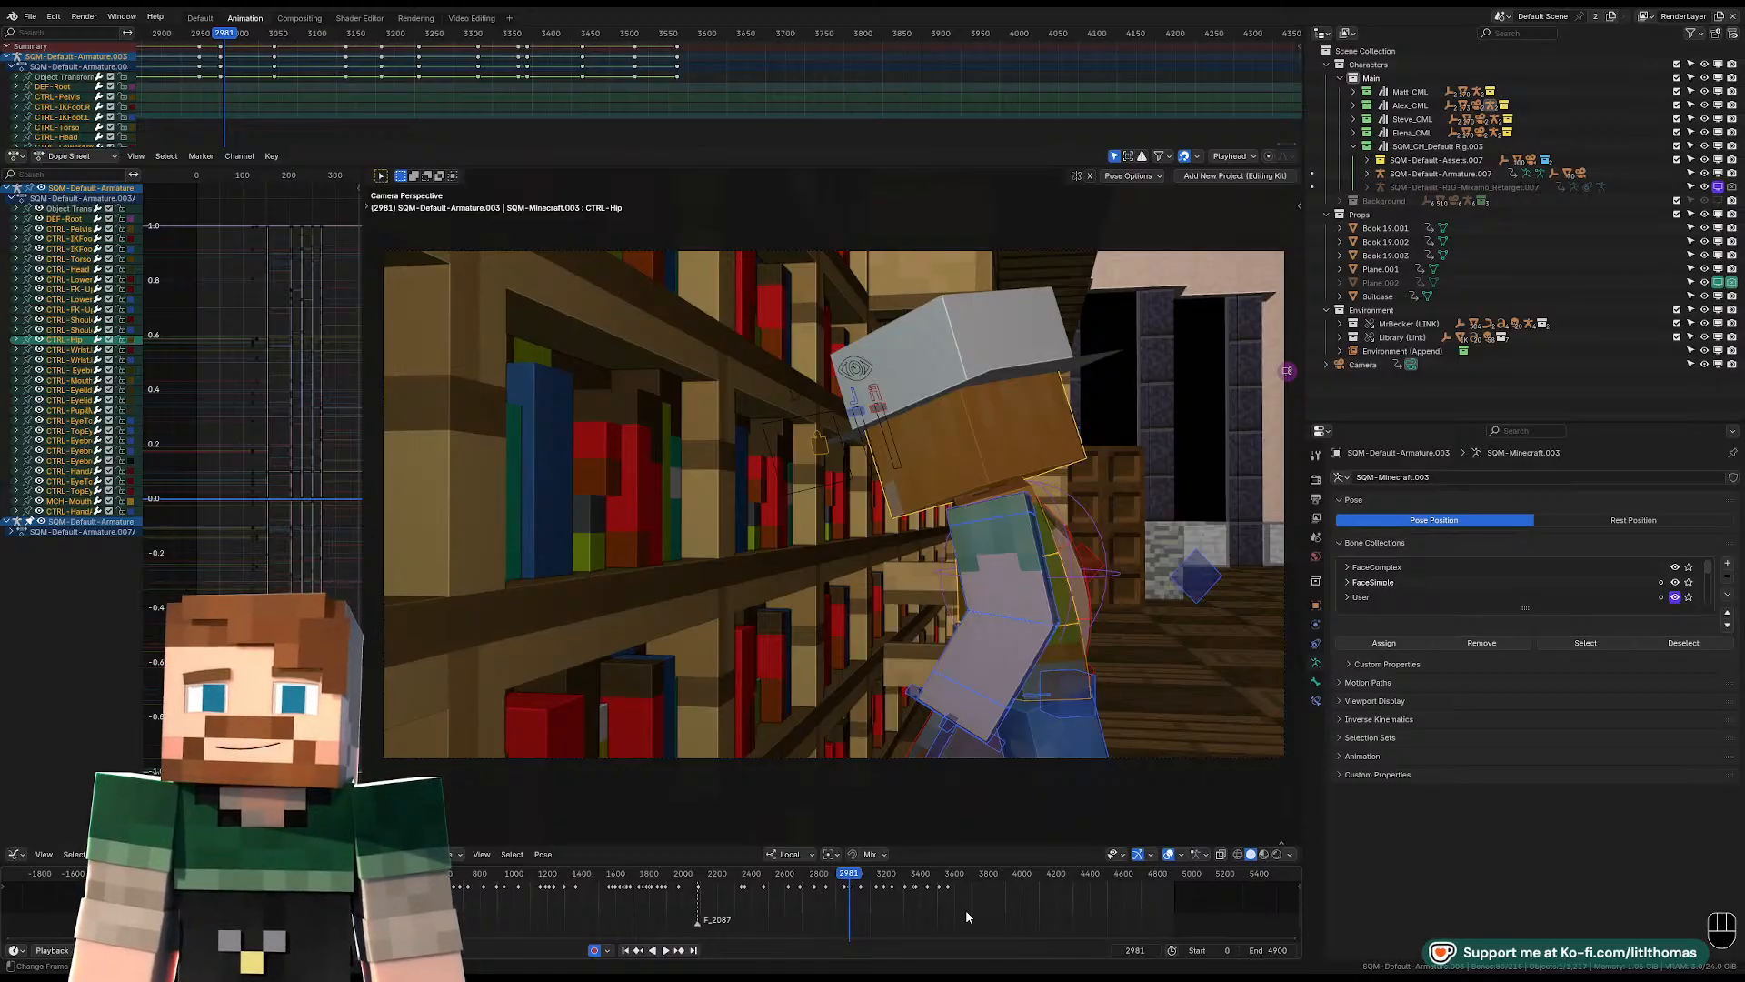
pyautogui.moveTo(868, 880); pyautogui.dragTo(871, 877)
pyautogui.press('space')
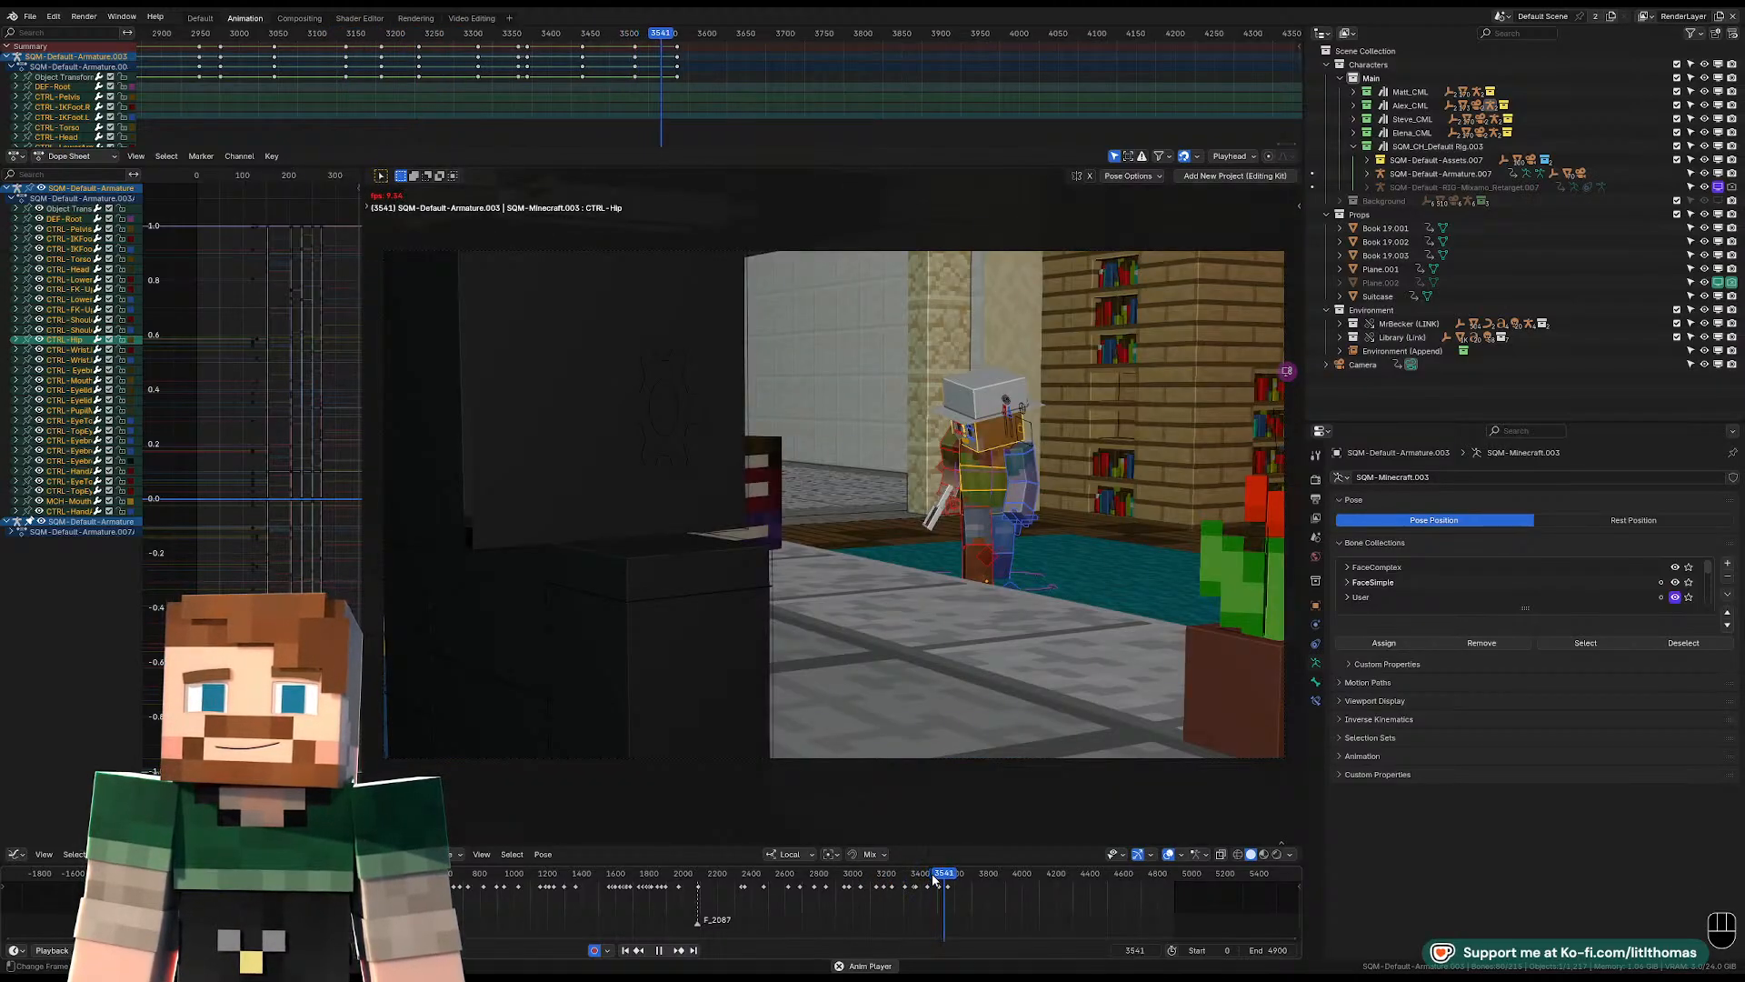
pyautogui.rightClick(933, 878)
pyautogui.moveTo(934, 878)
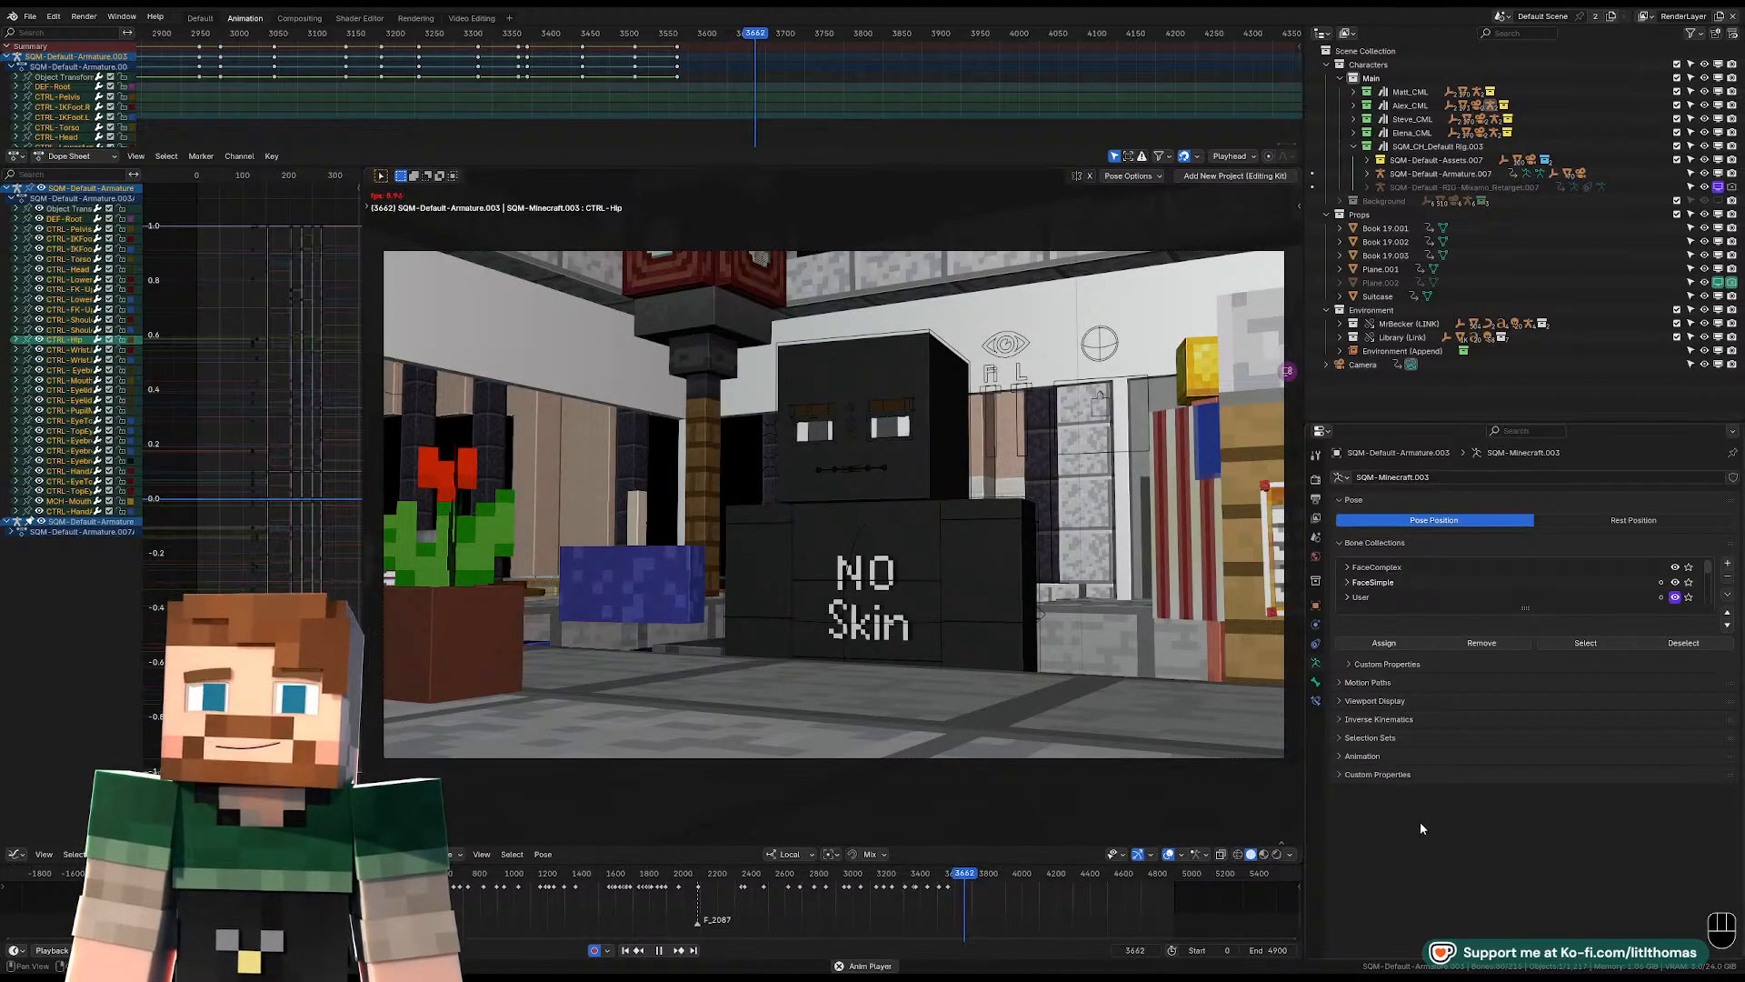
pyautogui.press('space')
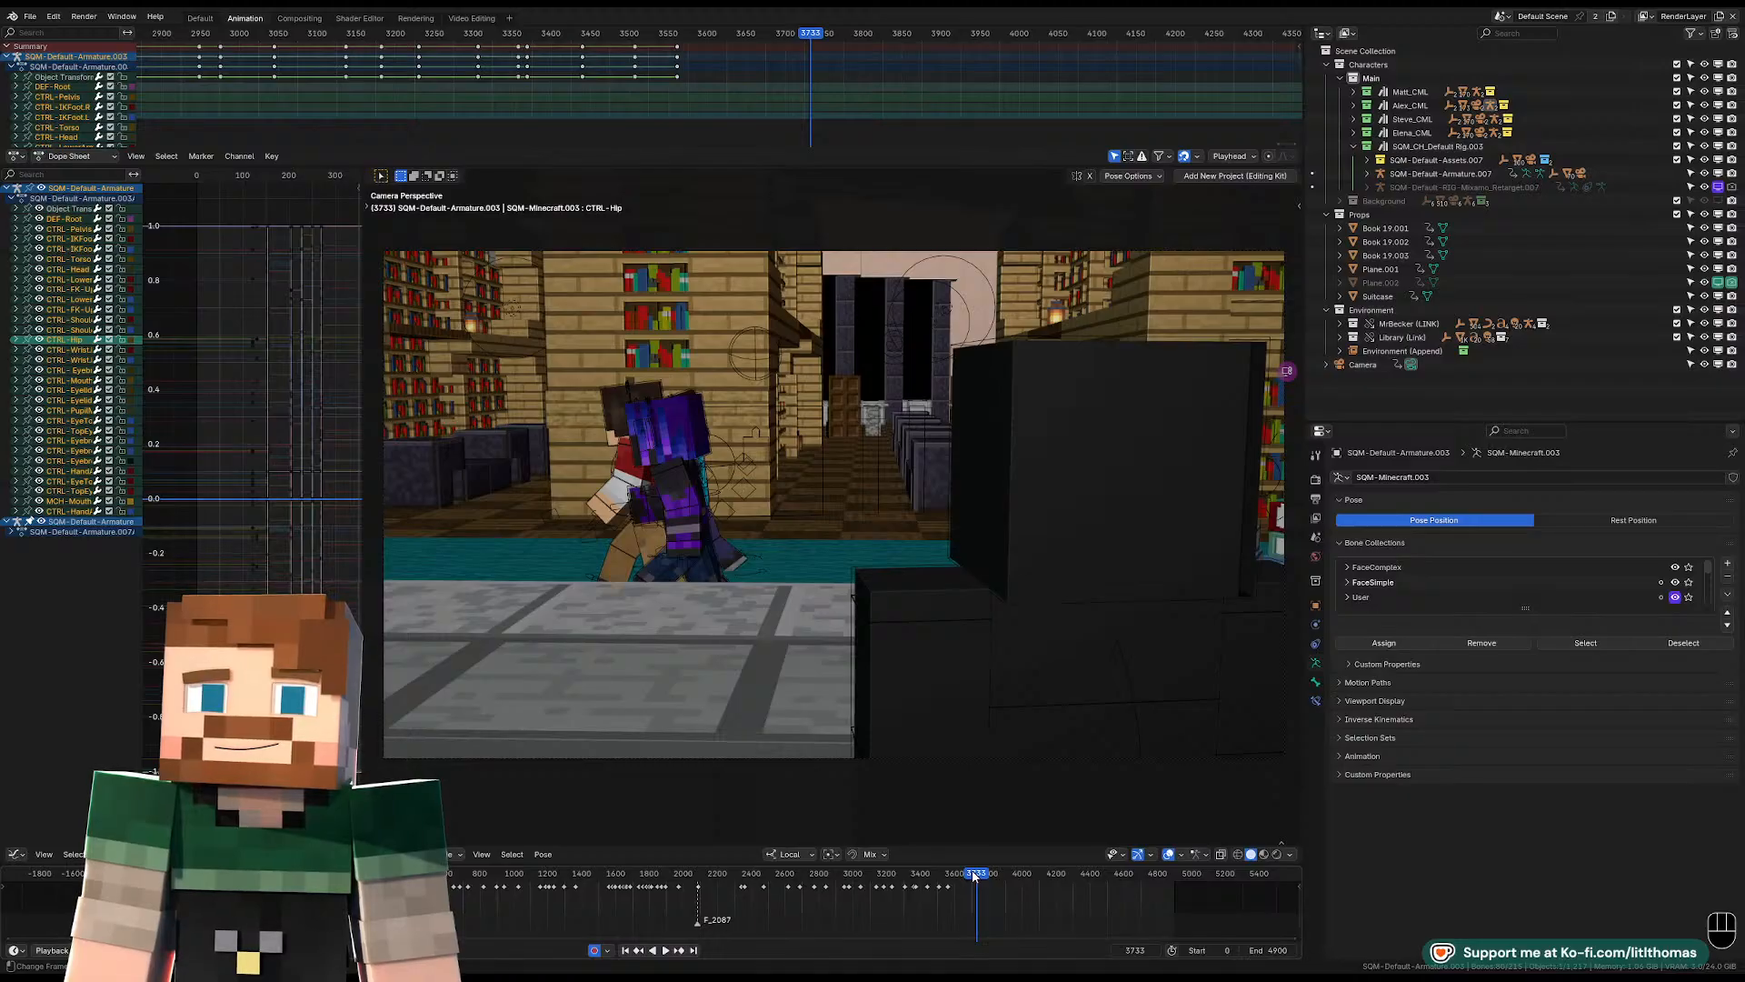
# Play the shots from frame 3581, then step back to frame 3698, just before the camera cut.
pyautogui.click(952, 874)
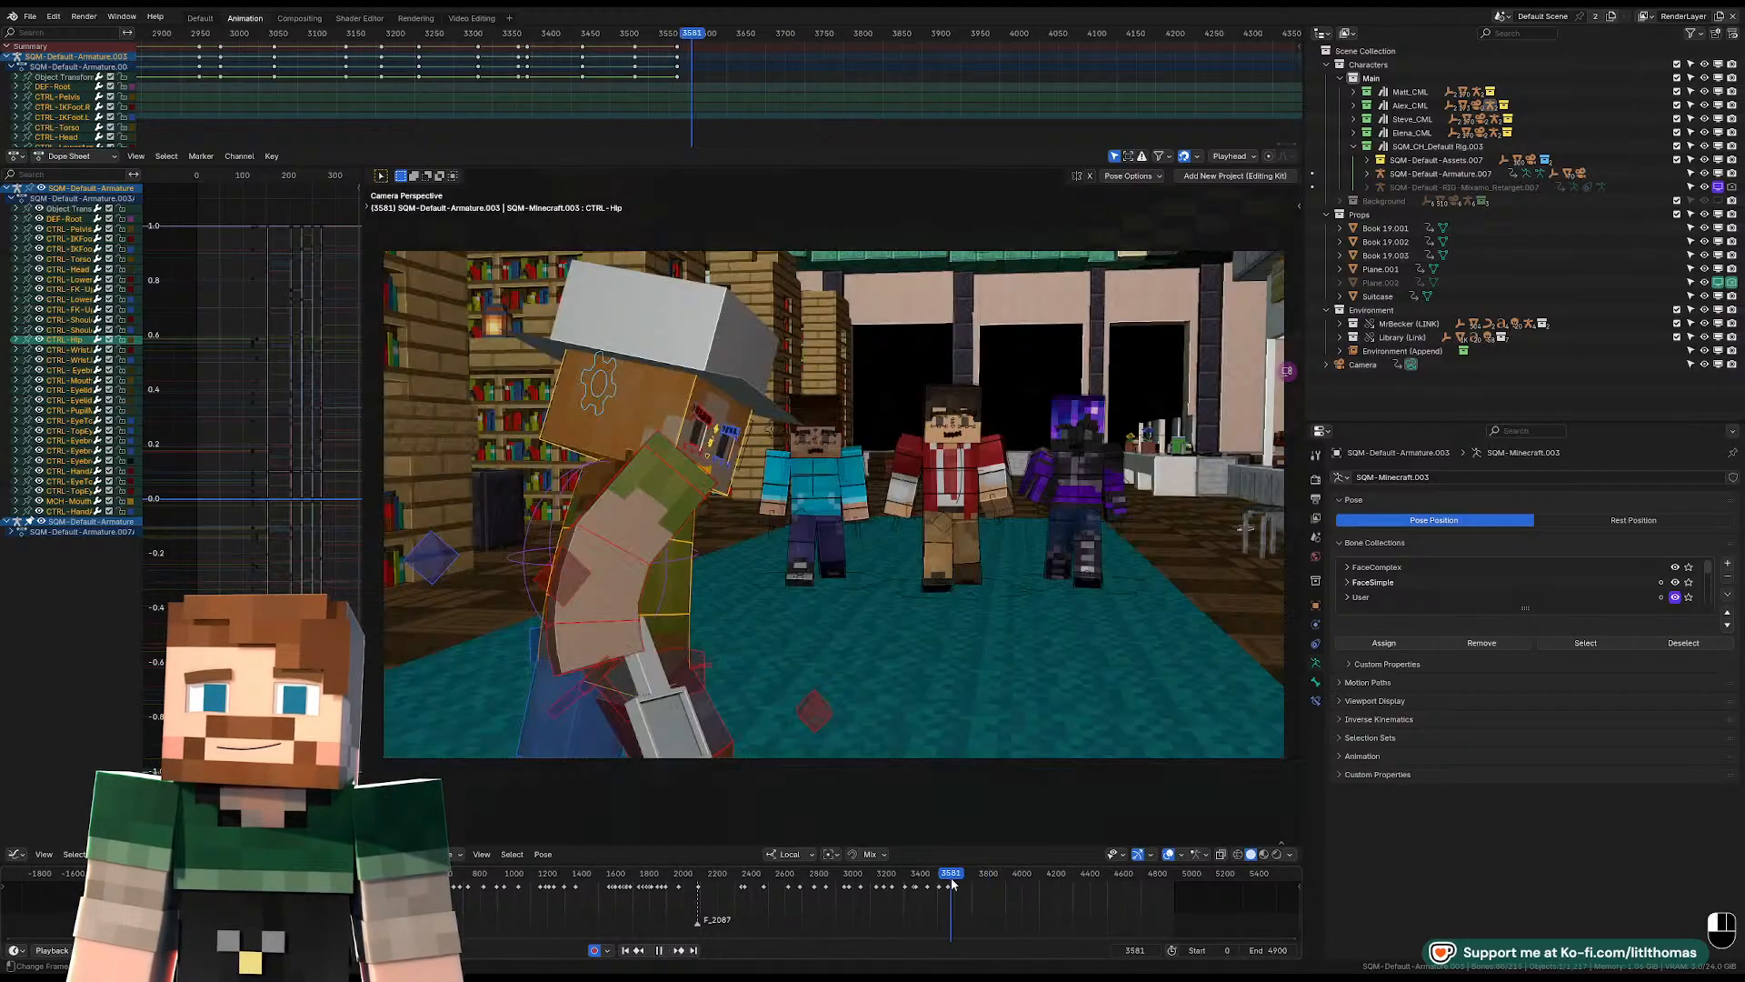
pyautogui.press('space')
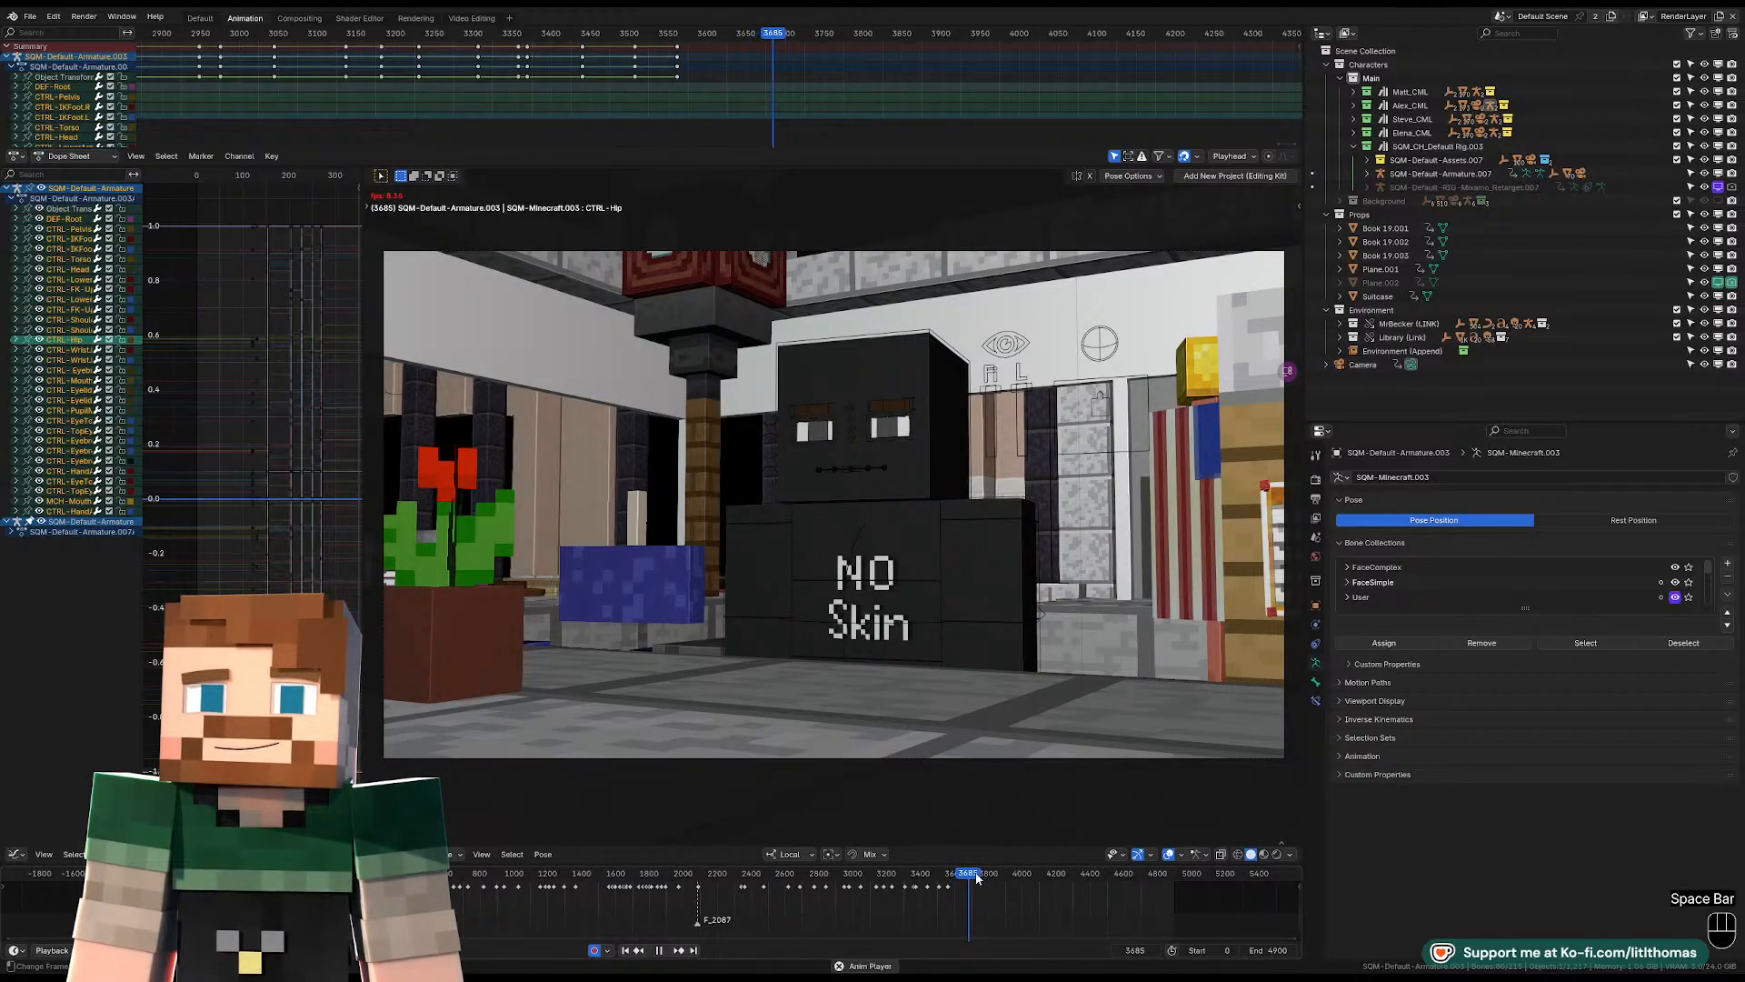
pyautogui.press('space')
pyautogui.press('space')
pyautogui.press('space')
pyautogui.press('Left')
pyautogui.press('Left')
pyautogui.press('Left')
pyautogui.press('Left')
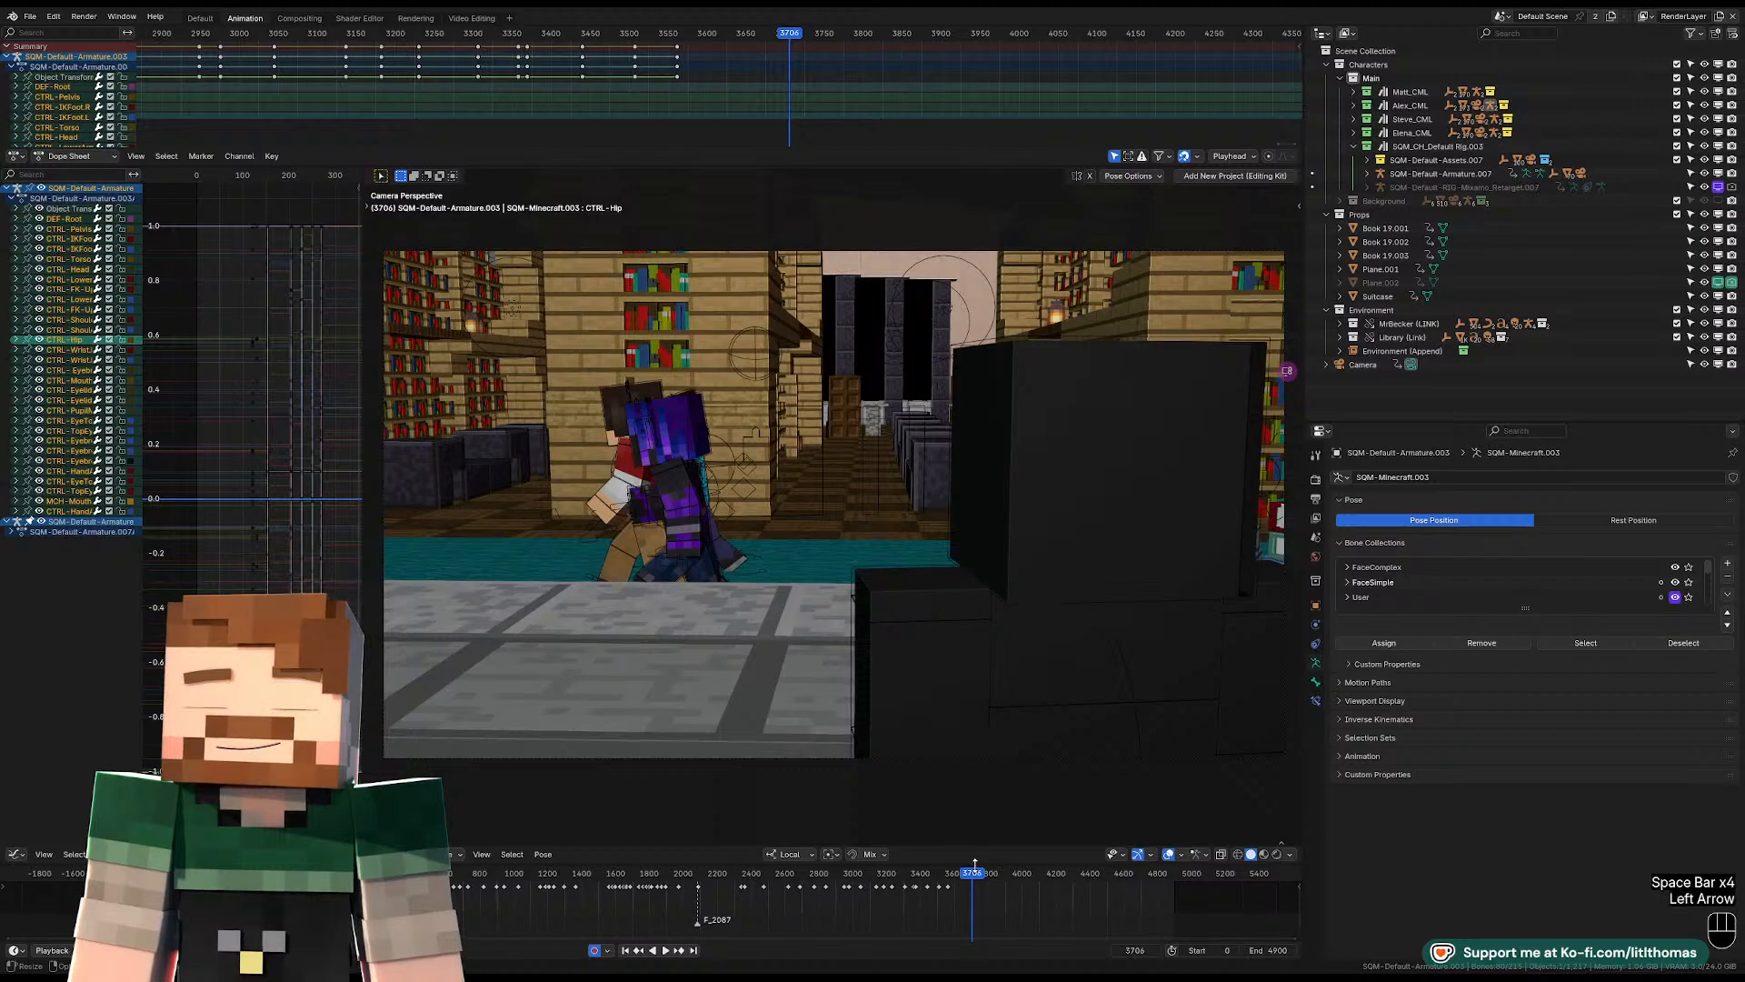
pyautogui.press('Left')
pyautogui.press('Left')
pyautogui.press('Left')
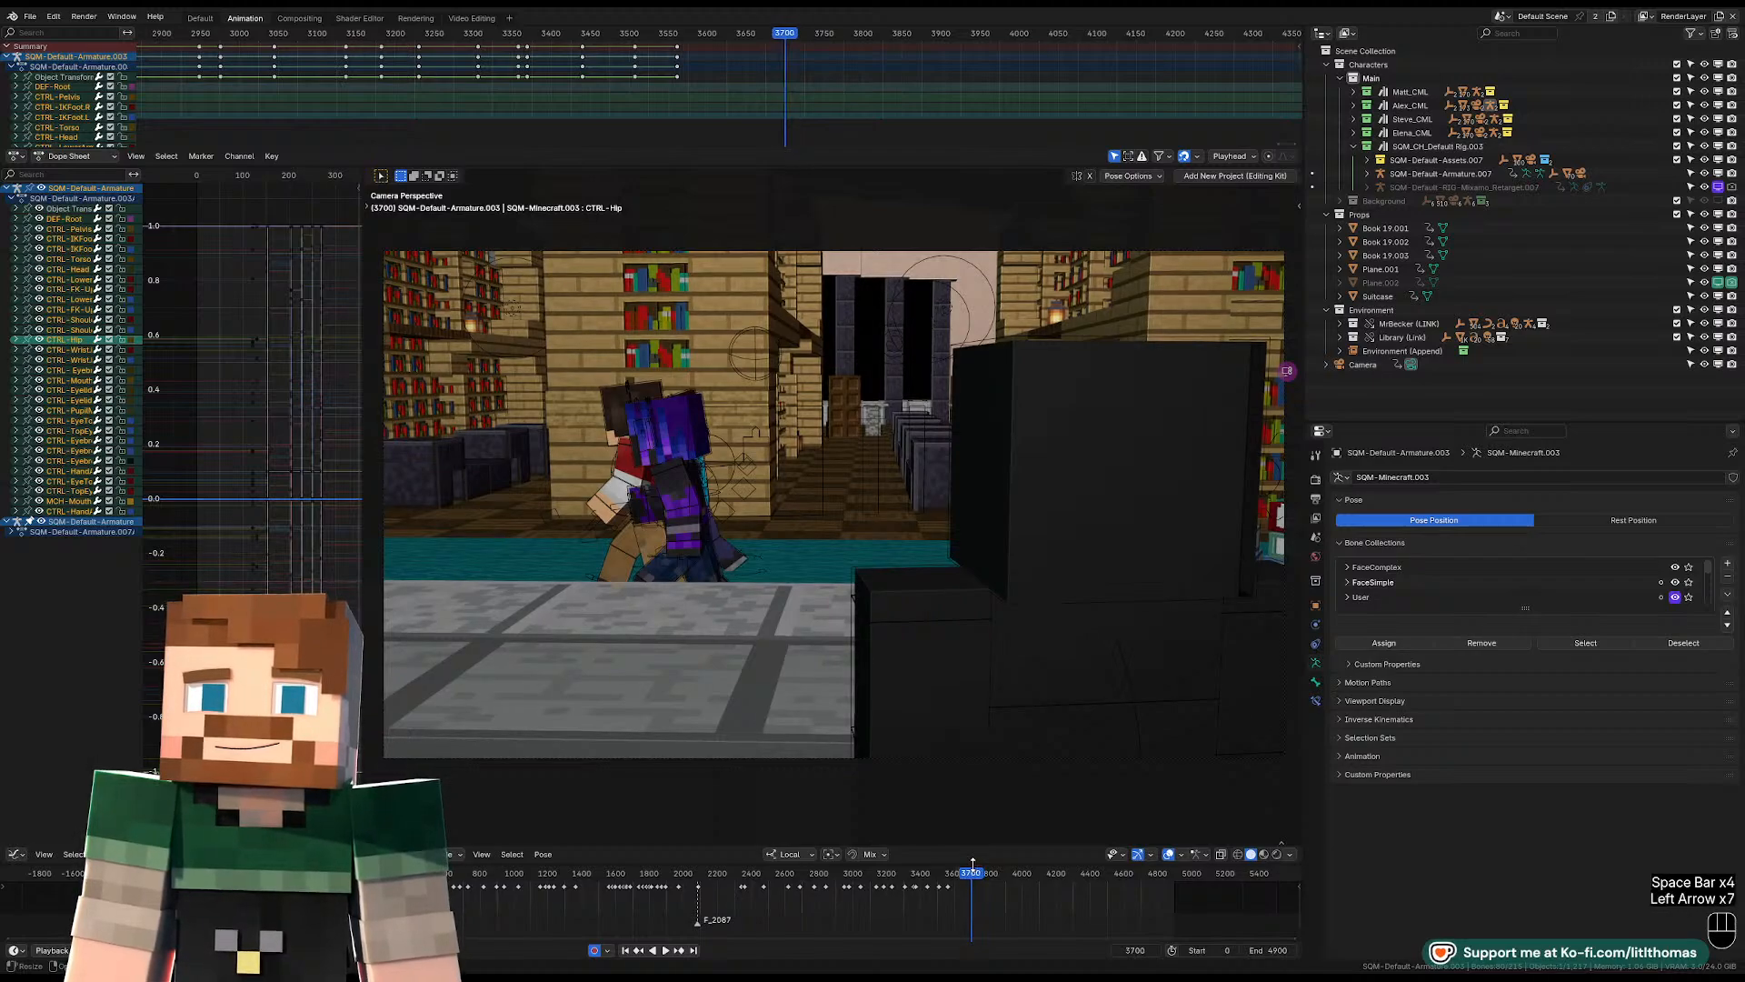
pyautogui.press('Left')
pyautogui.press('Left')
pyautogui.press('Right')
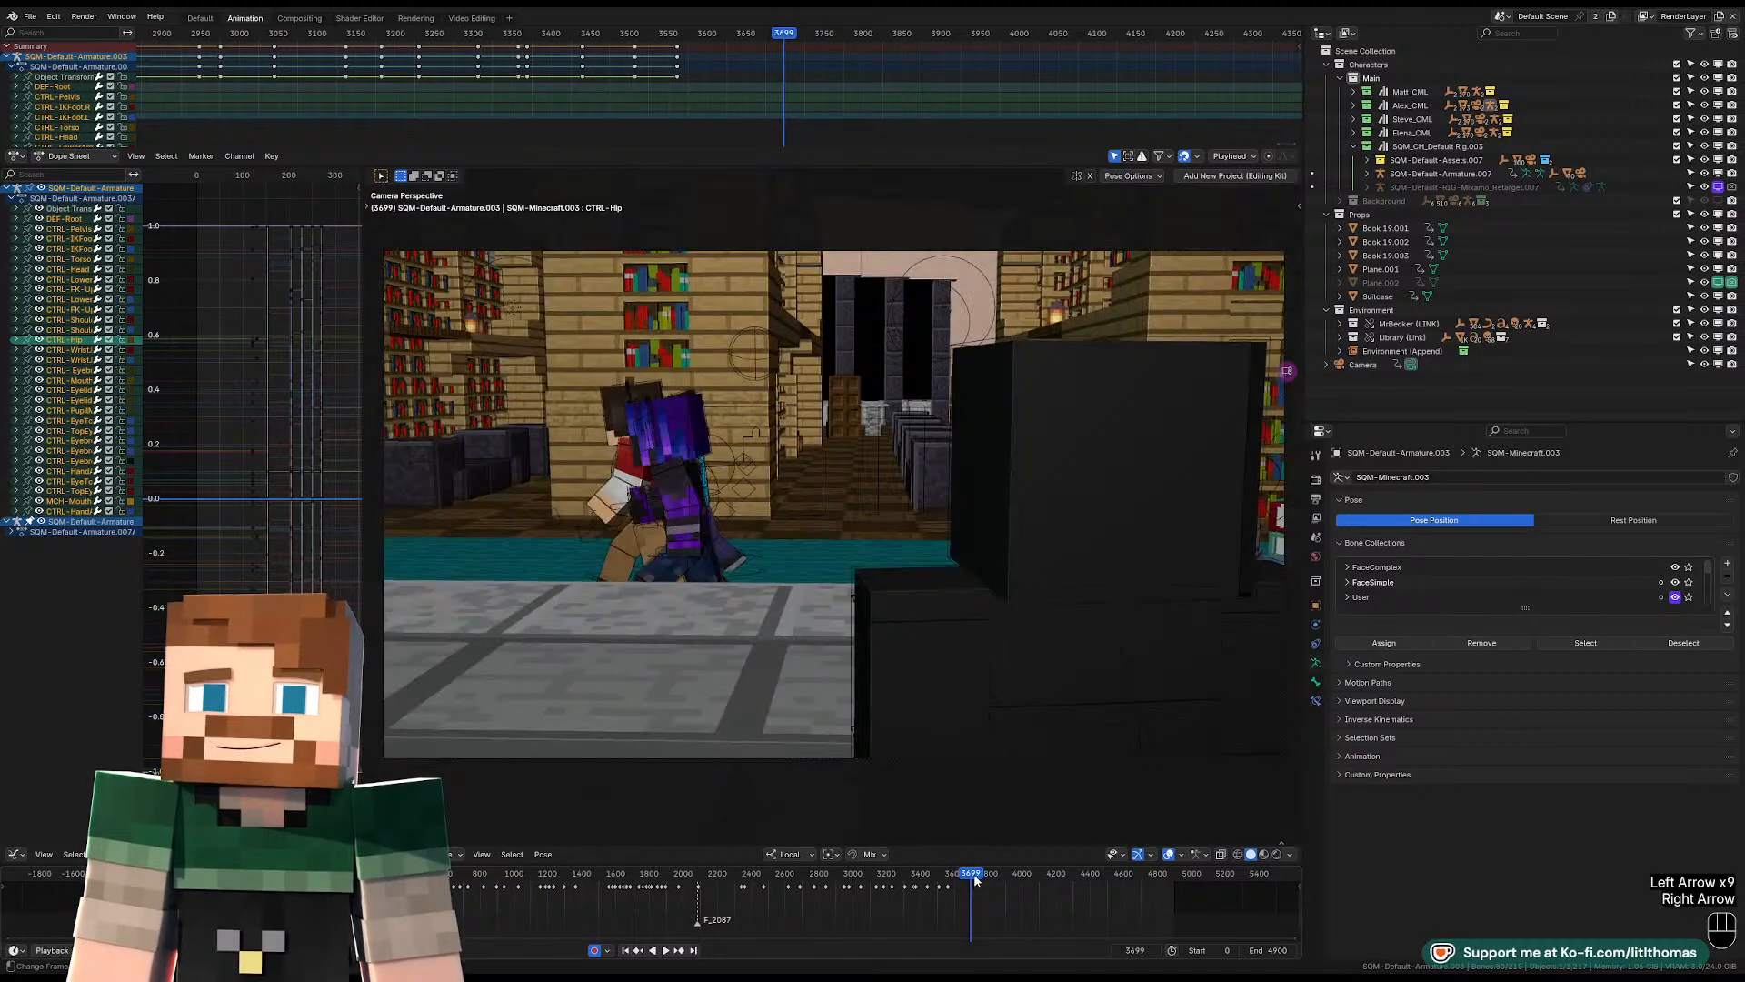
pyautogui.press('Left')
# Leave the camera view and select the rig labelled No Skin behind the desk, framing it from the front.
pyautogui.press('KP_0')
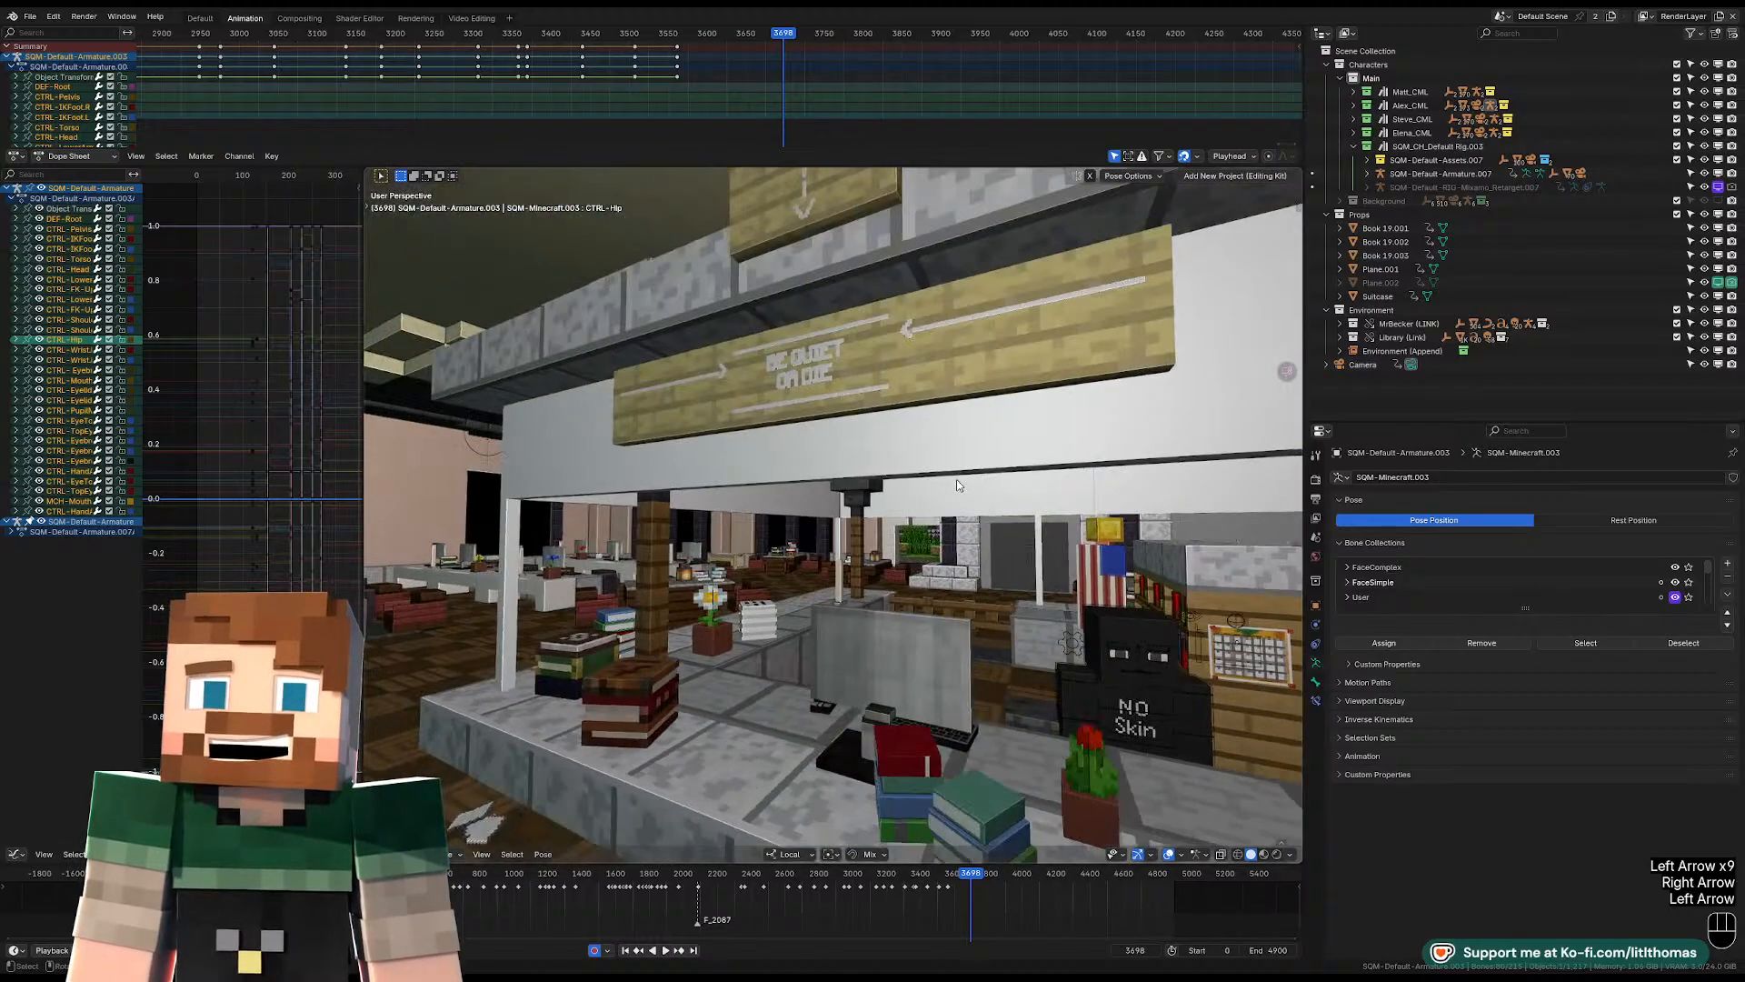
pyautogui.click(1187, 691)
pyautogui.press('KP_Decimal')
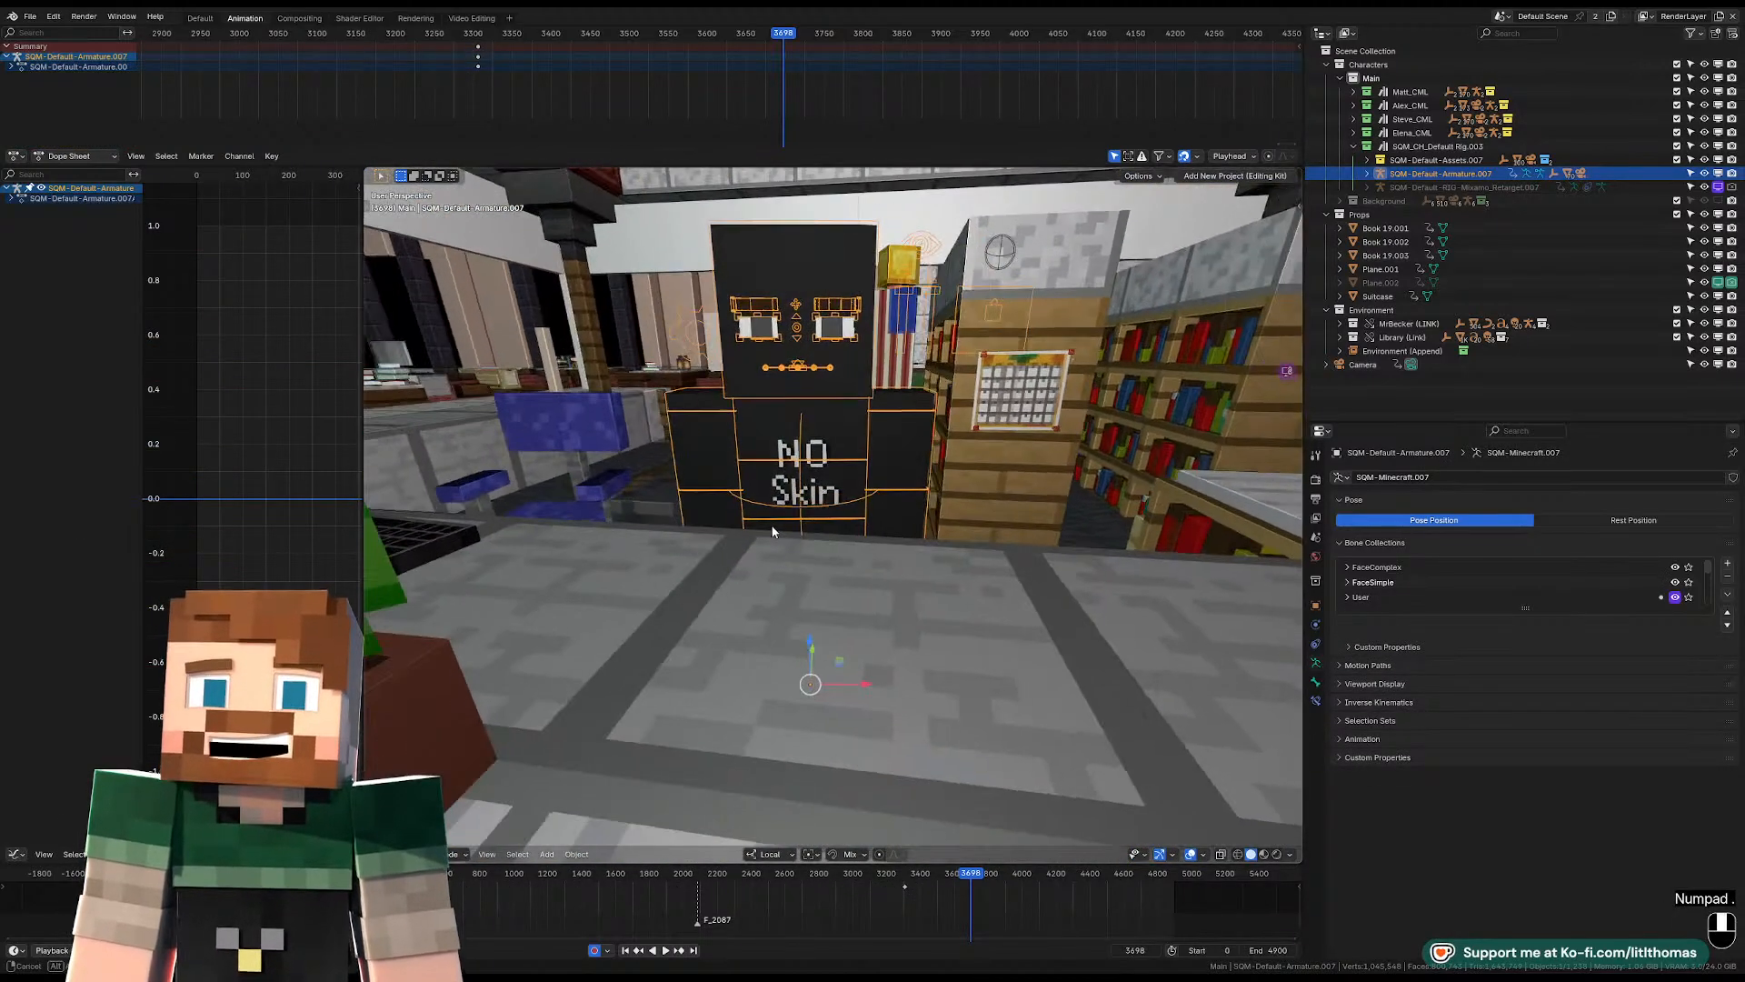
pyautogui.scroll(-3, 746, 500)
pyautogui.moveTo(746, 499); pyautogui.dragTo(789, 512, button='middle')
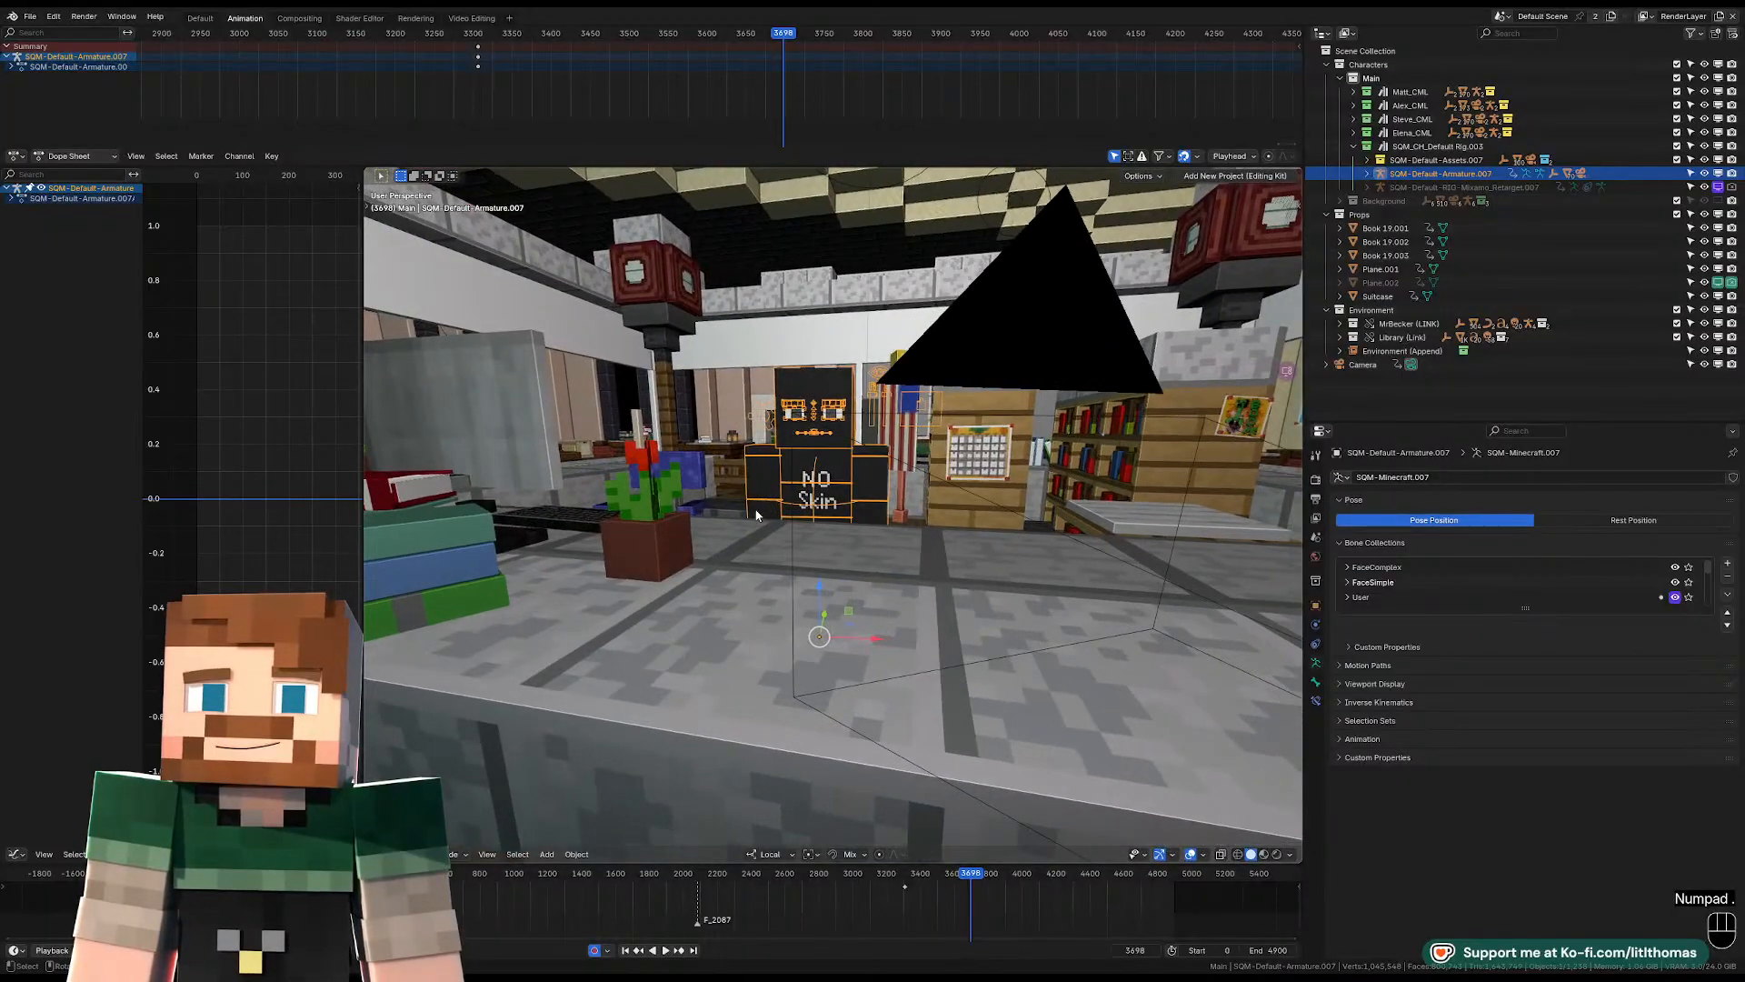
pyautogui.scroll(4, 747, 498)
pyautogui.keyDown('shift'); pyautogui.moveTo(789, 334); pyautogui.dragTo(1034, 527, button='middle'); pyautogui.keyUp('shift')
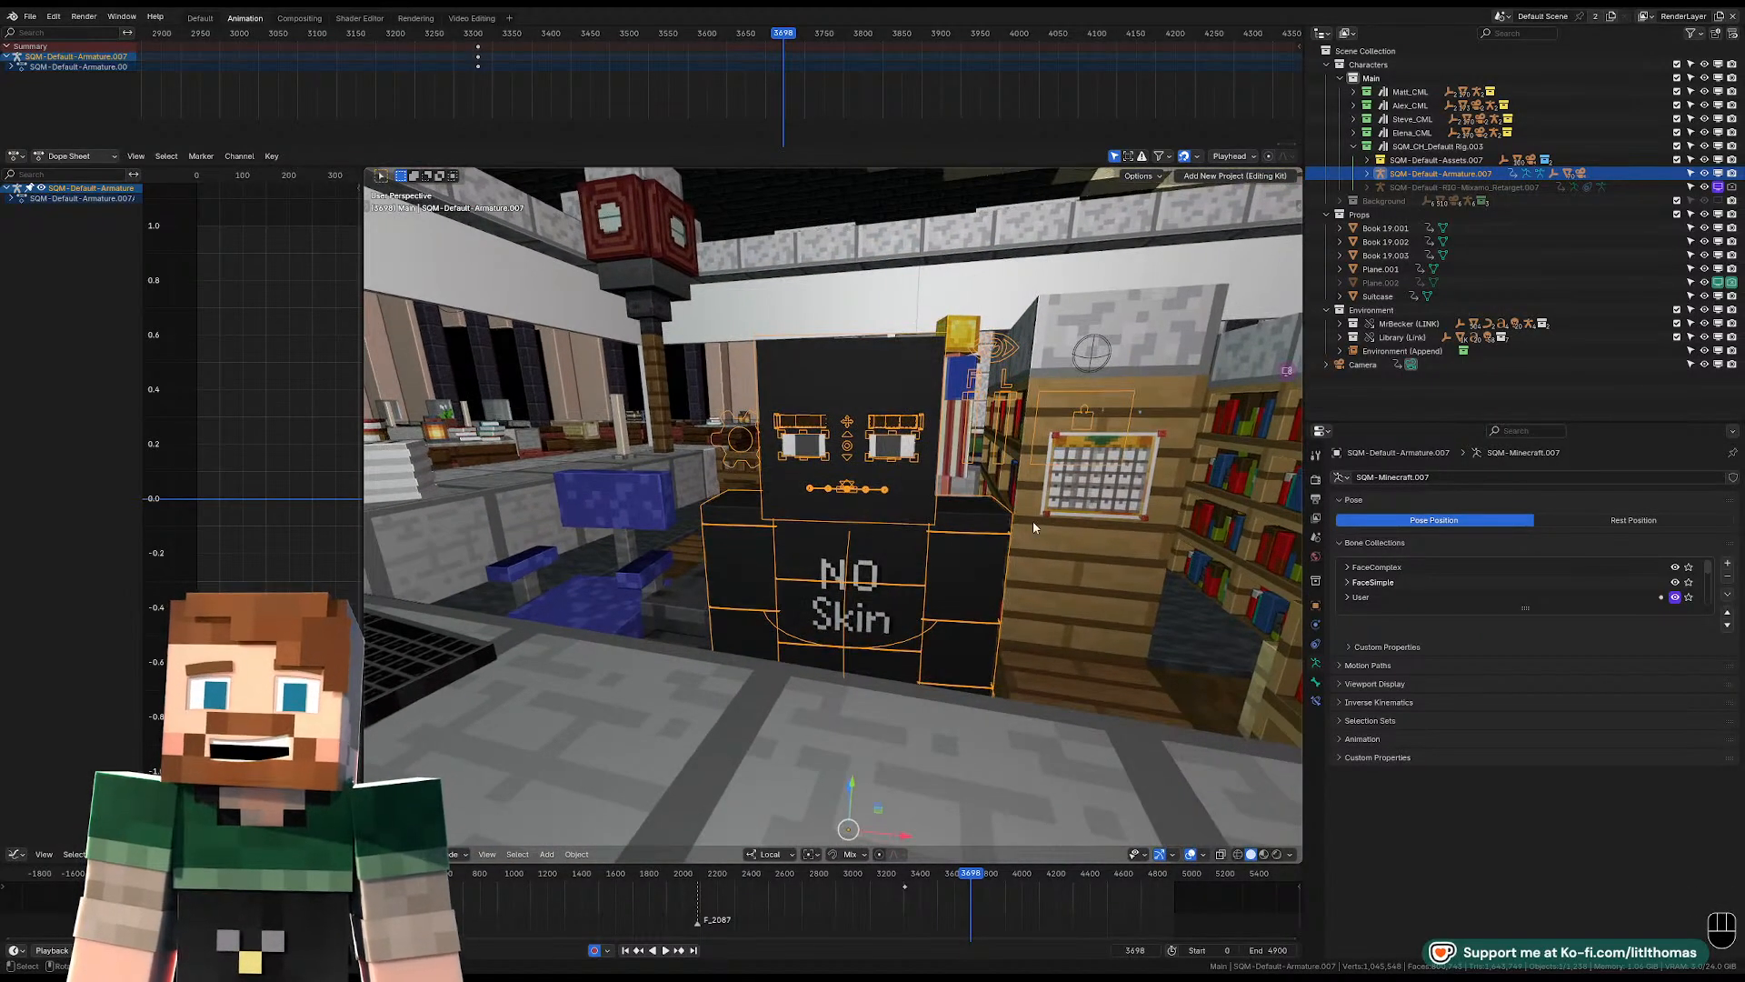
# Unpack the selected rig's skin texture in the Skin Selector and replace it with NEIKA_Skin.png.
pyautogui.press('n')
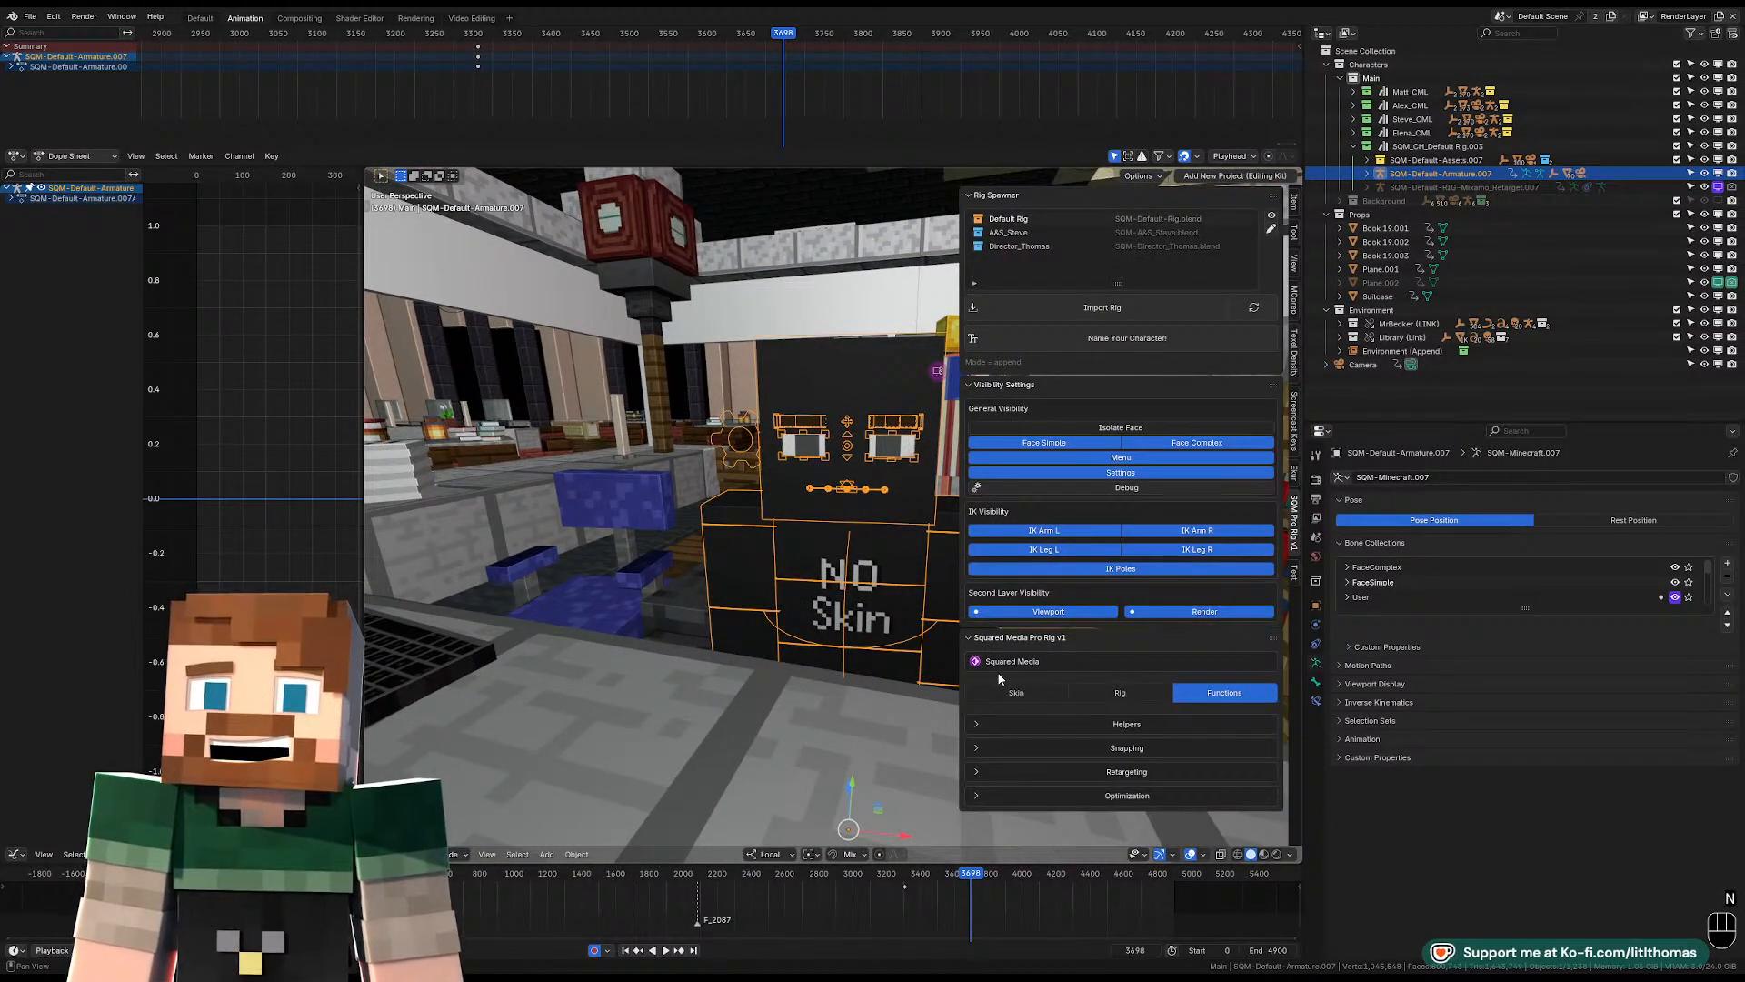
pyautogui.click(1009, 692)
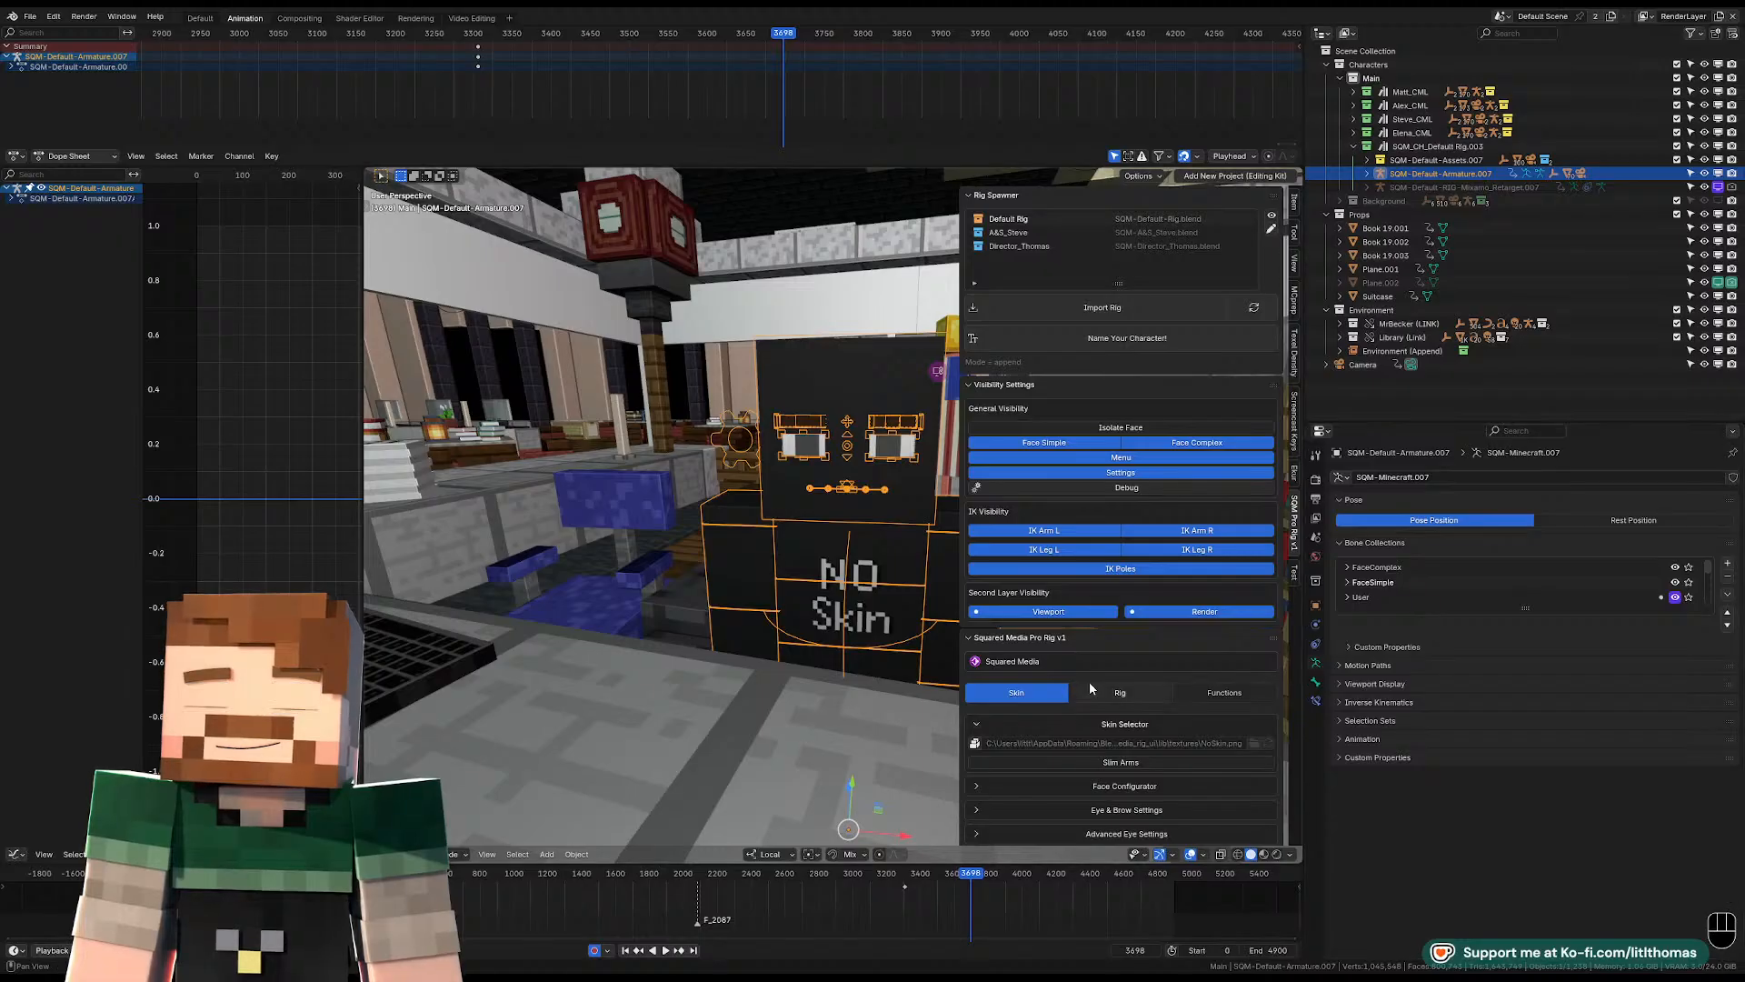
pyautogui.click(974, 743)
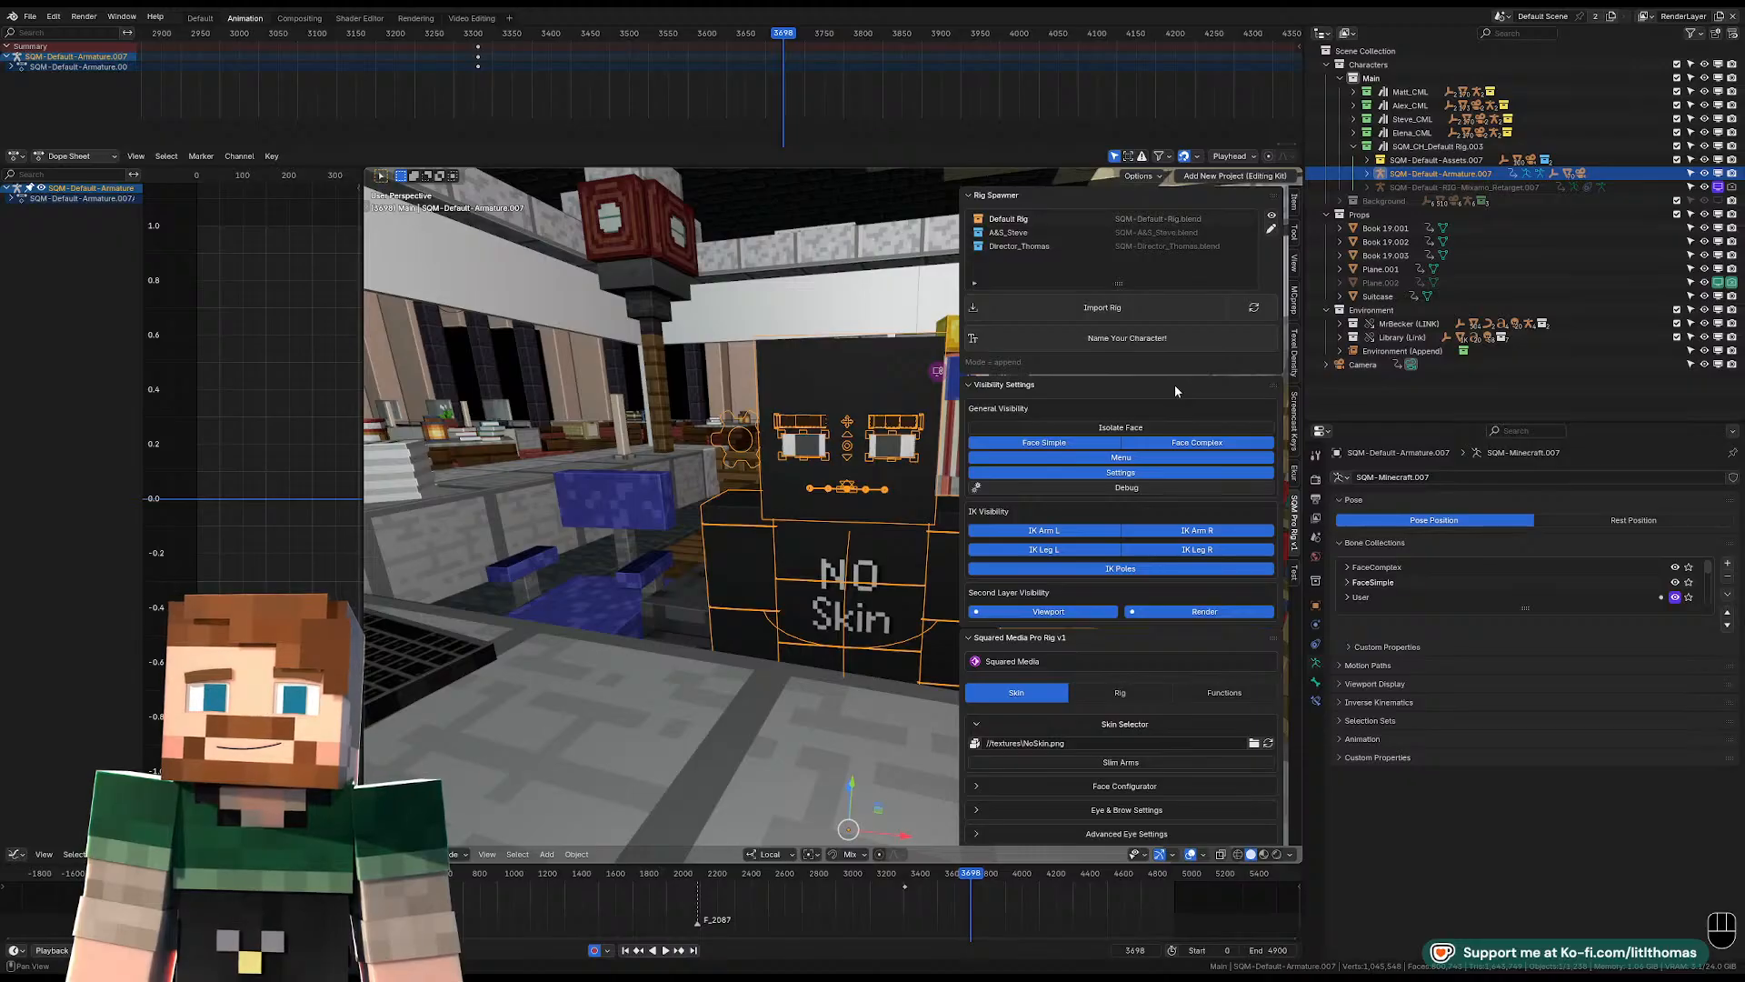
pyautogui.moveTo(853, 406); pyautogui.dragTo(869, 385, button='middle')
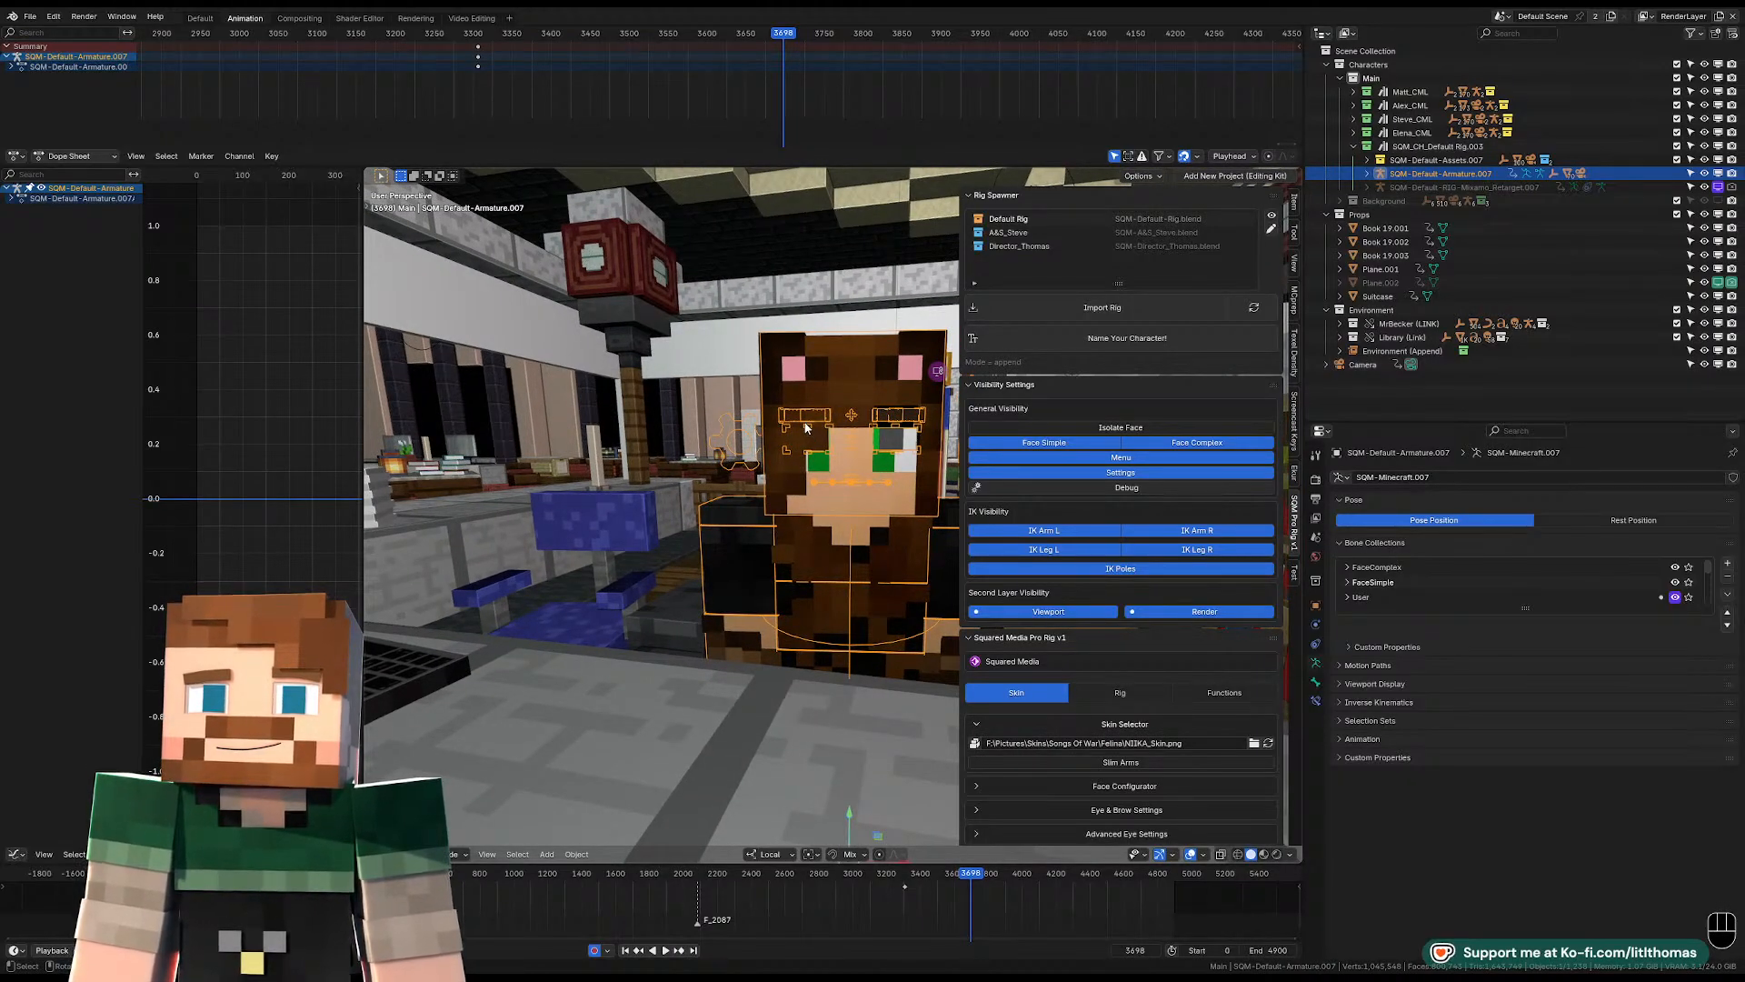
pyautogui.press('m')
pyautogui.press('n')
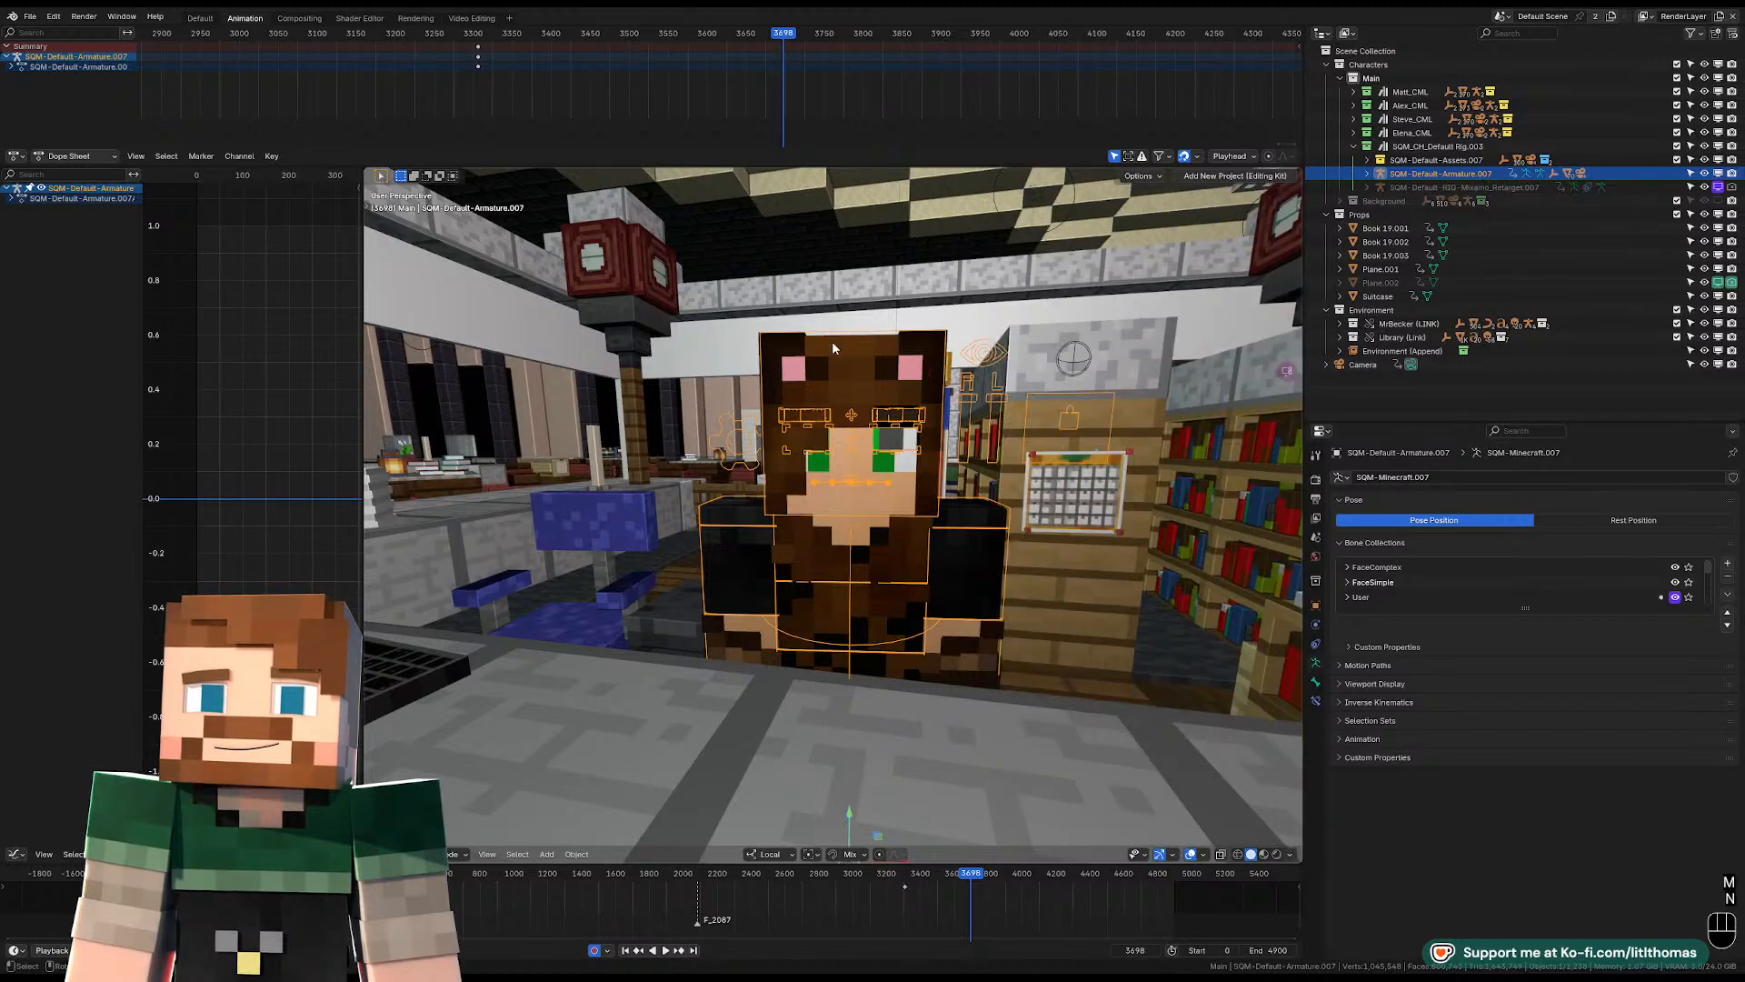
# Return to the camera view, widen the viewport area and give the upper dope sheet more height.
pyautogui.press('KP_0')
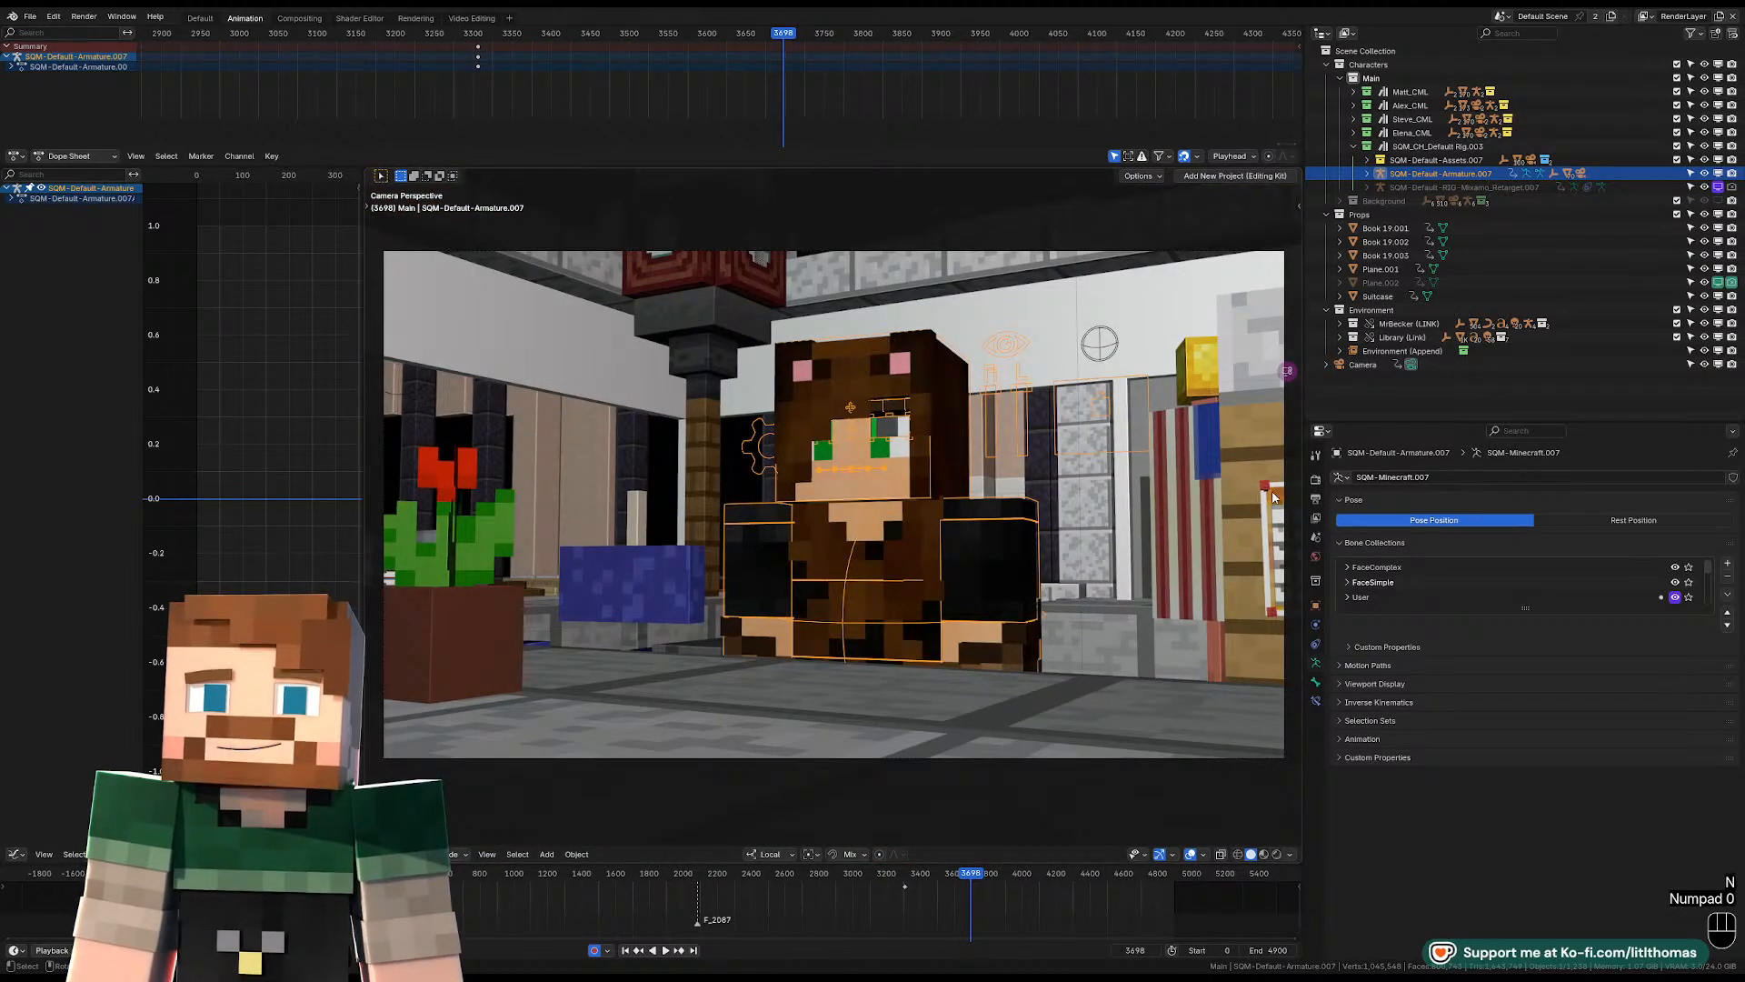
pyautogui.moveTo(1302, 482); pyautogui.dragTo(1443, 482)
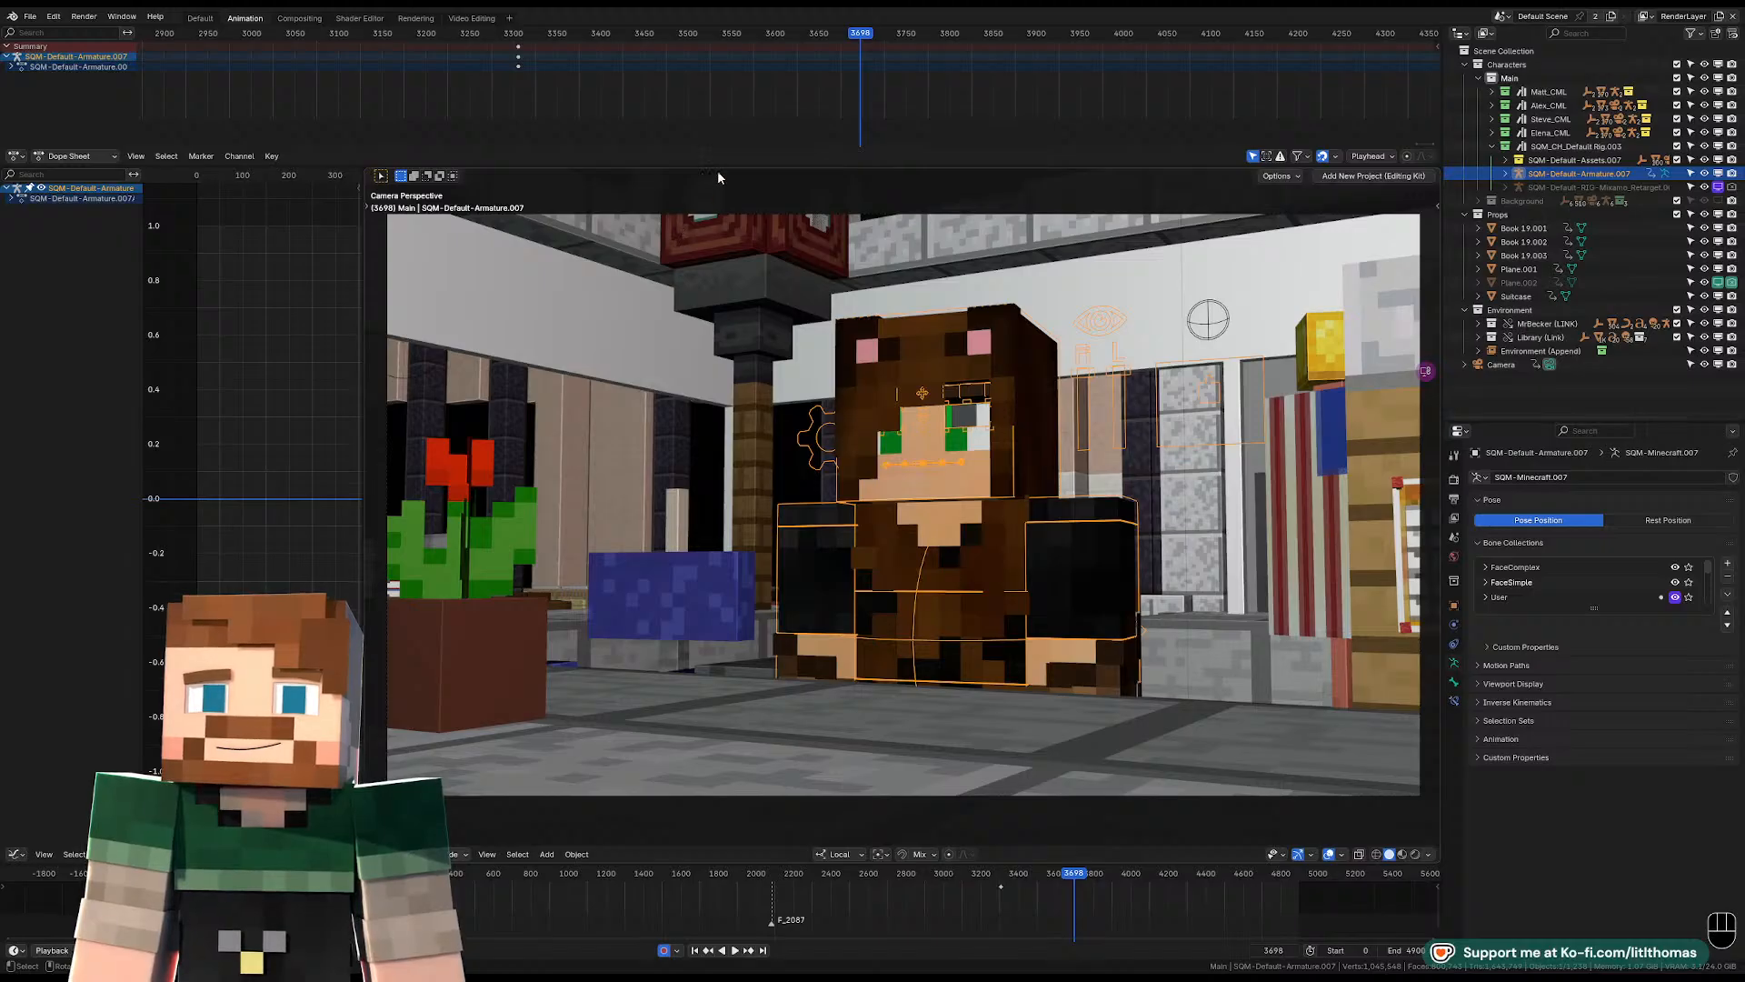
pyautogui.moveTo(718, 169); pyautogui.dragTo(723, 211)
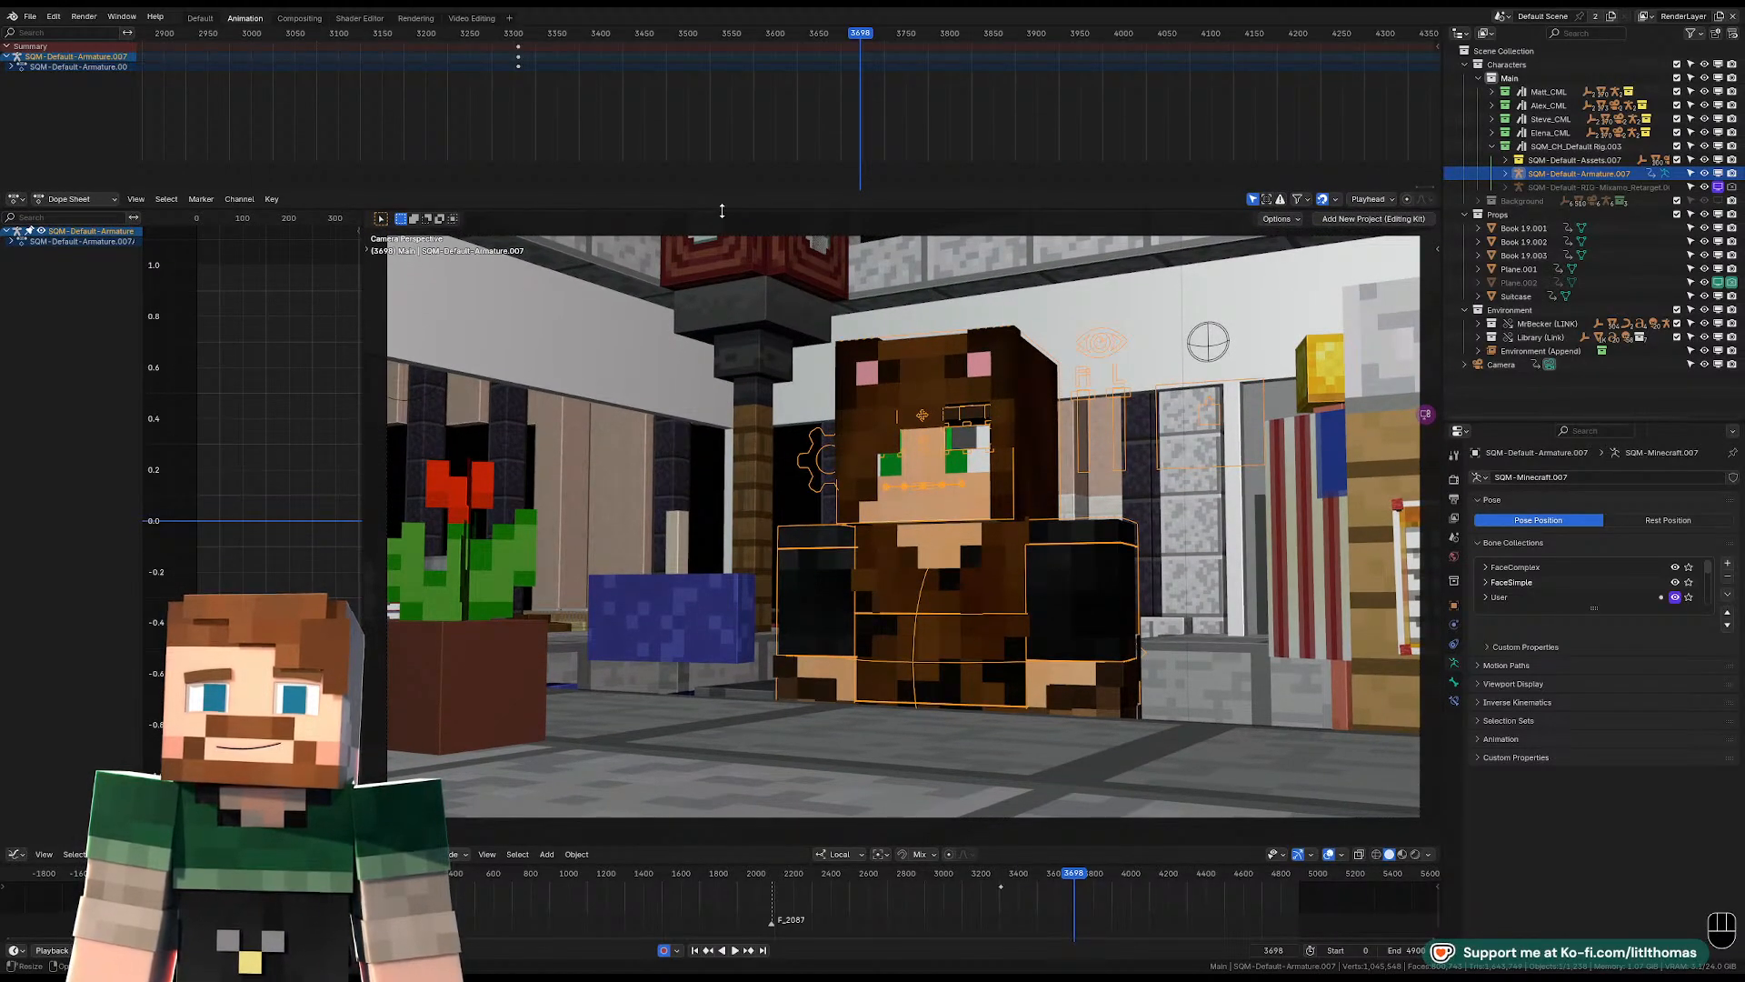
# Step through the frames around the camera cut and stop at frame 3699, the first frame of the over-the-shoulder shot.
pyautogui.moveTo(1080, 875); pyautogui.dragTo(1074, 876)
pyautogui.press('Left')
pyautogui.press('Right')
pyautogui.press('Right')
pyautogui.press('Right')
pyautogui.press('Right')
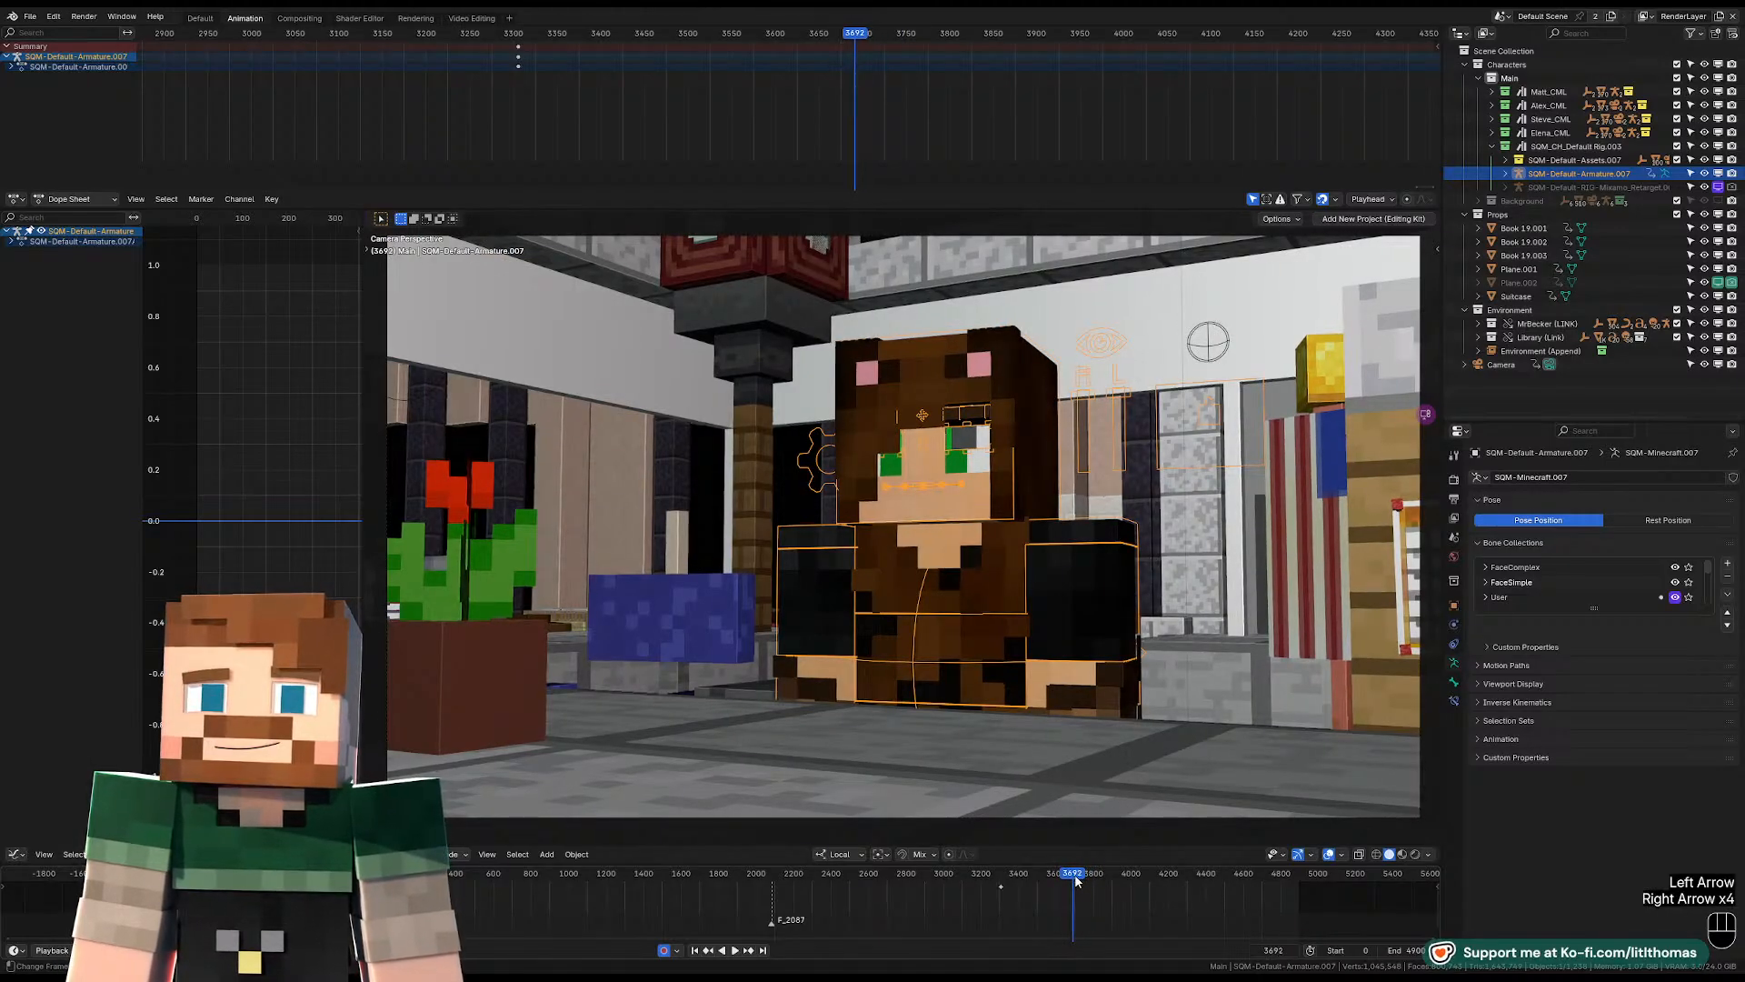
pyautogui.press('Right')
pyautogui.press('Right')
pyautogui.press('Right')
pyautogui.press('Right')
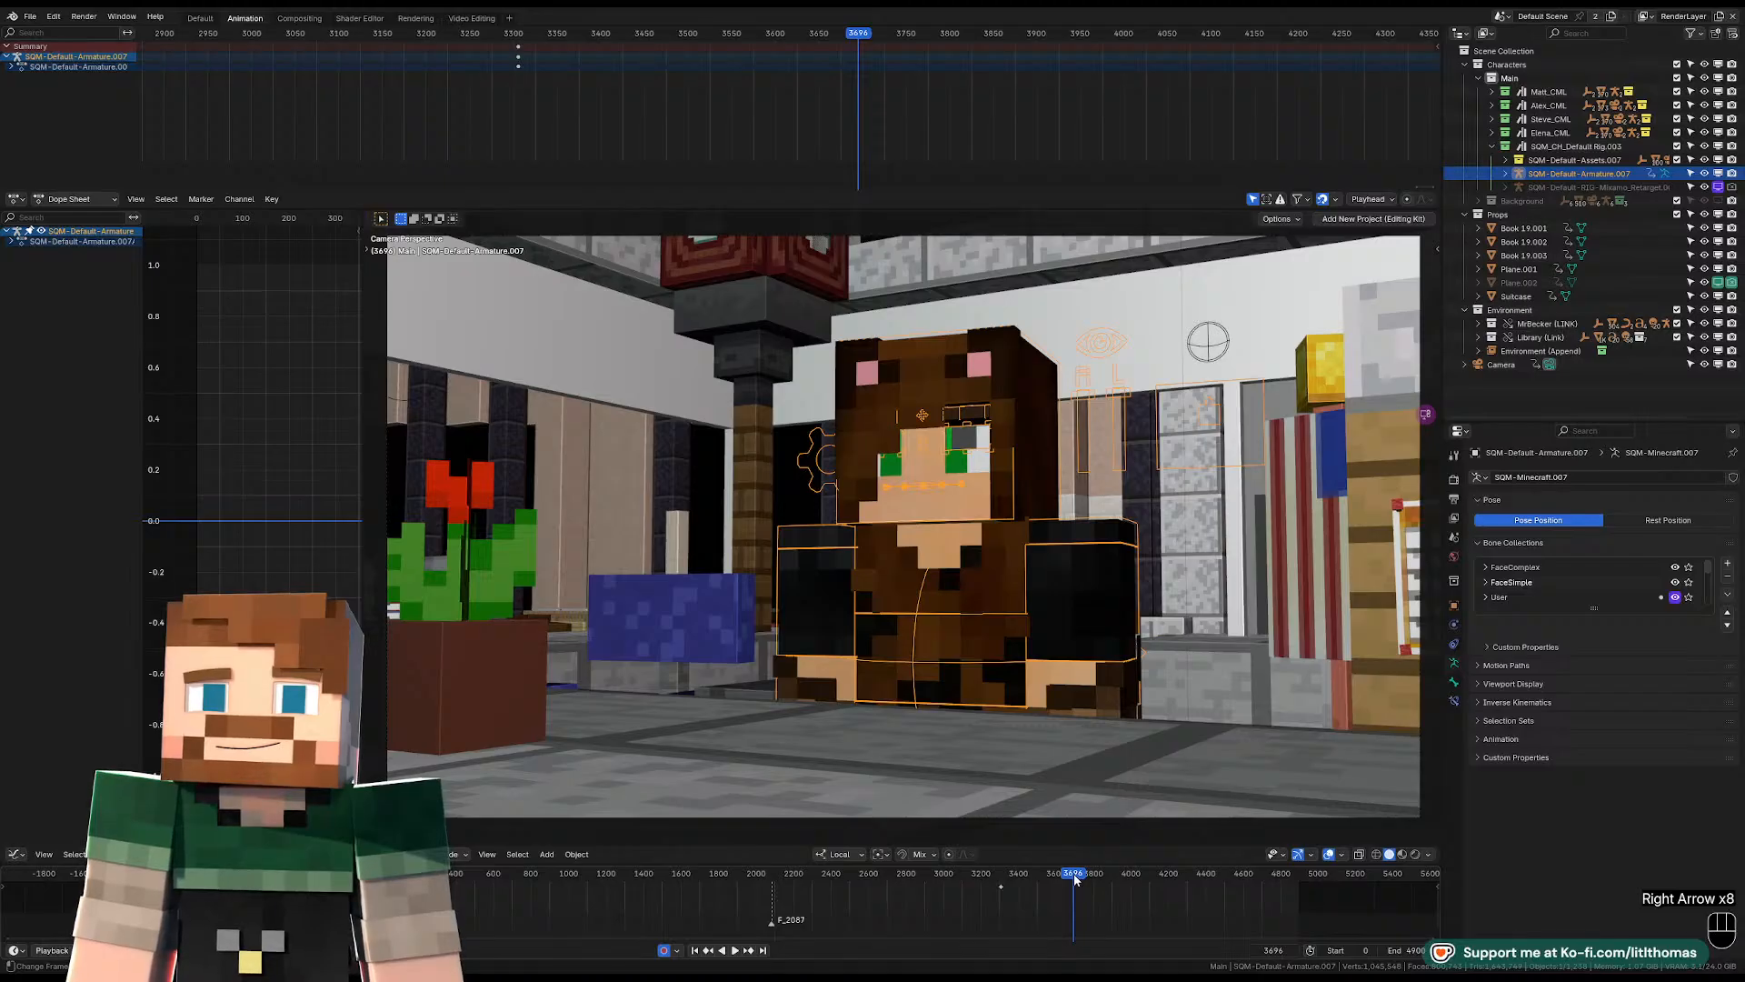
pyautogui.press('Right')
pyautogui.press('Right')
pyautogui.press('Right')
pyautogui.press('Left')
pyautogui.press('Right')
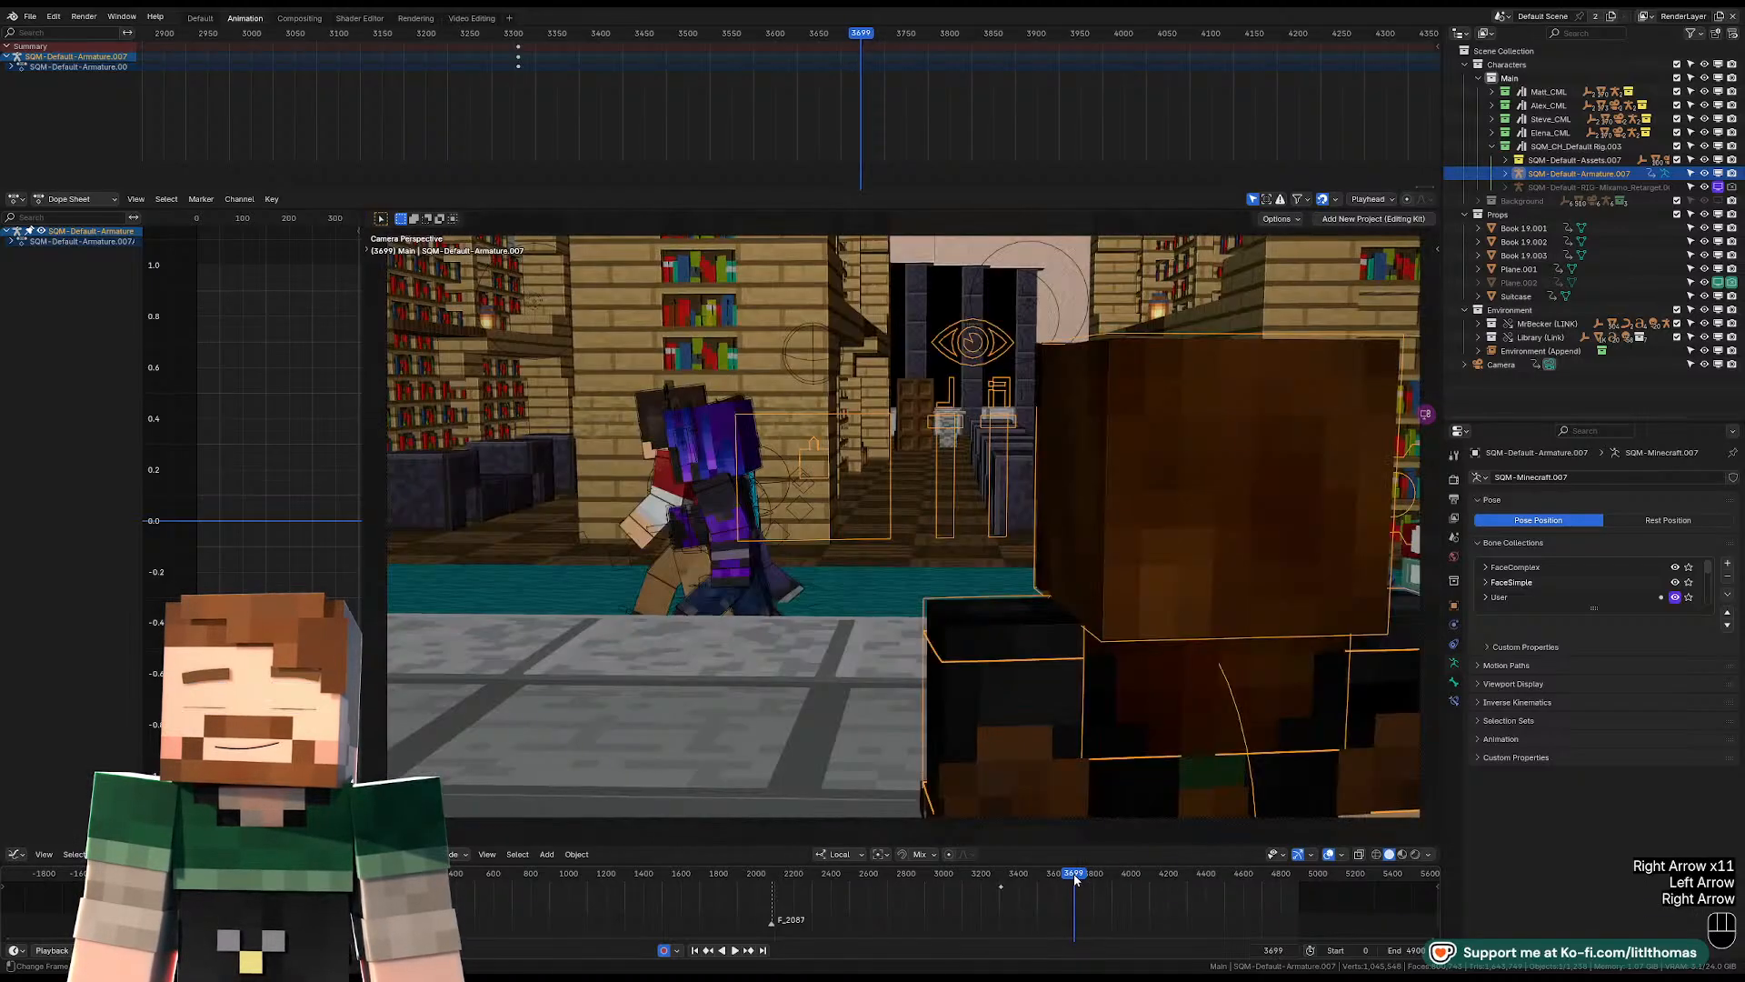
# Select the purple character on the carpet, place the 3D cursor in front of the desk, and snap the character to it.
pyautogui.moveTo(1045, 546); pyautogui.dragTo(984, 422, button='middle')
pyautogui.click(1122, 378)
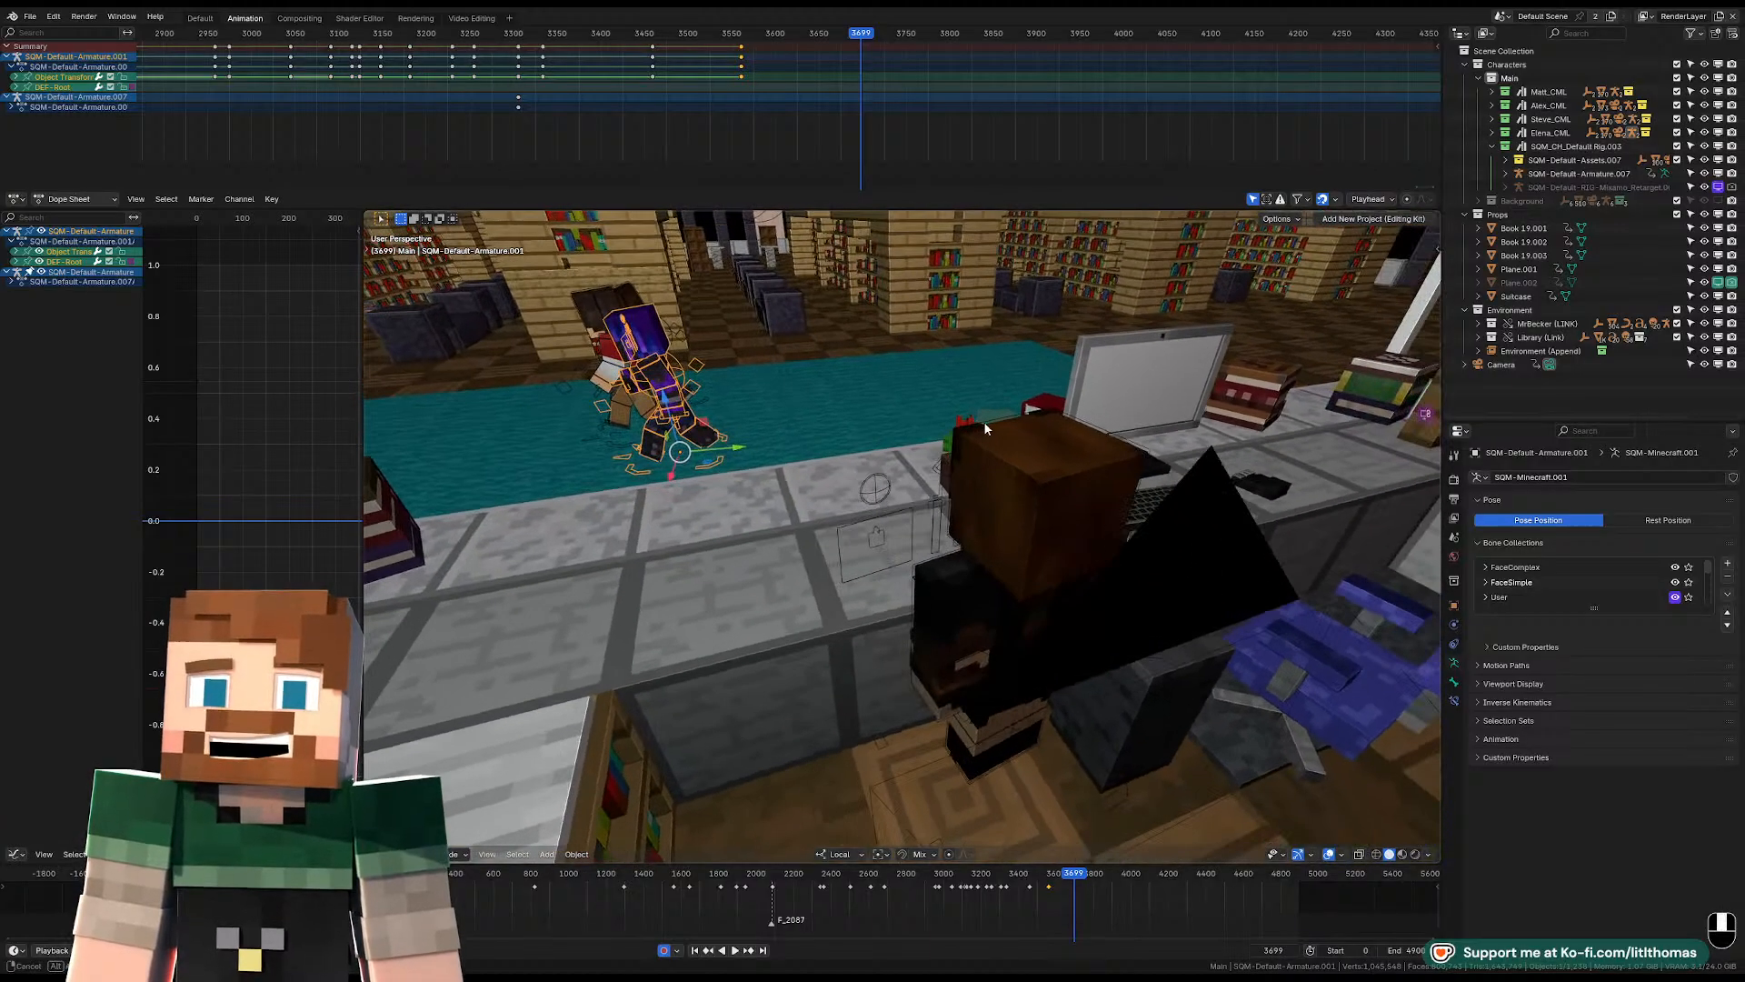
pyautogui.keyDown('shift'); pyautogui.rightClick(903, 432); pyautogui.keyUp('shift')
pyautogui.hotkey('shift', 's')
pyautogui.click(911, 399)
# Rotate the purple character about the Z axis to face the desk and check it through the camera.
pyautogui.press('r')
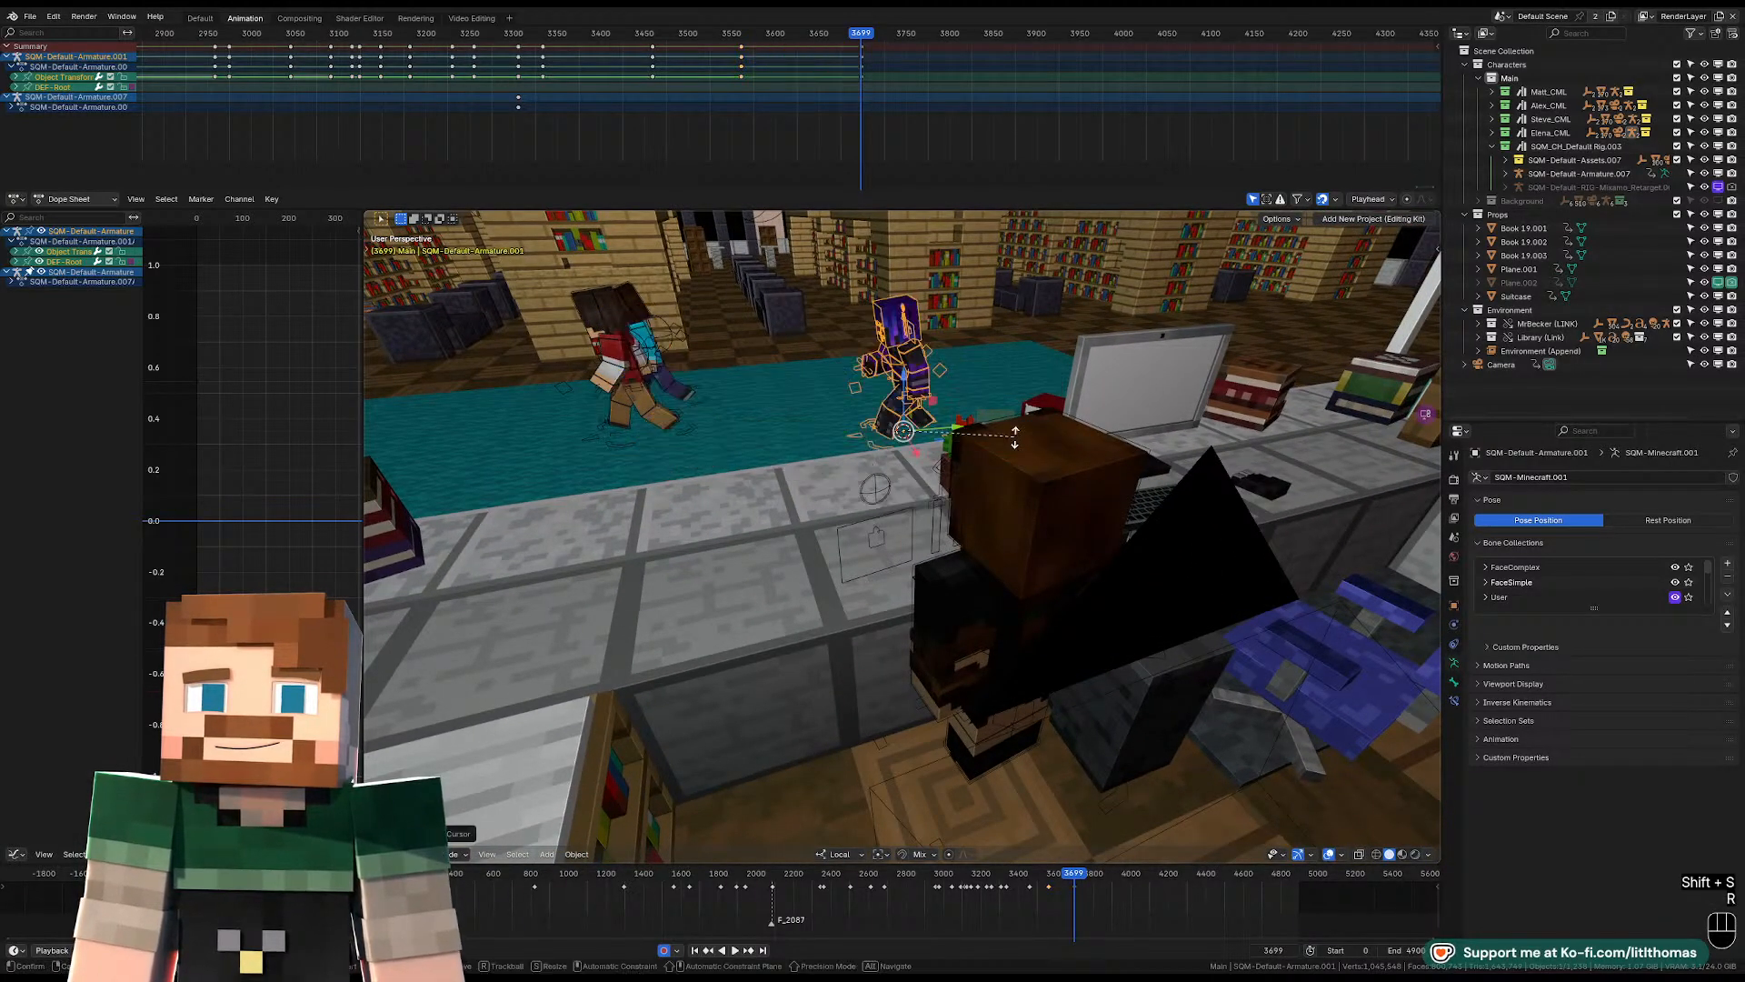
pyautogui.press('e')
pyautogui.press('z')
pyautogui.click(951, 355)
pyautogui.press('KP_0')
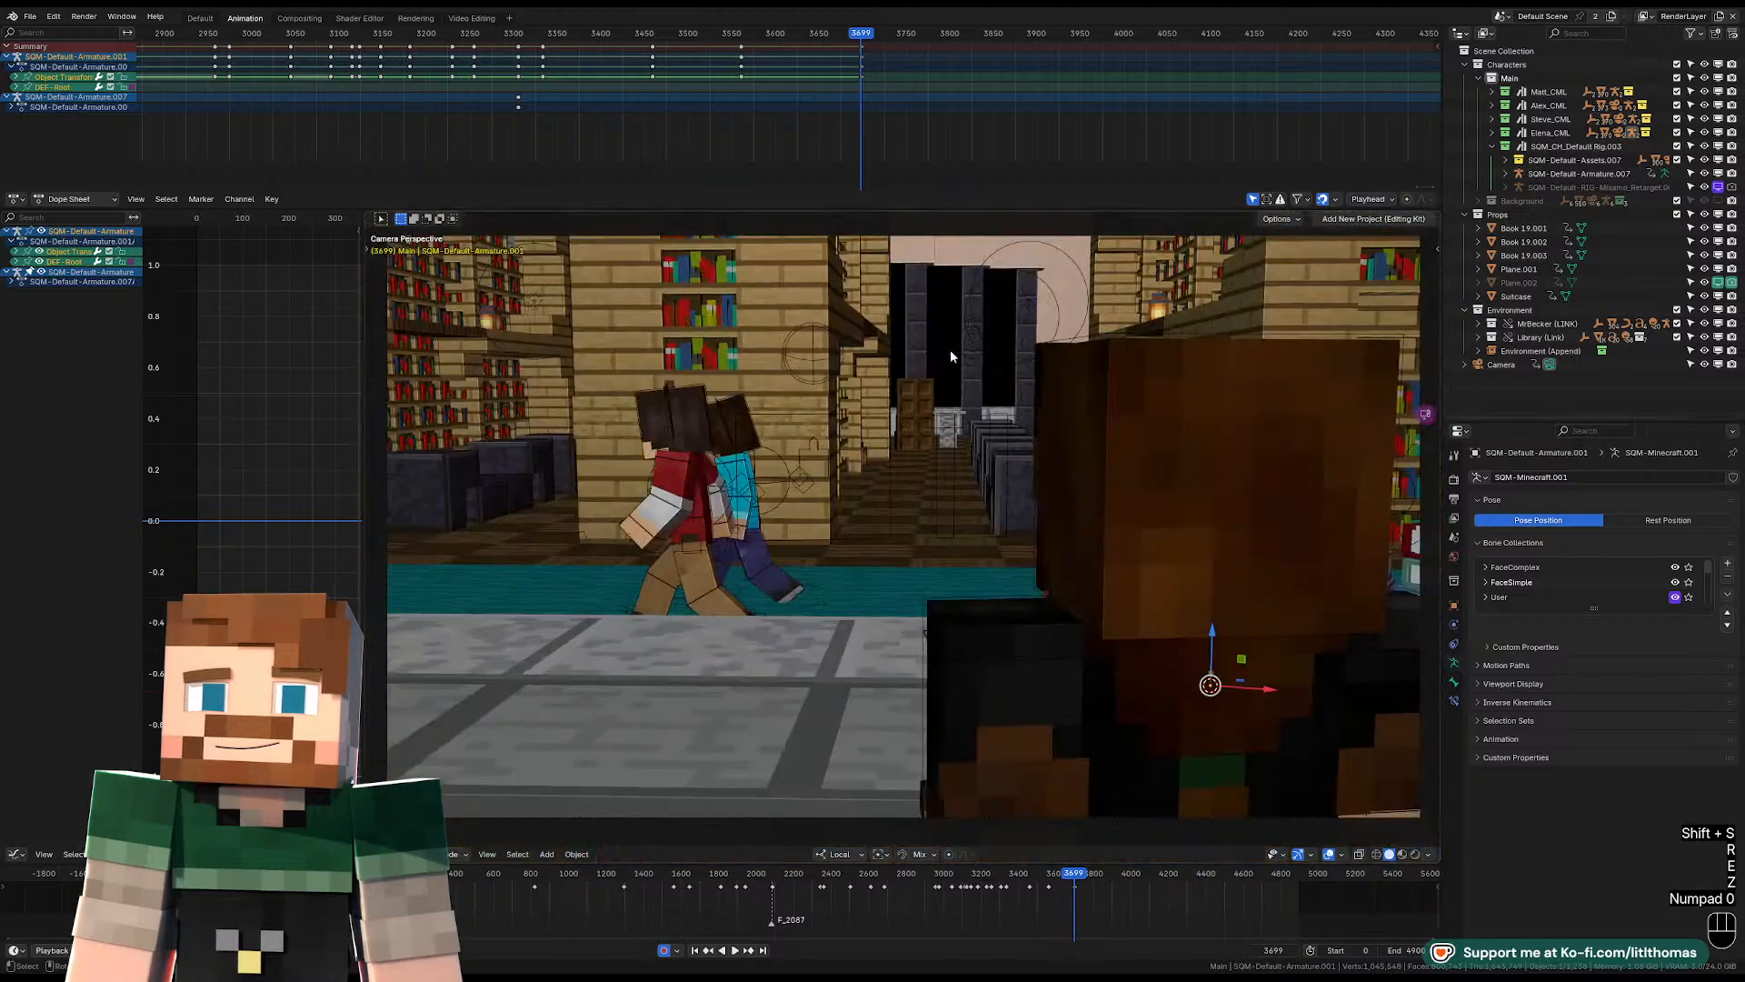
# Move the purple character along the carpet to stand close to the desk, facing the librarian.
pyautogui.moveTo(1255, 684); pyautogui.dragTo(1021, 648)
pyautogui.moveTo(998, 580); pyautogui.dragTo(943, 623, button='middle')
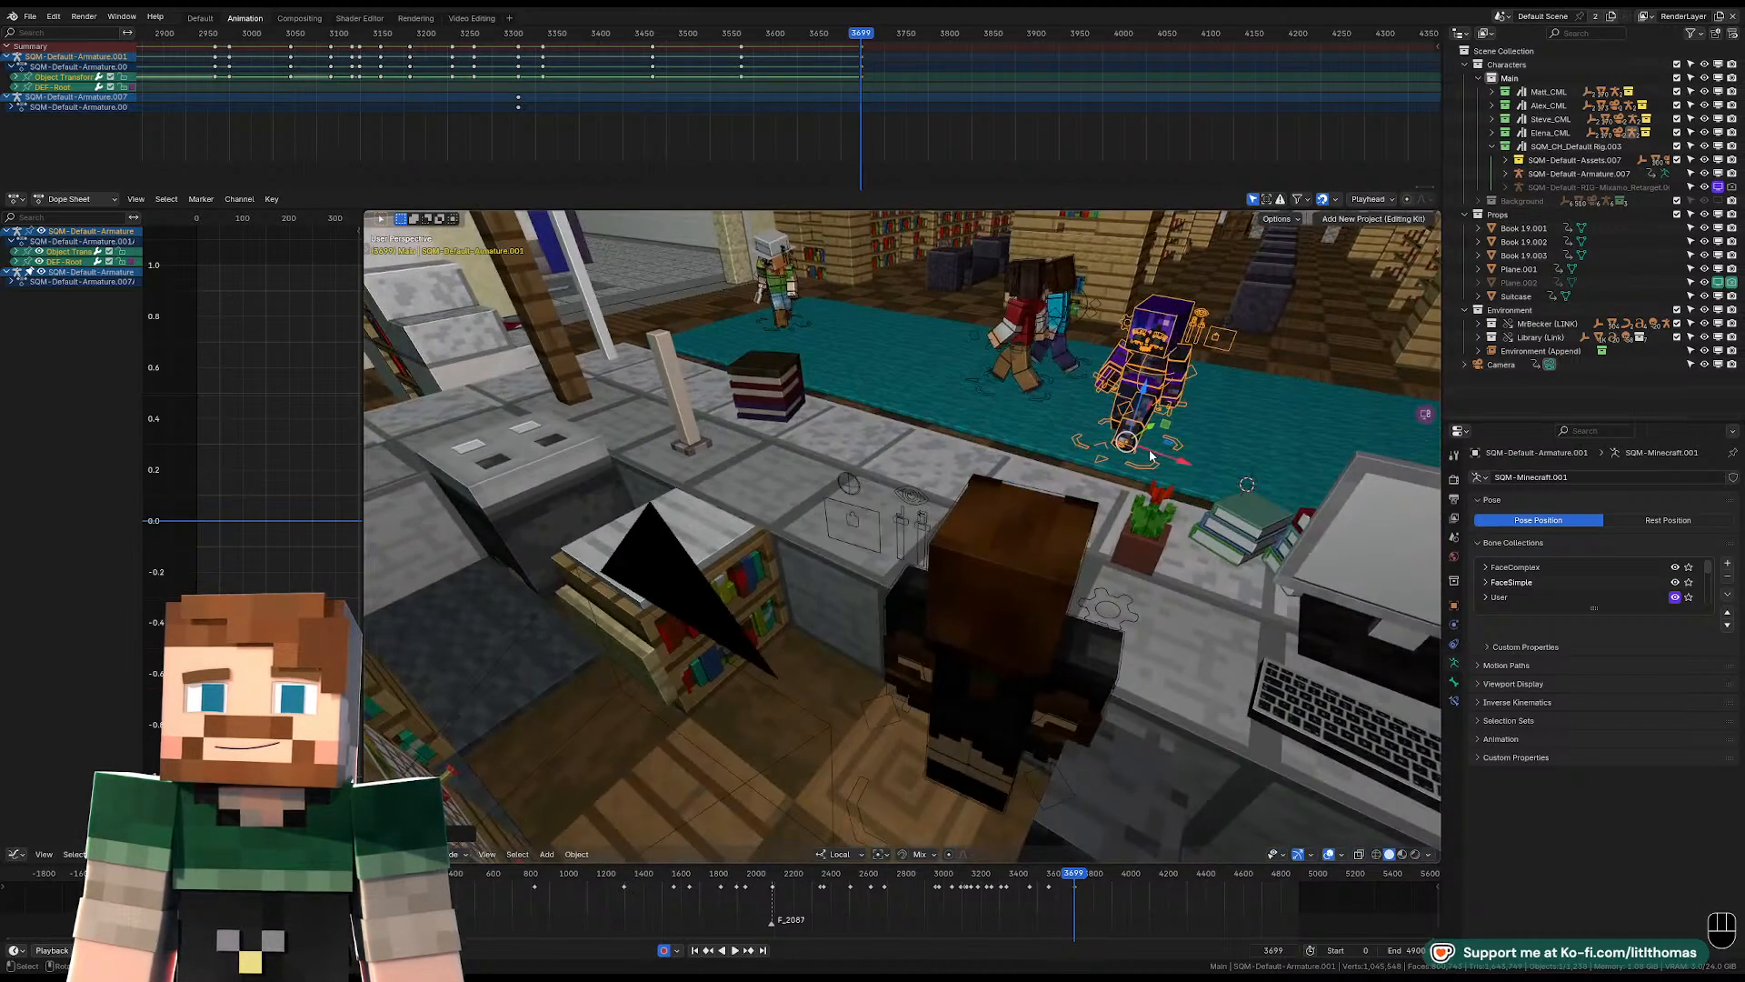
pyautogui.moveTo(1153, 433); pyautogui.dragTo(1112, 488)
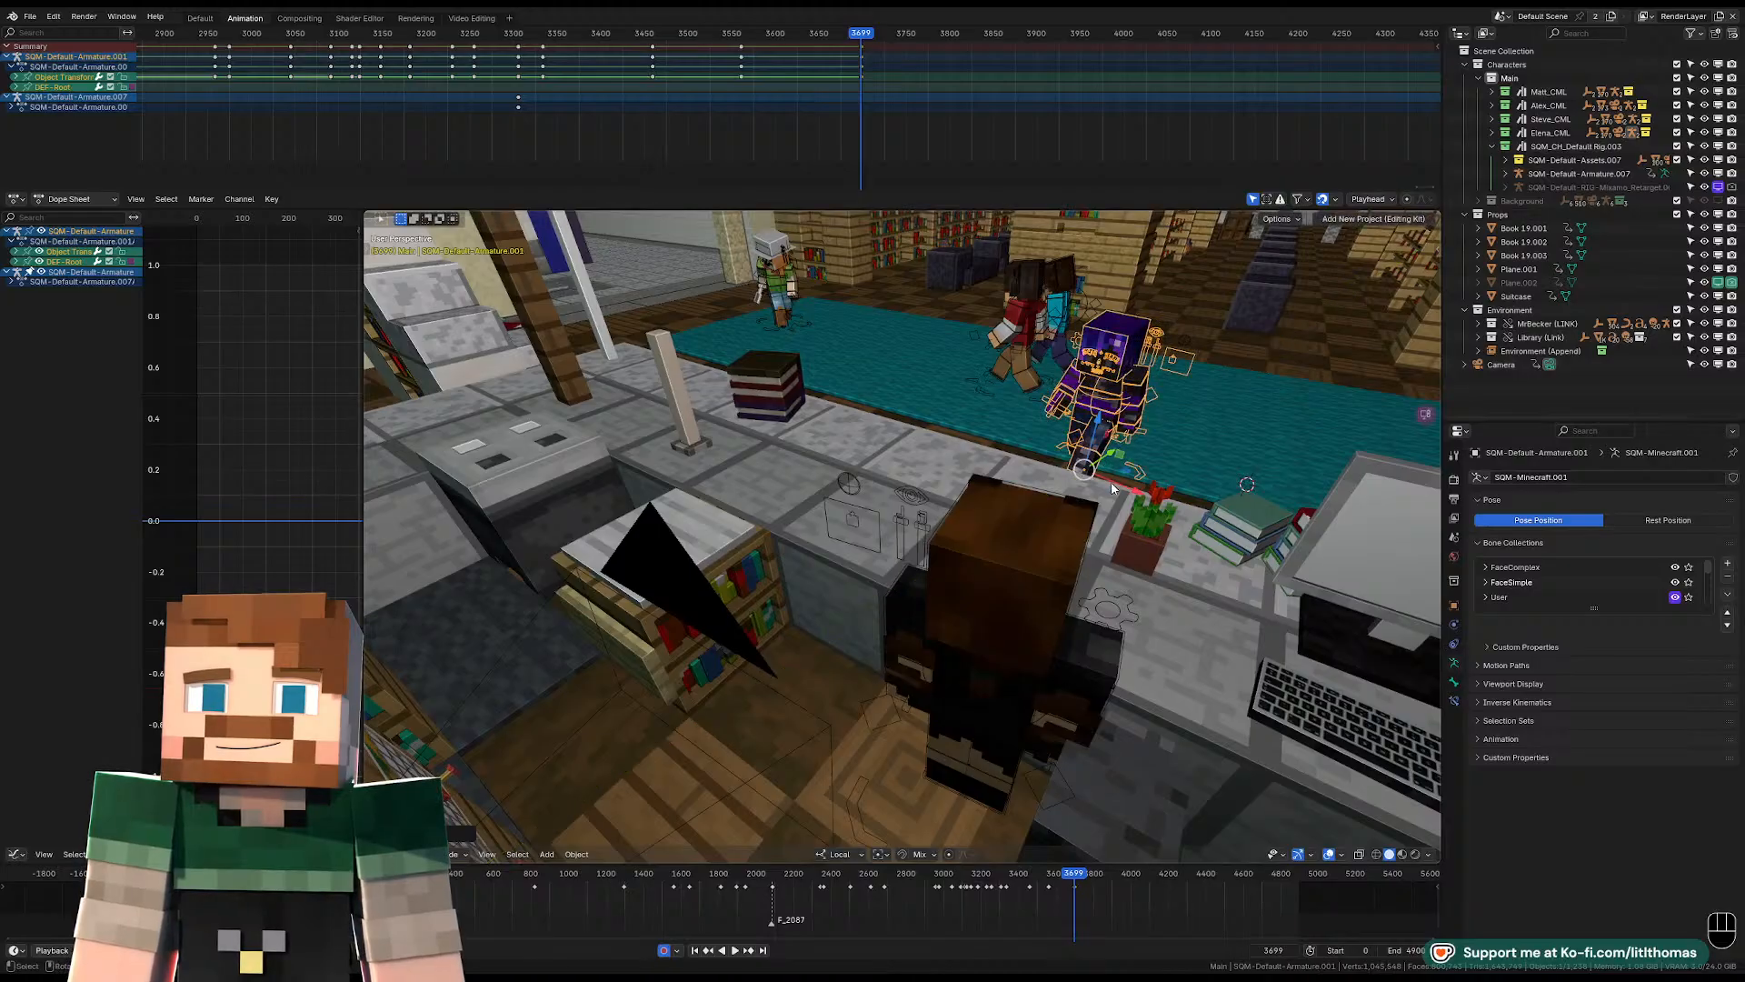
# Rotate the purple character about its Z axis in the camera view so it faces the librarian.
pyautogui.press('KP_0')
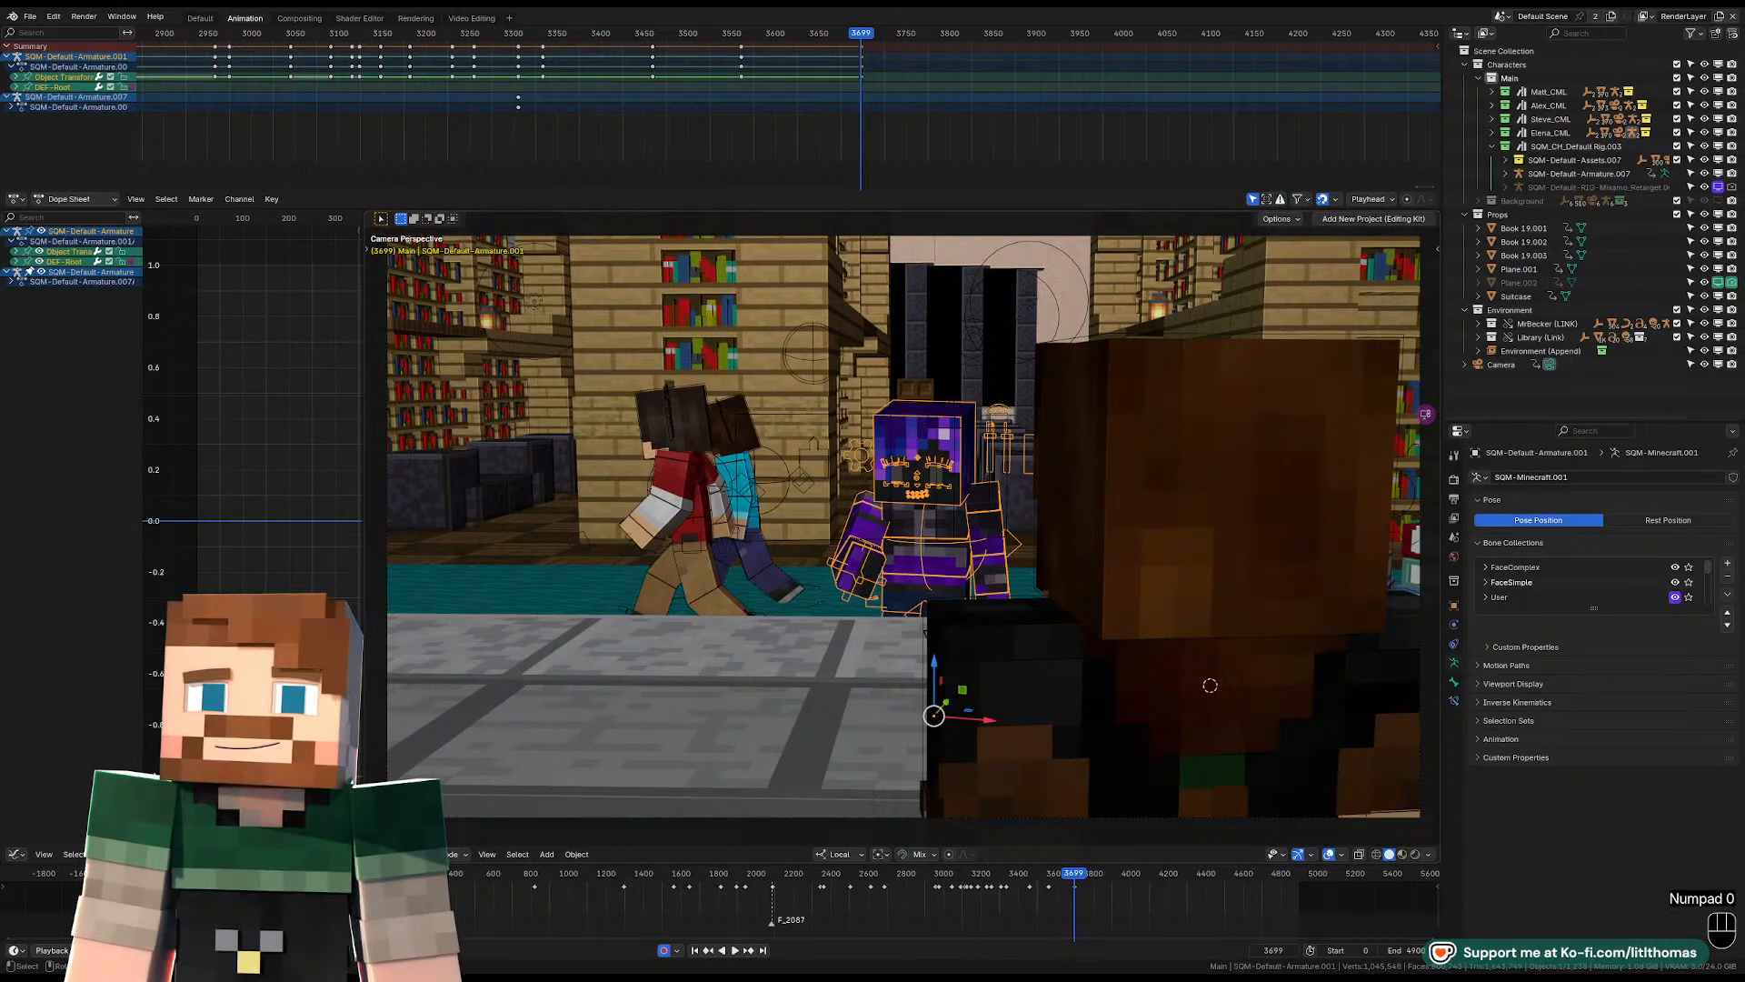
pyautogui.press('r')
pyautogui.press('z')
pyautogui.click(1046, 700)
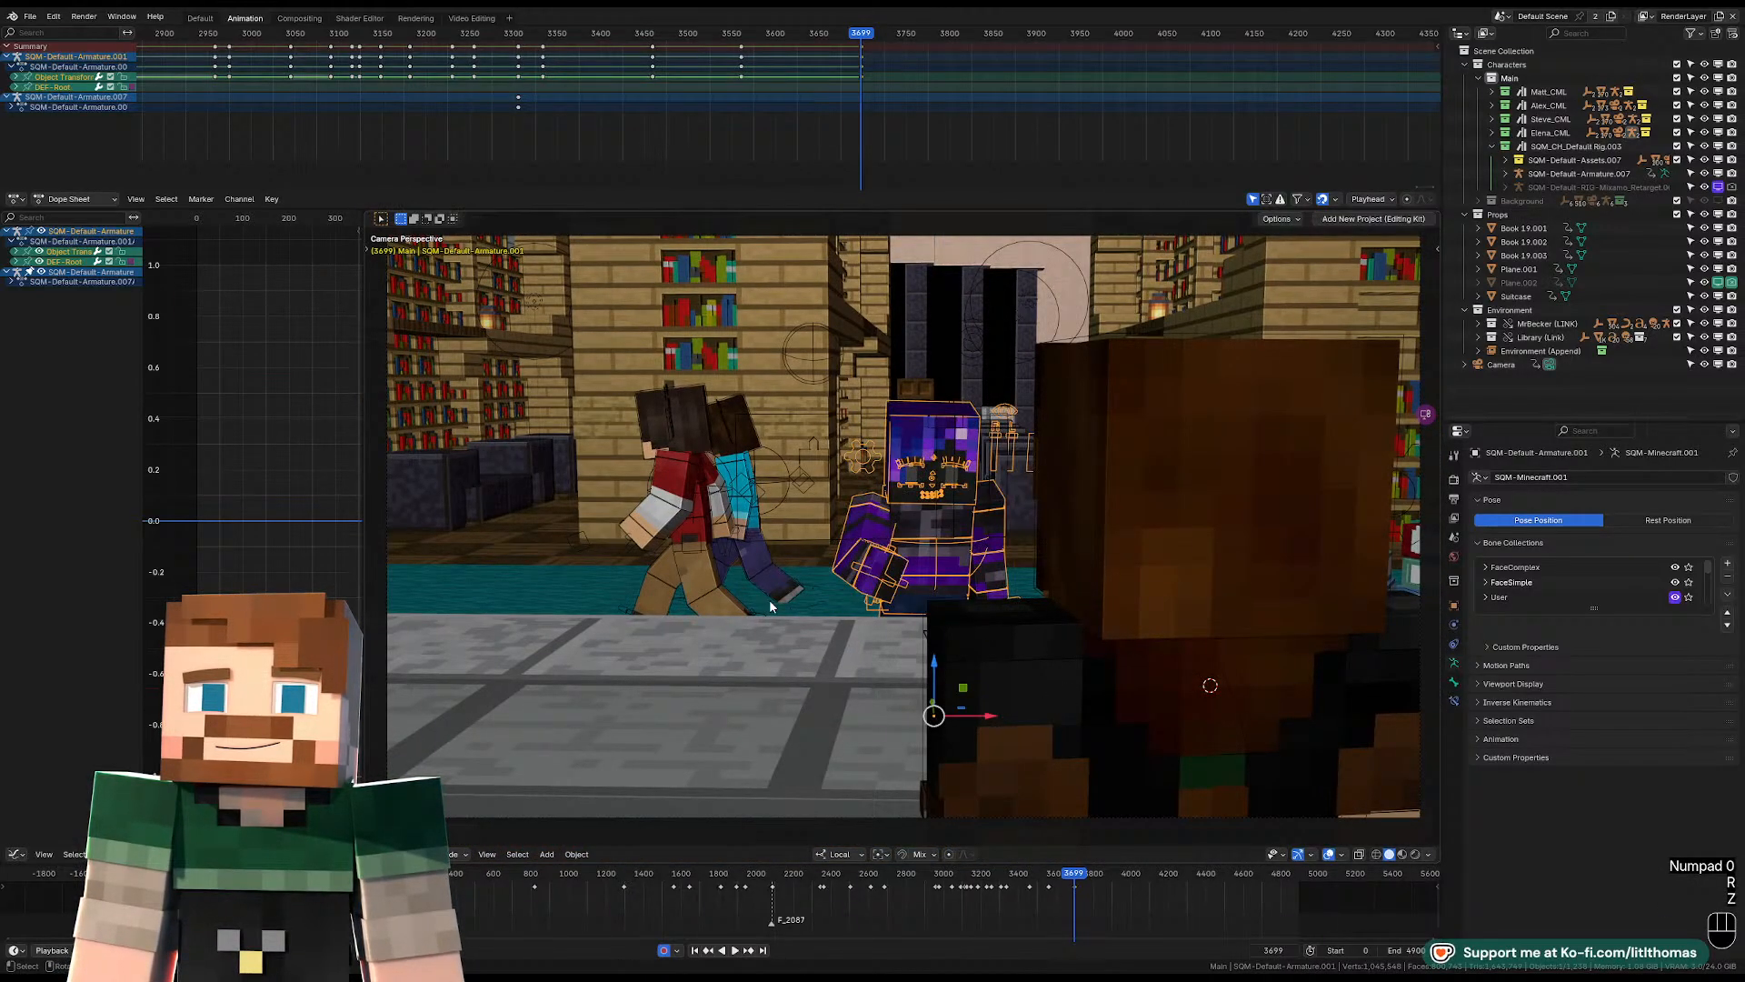
# Rotate the red-jacketed character about its Z axis toward the desk and shift it along local X toward the purple character.
pyautogui.click(694, 534)
pyautogui.press('r')
pyautogui.press('z')
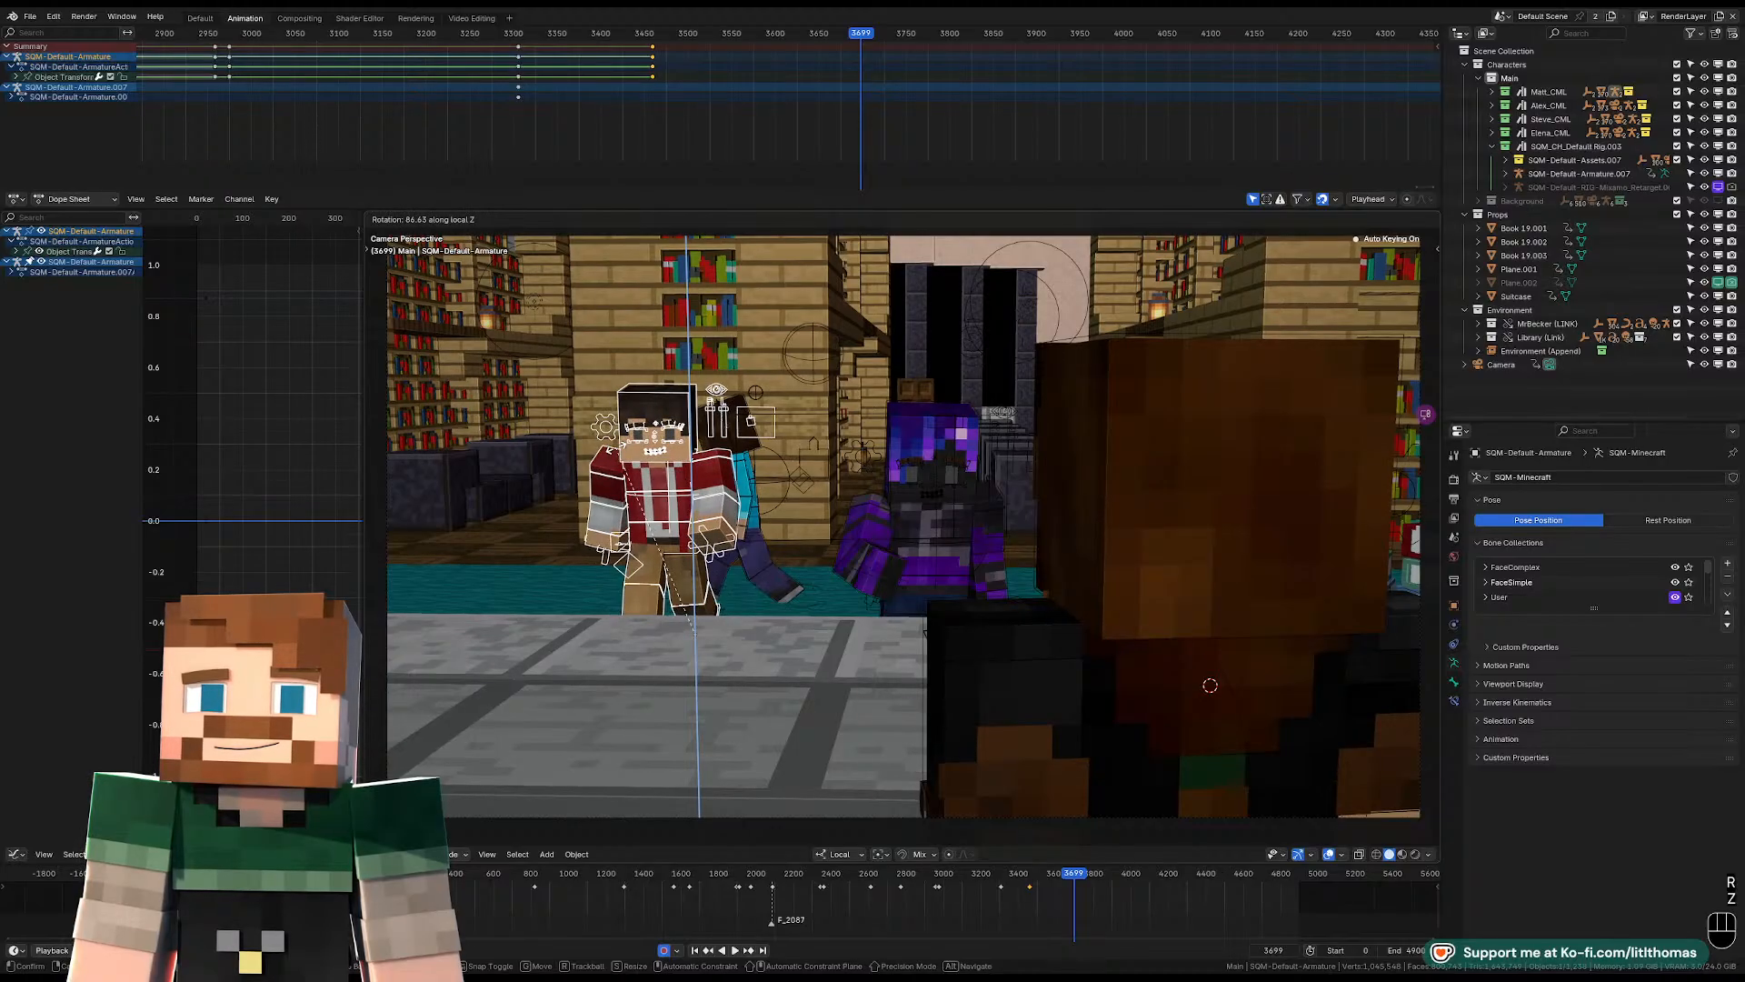
pyautogui.click(727, 623)
pyautogui.press('g')
pyautogui.press('x')
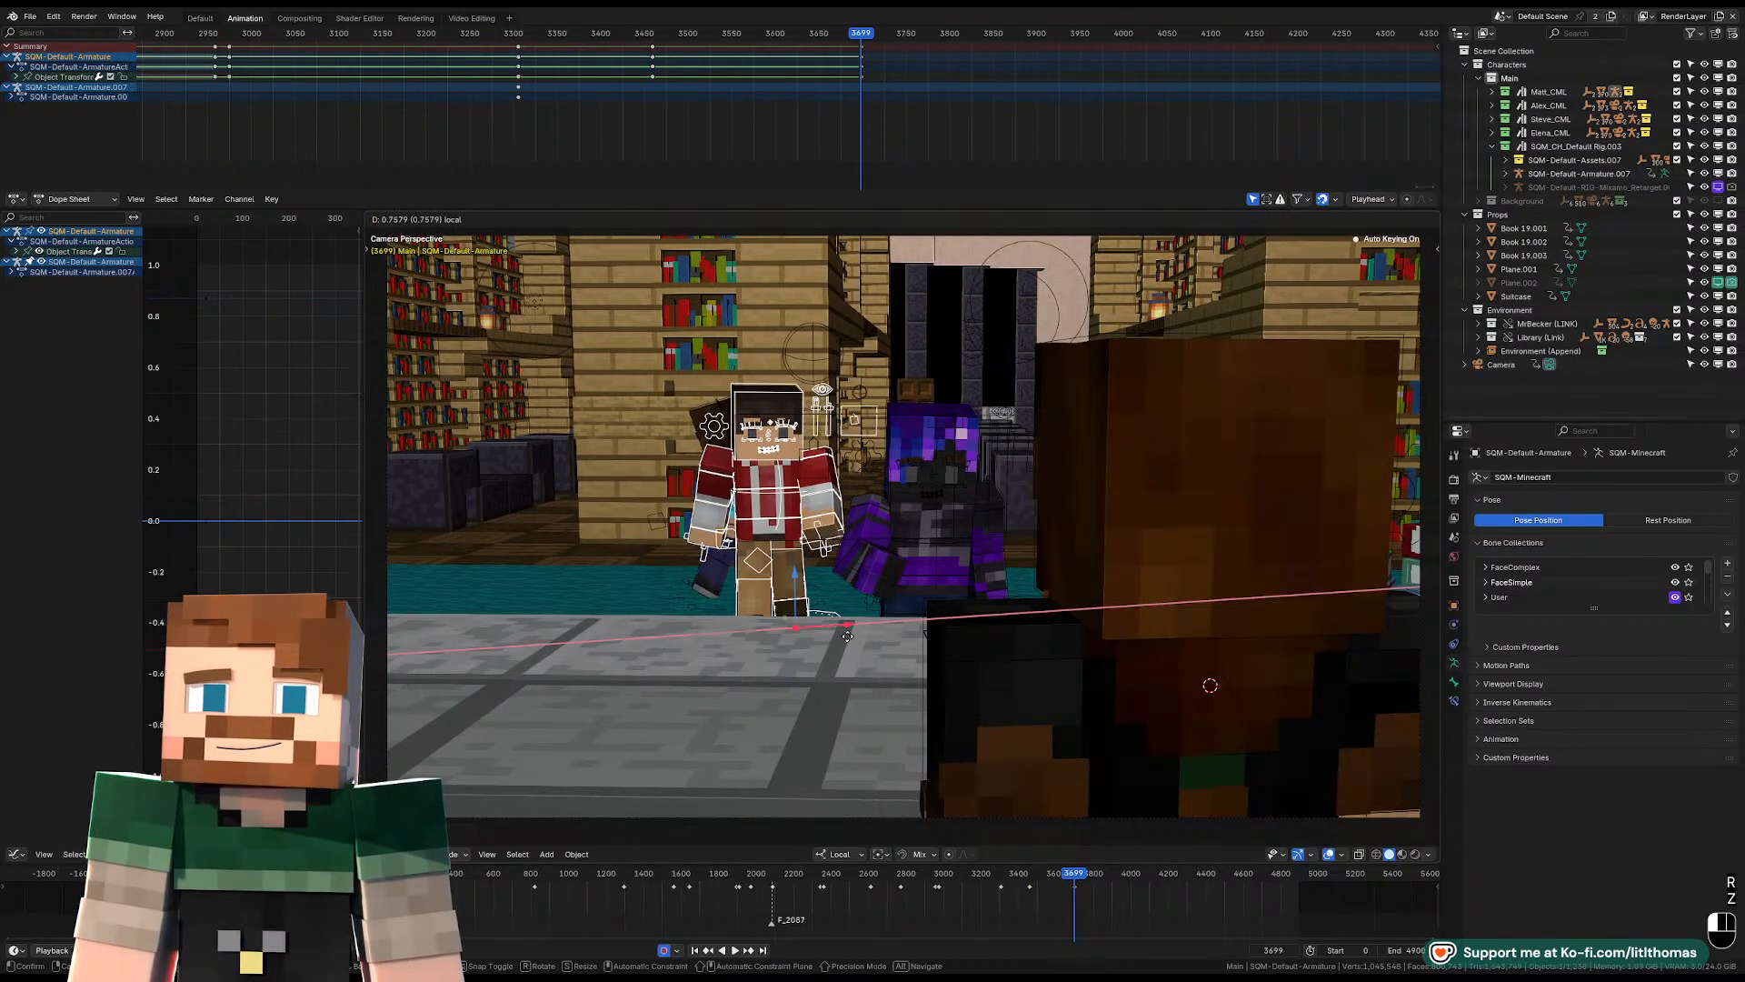
pyautogui.click(817, 617)
# Reposition the red-jacketed character along its local X axis so it stands beside the purple character on the carpet.
pyautogui.moveTo(813, 600); pyautogui.dragTo(834, 621, button='middle')
pyautogui.press('KP_Decimal')
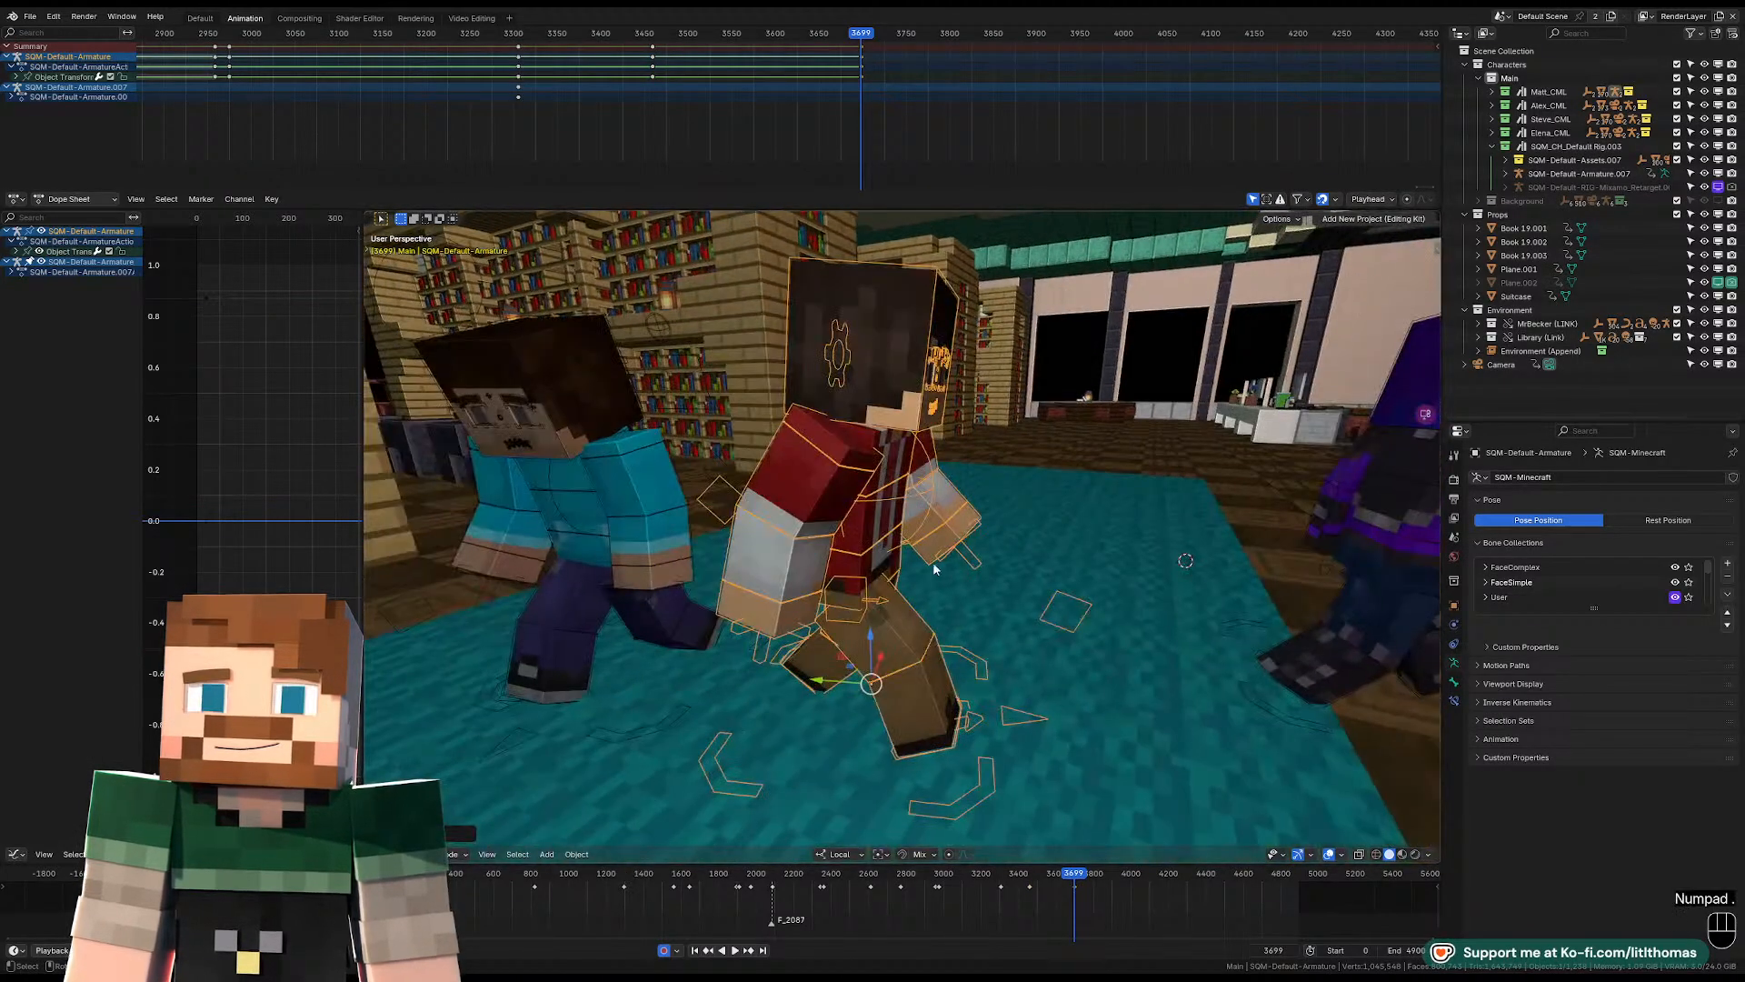
pyautogui.scroll(-6, 935, 569)
pyautogui.moveTo(935, 569); pyautogui.dragTo(871, 583, button='middle')
pyautogui.moveTo(842, 569); pyautogui.dragTo(905, 560)
pyautogui.moveTo(823, 557); pyautogui.dragTo(921, 546, button='middle')
pyautogui.press('g')
pyautogui.press('x')
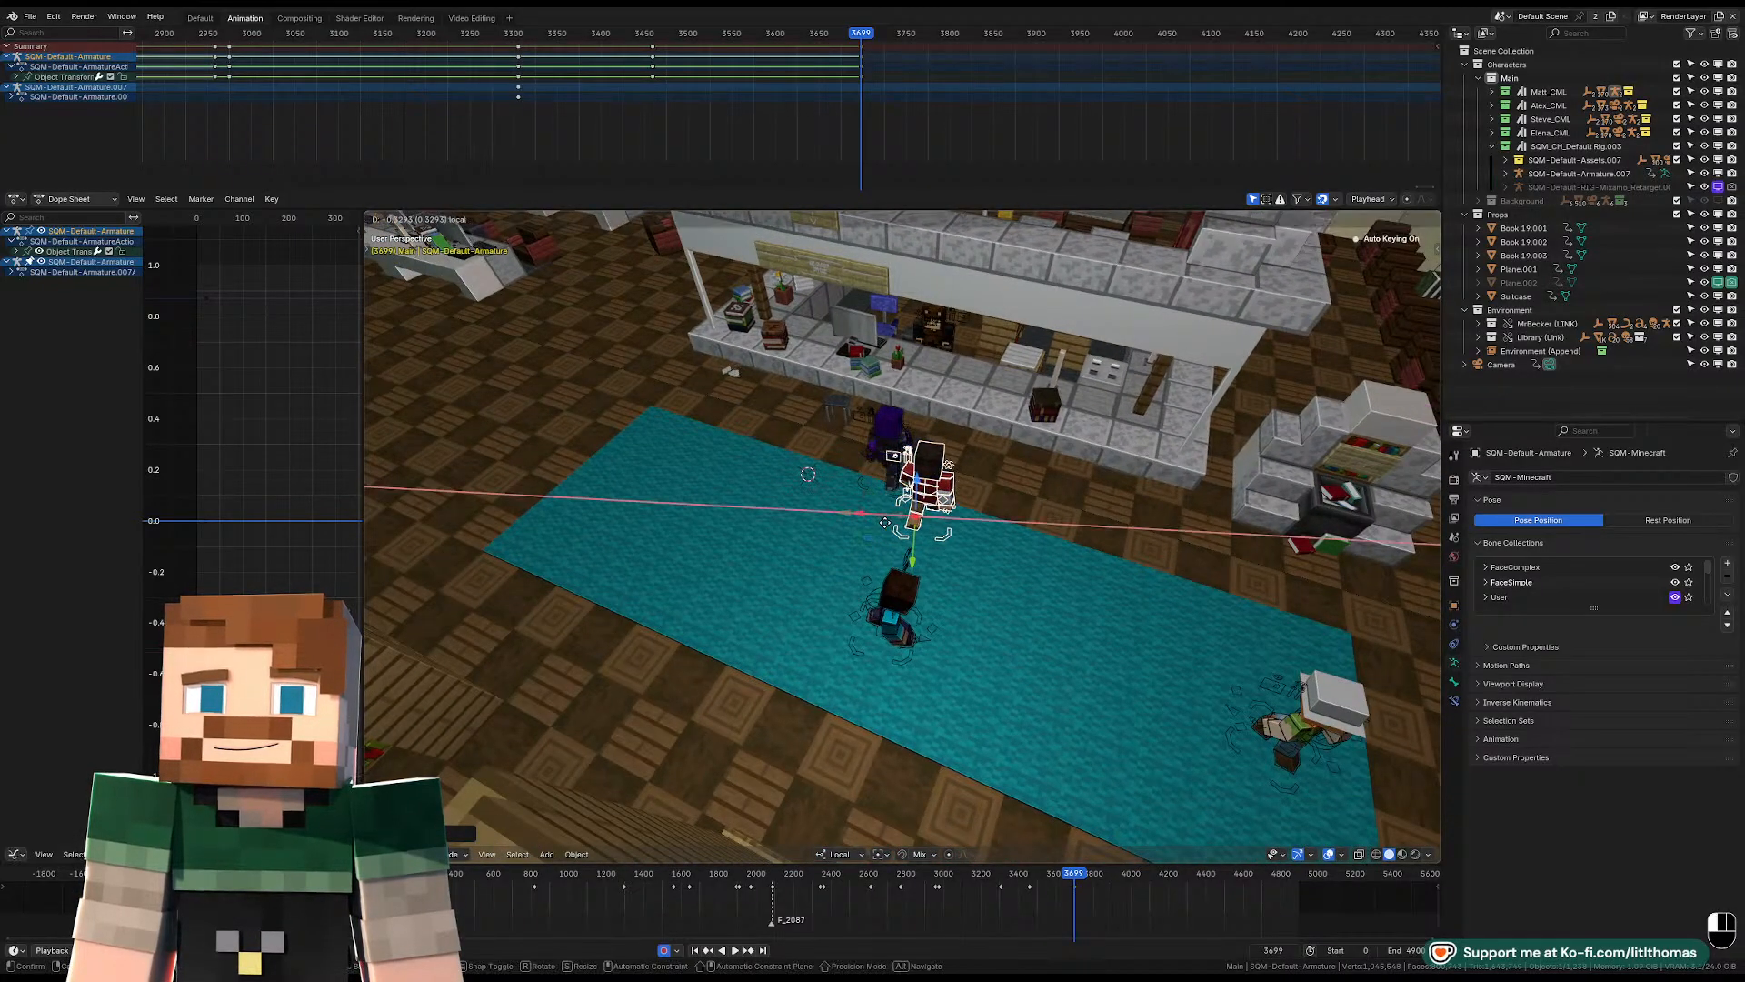
pyautogui.click(945, 548)
# Select the blue-shirted character, place the 3D cursor behind the other two near the desk, and snap the character to it.
pyautogui.scroll(5, 946, 550)
pyautogui.moveTo(946, 549); pyautogui.dragTo(809, 527, button='middle')
pyautogui.click(744, 653)
pyautogui.press('KP_0')
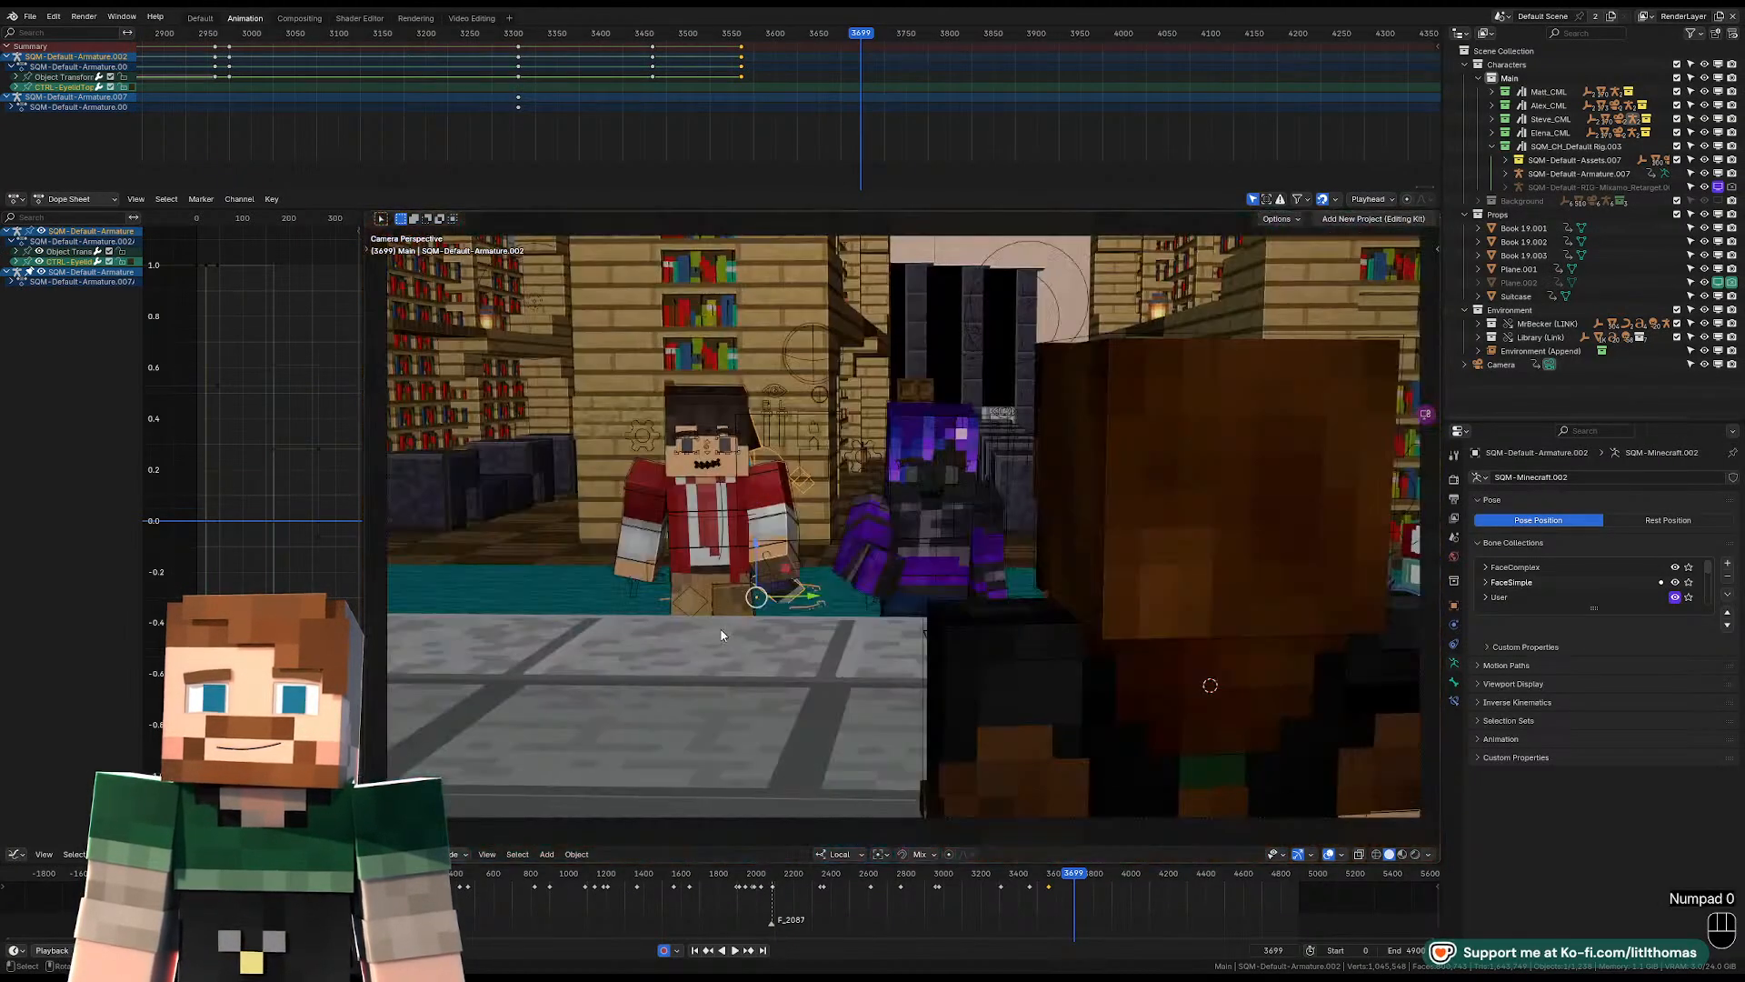
pyautogui.moveTo(843, 609); pyautogui.dragTo(863, 649, button='middle')
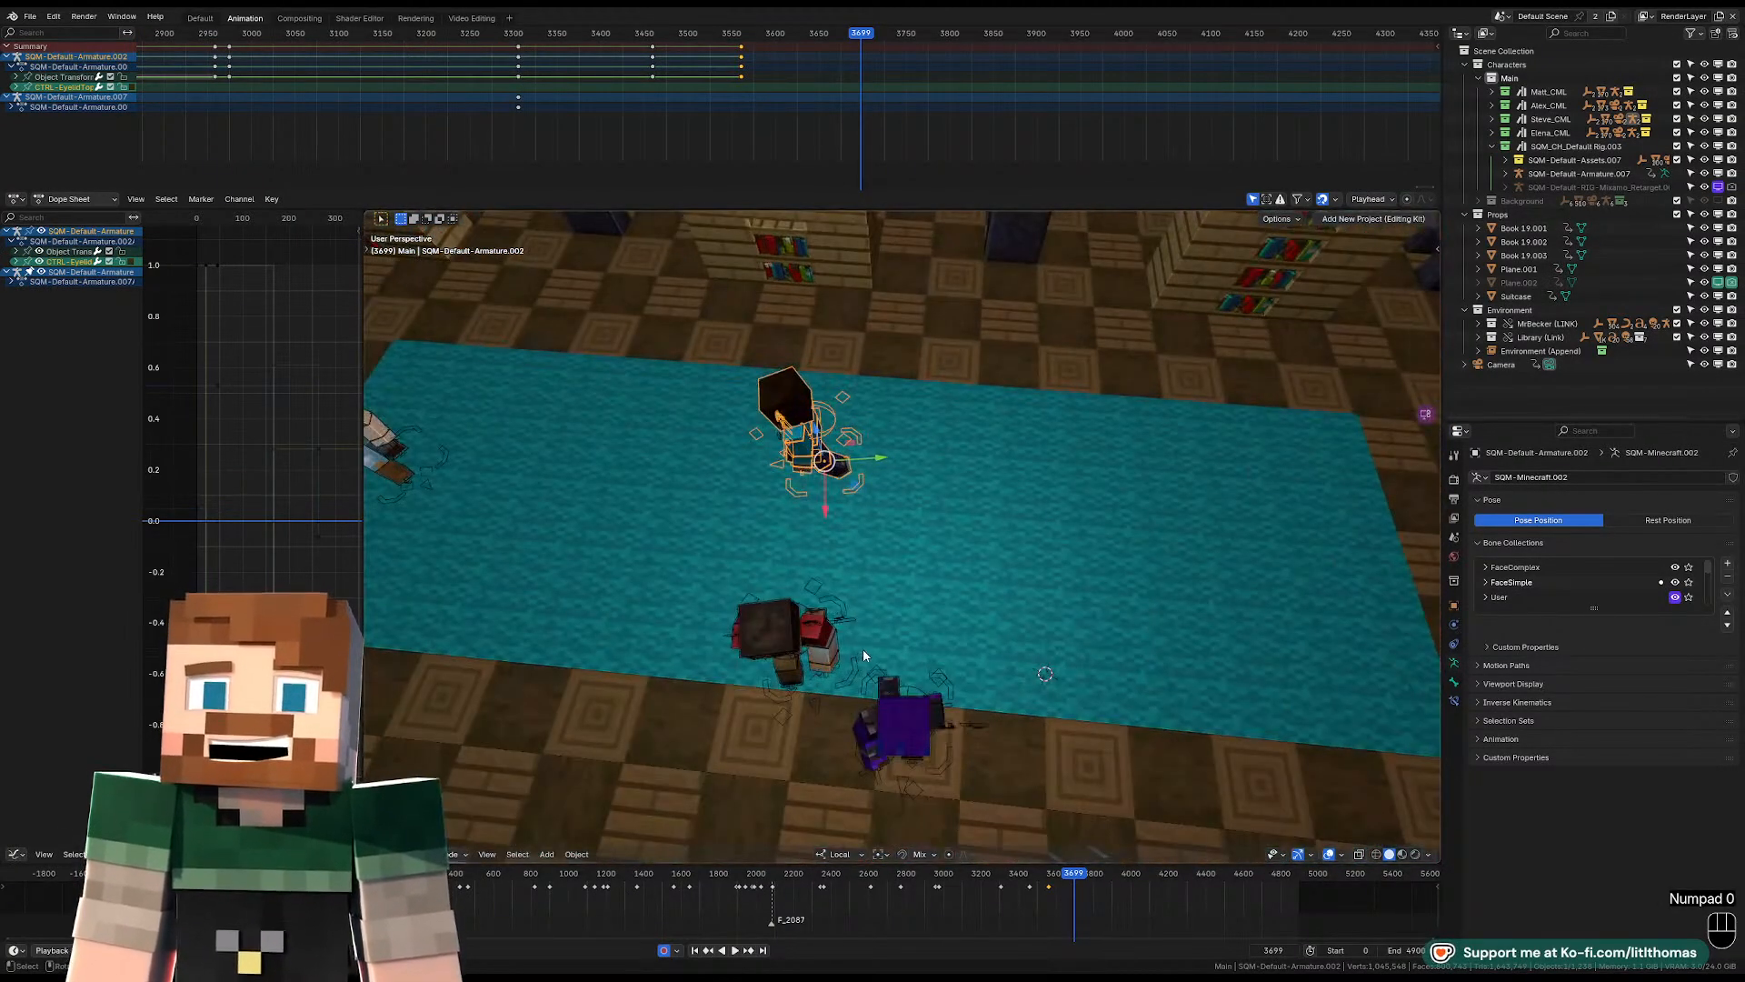
pyautogui.hotkey('shift', 's')
# Rotate the blue-shirted character about its Z axis to face the desk and check it through the camera.
pyautogui.press('r')
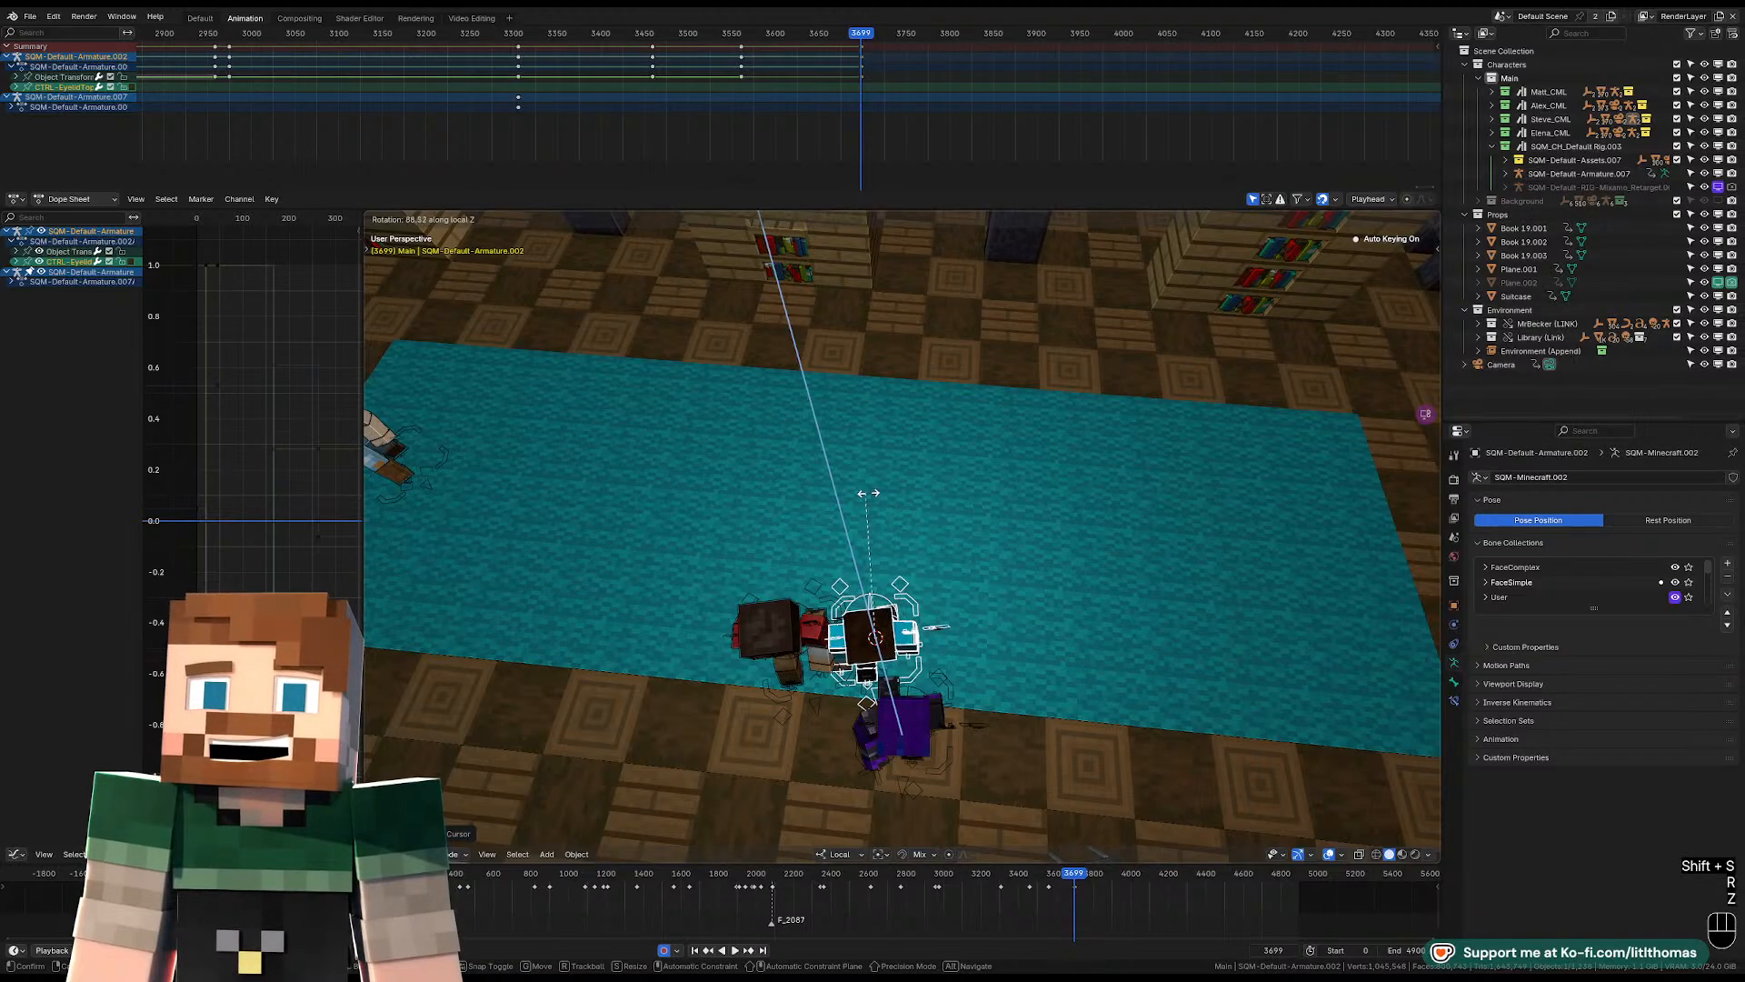
pyautogui.press('z')
pyautogui.click(875, 543)
pyautogui.press('KP_0')
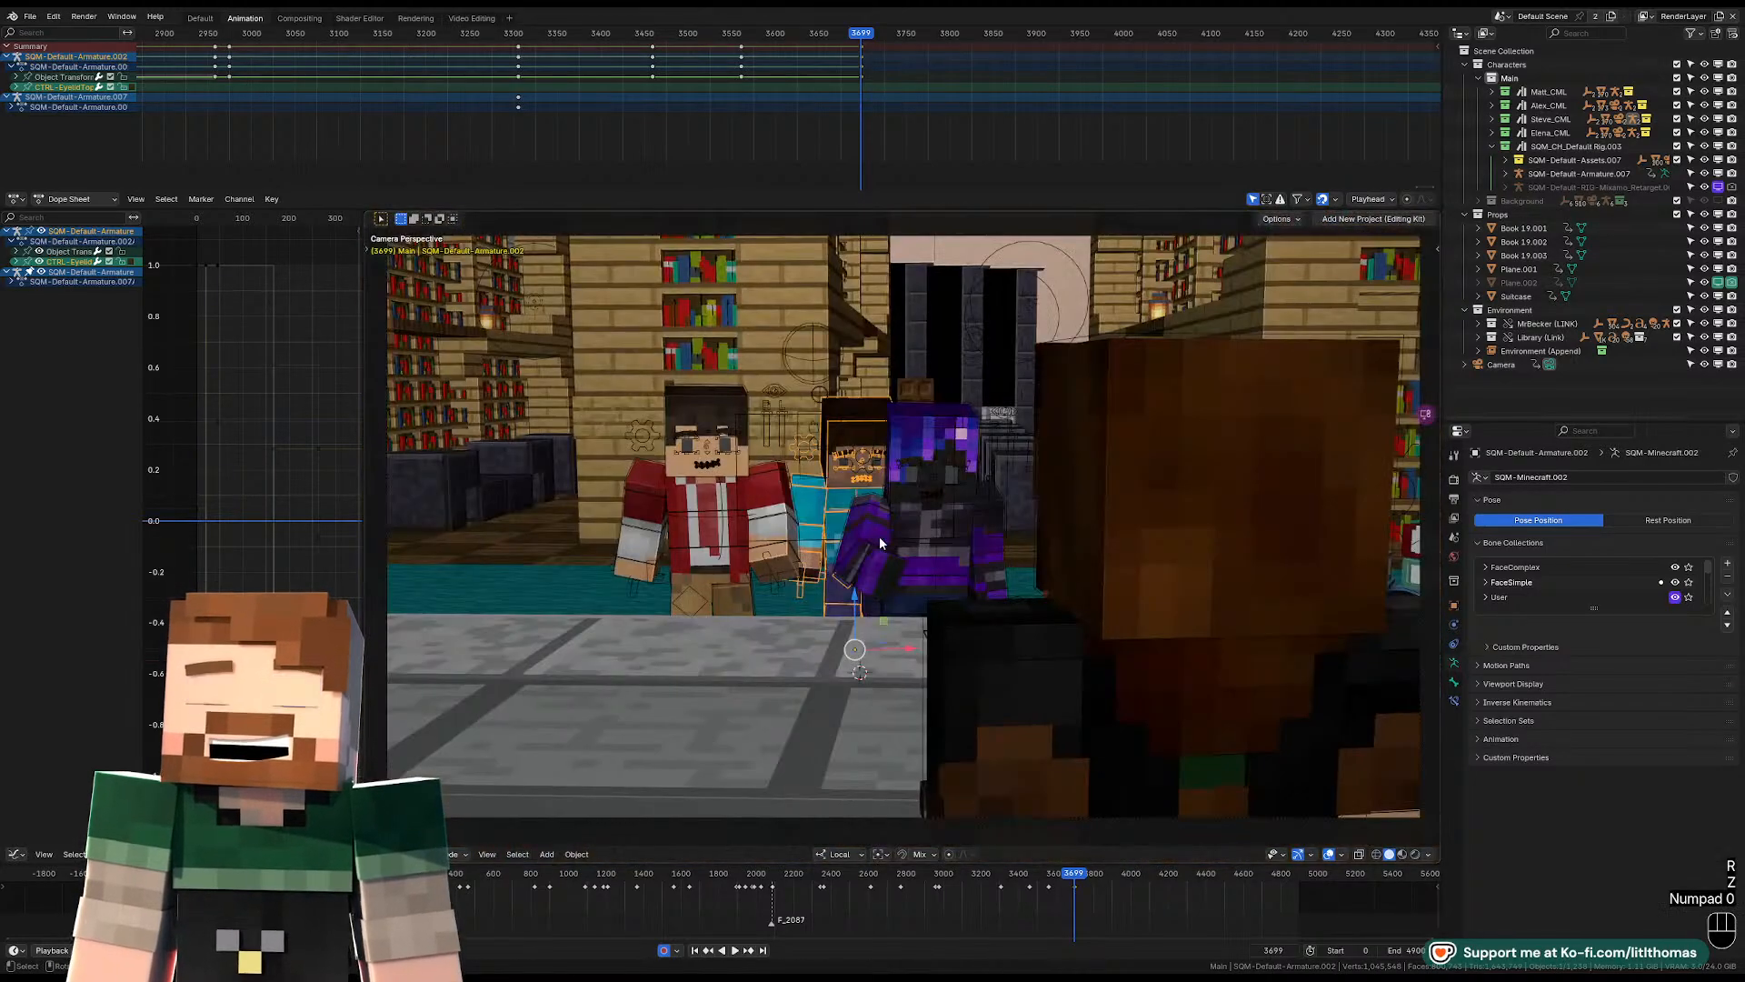
# Select the hatted character's whole rig in Object Mode and compare the group's positions at frames 3698 and 3699.
pyautogui.press('KP_0')
pyautogui.moveTo(931, 554); pyautogui.dragTo(965, 550)
pyautogui.click(924, 404)
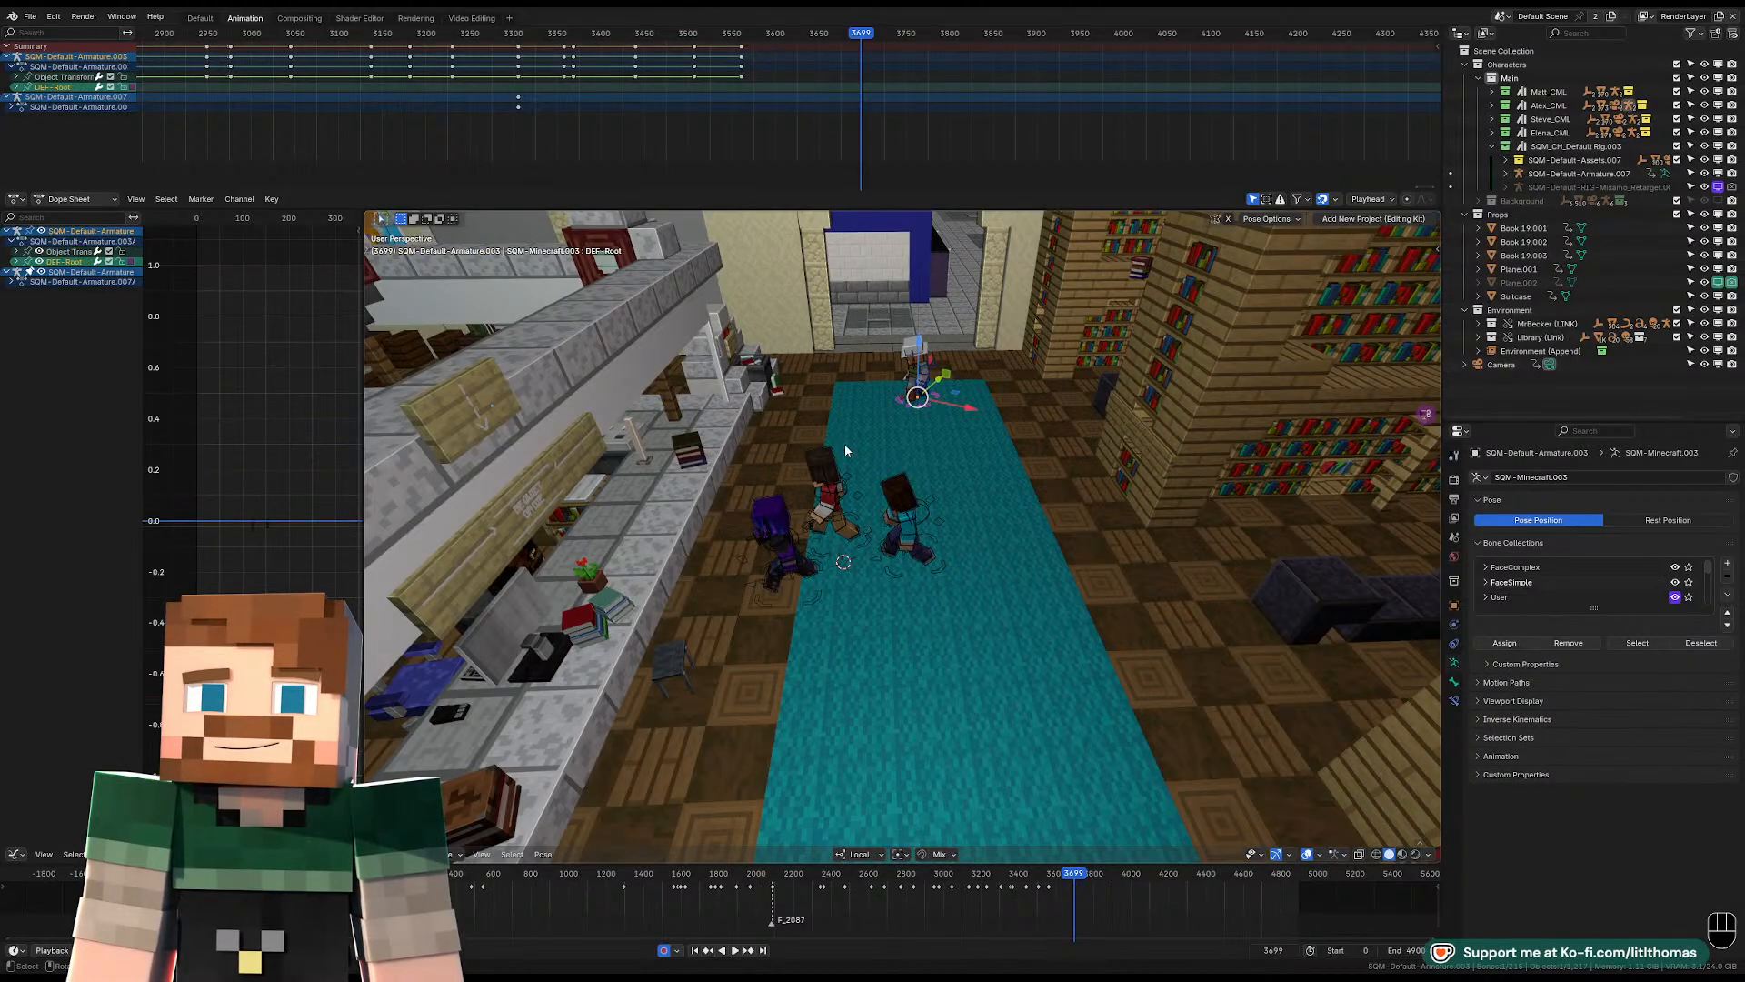
pyautogui.press('Tab')
pyautogui.press('Left')
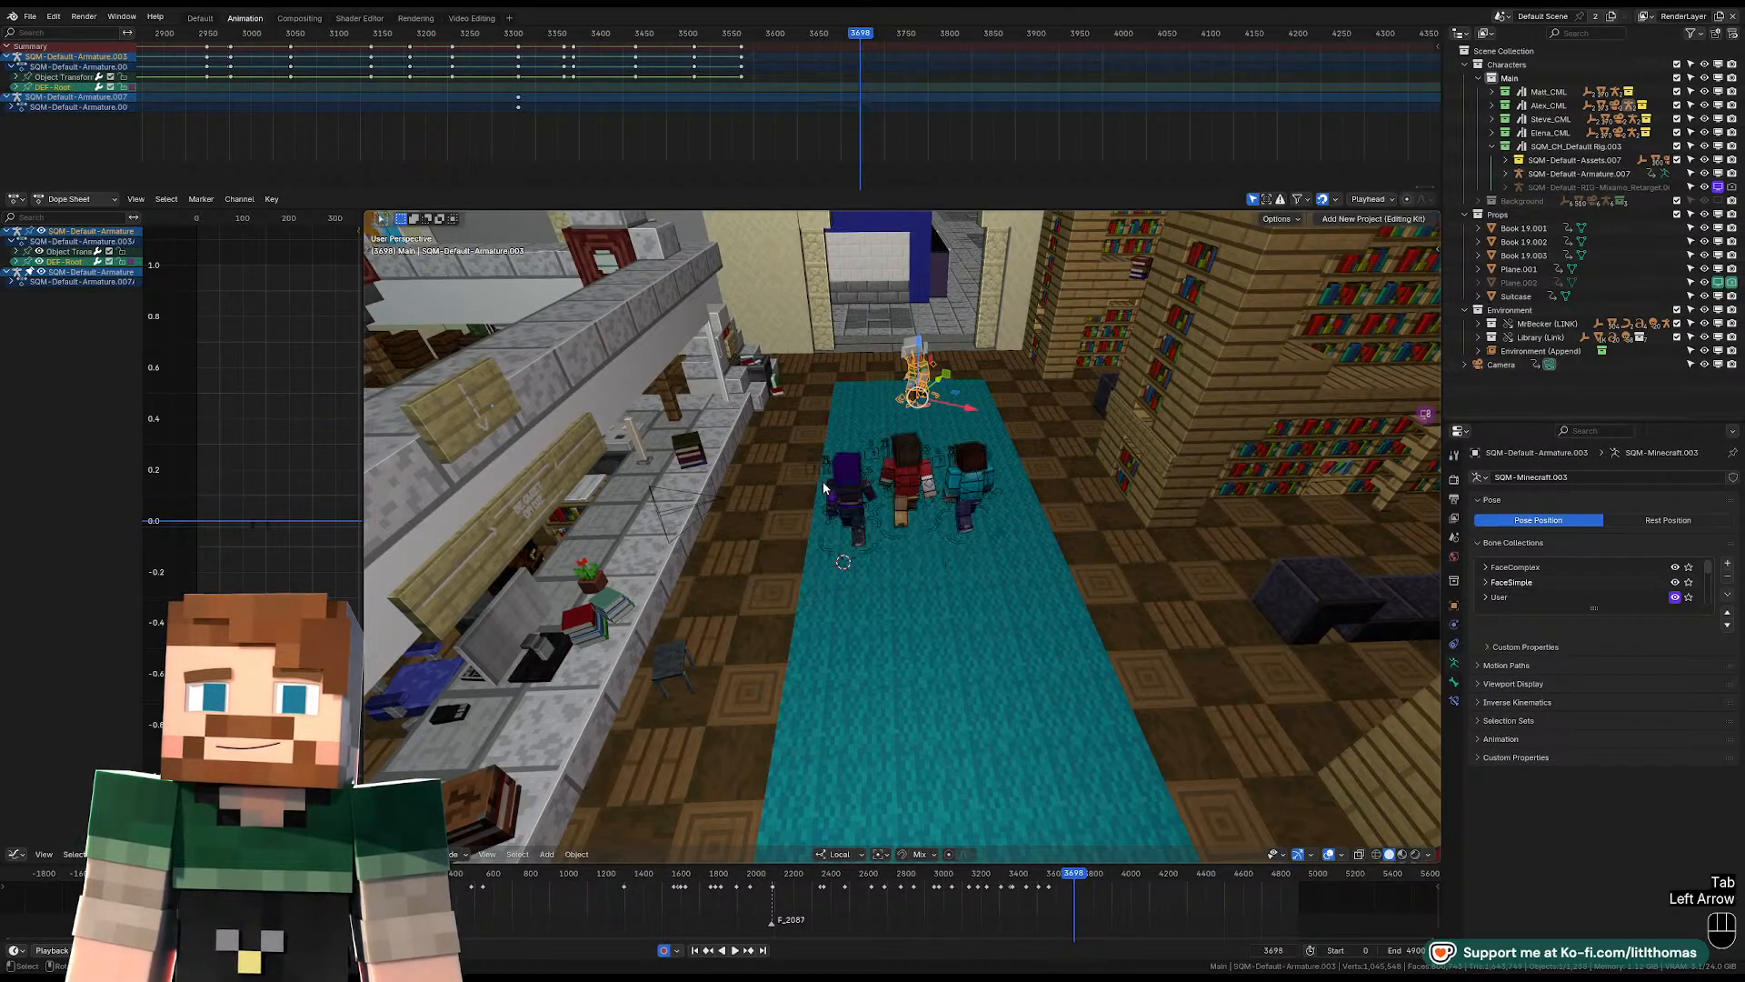
pyautogui.press('Right')
pyautogui.press('Left')
pyautogui.press('Right')
# Place the 3D cursor between the desk and the carpet near the red-jacketed character and snap the hatted character to it.
pyautogui.moveTo(824, 488); pyautogui.dragTo(806, 549, button='middle')
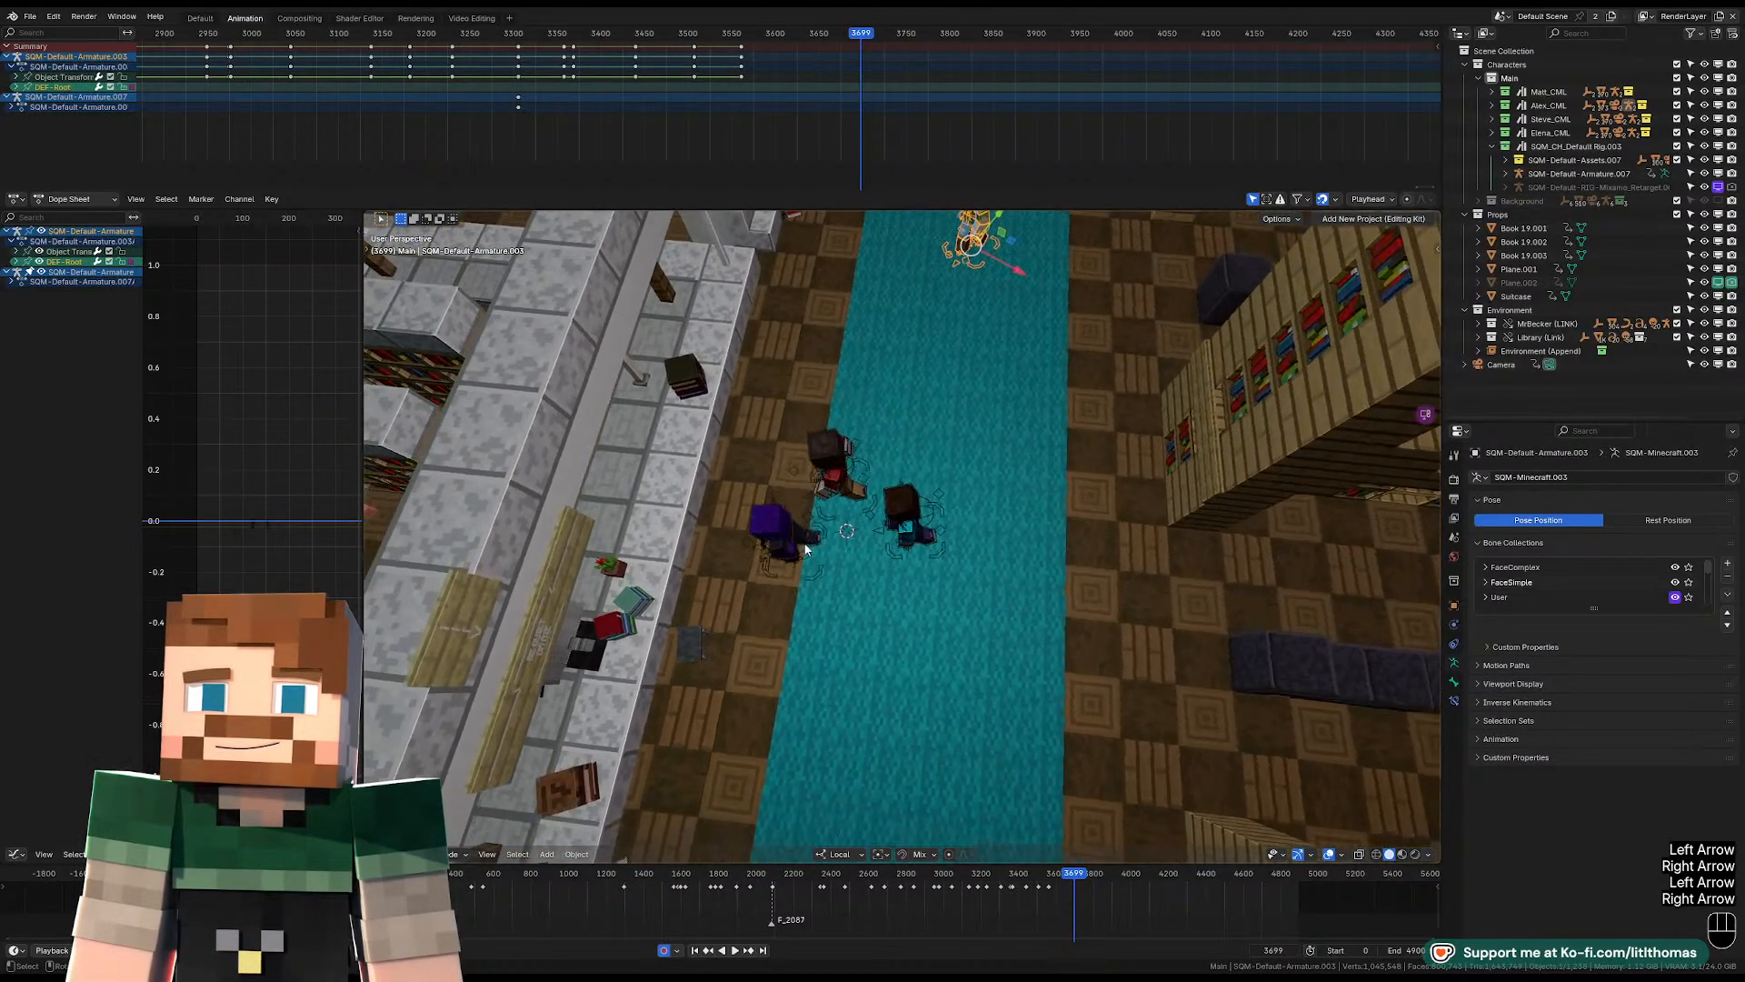
pyautogui.keyDown('shift'); pyautogui.rightClick(773, 446); pyautogui.keyUp('shift')
pyautogui.hotkey('shift', 's')
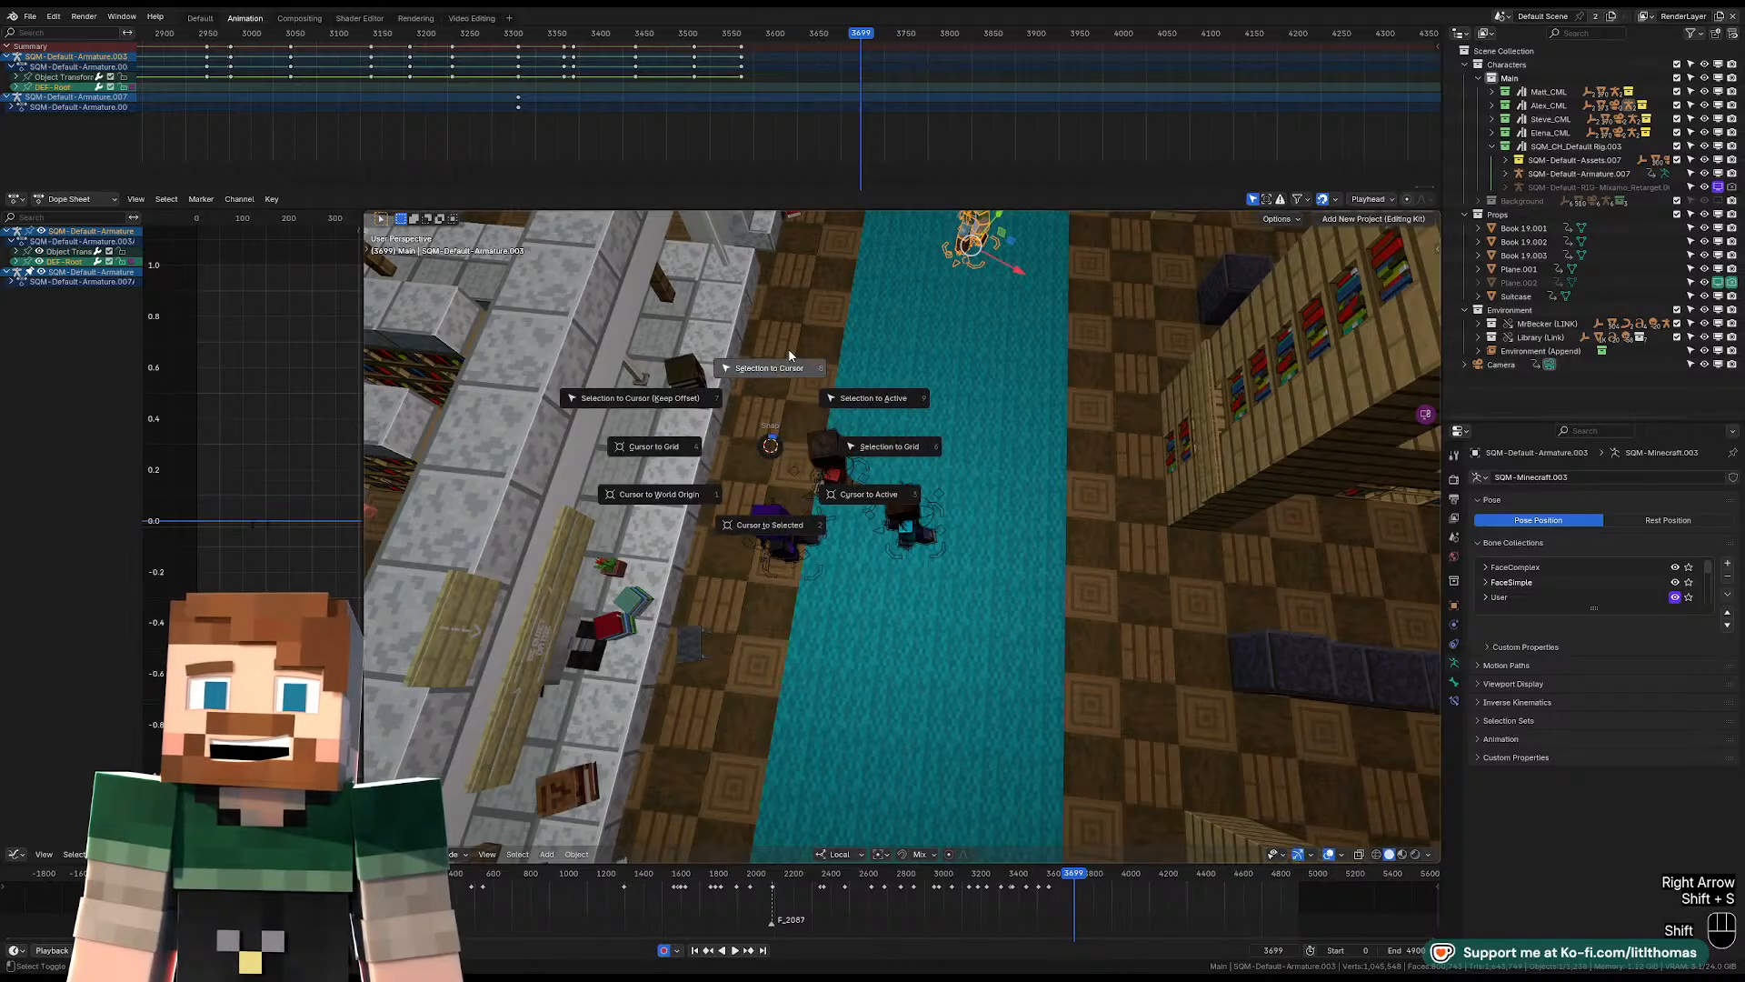
pyautogui.click(788, 348)
pyautogui.press('KP_0')
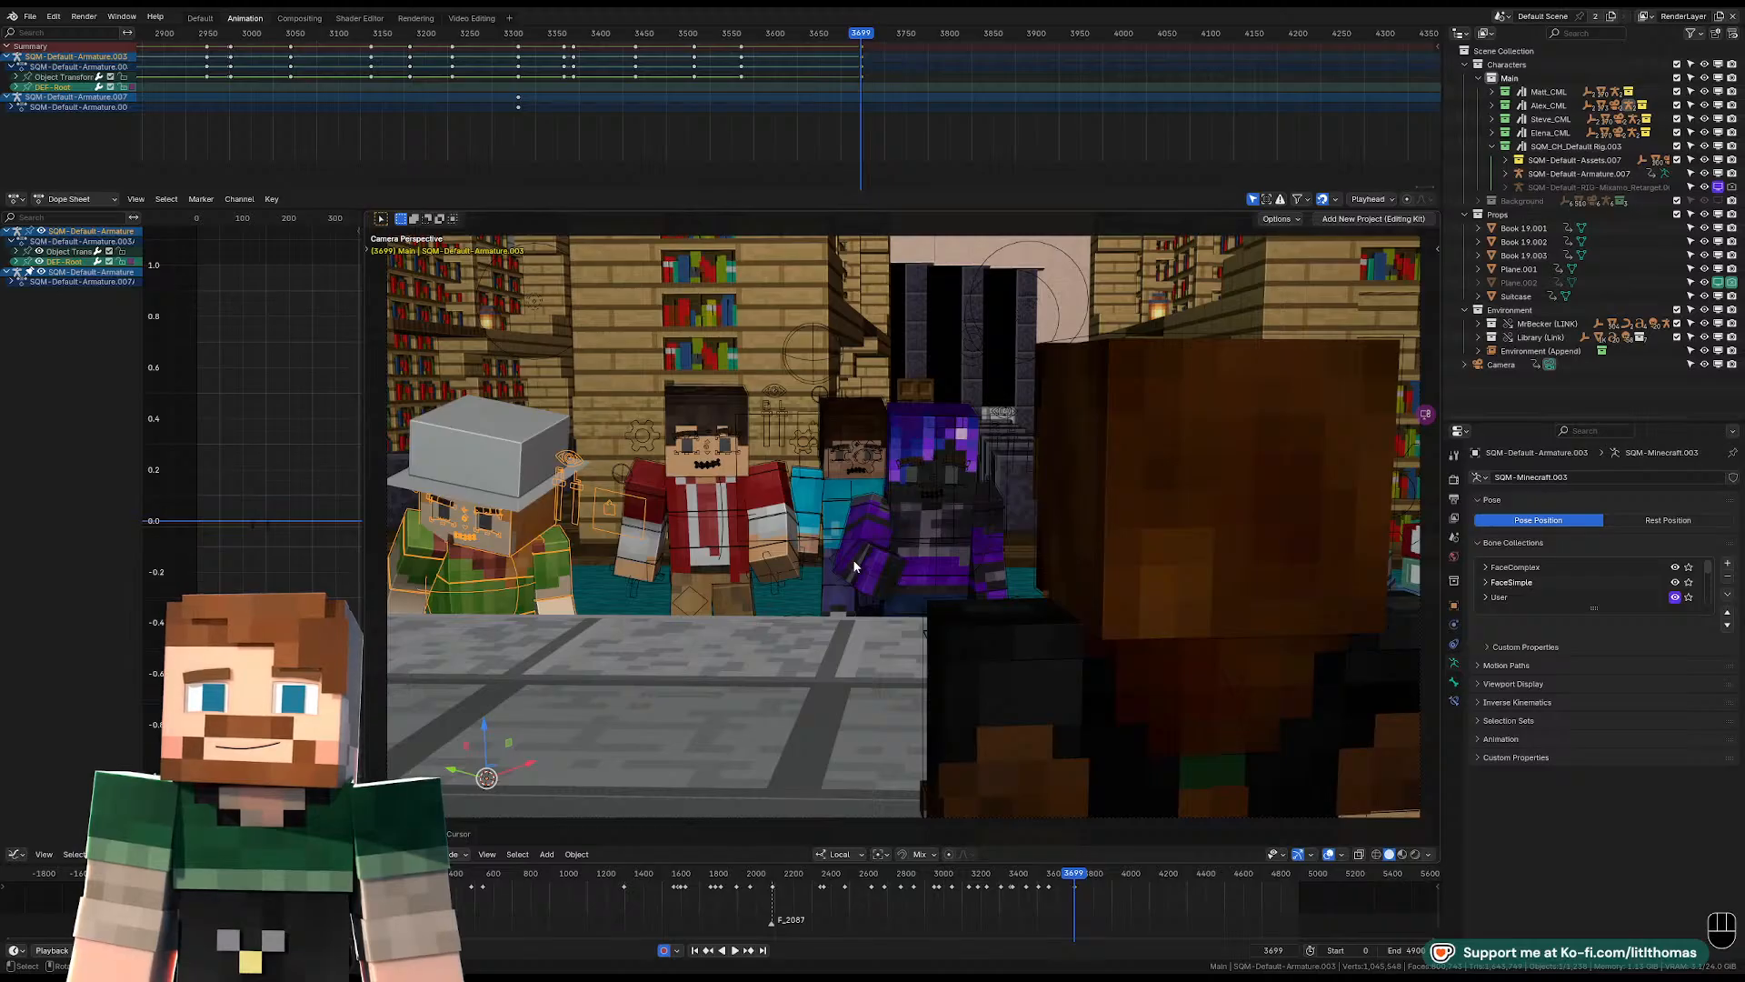
# Rotate the hatted character about its Z axis toward the librarian and shift it closer to the red-jacketed character.
pyautogui.press('KP_Decimal')
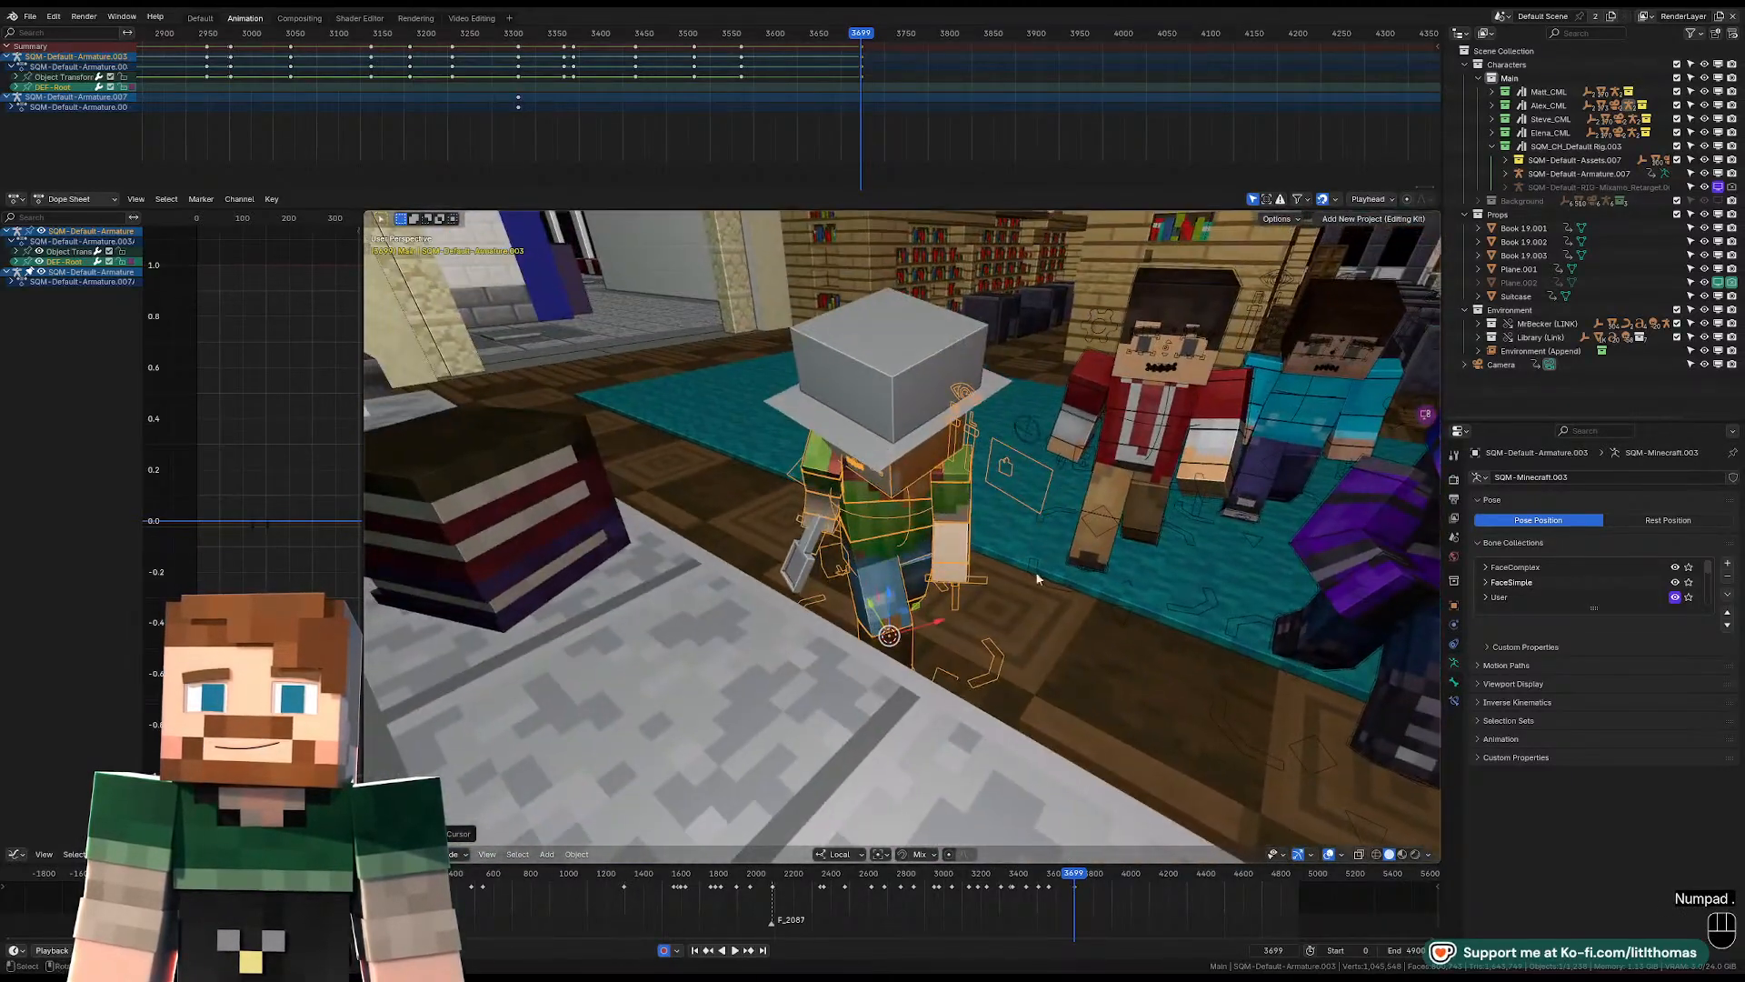
pyautogui.press('r')
pyautogui.press('z')
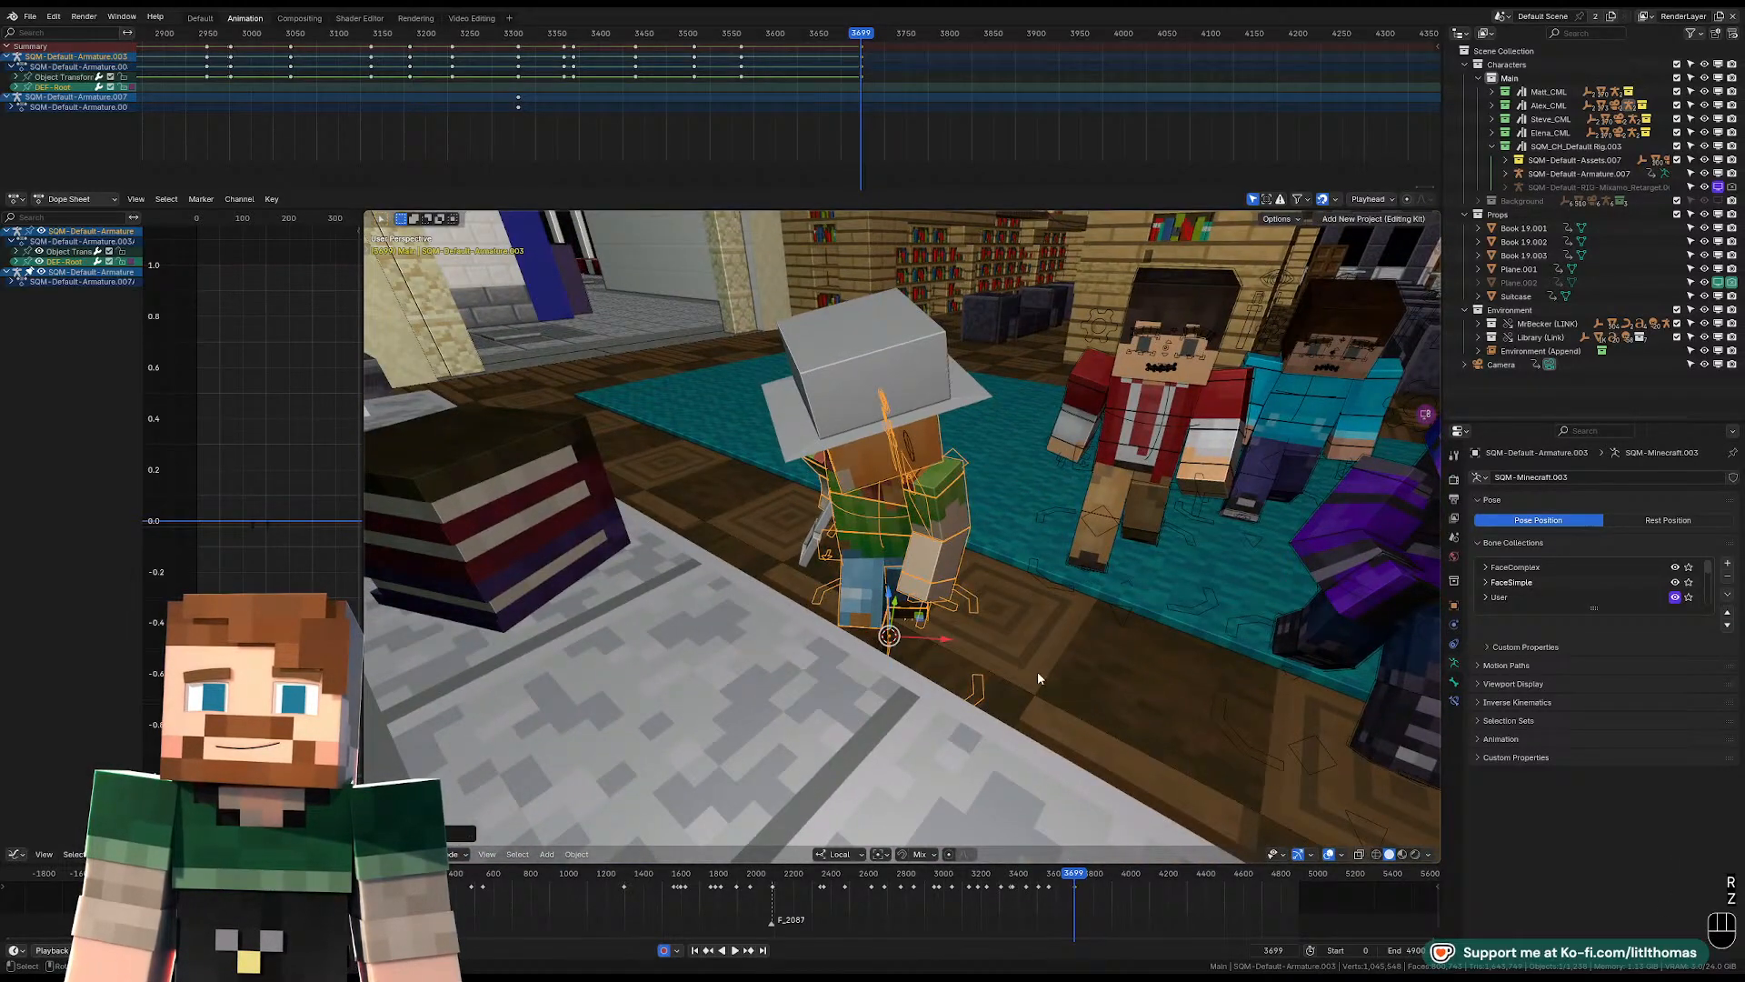
pyautogui.click(957, 636)
pyautogui.press('KP_0')
# Play the over-the-shoulder shot from frame 3699 and replay it from about frame 3710 to check its timing.
pyautogui.press('space')
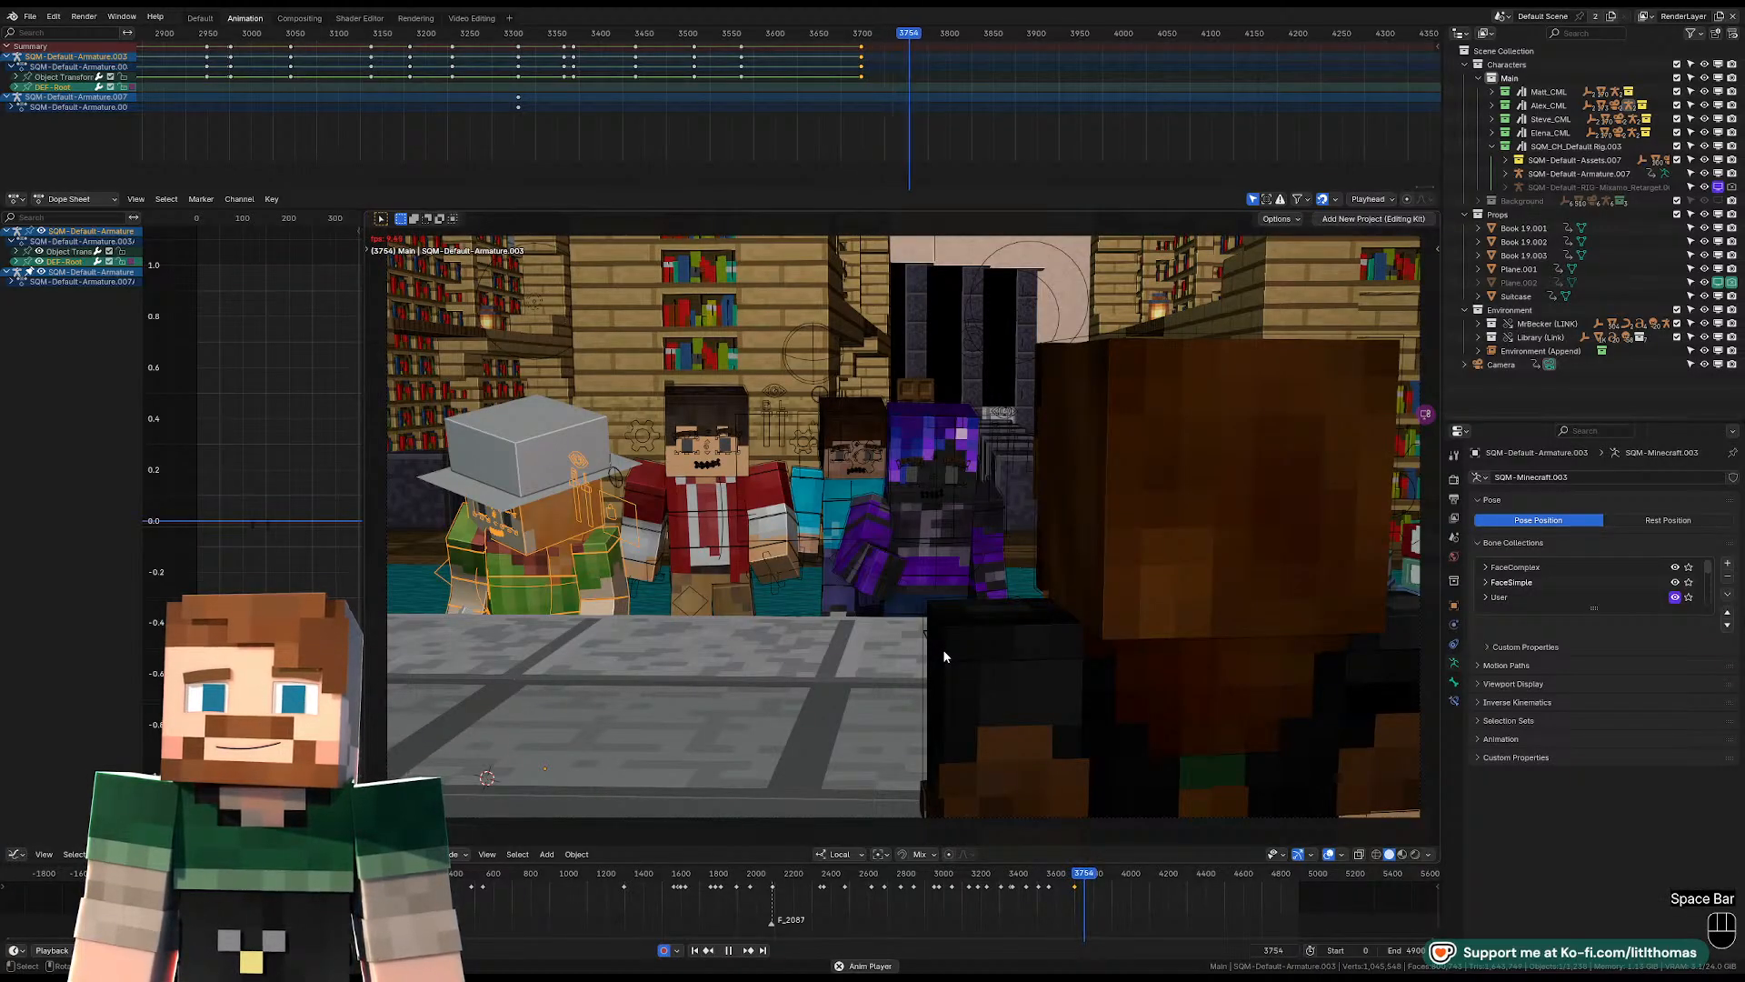
pyautogui.press('space')
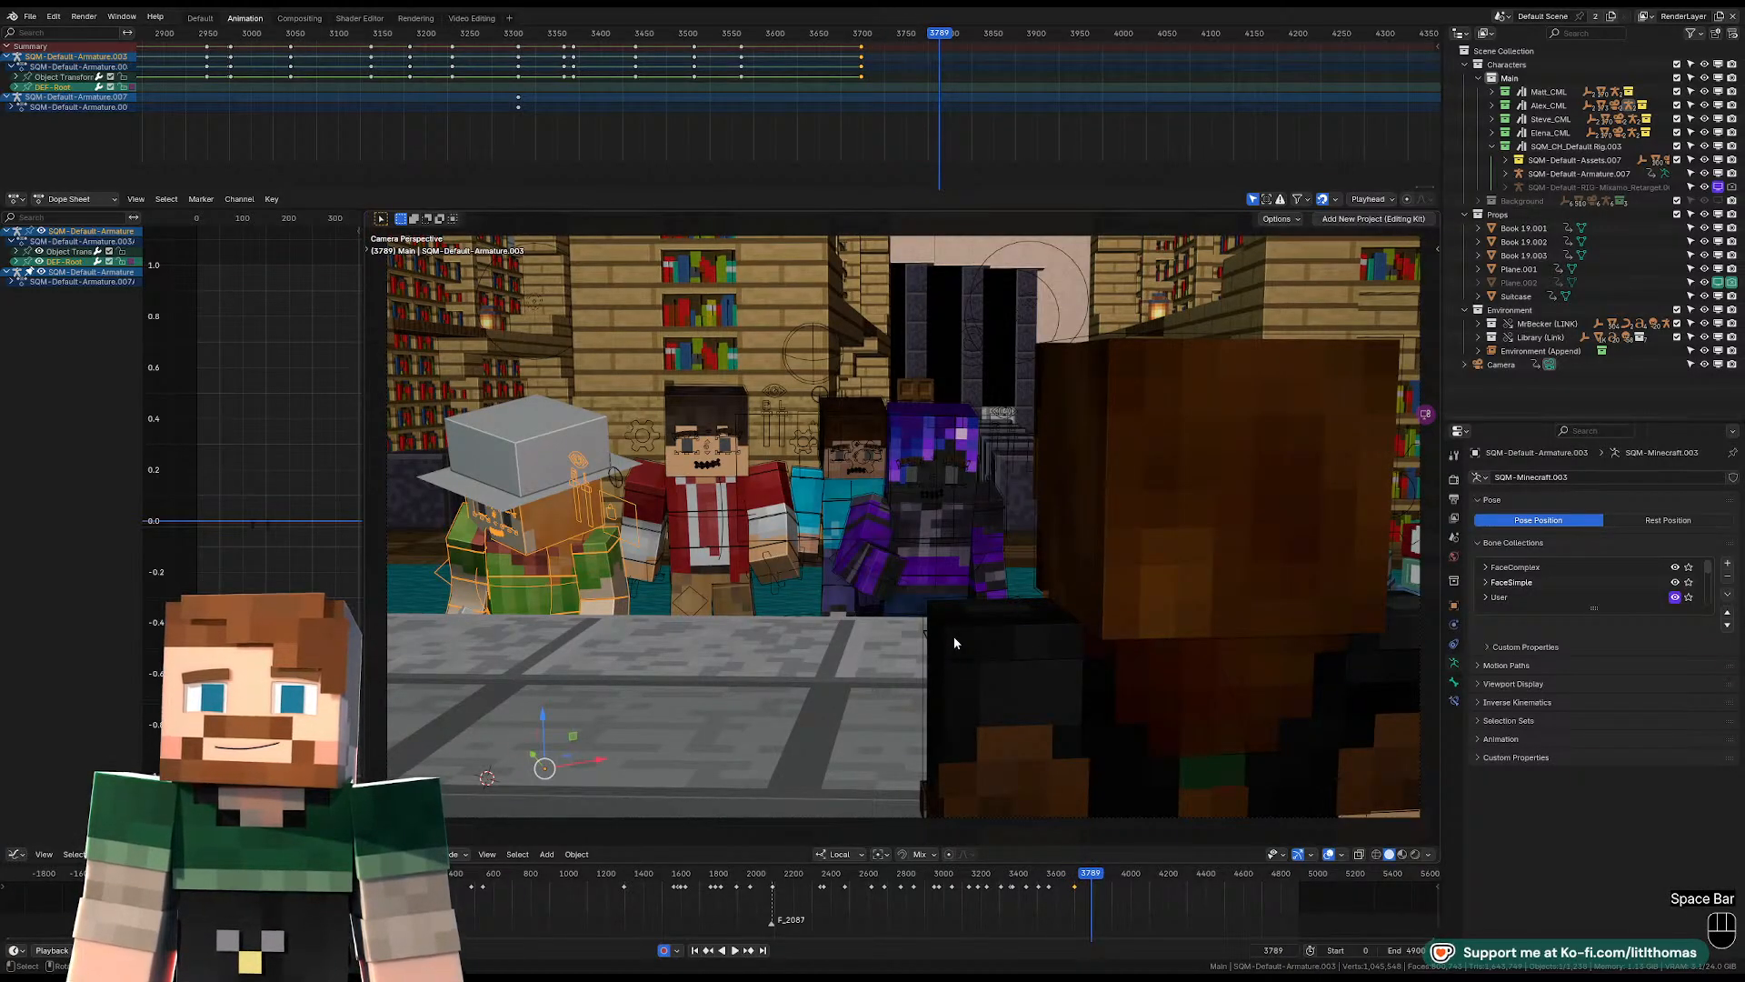
pyautogui.click(871, 34)
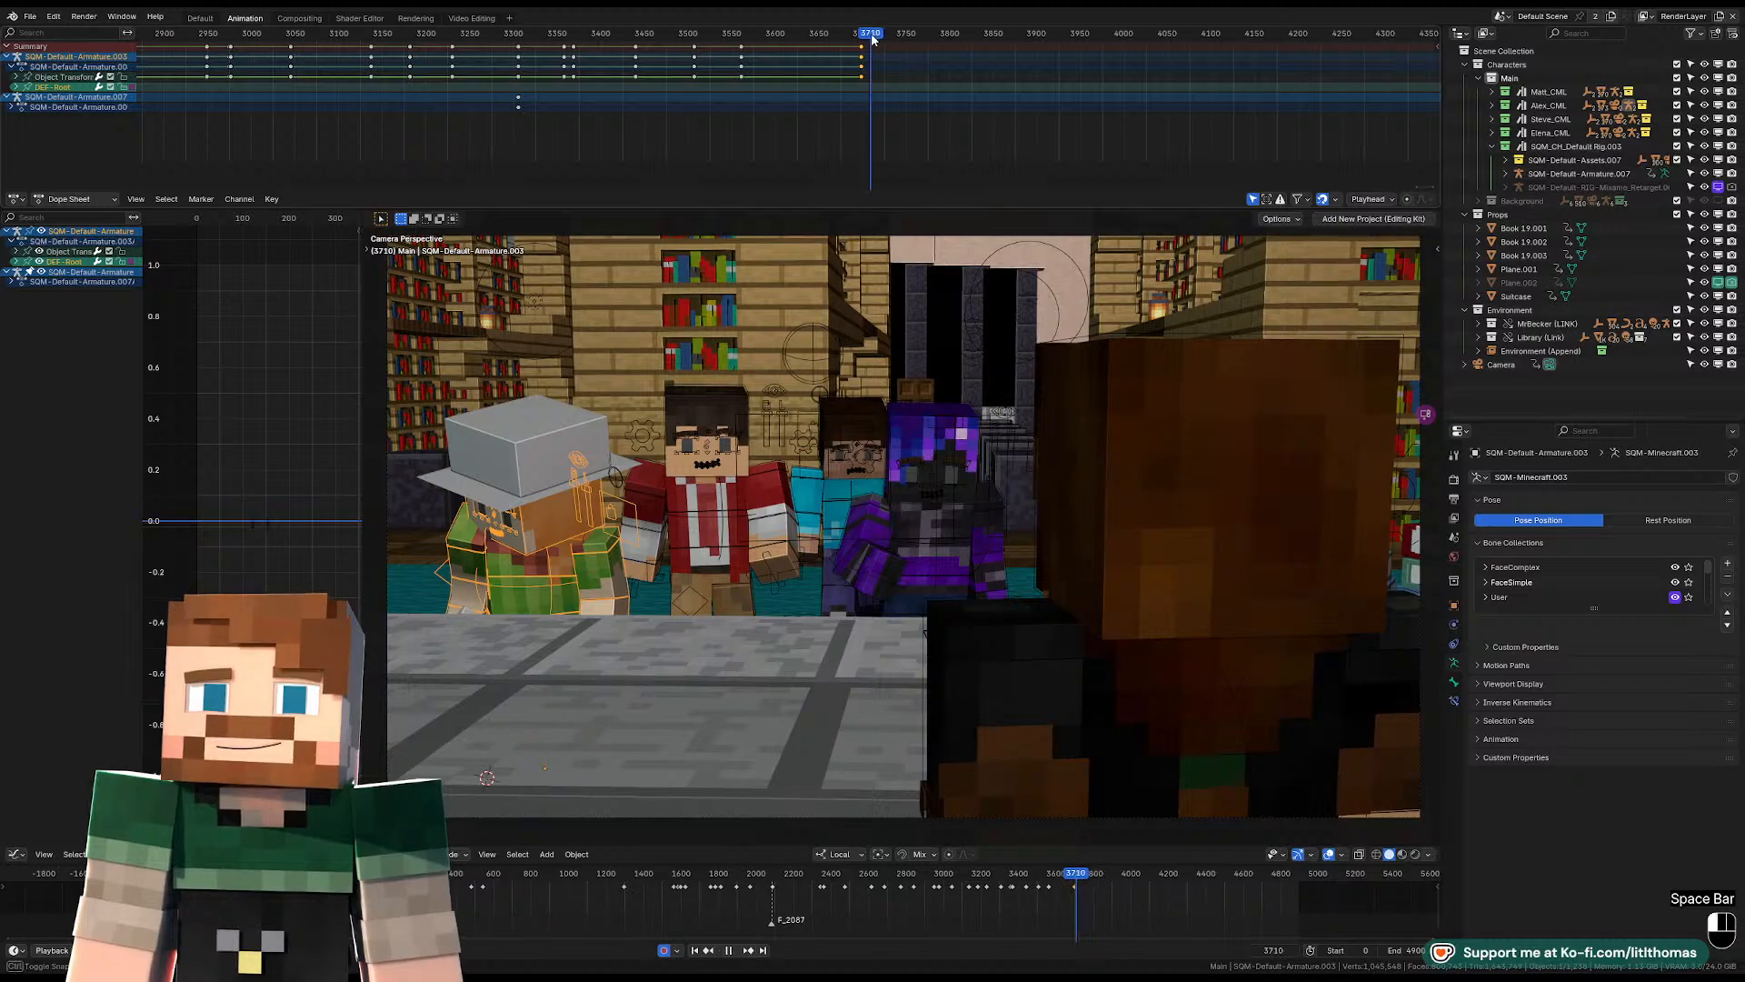
pyautogui.press('space')
pyautogui.press('space')
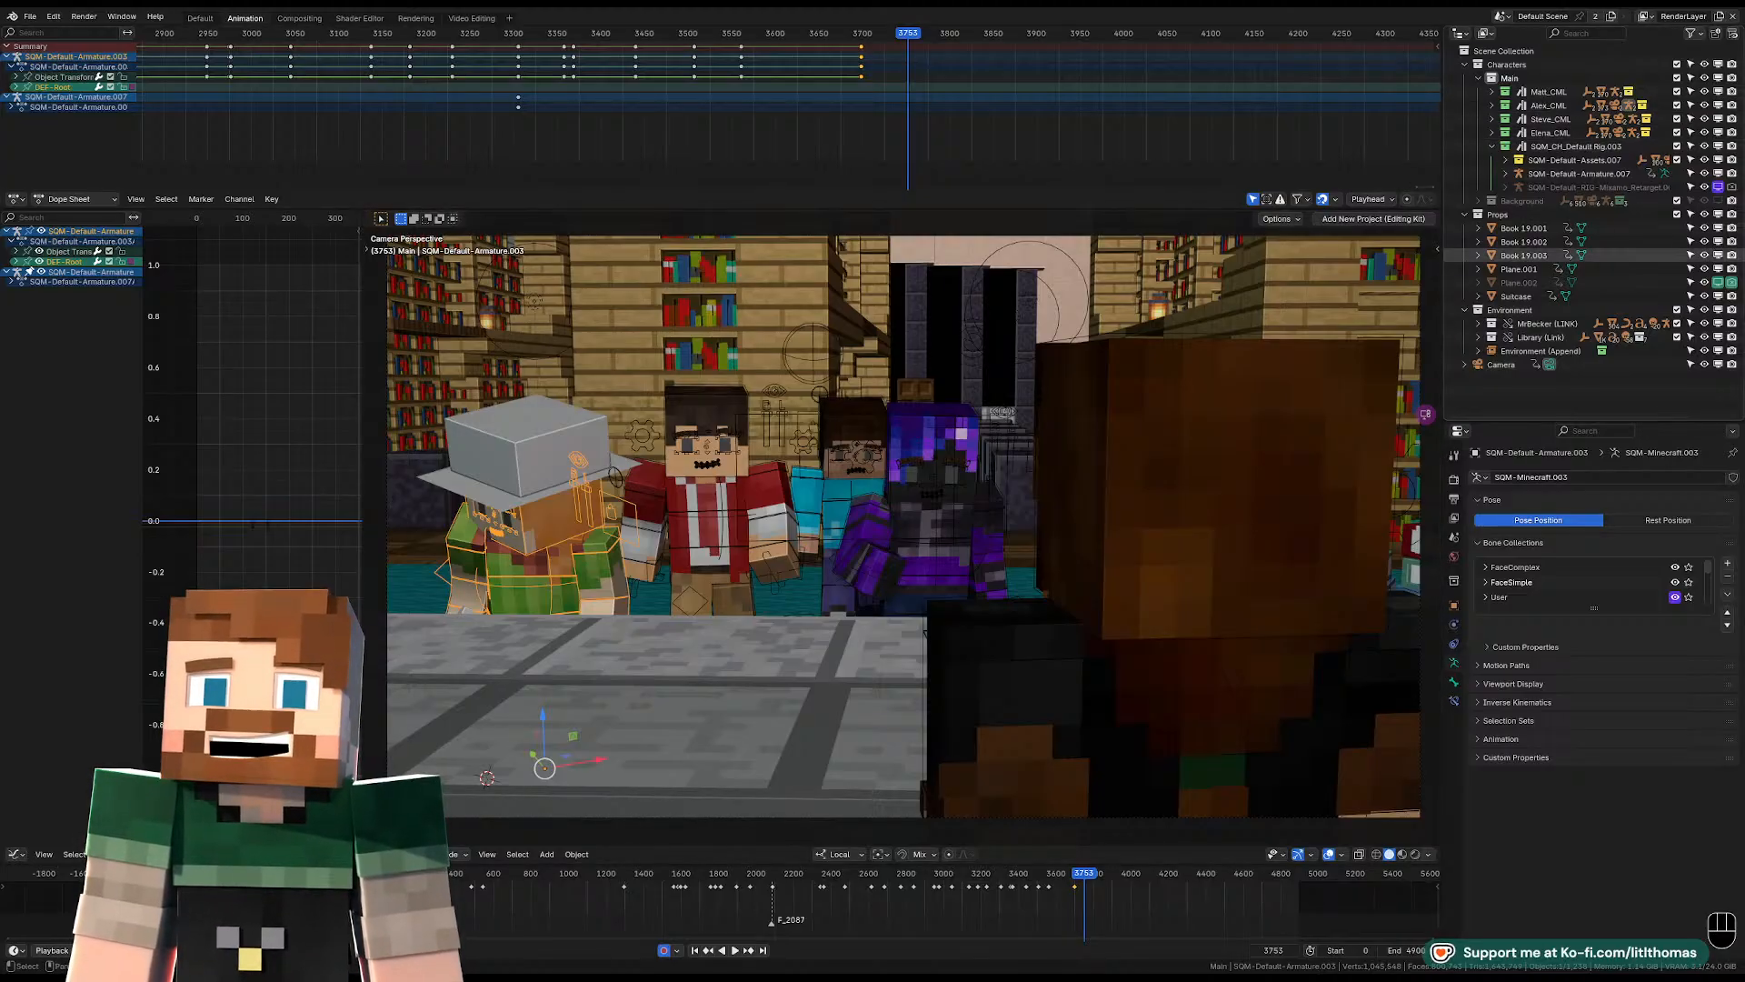
# Select the camera, return to its keyframe at frame 3699, and play the shot to find the next cut.
pyautogui.click(1501, 364)
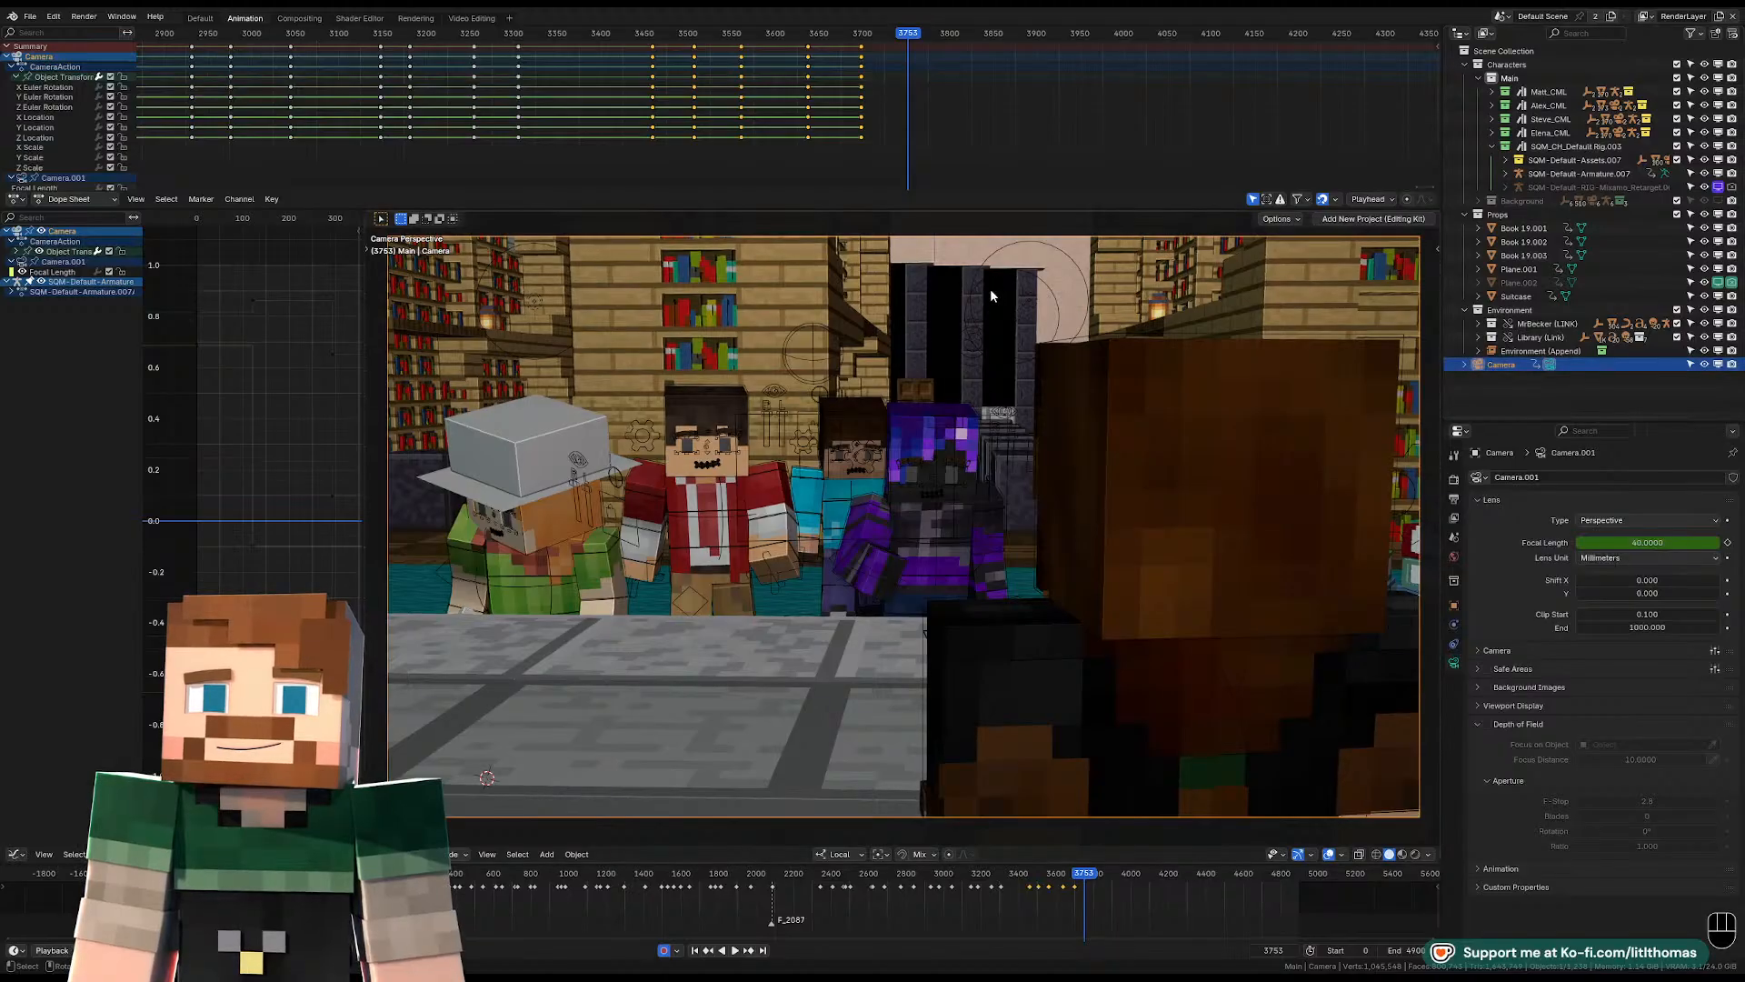
pyautogui.press('Down')
pyautogui.press('space')
pyautogui.press('space')
pyautogui.press('space')
pyautogui.press('space')
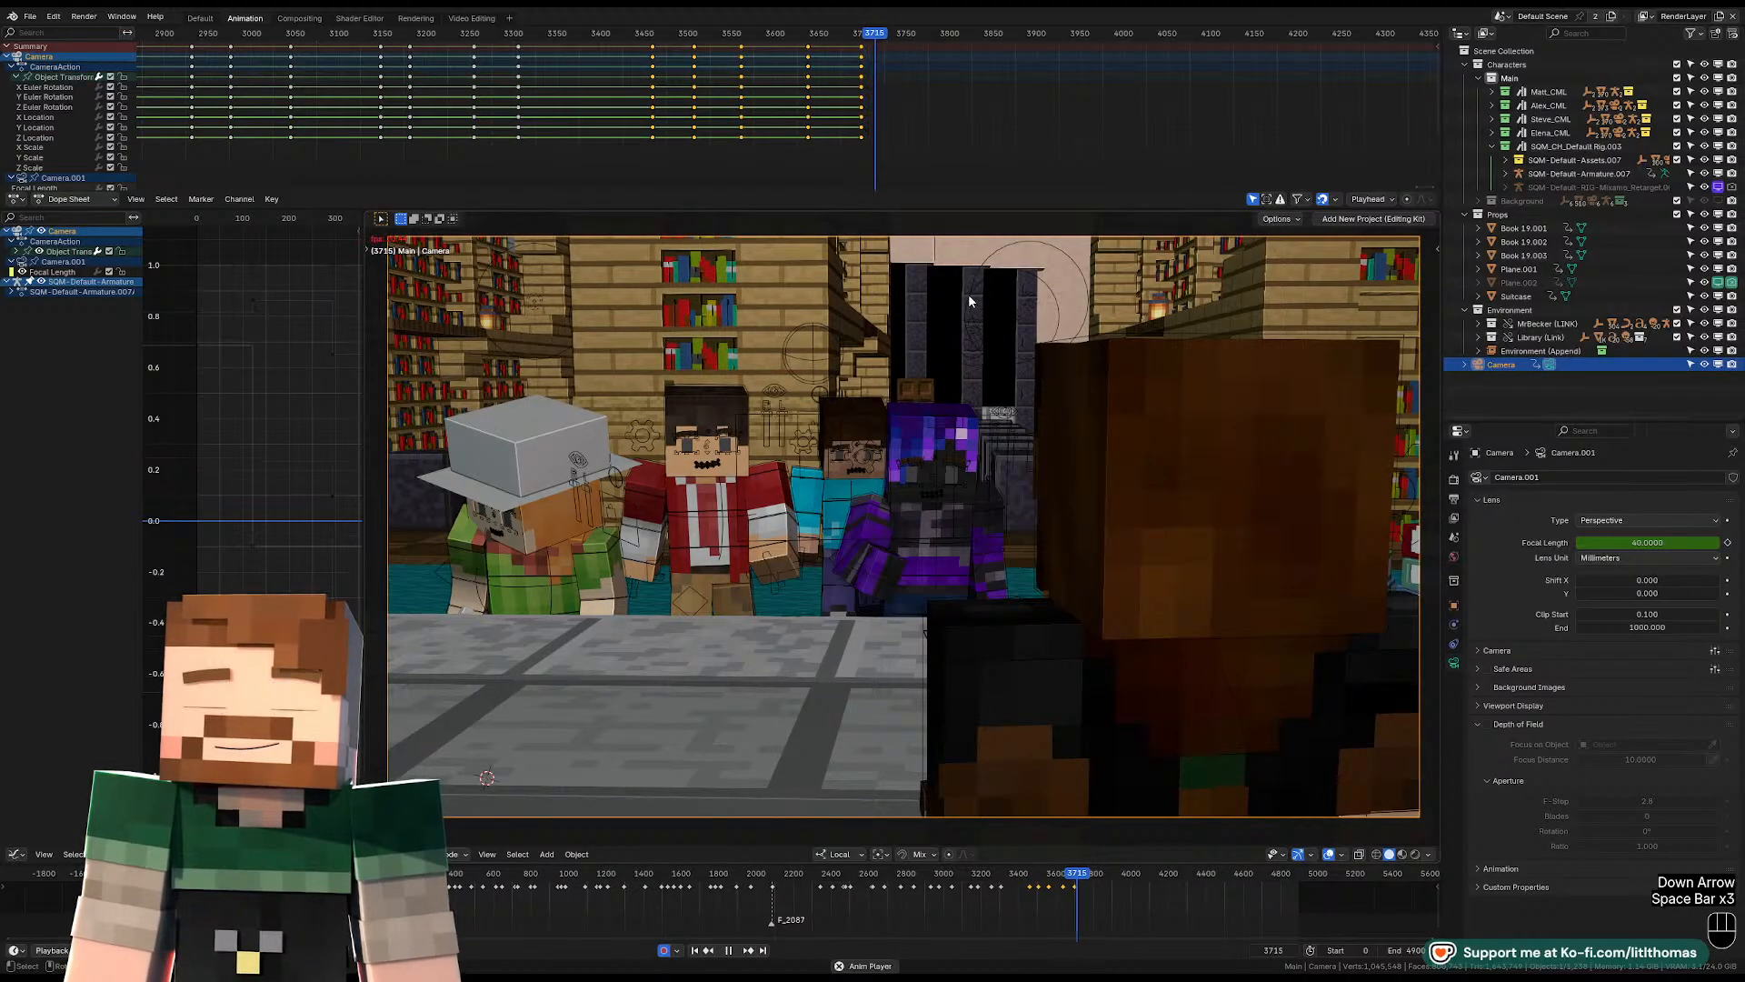
pyautogui.press('space')
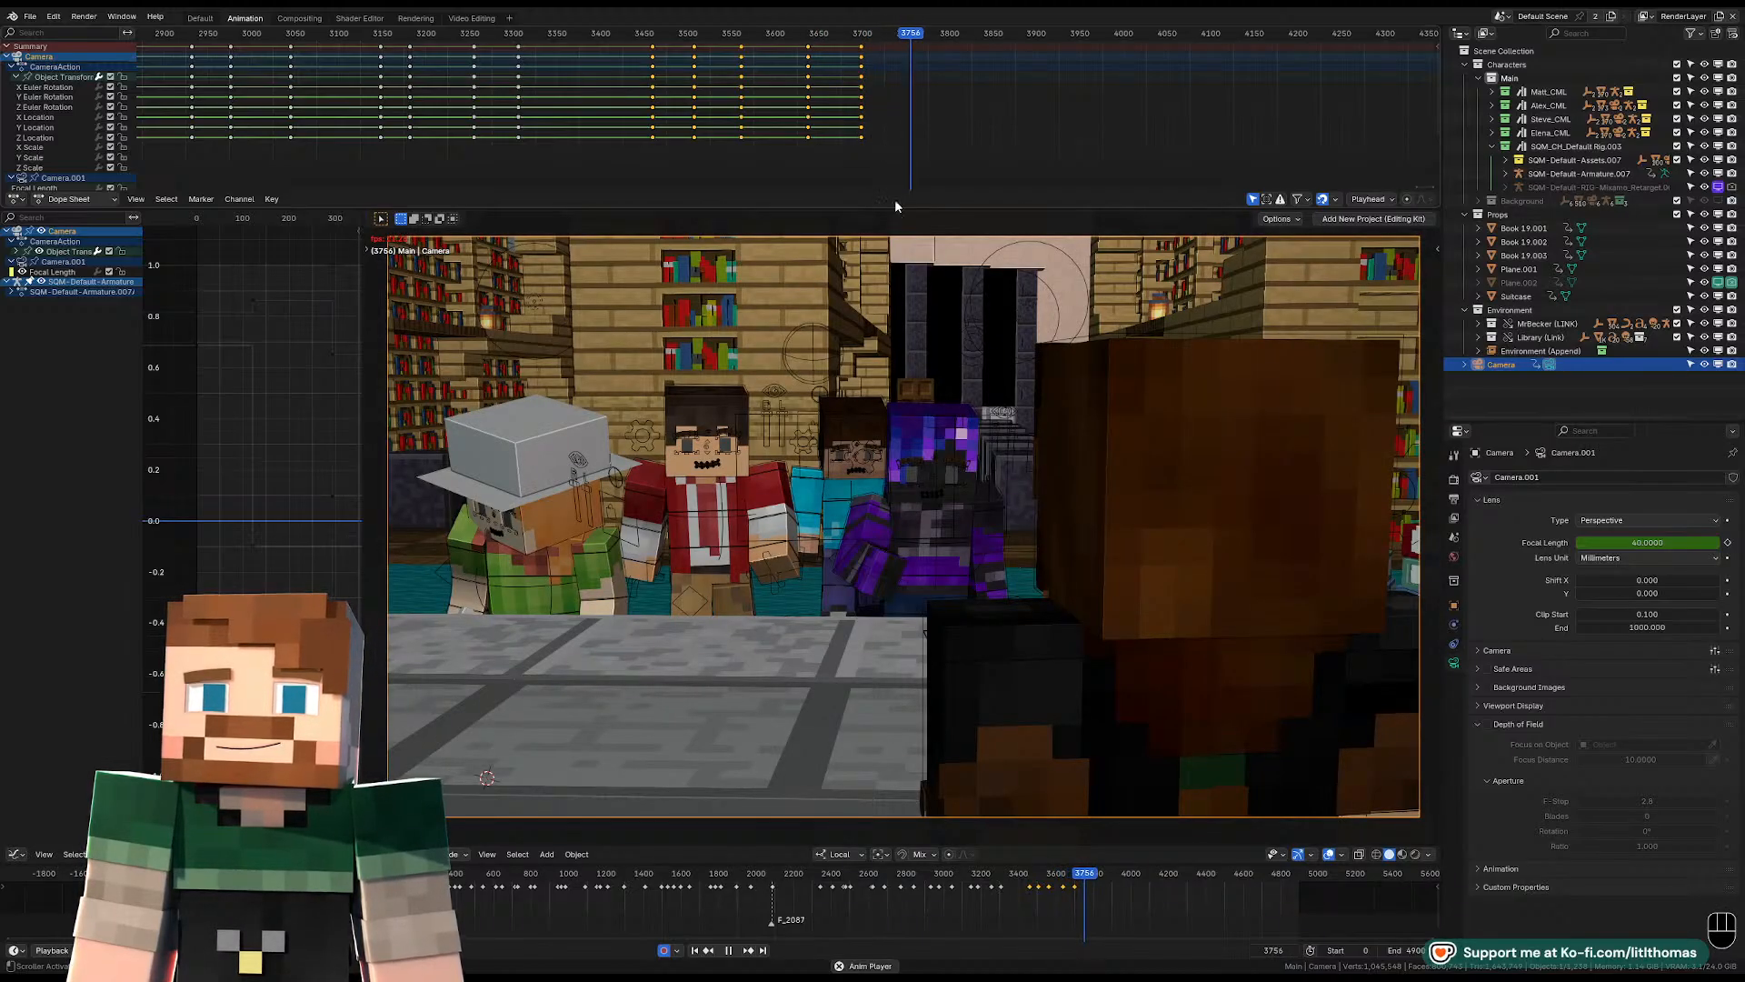
pyautogui.press('space')
# At frame 3699, move the purple character along its X axis away from the blue-shirted one and play to frame 3775.
pyautogui.click(967, 514)
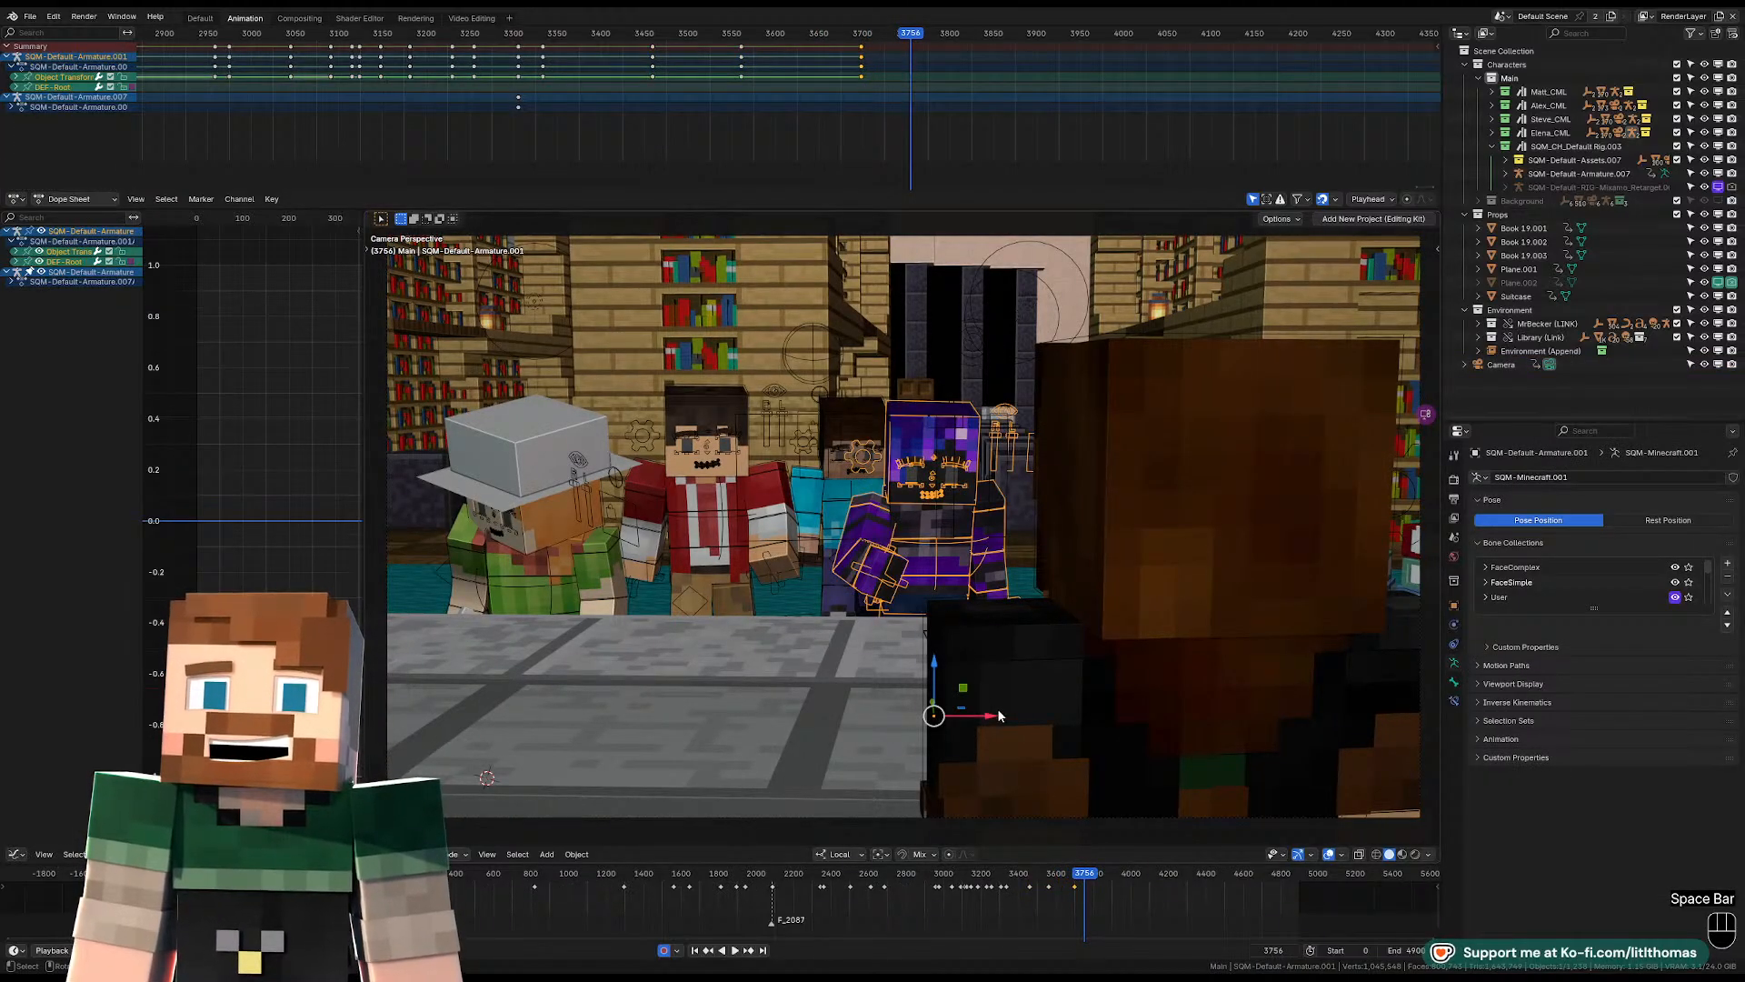
pyautogui.press('Down')
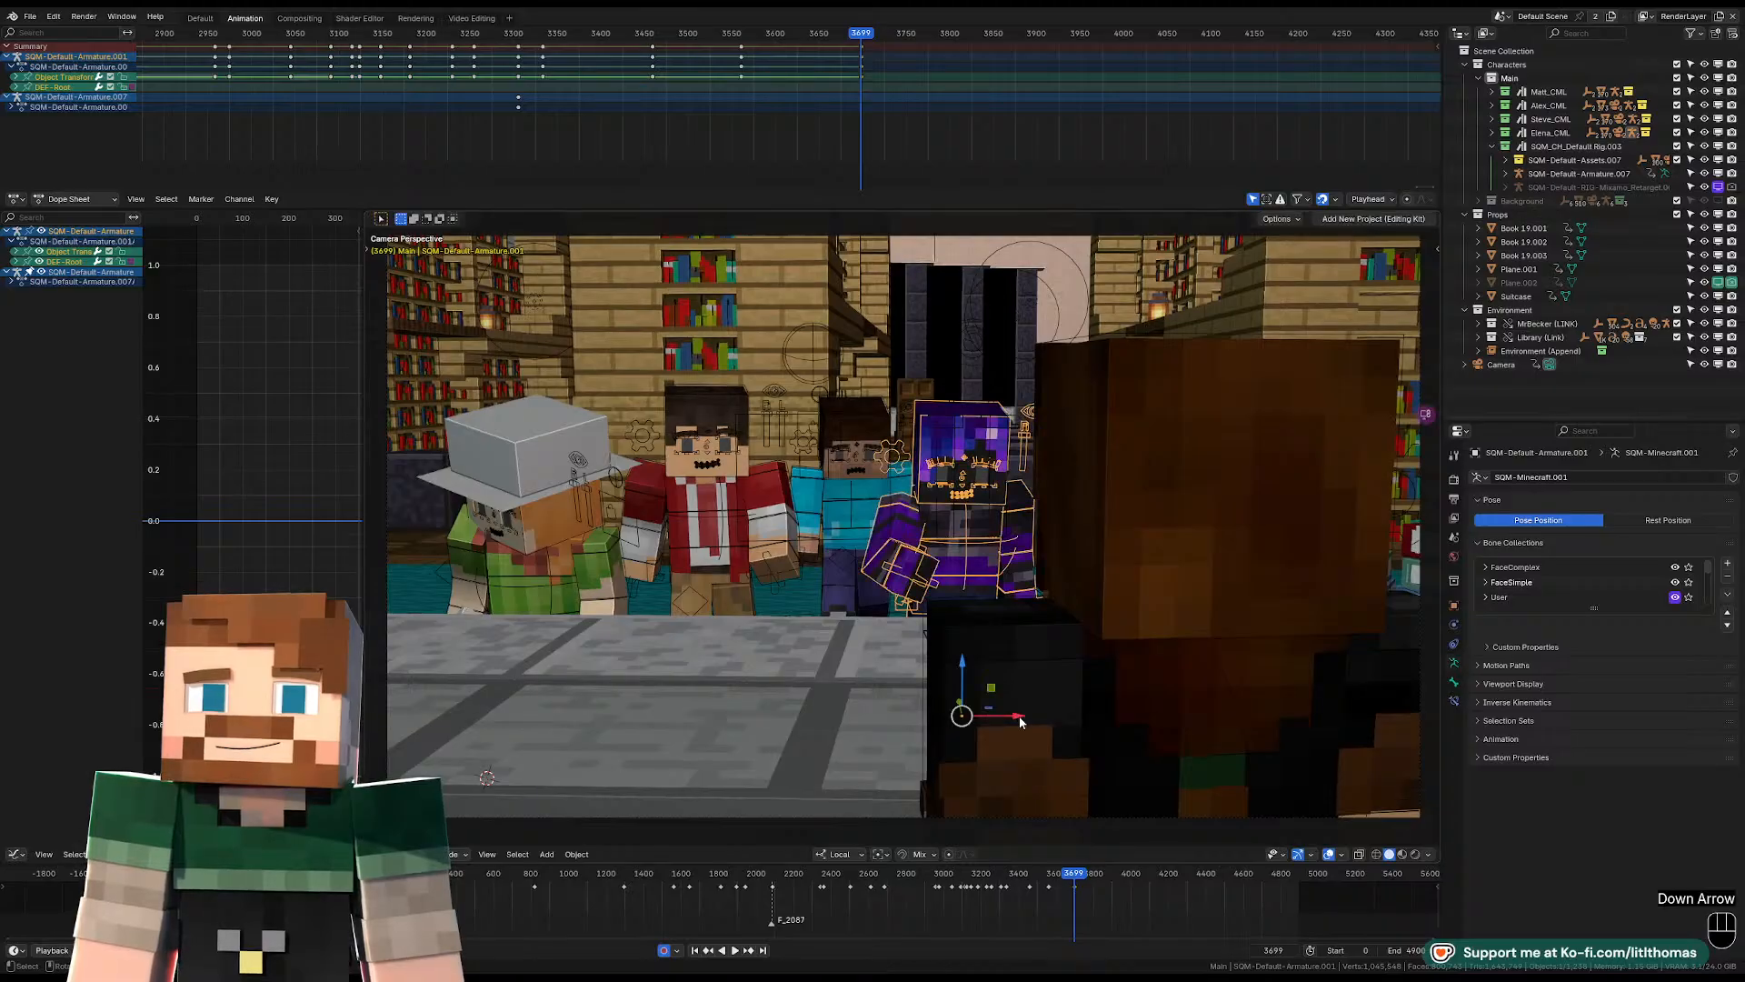
pyautogui.press('space')
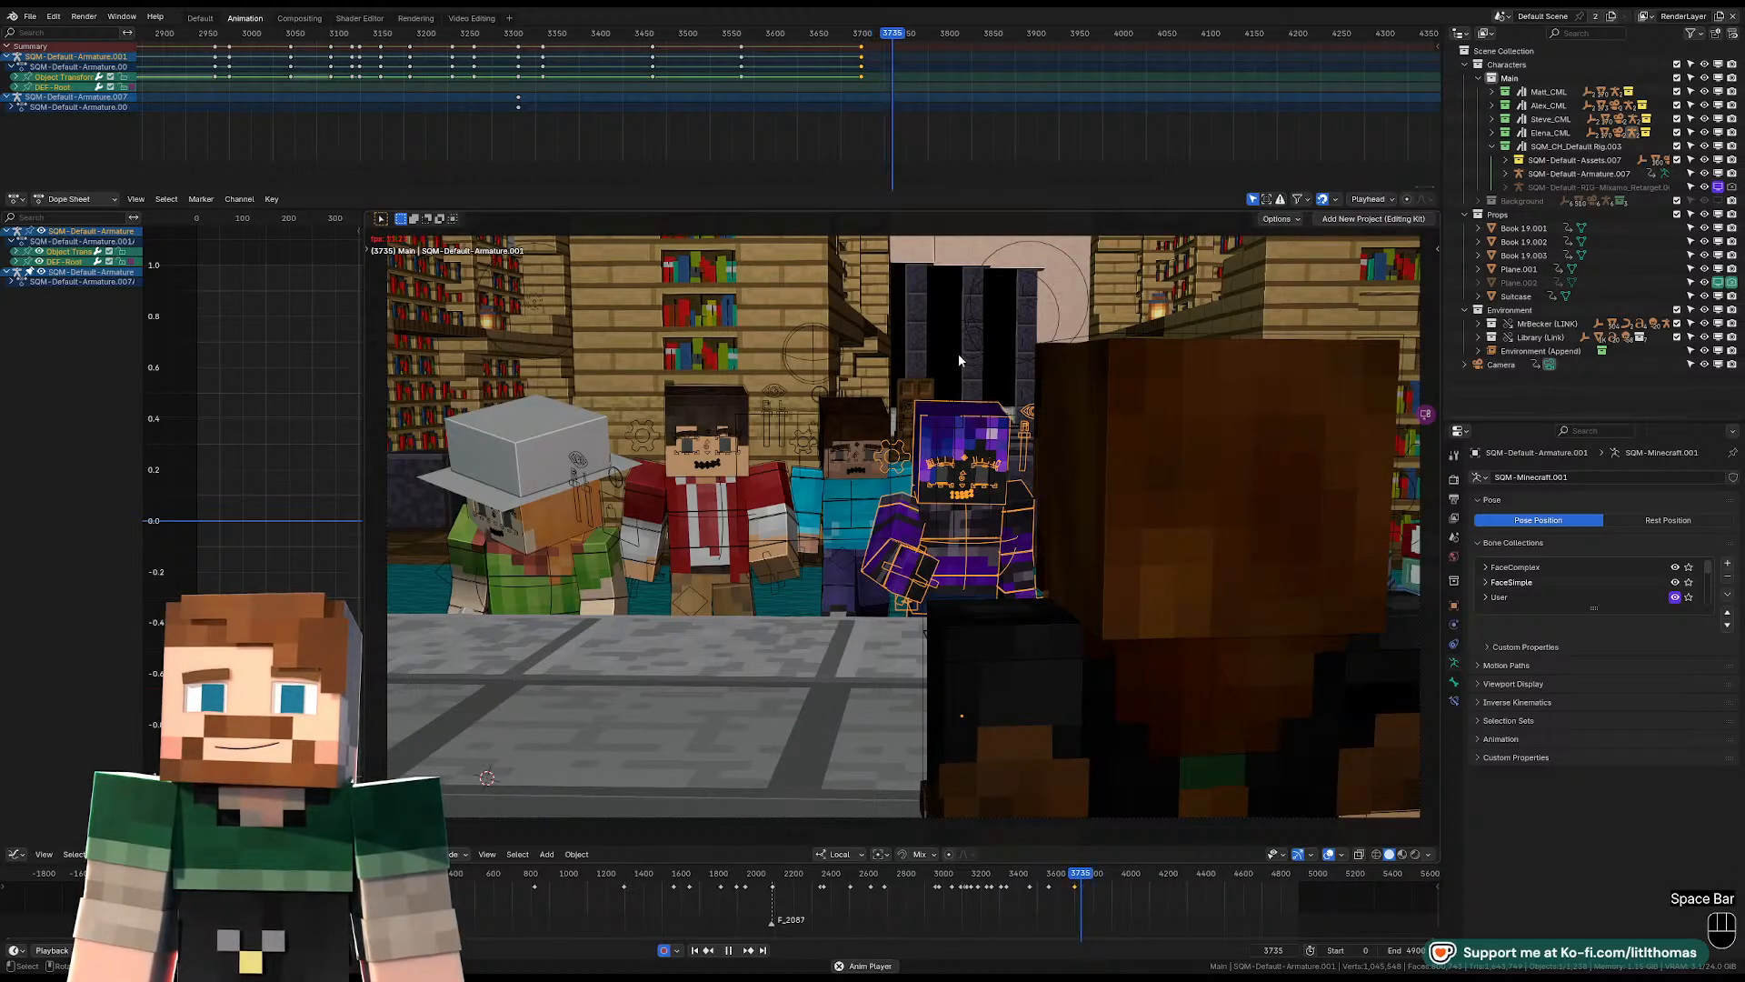
pyautogui.press('space')
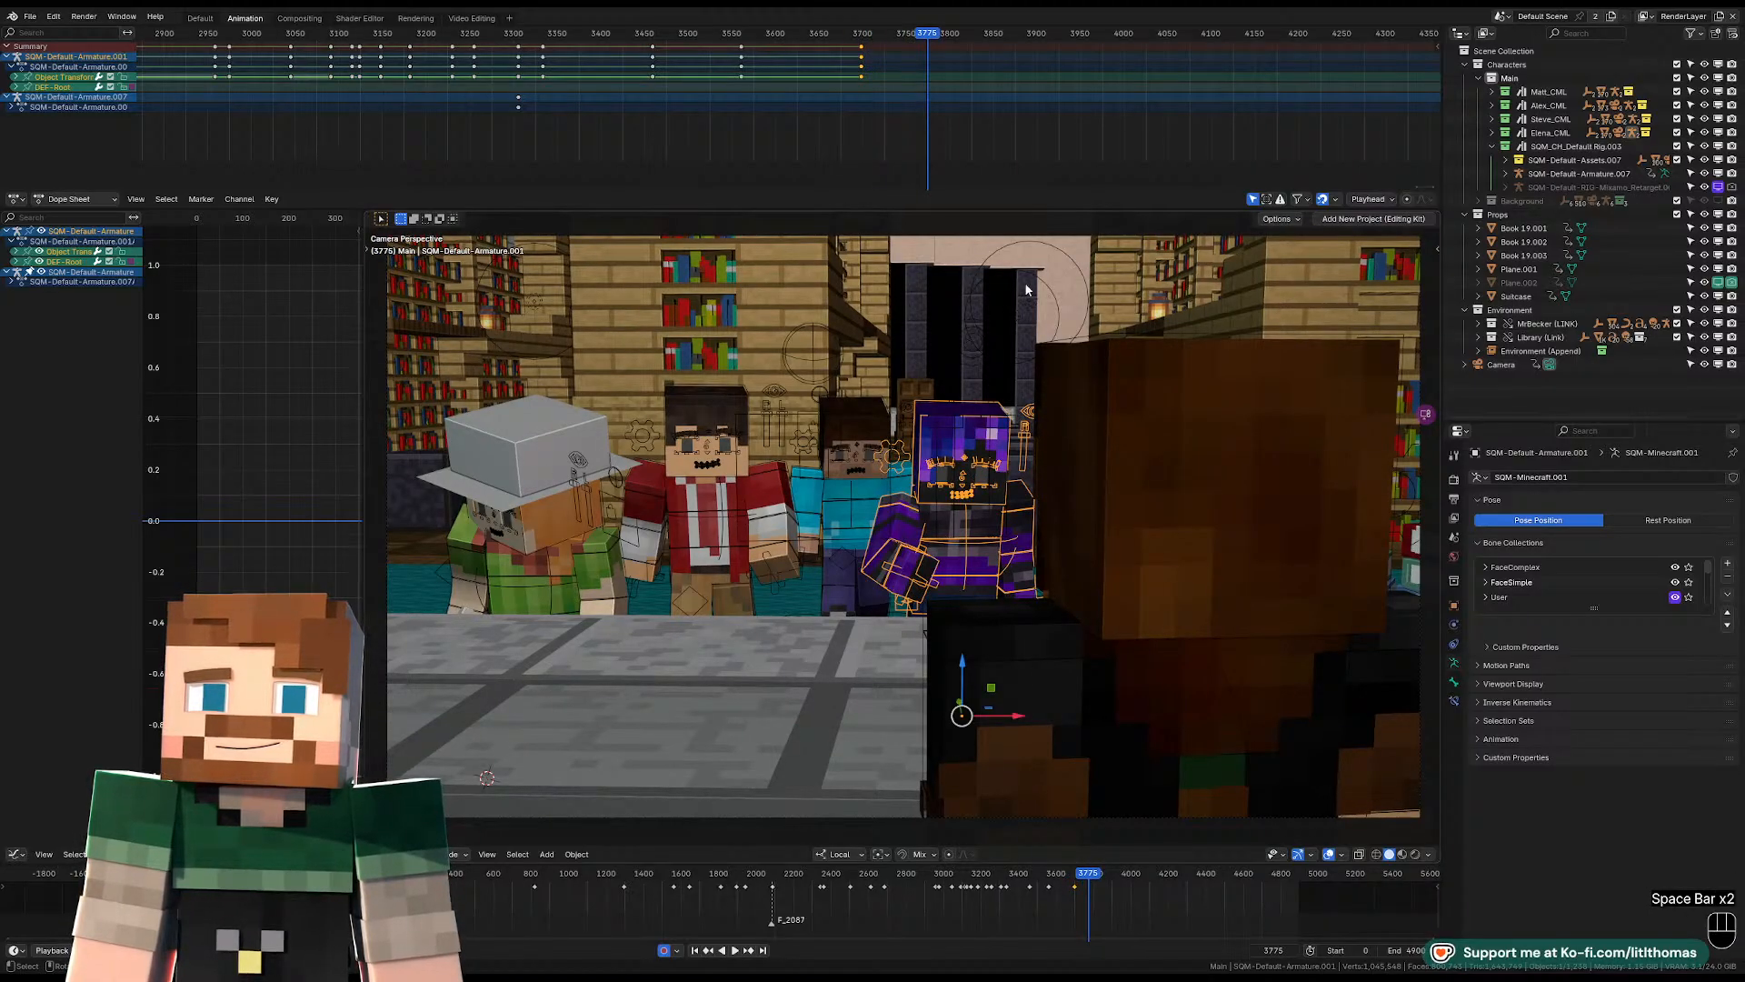
# At frame 3775, fly the camera in to a close-up of the red-jacketed character with the blue-shirted one behind.
pyautogui.click(1505, 363)
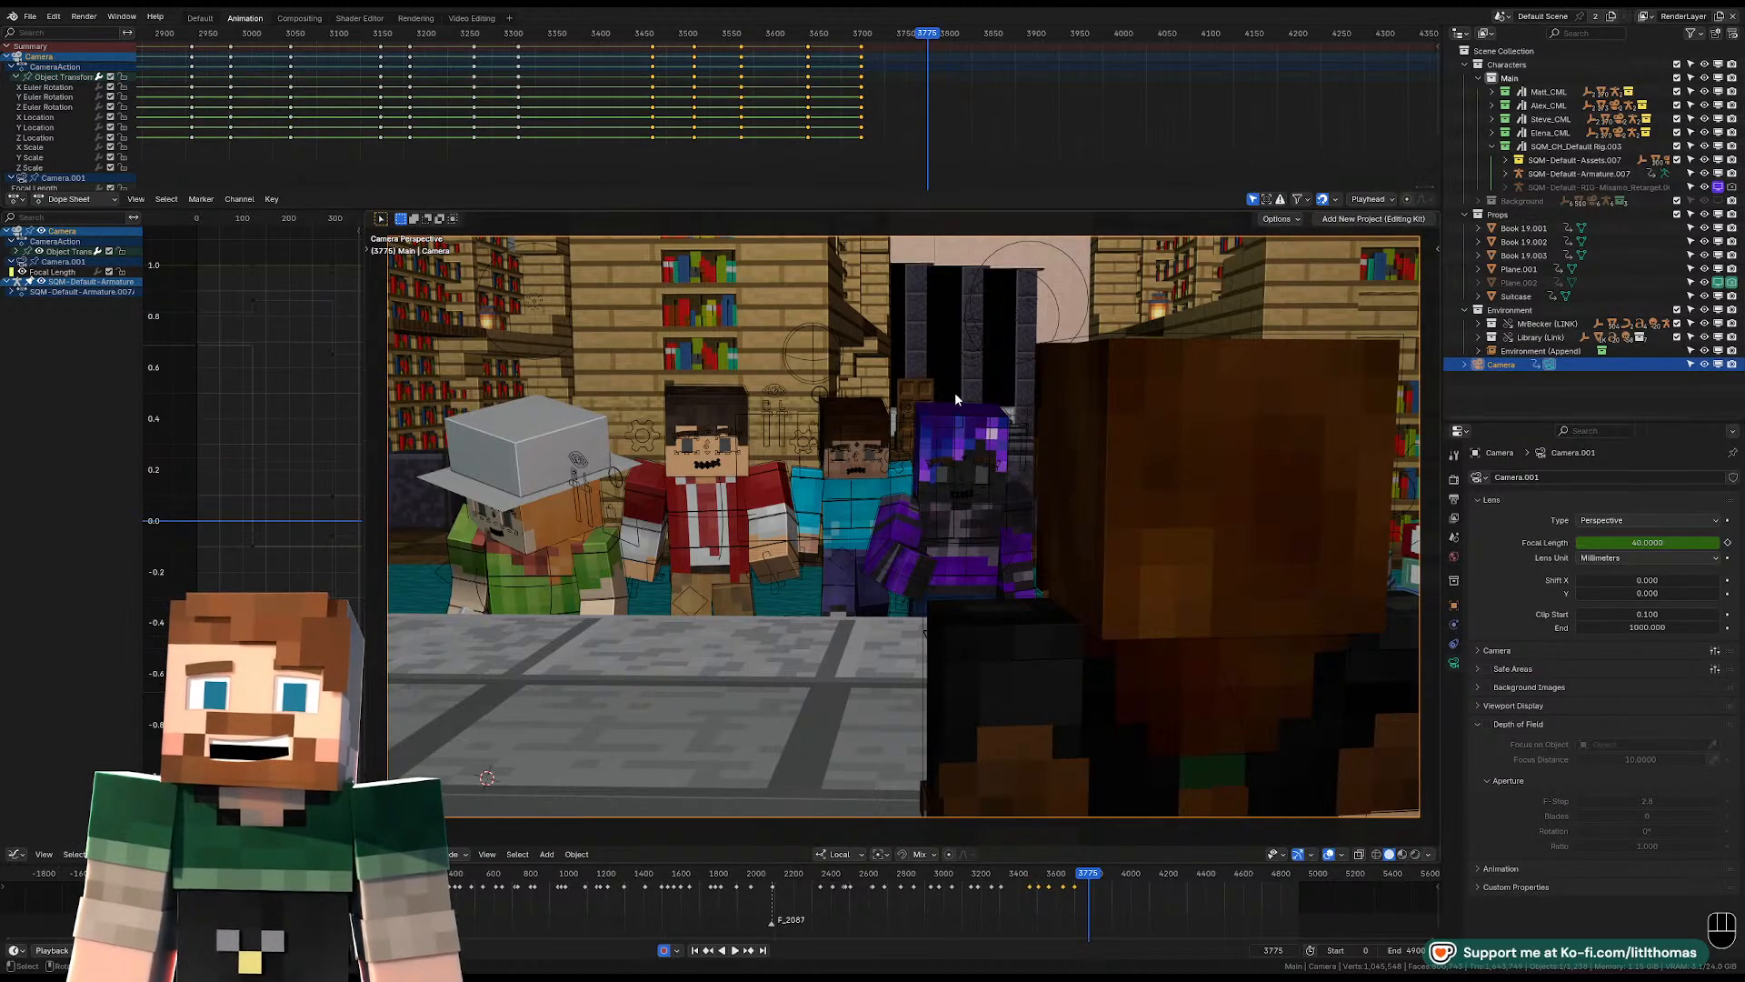
pyautogui.hotkey('shift', 'f')
pyautogui.press('w')
pyautogui.press('a')
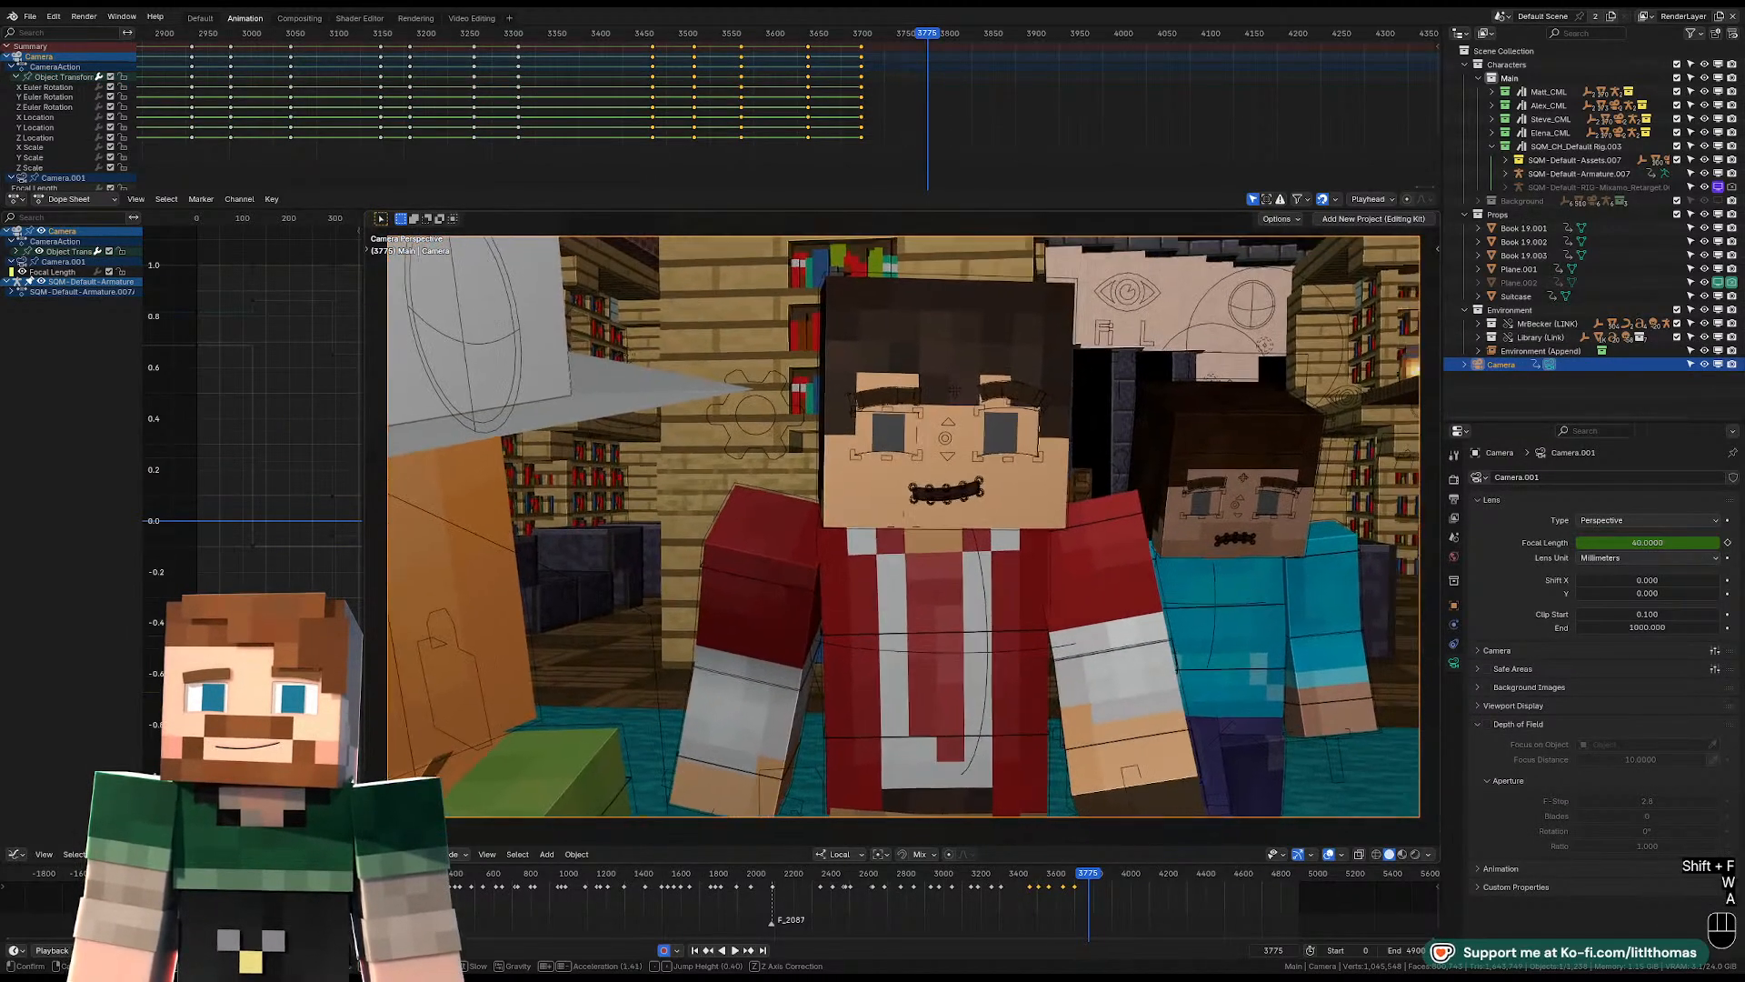
pyautogui.press('d')
pyautogui.press('w')
pyautogui.press('w')
pyautogui.press('a')
pyautogui.click(1208, 436)
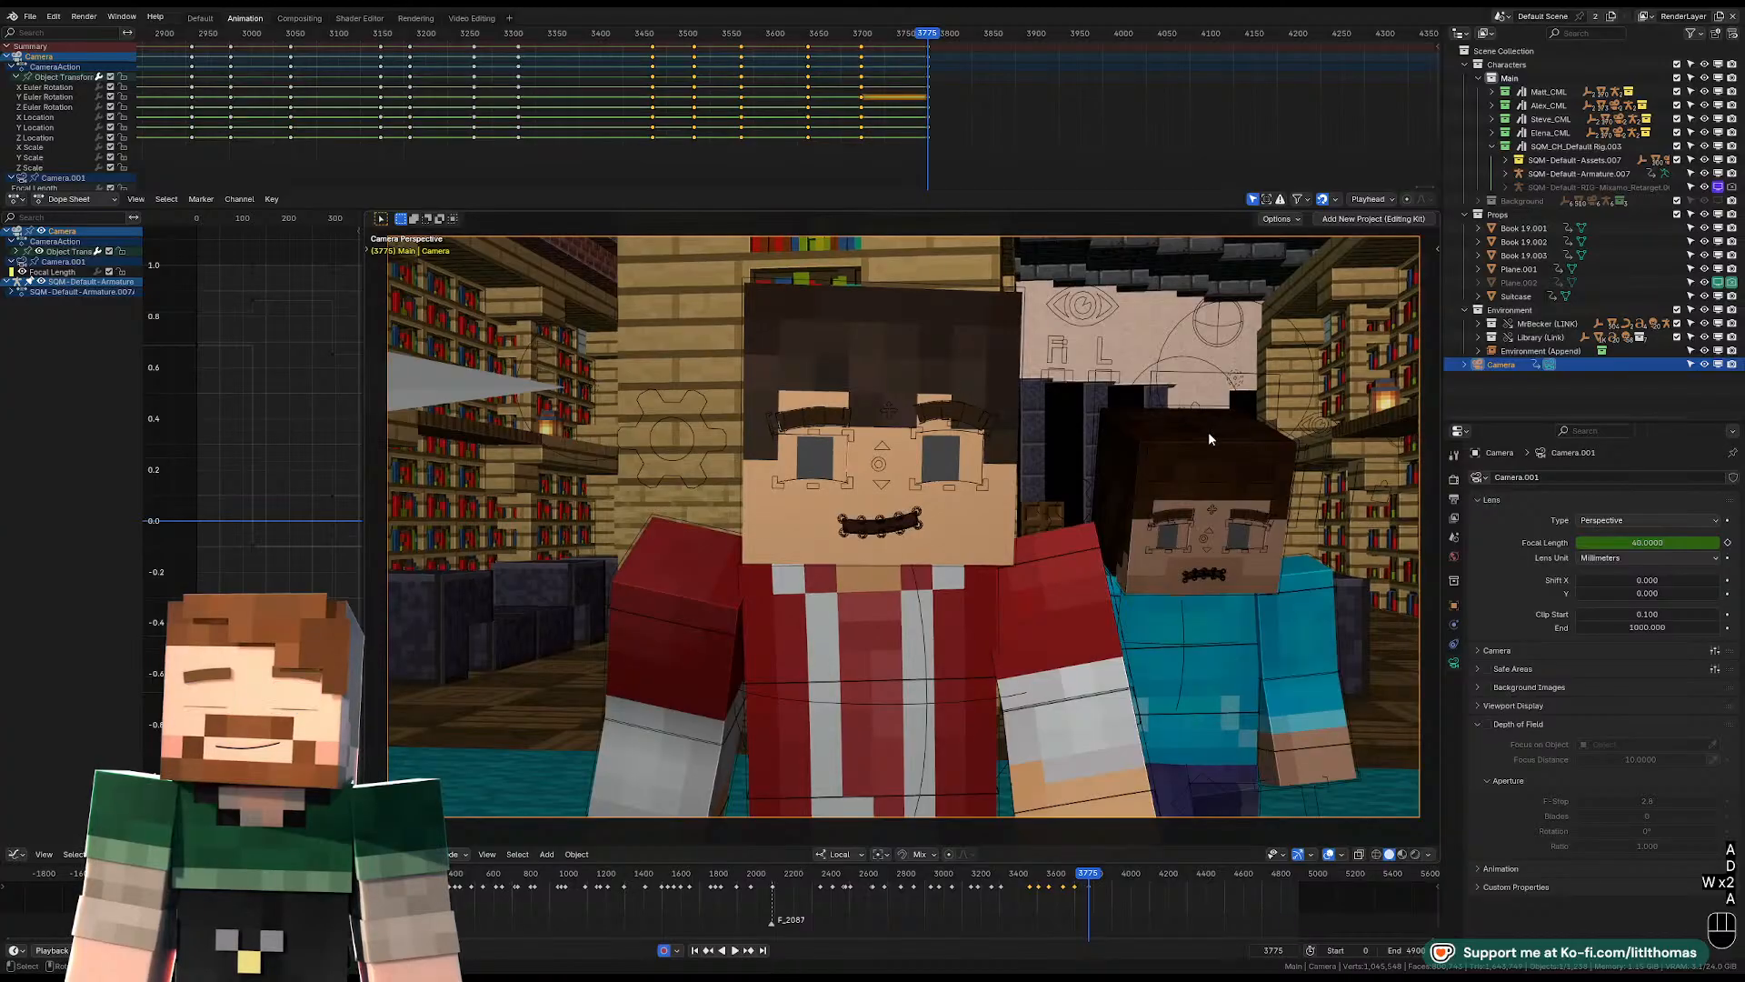
# Play the red-jacketed character's close-up from frame 3775 and replay from about frame 3848, stopping at frame 3867 for the next cut.
pyautogui.press('space')
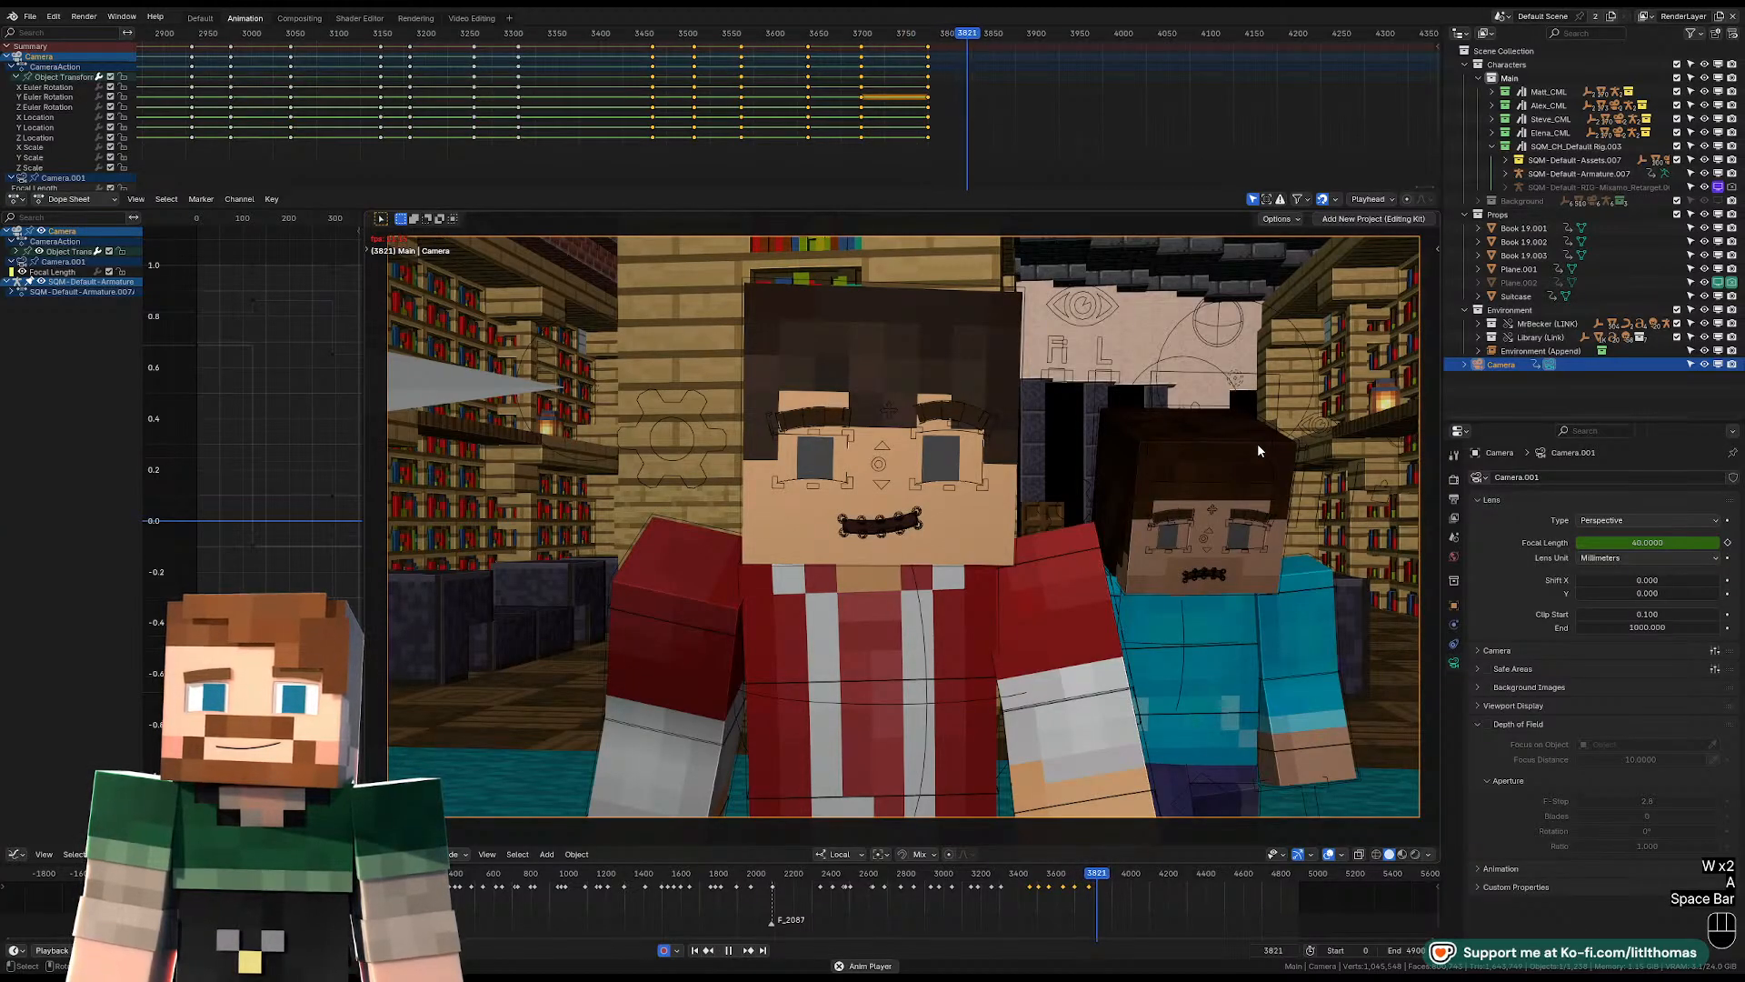
pyautogui.press('space')
pyautogui.press('space')
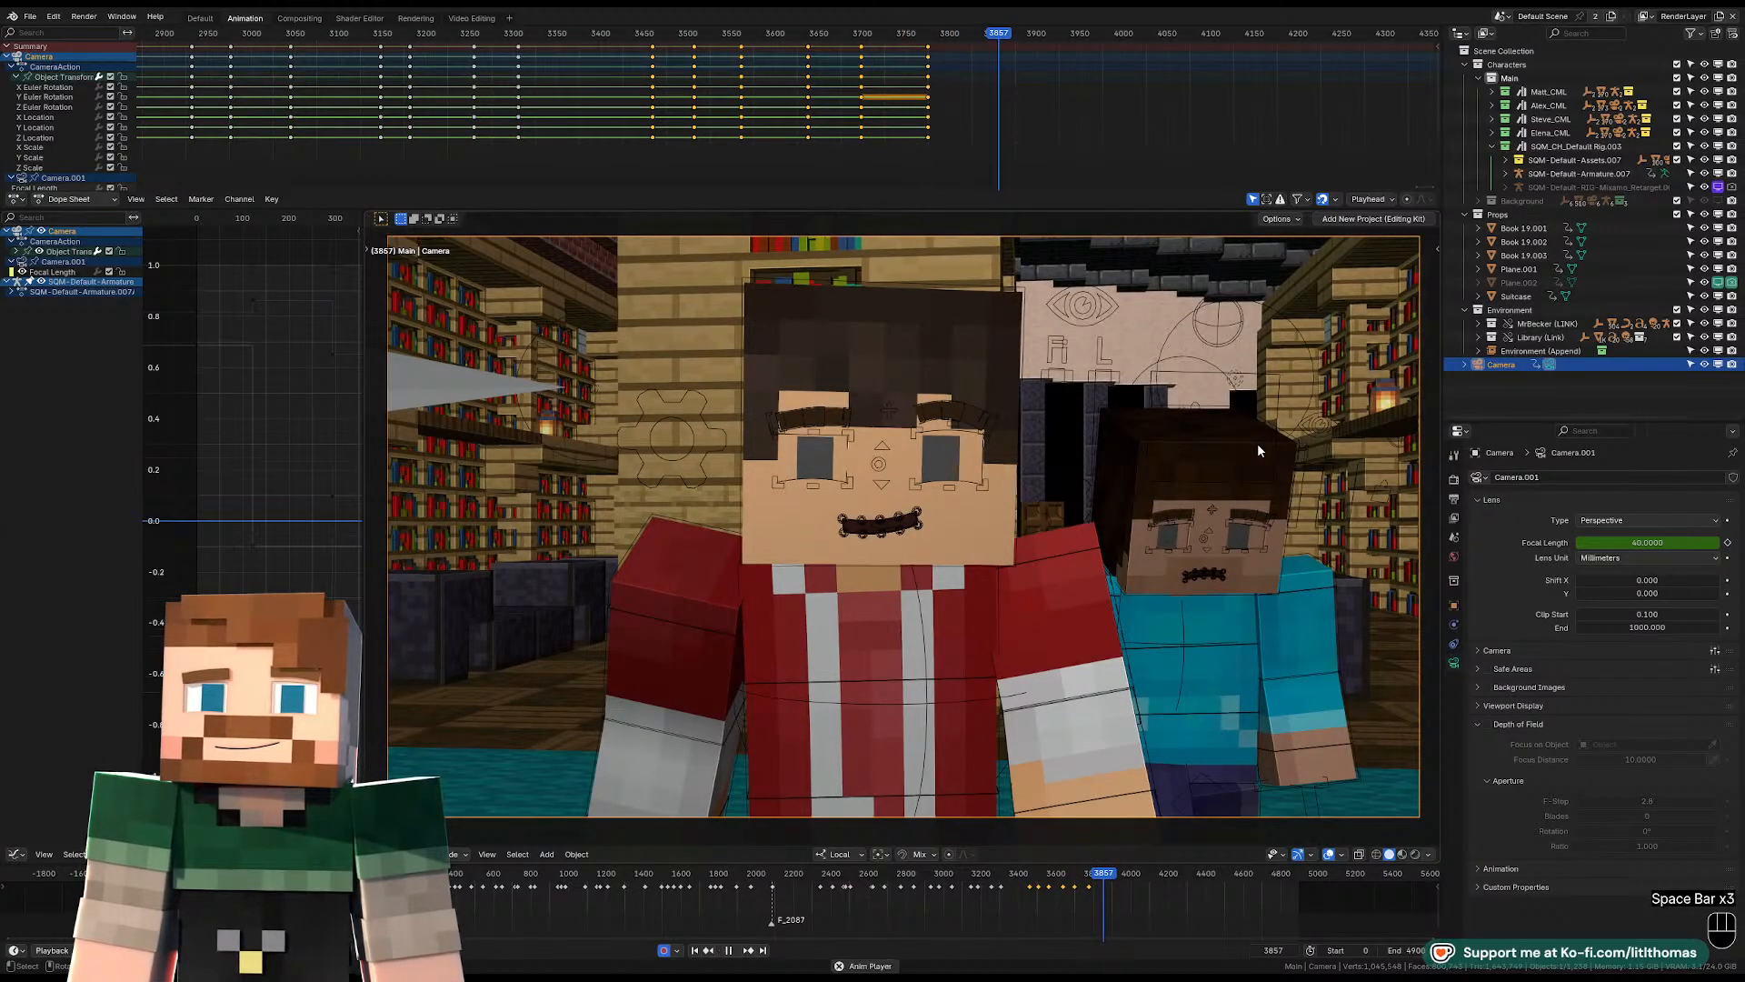
pyautogui.press('space')
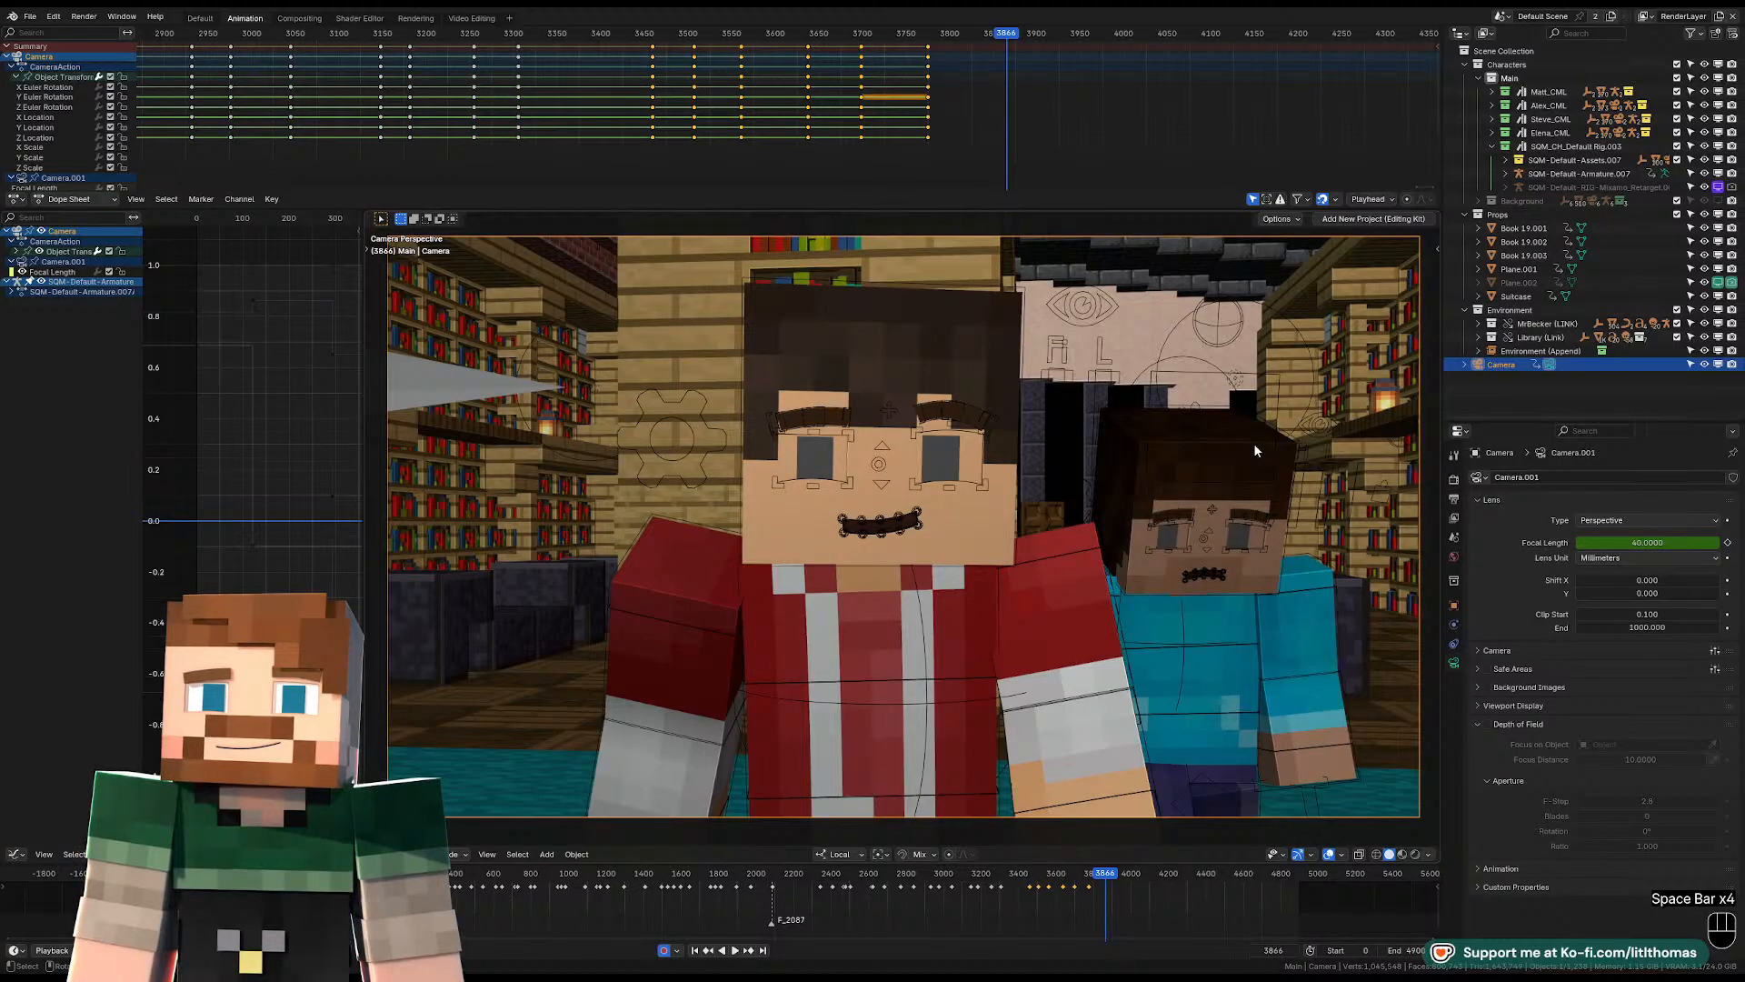
pyautogui.press('space')
pyautogui.click(990, 34)
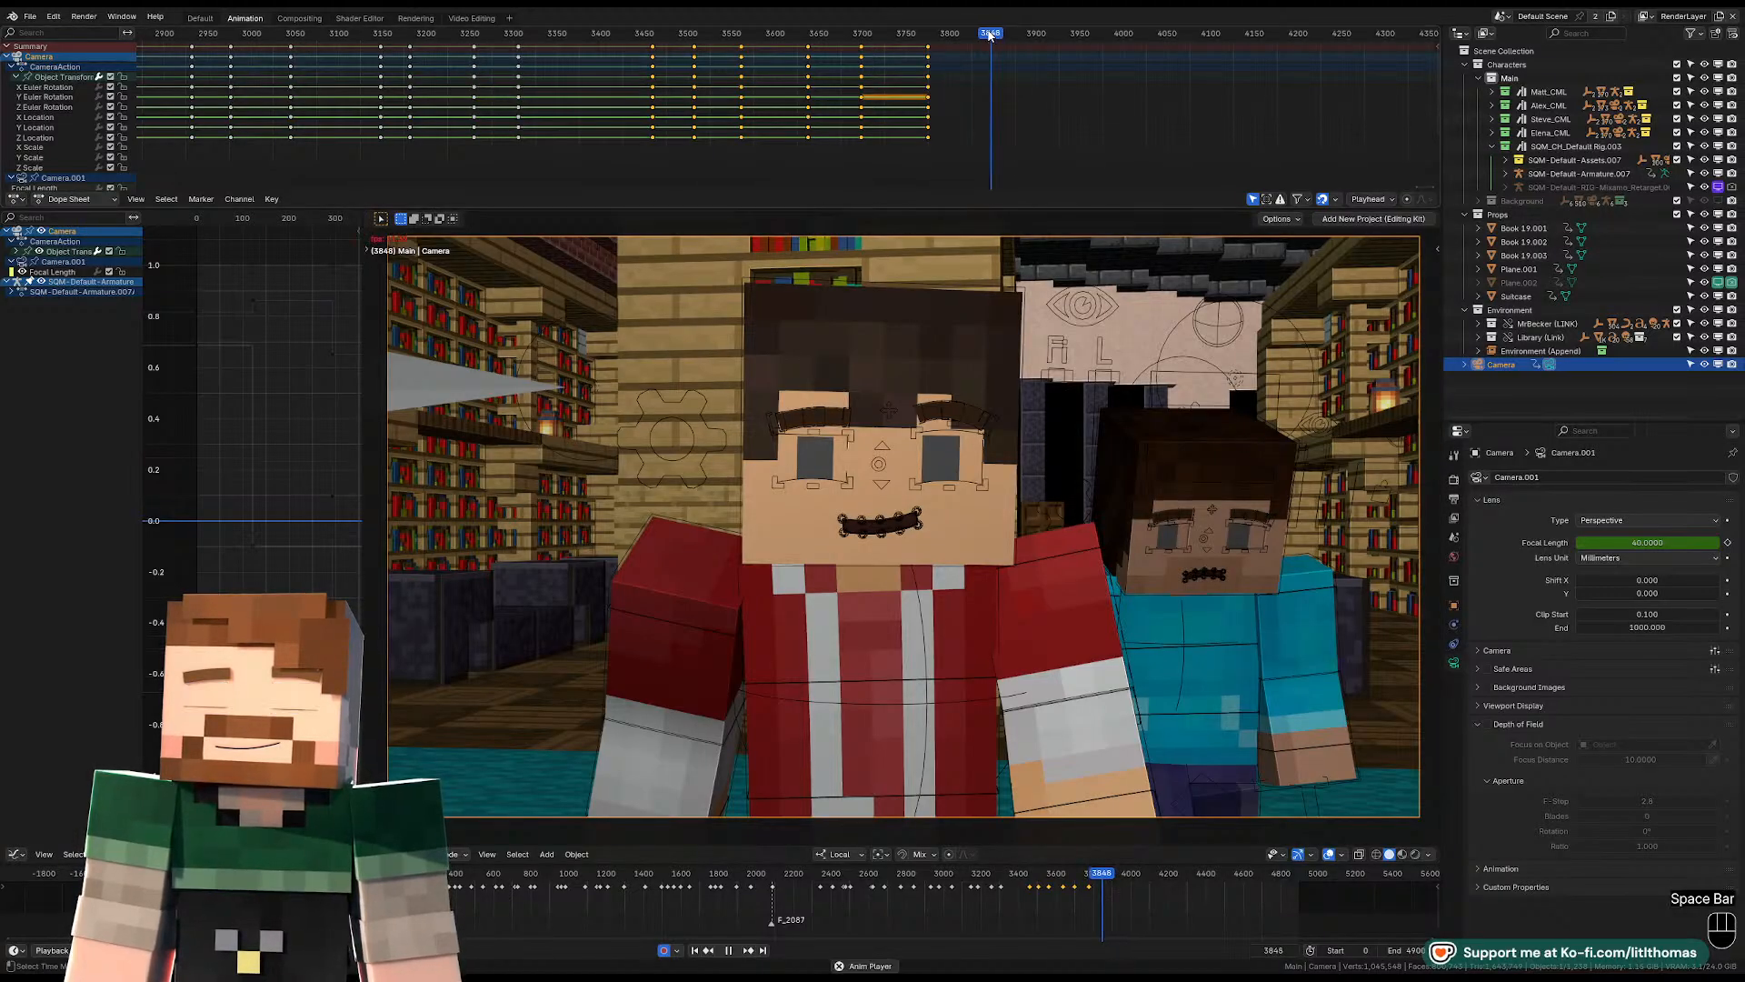
pyautogui.press('space')
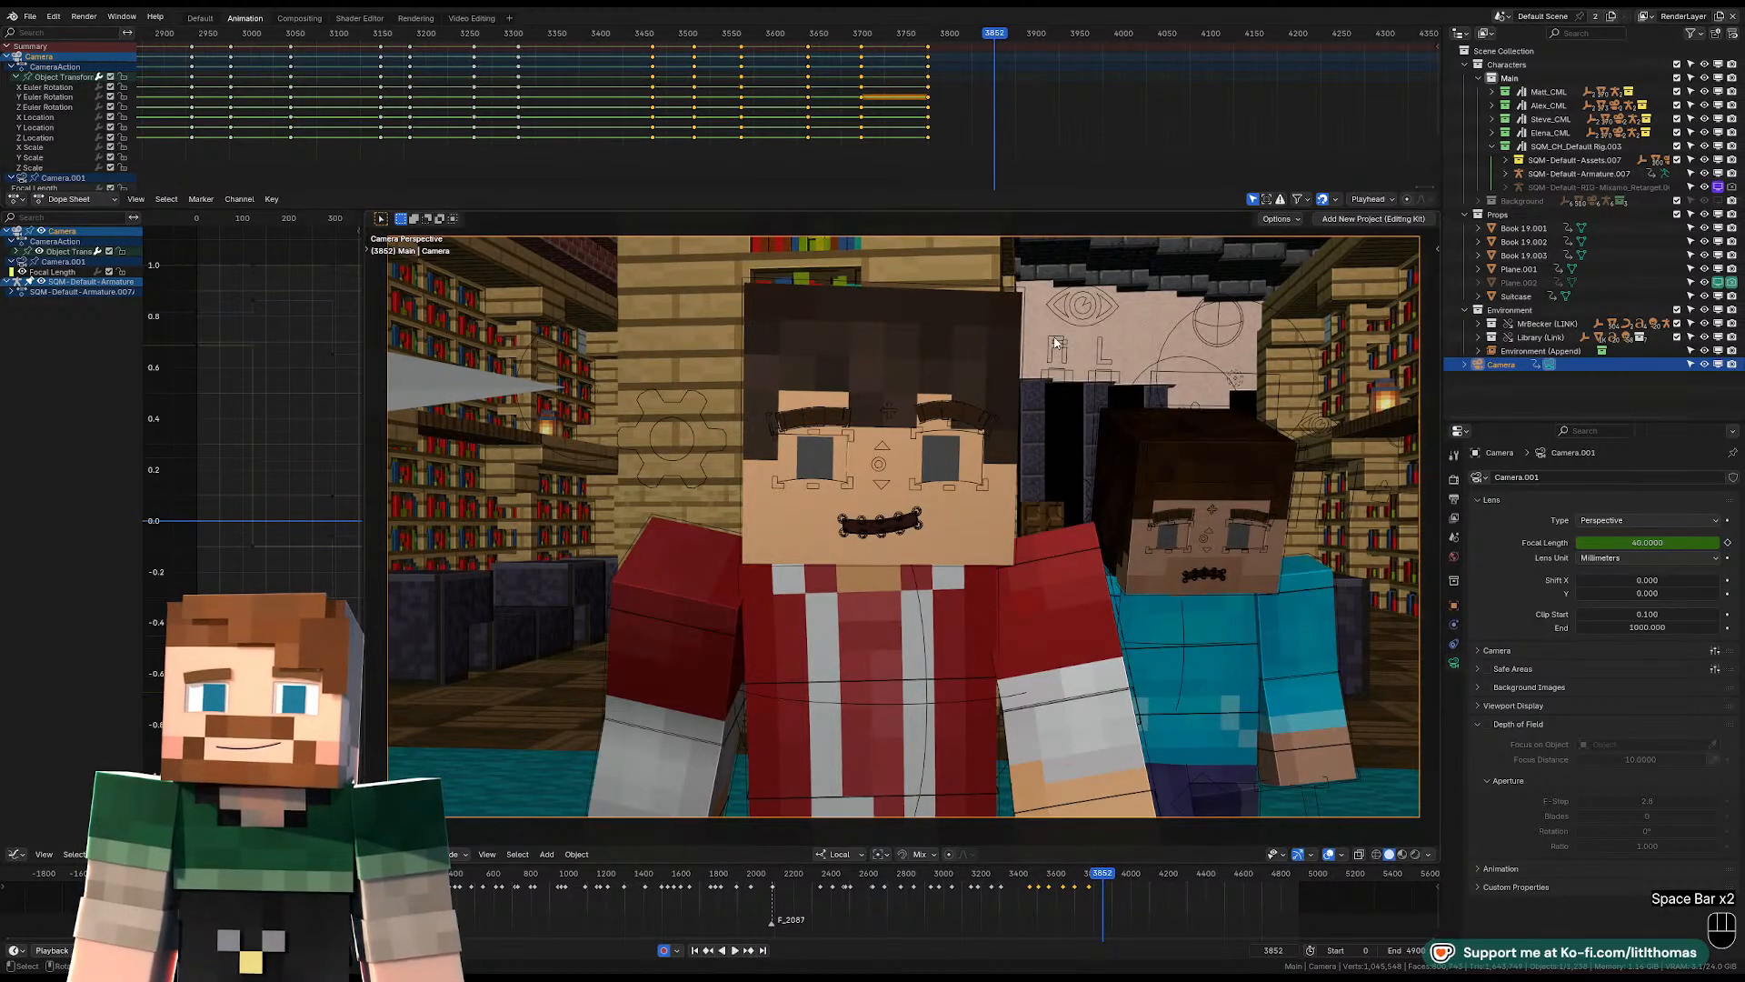
pyautogui.press('space')
pyautogui.press('space')
pyautogui.press('space')
pyautogui.press('space')
# At frame 3867, fly the camera past the characters and swing it around to face the desk from behind the purple character.
pyautogui.hotkey('shift', 'f')
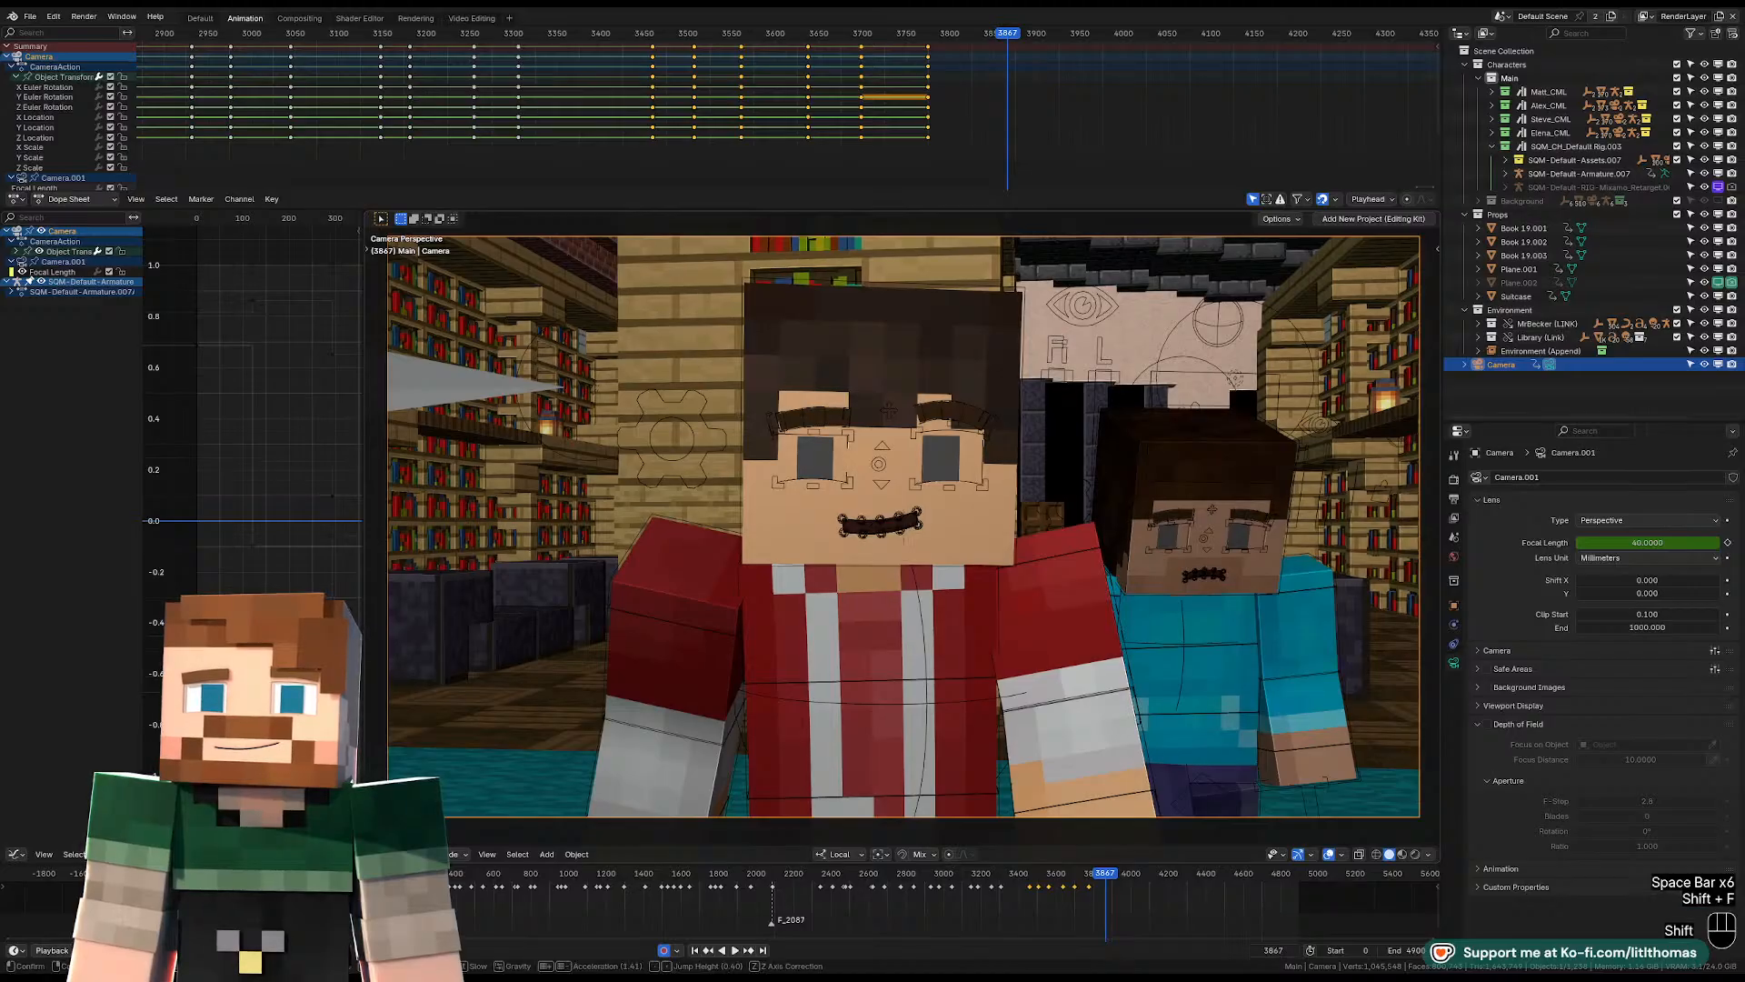
pyautogui.press('a')
pyautogui.press('w')
pyautogui.press('w')
pyautogui.press('w')
pyautogui.press('w')
pyautogui.press('w')
pyautogui.press('w')
pyautogui.press('w')
pyautogui.press('w')
pyautogui.press('d')
pyautogui.hotkey('shift', 's')
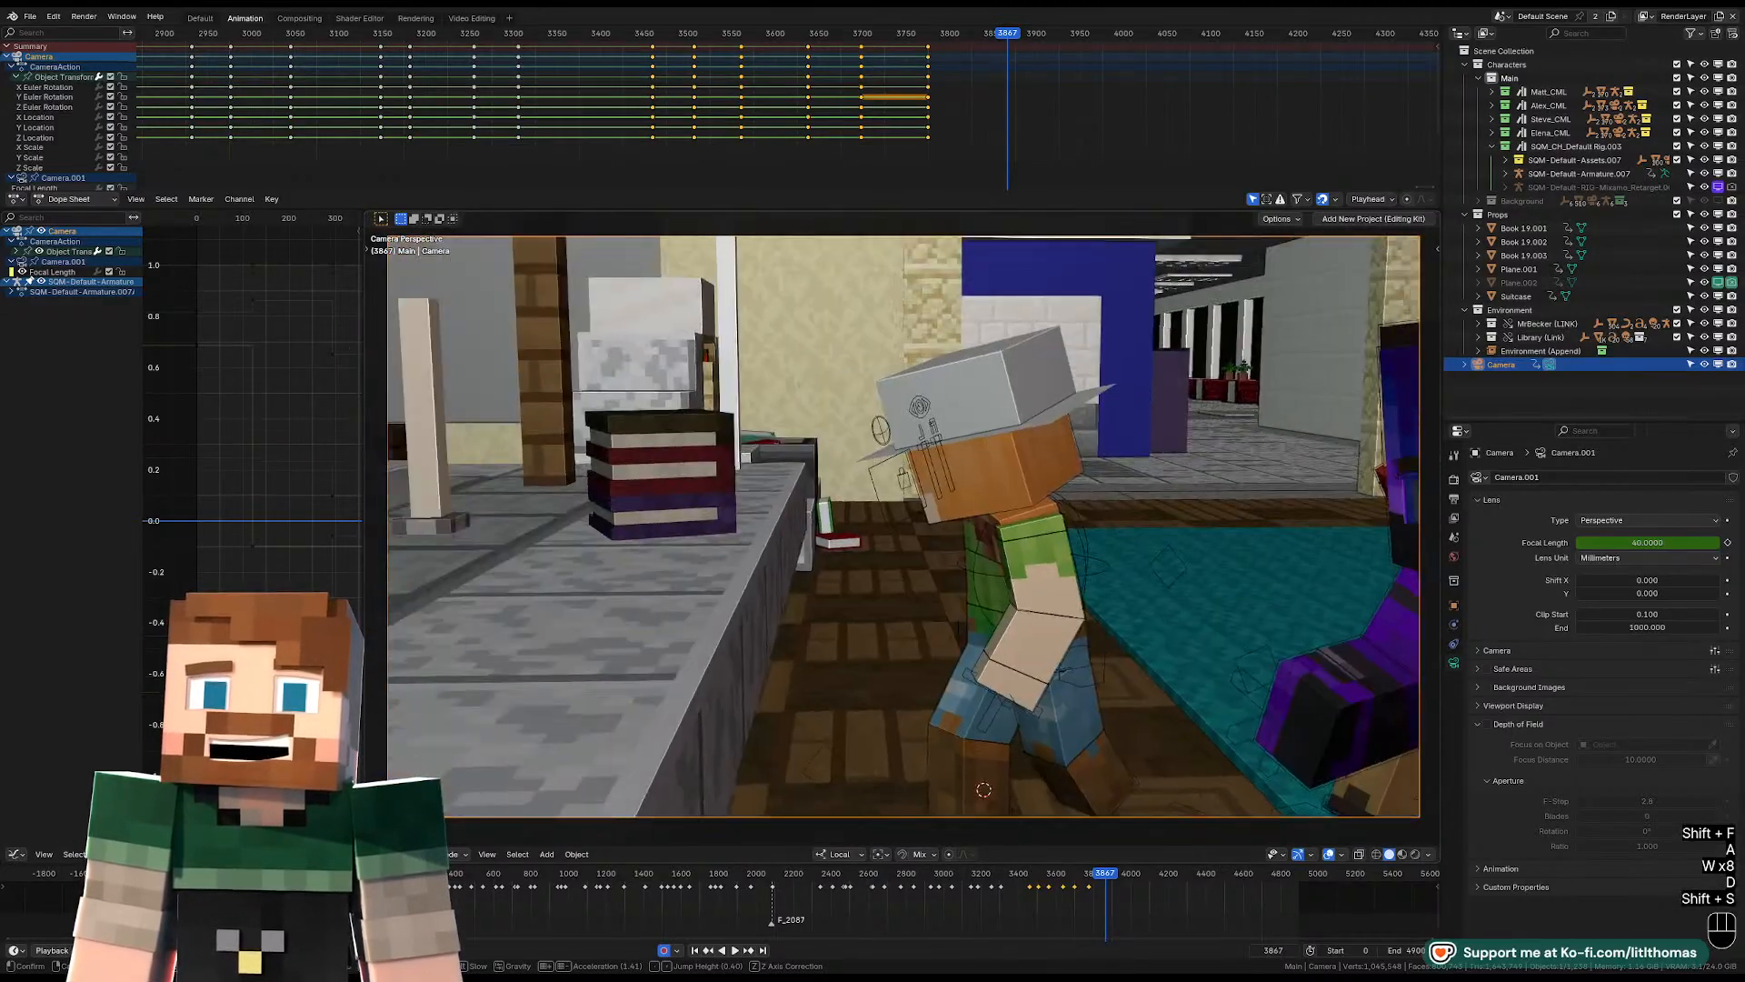
pyautogui.press('d')
pyautogui.press('d')
pyautogui.press('d')
pyautogui.press('d')
pyautogui.press('d')
pyautogui.press('d')
pyautogui.press('d')
pyautogui.press('d')
pyautogui.press('d')
pyautogui.press('d')
pyautogui.press('d')
pyautogui.press('d')
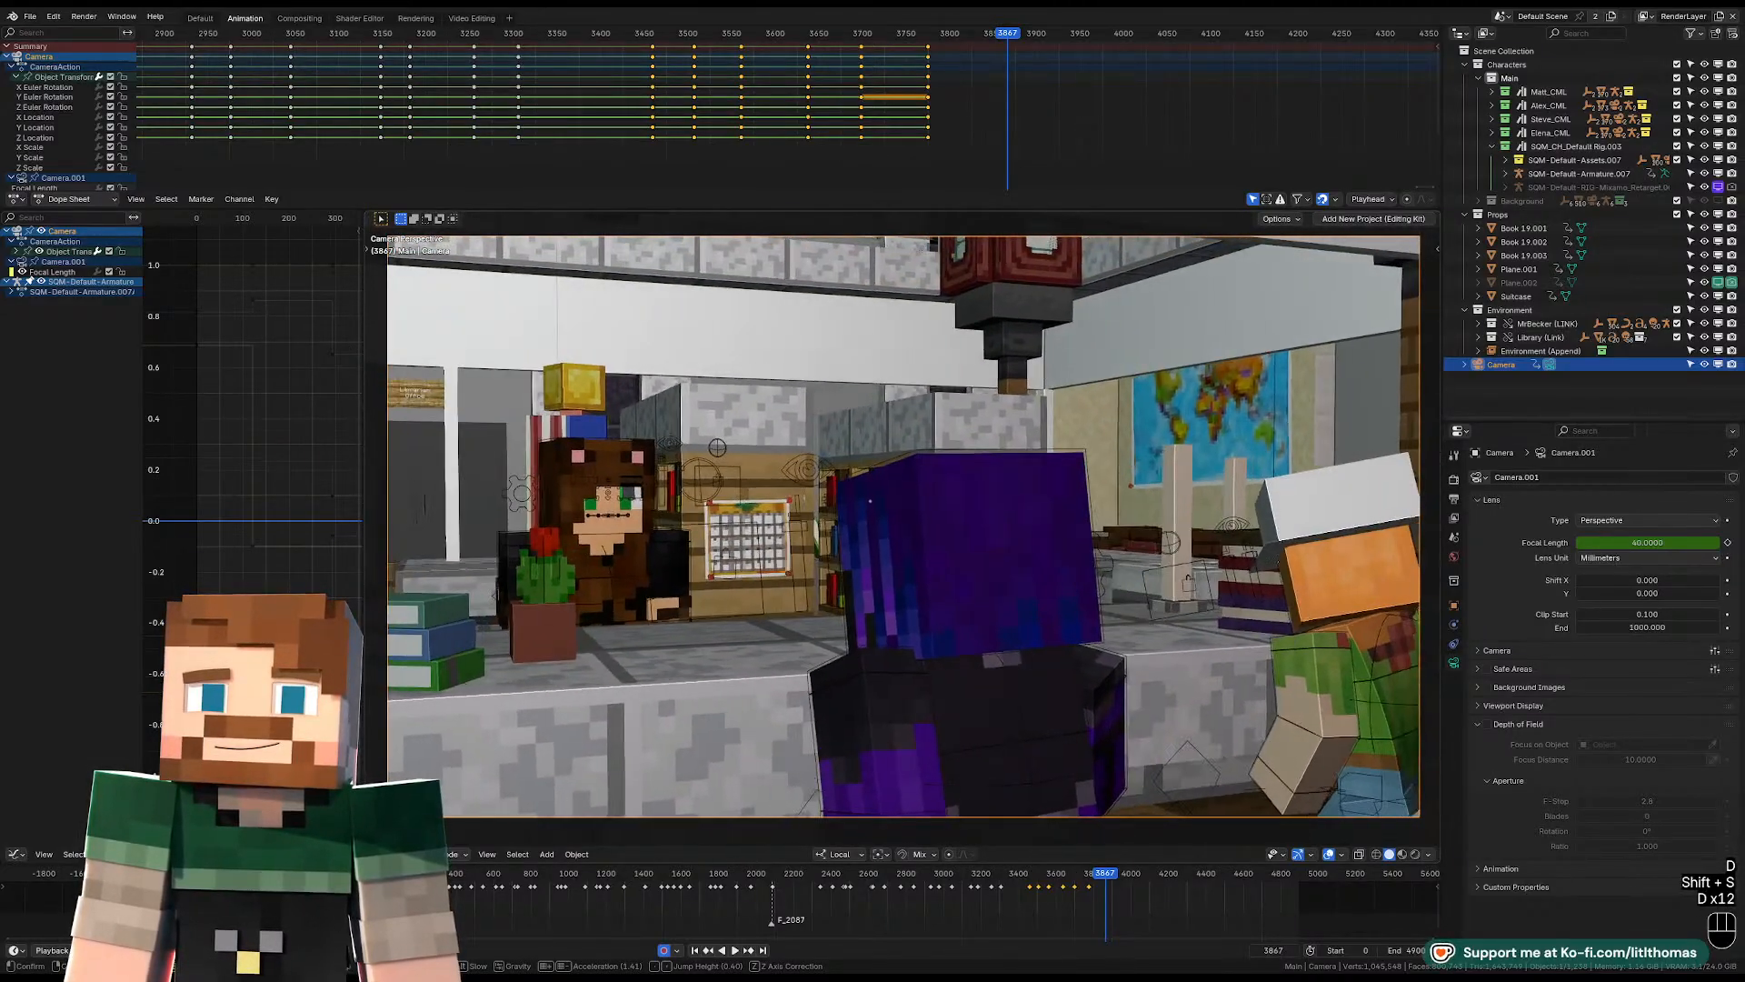
# Pull the camera back behind the red-jacketed and blue-shirted characters so it looks past the group toward the bear-hooded character.
pyautogui.press('s')
pyautogui.hotkey('shift', 'd')
pyautogui.press('d')
pyautogui.hotkey('shift', 'd')
pyautogui.hotkey('shift', 'w')
pyautogui.hotkey('shift', 'w')
pyautogui.hotkey('shift', 'w')
pyautogui.hotkey('shift', 'w')
pyautogui.hotkey('shift', 'w')
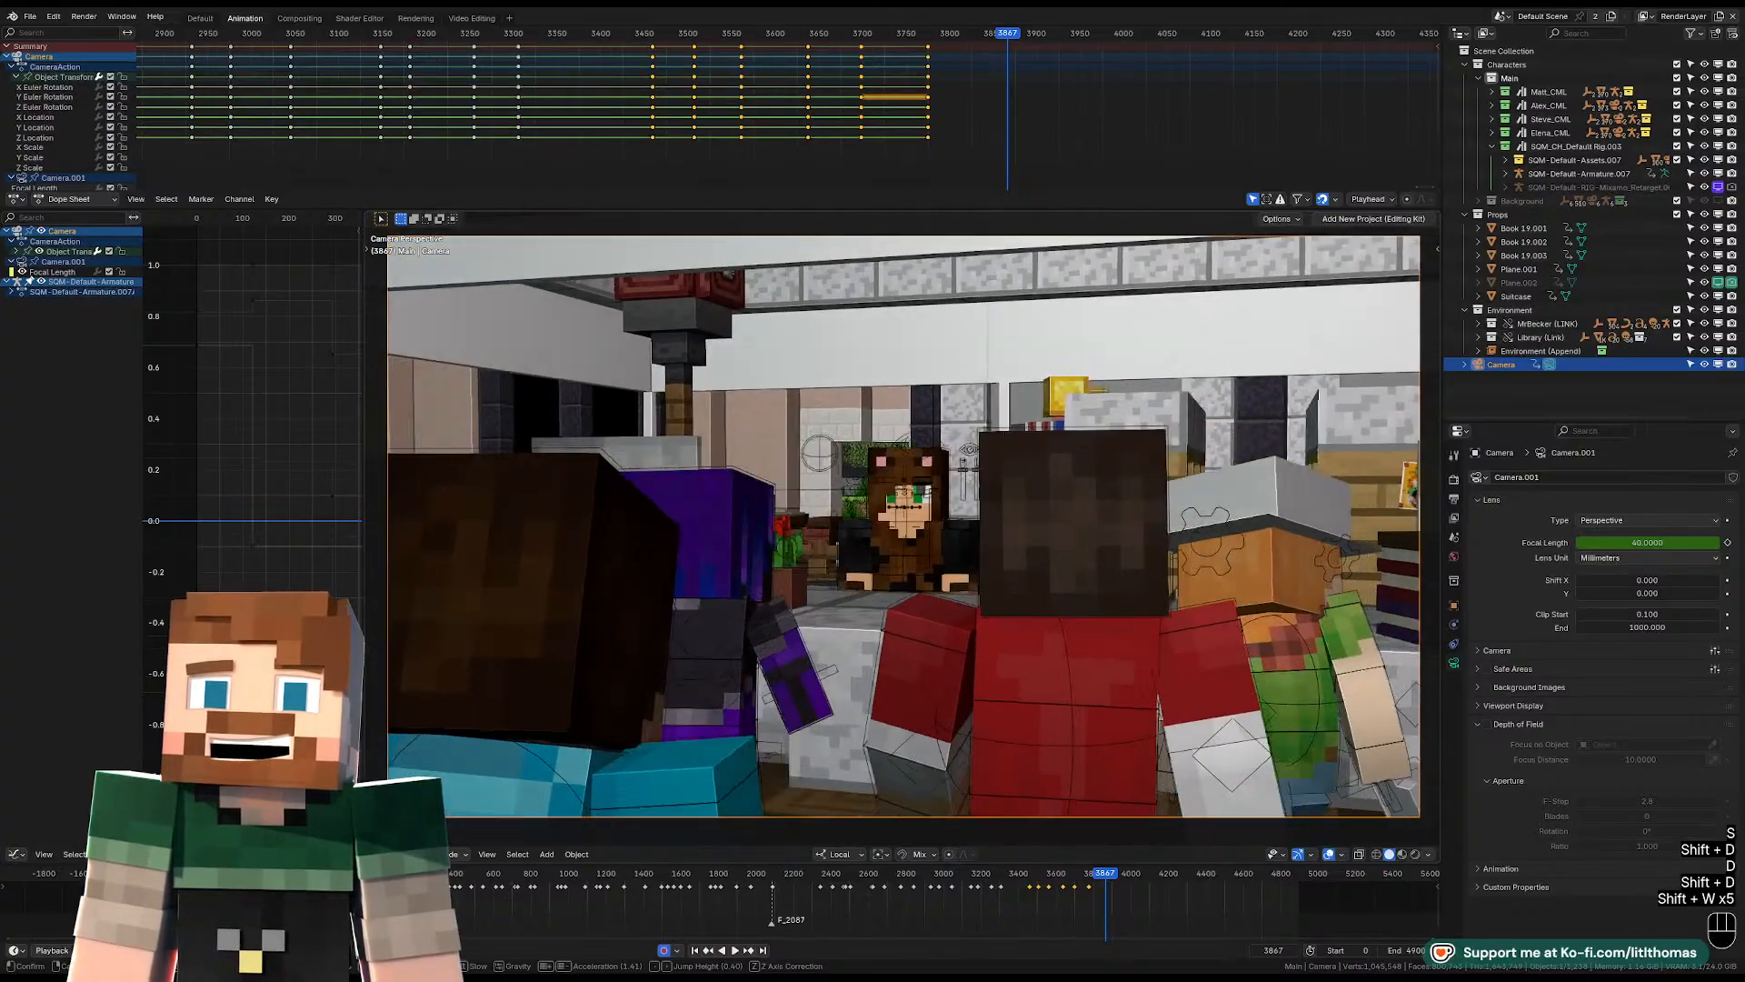
pyautogui.press('d')
pyautogui.press('d')
pyautogui.press('d')
pyautogui.press('d')
pyautogui.press('d')
pyautogui.press('d')
pyautogui.press('d')
pyautogui.press('d')
pyautogui.press('d')
pyautogui.press('d')
pyautogui.press('d')
pyautogui.press('d')
pyautogui.press('d')
pyautogui.press('d')
pyautogui.press('d')
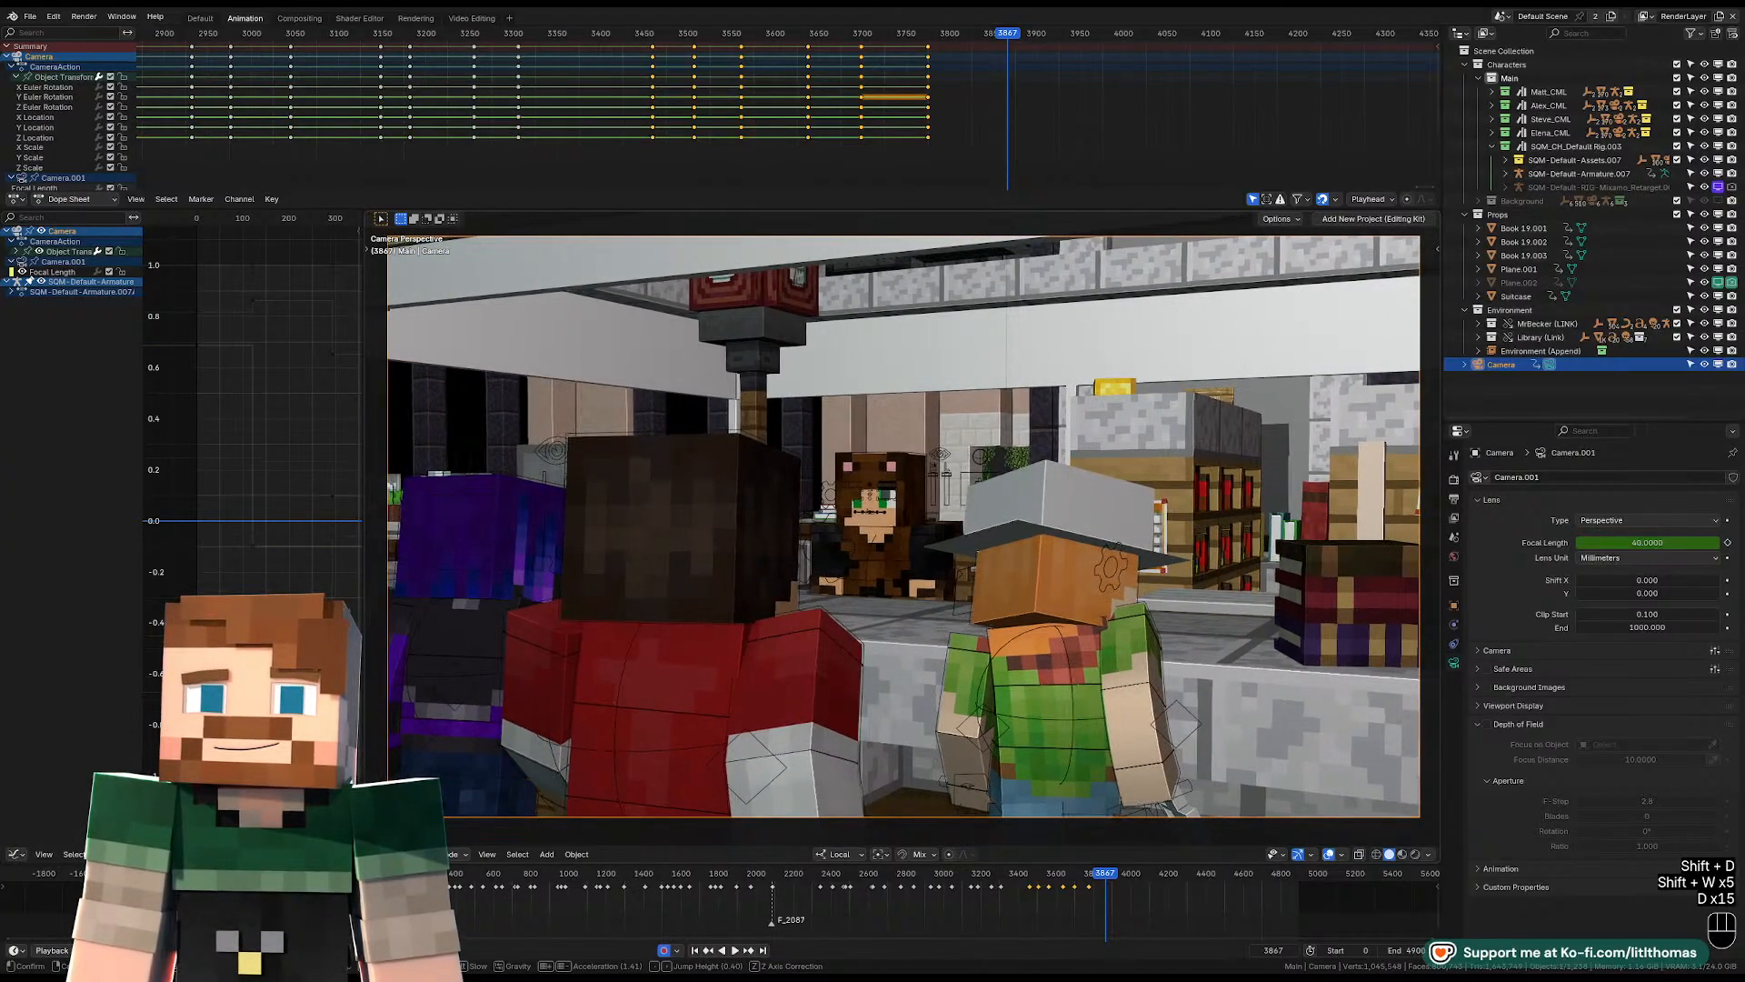
# Fly the camera across the group to view the desk between the red-jacketed character and the one in the grey hat.
pyautogui.press('w')
pyautogui.press('a')
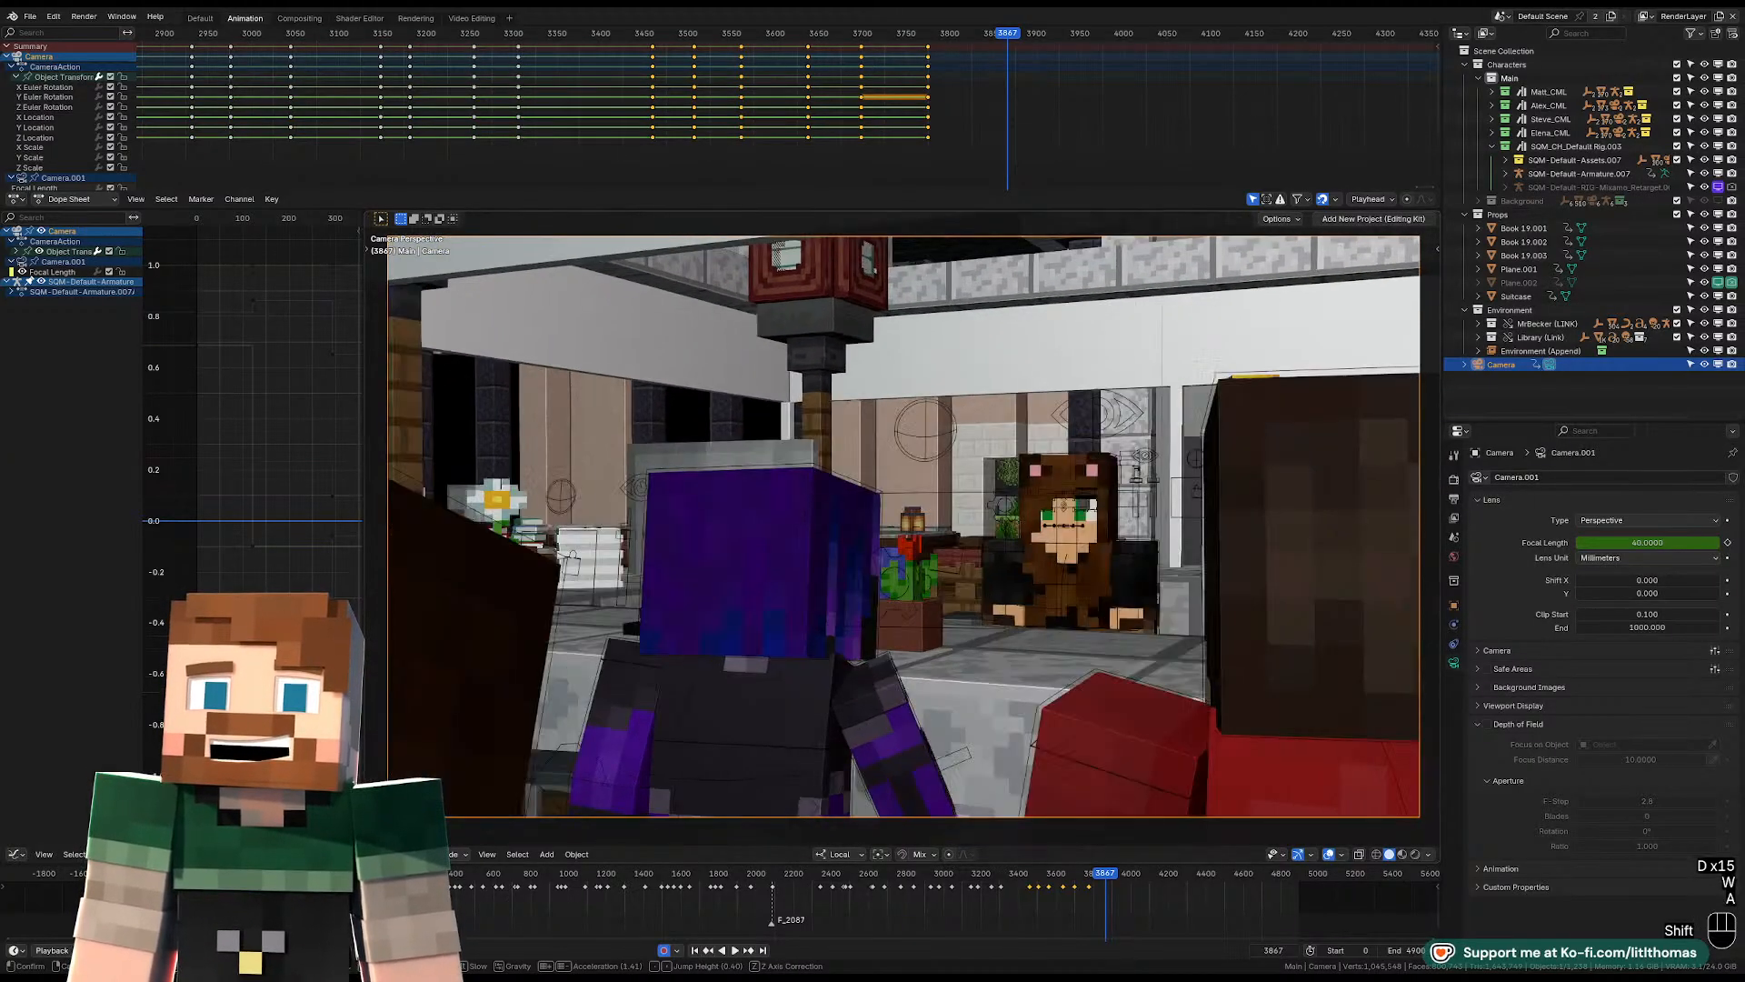
pyautogui.hotkey('shift', 'd')
pyautogui.press('d')
pyautogui.press('d')
pyautogui.press('d')
pyautogui.press('d')
pyautogui.press('d')
pyautogui.press('d')
pyautogui.press('d')
pyautogui.press('d')
pyautogui.press('d')
pyautogui.press('d')
pyautogui.press('d')
pyautogui.press('s')
pyautogui.press('a')
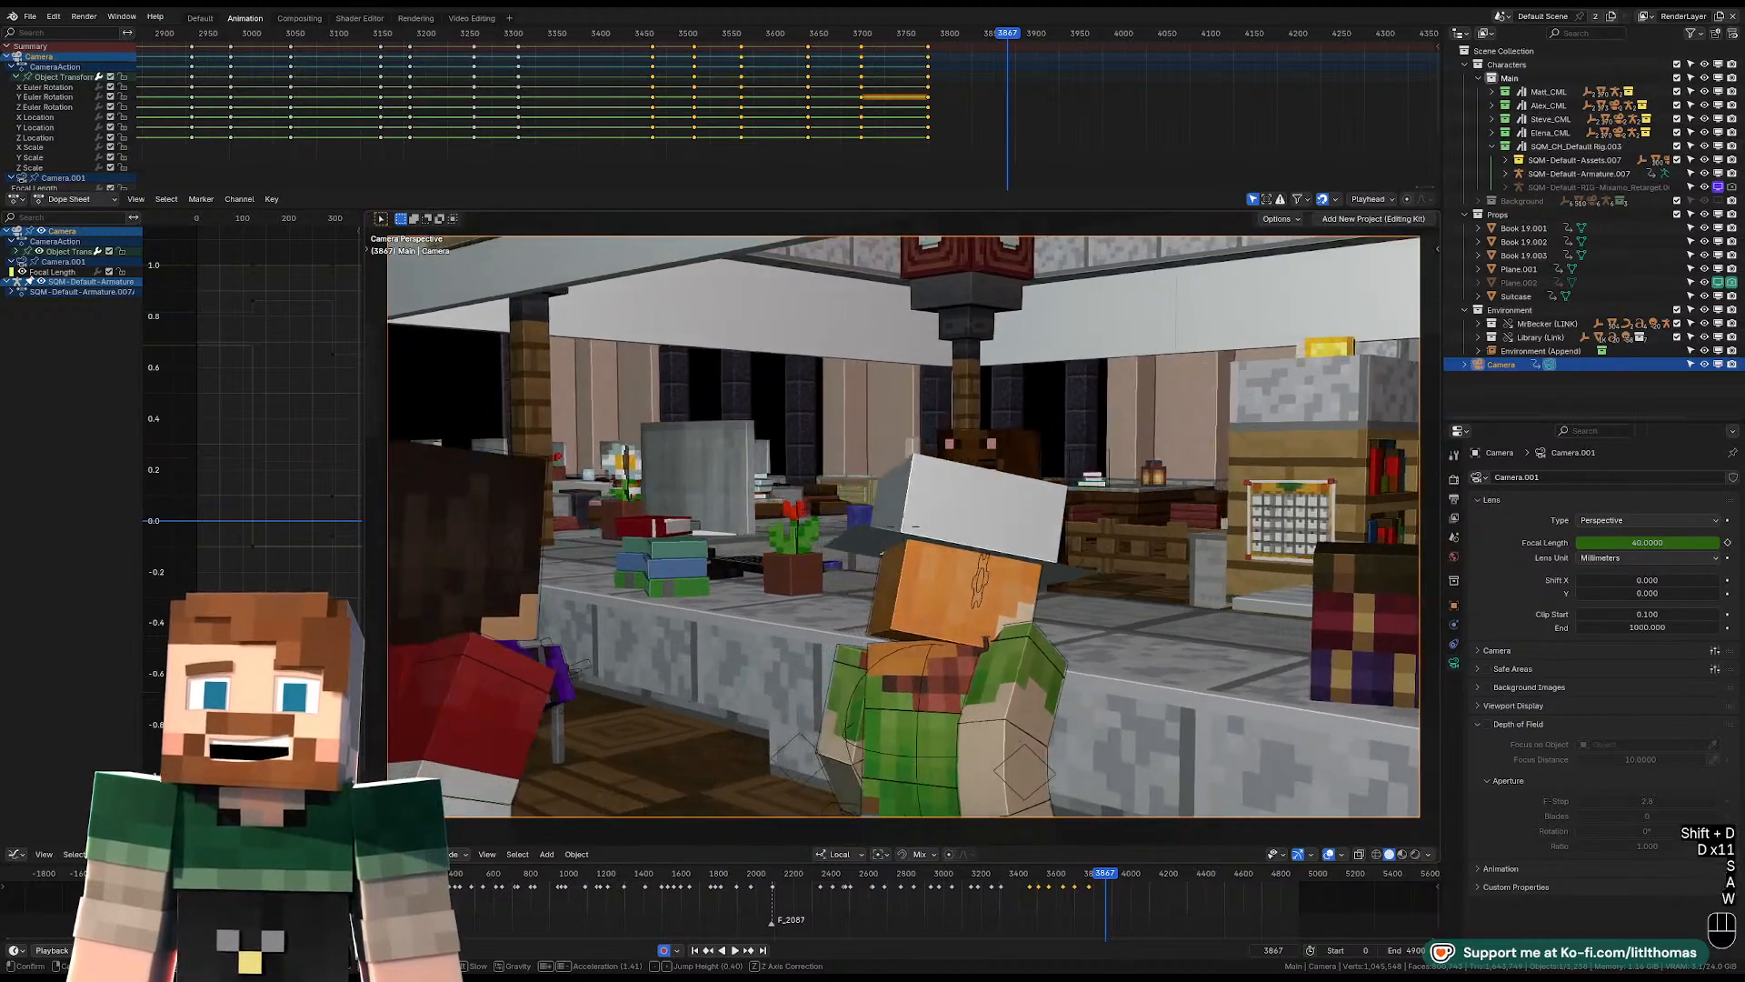
pyautogui.press('w')
pyautogui.press('w')
pyautogui.press('w')
pyautogui.press('w')
pyautogui.press('w')
pyautogui.press('w')
pyautogui.press('w')
pyautogui.press('w')
pyautogui.press('q')
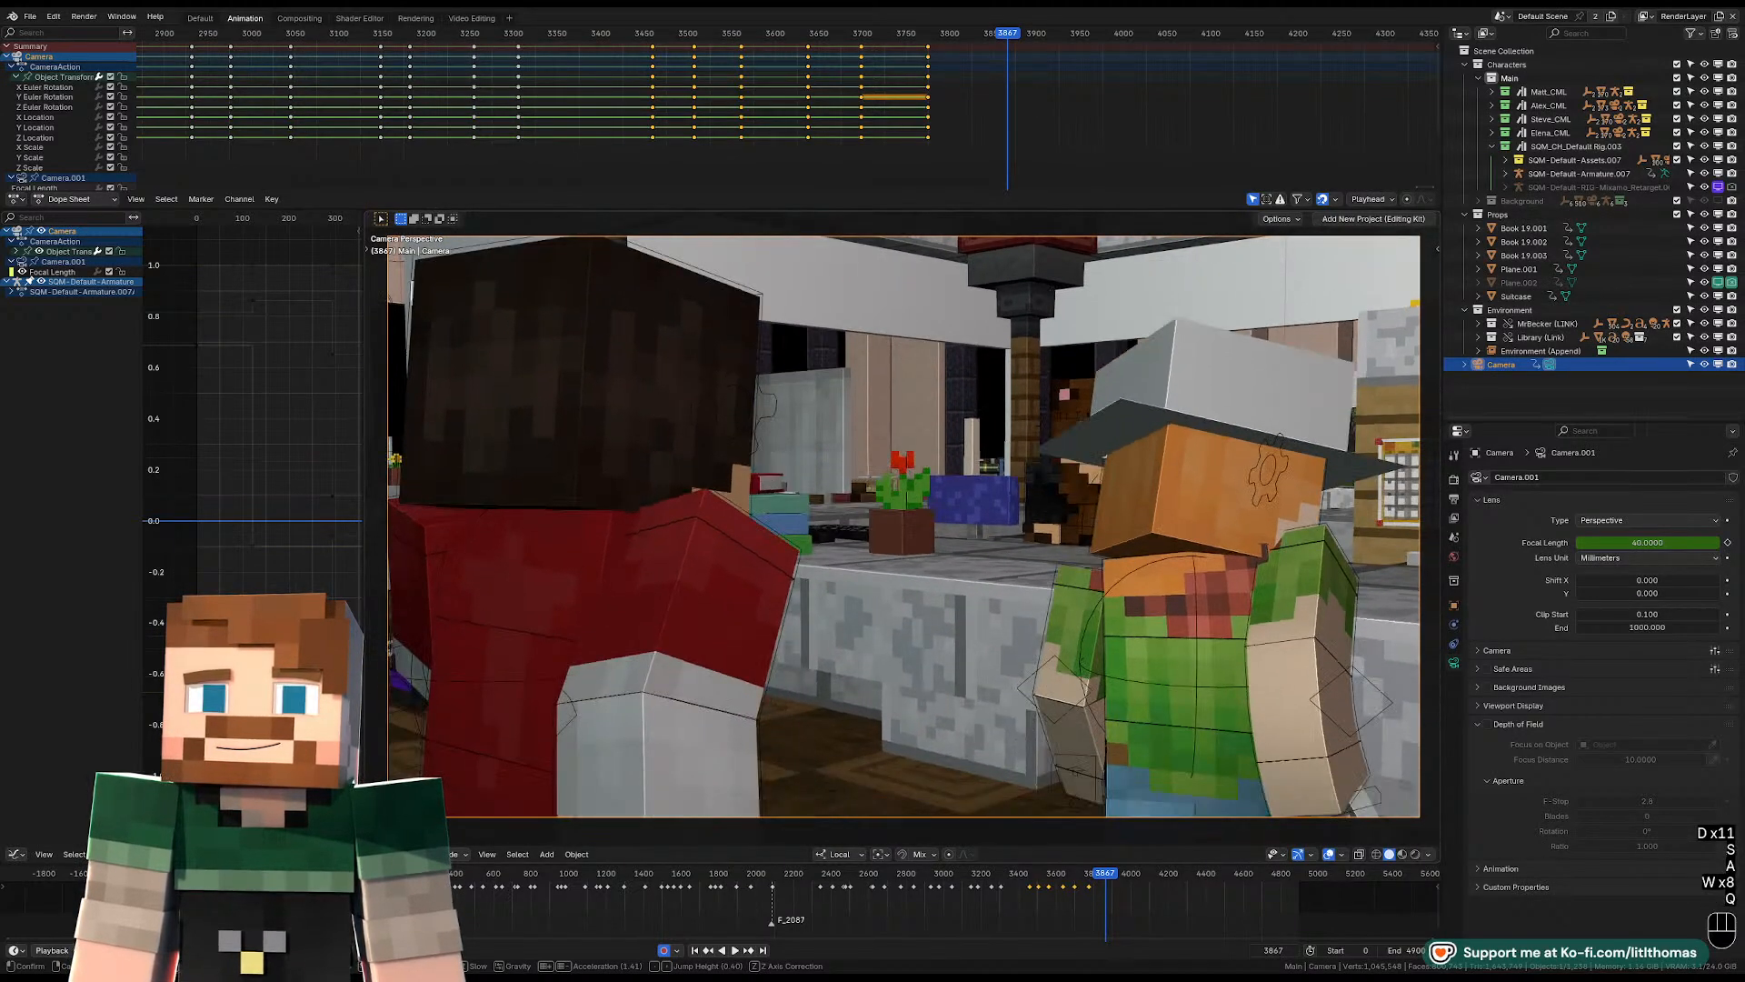
# Frame the bear-hooded character between the red-jacketed character's shoulder and the grey-hatted character.
pyautogui.press('a')
pyautogui.press('w')
pyautogui.press('w')
pyautogui.press('w')
pyautogui.press('w')
pyautogui.press('w')
pyautogui.press('w')
pyautogui.press('a')
pyautogui.press('s')
pyautogui.press('s')
pyautogui.press('s')
pyautogui.press('s')
pyautogui.press('s')
pyautogui.press('s')
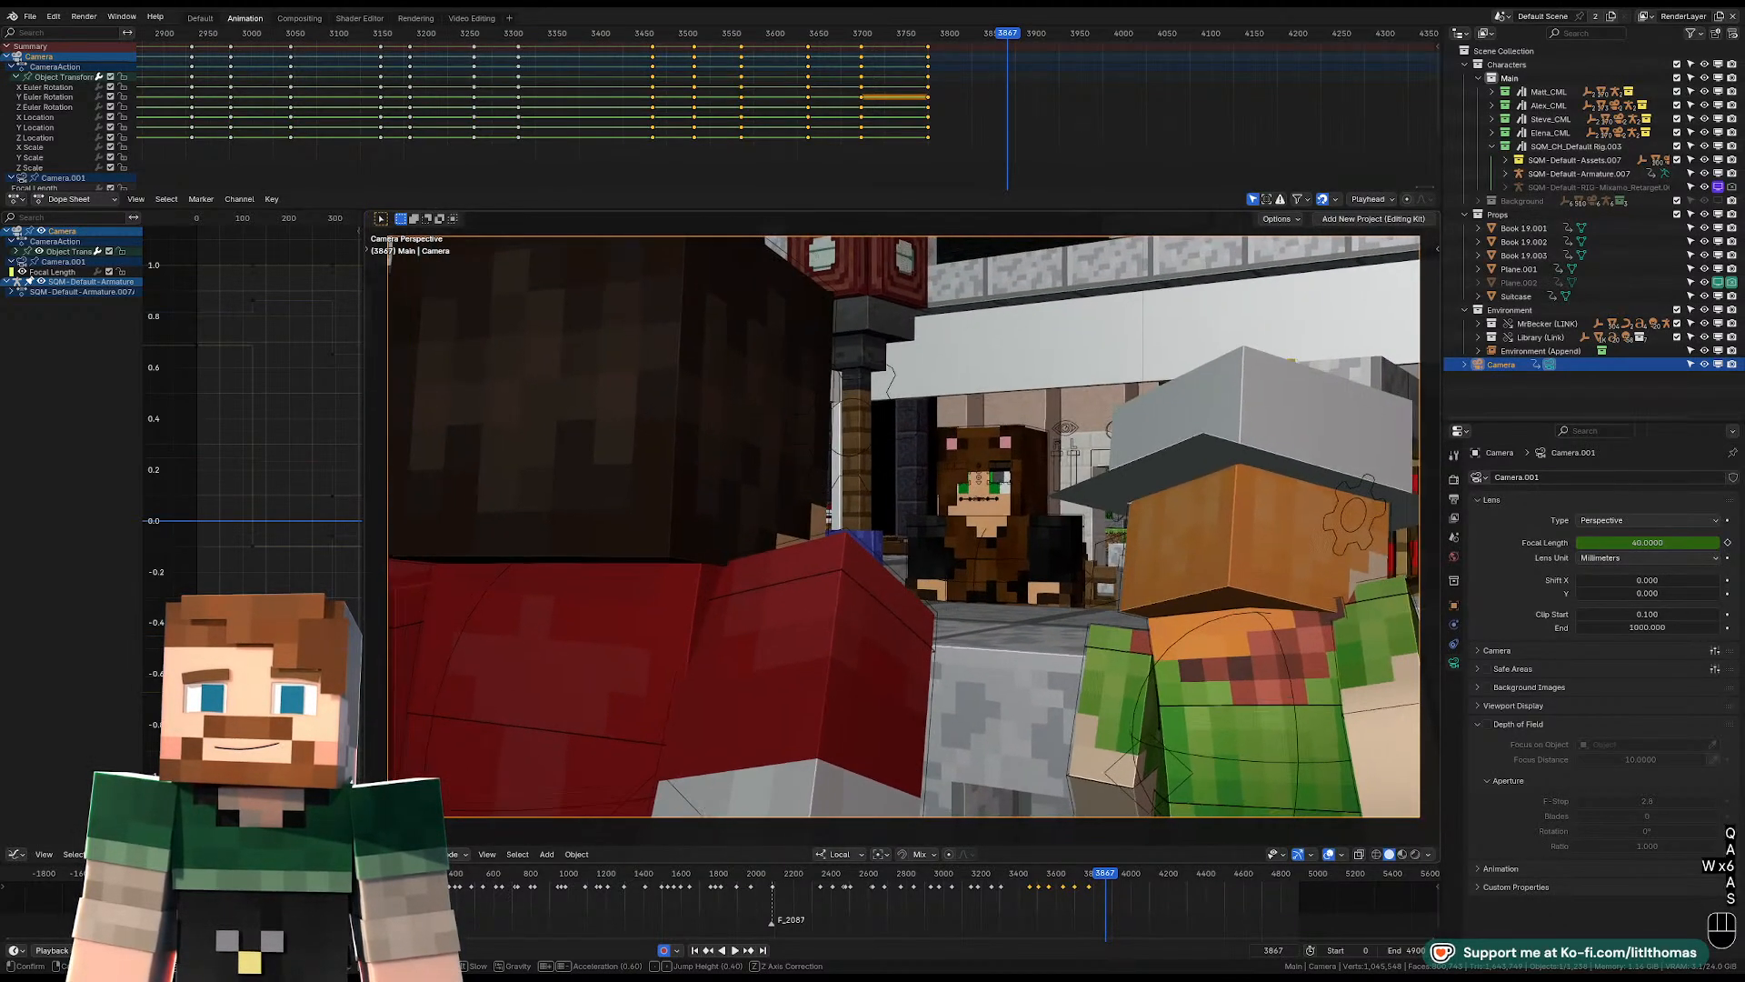
# Raise and pull back the camera to a high wide shot behind all four characters facing the desk, keyframing it at frame 3867.
pyautogui.press('d')
pyautogui.hotkey('shift', 'e')
pyautogui.hotkey('shift', 'e')
pyautogui.hotkey('shift', 'a')
pyautogui.hotkey('shift', 's')
pyautogui.hotkey('shift', 's')
pyautogui.hotkey('shift', 's')
pyautogui.hotkey('shift', 's')
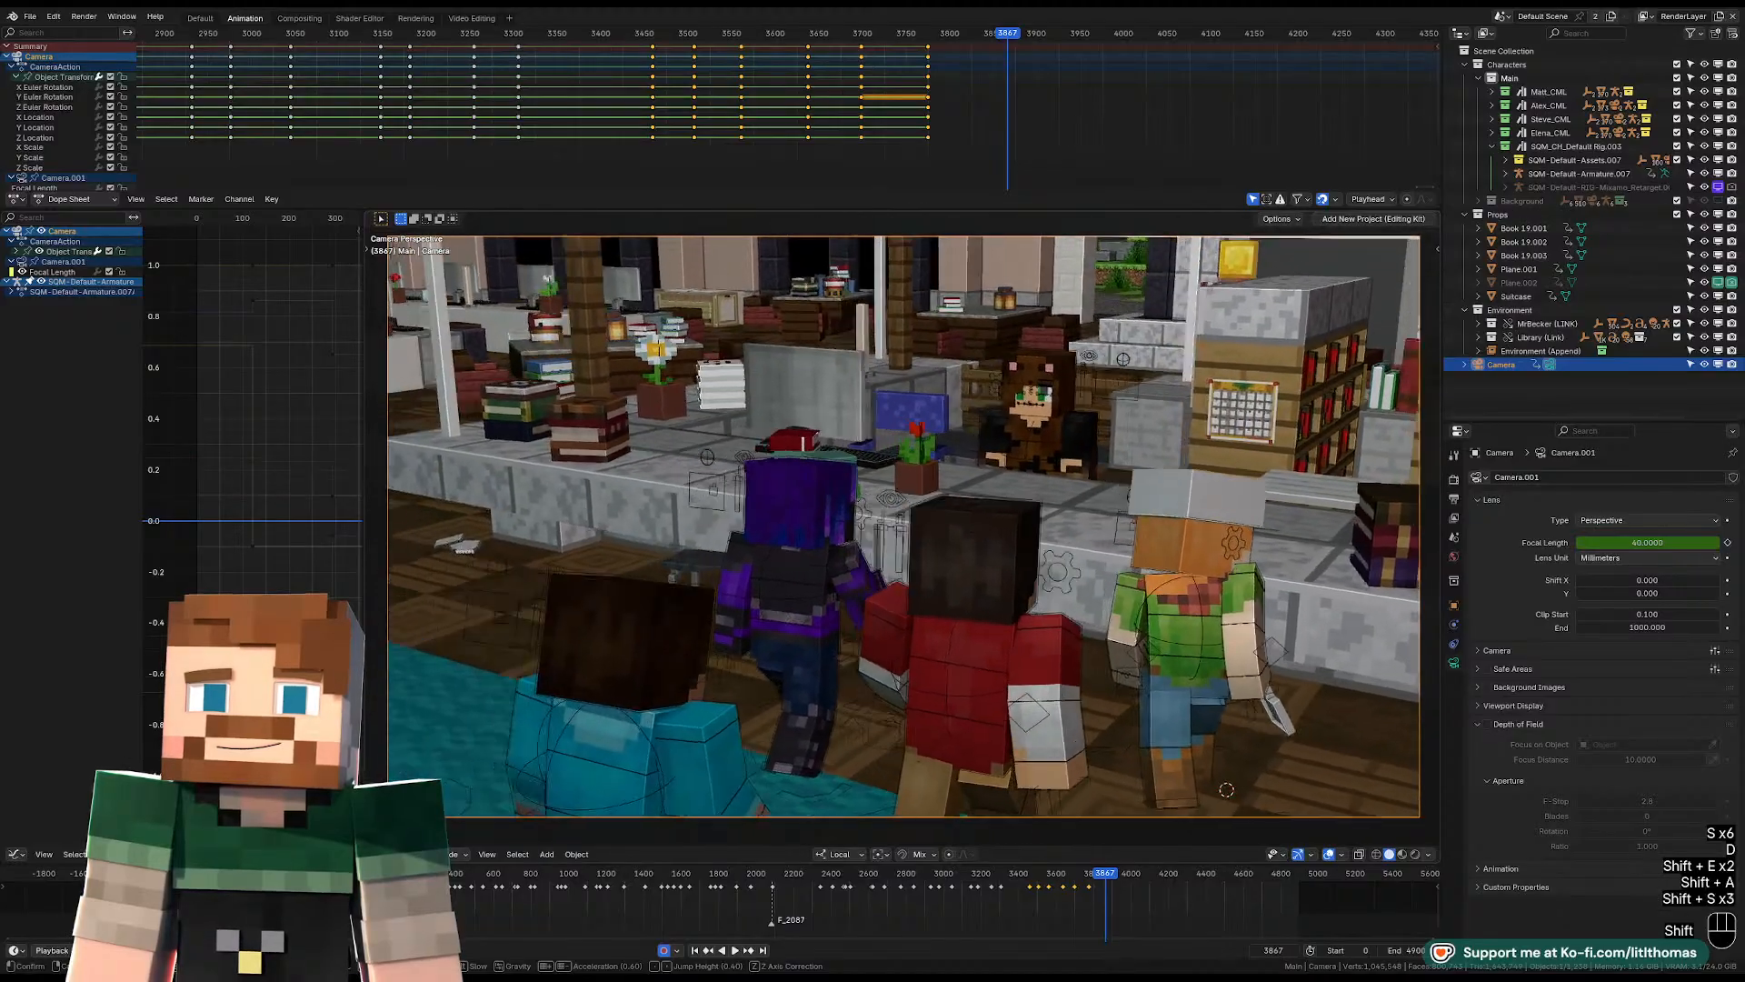
pyautogui.press('d')
pyautogui.press('s')
pyautogui.press('s')
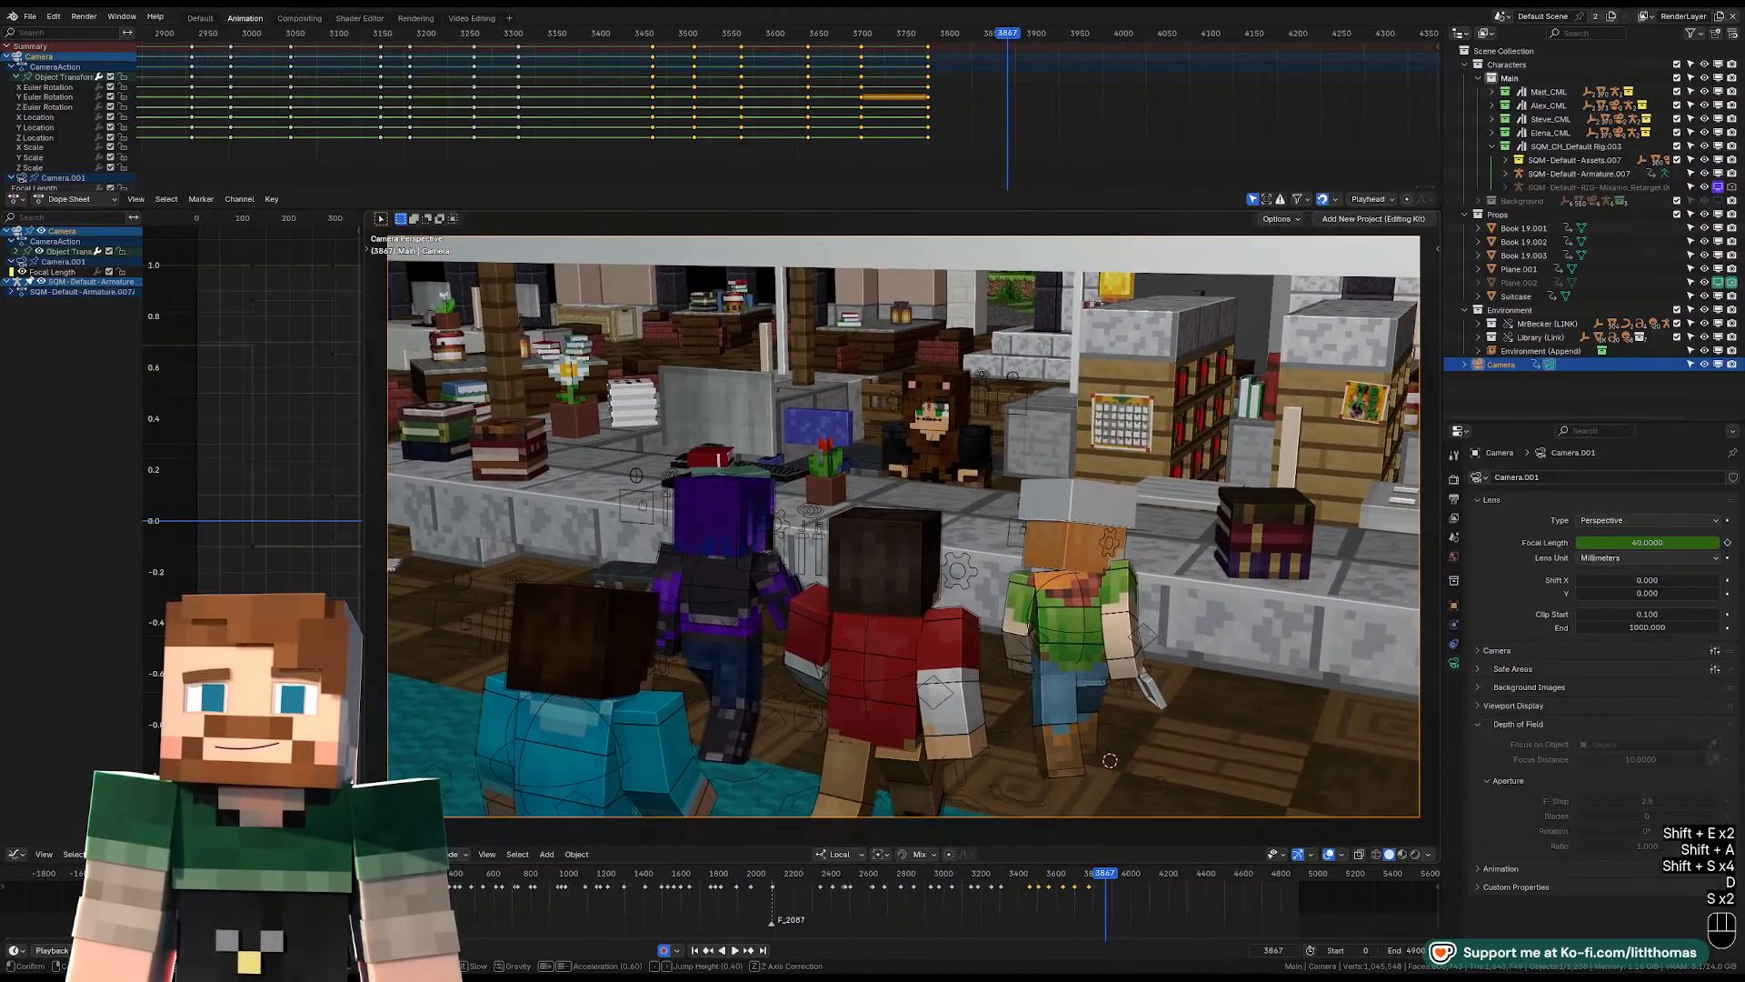
pyautogui.press('w')
pyautogui.press('a')
pyautogui.press('w')
pyautogui.press('a')
pyautogui.press('w')
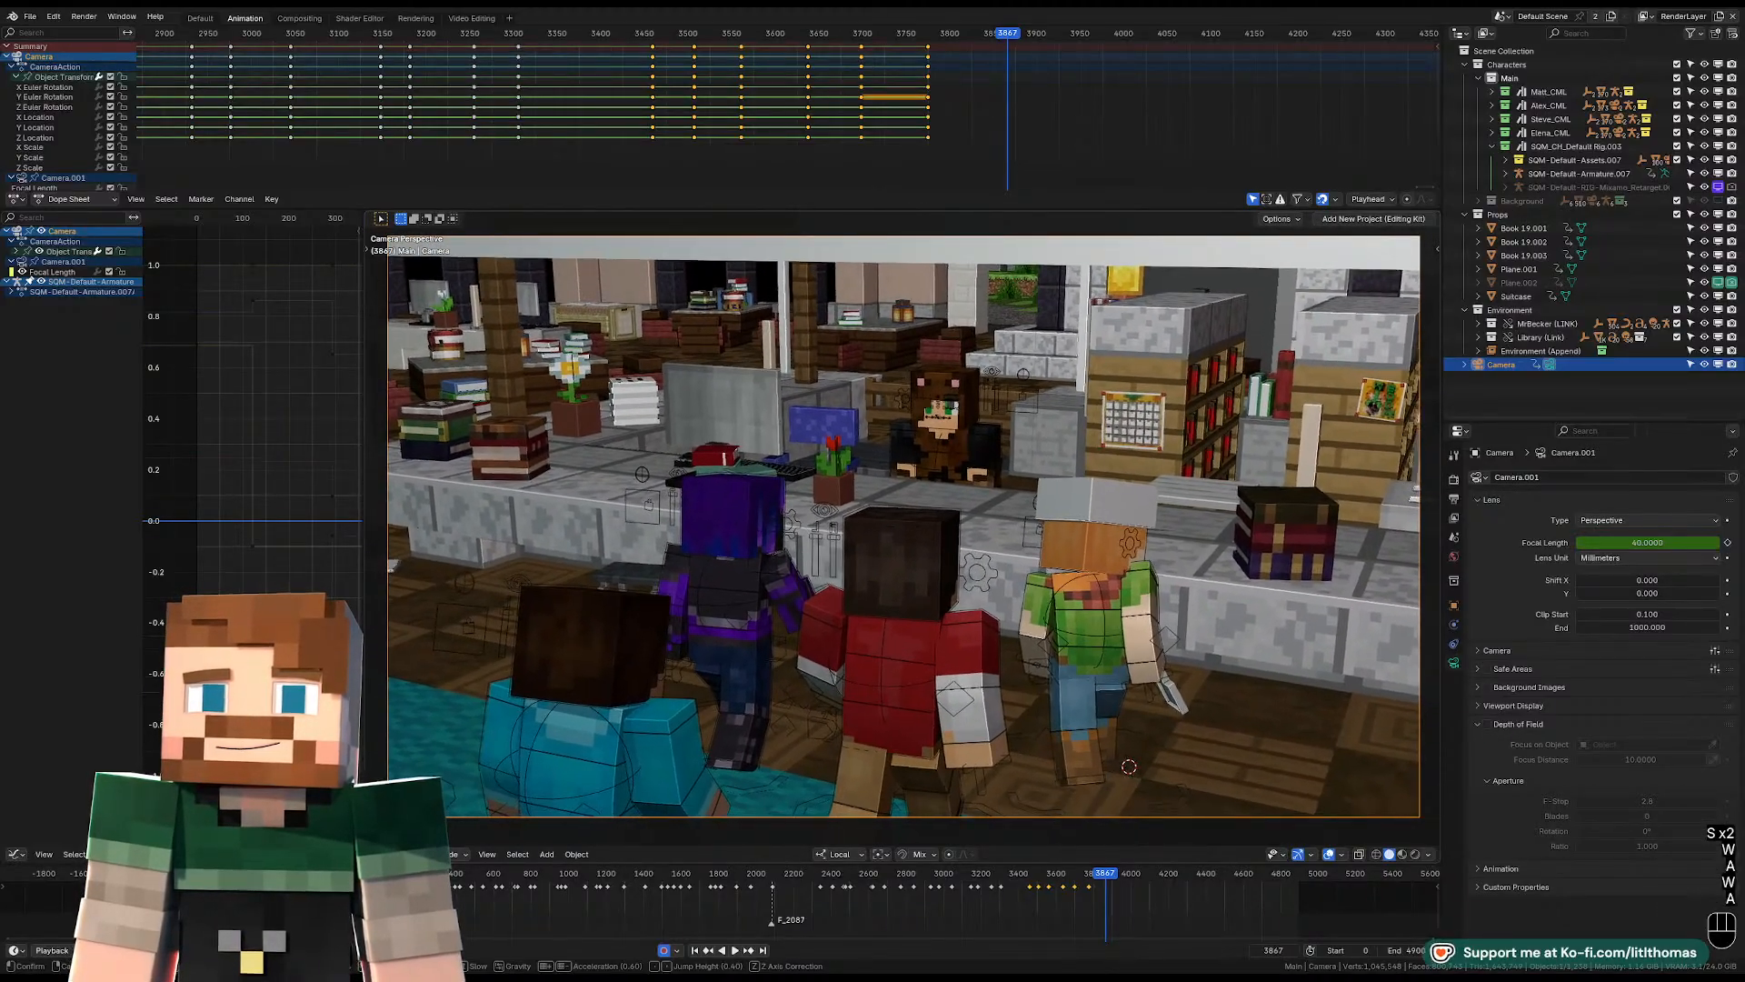
pyautogui.click(1057, 325)
# Play the wide desk shot, and replay from frame 3850 to check the cut from the close-up.
pyautogui.press('space')
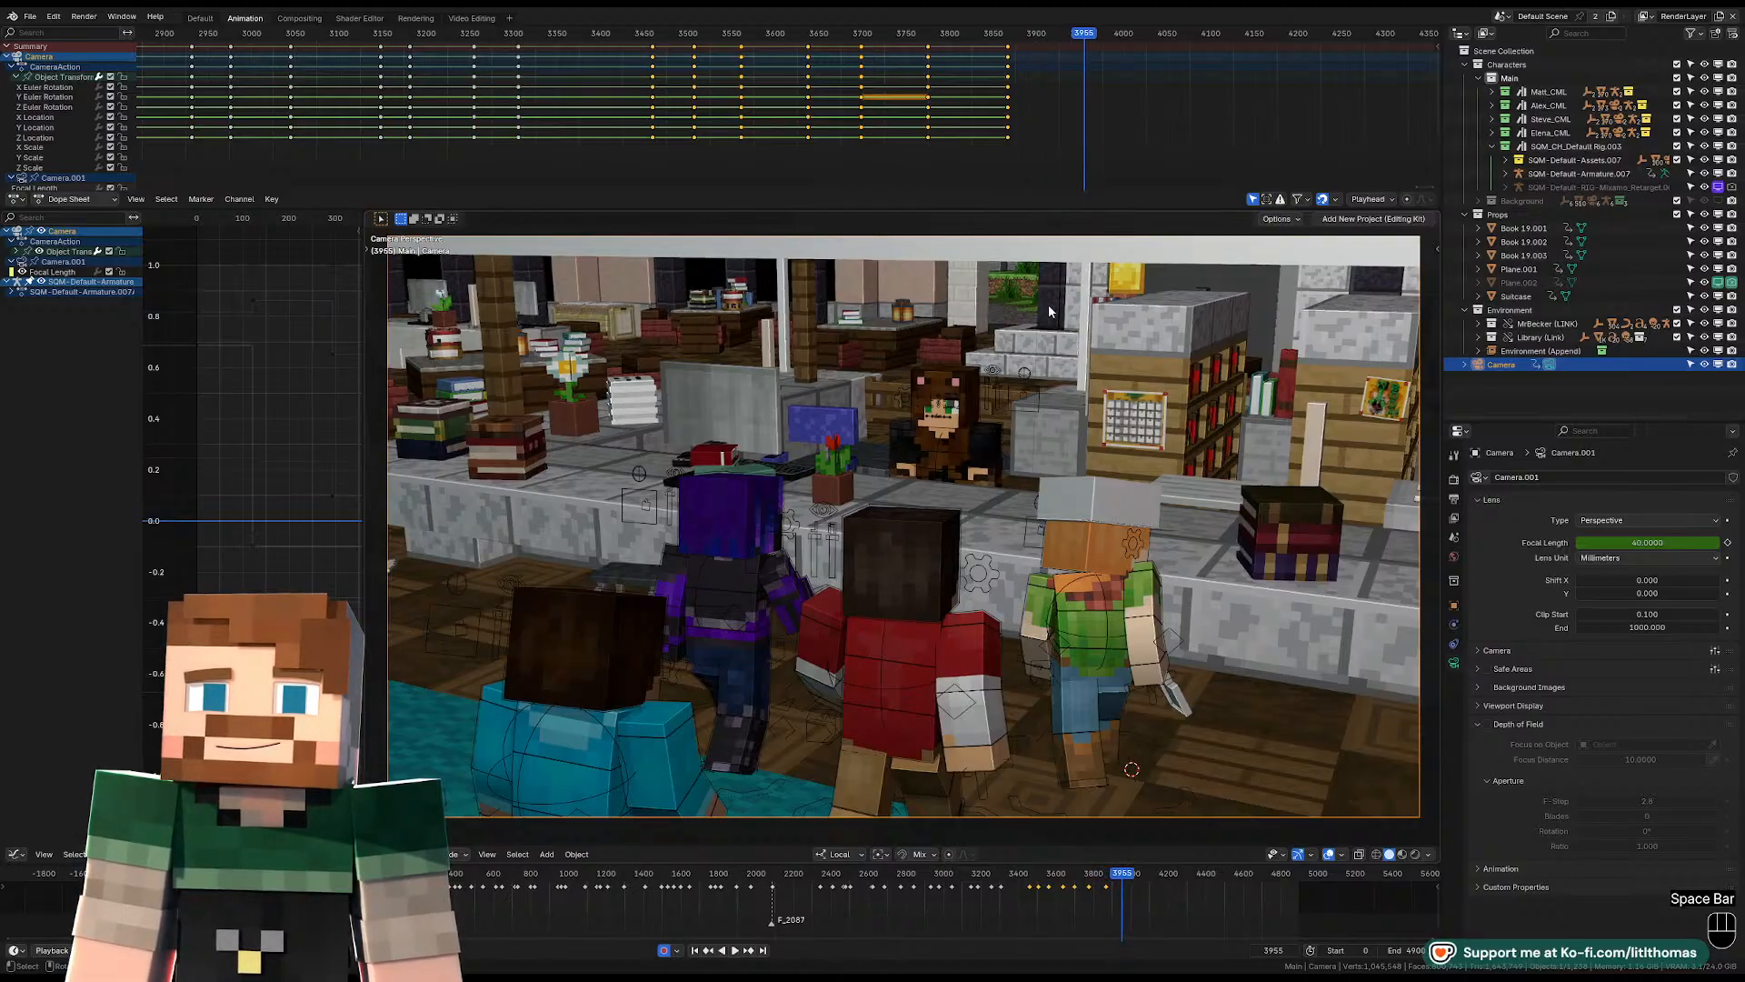
pyautogui.press('space')
pyautogui.press('space')
pyautogui.press('space')
pyautogui.click(996, 36)
pyautogui.press('space')
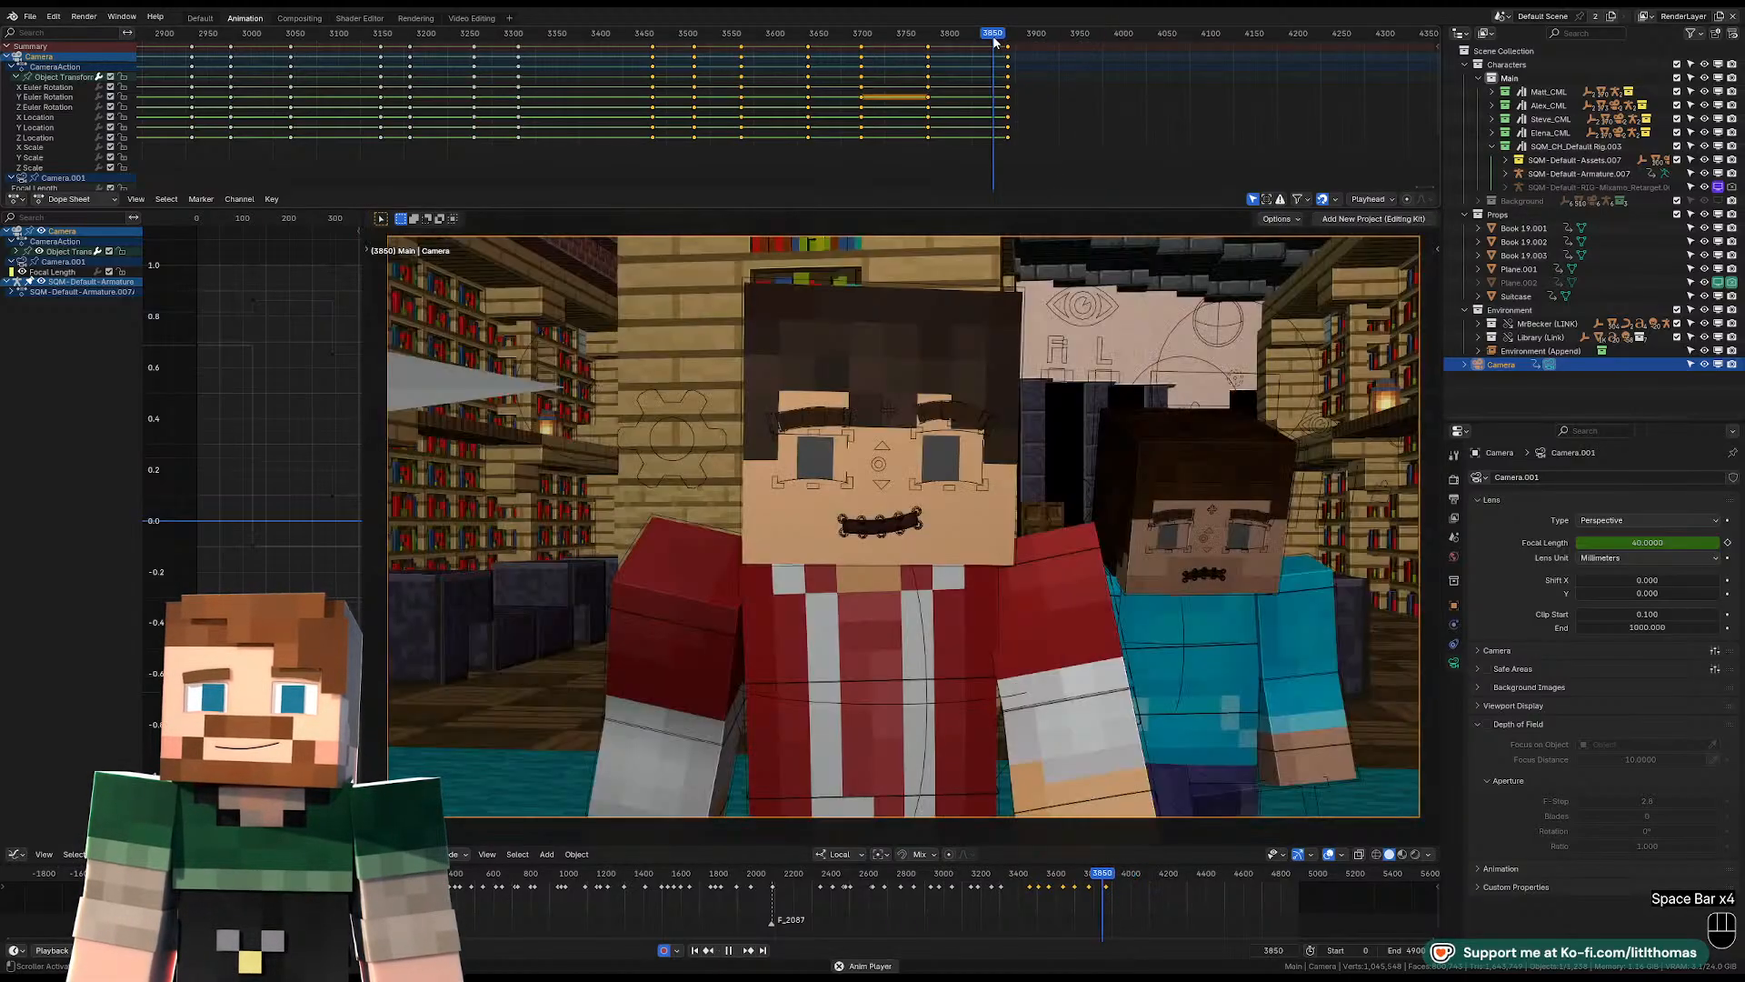
pyautogui.press('space')
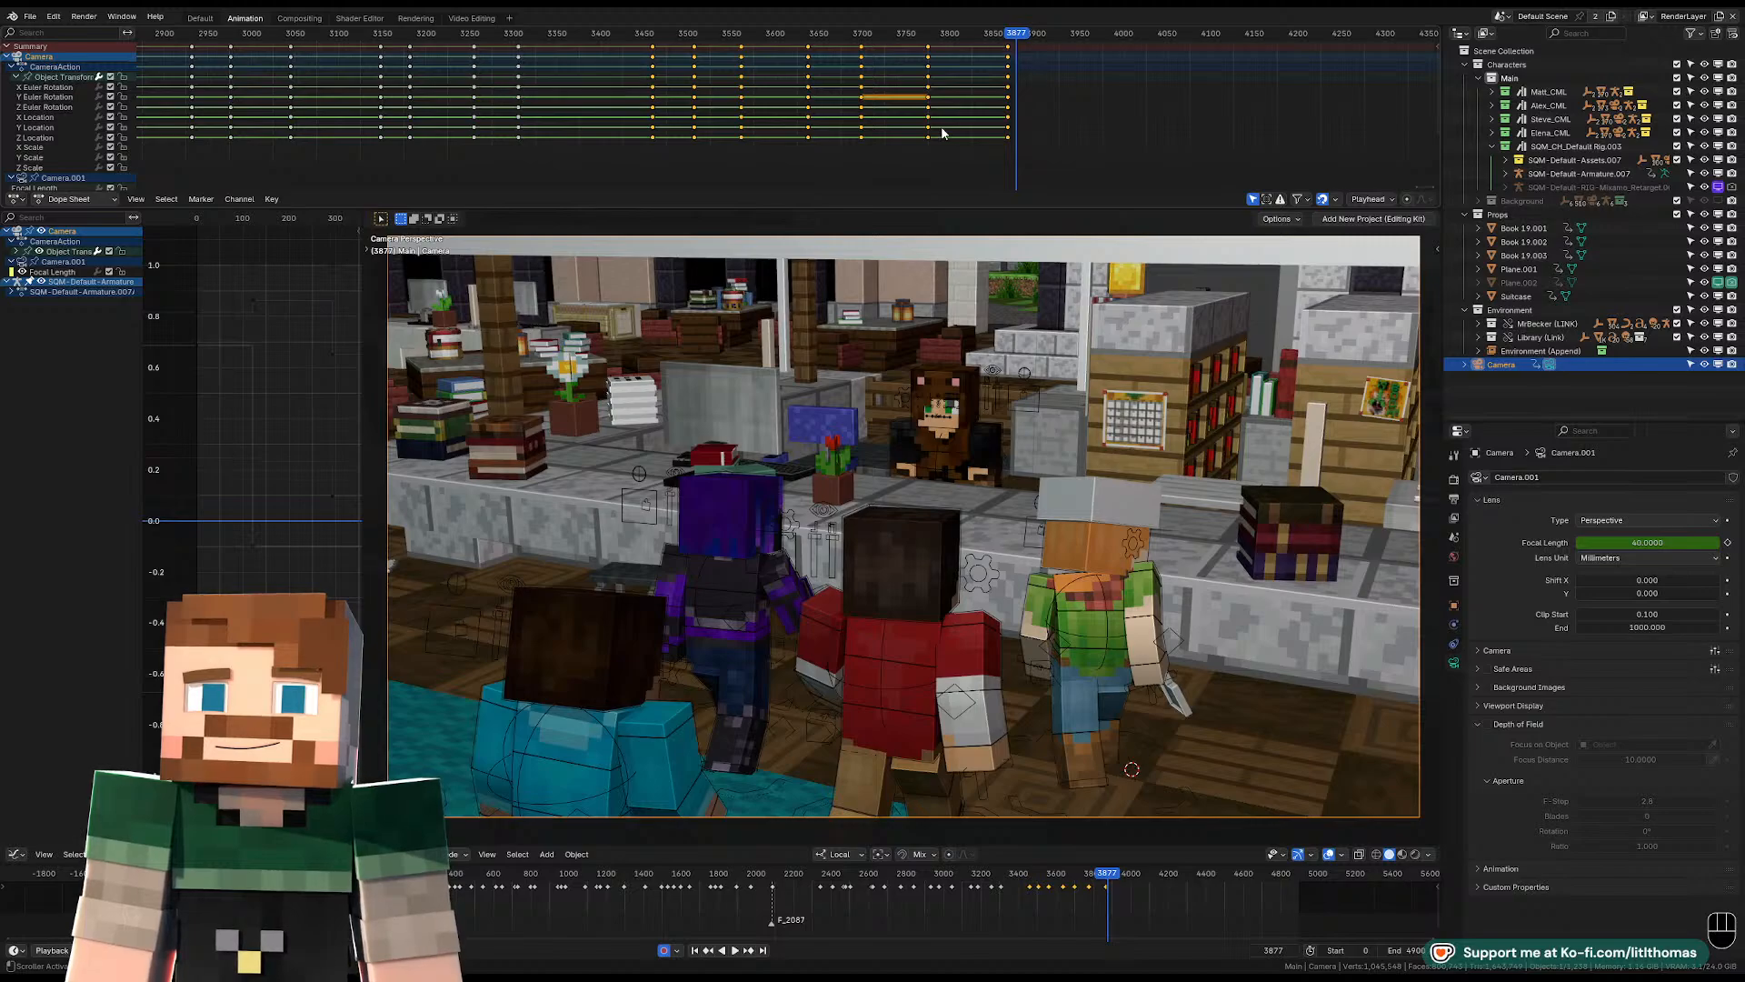
# Scrub between frames 3867 and 3870 and replay the shot to judge when the wide view should start.
pyautogui.moveTo(1003, 40); pyautogui.dragTo(1008, 40)
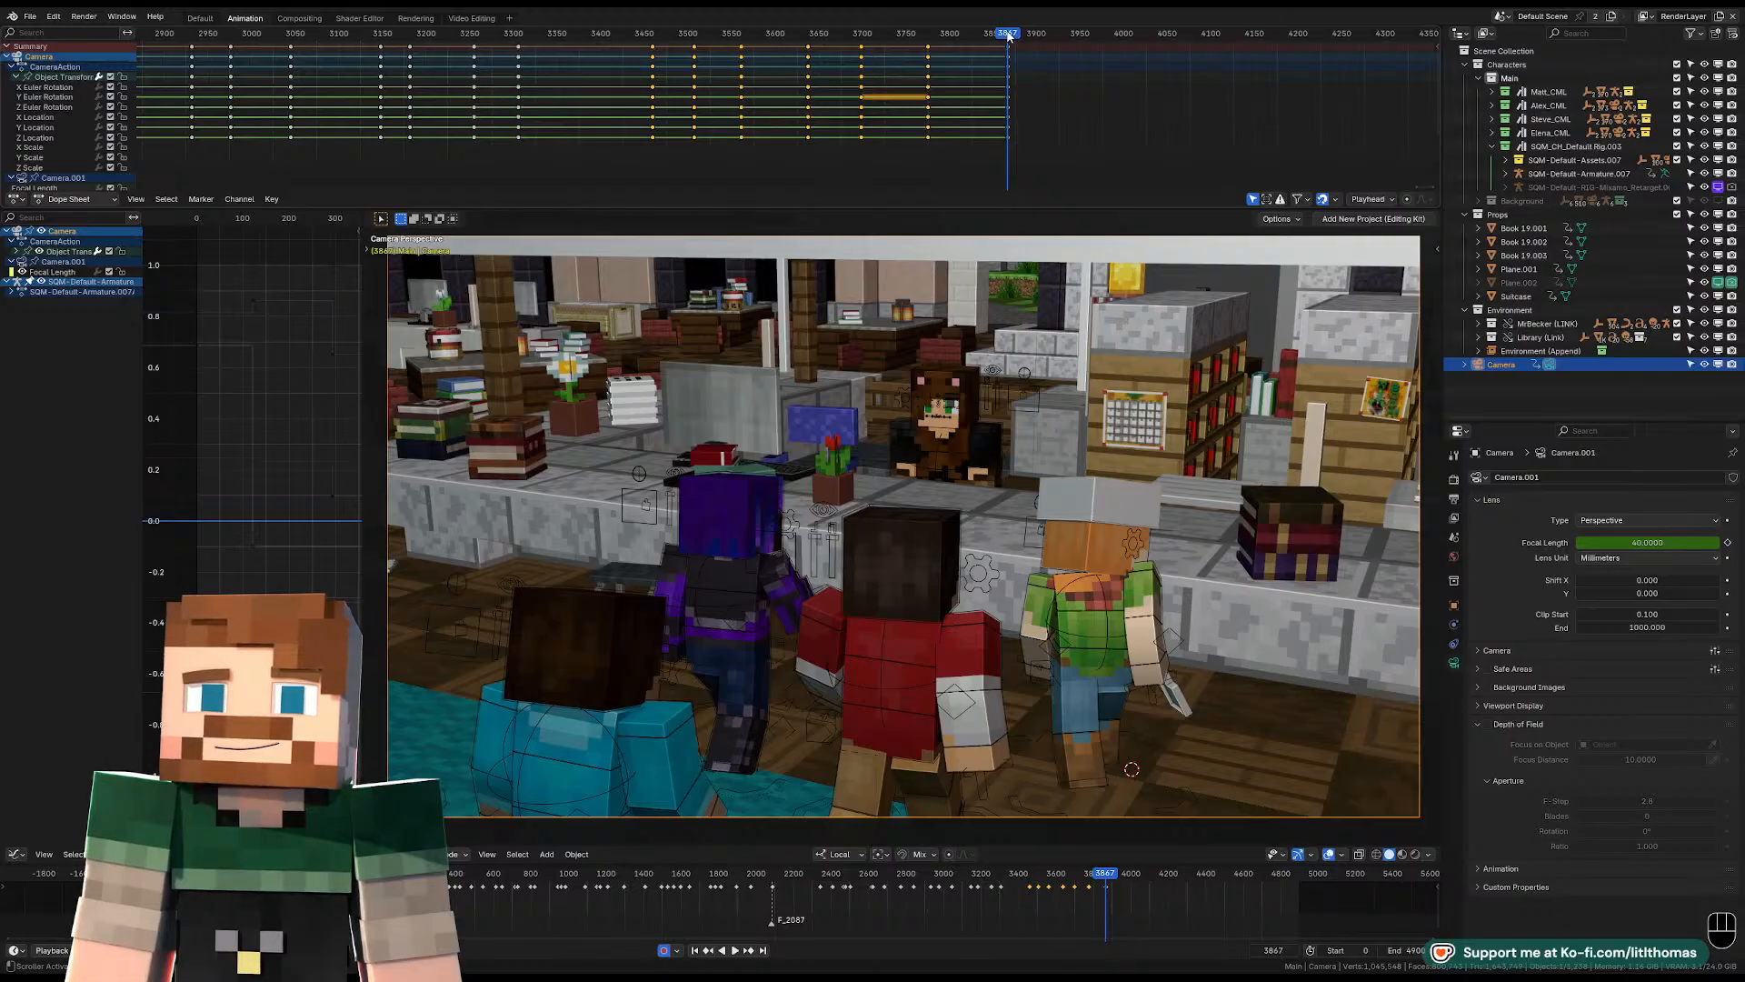
pyautogui.moveTo(1009, 35); pyautogui.dragTo(1011, 33)
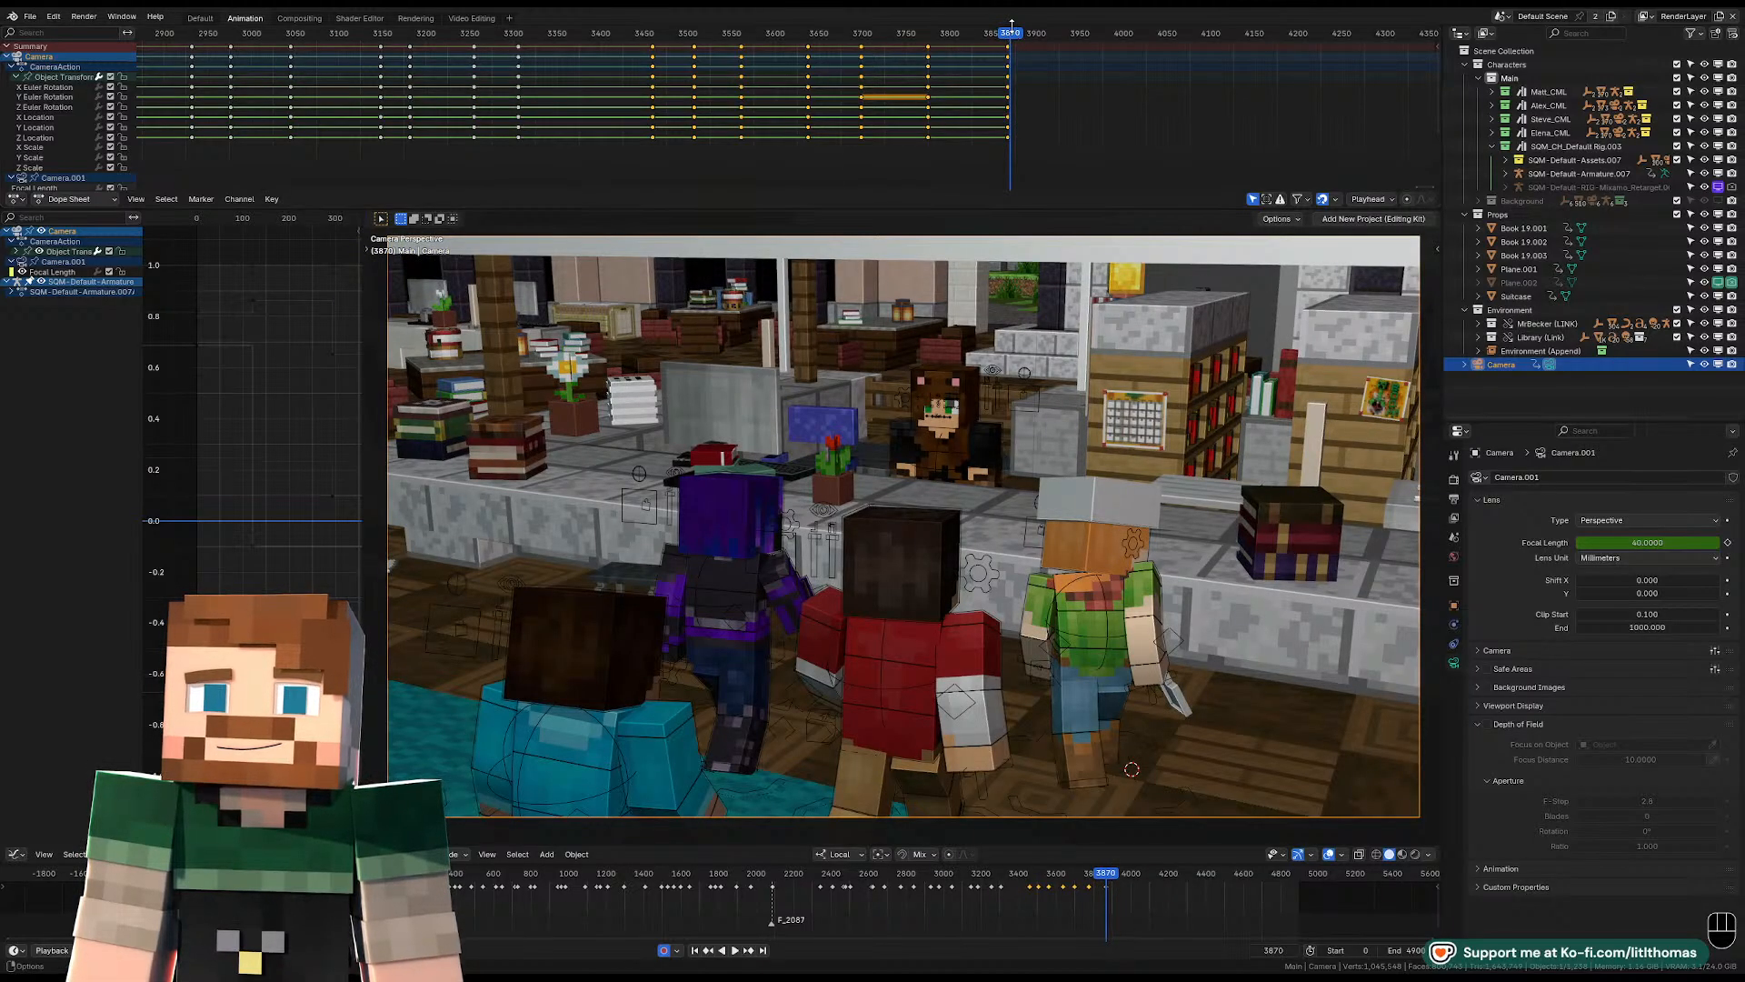
pyautogui.press('space')
pyautogui.click(971, 34)
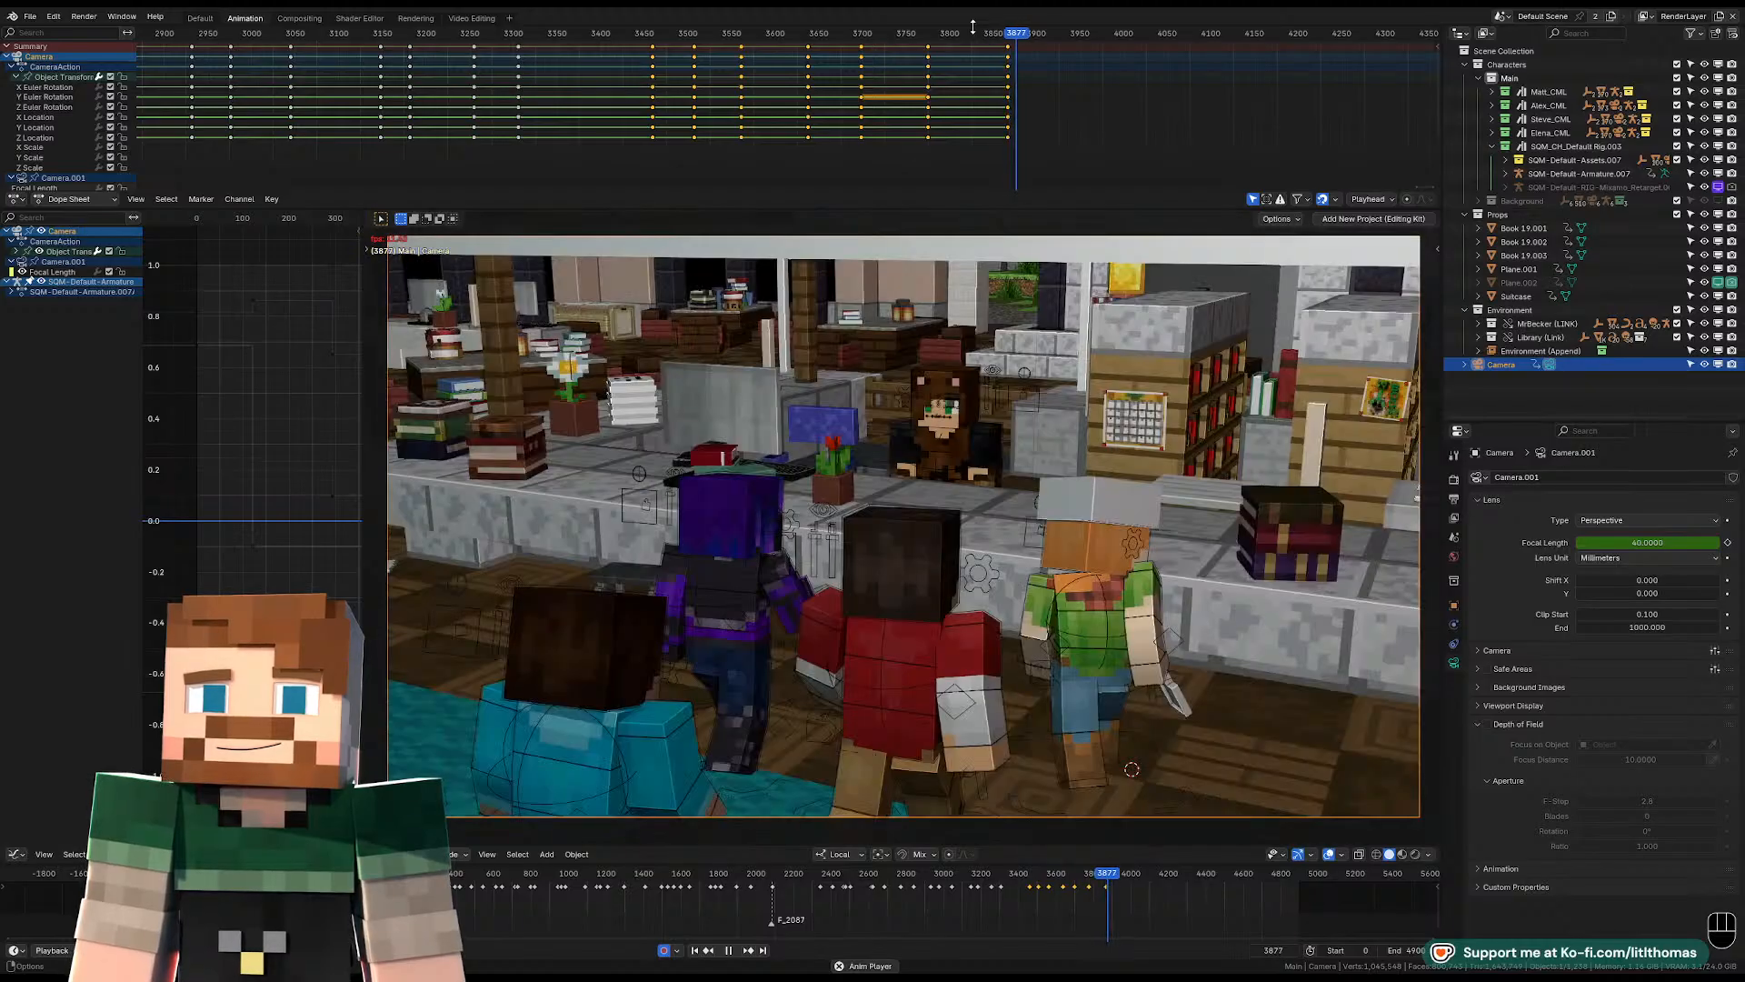
pyautogui.press('space')
pyautogui.press('space')
pyautogui.press('space')
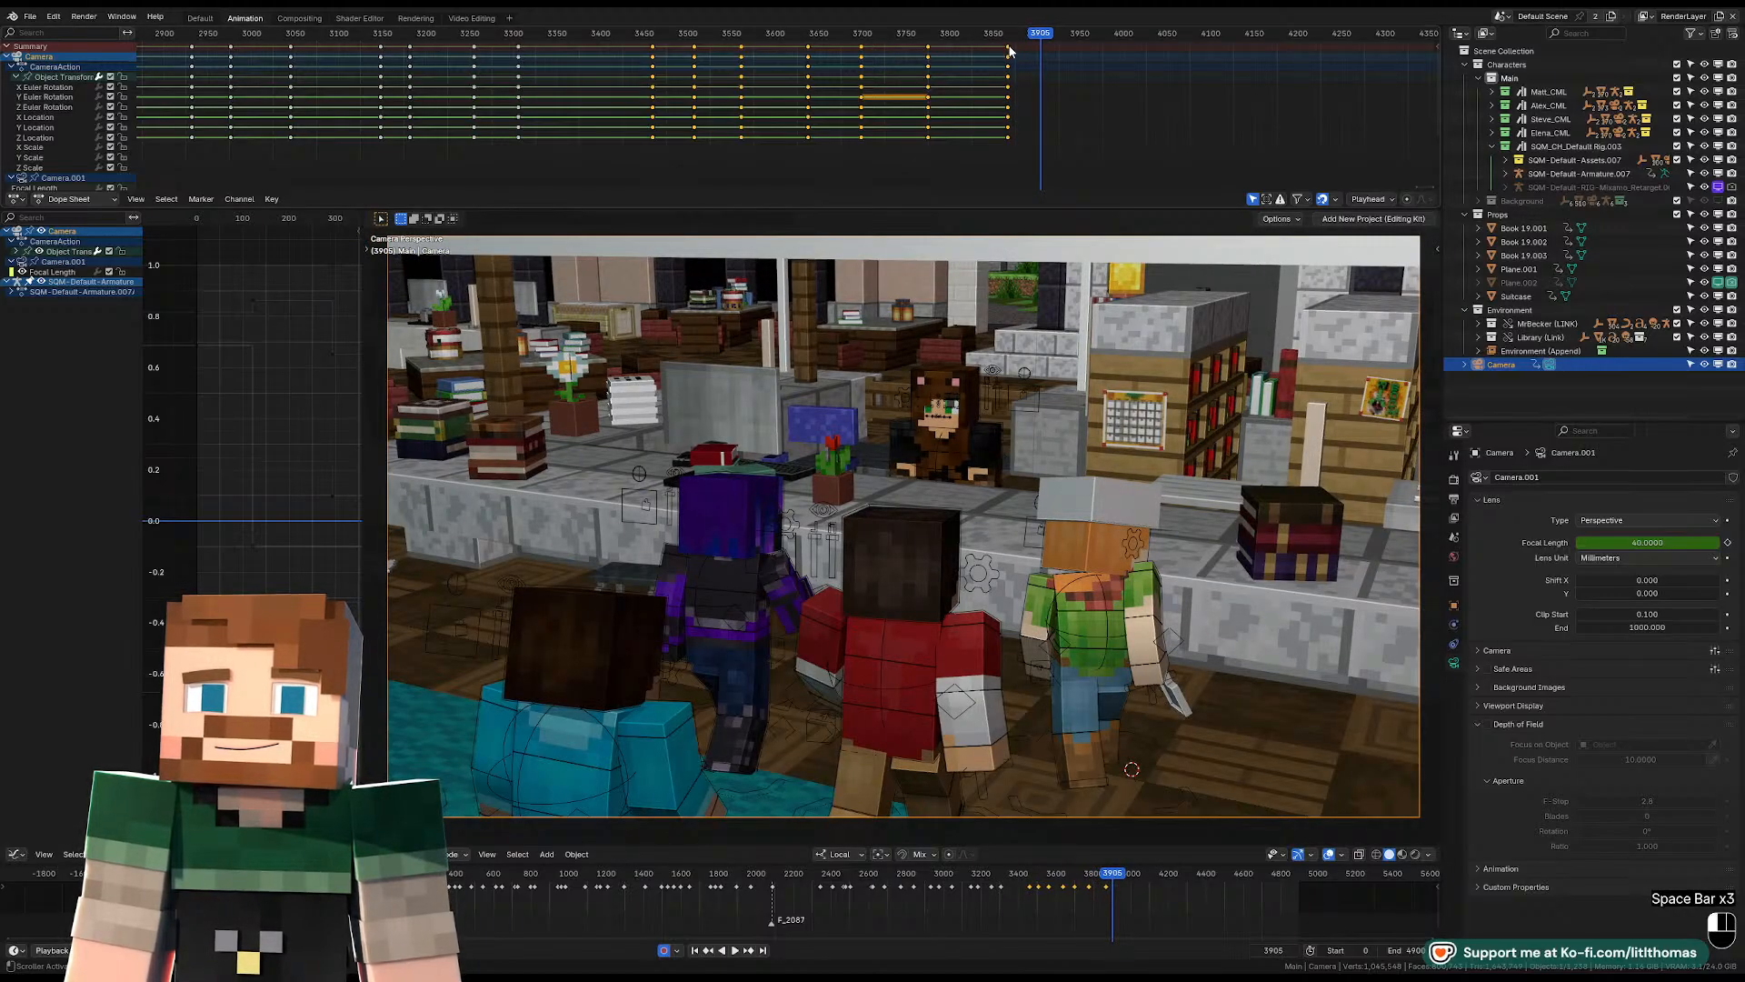
# Move the camera's wide-shot keyframes from frame 3867 to about frame 3906.
pyautogui.press('space')
pyautogui.press('space')
pyautogui.press('g')
pyautogui.click(1042, 48)
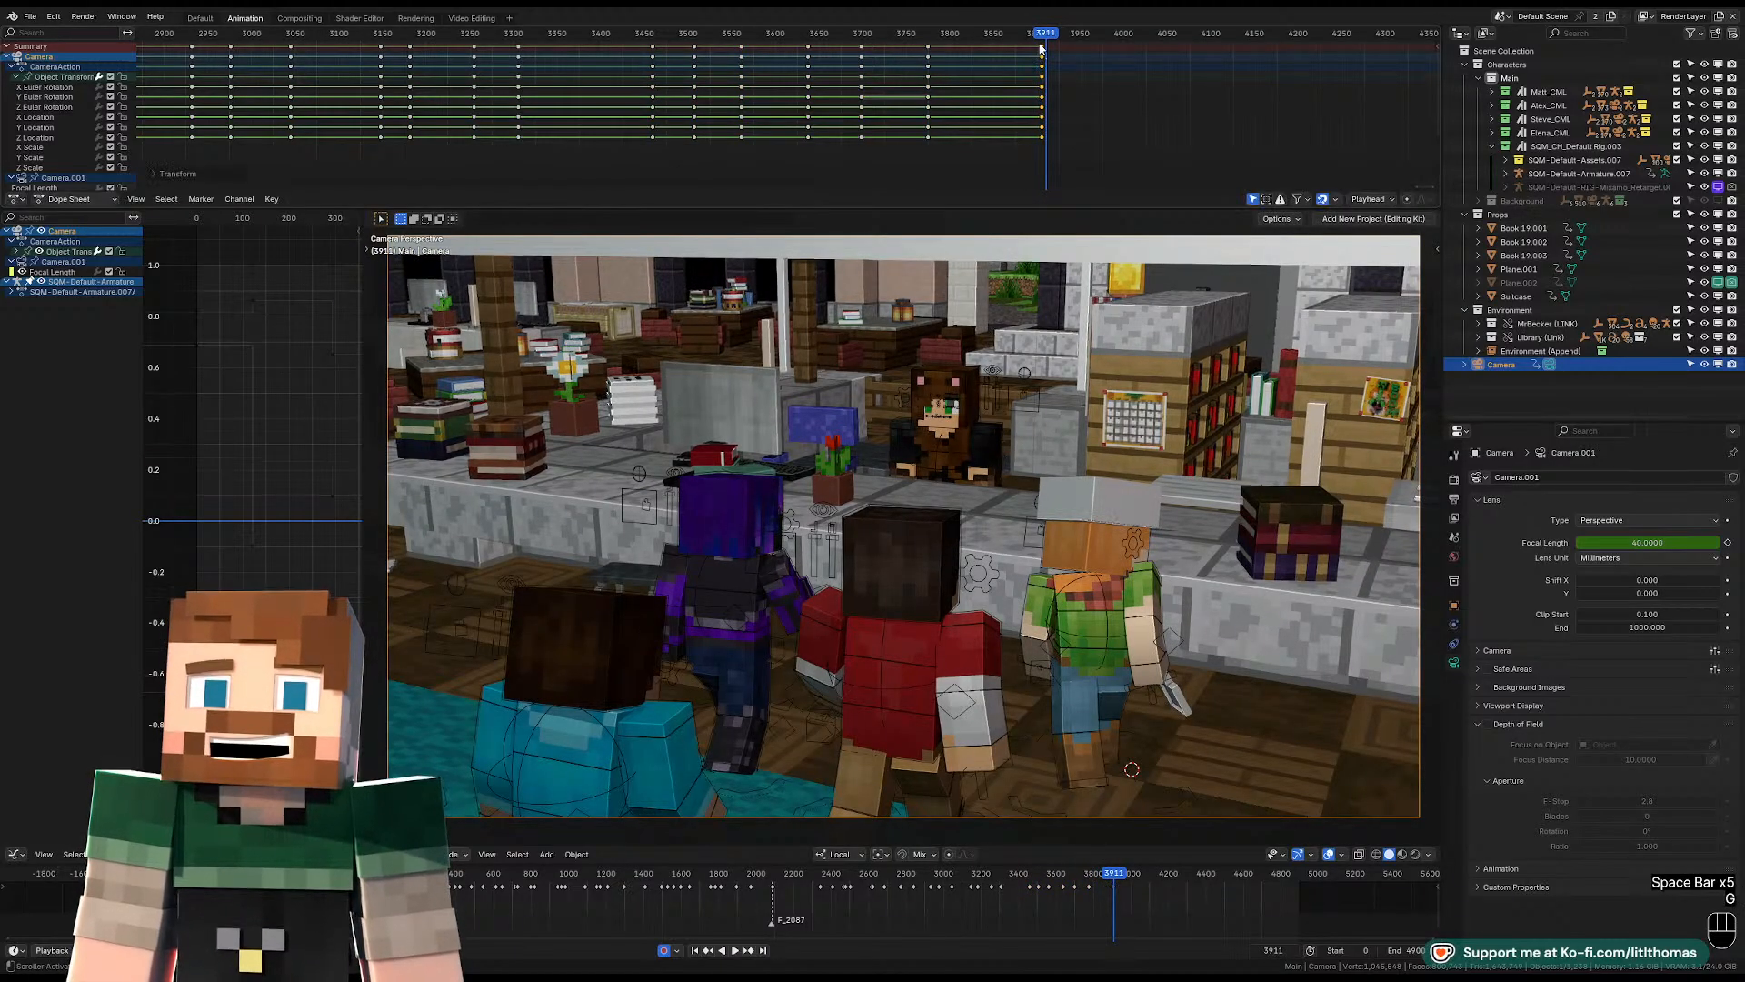
# Play on through the wide shot and set the playhead to frame 3978 for the next cut.
pyautogui.press('space')
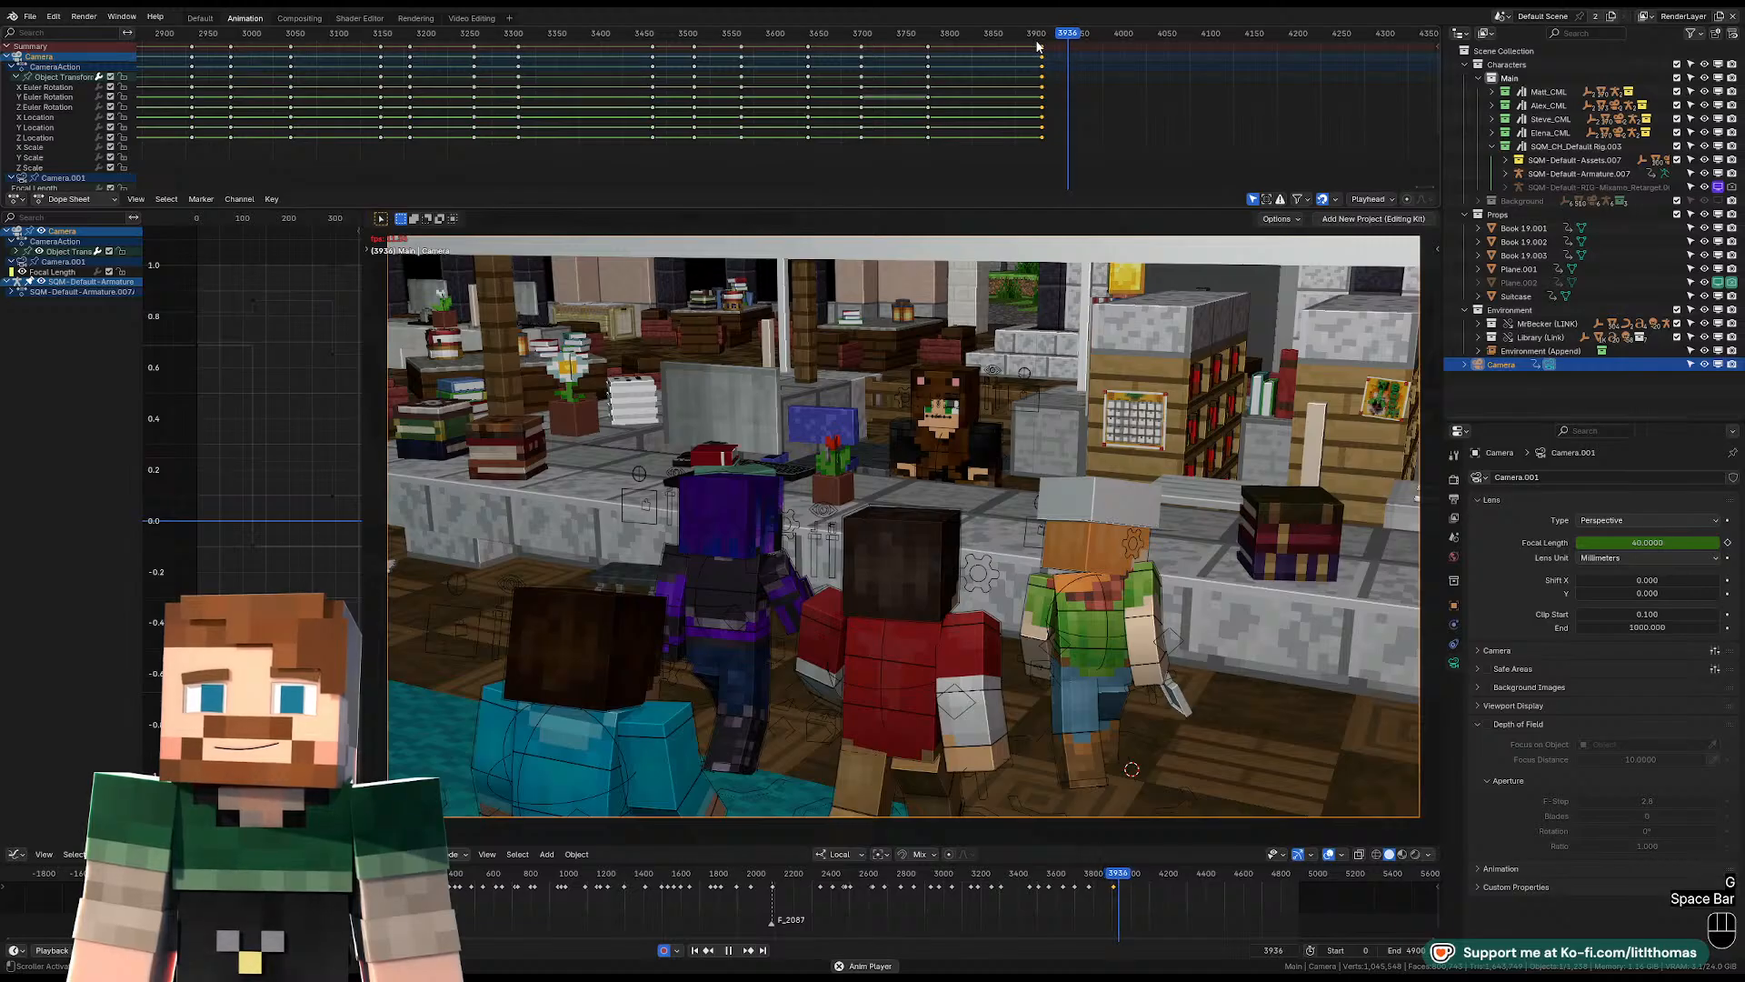
pyautogui.press('space')
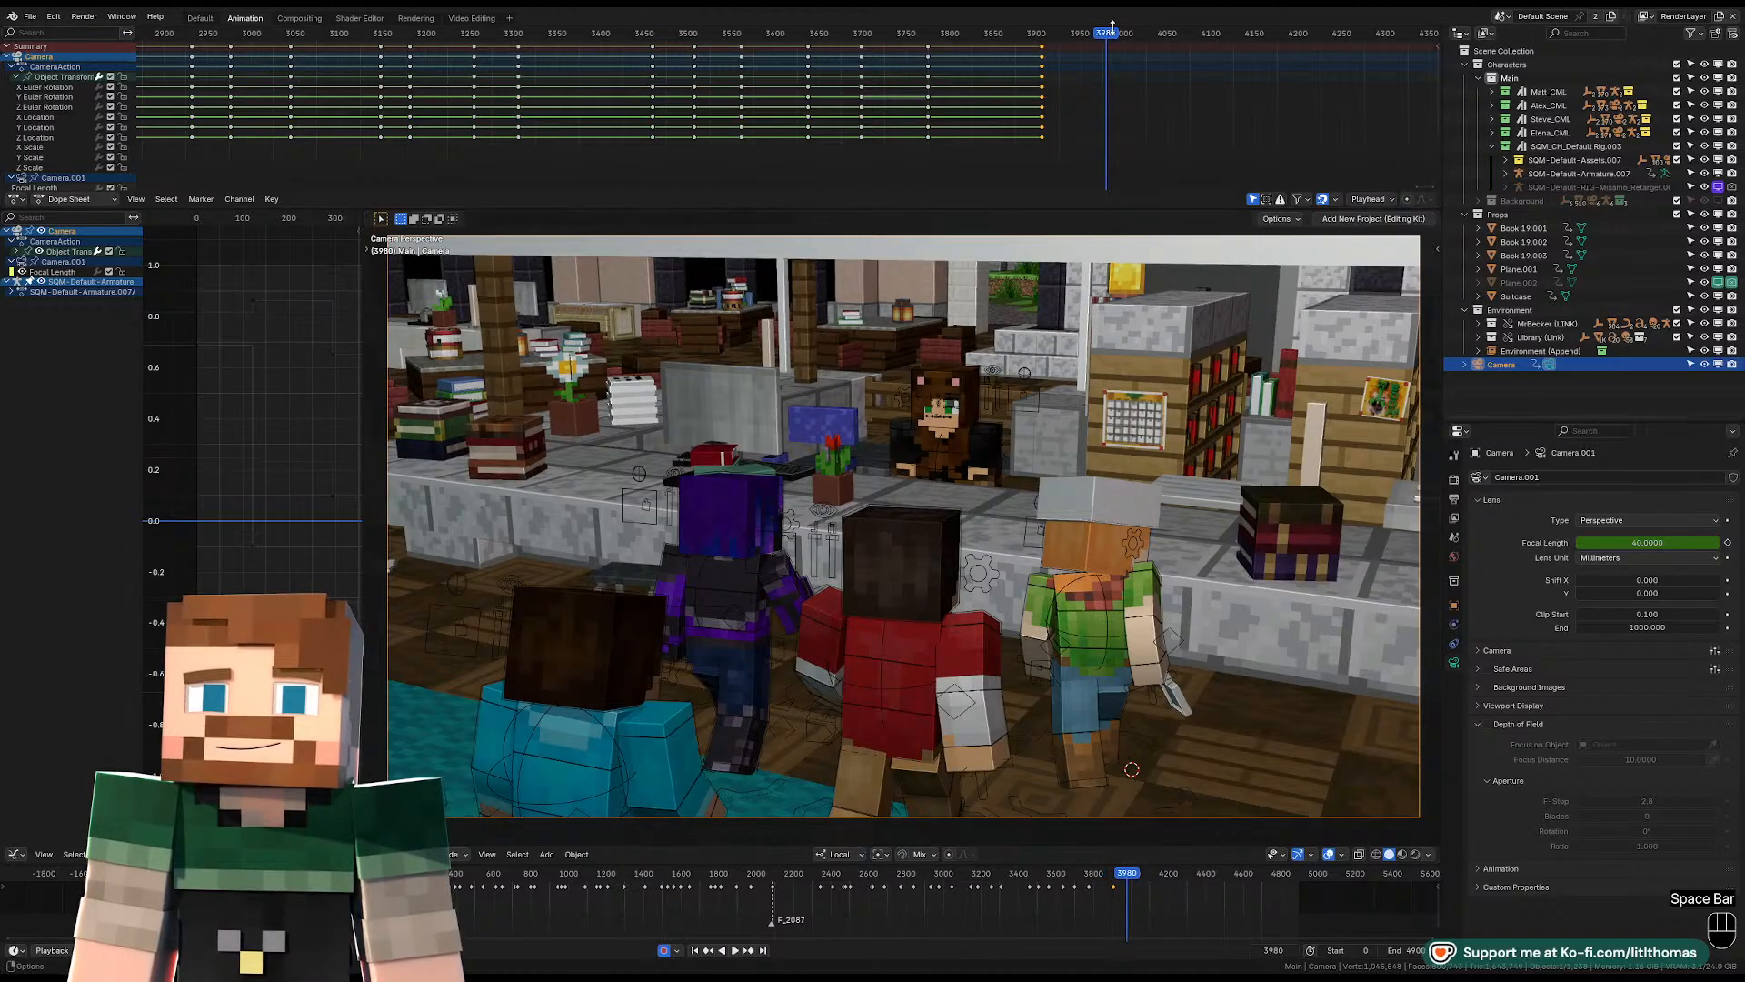
pyautogui.click(1105, 35)
pyautogui.press('space')
pyautogui.press('space')
pyautogui.click(1105, 36)
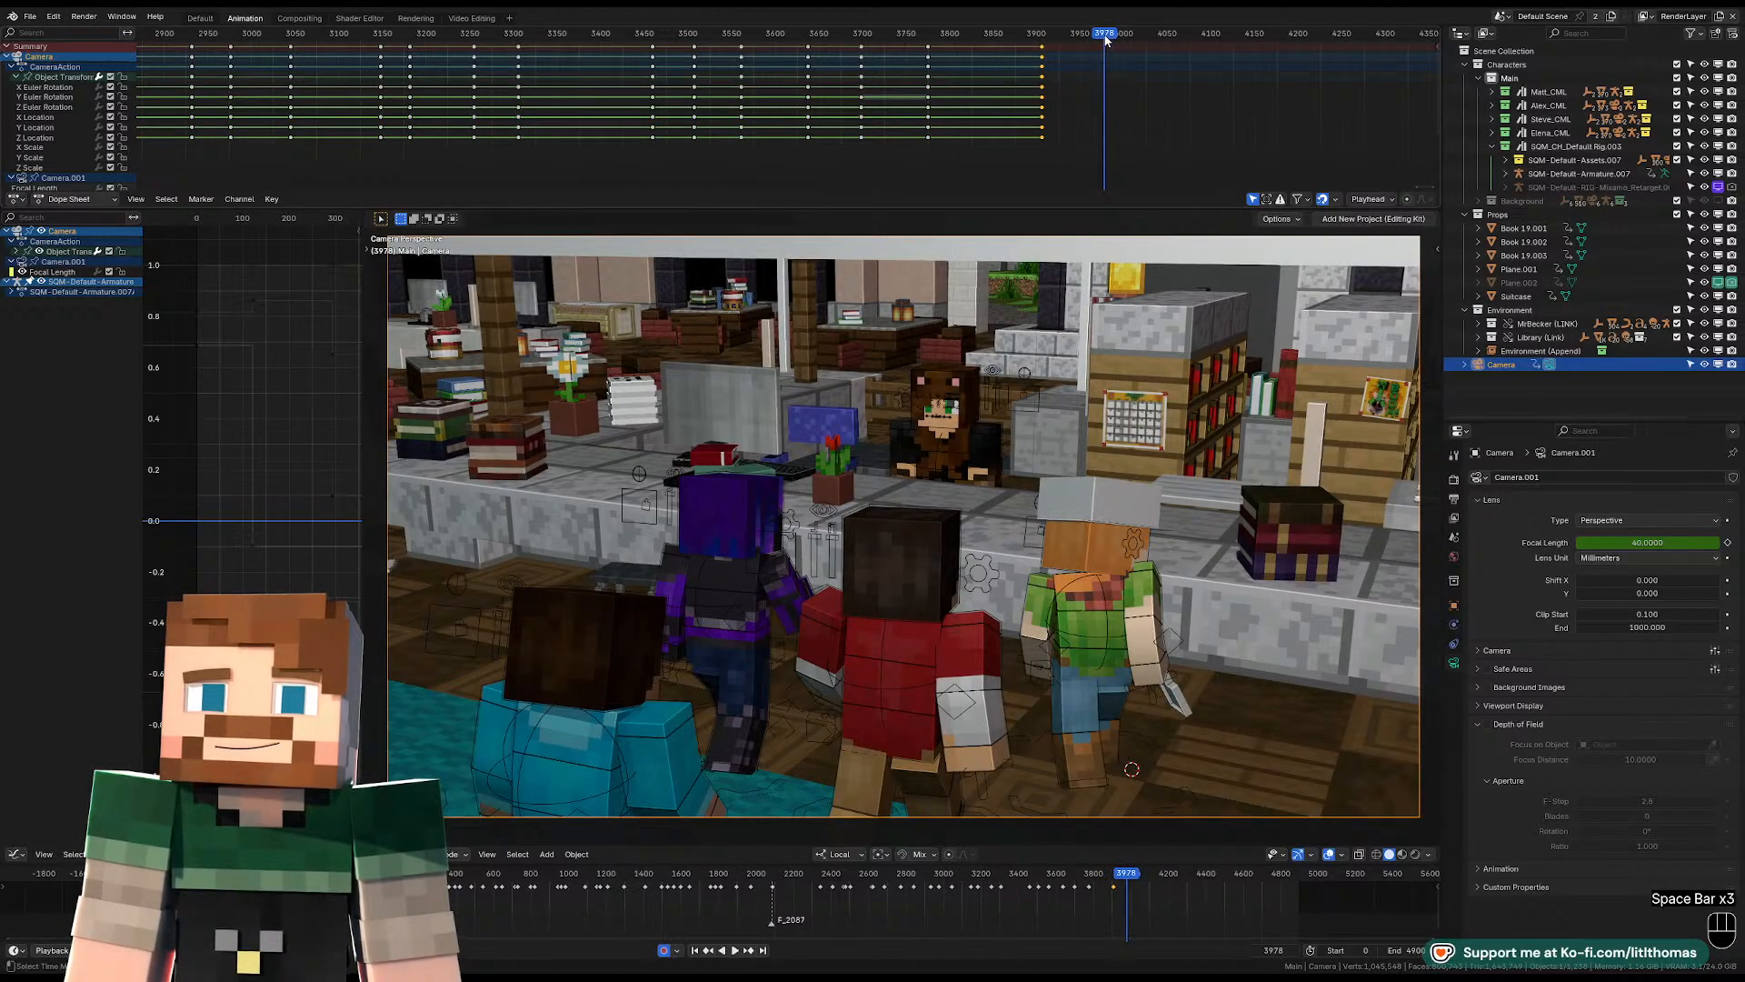
pyautogui.press('space')
pyautogui.press('space')
# At frame 3978, fly the camera down over the desk to a close view of the bear-hooded character.
pyautogui.hotkey('shift', 'f')
pyautogui.press('w')
pyautogui.press('shift')
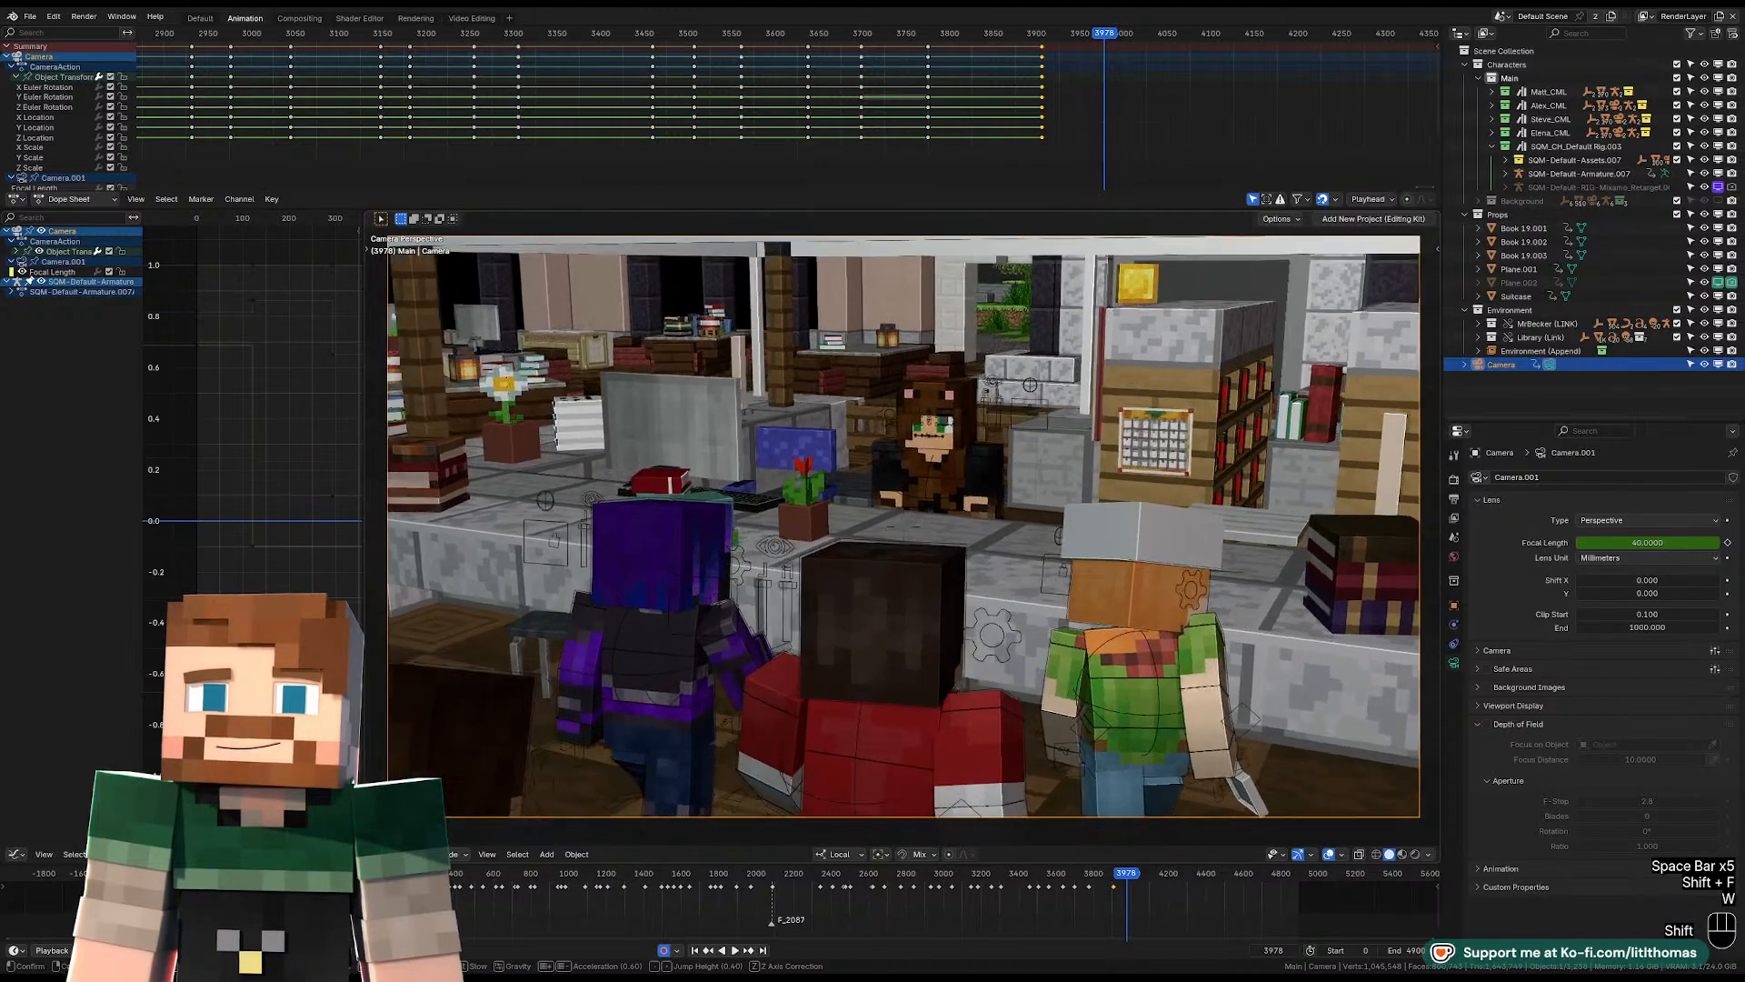
pyautogui.hotkey('shift', 'q')
pyautogui.hotkey('shift', 'q')
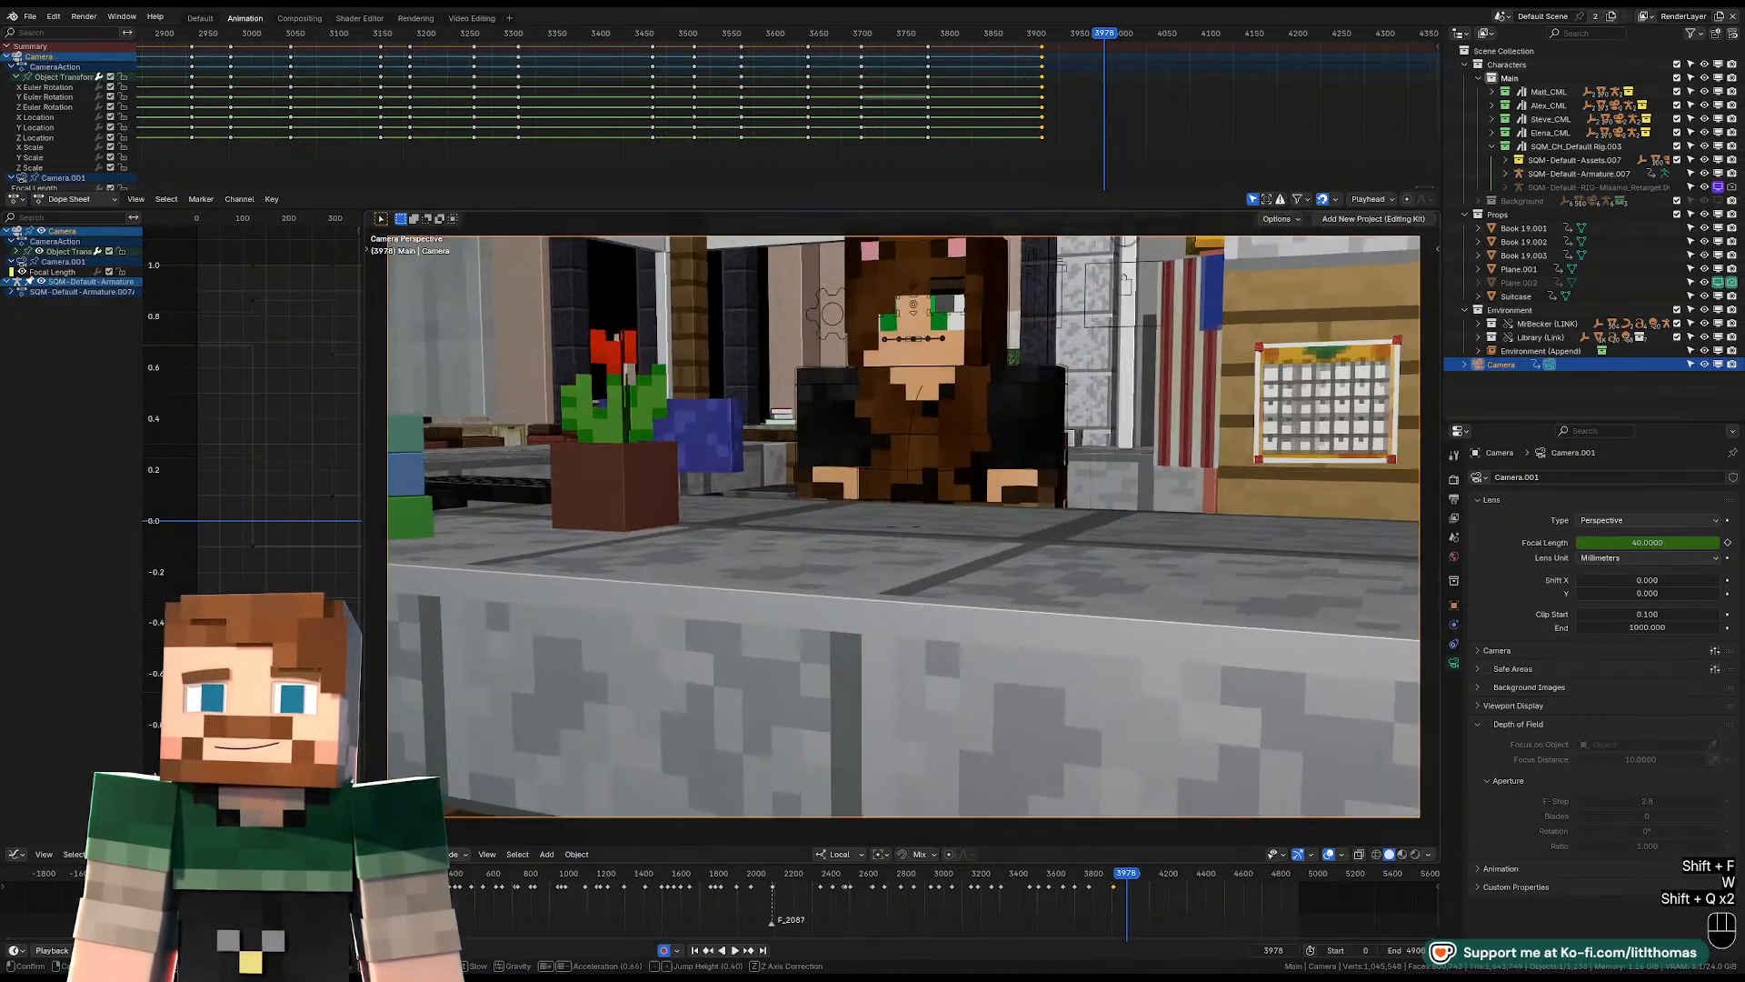
pyautogui.hotkey('shift', 'd')
pyautogui.press('d')
pyautogui.press('d')
pyautogui.press('d')
pyautogui.press('d')
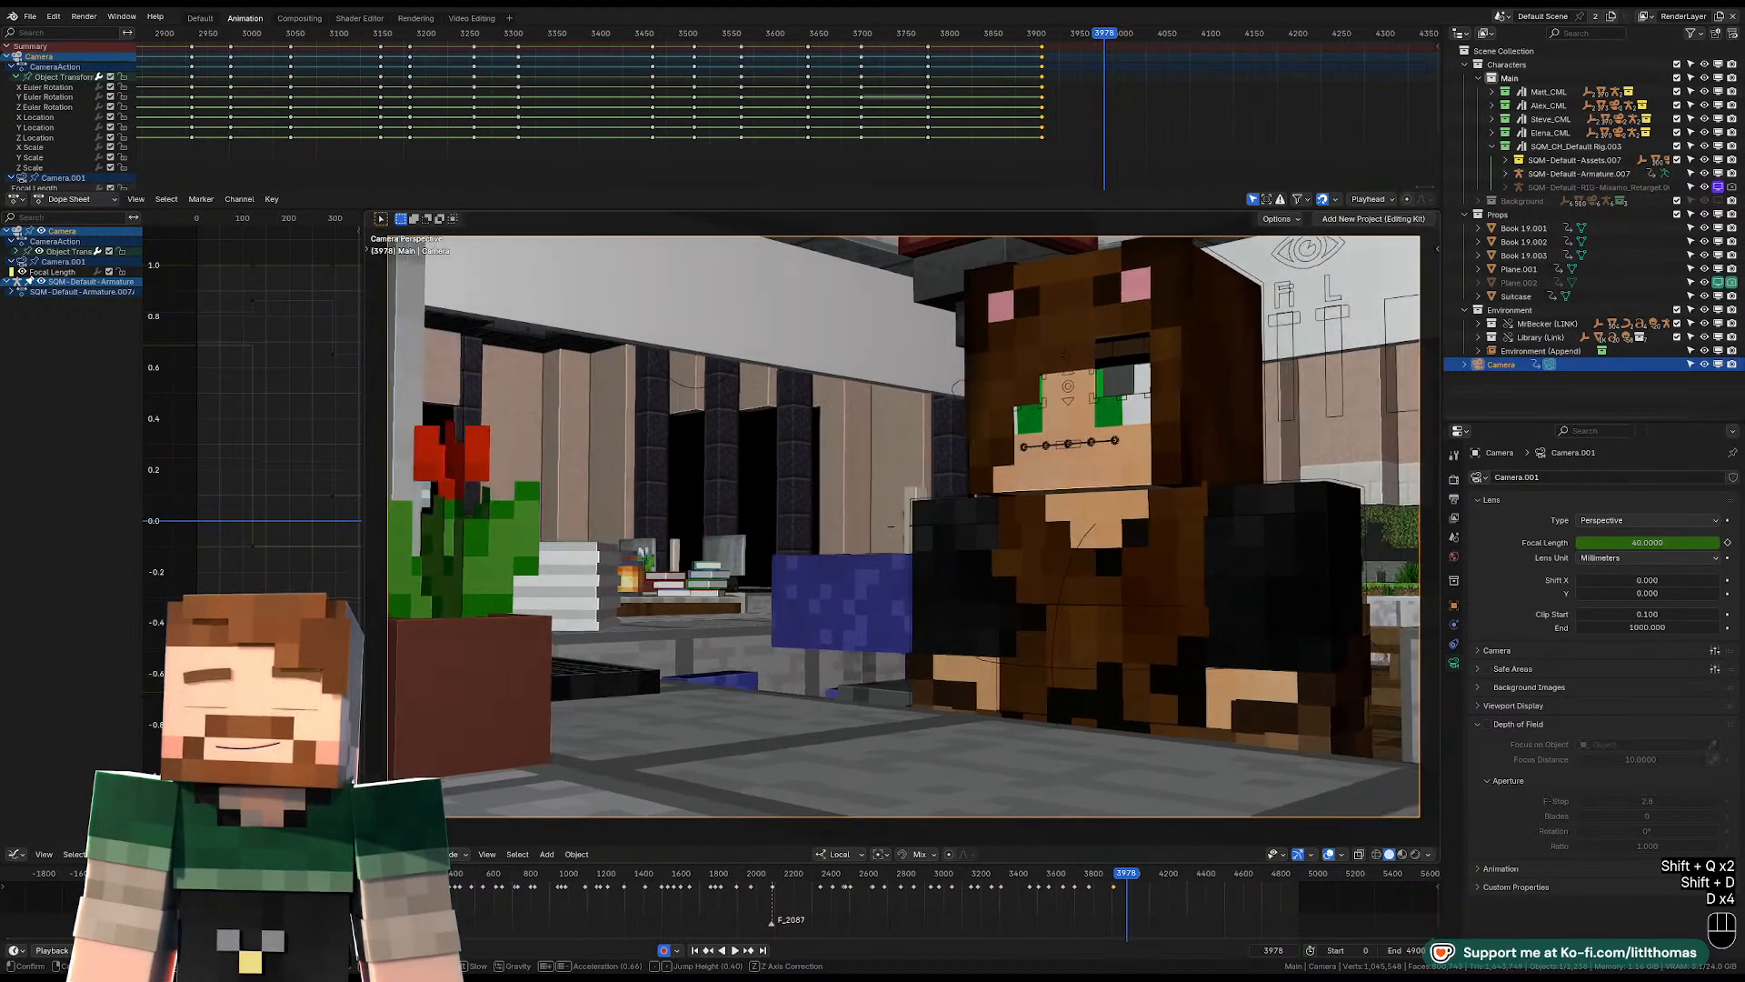
# Swing the camera to the bear-hooded character's side, with the potted red flower and keyboard in view, and keyframe it at frame 3978.
pyautogui.press('d')
pyautogui.press('d')
pyautogui.press('d')
pyautogui.press('d')
pyautogui.press('d')
pyautogui.press('d')
pyautogui.press('d')
pyautogui.press('s')
pyautogui.press('e')
pyautogui.press('e')
pyautogui.press('e')
pyautogui.press('e')
pyautogui.press('e')
pyautogui.press('e')
pyautogui.press('e')
pyautogui.press('e')
pyautogui.press('a')
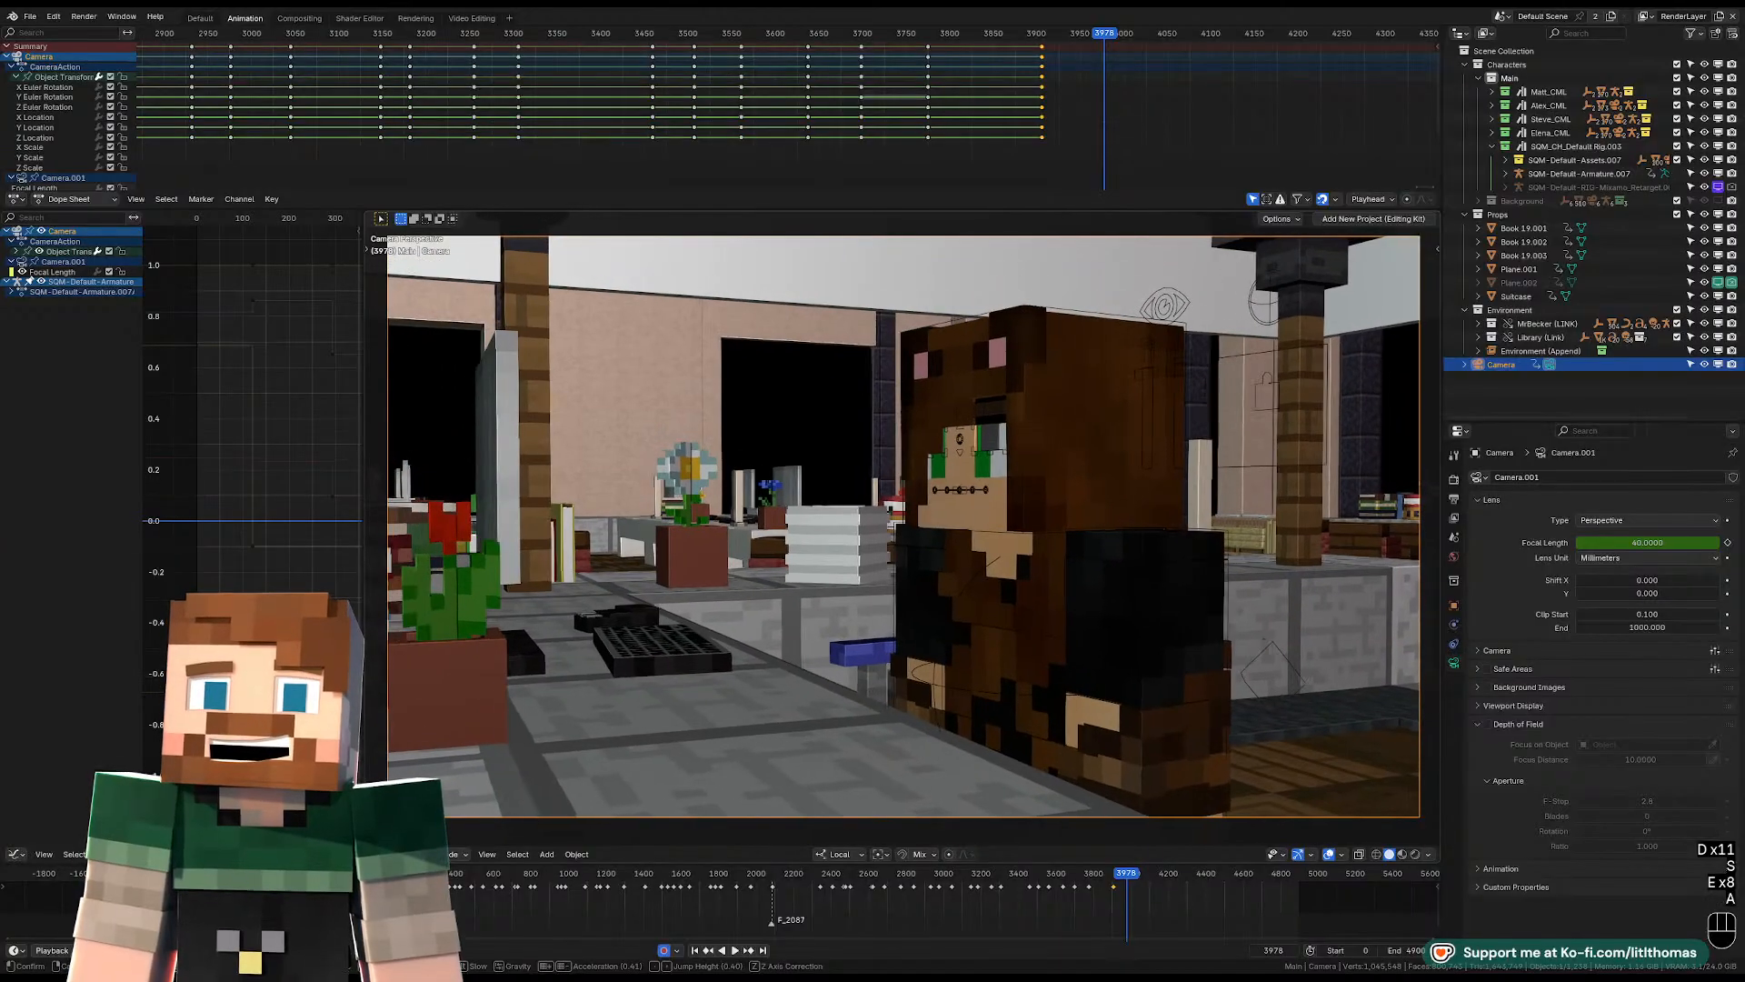
pyautogui.press('a')
pyautogui.press('a')
pyautogui.press('a')
pyautogui.press('s')
pyautogui.press('s')
pyautogui.press('w')
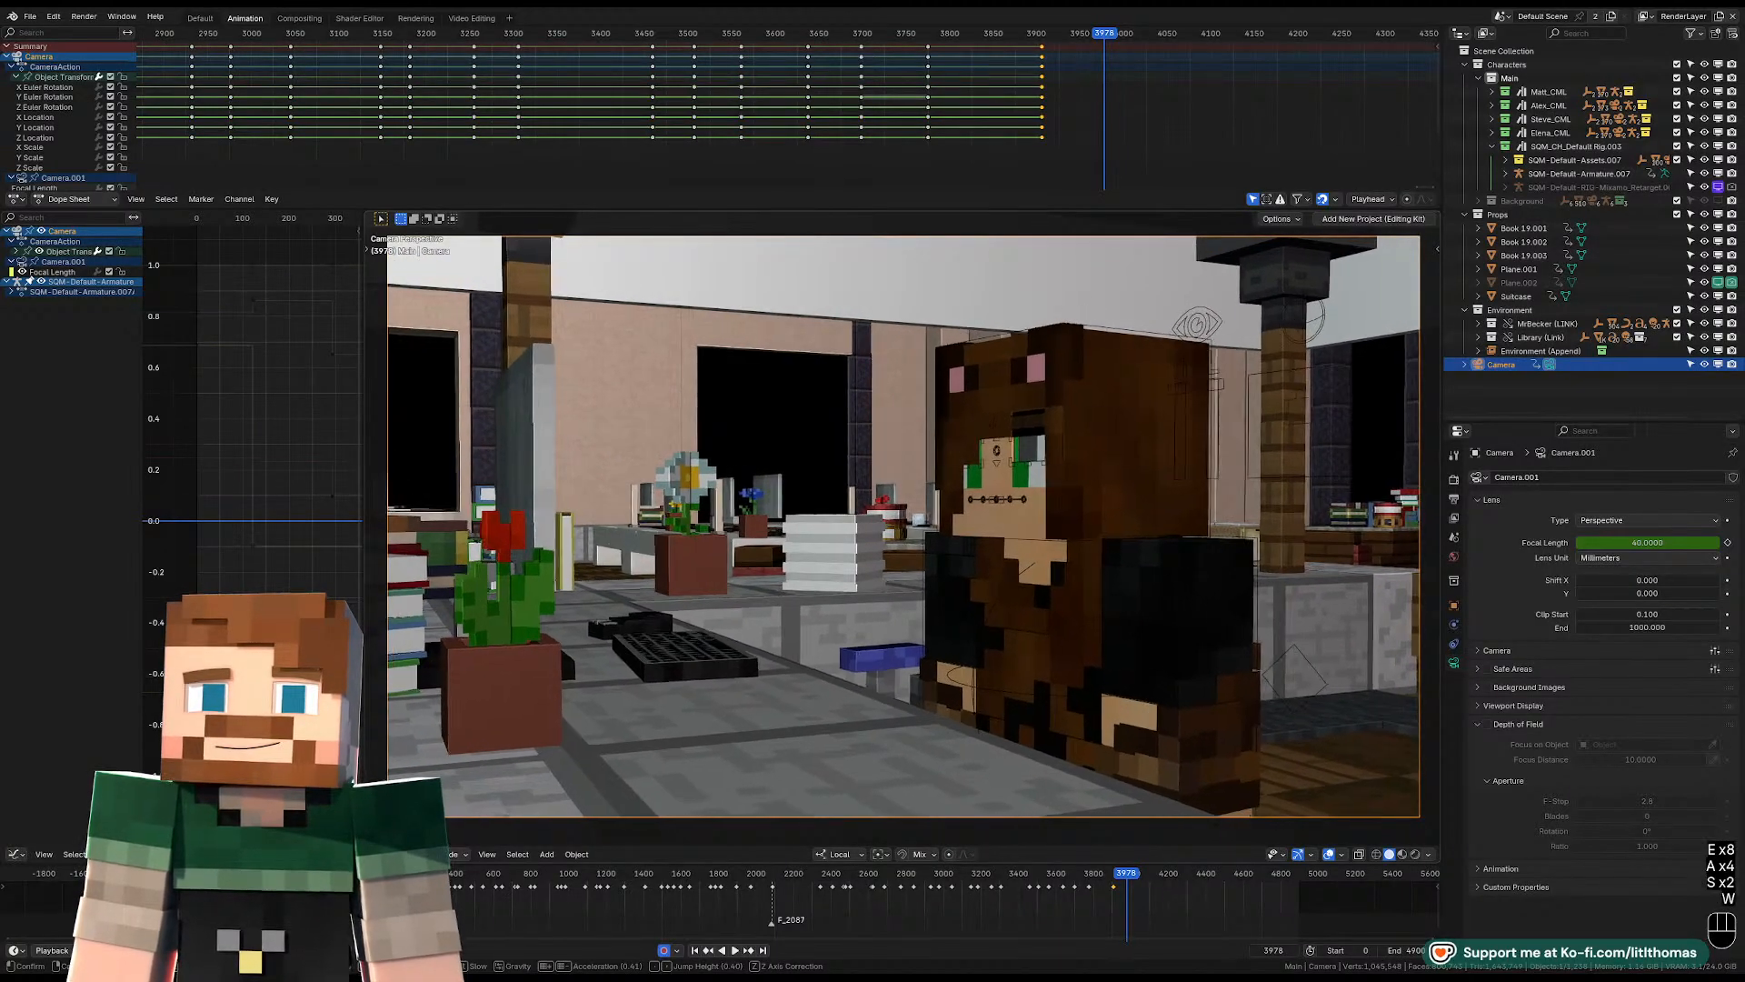
pyautogui.click(666, 525)
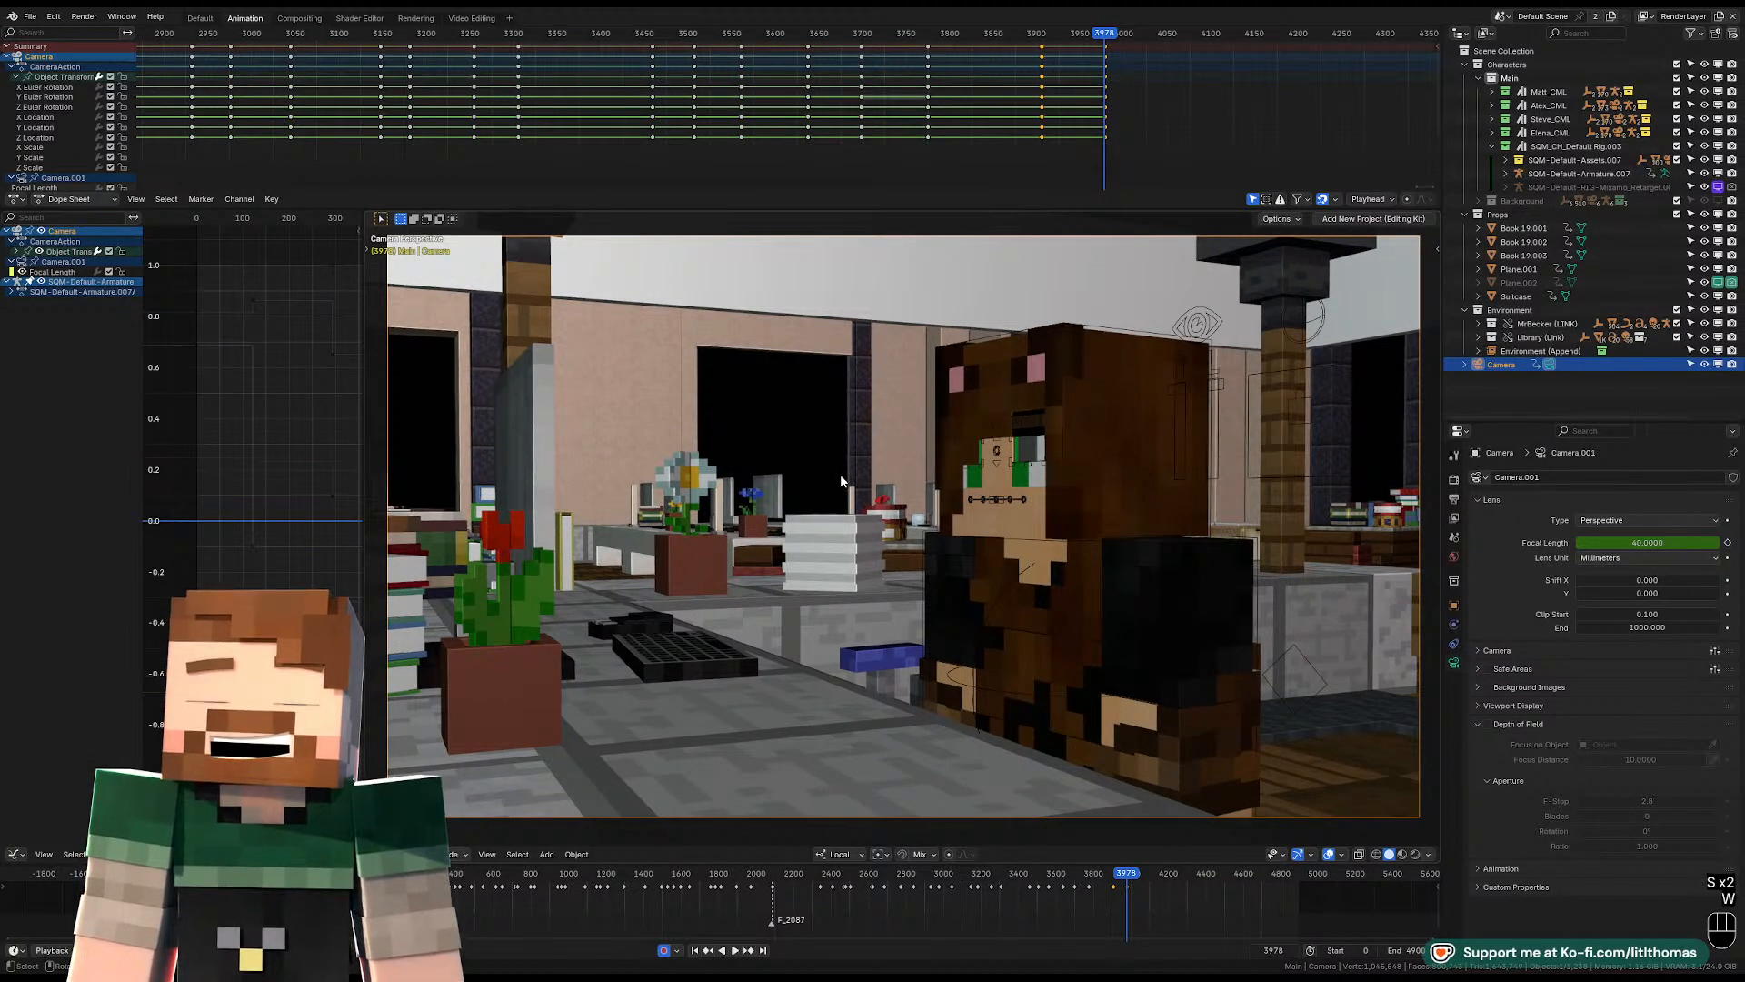
# Fly the camera closer to the bear-hooded character's side at frame 3978, keeping the potted red flower and keyboard at the frame's edge.
pyautogui.hotkey('shift', '`')
pyautogui.press('a')
pyautogui.press('w')
pyautogui.press('q')
pyautogui.press('a')
pyautogui.press('w')
pyautogui.press('w')
pyautogui.press('w')
pyautogui.press('w')
pyautogui.press('w')
pyautogui.press('w')
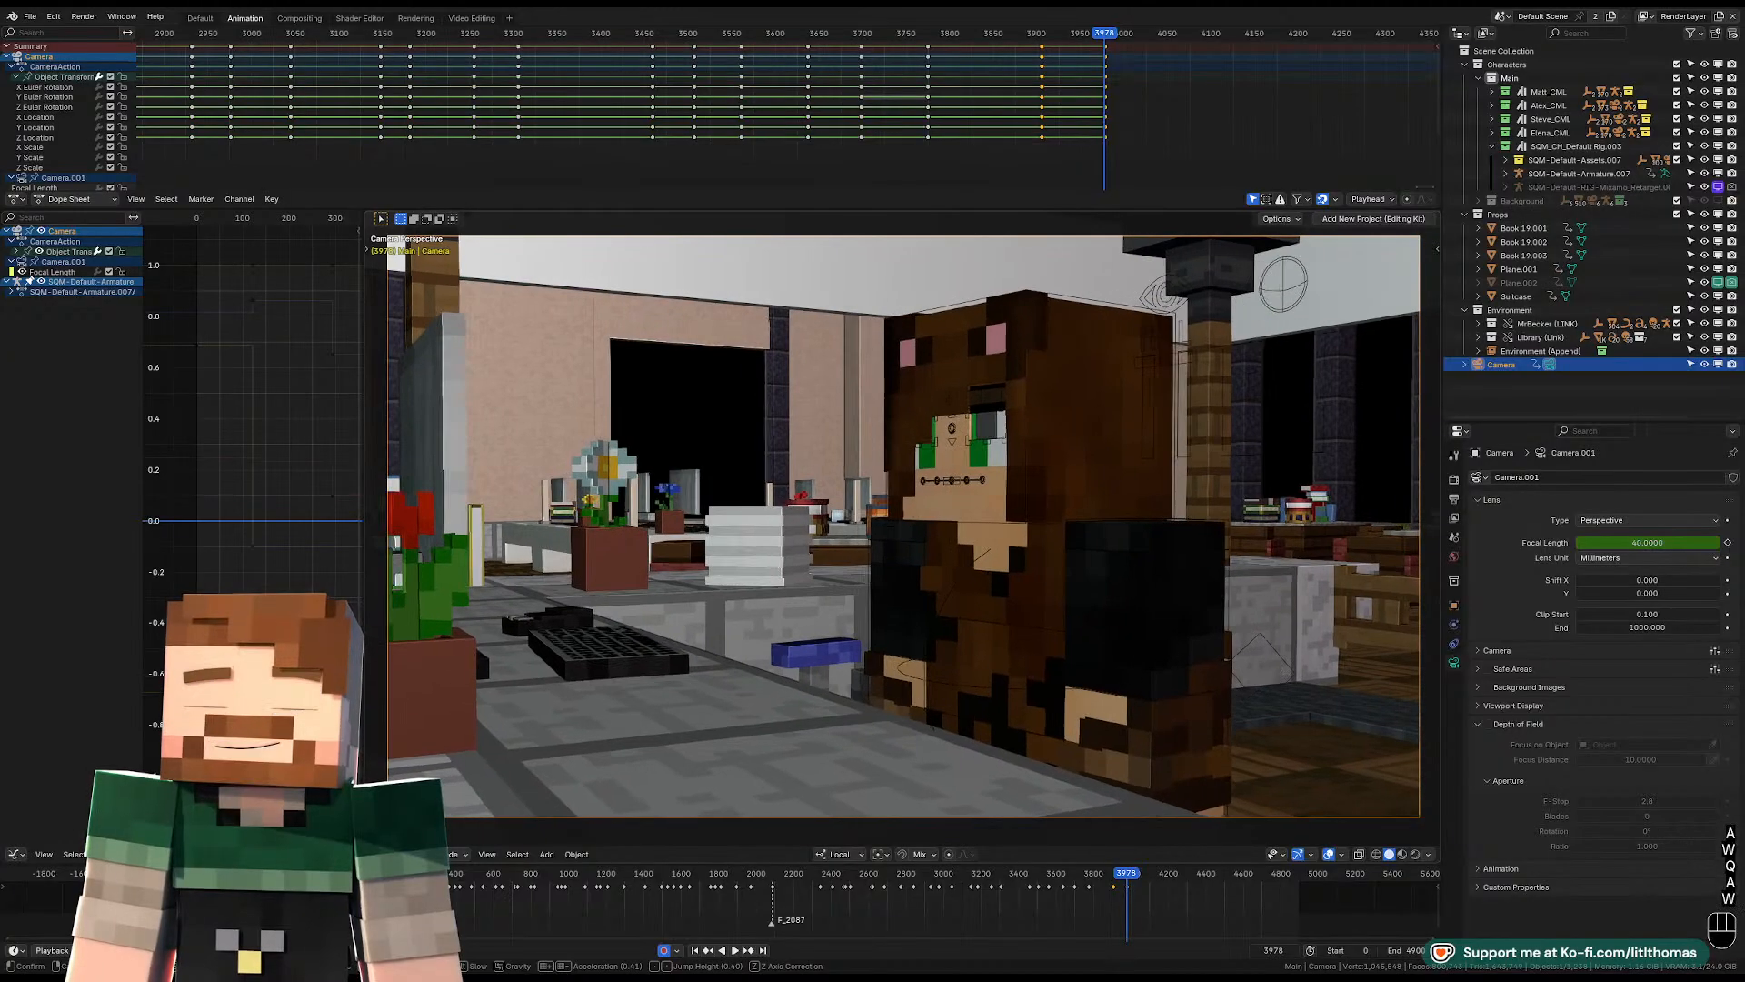
pyautogui.press('s')
pyautogui.click(1100, 424)
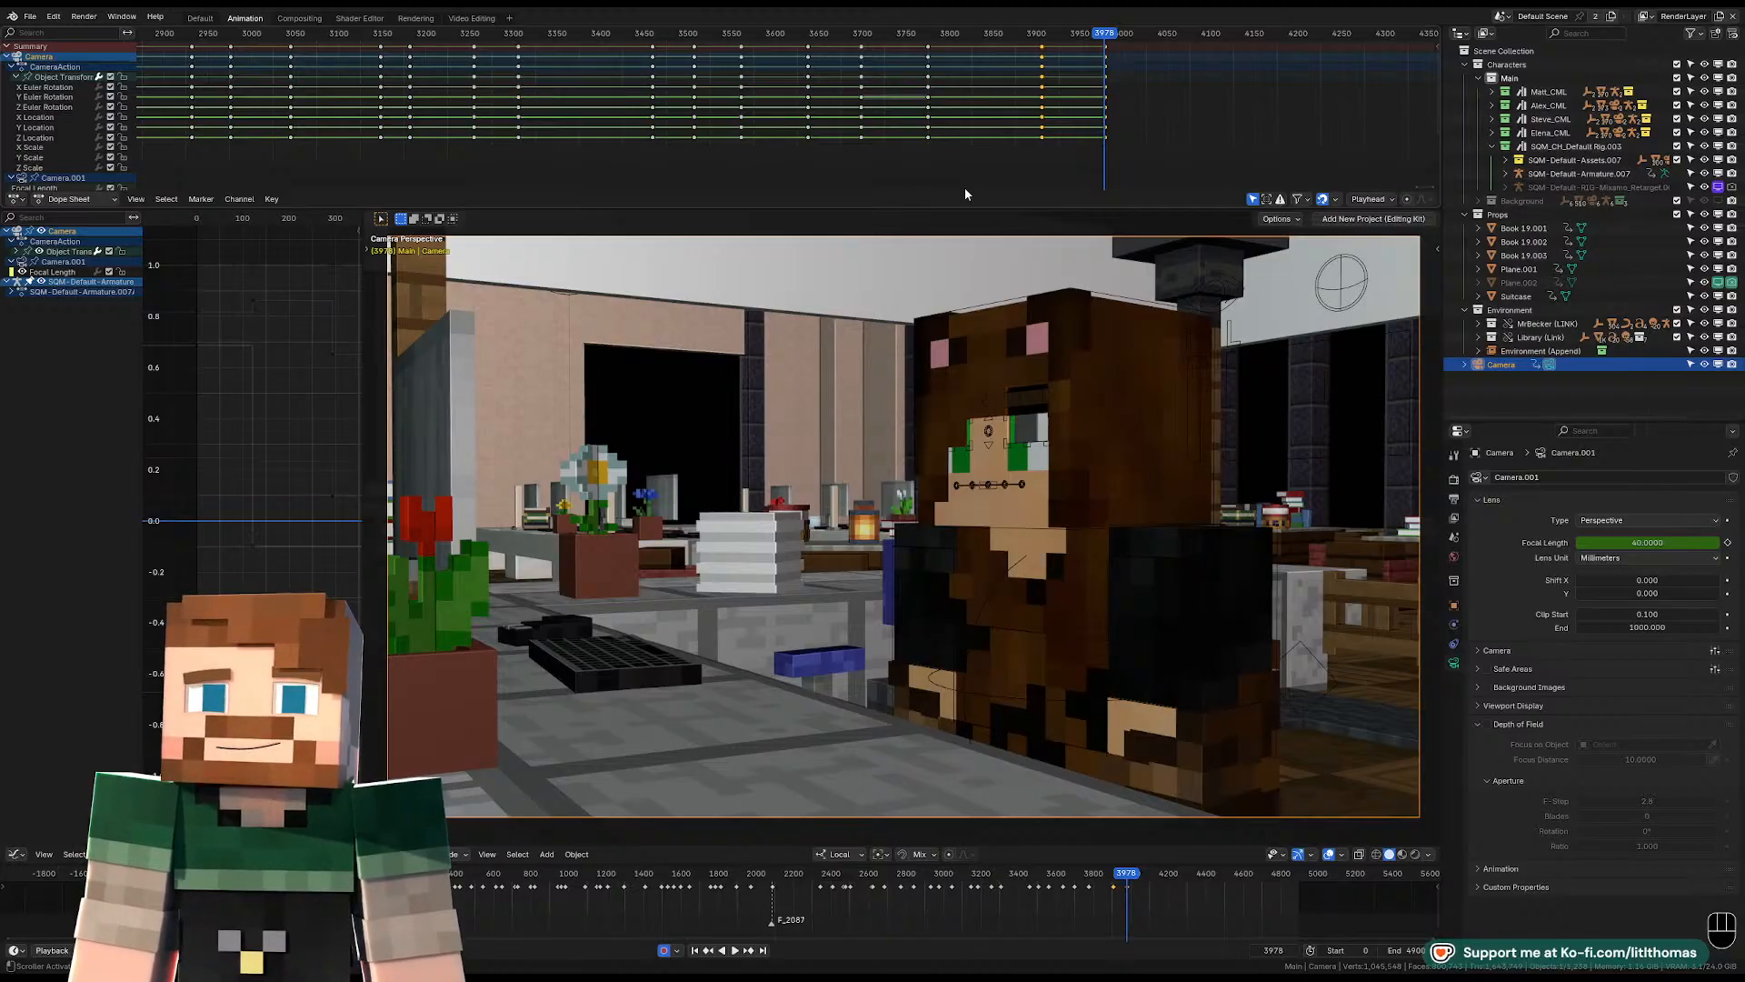
# Play across the cut from frame 3972 and set the playhead to frame 4110 for the next shot.
pyautogui.click(1102, 43)
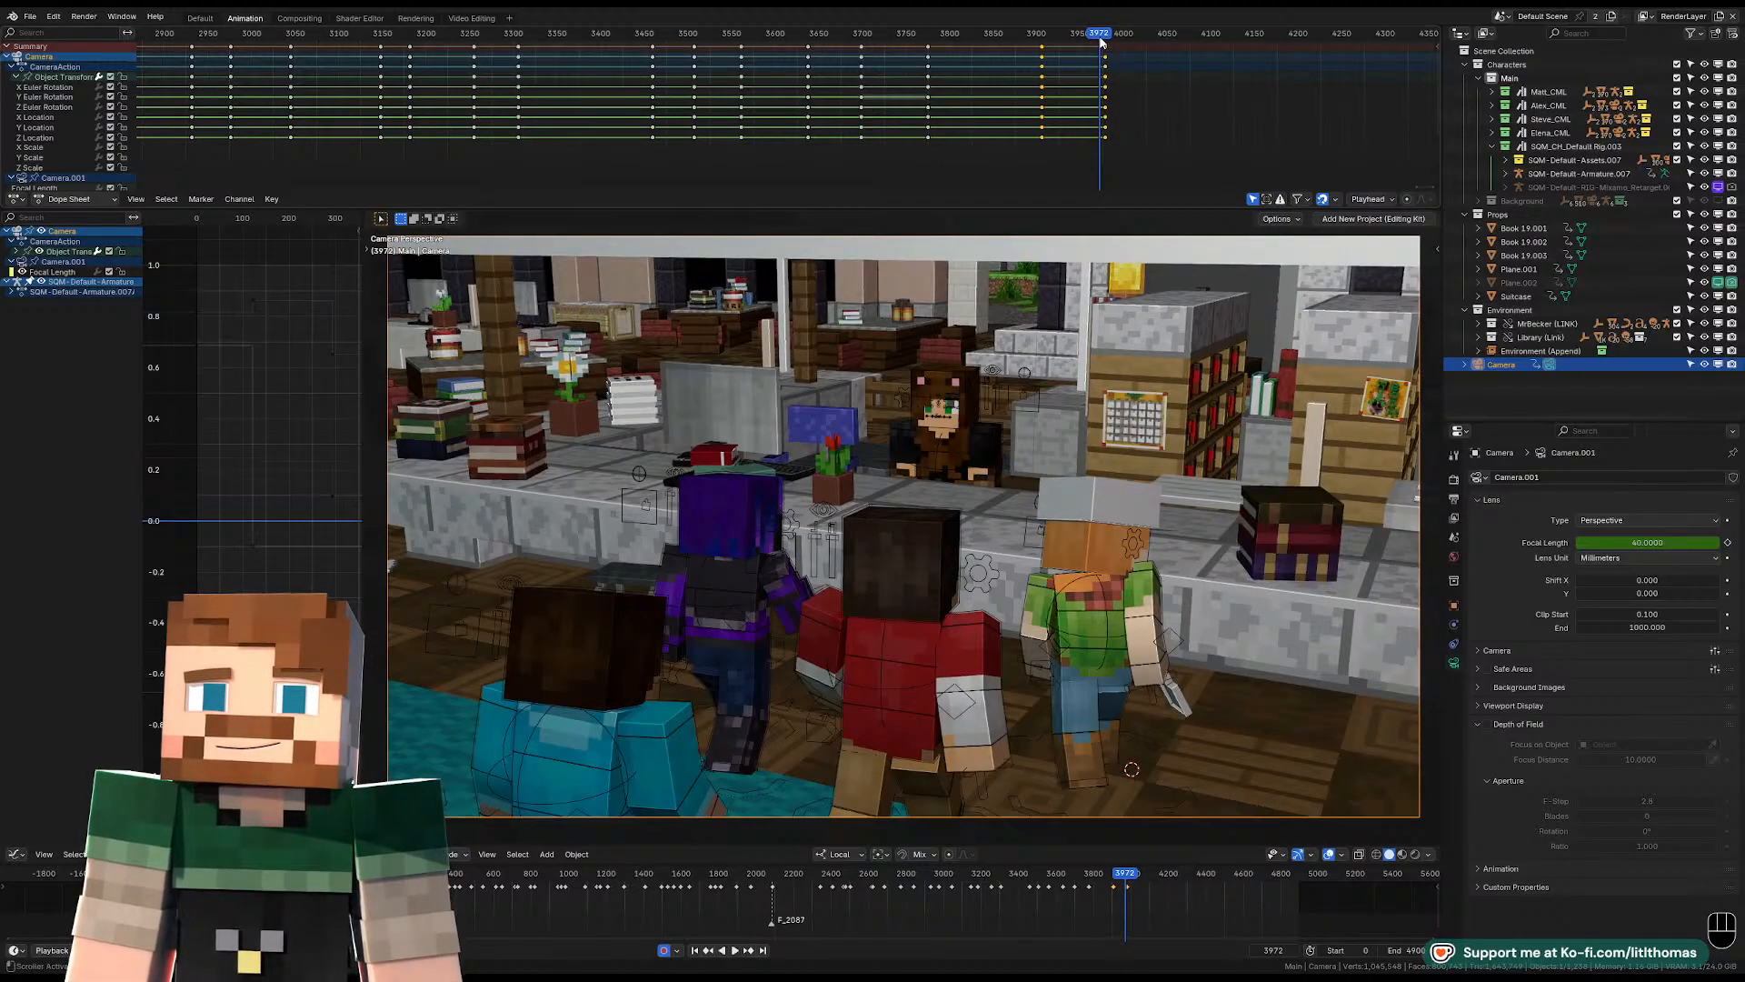
pyautogui.press('space')
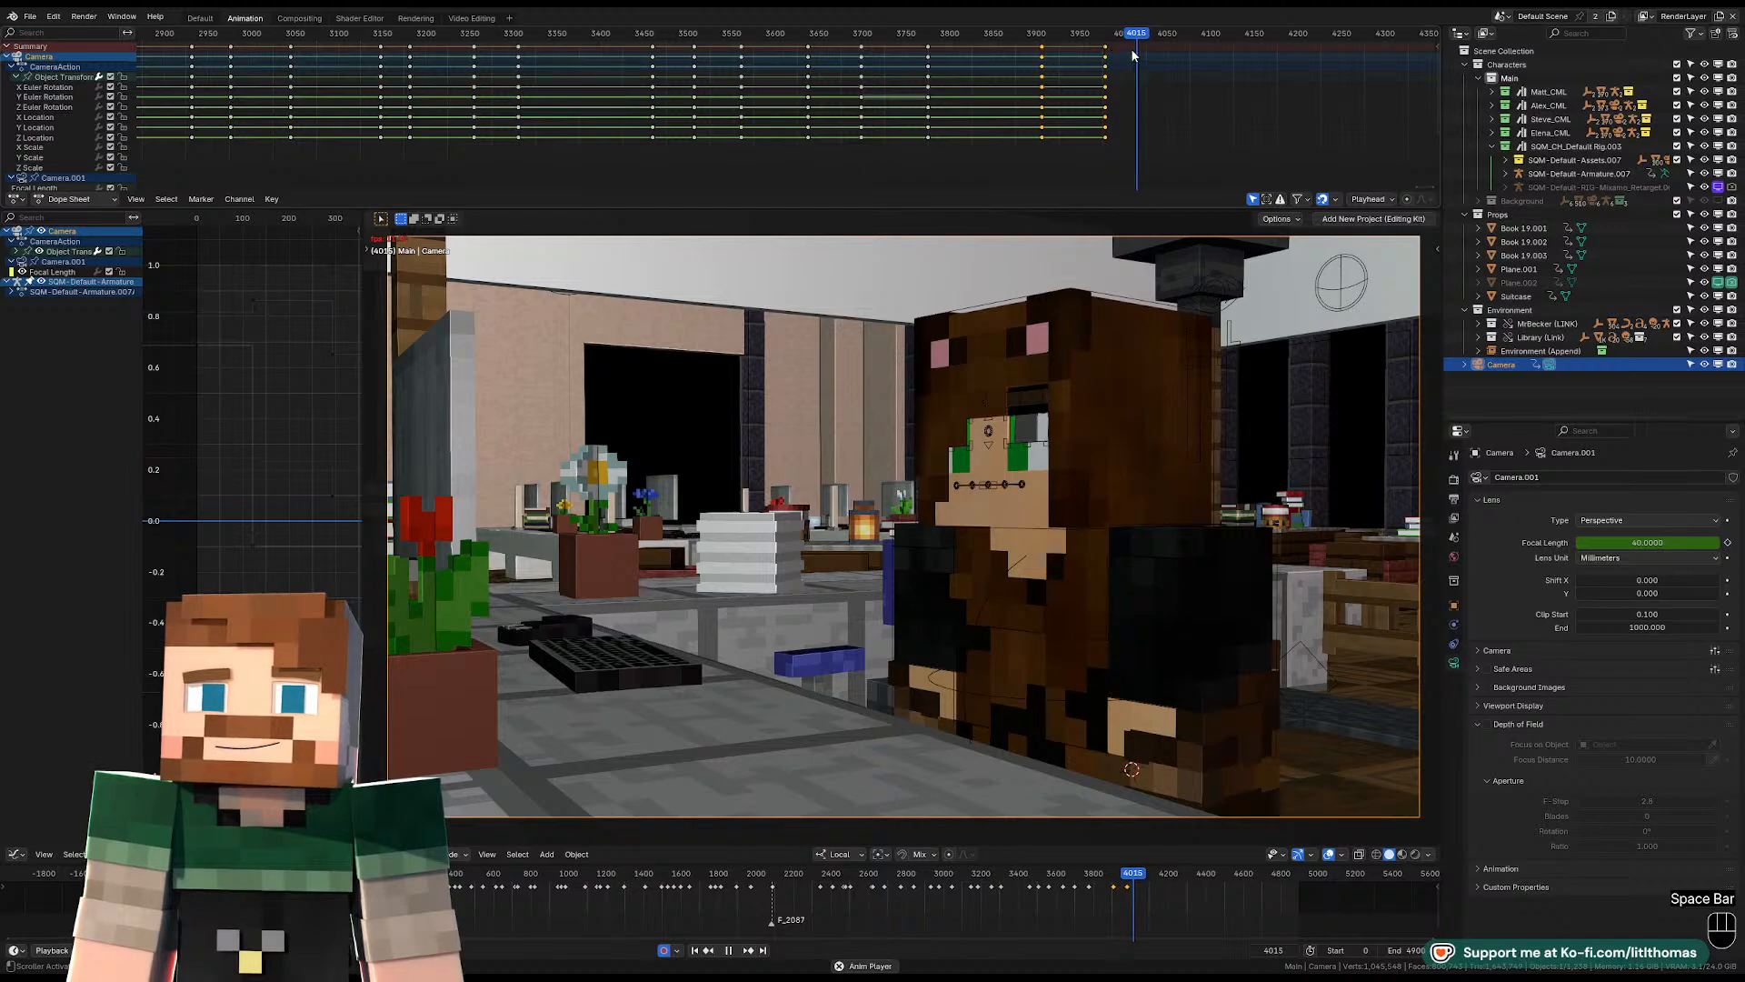
pyautogui.press('space')
pyautogui.press('space')
pyautogui.press('space')
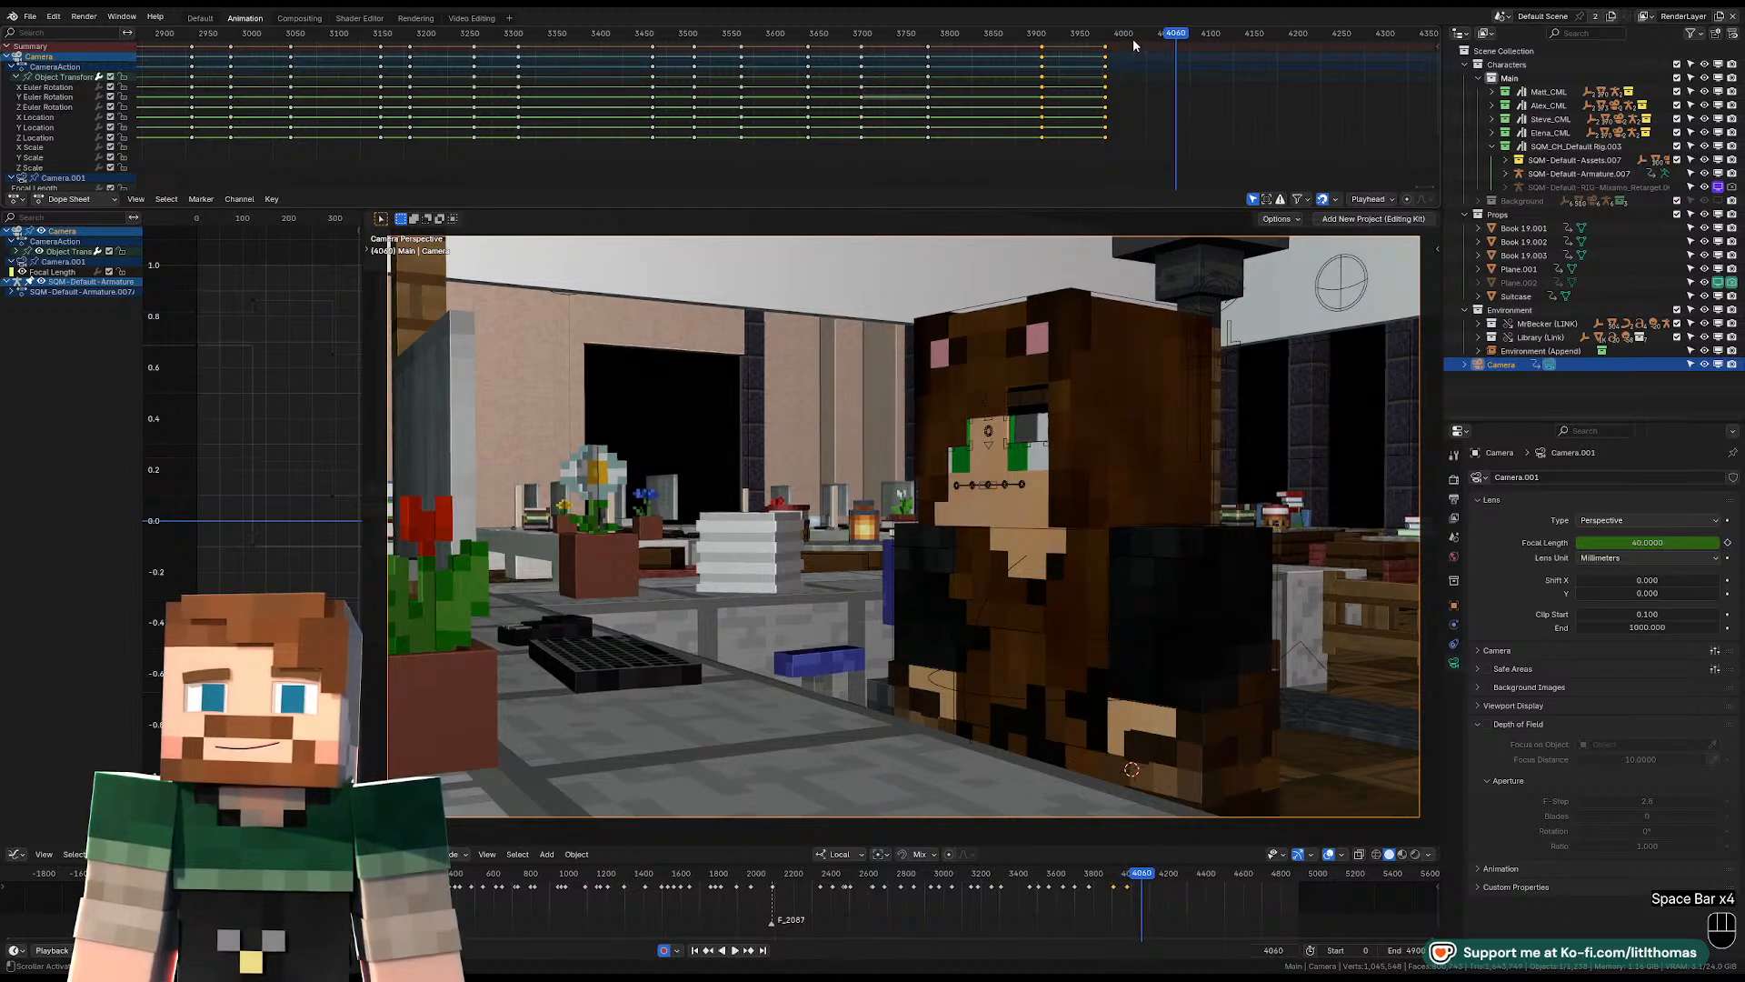
pyautogui.press('space')
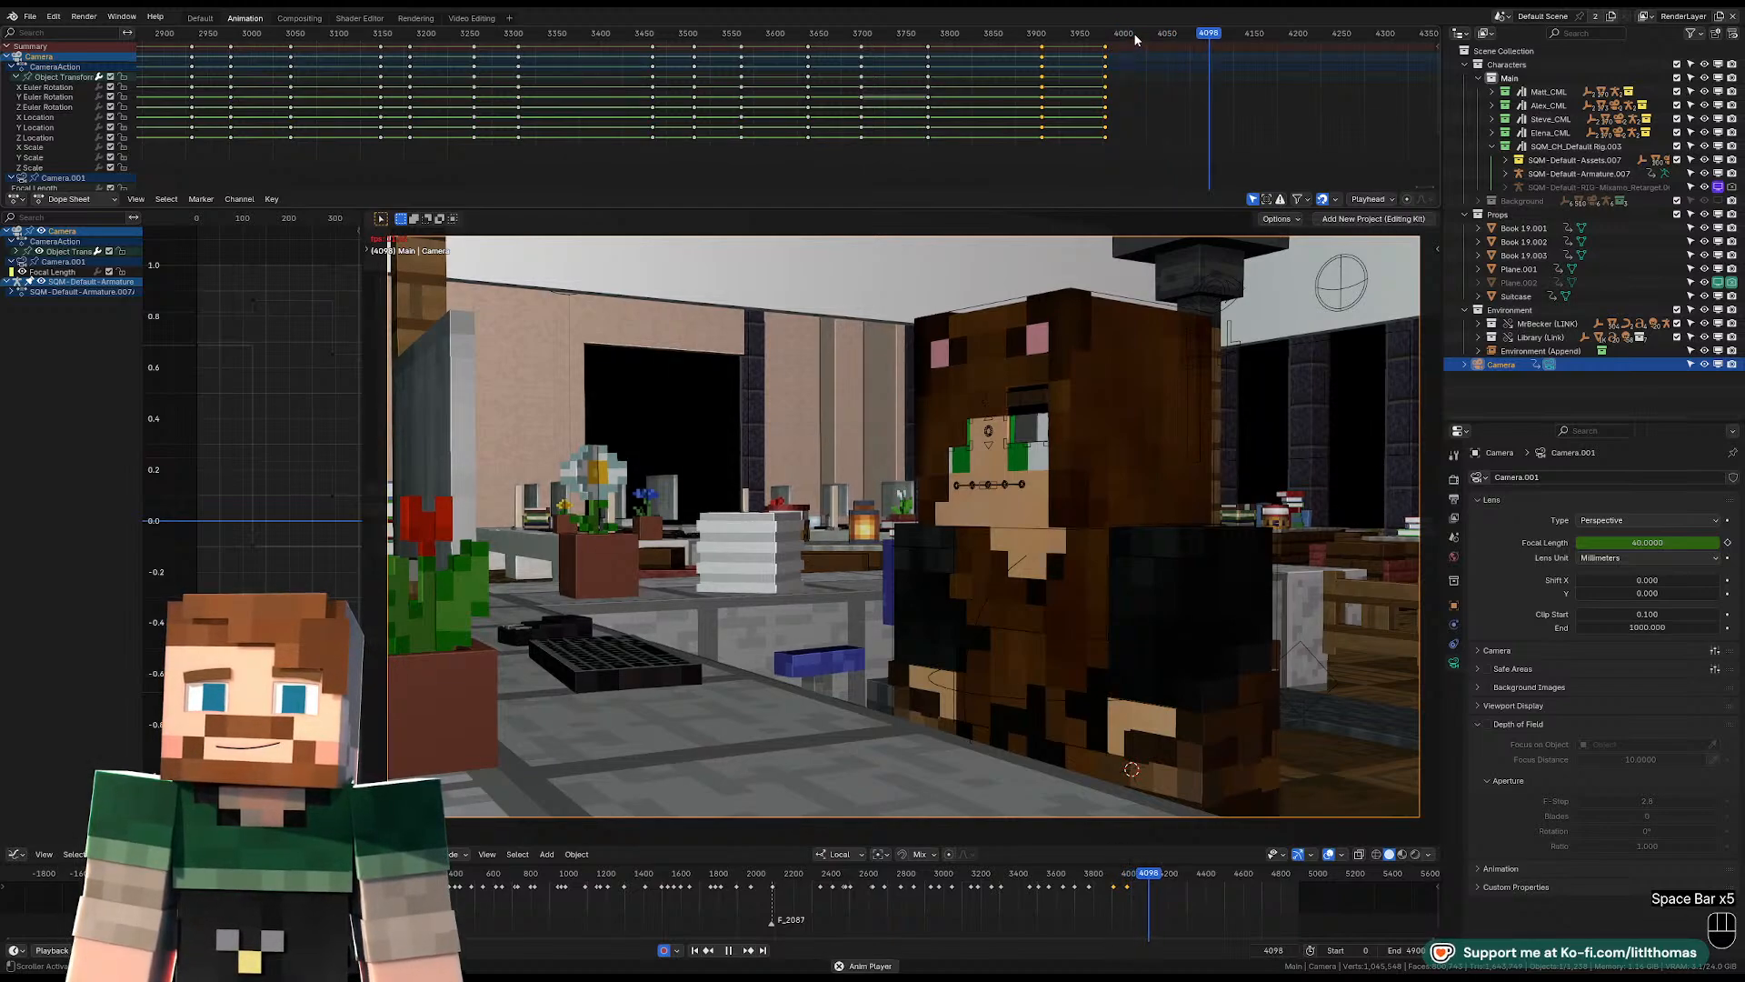
pyautogui.press('space')
pyautogui.press('space')
pyautogui.press('space')
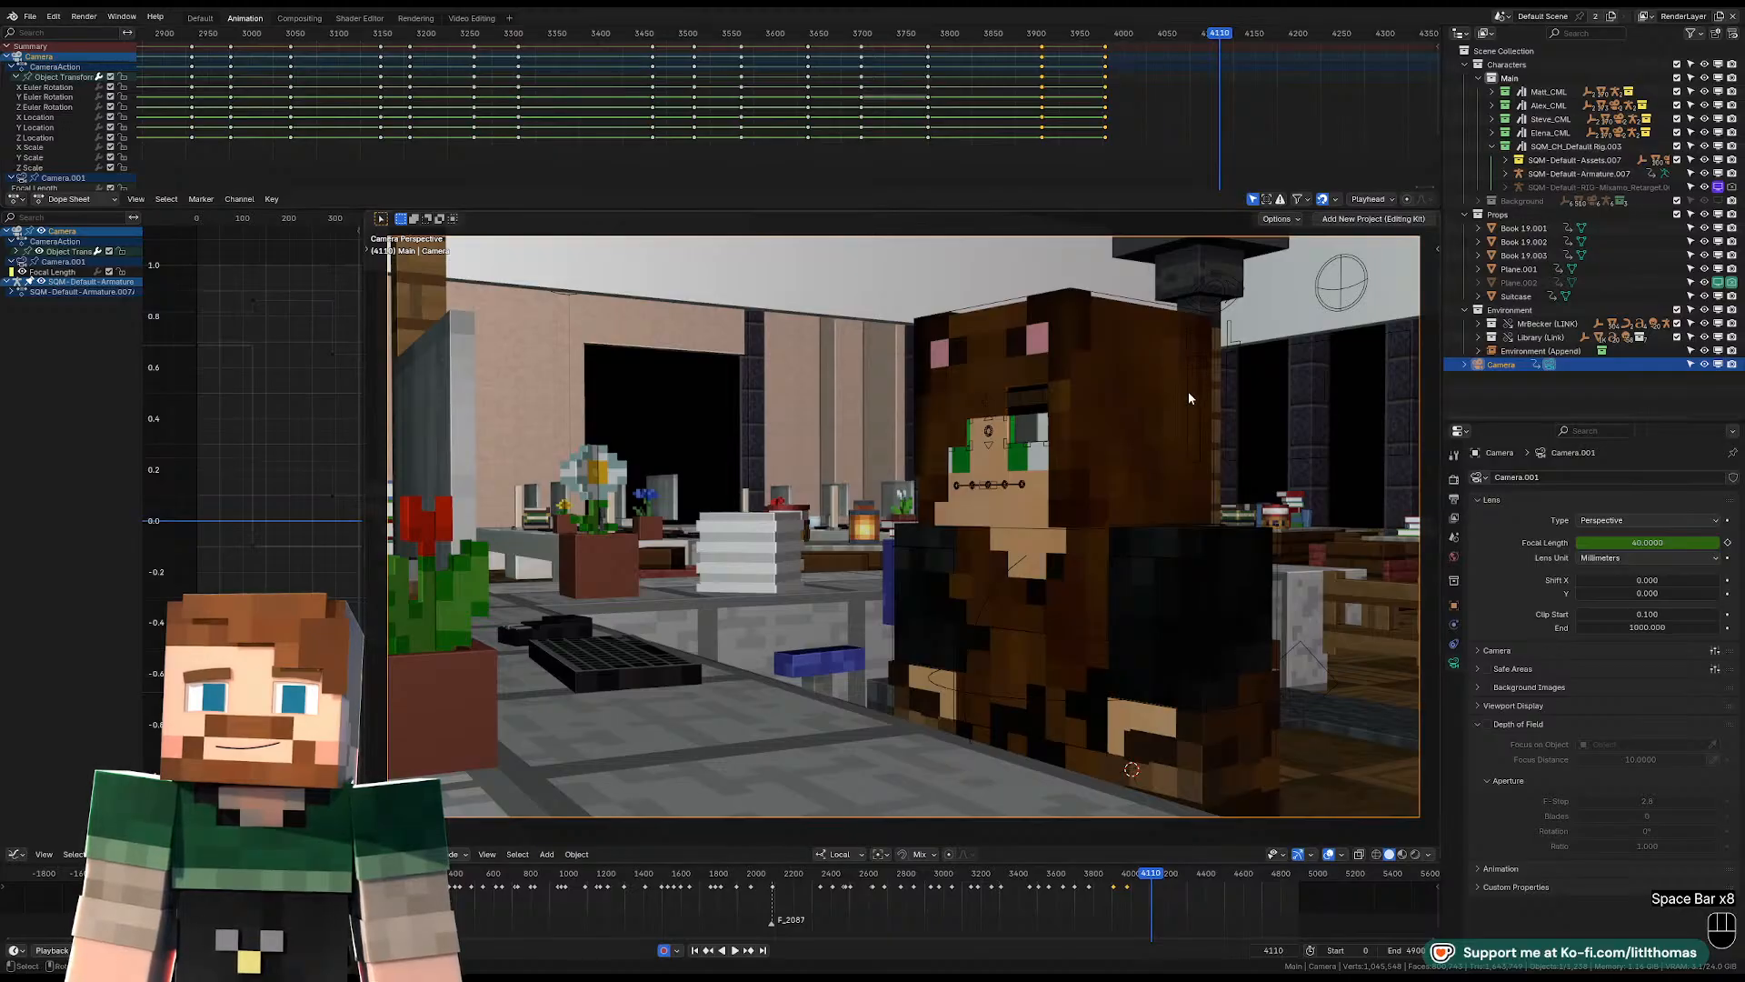
# At frame 4110, fly the camera around and up behind the bear-hooded character, facing the four characters in front of the desk.
pyautogui.hotkey('shift', 'f')
pyautogui.press('d')
pyautogui.press('shift')
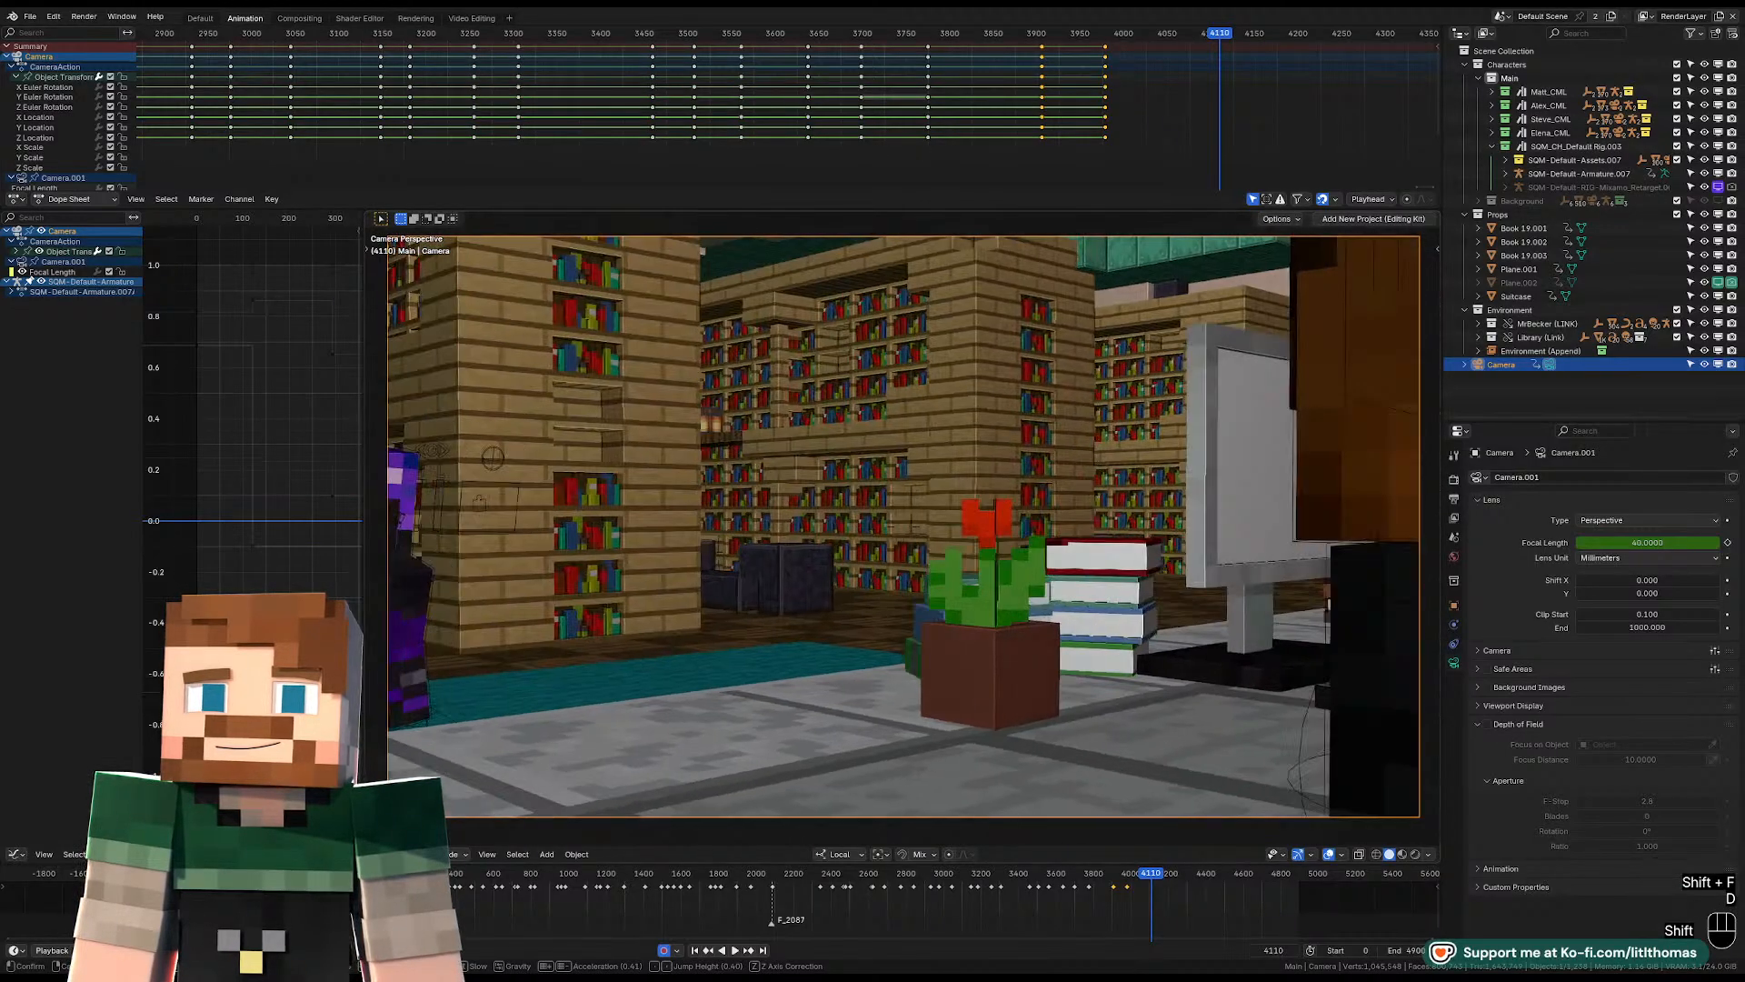
pyautogui.press('e')
pyautogui.press('e')
pyautogui.press('e')
pyautogui.press('e')
pyautogui.press('e')
pyautogui.press('e')
pyautogui.press('e')
pyautogui.press('e')
pyautogui.press('e')
pyautogui.press('e')
pyautogui.press('e')
pyautogui.press('e')
pyautogui.press('e')
pyautogui.press('e')
pyautogui.press('e')
pyautogui.press('e')
pyautogui.press('e')
pyautogui.press('e')
pyautogui.press('e')
pyautogui.press('e')
pyautogui.press('e')
pyautogui.press('e')
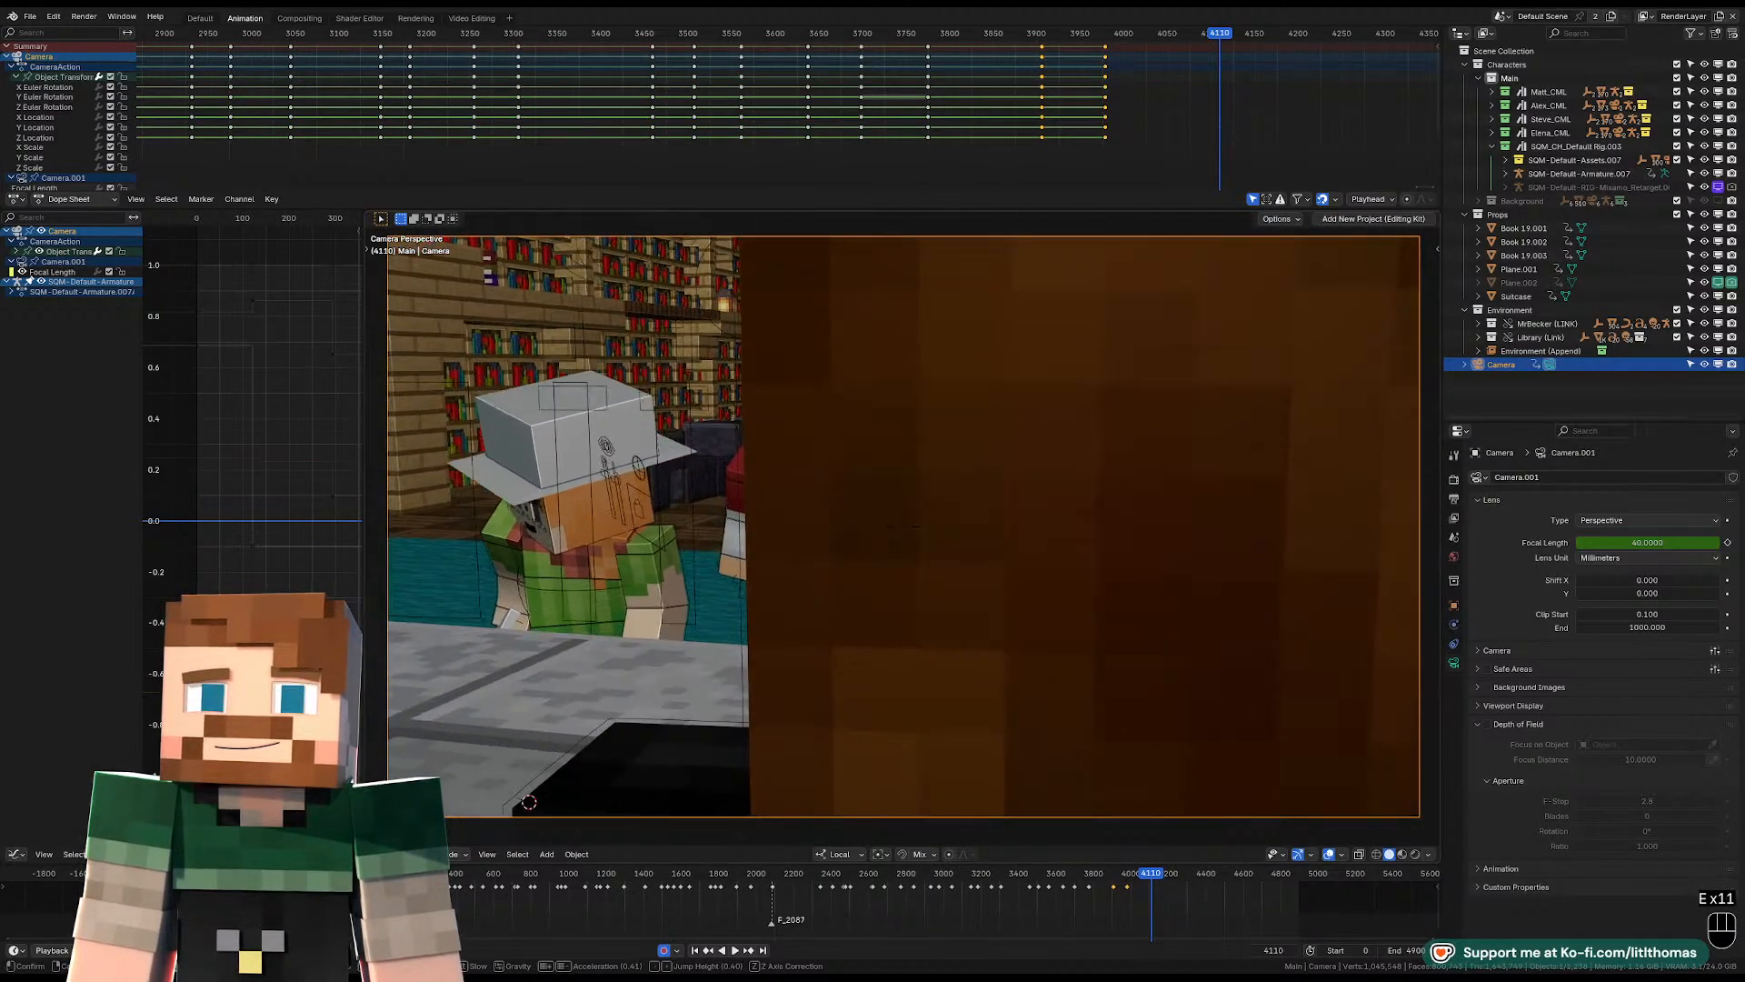
pyautogui.press('d')
pyautogui.press('d')
# Pull the camera back and frame the four characters above the brown hood, with the potted red flower beside it.
pyautogui.press('d')
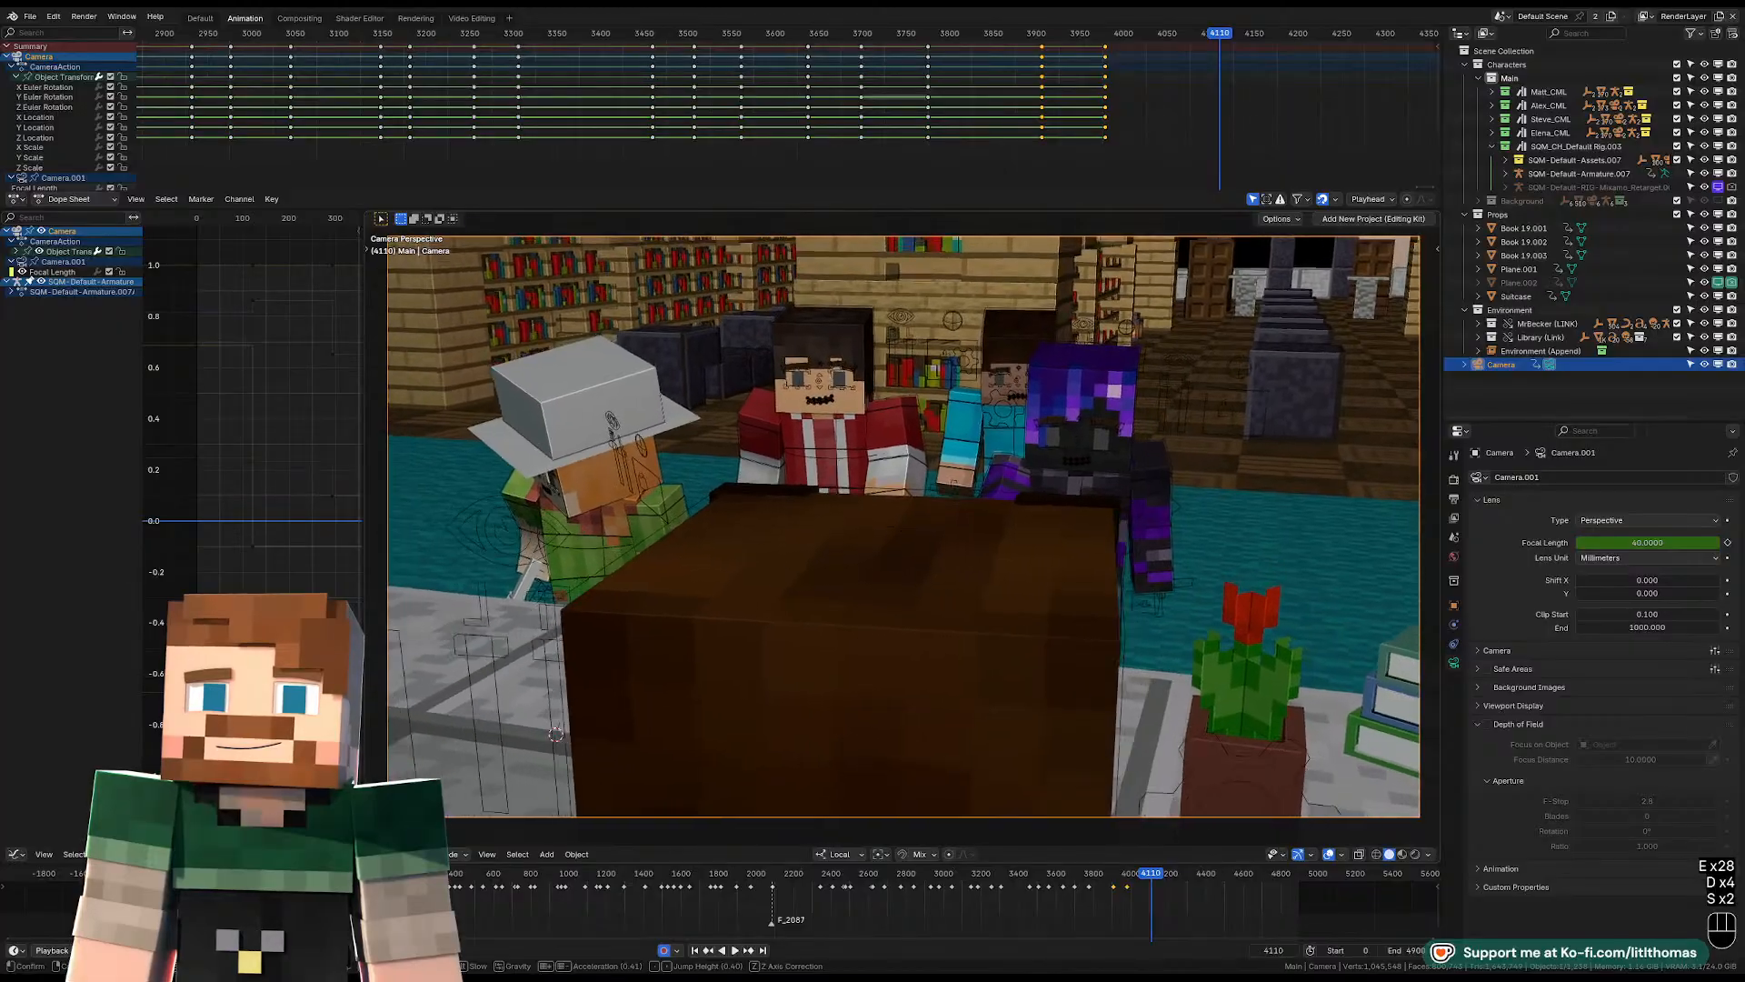
pyautogui.press('s')
pyautogui.press('s')
pyautogui.press('s')
pyautogui.press('s')
pyautogui.press('s')
pyautogui.press('a')
pyautogui.press('s')
pyautogui.press('s')
pyautogui.press('s')
pyautogui.press('d')
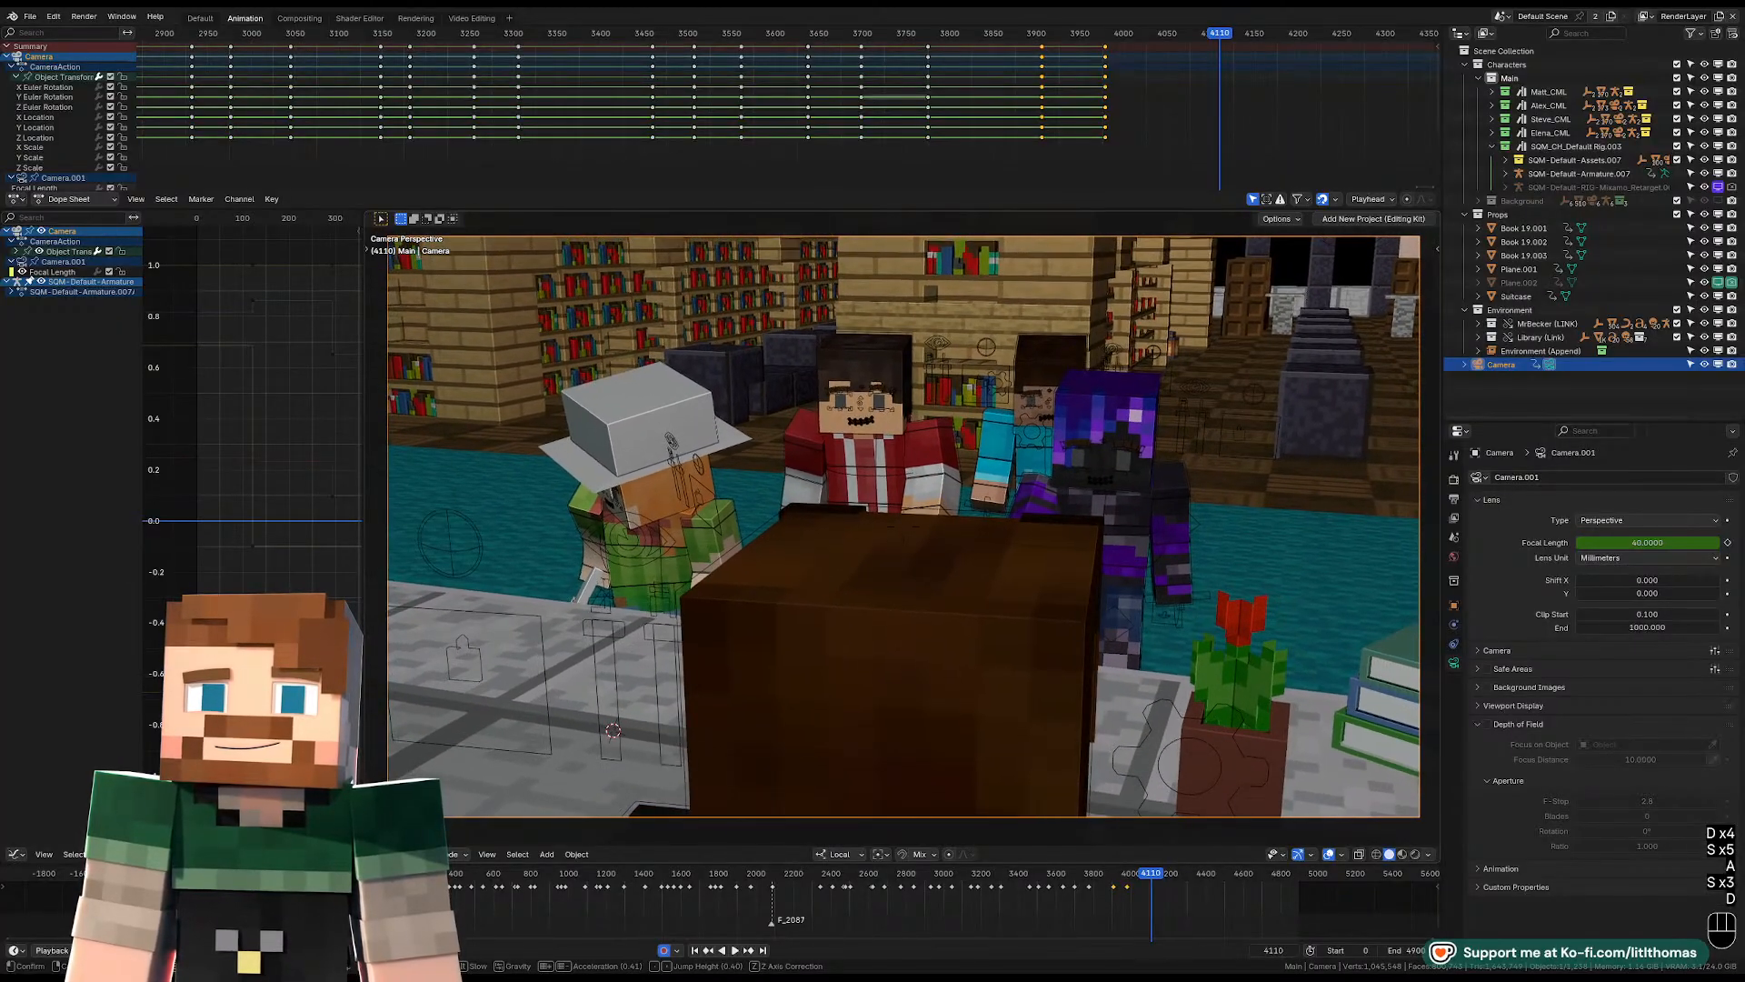
pyautogui.press('w')
pyautogui.press('e')
pyautogui.press('e')
pyautogui.press('q')
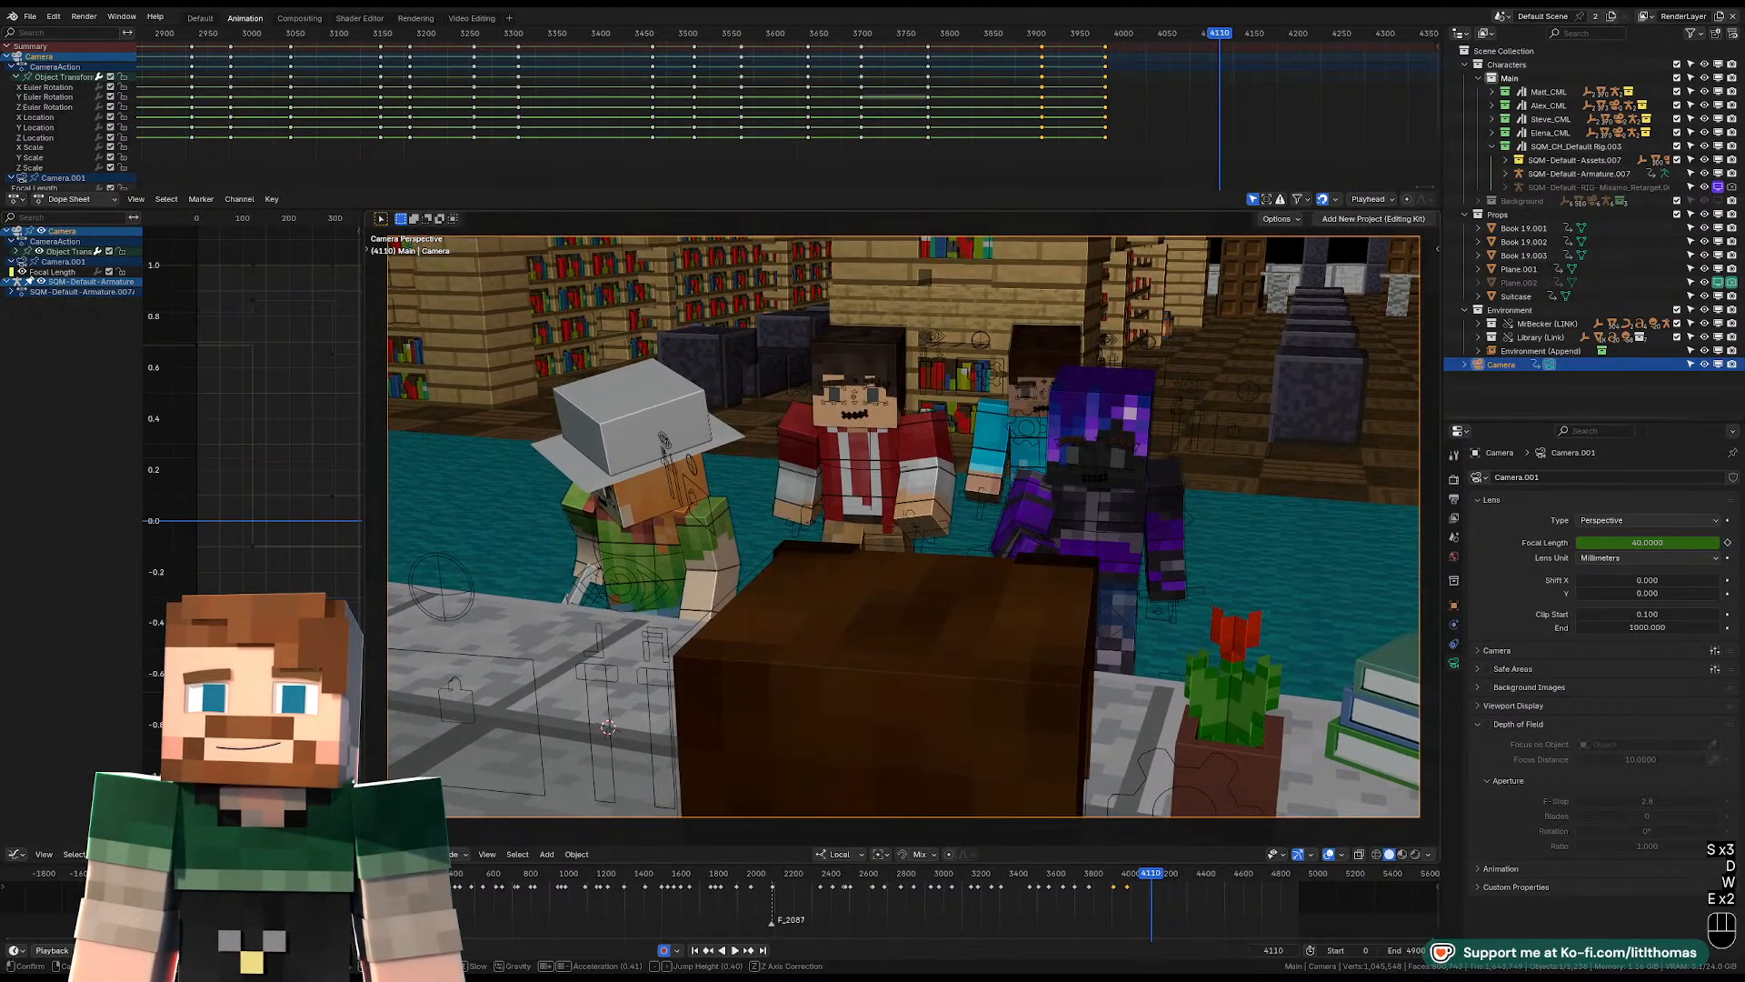
# Lower the camera into an over-the-shoulder view of the four characters, with the brown hood at the frame's right edge, and keyframe frame 4110.
pyautogui.press('w')
pyautogui.press('w')
pyautogui.press('w')
pyautogui.hotkey('shift', 'a')
pyautogui.press('a')
pyautogui.press('q')
pyautogui.press('a')
pyautogui.press('a')
pyautogui.press('s')
pyautogui.press('s')
pyautogui.press('s')
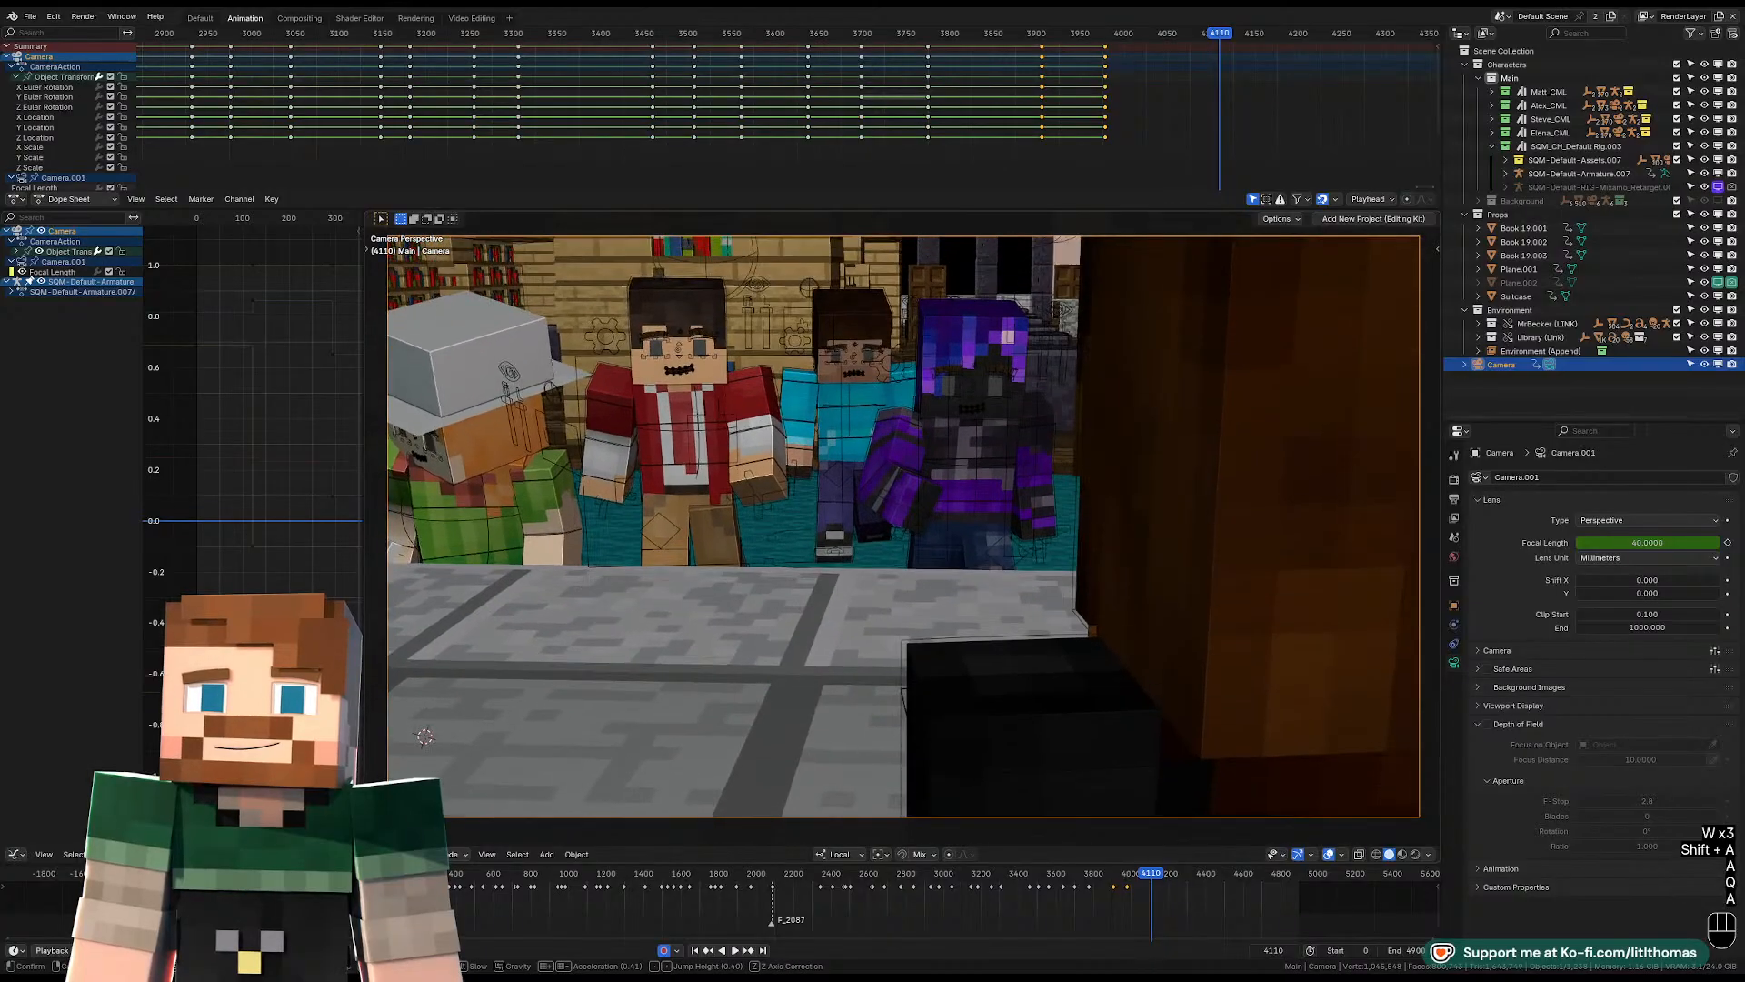
pyautogui.press('q')
pyautogui.press('s')
pyautogui.press('s')
pyautogui.press('q')
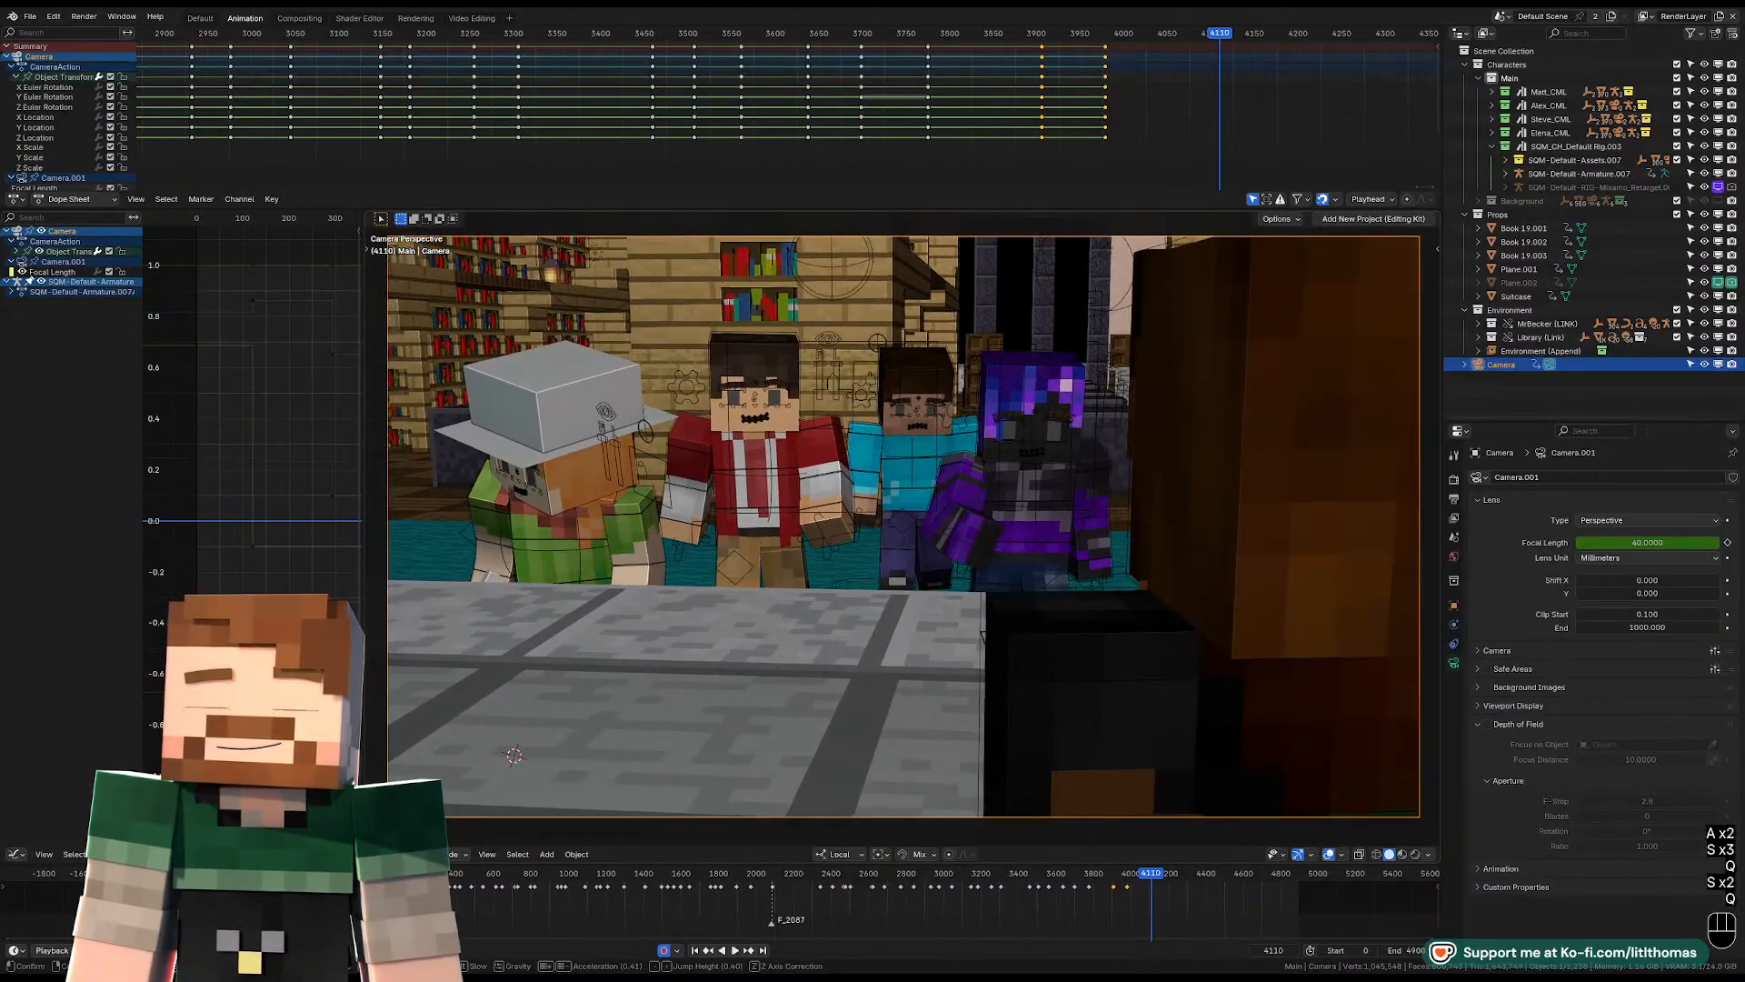
pyautogui.press('s')
# Play on through the over-the-shoulder shot and set the playhead to frame 4240 for the next cut.
pyautogui.press('space')
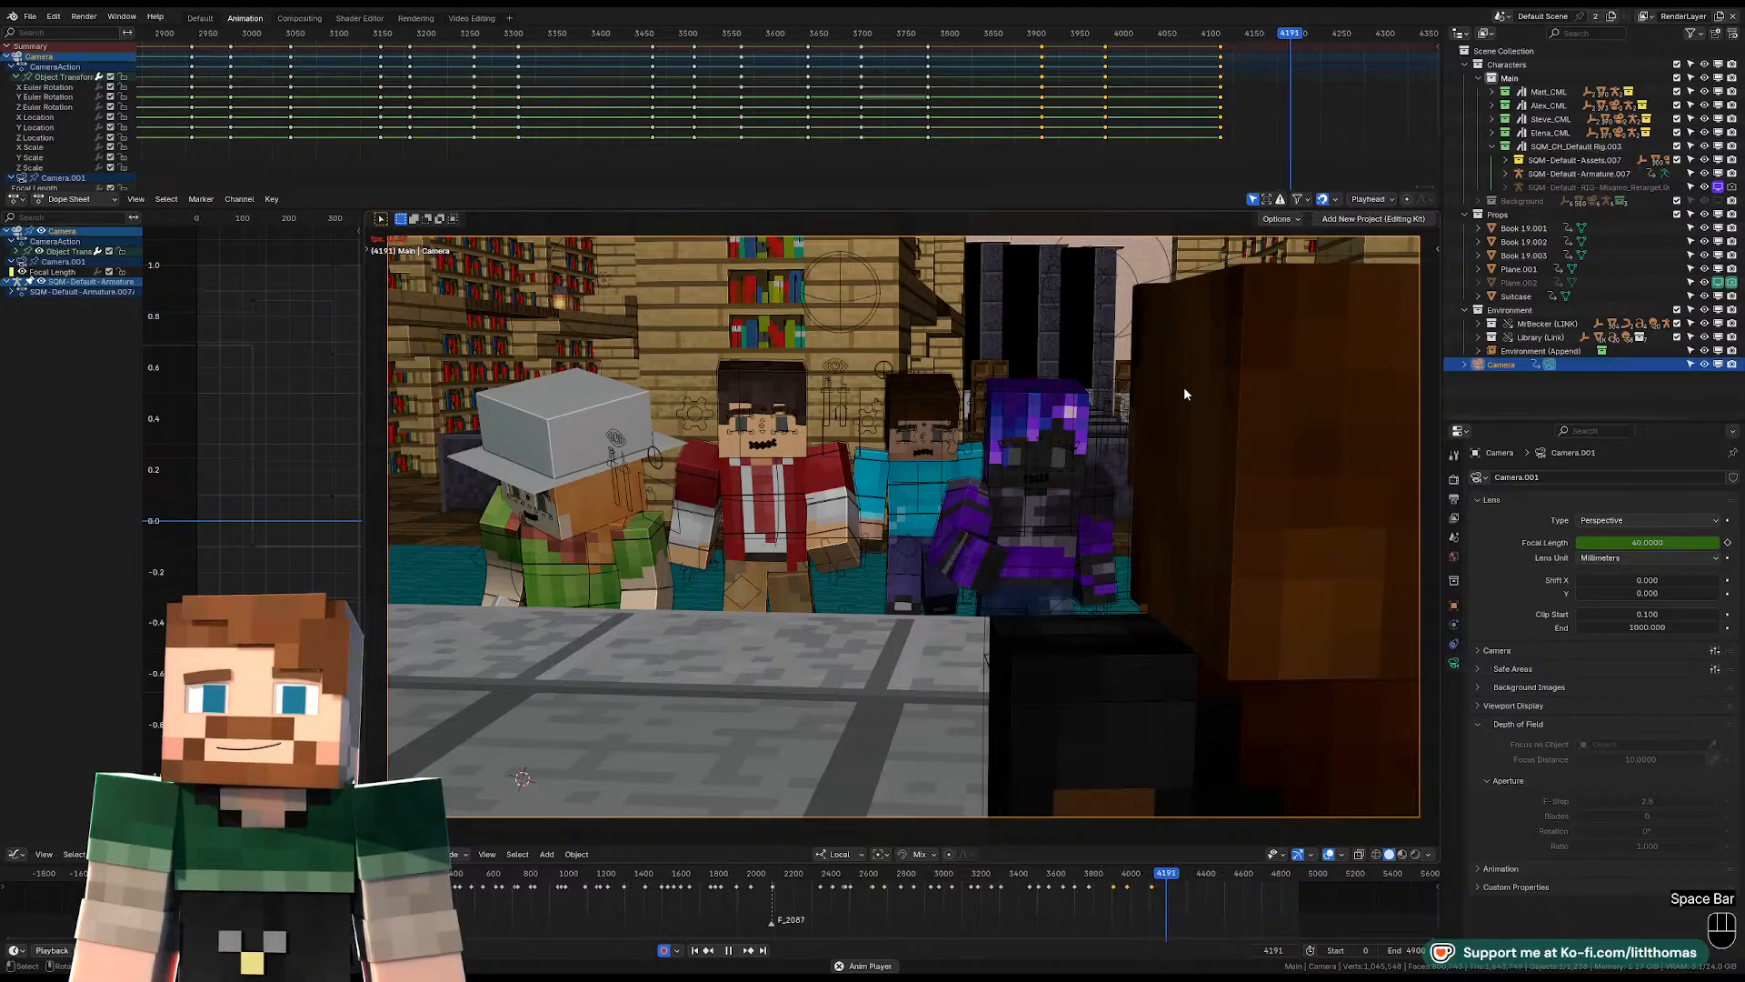
pyautogui.press('space')
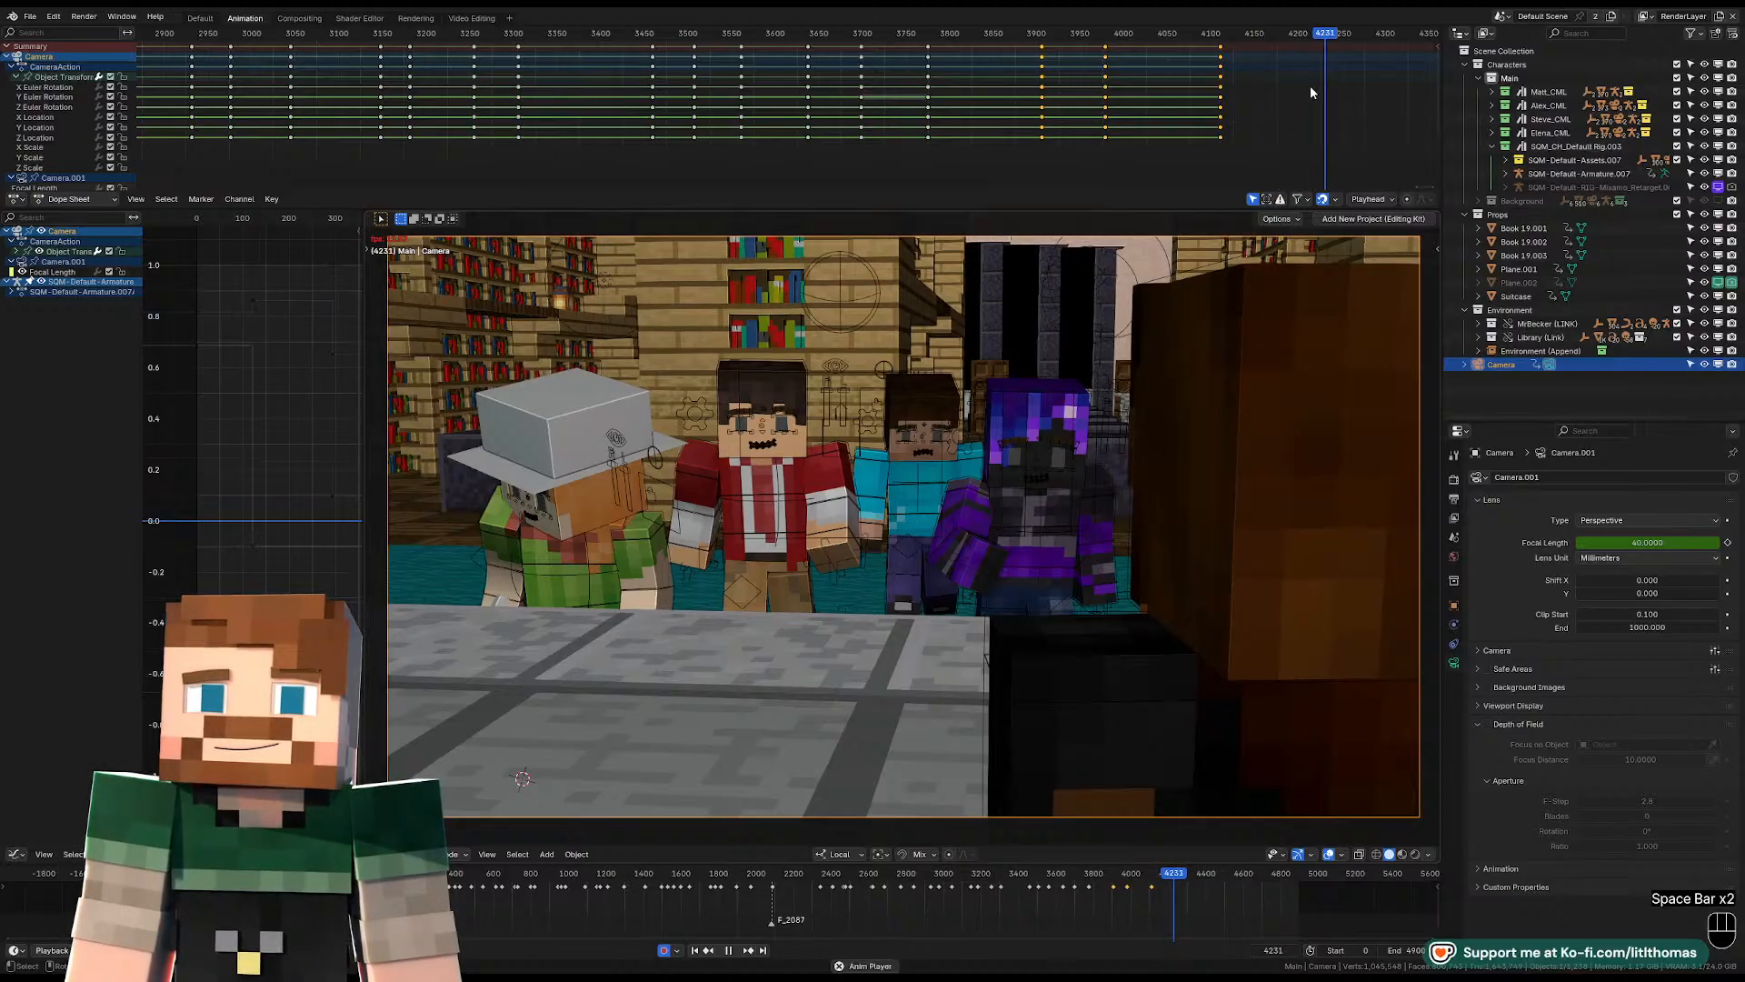
pyautogui.press('space')
pyautogui.click(1321, 35)
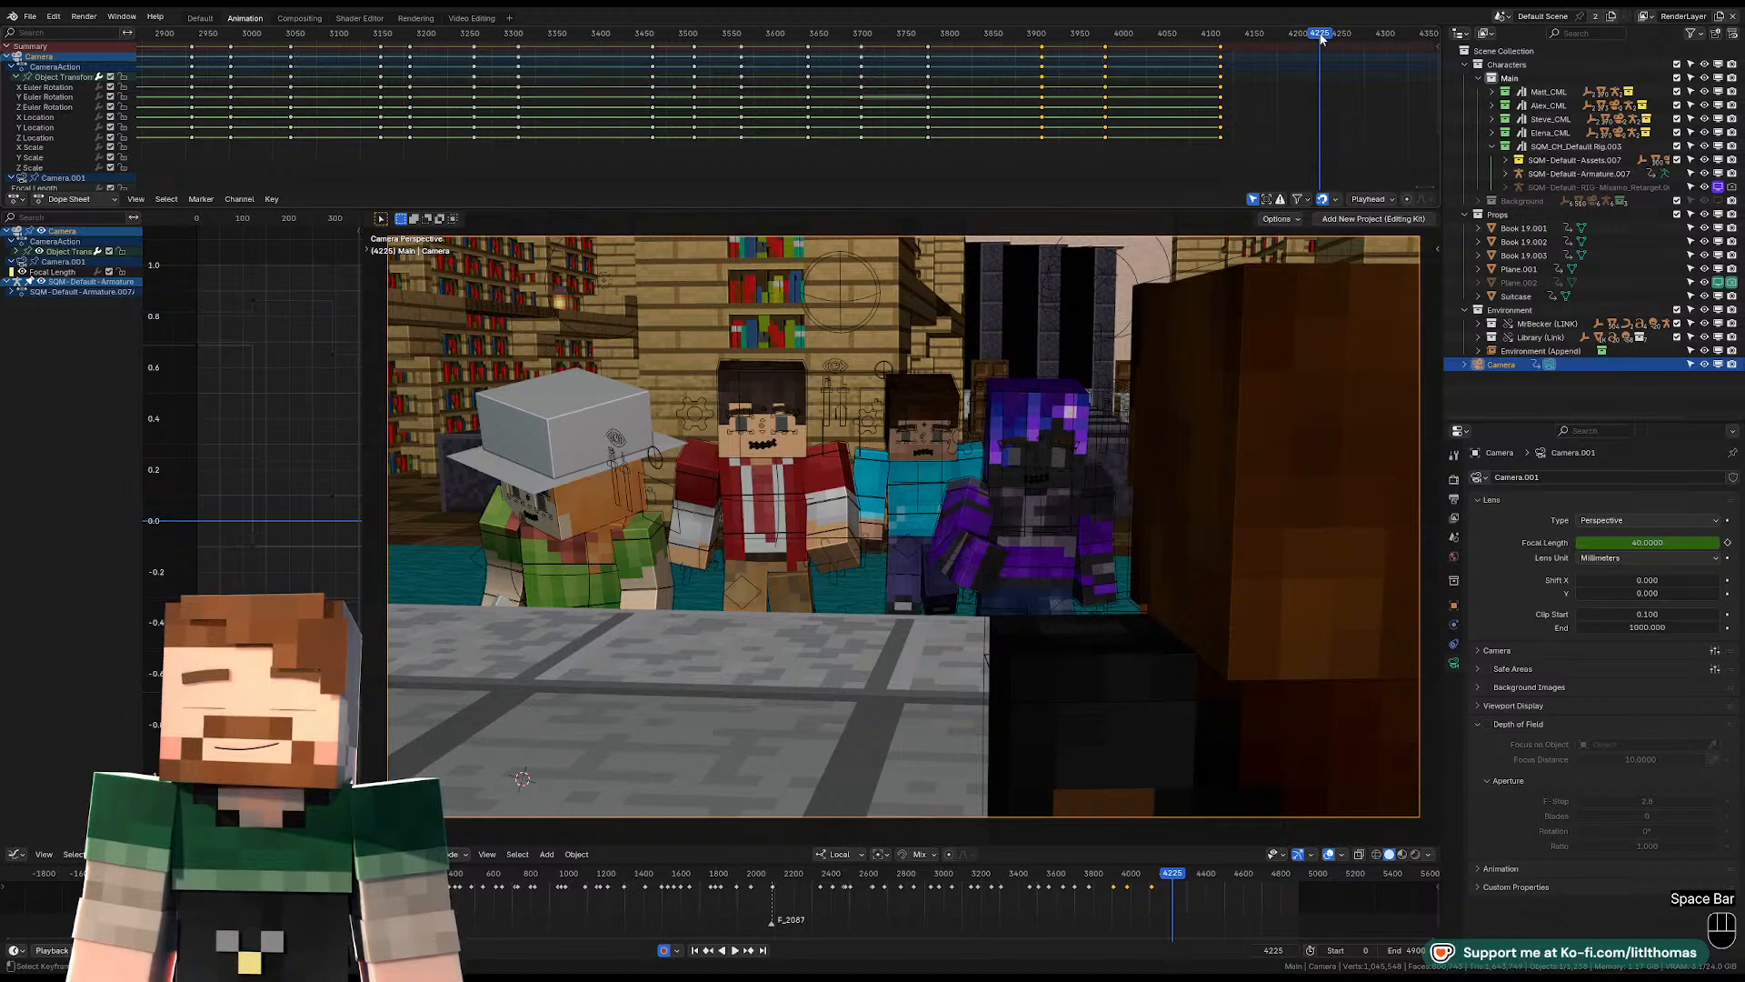
pyautogui.press('space')
pyautogui.press('space')
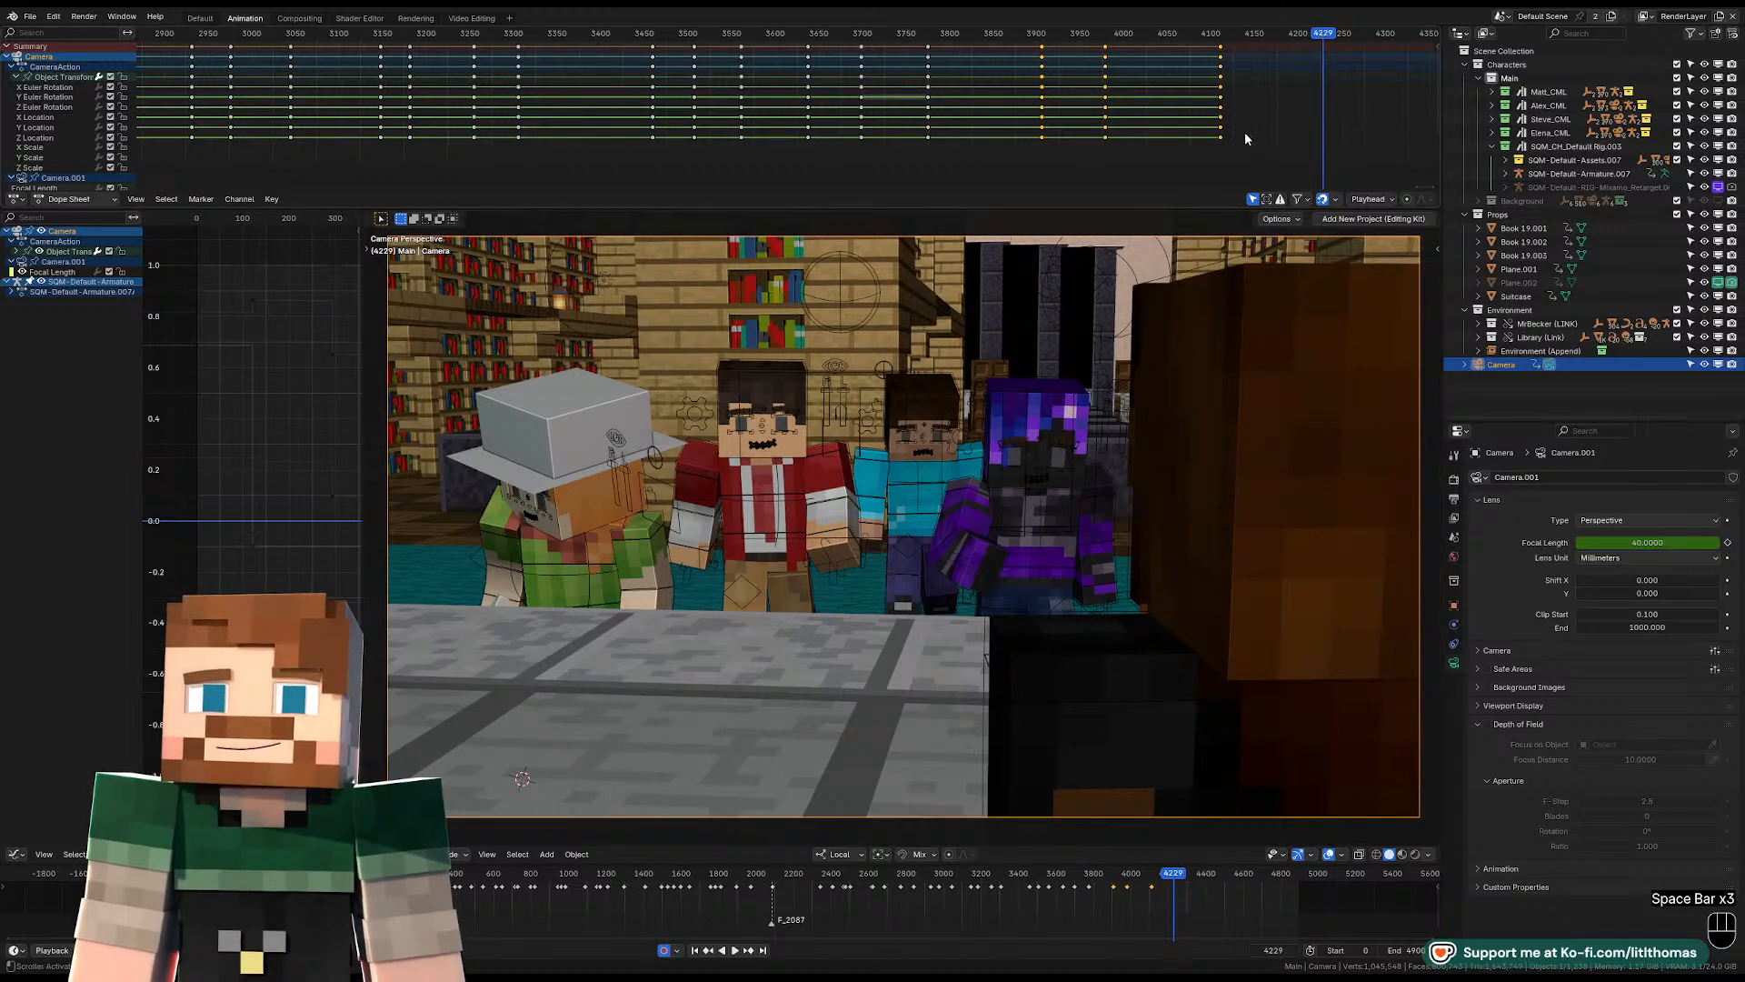
pyautogui.click(1291, 37)
pyautogui.press('space')
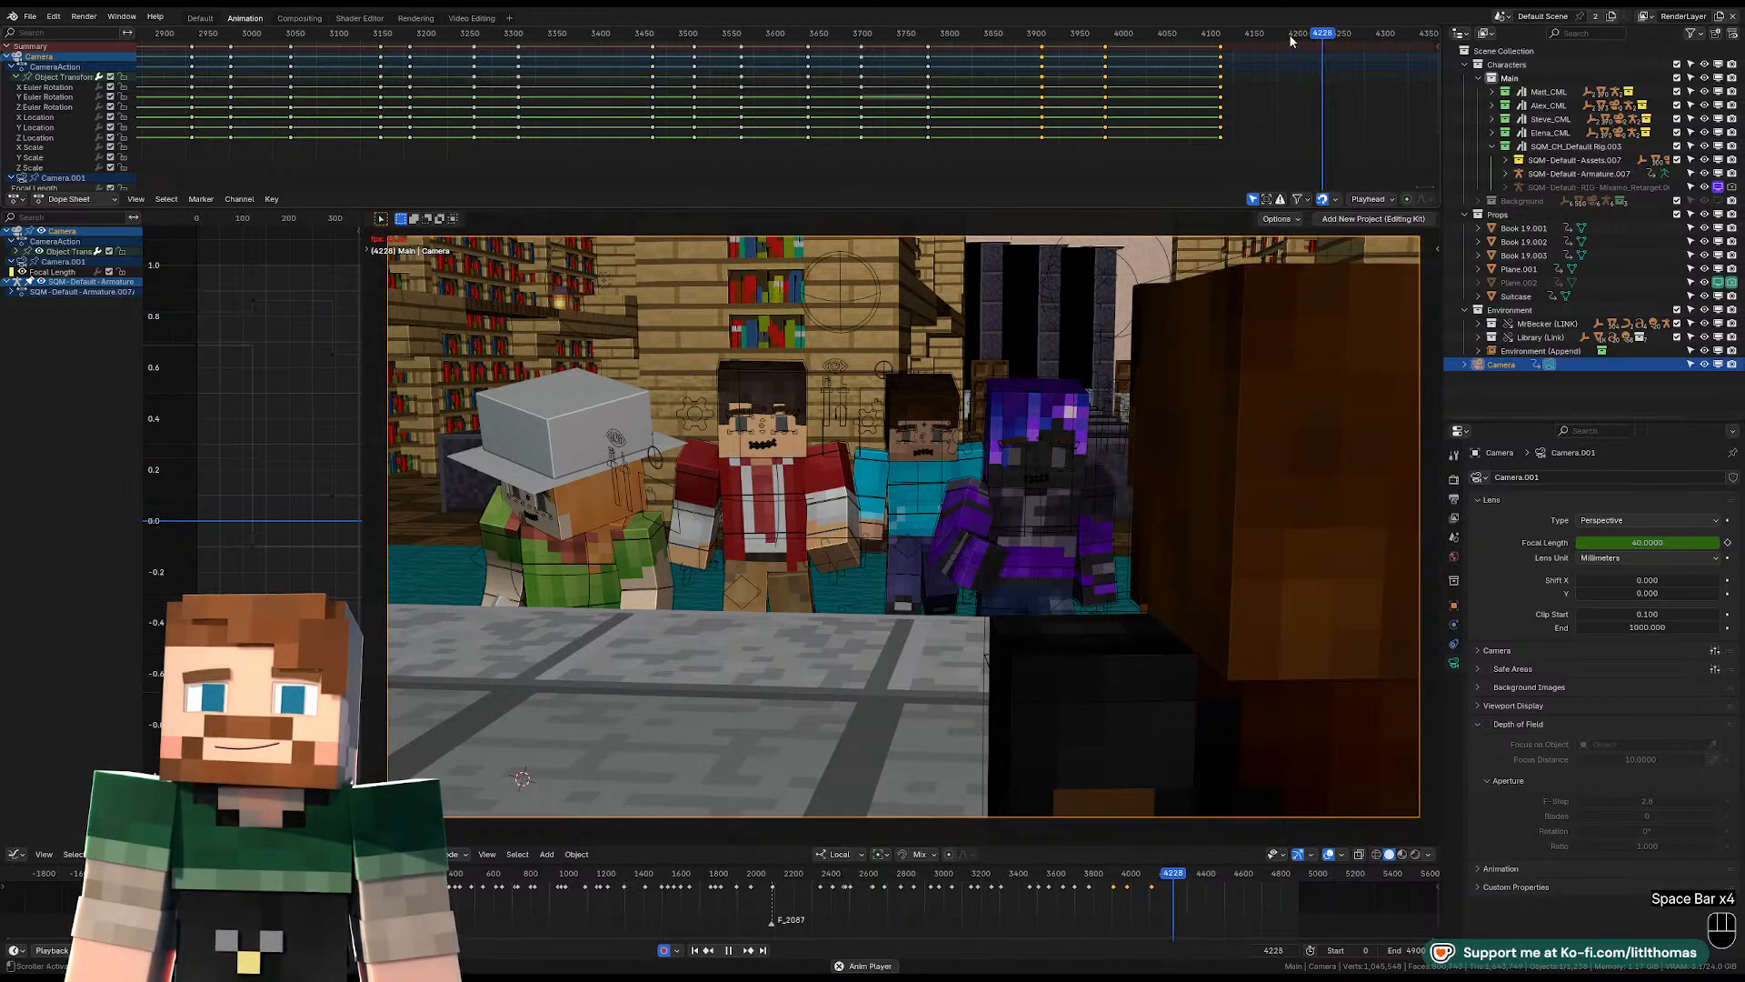
pyautogui.press('space')
pyautogui.press('space')
pyautogui.press('space')
# At frame 4240, fly the camera across the desk and around to a close side view of the bear-hooded character, and keyframe it.
pyautogui.hotkey('shift', 'f')
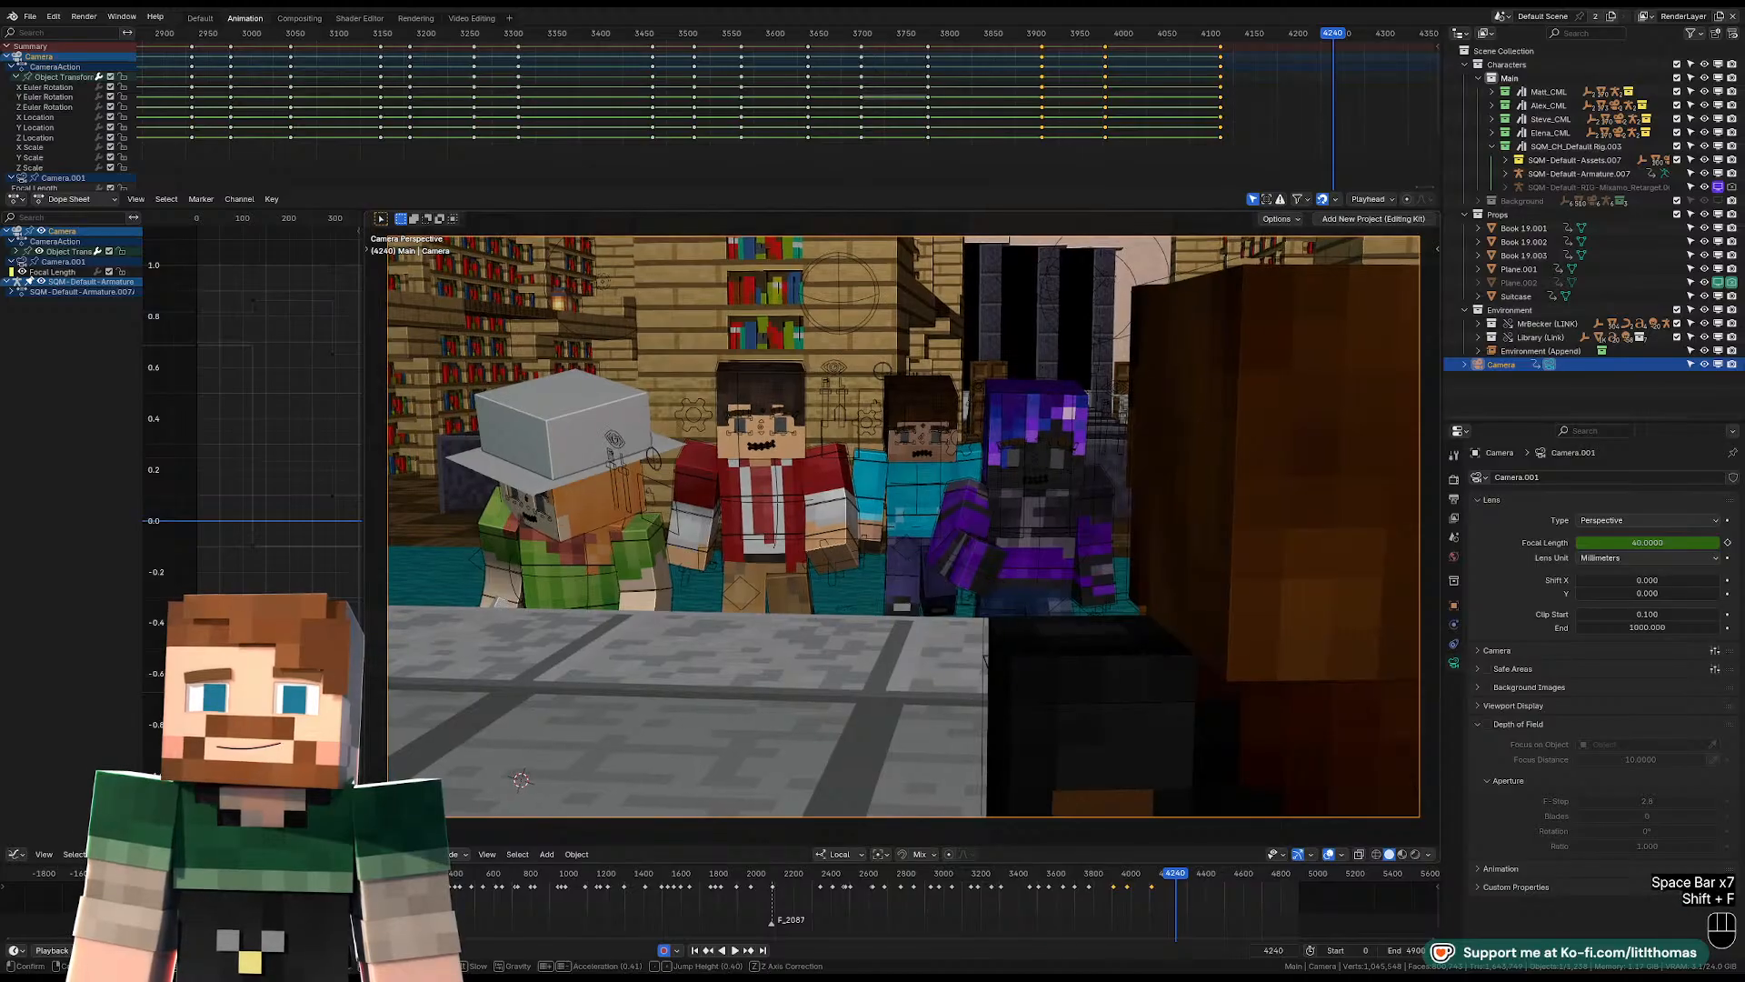
pyautogui.press('w')
pyautogui.hotkey('shift', 'a')
pyautogui.hotkey('shift', 'a')
pyautogui.hotkey('shift', 'a')
pyautogui.hotkey('shift', 'a')
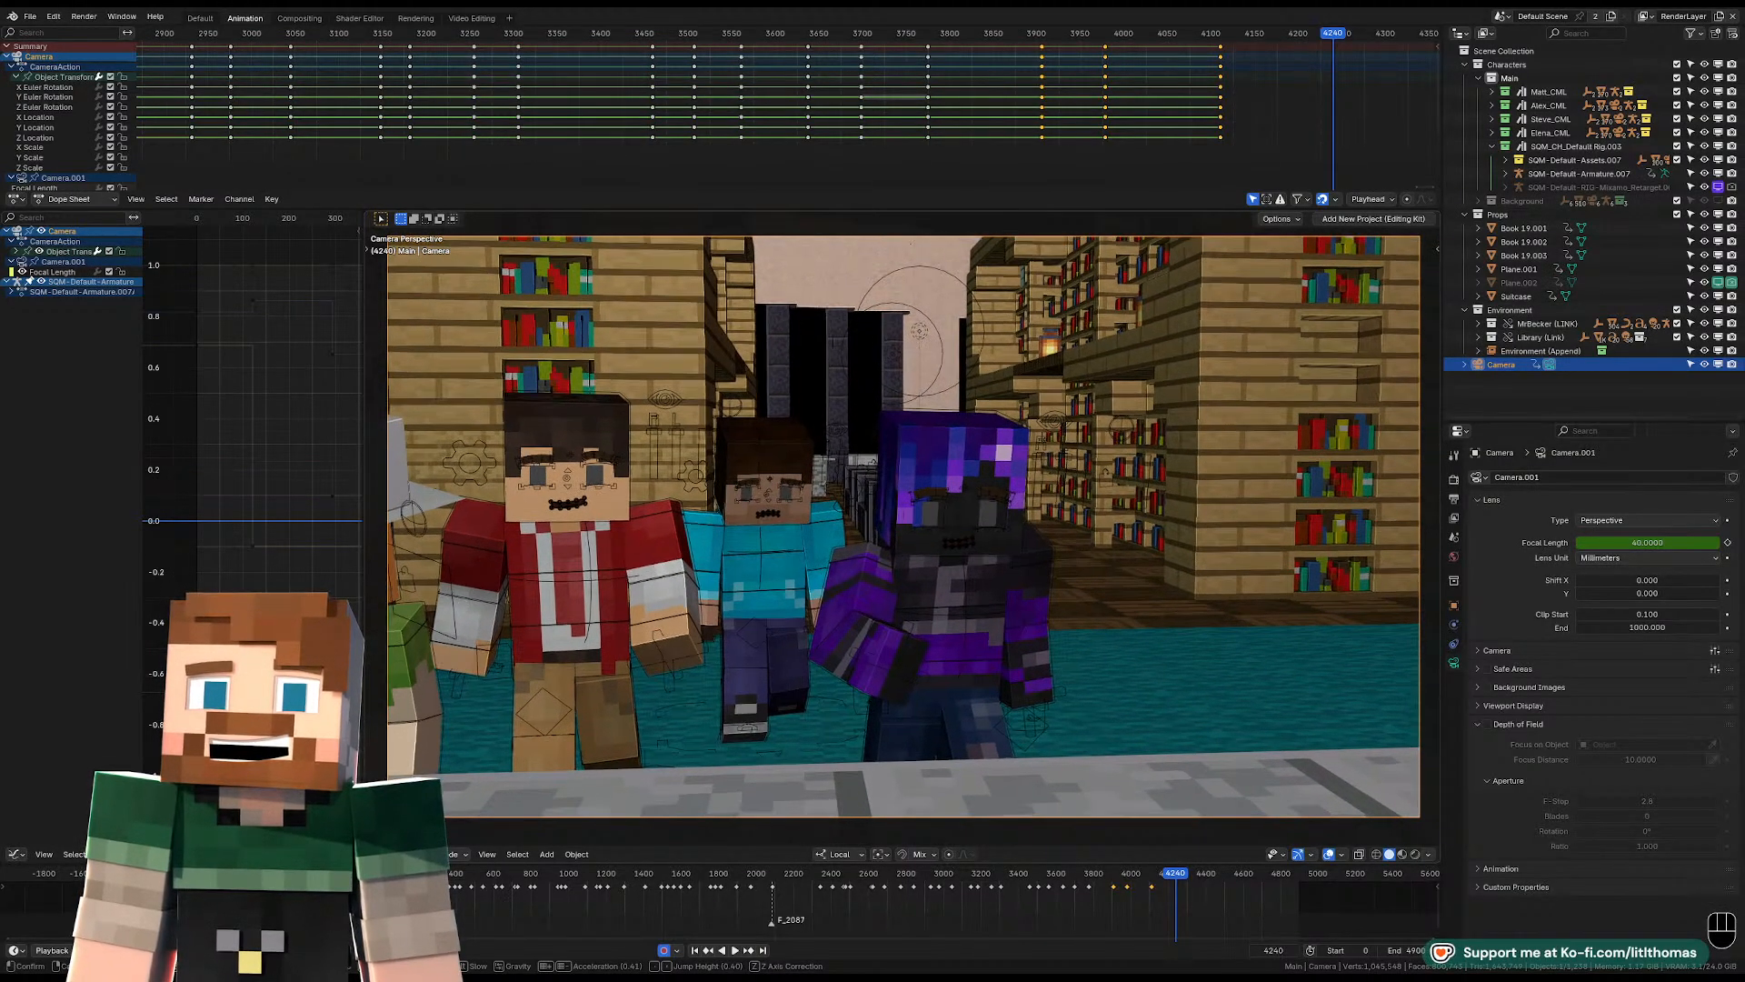
pyautogui.press('a')
pyautogui.press('w')
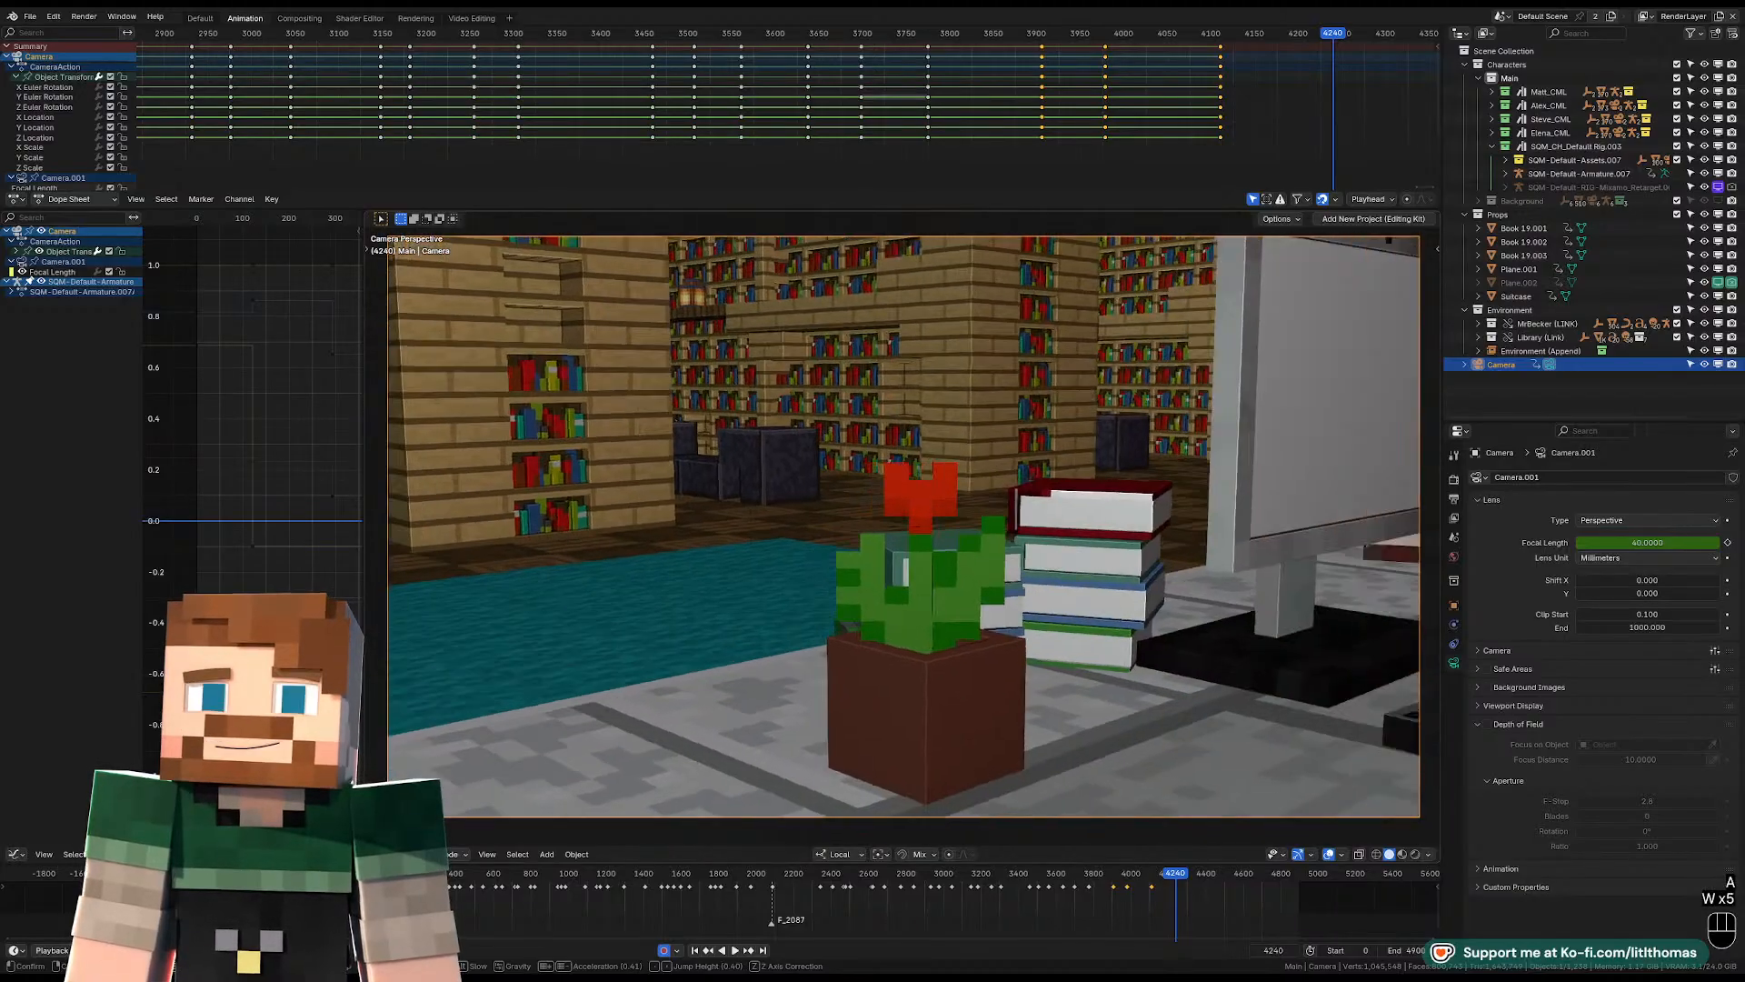
pyautogui.press('s')
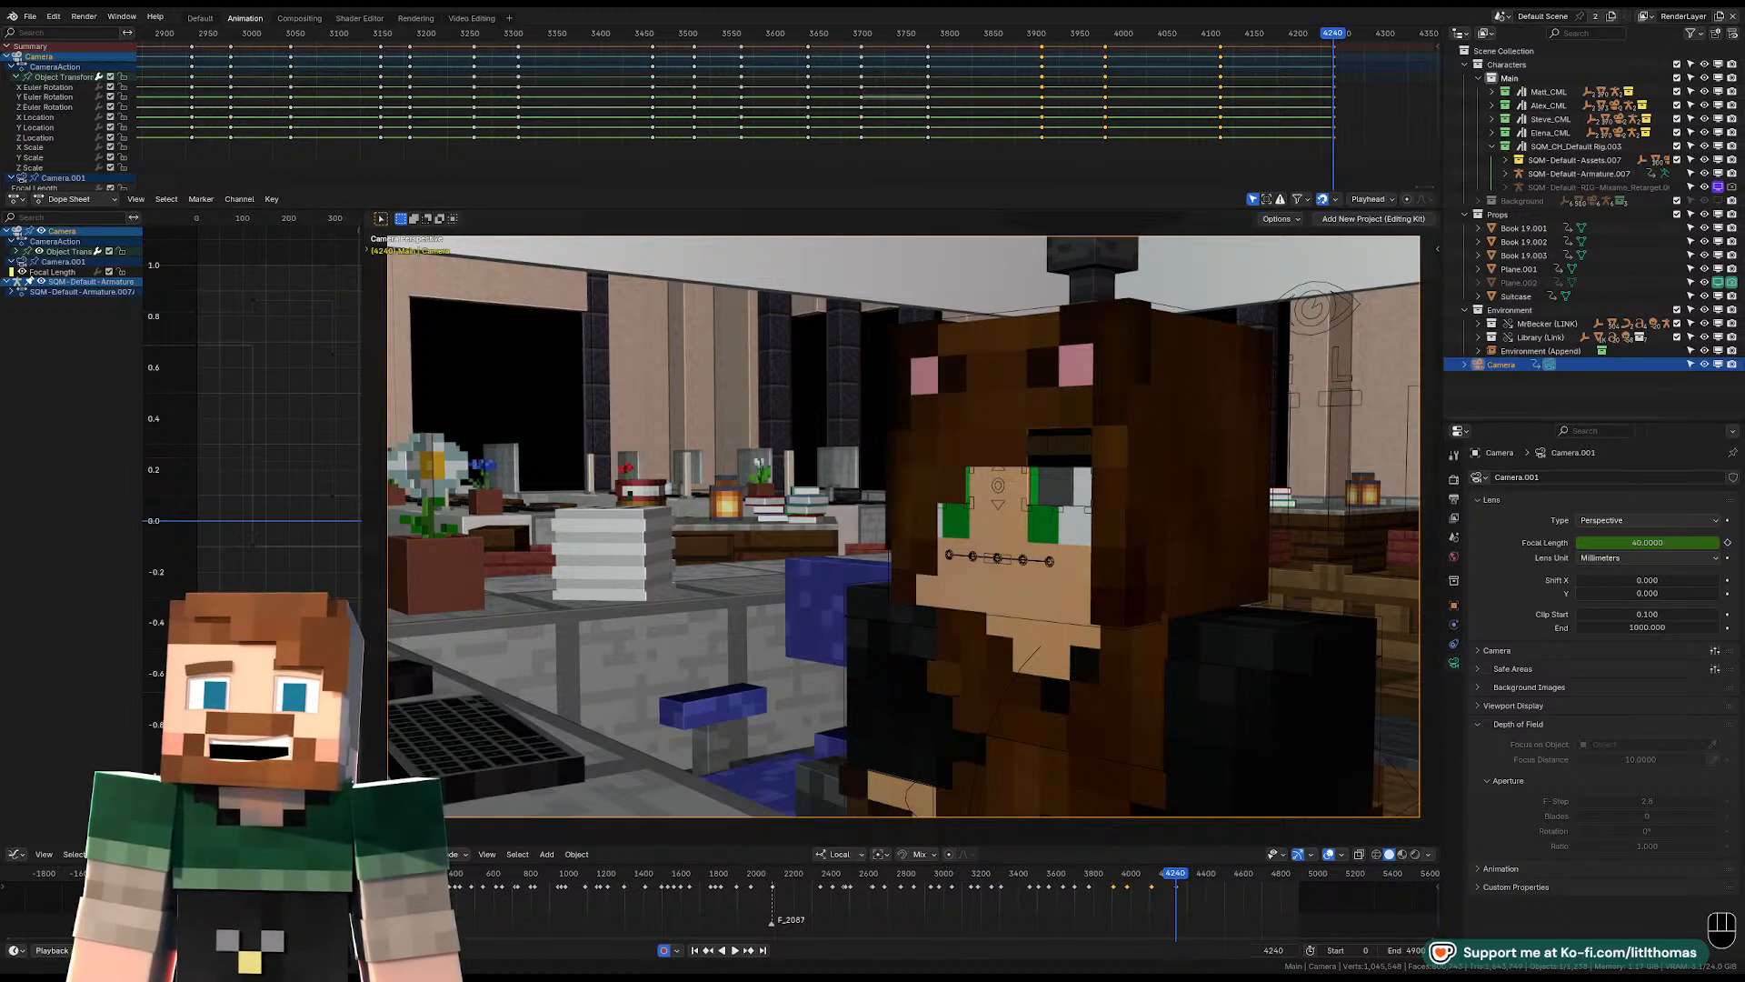
# Swing the camera to a low, more frontal view of the bear-hooded character at frame 4240, with the striped flag in view.
pyautogui.hotkey('shift', 'f')
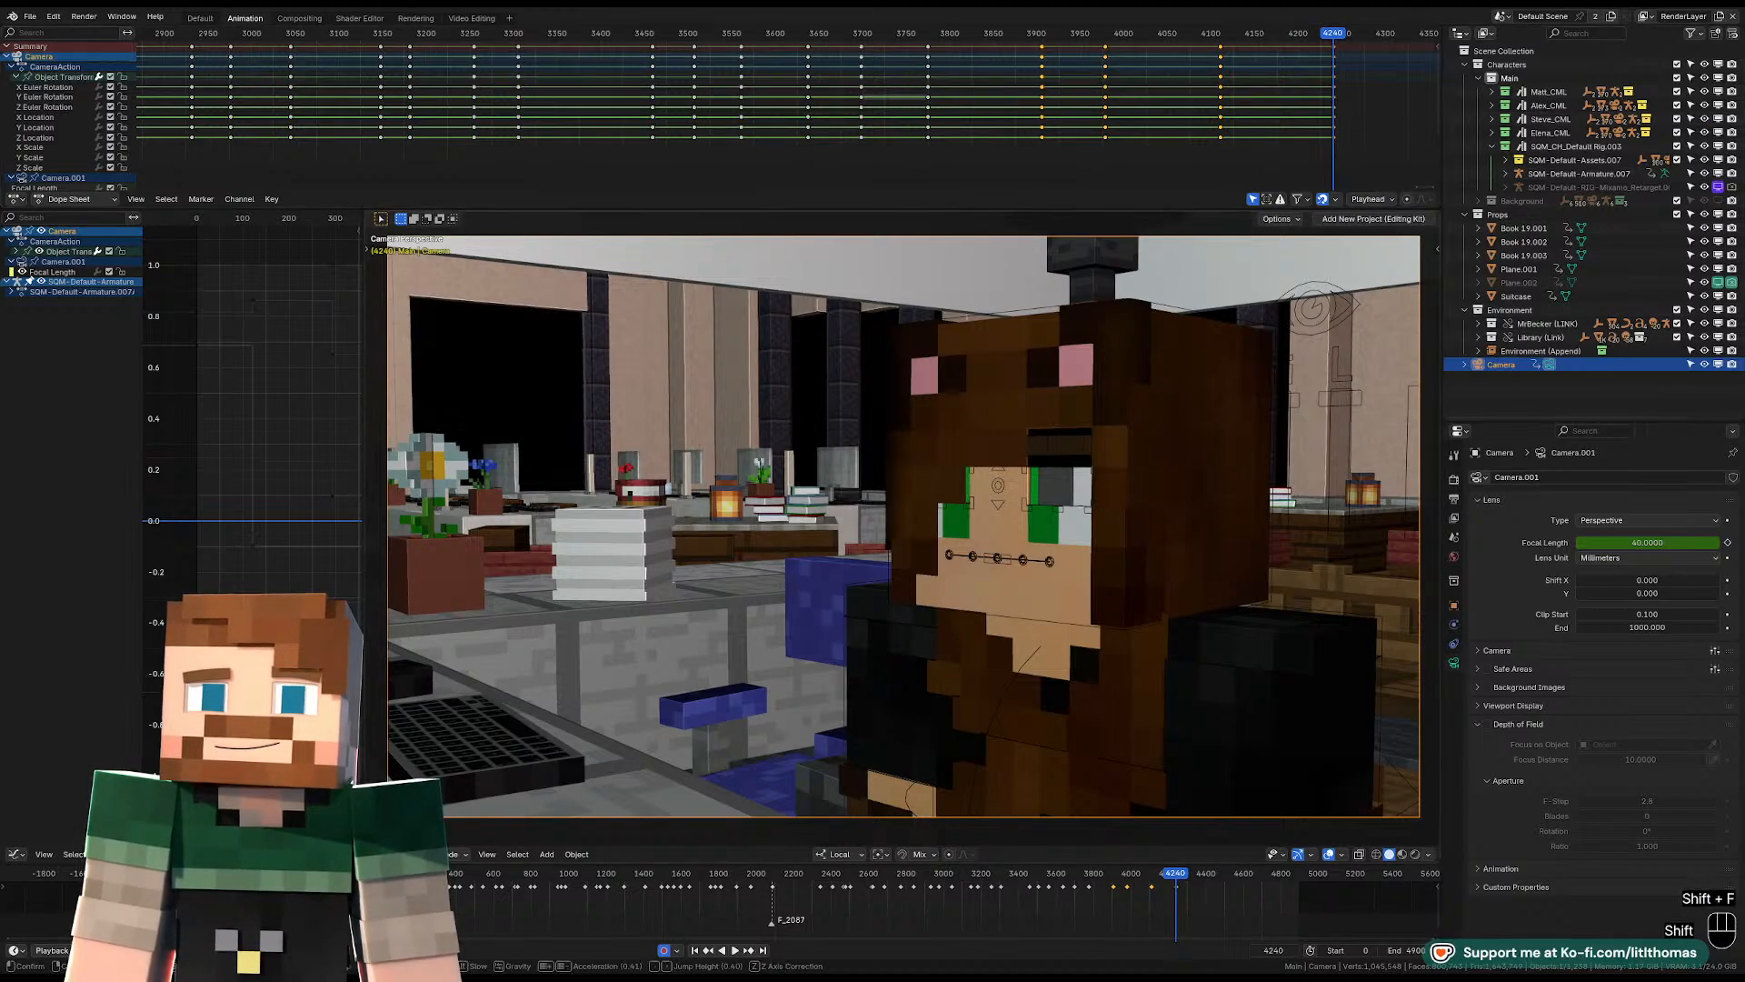
pyautogui.press('a')
pyautogui.press('s')
pyautogui.press('q')
pyautogui.press('a')
pyautogui.press('a')
pyautogui.press('a')
pyautogui.press('a')
pyautogui.press('a')
pyautogui.press('a')
pyautogui.press('a')
pyautogui.press('a')
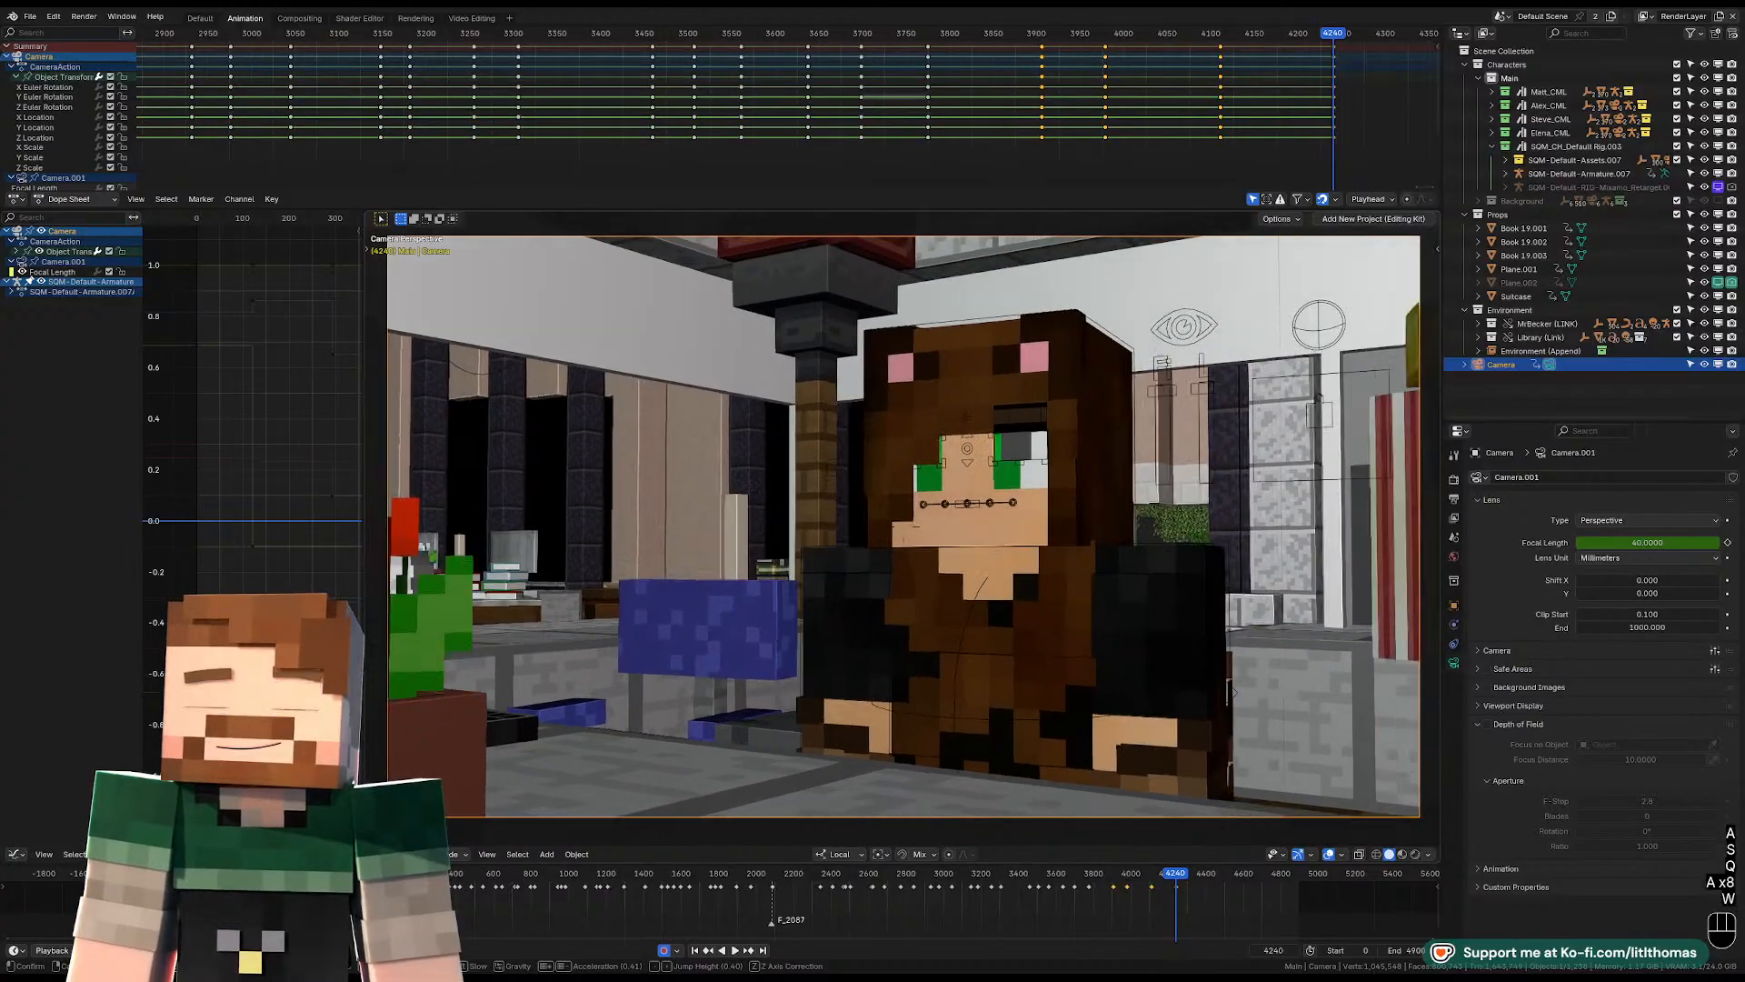
pyautogui.press('w')
pyautogui.press('w')
pyautogui.press('w')
pyautogui.press('w')
pyautogui.press('w')
pyautogui.press('w')
pyautogui.press('w')
pyautogui.press('w')
pyautogui.press('w')
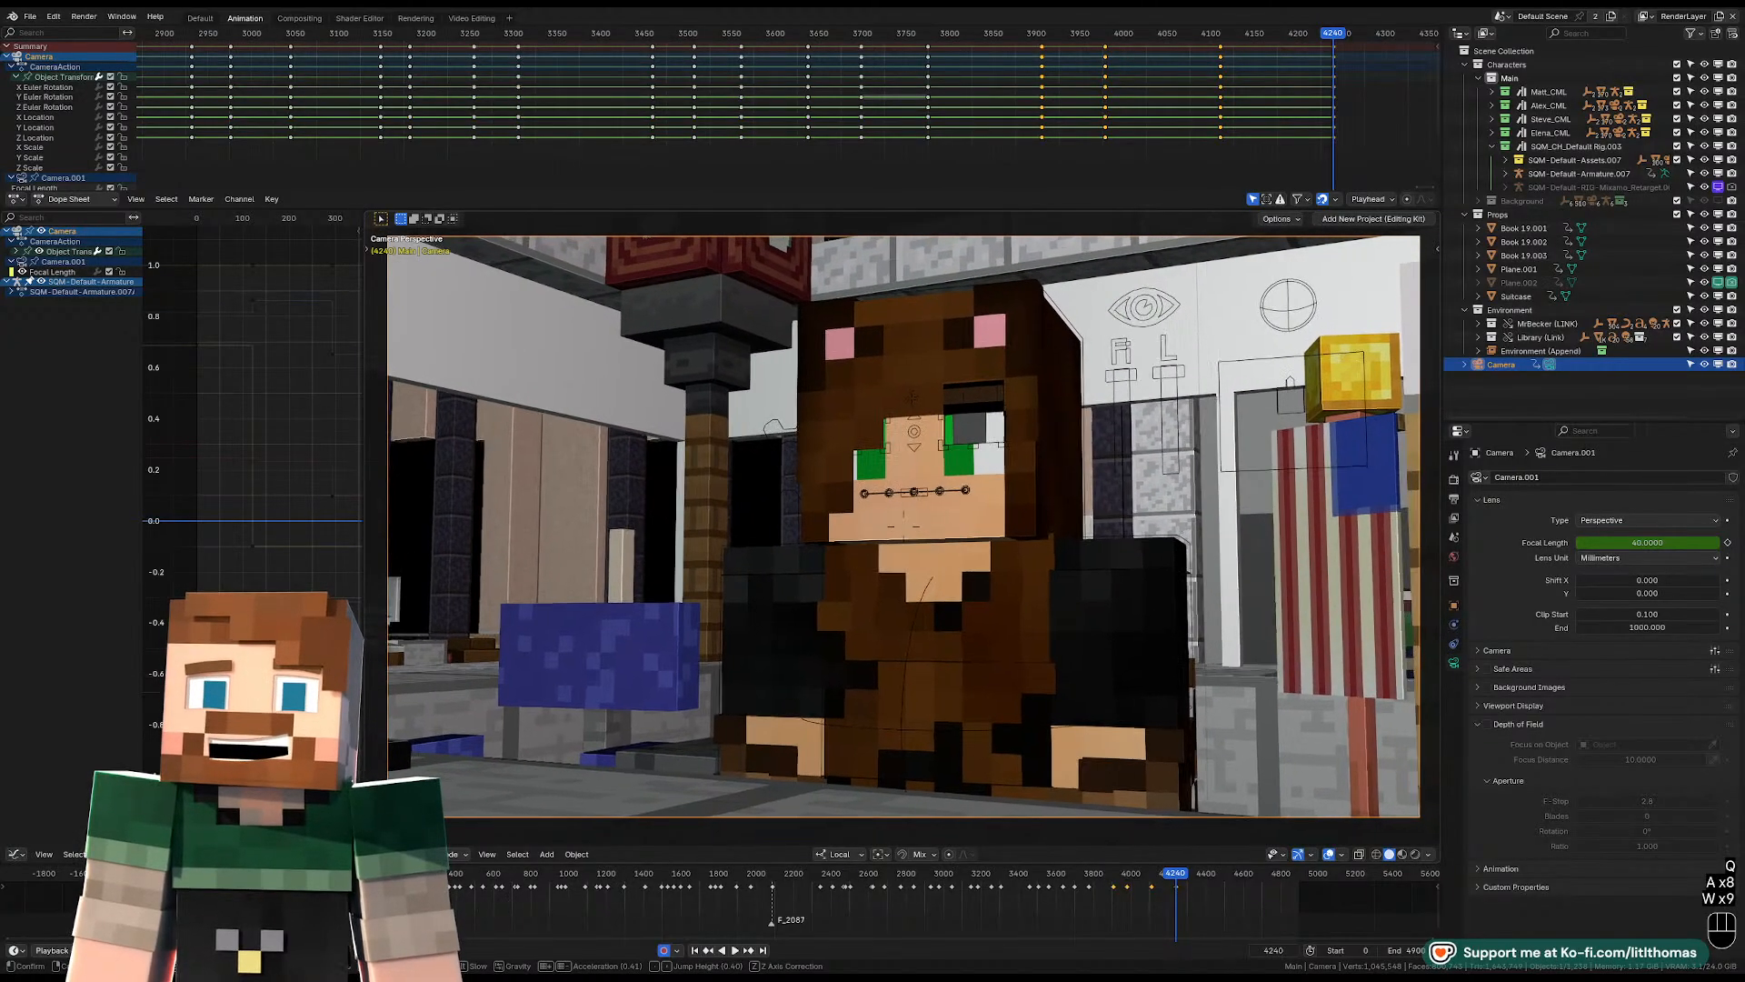
pyautogui.click(1177, 237)
# Play on from frame 4240, and replay the preceding shots from about frame 4050 to check the cut timing.
pyautogui.scroll(-4, 1155, 122)
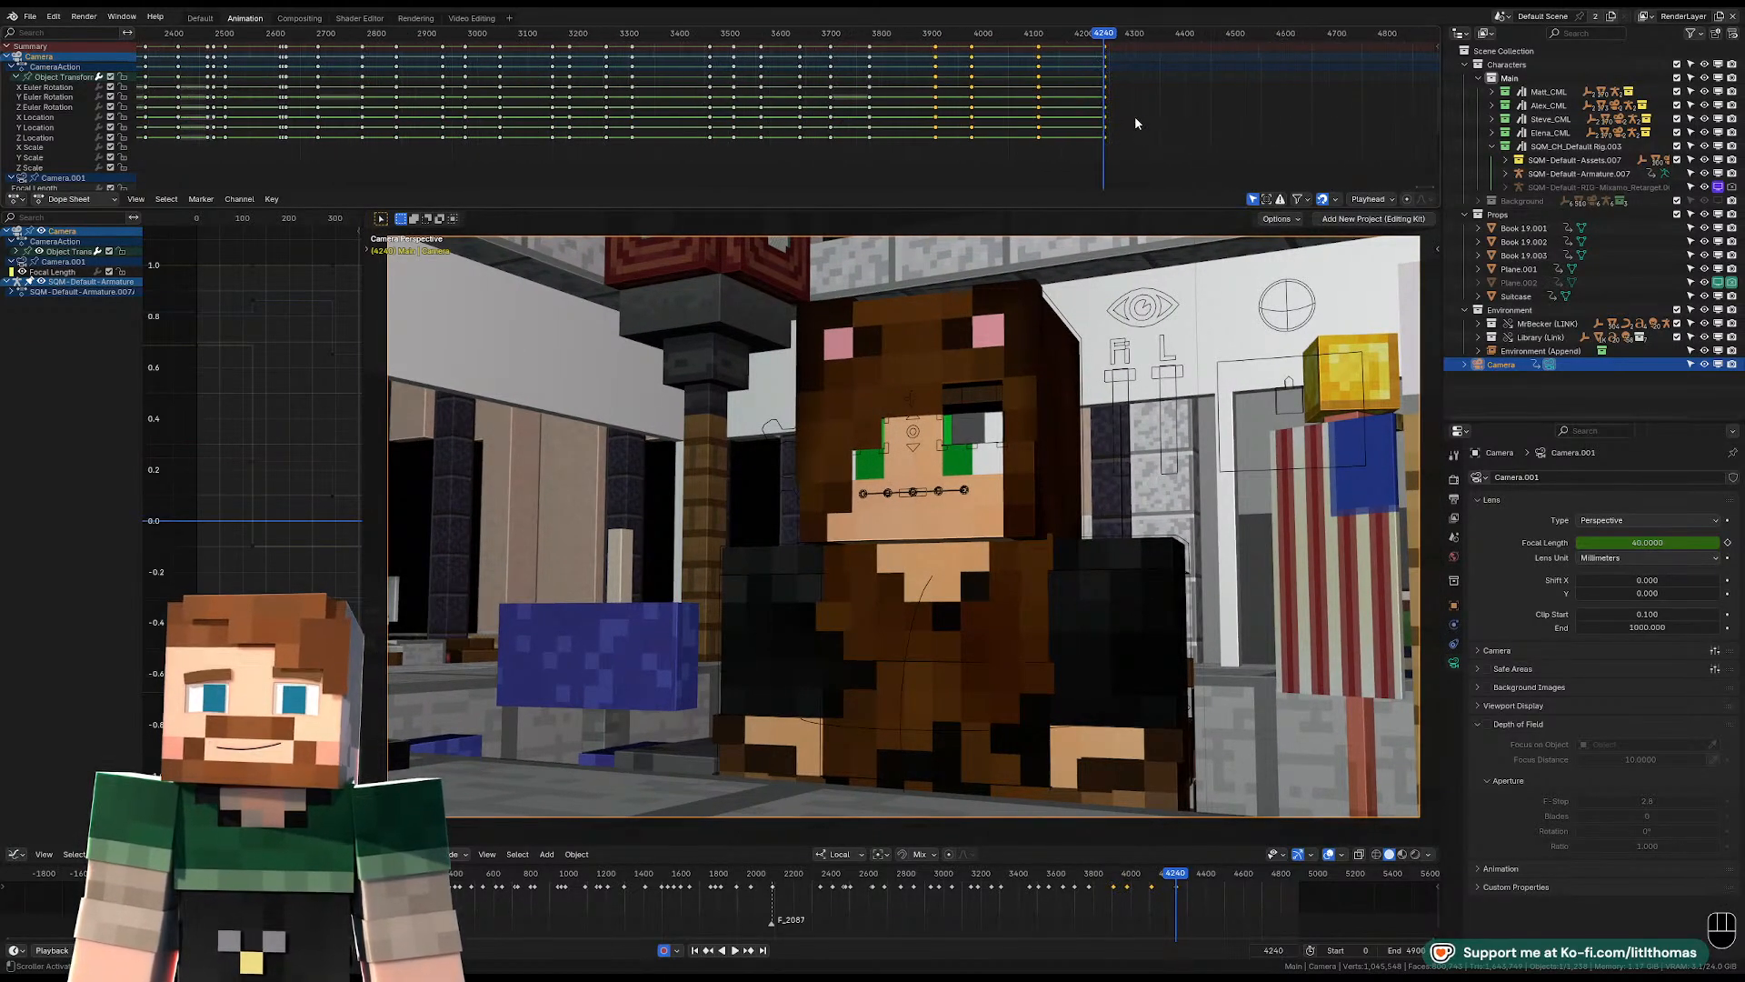
pyautogui.press('space')
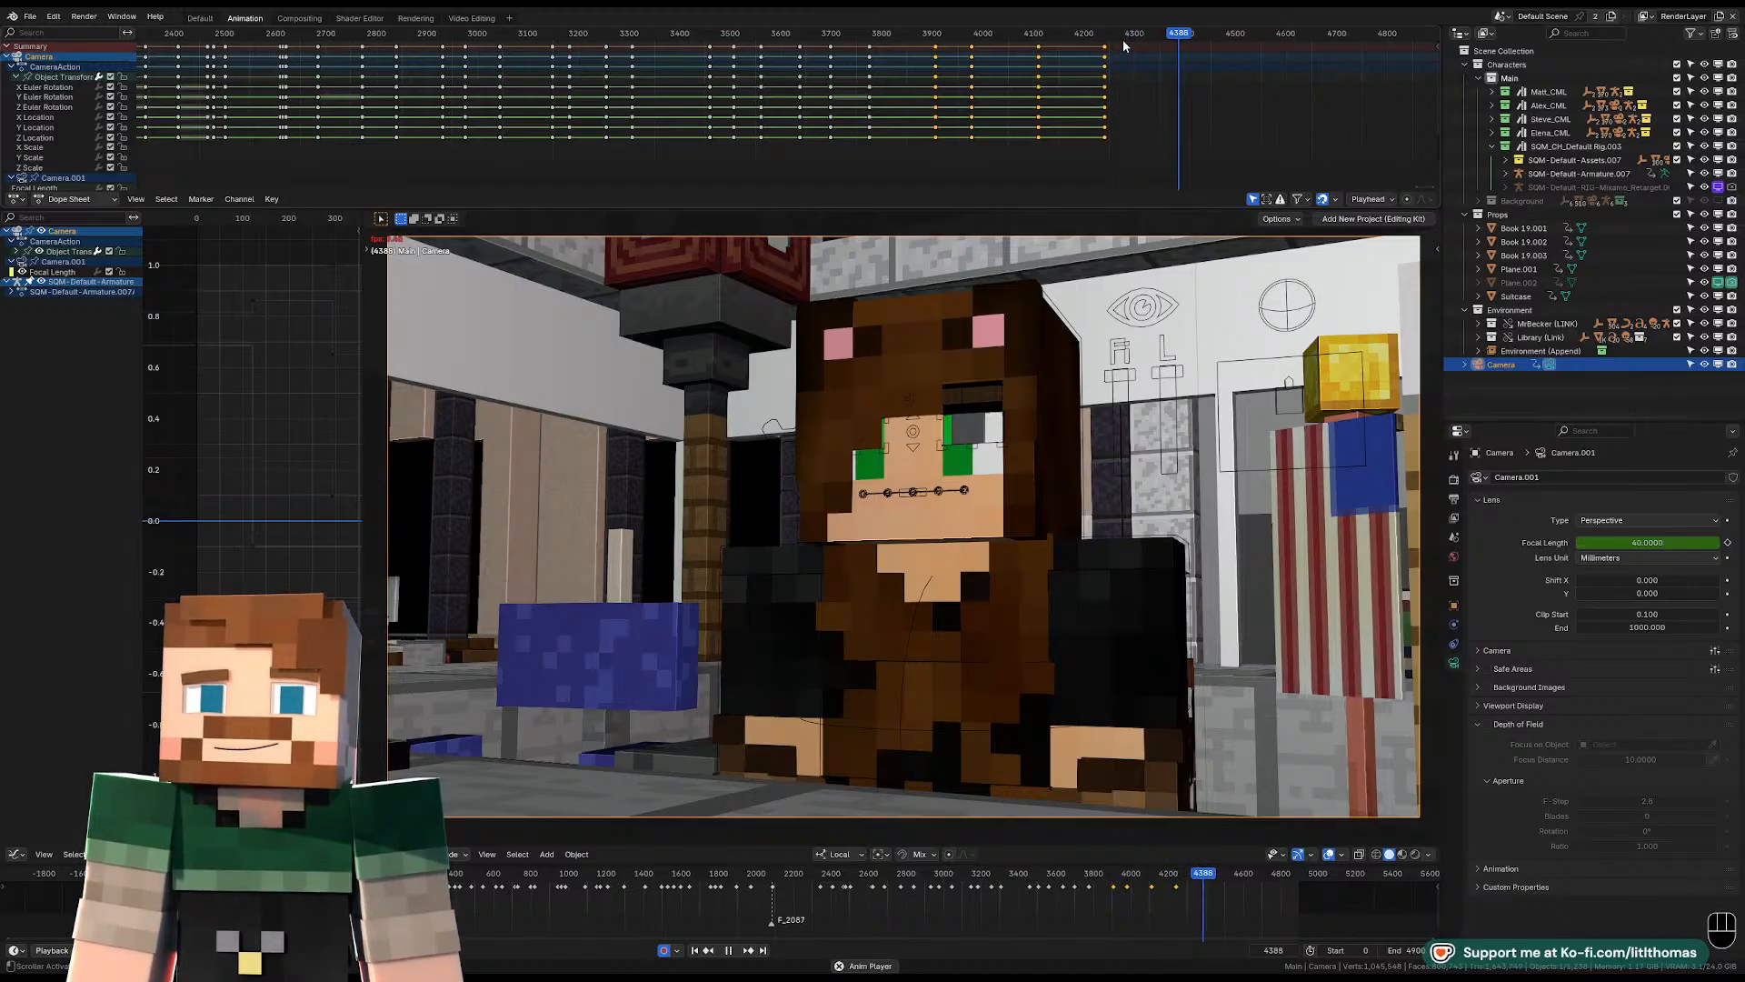
pyautogui.click(1004, 36)
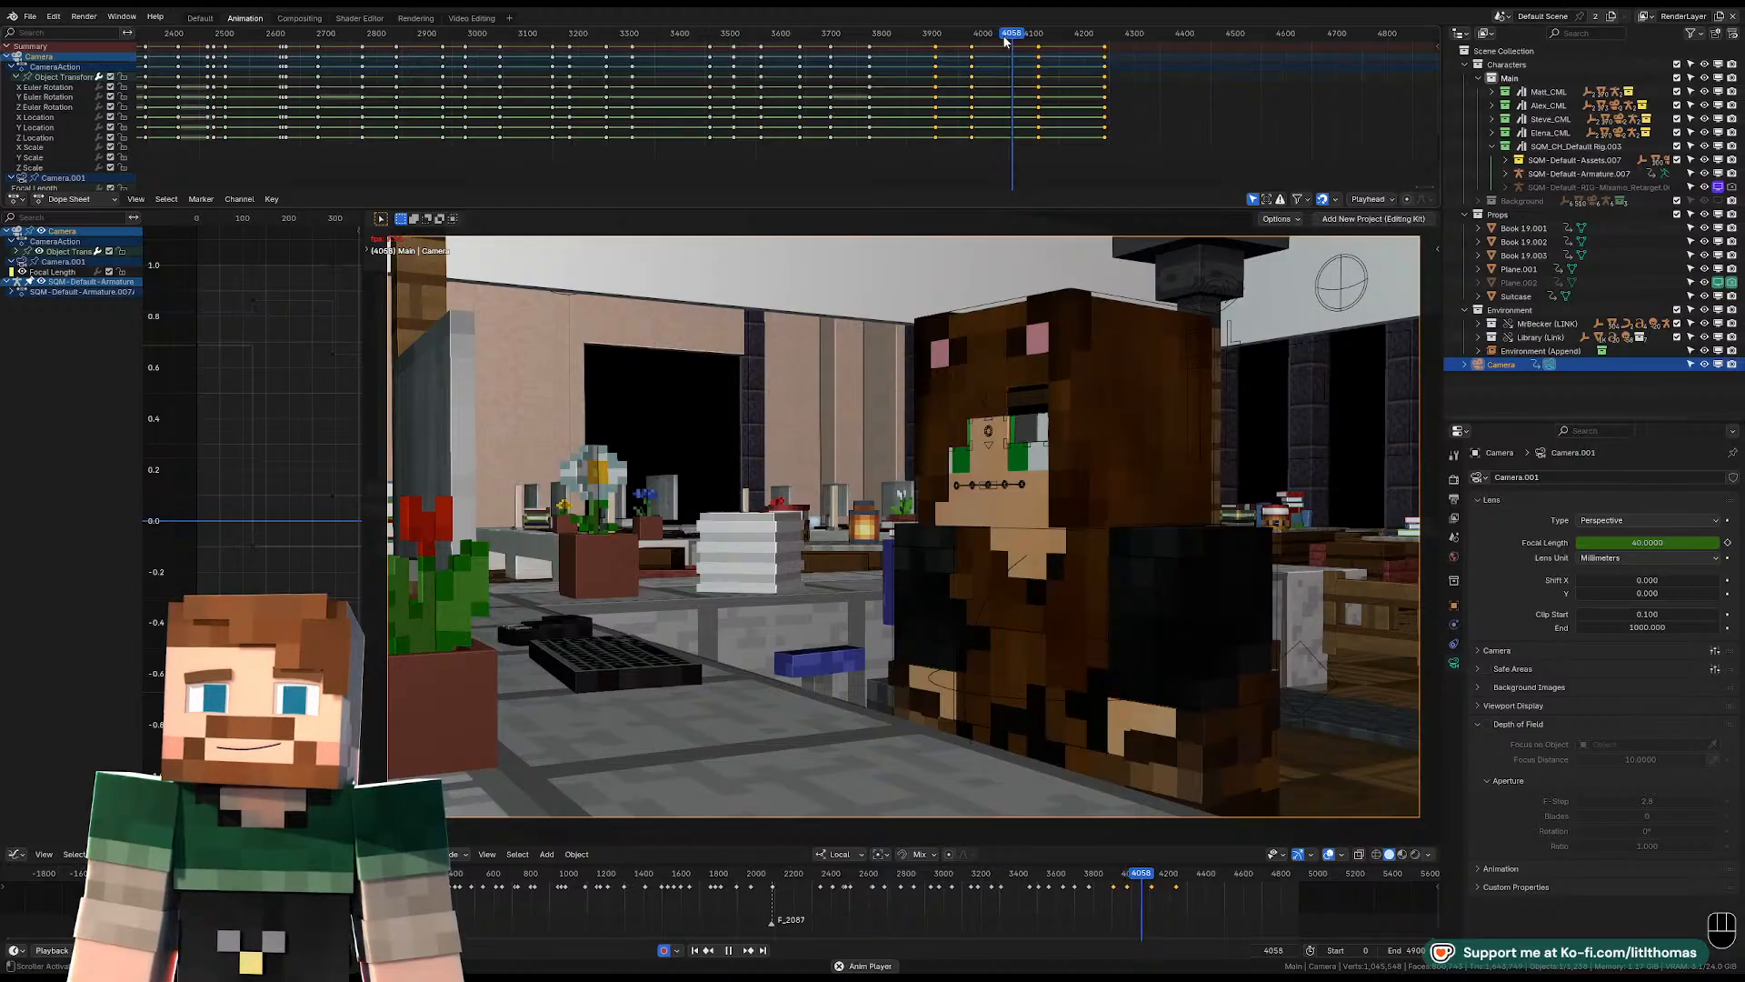
pyautogui.scroll(5, 915, 110)
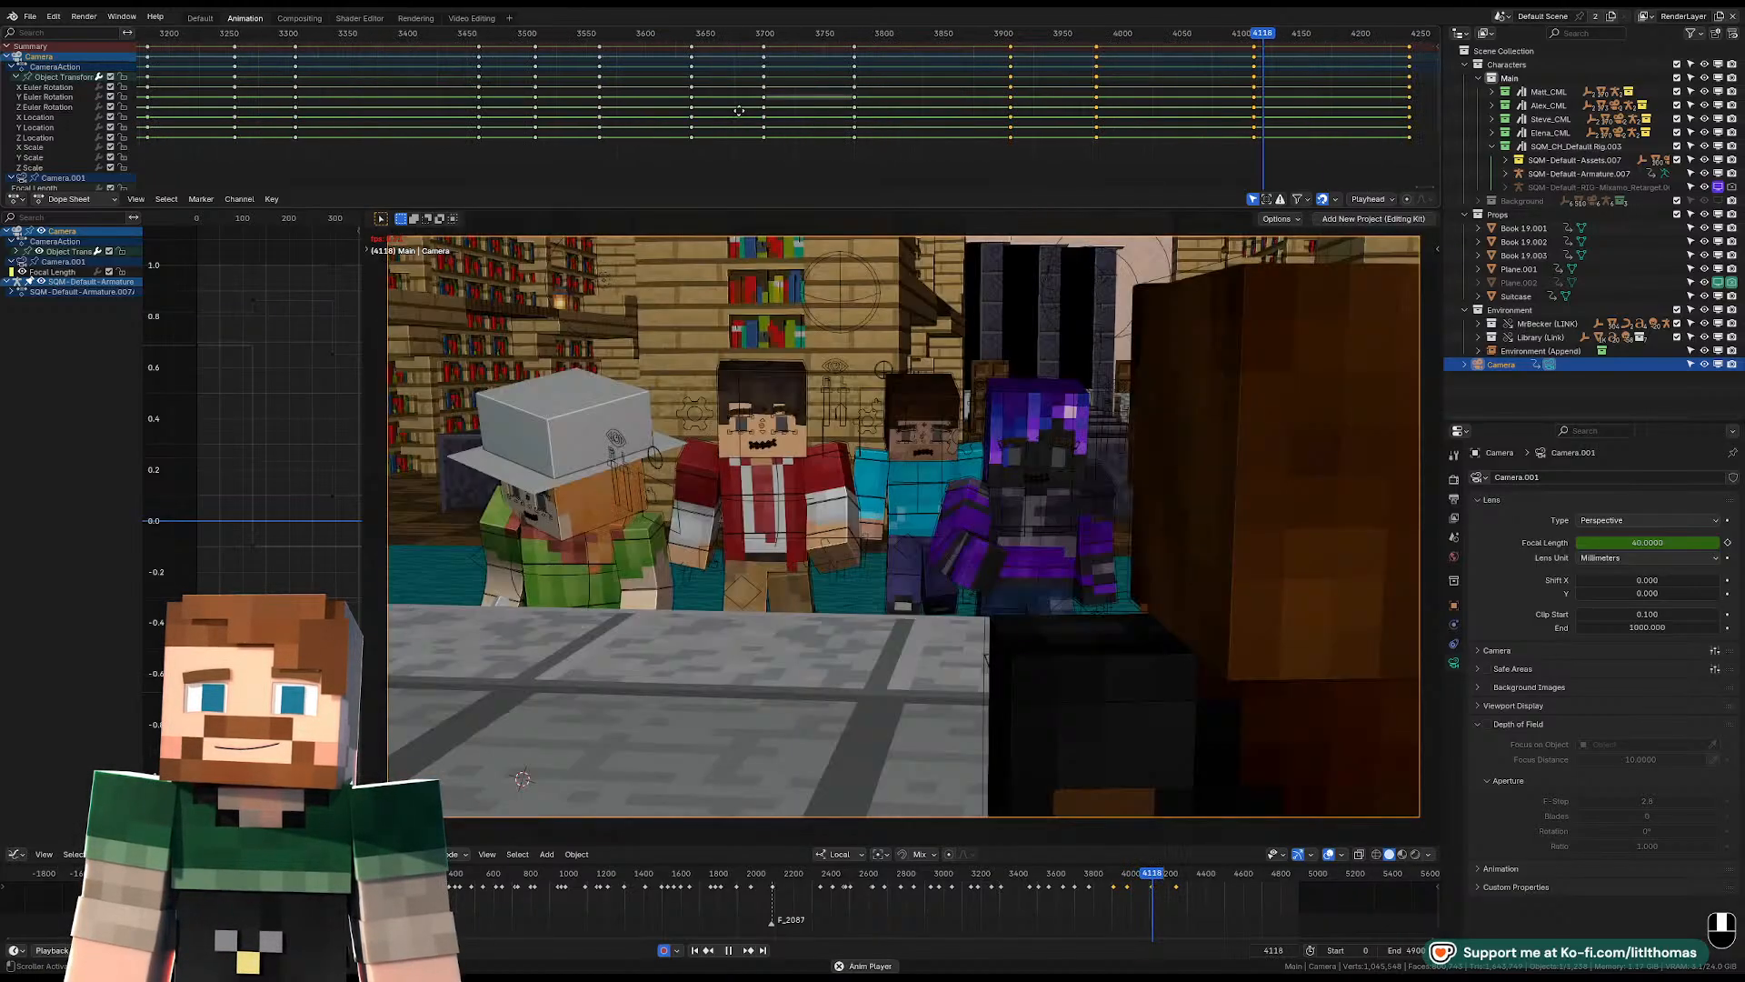
pyautogui.scroll(2, 914, 110)
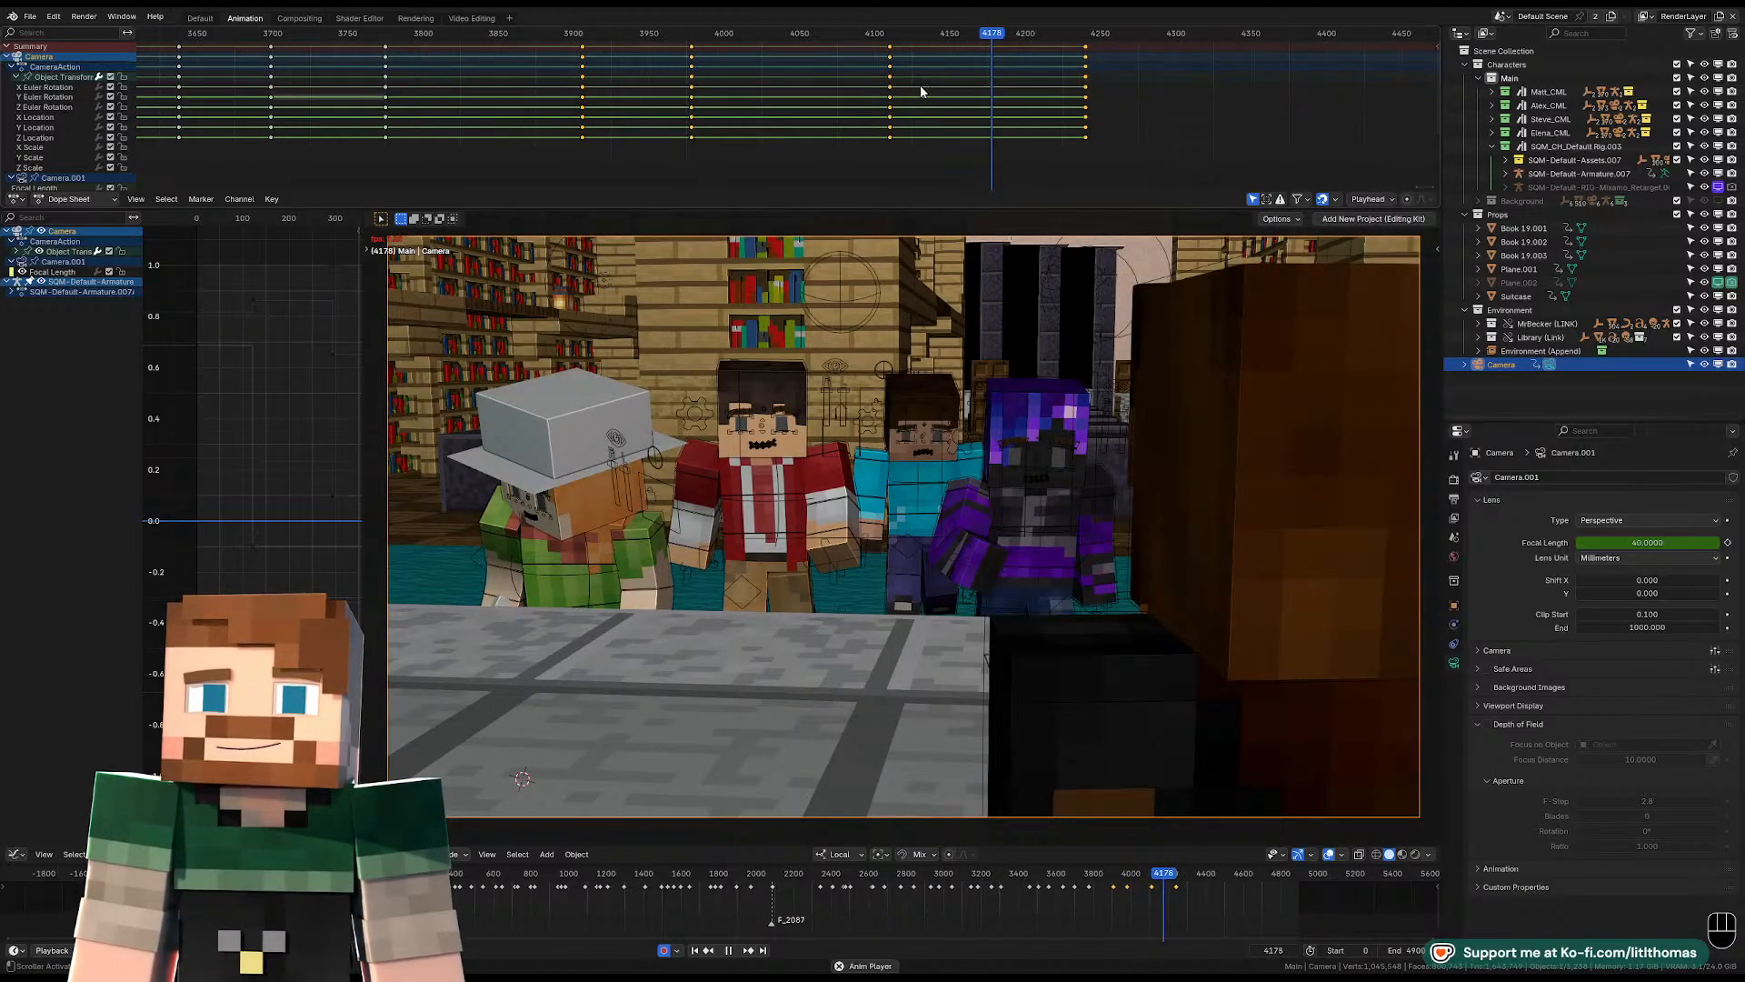
# Stop playback at frame 4199 and move the camera keyframes from frame 4240 to about that frame.
pyautogui.press('space')
# Play on through the frontal close-up and set the playhead to frame 4307 for the next cut.
pyautogui.press('space')
pyautogui.press('space')
pyautogui.press('g')
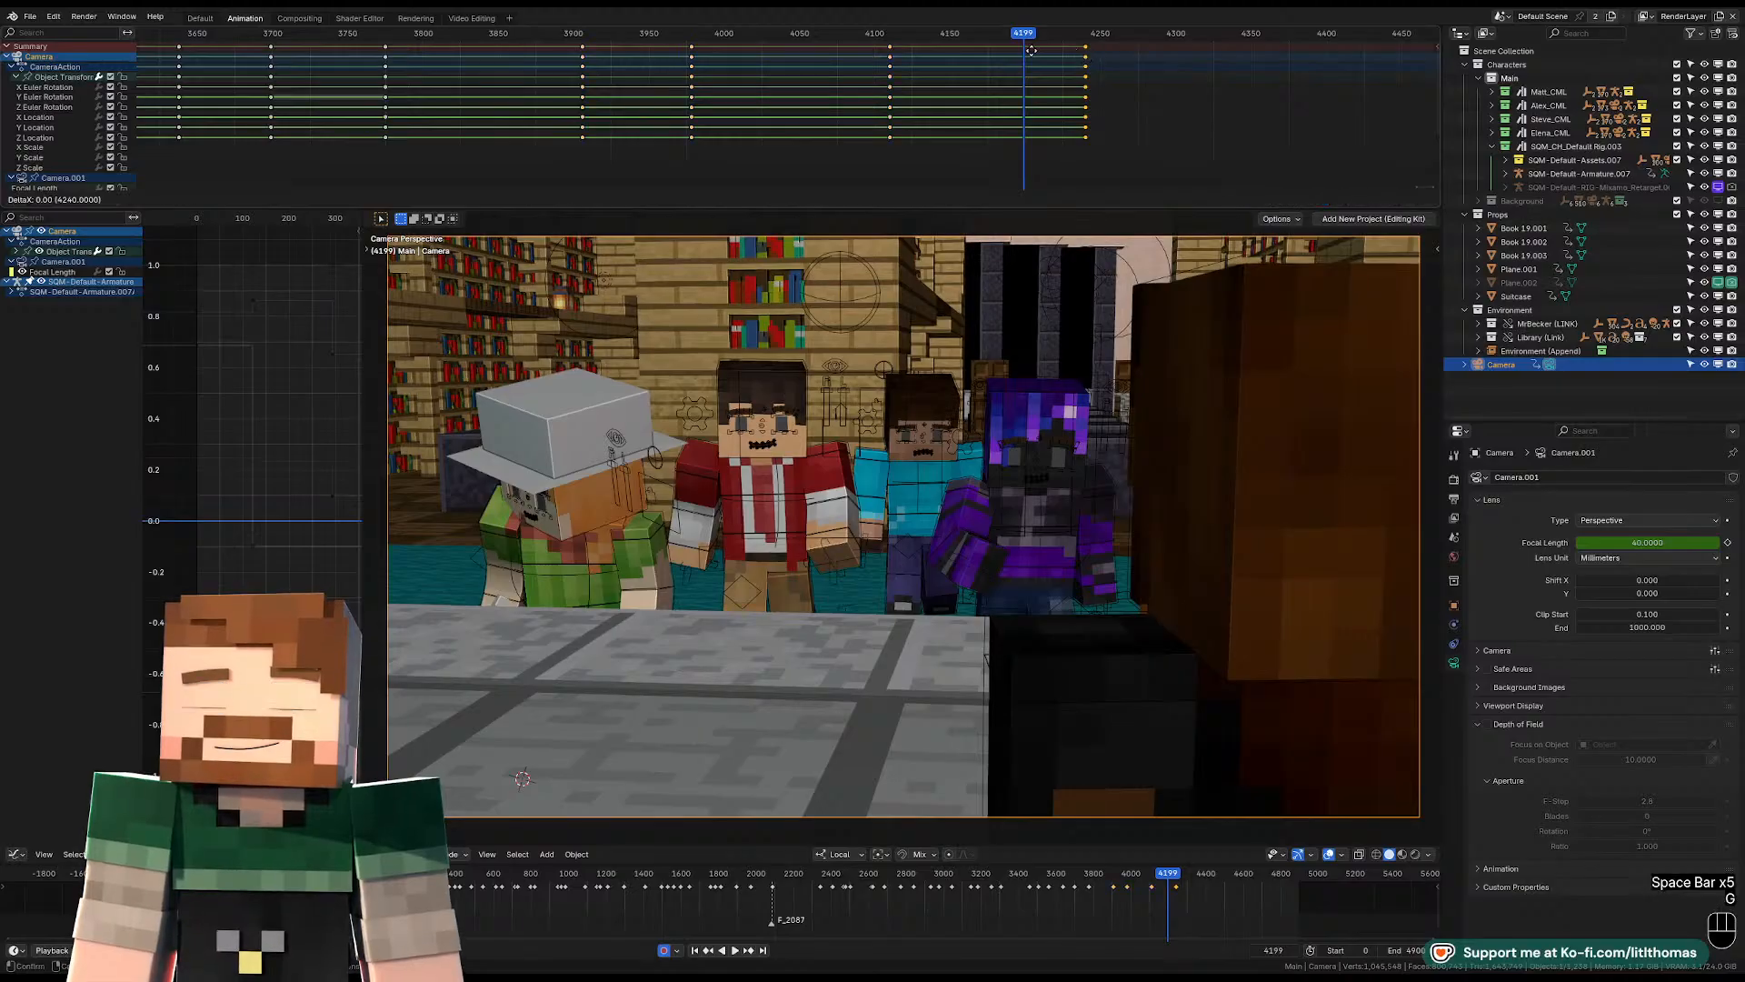
pyautogui.click(1027, 60)
pyautogui.press('space')
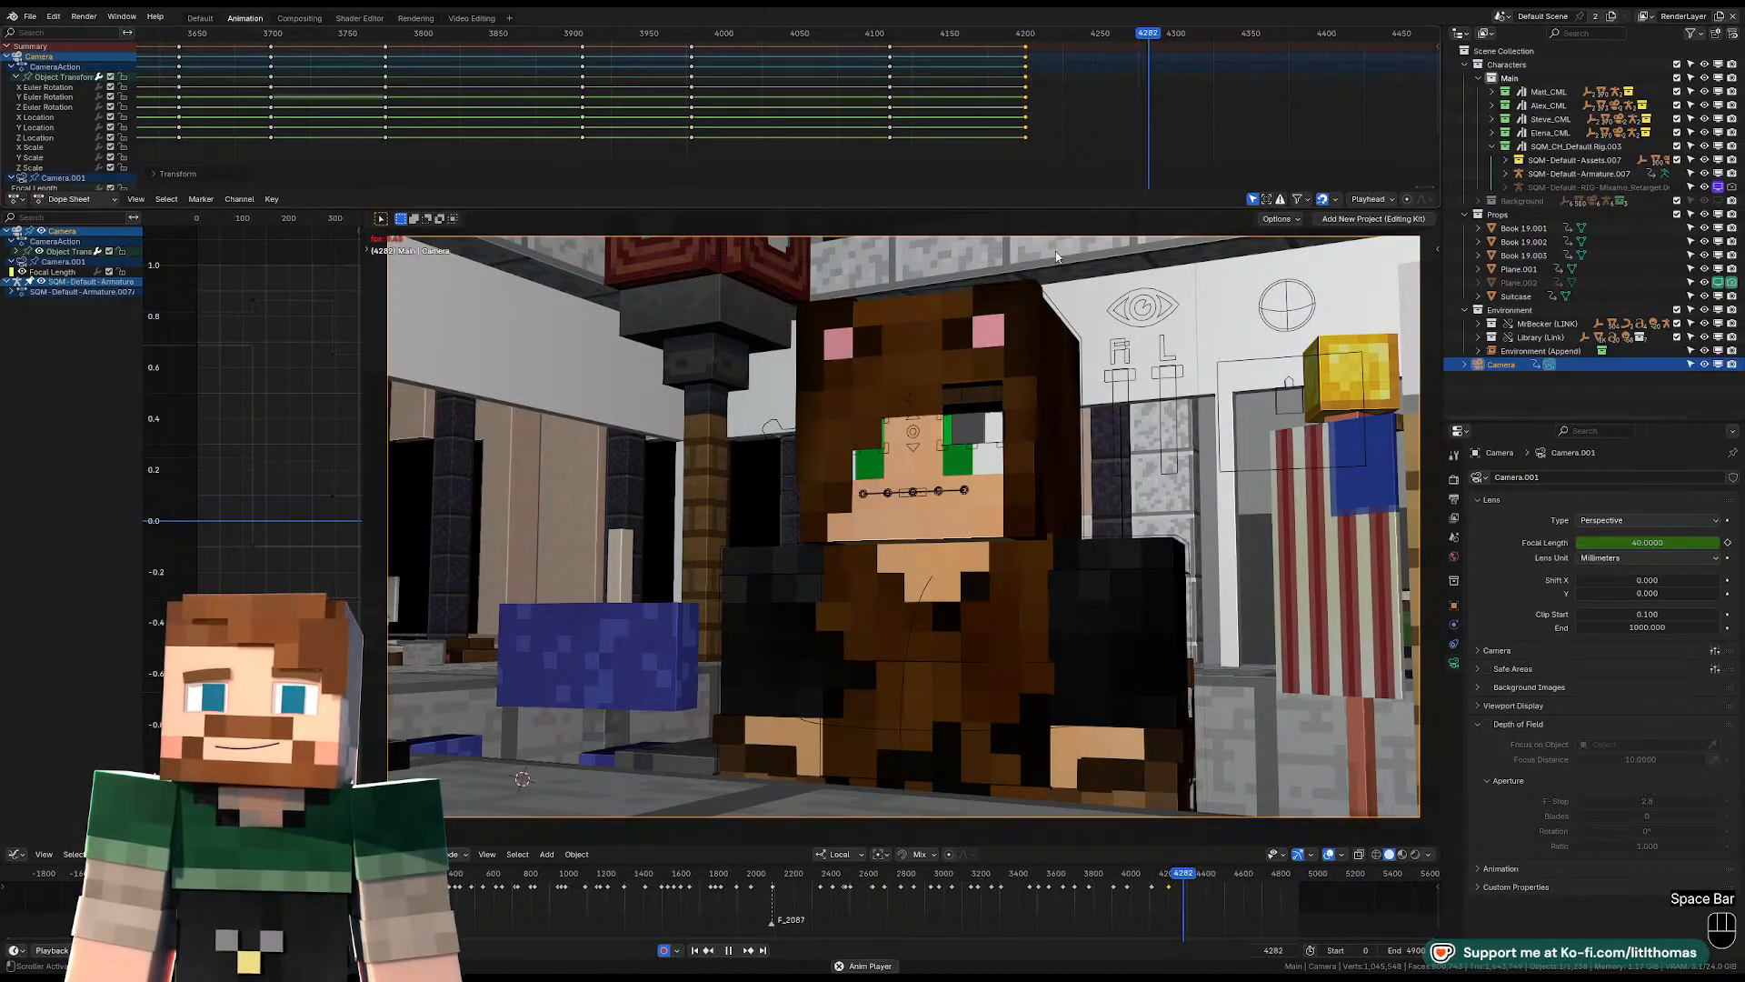
pyautogui.press('space')
pyautogui.press('space')
pyautogui.press('space')
pyautogui.press('space')
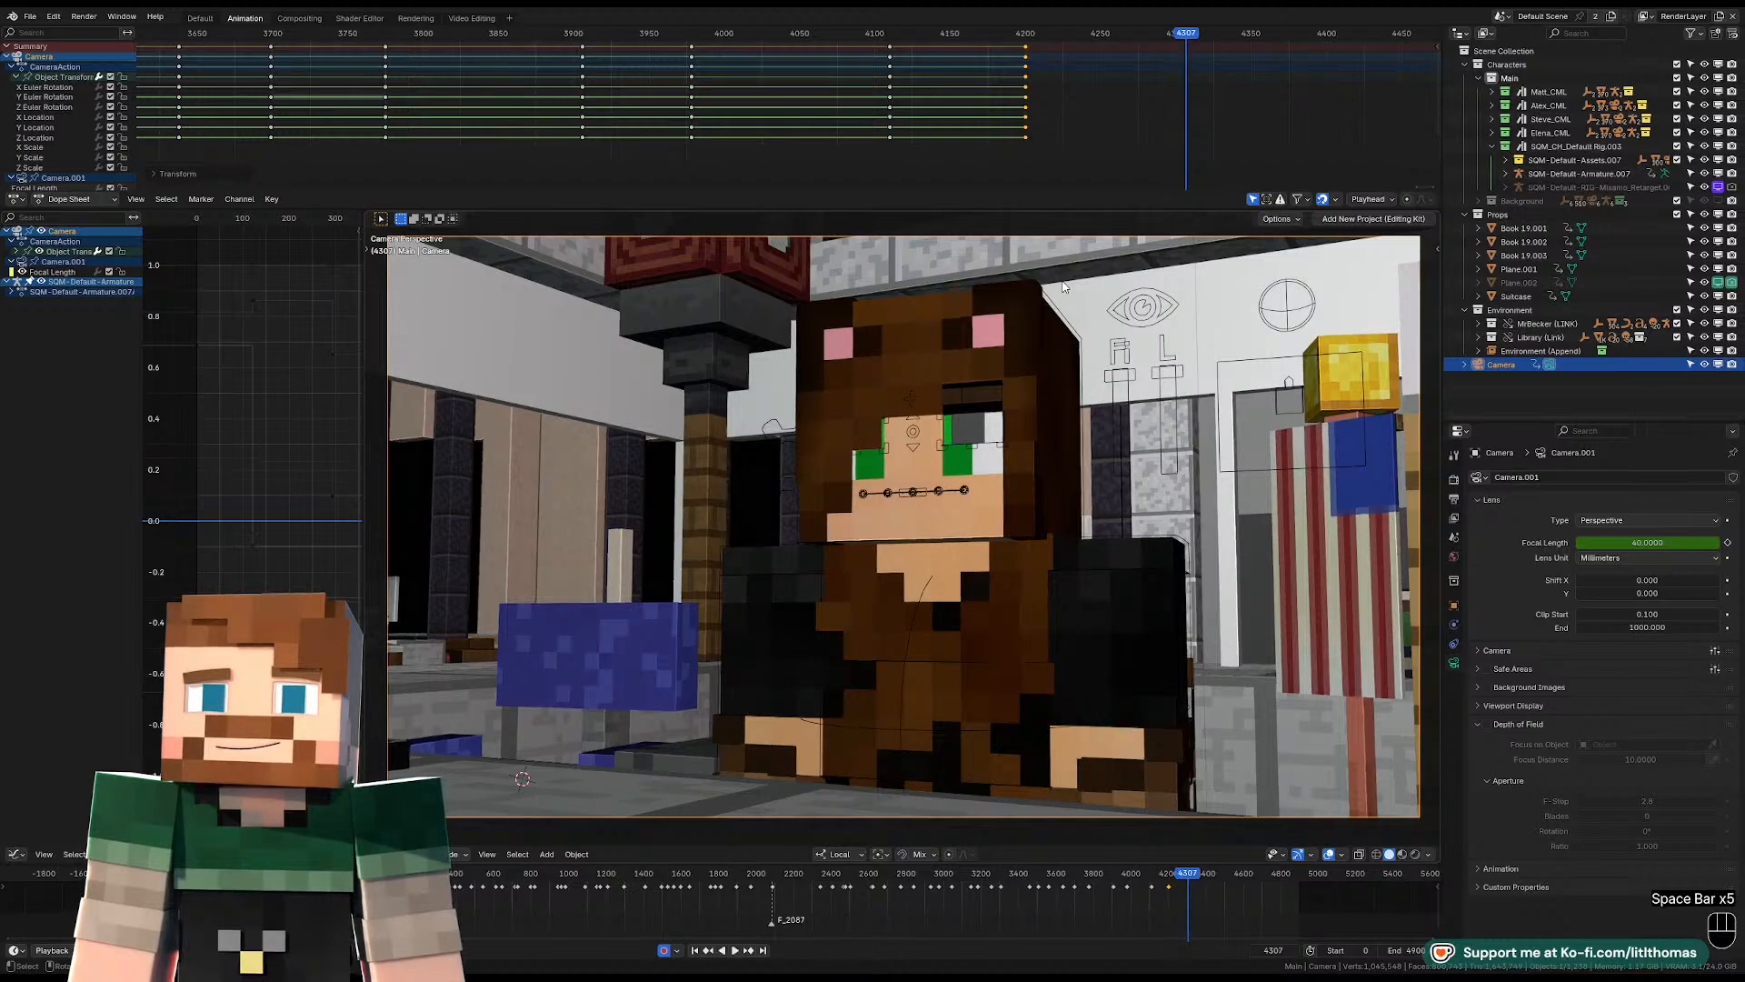
# At frame 4307, fly the camera around to the desk's inner side so it faces the four visiting characters.
pyautogui.hotkey('shift', 'f')
pyautogui.press('d')
pyautogui.hotkey('shift', 's')
pyautogui.hotkey('shift', 'd')
pyautogui.hotkey('shift', 's')
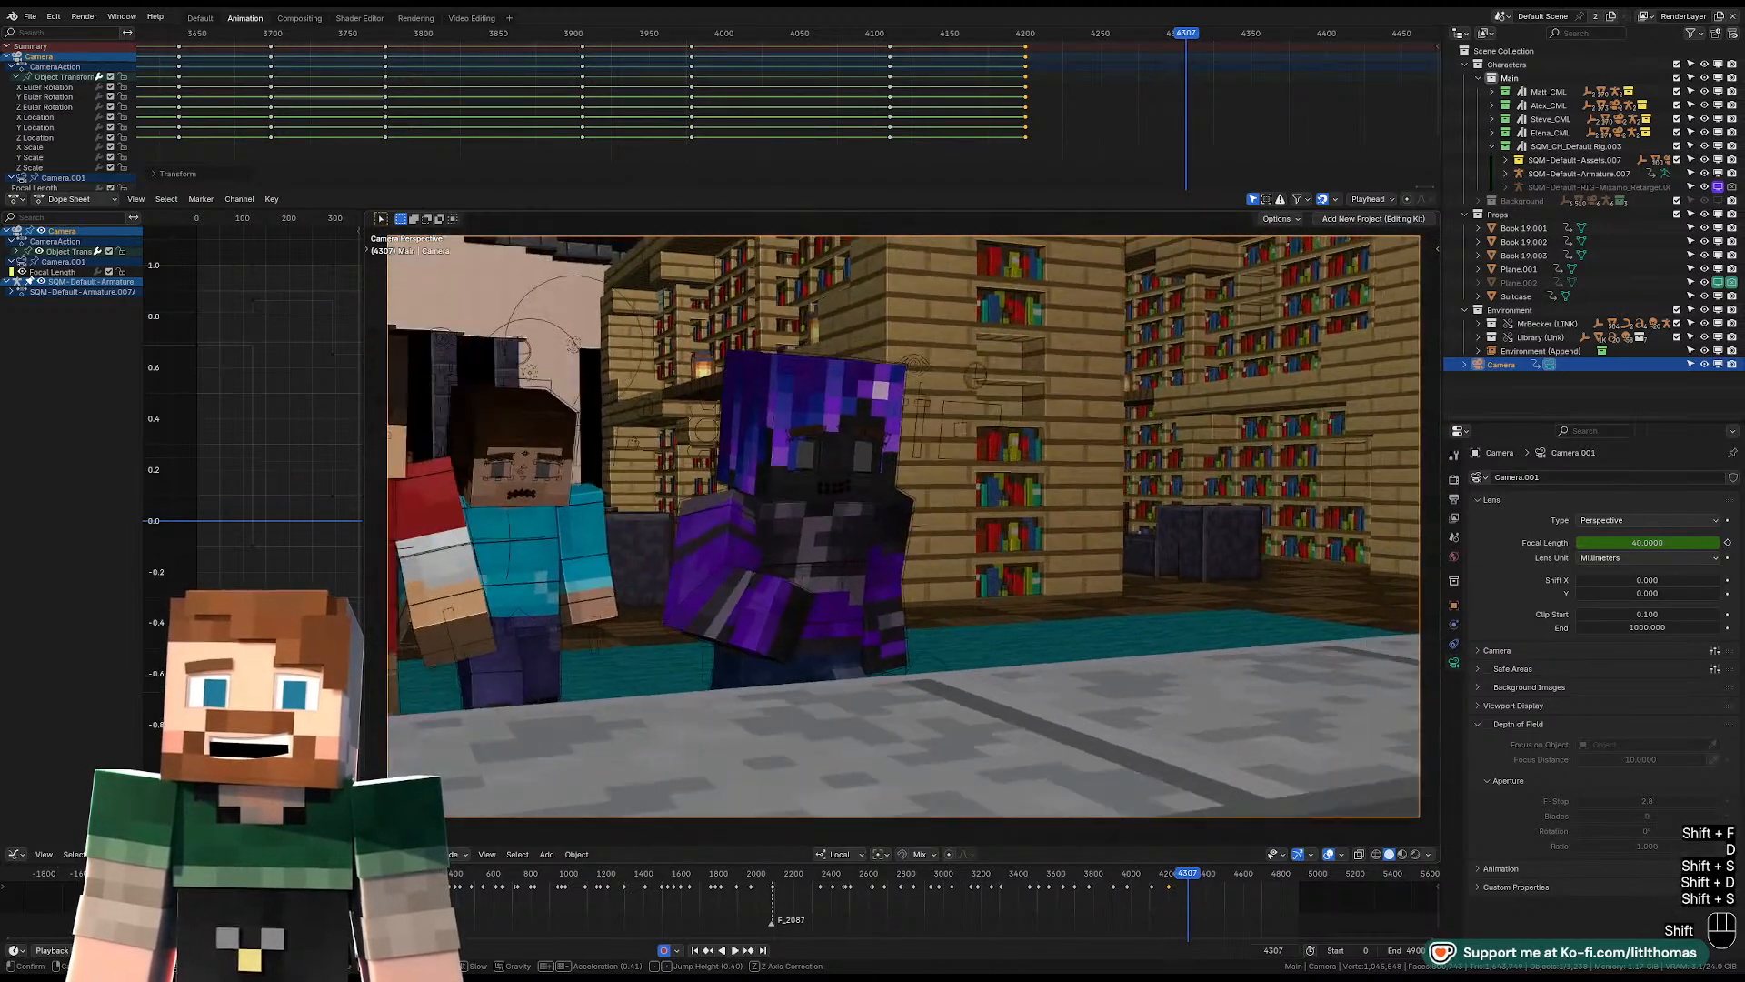
pyautogui.hotkey('shift', 's')
pyautogui.hotkey('shift', 's')
pyautogui.hotkey('shift', 's')
pyautogui.hotkey('shift', 's')
pyautogui.hotkey('shift', 's')
pyautogui.hotkey('shift', 'd')
pyautogui.hotkey('shift', 'd')
pyautogui.hotkey('shift', 'd')
pyautogui.hotkey('shift', 'd')
pyautogui.hotkey('shift', 'd')
pyautogui.hotkey('shift', 'd')
pyautogui.hotkey('shift', 'e')
pyautogui.hotkey('shift', 'd')
pyautogui.hotkey('shift', 'd')
pyautogui.hotkey('shift', 'd')
pyautogui.hotkey('shift', 'w')
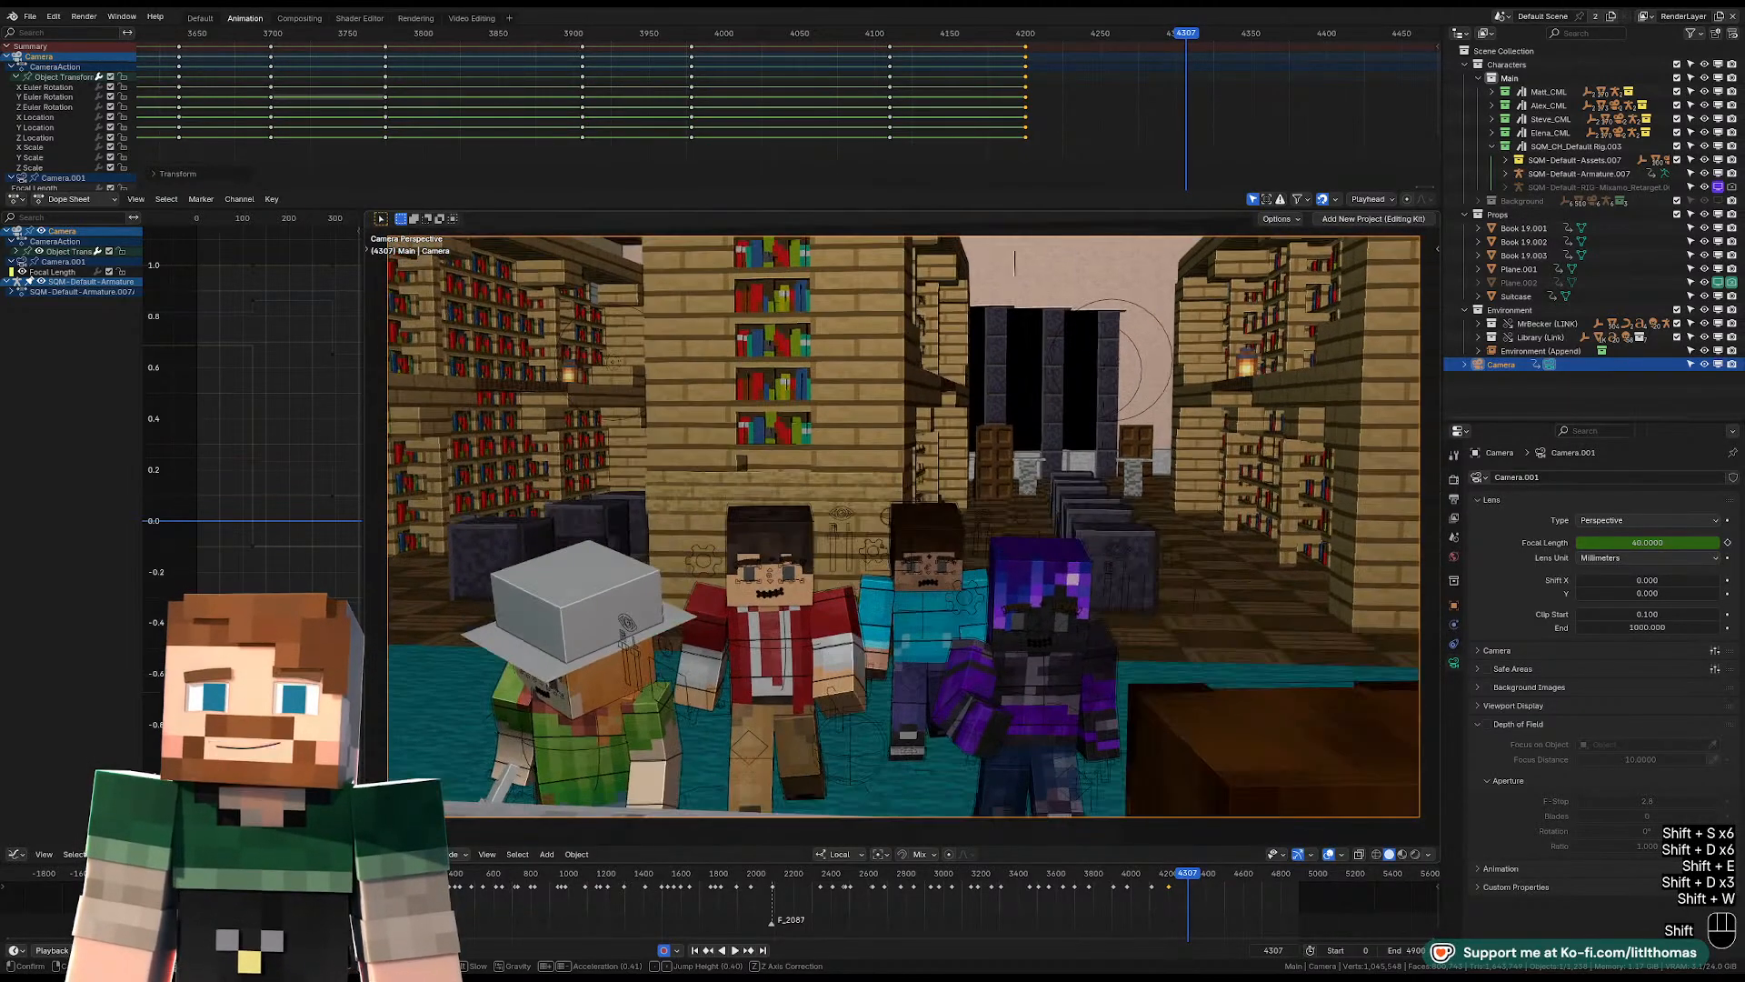
# Raise and tilt the camera to frame the four visitors over the desk with the potted tulip visible, and keyframe the shot at frame 4307.
pyautogui.hotkey('shift', 'e')
pyautogui.hotkey('shift', 'd')
pyautogui.press('d')
pyautogui.press('s')
pyautogui.press('d')
pyautogui.press('d')
pyautogui.press('d')
pyautogui.press('d')
pyautogui.press('w')
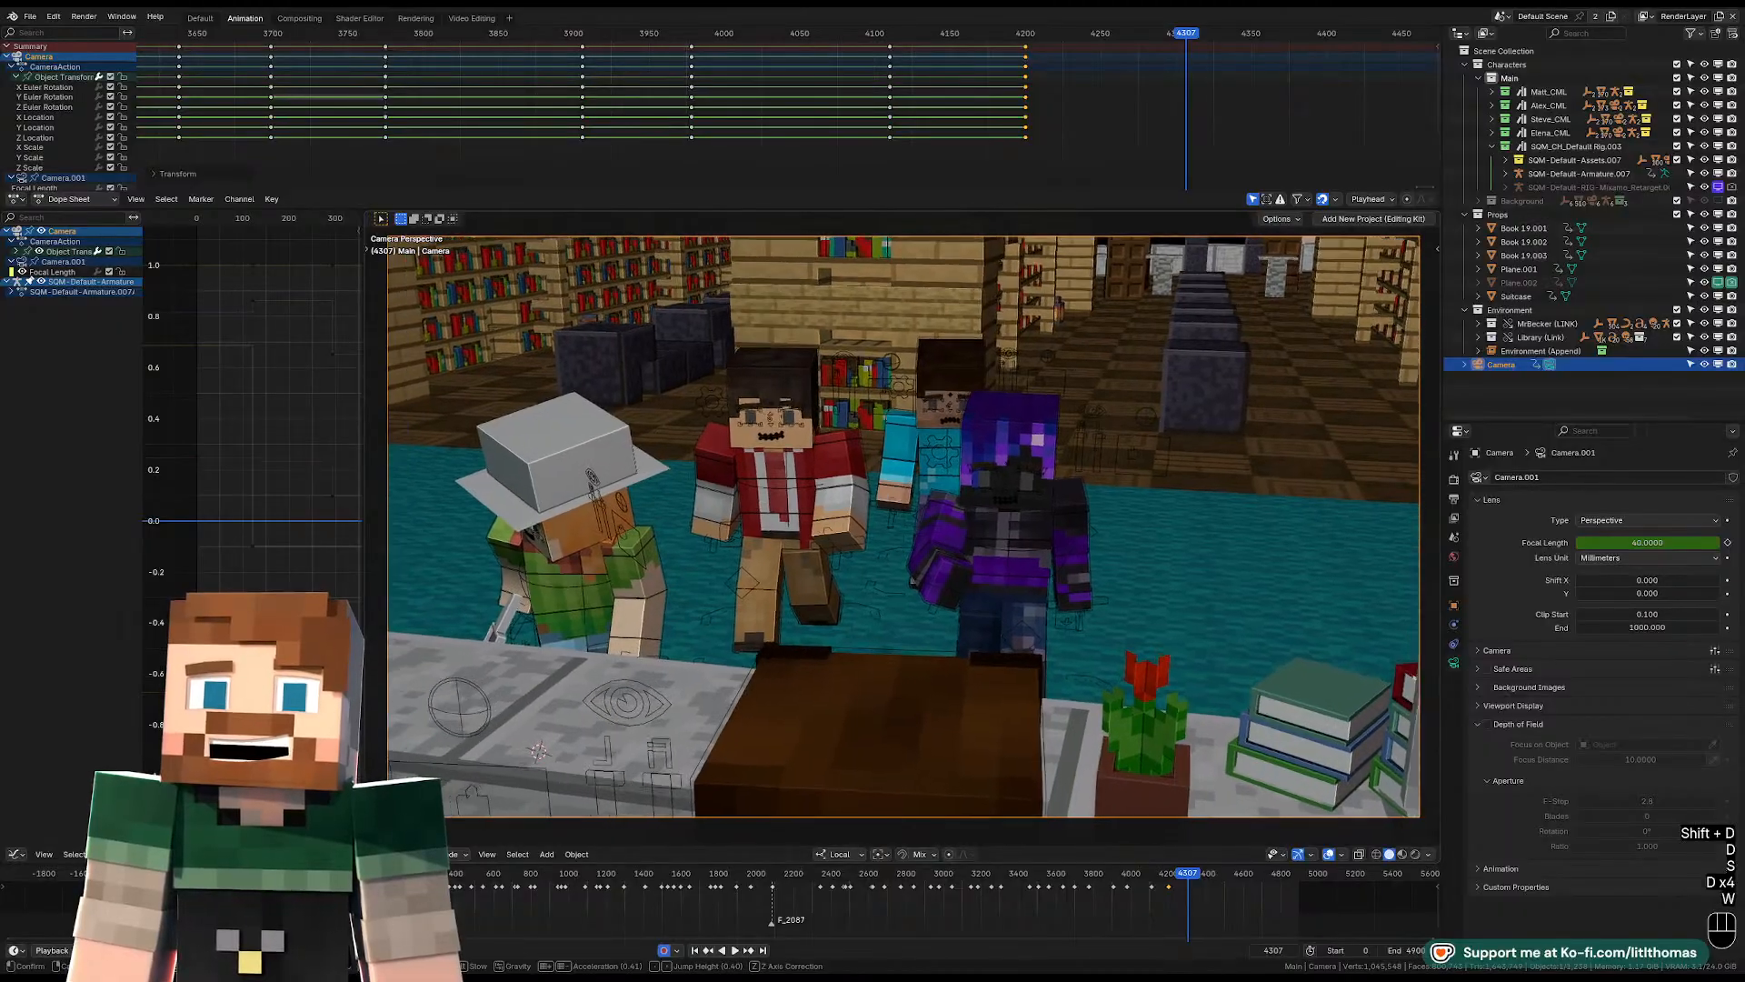
pyautogui.press('w')
pyautogui.press('w')
pyautogui.press('w')
pyautogui.press('w')
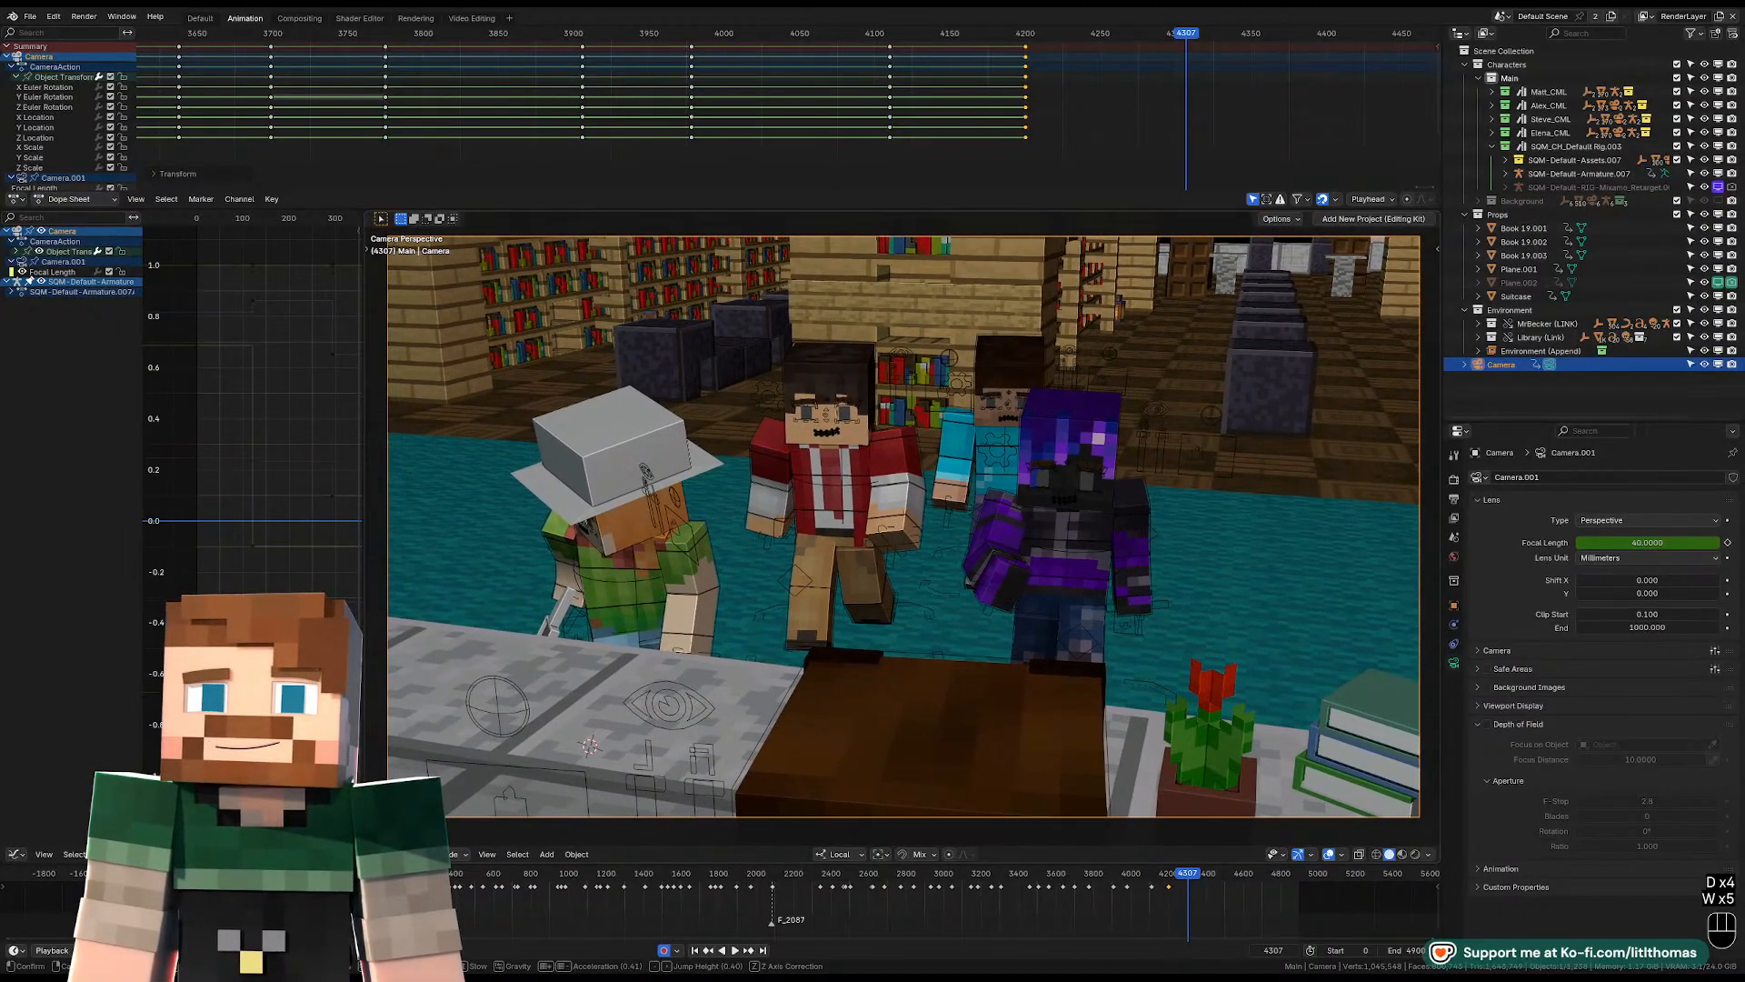
# Play through the group shot and set the playhead to frame 4362 for the next cut.
pyautogui.press('space')
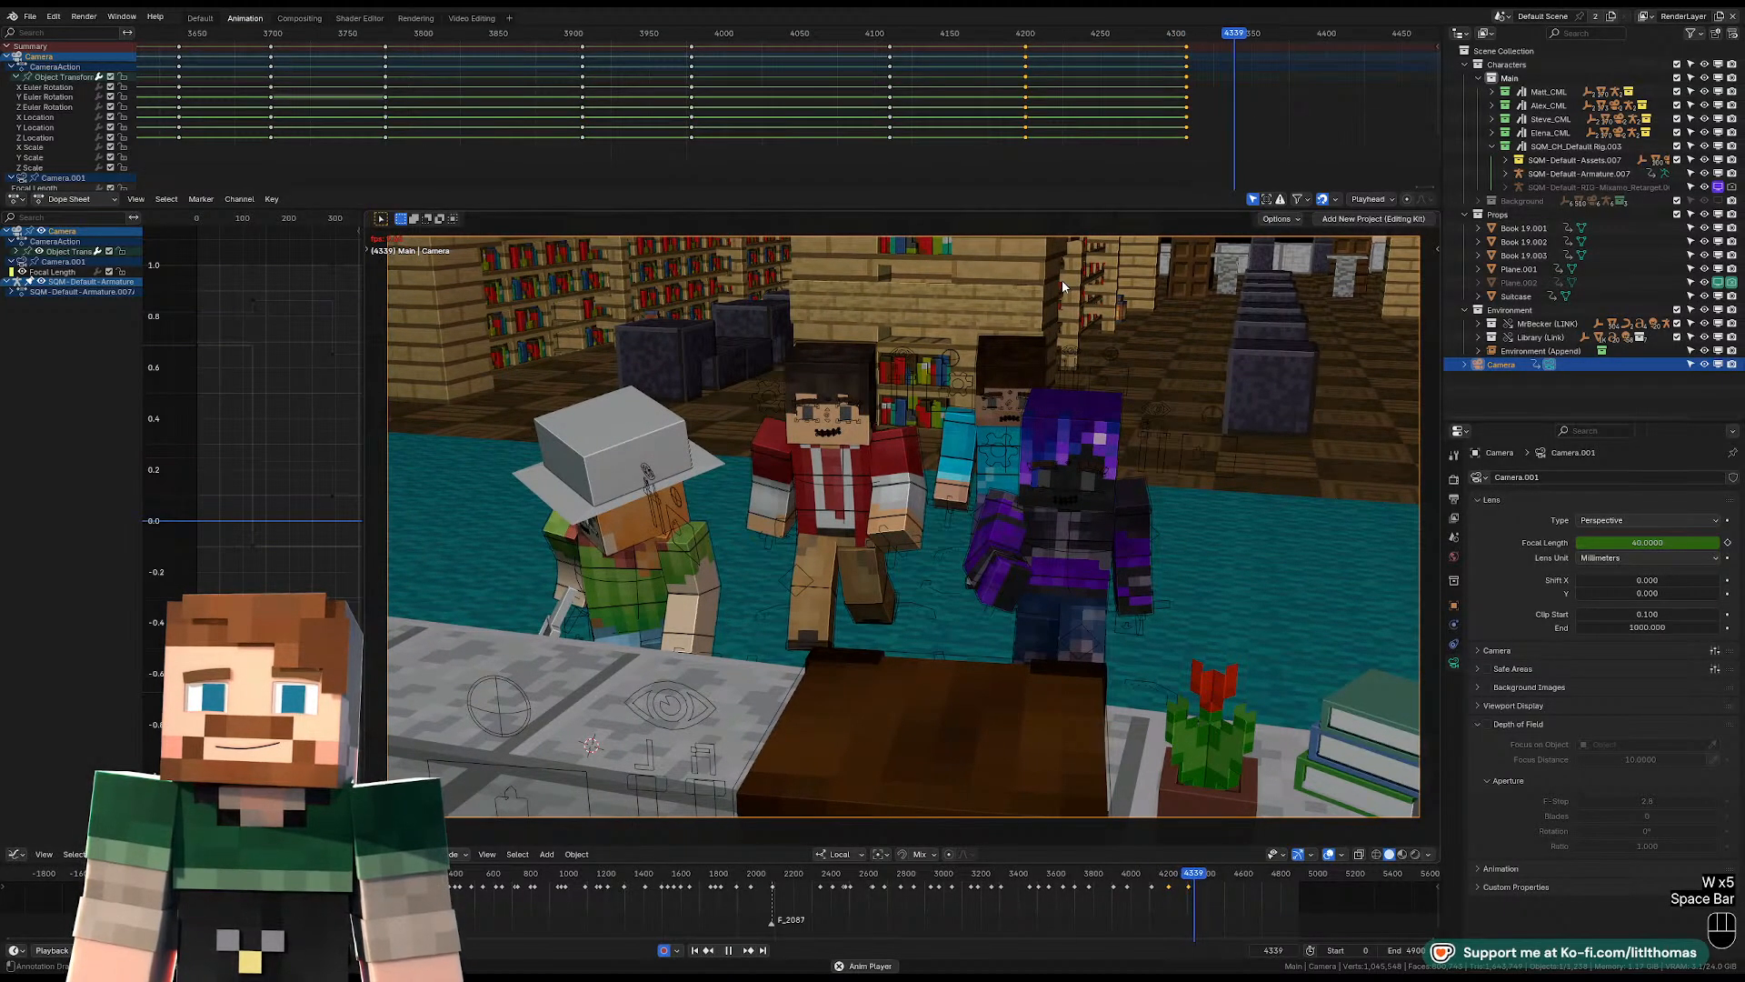
pyautogui.press('space')
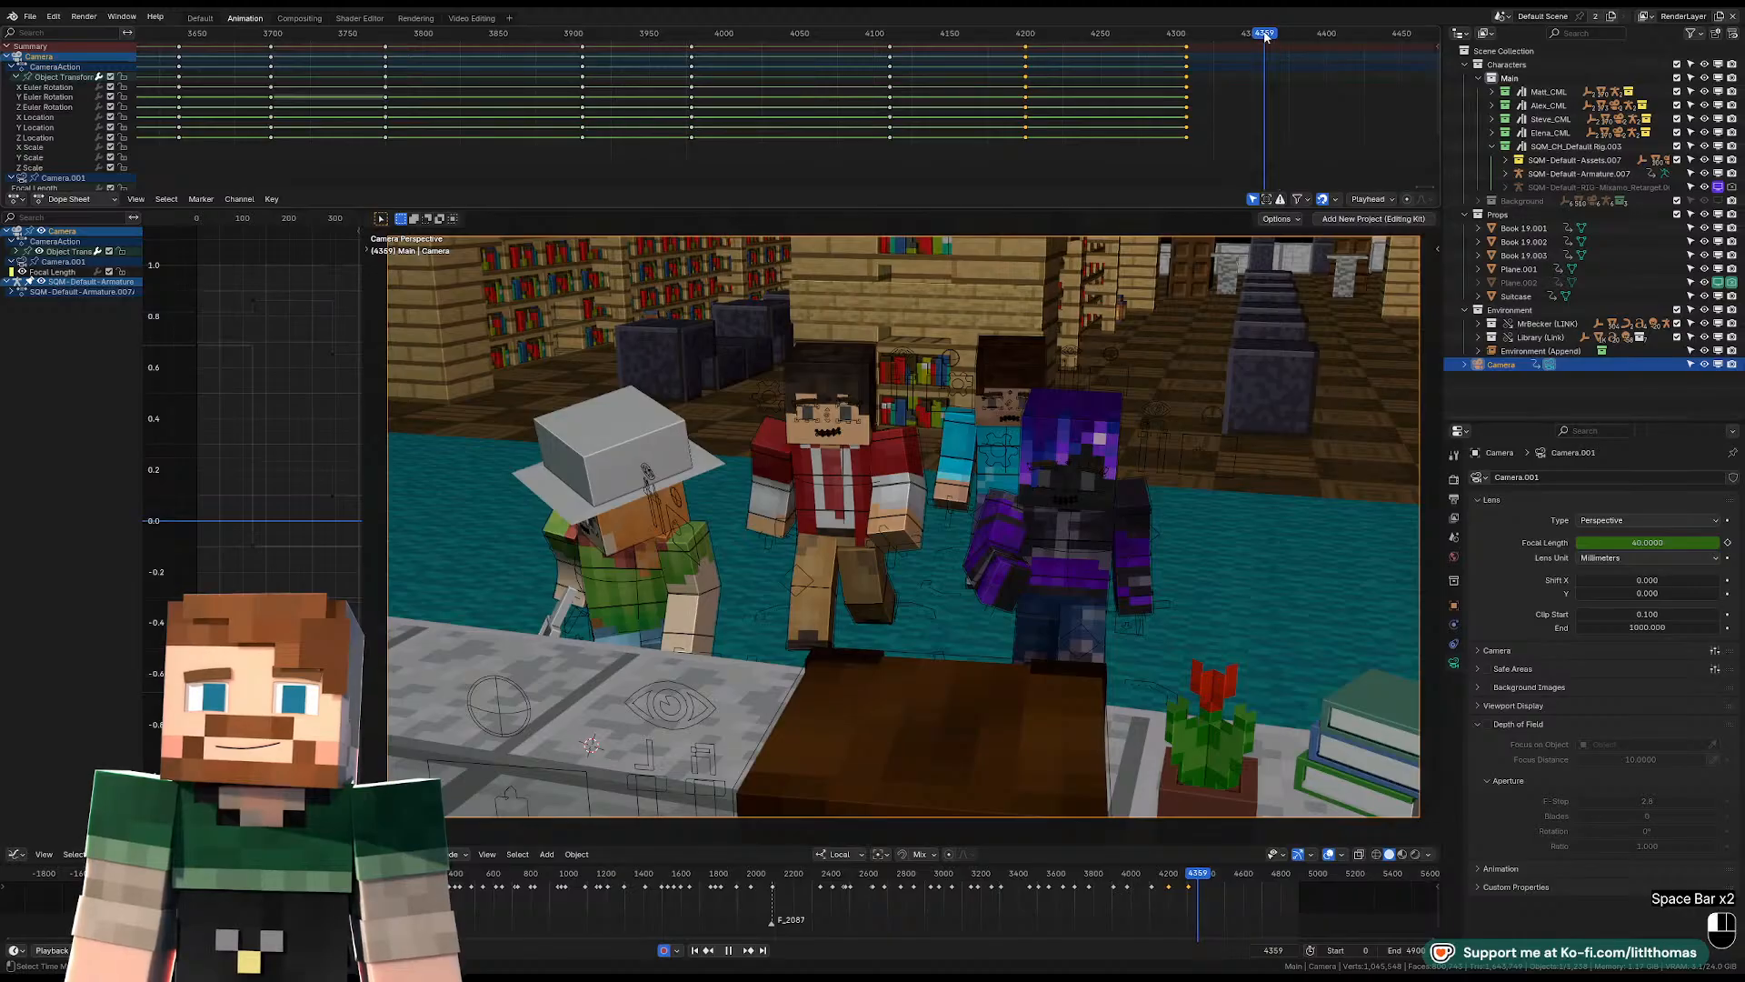
pyautogui.press('space')
pyautogui.moveTo(1264, 37); pyautogui.dragTo(1269, 36)
pyautogui.press('space')
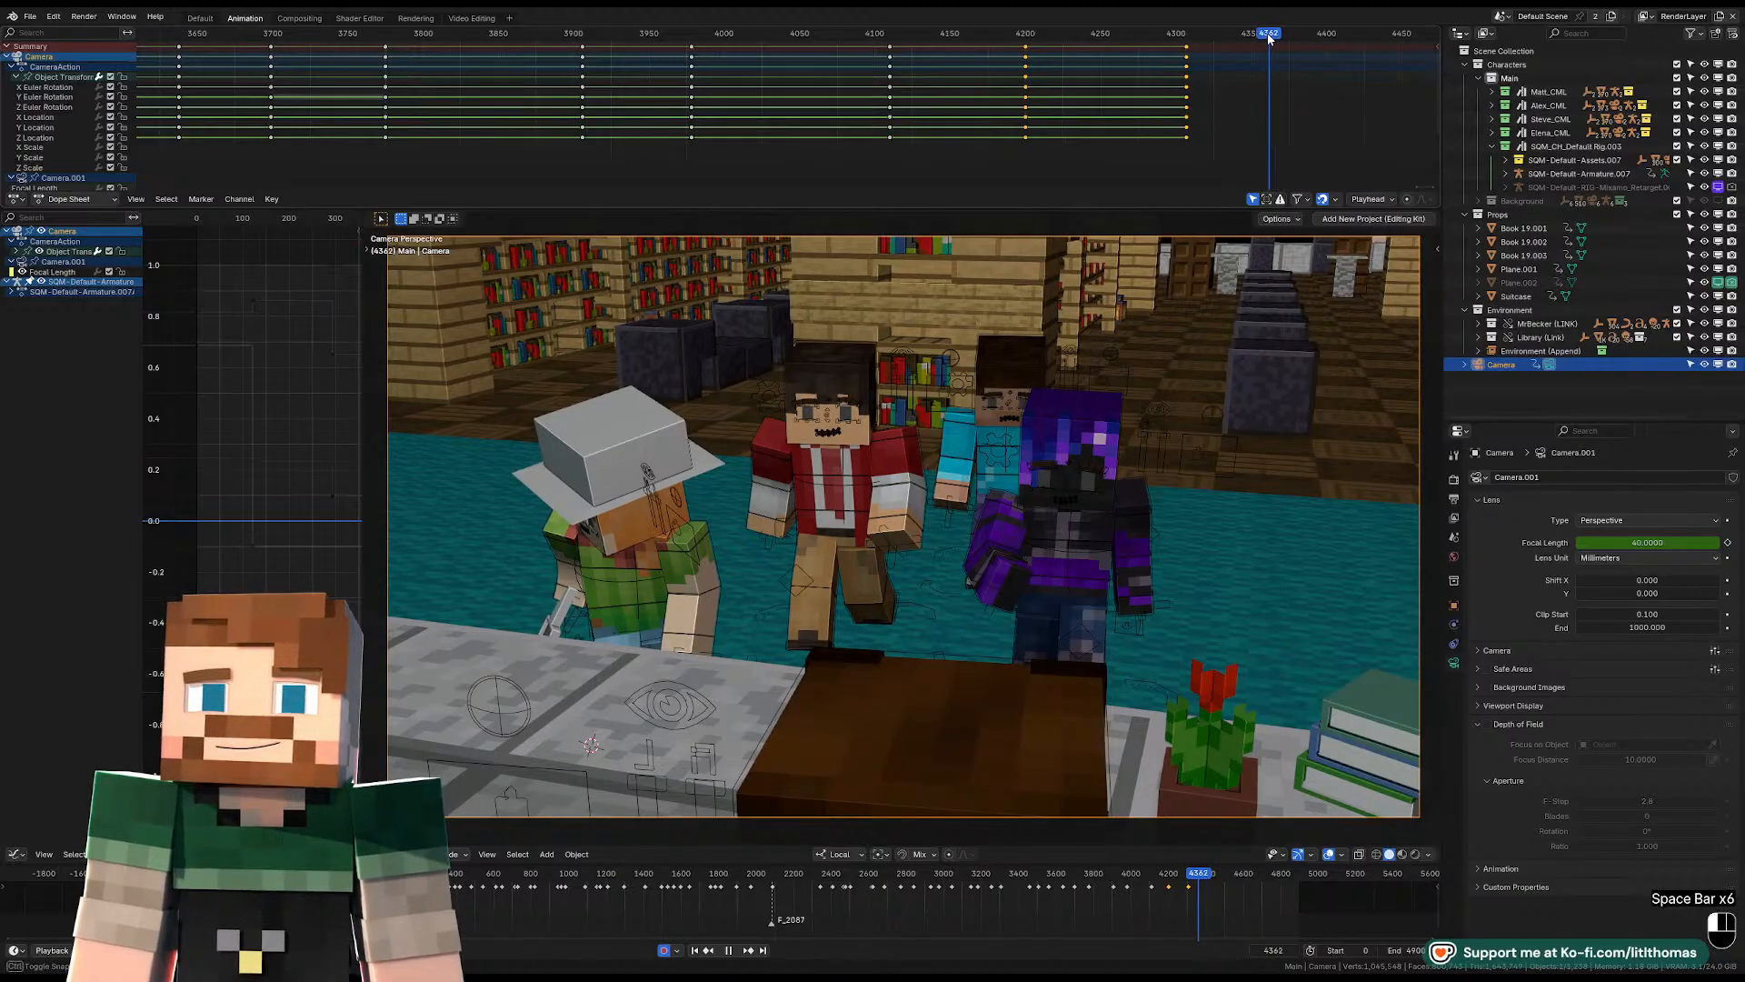
# At frame 4362, turn the camera around and fly it back to a frontal view of the bear-hooded character.
pyautogui.hotkey('shift', 'f')
pyautogui.press('w')
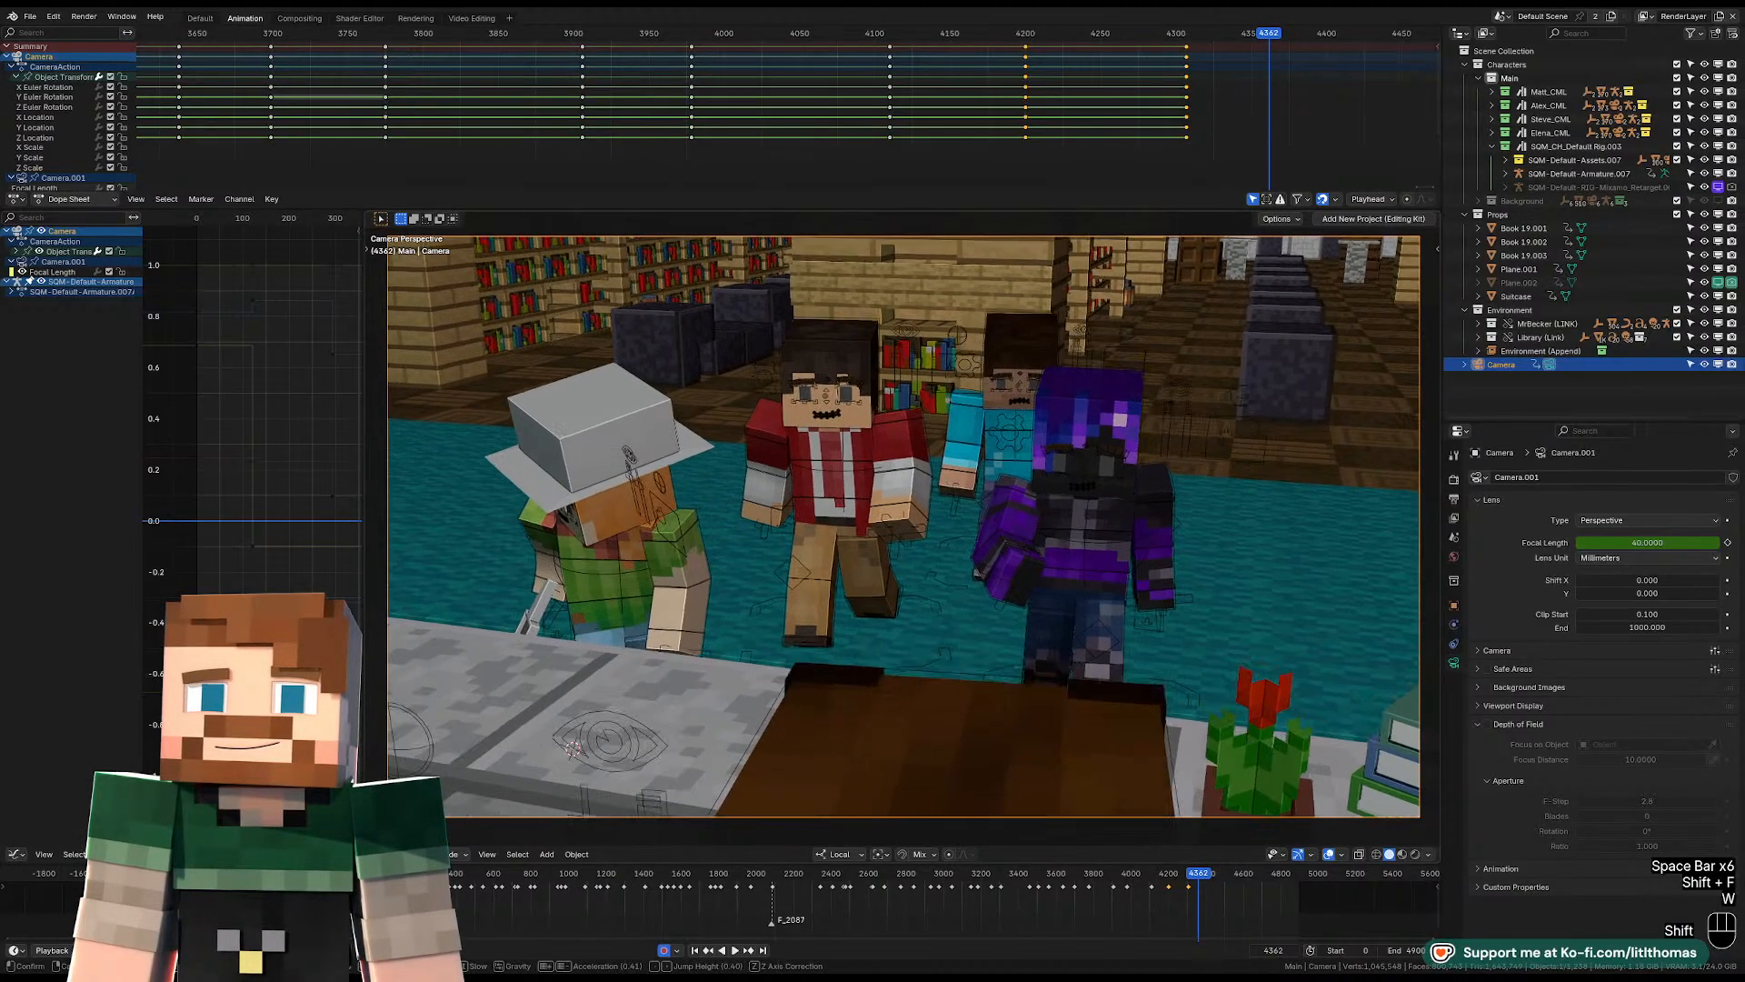
pyautogui.hotkey('shift', 'a')
pyautogui.hotkey('shift', 'a')
pyautogui.press('s')
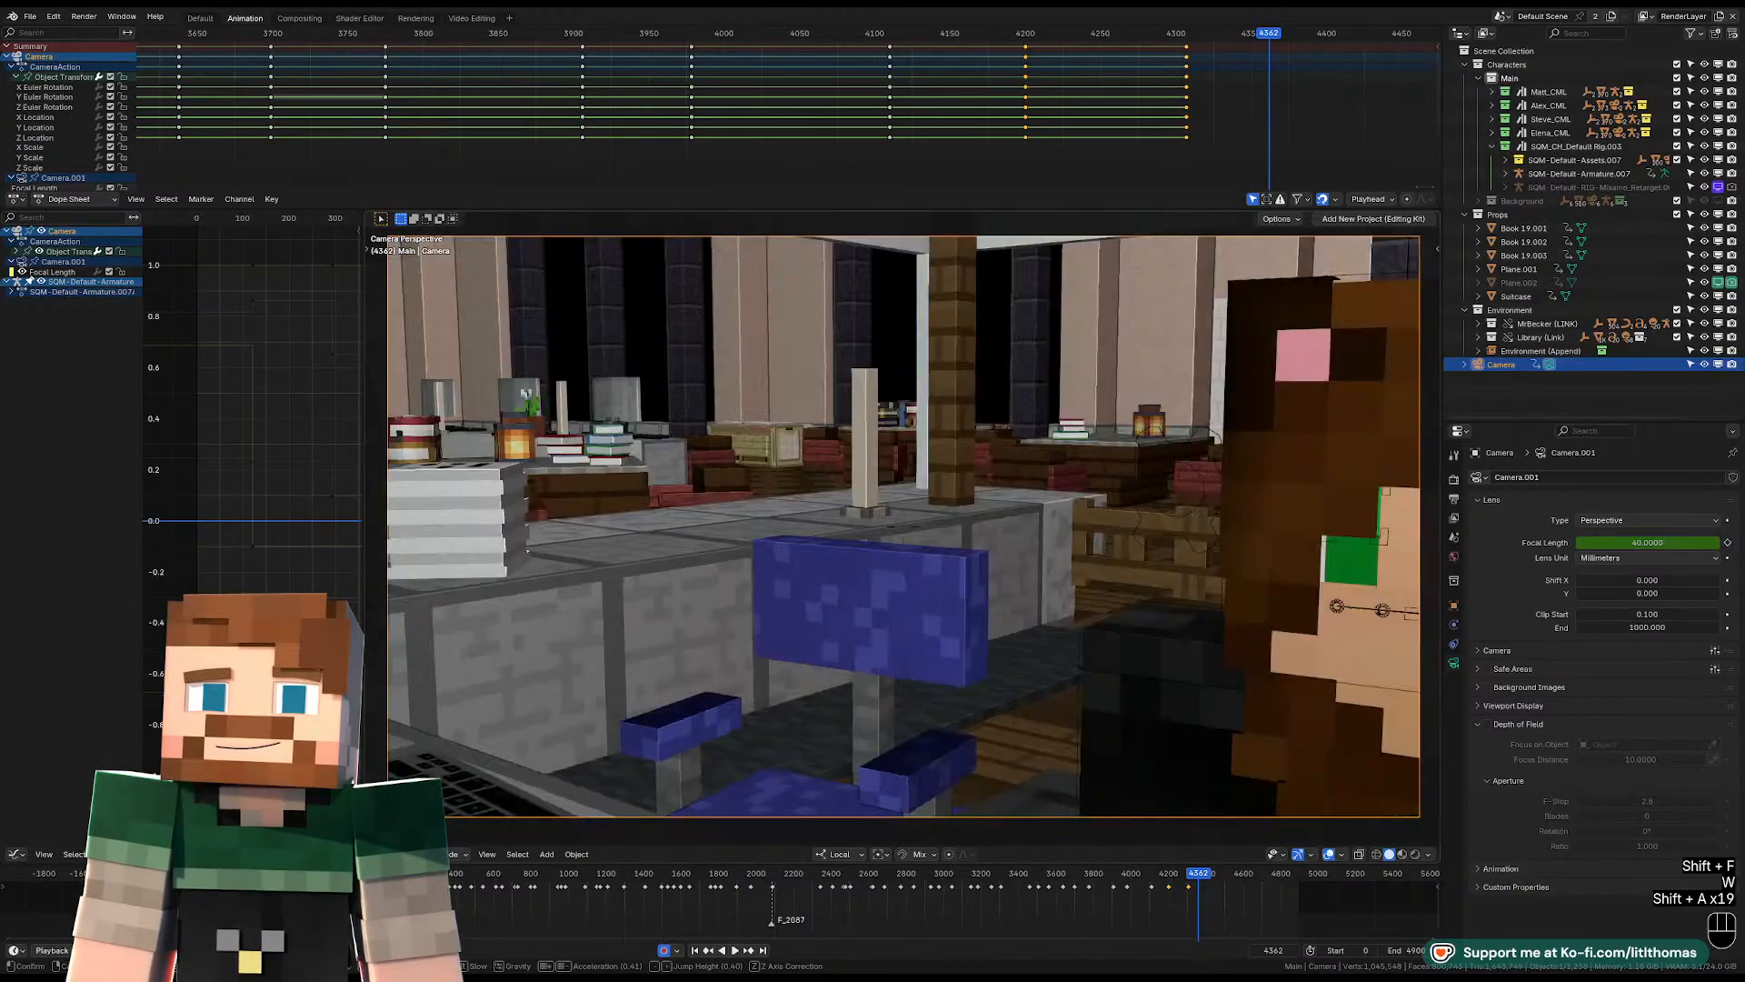
pyautogui.press('d')
pyautogui.press('d')
pyautogui.press('d')
pyautogui.press('d')
pyautogui.press('d')
pyautogui.press('d')
pyautogui.press('d')
pyautogui.press('d')
pyautogui.press('d')
# Adjust the frontal shot to include the striped flag, desktop and potted tulip around the bear-hooded character, and keyframe it at frame 4362.
pyautogui.press('d')
pyautogui.press('q')
pyautogui.press('q')
pyautogui.press('q')
pyautogui.press('q')
pyautogui.press('a')
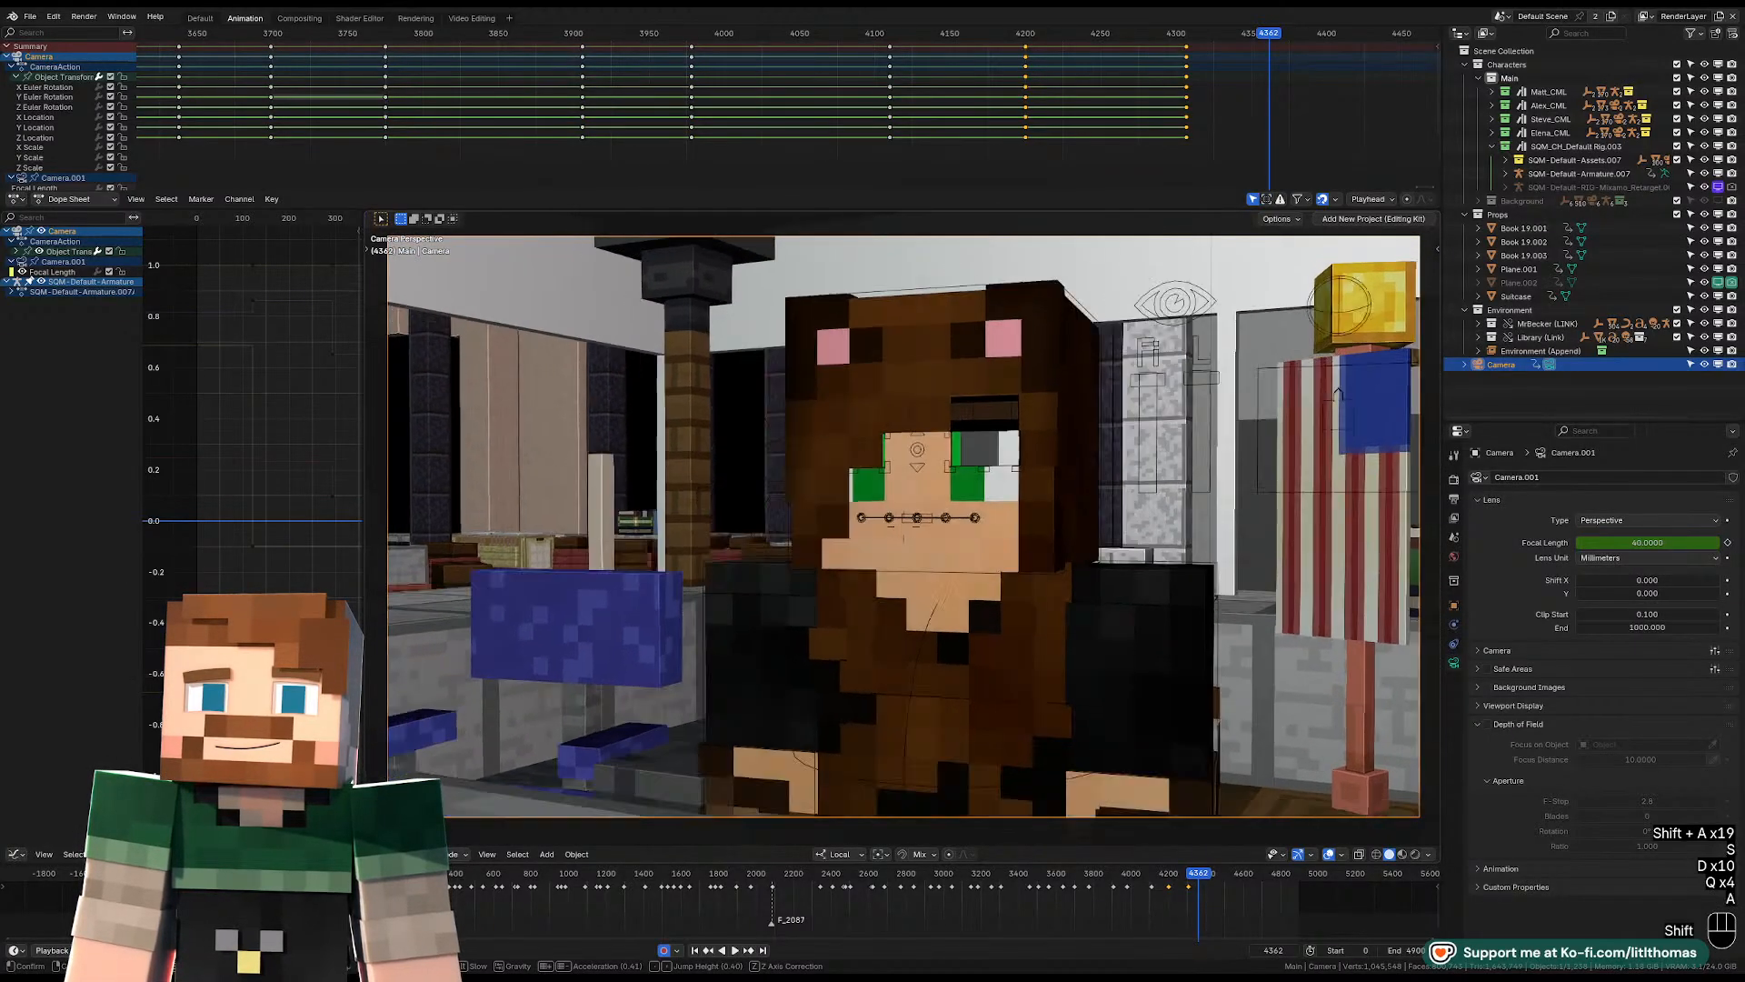
pyautogui.press('d')
pyautogui.press('q')
pyautogui.press('w')
pyautogui.press('d')
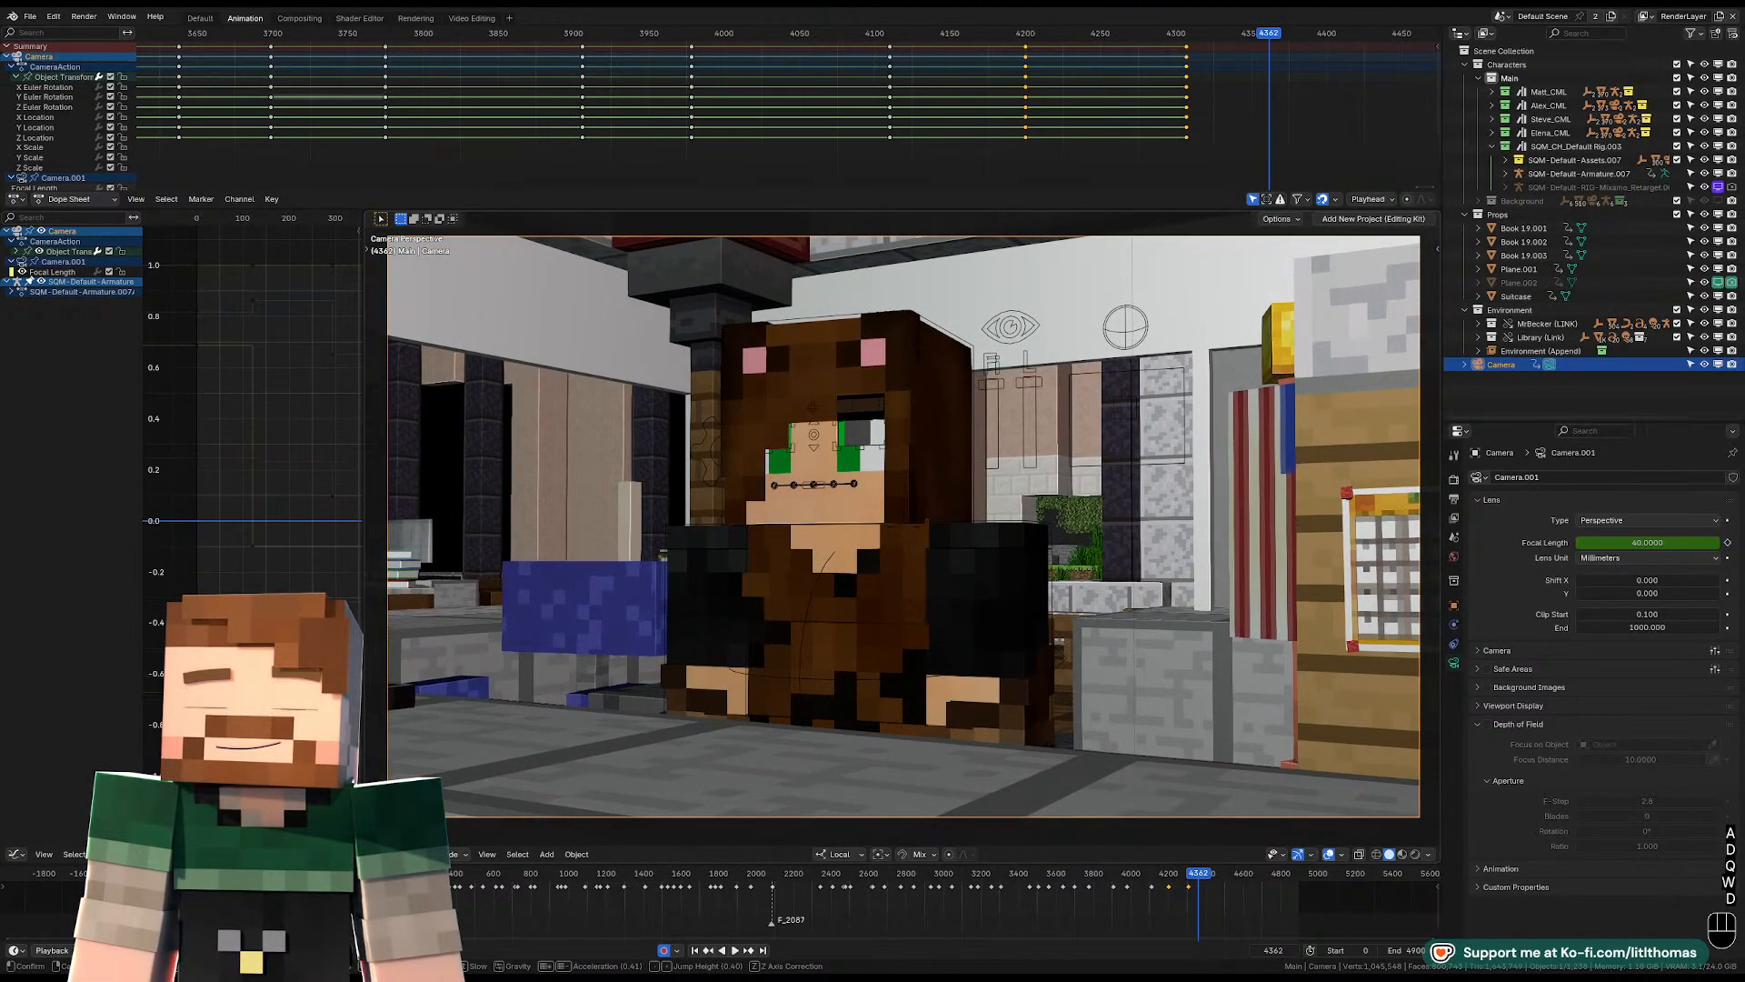
pyautogui.press('a')
pyautogui.press('w')
pyautogui.press('s')
pyautogui.press('s')
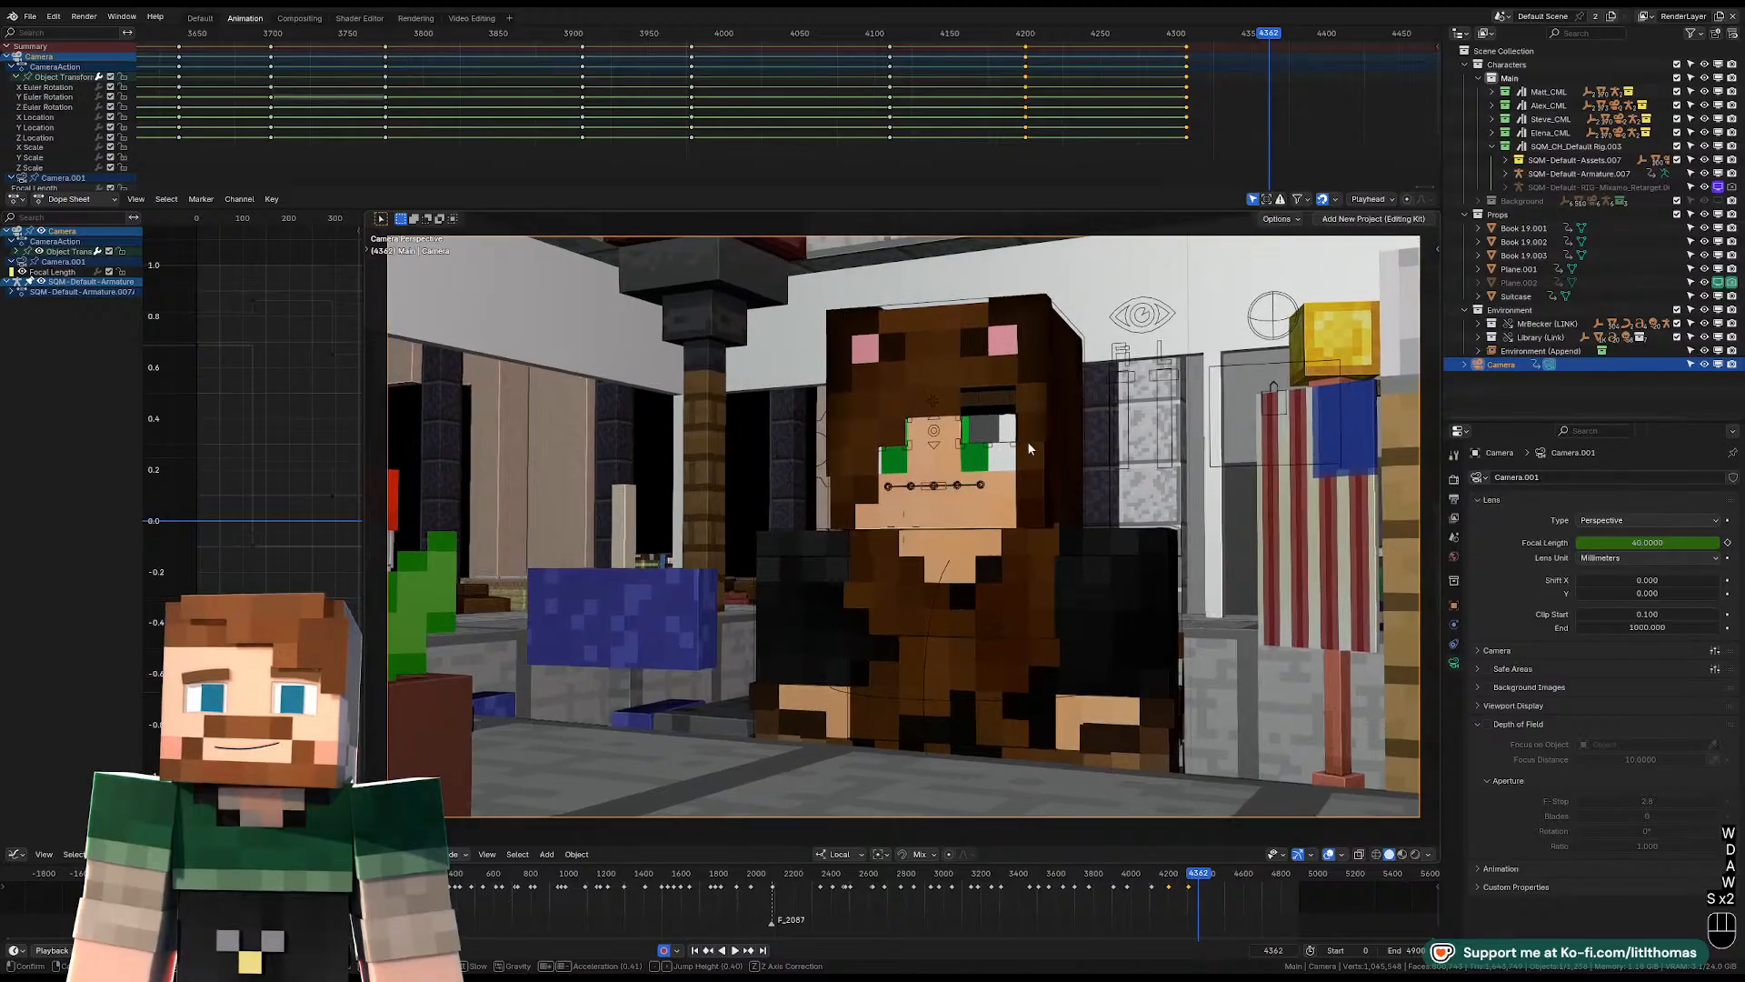
pyautogui.hotkey('shift', 'f')
pyautogui.press('s')
pyautogui.press('q')
# Play through the frontal shot, replay it from near frame 4362, and stop at frame 4472 for the next cut.
pyautogui.press('space')
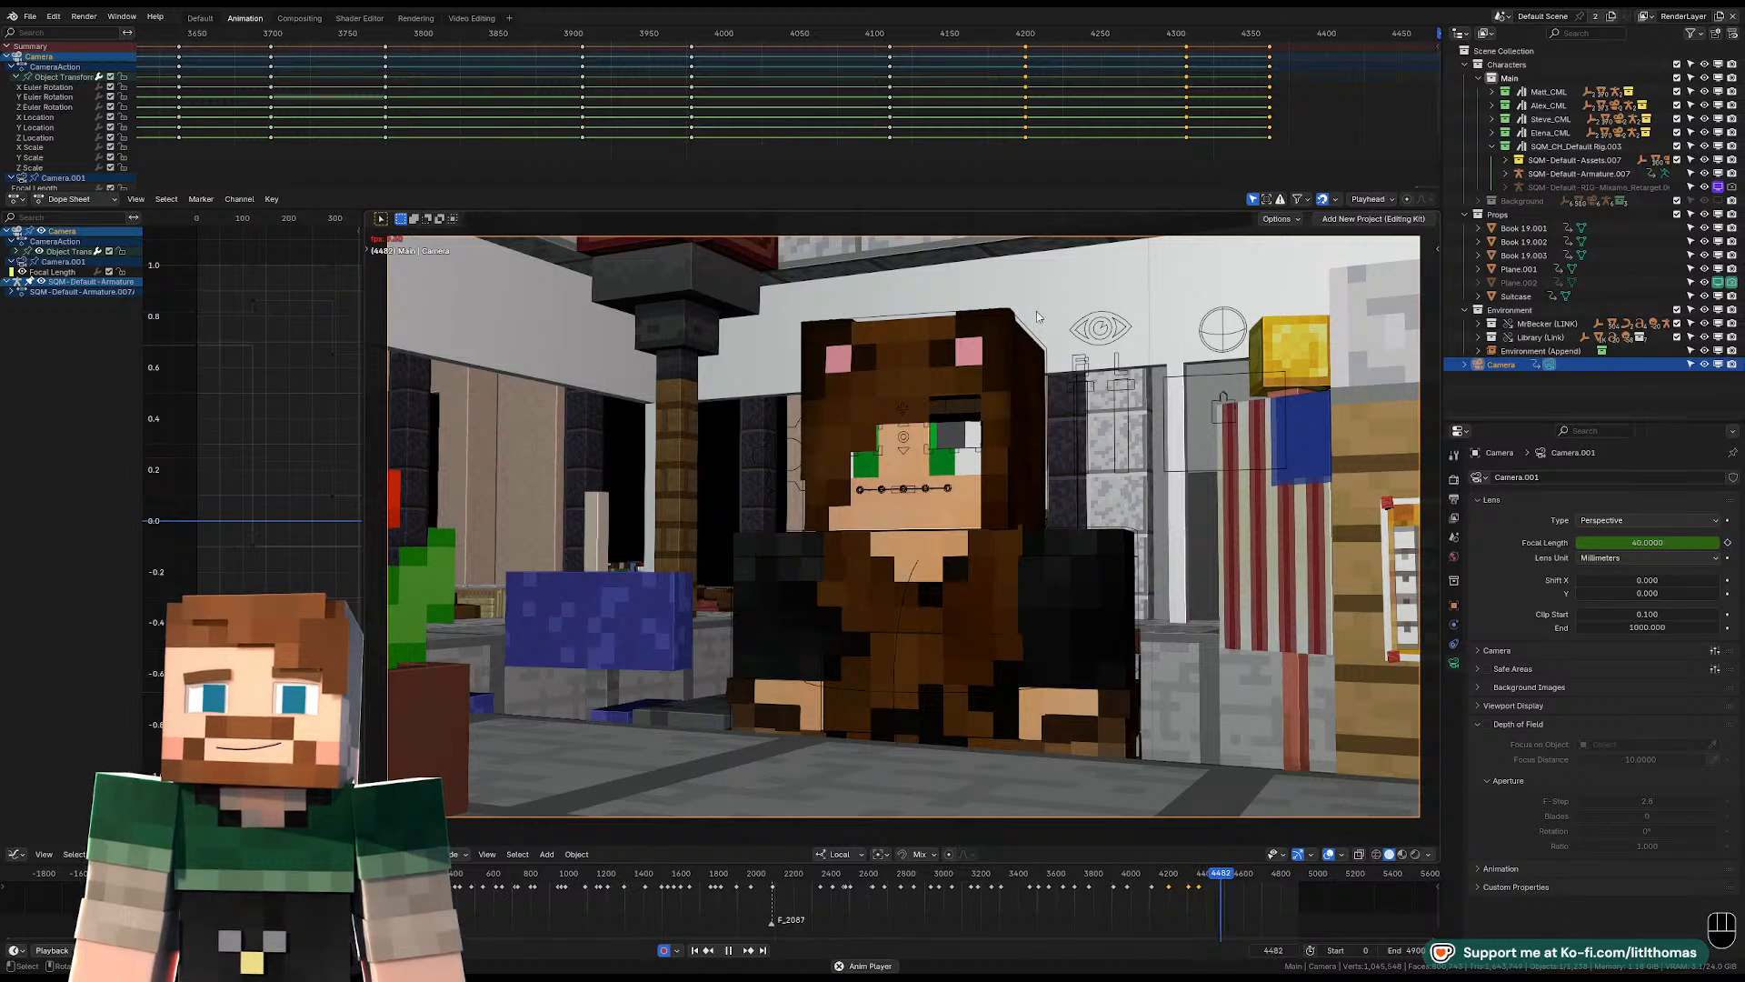
pyautogui.press('space')
pyautogui.press('space')
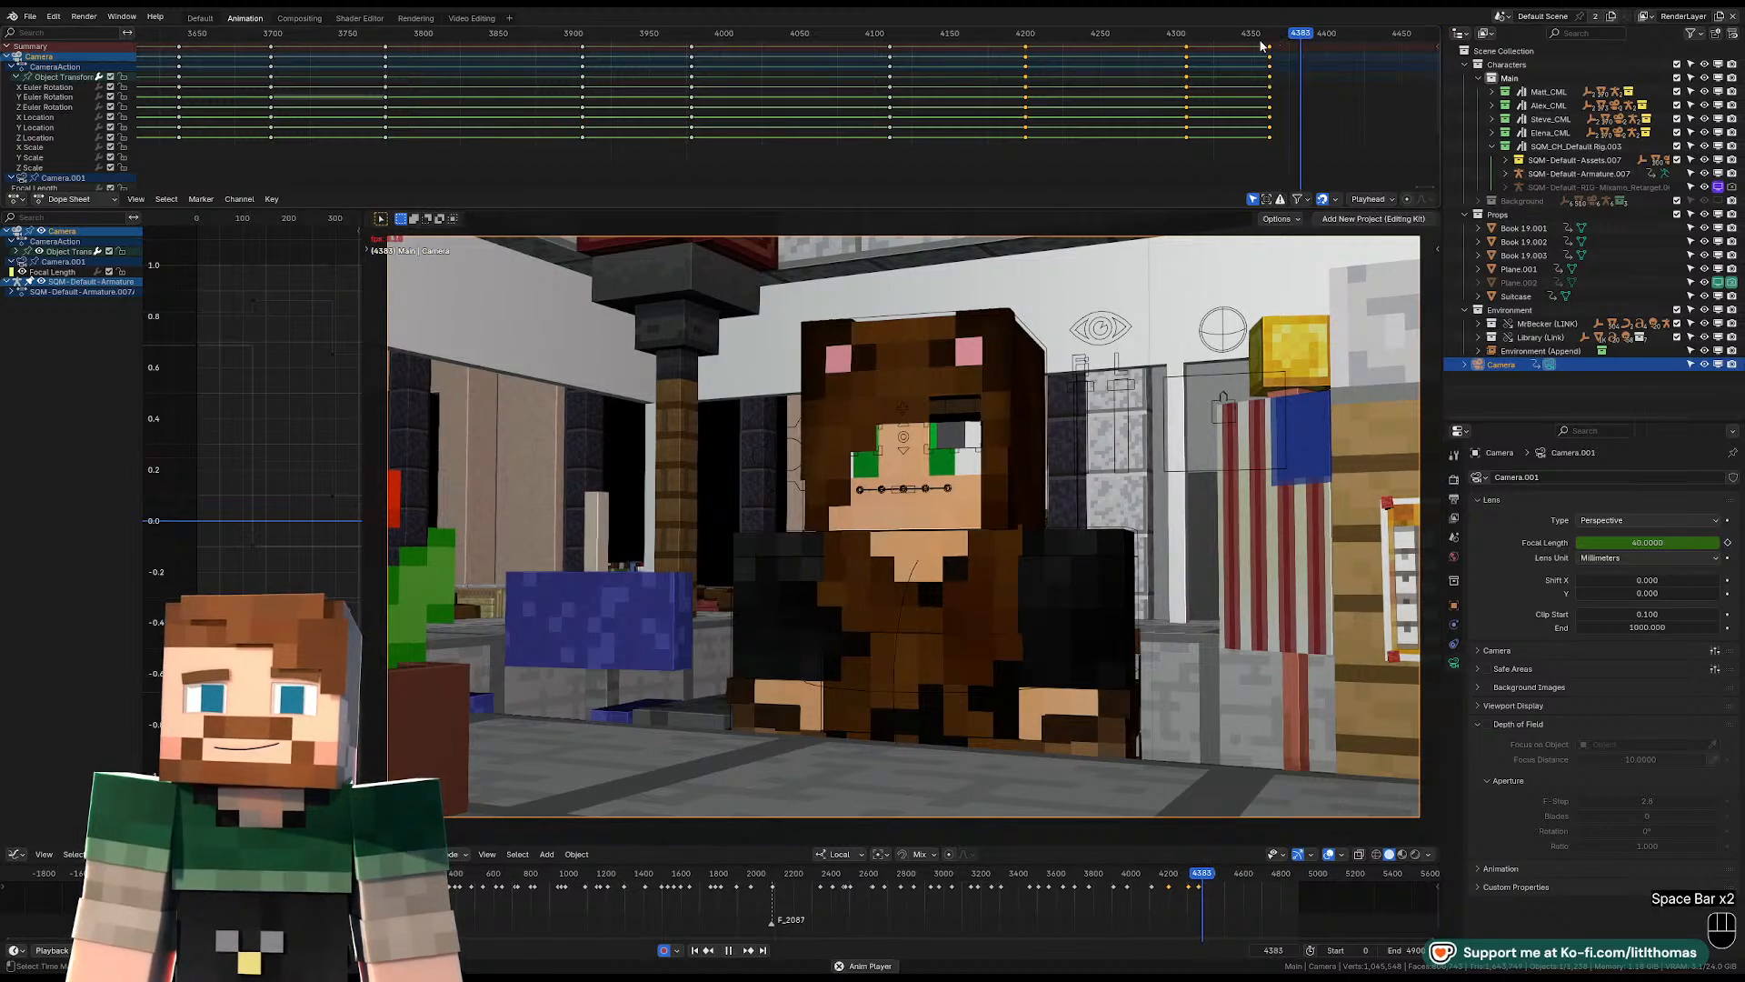
pyautogui.press('space')
pyautogui.press('space')
pyautogui.press('space')
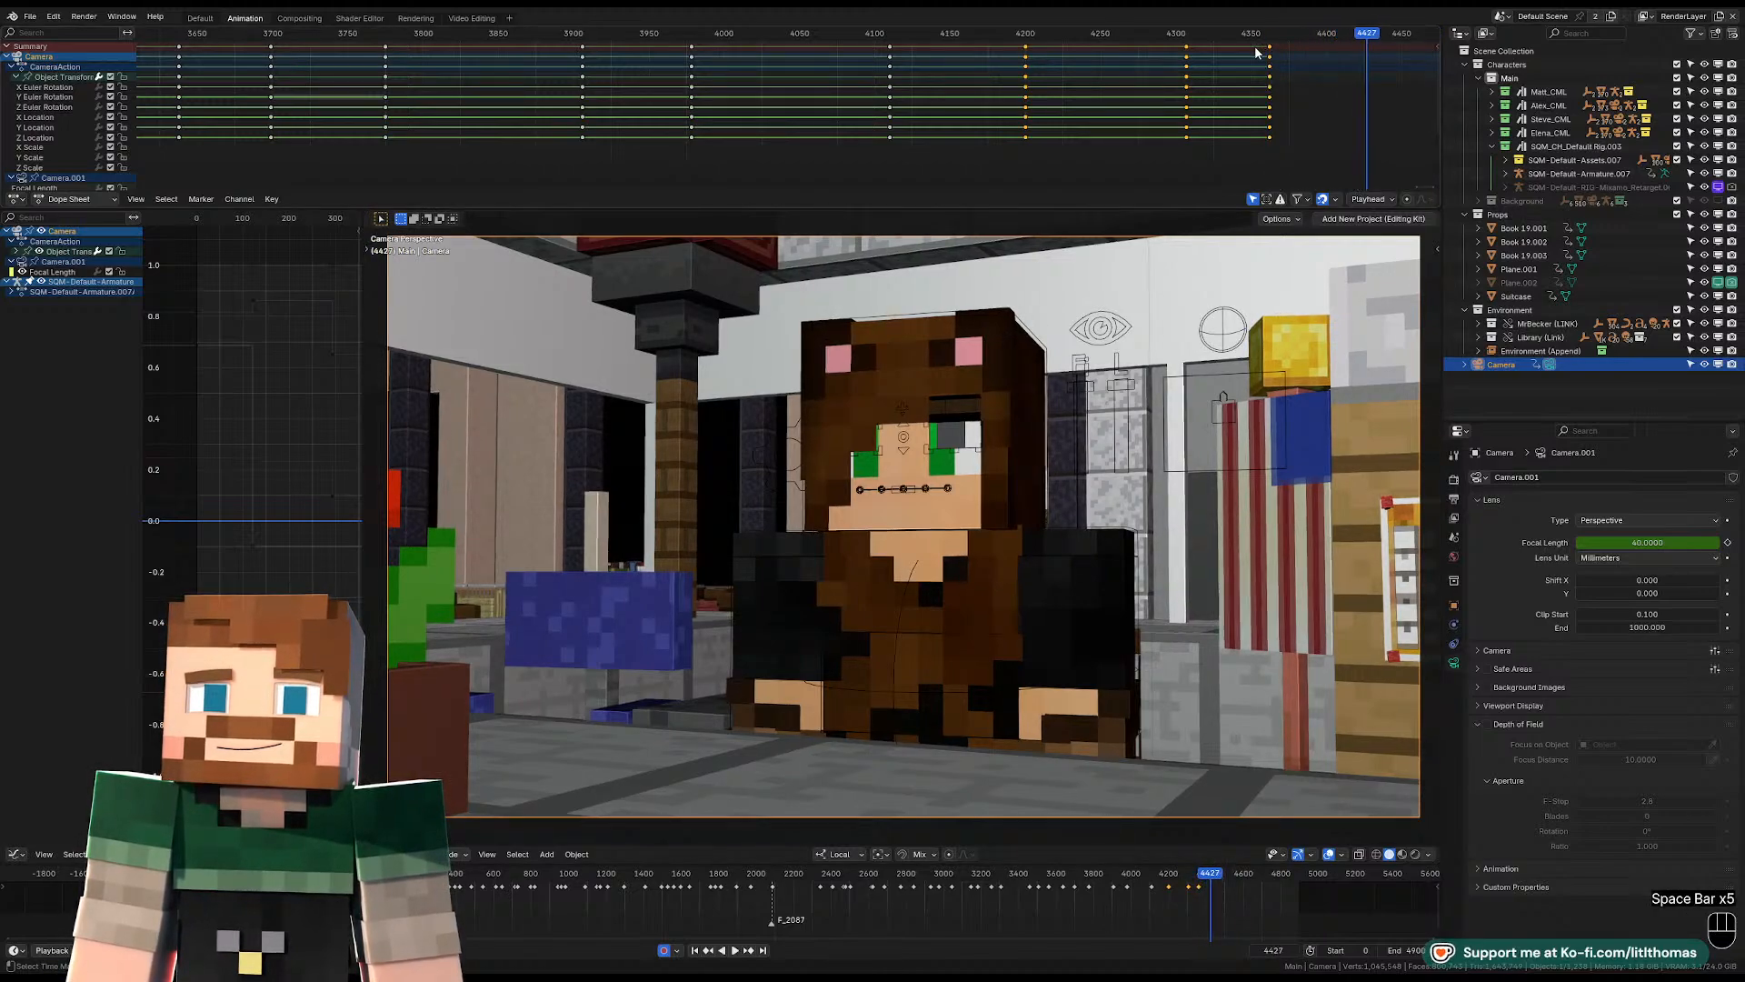
pyautogui.press('space')
pyautogui.press('space')
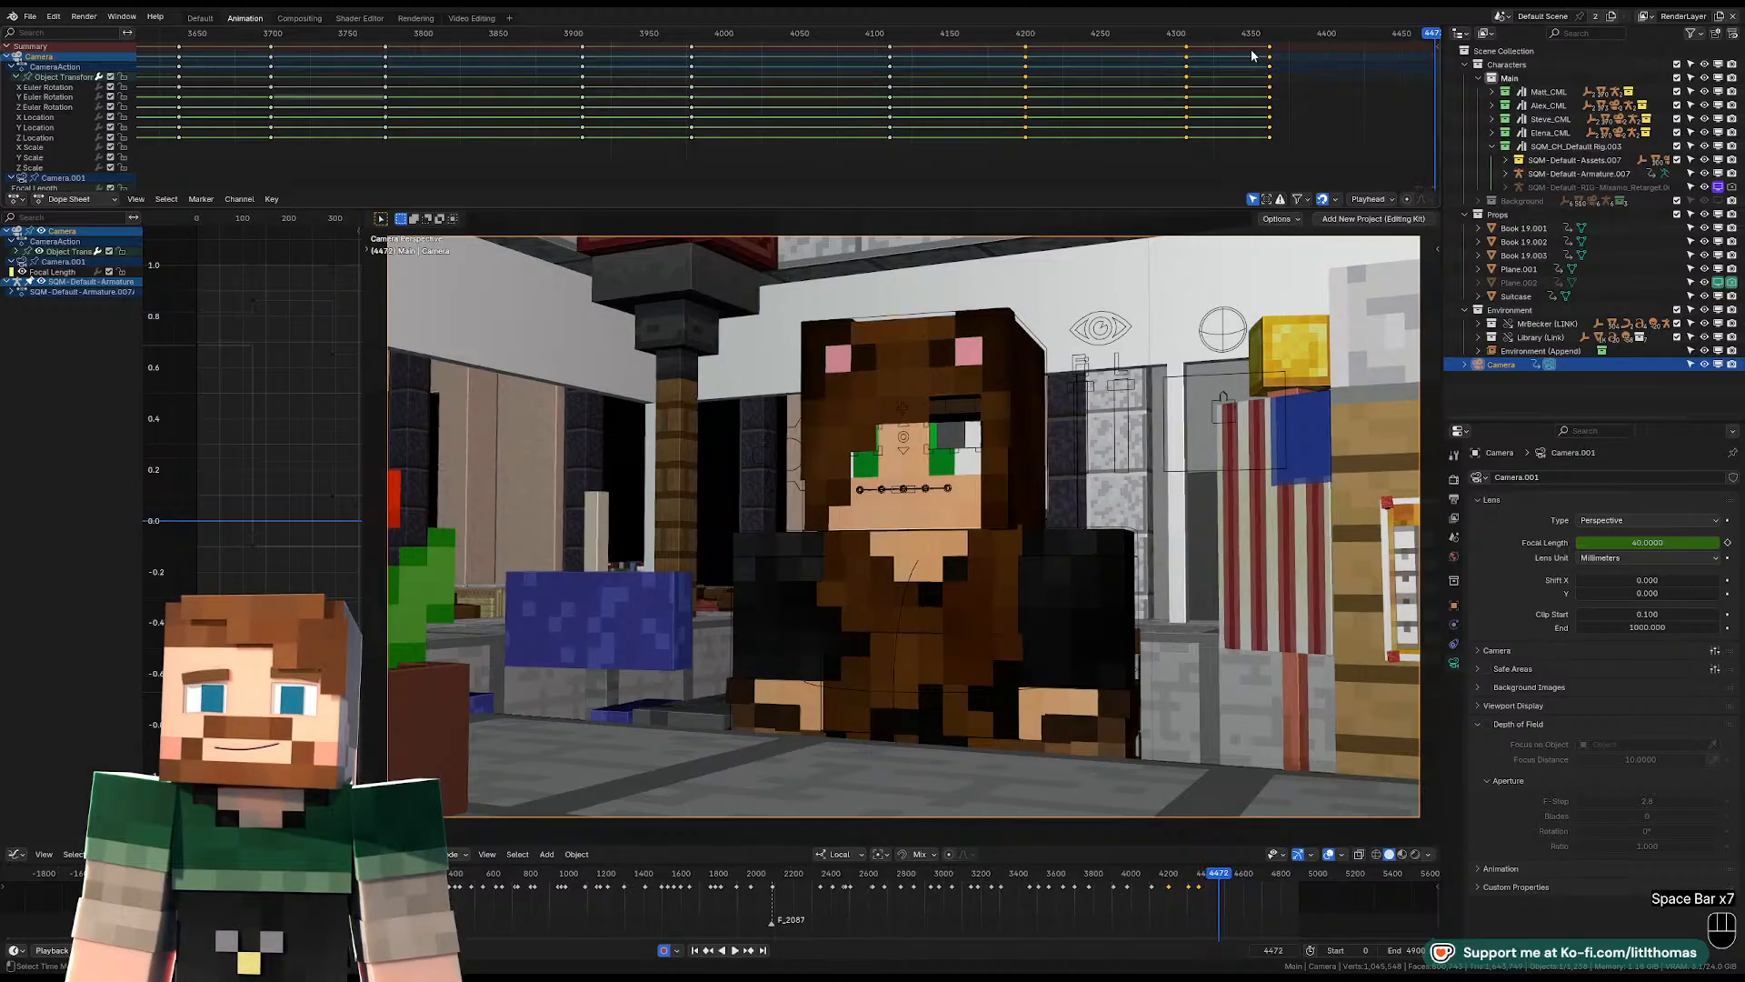
# Move the camera behind the visitors at frame 4472, framing the bear-hooded character between the blue-shirted and red-jacketed characters.
pyautogui.hotkey('shift', 'f')
pyautogui.press('d')
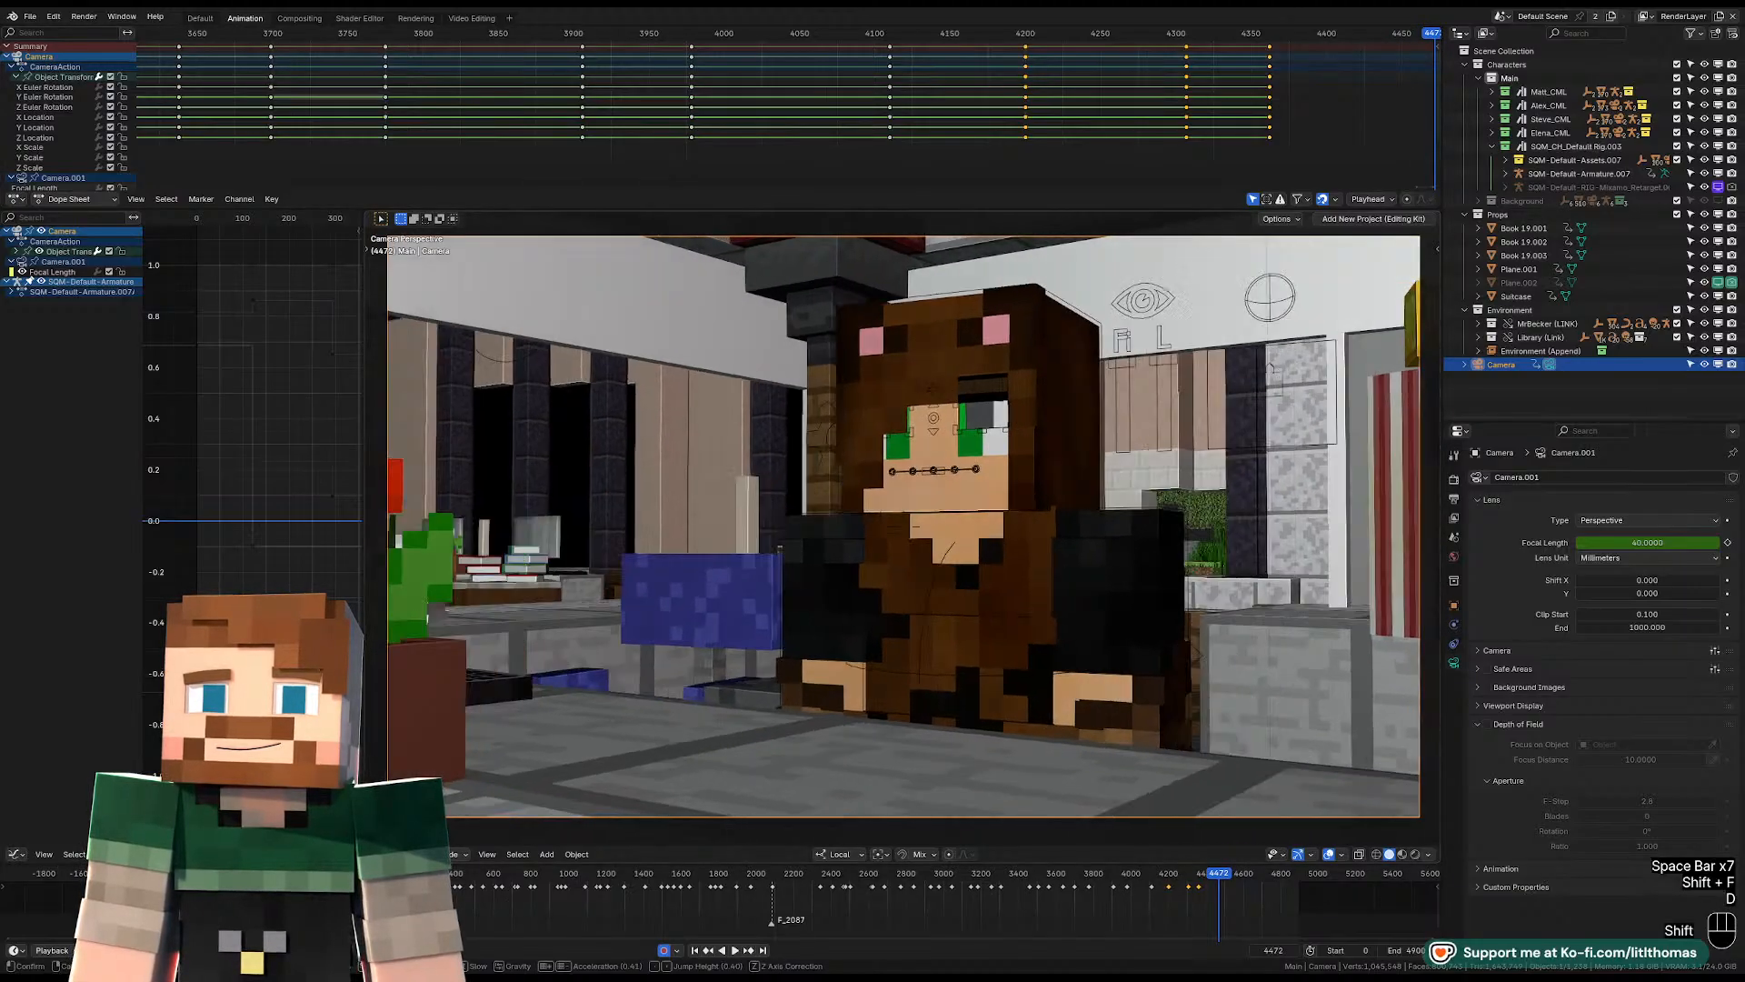
pyautogui.press('shift')
pyautogui.press('w')
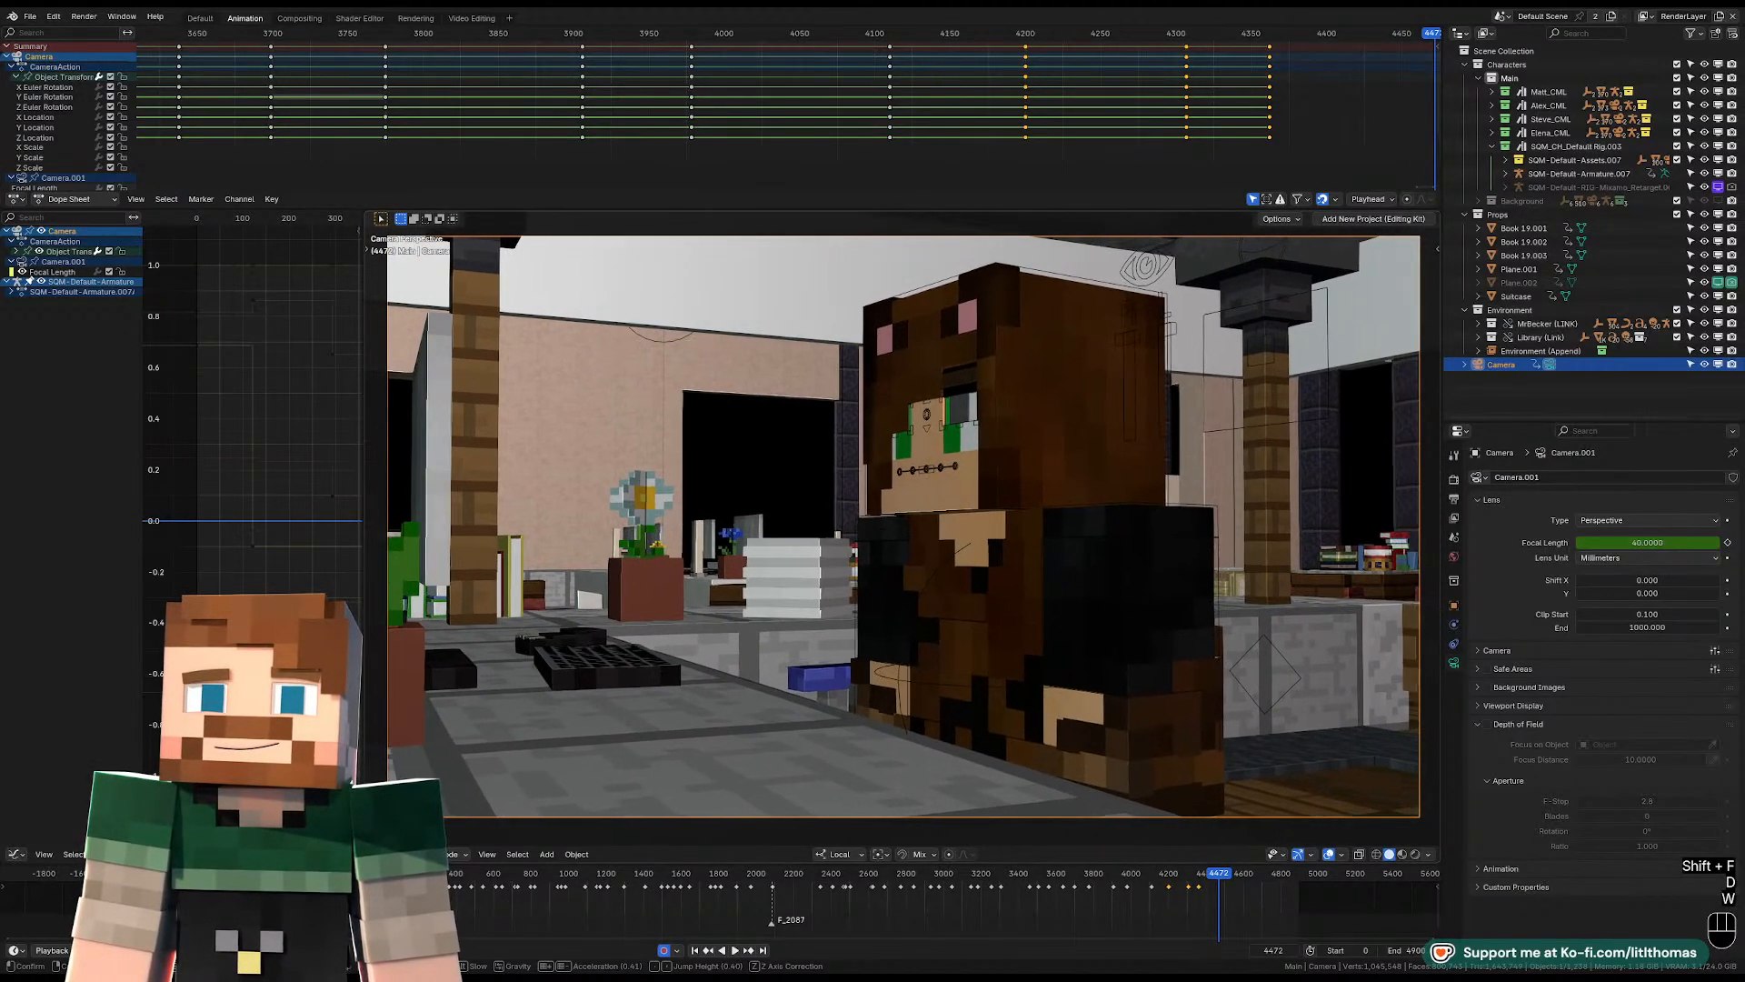
pyautogui.hotkey('shift', 'a')
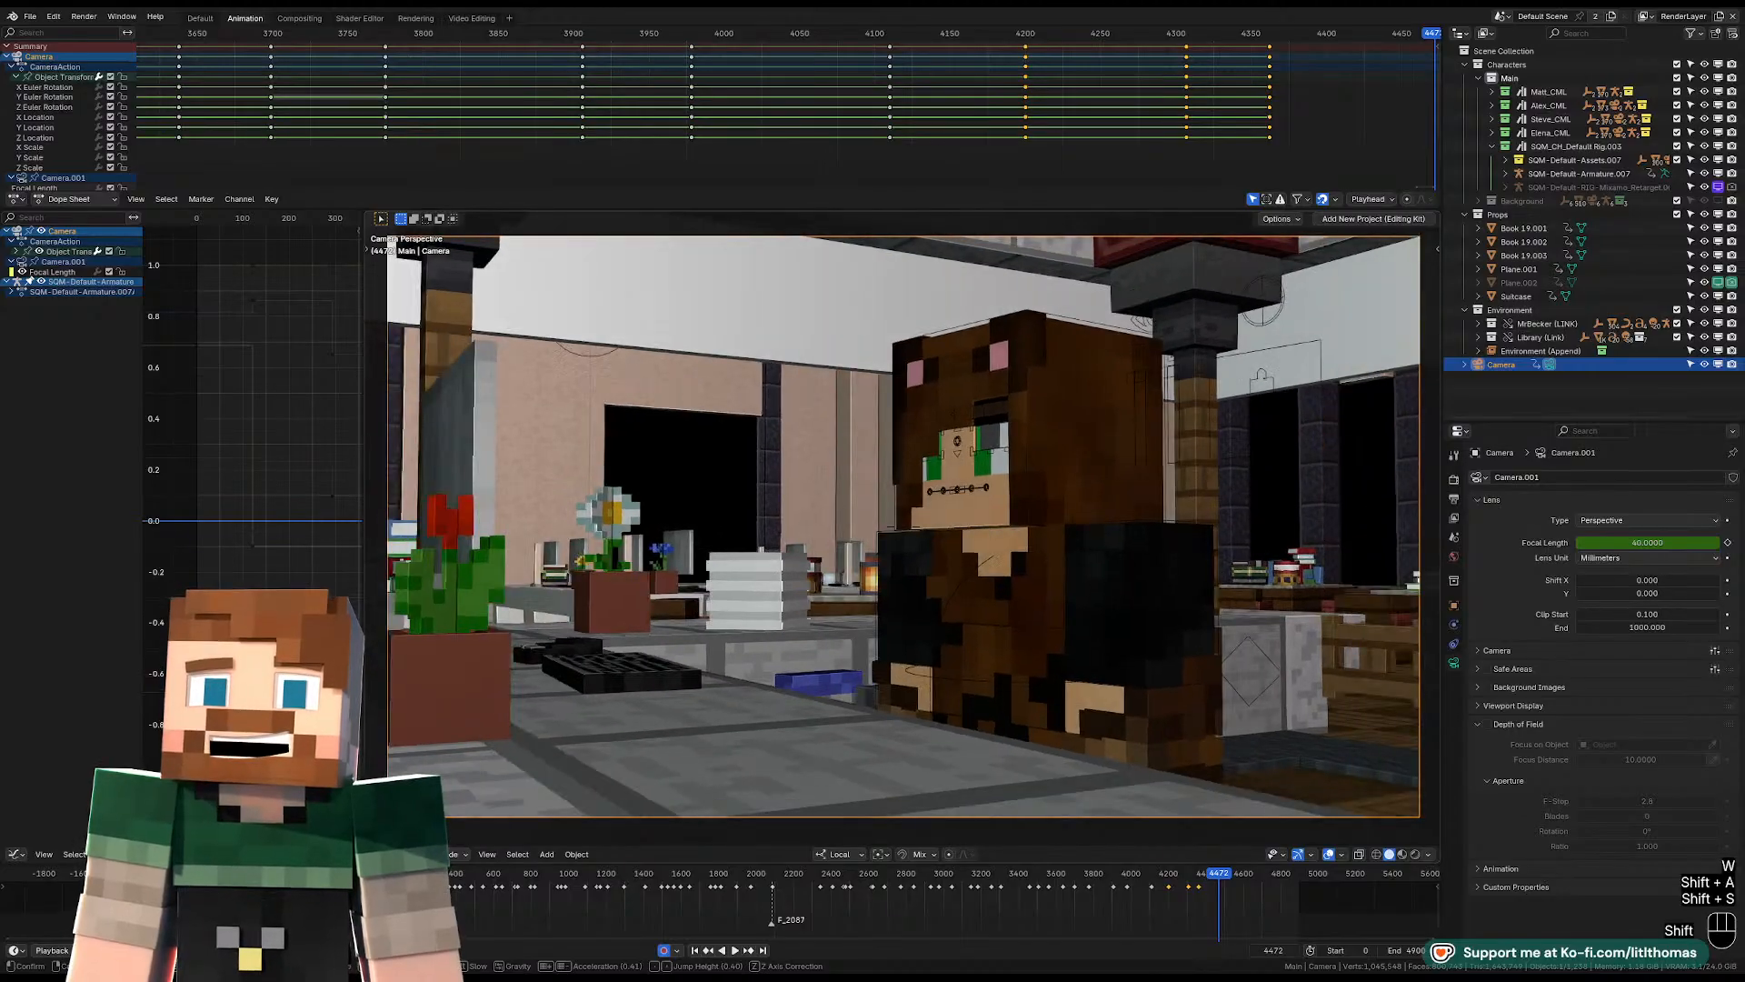
pyautogui.hotkey('shift', 's')
pyautogui.hotkey('shift', 's')
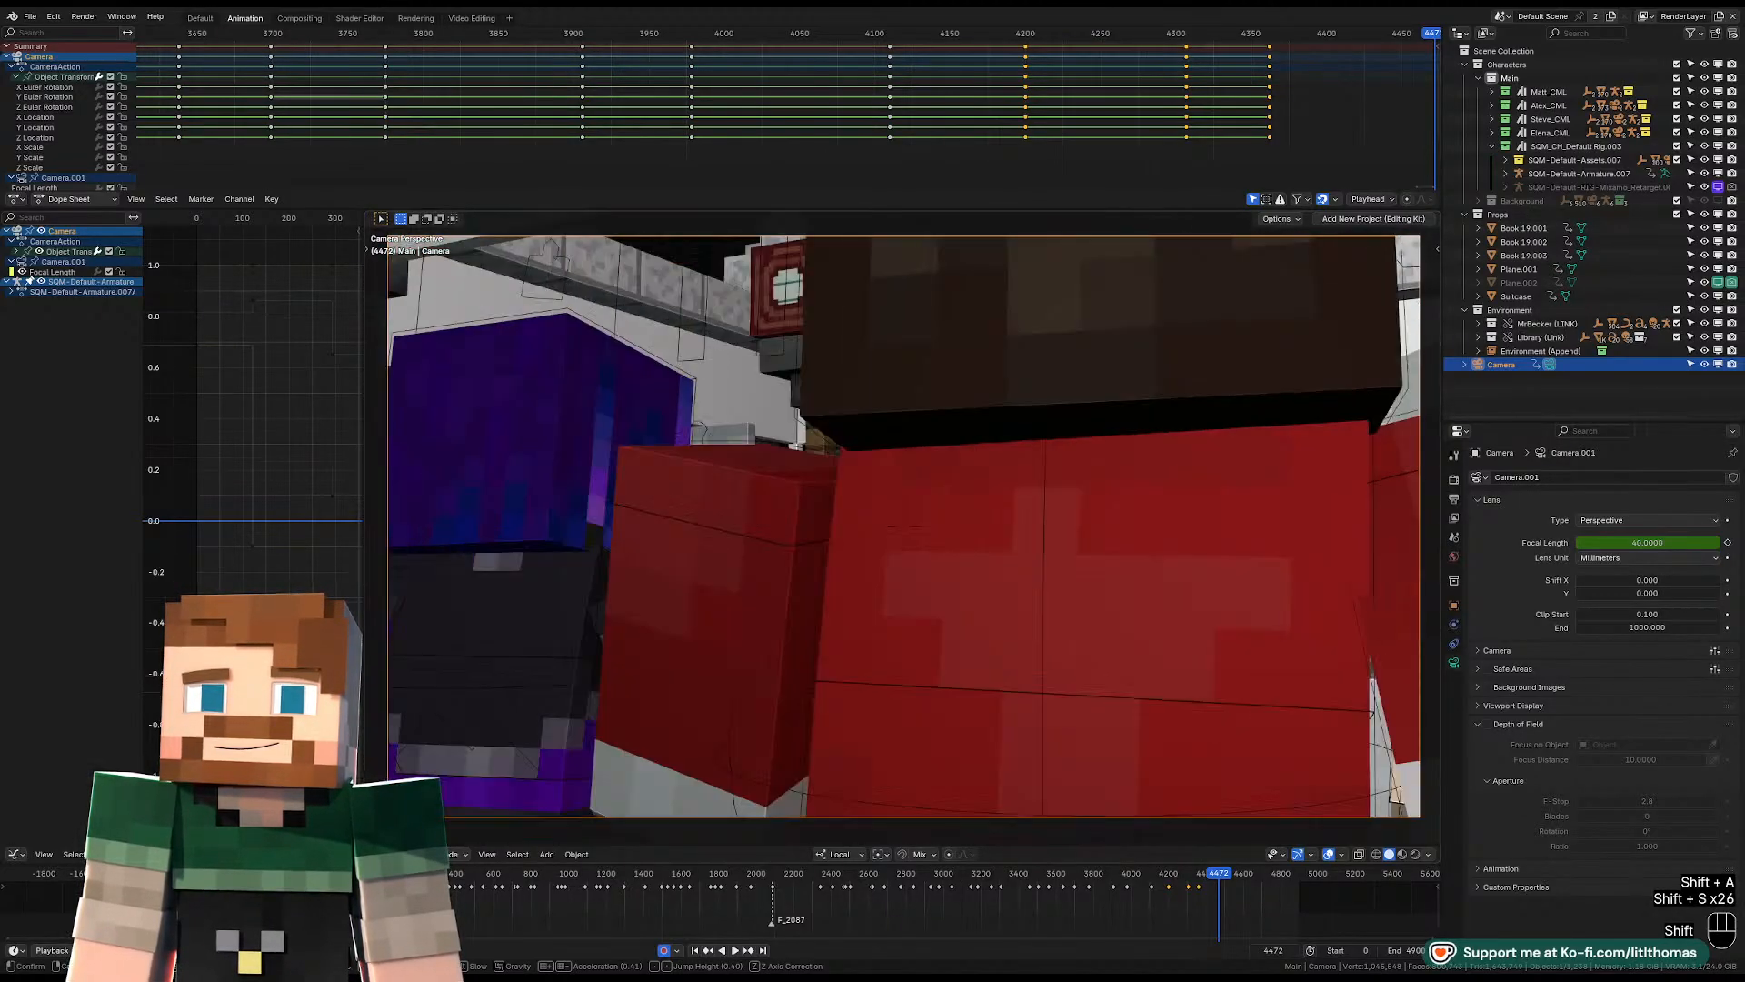
pyautogui.press('s')
pyautogui.press('a')
pyautogui.press('e')
pyautogui.press('a')
pyautogui.press('e')
pyautogui.press('w')
pyautogui.press('e')
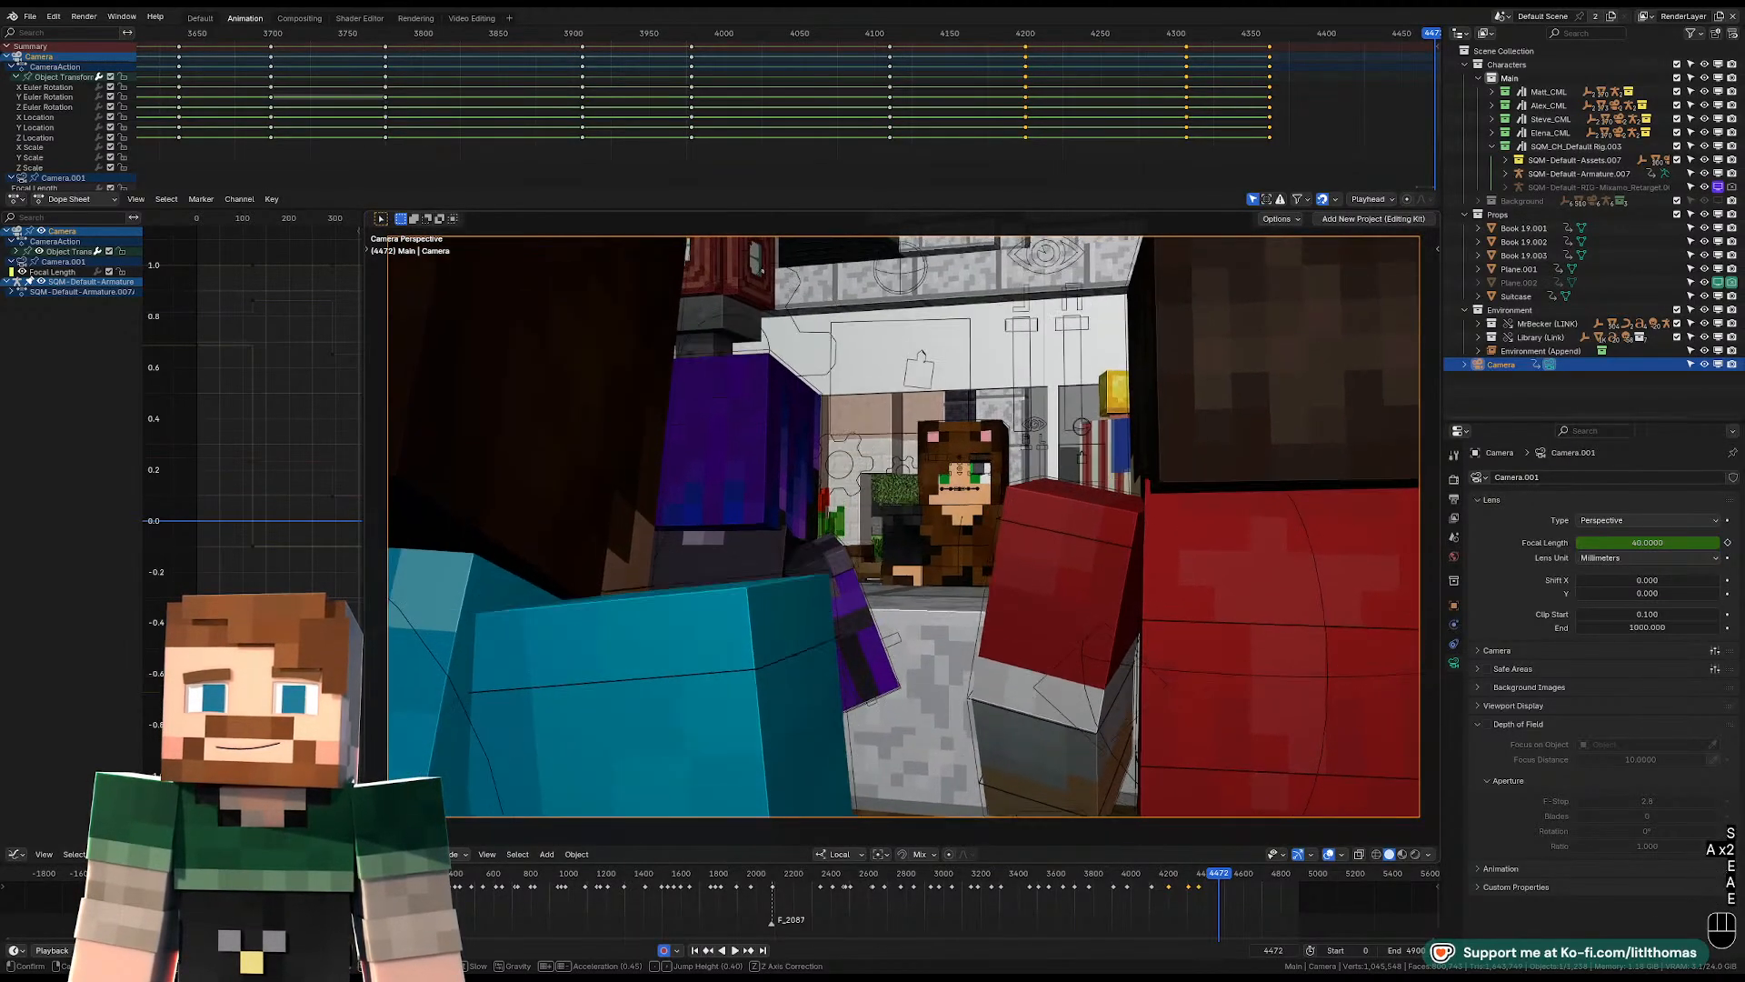
# Play on from frame 4472 with the camera frame shown smaller, and stop at frame 4553.
pyautogui.press('space')
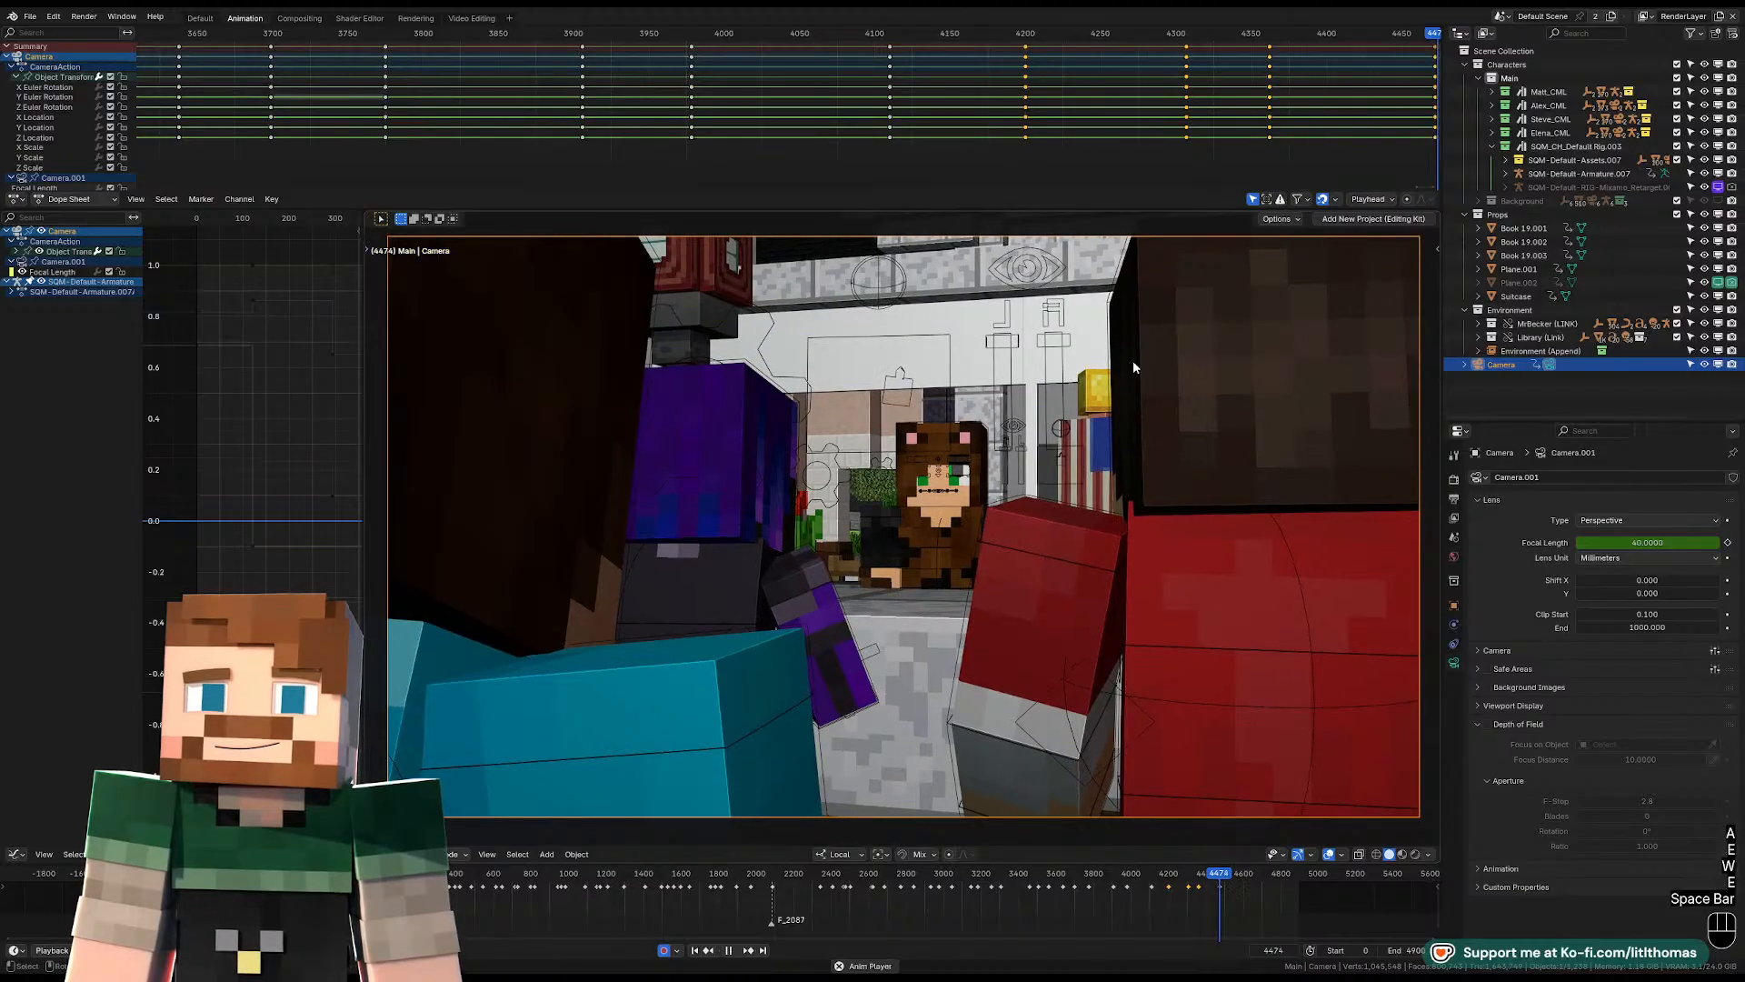
pyautogui.scroll(-1, 1133, 373)
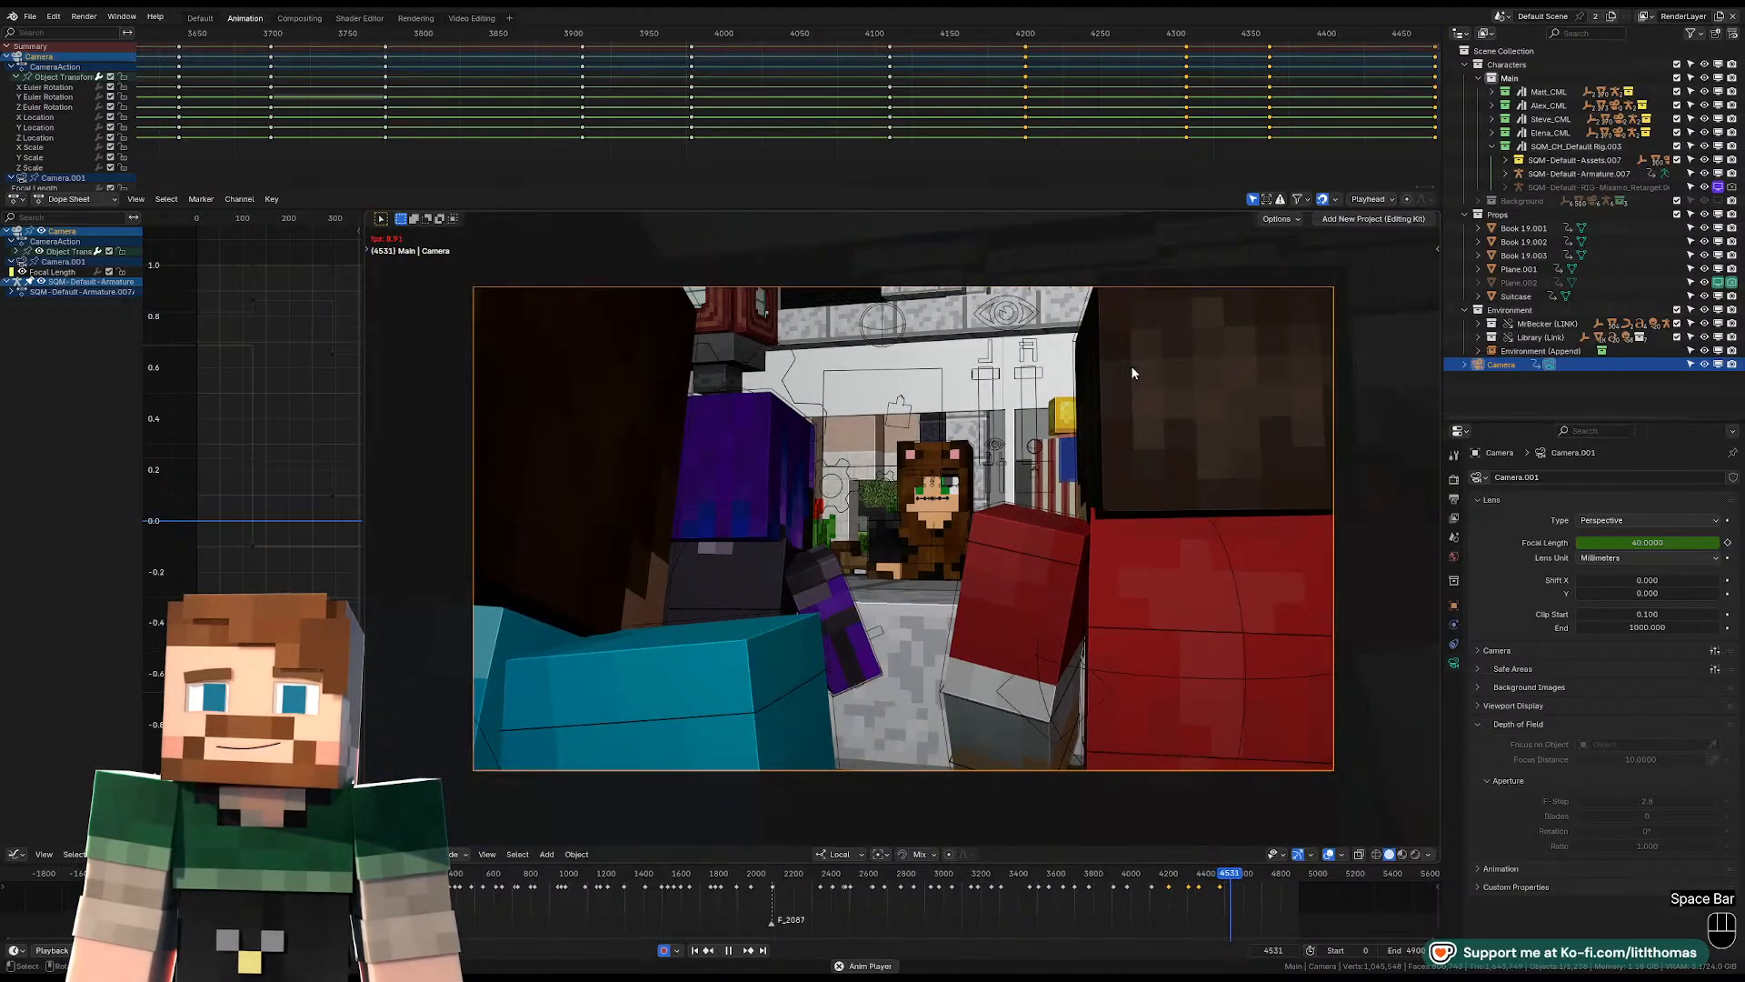
pyautogui.press('space')
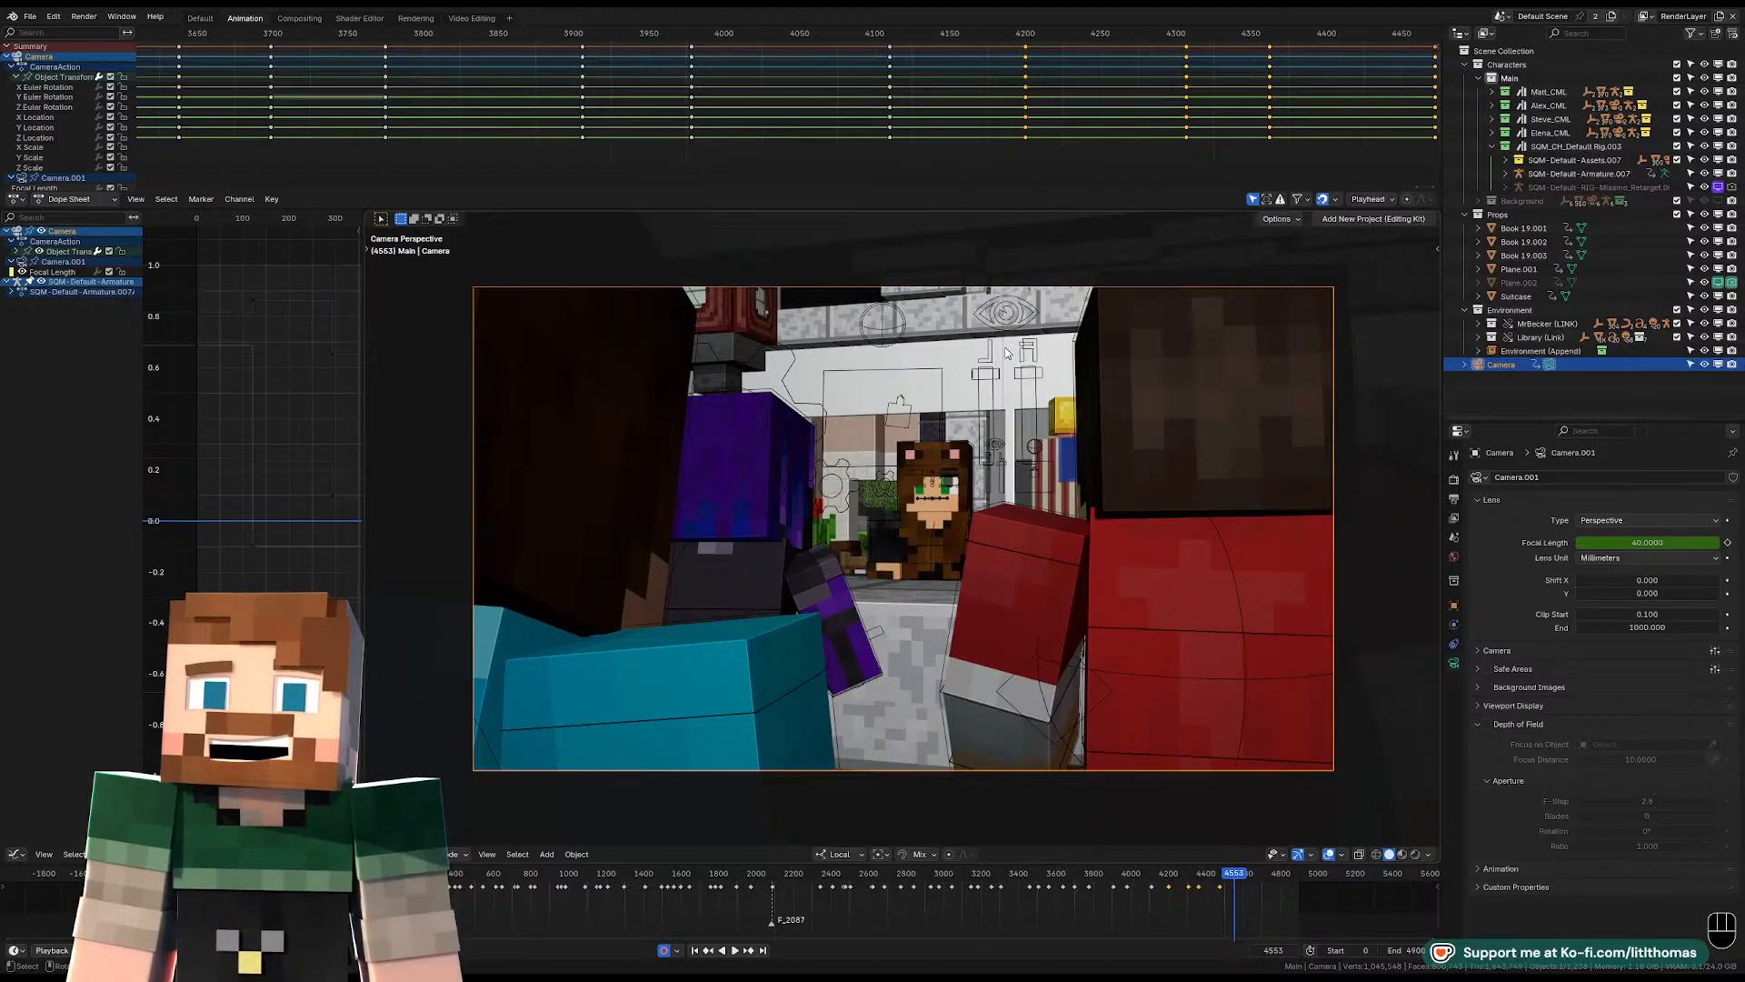
# Try to move and rotate the hat-wearing character into the gap between the visitors at frame 4553, and undo the change.
pyautogui.click(1387, 458)
pyautogui.moveTo(1387, 458); pyautogui.dragTo(1218, 511, button='middle')
pyautogui.click(1241, 538)
pyautogui.press('KP_0')
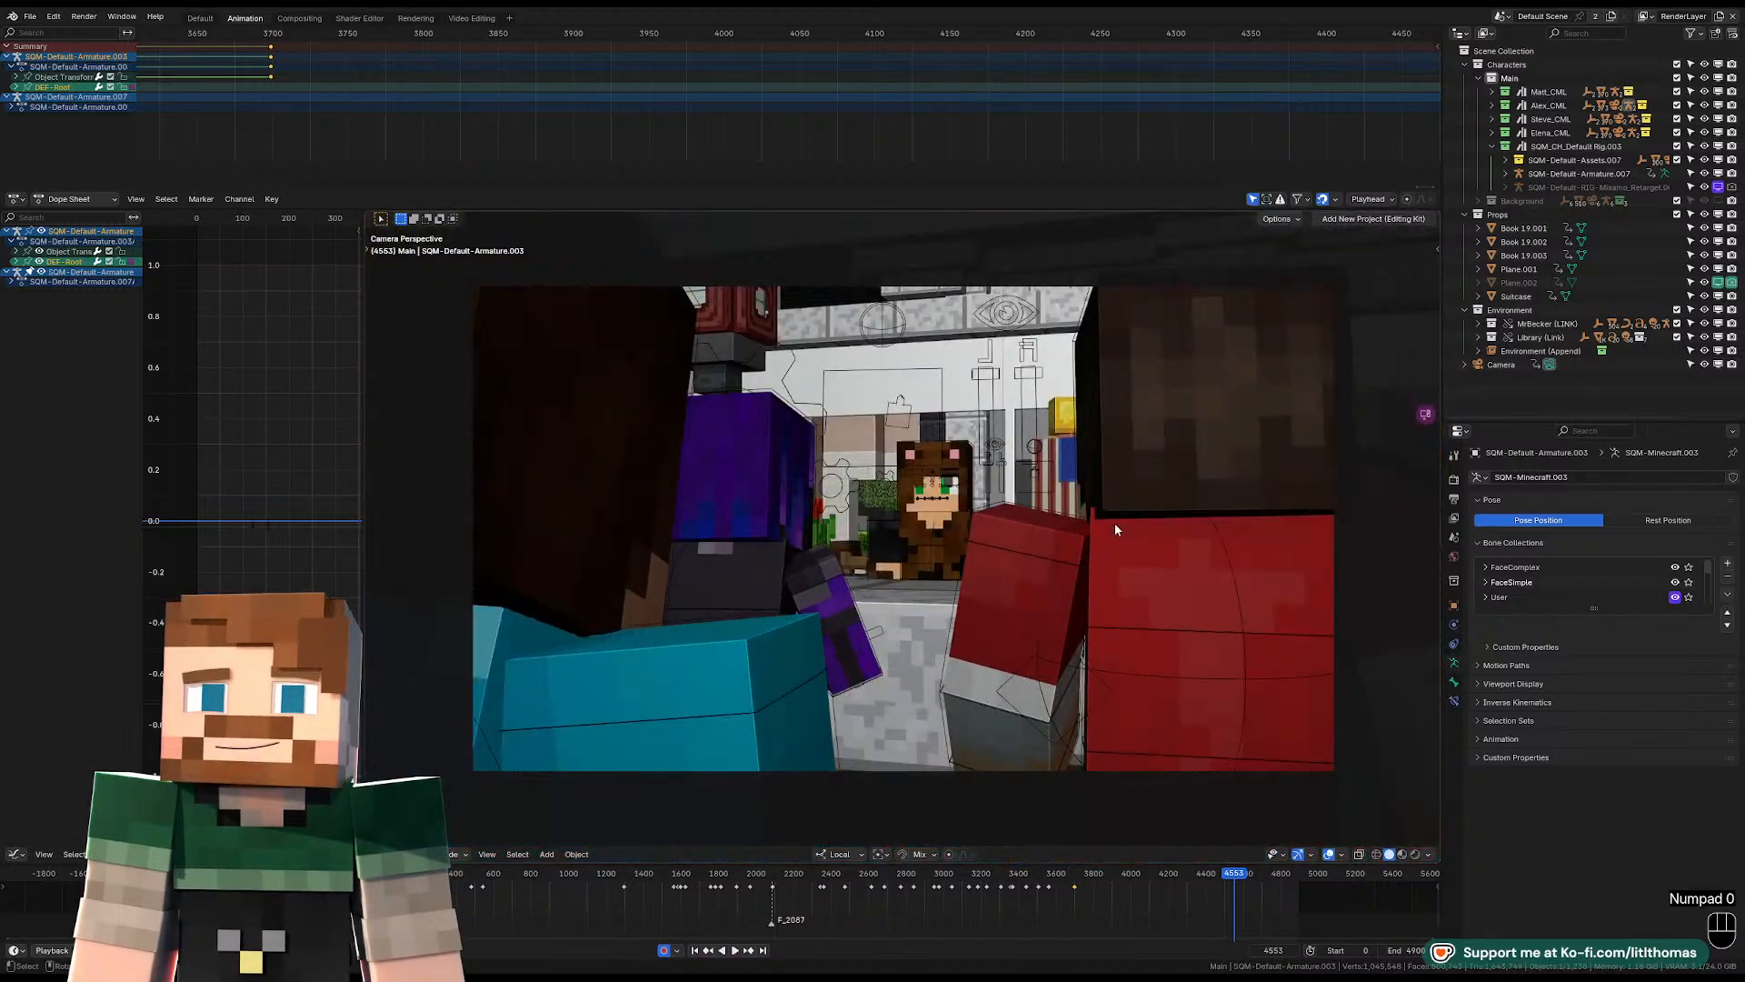
pyautogui.press('r')
pyautogui.press('r')
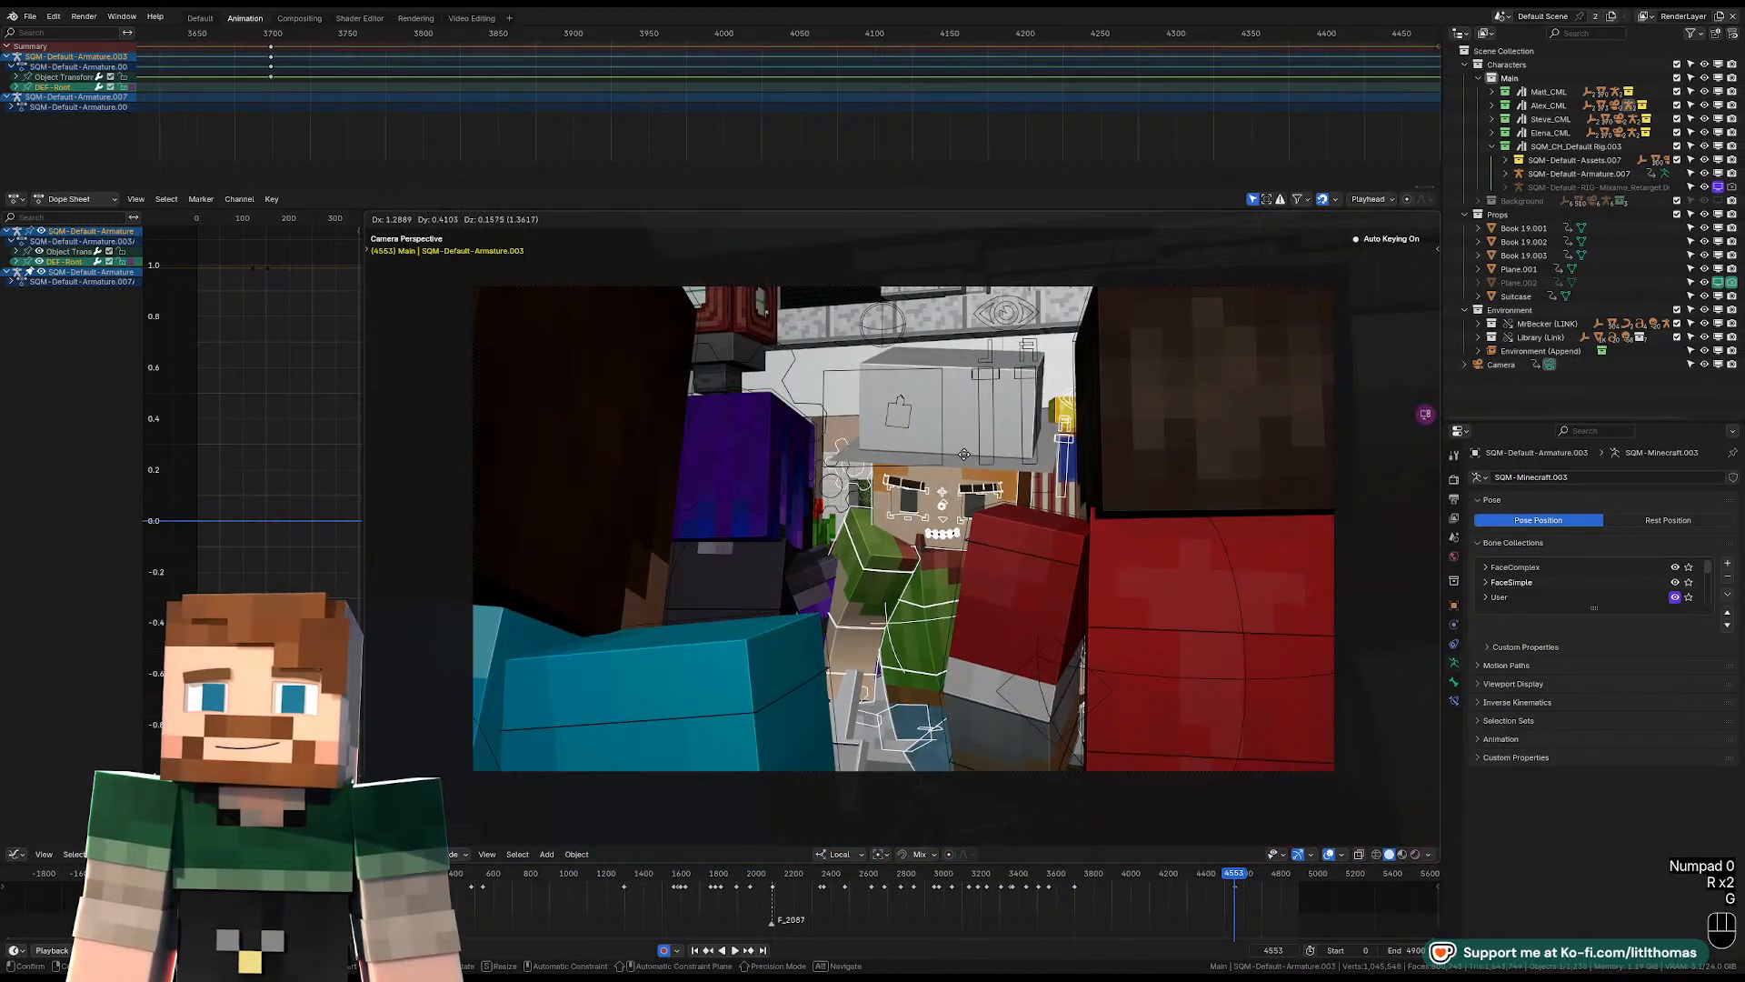
pyautogui.press('g')
pyautogui.press('r')
pyautogui.press('r')
pyautogui.press('r')
pyautogui.click(938, 395)
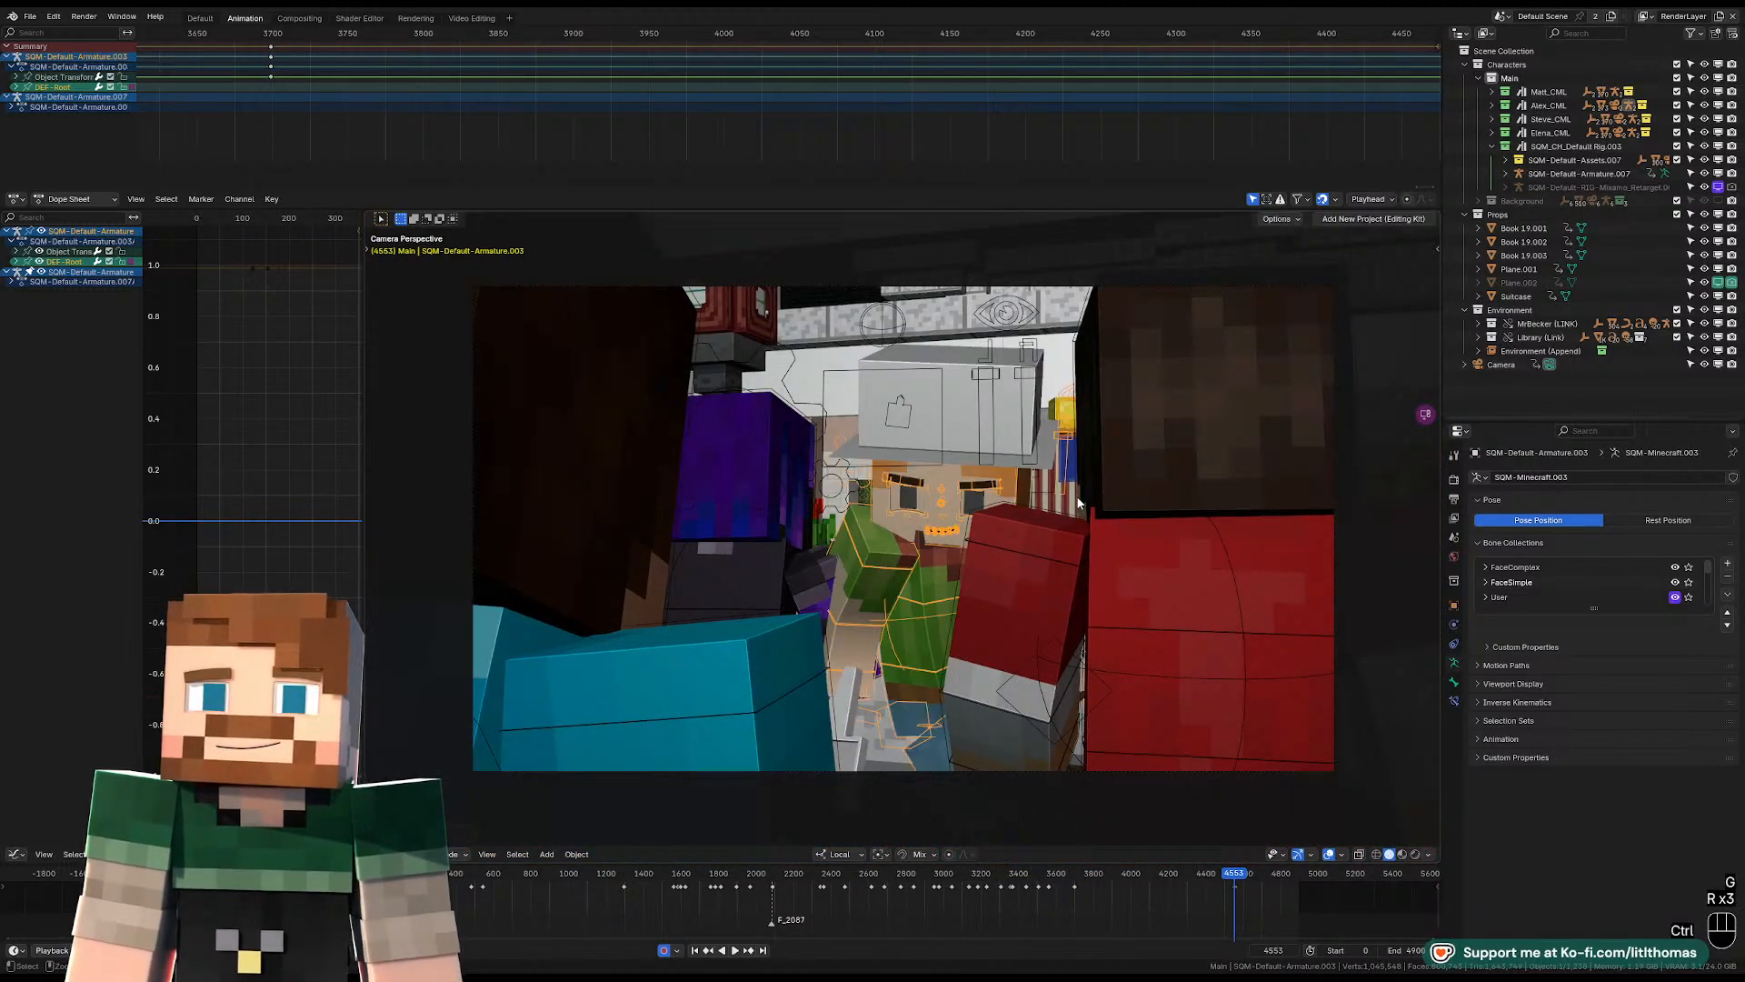
pyautogui.hotkey('ctrl', 'z')
pyautogui.hotkey('ctrl', 'z')
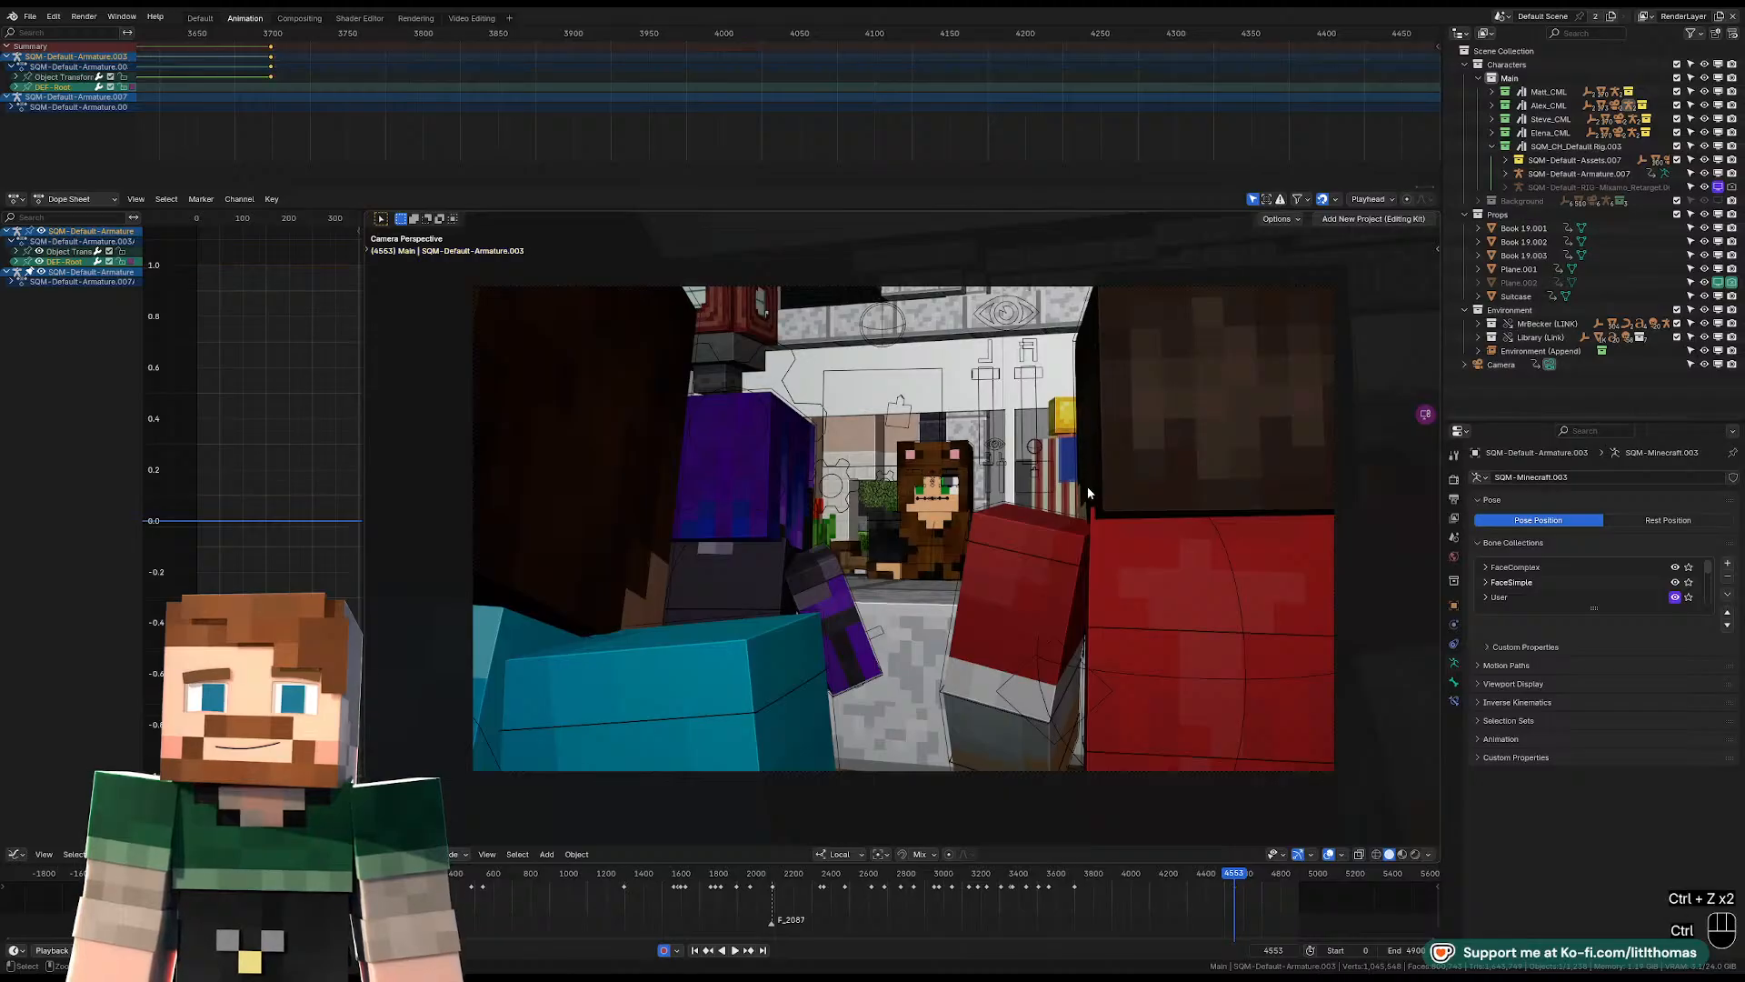
# Replay the last shots from about frame 4400, reselect the camera, and set the playhead to frame 4567 for the next cut.
pyautogui.scroll(-3, 562, 111)
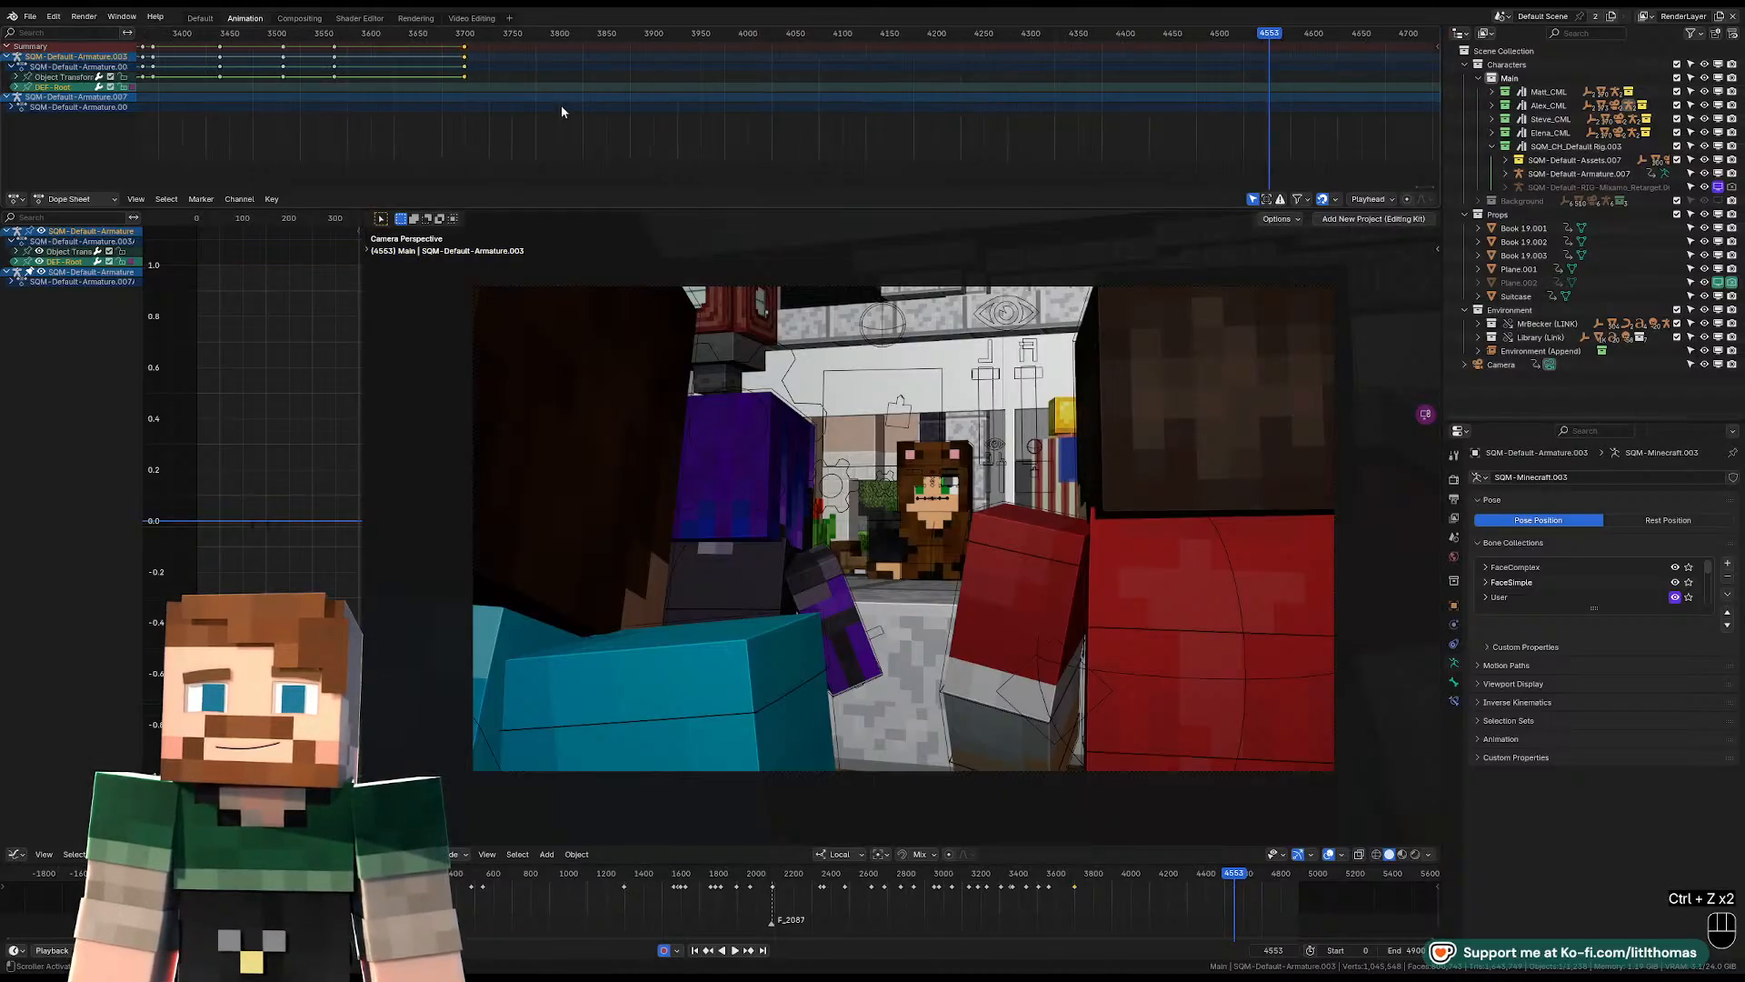
pyautogui.click(1129, 37)
pyautogui.press('space')
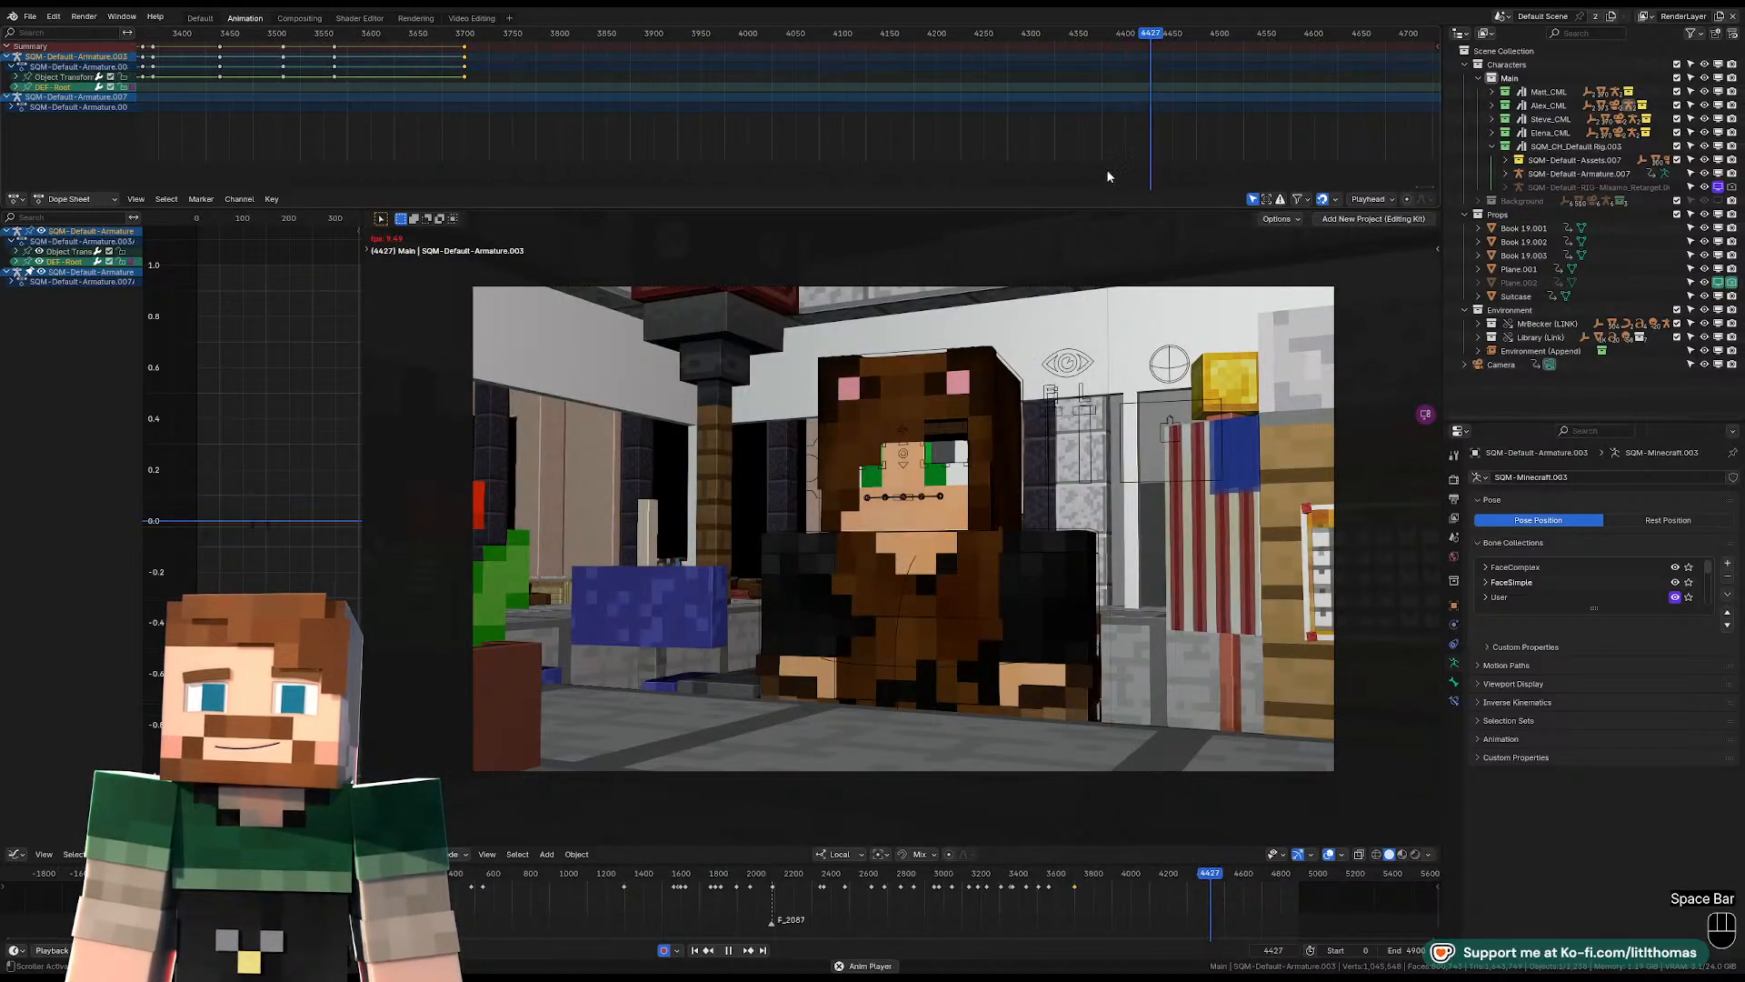
pyautogui.click(1137, 290)
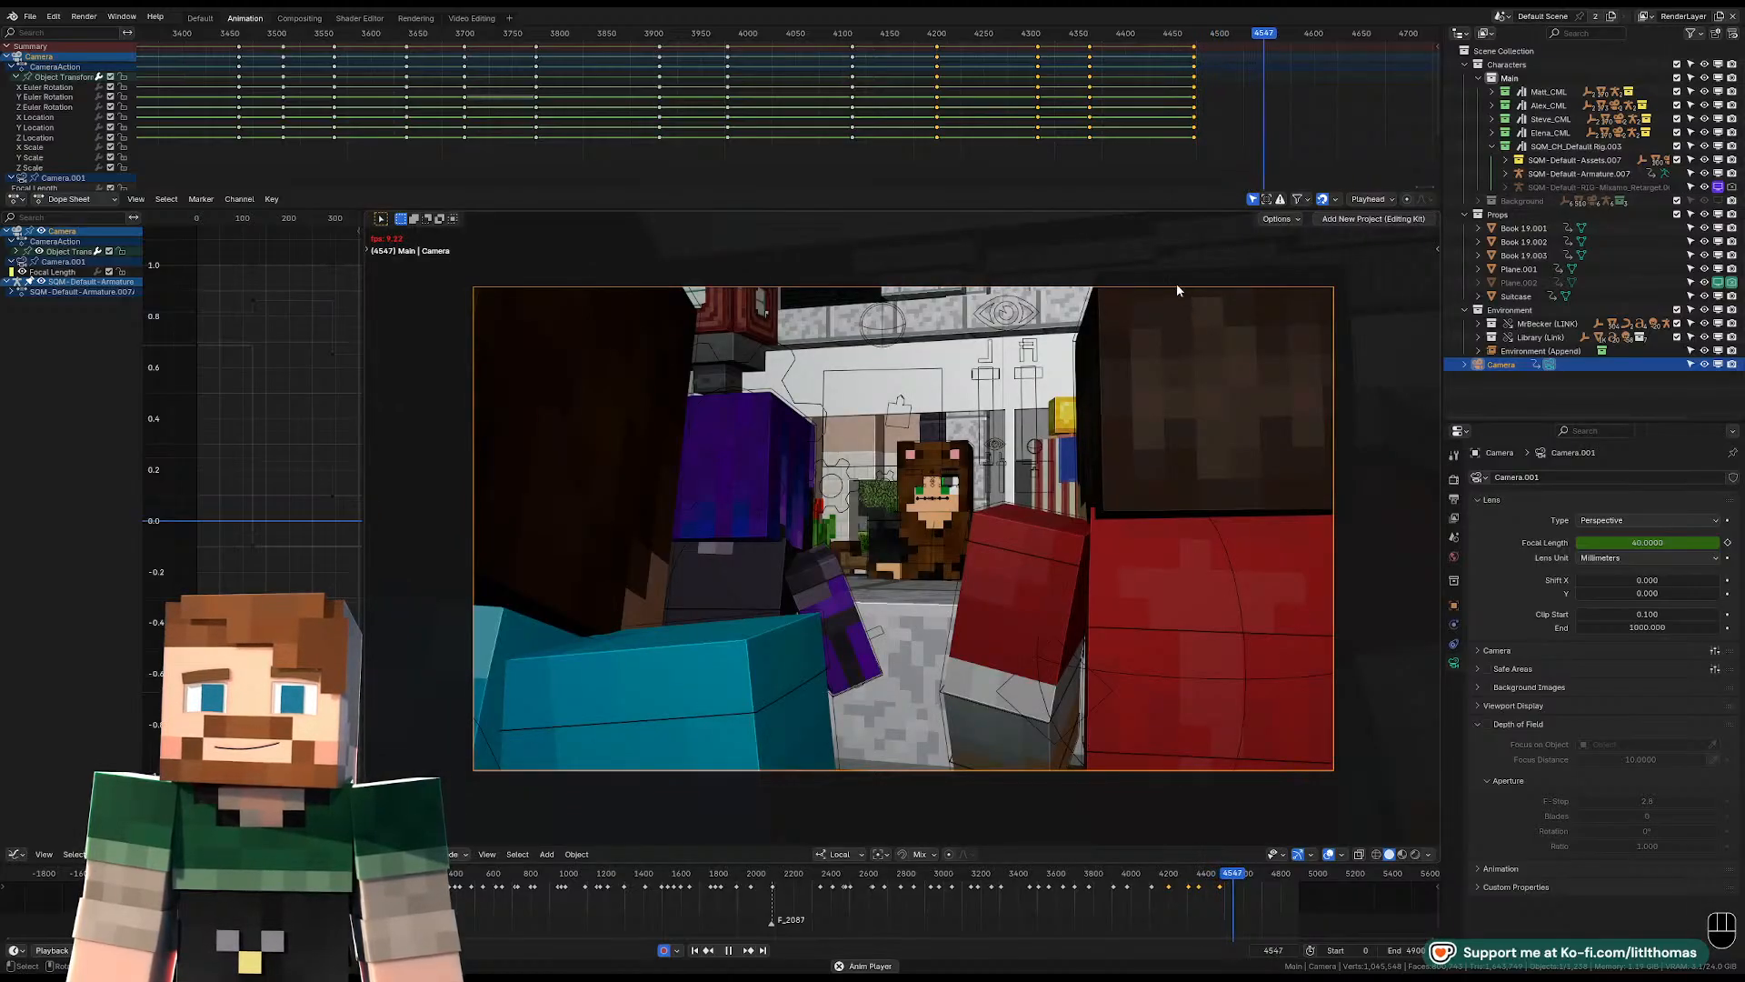
pyautogui.press('space')
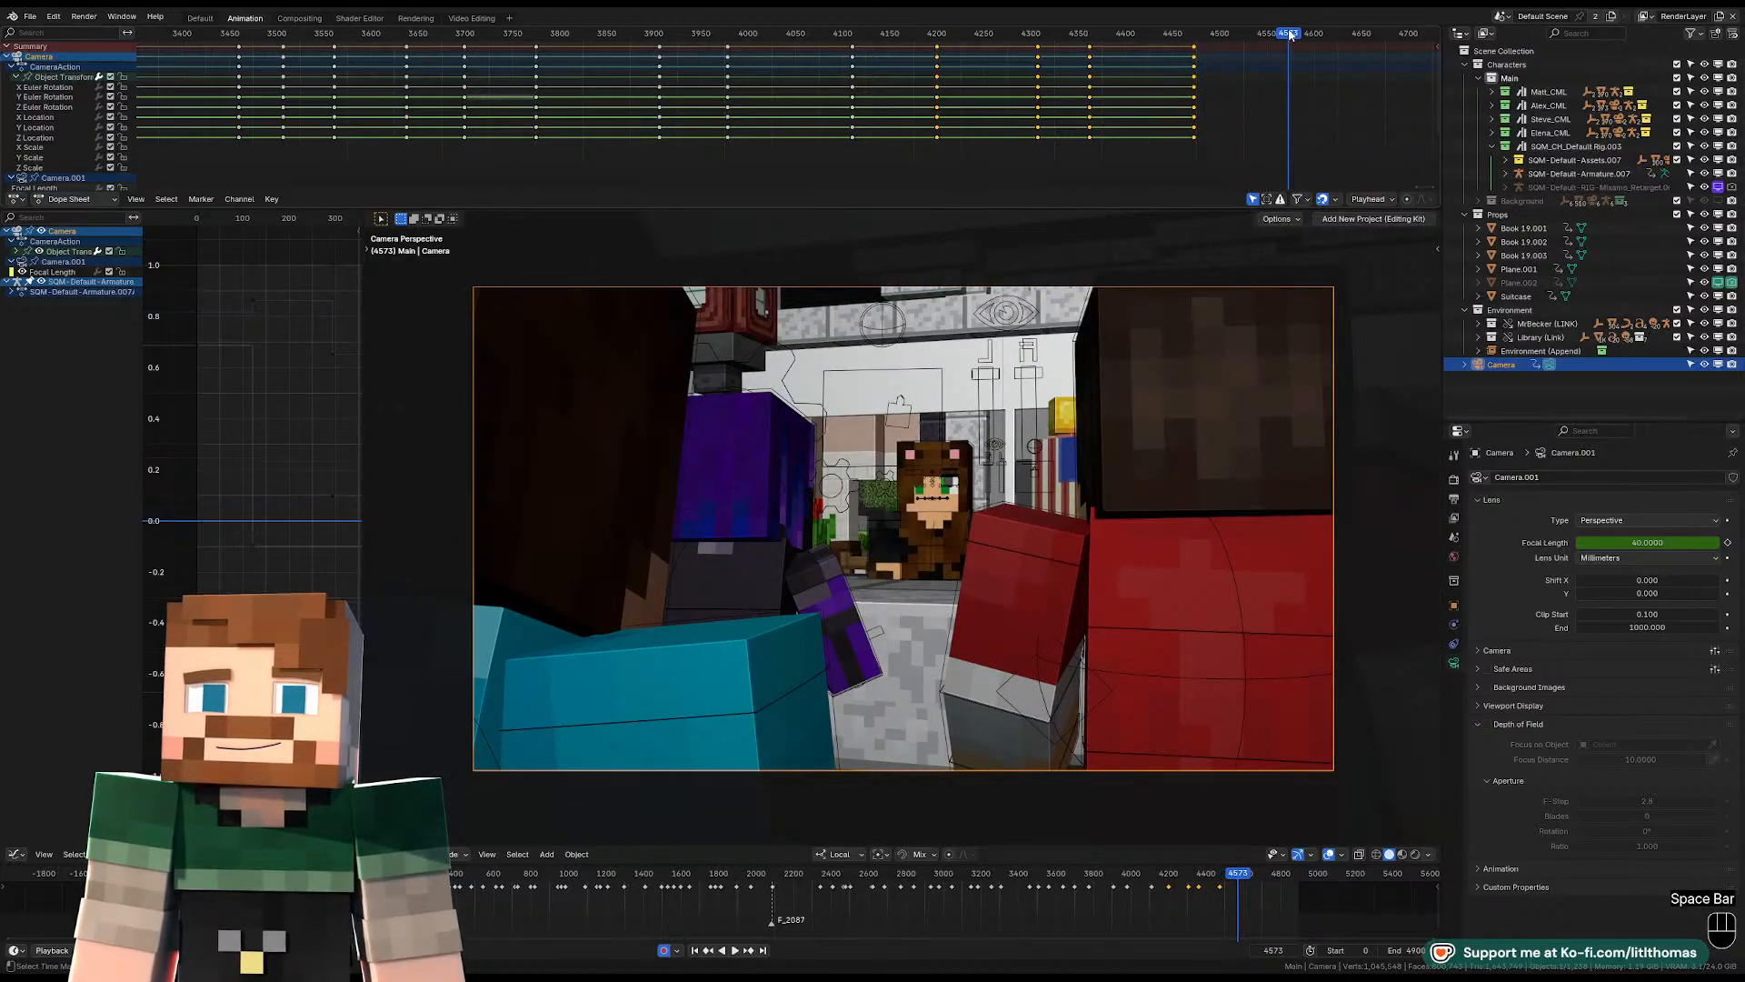
pyautogui.moveTo(1285, 35); pyautogui.dragTo(1283, 37)
# Fly the camera behind the desk at frame 4567, framing the visitors over the bear-hooded character's shoulder against the bookshelves.
pyautogui.hotkey('shift', 'f')
pyautogui.press('w')
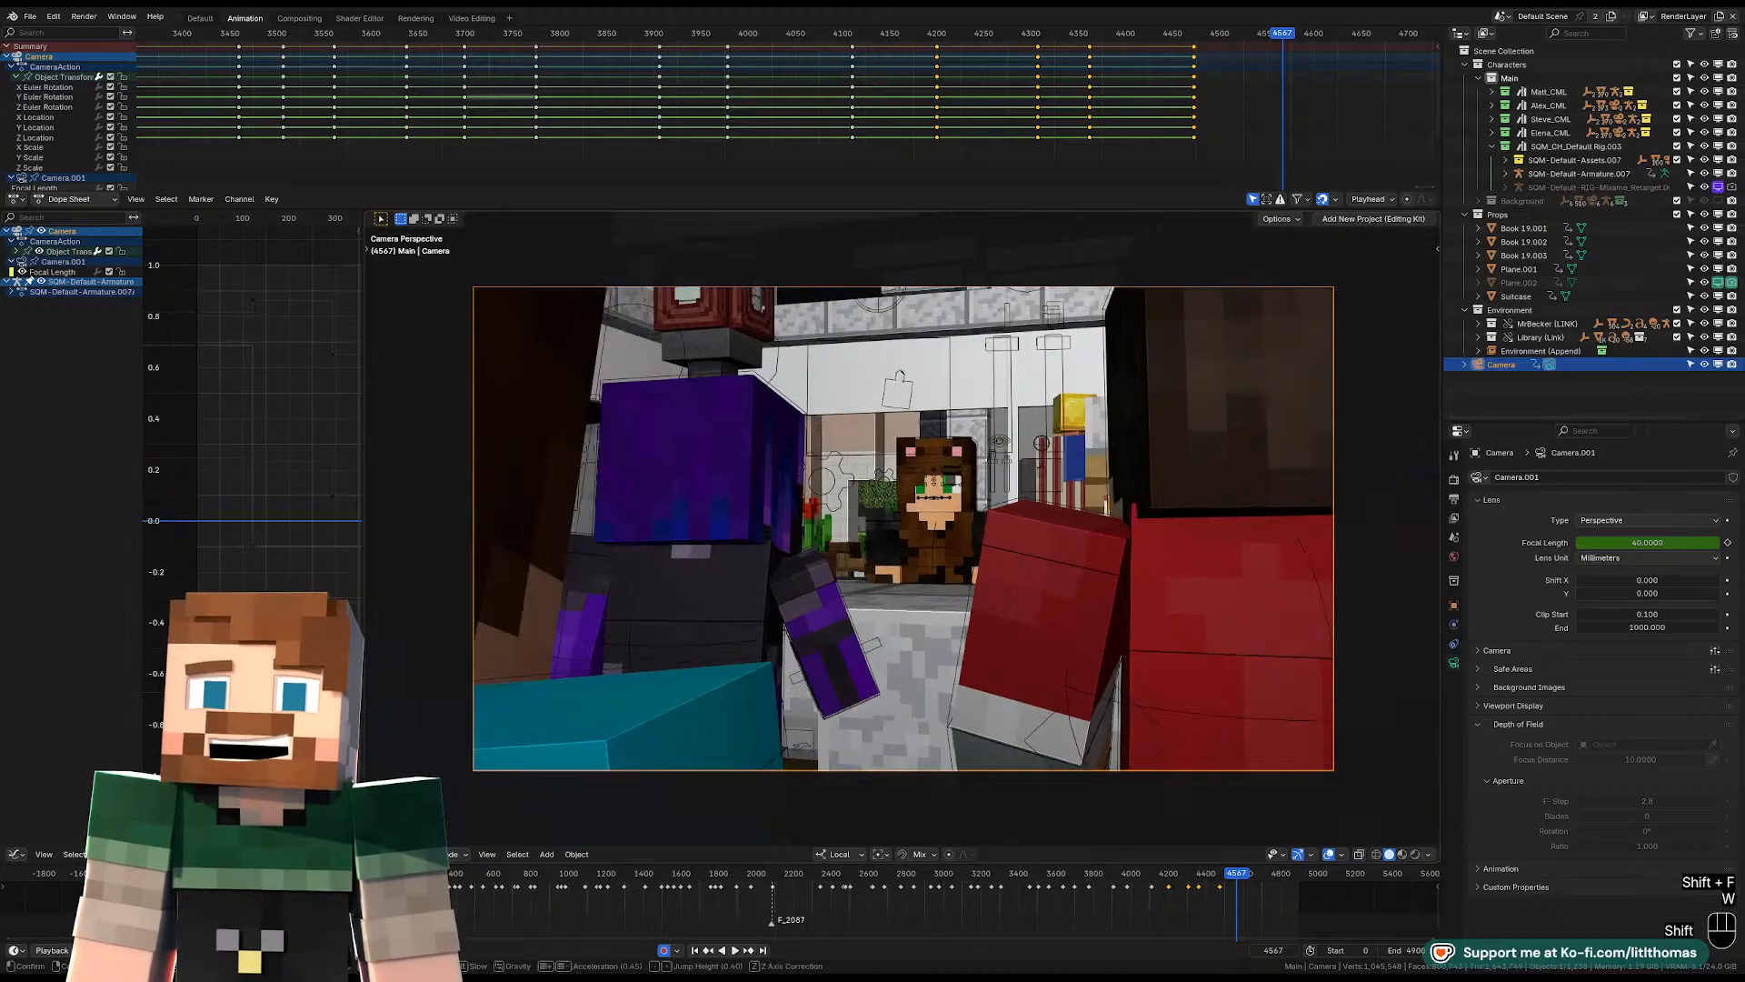
pyautogui.hotkey('shift', 'd')
pyautogui.hotkey('shift', 'd')
pyautogui.hotkey('shift', 'd')
pyautogui.hotkey('shift', 'd')
pyautogui.hotkey('shift', 'd')
pyautogui.hotkey('shift', 'd')
pyautogui.hotkey('shift', 'd')
pyautogui.hotkey('shift', 'd')
pyautogui.hotkey('shift', 'd')
pyautogui.hotkey('shift', 'd')
pyautogui.hotkey('shift', 'd')
pyautogui.hotkey('shift', 'd')
pyautogui.hotkey('shift', 'd')
pyautogui.hotkey('shift', 'd')
pyautogui.hotkey('shift', 'd')
pyautogui.hotkey('shift', 'd')
pyautogui.hotkey('shift', 'd')
pyautogui.hotkey('shift', 'd')
pyautogui.hotkey('shift', 'd')
pyautogui.hotkey('shift', 'd')
pyautogui.hotkey('shift', 'd')
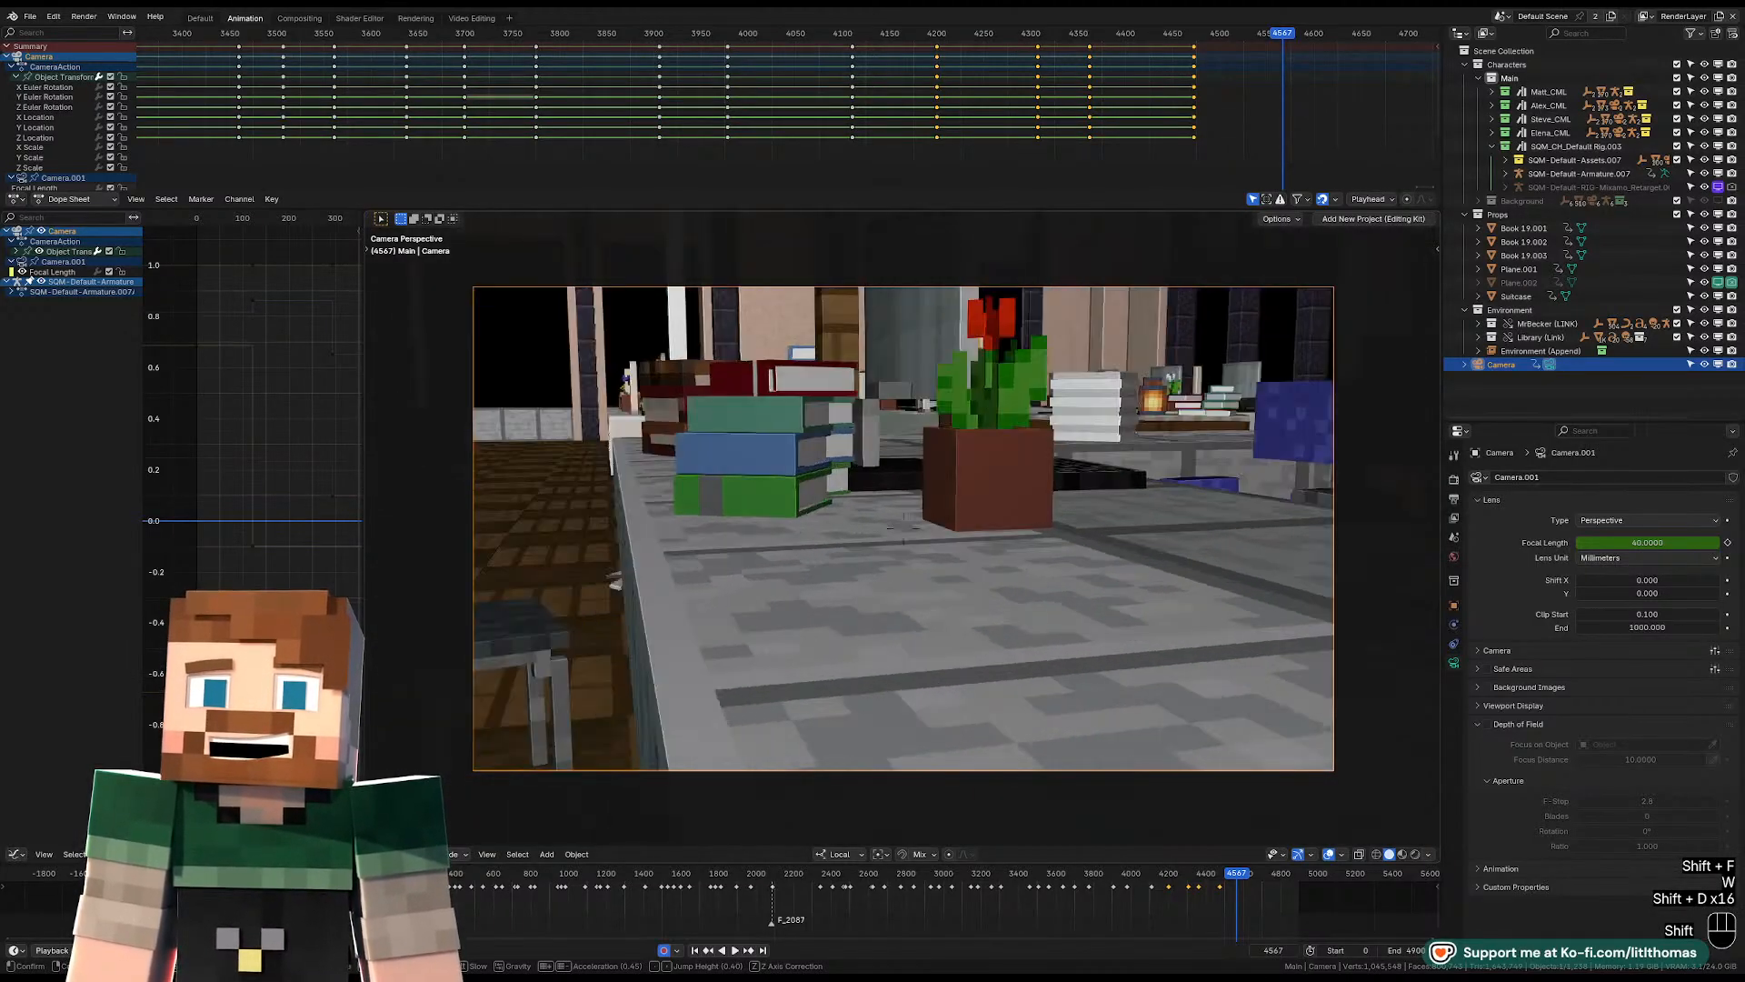
pyautogui.hotkey('shift', 's')
pyautogui.hotkey('shift', 's')
pyautogui.hotkey('shift', 's')
pyautogui.hotkey('shift', 's')
pyautogui.hotkey('shift', 's')
pyautogui.hotkey('shift', 's')
pyautogui.hotkey('shift', 's')
pyautogui.hotkey('shift', 's')
pyautogui.hotkey('shift', 'd')
pyautogui.hotkey('shift', 'd')
pyautogui.hotkey('shift', 'd')
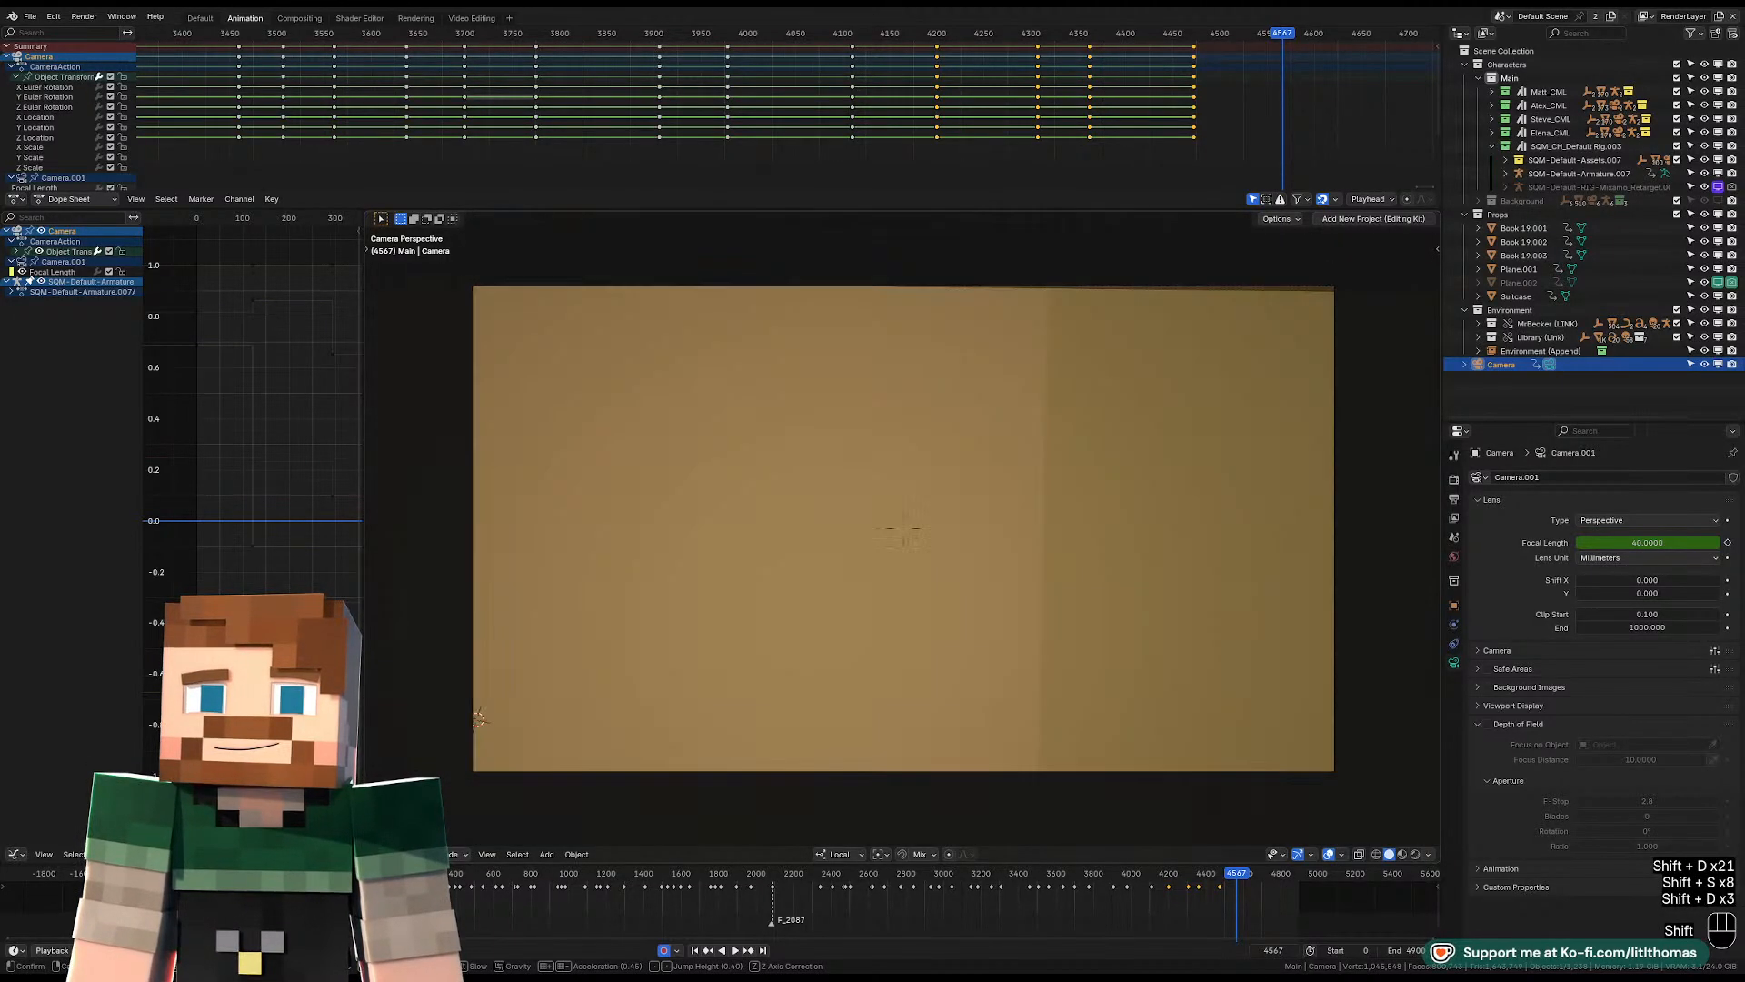
pyautogui.press('w')
pyautogui.press('w')
pyautogui.press('w')
pyautogui.press('w')
pyautogui.press('d')
pyautogui.press('w')
pyautogui.press('w')
pyautogui.press('w')
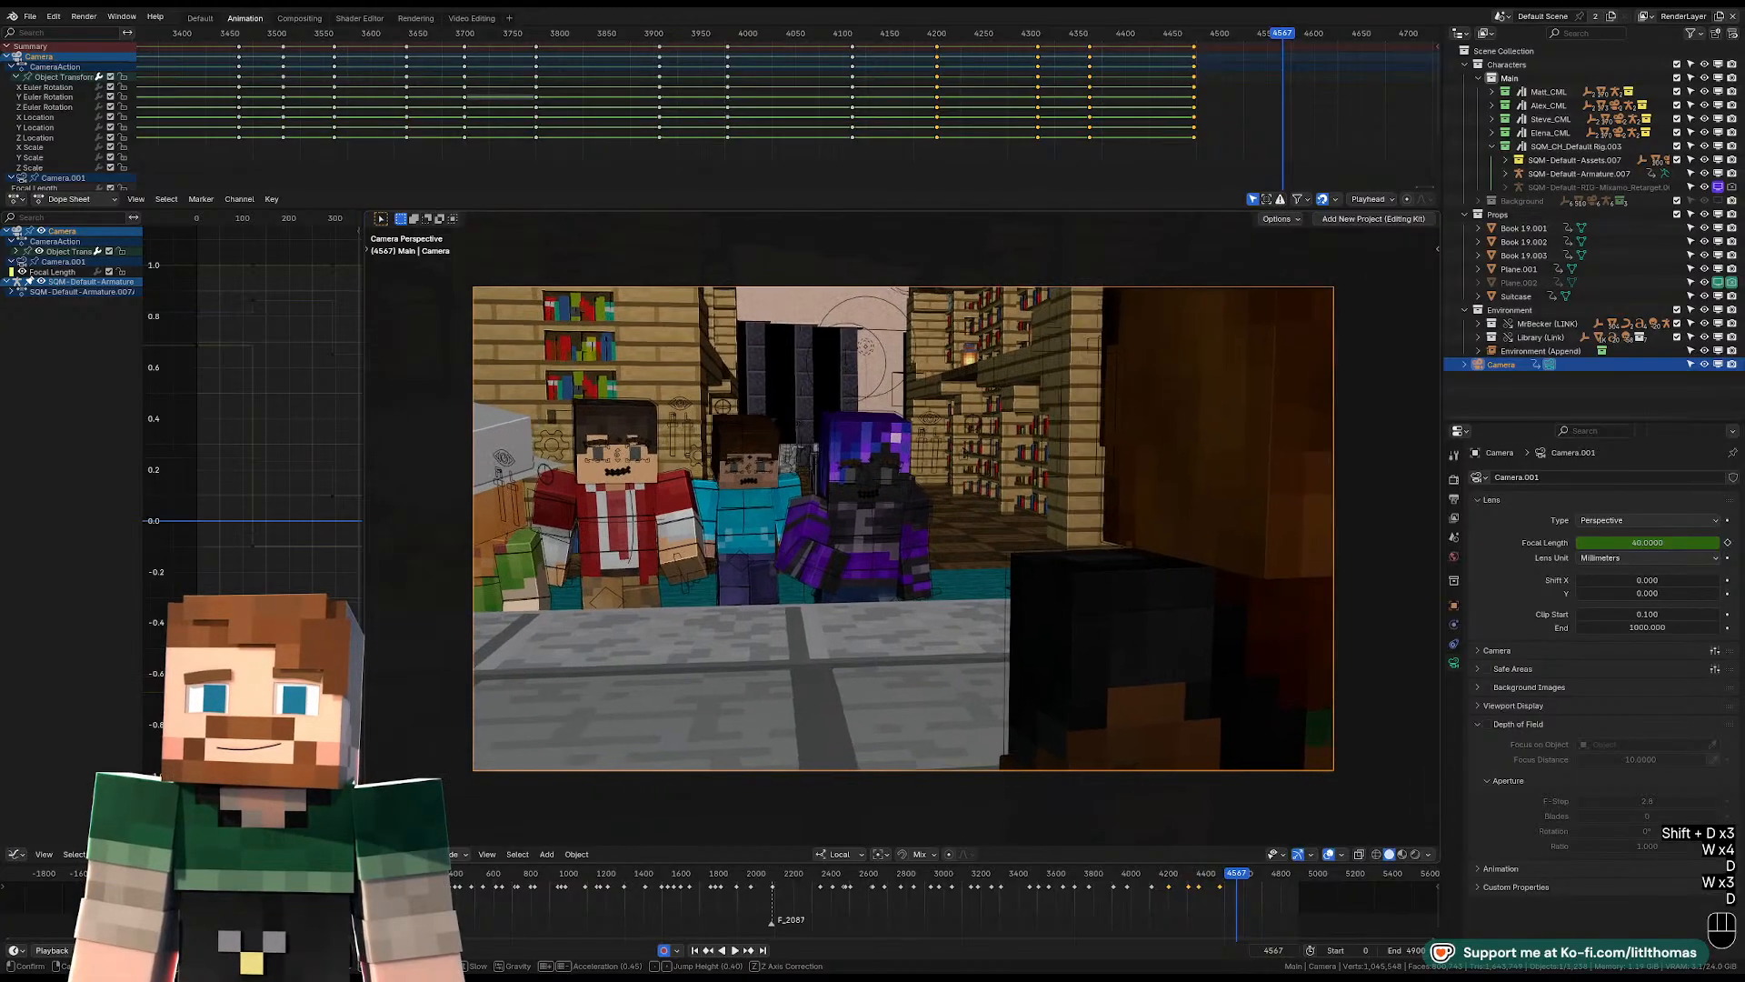
pyautogui.press('d')
pyautogui.press('w')
pyautogui.click(1103, 462)
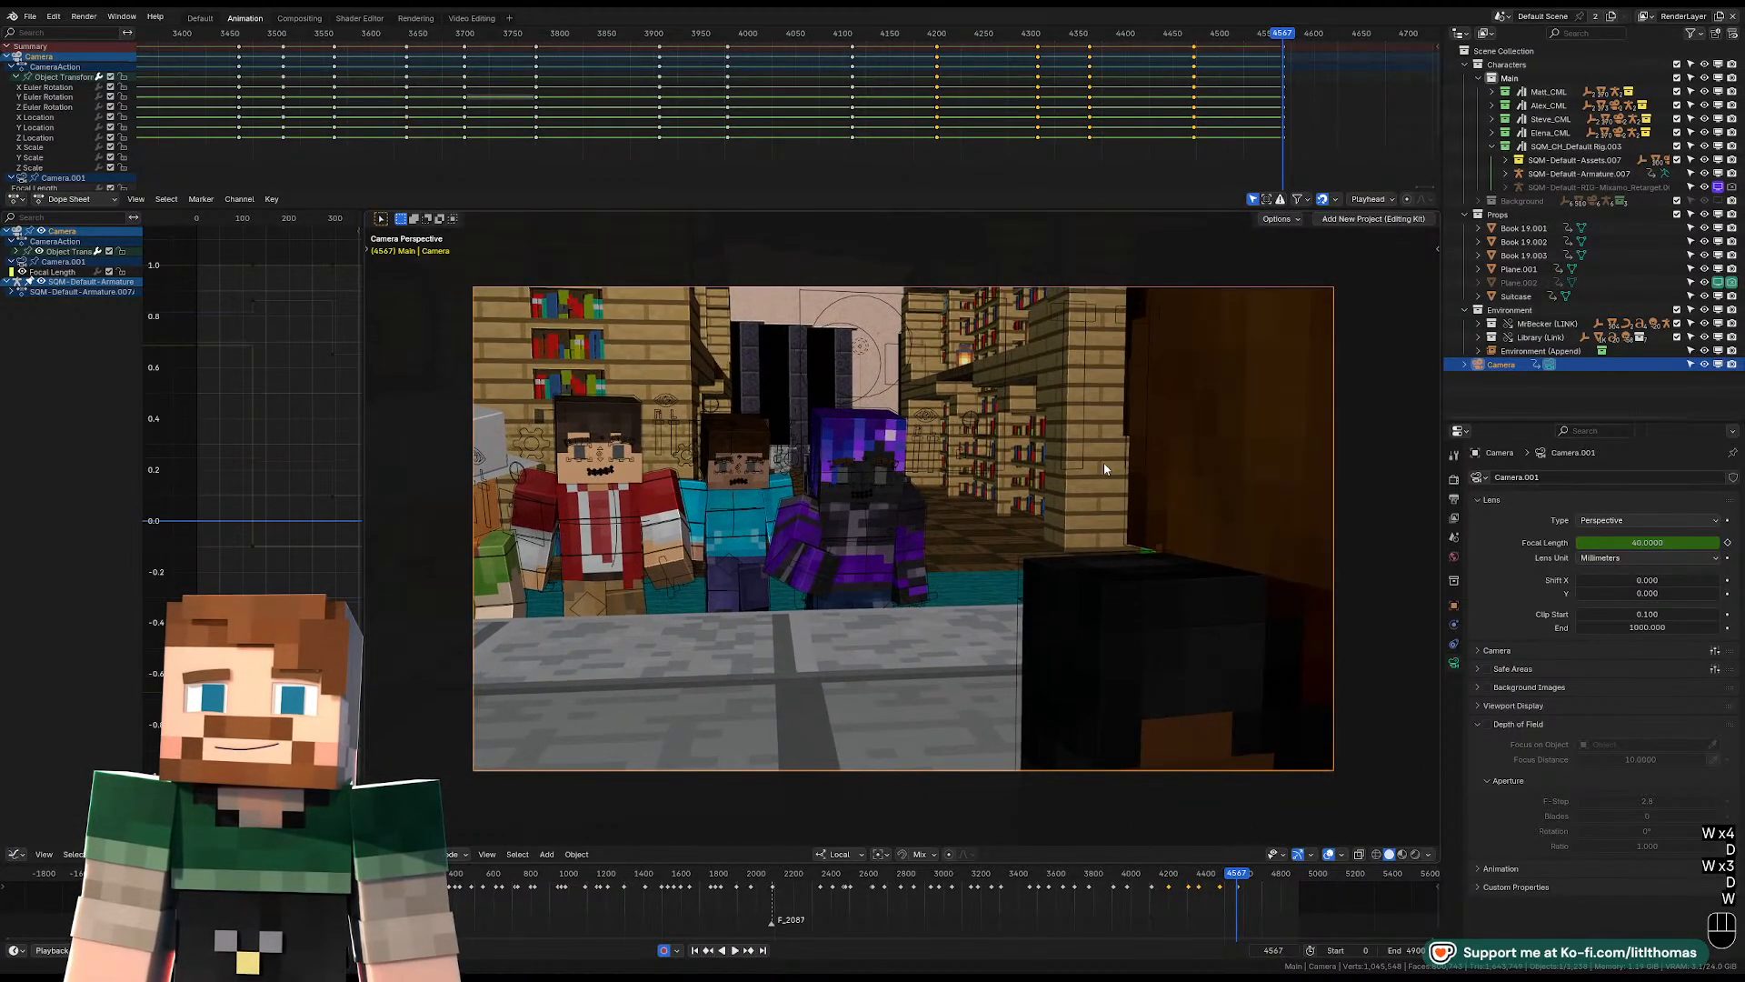
# Replay the shots from about frame 4472 across the cut at frame 4567 to check the timing.
pyautogui.click(1187, 37)
pyautogui.press('space')
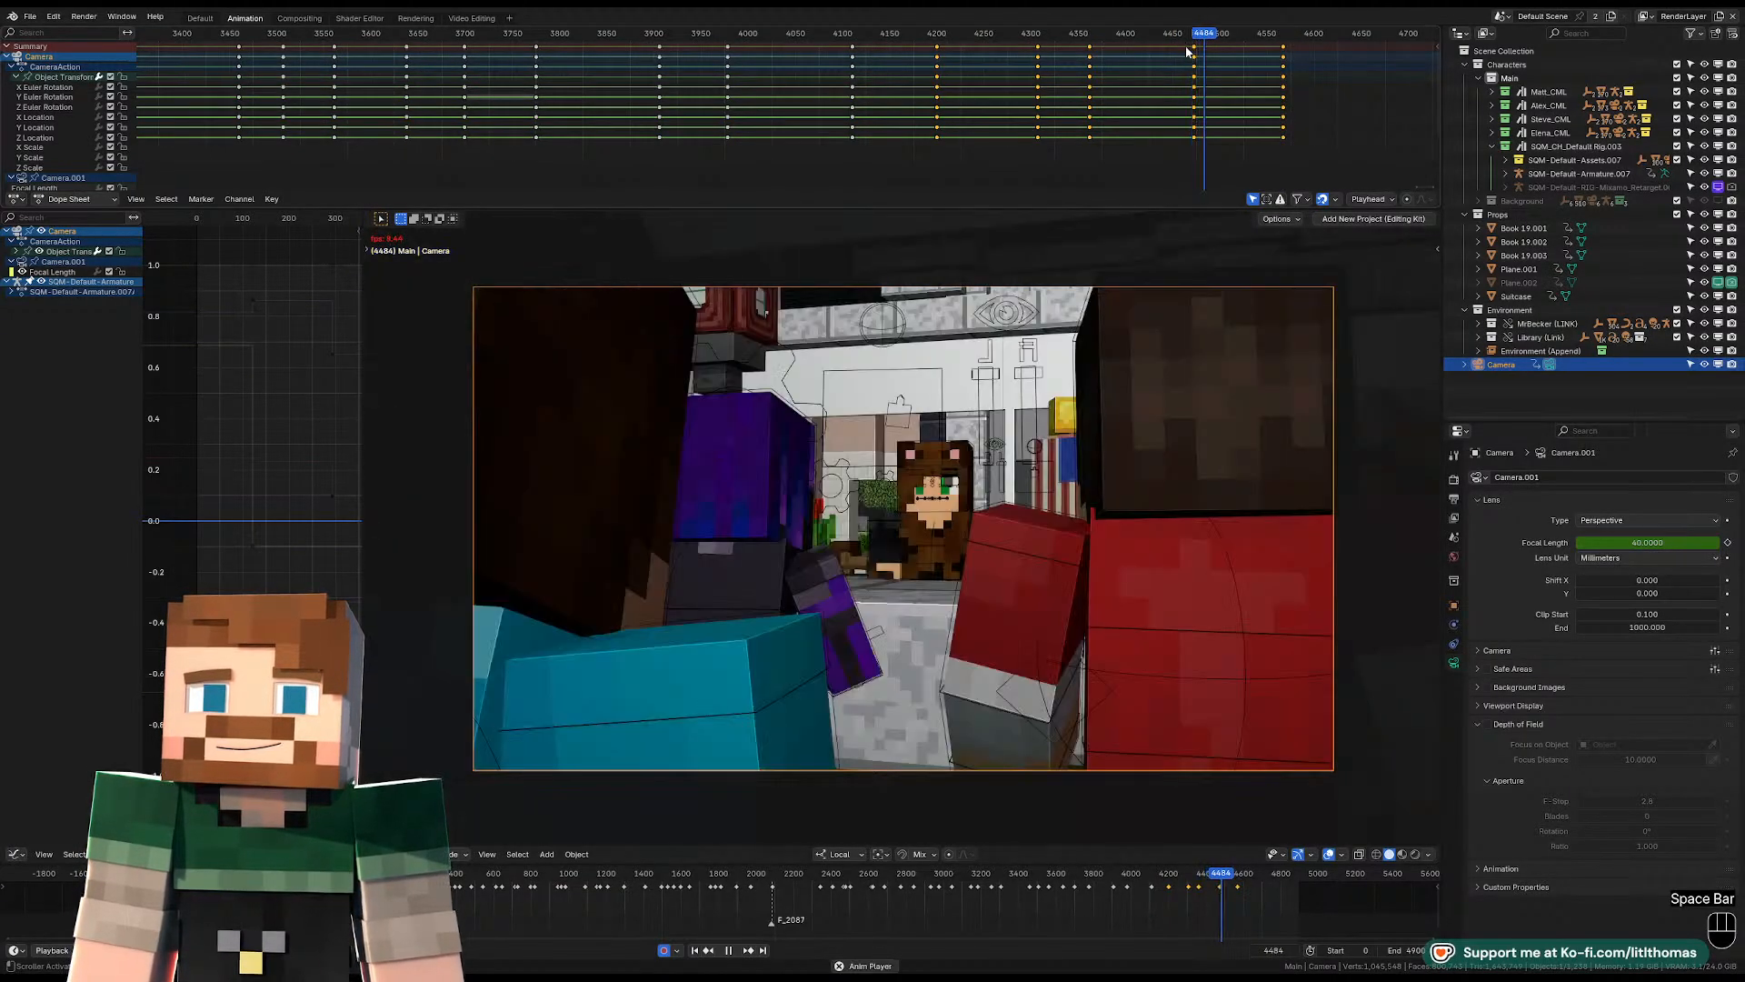
pyautogui.moveTo(1237, 106); pyautogui.dragTo(962, 134, button='middle')
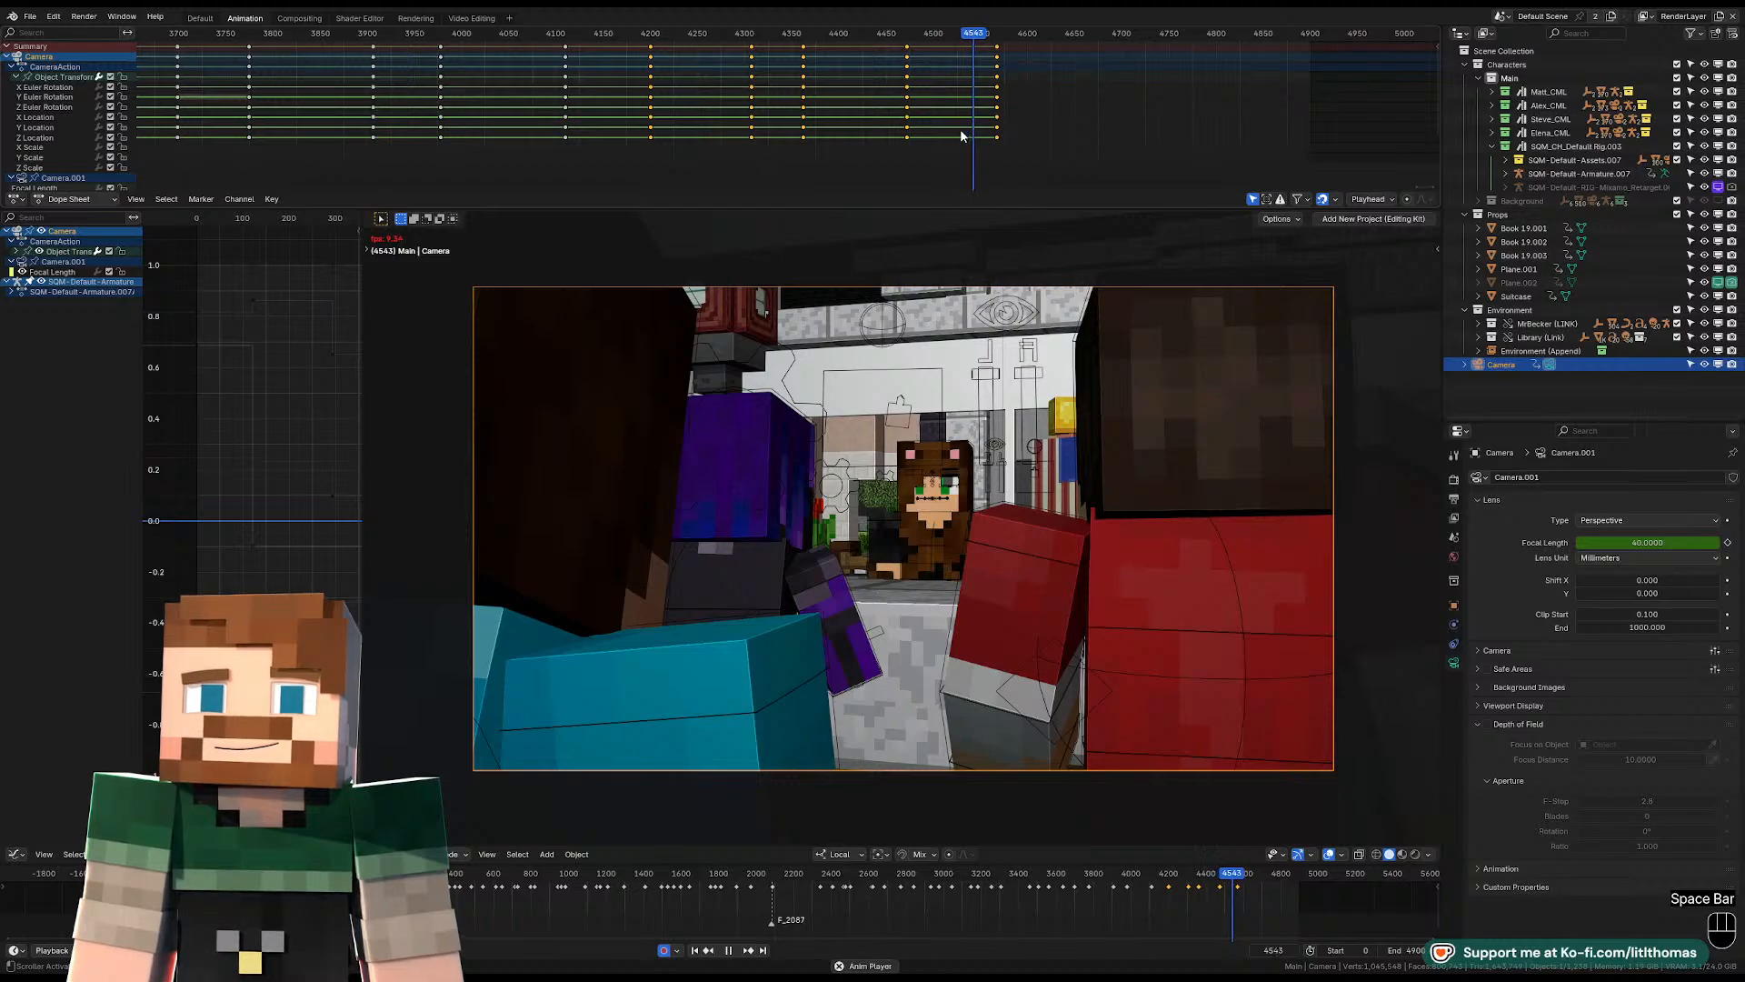
pyautogui.press('space')
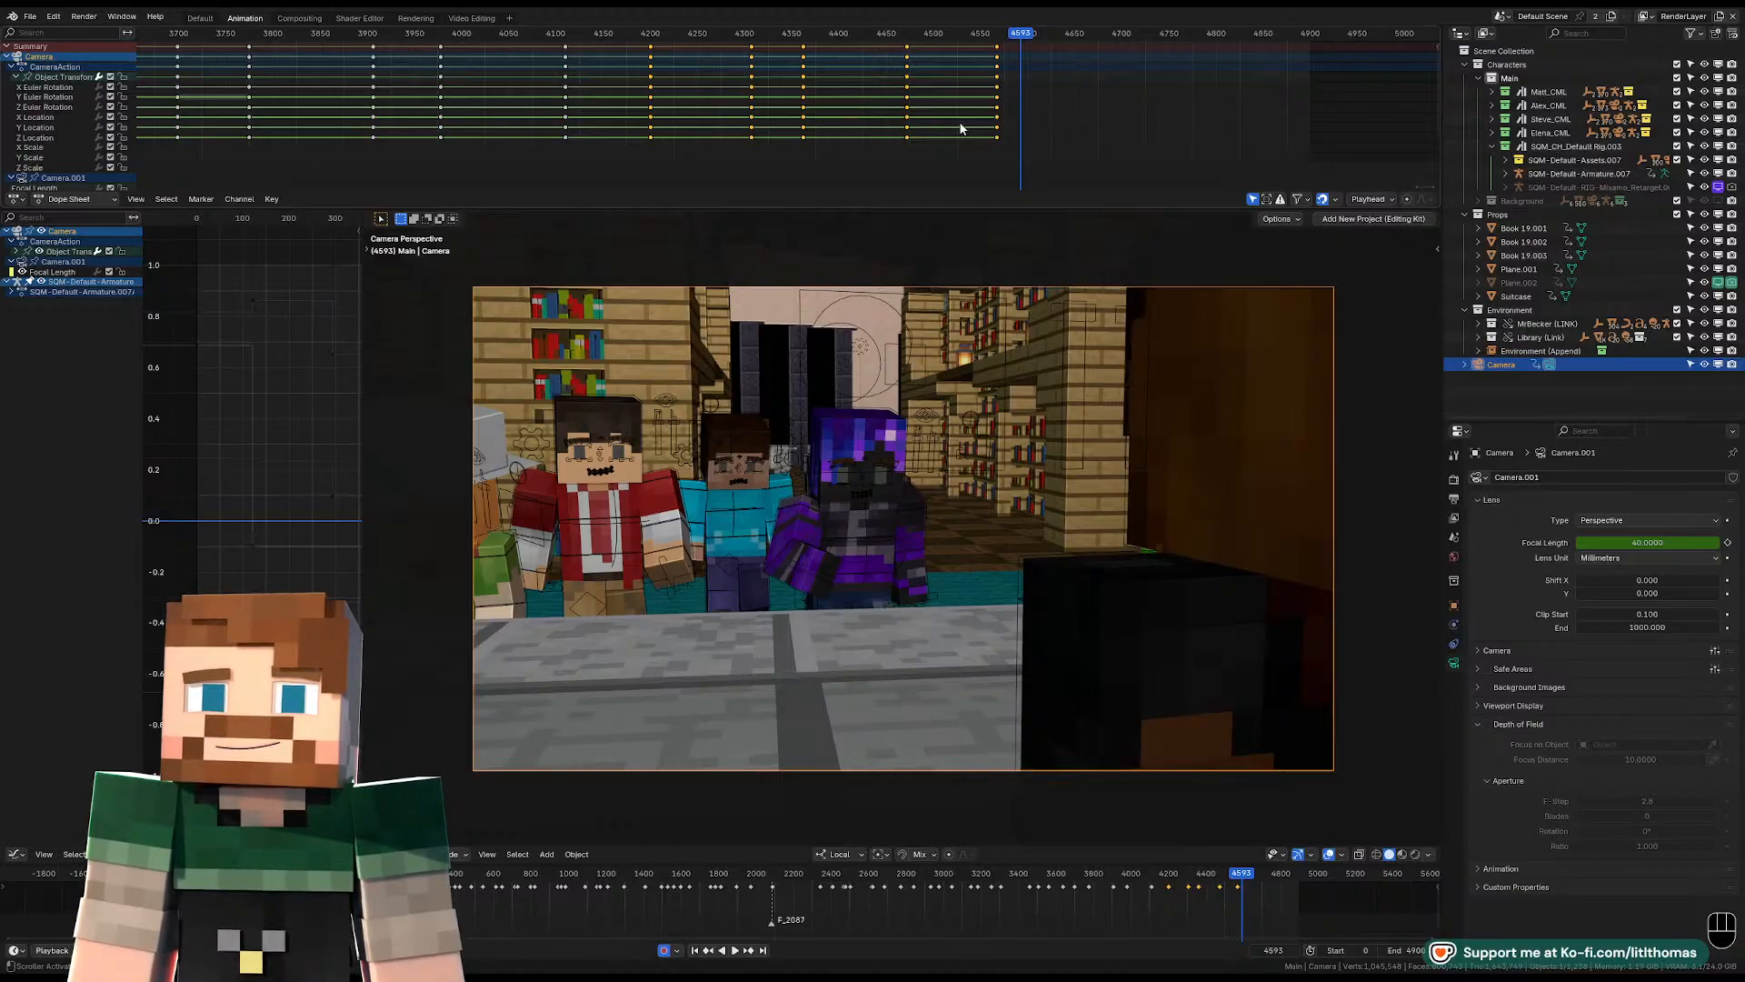
pyautogui.press('space')
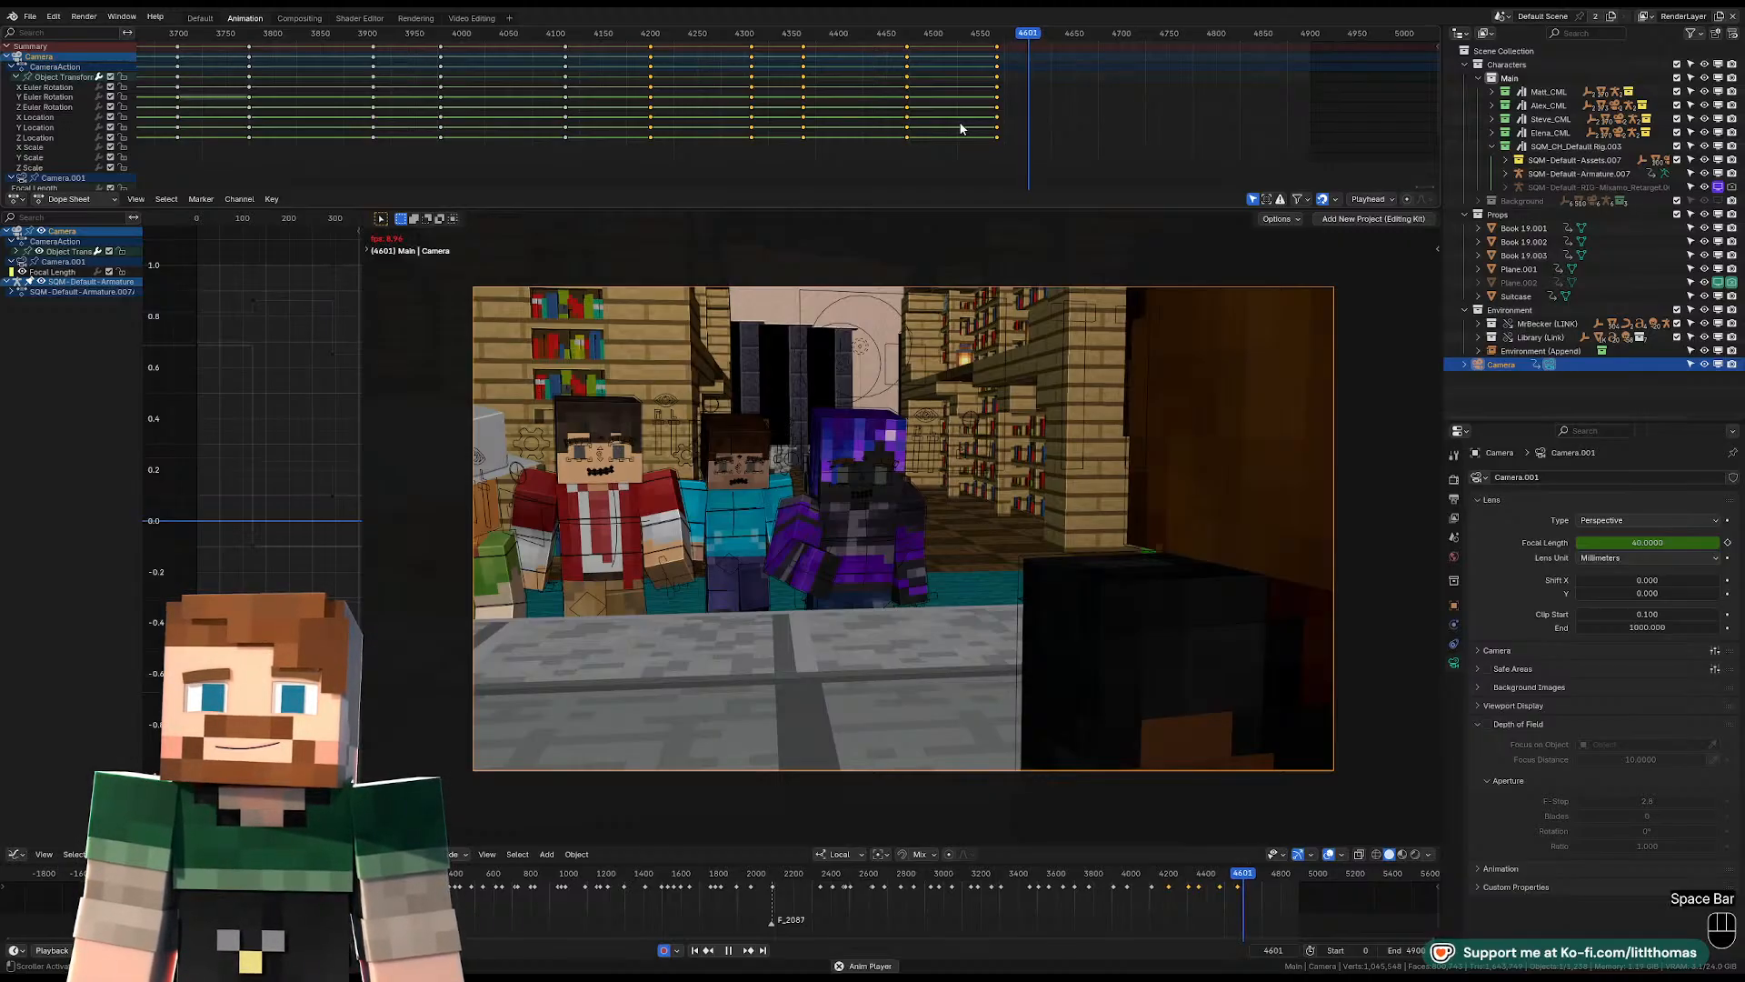
pyautogui.press('space')
pyautogui.press('space')
pyautogui.press('space')
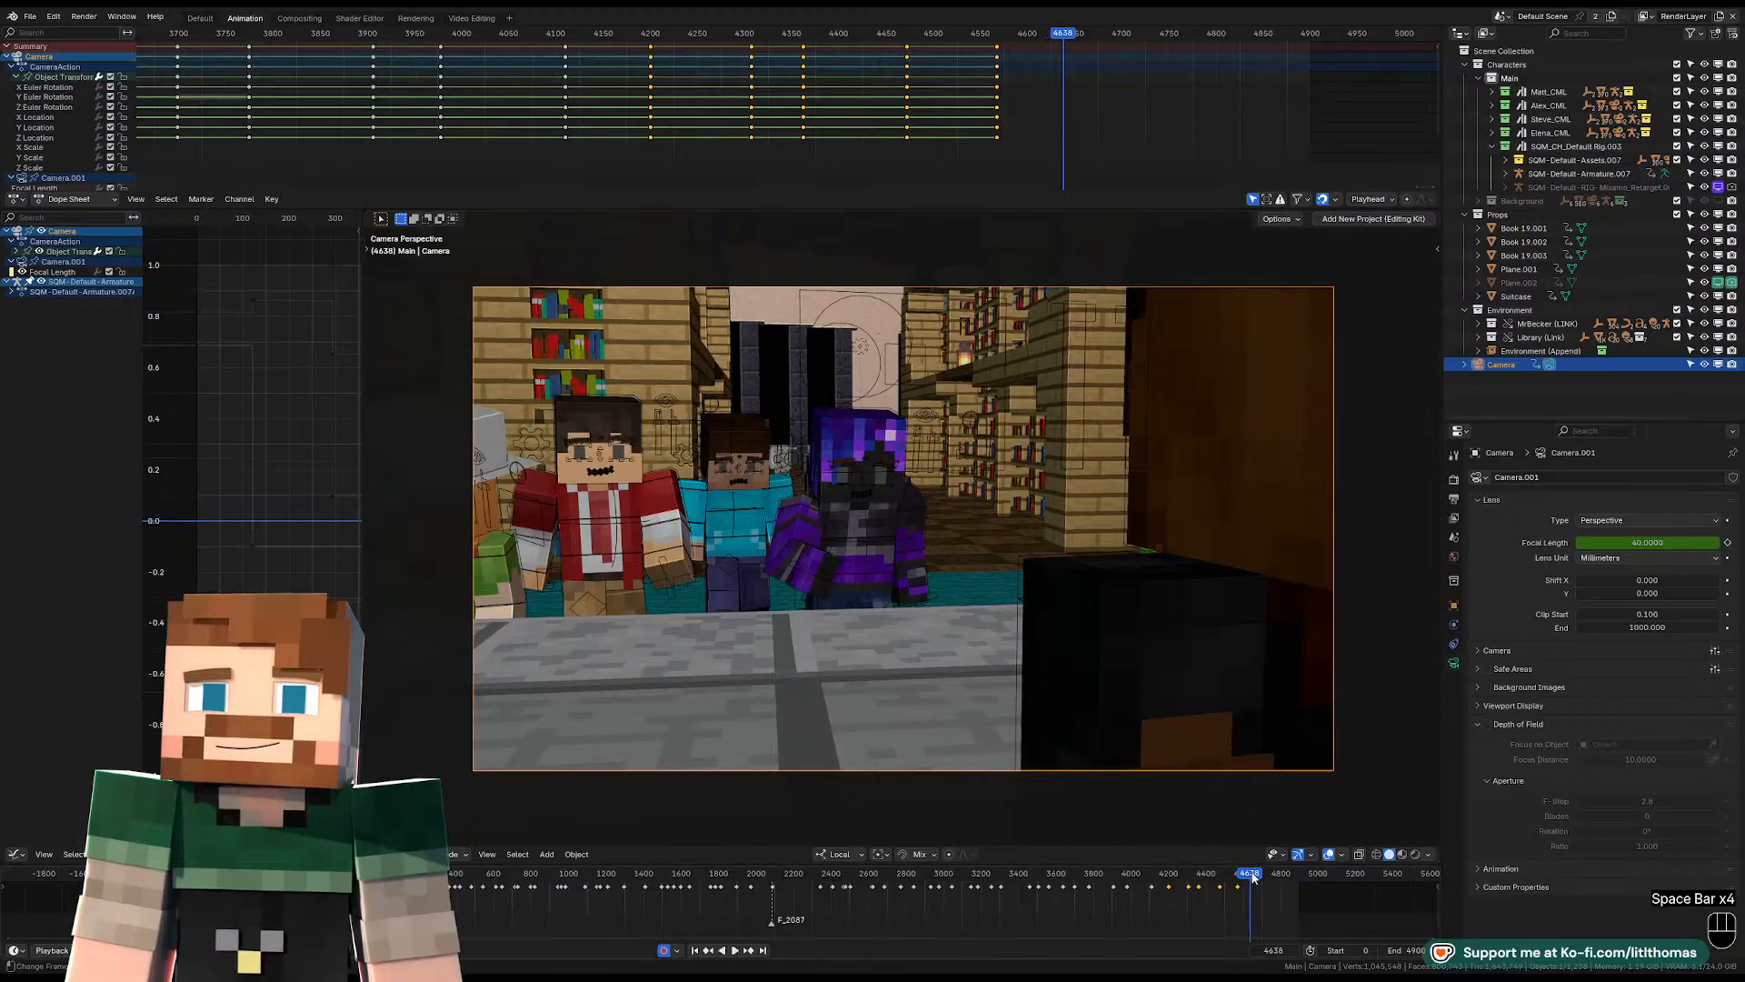
# Replay the end of the visitors shot in short bursts and stop at frame 4622 for the next cut.
pyautogui.click(1244, 877)
pyautogui.press('space')
pyautogui.press('space')
pyautogui.press('space')
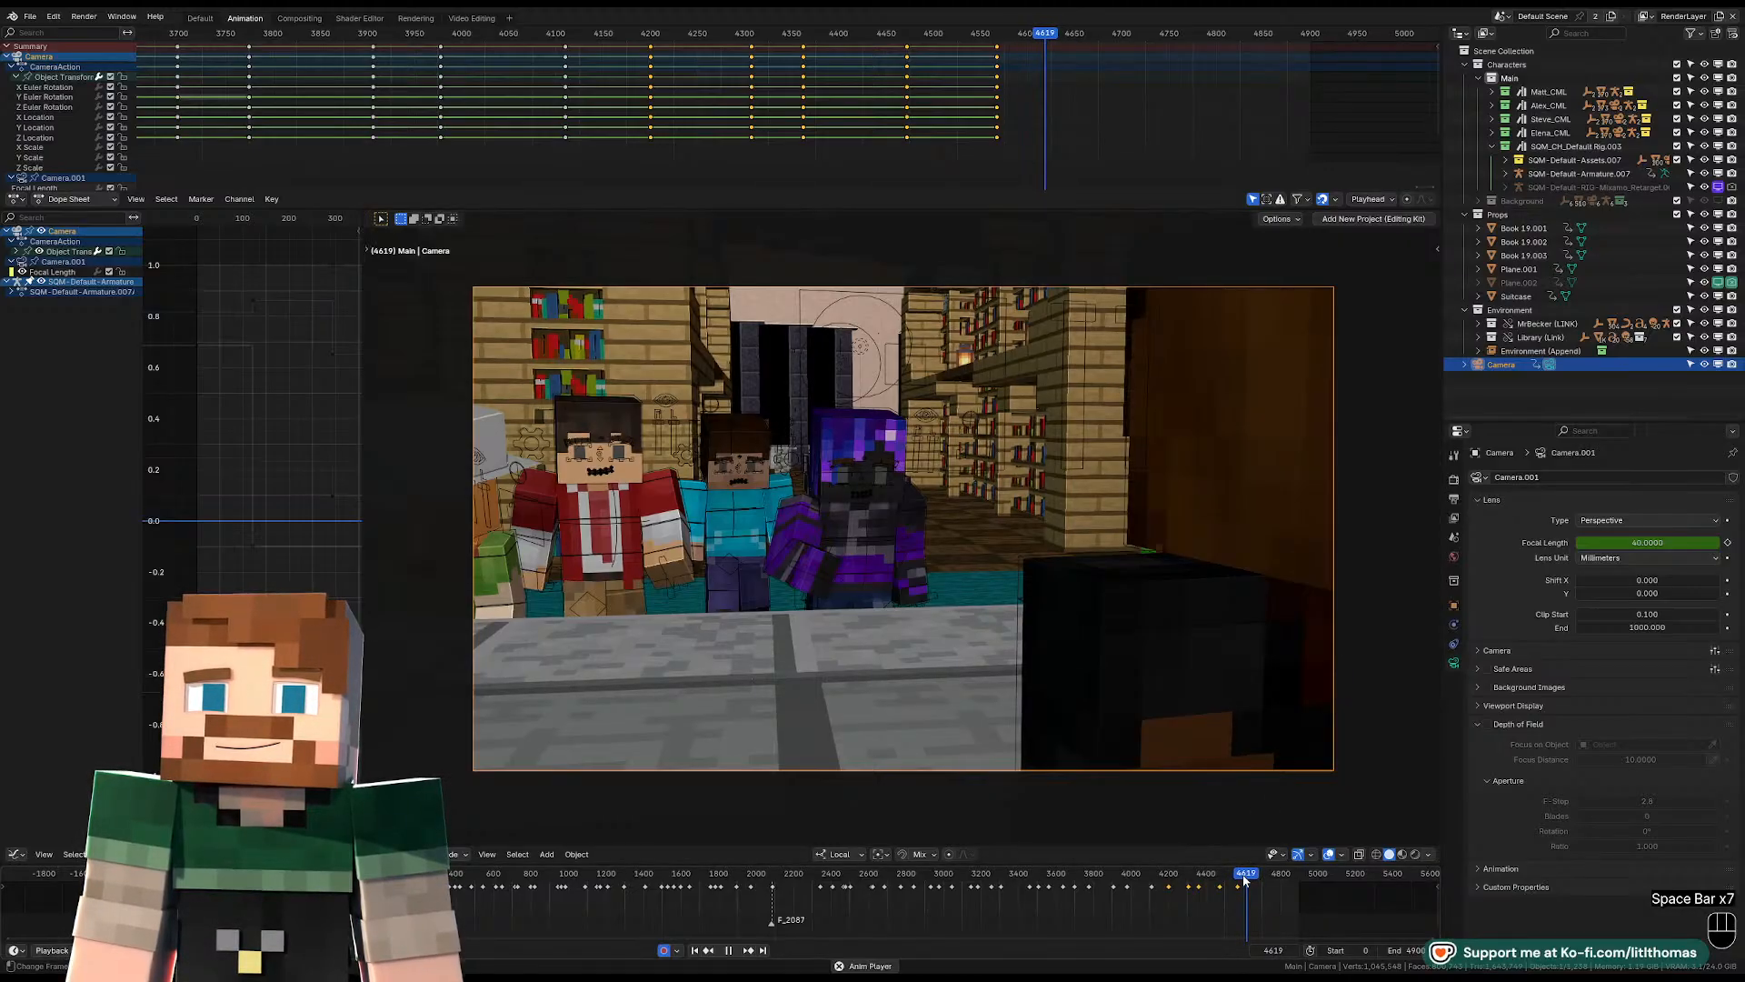
pyautogui.press('space')
pyautogui.press('space')
pyautogui.press('space')
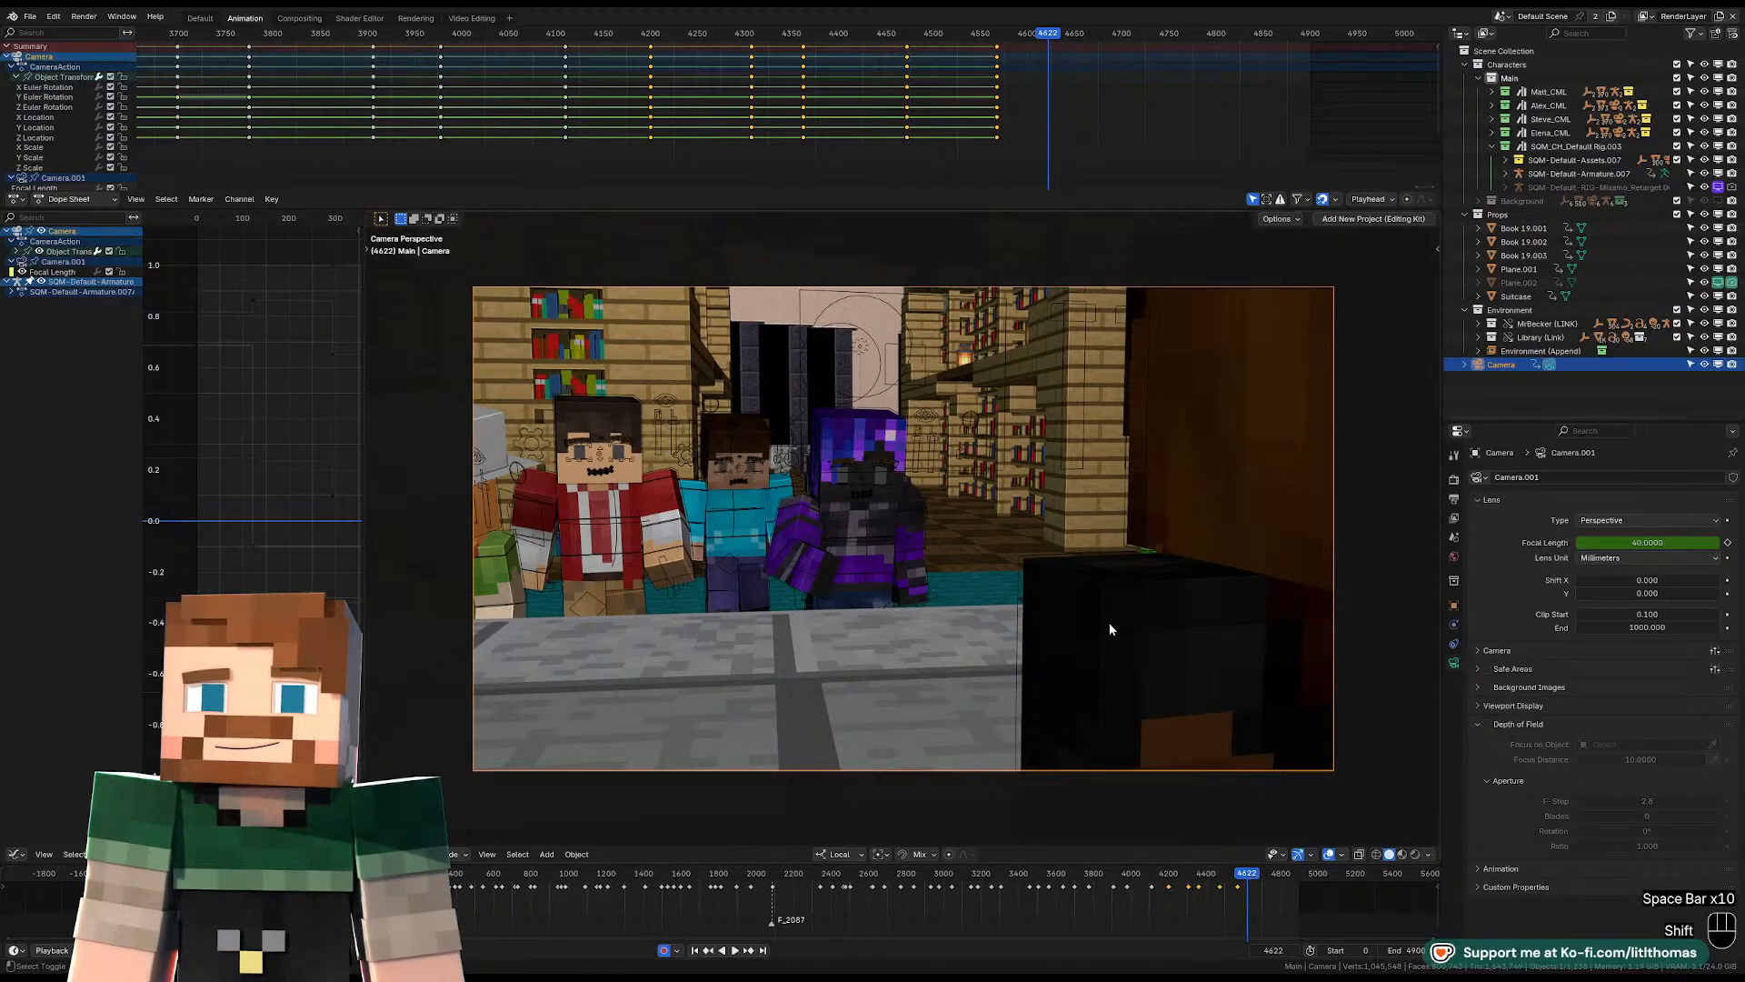
# Move the camera to the visitors' side of the desk at frame 4622, framing the bear-hooded character between the potted flower and calendar.
pyautogui.hotkey('shift', 'f')
pyautogui.press('w')
pyautogui.hotkey('shift', 'a')
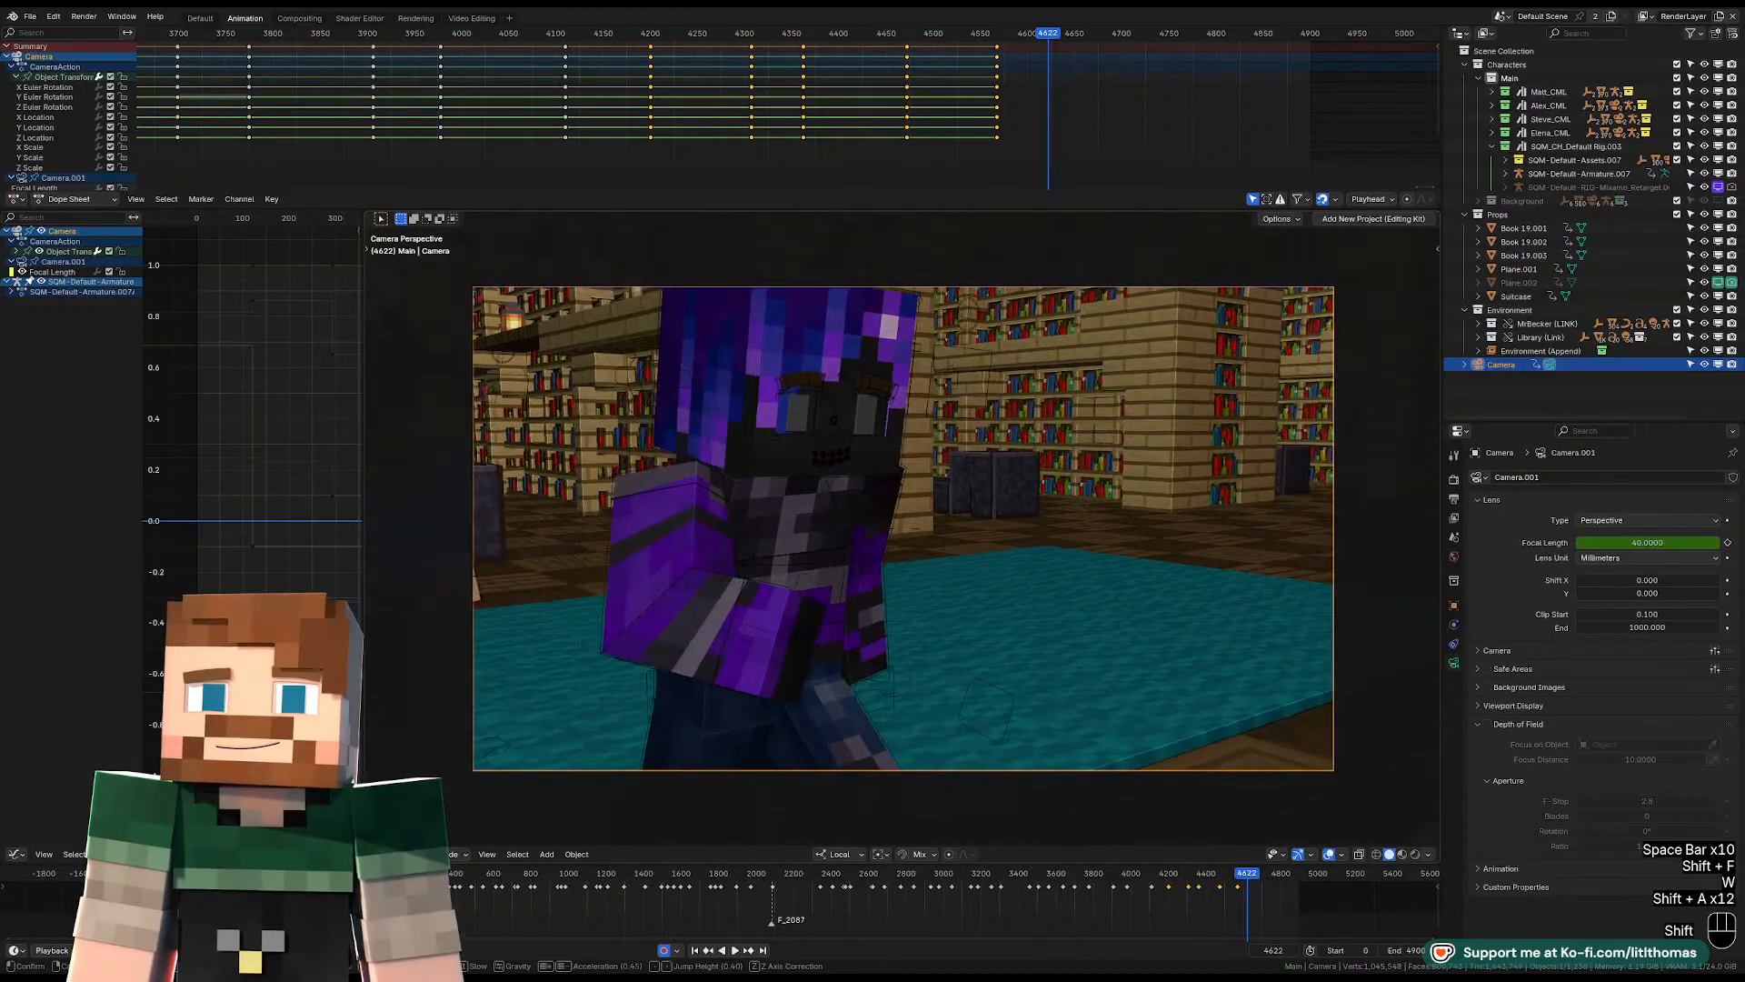
pyautogui.hotkey('shift', 'a')
pyautogui.hotkey('shift', 's')
pyautogui.press('d')
pyautogui.press('q')
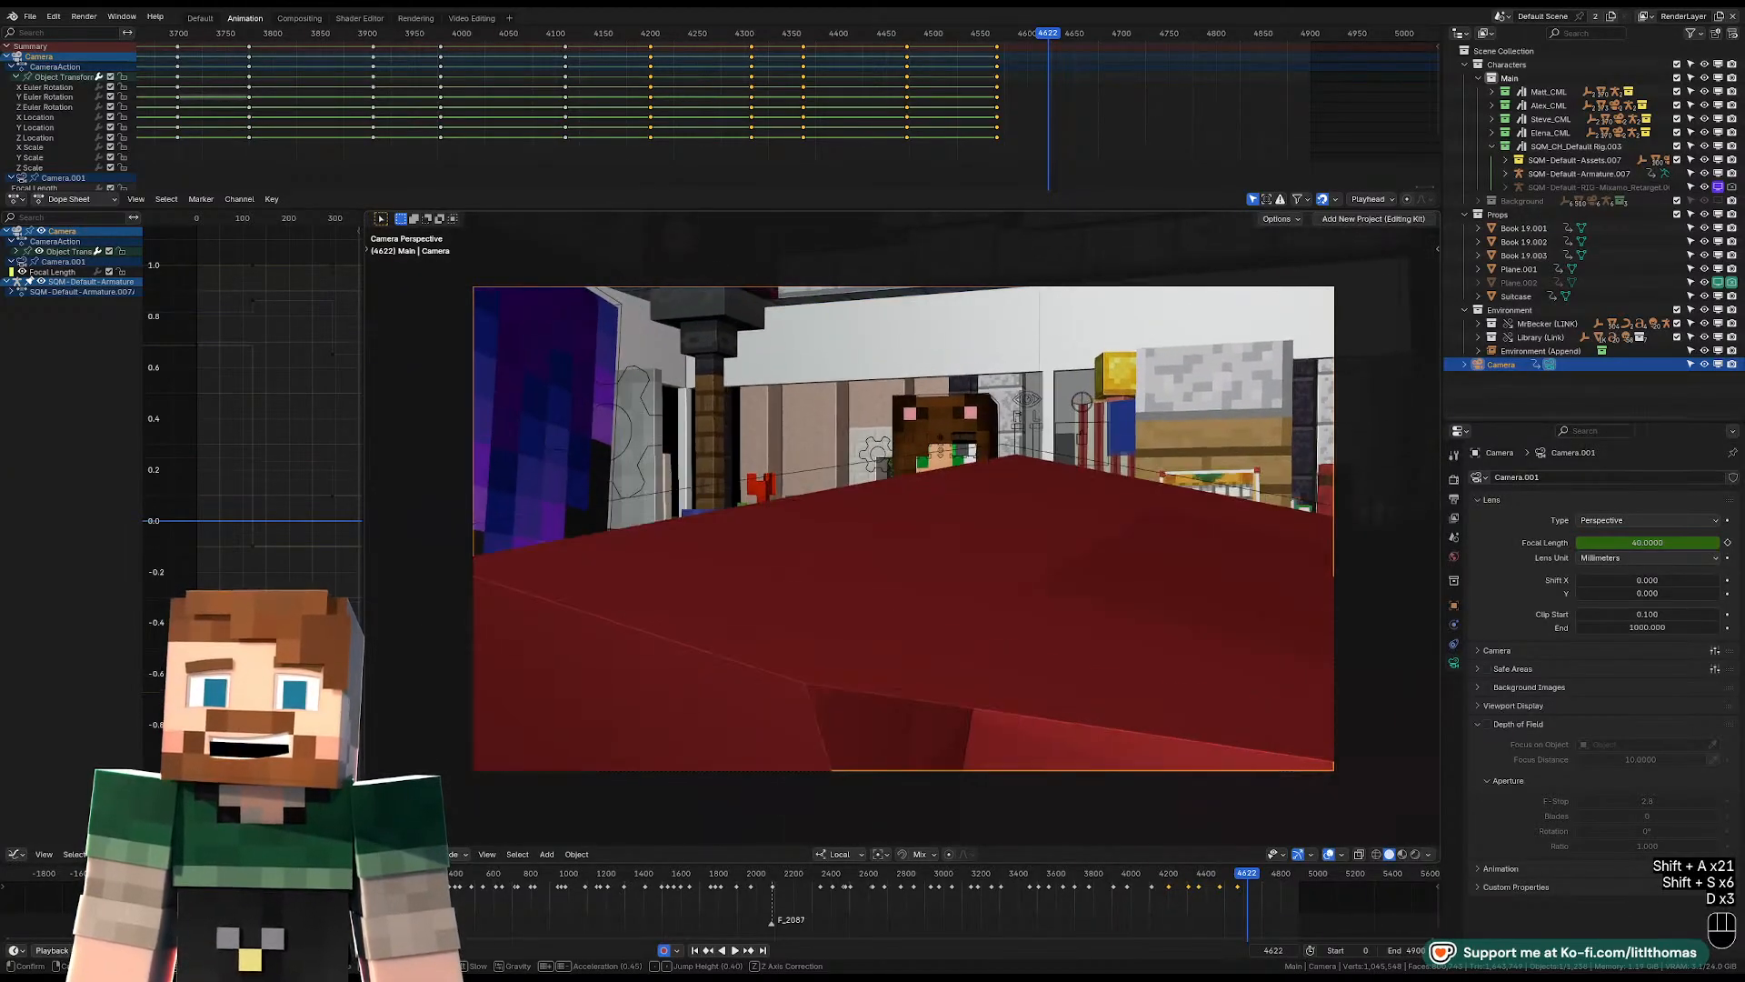
pyautogui.press('w')
pyautogui.press('w')
pyautogui.press('w')
pyautogui.press('w')
pyautogui.press('w')
pyautogui.press('w')
pyautogui.press('w')
pyautogui.press('q')
pyautogui.press('q')
pyautogui.click(907, 433)
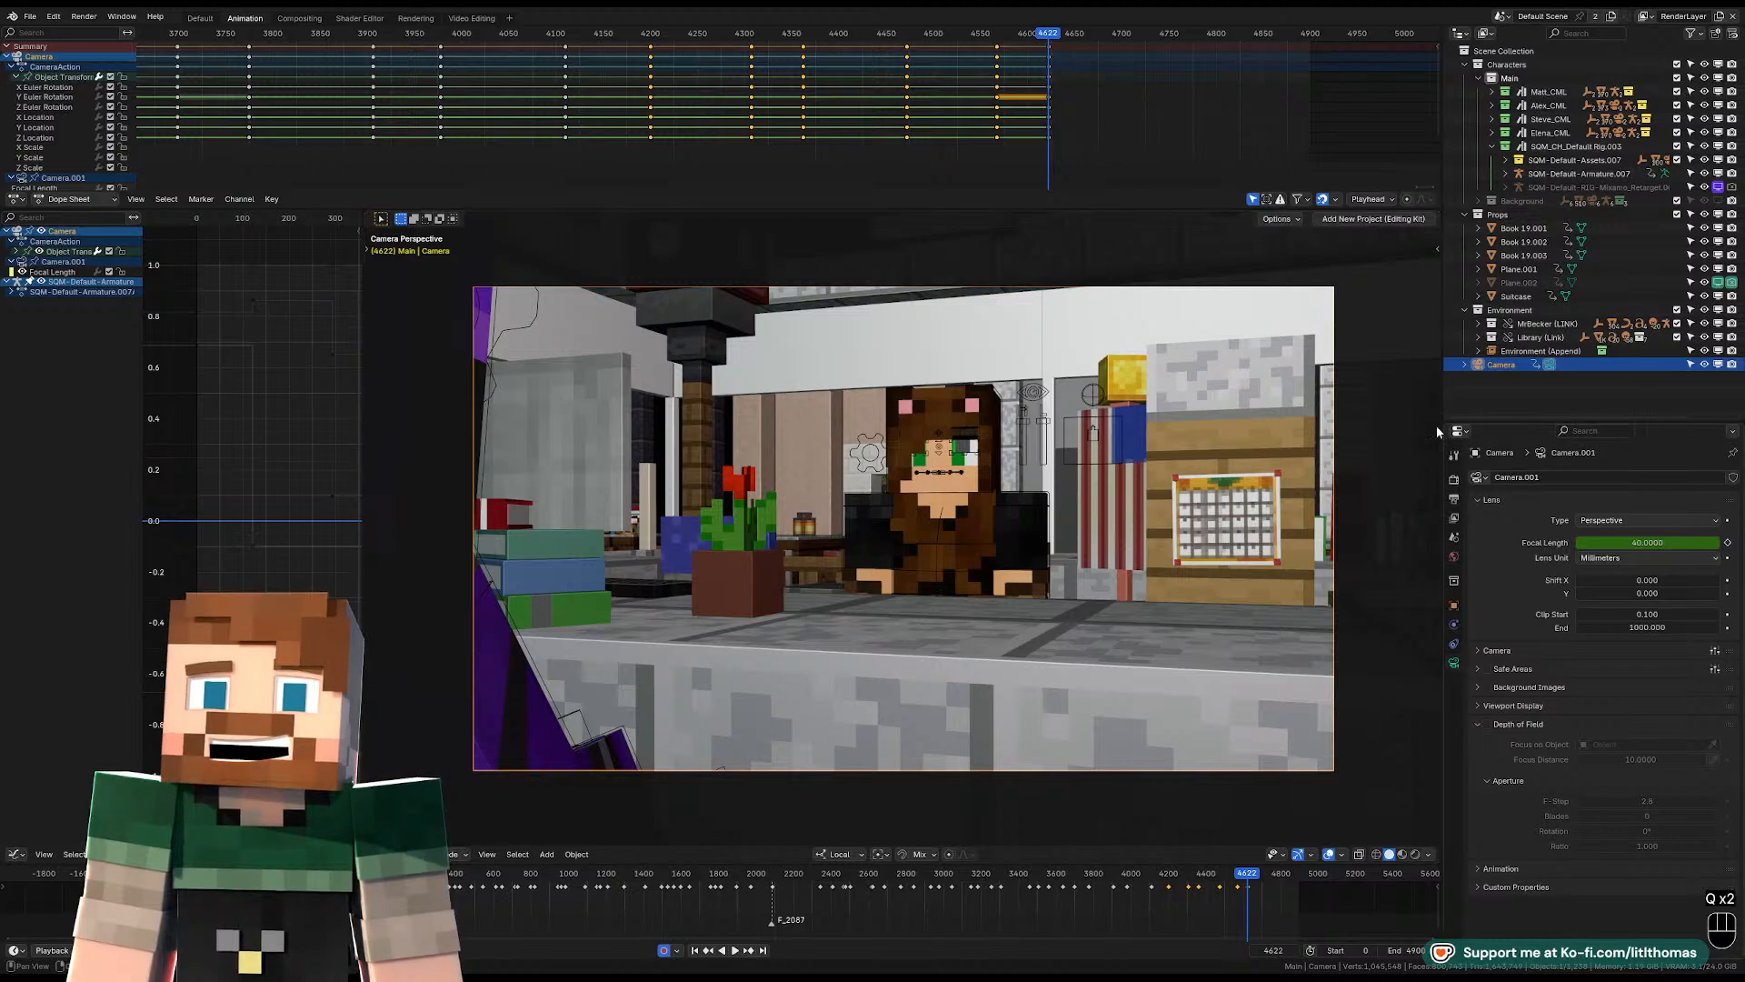
# Shift the camera keyframe at frame 4622 slightly earlier, replay the shot, and set the playhead to about frame 4658.
pyautogui.press('space')
pyautogui.press('space')
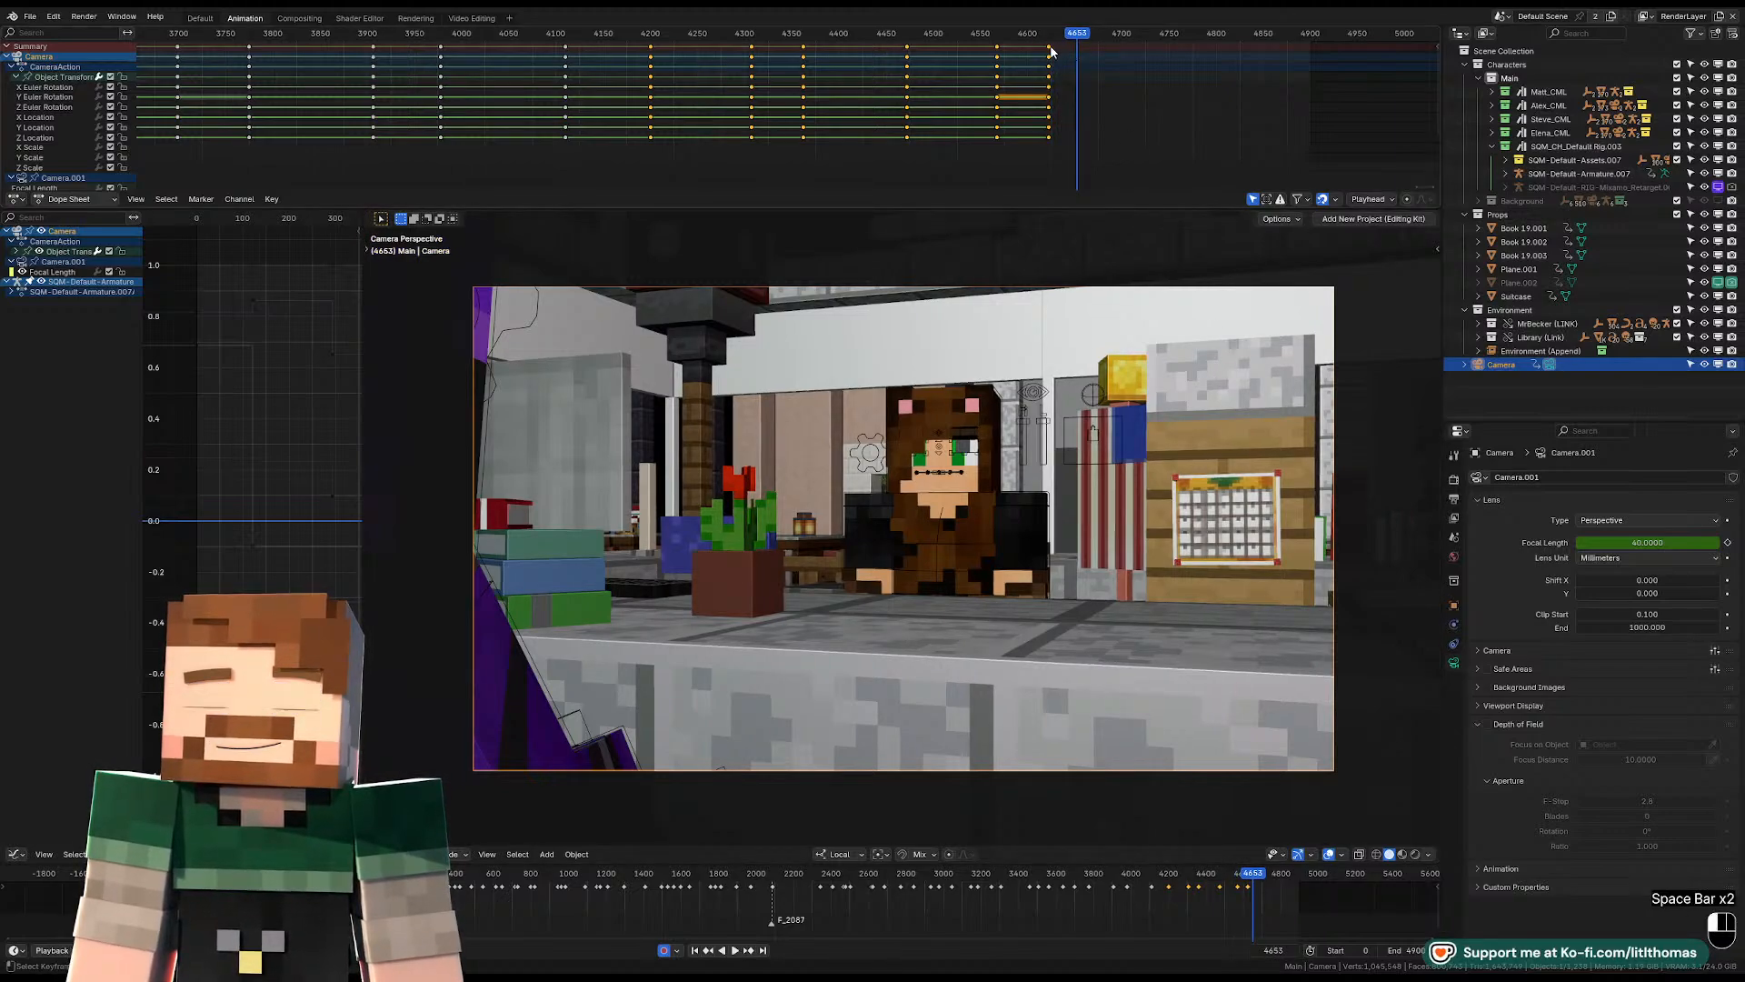
pyautogui.click(1050, 45)
pyautogui.press('space')
pyautogui.press('space')
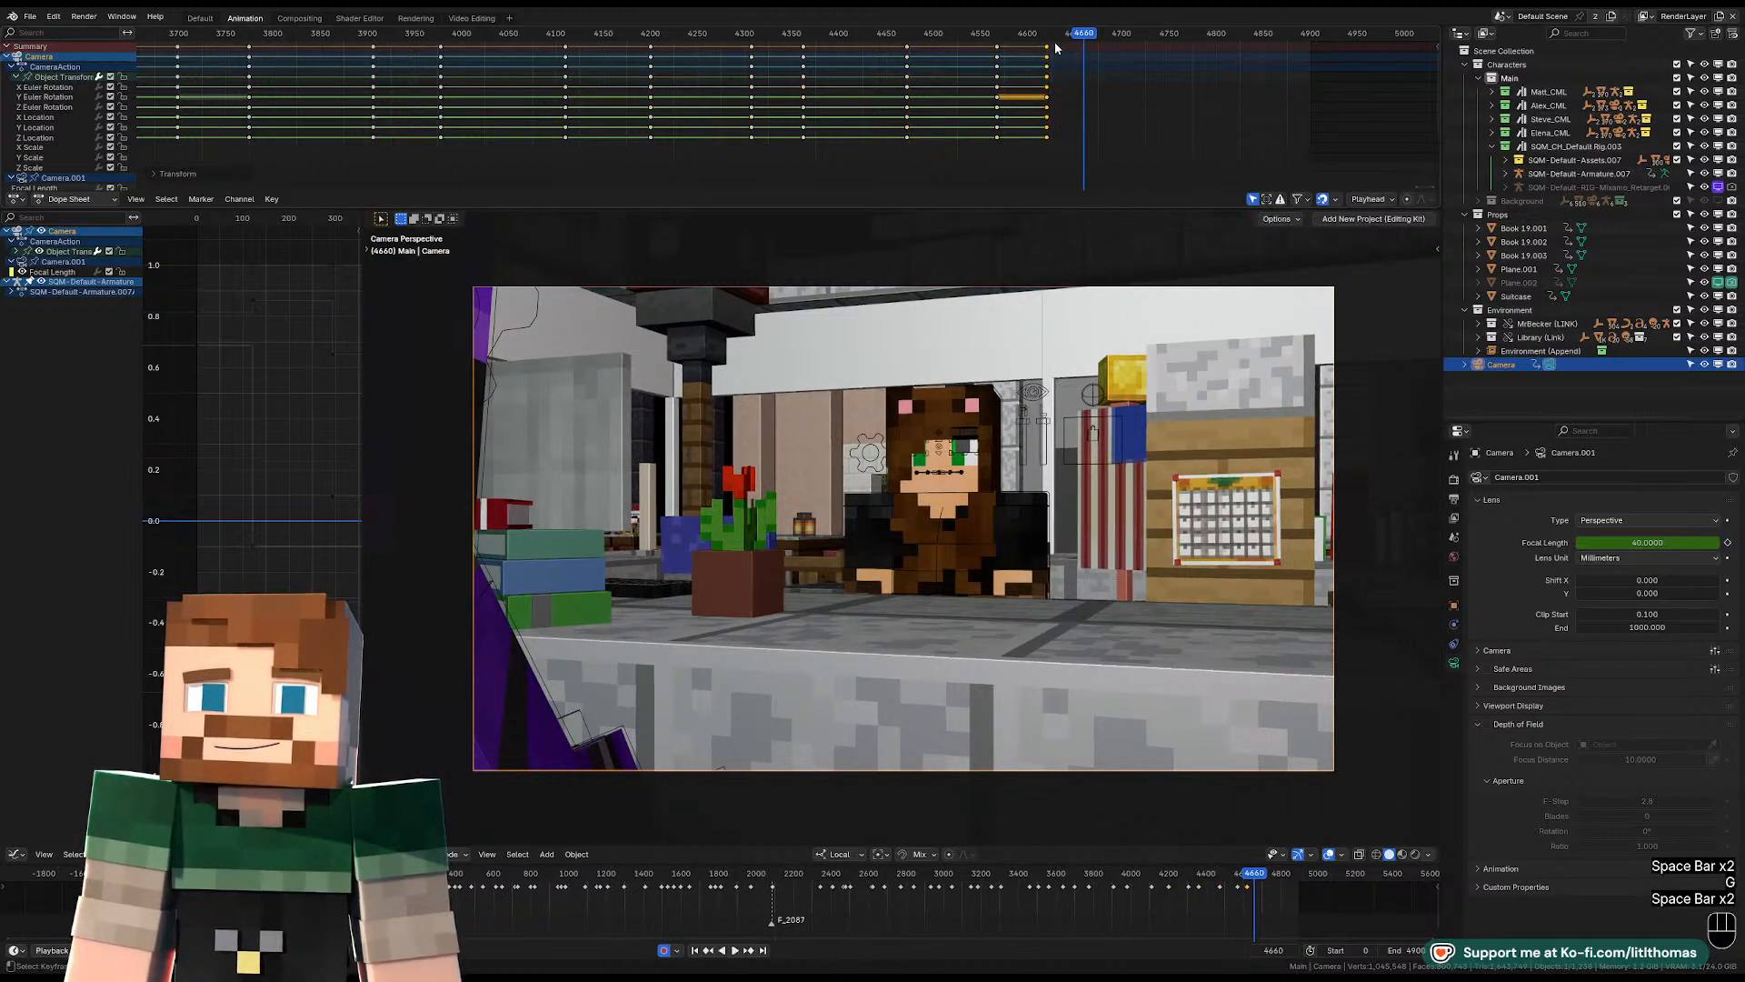
pyautogui.press('space')
pyautogui.press('space')
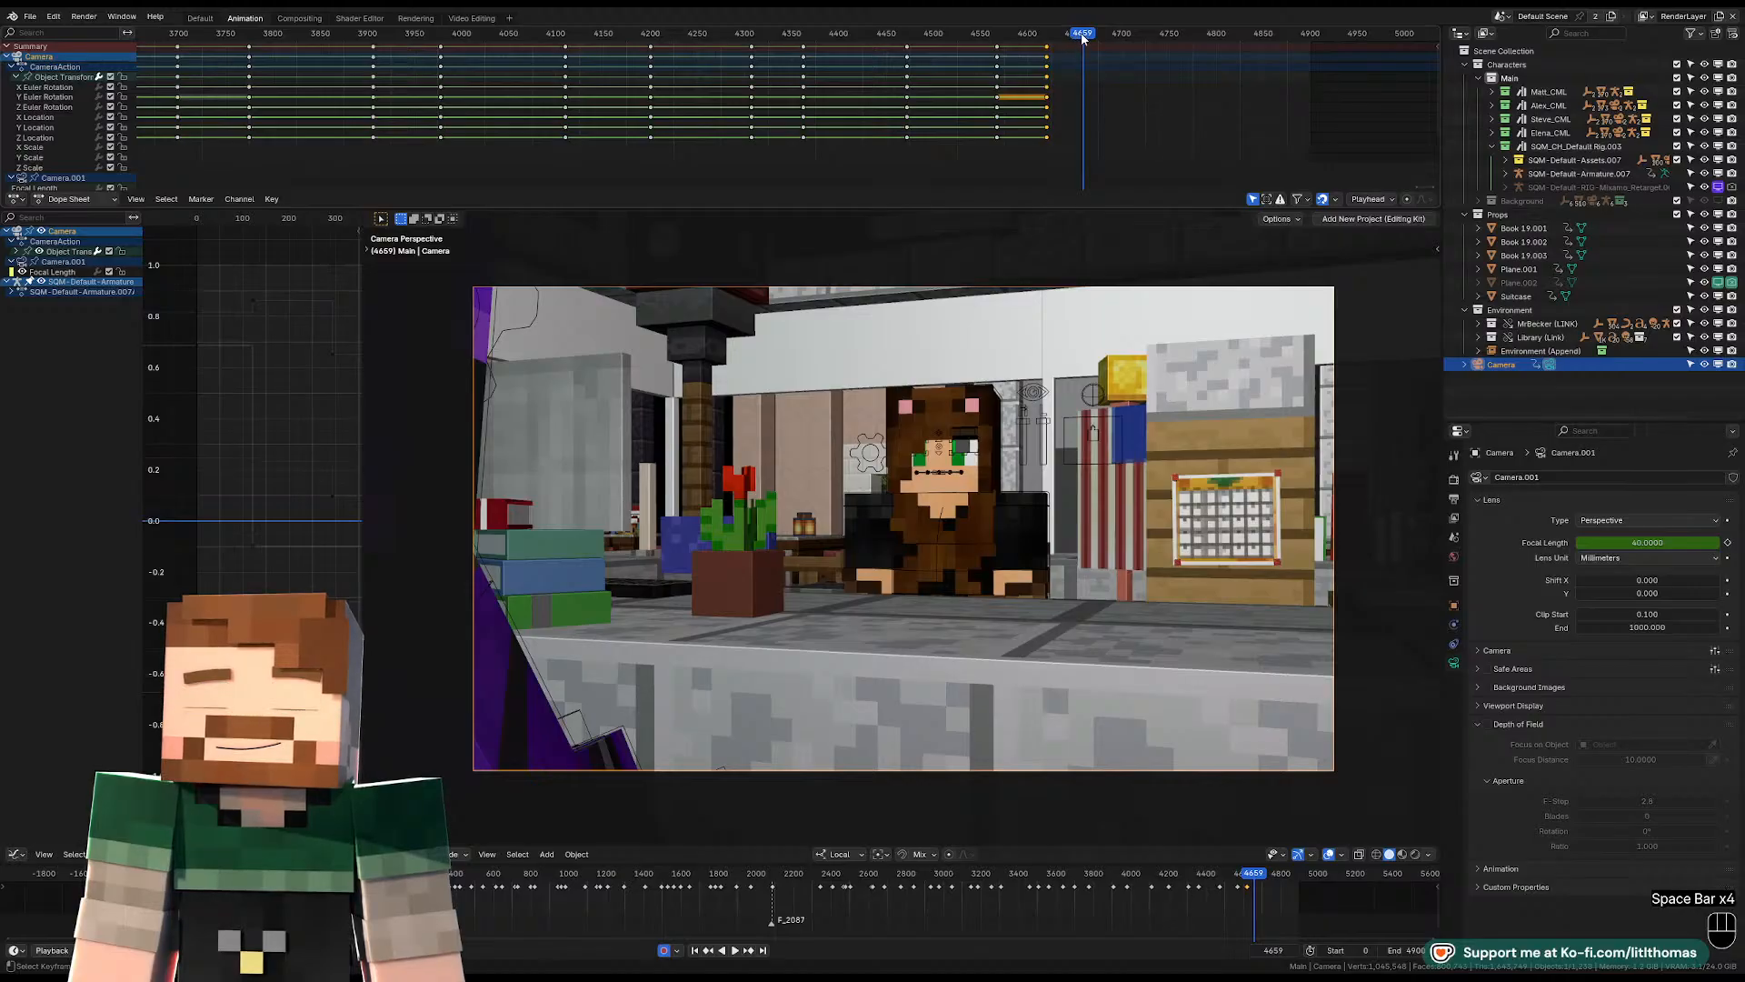
# Fly the camera behind the desk at frame 4658, framing the hat-wearing character and other visitors past the back of the bear-hooded character's head.
pyautogui.hotkey('shift', 'f')
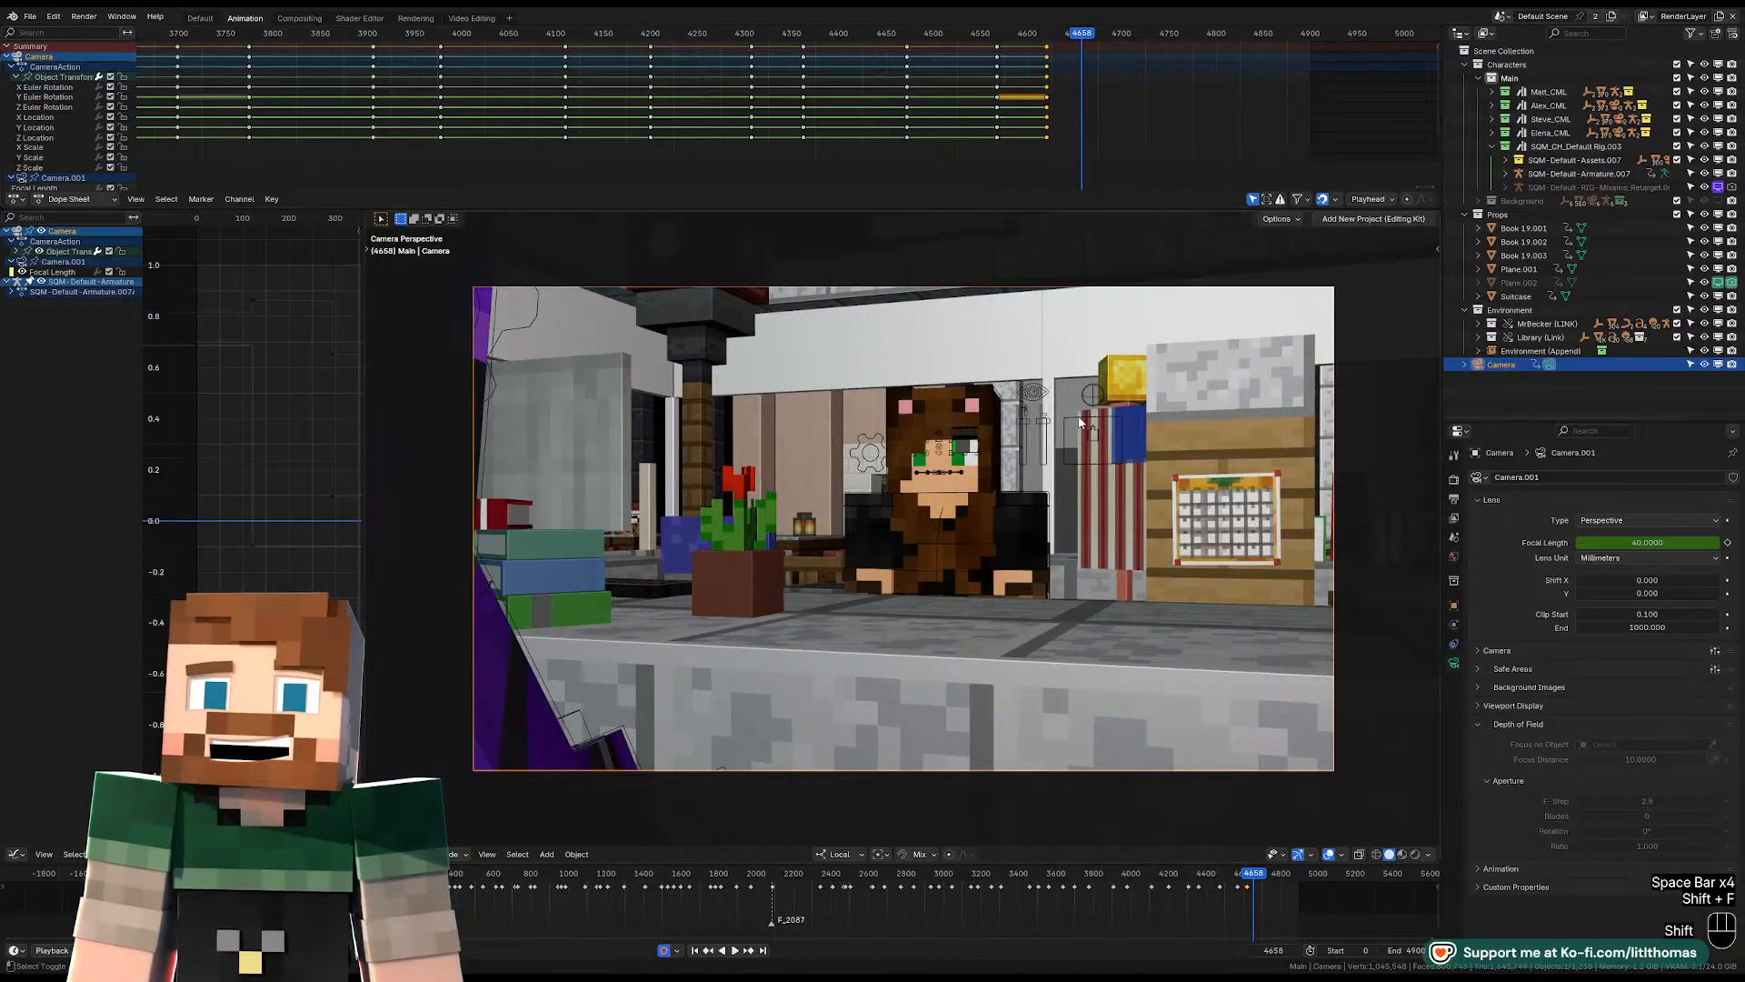
pyautogui.hotkey('shift', 'f')
pyautogui.press('d')
pyautogui.hotkey('shift', 's')
pyautogui.hotkey('shift', 's')
pyautogui.hotkey('shift', 's')
pyautogui.hotkey('shift', 's')
pyautogui.hotkey('shift', 's')
pyautogui.hotkey('shift', 's')
pyautogui.hotkey('shift', 's')
pyautogui.hotkey('shift', 's')
pyautogui.hotkey('shift', 's')
pyautogui.hotkey('shift', 's')
pyautogui.hotkey('shift', 's')
pyautogui.hotkey('shift', 's')
pyautogui.hotkey('shift', 's')
pyautogui.hotkey('shift', 's')
pyautogui.hotkey('shift', 's')
pyautogui.hotkey('shift', 's')
pyautogui.hotkey('shift', 's')
pyautogui.hotkey('shift', 's')
pyautogui.hotkey('shift', 's')
pyautogui.hotkey('shift', 's')
pyautogui.hotkey('shift', 's')
pyautogui.hotkey('shift', 's')
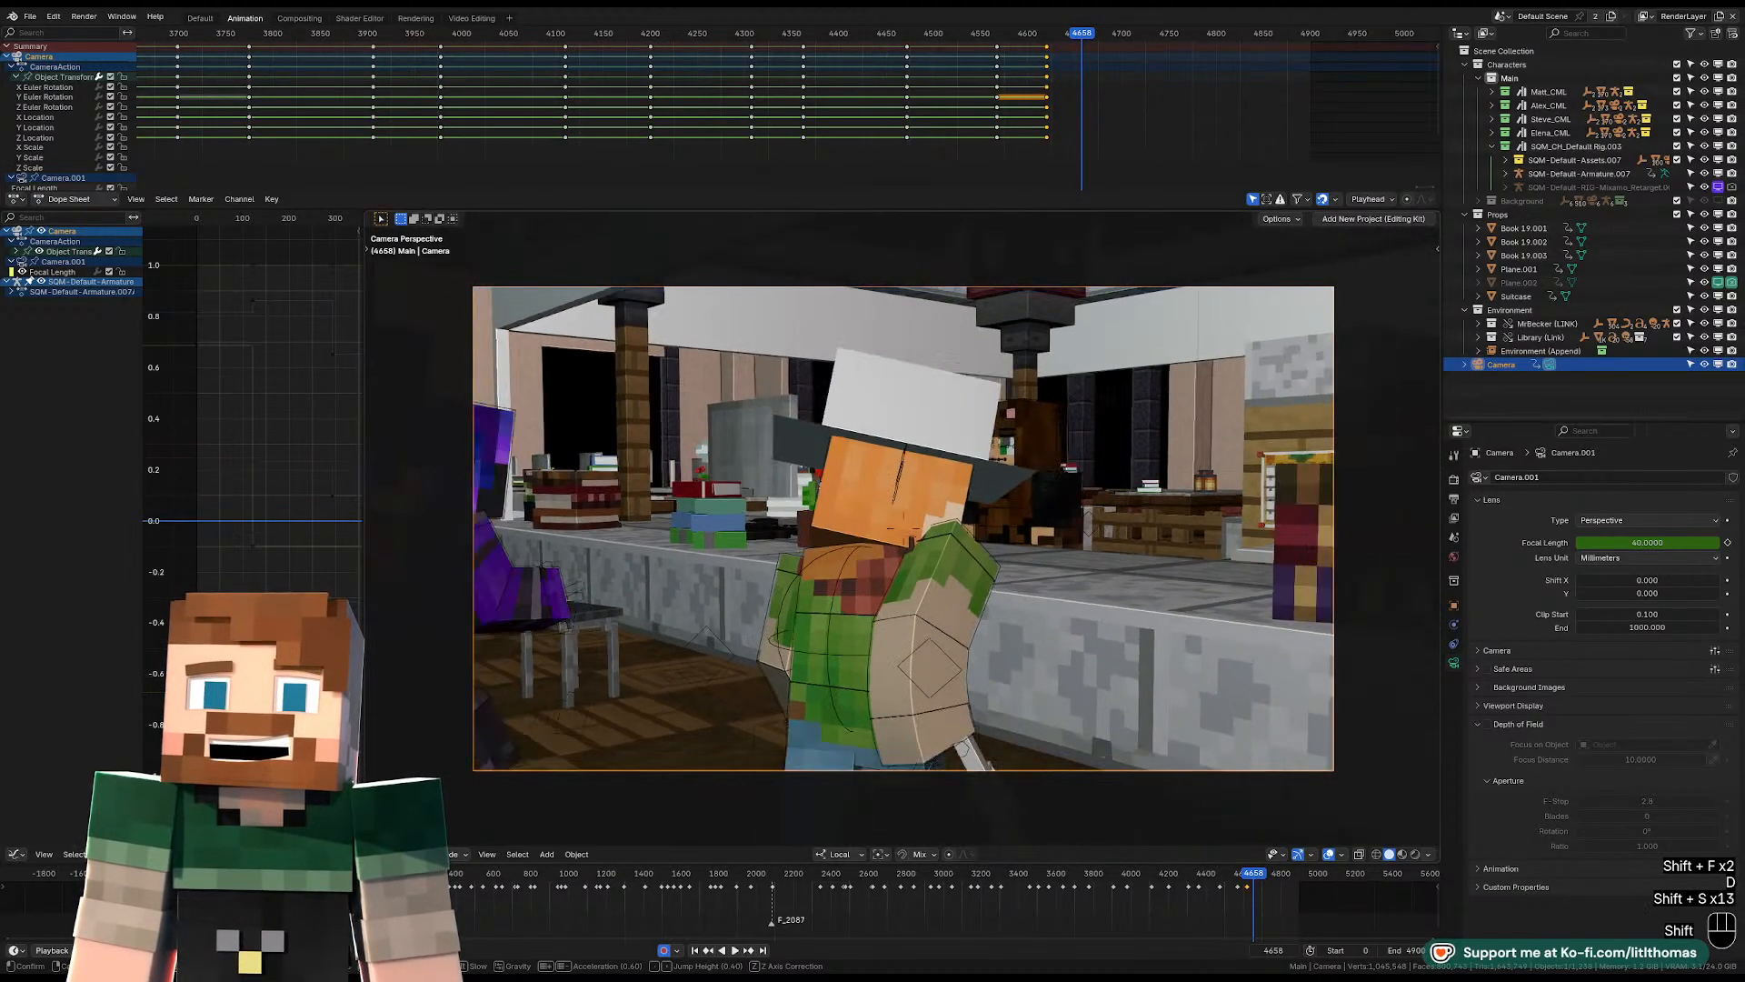
pyautogui.press('w')
pyautogui.hotkey('shift', 'd')
pyautogui.hotkey('shift', 'd')
pyautogui.hotkey('shift', 'd')
pyautogui.hotkey('shift', 'd')
pyautogui.hotkey('shift', 'd')
pyautogui.hotkey('shift', 'd')
pyautogui.hotkey('shift', 'd')
pyautogui.hotkey('shift', 'd')
pyautogui.hotkey('shift', 'd')
pyautogui.hotkey('shift', 'd')
pyautogui.hotkey('shift', 'd')
pyautogui.hotkey('shift', 'd')
pyautogui.hotkey('shift', 'd')
pyautogui.hotkey('shift', 'd')
pyautogui.hotkey('shift', 'd')
pyautogui.hotkey('shift', 'd')
pyautogui.hotkey('shift', 'd')
pyautogui.hotkey('shift', 'd')
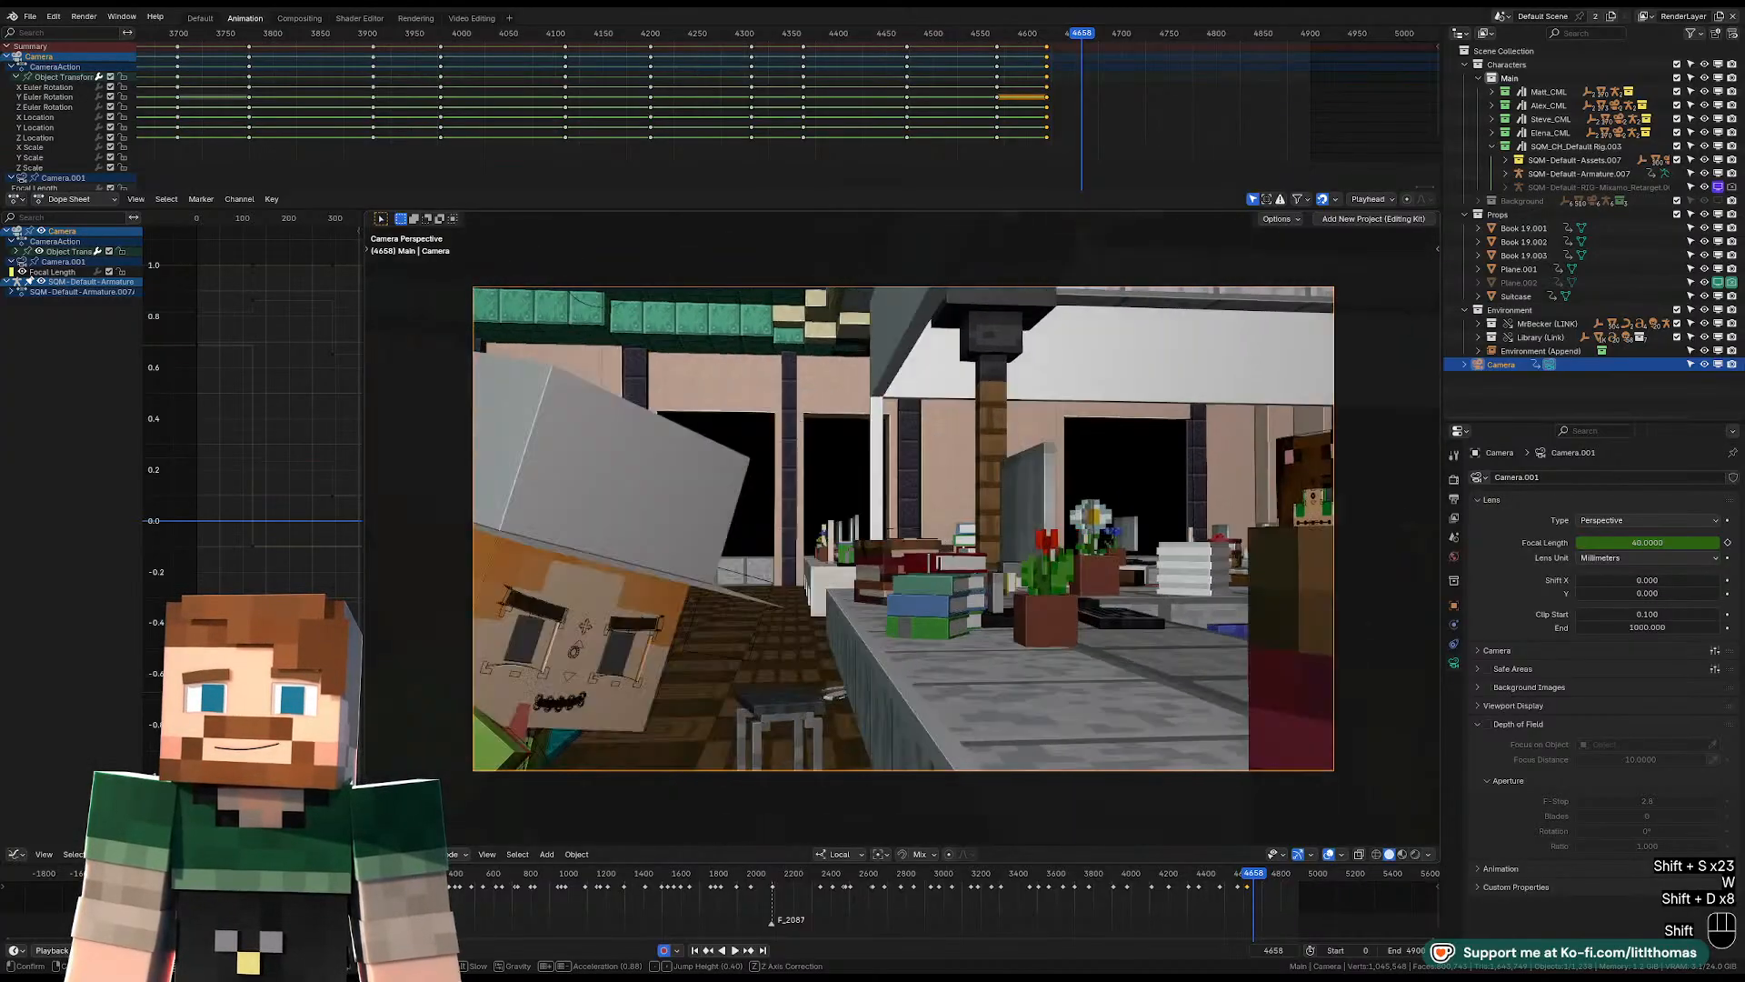
pyautogui.hotkey('shift', 'd')
pyautogui.hotkey('shift', 's')
pyautogui.hotkey('shift', 's')
pyautogui.hotkey('shift', 's')
pyautogui.hotkey('shift', 's')
pyautogui.hotkey('shift', 's')
pyautogui.hotkey('shift', 's')
pyautogui.hotkey('shift', 's')
pyautogui.hotkey('shift', 's')
pyautogui.hotkey('shift', 's')
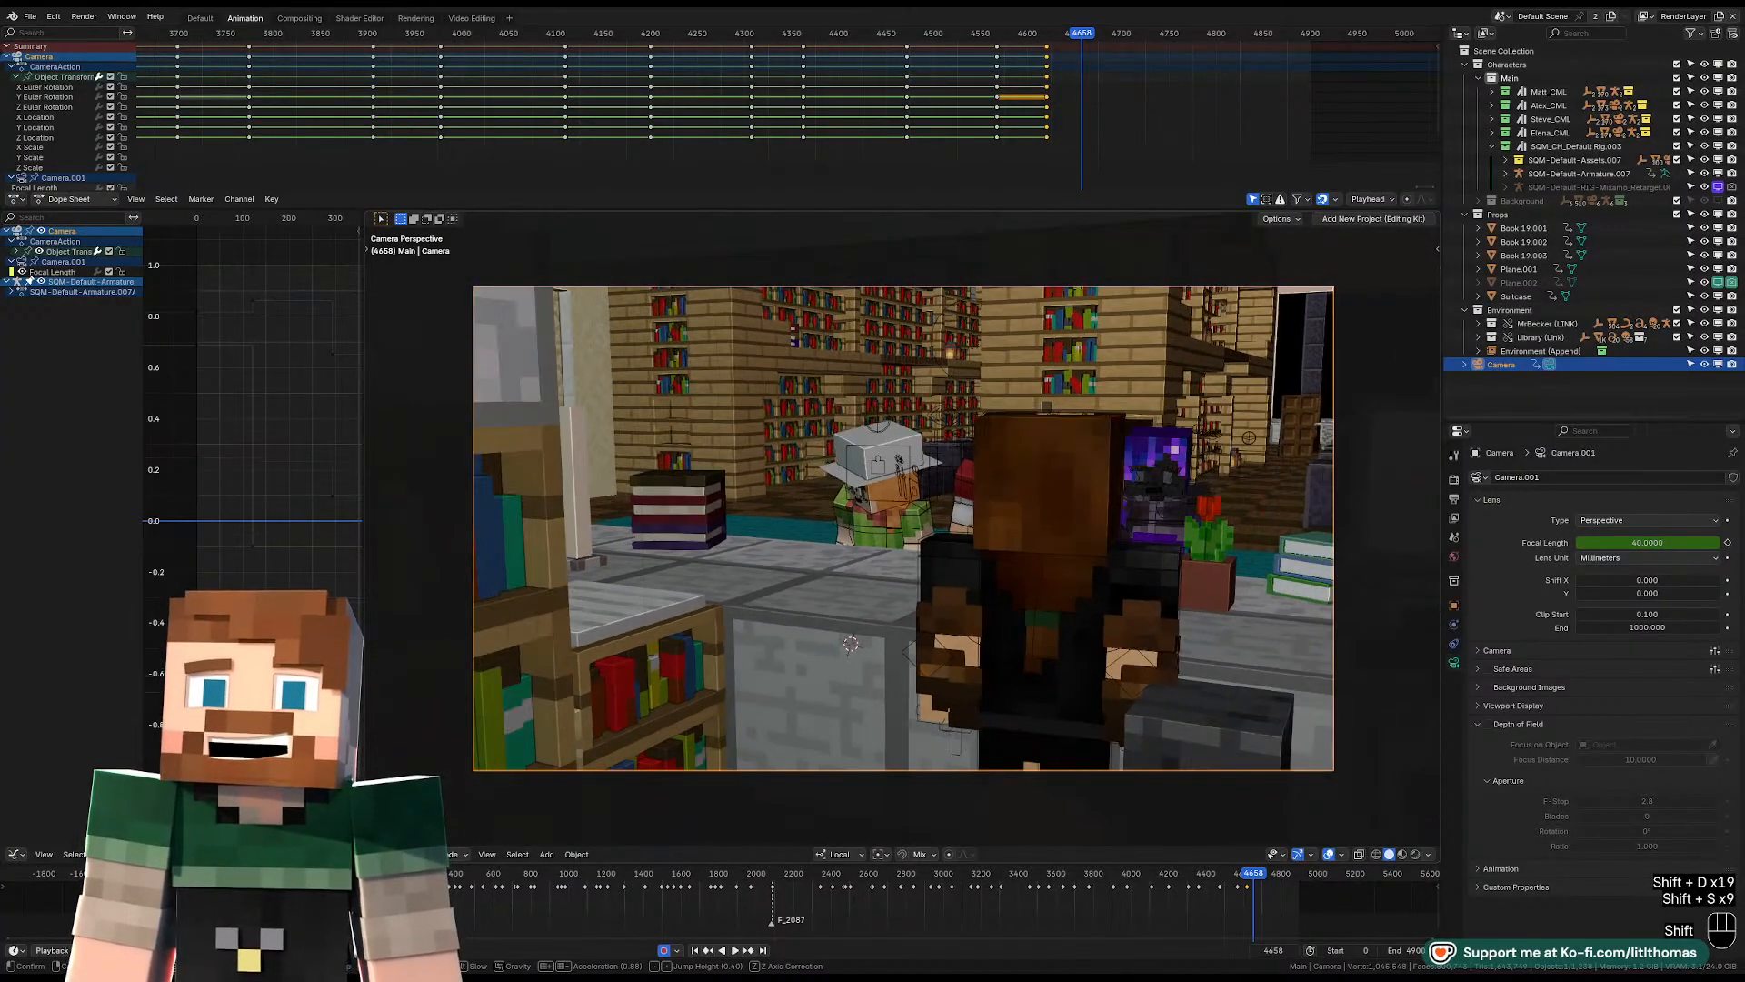
pyautogui.hotkey('shift', 'w')
pyautogui.hotkey('shift', 'e')
pyautogui.press('d')
pyautogui.press('a')
pyautogui.press('a')
pyautogui.press('a')
pyautogui.press('a')
pyautogui.press('a')
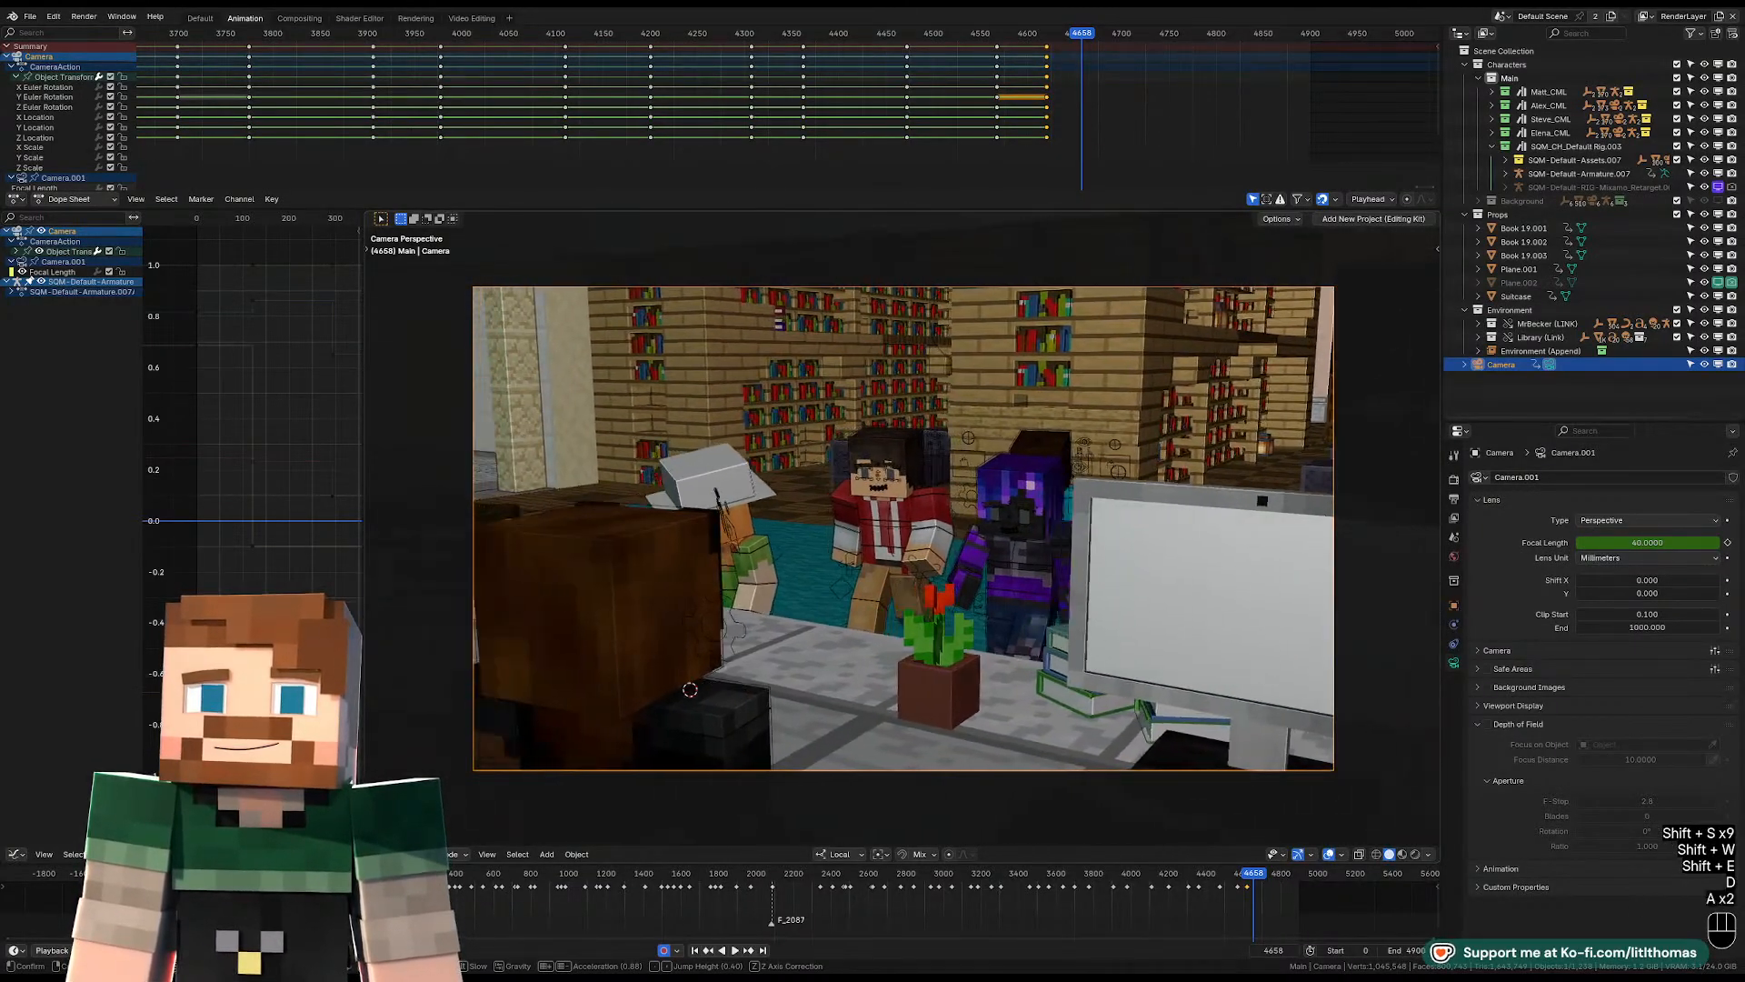
pyautogui.hotkey('shift', 'a')
pyautogui.hotkey('shift', 'w')
pyautogui.press('a')
pyautogui.press('a')
pyautogui.press('w')
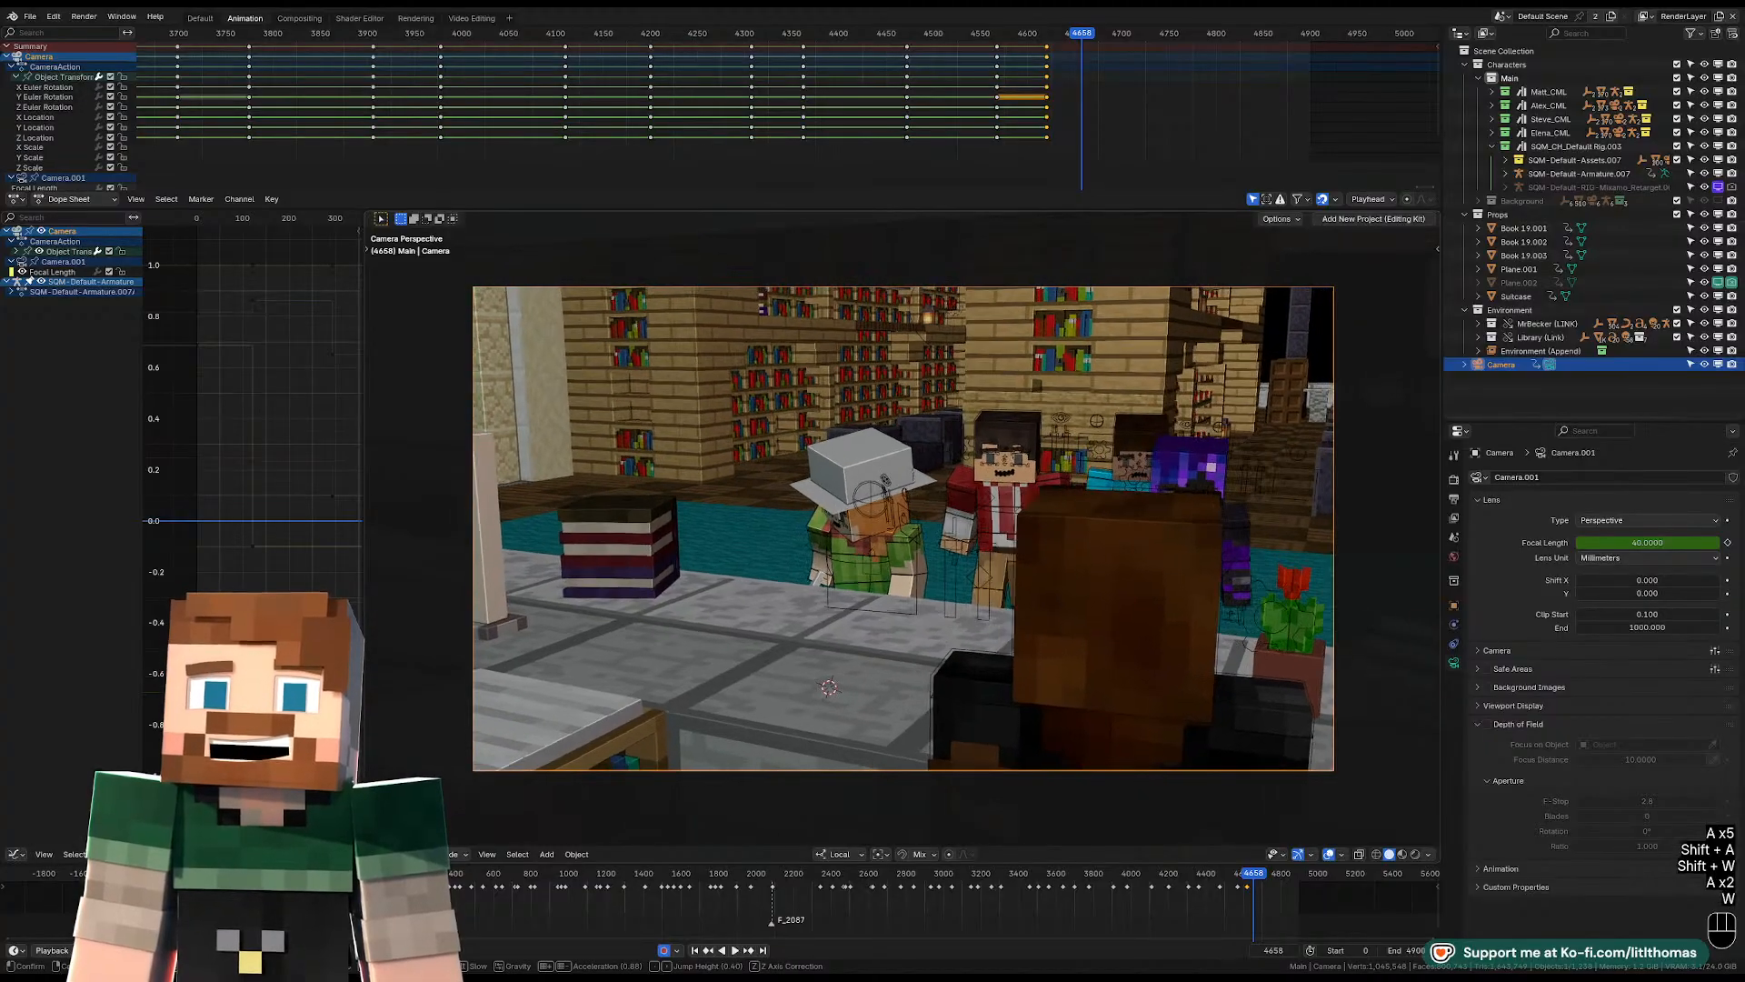
# Replay the shot starting at frame 4658 and stop at frame 4718 for the next cut.
pyautogui.press('space')
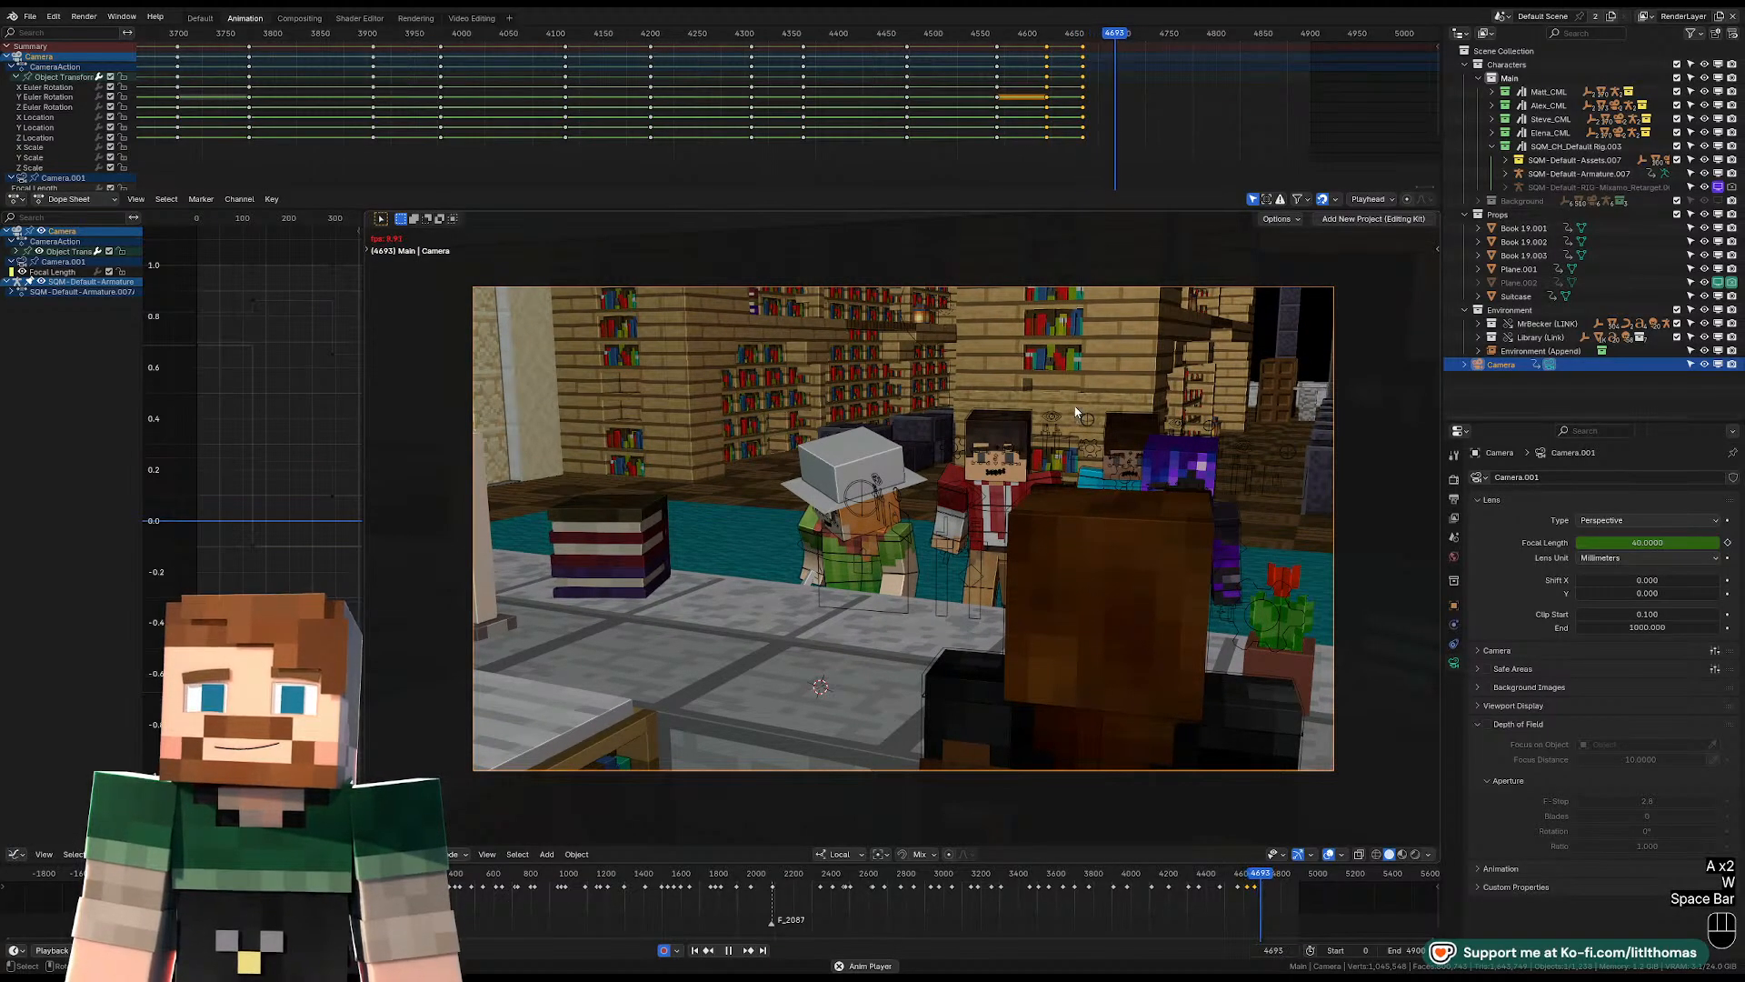
pyautogui.press('space')
pyautogui.press('space')
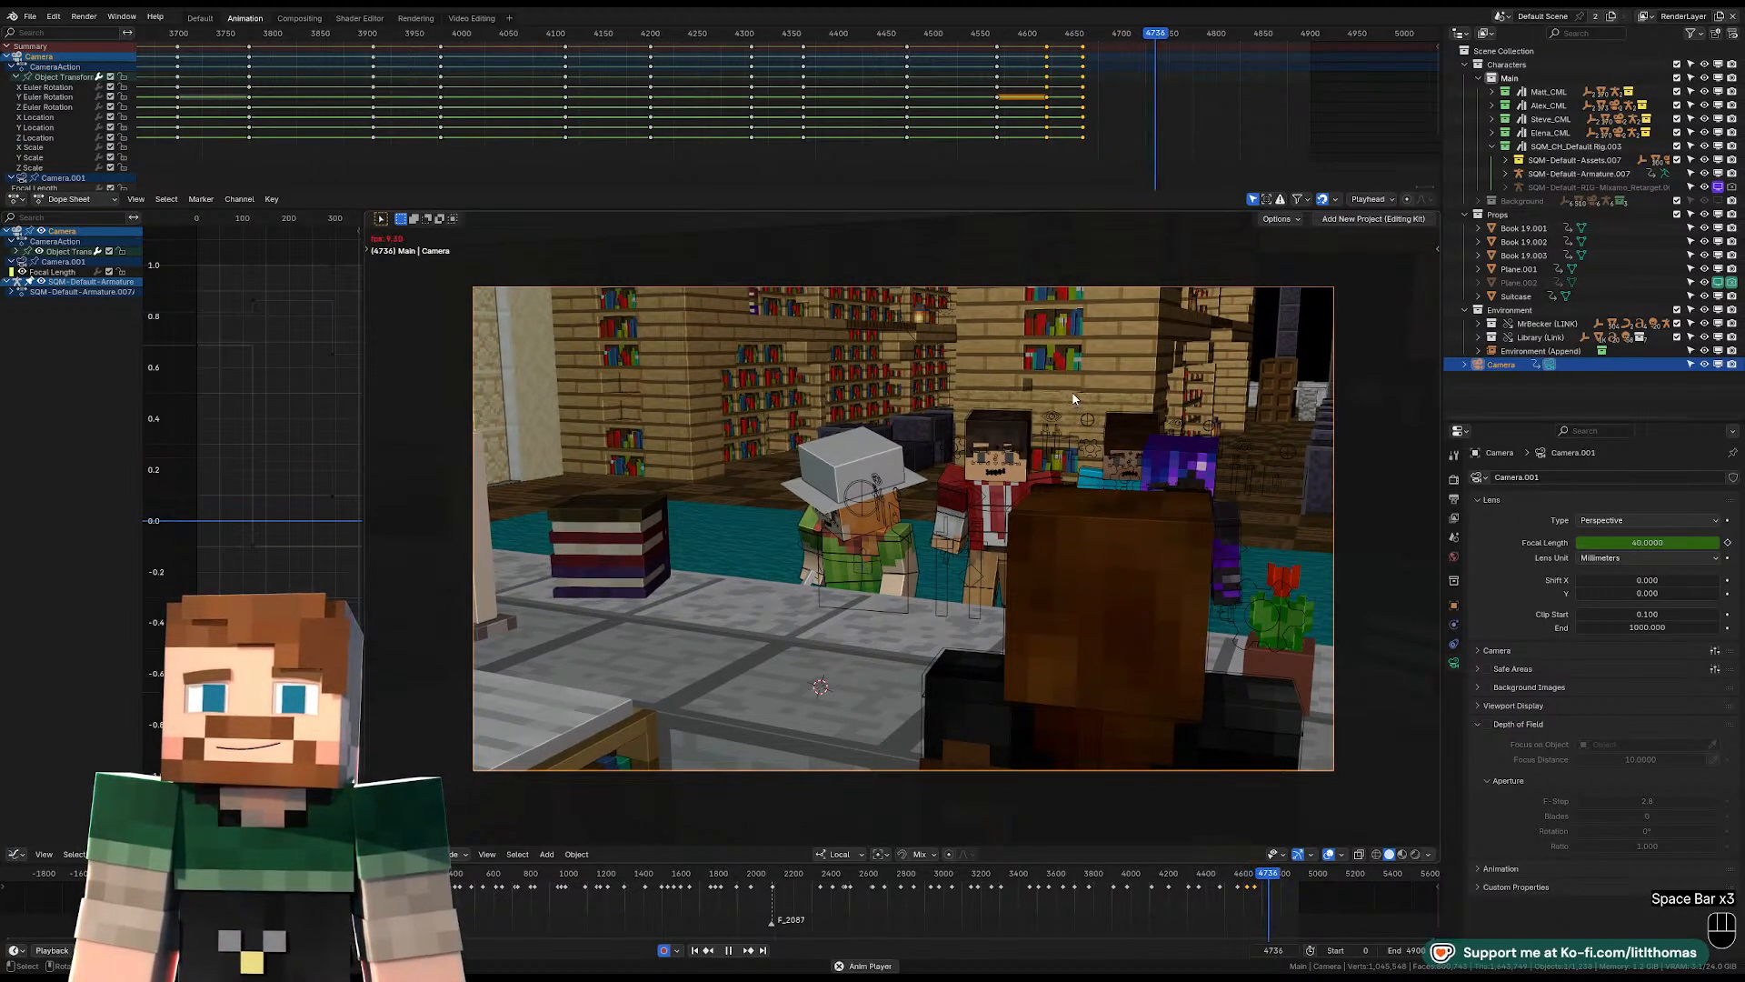
pyautogui.press('space')
pyautogui.moveTo(1090, 42); pyautogui.dragTo(1087, 40)
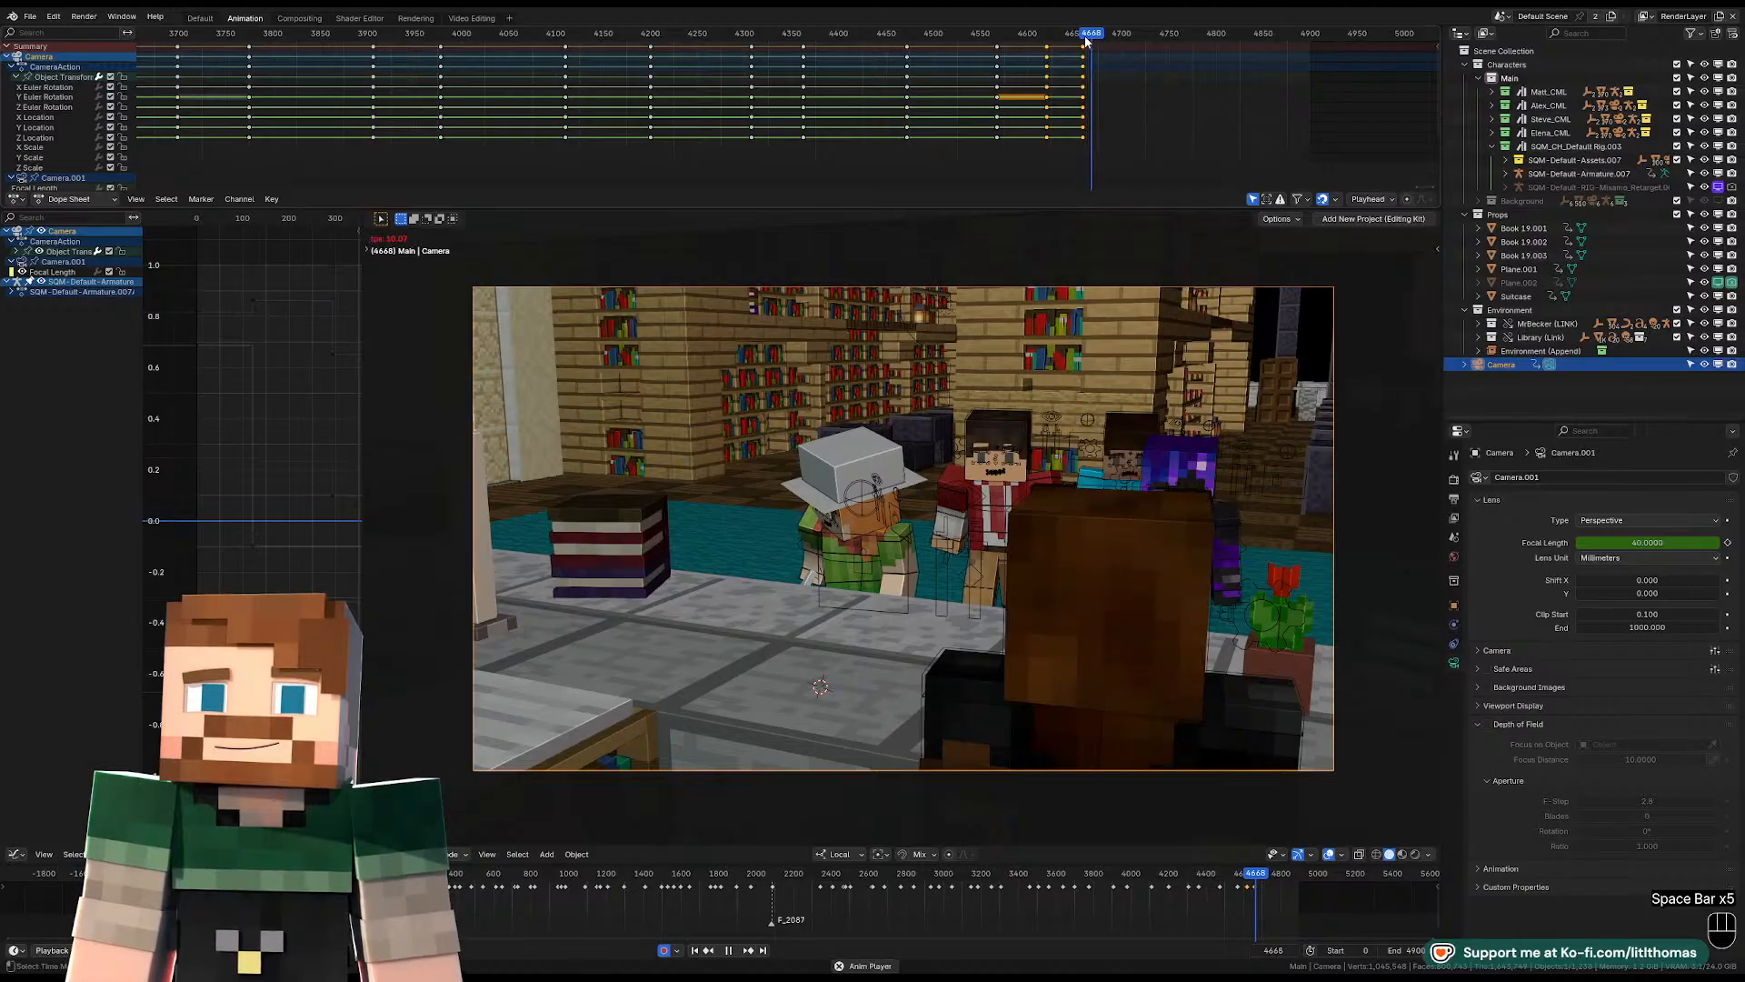
pyautogui.press('space')
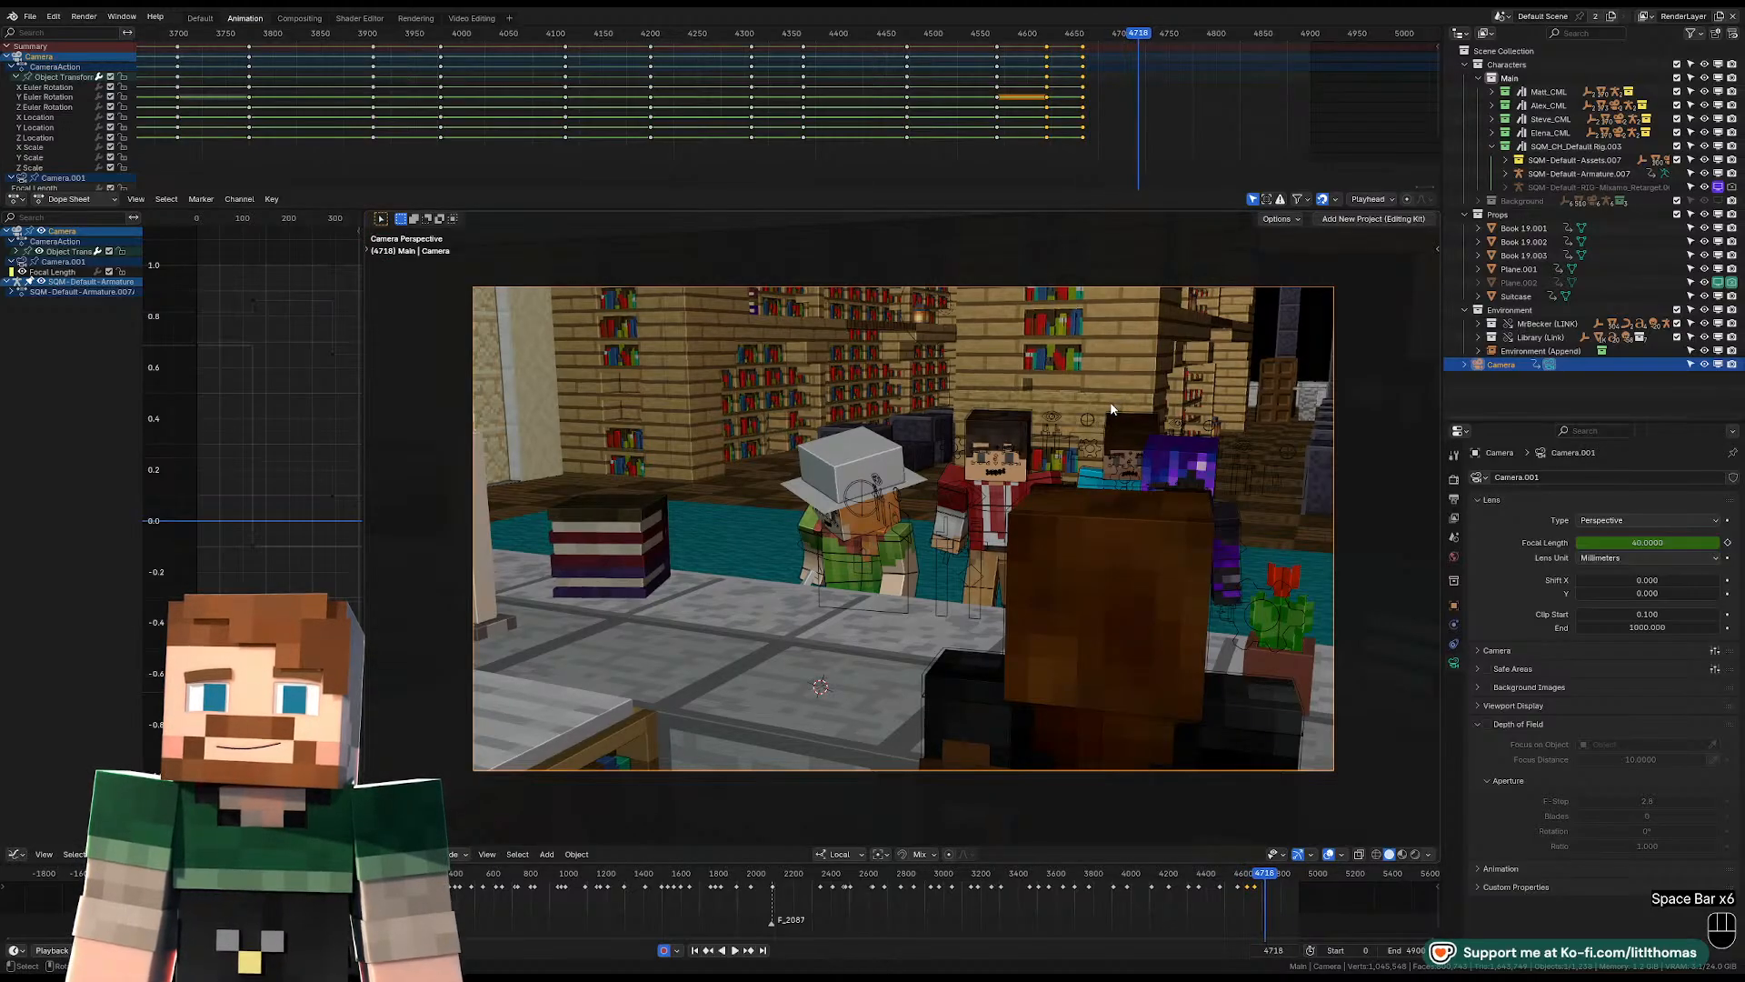
# Pull the camera back behind the visitors at frame 4718 for a wide shot of the group and the whole library desk.
pyautogui.hotkey('shift', 'f')
pyautogui.press('w')
pyautogui.hotkey('shift', 'a')
pyautogui.hotkey('shift', 'a')
pyautogui.hotkey('shift', 'a')
pyautogui.hotkey('shift', 'a')
pyautogui.hotkey('shift', 'a')
pyautogui.hotkey('shift', 'a')
pyautogui.hotkey('shift', 'a')
pyautogui.hotkey('shift', 'a')
pyautogui.hotkey('shift', 'a')
pyautogui.hotkey('shift', 'a')
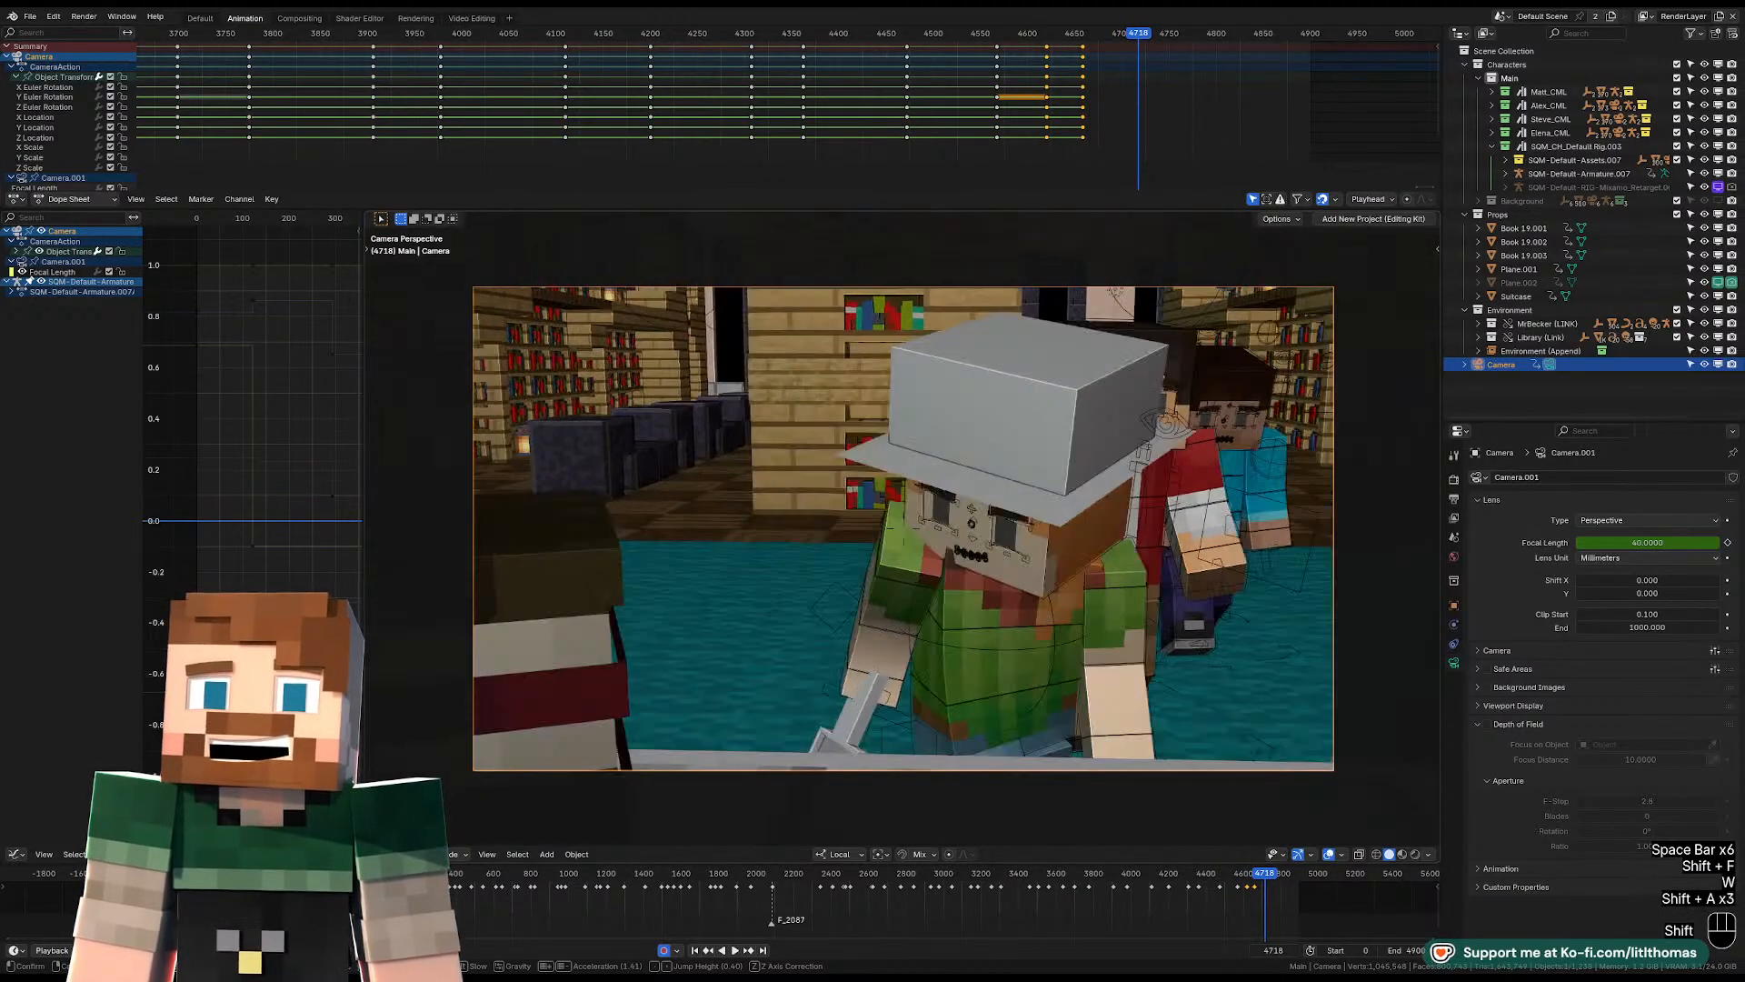
pyautogui.hotkey('shift', 'a')
pyautogui.hotkey('shift', 's')
pyautogui.hotkey('shift', 's')
pyautogui.hotkey('shift', 's')
pyautogui.hotkey('shift', 's')
pyautogui.hotkey('shift', 'd')
pyautogui.press('w')
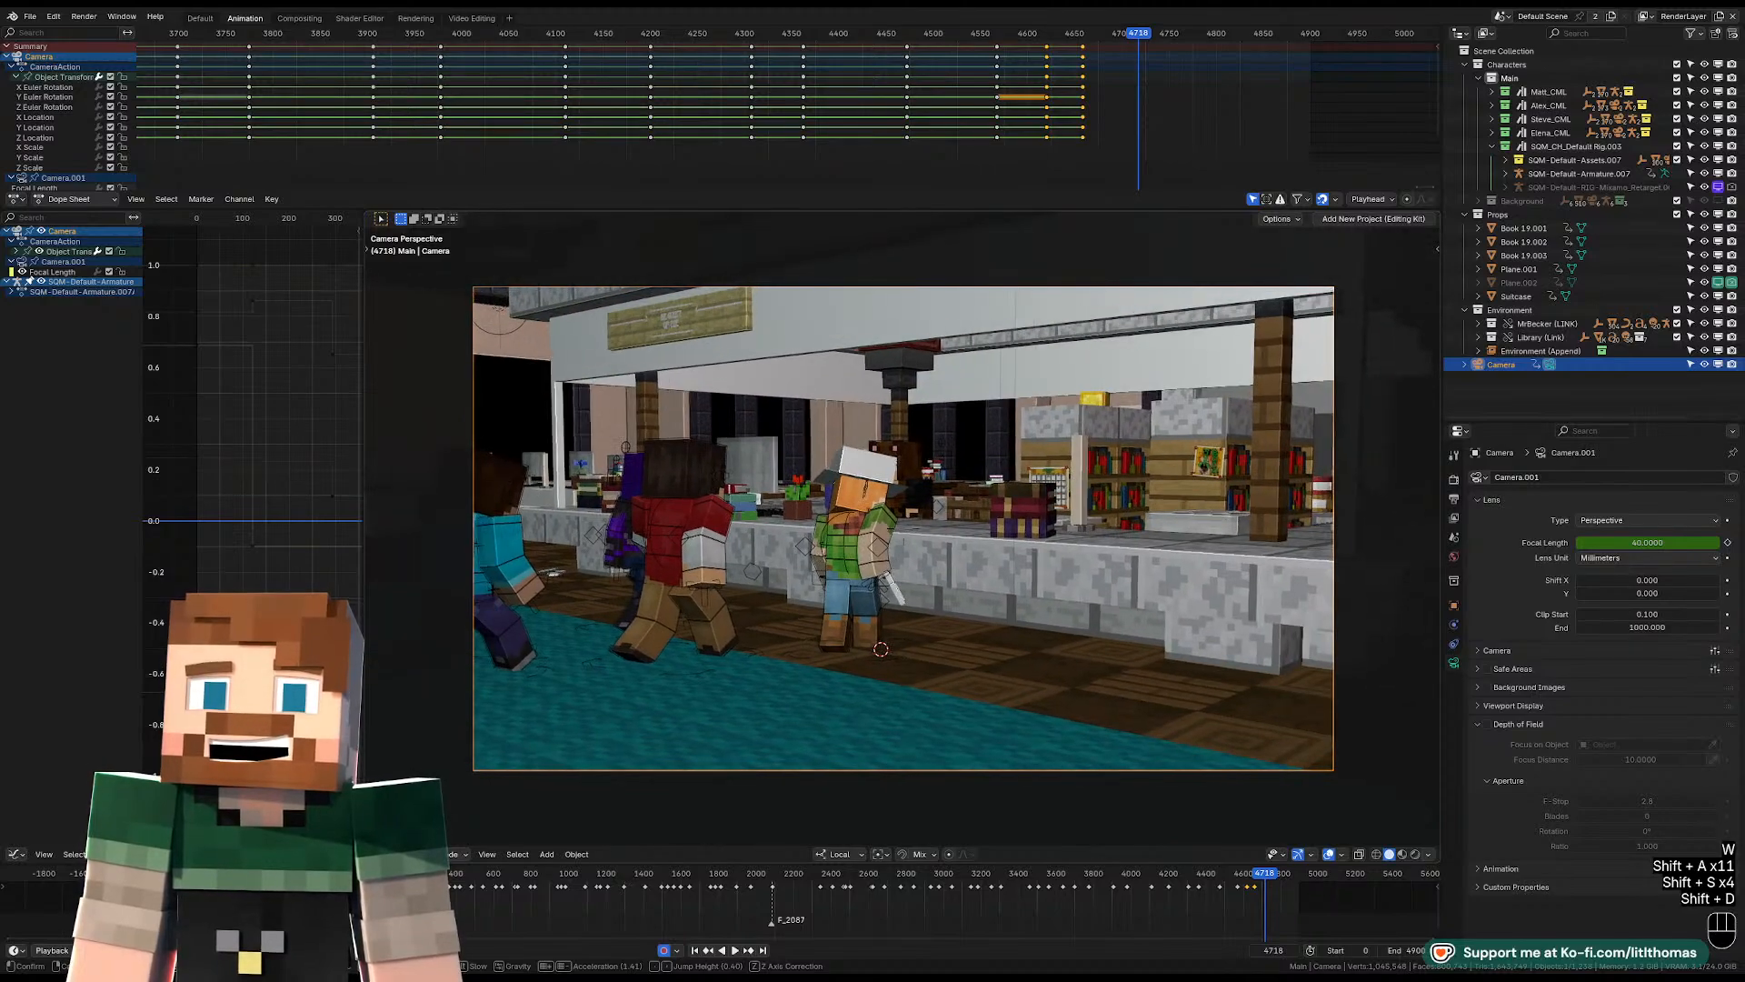
pyautogui.press('a')
pyautogui.press('a')
pyautogui.press('a')
pyautogui.press('q')
pyautogui.press('a')
# Play the wide shot on from frame 4718 and set the playhead to frame 4773.
pyautogui.press('space')
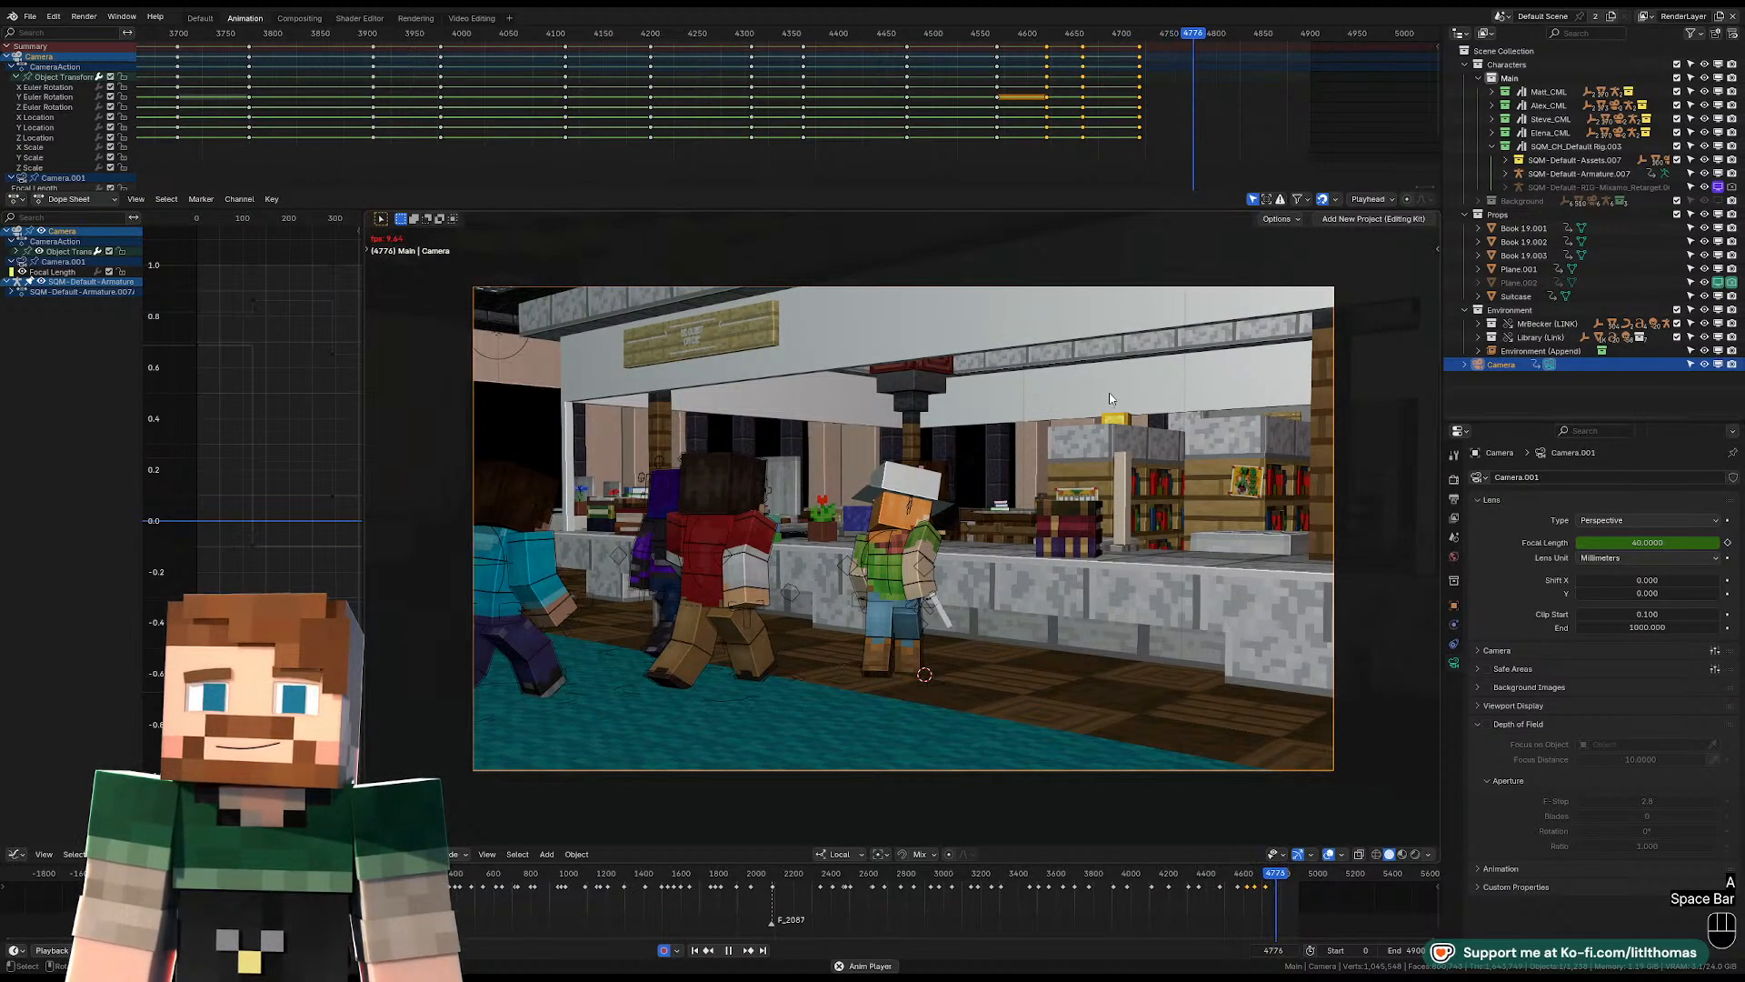
pyautogui.press('space')
pyautogui.press('space')
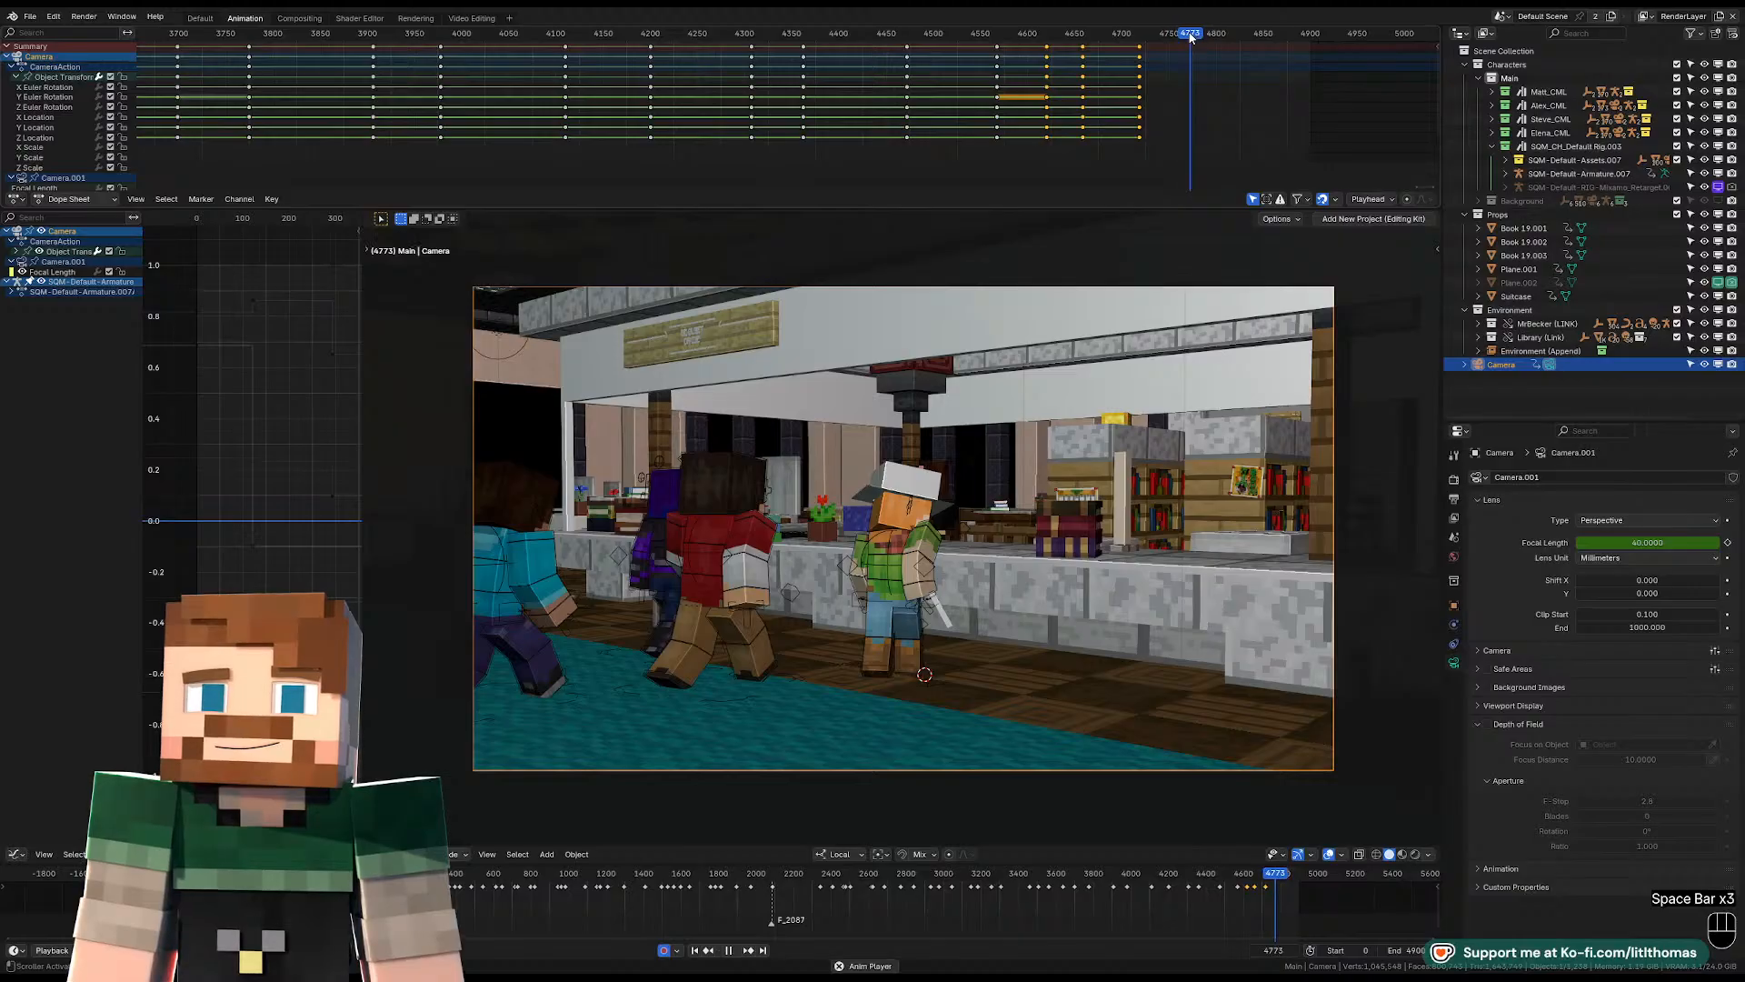
pyautogui.press('space')
# Fly the camera around the desk at frame 4773 to frame the bear-hooded character closely from the front.
pyautogui.hotkey('shift', 'f')
pyautogui.press('w')
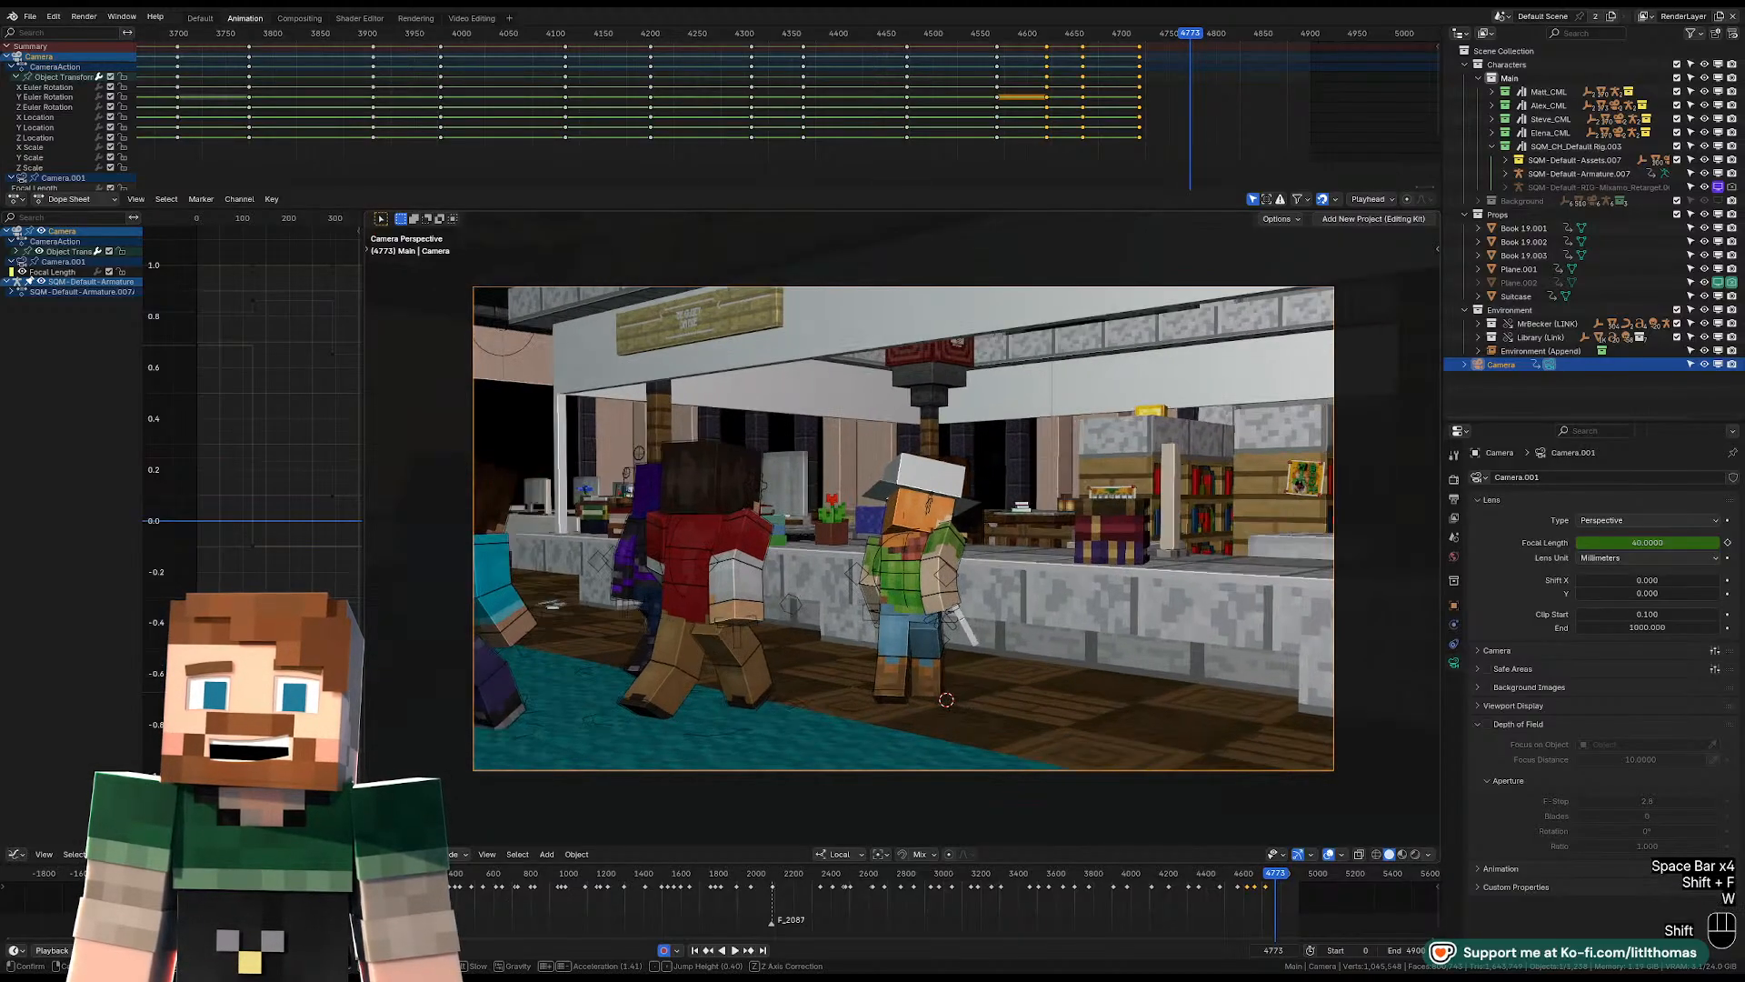
pyautogui.hotkey('shift', 'd')
pyautogui.hotkey('shift', 'd')
pyautogui.hotkey('shift', 'd')
pyautogui.press('d')
pyautogui.press('d')
pyautogui.press('a')
pyautogui.press('a')
pyautogui.press('a')
pyautogui.press('a')
pyautogui.press('a')
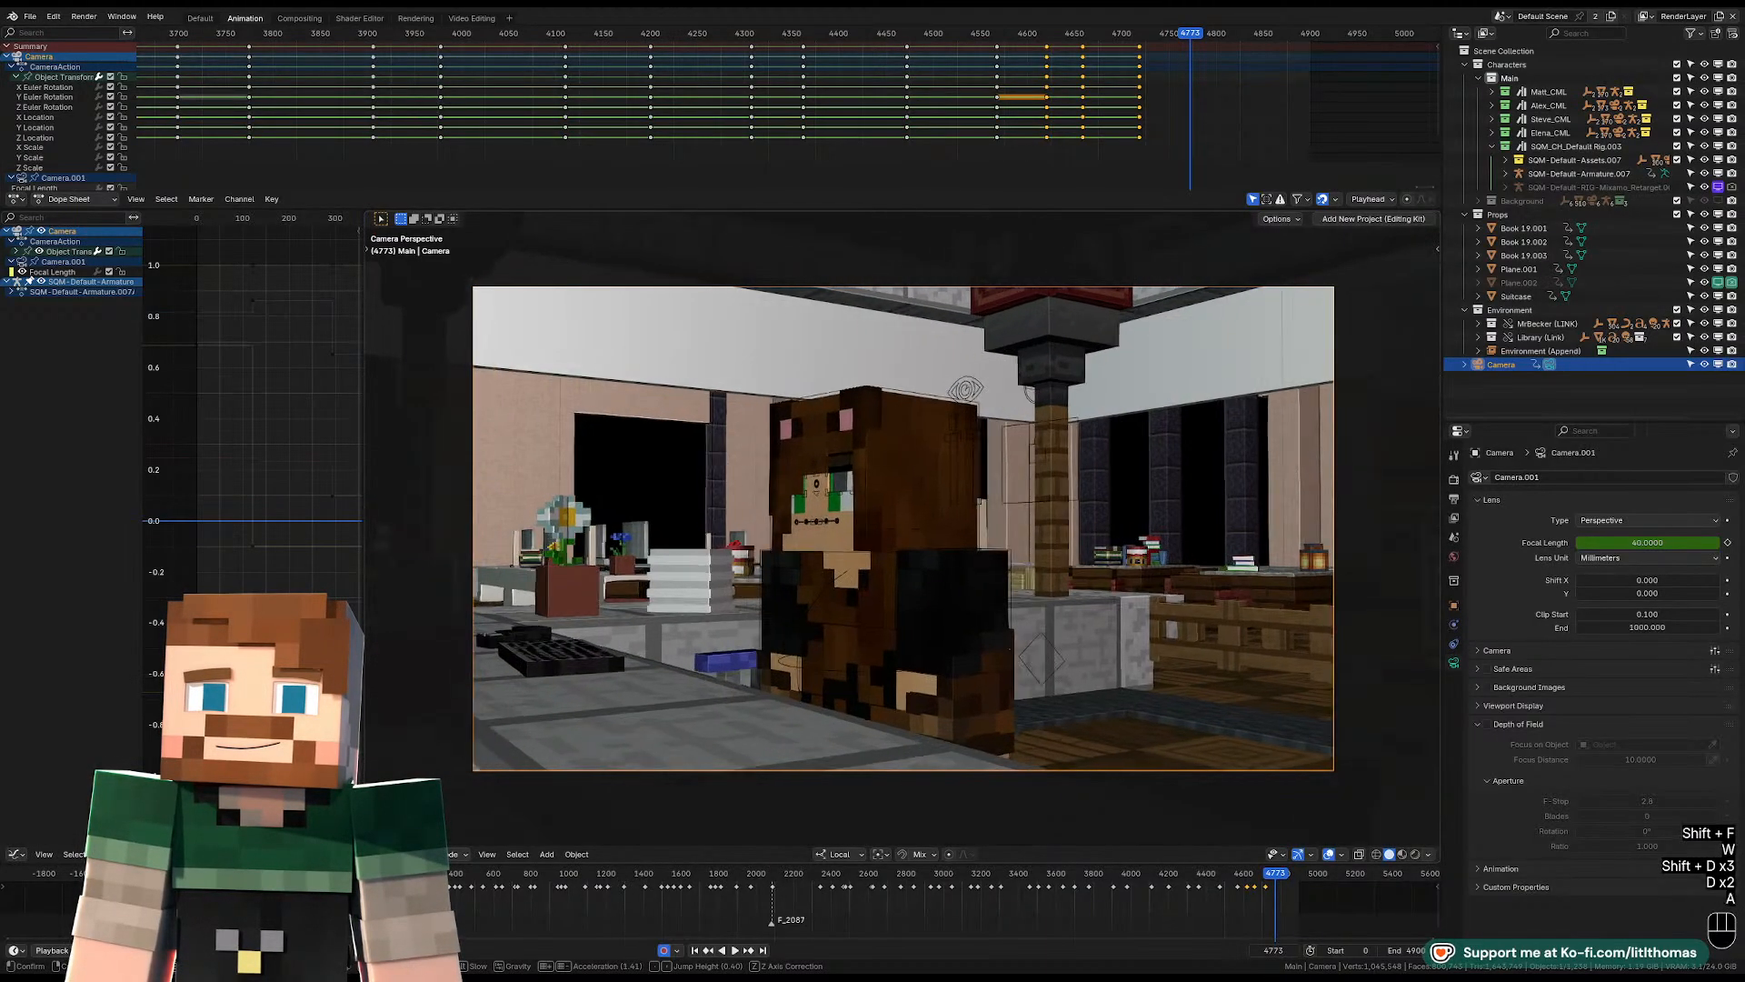
pyautogui.press('q')
pyautogui.press('a')
pyautogui.press('a')
pyautogui.press('a')
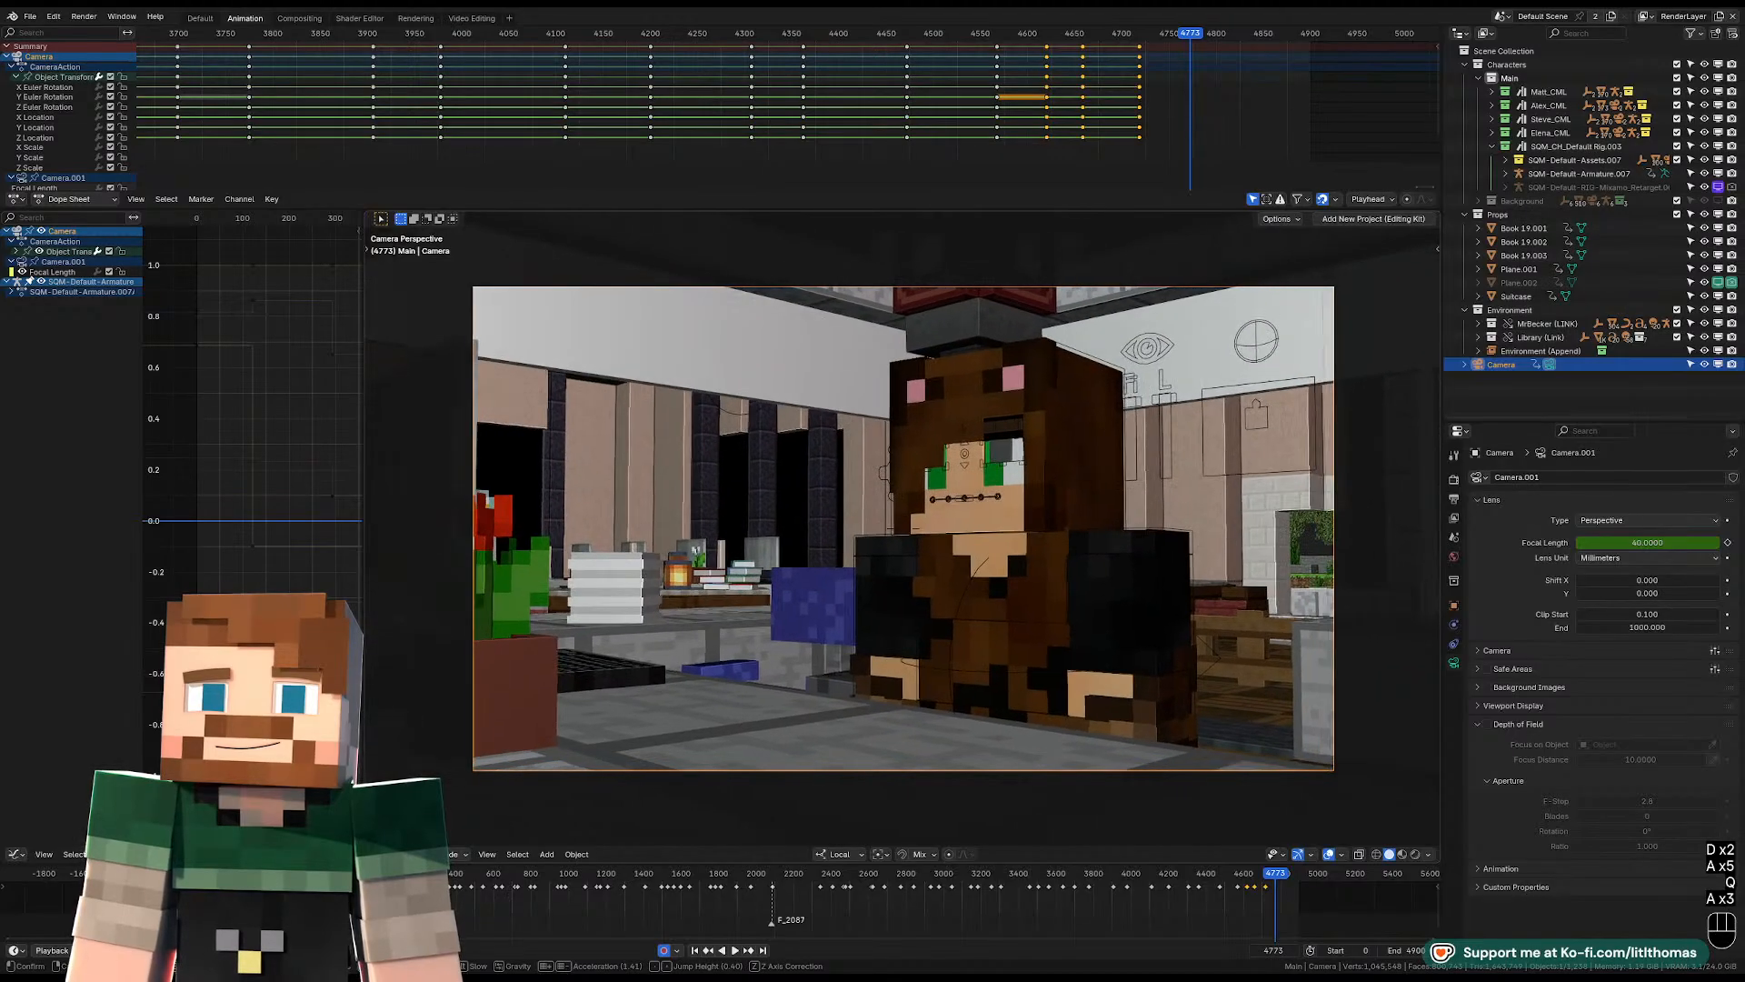
pyautogui.press('d')
# Play the animation on from frame 4773 past the end of the library scene and stop playback.
pyautogui.press('space')
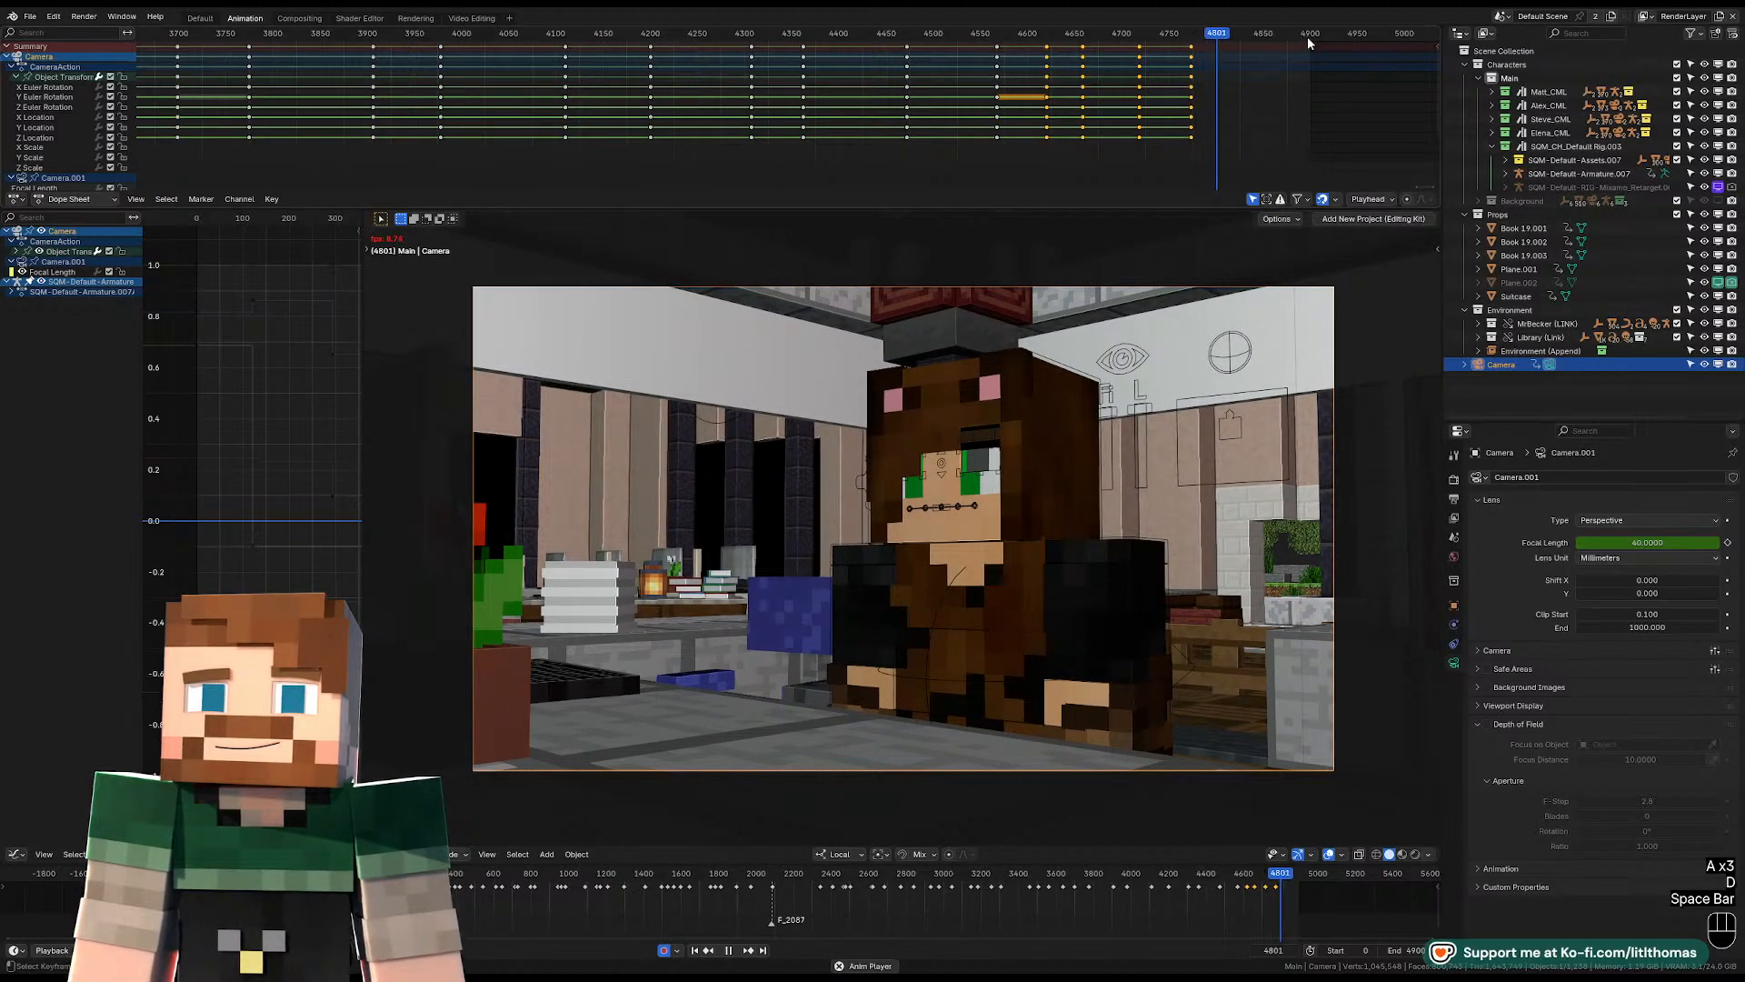
pyautogui.press('space')
pyautogui.click(1309, 35)
pyautogui.press('space')
pyautogui.scroll(-3, 750, 169)
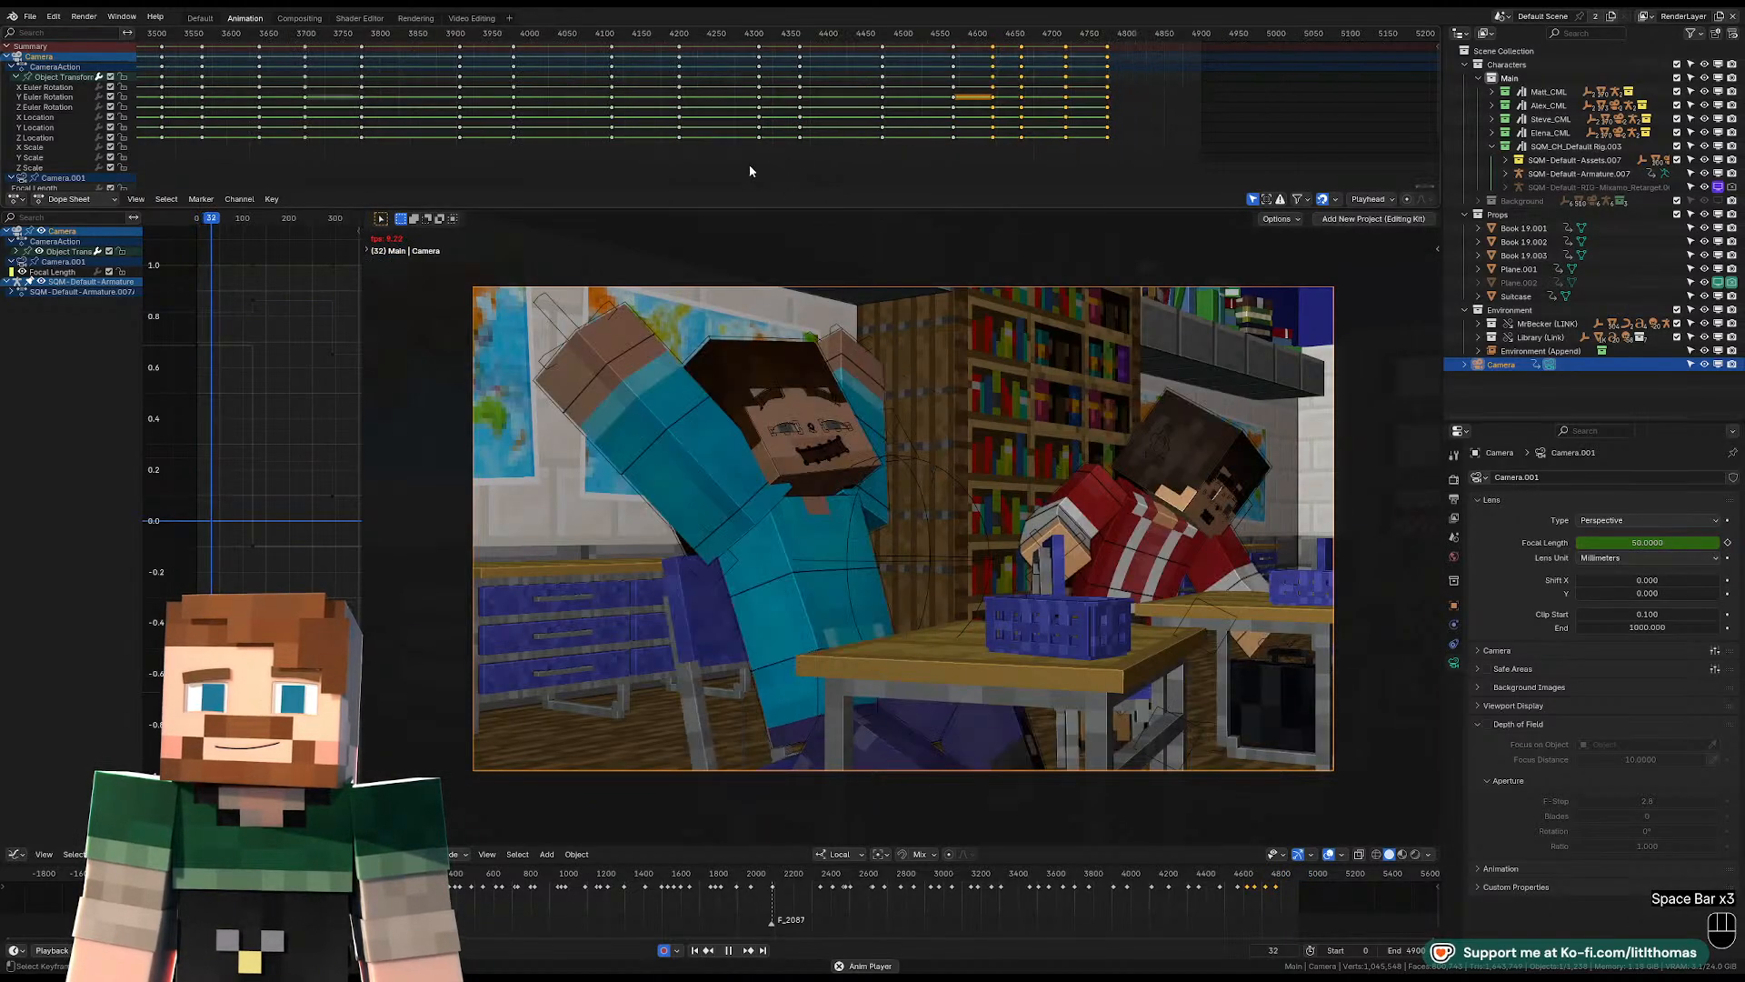
pyautogui.press('space')
# Show the camera's full keyframe range and jump to the hallway walking shot at frame 2123.
pyautogui.scroll(-3, 831, 151)
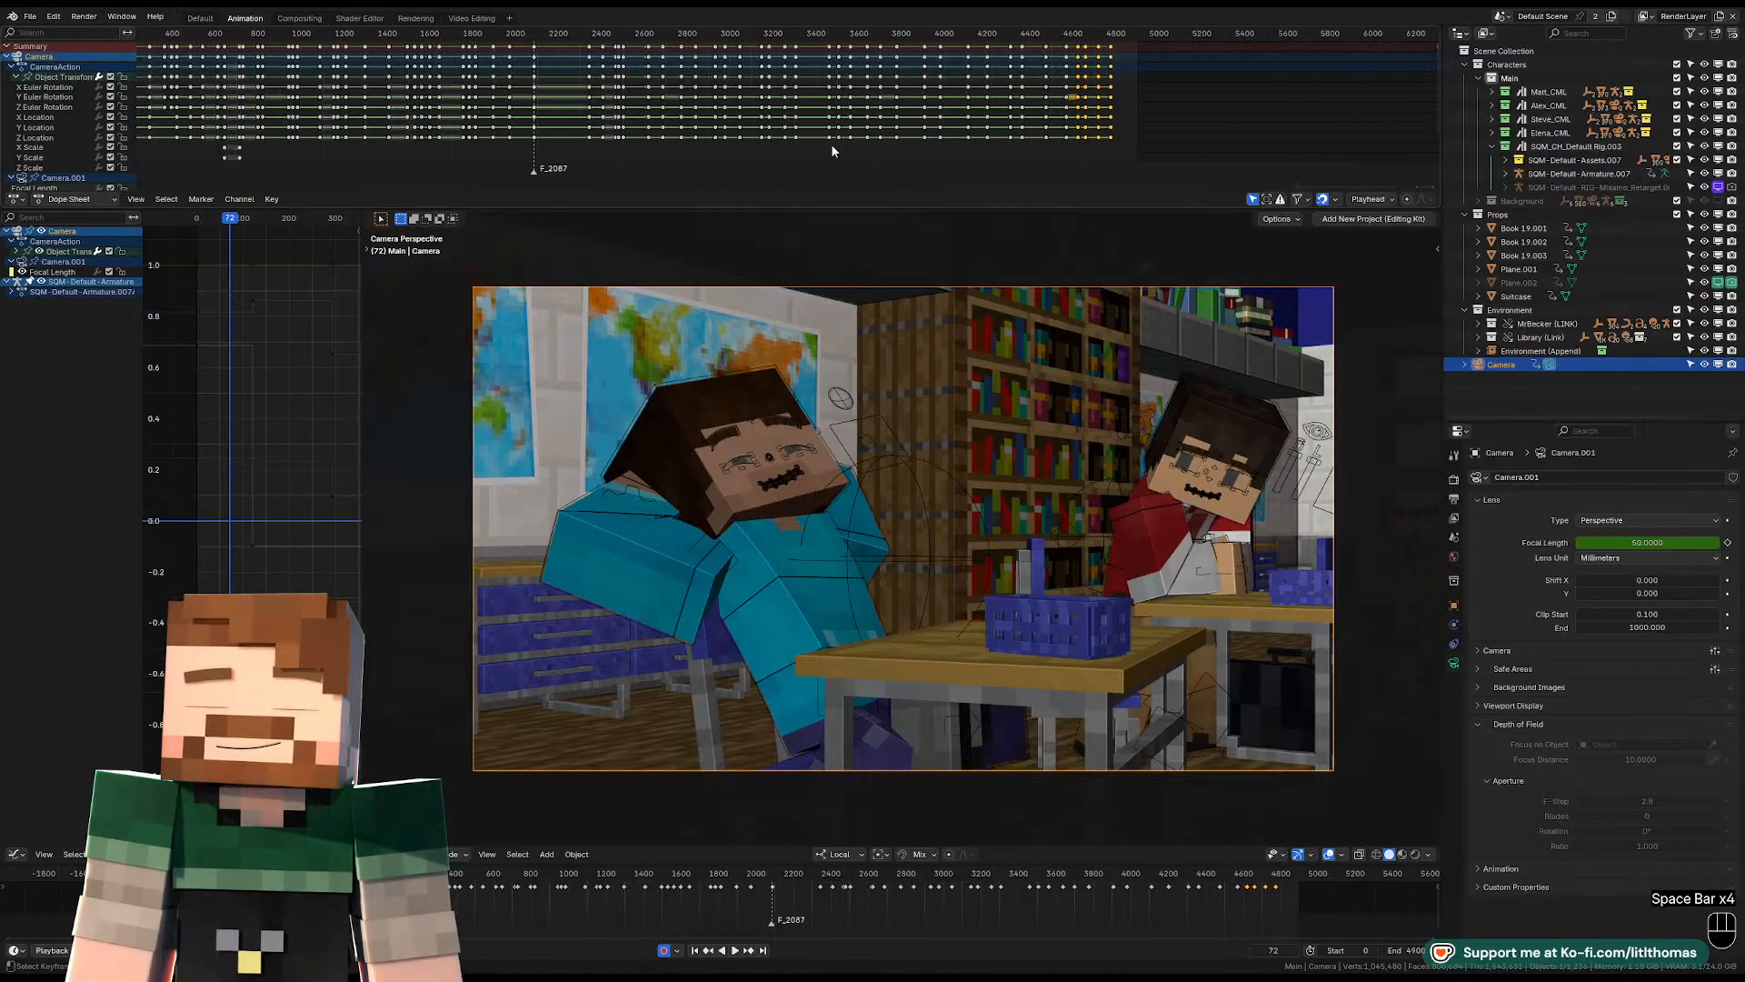
pyautogui.scroll(-1, 830, 144)
pyautogui.click(560, 40)
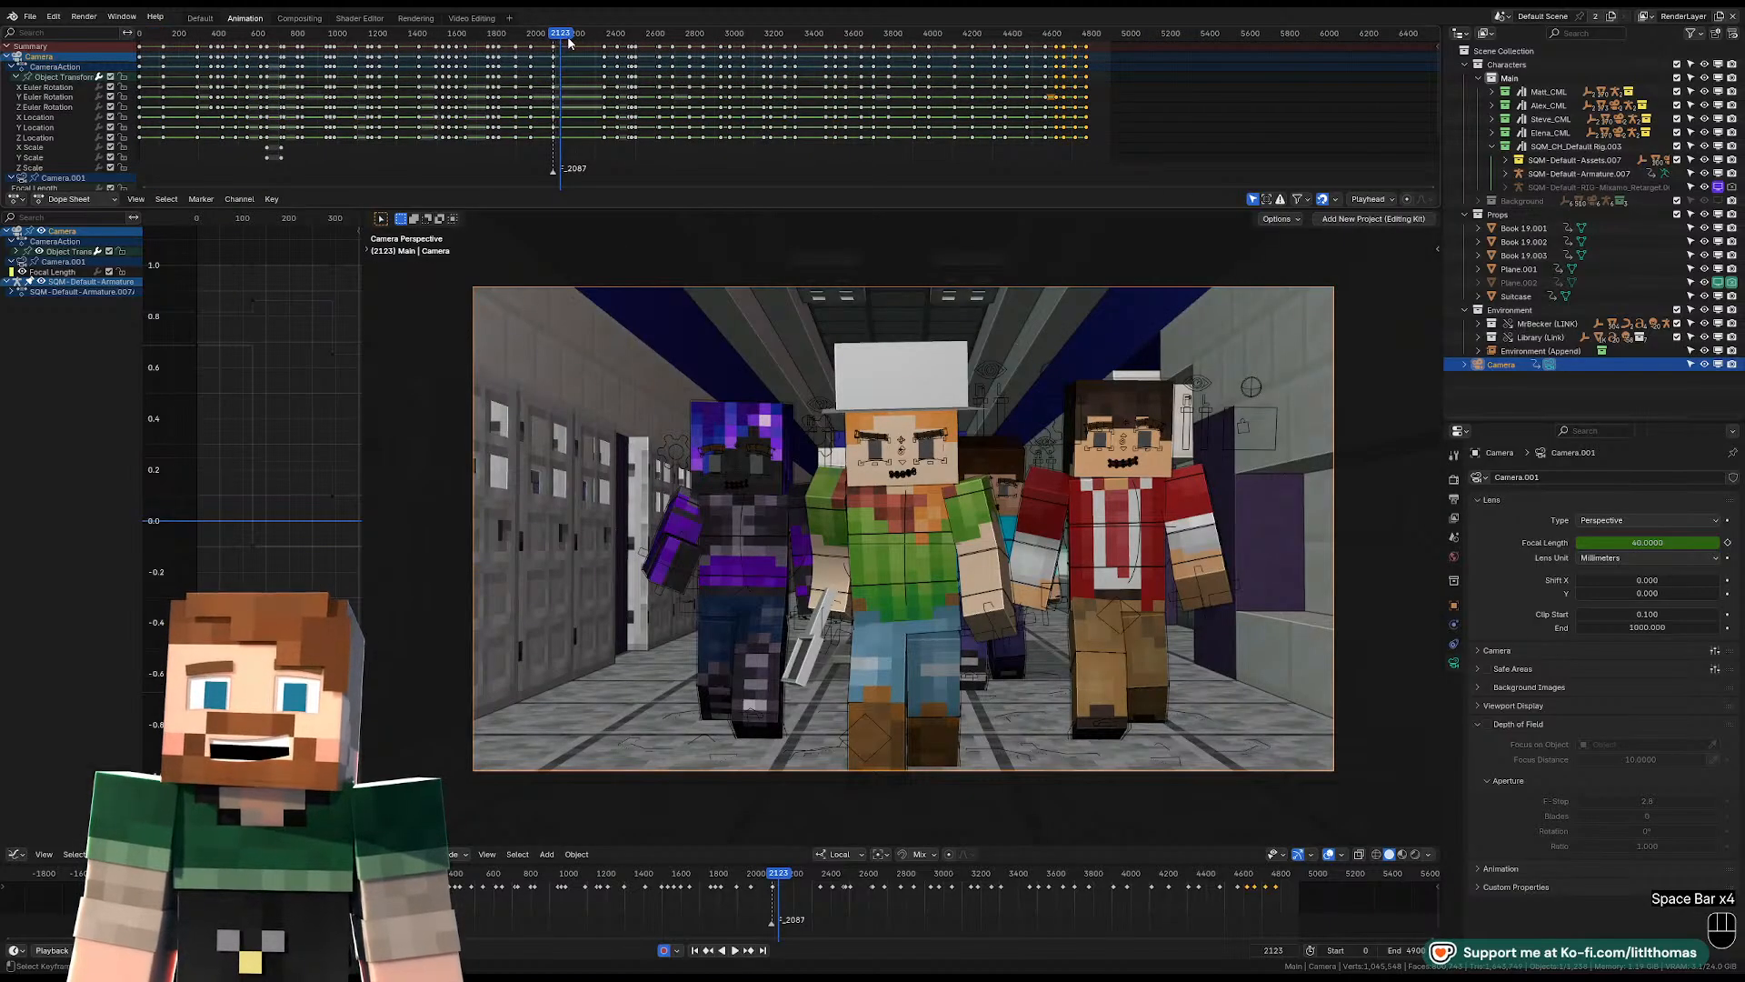
pyautogui.scroll(-4, 627, 63)
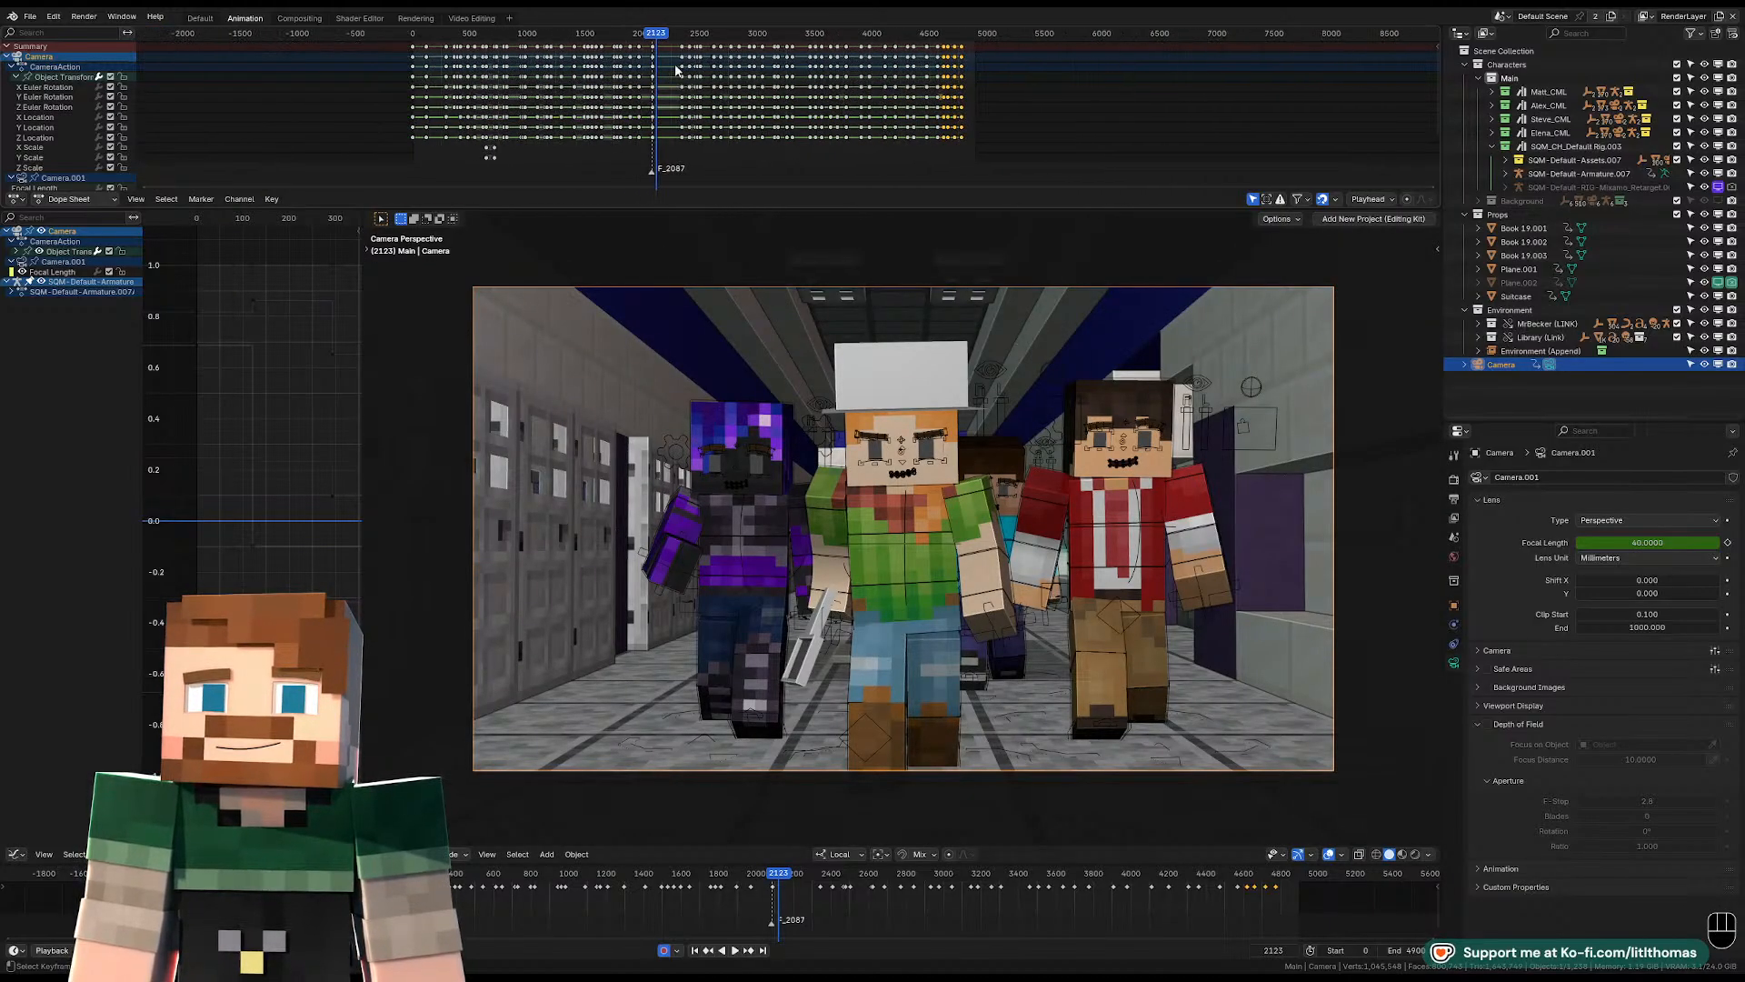
pyautogui.moveTo(674, 66); pyautogui.dragTo(765, 97, button='middle')
pyautogui.scroll(7, 764, 96)
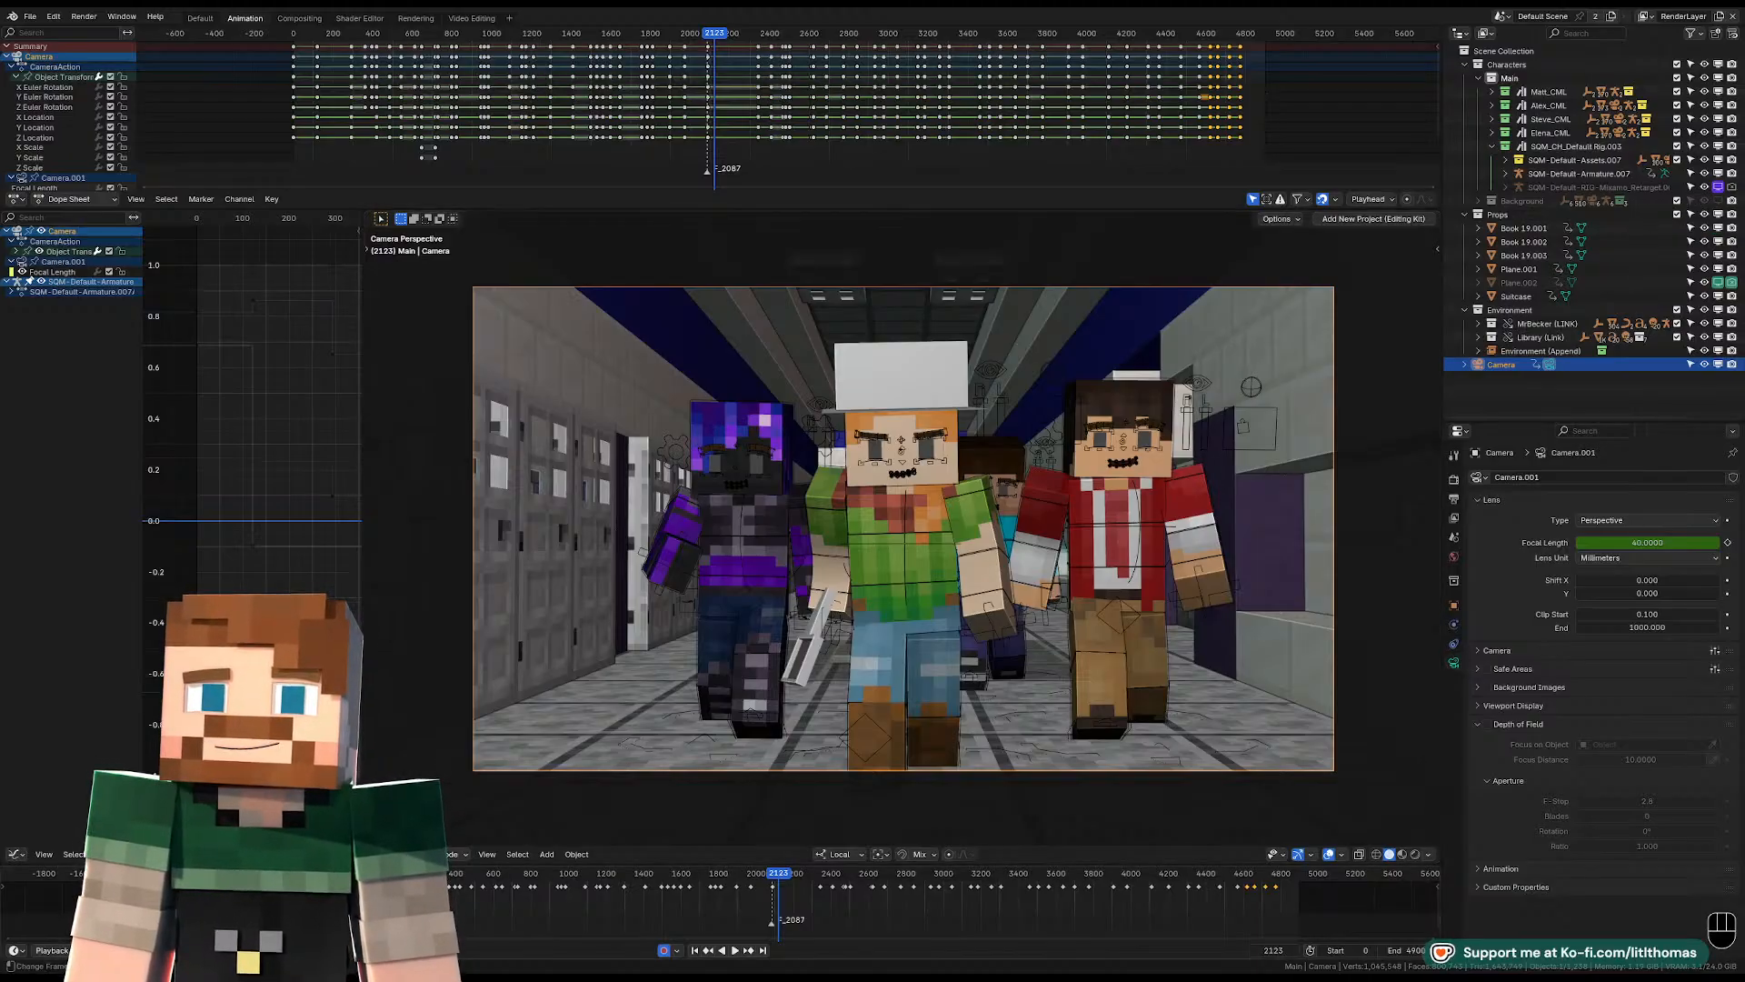
# Set the playhead to frame 2087, the first frame of the hallway walking shot.
pyautogui.moveTo(778, 878); pyautogui.dragTo(774, 879)
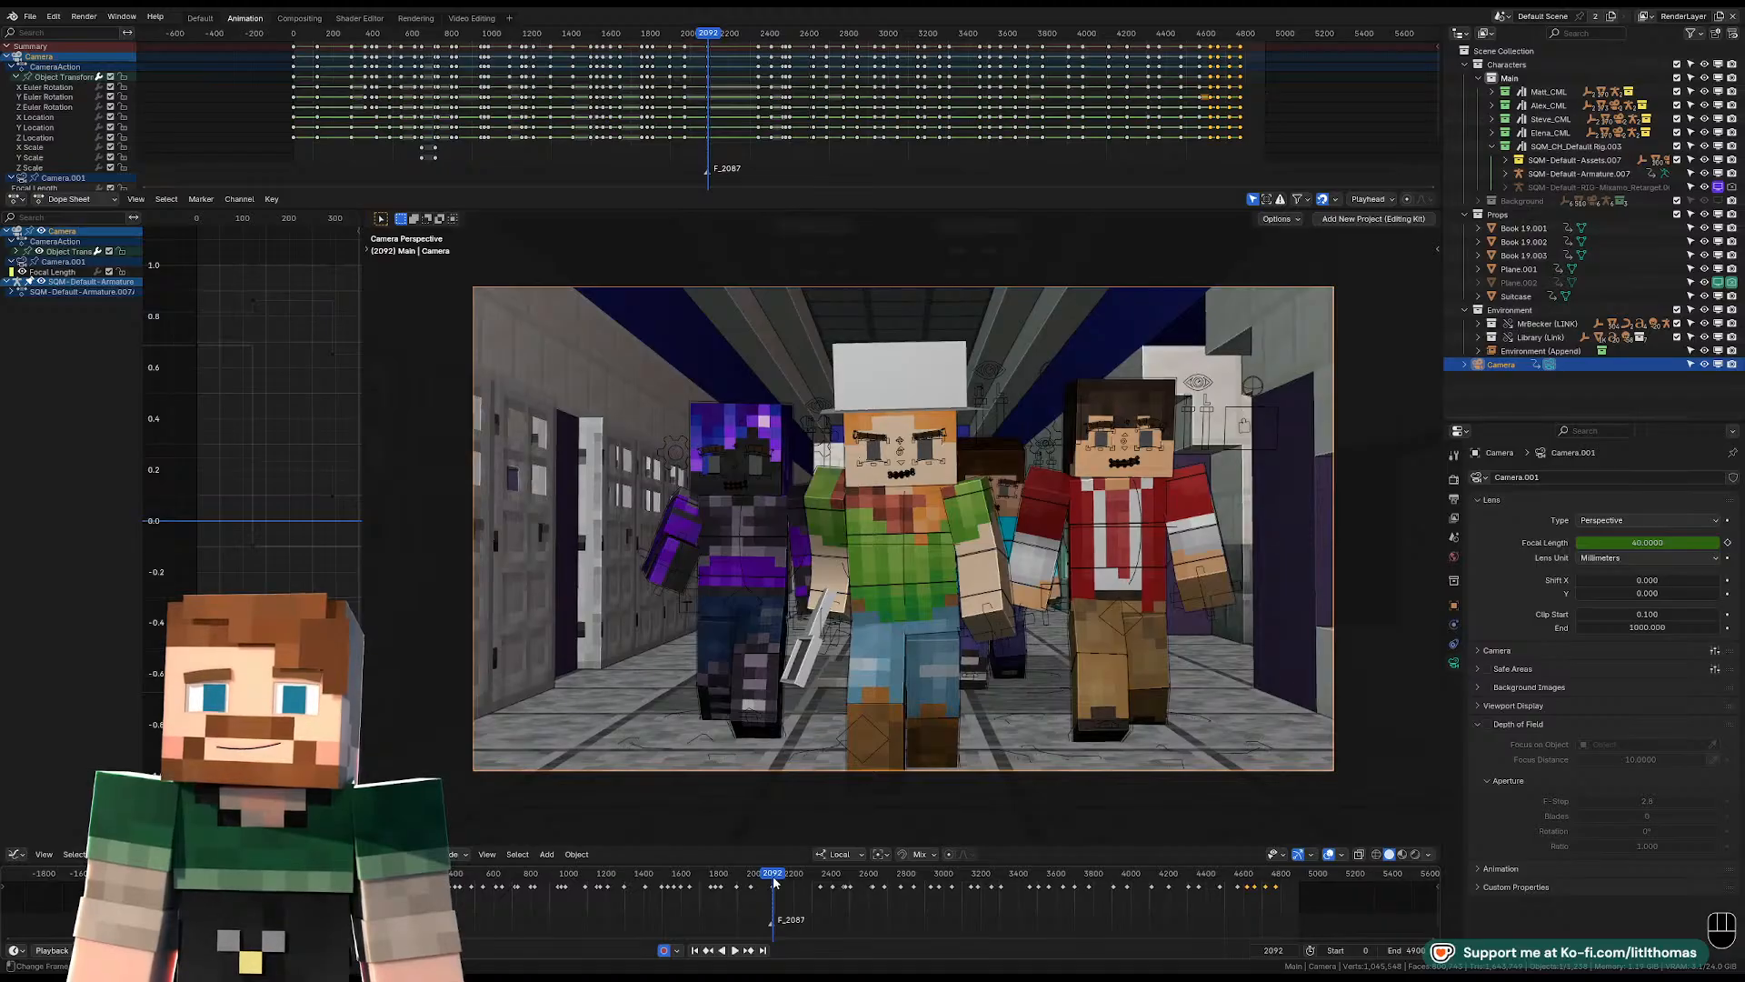
pyautogui.press('Left')
pyautogui.press('Left')
pyautogui.press('Left')
pyautogui.press('Left')
pyautogui.press('Left')
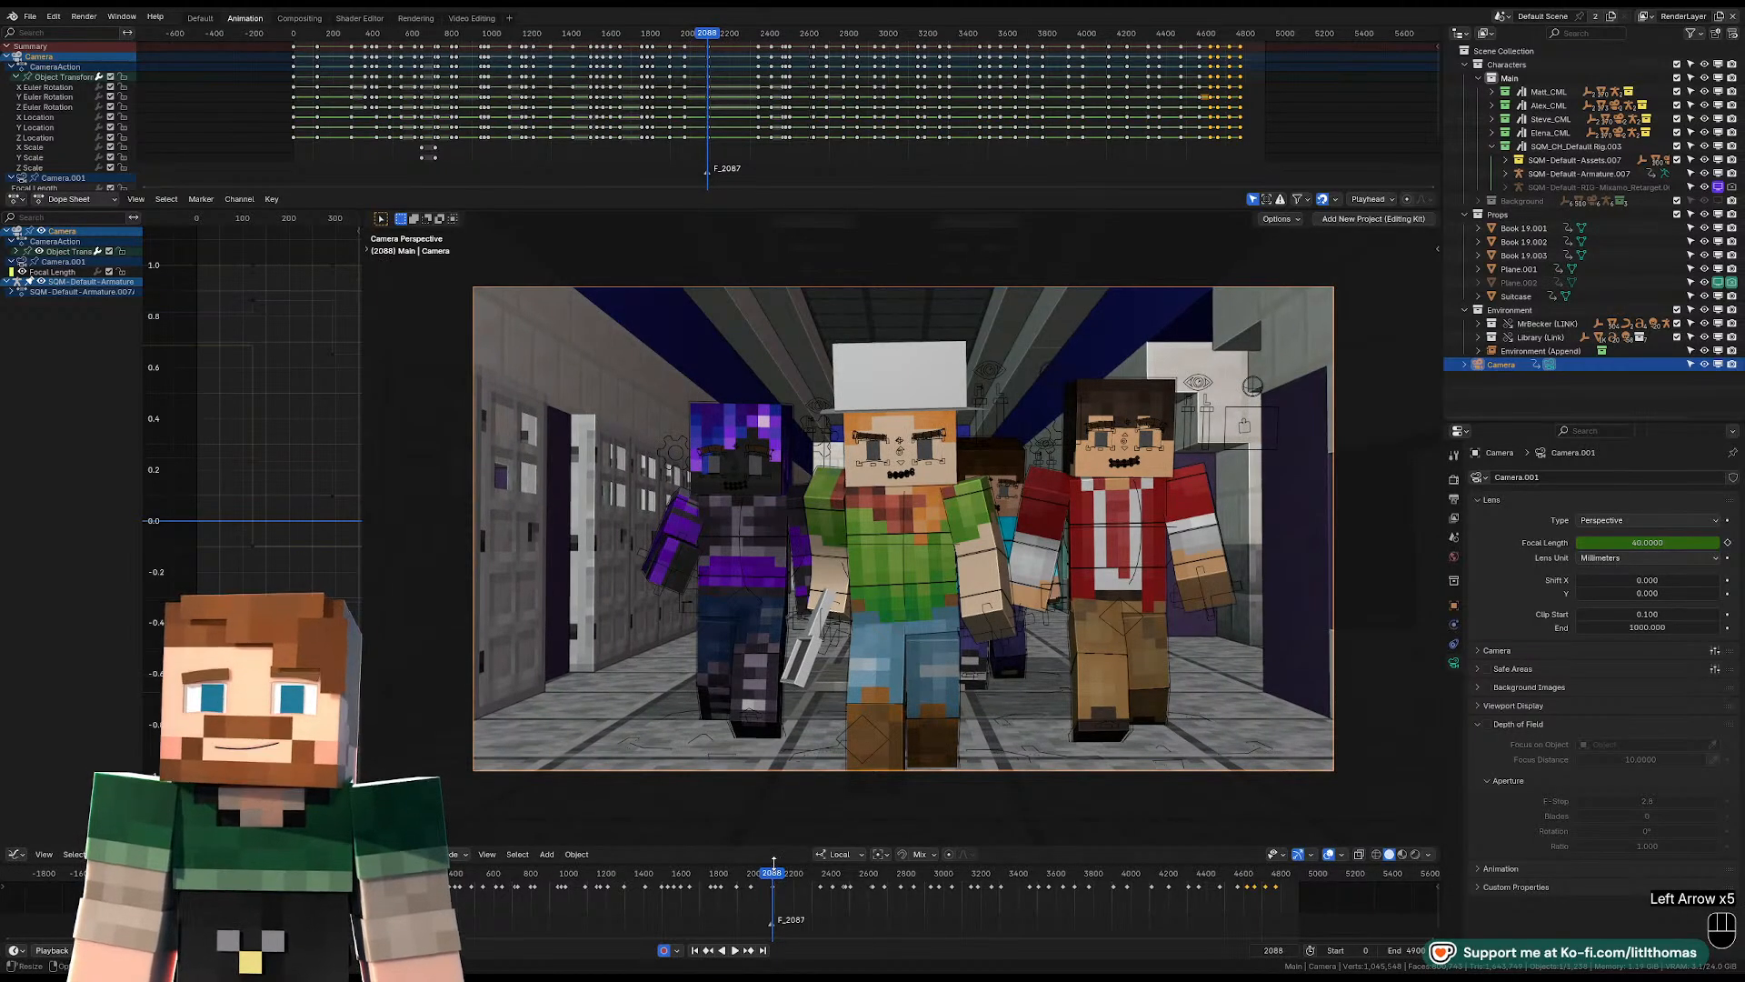
pyautogui.press('Left')
pyautogui.press('Left')
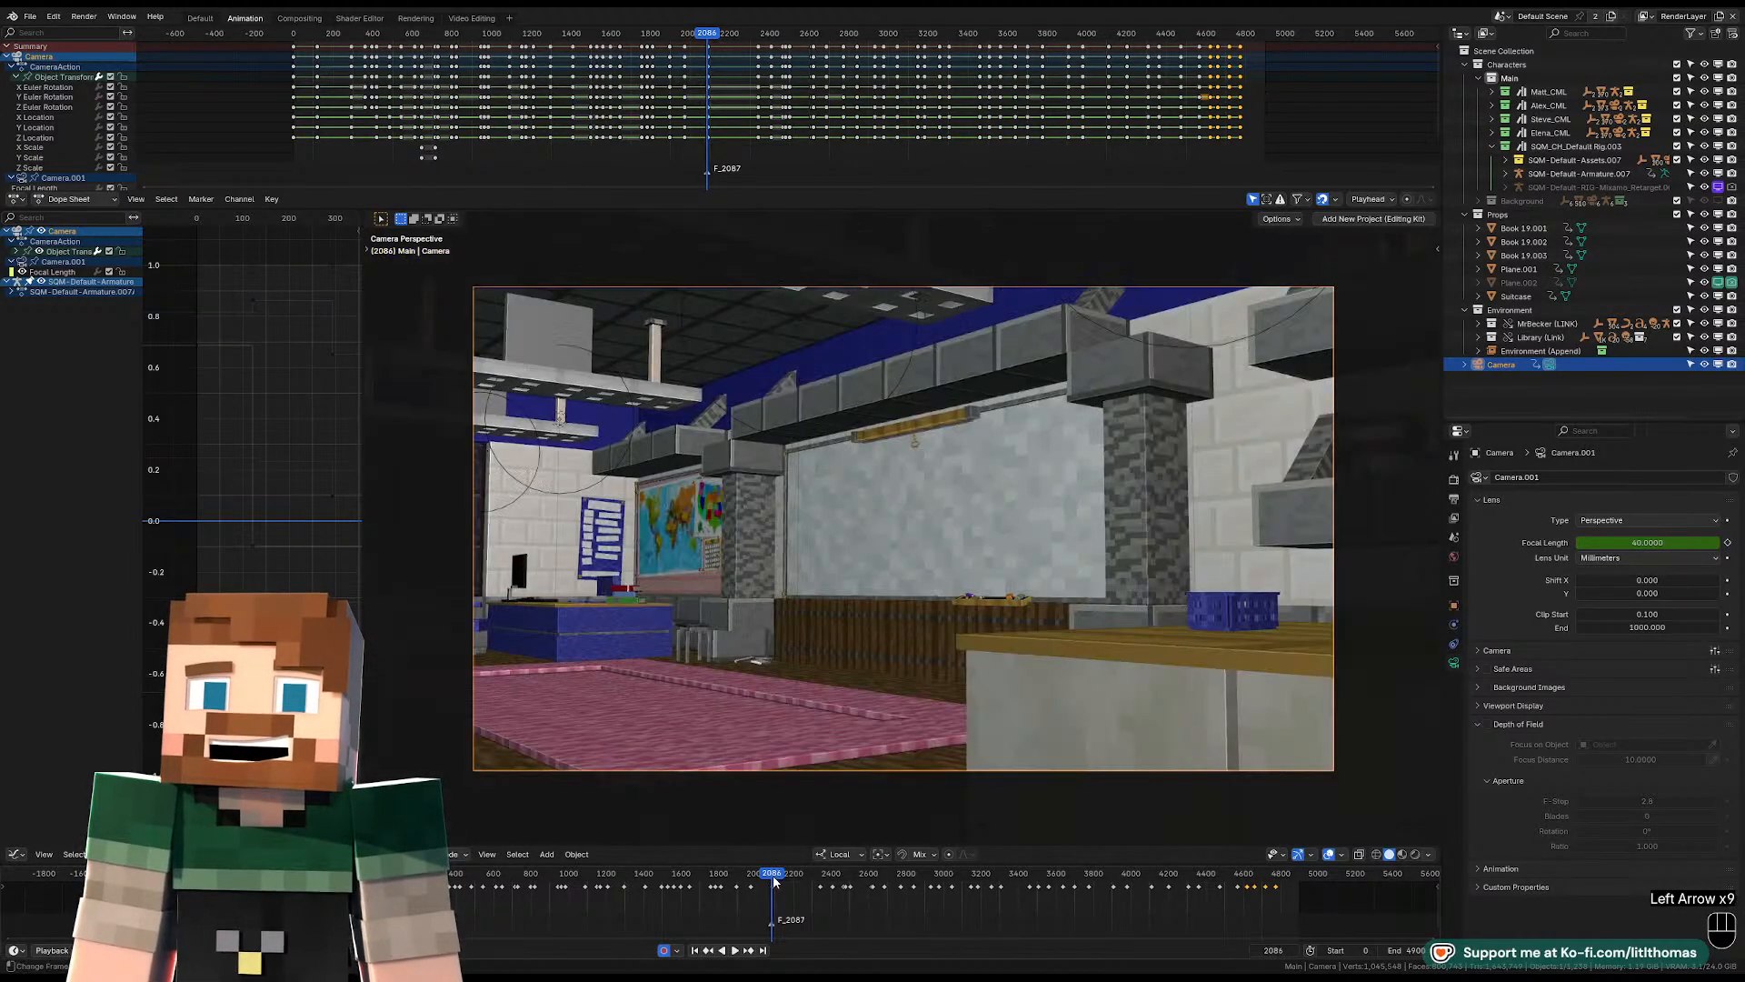
pyautogui.press('Right')
# Clear the rotation of the hat-wearing character's pelvis control in Pose Mode, then rotate and shift the pelvis at frame 2087.
pyautogui.click(941, 587)
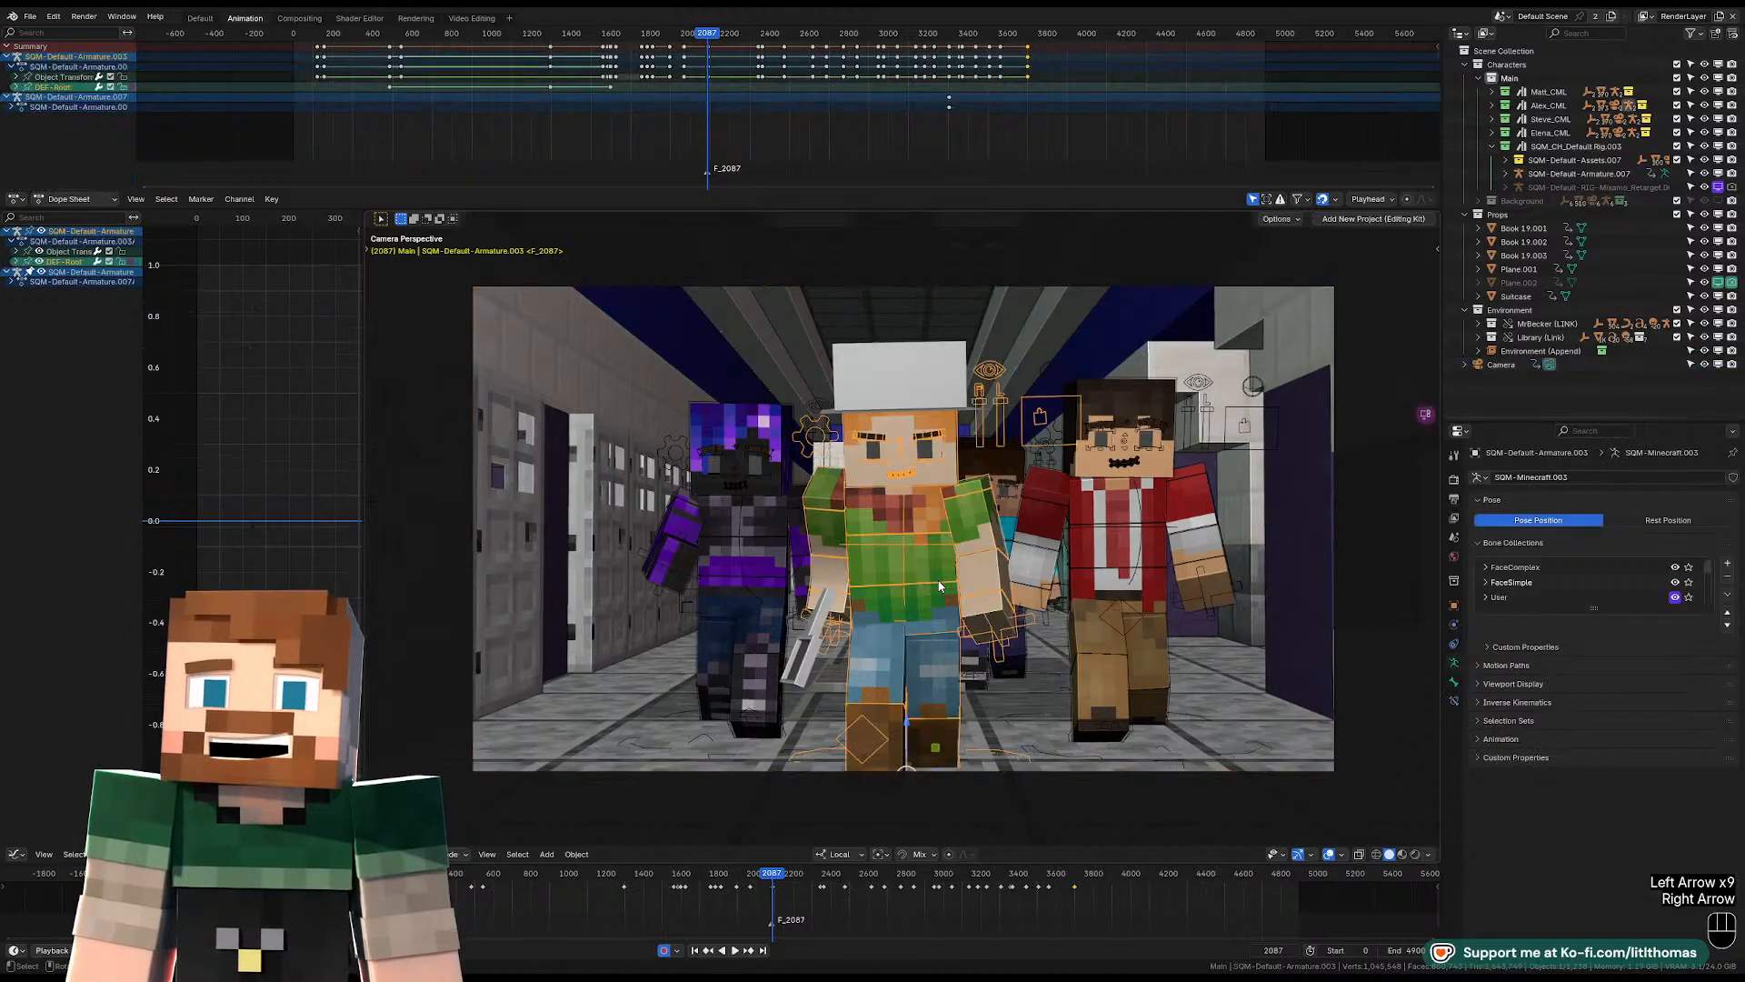
pyautogui.press('Tab')
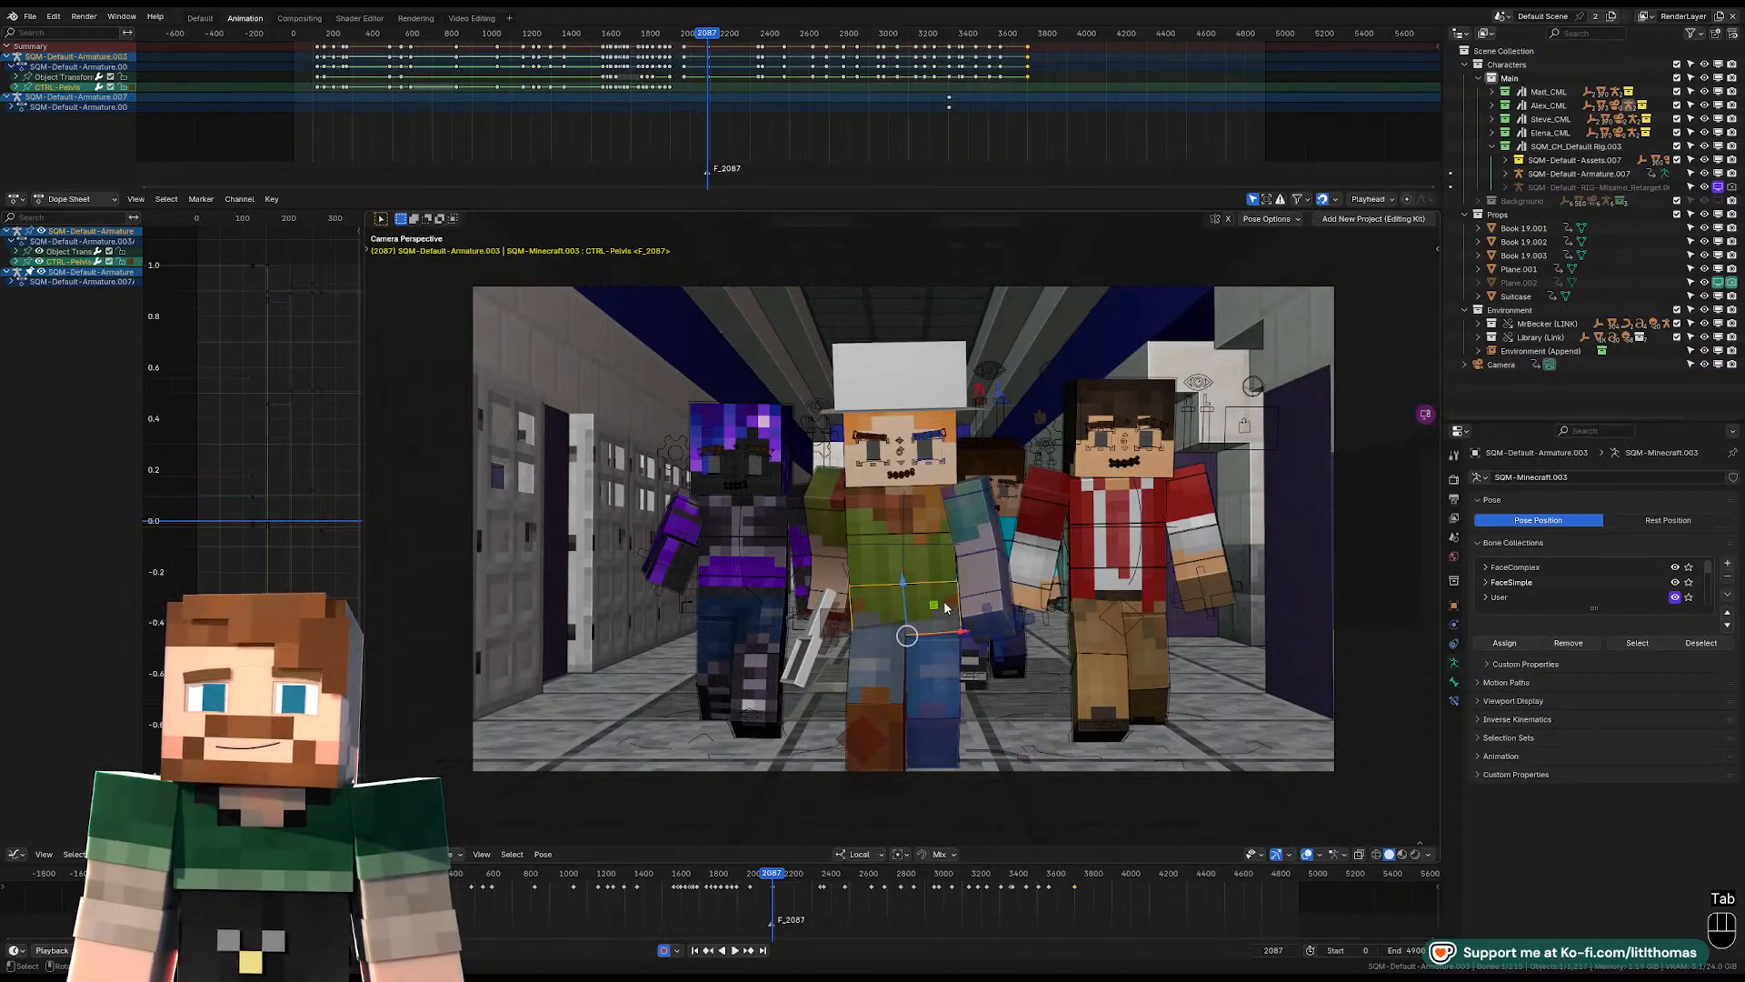
pyautogui.press('KP_Decimal')
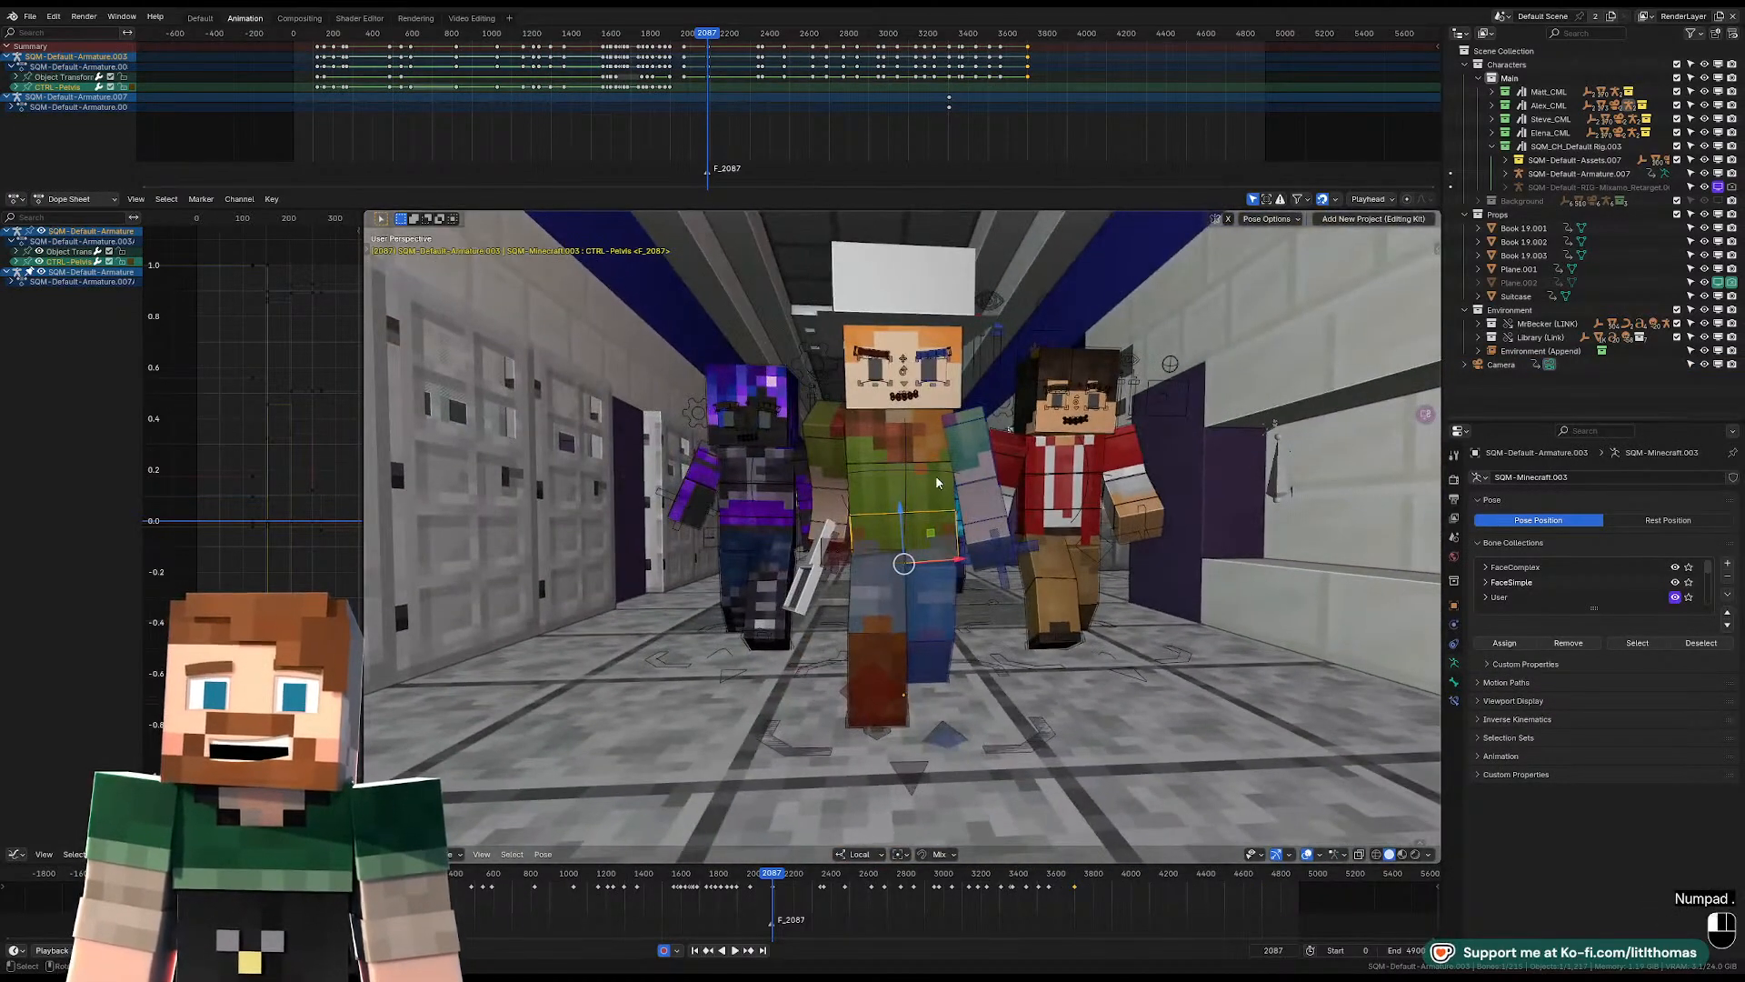
pyautogui.hotkey('alt', 'r')
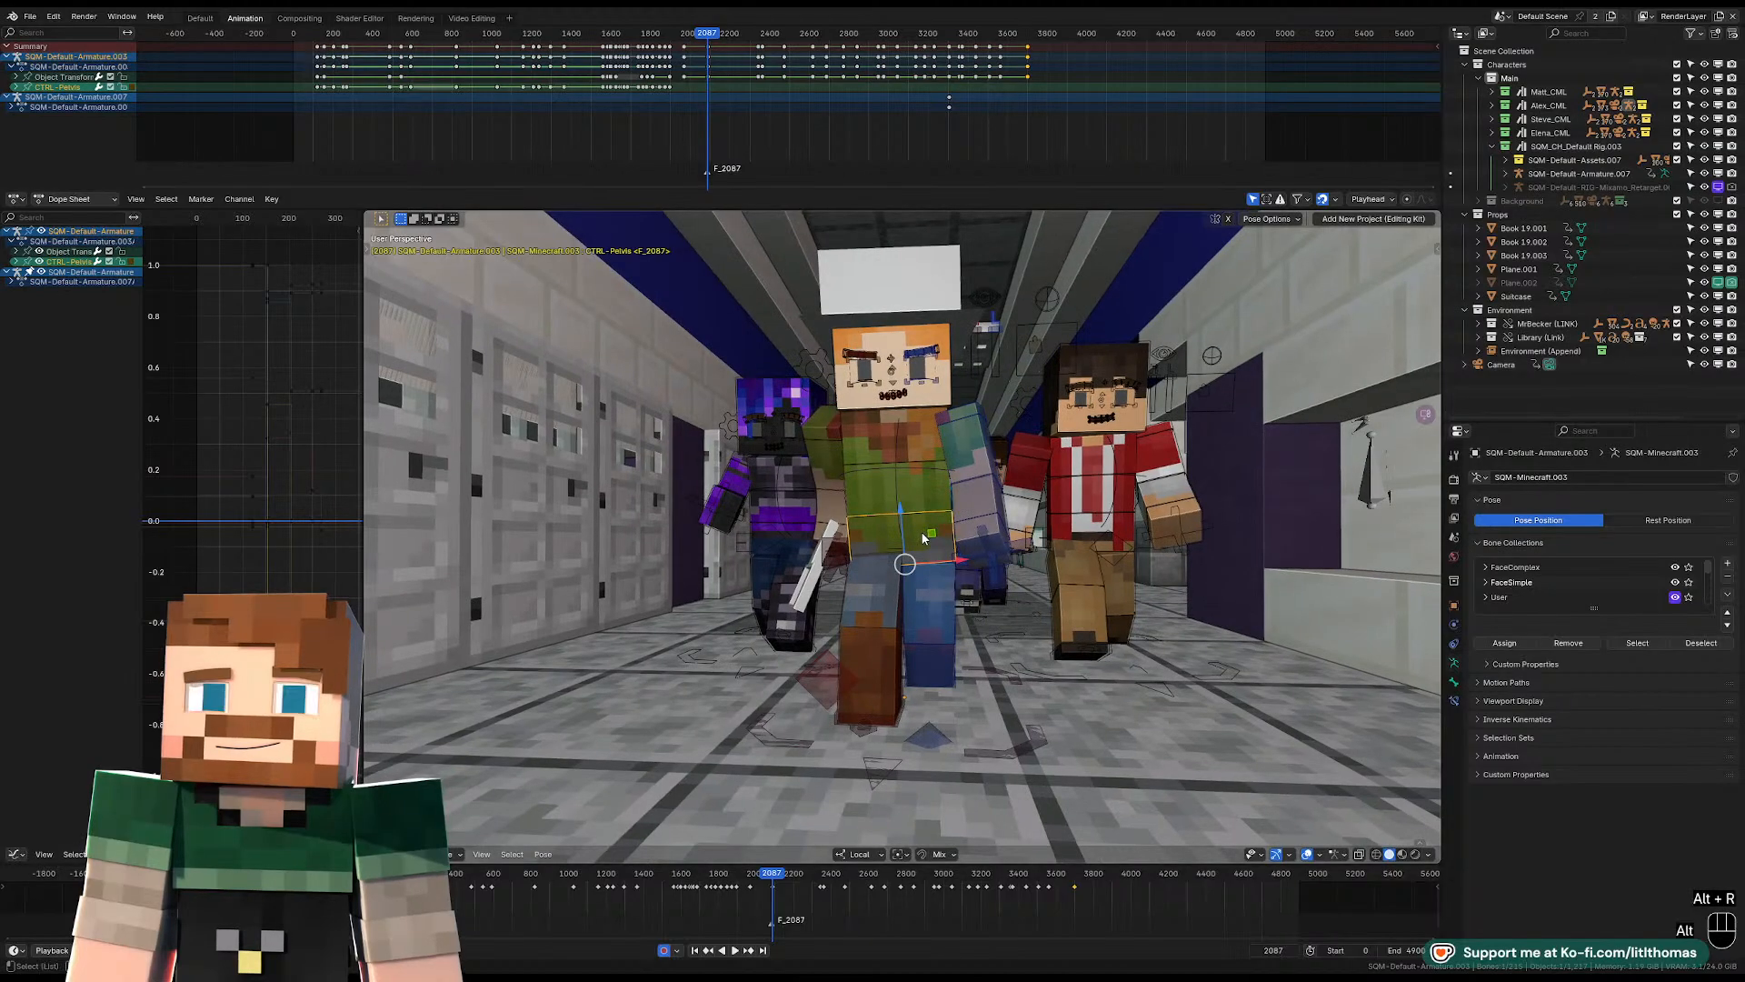
pyautogui.hotkey('alt', 'r')
pyautogui.press('r')
pyautogui.press('r')
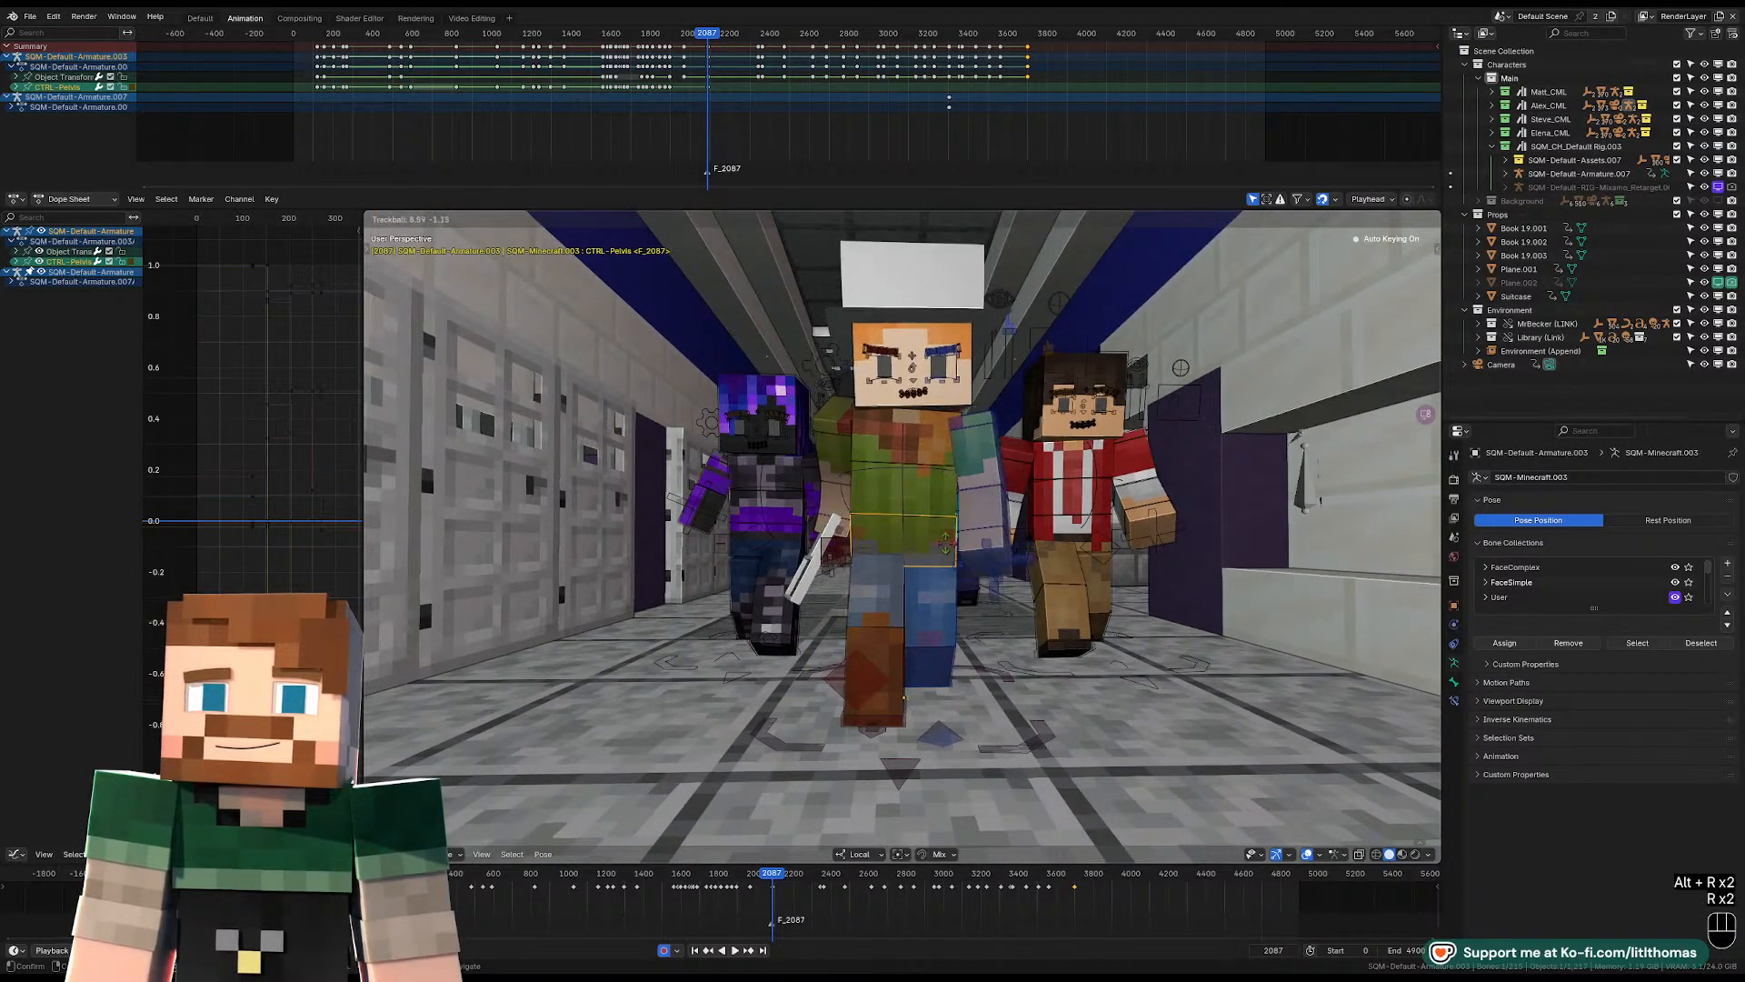
pyautogui.click(945, 546)
pyautogui.press('g')
pyautogui.click(947, 553)
# Move the hat-wearing character's left foot control slightly farther back in the walking pose.
pyautogui.moveTo(947, 553); pyautogui.dragTo(902, 618, button='middle')
pyautogui.click(837, 692)
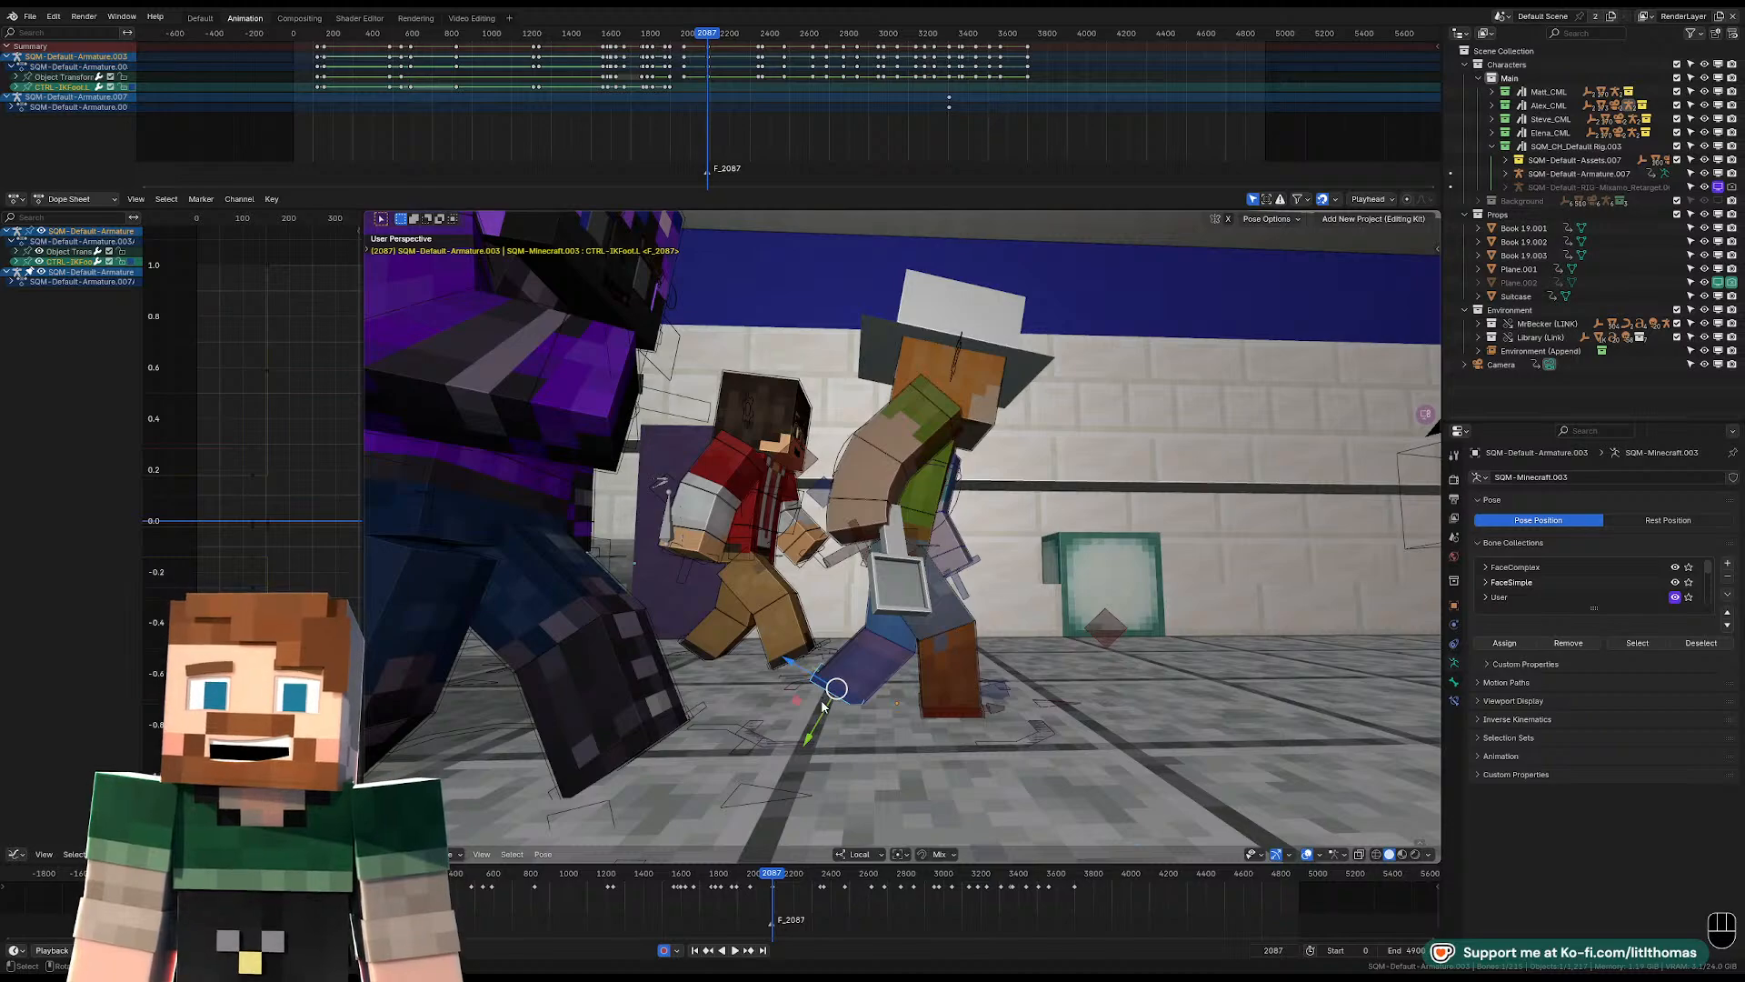
pyautogui.press('g')
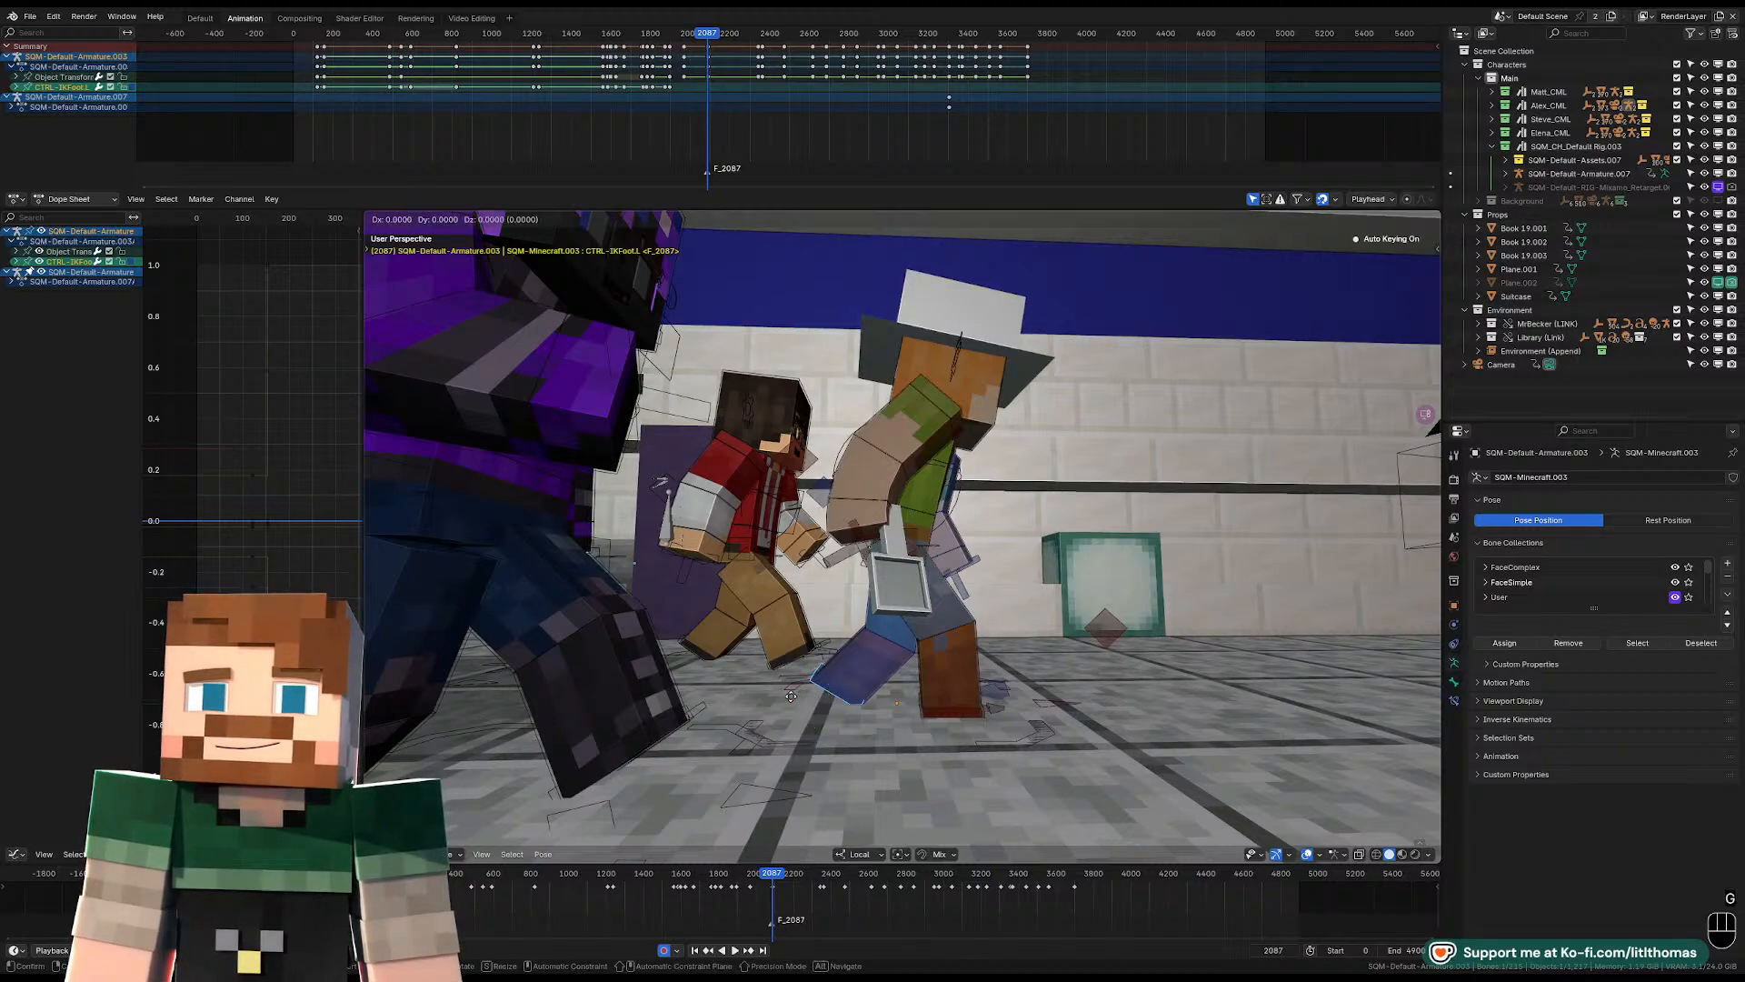
pyautogui.click(784, 694)
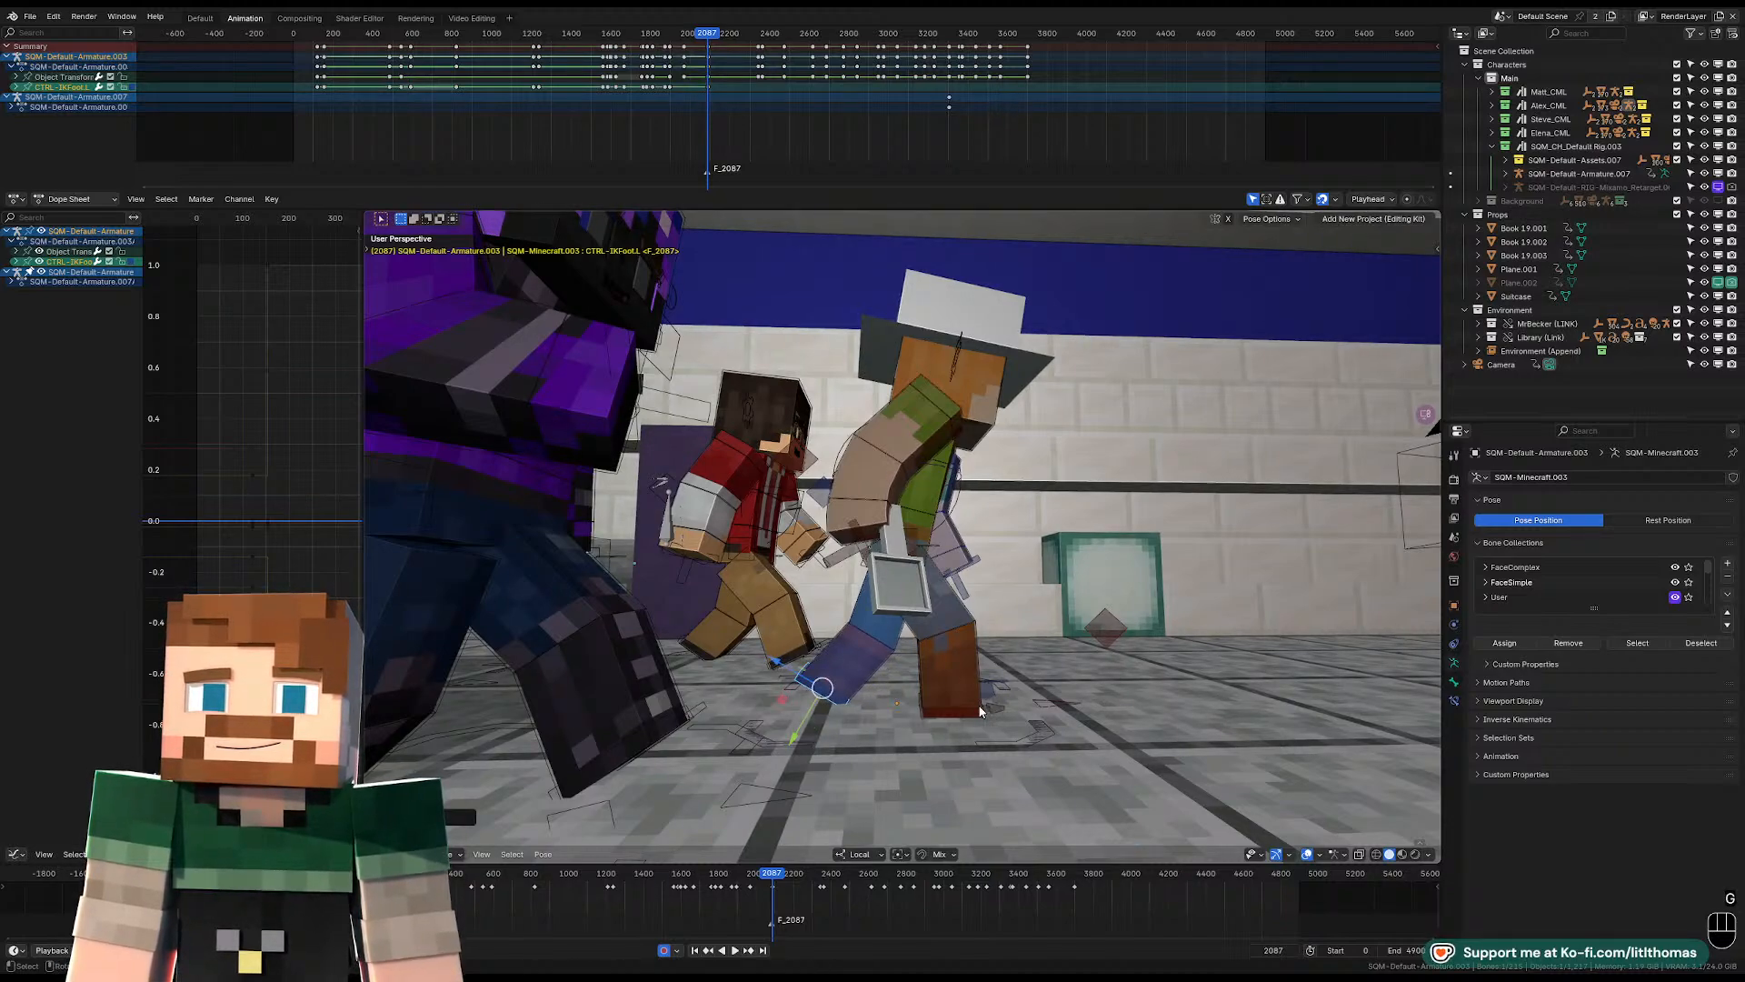
# Rotate and reposition the hat-wearing character's right foot control at the front of the stride.
pyautogui.click(980, 713)
pyautogui.moveTo(981, 717); pyautogui.dragTo(905, 640, button='middle')
pyautogui.press('r')
pyautogui.click(1029, 655)
pyautogui.press('g')
pyautogui.click(1036, 652)
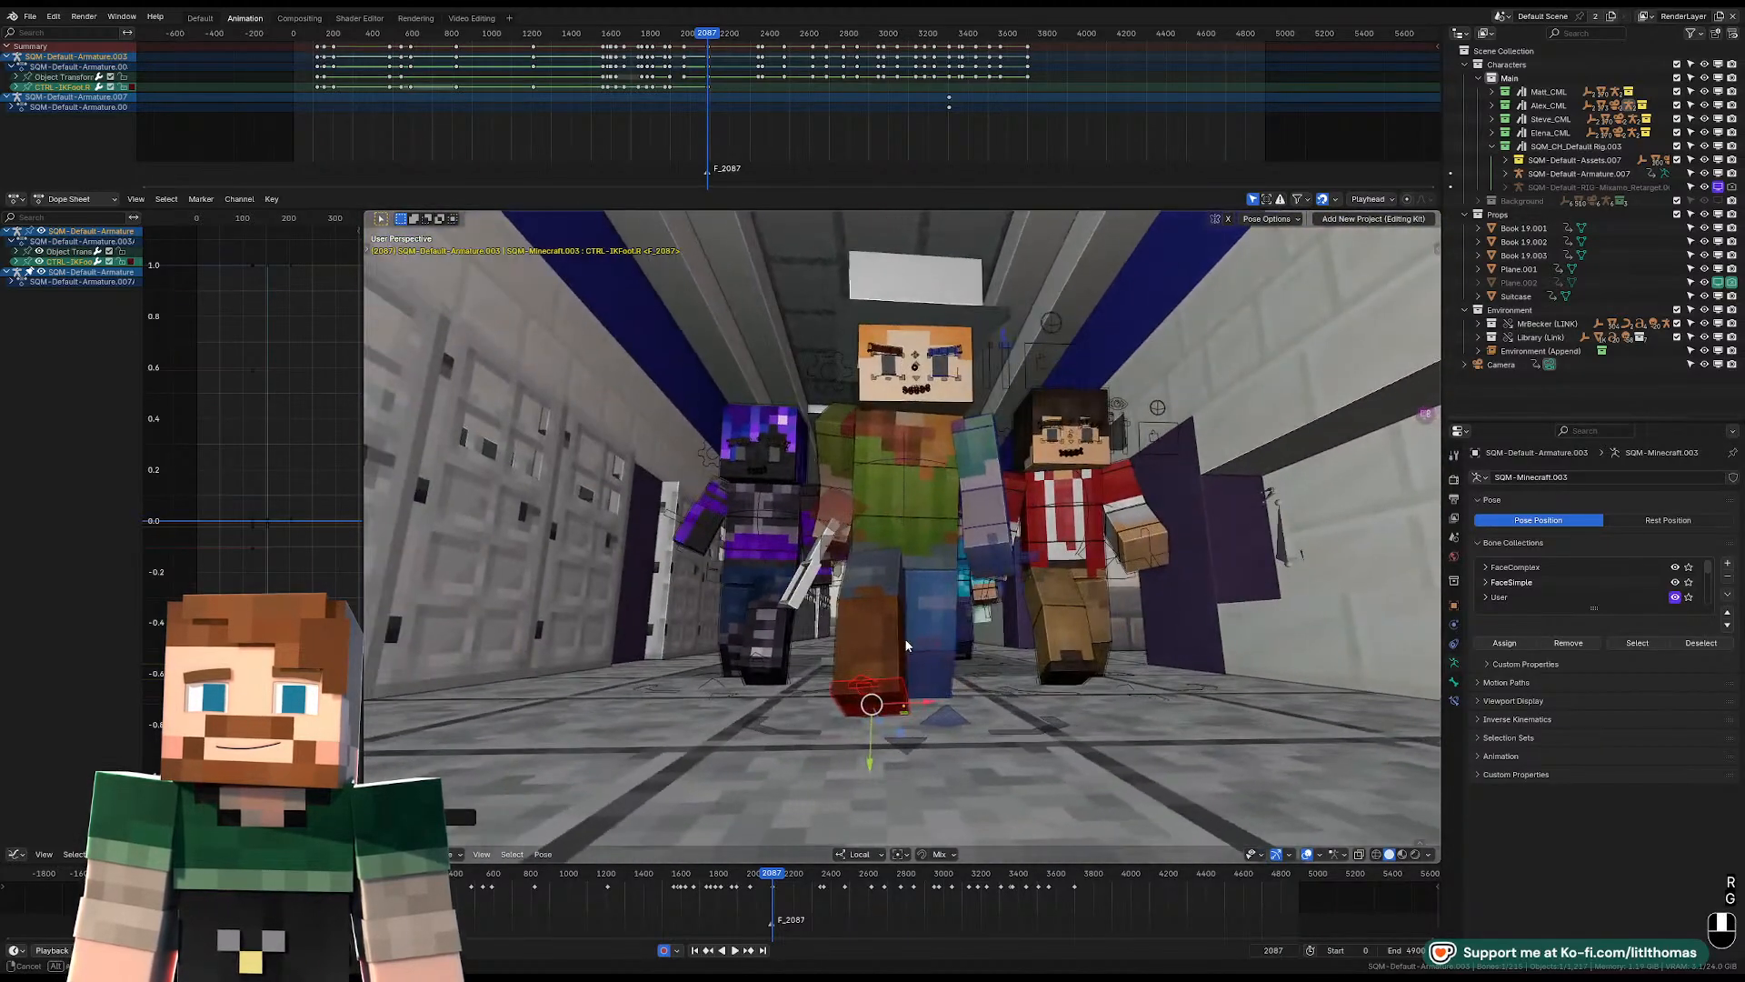
pyautogui.press('r')
pyautogui.press('r')
pyautogui.press('r')
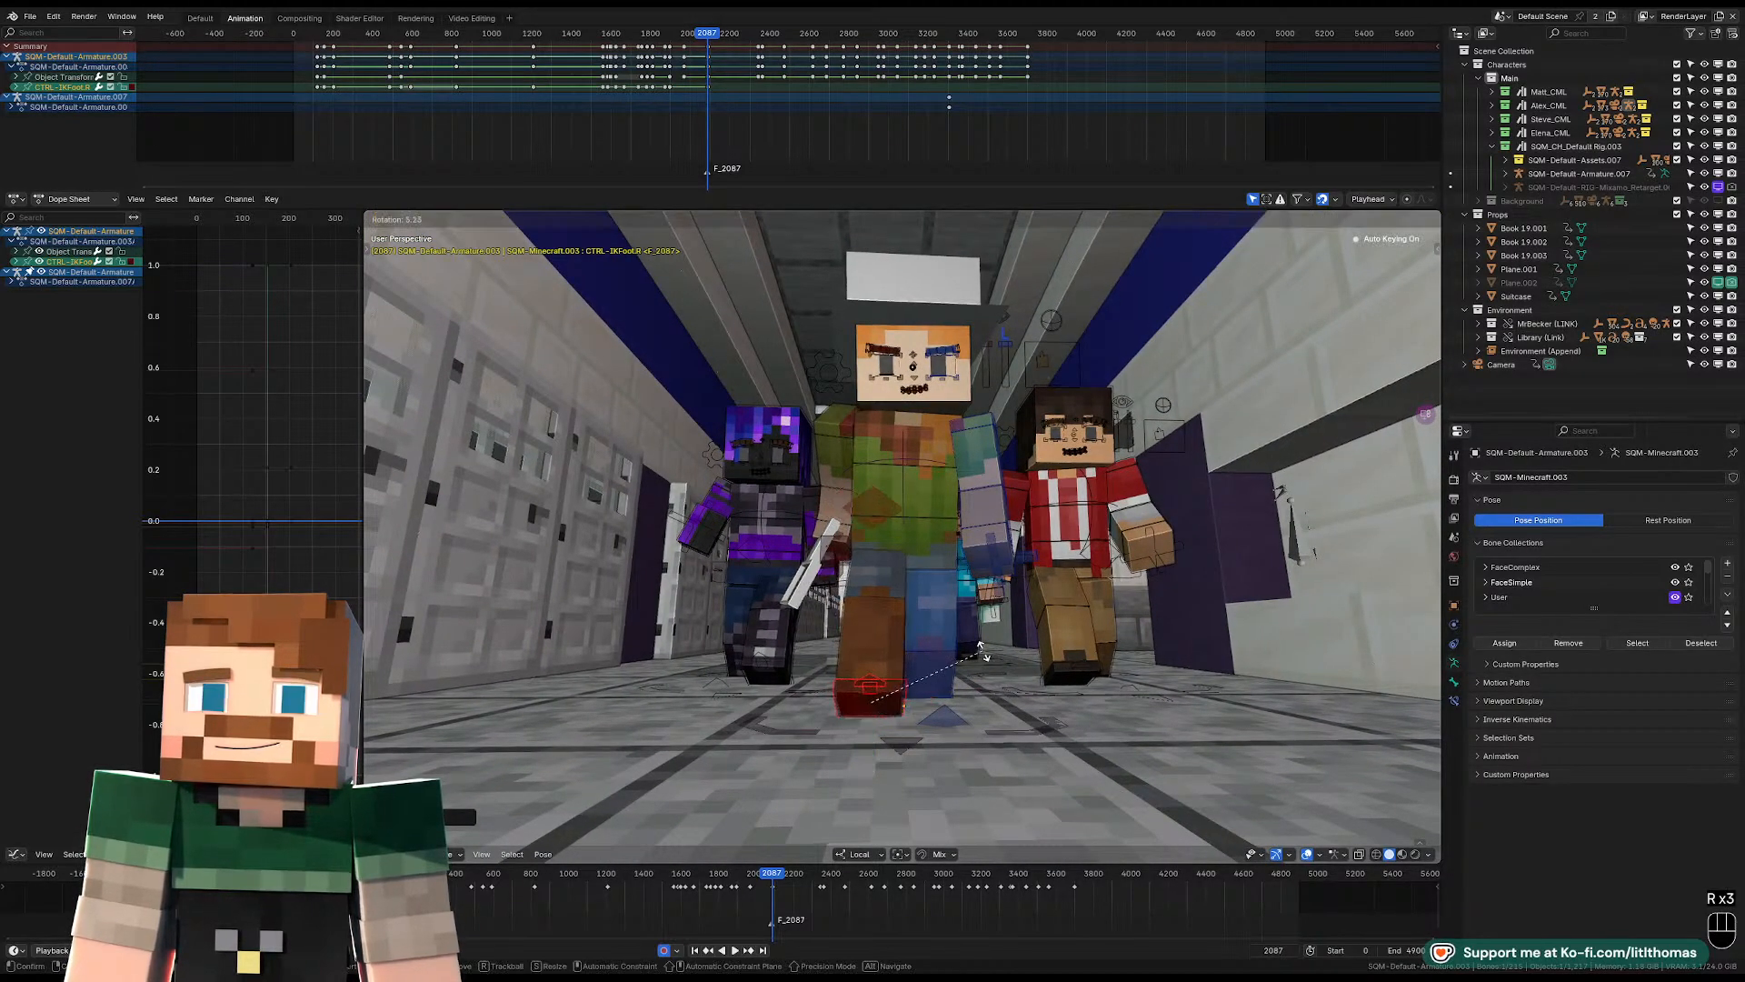
pyautogui.click(910, 549)
# Replay the adjusted pose through the hallway camera and return to frame 2087.
pyautogui.click(913, 548)
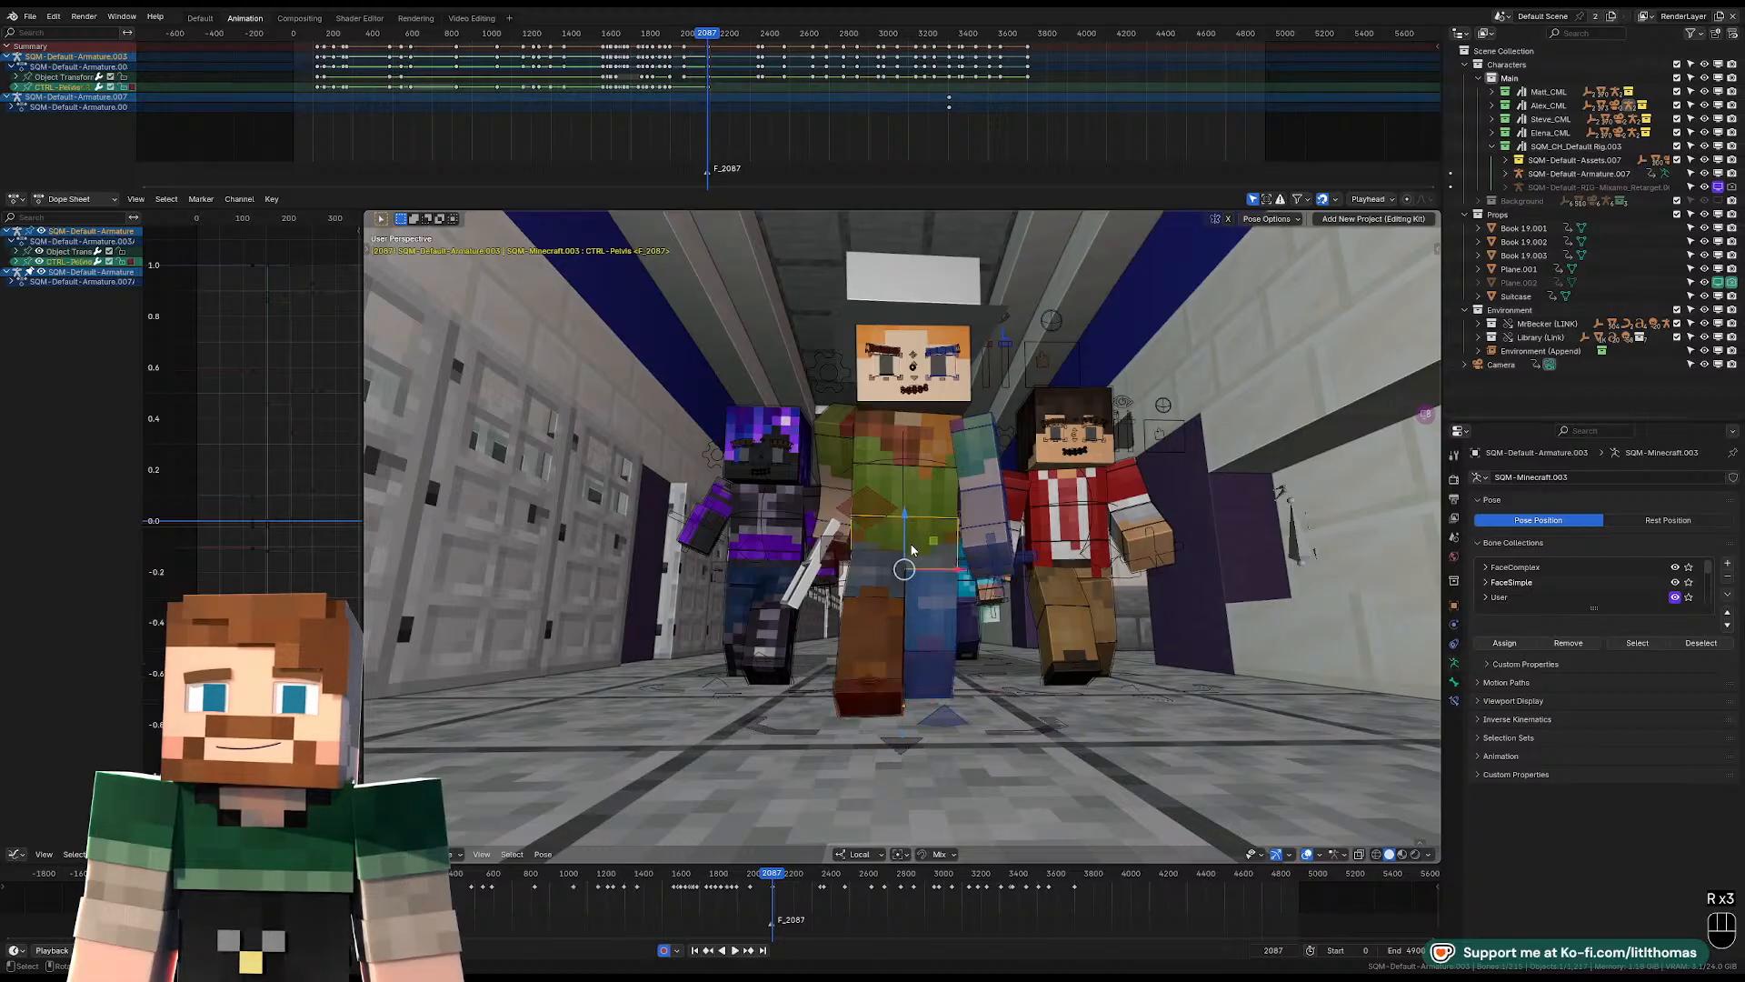
pyautogui.press('KP_0')
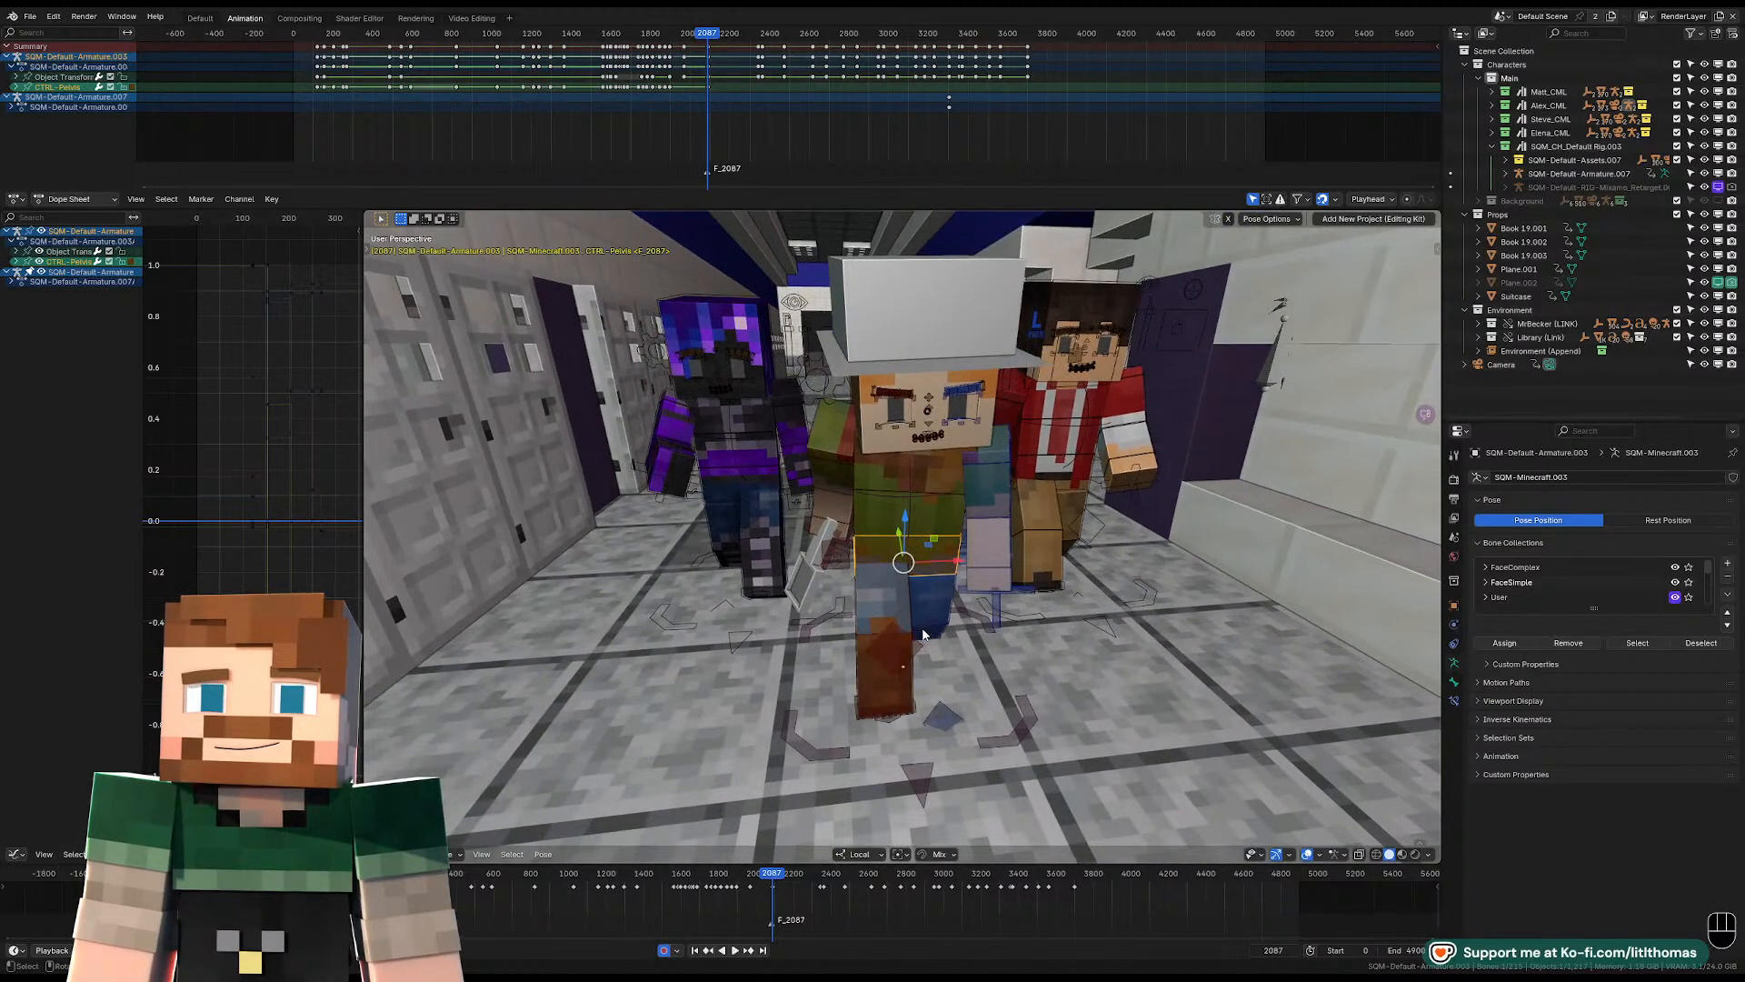
pyautogui.press('space')
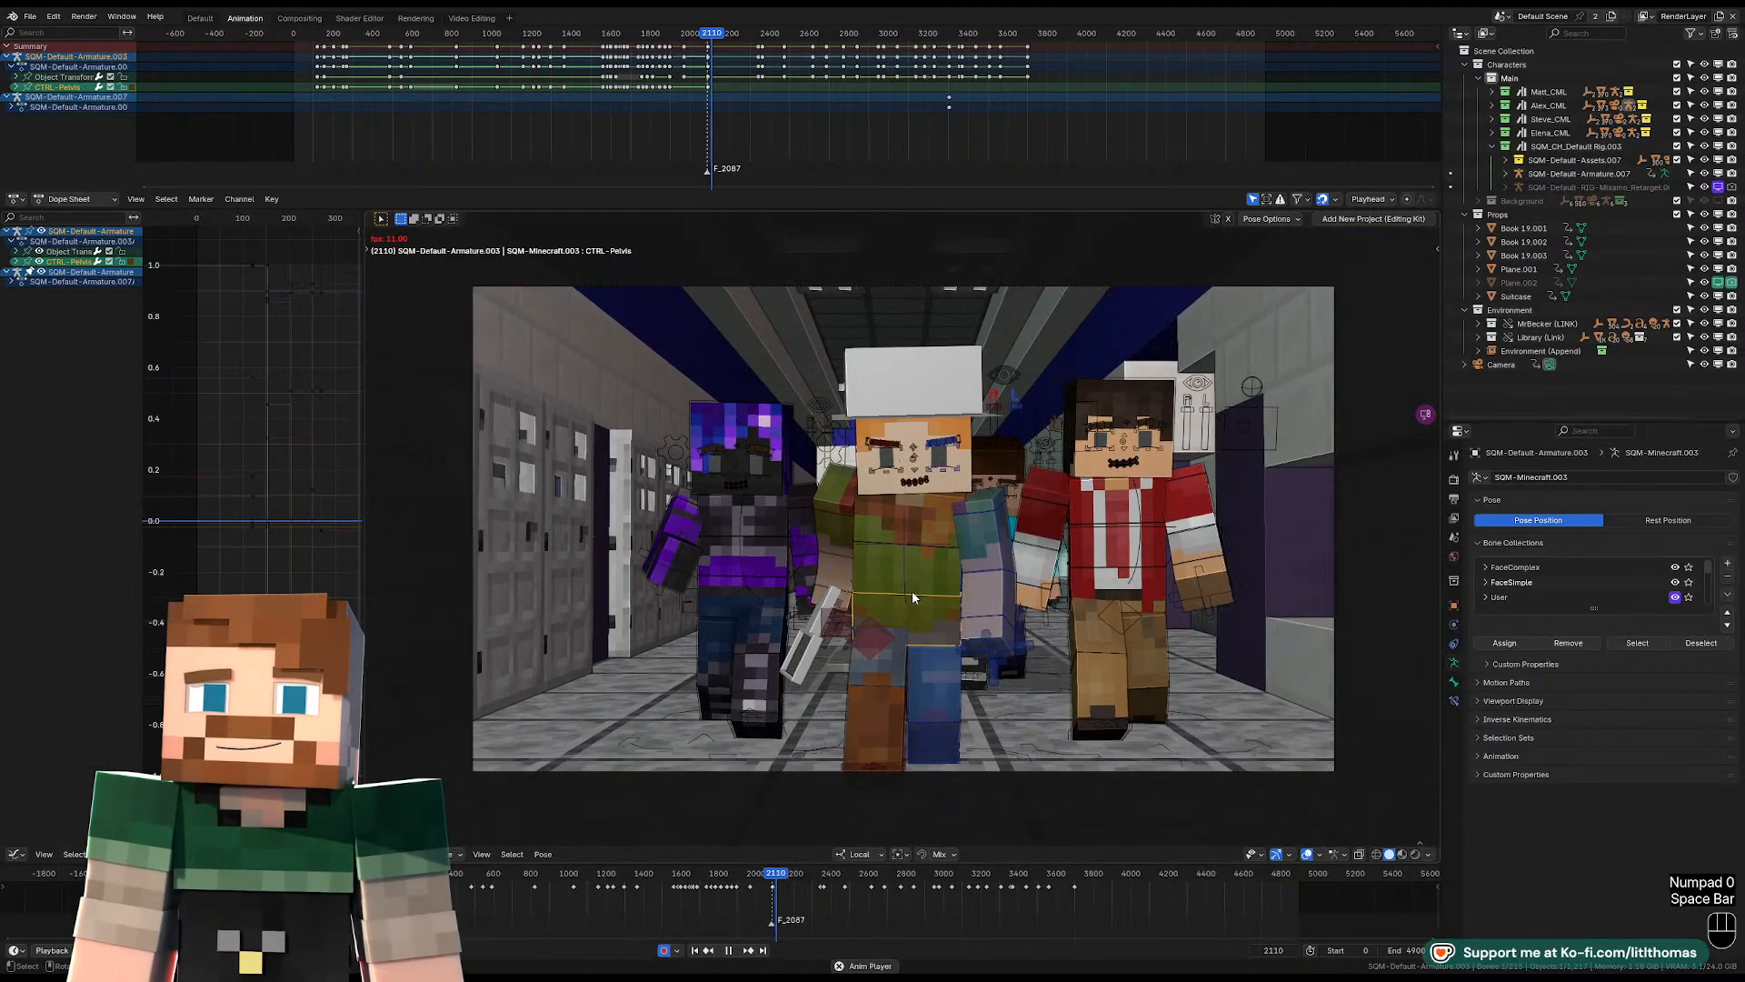
pyautogui.press('space')
pyautogui.press('Down')
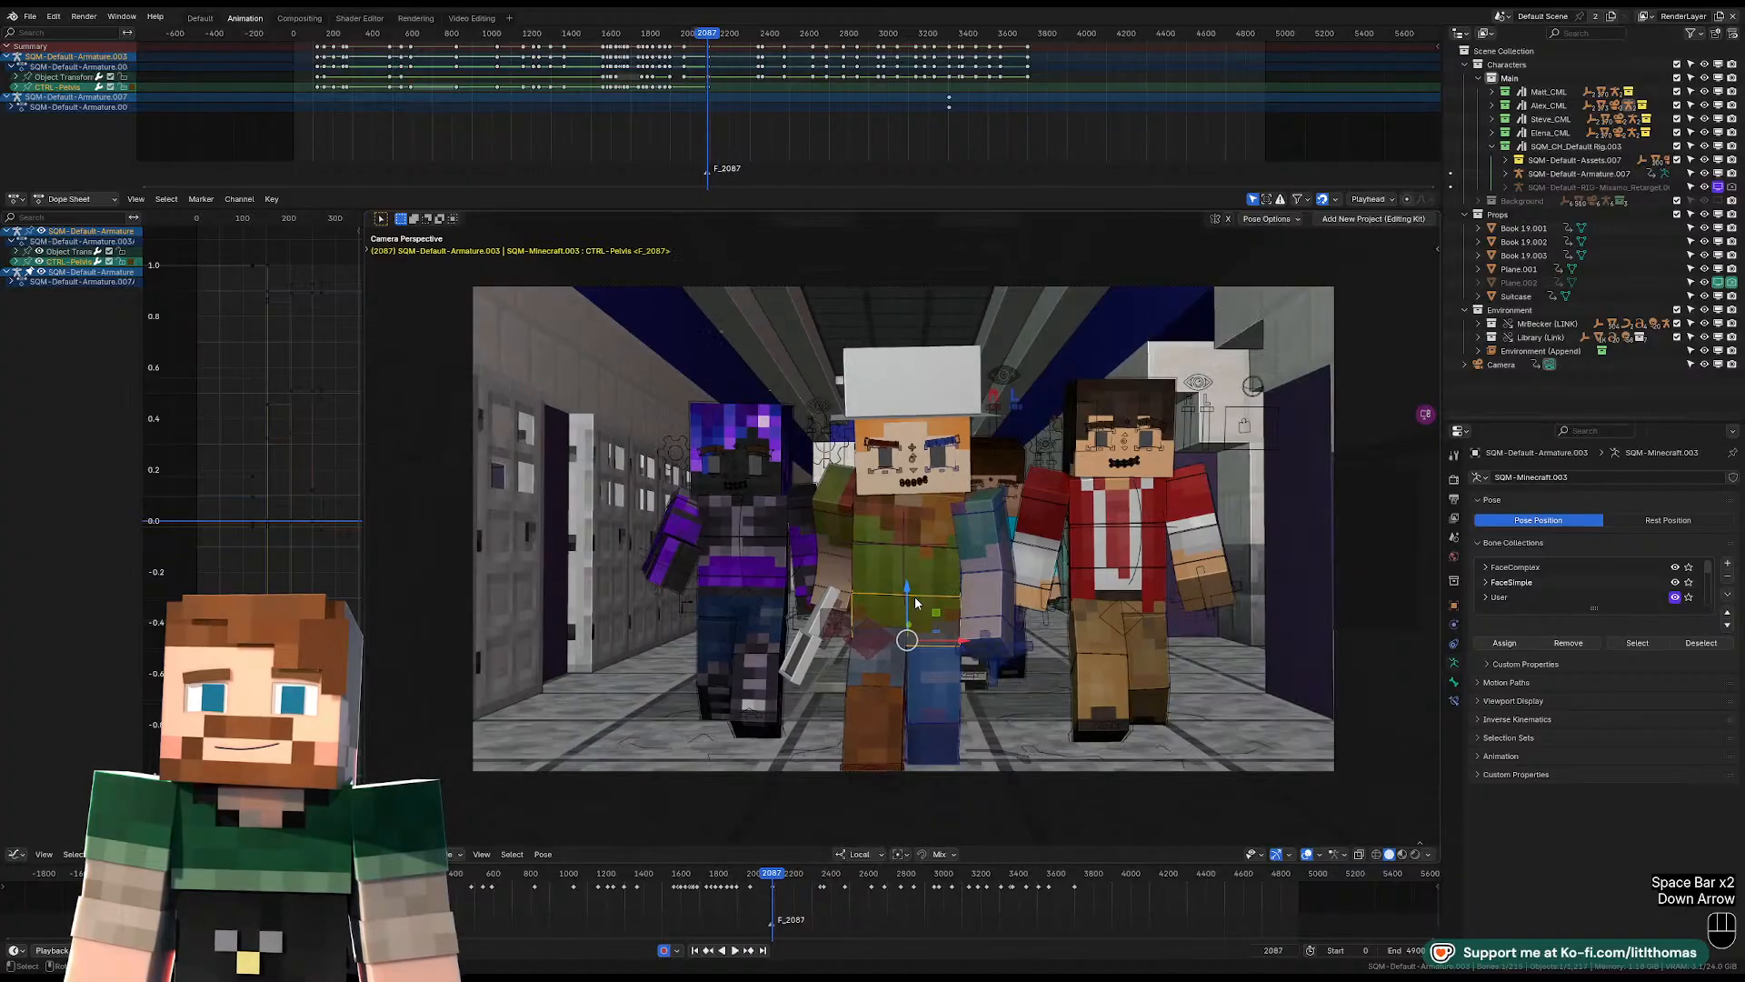
# Rotate the hat-wearing character's upper torso control to adjust its lean and twist at frame 2087.
pyautogui.click(942, 538)
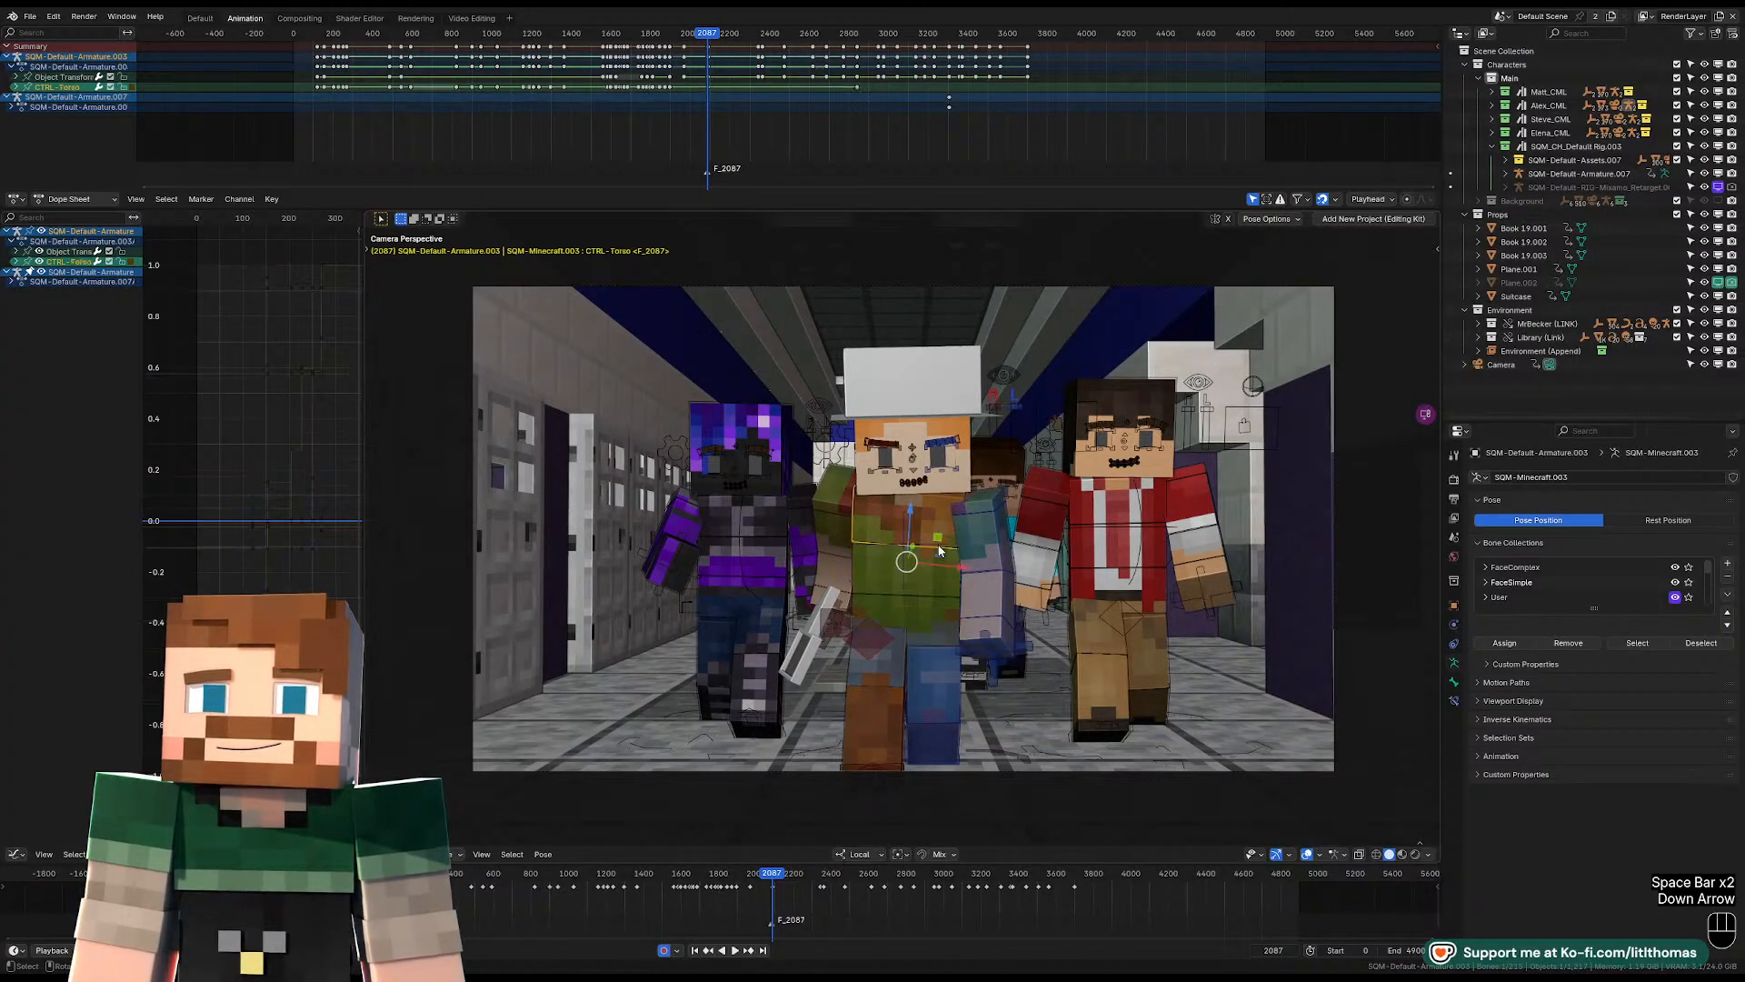
pyautogui.press('r')
pyautogui.press('r')
pyautogui.press('r')
pyautogui.press('r')
pyautogui.press('r')
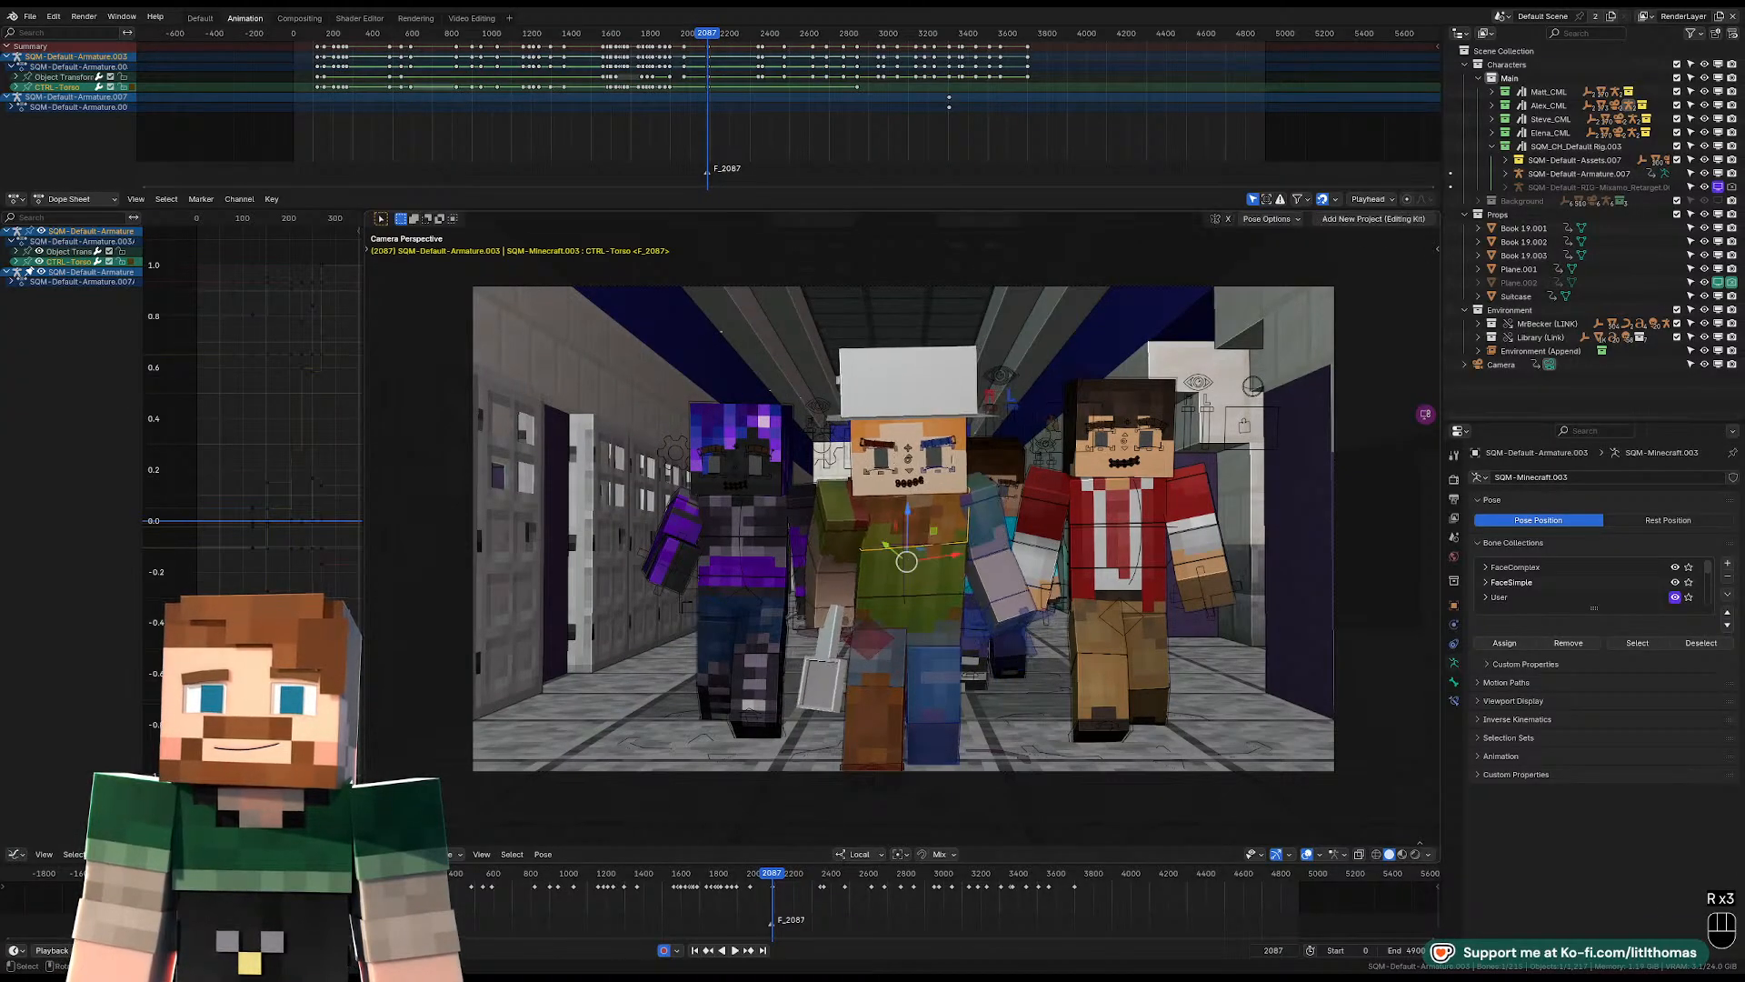
pyautogui.press('r')
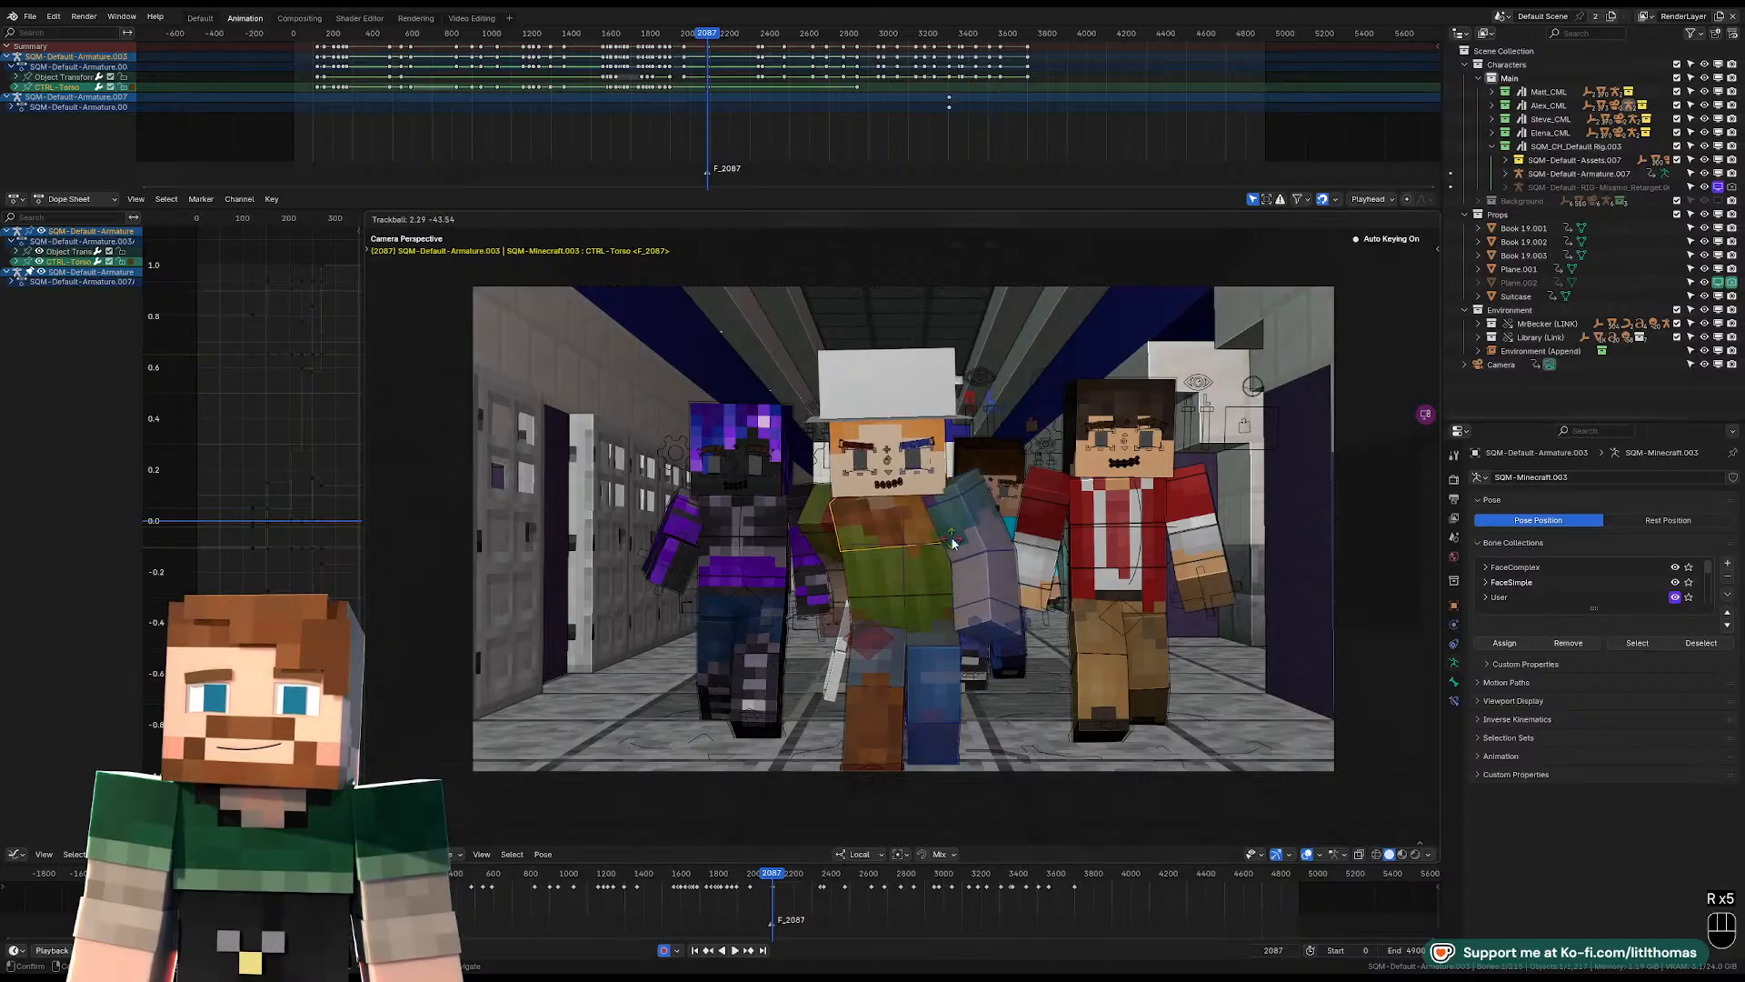
pyautogui.click(1000, 554)
# Tilt the hat-wearing character's head down and turn it sideways toward the purple-haired character.
pyautogui.press('r')
pyautogui.press('r')
pyautogui.click(979, 539)
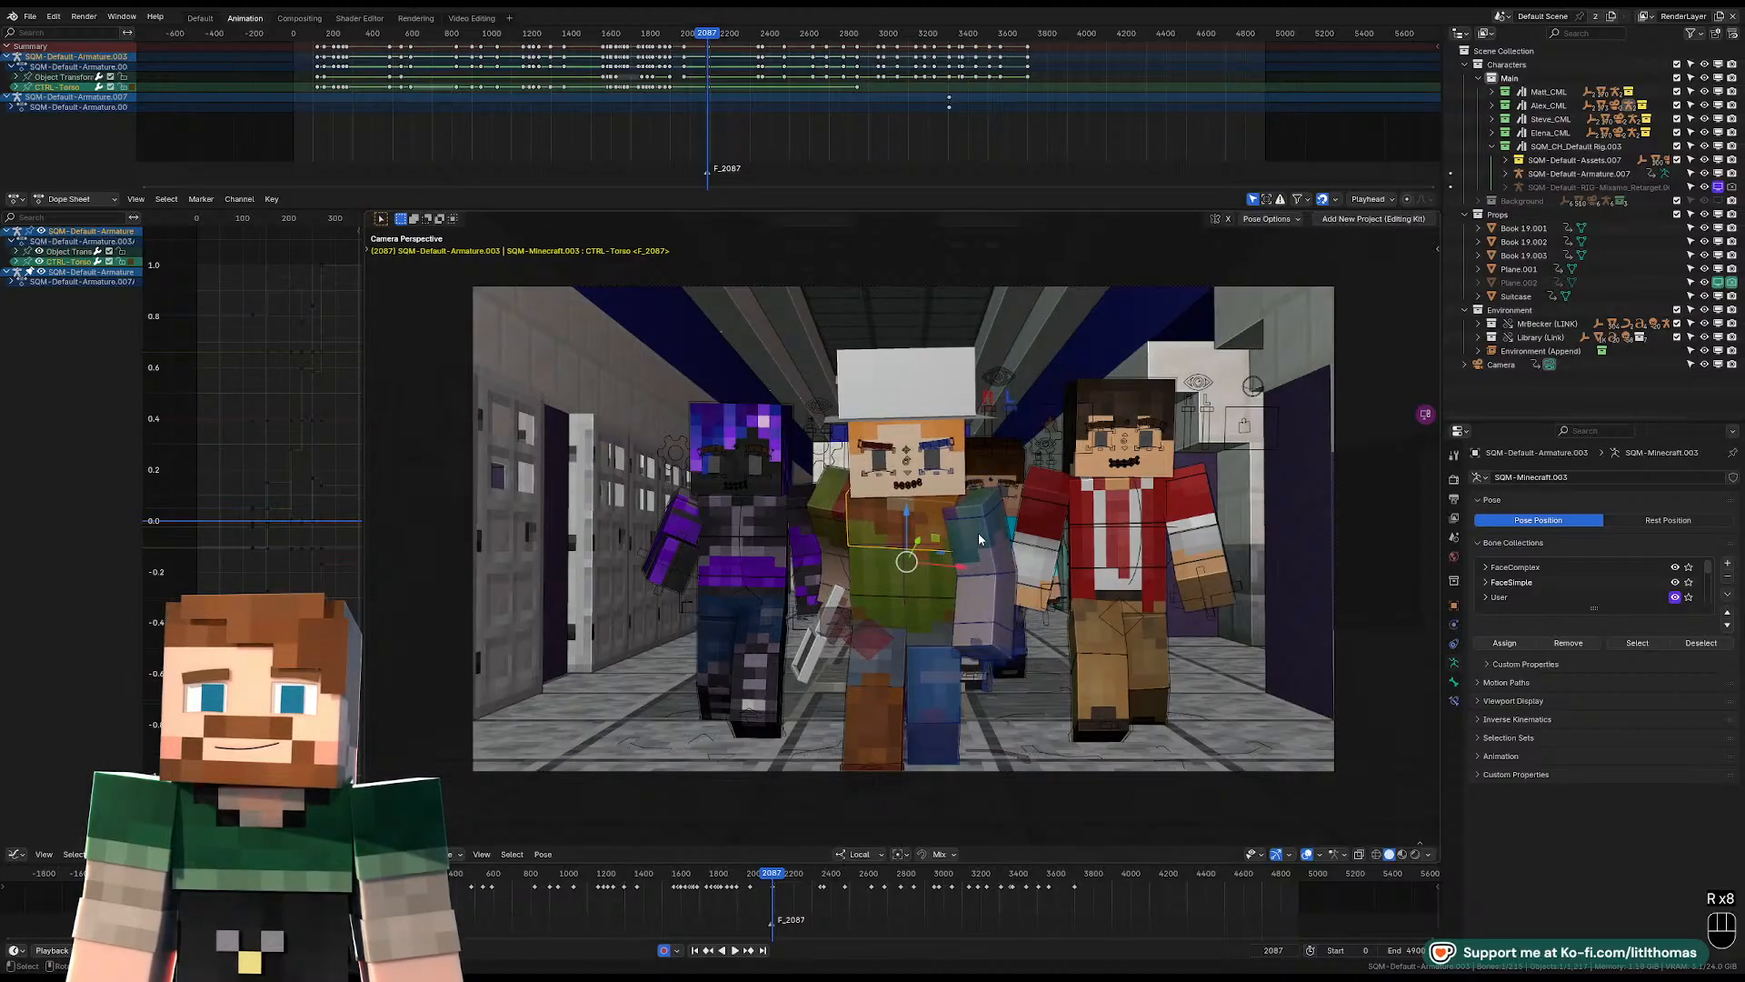
pyautogui.click(951, 495)
pyautogui.press('r')
pyautogui.press('r')
pyautogui.press('r')
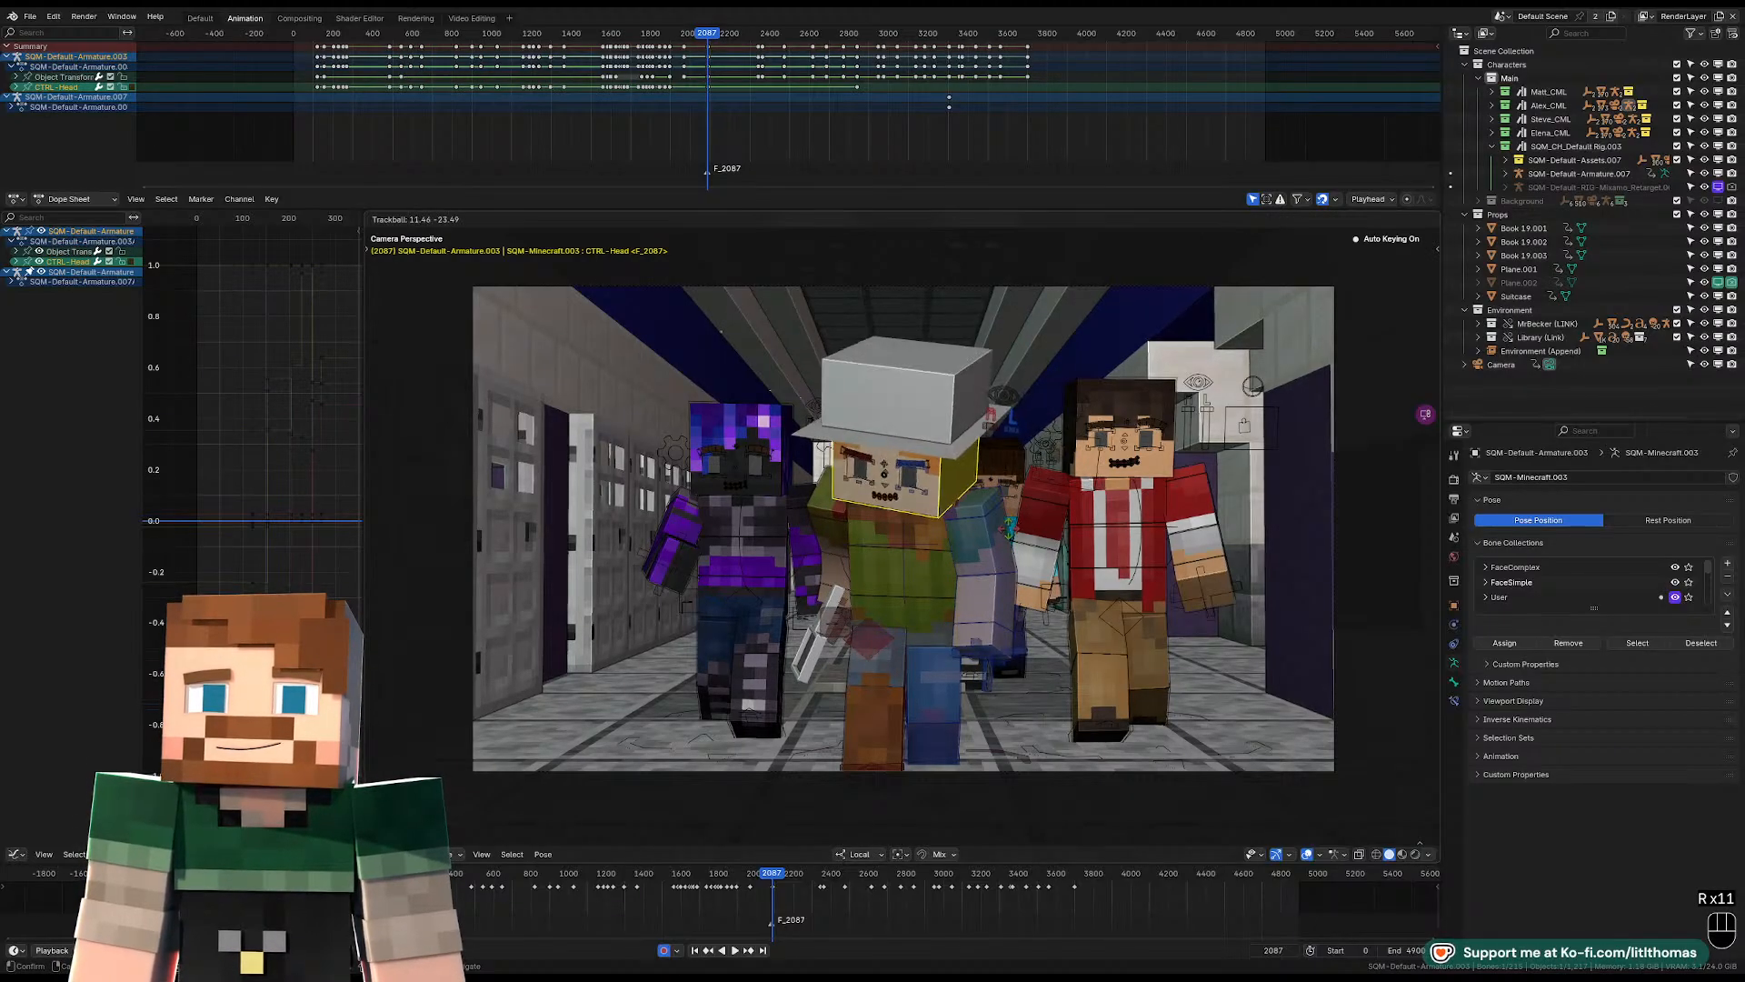
pyautogui.press('r')
pyautogui.press('r')
pyautogui.press('r')
pyautogui.click(1034, 546)
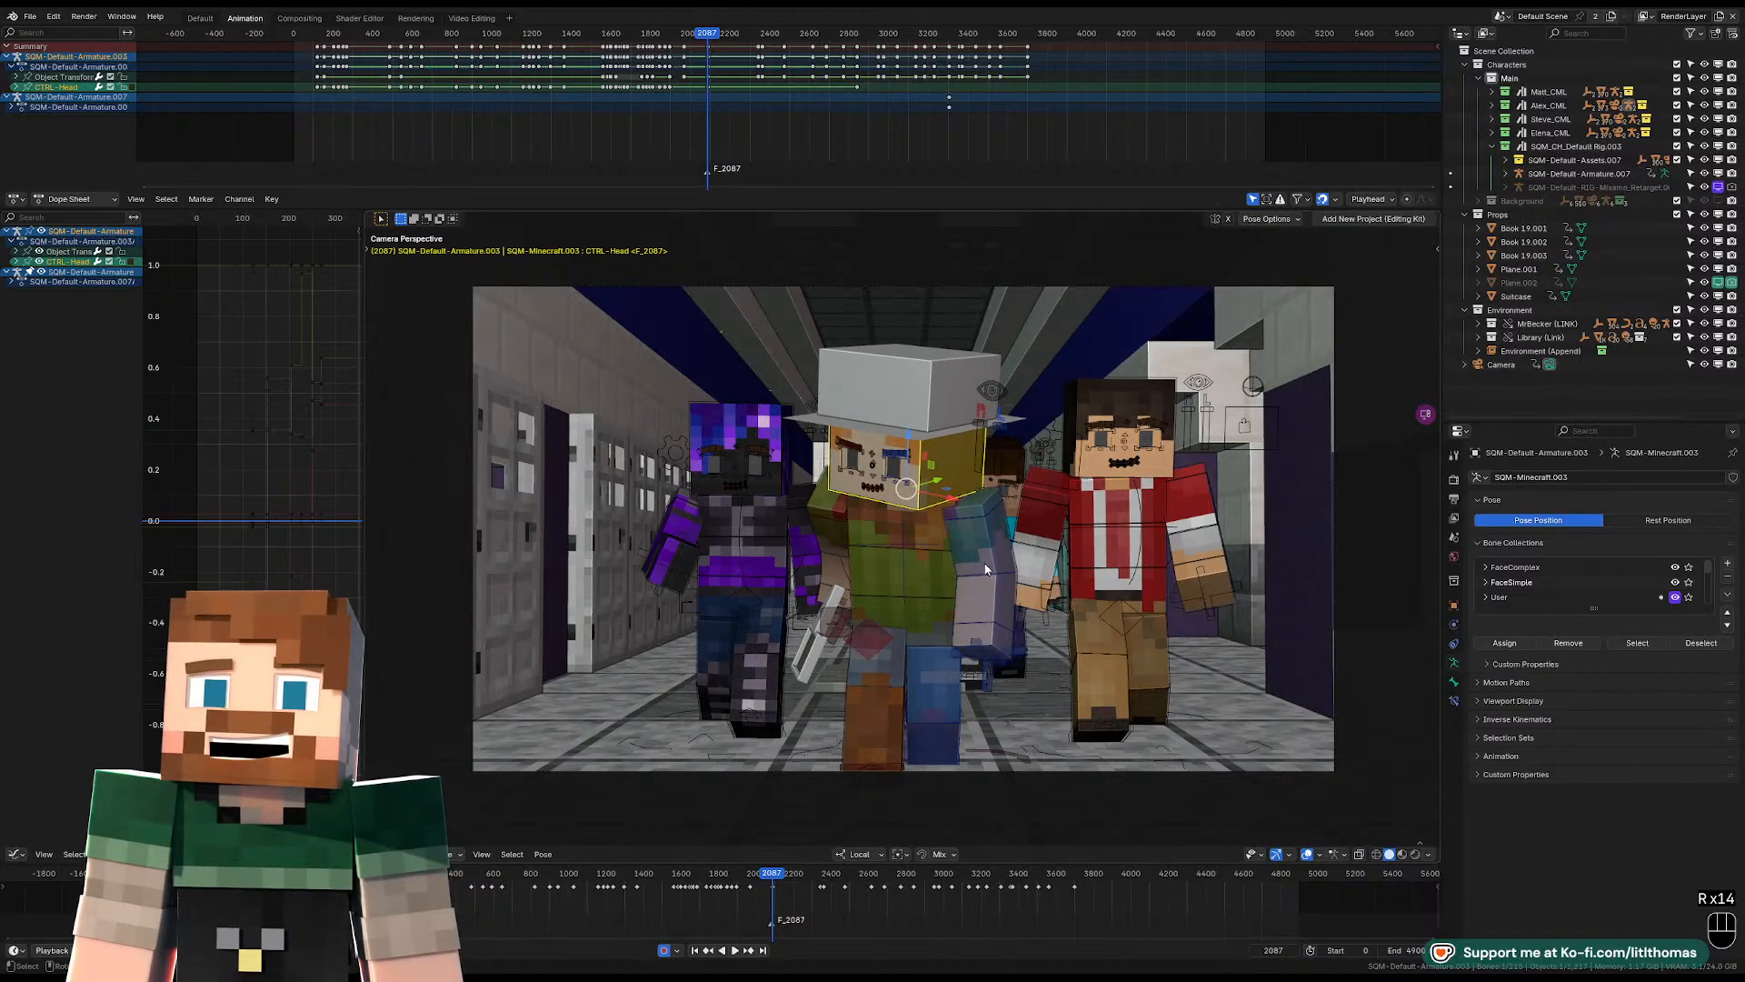
# Rotate the hat-wearing character's left arm and right upper arm at frame 2087.
pyautogui.click(986, 573)
pyautogui.press('r')
pyautogui.press('r')
pyautogui.click(981, 573)
pyautogui.click(827, 536)
pyautogui.press('r')
pyautogui.press('r')
pyautogui.press('r')
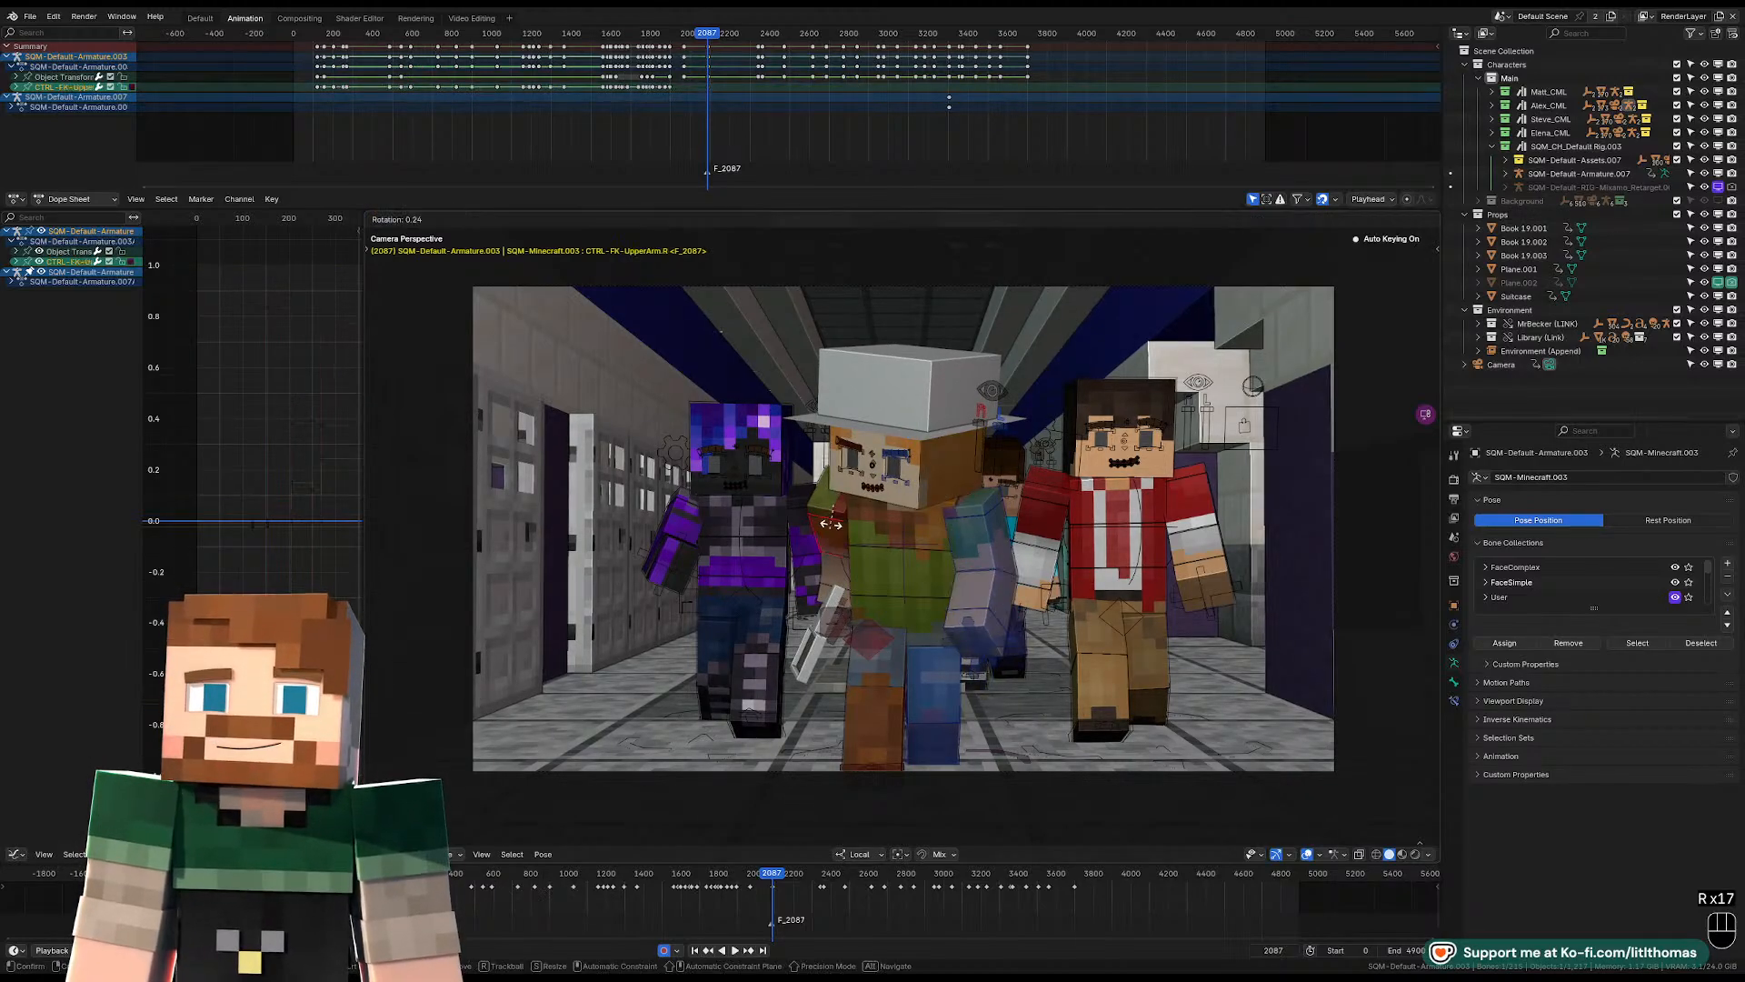
pyautogui.click(924, 542)
# Bend the hat-wearing character's right forearm with the handheld prop up toward the face.
pyautogui.moveTo(924, 543); pyautogui.dragTo(1038, 634, button='middle')
pyautogui.scroll(5, 973, 614)
pyautogui.click(953, 638)
pyautogui.press('r')
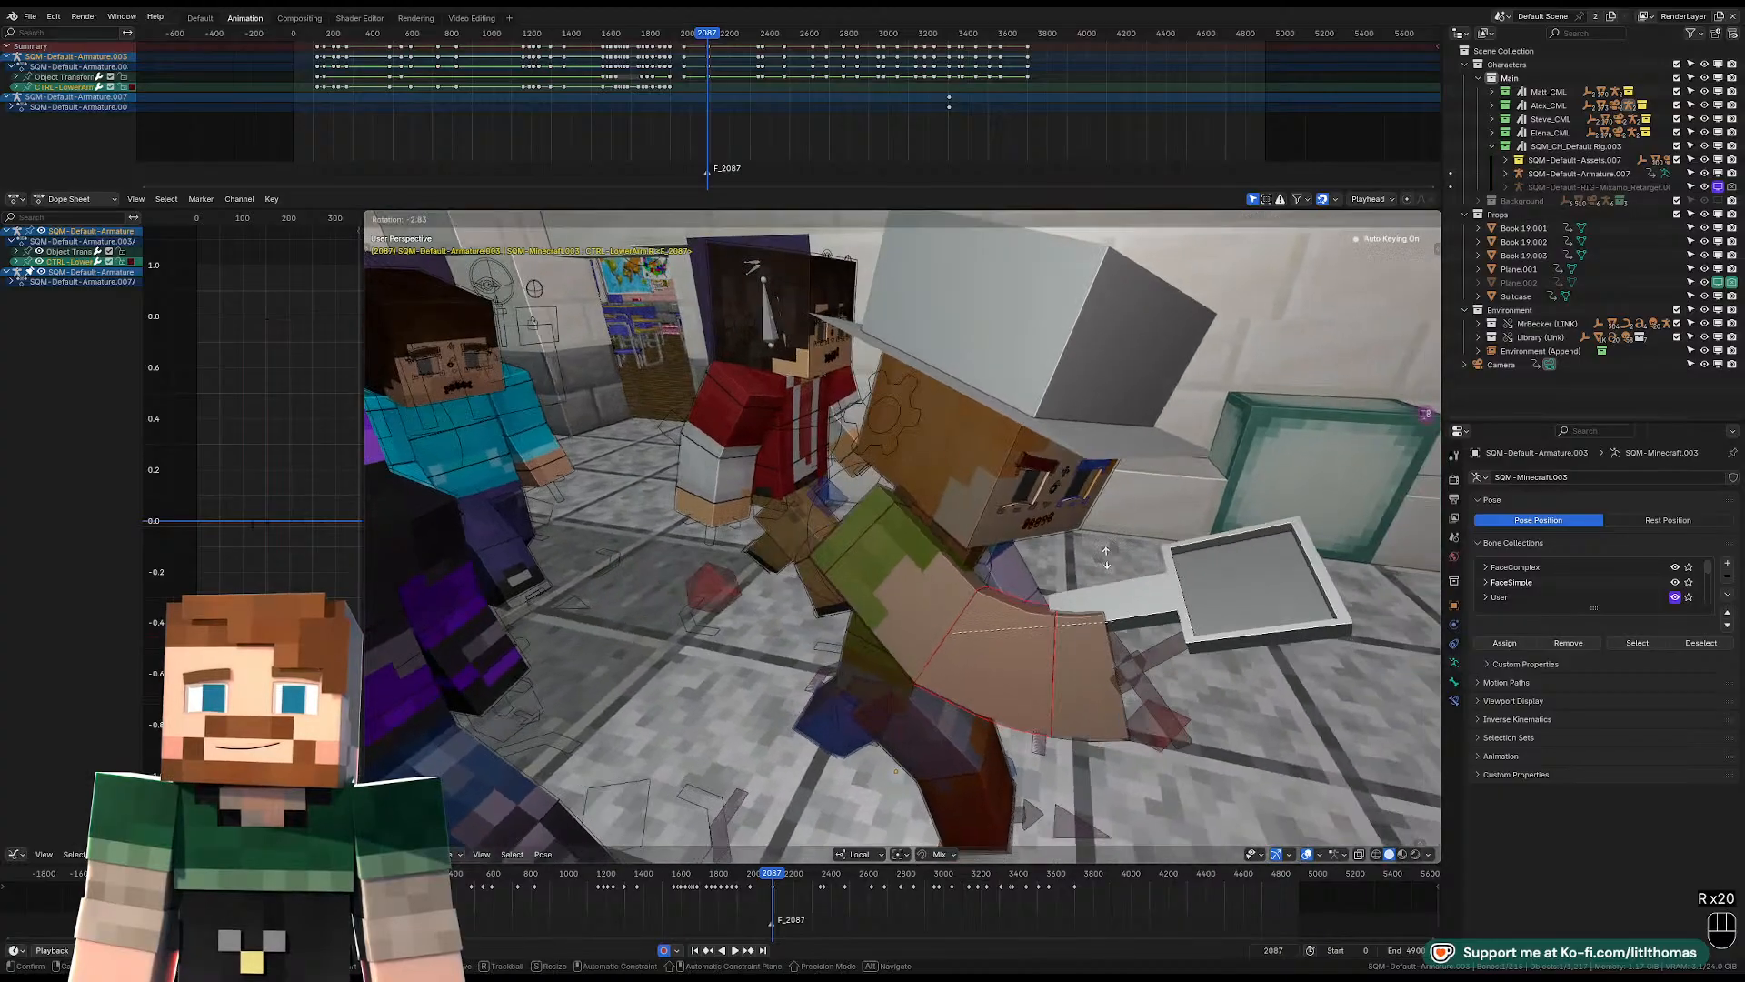
pyautogui.click(1018, 483)
# Rotate the hat-wearing character's right upper arm again to refine how the handheld prop is raised.
pyautogui.click(891, 583)
pyautogui.moveTo(891, 583); pyautogui.dragTo(937, 511, button='middle')
pyautogui.press('r')
pyautogui.click(990, 626)
pyautogui.press('r')
pyautogui.press('r')
pyautogui.click(1003, 597)
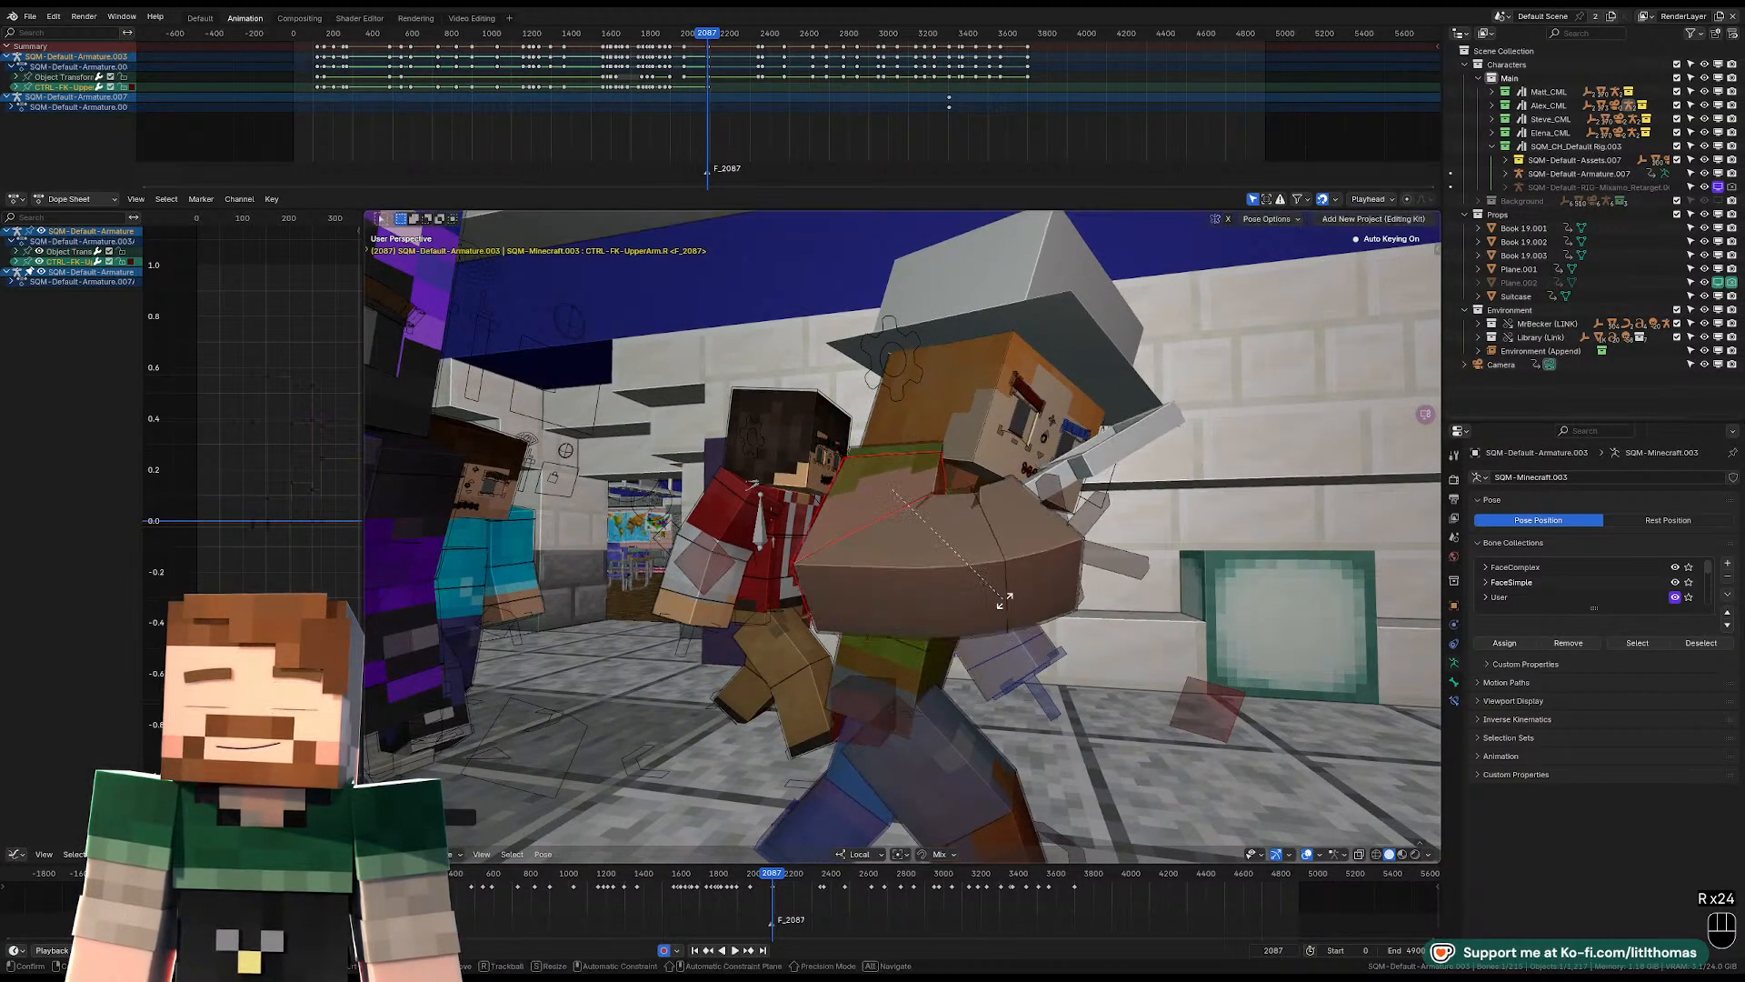
# Rotate the hat-wearing character's right upper arm to fine-tune the raised arm at frame 2087.
pyautogui.press('r')
pyautogui.click(1006, 616)
pyautogui.moveTo(1006, 615); pyautogui.dragTo(929, 627, button='middle')
pyautogui.click(918, 627)
pyautogui.press('r')
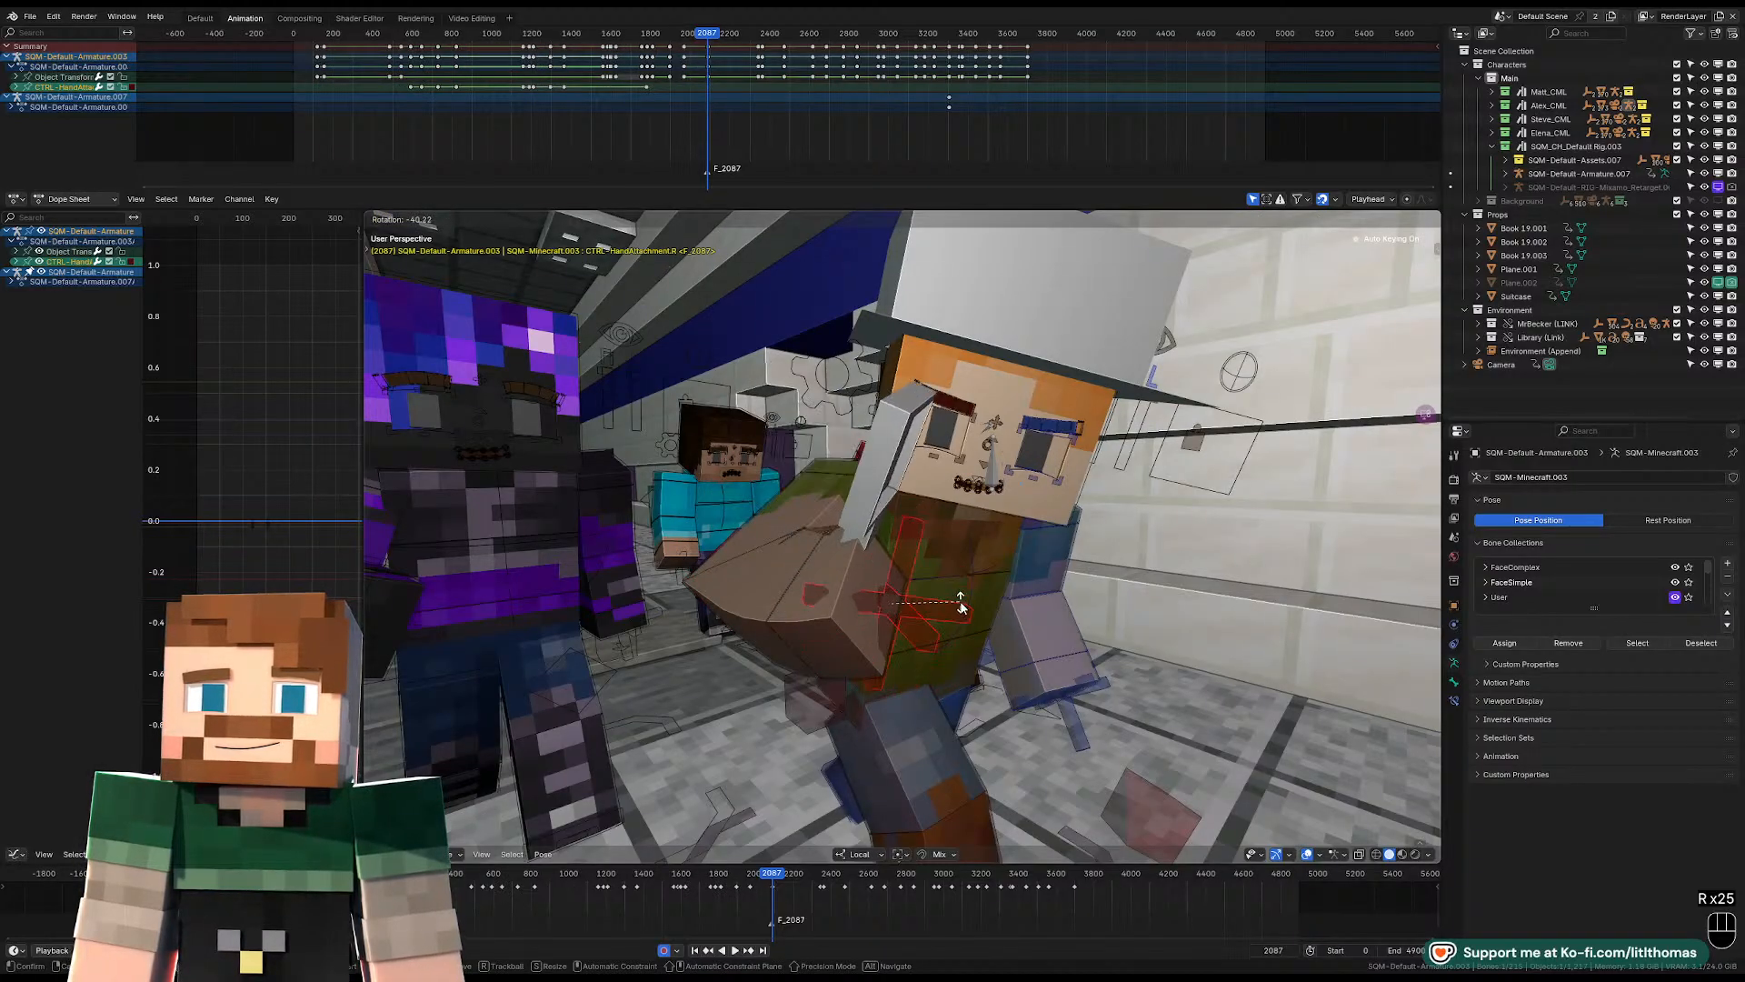
pyautogui.click(925, 538)
pyautogui.click(924, 534)
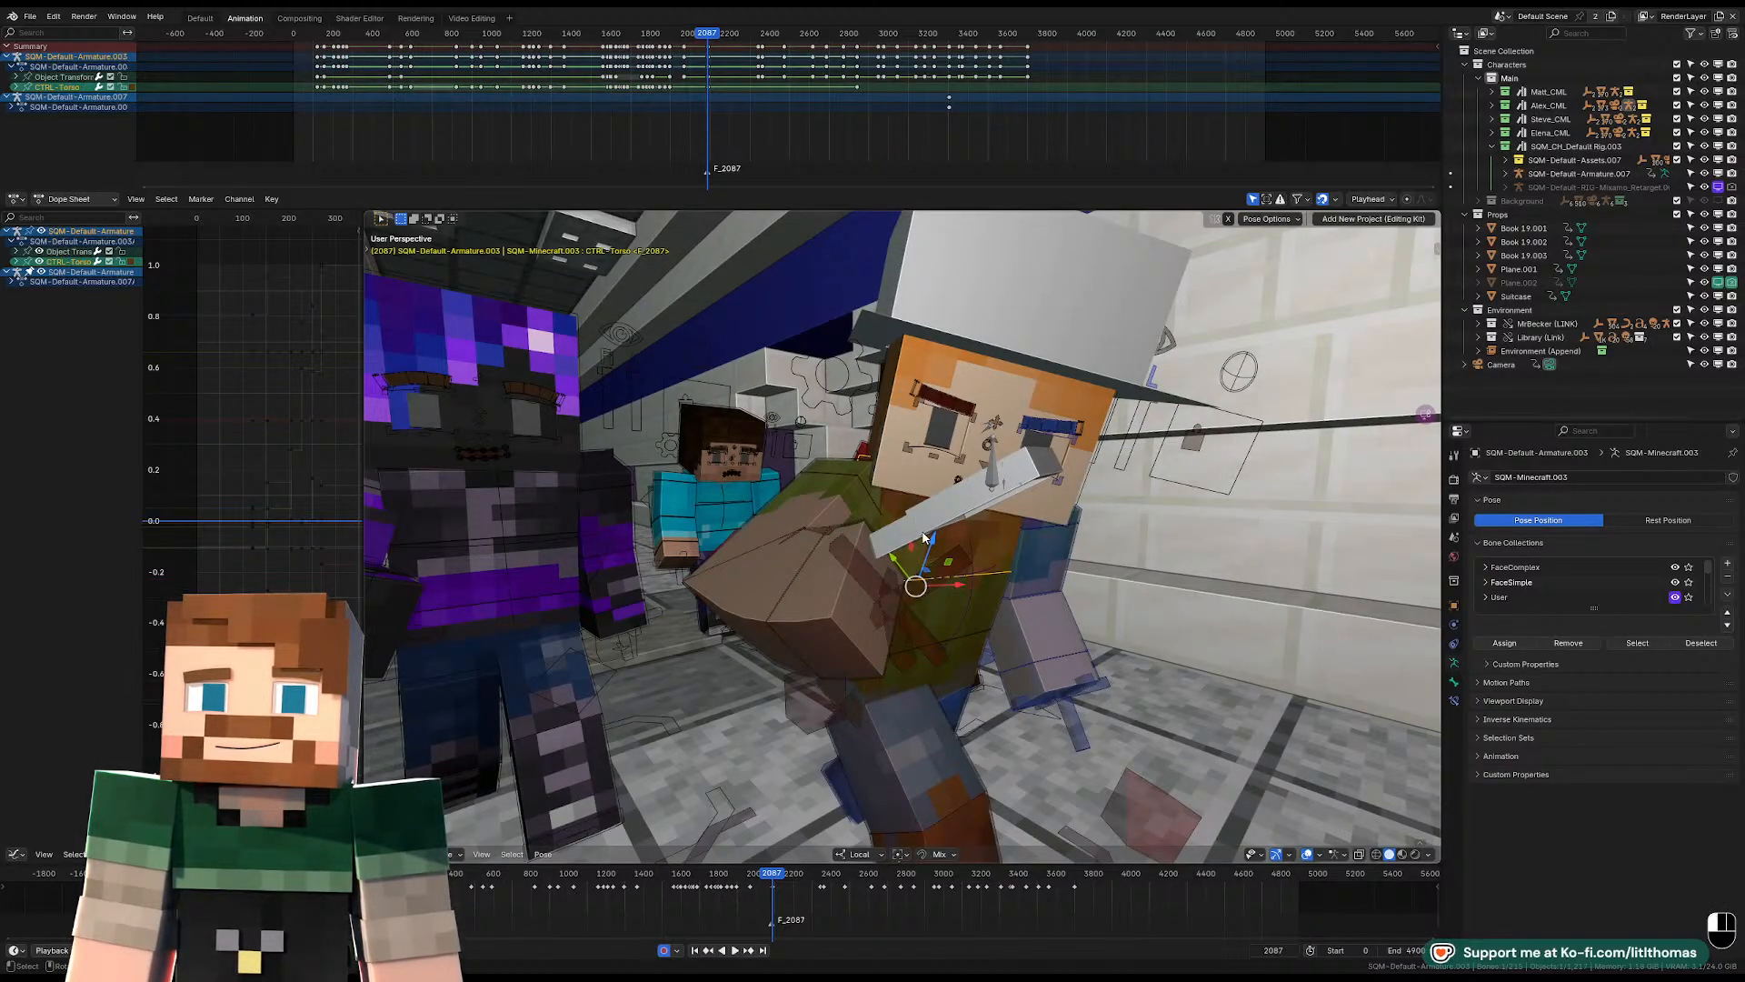
pyautogui.click(919, 639)
pyautogui.press('r')
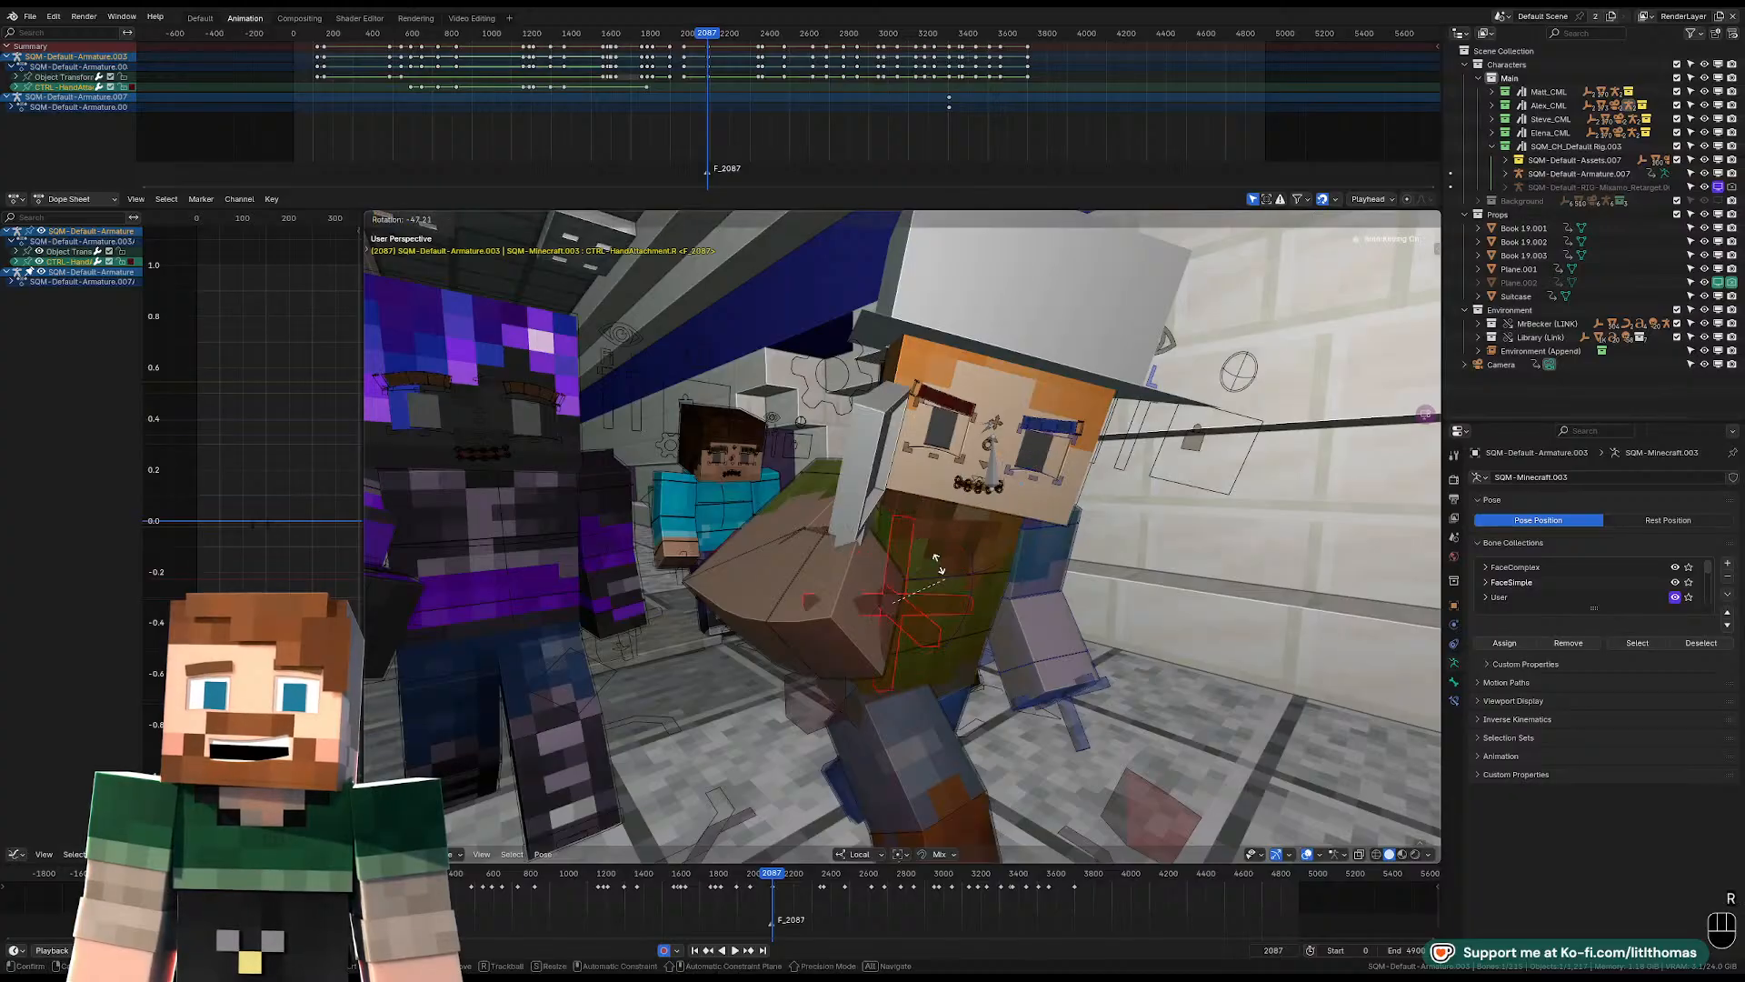
# Key the magnifying glass object at frame 2086 and move it down toward the character's right hand at frame 2087.
pyautogui.press('Tab')
pyautogui.click(934, 524)
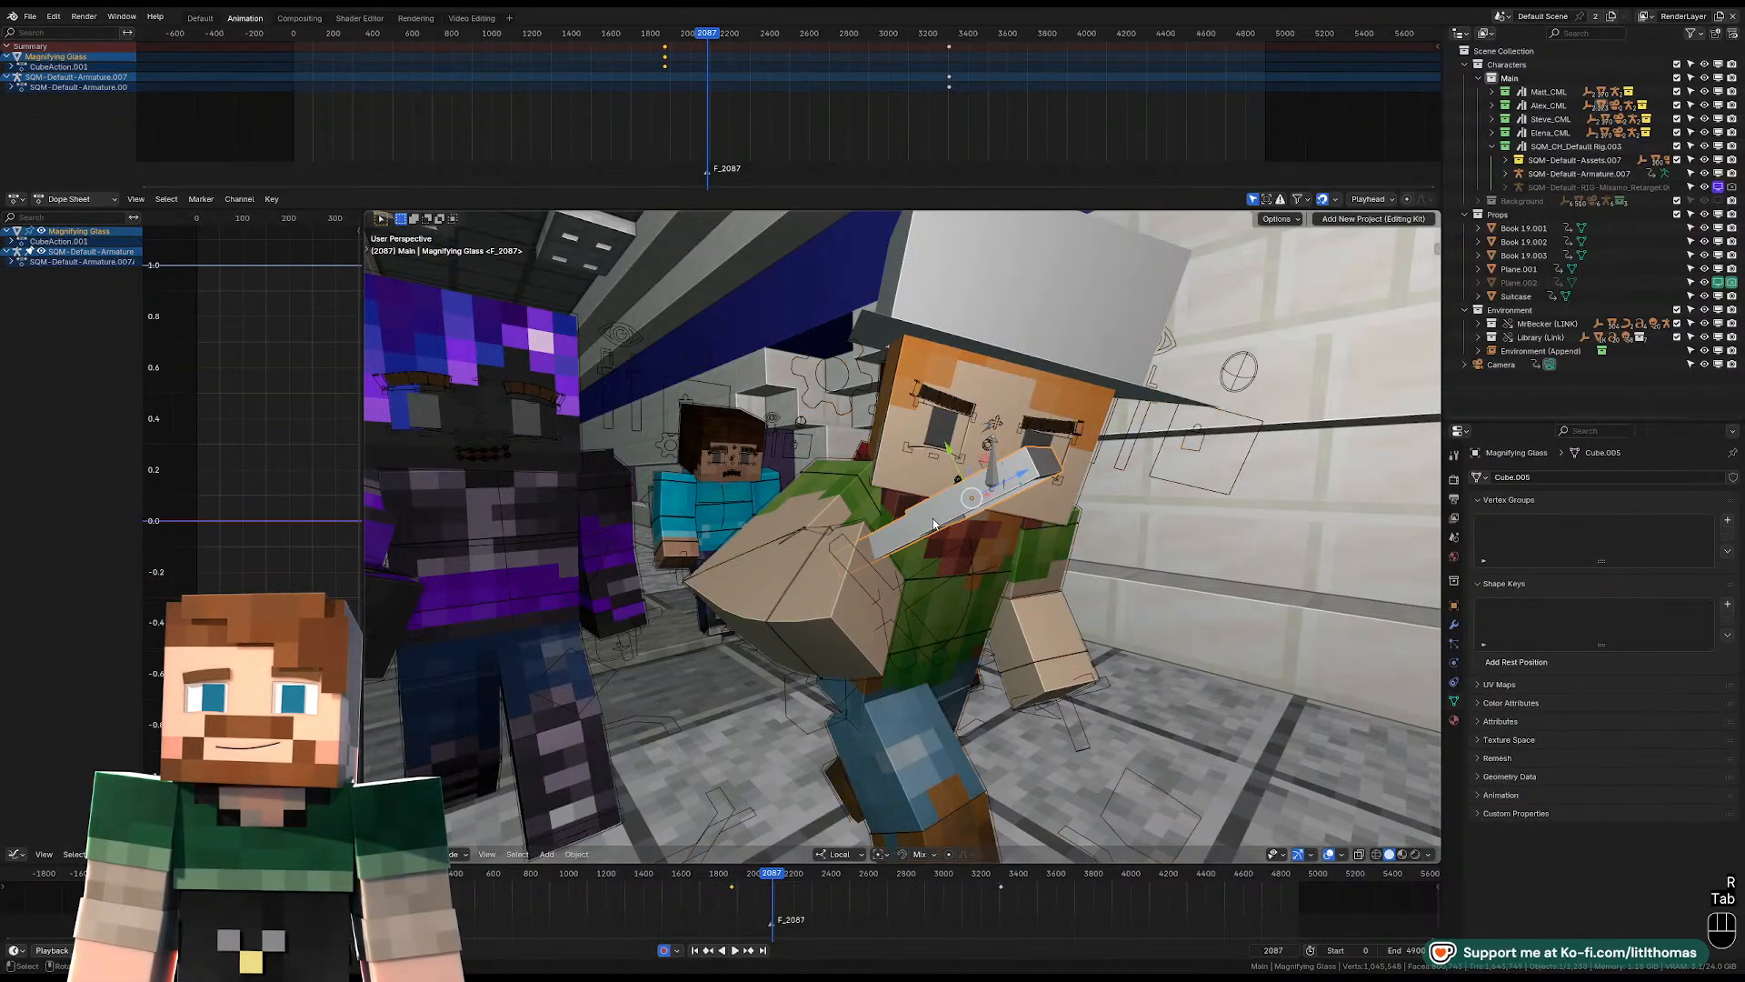
pyautogui.press('Left')
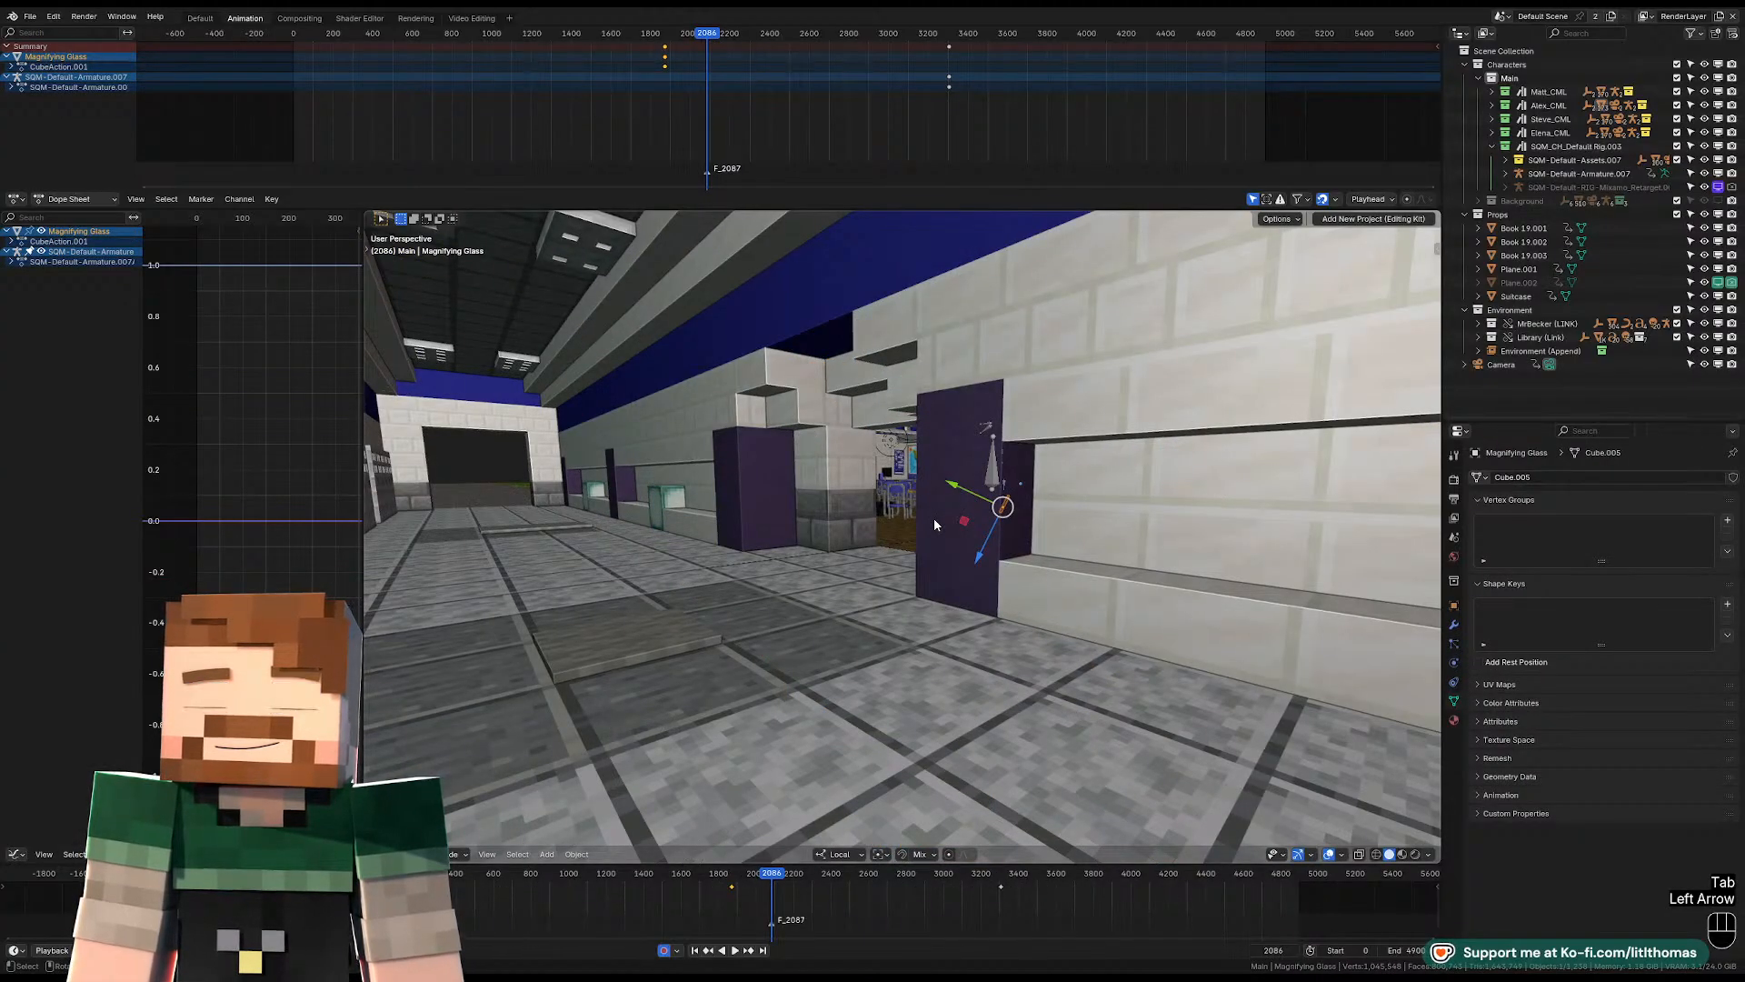
pyautogui.press('g')
pyautogui.press('Right')
pyautogui.press('g')
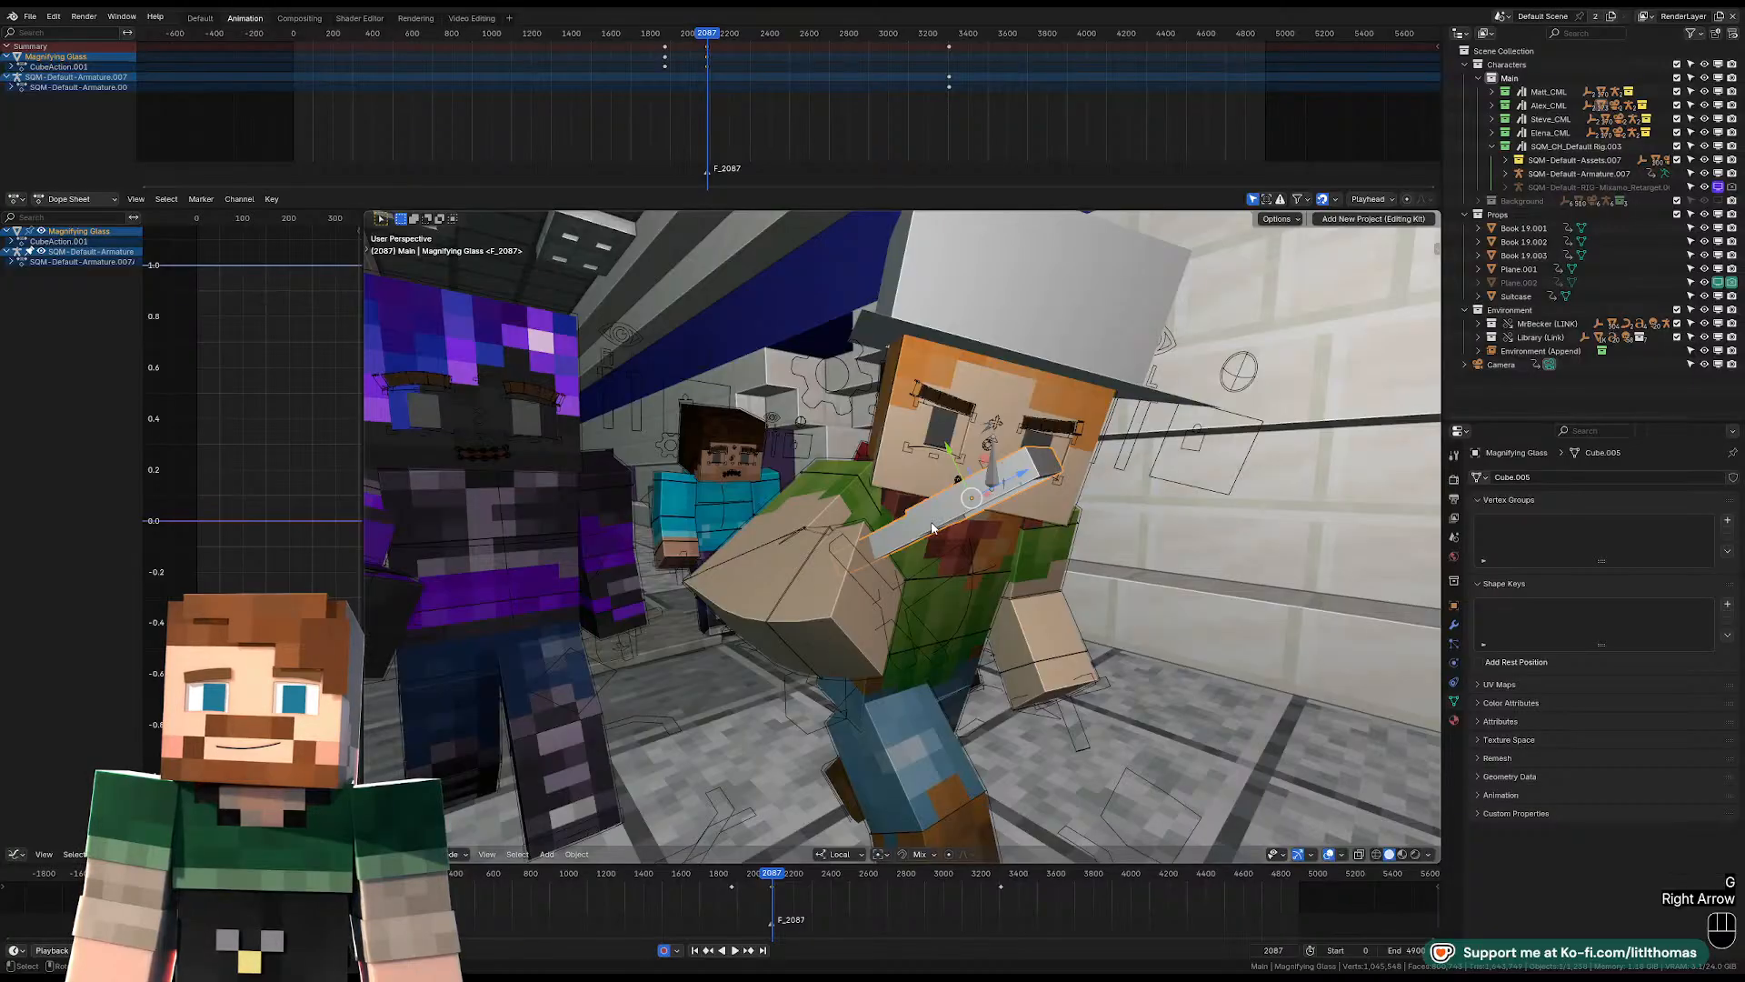
pyautogui.click(946, 597)
pyautogui.click(914, 634)
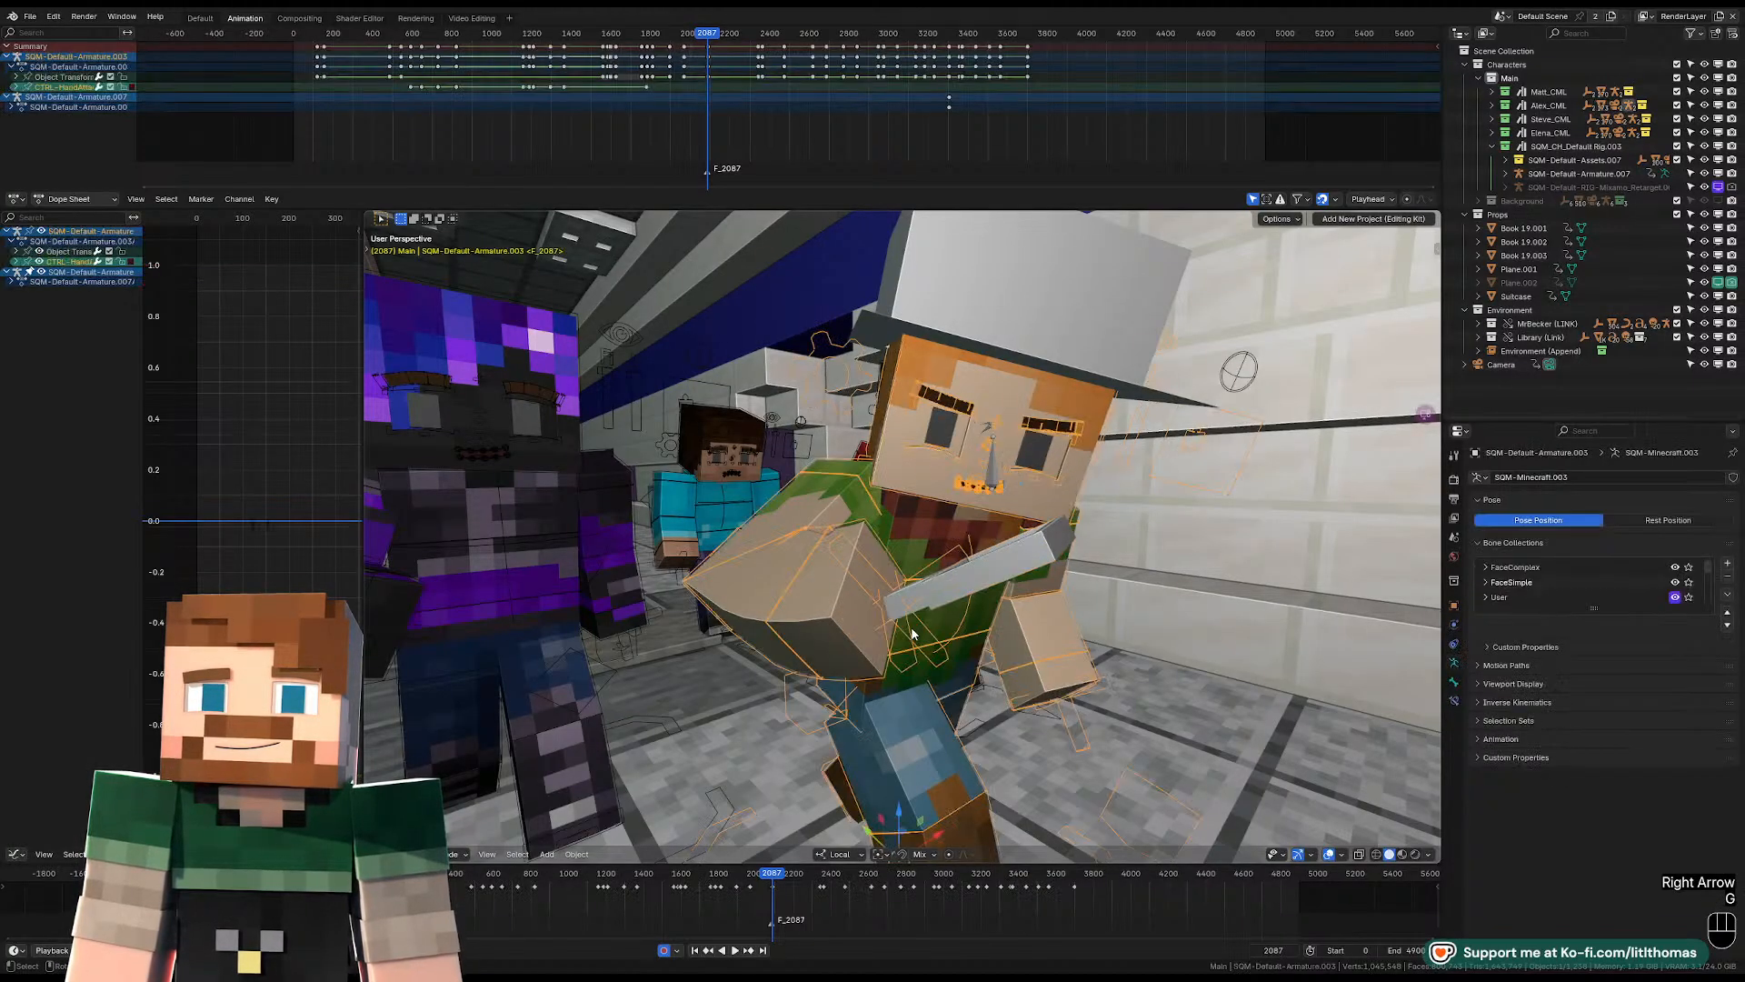
# Rotate the hat-wearing character's right-hand attachment control so the magnifying glass stands upright beside the face.
pyautogui.press('Tab')
pyautogui.click(955, 636)
pyautogui.press('r')
pyautogui.rightClick(980, 614)
pyautogui.click(919, 585)
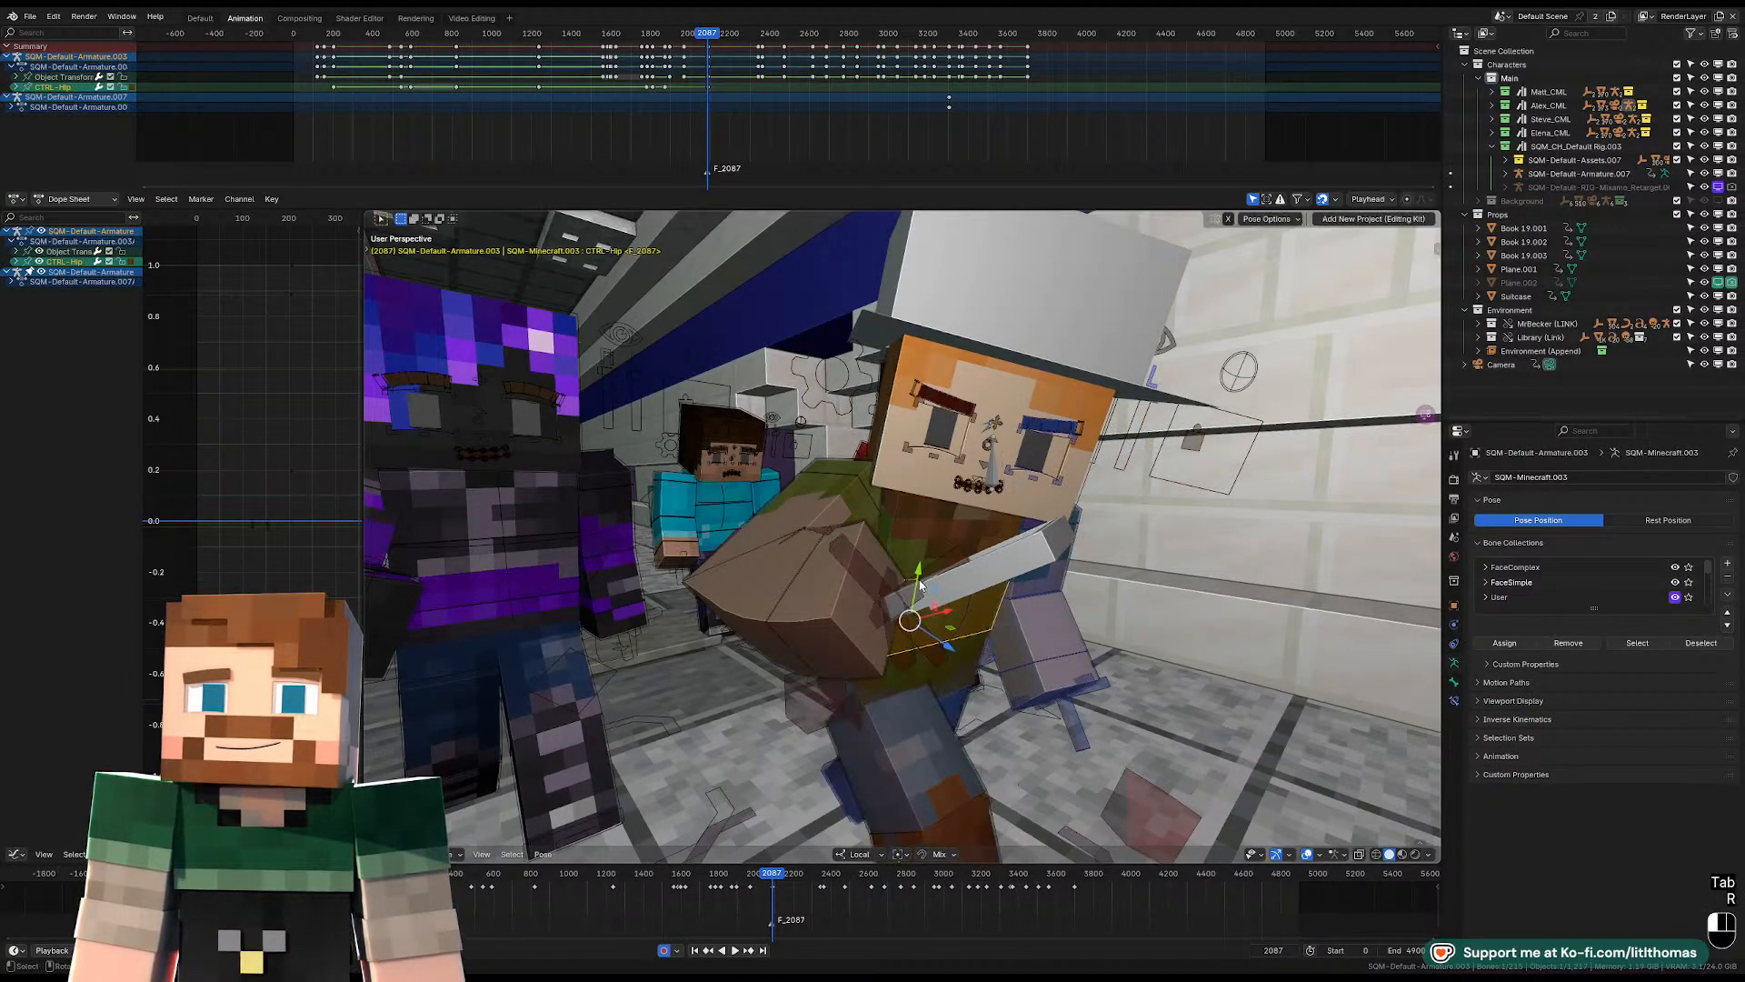
pyautogui.press('r')
pyautogui.click(951, 529)
pyautogui.press('r')
pyautogui.press('r')
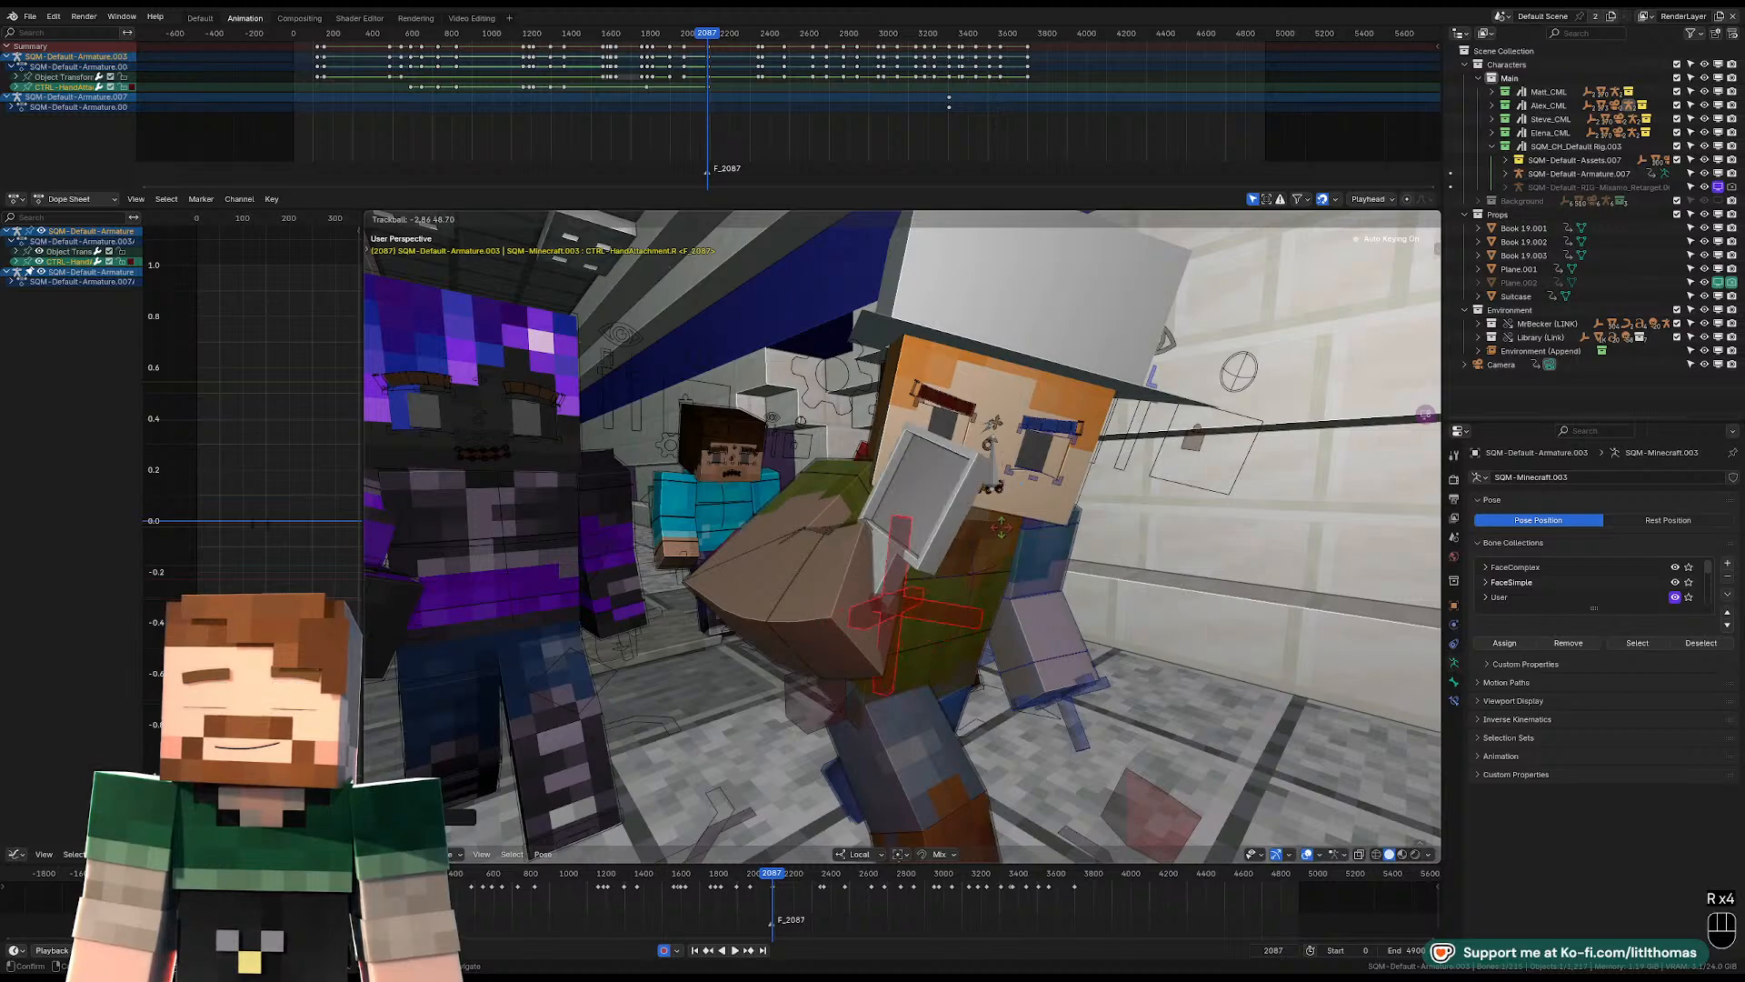
pyautogui.click(1032, 540)
# Clear the location, rotation and scale of the right-hand attachment control.
pyautogui.hotkey('alt', 'g')
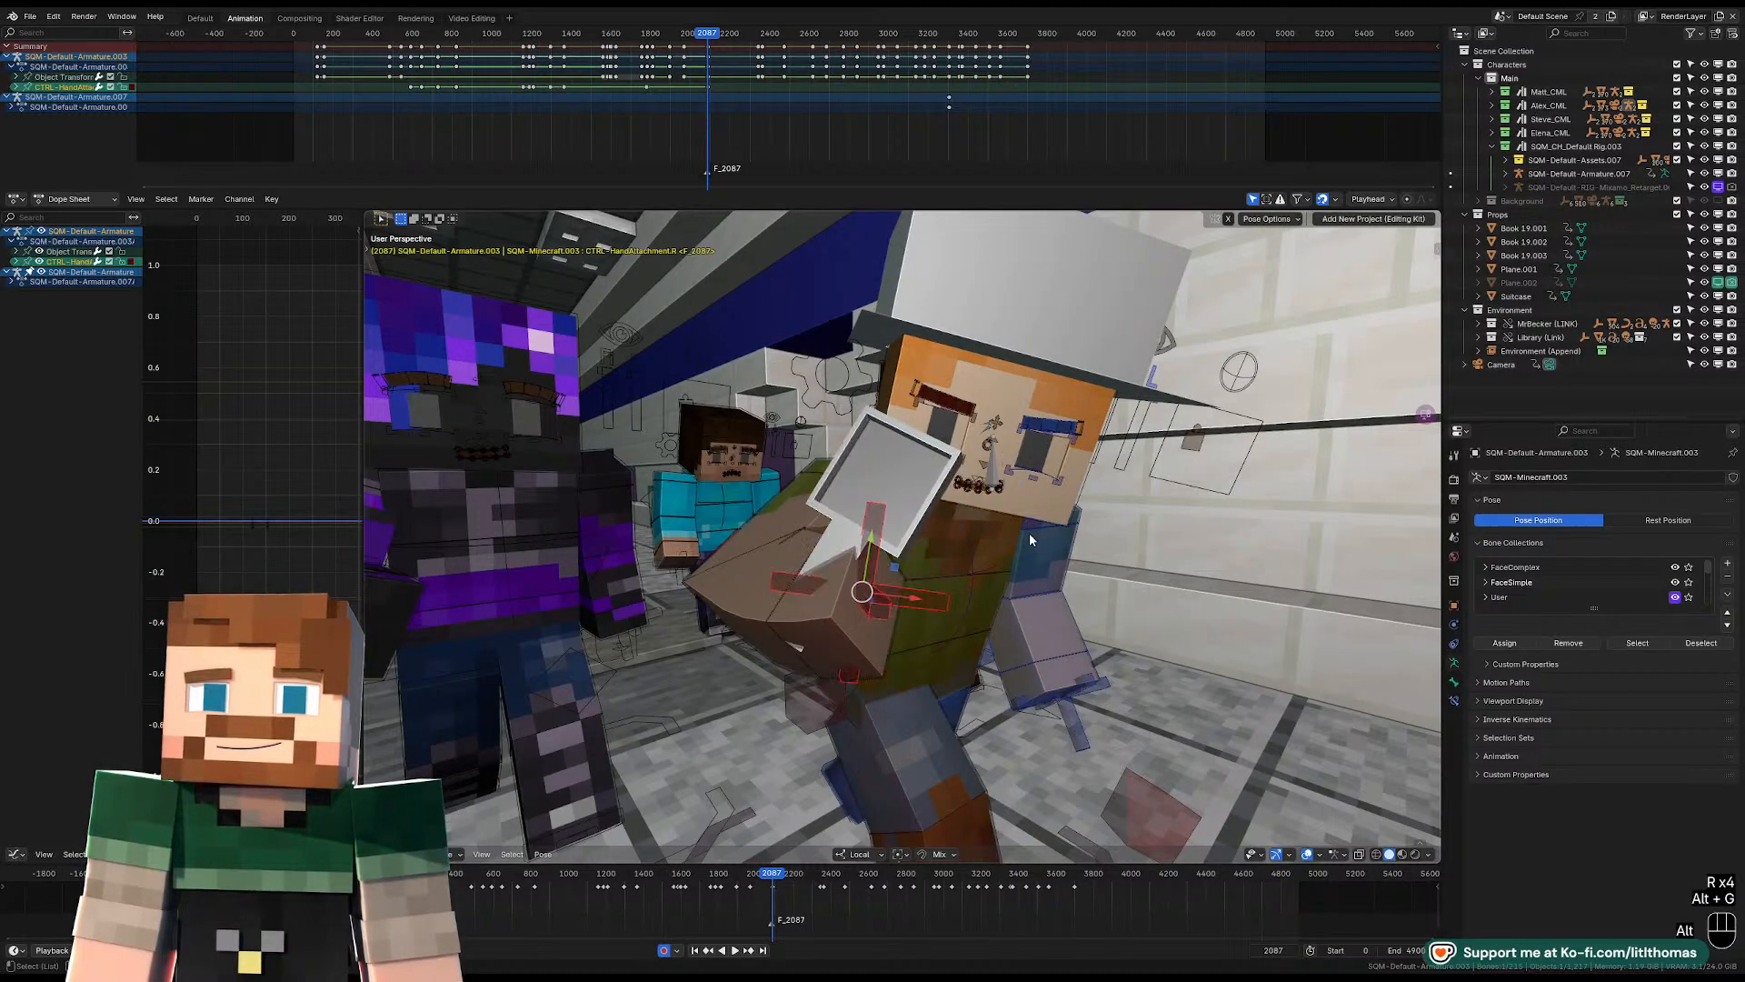
pyautogui.hotkey('alt', 'r')
pyautogui.hotkey('alt', 's')
pyautogui.click(995, 567)
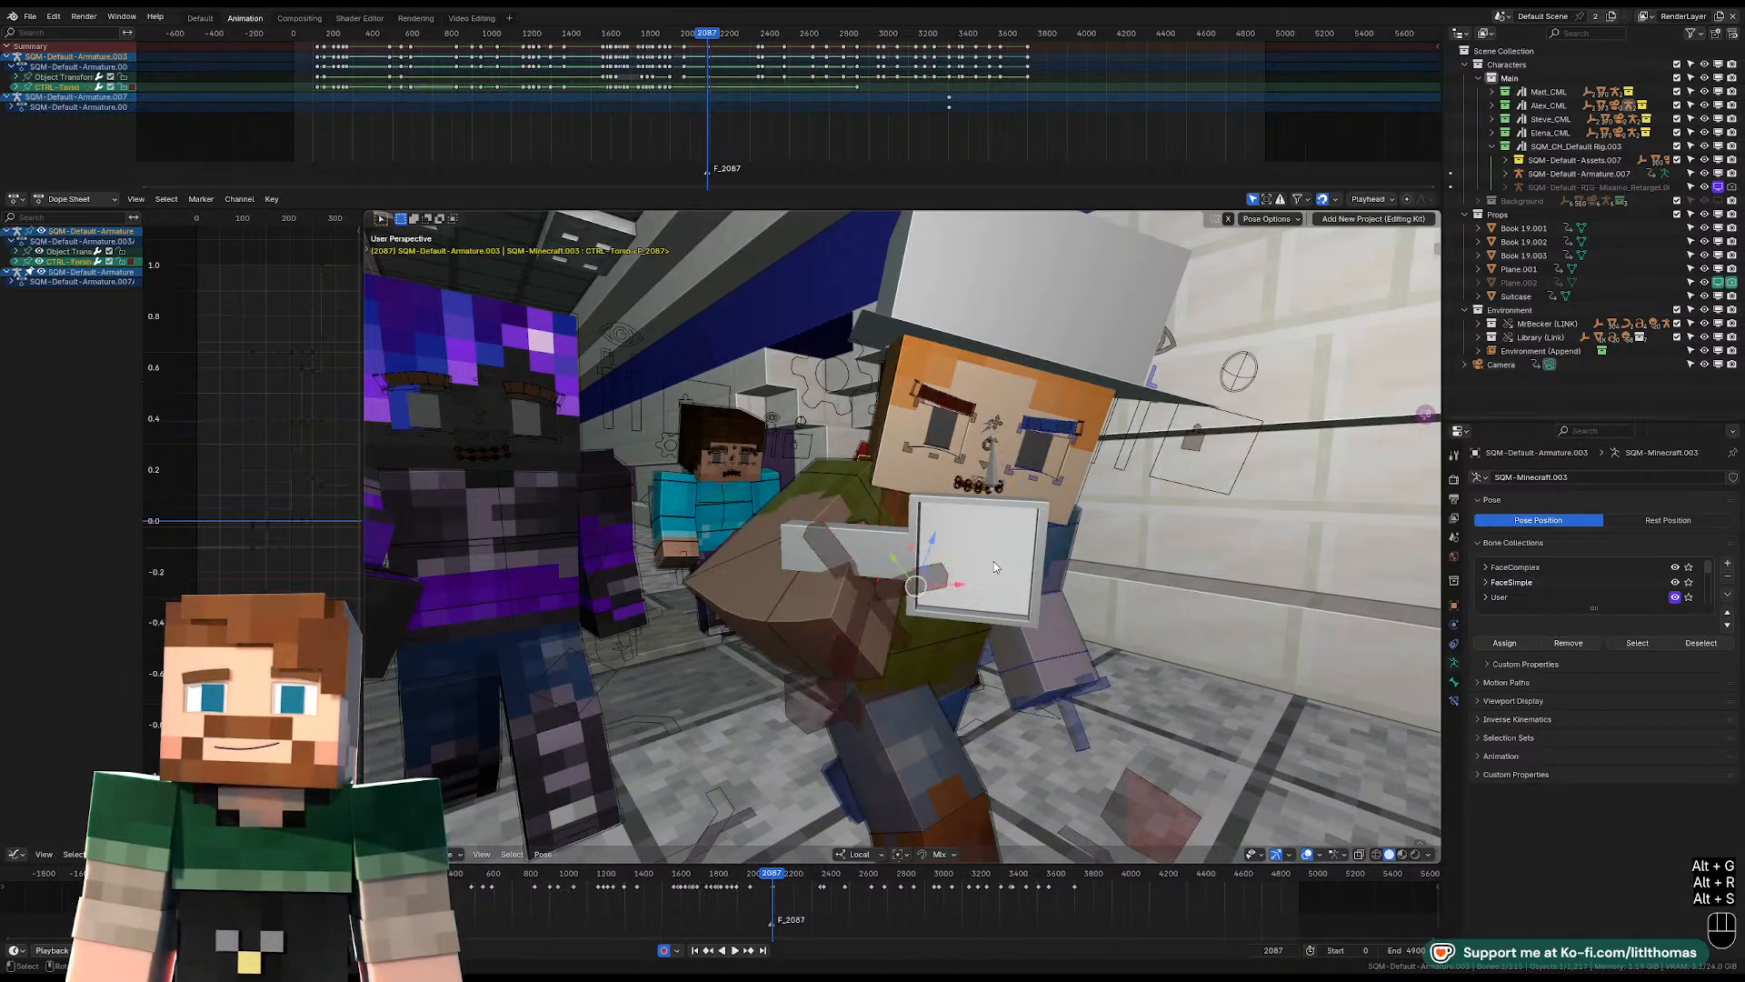
# Rotate the magnifying glass object so its handle points down and its lens sits in front of the face.
pyautogui.press('Tab')
pyautogui.click(925, 520)
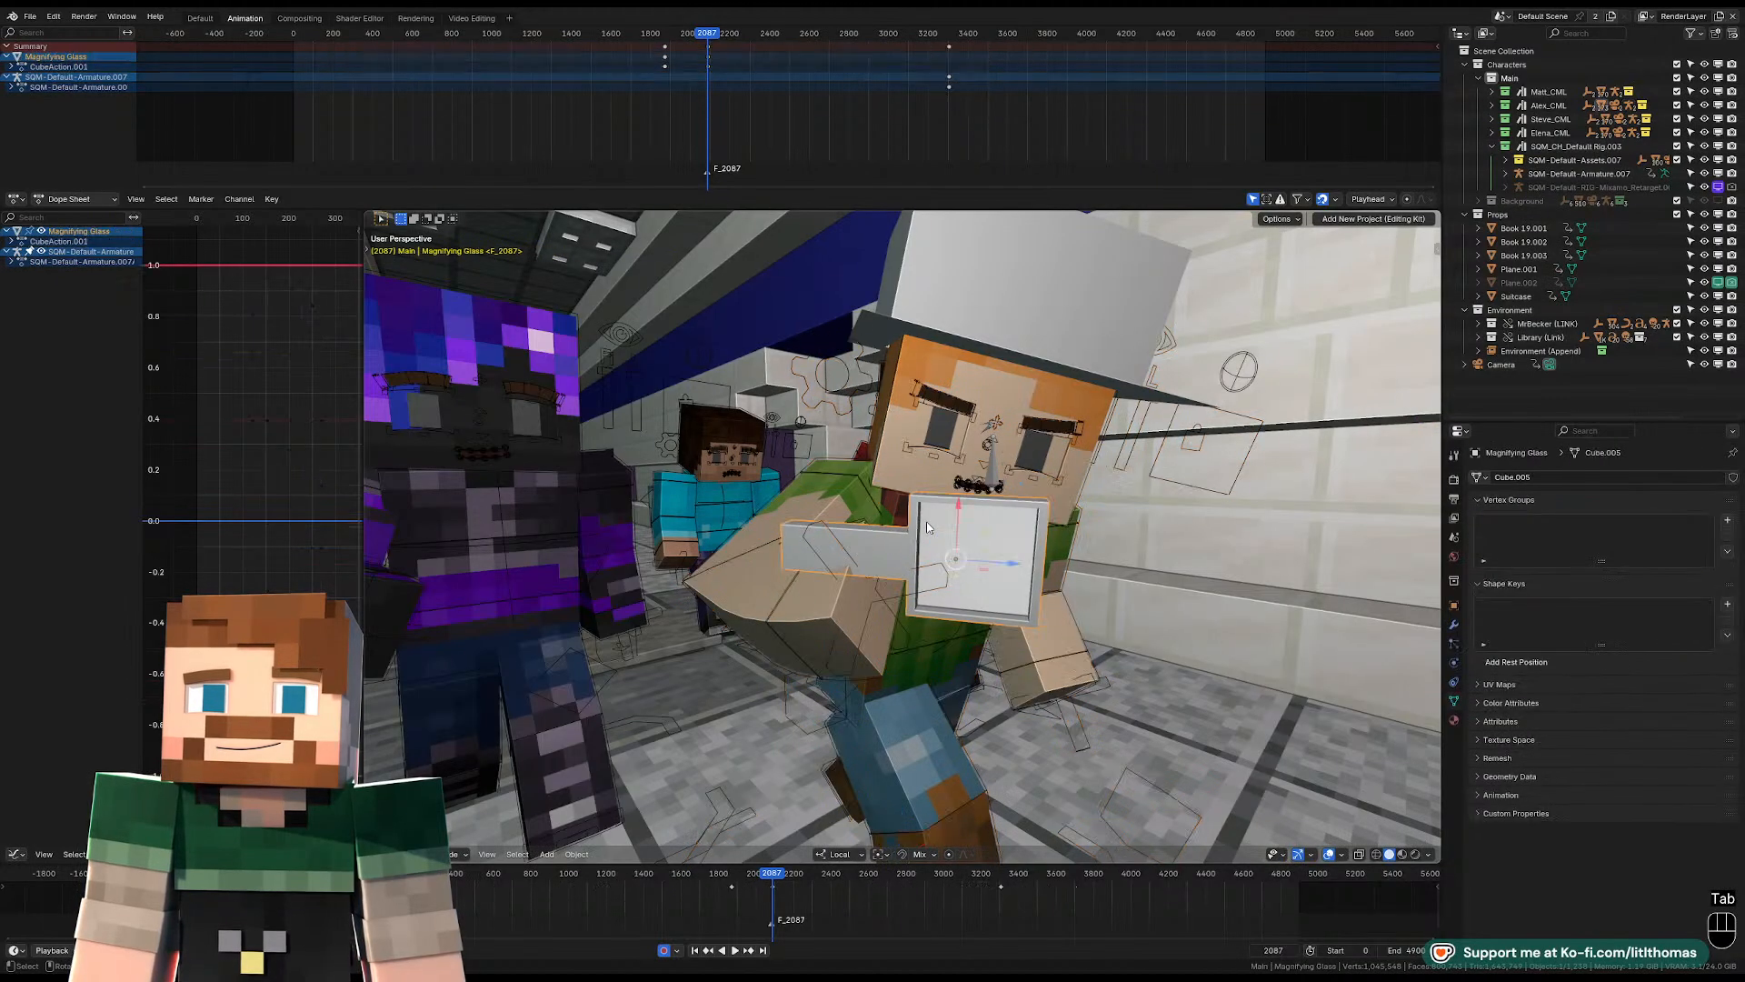
pyautogui.press('r')
pyautogui.press('r')
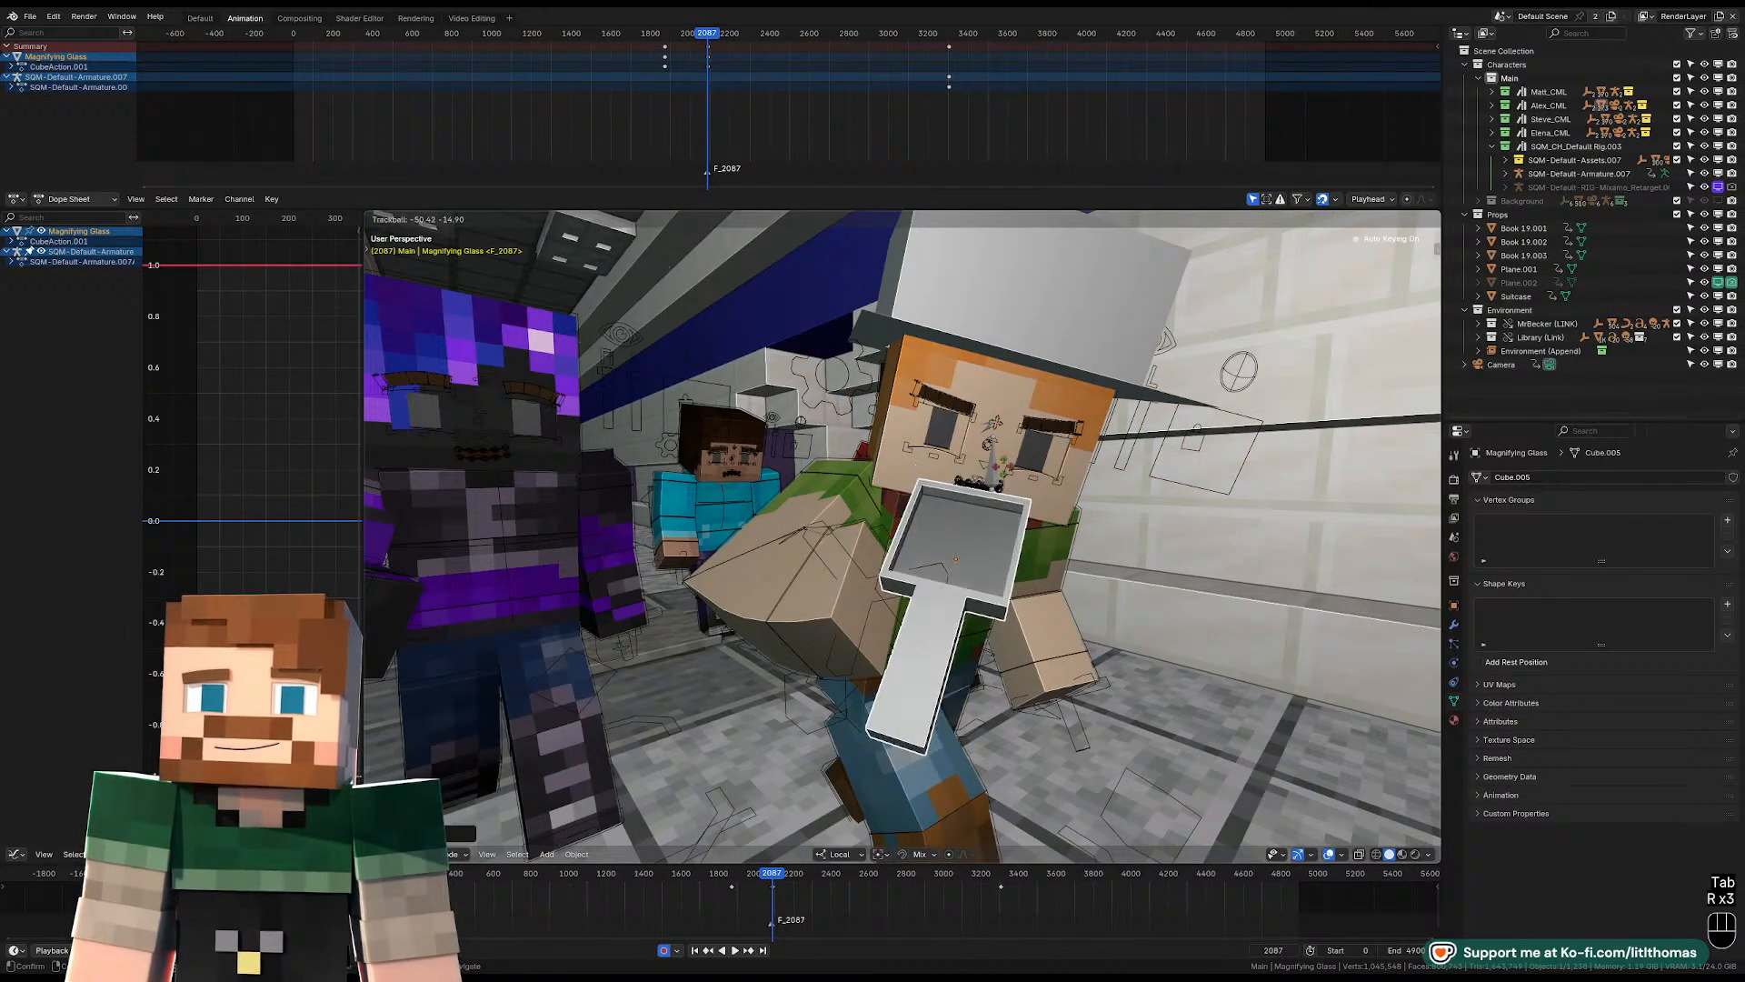
pyautogui.click(1006, 473)
pyautogui.press('r')
pyautogui.press('r')
pyautogui.click(1018, 518)
# Move the magnifying glass object closer to the hat-wearing character's right hand.
pyautogui.moveTo(1028, 537); pyautogui.dragTo(1137, 650, button='middle')
pyautogui.press('g')
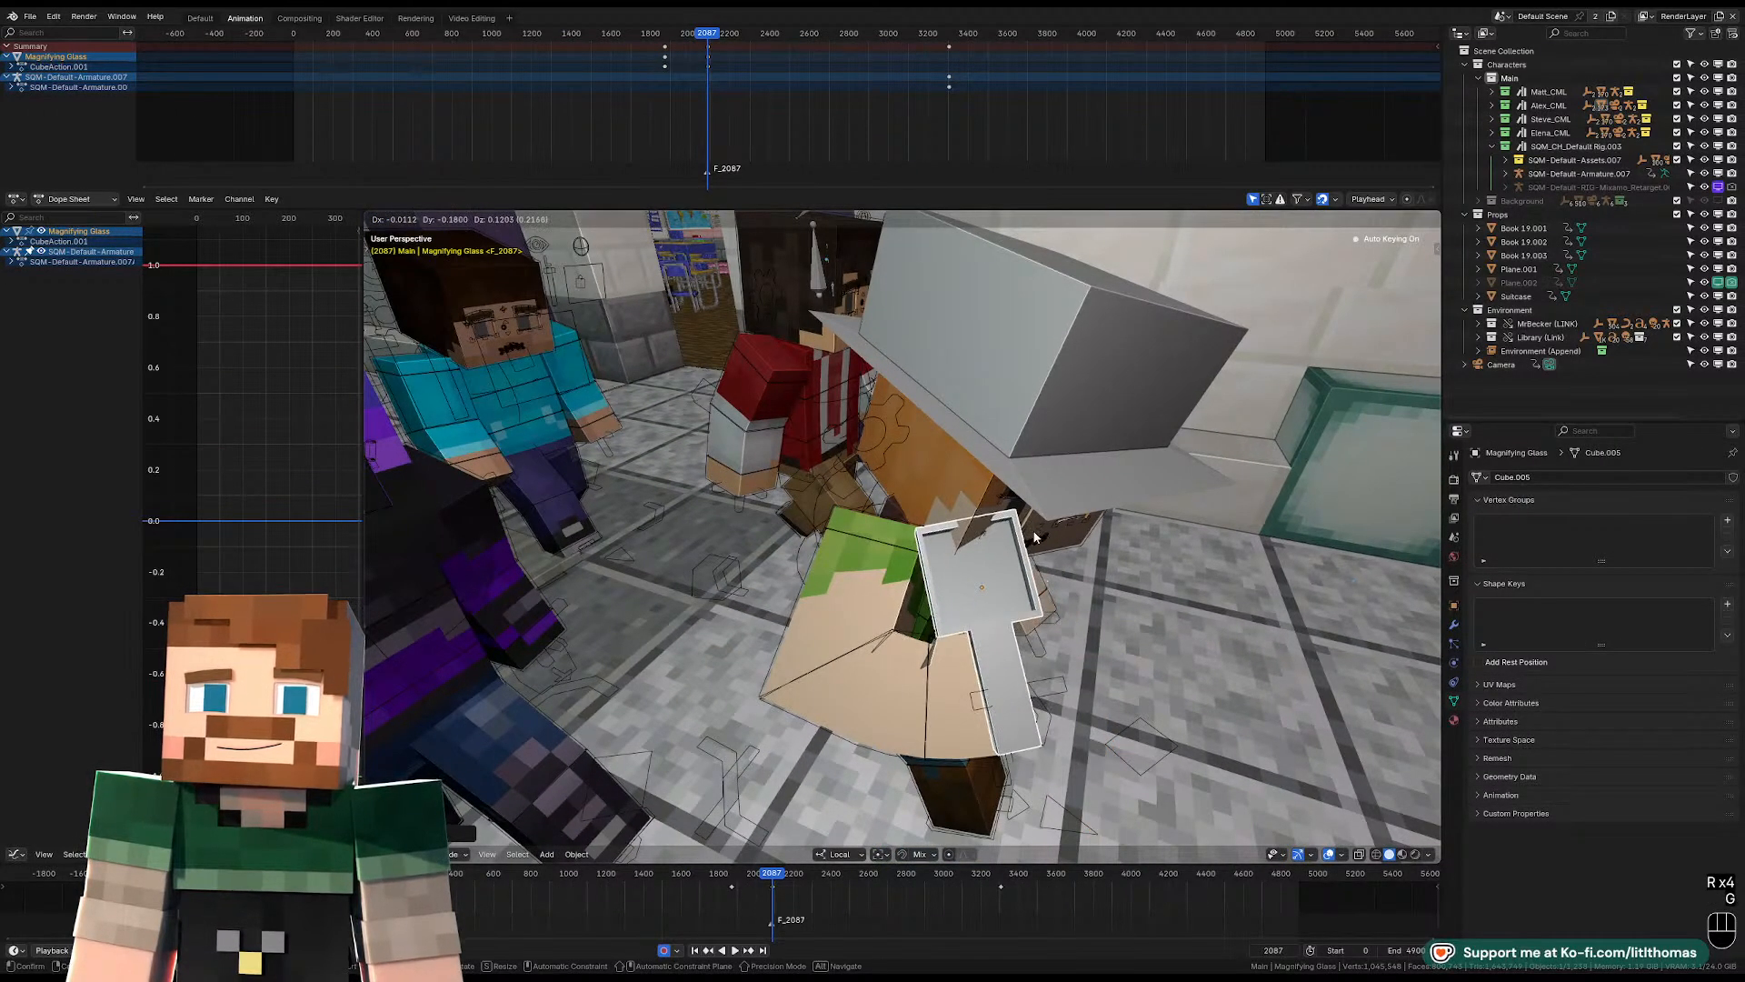
pyautogui.click(1055, 604)
pyautogui.moveTo(1055, 604); pyautogui.dragTo(1104, 604, button='middle')
pyautogui.press('g')
pyautogui.click(945, 499)
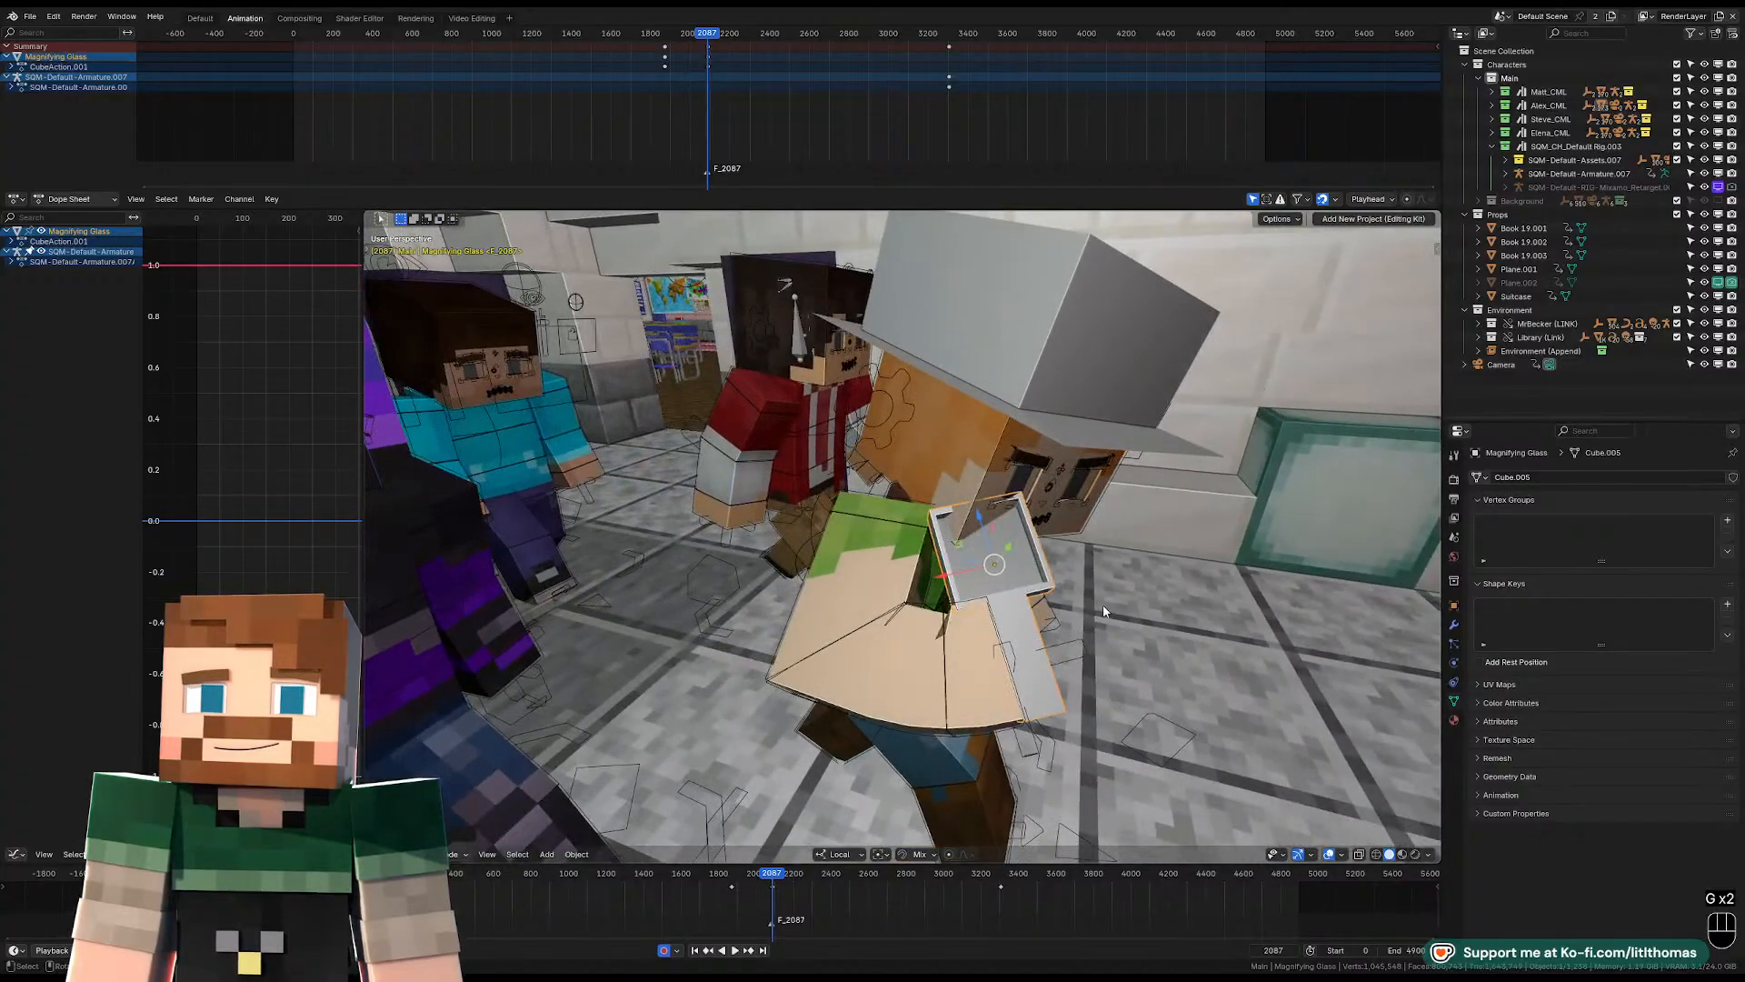
# Rotate the right-hand attachment control in Pose Mode to angle the magnifying glass upright in the hand.
pyautogui.click(1082, 650)
pyautogui.click(1083, 651)
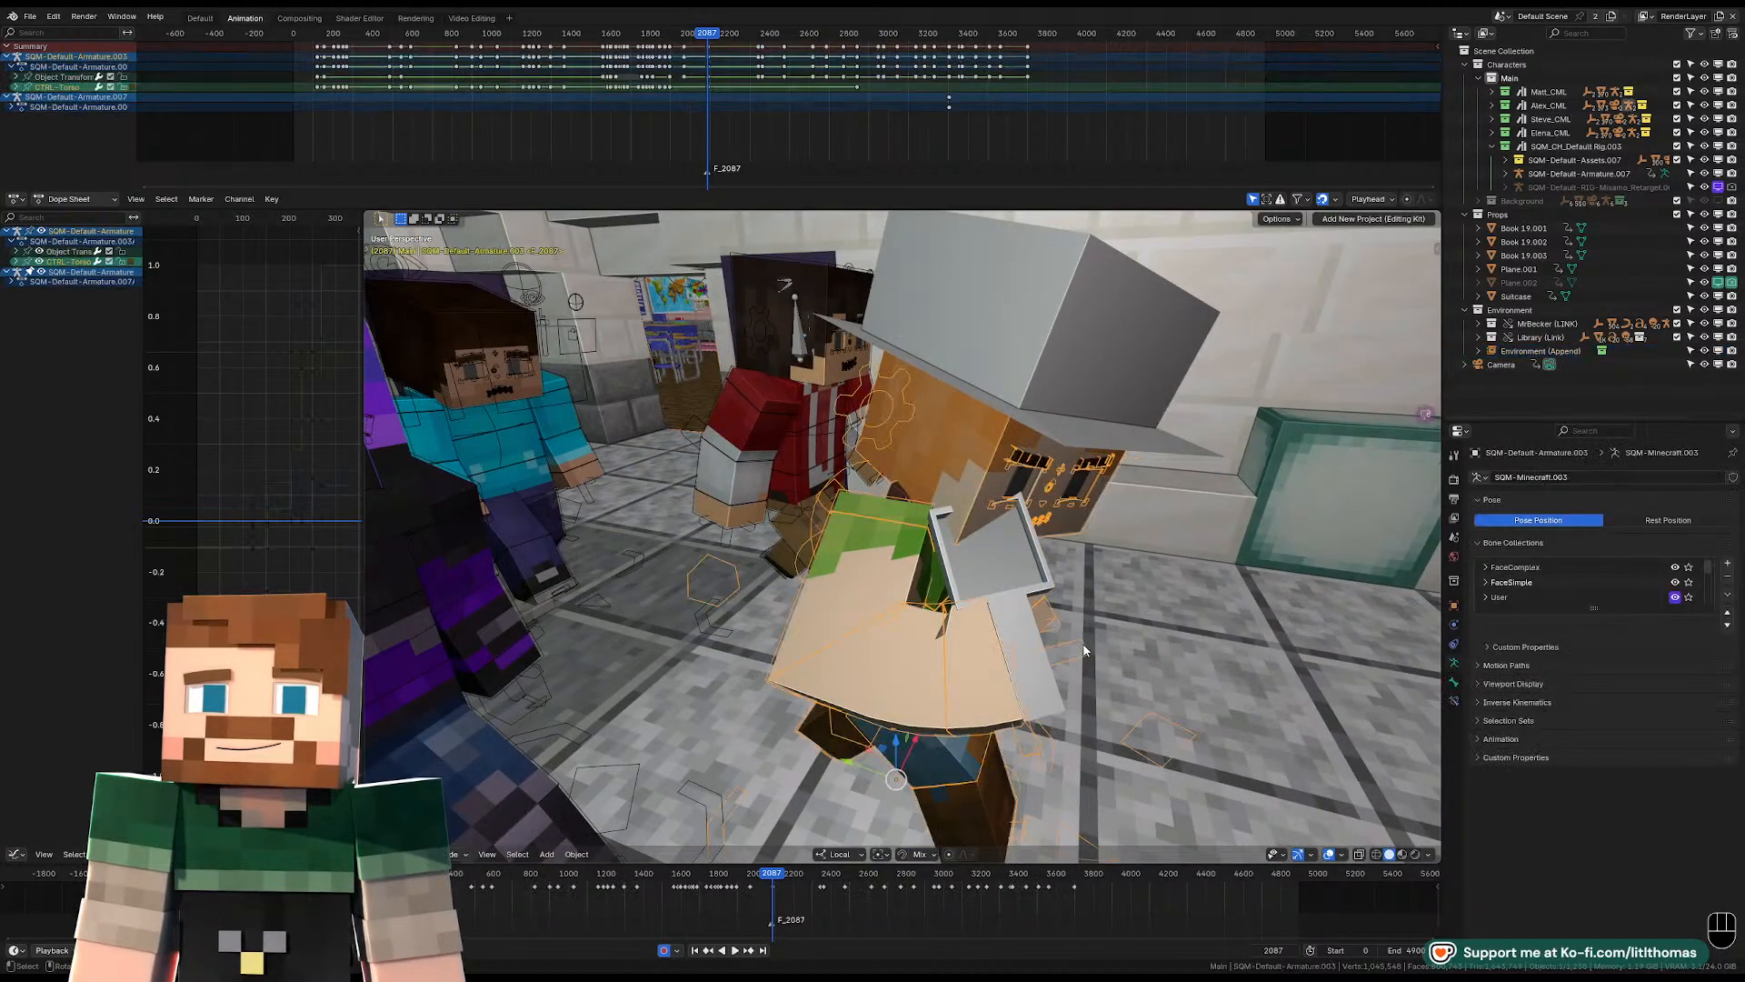
pyautogui.press('Tab')
pyautogui.moveTo(1073, 636); pyautogui.dragTo(1001, 569, button='middle')
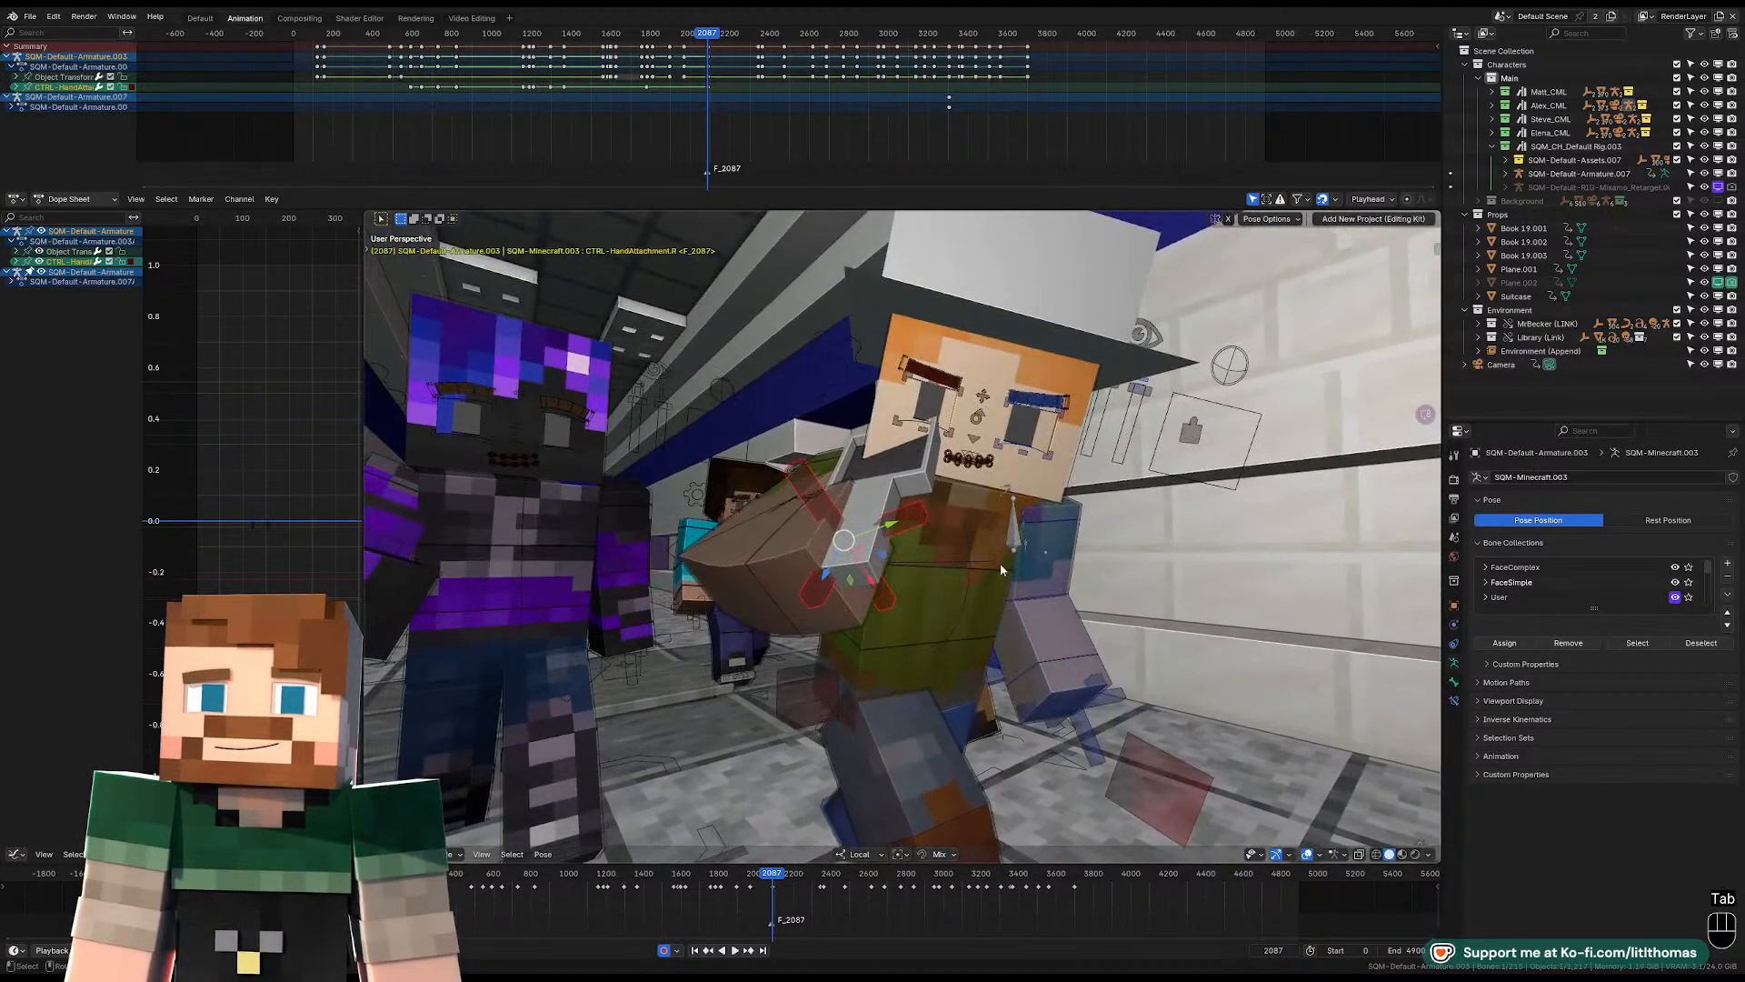
pyautogui.scroll(3, 984, 505)
pyautogui.scroll(-1, 986, 493)
pyautogui.press('r')
pyautogui.press('r')
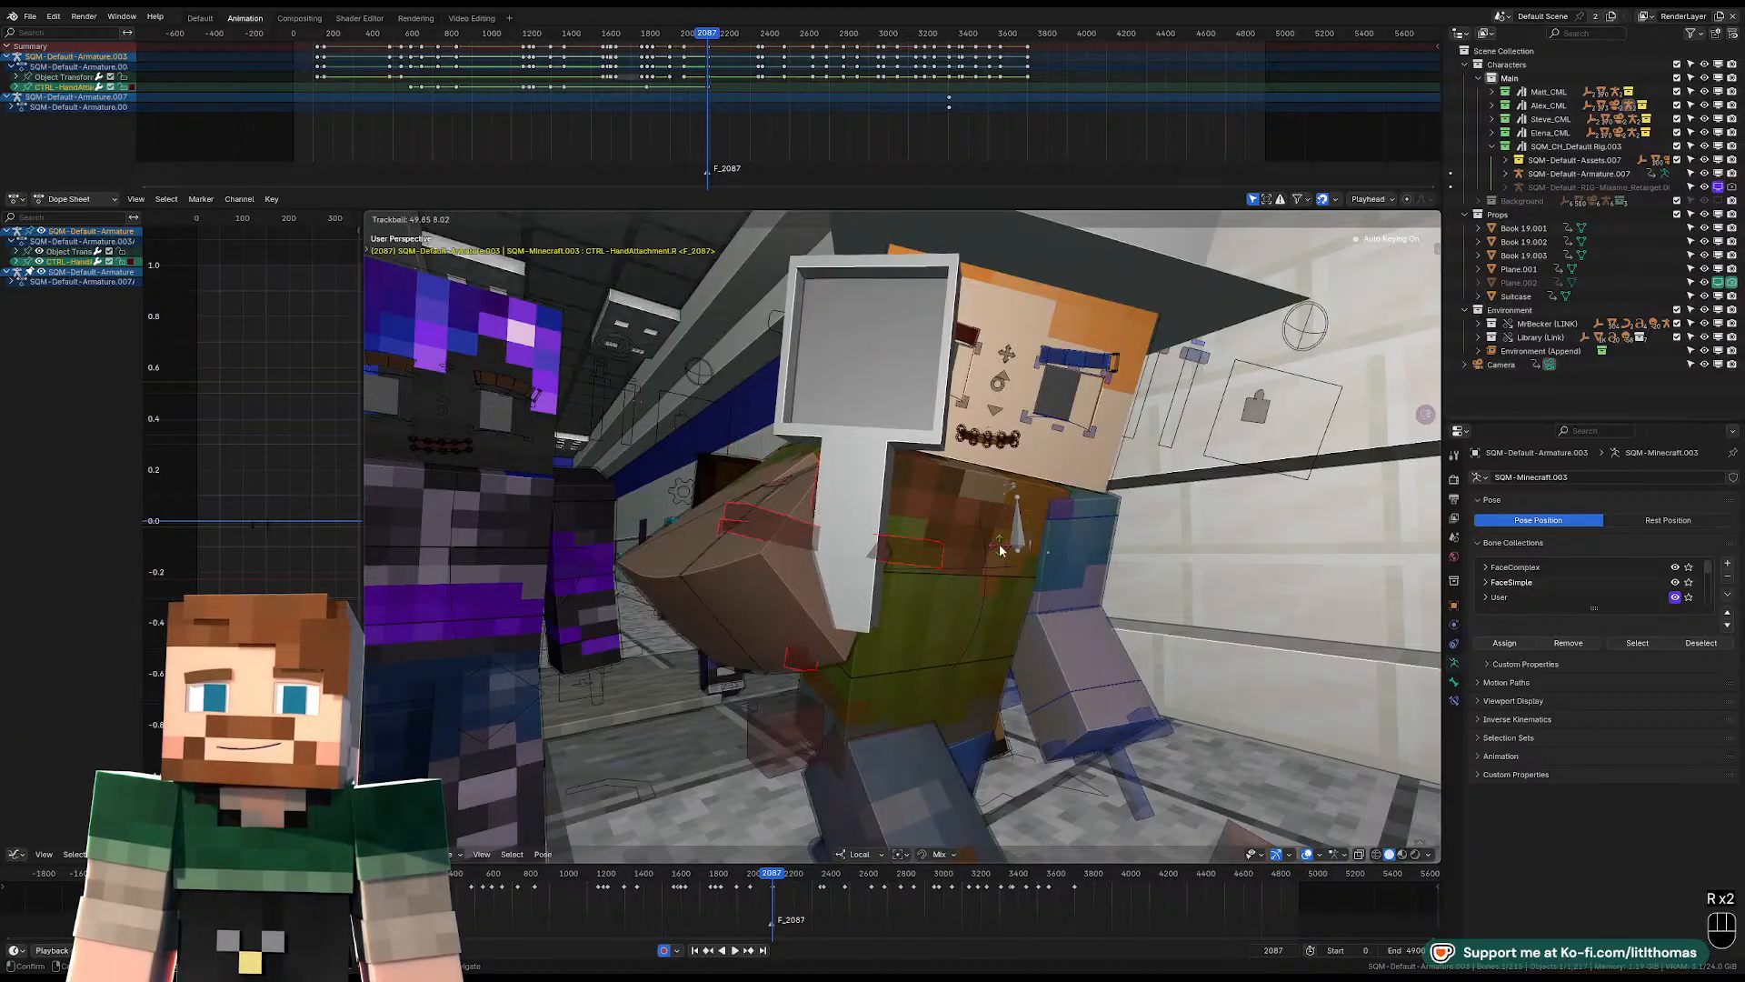
pyautogui.press('r')
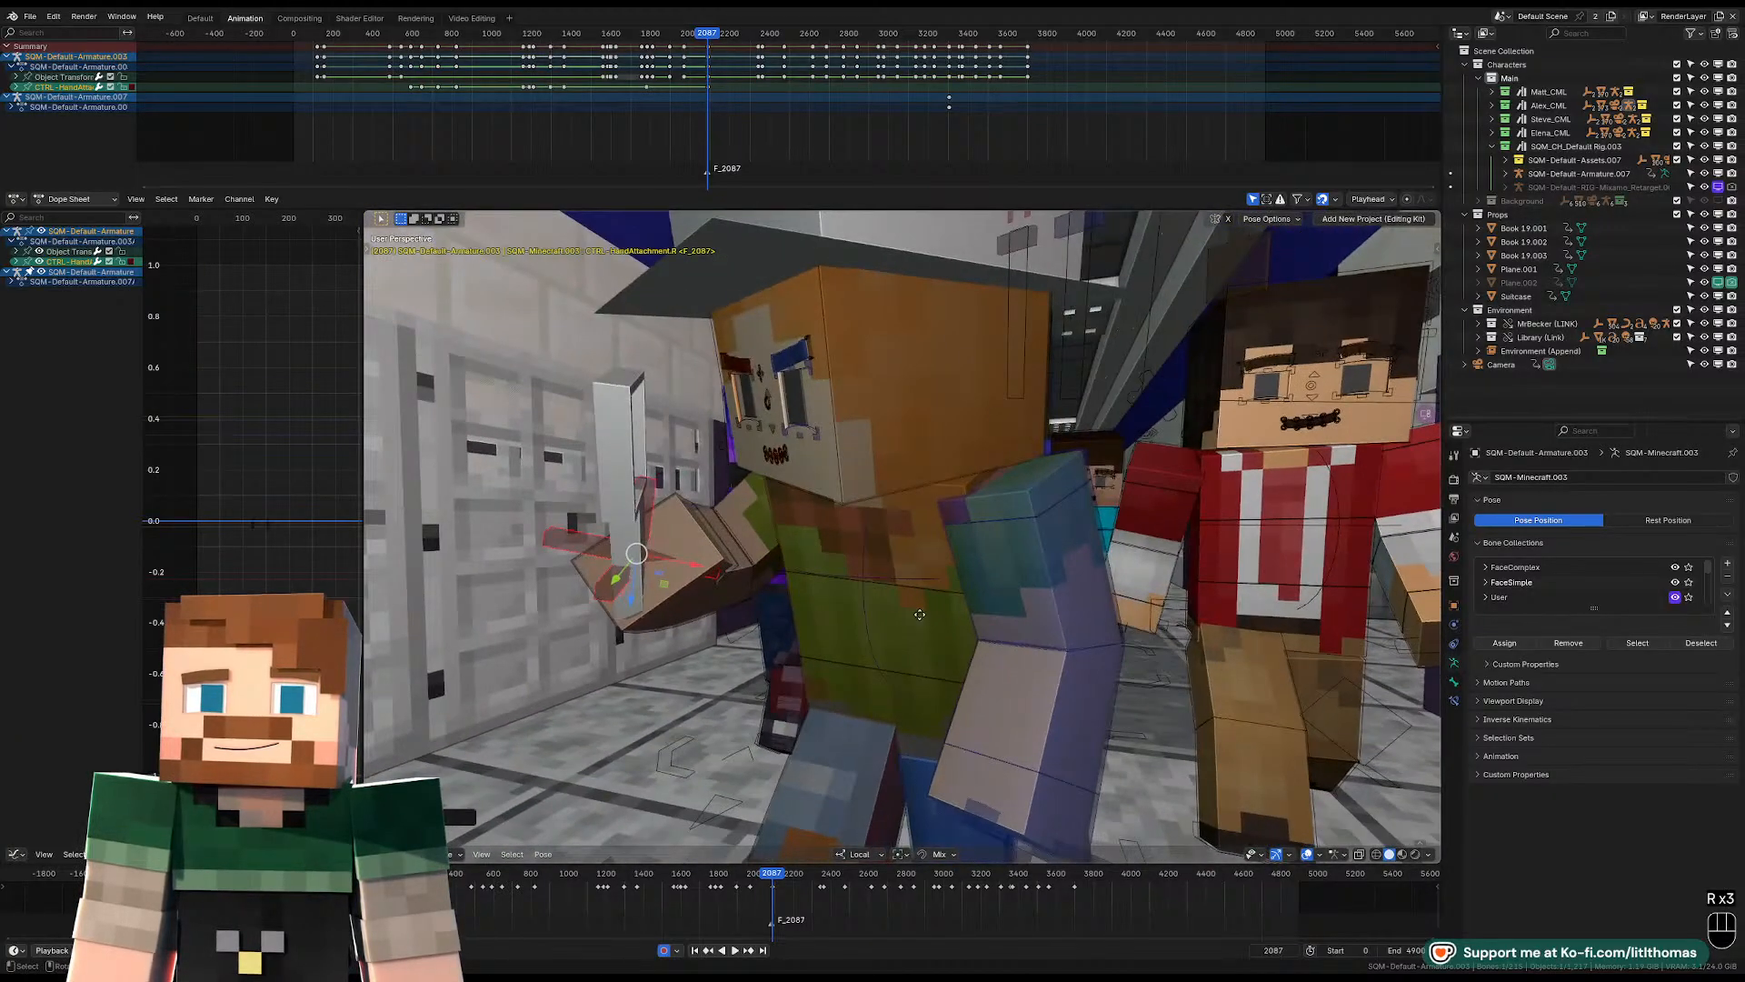
# Move and rotate the right-hand attachment control to seat the magnifying glass handle in the fist.
pyautogui.press('g')
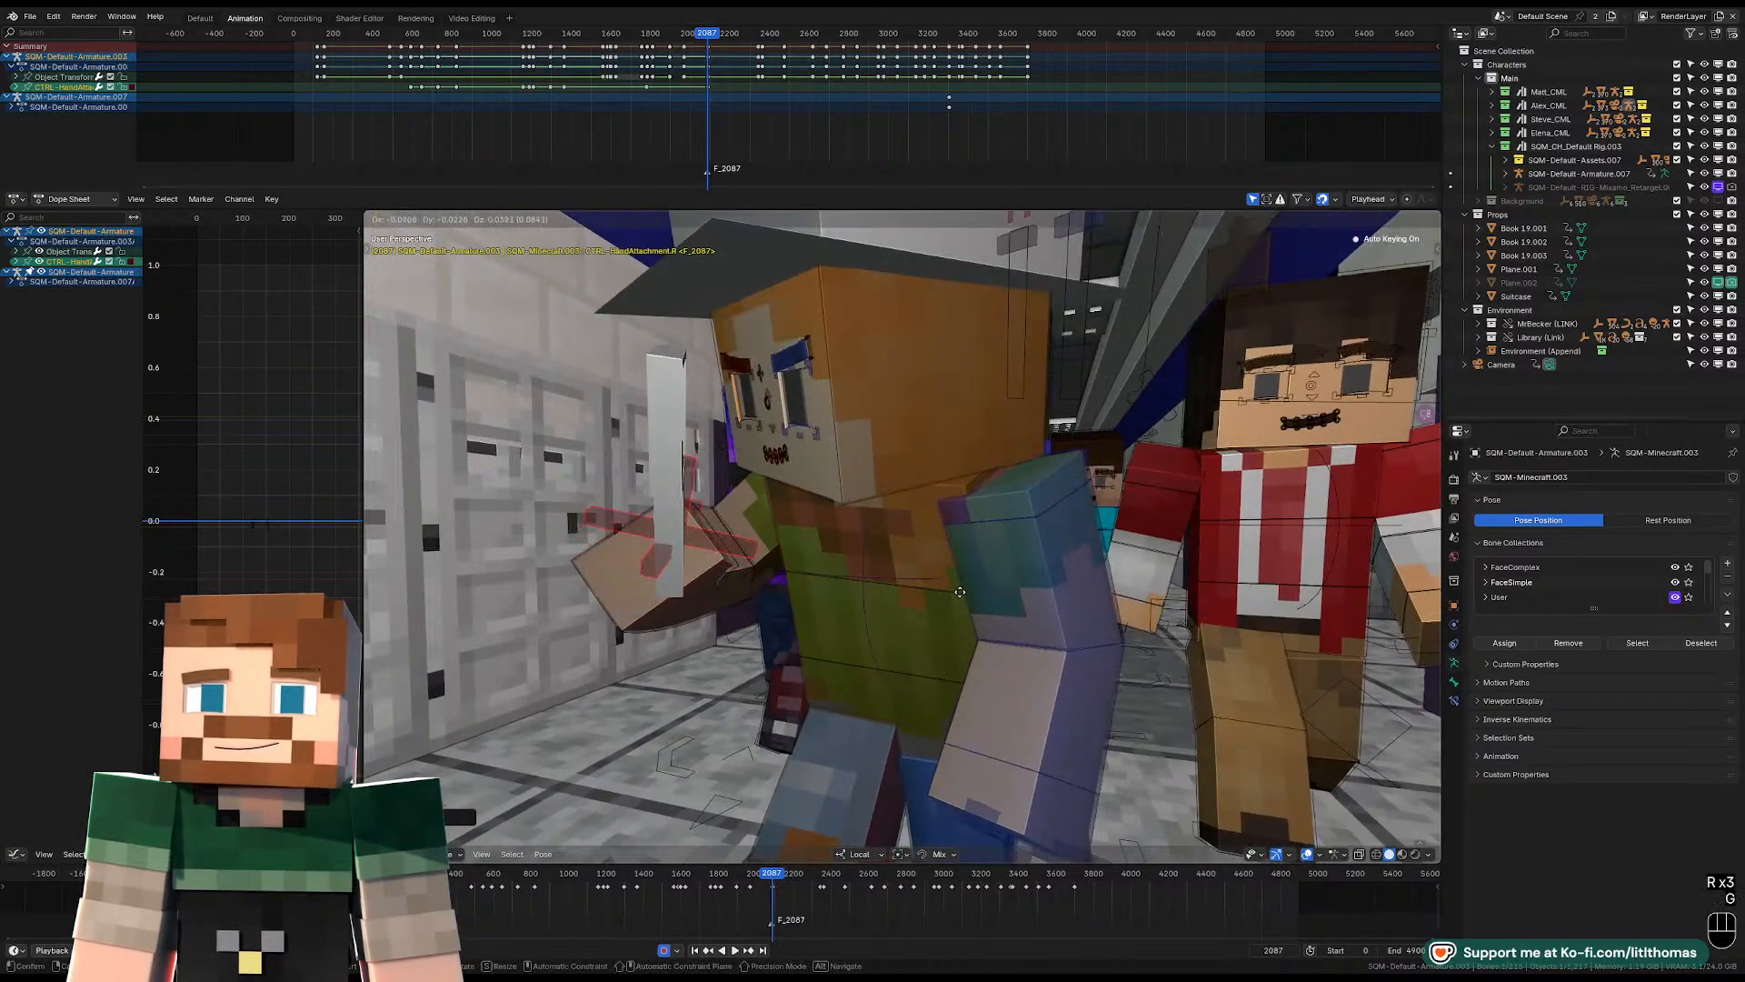
pyautogui.click(951, 596)
pyautogui.moveTo(951, 595)
pyautogui.mouseDown(button='middle')
pyautogui.moveTo(1032, 600)
pyautogui.moveTo(957, 611)
pyautogui.mouseUp(button='middle')
pyautogui.press('r')
pyautogui.click(1011, 615)
pyautogui.press('g')
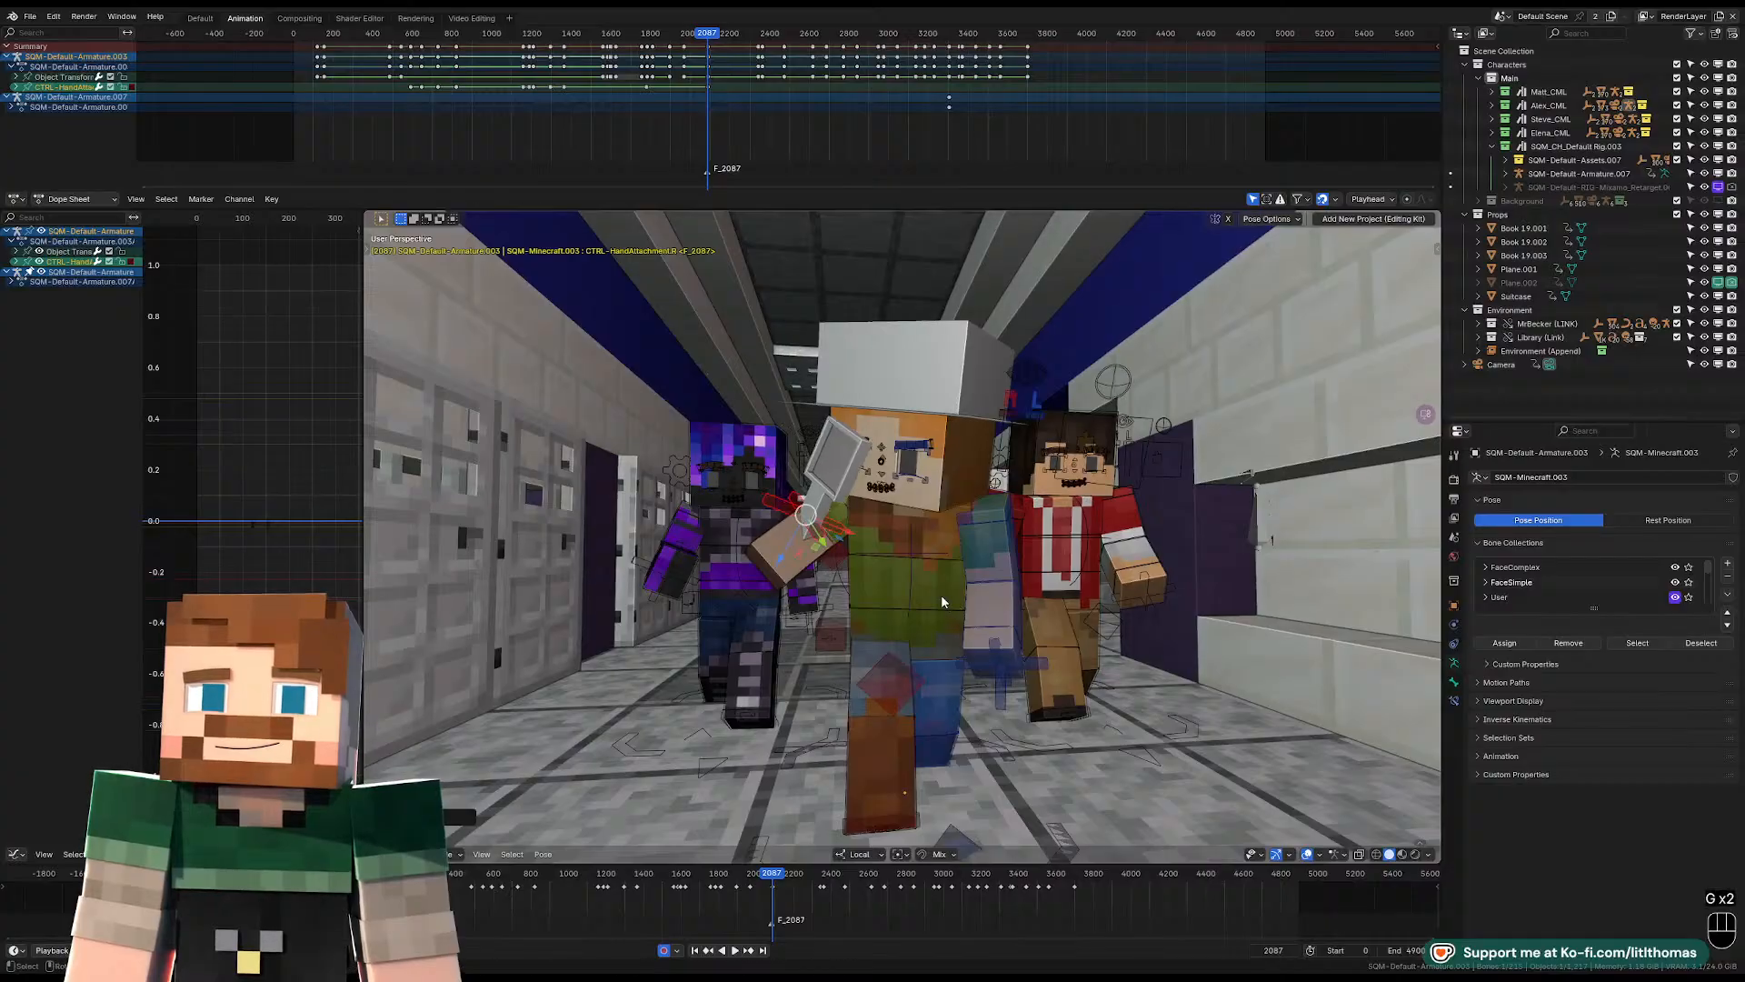
# Rotate the hat-wearing character's torso so the upper body leans and twists toward the magnifying glass.
pyautogui.click(942, 536)
pyautogui.press('r')
pyautogui.press('r')
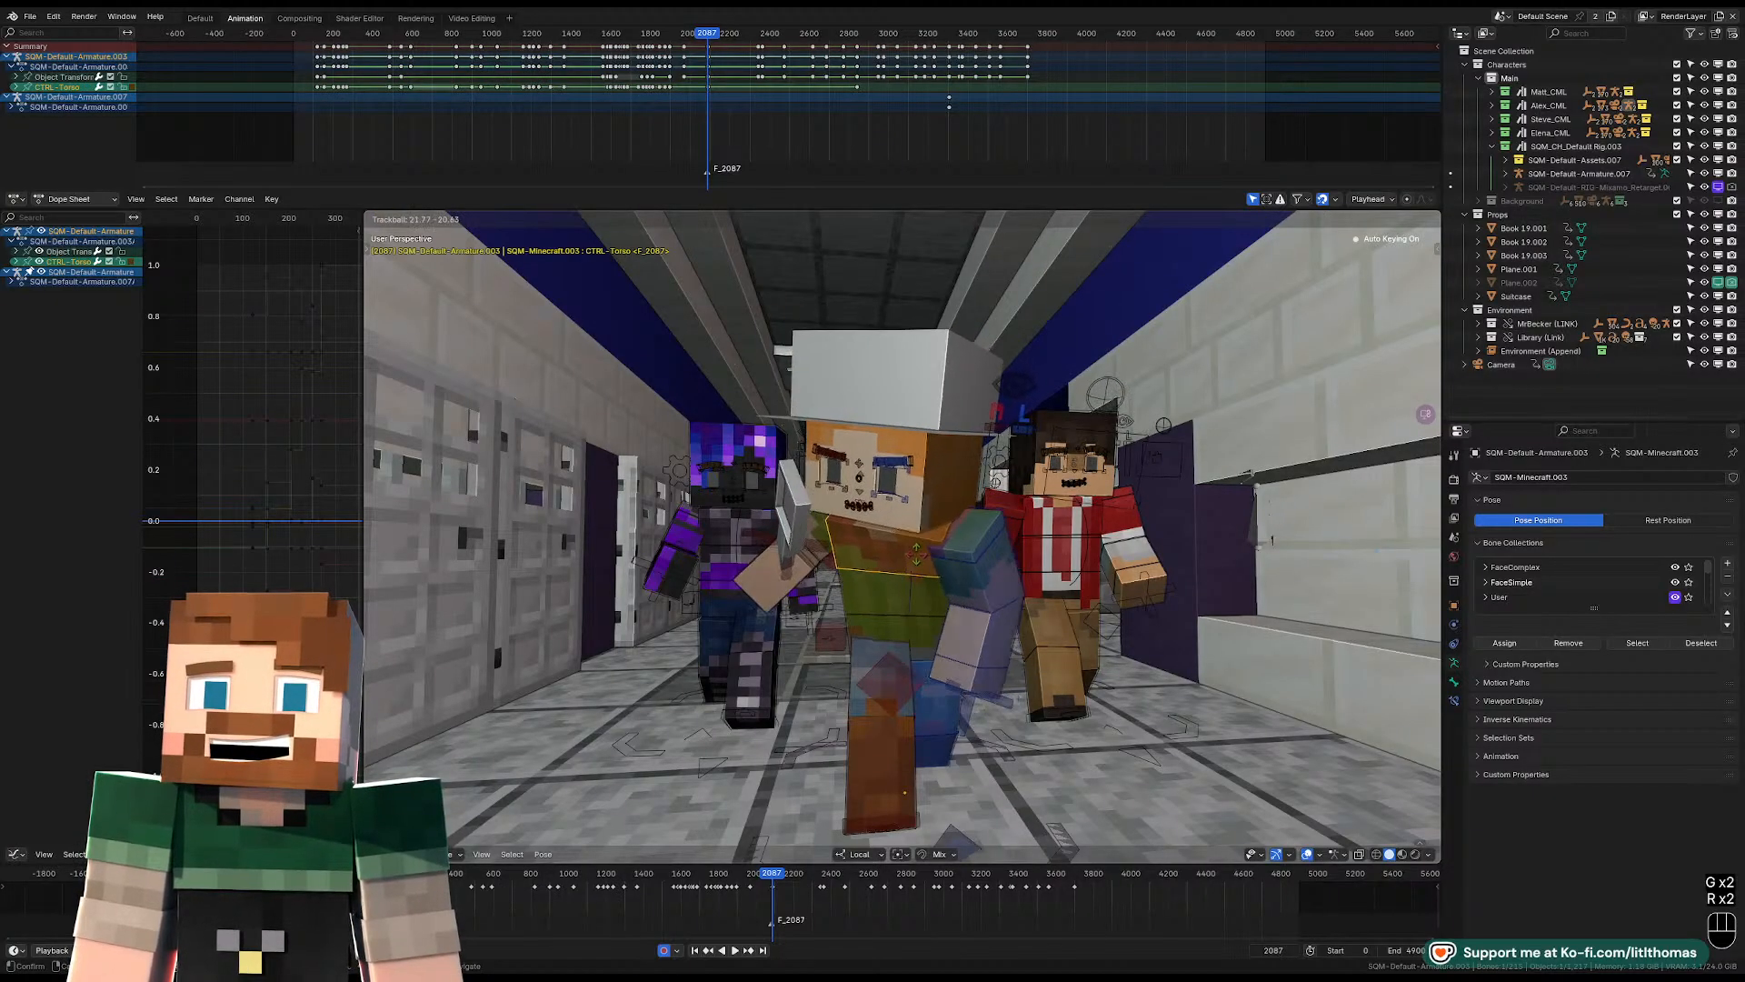
pyautogui.click(919, 559)
# Rotate the hat-wearing character's head so it tilts and faces the magnifying glass.
pyautogui.click(950, 493)
pyautogui.press('r')
pyautogui.press('r')
pyautogui.click(991, 565)
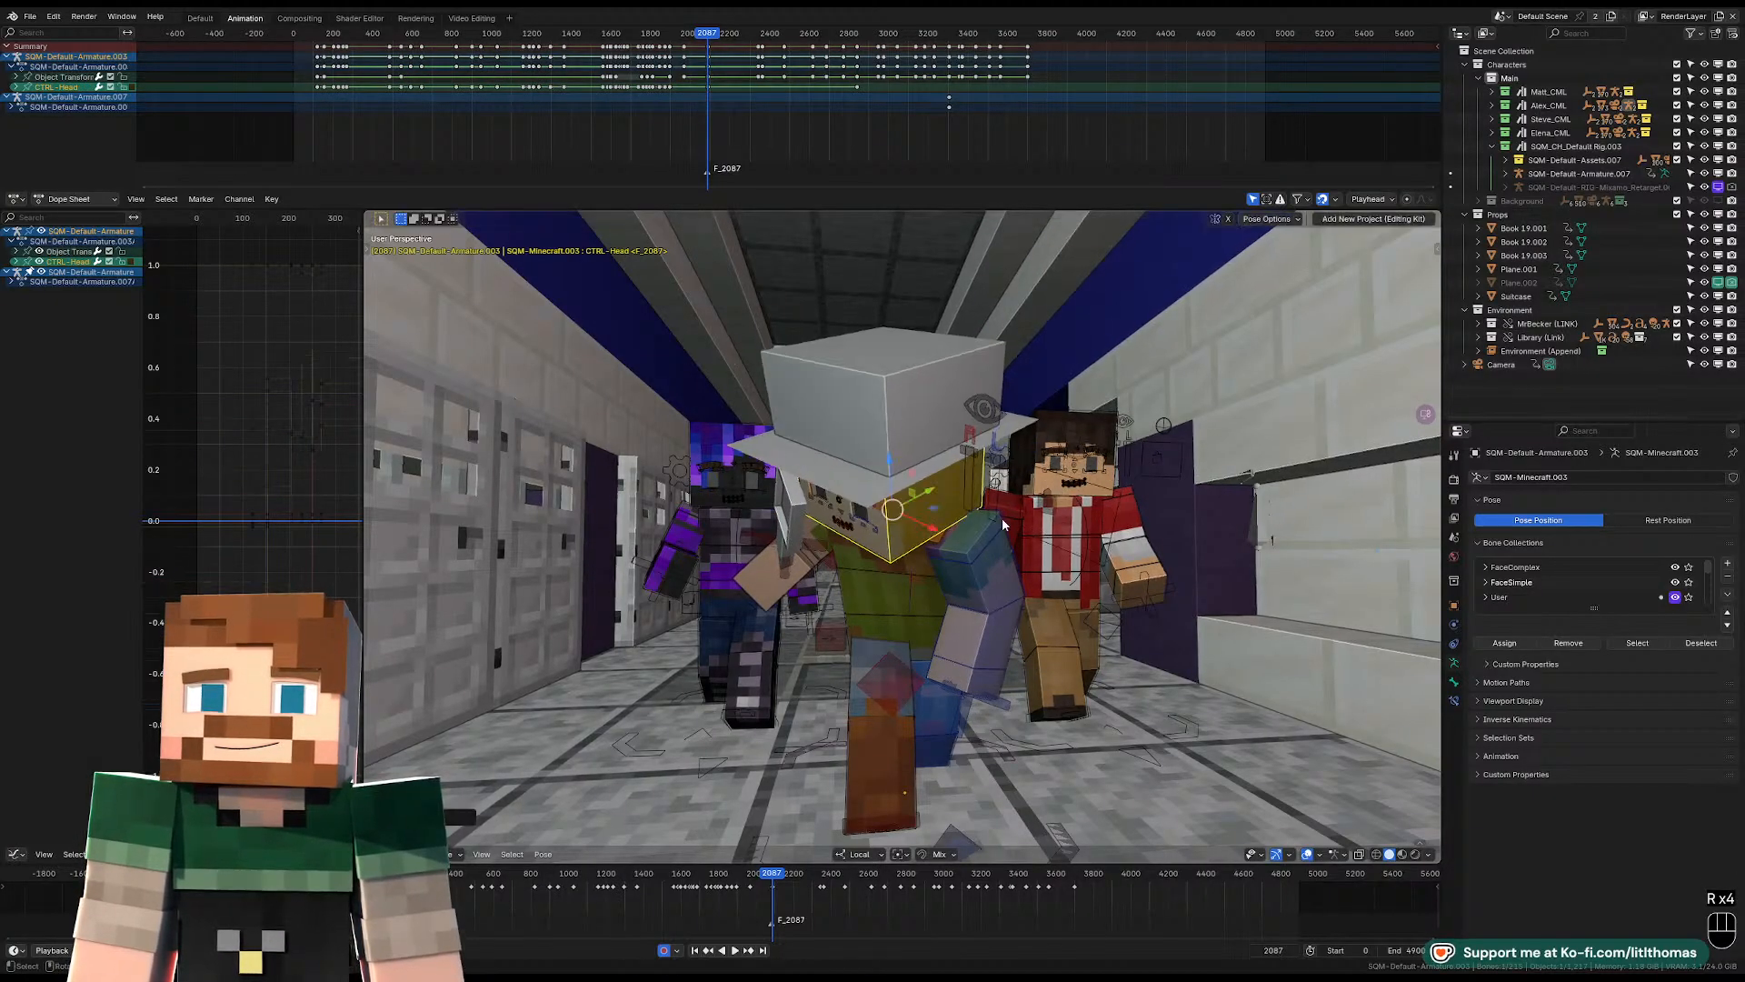
pyautogui.press('r')
# Rotate the hat-wearing character's left upper arm and forearm so the arm bends across the waist.
pyautogui.press('r')
pyautogui.press('r')
pyautogui.click(1003, 551)
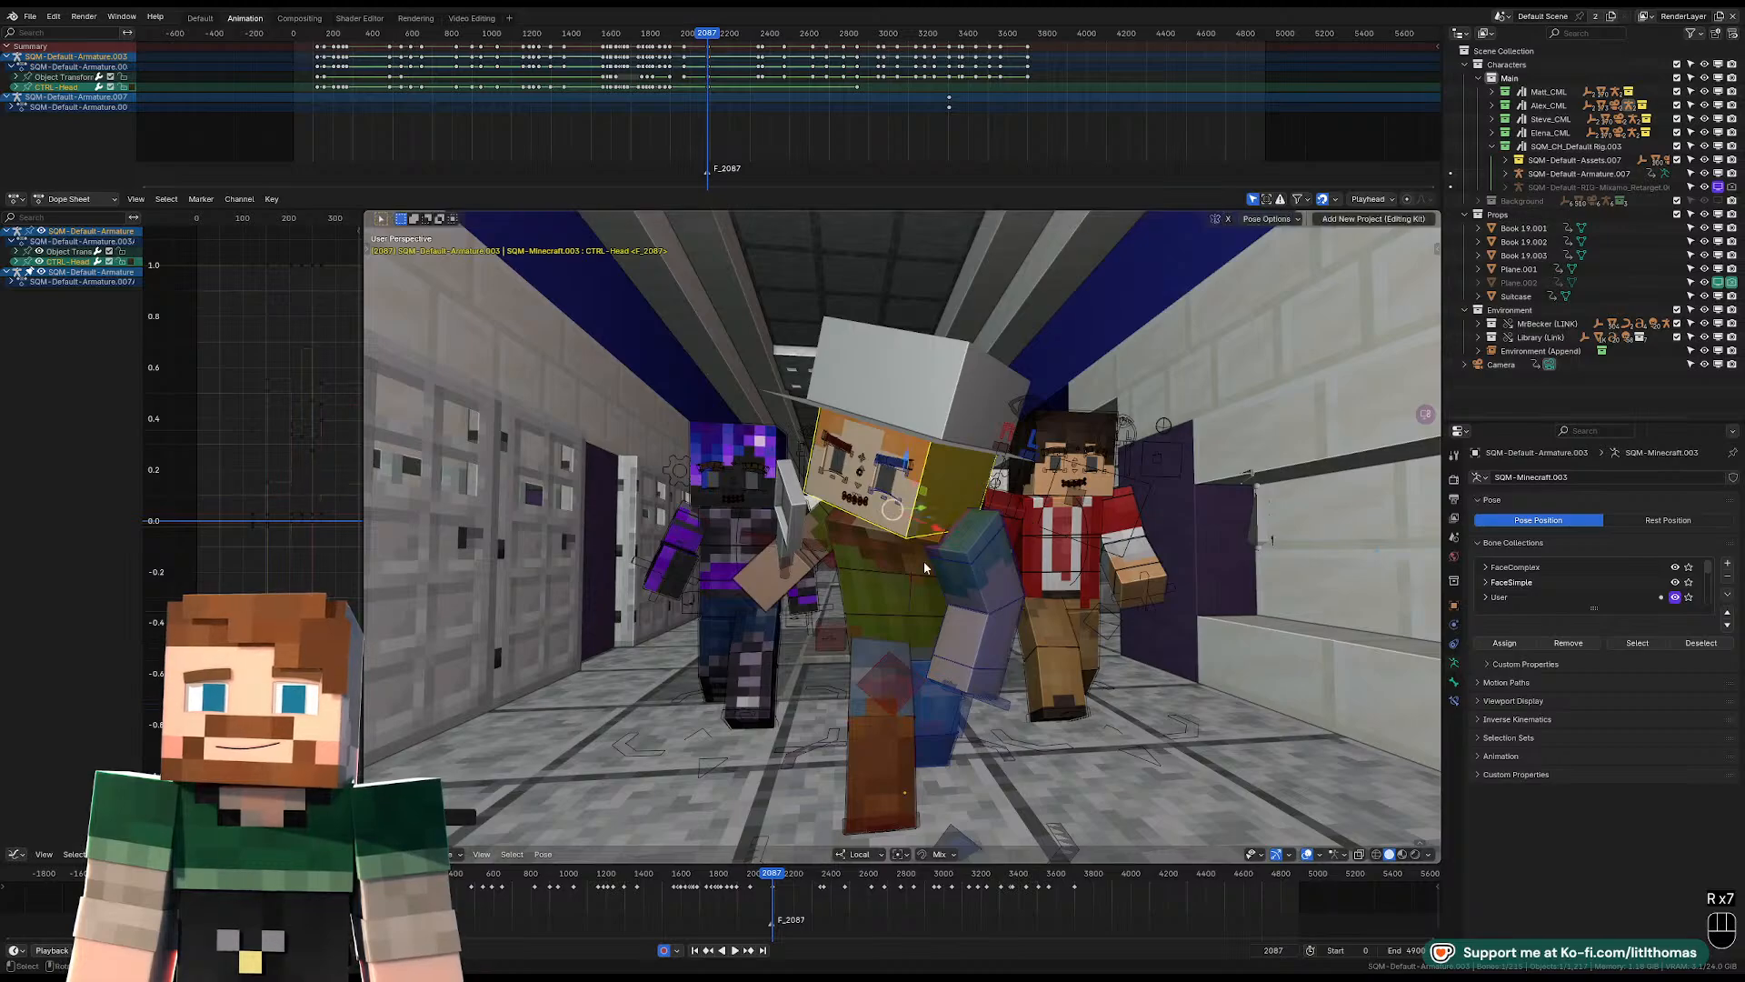
pyautogui.scroll(1, 918, 570)
pyautogui.click(975, 591)
pyautogui.press('r')
pyautogui.press('r')
pyautogui.click(973, 602)
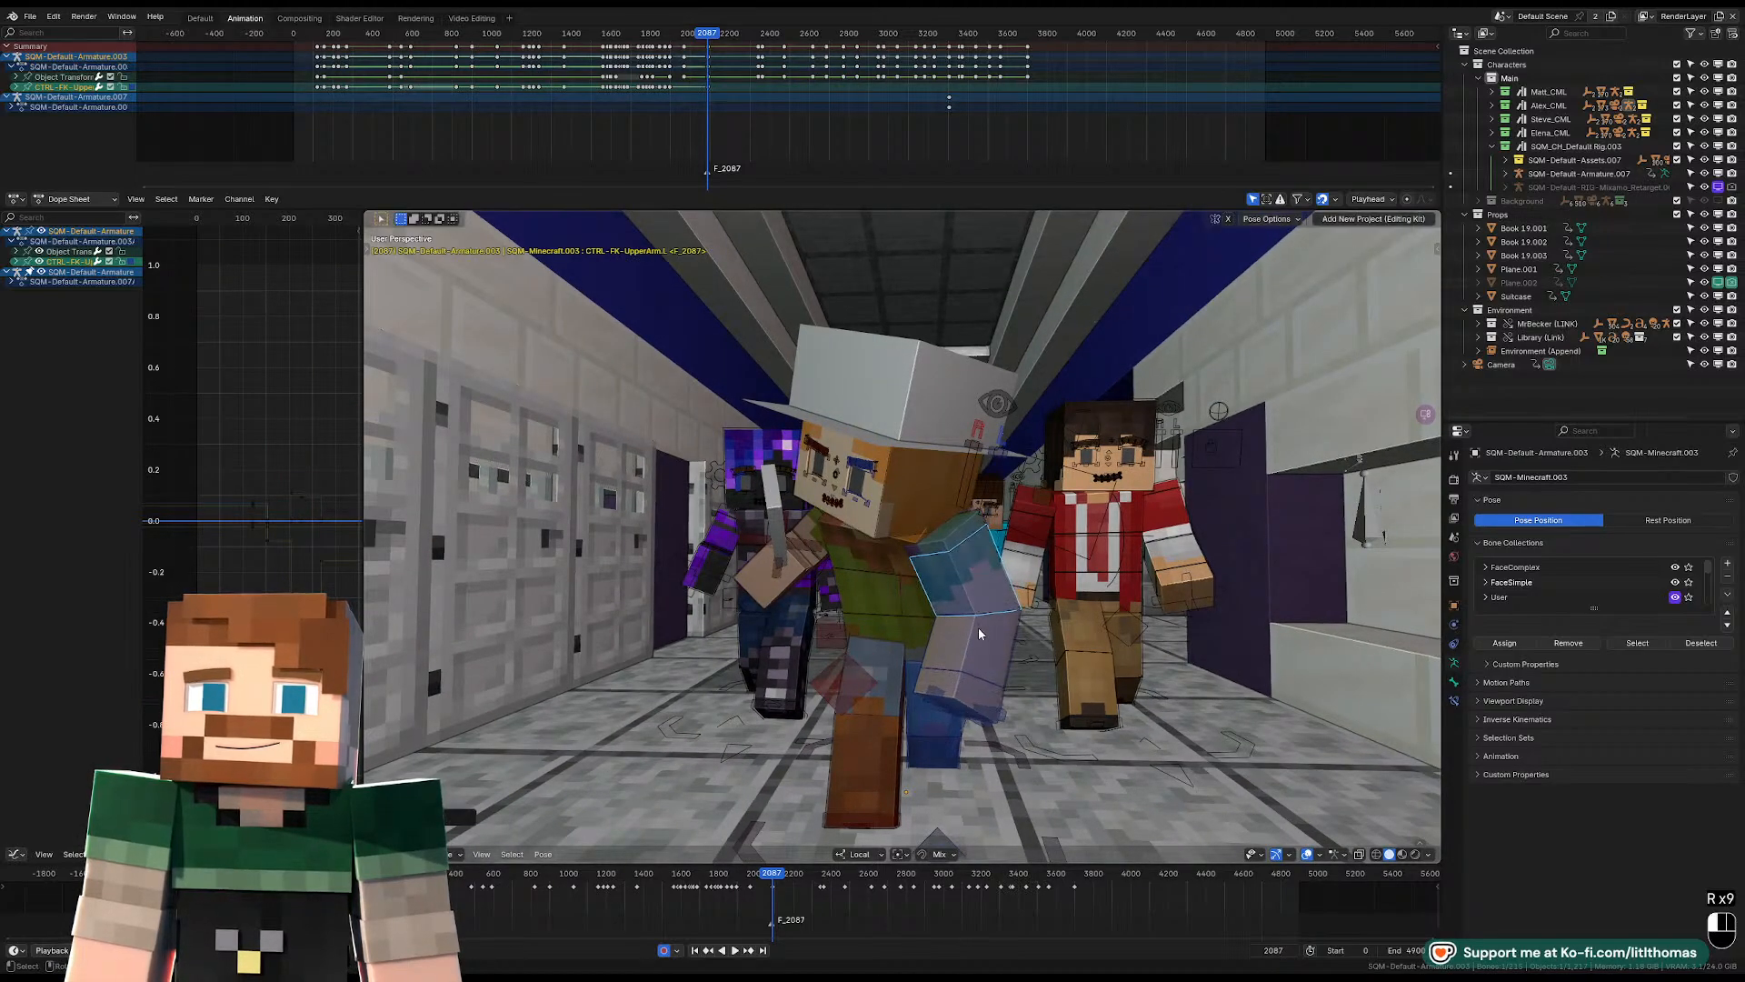
pyautogui.click(978, 622)
pyautogui.press('r')
pyautogui.press('r')
pyautogui.click(940, 595)
pyautogui.click(964, 576)
pyautogui.press('r')
pyautogui.press('r')
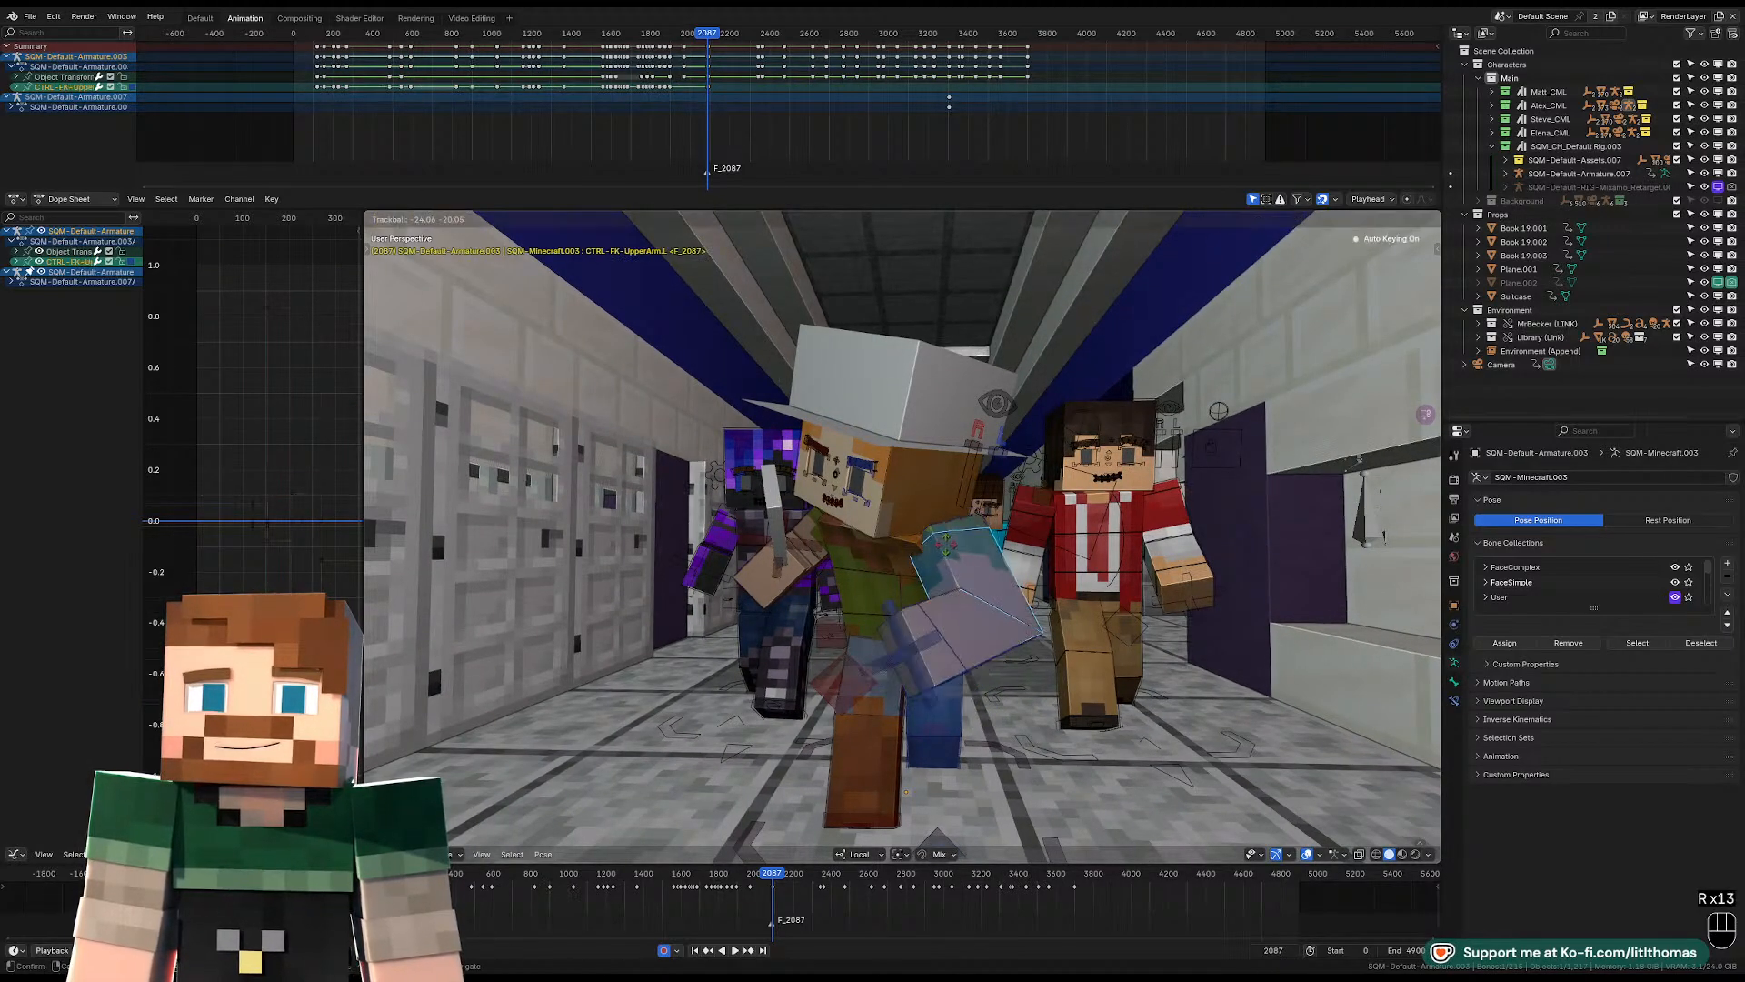
pyautogui.click(945, 578)
# Rotate the hat-wearing character's right shoulder control to adjust the arm holding the magnifying glass.
pyautogui.moveTo(936, 573); pyautogui.dragTo(989, 564, button='middle')
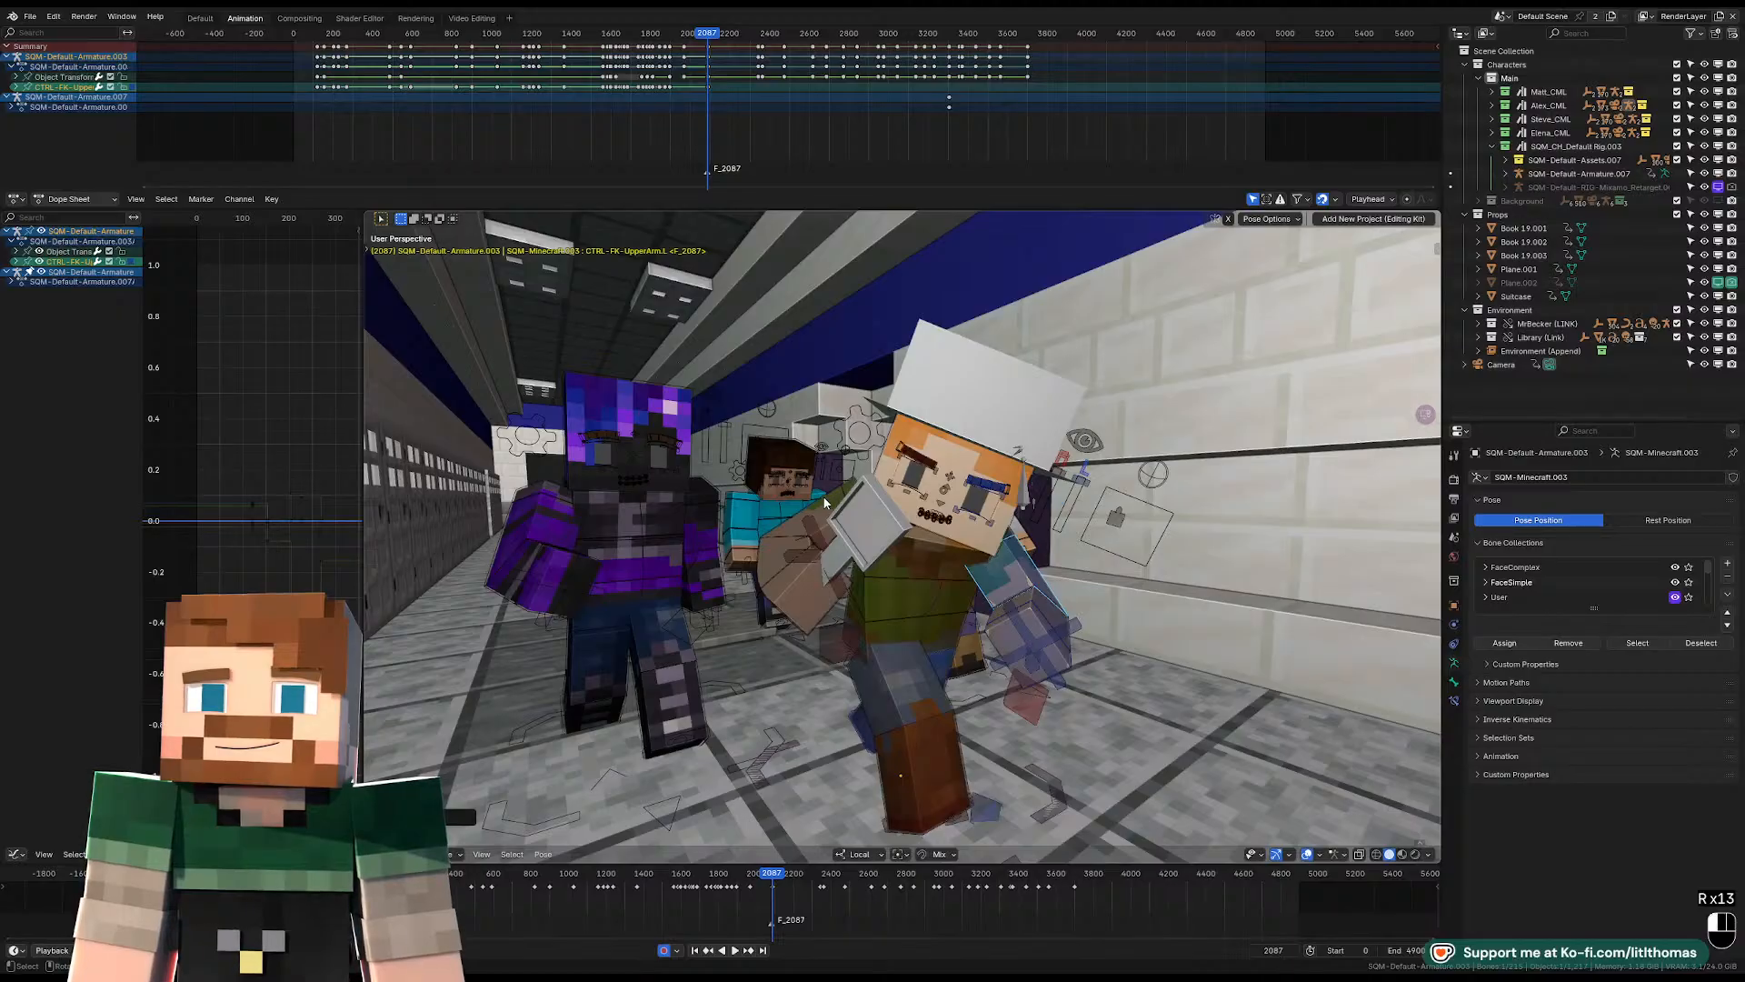
pyautogui.moveTo(825, 503); pyautogui.dragTo(943, 588, button='middle')
pyautogui.click(860, 504)
pyautogui.press('r')
pyautogui.press('r')
pyautogui.click(881, 470)
# Shift the hat-wearing character's right shoulder control and rotate the raised right arm outward beside the face.
pyautogui.click(941, 608)
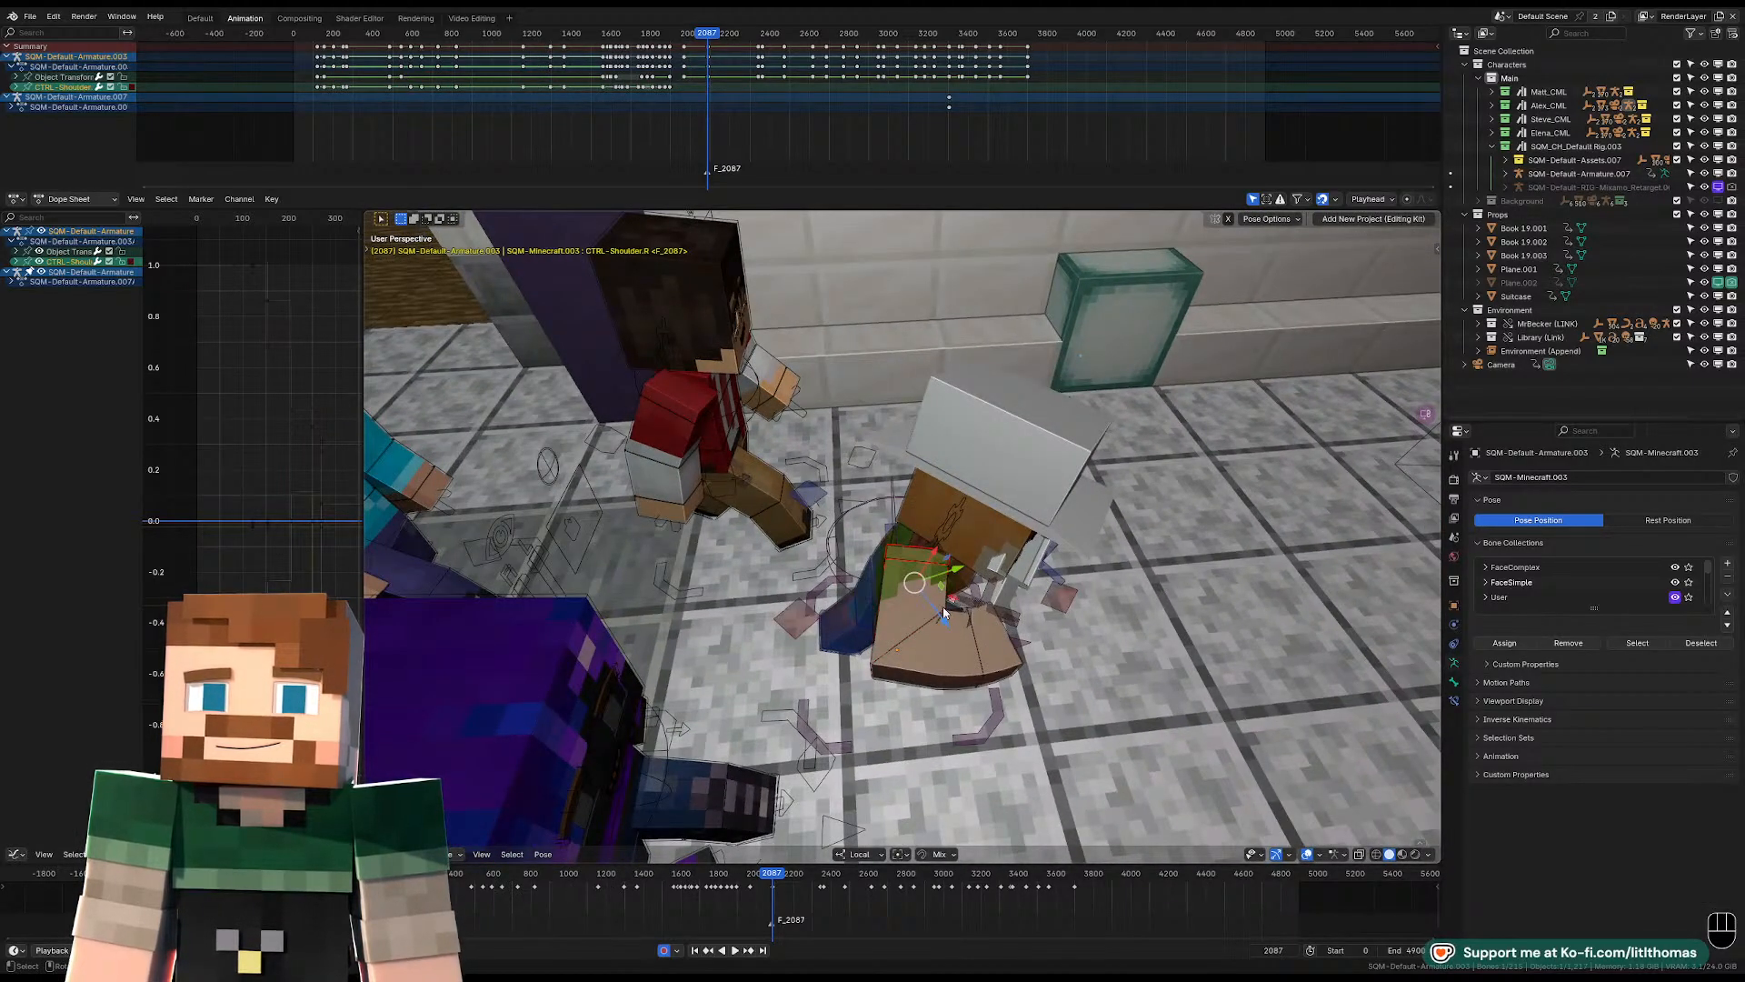
pyautogui.press('g')
pyautogui.click(966, 630)
pyautogui.moveTo(966, 630); pyautogui.dragTo(963, 535, button='middle')
pyautogui.click(939, 603)
pyautogui.moveTo(939, 604); pyautogui.dragTo(918, 548, button='middle')
pyautogui.press('r')
pyautogui.press('r')
pyautogui.press('r')
pyautogui.click(1033, 564)
# Rotate the hat-wearing character's right upper arm to bring the magnifying glass up next to the face.
pyautogui.click(818, 549)
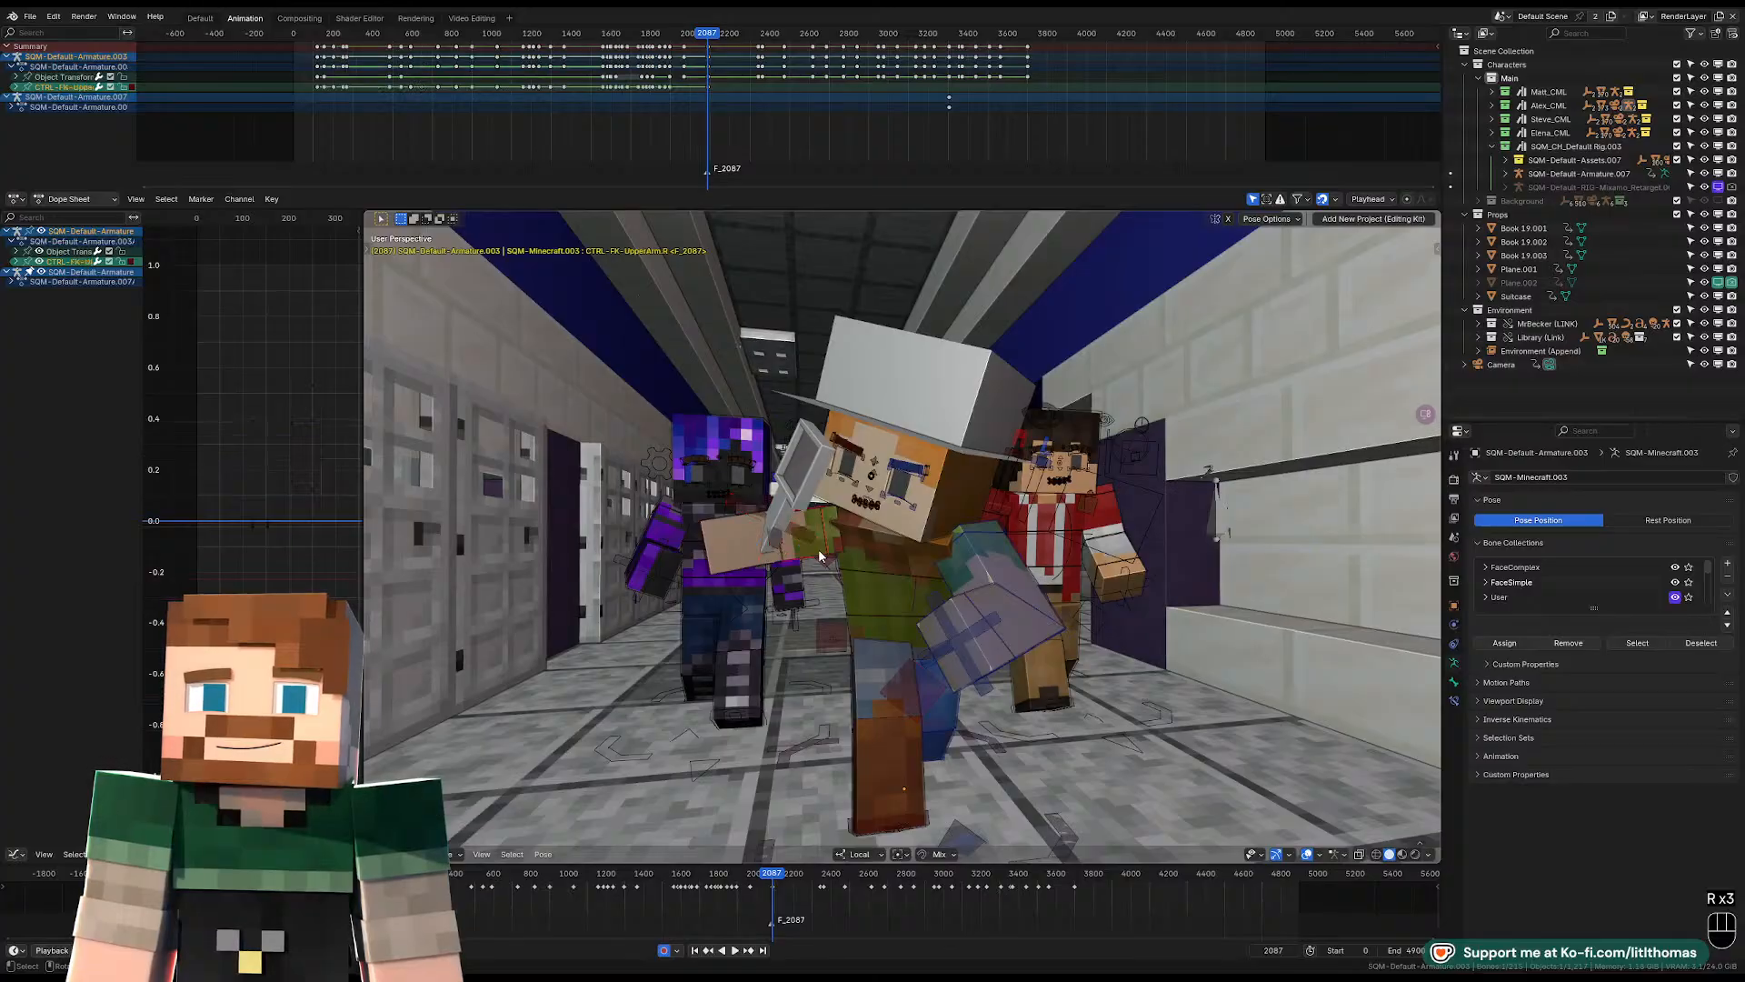
pyautogui.press('r')
pyautogui.press('r')
pyautogui.press('r')
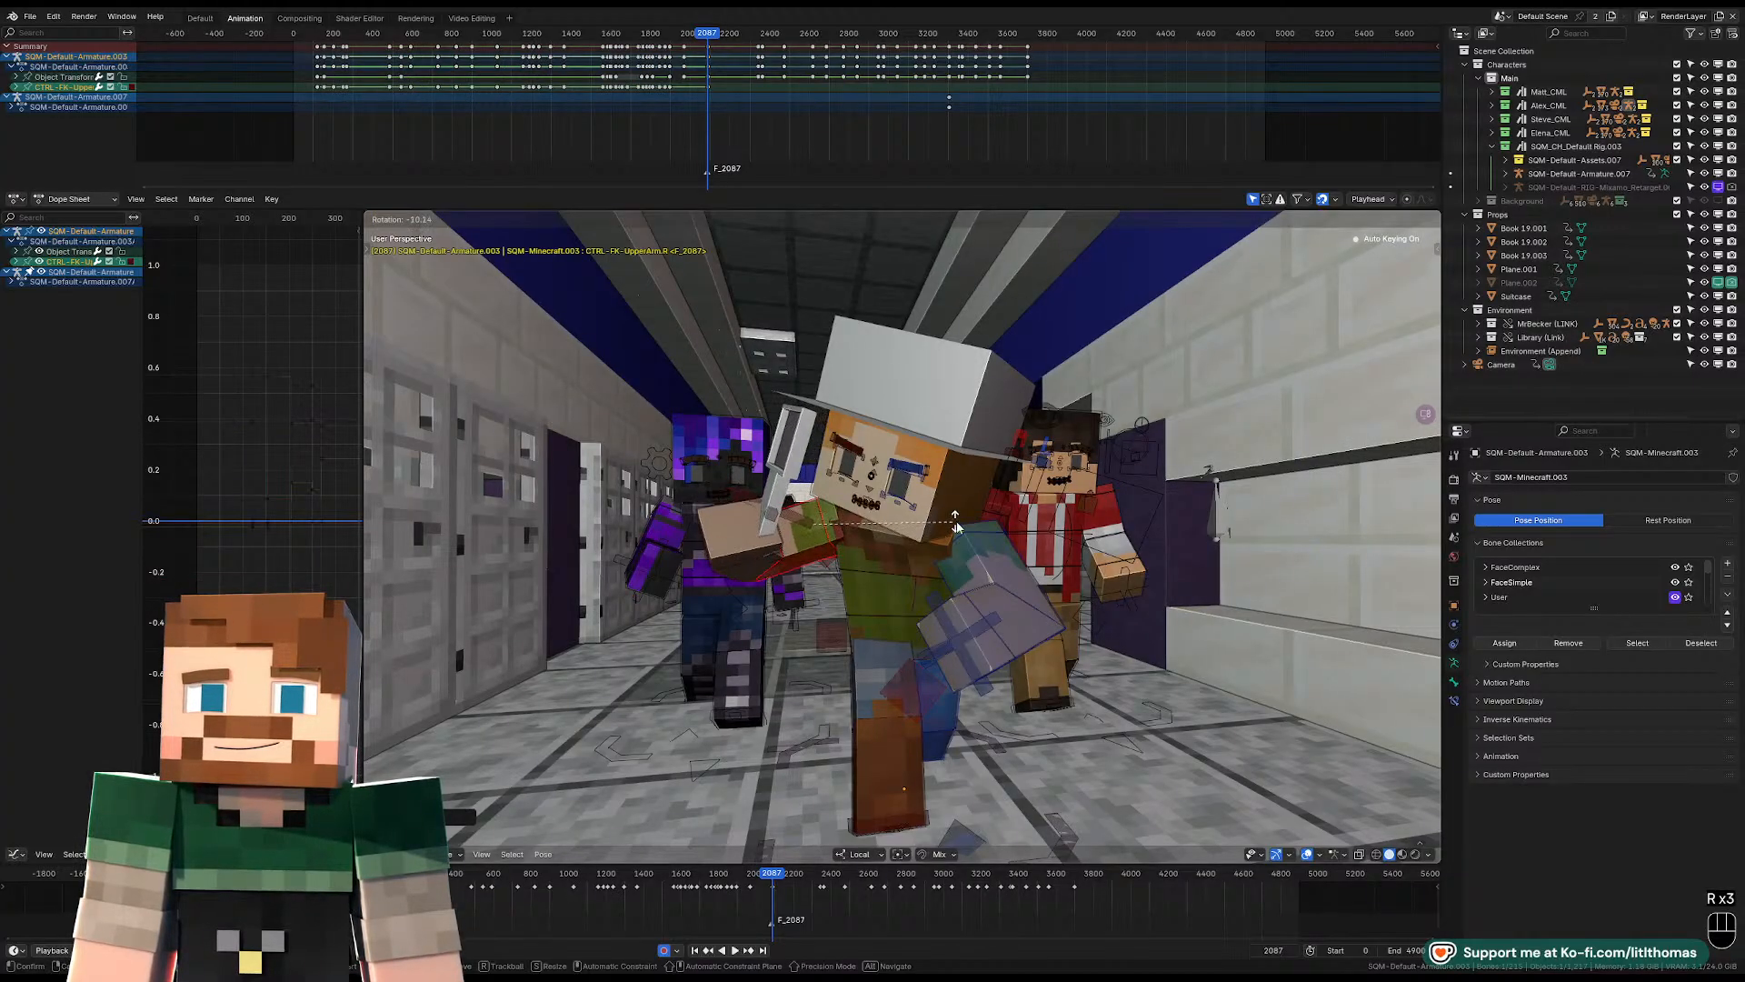
pyautogui.click(950, 535)
pyautogui.press('r')
pyautogui.click(848, 511)
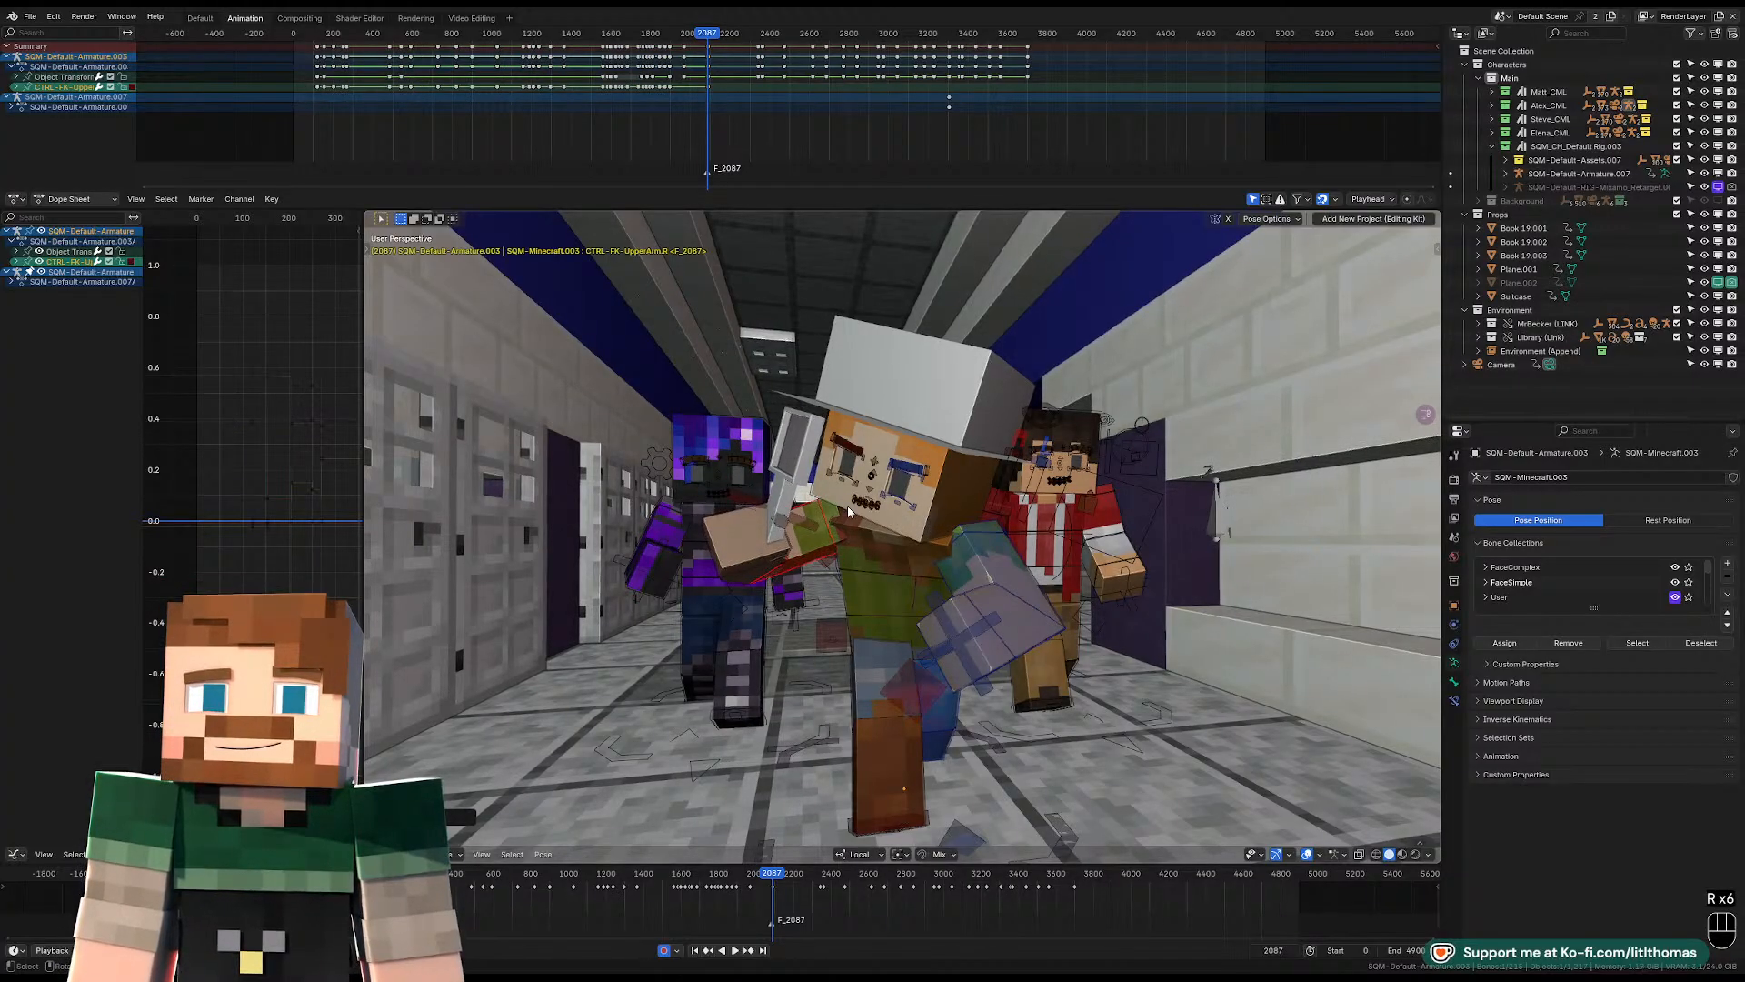
# Move and rotate the right-hand attachment control so the magnifying glass sits in the hand in front of the face.
pyautogui.click(789, 520)
pyautogui.press('g')
pyautogui.click(806, 522)
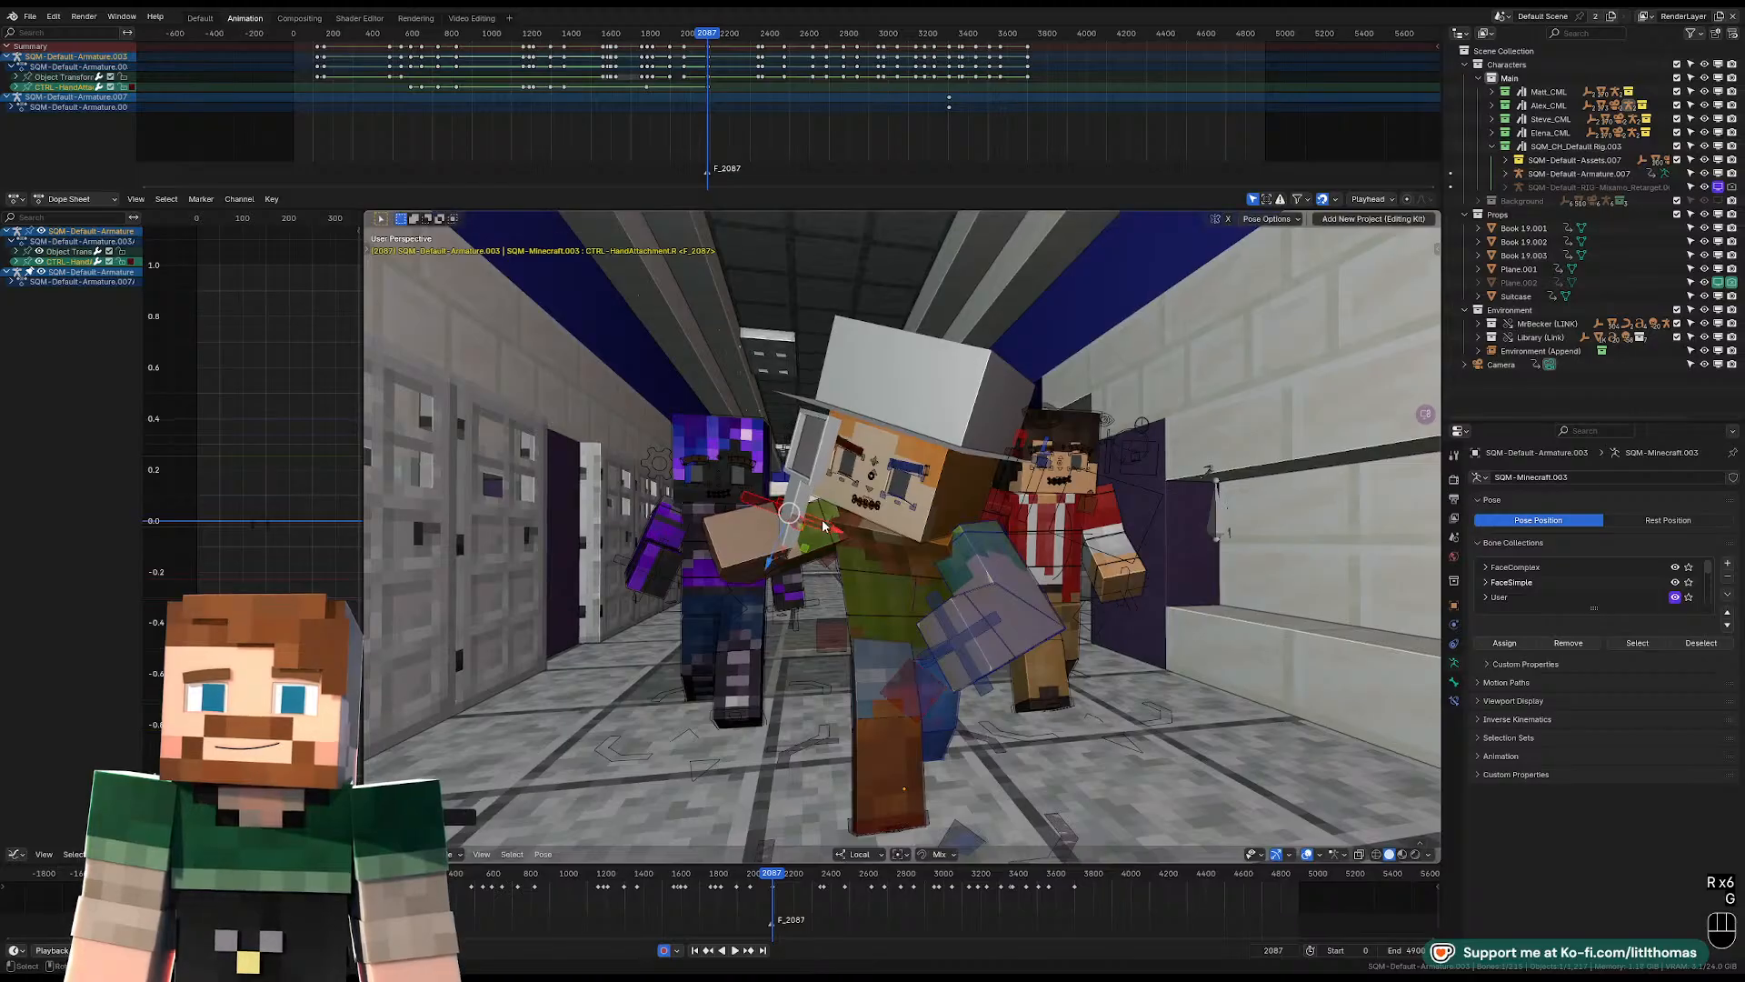
pyautogui.moveTo(806, 522); pyautogui.dragTo(911, 543, button='middle')
pyautogui.press('r')
pyautogui.click(1037, 548)
pyautogui.moveTo(1041, 548); pyautogui.dragTo(900, 559, button='middle')
pyautogui.press('g')
pyautogui.click(904, 551)
# Look through the scene camera and select the red-jacketed character's rig.
pyautogui.press('KP_0')
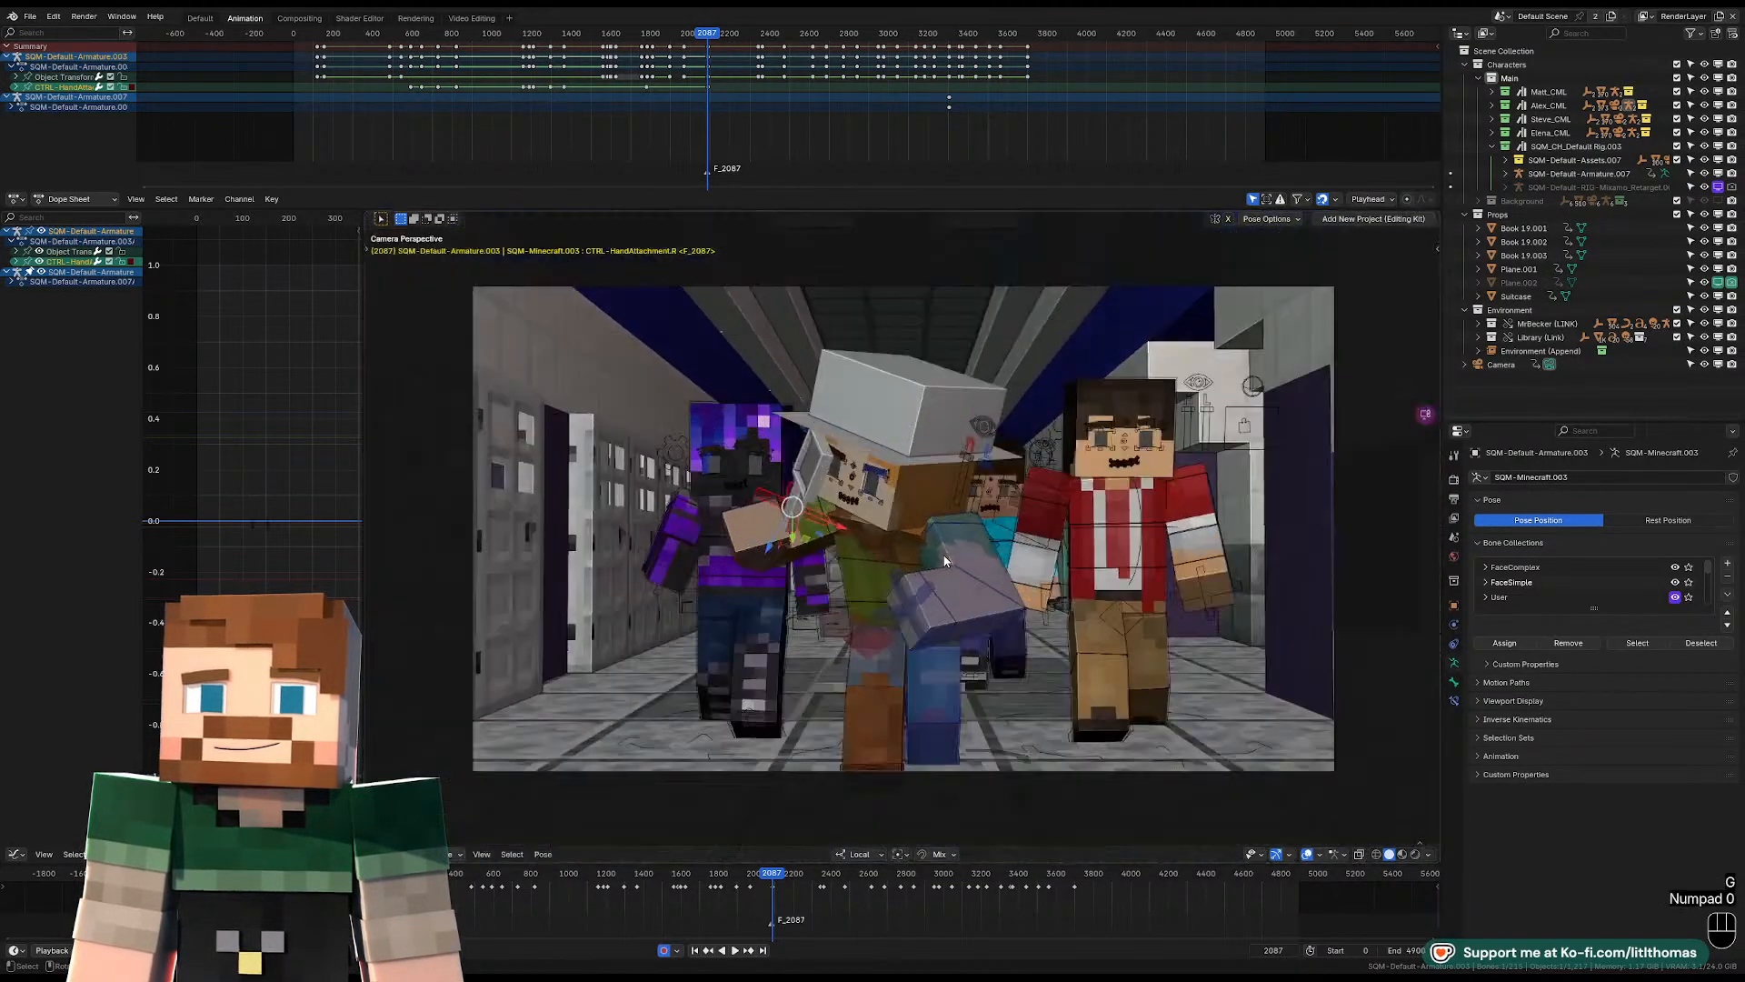
pyautogui.click(1032, 534)
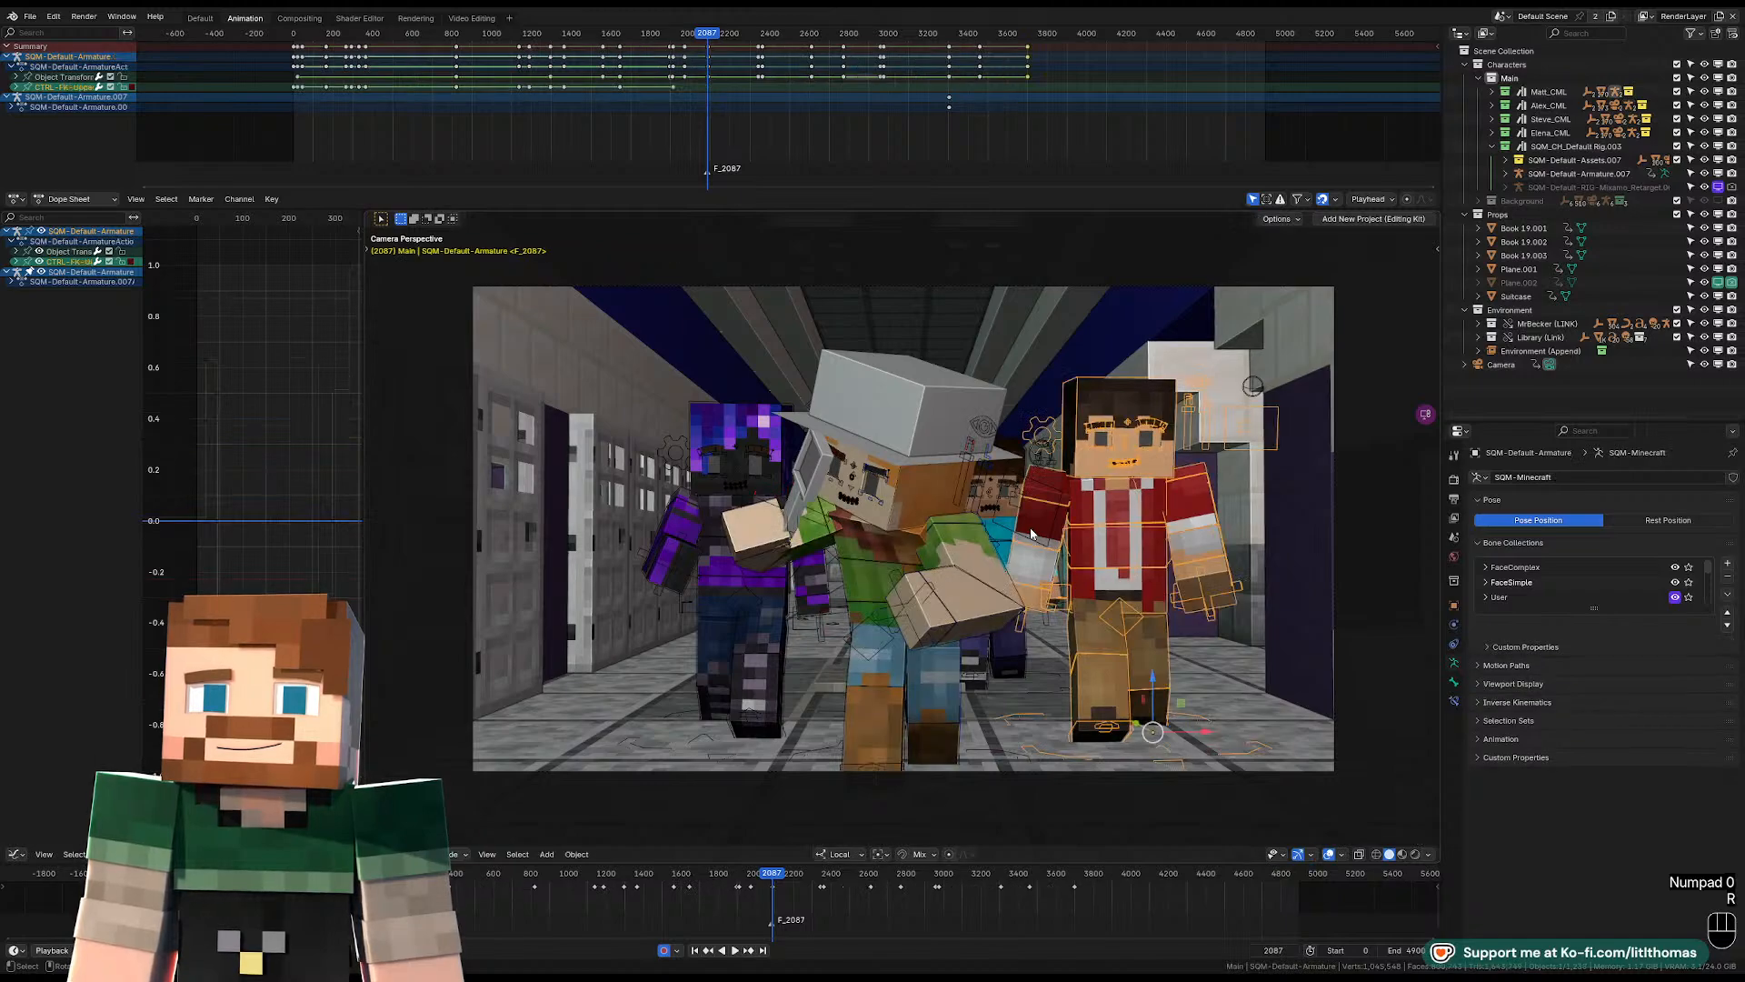
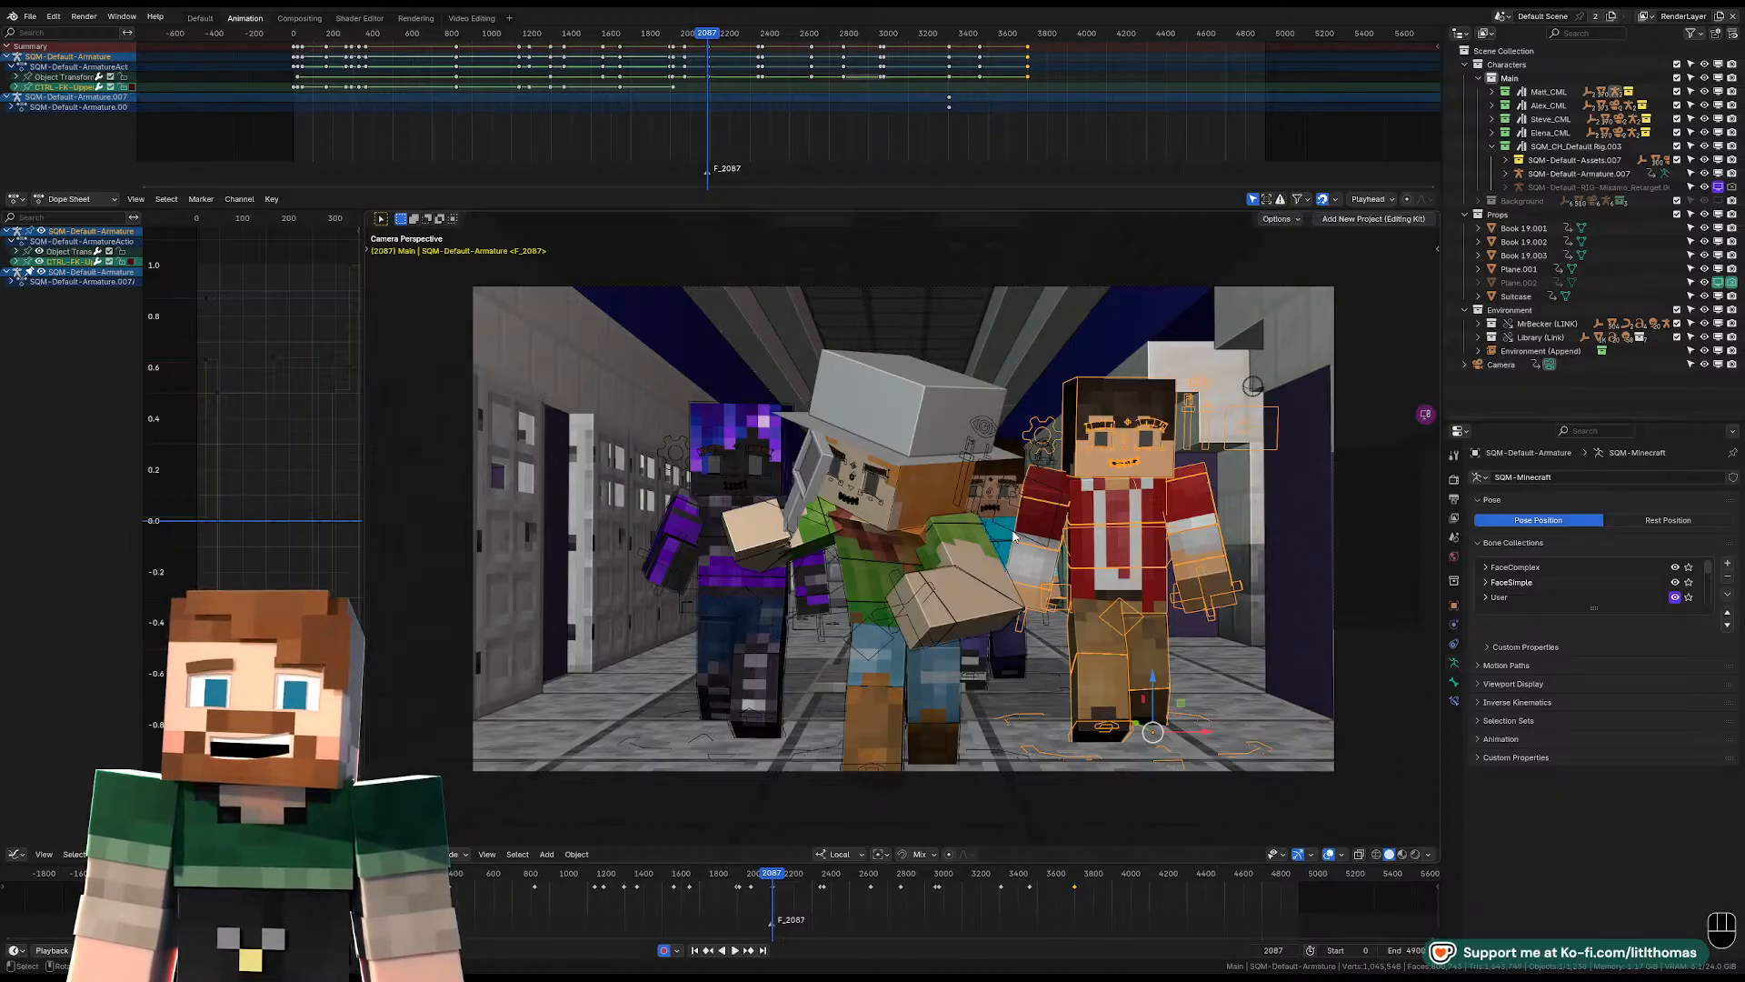
pyautogui.click(1454, 645)
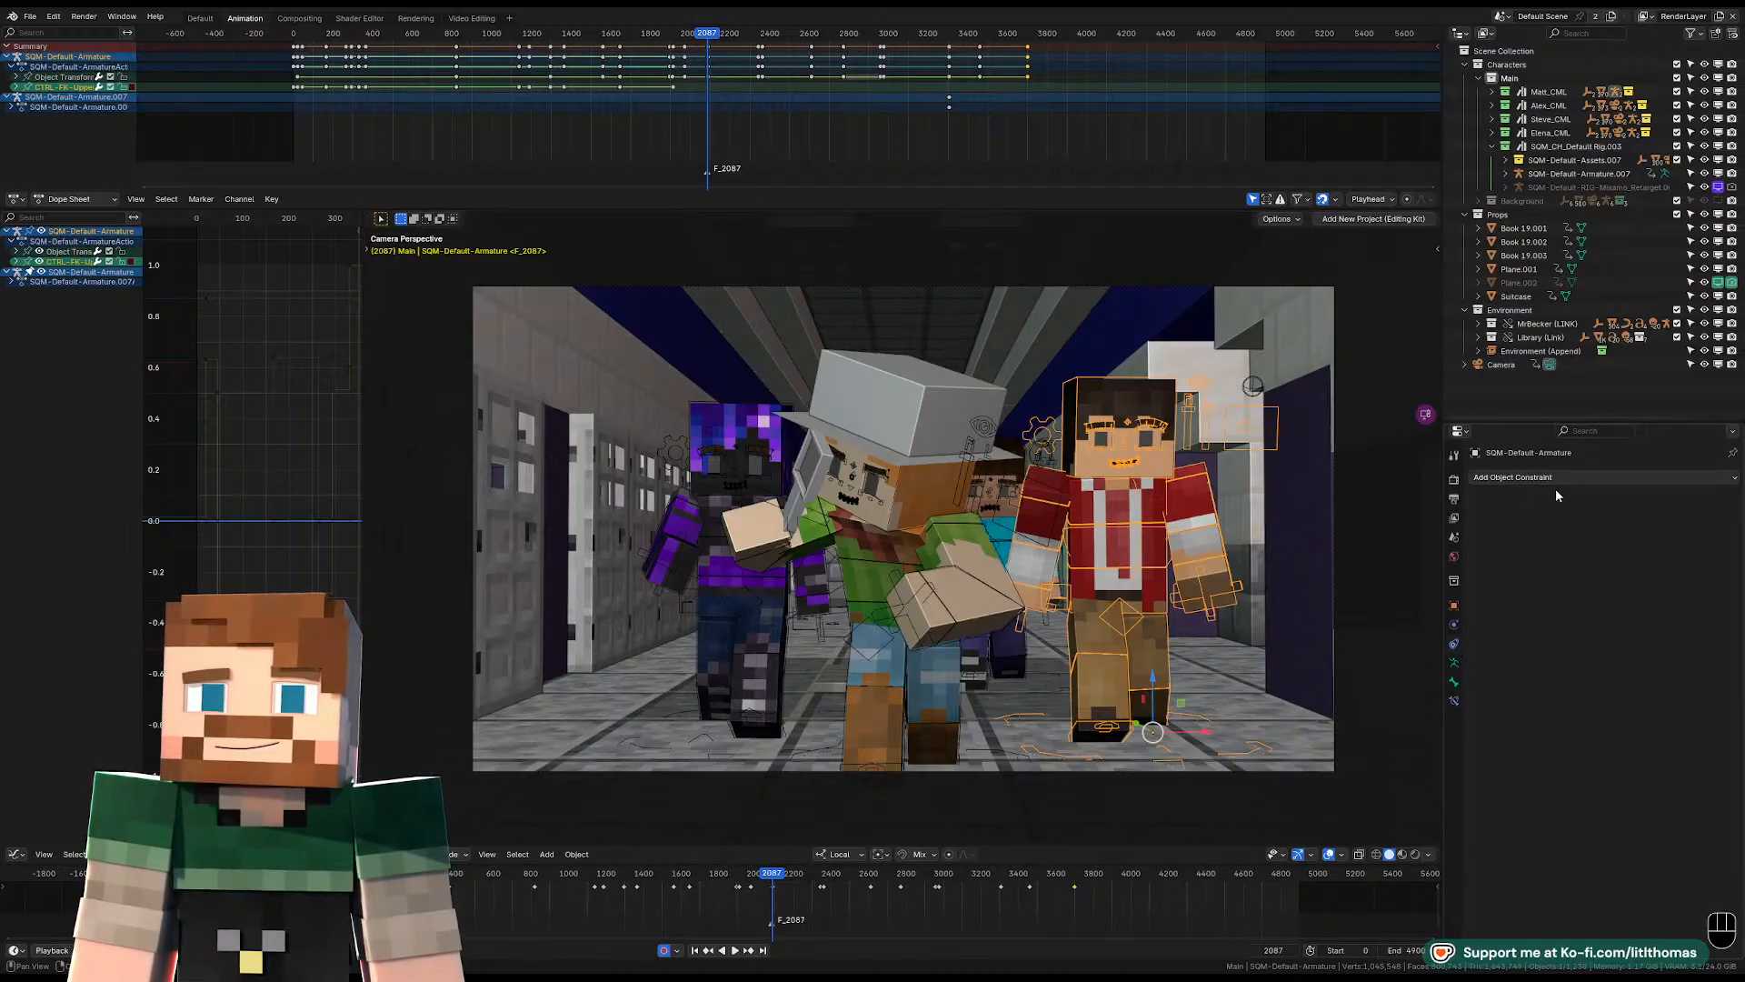
pyautogui.click(1620, 476)
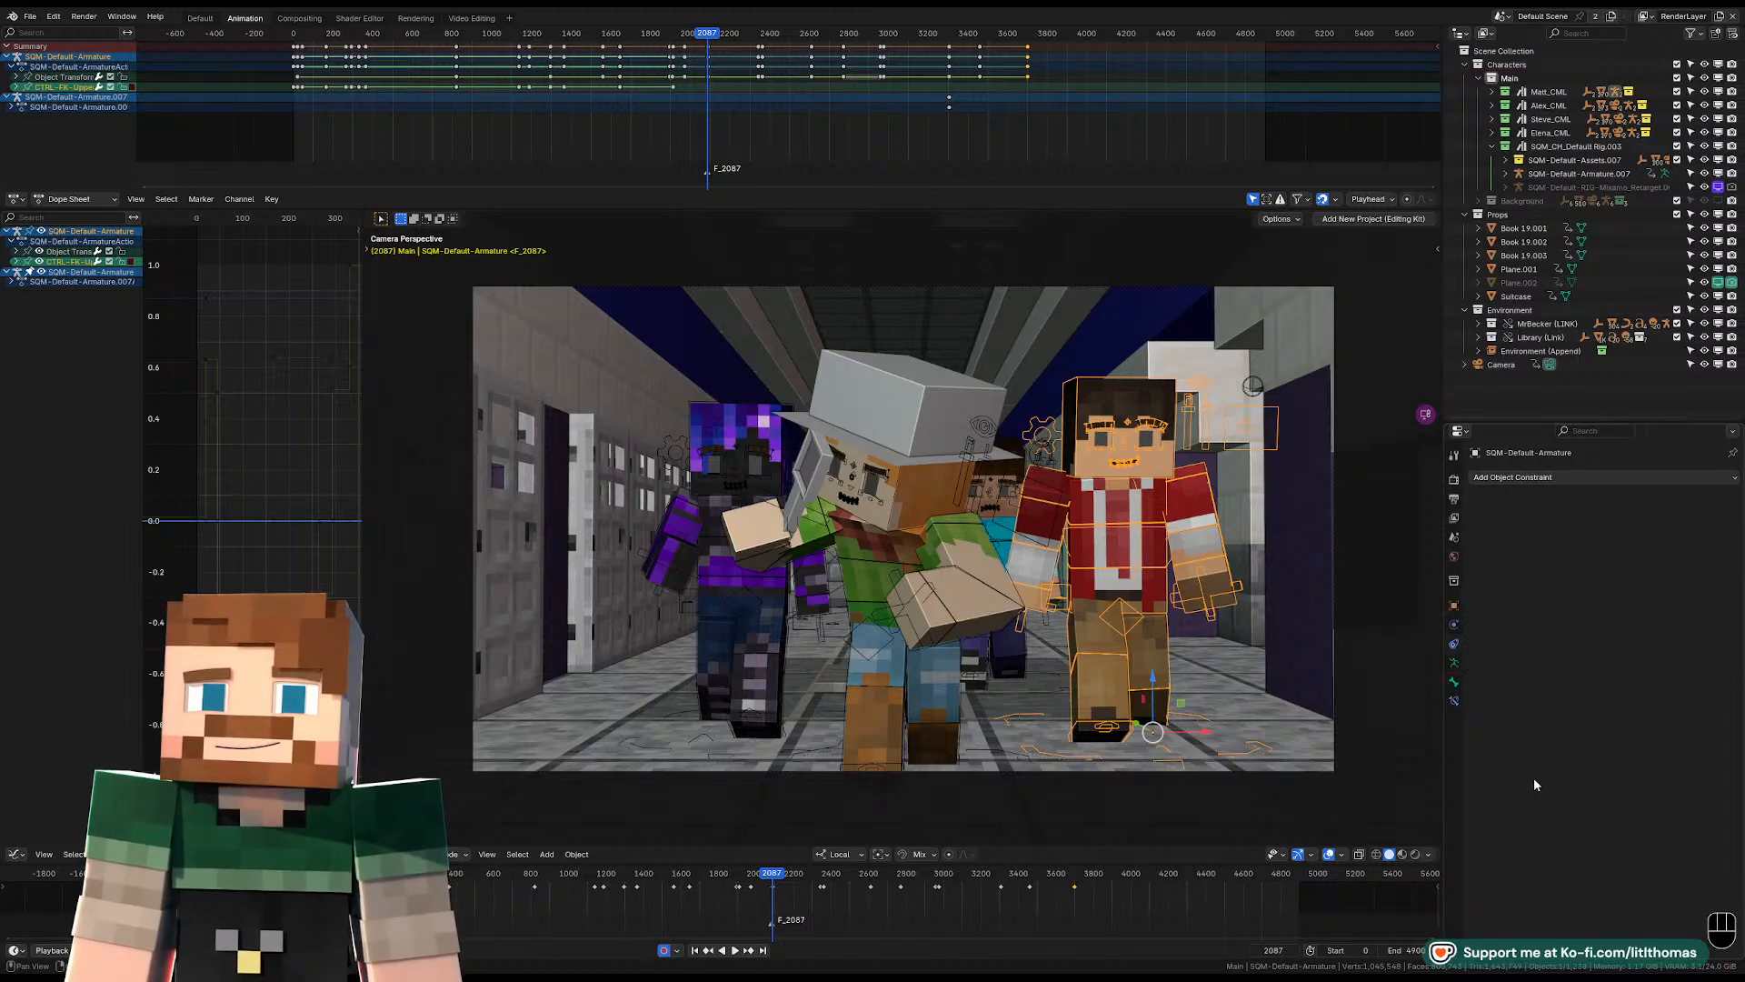
pyautogui.click(804, 518)
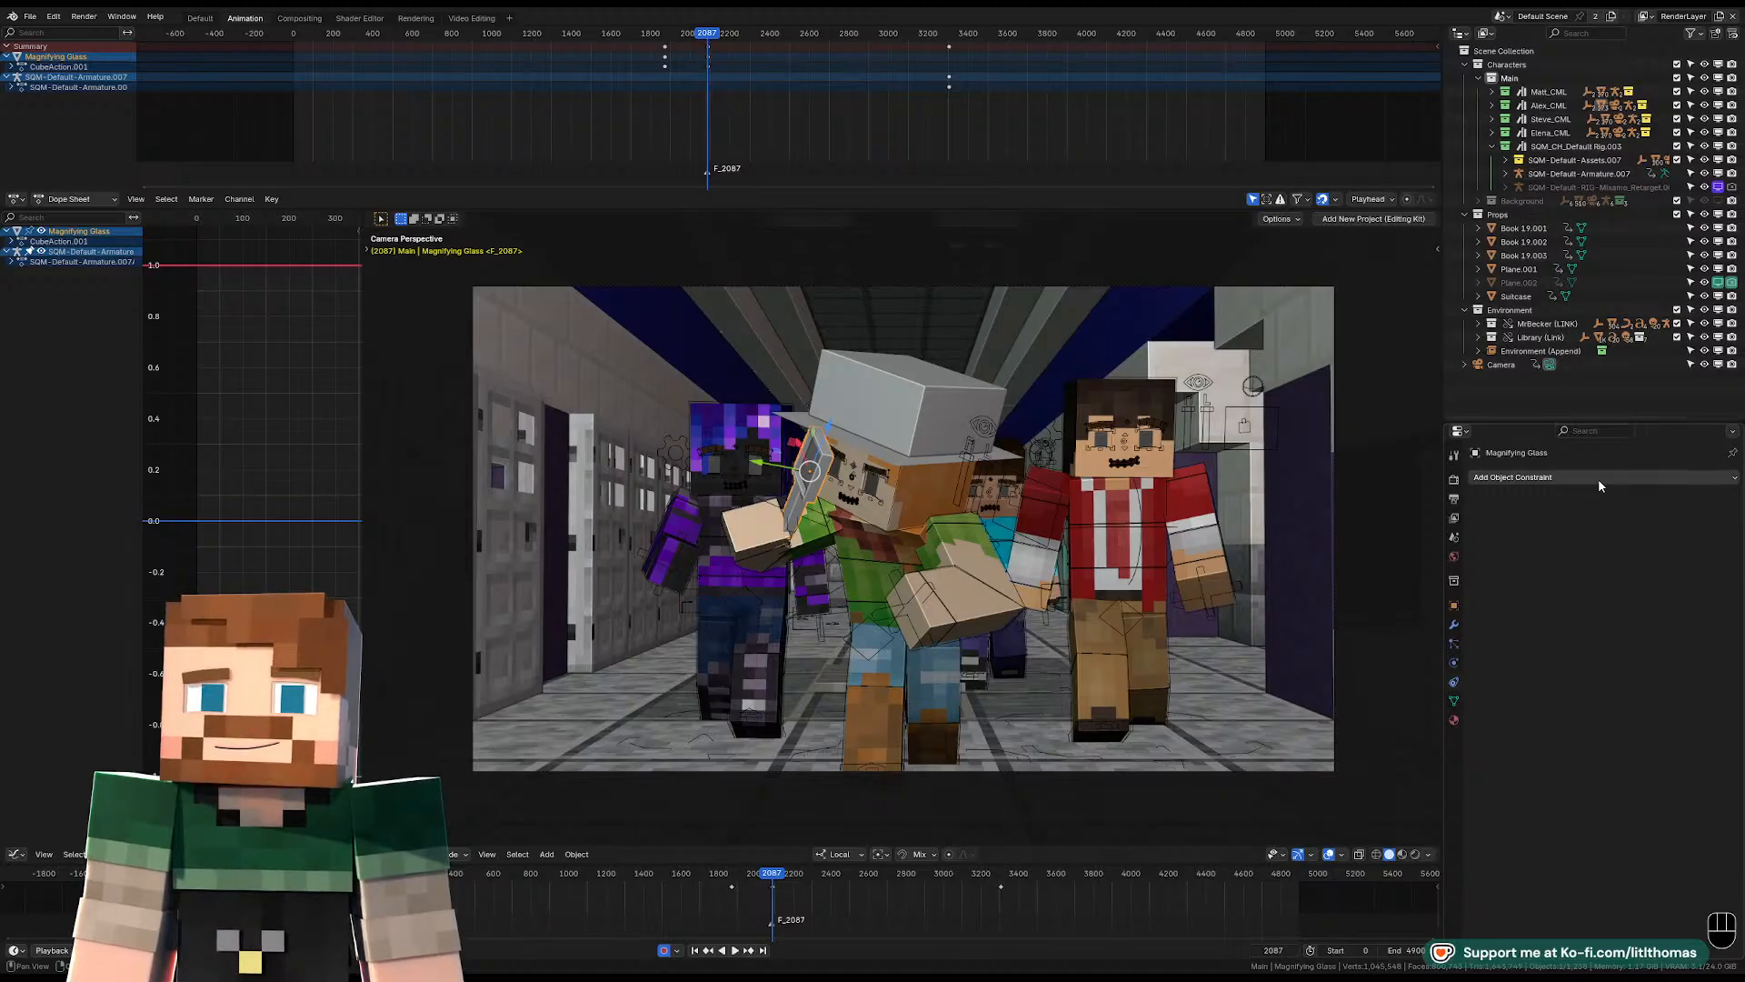
pyautogui.click(1598, 478)
# Rotate and move the hat-wearing character's right-hand attachment control to refine how the magnifying glass sits in the hand.
pyautogui.click(819, 518)
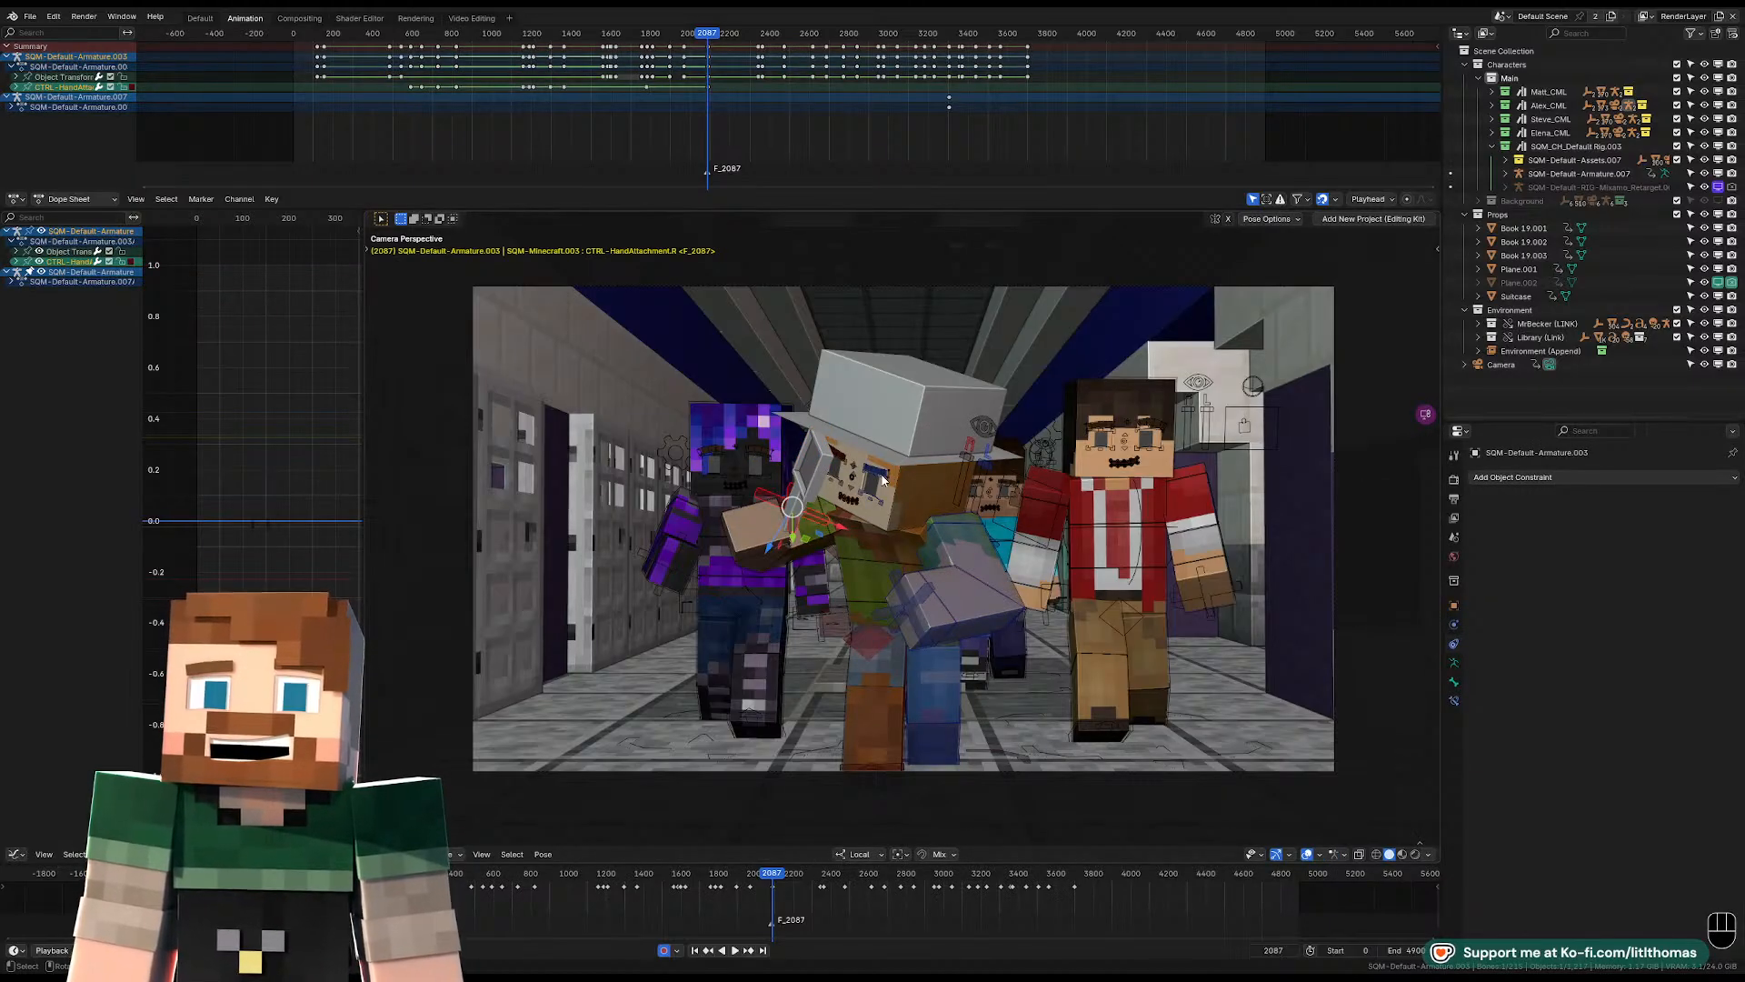
pyautogui.press('KP_Decimal')
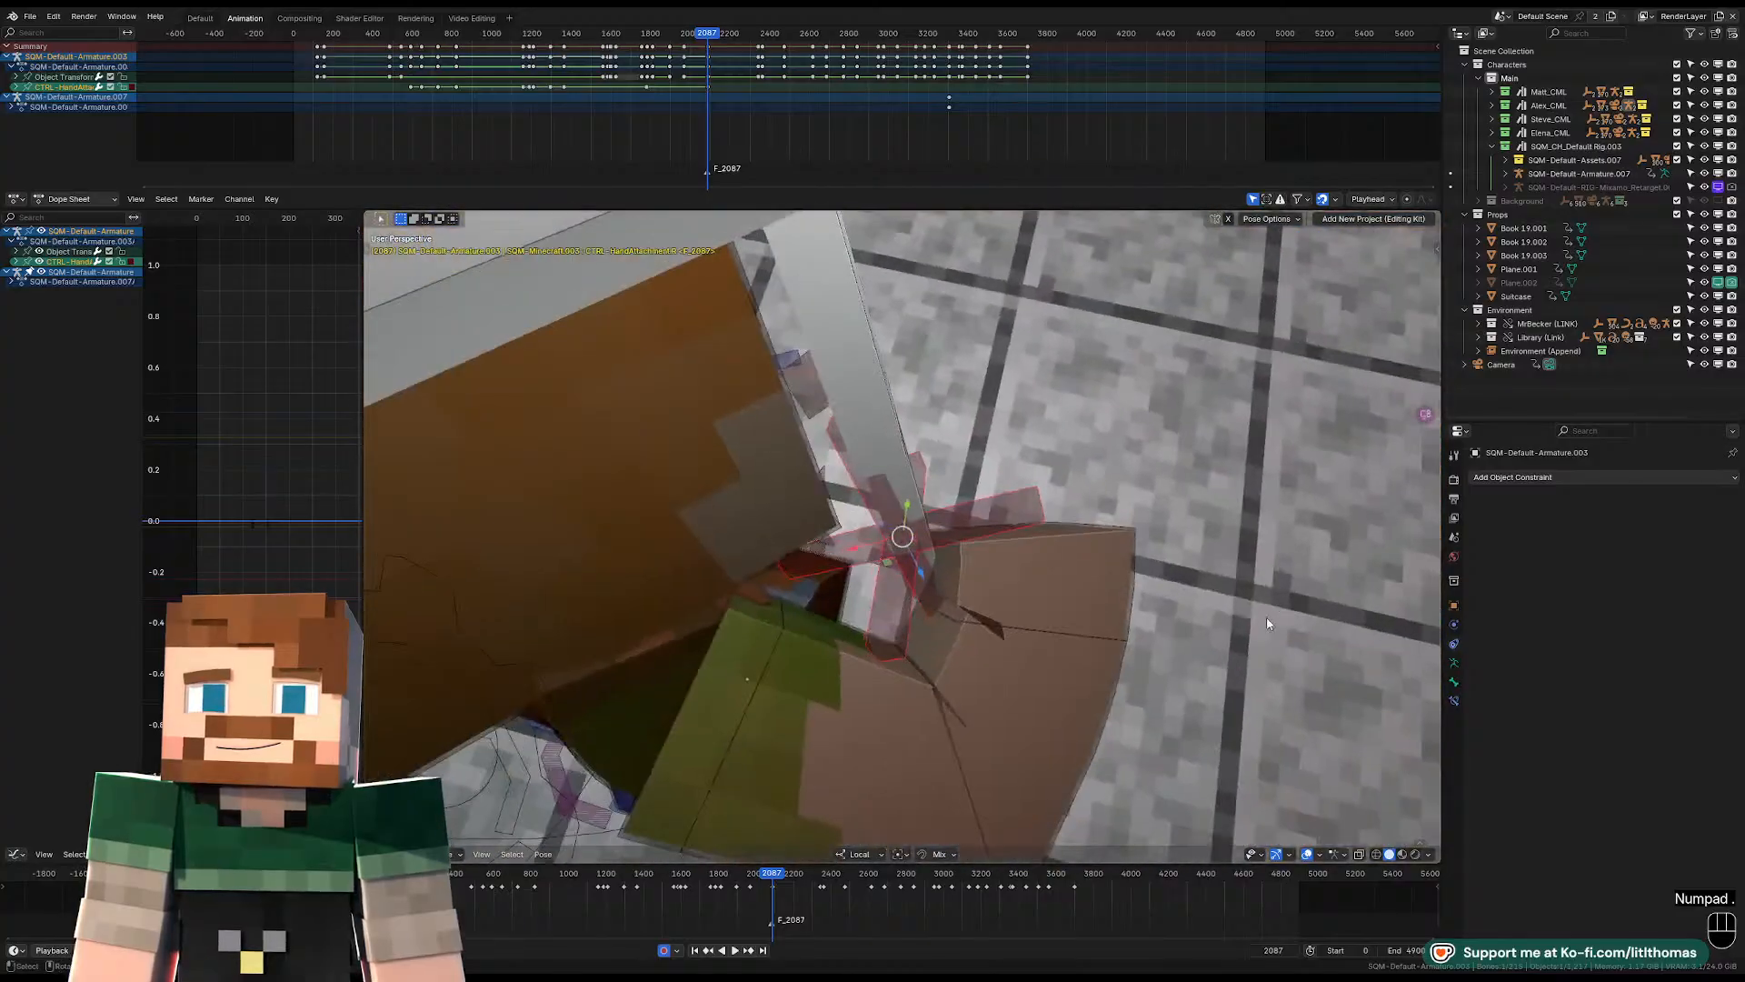
pyautogui.press('r')
pyautogui.click(1279, 614)
pyautogui.press('g')
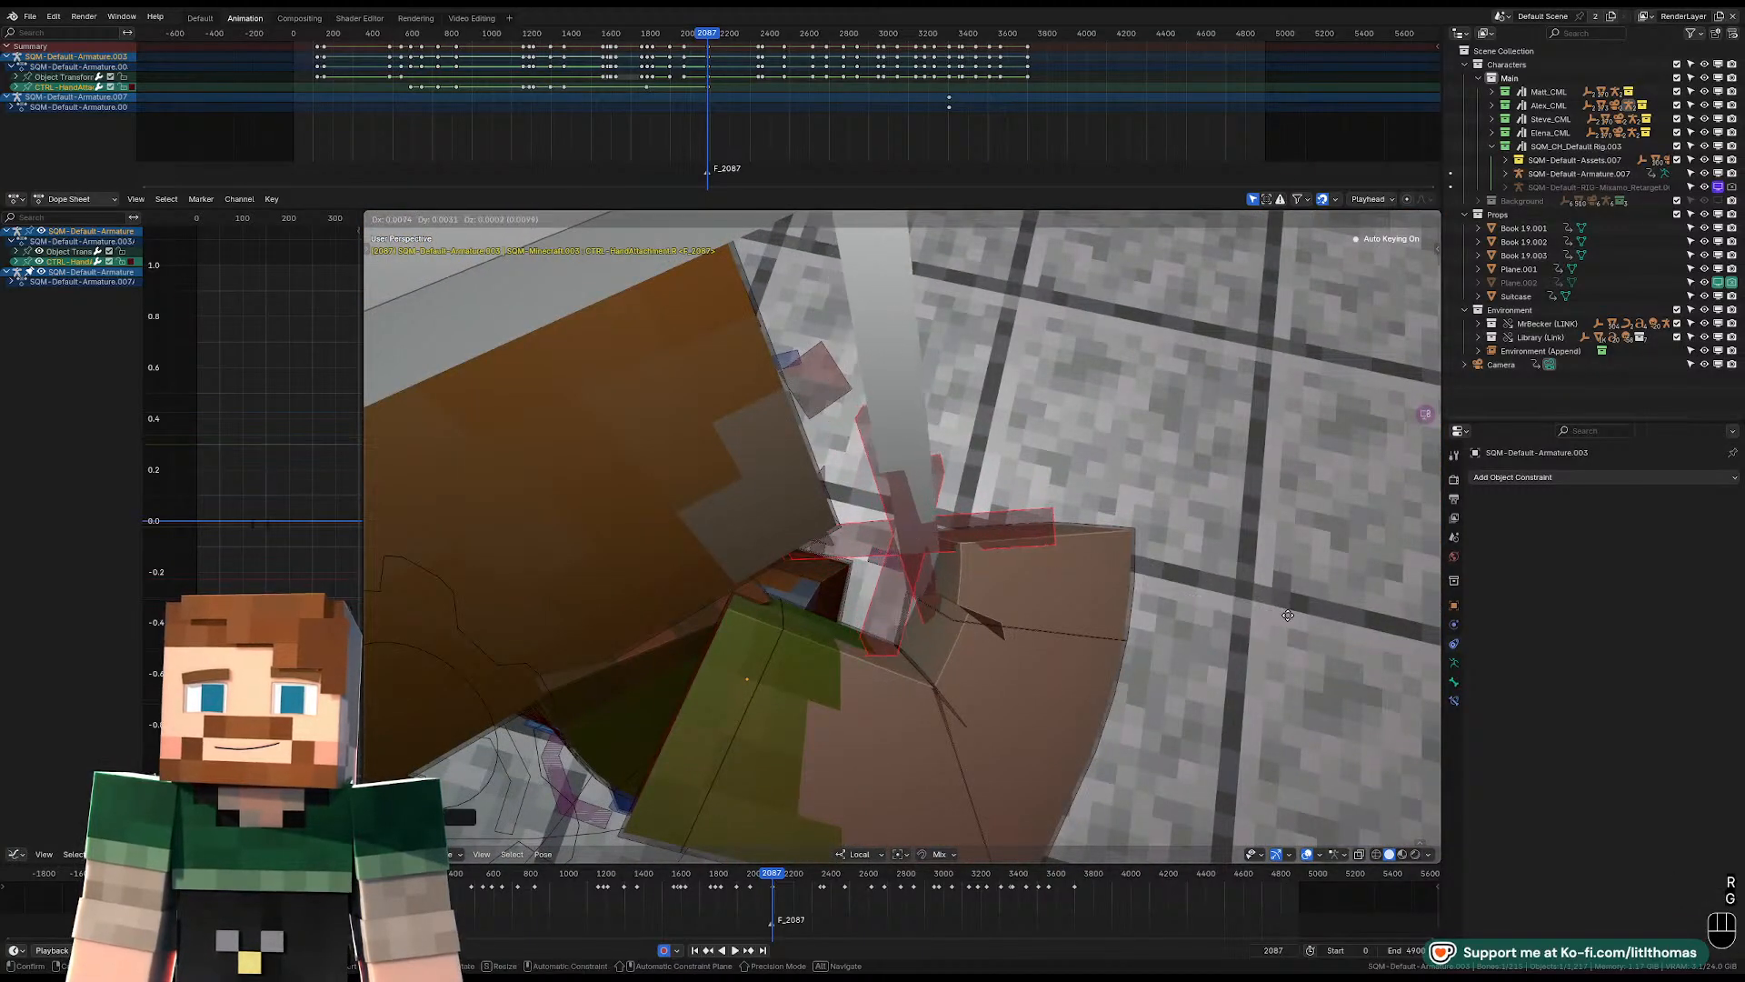
pyautogui.click(1288, 618)
pyautogui.moveTo(1288, 617); pyautogui.dragTo(985, 478, button='middle')
pyautogui.scroll(-5, 984, 478)
pyautogui.press('KP_0')
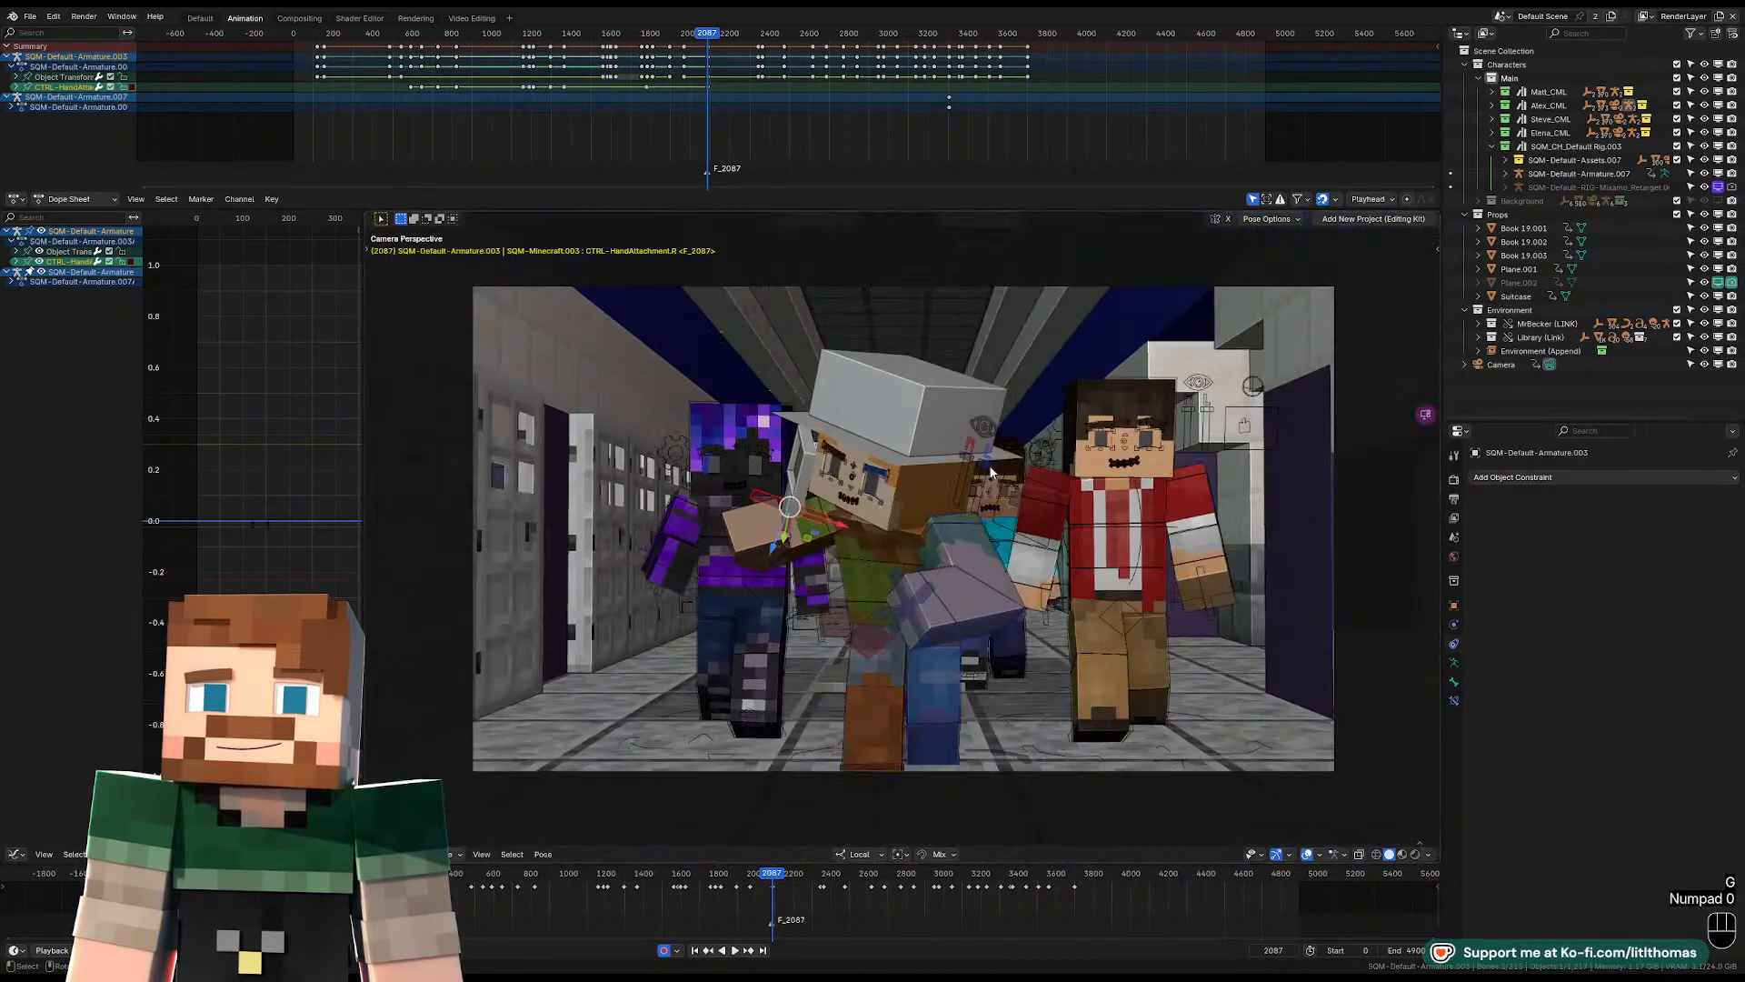
# Play back the hallway shot from around frame 2087, with the viewport overlays hidden for a clean camera view.
pyautogui.press('space')
pyautogui.press('space')
pyautogui.press('space')
pyautogui.press('space')
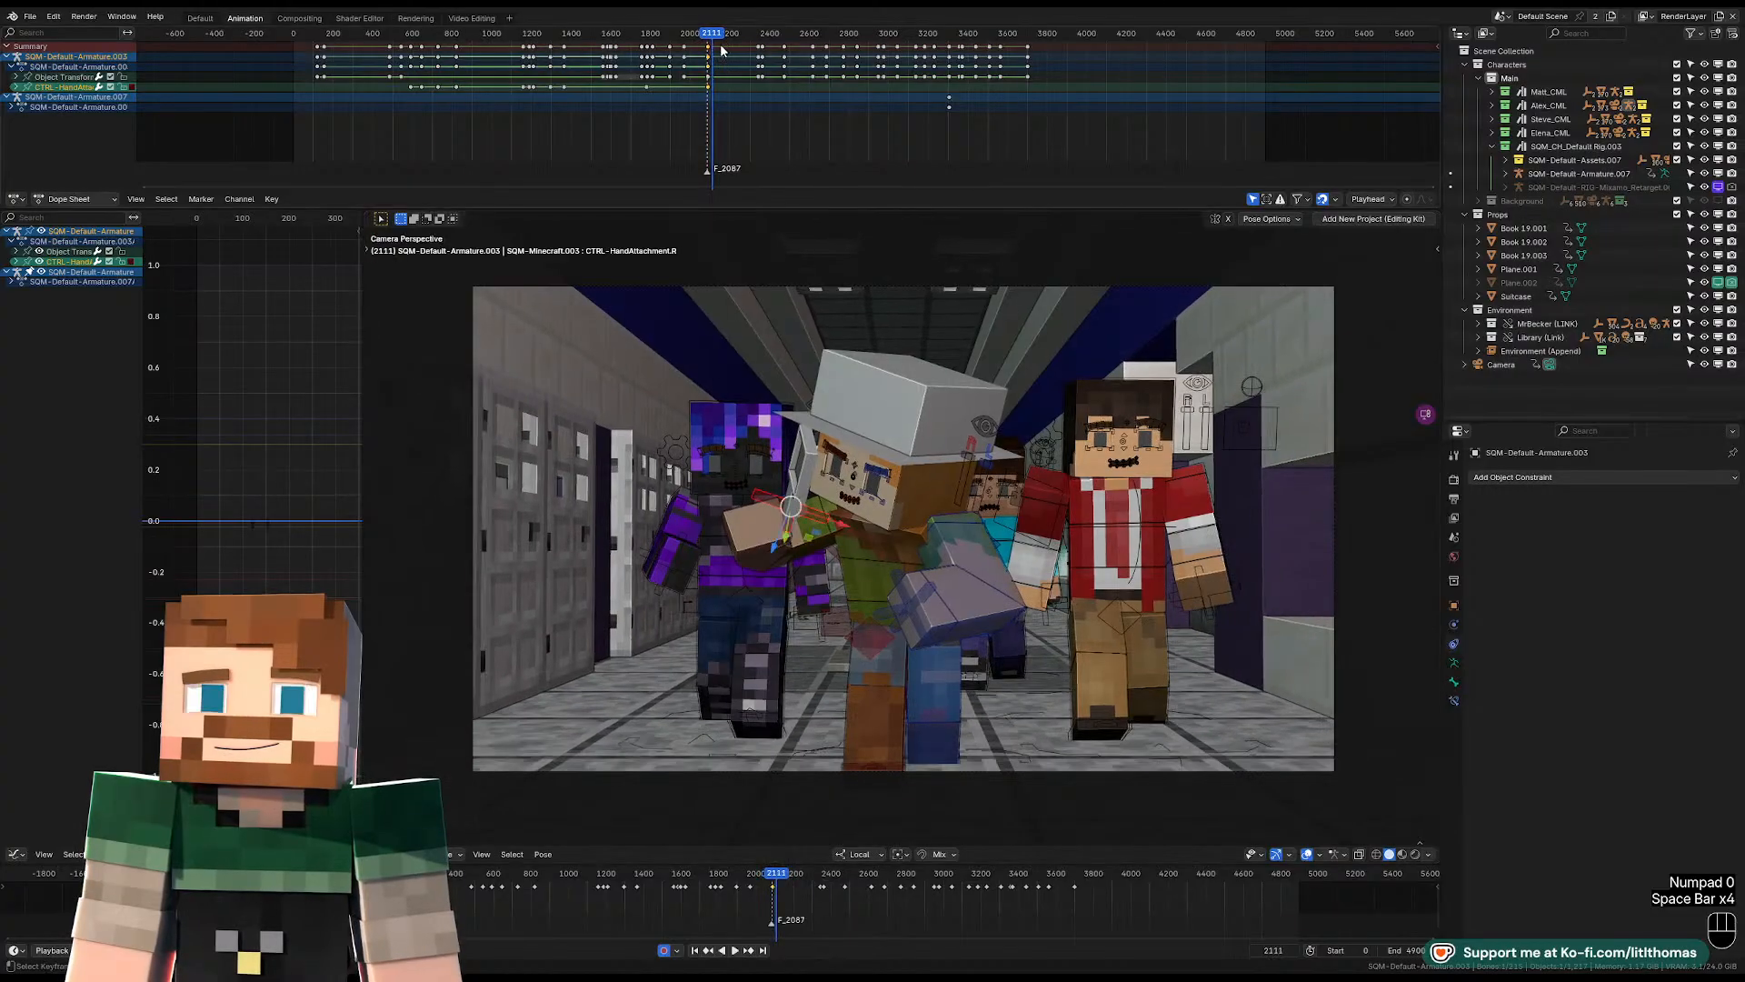
pyautogui.click(702, 35)
pyautogui.press('space')
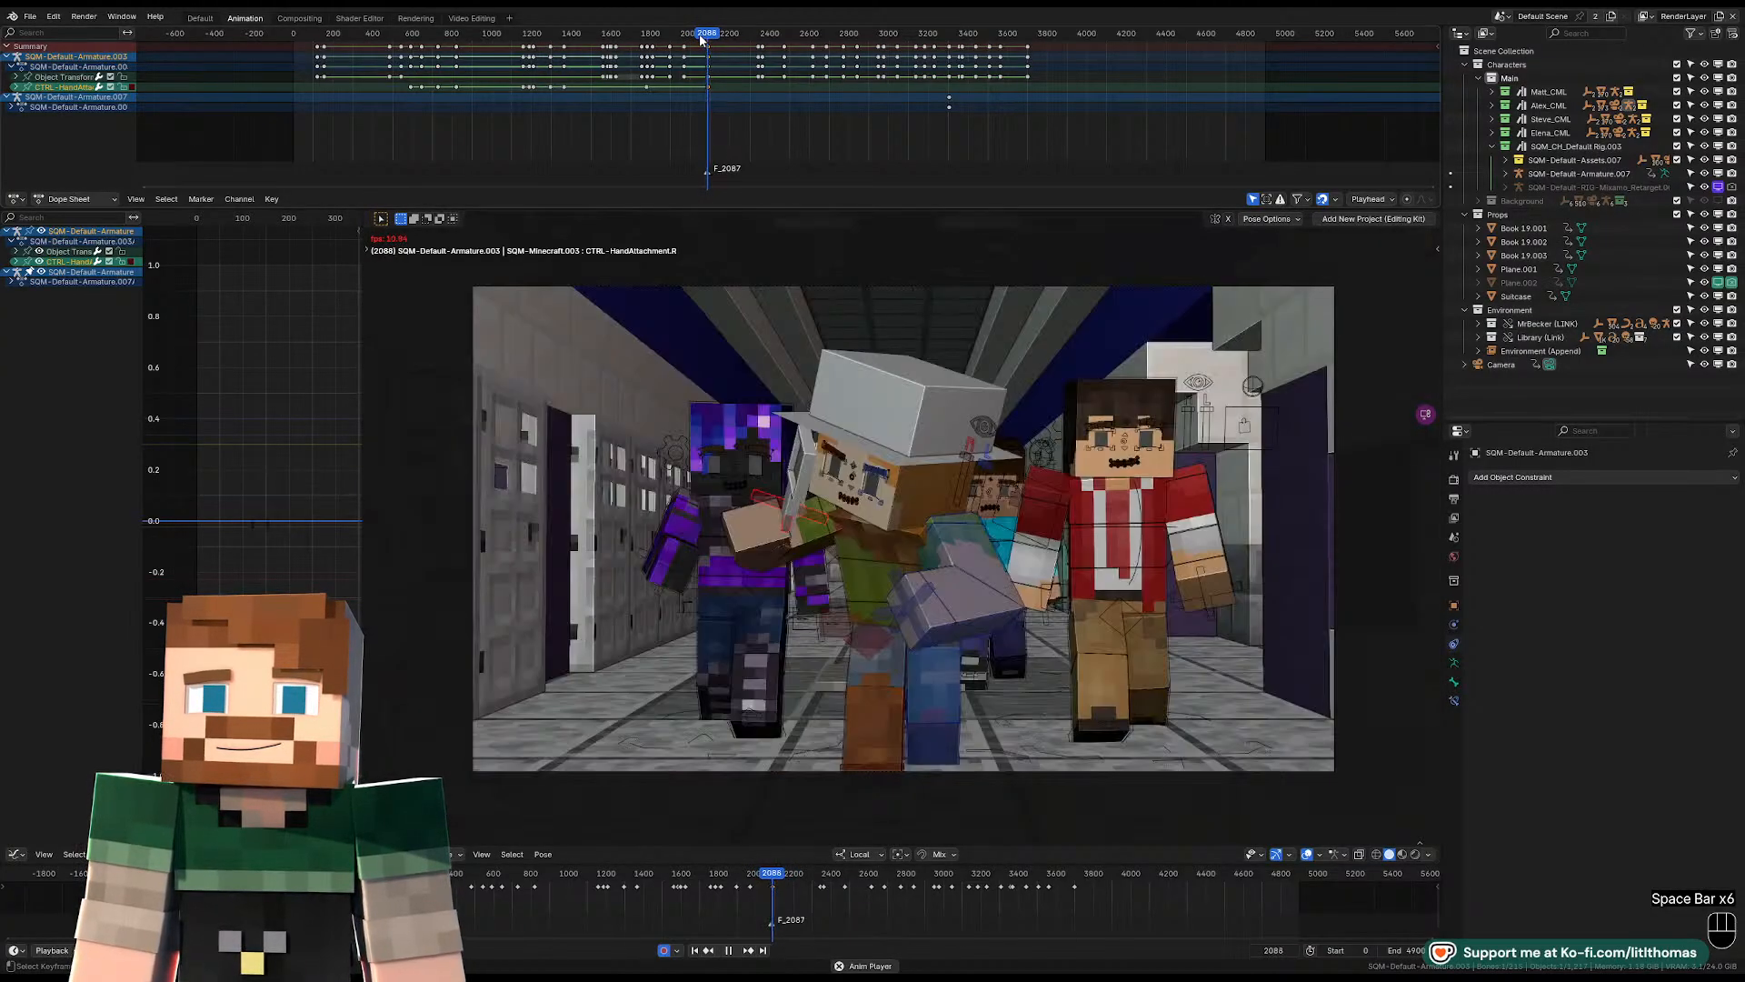
pyautogui.press('space')
pyautogui.click(1307, 855)
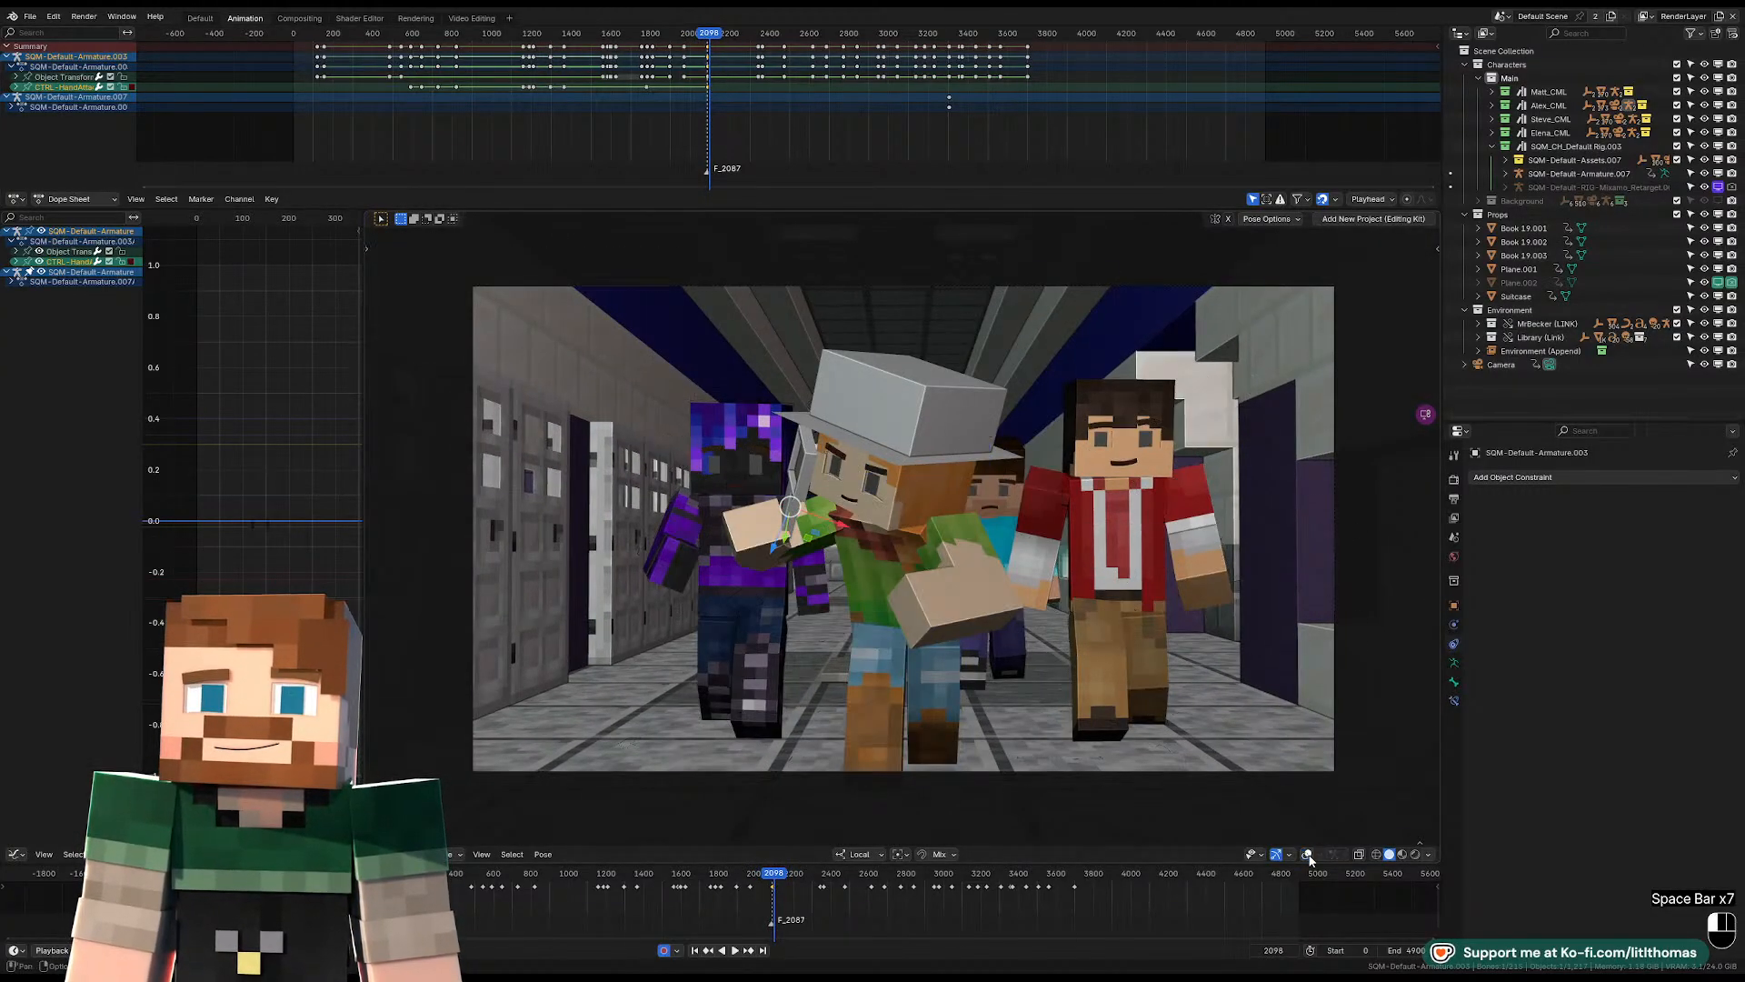
pyautogui.scroll(3, 841, 310)
# Show the keyframes of all objects in the Dope Sheet and shift the ones at the start of the hallway shot near frame 2087.
pyautogui.click(1252, 199)
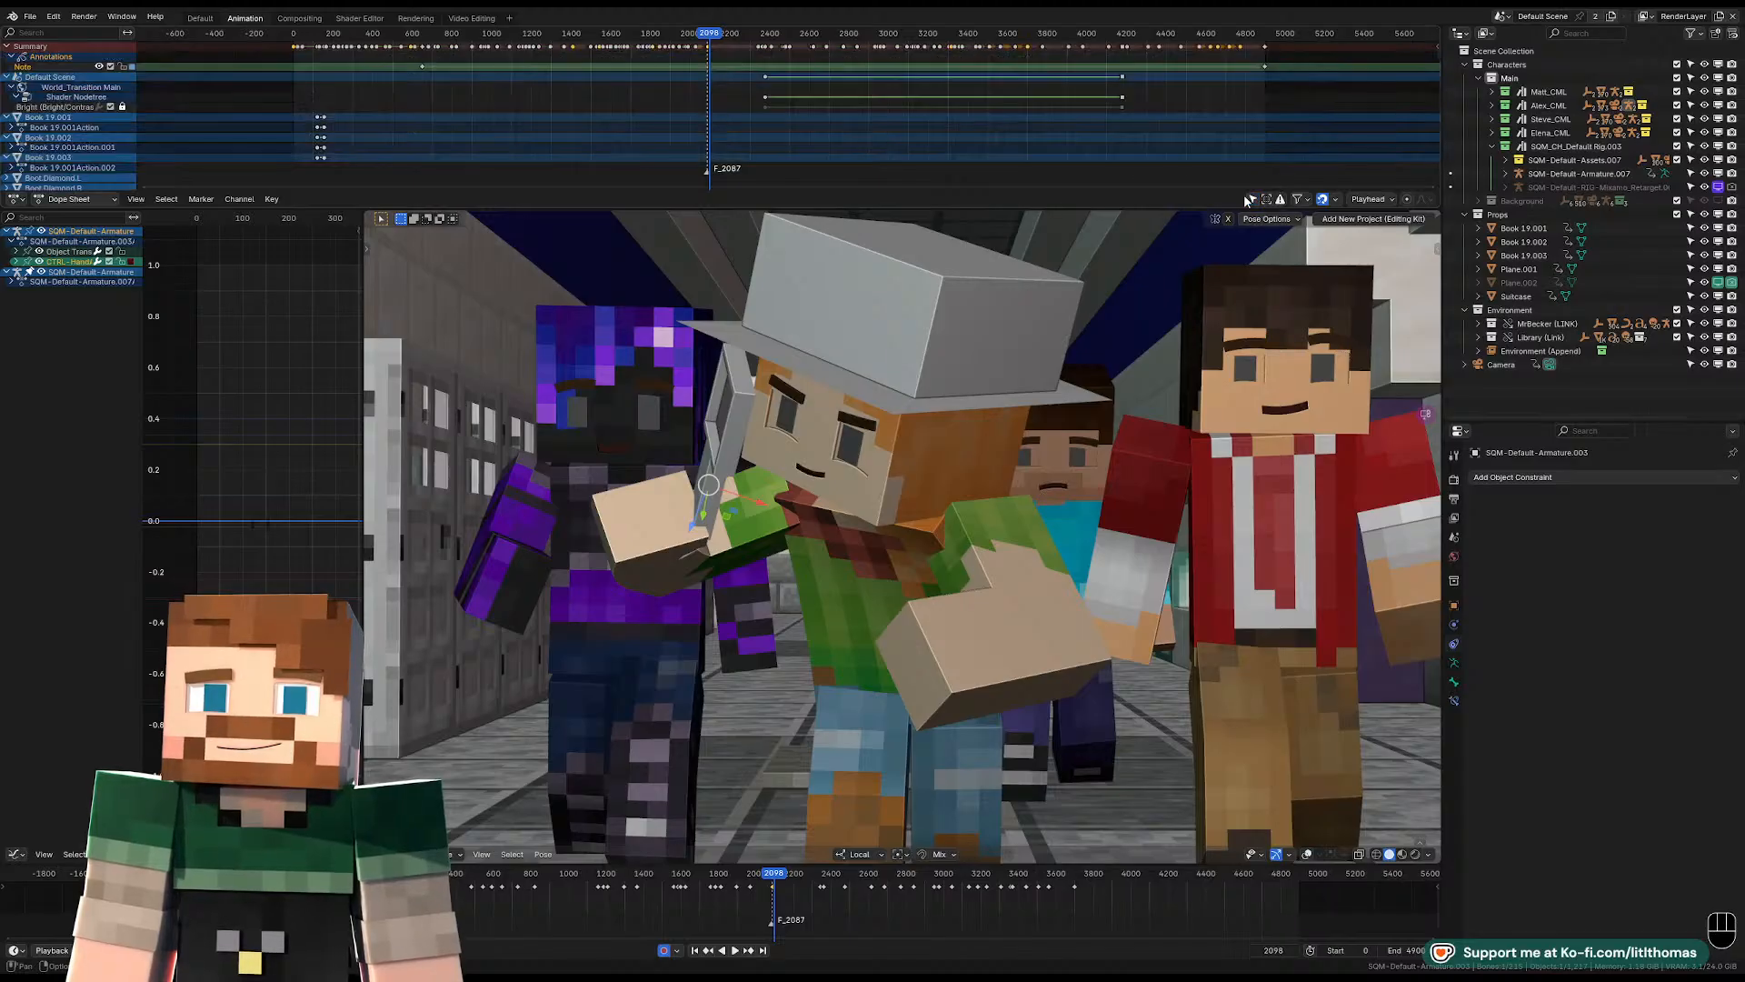
pyautogui.scroll(6, 678, 50)
pyautogui.scroll(5, 853, 107)
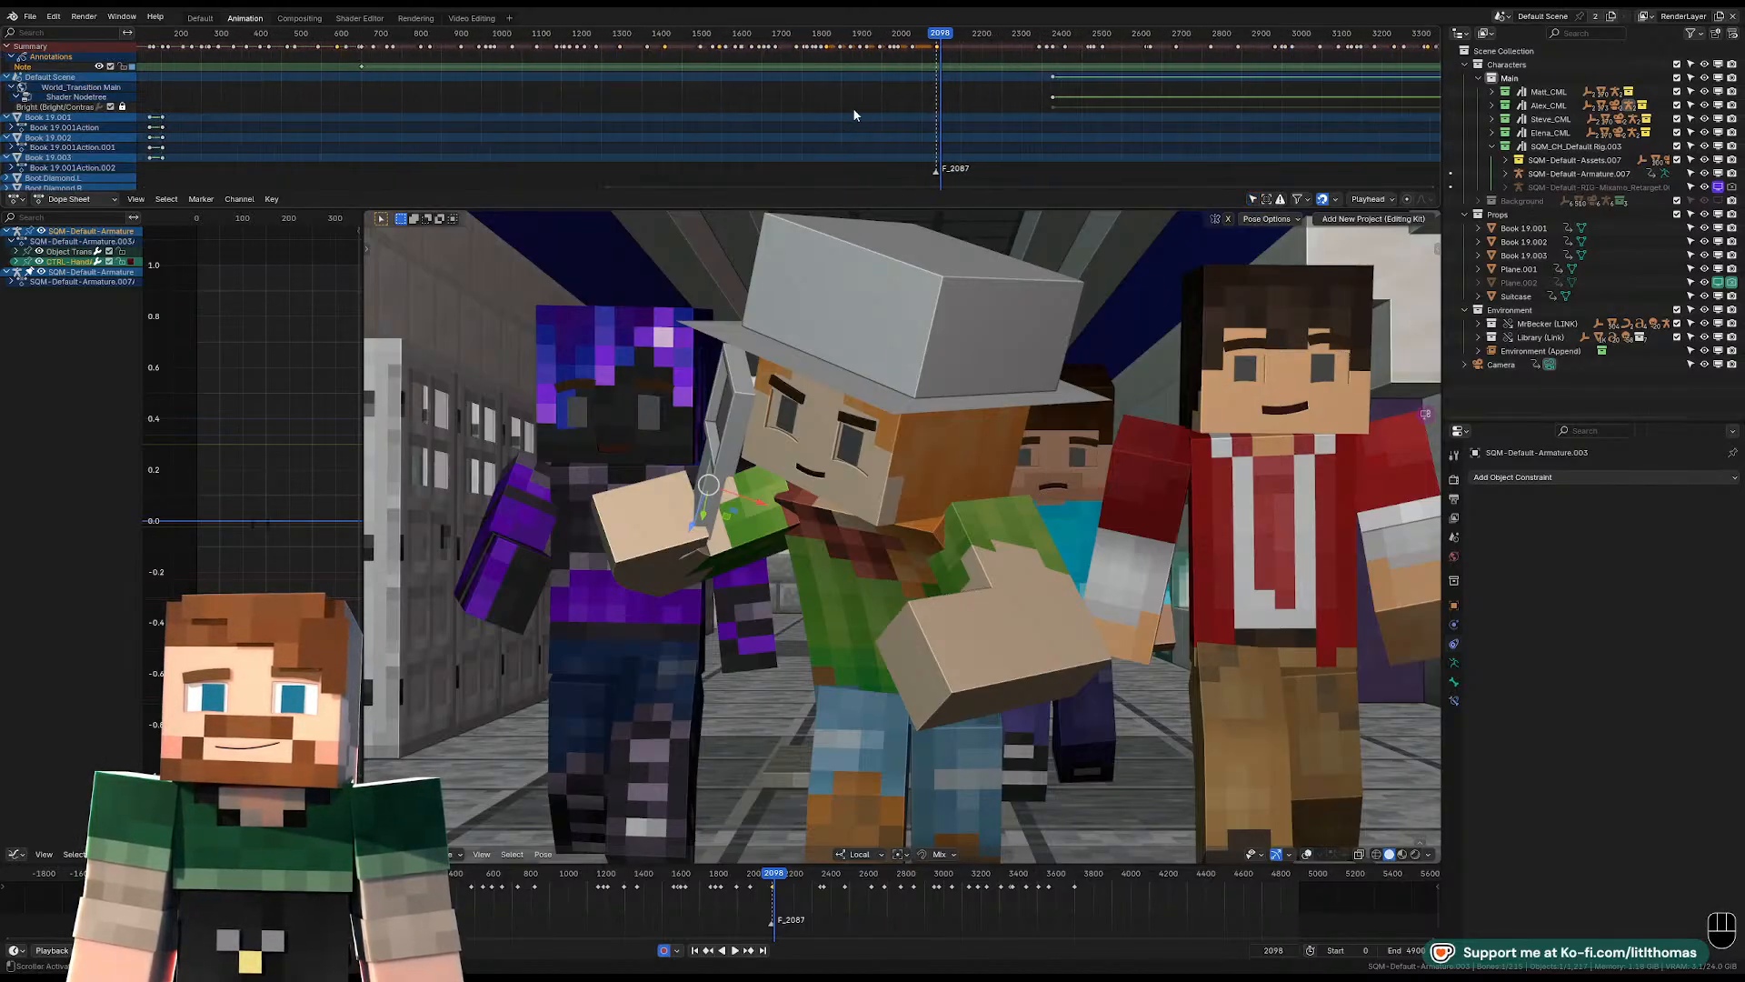
pyautogui.click(838, 38)
pyautogui.press('space')
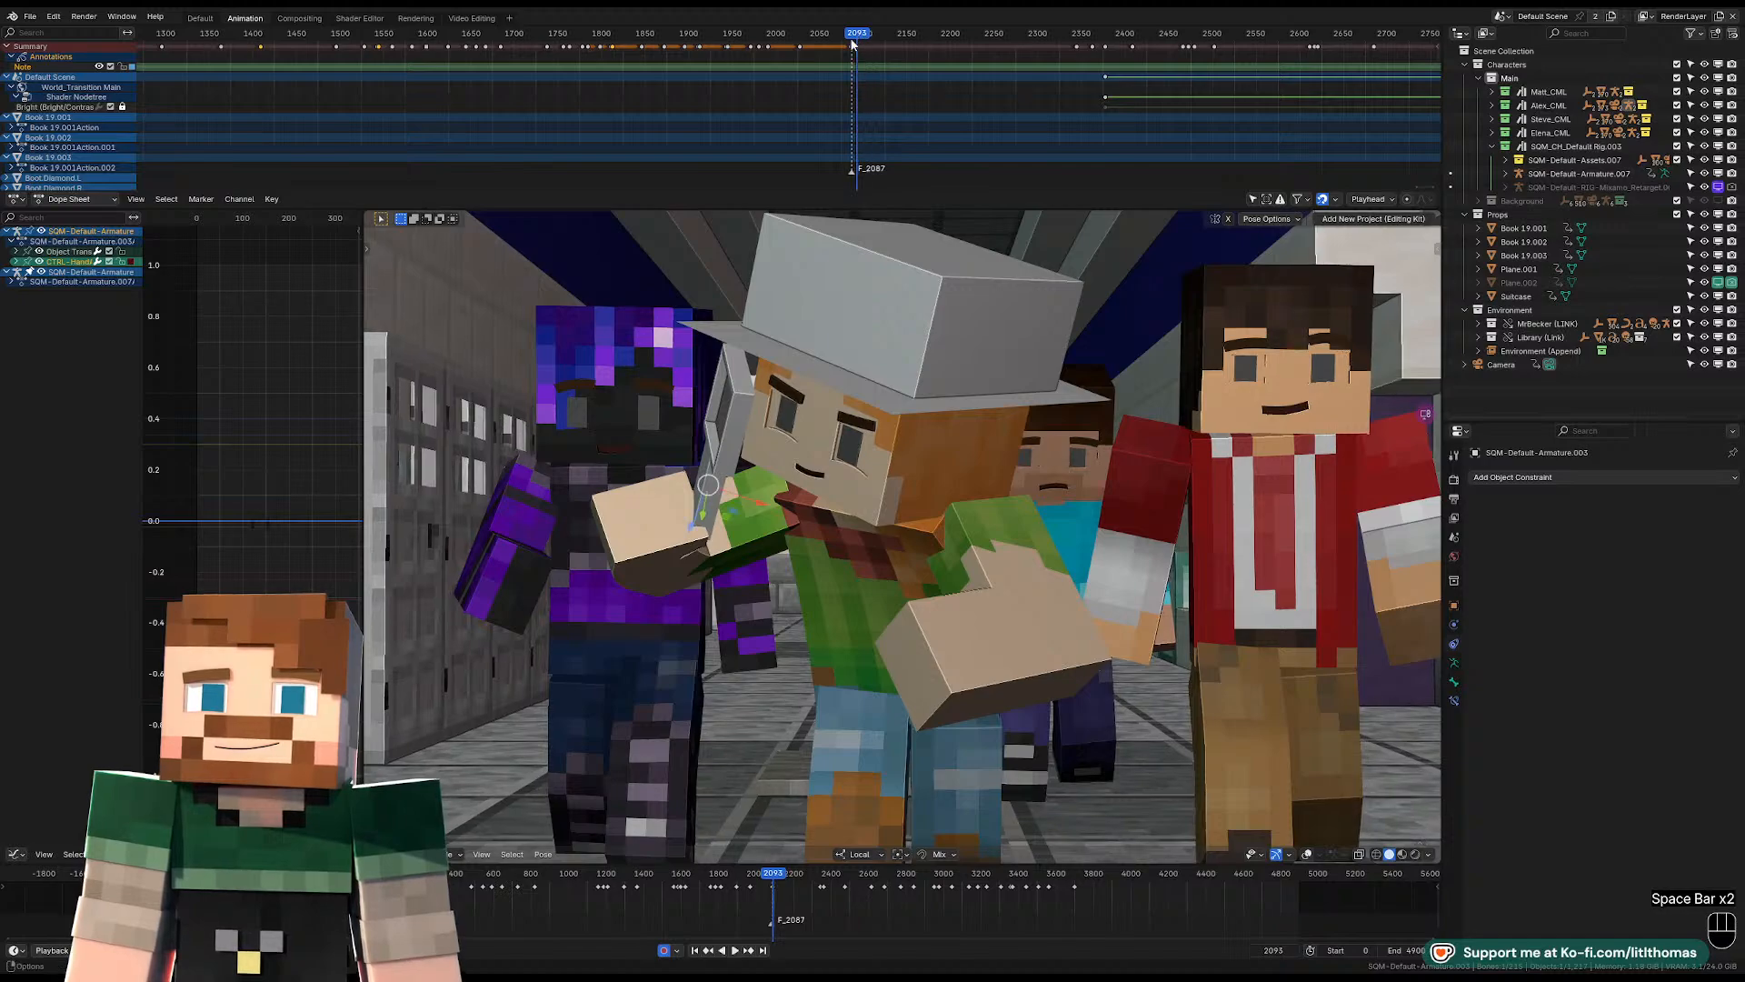
pyautogui.press('a')
pyautogui.press('a')
pyautogui.press('b')
pyautogui.press('g')
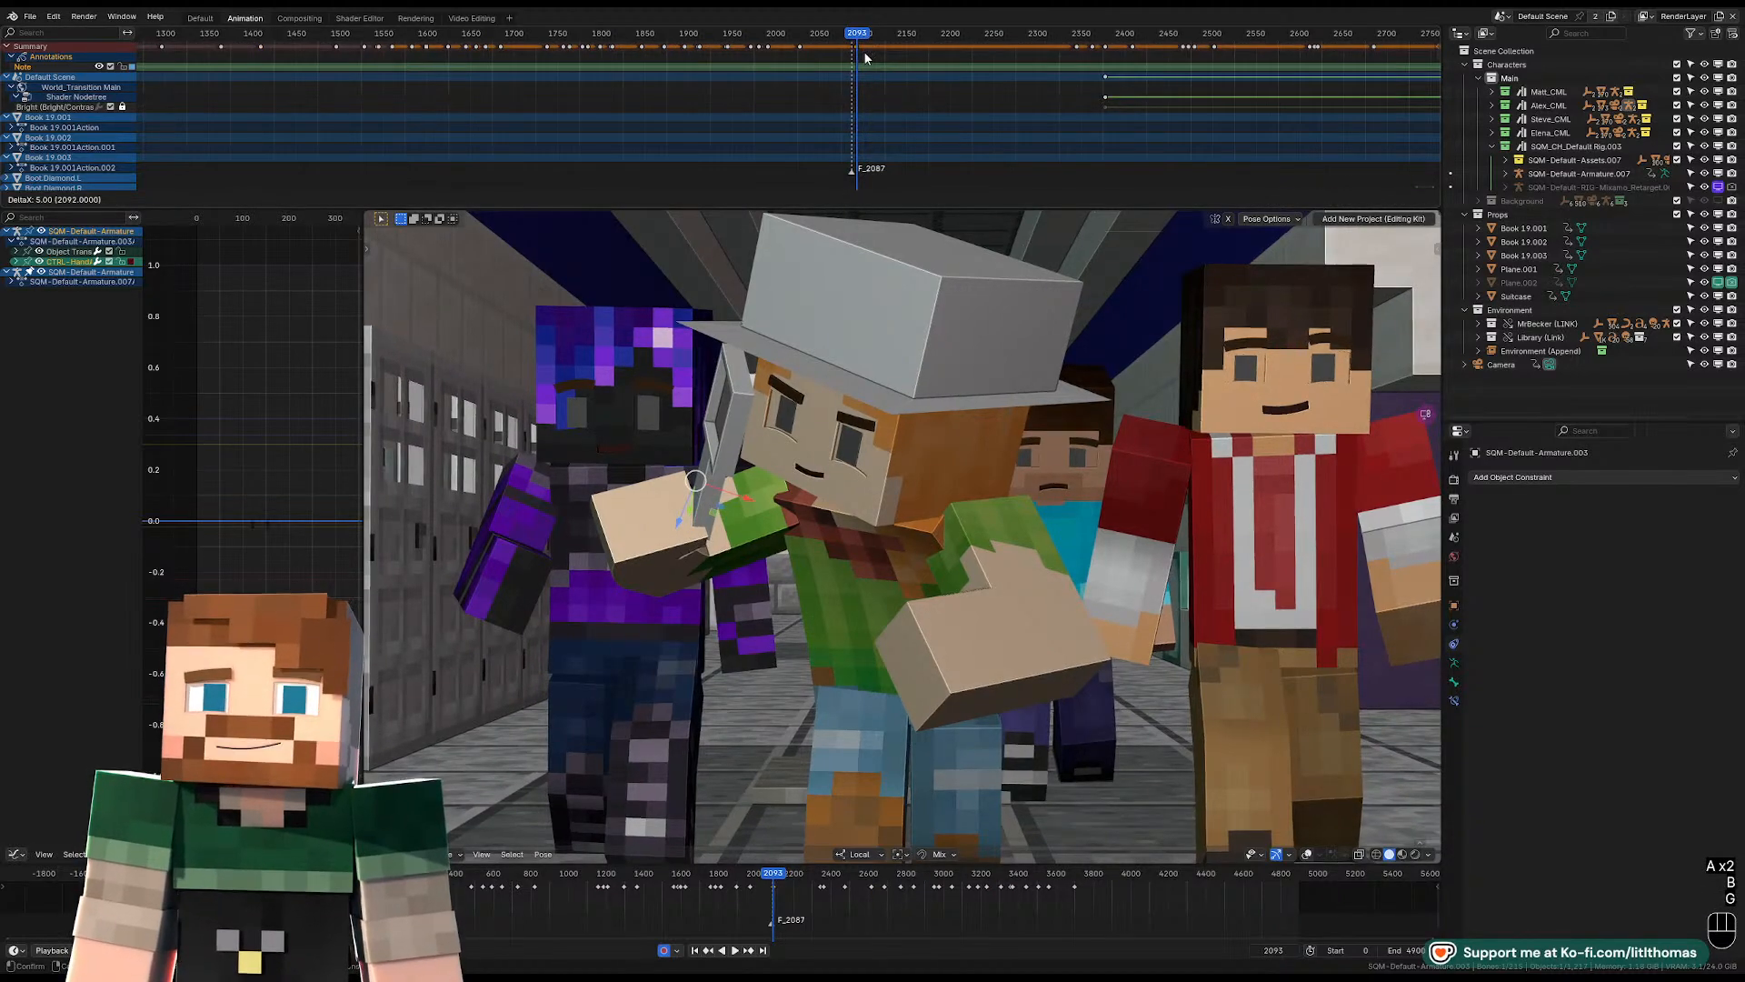
# Replay the hallway shot from its start, turn the viewport overlays back on and stop at frame 2141.
pyautogui.click(845, 37)
pyautogui.press('space')
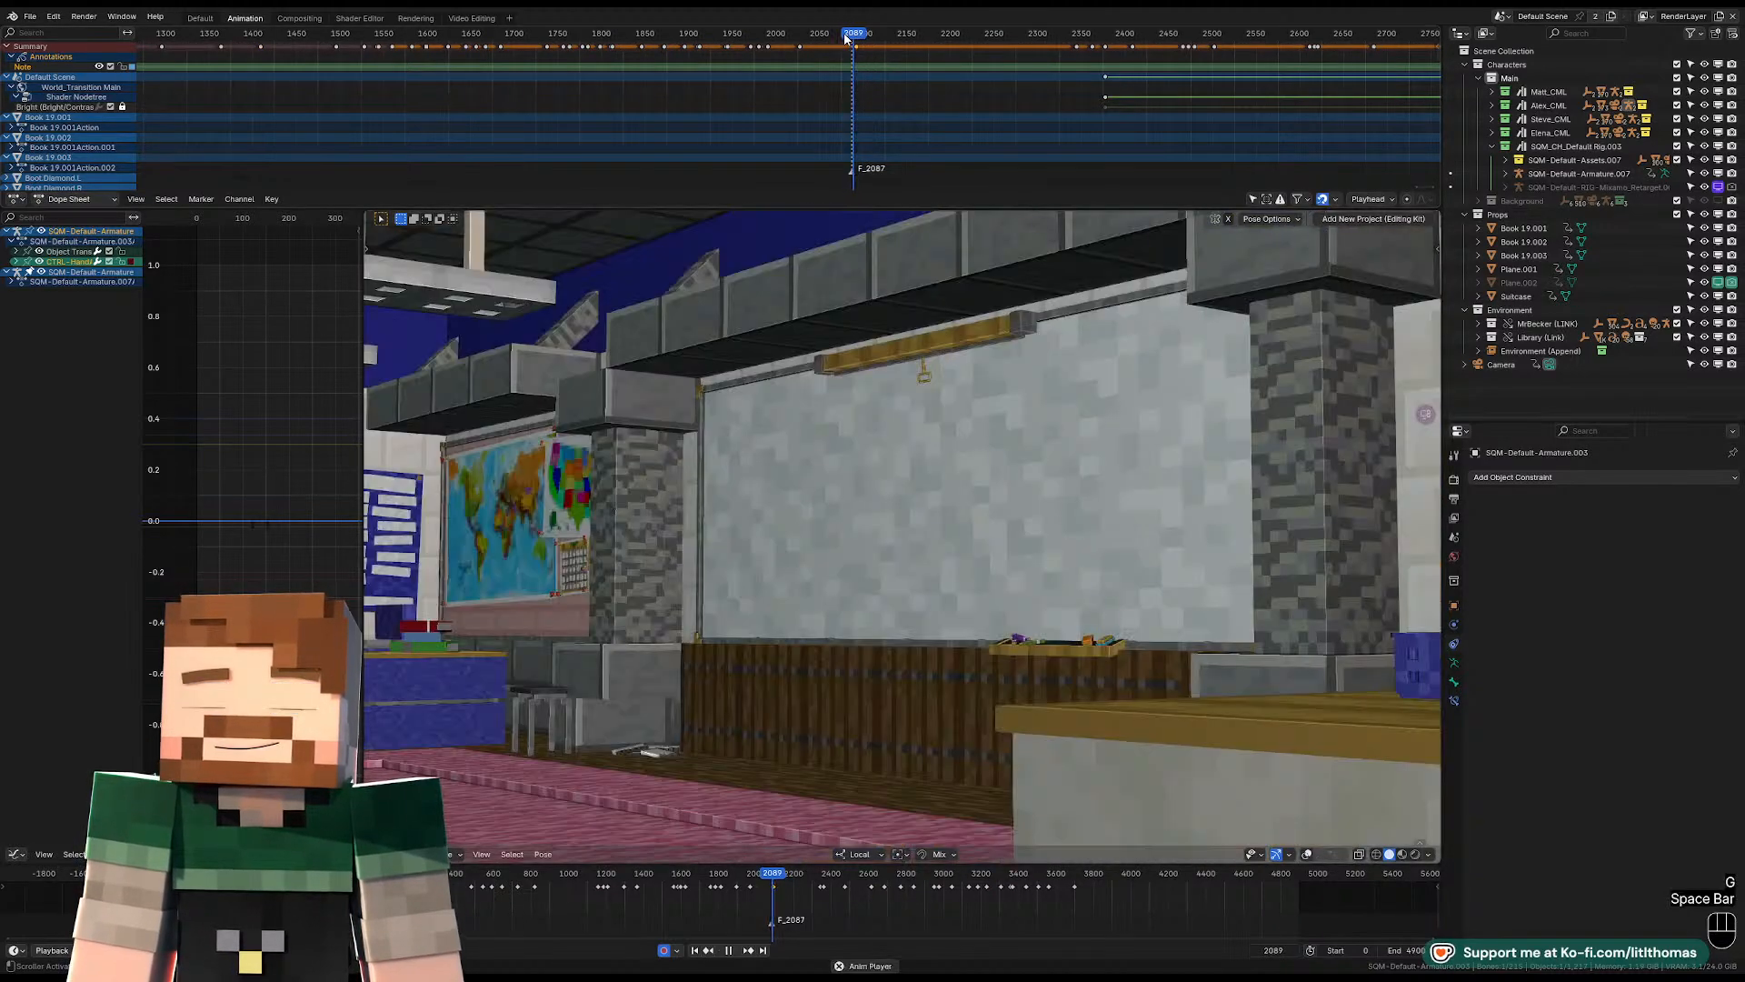
pyautogui.press('space')
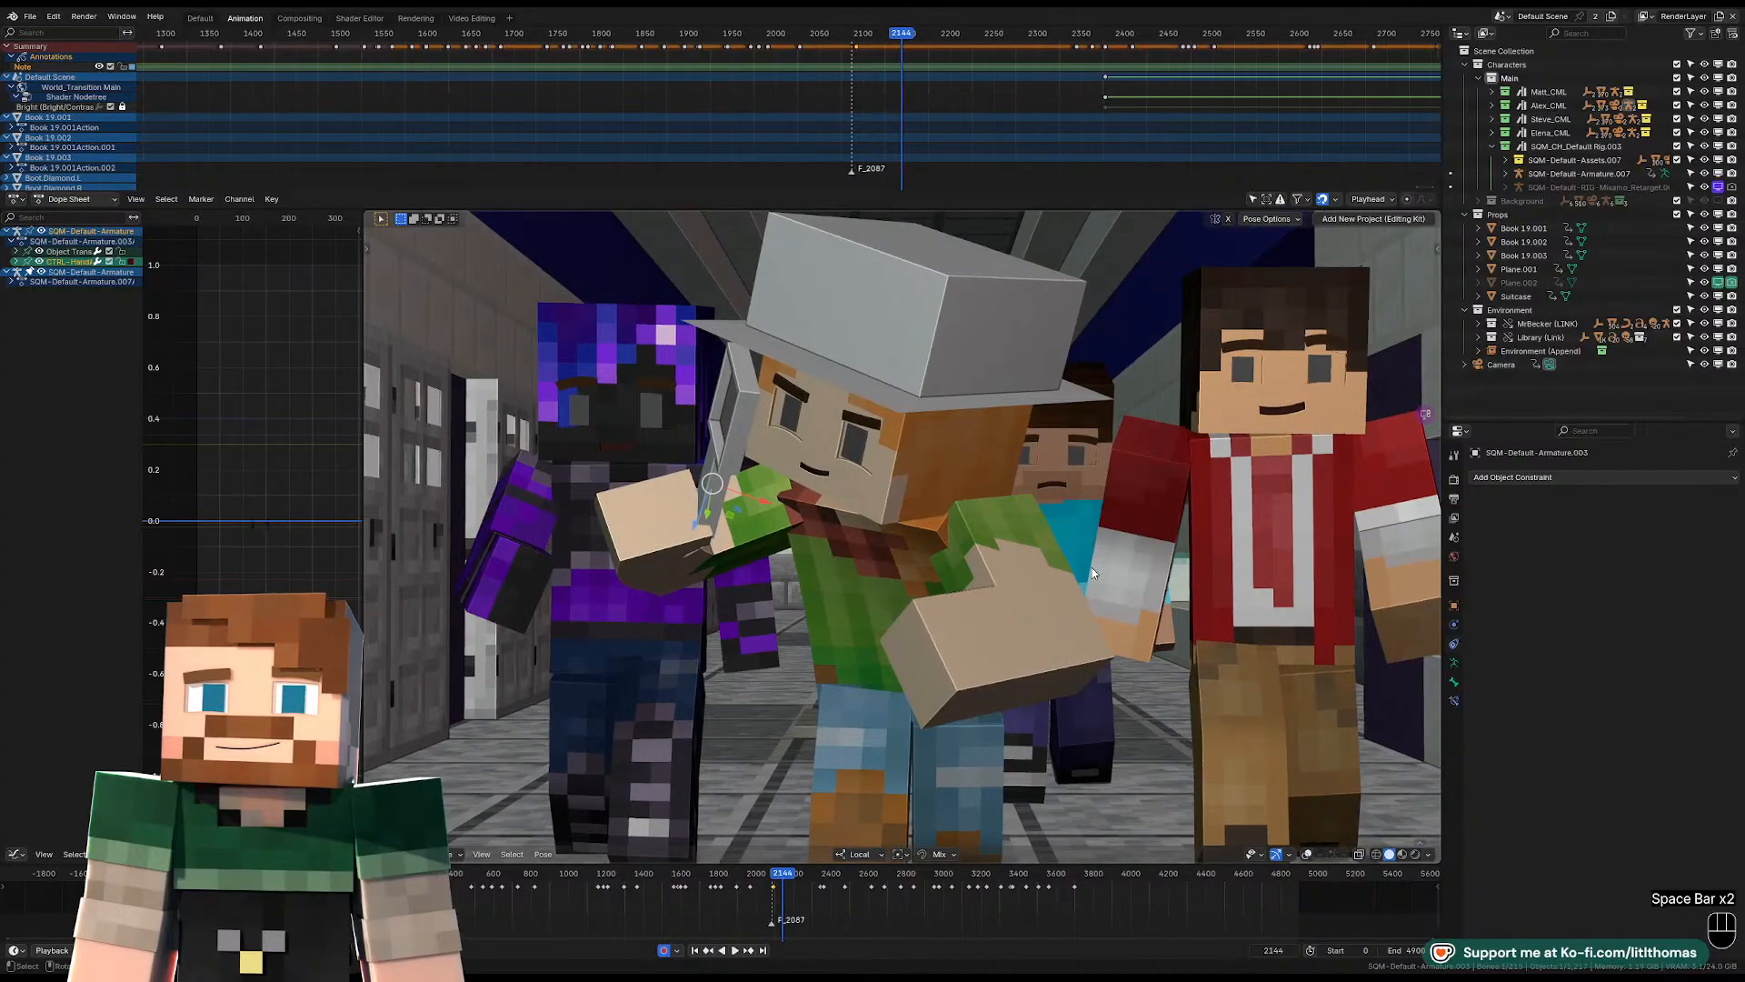
pyautogui.press('space')
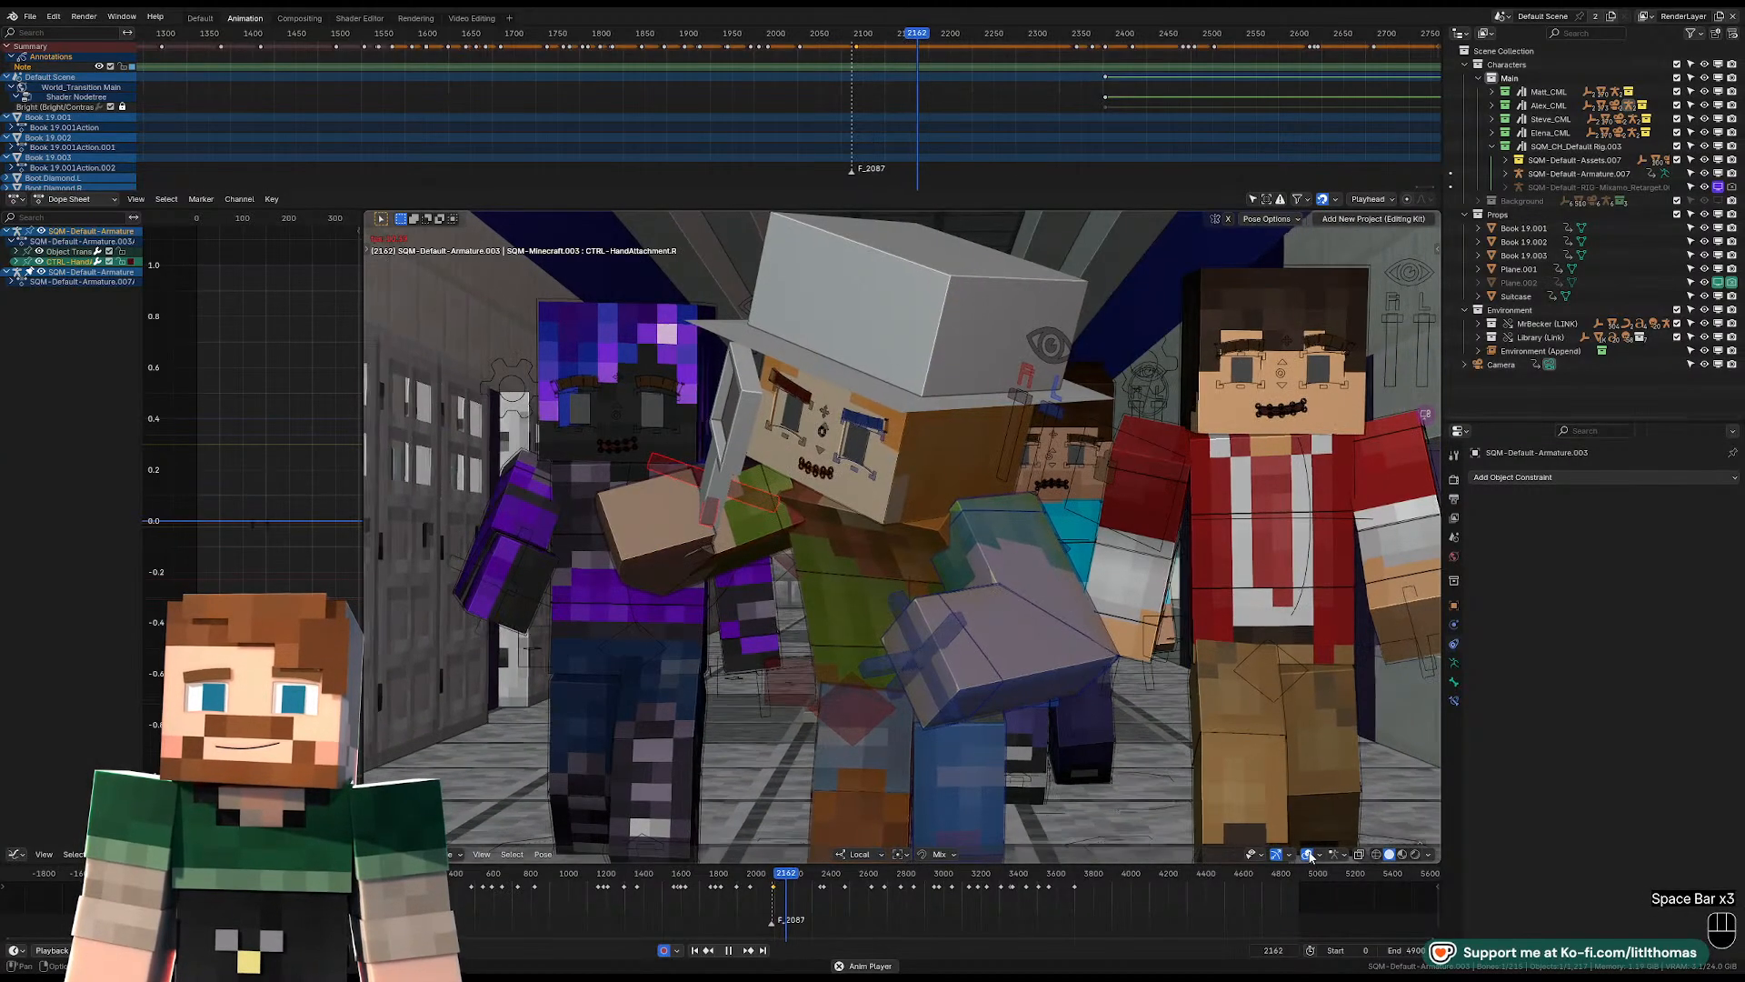
pyautogui.press('space')
pyautogui.press('space')
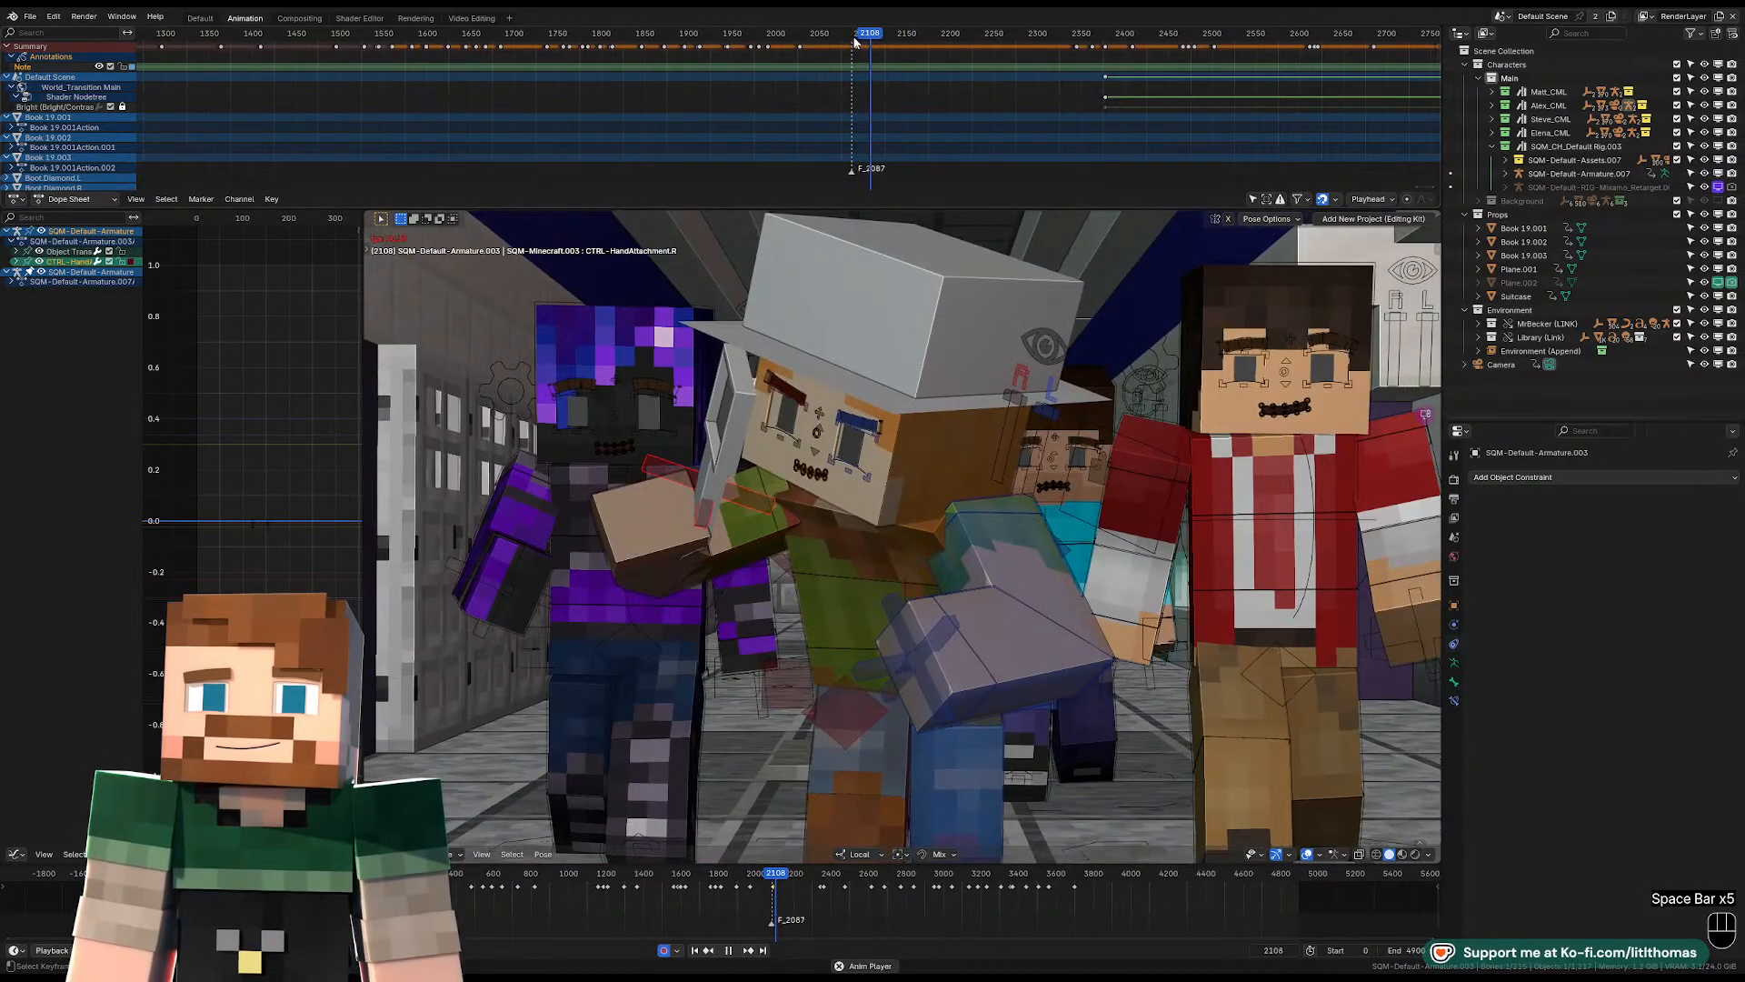
pyautogui.press('space')
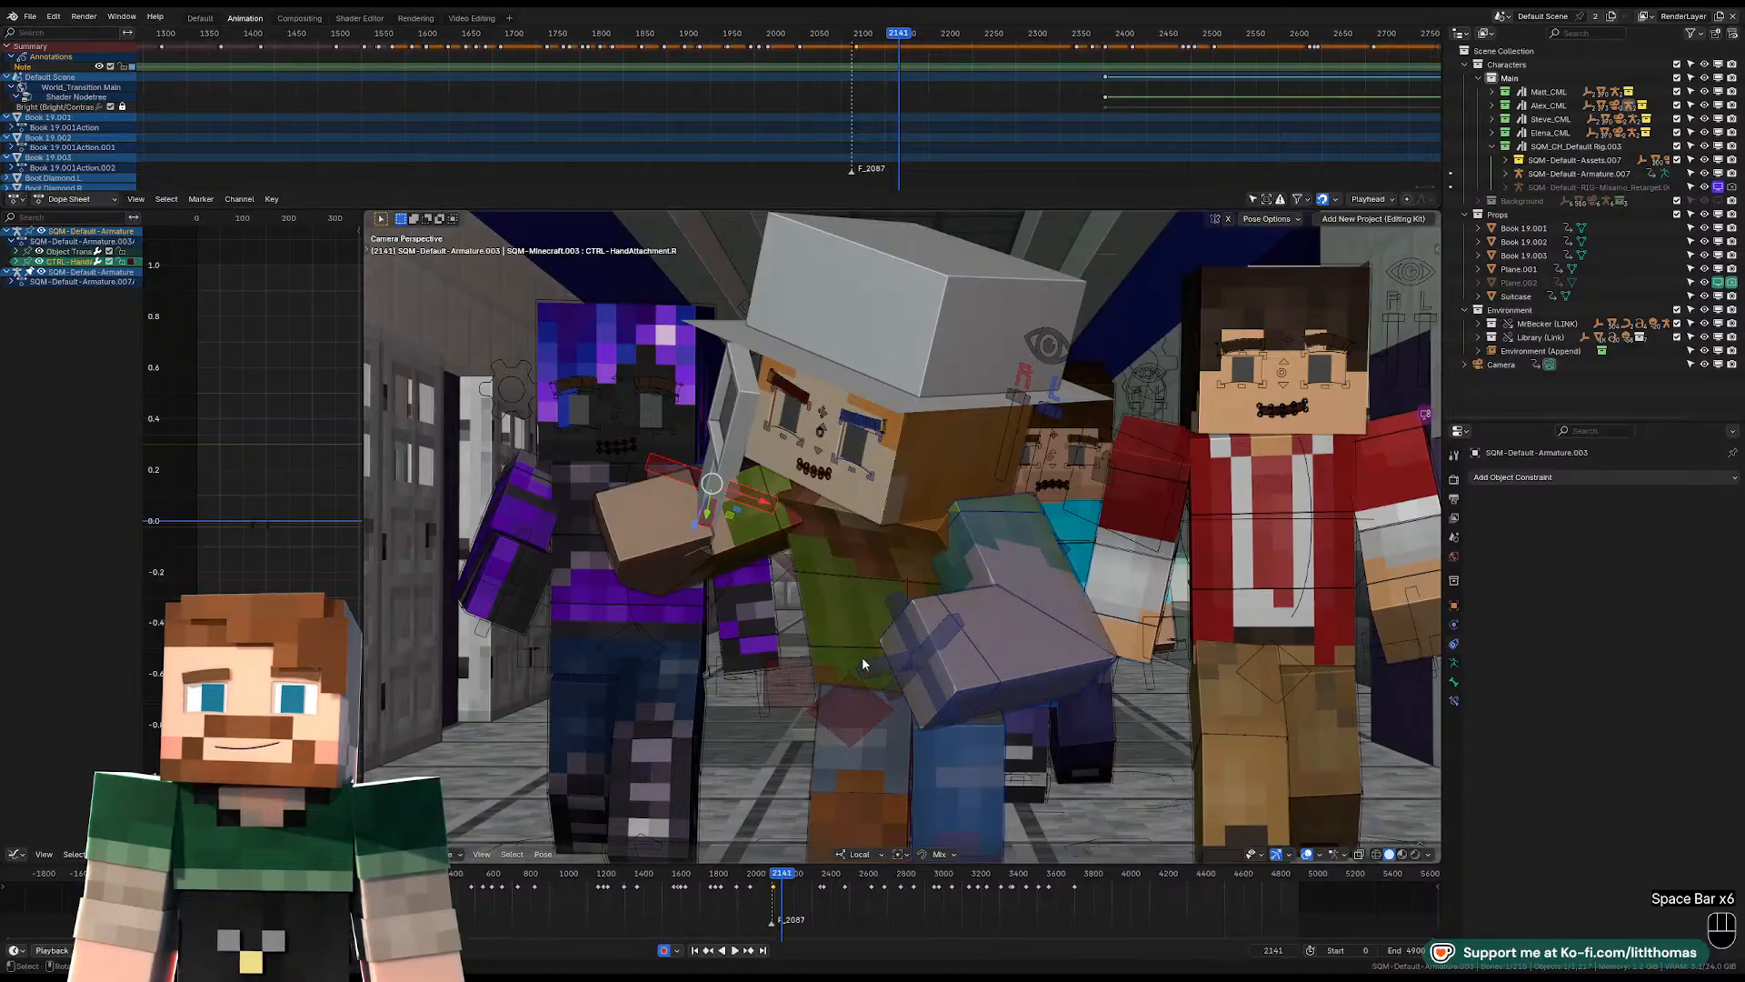
# At frame 2141, rotate the hat-wearing character's pelvis and twist the torso to swing the upper body around.
pyautogui.press('r')
pyautogui.press('r')
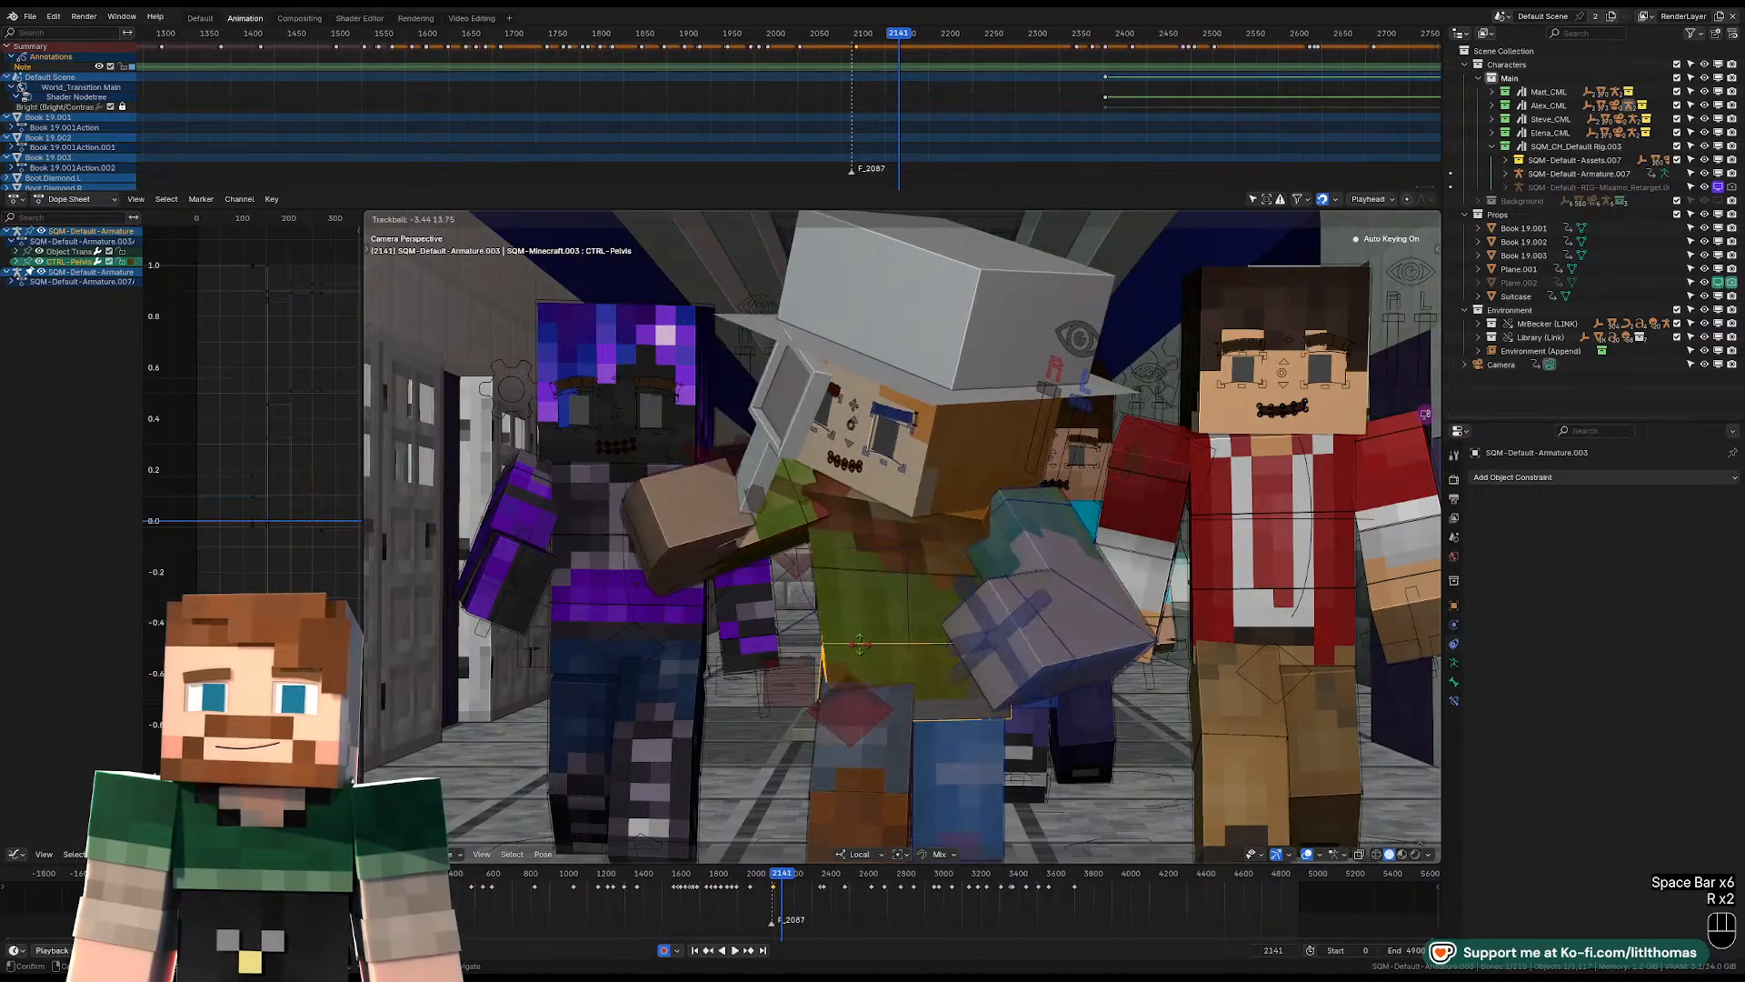
pyautogui.click(1007, 633)
pyautogui.click(885, 555)
pyautogui.press('r')
pyautogui.press('r')
pyautogui.press('r')
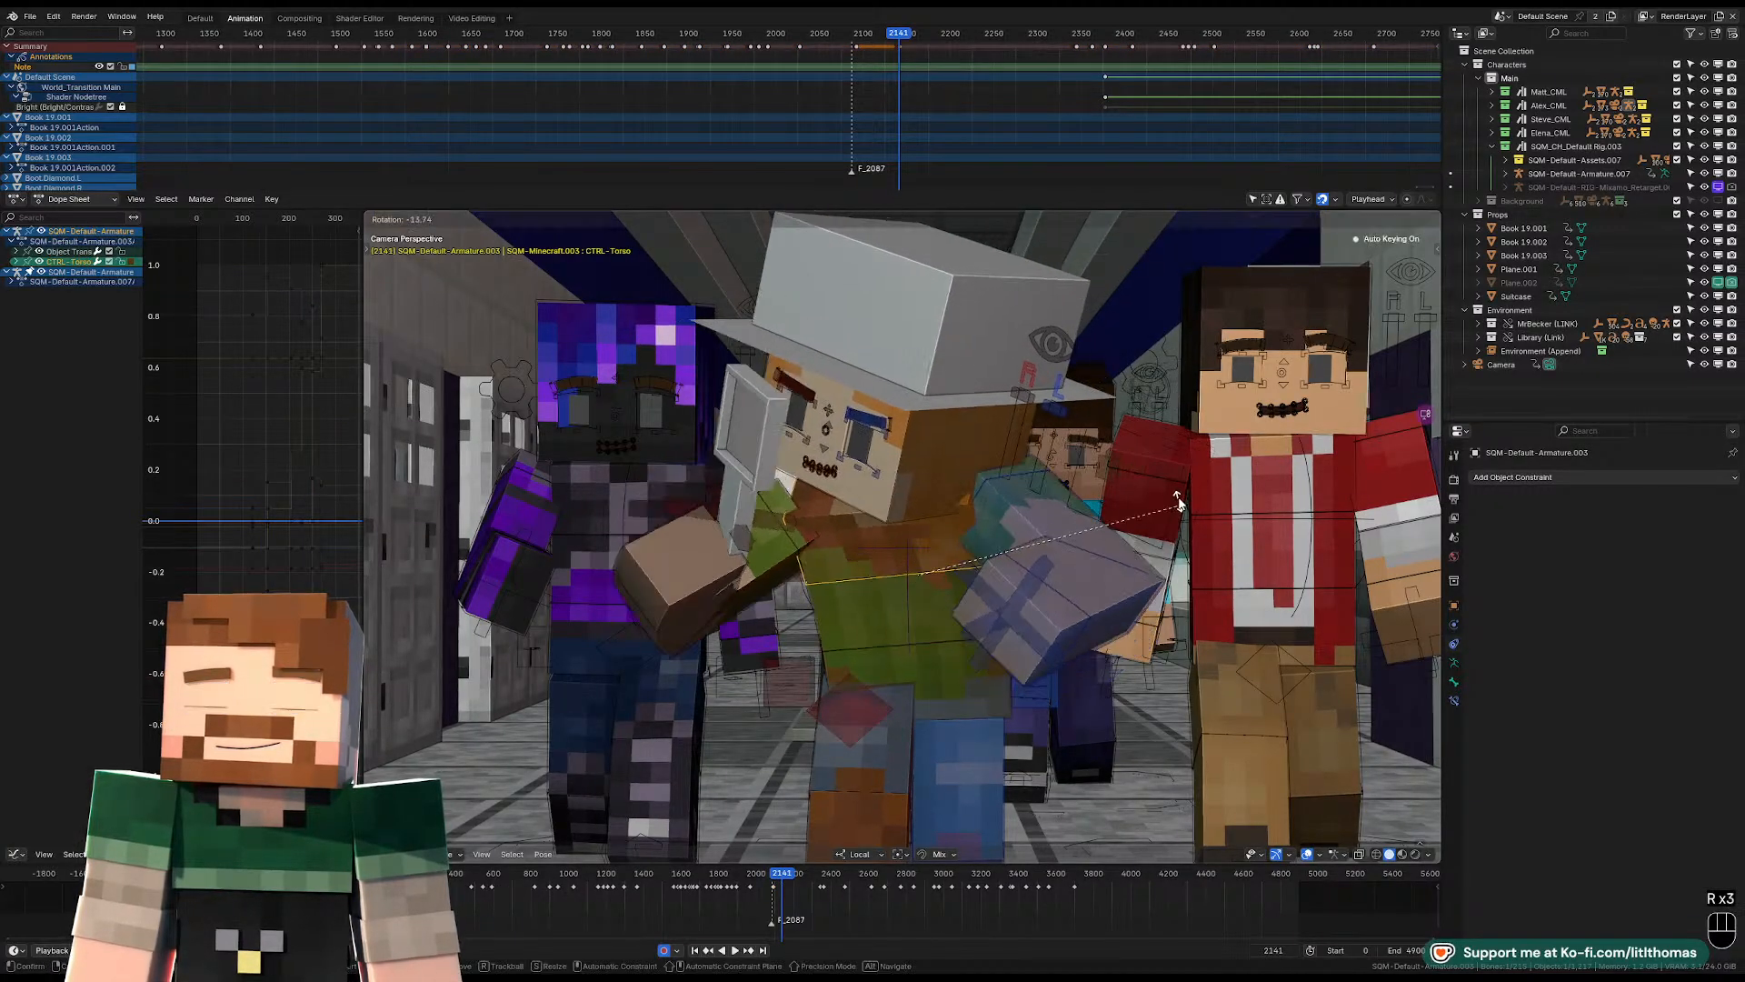
pyautogui.click(1106, 573)
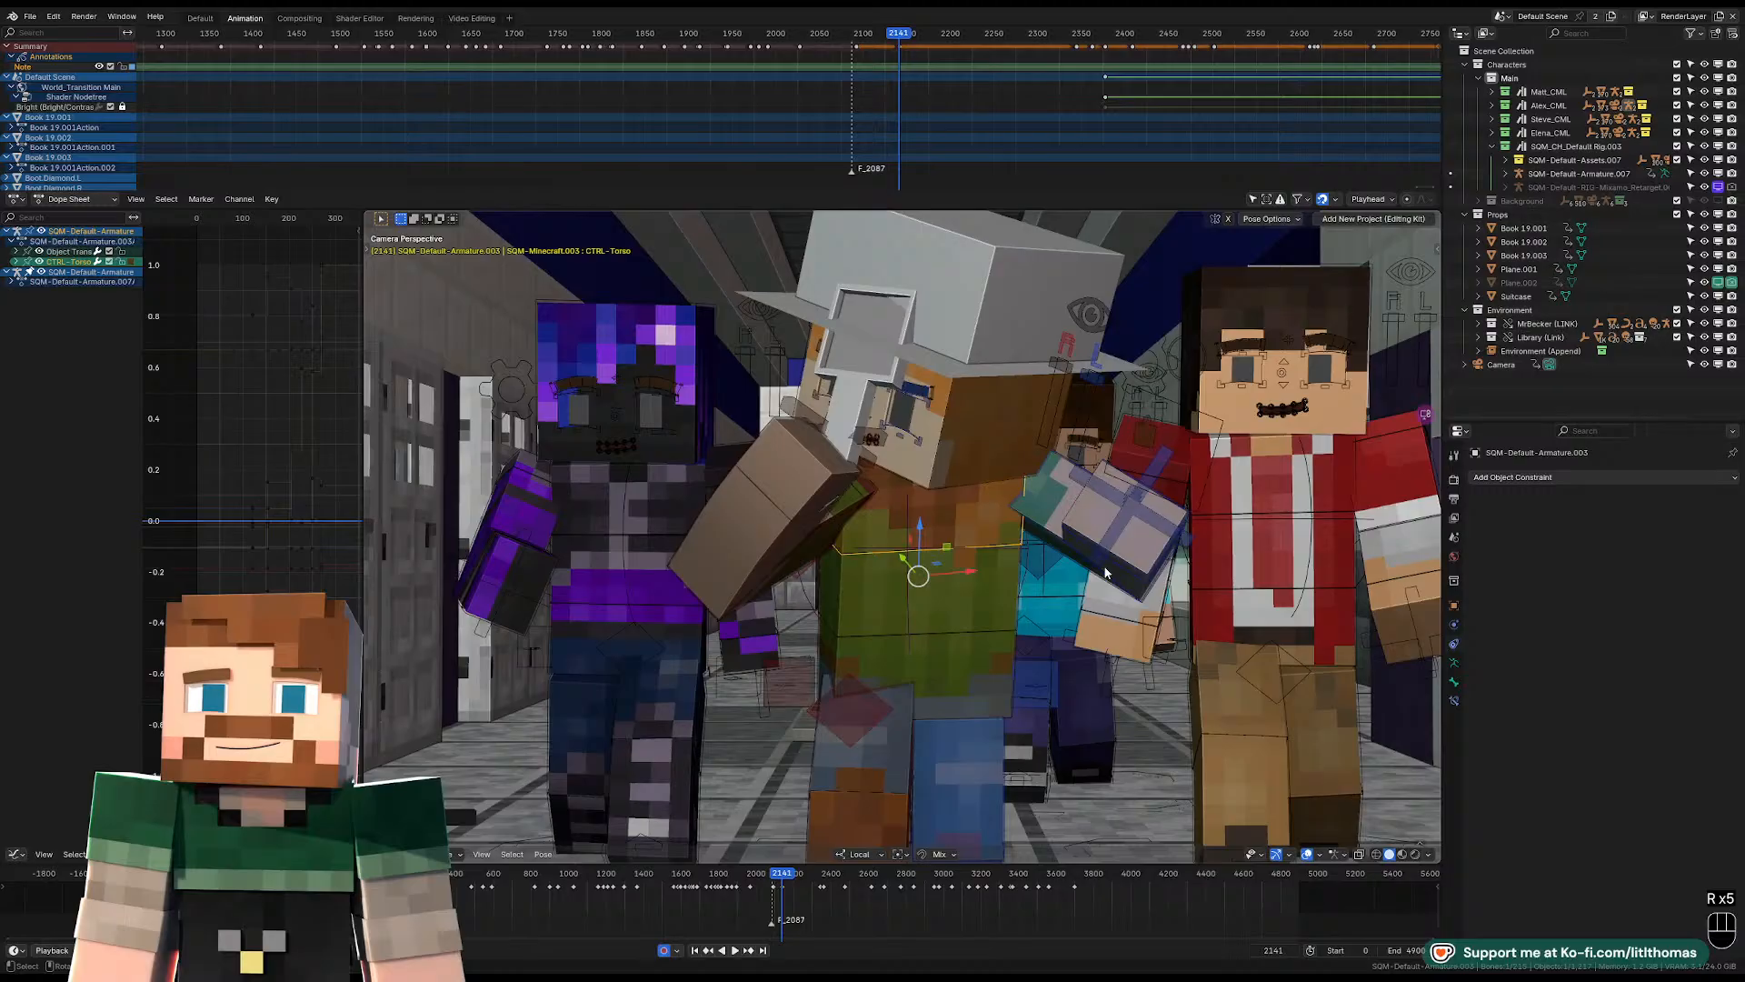
# Refine the hat-wearing character's body turn by rotating the pelvis again and then the torso.
pyautogui.click(969, 649)
pyautogui.press('r')
pyautogui.click(950, 533)
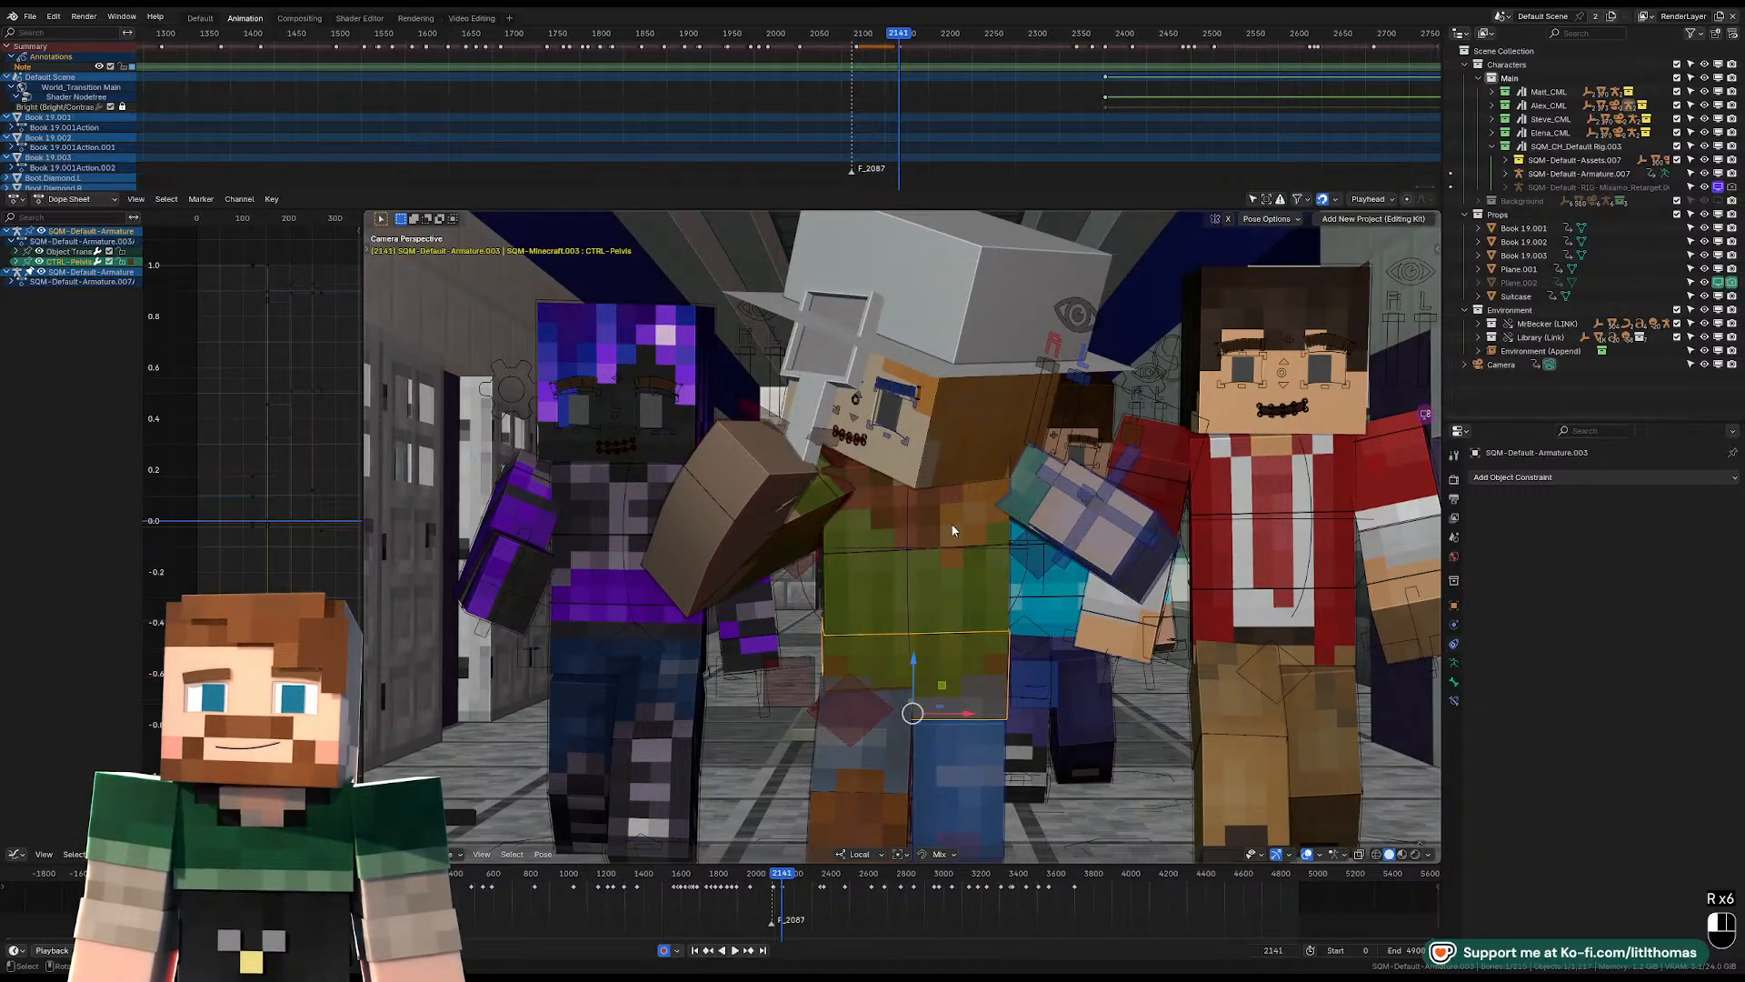
pyautogui.click(954, 542)
pyautogui.press('r')
pyautogui.press('r')
pyautogui.press('r')
pyautogui.click(993, 527)
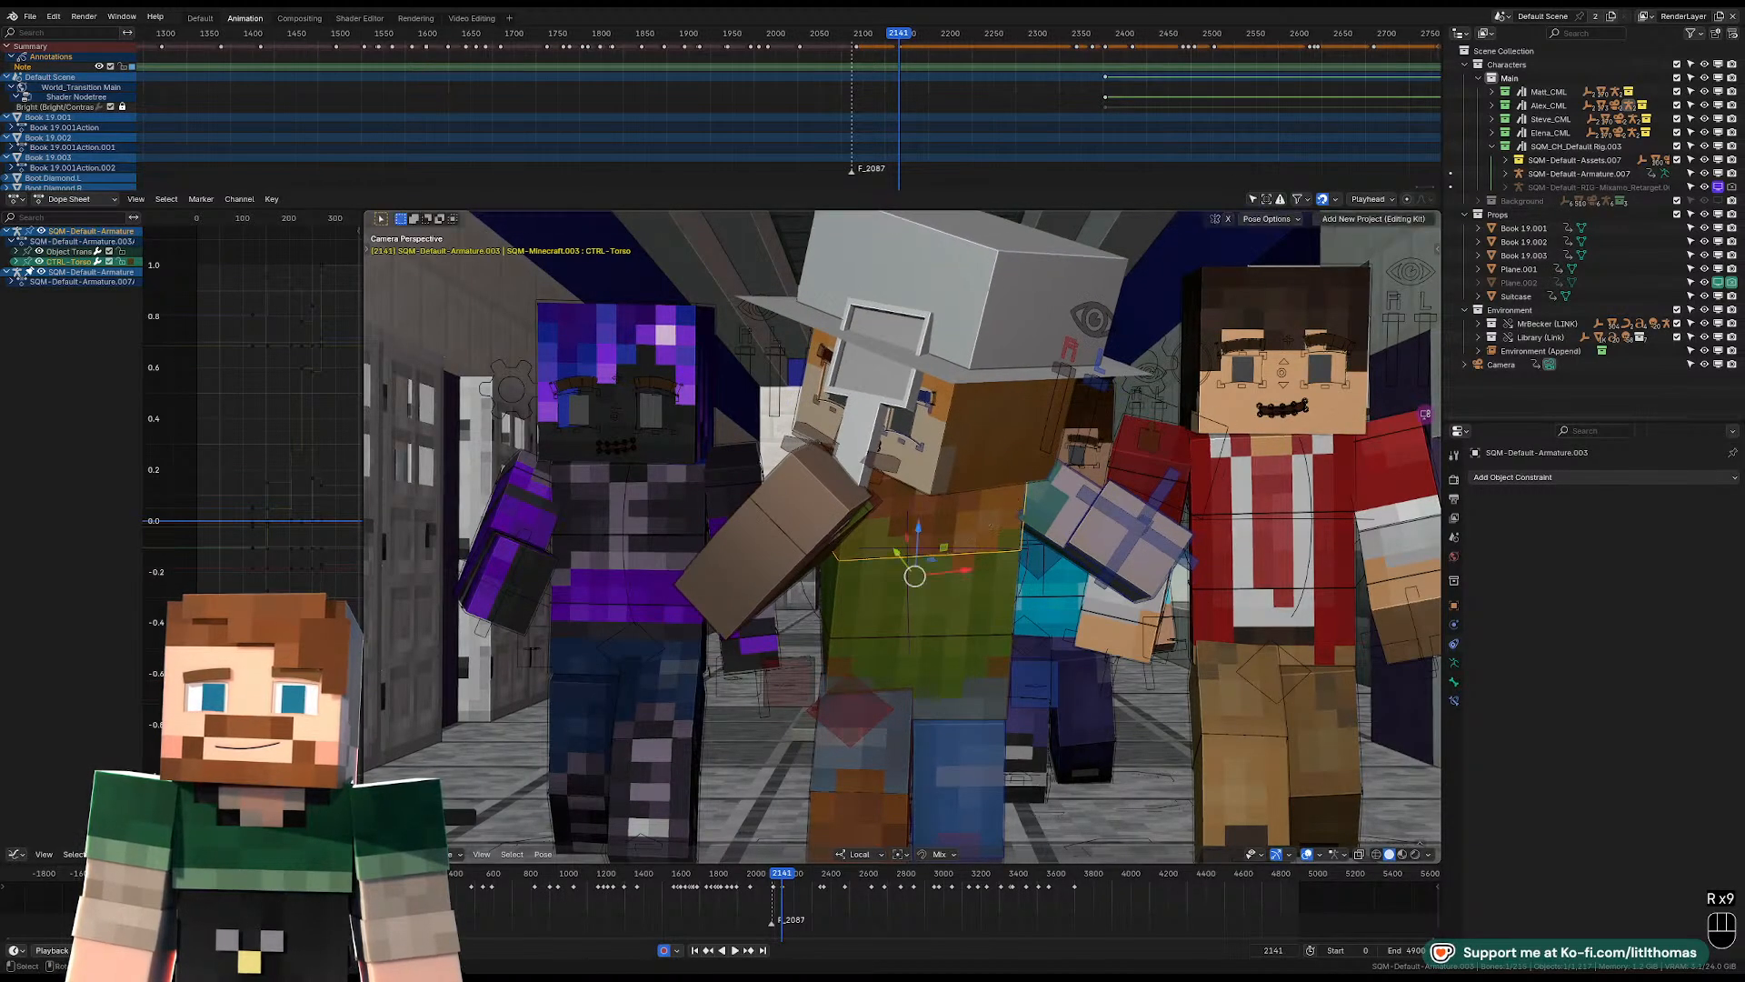
# Turn and tilt the hat-wearing character's head toward the red-jacketed character's side of the hallway.
pyautogui.click(991, 440)
pyautogui.press('r')
pyautogui.press('r')
pyautogui.press('r')
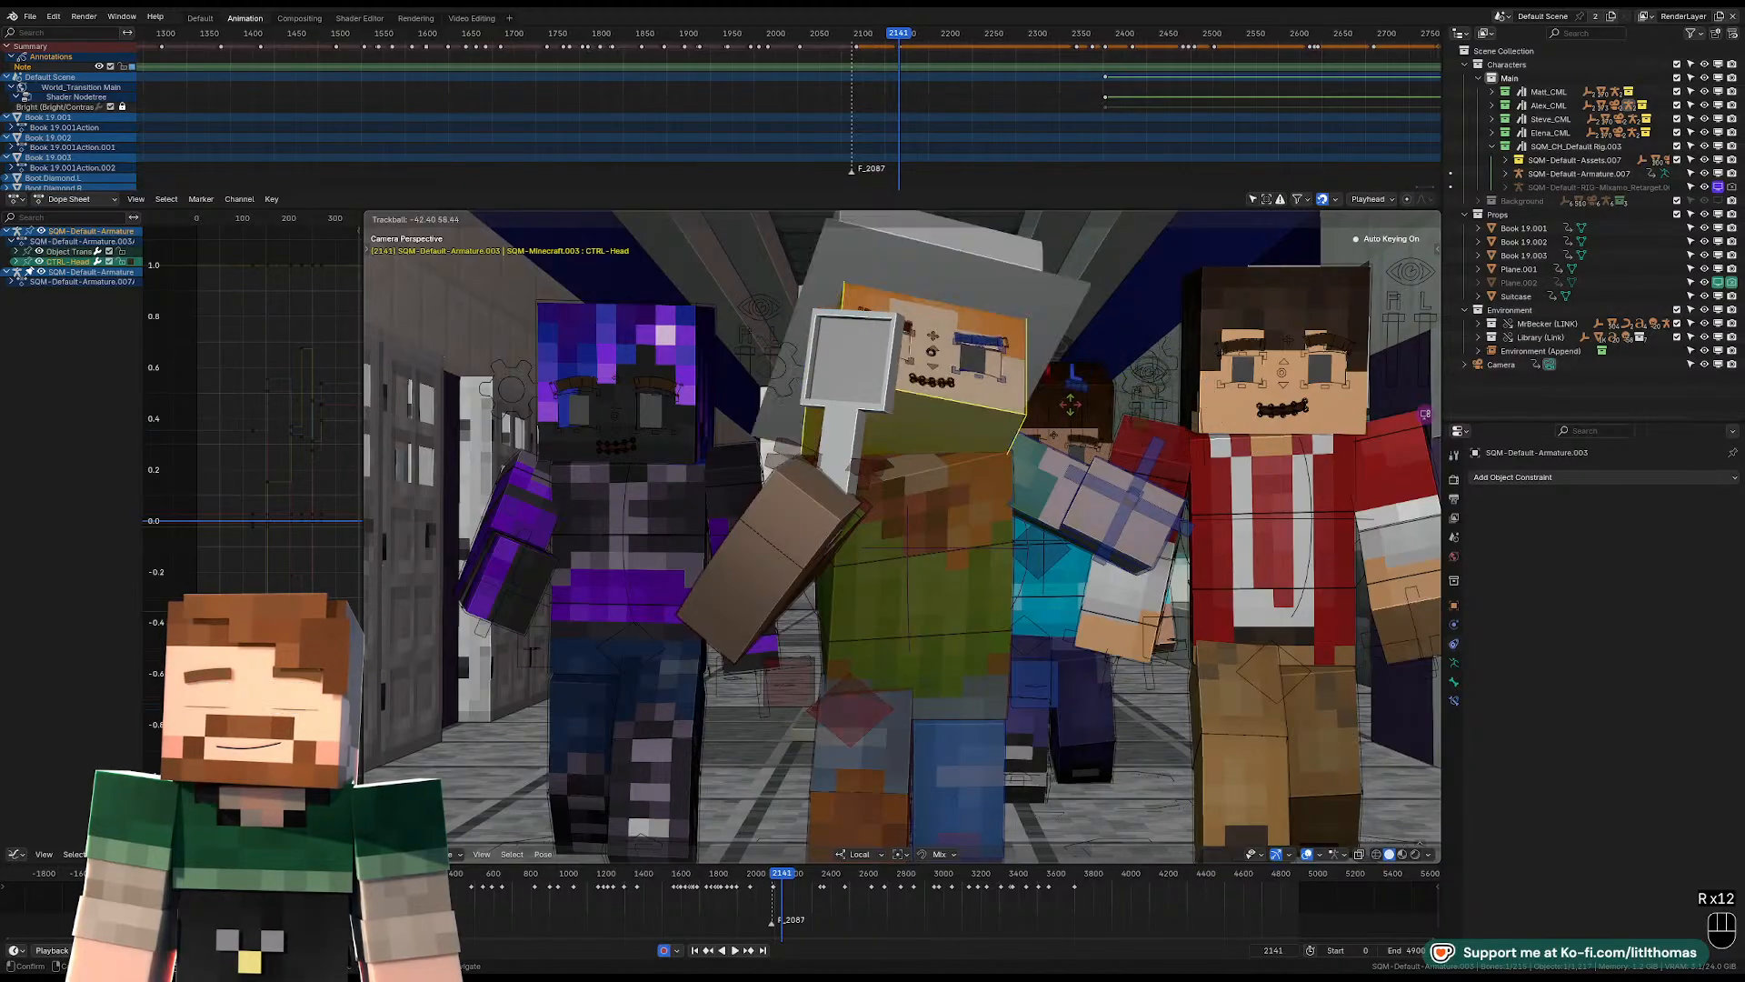
pyautogui.press('r')
pyautogui.press('r')
pyautogui.press('r')
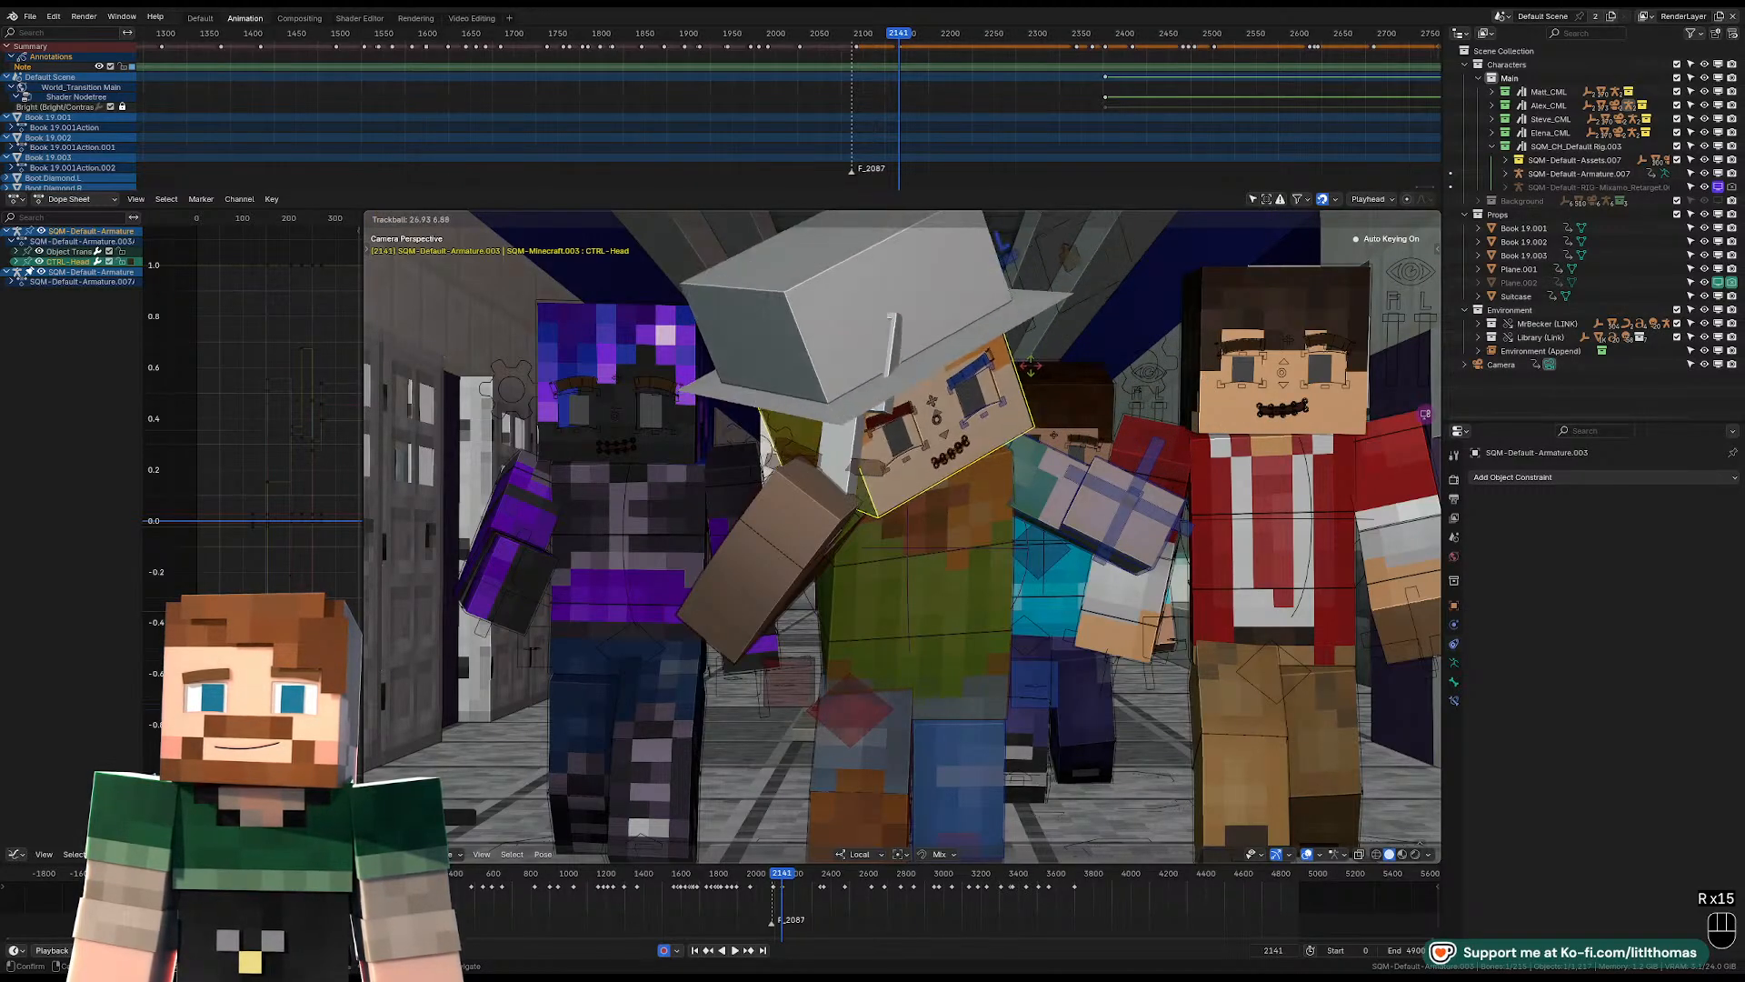
pyautogui.click(1052, 367)
# Move the hat-wearing character's left shoulder control and rotate the left upper arm upward.
pyautogui.click(1050, 469)
pyautogui.moveTo(1047, 469); pyautogui.dragTo(854, 473, button='middle')
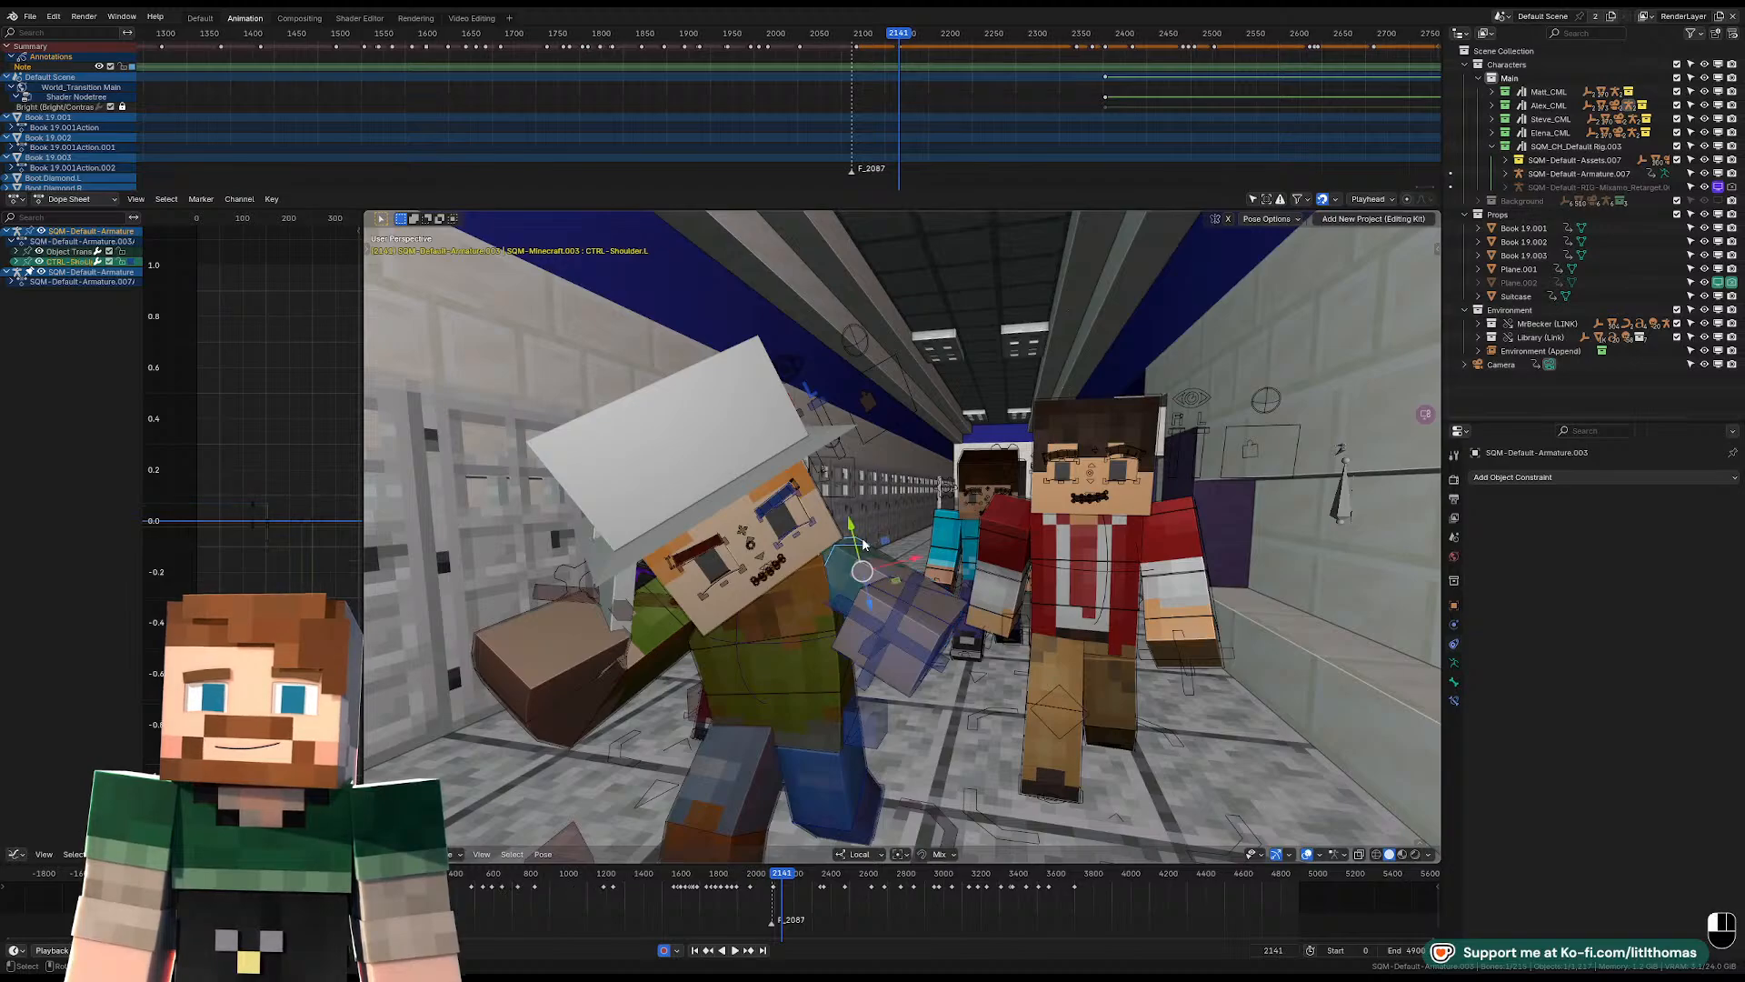
pyautogui.press('KP_Decimal')
pyautogui.moveTo(987, 545); pyautogui.dragTo(926, 564, button='middle')
pyautogui.press('g')
pyautogui.click(868, 631)
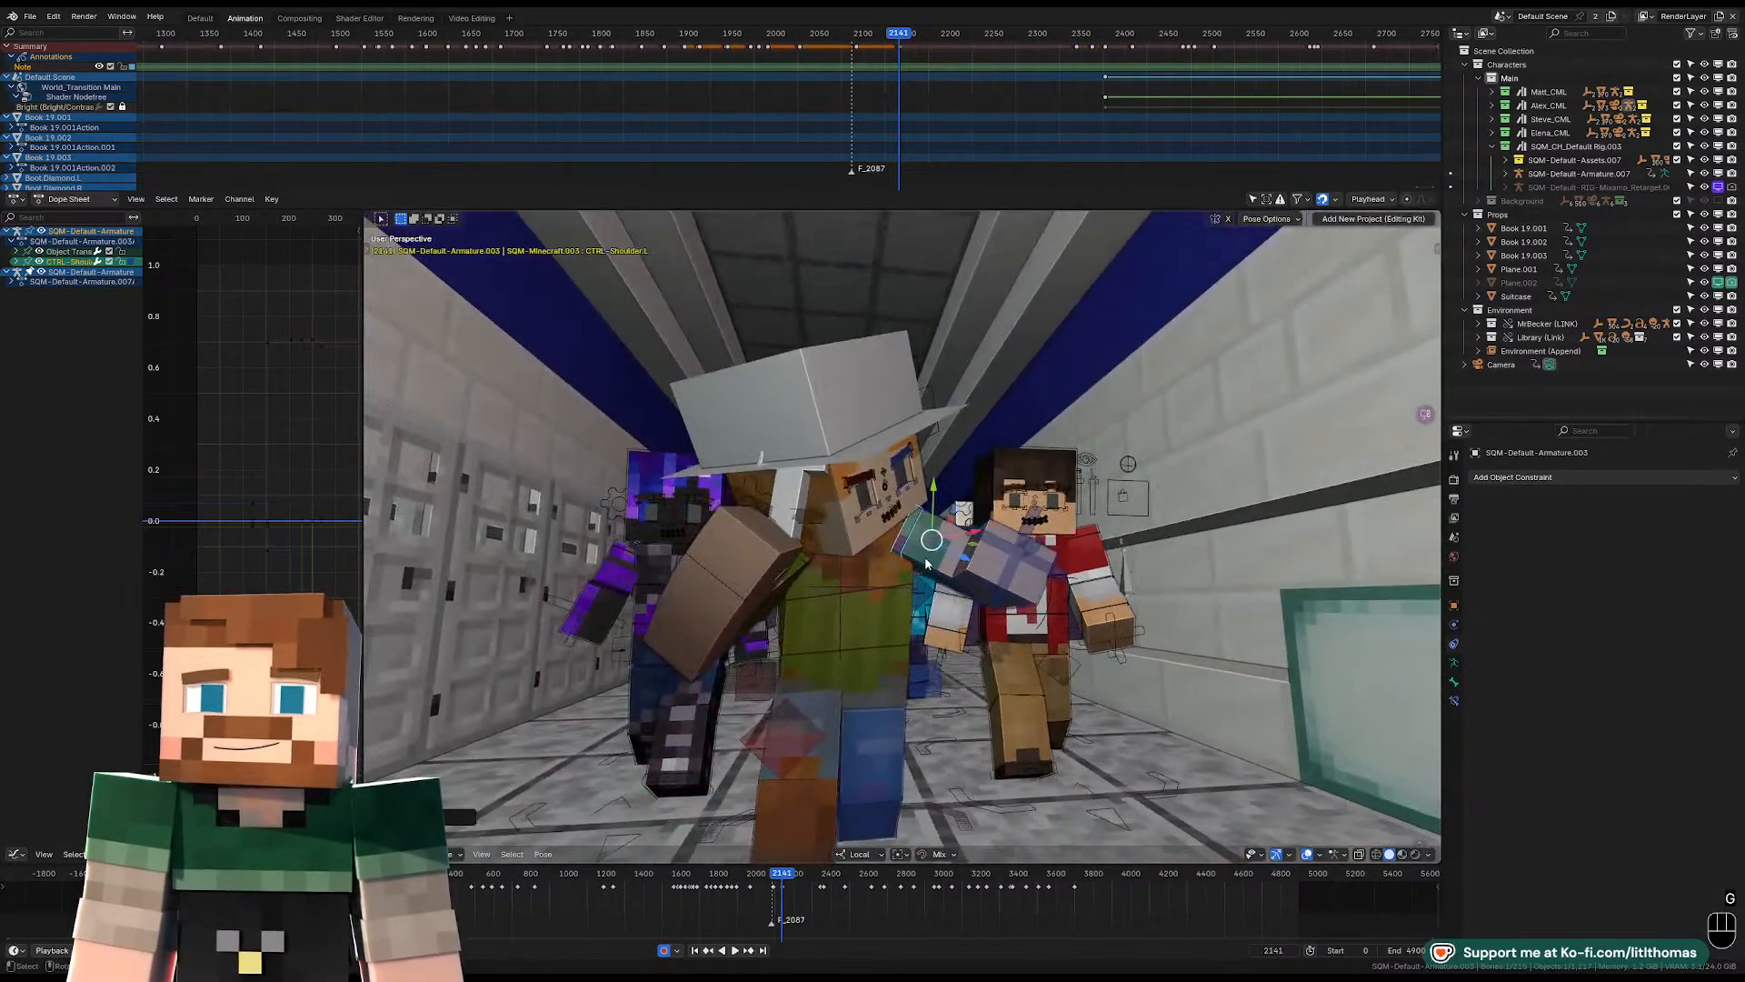
pyautogui.press('r')
pyautogui.press('r')
pyautogui.click(912, 540)
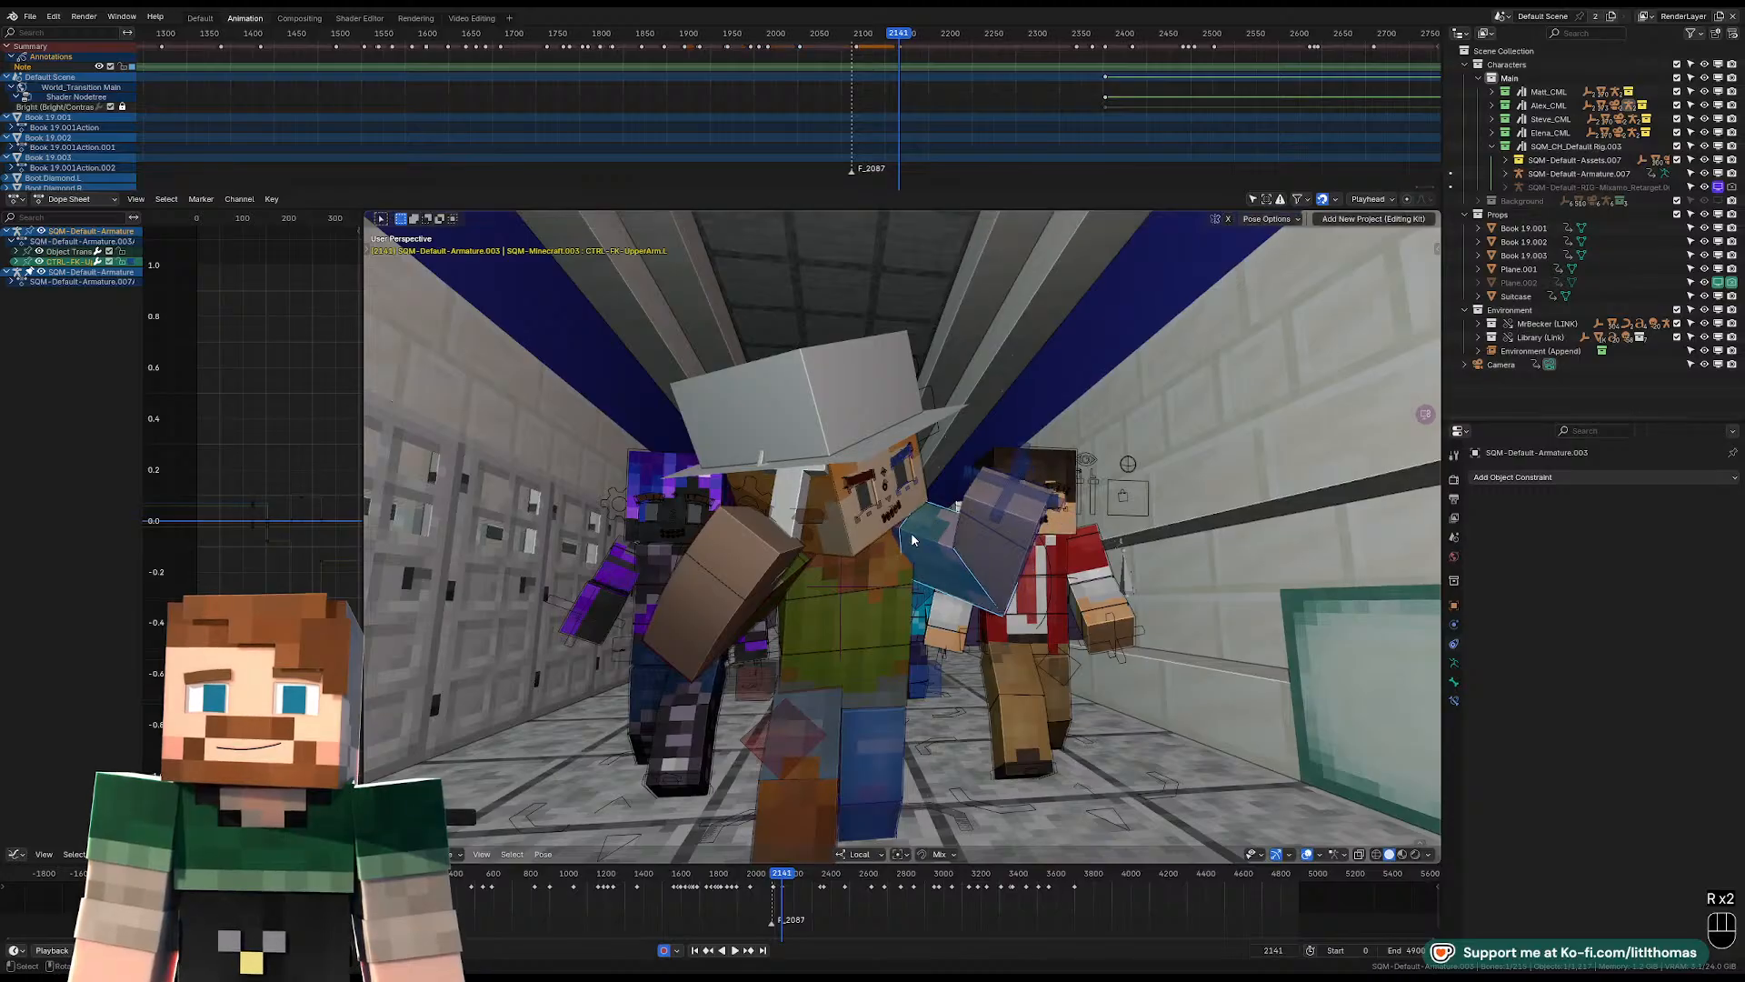
# Reposition the hat-wearing character's left shoulder and rotate the left upper arm out to the side.
pyautogui.click(898, 536)
pyautogui.press('g')
pyautogui.moveTo(897, 536); pyautogui.dragTo(1196, 510, button='middle')
pyautogui.click(934, 574)
pyautogui.click(895, 573)
pyautogui.press('r')
pyautogui.press('r')
pyautogui.click(923, 620)
# Rotate the hat-wearing character's left forearm and angle the left hand at the wrist.
pyautogui.press('r')
pyautogui.click(1066, 553)
pyautogui.click(1066, 554)
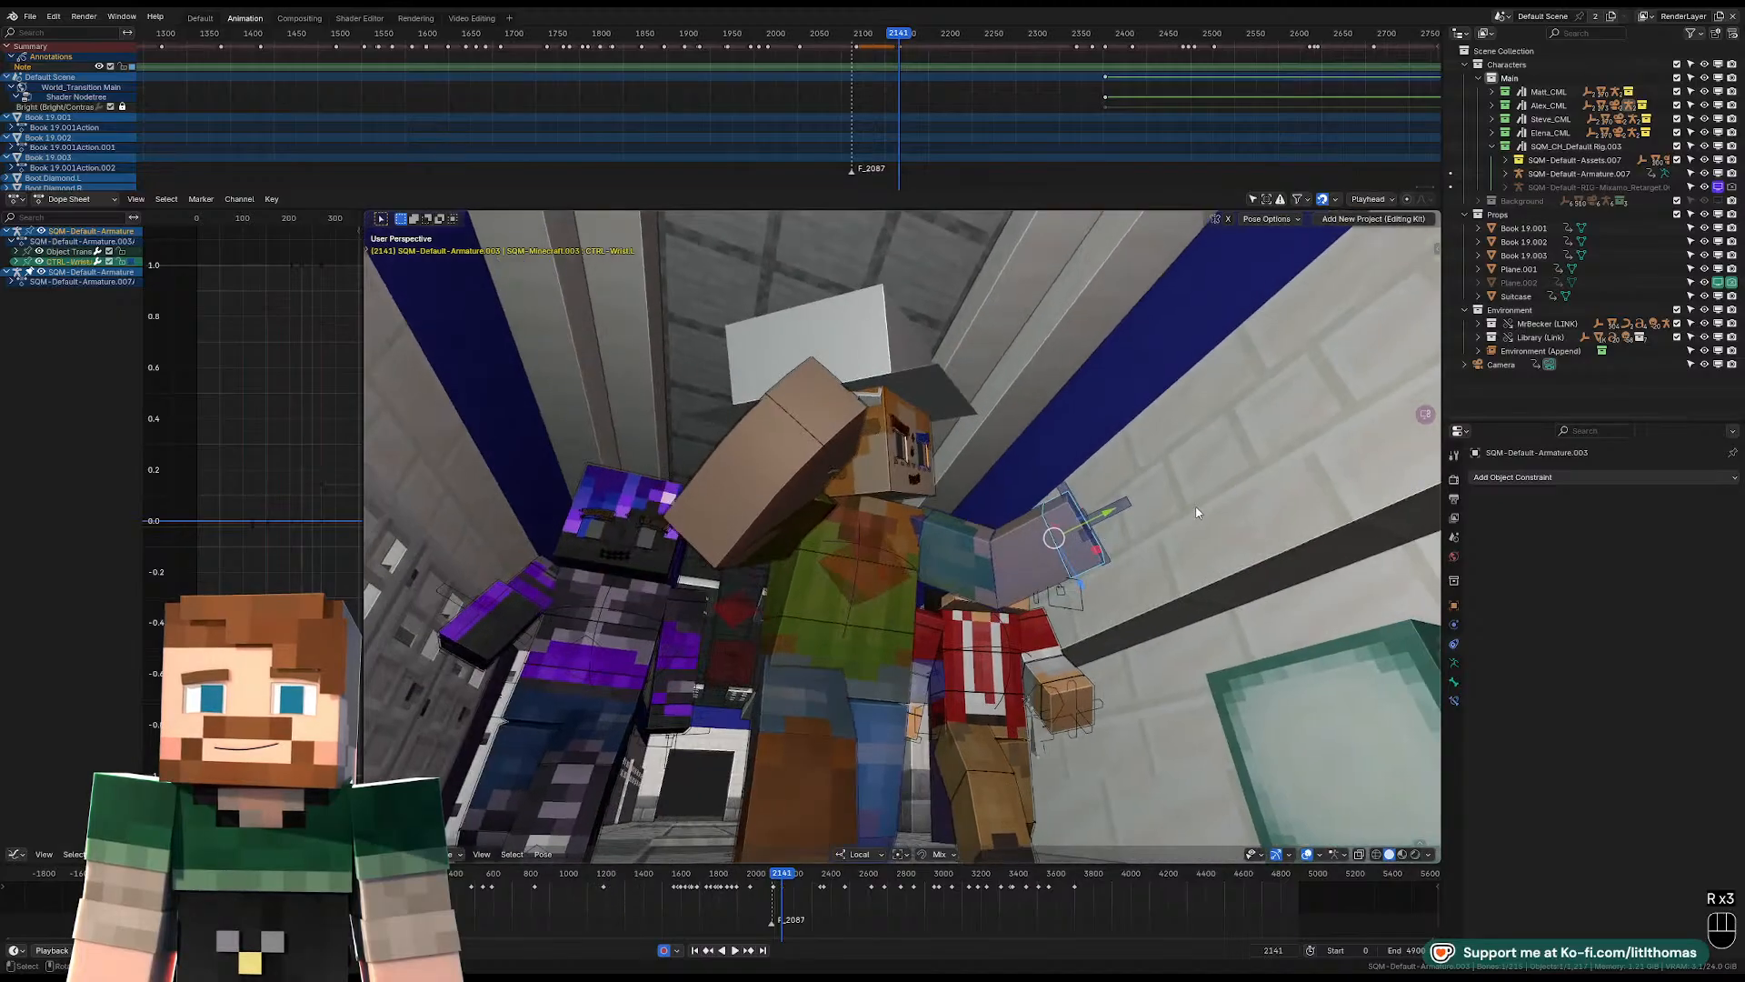
pyautogui.press('r')
pyautogui.click(1153, 444)
# Reset the hat-wearing character's right shoulder location, rotate the right upper arm across the chest and reposition the shoulder.
pyautogui.moveTo(1153, 445); pyautogui.dragTo(837, 582, button='middle')
pyautogui.click(827, 557)
pyautogui.hotkey('alt', 'g')
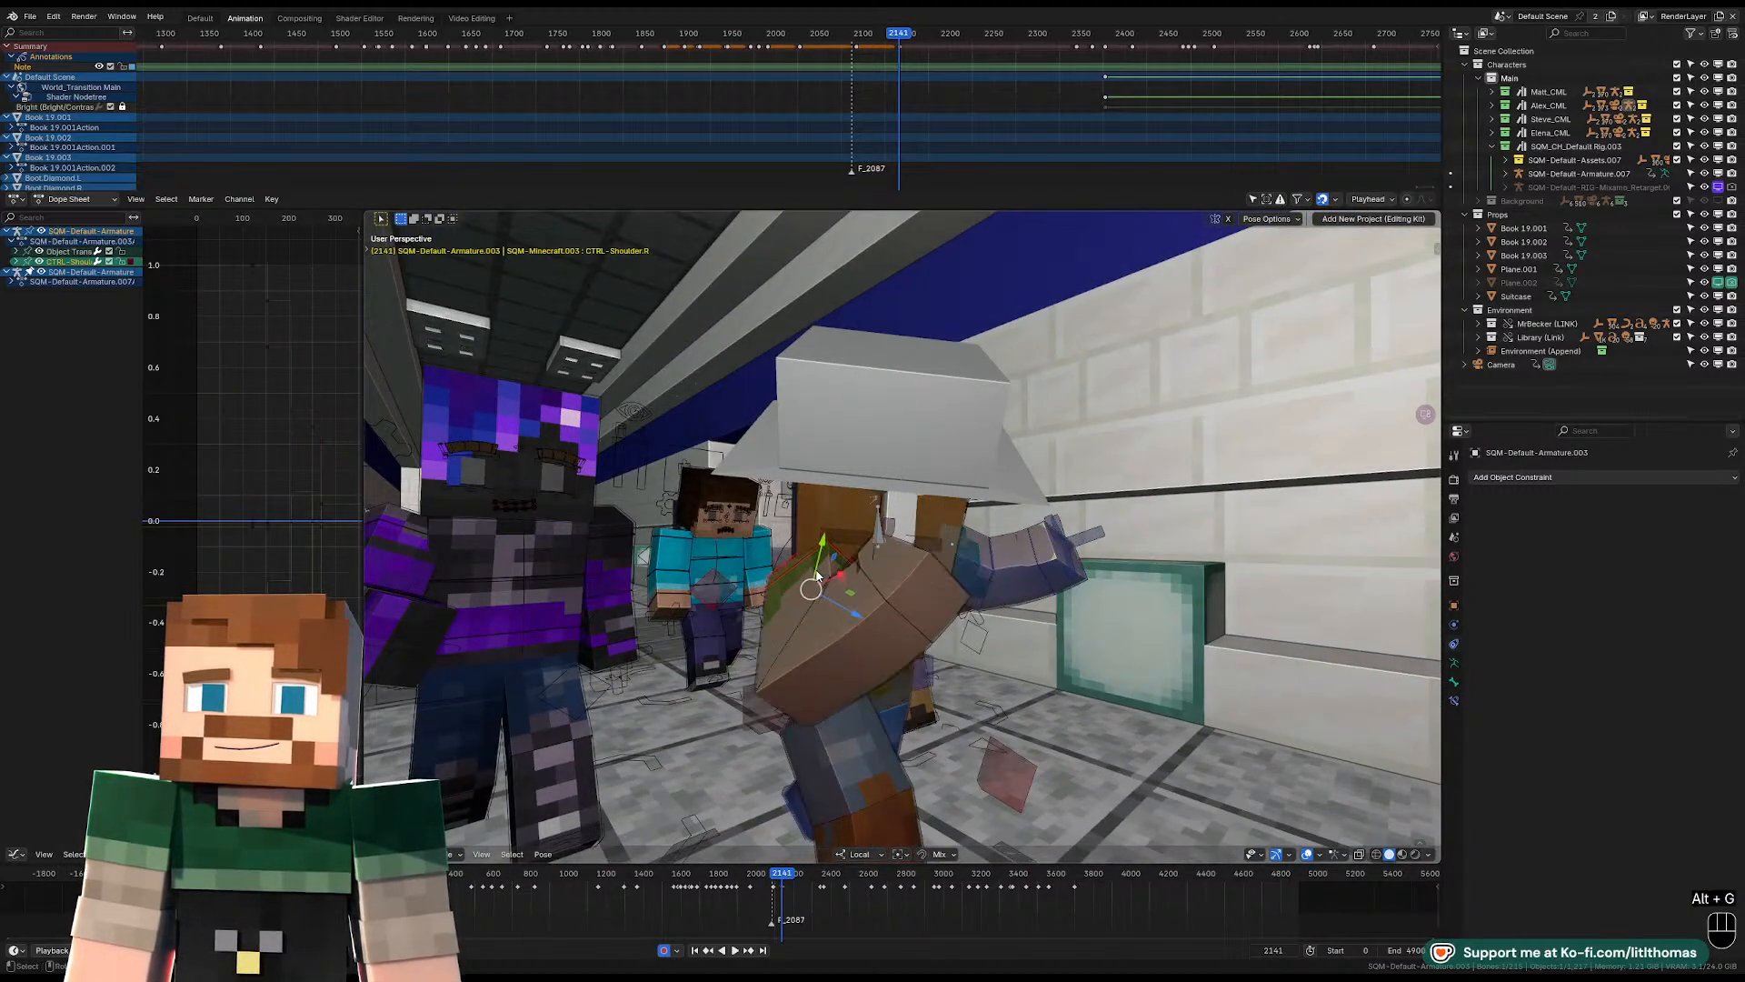
pyautogui.press('r')
pyautogui.press('r')
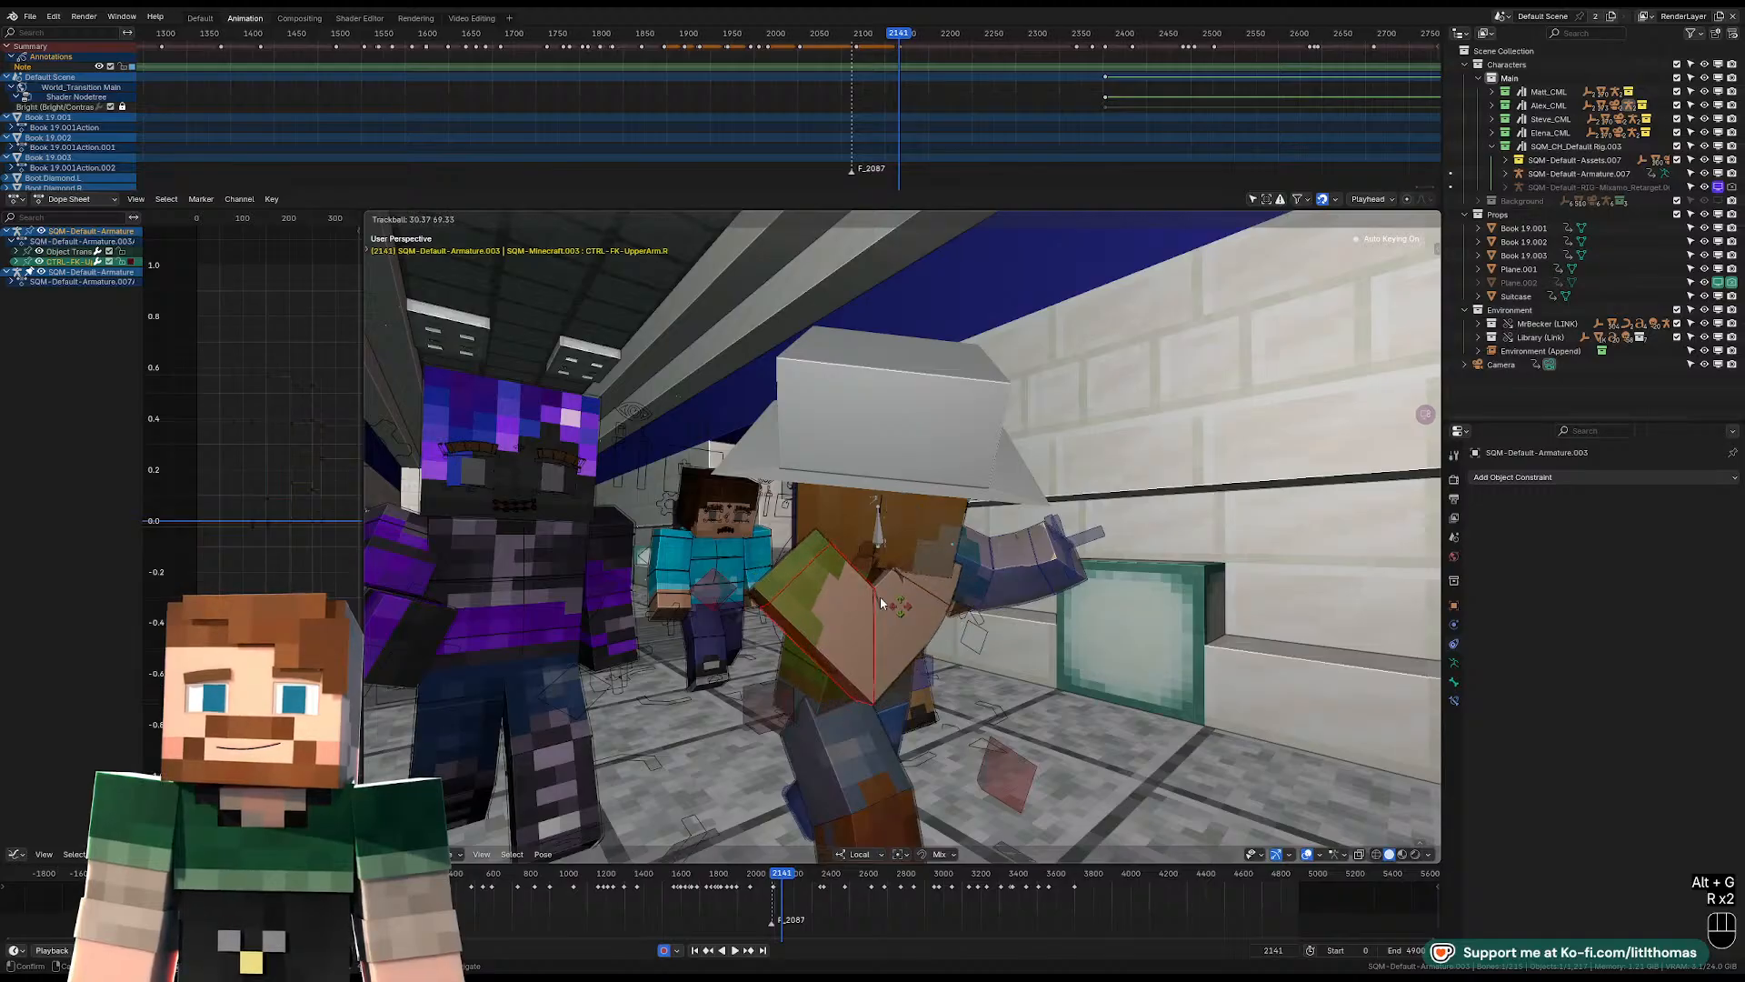
pyautogui.click(805, 549)
pyautogui.click(806, 553)
pyautogui.press('g')
pyautogui.click(919, 603)
# Rotate the hat-wearing character's right forearm to bend the elbow and raise the magnifying glass toward the face.
pyautogui.moveTo(941, 608); pyautogui.dragTo(894, 624, button='middle')
pyautogui.press('r')
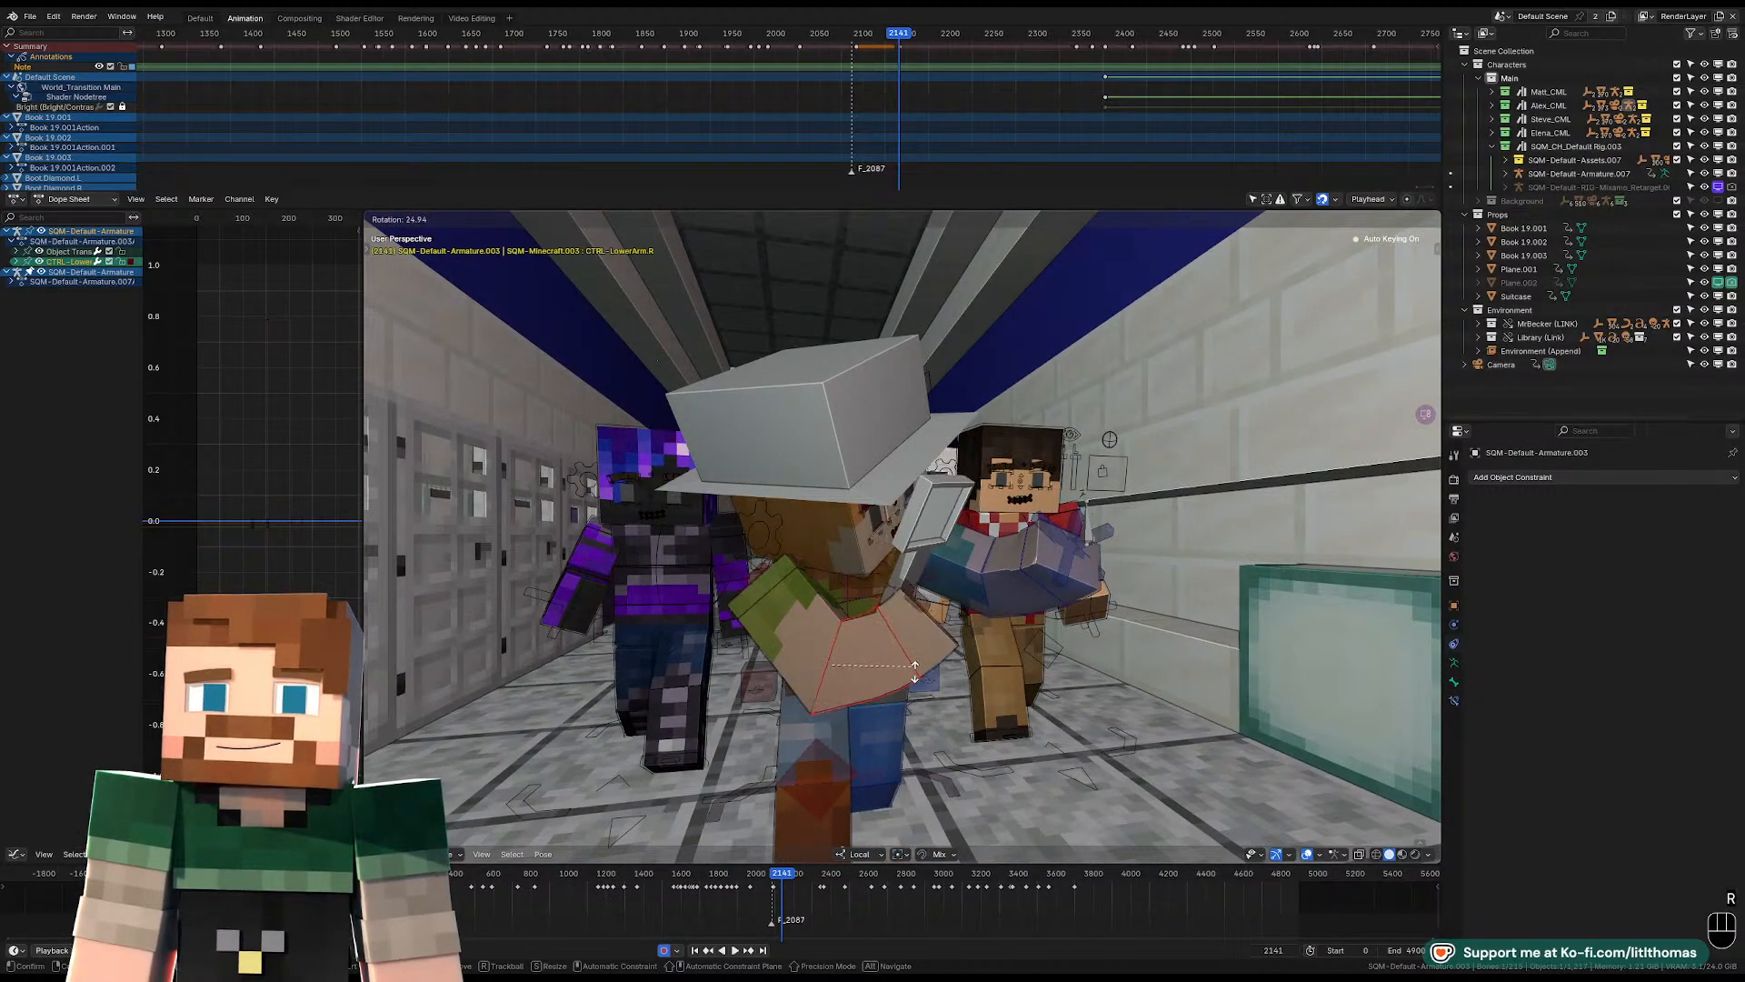
pyautogui.click(927, 628)
# Rotate and move the right-hand attachment control to realign the magnifying glass with the hand in the new pose.
pyautogui.press('r')
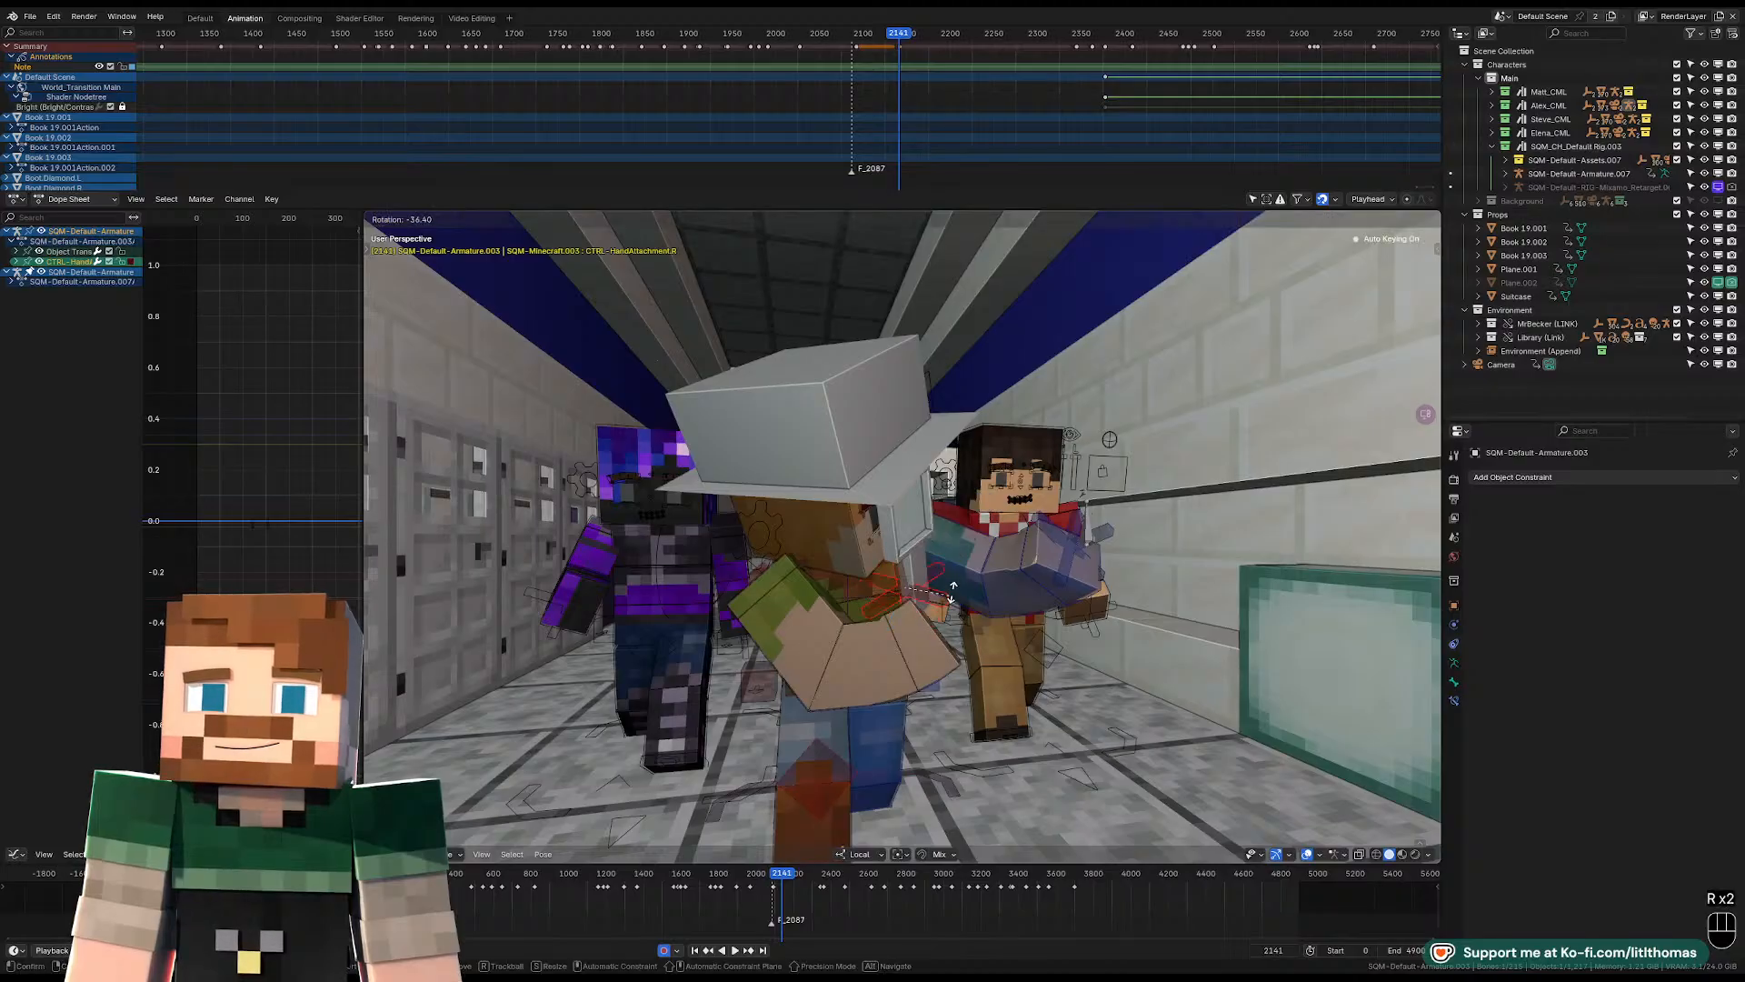
pyautogui.click(960, 583)
pyautogui.press('r')
pyautogui.press('r')
pyautogui.click(975, 576)
pyautogui.press('g')
pyautogui.click(984, 573)
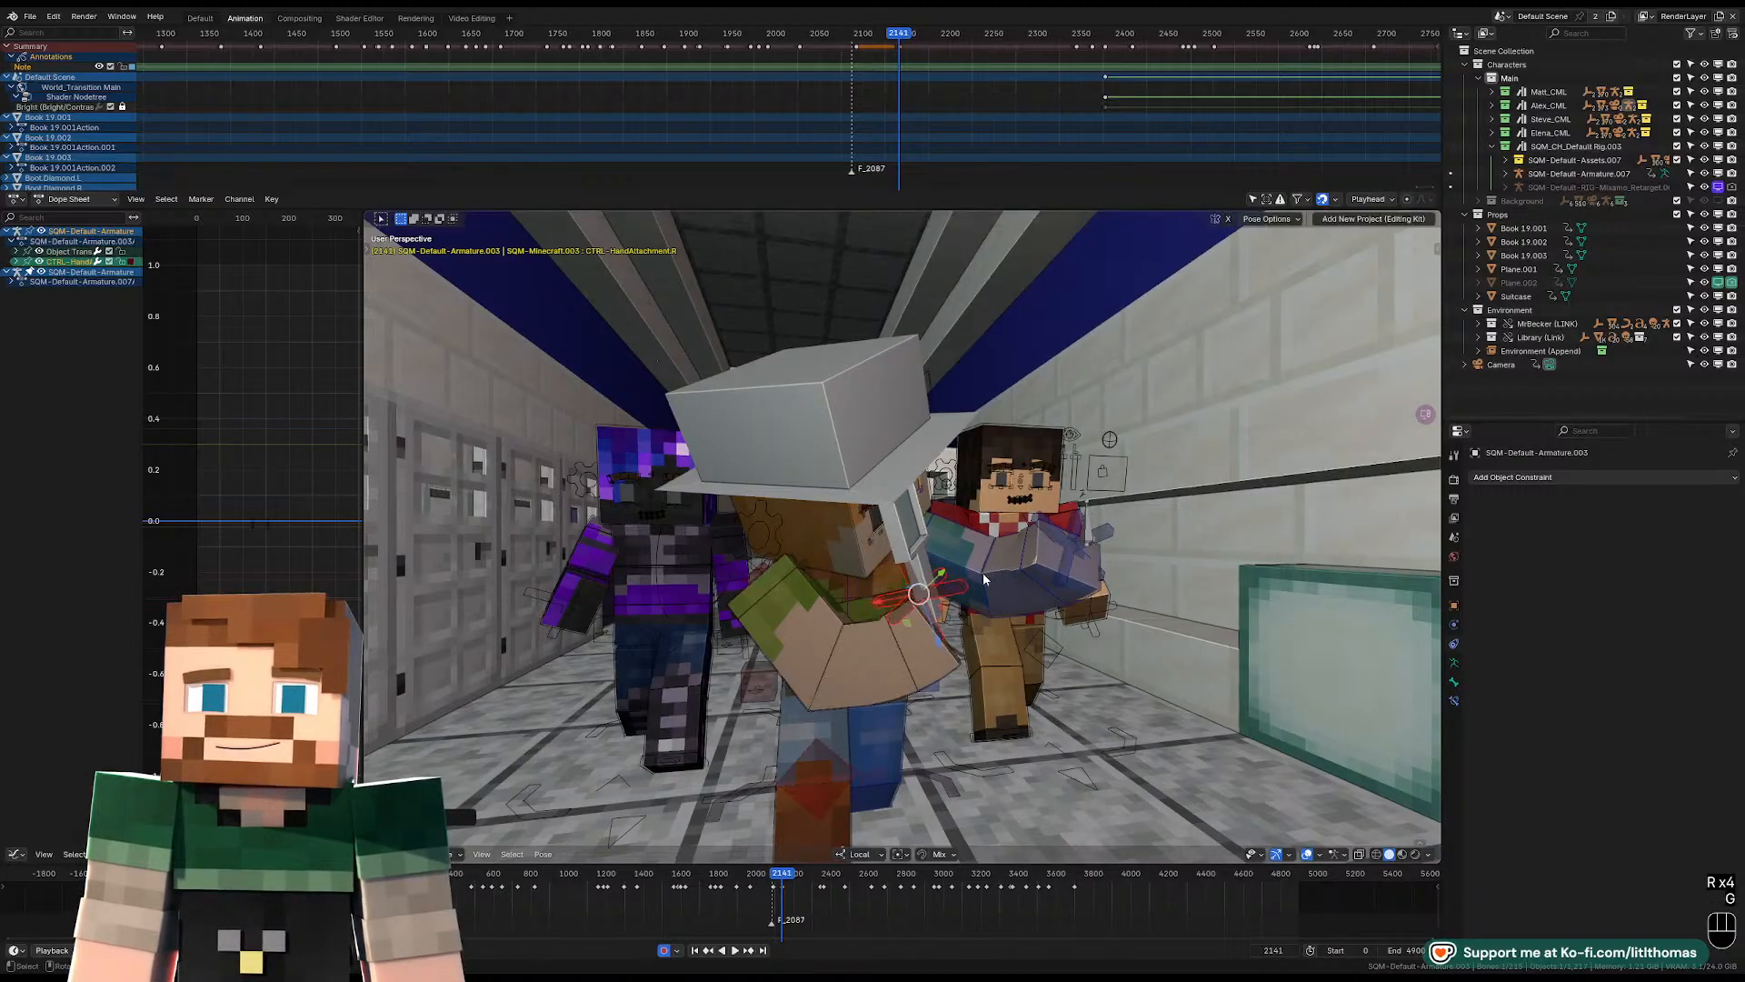
# Rotate the hat-wearing character's right-hand attachment control again to refine the magnifying glass angle.
pyautogui.press('r')
pyautogui.click(988, 587)
pyautogui.press('r')
pyautogui.click(991, 592)
pyautogui.moveTo(993, 594); pyautogui.dragTo(1016, 559, button='middle')
# Rotate the hat-wearing character's left wrist control freely to re-angle the hand.
pyautogui.click(1030, 551)
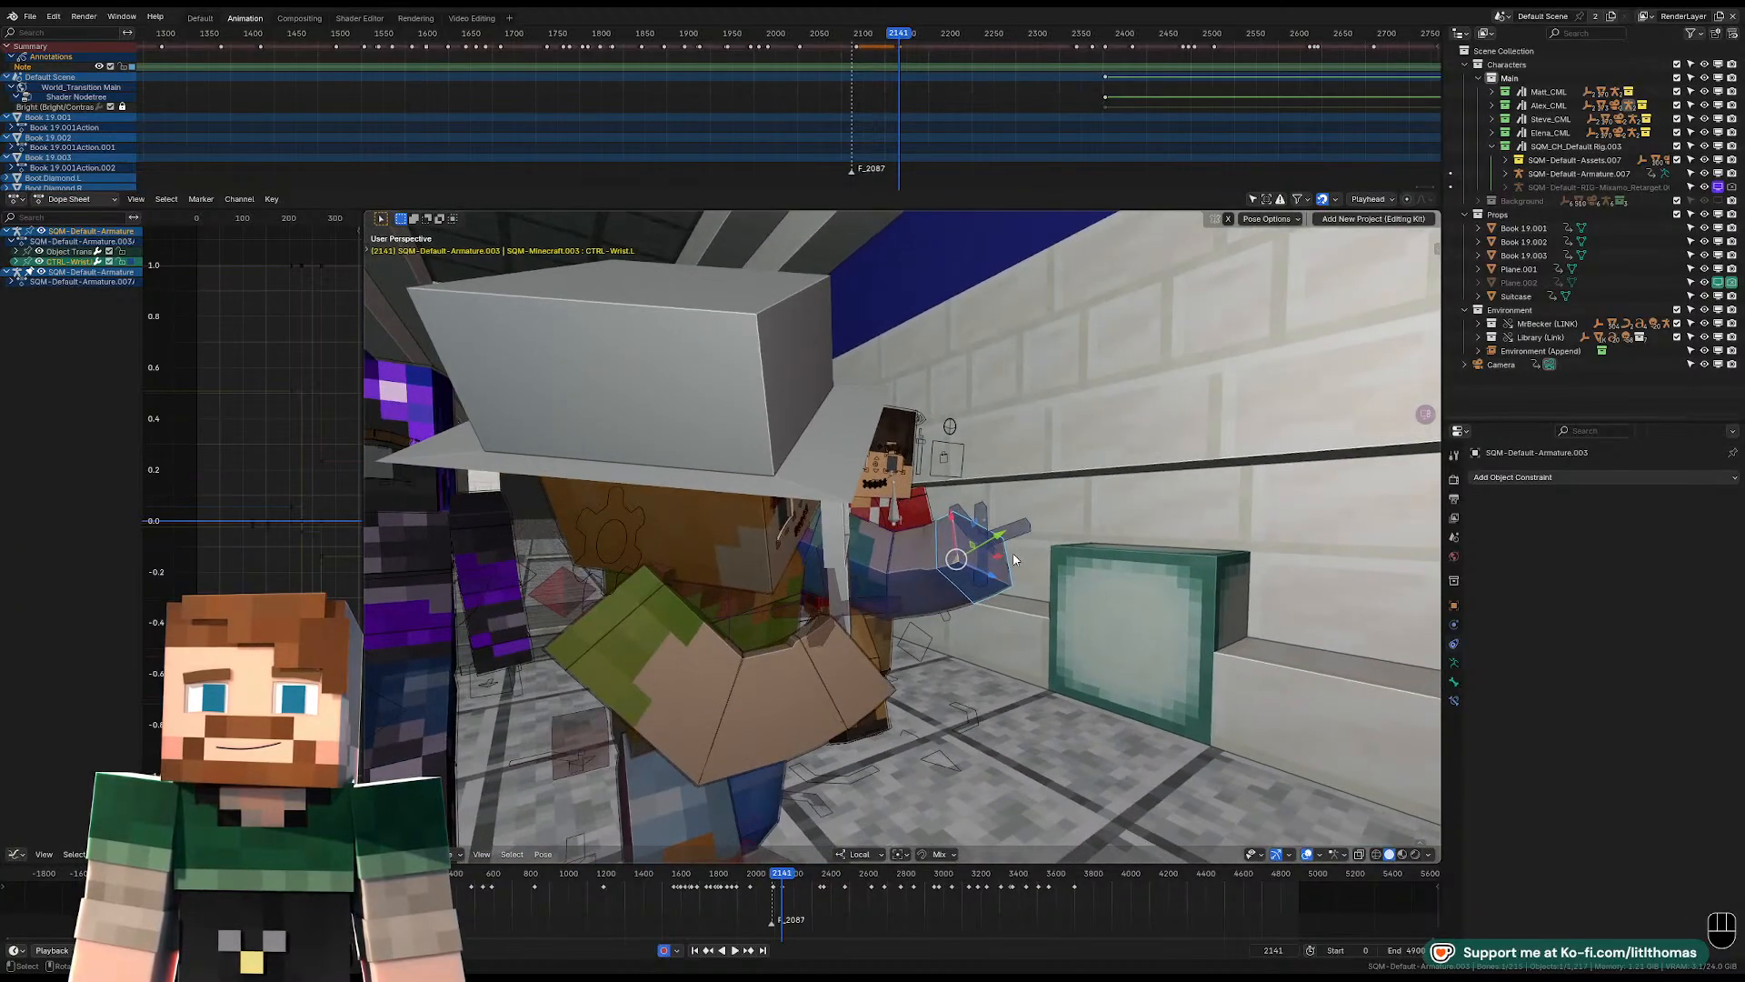
pyautogui.press('r')
pyautogui.press('r')
pyautogui.click(955, 559)
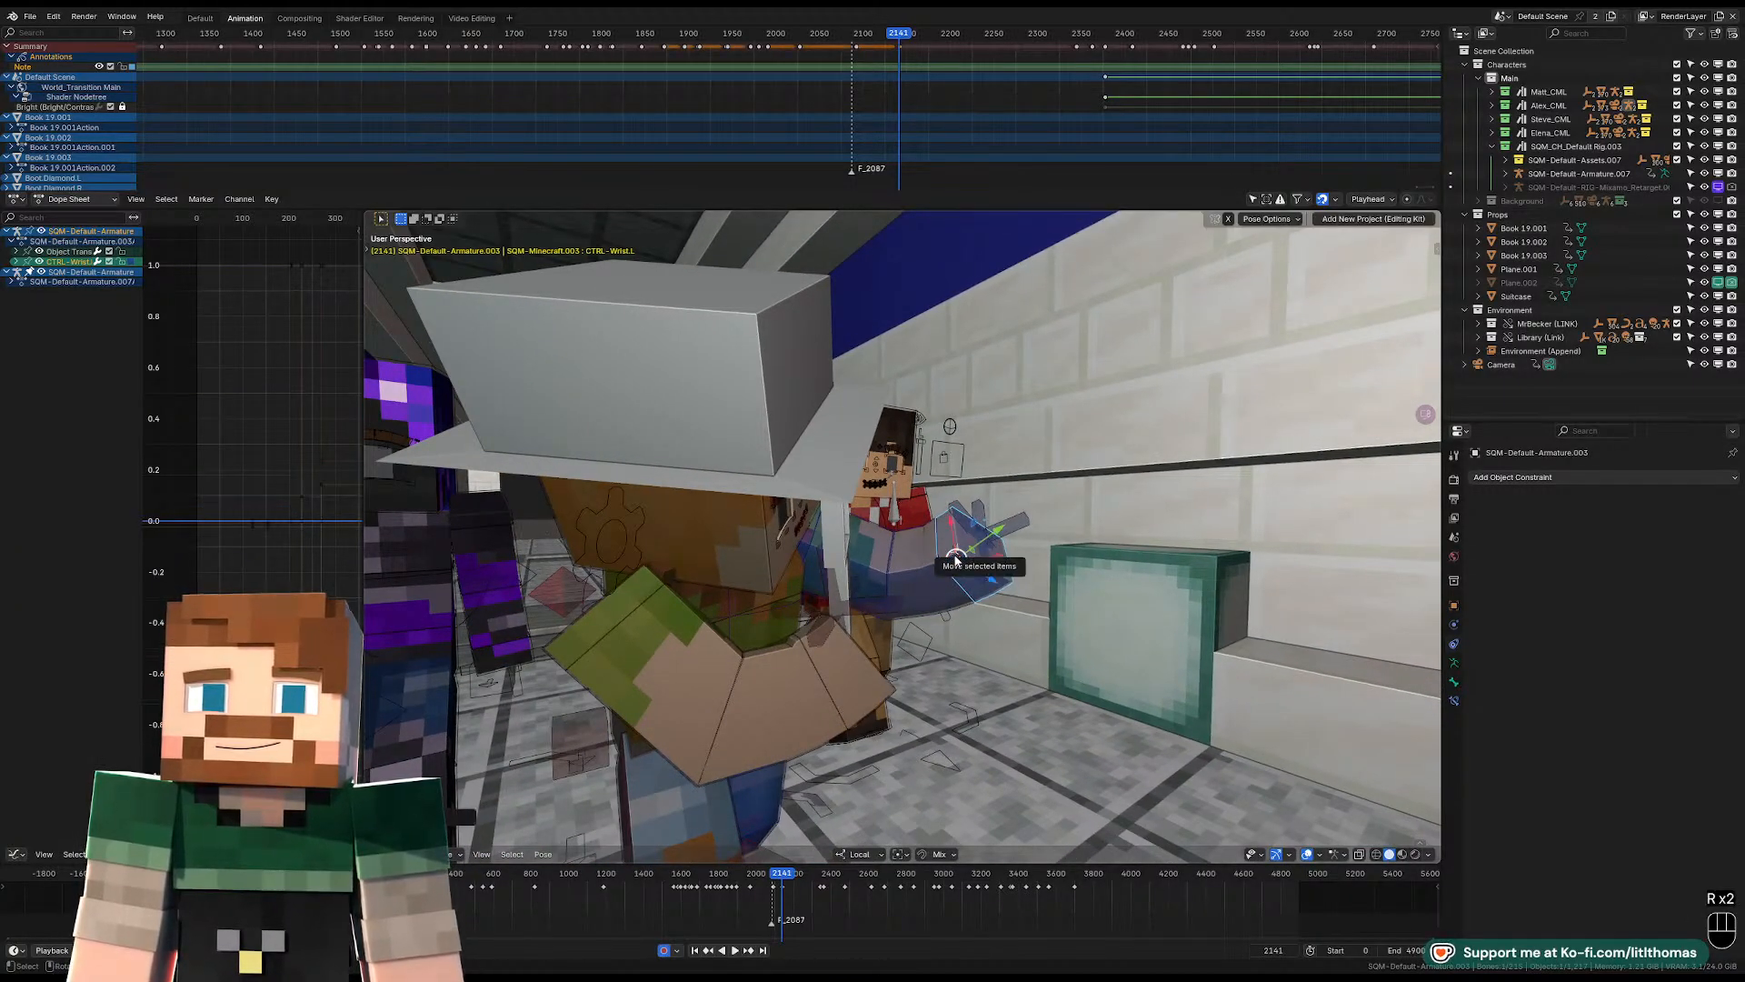
# Clear the left wrist control's rotation and rotate it about its local X axis.
pyautogui.moveTo(990, 547); pyautogui.dragTo(711, 566, button='middle')
pyautogui.scroll(4, 711, 566)
pyautogui.scroll(1, 711, 565)
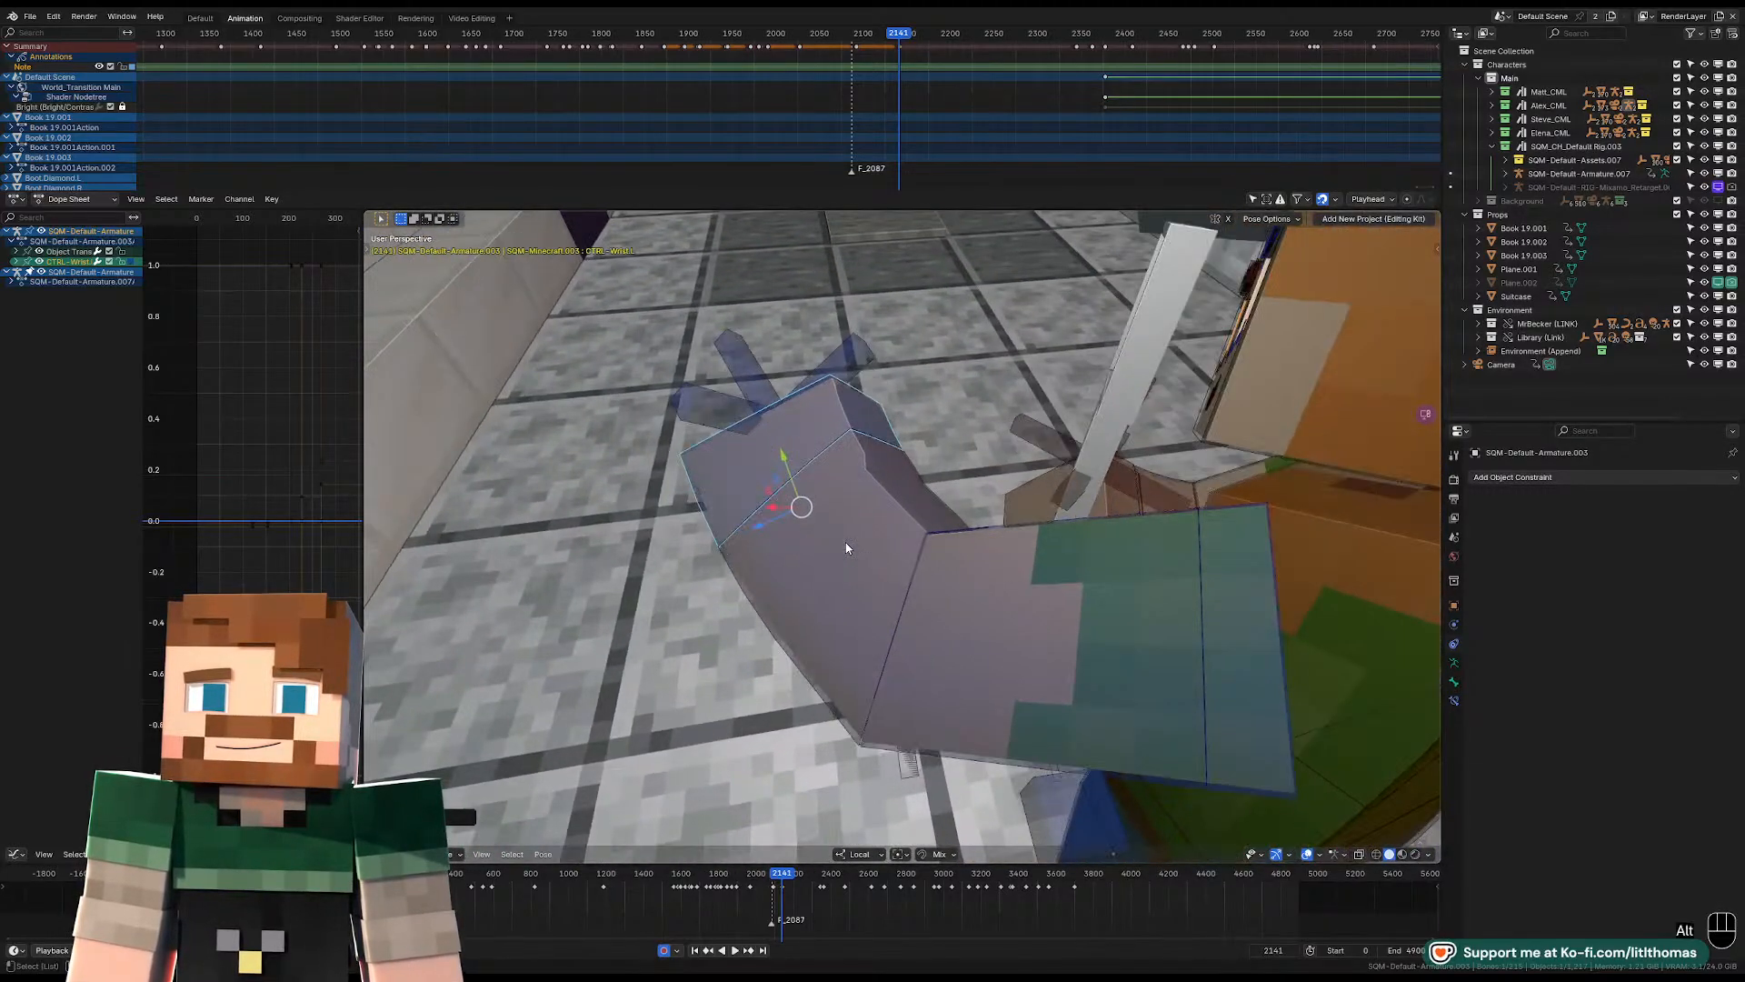
pyautogui.hotkey('alt', 'r')
pyautogui.moveTo(853, 546); pyautogui.dragTo(958, 526, button='middle')
pyautogui.press('r')
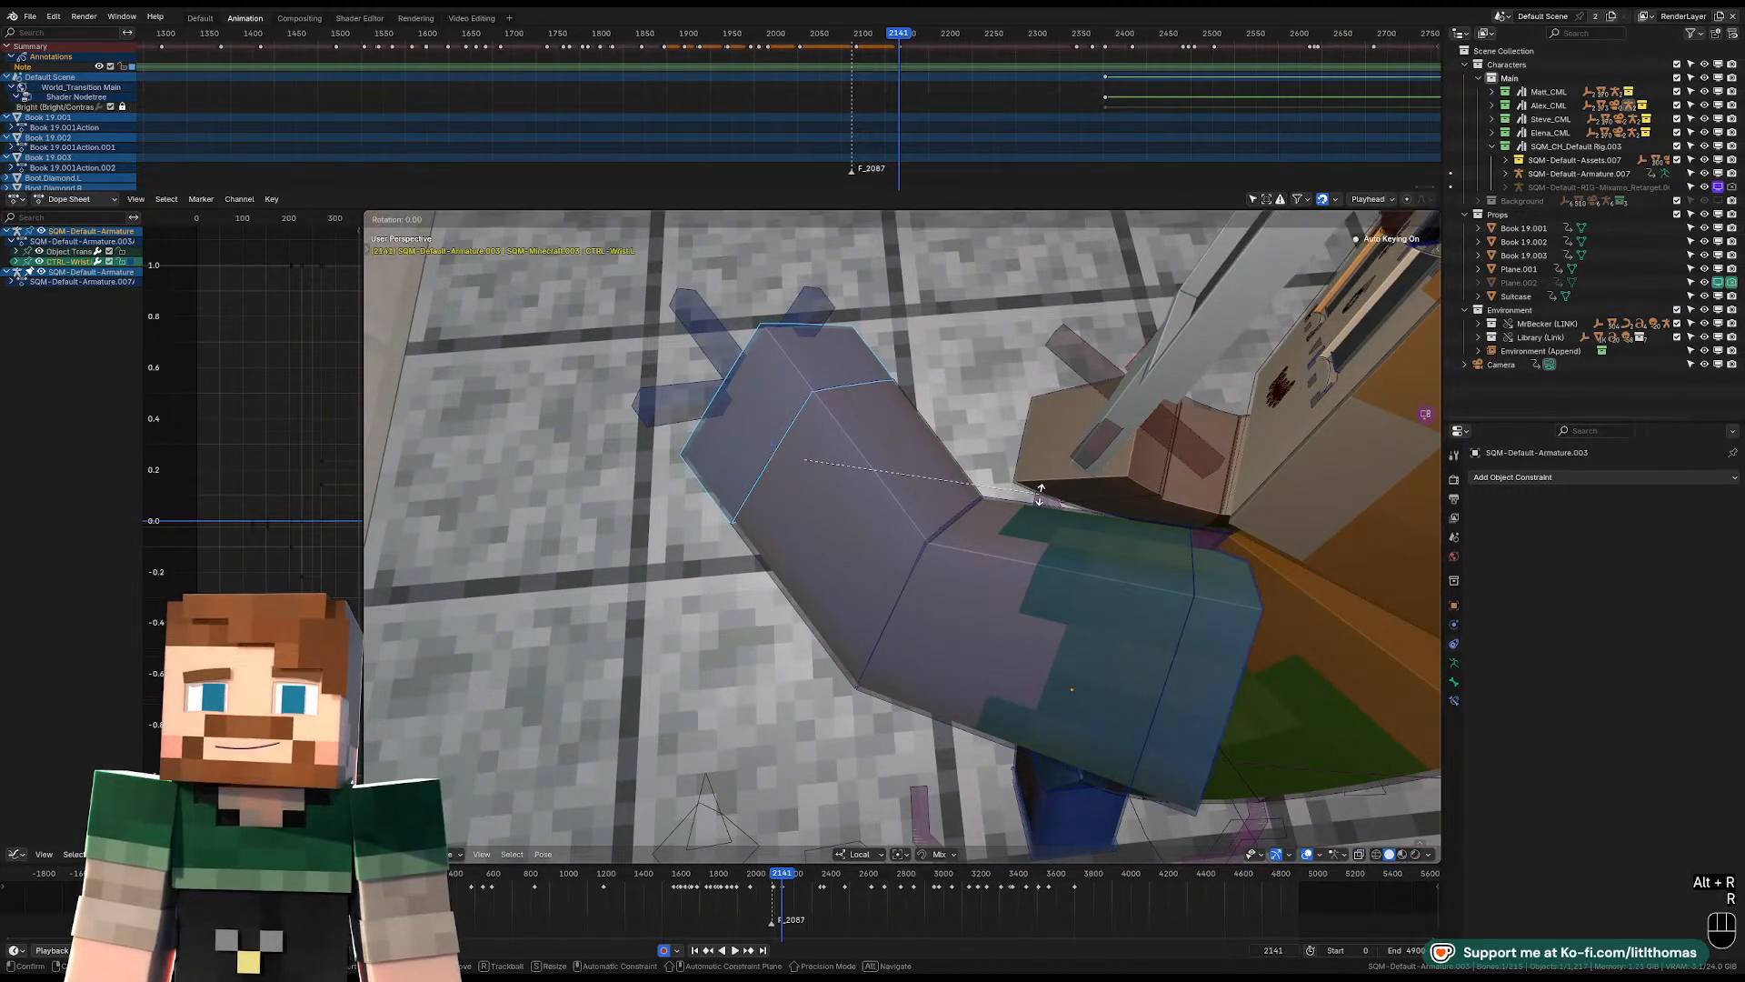
pyautogui.press('x')
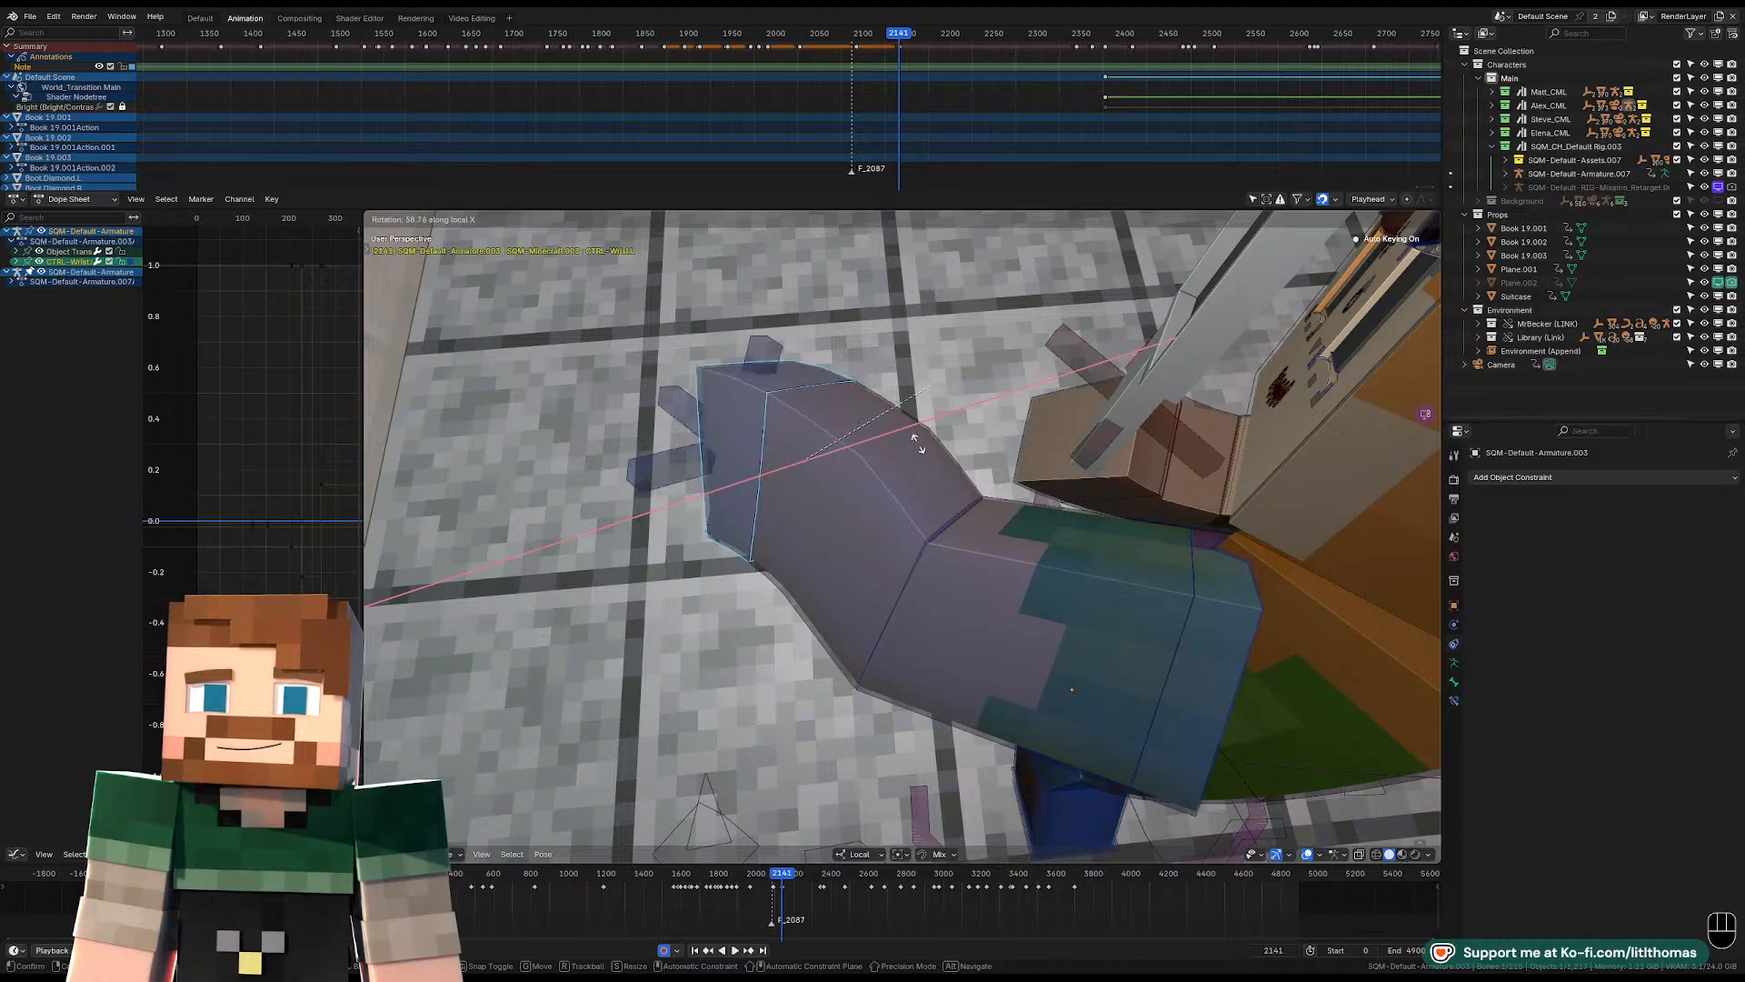
pyautogui.click(918, 545)
# Refine the left hand's angle with a free trackball rotation of the wrist control.
pyautogui.moveTo(918, 546); pyautogui.dragTo(971, 525, button='middle')
pyautogui.press('r')
pyautogui.press('r')
pyautogui.click(1088, 481)
pyautogui.scroll(-7, 1019, 525)
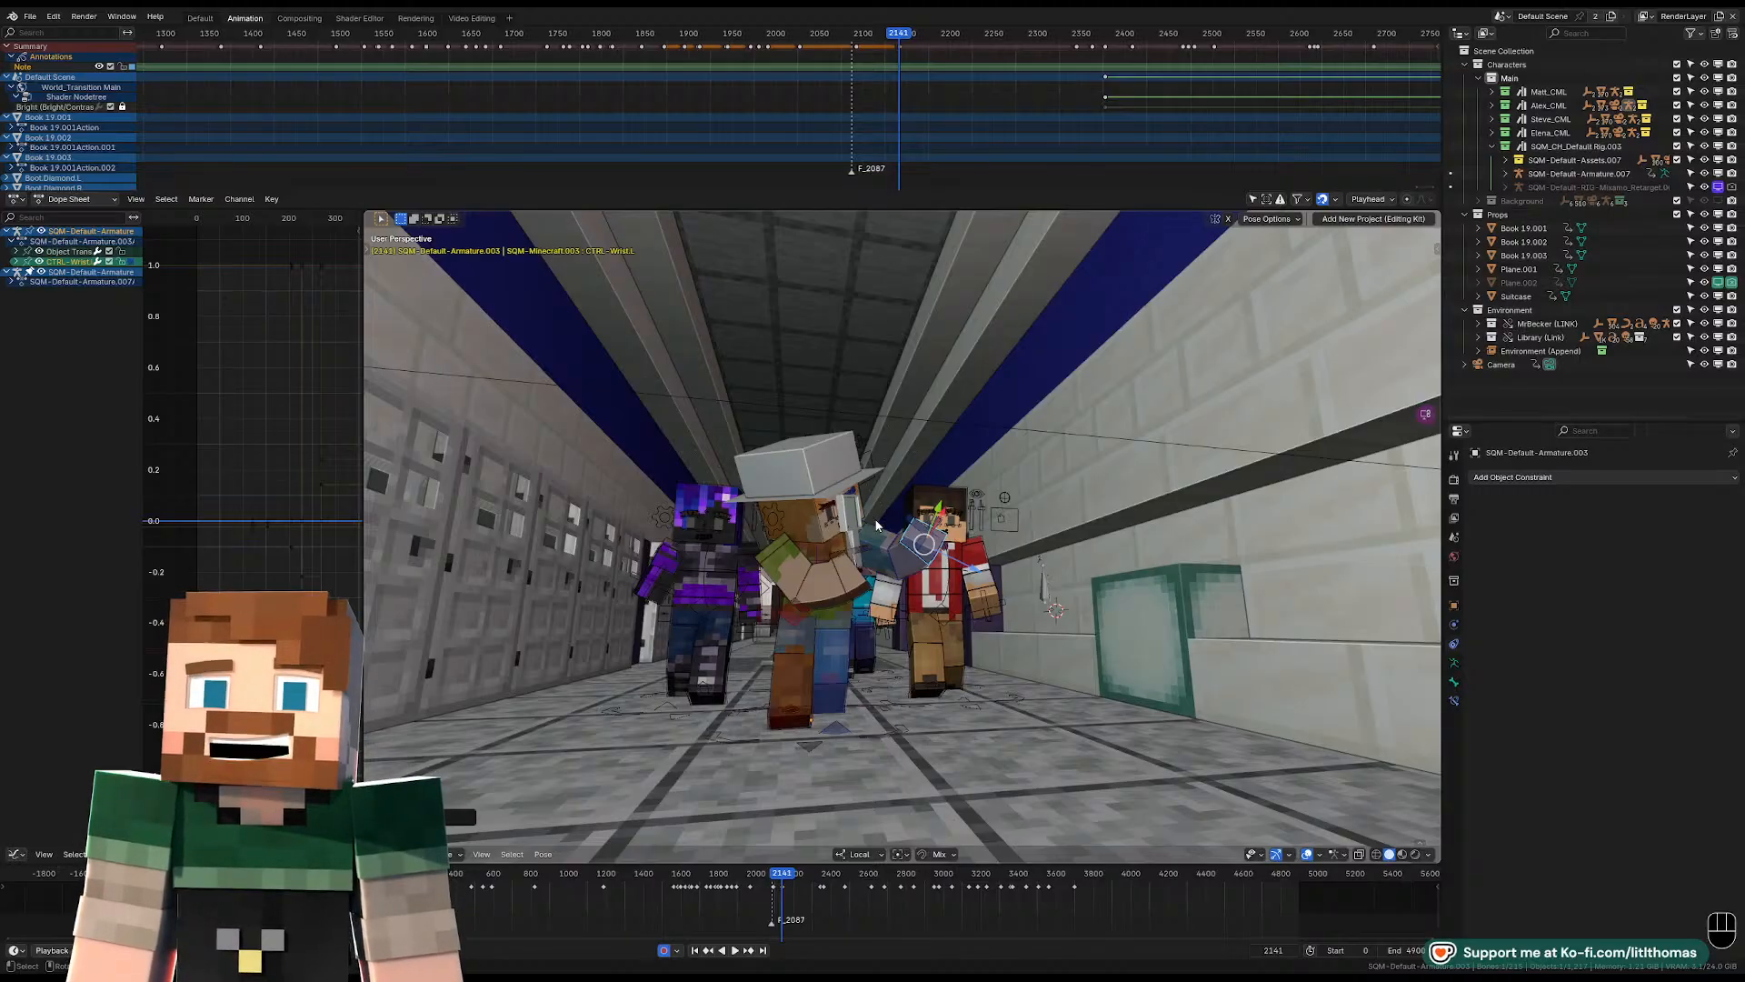
# Rotate the right-hand attachment control freely to align the magnifying glass with the face.
pyautogui.moveTo(925, 538); pyautogui.dragTo(850, 566, button='middle')
pyautogui.scroll(5, 911, 608)
pyautogui.click(778, 630)
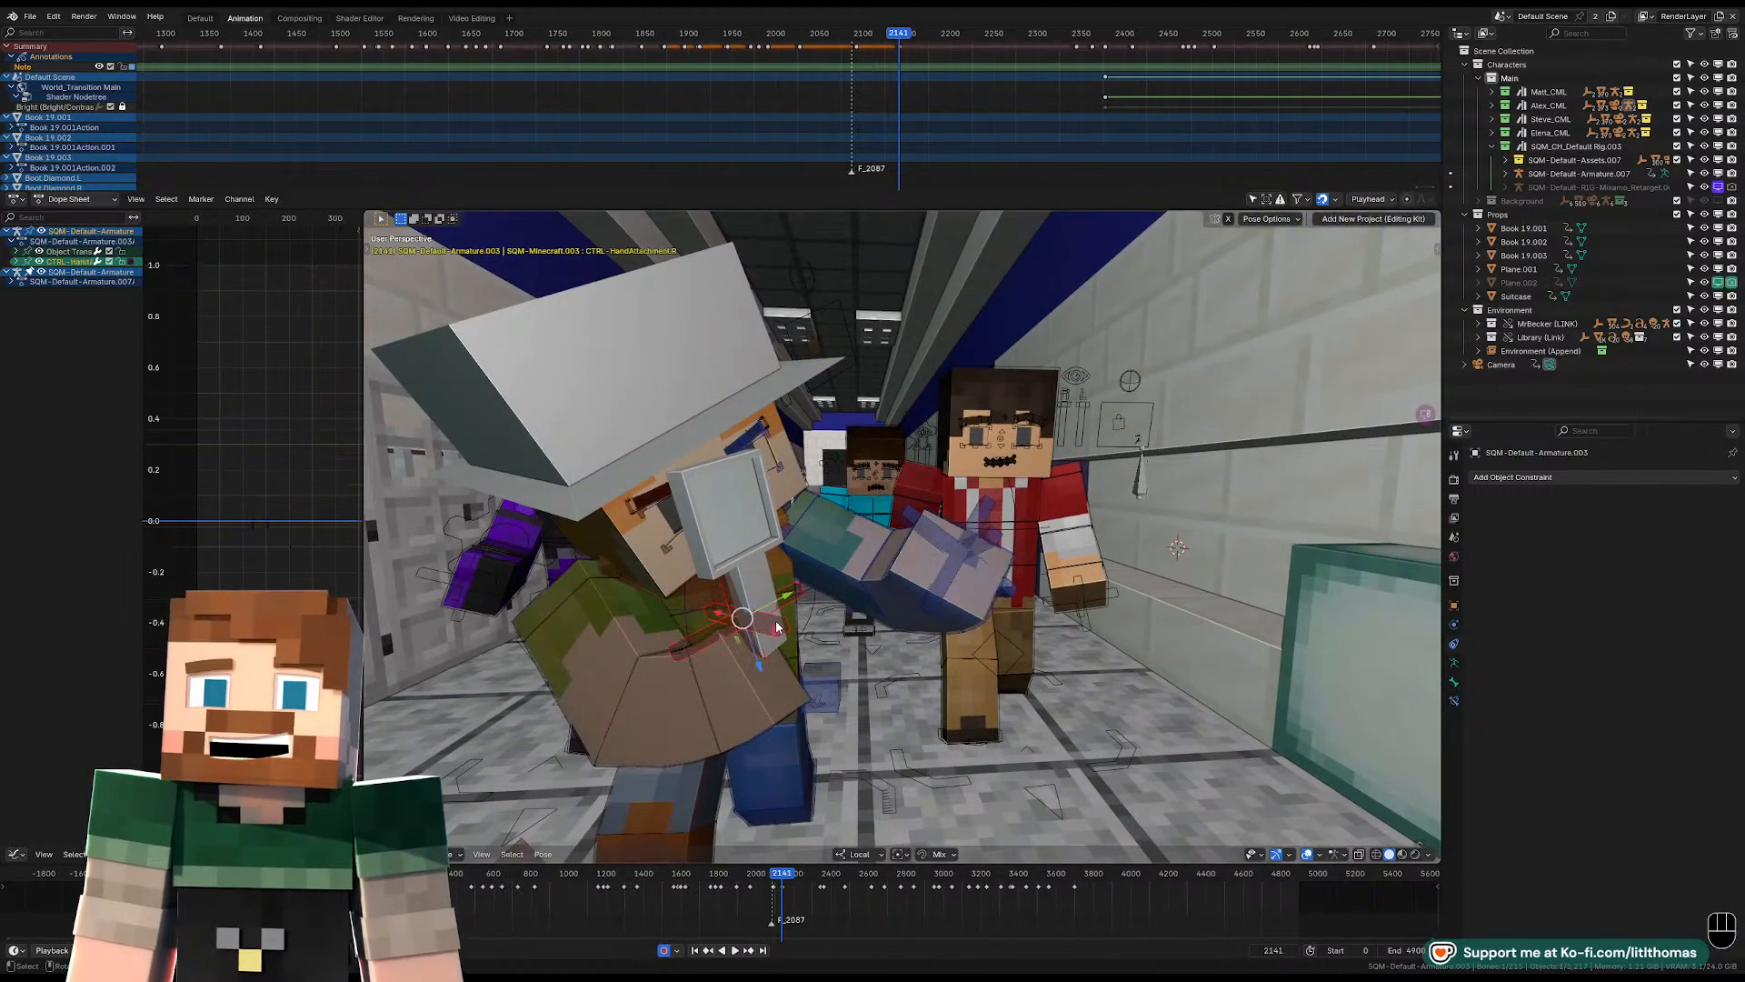
pyautogui.press('r')
pyautogui.press('r')
pyautogui.click(787, 620)
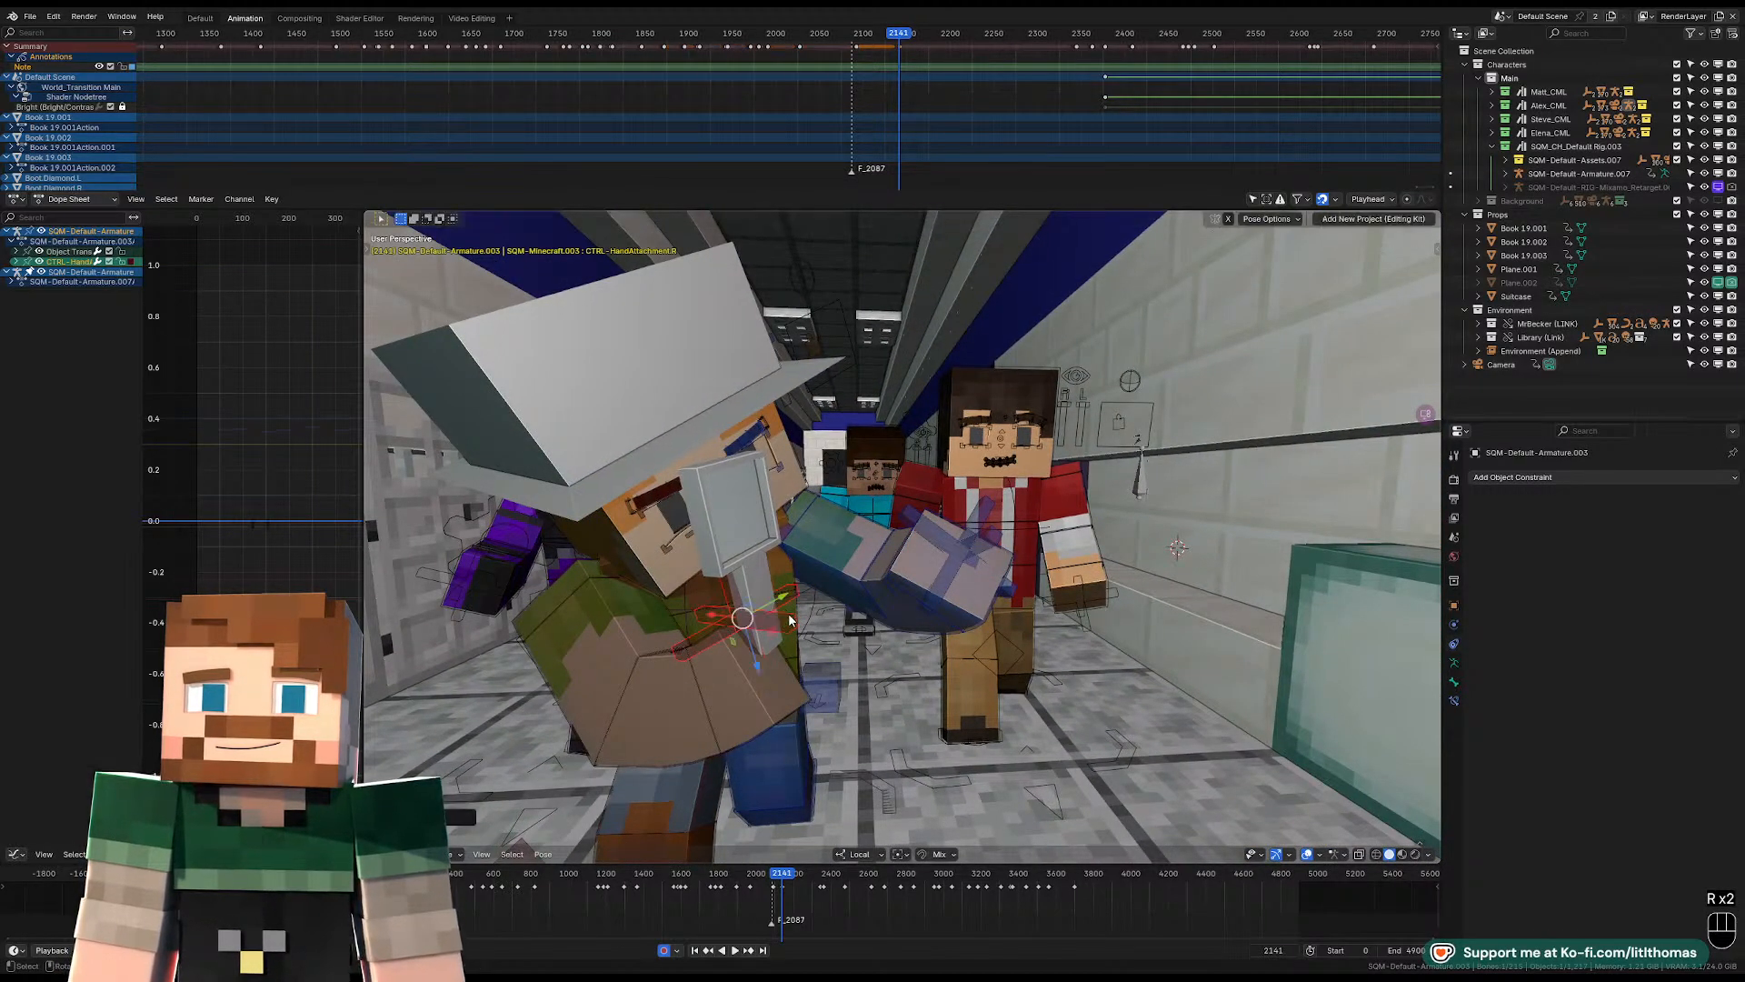
pyautogui.moveTo(789, 621); pyautogui.dragTo(835, 597, button='middle')
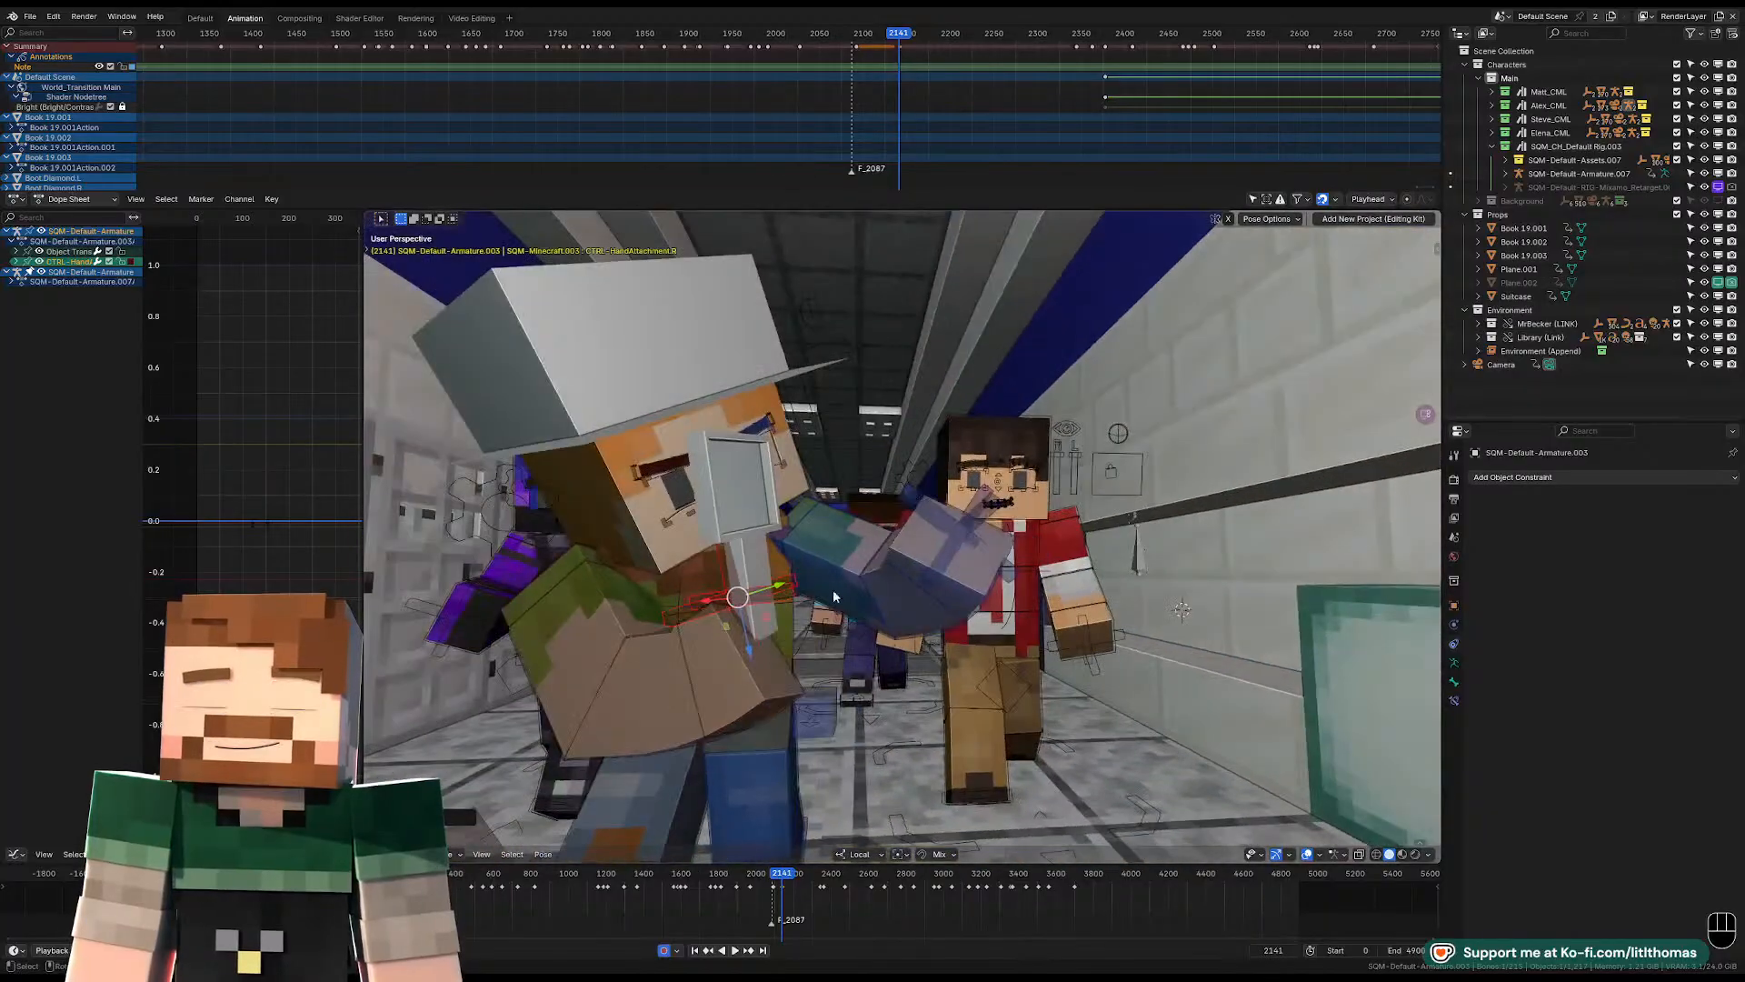
# Leave Pose Mode, add a mesh plane to the scene and scale it down.
pyautogui.click(906, 545)
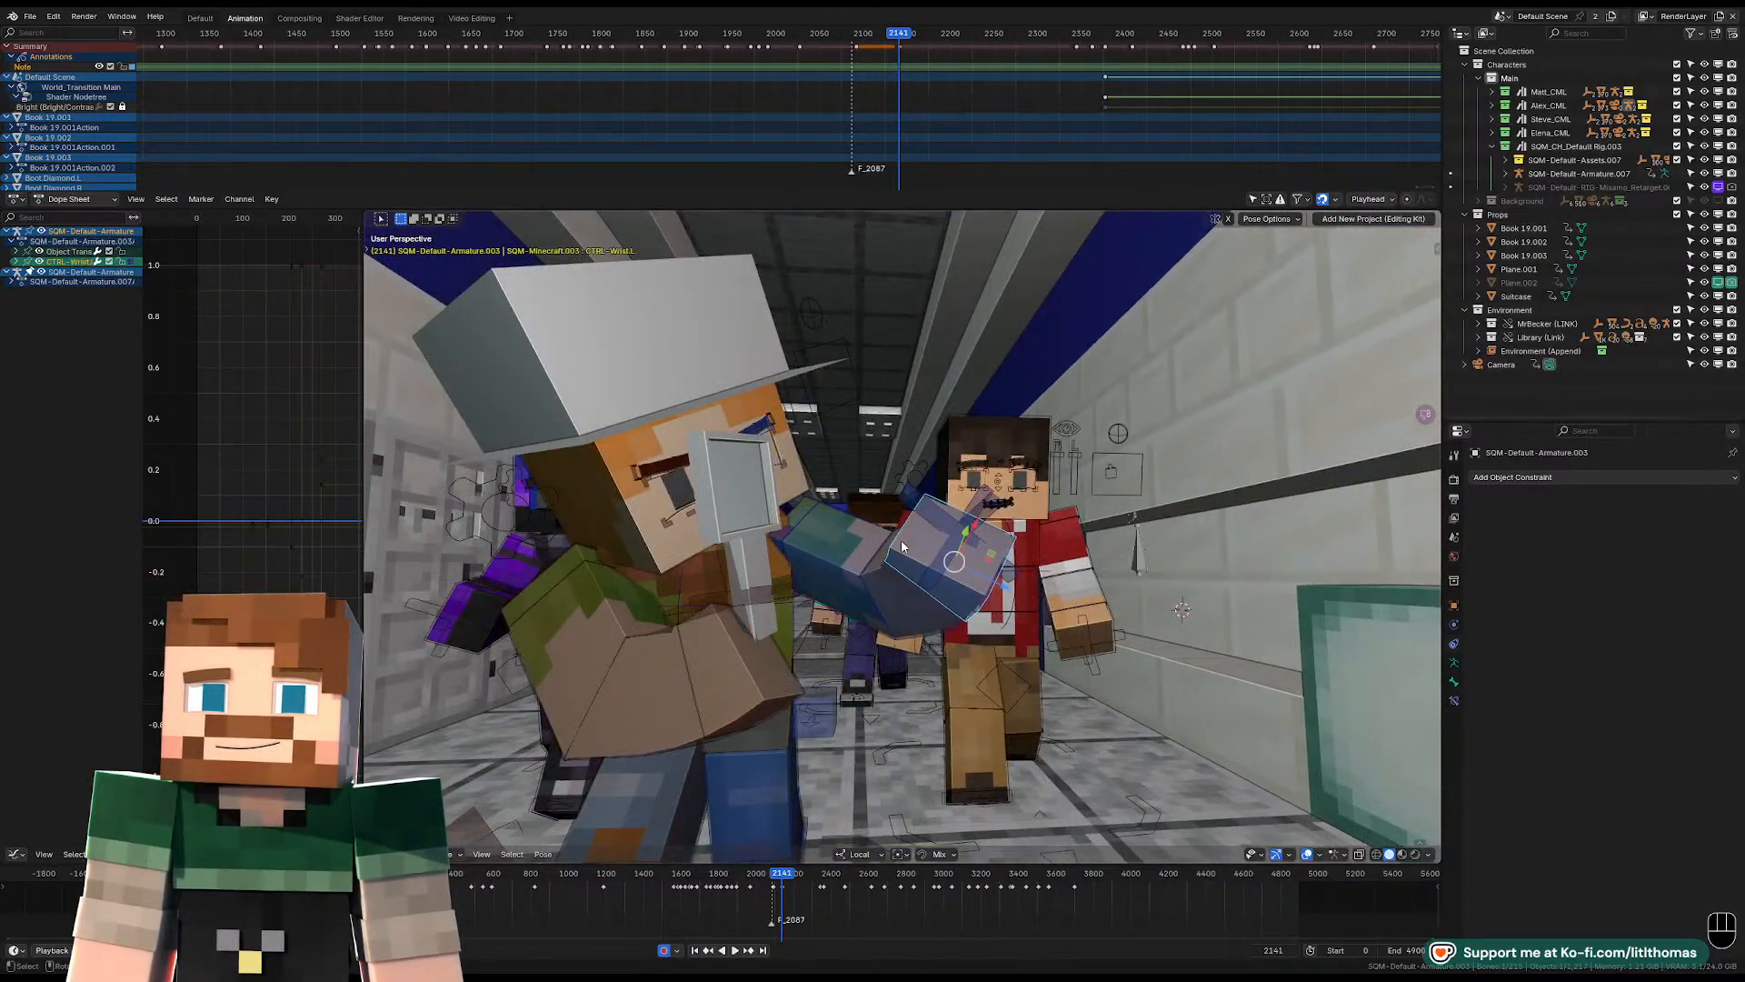
pyautogui.click(957, 531)
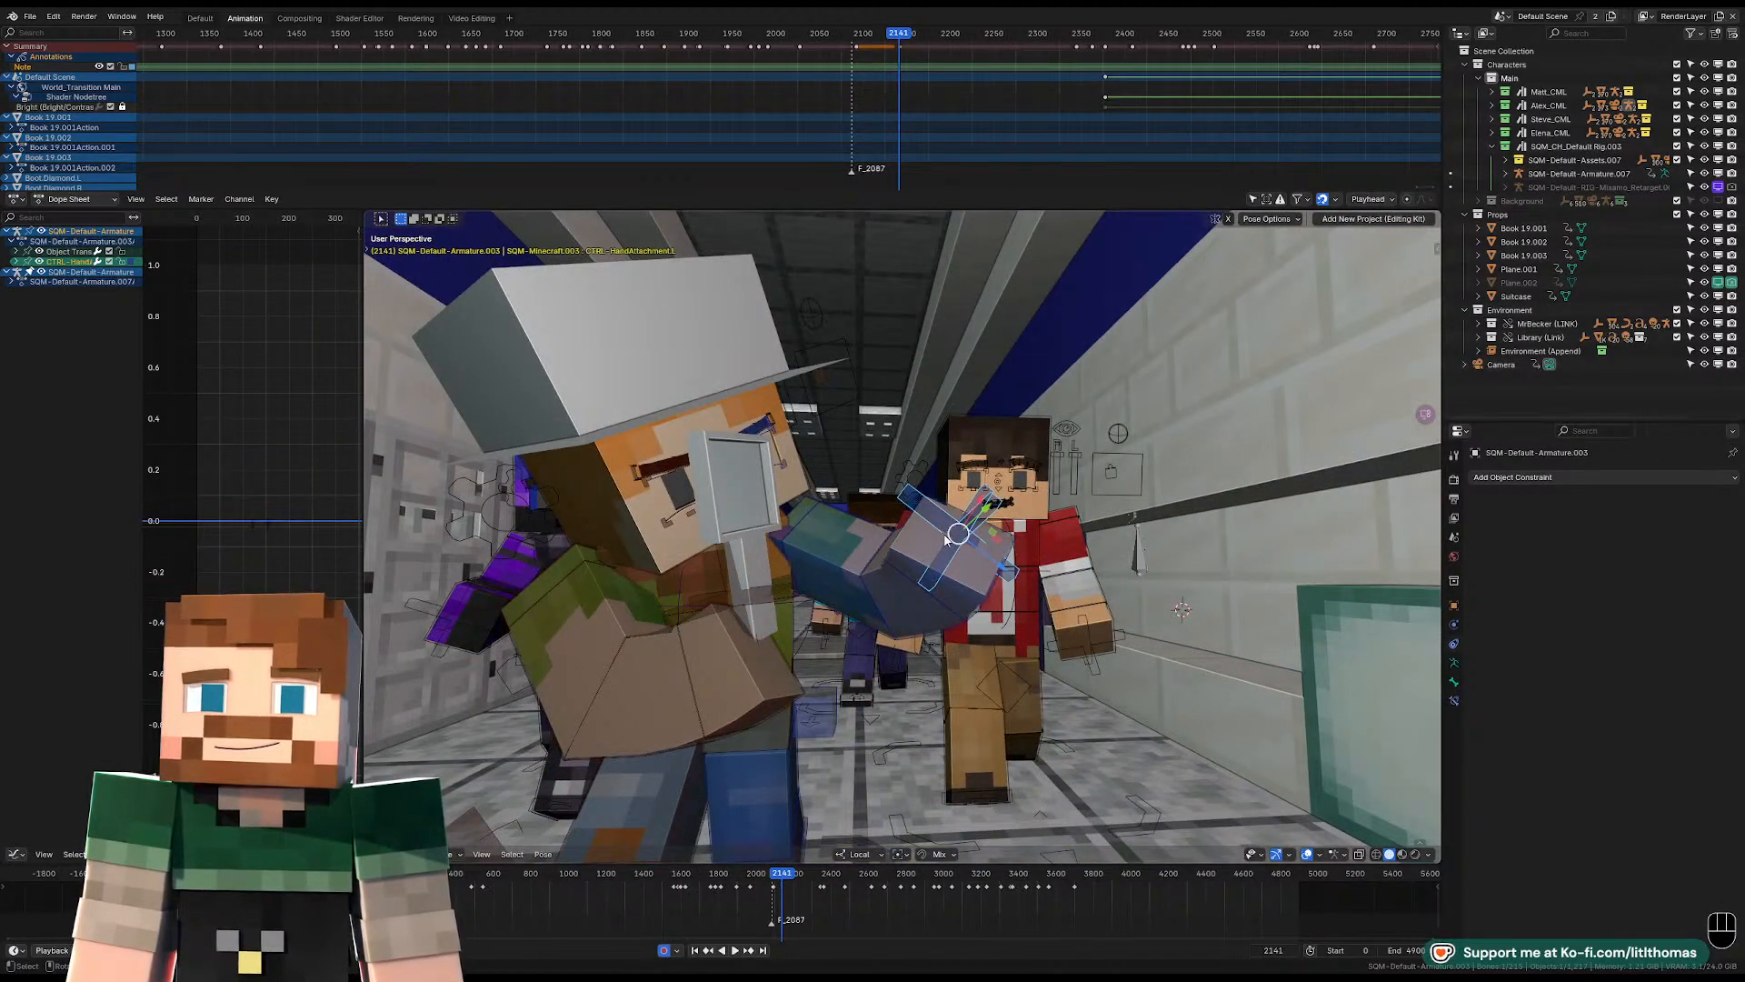
pyautogui.moveTo(789, 680); pyautogui.dragTo(851, 625, button='middle')
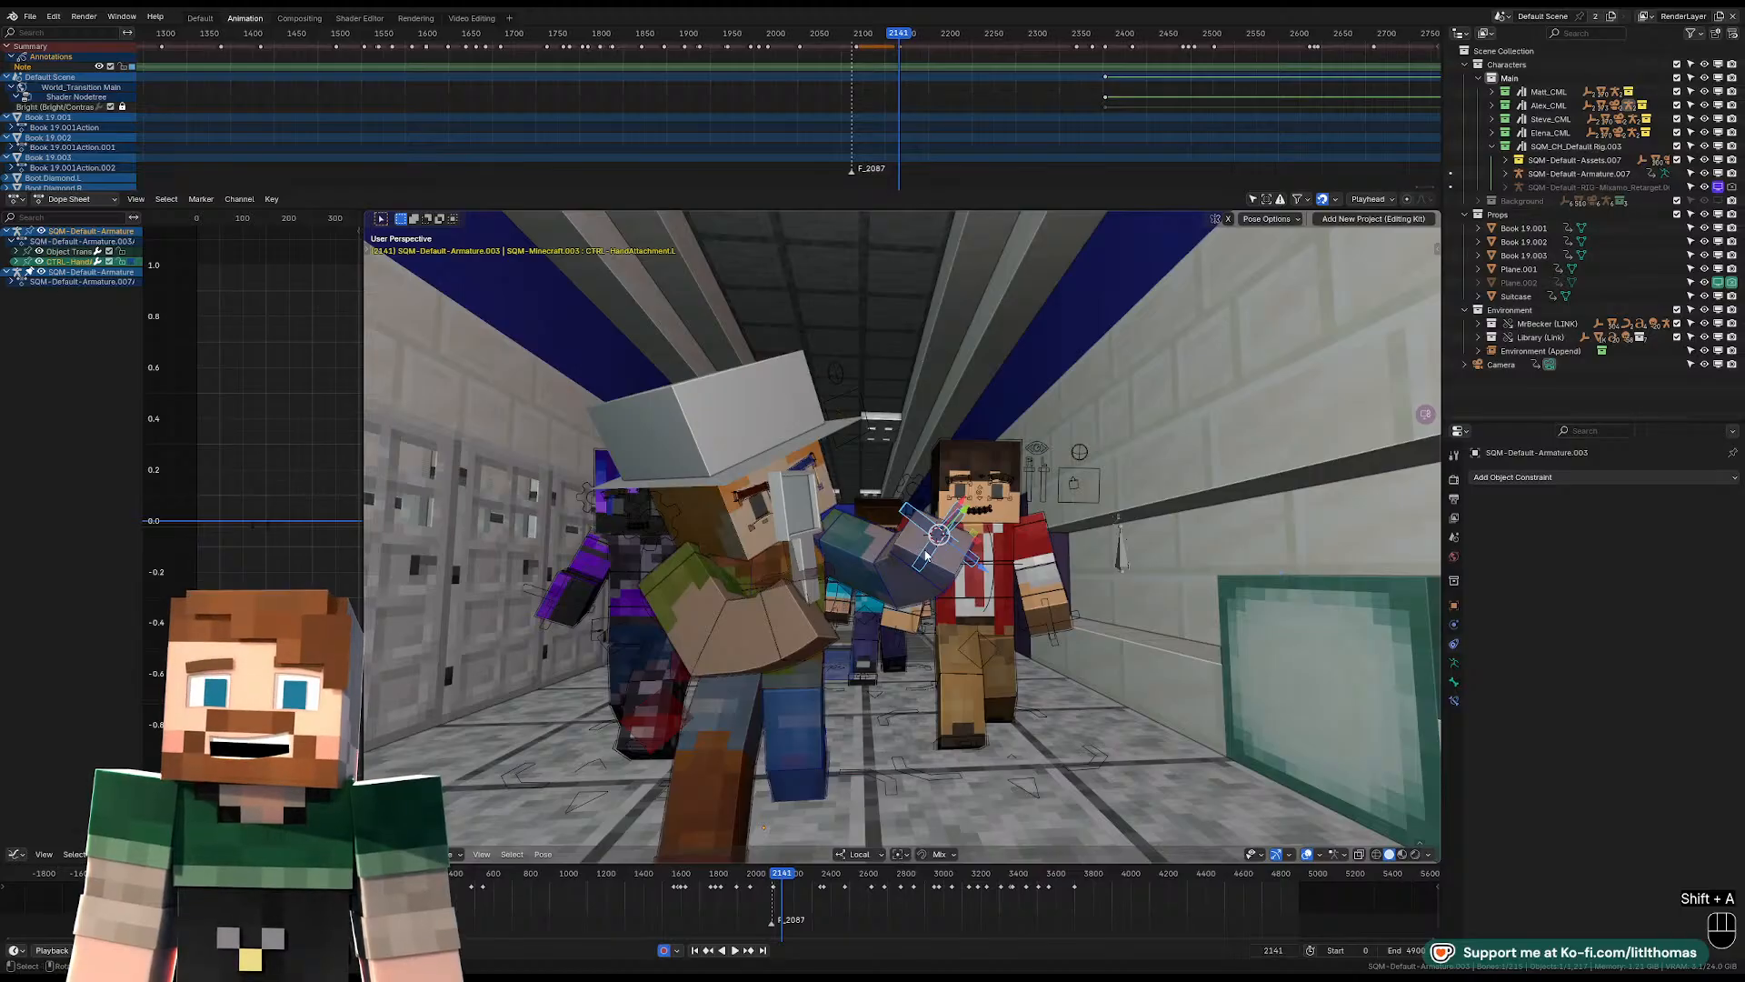
pyautogui.press('Tab')
pyautogui.hotkey('shift', 'a')
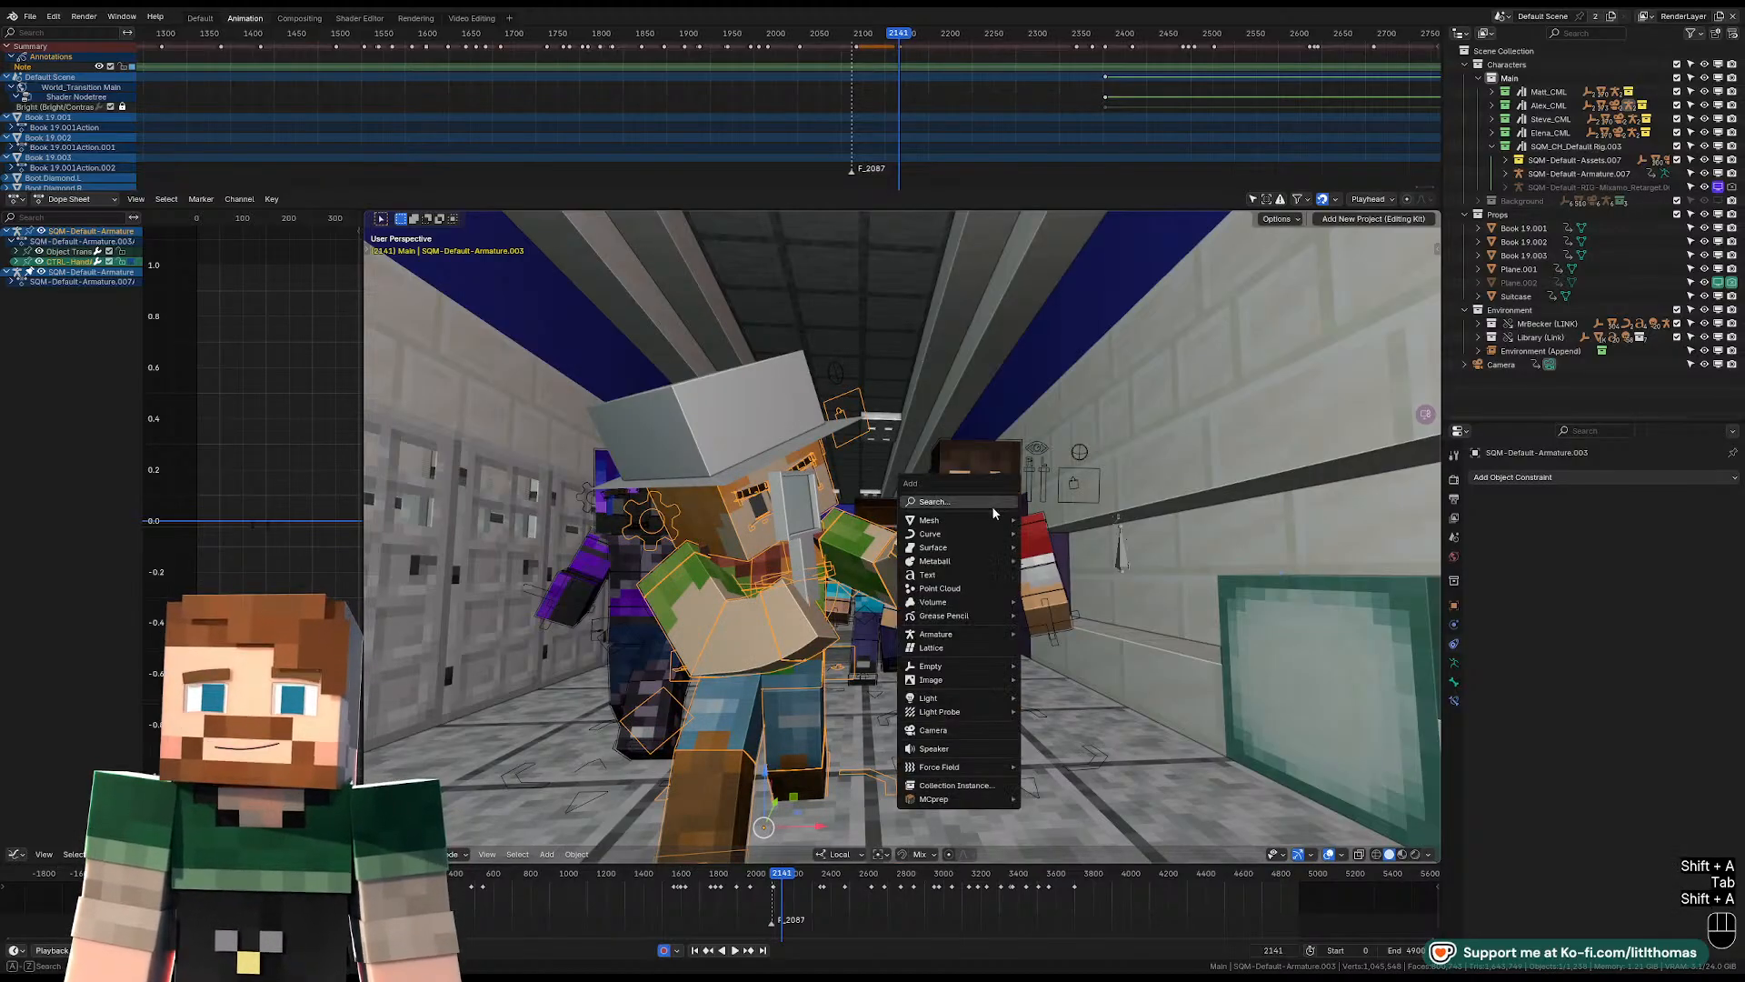
pyautogui.moveTo(1006, 532)
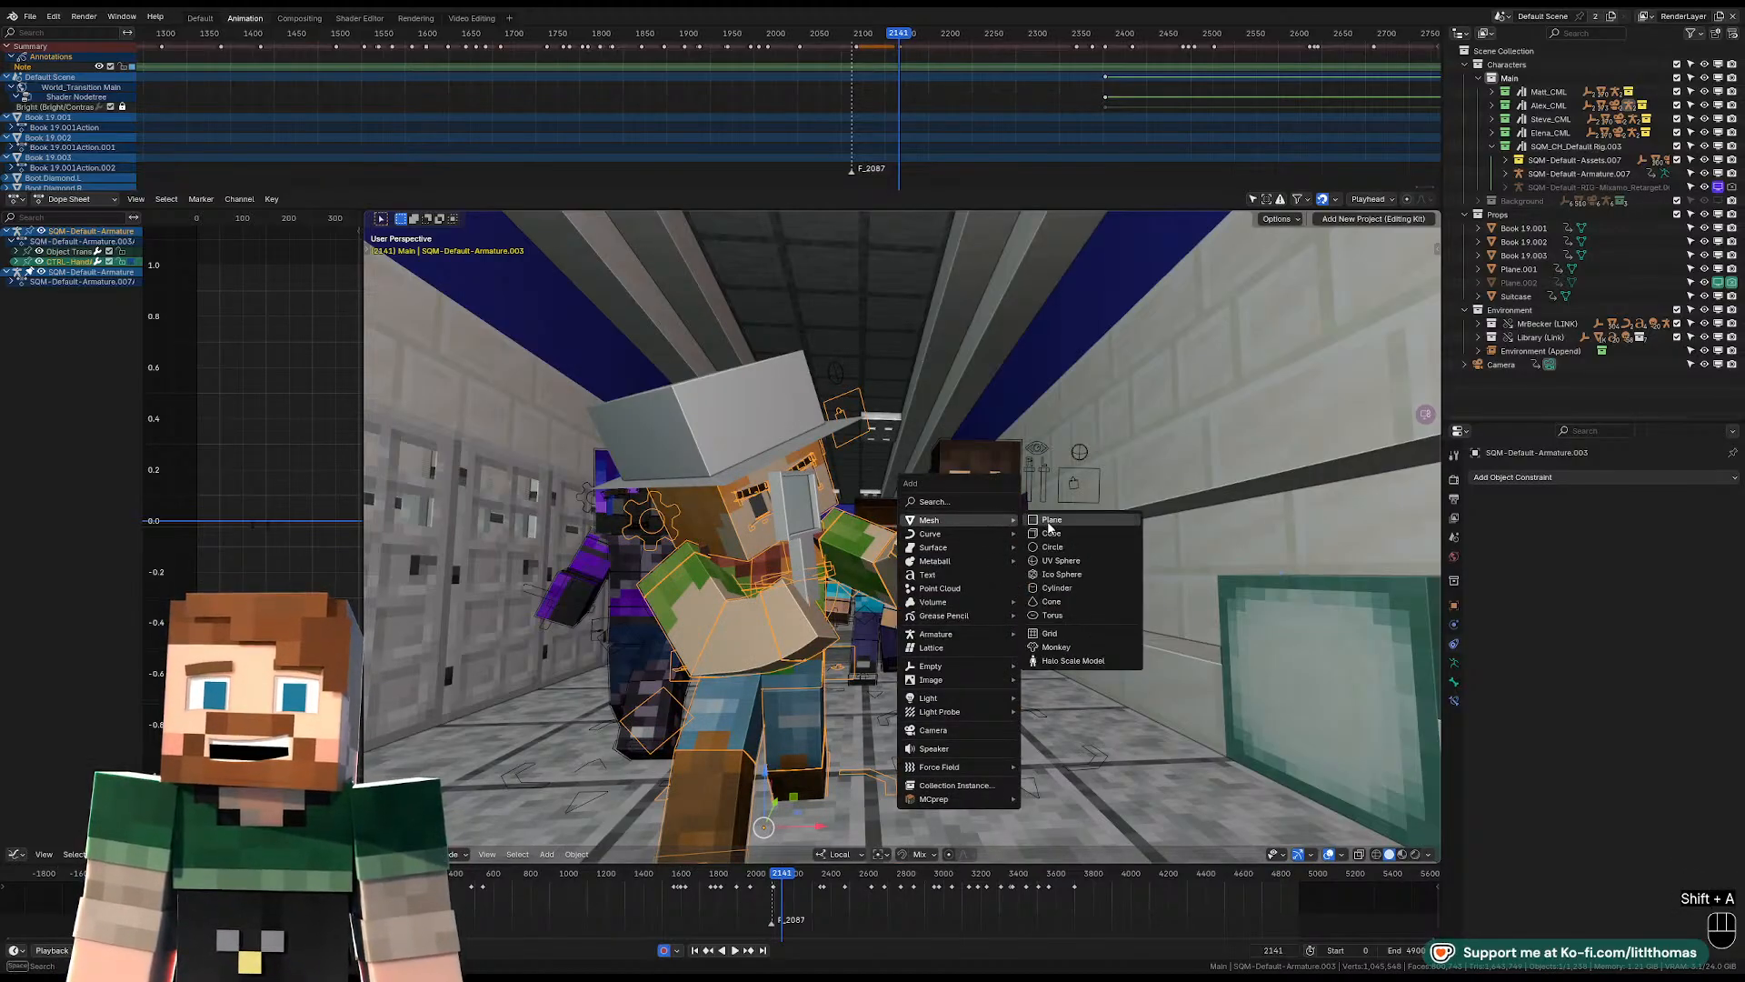
pyautogui.click(1052, 525)
pyautogui.moveTo(1045, 520); pyautogui.dragTo(990, 491, button='middle')
pyautogui.press('s')
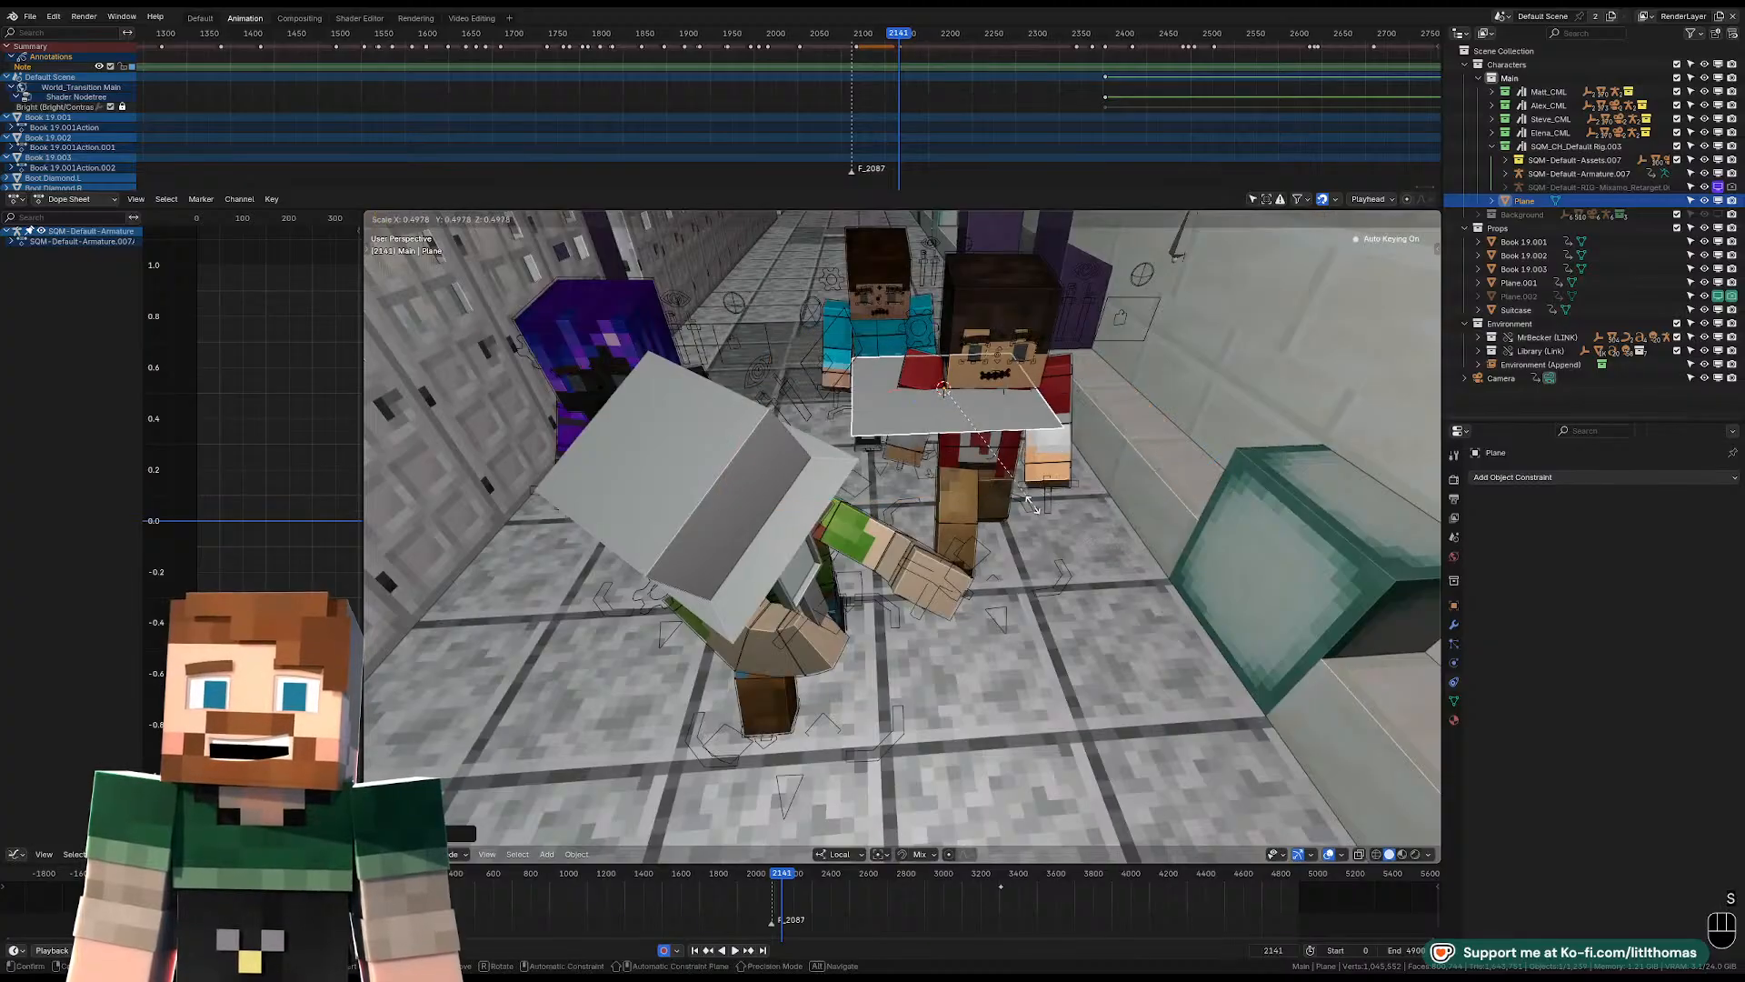
pyautogui.click(978, 496)
# Snap the new plane and move it to the floor beside the hat-wearing character.
pyautogui.hotkey('shift', 's')
pyautogui.click(976, 432)
pyautogui.moveTo(975, 429); pyautogui.dragTo(946, 606, button='middle')
pyautogui.press('g')
pyautogui.click(844, 472)
pyautogui.moveTo(860, 546); pyautogui.dragTo(789, 594, button='middle')
pyautogui.moveTo(874, 523)
pyautogui.mouseDown(button='middle')
pyautogui.moveTo(840, 547)
pyautogui.moveTo(914, 553)
pyautogui.moveTo(871, 556)
pyautogui.mouseUp(button='middle')
pyautogui.moveTo(793, 481); pyautogui.dragTo(877, 520, button='middle')
pyautogui.keyDown('shift'); pyautogui.rightClick(836, 538); pyautogui.keyUp('shift')
pyautogui.keyDown('shift'); pyautogui.rightClick(663, 452); pyautogui.keyUp('shift')
pyautogui.moveTo(665, 454); pyautogui.dragTo(744, 540, button='middle')
pyautogui.moveTo(871, 539); pyautogui.dragTo(831, 589, button='middle')
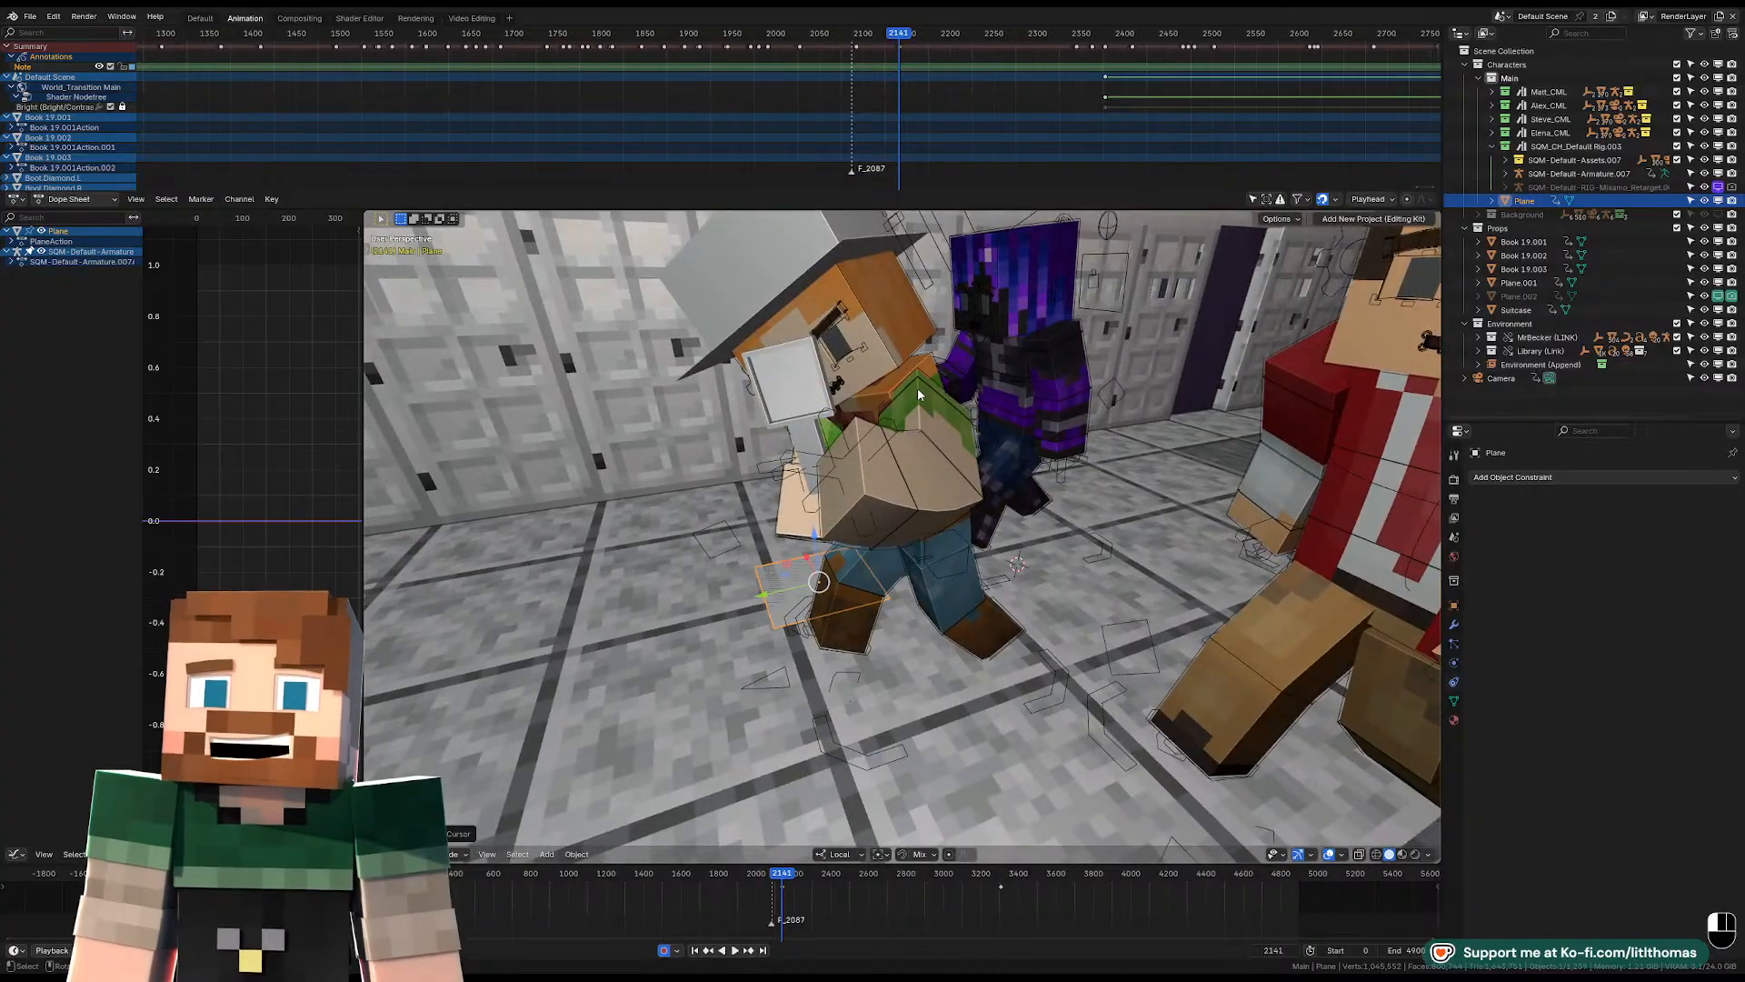
# Select the hat-wearing character's armature and examine its child objects in the scene hierarchy.
pyautogui.click(1000, 377)
pyautogui.click(918, 382)
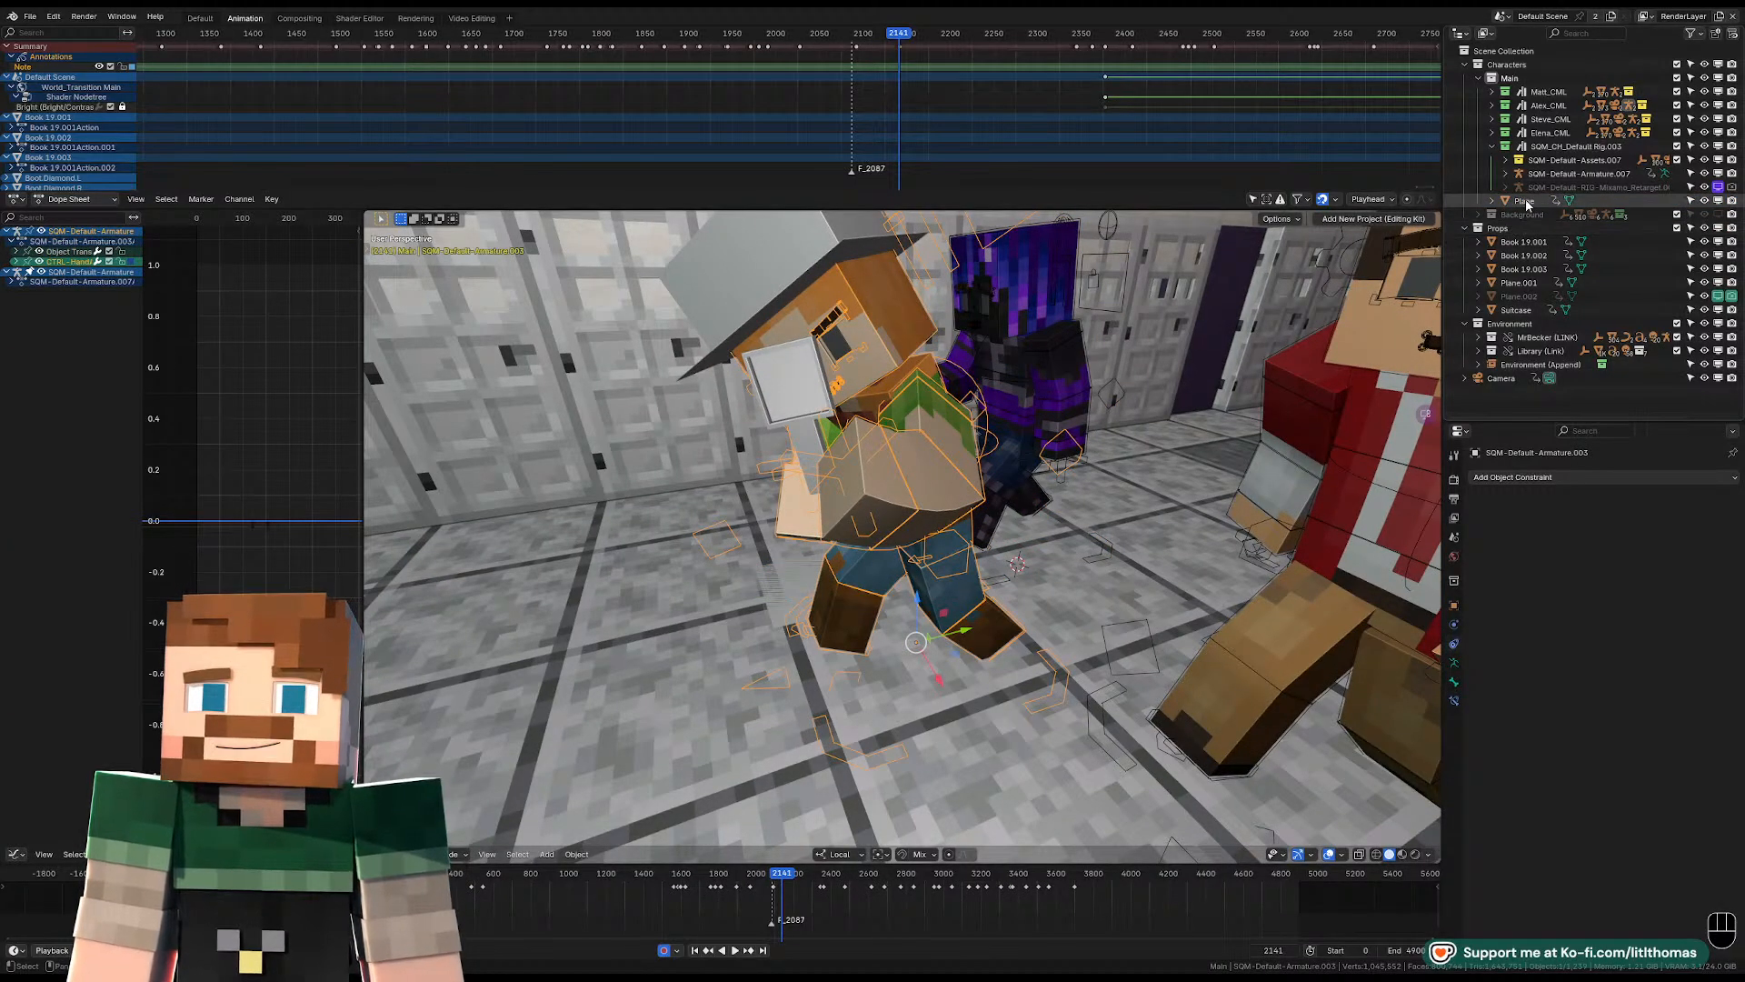
pyautogui.press('KP_Decimal')
pyautogui.scroll(18, 1522, 276)
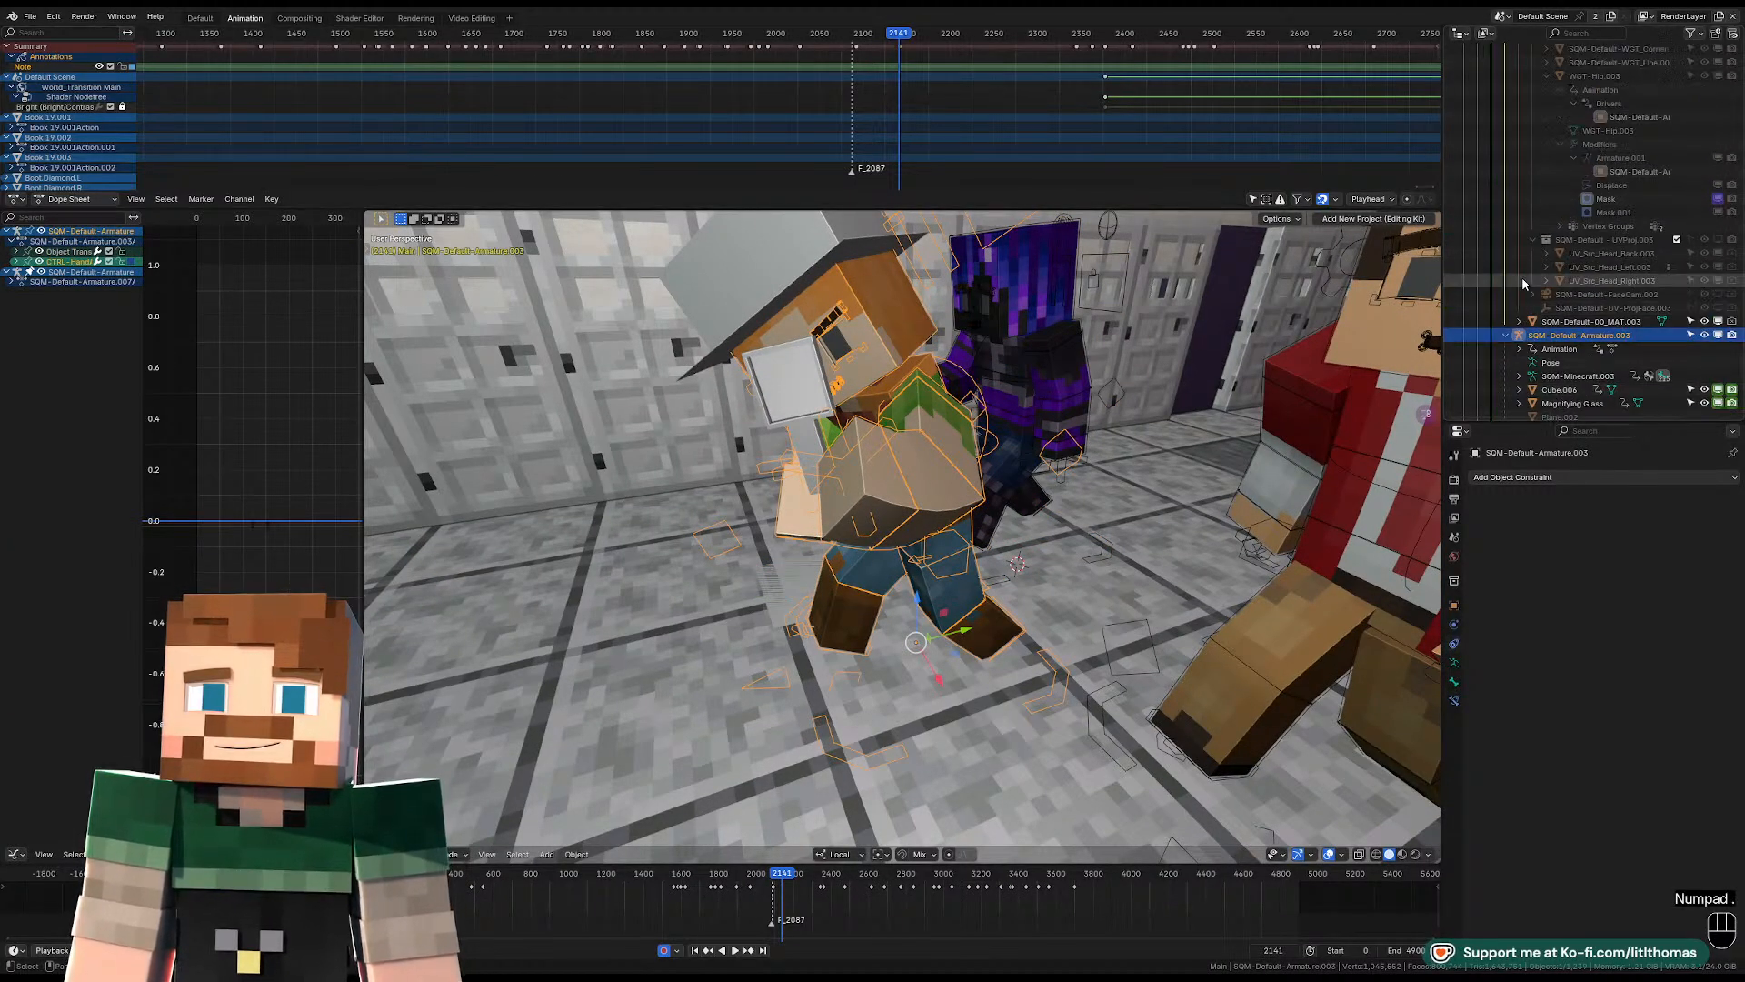
pyautogui.scroll(-12, 1541, 234)
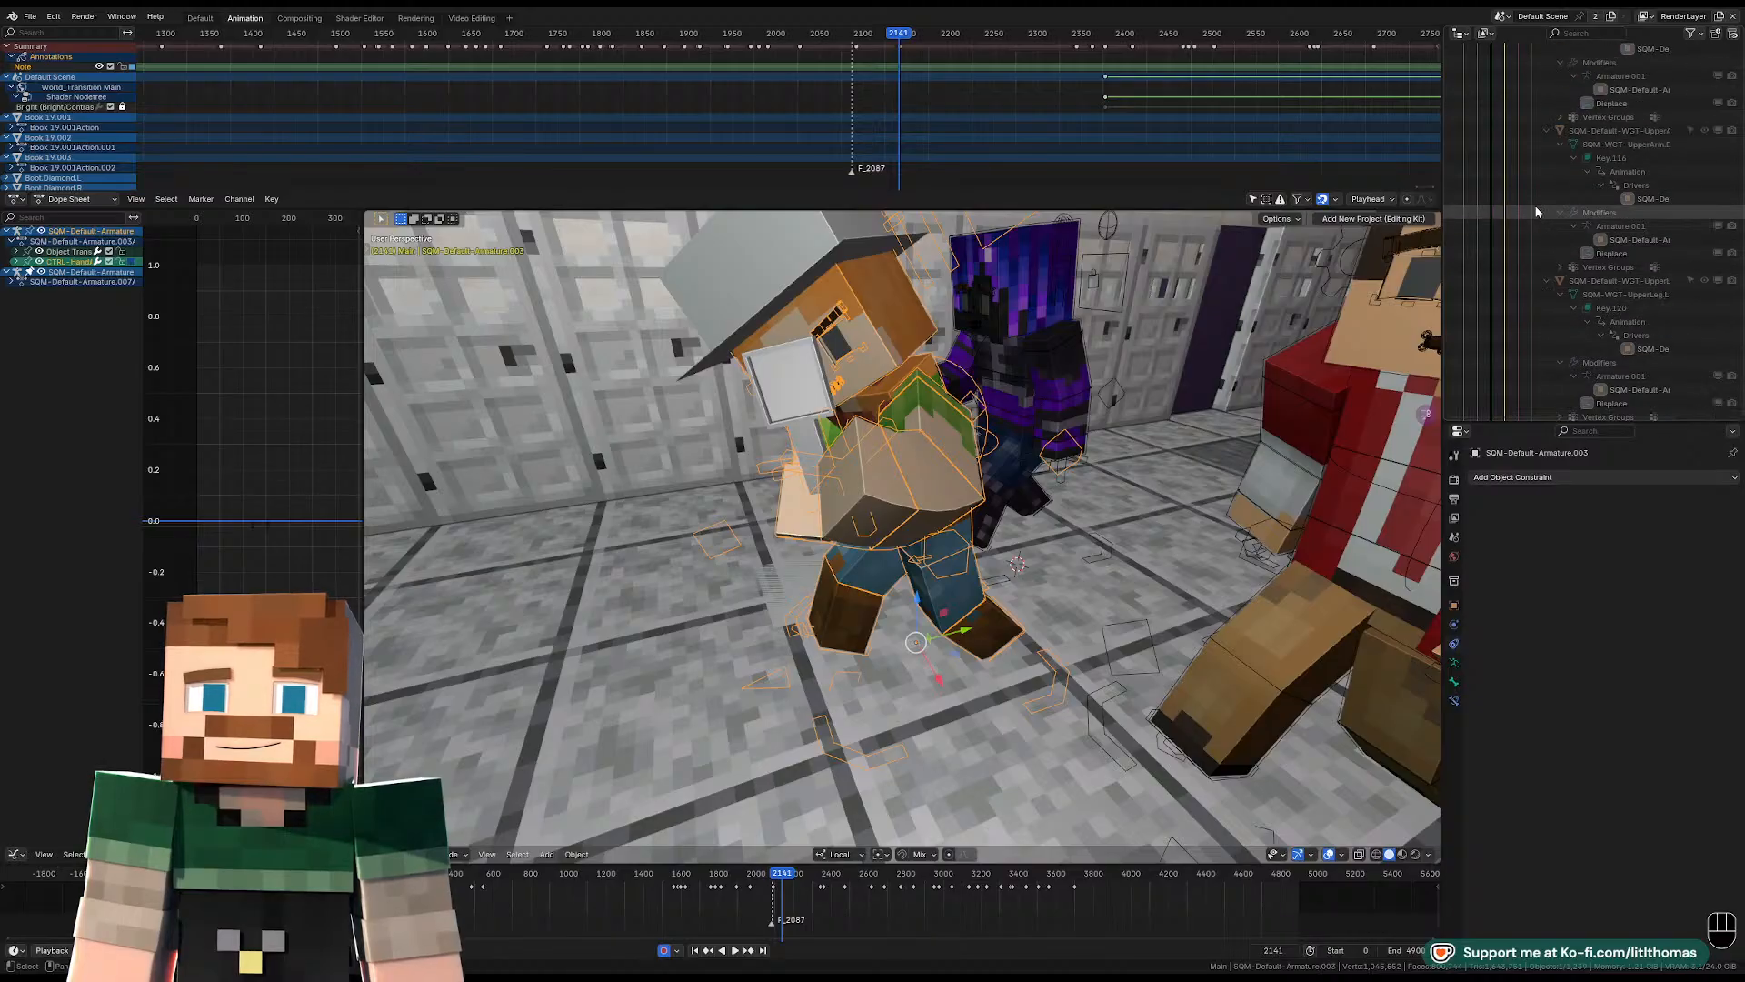
pyautogui.scroll(-10, 1559, 218)
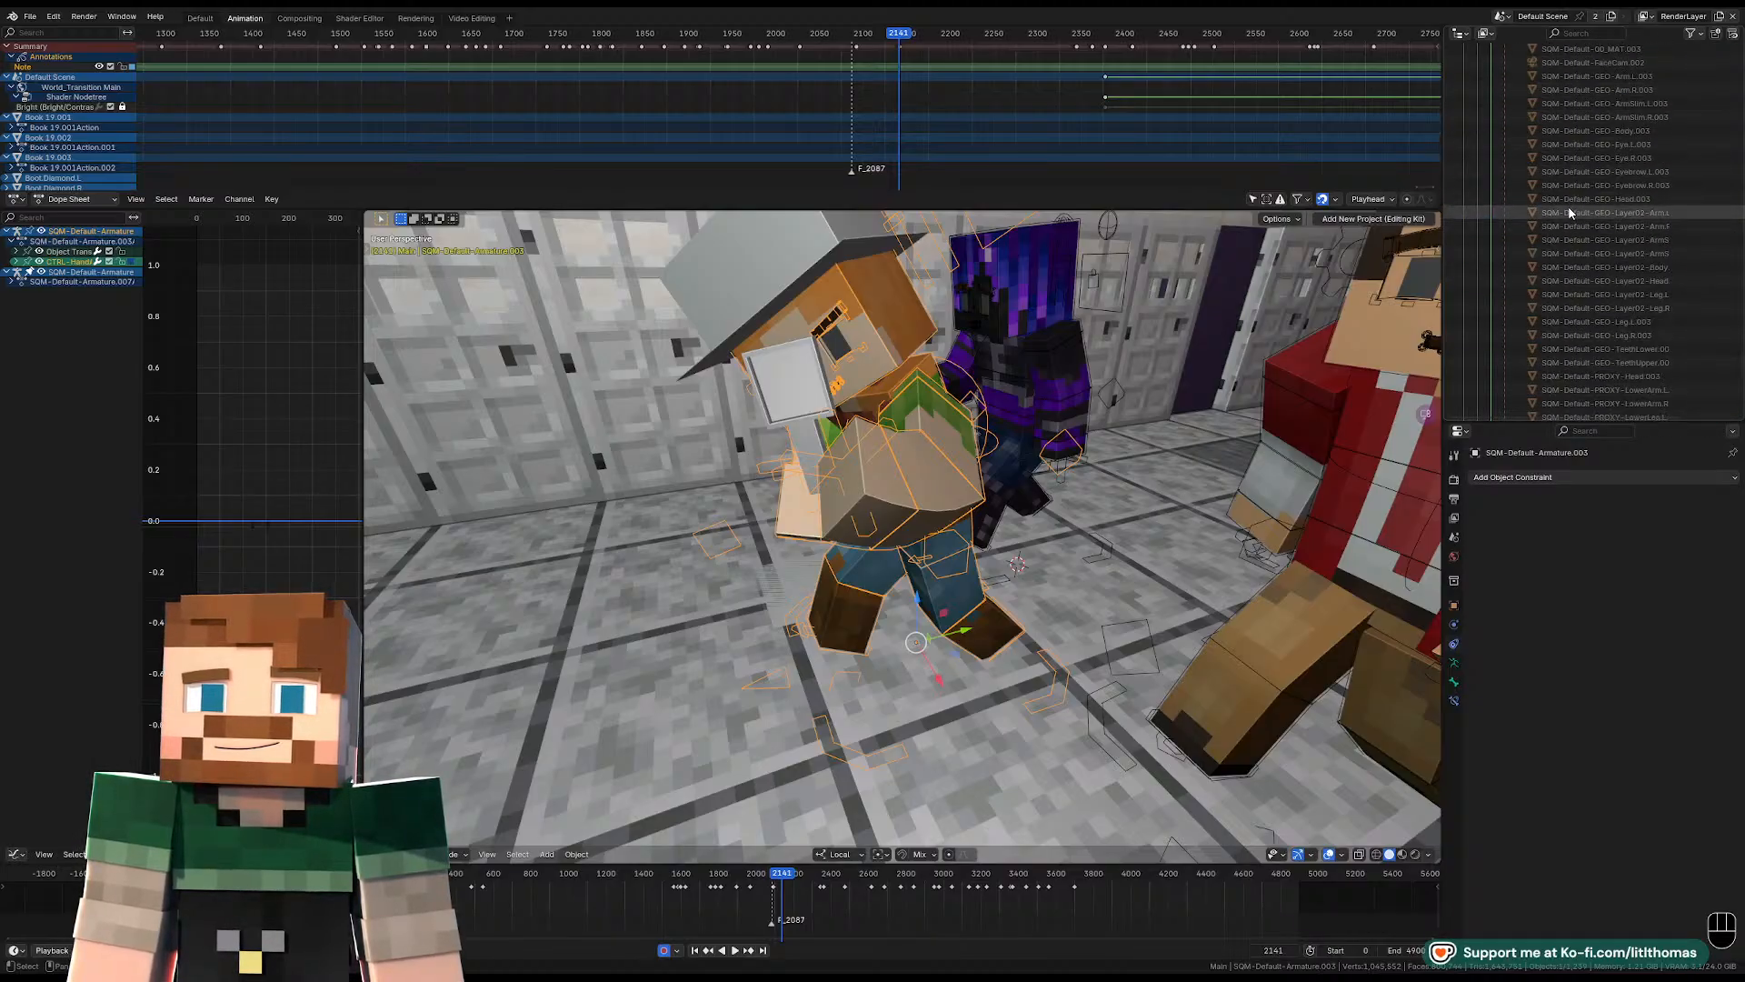
pyautogui.scroll(-8, 1564, 222)
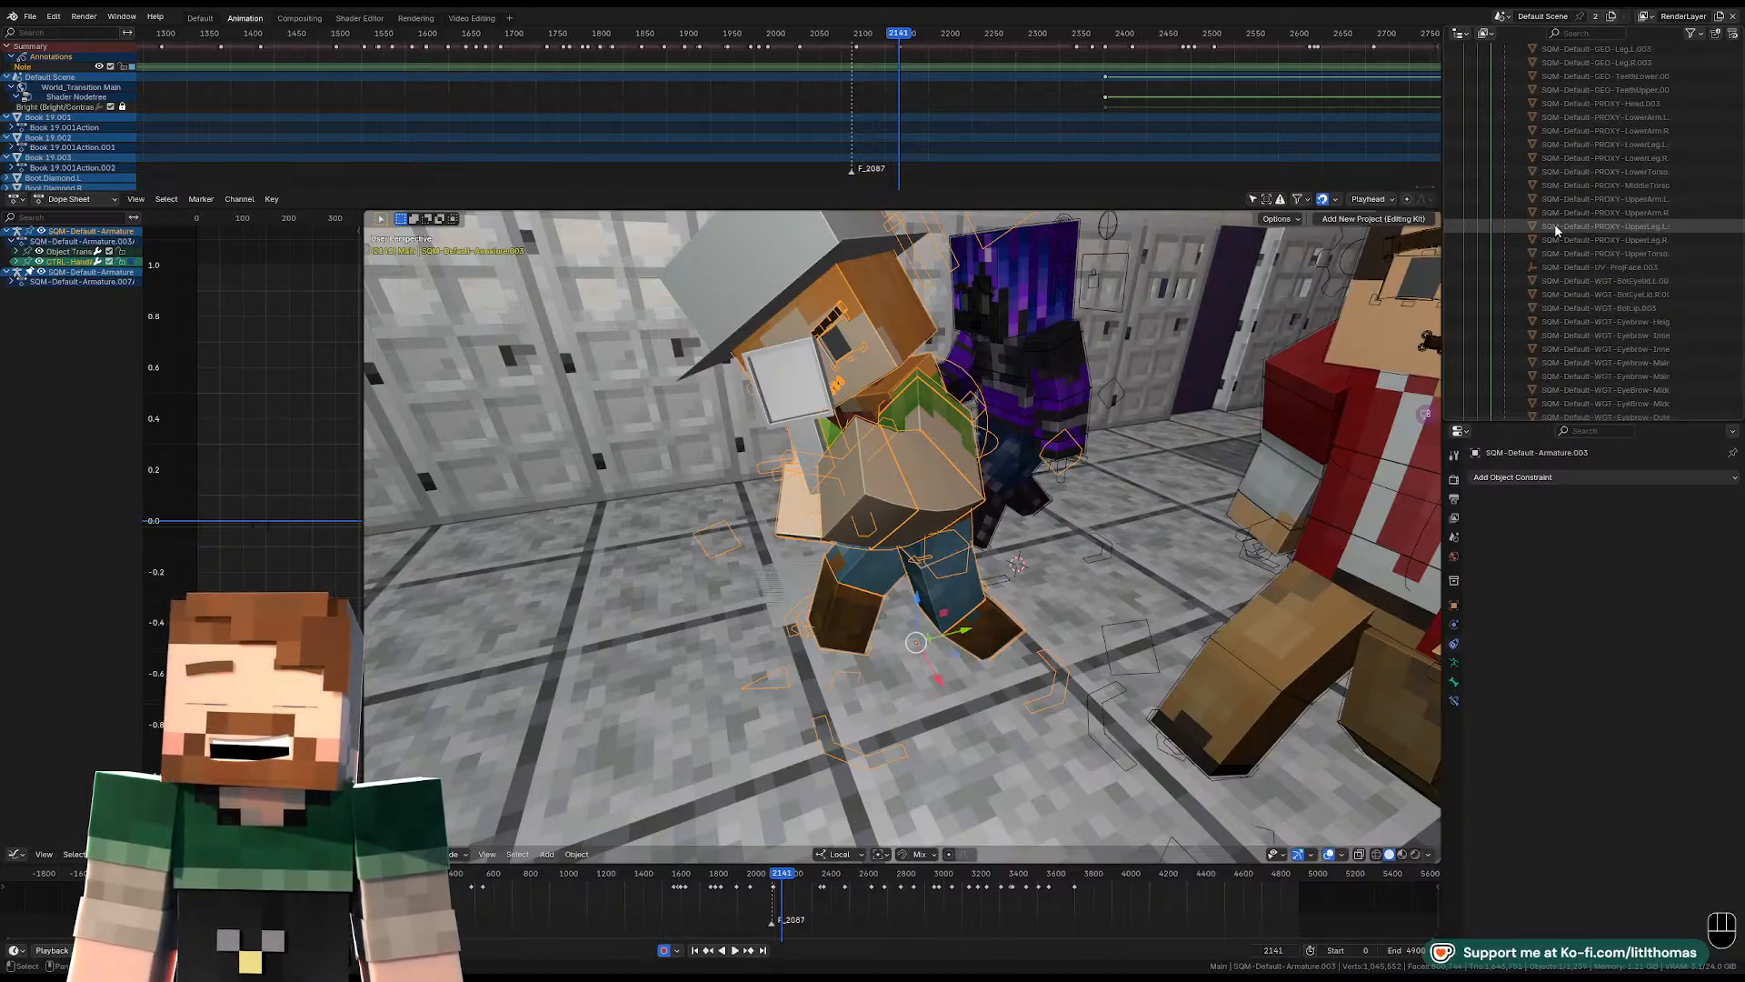
pyautogui.moveTo(797, 462); pyautogui.dragTo(862, 491, button='middle')
pyautogui.moveTo(843, 499)
pyautogui.mouseDown(button='middle')
pyautogui.moveTo(827, 535)
pyautogui.moveTo(820, 520)
pyautogui.mouseUp(button='middle')
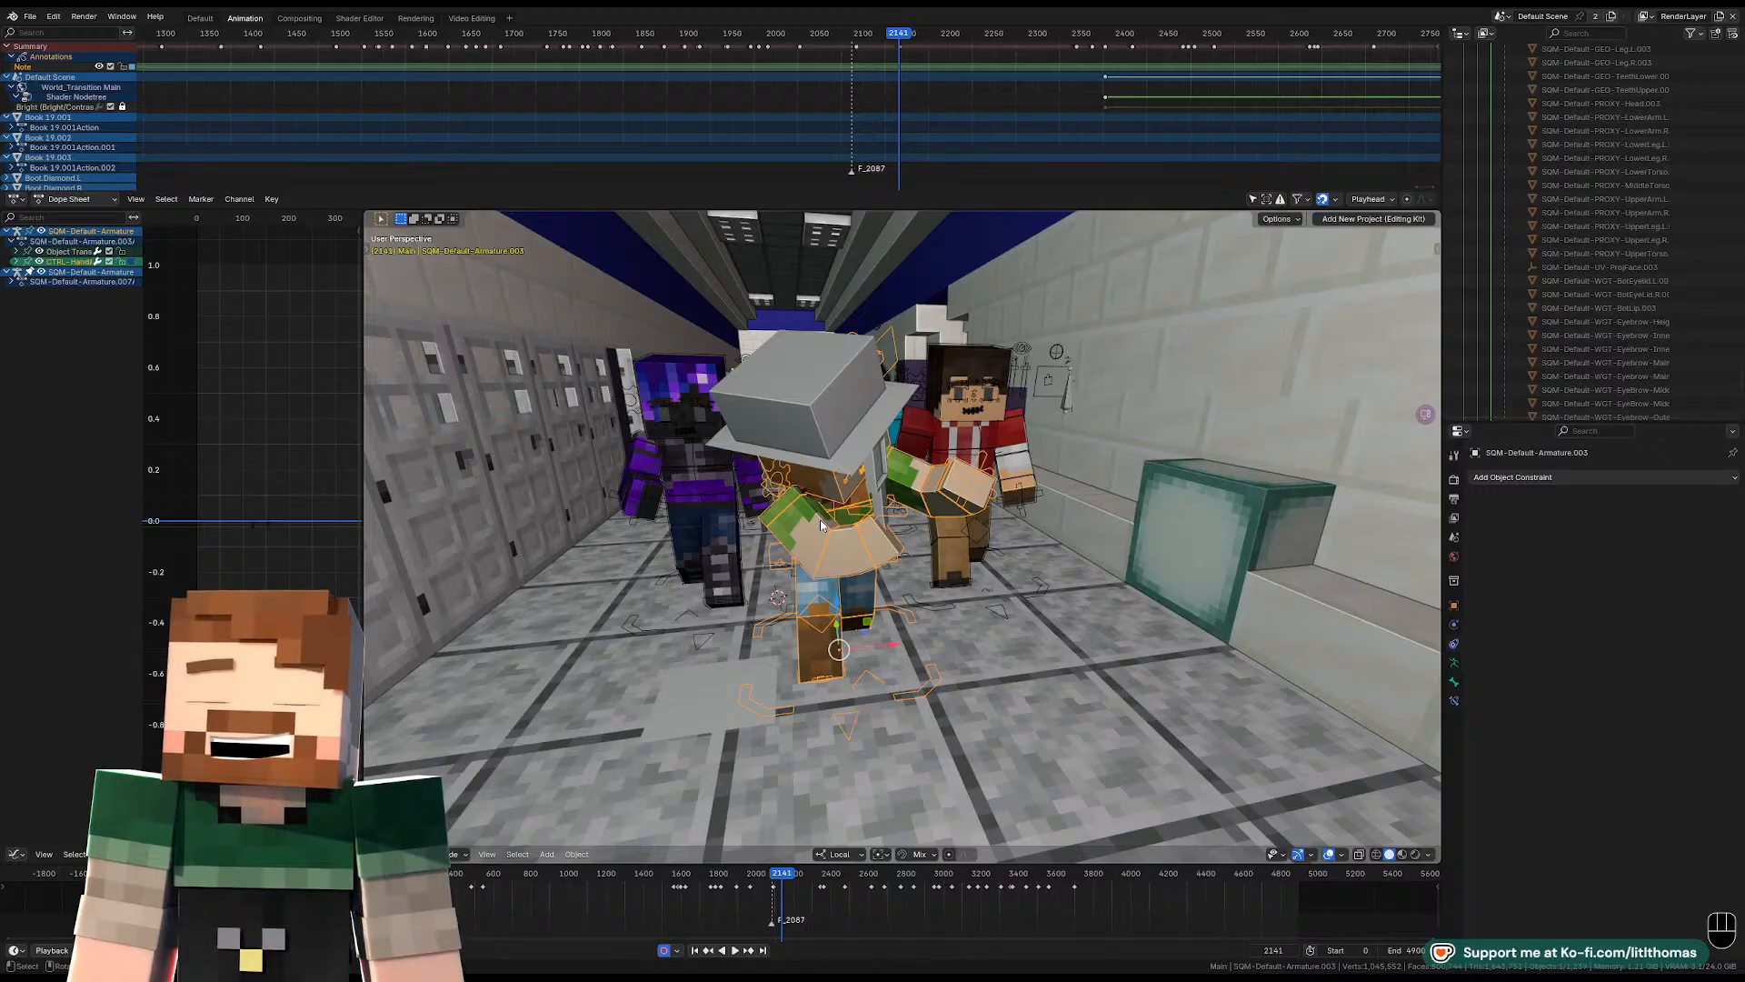
pyautogui.moveTo(820, 520); pyautogui.dragTo(886, 558, button='middle')
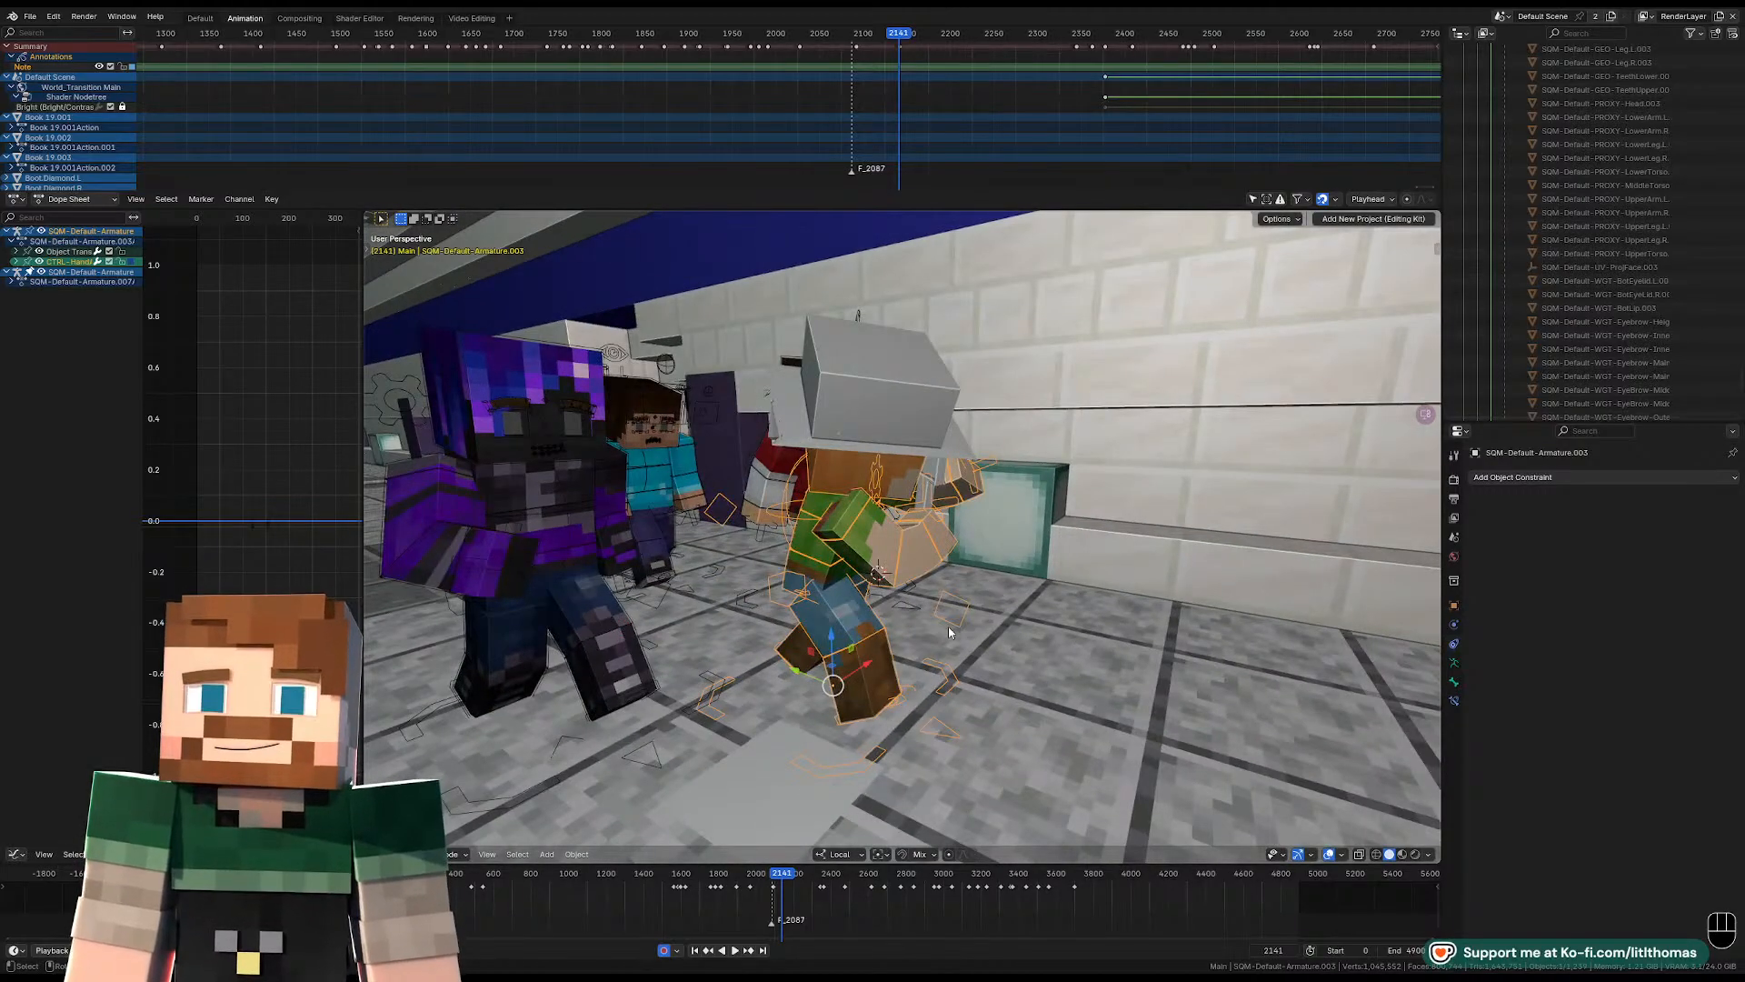
pyautogui.moveTo(1022, 522); pyautogui.dragTo(1402, 582, button='middle')
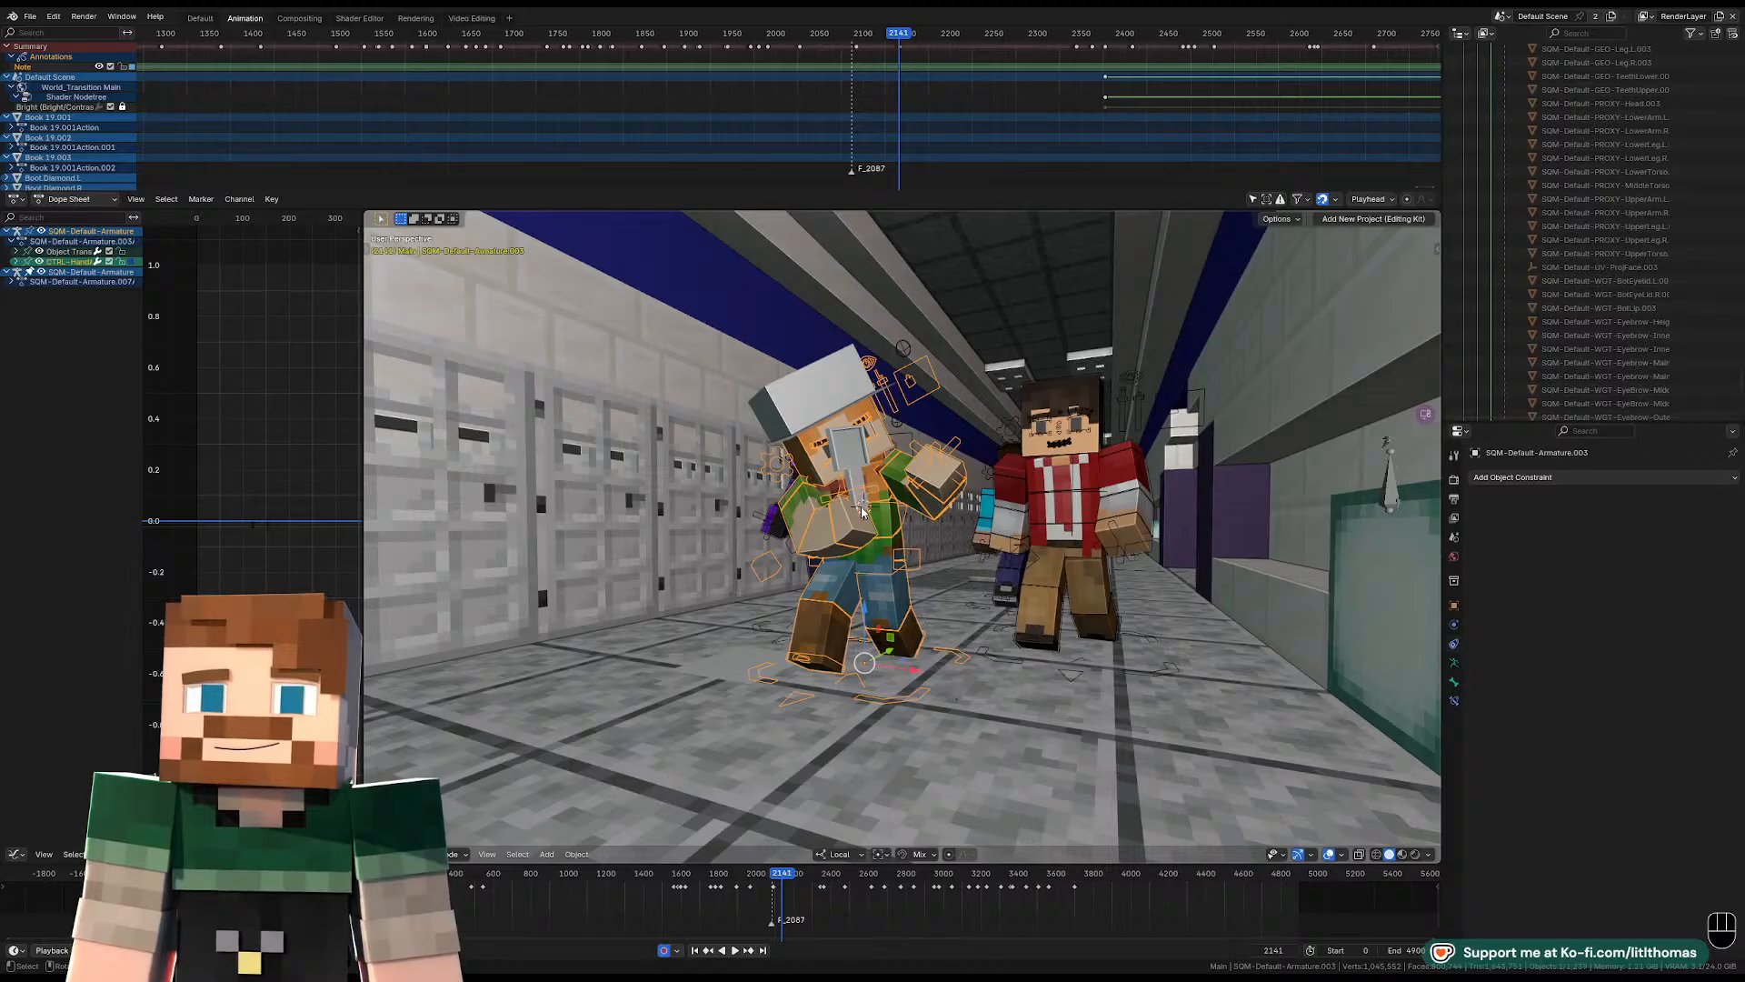
pyautogui.scroll(3, 853, 465)
pyautogui.moveTo(853, 464); pyautogui.dragTo(901, 515, button='middle')
pyautogui.scroll(-2, 900, 515)
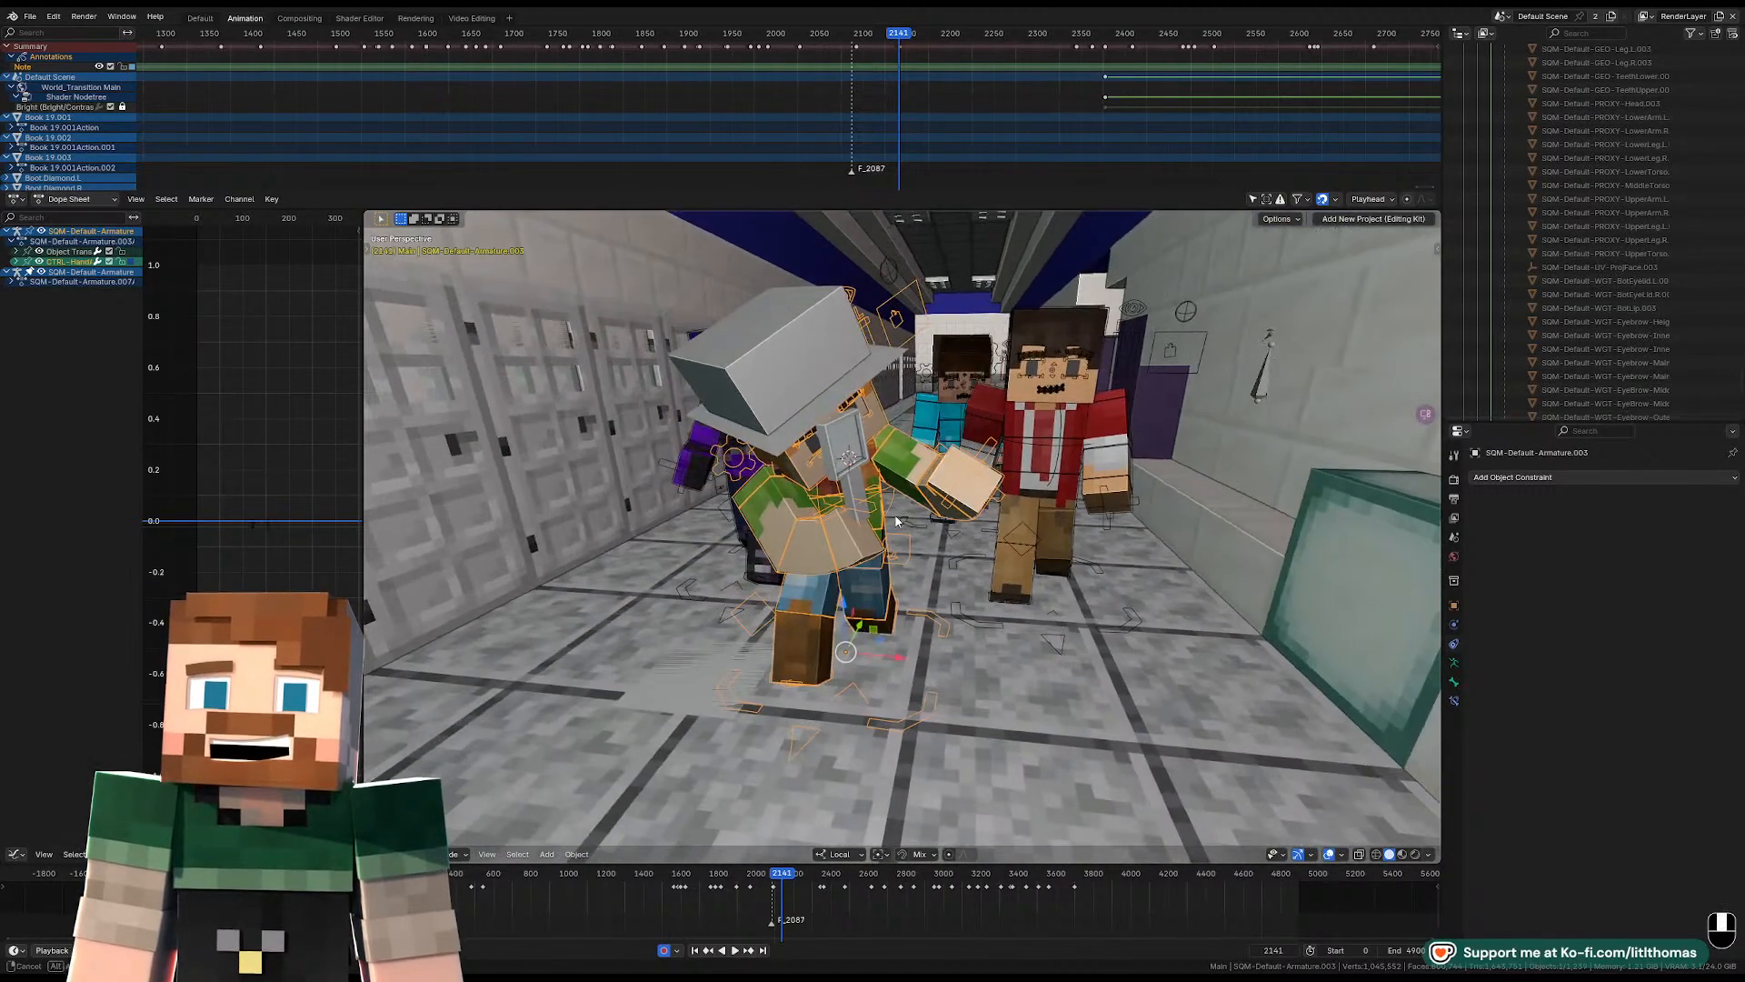
pyautogui.hotkey('shift', 's')
pyautogui.click(901, 442)
pyautogui.hotkey('ctrl', 'z')
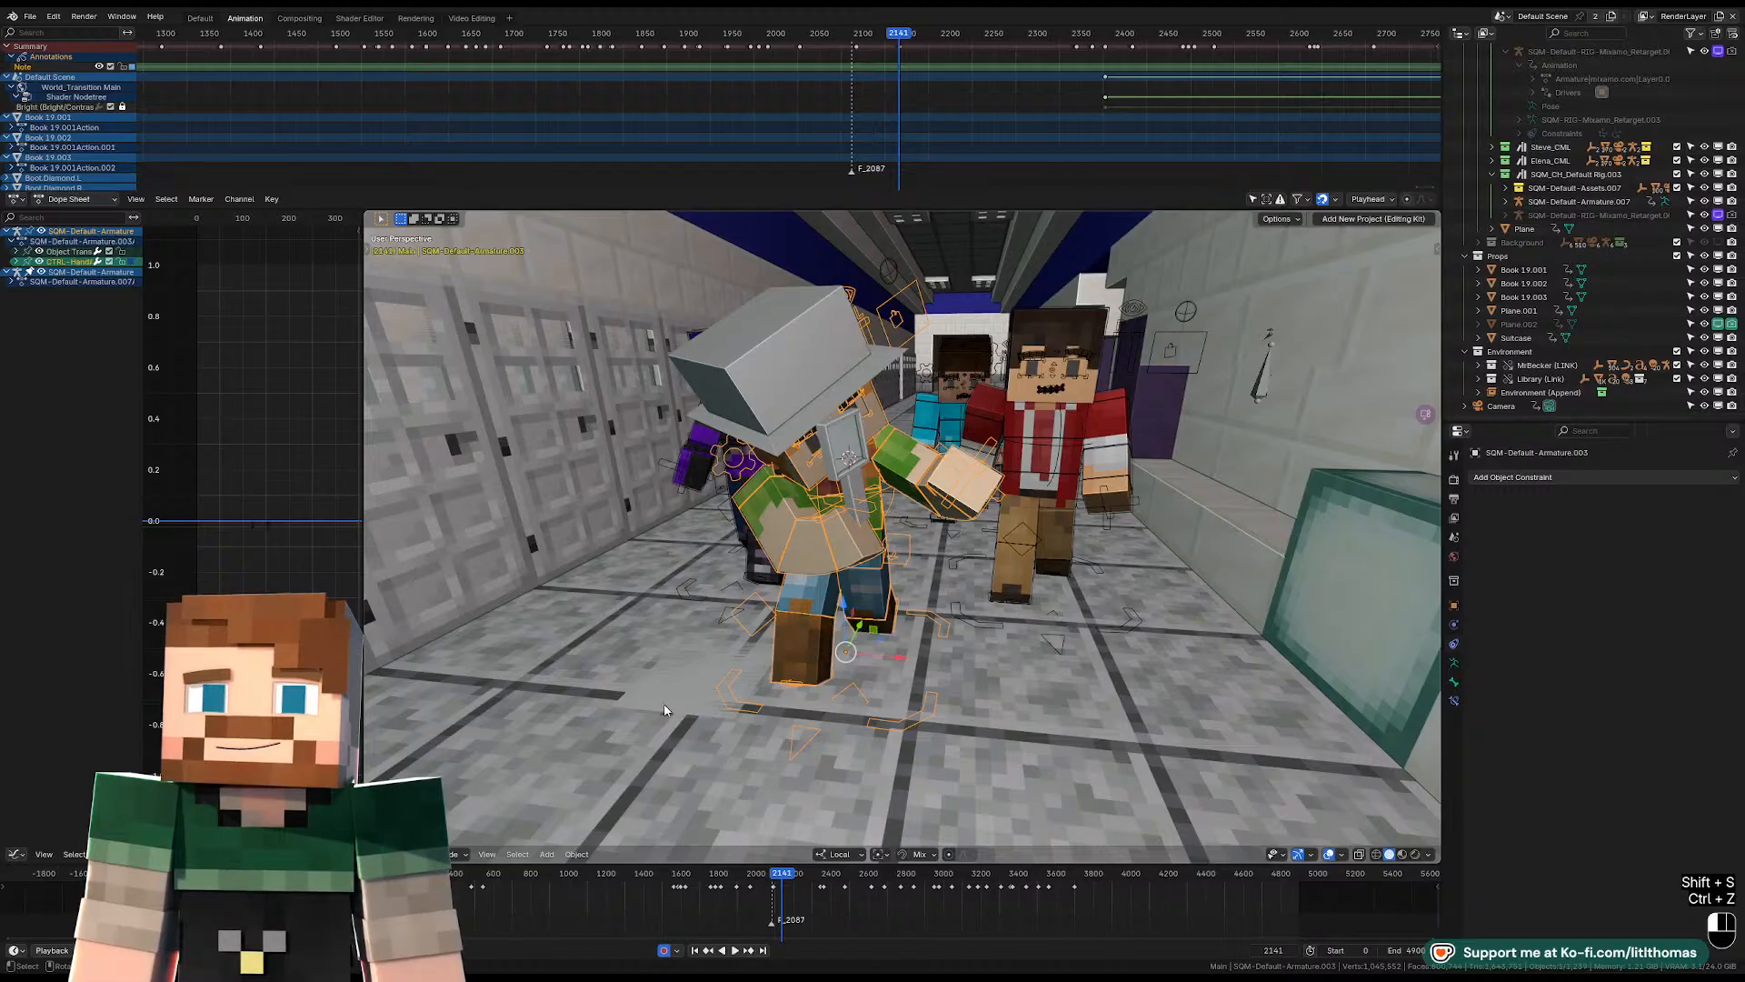
# Select the plane on the floor, snap it to the 3D cursor and move it toward the character's left hand.
pyautogui.click(668, 706)
pyautogui.moveTo(740, 667); pyautogui.dragTo(823, 667, button='middle')
pyautogui.hotkey('shift', 's')
pyautogui.click(823, 589)
pyautogui.moveTo(852, 582); pyautogui.dragTo(993, 604, button='middle')
pyautogui.press('g')
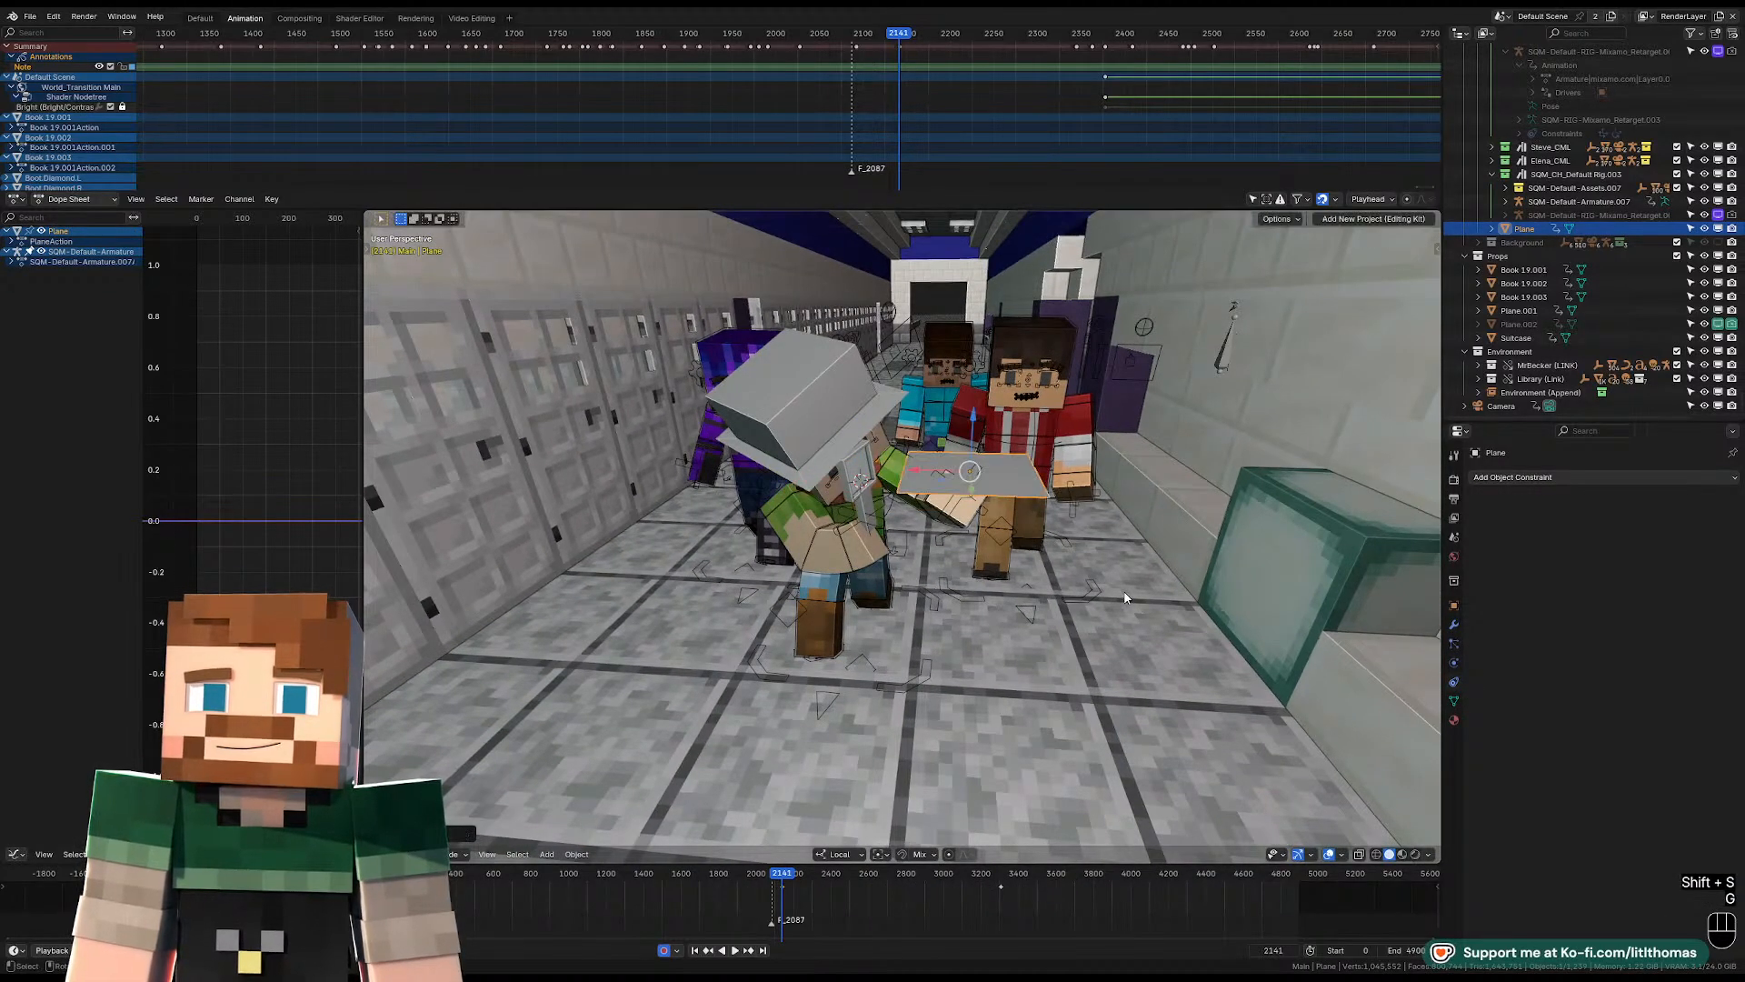
# Scale the plane down in Object Mode to roughly the size of the hand.
pyautogui.press('KP_Decimal')
pyautogui.scroll(-4, 896, 667)
pyautogui.moveTo(896, 667); pyautogui.dragTo(1088, 682, button='middle')
pyautogui.press('s')
pyautogui.click(997, 670)
pyautogui.scroll(-3, 1088, 681)
pyautogui.press('s')
pyautogui.click(1039, 629)
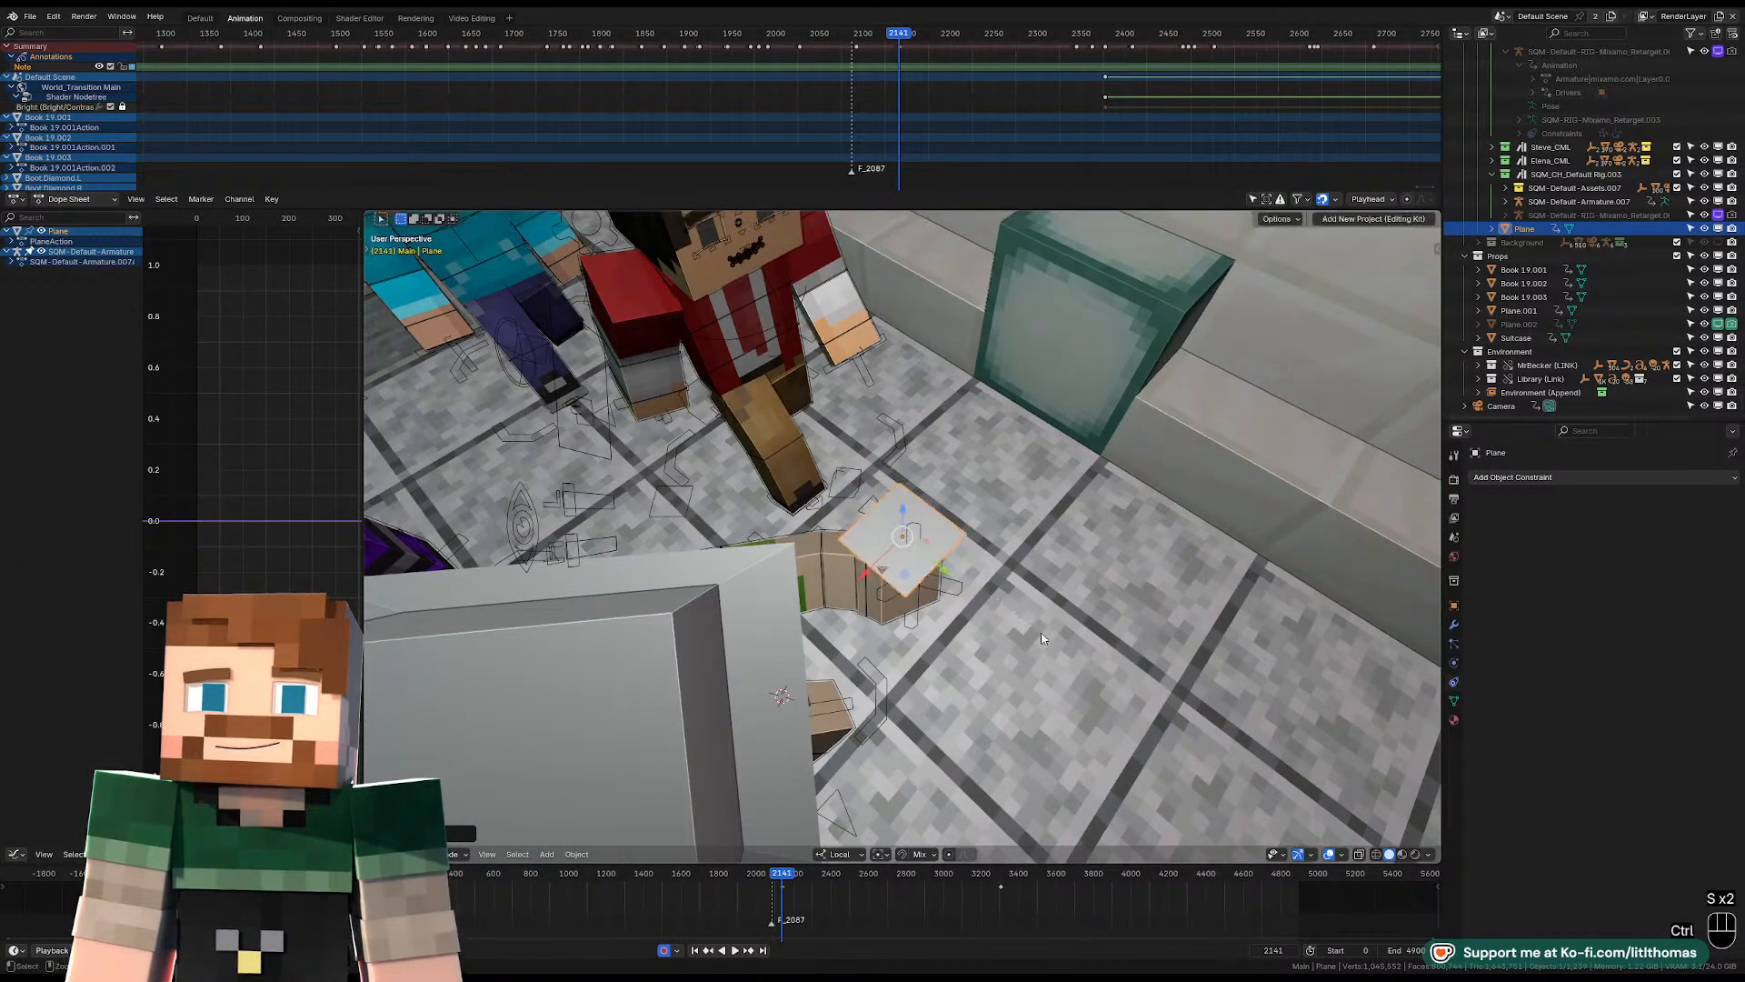
# Clear the plane's object scale, then shrink its mesh to hand size in Edit Mode and stretch it along local X.
pyautogui.hotkey('ctrl', 'Tab')
pyautogui.hotkey('ctrl', 'Tab')
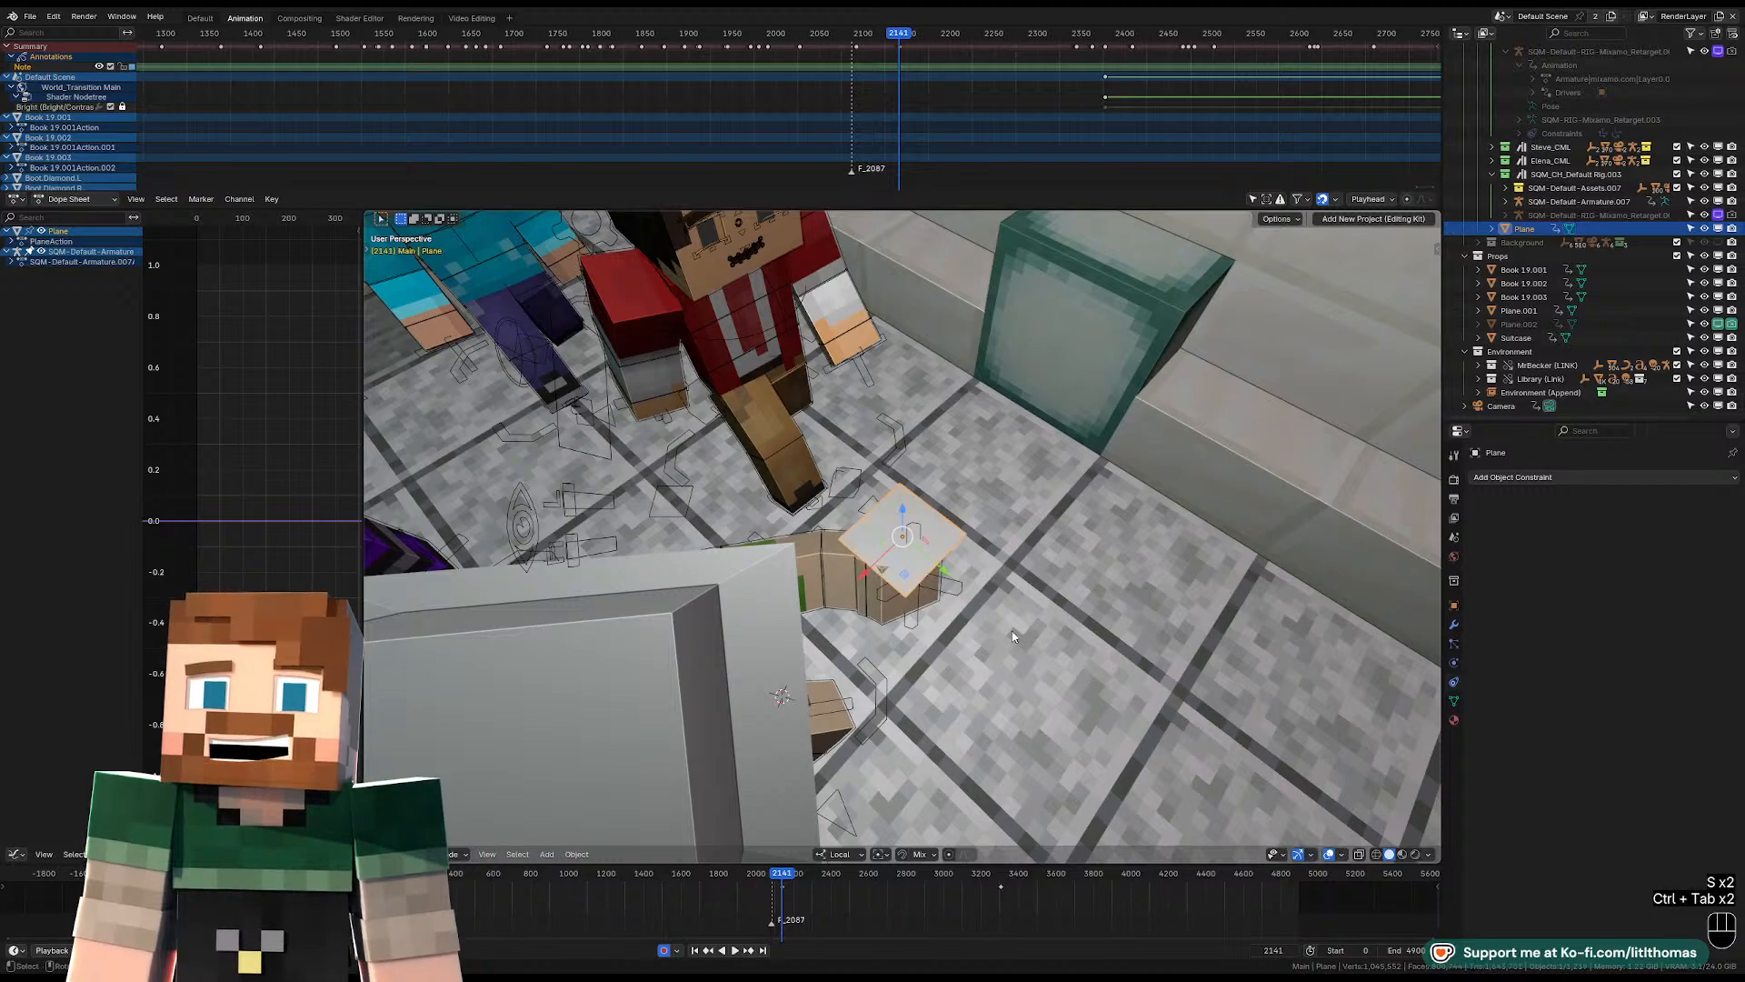
pyautogui.moveTo(1012, 631); pyautogui.dragTo(952, 602, button='middle')
pyautogui.hotkey('alt', 's')
pyautogui.hotkey('ctrl', 'Tab')
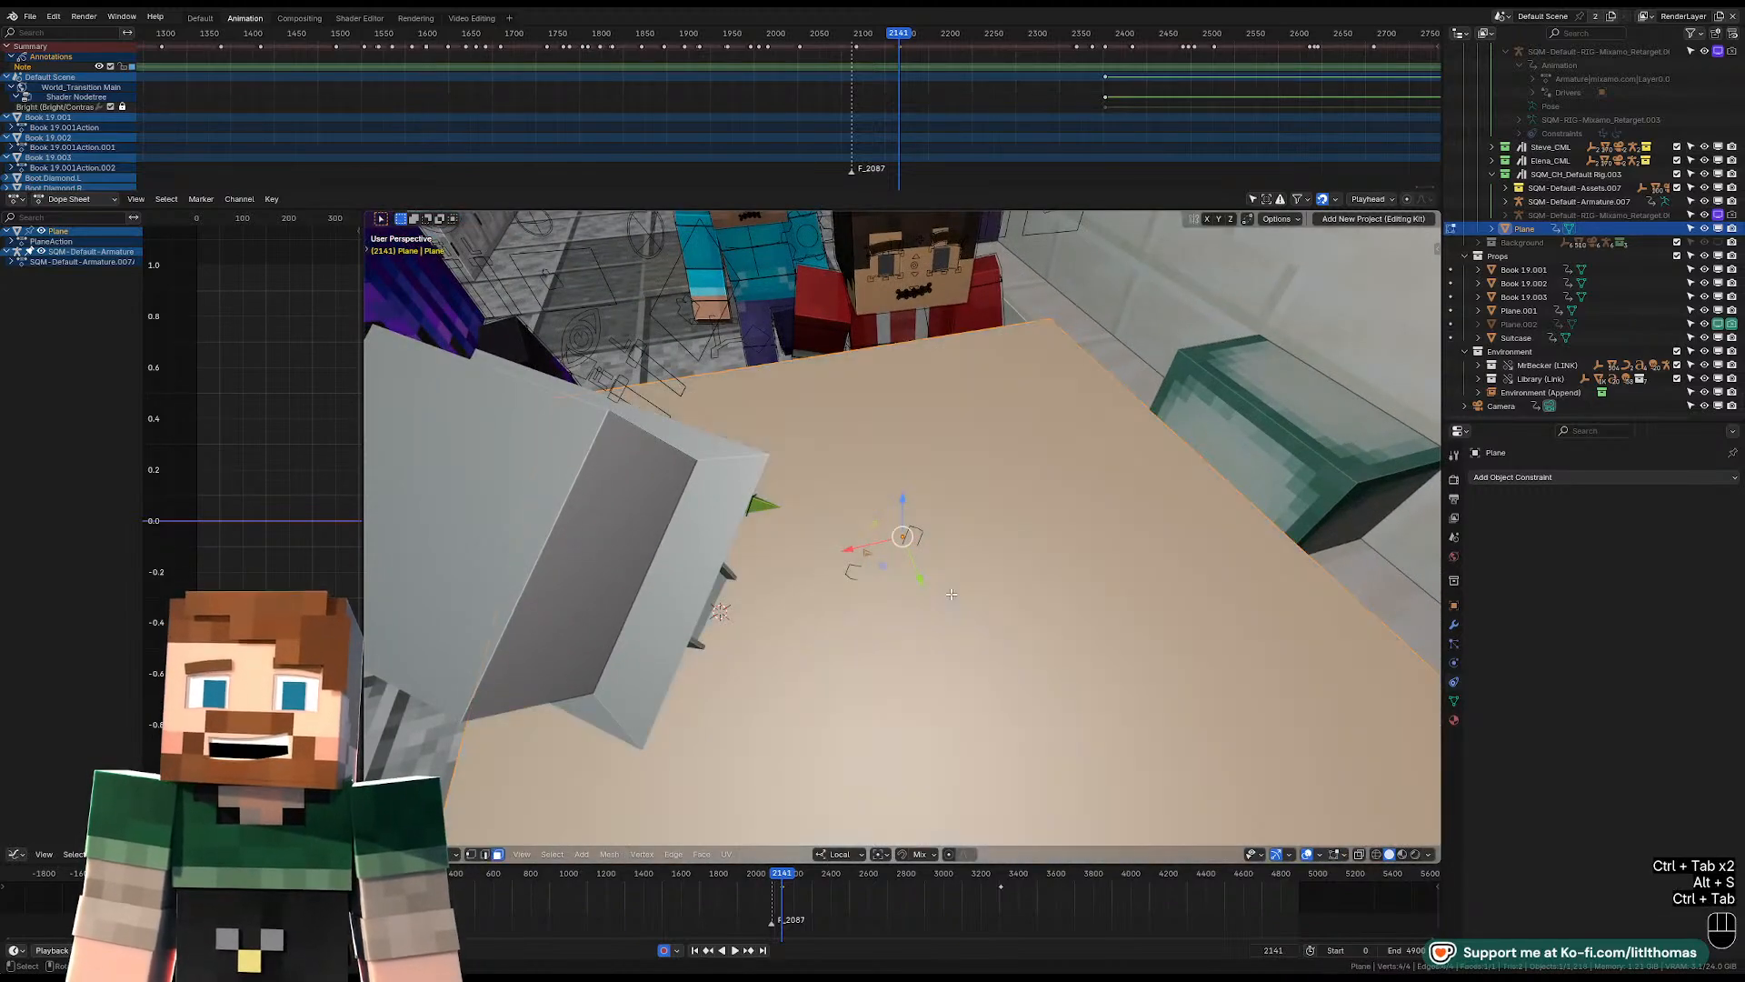
pyautogui.press('s')
pyautogui.press('s')
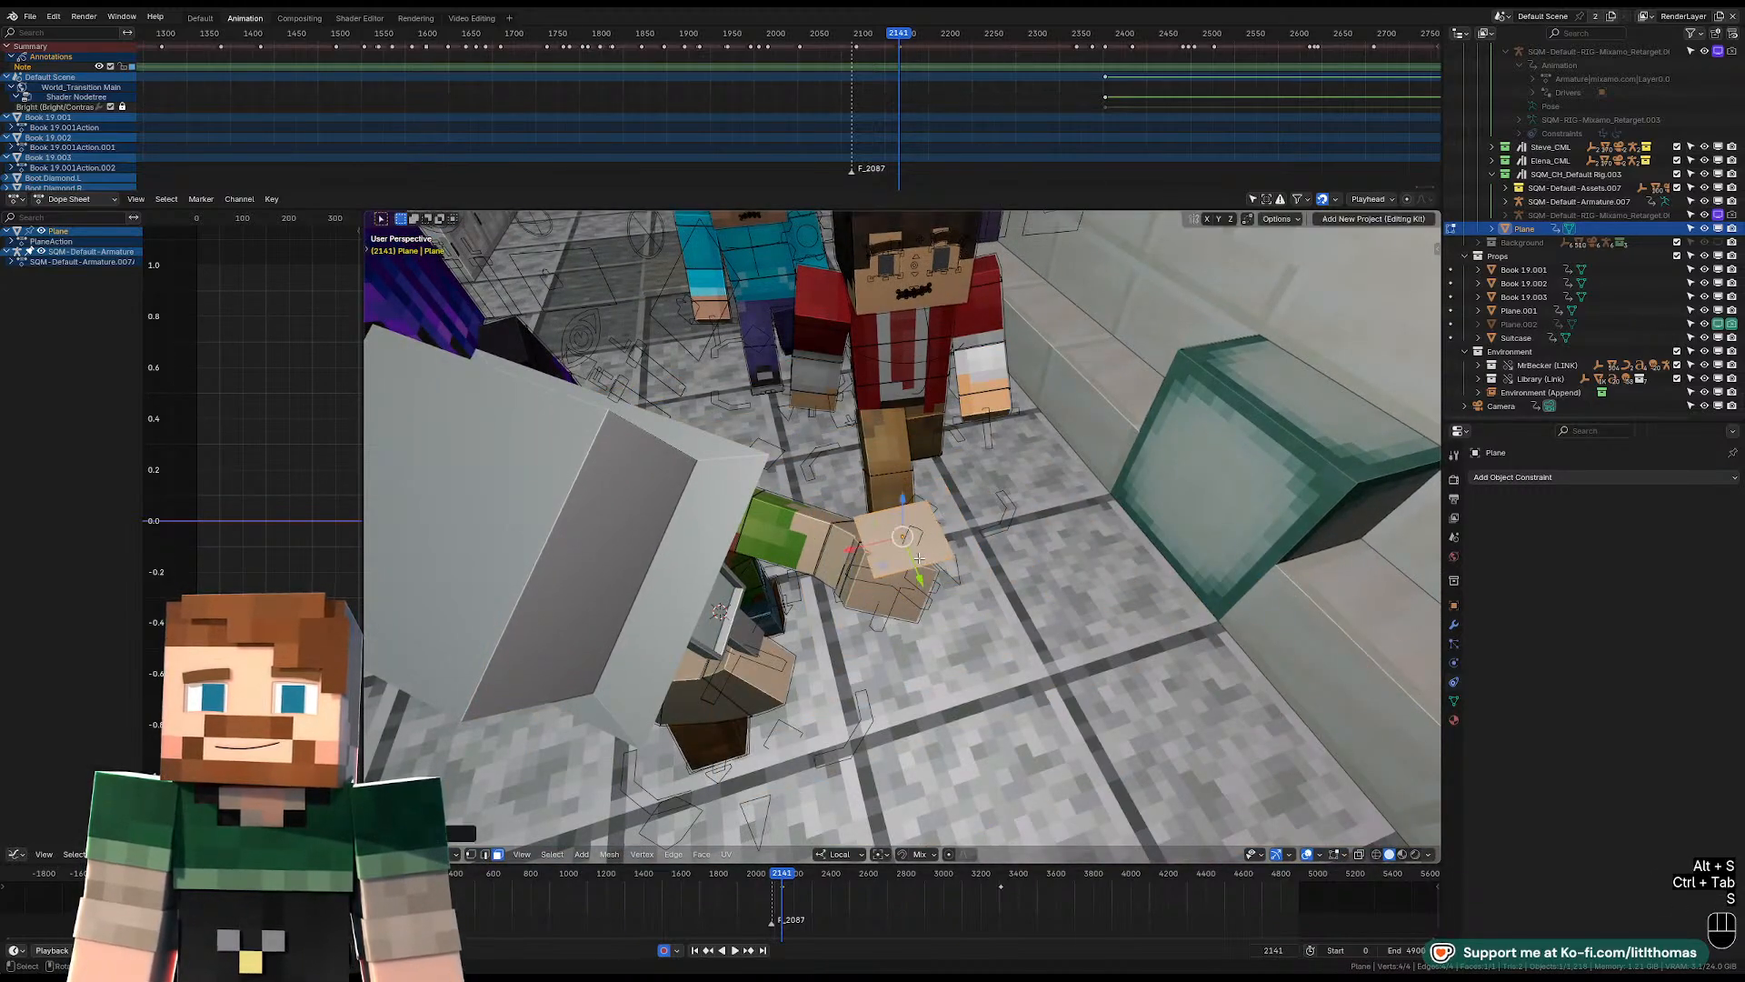
pyautogui.press('x')
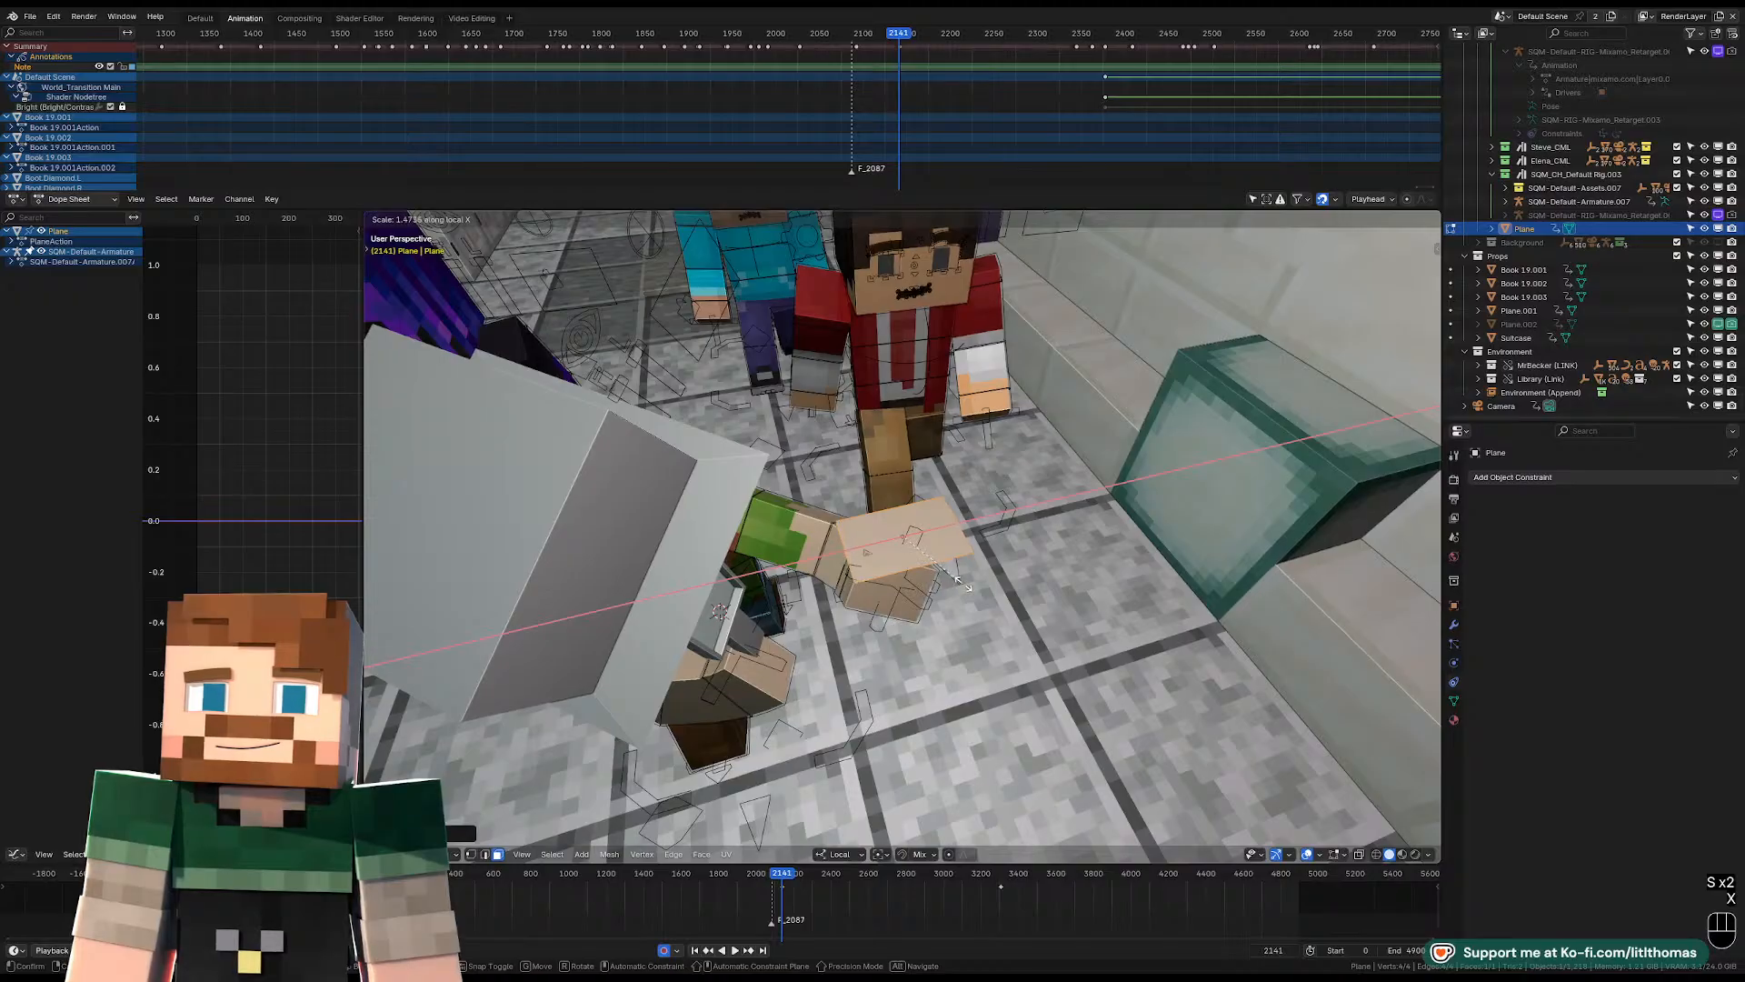
pyautogui.click(954, 578)
# Return to Object Mode, then rotate the plane and move it to the character's left hand.
pyautogui.moveTo(953, 578); pyautogui.dragTo(995, 622, button='middle')
pyautogui.hotkey('ctrl', 'Tab')
pyautogui.press('r')
pyautogui.click(997, 529)
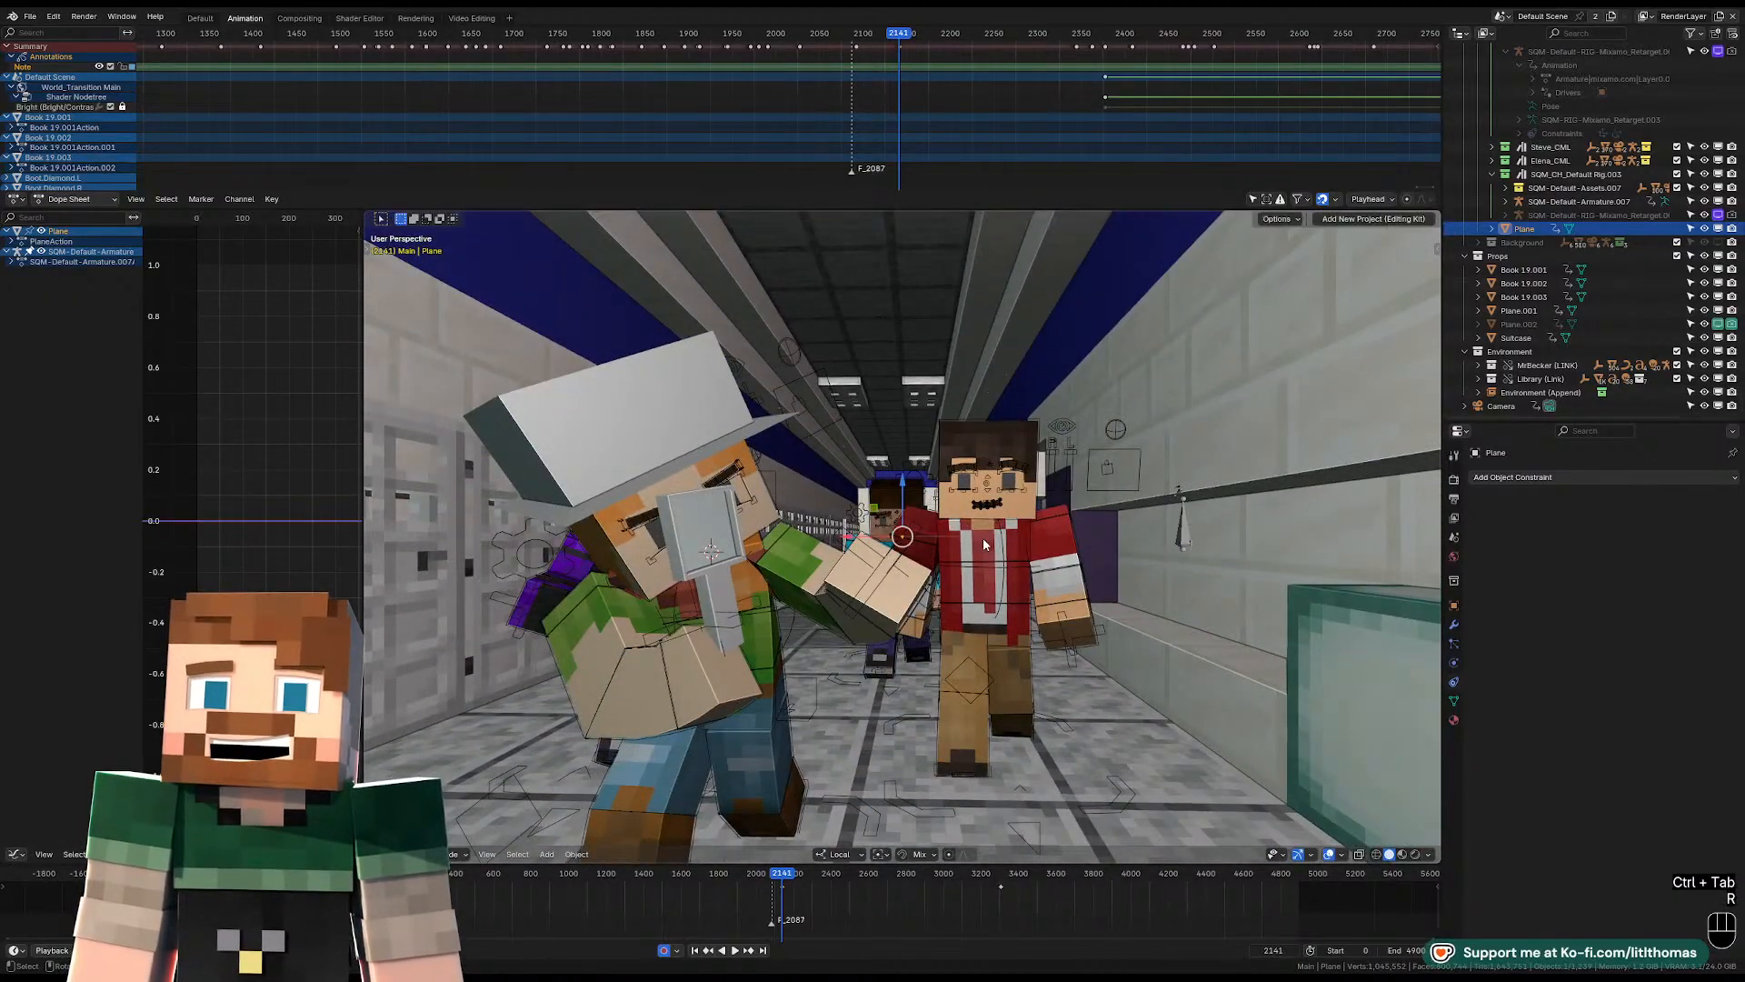
pyautogui.press('g')
pyautogui.moveTo(996, 528); pyautogui.dragTo(1037, 540, button='middle')
pyautogui.click(768, 573)
# Rotate the plane freely so it stands upright at the end of the left hand.
pyautogui.press('r')
pyautogui.press('r')
pyautogui.click(793, 516)
# Move and rotate the plane so its edge sits inside the character's left hand.
pyautogui.press('r')
pyautogui.press('r')
pyautogui.press('r')
pyautogui.press('r')
pyautogui.press('r')
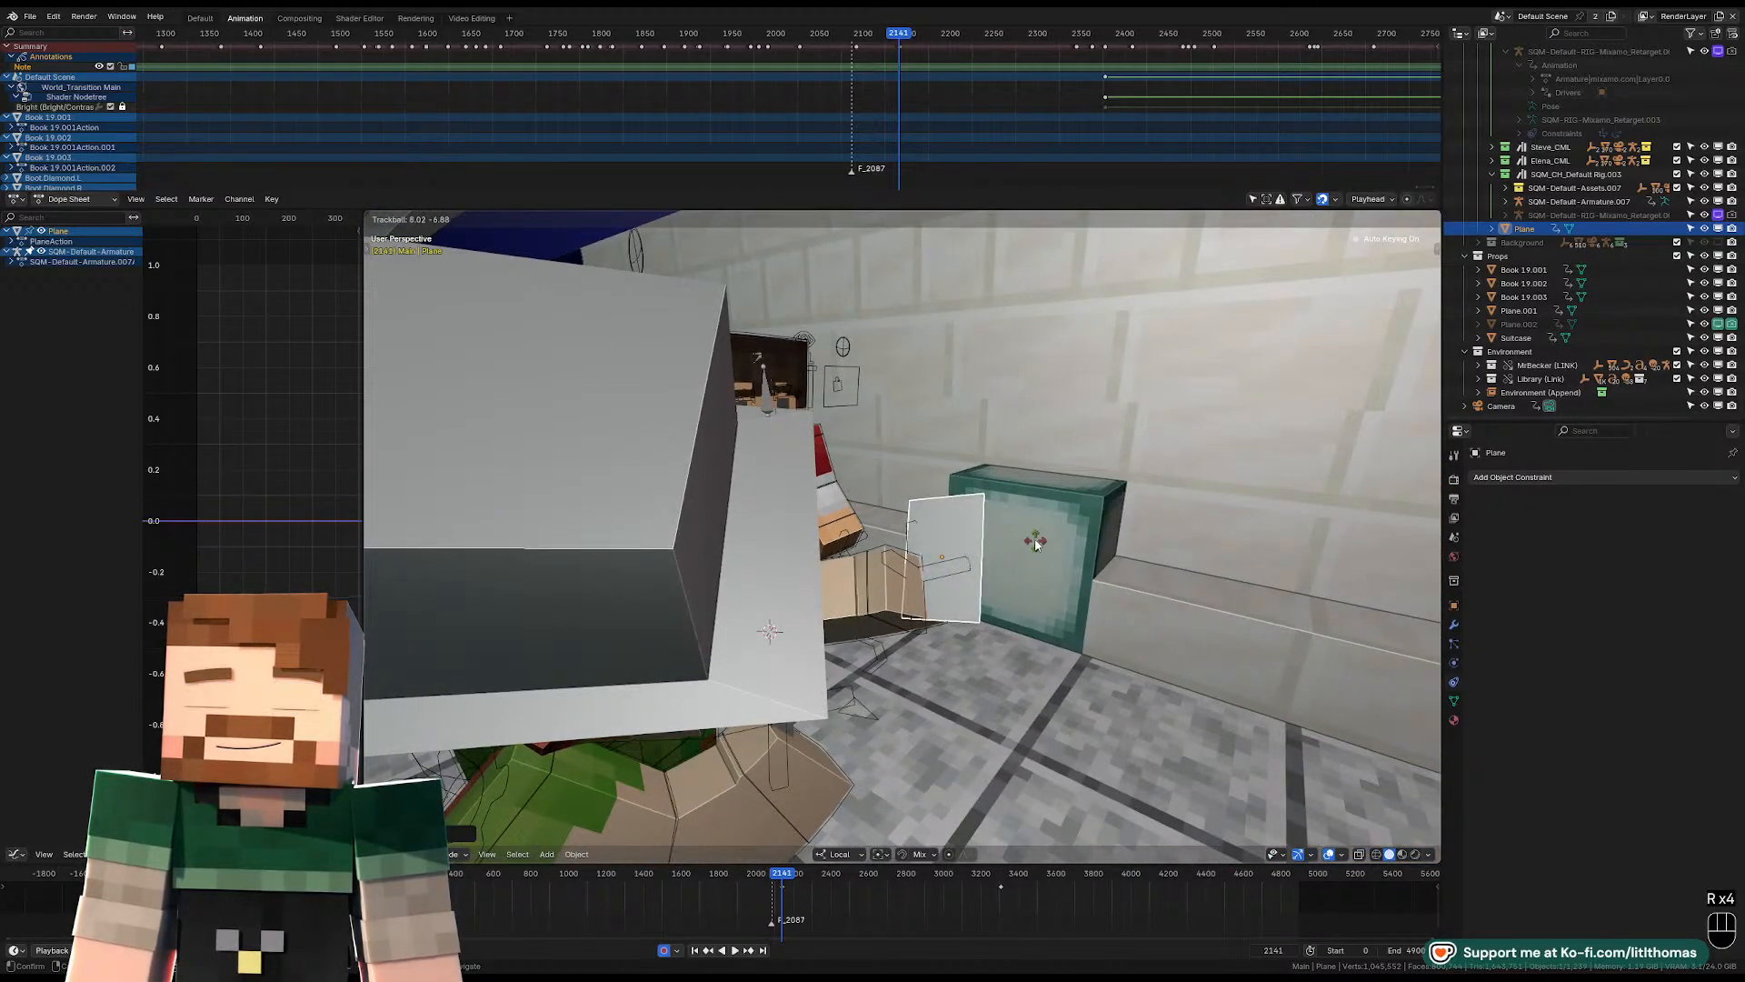
pyautogui.click(1040, 511)
pyautogui.press('g')
pyautogui.click(1039, 512)
pyautogui.moveTo(1039, 512); pyautogui.dragTo(927, 589, button='middle')
pyautogui.press('g')
pyautogui.click(894, 546)
pyautogui.press('r')
pyautogui.click(923, 570)
# Parent the plane to the character's left hand control bone using the Bone option.
pyautogui.keyDown('shift'); pyautogui.click(826, 642); pyautogui.keyUp('shift')
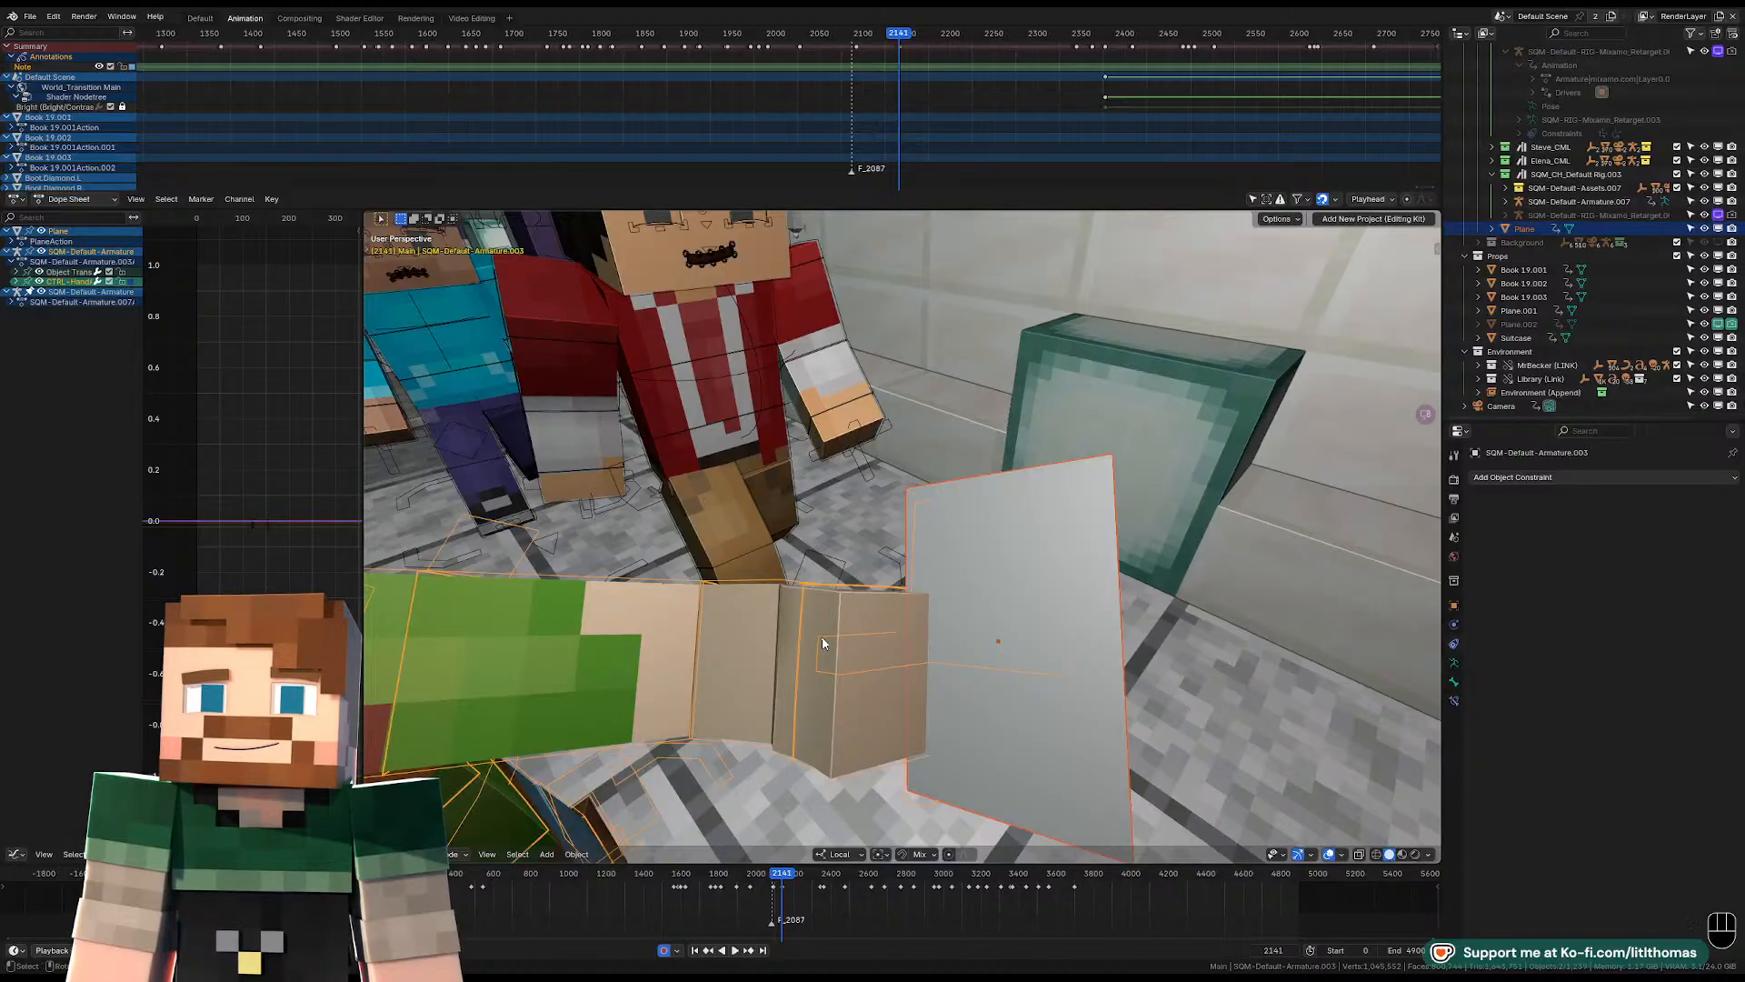
pyautogui.press('Tab')
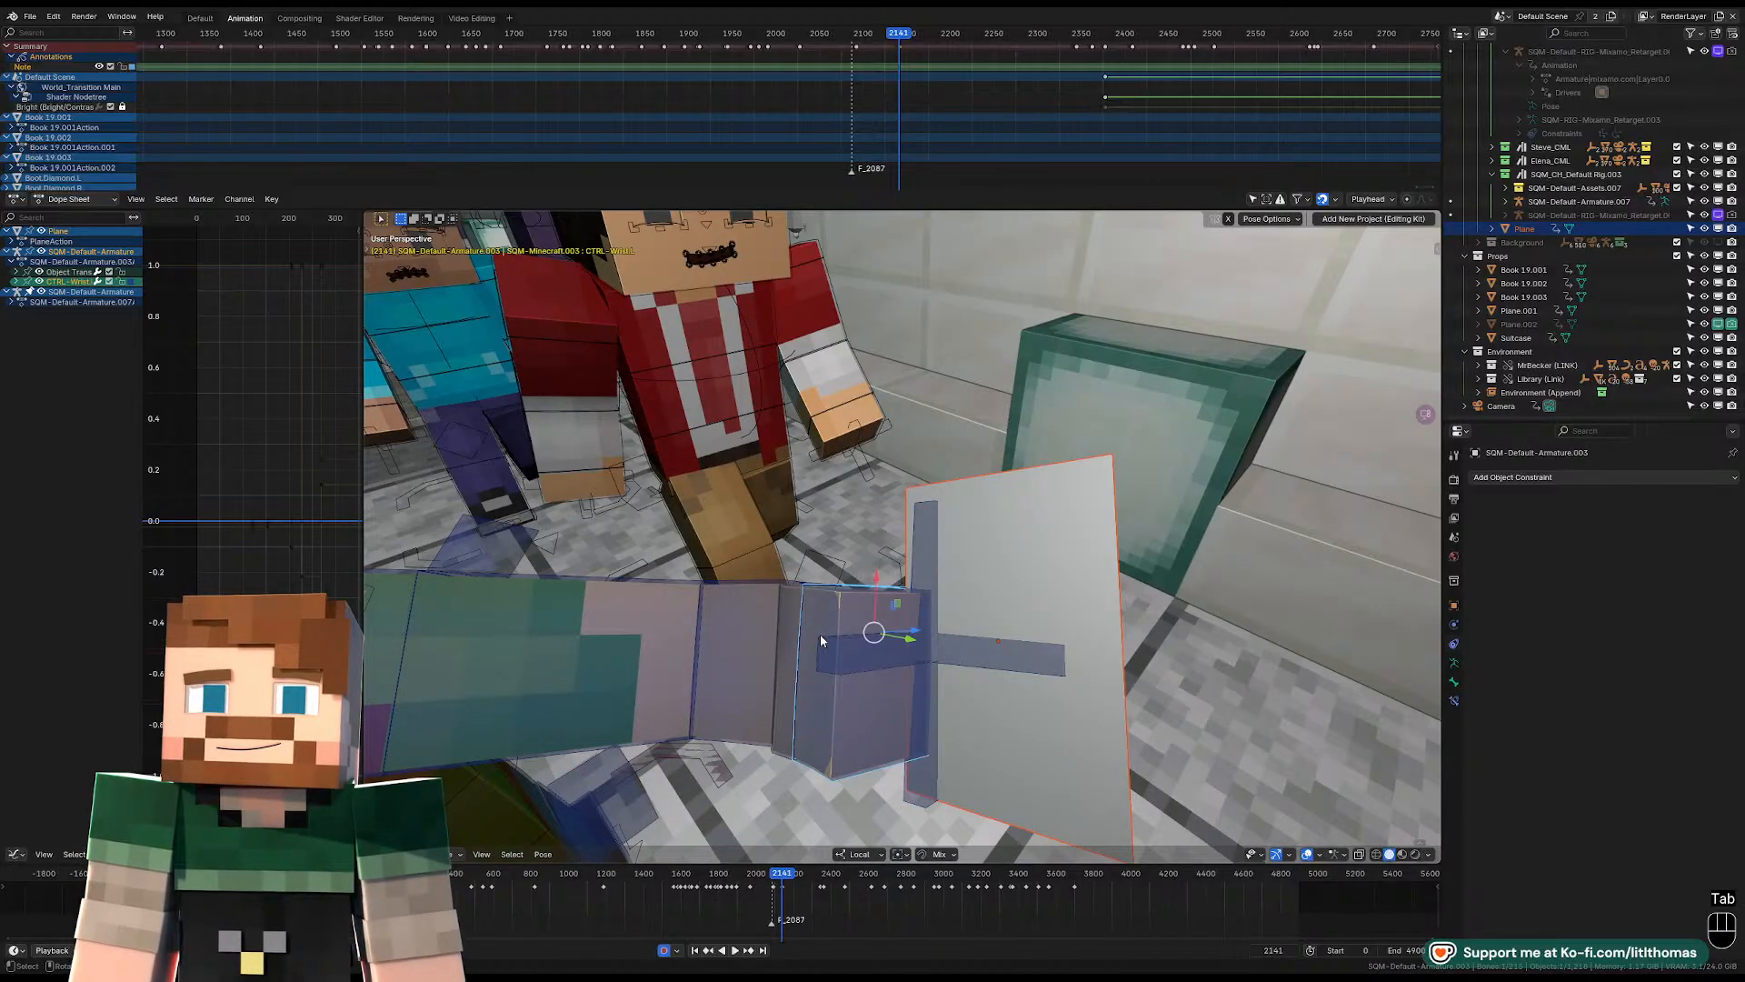
pyautogui.click(825, 653)
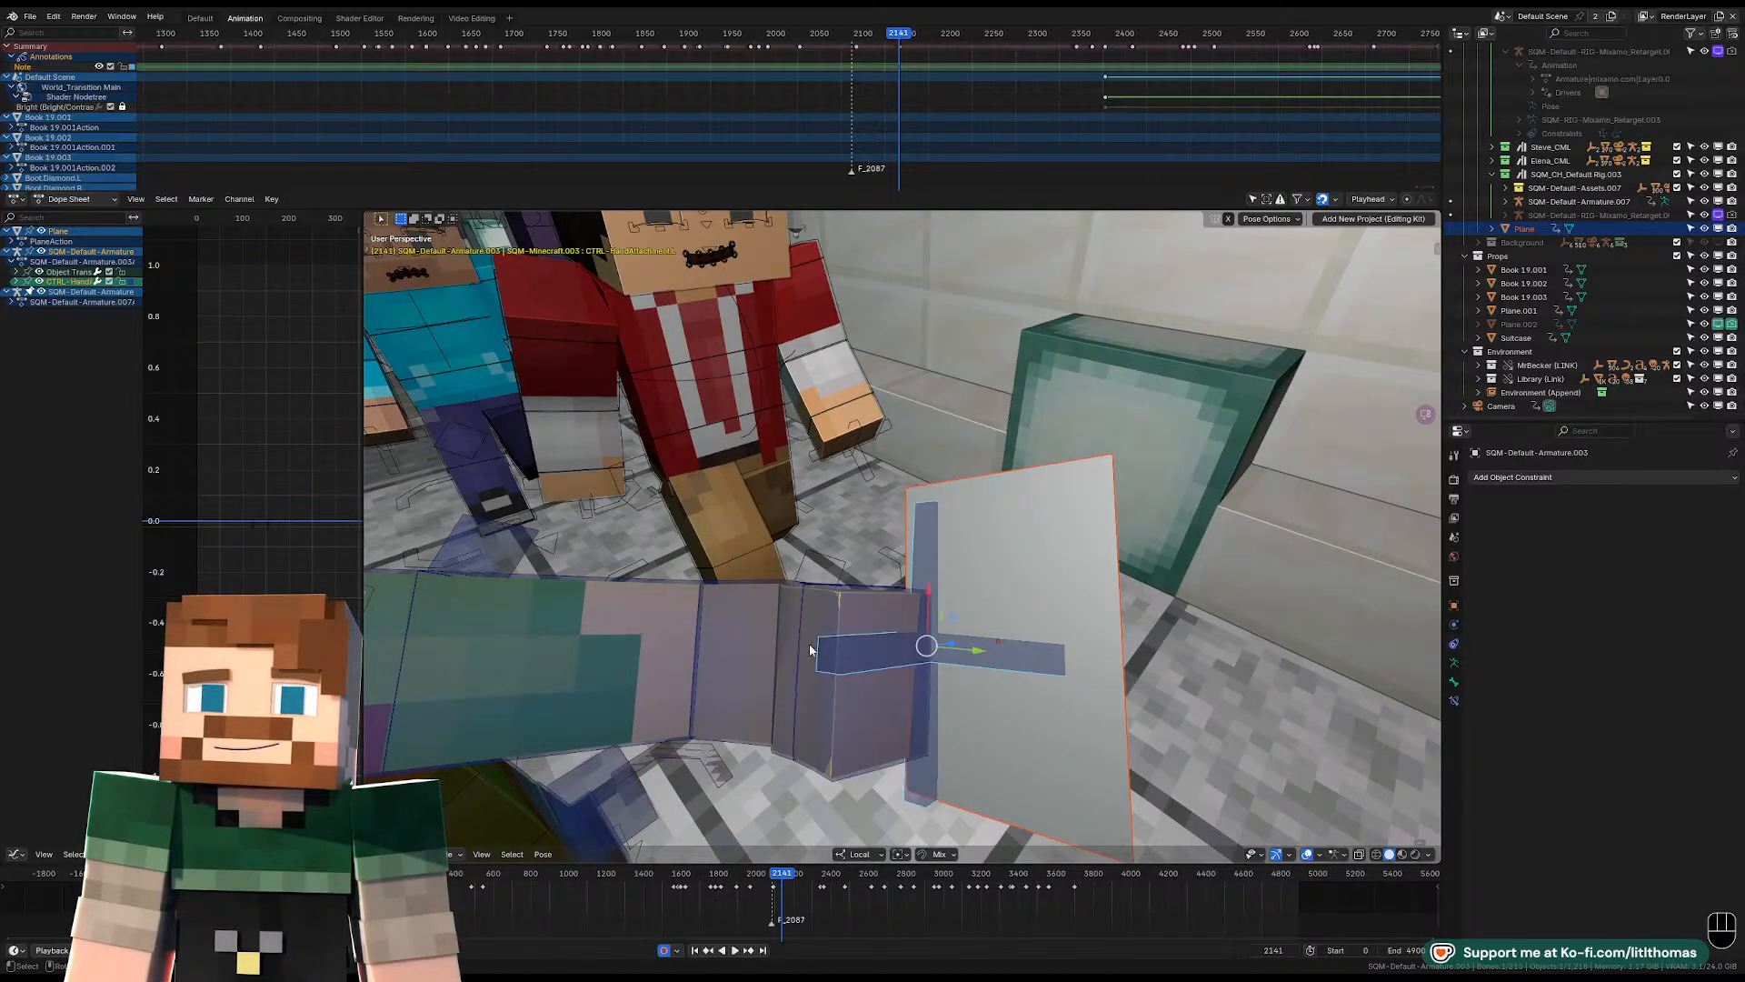
pyautogui.hotkey('ctrl', 'p')
pyautogui.press('Up')
pyautogui.press('Up')
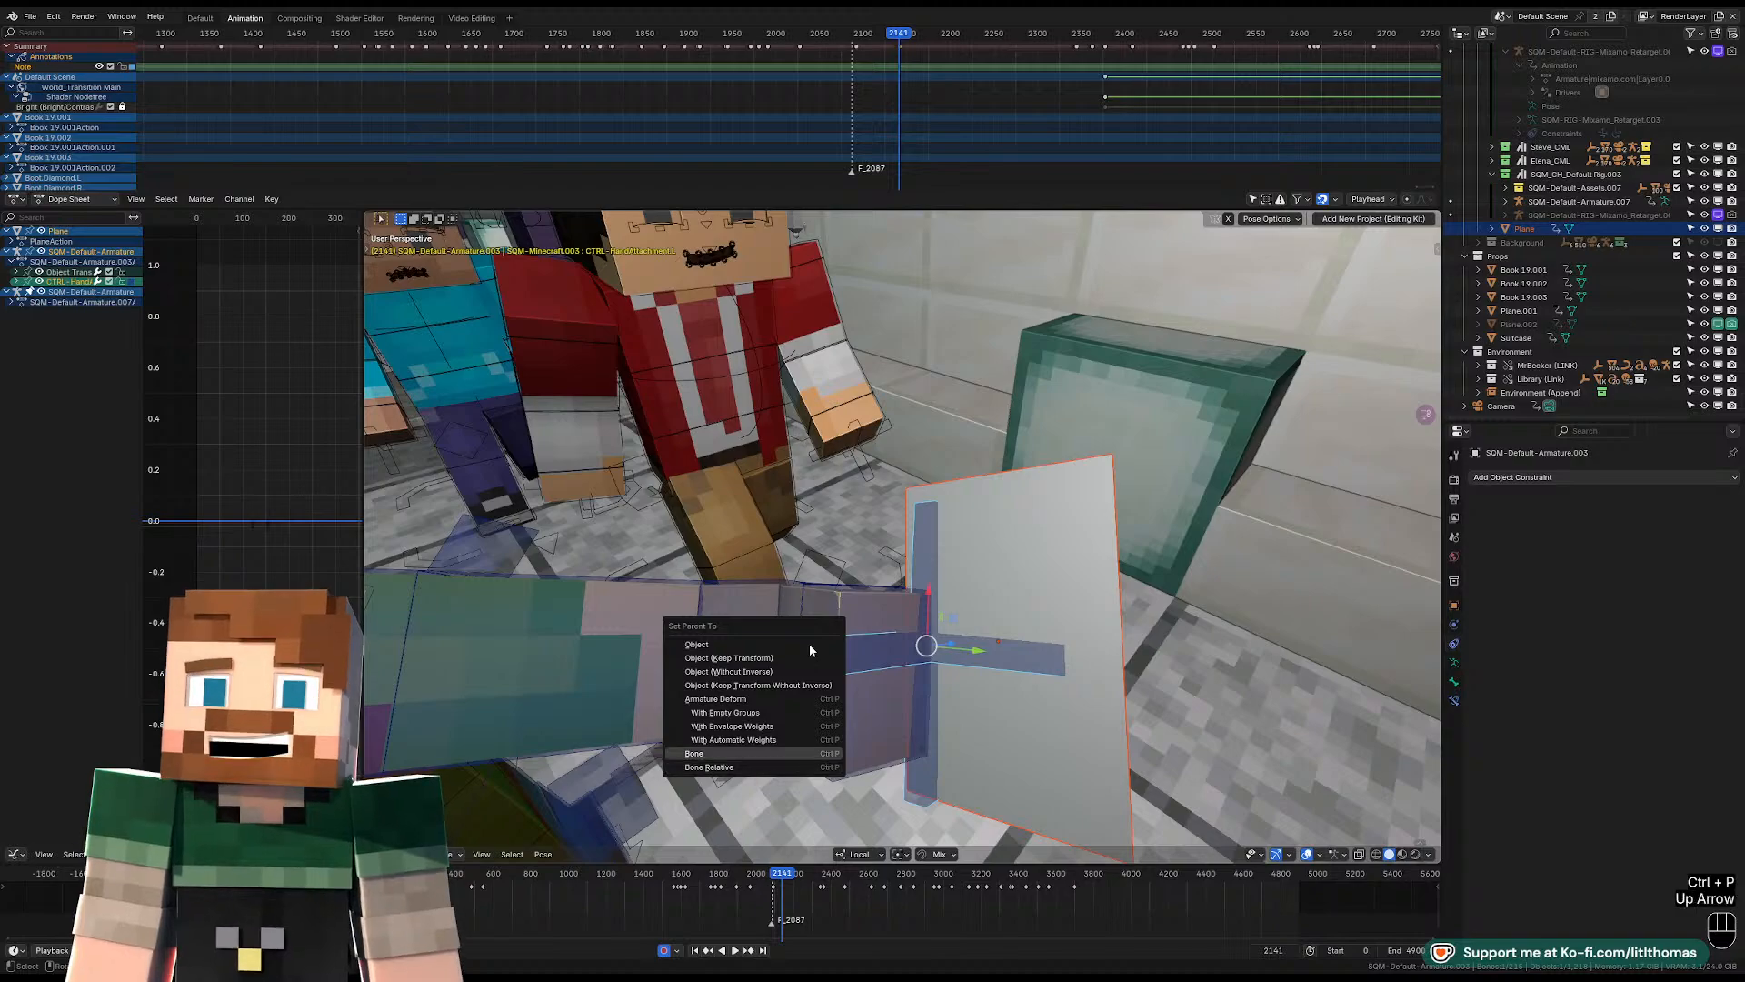
pyautogui.click(810, 646)
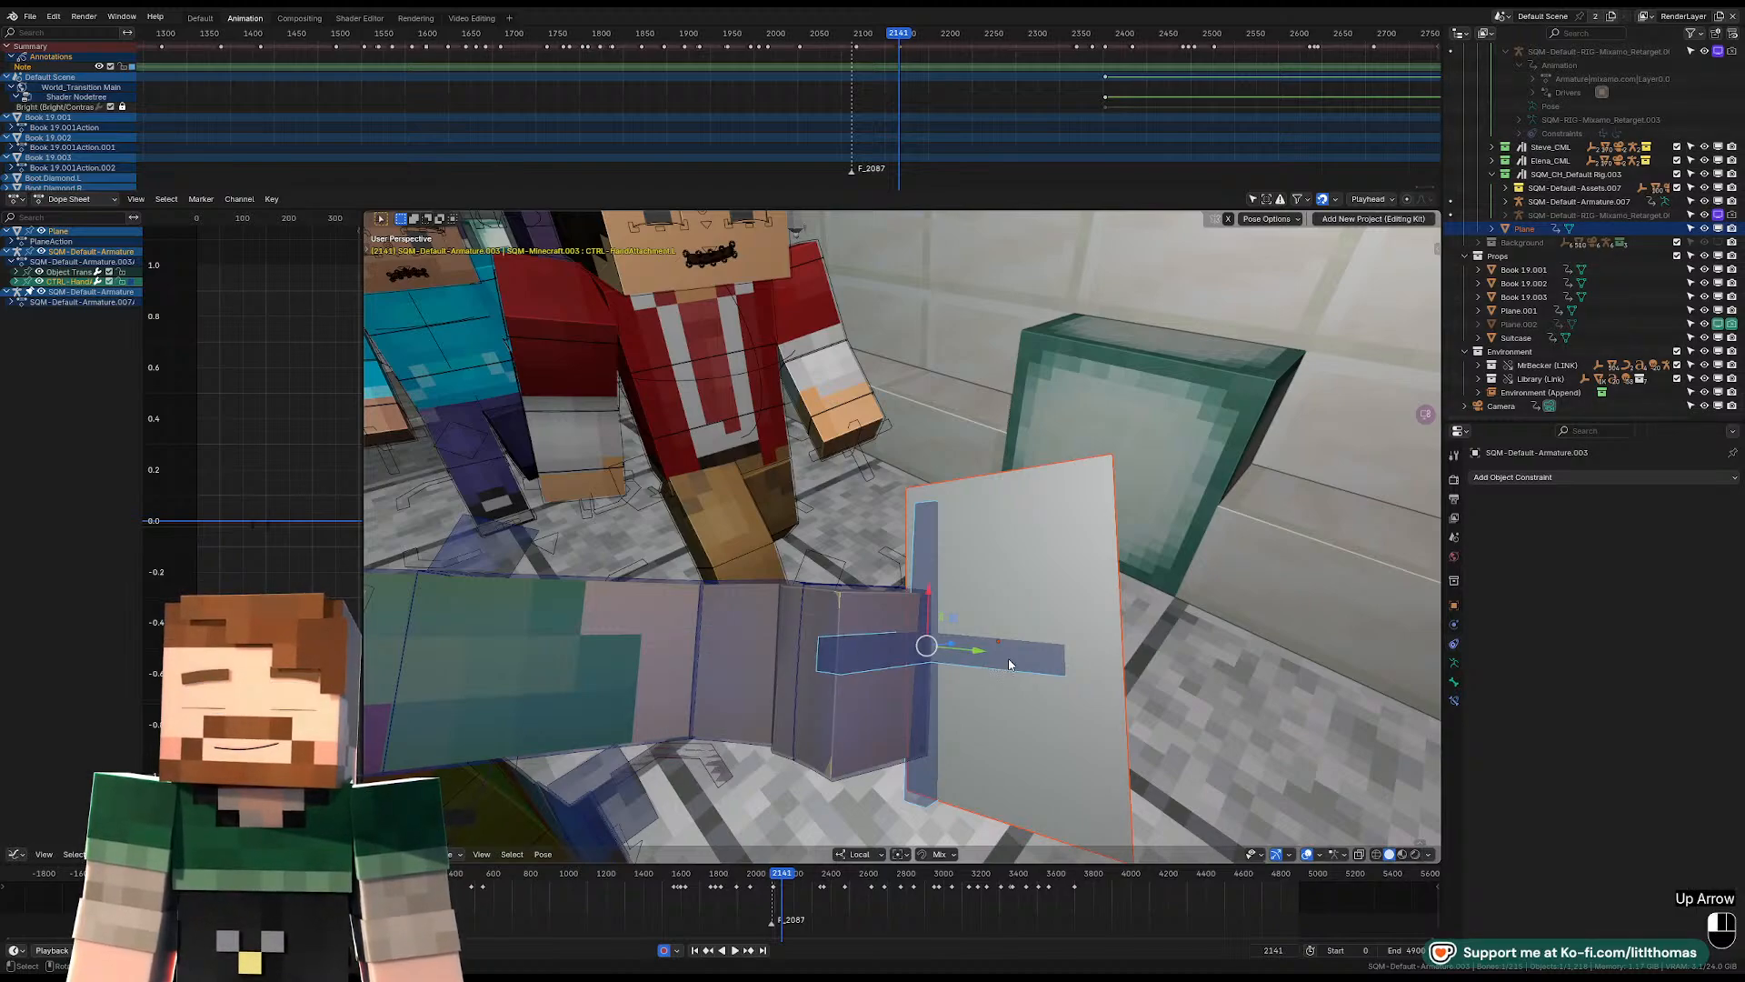
# Switch to the character's rig in Pose Mode, then rotate and move the left hand control holding the plane.
pyautogui.press('Tab')
pyautogui.click(828, 668)
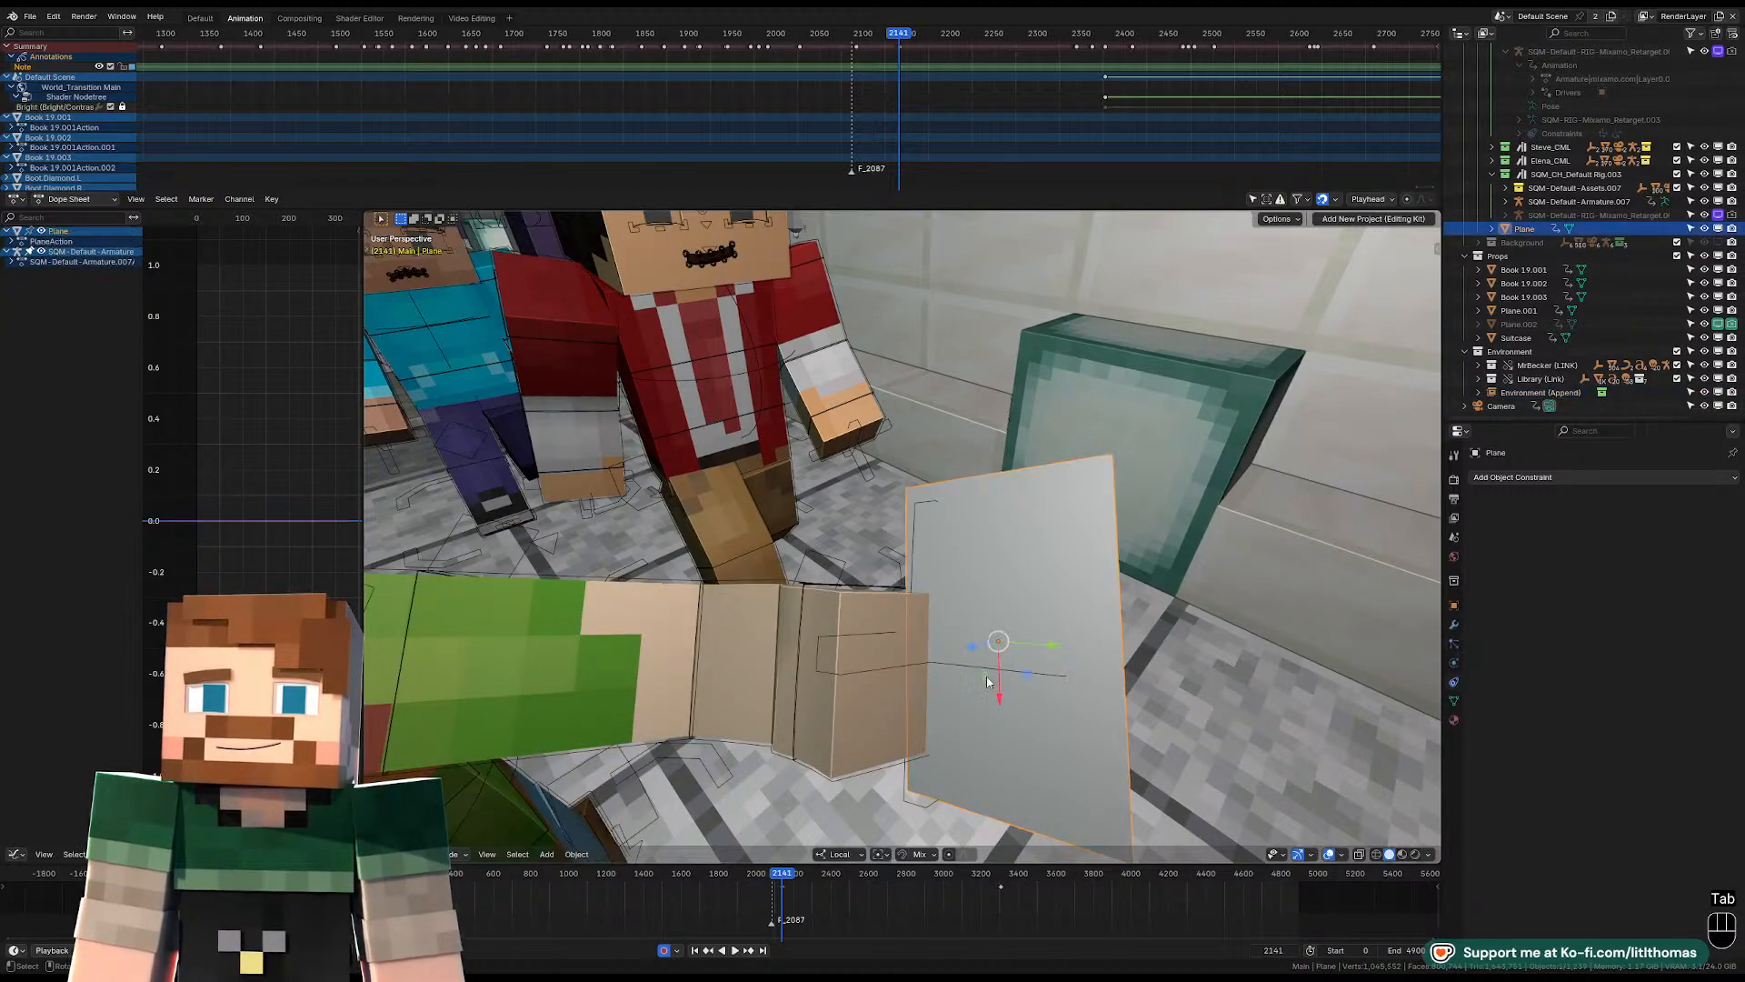
pyautogui.click(829, 675)
pyautogui.press('Tab')
pyautogui.click(882, 657)
pyautogui.moveTo(882, 657); pyautogui.dragTo(816, 544, button='middle')
pyautogui.click(837, 631)
pyautogui.press('r')
pyautogui.press('r')
pyautogui.click(838, 664)
pyautogui.press('g')
pyautogui.click(663, 565)
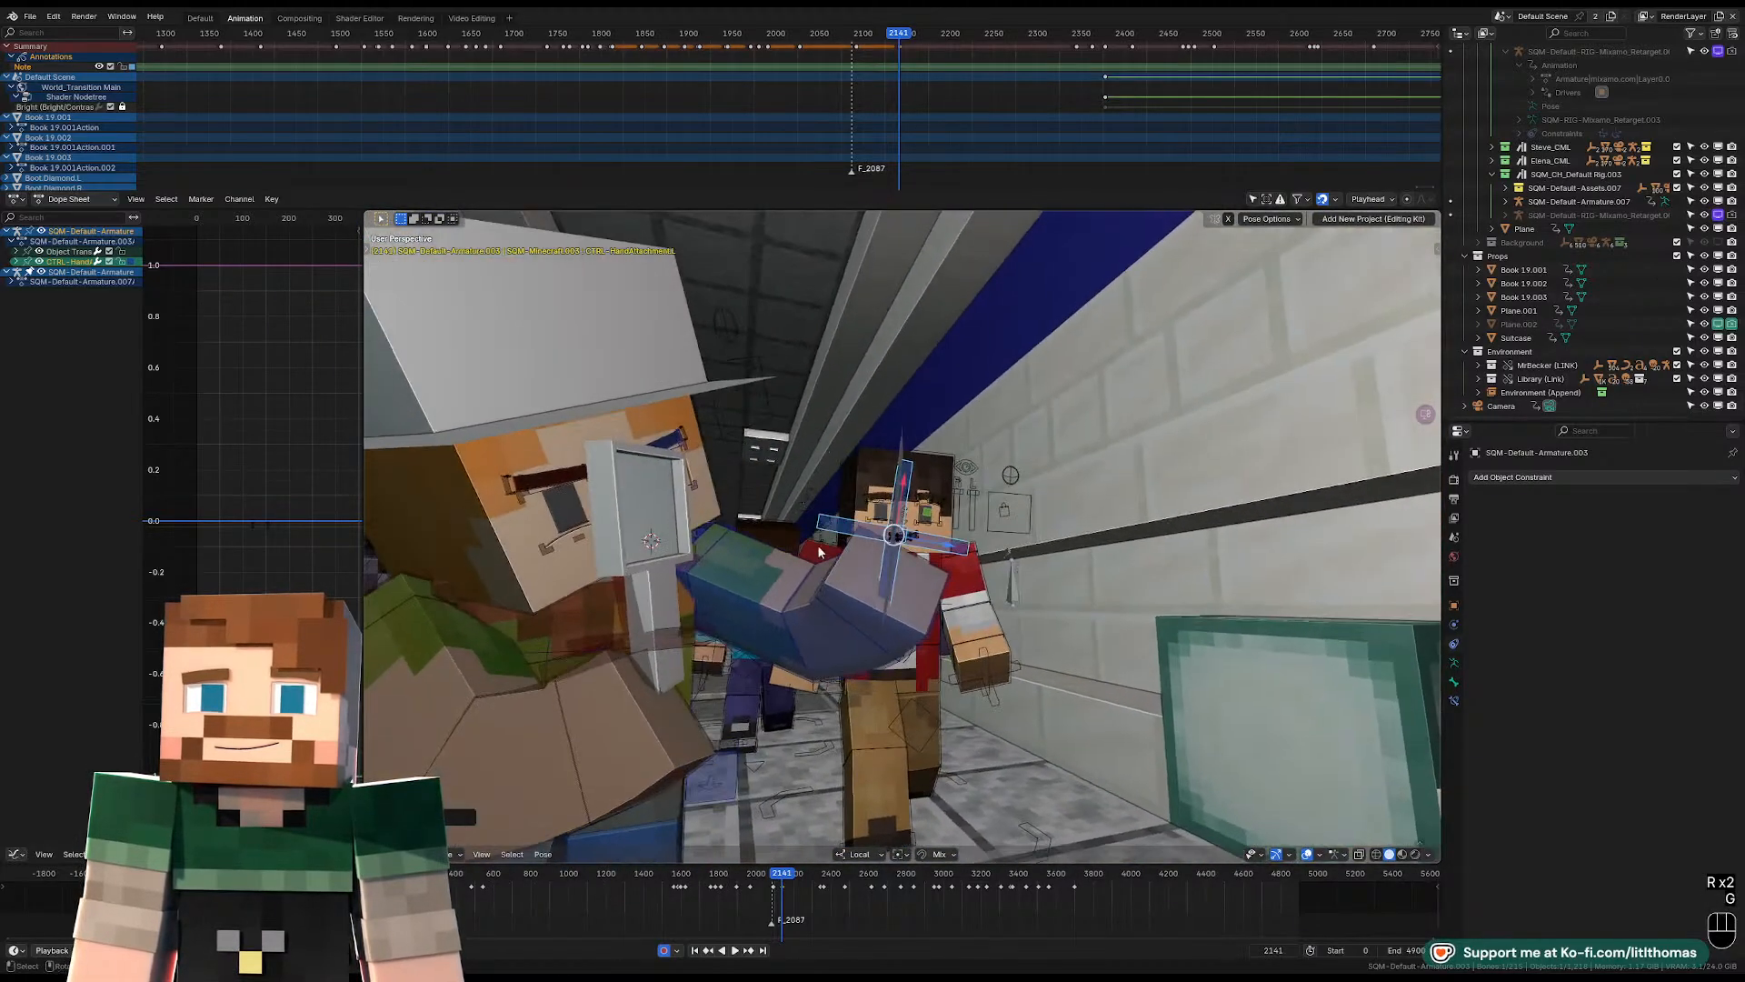
# Rotate the left hand control freely so the attached plane tilts diagonally.
pyautogui.press('r')
pyautogui.press('r')
pyautogui.press('r')
pyautogui.click(1018, 568)
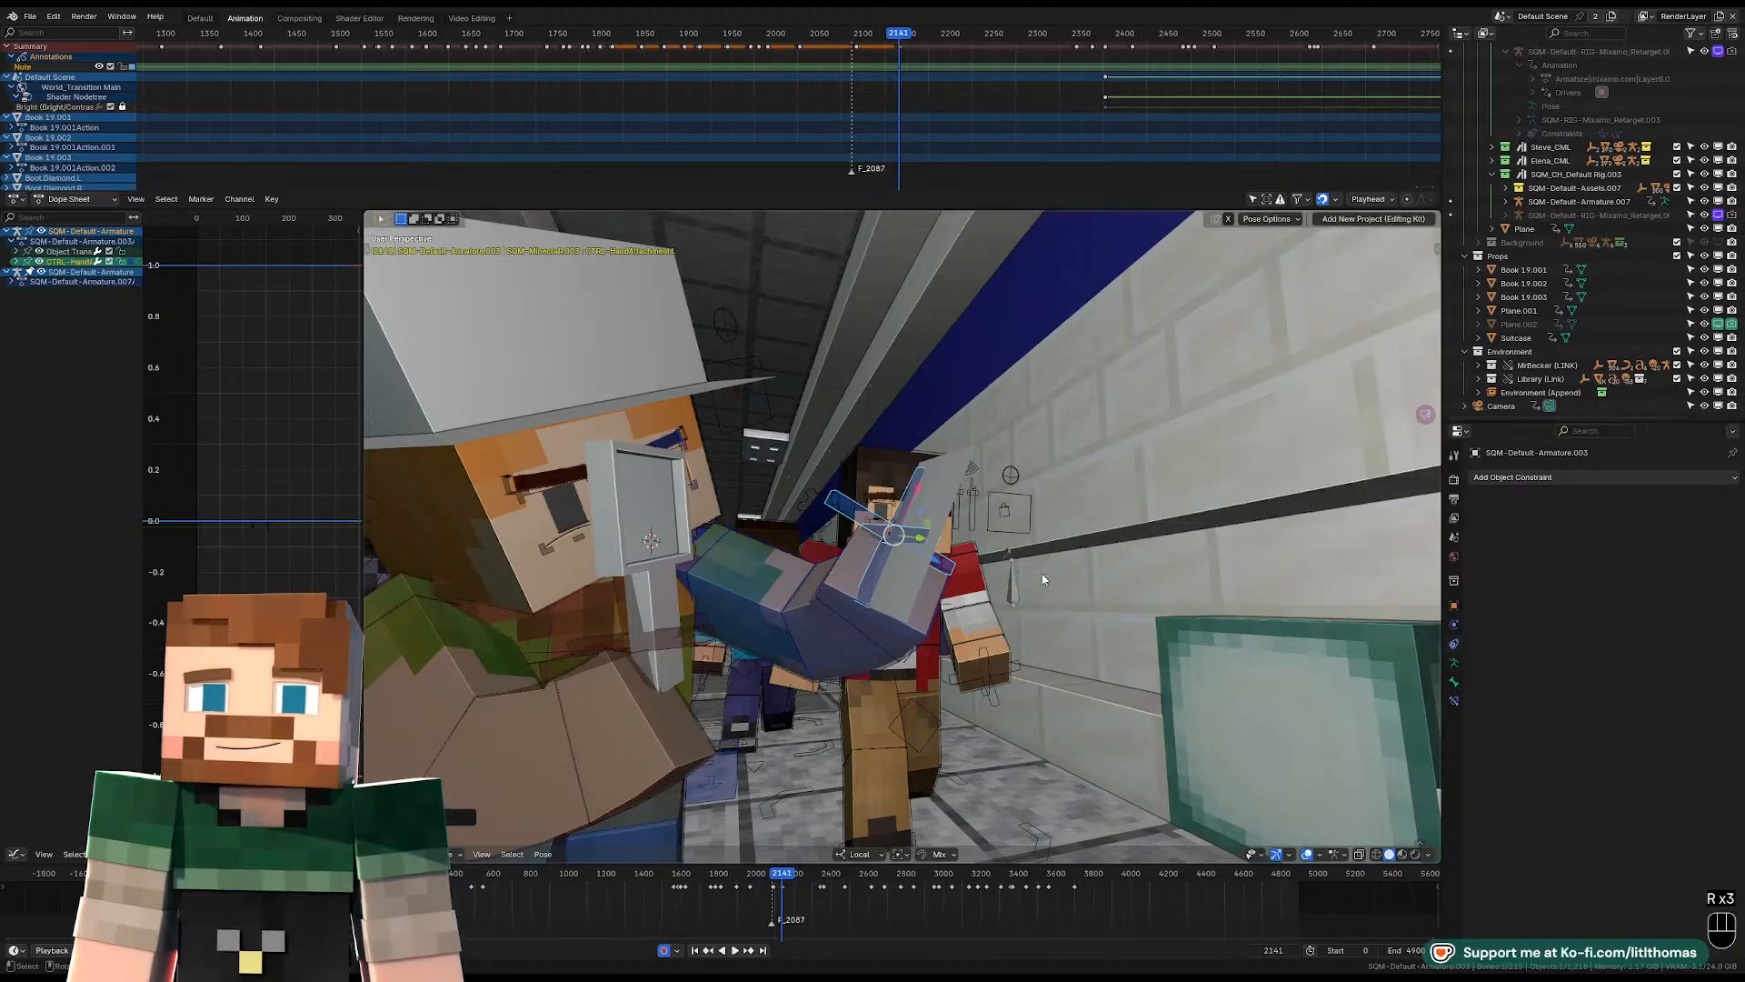
pyautogui.scroll(-8, 1009, 572)
# Refine the left hand's rotation in camera view so the plane angles up in front of the character.
pyautogui.press('r')
pyautogui.press('r')
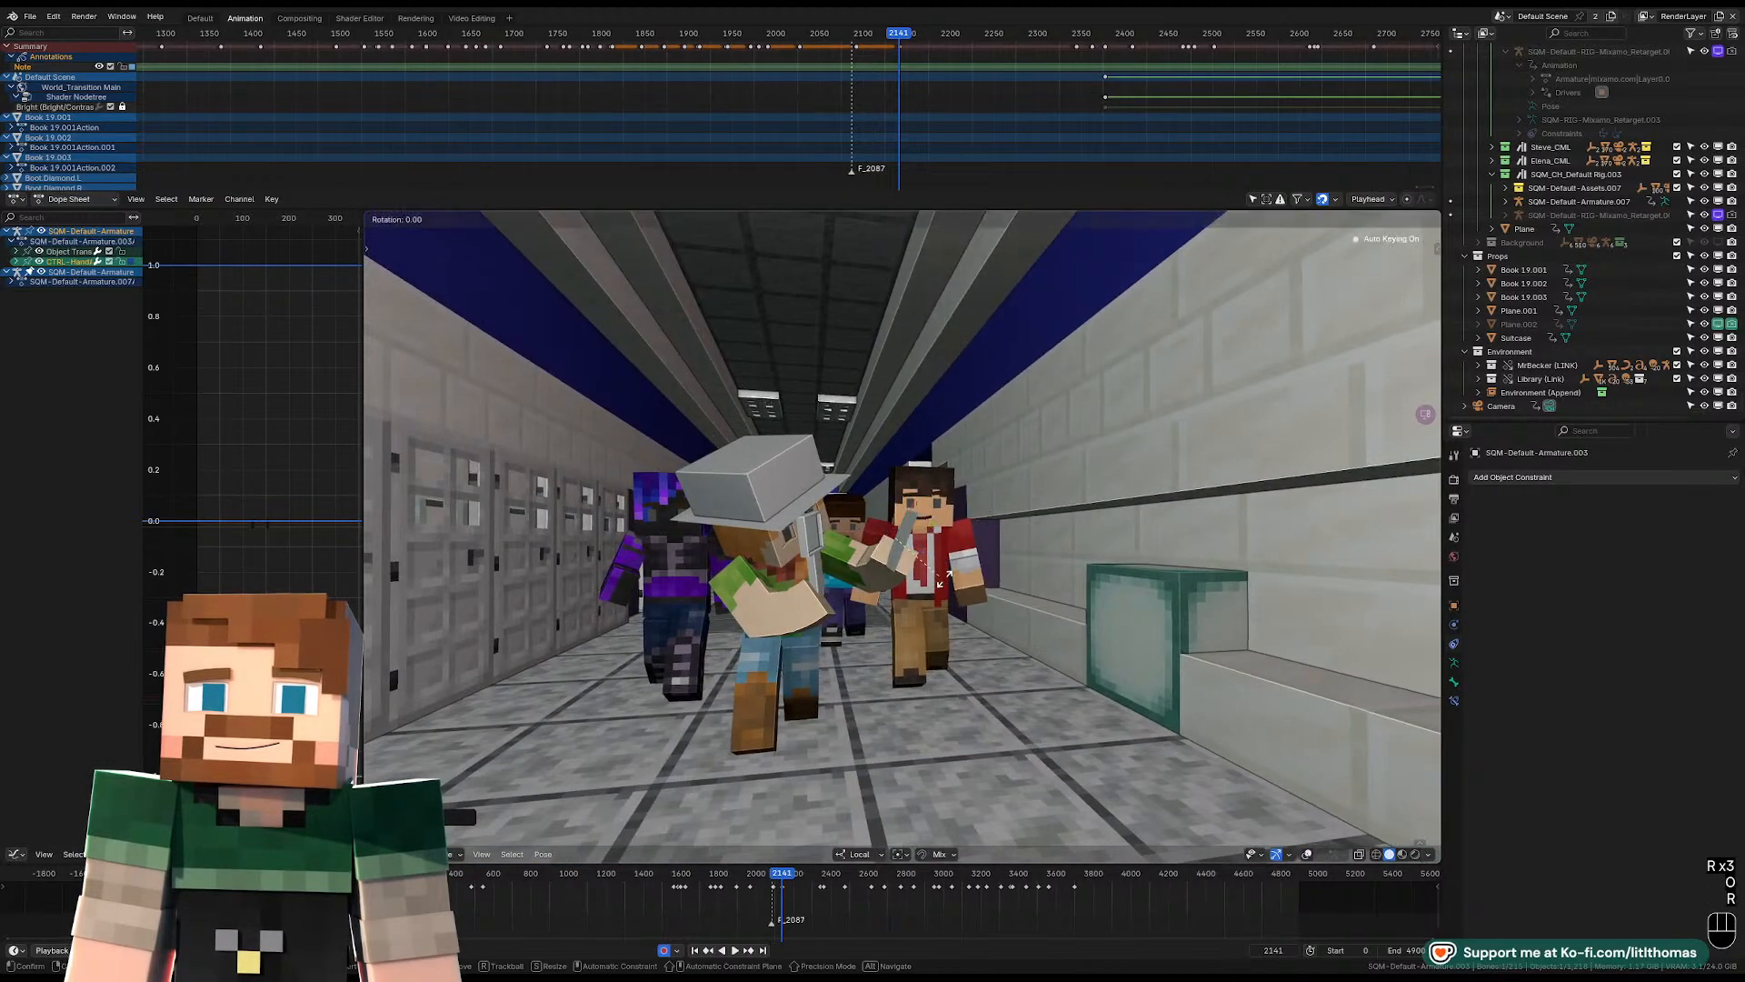
pyautogui.press('KP_0')
pyautogui.press('r')
pyautogui.press('r')
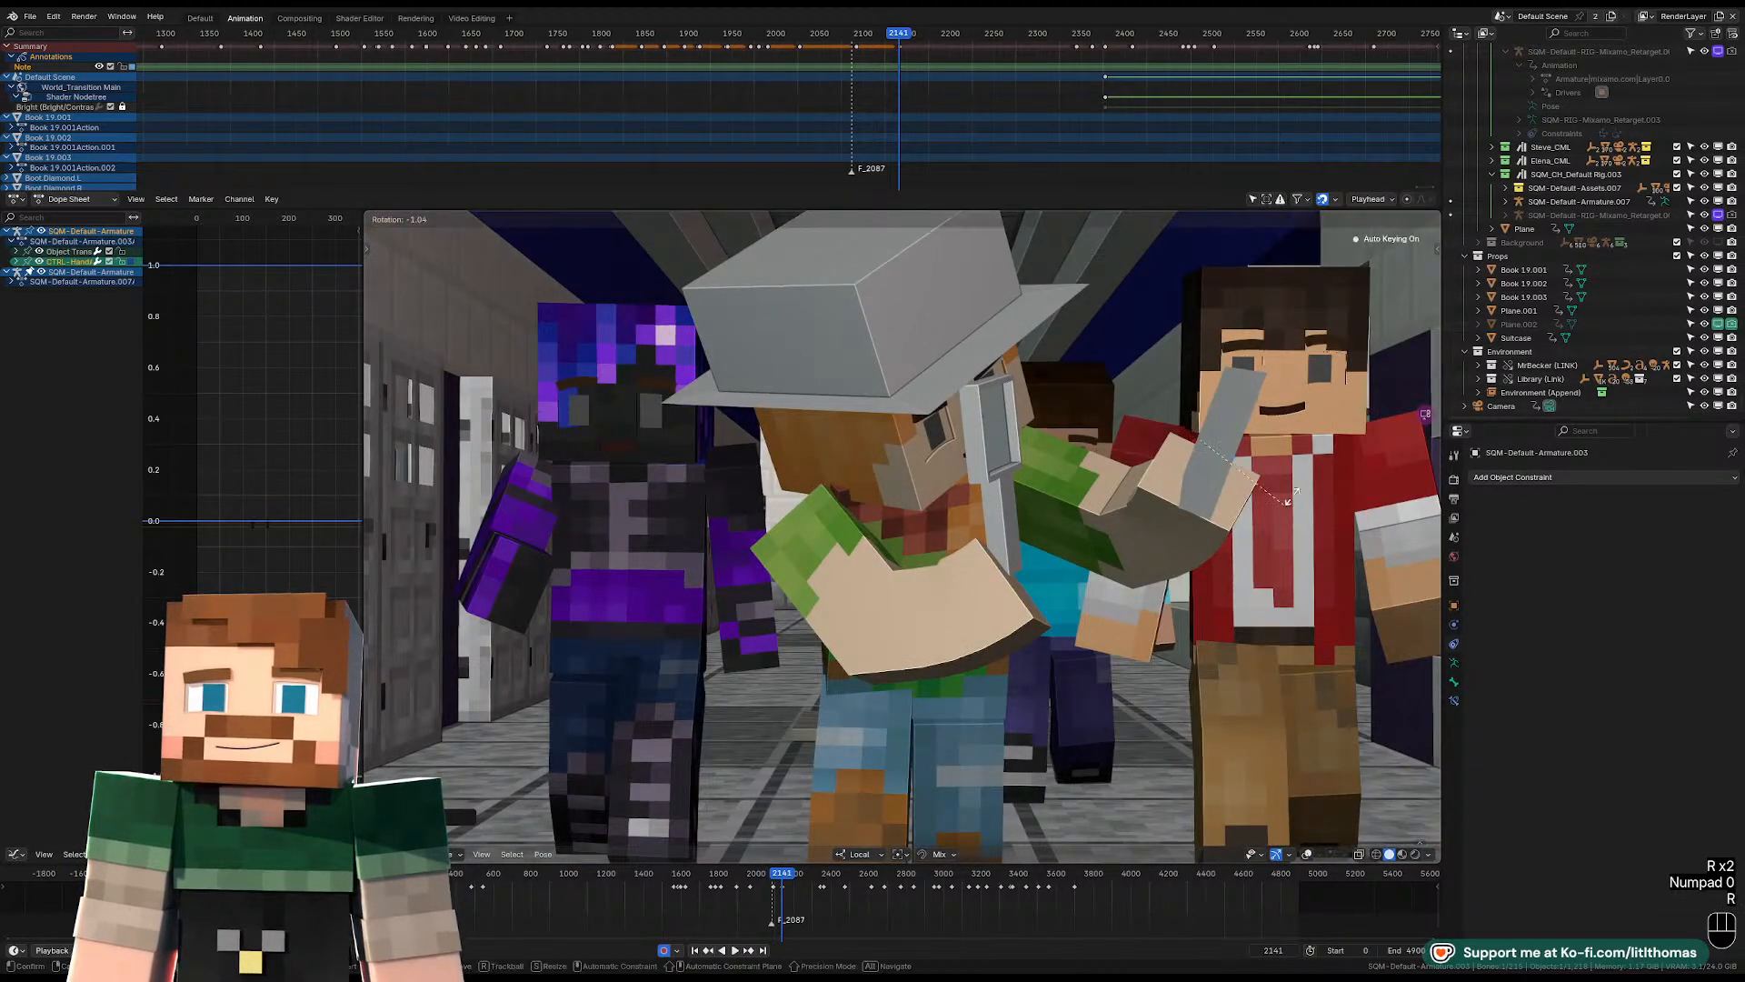
pyautogui.click(1300, 488)
pyautogui.press('r')
pyautogui.press('r')
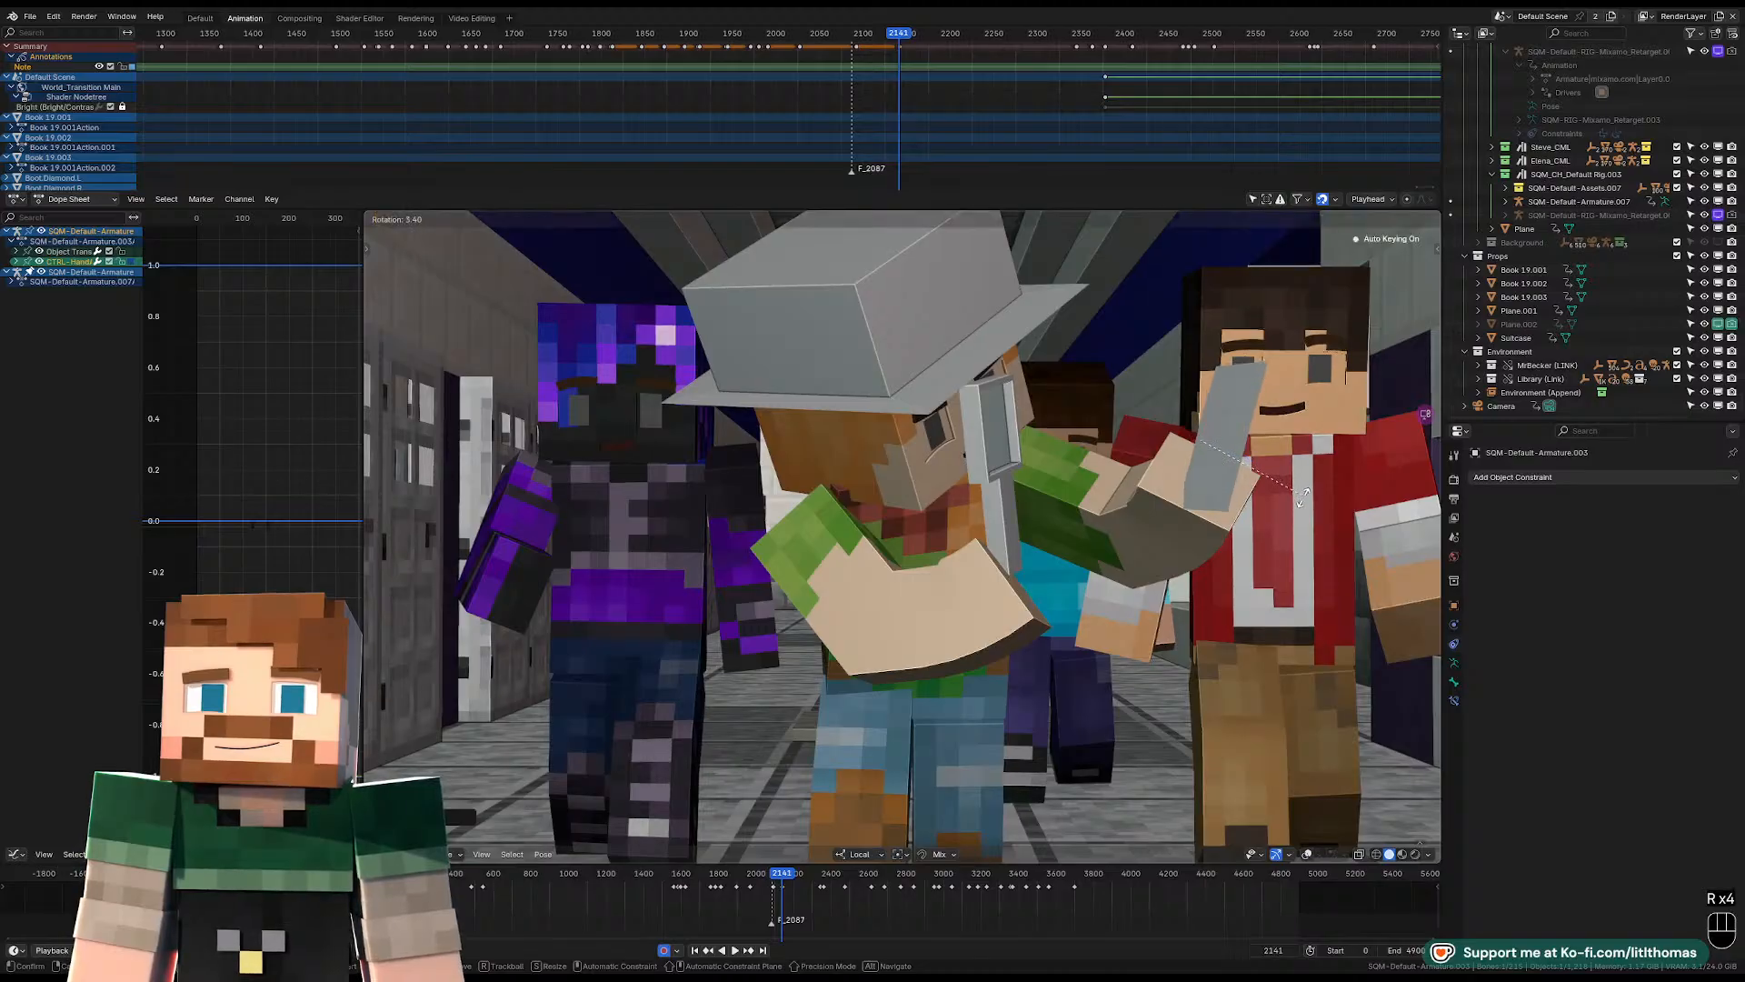
pyautogui.click(1285, 516)
# Play back the hat-wearing character's turn in camera view to check the new pose.
pyautogui.scroll(-1, 1285, 517)
pyautogui.scroll(-2, 1286, 517)
pyautogui.moveTo(865, 38); pyautogui.dragTo(856, 40)
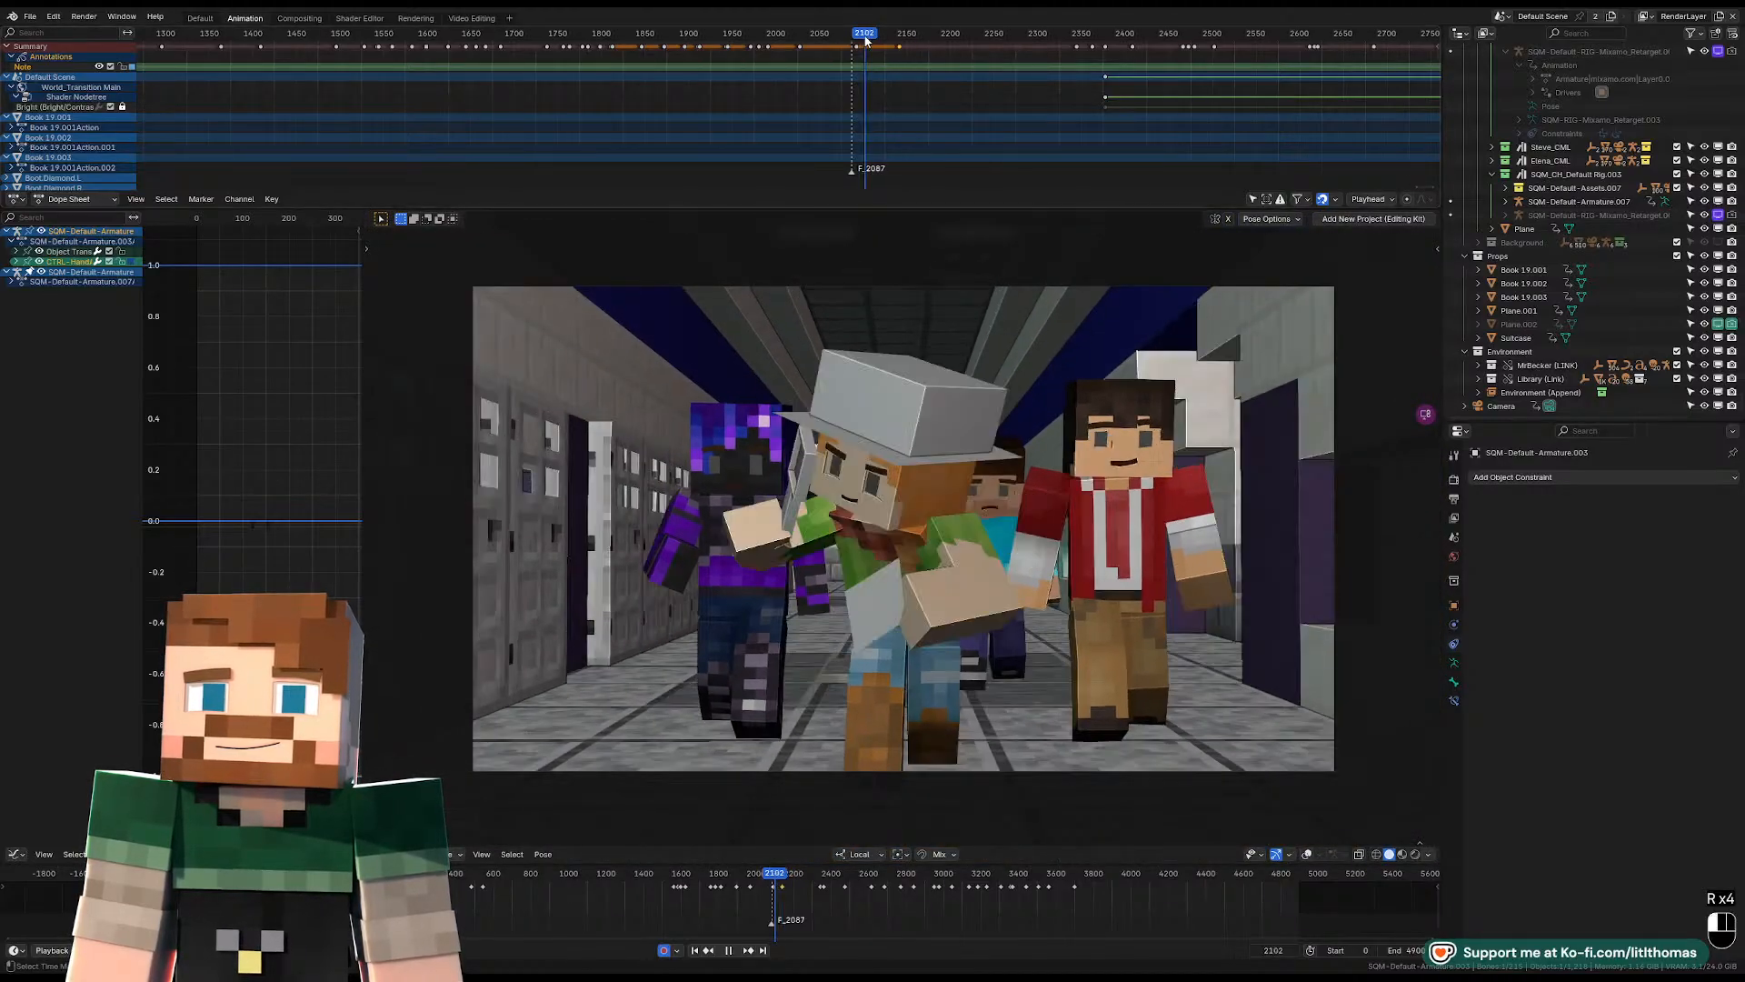
pyautogui.press('space')
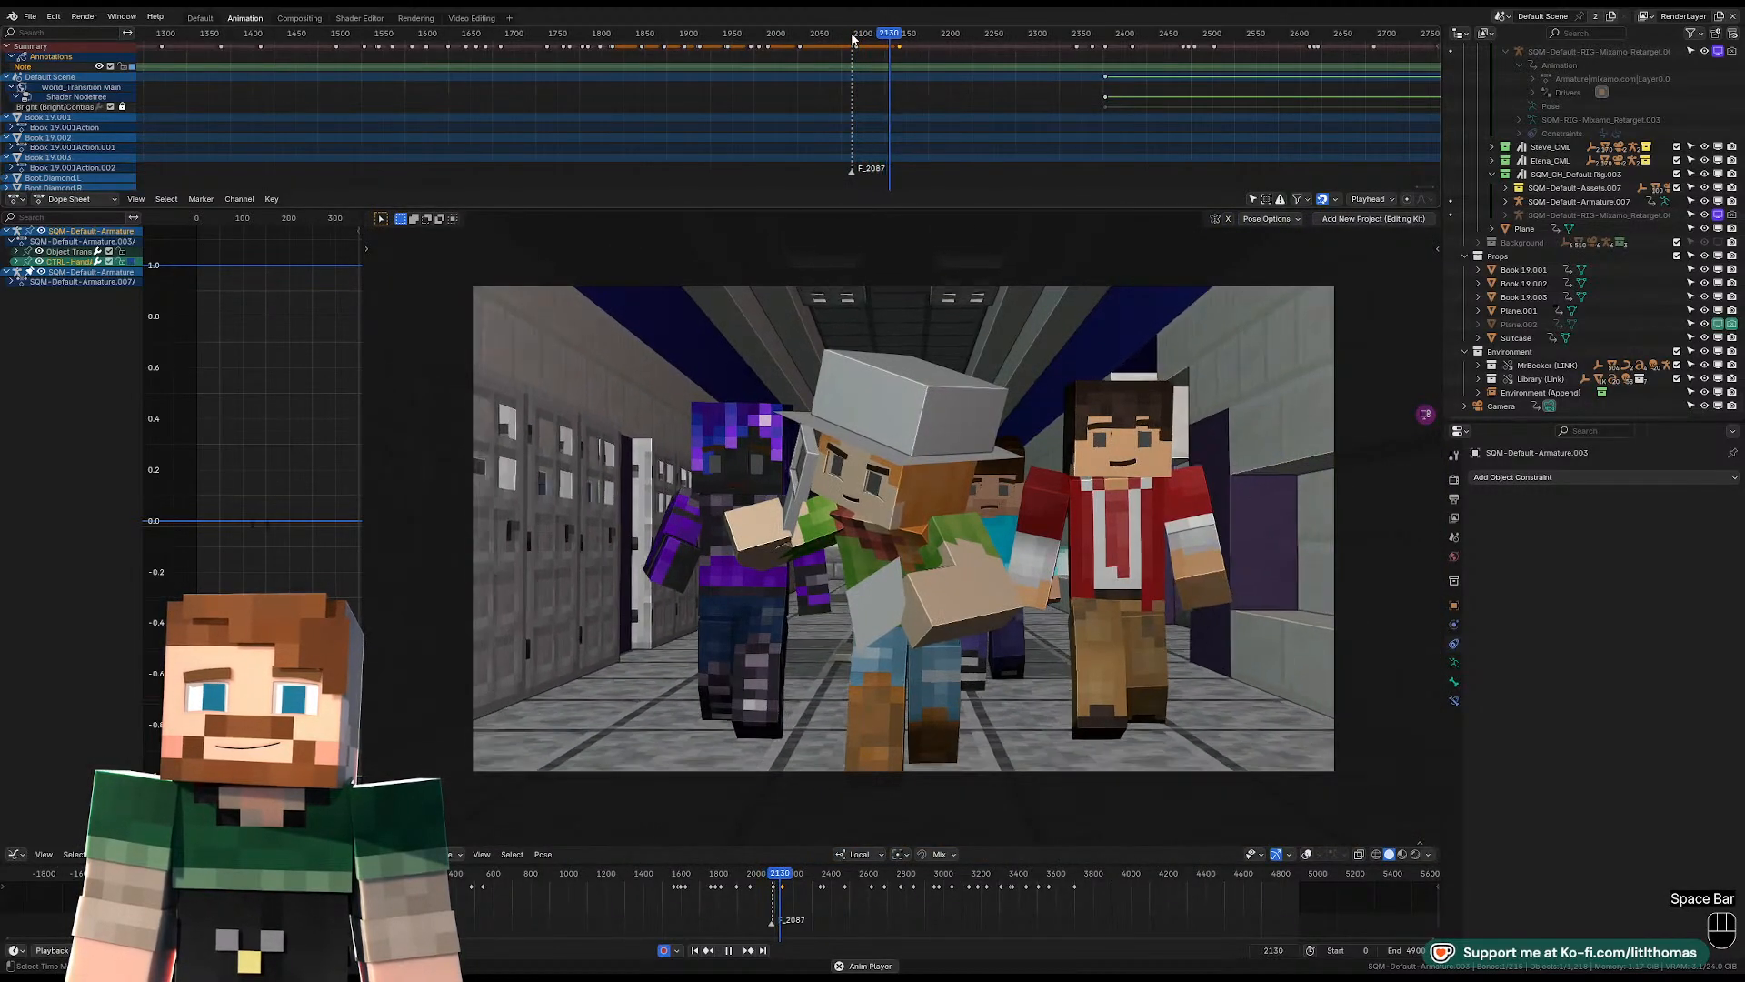
pyautogui.press('space')
# Select the plane, turn the viewport overlays back on and go to frame 2141.
pyautogui.click(1107, 458)
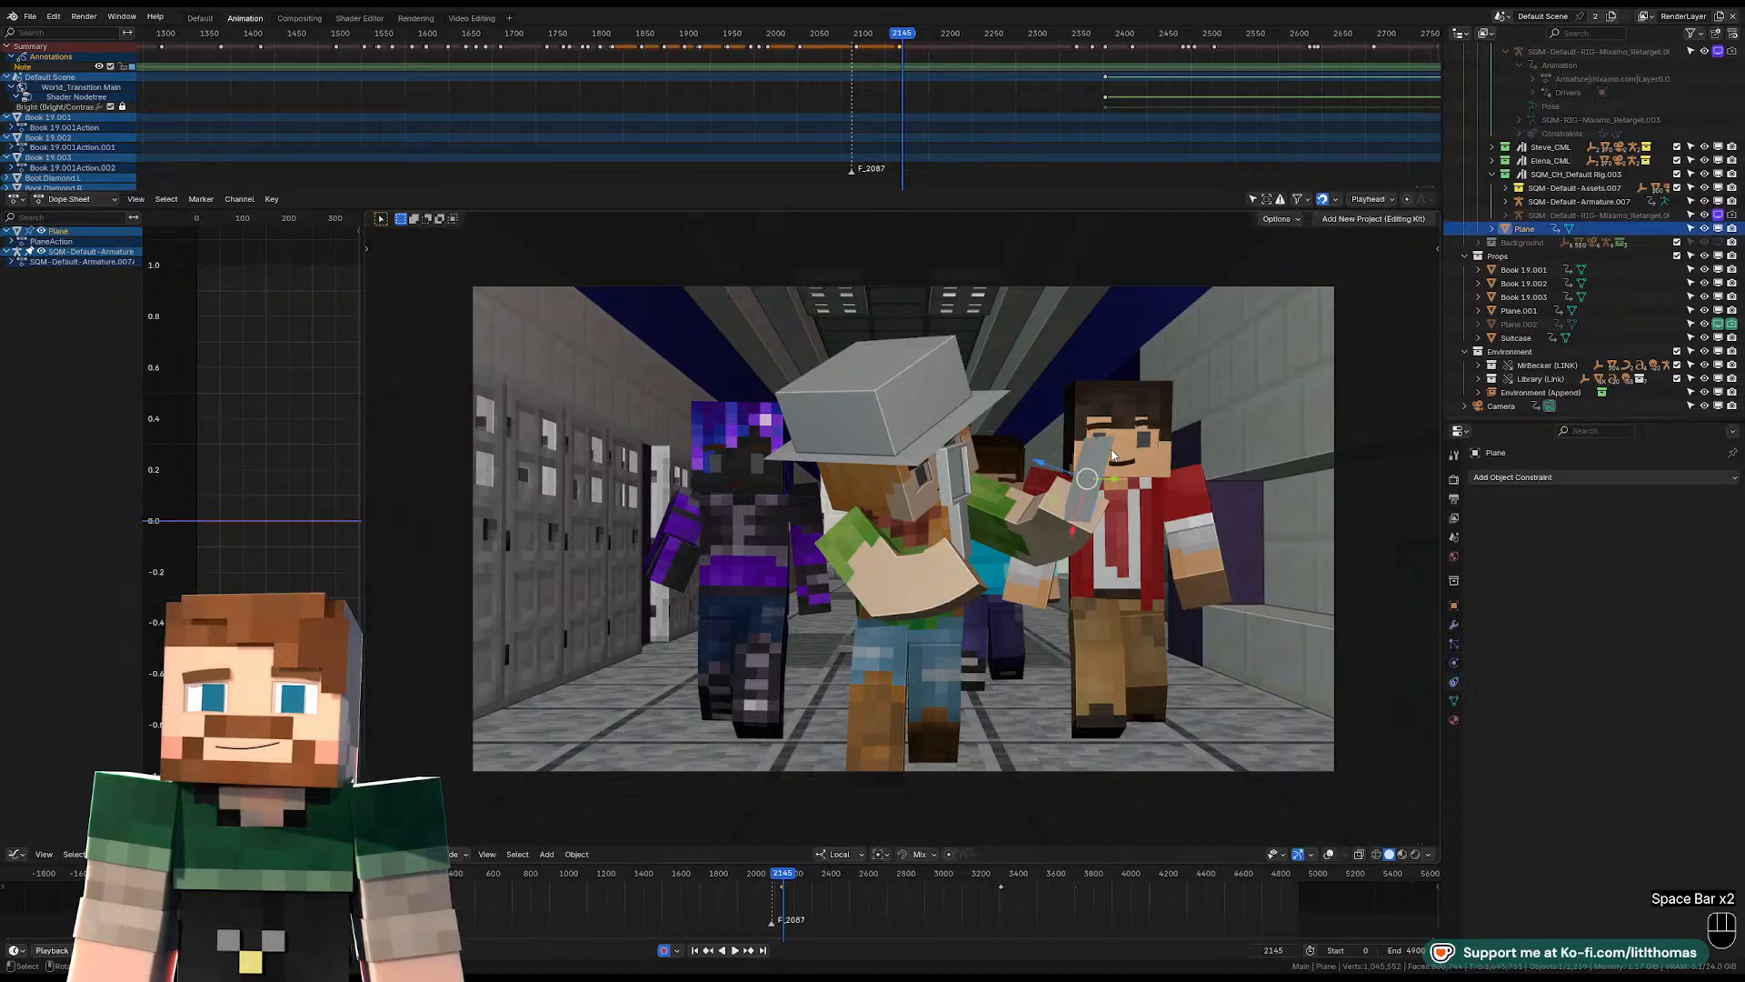
pyautogui.click(1337, 854)
pyautogui.click(1328, 855)
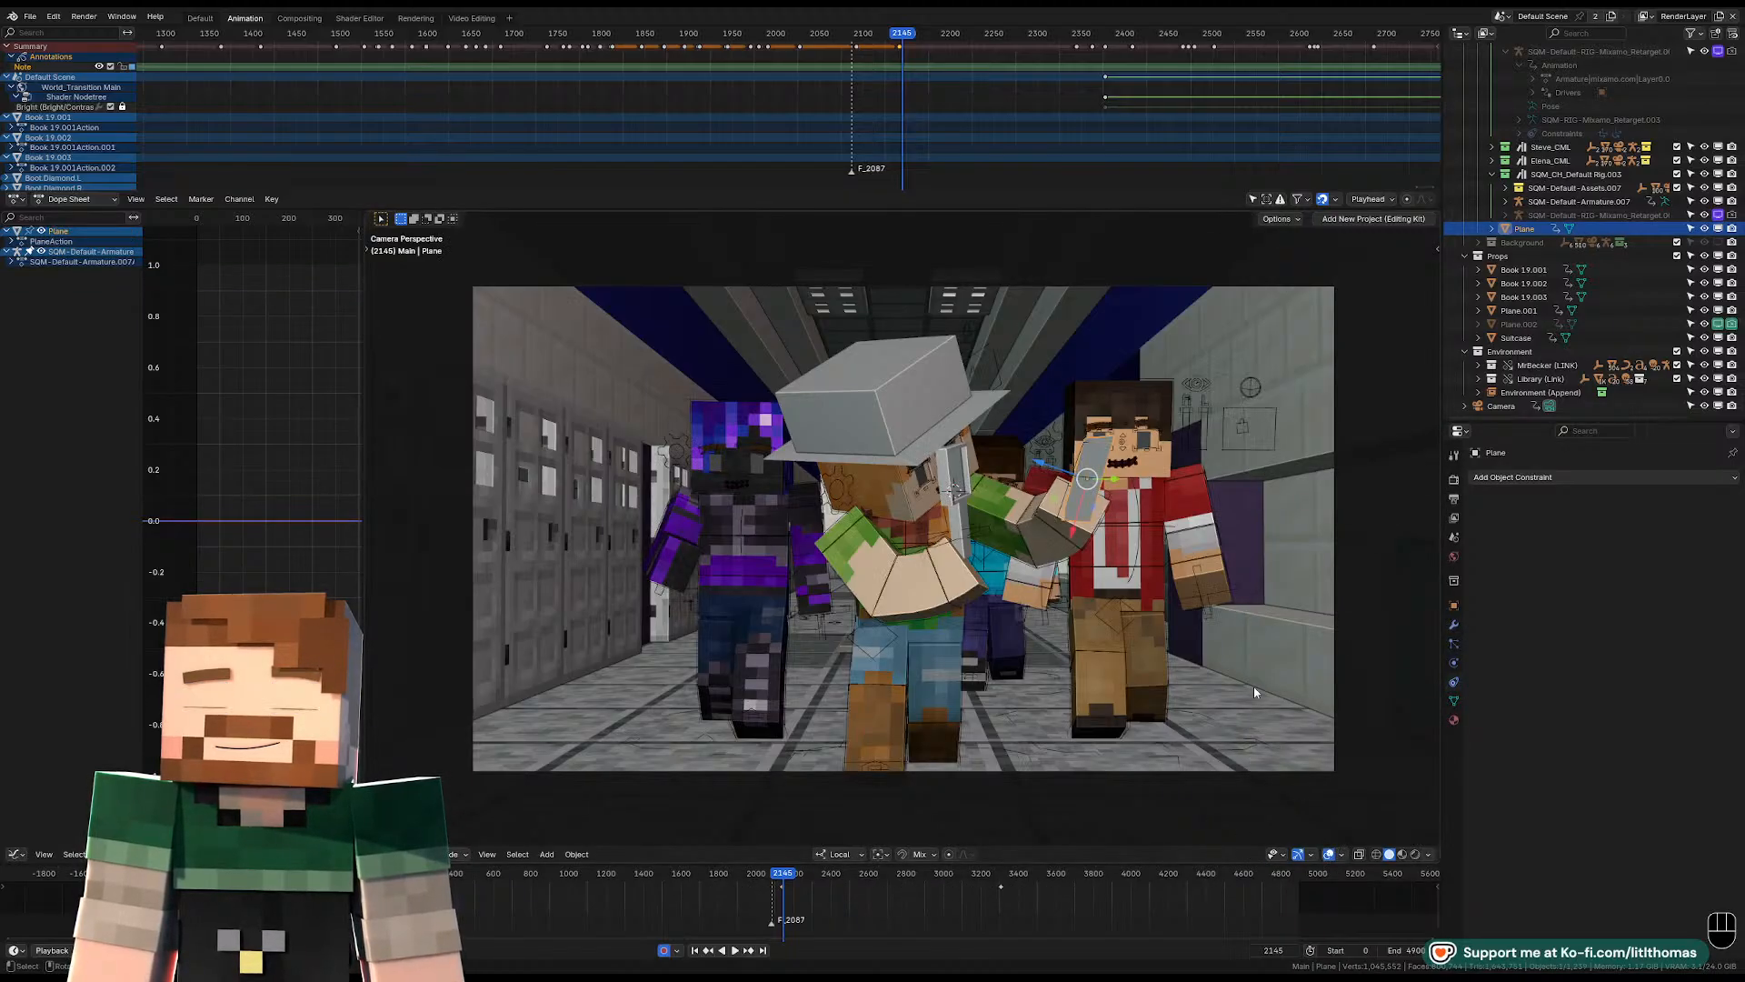
pyautogui.press('Left')
pyautogui.press('Left')
pyautogui.press('Left')
pyautogui.press('Left')
pyautogui.press('Left')
pyautogui.press('Left')
pyautogui.press('Right')
pyautogui.press('Right')
pyautogui.press('Right')
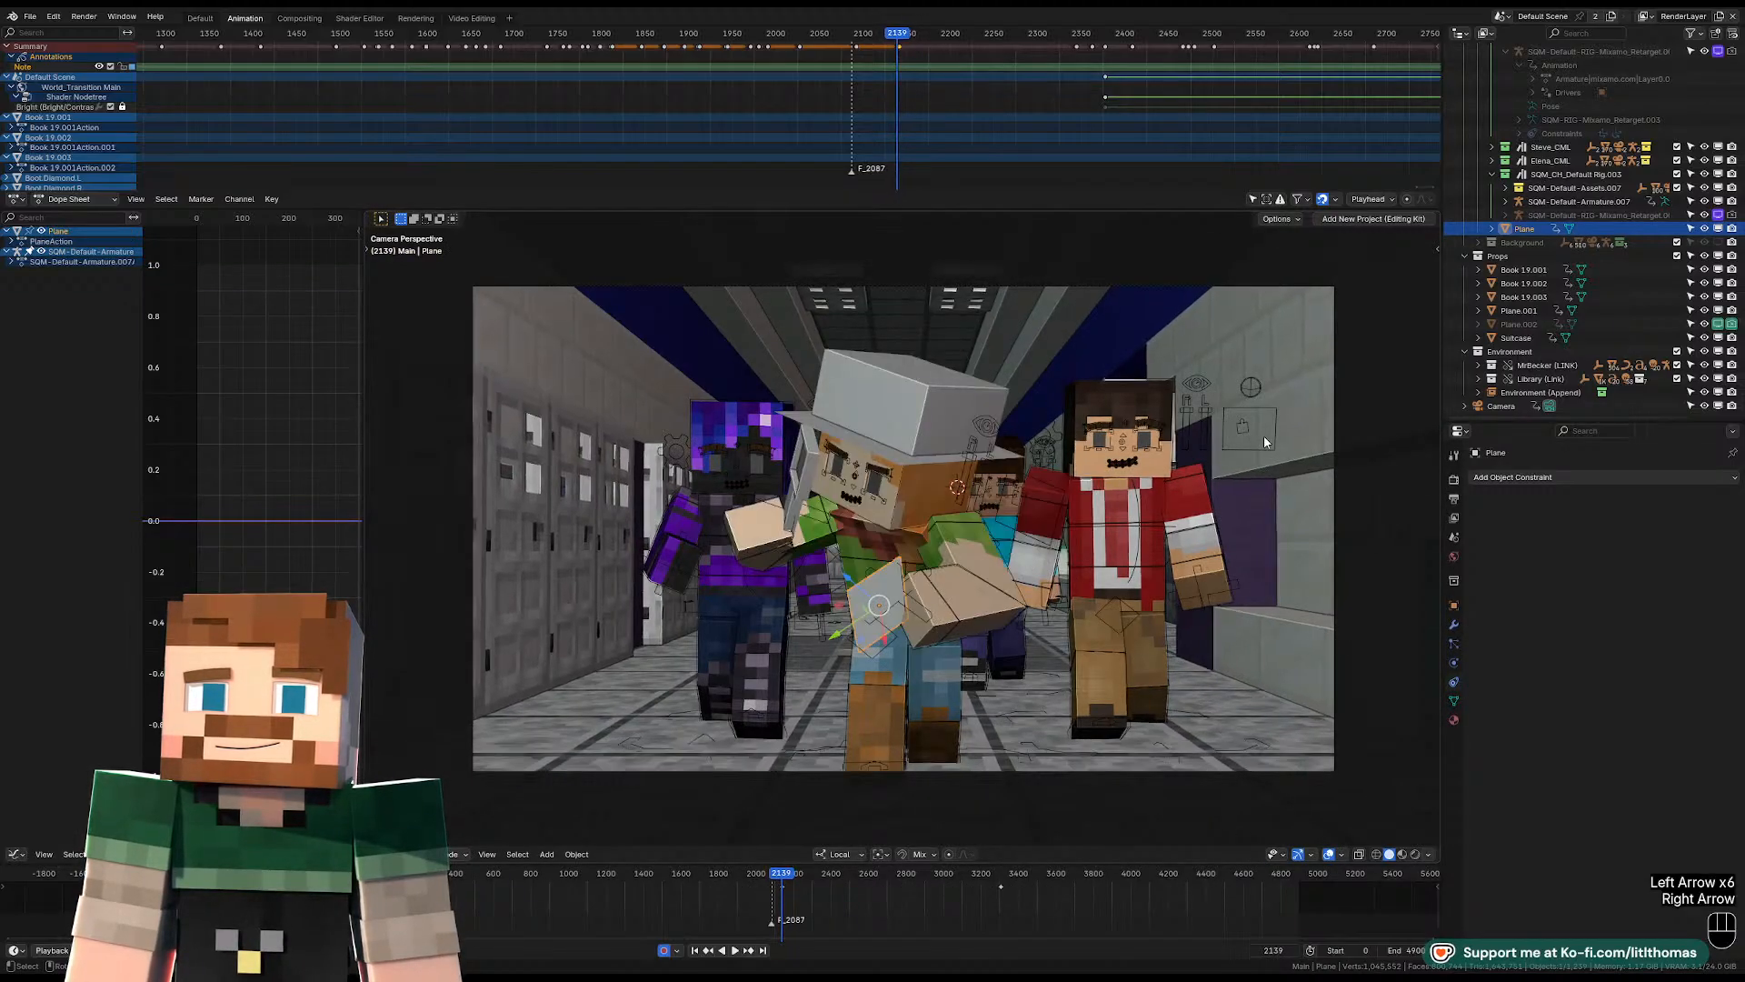
# Keyframe the plane as visible in viewports and renders at frame 2141.
pyautogui.press('KP_Decimal')
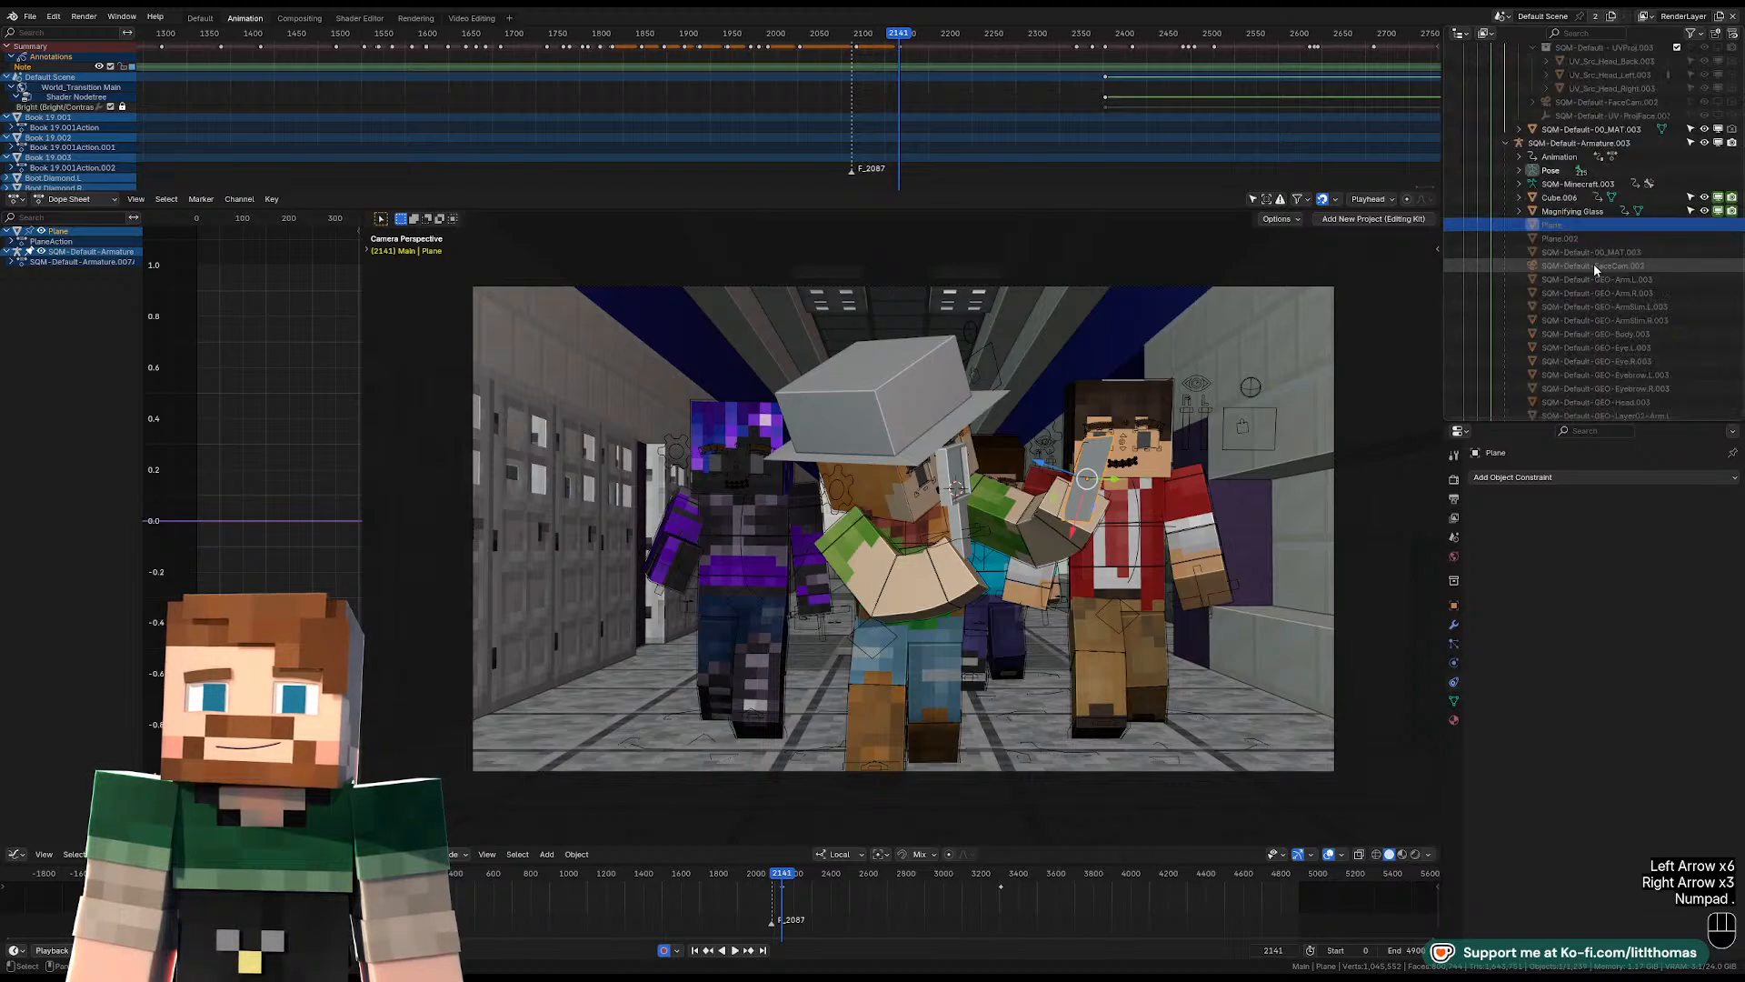
pyautogui.click(1506, 143)
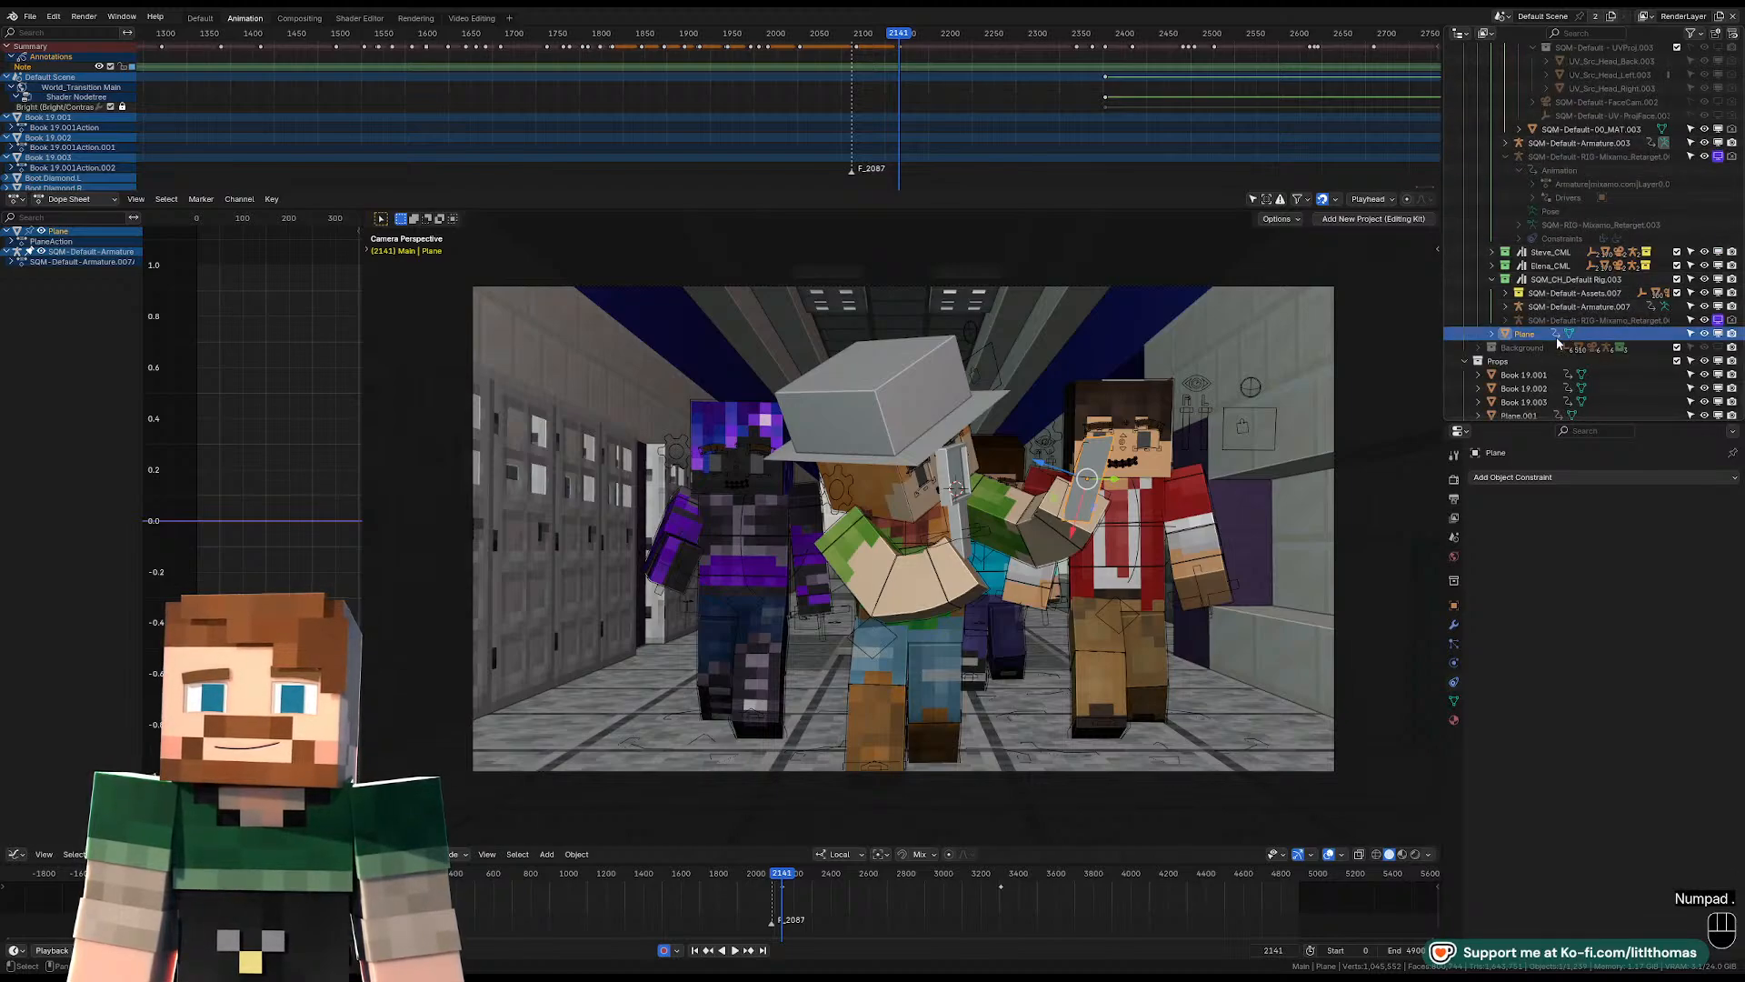
pyautogui.rightClick(1715, 334)
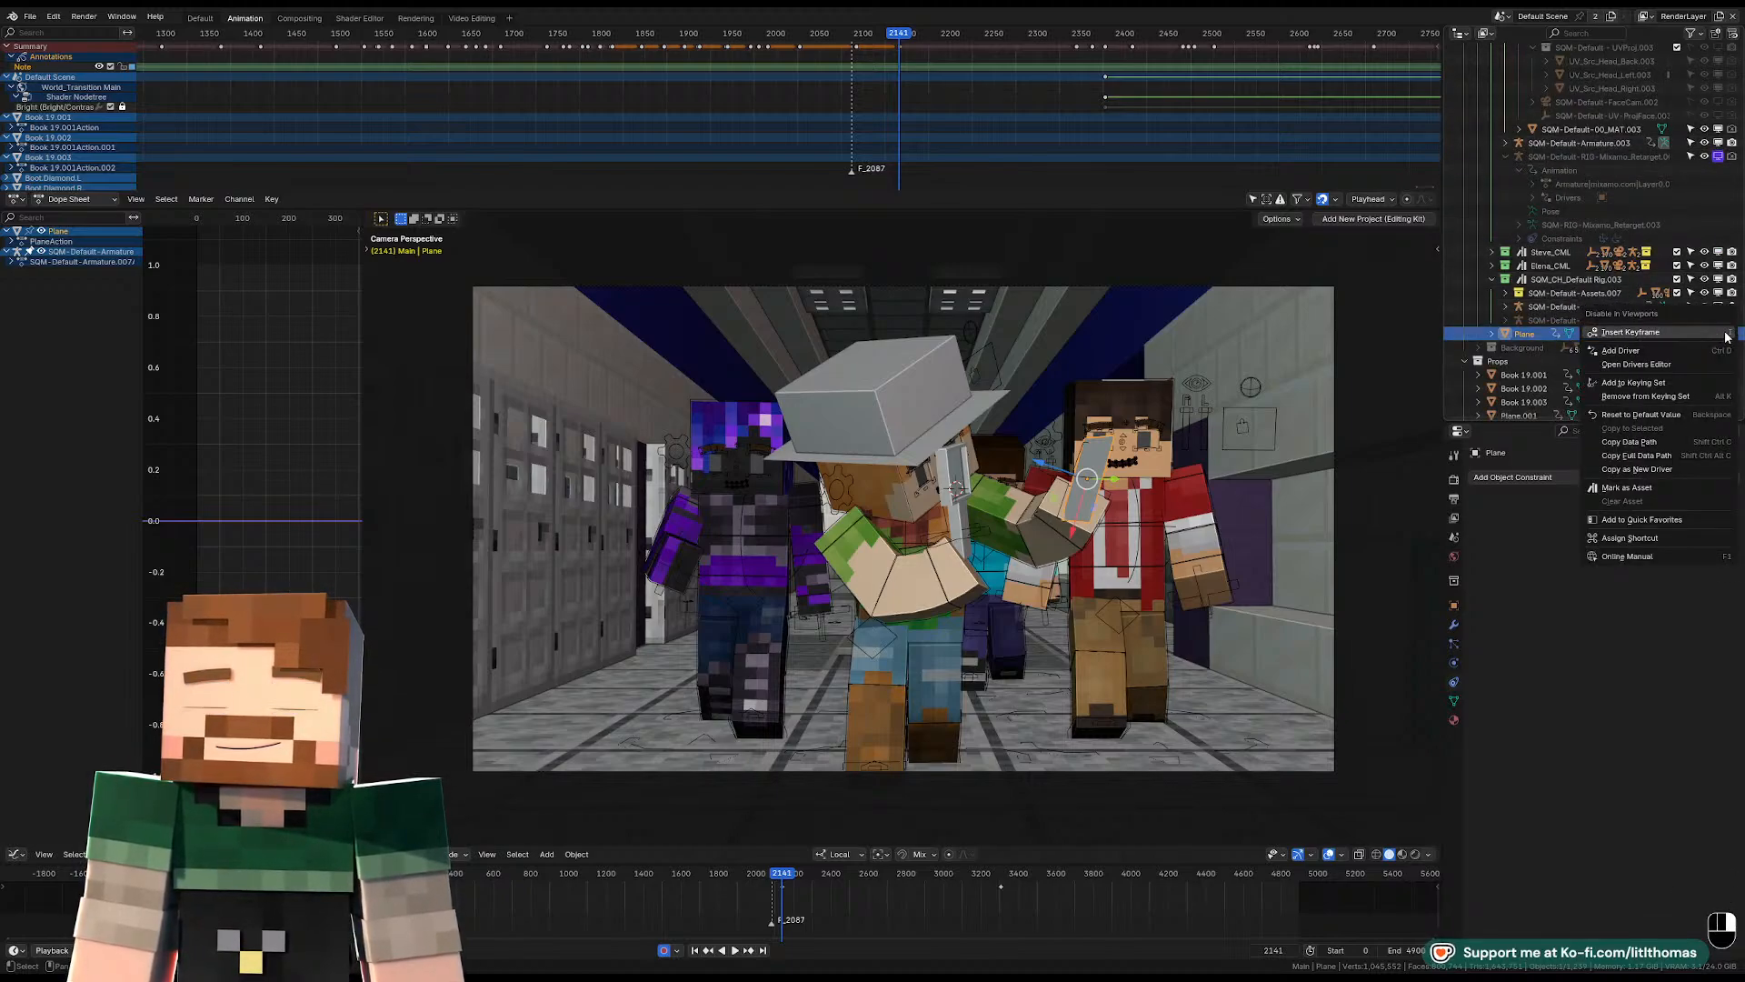
pyautogui.rightClick(1731, 337)
# Keyframe the plane as disabled in viewports and renders at frame 2140.
pyautogui.press('Left')
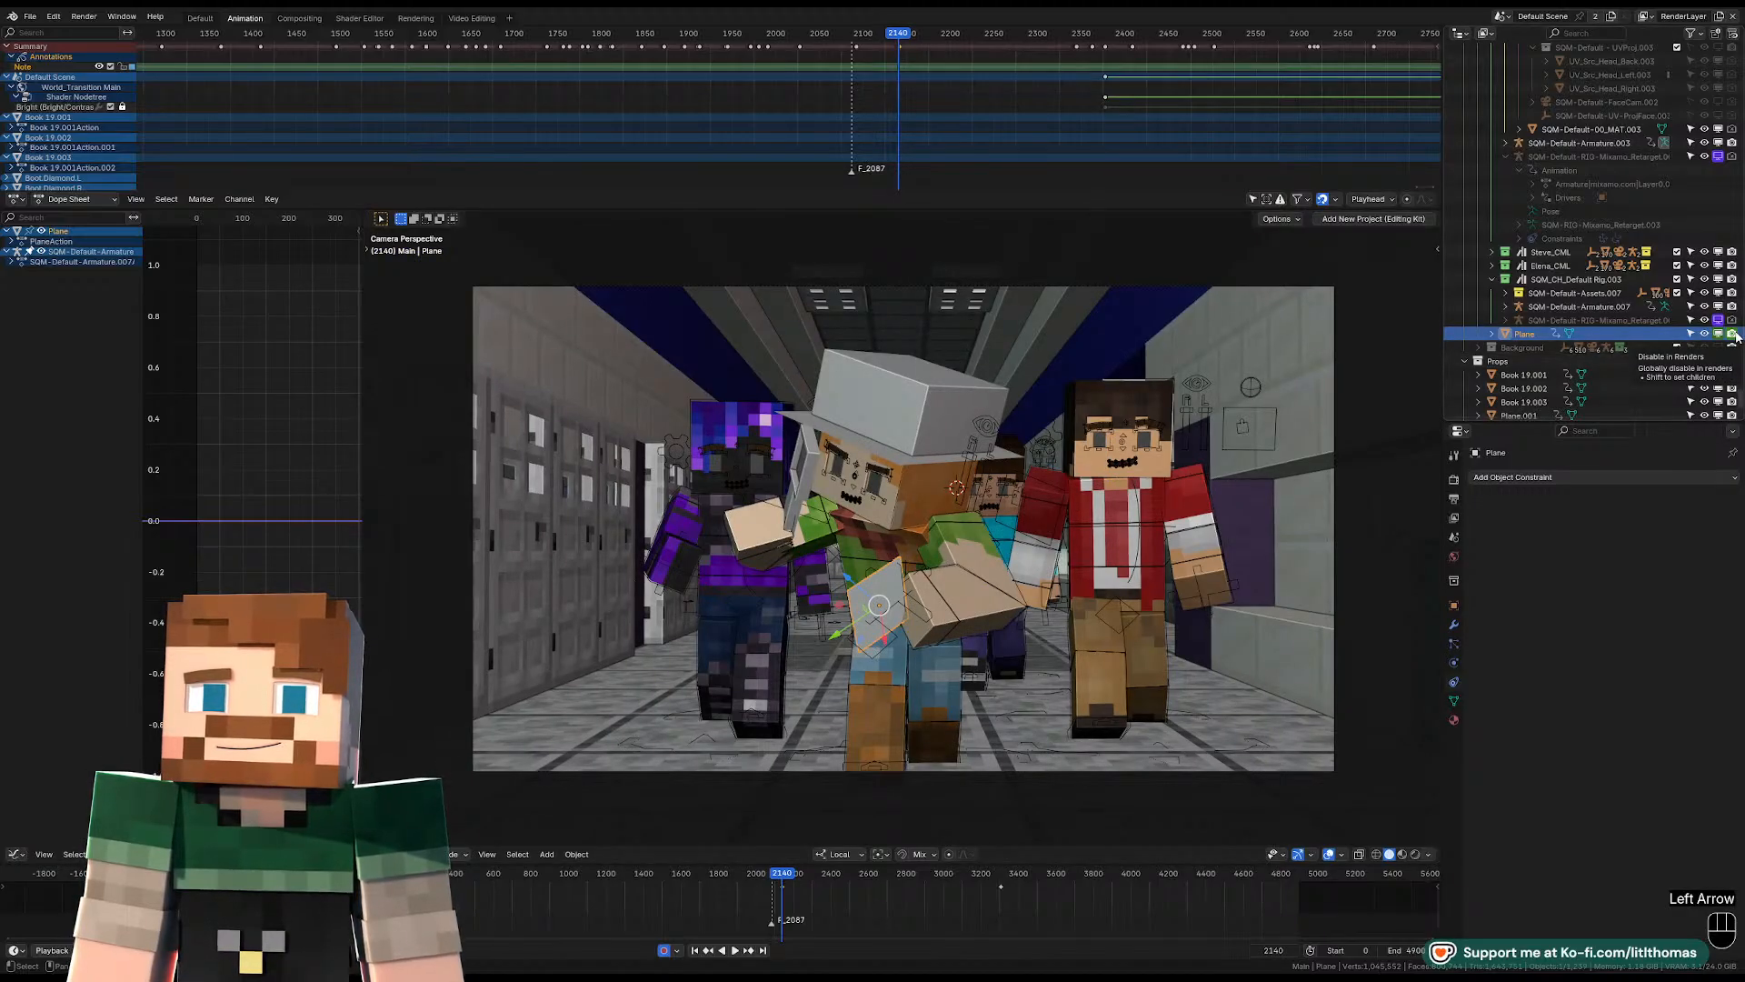
pyautogui.press('i')
pyautogui.press('i')
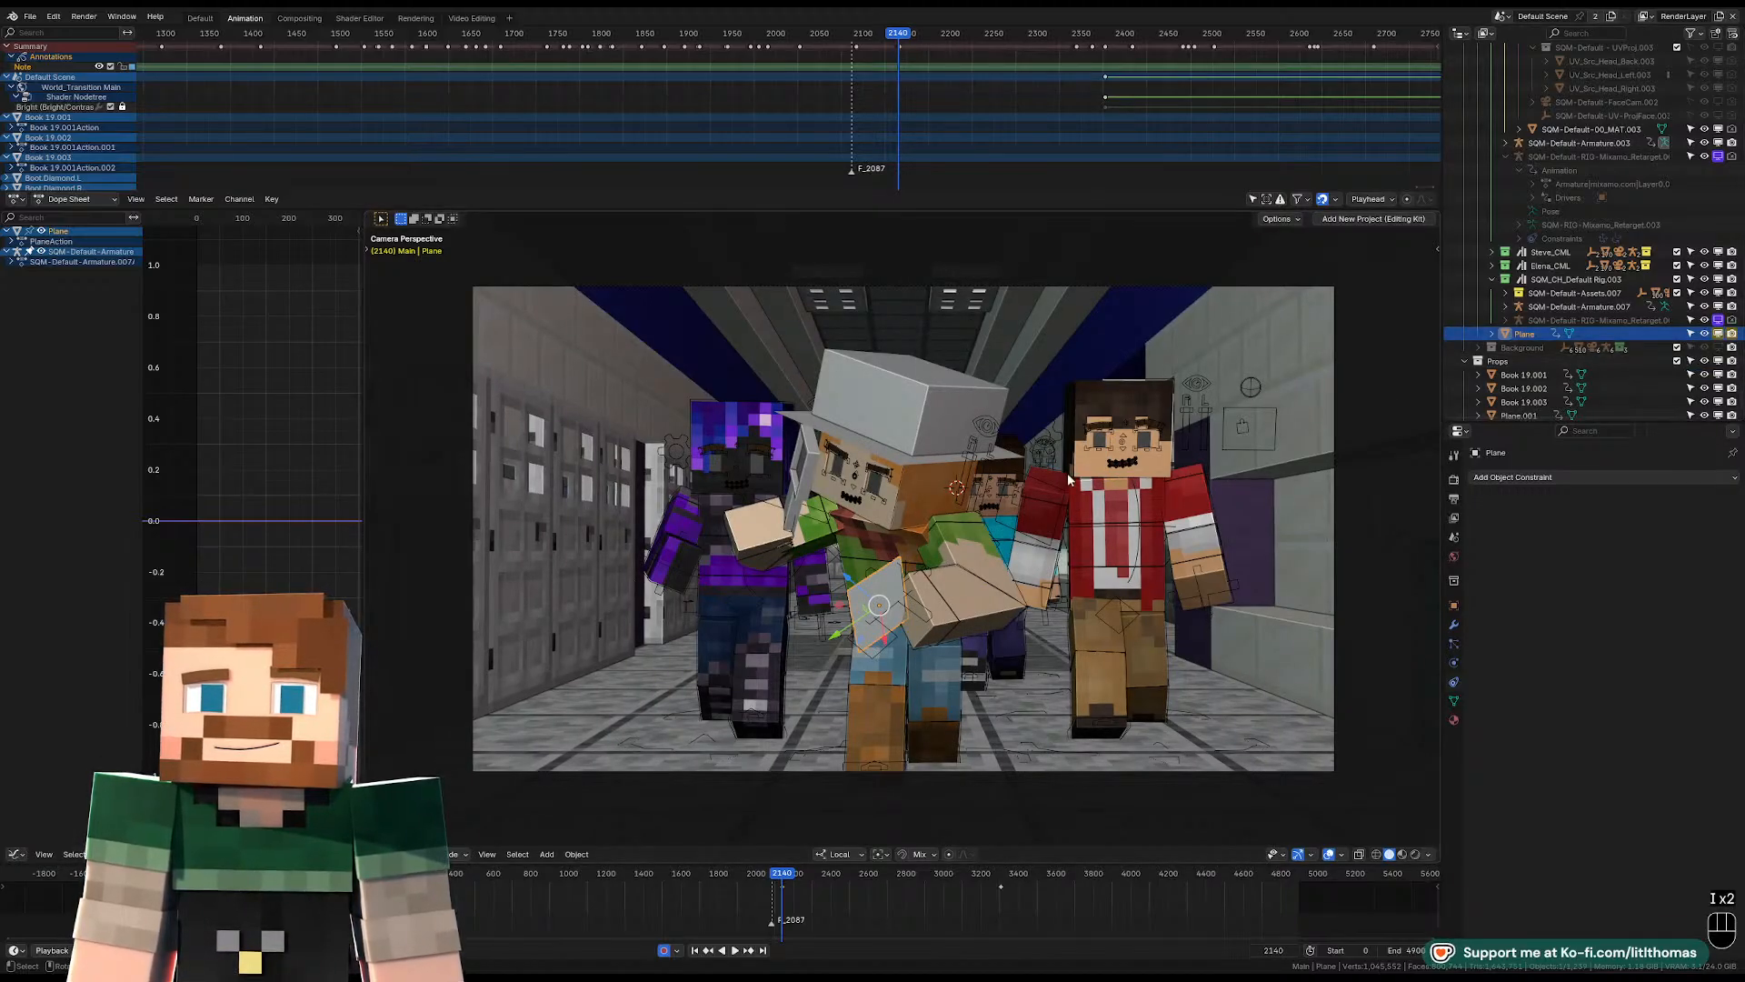
pyautogui.click(1718, 334)
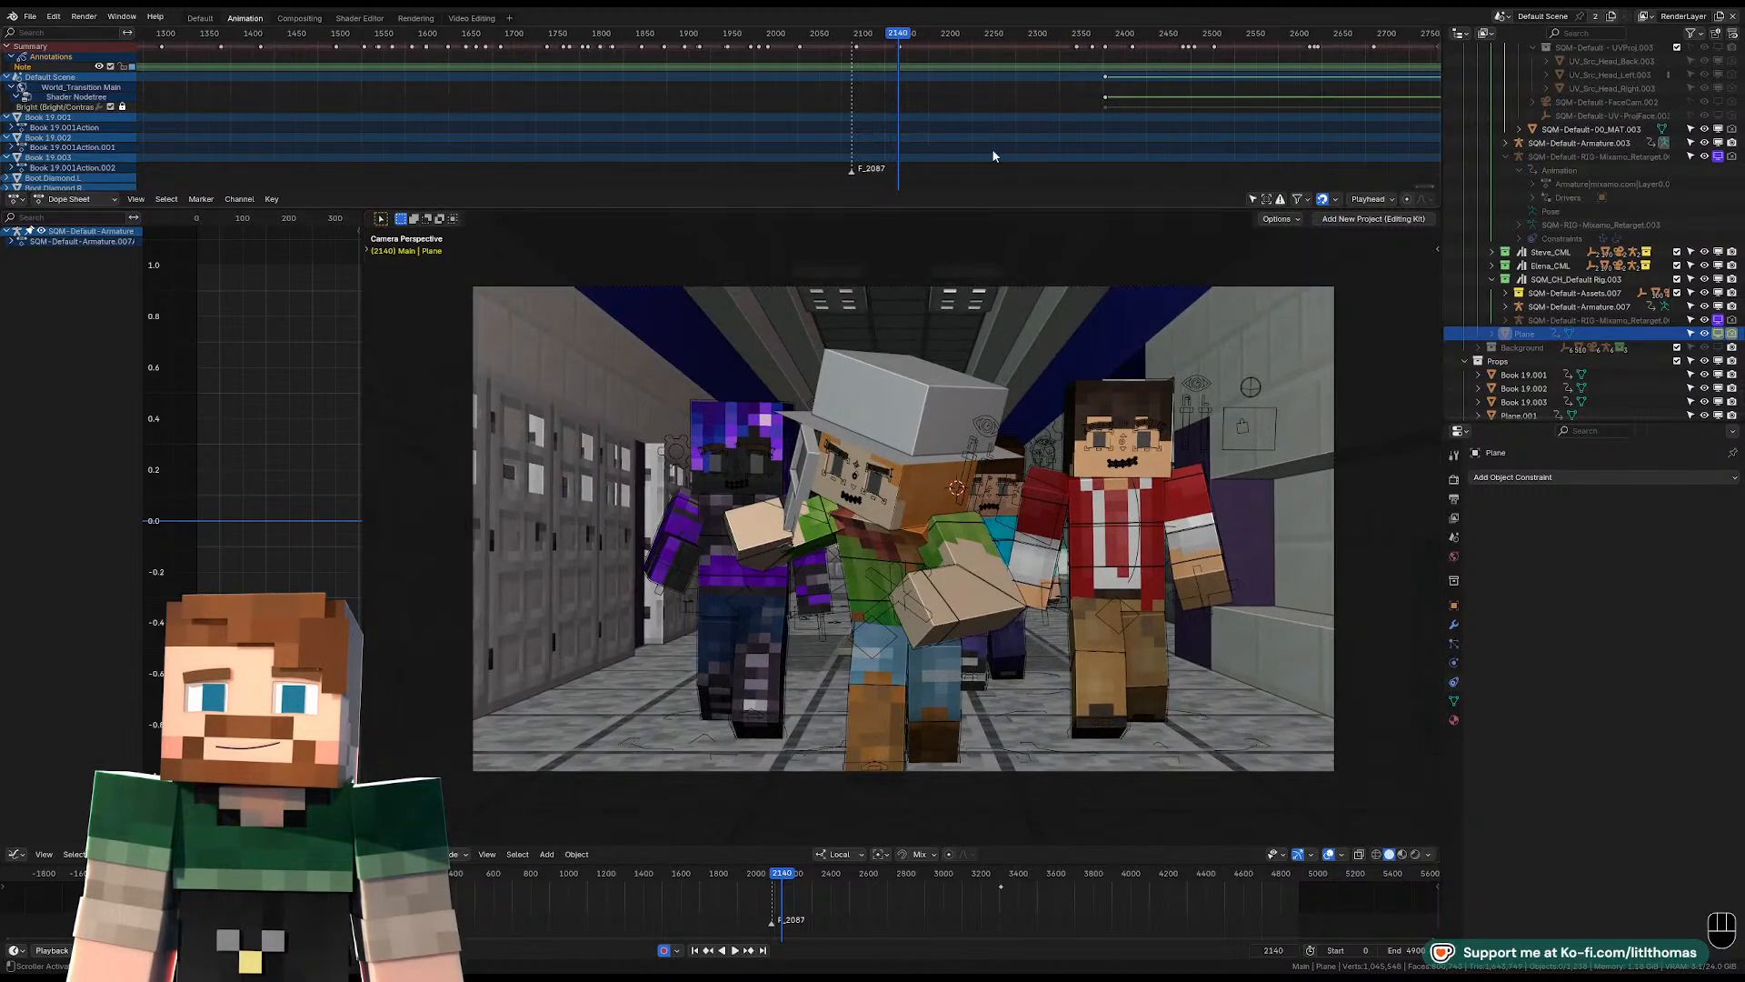
# Play the hallway shot from frame 2140 past frame 2212 to review the plane's appearance and the held pose.
pyautogui.press('space')
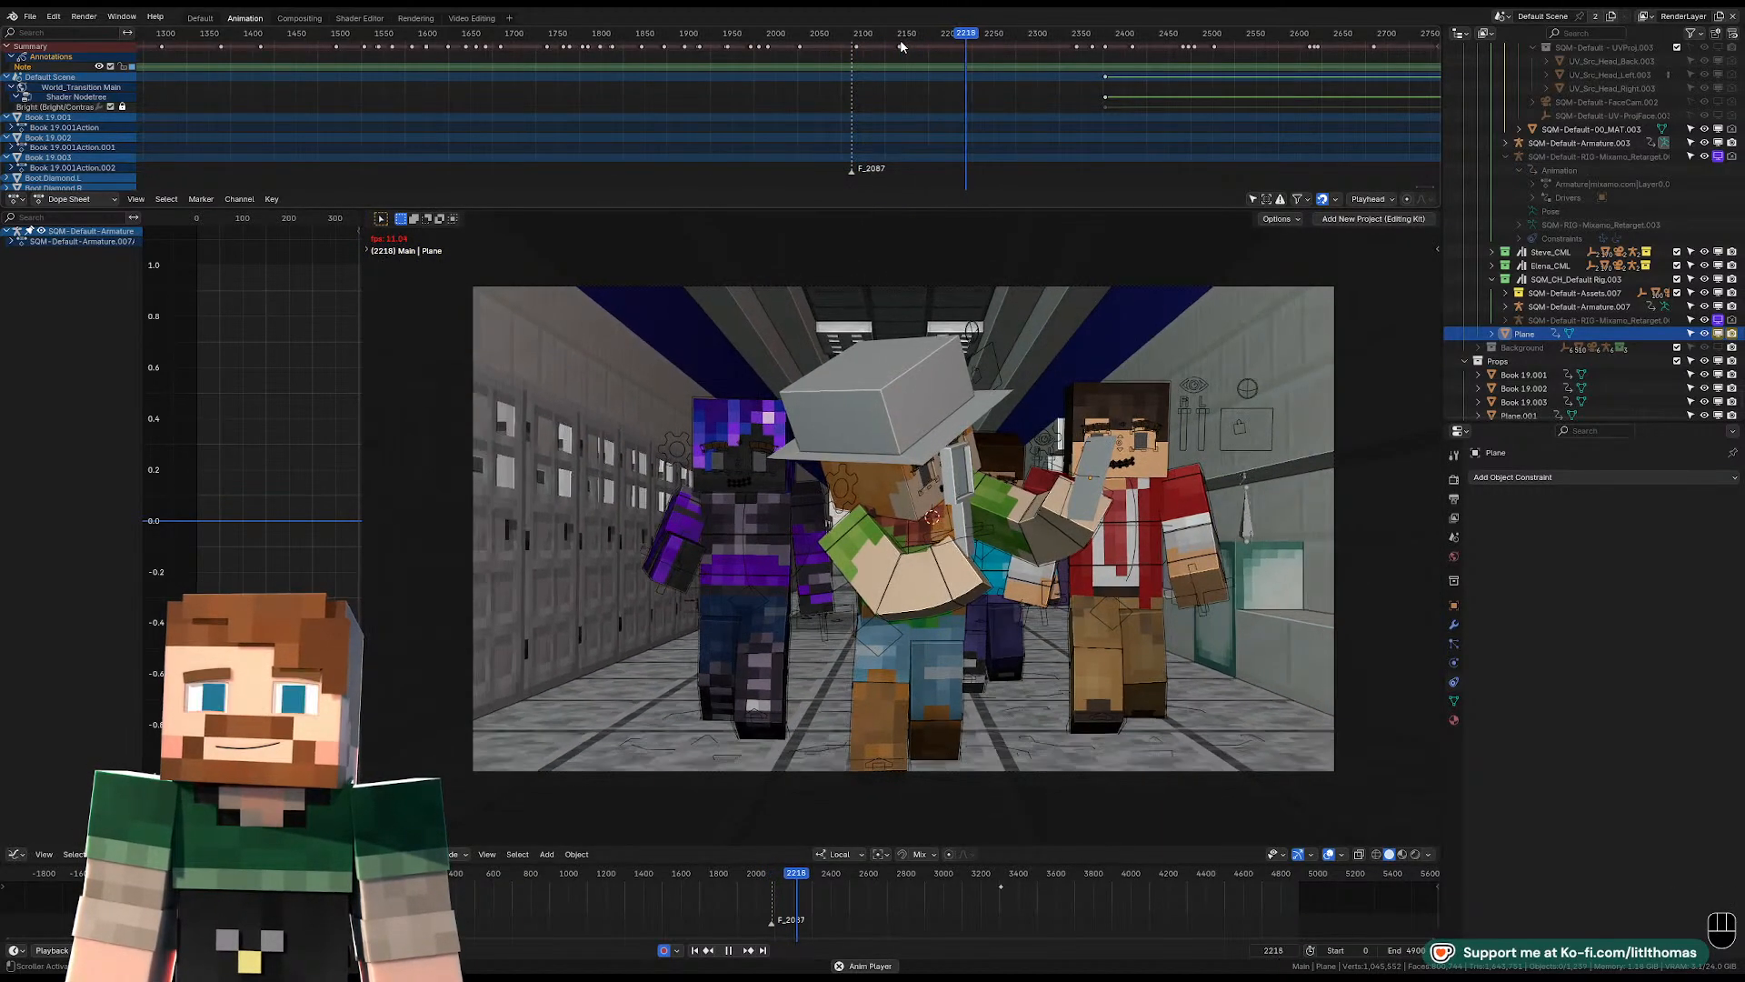
pyautogui.press('space')
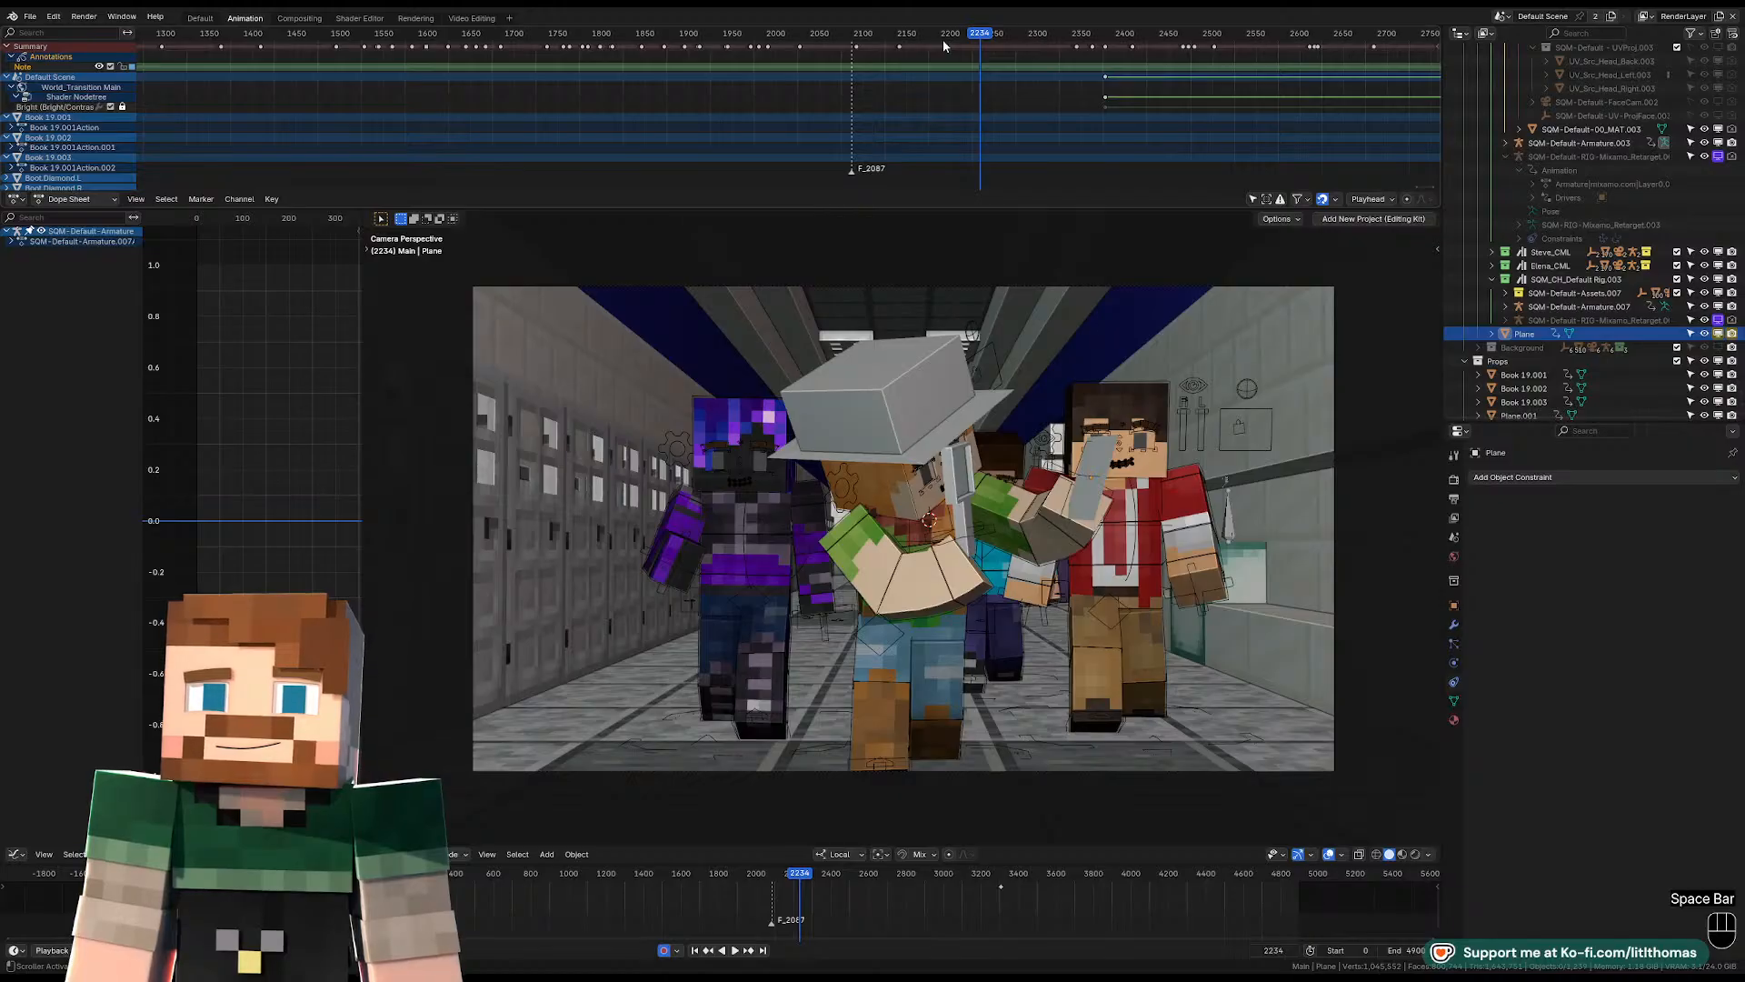
pyautogui.click(961, 35)
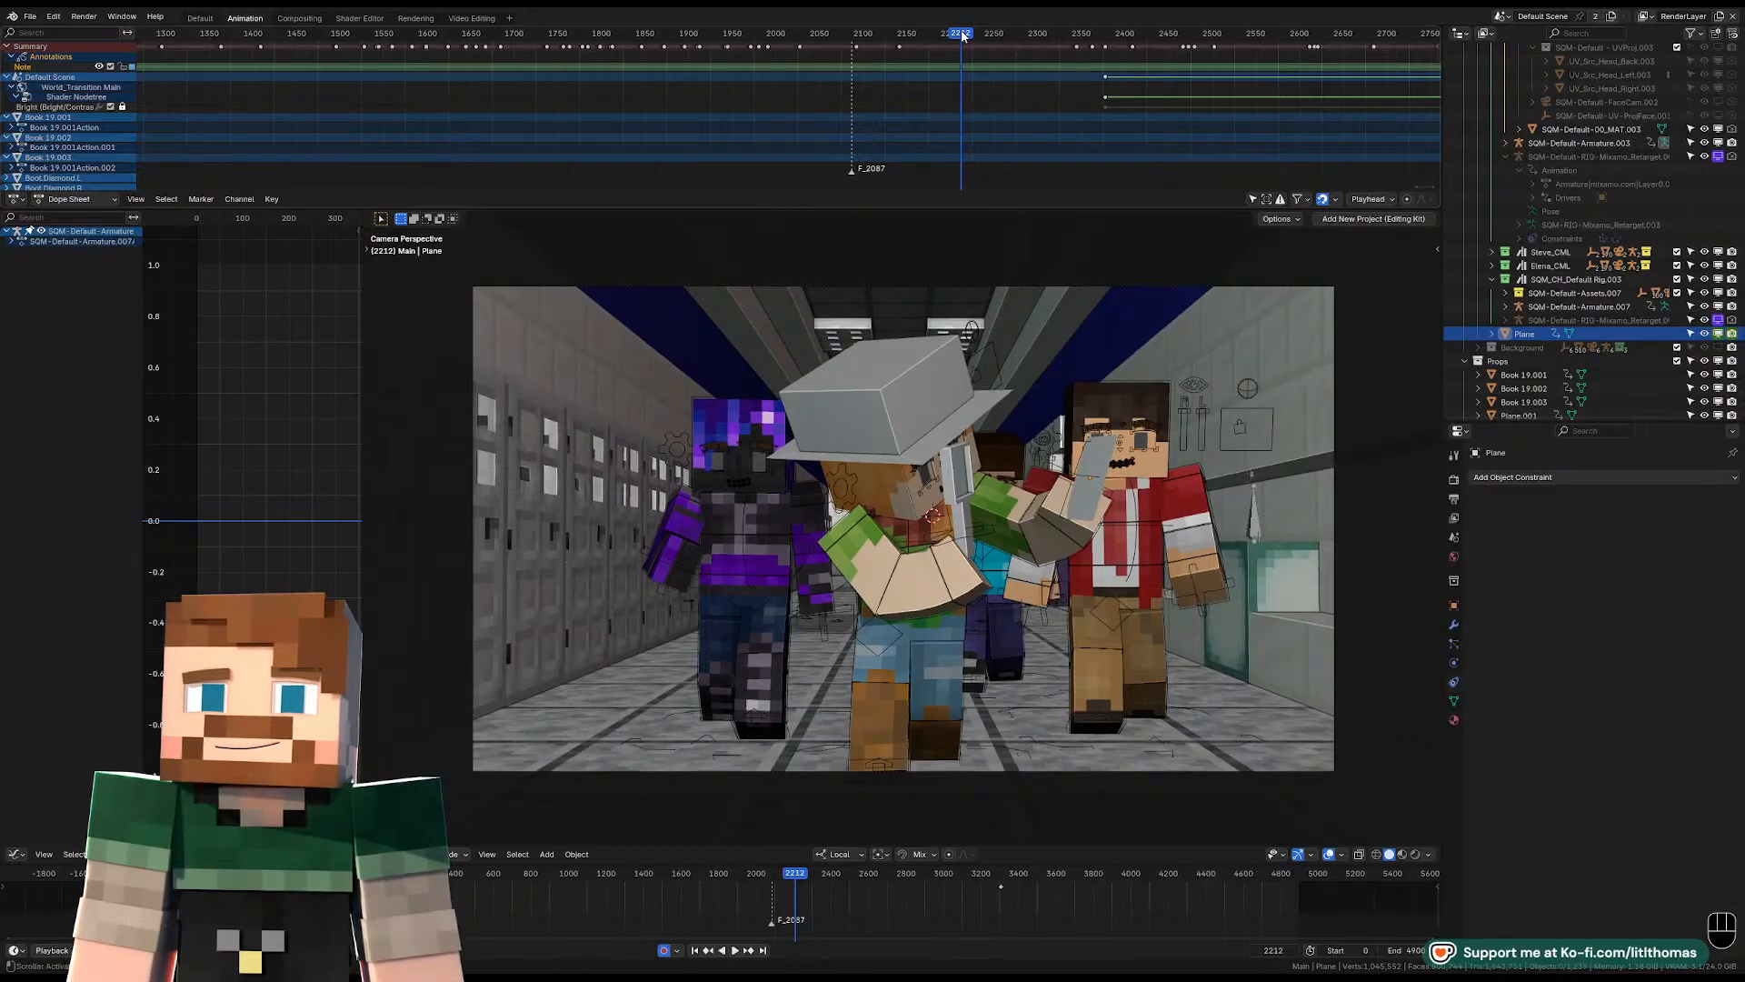
pyautogui.press('space')
pyautogui.press('space')
pyautogui.press('space')
pyautogui.press('space')
pyautogui.press('space')
pyautogui.press('space')
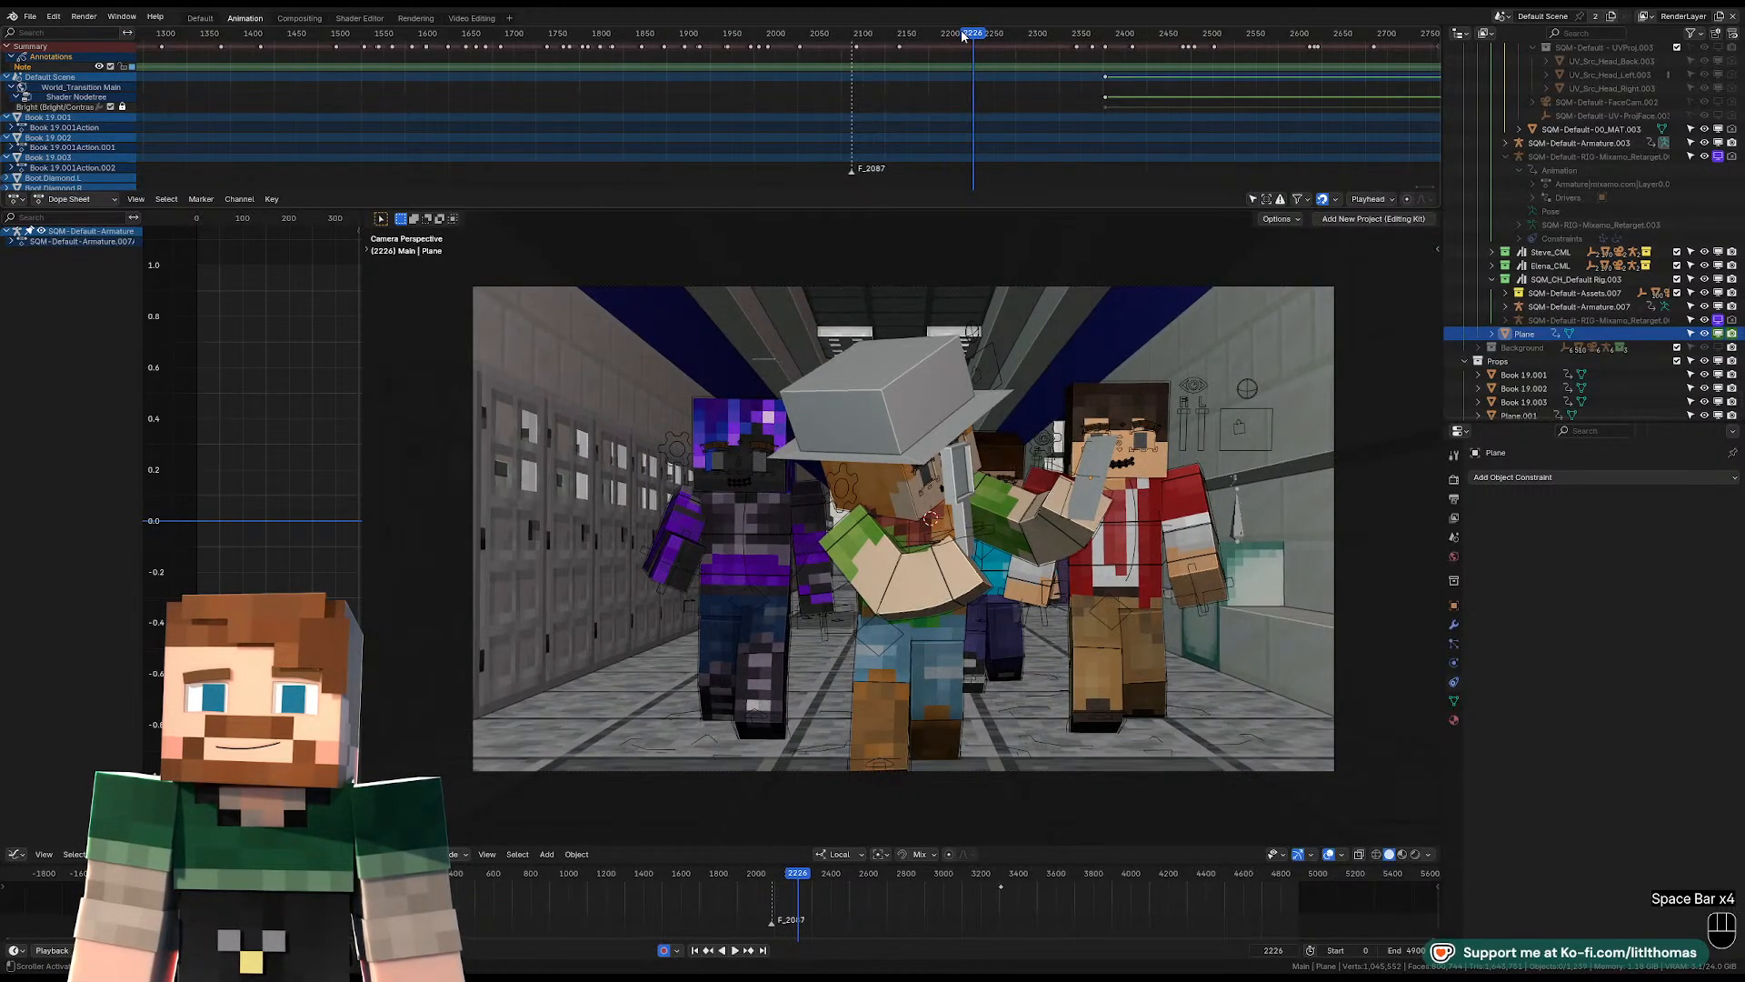
# Select all bones of the hat-wearing character's rig in Pose Mode and limit the Dope Sheet to selected channels.
pyautogui.click(962, 625)
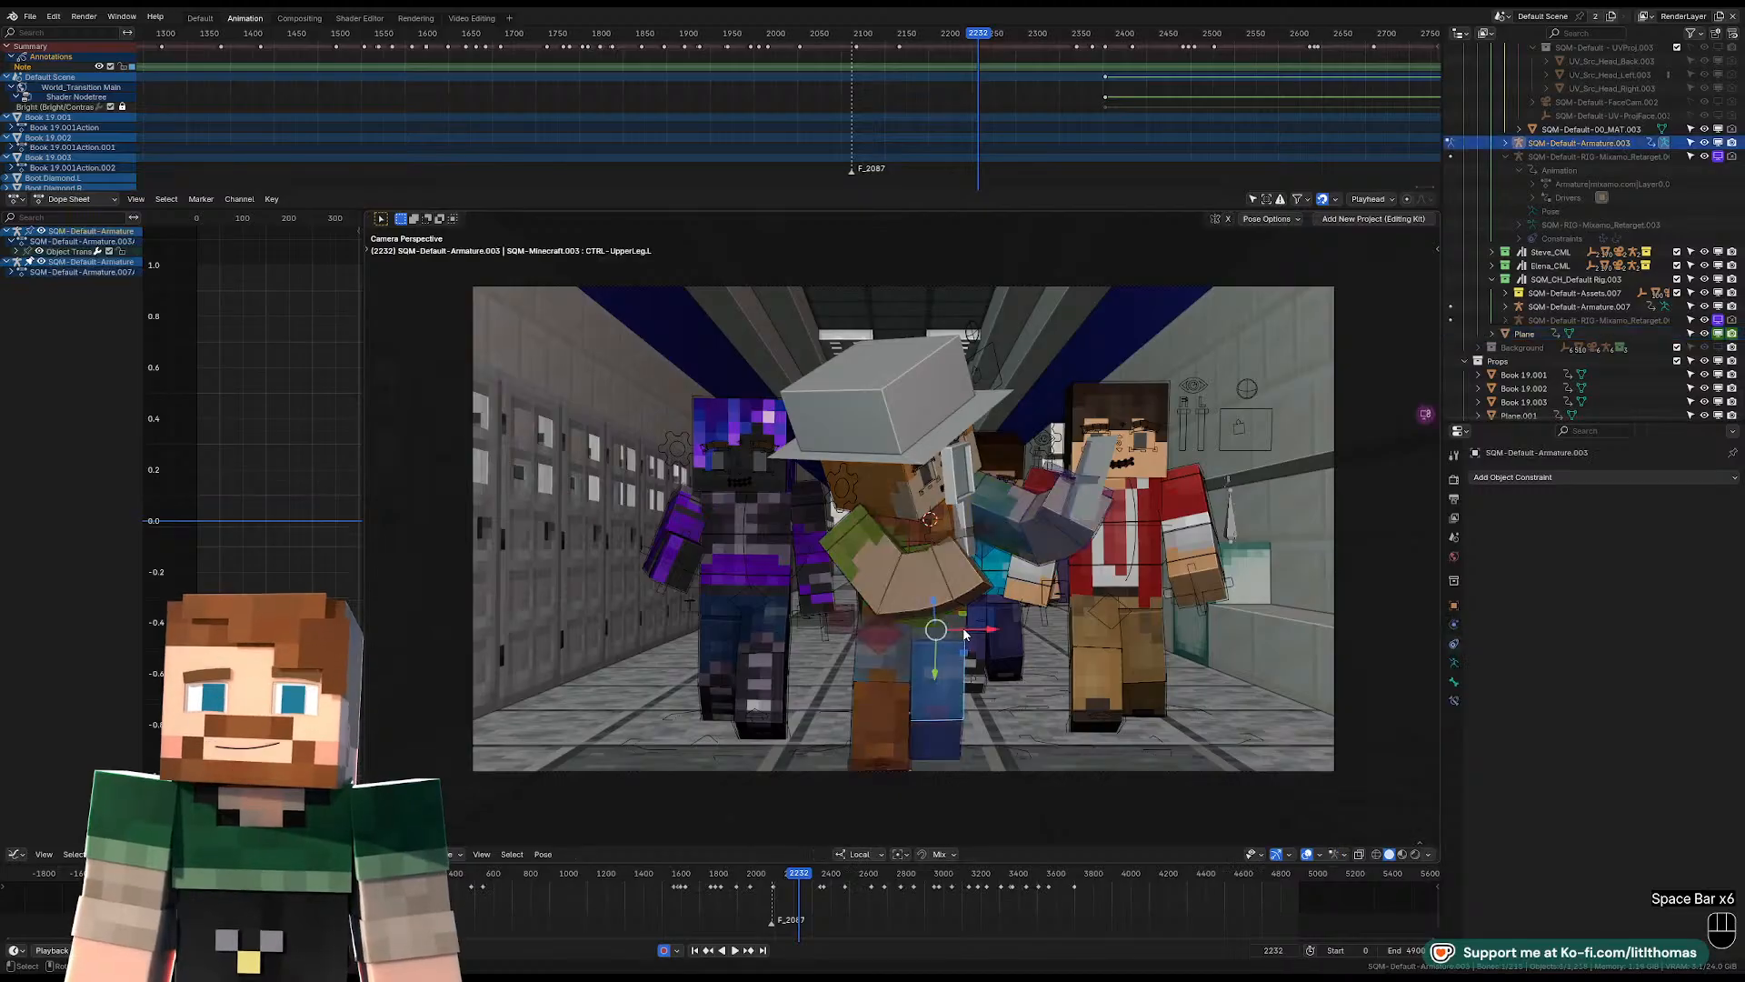
pyautogui.hotkey('ctrl', 'Tab')
pyautogui.press('KP_Decimal')
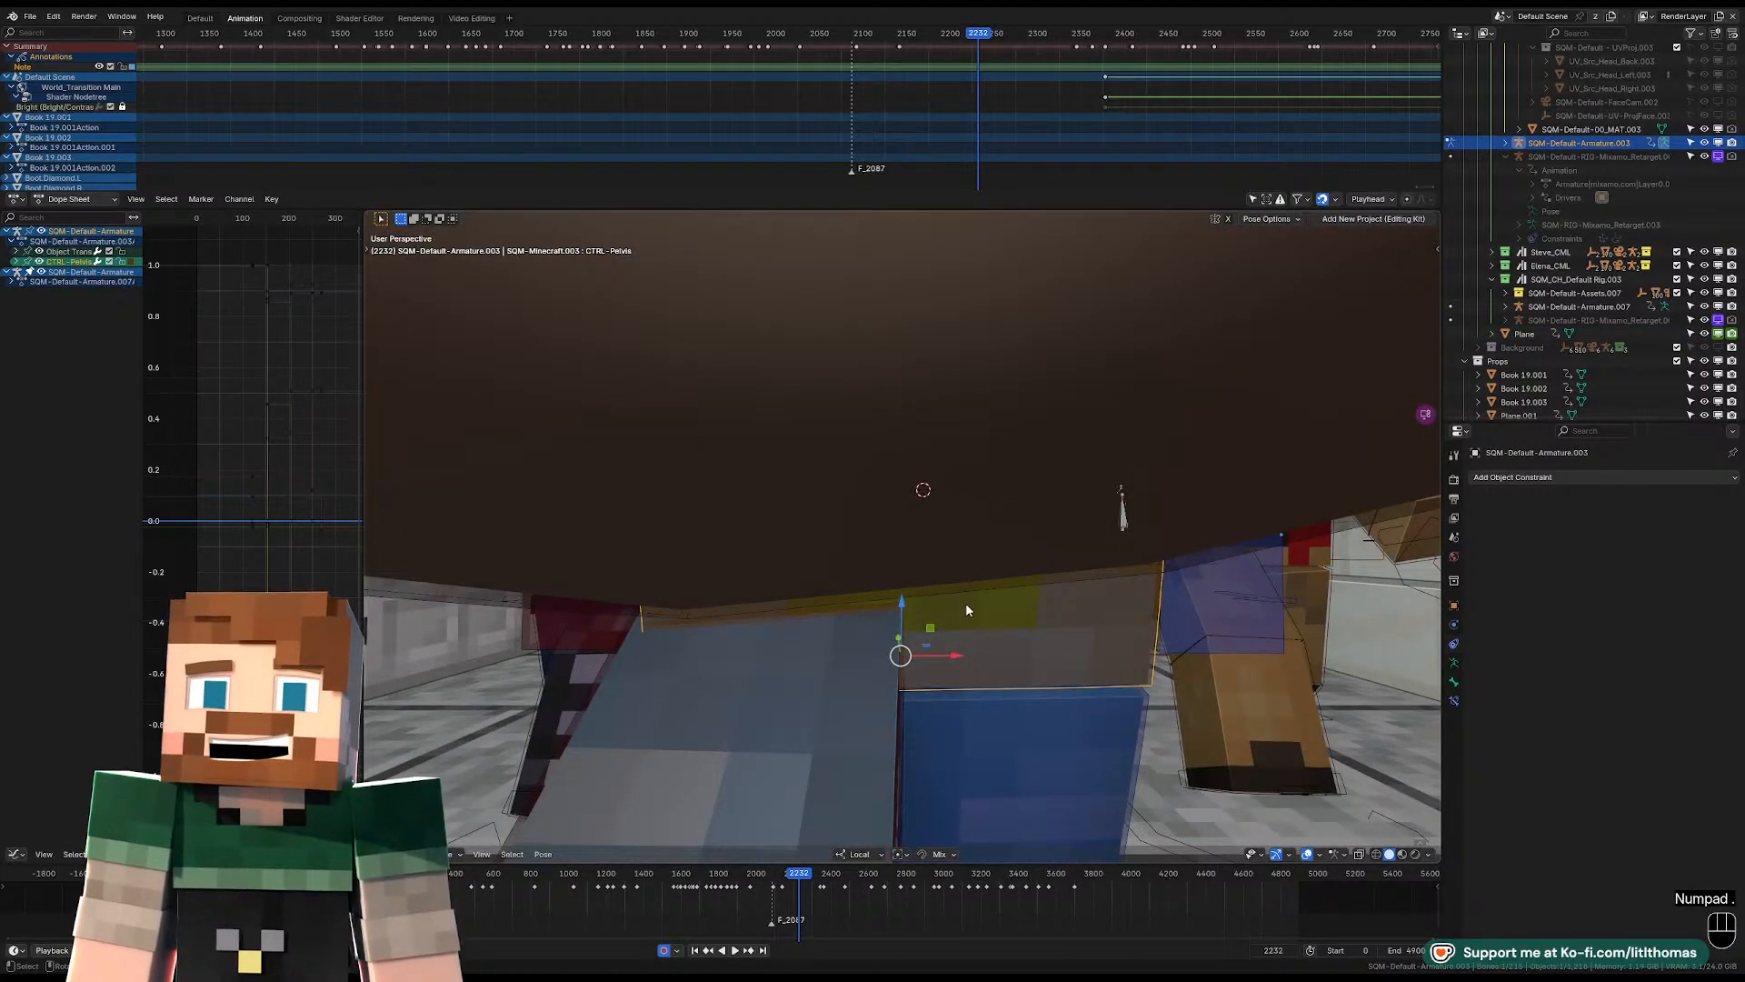
pyautogui.scroll(3, 658, 103)
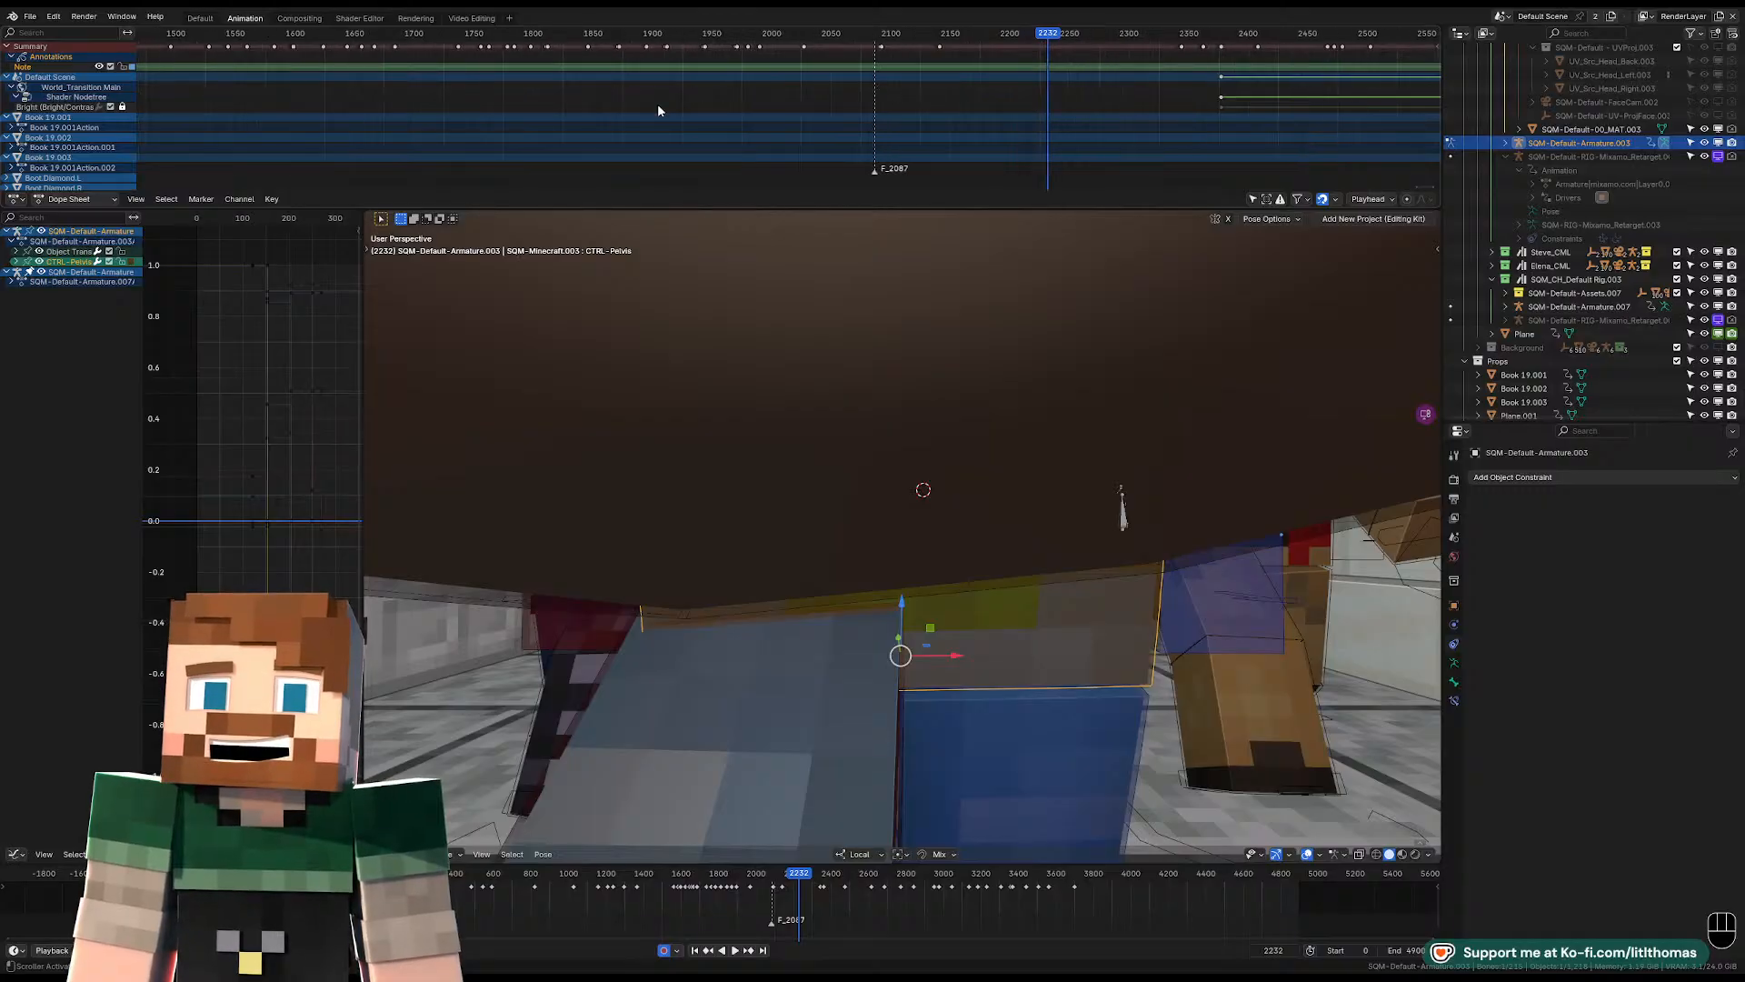
pyautogui.click(1252, 198)
pyautogui.scroll(1, 913, 100)
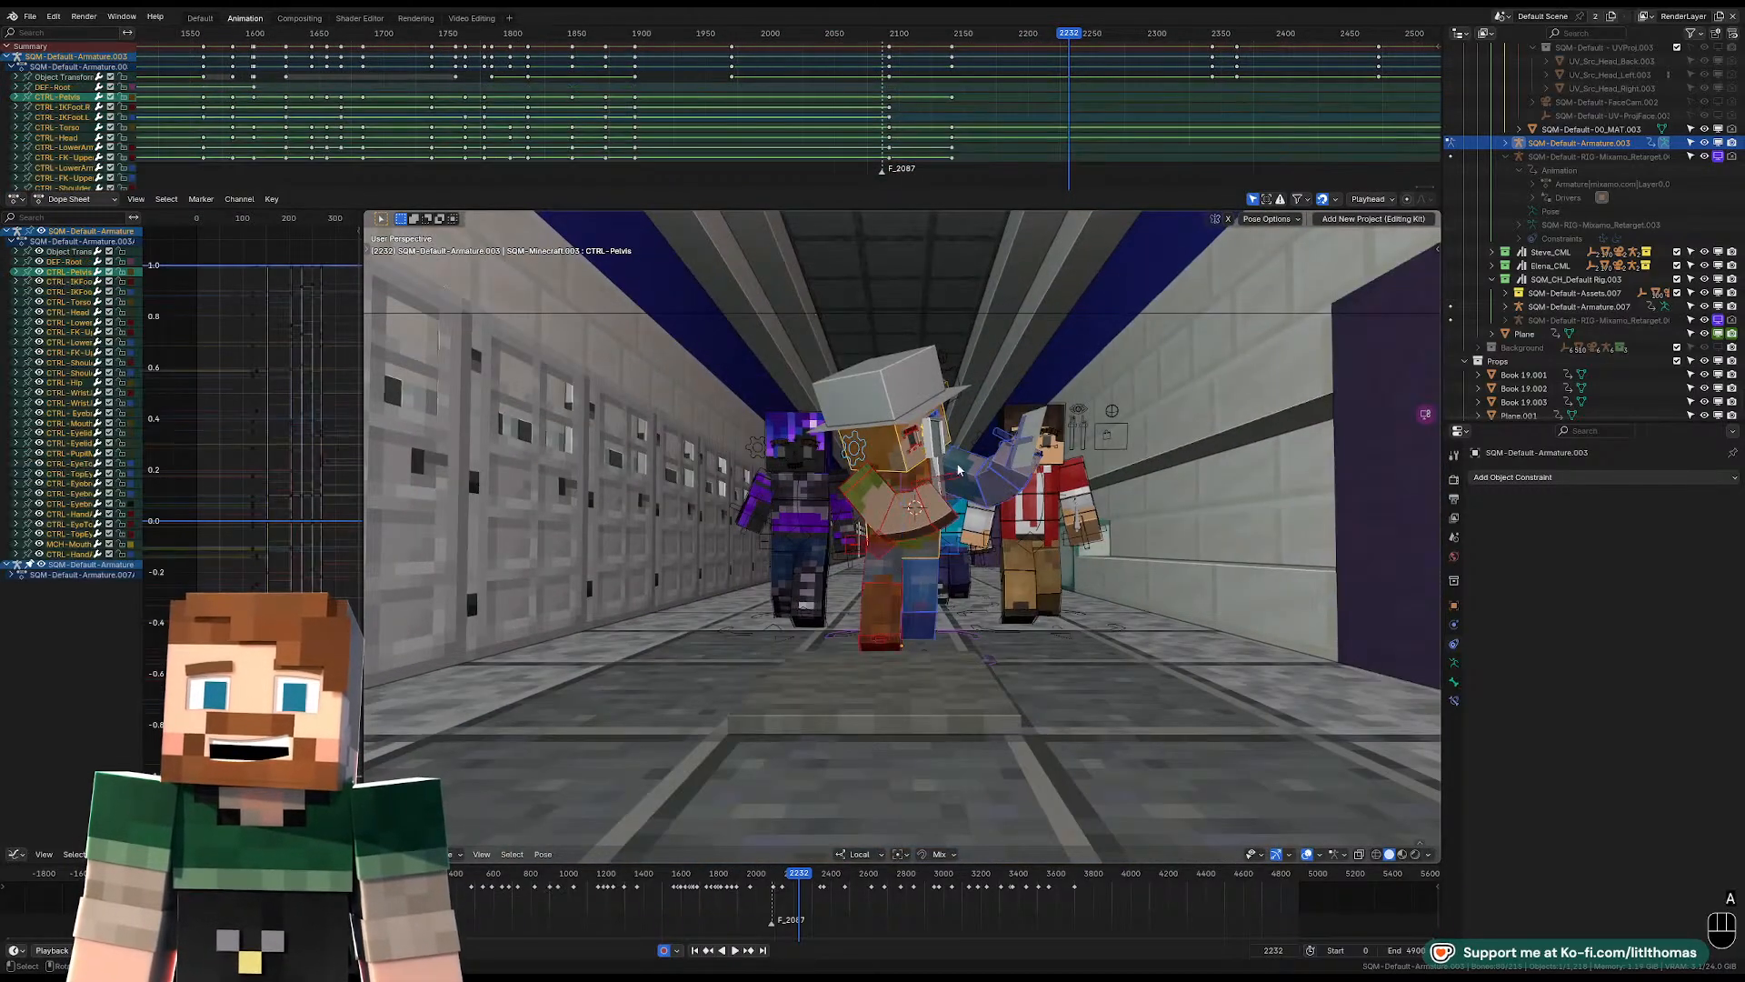
pyautogui.press('a')
# Set the rig's keyframes at frame 2141 to Constant interpolation.
pyautogui.scroll(4, 925, 57)
pyautogui.scroll(1, 925, 58)
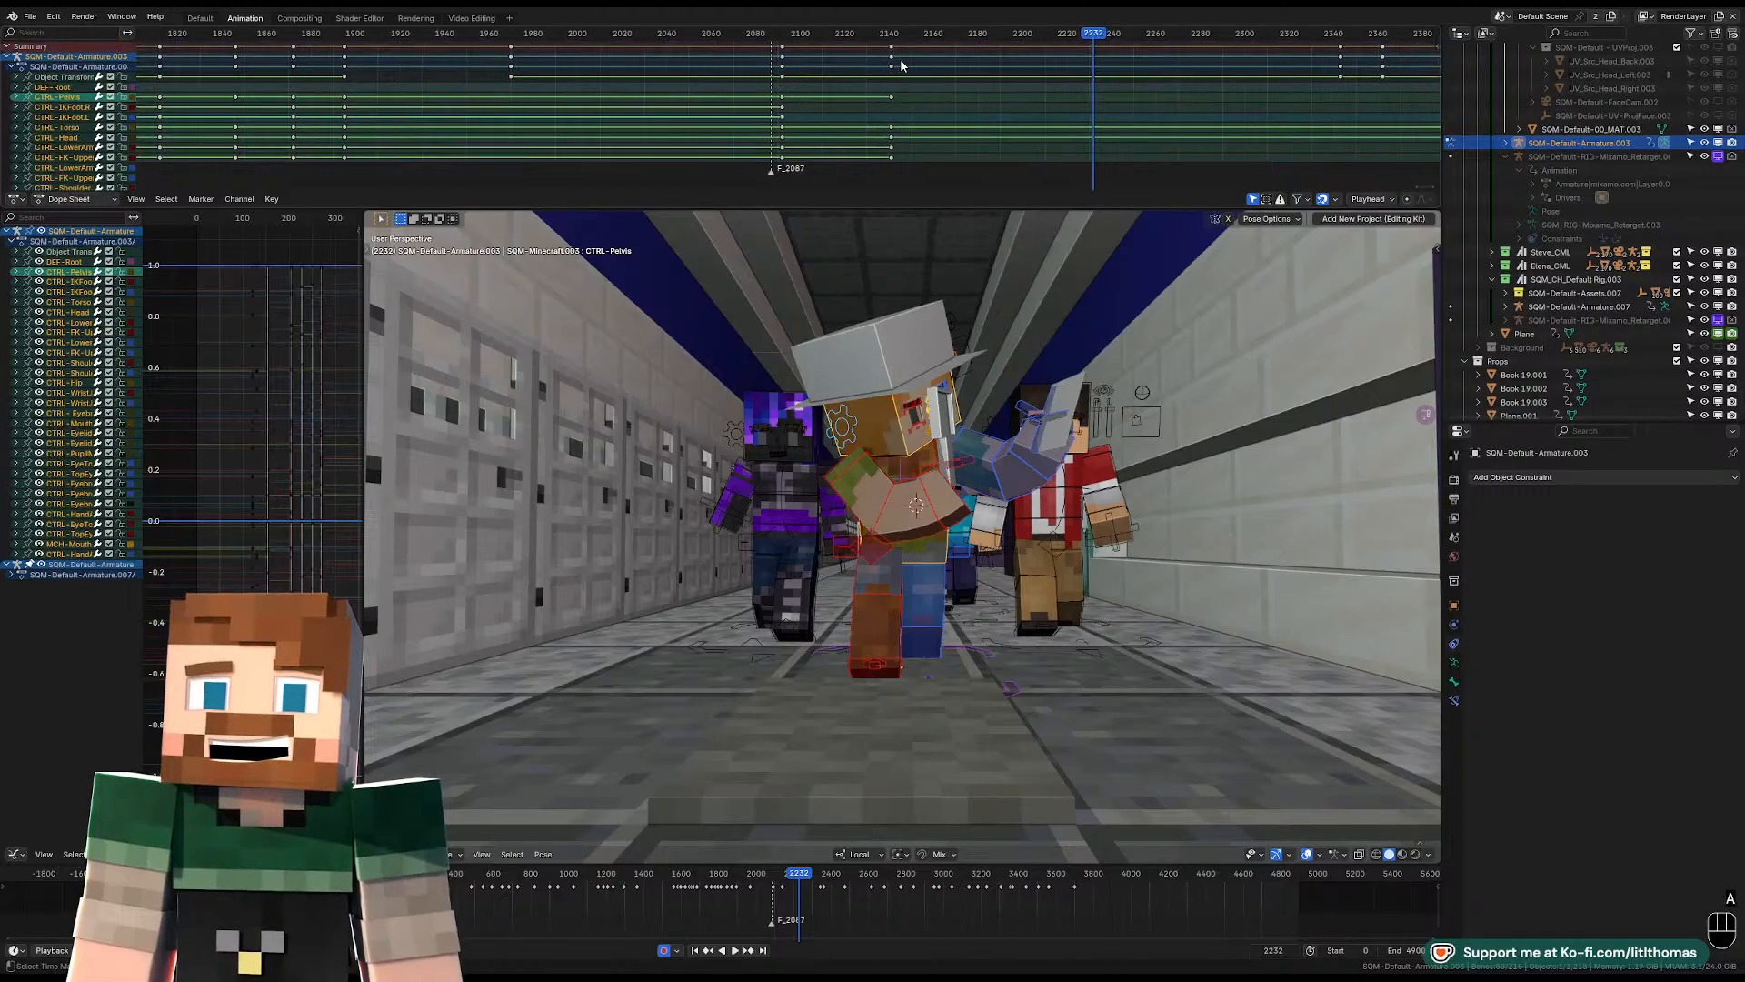
pyautogui.press('t')
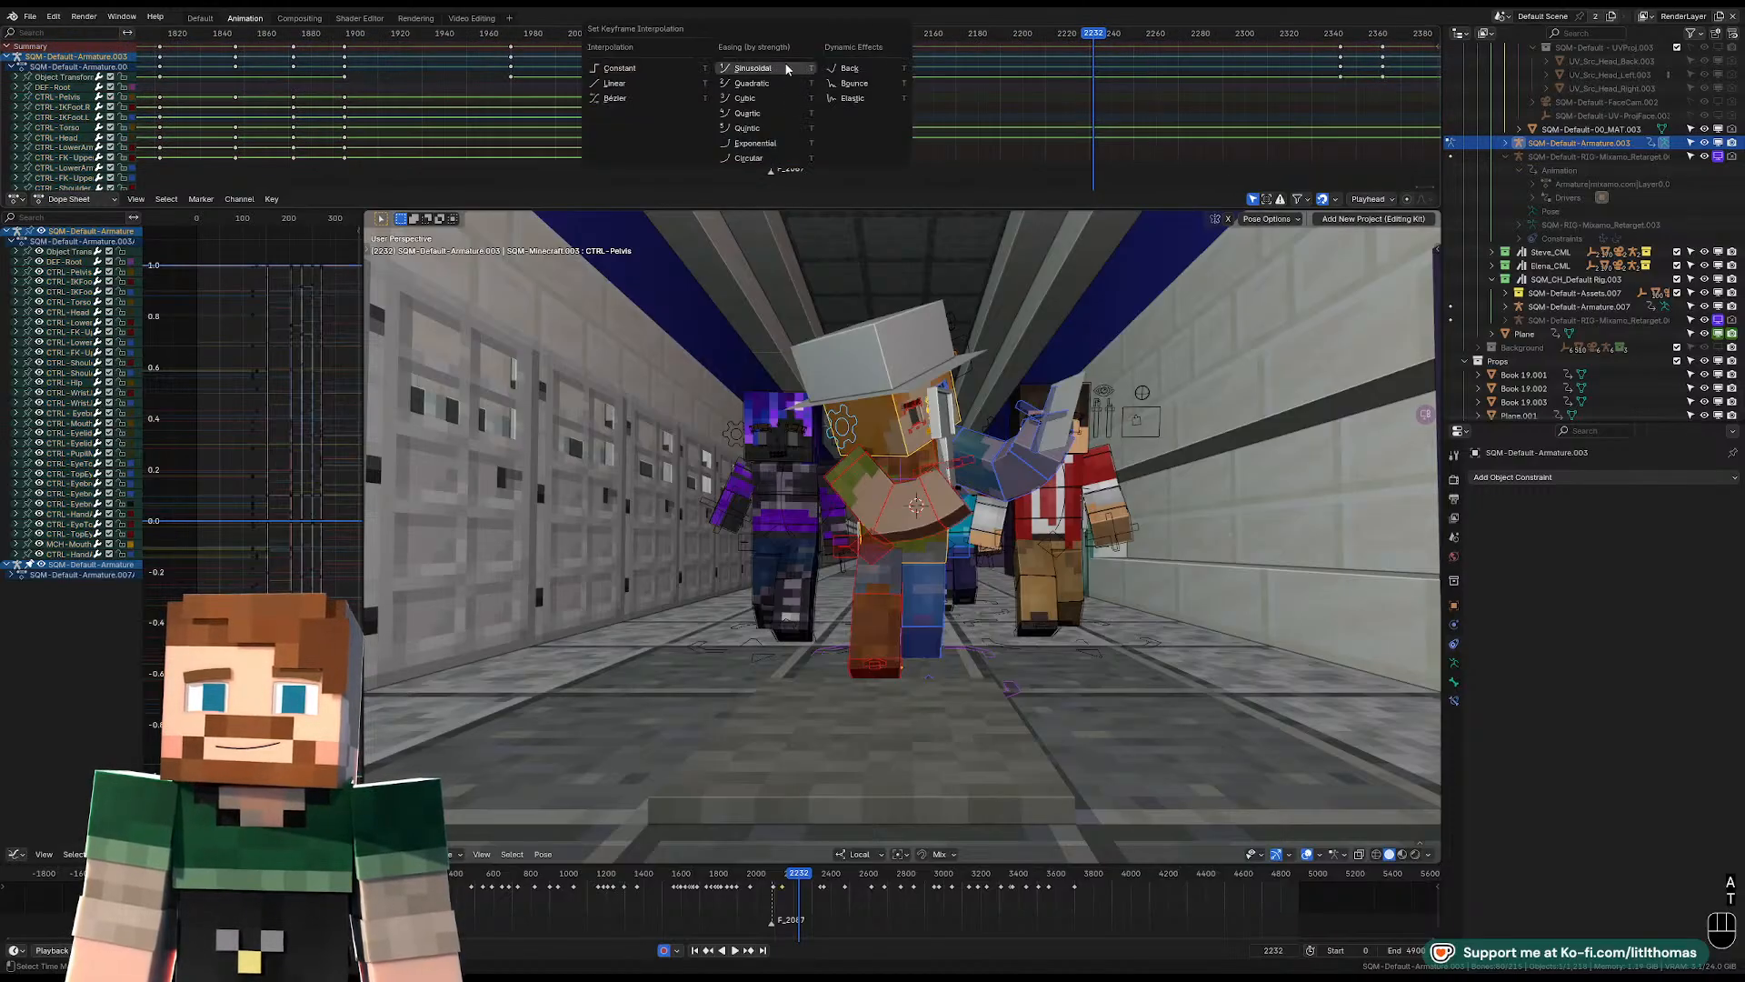
pyautogui.click(674, 68)
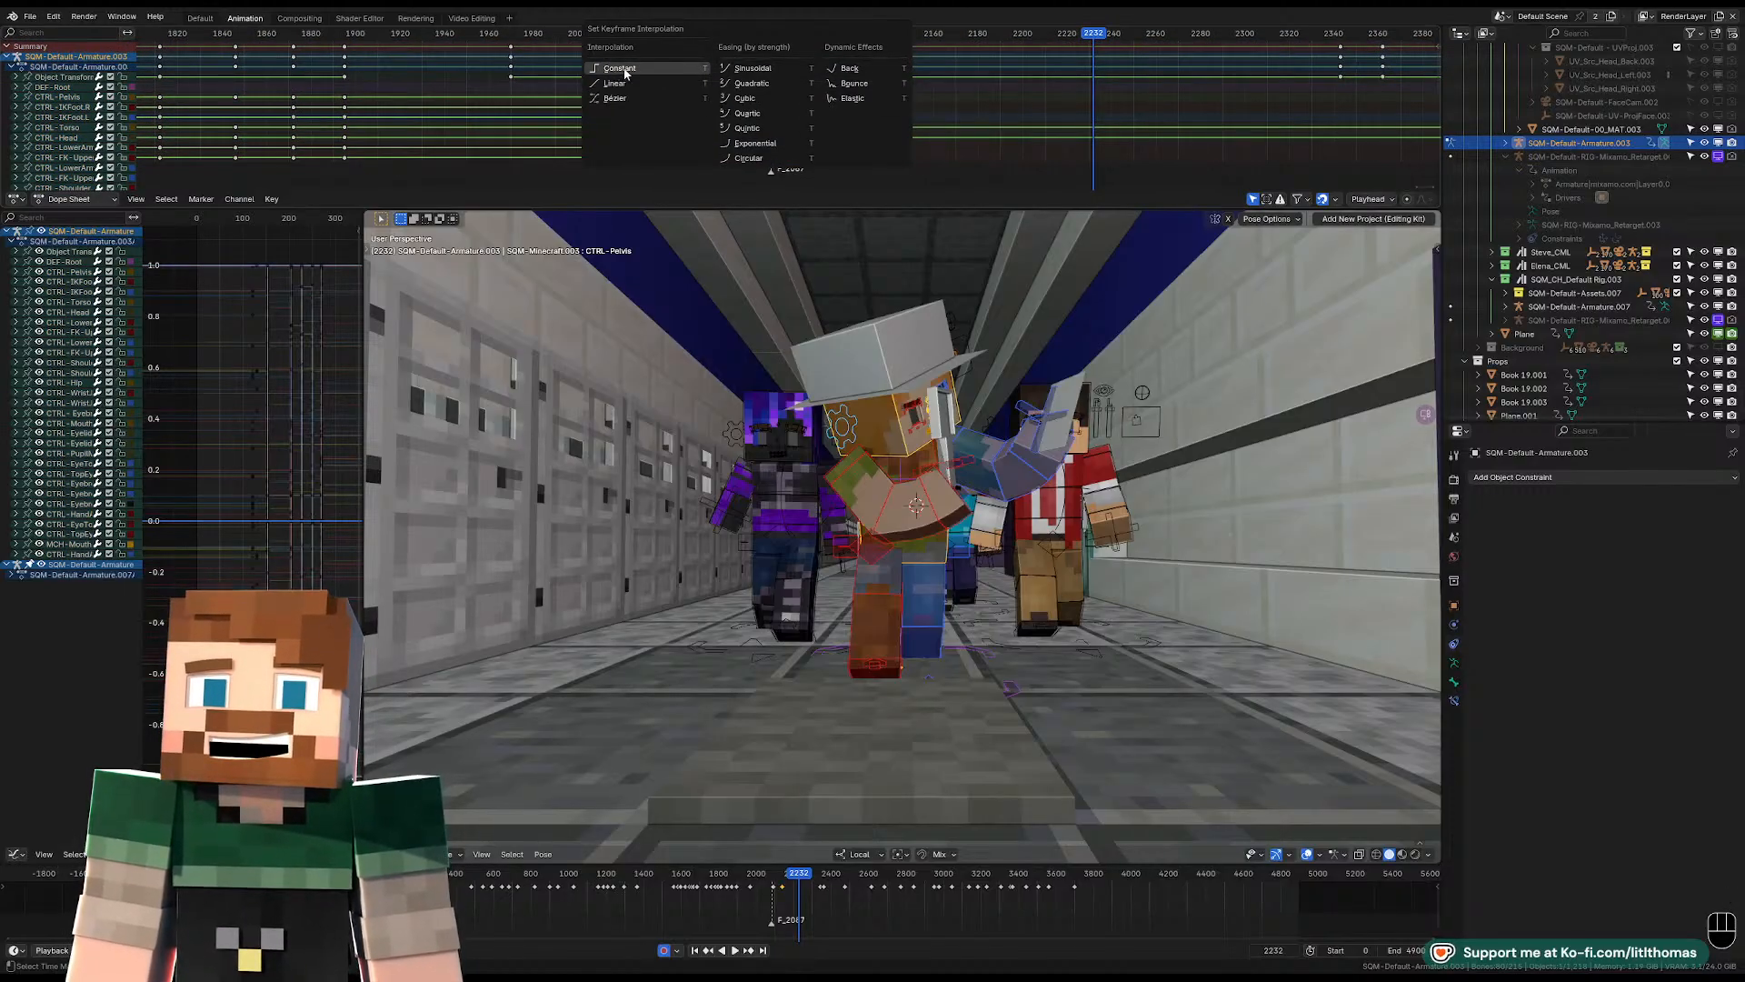
# Set the rig's keyframes at frame 2093 to Constant interpolation and view the hallway shot through the camera.
pyautogui.moveTo(1014, 101); pyautogui.dragTo(671, 101, button='middle')
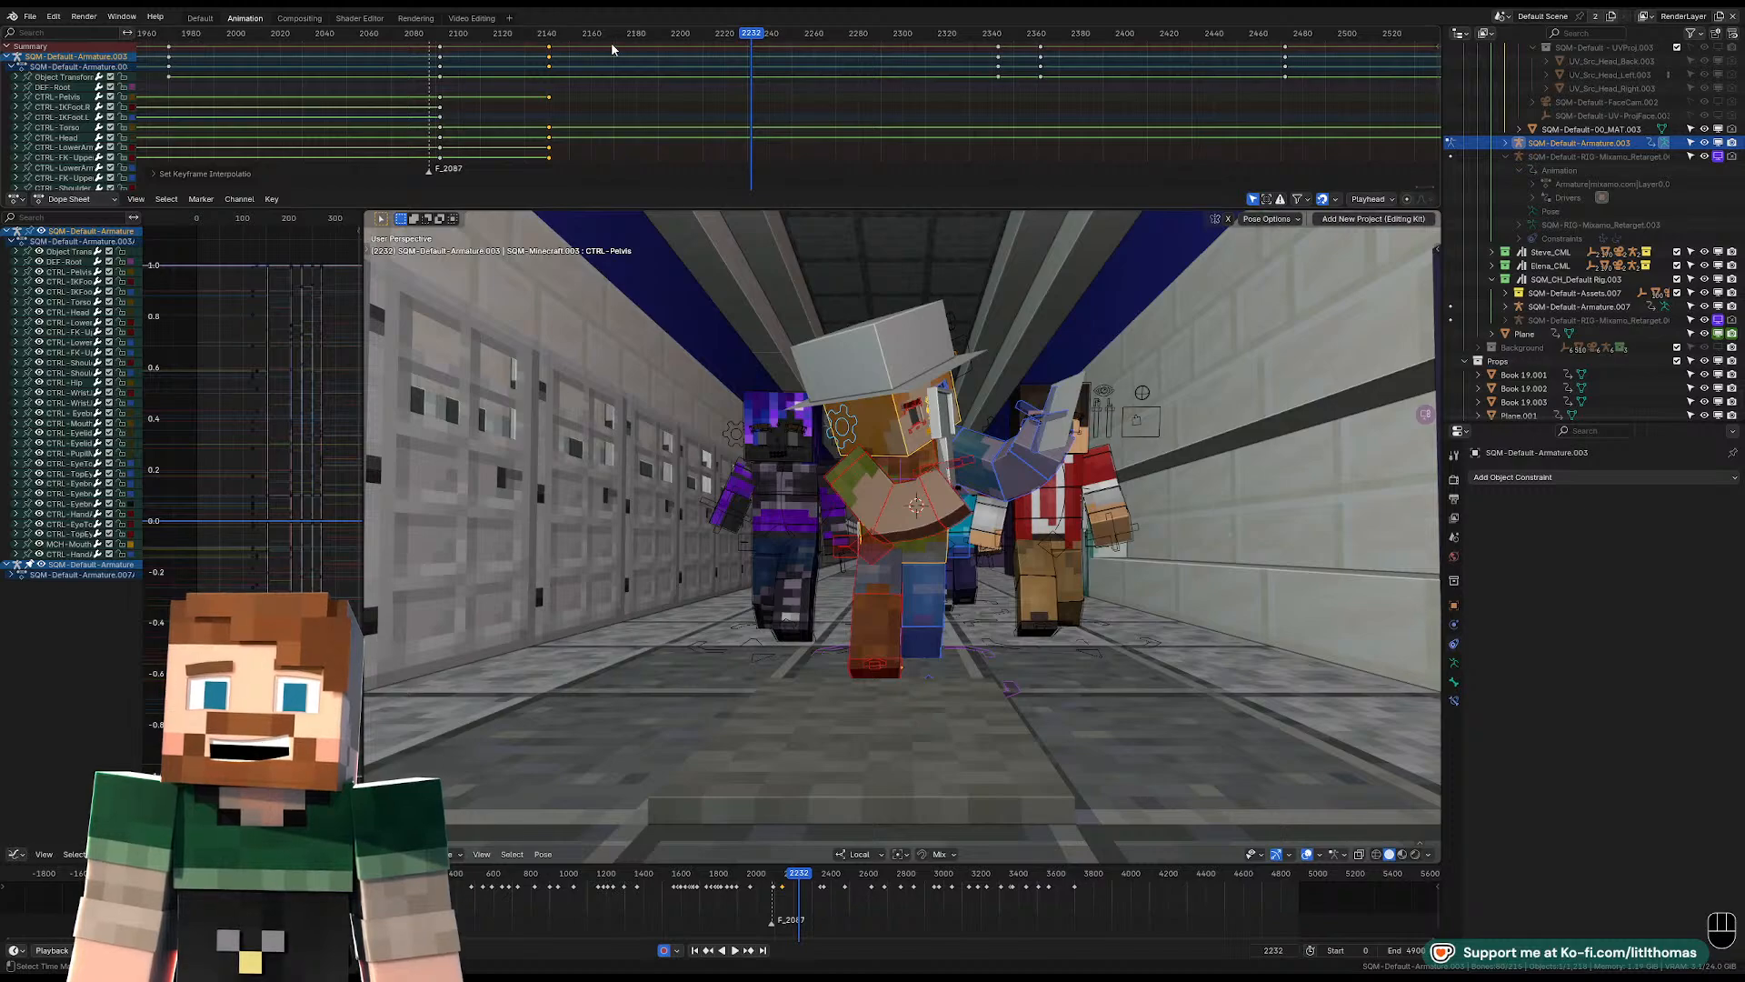
pyautogui.click(998, 51)
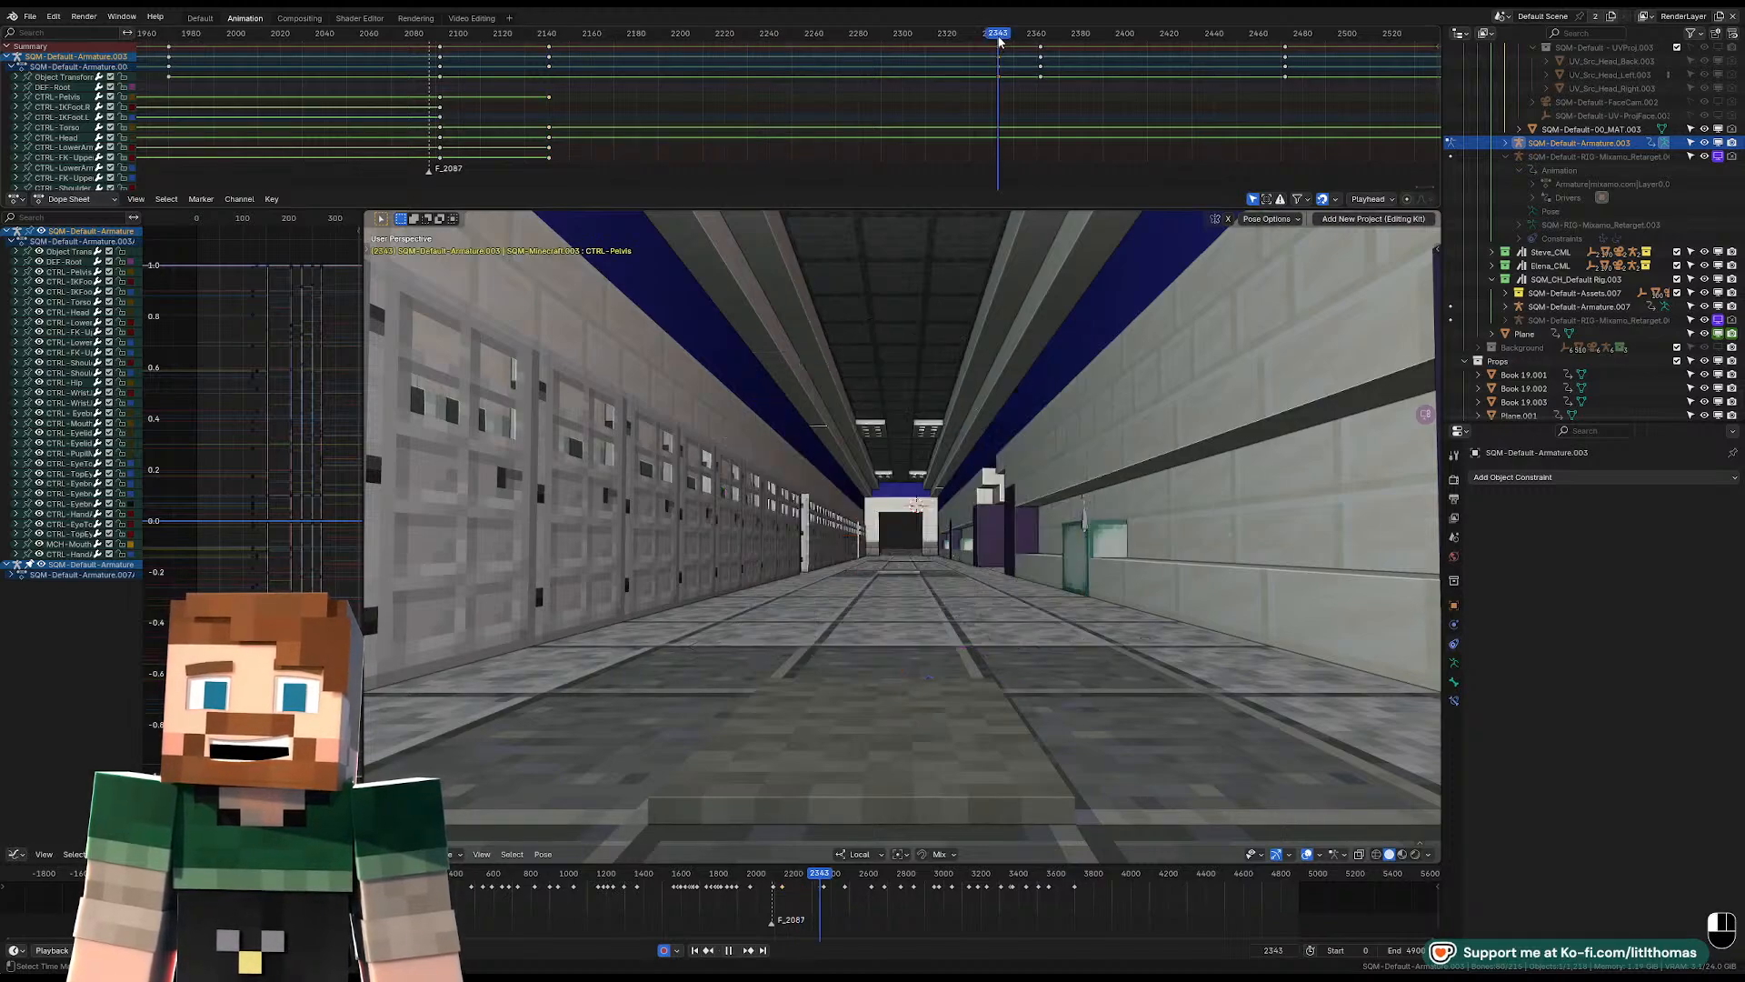
pyautogui.moveTo(554, 45); pyautogui.dragTo(560, 41)
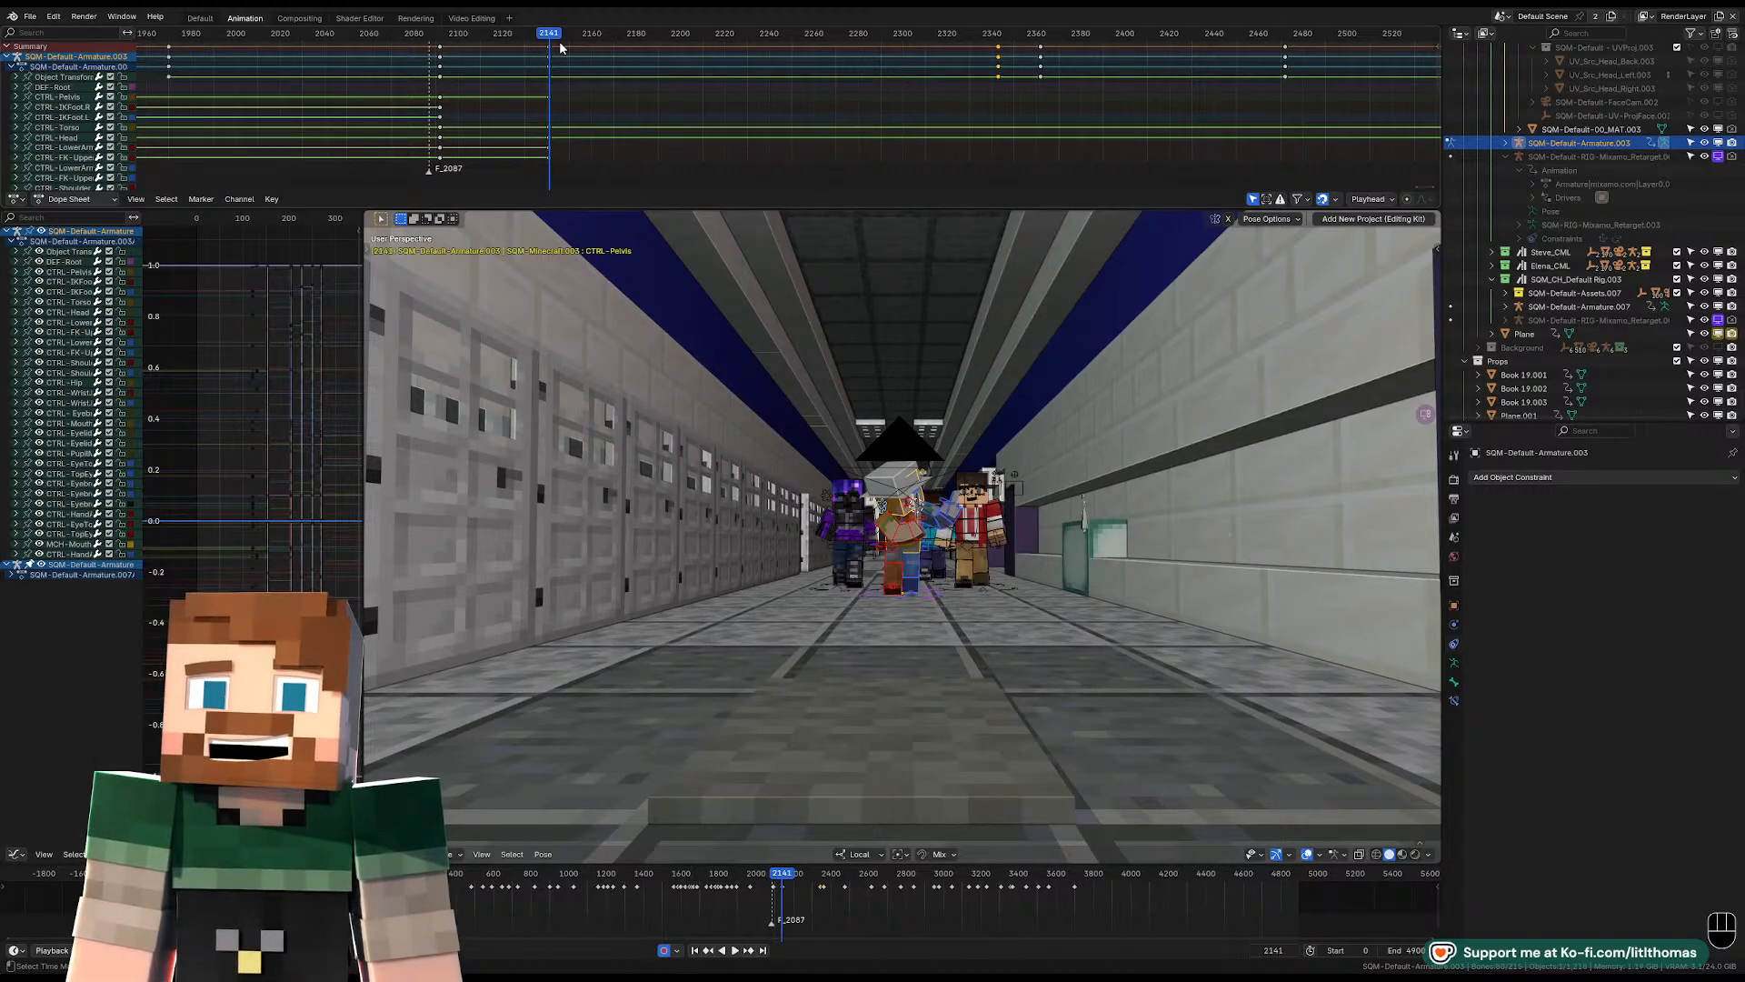
pyautogui.click(443, 38)
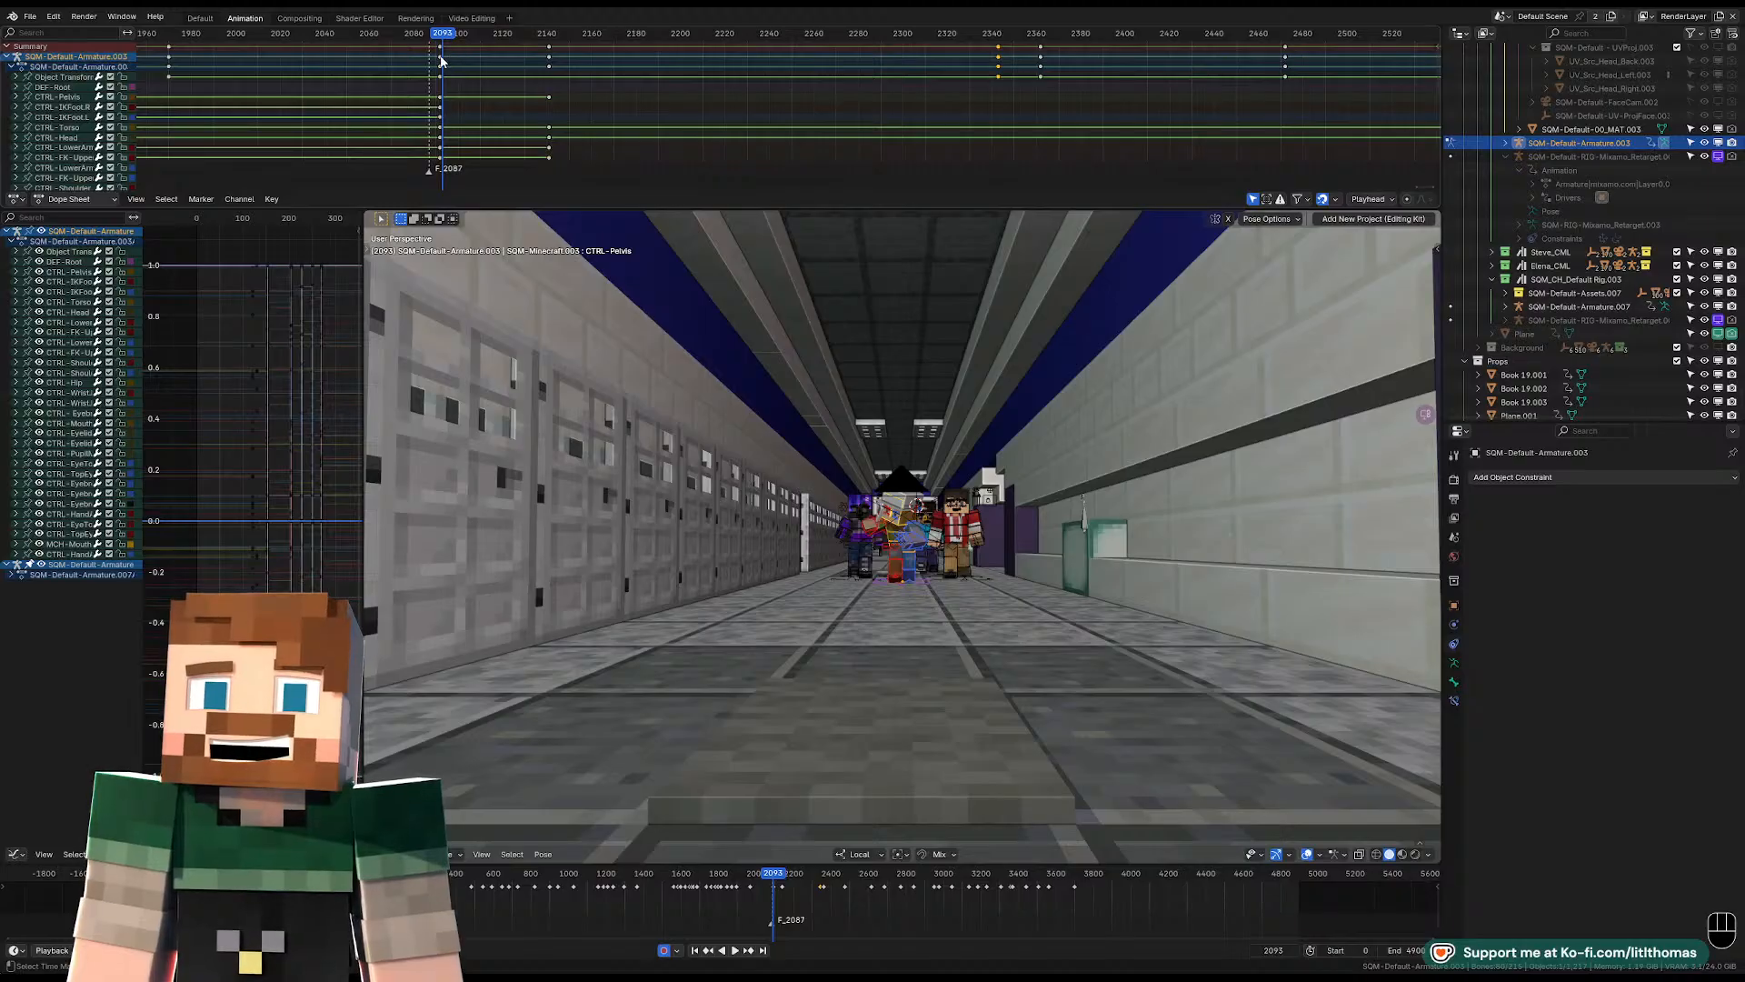
pyautogui.press('t')
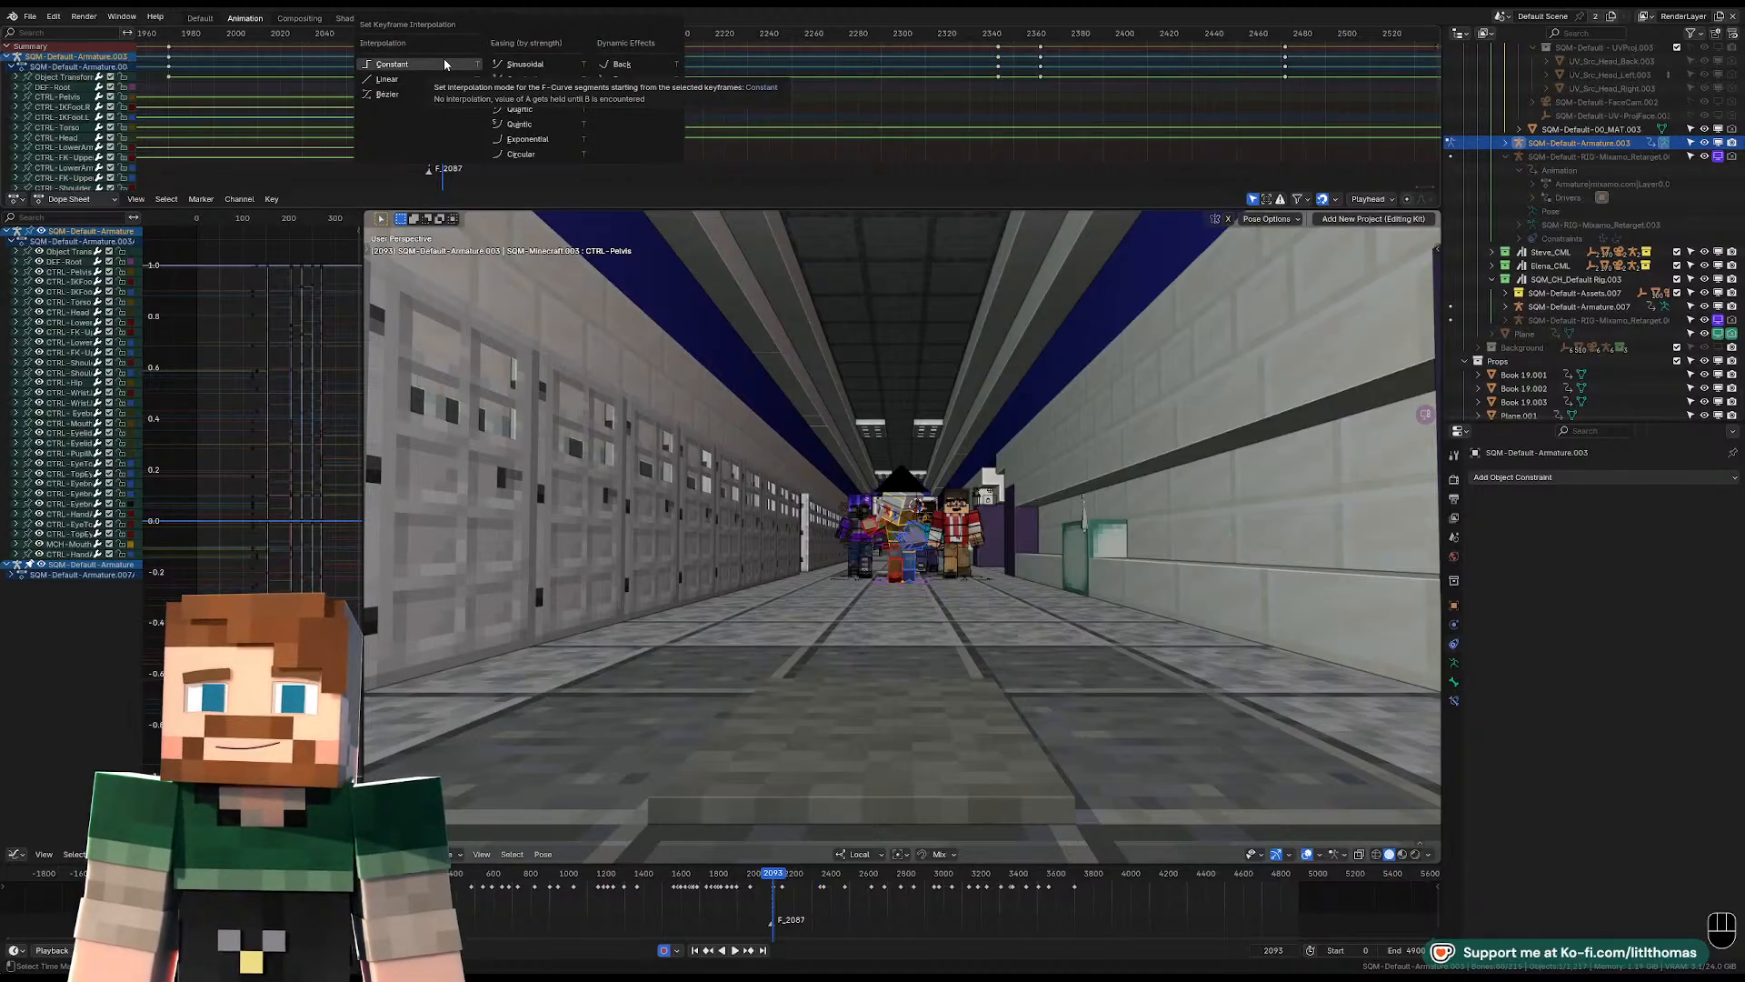
pyautogui.click(444, 64)
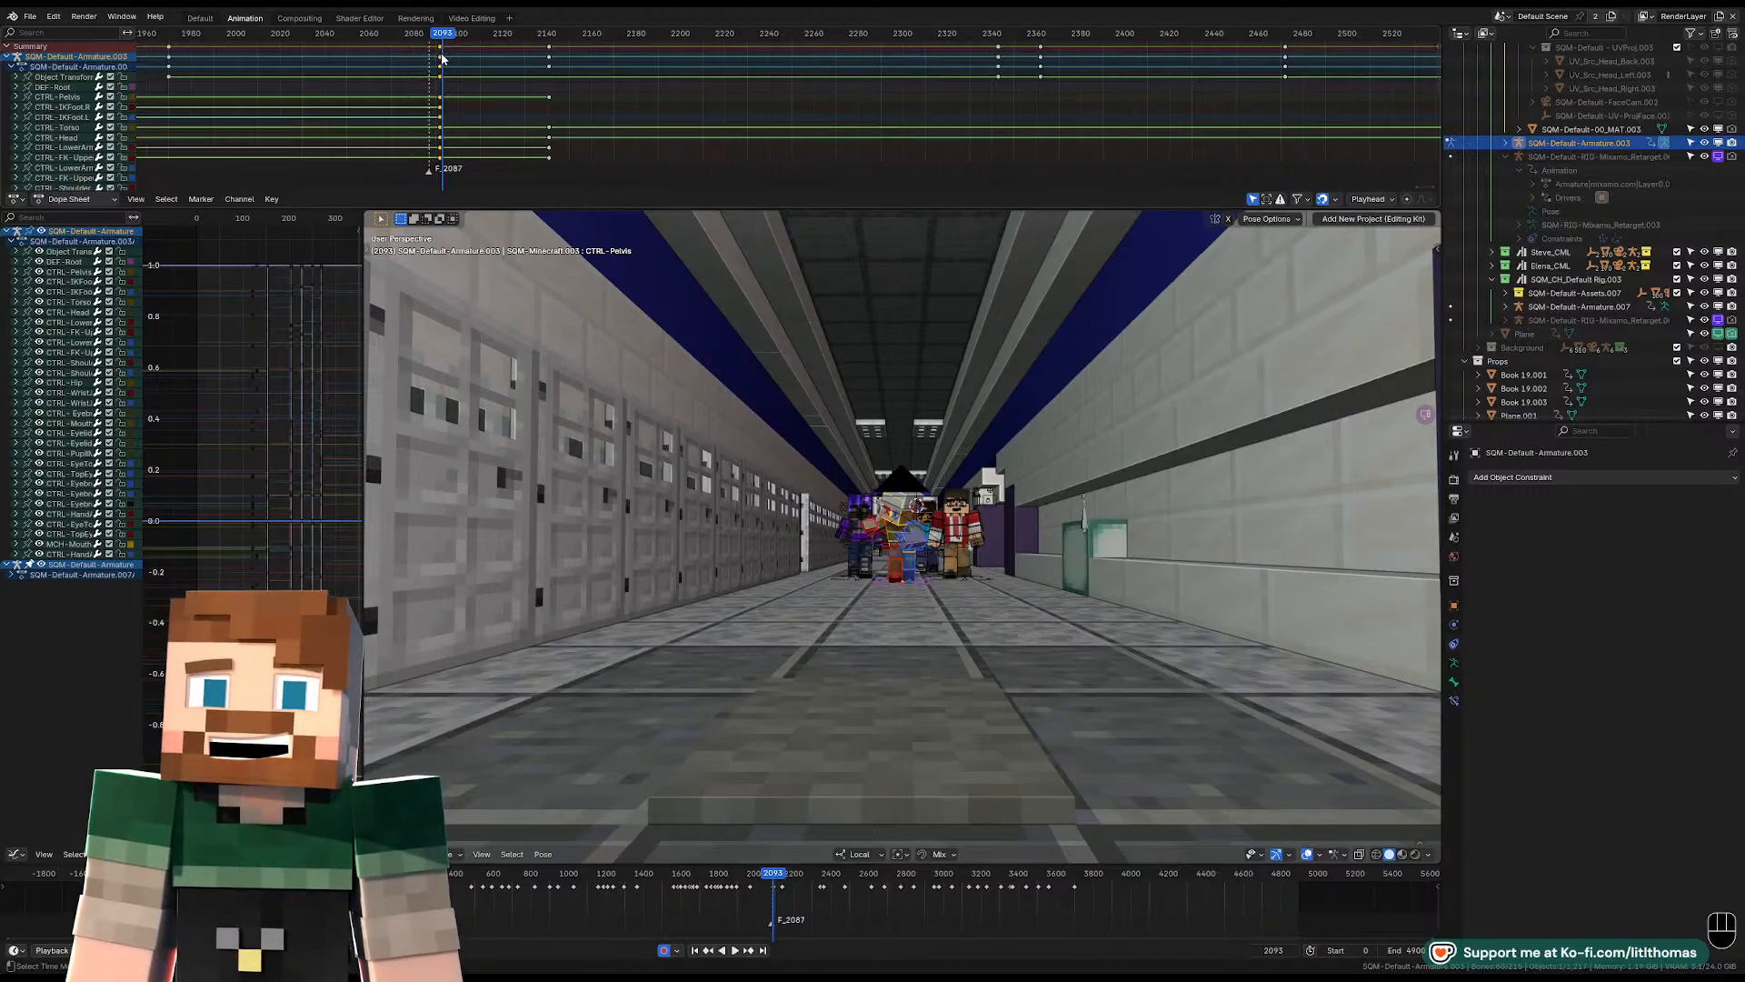
pyautogui.scroll(-3, 883, 417)
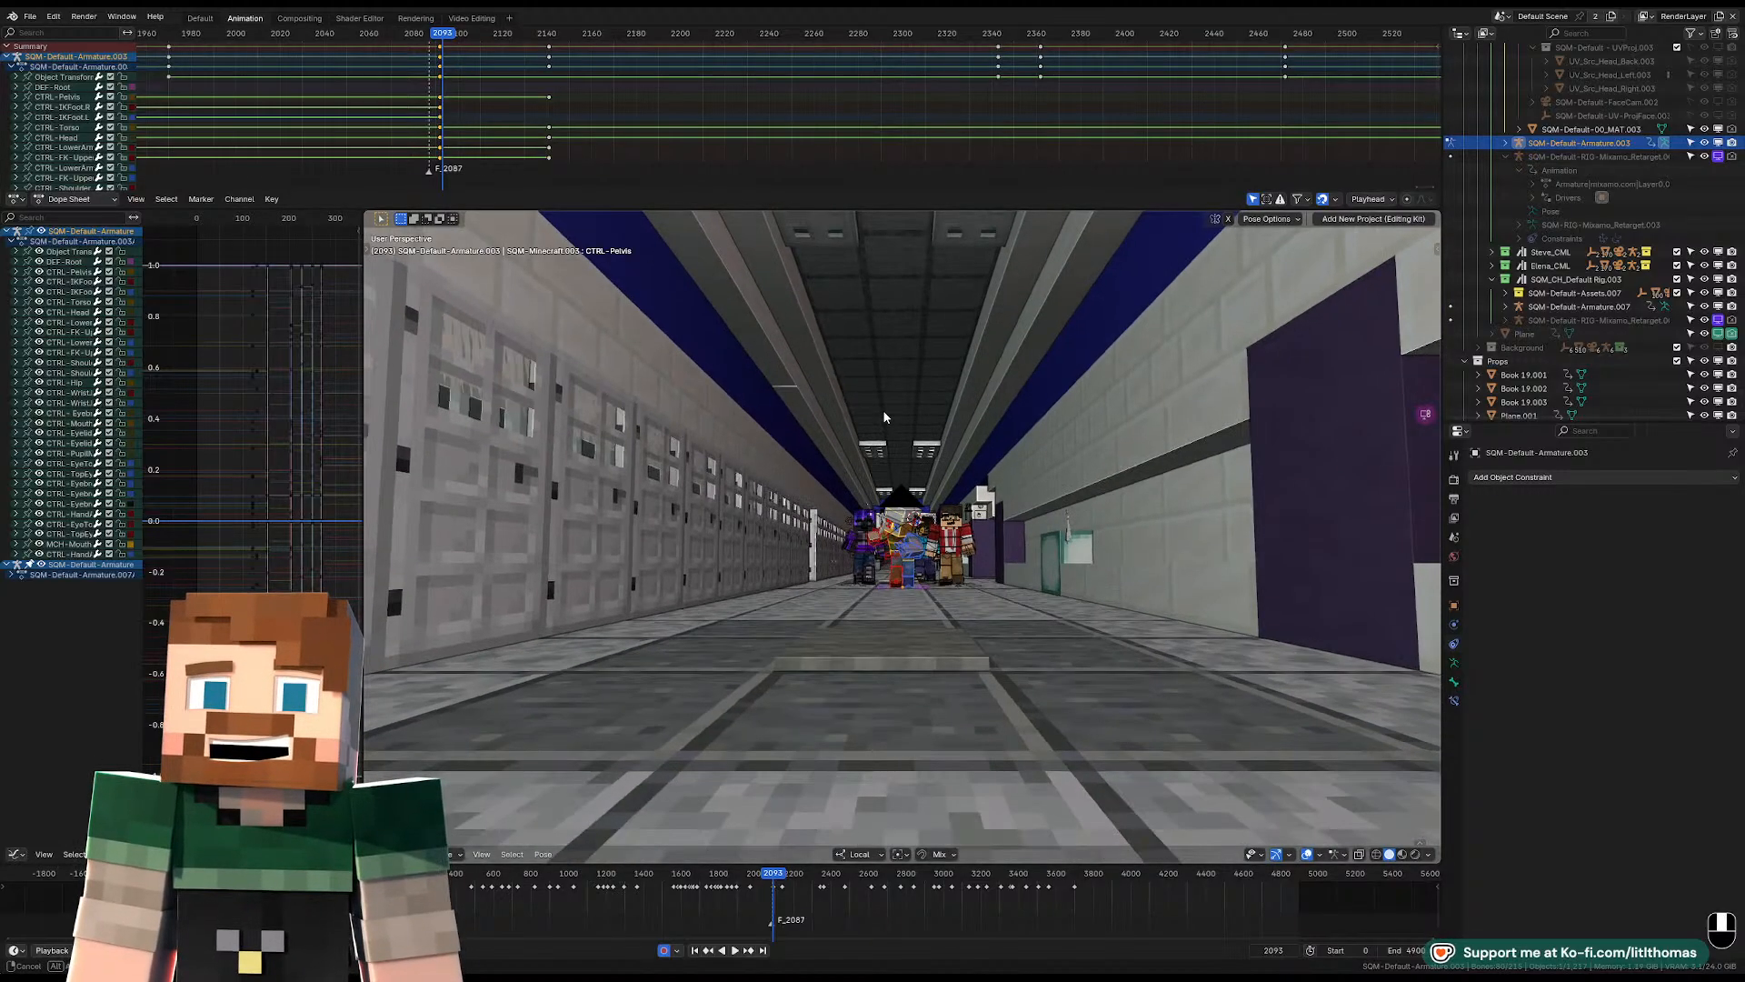
pyautogui.scroll(4, 883, 417)
pyautogui.press('KP_0')
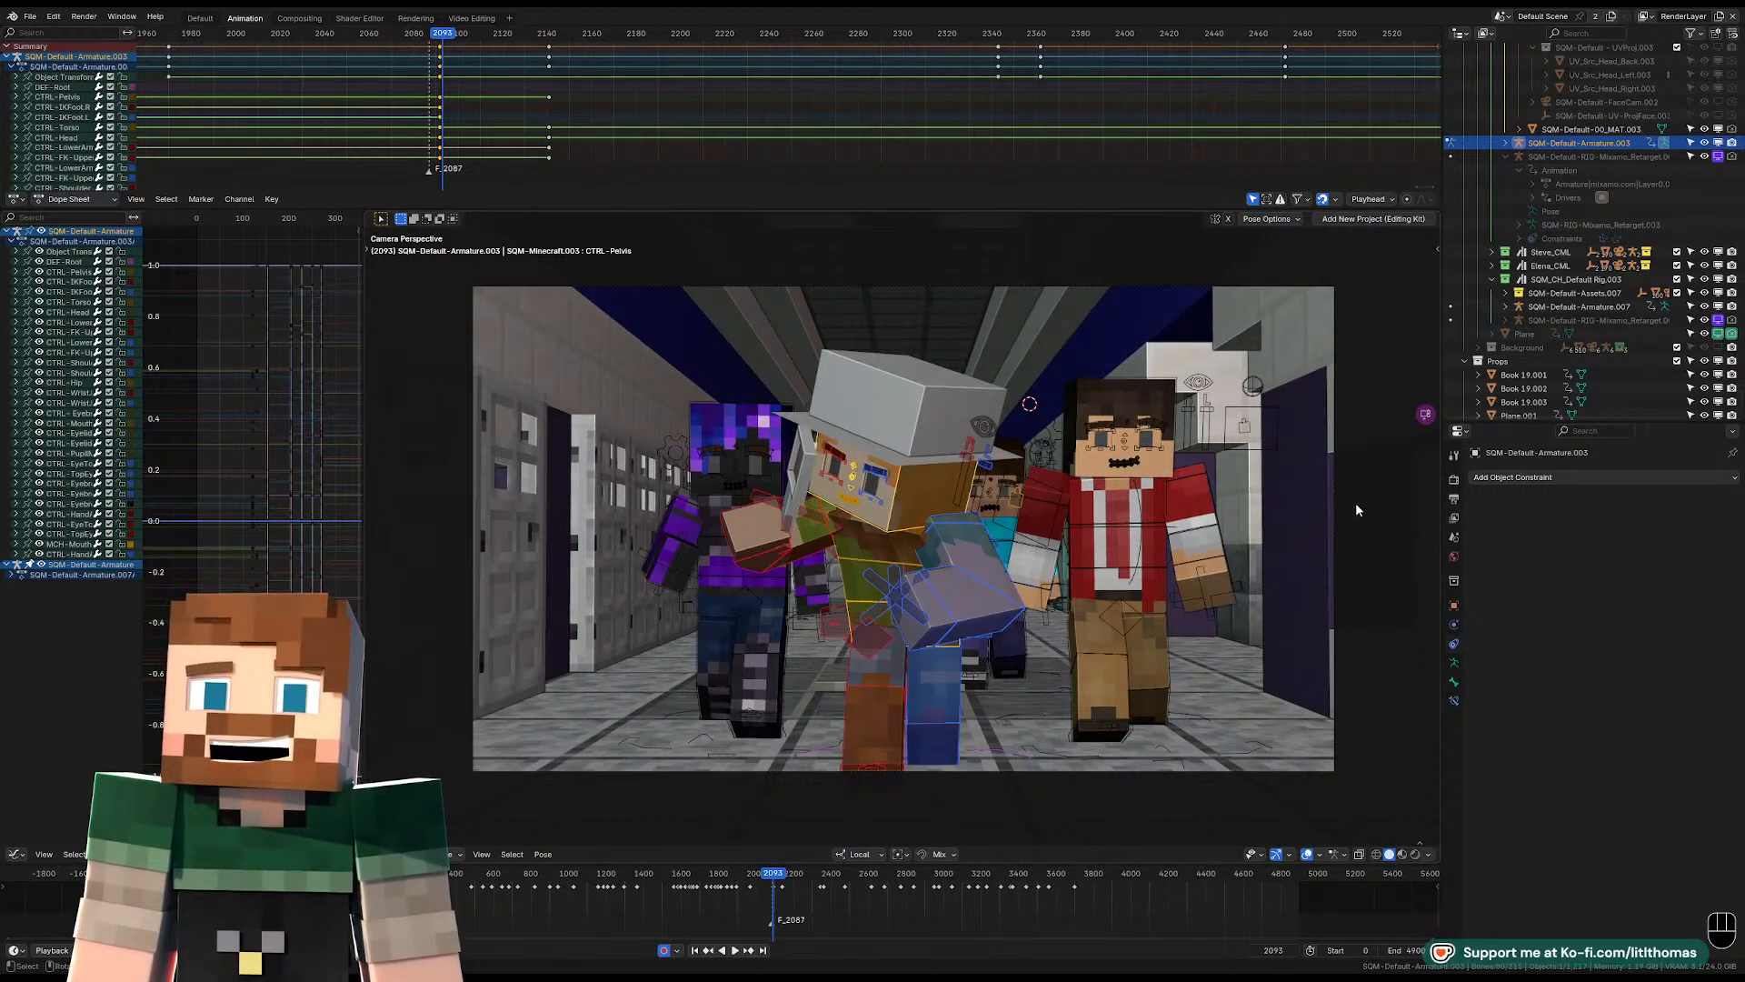
# Set all of the rig's keyframes before the F_2087 marker to Linear interpolation.
pyautogui.scroll(-10, 611, 116)
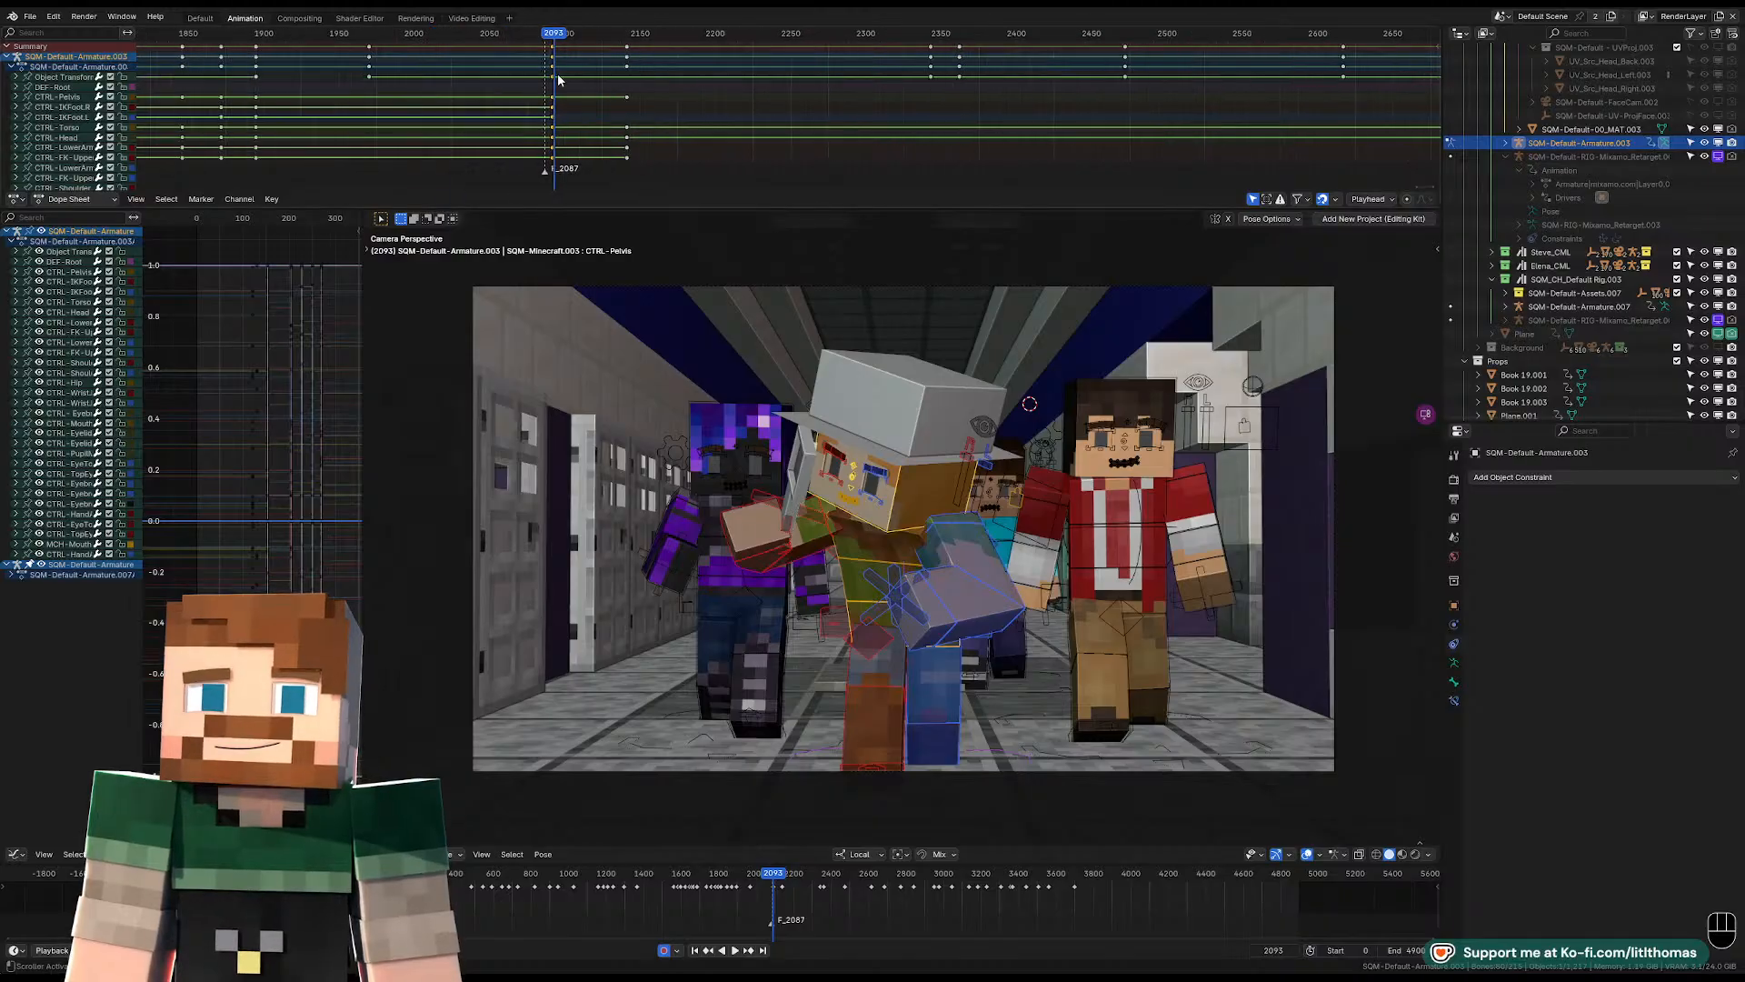
pyautogui.press('a')
pyautogui.press('a')
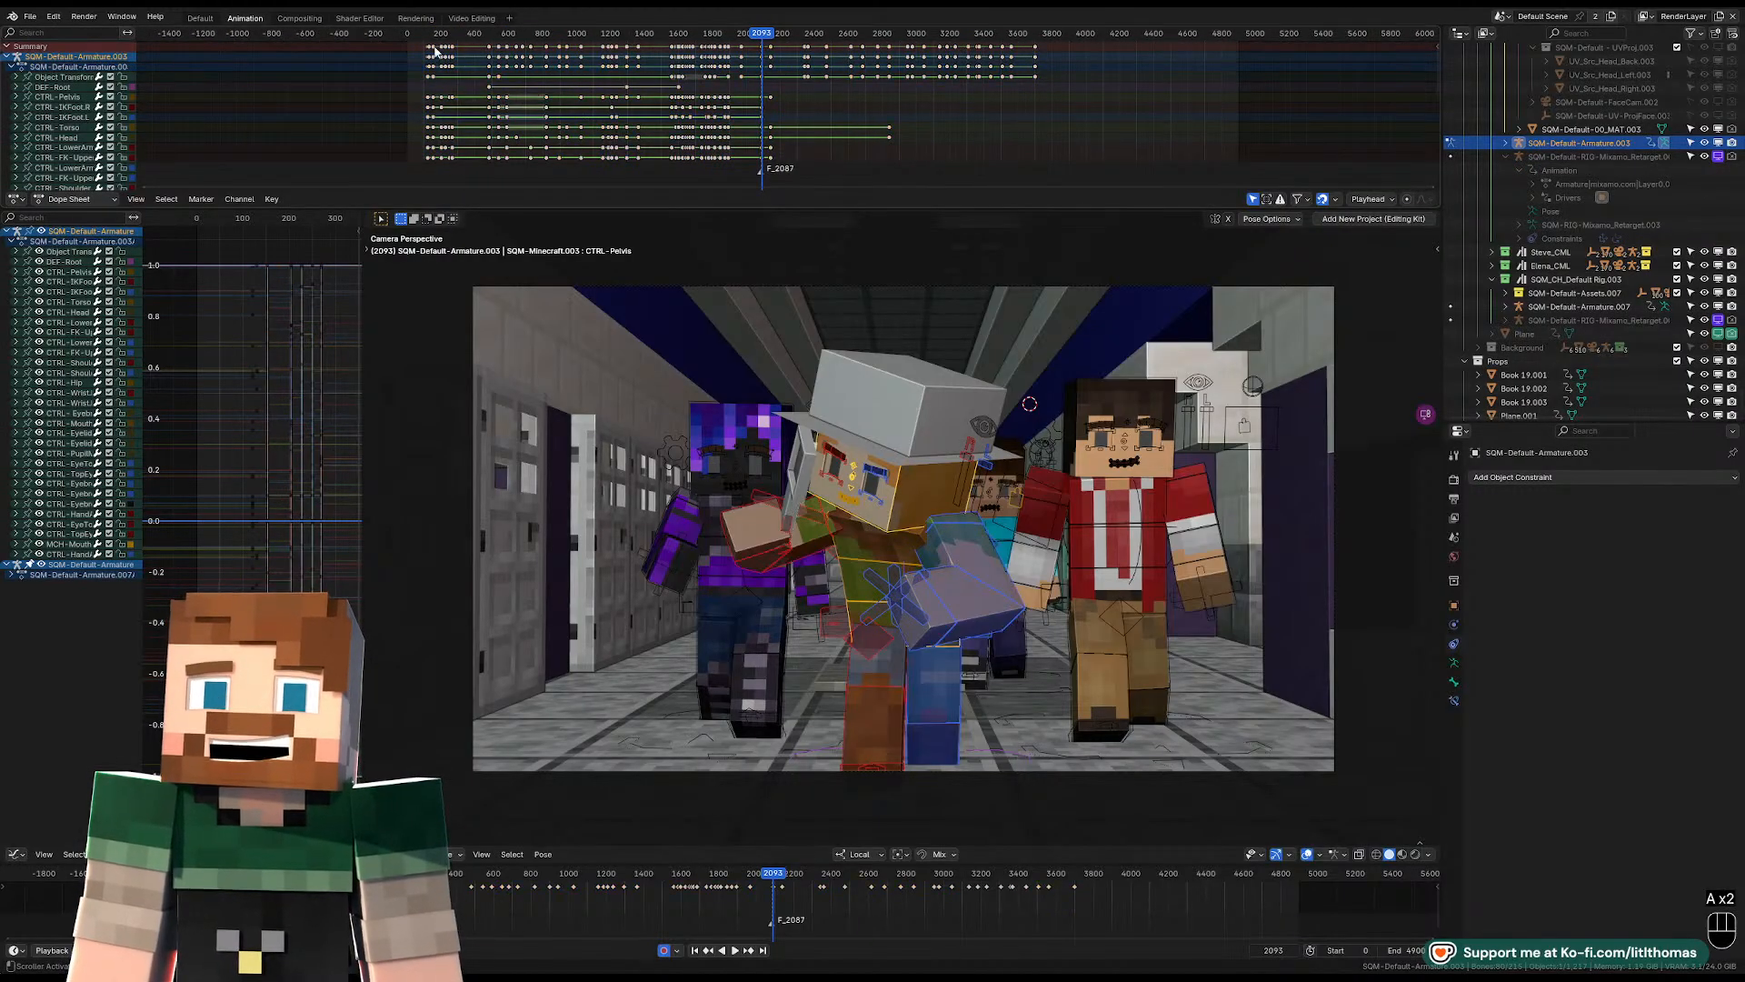
pyautogui.press('b')
pyautogui.moveTo(419, 51); pyautogui.dragTo(737, 86)
pyautogui.press('t')
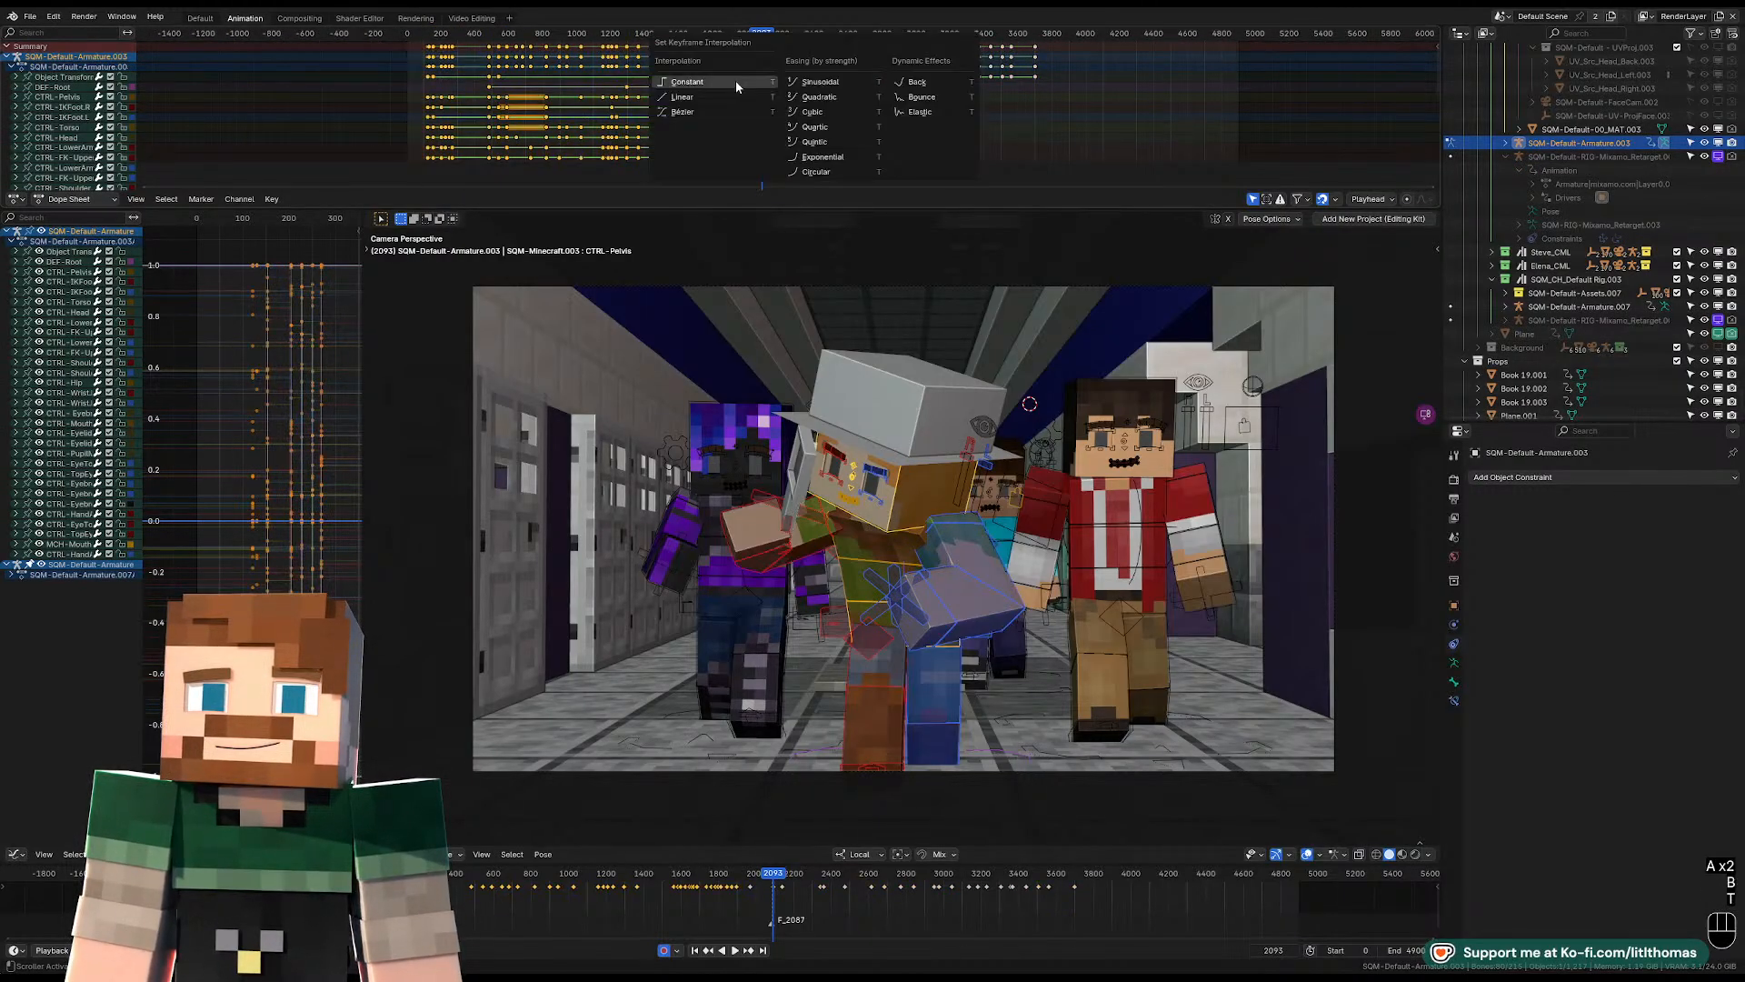
pyautogui.click(690, 98)
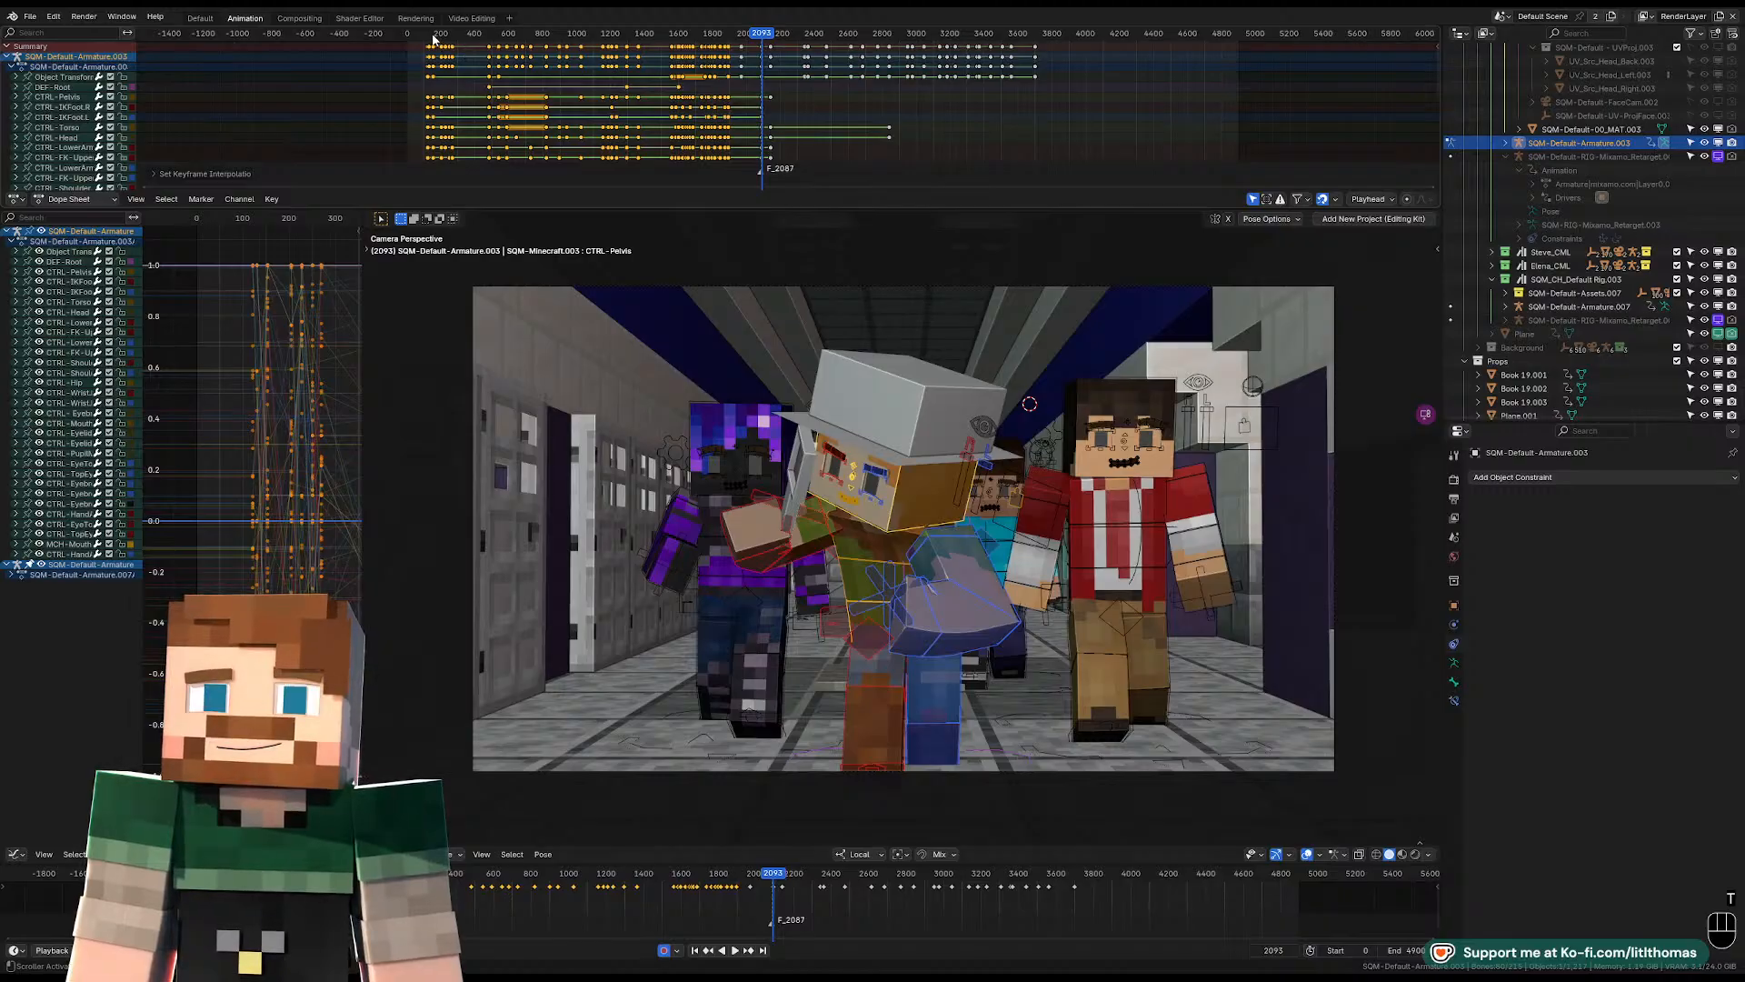
# Play the classroom shot from frame 197, checking the orange-haired character's motion through the camera and from a wider viewpoint.
pyautogui.click(435, 35)
pyautogui.press('space')
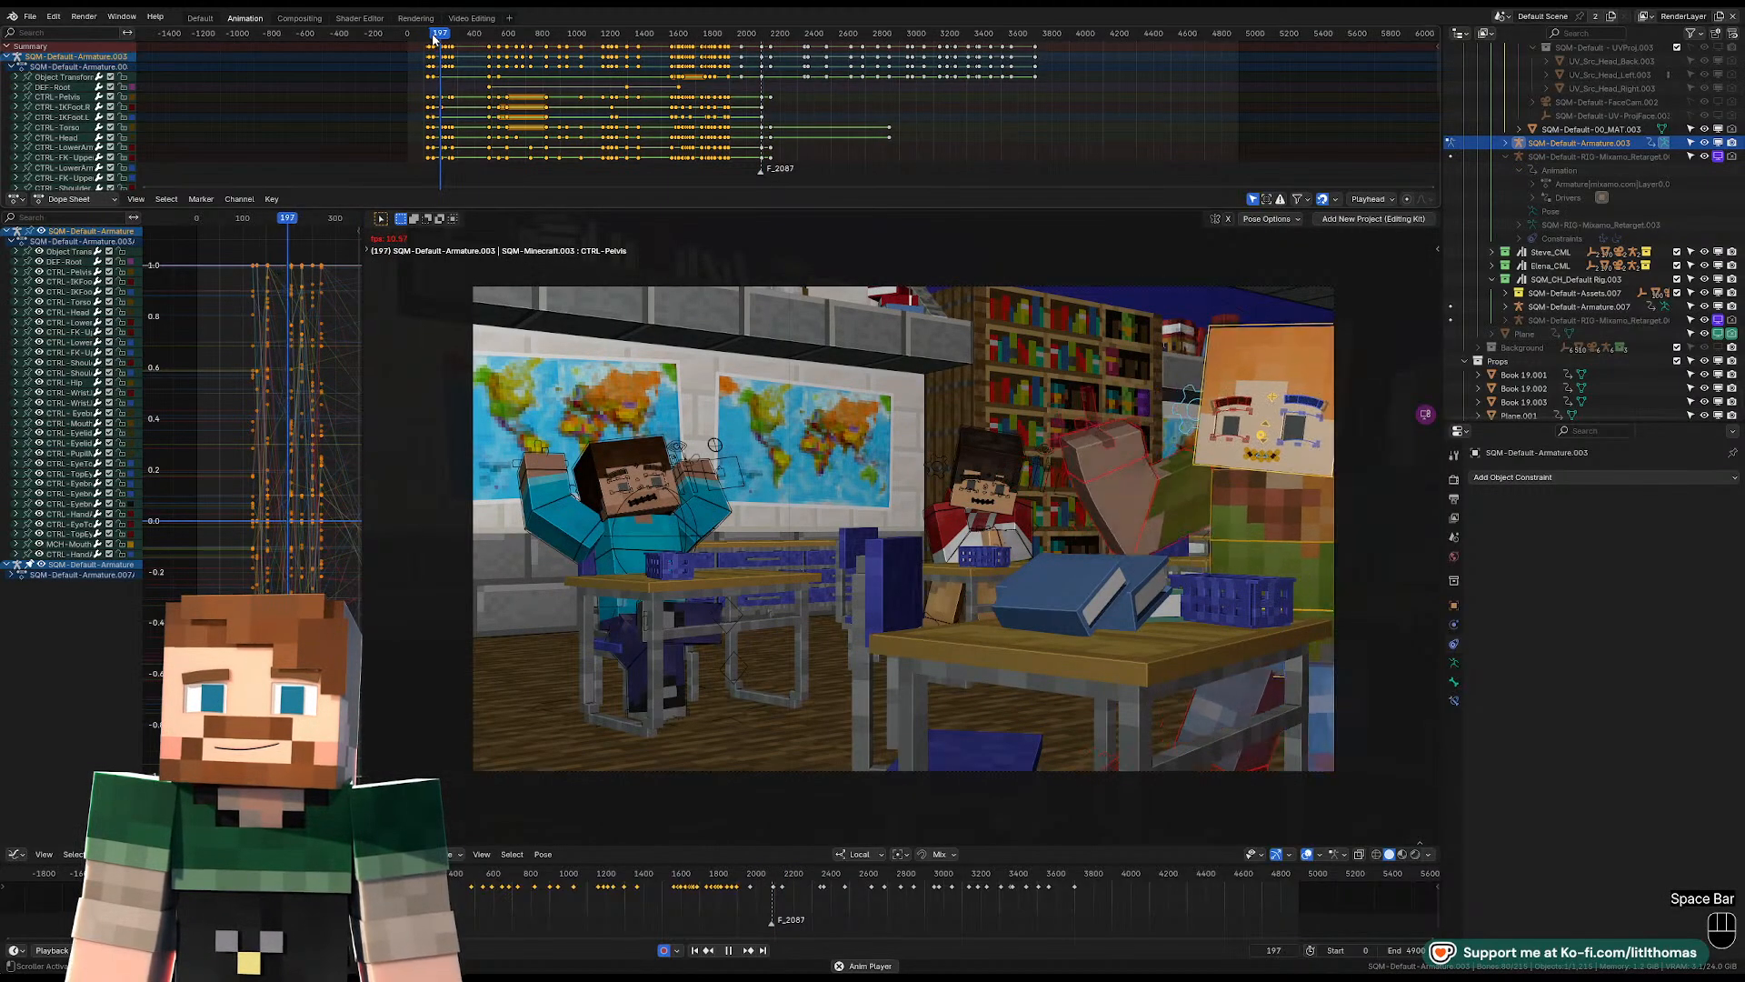
pyautogui.press('space')
pyautogui.moveTo(1216, 436); pyautogui.dragTo(1235, 440, button='middle')
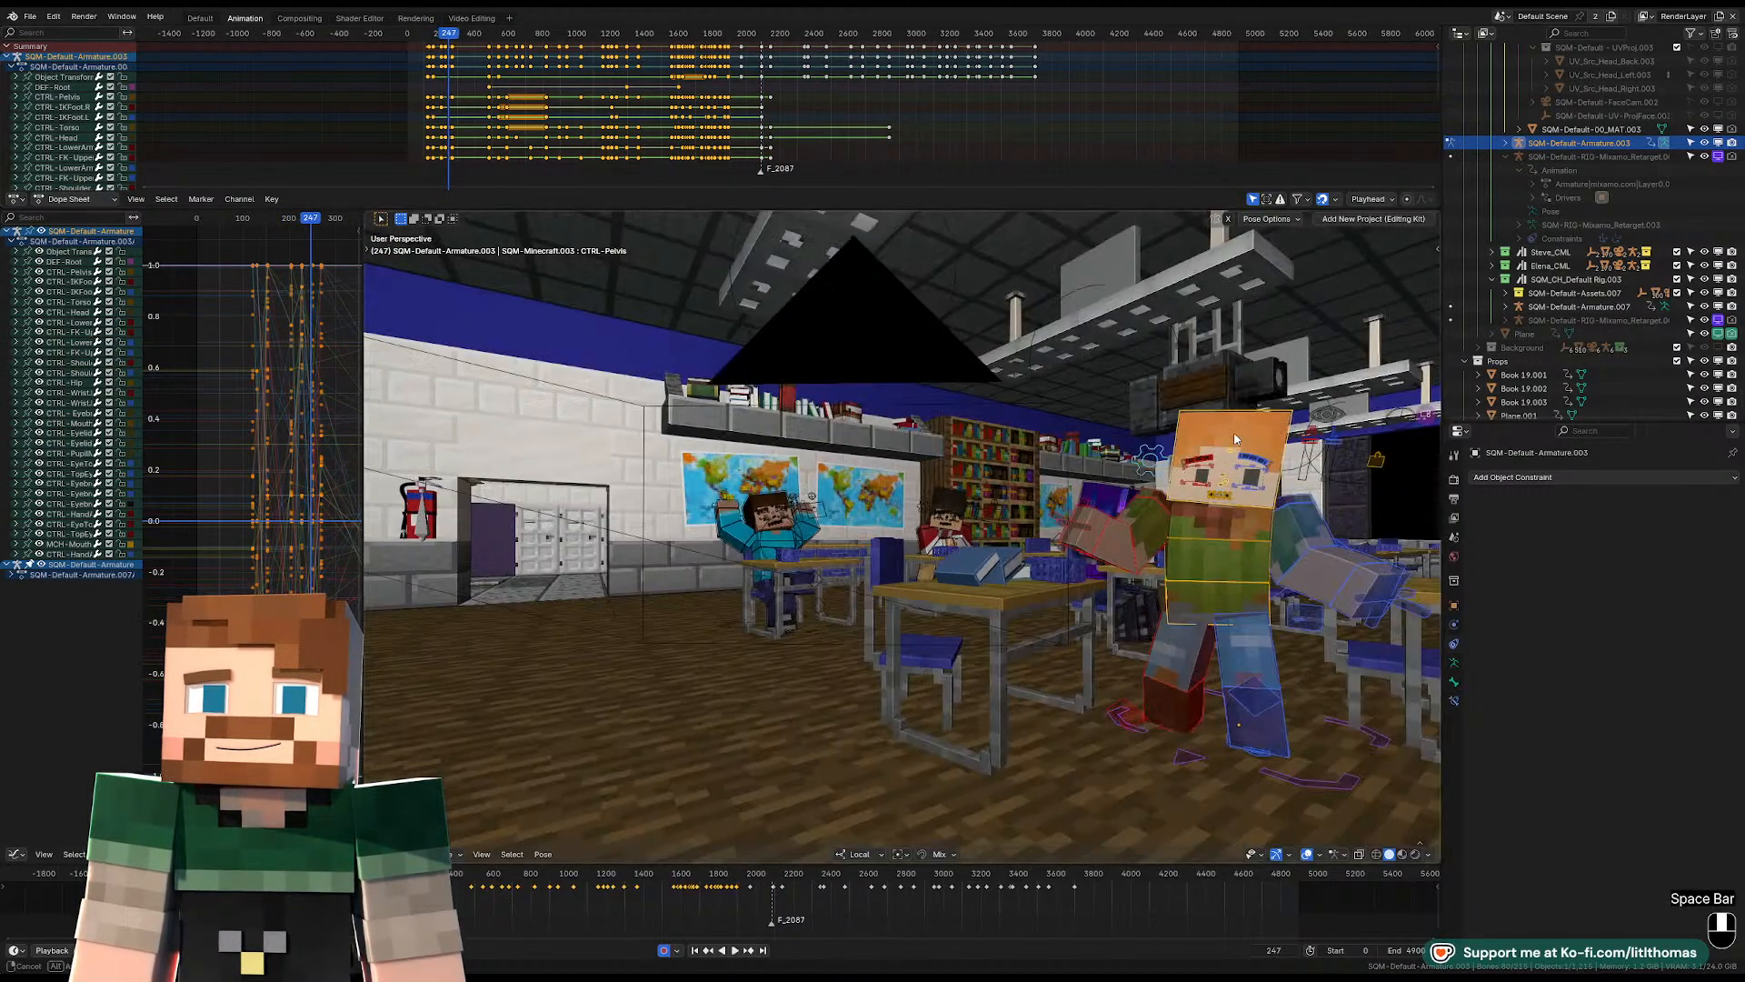
pyautogui.scroll(-5, 1234, 439)
pyautogui.press('space')
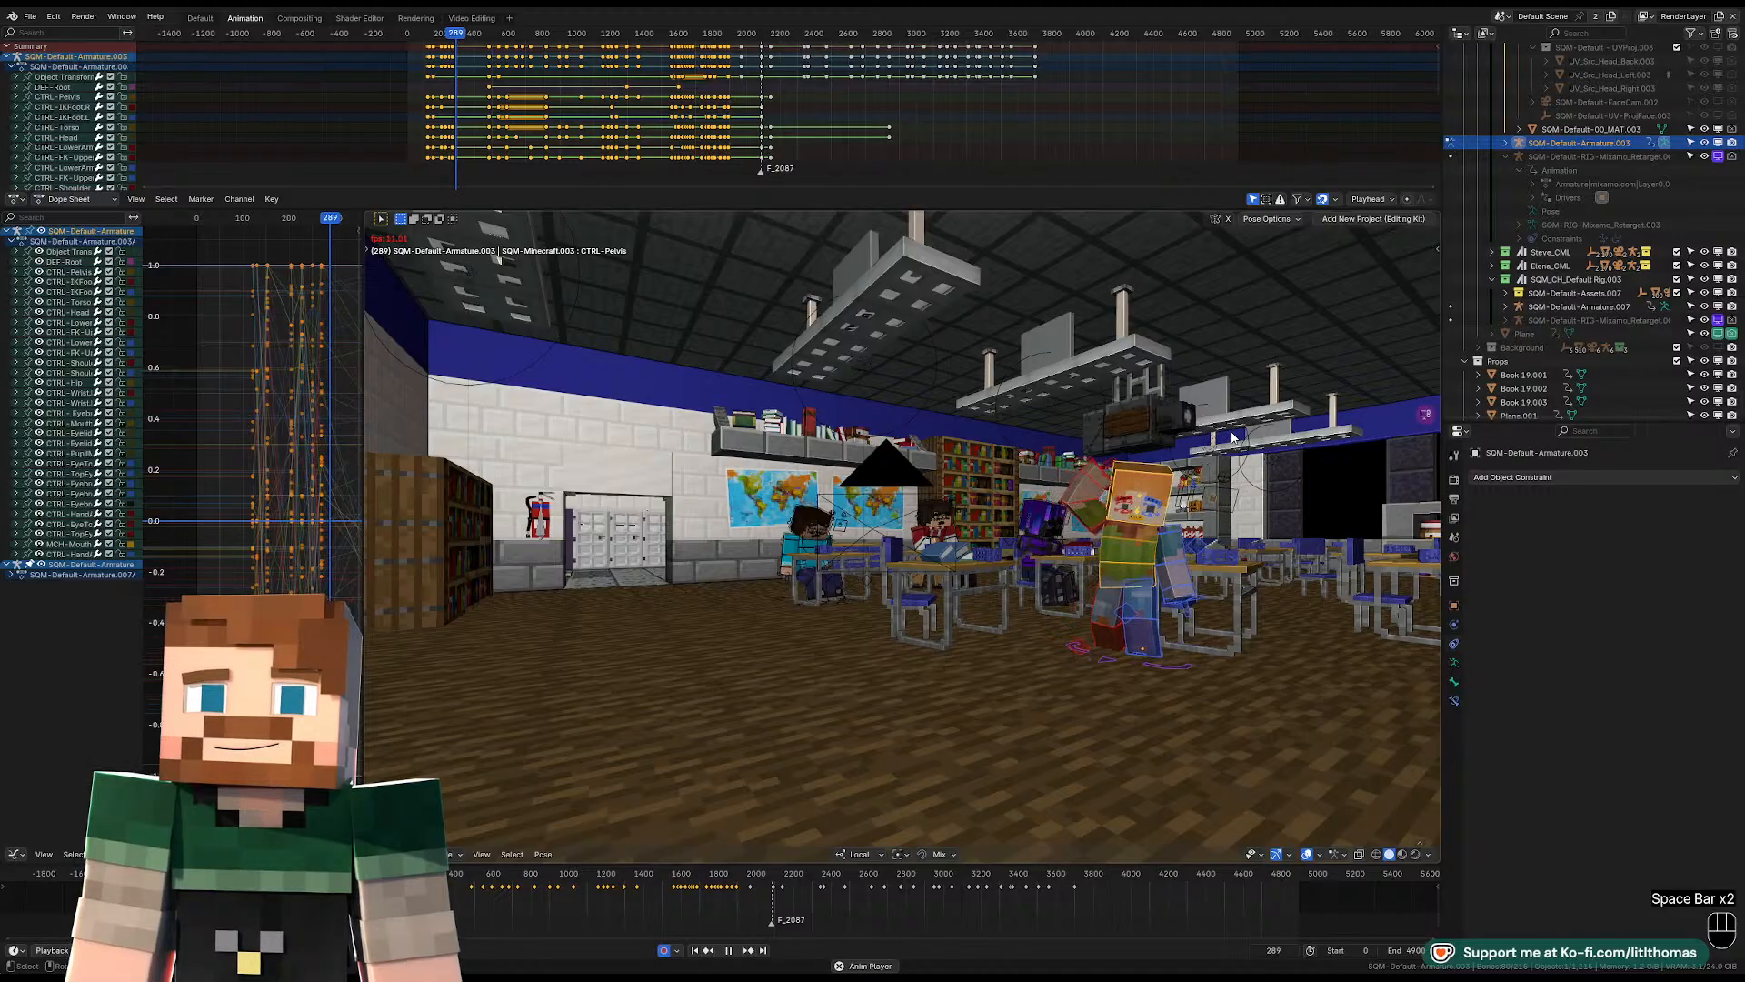
pyautogui.press('space')
# Set the earlier Object Transforms and DEF-Root keyframes to Constant interpolation, and play the classroom shot from frame 125.
pyautogui.click(428, 33)
pyautogui.scroll(6, 436, 84)
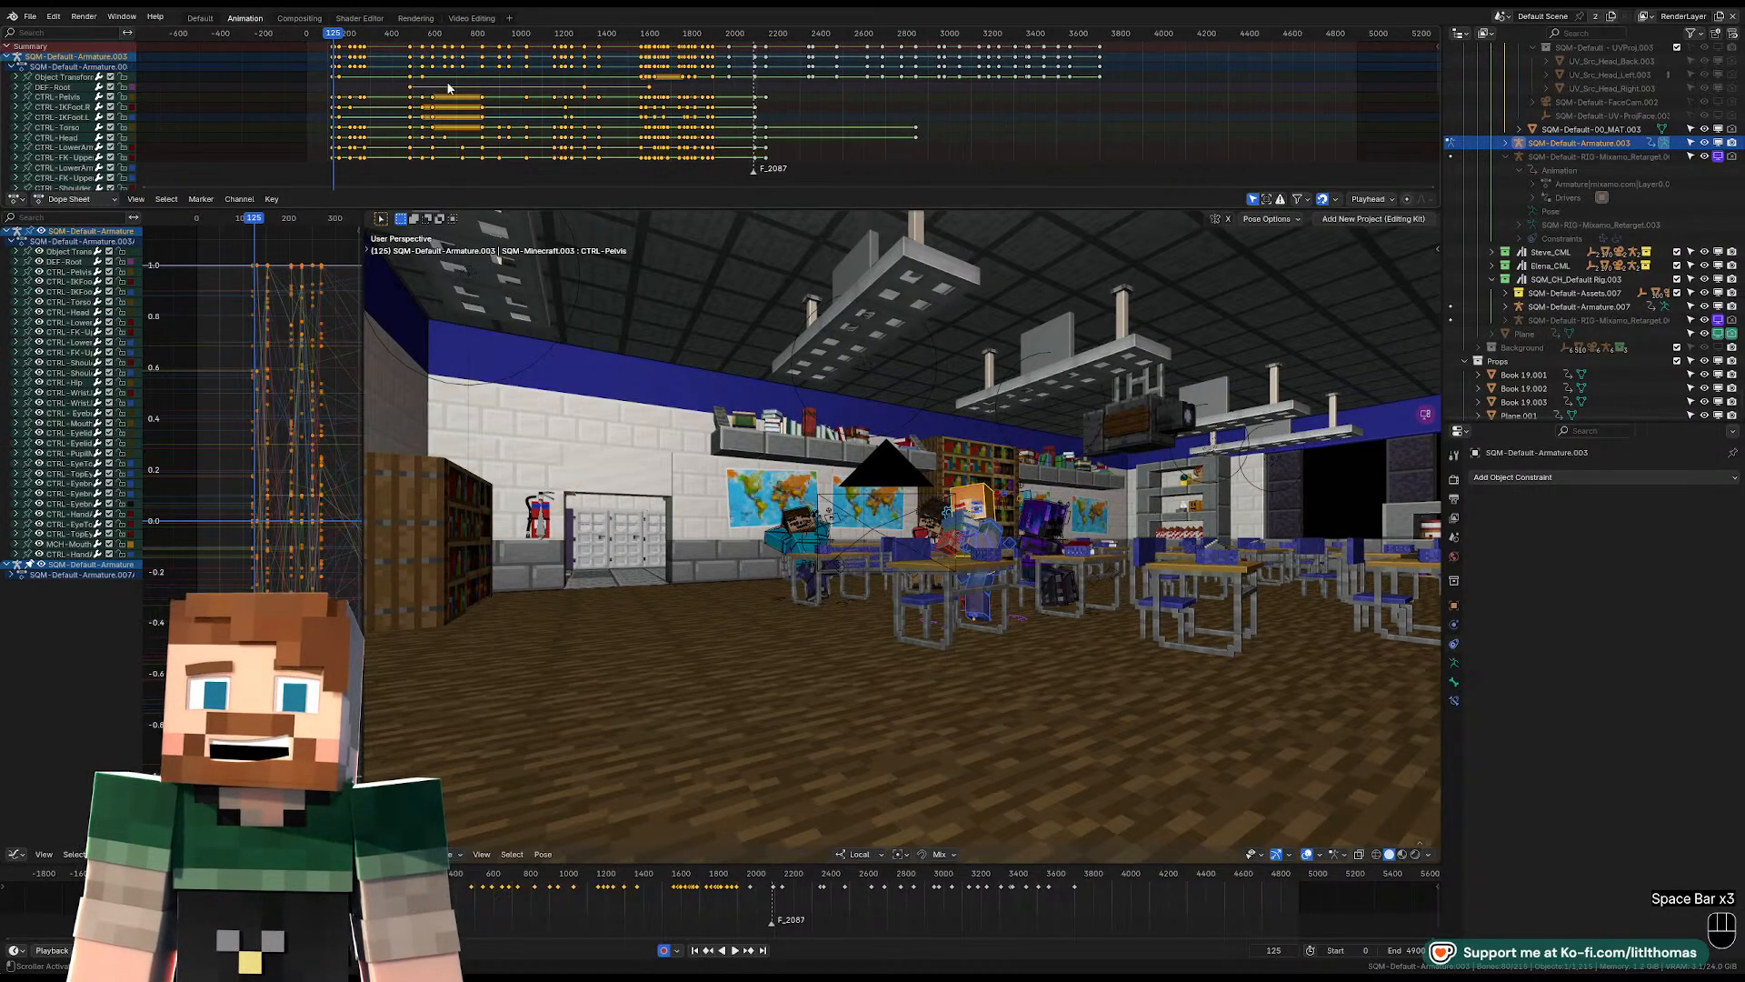
pyautogui.press('a')
pyautogui.press('a')
pyautogui.press('b')
pyautogui.moveTo(204, 73); pyautogui.dragTo(797, 92)
pyautogui.press('t')
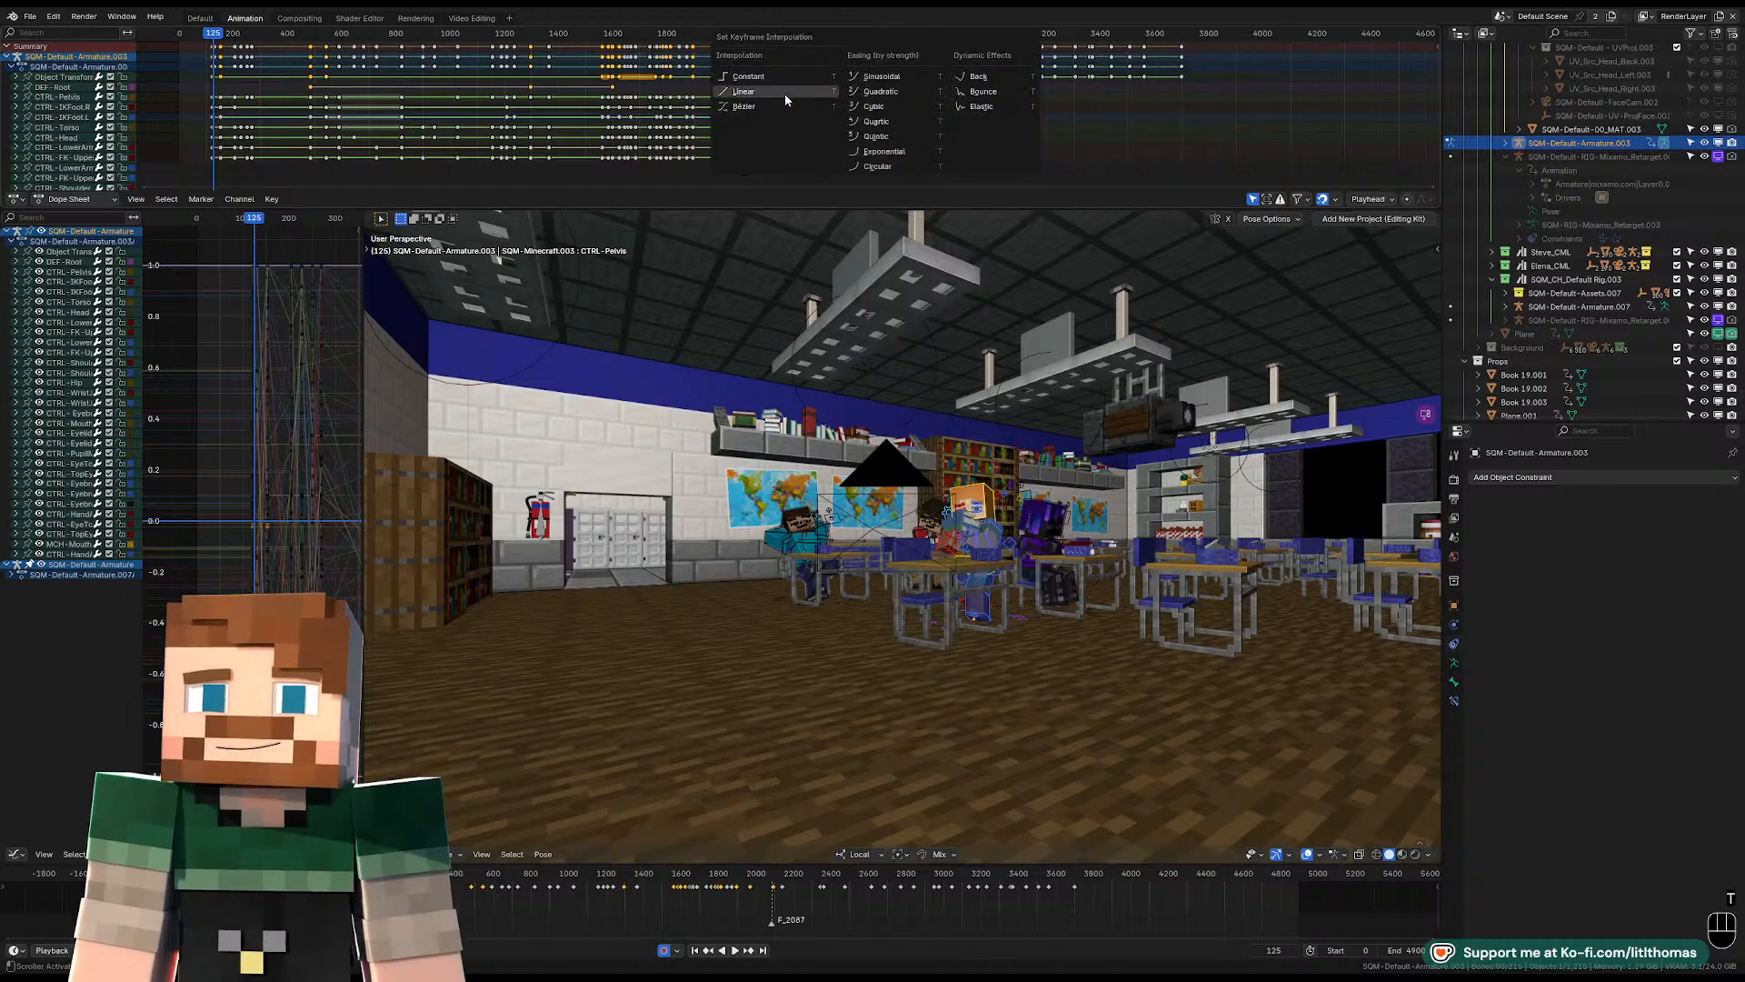
pyautogui.click(752, 77)
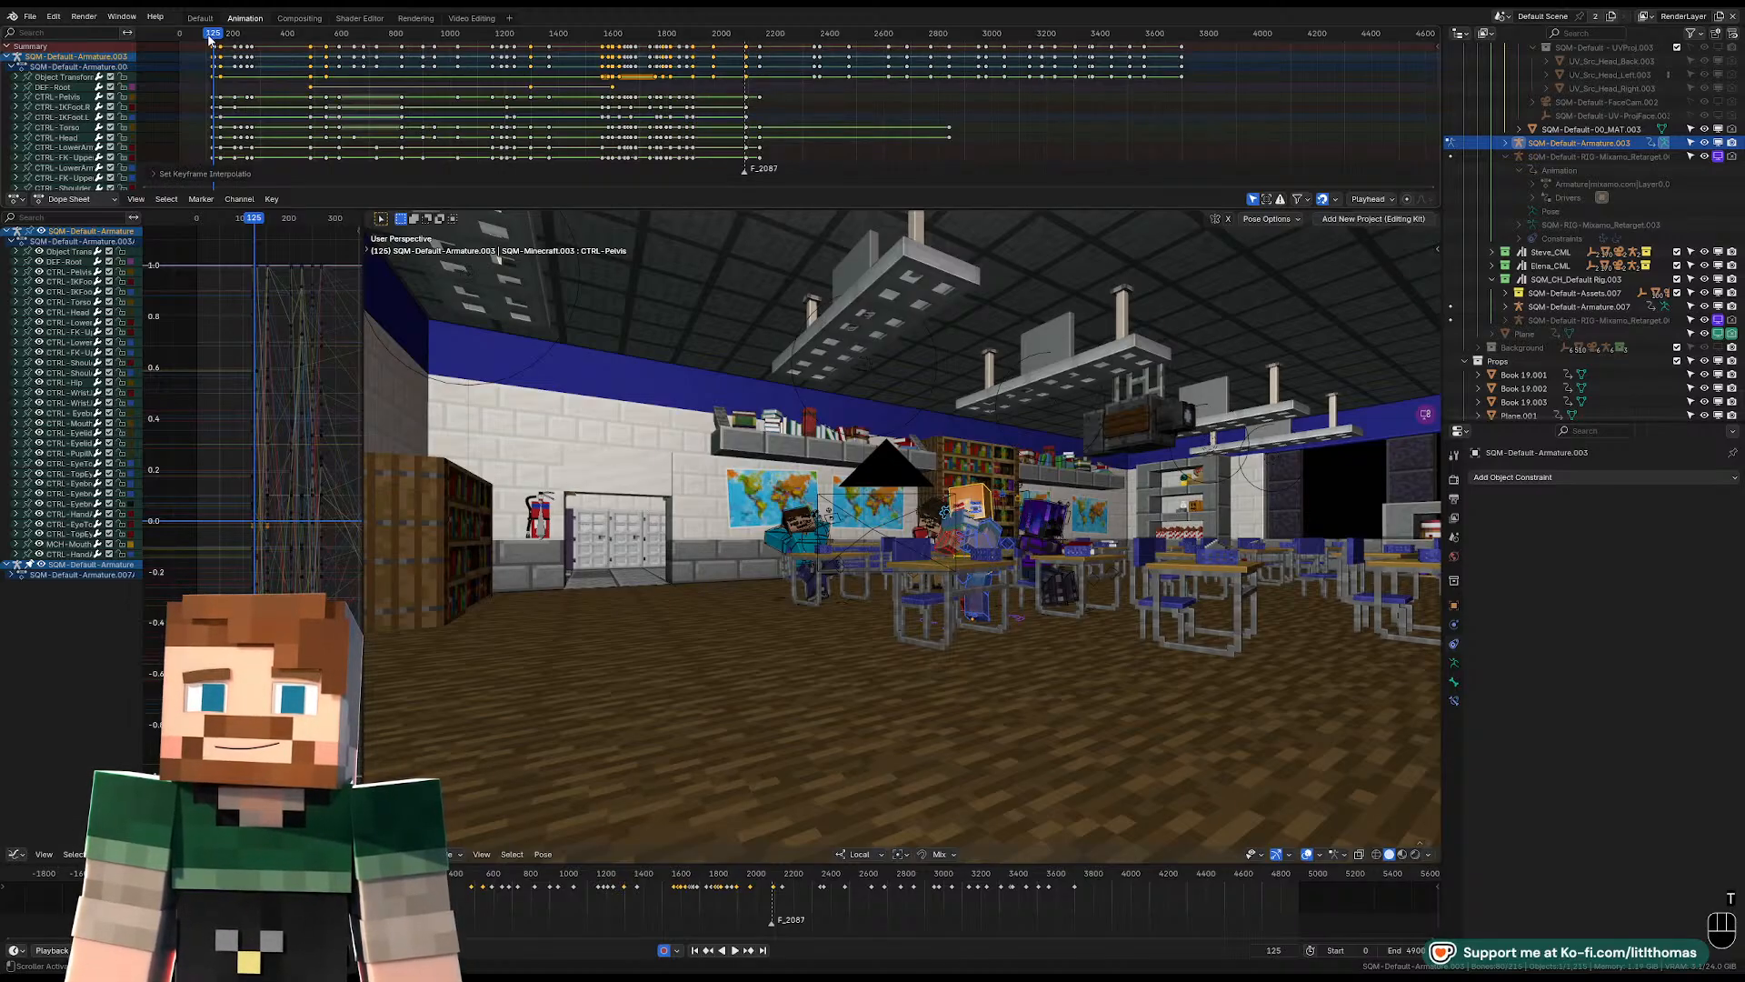
pyautogui.press('space')
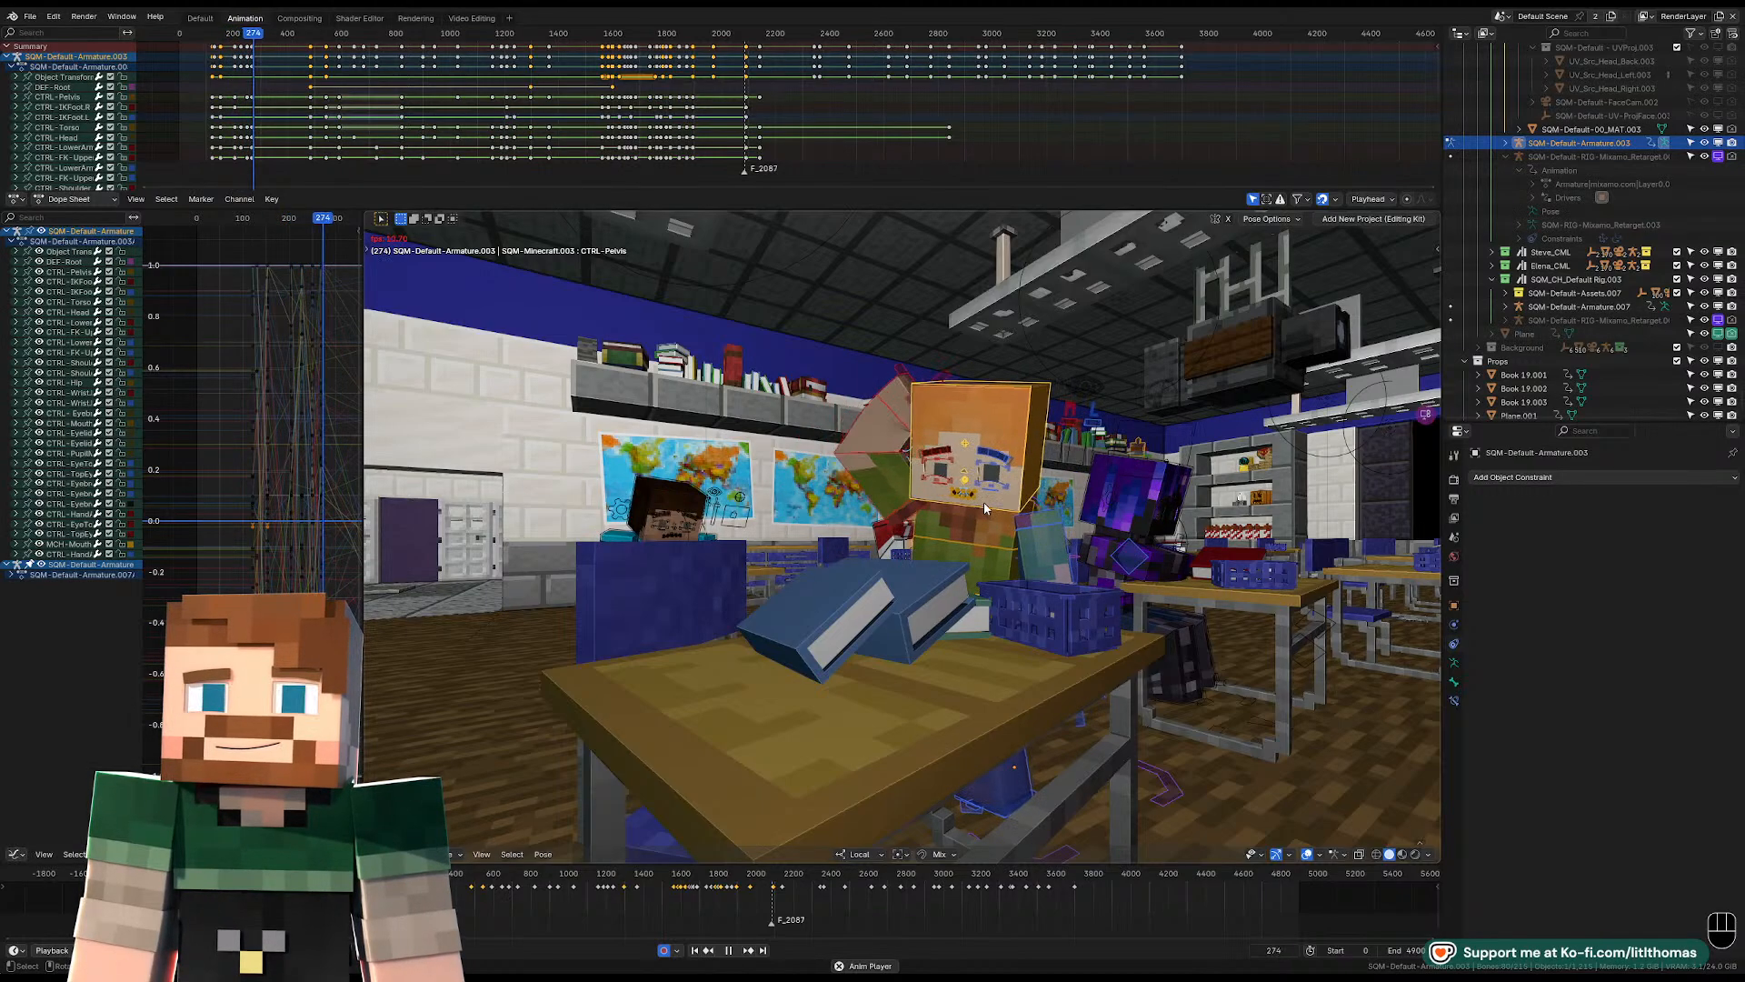
pyautogui.press('space')
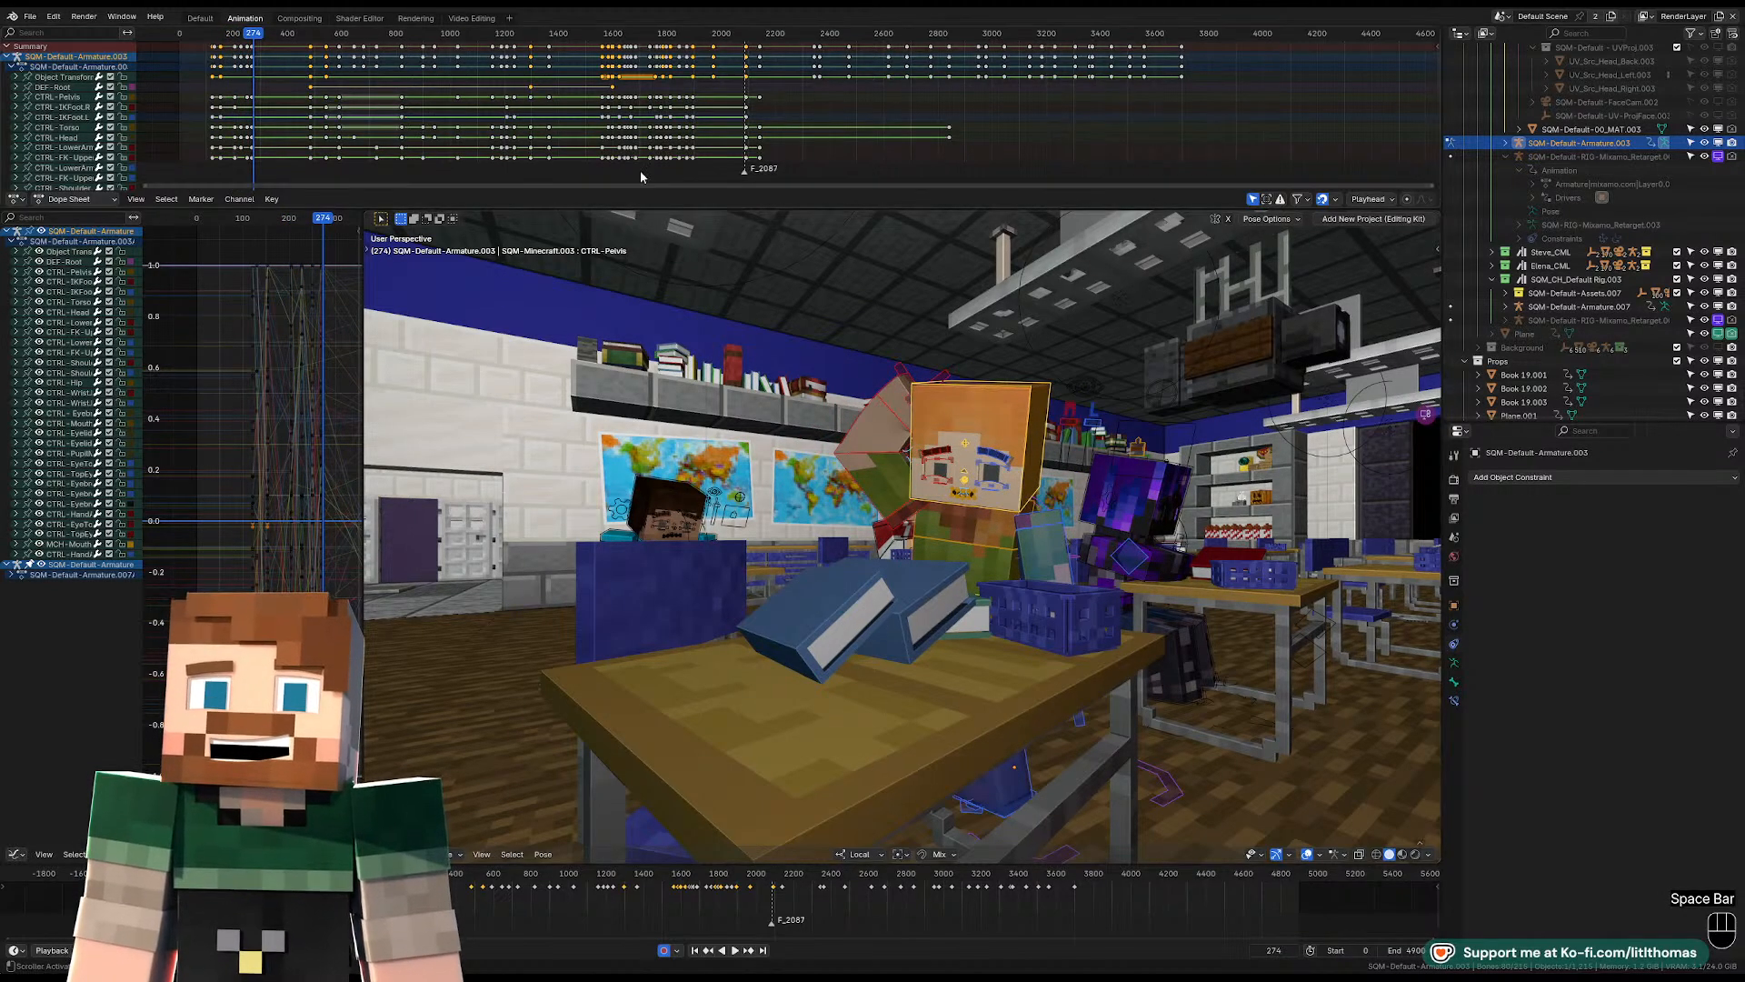
# Enlarge the Dope Sheet and set the control bones' keyframes in the first 1000 frames to Bezier interpolation.
pyautogui.moveTo(647, 132); pyautogui.dragTo(722, 113, button='middle')
pyautogui.moveTo(538, 210); pyautogui.dragTo(538, 467)
pyautogui.press('a')
pyautogui.press('a')
pyautogui.press('b')
pyautogui.moveTo(277, 97); pyautogui.dragTo(526, 347)
pyautogui.press('t')
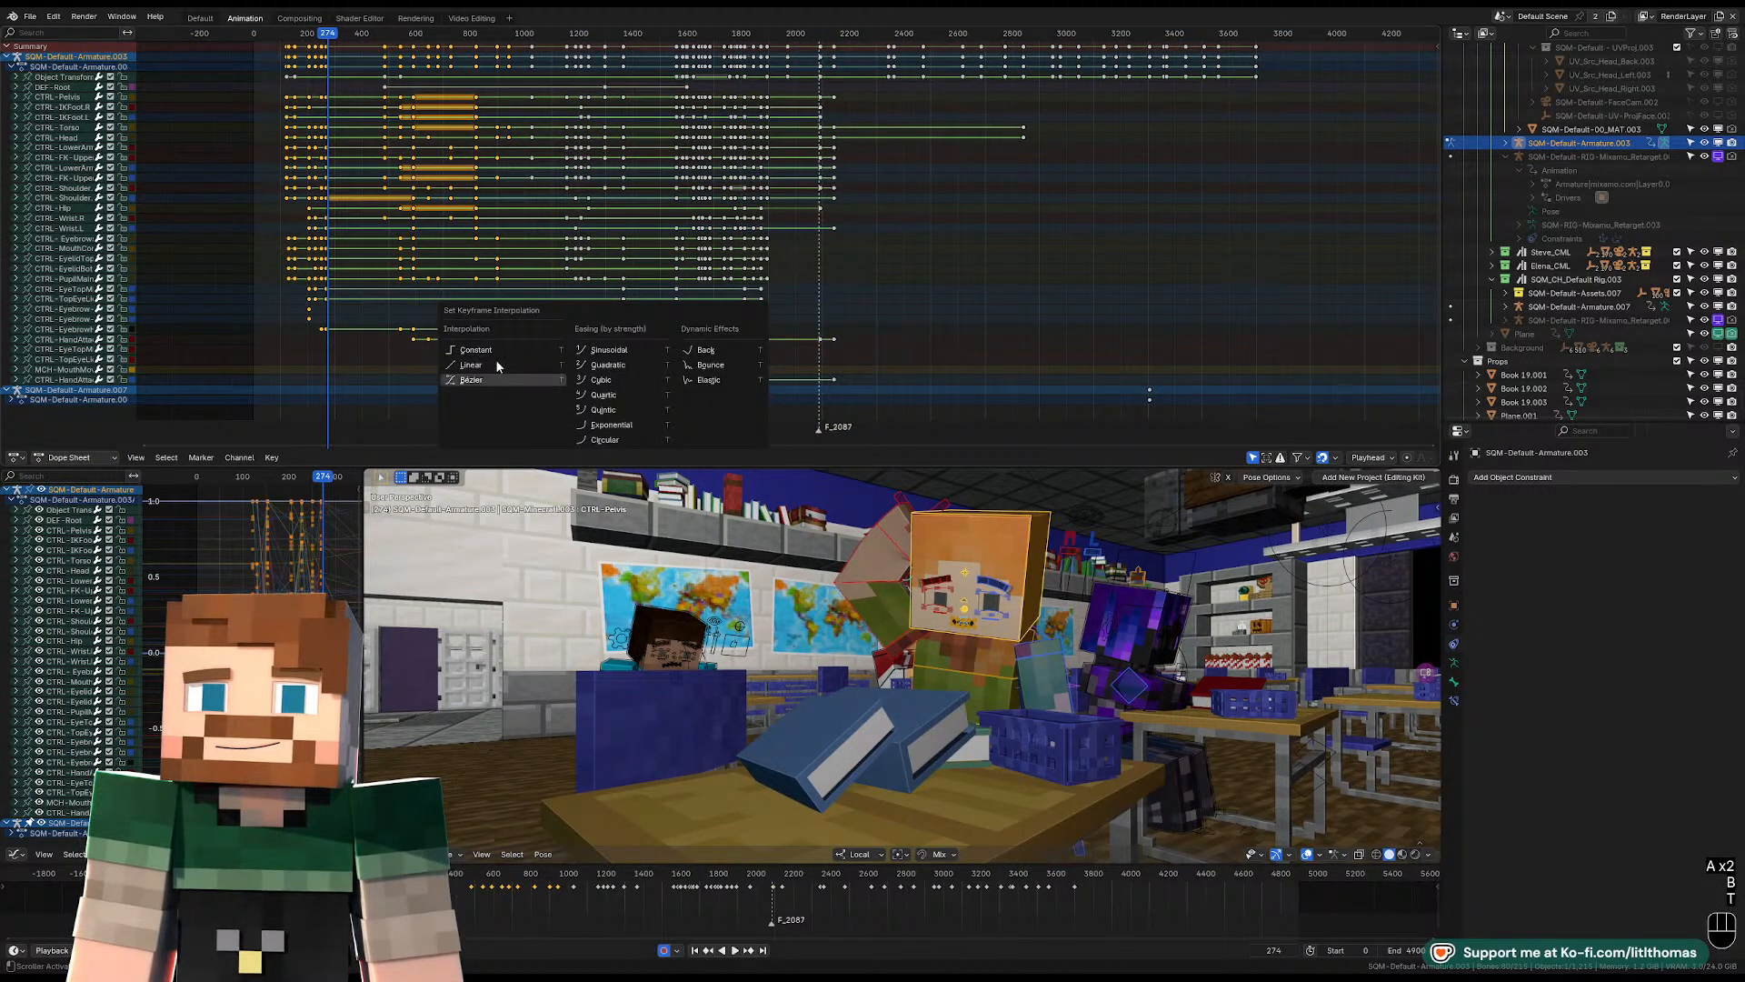
pyautogui.click(495, 376)
# Play the classroom shot from frame 197 to review the orange-haired character's motion up close.
pyautogui.click(287, 34)
pyautogui.press('space')
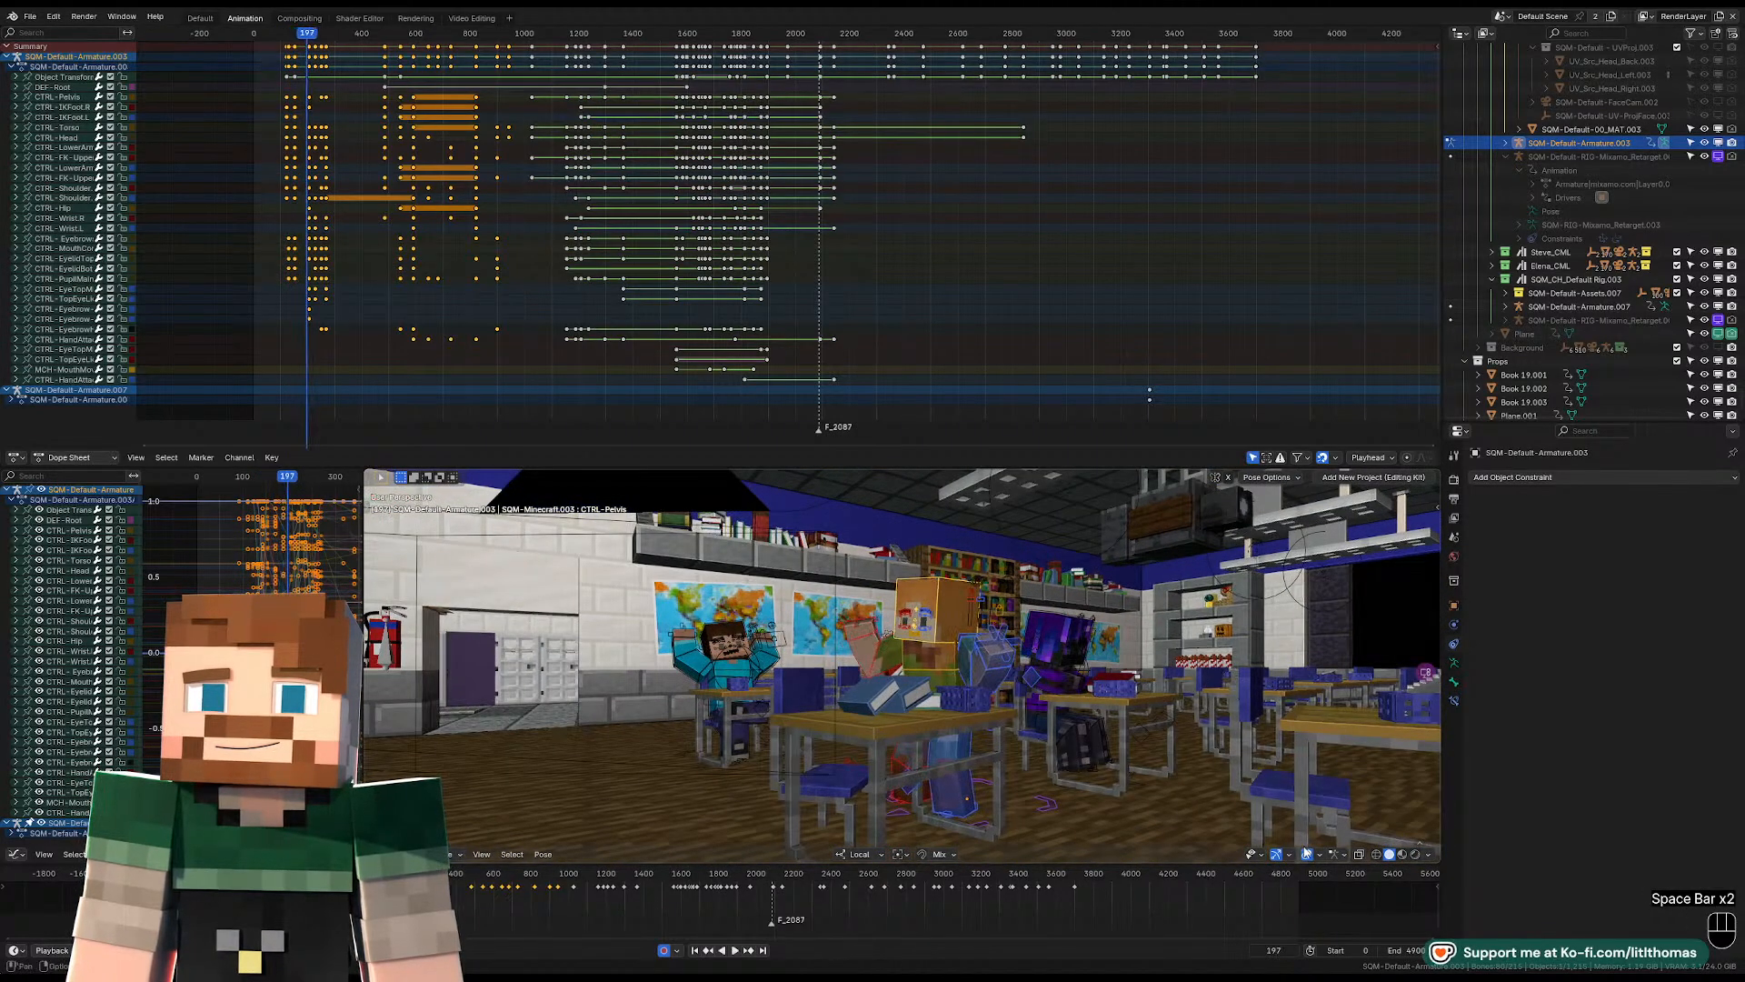
pyautogui.press('space')
pyautogui.press('space')
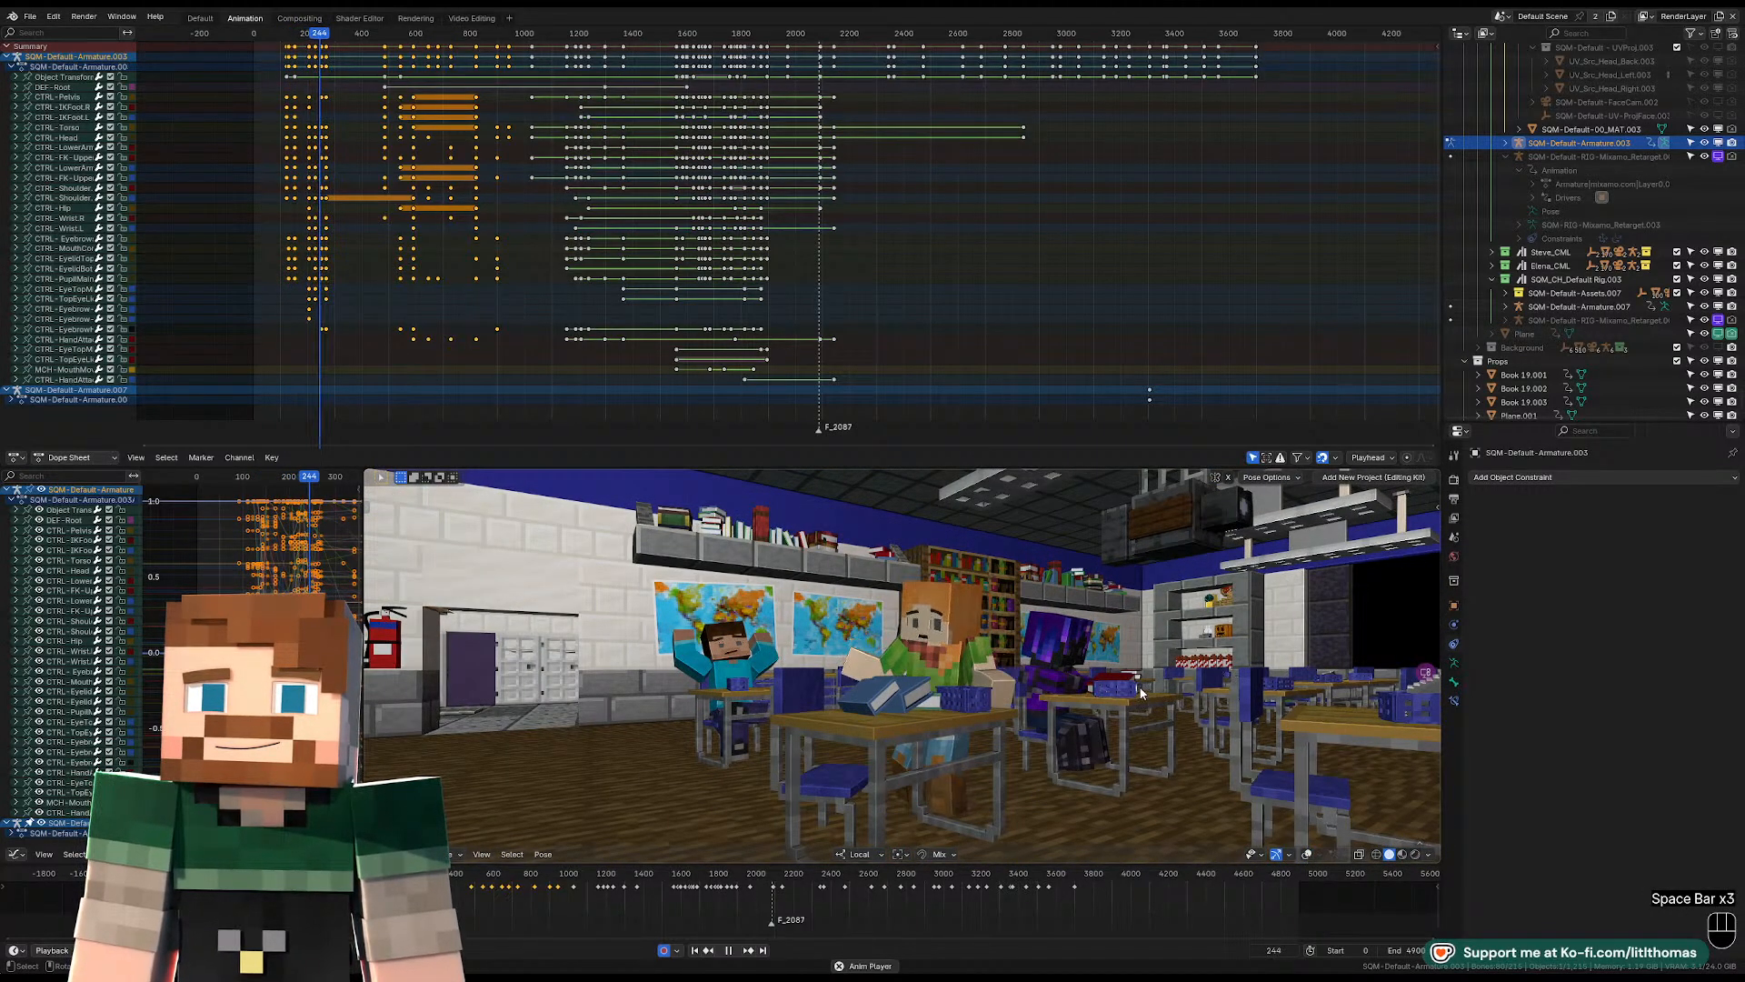
pyautogui.press('space')
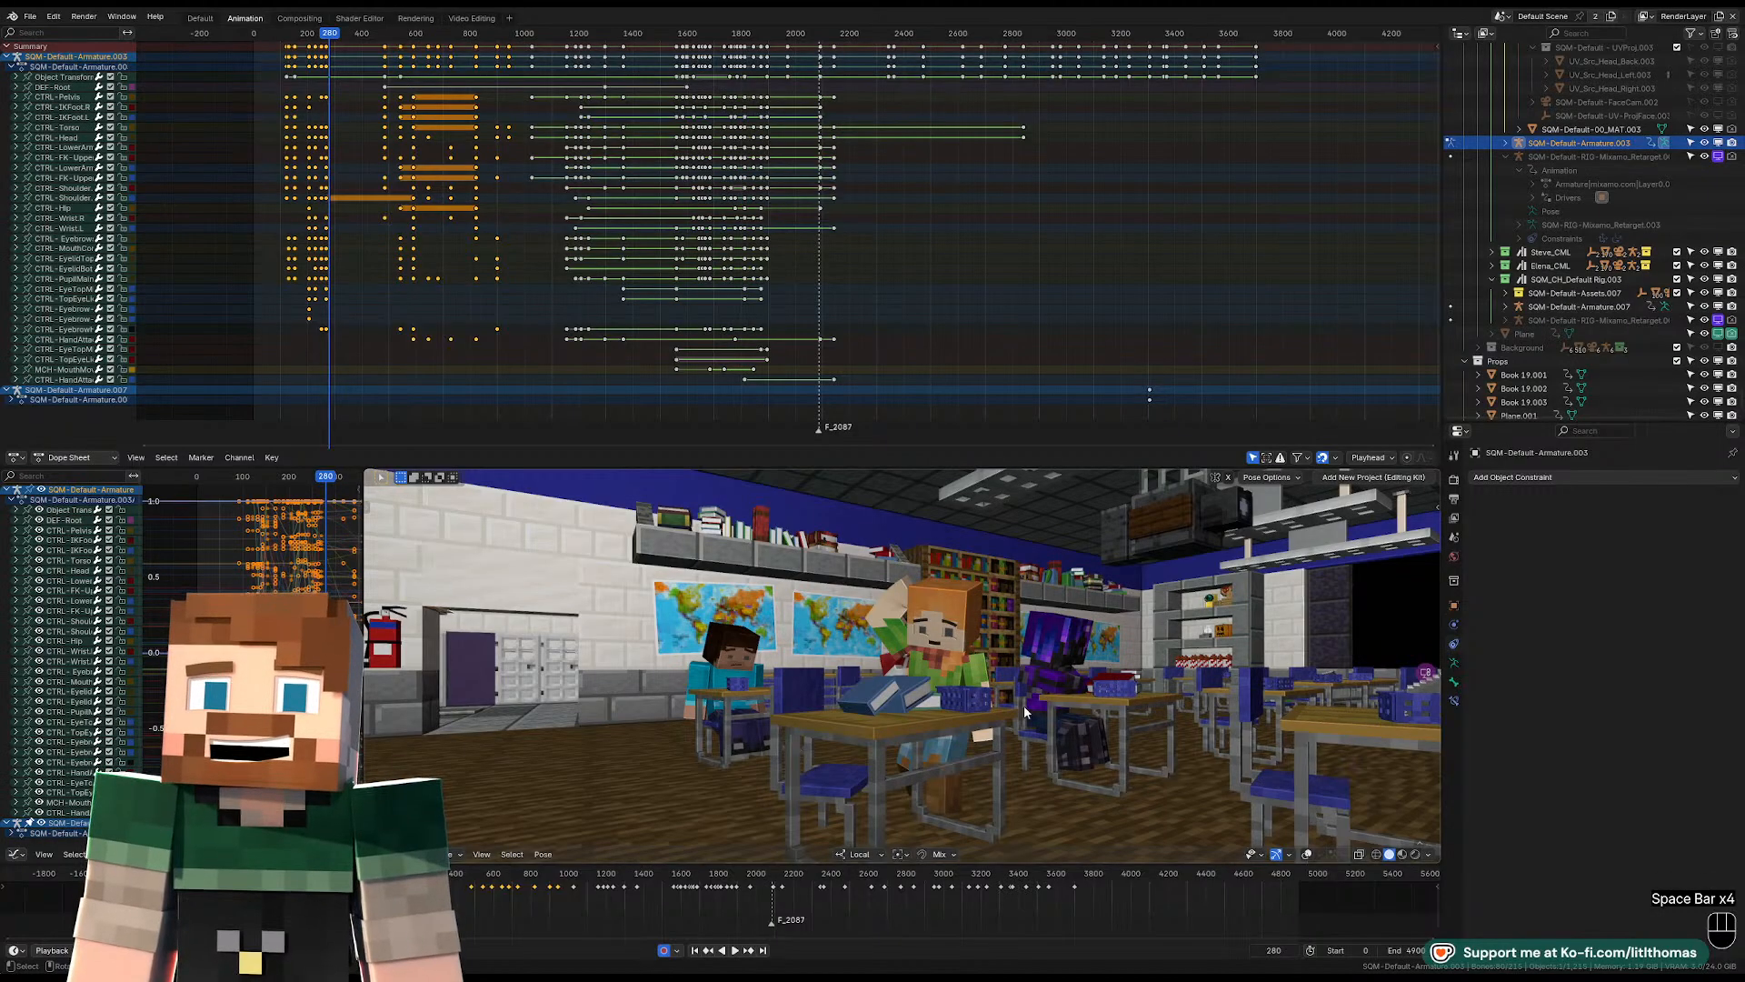
pyautogui.scroll(2, 965, 634)
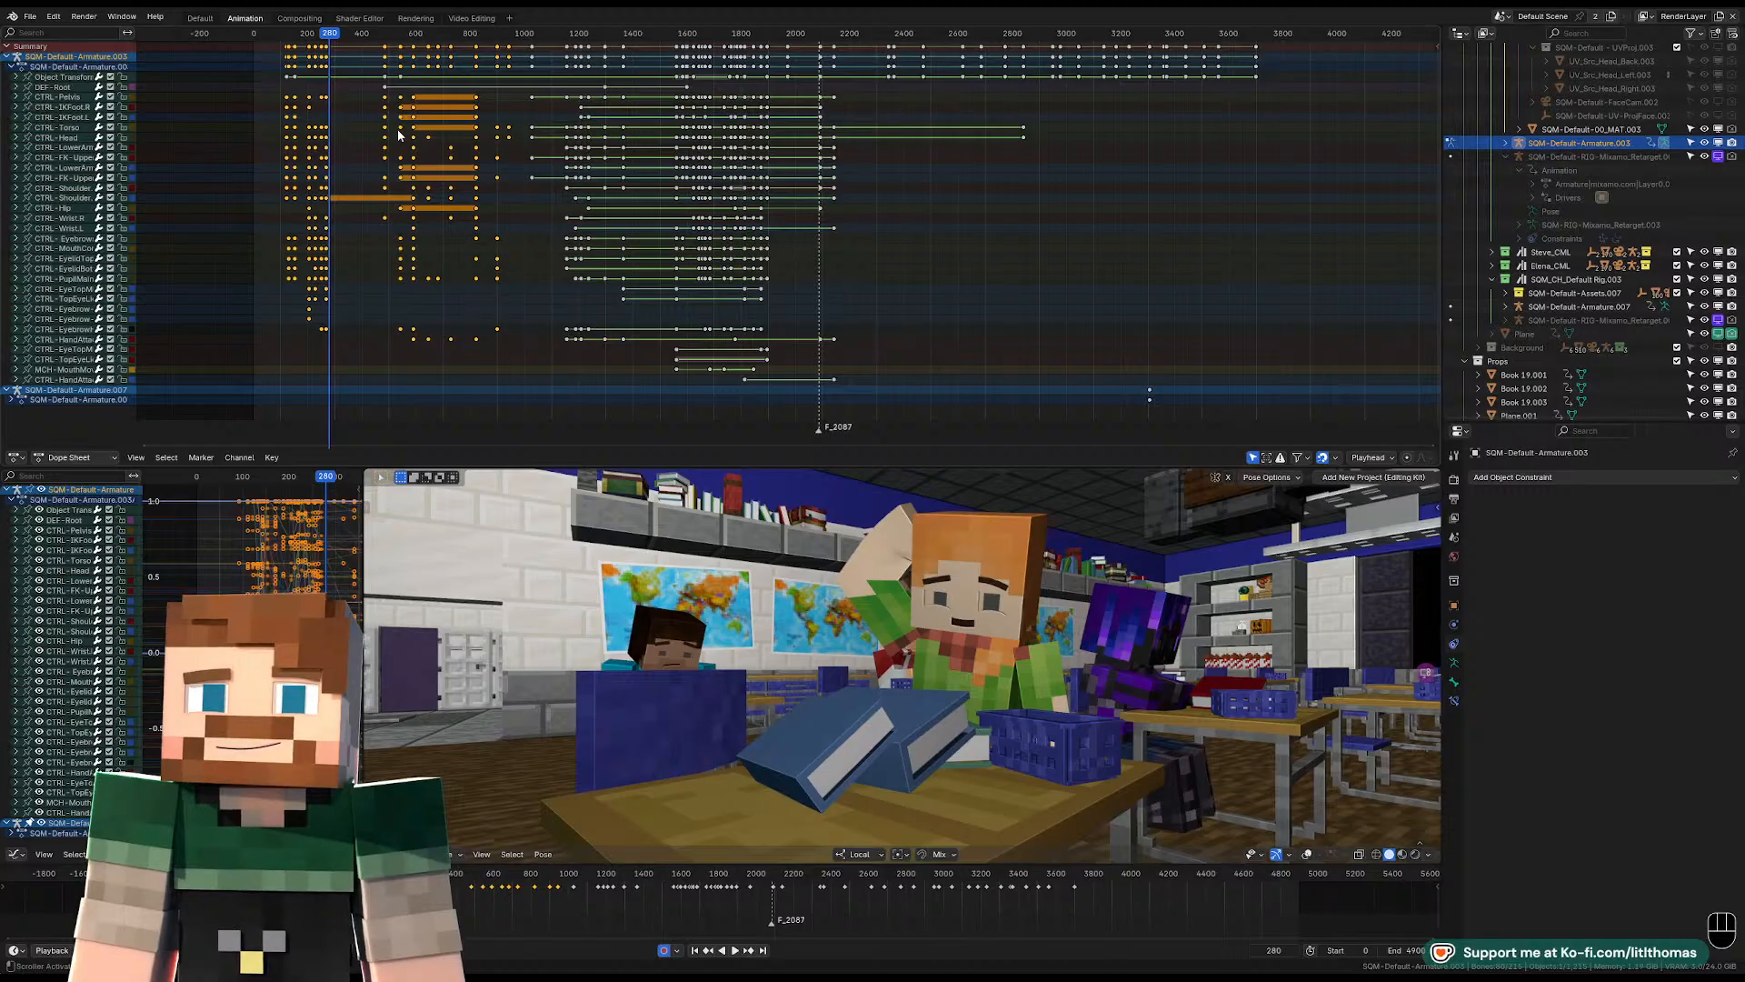
# Set all of the rig's keyframes from the start to about frame 1400 to Constant interpolation.
pyautogui.click(352, 106)
pyautogui.press('a')
pyautogui.press('a')
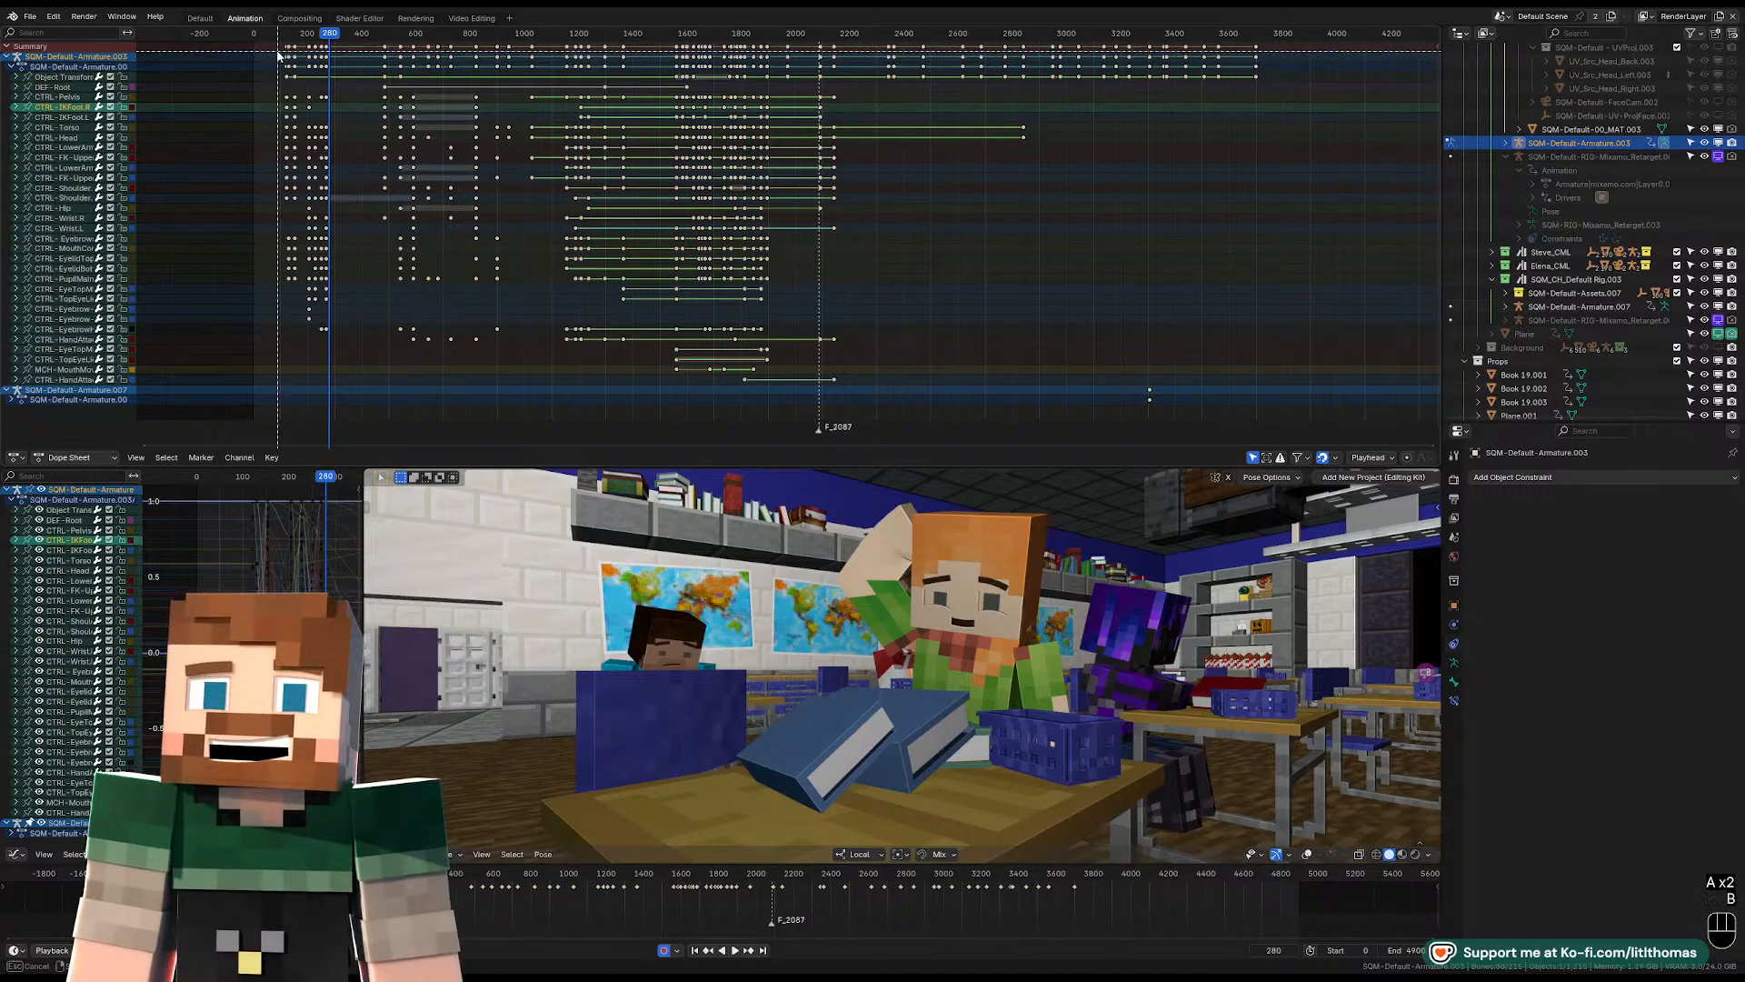
pyautogui.press('b')
pyautogui.moveTo(276, 46); pyautogui.dragTo(631, 111)
pyautogui.press('t')
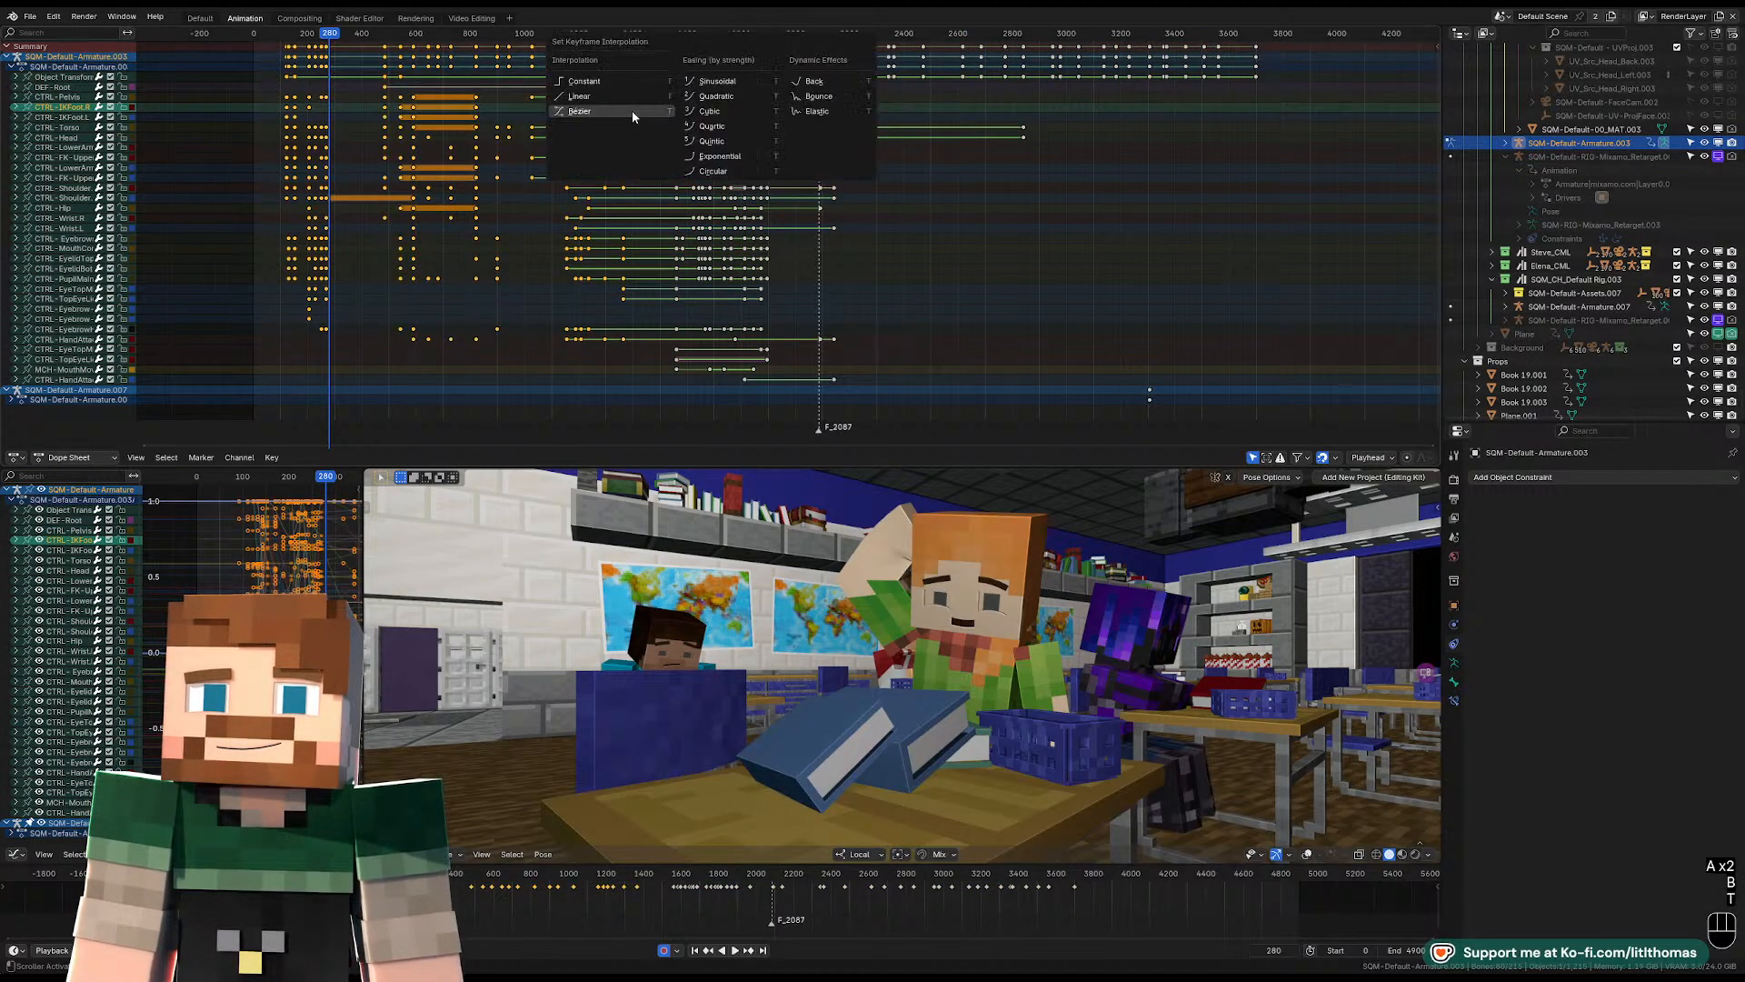
pyautogui.click(622, 82)
# Play the classroom shots from frame 126, continuing through the camera, and shrink the Dope Sheet to enlarge the viewport.
pyautogui.click(290, 37)
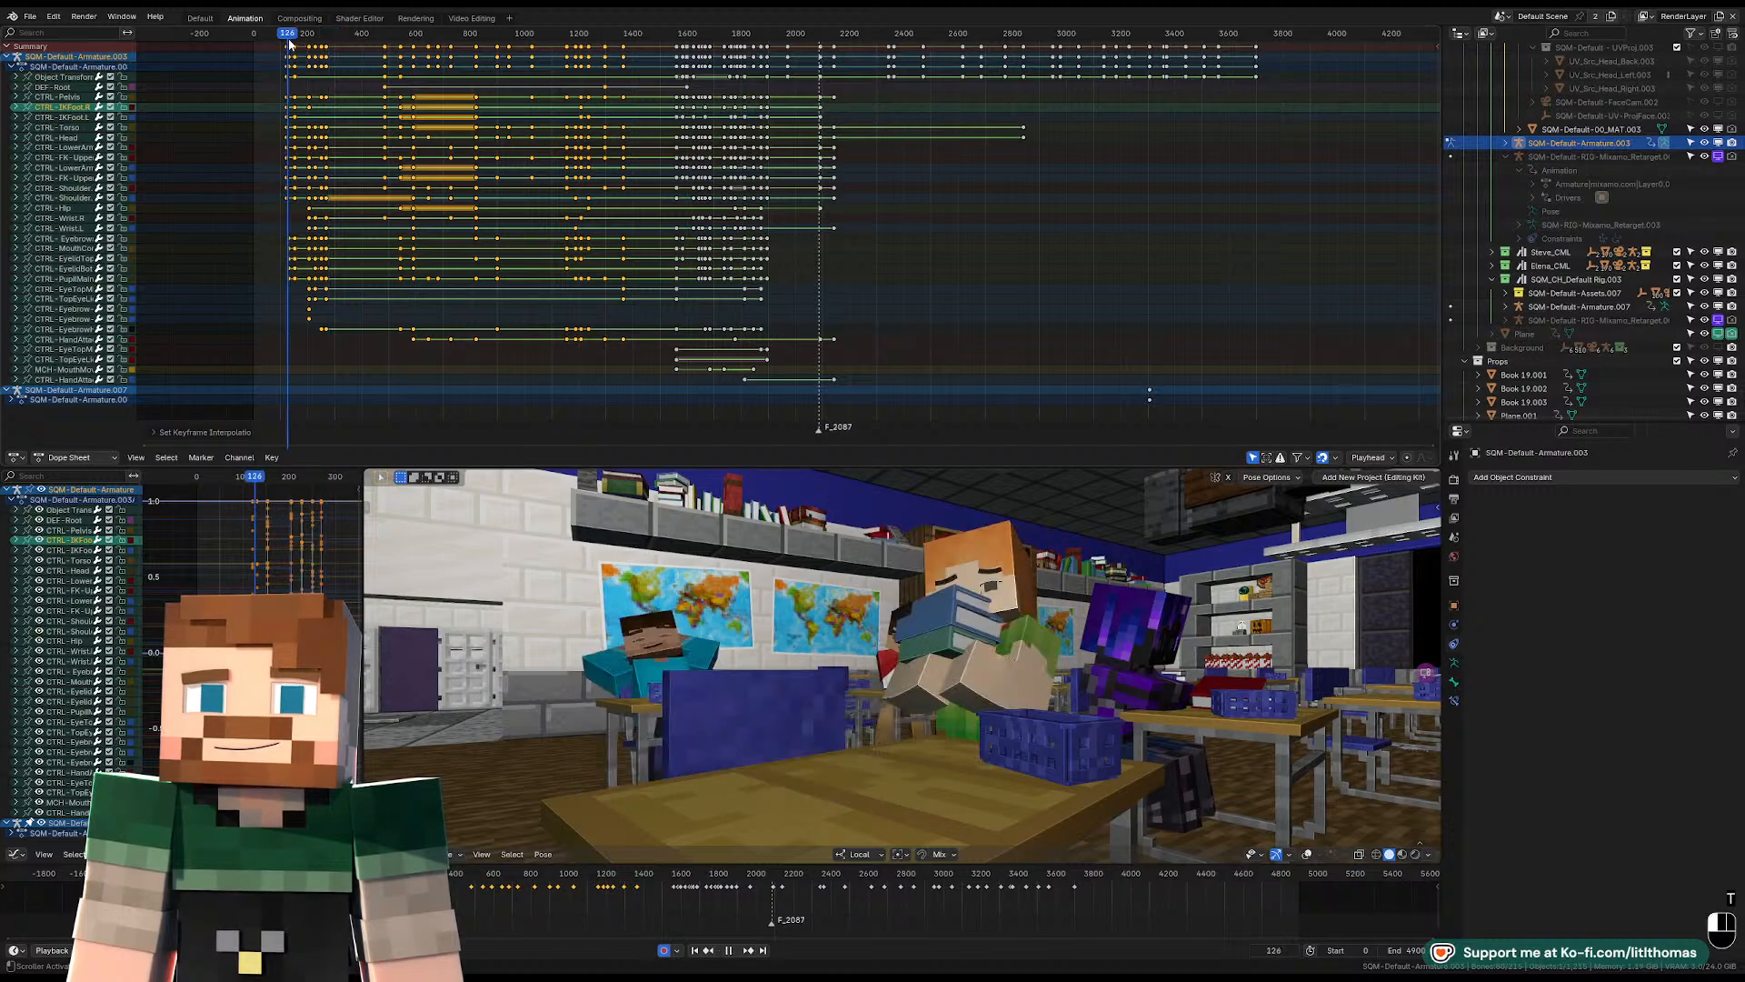
pyautogui.press('space')
pyautogui.press('space')
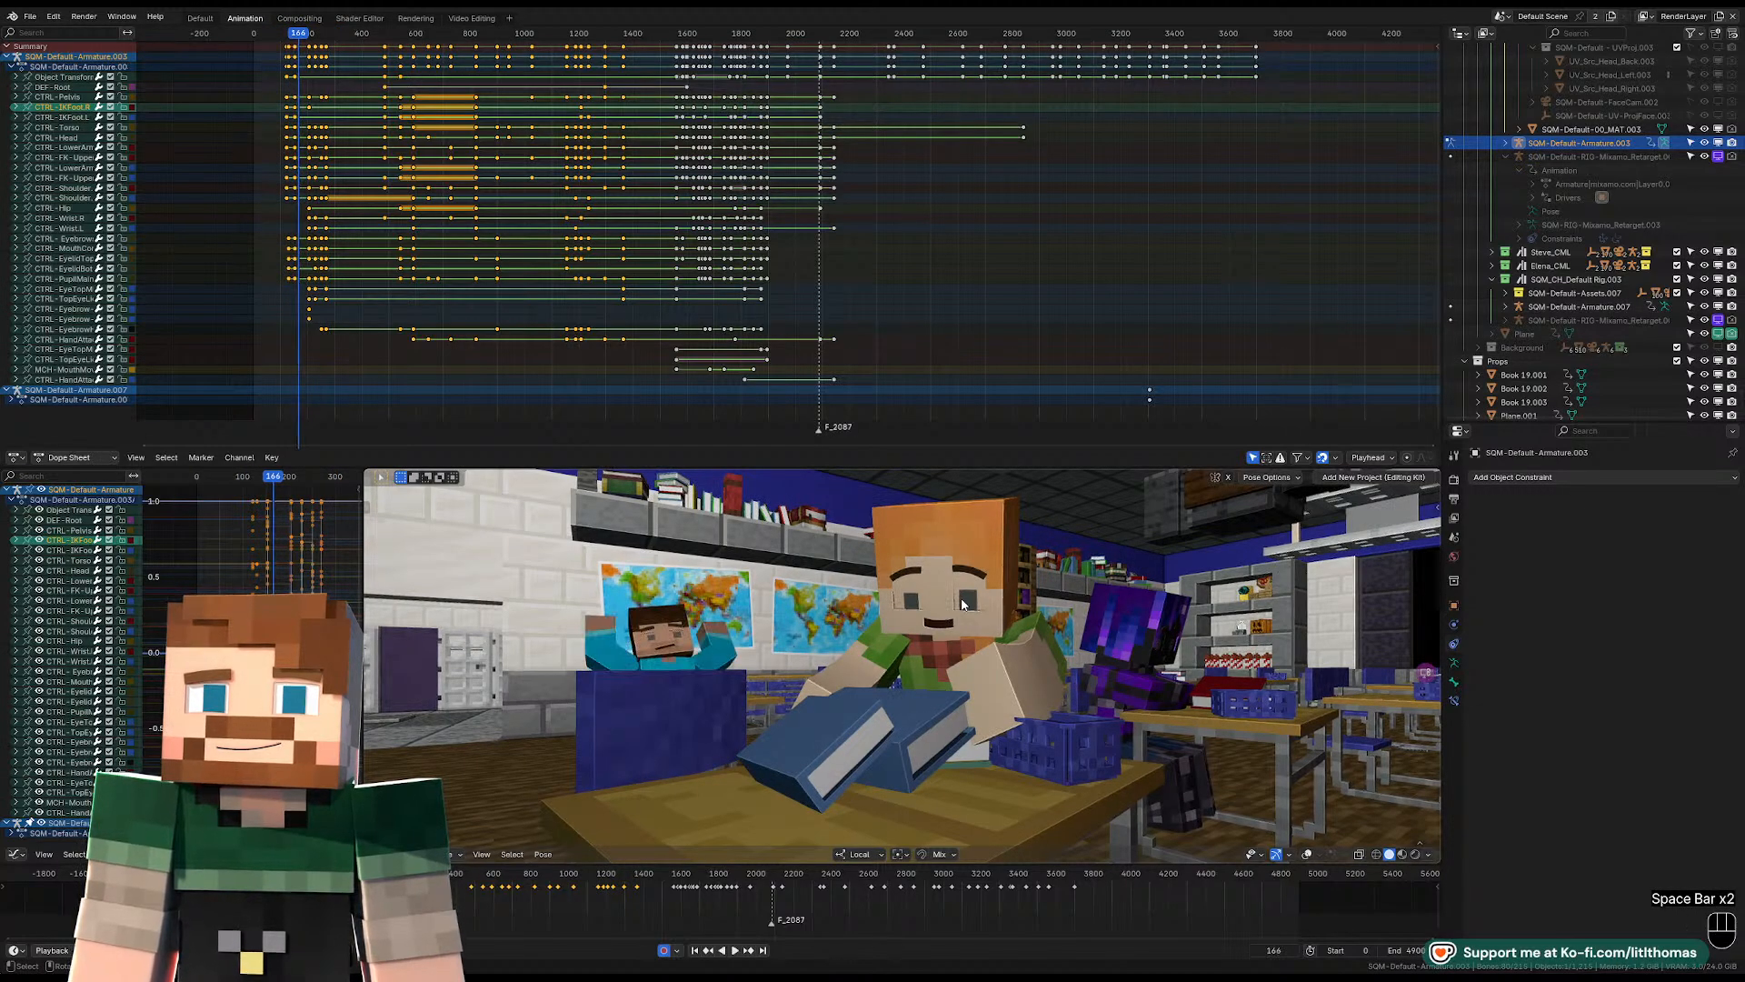
pyautogui.press('KP_0')
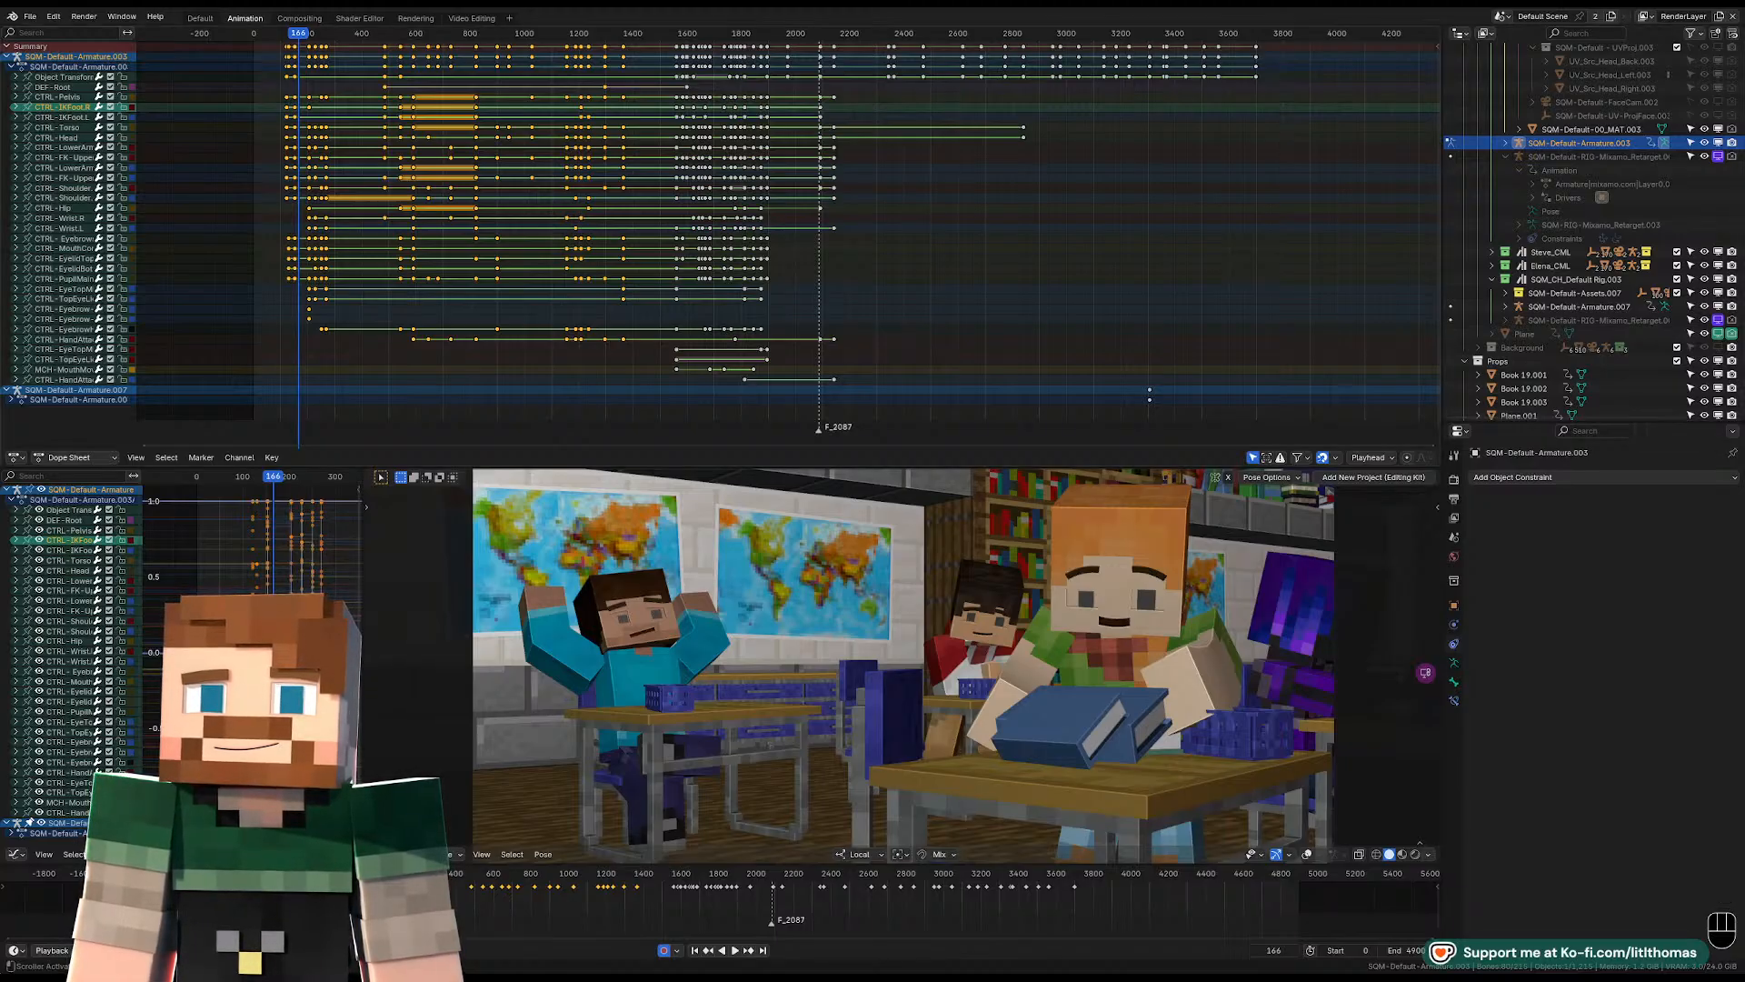
pyautogui.press('space')
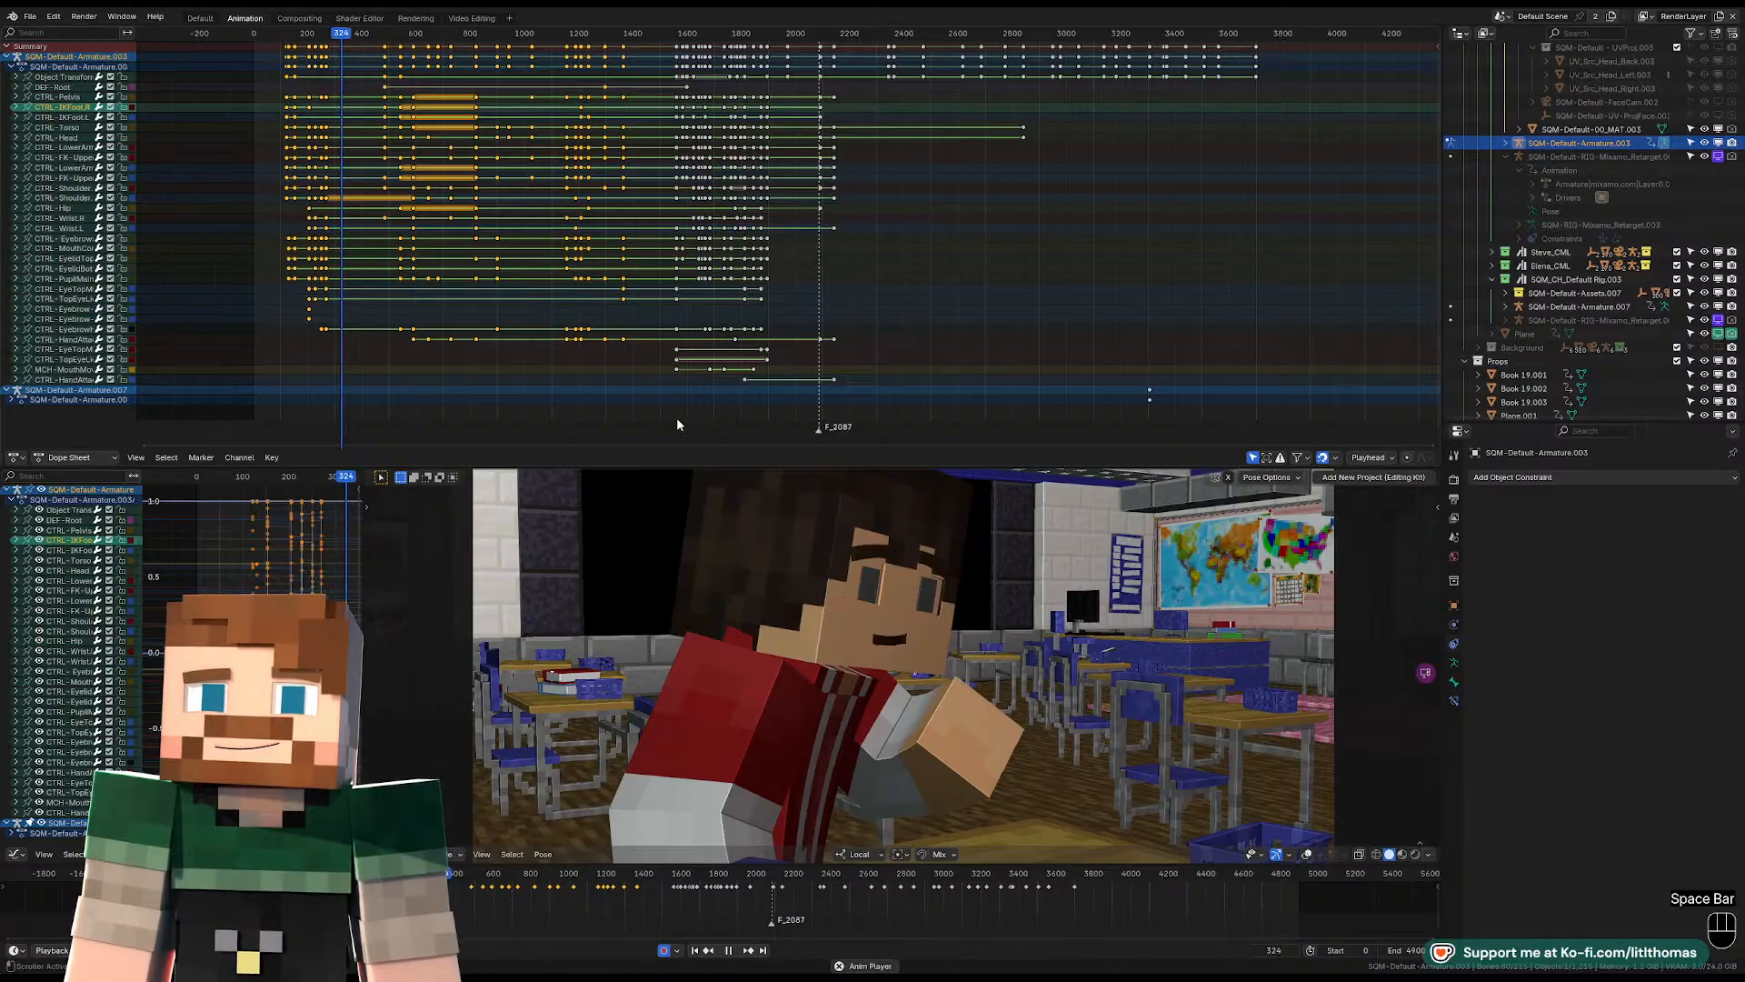
pyautogui.press('space')
pyautogui.moveTo(903, 447); pyautogui.dragTo(903, 229)
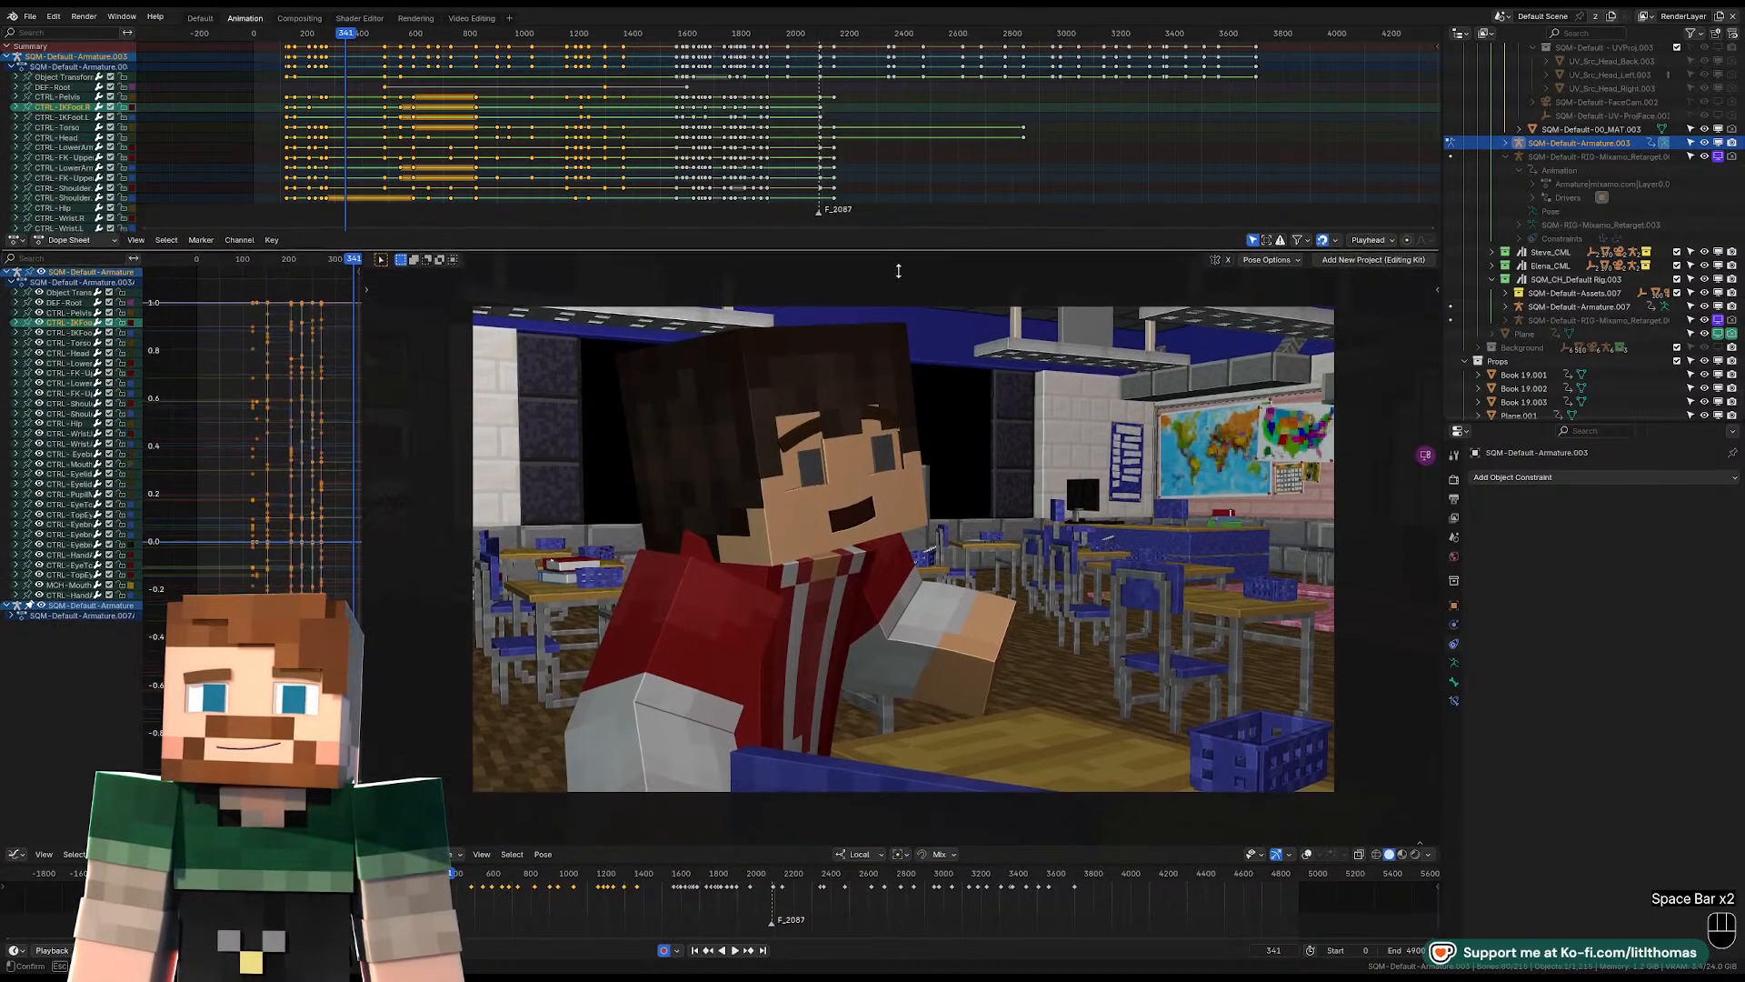
# Show the overlays at frame 2103 of the hallway shot and switch the hat-wearing character's rig to Object Mode.
pyautogui.moveTo(703, 878); pyautogui.dragTo(775, 882)
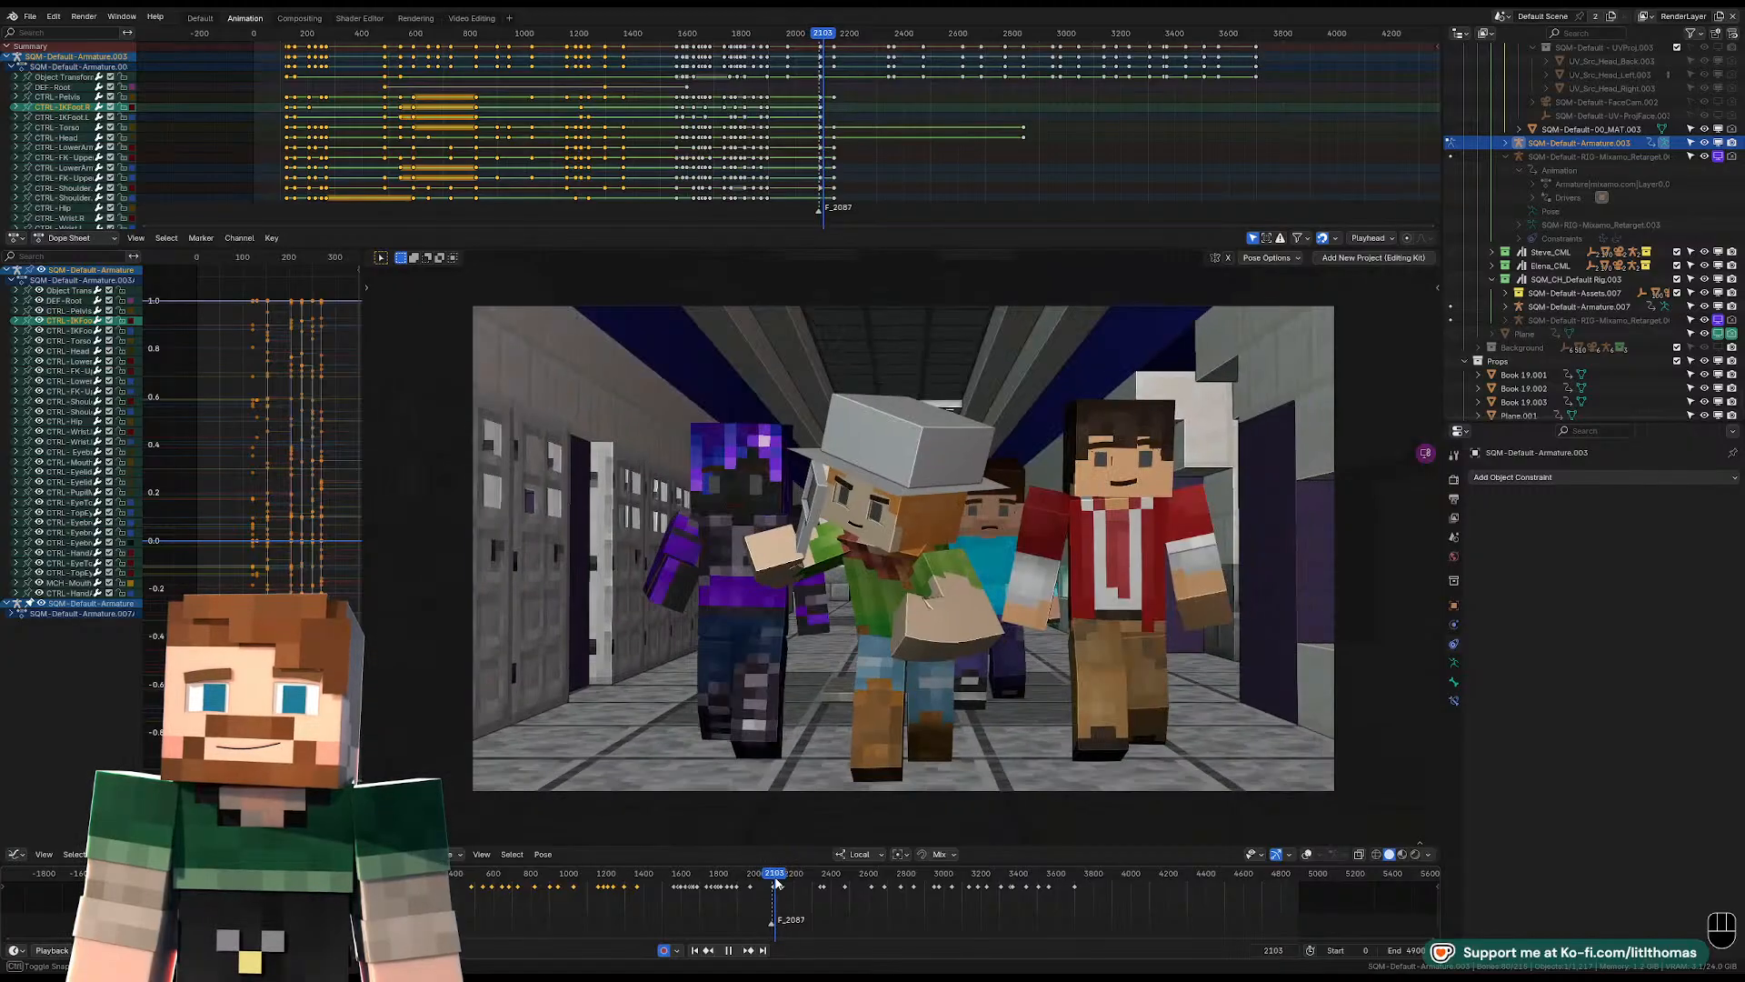
pyautogui.hotkey('shift', 'alt', 'z')
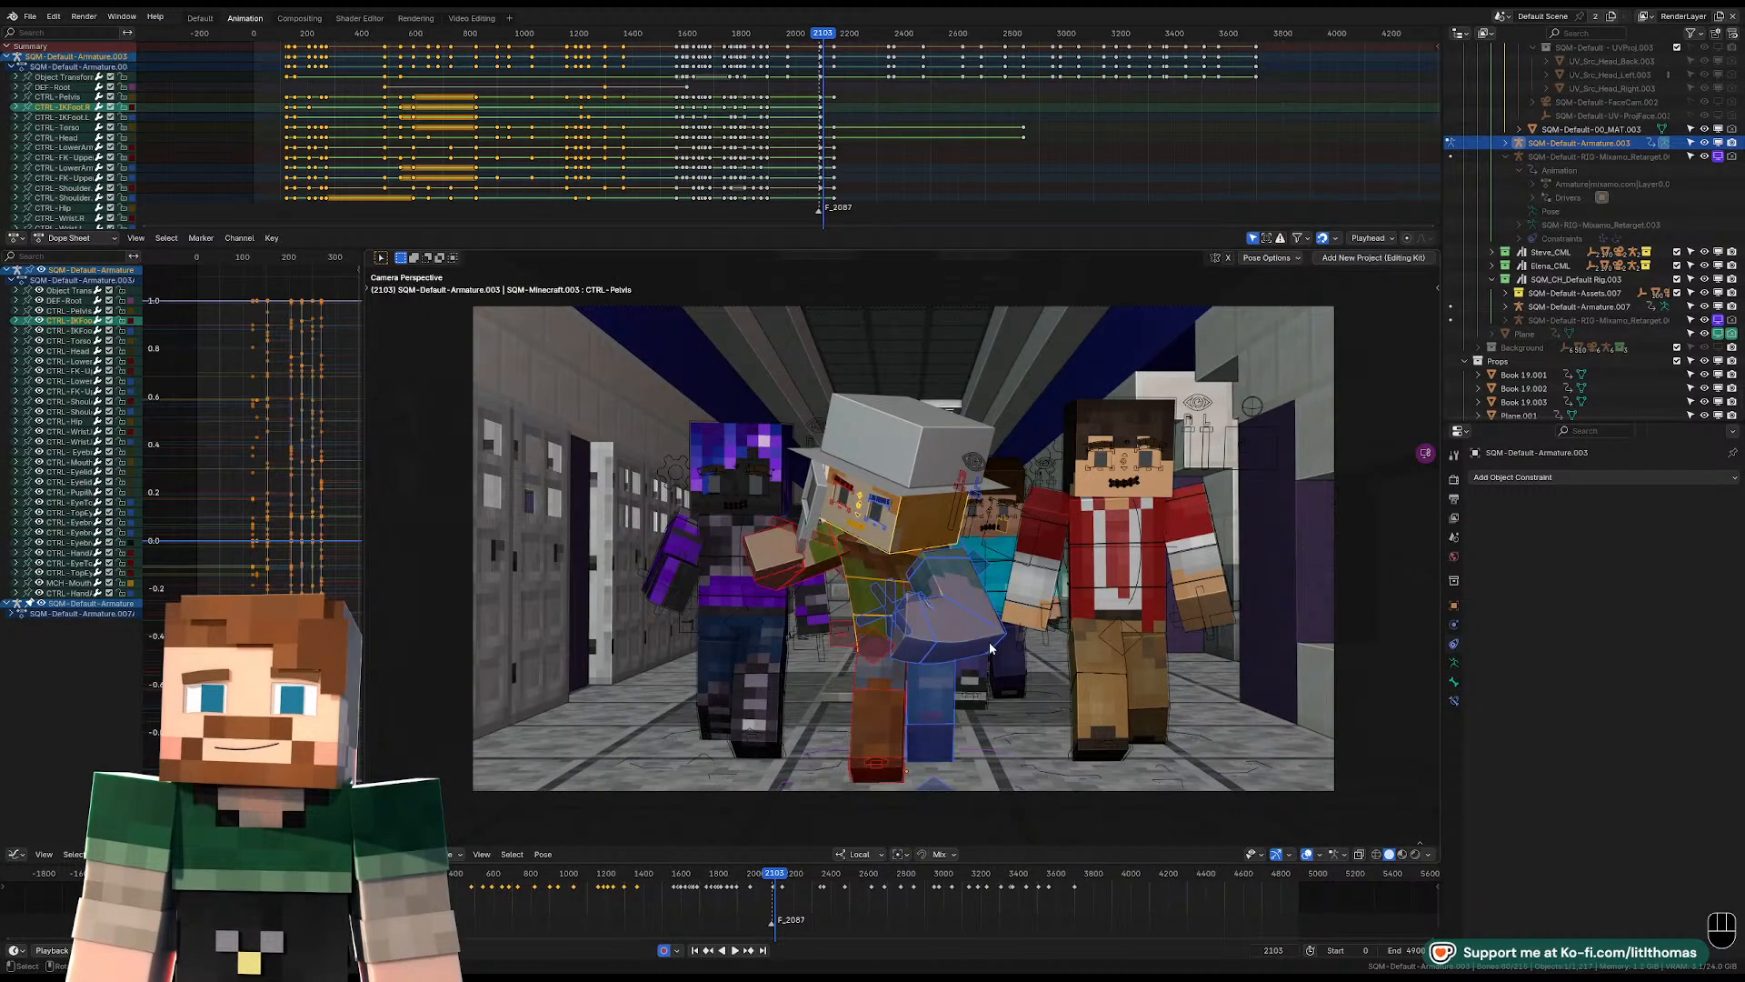
pyautogui.click(932, 737)
pyautogui.press('Tab')
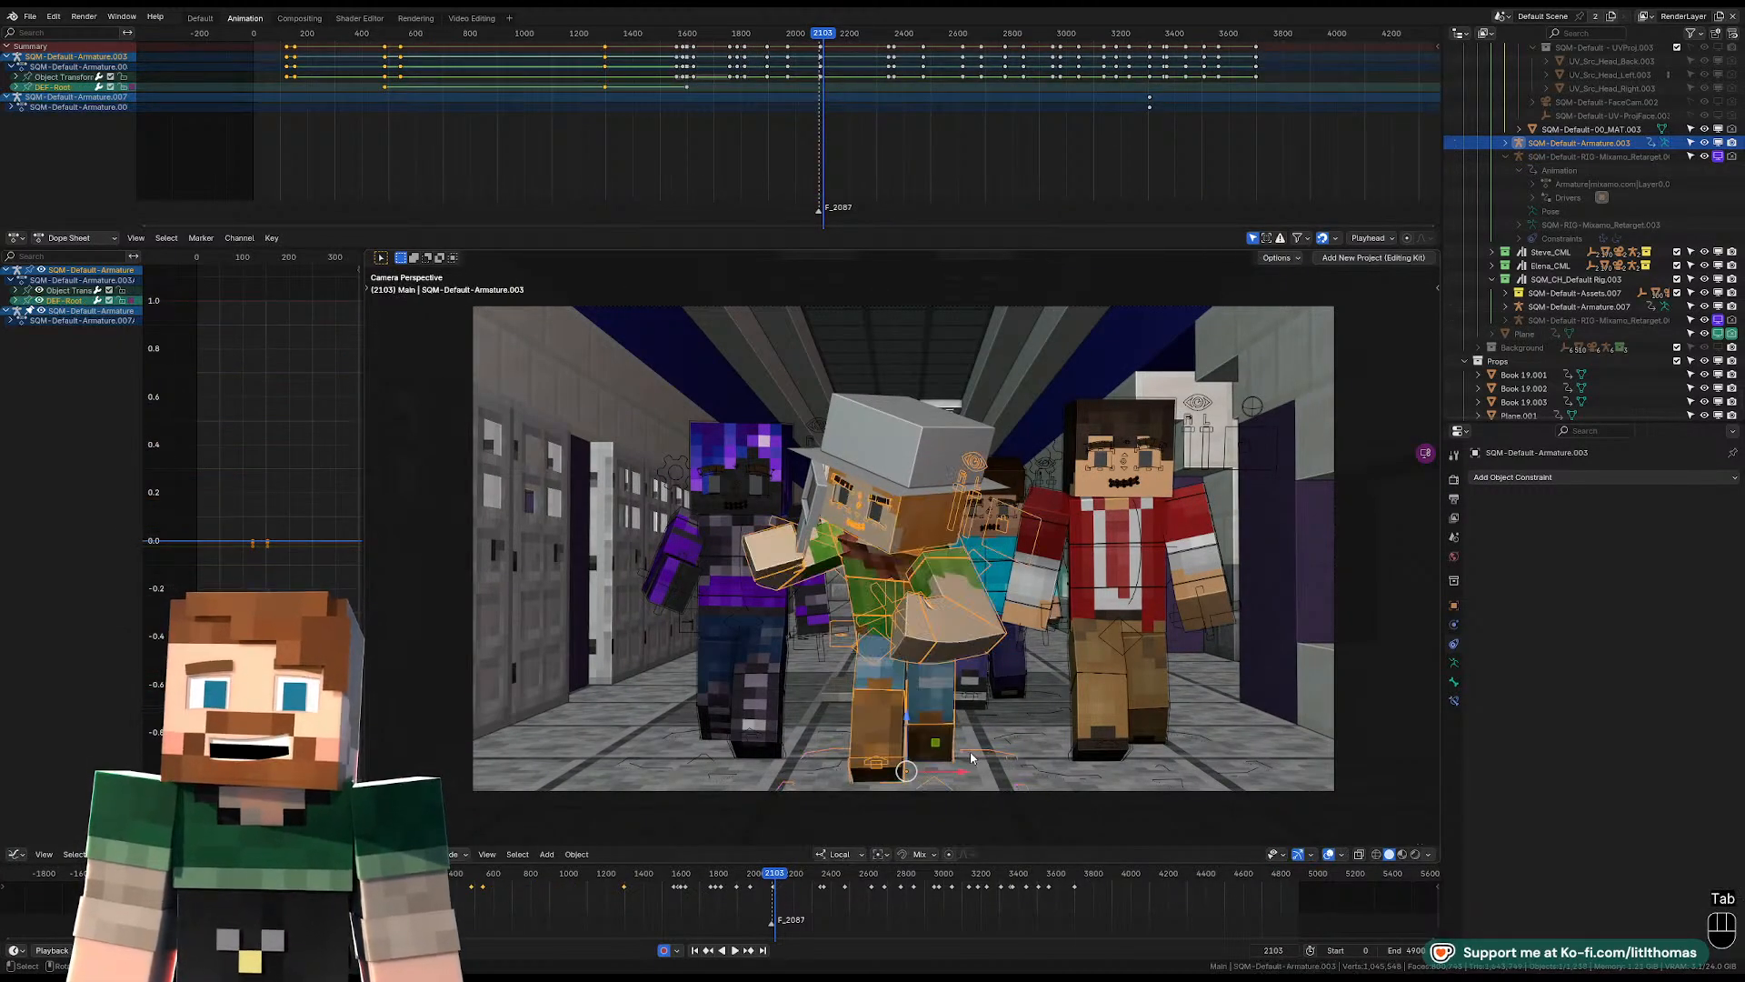
# Try changing the keyframe interpolation on the root bone and the object transforms, and check the result in the hallway and classroom shots.
pyautogui.press('t')
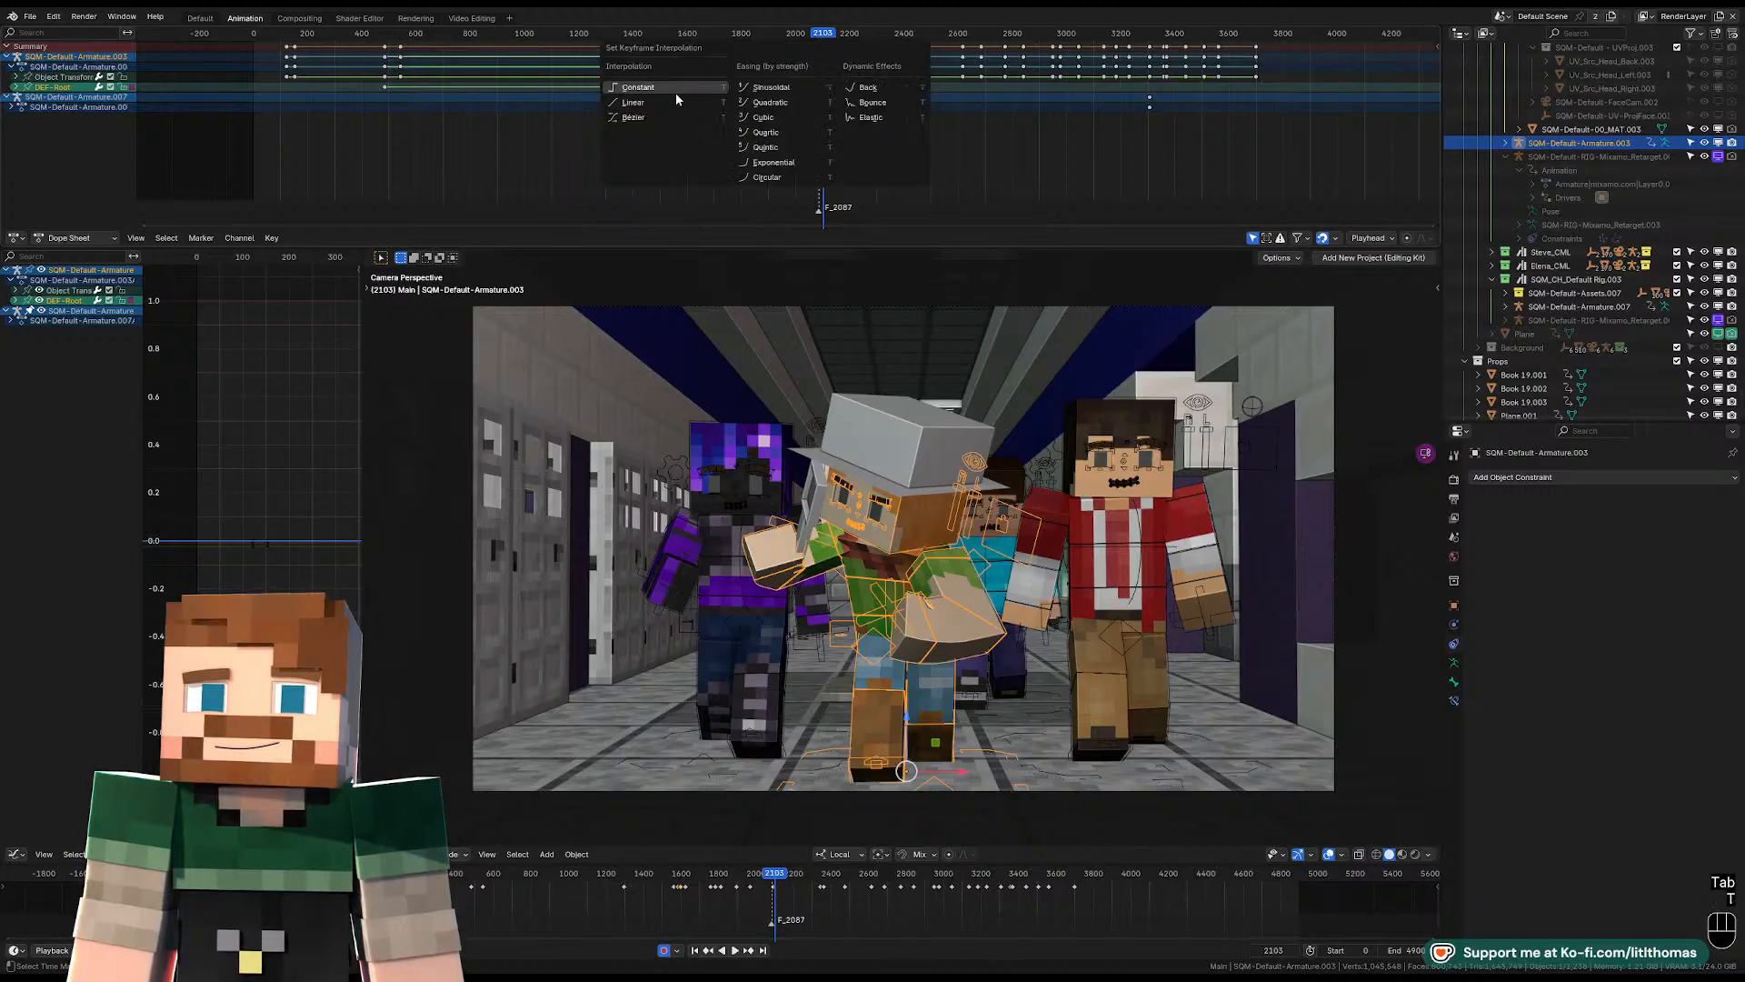
pyautogui.click(669, 100)
pyautogui.press('space')
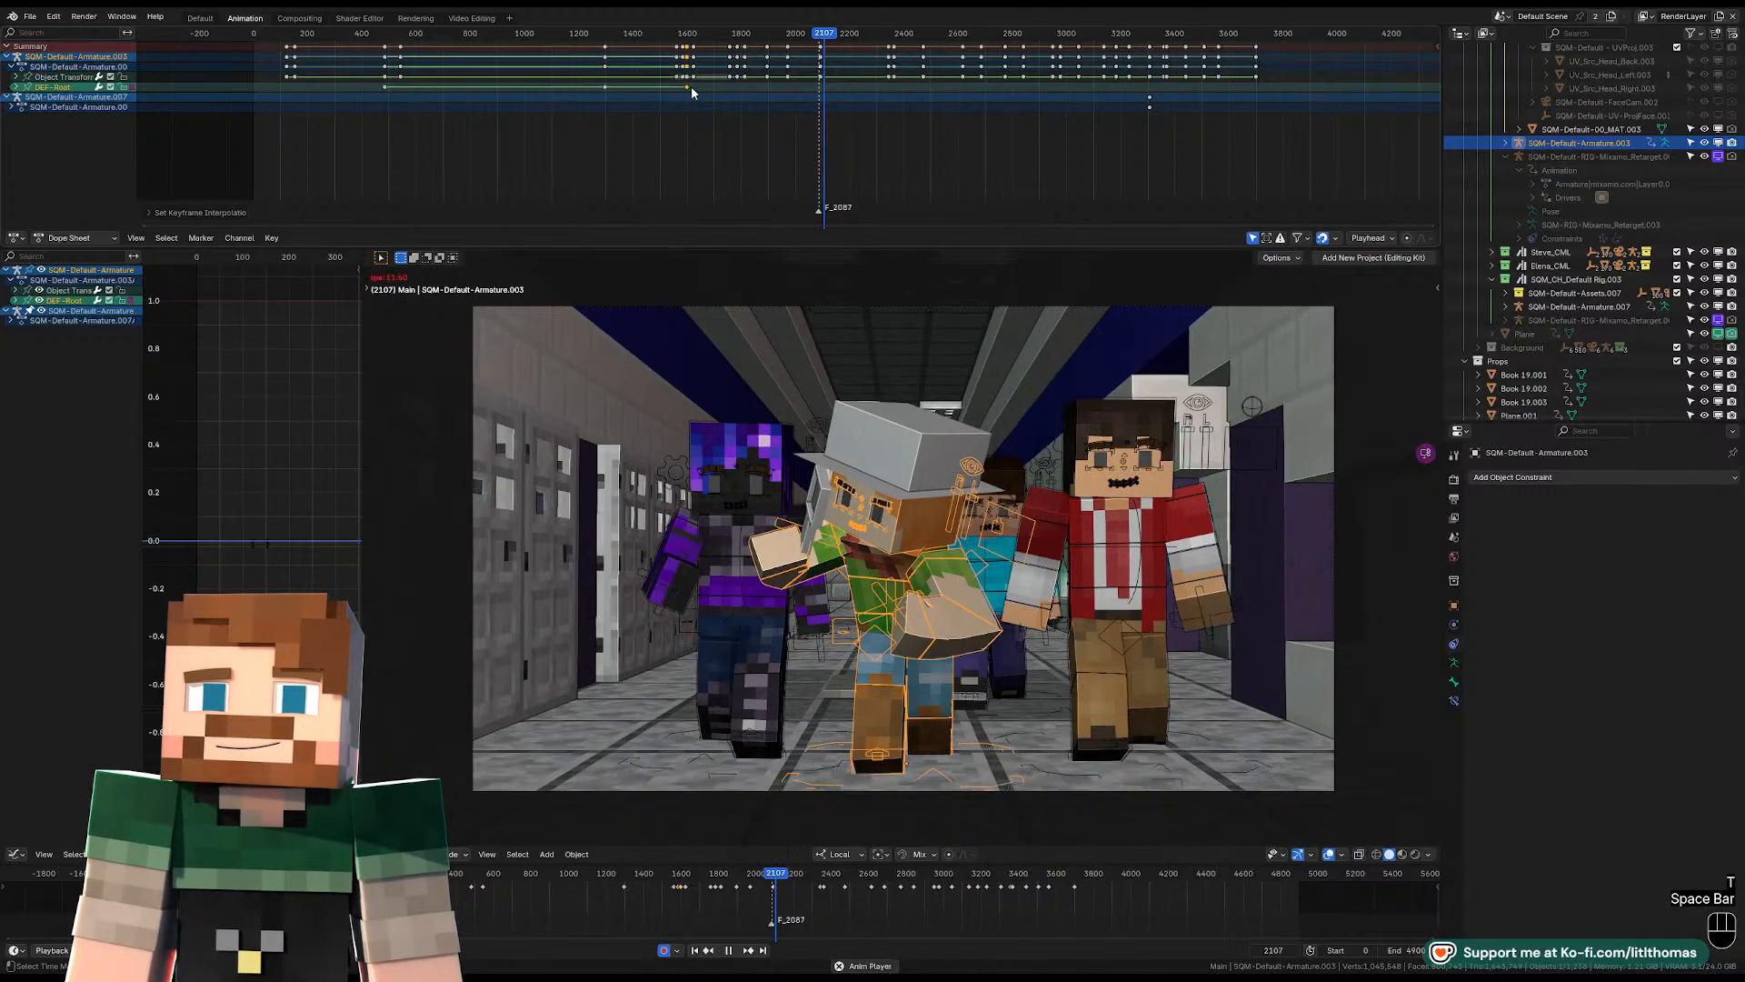
pyautogui.press('space')
pyautogui.press('t')
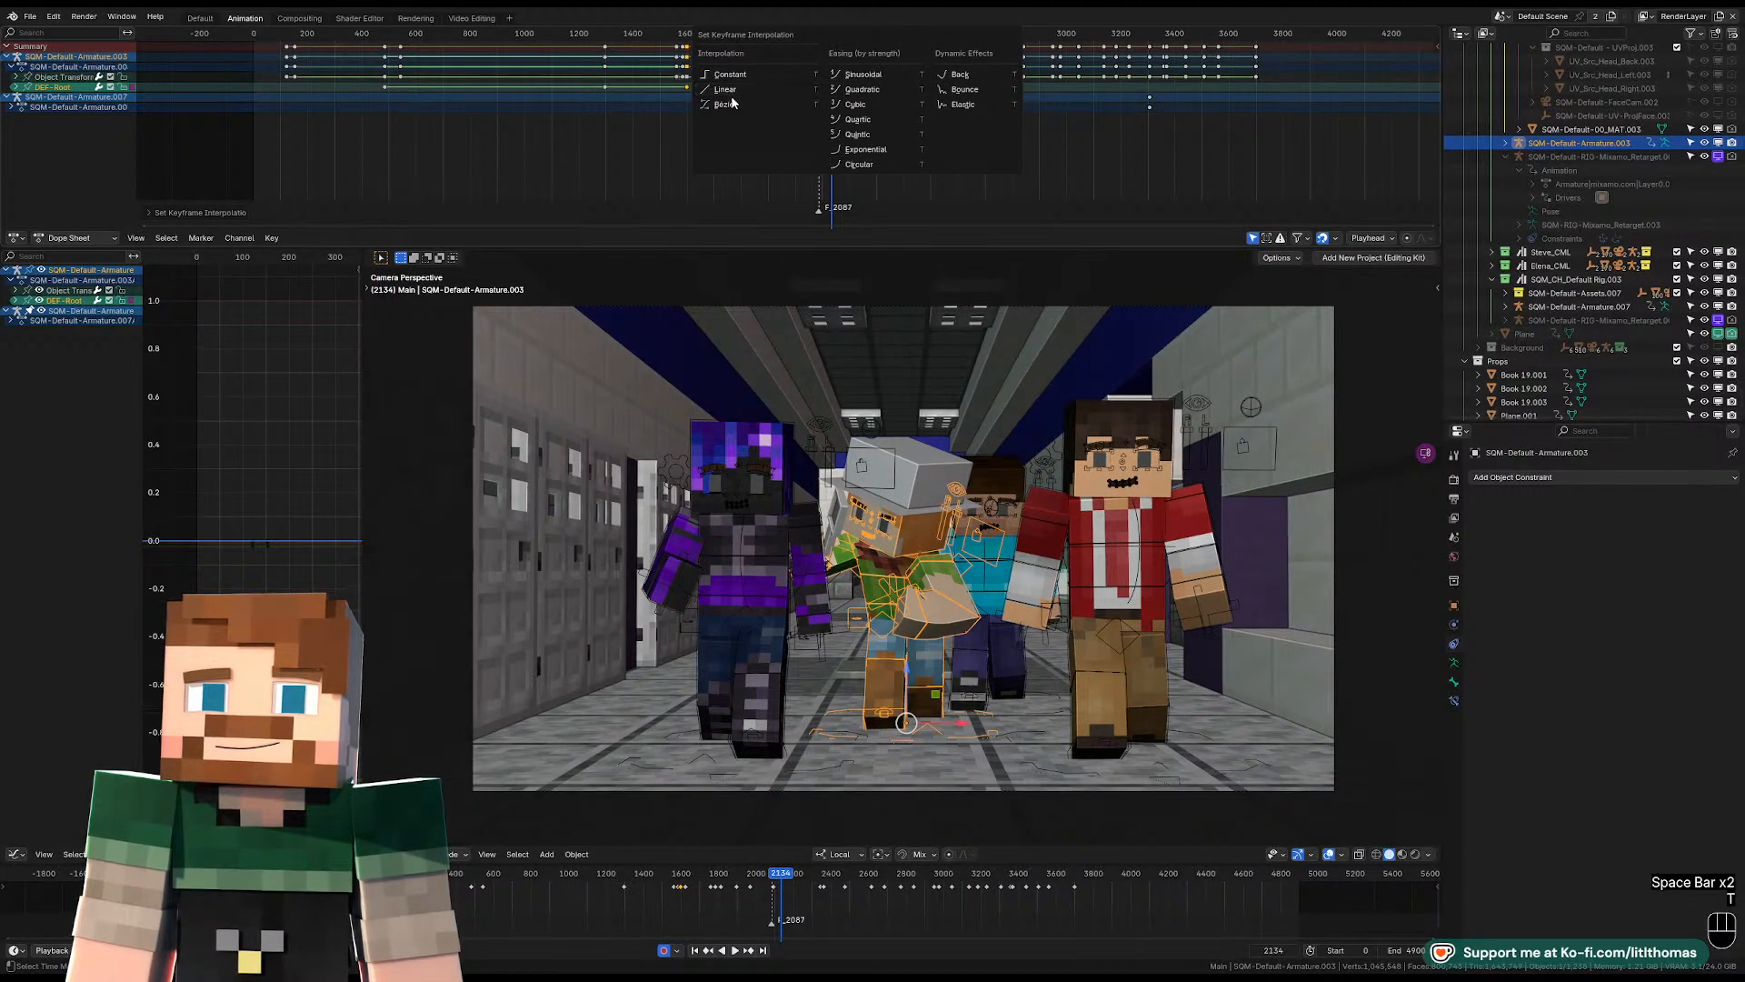
pyautogui.click(778, 77)
pyautogui.click(819, 79)
pyautogui.press('t')
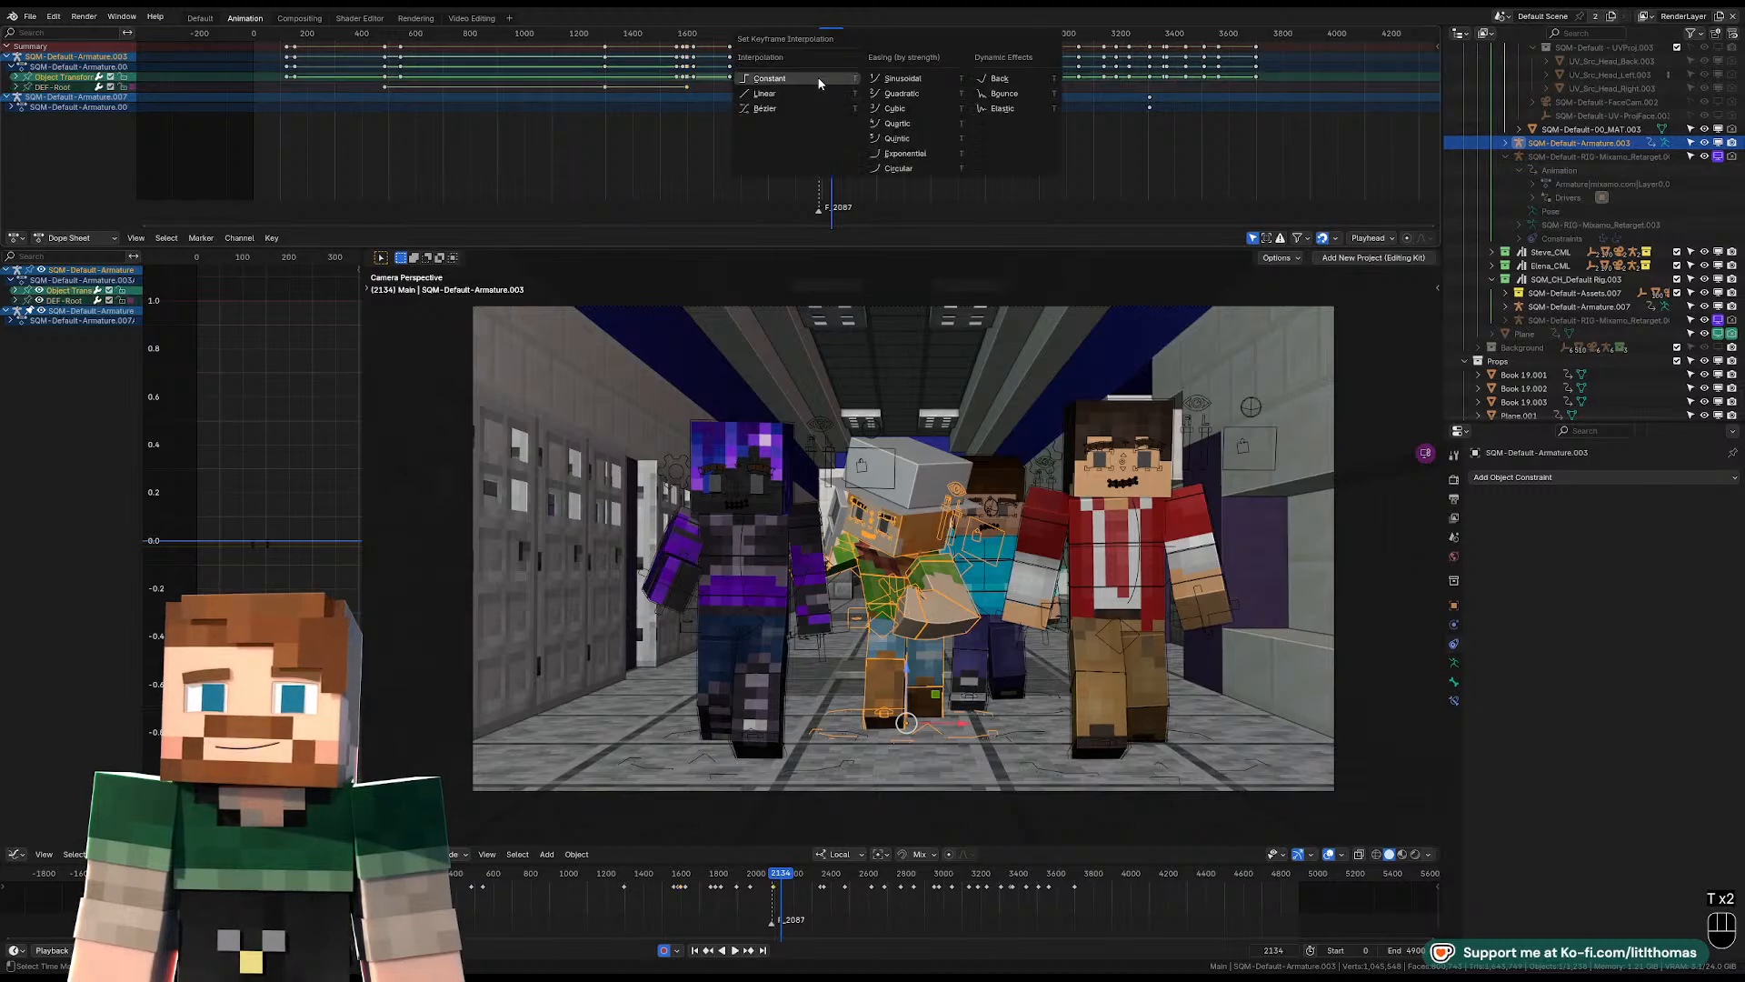
pyautogui.click(805, 91)
pyautogui.moveTo(791, 39); pyautogui.dragTo(750, 38)
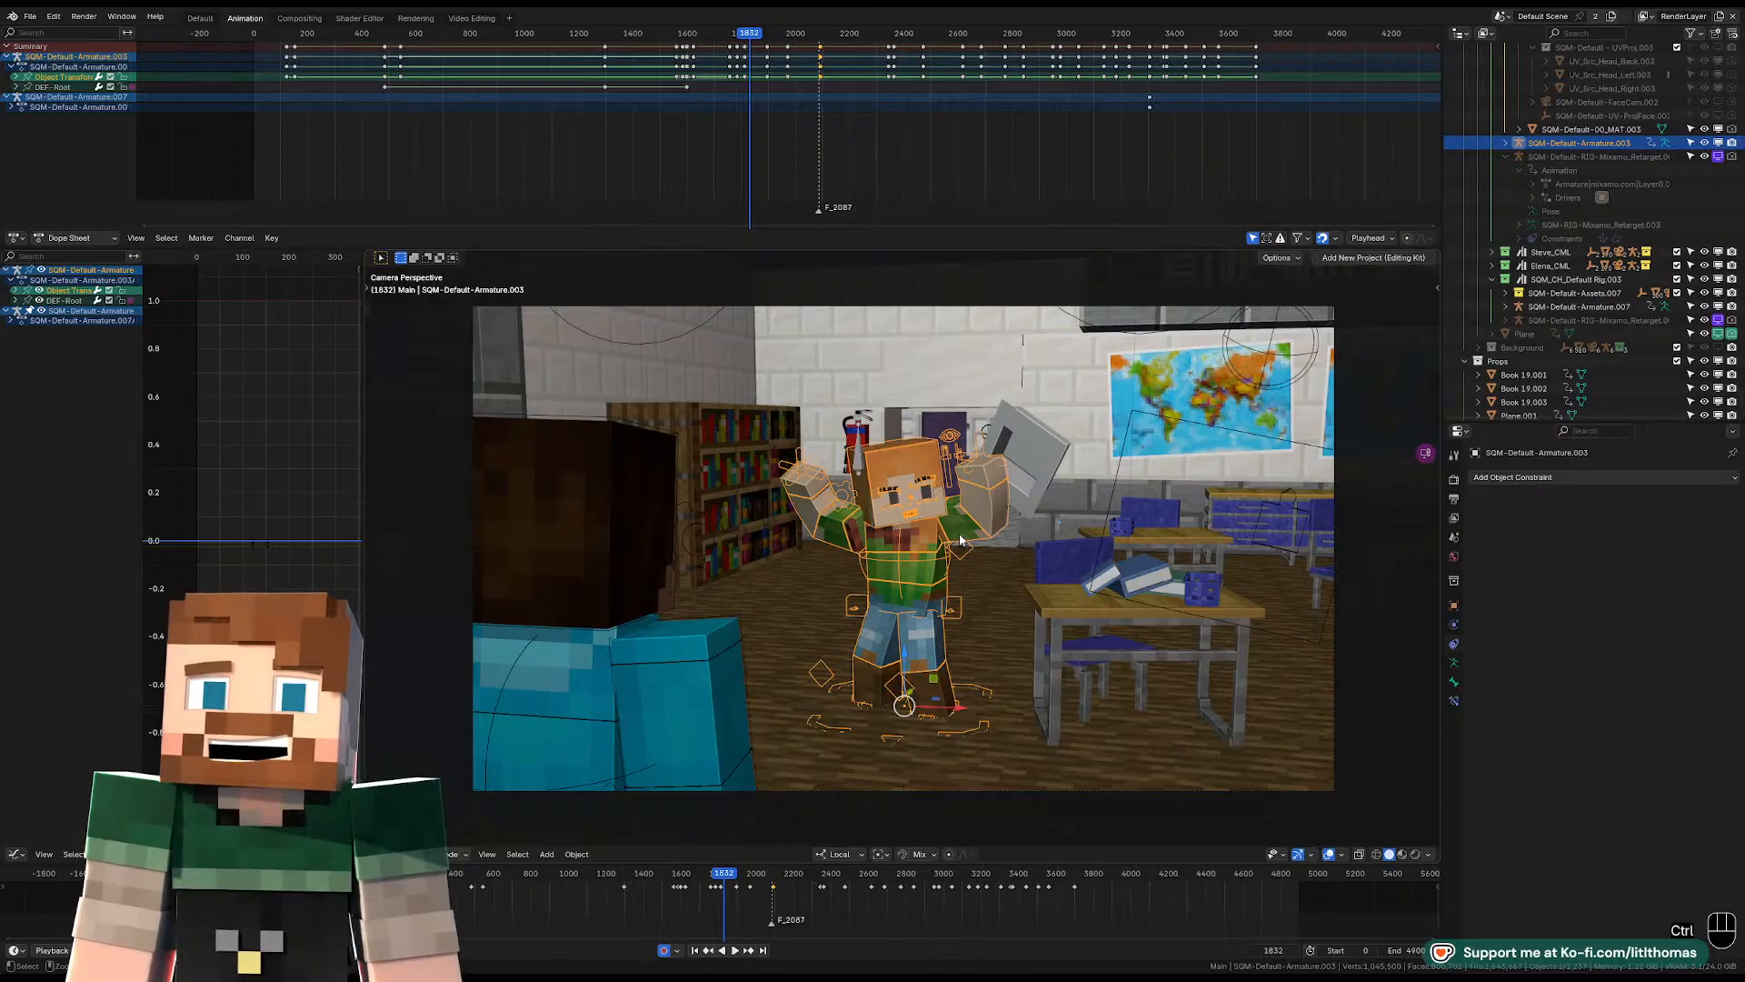
# Undo the interpolation changes on the root bone and object transform keyframes, back to frame 2103 of the hallway shot.
pyautogui.hotkey('ctrl', 'z')
pyautogui.hotkey('ctrl', 'z')
pyautogui.hotkey('ctrl', 'z')
pyautogui.hotkey('ctrl', 'z')
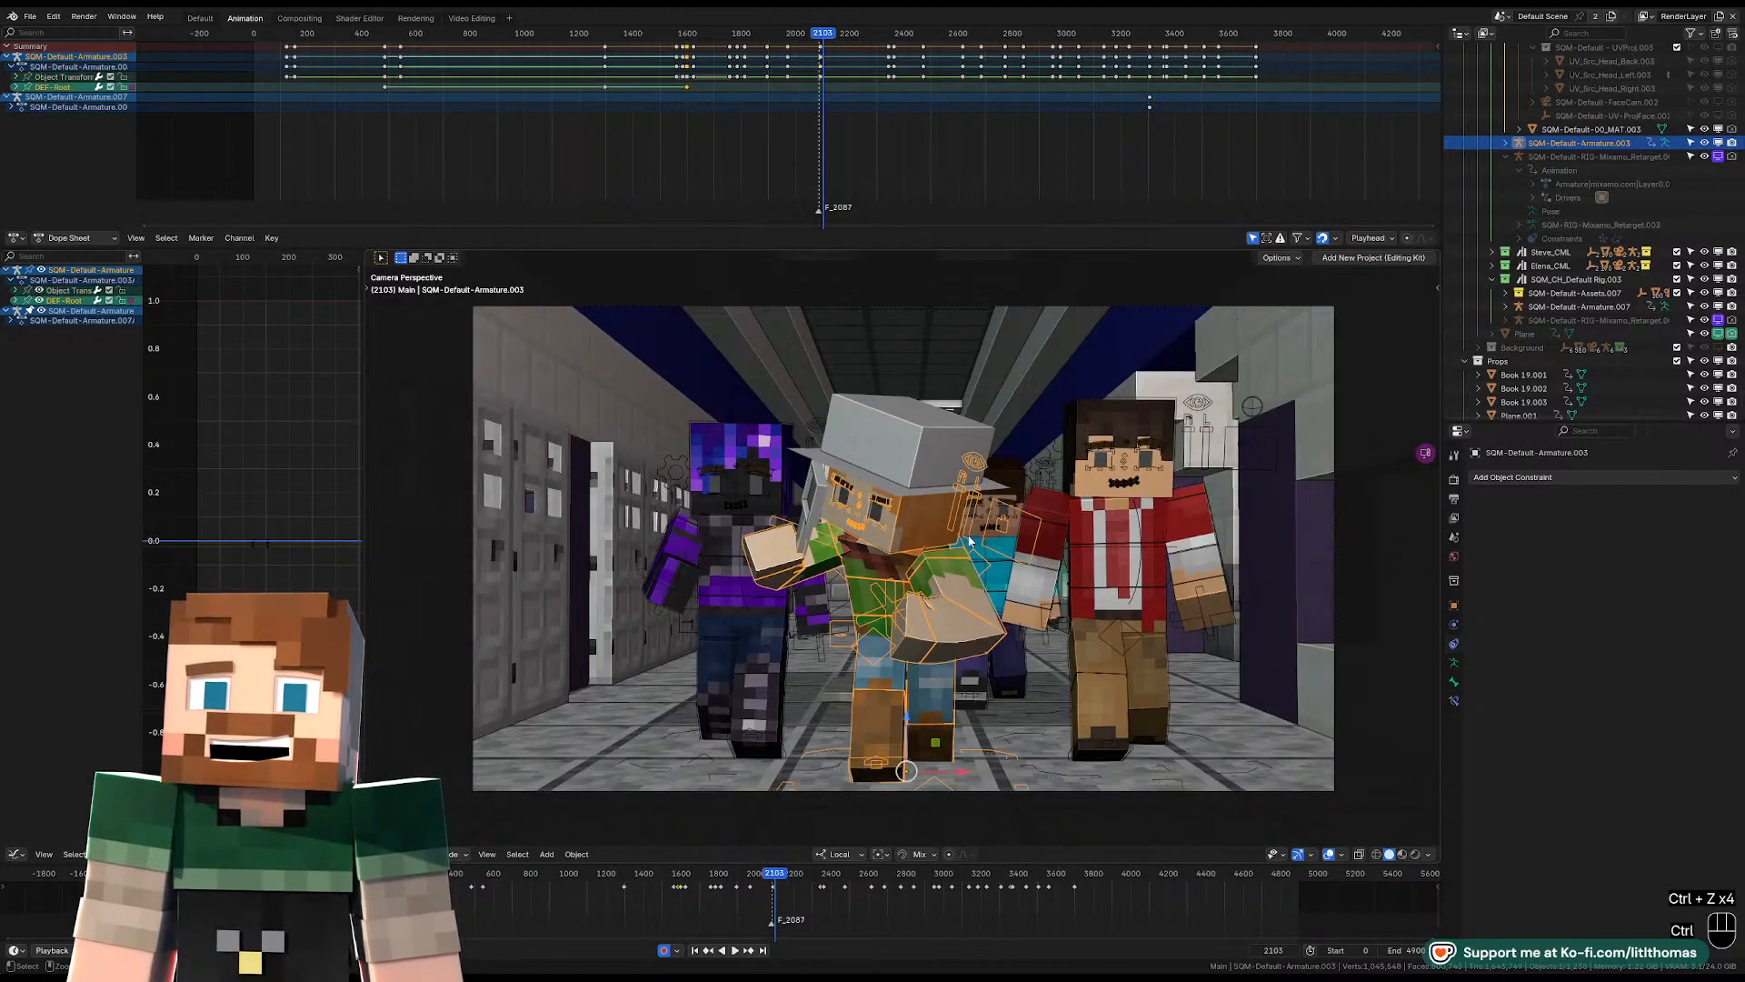
pyautogui.hotkey('ctrl', 'z')
pyautogui.hotkey('ctrl', 'z')
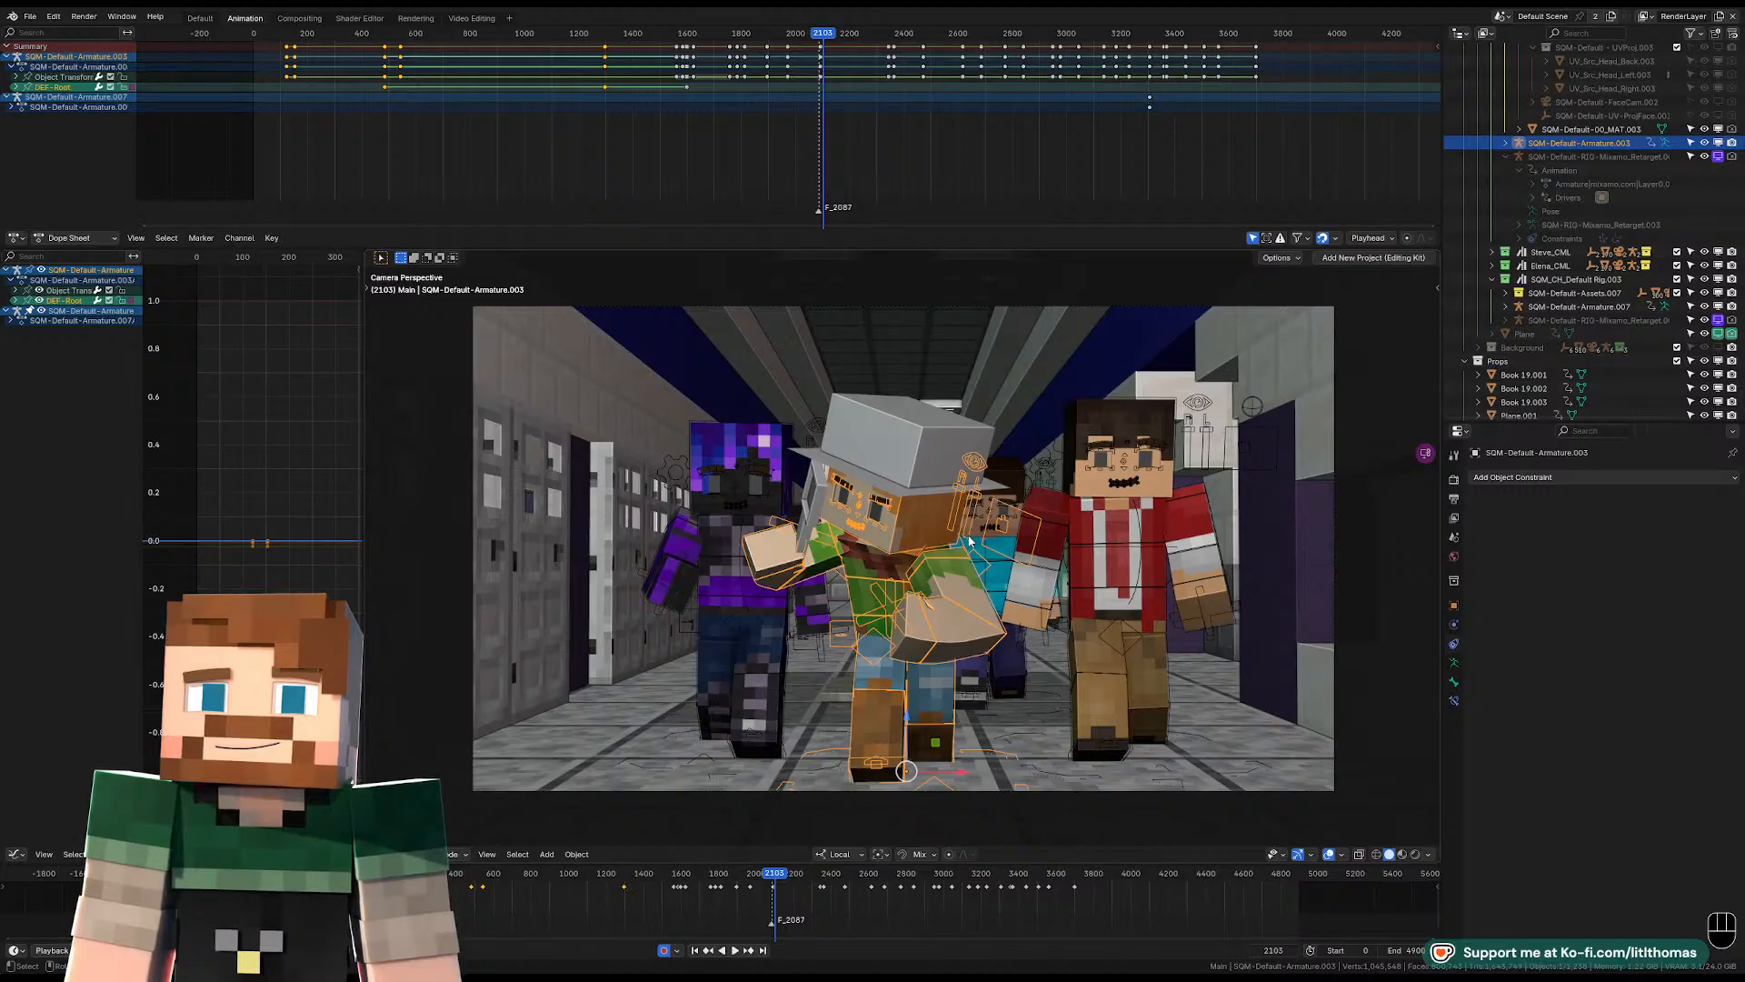
# Undo the switch to Object Mode and the rig's Constant interpolation in the classroom keyframes, and briefly play the shot from about frame 274.
pyautogui.hotkey('ctrl', 'z')
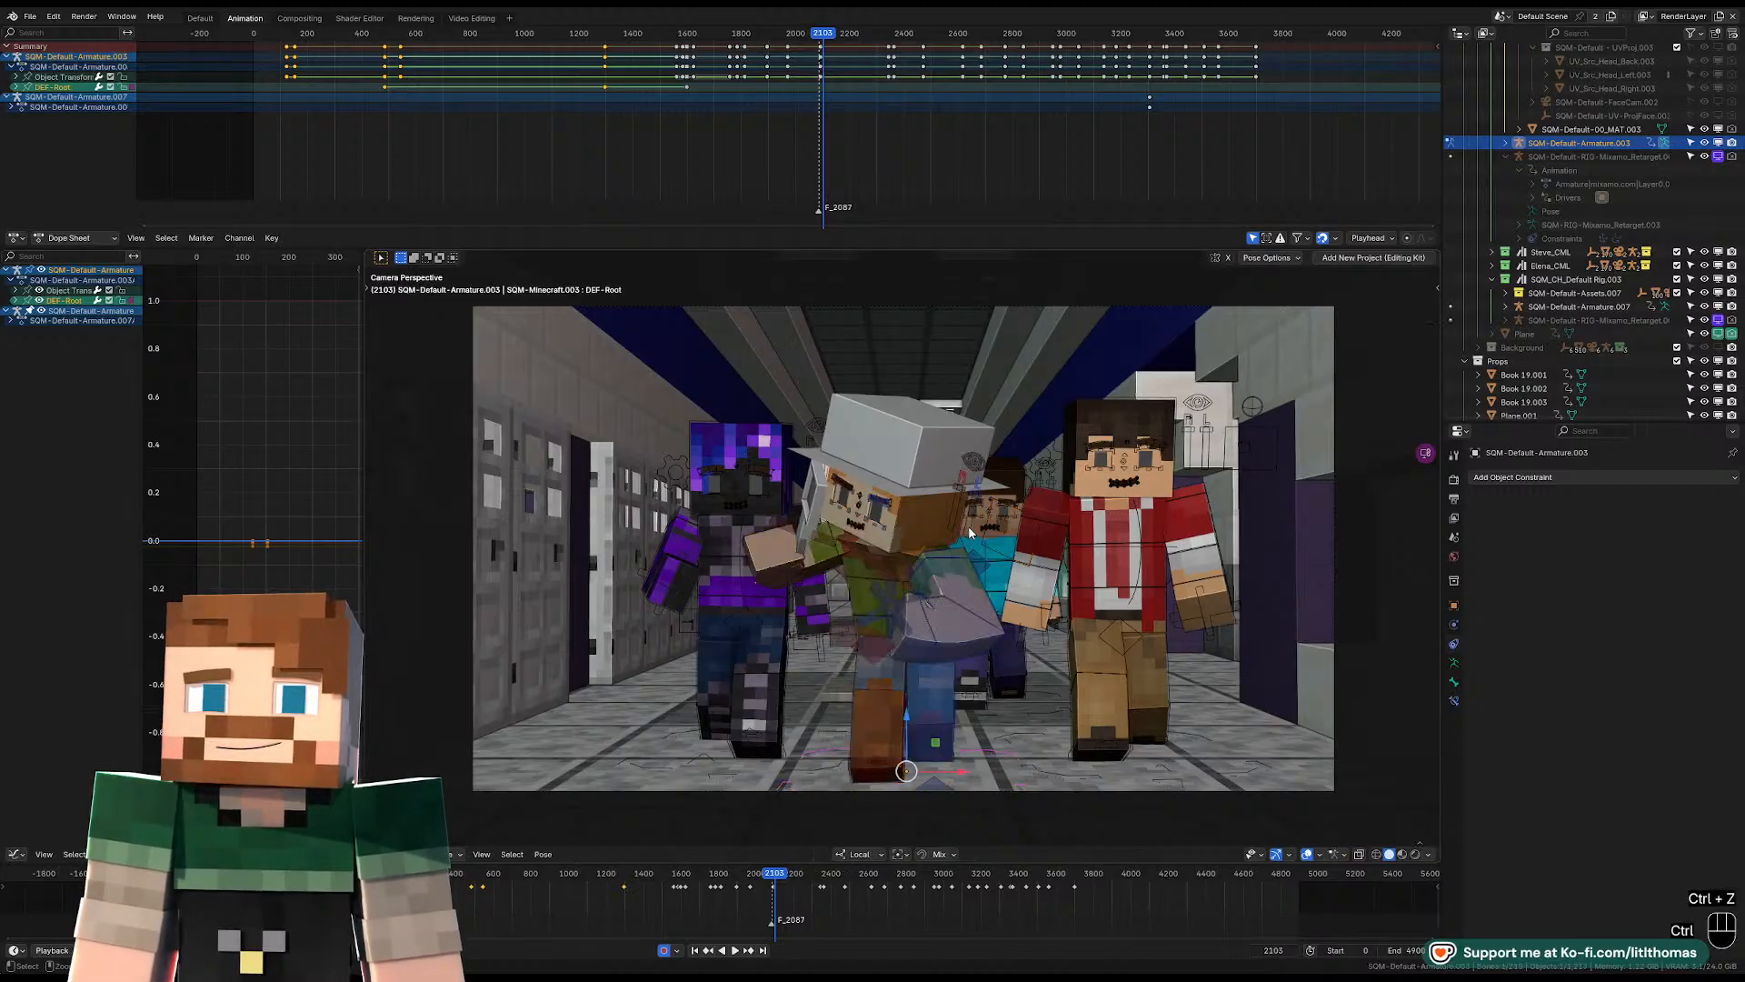
pyautogui.hotkey('ctrl', 'z')
pyautogui.hotkey('ctrl', 'z')
pyautogui.hotkey('ctrl', 'z')
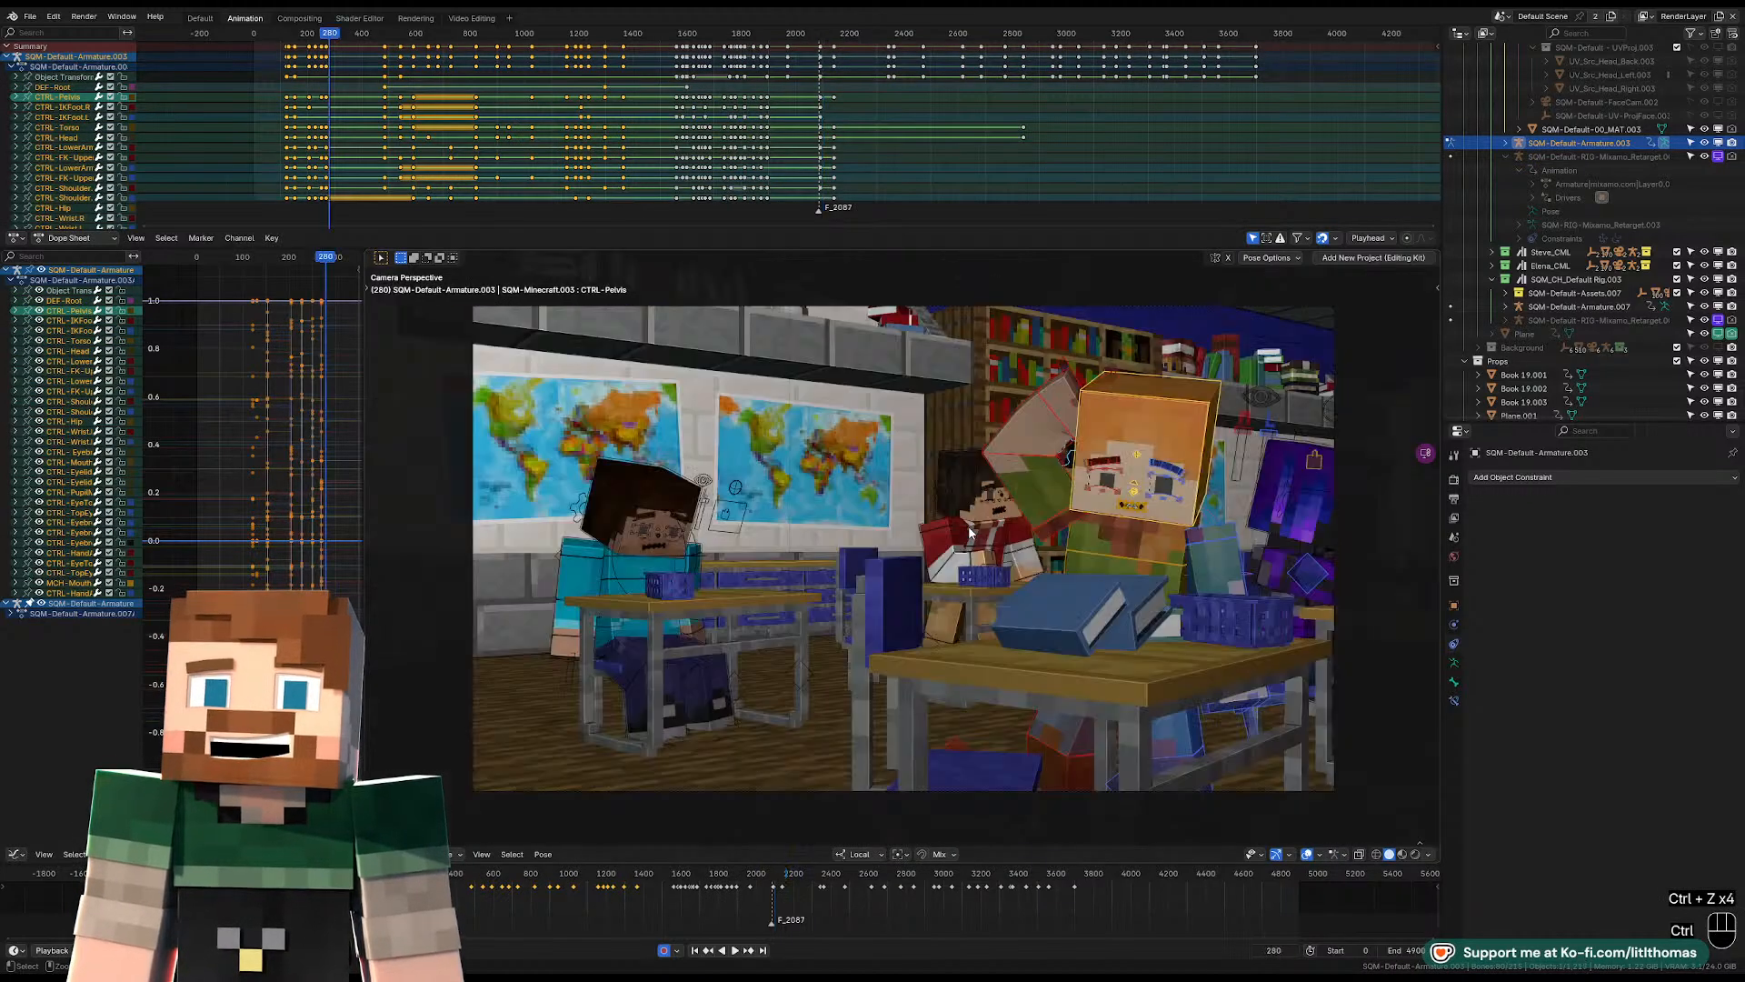
pyautogui.hotkey('ctrl', 'z')
pyautogui.hotkey('ctrl', 'z')
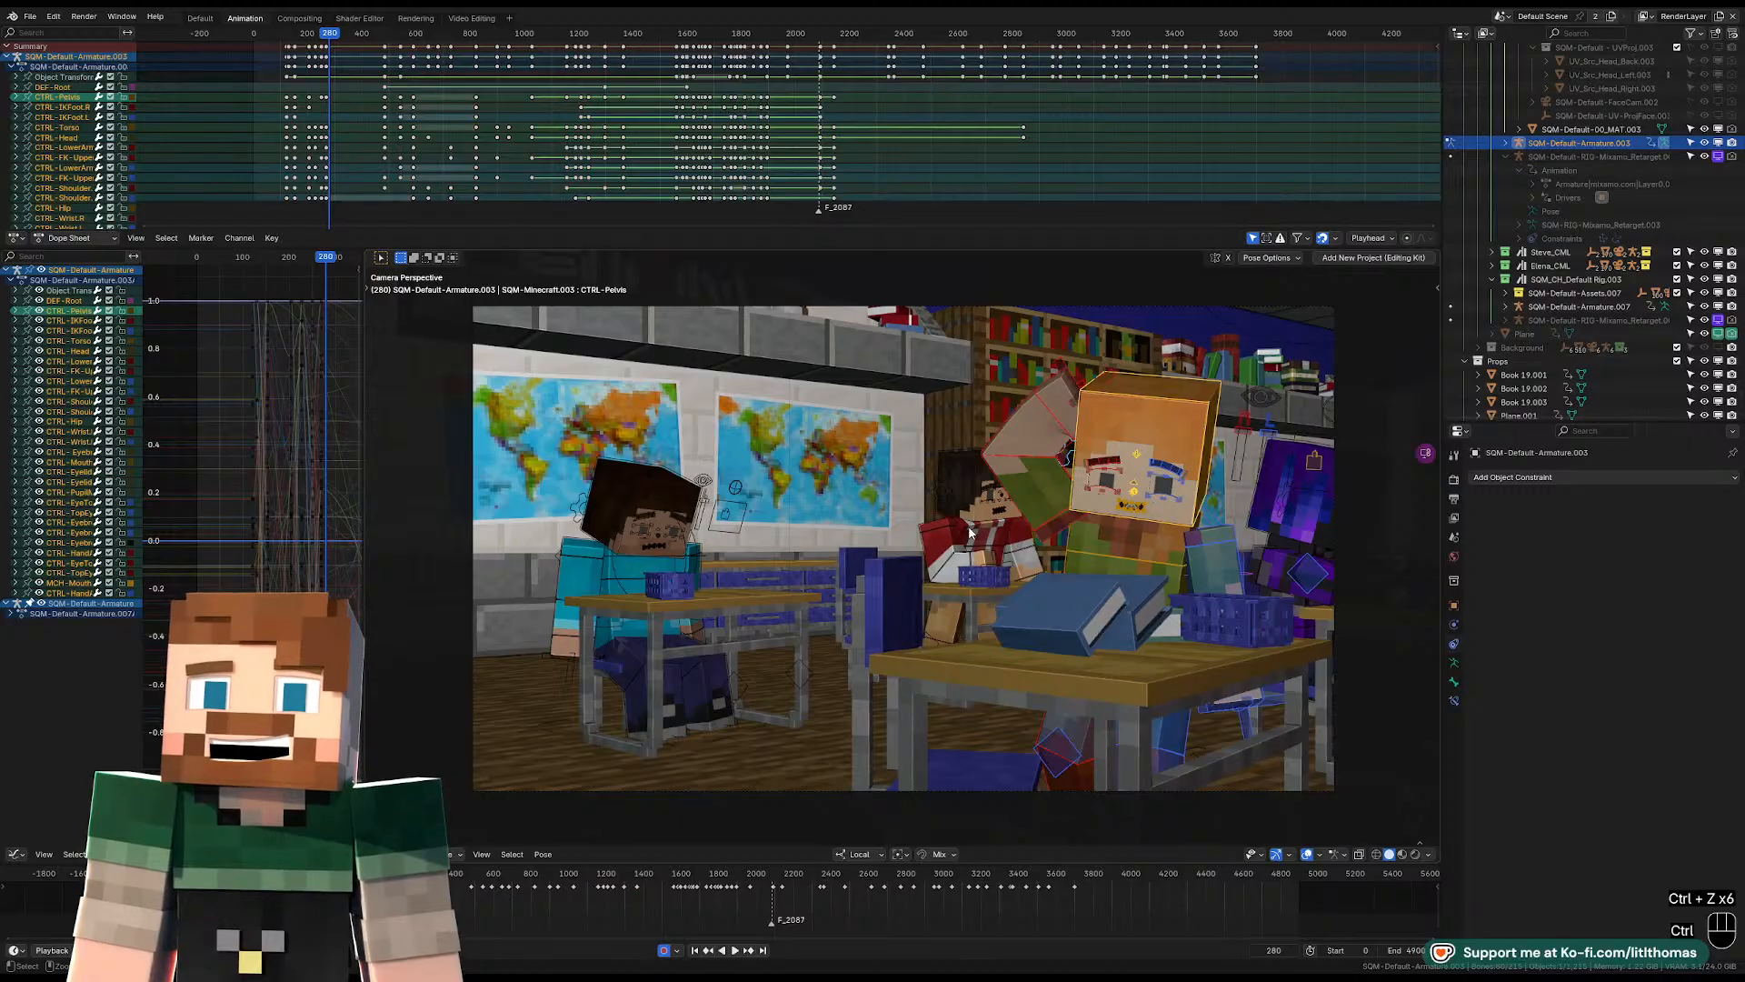
pyautogui.hotkey('ctrl', 'z')
pyautogui.hotkey('ctrl', 'z')
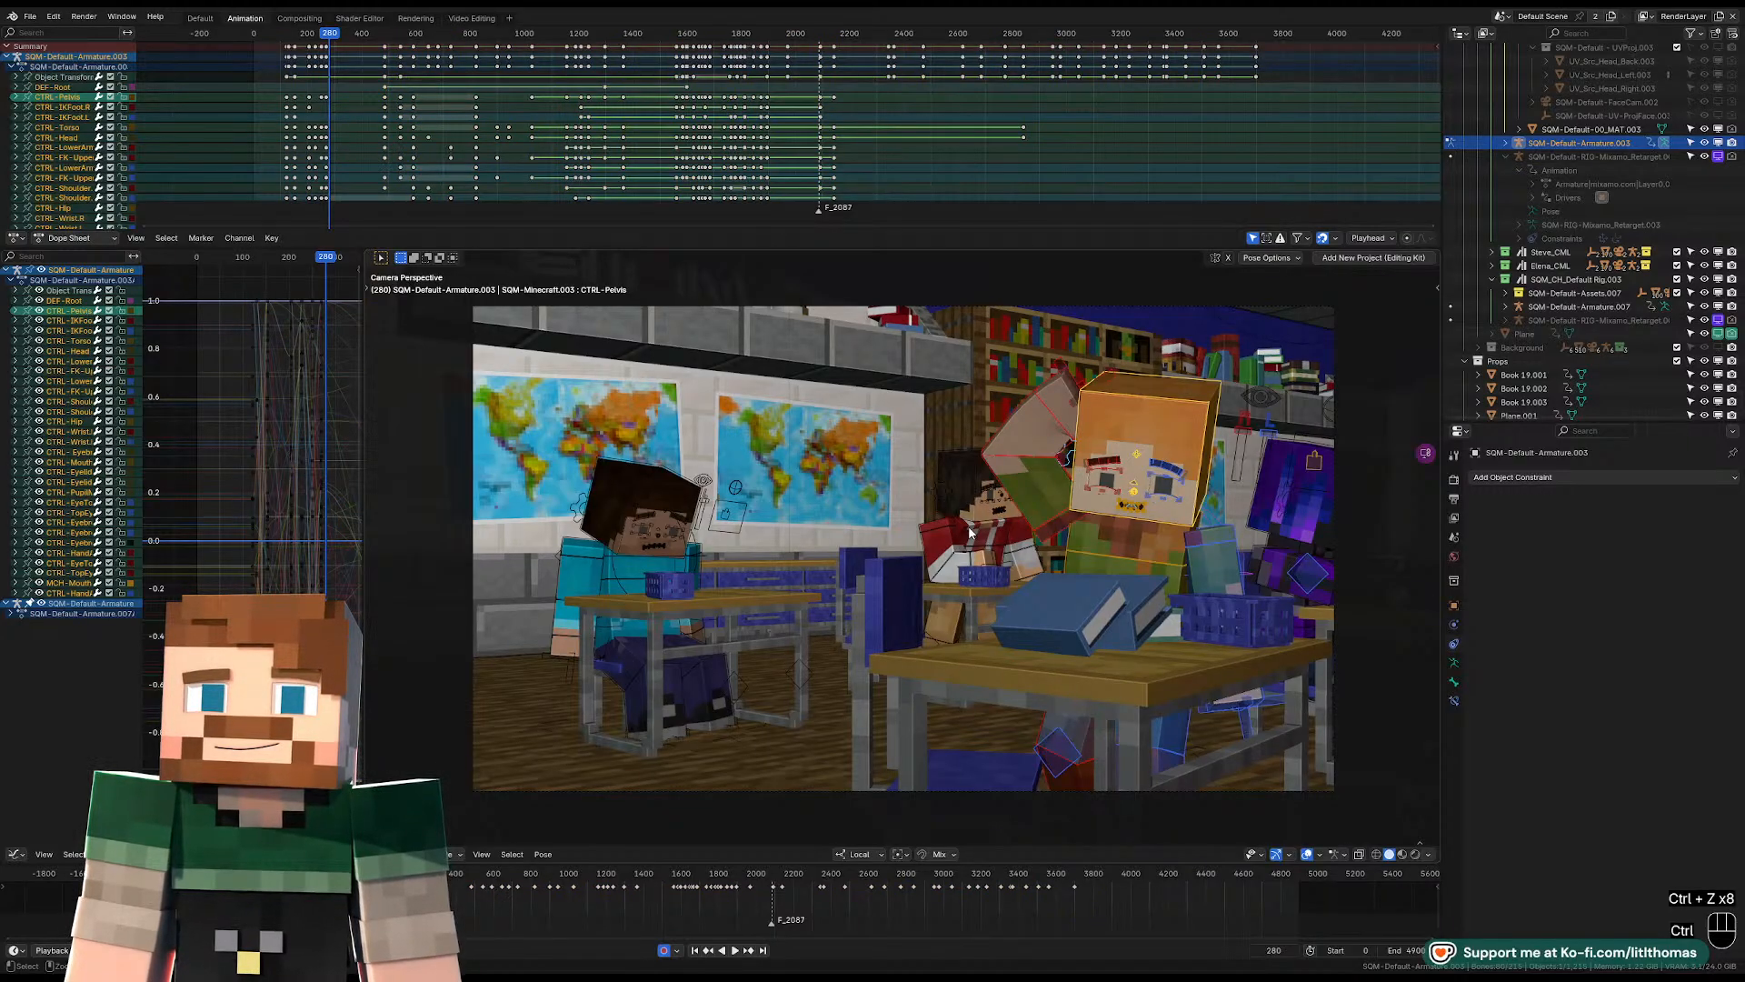
pyautogui.hotkey('ctrl', 'z')
pyautogui.hotkey('ctrl', 'z')
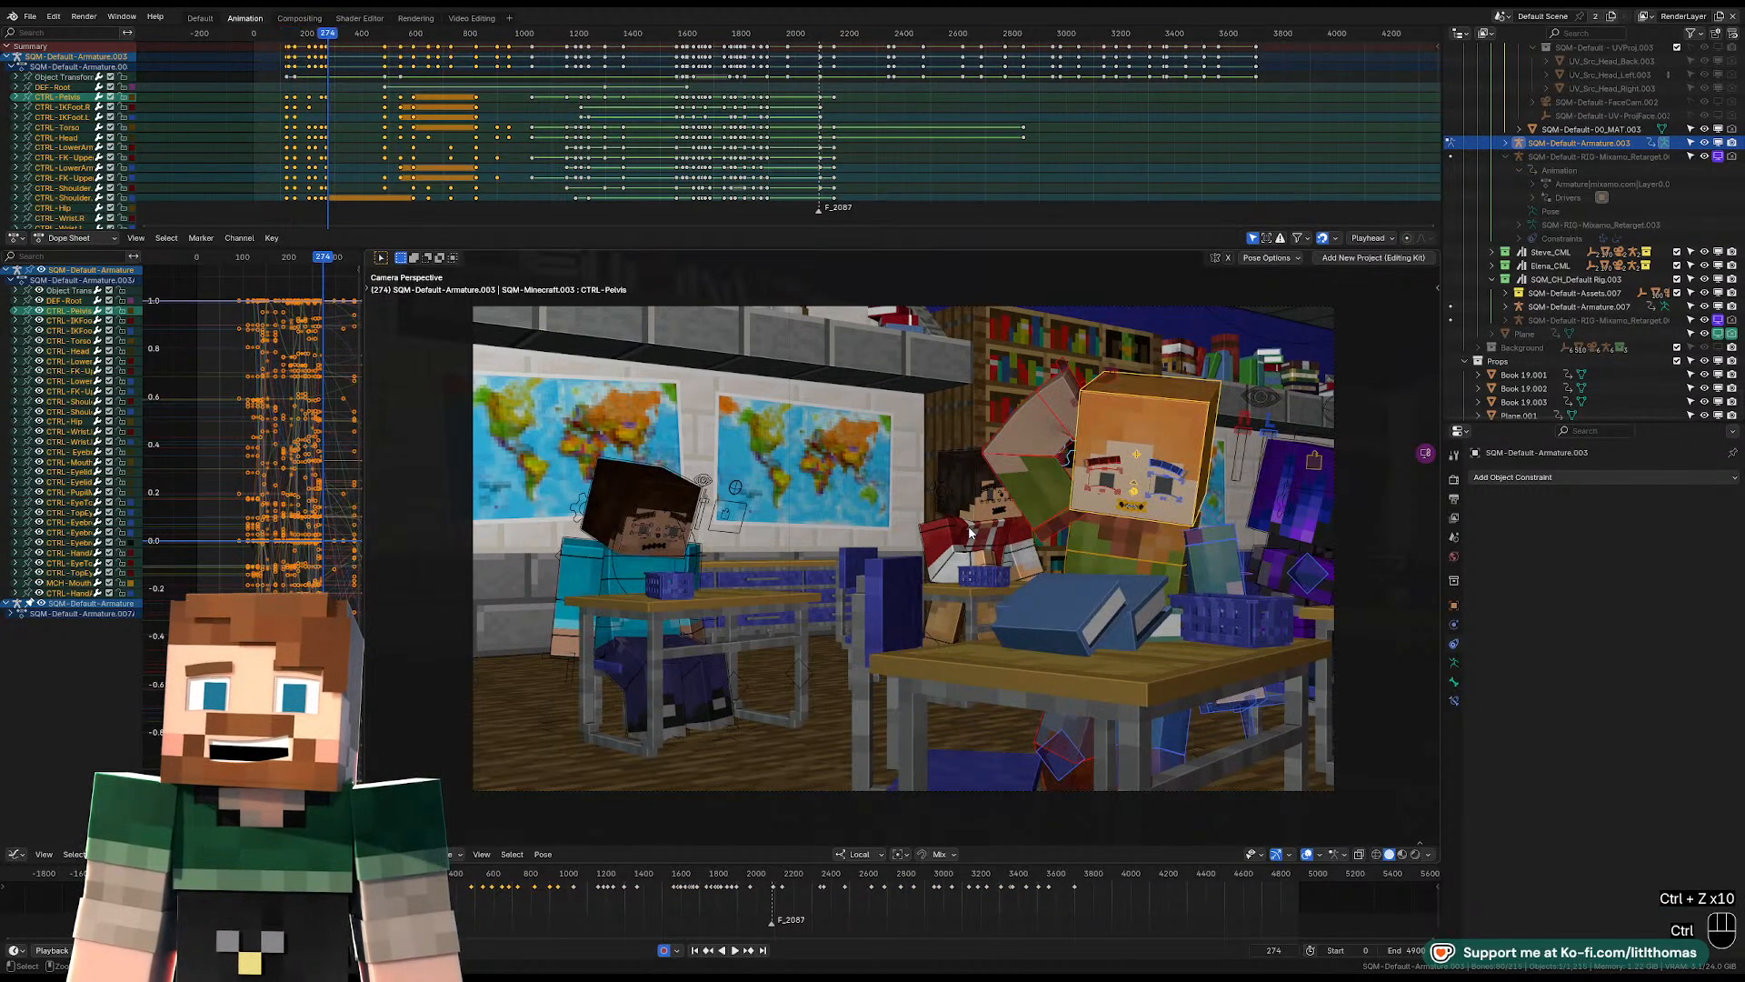
# Keep undoing the earlier keyframe edits until back at frame 2093 of the hallway shot.
pyautogui.hotkey('ctrl', 'z')
pyautogui.hotkey('ctrl', 'z')
pyautogui.press('space')
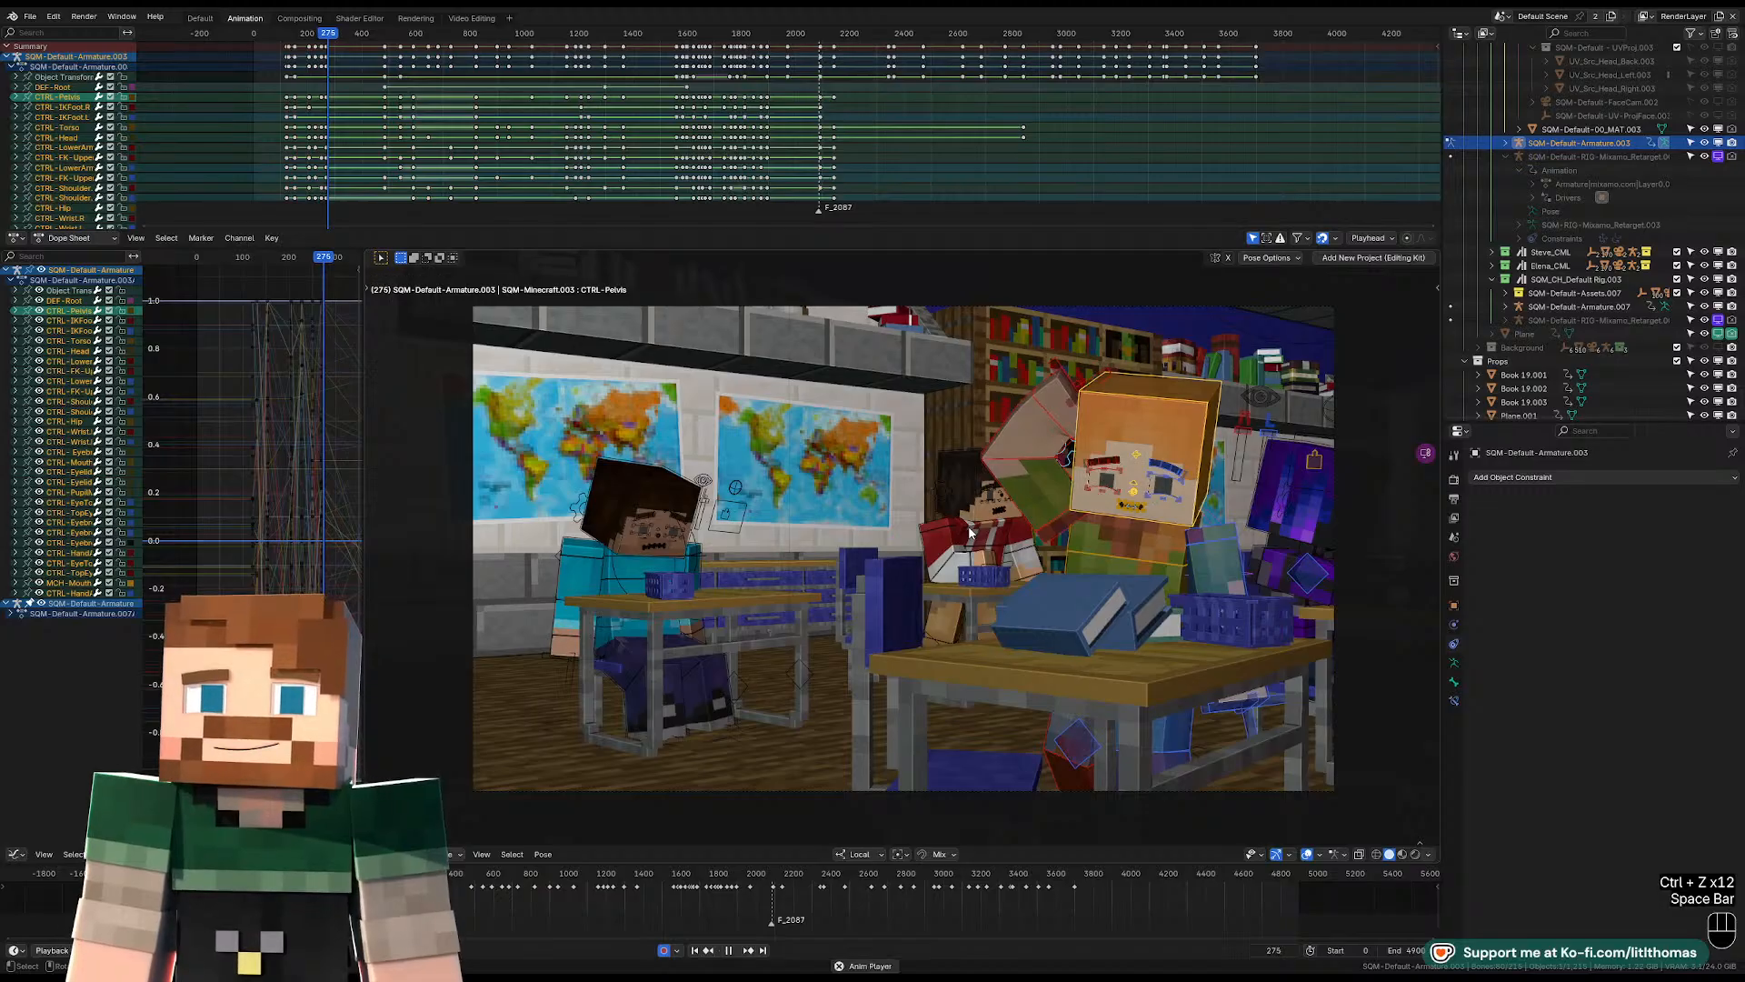
pyautogui.press('space')
pyautogui.hotkey('ctrl', 'z')
pyautogui.hotkey('ctrl', 'z')
pyautogui.hotkey('ctrl', 'z')
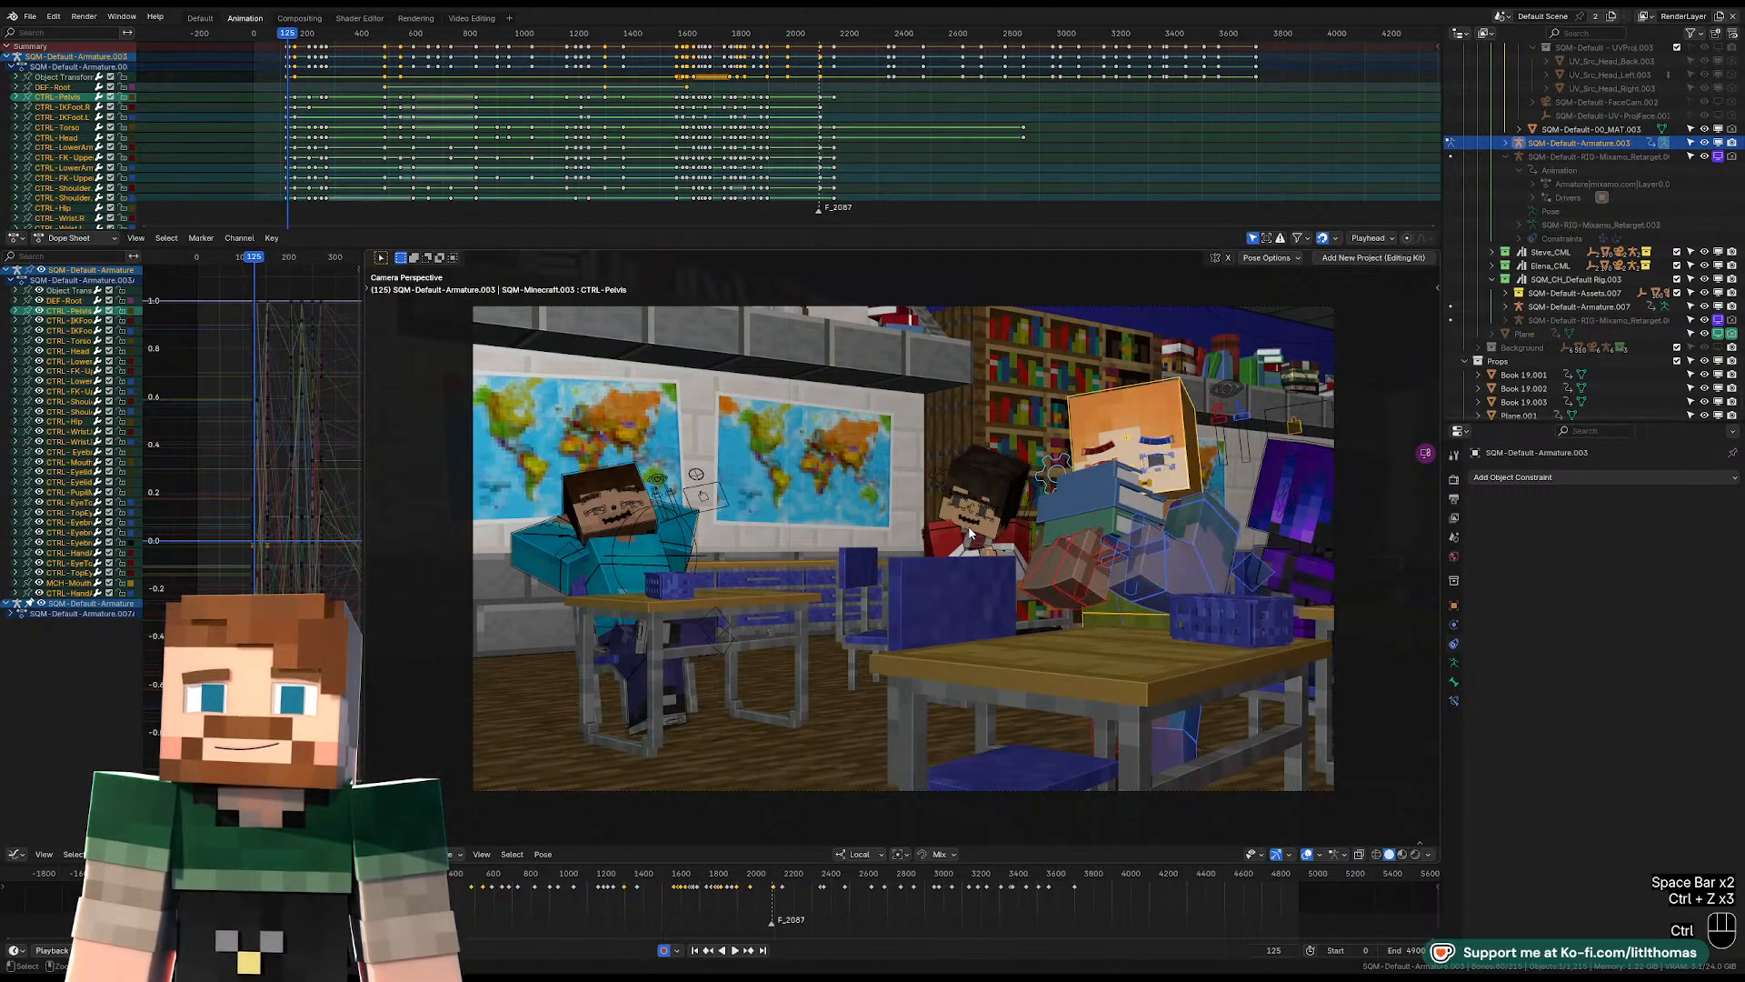
pyautogui.hotkey('ctrl', 'z')
pyautogui.hotkey('ctrl', 'z')
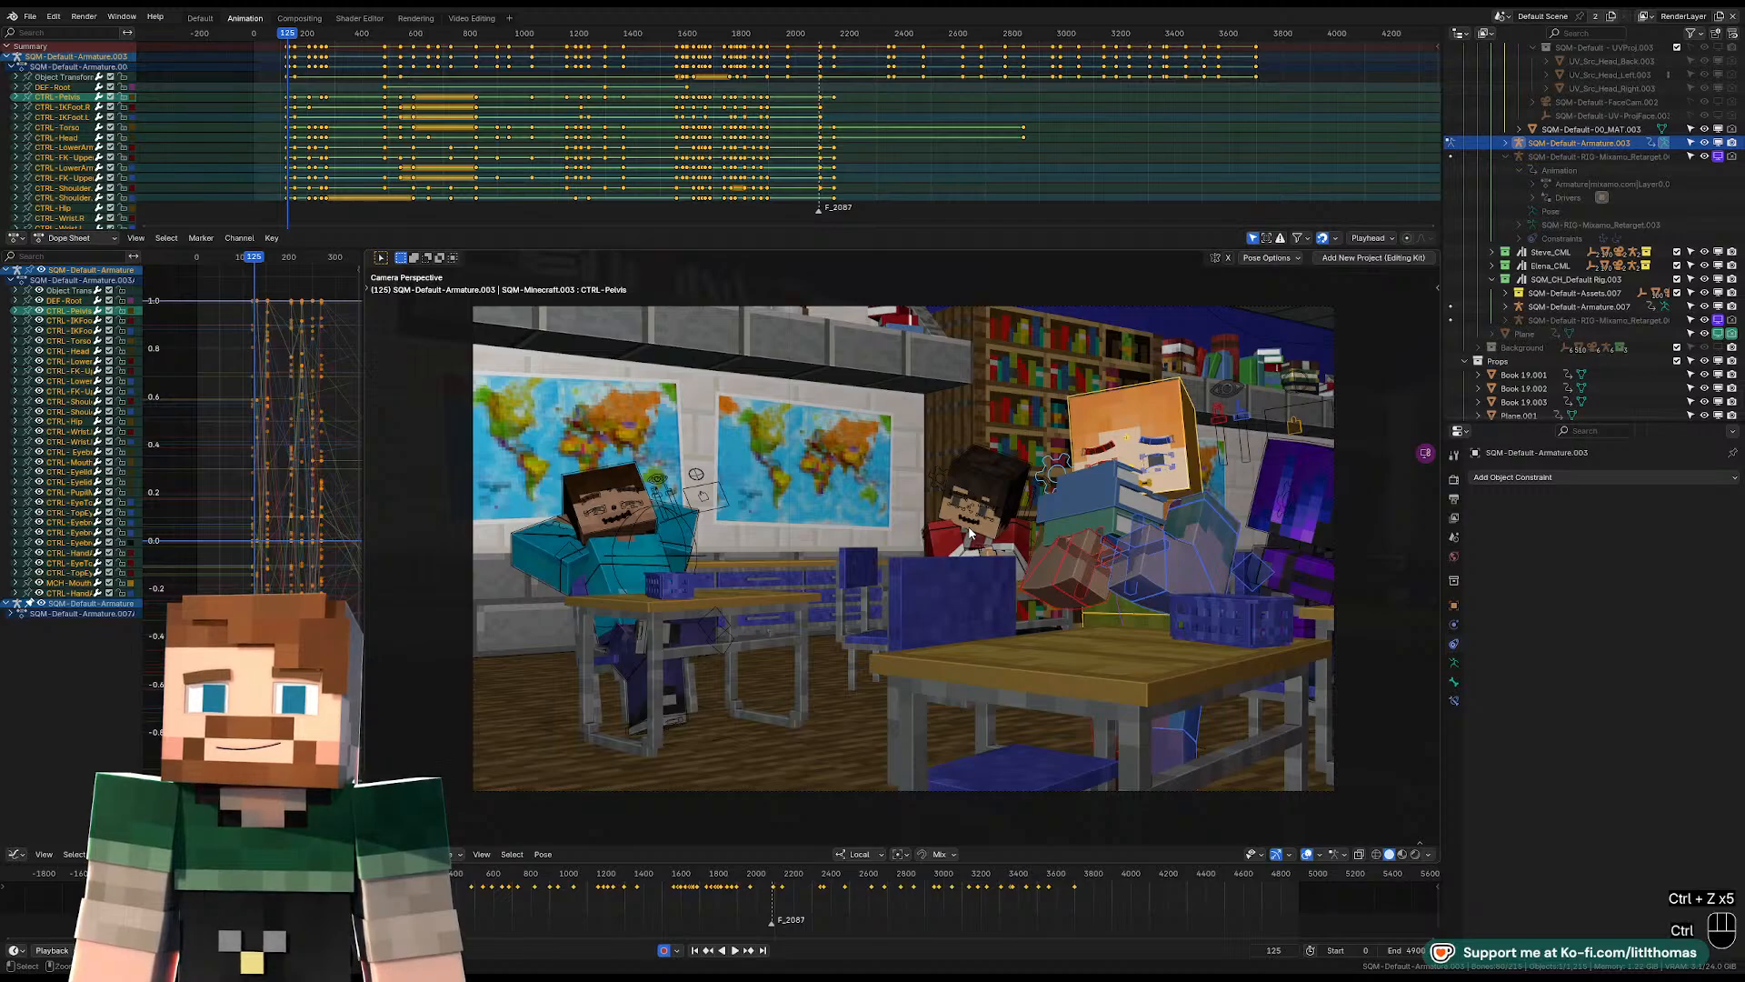
pyautogui.hotkey('ctrl', 'z')
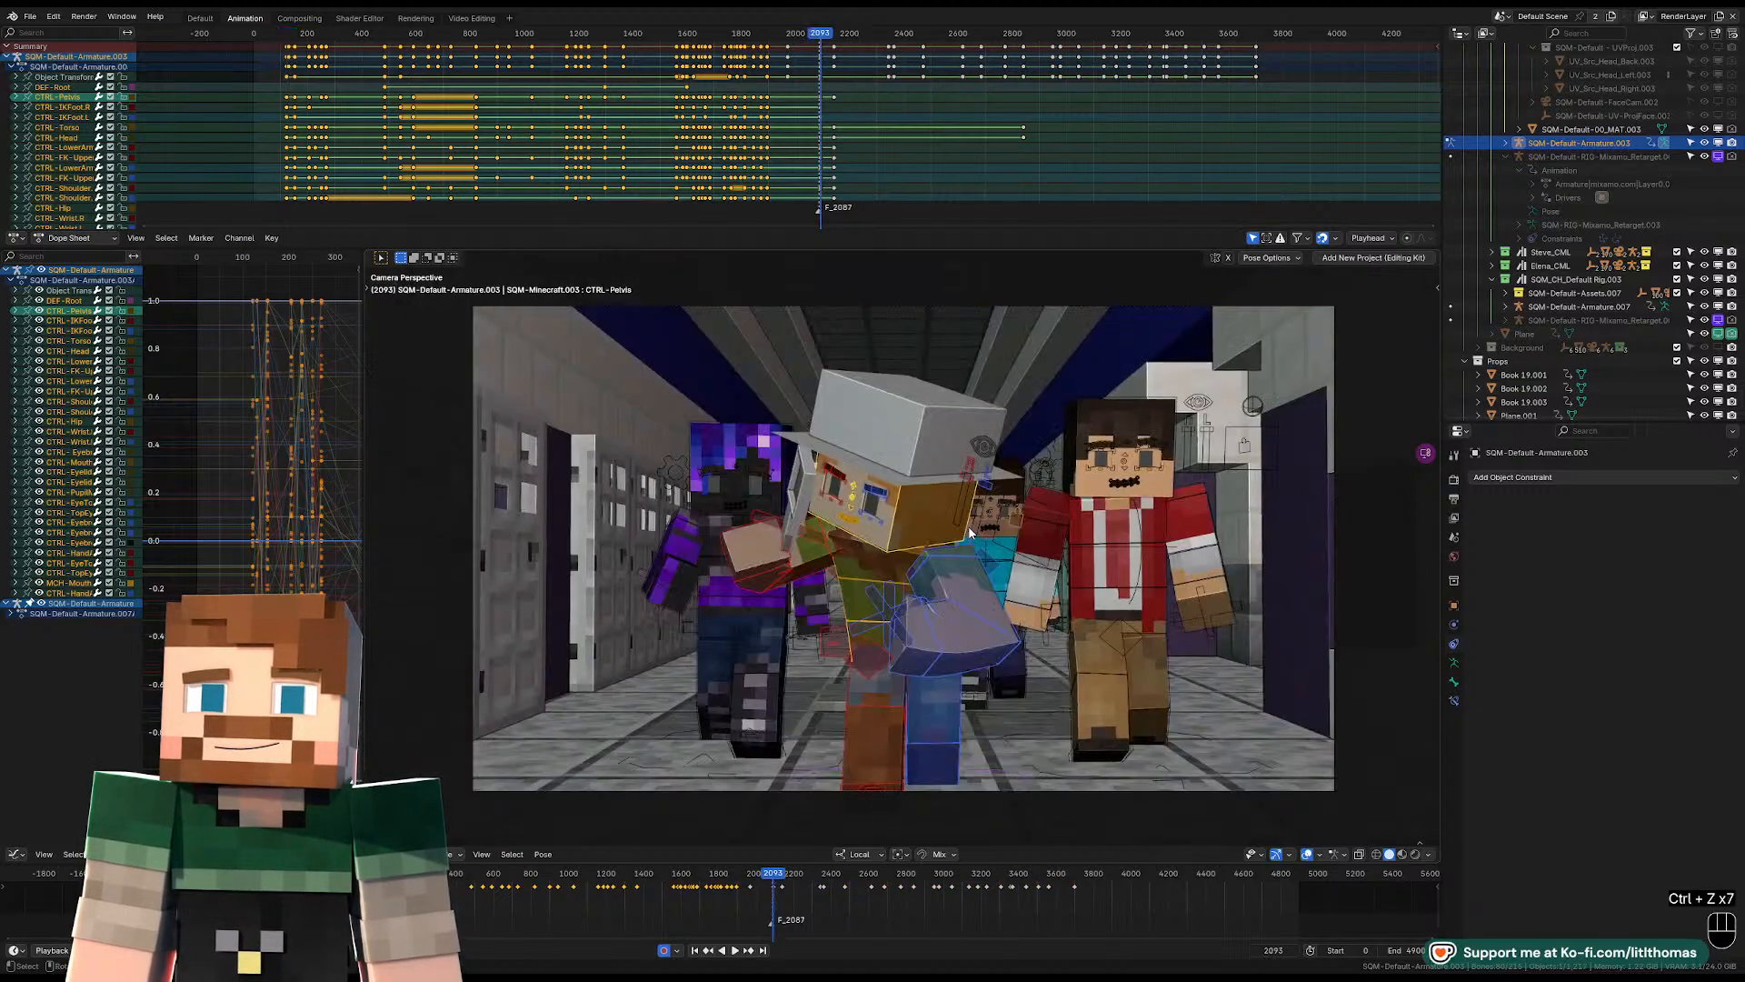
pyautogui.hotkey('ctrl', 'z')
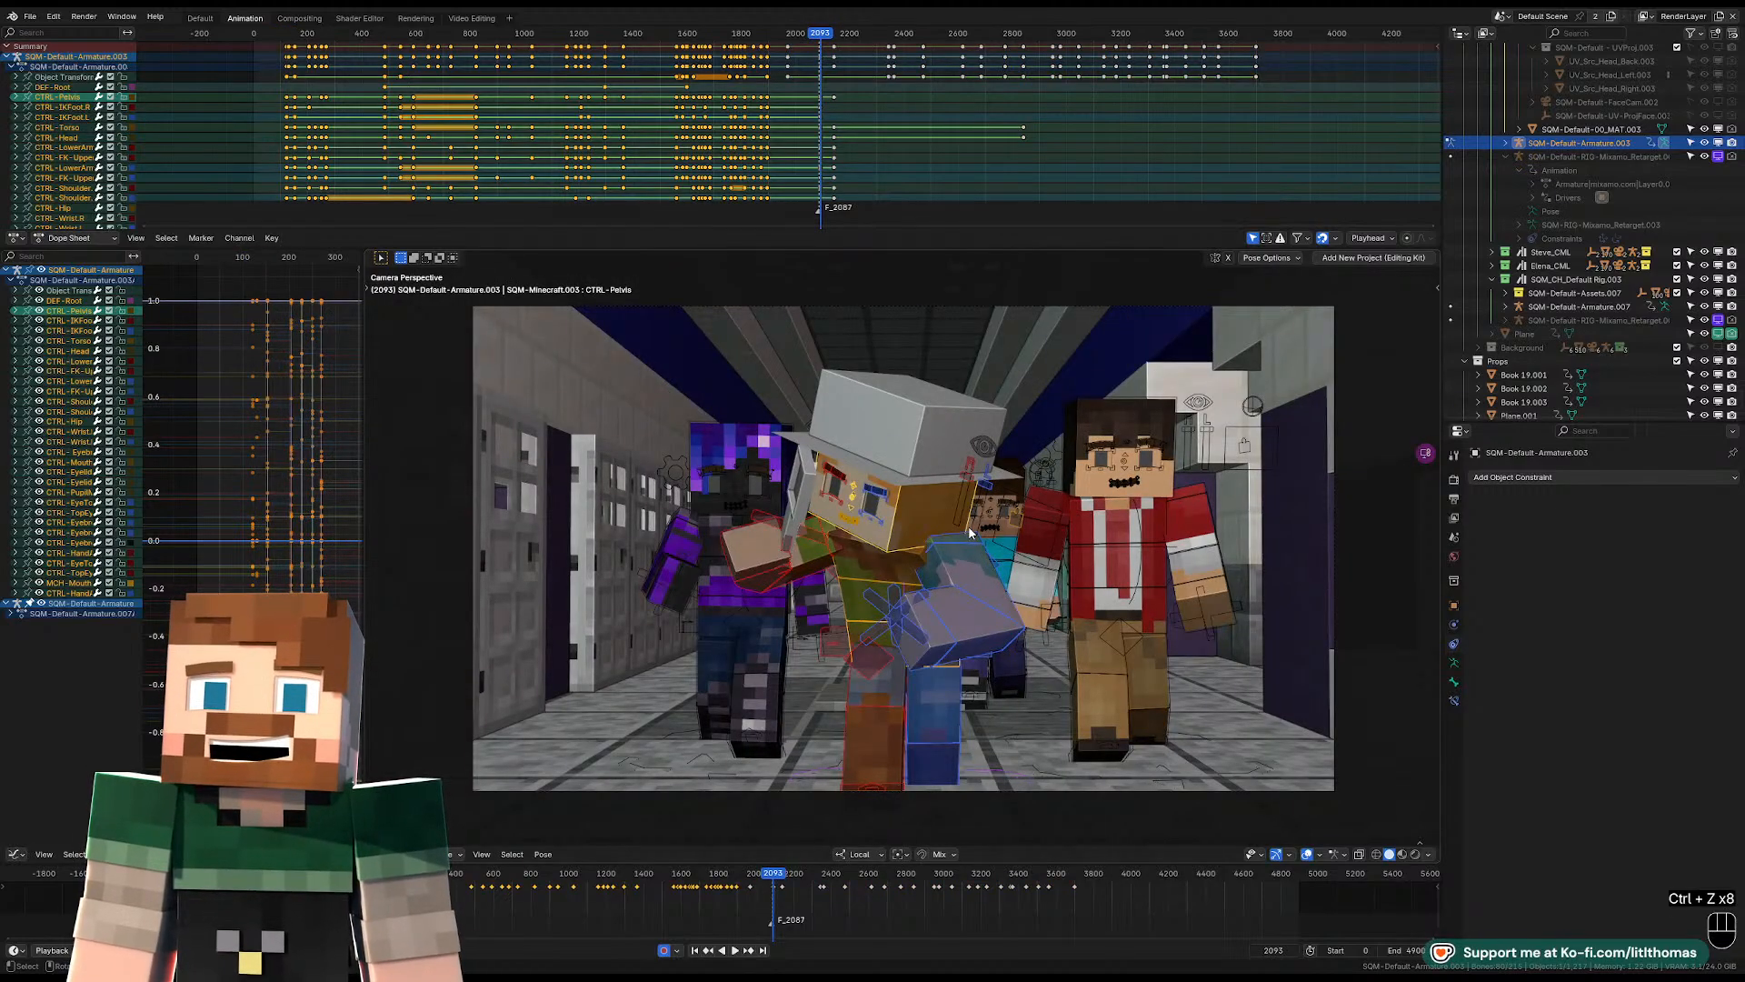
# Play the end of the classroom scene and the hallway shot to review the hat-wearing character, stopping at frame 2231.
pyautogui.moveTo(744, 35); pyautogui.dragTo(754, 36)
pyautogui.press('space')
pyautogui.rightClick(756, 36)
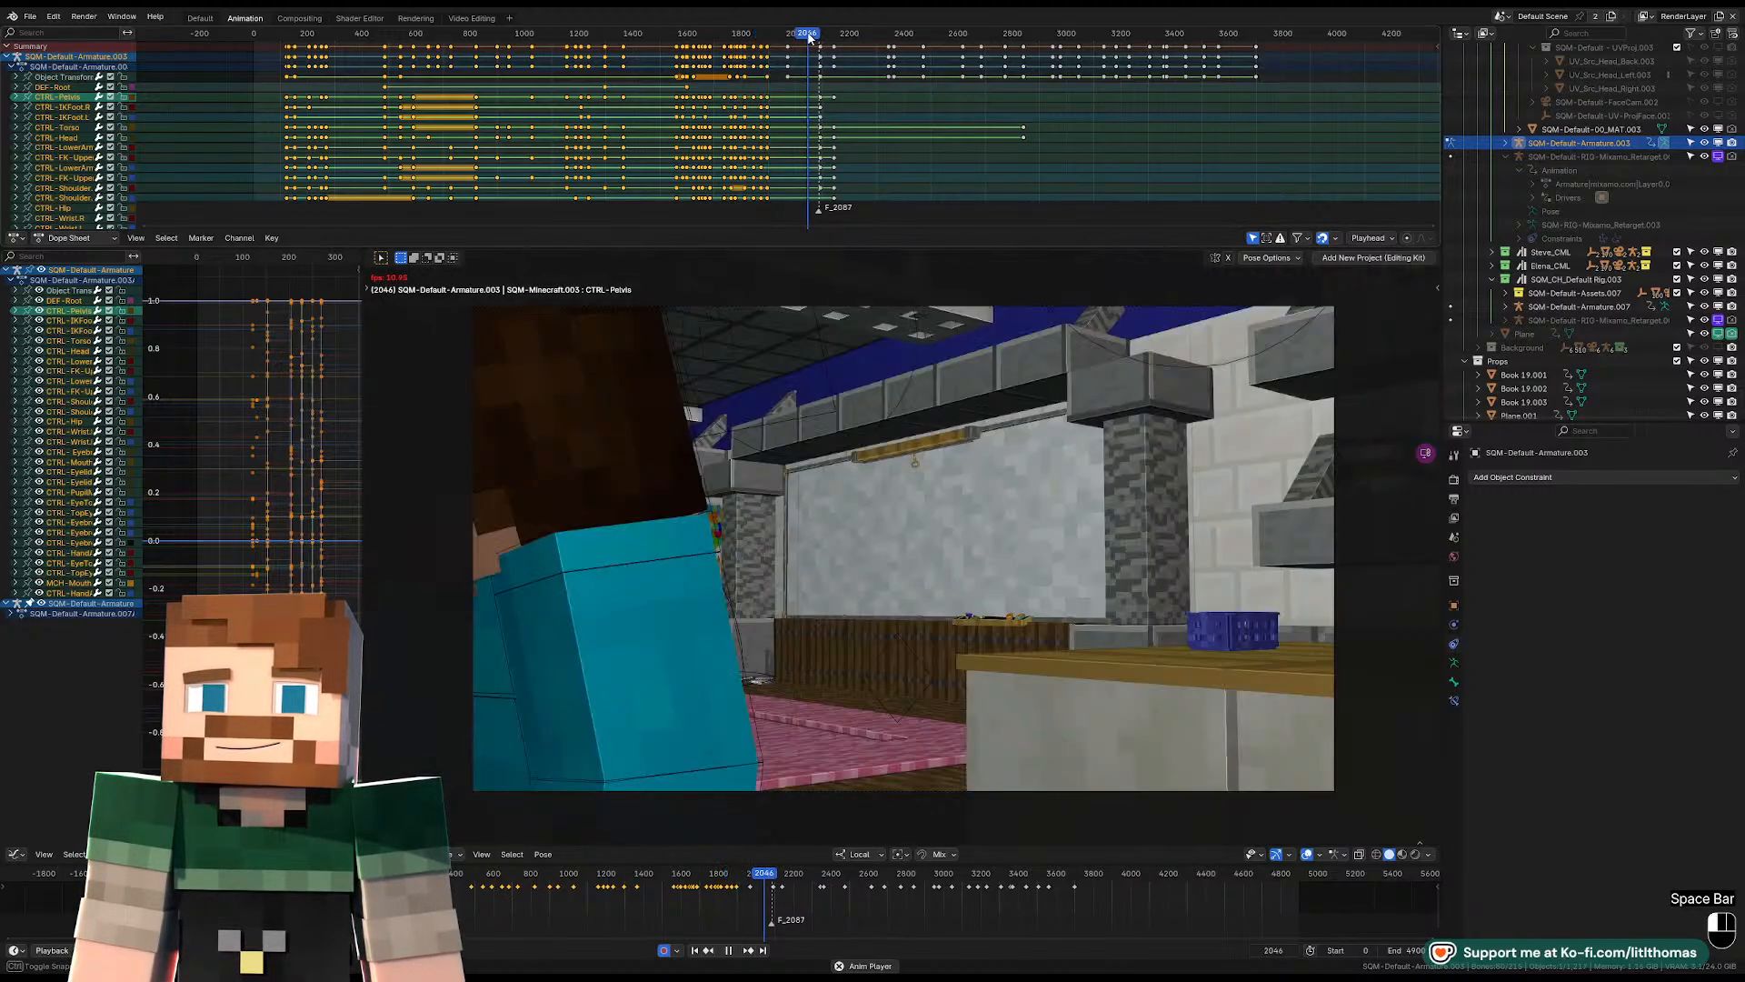
pyautogui.press('space')
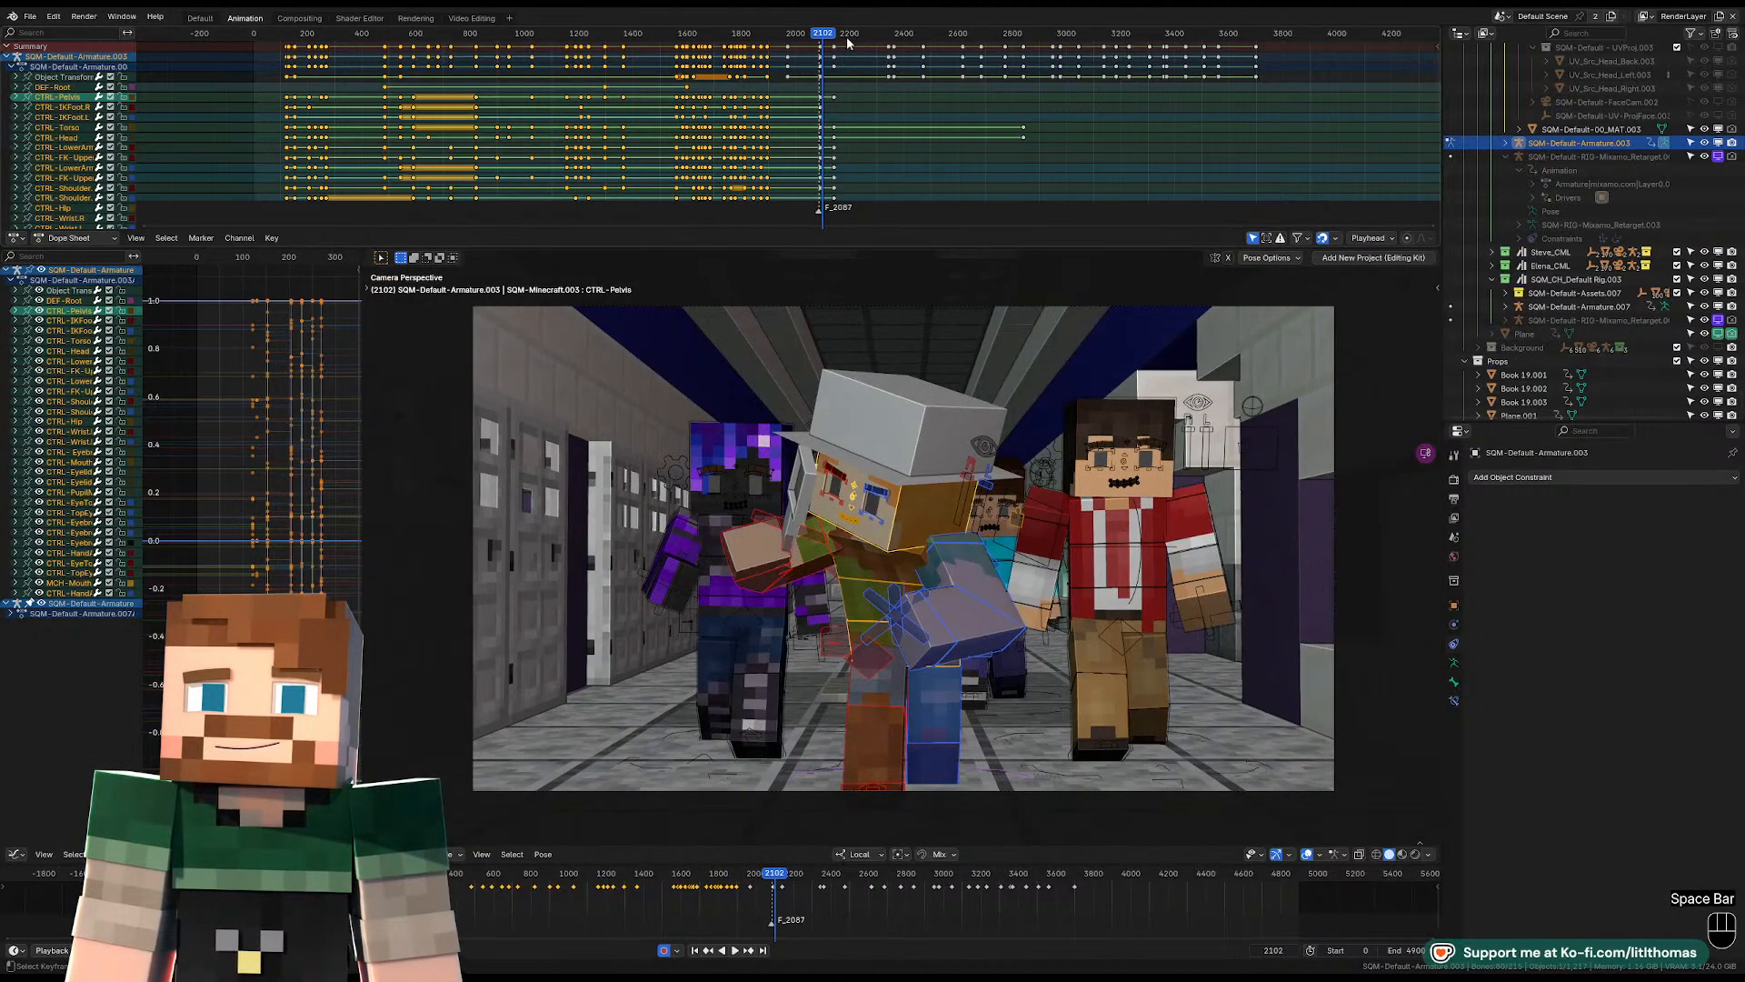
pyautogui.press('space')
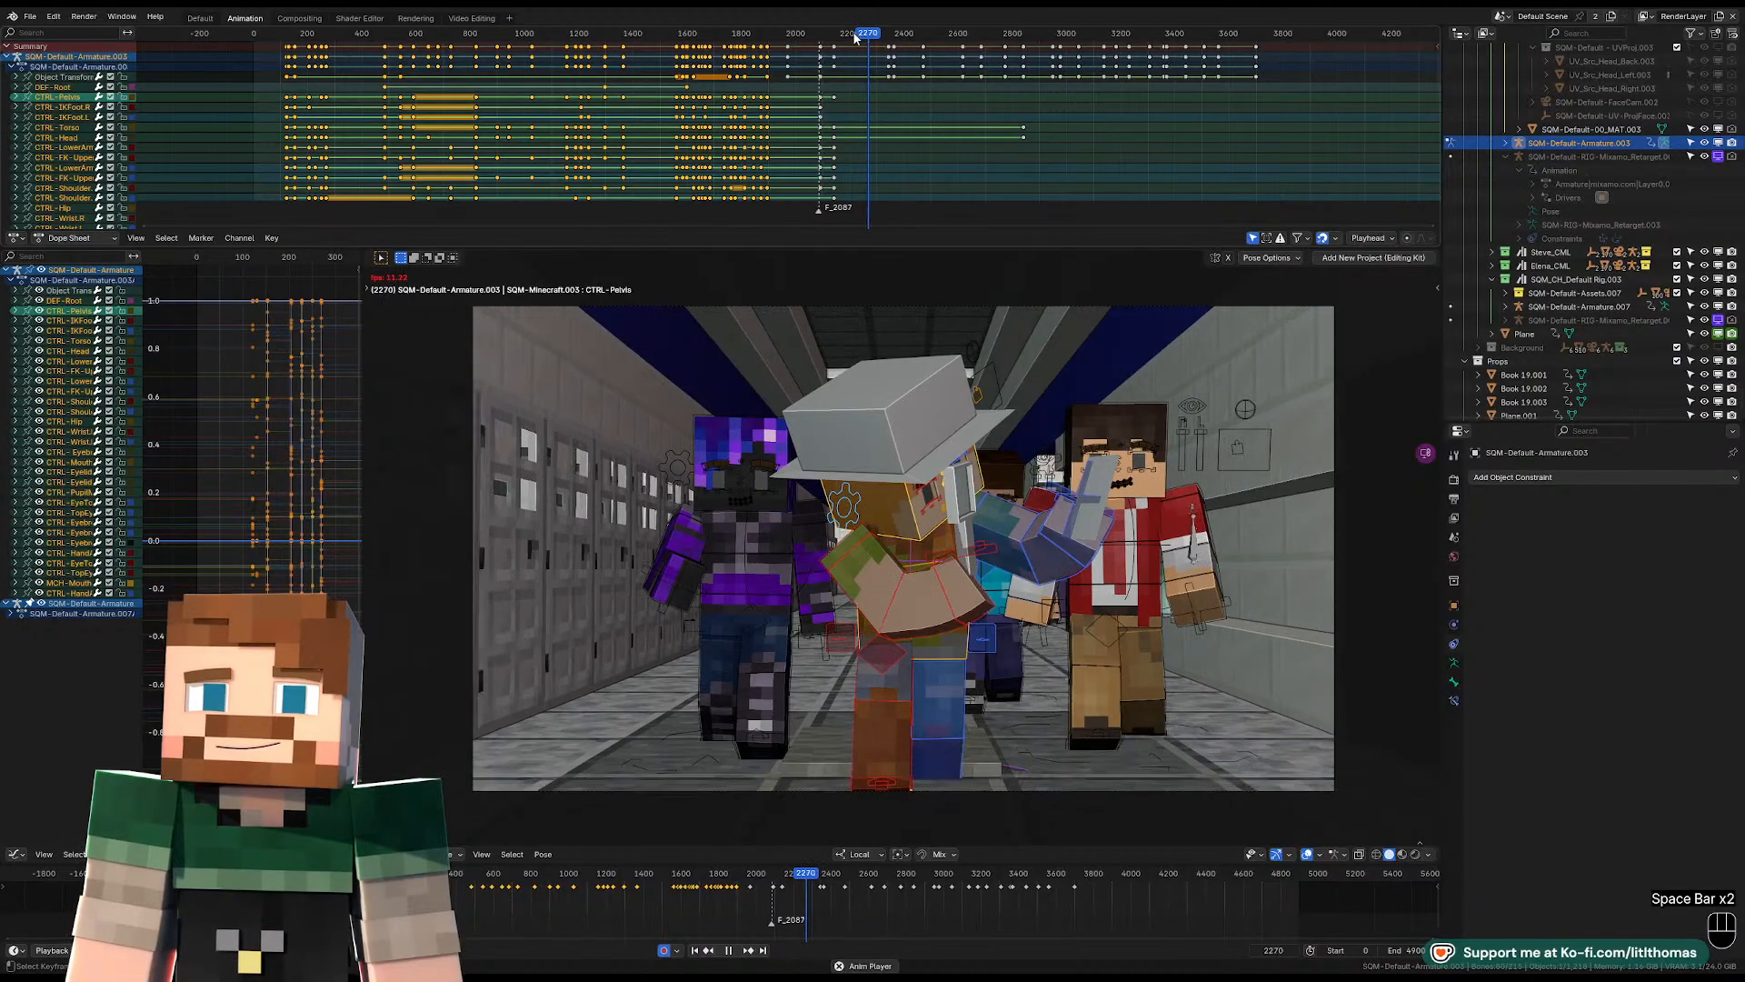
pyautogui.click(853, 38)
pyautogui.press('space')
pyautogui.click(851, 39)
pyautogui.press('space')
pyautogui.press('space')
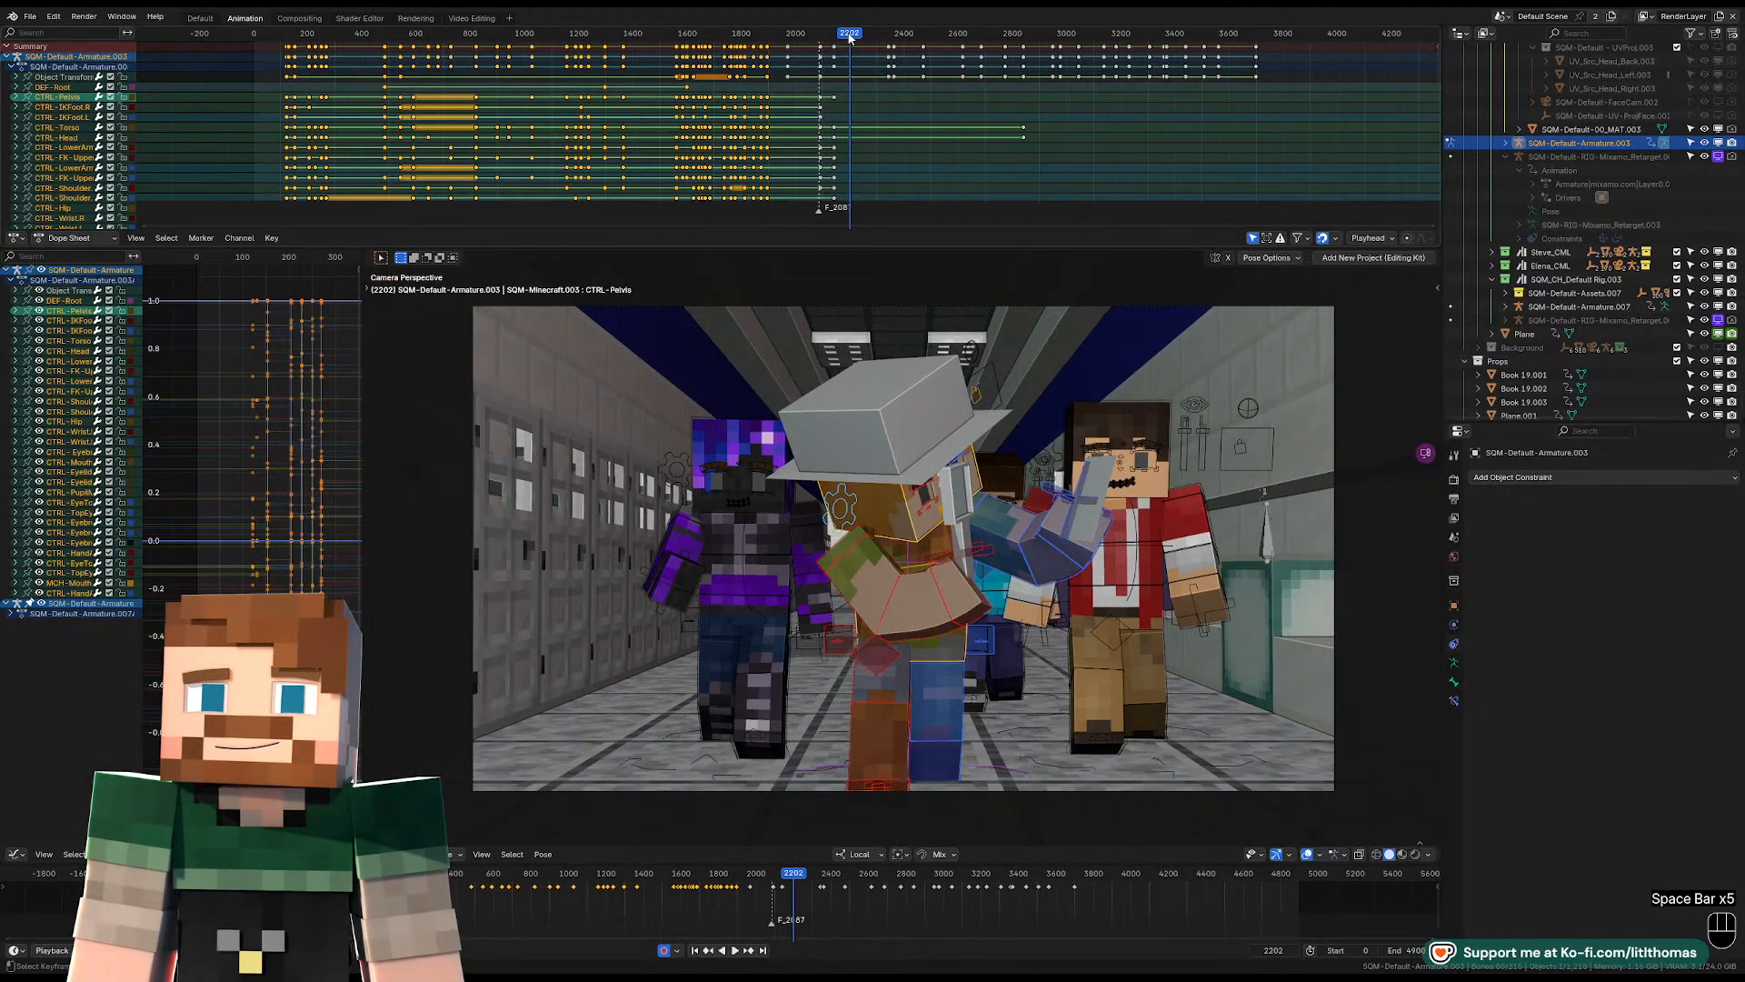
pyautogui.press('space')
pyautogui.press('space')
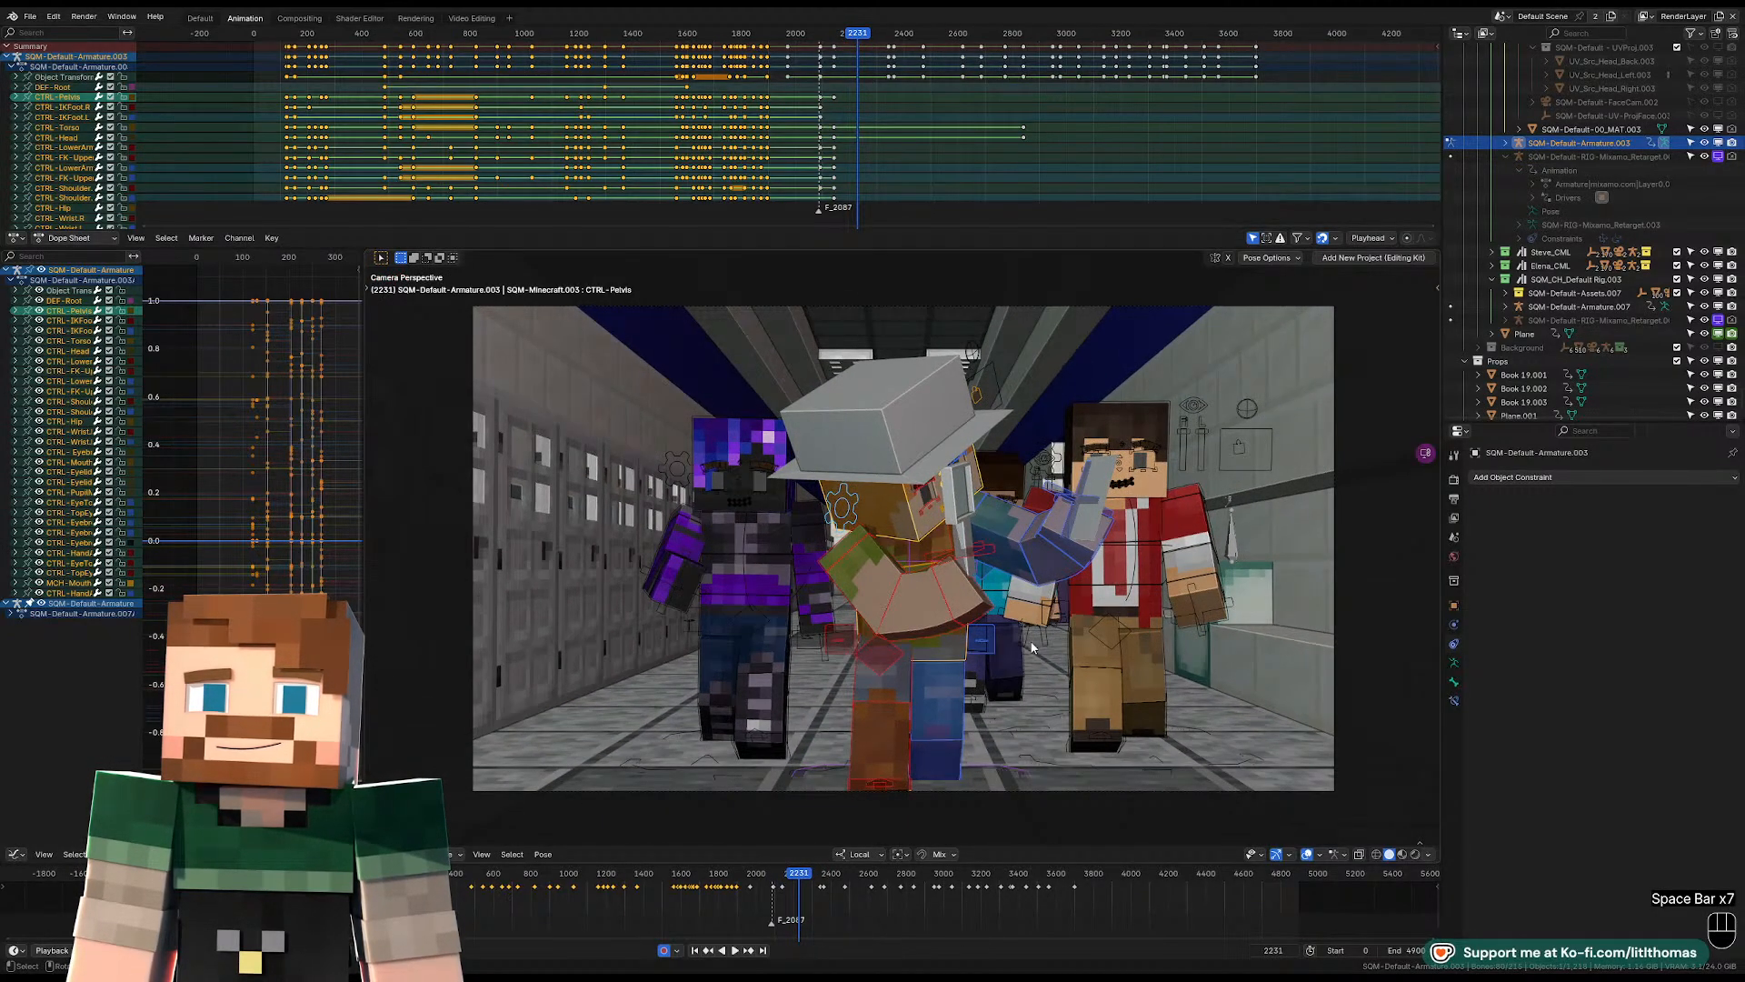
# Rotate the hat-wearing character's torso control at frame 2231 so the upper body faces more toward the camera.
pyautogui.click(946, 656)
pyautogui.press('KP_Decimal')
pyautogui.moveTo(907, 629); pyautogui.dragTo(896, 572, button='middle')
pyautogui.scroll(-2, 895, 573)
pyautogui.click(882, 325)
pyautogui.scroll(-3, 973, 395)
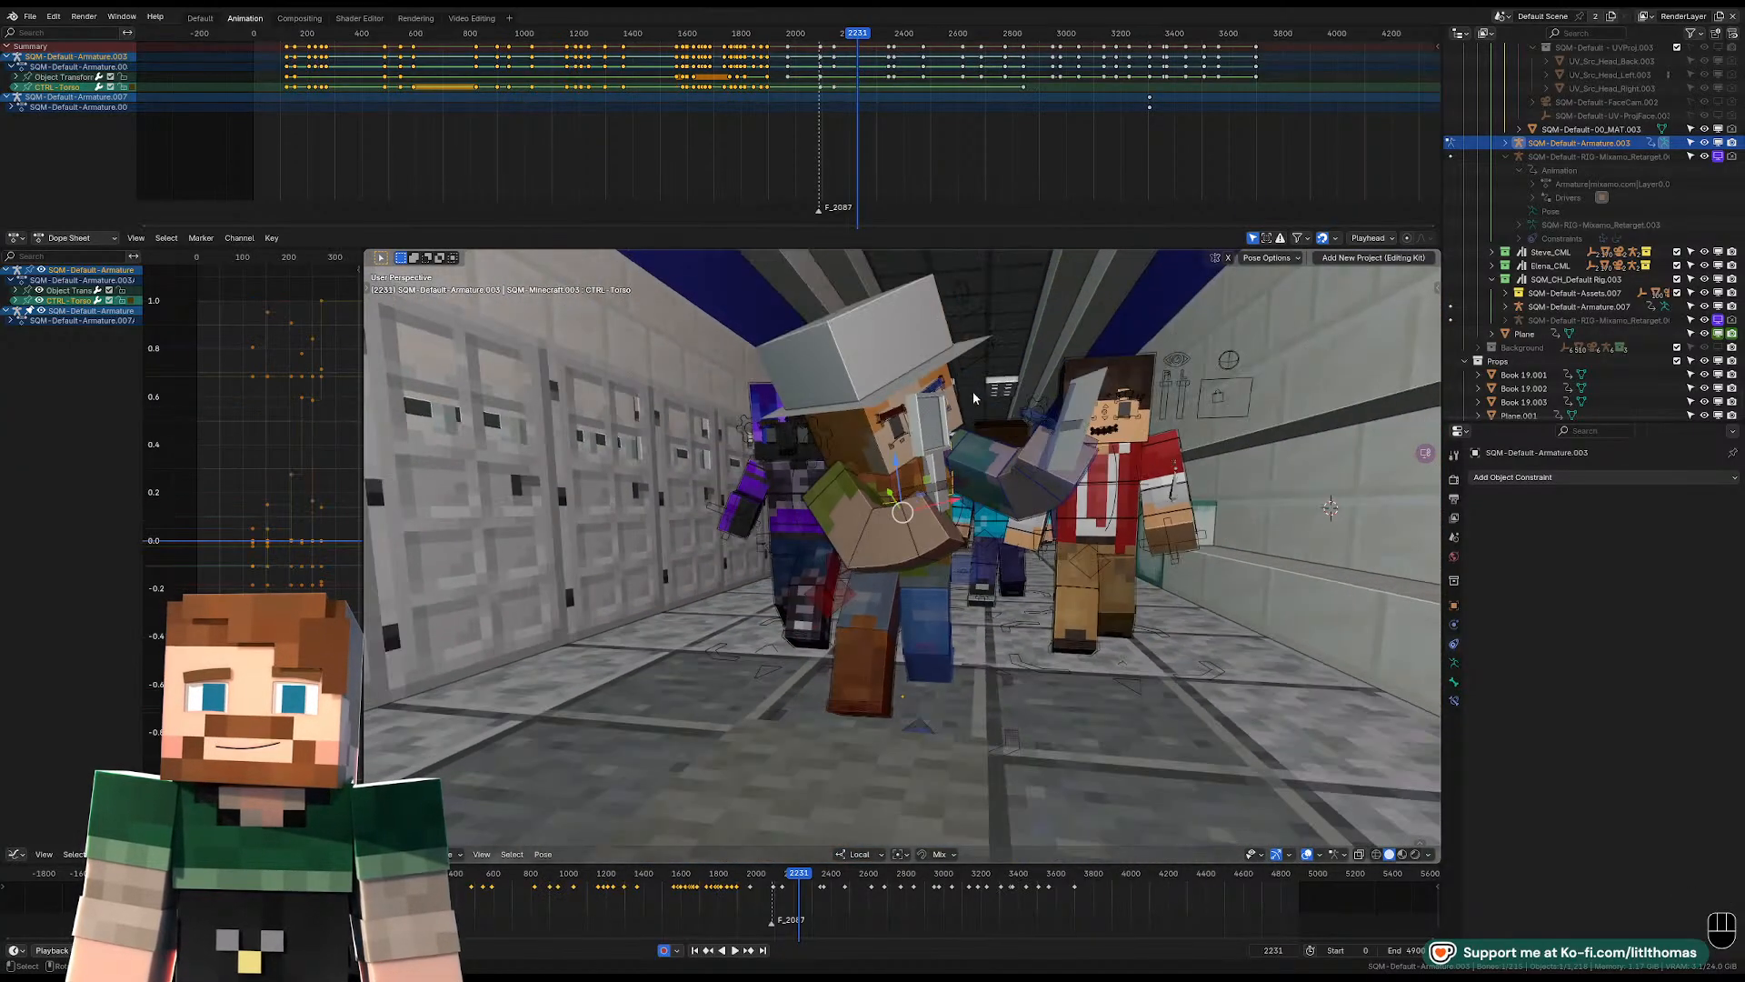
pyautogui.press('r')
pyautogui.press('r')
pyautogui.press('r')
pyautogui.press('r')
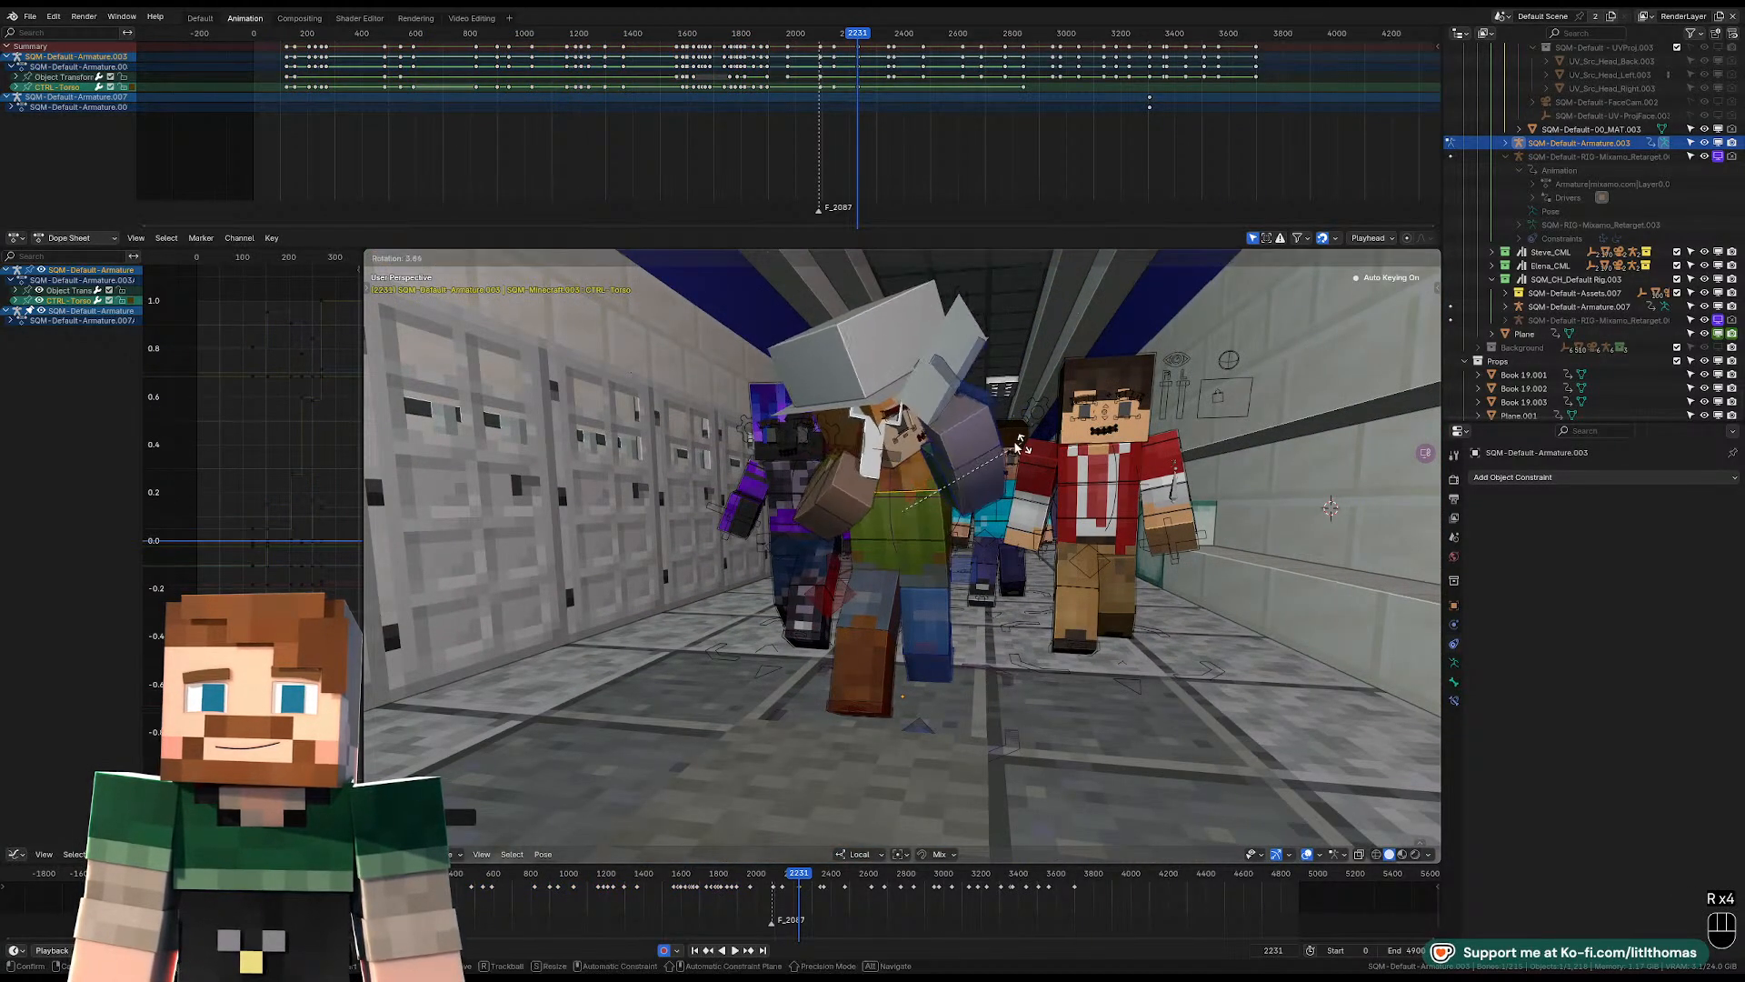
pyautogui.click(1019, 447)
# Rotate the hat-wearing character's head control so the face looks toward the camera.
pyautogui.click(896, 439)
pyautogui.moveTo(918, 441); pyautogui.dragTo(963, 446, button='middle')
pyautogui.press('r')
pyautogui.click(1055, 496)
pyautogui.press('r')
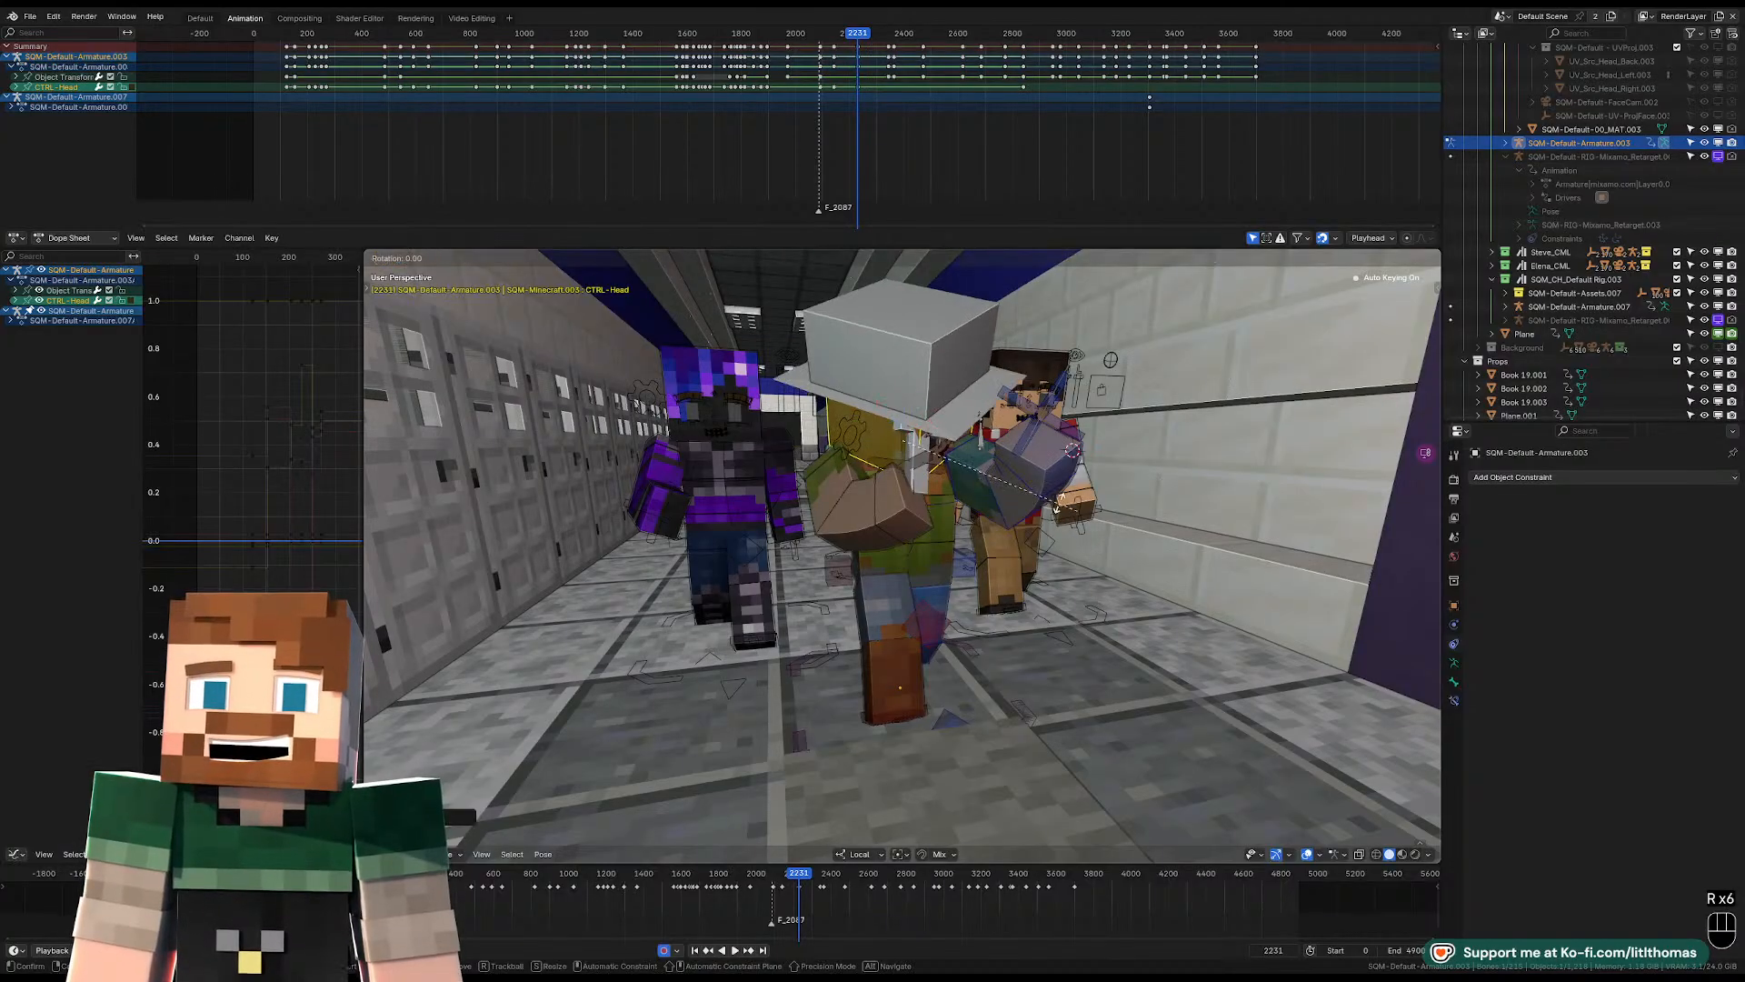
pyautogui.press('r')
pyautogui.press('r')
pyautogui.click(1017, 495)
# Clear the location, rotation and scale of the hat-wearing character's two wrist controls.
pyautogui.click(1026, 482)
pyautogui.hotkey('alt', 'g')
pyautogui.hotkey('alt', 'r')
pyautogui.hotkey('alt', 's')
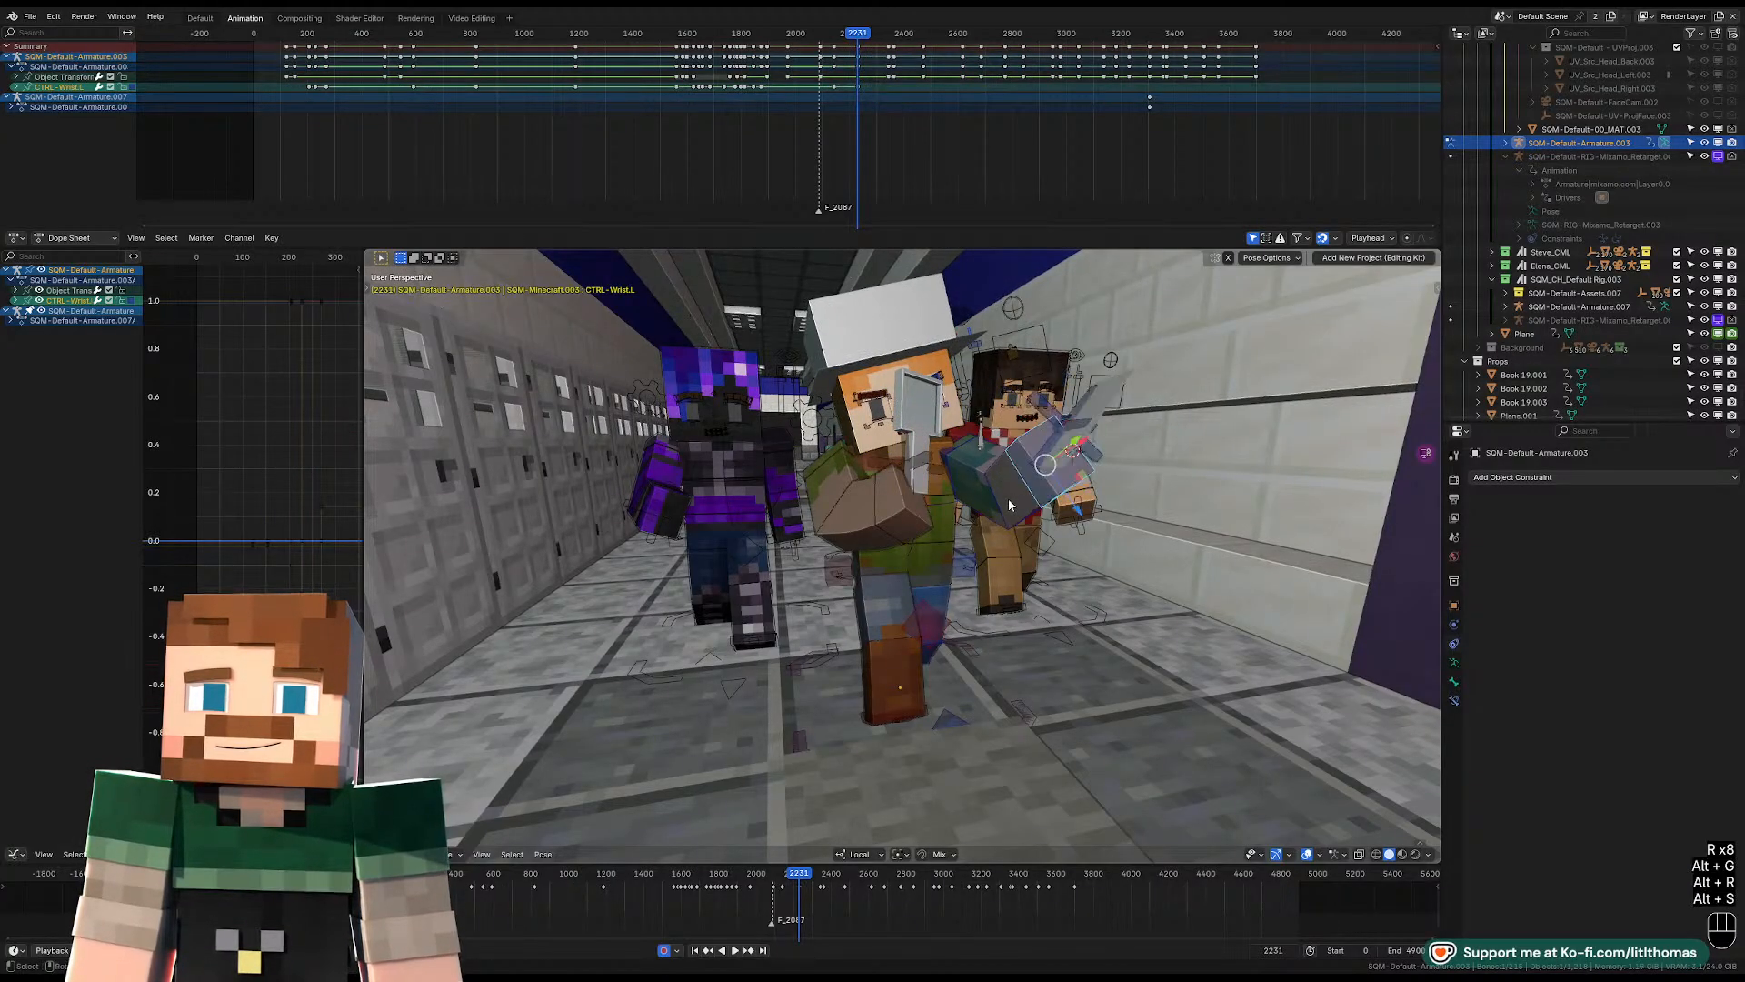
pyautogui.click(891, 513)
pyautogui.hotkey('alt', 's')
pyautogui.hotkey('alt', 'r')
pyautogui.hotkey('alt', 'g')
# Clear the location, rotation and scale of both of the hat-wearing character's shoulder controls.
pyautogui.click(854, 514)
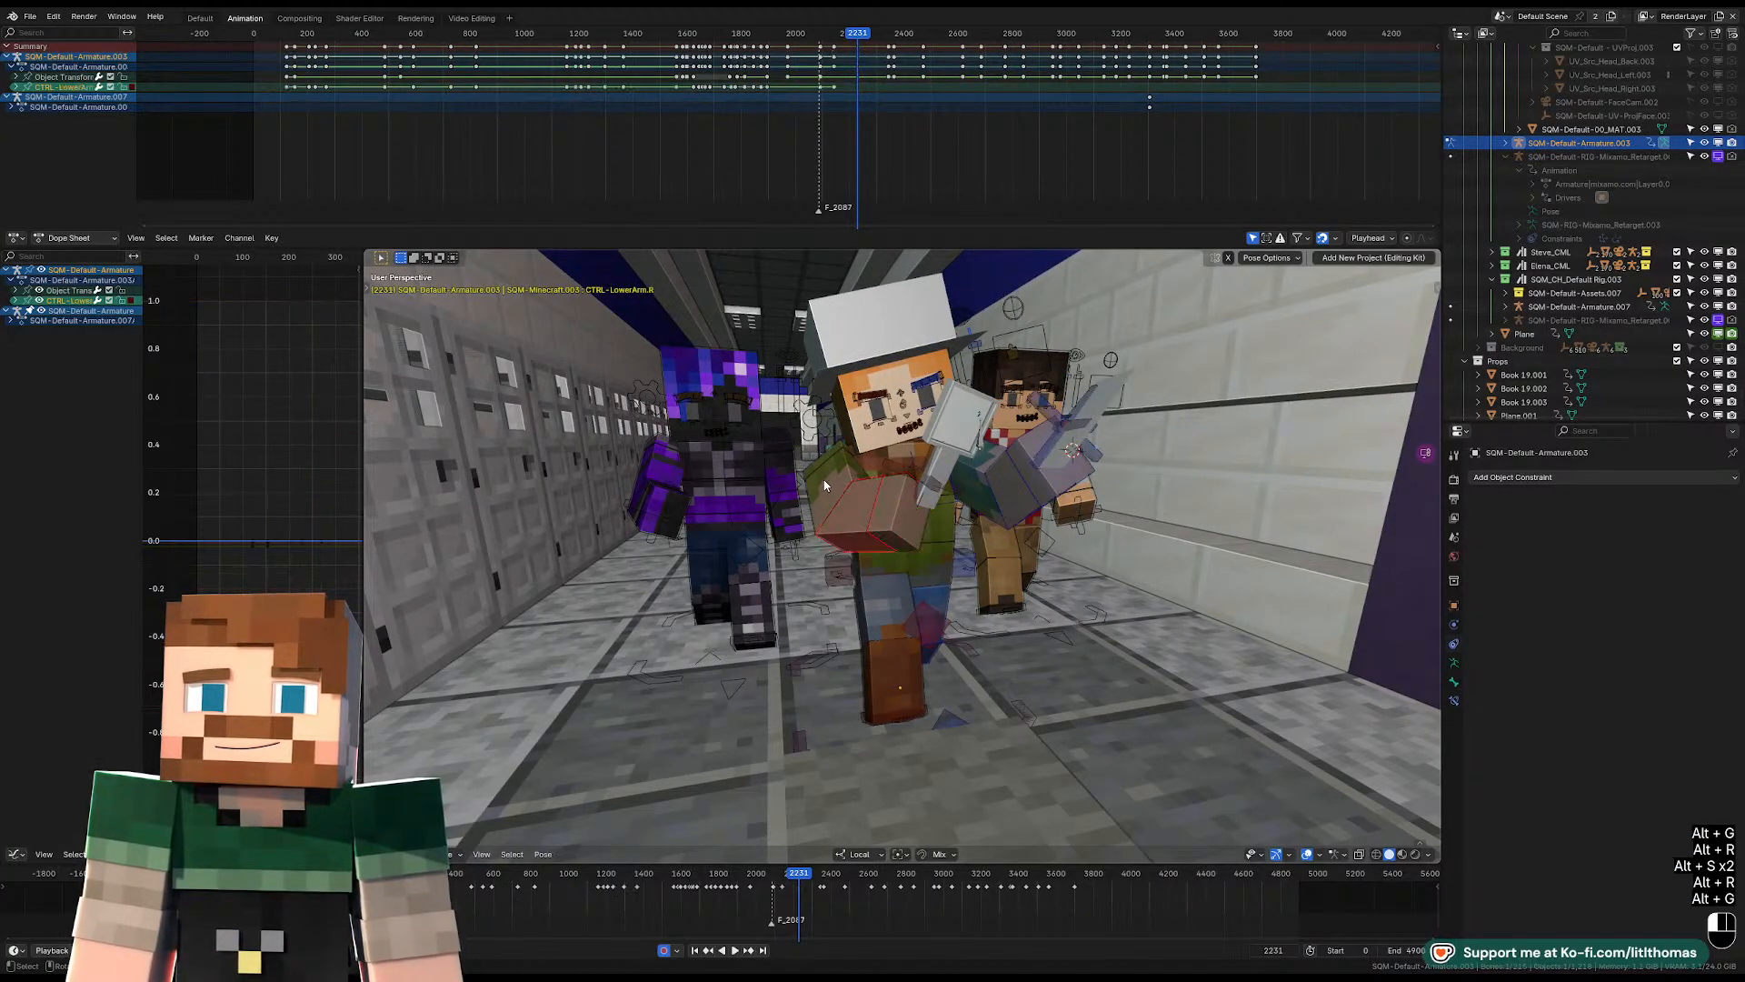
pyautogui.click(819, 458)
pyautogui.hotkey('alt', 's')
pyautogui.hotkey('alt', 'g')
pyautogui.hotkey('alt', 'r')
pyautogui.moveTo(820, 456); pyautogui.dragTo(915, 485, button='middle')
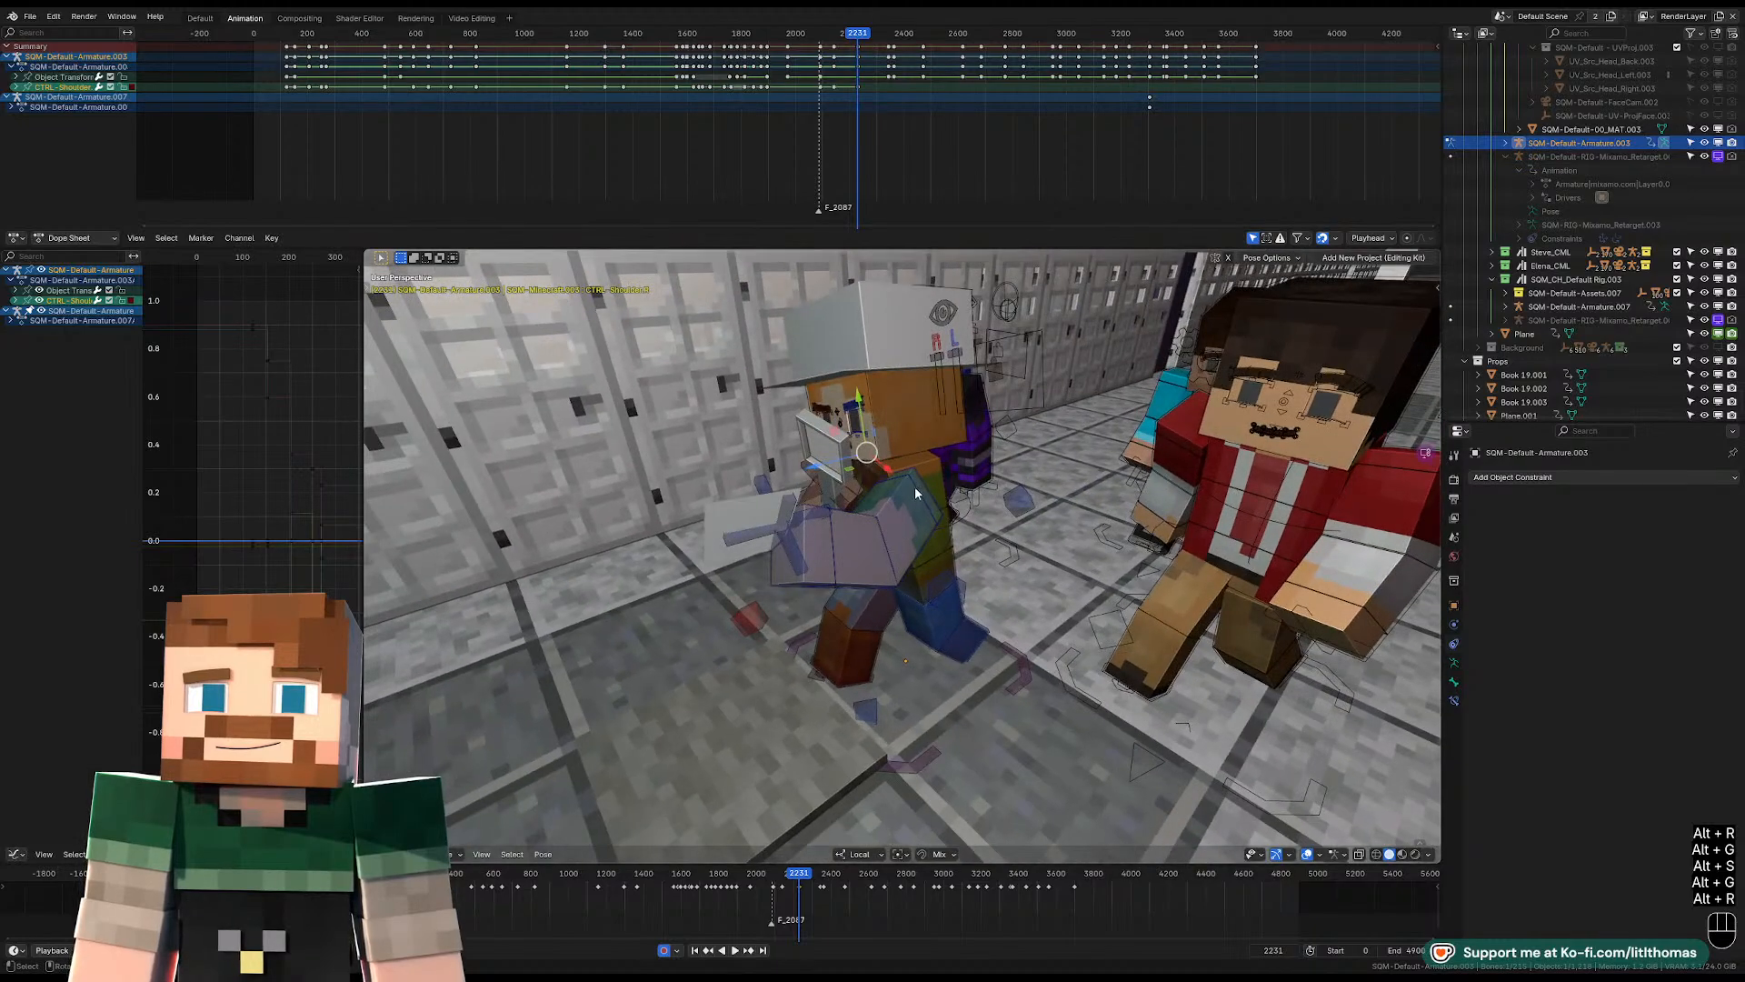
pyautogui.click(916, 483)
pyautogui.click(919, 489)
pyautogui.hotkey('alt', 'g')
pyautogui.hotkey('alt', 's')
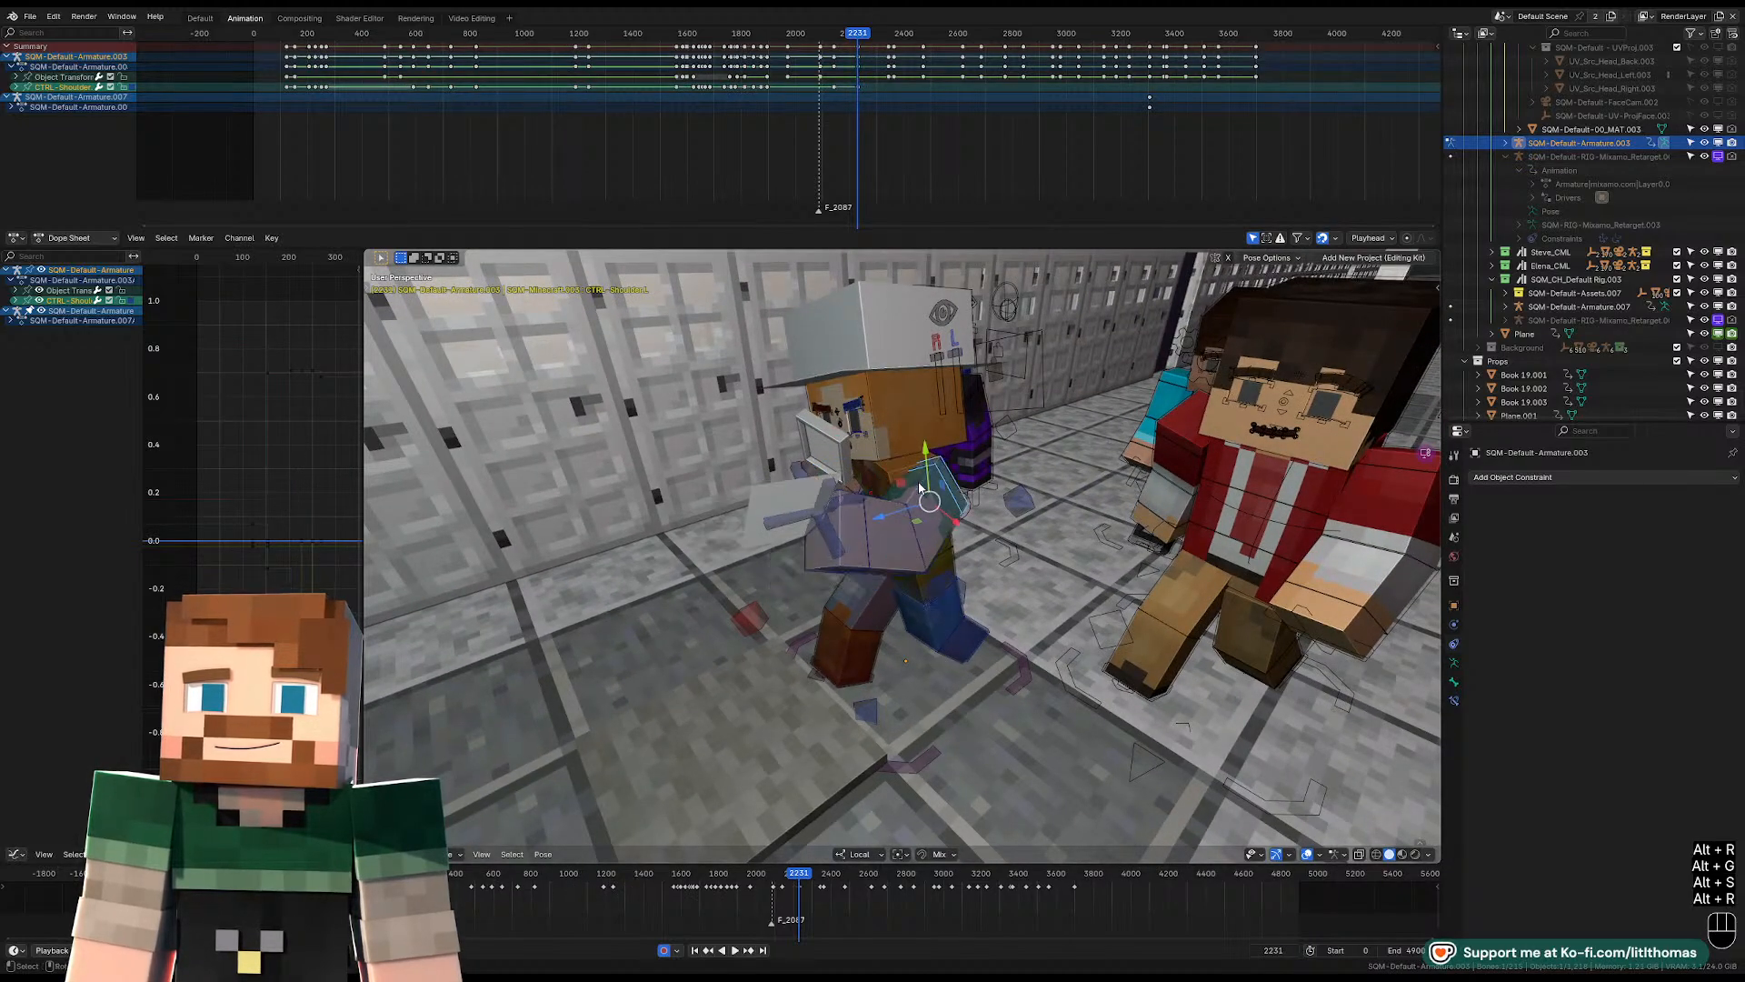
pyautogui.hotkey('alt', 'r')
# Check the hat-wearing character's arms from several angles and rotate the pelvis control to adjust the body's lean.
pyautogui.click(921, 519)
pyautogui.moveTo(921, 519); pyautogui.dragTo(1000, 552, button='middle')
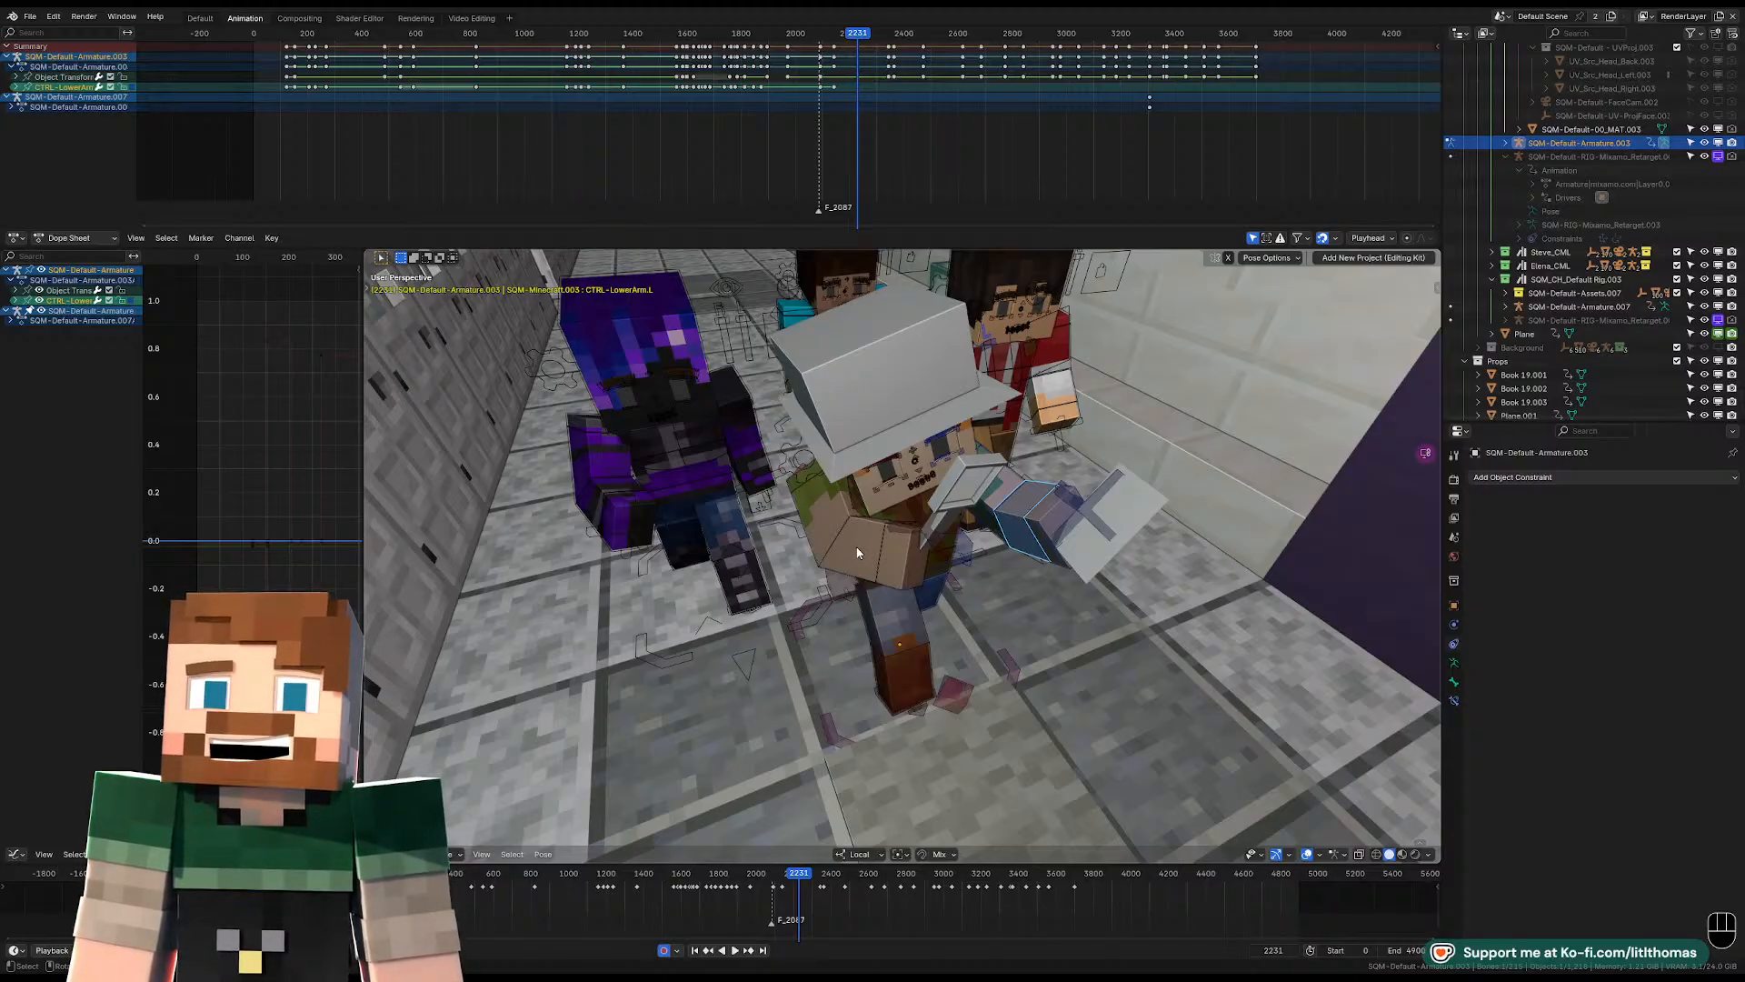
pyautogui.moveTo(857, 552); pyautogui.dragTo(899, 550, button='middle')
pyautogui.scroll(3, 853, 543)
pyautogui.moveTo(879, 558); pyautogui.dragTo(920, 545, button='middle')
pyautogui.click(920, 545)
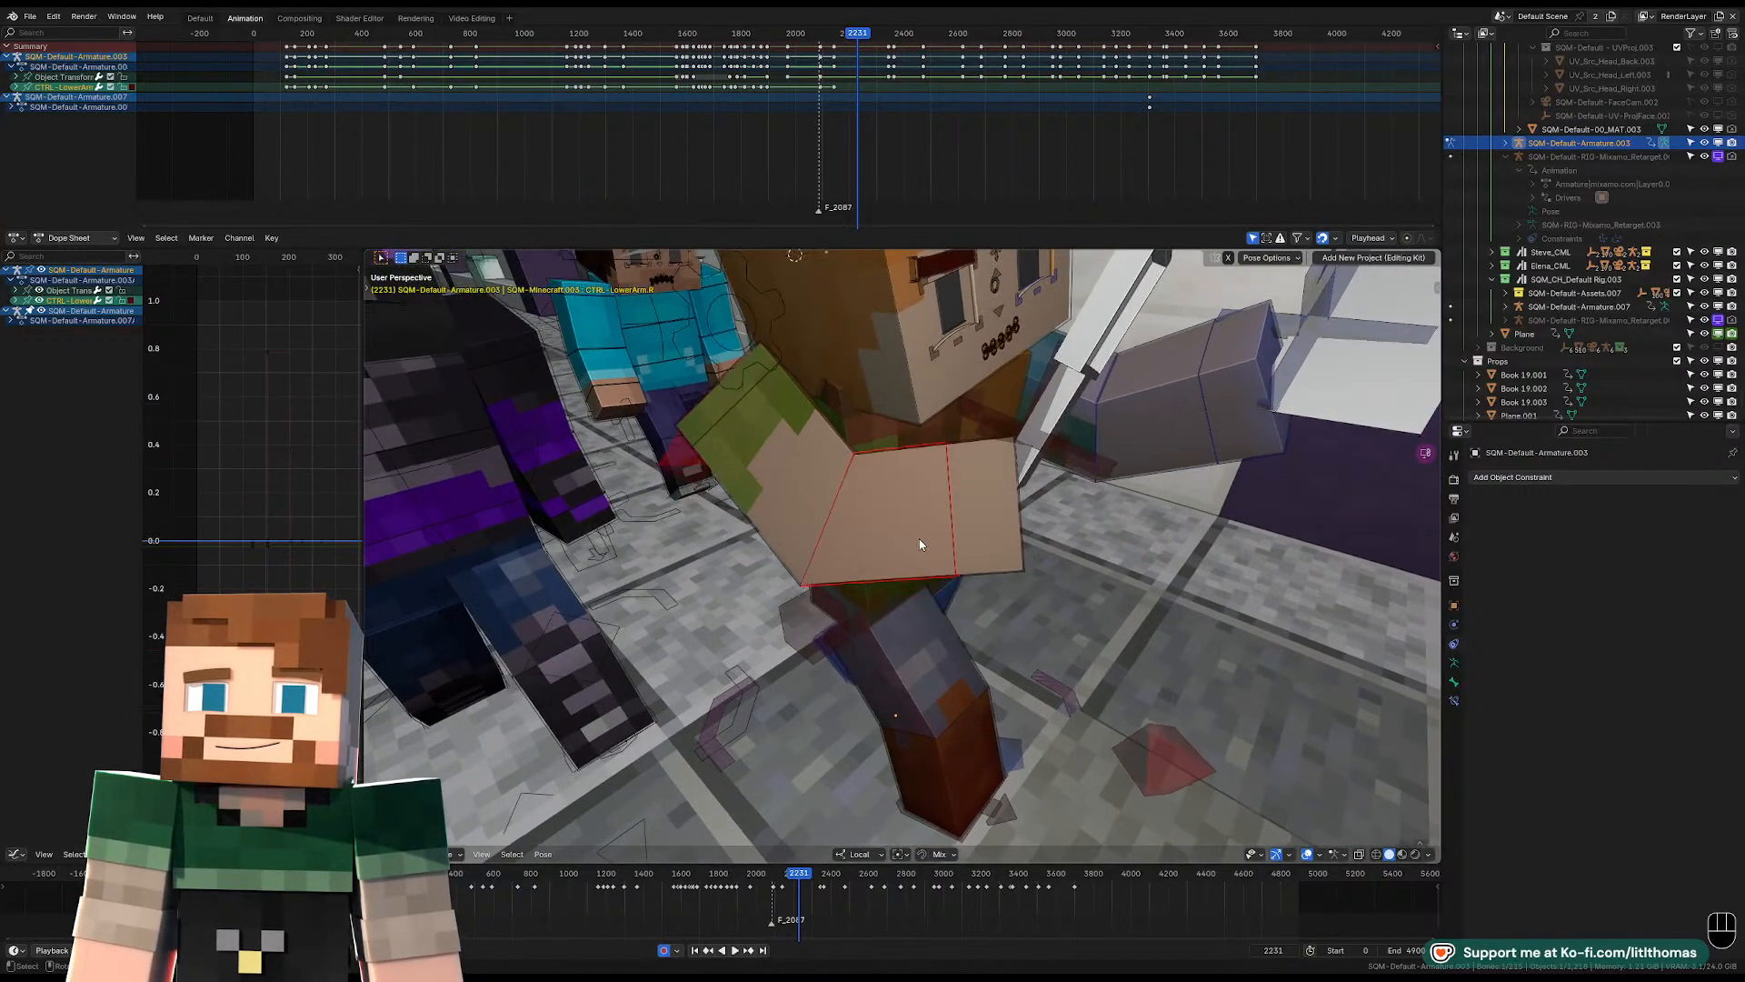
pyautogui.click(930, 433)
pyautogui.moveTo(930, 431); pyautogui.dragTo(992, 423, button='middle')
pyautogui.click(971, 547)
pyautogui.moveTo(971, 547); pyautogui.dragTo(781, 509, button='middle')
pyautogui.press('r')
pyautogui.click(995, 491)
pyautogui.moveTo(996, 491); pyautogui.dragTo(966, 530, button='middle')
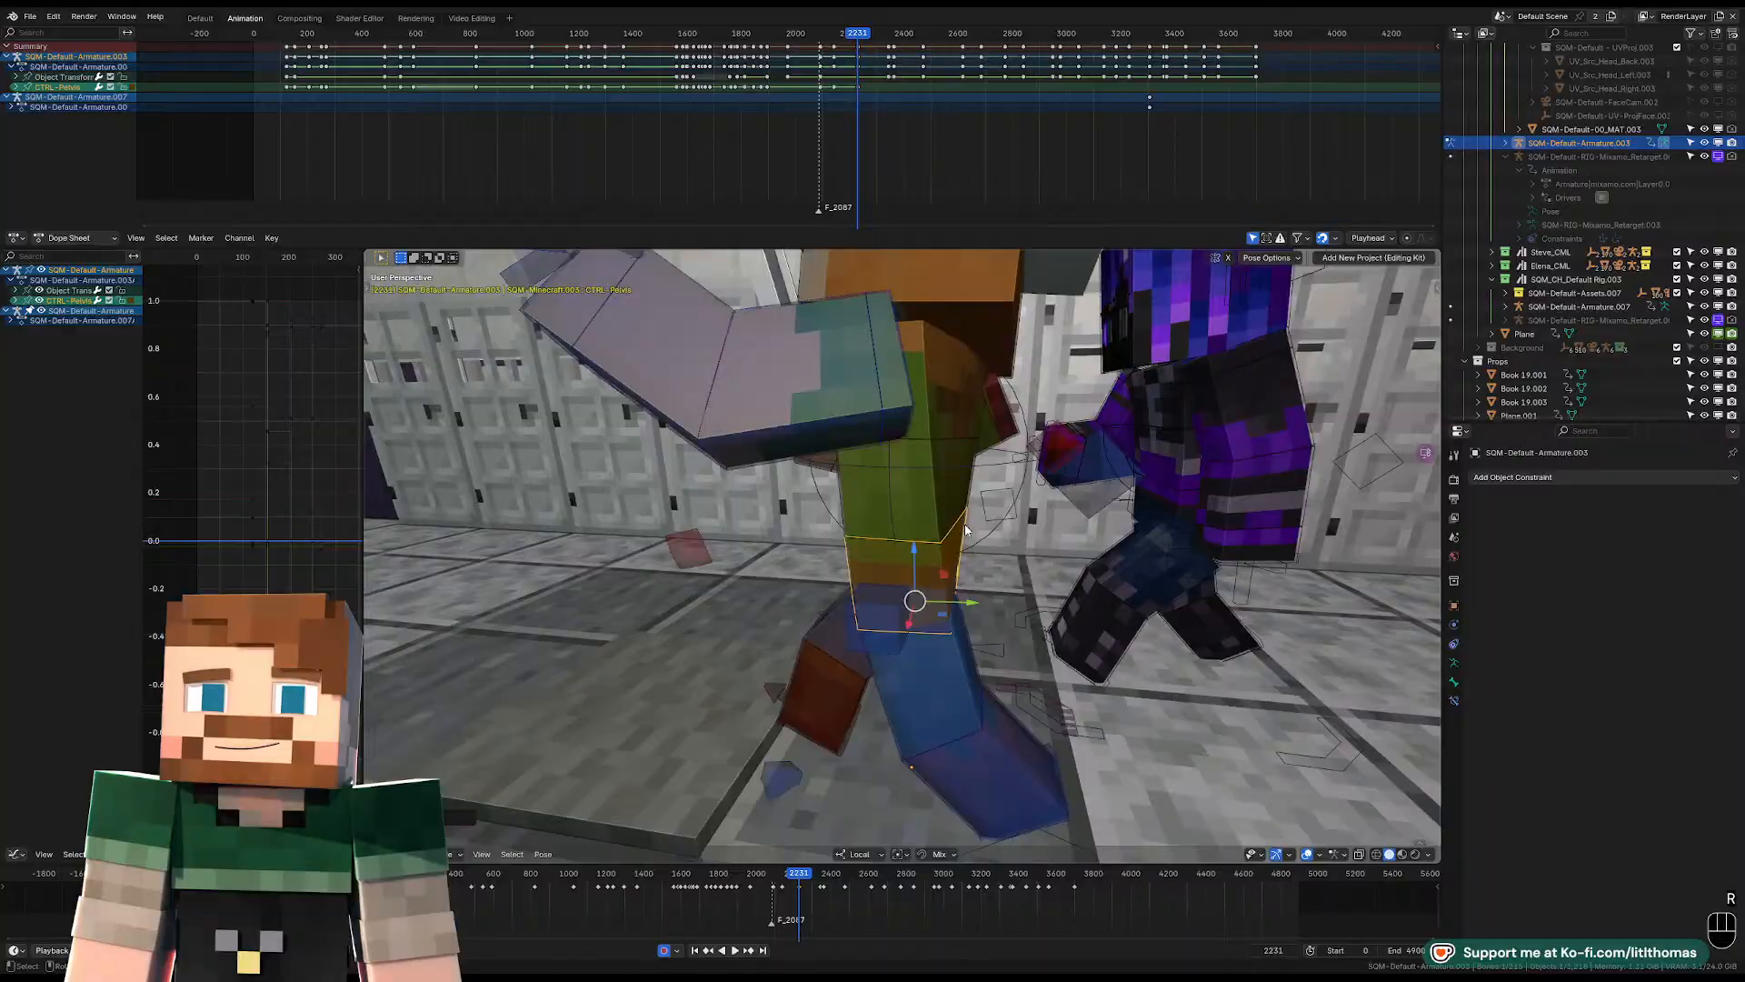
# Rotate the hat-wearing character's torso control again to balance the upper body over the adjusted pelvis.
pyautogui.click(982, 457)
pyautogui.press('r')
pyautogui.click(986, 436)
pyautogui.press('r')
pyautogui.press('r')
pyautogui.click(1000, 427)
pyautogui.moveTo(1000, 428); pyautogui.dragTo(909, 463, button='middle')
pyautogui.press('r')
pyautogui.click(850, 482)
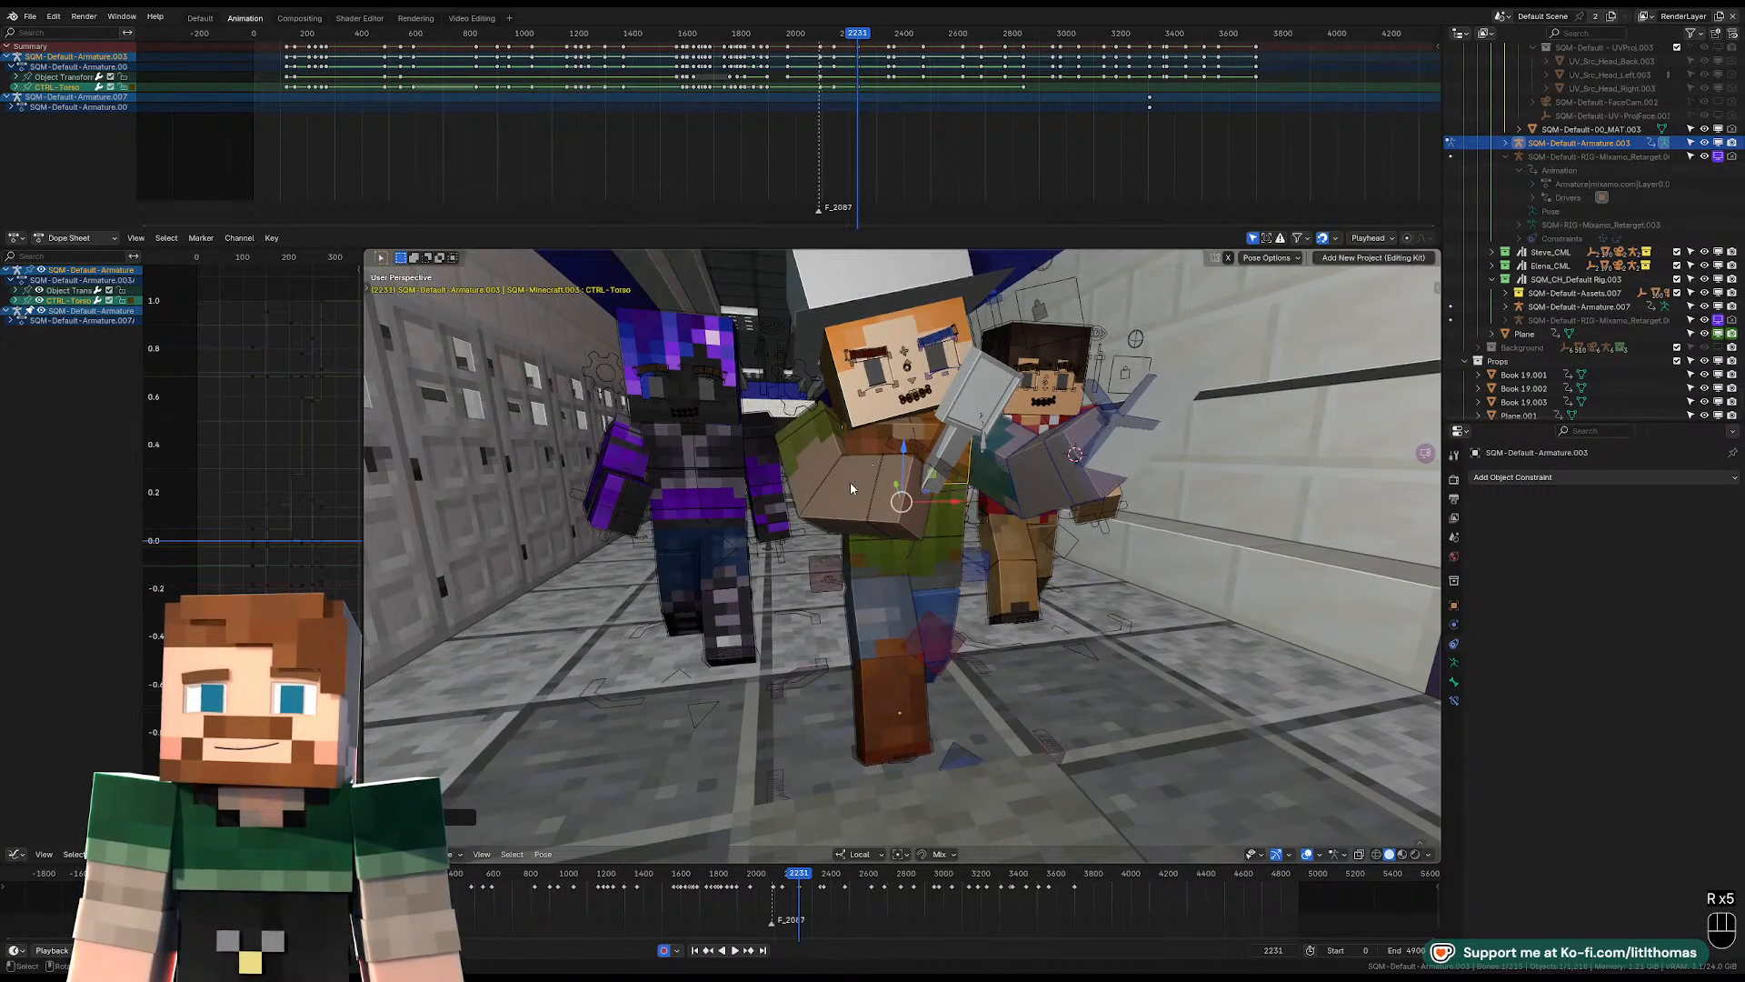
# Rotate the hat-wearing character's right upper-arm FK control to swing the cleaver arm outward from the body.
pyautogui.click(835, 461)
pyautogui.press('r')
pyautogui.press('r')
pyautogui.press('r')
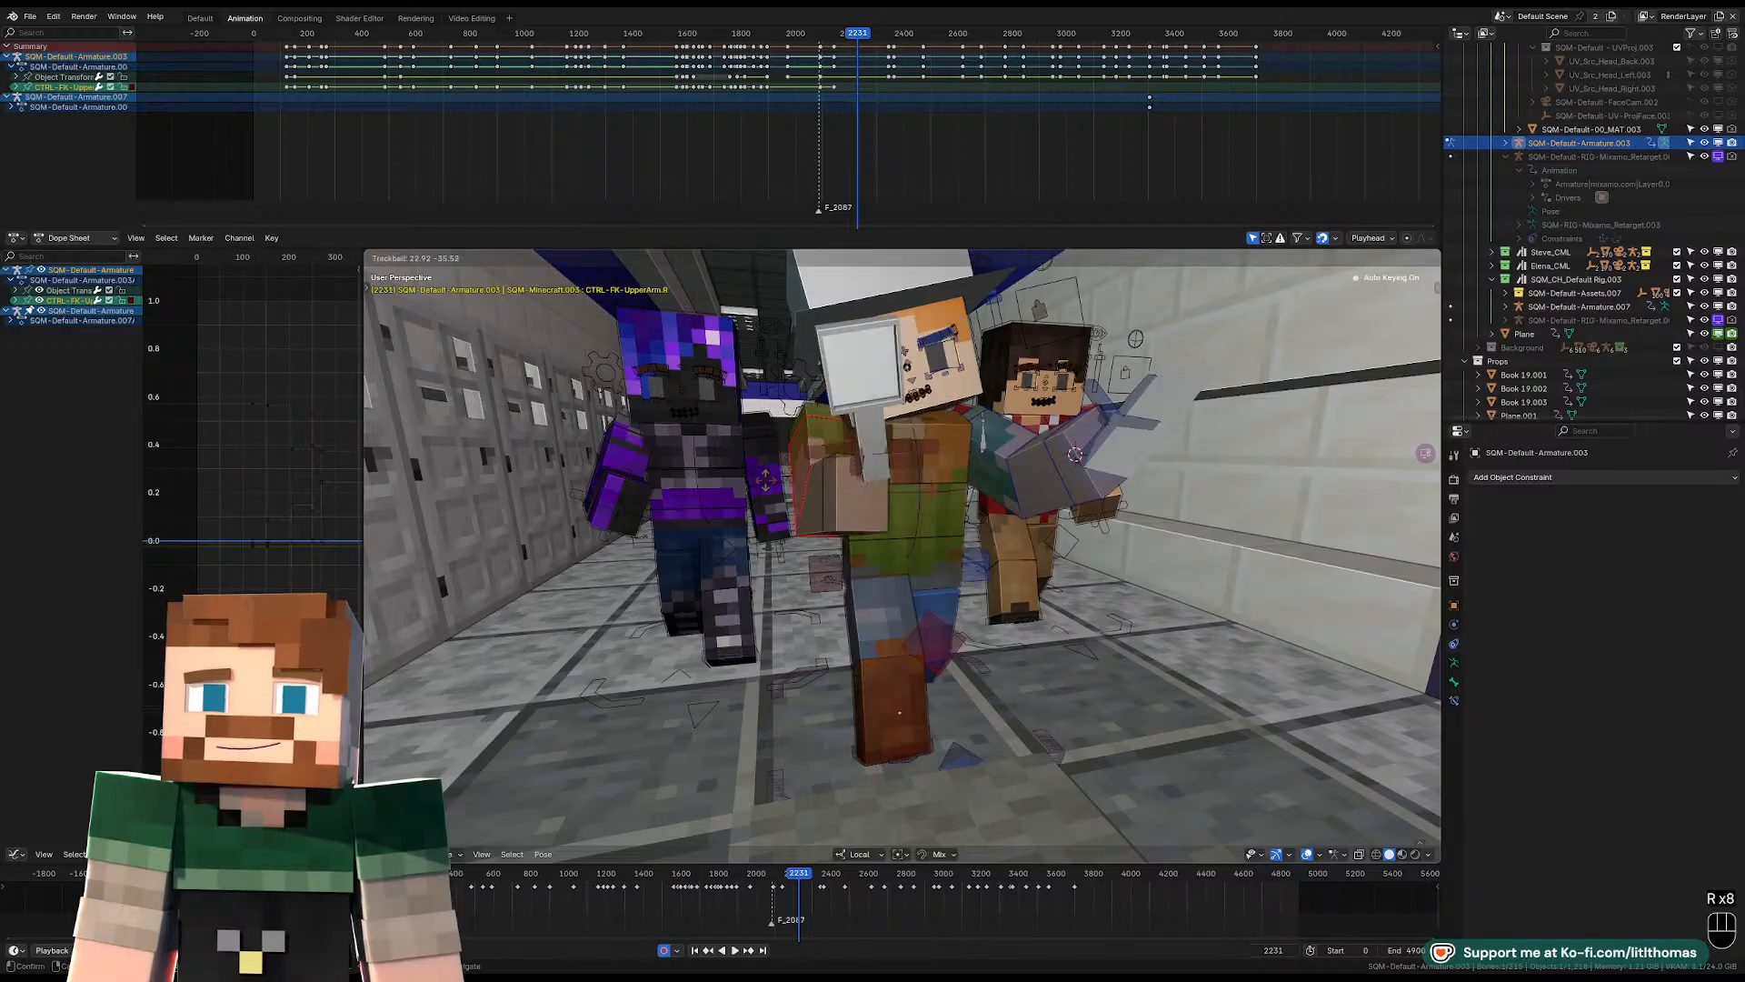
pyautogui.click(909, 491)
pyautogui.press('r')
pyautogui.rightClick(945, 509)
pyautogui.press('r')
pyautogui.press('r')
pyautogui.press('r')
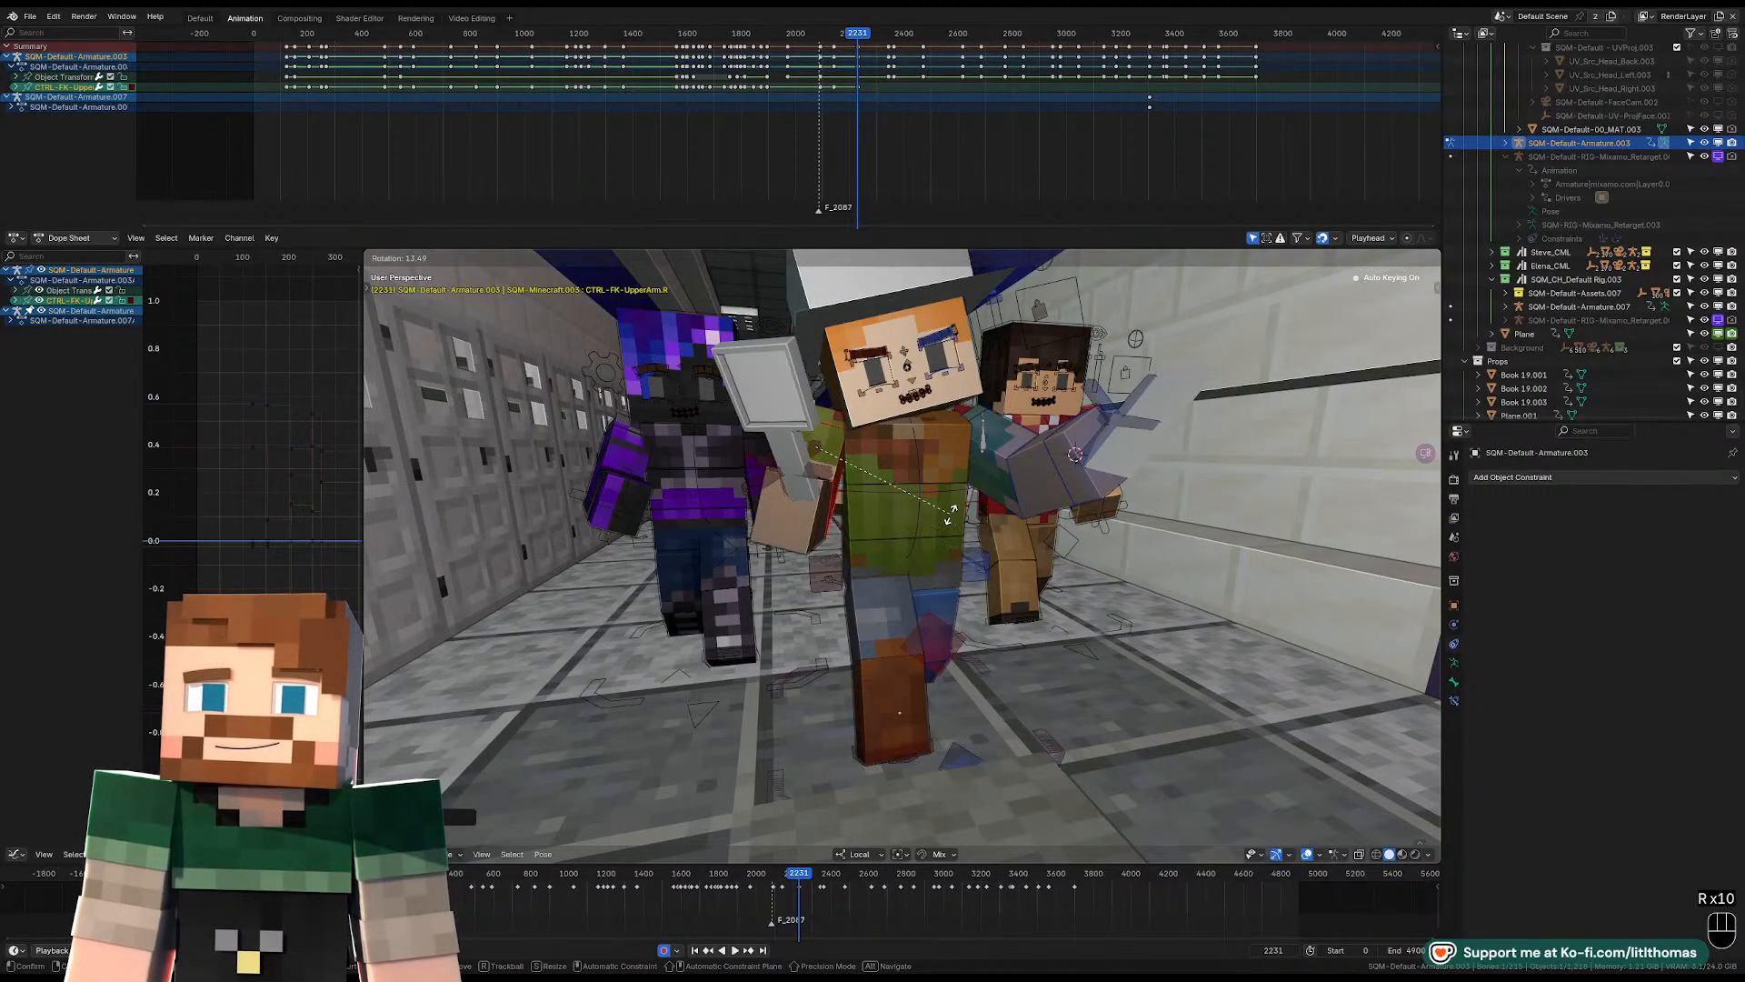
pyautogui.click(867, 430)
# Rotate the hat-wearing character's head control so the face points down the hallway.
pyautogui.moveTo(852, 432); pyautogui.dragTo(859, 426, button='middle')
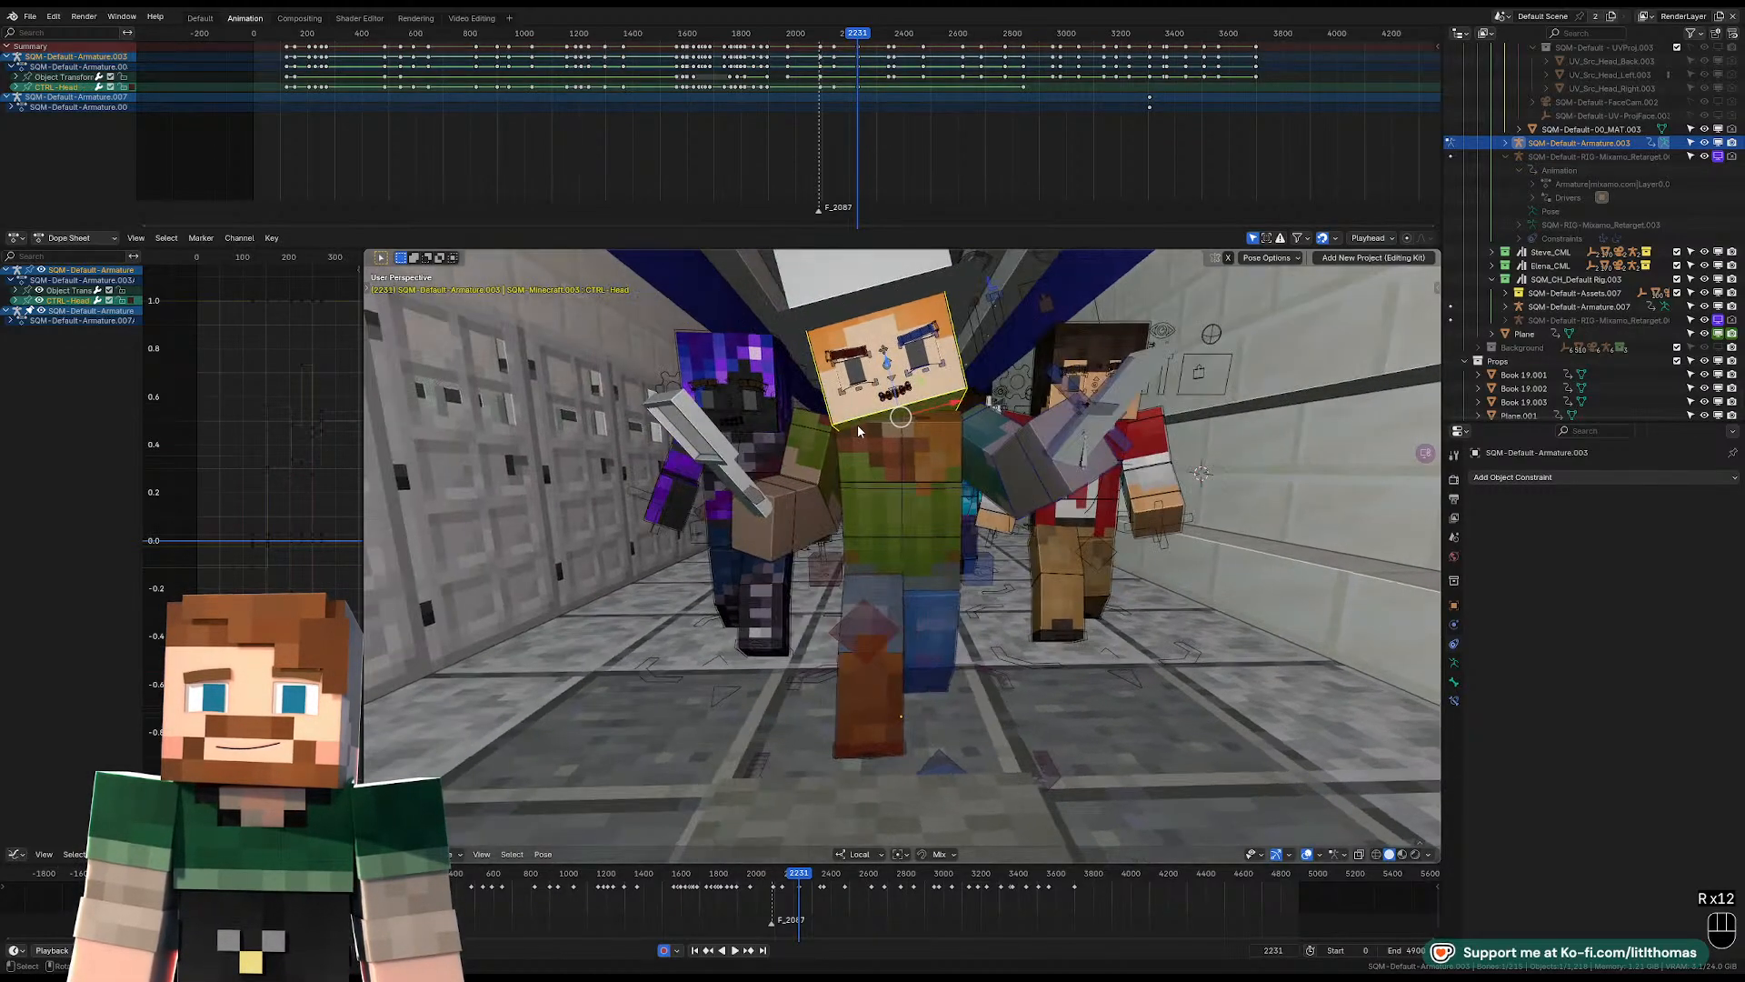
pyautogui.scroll(-2, 859, 426)
pyautogui.press('r')
pyautogui.press('r')
pyautogui.press('r')
pyautogui.click(999, 454)
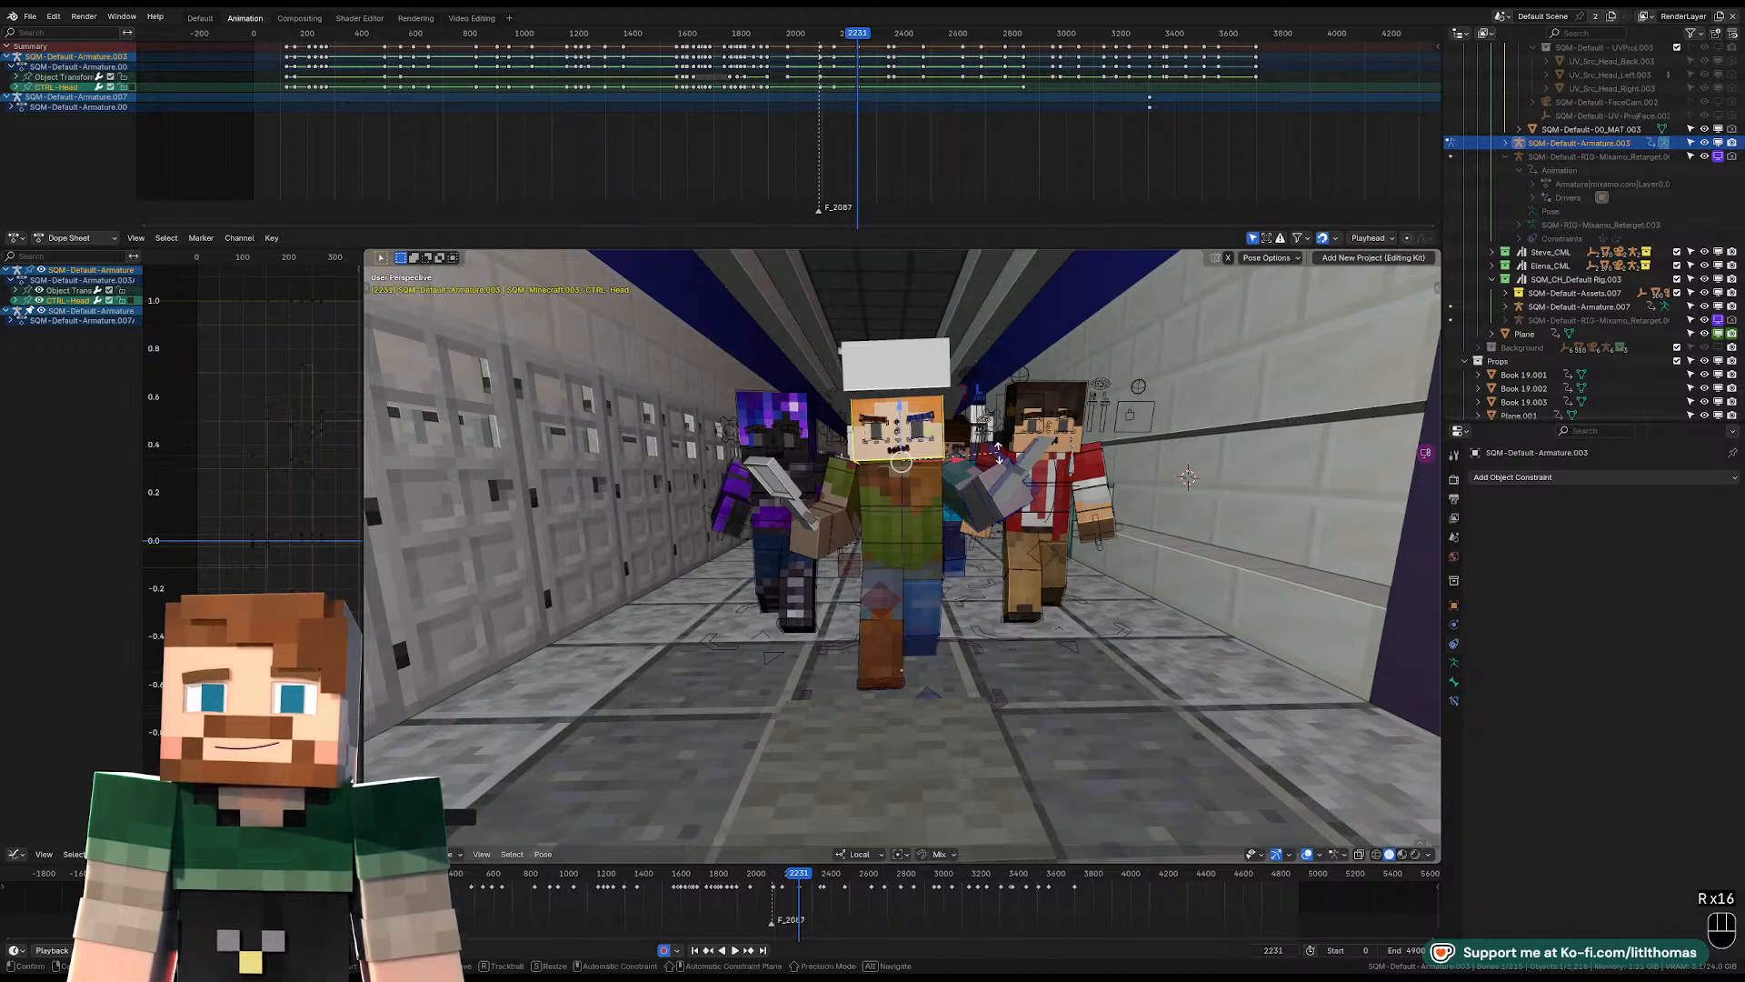
pyautogui.press('r')
pyautogui.click(963, 485)
# Rotate the hat-wearing character's left lower-arm and left upper-arm controls to reposition the raised arm.
pyautogui.click(966, 497)
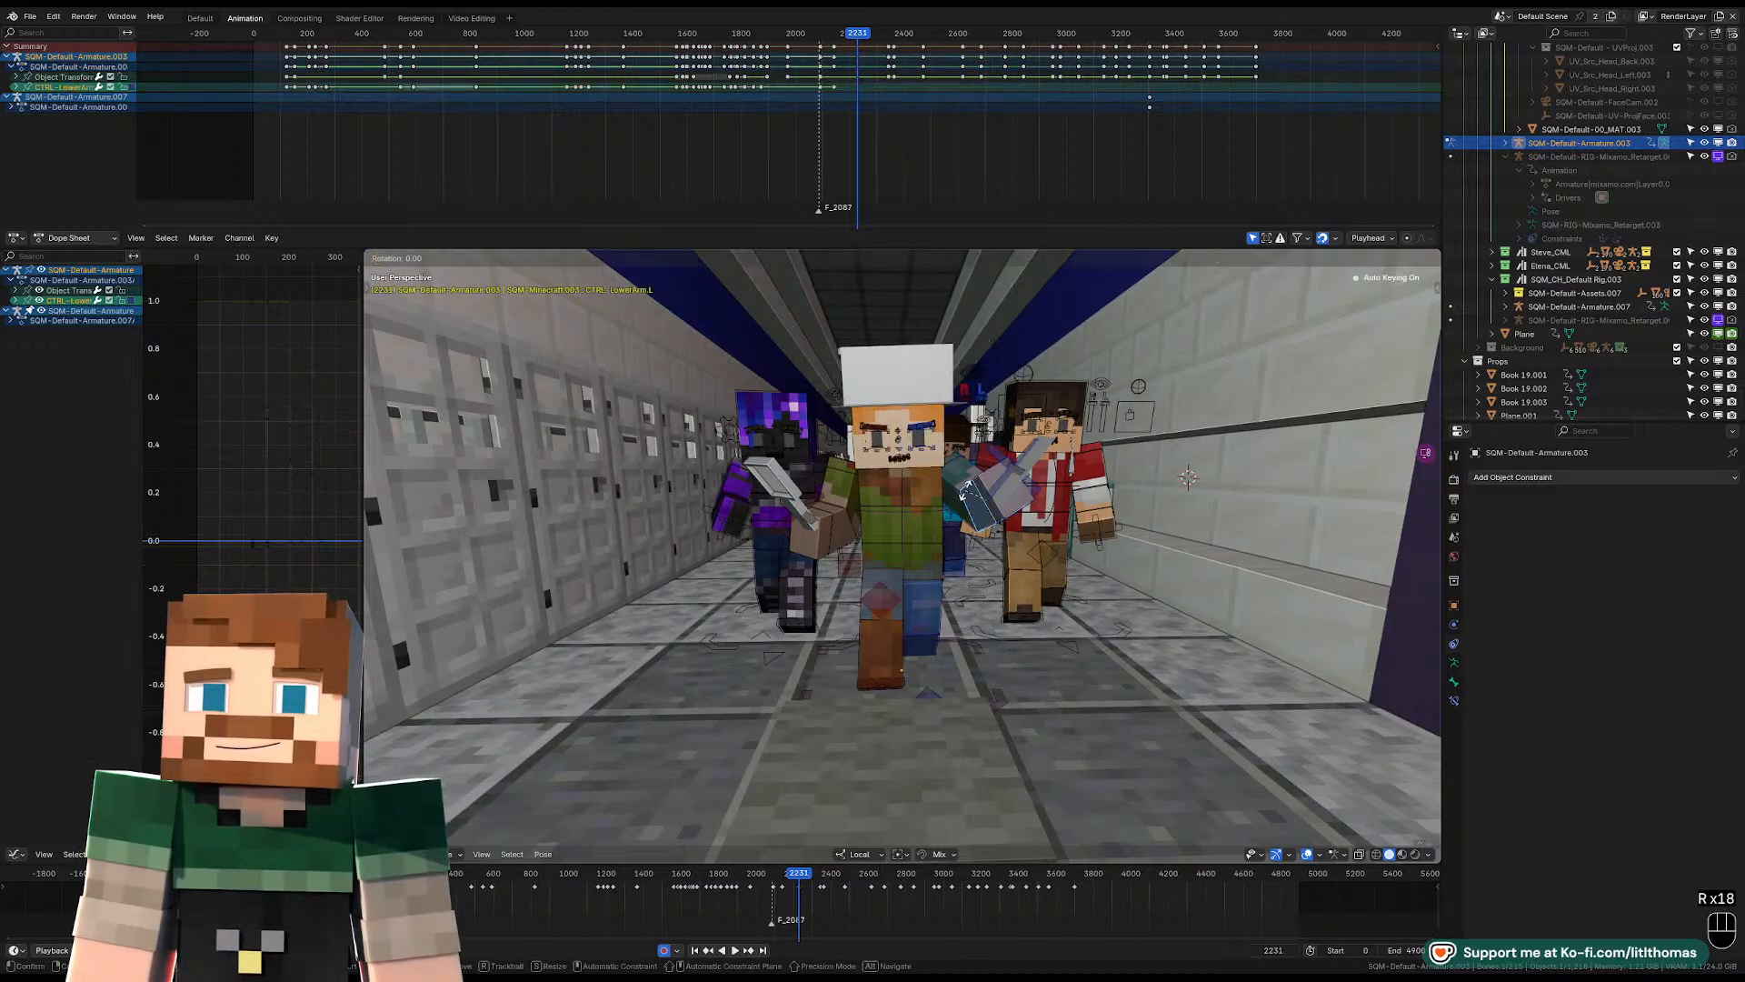
pyautogui.press('r')
pyautogui.press('r')
pyautogui.click(955, 485)
pyautogui.press('r')
pyautogui.click(966, 473)
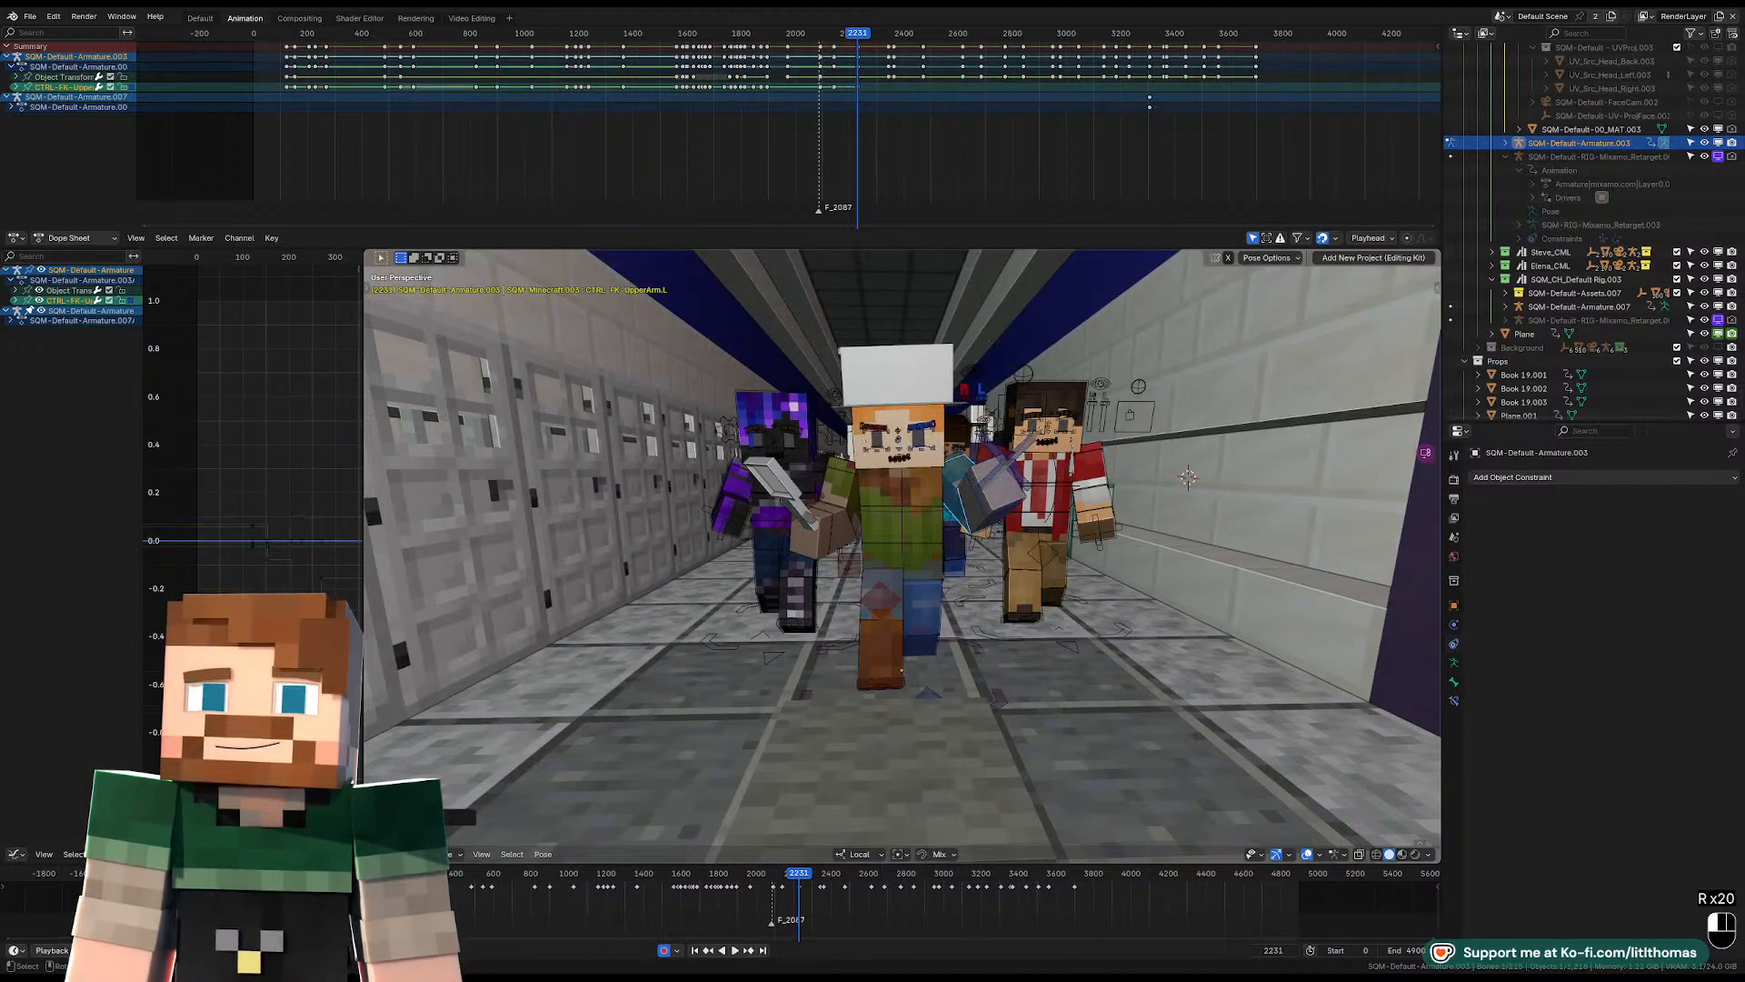
pyautogui.press('r')
pyautogui.press('r')
pyautogui.click(963, 464)
# Switch to the camera view and rotate the hat-wearing character's head control to tilt the head for the shot.
pyautogui.press('KP_0')
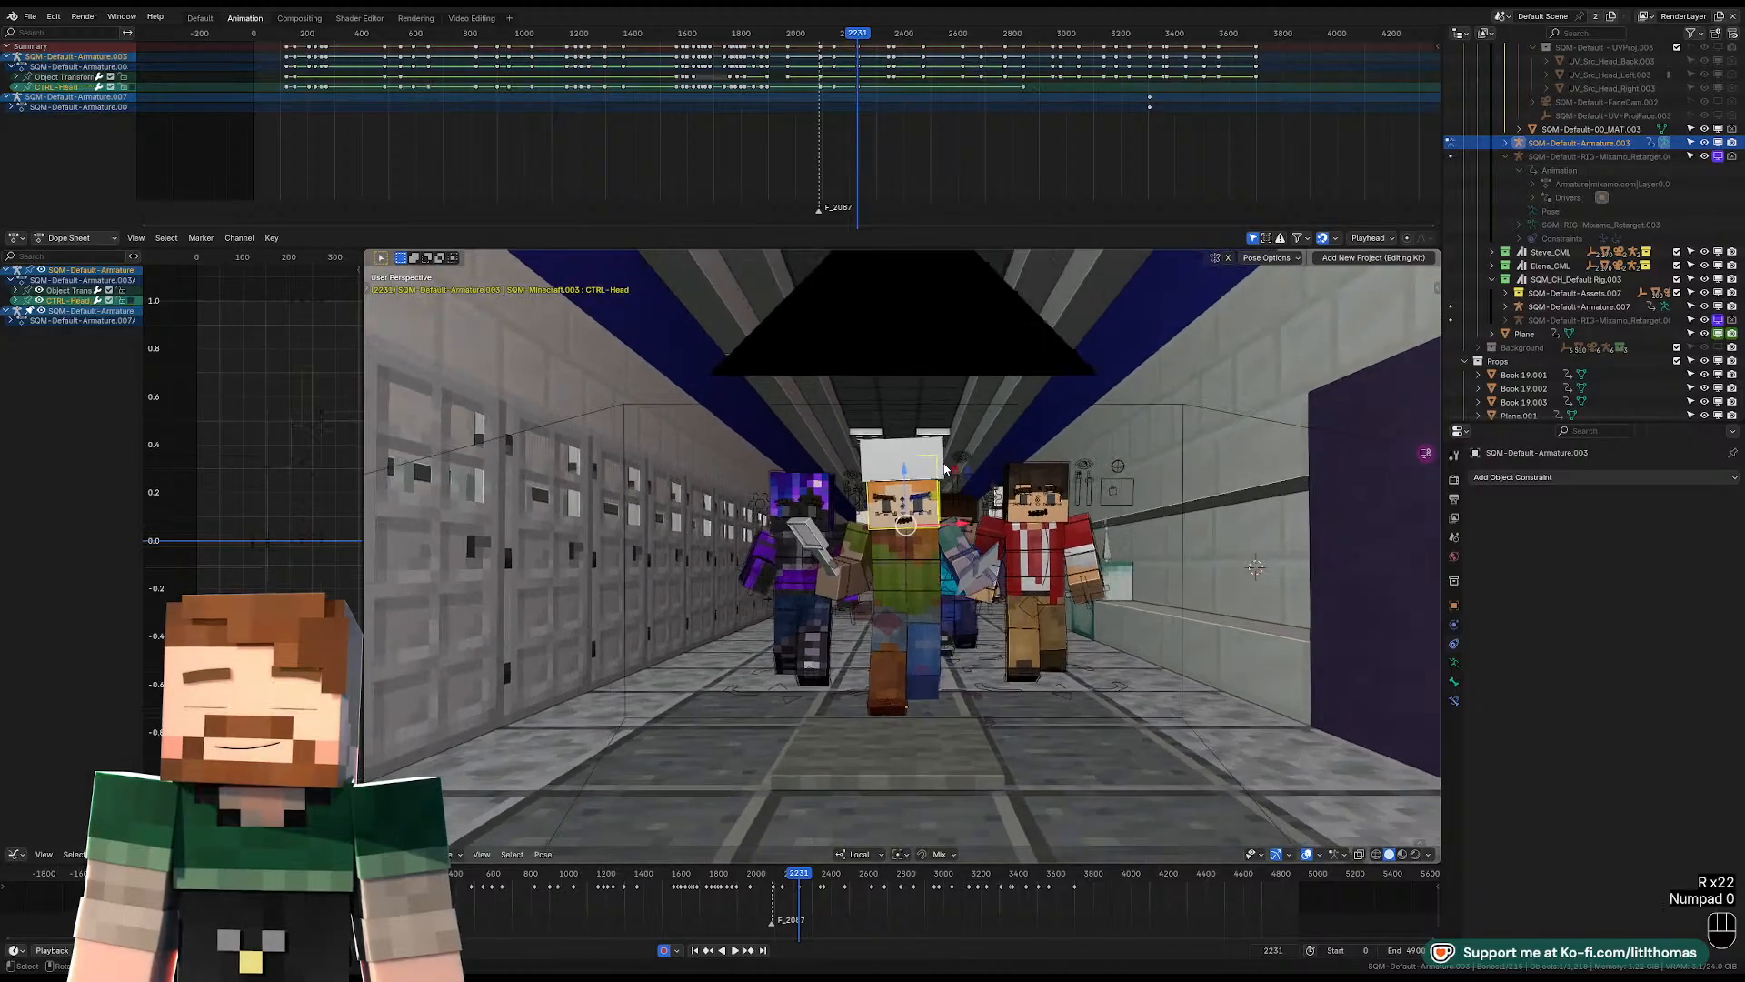
pyautogui.click(1054, 463)
pyautogui.press('r')
pyautogui.press('r')
pyautogui.press('r')
pyautogui.click(1062, 471)
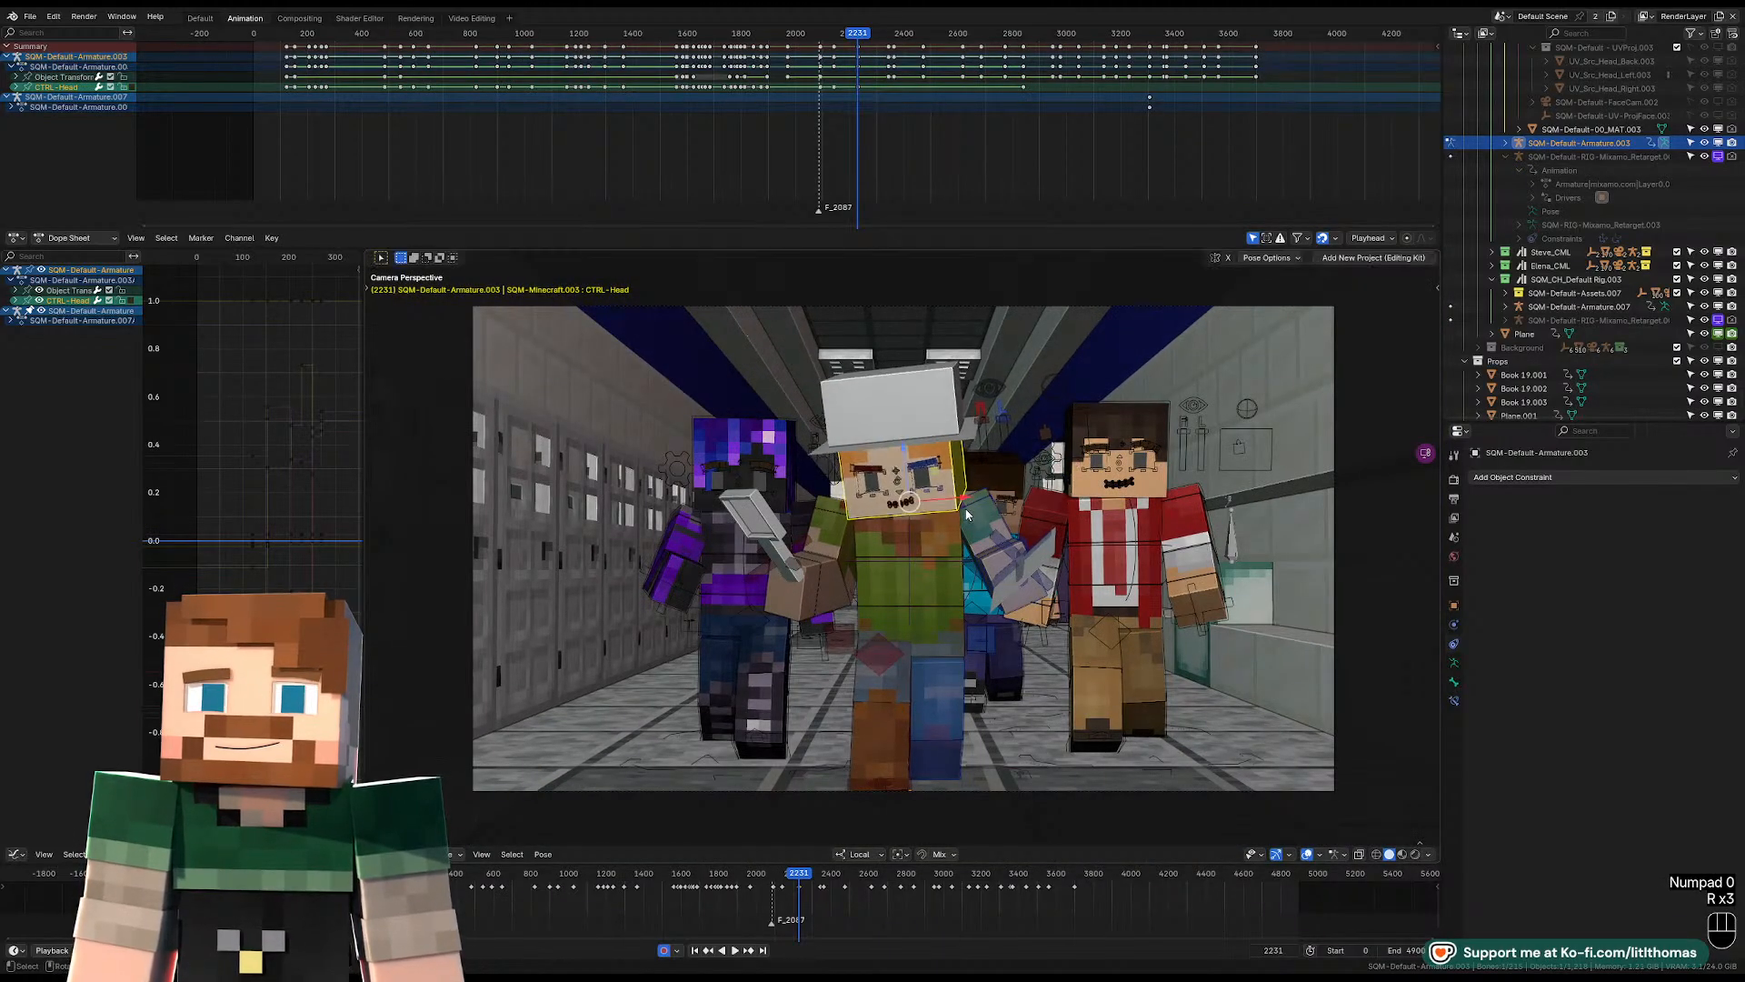
# Rotate the hat-wearing character's torso control slightly in the camera view.
pyautogui.click(946, 527)
pyautogui.press('r')
pyautogui.press('r')
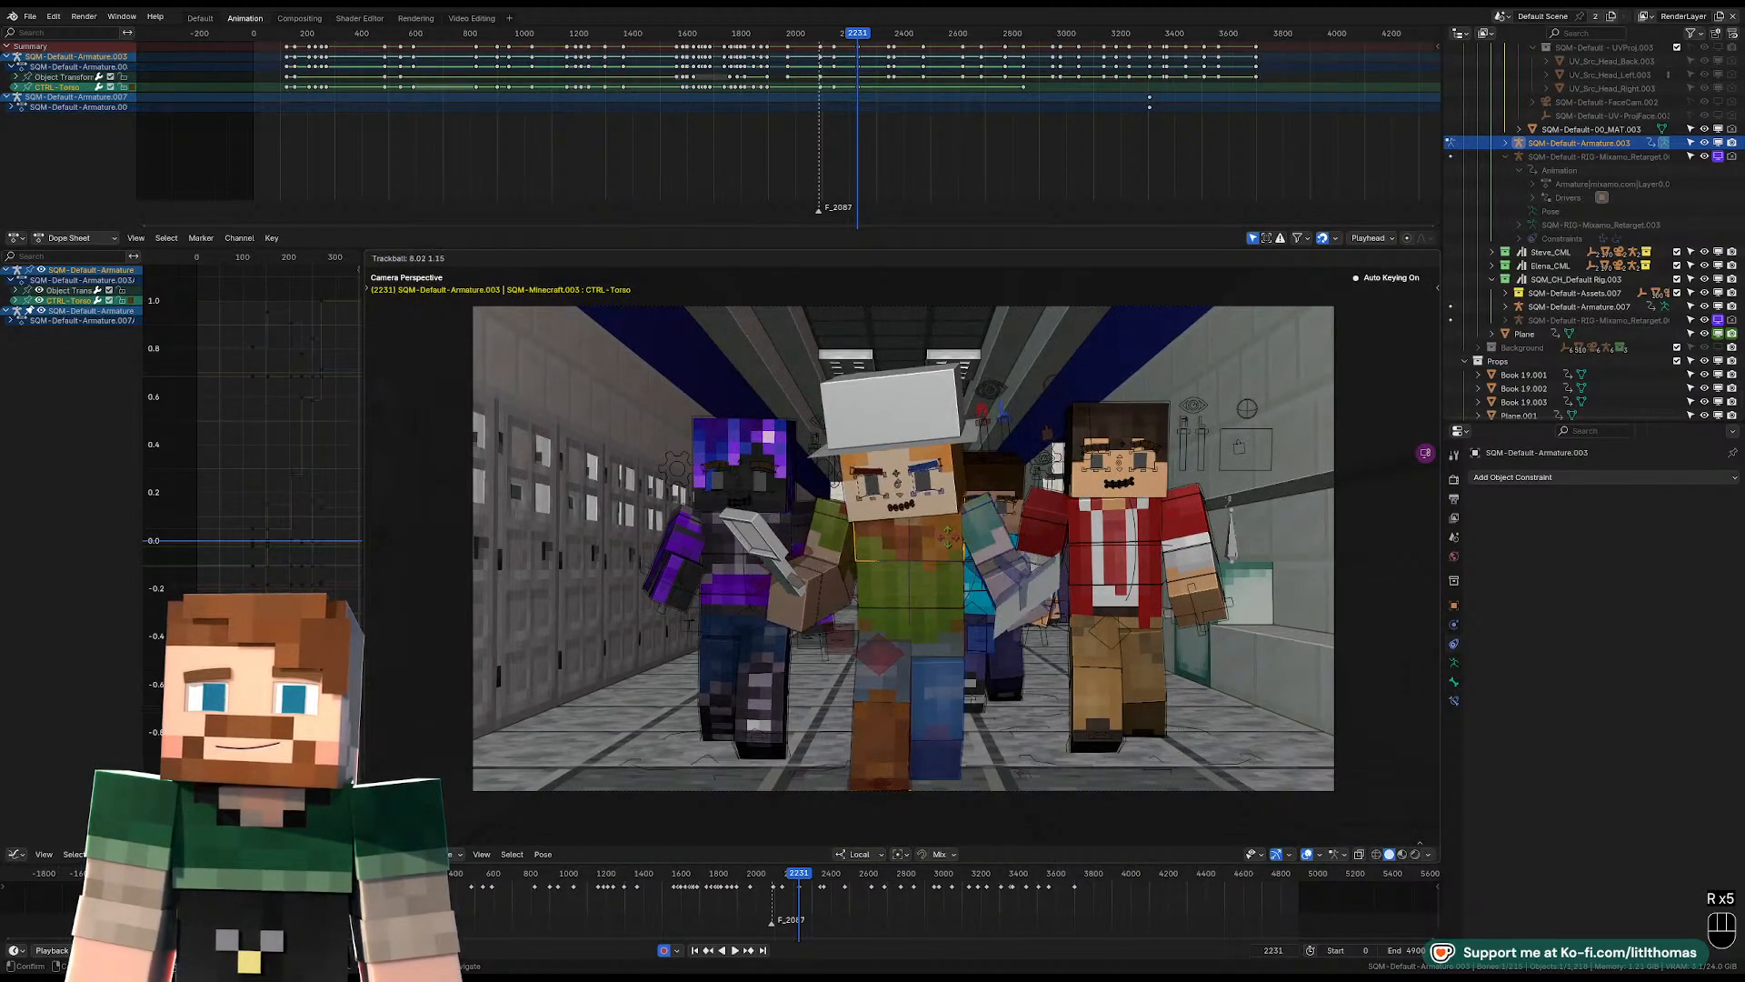
pyautogui.click(943, 545)
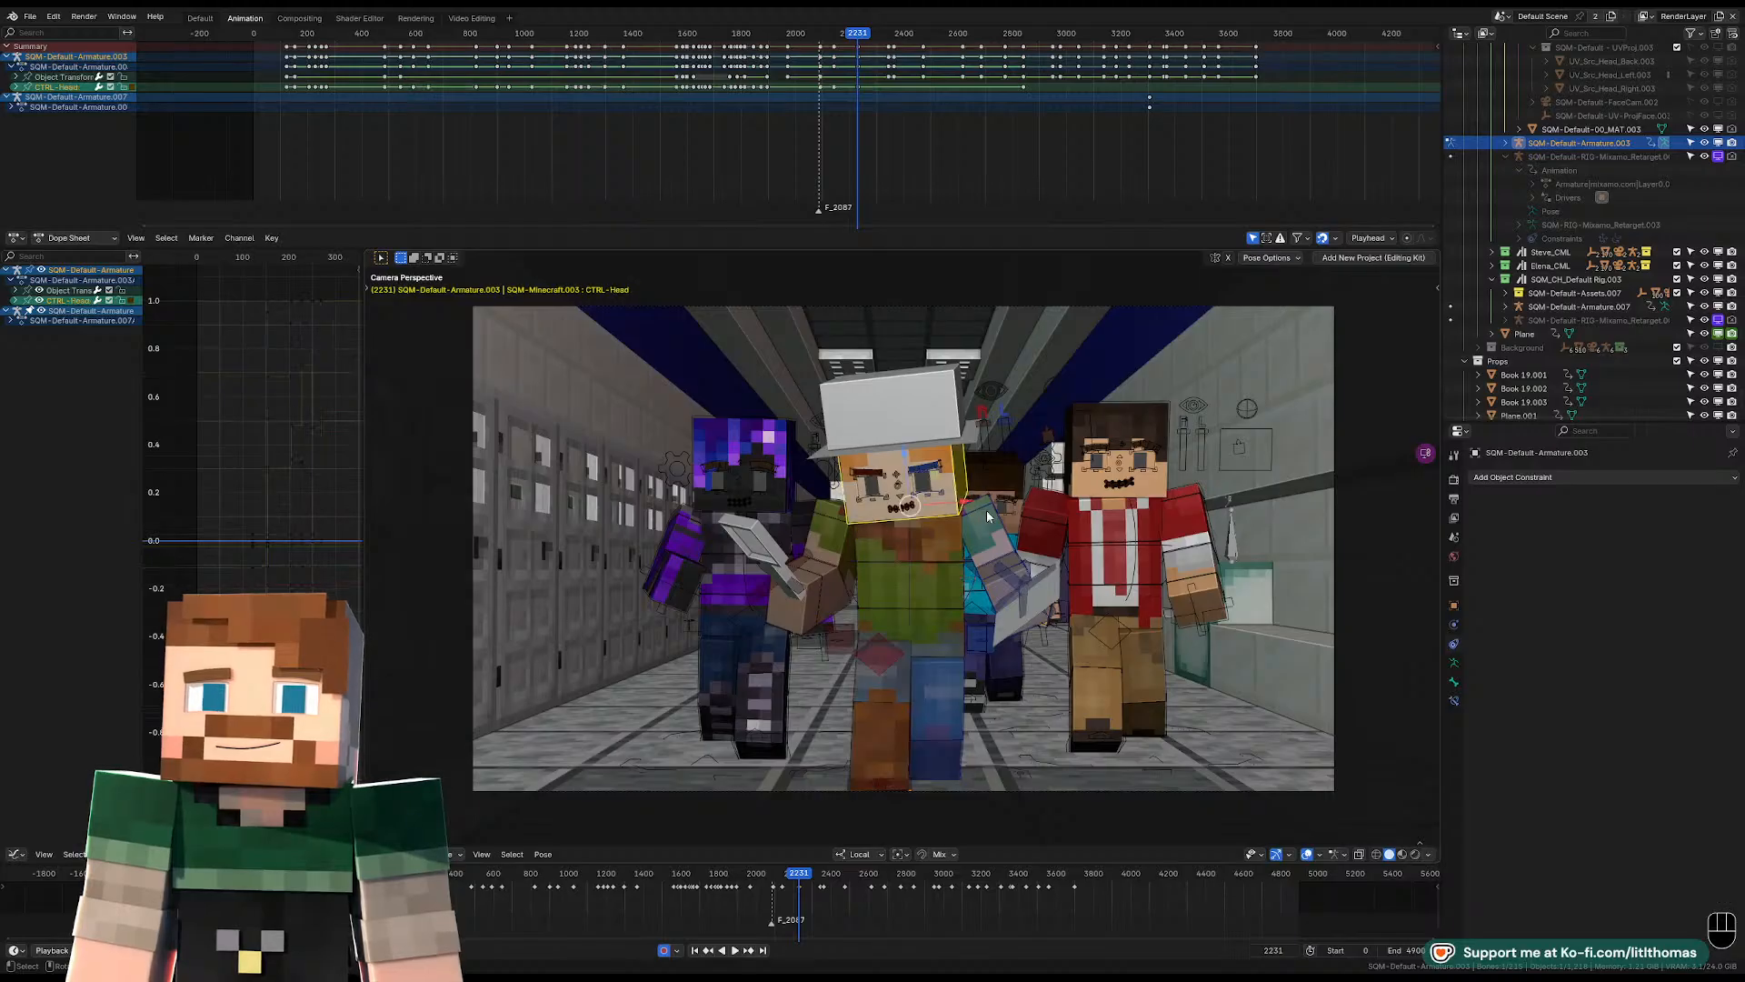
# Lower the hat-wearing character's two shoulder controls together.
pyautogui.click(898, 522)
pyautogui.scroll(4, 980, 513)
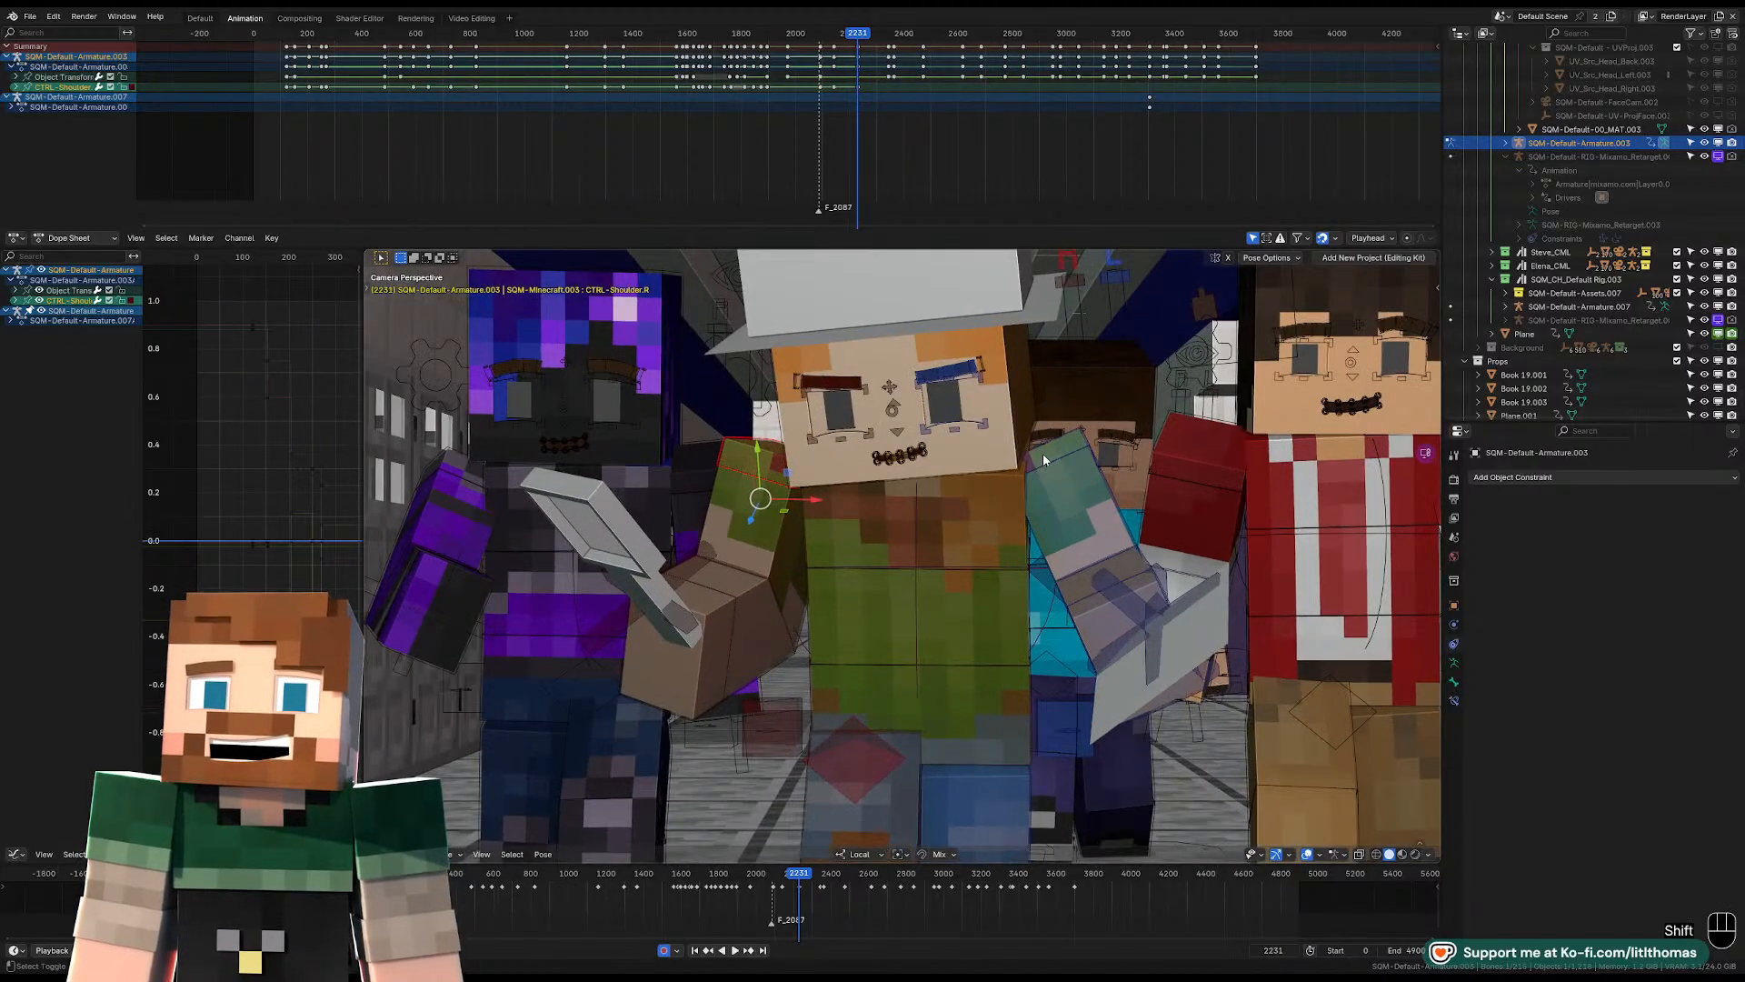
pyautogui.keyDown('shift'); pyautogui.click(1046, 480); pyautogui.keyUp('shift')
pyautogui.press('g')
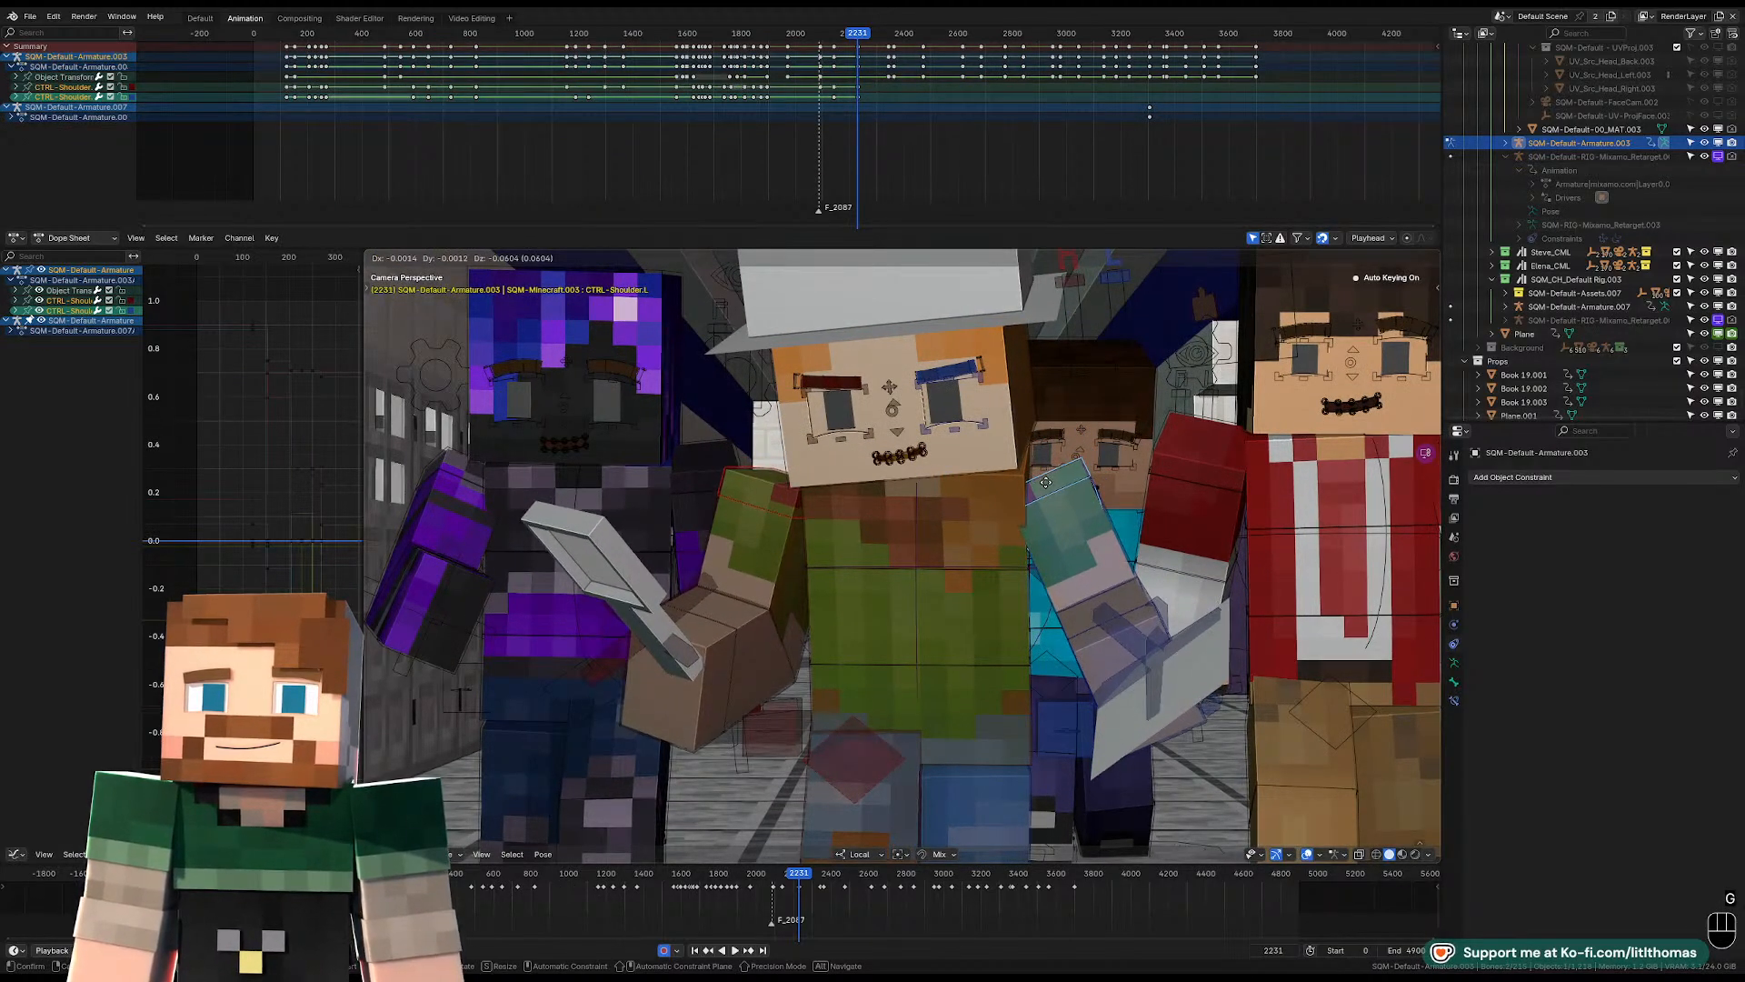
pyautogui.click(1037, 468)
# Fine-tune the rotation of the hat-wearing character's head control above the lowered shoulders.
pyautogui.click(1014, 445)
pyautogui.press('g')
pyautogui.click(1016, 442)
pyautogui.press('r')
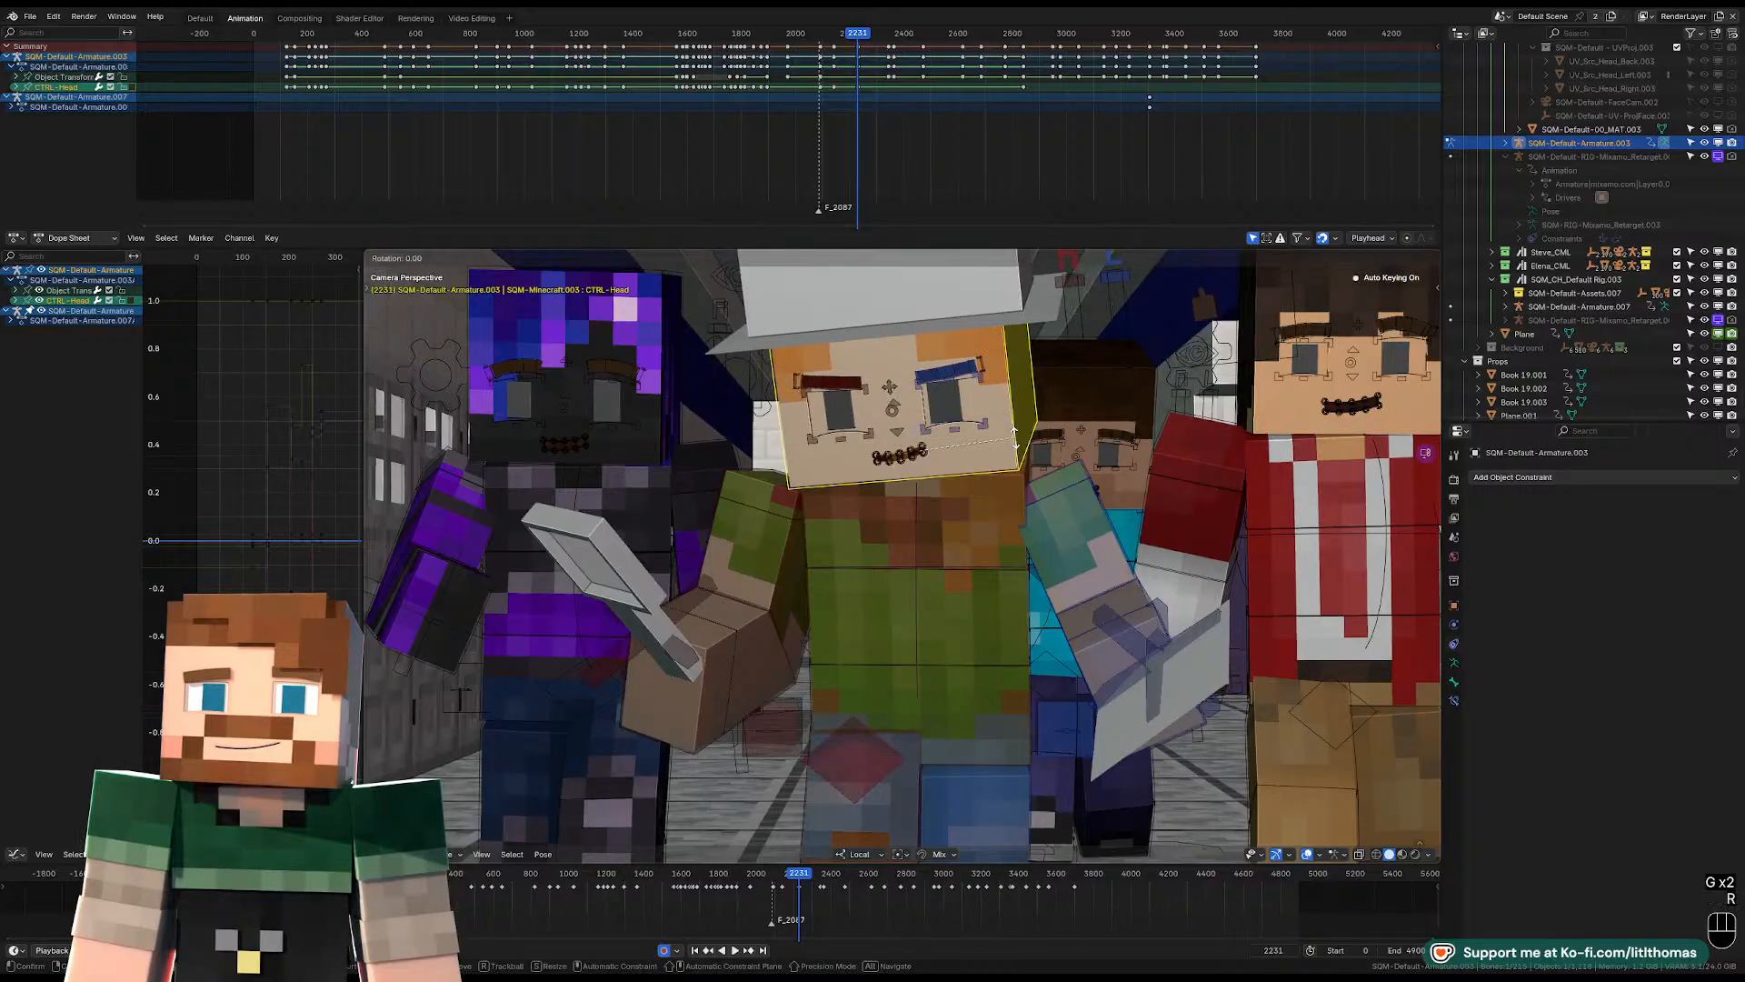
pyautogui.press('r')
pyautogui.click(1016, 449)
pyautogui.scroll(-3, 1015, 449)
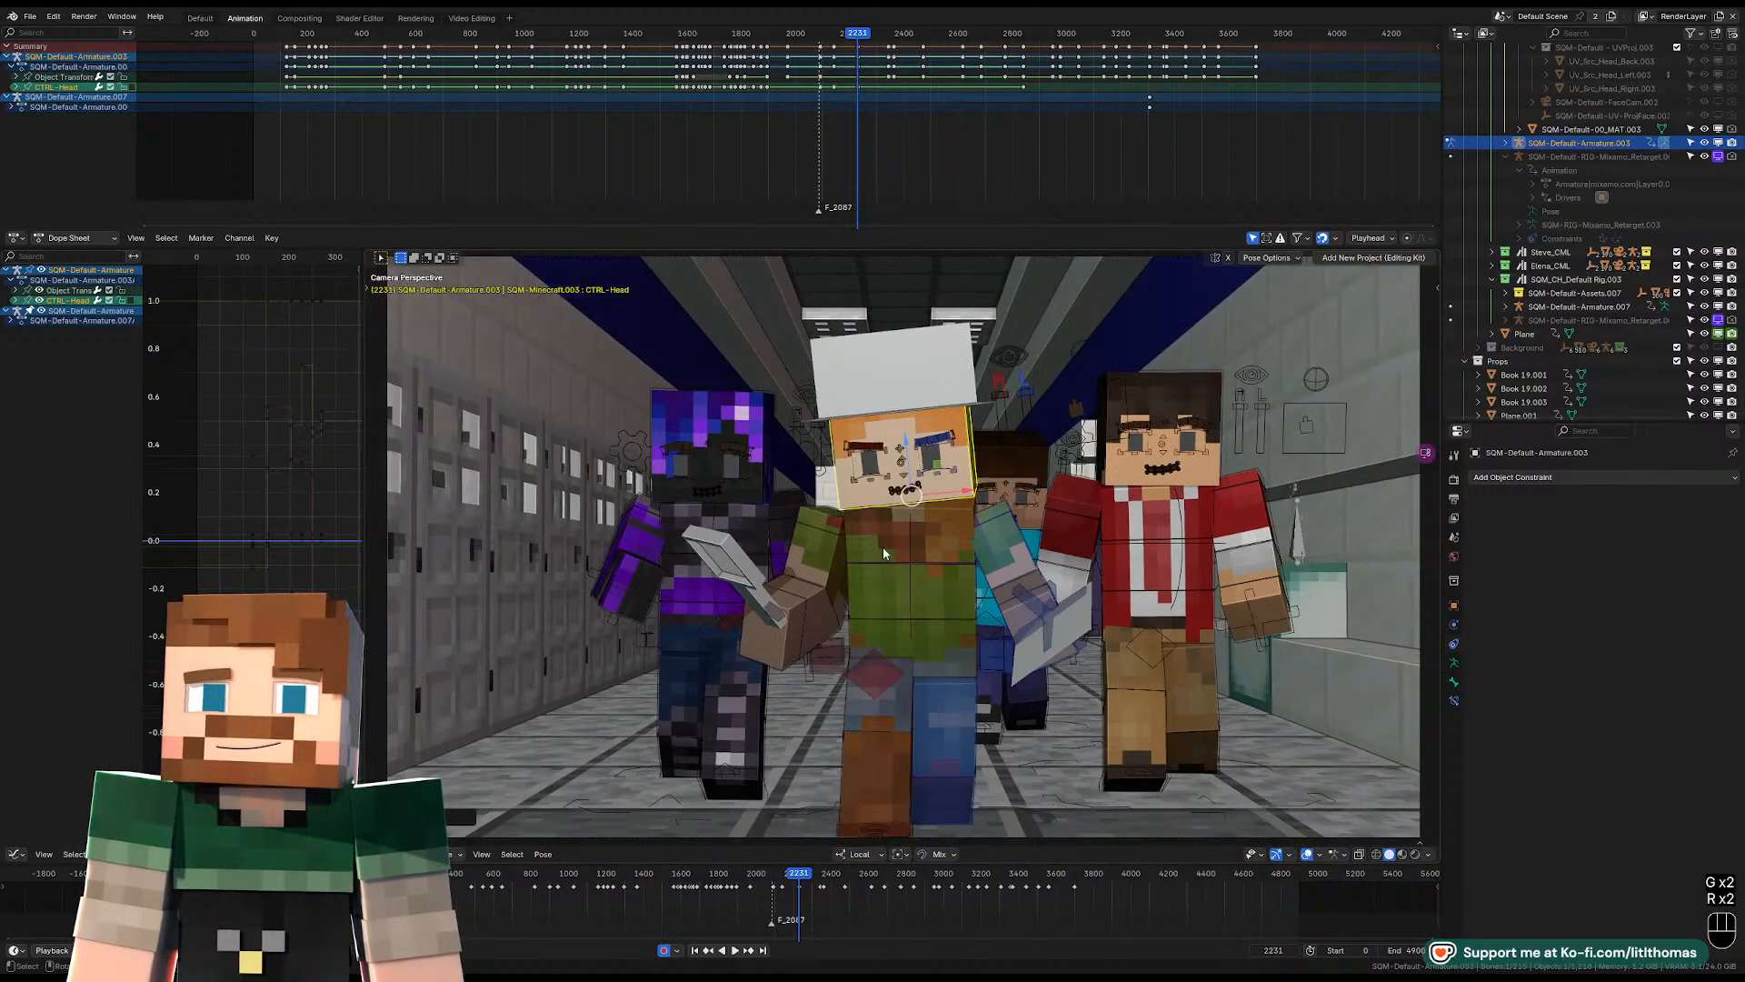
# Rotate the hat-wearing character's left upper-arm and lower-arm controls so the arm hangs lower beside the body.
pyautogui.click(1007, 549)
pyautogui.press('r')
pyautogui.press('r')
pyautogui.click(1033, 592)
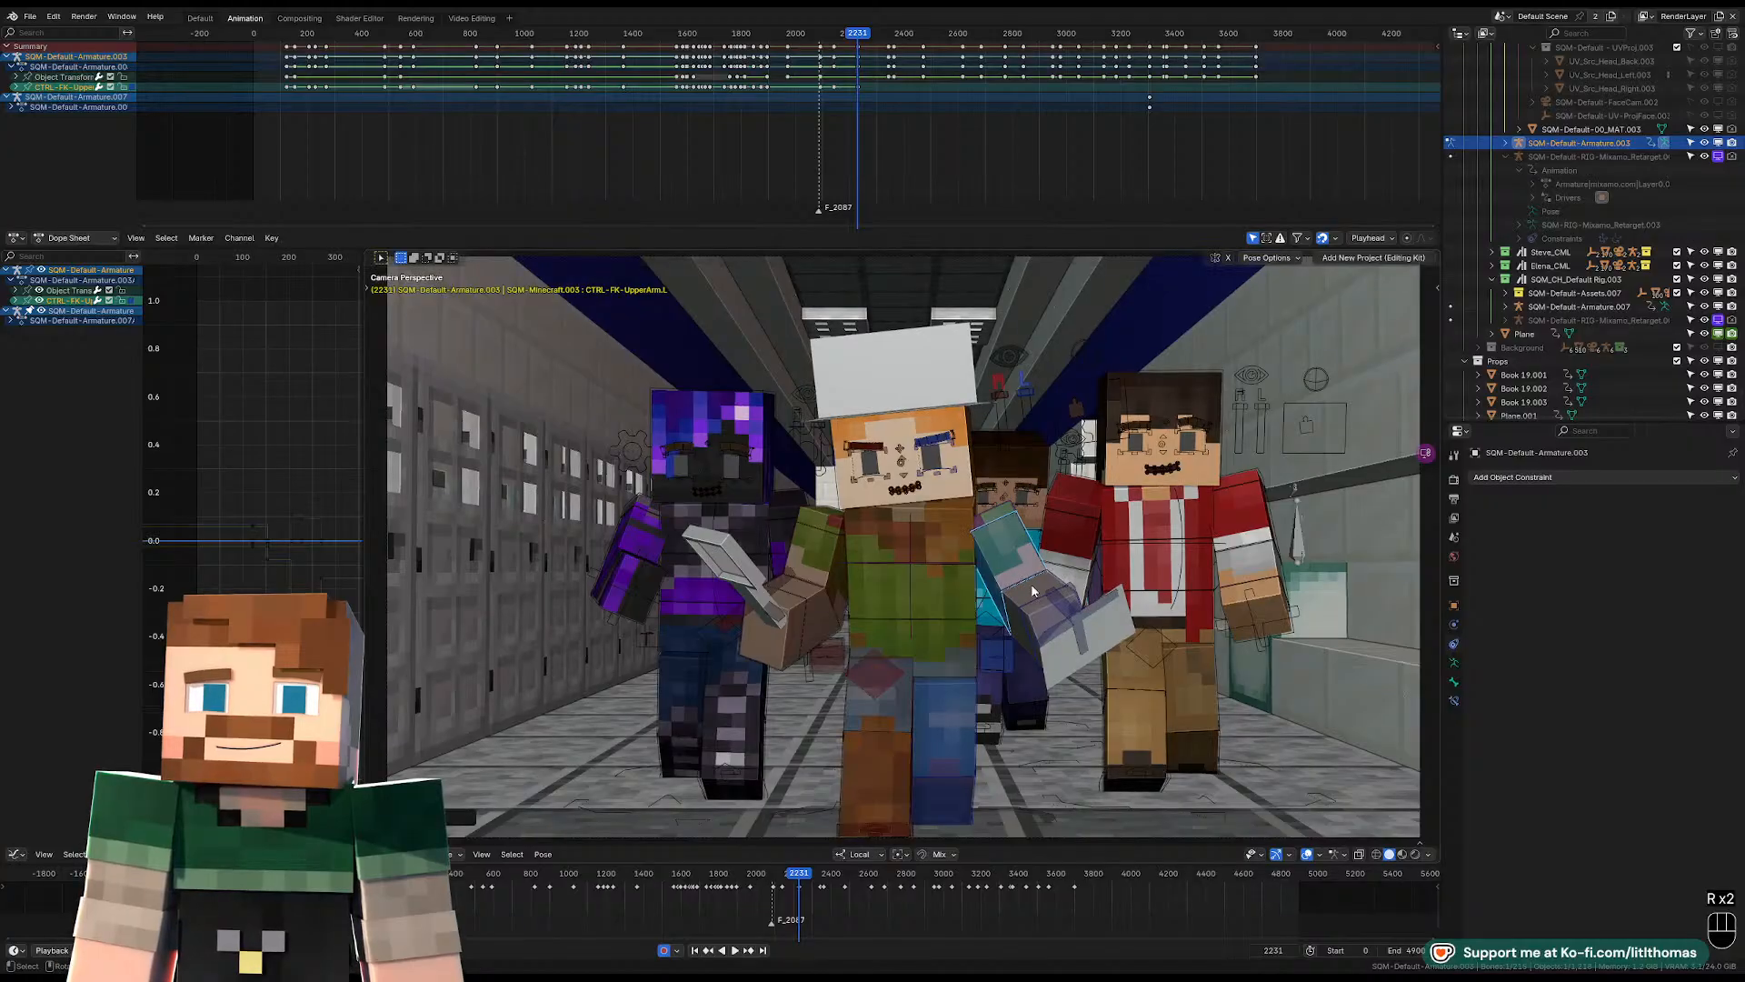
pyautogui.click(1033, 595)
pyautogui.click(1033, 595)
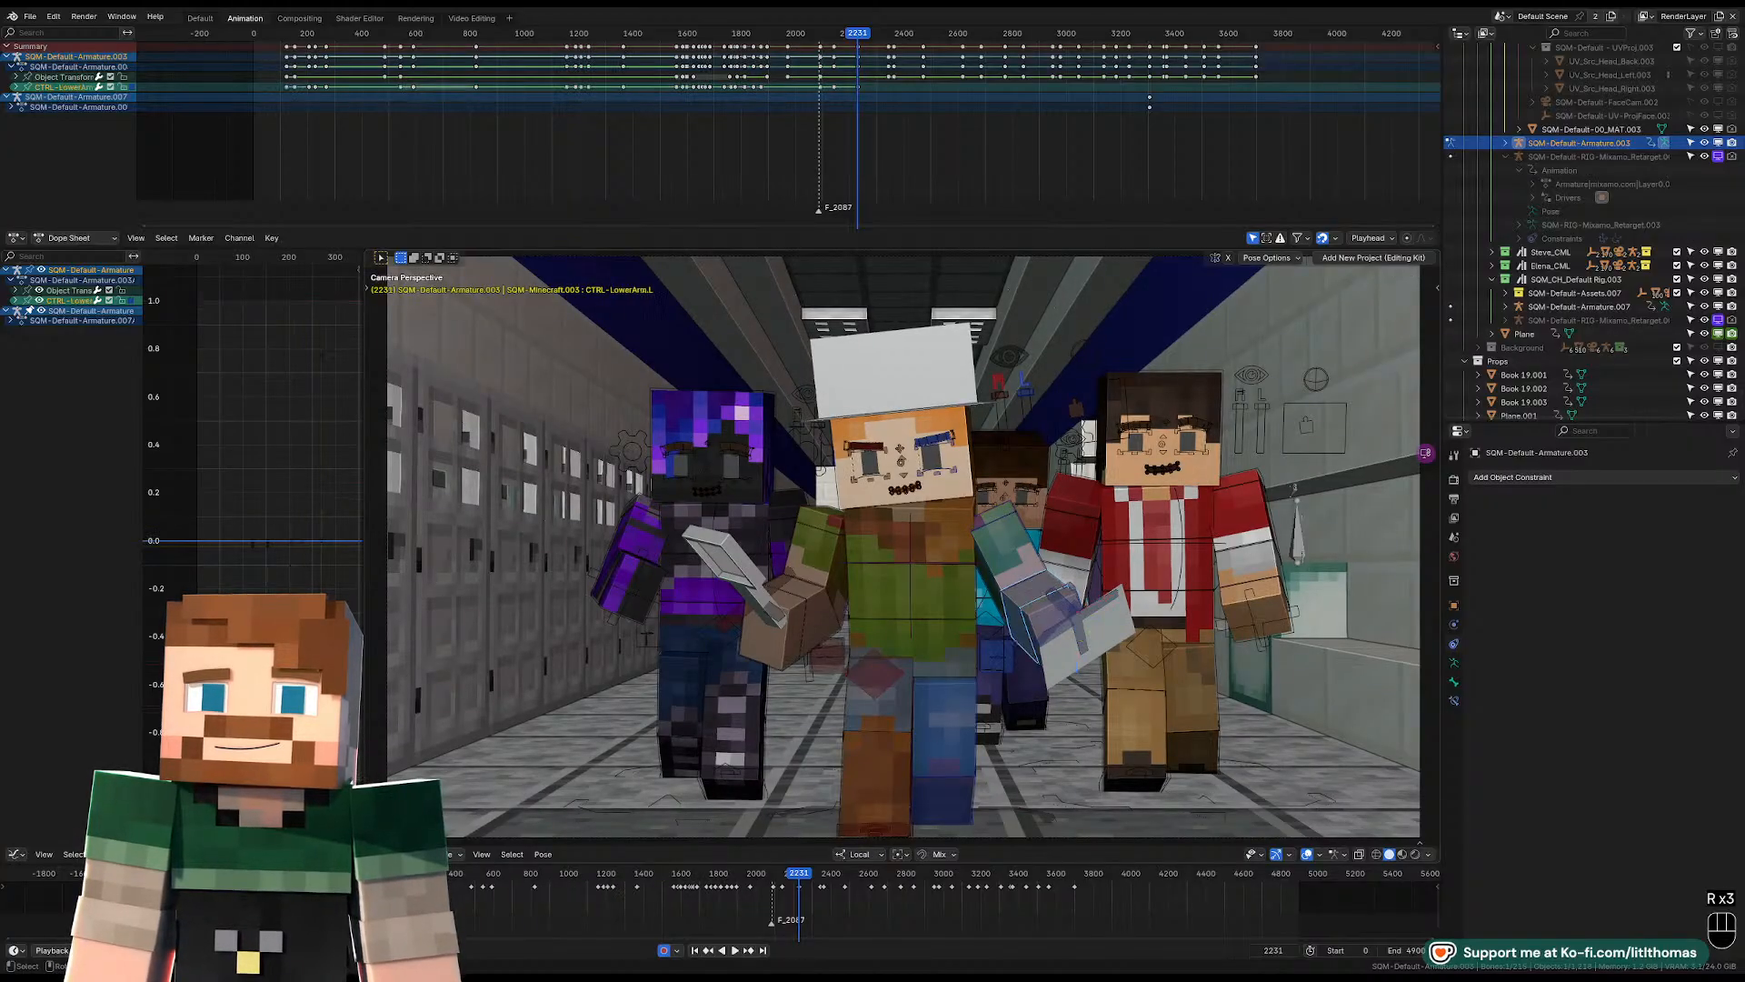
pyautogui.press('r')
pyautogui.press('r')
pyautogui.click(1045, 605)
# Rotate the hat-wearing character's right lower-arm and right wrist controls to angle the cleaver.
pyautogui.click(815, 592)
pyautogui.press('r')
pyautogui.press('r')
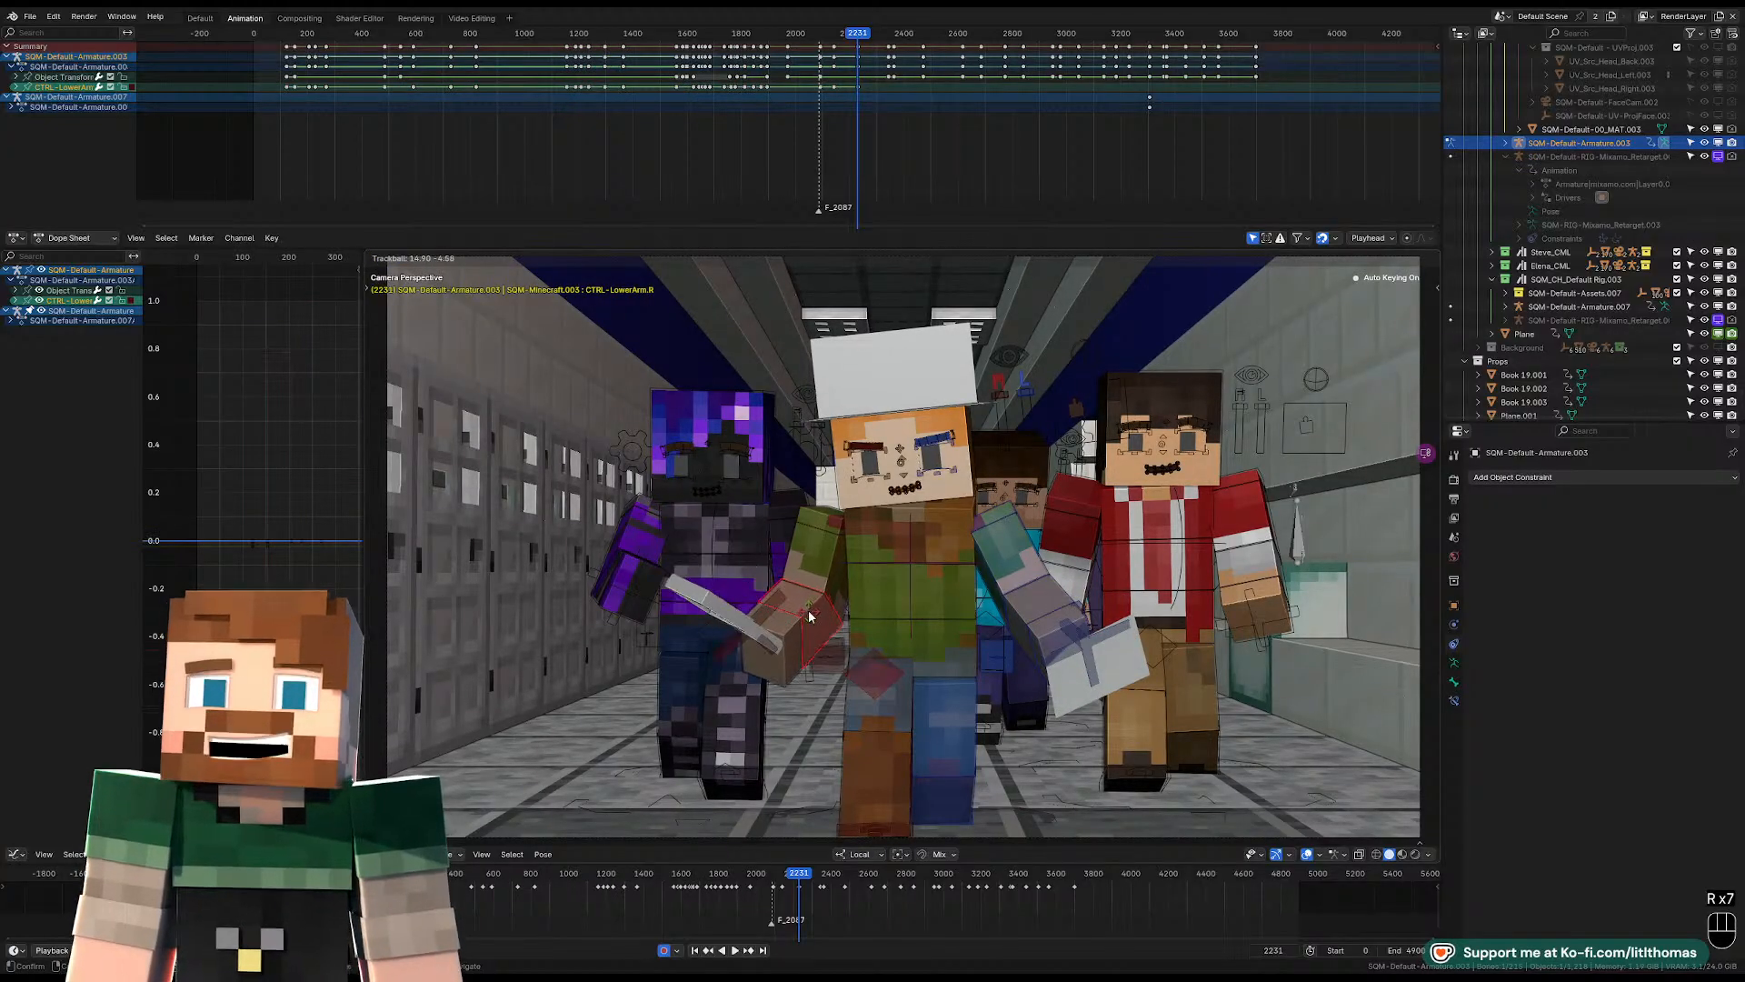
pyautogui.click(781, 664)
pyautogui.press('r')
pyautogui.press('r')
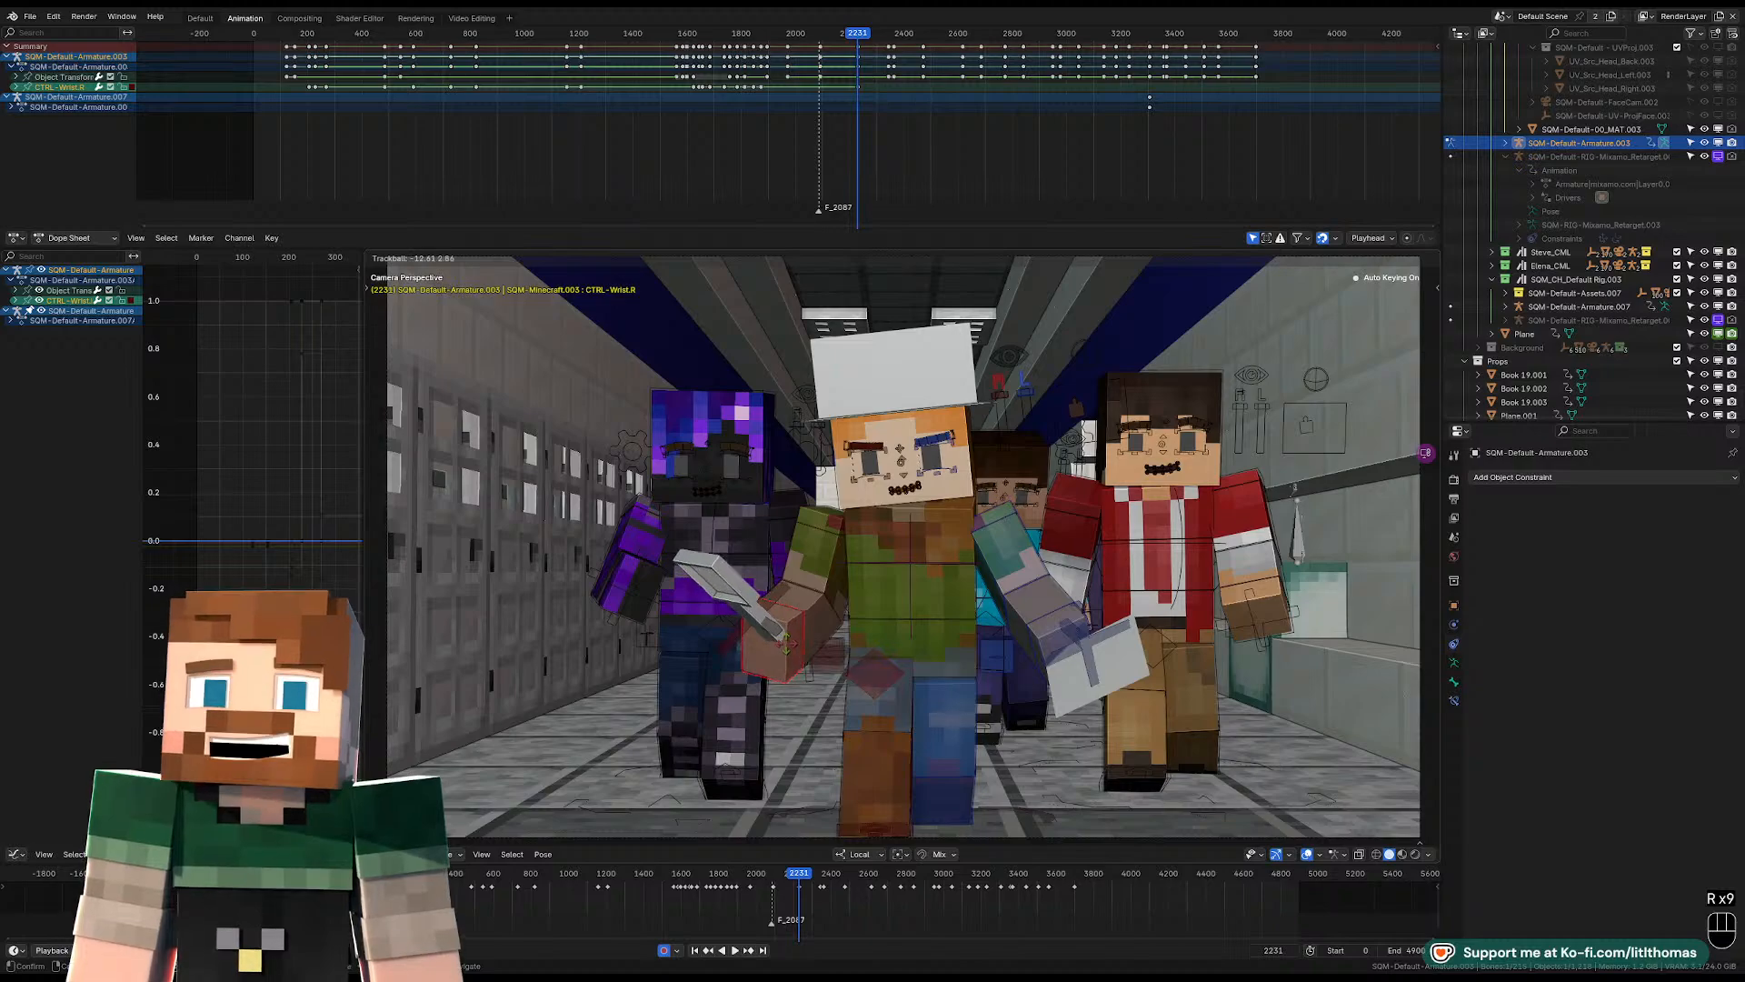
# Rotate the hat-wearing character's left wrist control to angle the blade in that hand.
pyautogui.click(1031, 641)
pyautogui.click(1045, 629)
pyautogui.press('r')
pyautogui.press('r')
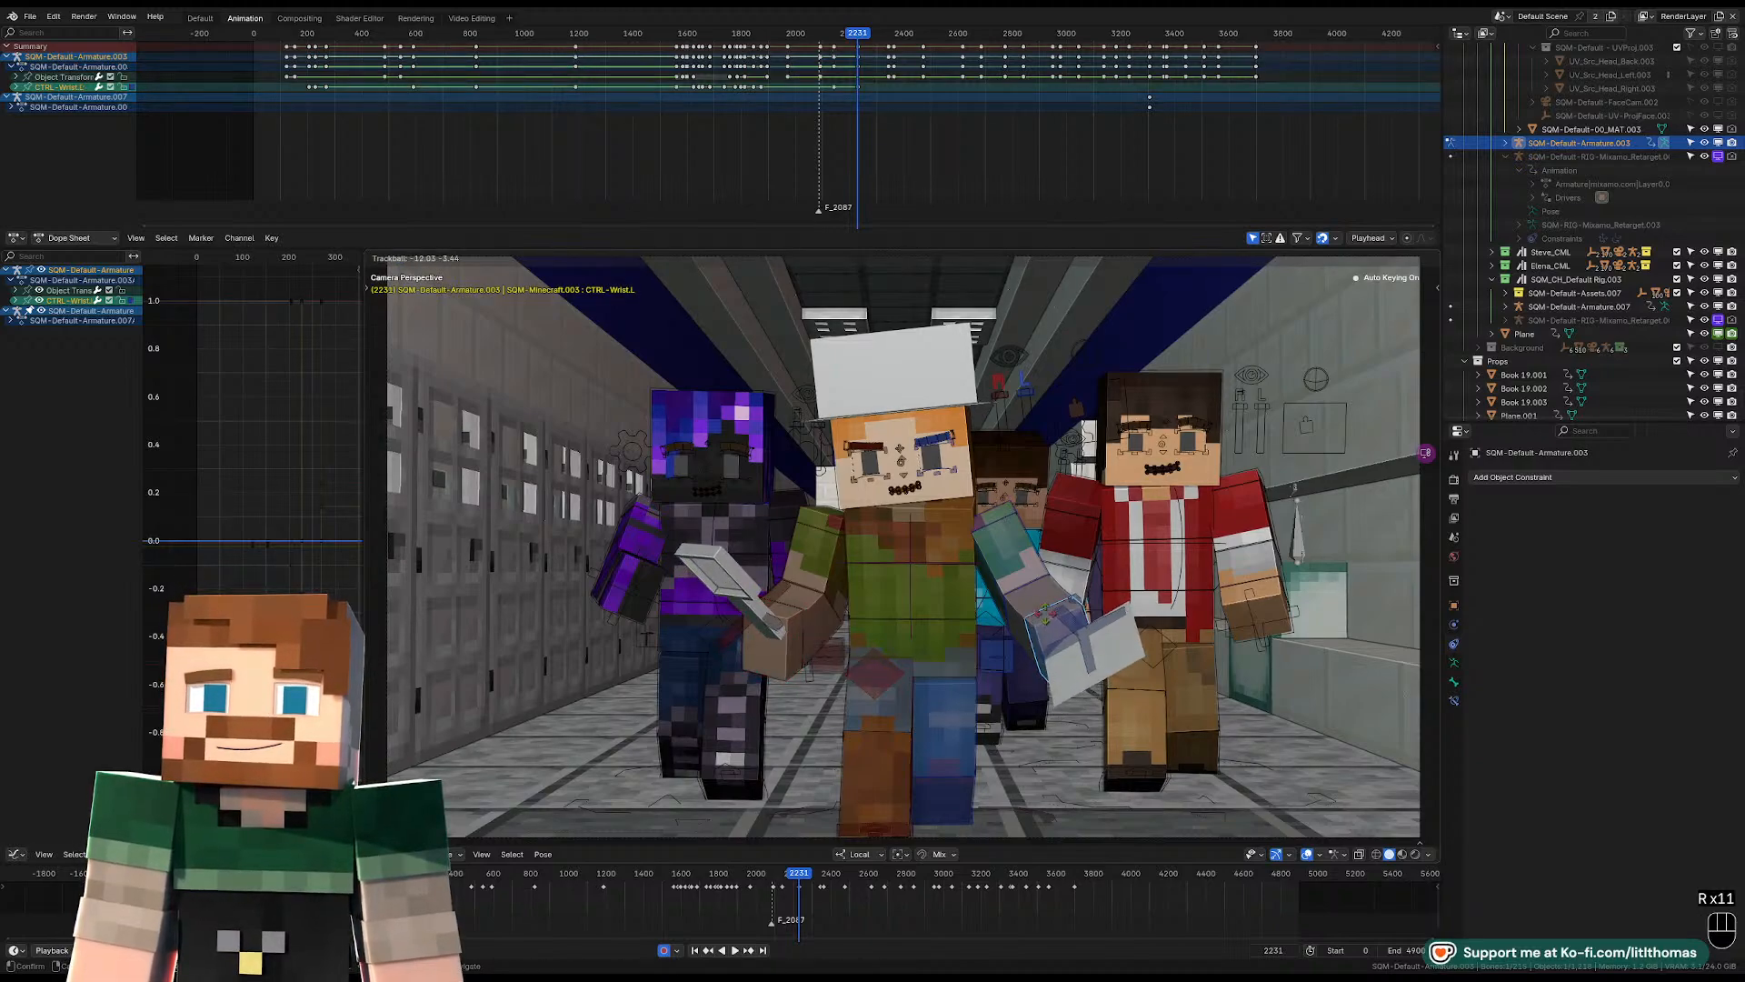
pyautogui.click(1048, 612)
pyautogui.press('r')
pyautogui.click(1171, 629)
# Leave the hat-wearing character's pose and play the animation forward to frame 2244.
pyautogui.click(1127, 648)
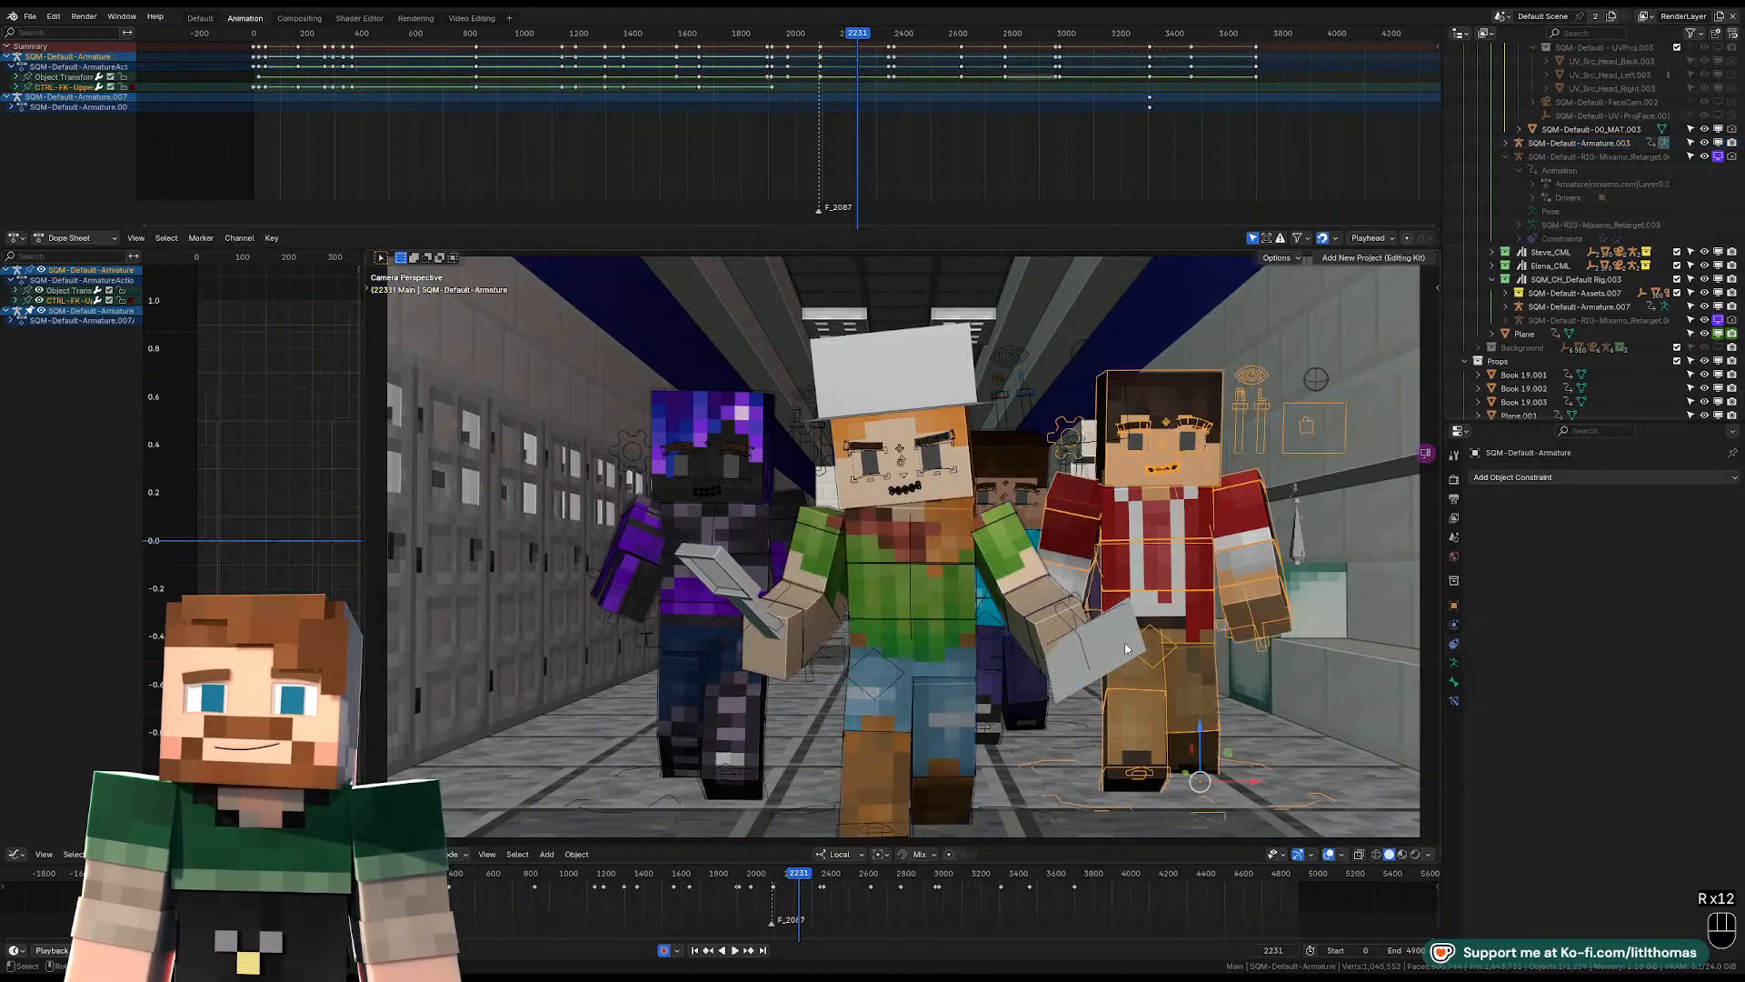
pyautogui.press('space')
pyautogui.press('space')
pyautogui.press('space')
pyautogui.press('space')
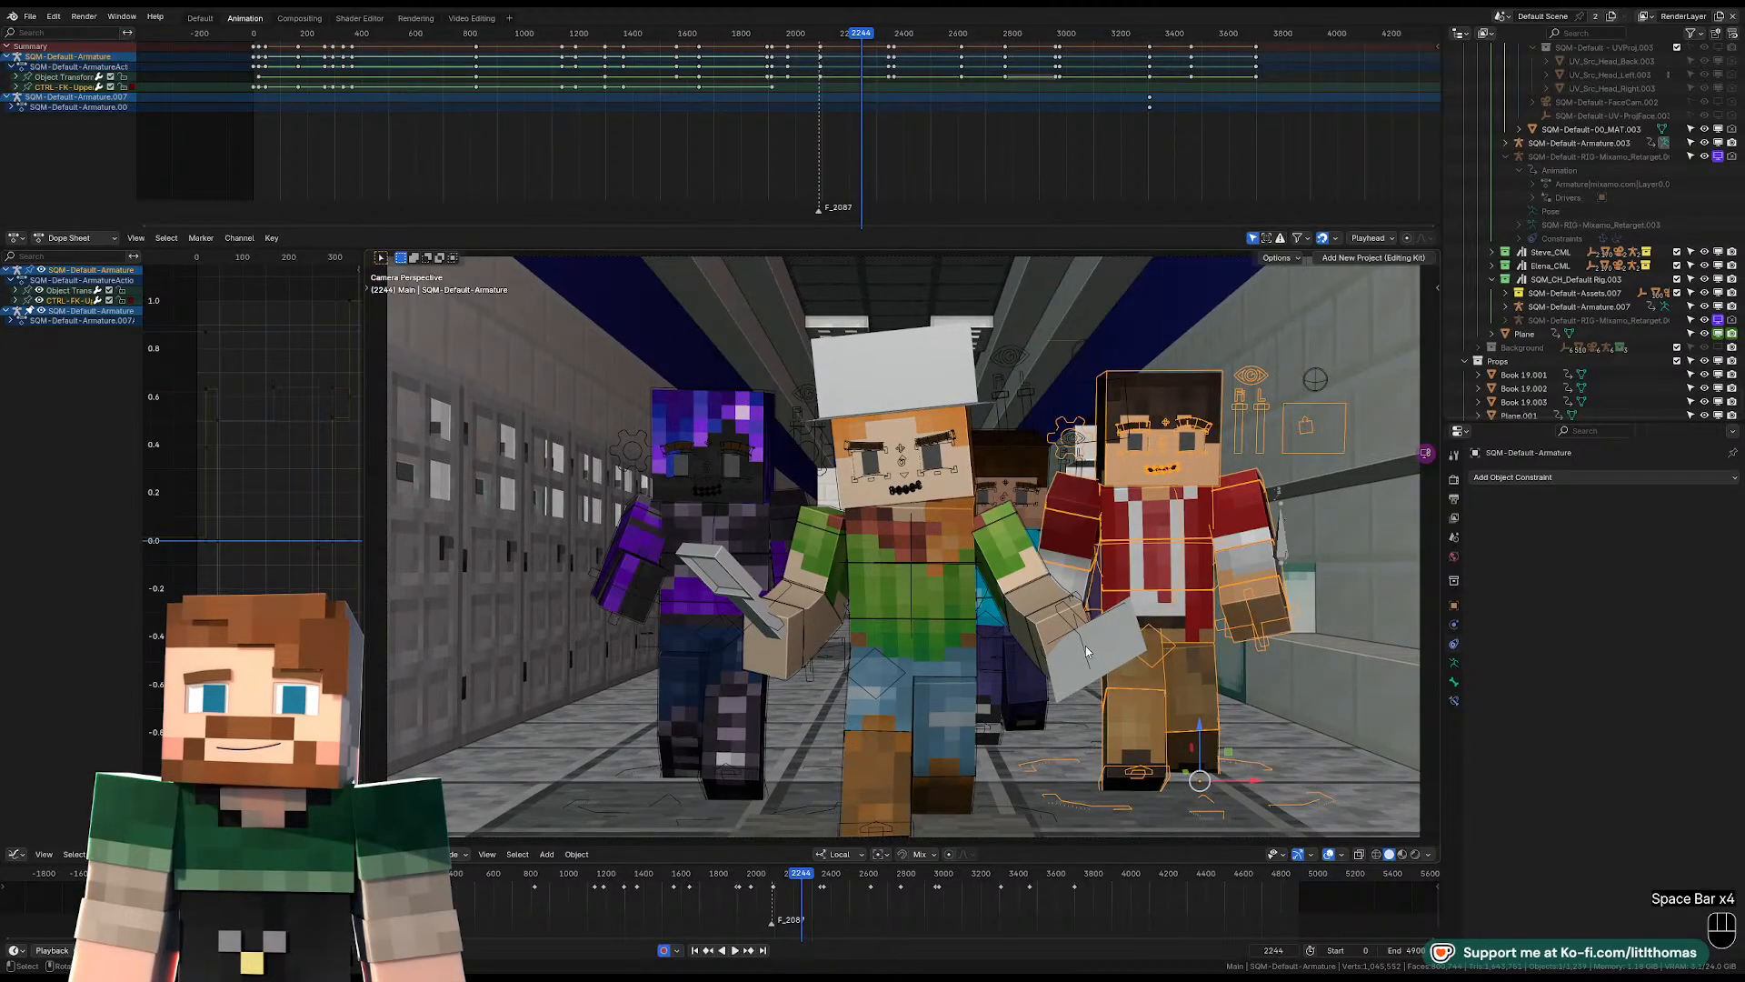
# Return to posing the hat-wearing character's rig and rotate the pelvis control at frame 2244.
pyautogui.click(935, 660)
pyautogui.click(940, 643)
pyautogui.press('r')
pyautogui.press('r')
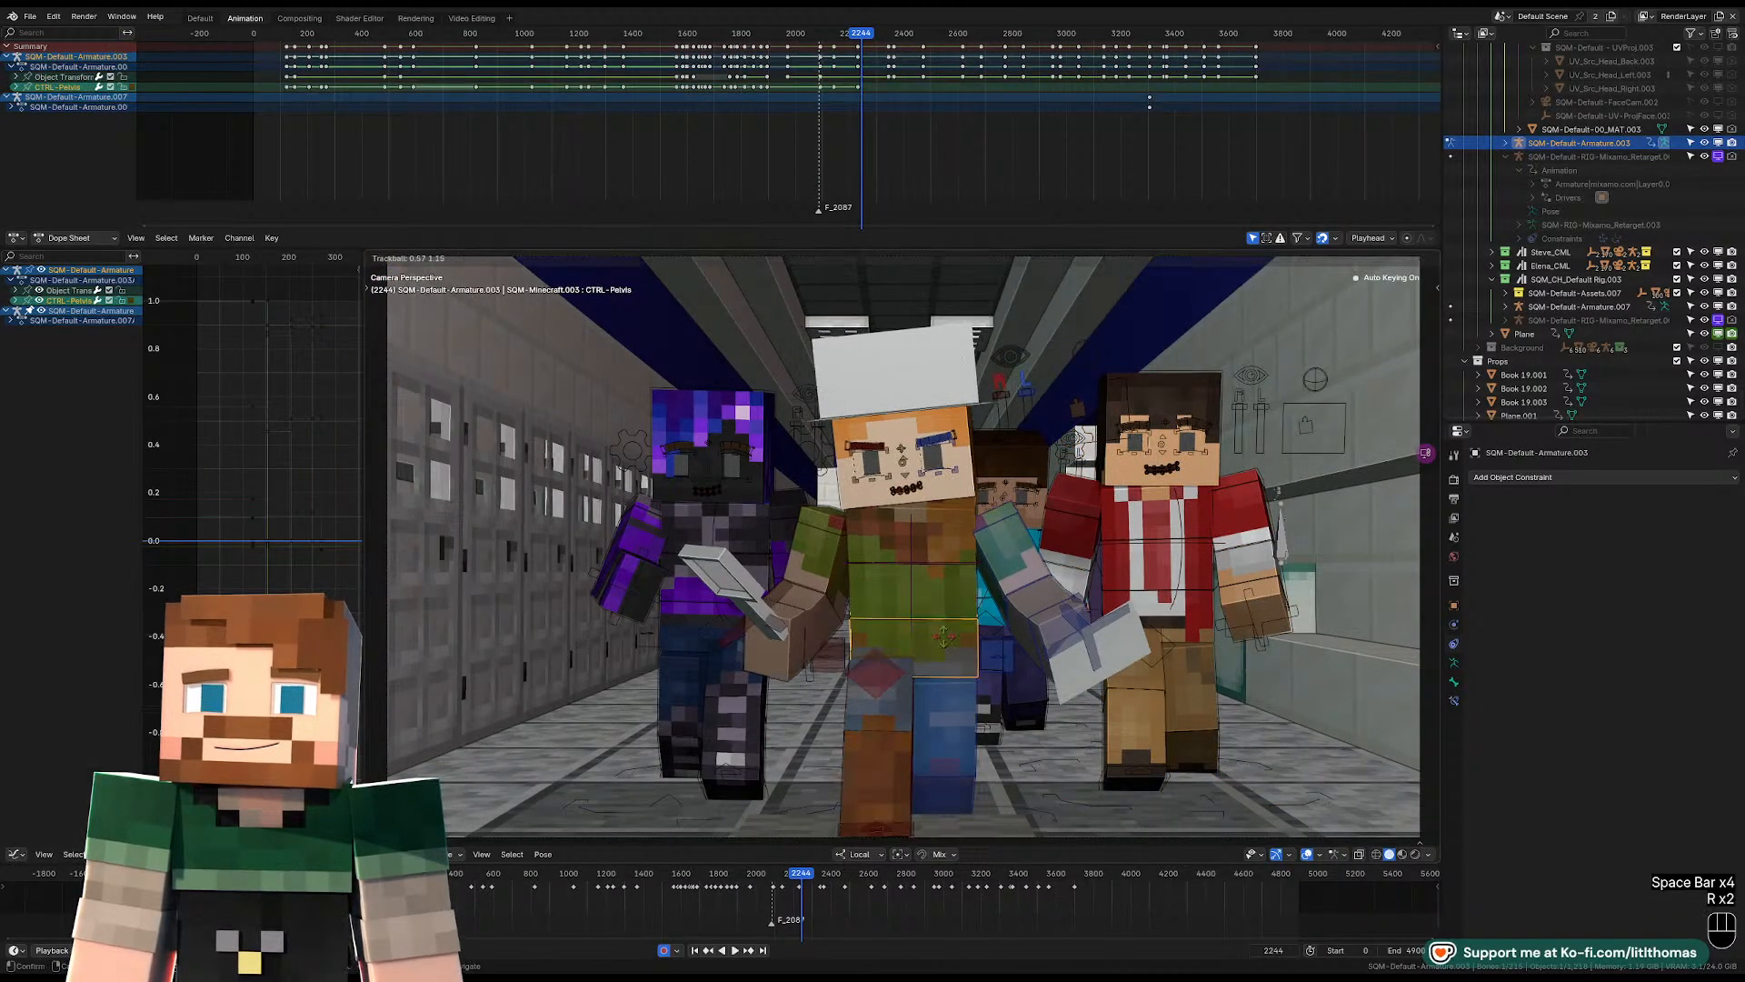
# Rotate the hat-wearing character's torso control at frame 2244 to twist the upper body.
pyautogui.click(942, 600)
pyautogui.press('r')
pyautogui.press('r')
pyautogui.press('r')
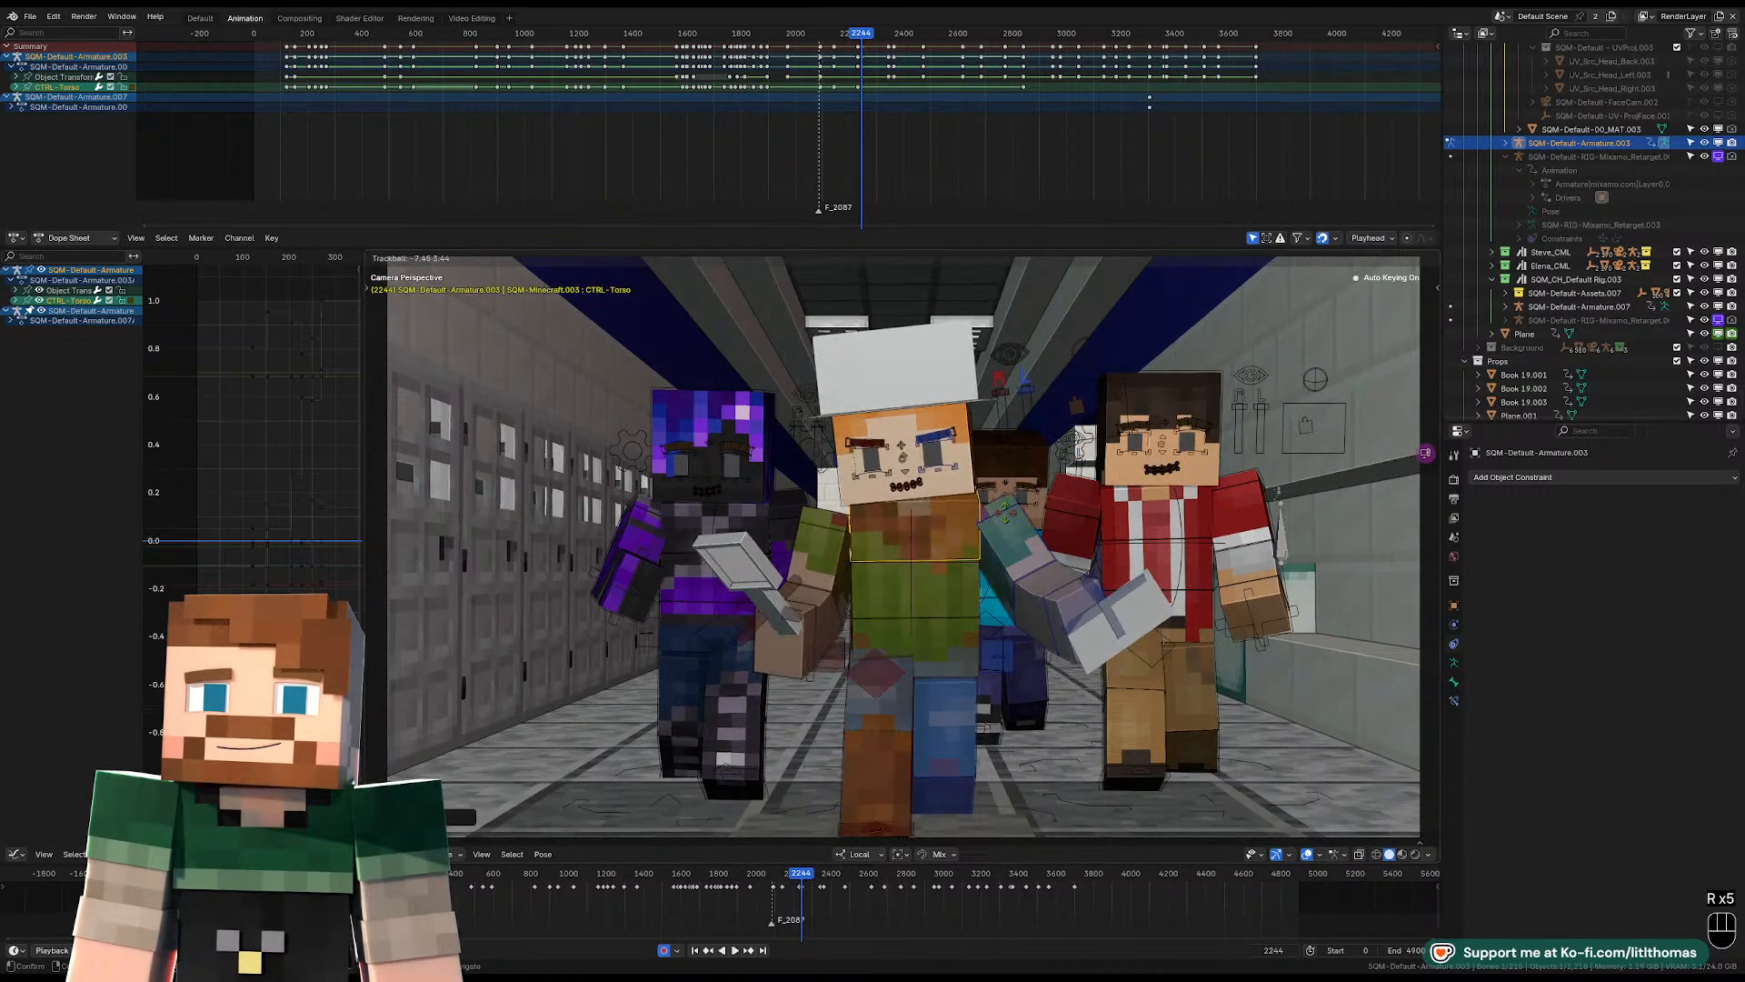
pyautogui.click(1007, 512)
# Rotate the hat-wearing character's head control at frame 2244 to tilt it sideways.
pyautogui.click(1005, 505)
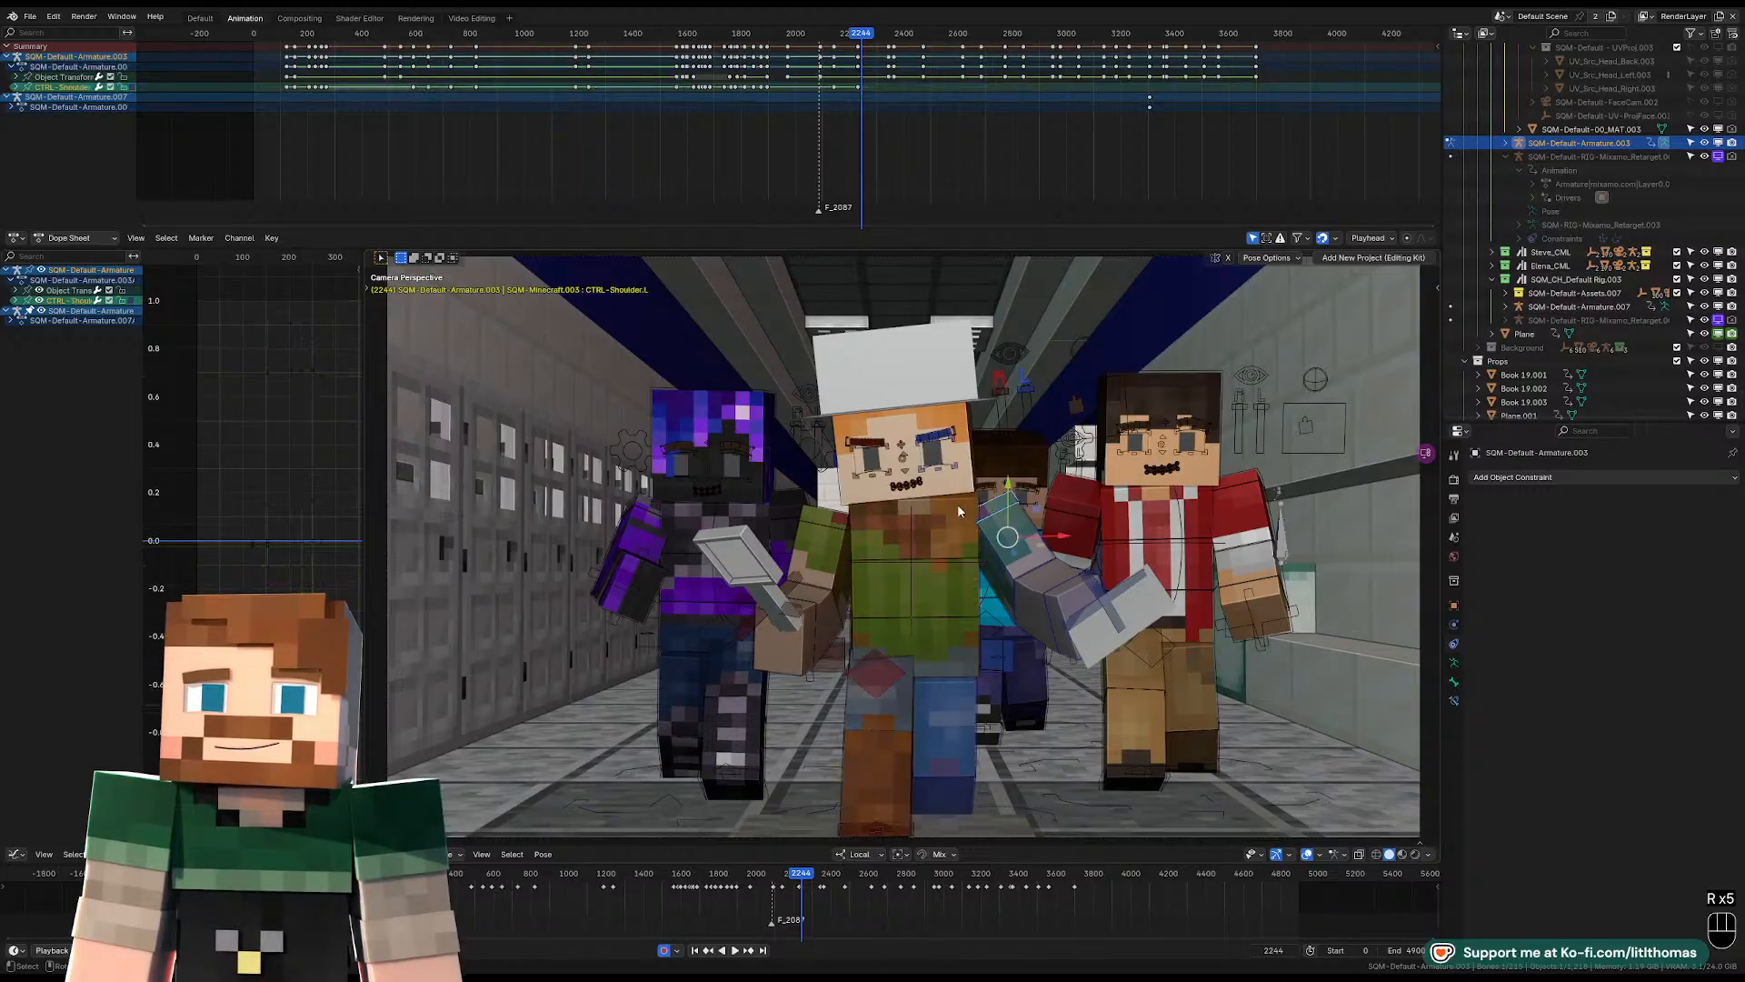
pyautogui.press('r')
pyautogui.press('r')
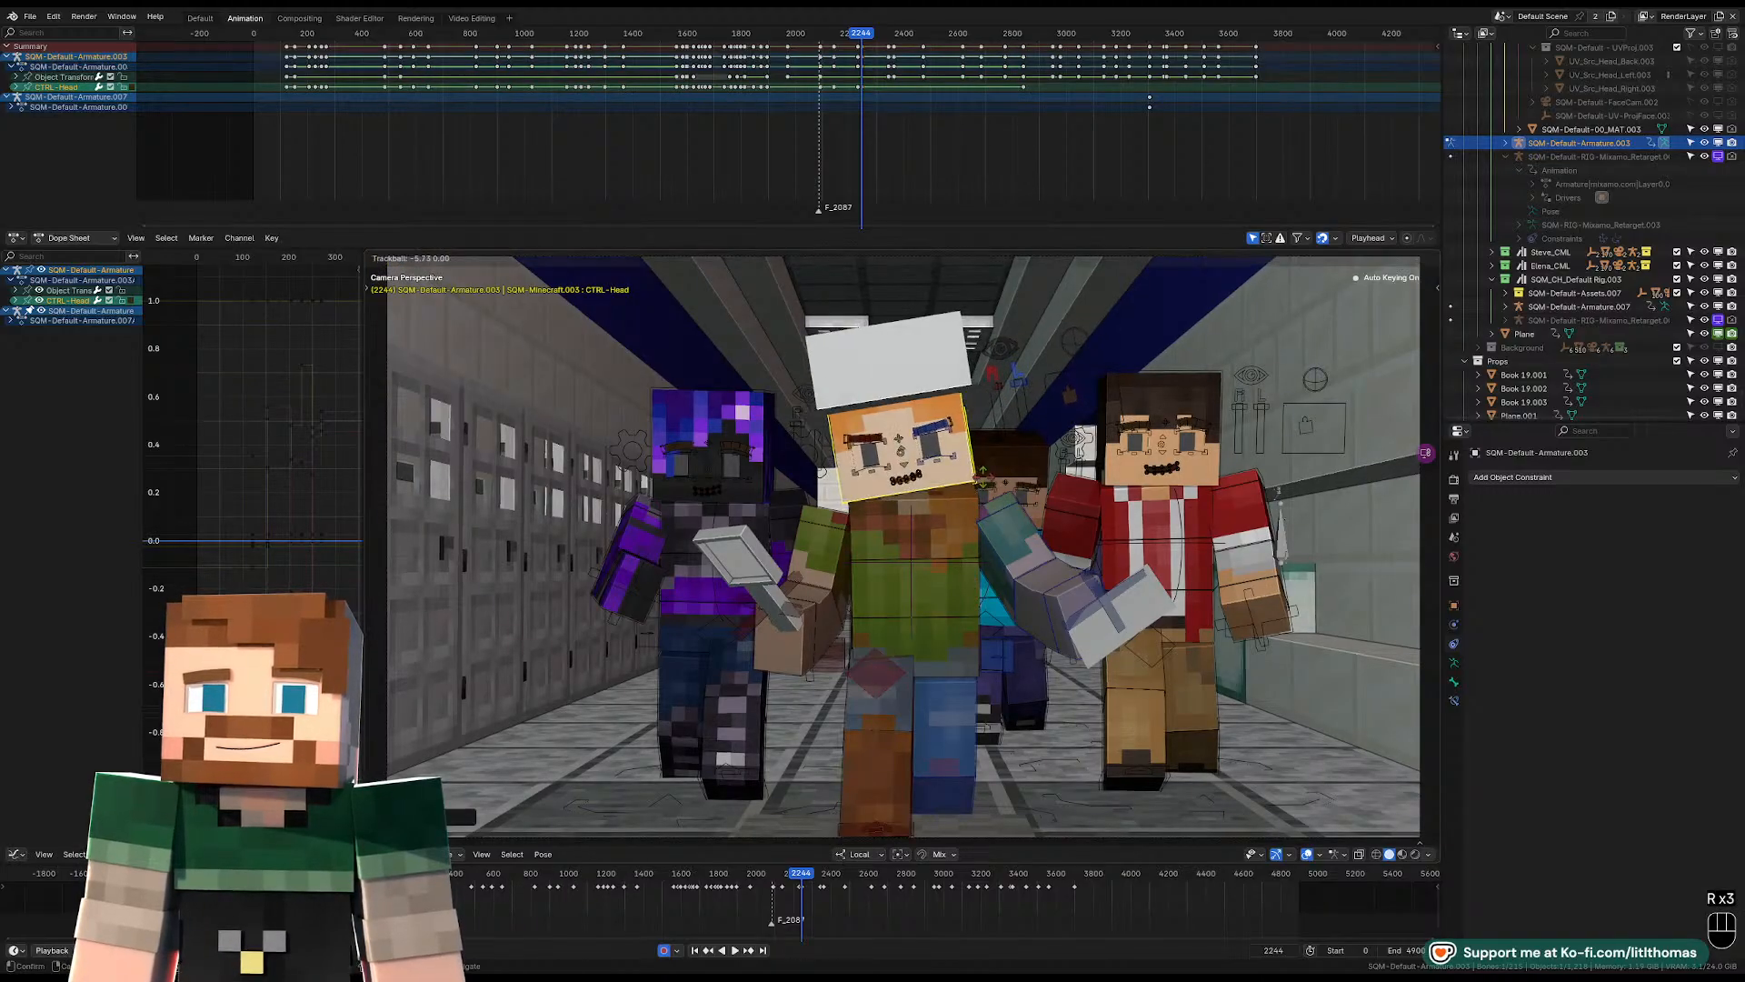
pyautogui.click(956, 506)
pyautogui.click(956, 505)
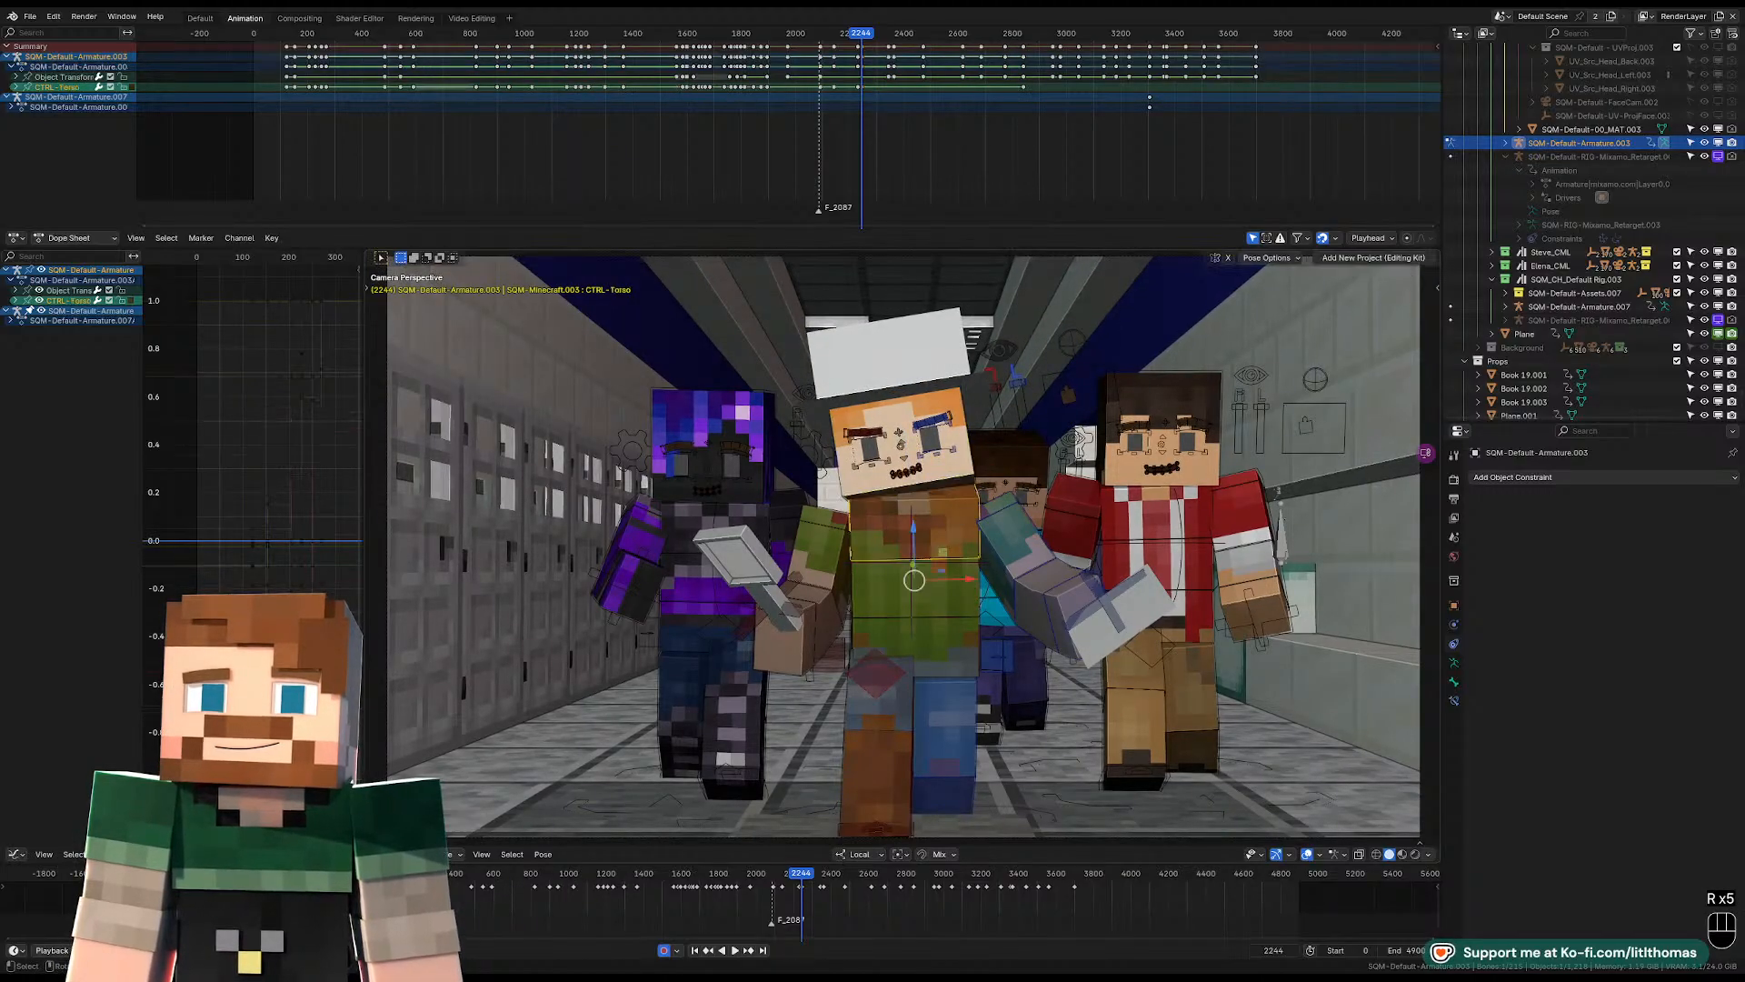
# Rotate the hat-wearing character's torso control again to lean the upper body so both arms rise.
pyautogui.press('r')
pyautogui.press('r')
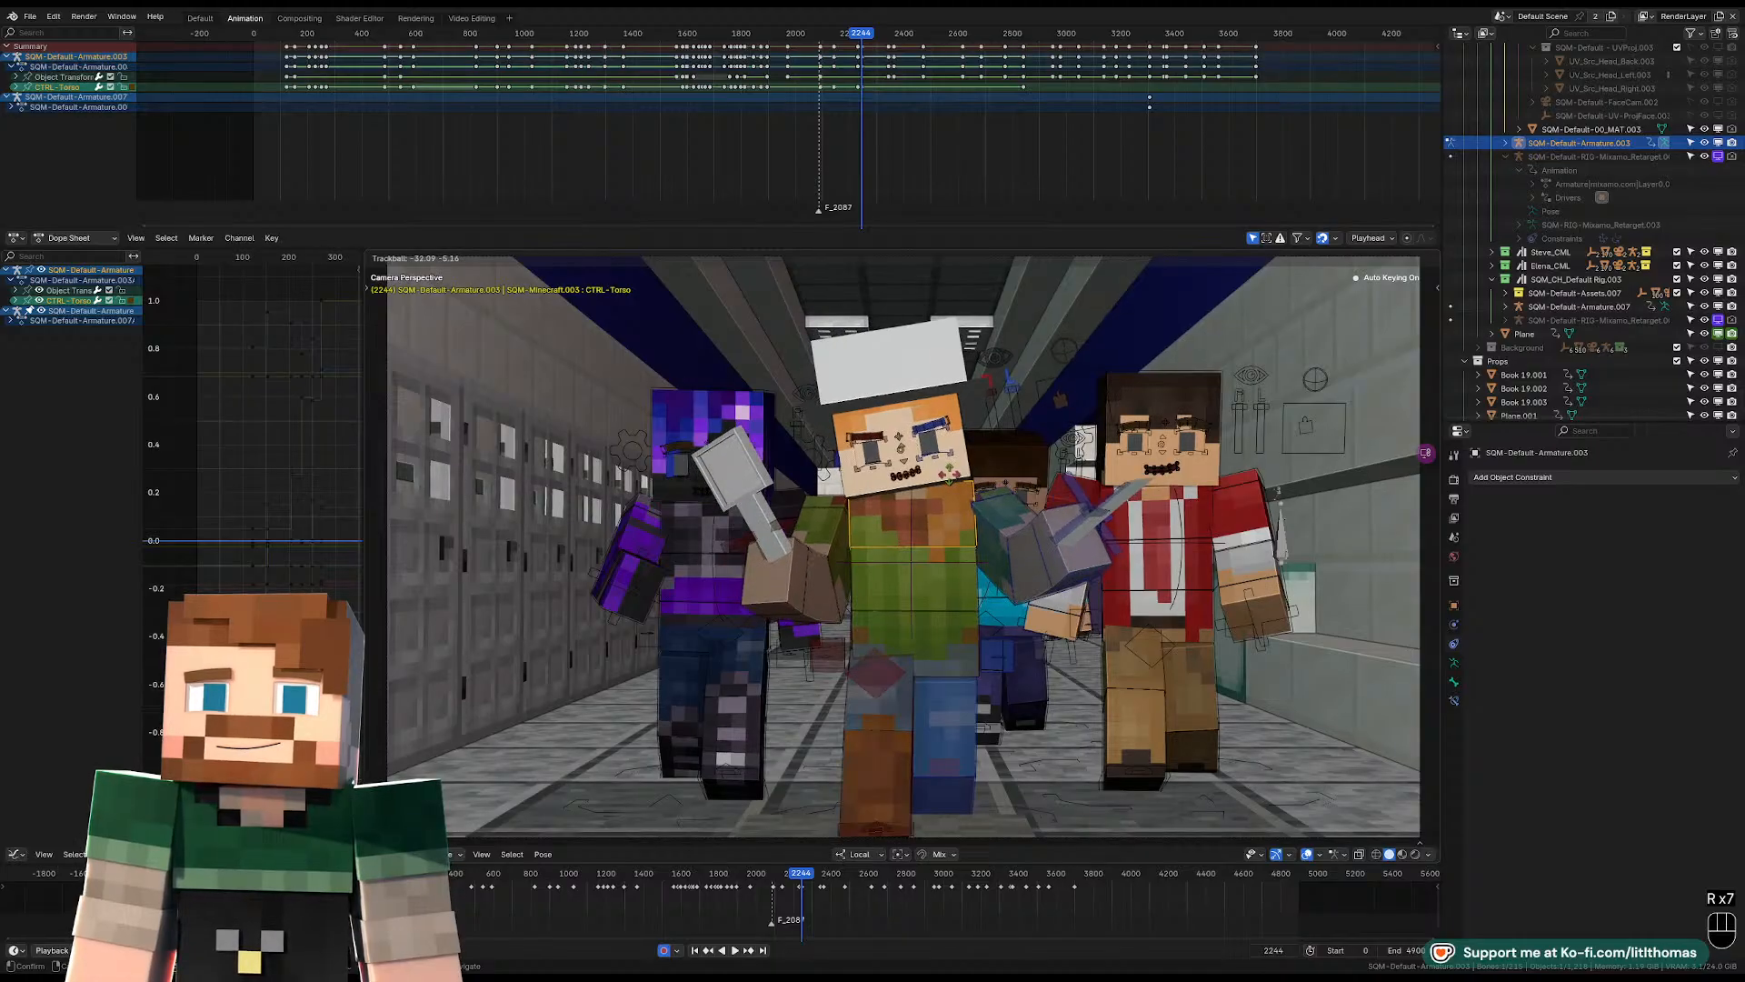
pyautogui.click(820, 583)
# Rotate the hat-wearing character's right and left lower-arm controls to bend both forearms upward.
pyautogui.click(821, 588)
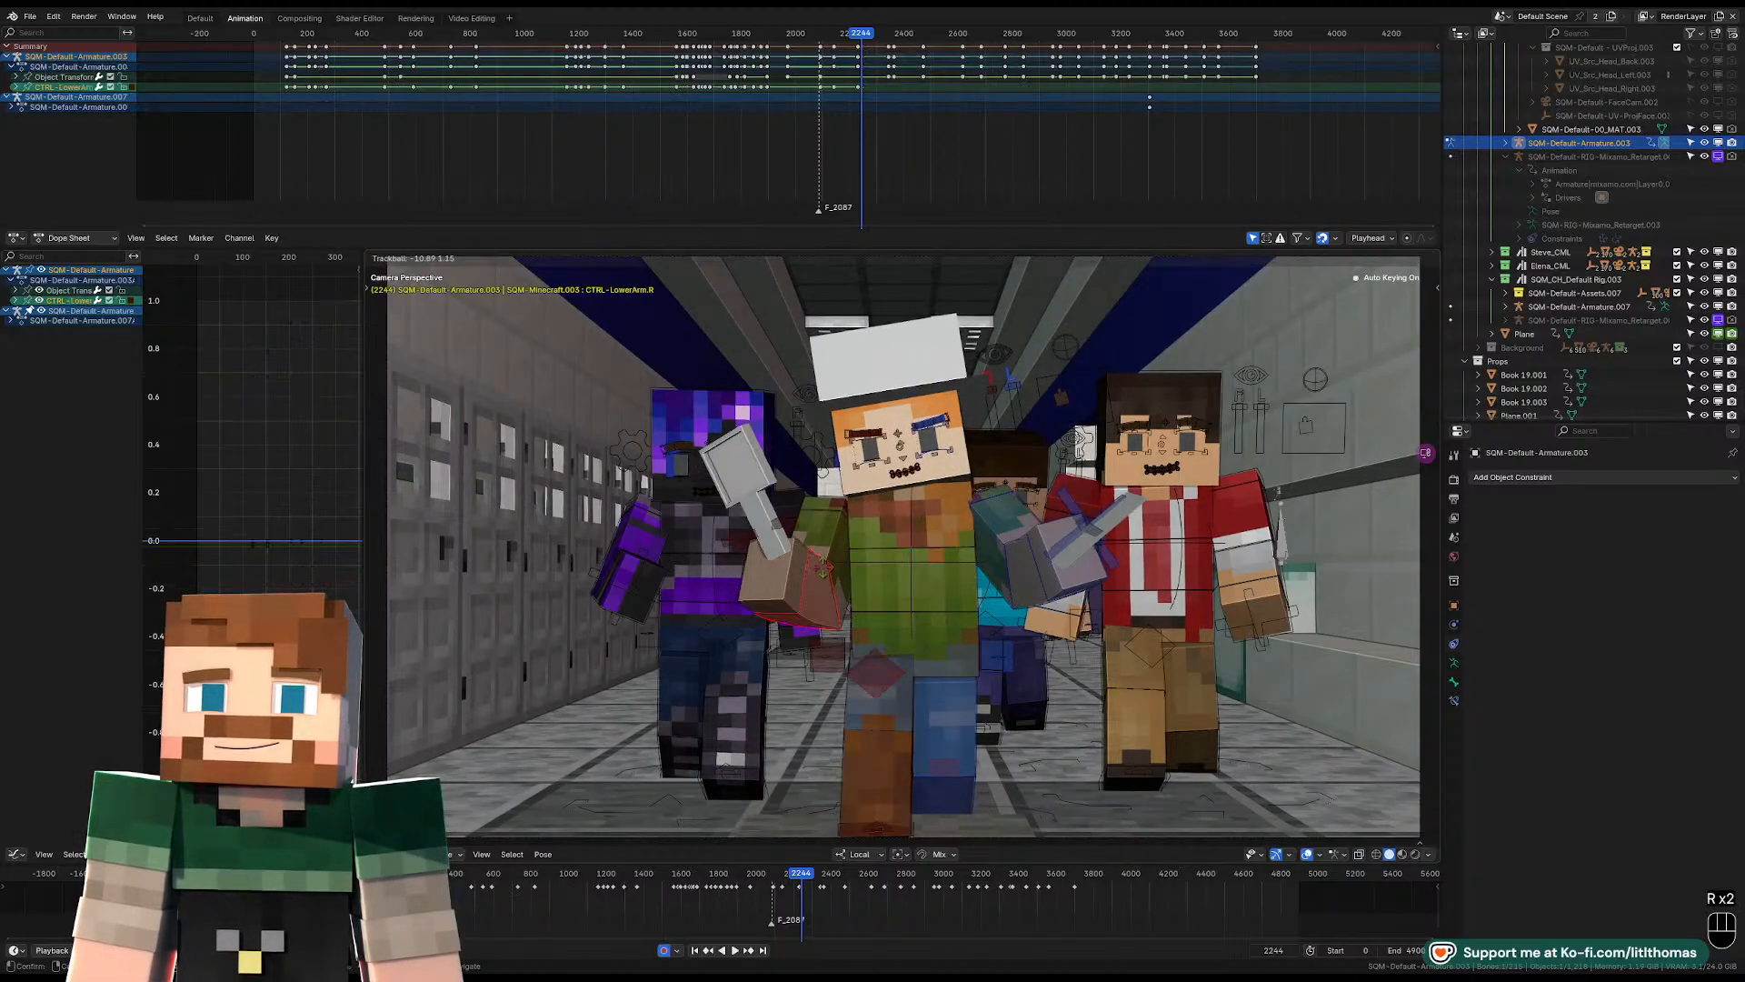
pyautogui.press('r')
pyautogui.press('r')
pyautogui.press('r')
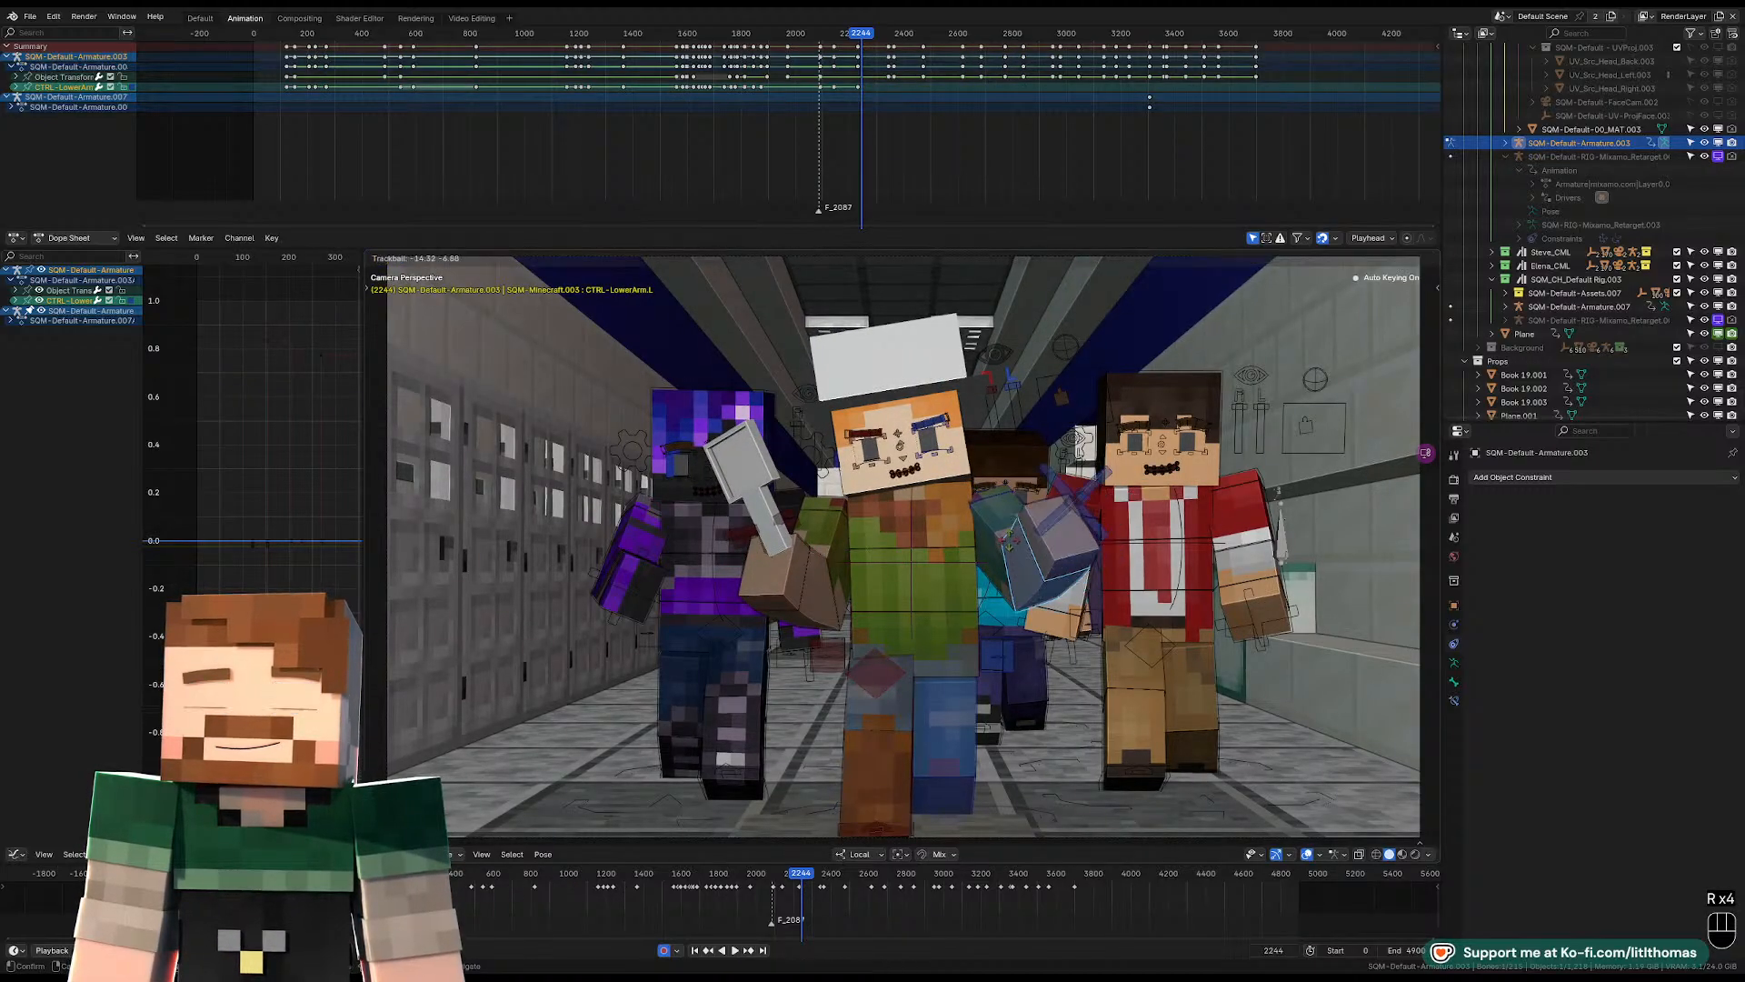
pyautogui.click(885, 520)
# Clear the location of the hat-wearing character's right and left shoulder controls at frame 2244.
pyautogui.click(836, 505)
pyautogui.hotkey('alt', 'g')
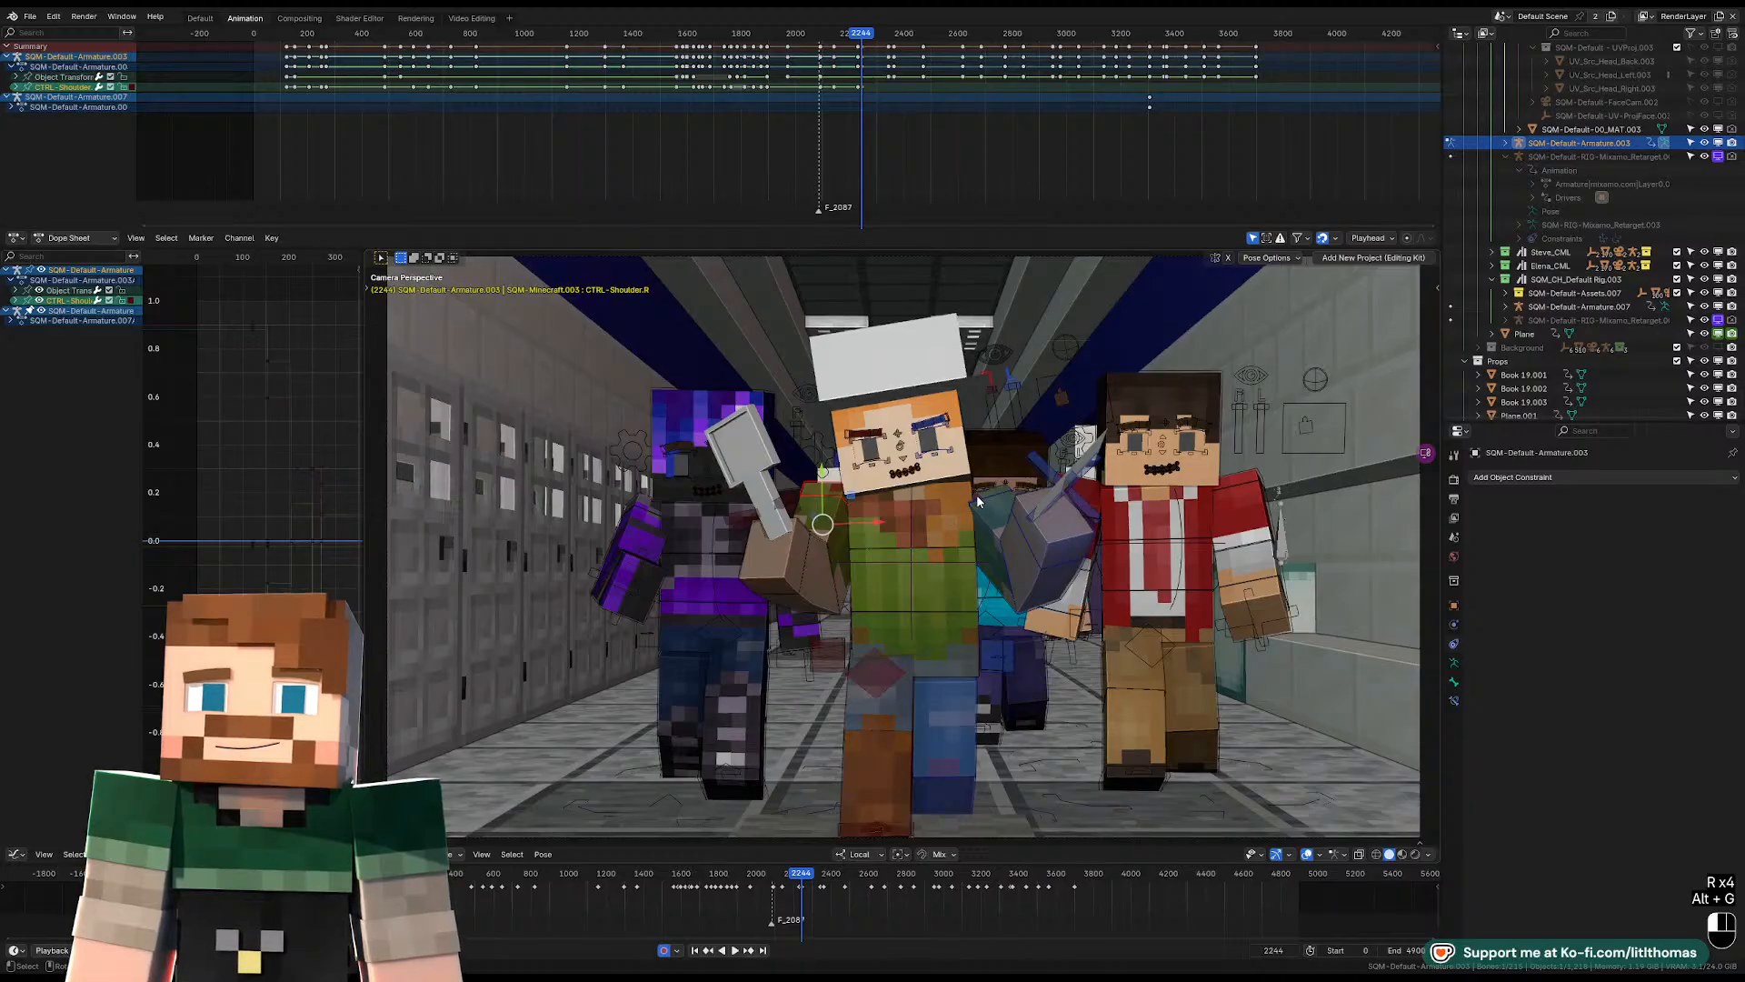
pyautogui.hotkey('alt', 'g')
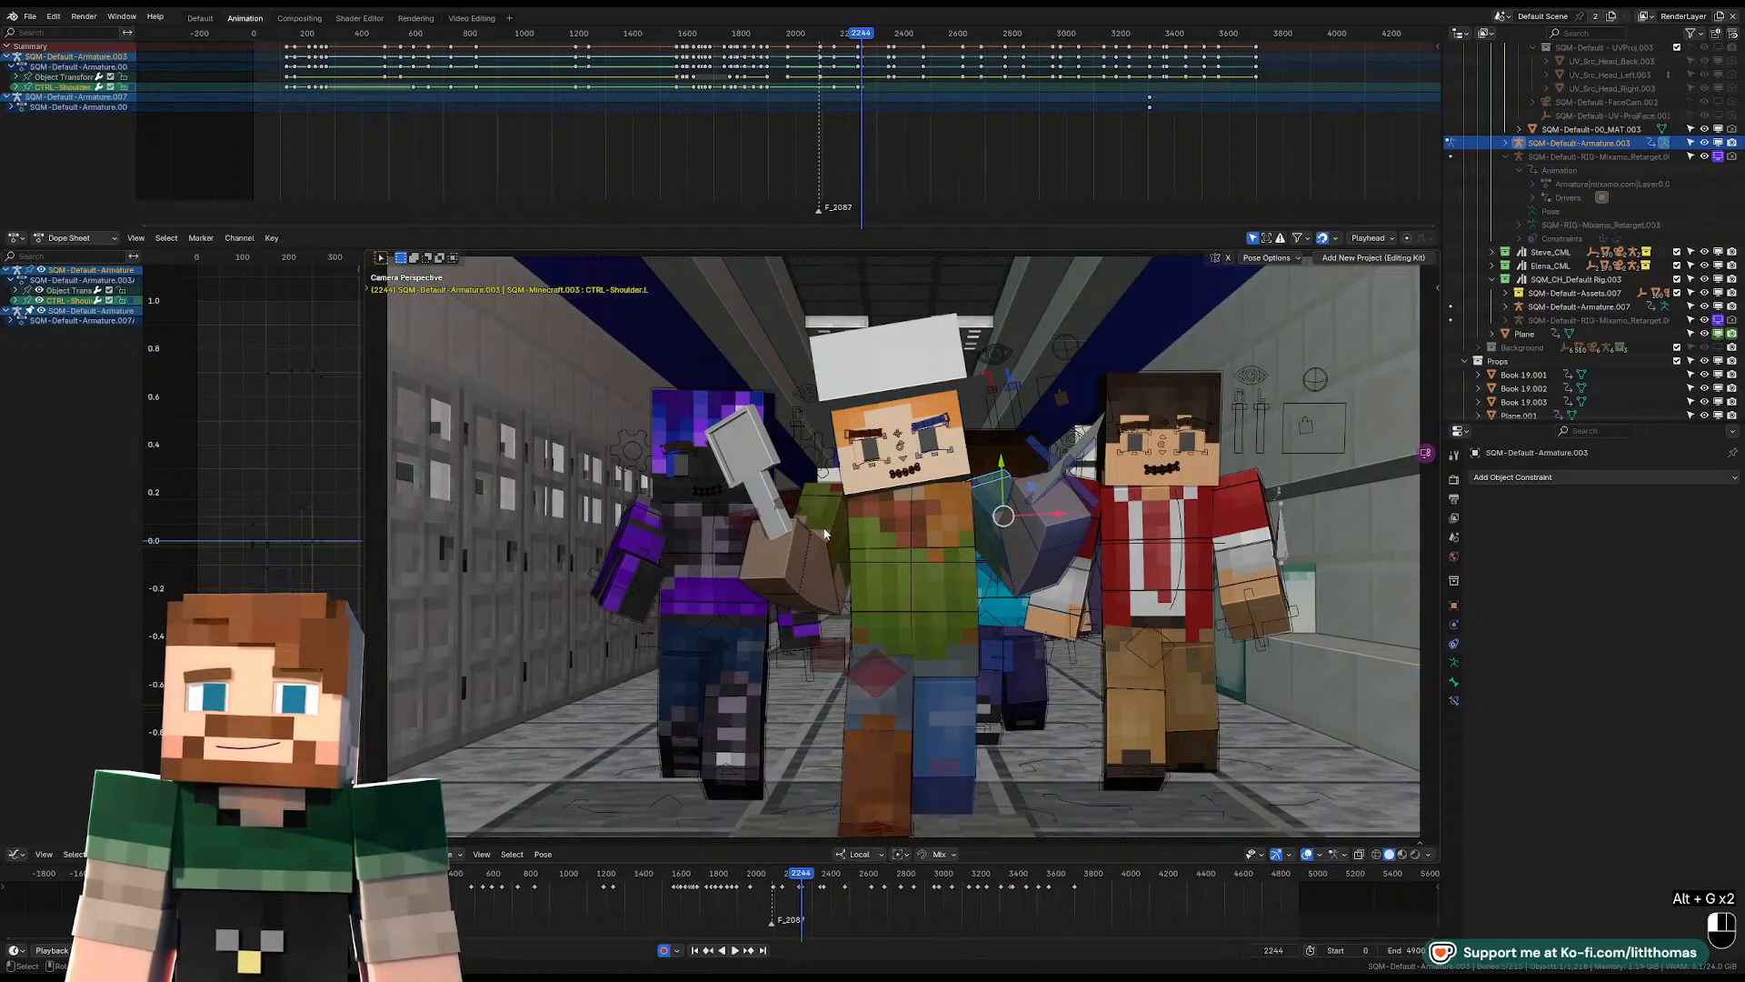
# Rotate the hat-wearing character's right upper-arm FK control to move the cleaver arm slightly outward at frame 2244.
pyautogui.click(825, 529)
pyautogui.press('r')
pyautogui.press('r')
pyautogui.click(817, 522)
pyautogui.press('g')
pyautogui.rightClick(838, 508)
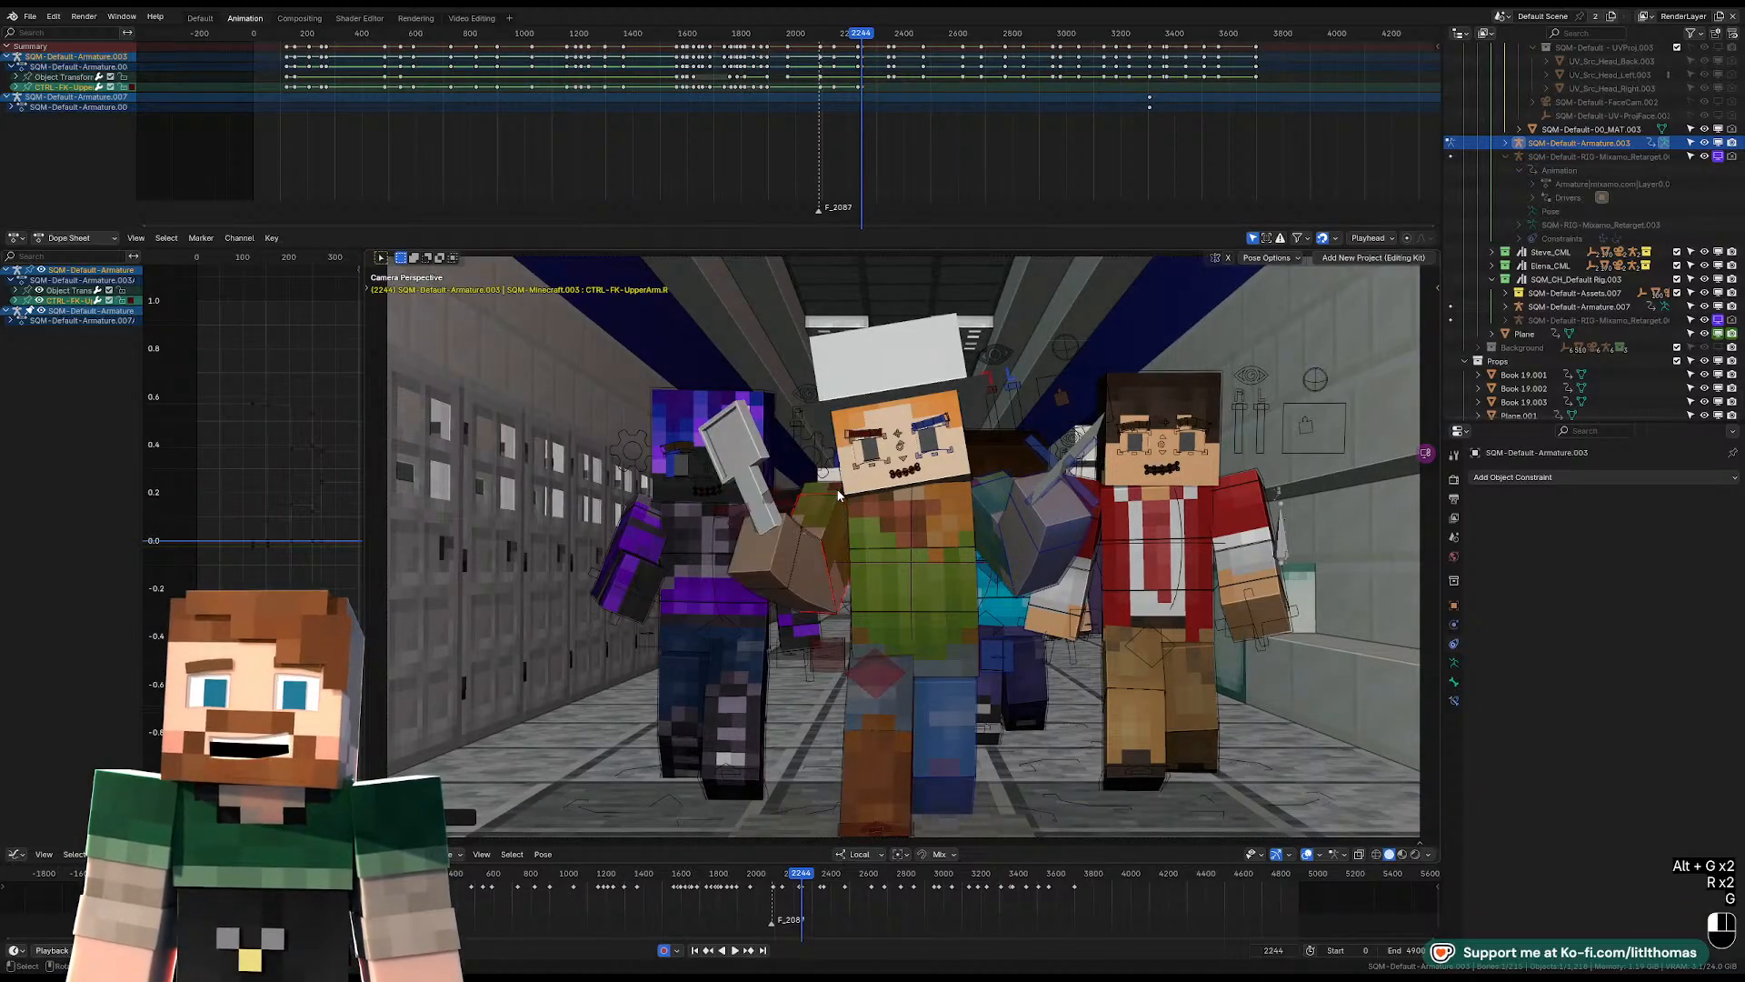
# Raise the hat-wearing character's right and left shoulder controls slightly.
pyautogui.click(838, 495)
pyautogui.press('g')
pyautogui.click(842, 480)
pyautogui.click(980, 484)
pyautogui.press('g')
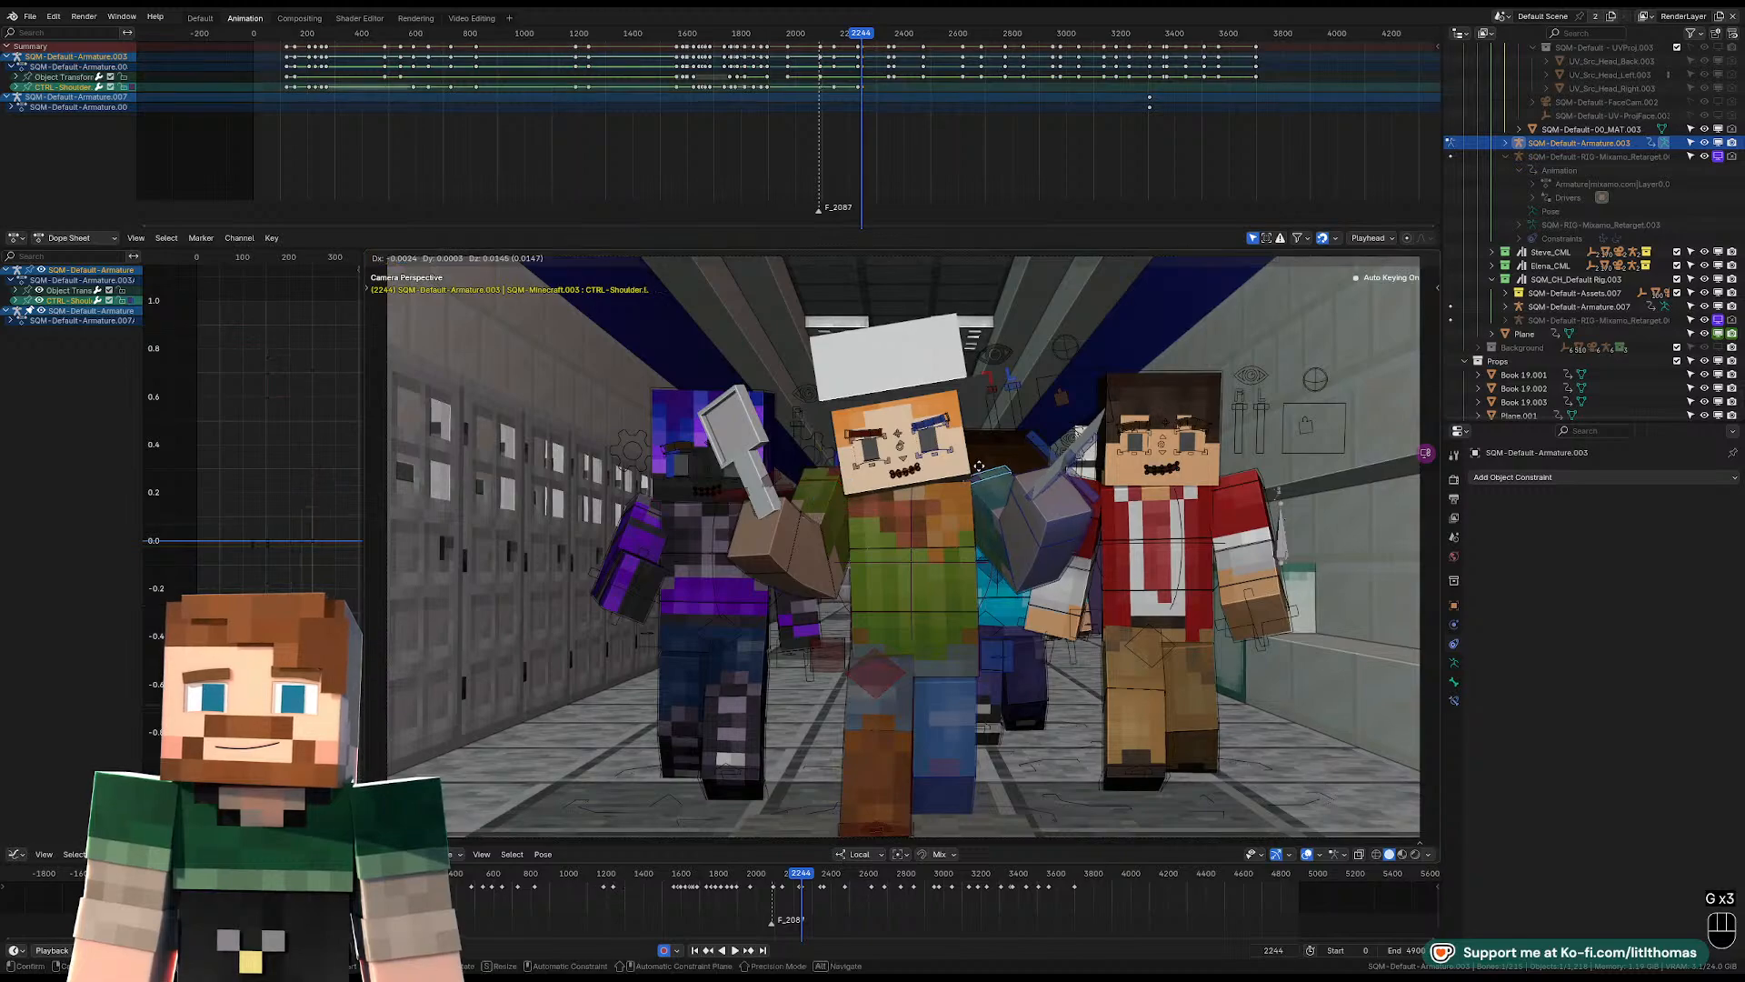
pyautogui.click(983, 489)
# Rotate the hat-wearing character's left upper-arm FK and left wrist controls to adjust the raised left arm and blade at frame 2244.
pyautogui.press('r')
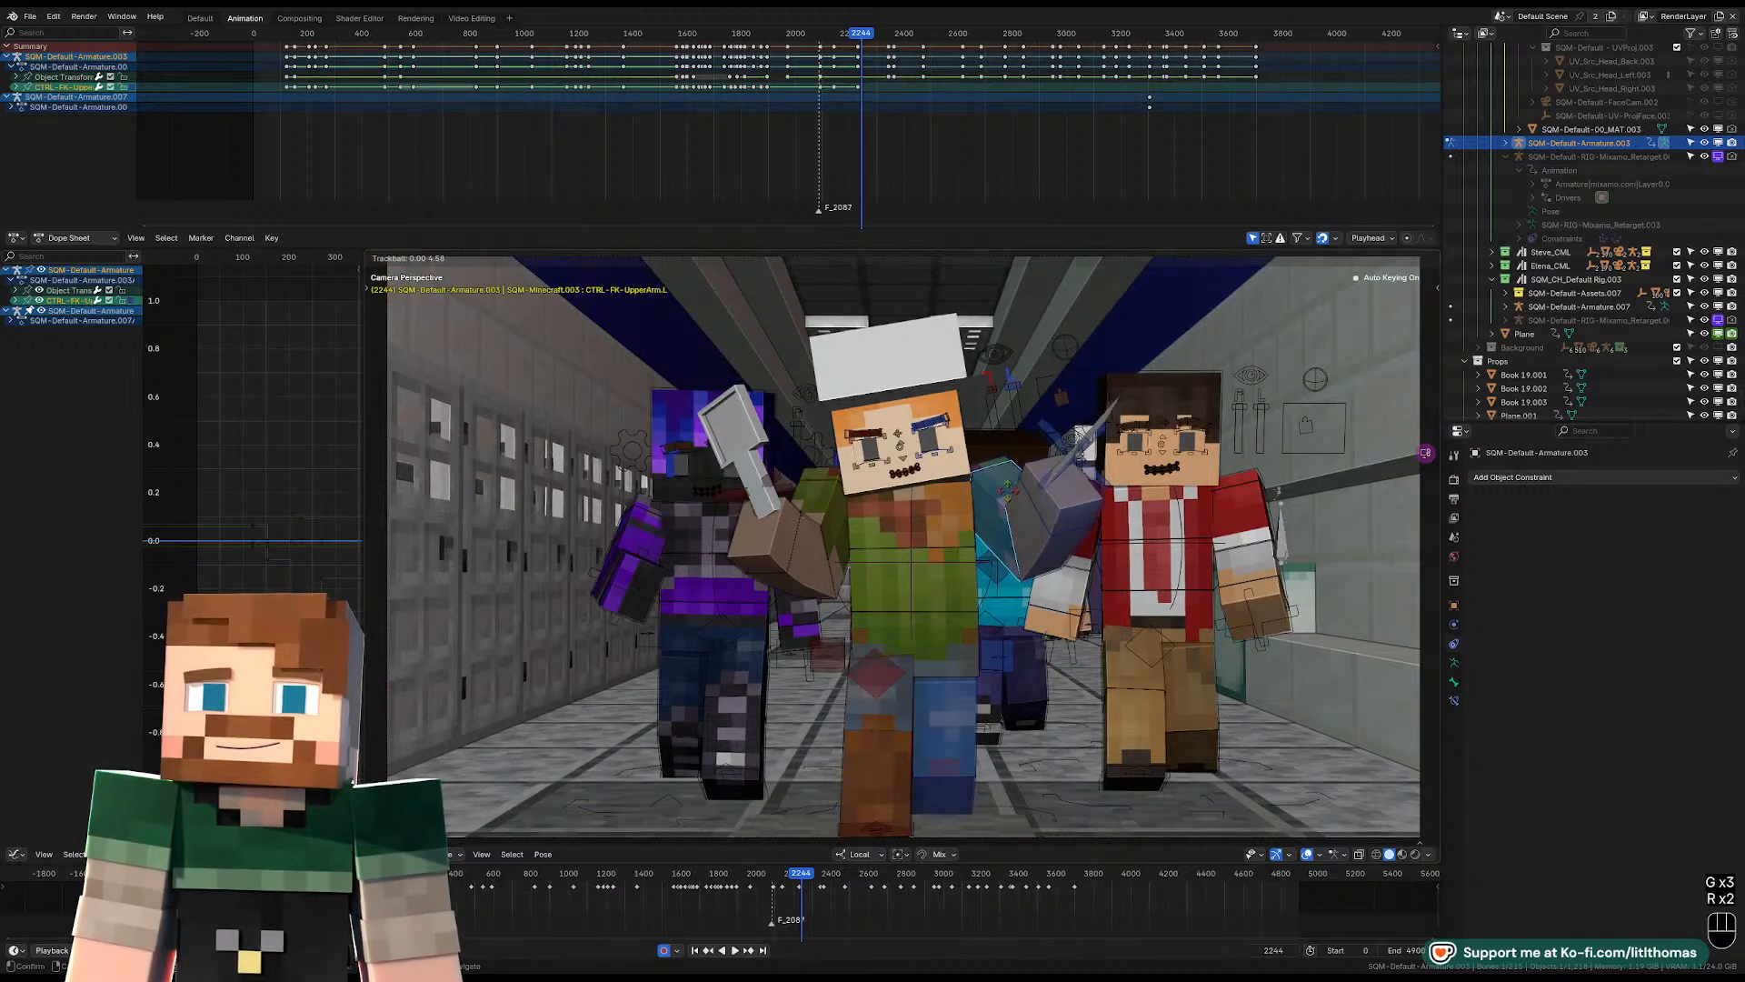
pyautogui.click(1089, 513)
pyautogui.click(1087, 515)
pyautogui.press('r')
pyautogui.press('r')
pyautogui.press('r')
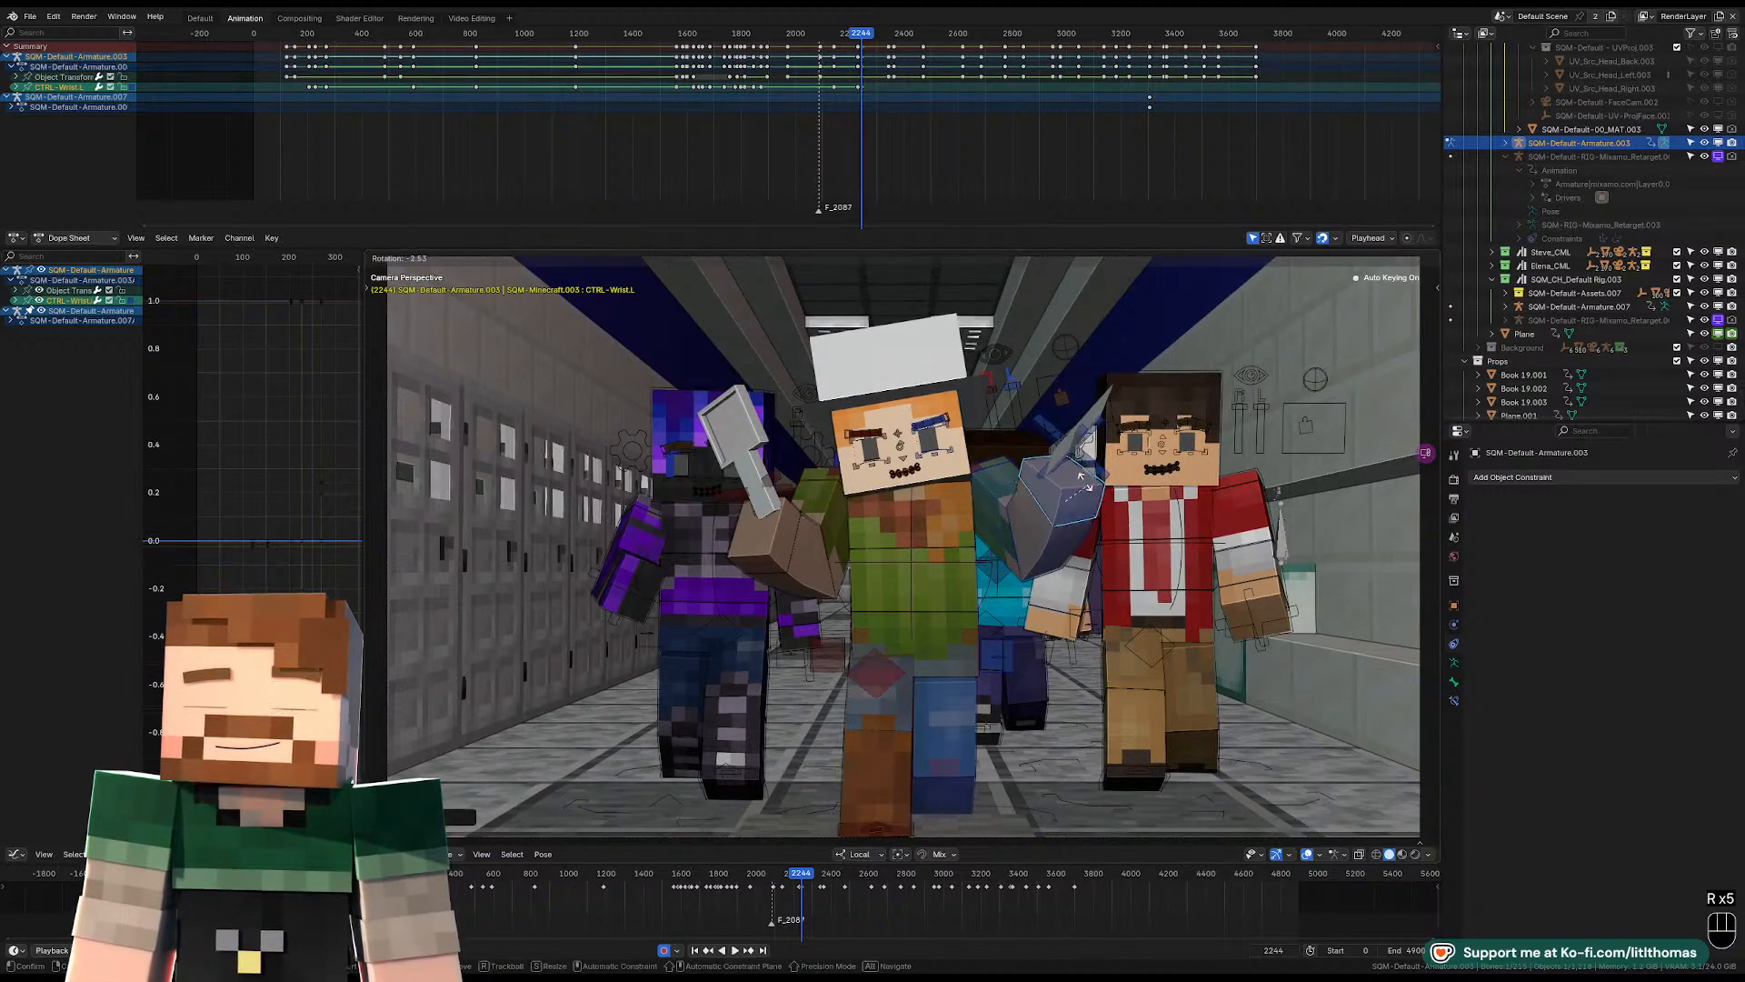
pyautogui.click(1082, 506)
# Rotate the hat-wearing character's head control to tip the face upward at frame 2244.
pyautogui.press('r')
pyautogui.press('r')
pyautogui.click(1077, 502)
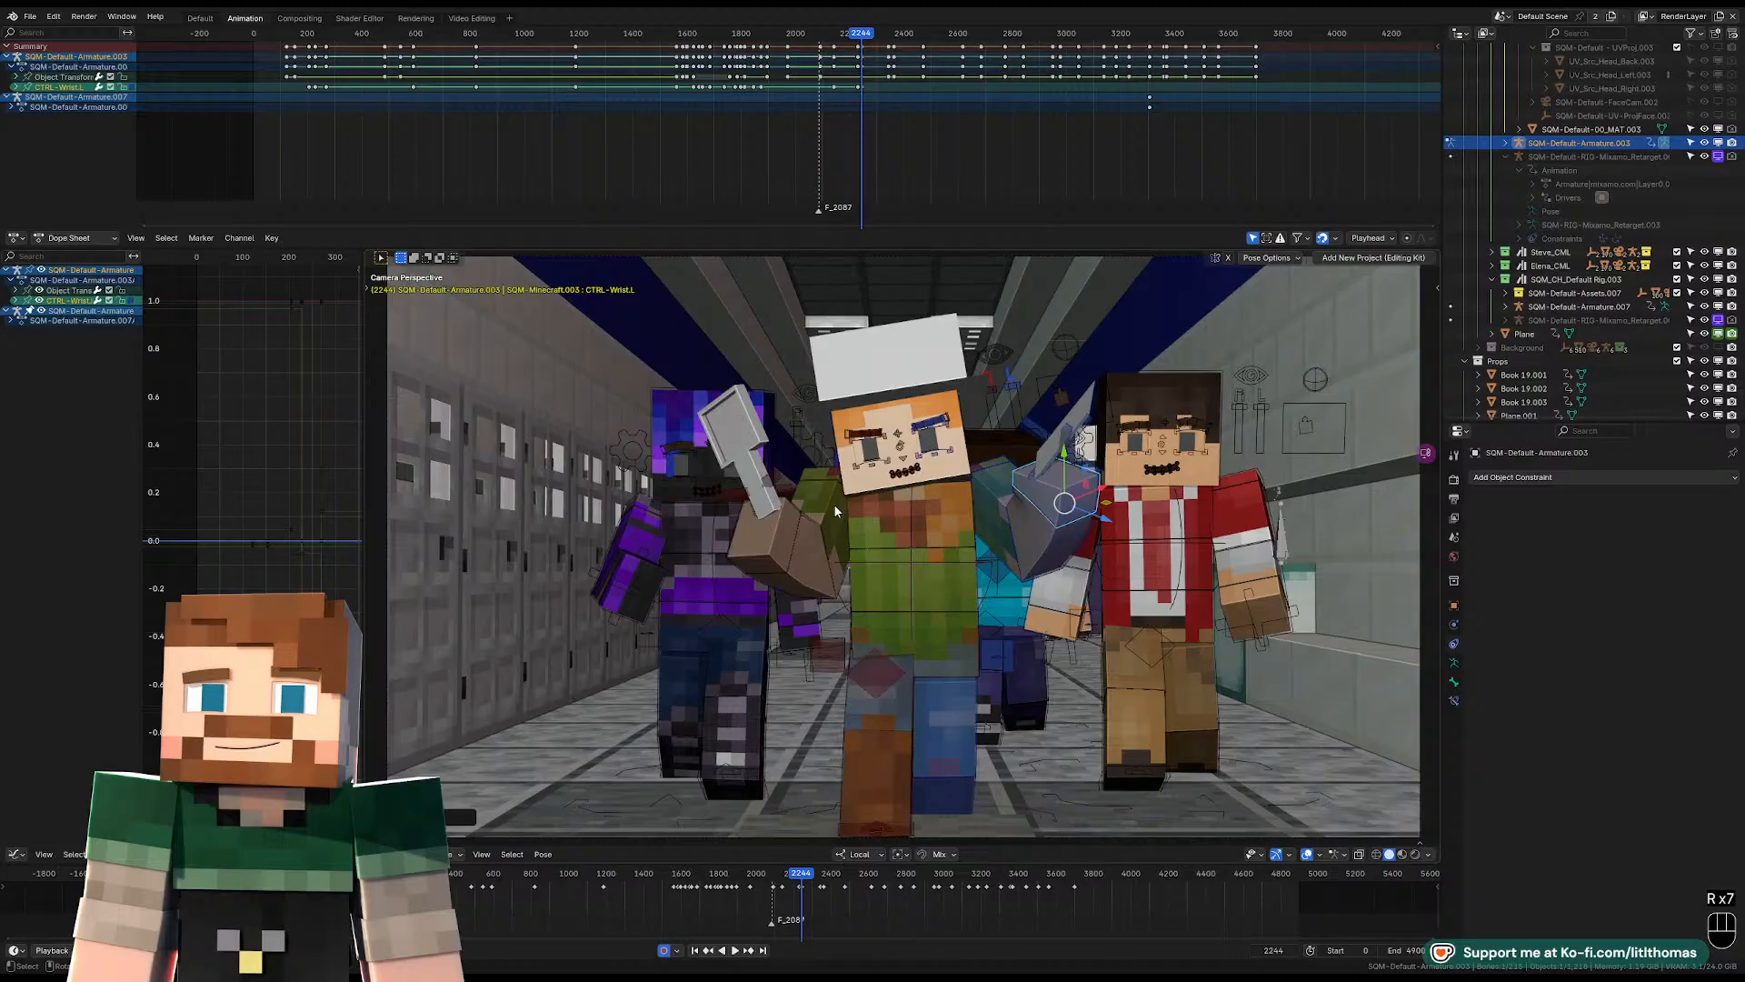
pyautogui.click(780, 522)
pyautogui.press('r')
pyautogui.press('r')
pyautogui.press('r')
pyautogui.press('r')
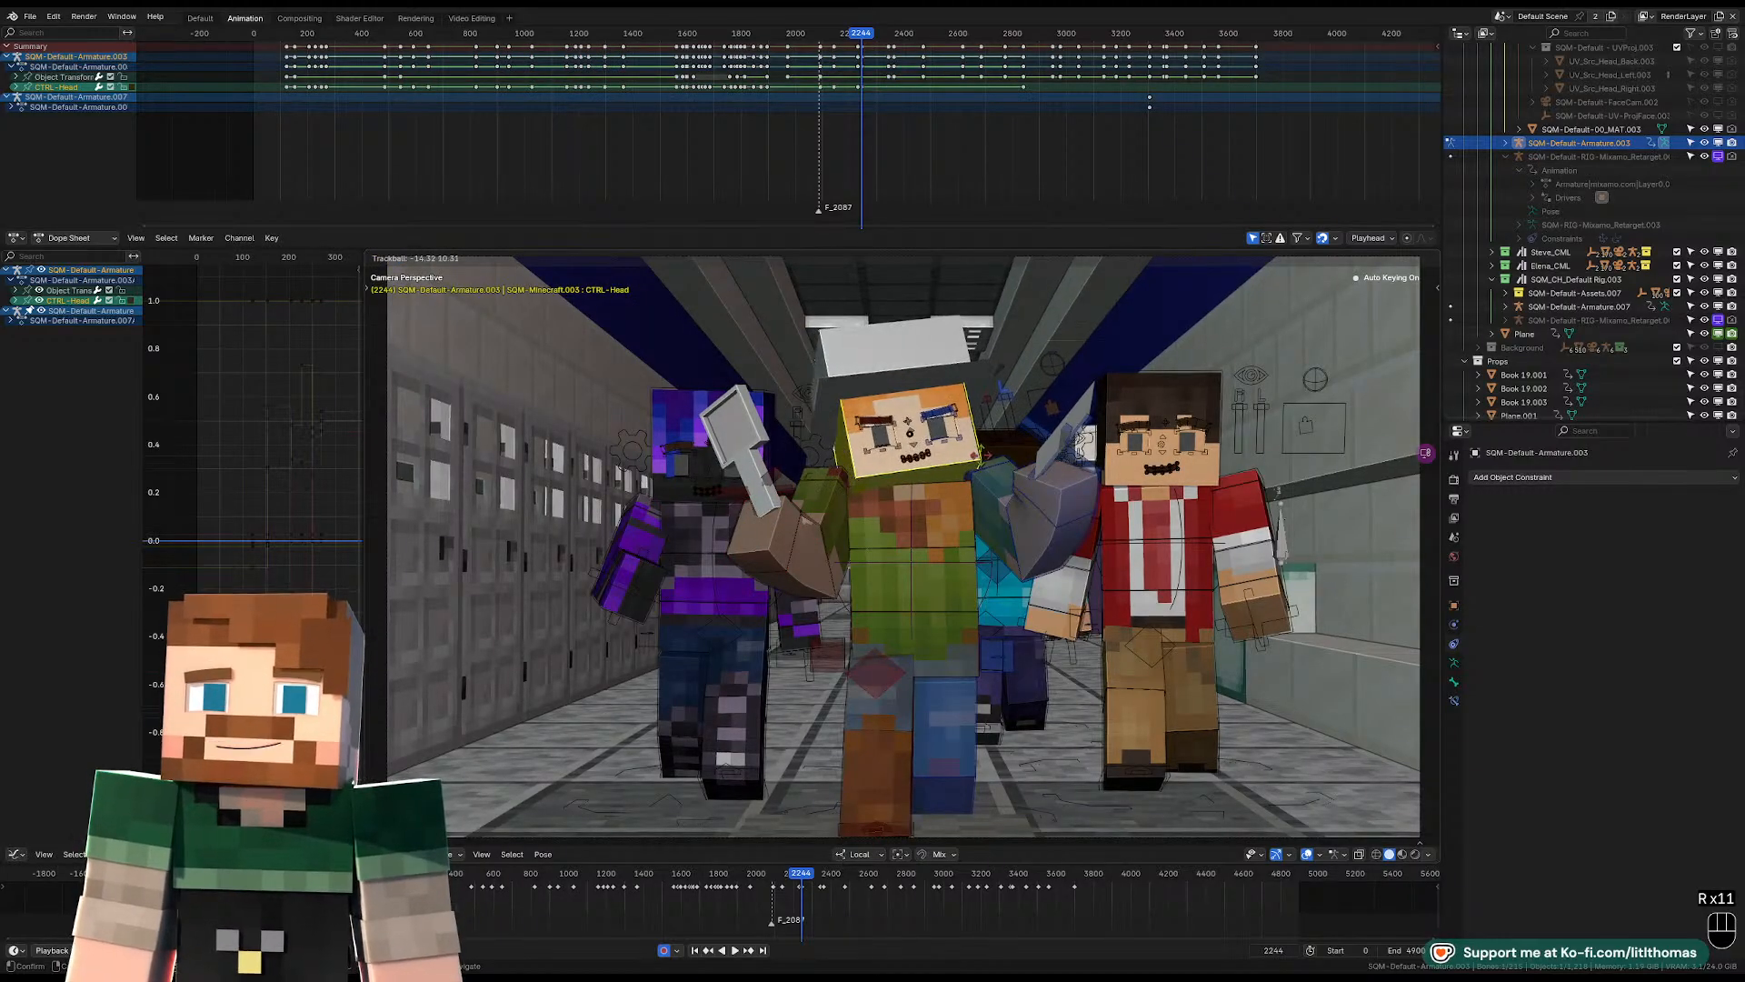
pyautogui.click(981, 457)
# Rotate the hat-wearing character's torso control slightly at frame 2244.
pyautogui.click(948, 510)
pyautogui.press('r')
pyautogui.press('r')
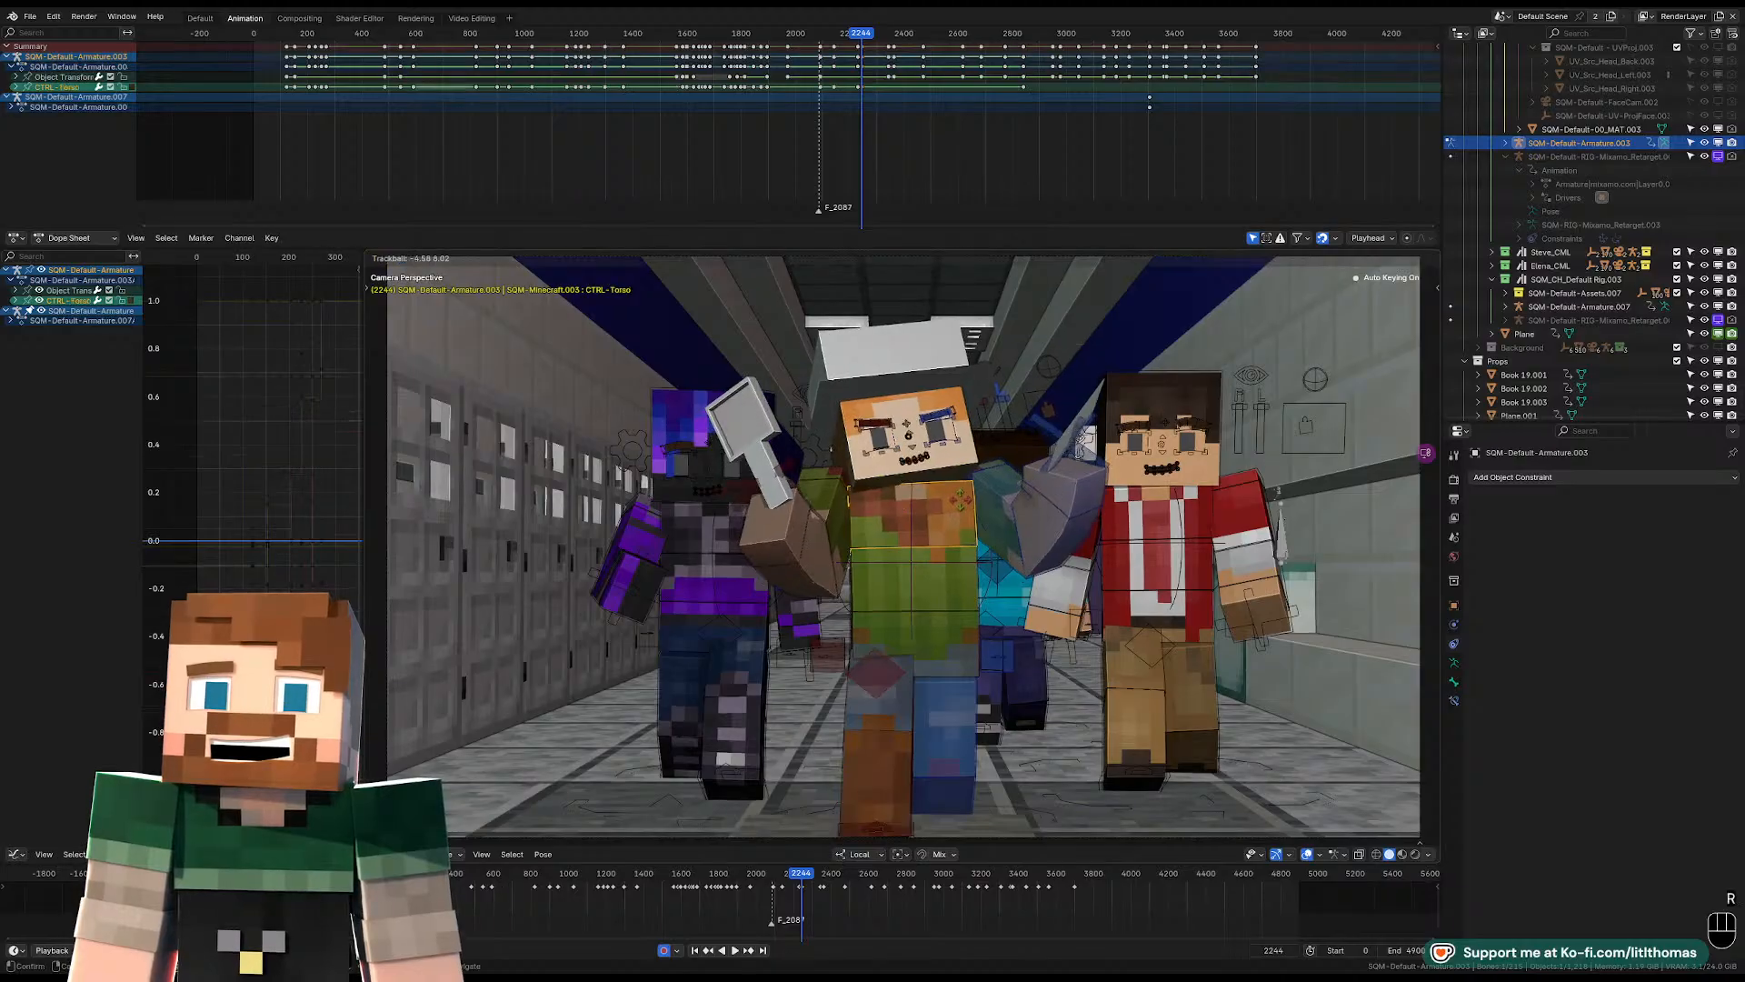
pyautogui.click(960, 498)
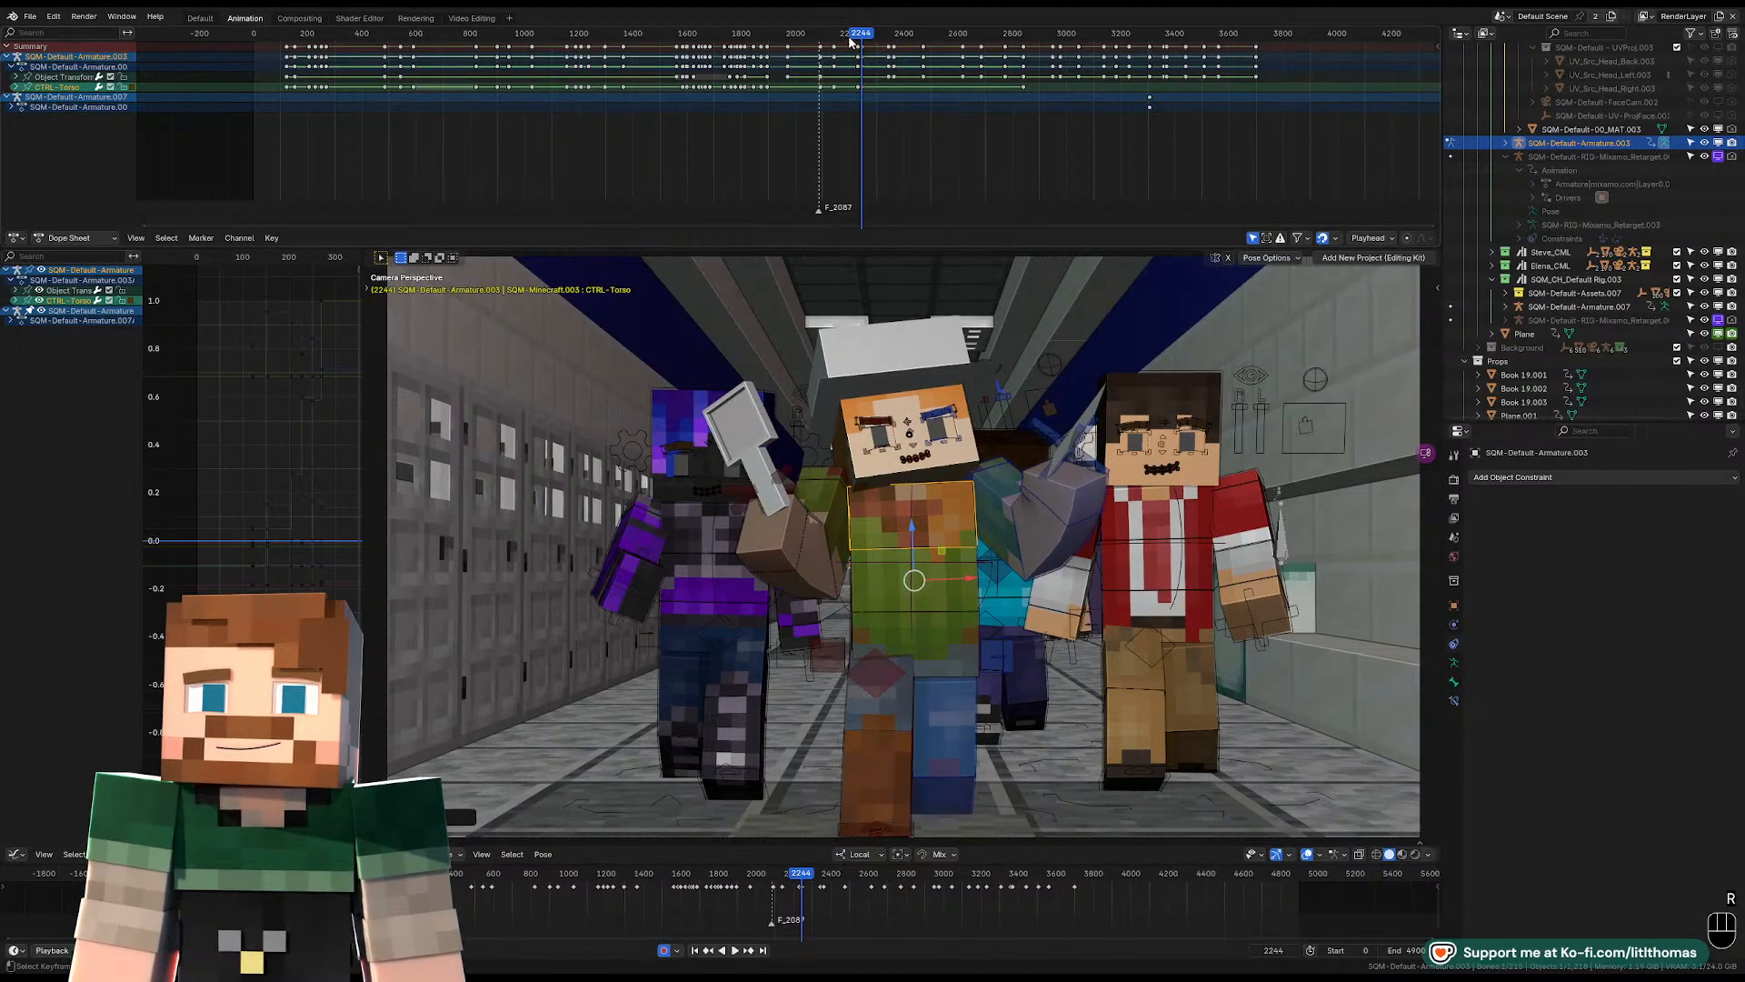
# Play back the walk from around frame 2143 through the new pose to examine the hat-wearing character's motion.
pyautogui.press('space')
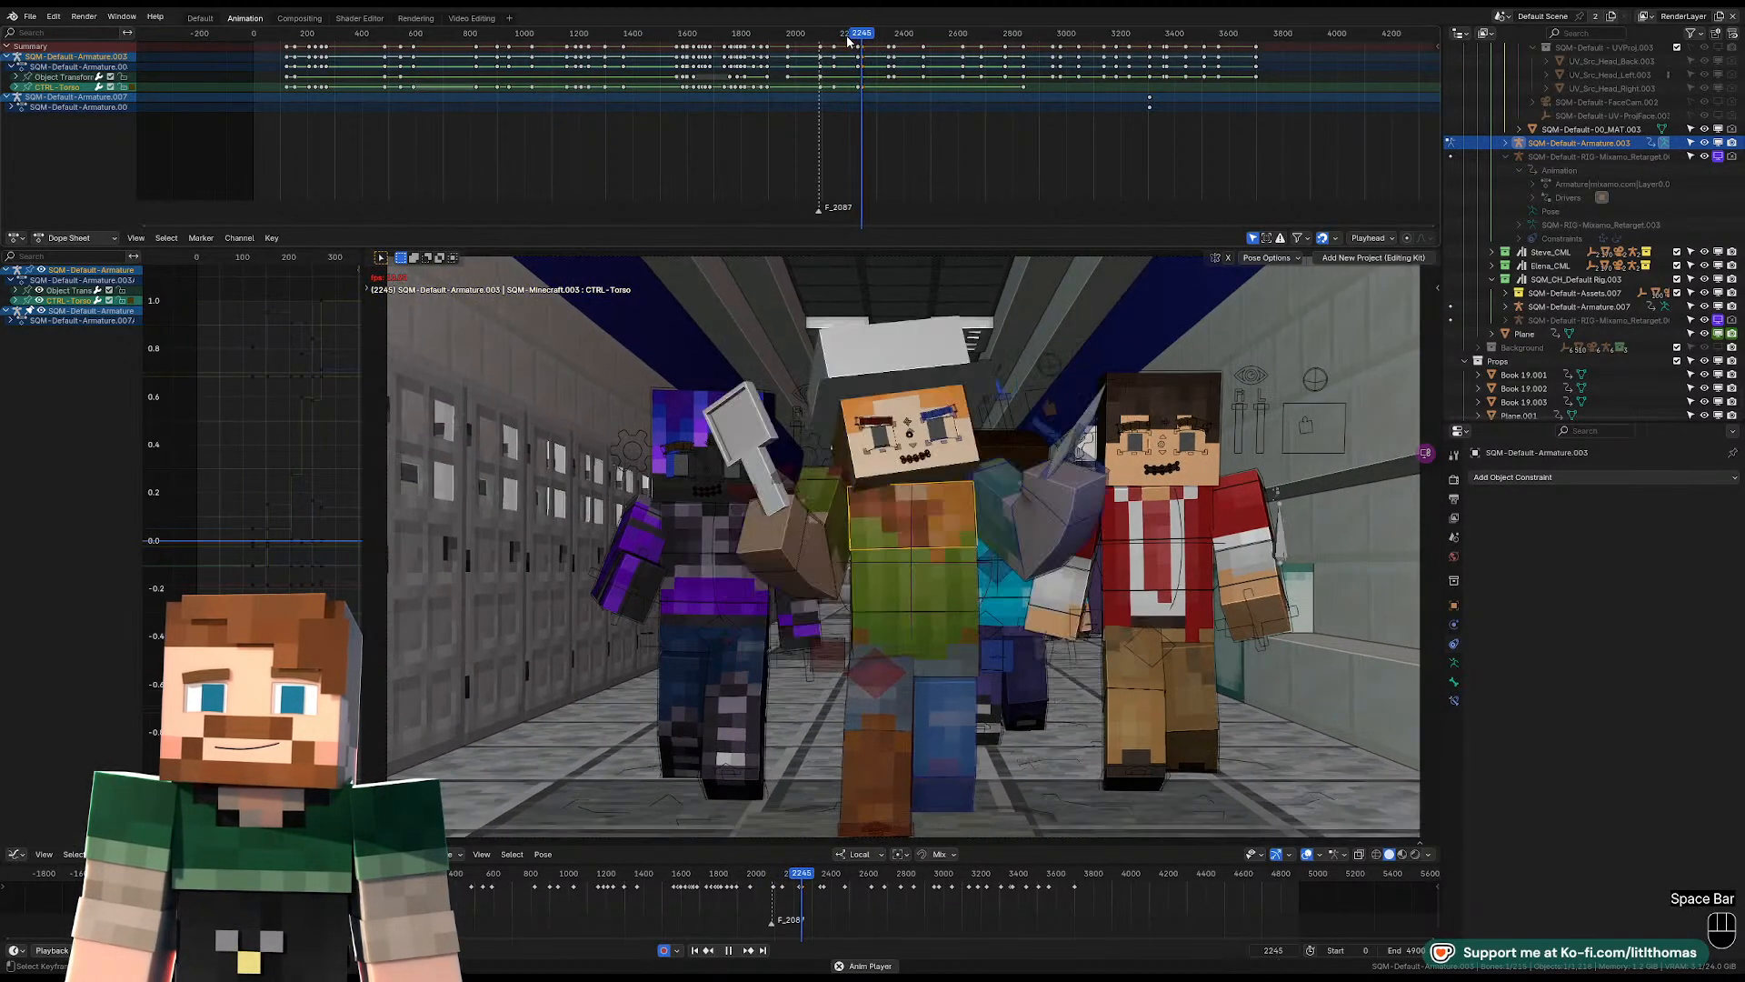
pyautogui.press('space')
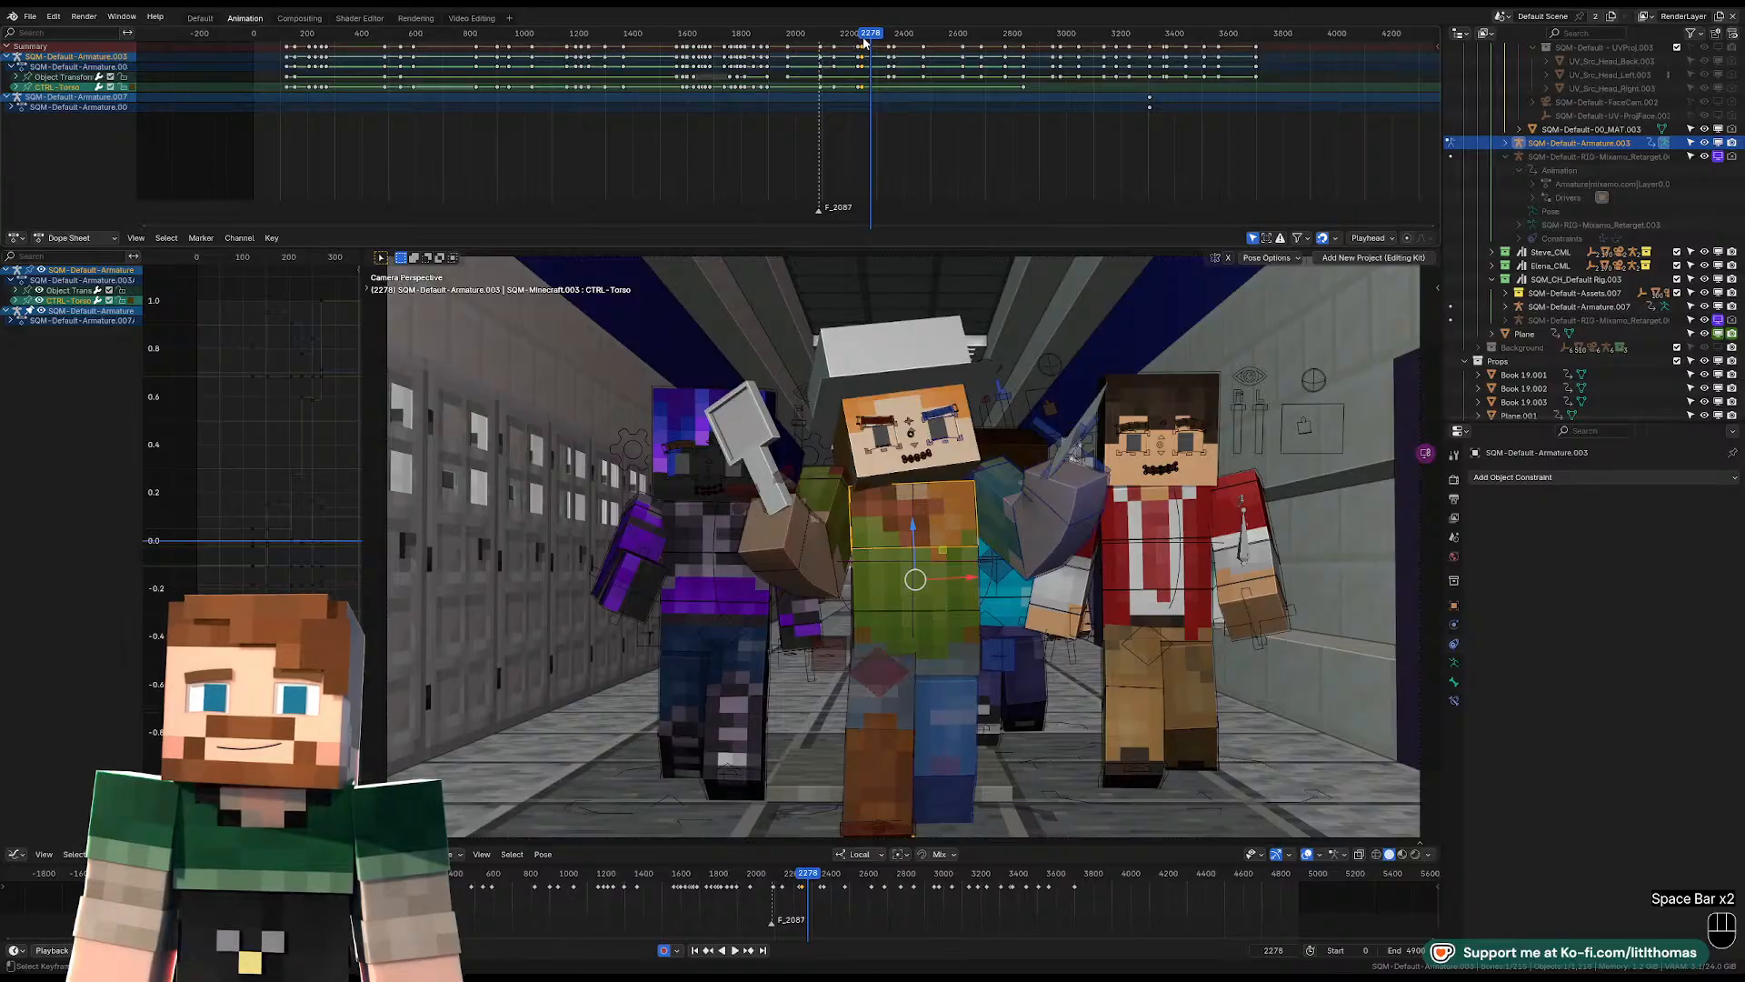
pyautogui.moveTo(863, 40); pyautogui.dragTo(845, 37)
pyautogui.press('space')
pyautogui.click(832, 39)
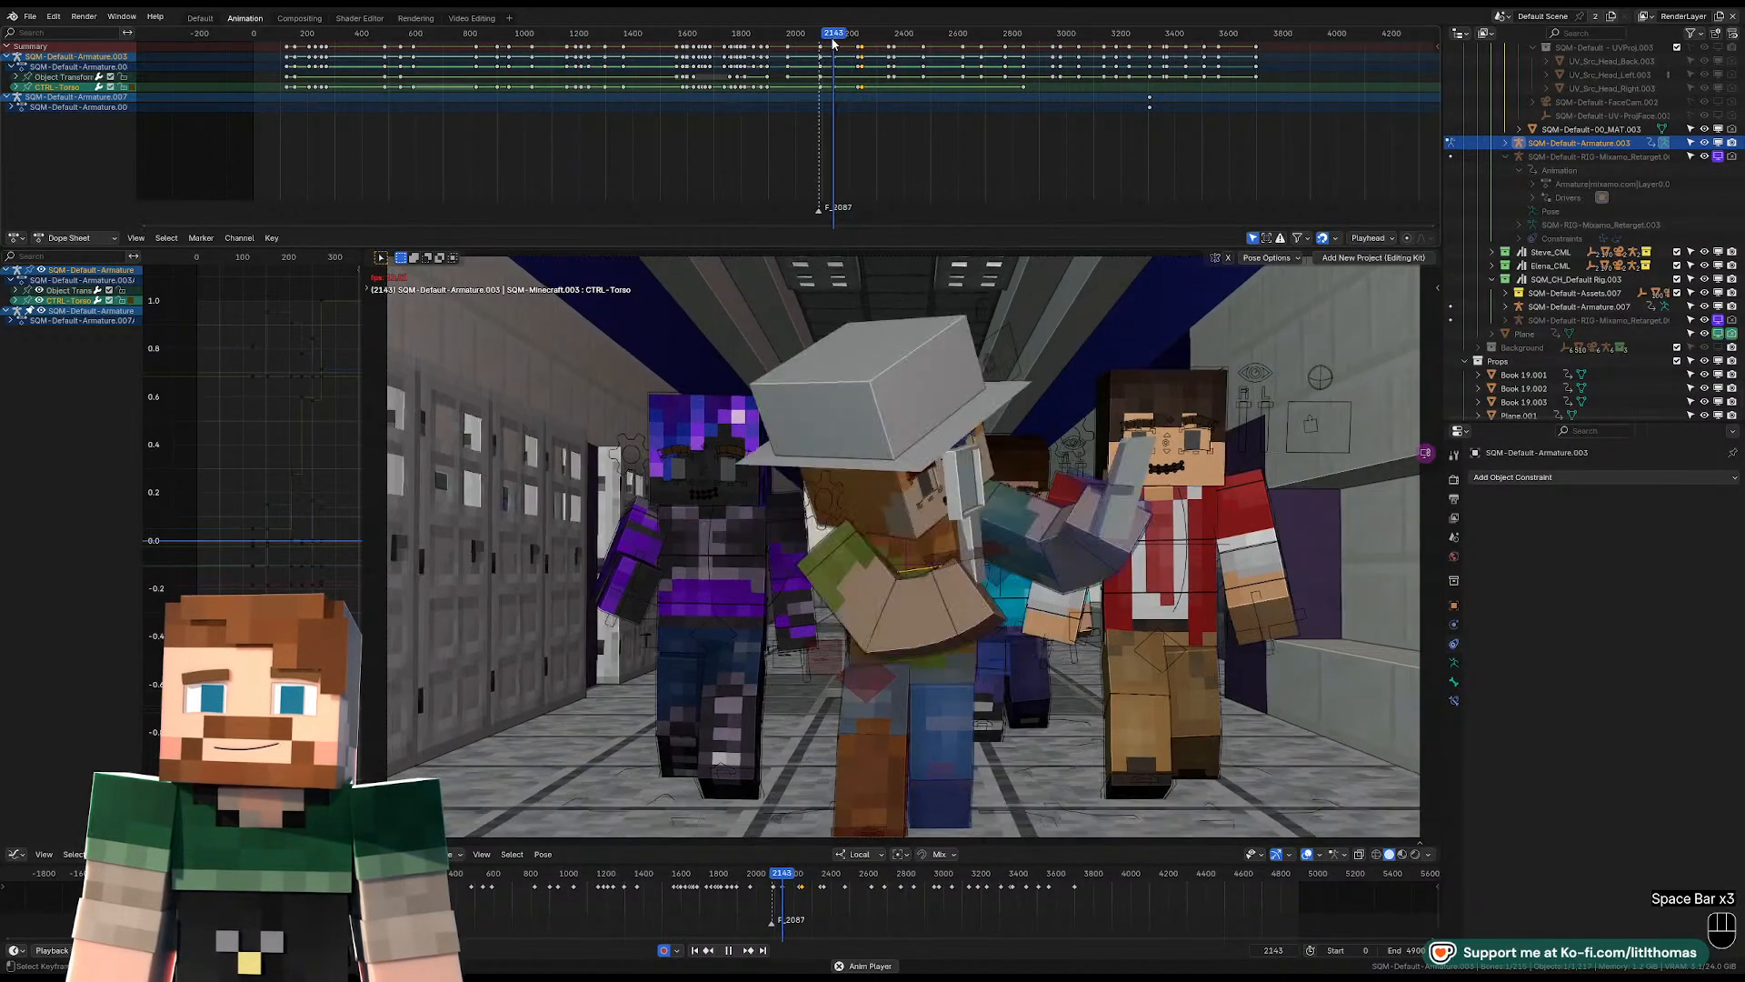
pyautogui.press('space')
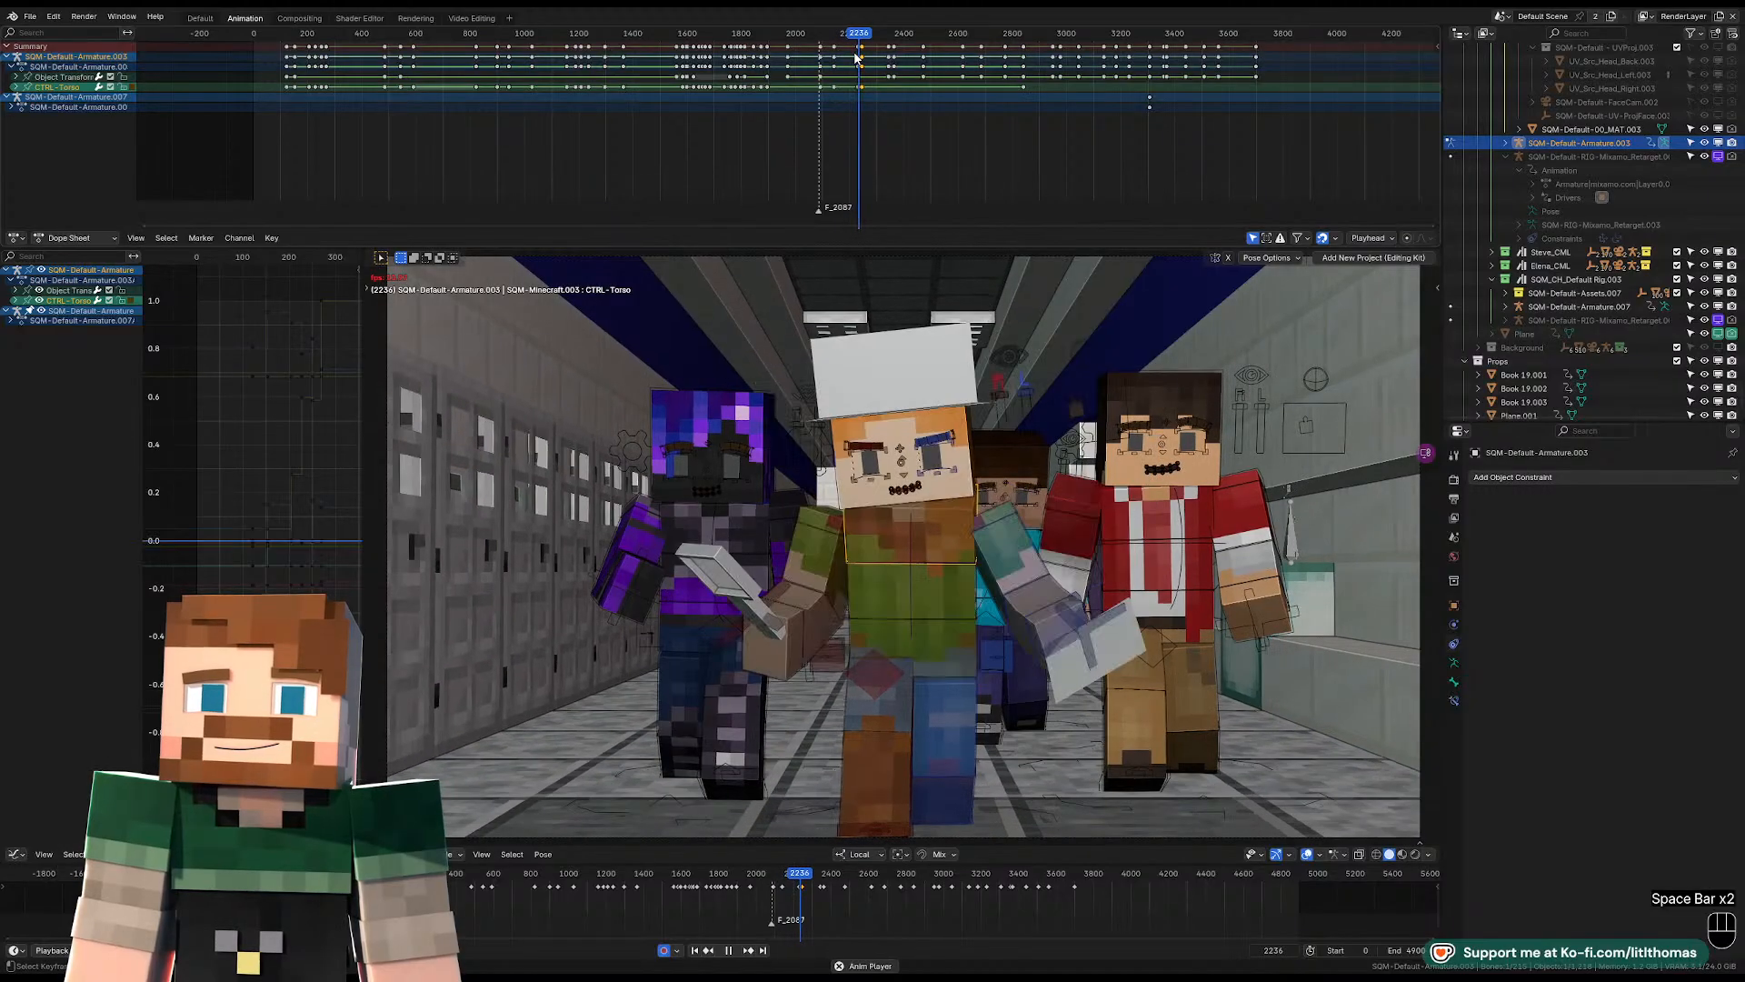
pyautogui.press('space')
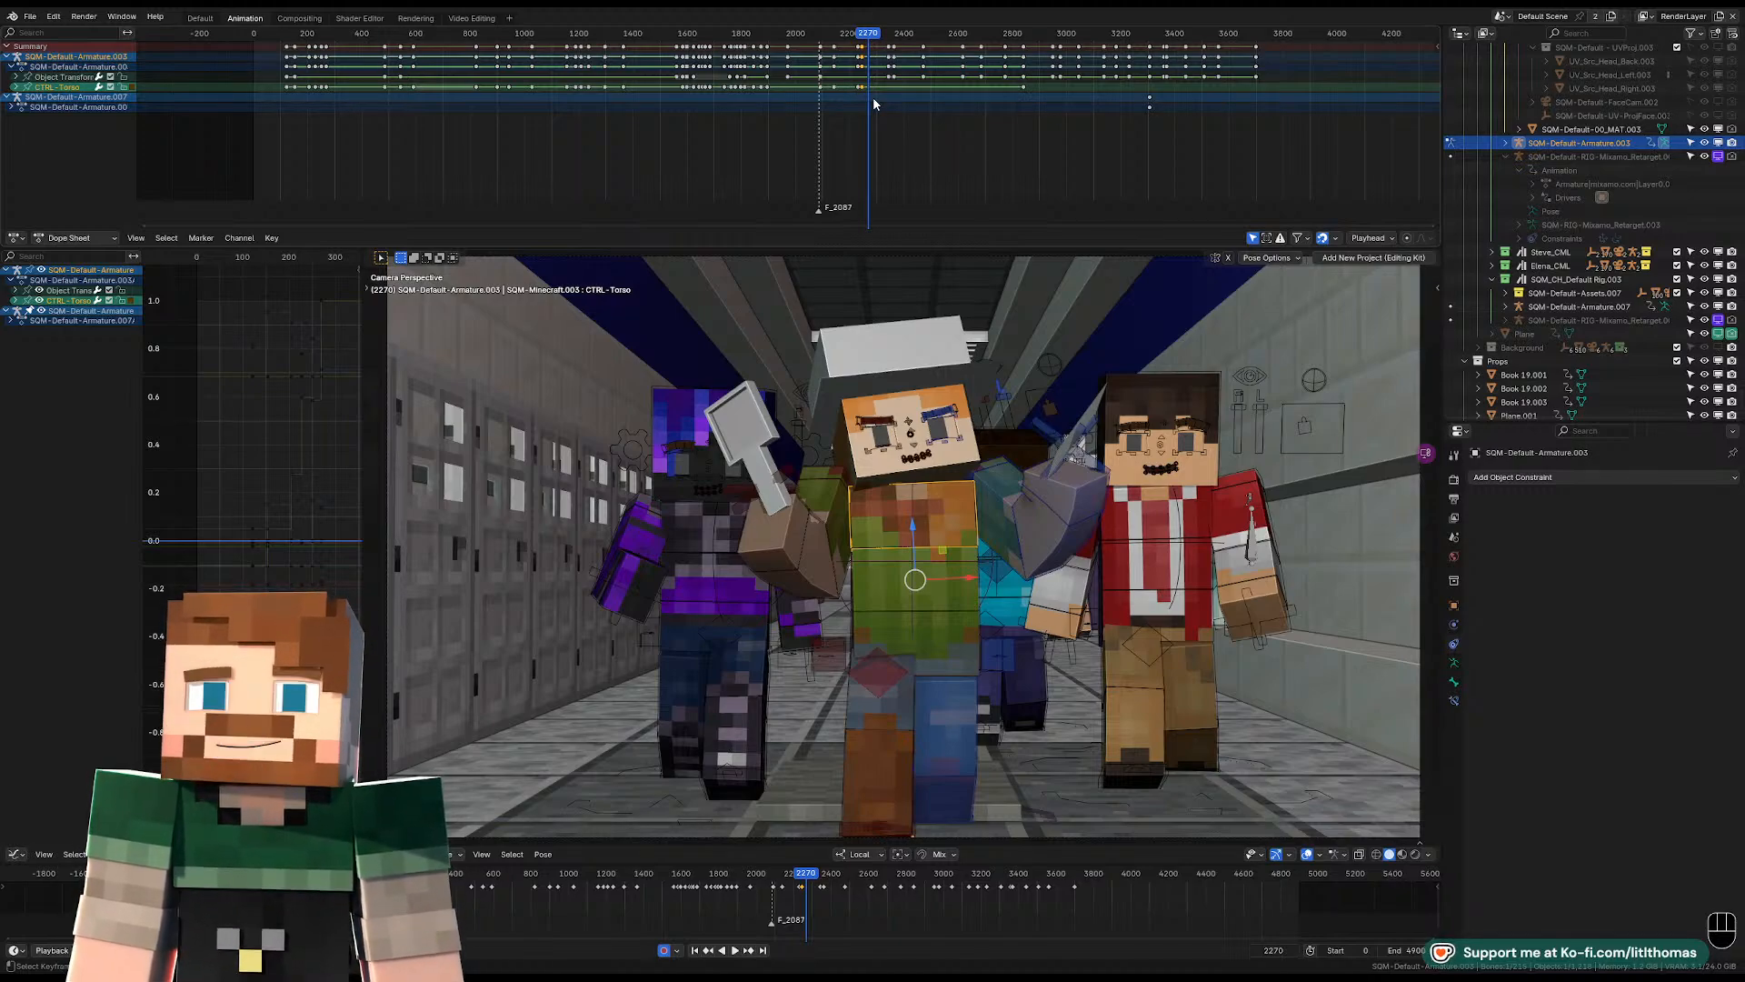
# Advance to frame 2277 and rotate the hat-wearing character's torso control slightly.
pyautogui.press('space')
pyautogui.press('space')
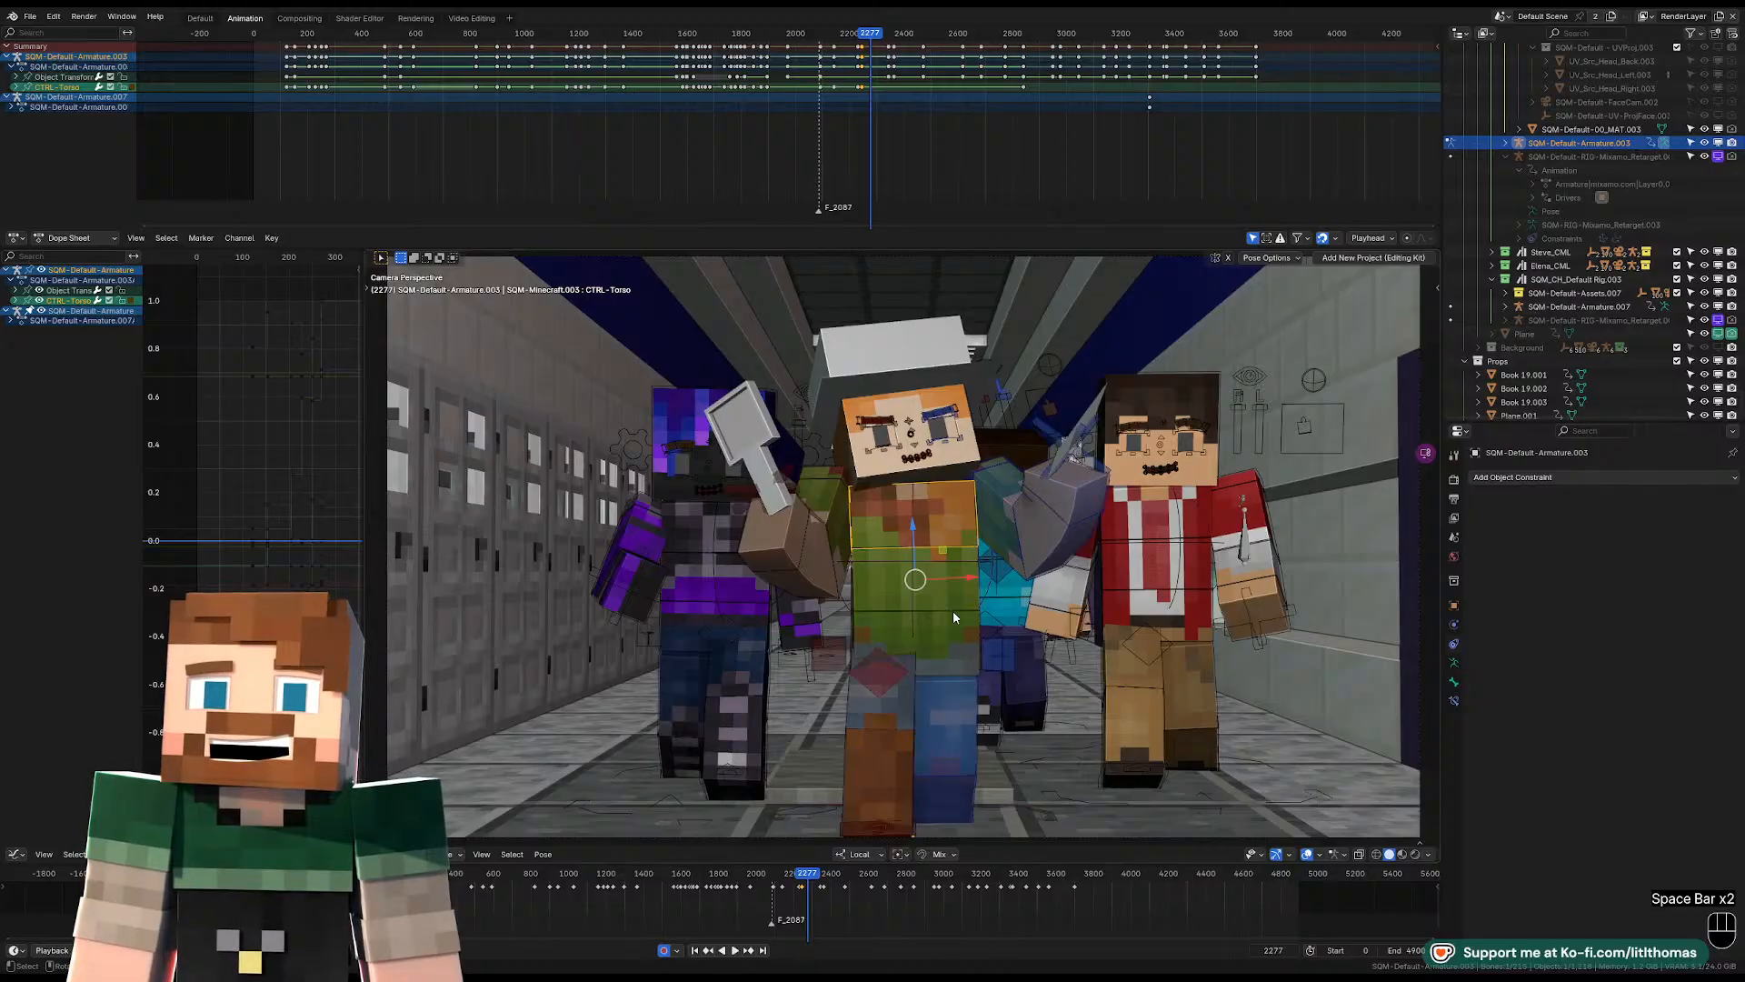
pyautogui.press('r')
pyautogui.press('r')
pyautogui.press('r')
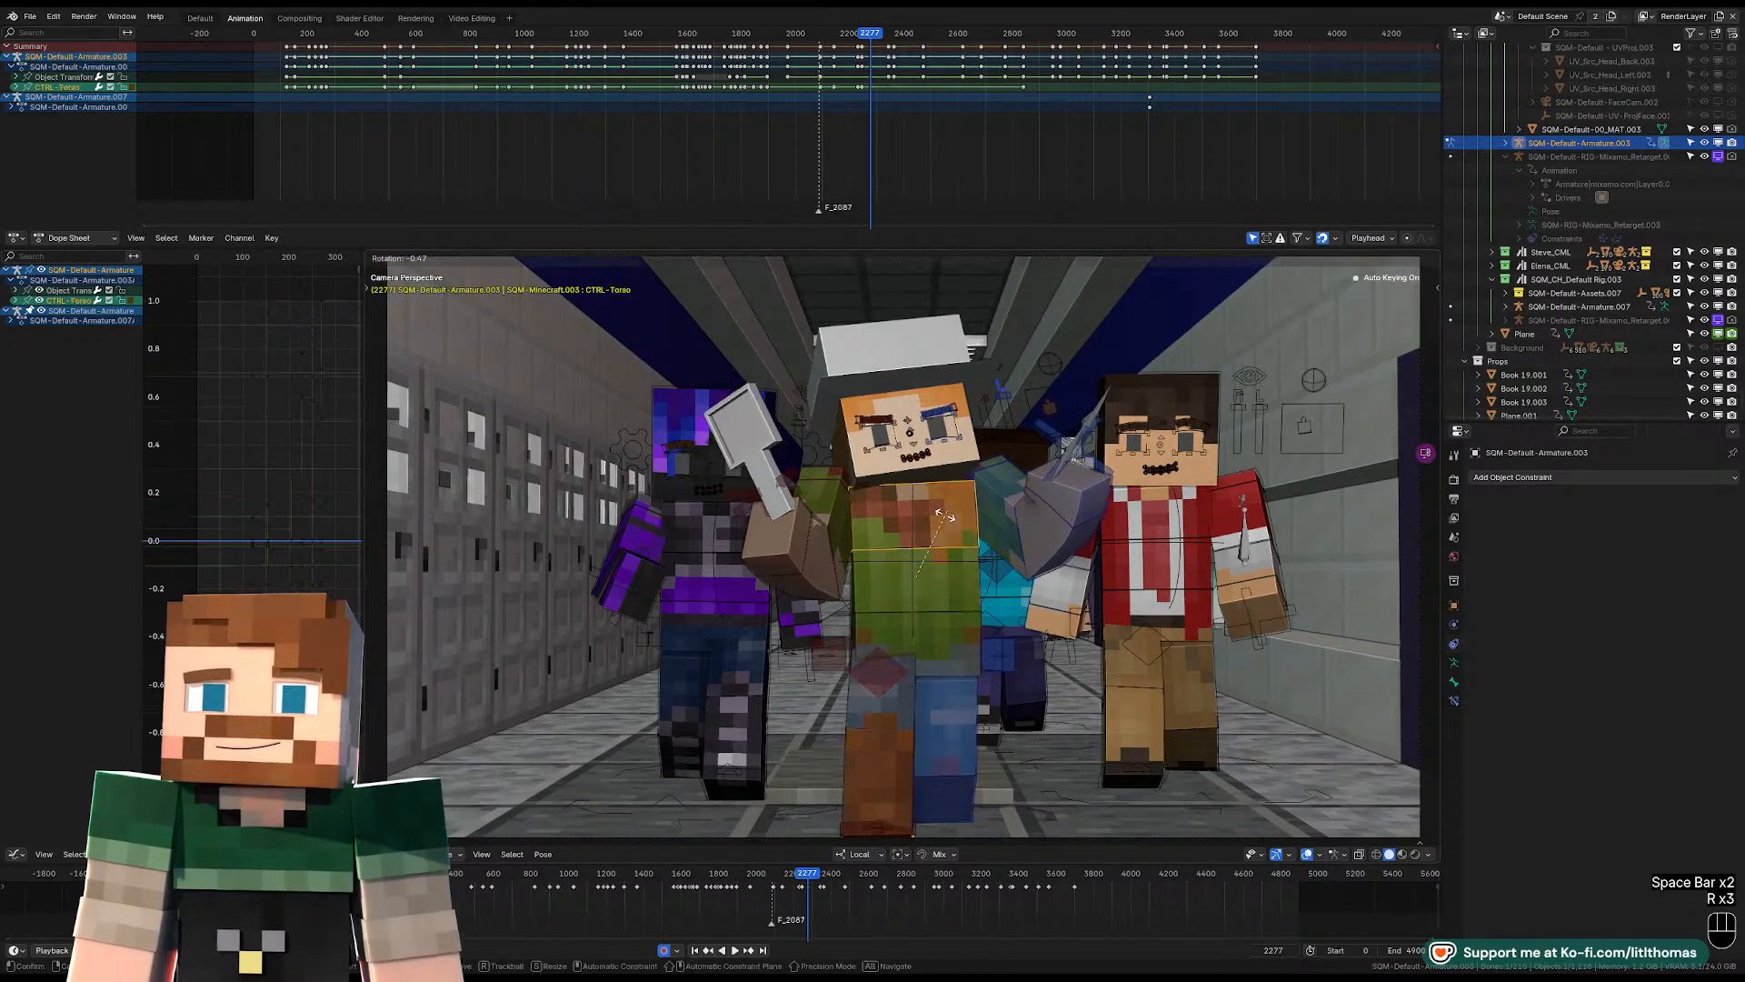
pyautogui.press('r')
pyautogui.click(941, 527)
# Clear the location of the hat-wearing character's right and left shoulder controls at frame 2277.
pyautogui.click(829, 482)
pyautogui.hotkey('alt', 'g')
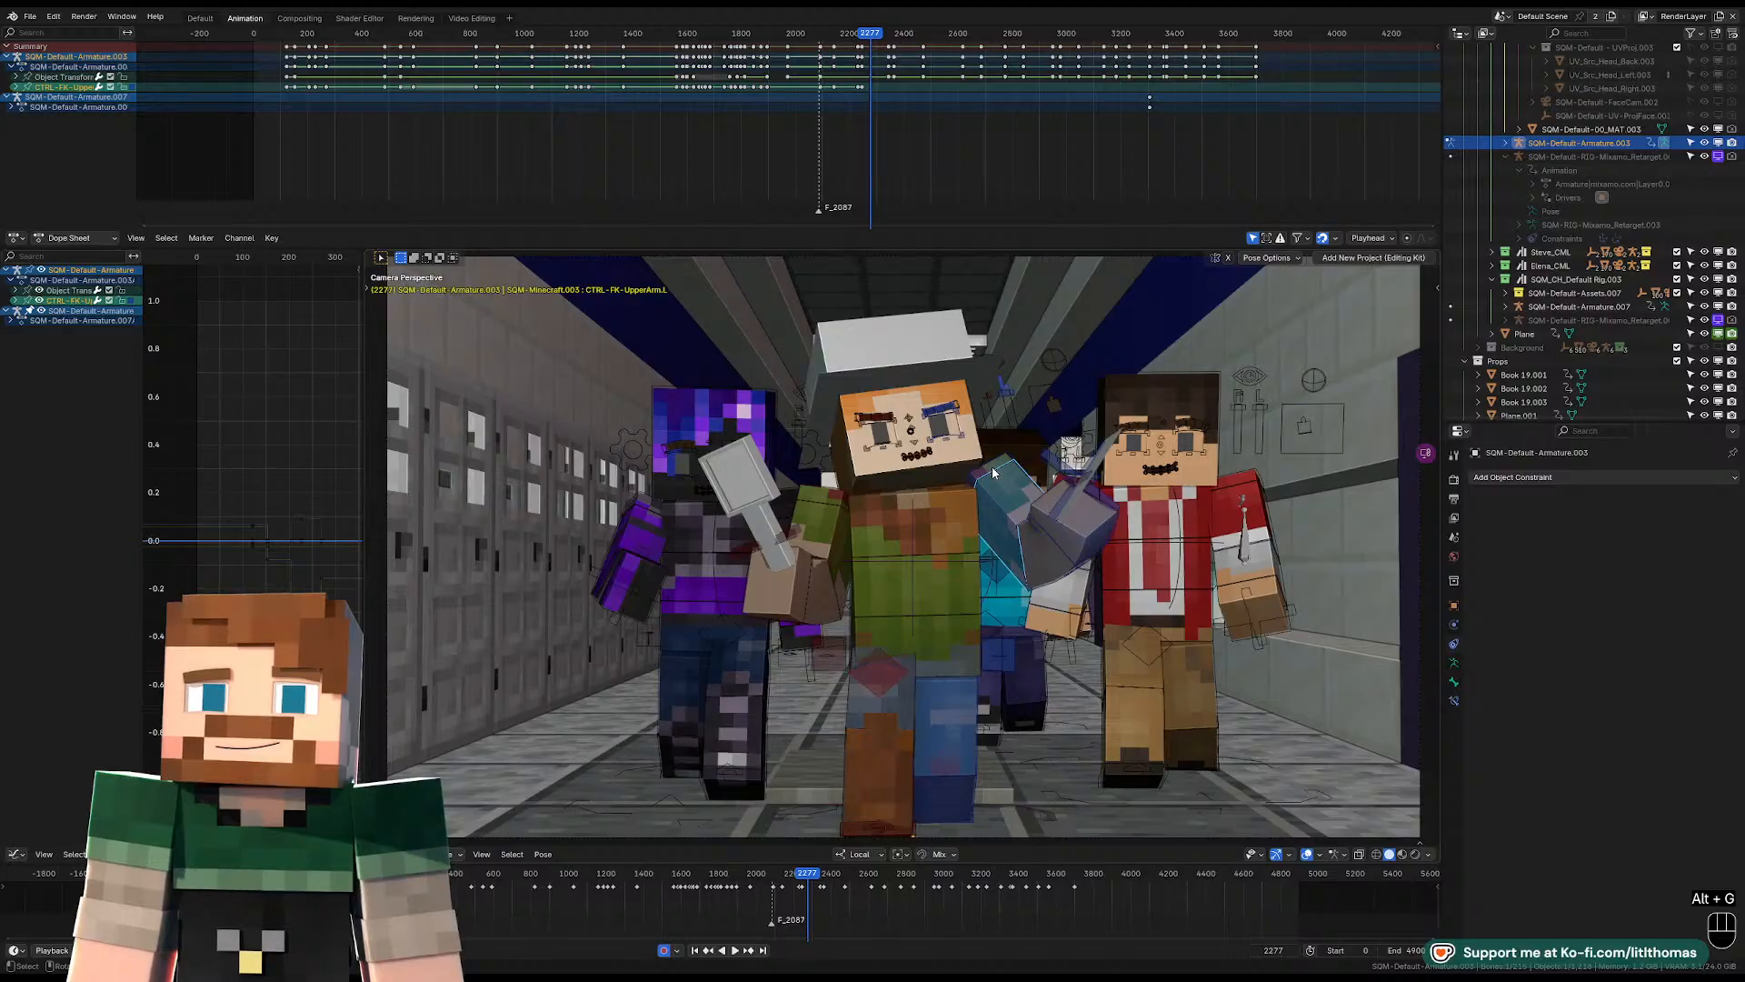
pyautogui.hotkey('alt', 'g')
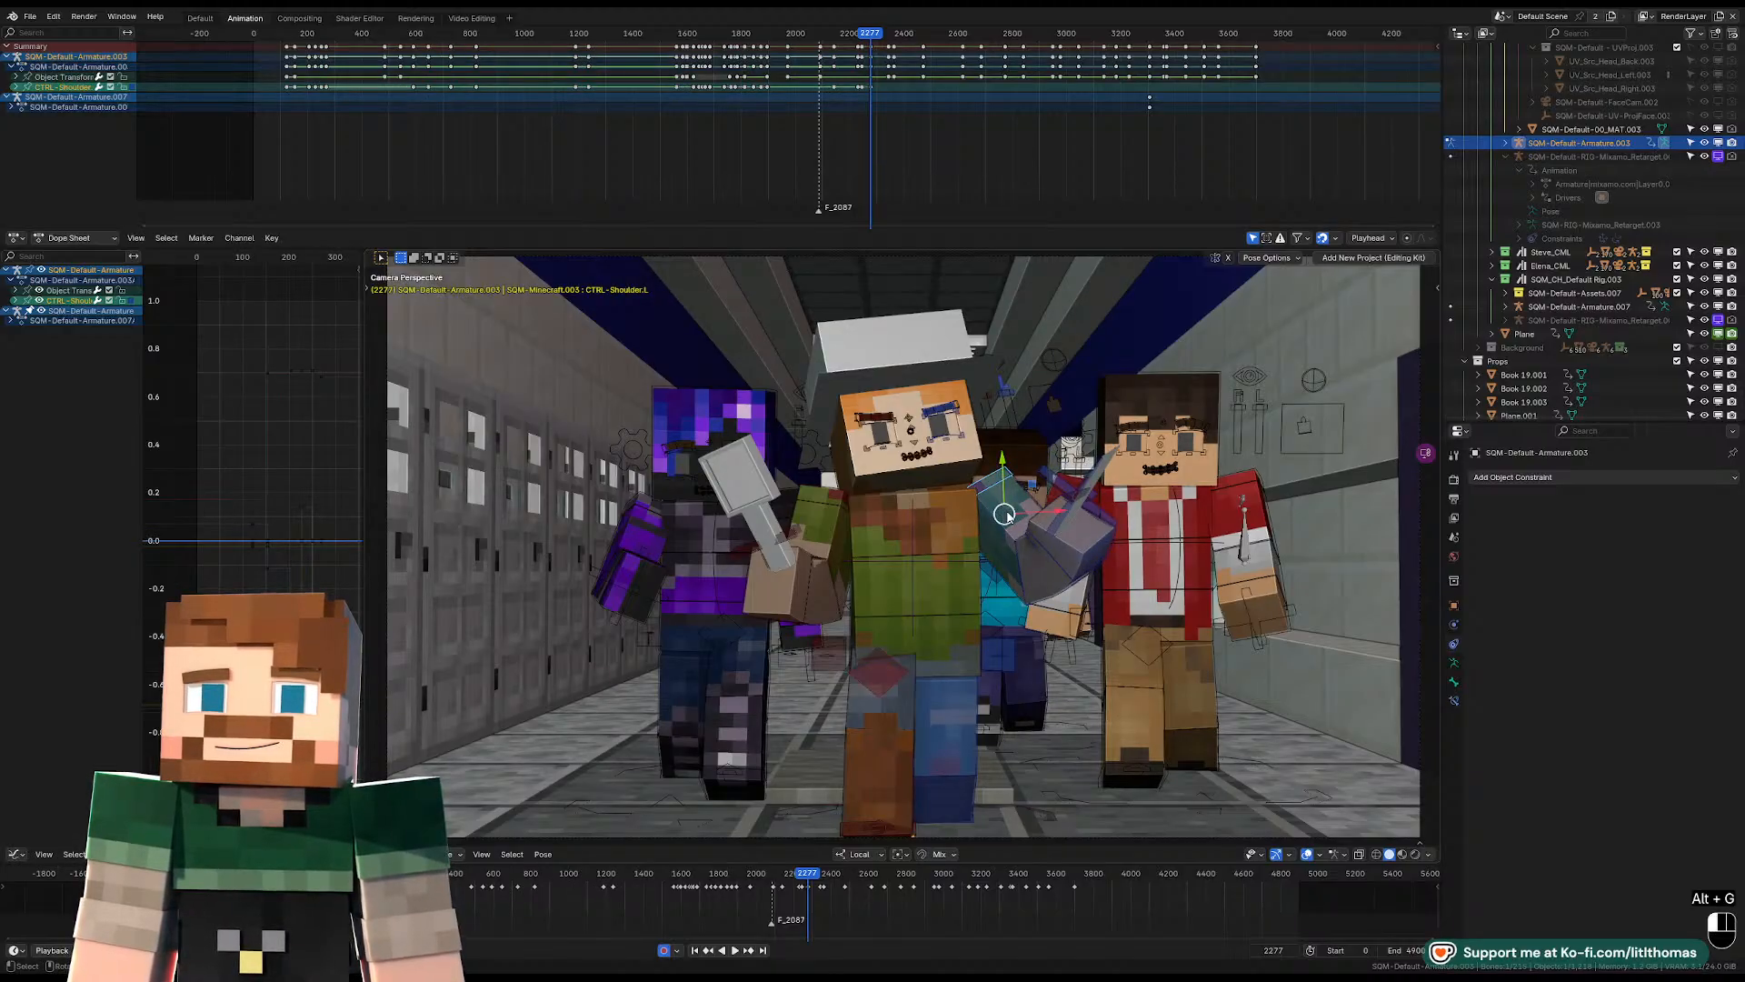
# Rotate the hat-wearing character's left upper-arm FK control to lower the left arm at frame 2277.
pyautogui.click(1007, 517)
pyautogui.press('r')
pyautogui.press('r')
pyautogui.press('r')
pyautogui.click(978, 536)
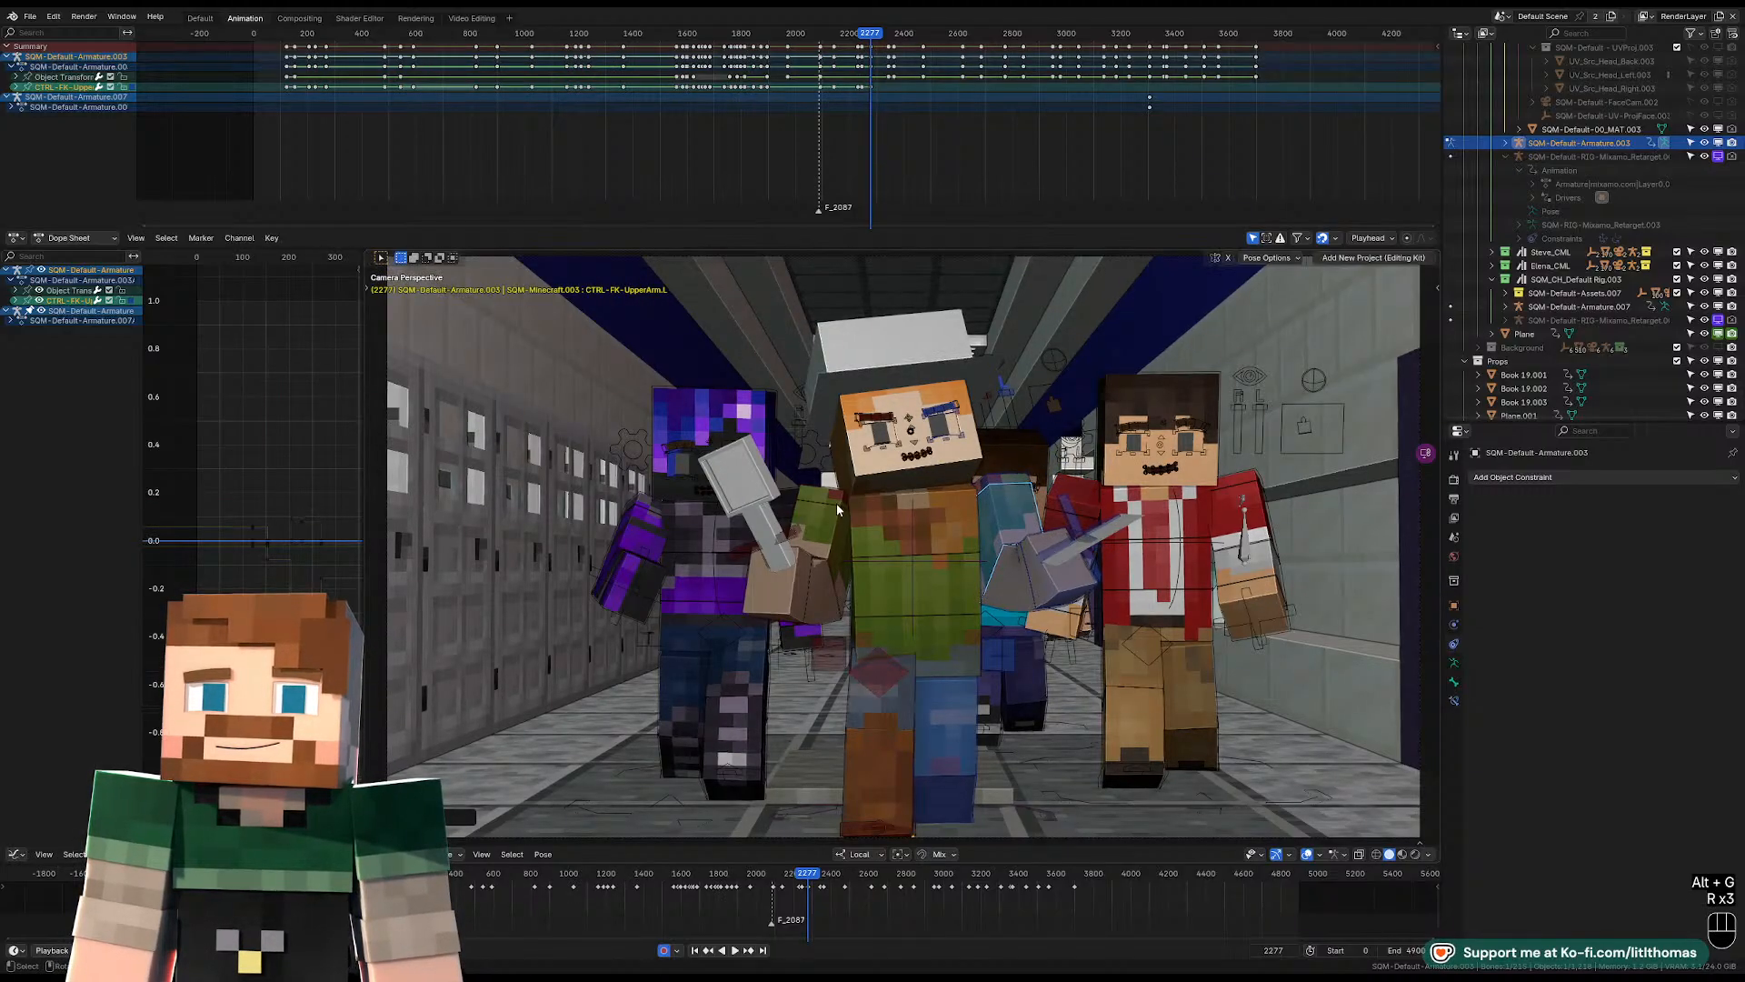
# Move the hat-wearing character's right and left shoulder controls slightly downward at frame 2277.
pyautogui.keyDown('shift'); pyautogui.click(1010, 486); pyautogui.keyUp('shift')
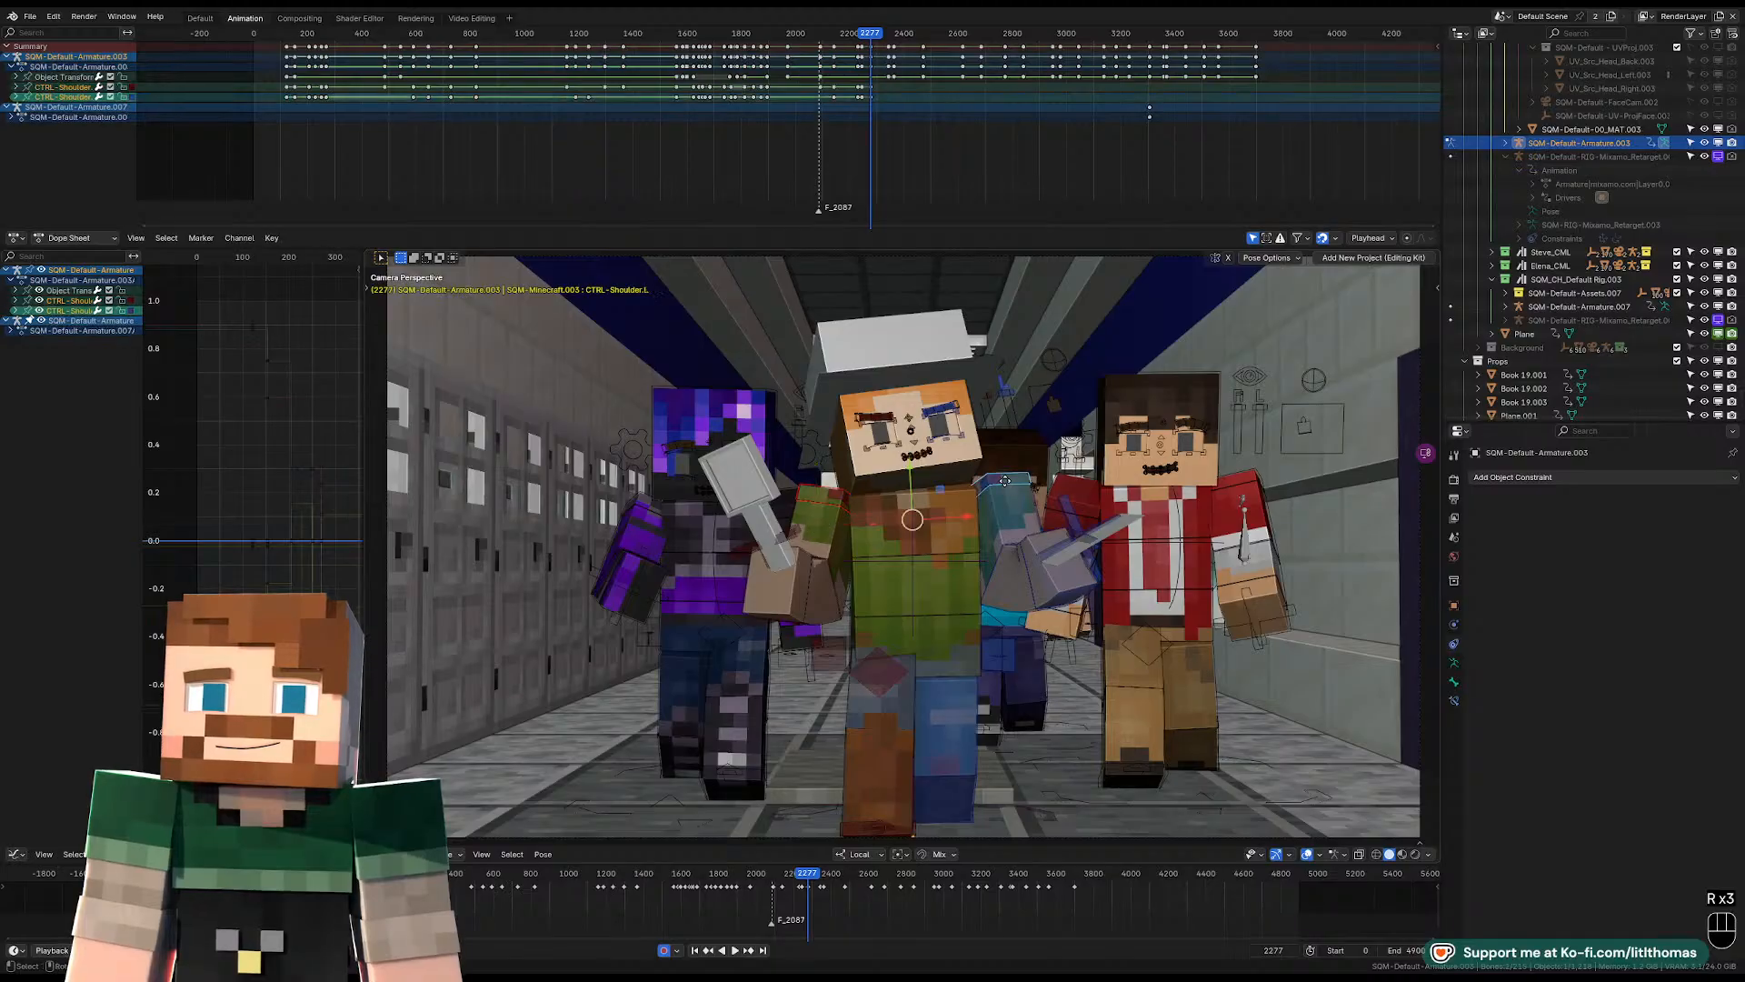
pyautogui.press('g')
pyautogui.click(952, 467)
# Rotate the hat-wearing character's head control to tip the face down and tilt it sideways at frame 2277.
pyautogui.click(952, 468)
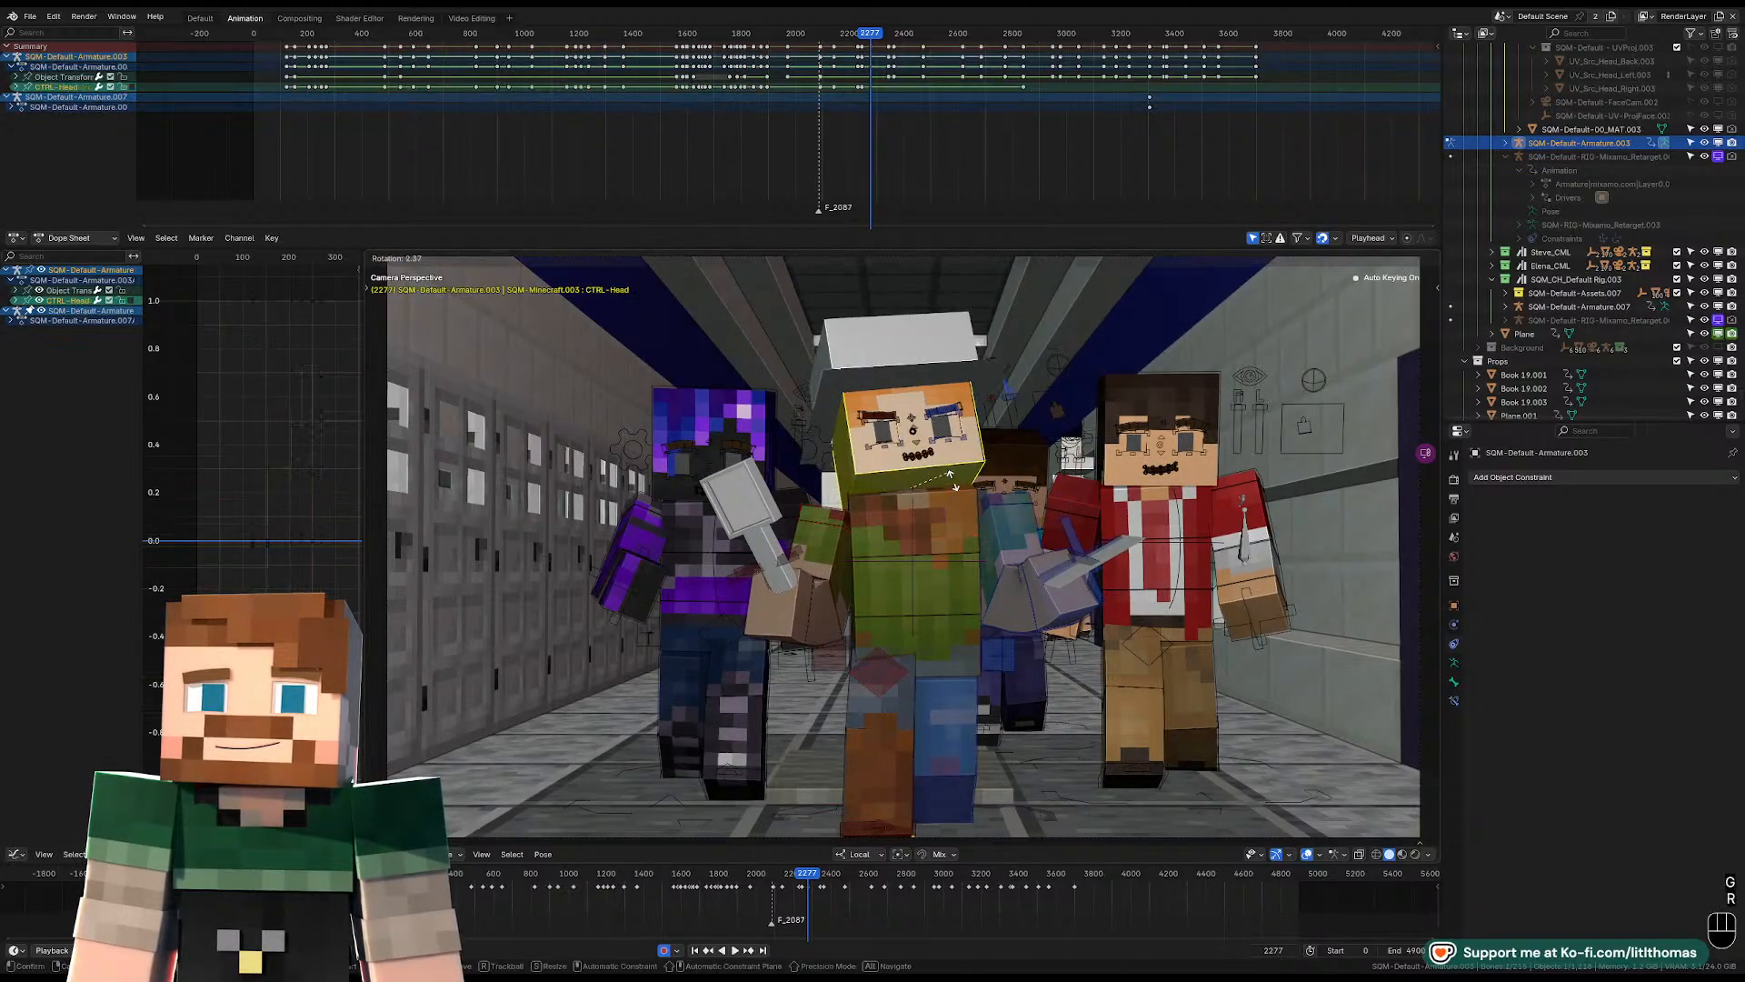
pyautogui.press('r')
pyautogui.press('r')
pyautogui.press('r')
pyautogui.click(800, 615)
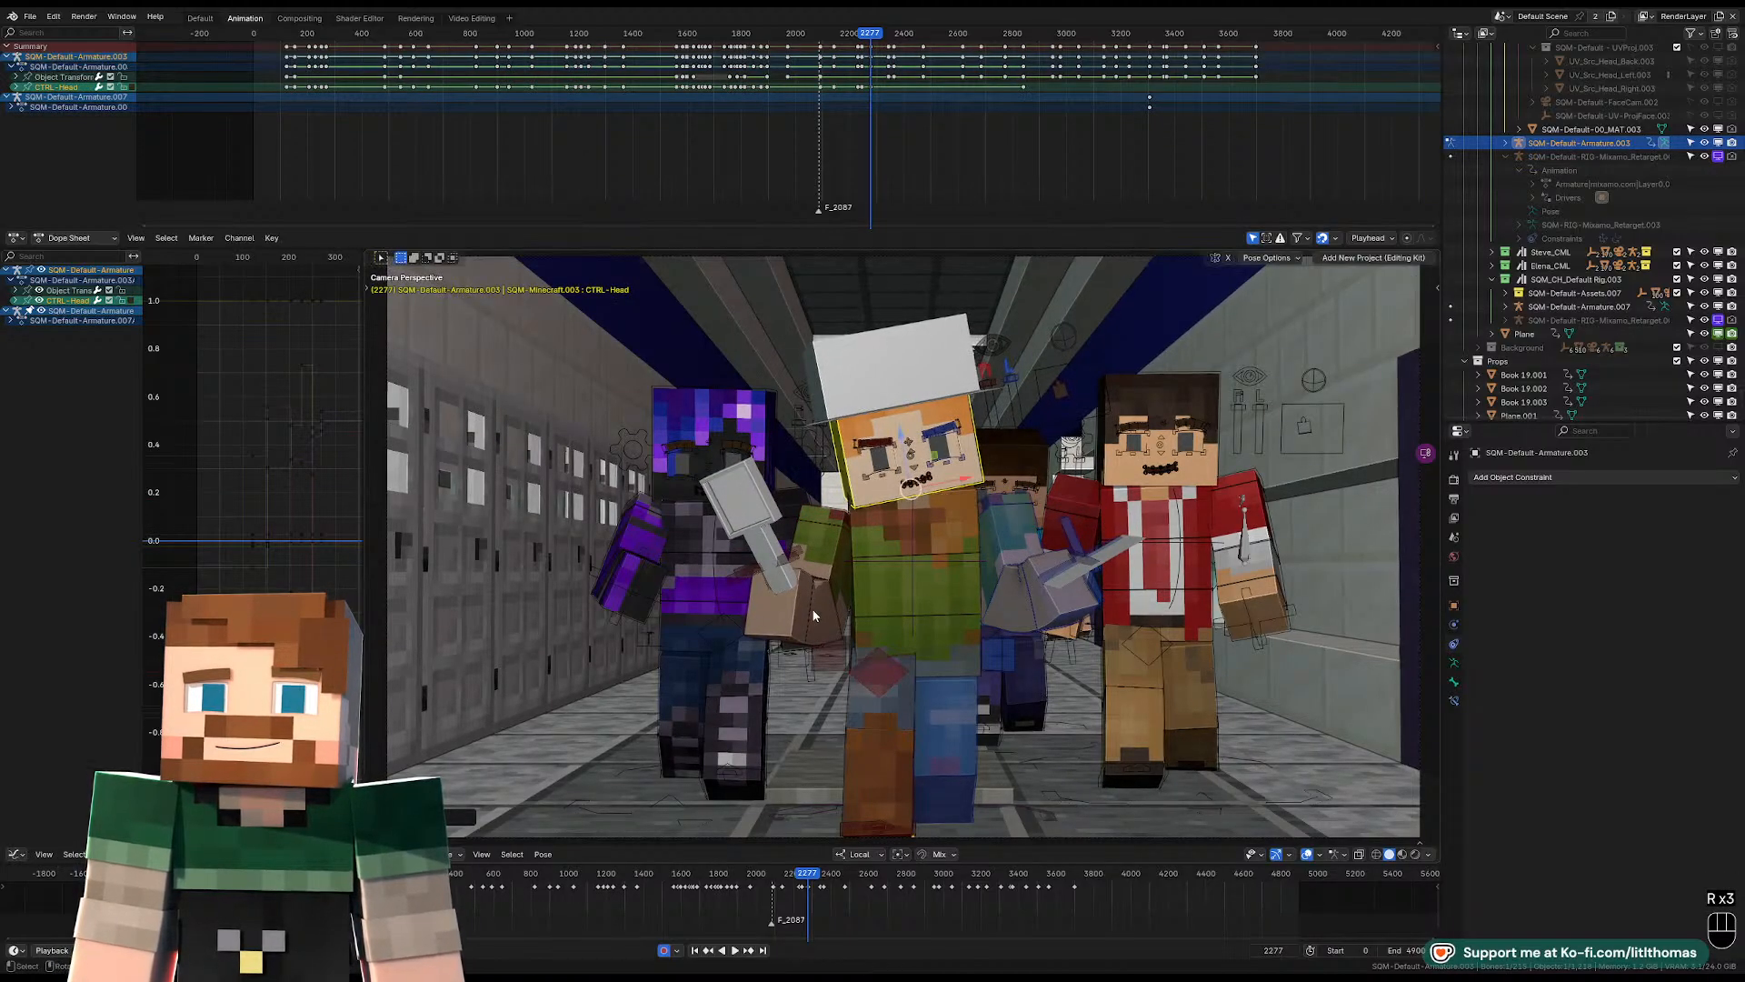
# Clear the rotation of the hat-wearing character's right and left wrist controls at frame 2277.
pyautogui.click(800, 615)
pyautogui.hotkey('alt', 'r')
pyautogui.click(1055, 607)
pyautogui.hotkey('alt', 'r')
pyautogui.hotkey('alt', 'r')
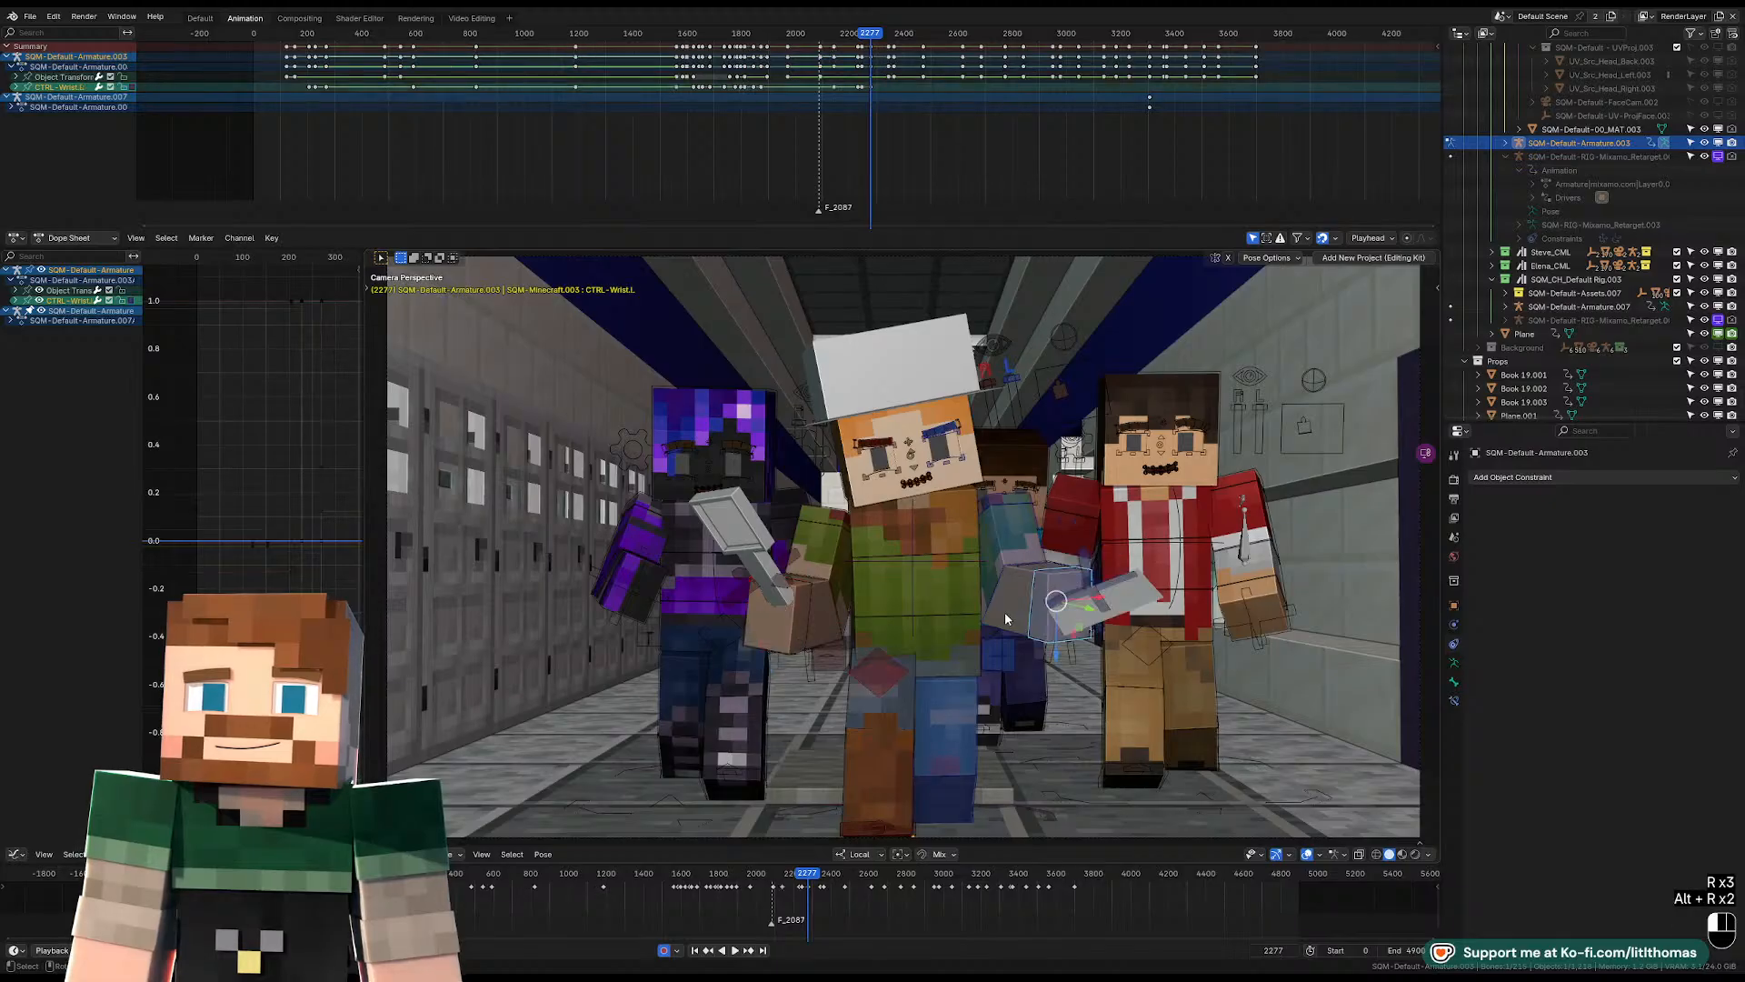
# Reset and adjust the rotation of the hat-wearing character's left and right lower-arm controls to lower both forearms at frame 2277.
pyautogui.press('r')
pyautogui.press('r')
pyautogui.click(1042, 571)
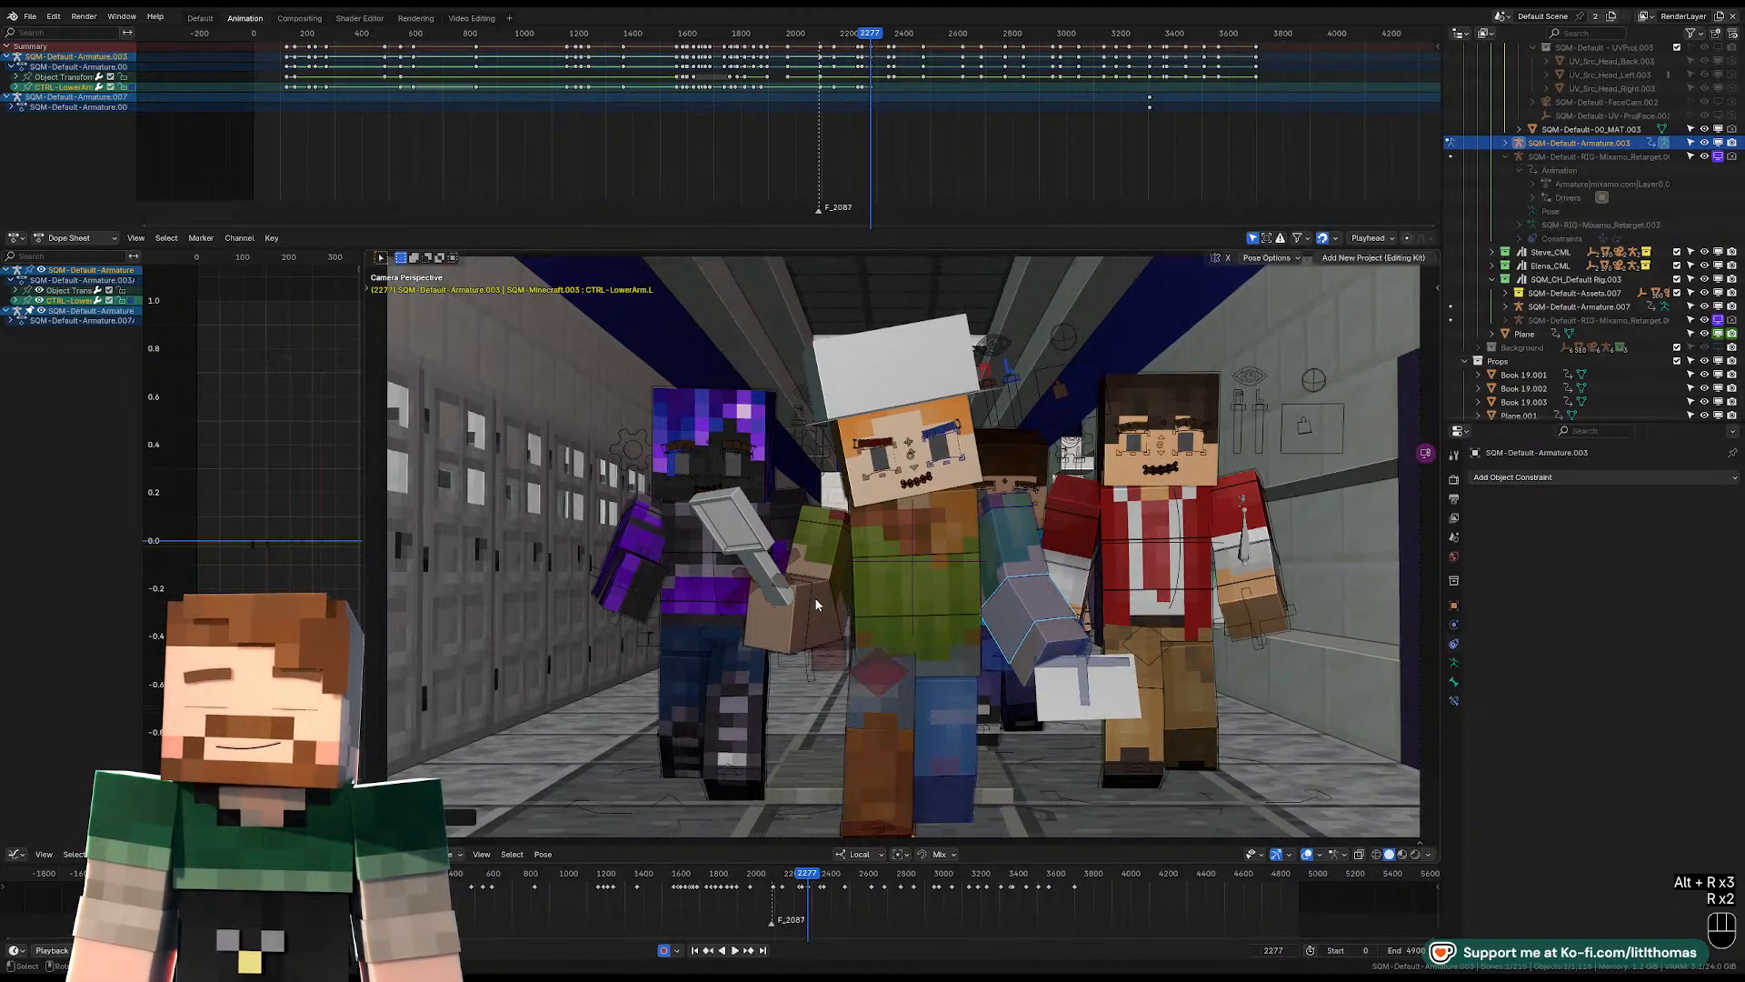
pyautogui.hotkey('alt', 'r')
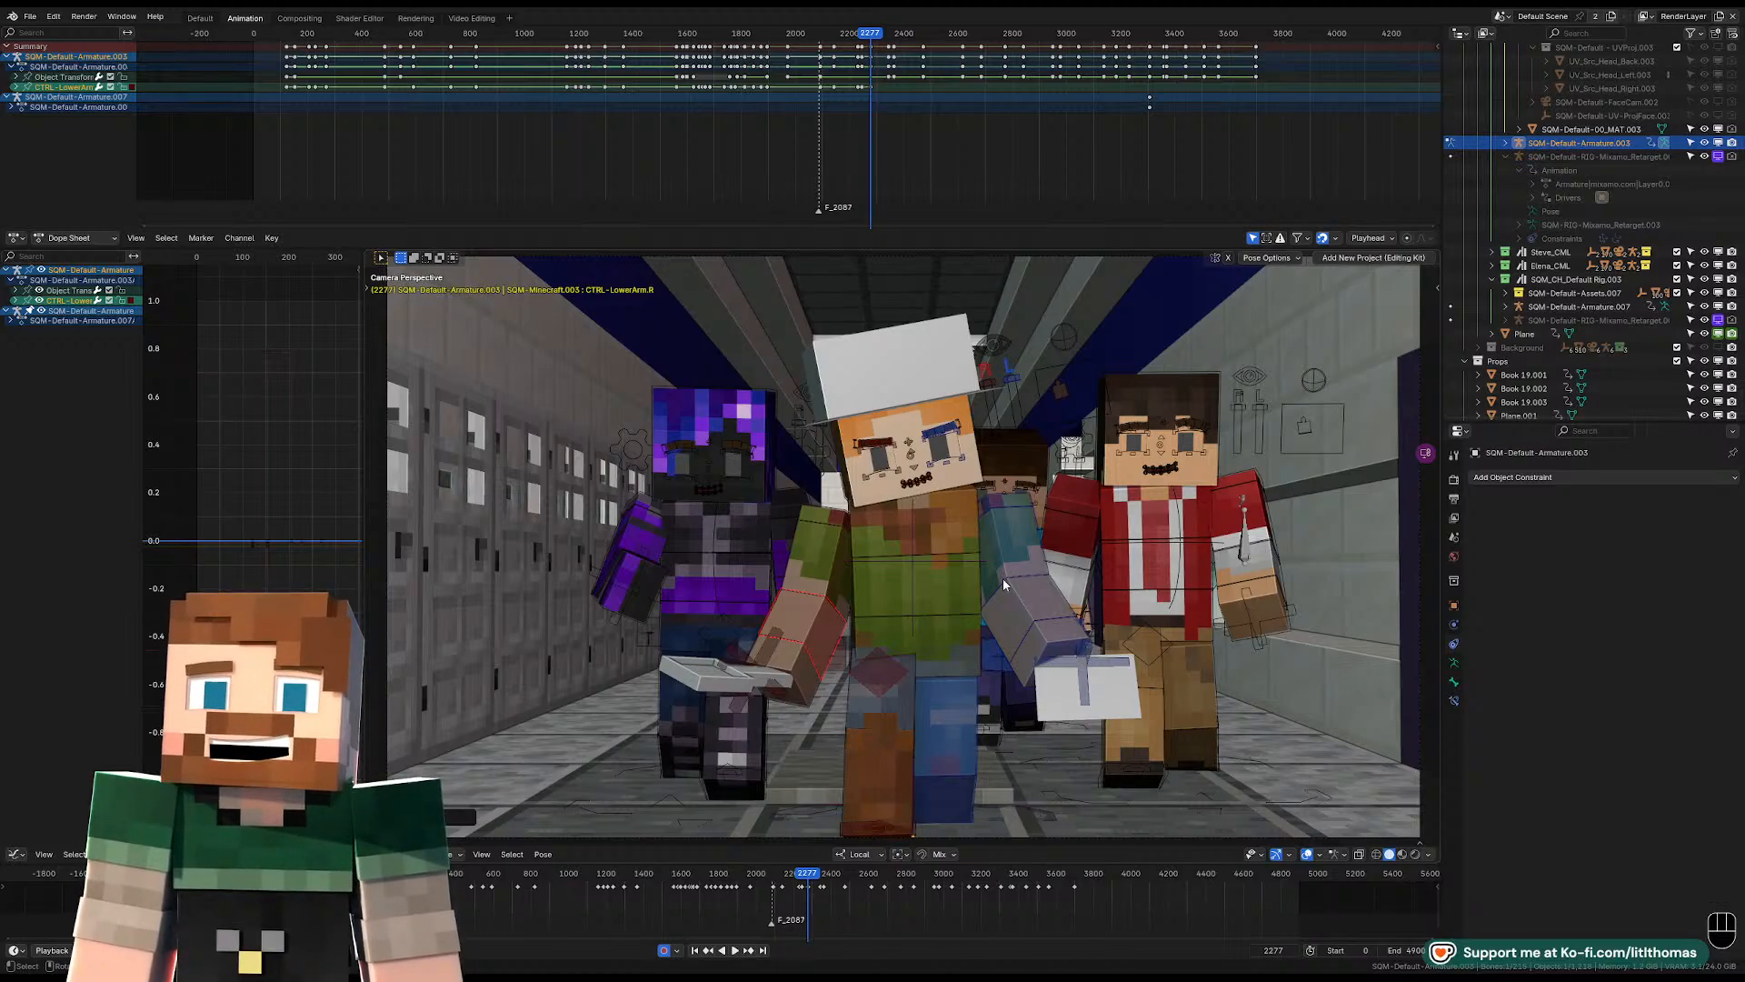
pyautogui.moveTo(904, 530); pyautogui.dragTo(786, 556, button='middle')
pyautogui.click(726, 605)
pyautogui.press('r')
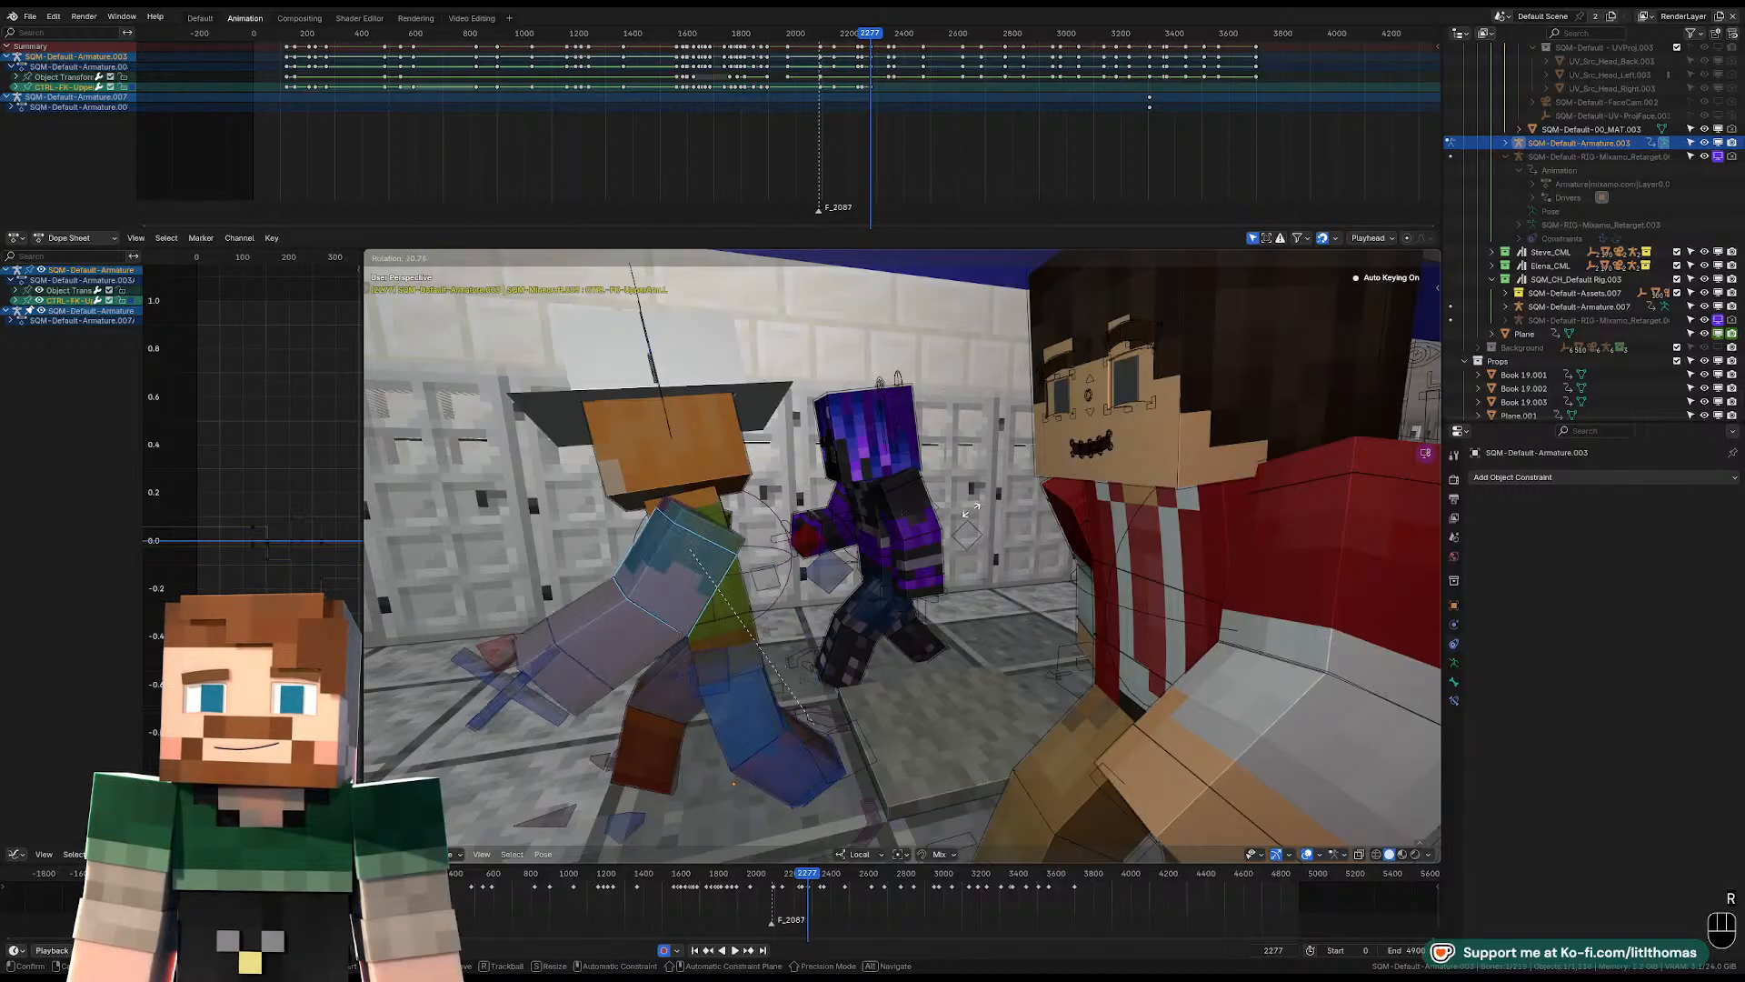
pyautogui.rightClick(887, 572)
pyautogui.press('KP_0')
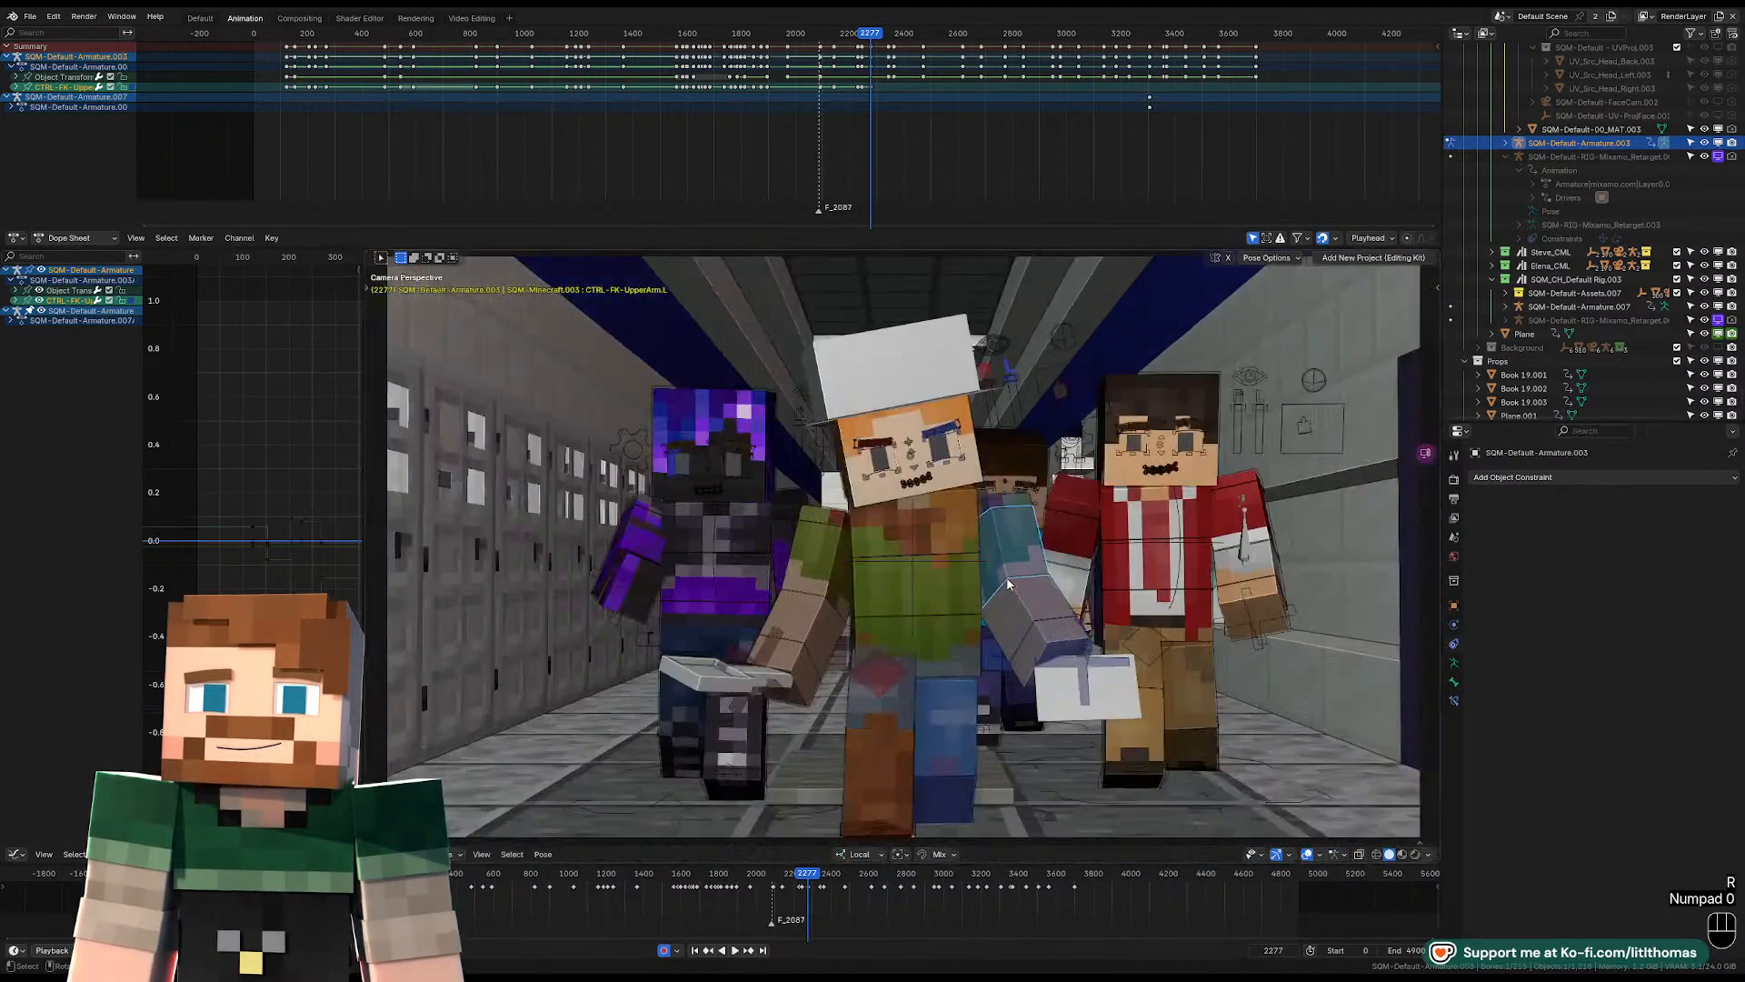
# Advance to frame 2297 and rotate the hat-wearing character's torso control to lean the upper body toward his left.
pyautogui.press('space')
pyautogui.press('space')
pyautogui.press('space')
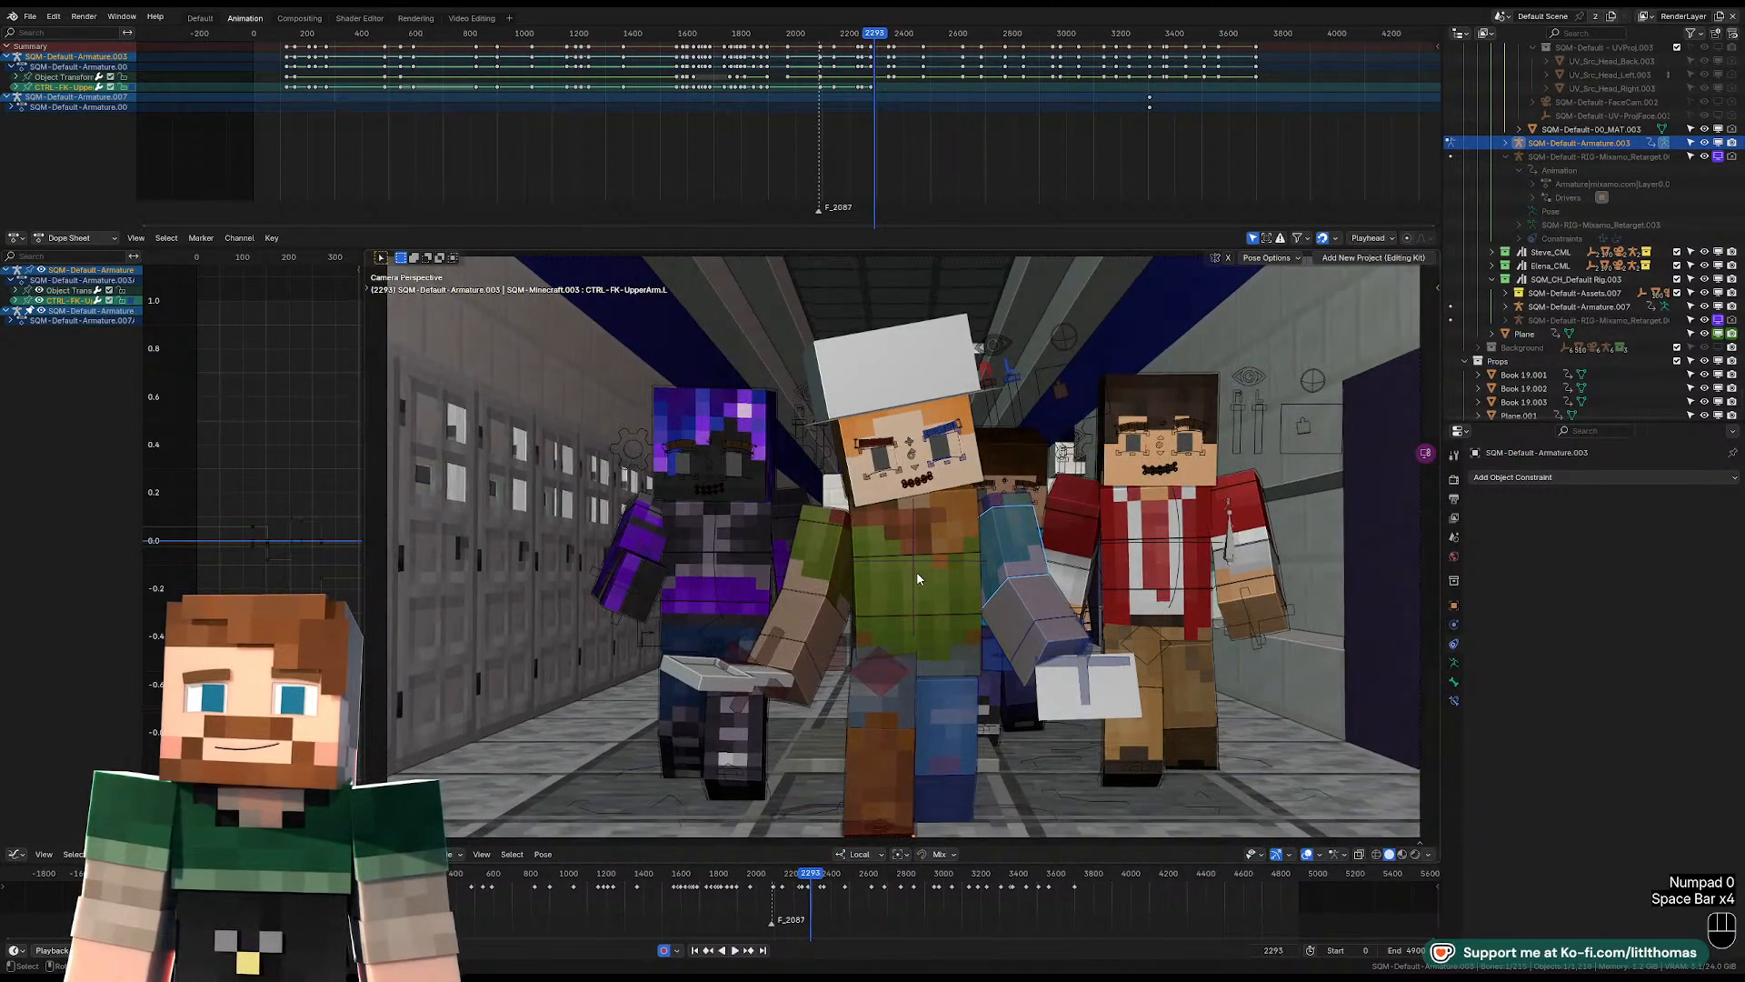
pyautogui.press('space')
pyautogui.press('space')
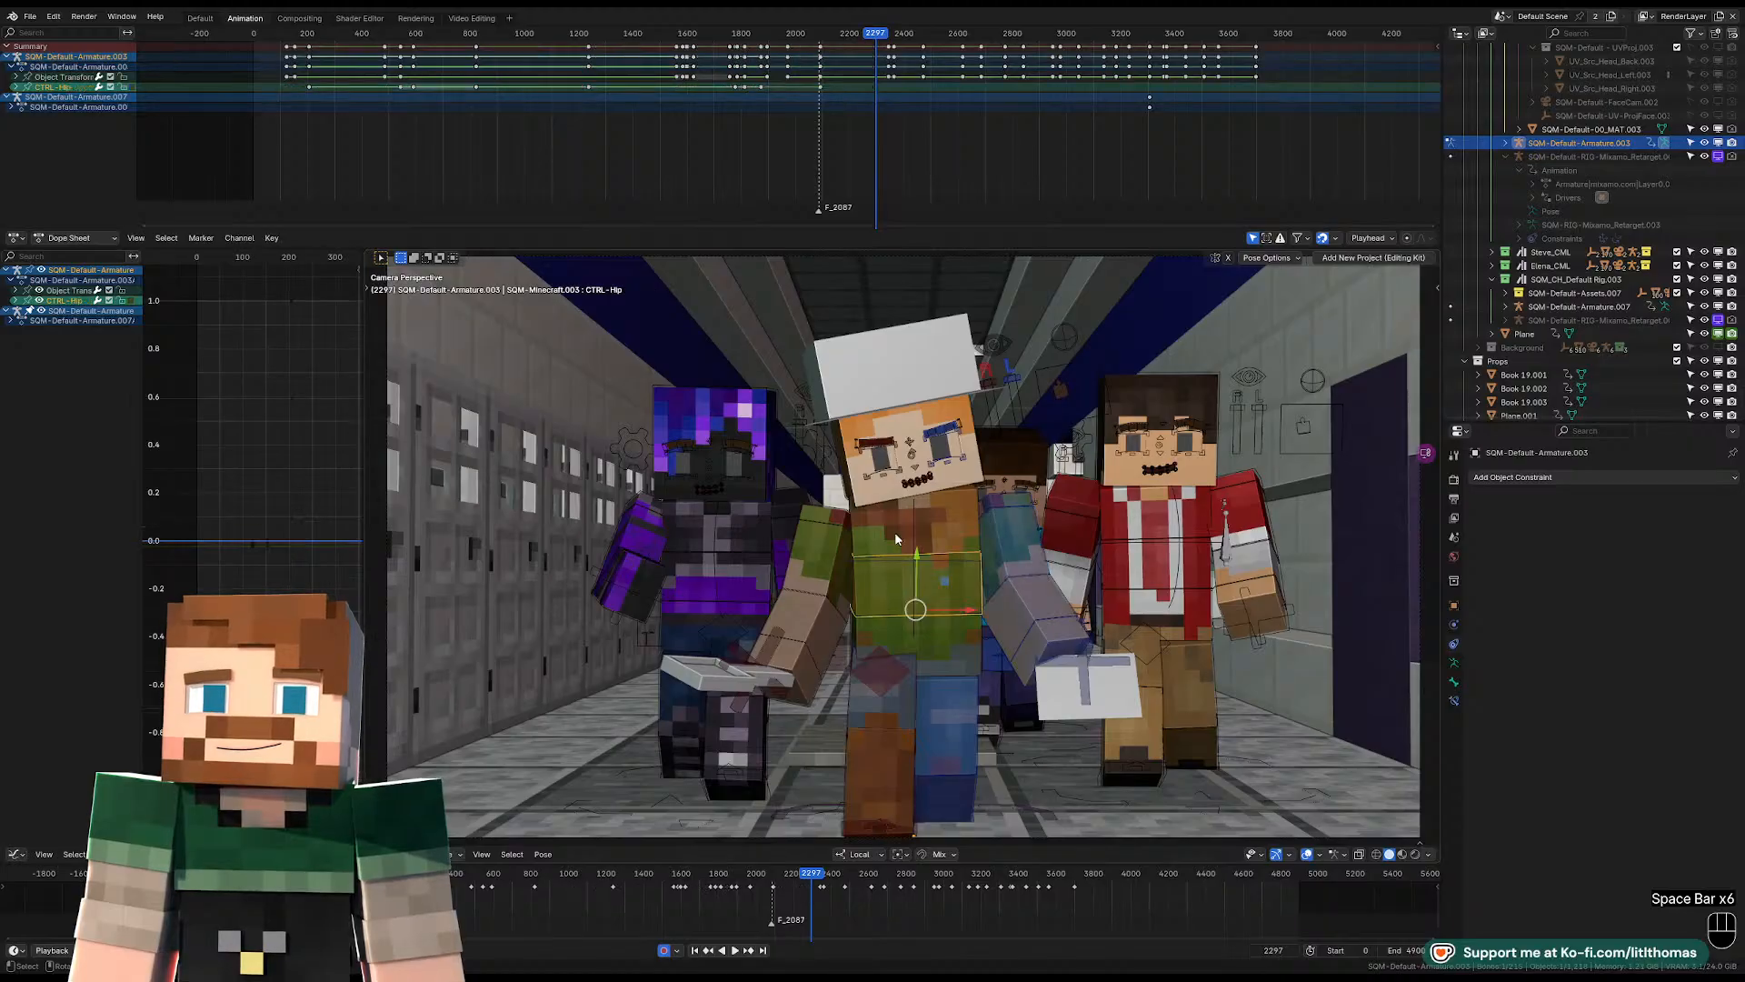
pyautogui.click(895, 535)
pyautogui.press('r')
pyautogui.press('r')
pyautogui.press('r')
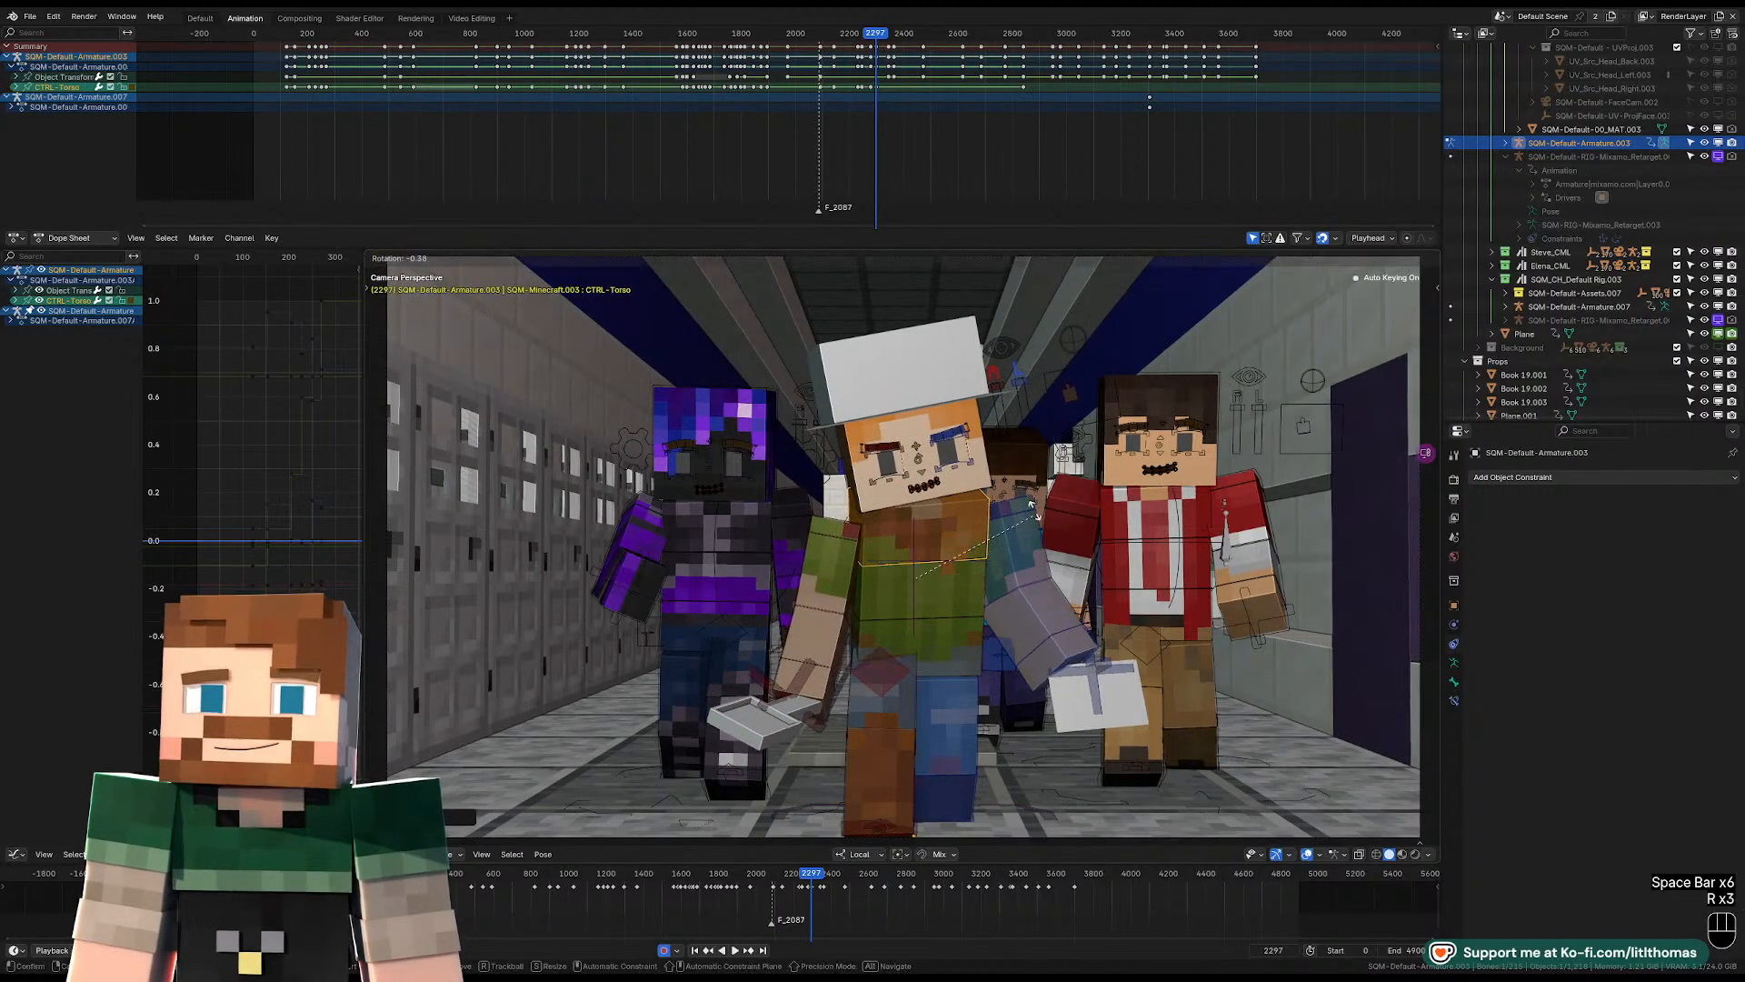
pyautogui.click(985, 537)
pyautogui.press('r')
pyautogui.click(886, 520)
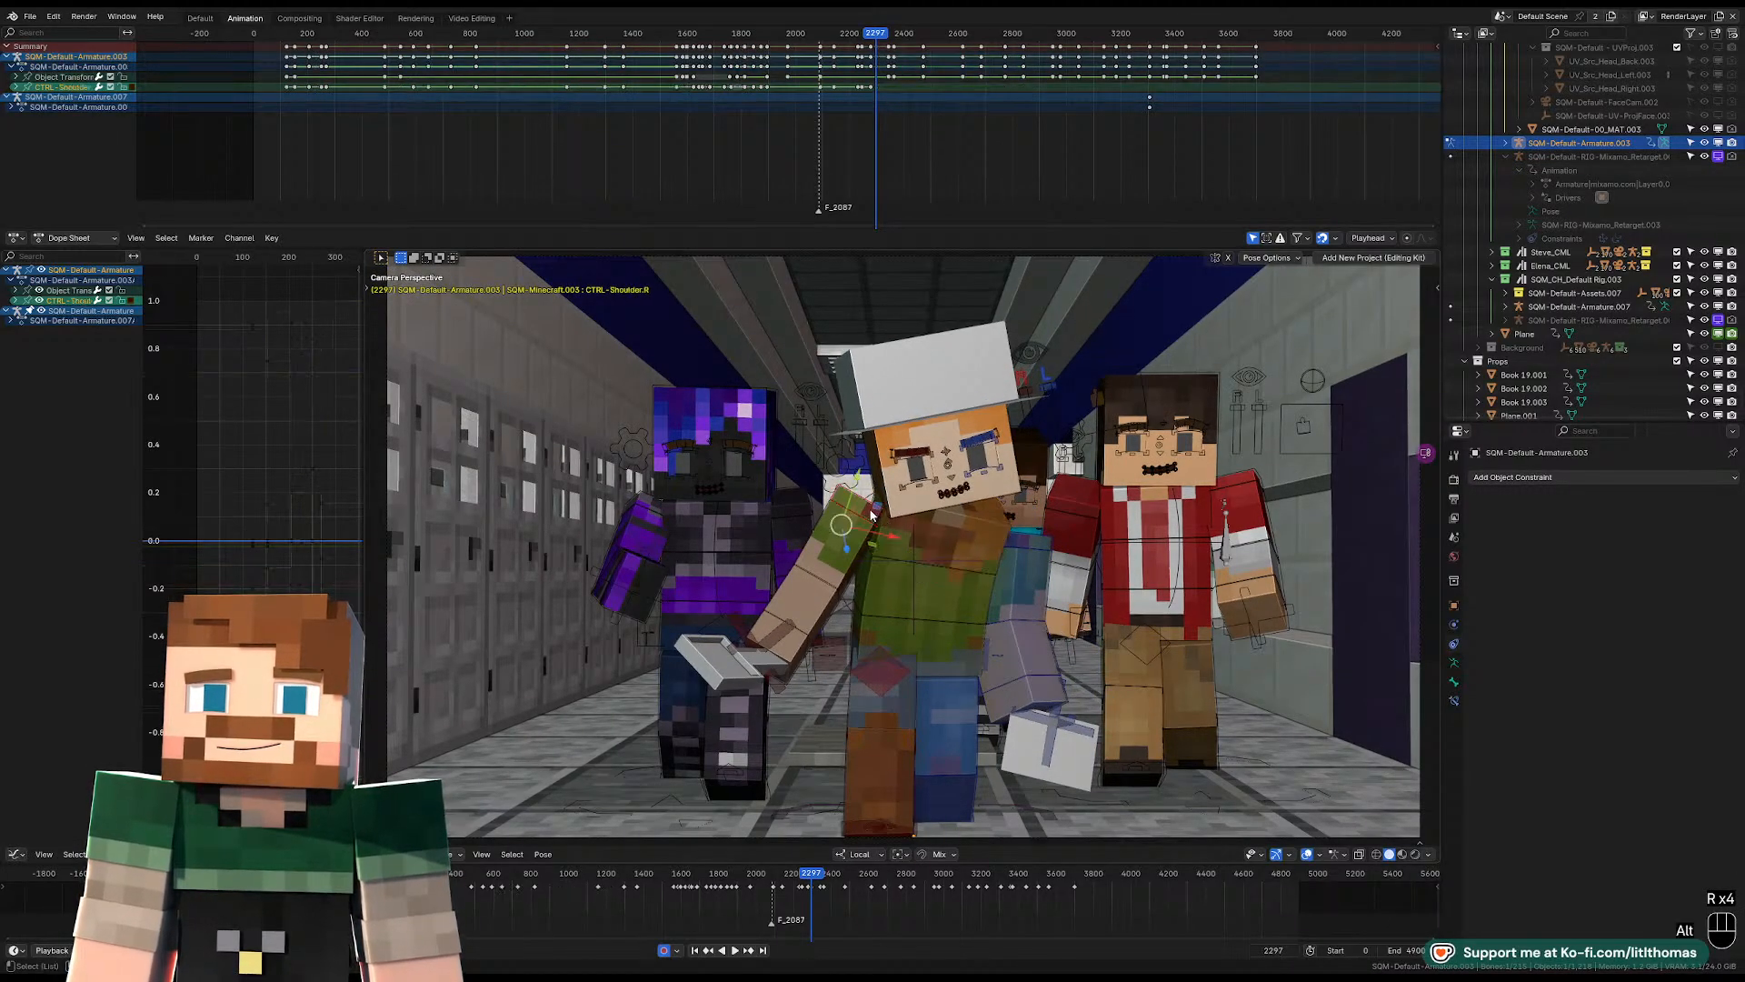
# Clear the right shoulder control's location and rotate the right lower-arm control to raise the cleaver forearm at frame 2297.
pyautogui.hotkey('alt', 'g')
pyautogui.click(820, 578)
pyautogui.press('r')
pyautogui.press('r')
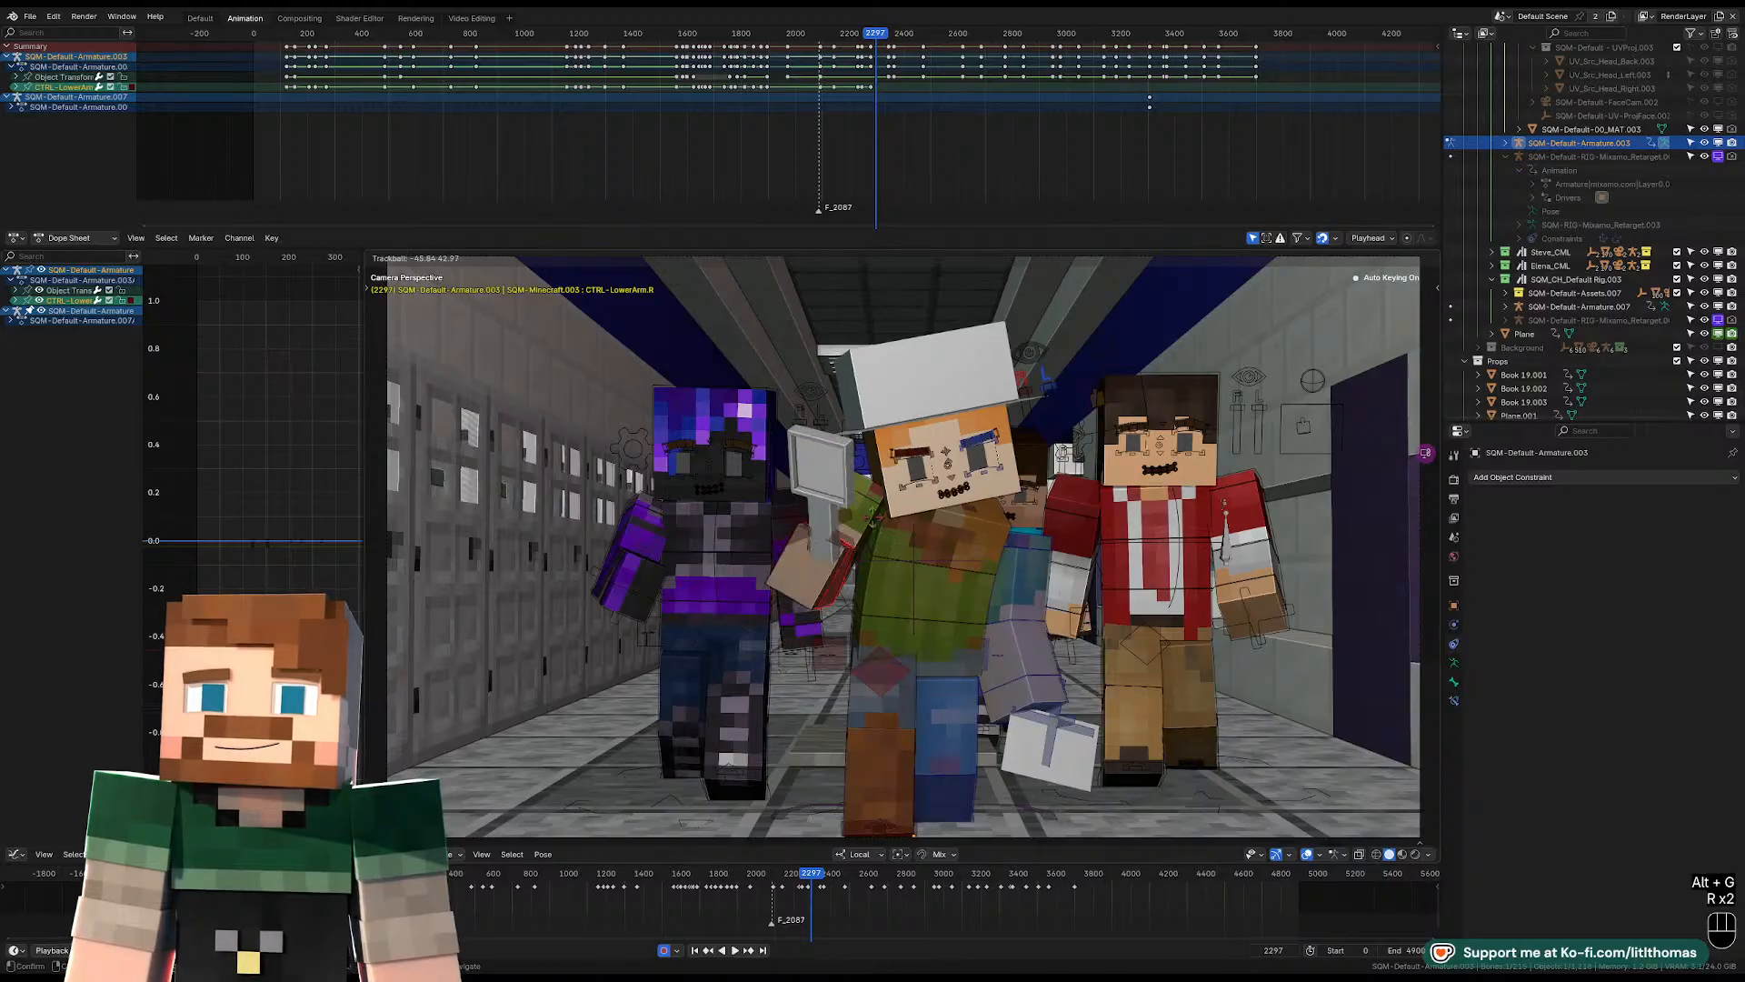
pyautogui.click(871, 521)
# Rotate the hat-wearing character's right upper-arm FK control to lift the cleaver arm outward at frame 2297.
pyautogui.press('r')
pyautogui.press('r')
pyautogui.press('r')
pyautogui.press('r')
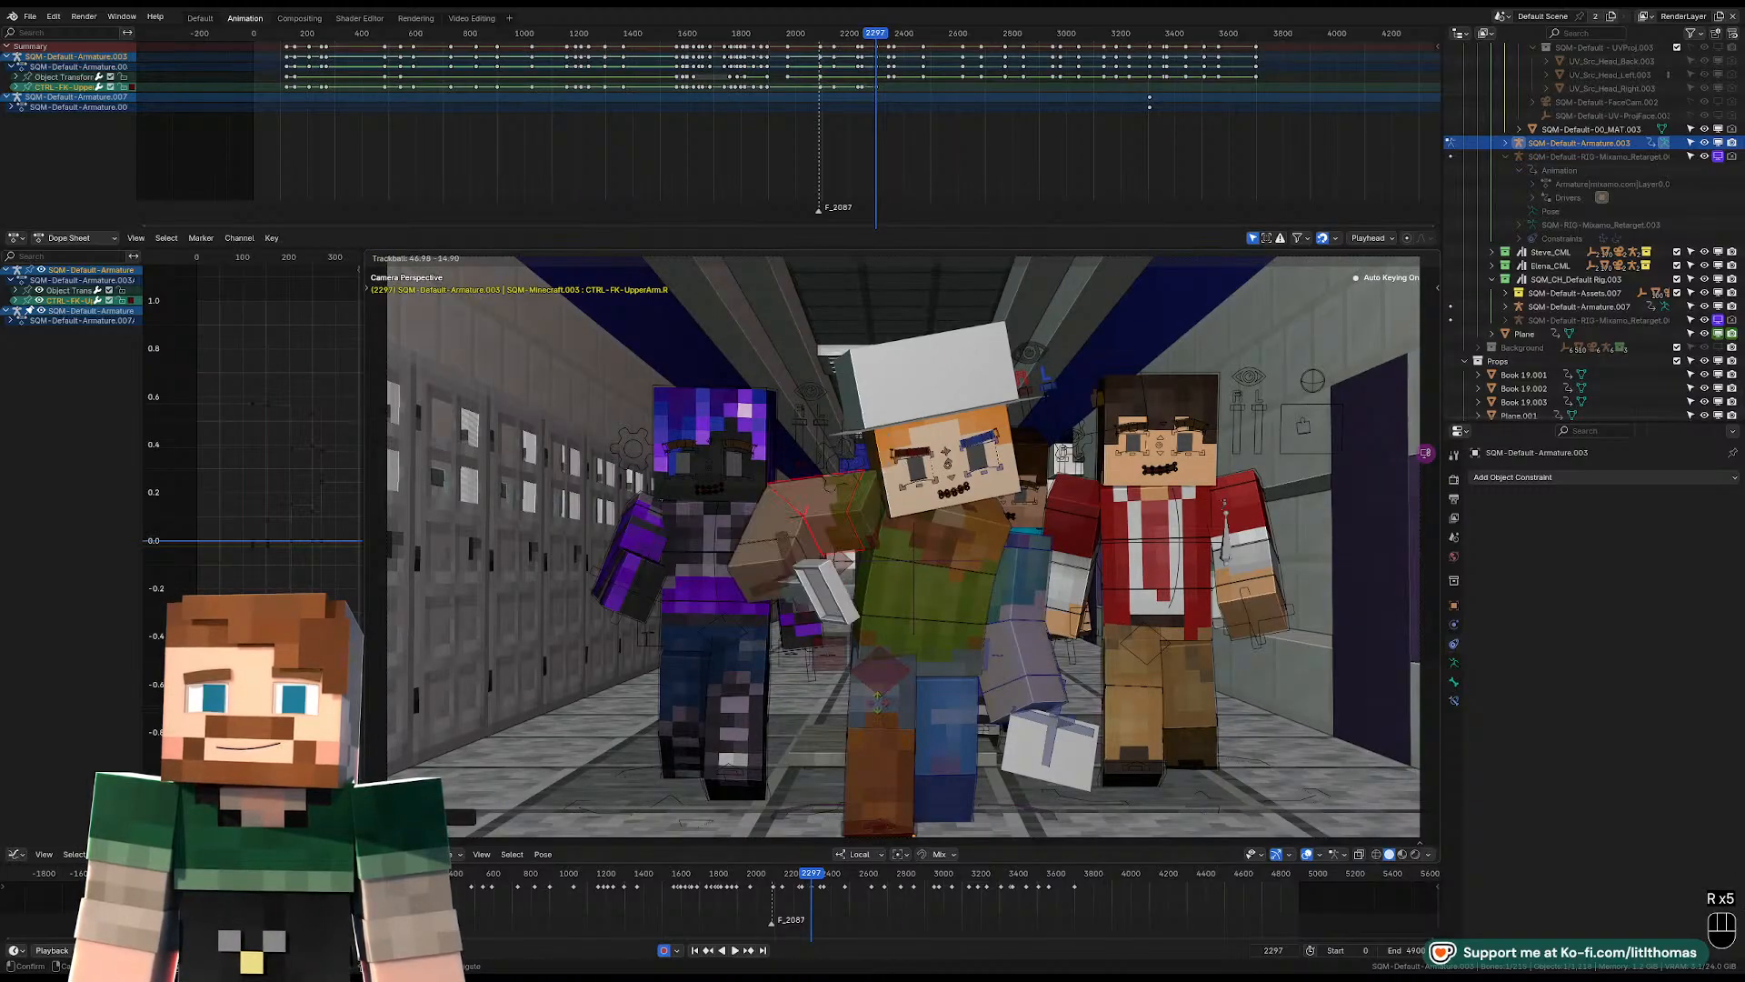
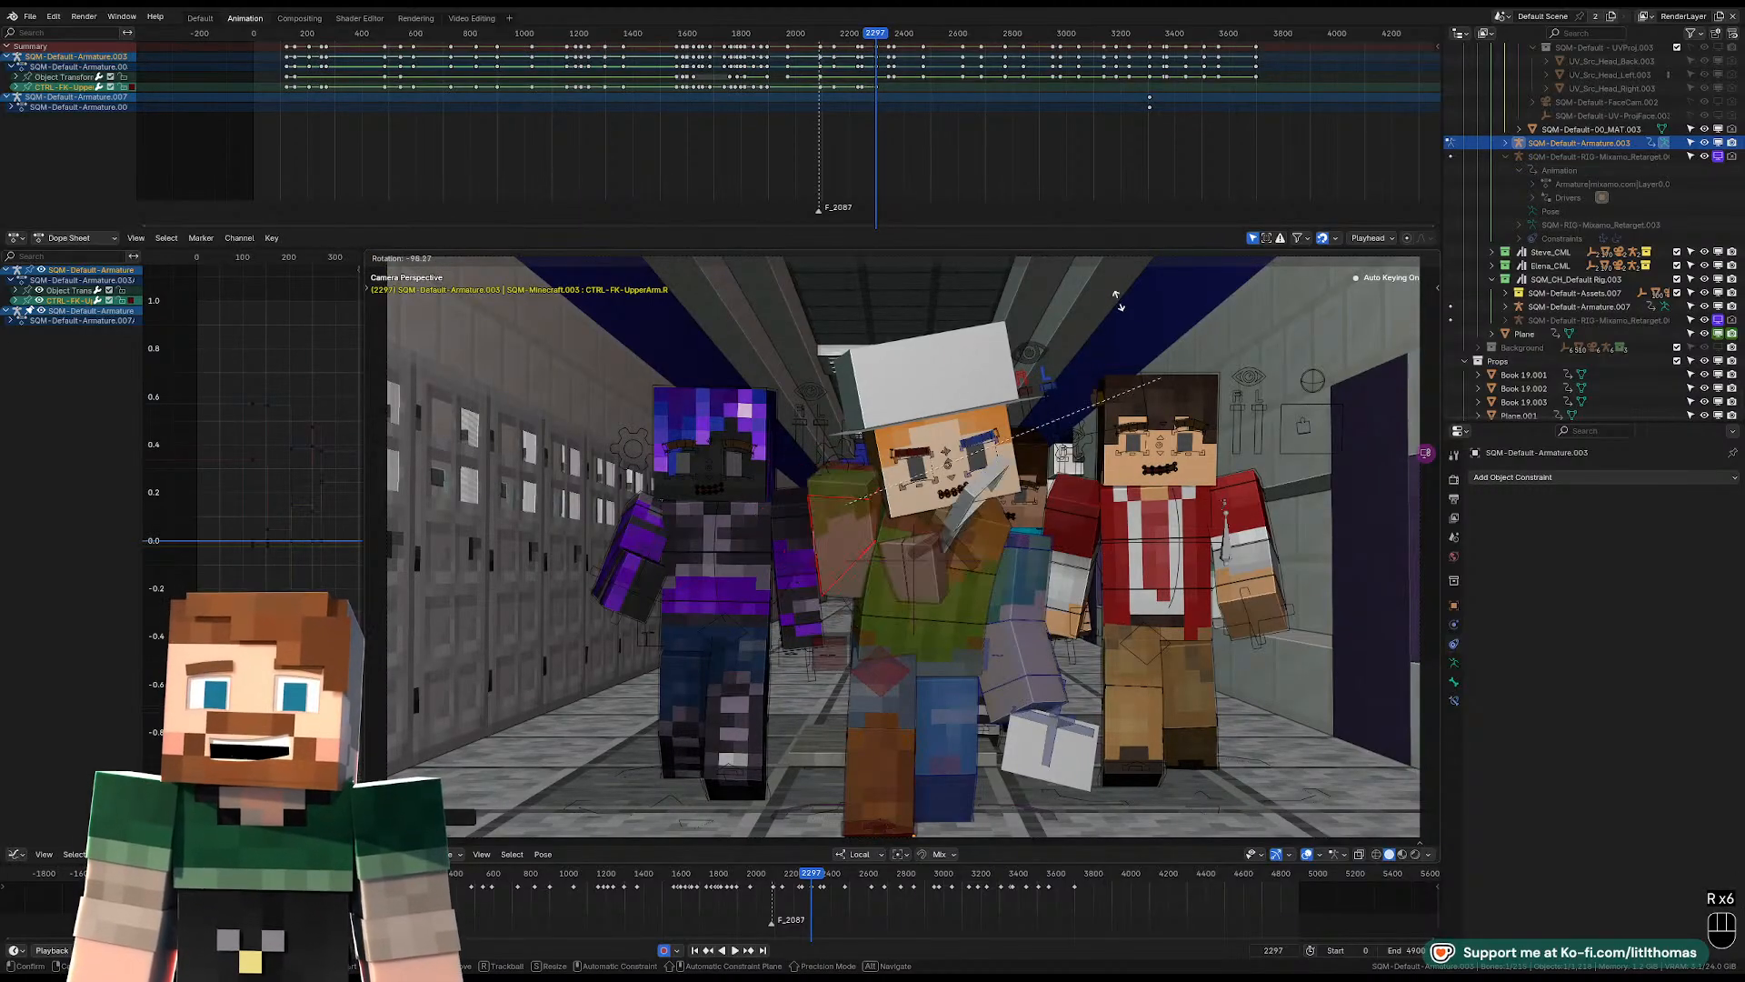
# Rotate the hat-wearing character's head control to straighten the tilted head at frame 2297.
pyautogui.click(969, 524)
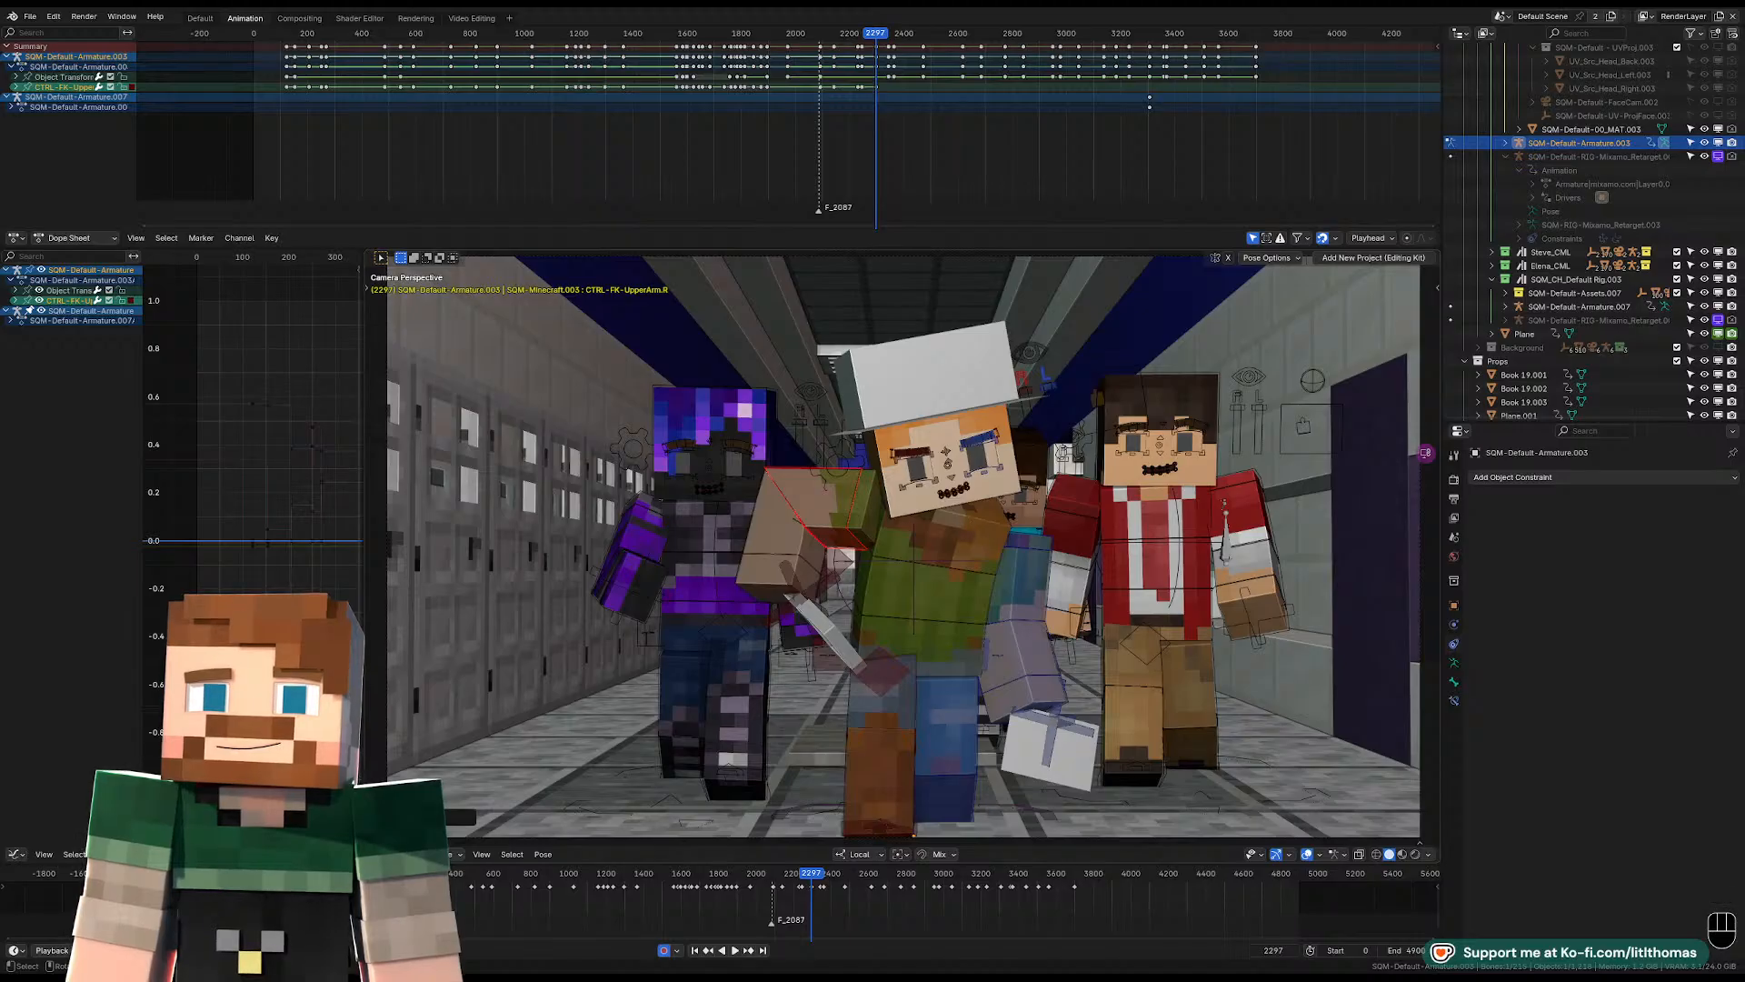
pyautogui.press('r')
pyautogui.press('r')
pyautogui.press('r')
pyautogui.click(1005, 535)
# Rotate the right upper-arm FK control to raise the cleaver beside the head and clear the right shoulder control's location at frame 2297.
pyautogui.press('r')
pyautogui.press('r')
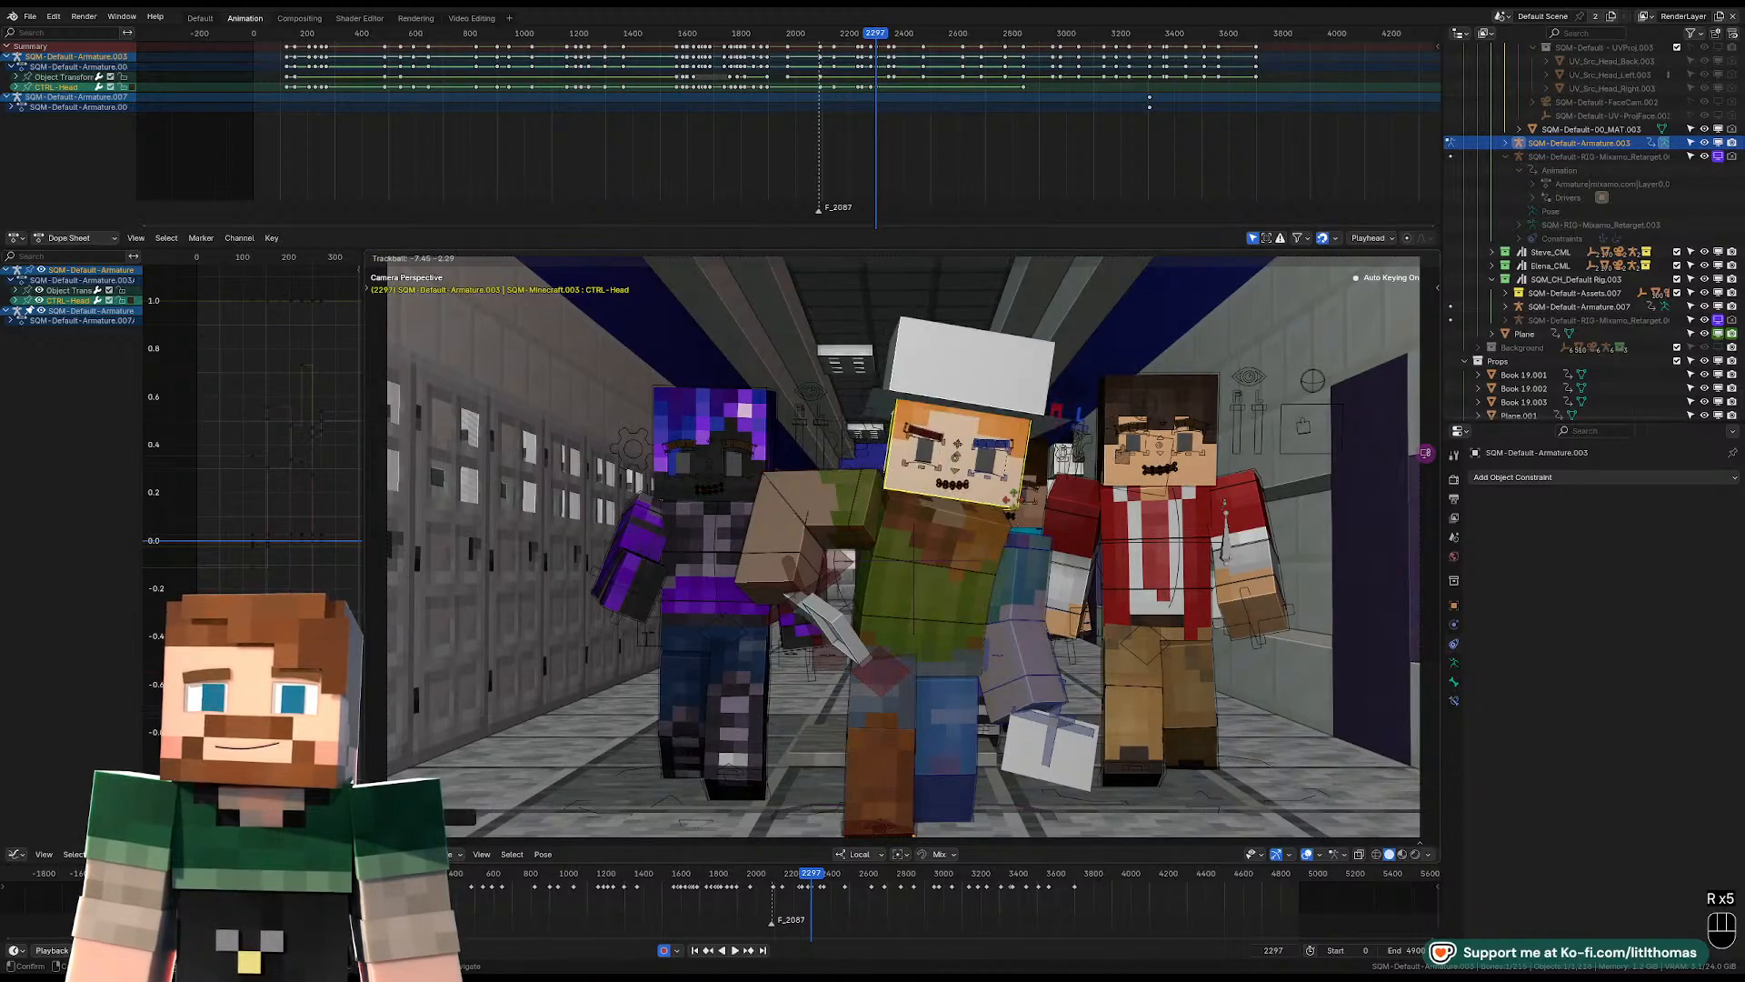
pyautogui.click(844, 525)
pyautogui.click(844, 522)
pyautogui.press('r')
pyautogui.press('r')
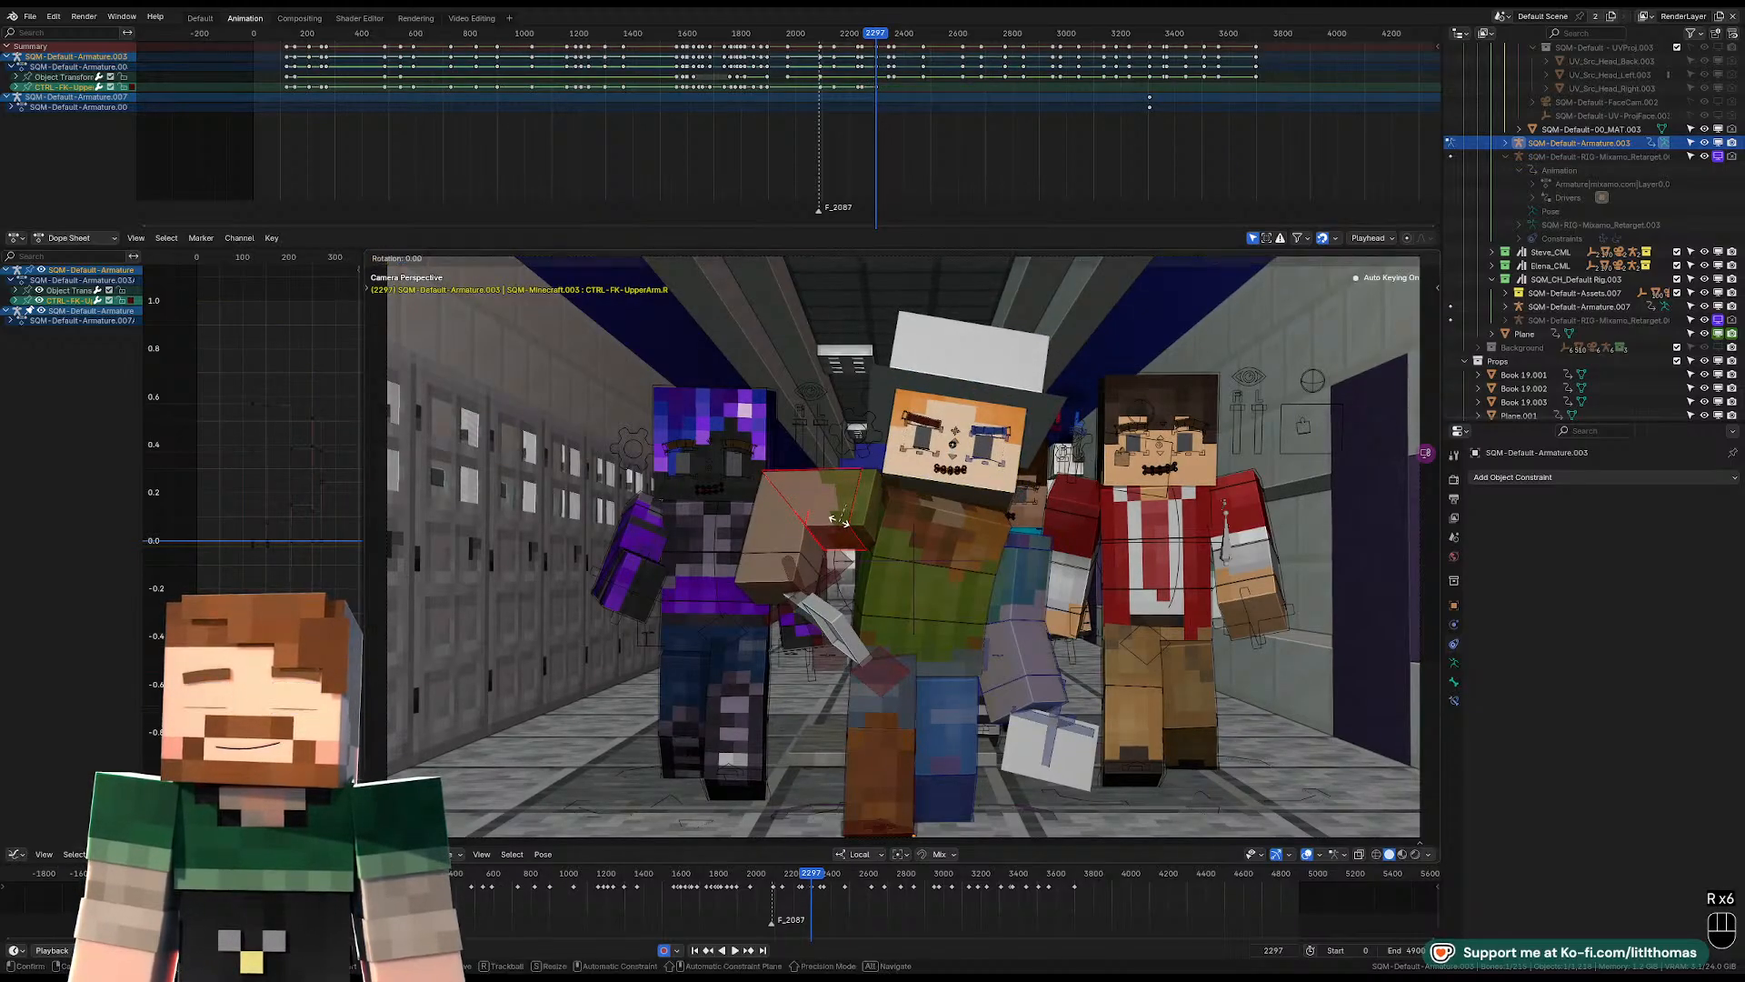
pyautogui.click(868, 476)
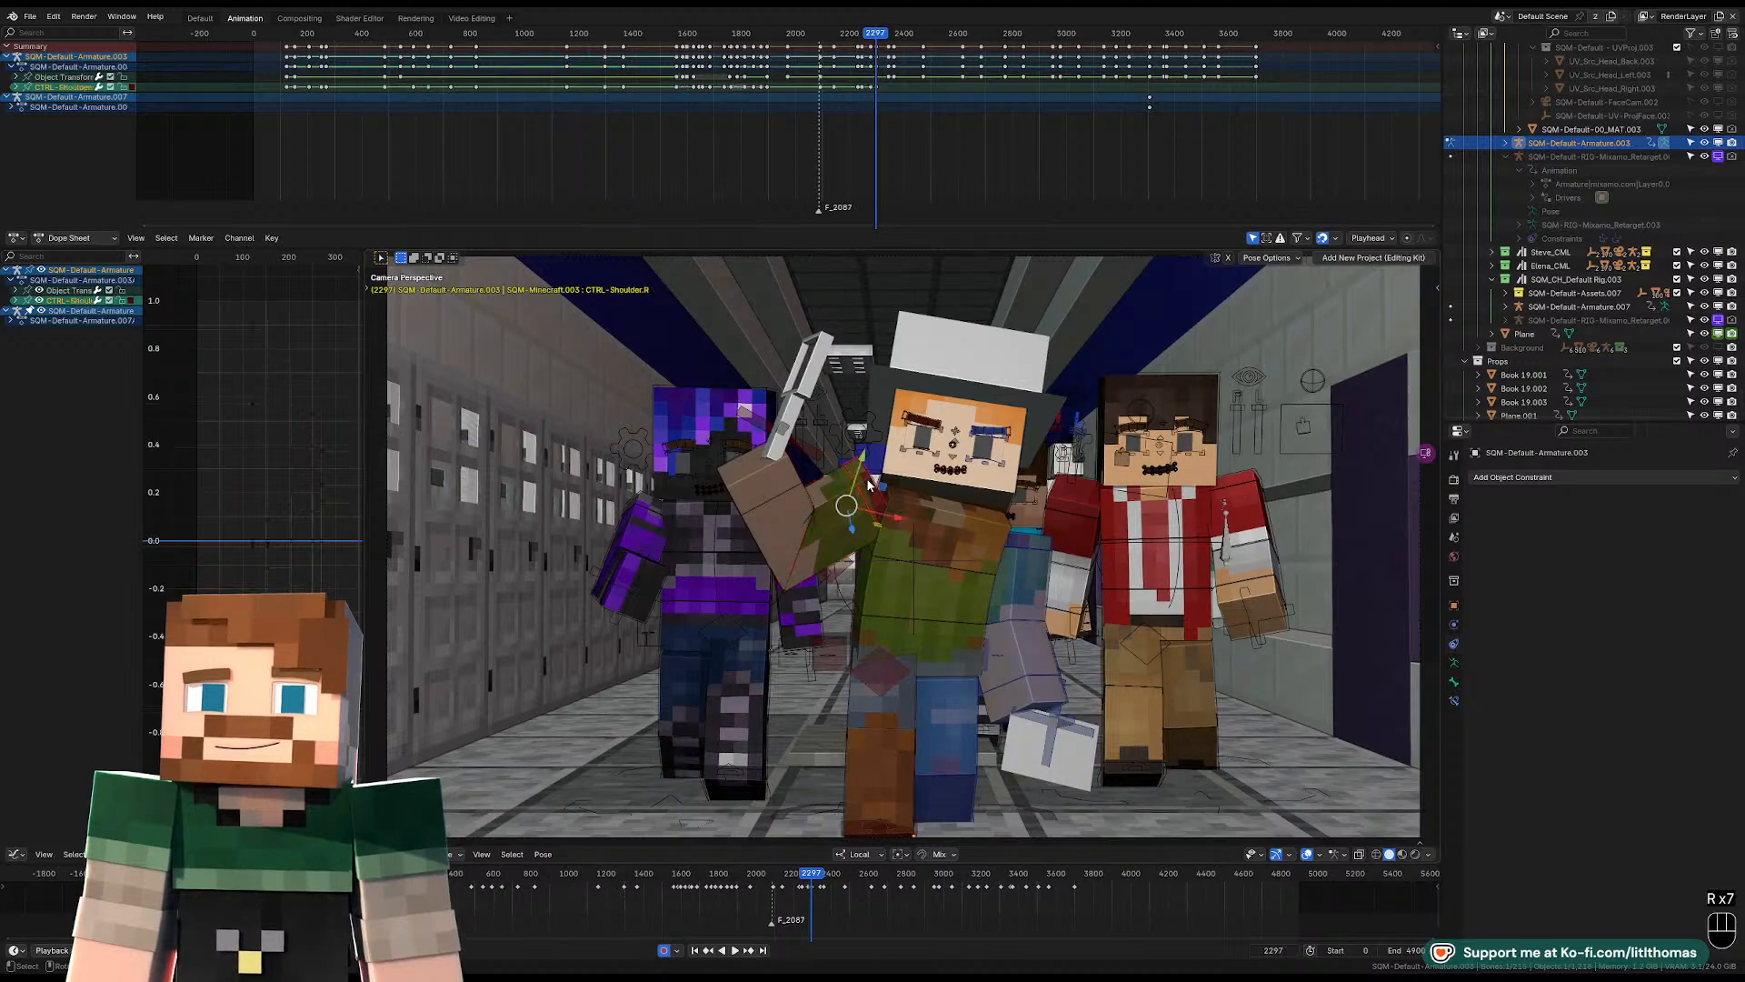
pyautogui.press('g')
pyautogui.hotkey('alt', 'g')
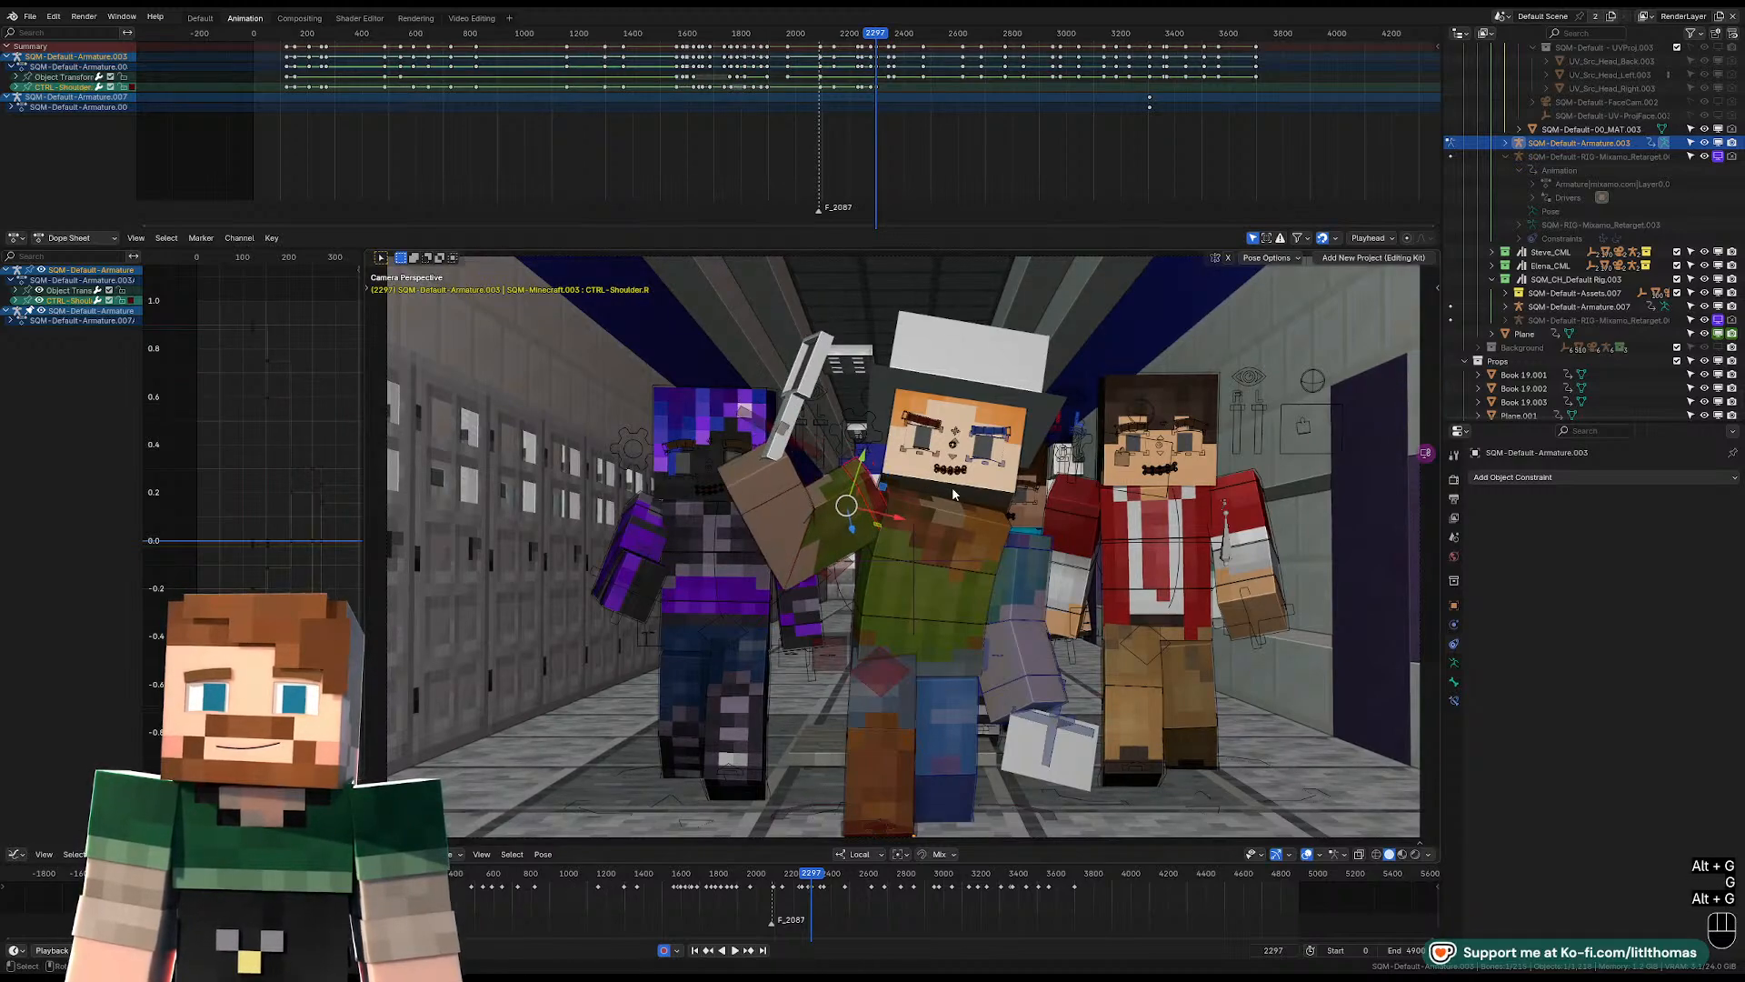
# Rotate the hat-wearing character's left upper-arm FK control to bring the left arm down closer to the body at frame 2297.
pyautogui.click(1038, 544)
pyautogui.hotkey('alt', 'g')
pyautogui.press('r')
pyautogui.press('r')
pyautogui.press('r')
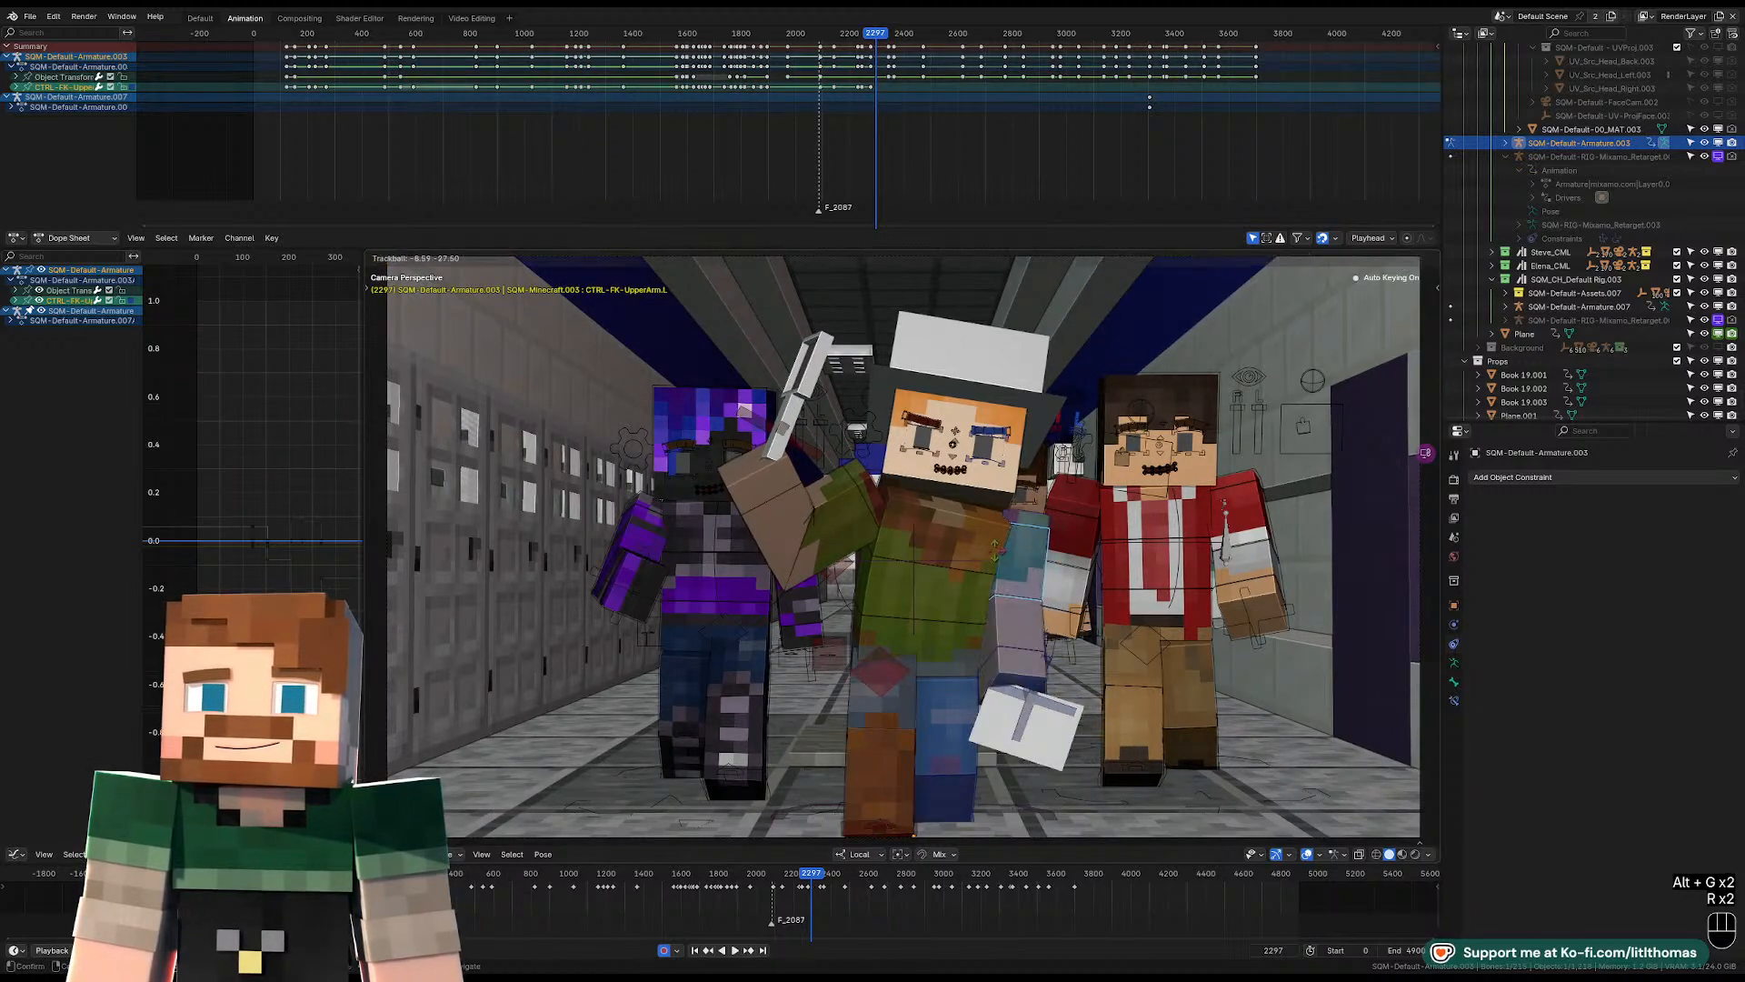
pyautogui.click(1012, 521)
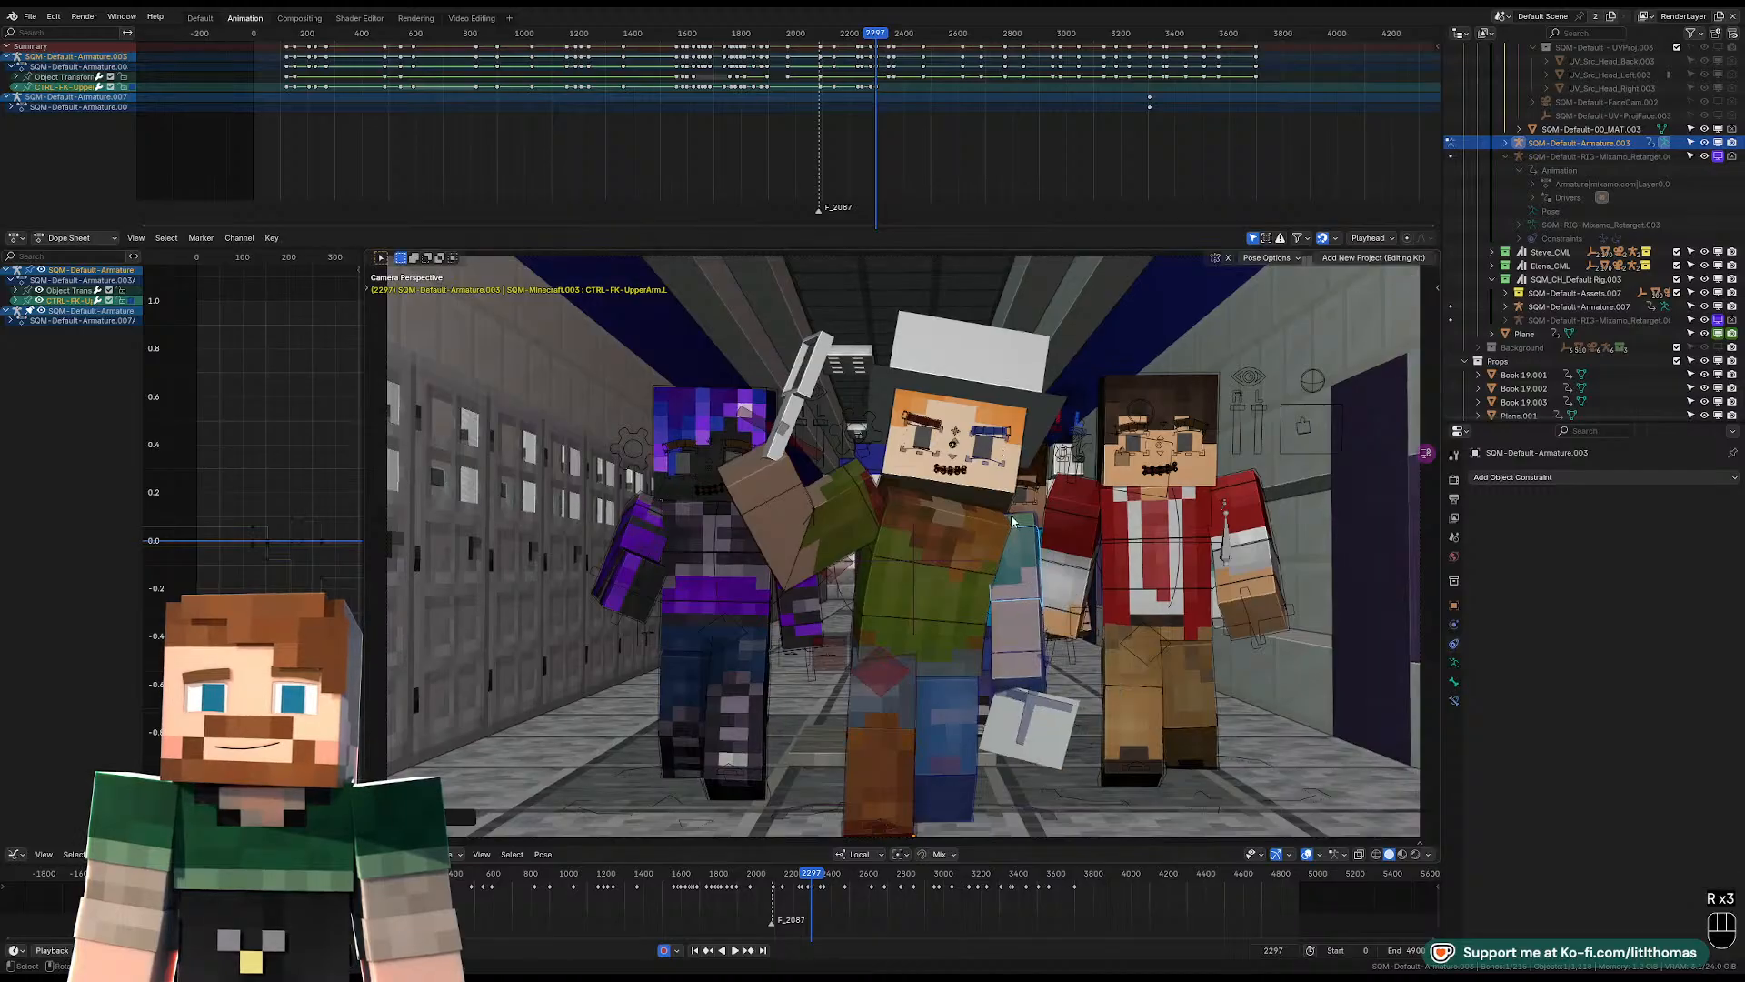
# Rotate the hat-wearing character's torso control to turn the upper body at frame 2297.
pyautogui.click(1030, 498)
pyautogui.press('r')
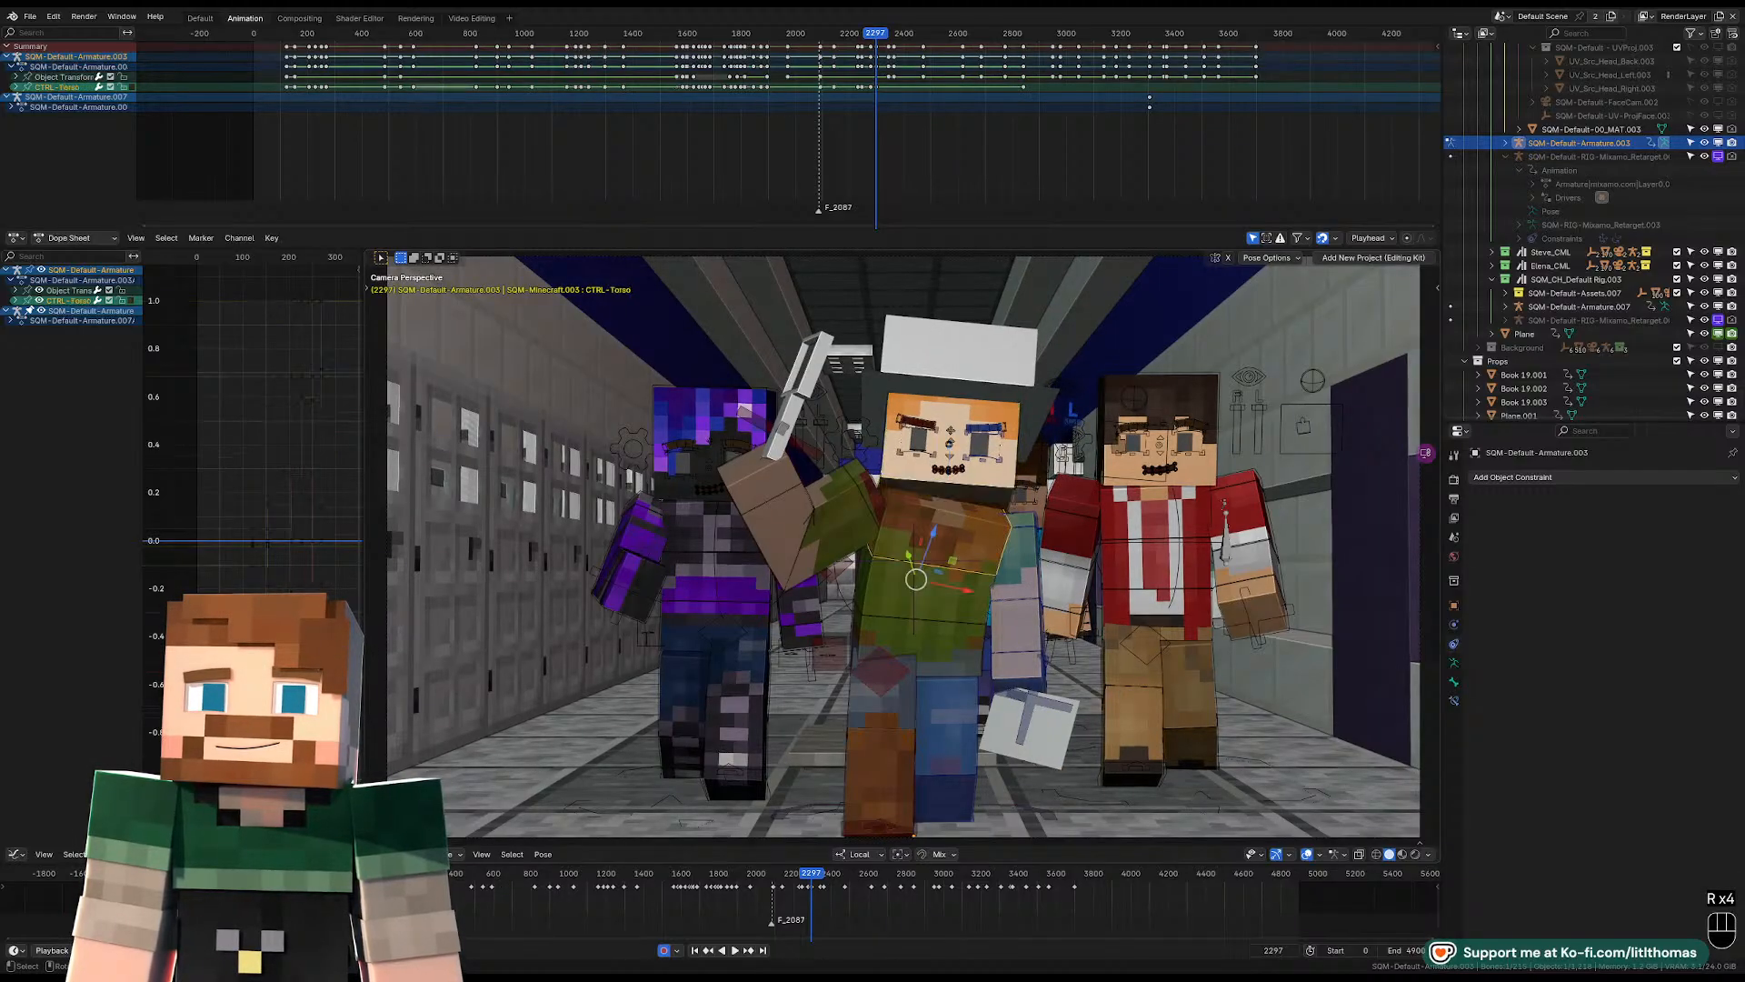
pyautogui.press('r')
pyautogui.press('r')
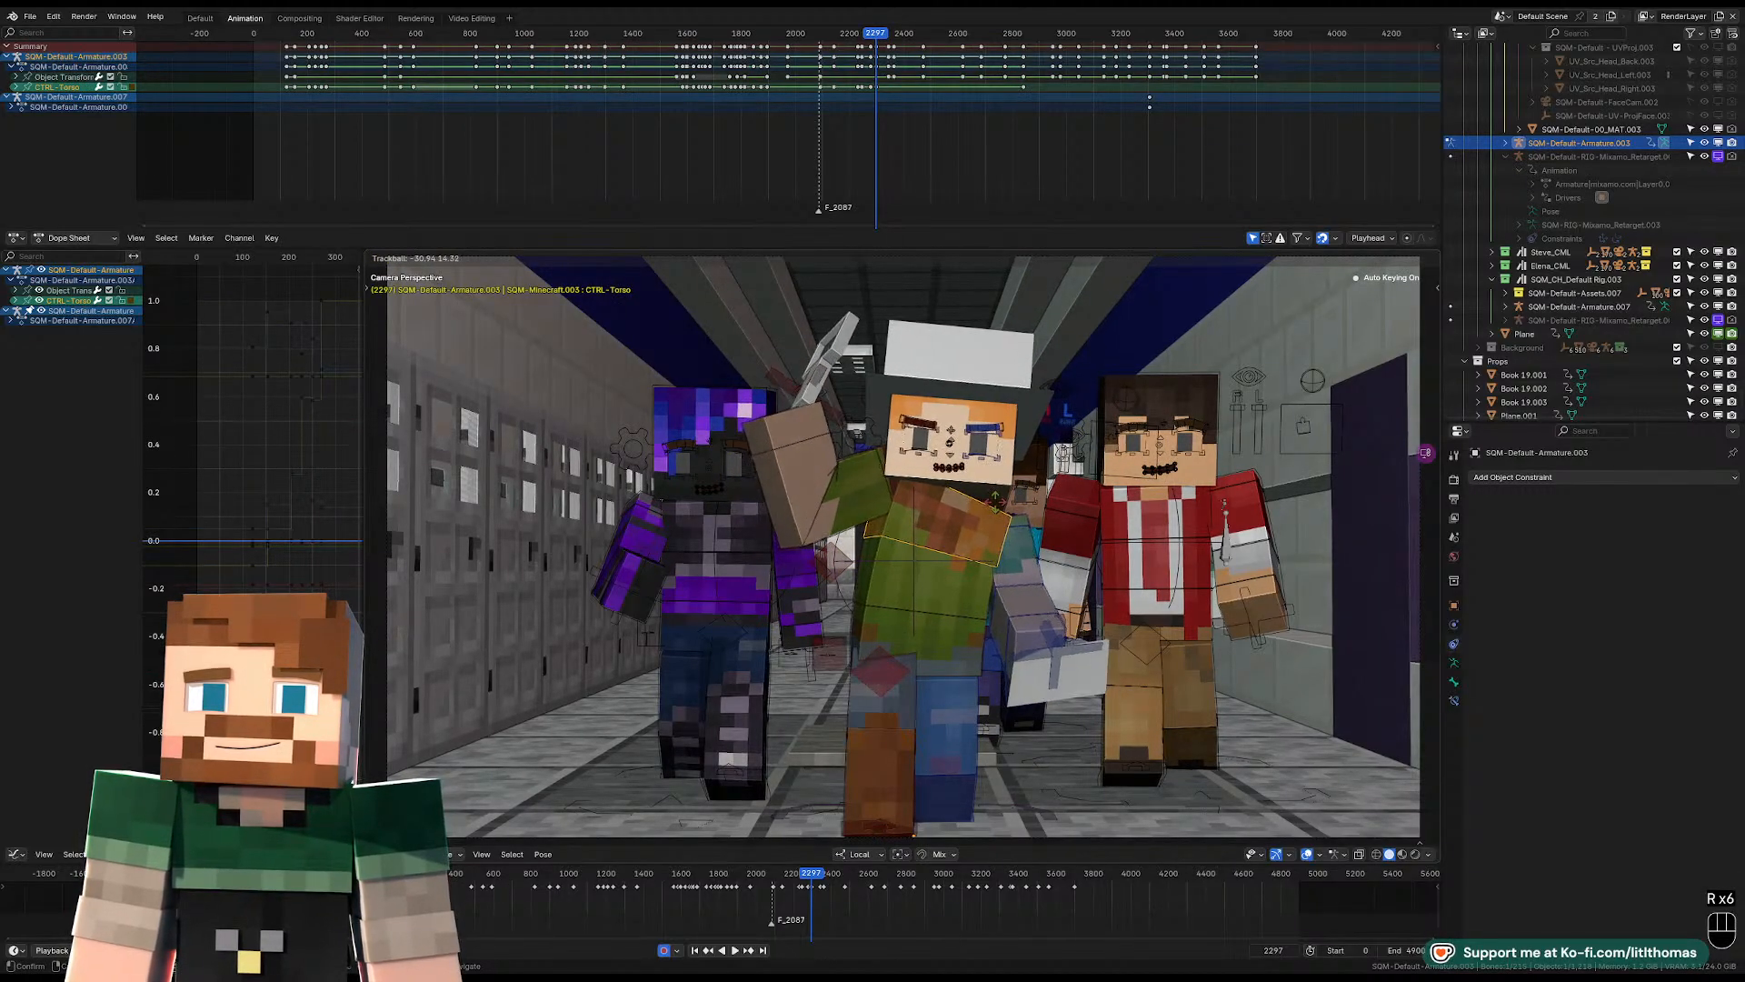
pyautogui.click(994, 507)
# Adjust the pelvis control's rotation and rotate the torso control back to a more level stance at frame 2297.
pyautogui.click(952, 618)
pyautogui.press('r')
pyautogui.press('r')
pyautogui.click(957, 620)
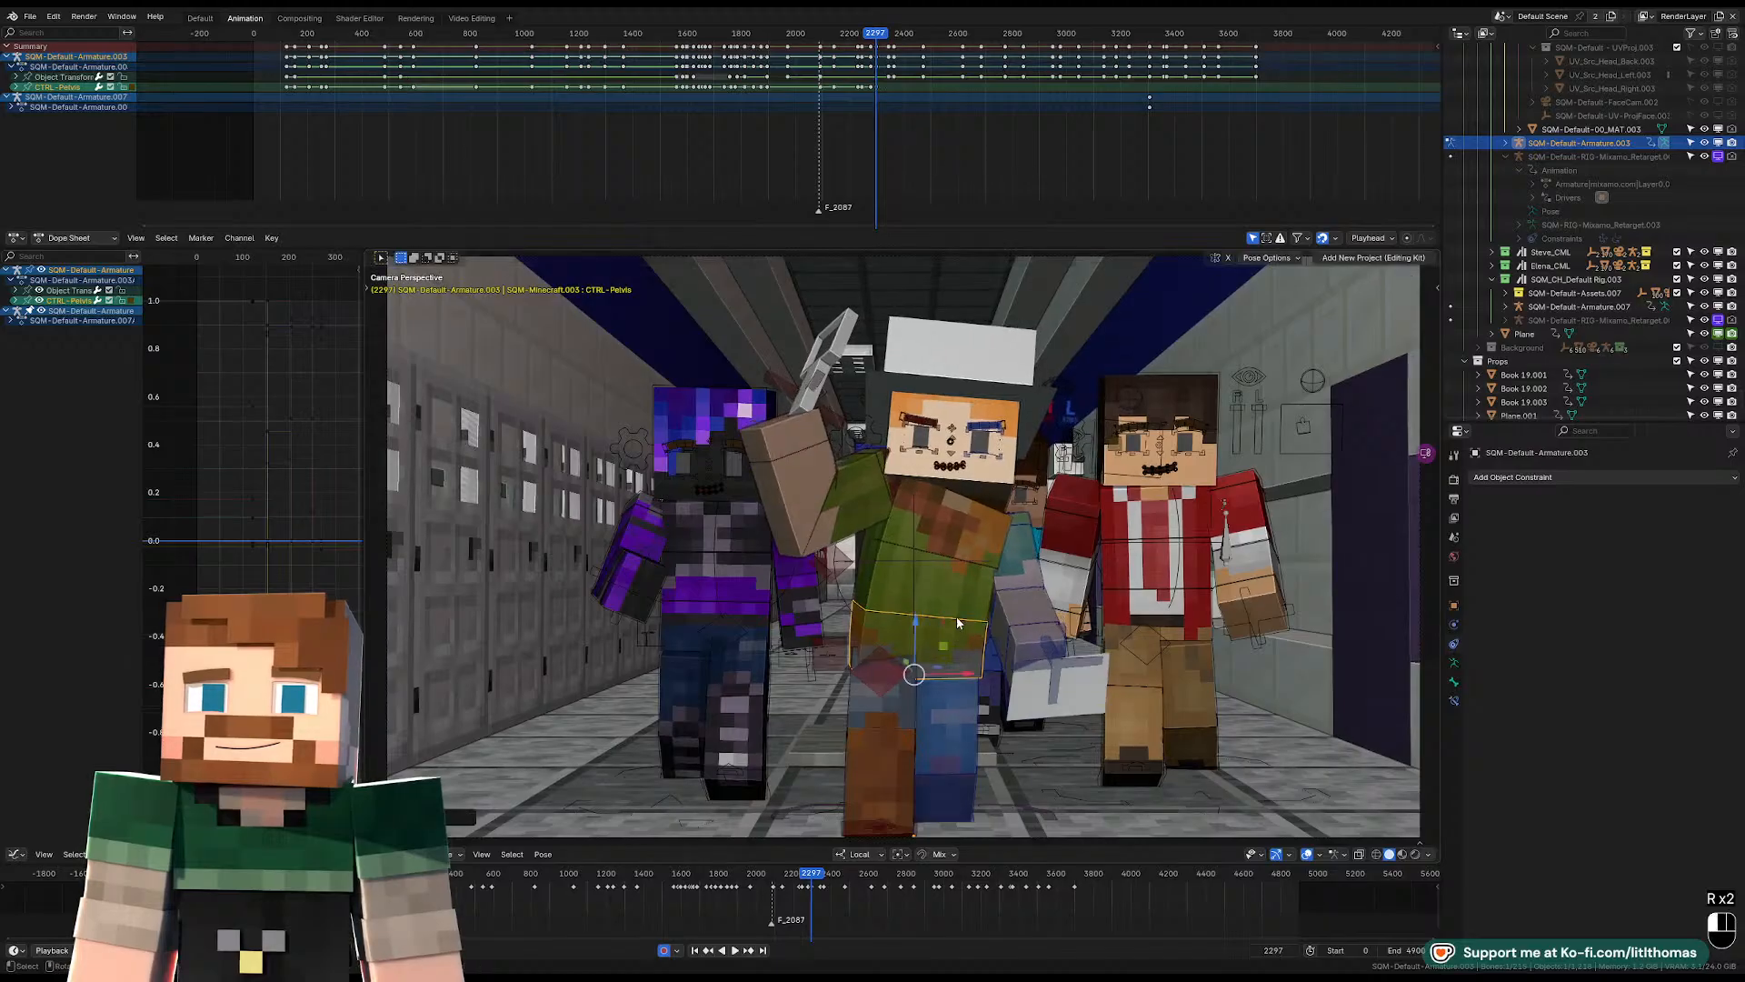
pyautogui.click(985, 509)
pyautogui.press('r')
pyautogui.press('r')
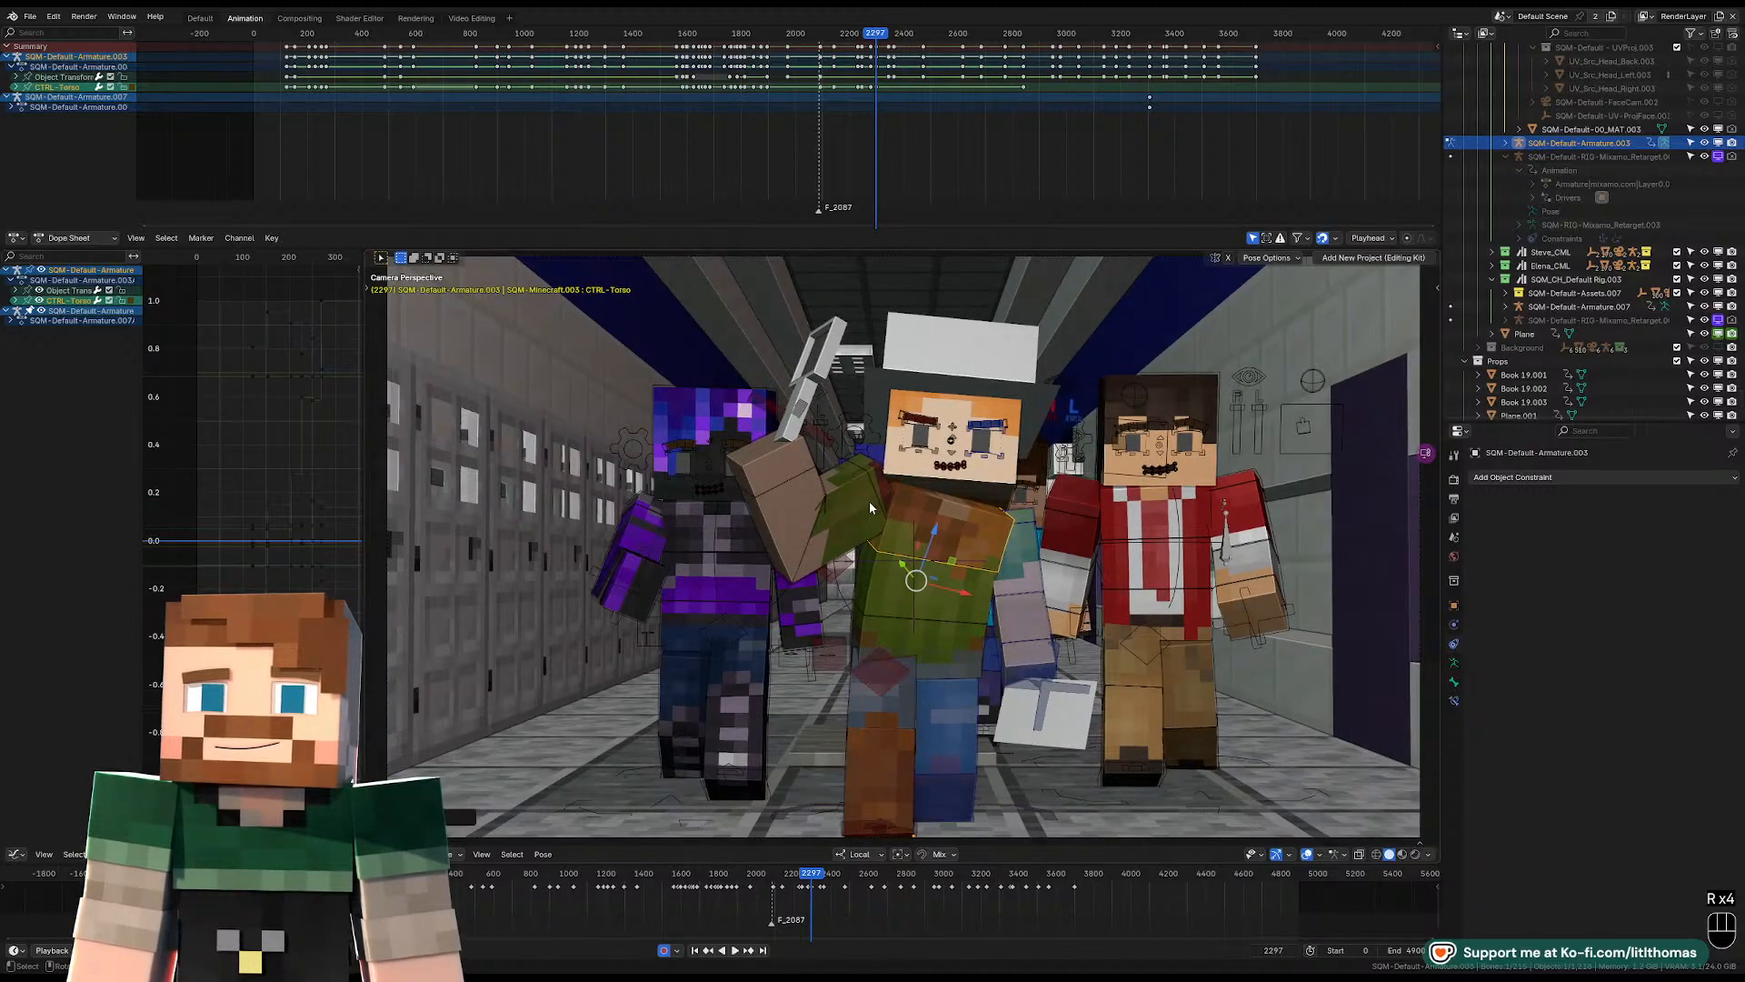
# Rotate the right wrist control to tilt the cleaver toward the hat and fine-tune the right upper arm at frame 2297.
pyautogui.click(795, 461)
pyautogui.press('r')
pyautogui.press('r')
pyautogui.press('r')
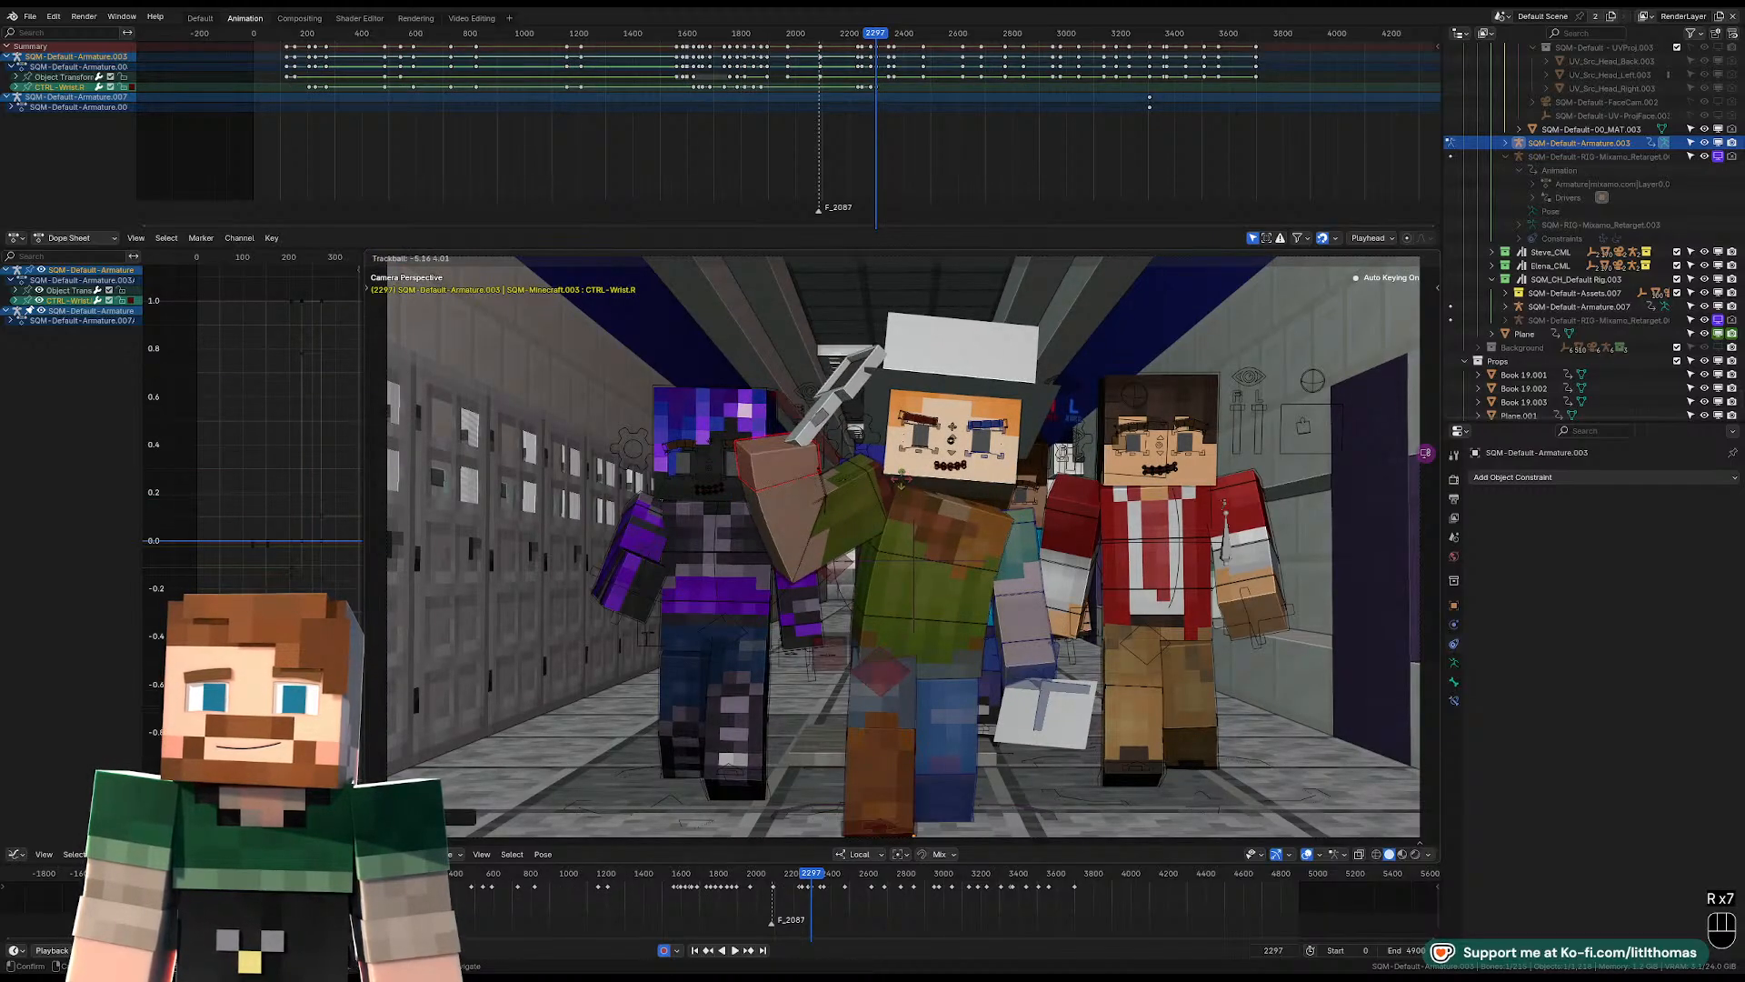
pyautogui.click(879, 503)
pyautogui.click(862, 505)
pyautogui.press('g')
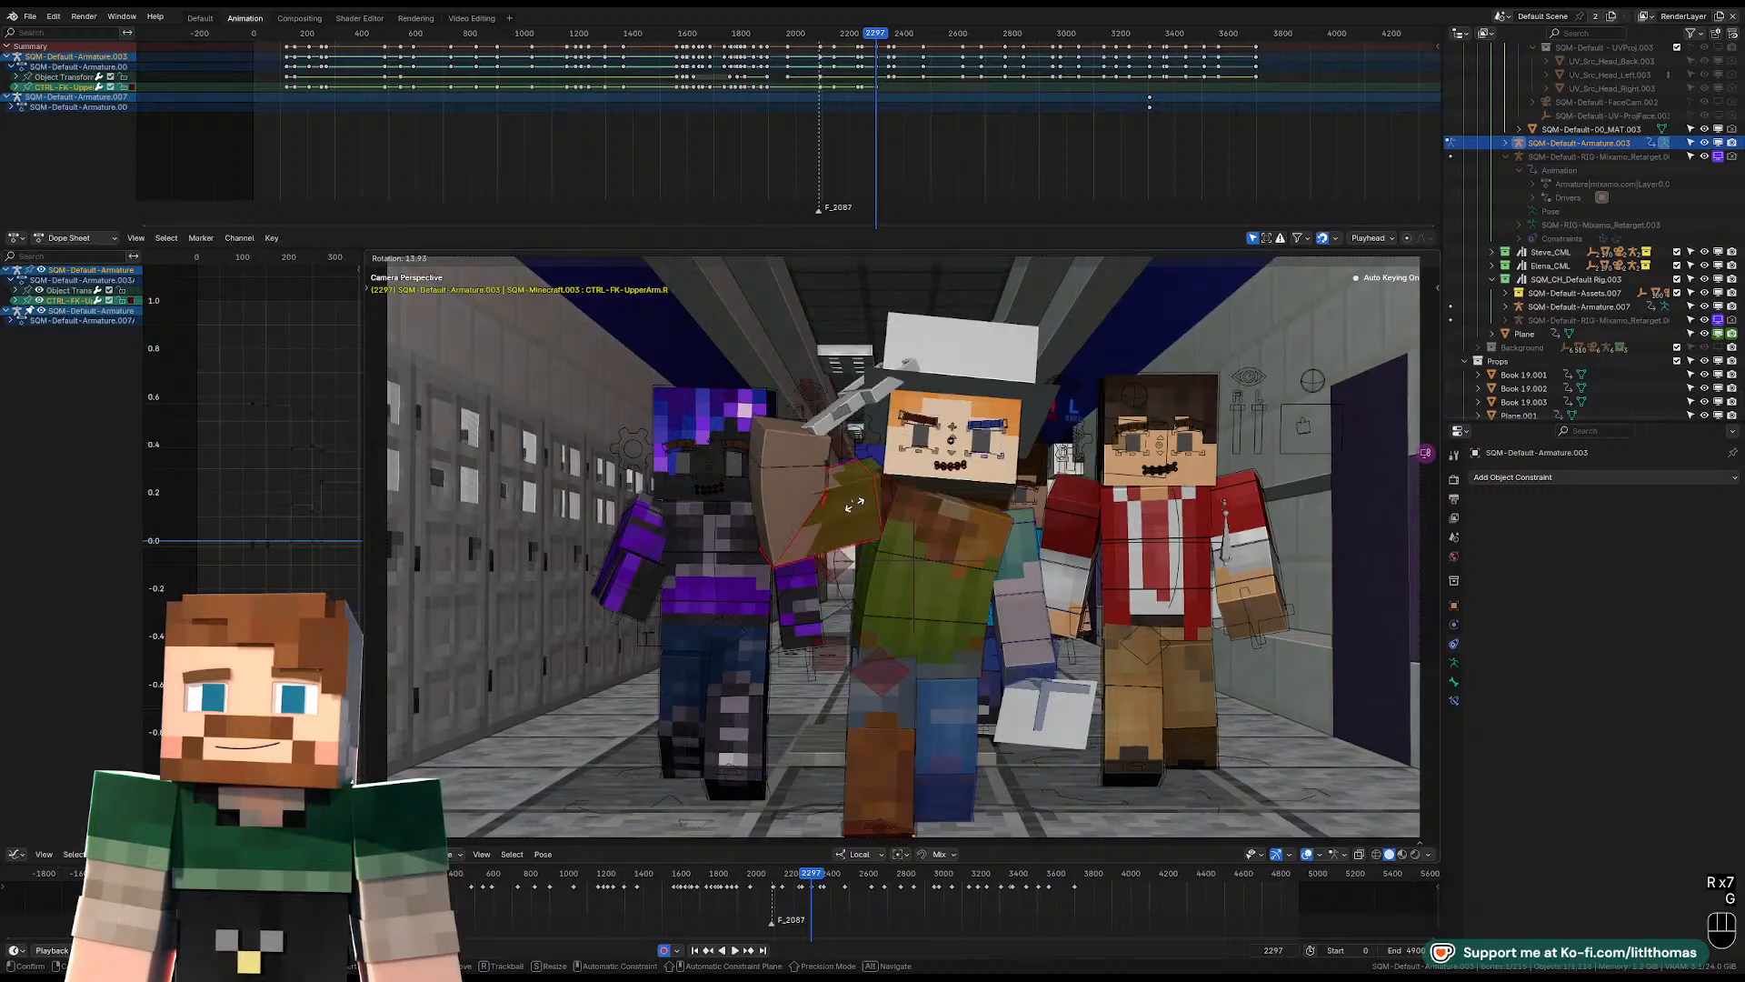
pyautogui.click(858, 500)
# Rotate the hat-wearing character's head control slightly toward his left at frame 2297.
pyautogui.click(890, 474)
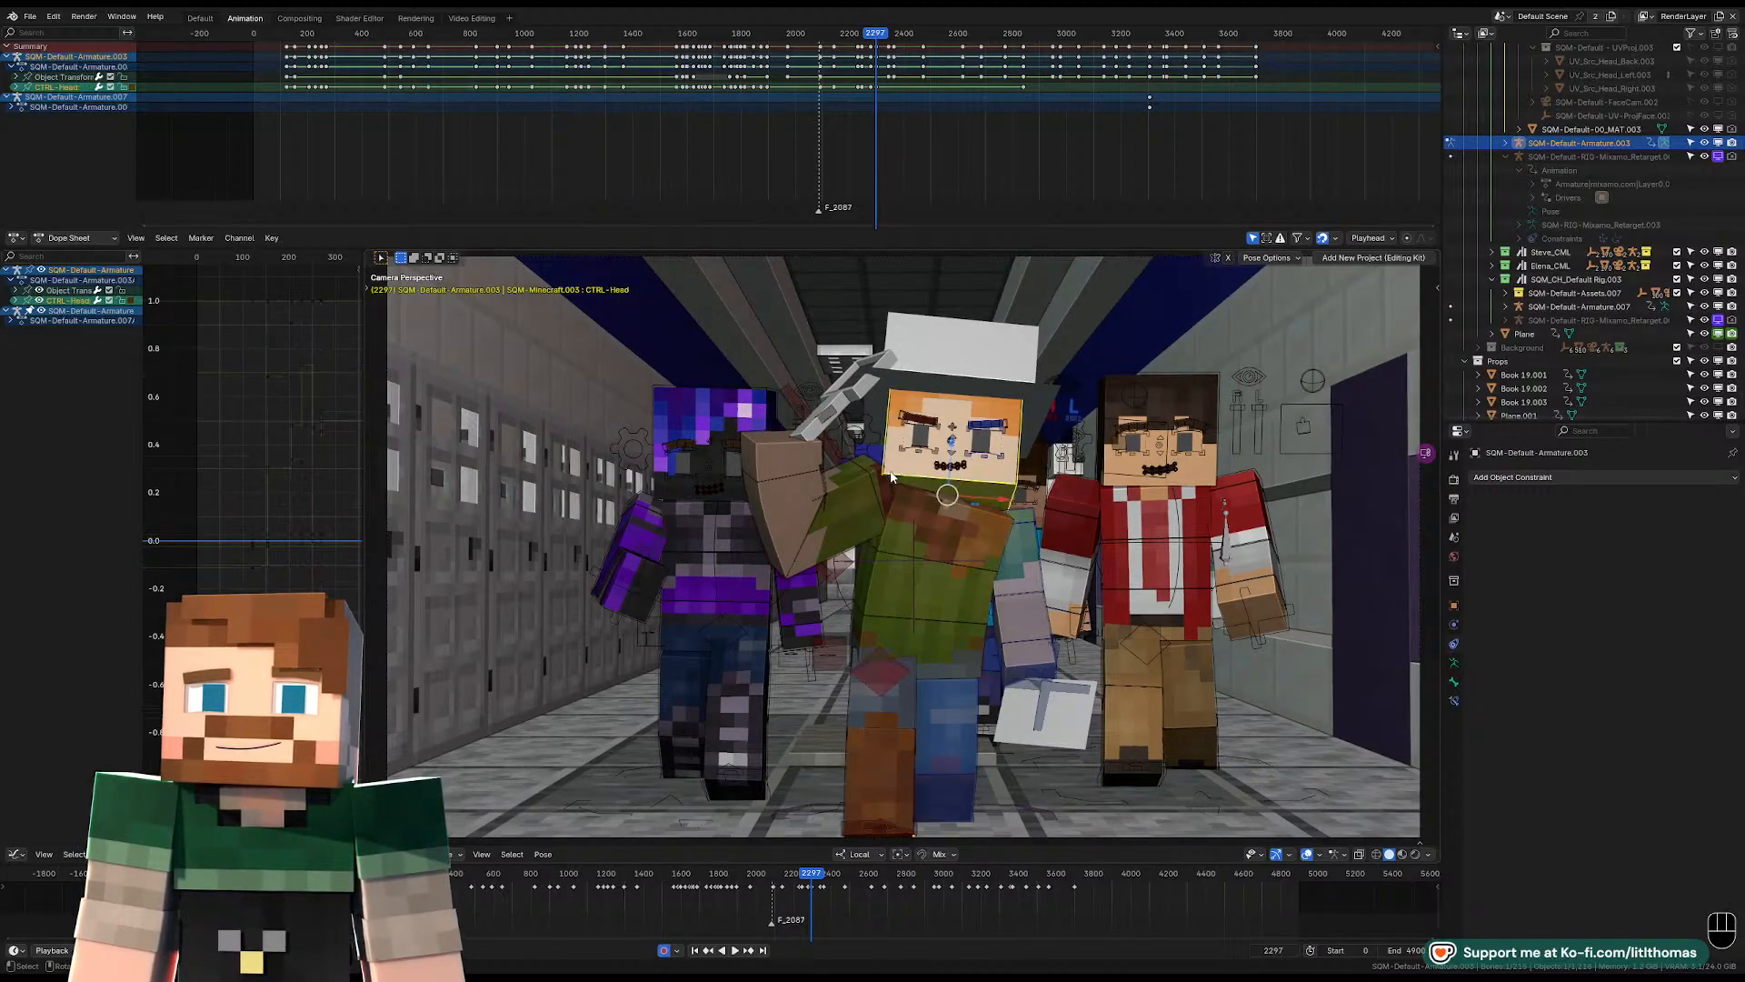
pyautogui.press('r')
pyautogui.press('r')
pyautogui.click(917, 479)
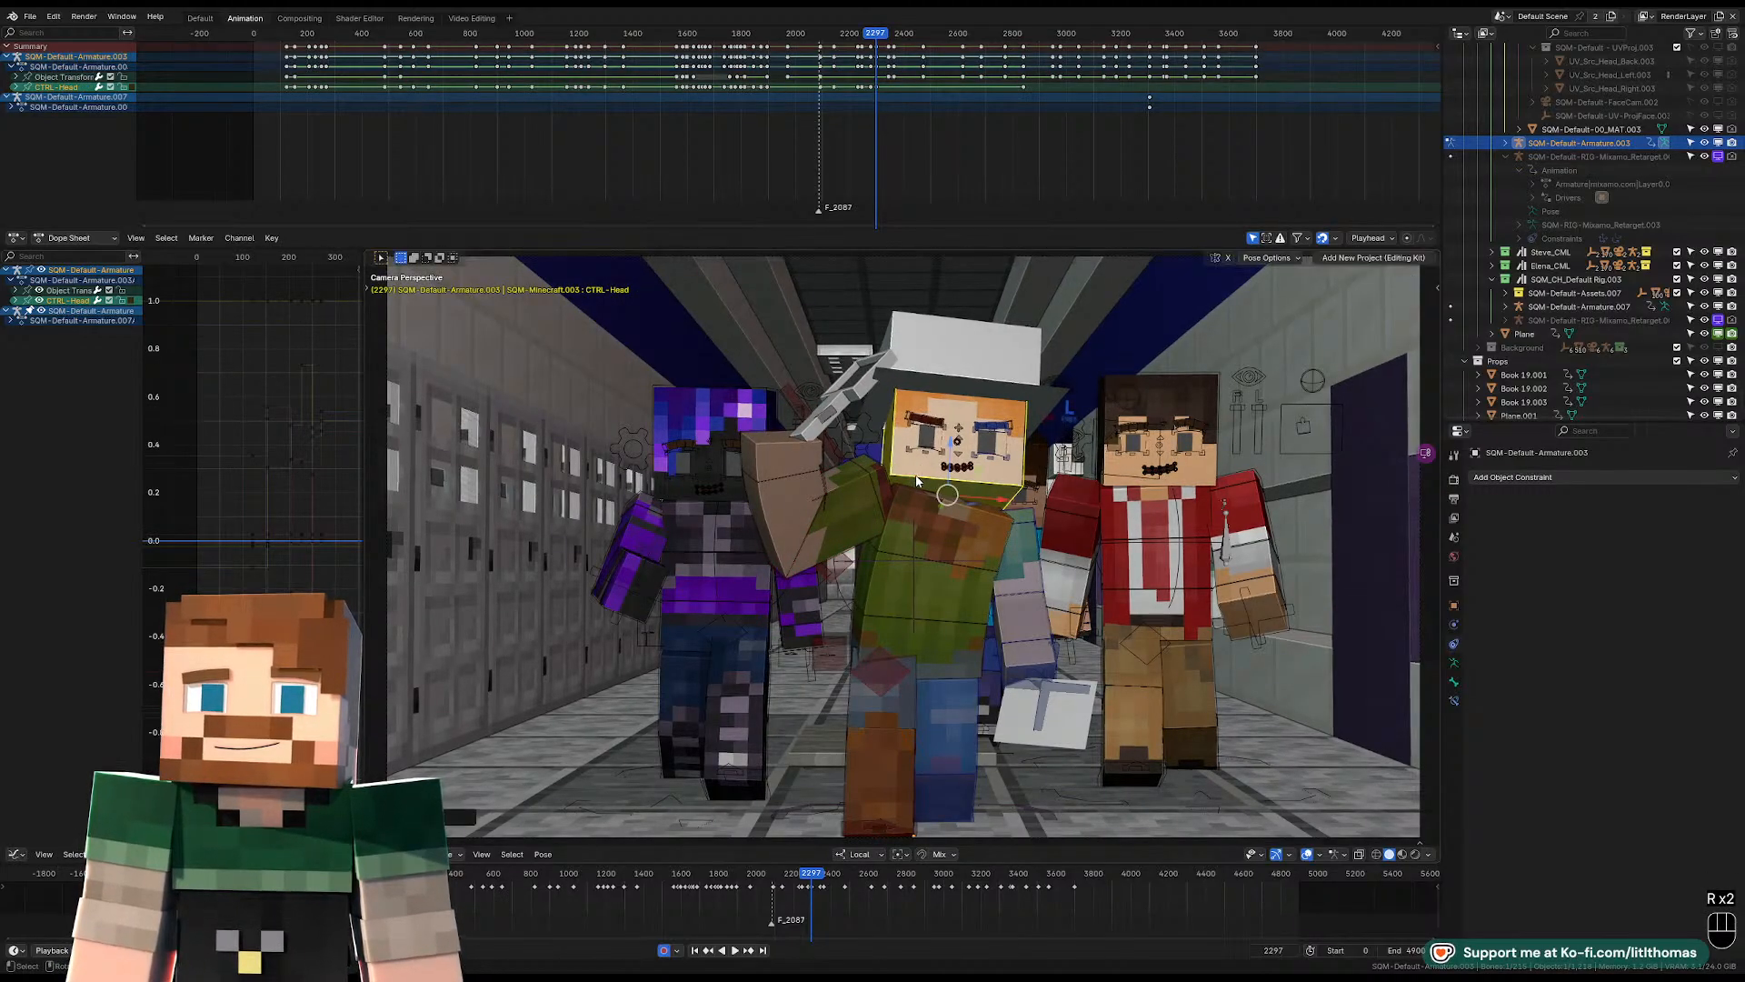
# Advance the animation to frame 2317 and rotate the hat-wearing character's pelvis control.
pyautogui.press('space')
pyautogui.press('space')
pyautogui.press('space')
pyautogui.press('space')
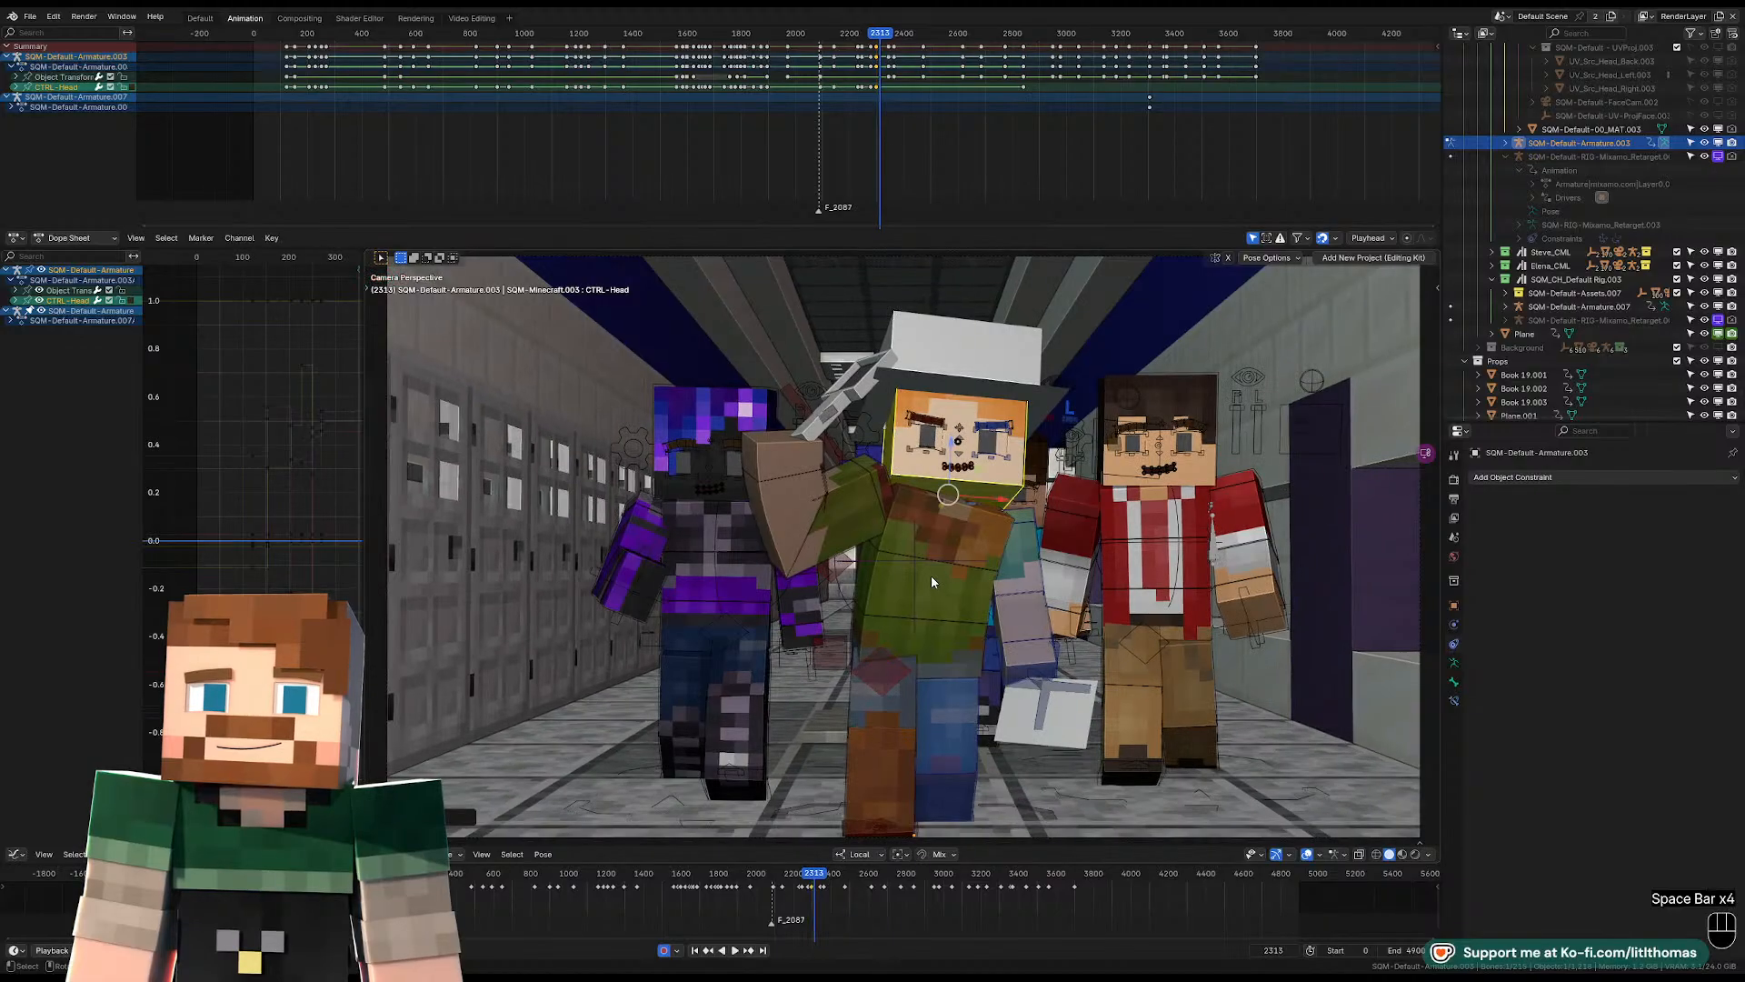
pyautogui.click(949, 626)
pyautogui.press('space')
pyautogui.press('r')
pyautogui.press('r')
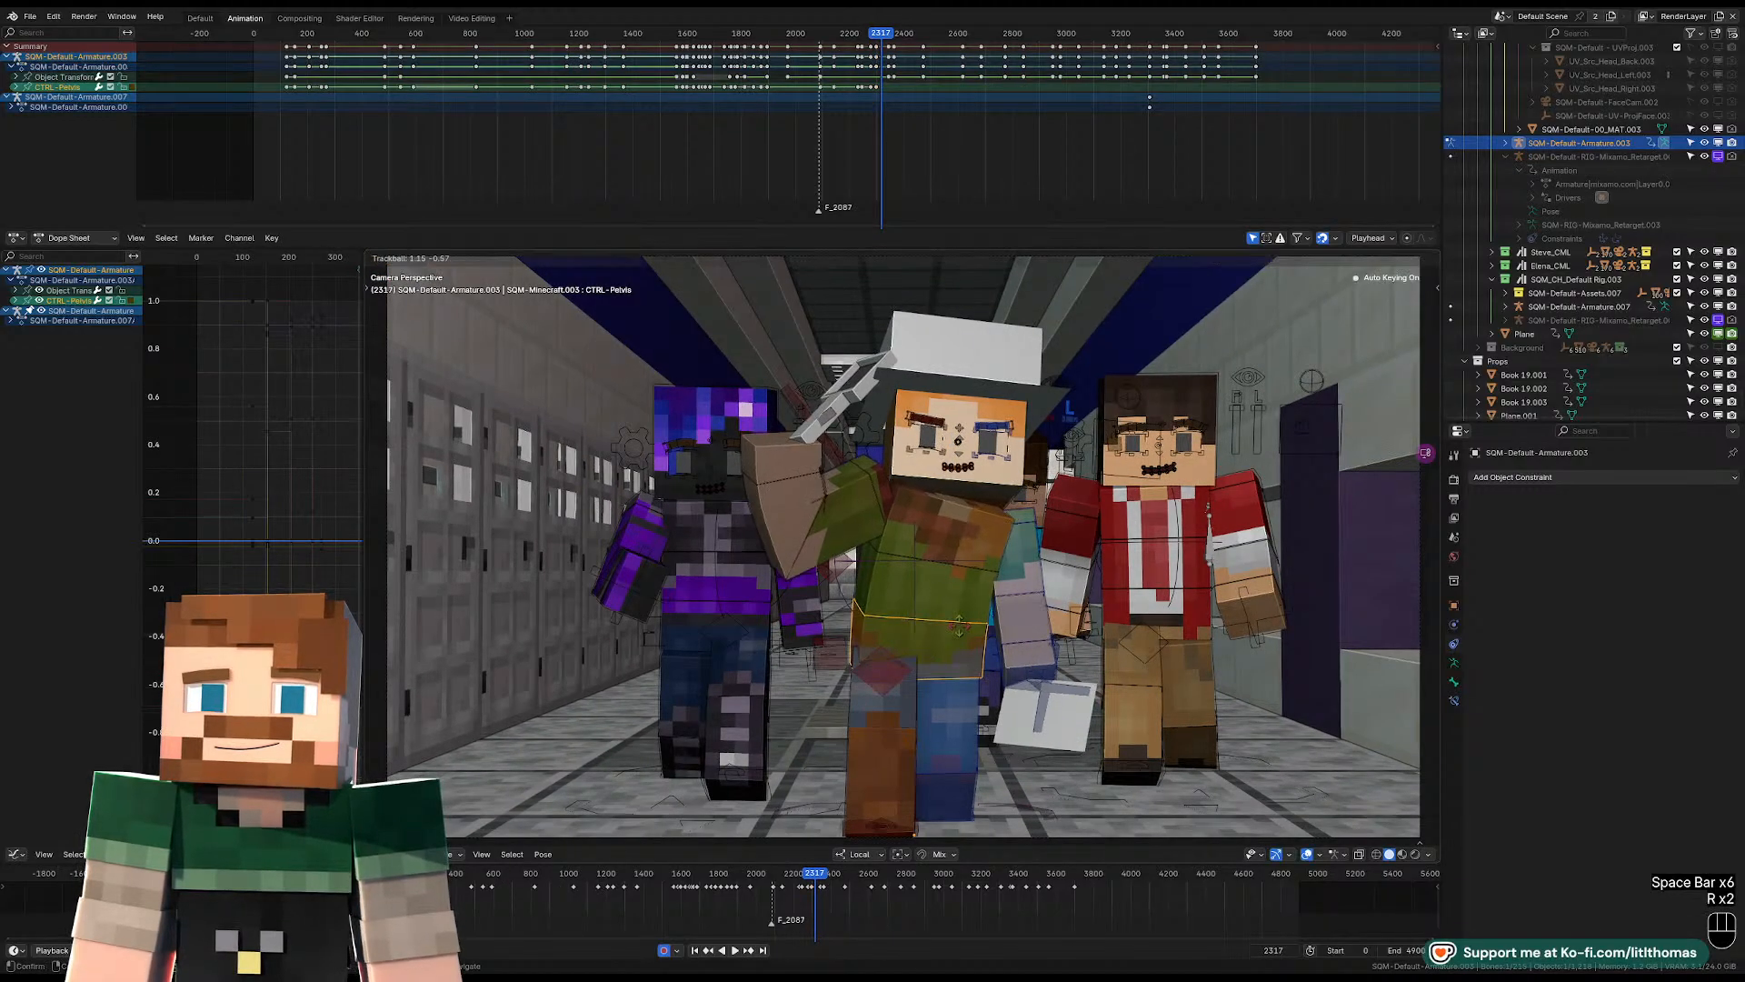
pyautogui.press('r')
pyautogui.press('r')
pyautogui.click(963, 538)
# Rotate the hat-wearing character's torso control to lean the upper body toward his right at frame 2317.
pyautogui.click(961, 533)
pyautogui.press('r')
pyautogui.press('r')
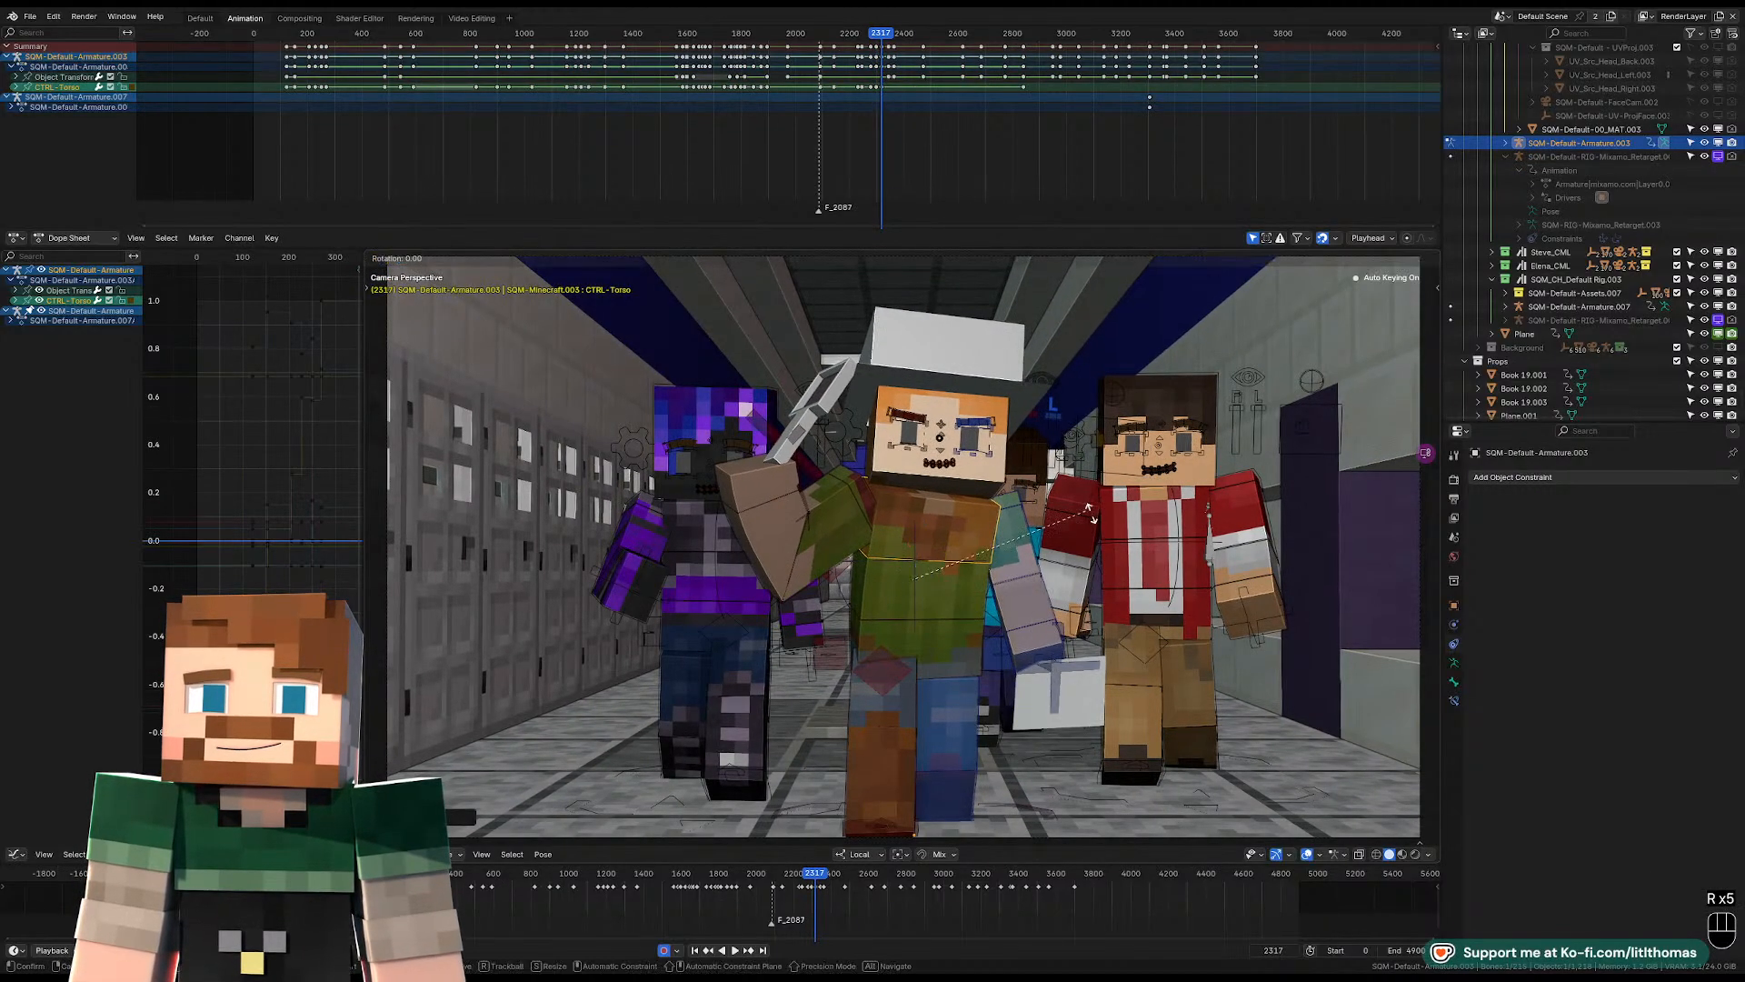
pyautogui.click(1101, 519)
# Rotate the right upper-arm FK control and move the right shoulder control to swing the cleaver arm across the chest at frame 2317.
pyautogui.click(869, 509)
pyautogui.press('r')
pyautogui.press('r')
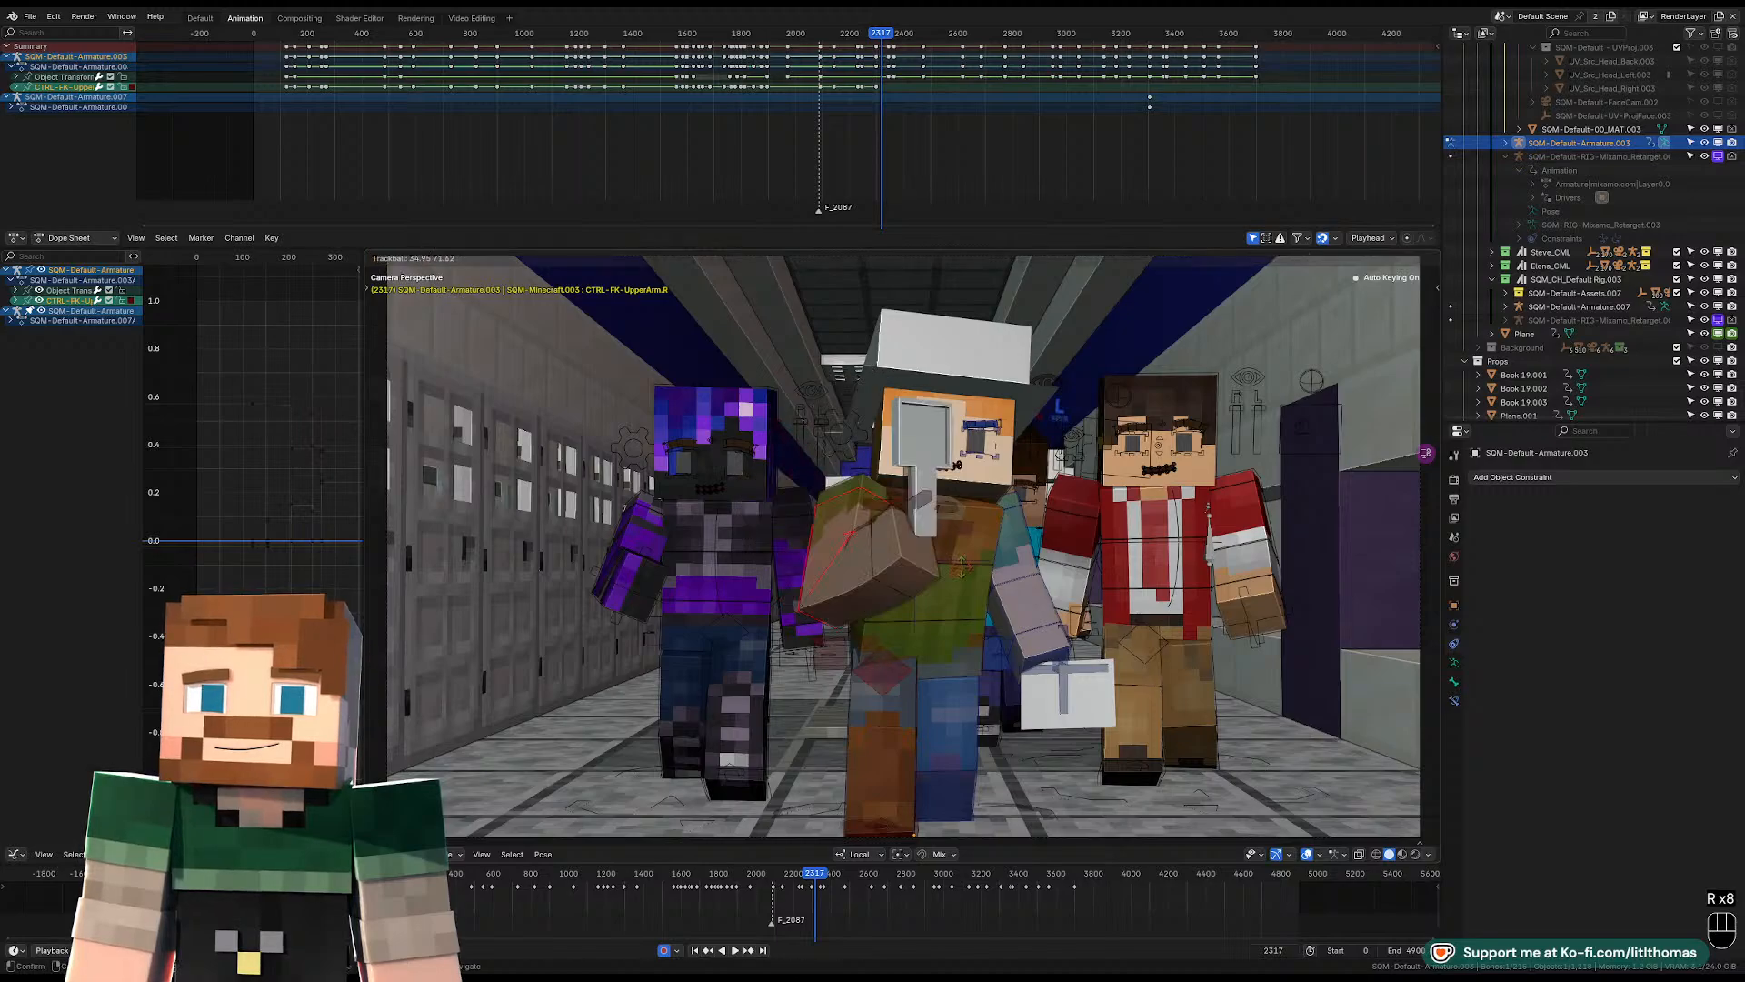
pyautogui.click(853, 491)
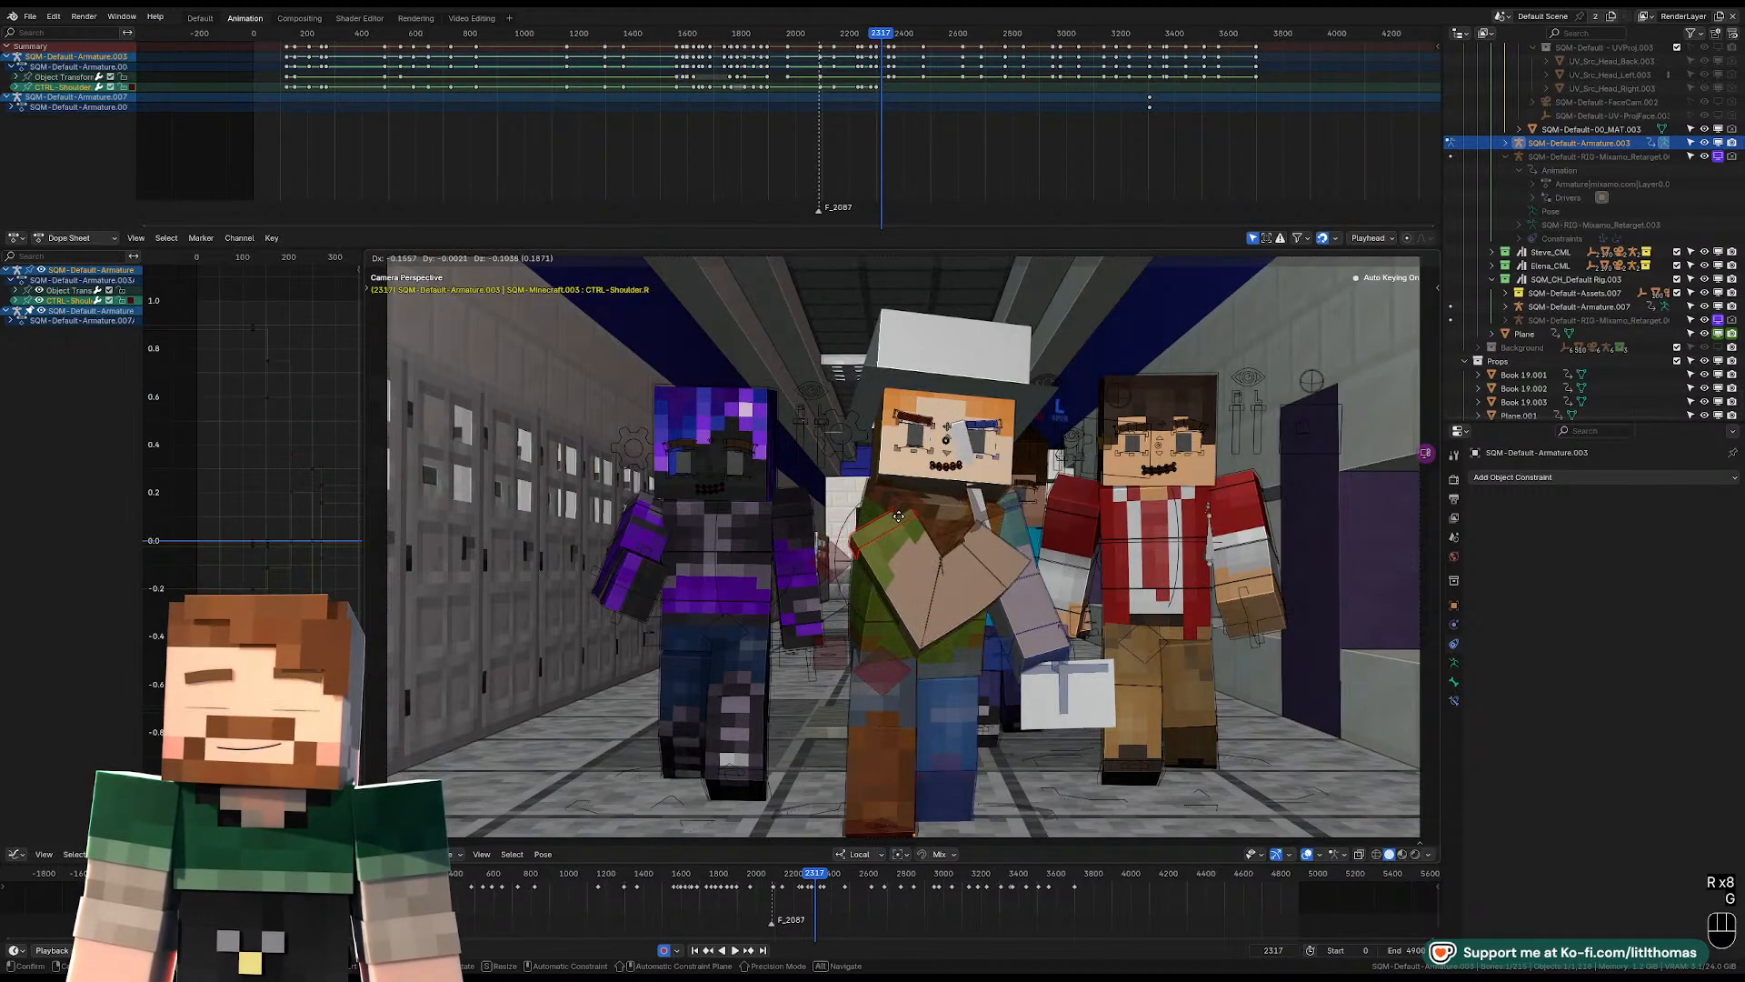
pyautogui.click(942, 558)
# Rotate the hat-wearing character's right lower-arm control to adjust the forearm bend across the chest at frame 2317.
pyautogui.click(926, 563)
pyautogui.press('KP_Decimal')
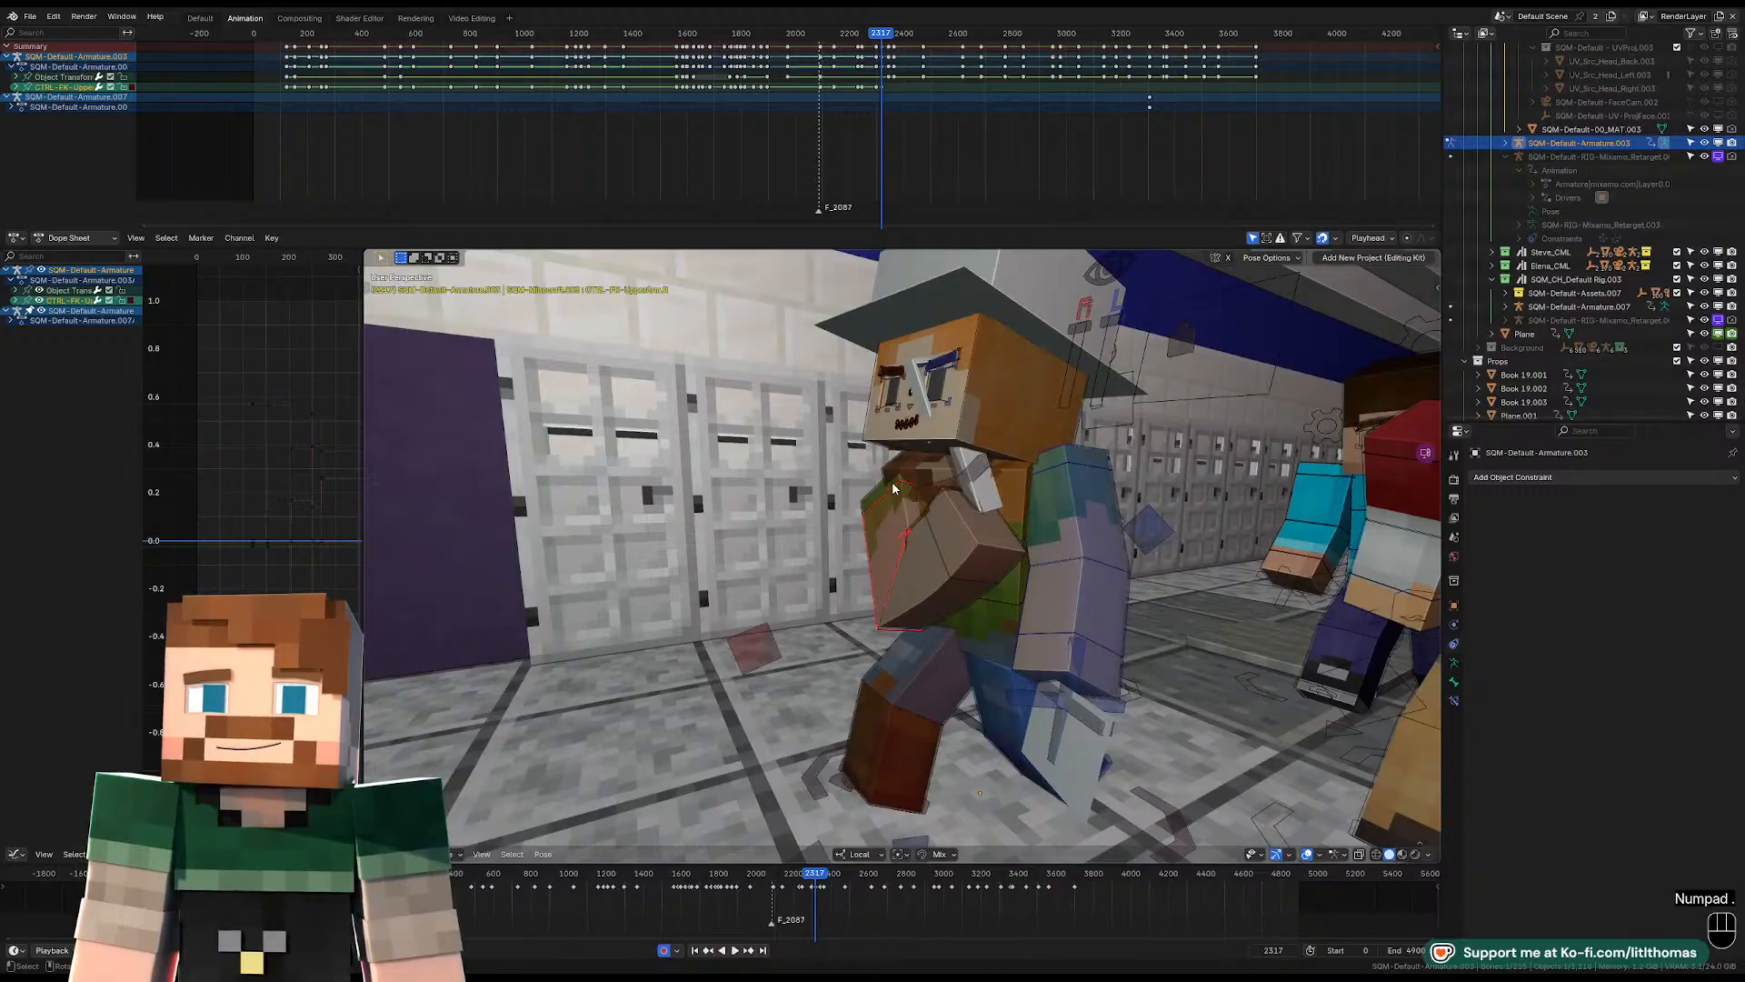
pyautogui.moveTo(887, 485); pyautogui.dragTo(882, 468)
pyautogui.moveTo(875, 487); pyautogui.dragTo(966, 556, button='middle')
pyautogui.click(964, 578)
pyautogui.press('g')
pyautogui.press('r')
pyautogui.click(927, 578)
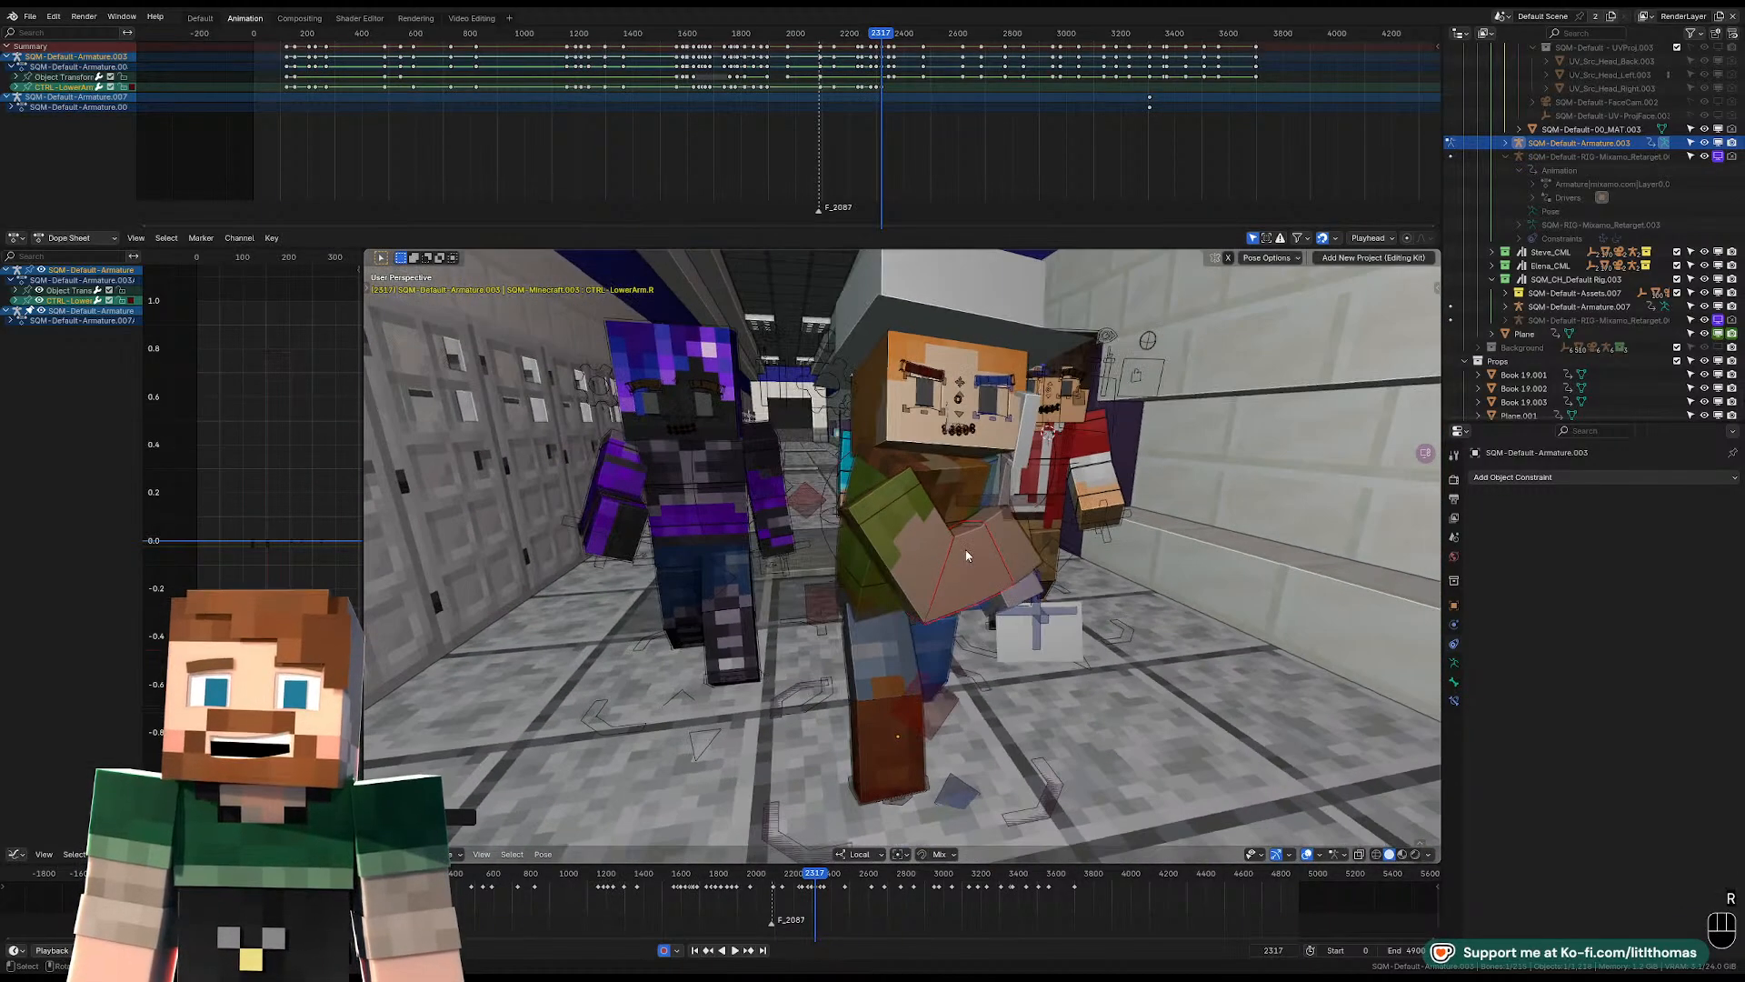
pyautogui.press('r')
pyautogui.click(1000, 544)
# Fine-tune the rotation of the hat-wearing character's right upper-arm FK control at frame 2317.
pyautogui.press('r')
pyautogui.press('r')
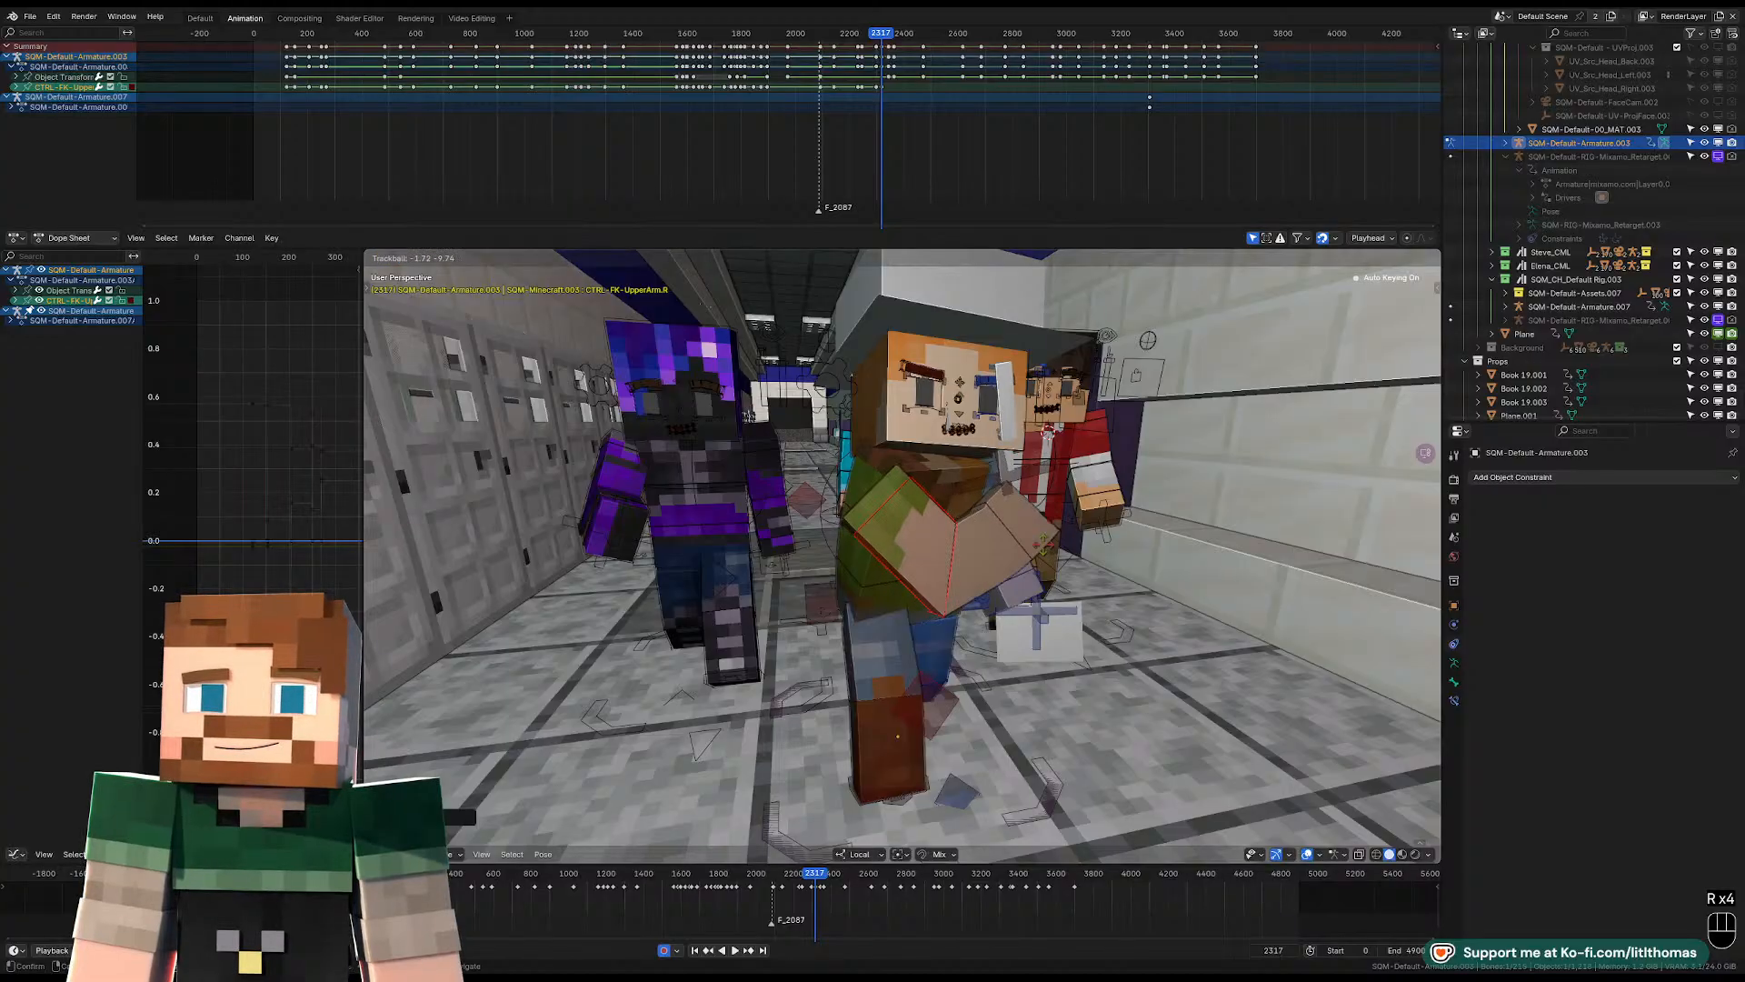
pyautogui.click(1044, 550)
# Rotate and move the cleaver's hand control so the blade points outward from the right fist, away from the face, at frame 2317.
pyautogui.moveTo(1043, 549); pyautogui.dragTo(987, 486, button='middle')
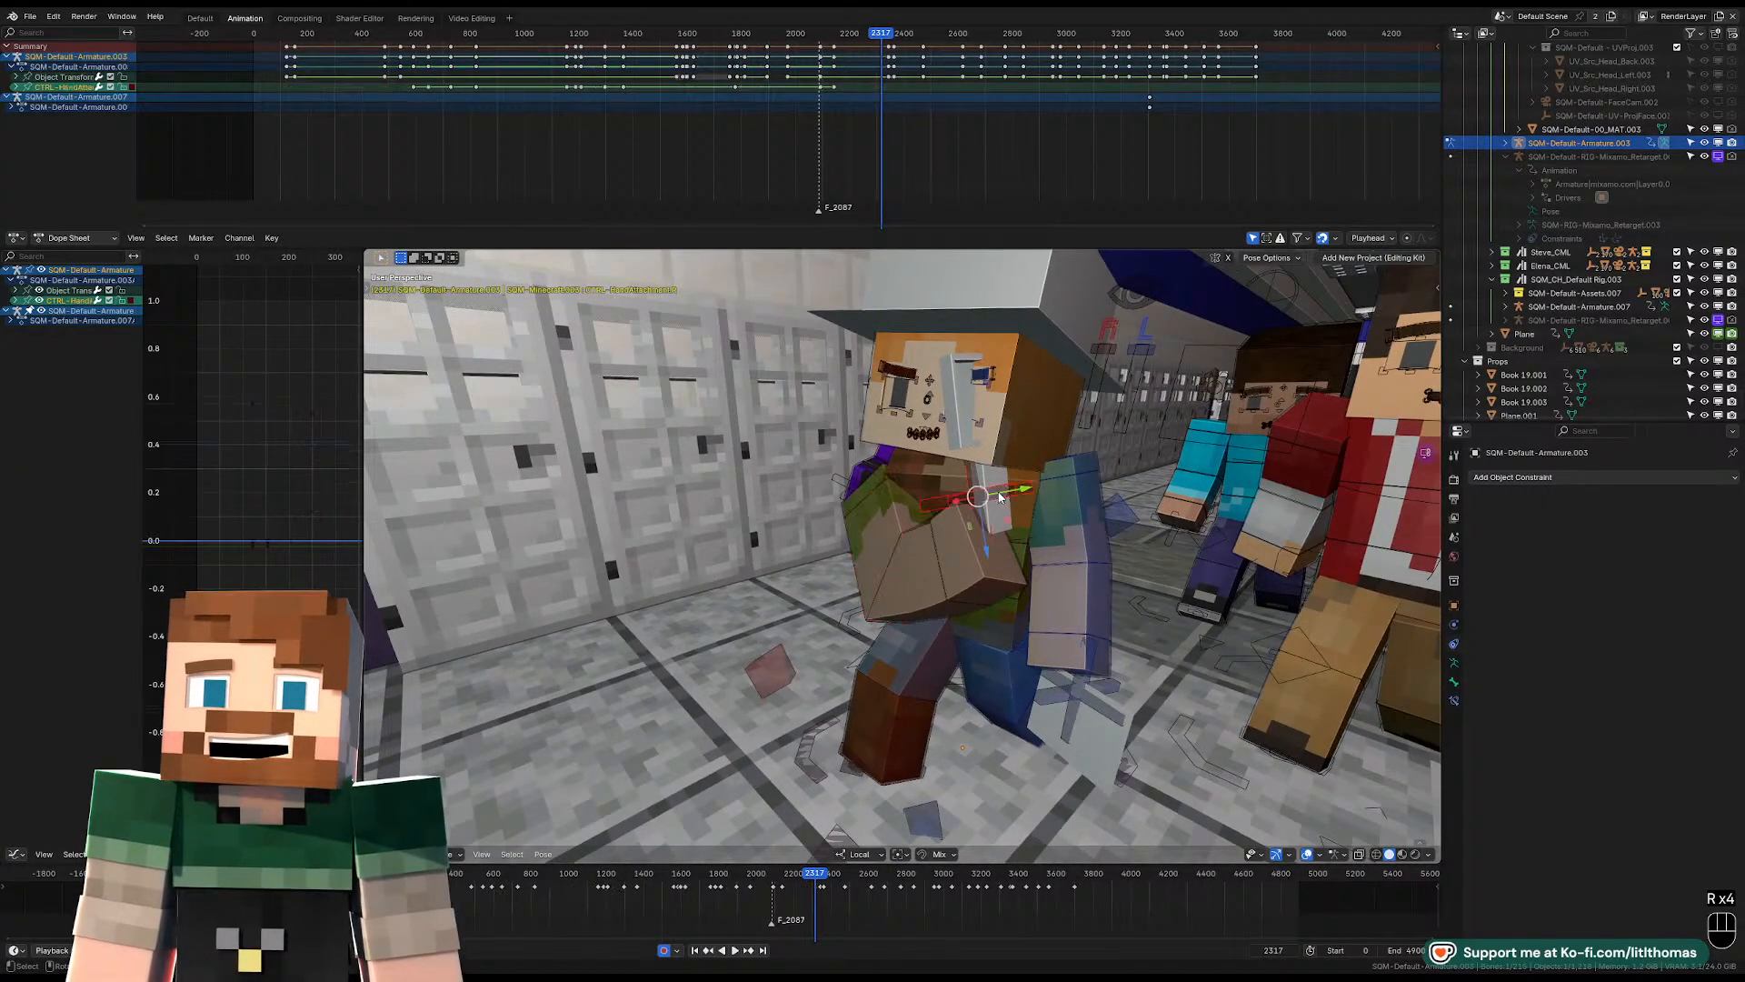
pyautogui.press('r')
pyautogui.click(1065, 434)
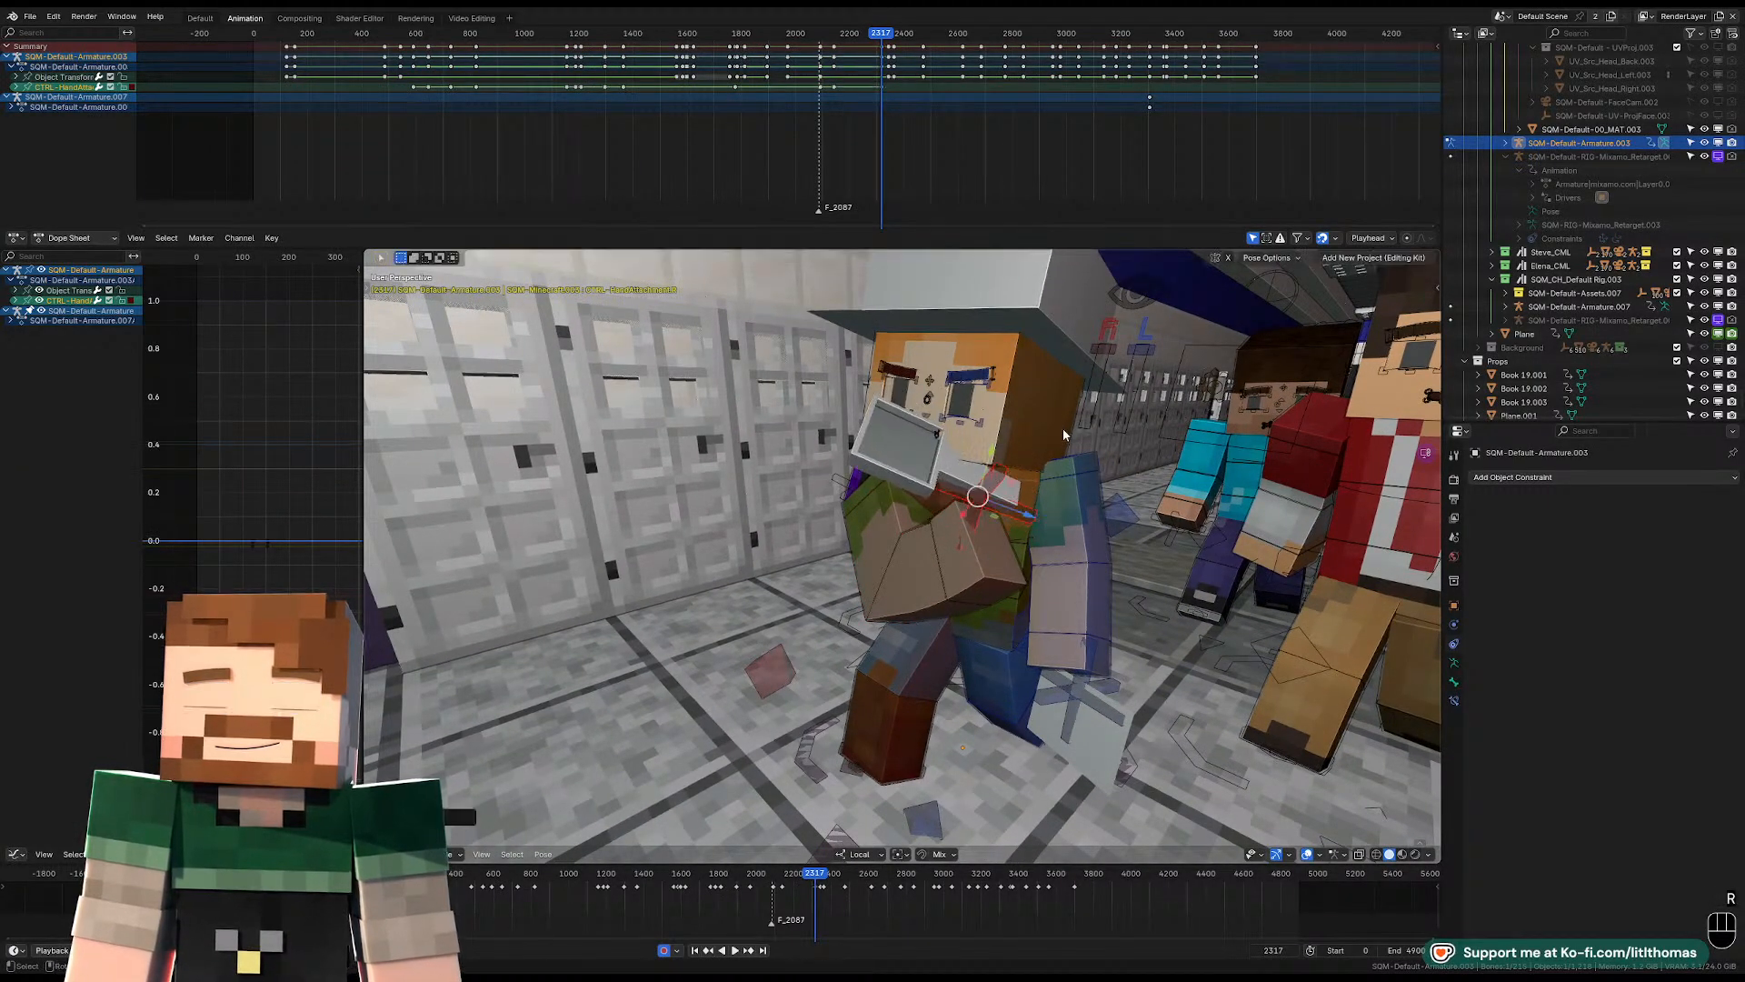
pyautogui.press('g')
pyautogui.click(1092, 549)
pyautogui.press('r')
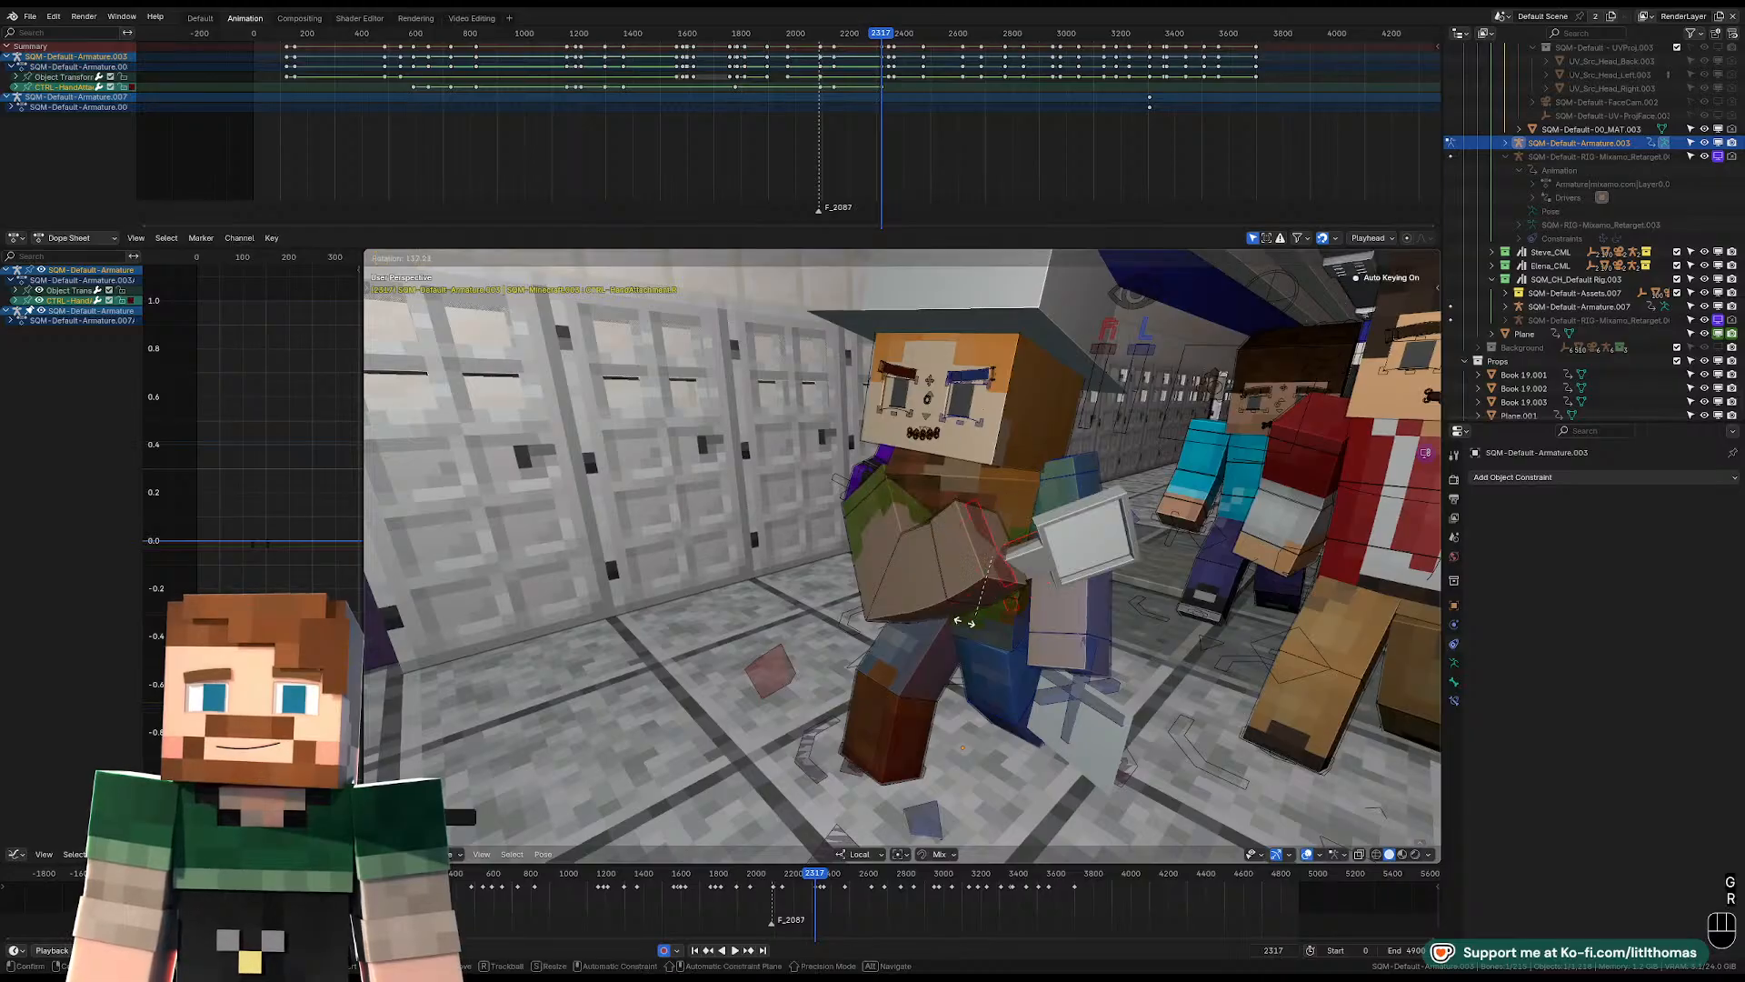
pyautogui.click(1063, 581)
pyautogui.press('g')
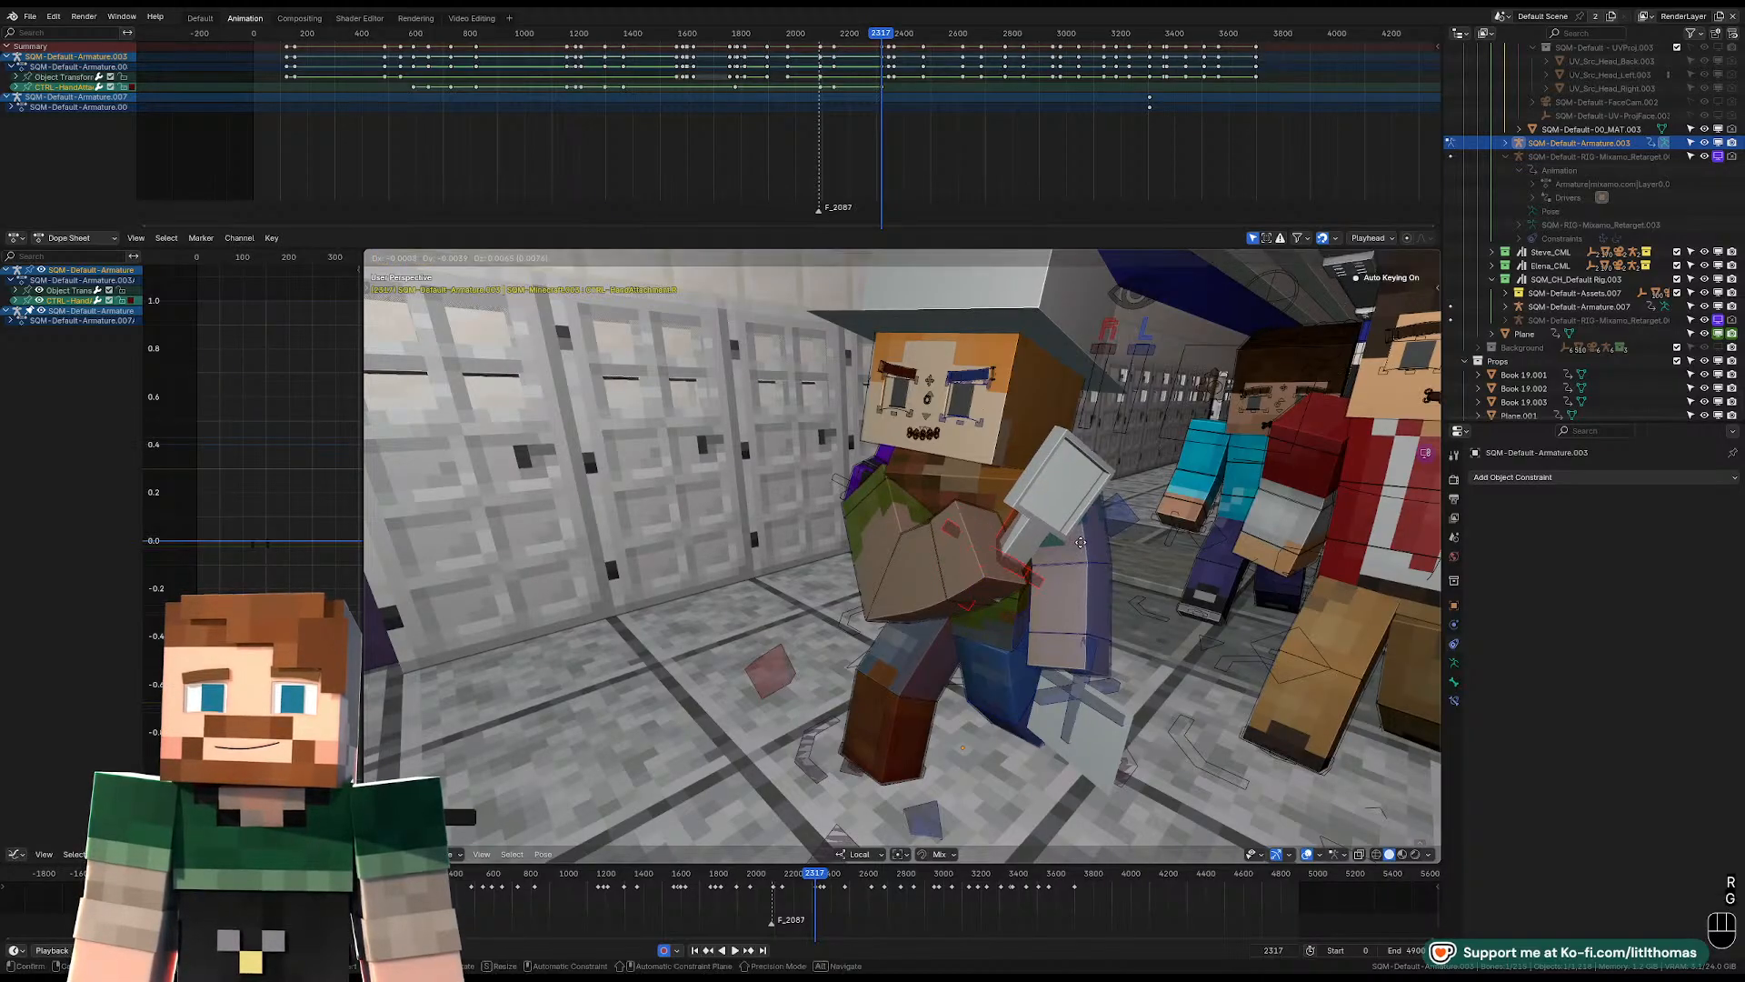
pyautogui.click(1080, 543)
# Rotate the hat-wearing character's left upper-arm FK control to swing the left arm away from the body at frame 2317.
pyautogui.moveTo(1080, 543); pyautogui.dragTo(1170, 592, button='middle')
pyautogui.click(1091, 614)
pyautogui.press('r')
pyautogui.press('r')
pyautogui.click(1185, 582)
pyautogui.click(1055, 589)
pyautogui.click(1094, 591)
pyautogui.press('r')
pyautogui.press('r')
pyautogui.click(1223, 593)
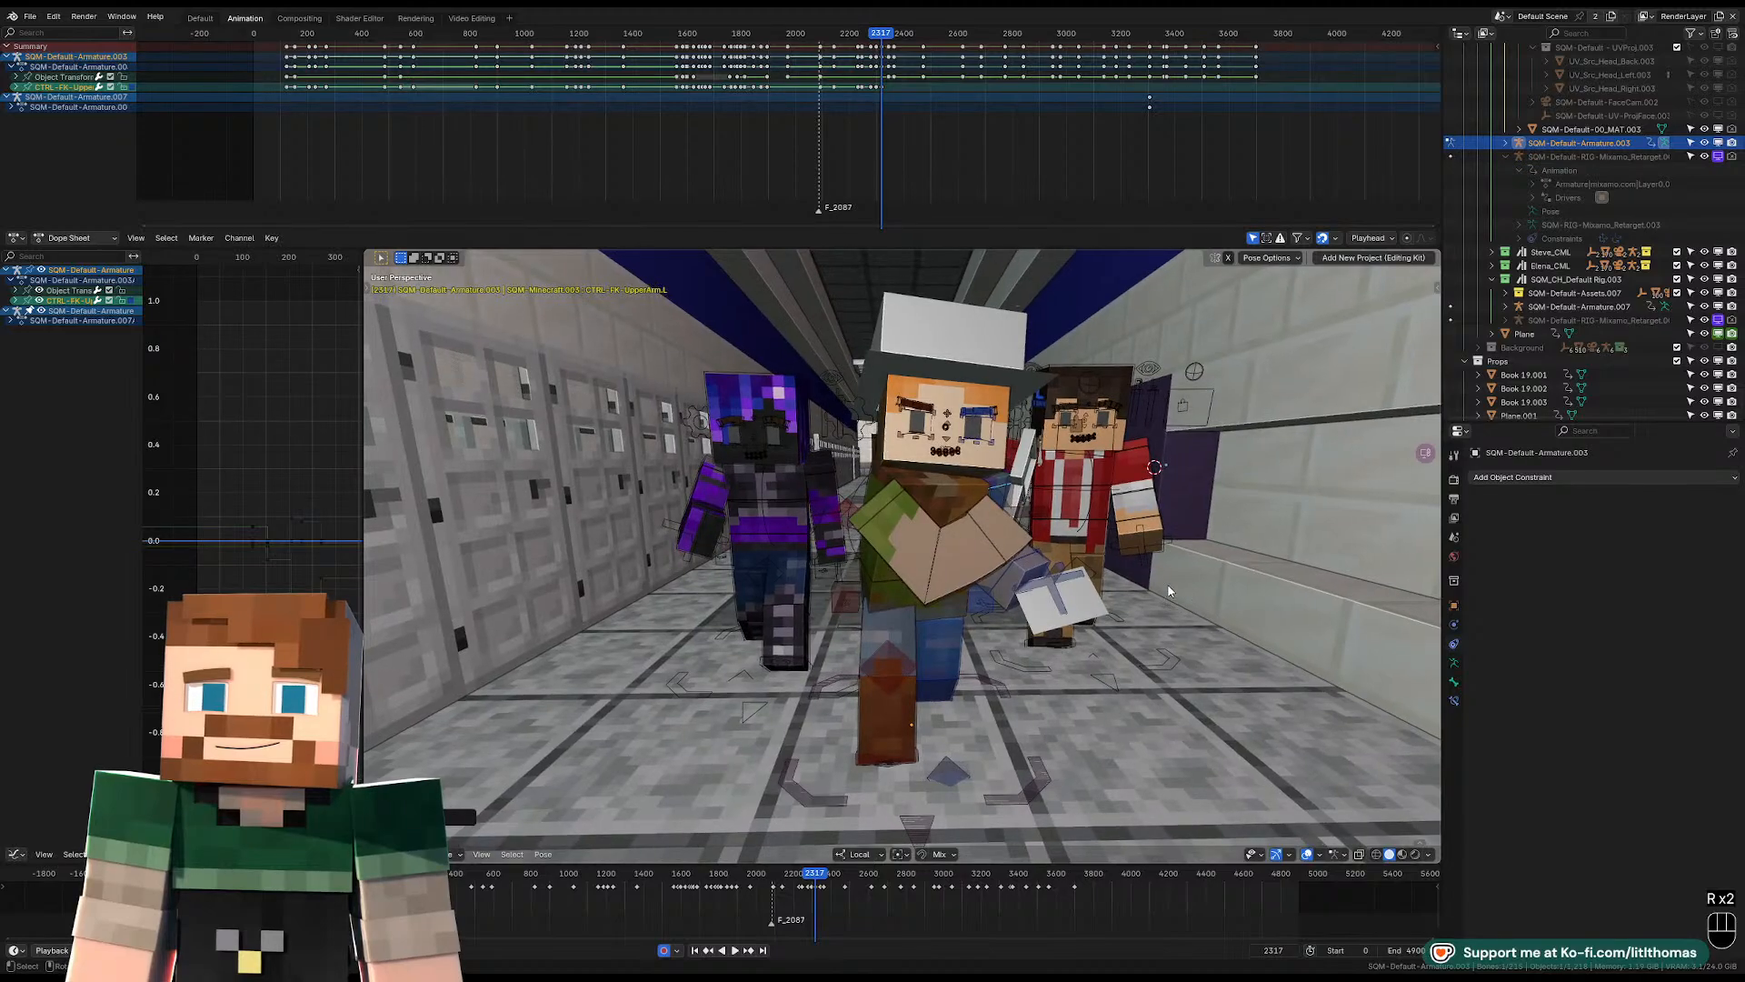
# Play back the walk and step between the keyed poses at frames 2297 and 2317.
pyautogui.press('space')
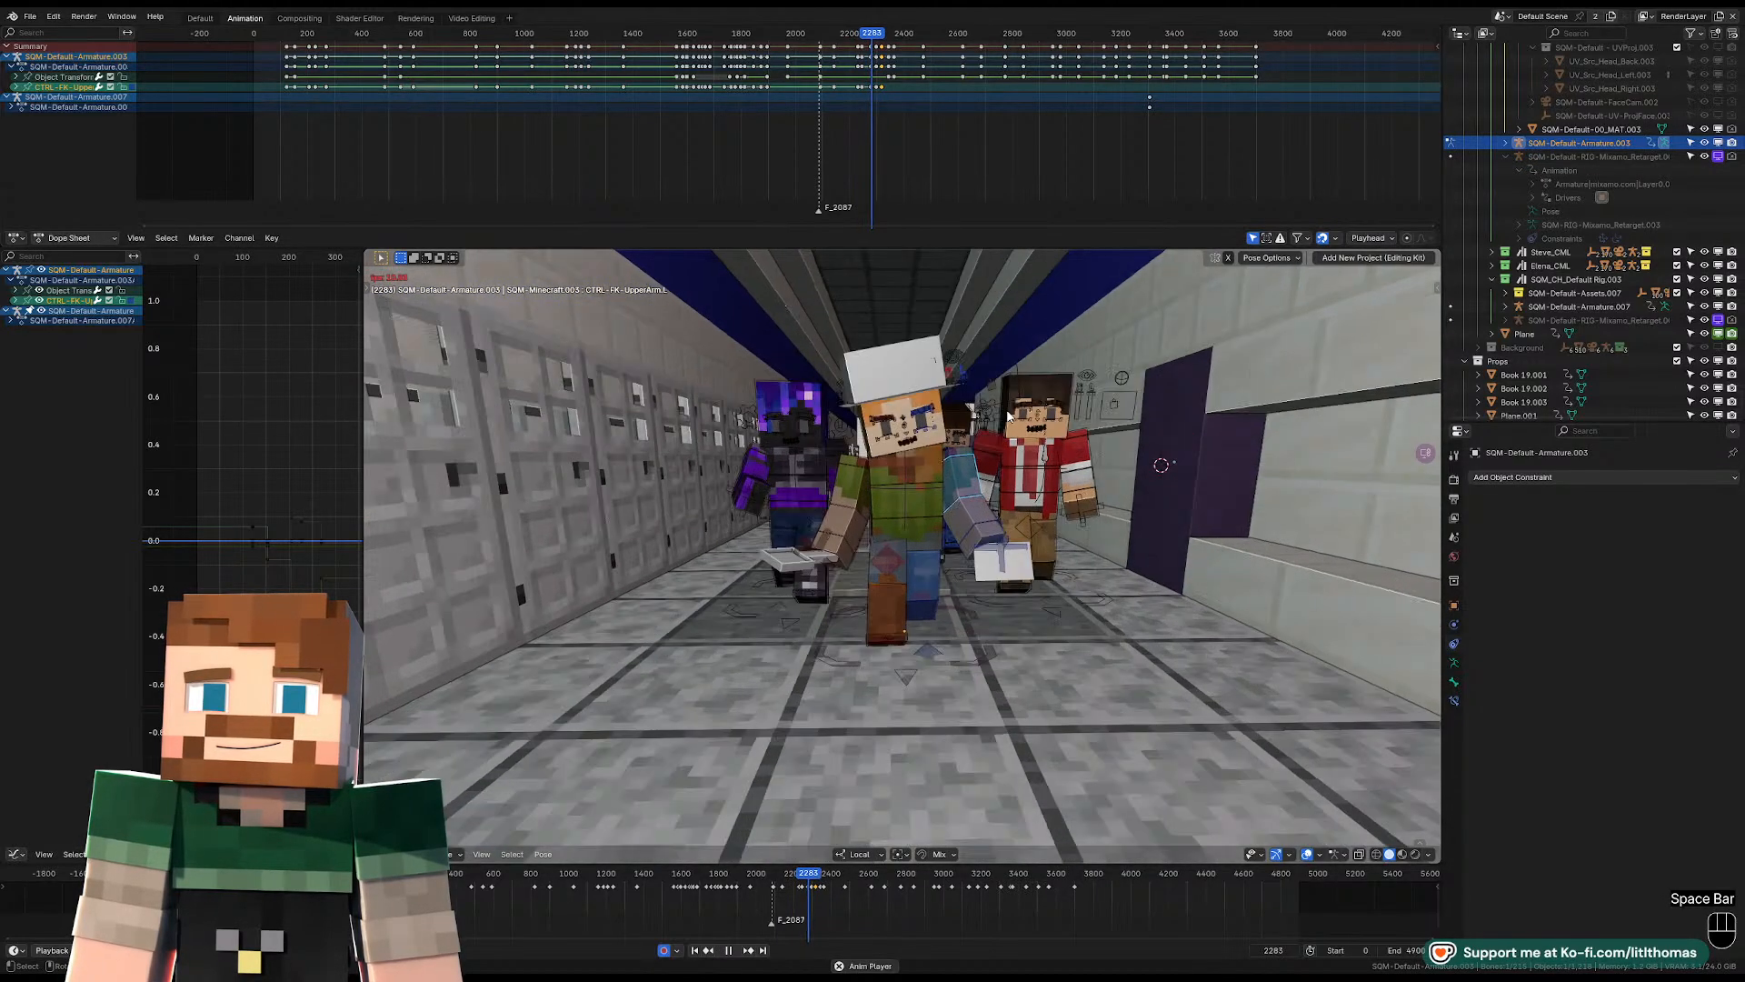
pyautogui.press('space')
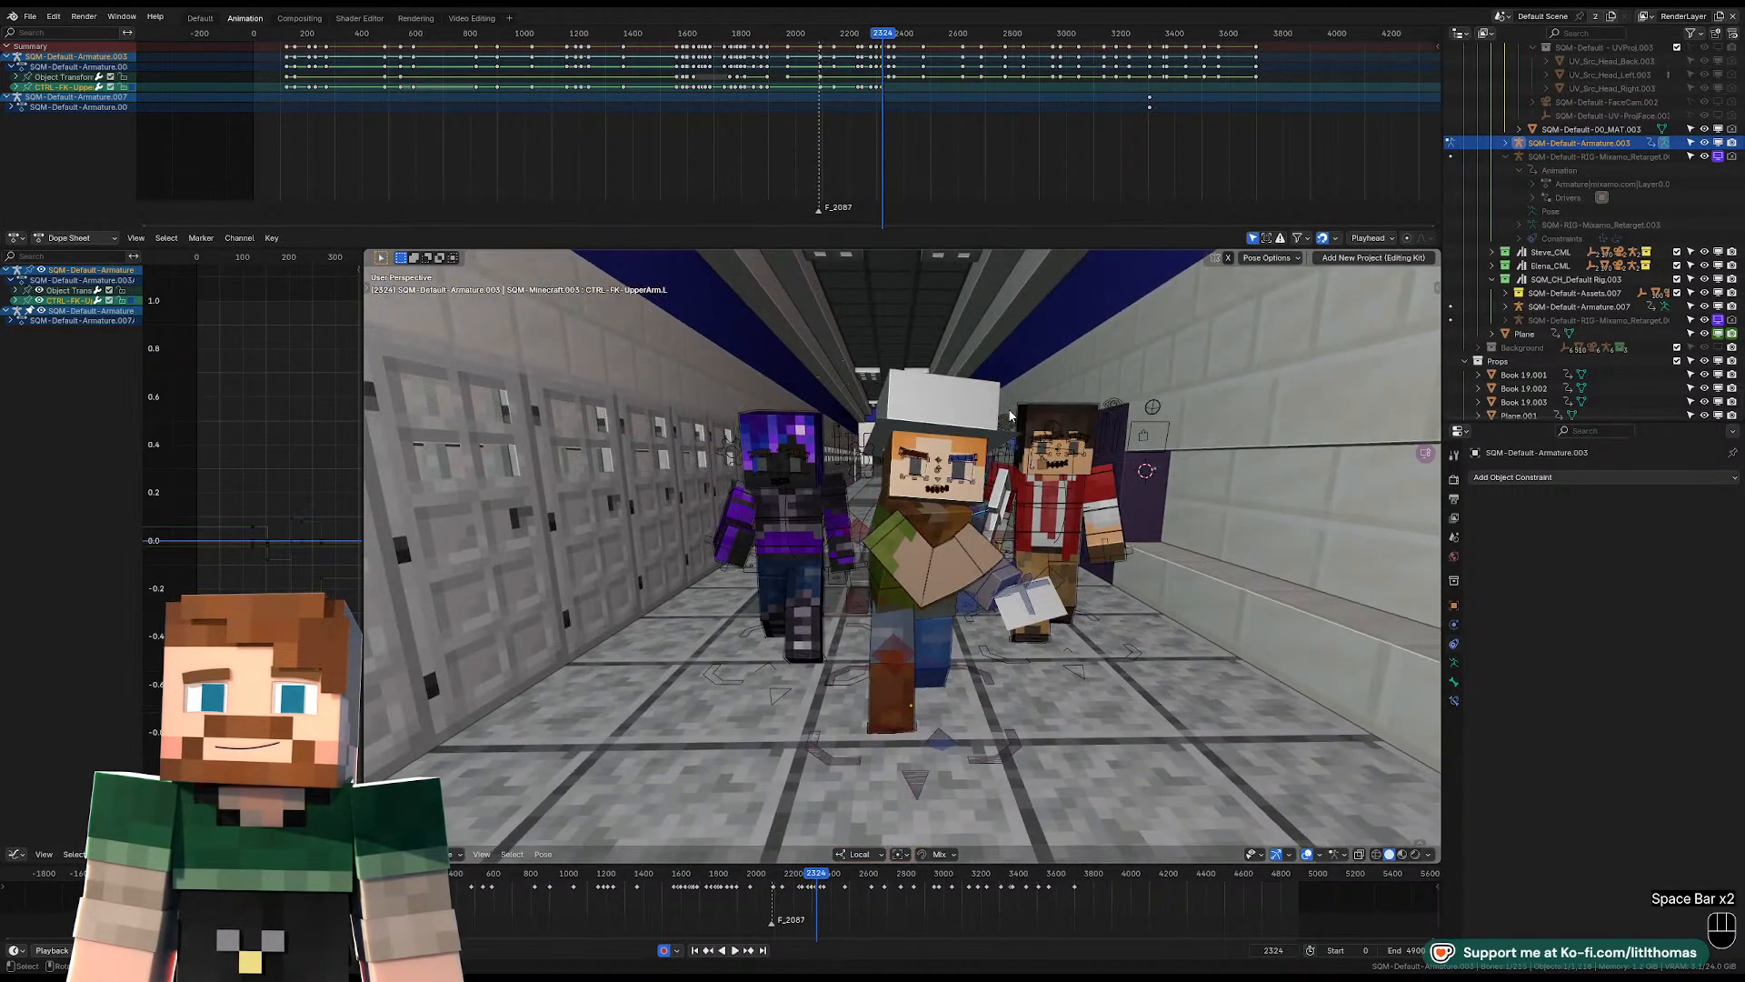
pyautogui.press('Down')
pyautogui.press('Down')
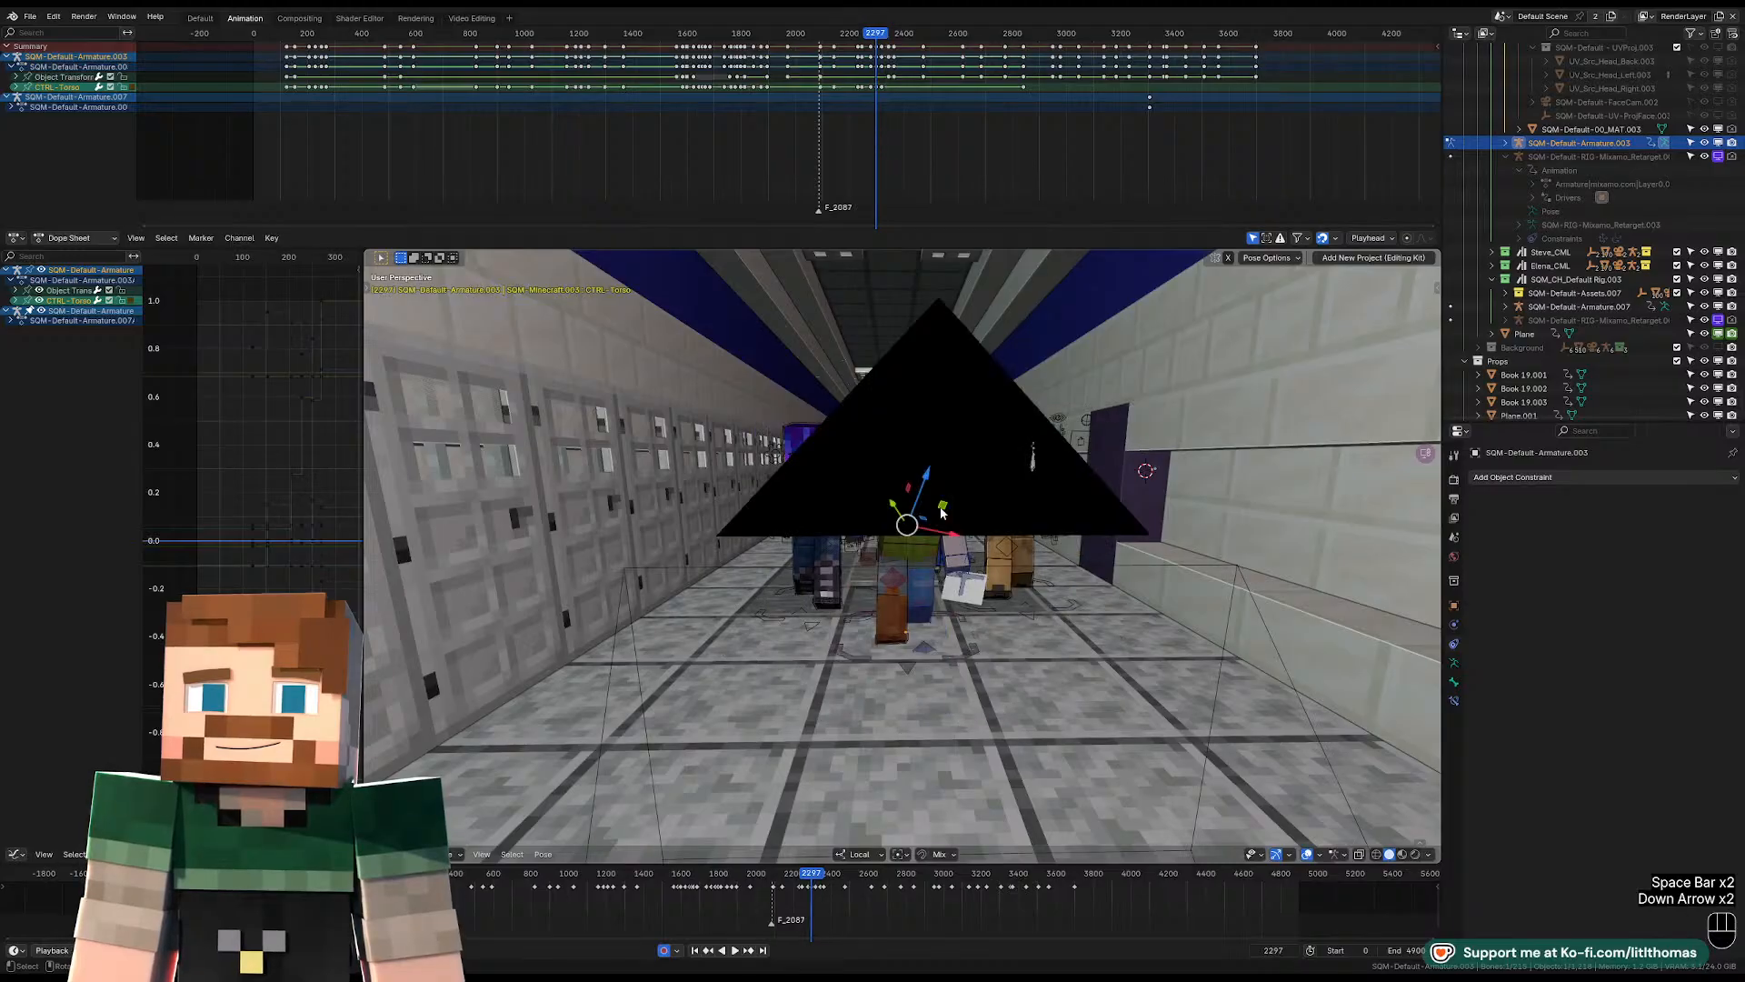
pyautogui.press('Up')
# Rotate the hat-wearing character's torso control, with the head control also selected, to refine the upper-body twist at frame 2317.
pyautogui.press('r')
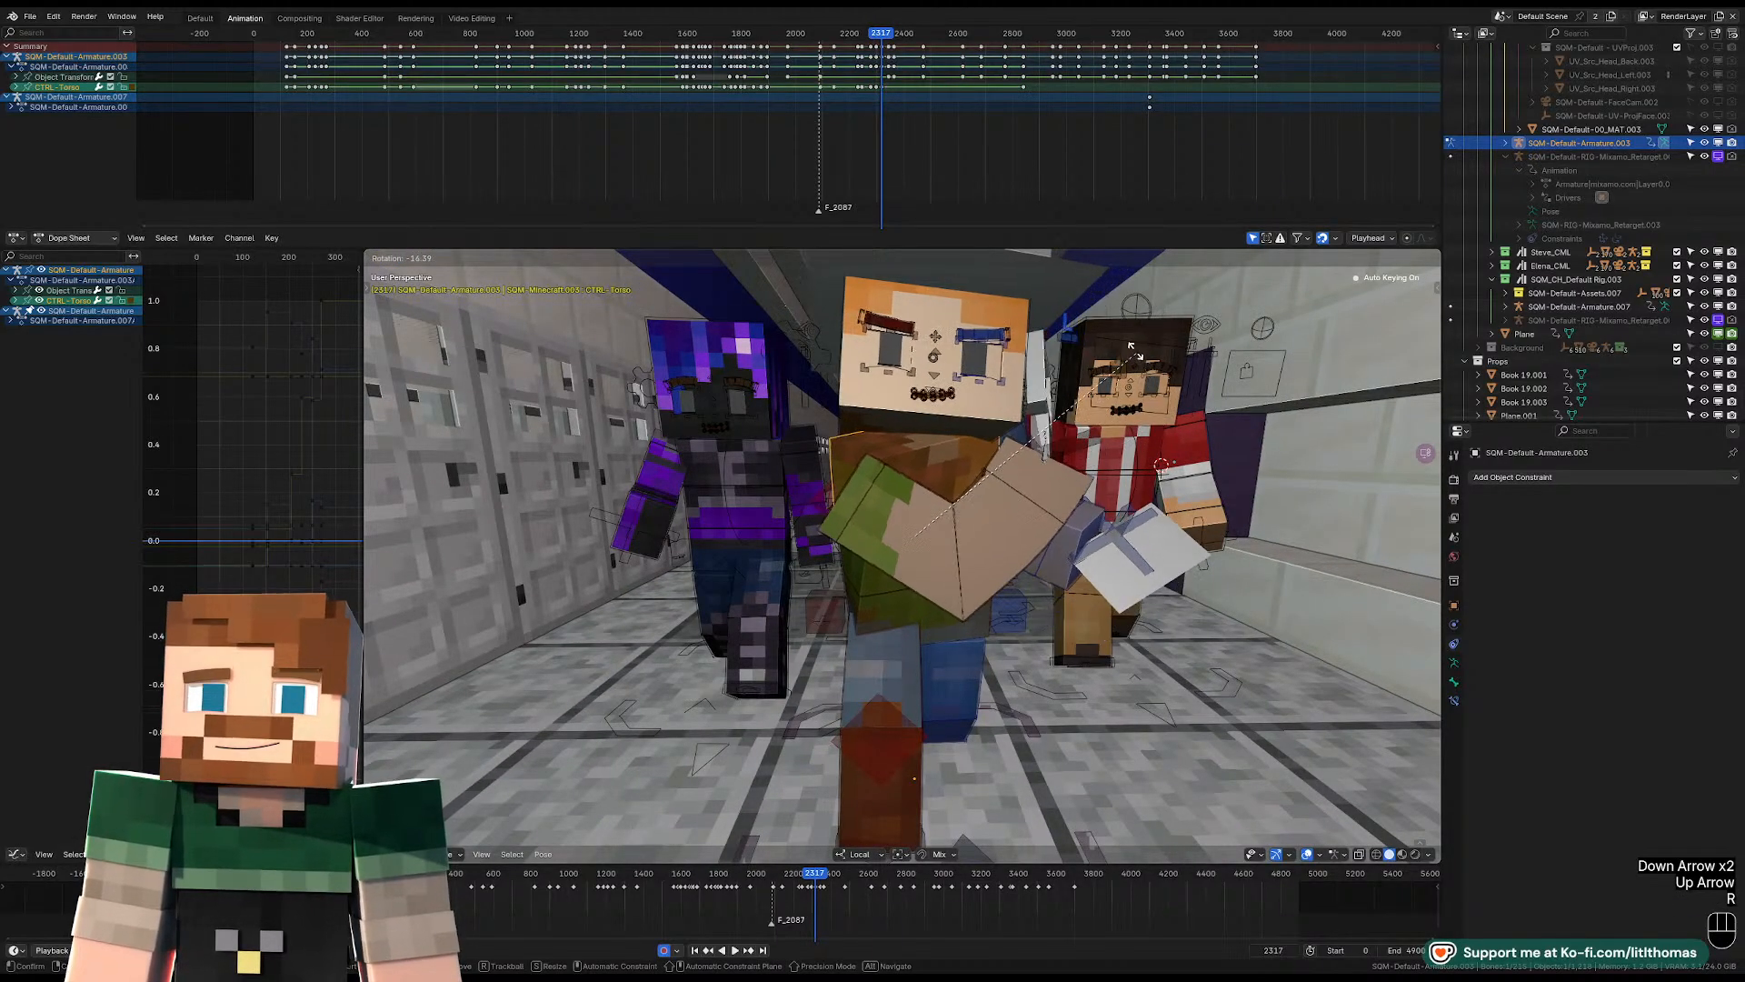
pyautogui.press('r')
pyautogui.press('r')
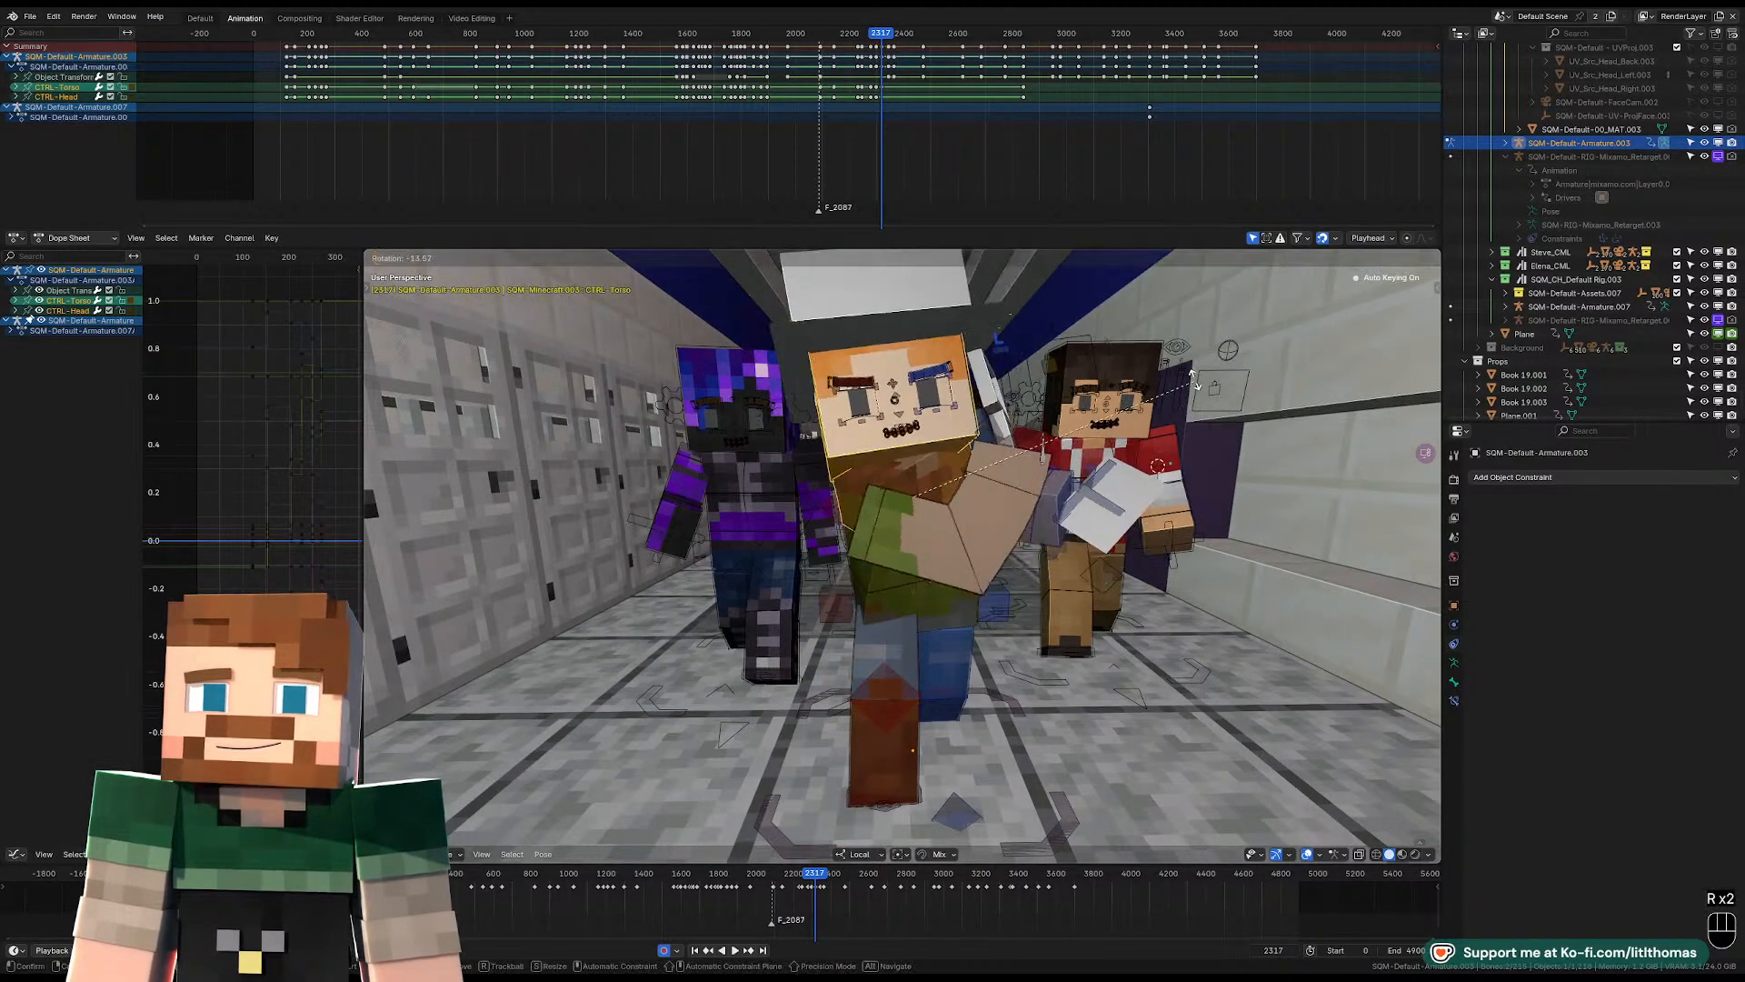
pyautogui.click(1120, 411)
pyautogui.press('r')
pyautogui.click(1038, 426)
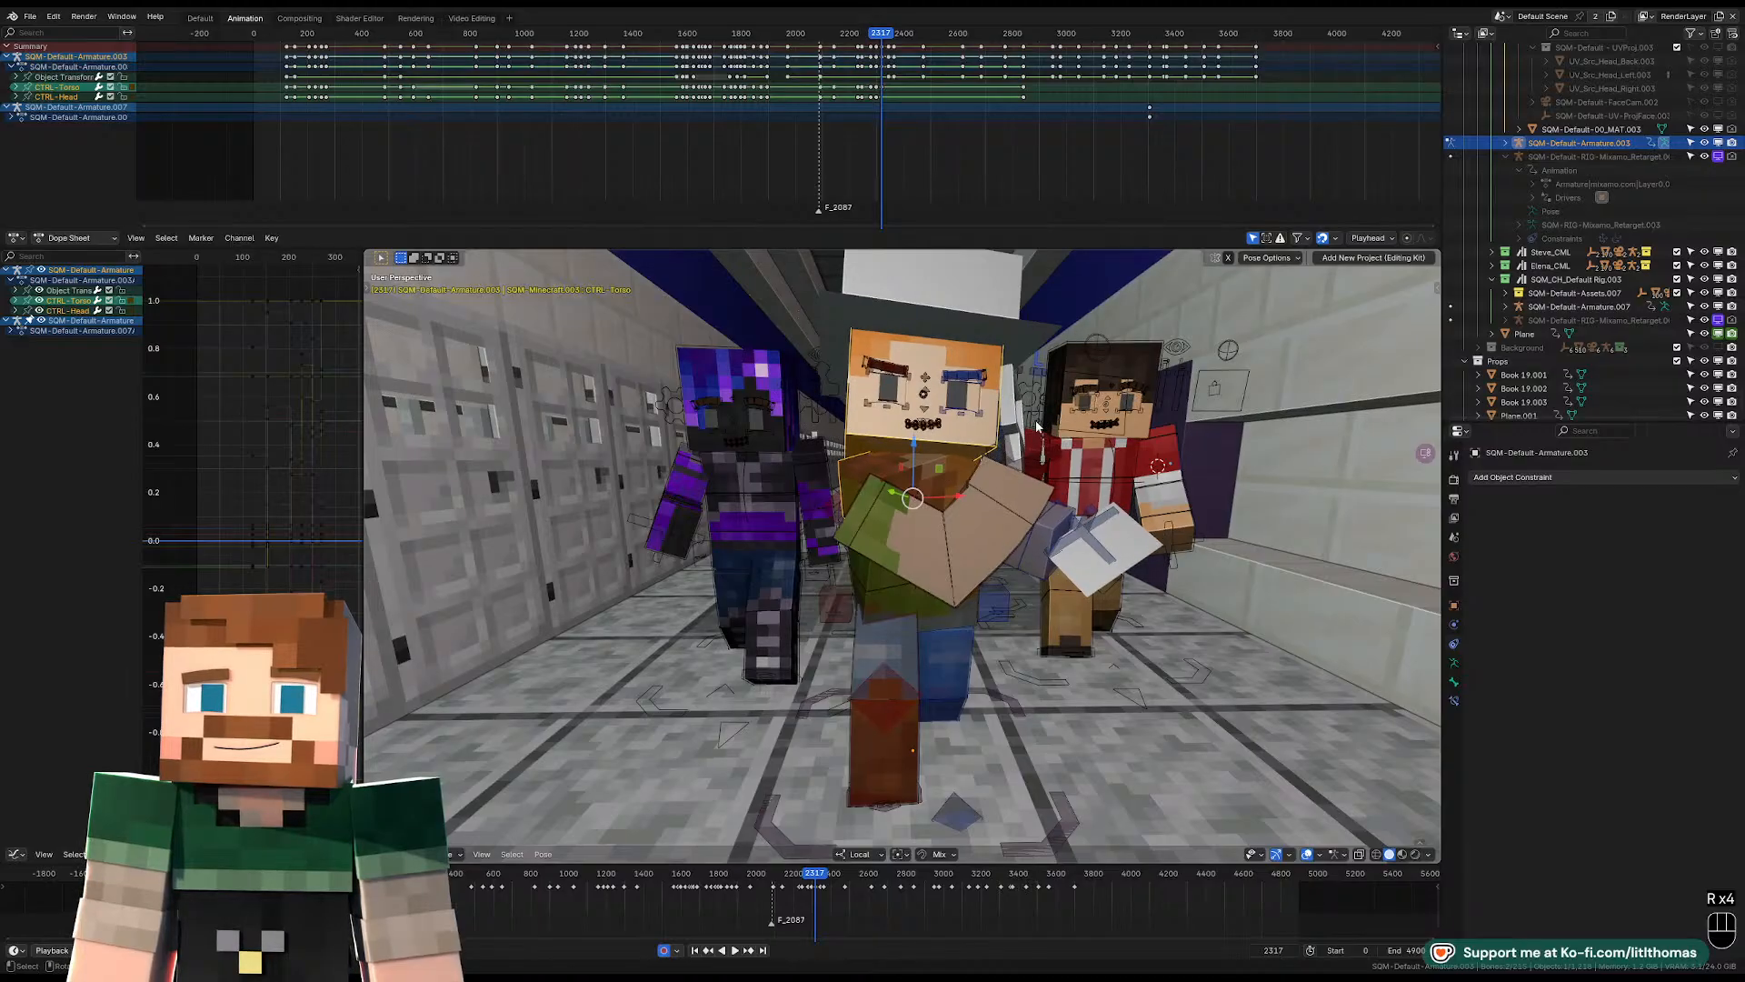
# Rotate the hat-wearing character's head control to refine the head angle at frame 2317.
pyautogui.click(976, 449)
pyautogui.click(1000, 435)
pyautogui.press('r')
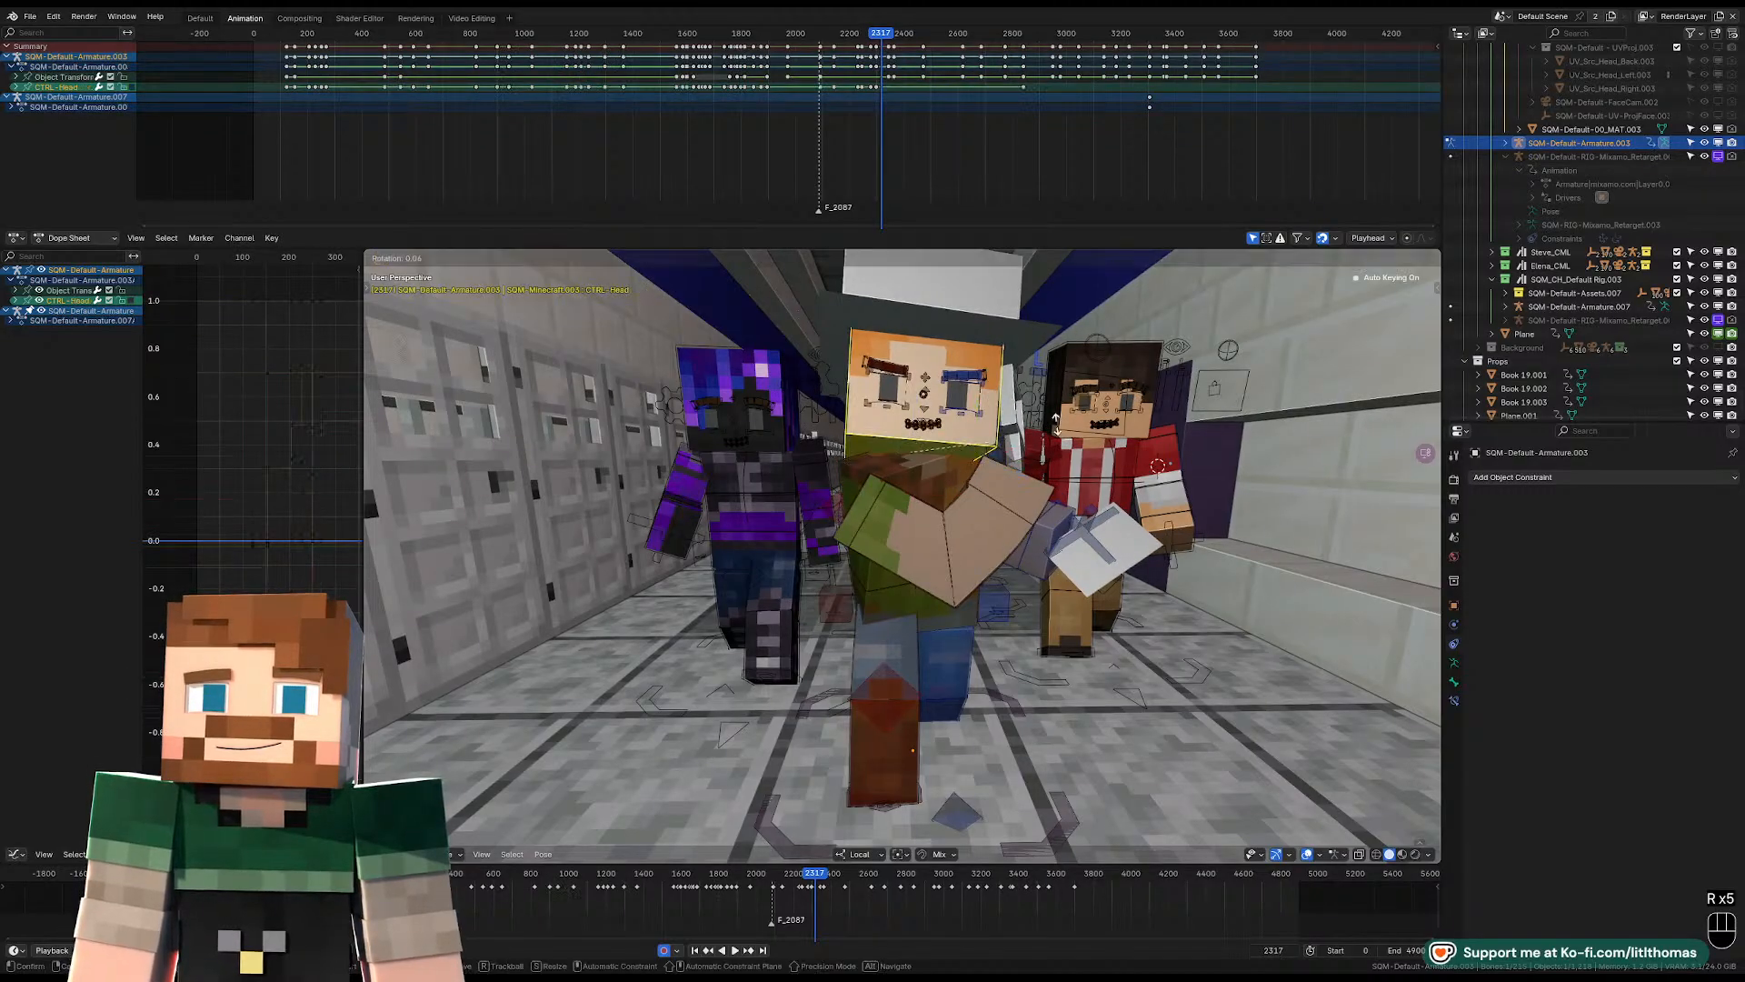
pyautogui.click(1089, 393)
# Rotate the hat-wearing character's right lower-arm and FK upper-arm controls to reposition the raised cleaver arm at frame 2316.
pyautogui.scroll(-3, 1091, 396)
pyautogui.moveTo(1107, 400); pyautogui.dragTo(1043, 422, button='middle')
pyautogui.press('Left')
pyautogui.press('Right')
pyautogui.press('Left')
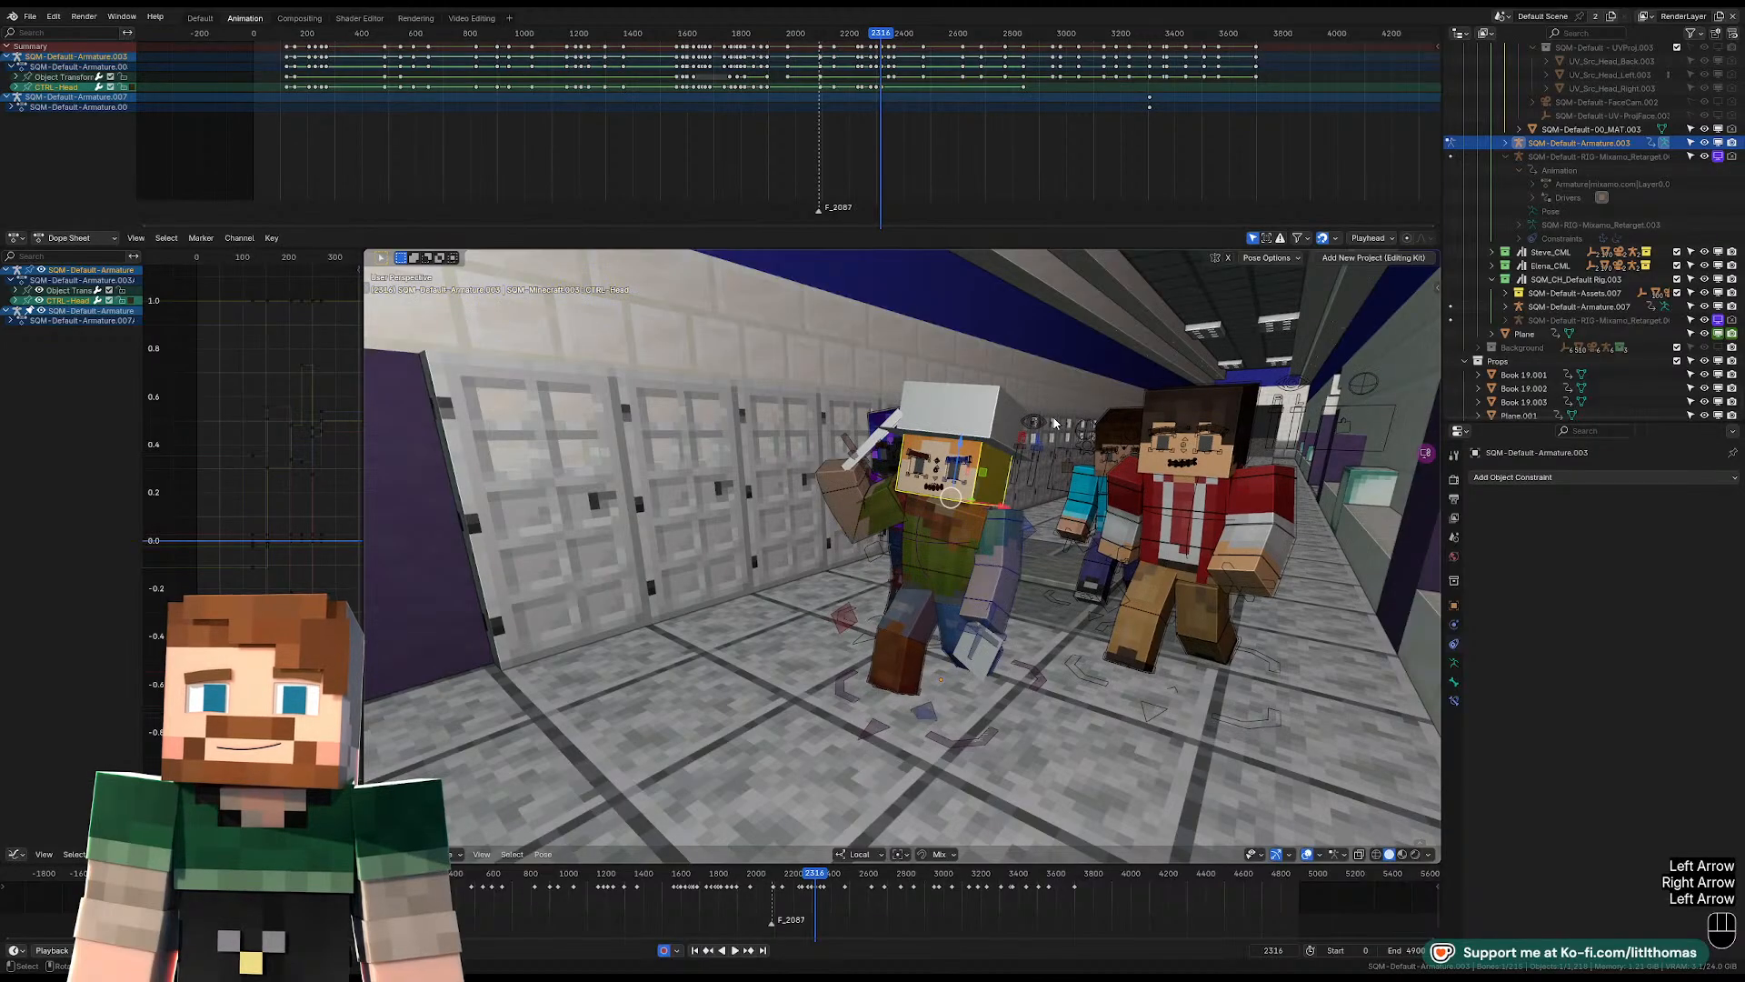
pyautogui.moveTo(854, 498); pyautogui.dragTo(905, 484, button='middle')
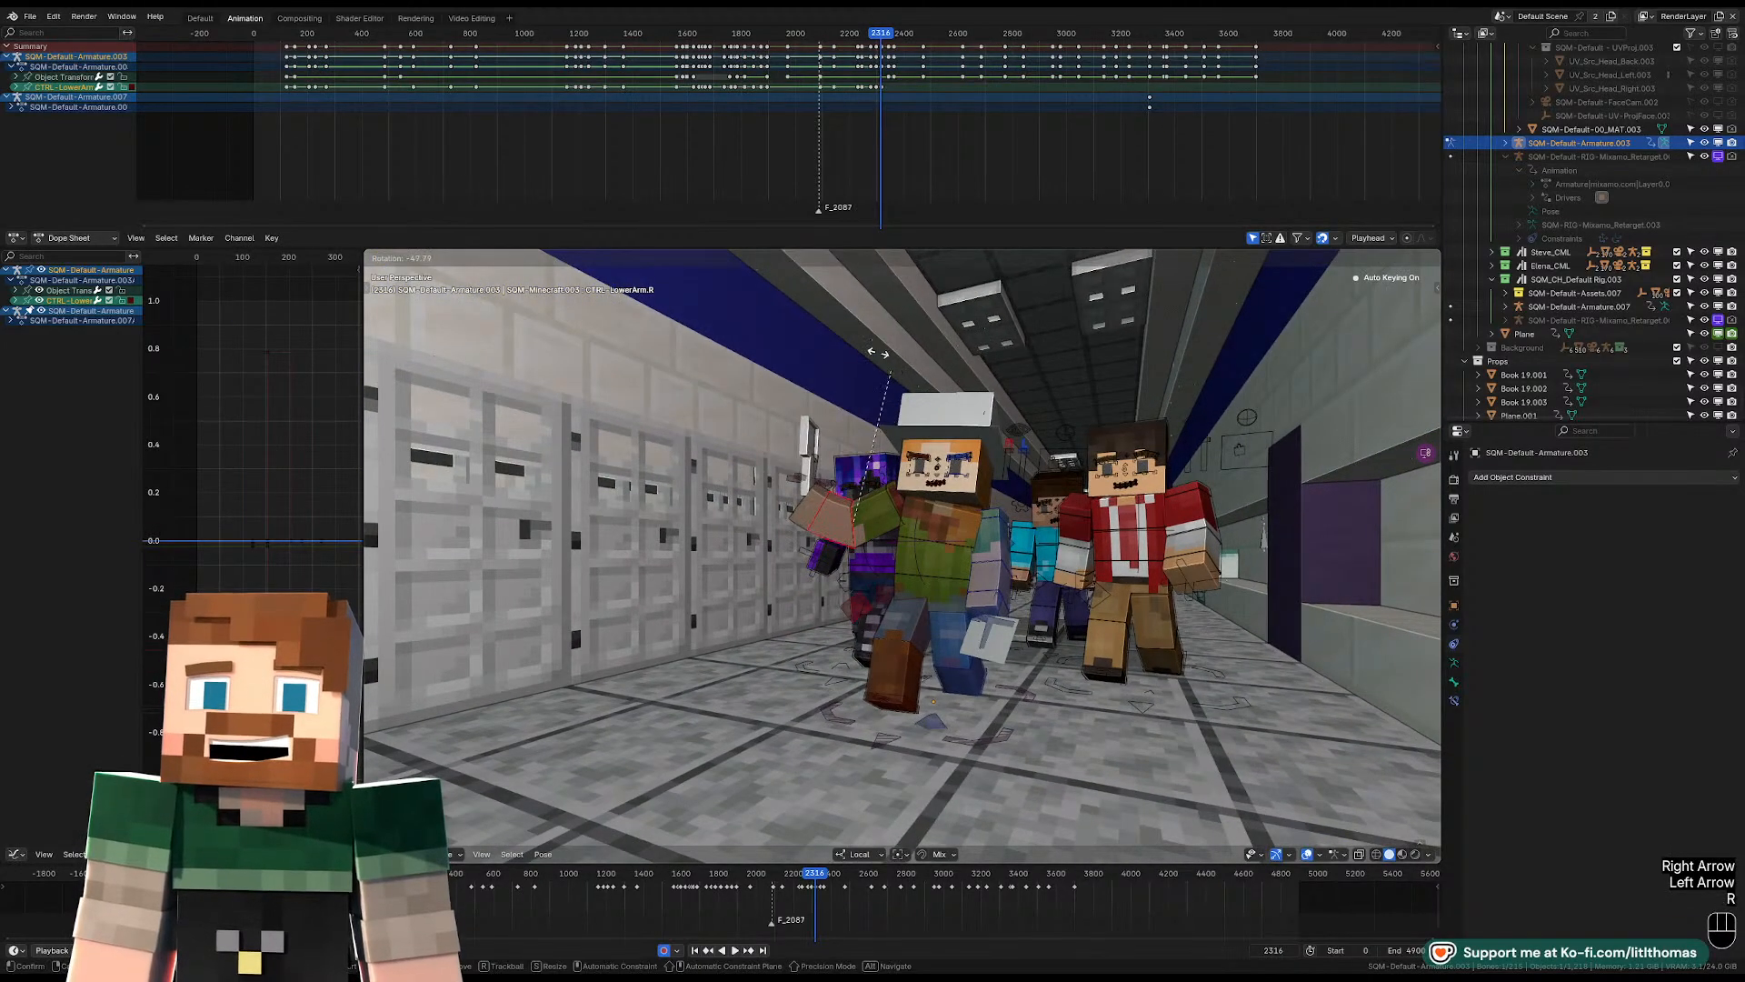
pyautogui.click(904, 484)
pyautogui.press('r')
pyautogui.press('r')
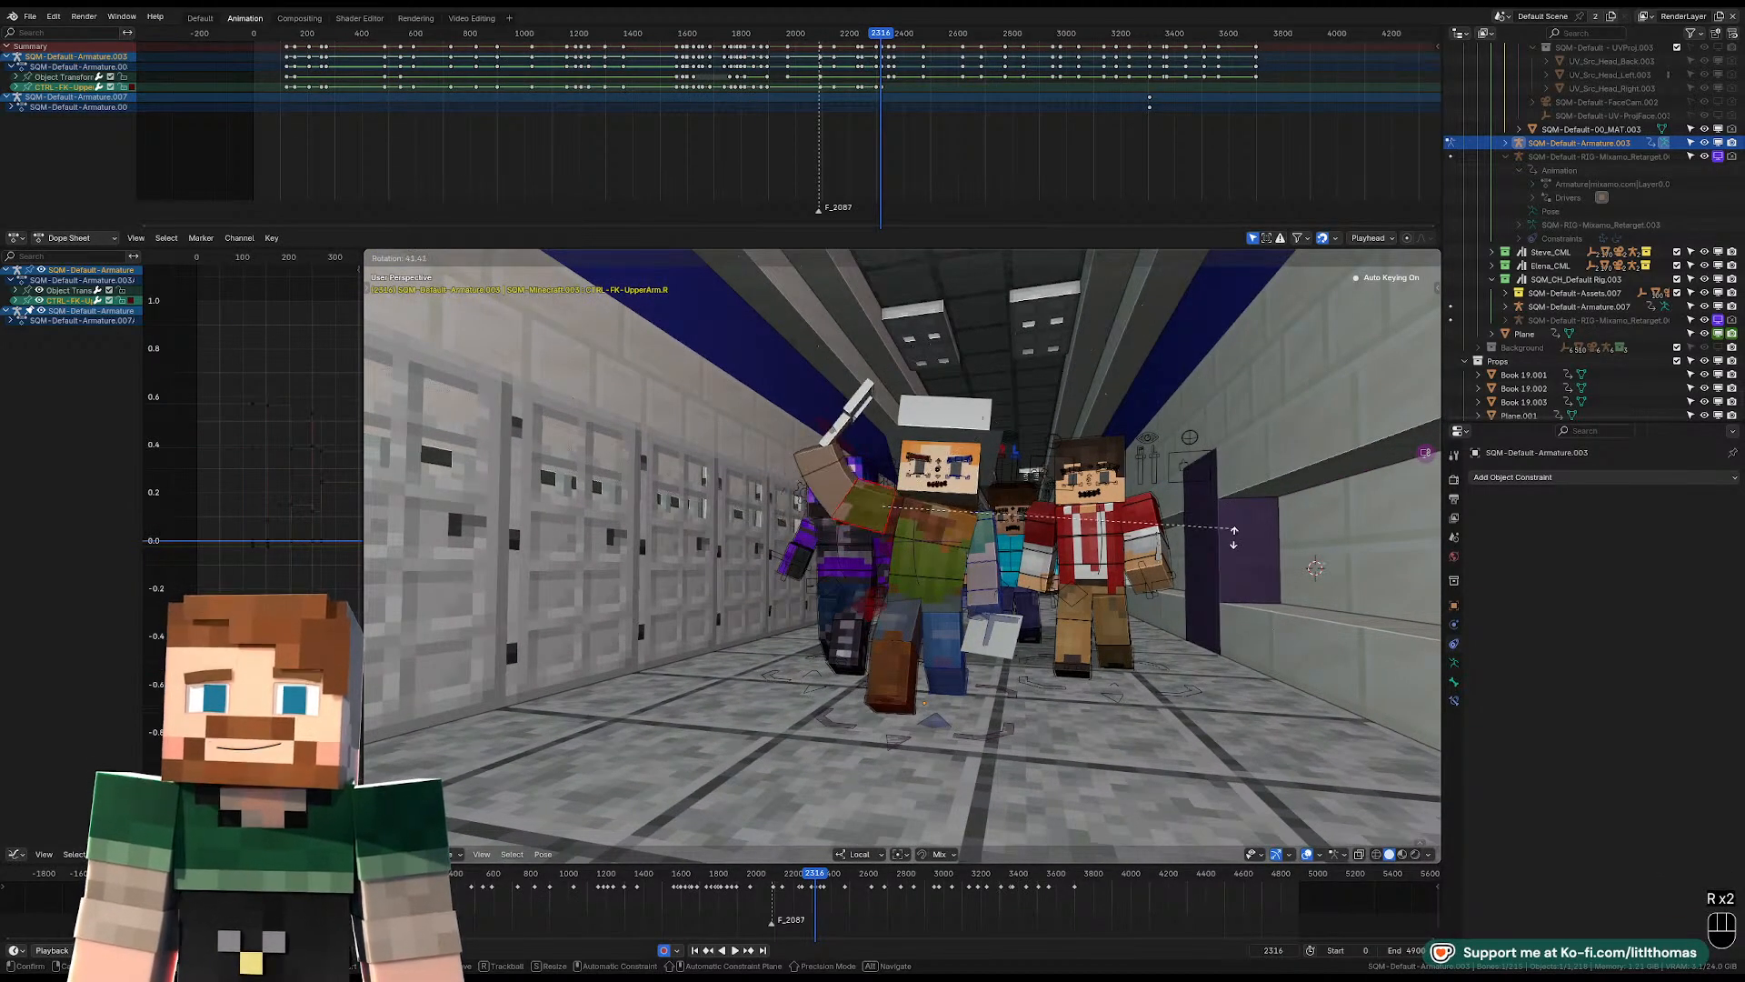
pyautogui.click(1224, 625)
# Move the right shoulder control to raise the cleaver arm's shoulder at frame 2316.
pyautogui.press('g')
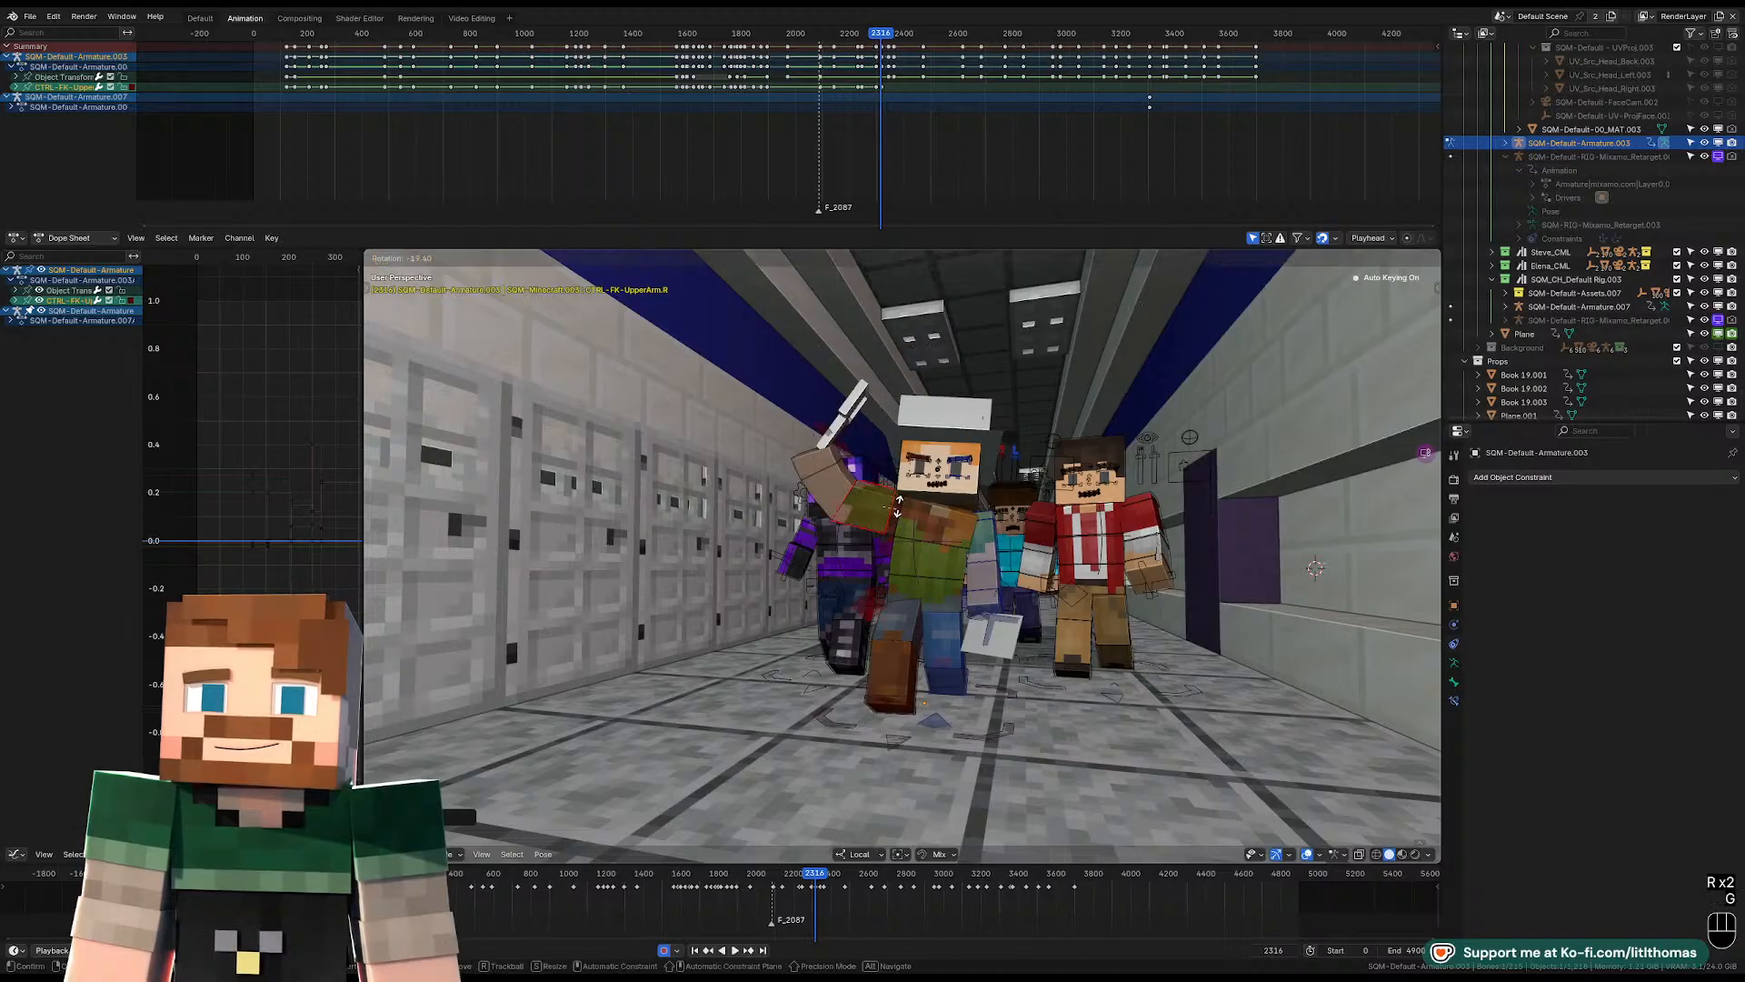
pyautogui.rightClick(901, 522)
pyautogui.click(898, 505)
pyautogui.press('g')
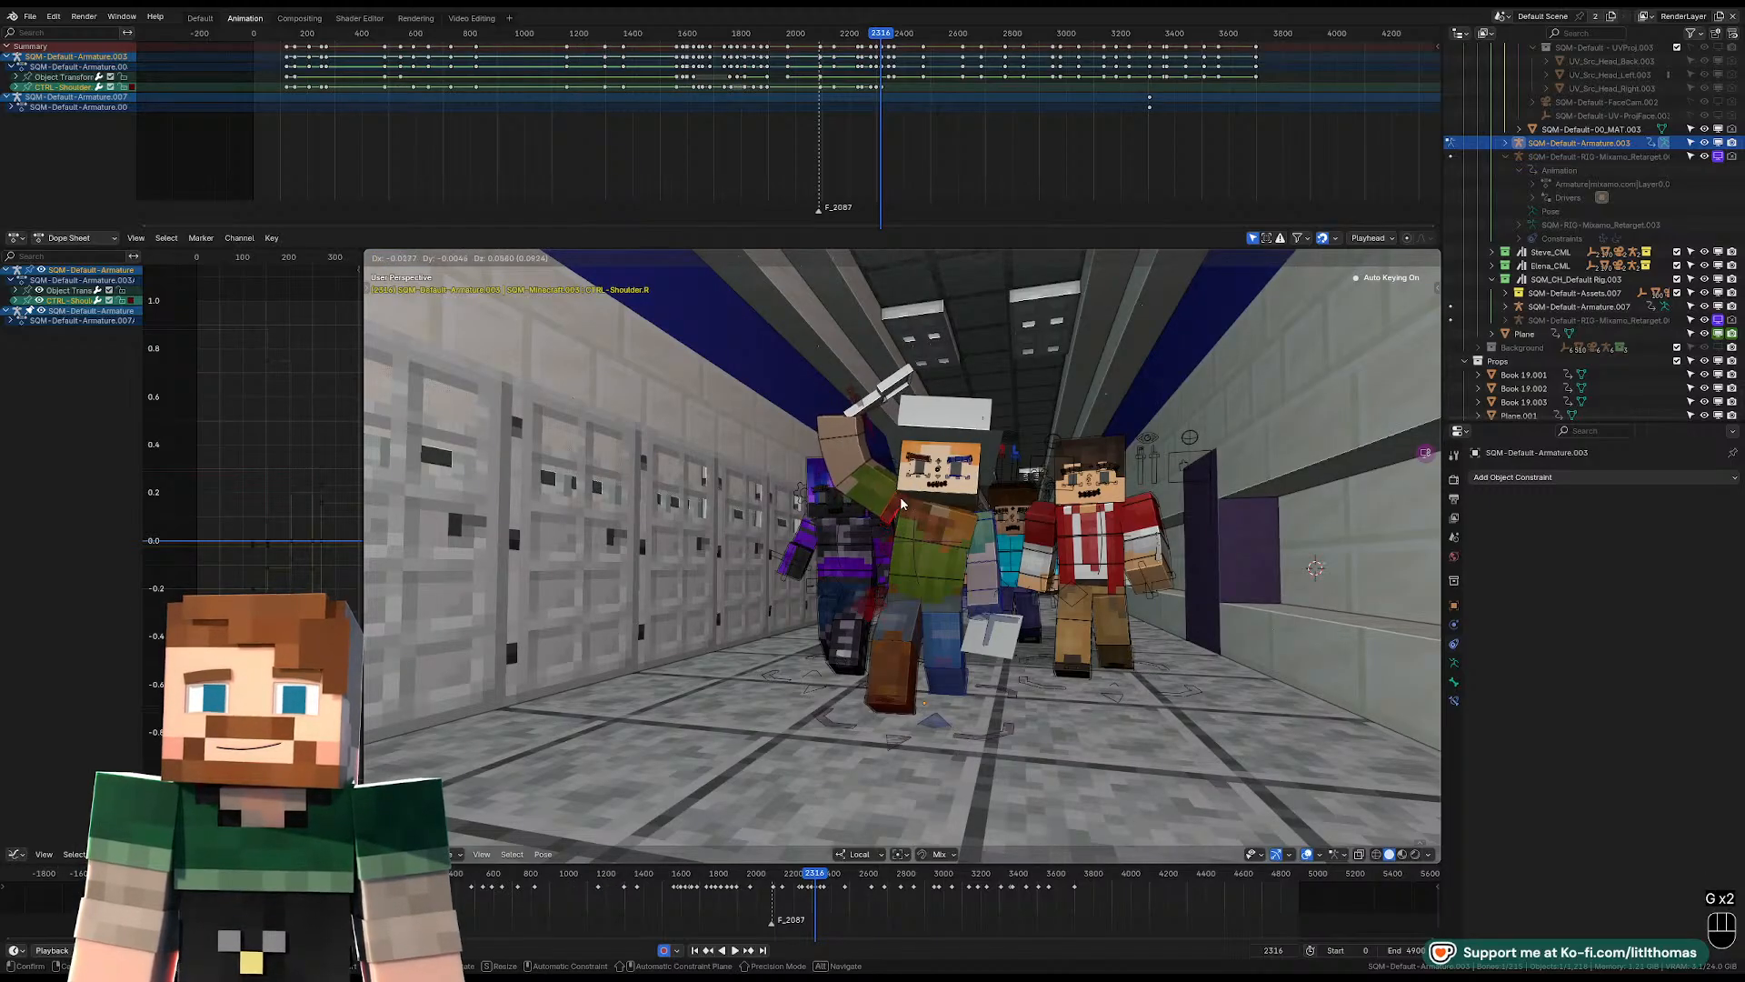
# Play back the walk past frame 2316 in the free view and through the shot camera.
pyautogui.press('space')
pyautogui.press('space')
pyautogui.press('space')
pyautogui.press('space')
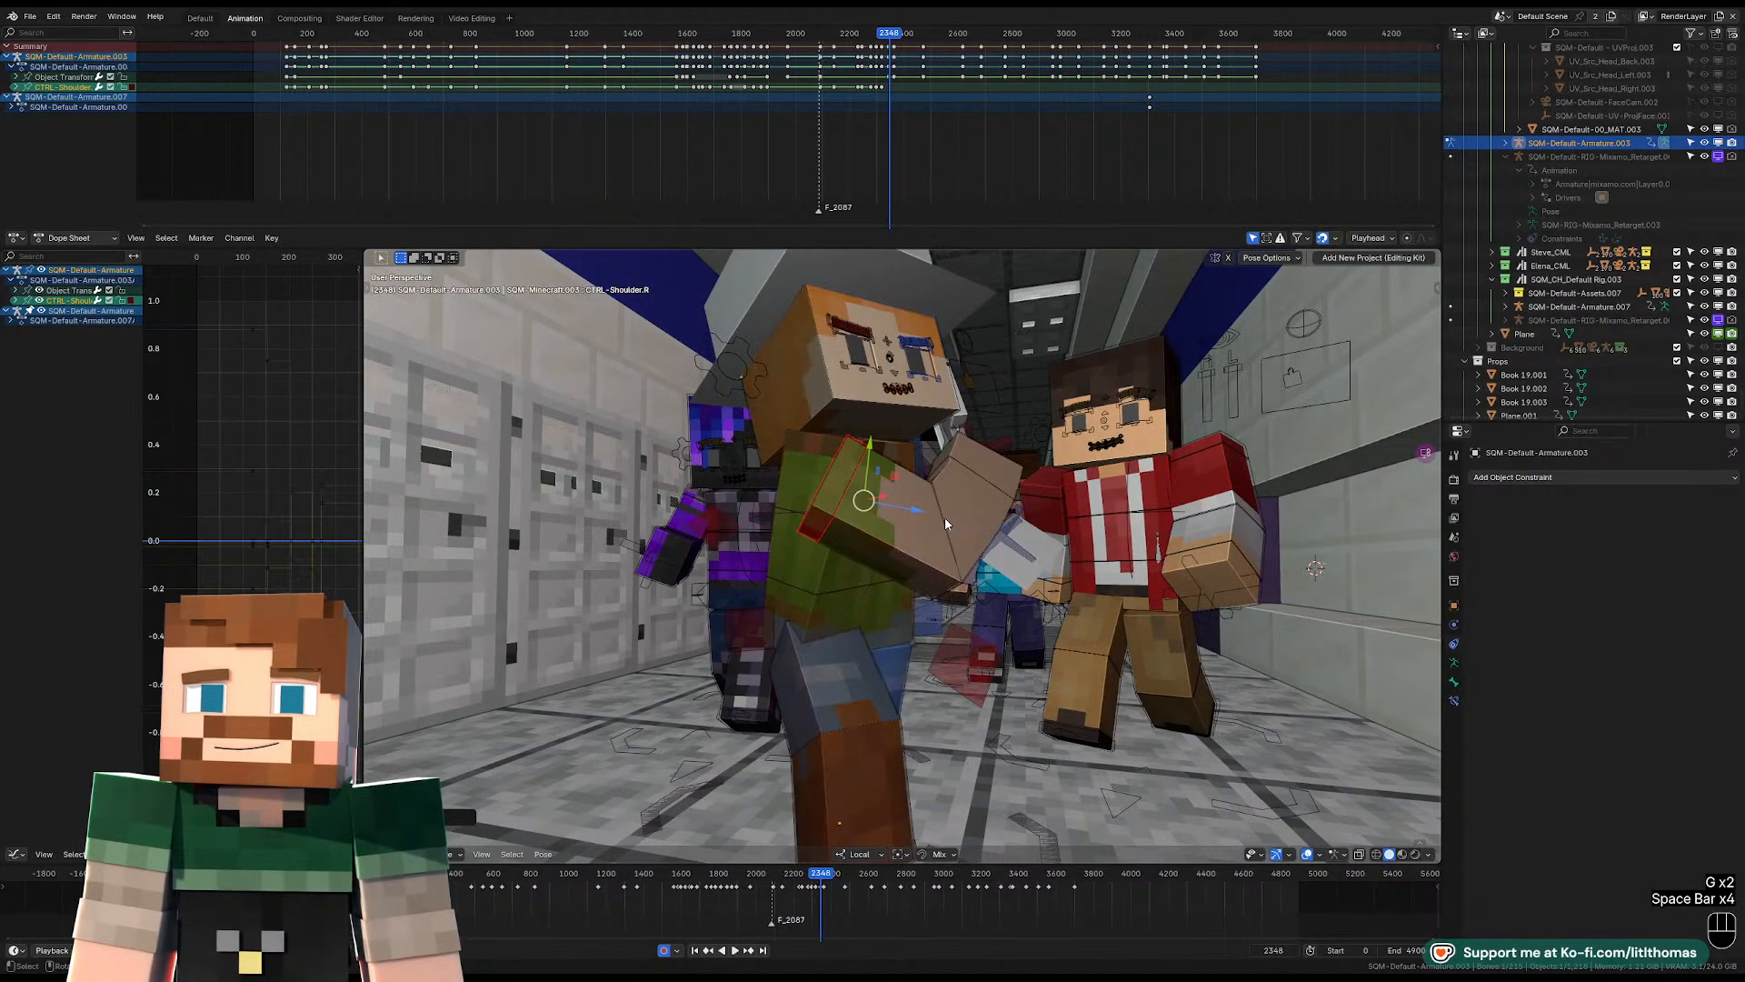
pyautogui.press('KP_0')
pyautogui.press('space')
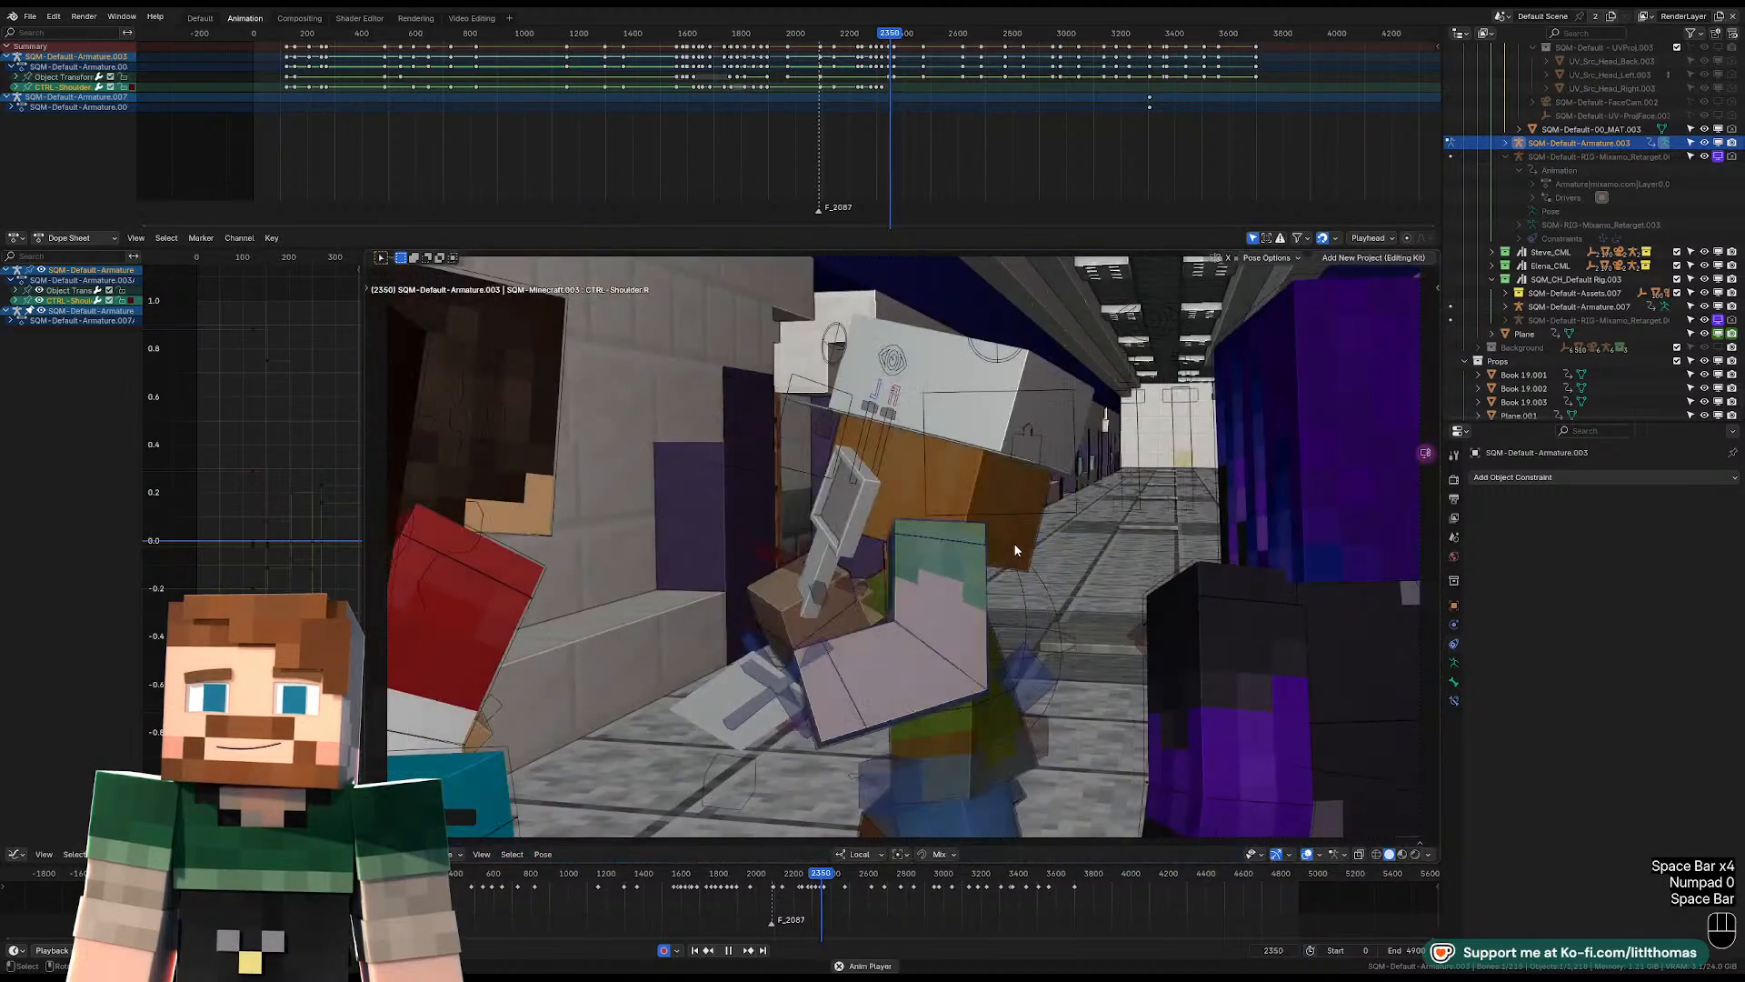
pyautogui.press('space')
pyautogui.press('space')
pyautogui.press('space')
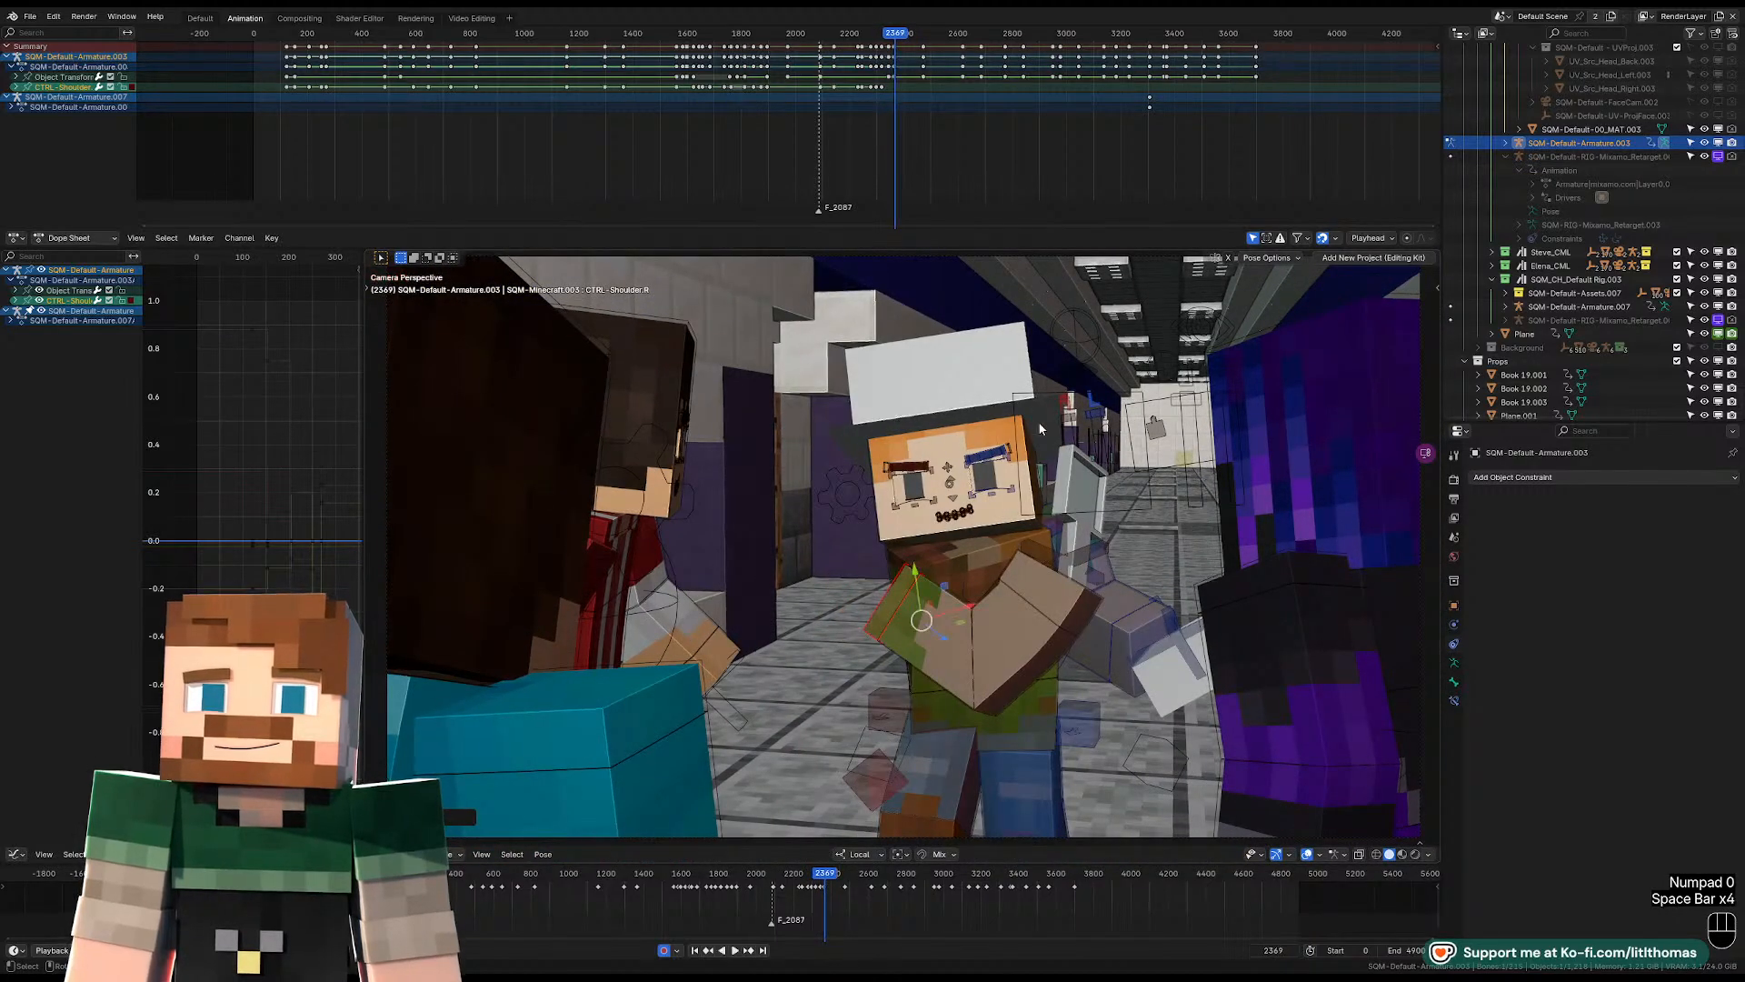
# Reset the transforms of the hat-wearing character's left and right IK foot controls at frame 2362.
pyautogui.press('Down')
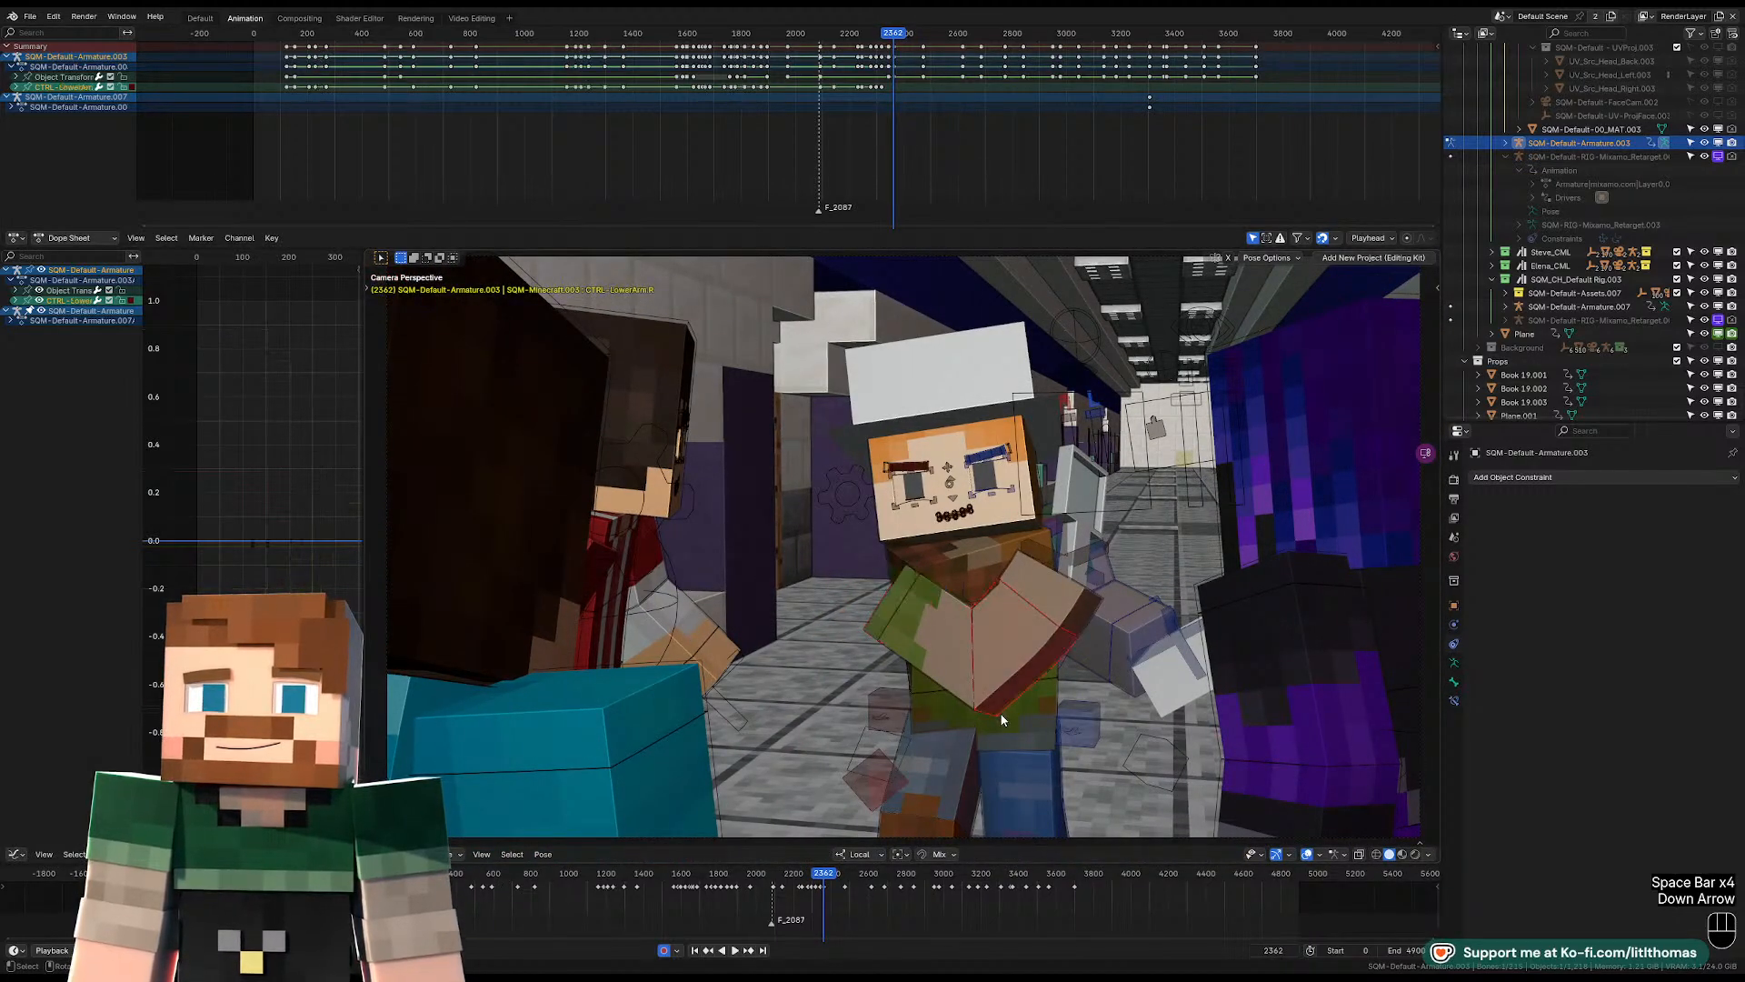
pyautogui.moveTo(1003, 720); pyautogui.dragTo(971, 740, button='middle')
pyautogui.click(986, 702)
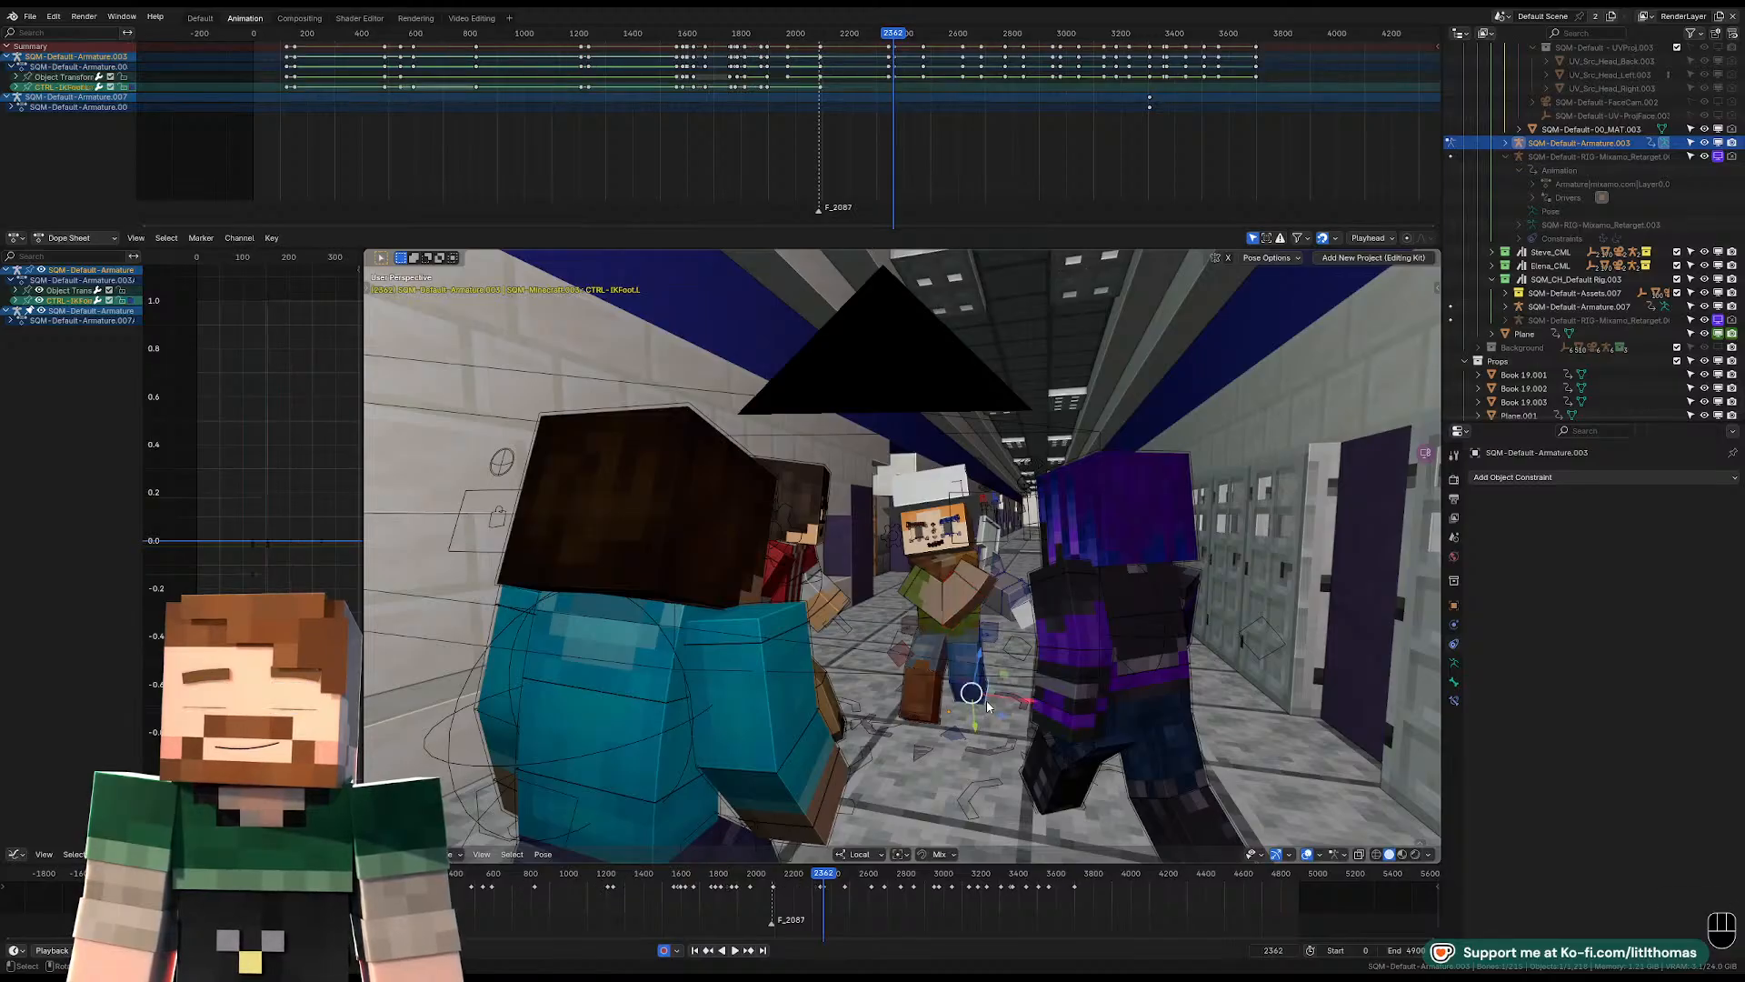
pyautogui.press('KP_Decimal')
pyautogui.hotkey('alt', 'g')
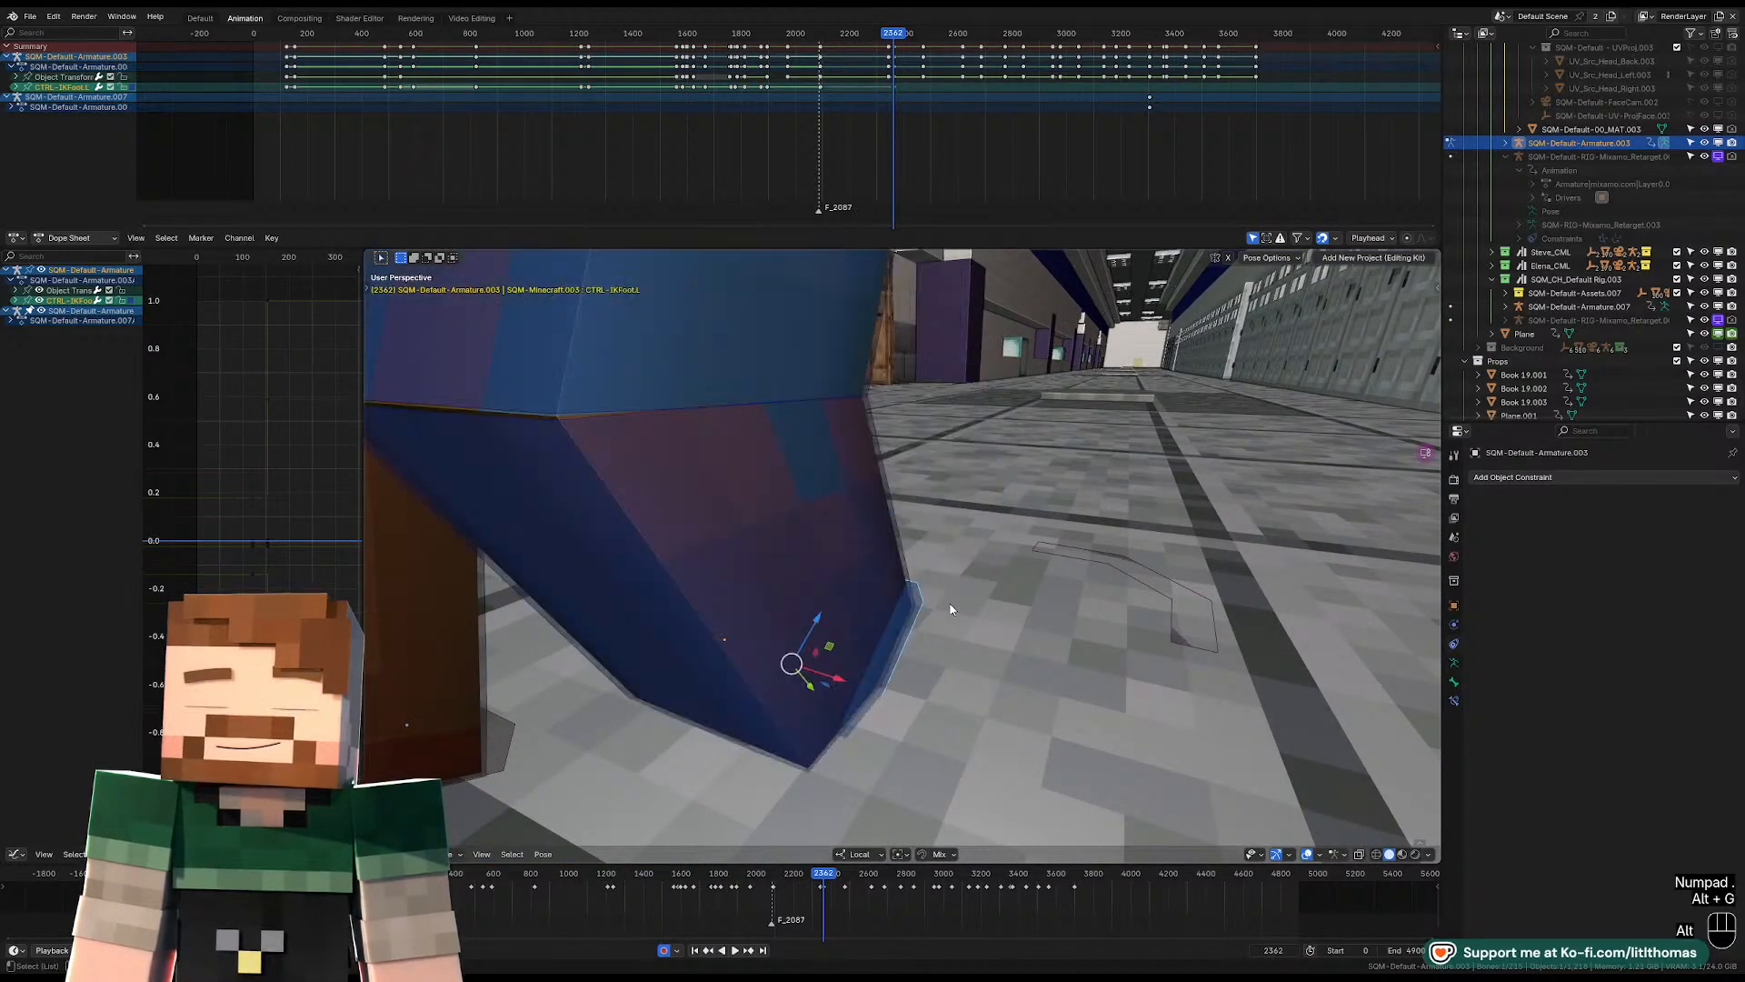
pyautogui.hotkey('alt', 'r')
pyautogui.hotkey('alt', 's')
pyautogui.click(737, 643)
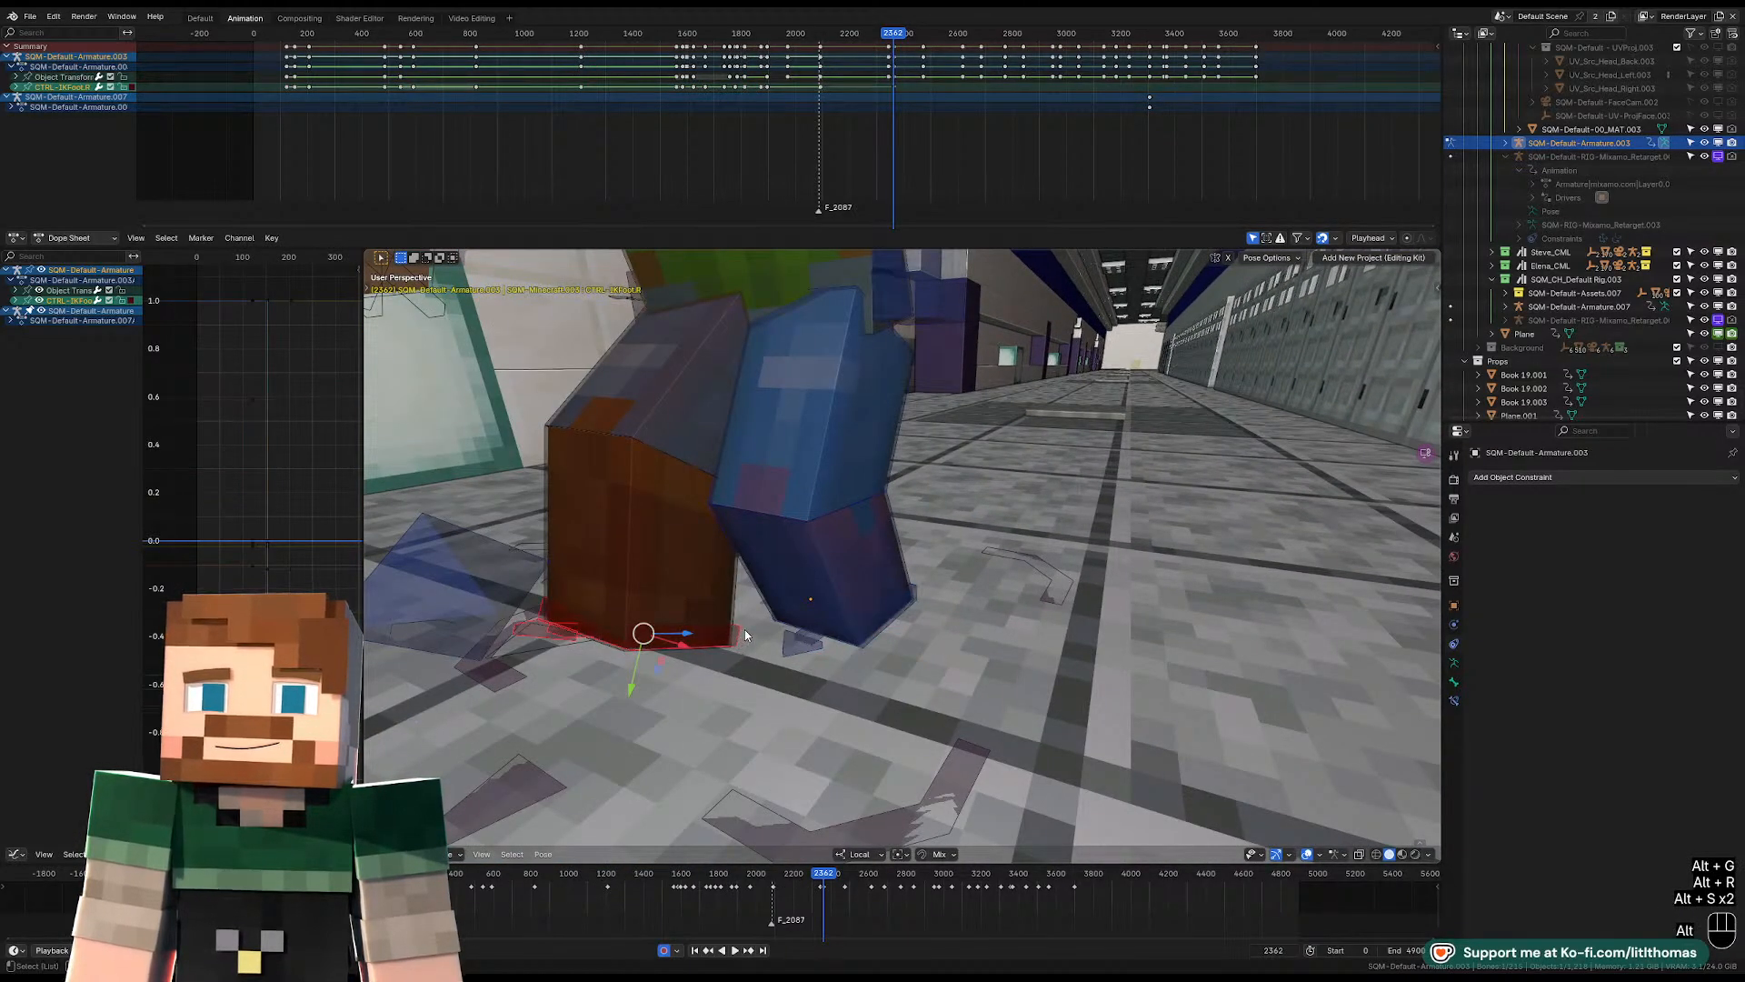
pyautogui.hotkey('alt', 'r')
pyautogui.hotkey('alt', 'g')
# Shift and rotate the left IK foot control outward for a wider stance at frame 2362.
pyautogui.moveTo(839, 640); pyautogui.dragTo(814, 639)
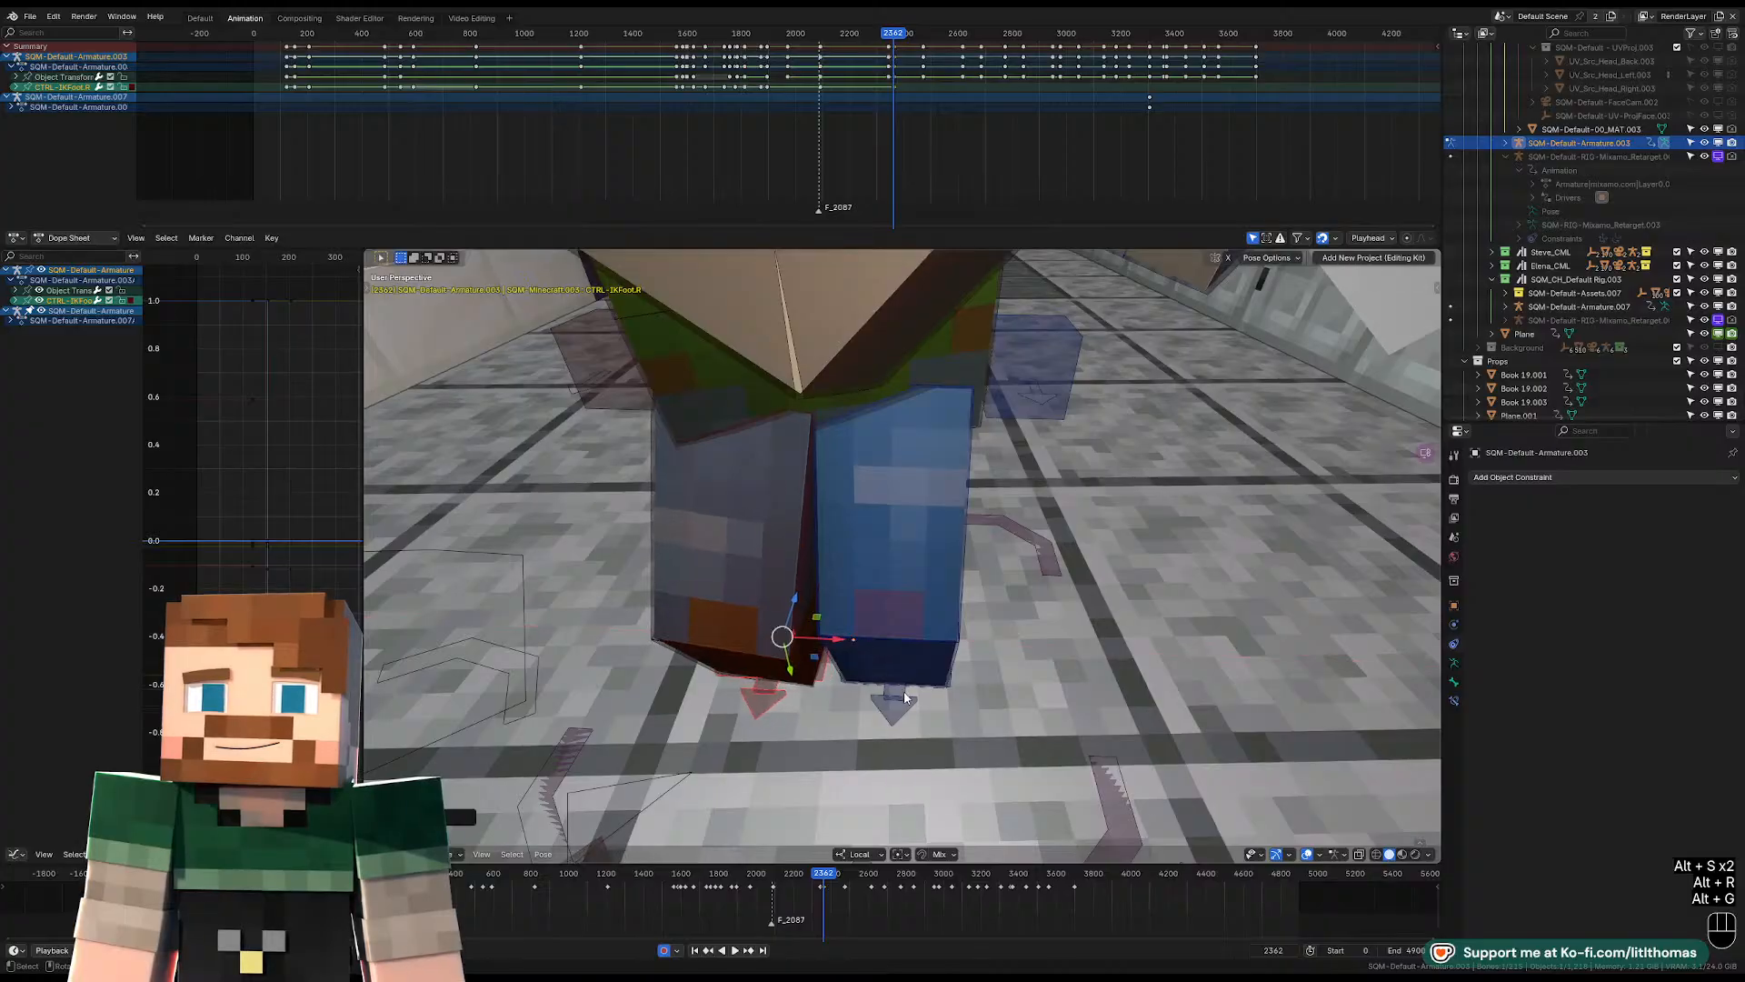
pyautogui.press('r')
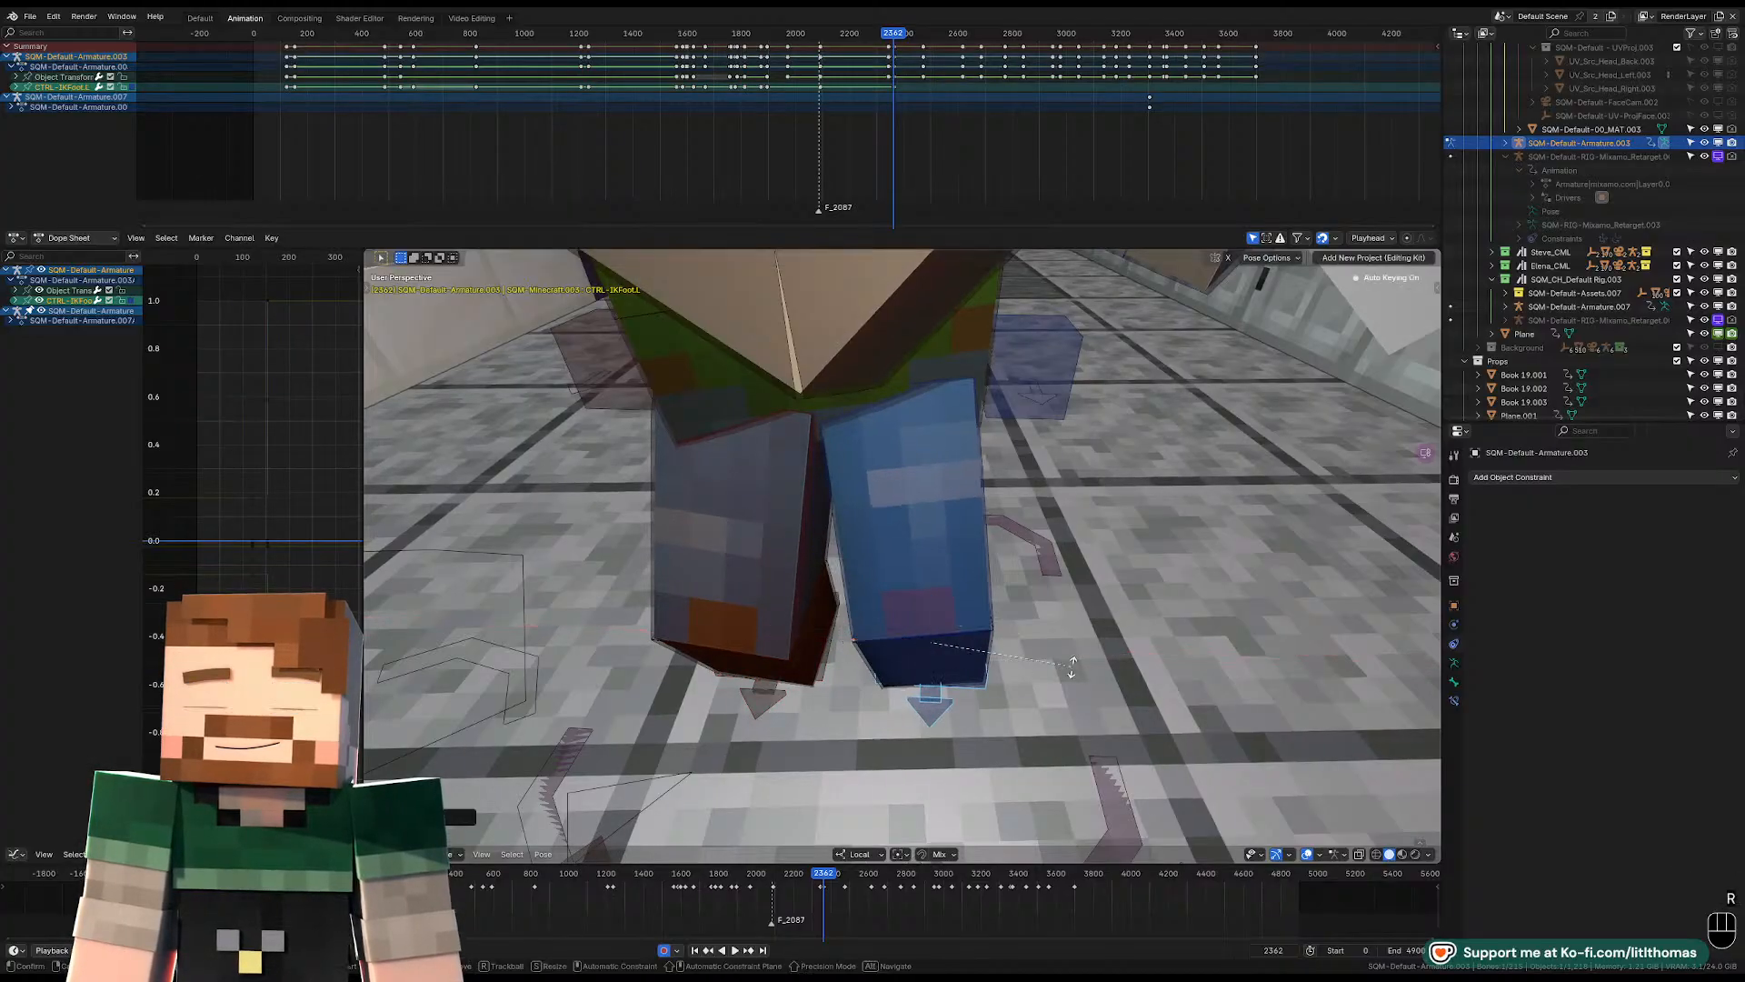
pyautogui.press('z')
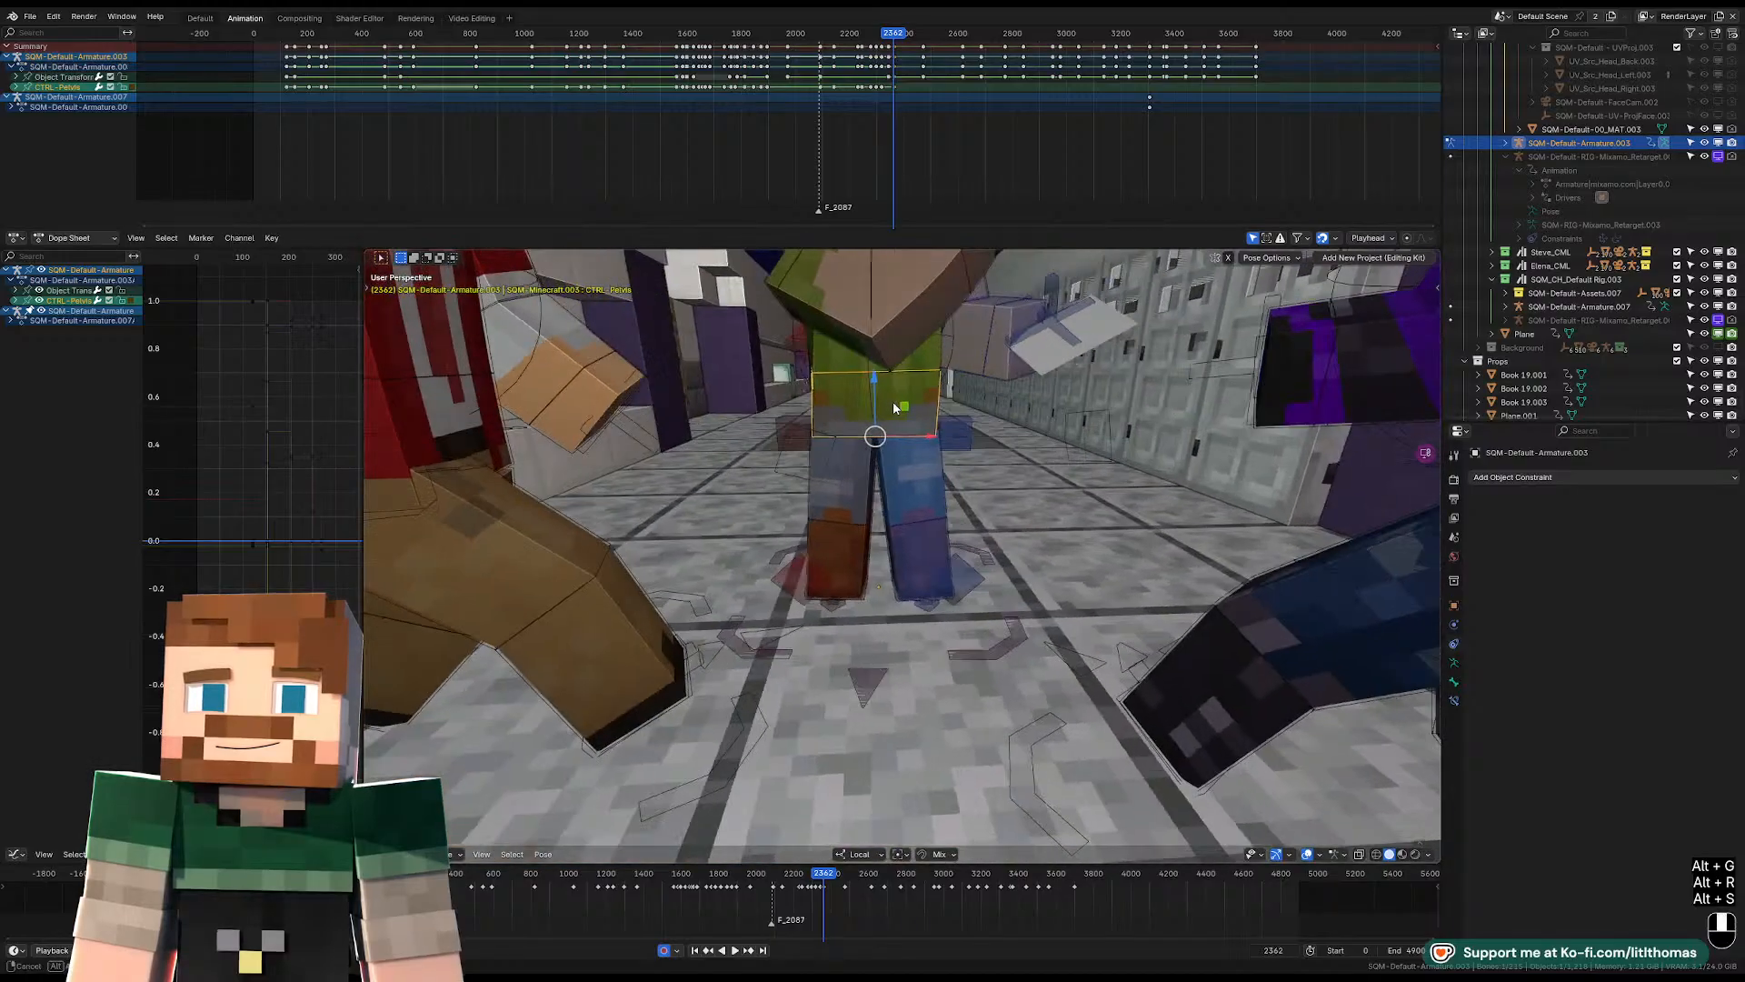
# Clear the pelvis control's location, rotation and scale at frame 2362 and reposition the hips.
pyautogui.click(896, 407)
pyautogui.hotkey('alt', 'g')
pyautogui.hotkey('alt', 'r')
pyautogui.hotkey('alt', 's')
pyautogui.press('g')
pyautogui.click(898, 424)
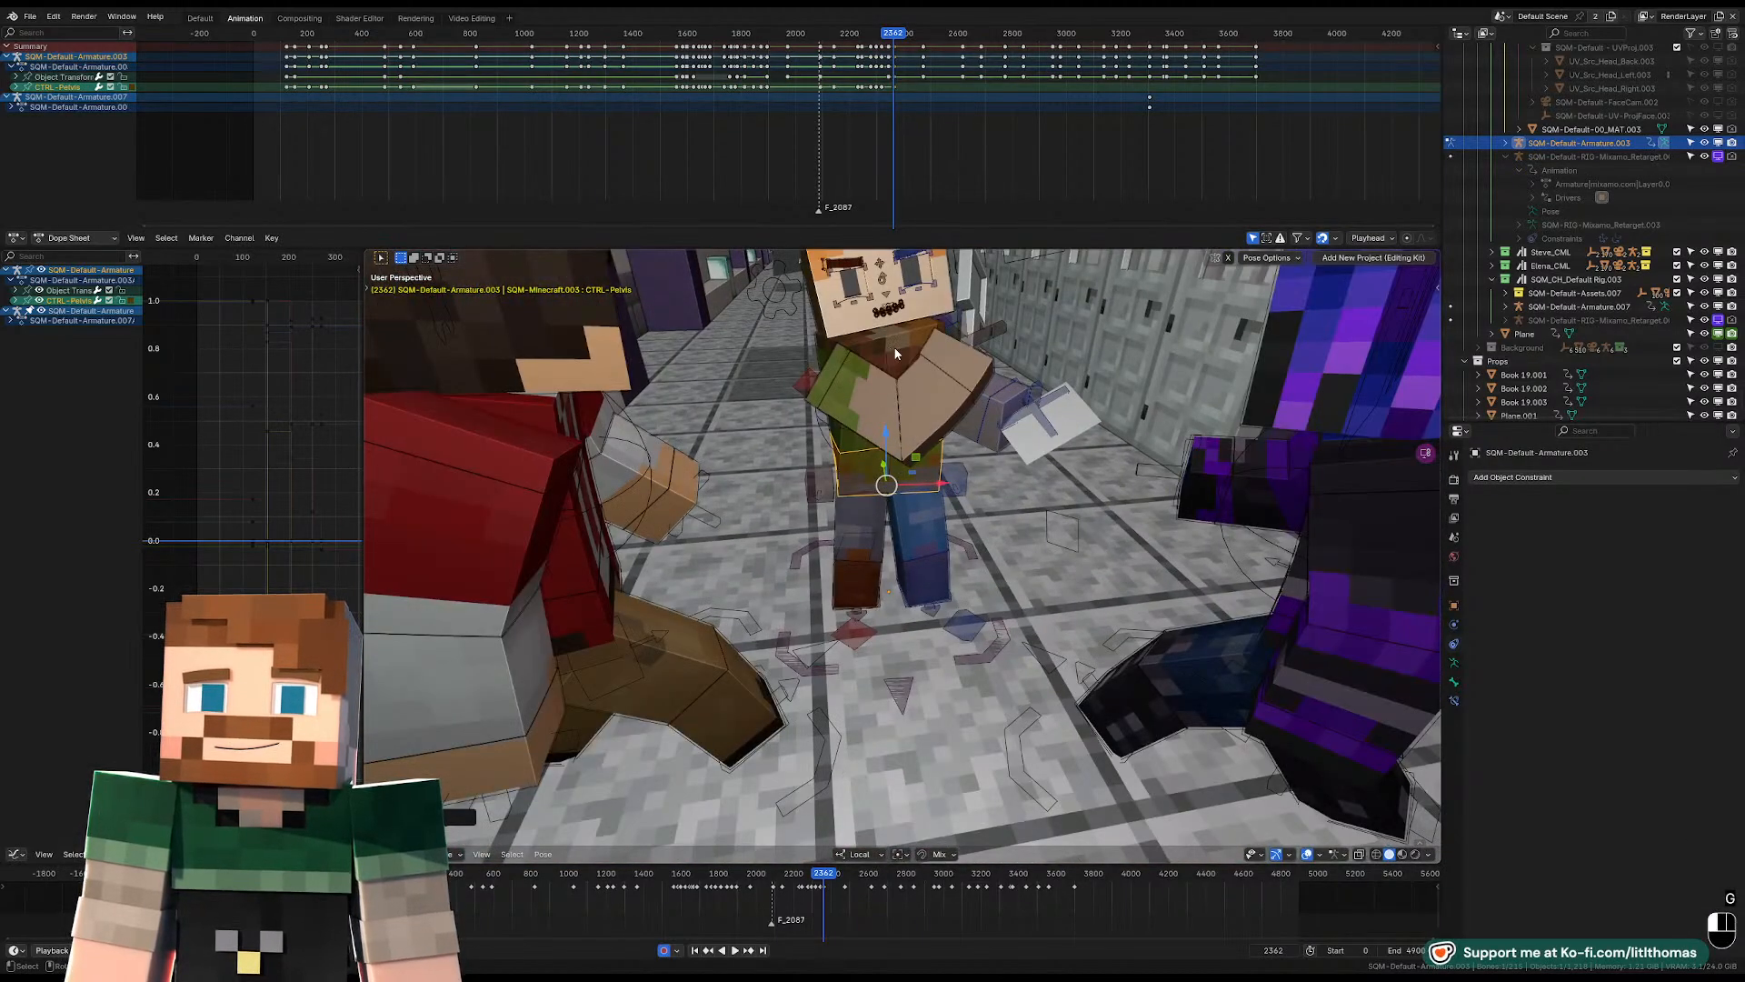
# Rotate the torso and pelvis controls to angle the hat-wearing character's body at frame 2362.
pyautogui.press('r')
pyautogui.press('r')
pyautogui.press('r')
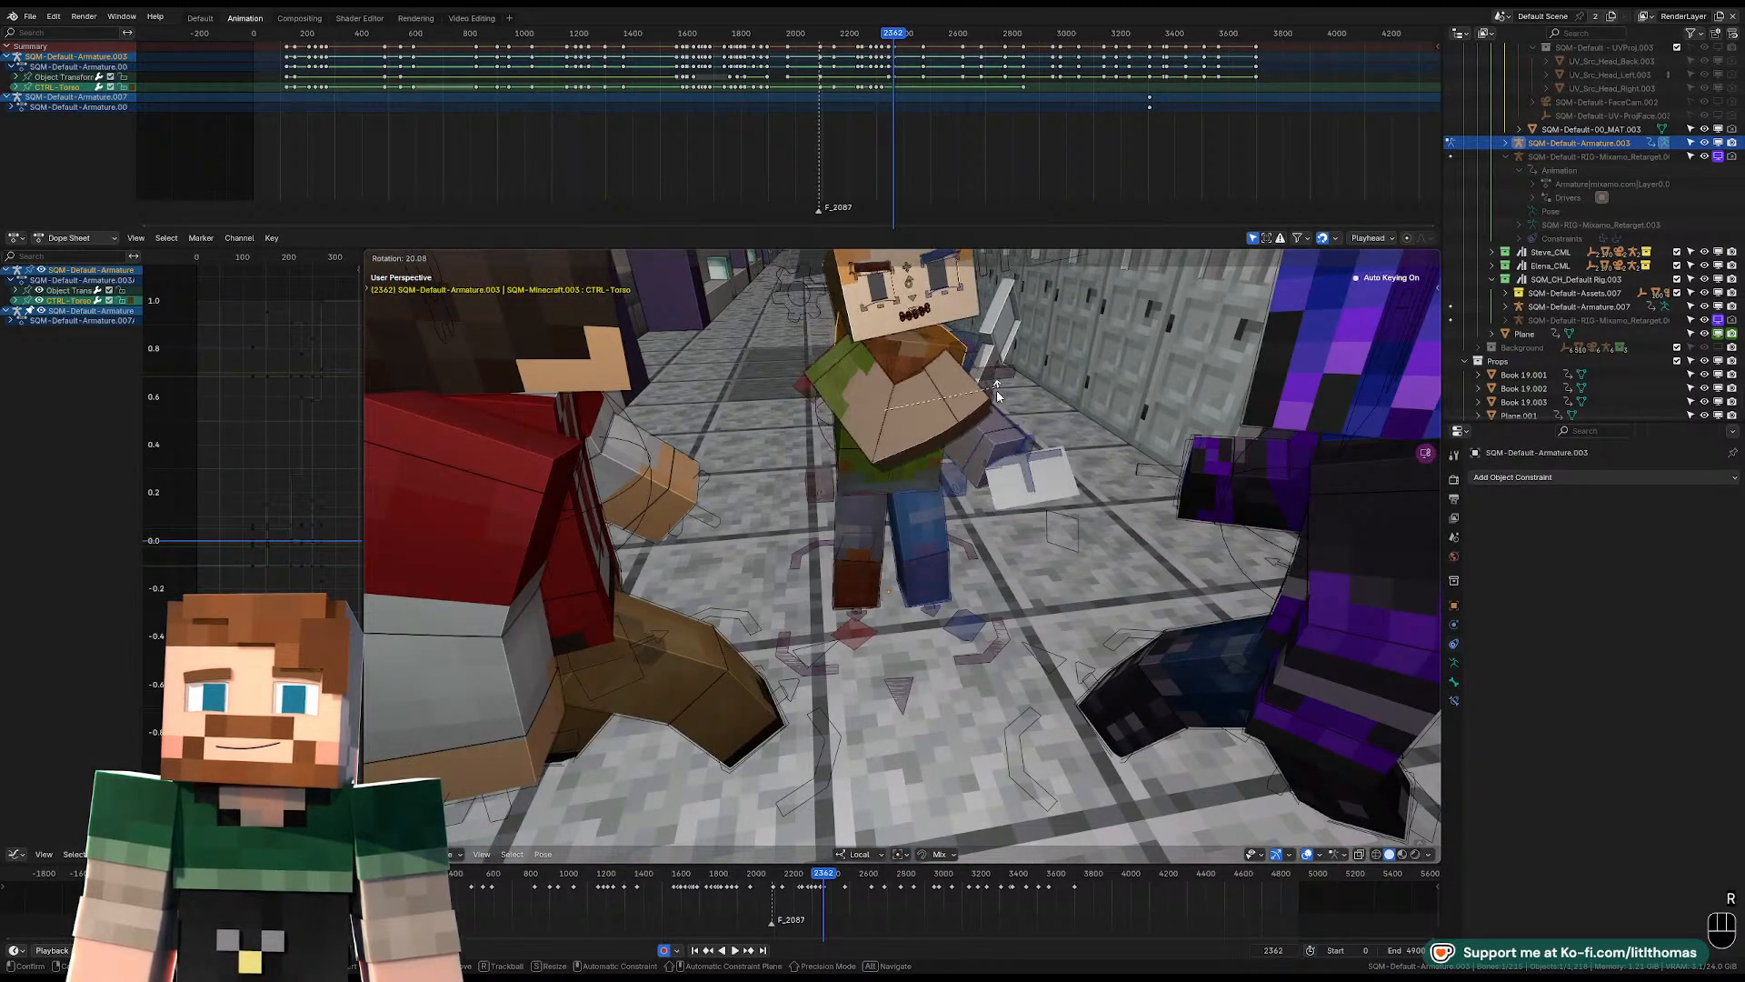
pyautogui.click(925, 449)
pyautogui.press('r')
pyautogui.press('r')
pyautogui.click(921, 418)
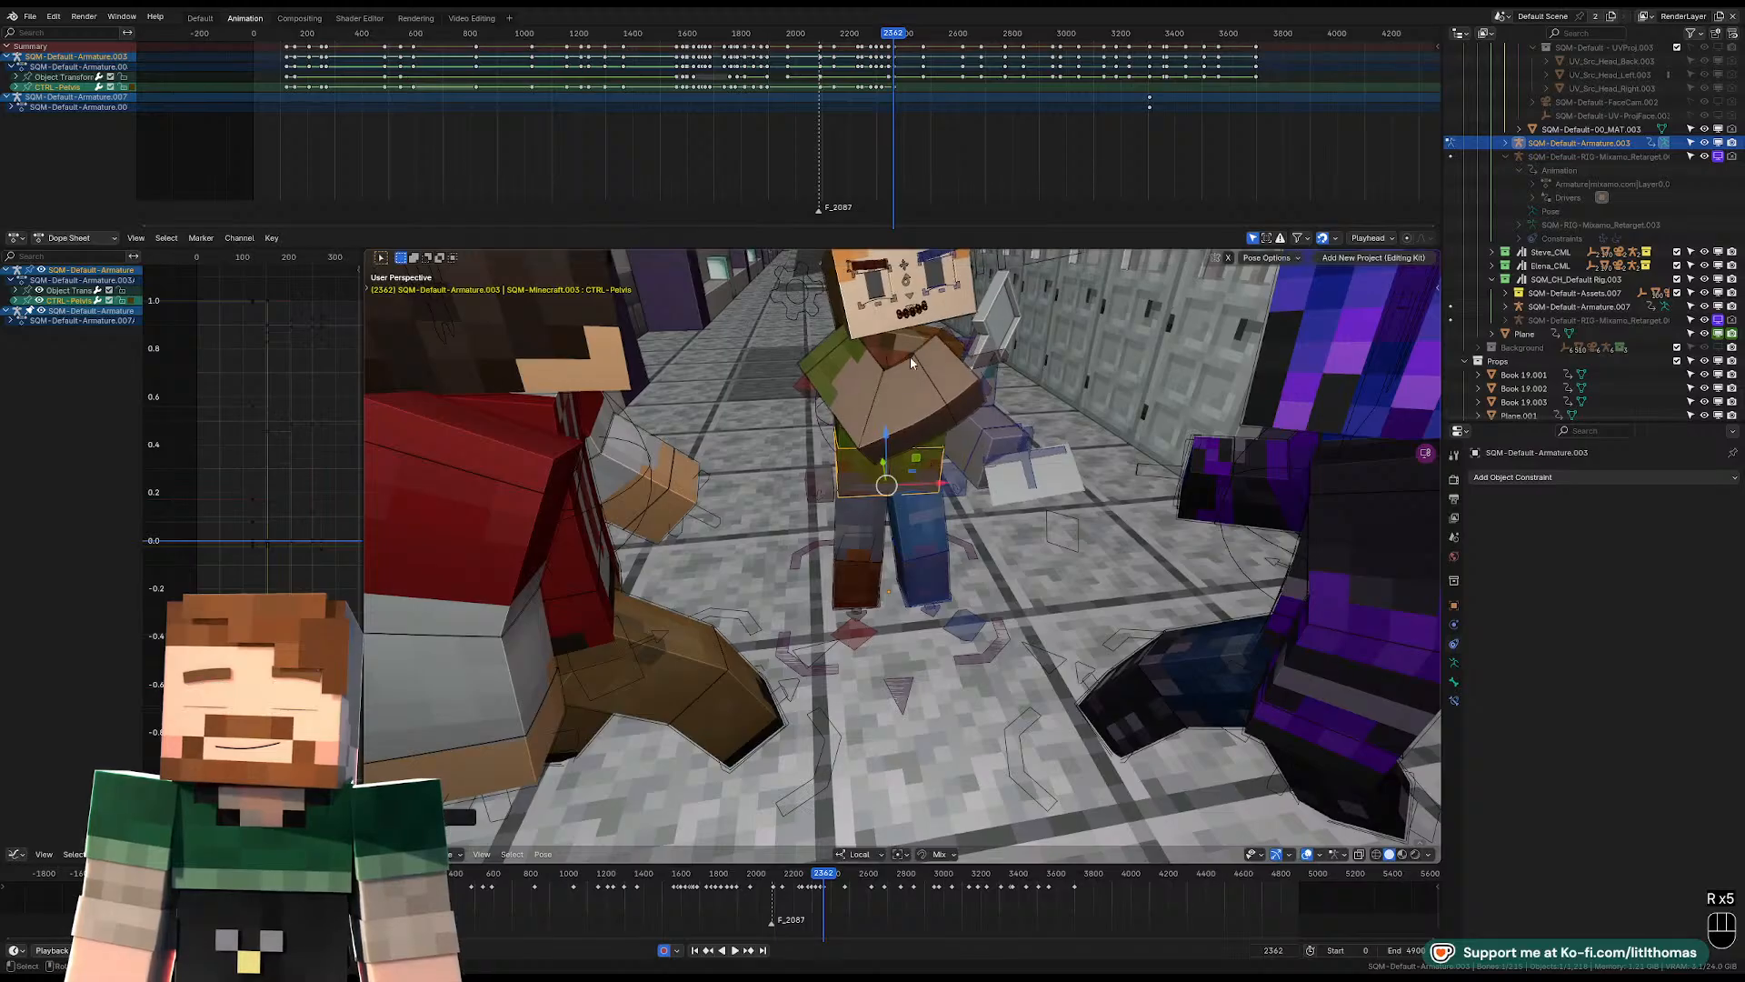
# Refine the chest twist at frame 2362 with a trackball rotation of the torso control.
pyautogui.click(907, 352)
pyautogui.click(915, 349)
pyautogui.press('r')
pyautogui.press('r')
pyautogui.press('r')
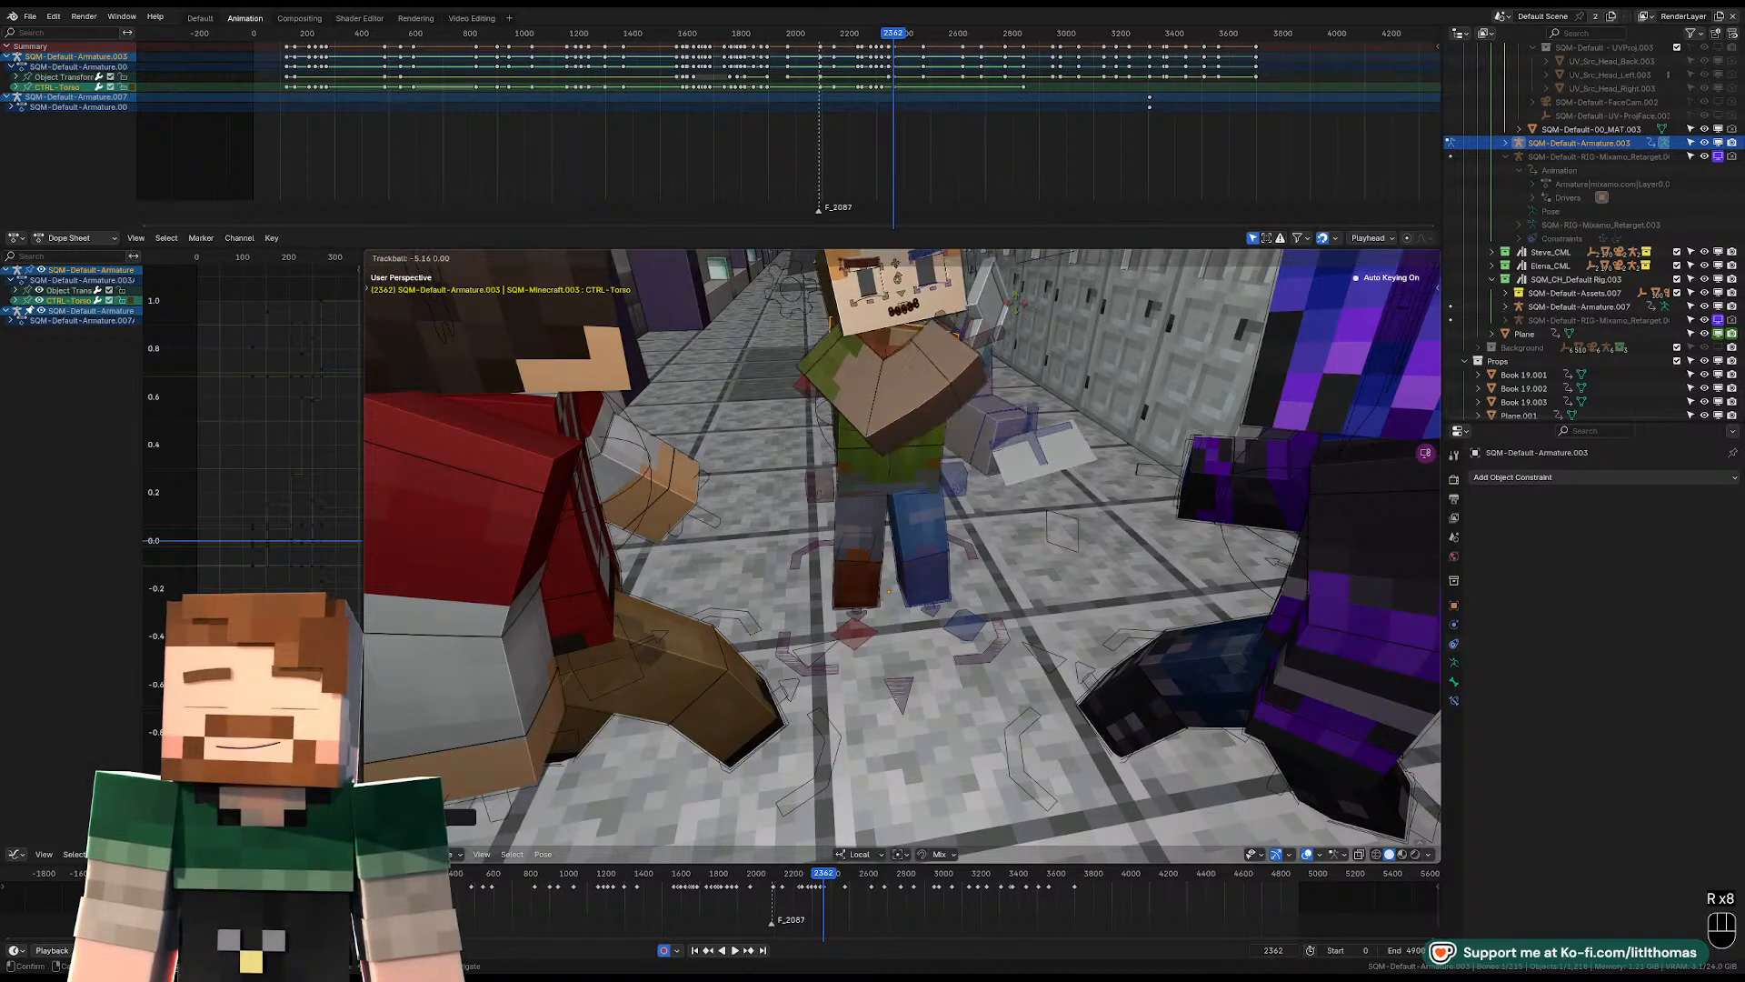
pyautogui.click(850, 306)
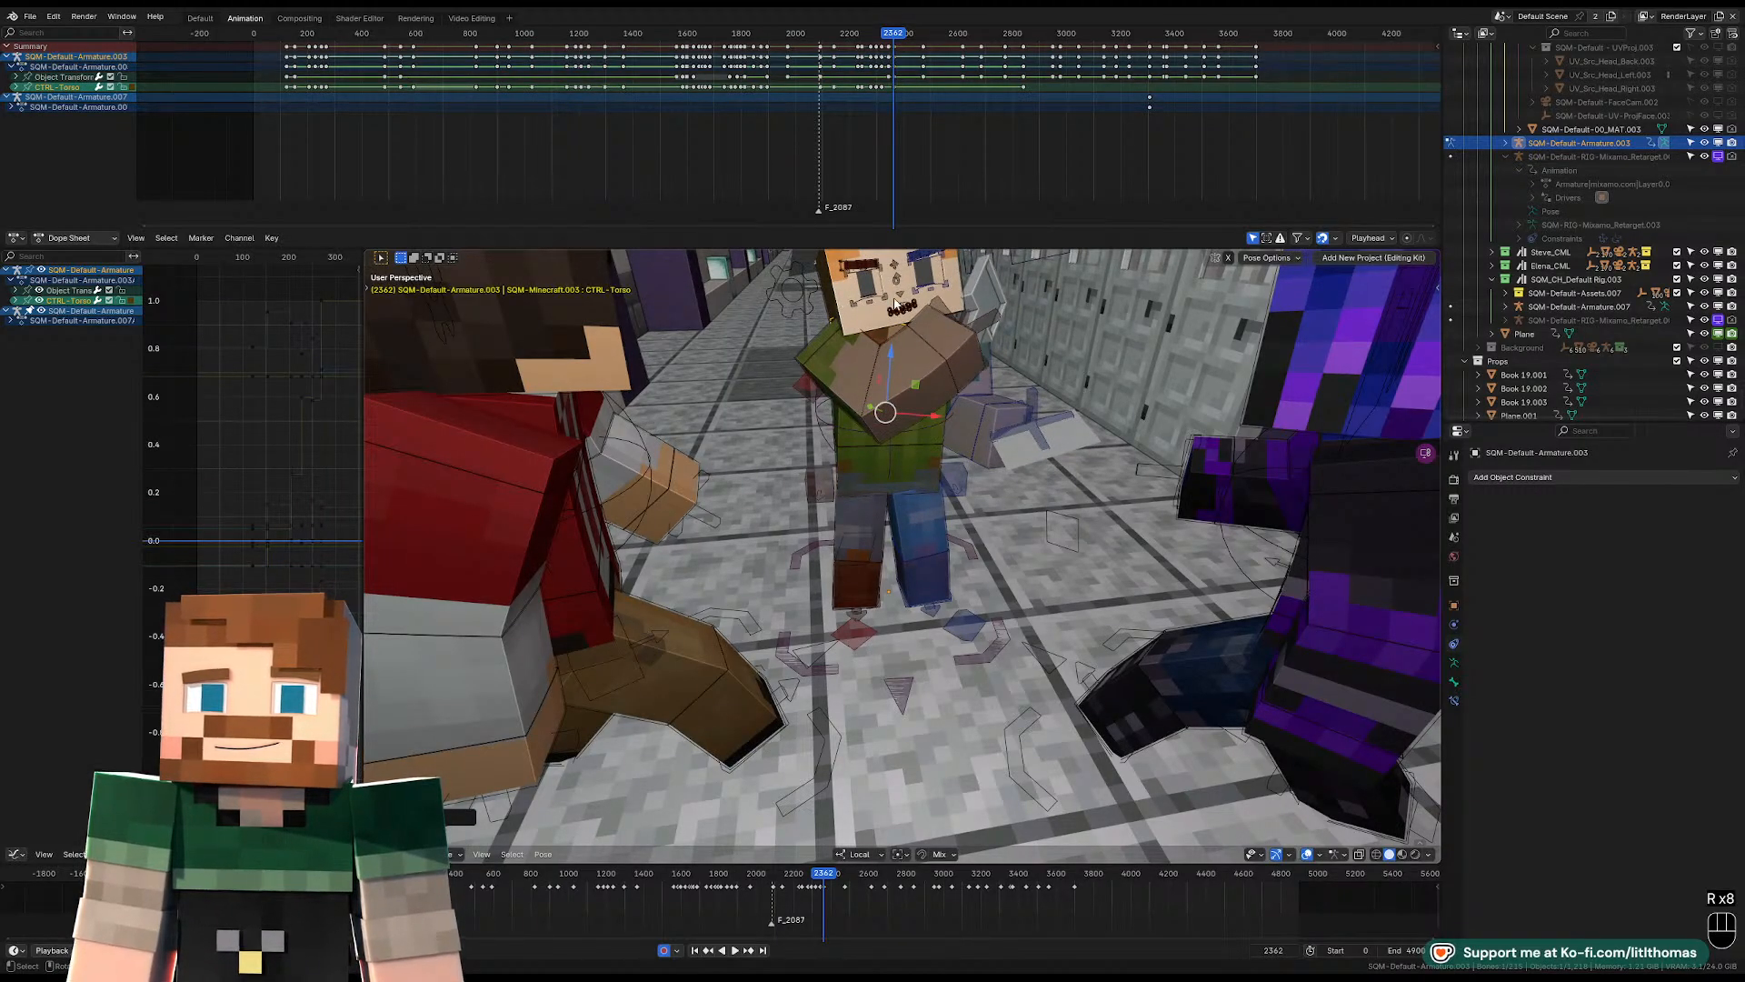
# Rotate the head control to straighten the hat-wearing character's face at frame 2362.
pyautogui.press('r')
pyautogui.press('r')
pyautogui.press('r')
pyautogui.click(939, 354)
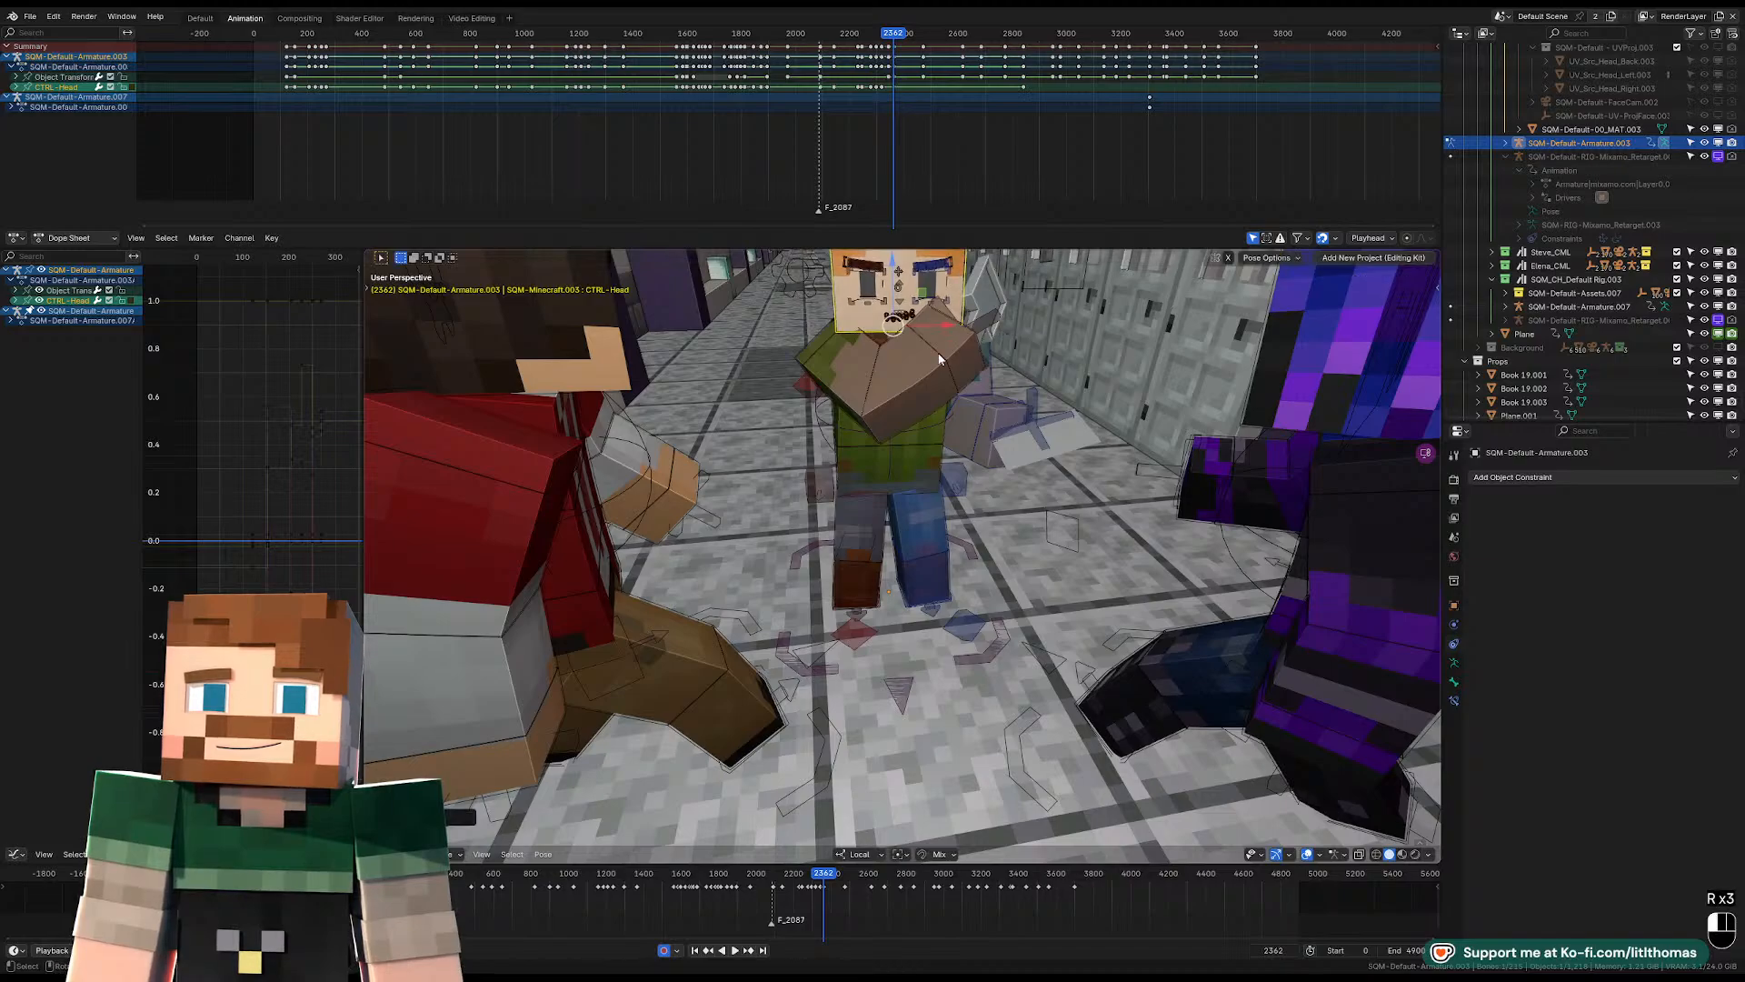
# Reset the right FK upper-arm control and rotate it to swing the cleaver arm out from the body at frame 2362.
pyautogui.click(812, 350)
pyautogui.hotkey('alt', 'g')
pyautogui.hotkey('alt', 'r')
pyautogui.hotkey('alt', 's')
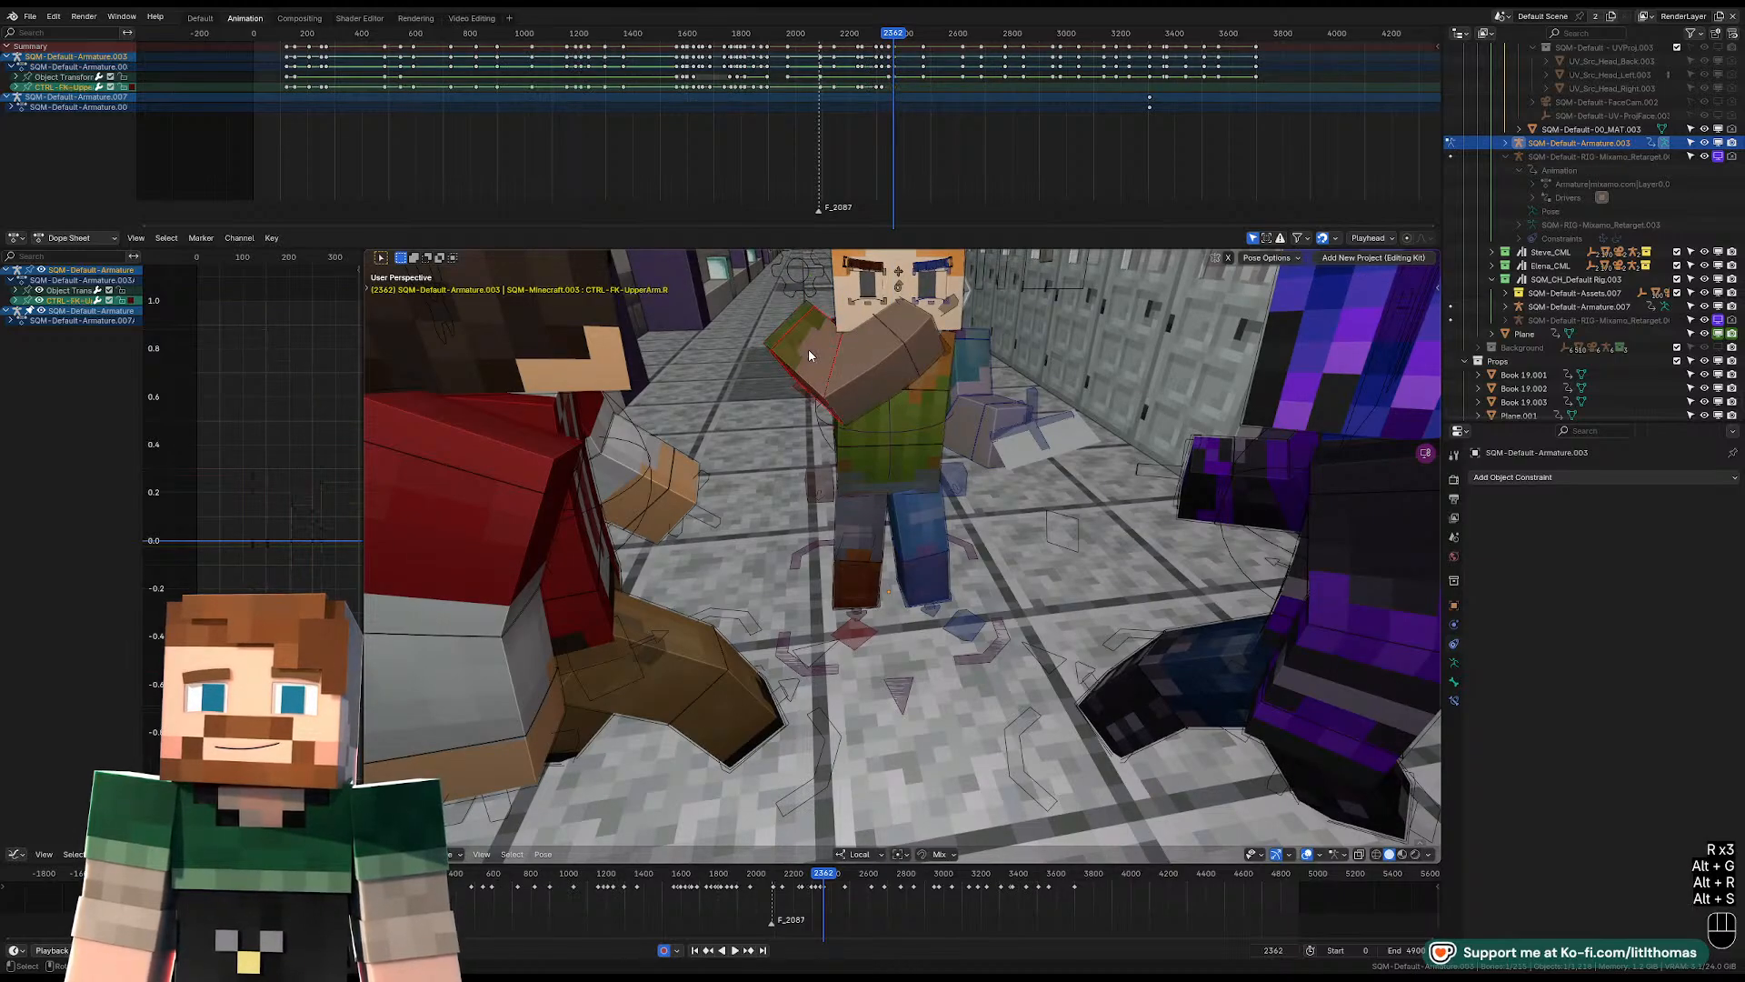
pyautogui.hotkey('alt', 's')
pyautogui.hotkey('alt', 'r')
pyautogui.hotkey('alt', 'g')
pyautogui.press('r')
pyautogui.press('r')
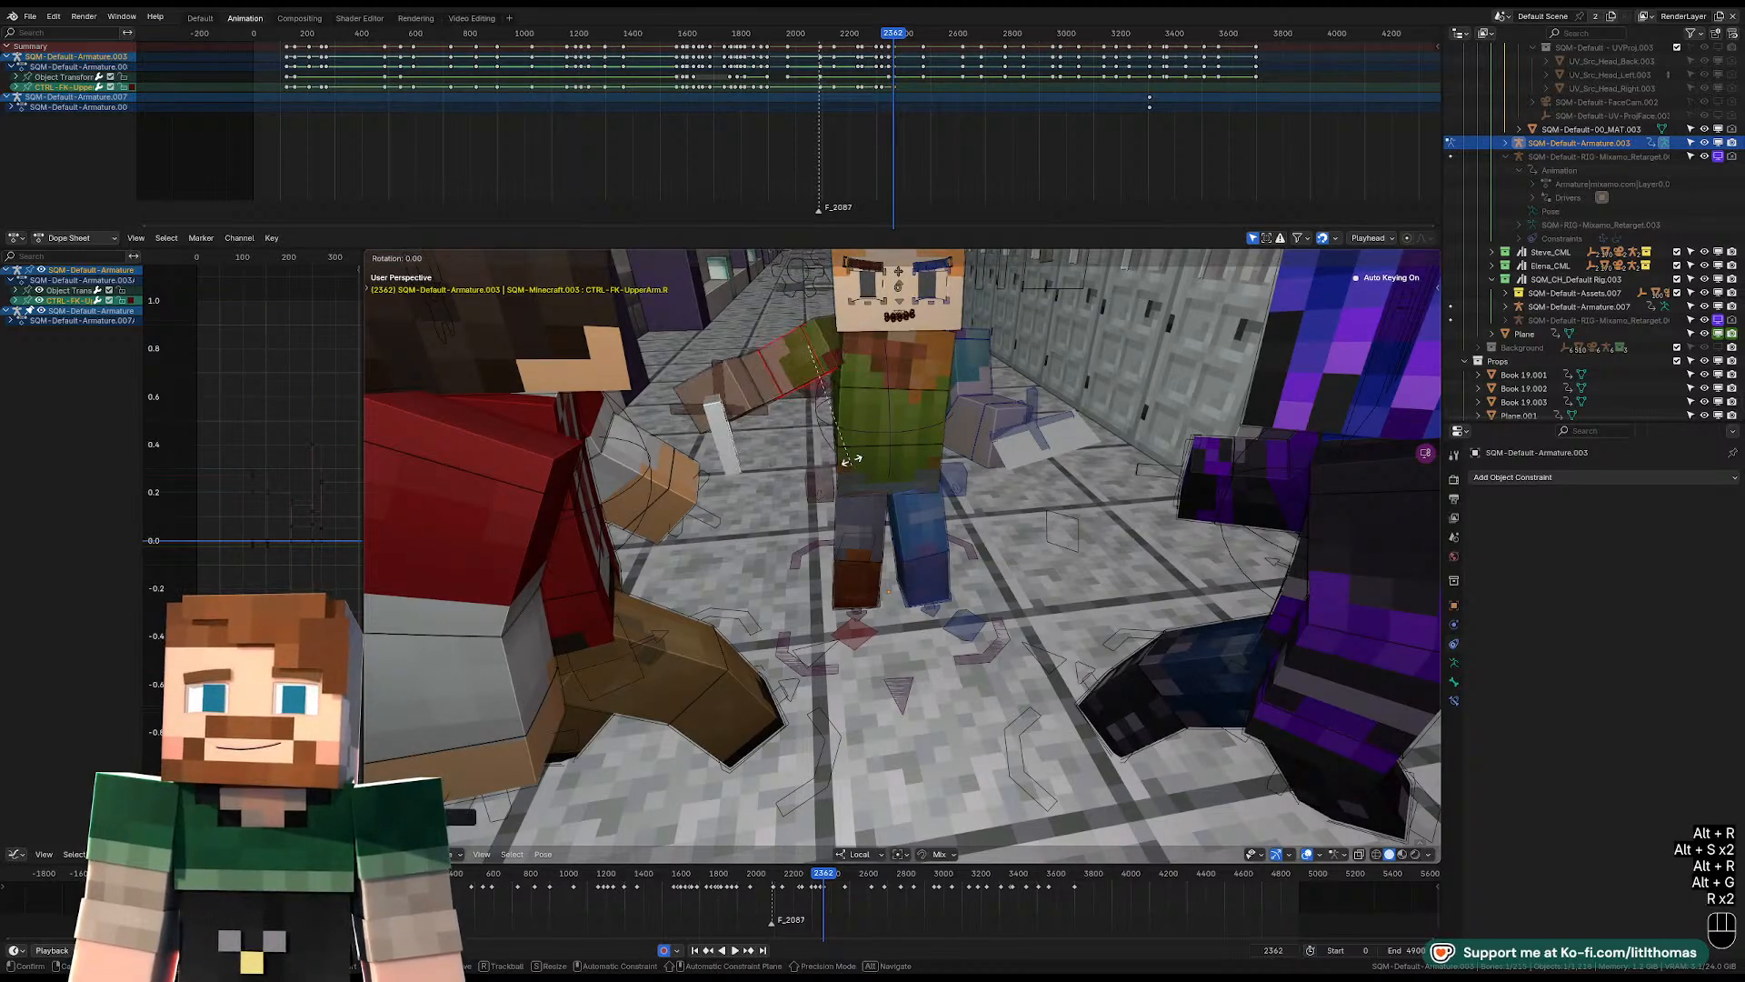
pyautogui.press('r')
pyautogui.click(835, 428)
# Rotate the left FK upper-arm control to spread the left arm away from the body at frame 2362.
pyautogui.moveTo(834, 427); pyautogui.dragTo(887, 473, button='middle')
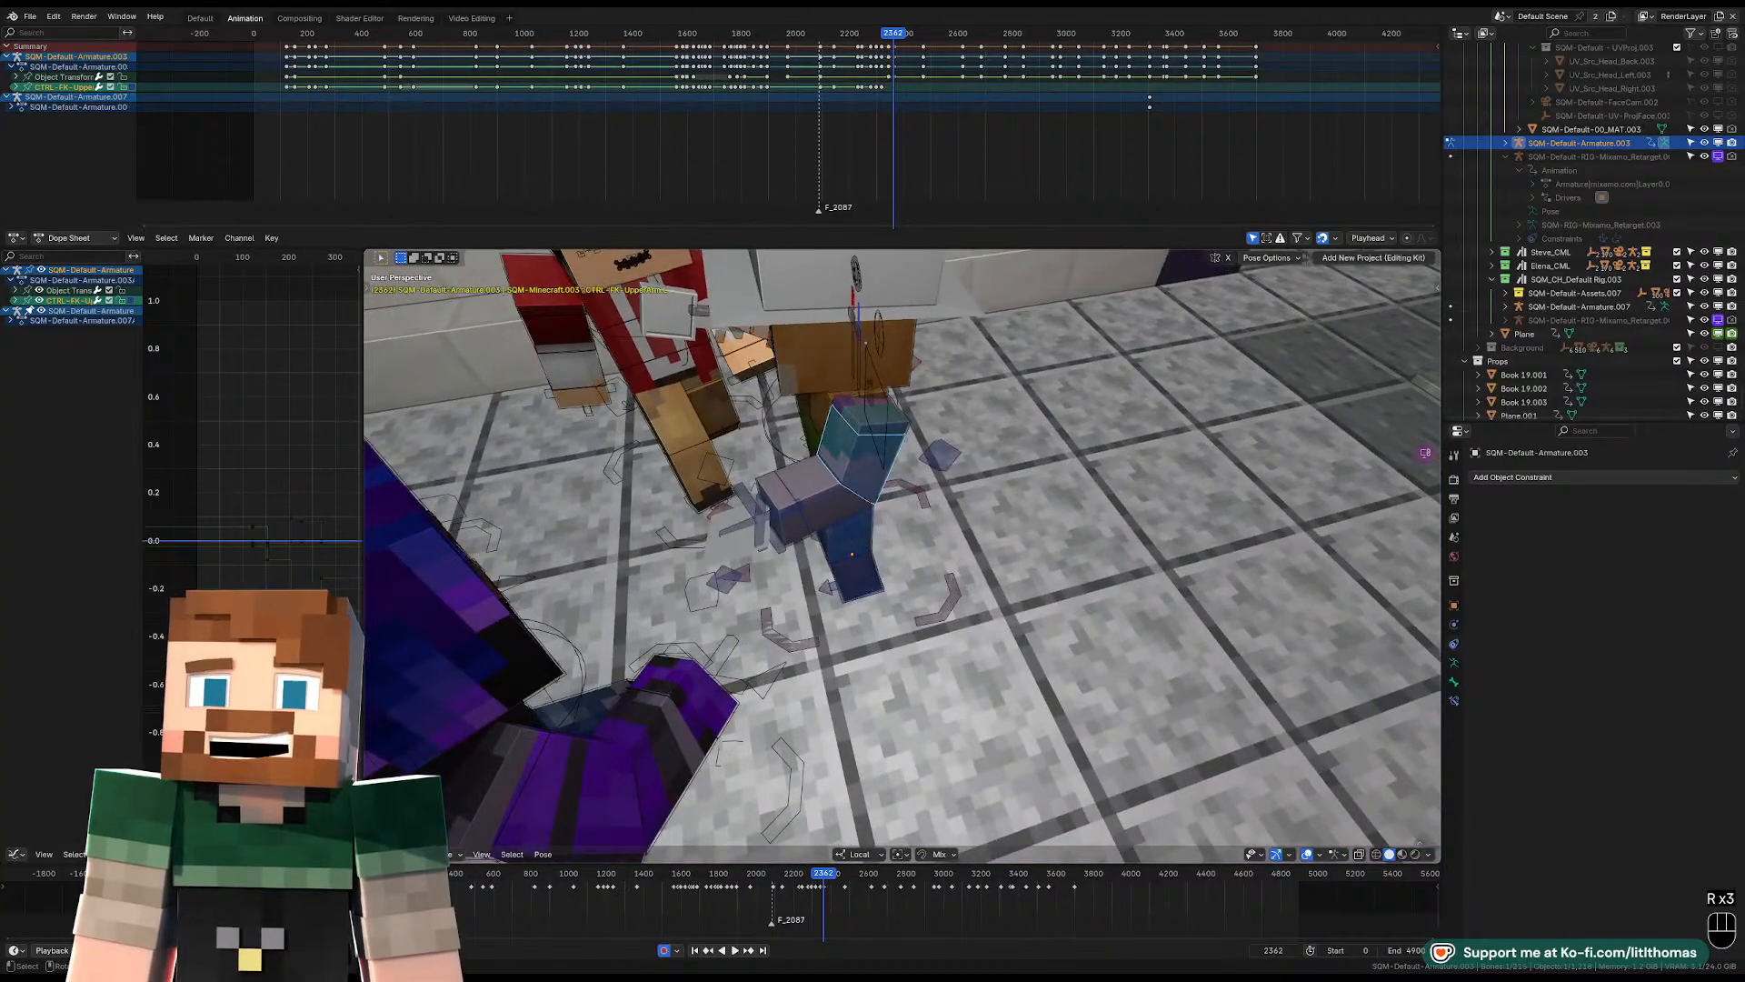
pyautogui.press('r')
pyautogui.press('r')
pyautogui.press('r')
pyautogui.click(881, 476)
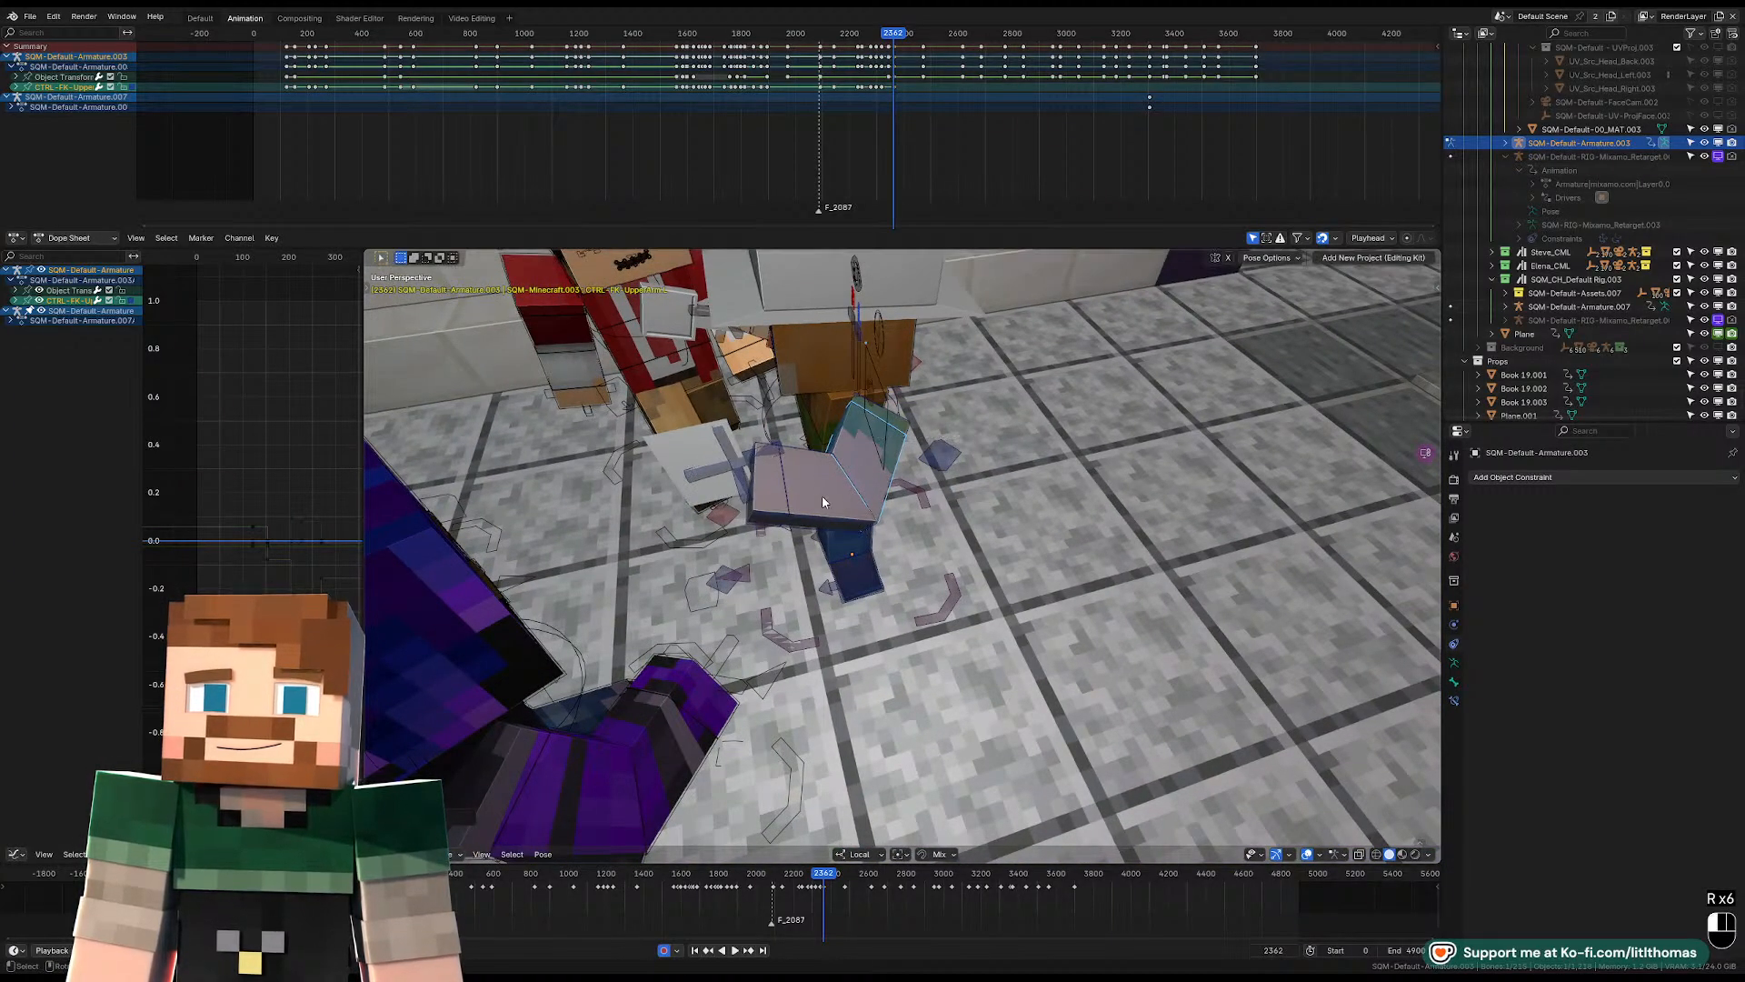
# Reset and rotate the left and right lower-arm controls so both forearms extend outward at frame 2362.
pyautogui.click(855, 500)
pyautogui.hotkey('alt', 'r')
pyautogui.press('r')
pyautogui.press('r')
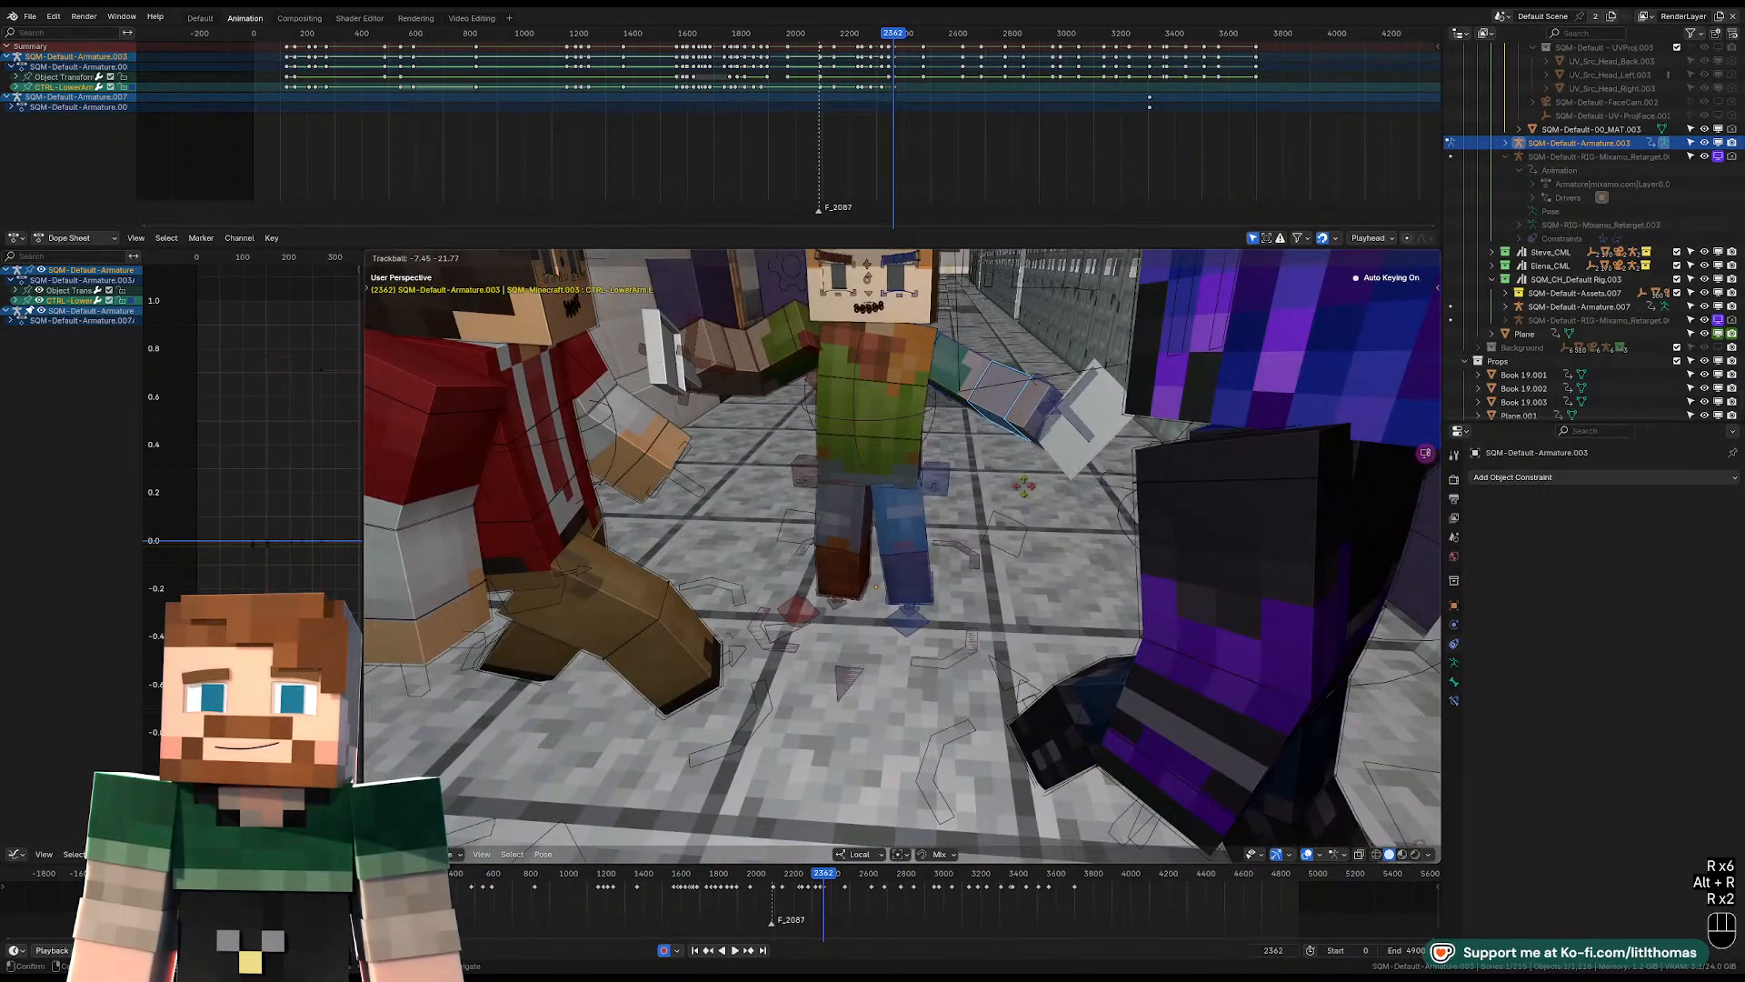
pyautogui.click(767, 369)
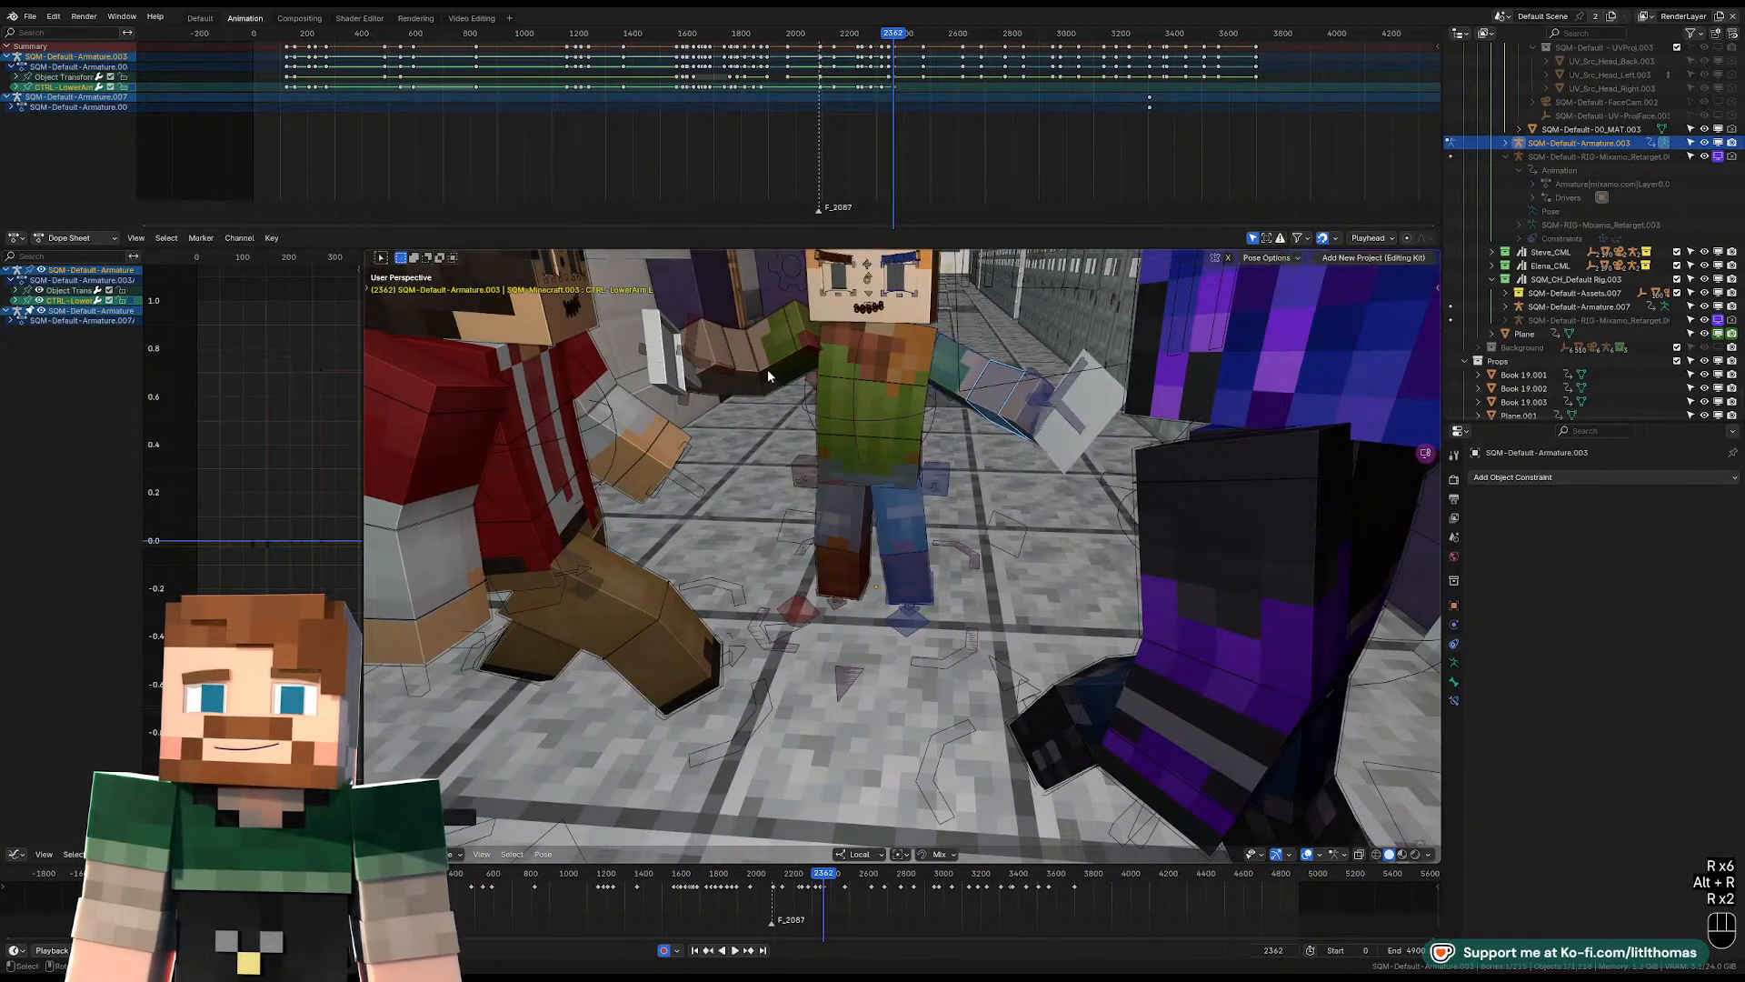
pyautogui.click(804, 342)
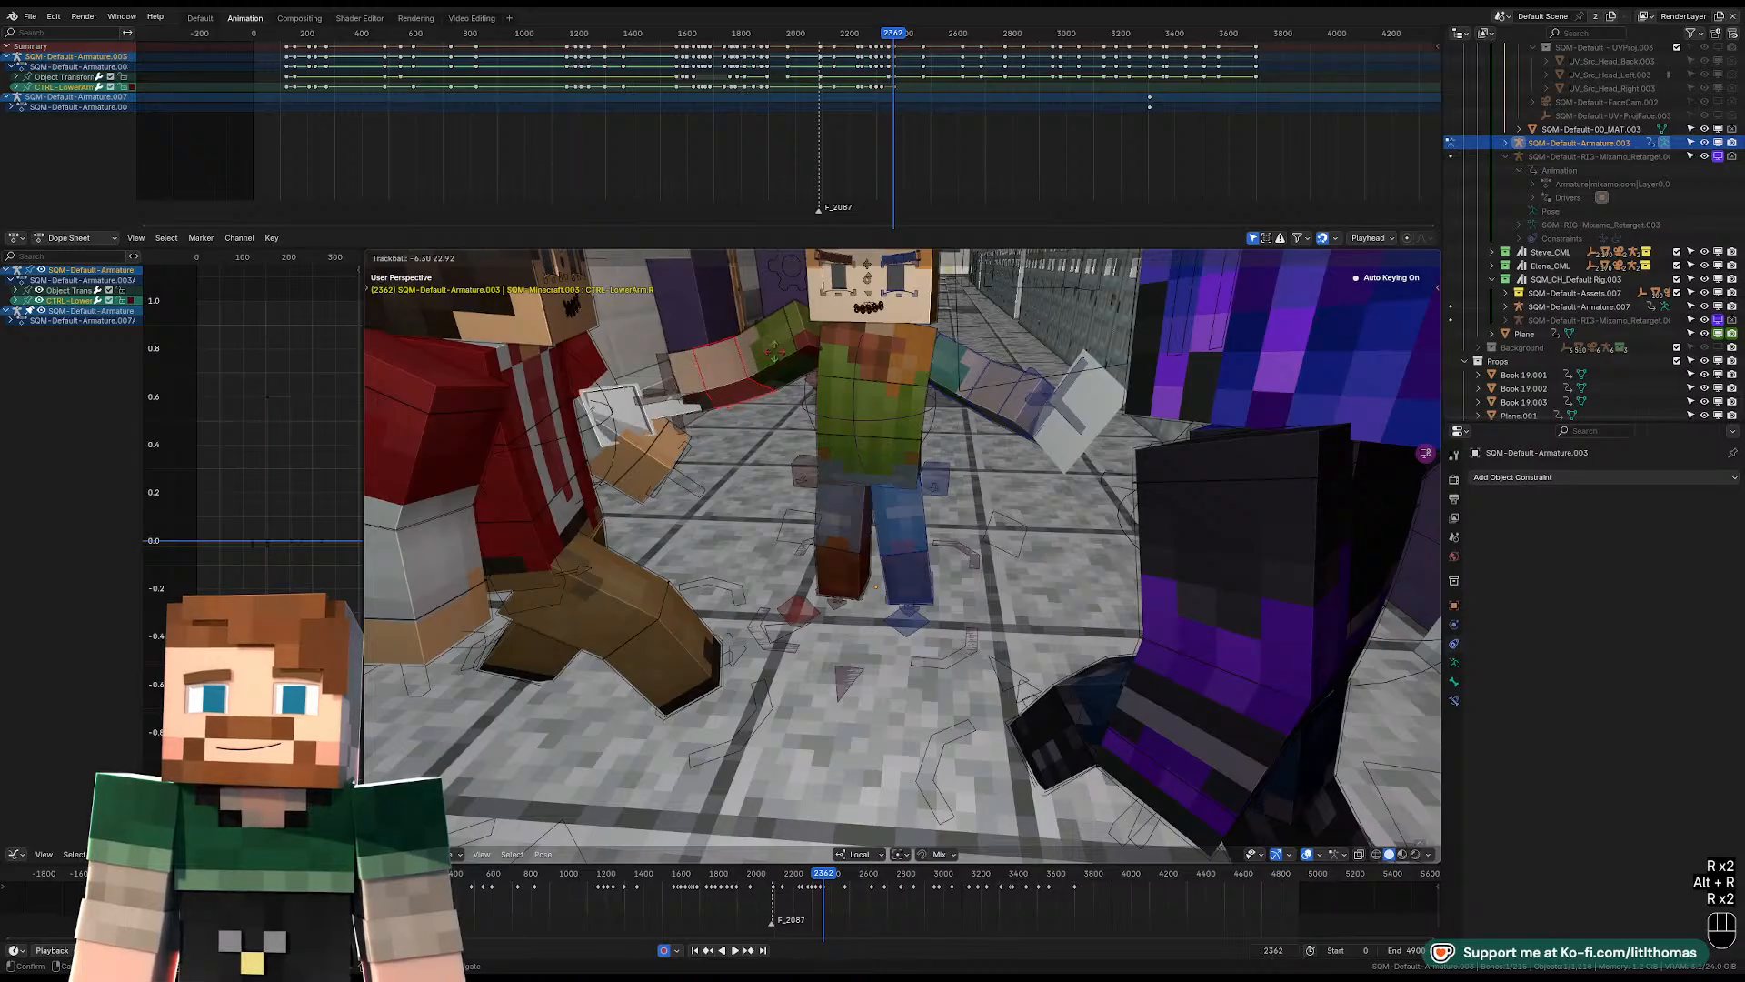
# Clear the location of the right shoulder and torso controls at frame 2362.
pyautogui.hotkey('alt', 'g')
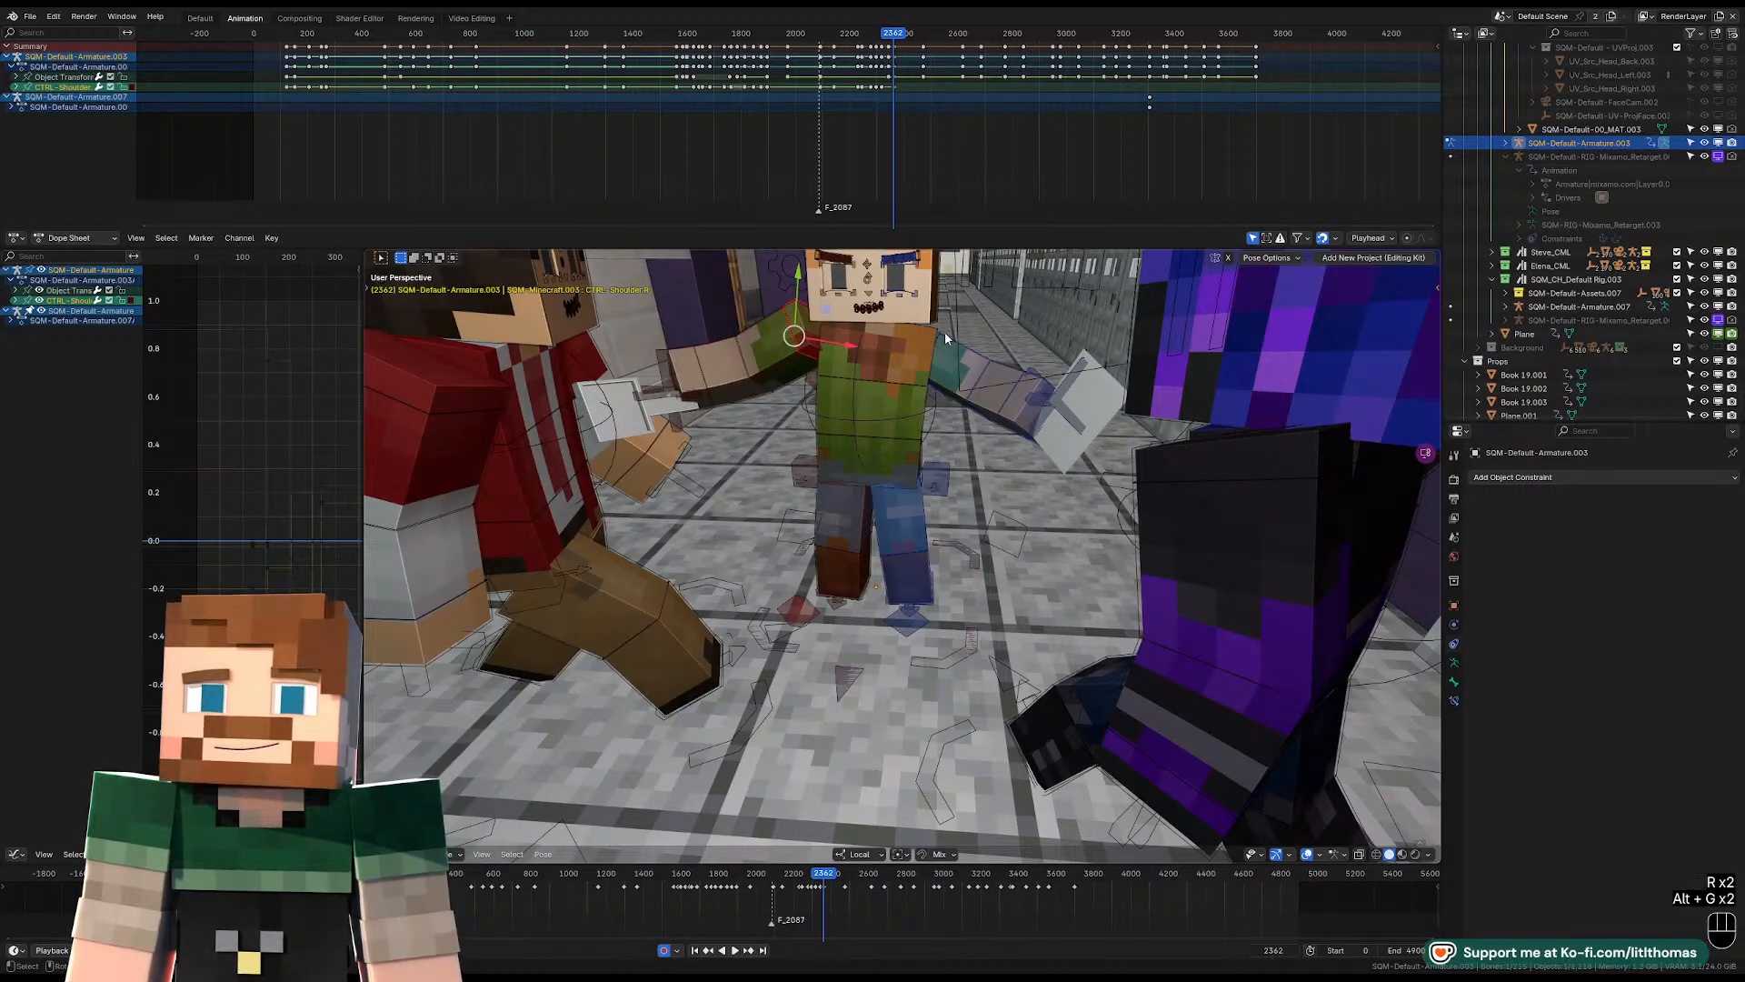
pyautogui.moveTo(946, 331)
pyautogui.mouseDown(button='middle')
pyautogui.moveTo(830, 384)
pyautogui.moveTo(955, 354)
pyautogui.mouseUp(button='middle')
pyautogui.click(860, 371)
pyautogui.hotkey('alt', 'g')
# Rotate the head control to tilt the hat-wearing character's head at frame 2362 while viewing through the shot camera.
pyautogui.press('KP_0')
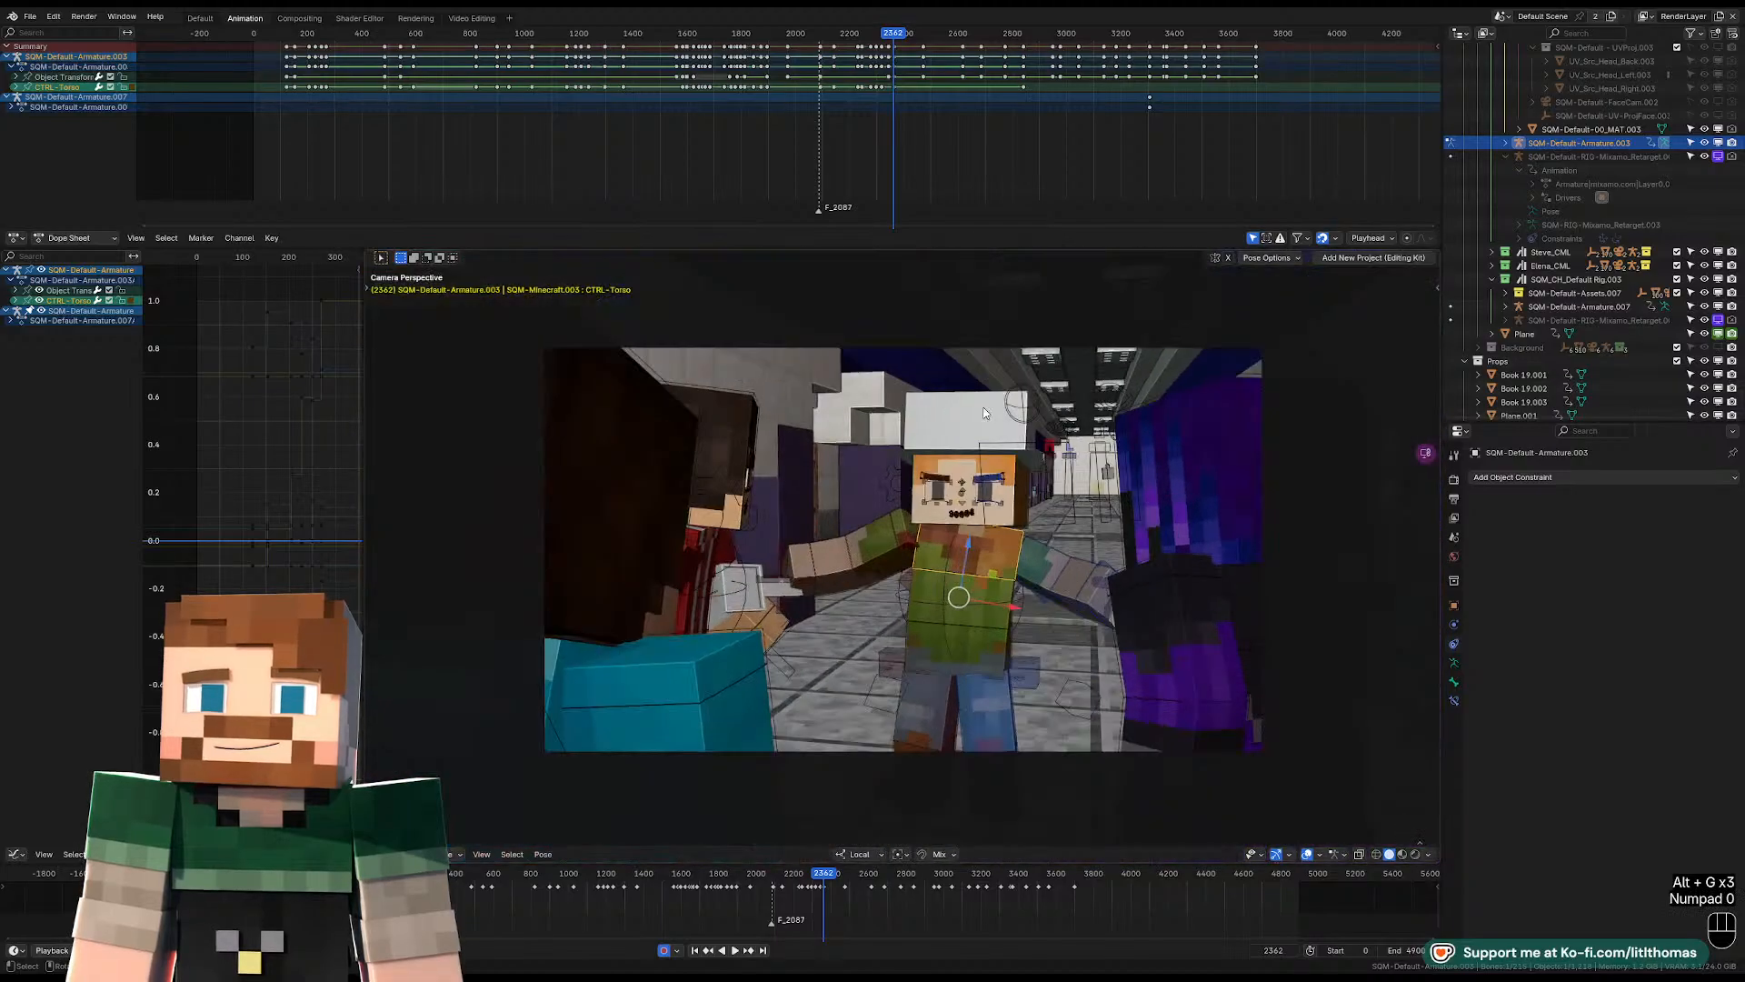
pyautogui.press('r')
pyautogui.press('r')
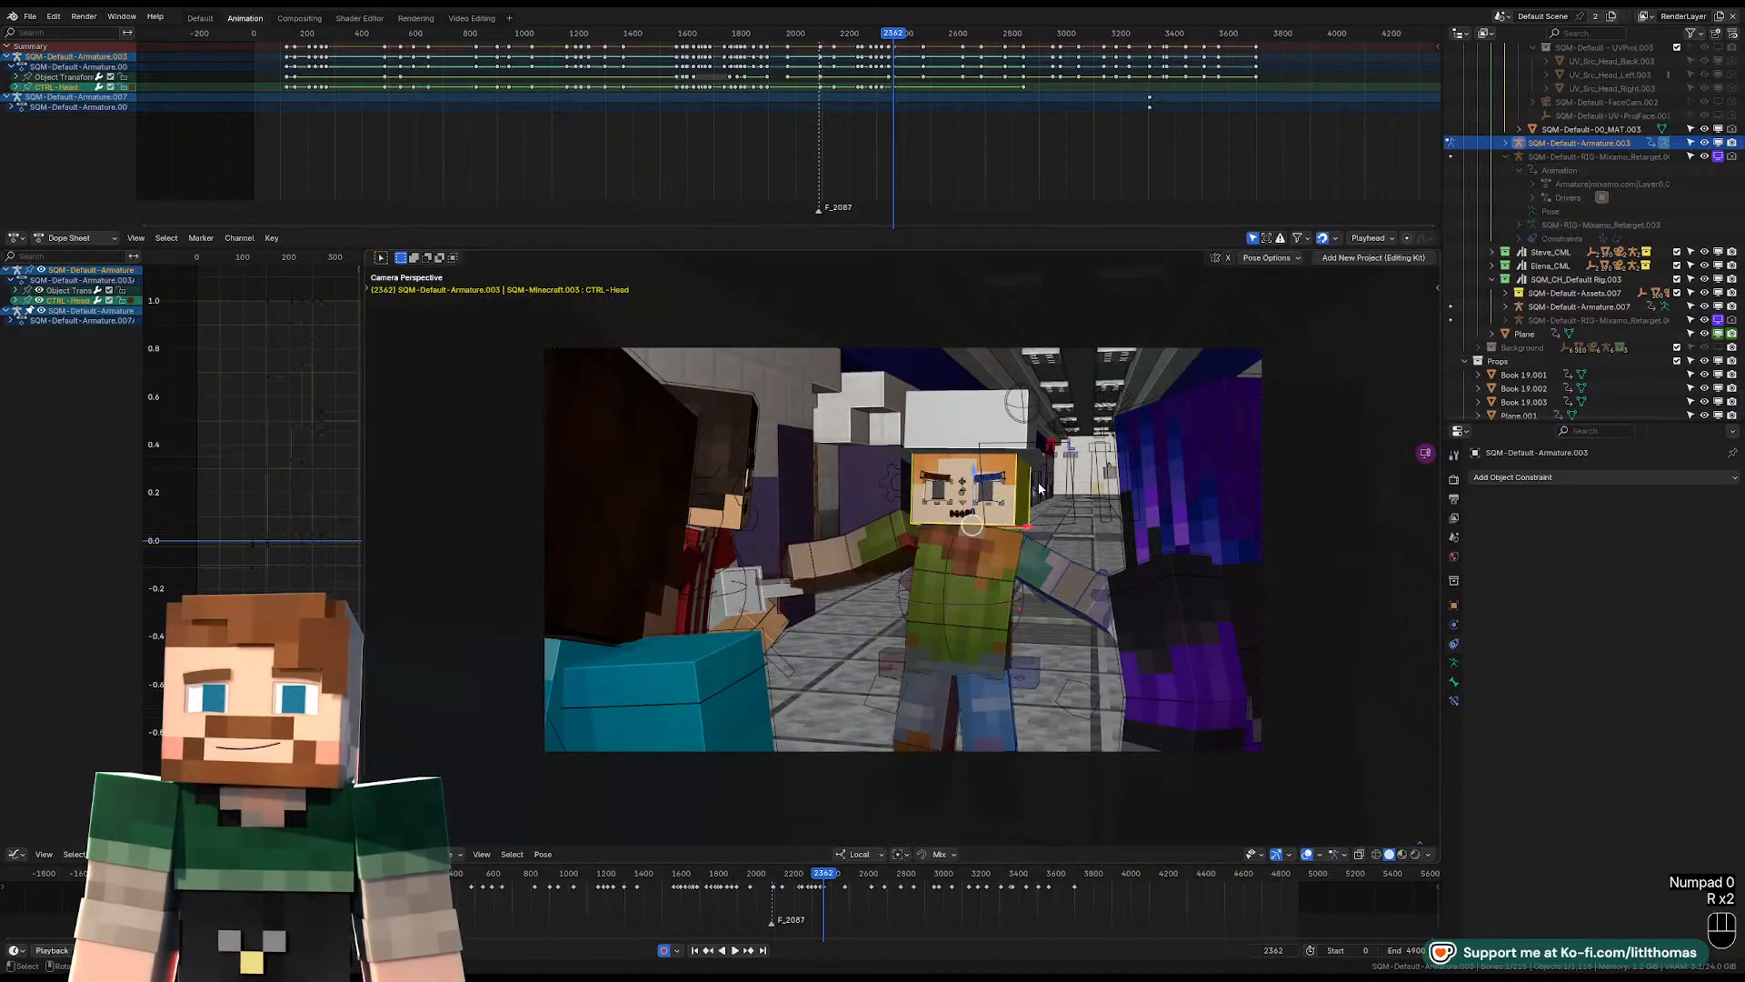
pyautogui.press('r')
pyautogui.press('r')
pyautogui.press('r')
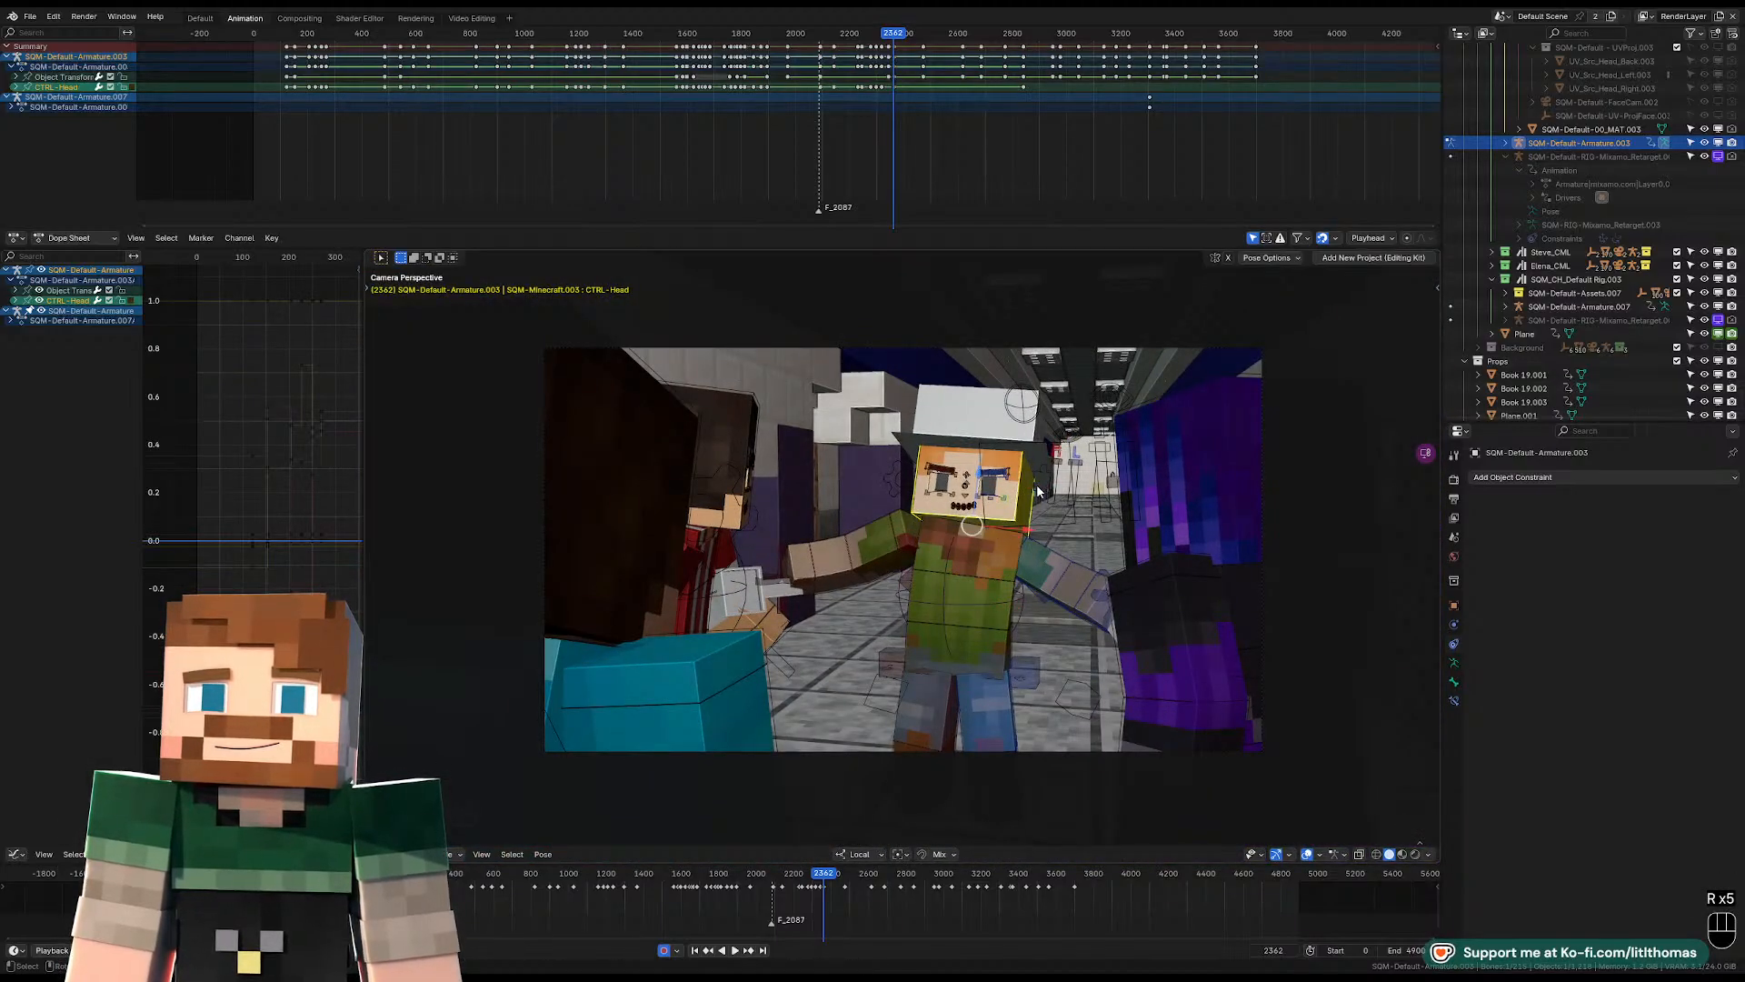
# Play back the turn into the new pose through the shot camera, stopping at frame 2394.
pyautogui.click(884, 36)
pyautogui.press('space')
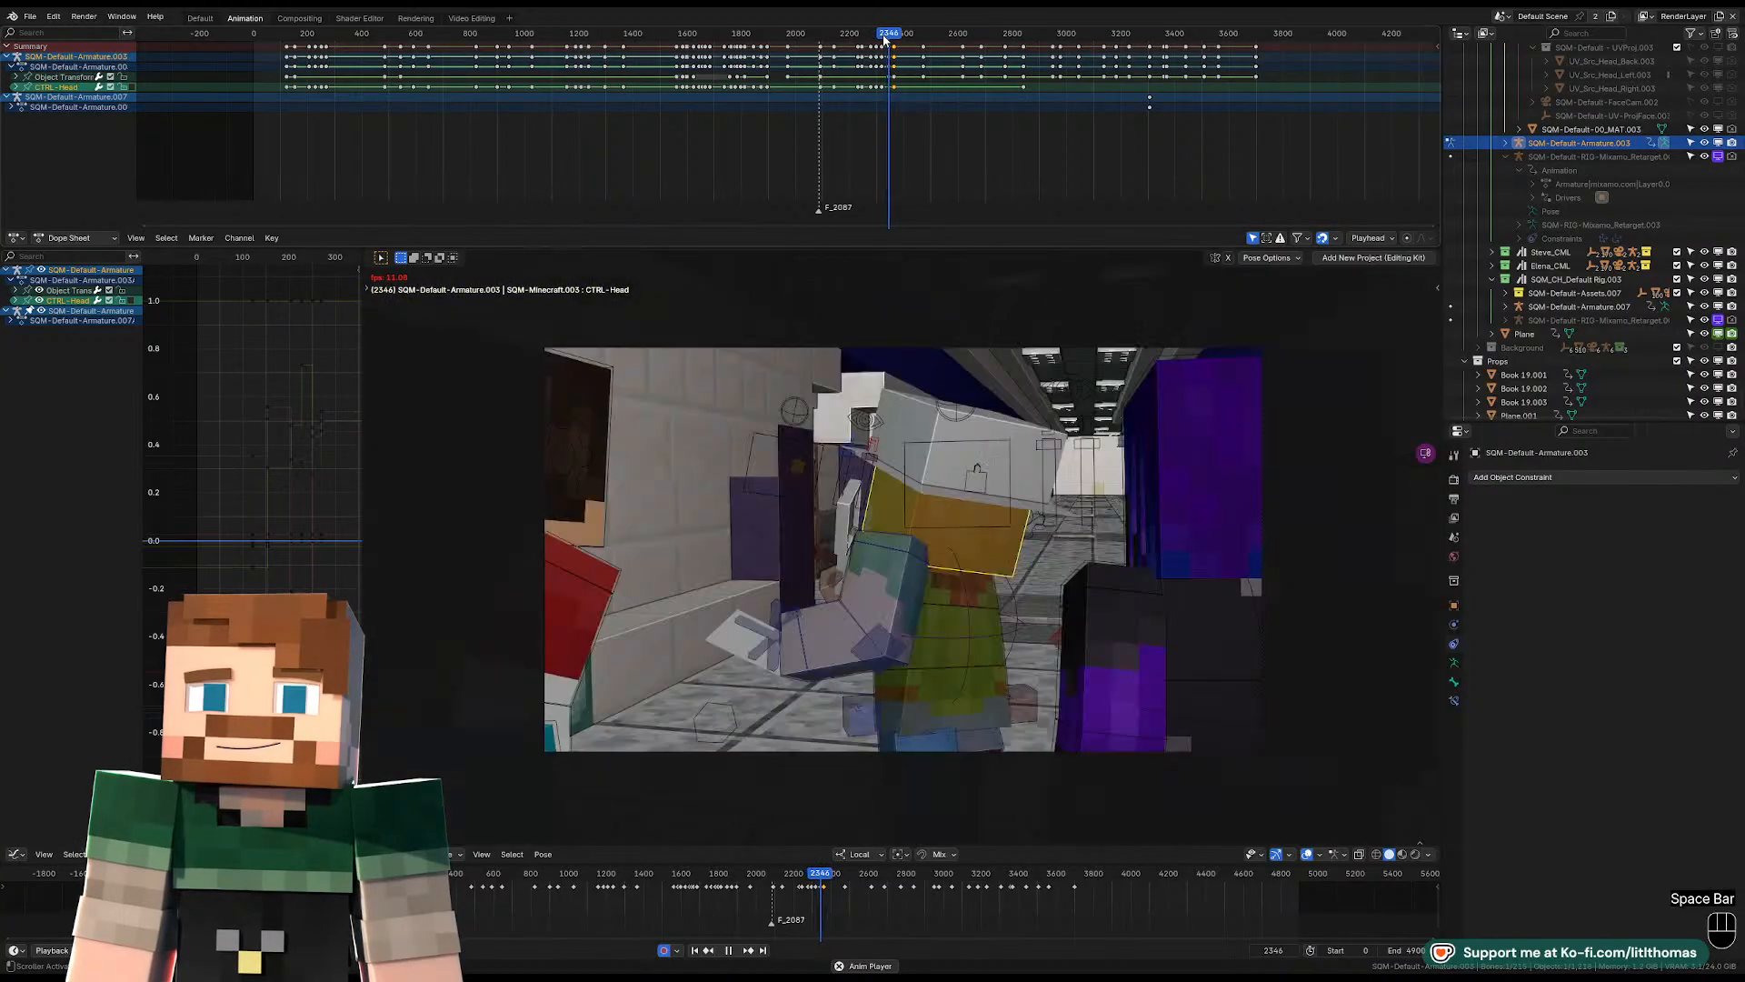
pyautogui.press('space')
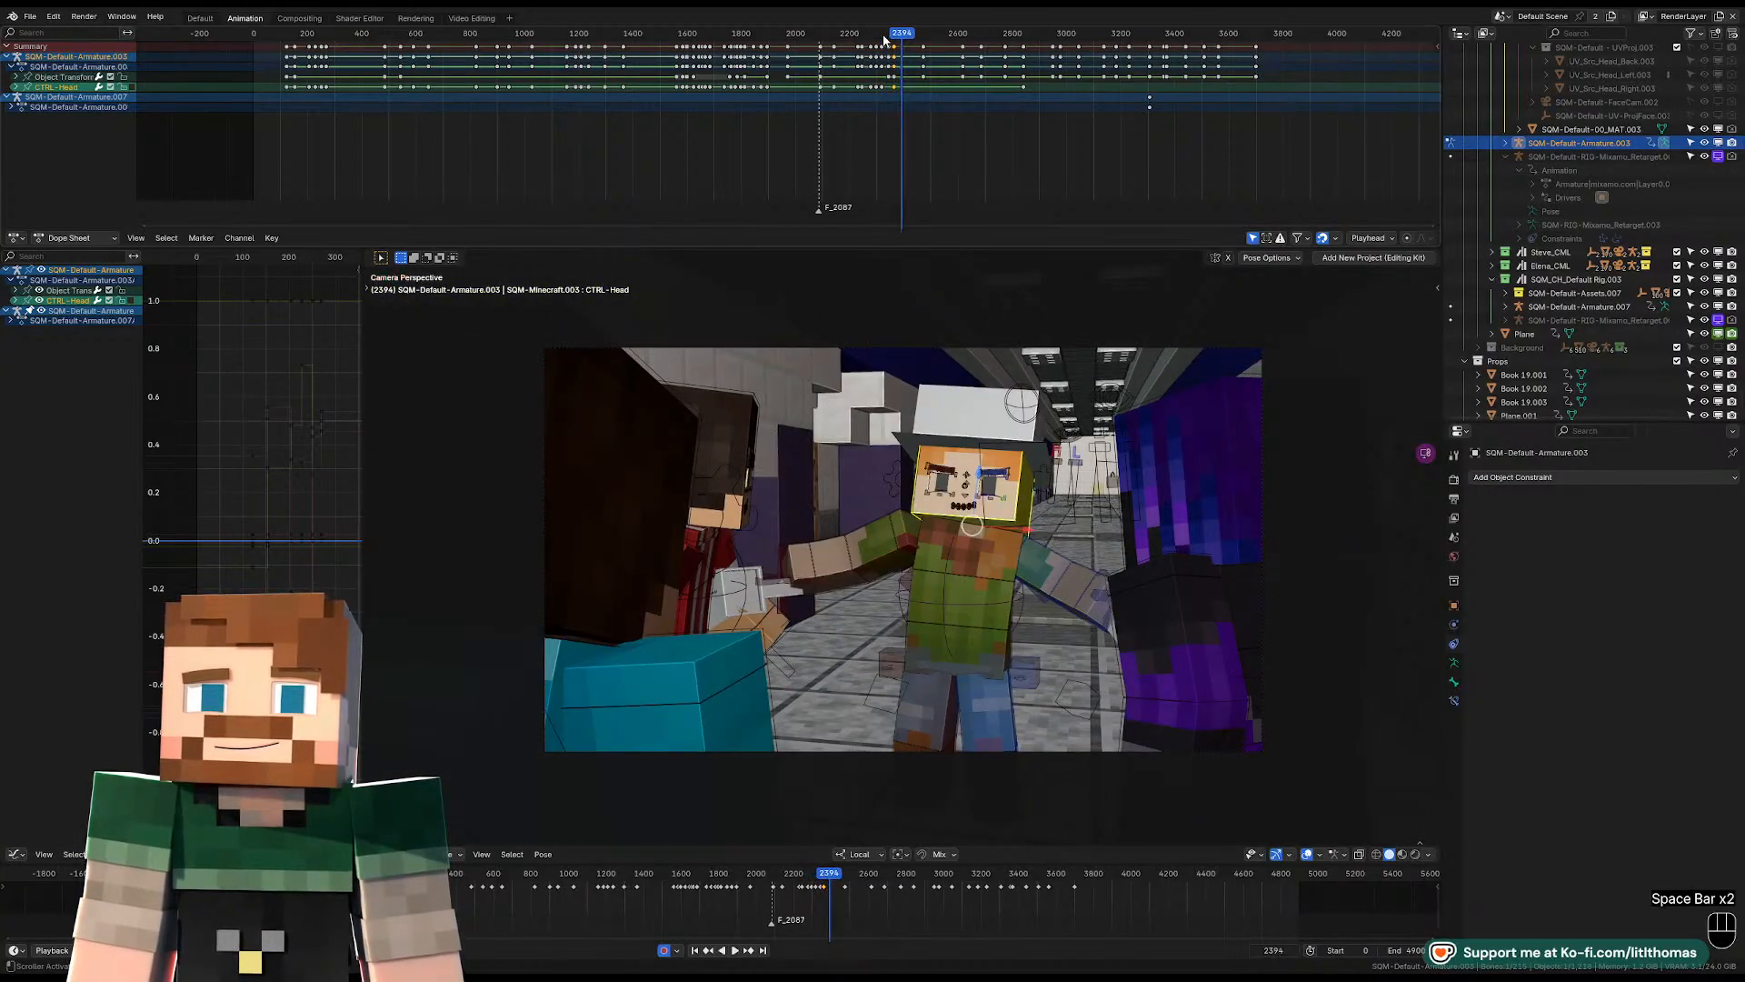
# Move and rotate the hat-wearing character's pelvis control to shift the hips at frame 2394.
pyautogui.click(928, 643)
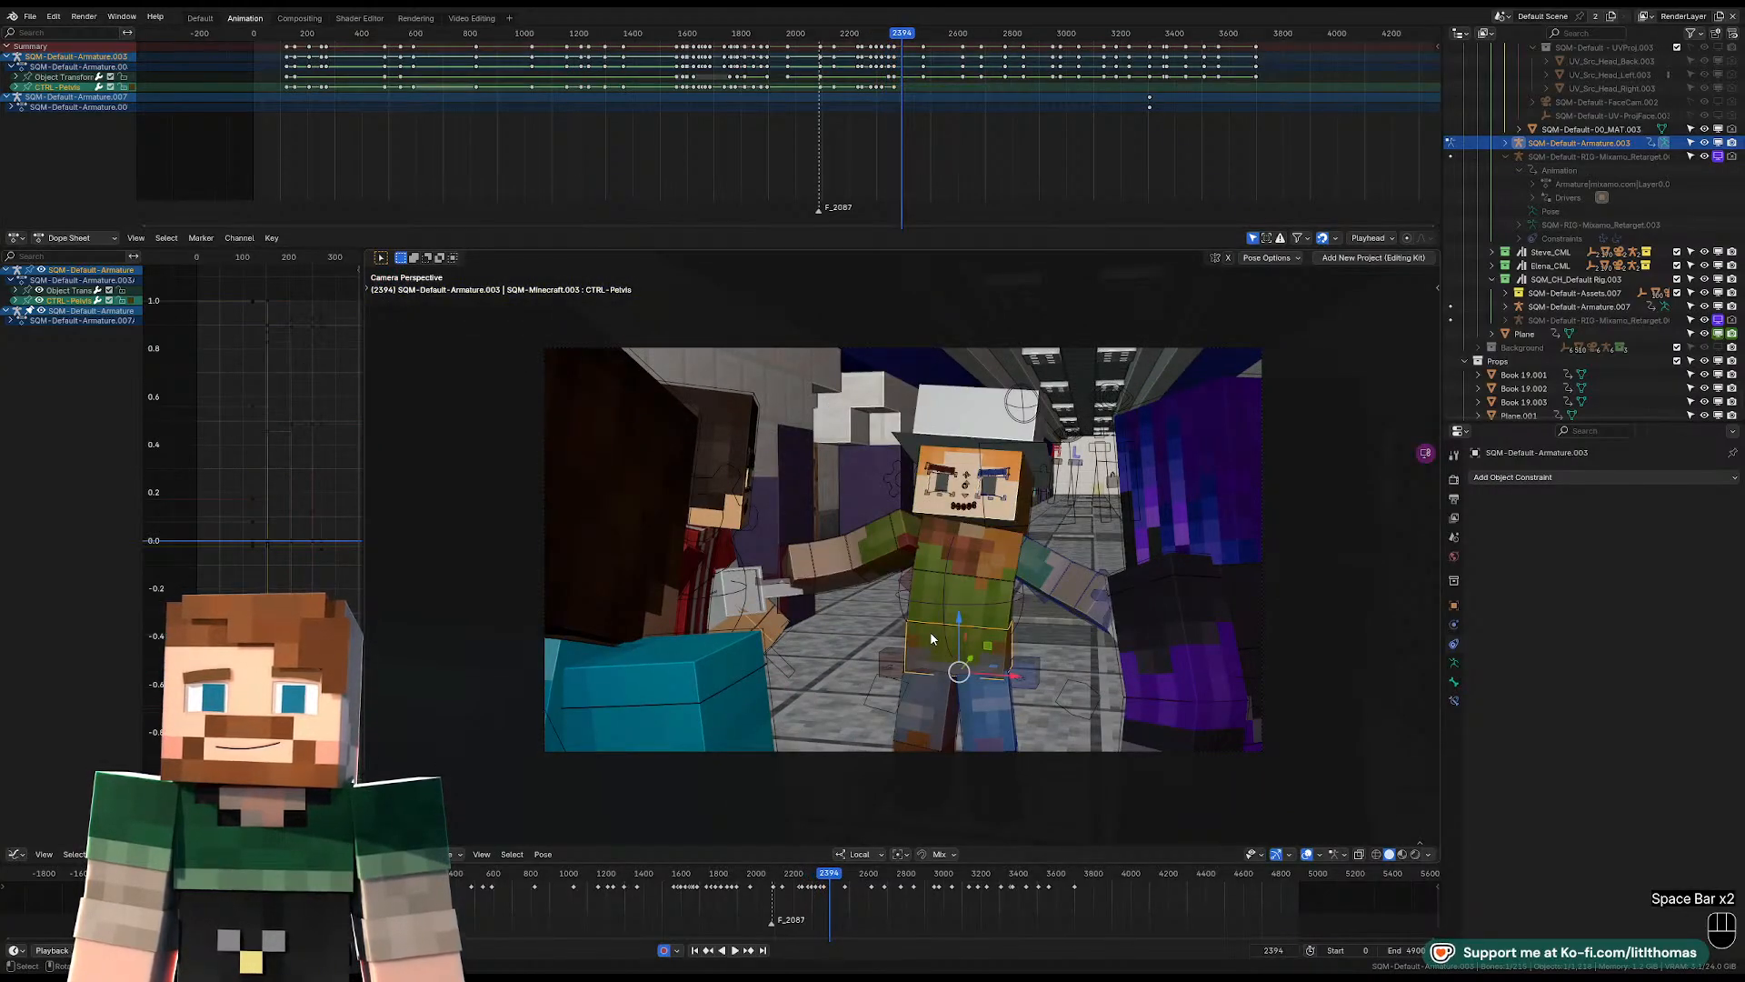
pyautogui.press('KP_Decimal')
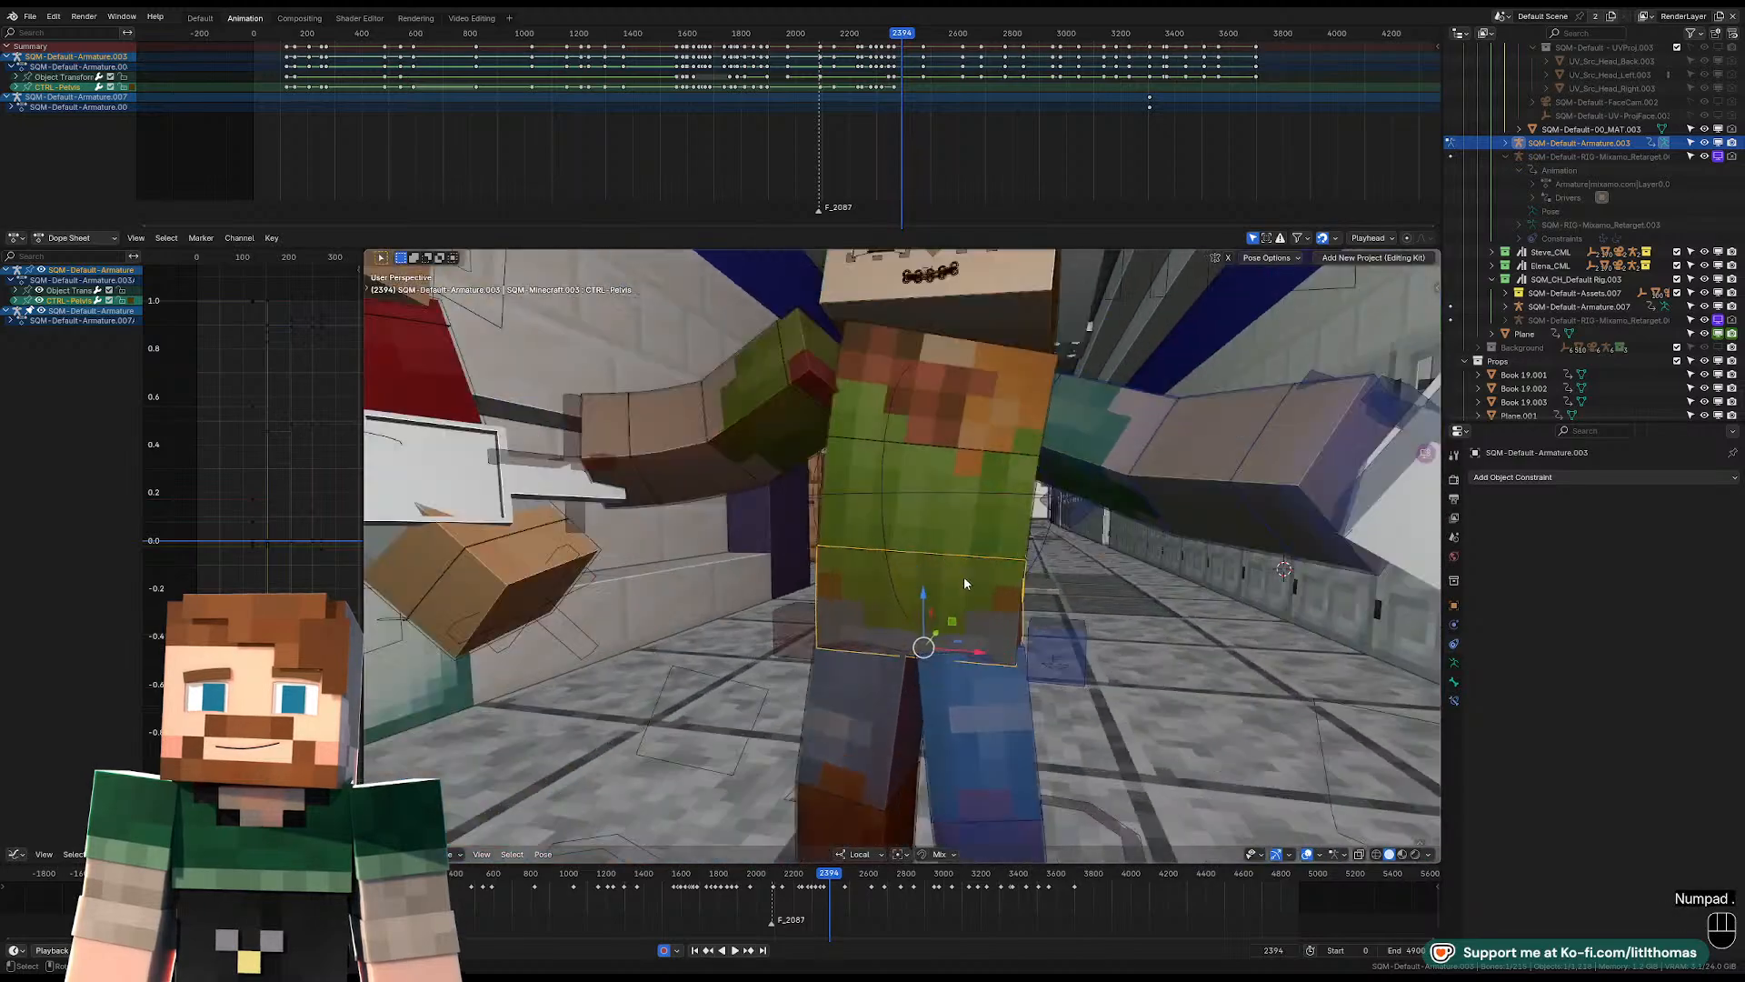
pyautogui.press('g')
pyautogui.click(961, 574)
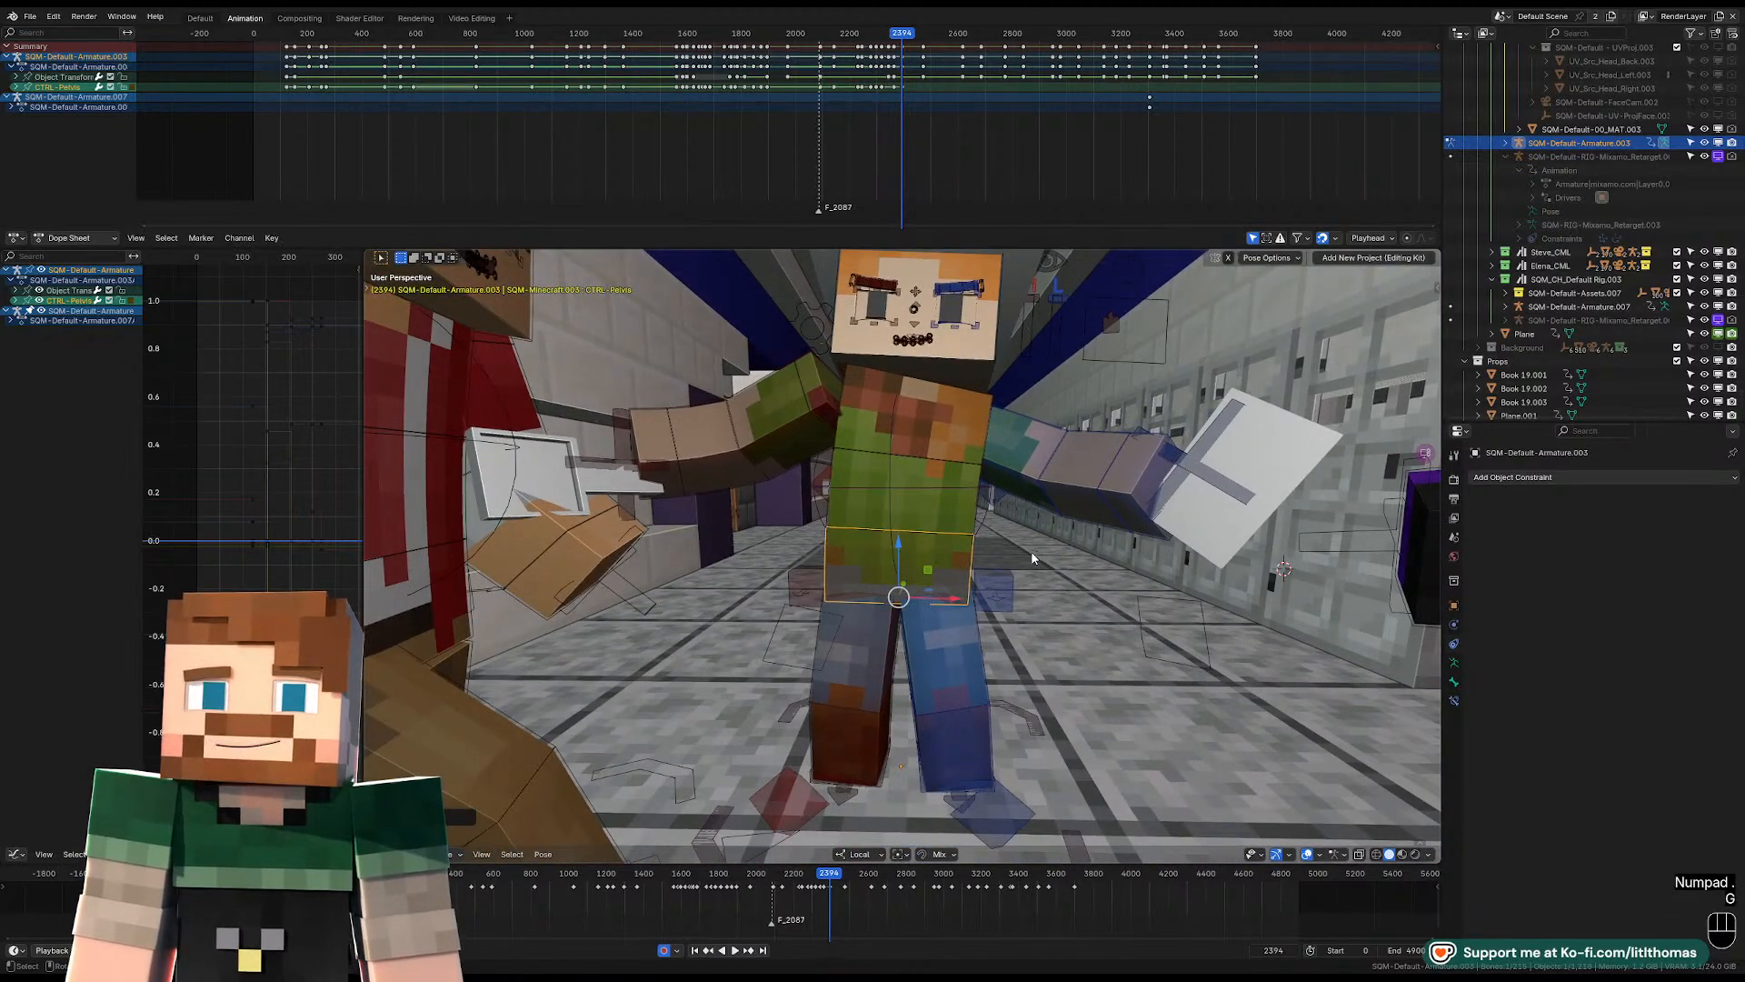
pyautogui.moveTo(1032, 551); pyautogui.dragTo(1060, 608, button='middle')
pyautogui.press('r')
pyautogui.press('r')
pyautogui.press('r')
pyautogui.click(1072, 575)
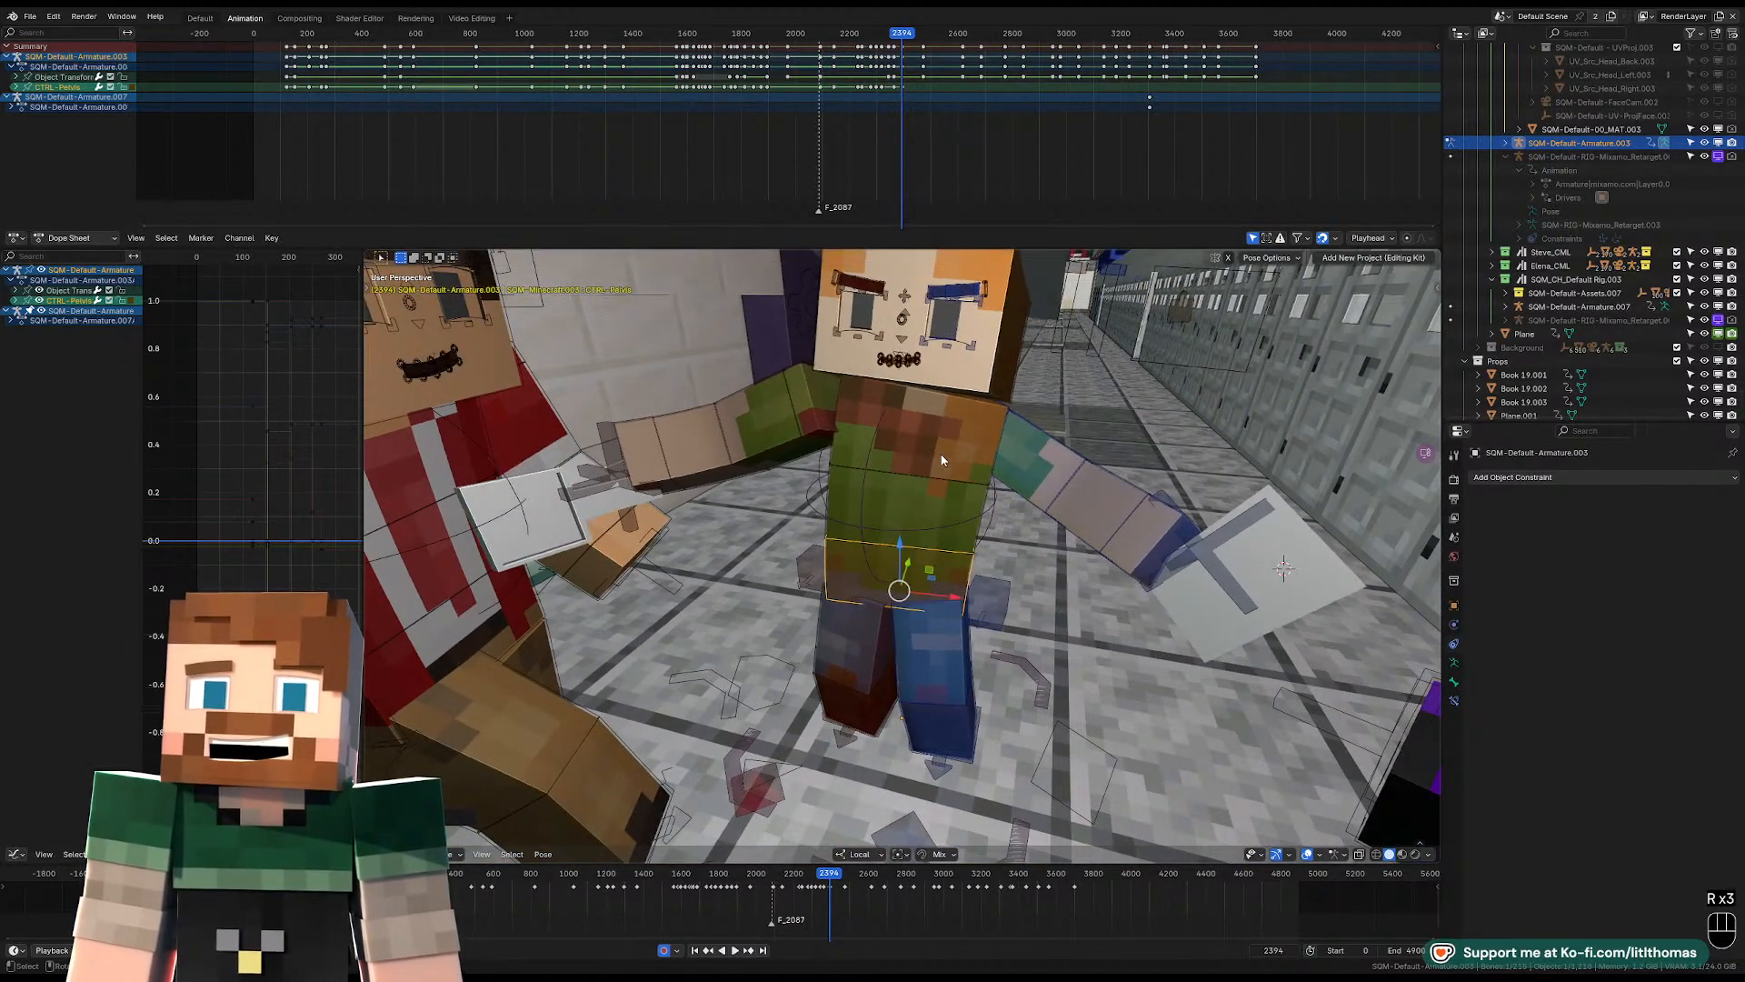
# Rotate the torso control to twist the hat-wearing character's upper body at frame 2394.
pyautogui.click(948, 459)
pyautogui.moveTo(950, 460); pyautogui.dragTo(1008, 466, button='middle')
pyautogui.press('r')
pyautogui.press('r')
pyautogui.click(1000, 491)
pyautogui.press('r')
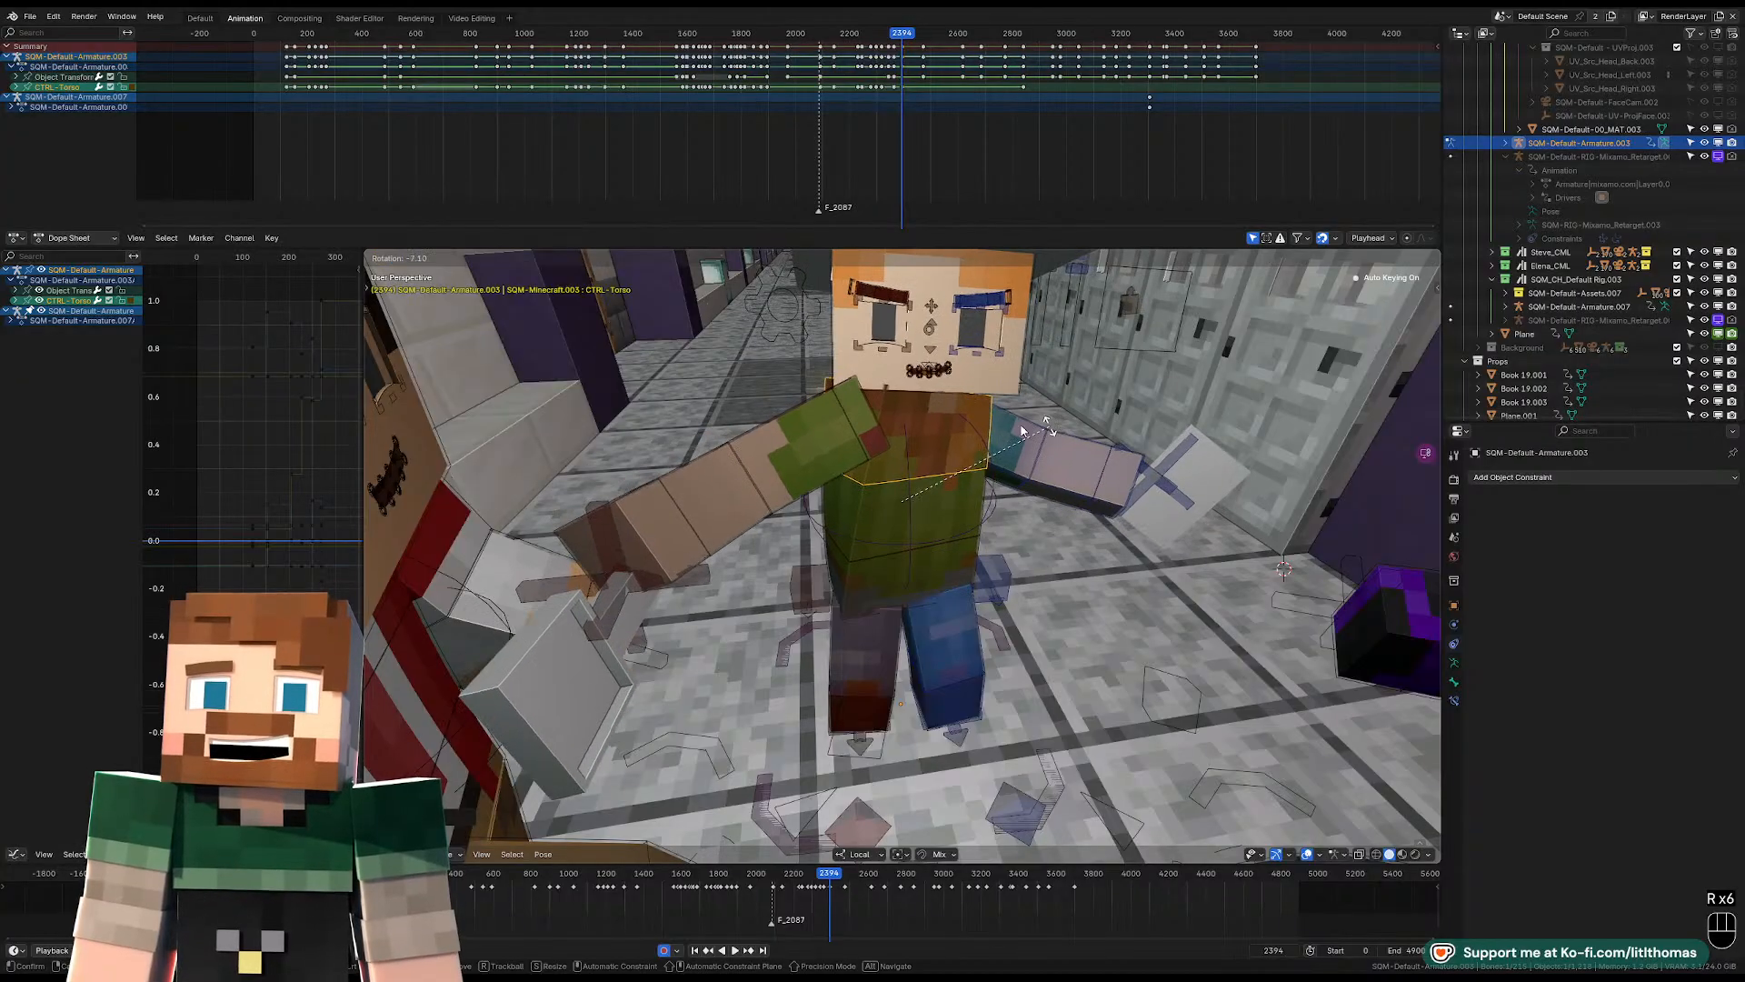
pyautogui.click(995, 469)
# Rotate the right upper-arm control so the right arm is raised beside the head at frame 2394.
pyautogui.click(840, 442)
pyautogui.press('r')
pyautogui.press('r')
pyautogui.click(826, 451)
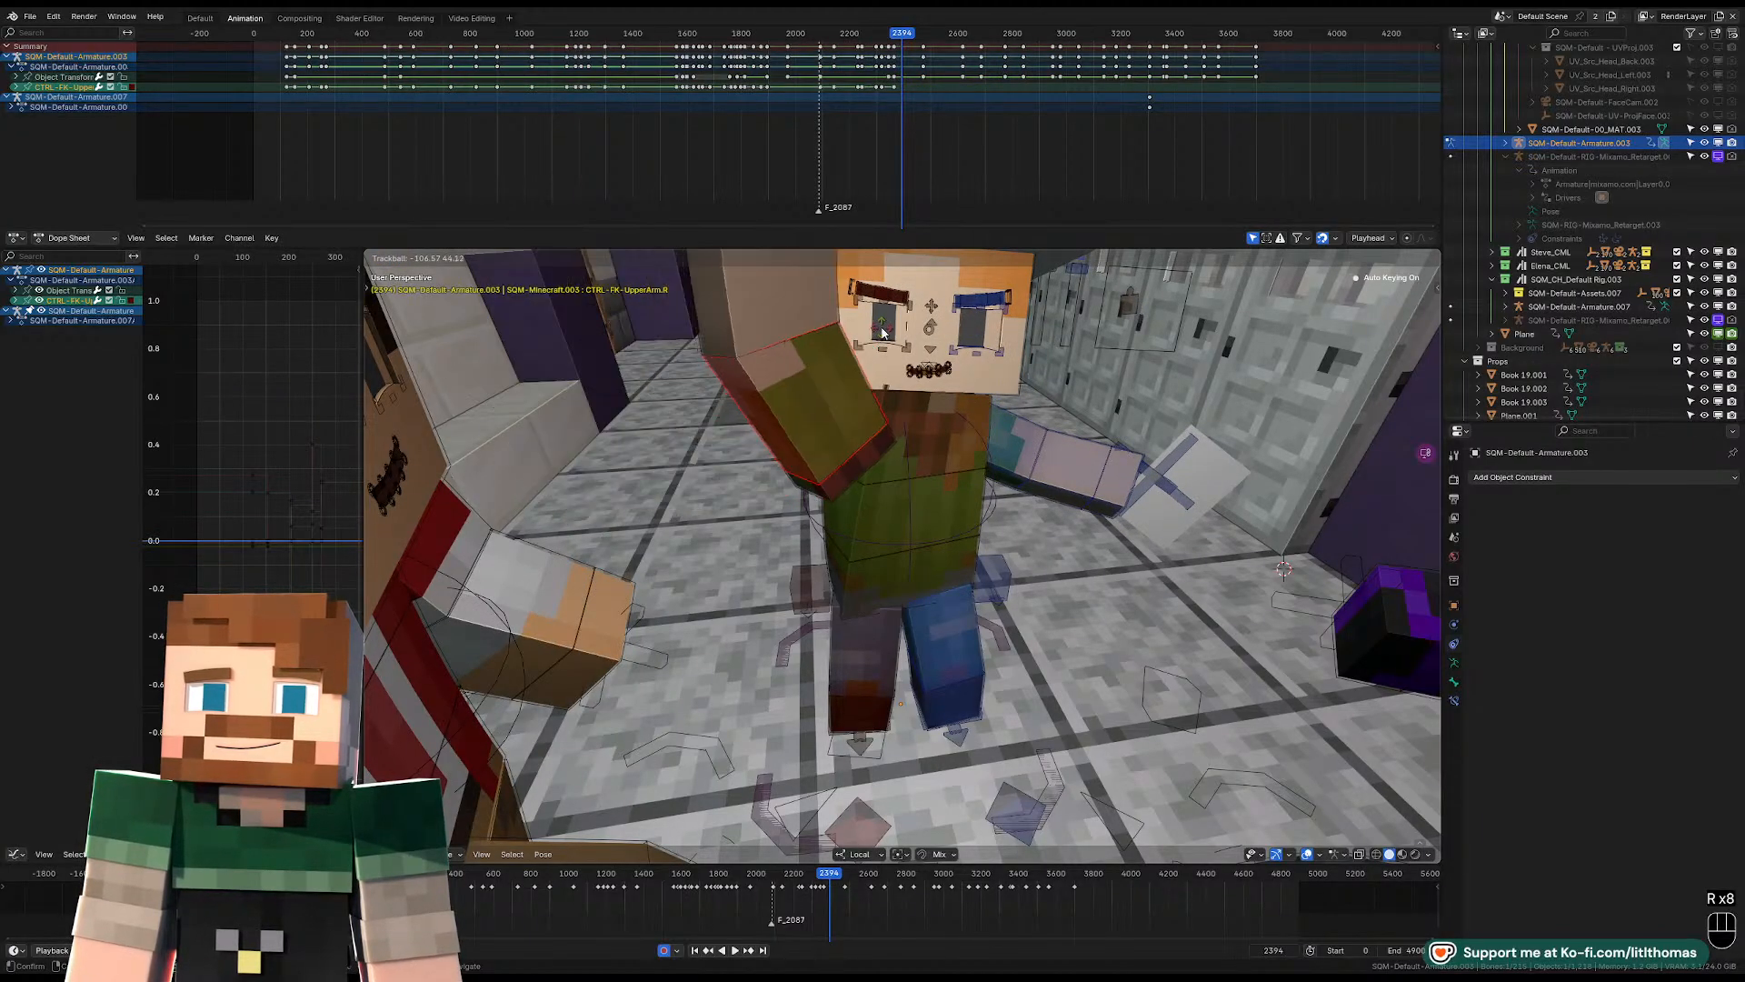
# Rotate the head control to tilt the face beside the raised right arm at frame 2394.
pyautogui.moveTo(827, 451); pyautogui.dragTo(995, 498, button='middle')
pyautogui.click(959, 443)
pyautogui.press('r')
pyautogui.click(978, 418)
pyautogui.press('KP_Decimal')
pyautogui.press('r')
pyautogui.press('r')
pyautogui.click(993, 500)
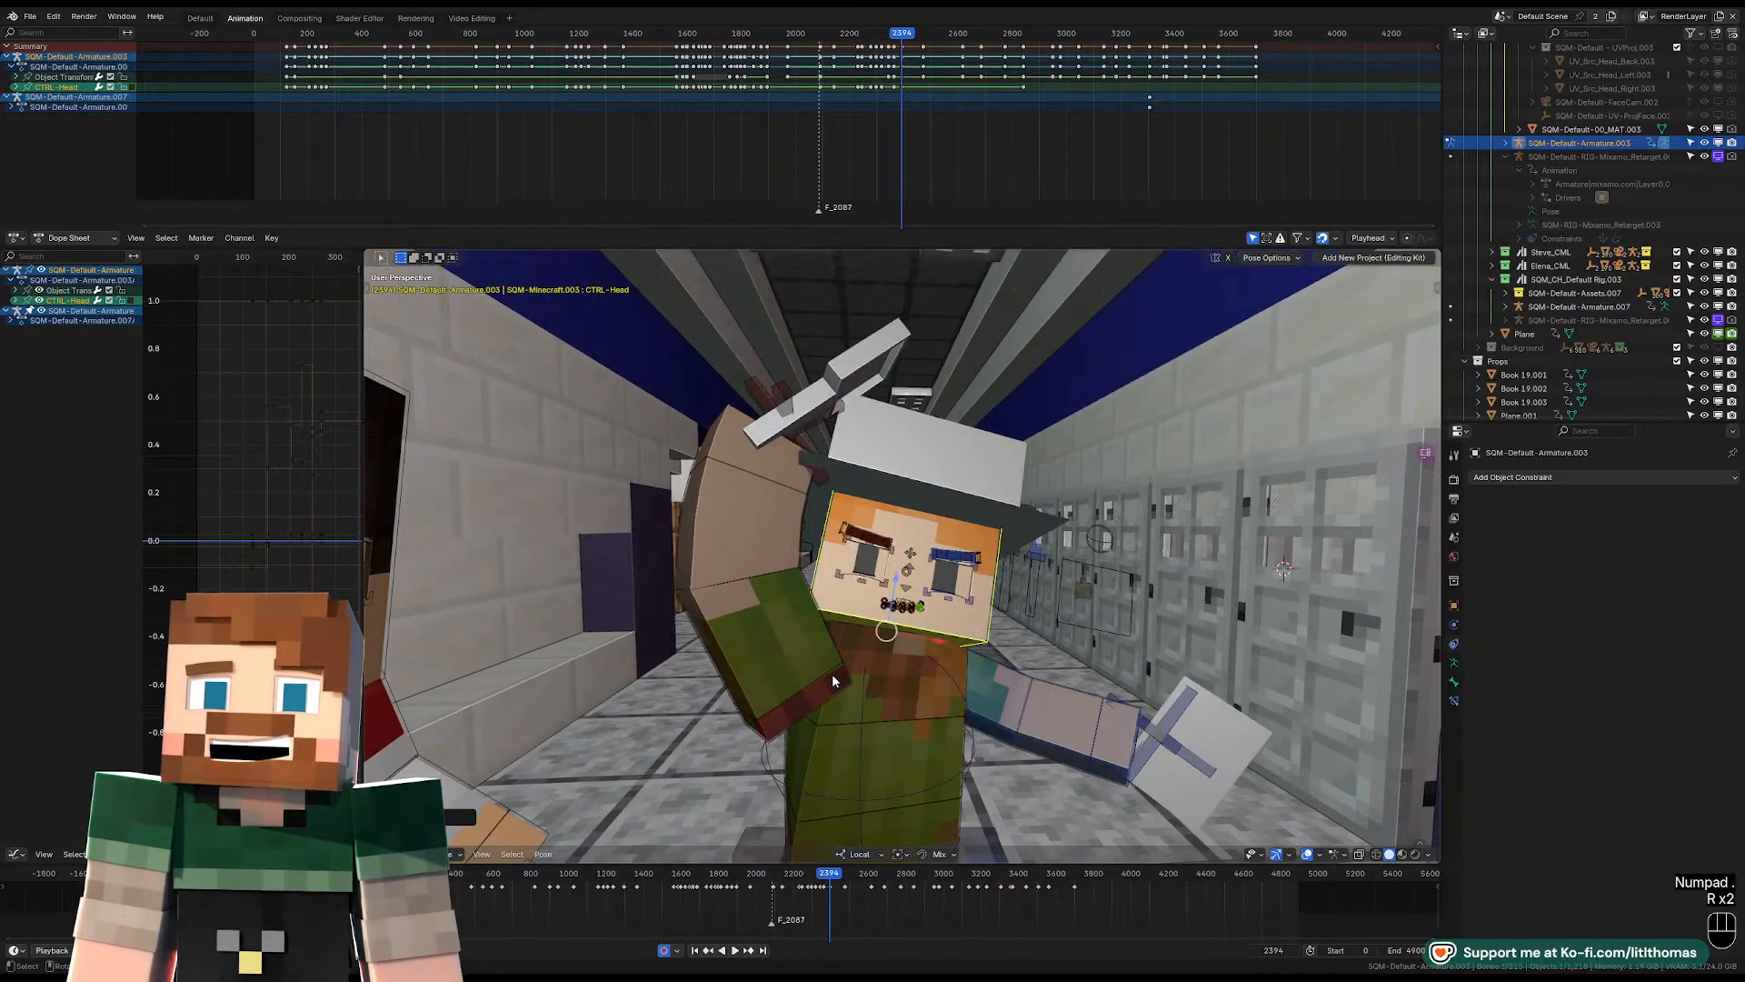
# Move the right shoulder control upward and adjust the right upper arm's rotation at frame 2394.
pyautogui.click(834, 678)
pyautogui.press('g')
pyautogui.click(835, 650)
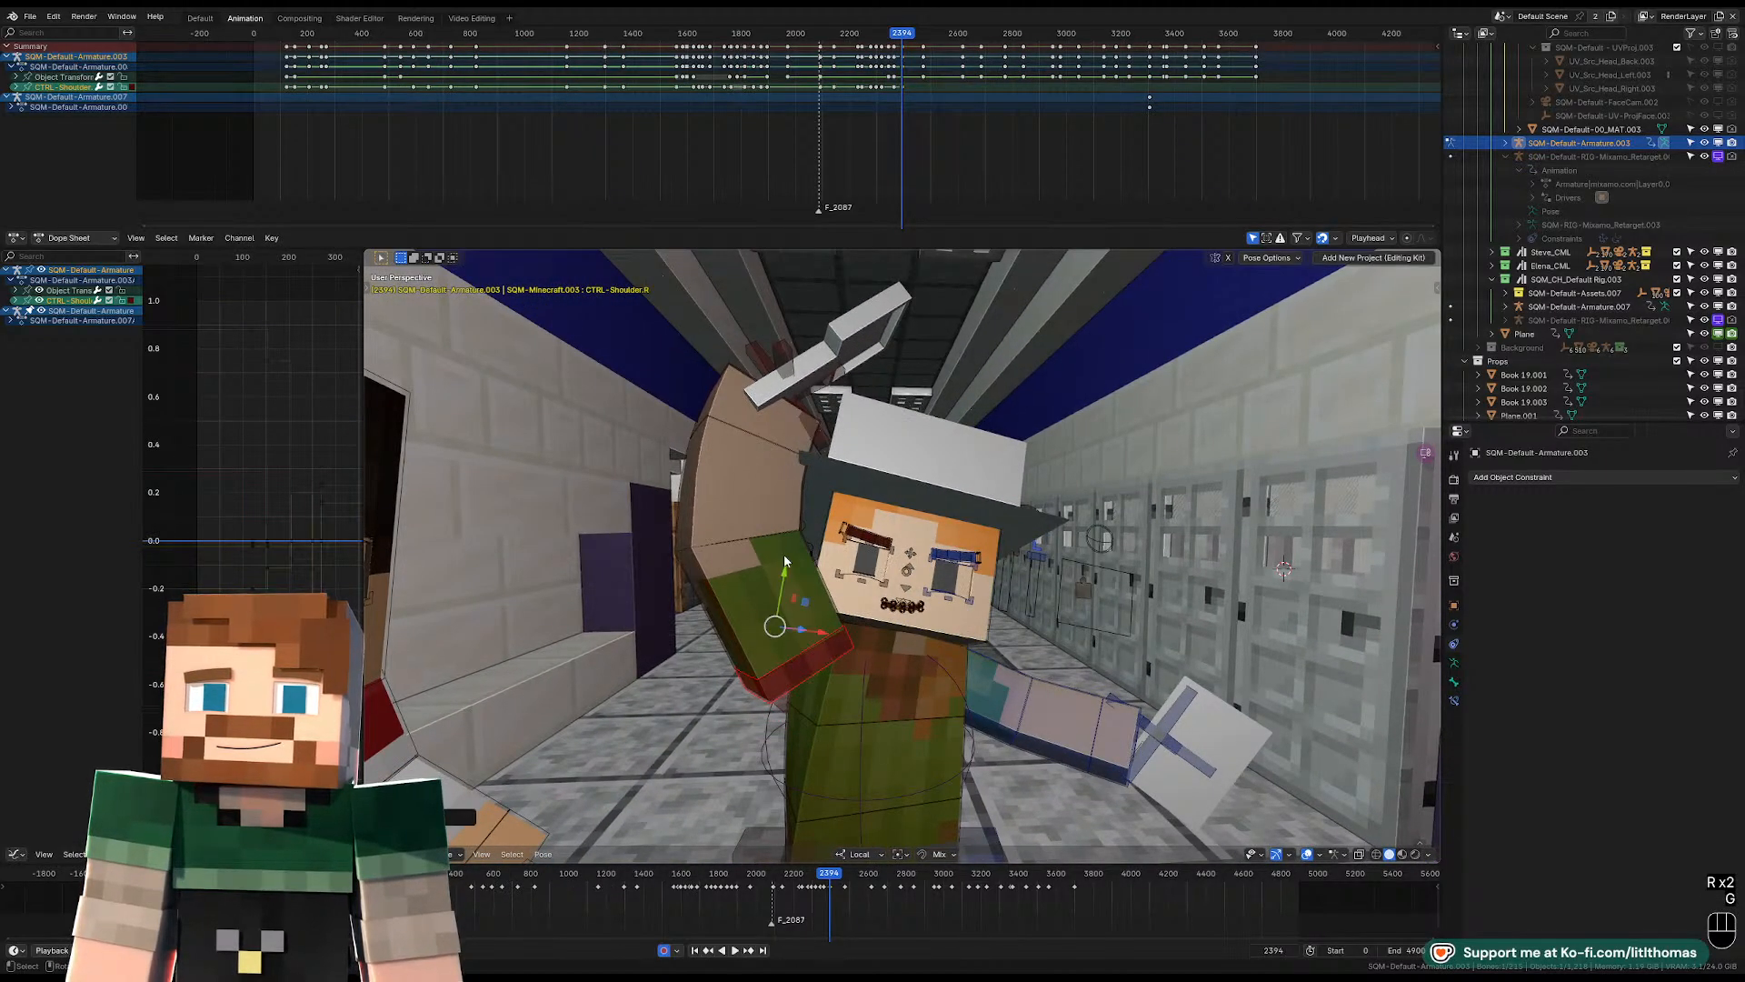
pyautogui.press('r')
pyautogui.press('r')
pyautogui.press('r')
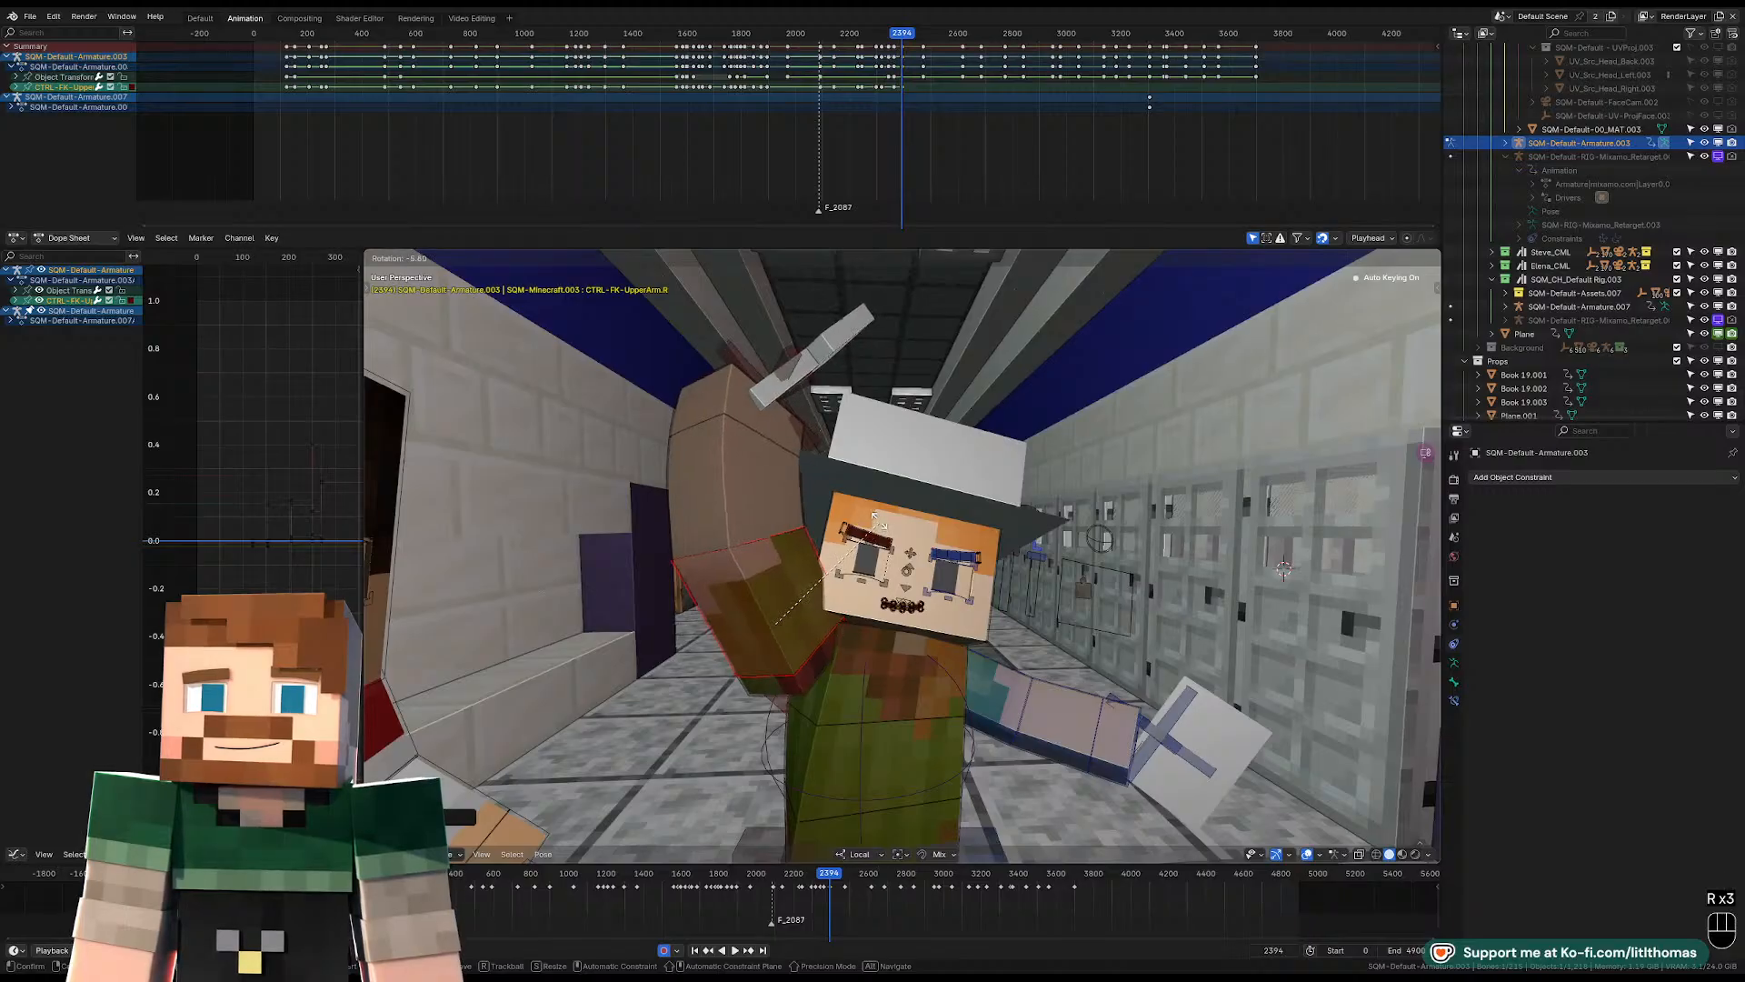
pyautogui.click(1013, 718)
# Rotate the left upper arm lower beside the body and refine the head tilt at frame 2394.
pyautogui.moveTo(1013, 709); pyautogui.dragTo(907, 592, button='middle')
pyautogui.scroll(-1, 953, 680)
pyautogui.press('r')
pyautogui.press('r')
pyautogui.click(1026, 698)
pyautogui.click(907, 589)
pyautogui.press('r')
pyautogui.press('r')
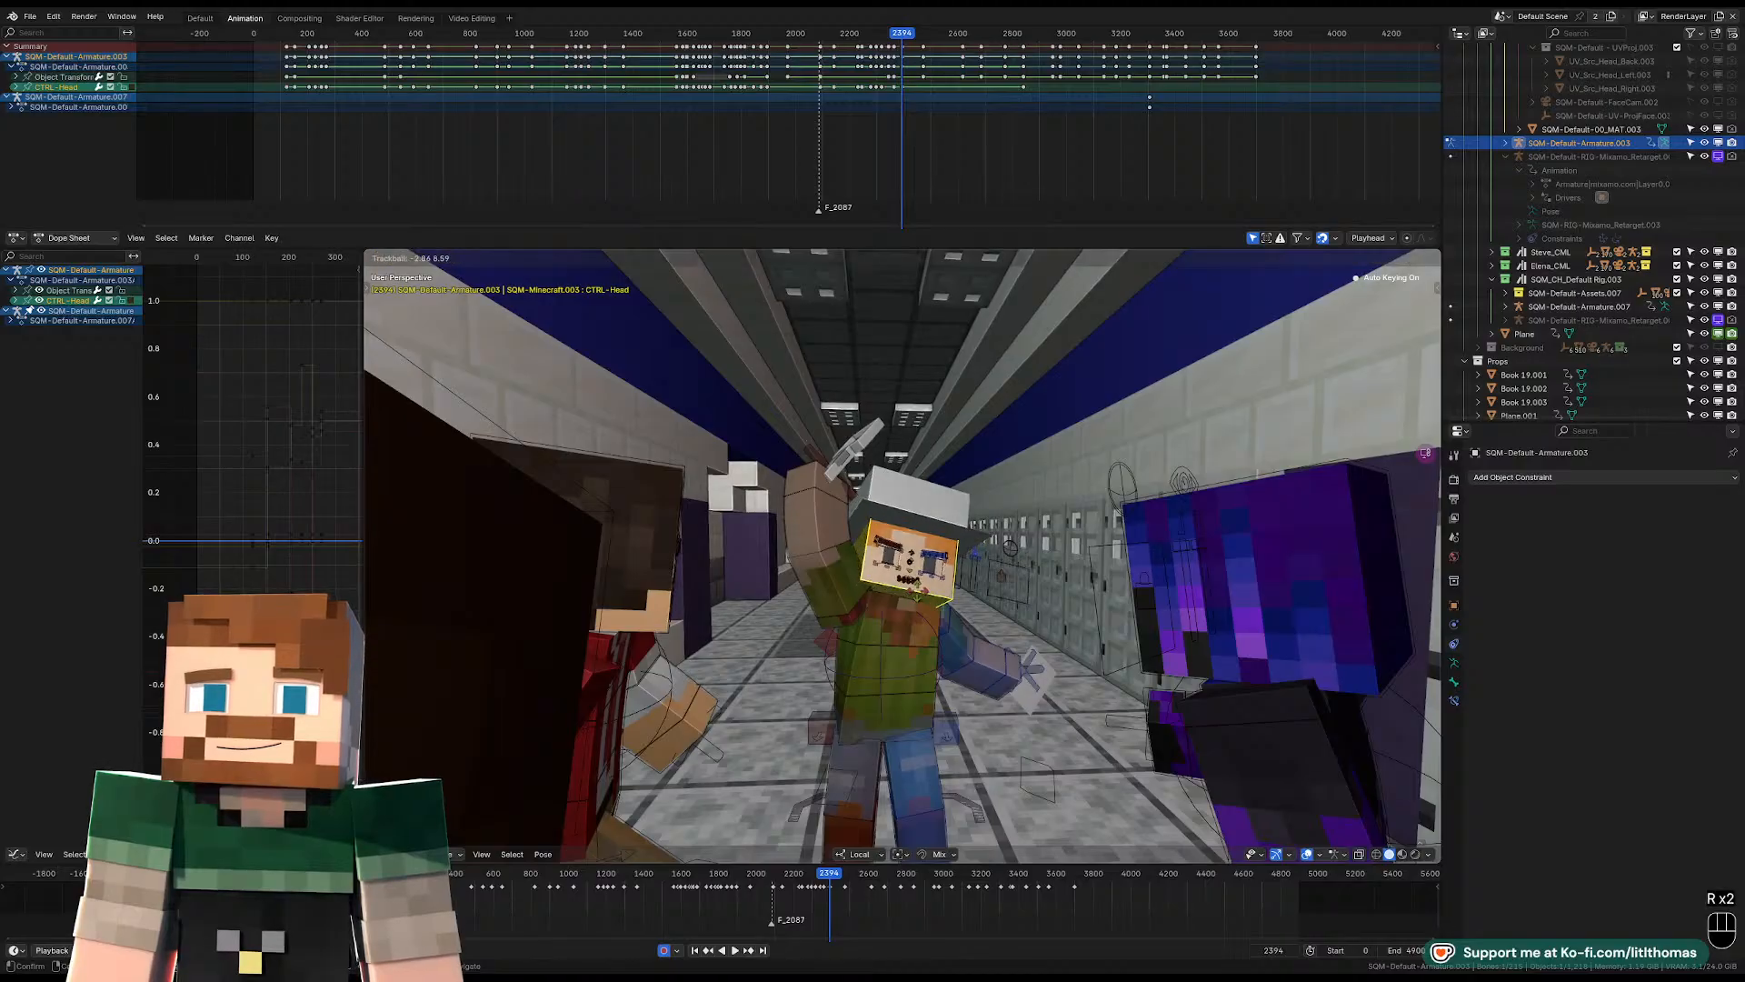
pyautogui.click(847, 618)
# Reposition the right shoulder control at frame 2394 and check the raised-arm pose through the shot camera.
pyautogui.moveTo(847, 618); pyautogui.dragTo(791, 644, button='middle')
pyautogui.click(977, 626)
pyautogui.click(946, 639)
pyautogui.press('g')
pyautogui.click(924, 635)
pyautogui.press('KP_0')
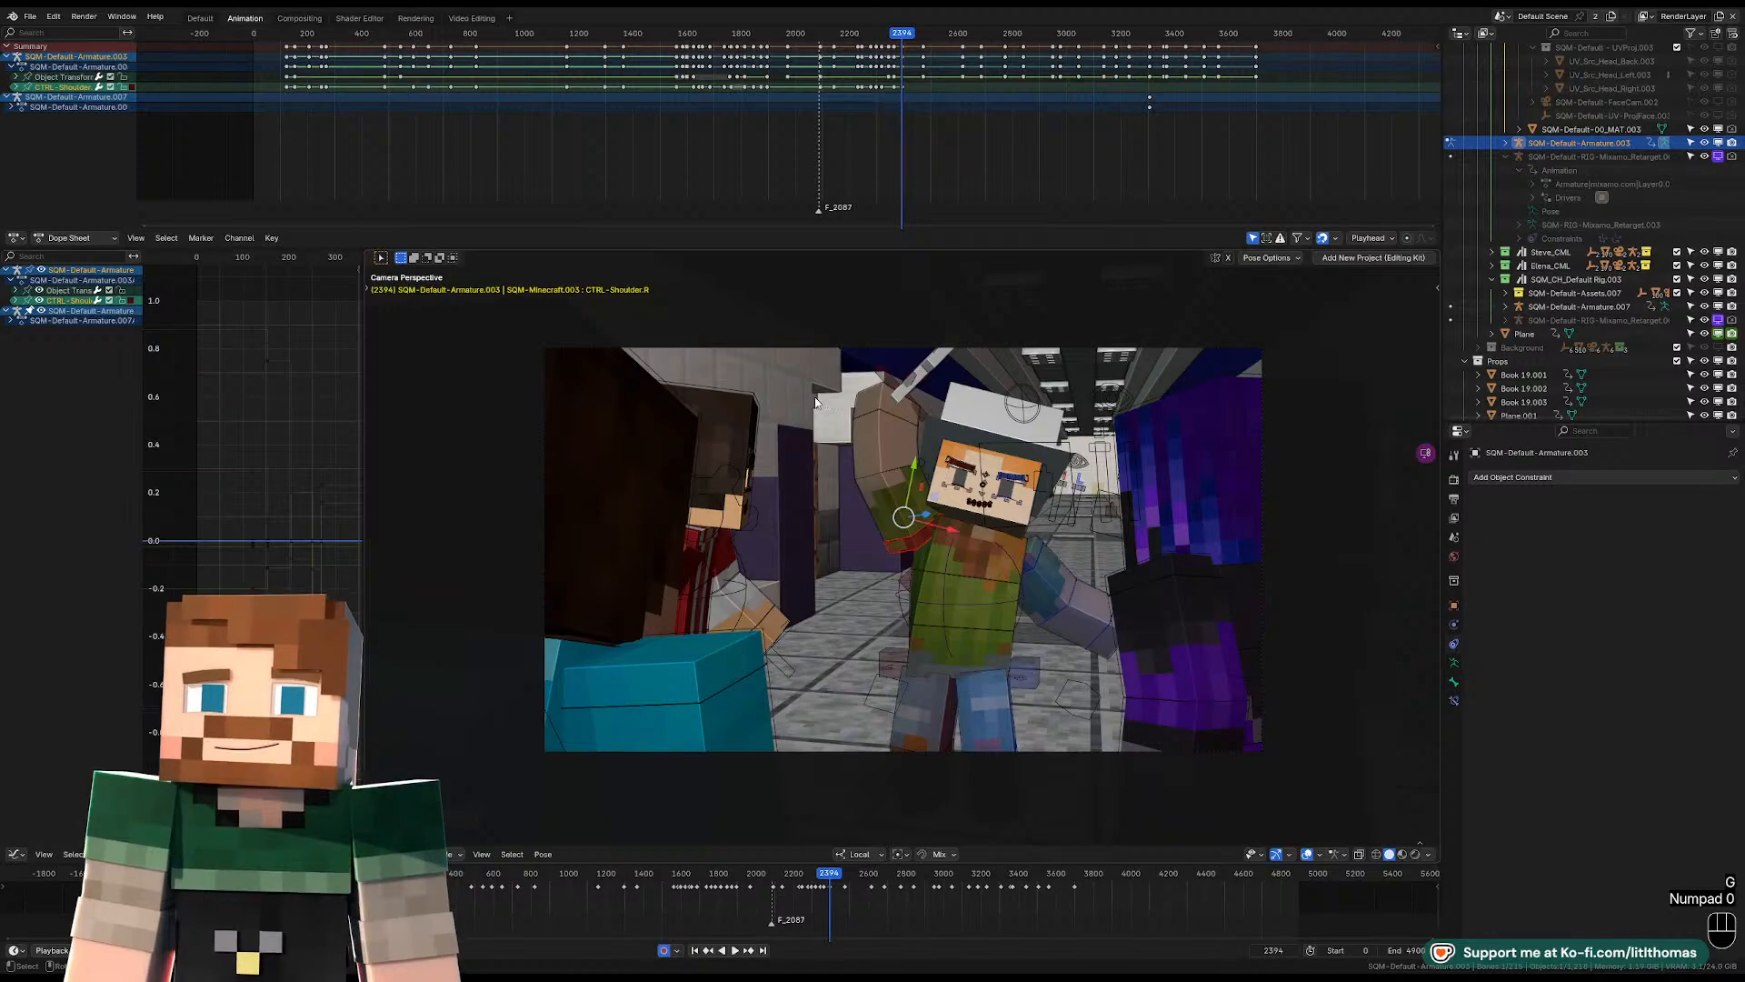
# Play back and scrub the raised-arm motion through the shot camera up to about frame 2458.
pyautogui.click(883, 35)
pyautogui.press('space')
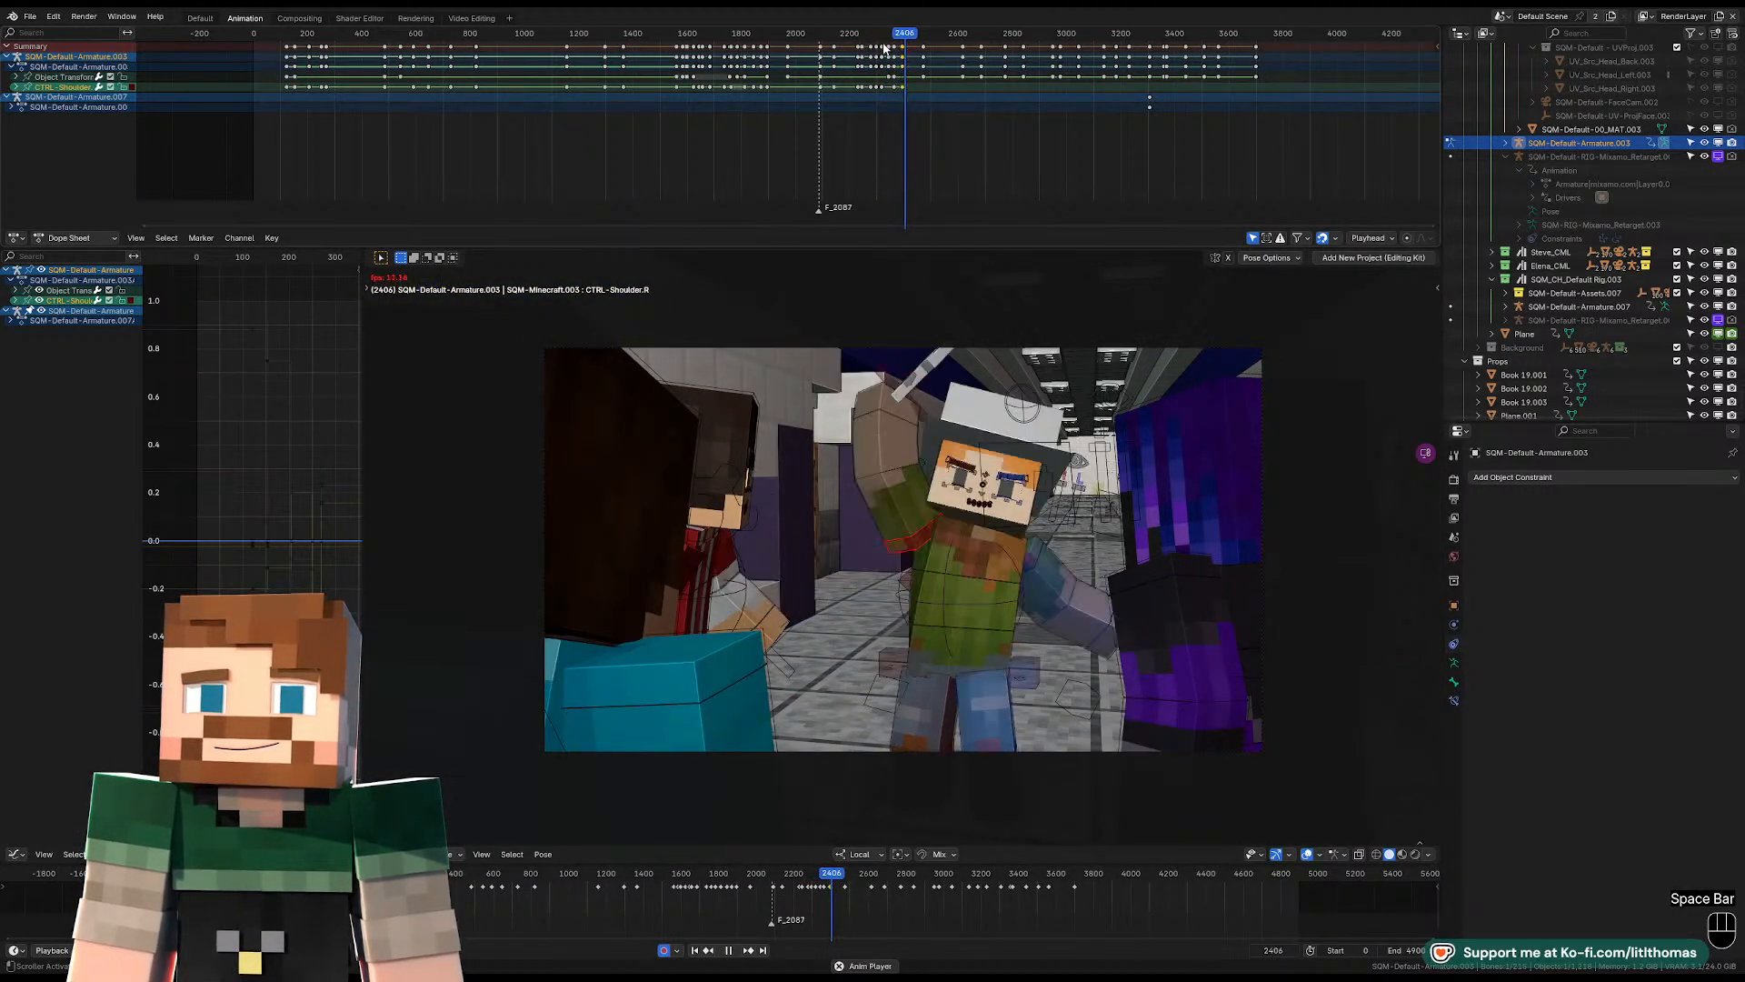
pyautogui.press('space')
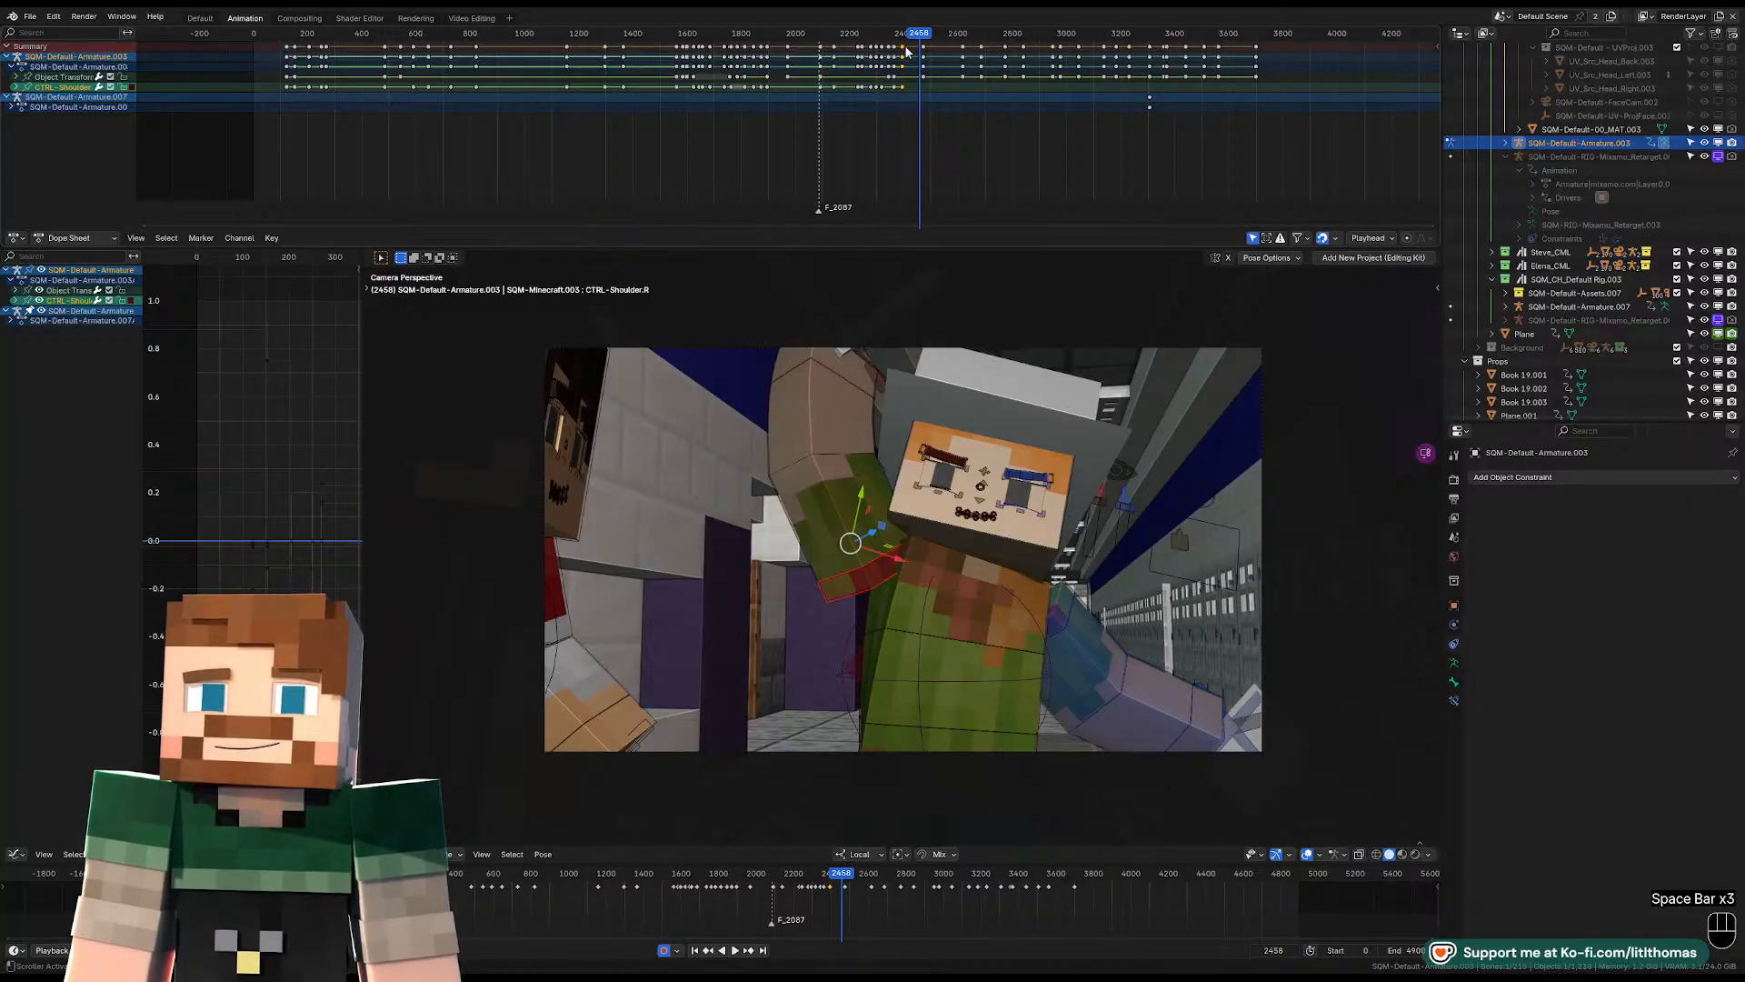
pyautogui.click(909, 36)
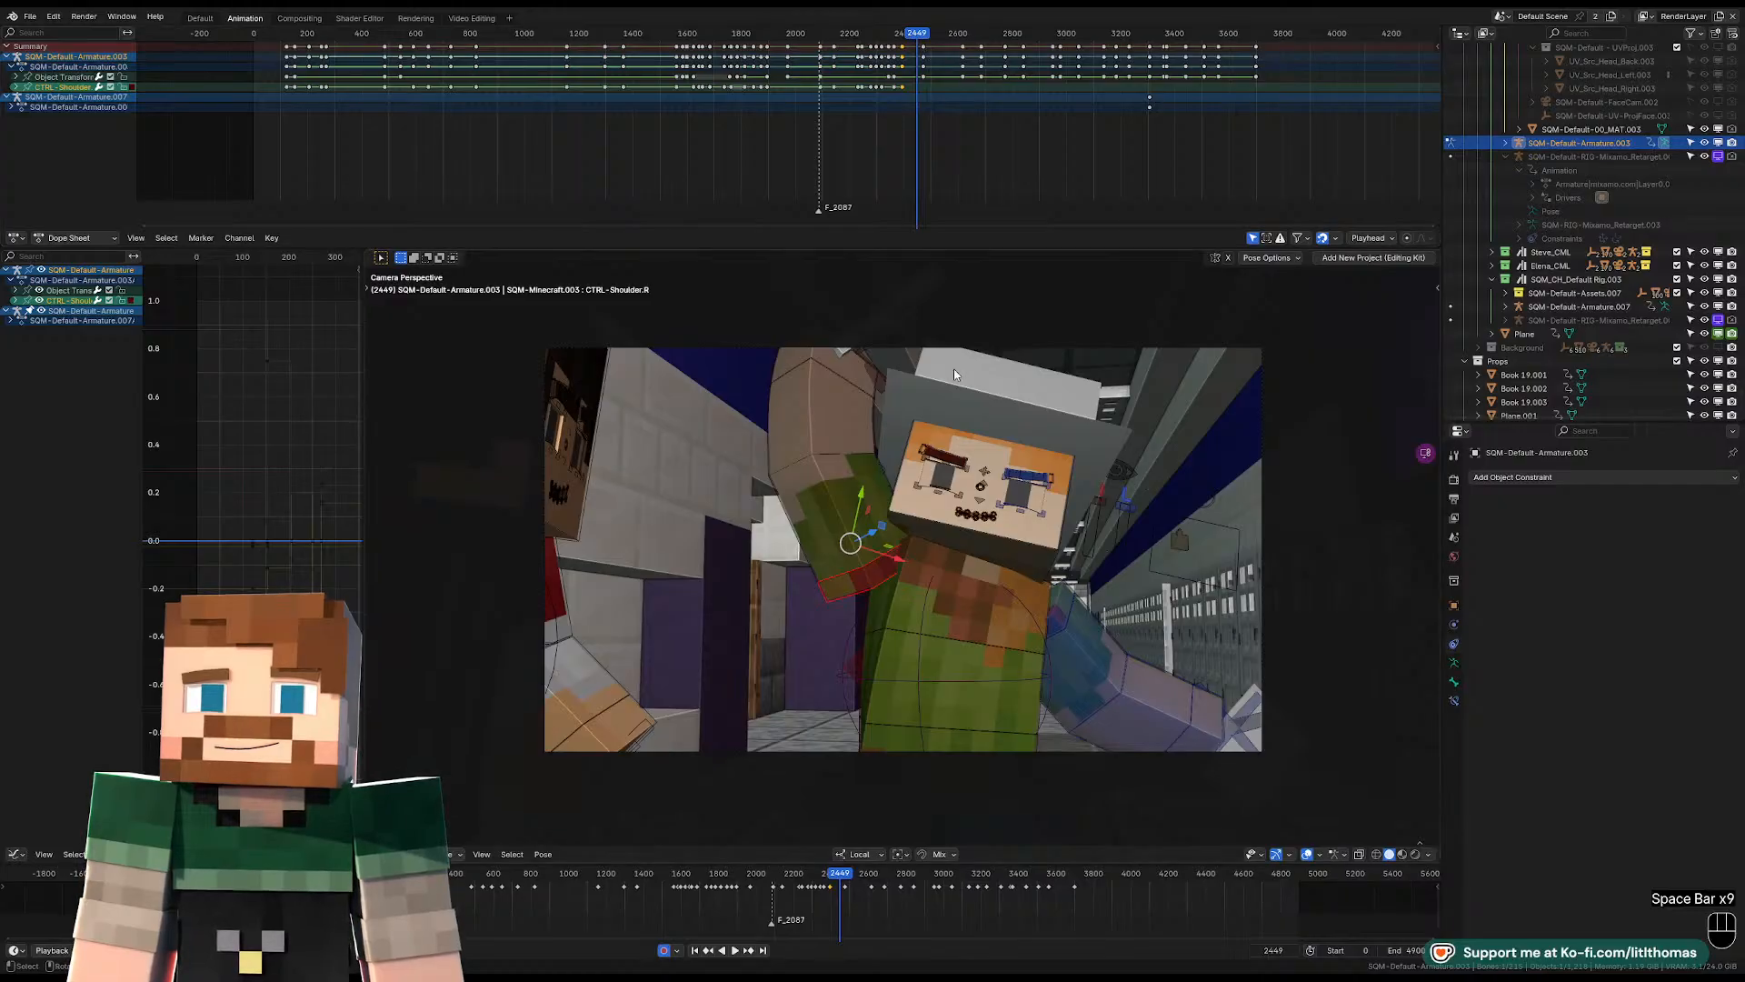
# Rotate the hat-wearing character's pelvis control for a new pose at frame 2445.
pyautogui.click(939, 739)
pyautogui.press('KP_Decimal')
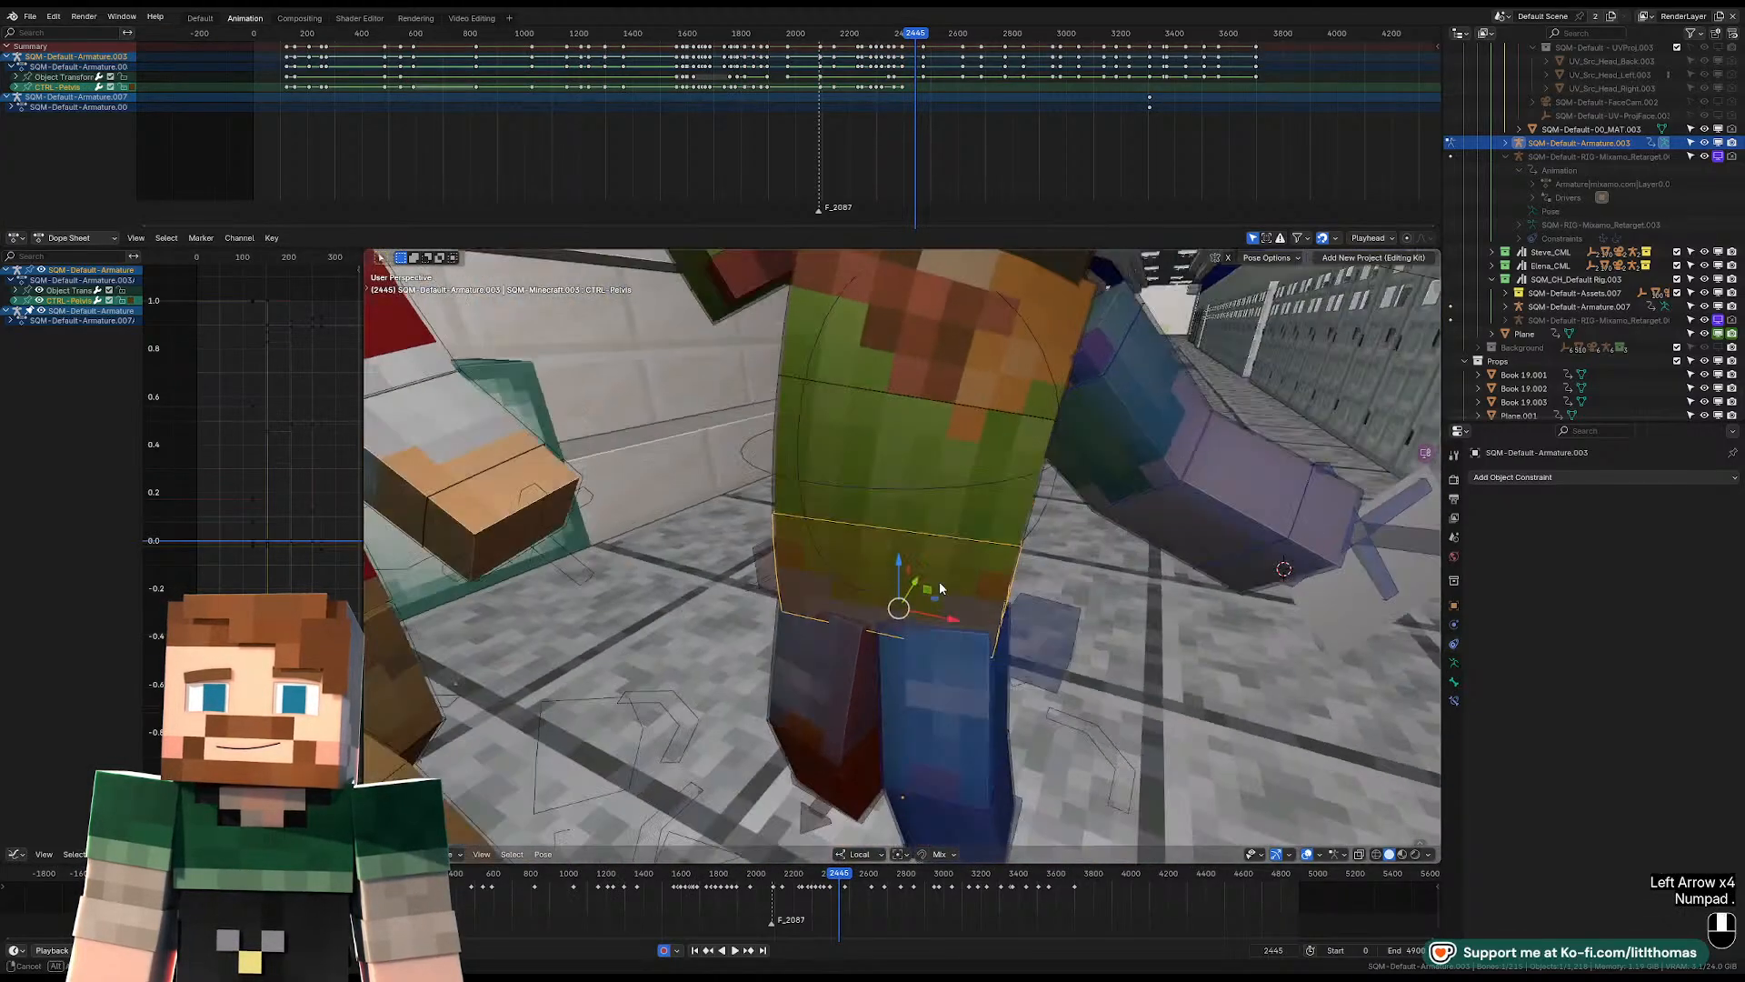
pyautogui.press('r')
pyautogui.press('r')
pyautogui.click(1127, 529)
# Rotate the torso control to turn the character's upper body at frame 2445.
pyautogui.click(1029, 375)
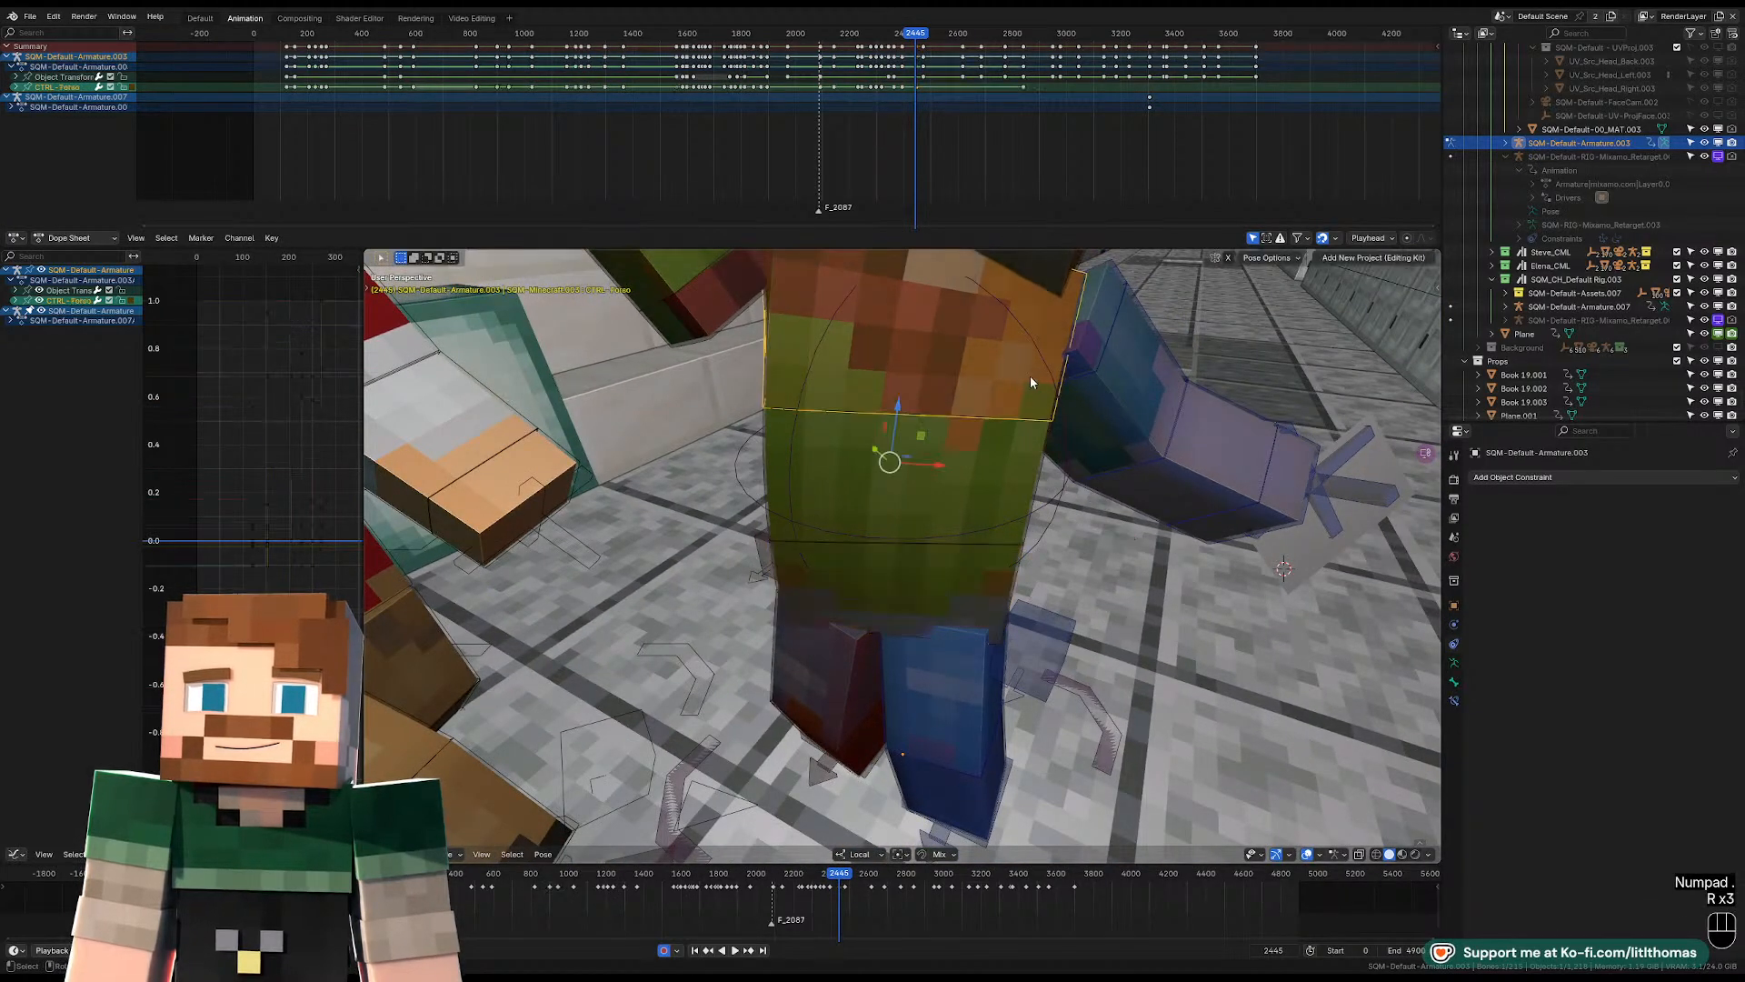
pyautogui.press('r')
pyautogui.press('r')
# Rotate the head control to level the tilted face at frame 2445.
pyautogui.press('r')
pyautogui.press('r')
pyautogui.click(1012, 361)
pyautogui.scroll(-3, 1012, 361)
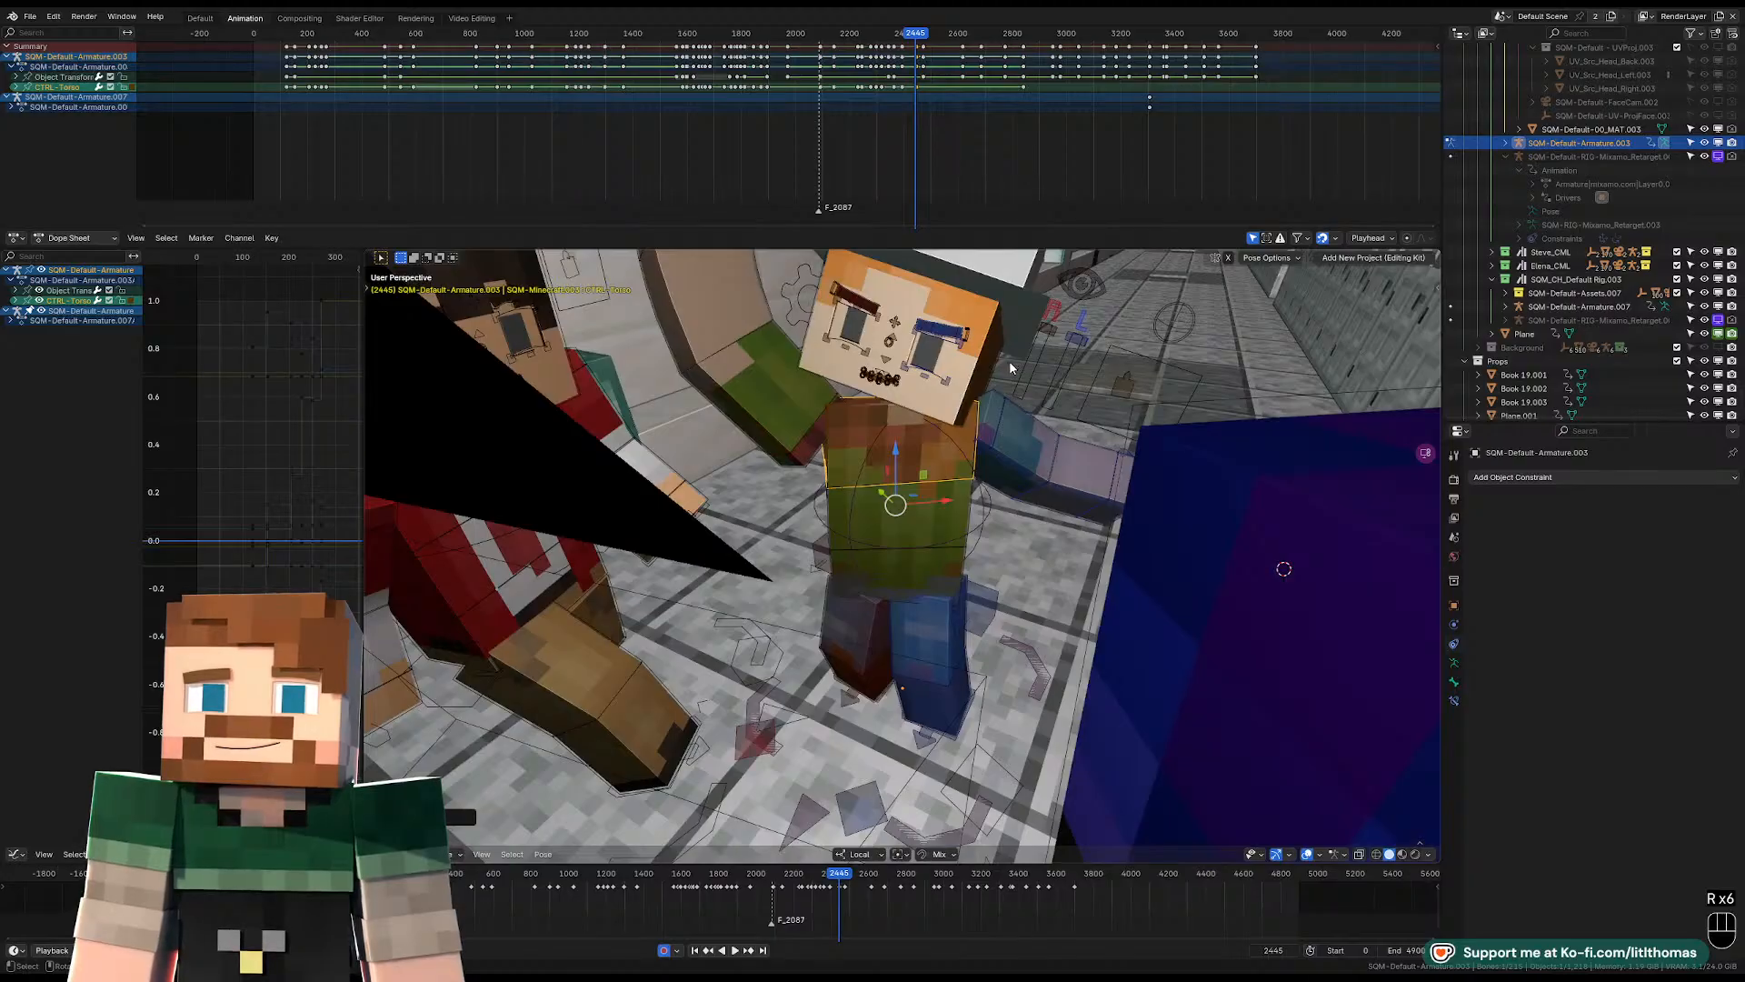
pyautogui.press('r')
pyautogui.press('r')
pyautogui.press('r')
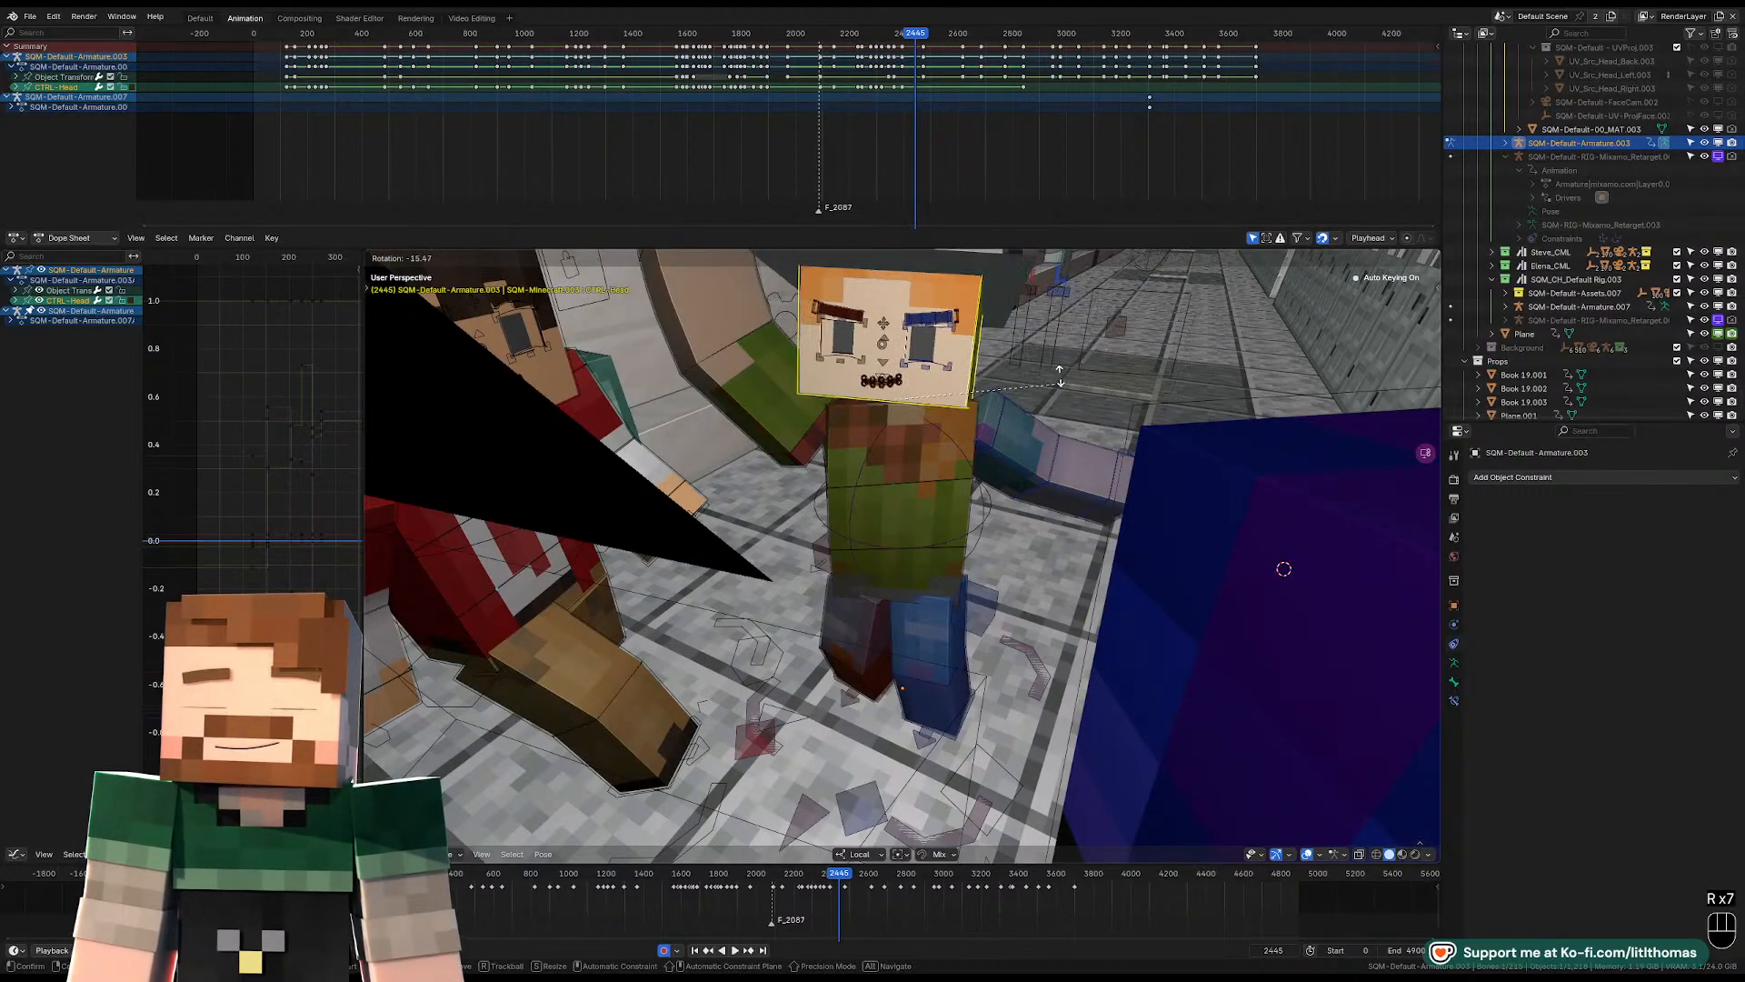
# Refine the torso control's rotation beneath the head at frame 2445.
pyautogui.click(951, 448)
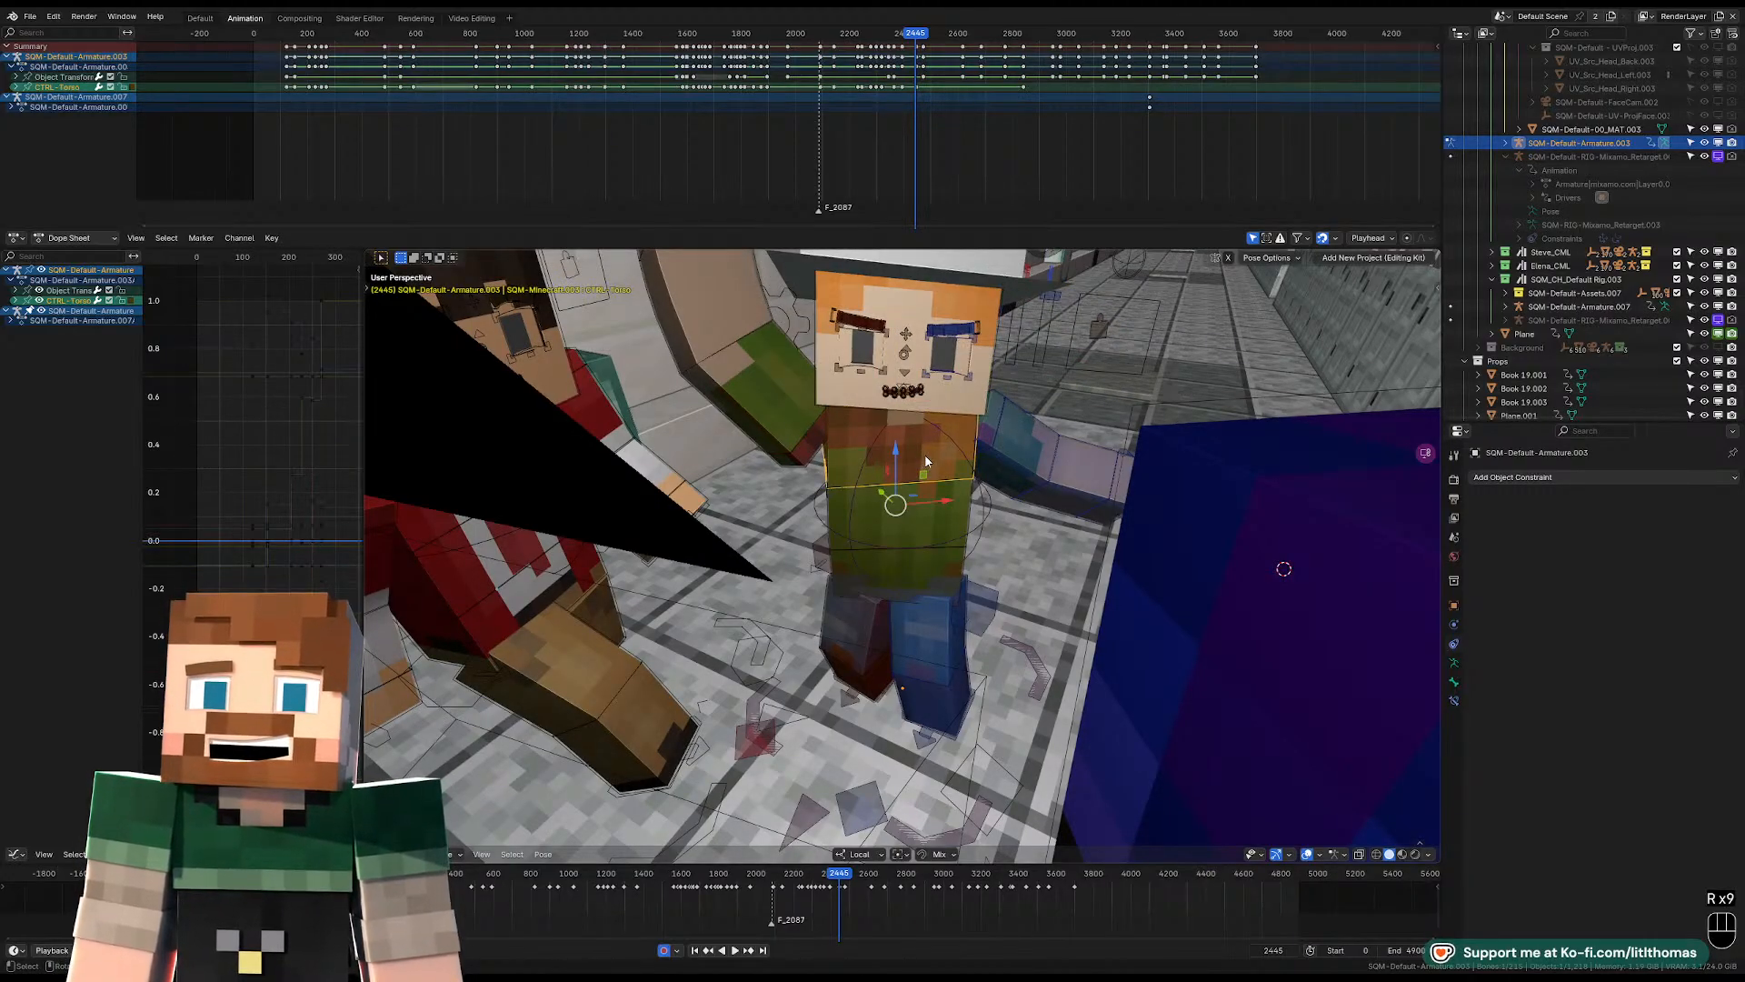
pyautogui.press('KP_Decimal')
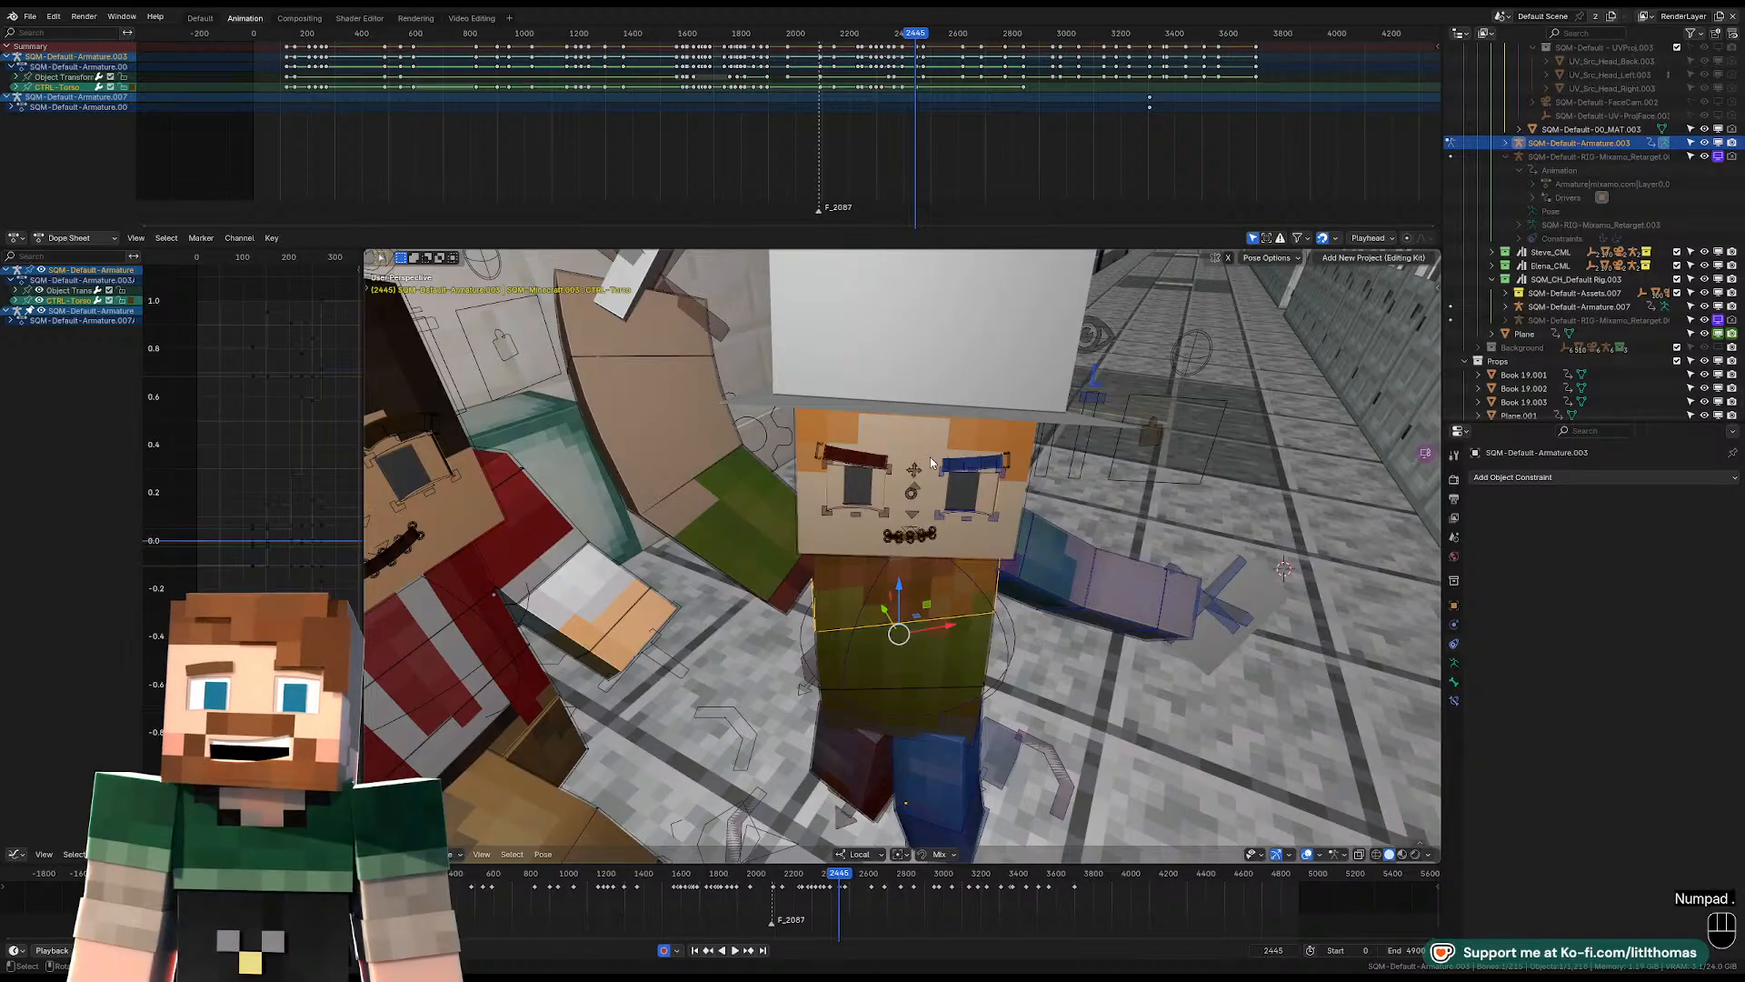
pyautogui.scroll(2, 1005, 446)
pyautogui.scroll(-3, 1007, 451)
pyautogui.moveTo(1007, 451)
pyautogui.mouseDown(button='middle')
pyautogui.moveTo(1016, 495)
pyautogui.moveTo(1079, 444)
pyautogui.moveTo(1024, 439)
pyautogui.mouseUp(button='middle')
pyautogui.press('r')
pyautogui.press('r')
pyautogui.click(1007, 474)
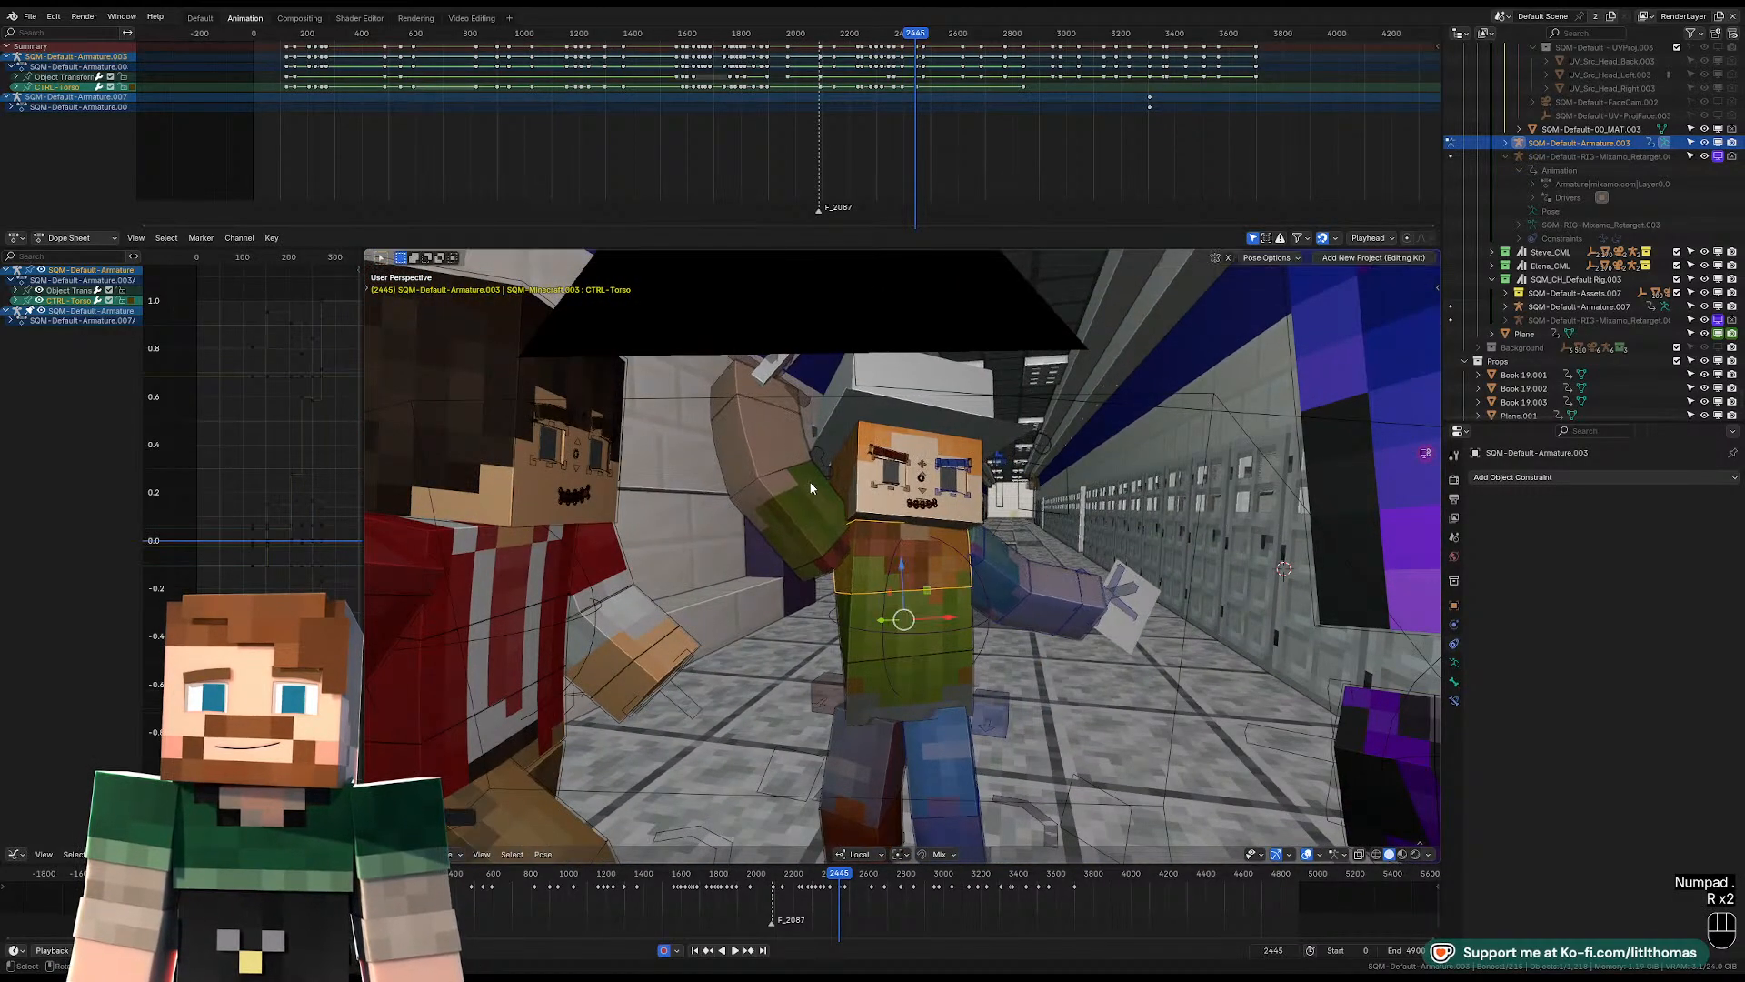
# Rotate the right upper arm down to the character's side and clear the right shoulder's location at frame 2445.
pyautogui.click(811, 491)
pyautogui.press('r')
pyautogui.press('r')
pyautogui.click(953, 626)
pyautogui.press('r')
pyautogui.click(855, 695)
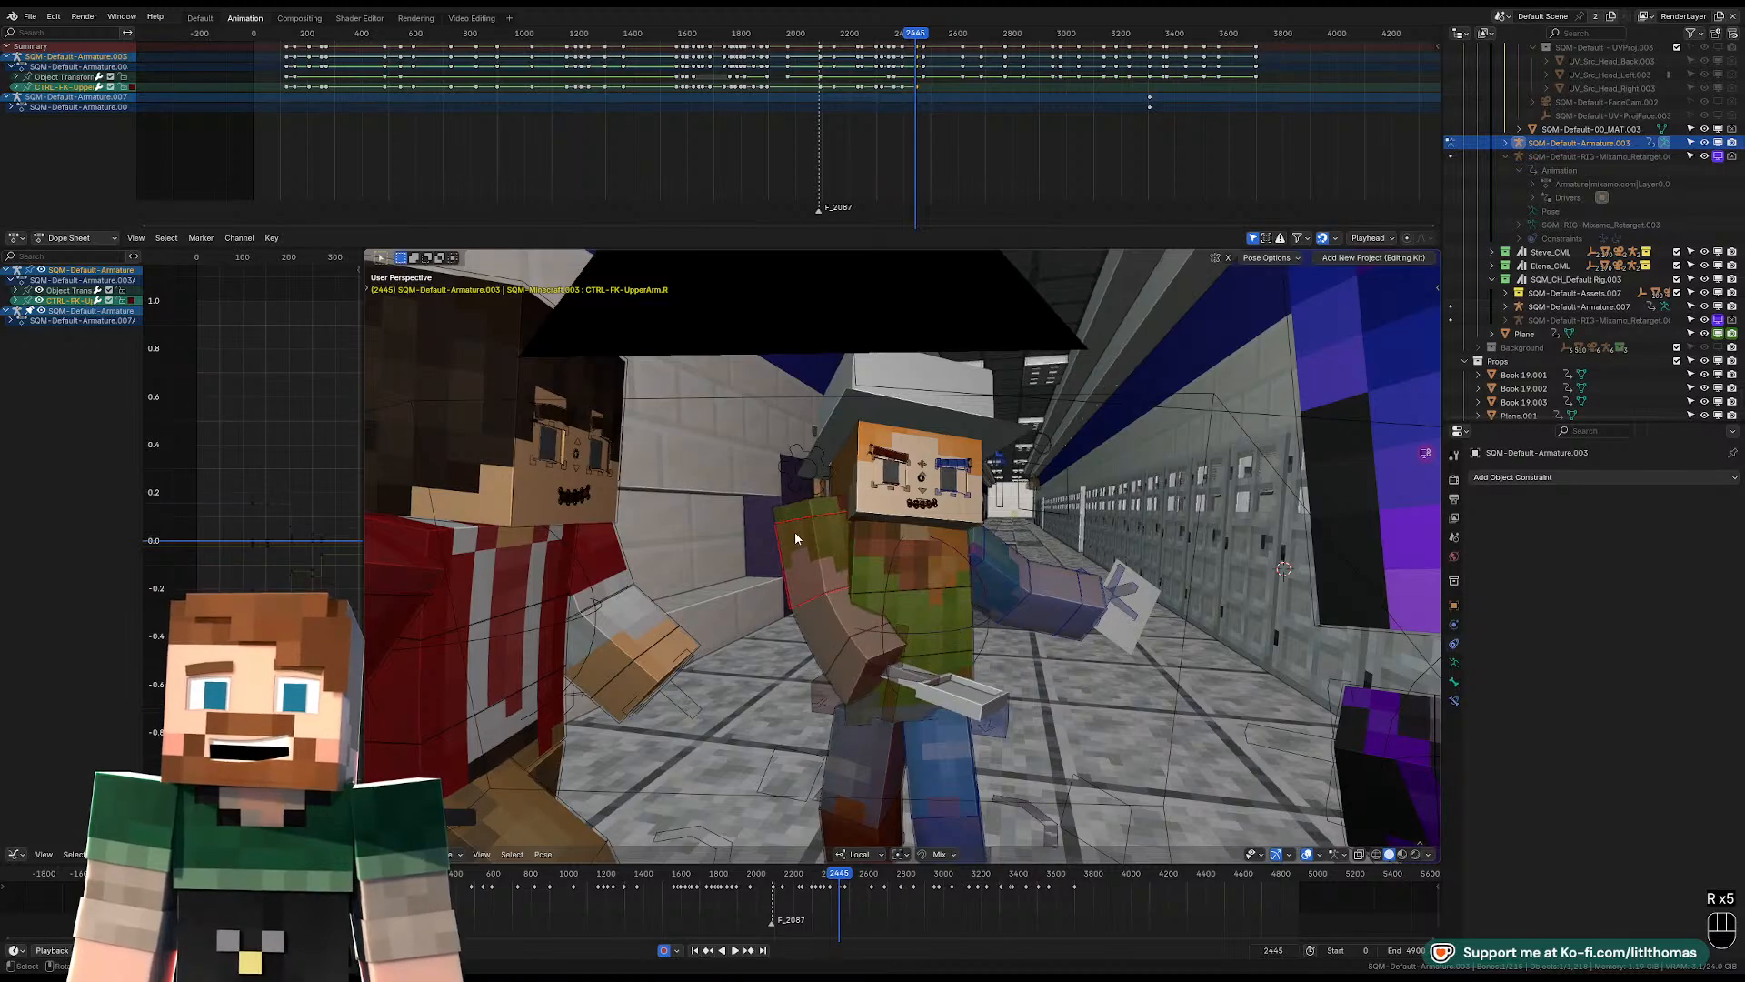
pyautogui.click(805, 504)
pyautogui.hotkey('alt', 'g')
# Rotate the right lower-arm control to bend the forearm across the body at frame 2445.
pyautogui.click(833, 648)
pyautogui.moveTo(834, 648); pyautogui.dragTo(915, 662, button='middle')
pyautogui.press('r')
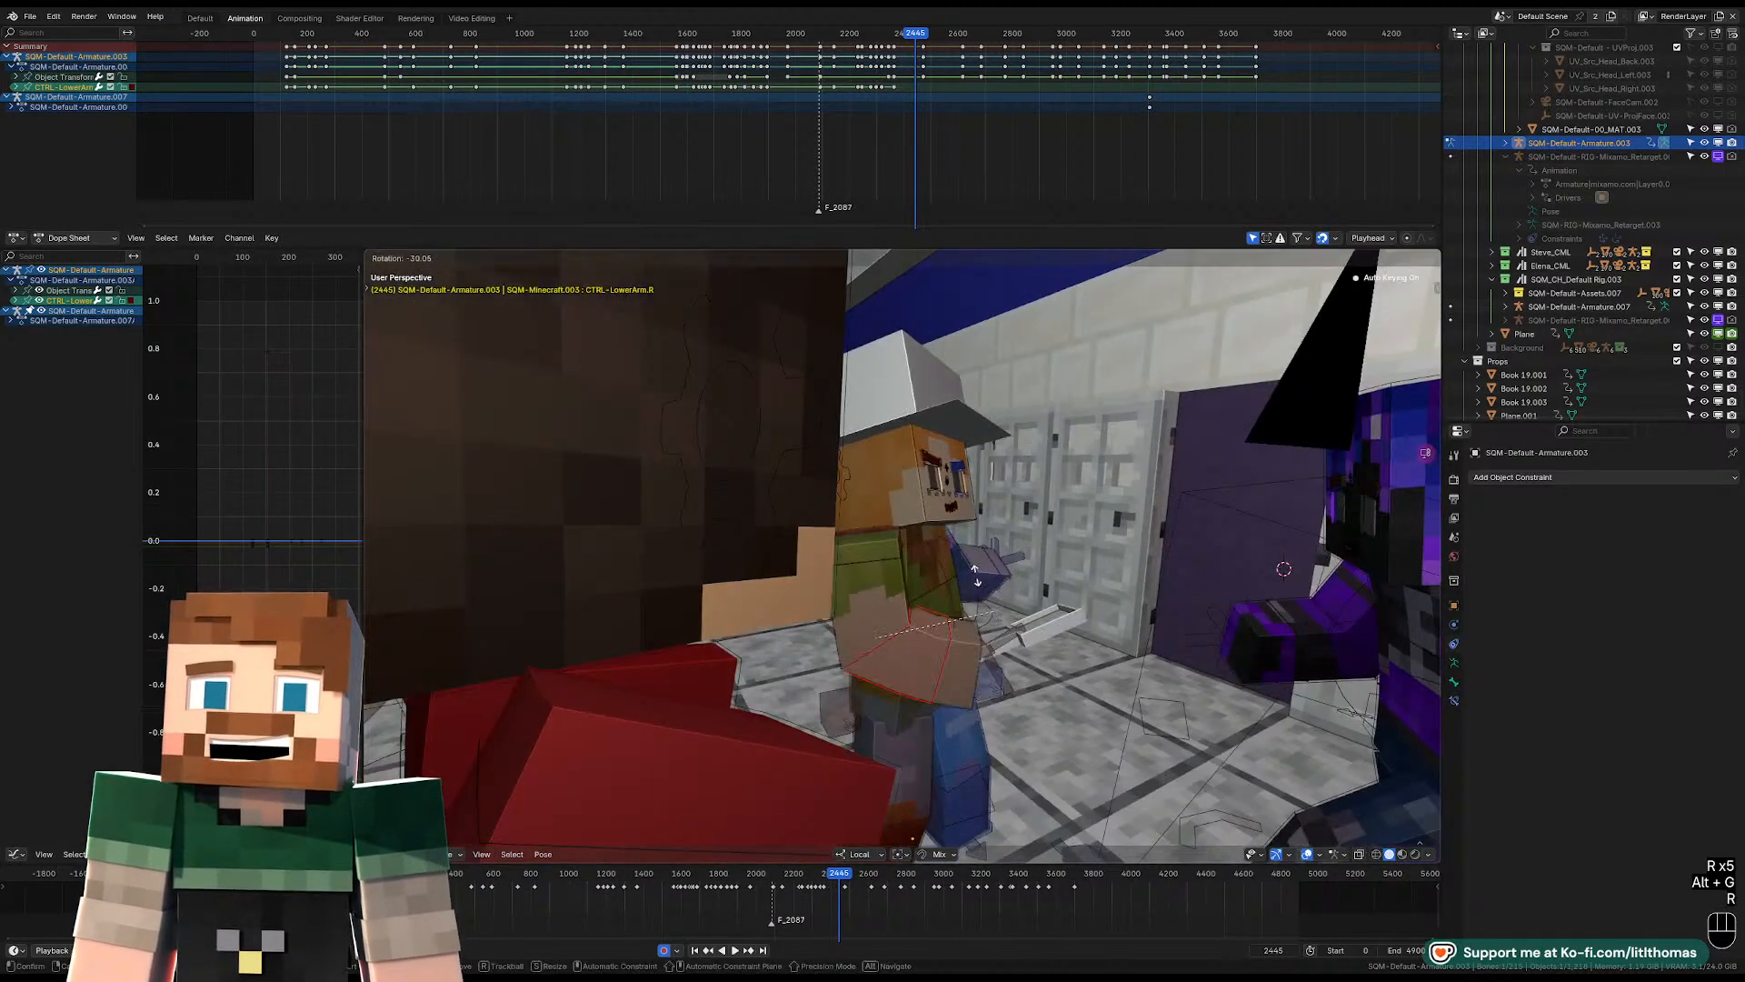
pyautogui.click(882, 600)
# Rotate the right upper-arm control so the bent forearm sits in front of the chest at frame 2445.
pyautogui.moveTo(882, 601); pyautogui.dragTo(835, 597, button='middle')
pyautogui.click(834, 596)
pyautogui.press('r')
pyautogui.press('r')
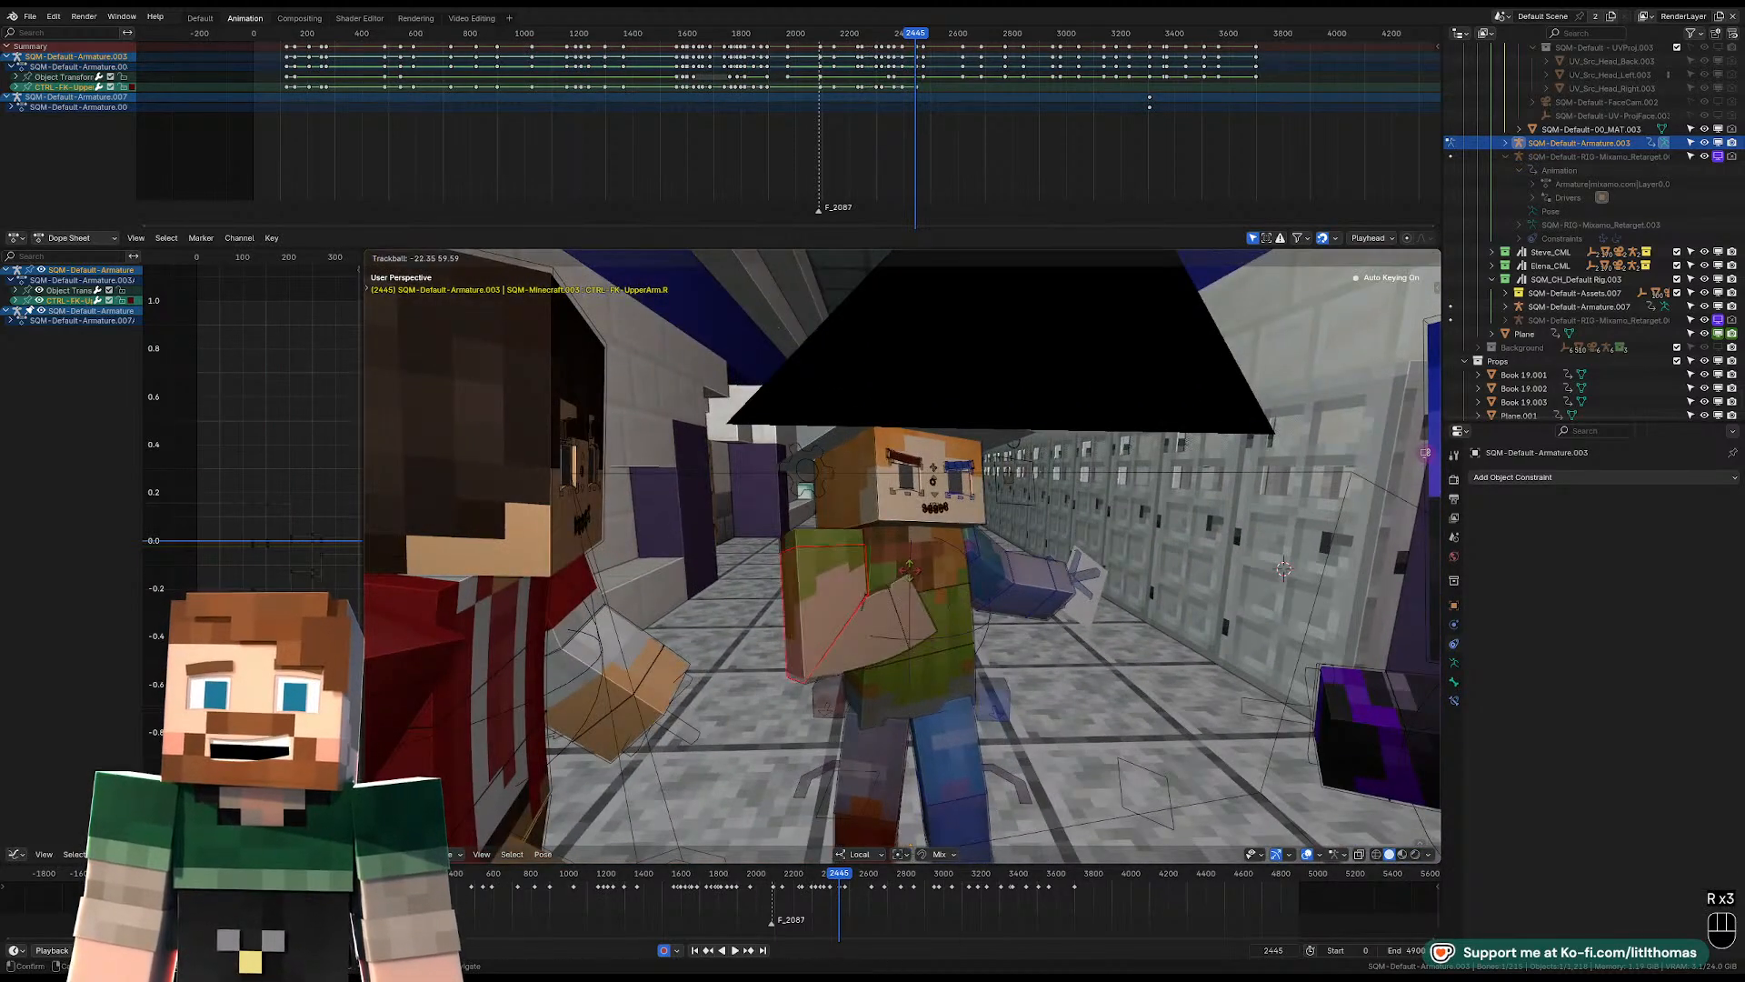
pyautogui.click(909, 577)
pyautogui.press('r')
pyautogui.click(873, 560)
# Move the right shoulder control and fine-tune the right upper arm's rotation at frame 2445.
pyautogui.click(833, 533)
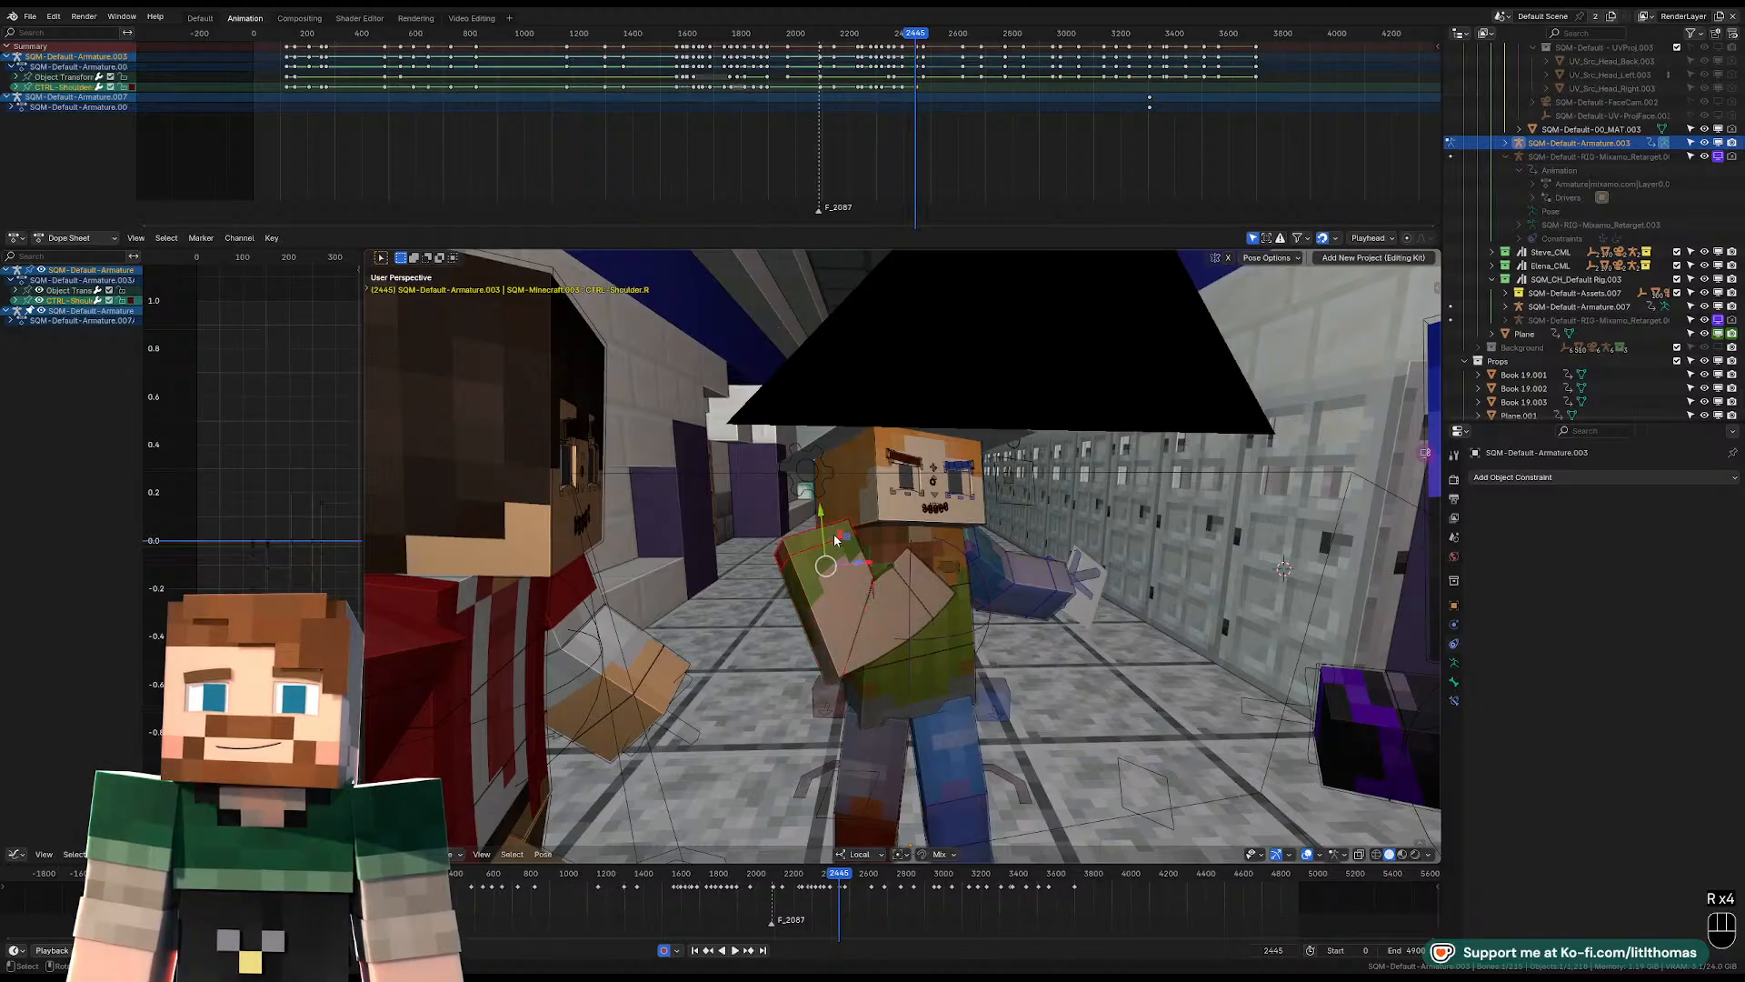
pyautogui.press('g')
pyautogui.moveTo(835, 532); pyautogui.dragTo(869, 573, button='middle')
pyautogui.click(843, 535)
pyautogui.press('g')
pyautogui.click(944, 545)
pyautogui.click(869, 573)
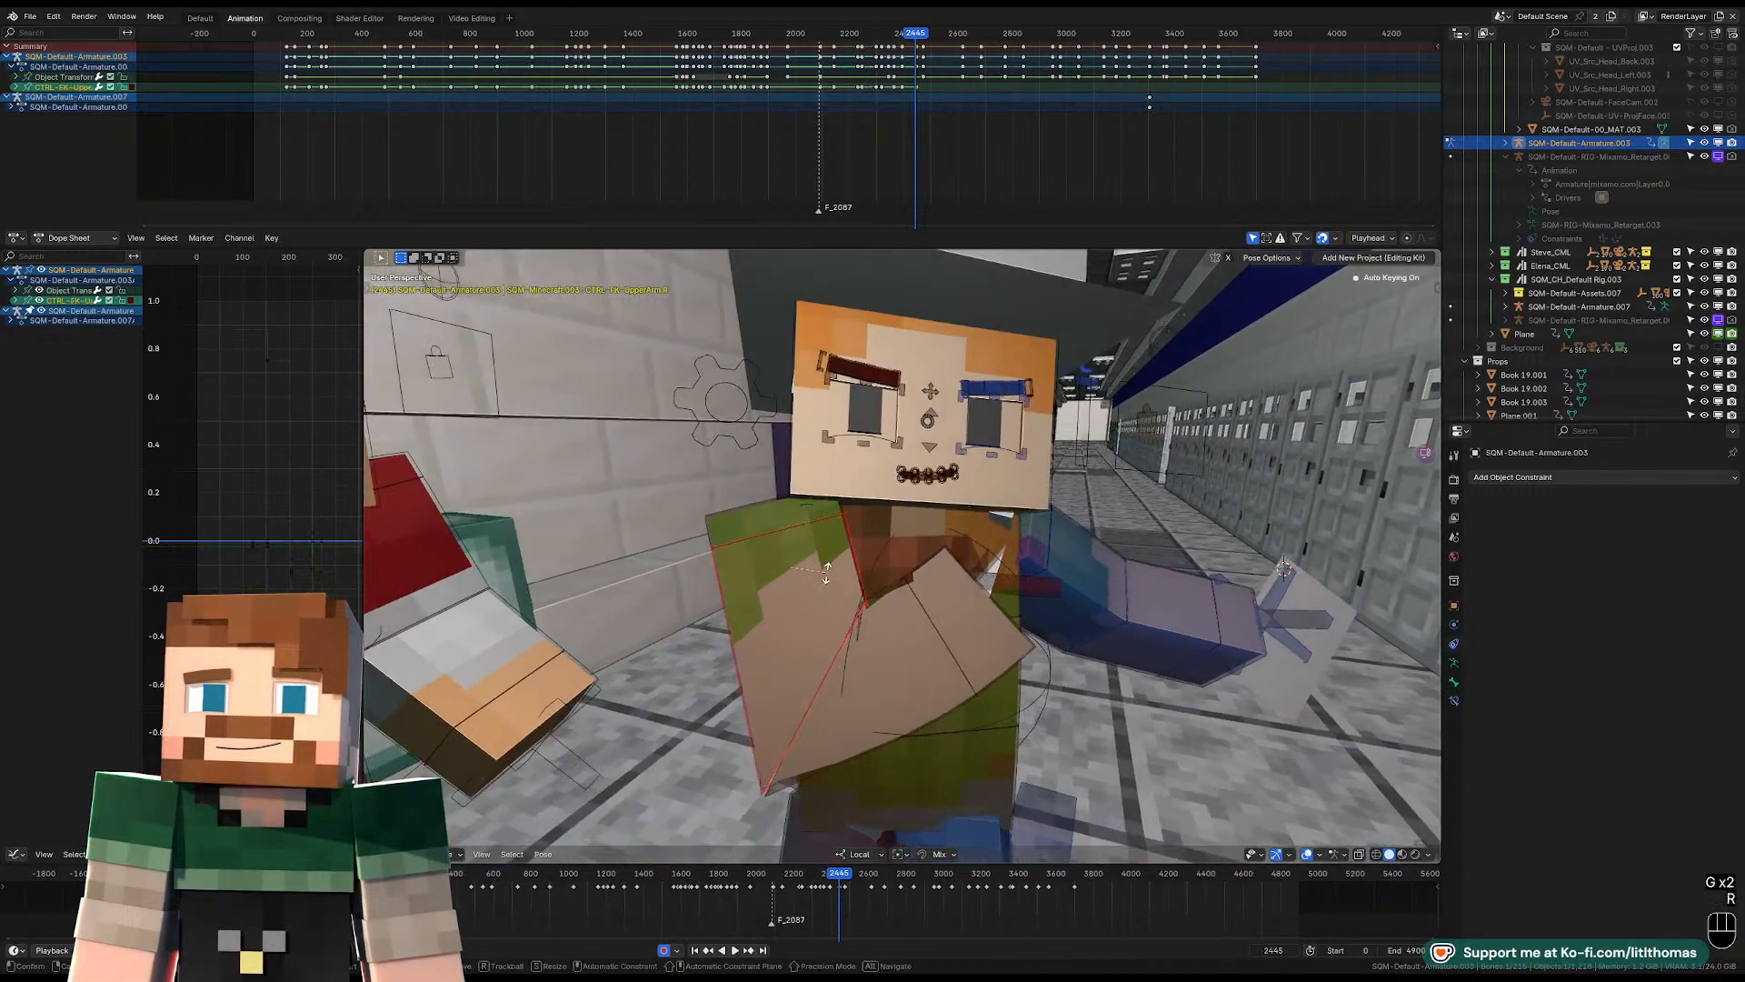
pyautogui.press('r')
pyautogui.press('r')
pyautogui.click(1082, 574)
# Rotate the left upper arm down beside the body at frame 2445 and return to the shot camera view.
pyautogui.click(1088, 573)
pyautogui.moveTo(1087, 573); pyautogui.dragTo(1106, 586, button='middle')
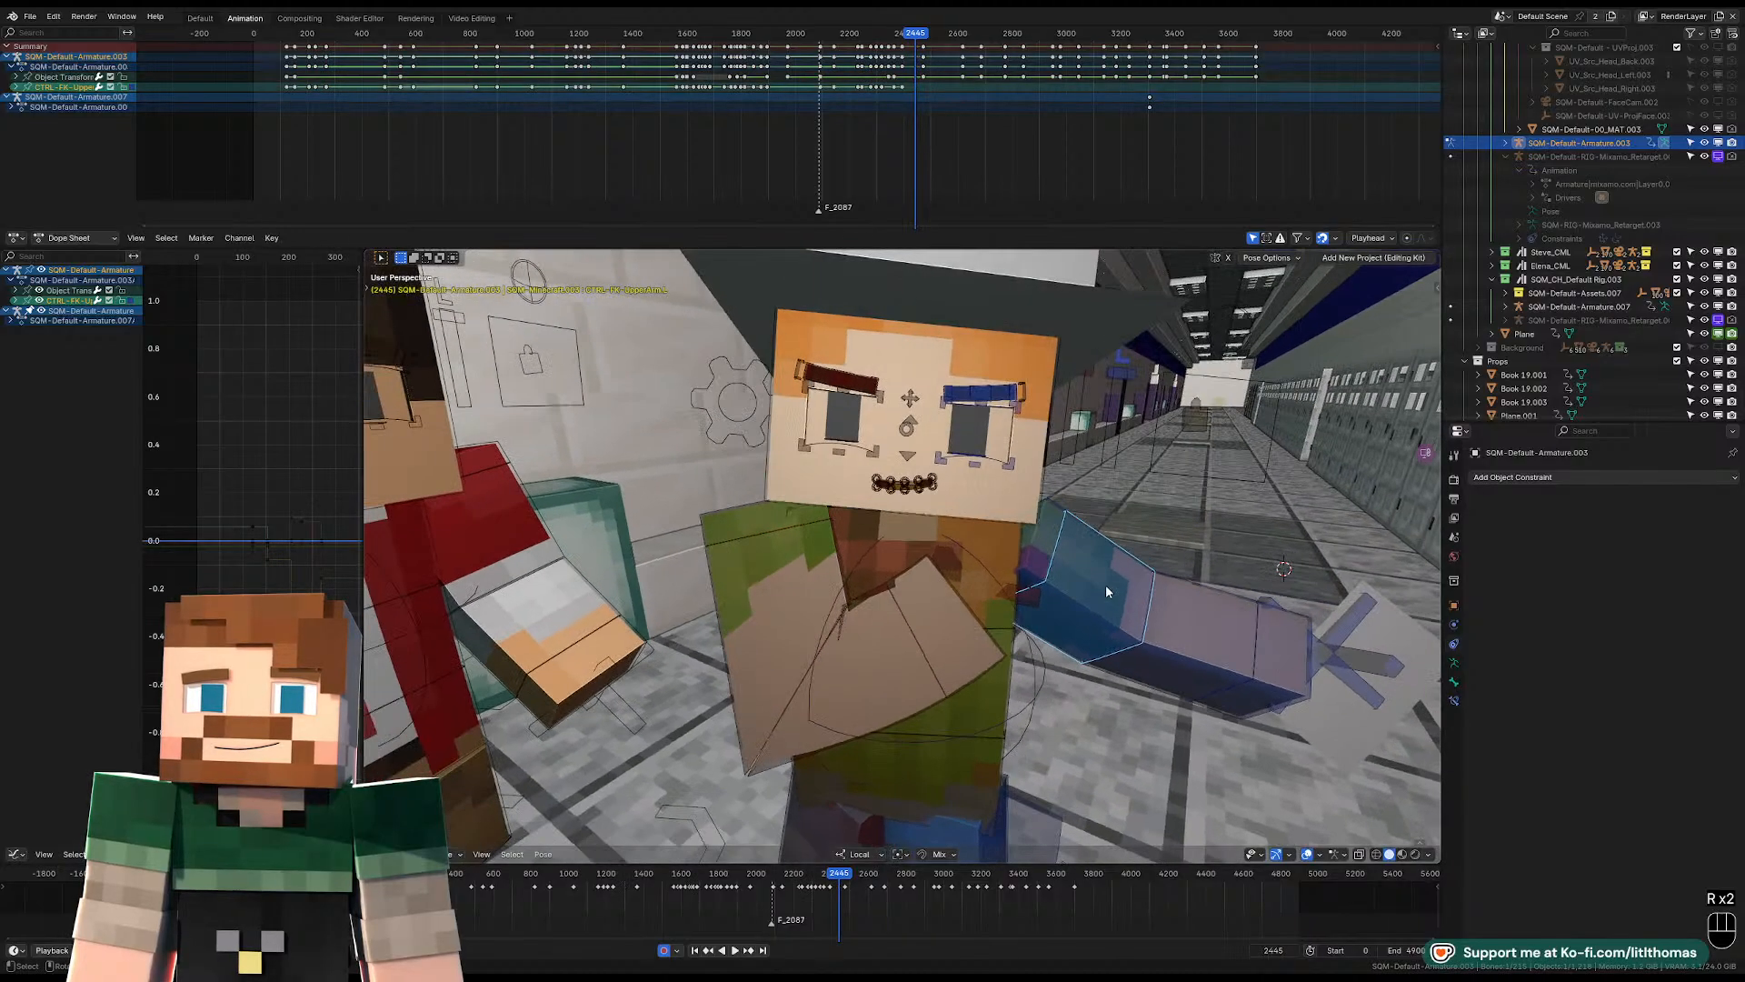
pyautogui.press('r')
pyautogui.press('r')
pyautogui.press('r')
pyautogui.click(1099, 694)
pyautogui.press('KP_0')
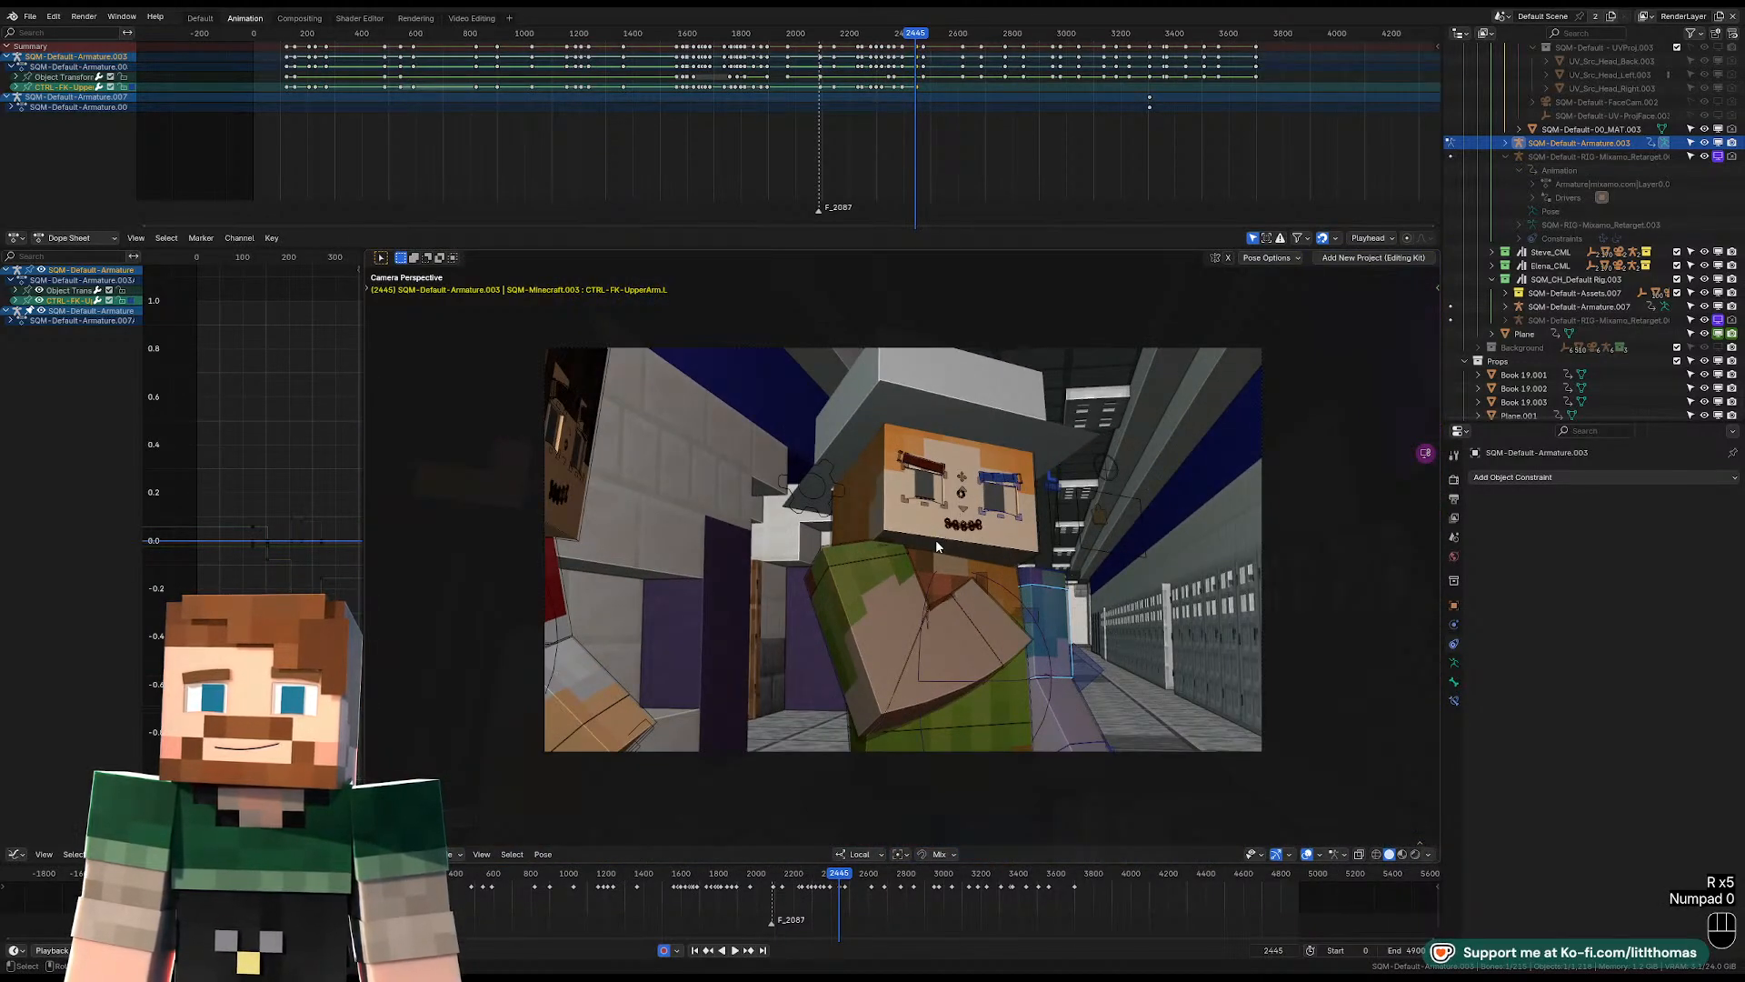
# Rotate the head control at frame 2445 and play back the motion through the shot camera to frame 2470.
pyautogui.click(935, 538)
pyautogui.press('r')
pyautogui.click(897, 43)
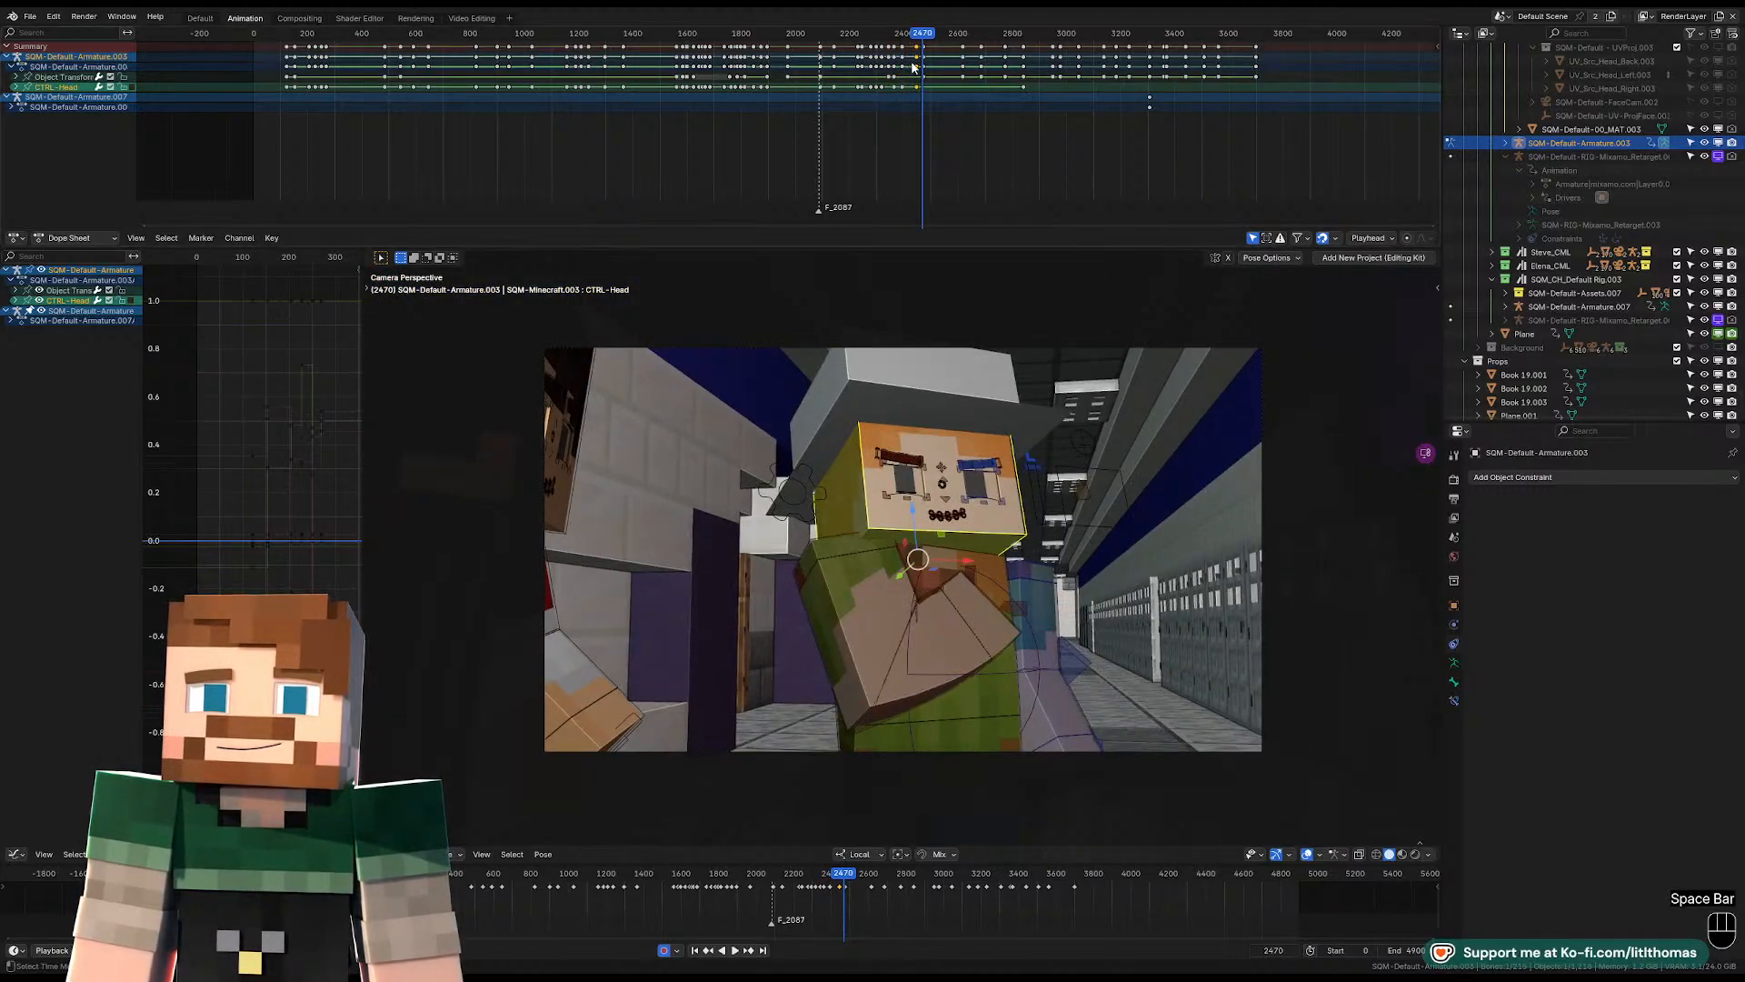
# Move and rotate the hat-wearing character's pelvis control to shift the body's weight at frame 2470.
pyautogui.click(975, 721)
pyautogui.press('KP_Decimal')
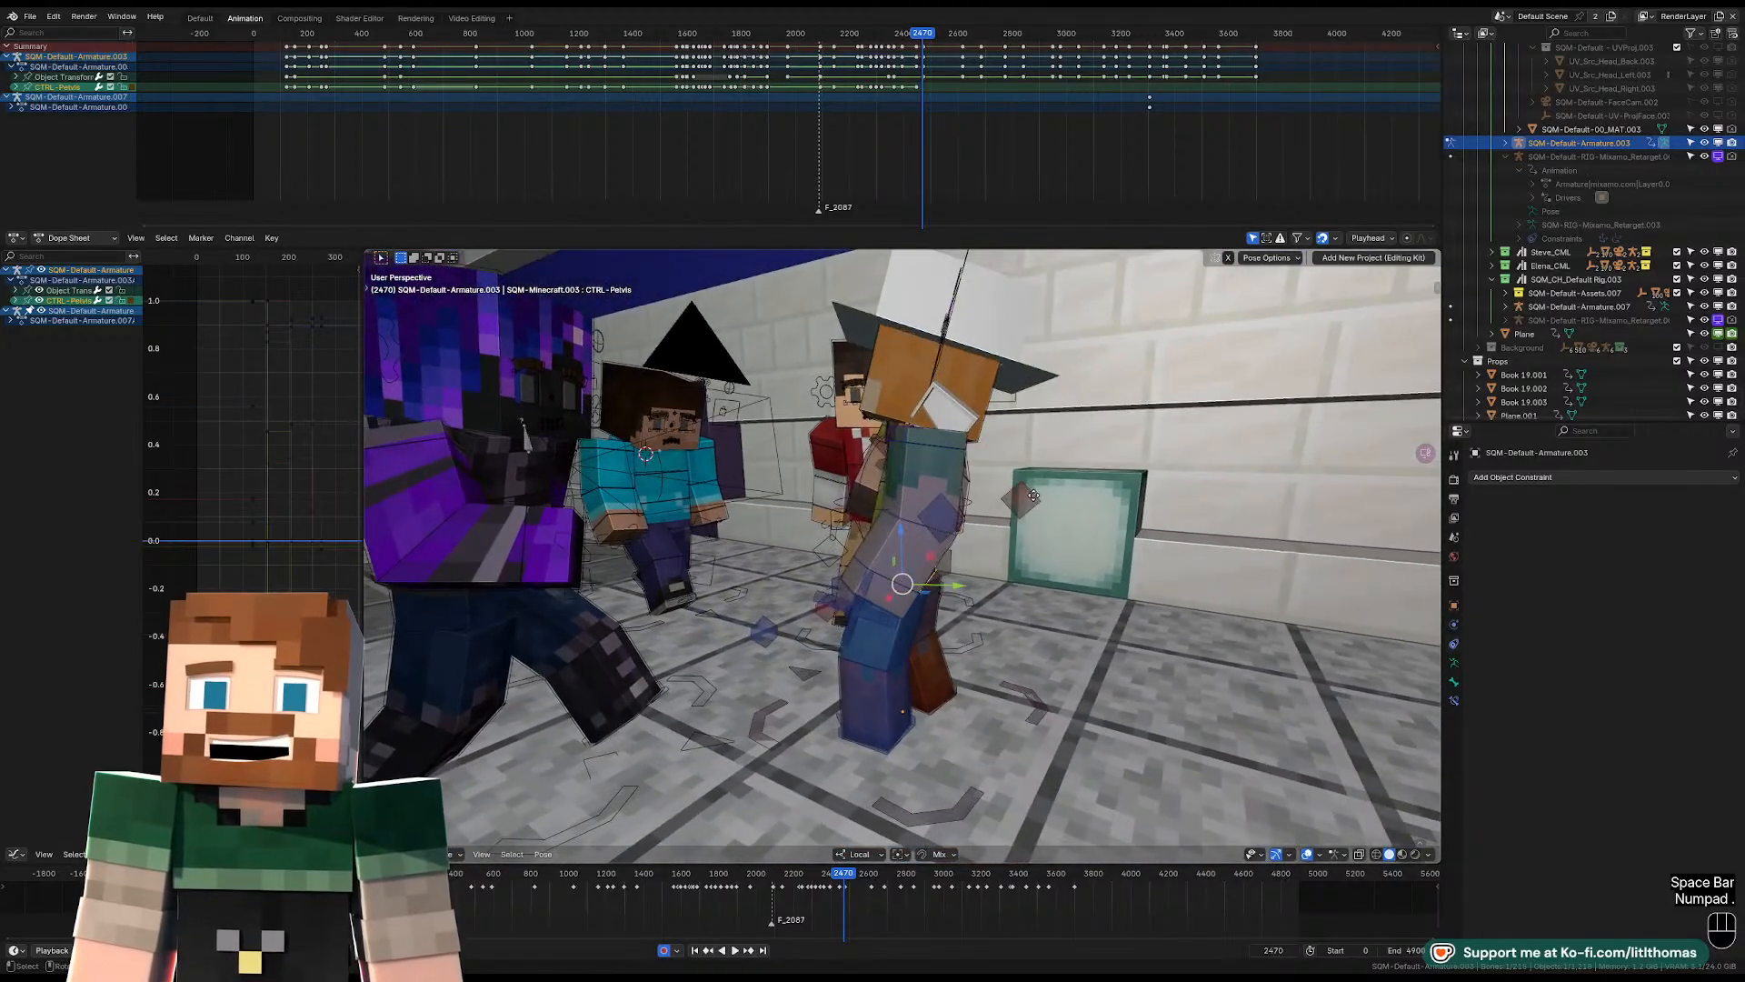
pyautogui.press('g')
pyautogui.click(1061, 499)
pyautogui.press('r')
pyautogui.press('r')
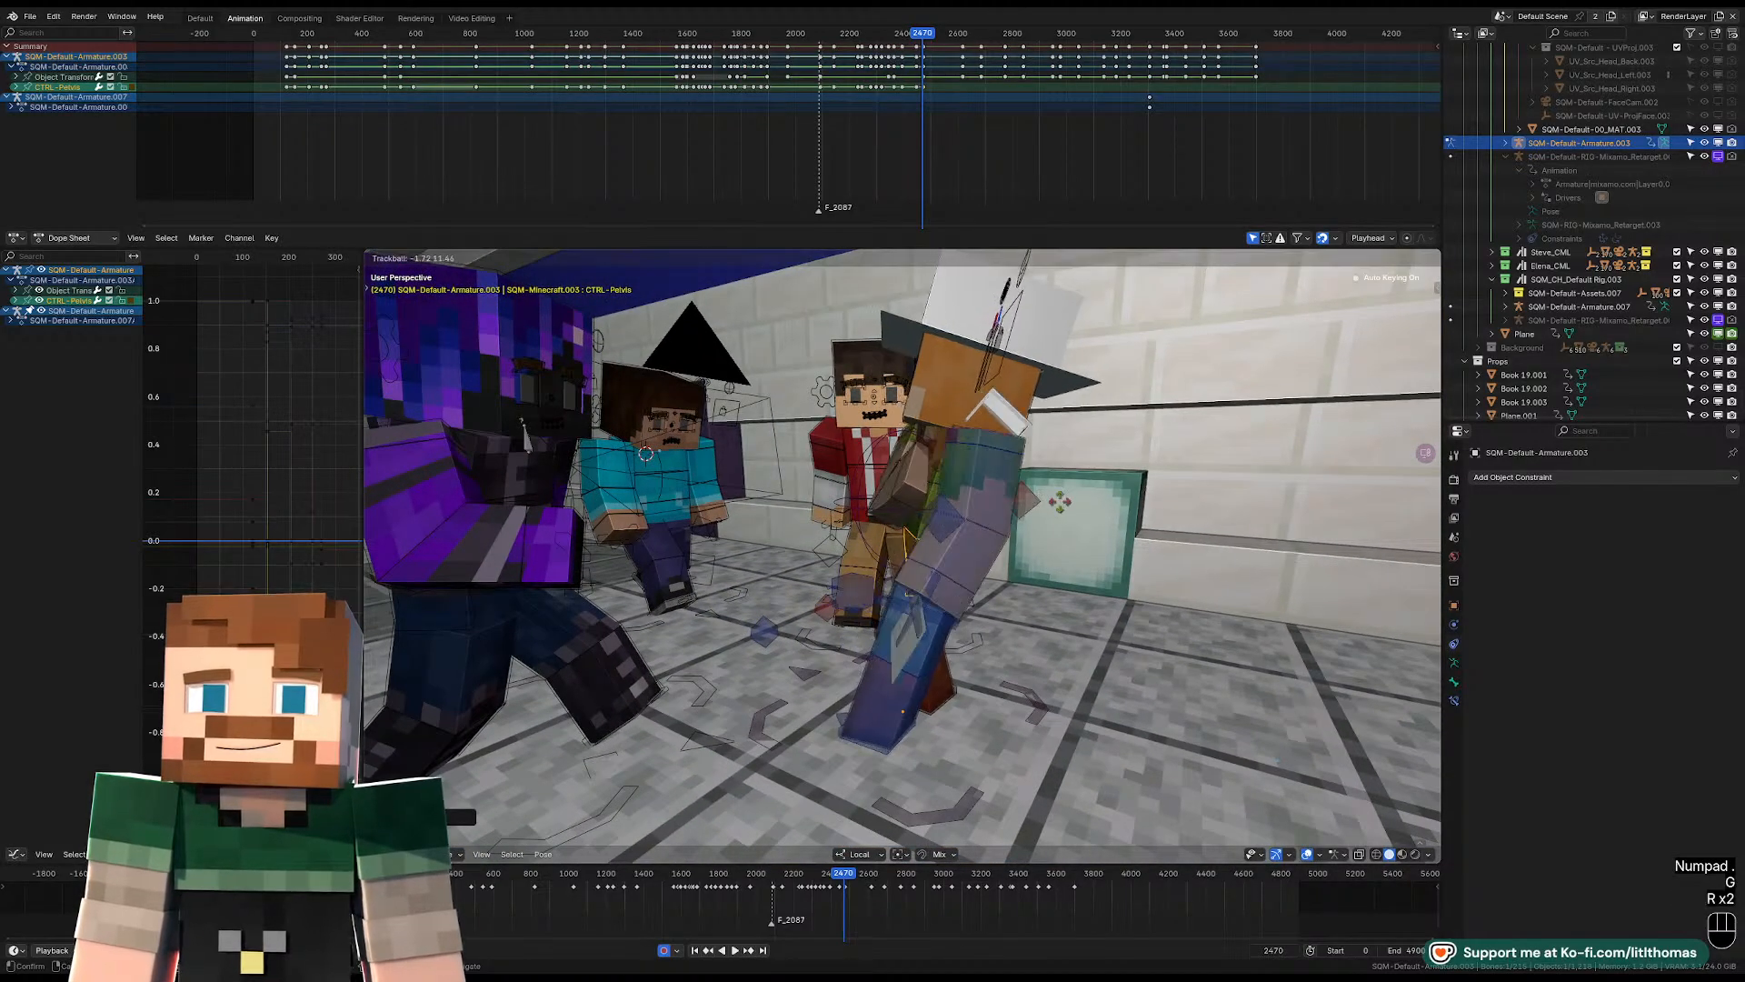
pyautogui.click(960, 467)
# Rotate the upper-arm controls at frame 2470 so the left arm swings back and the right arm stays before the chest.
pyautogui.click(957, 444)
pyautogui.moveTo(957, 443); pyautogui.dragTo(919, 492, button='middle')
pyautogui.click(969, 440)
pyautogui.press('r')
pyautogui.press('r')
pyautogui.click(1000, 462)
pyautogui.click(1016, 482)
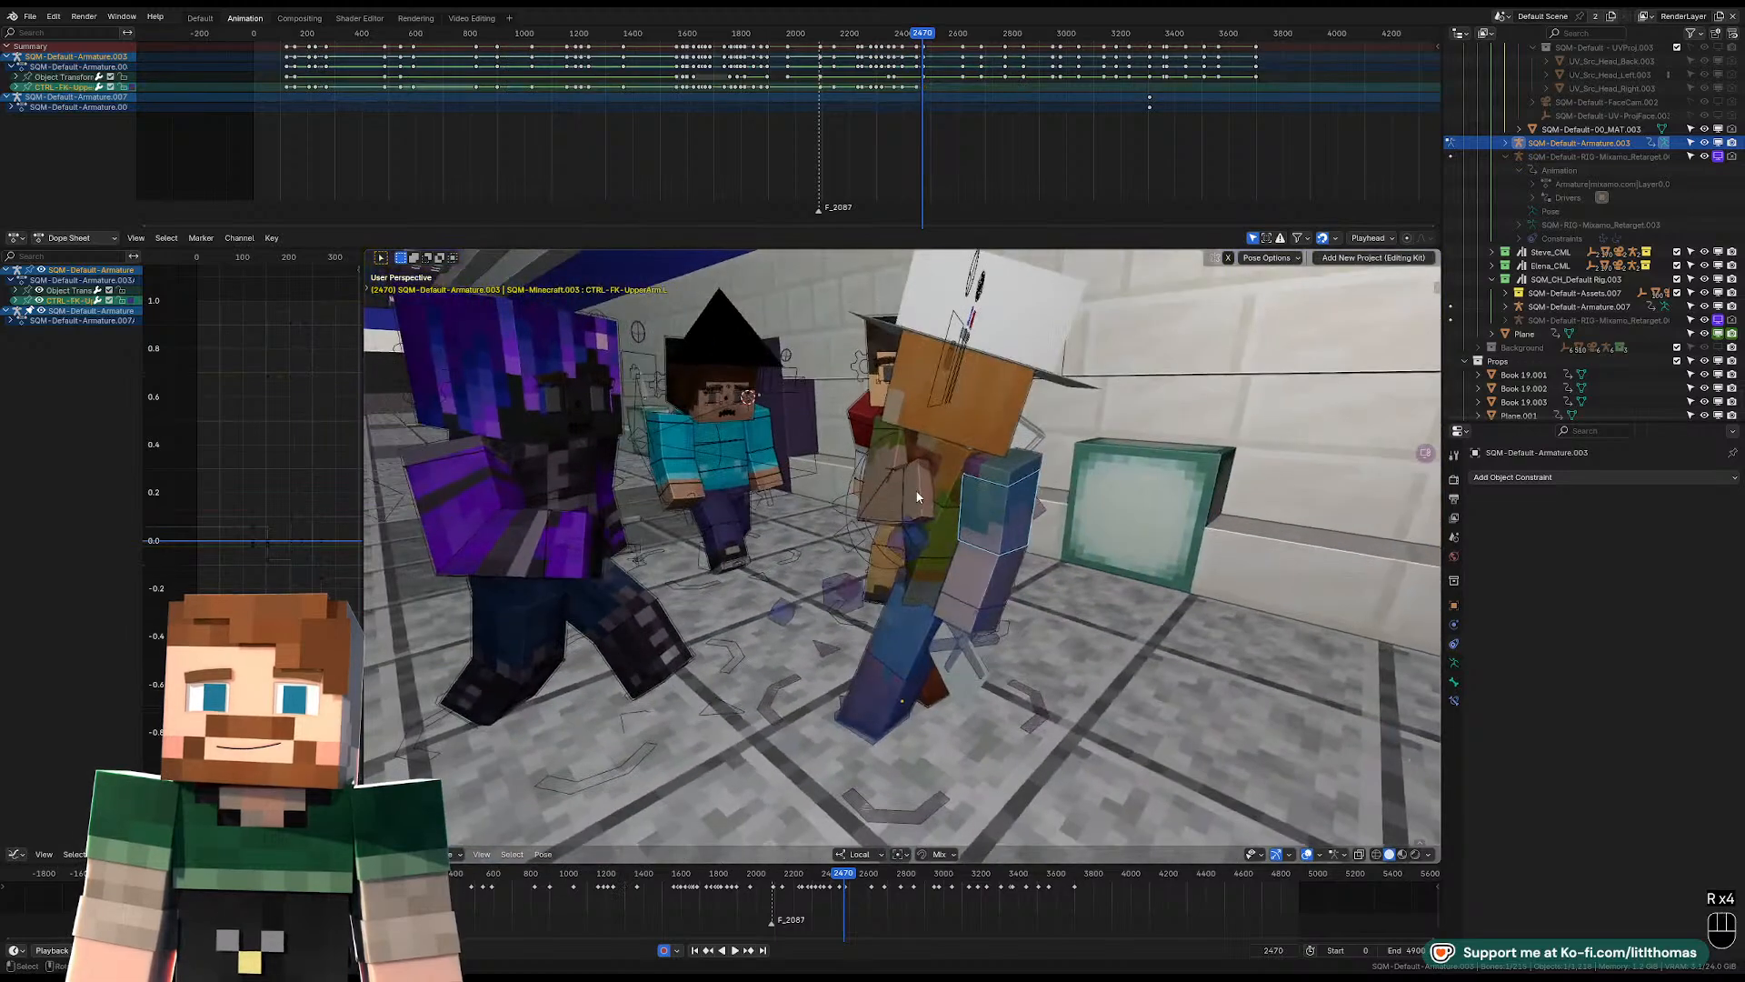
pyautogui.press('r')
pyautogui.press('r')
pyautogui.click(974, 382)
# Rotate the head control to tilt the hat-wearing character's face at frame 2470 while viewing through the shot camera.
pyautogui.moveTo(974, 382); pyautogui.dragTo(975, 422, button='middle')
pyautogui.click(975, 422)
pyautogui.press('KP_0')
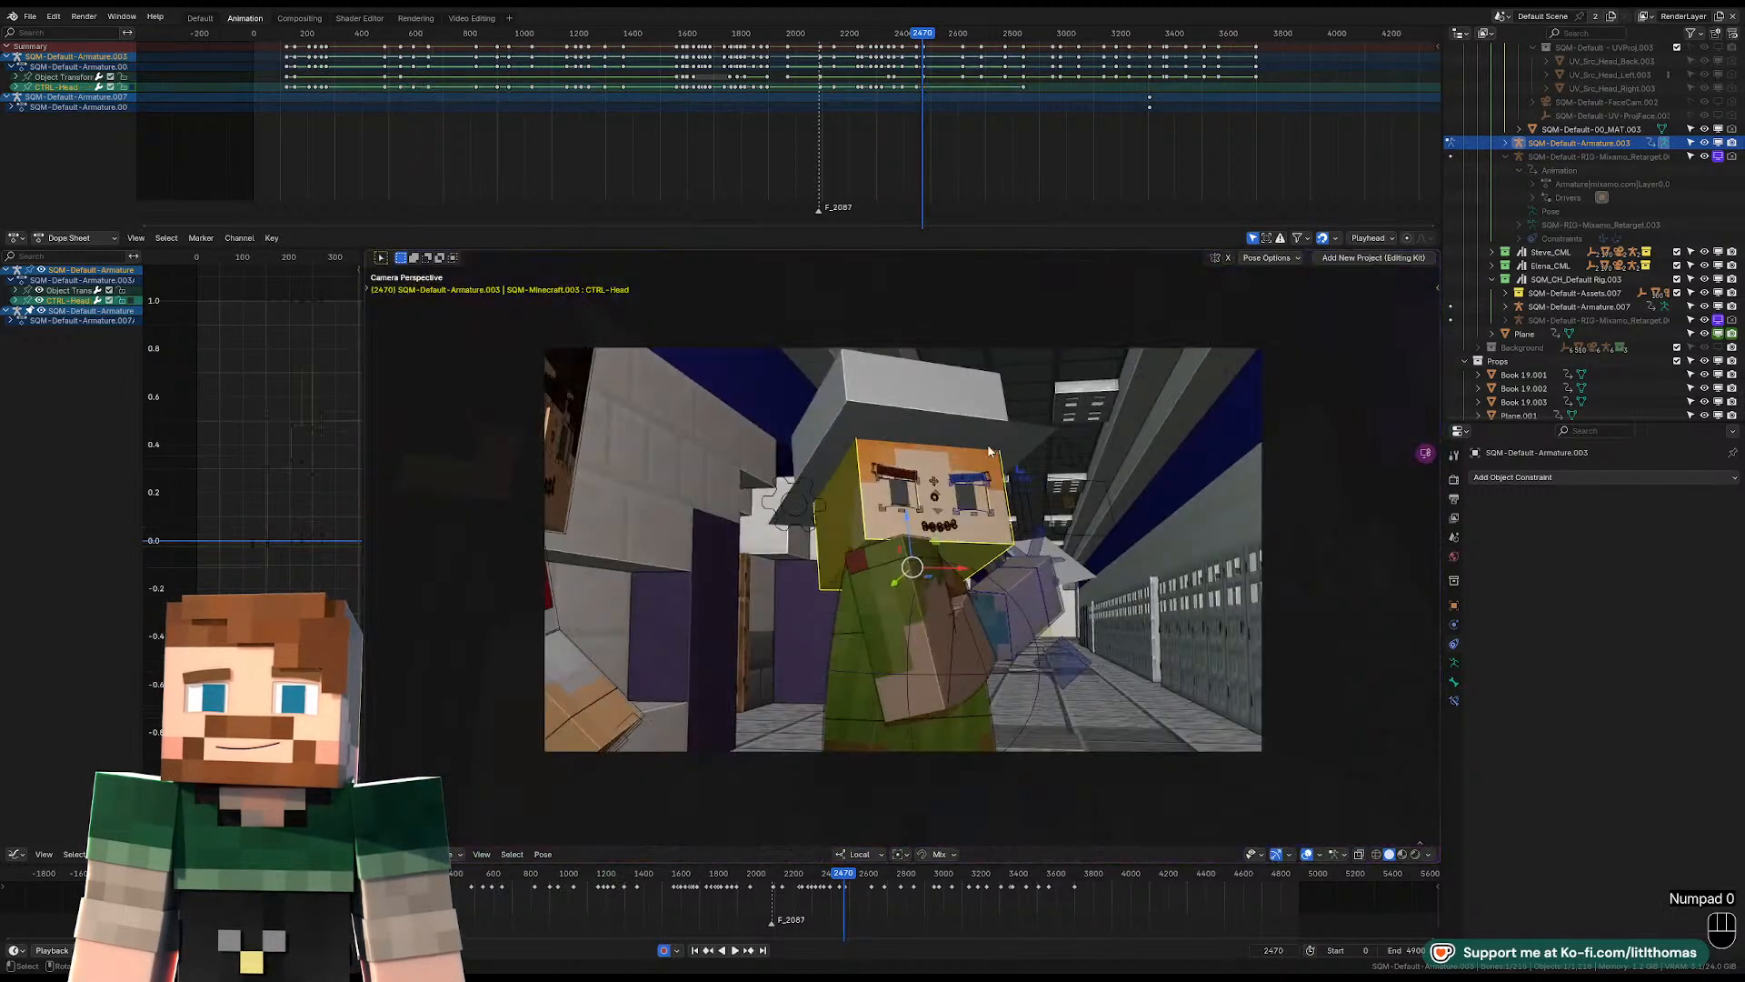
pyautogui.press('r')
pyautogui.press('r')
pyautogui.press('r')
pyautogui.click(1083, 549)
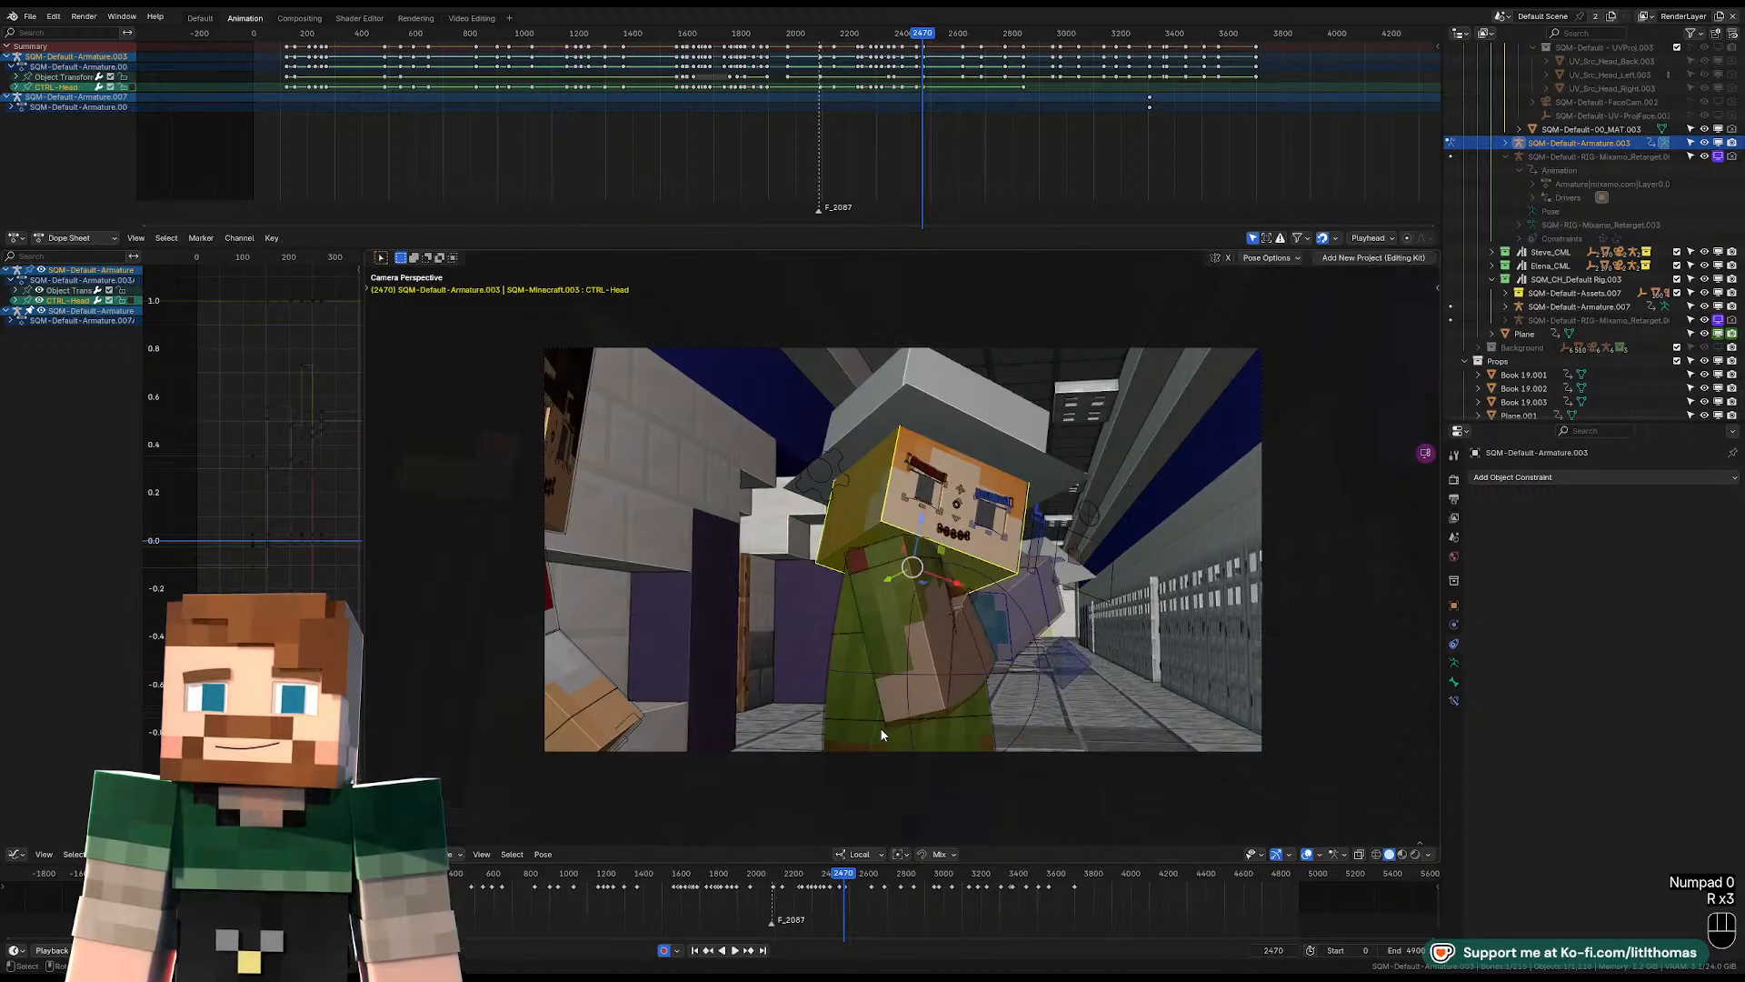
# Rotate the hat-wearing character's pelvis control at frame 2470 while viewing the pose from the side.
pyautogui.click(882, 735)
pyautogui.moveTo(882, 735); pyautogui.dragTo(1062, 714, button='middle')
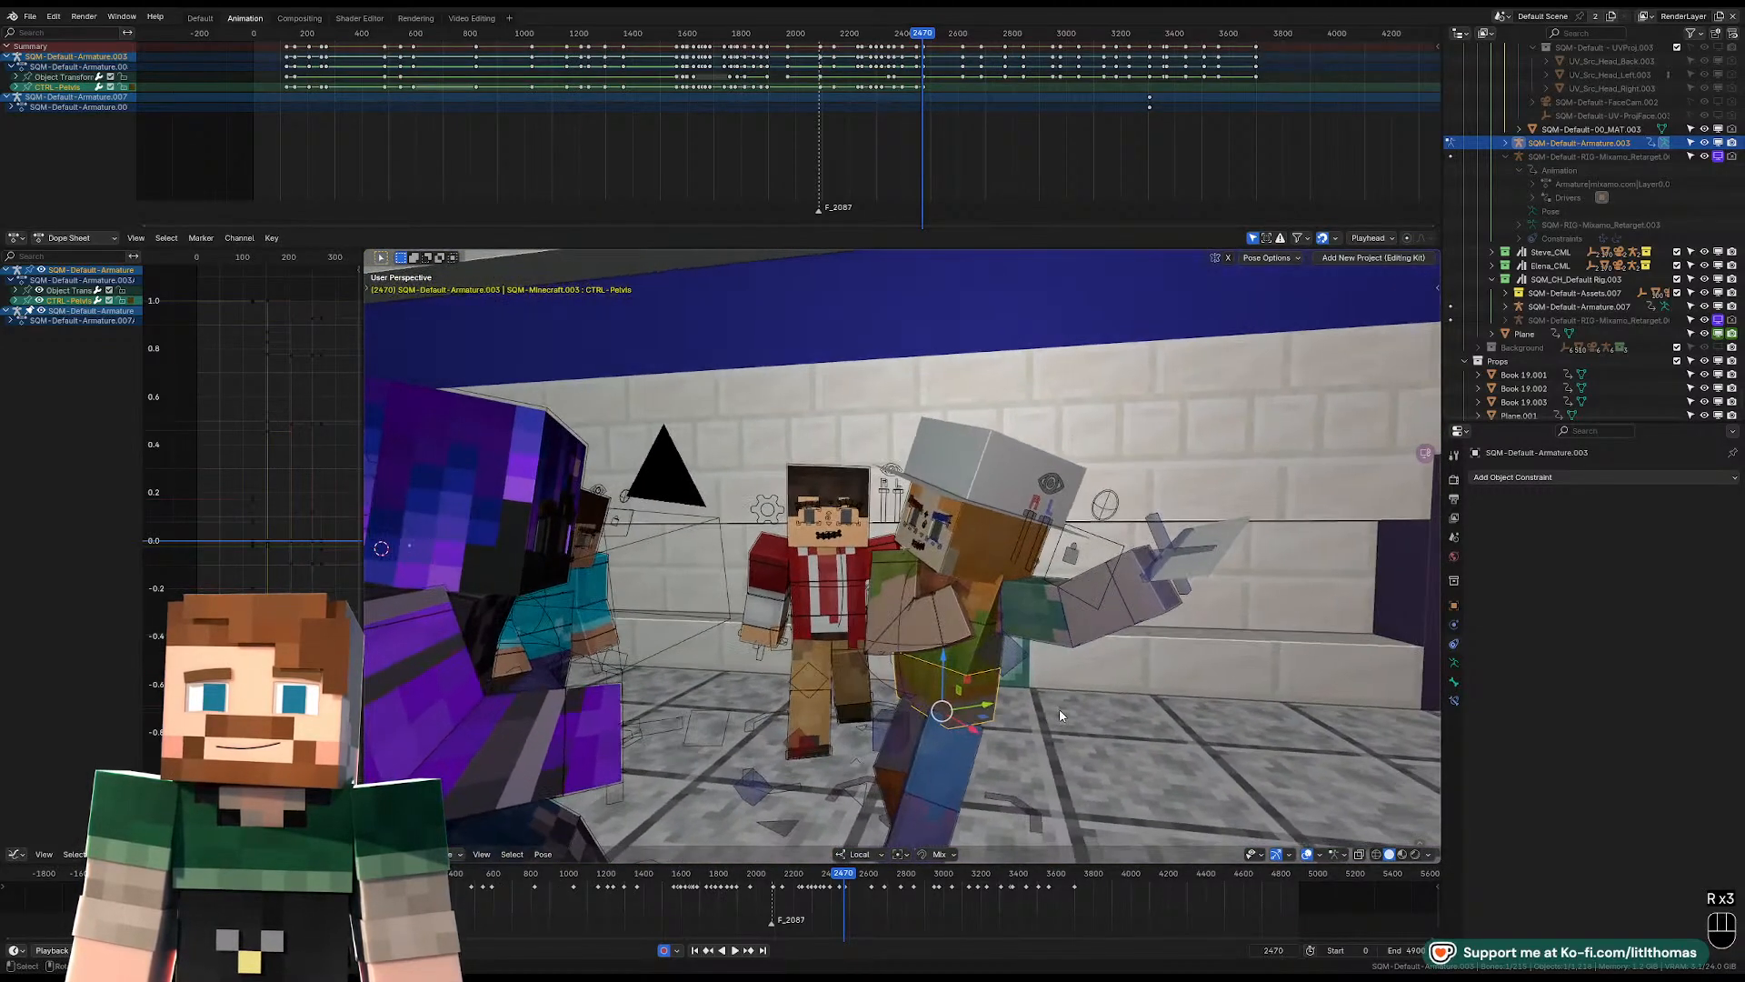
pyautogui.press('r')
pyautogui.press('r')
pyautogui.click(1048, 673)
# Rotate the torso control at frame 2470, refining its lean through the shot camera.
pyautogui.click(993, 615)
pyautogui.press('r')
pyautogui.press('r')
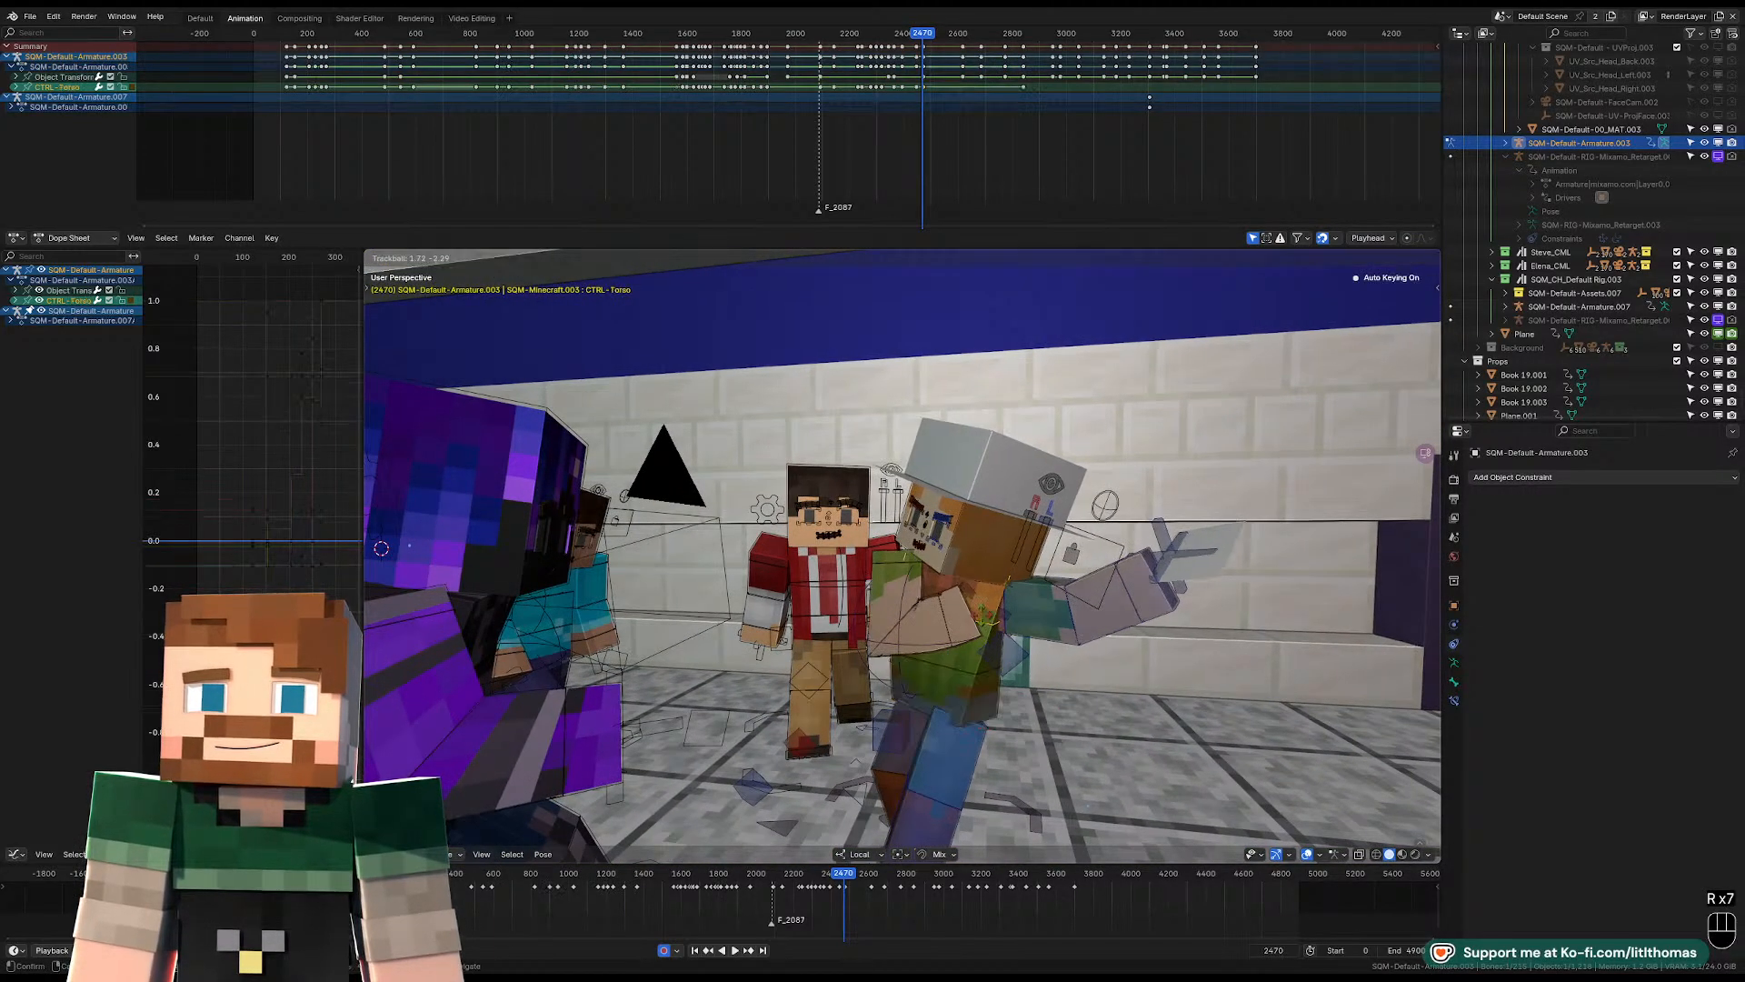
pyautogui.click(1070, 614)
pyautogui.press('KP_0')
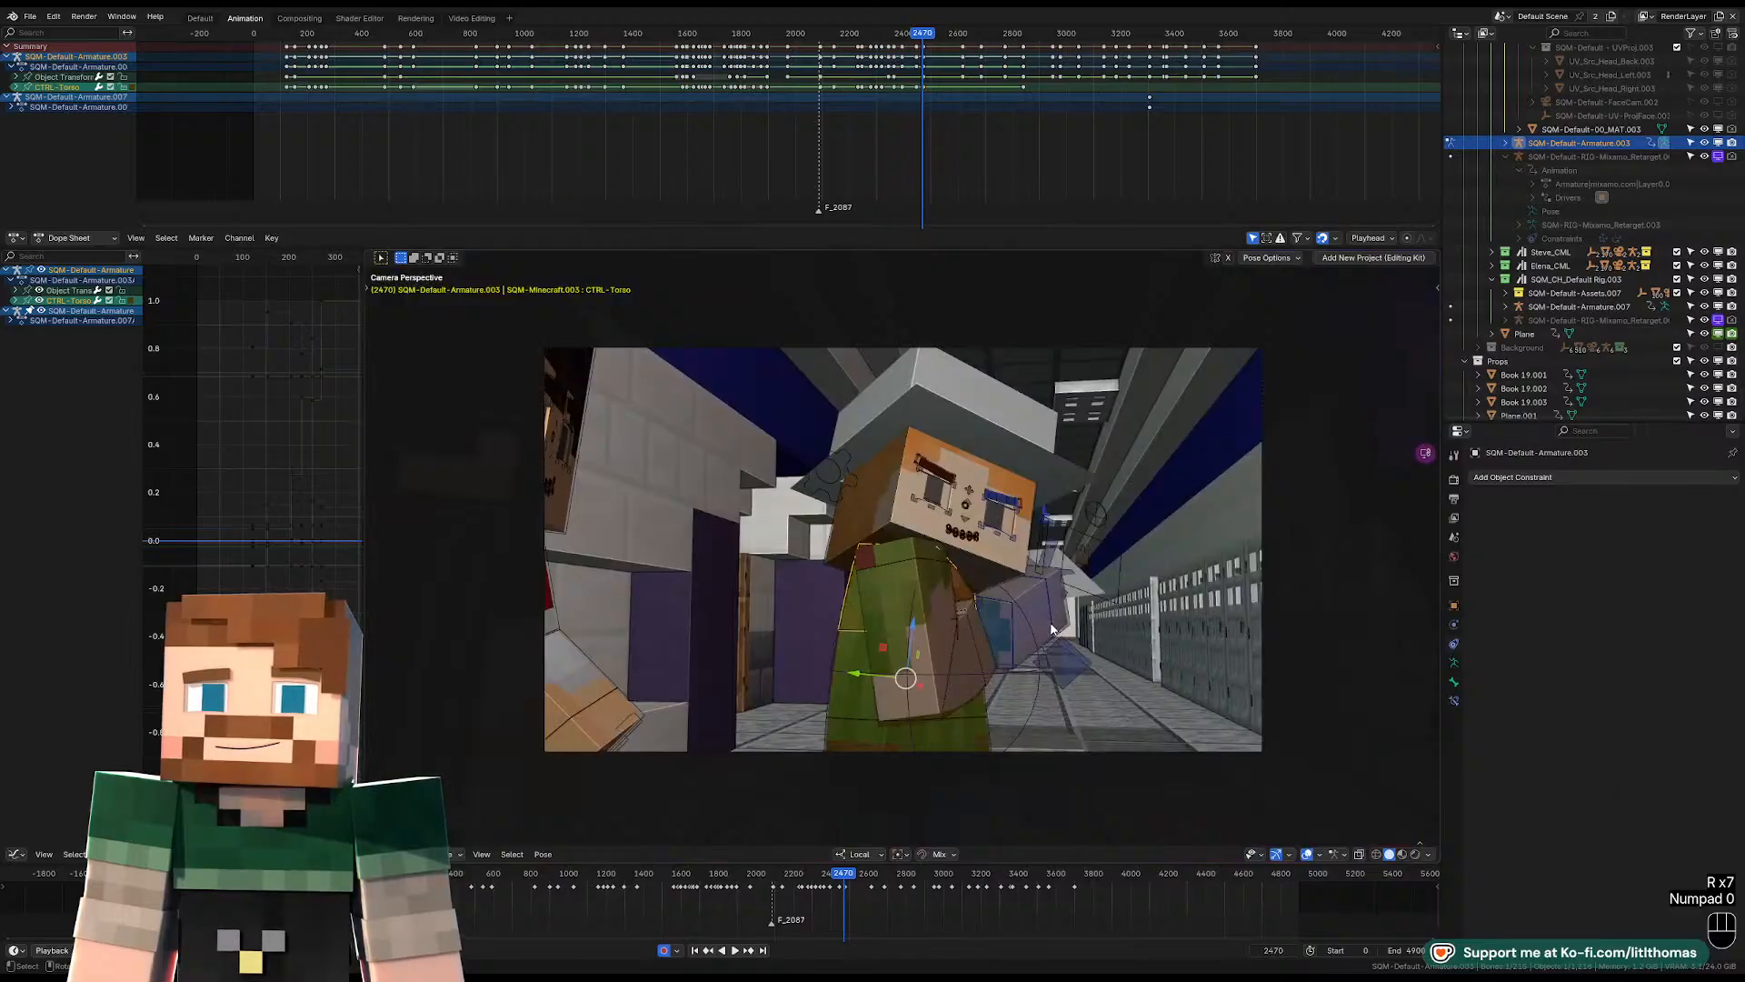
pyautogui.press('r')
pyautogui.press('r')
pyautogui.click(980, 693)
# Move the pelvis control toward the wall side of the shot and rotate it at frame 2470.
pyautogui.click(918, 731)
pyautogui.press('g')
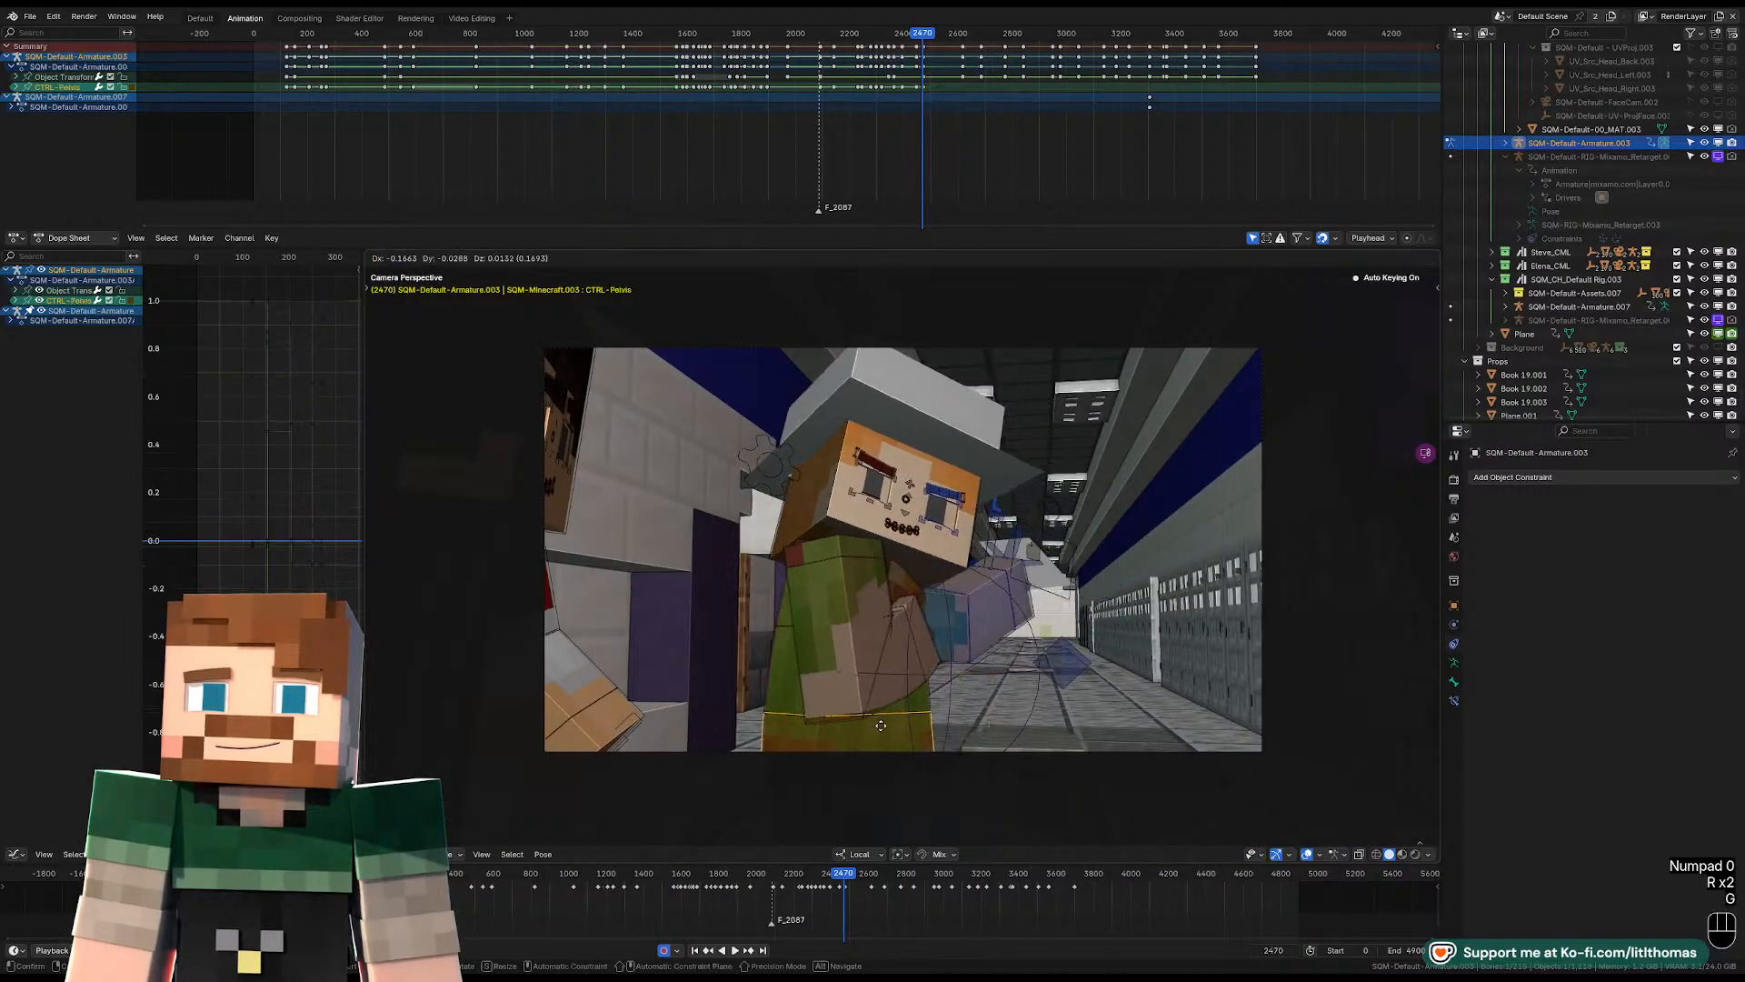
pyautogui.click(949, 673)
pyautogui.press('r')
pyautogui.press('r')
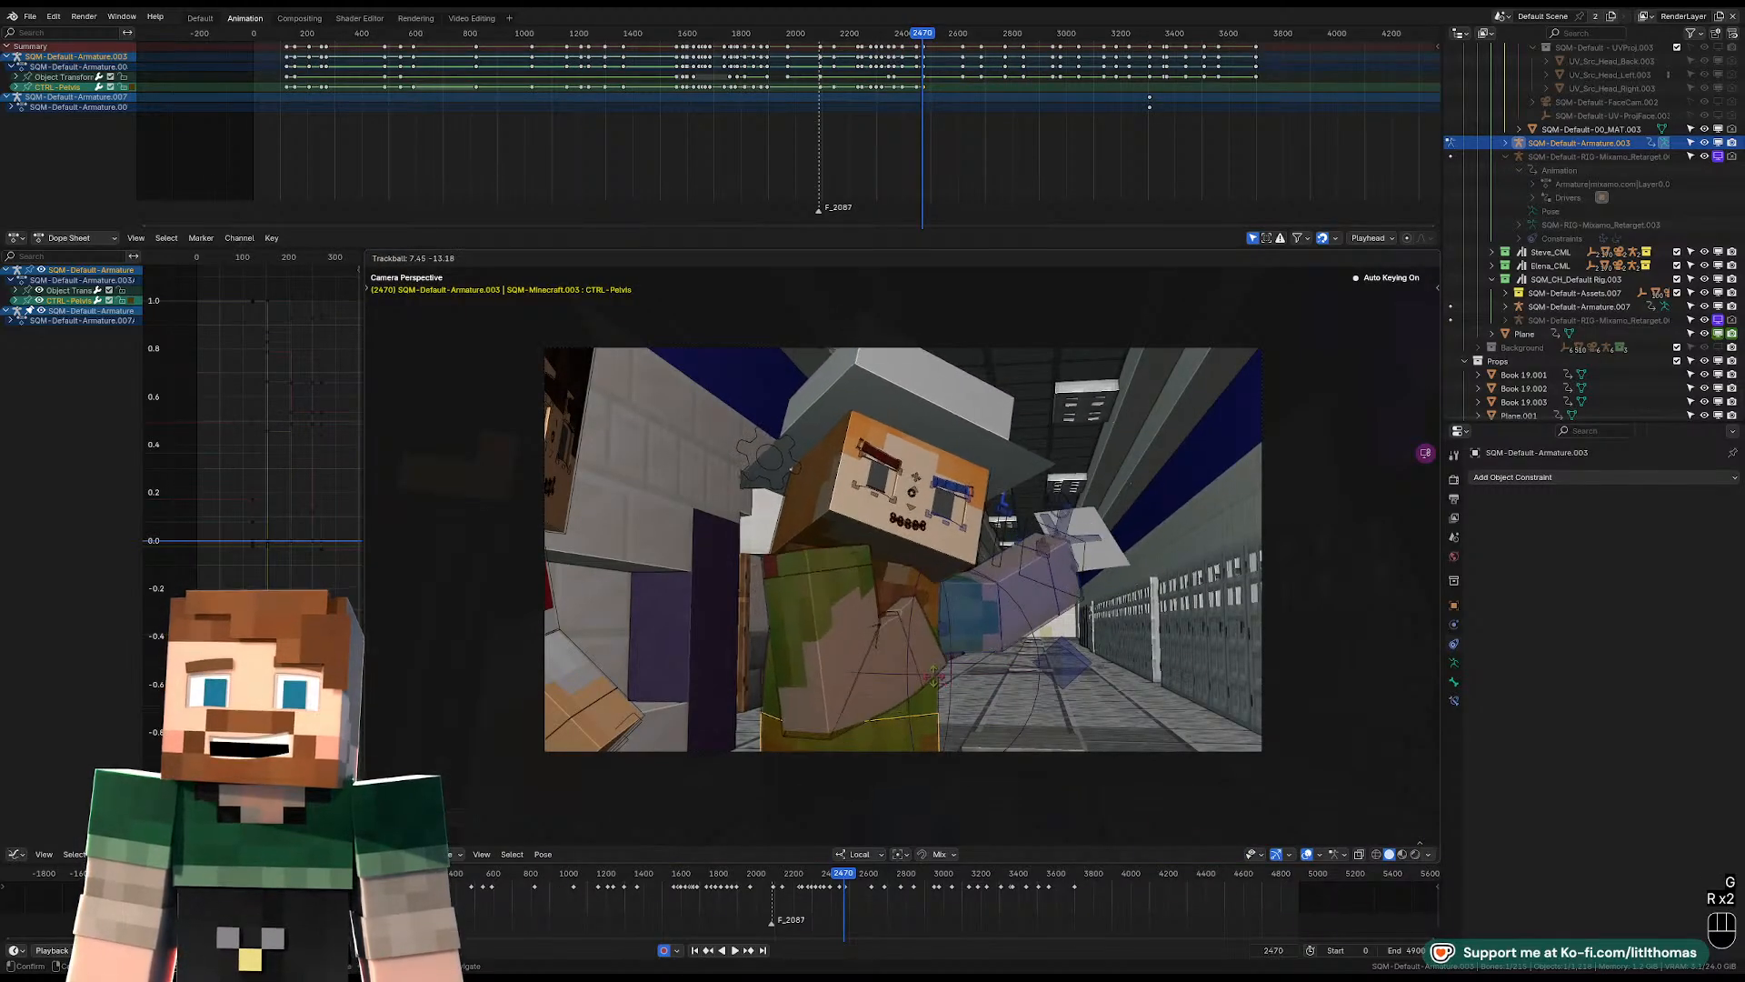
pyautogui.click(956, 662)
# Rotate the left upper-arm FK control at frame 2470 to lower the arm stretched out behind the body.
pyautogui.click(980, 635)
pyautogui.press('r')
pyautogui.press('r')
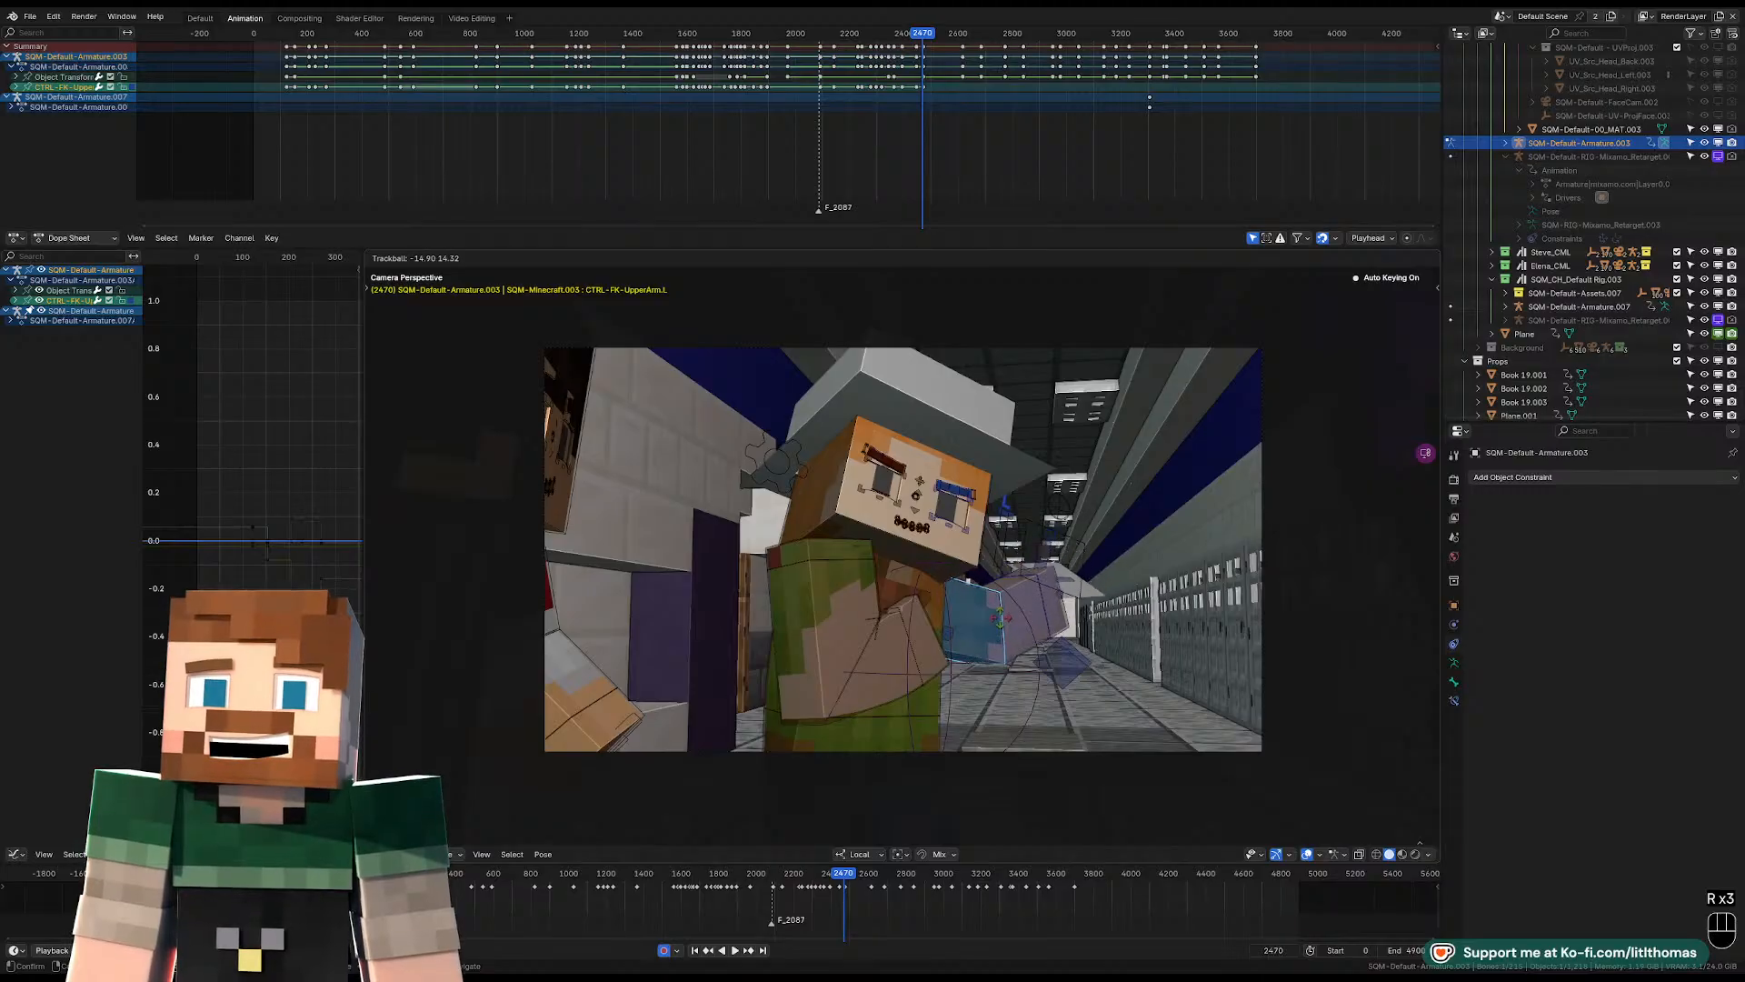
pyautogui.press('r')
pyautogui.click(932, 572)
# Rotate the head control at frame 2470 to adjust the face to the new body lean.
pyautogui.click(932, 568)
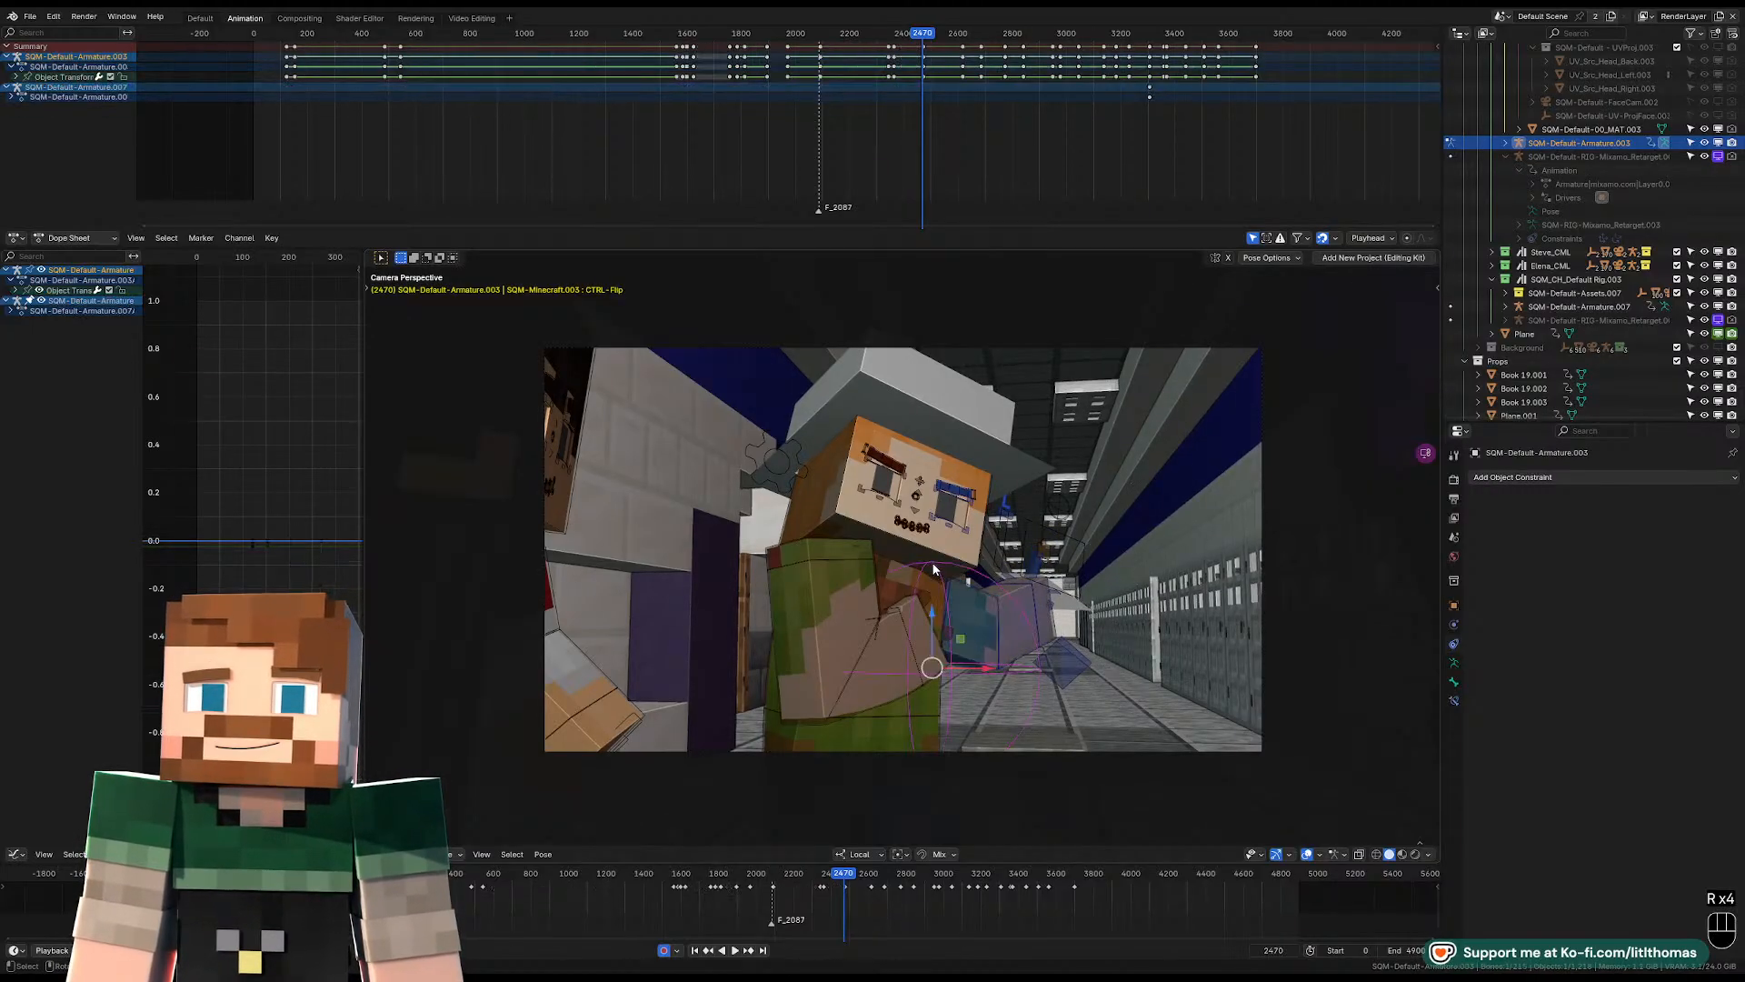
pyautogui.click(977, 569)
pyautogui.press('r')
pyautogui.press('r')
pyautogui.press('r')
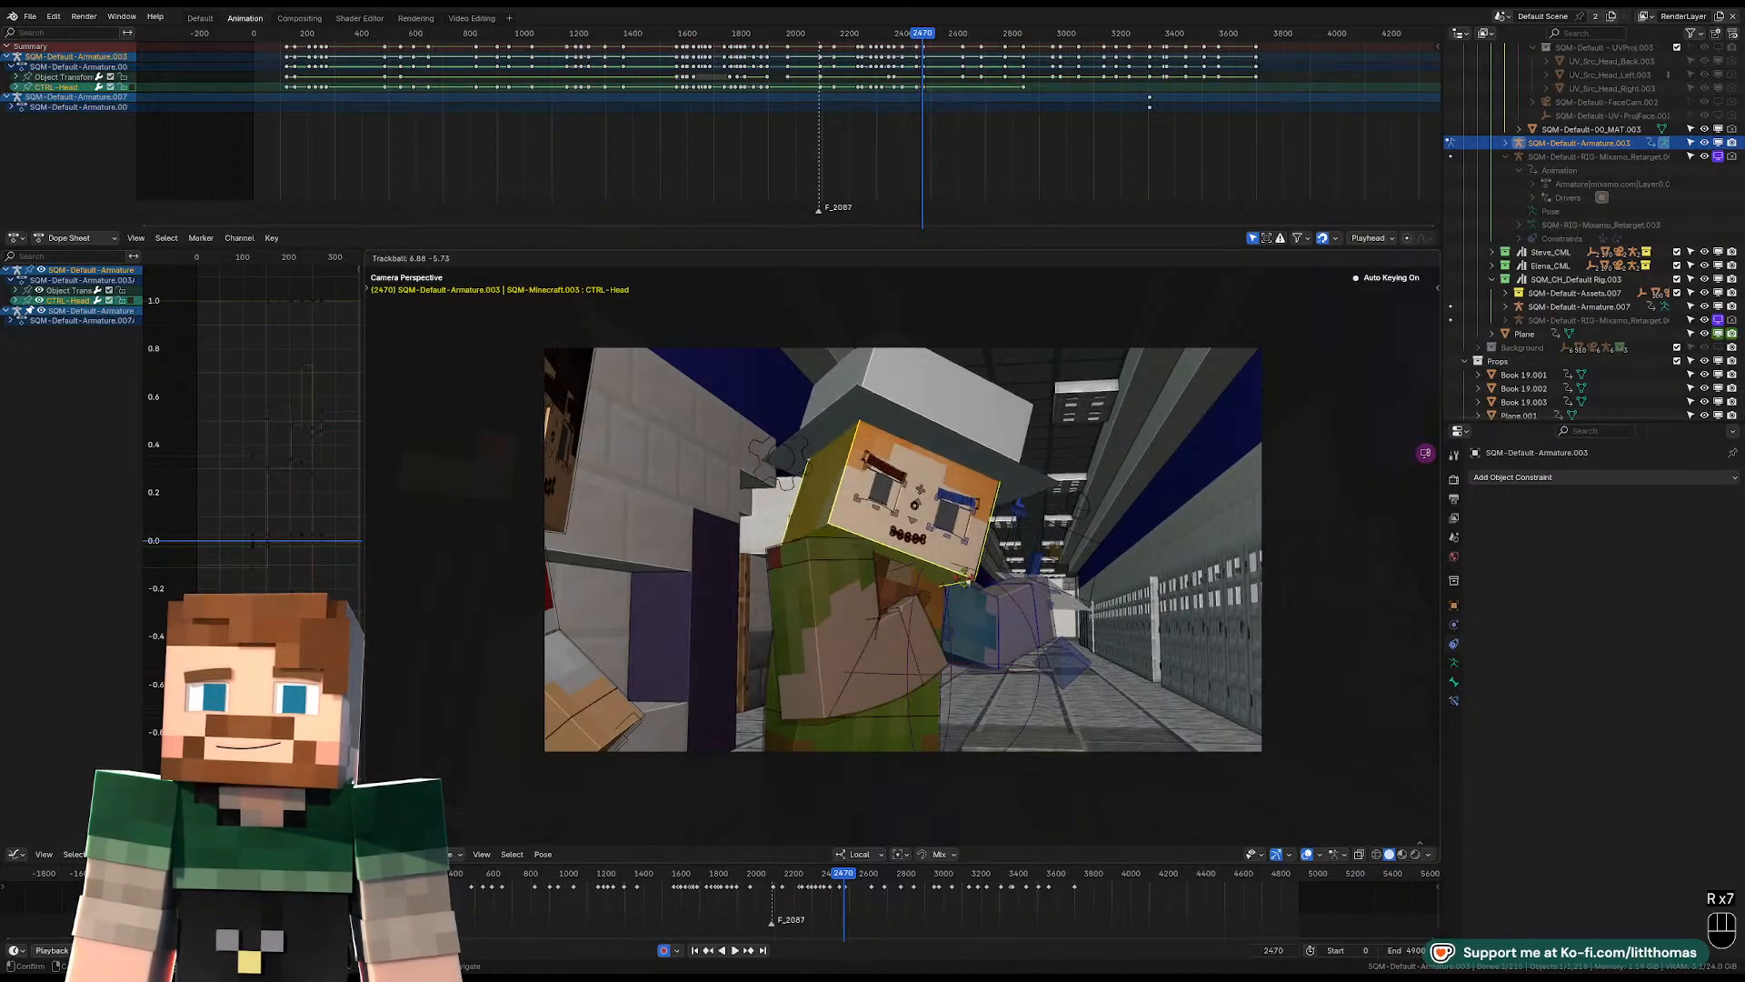
pyautogui.click(967, 568)
# Play back the motion and step between frames 2471 and 2472 to examine the character's position from above.
pyautogui.press('space')
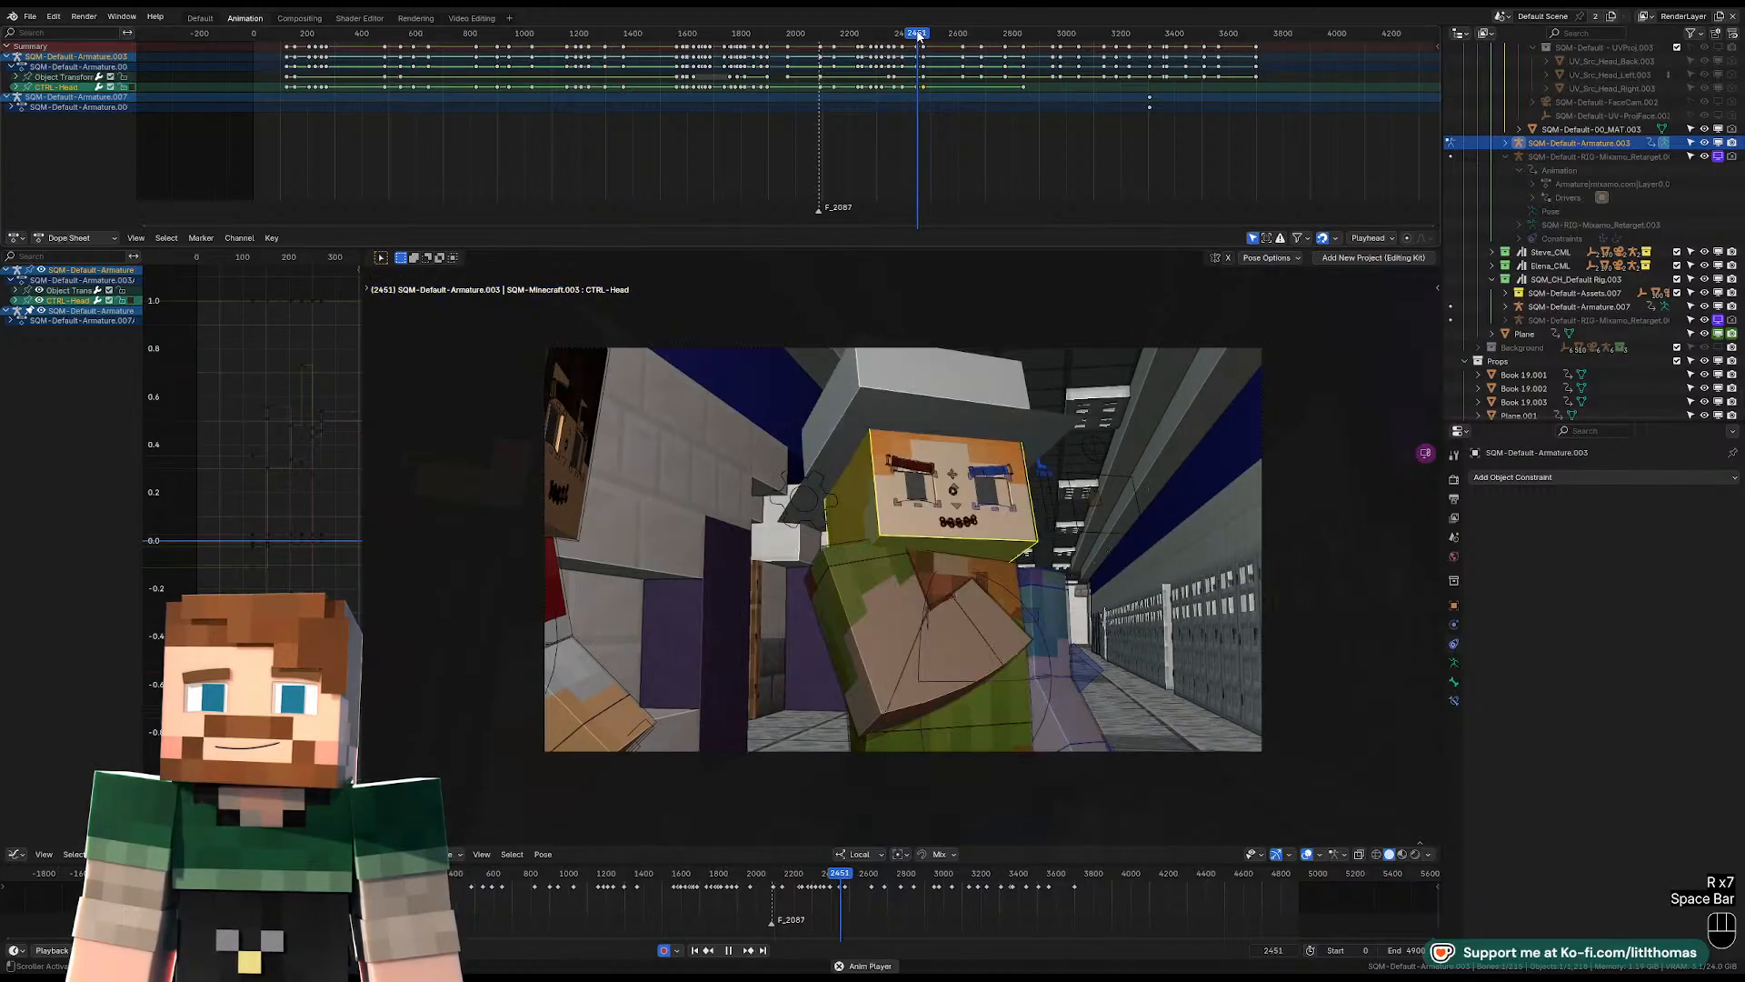
pyautogui.press('space')
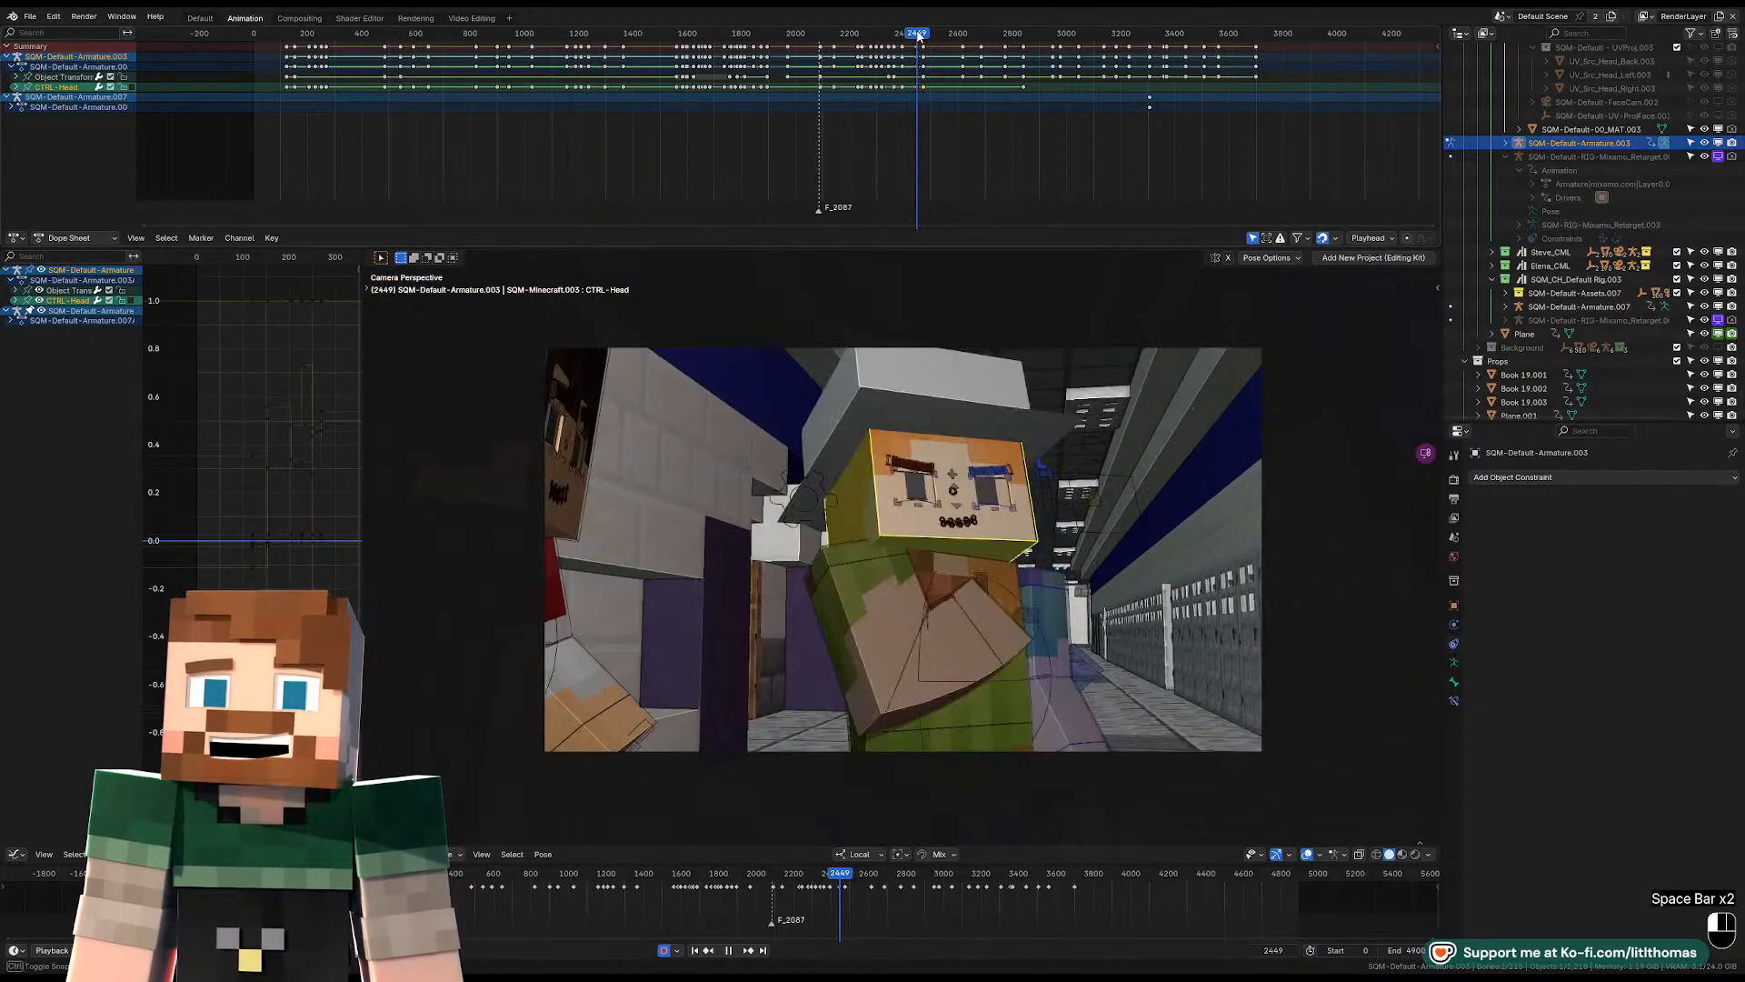
pyautogui.press('Left')
pyautogui.press('Right')
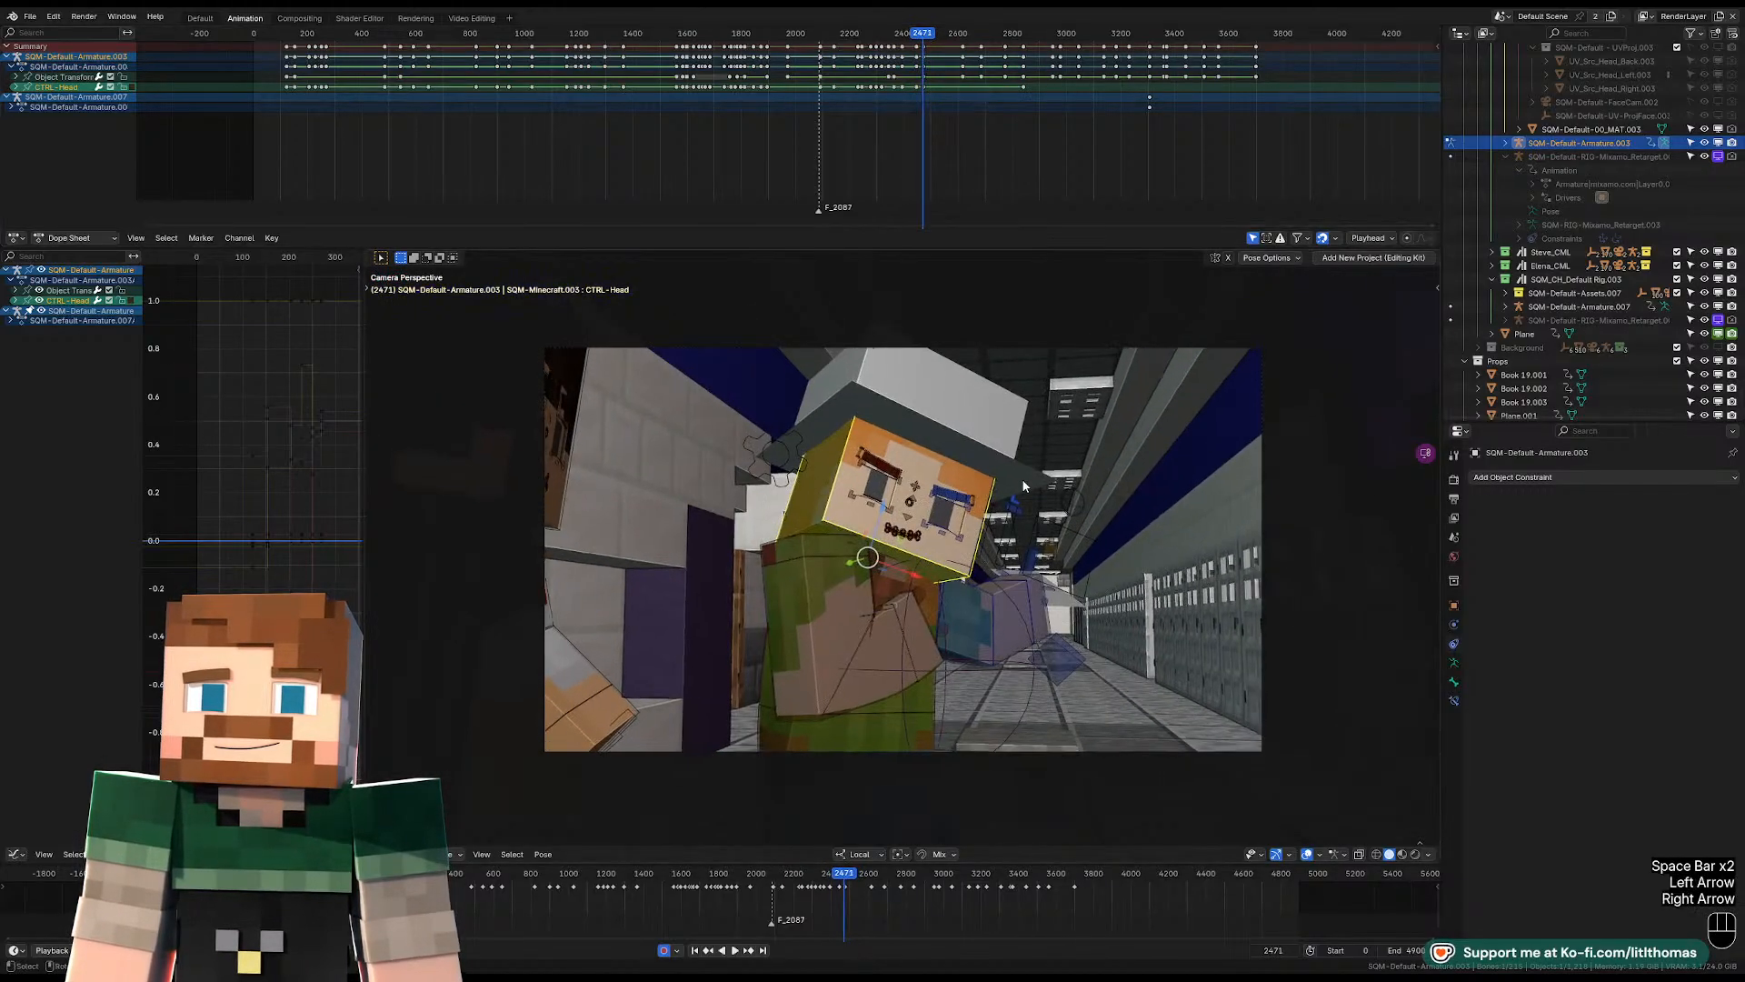
pyautogui.press('Right')
pyautogui.press('Left')
pyautogui.press('Right')
pyautogui.moveTo(920, 549); pyautogui.dragTo(918, 685, button='middle')
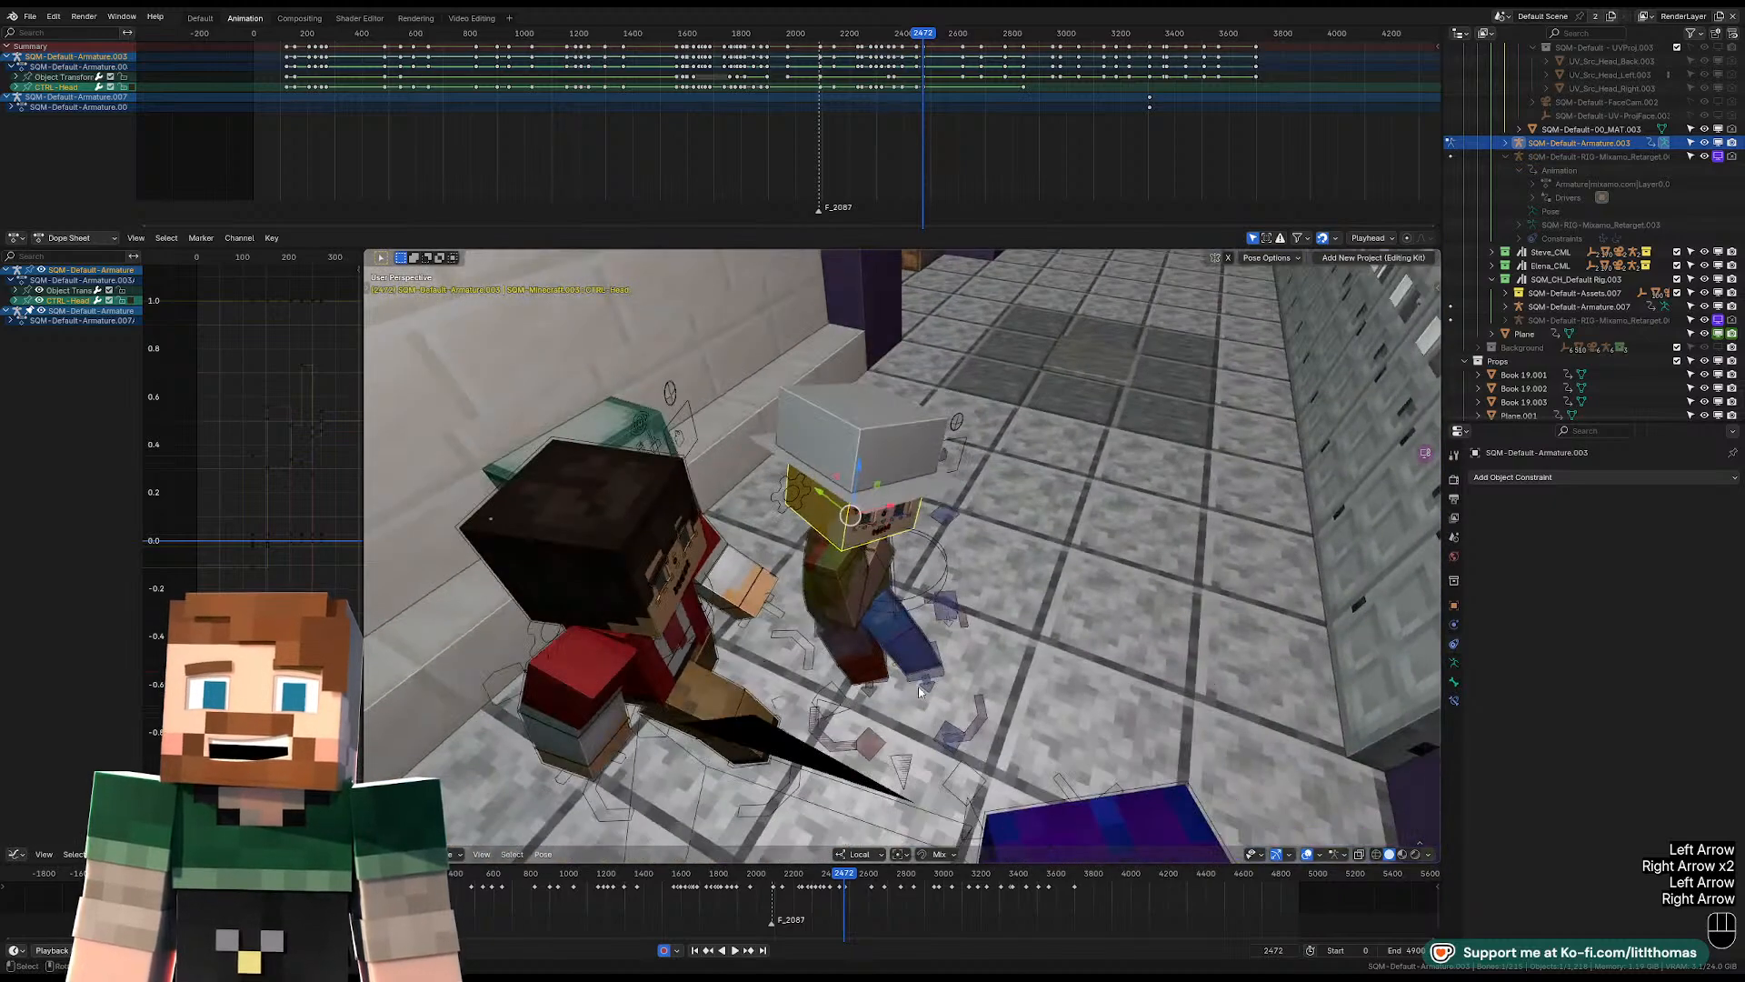
pyautogui.press('Left')
pyautogui.press('Right')
pyautogui.press('Left')
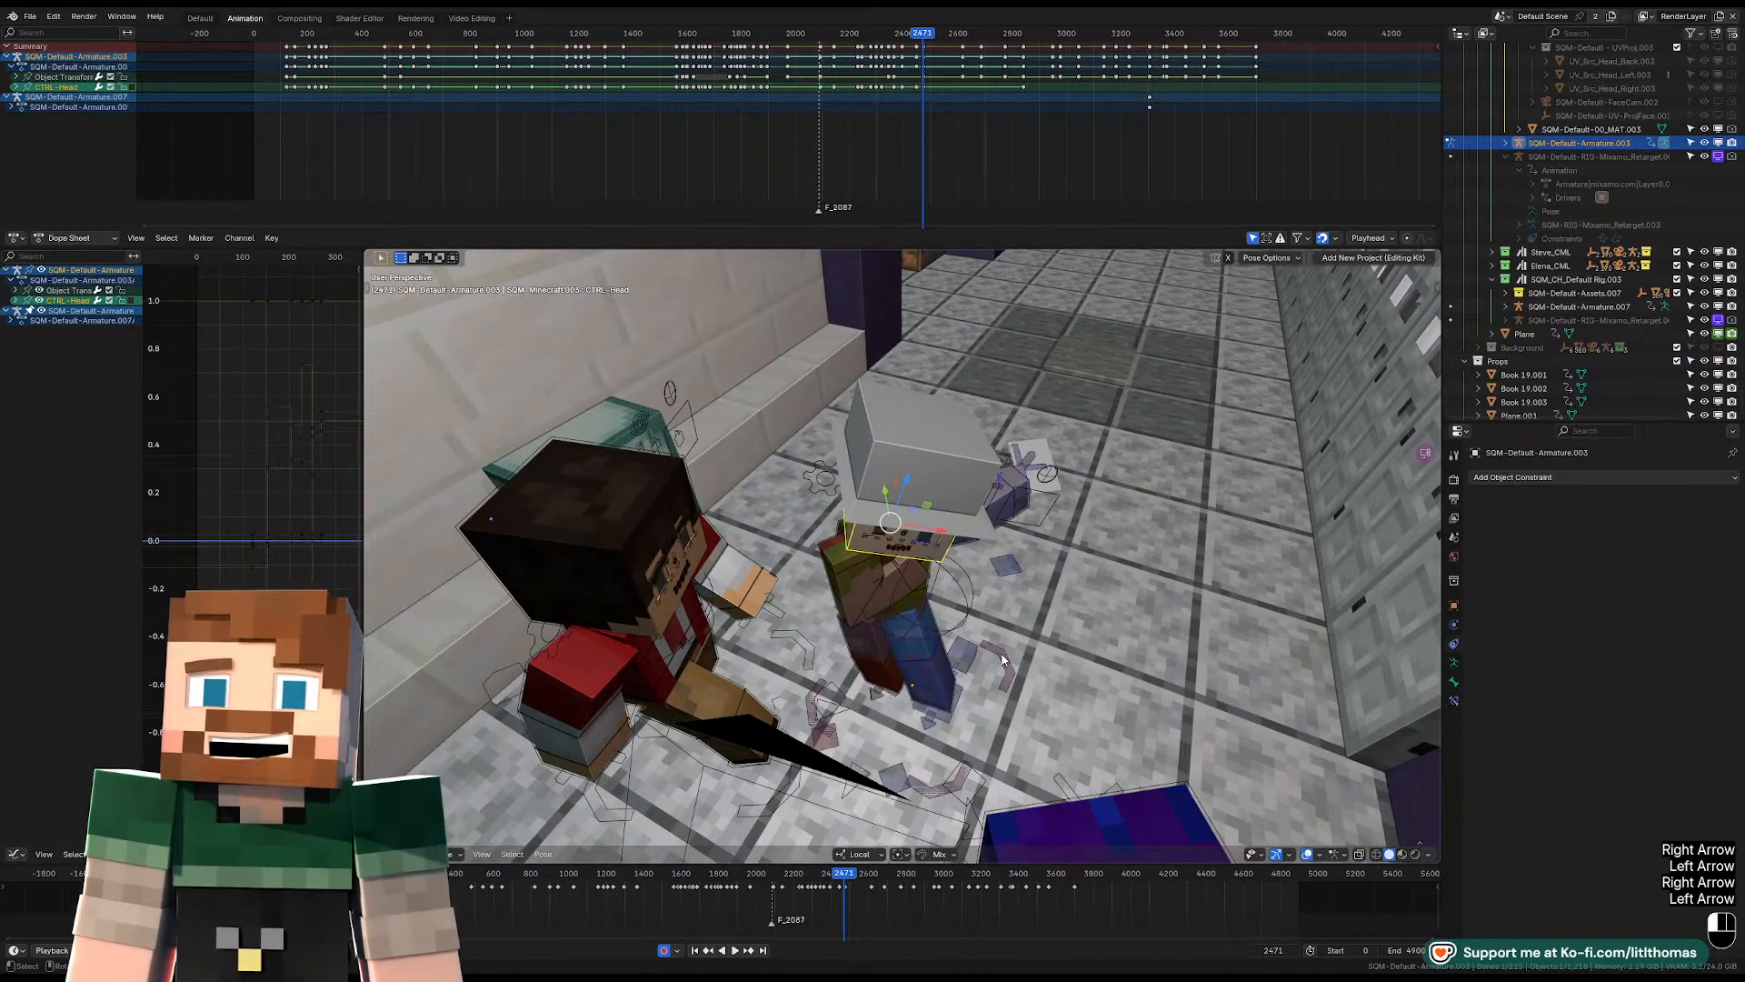
# Switch the character's armature to Object Mode and delete its object-level keyframe near frame 2471.
pyautogui.click(1005, 659)
pyautogui.scroll(4, 984, 103)
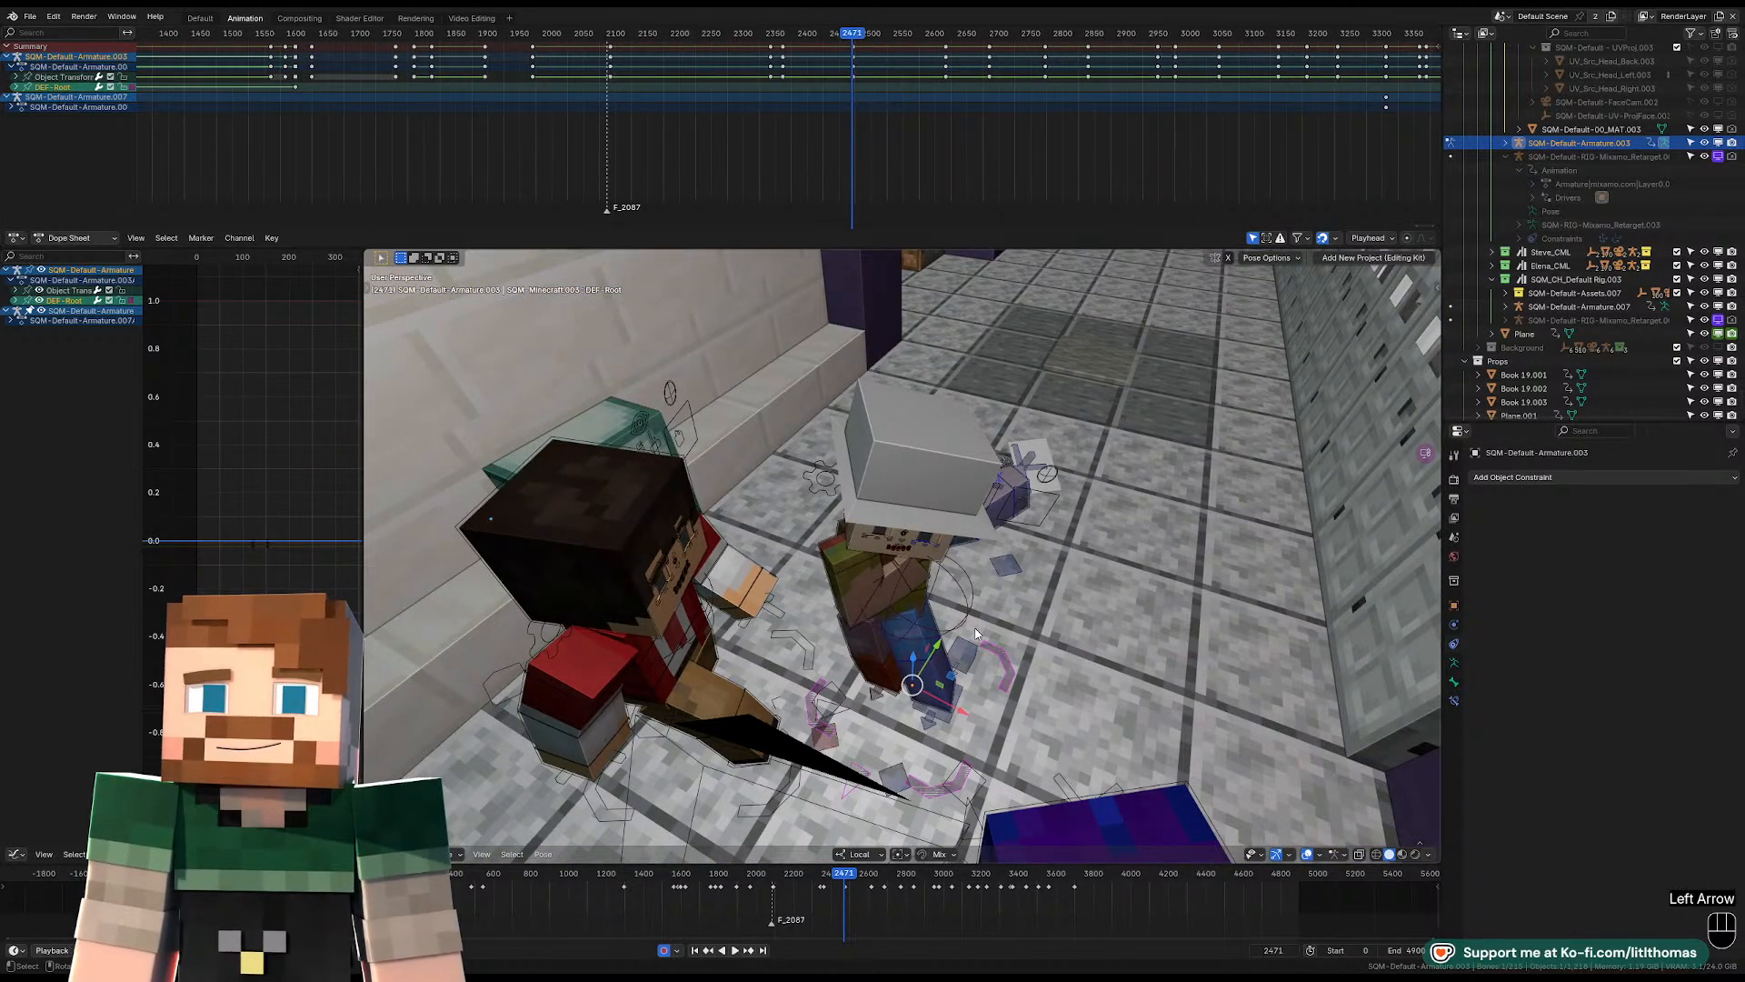
pyautogui.press('Tab')
pyautogui.scroll(3, 893, 75)
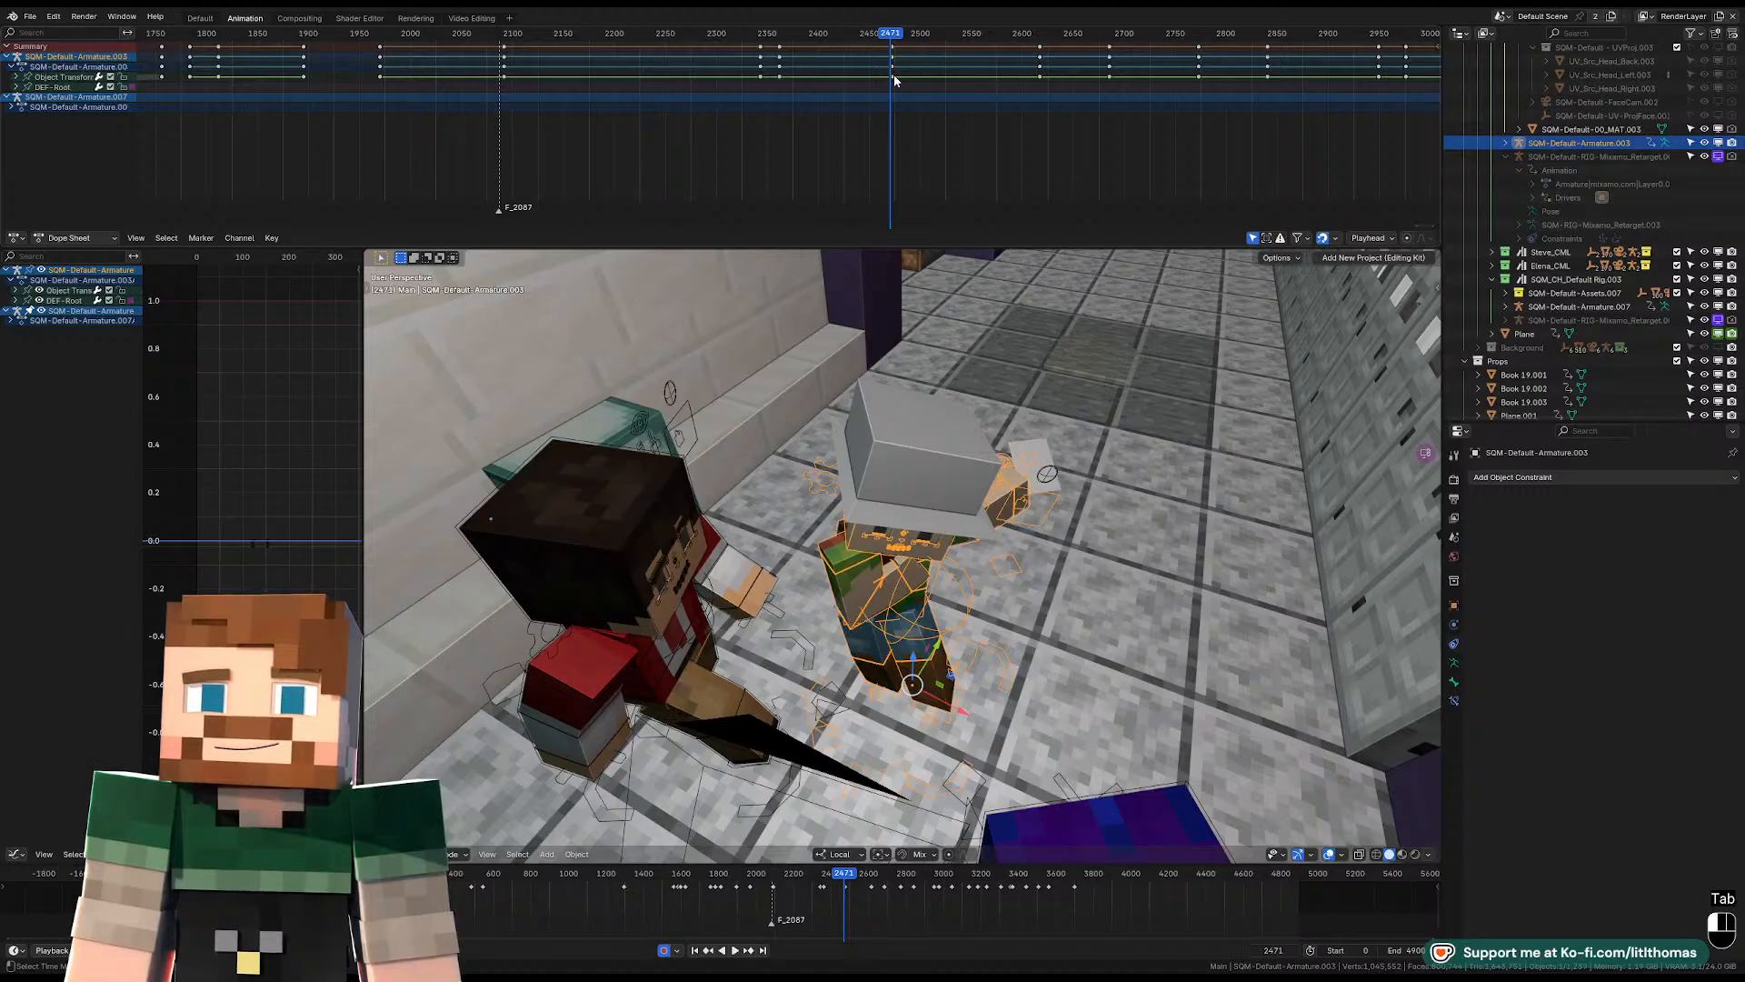
pyautogui.press('Delete')
# Play back the character's motion through the shot camera from about frame 2448 to frame 2481.
pyautogui.press('KP_0')
pyautogui.press('space')
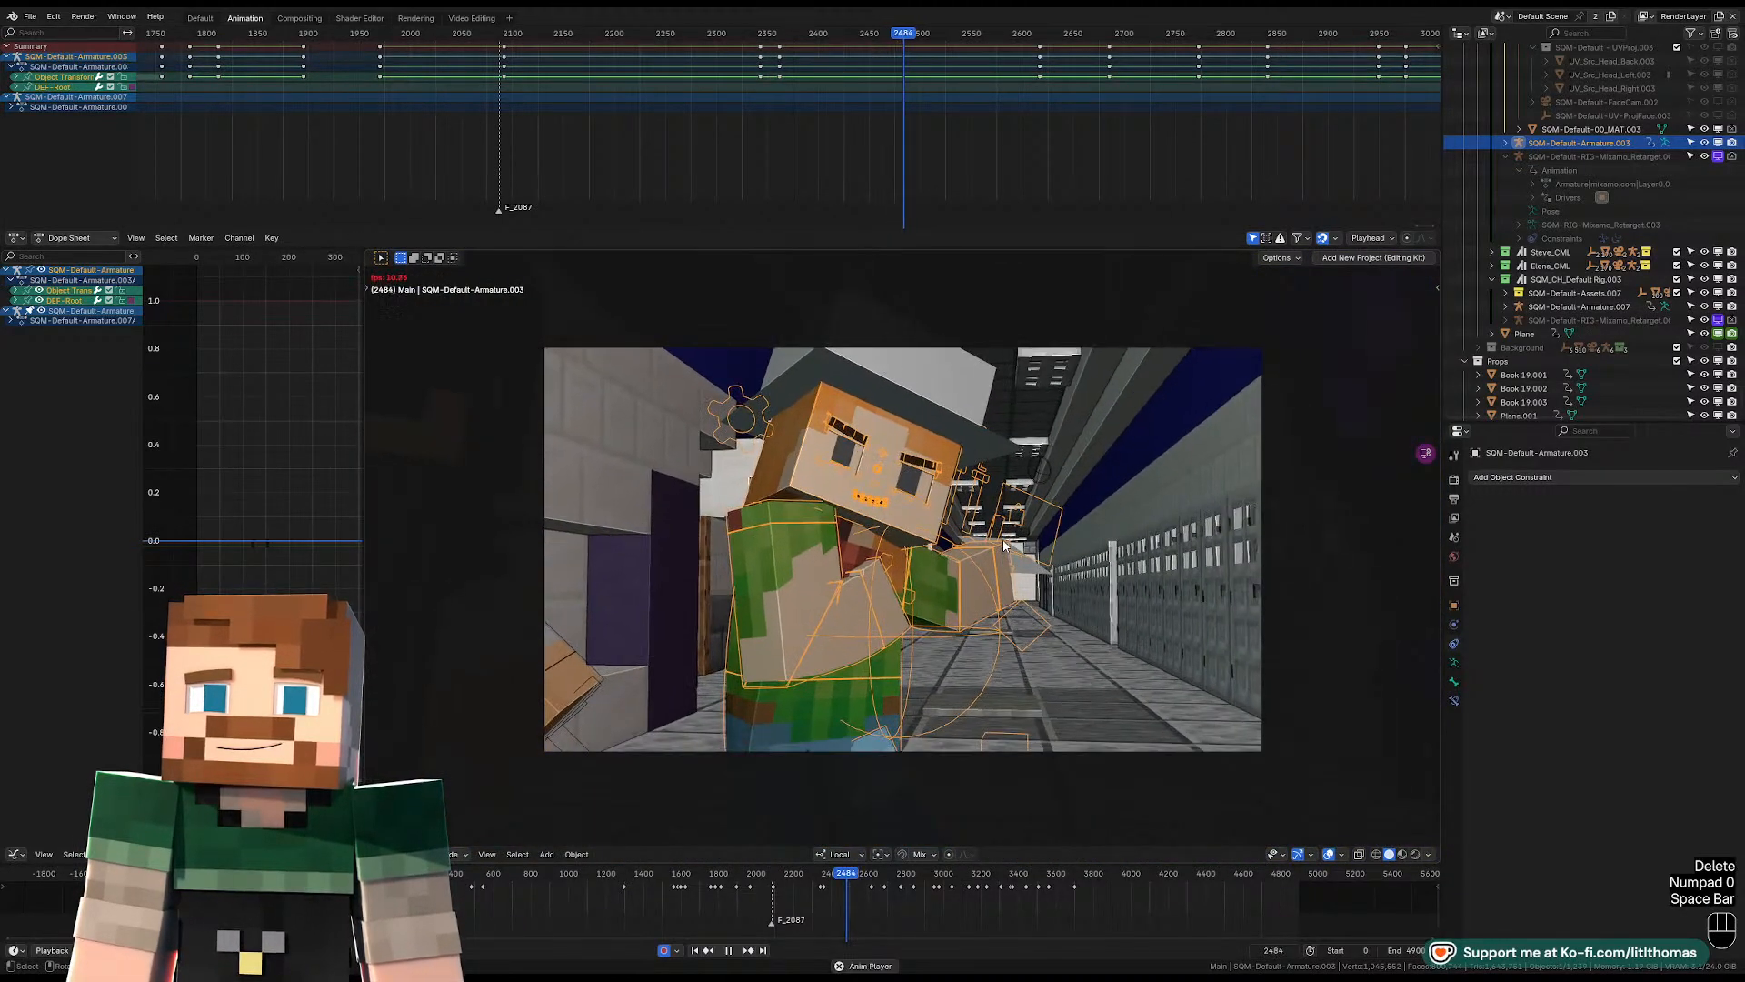
pyautogui.press('space')
pyautogui.click(877, 37)
pyautogui.press('space')
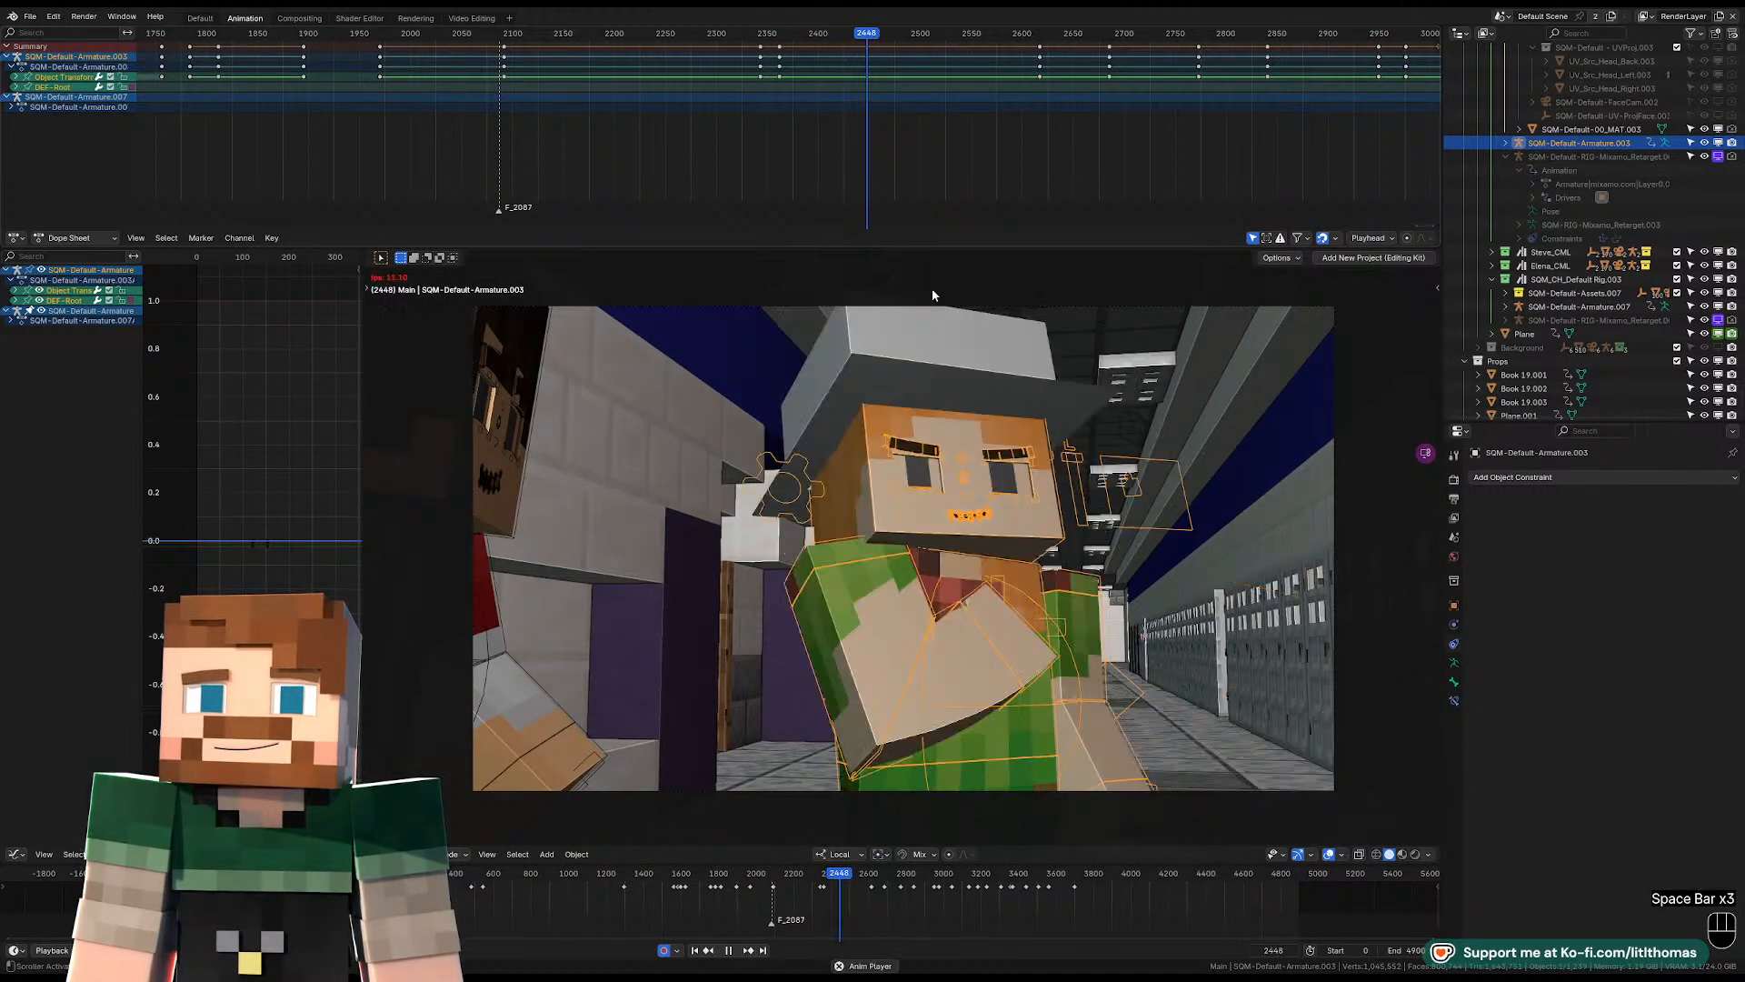
pyautogui.press('space')
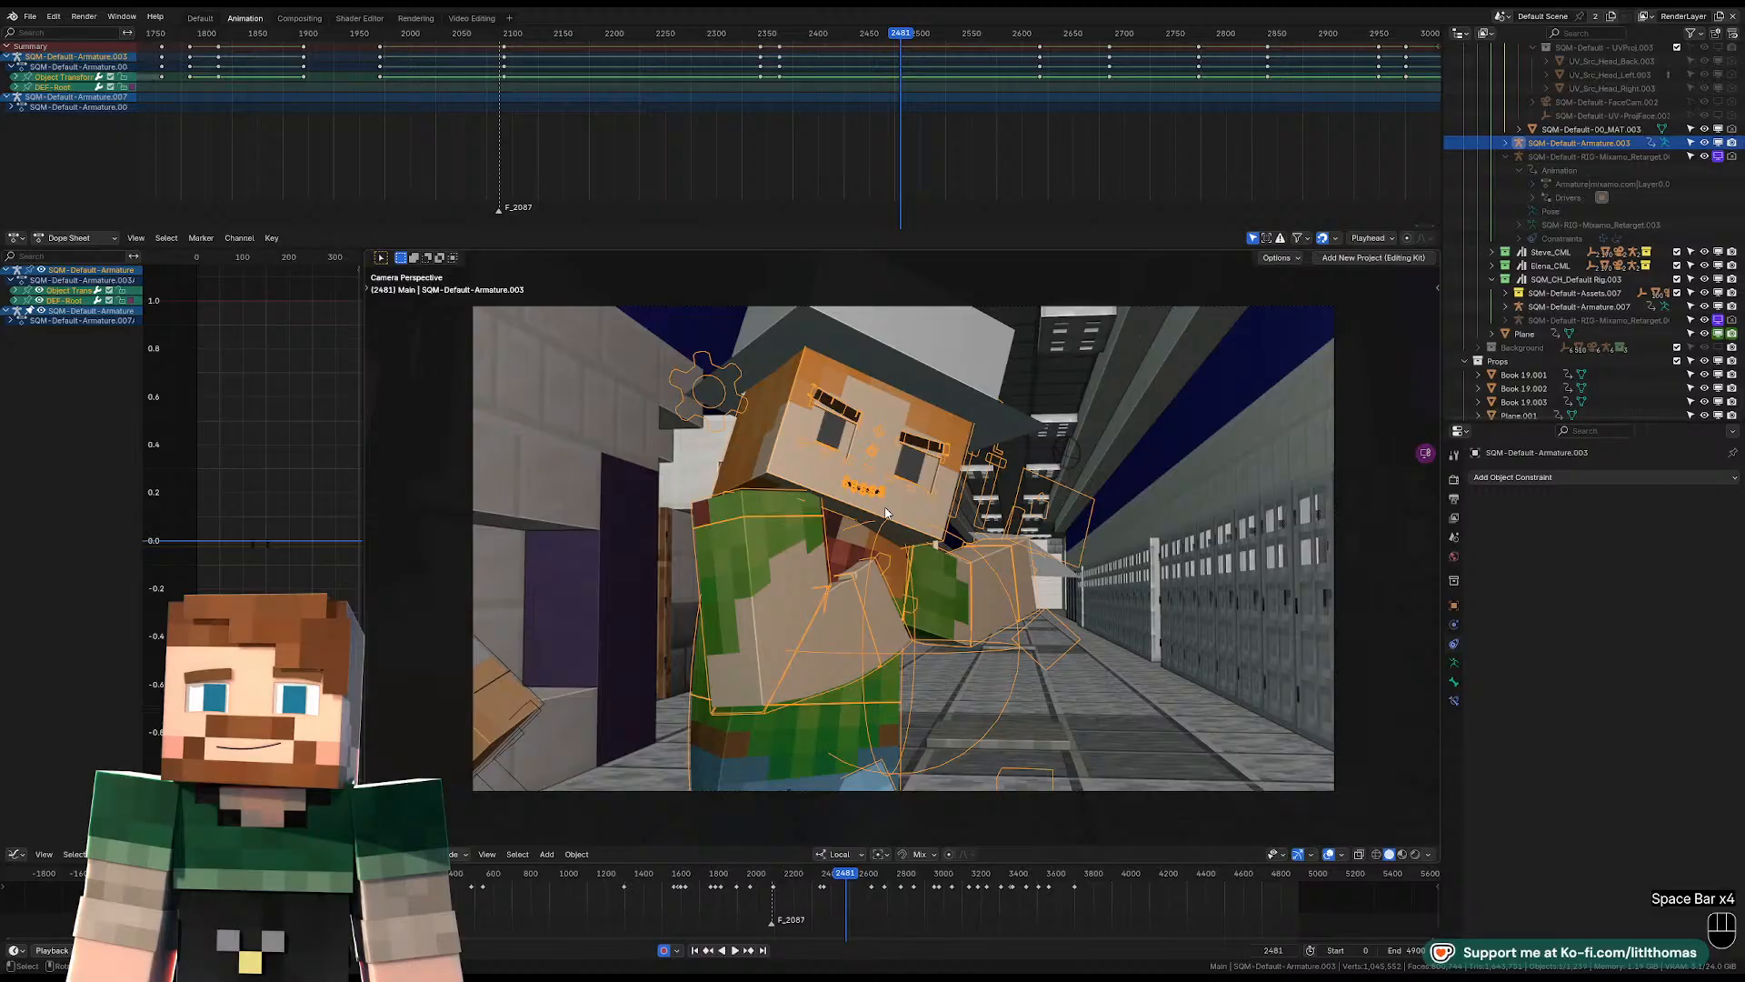
# Return to Pose Mode, then rotate and move the pelvis control farther toward the wall side at frame 2470.
pyautogui.click(851, 739)
pyautogui.click(827, 702)
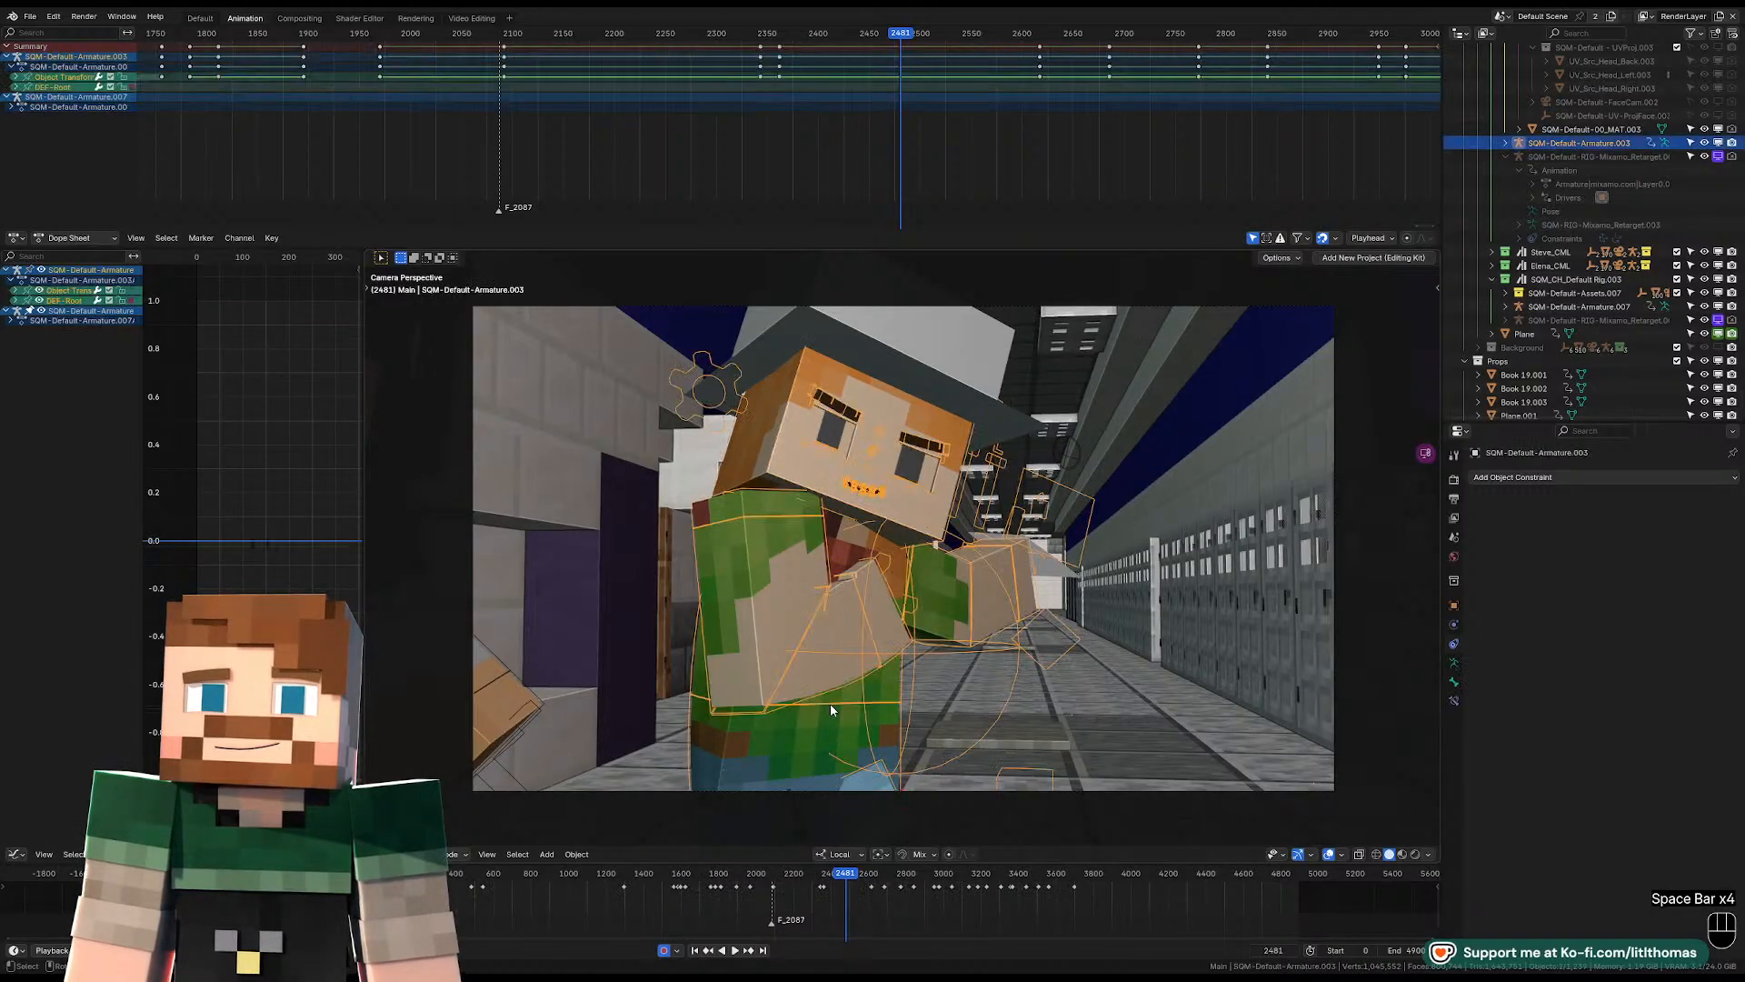
pyautogui.press('Tab')
pyautogui.click(827, 713)
pyautogui.press('Down')
pyautogui.press('r')
pyautogui.press('r')
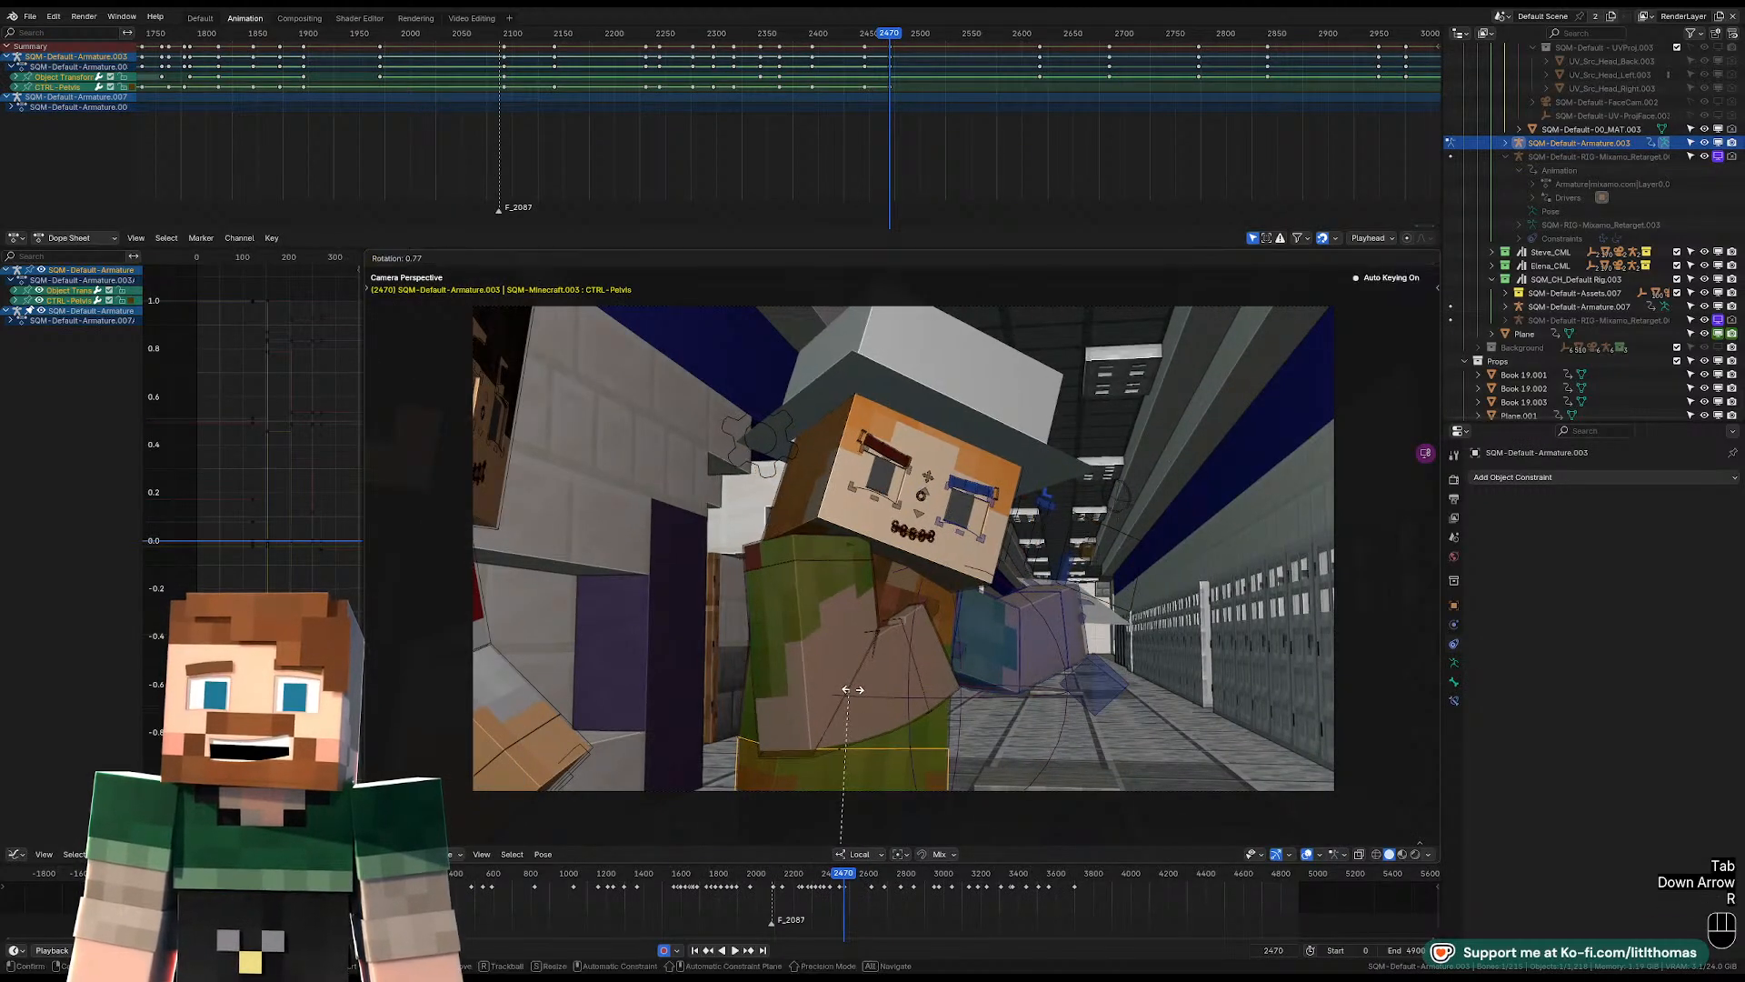
pyautogui.press('r')
pyautogui.click(969, 616)
pyautogui.press('g')
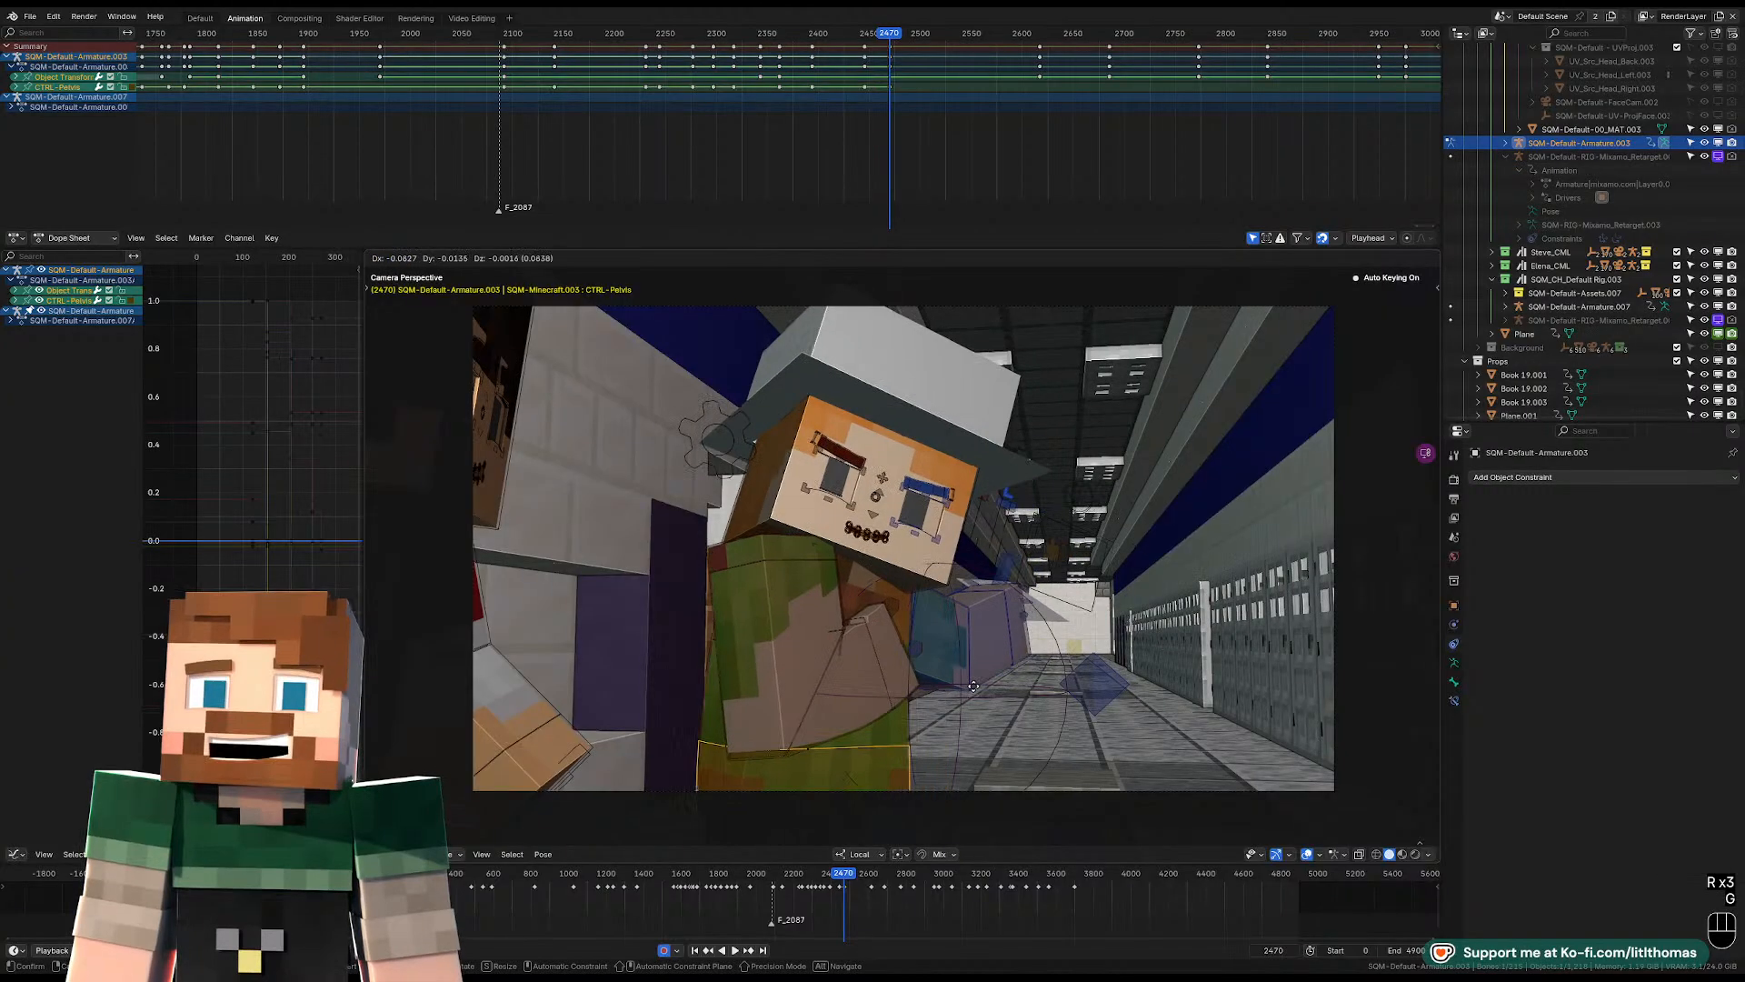
pyautogui.click(903, 611)
# Rotate the head control at frame 2470 so the face turns away from the wall and tilts down the hallway.
pyautogui.click(892, 574)
pyautogui.press('r')
pyautogui.press('r')
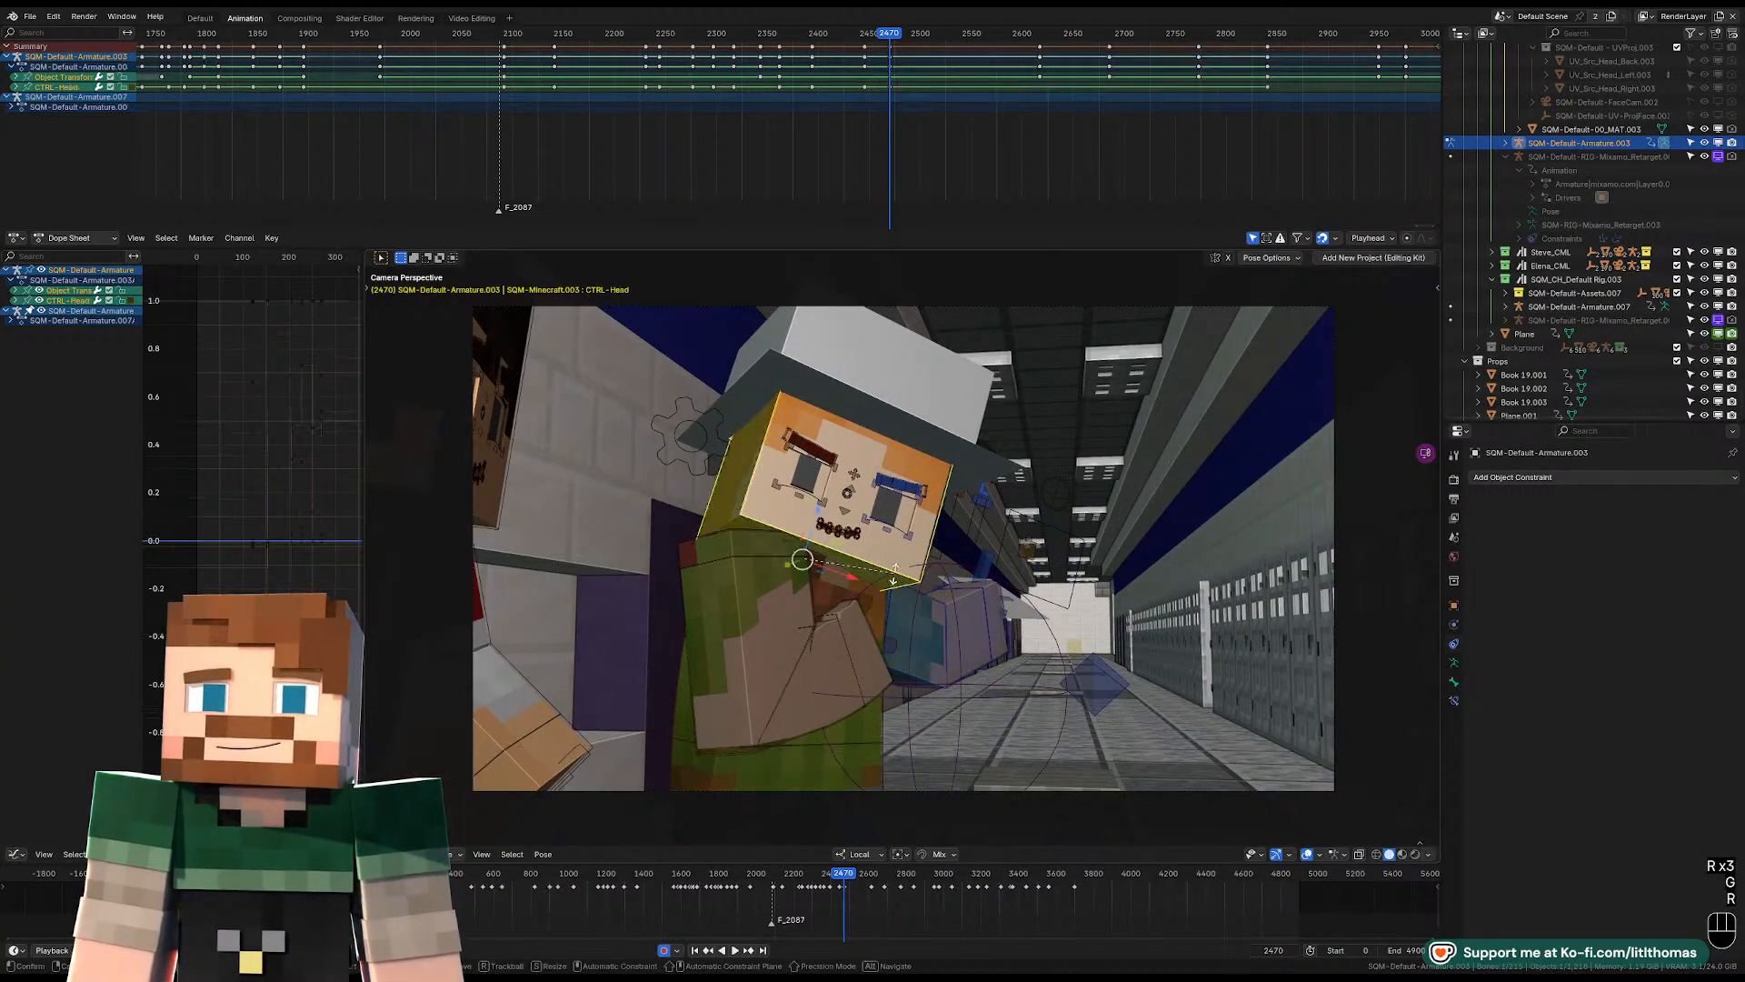
pyautogui.press('r')
pyautogui.press('r')
pyautogui.press('r')
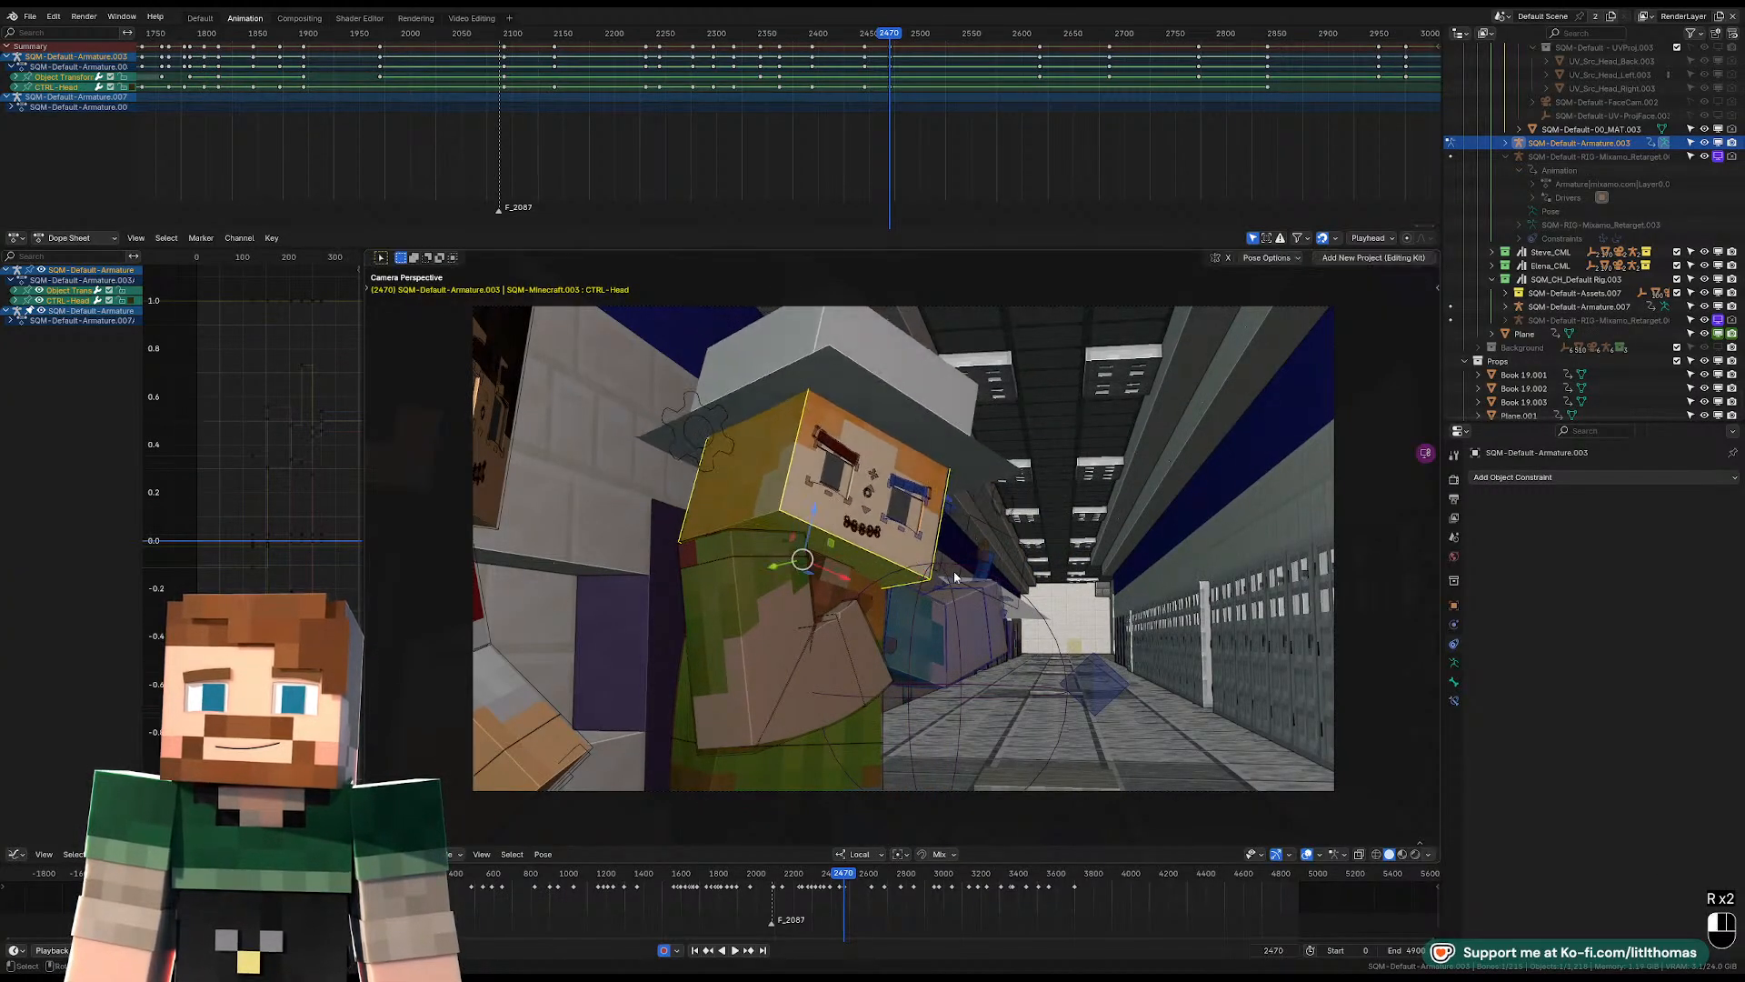
pyautogui.click(983, 579)
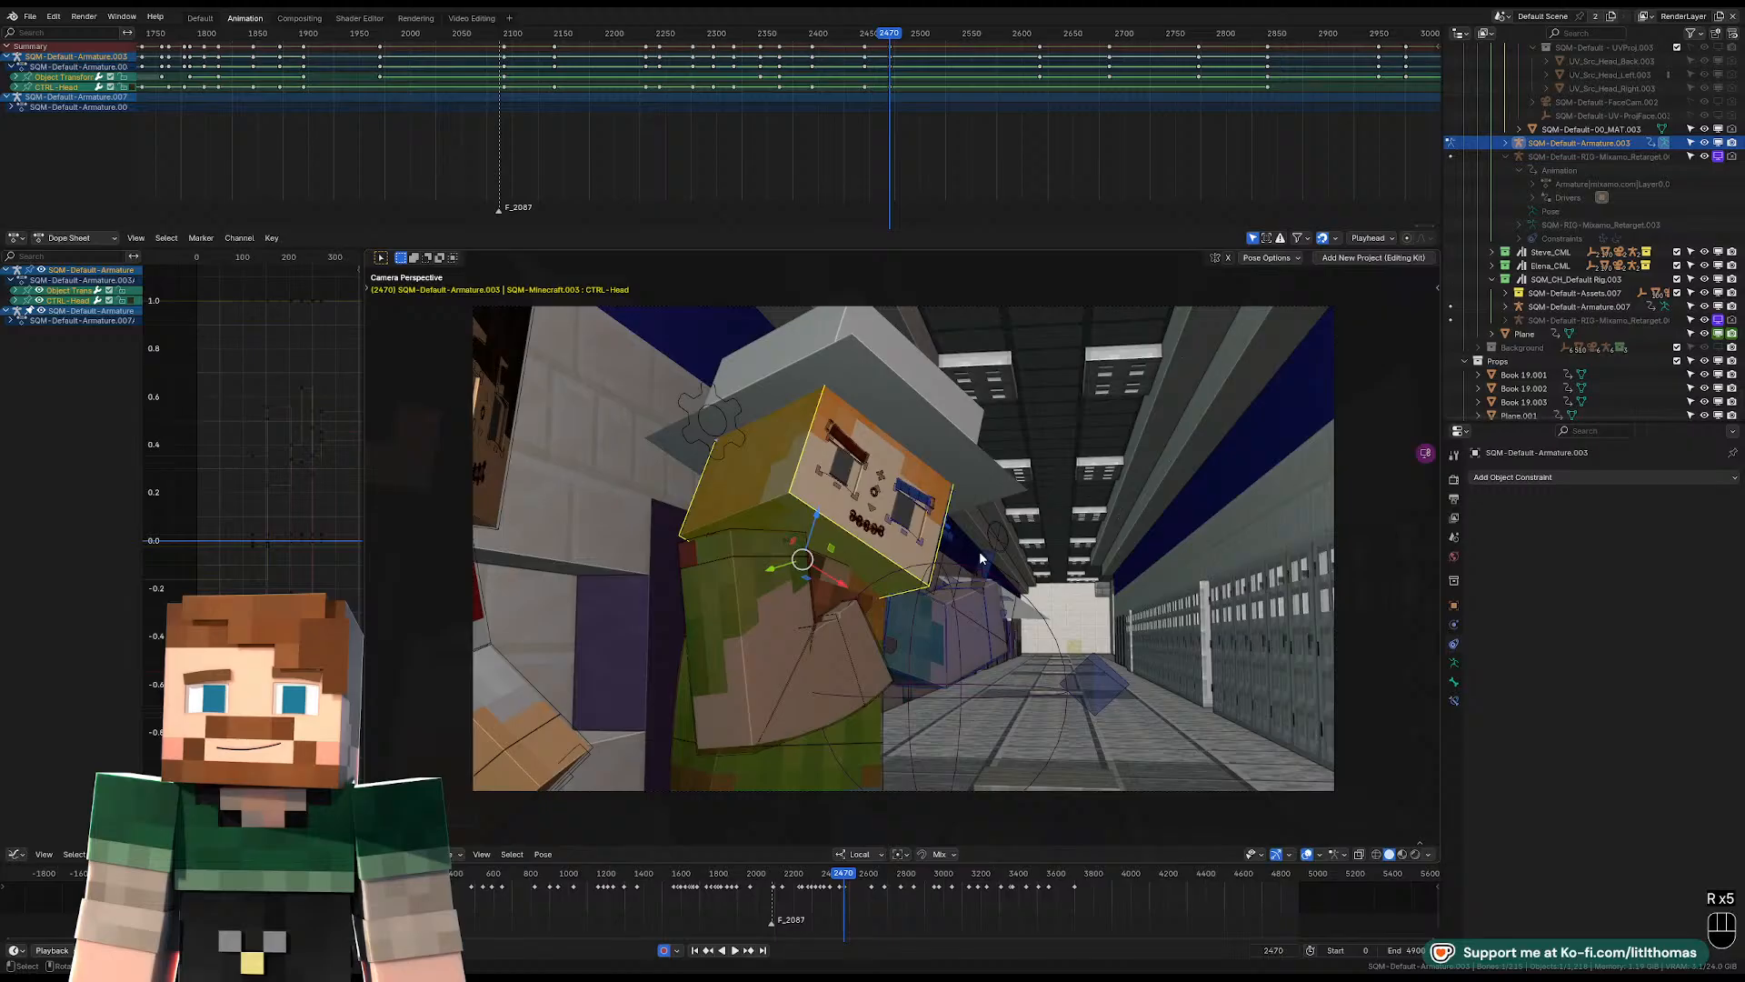
# Play back the shot from before frame 2454 past the camera cut to examine the revised lean.
pyautogui.click(860, 40)
pyautogui.press('space')
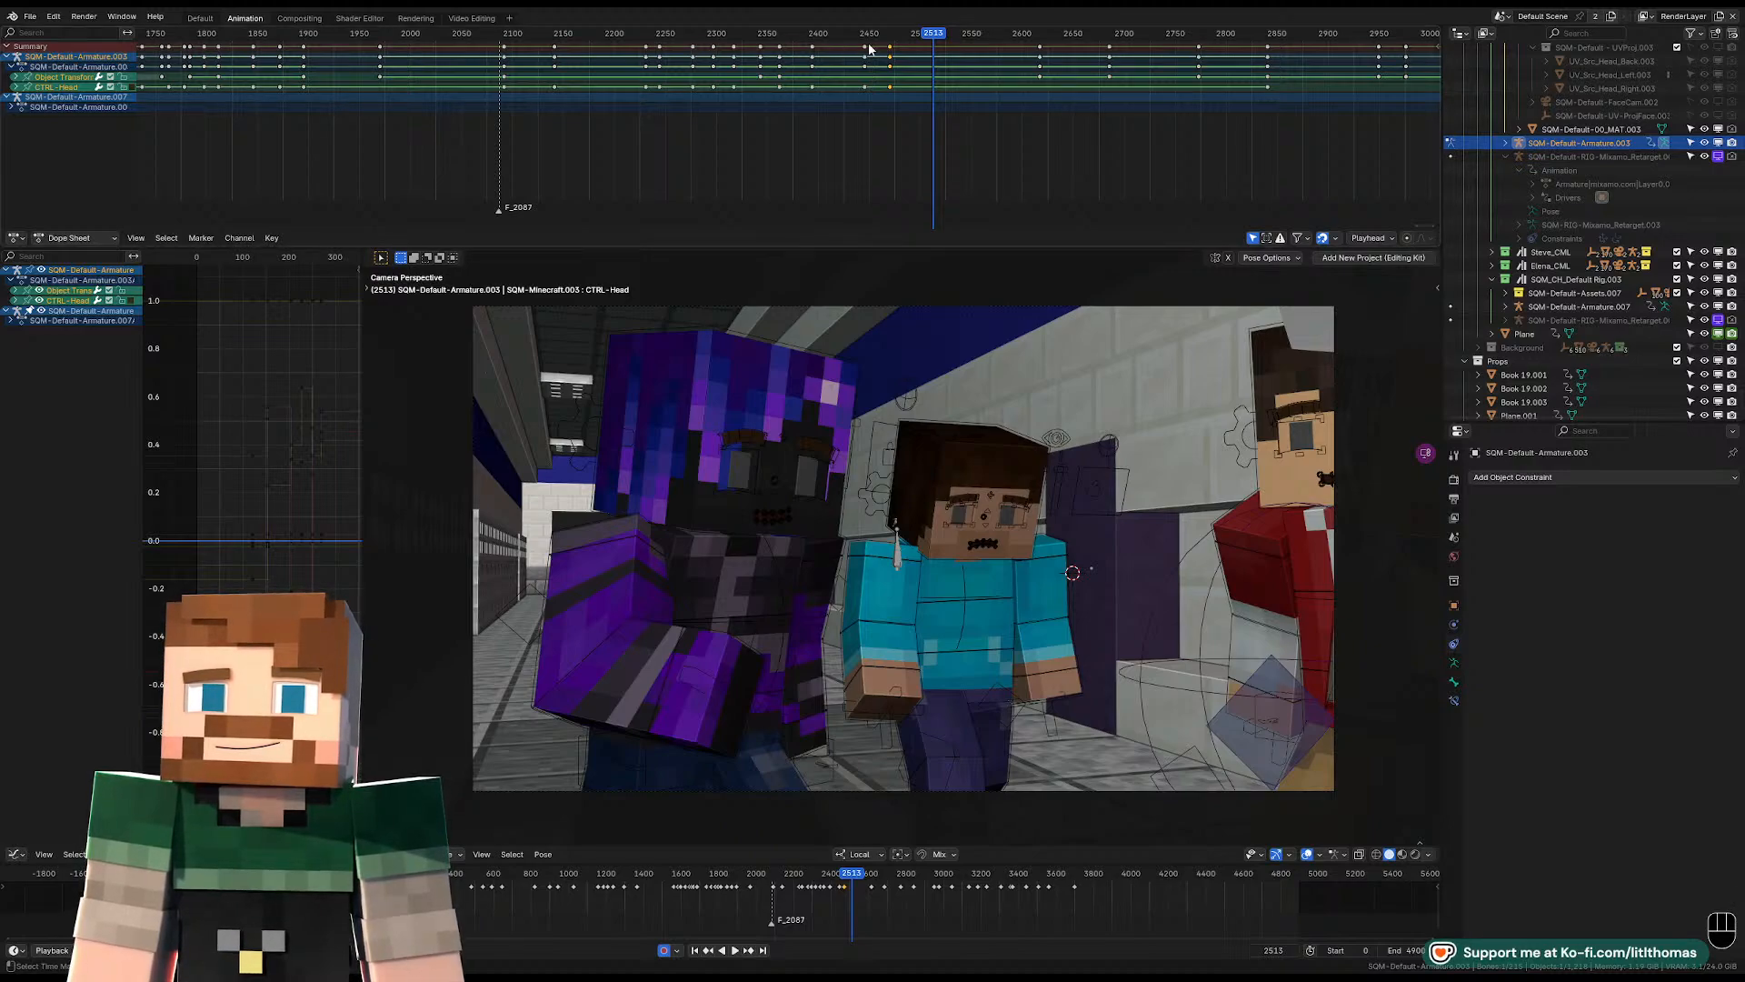
pyautogui.moveTo(856, 39); pyautogui.dragTo(805, 37)
pyautogui.press('space')
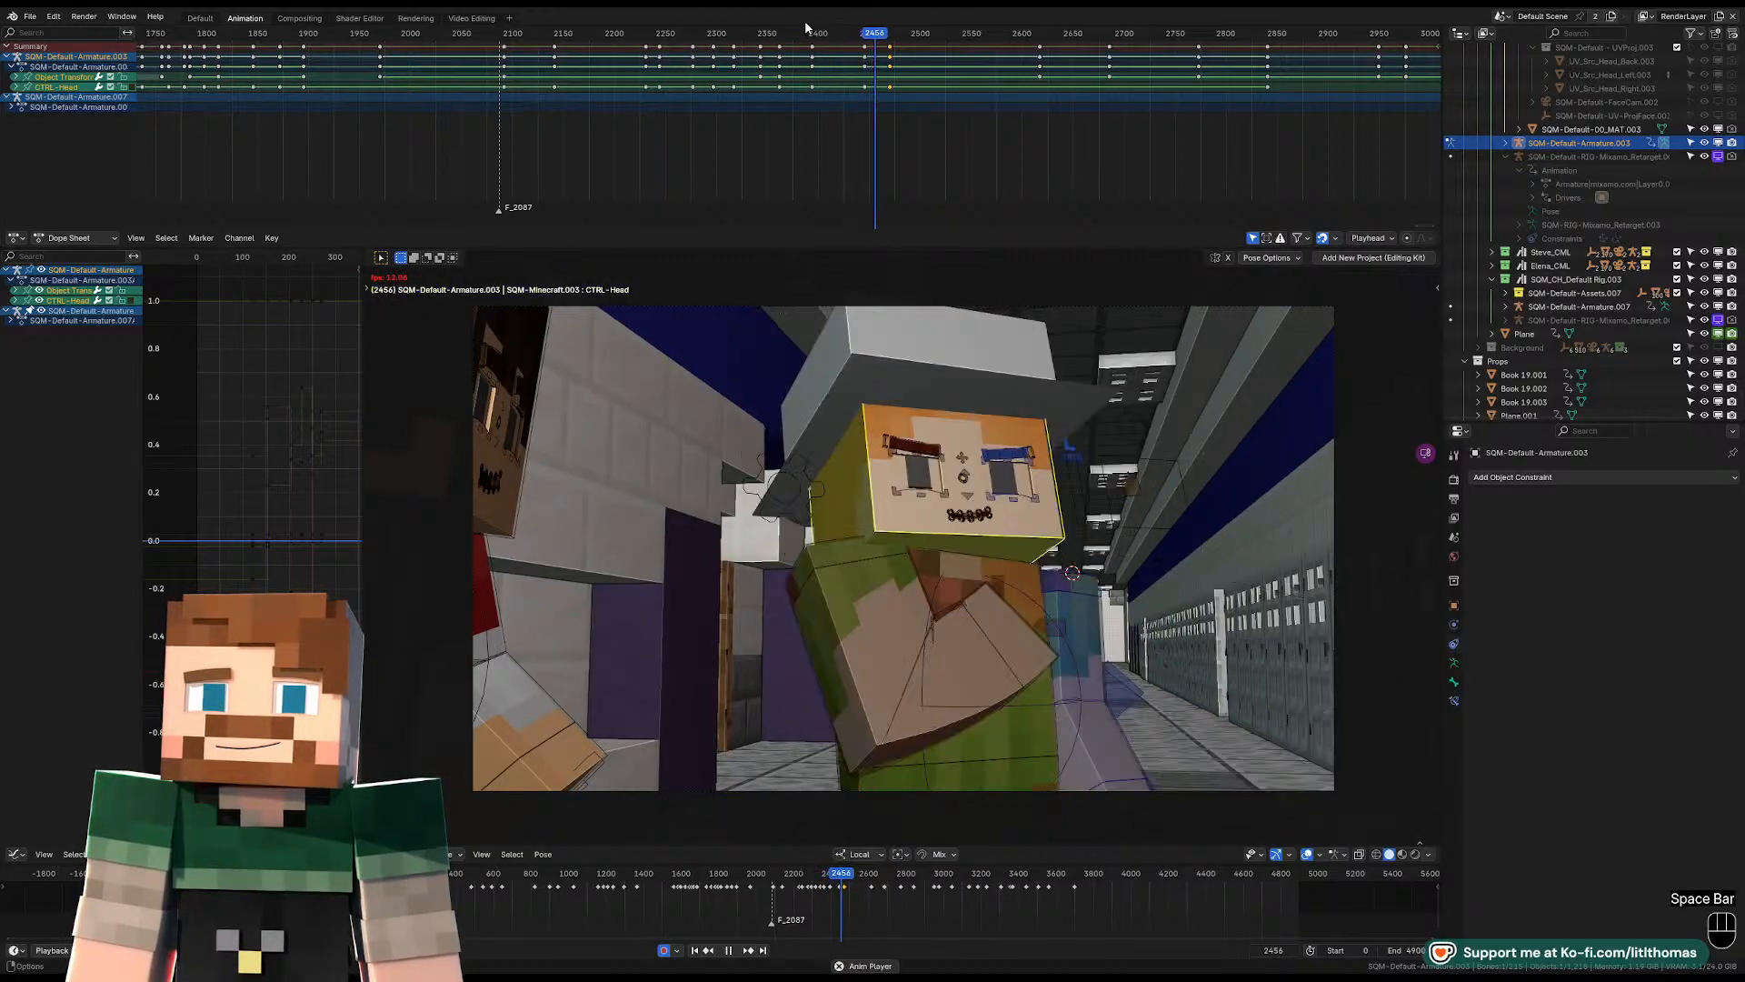
pyautogui.press('space')
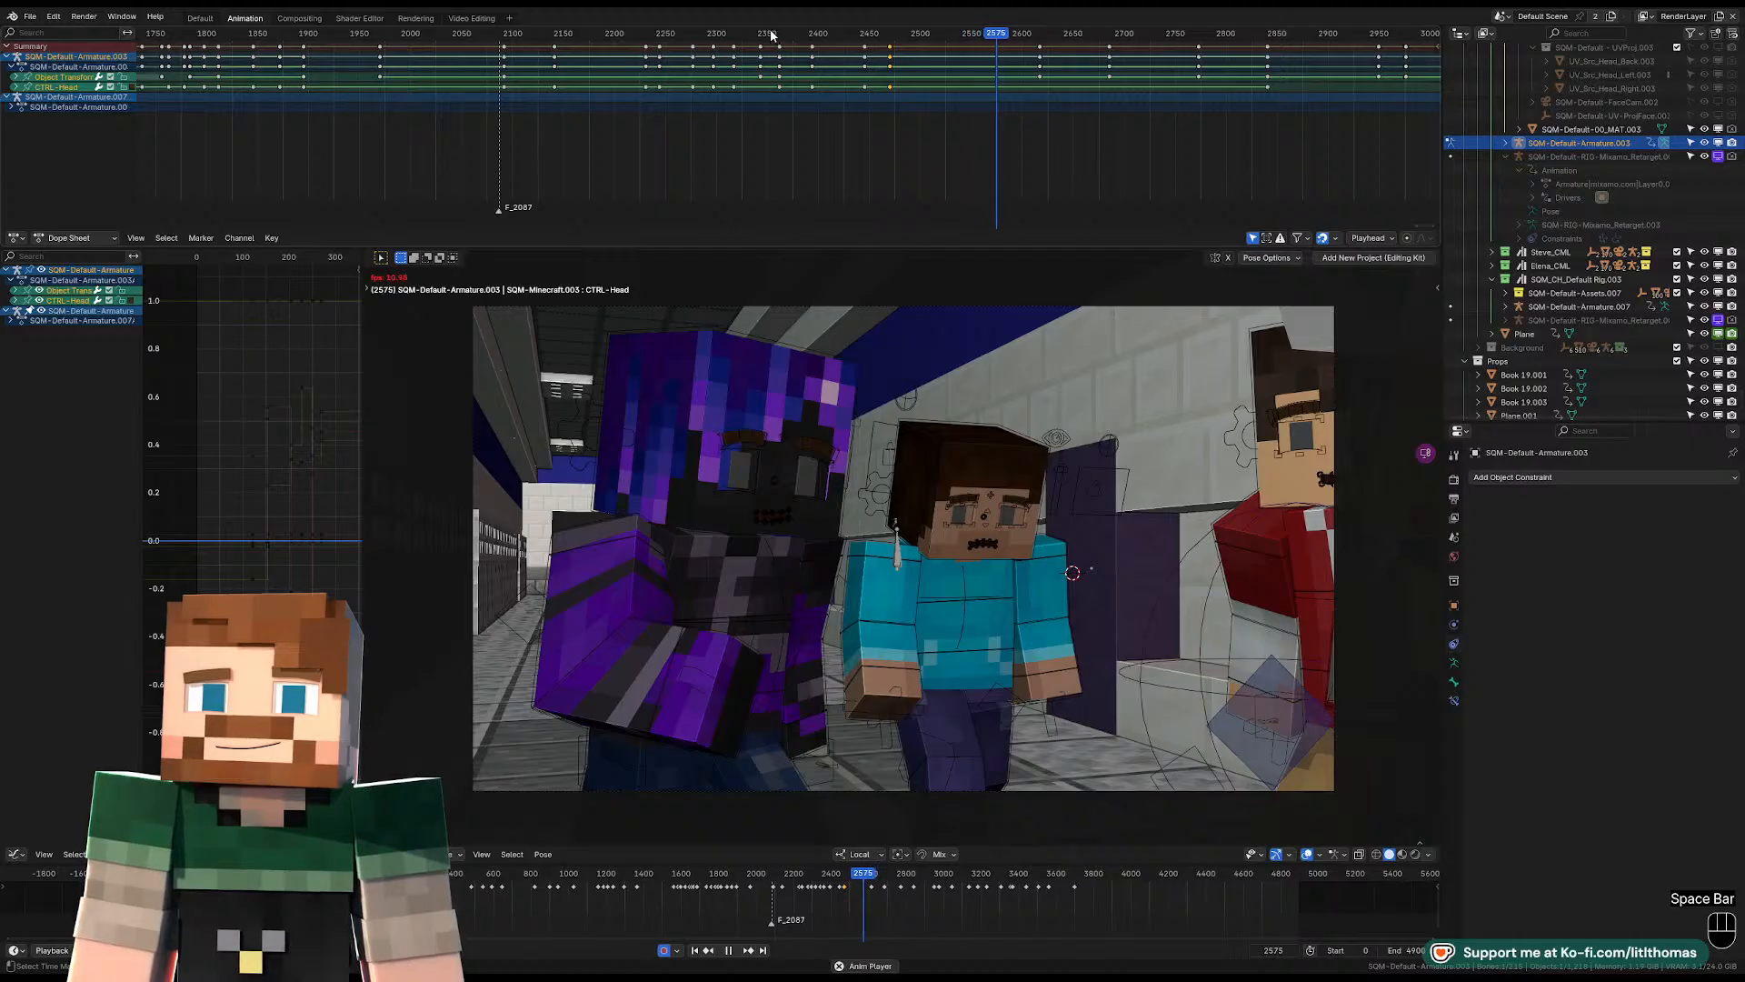
pyautogui.press('space')
pyautogui.moveTo(771, 34); pyautogui.dragTo(926, 34)
# Step through the frames around 2501 and 2502 to examine where the camera cuts.
pyautogui.press('Left')
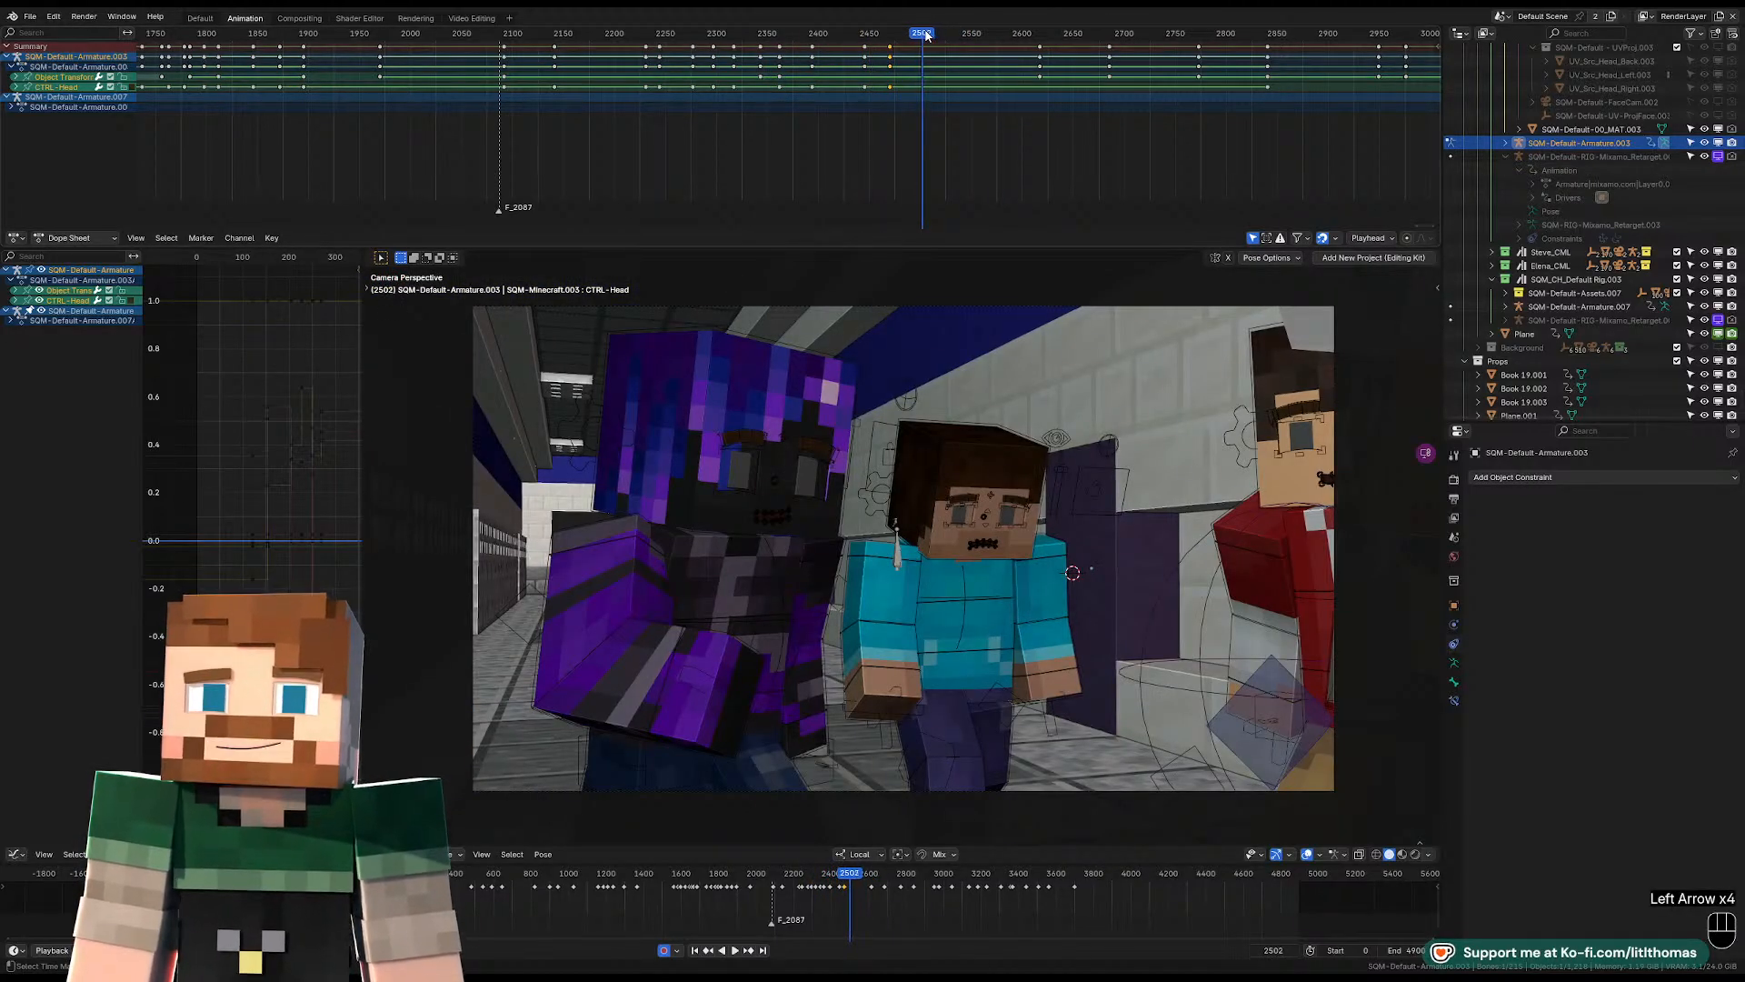
pyautogui.press('Left')
pyautogui.press('Left')
pyautogui.press('Right')
pyautogui.press('Right')
pyautogui.press('Left')
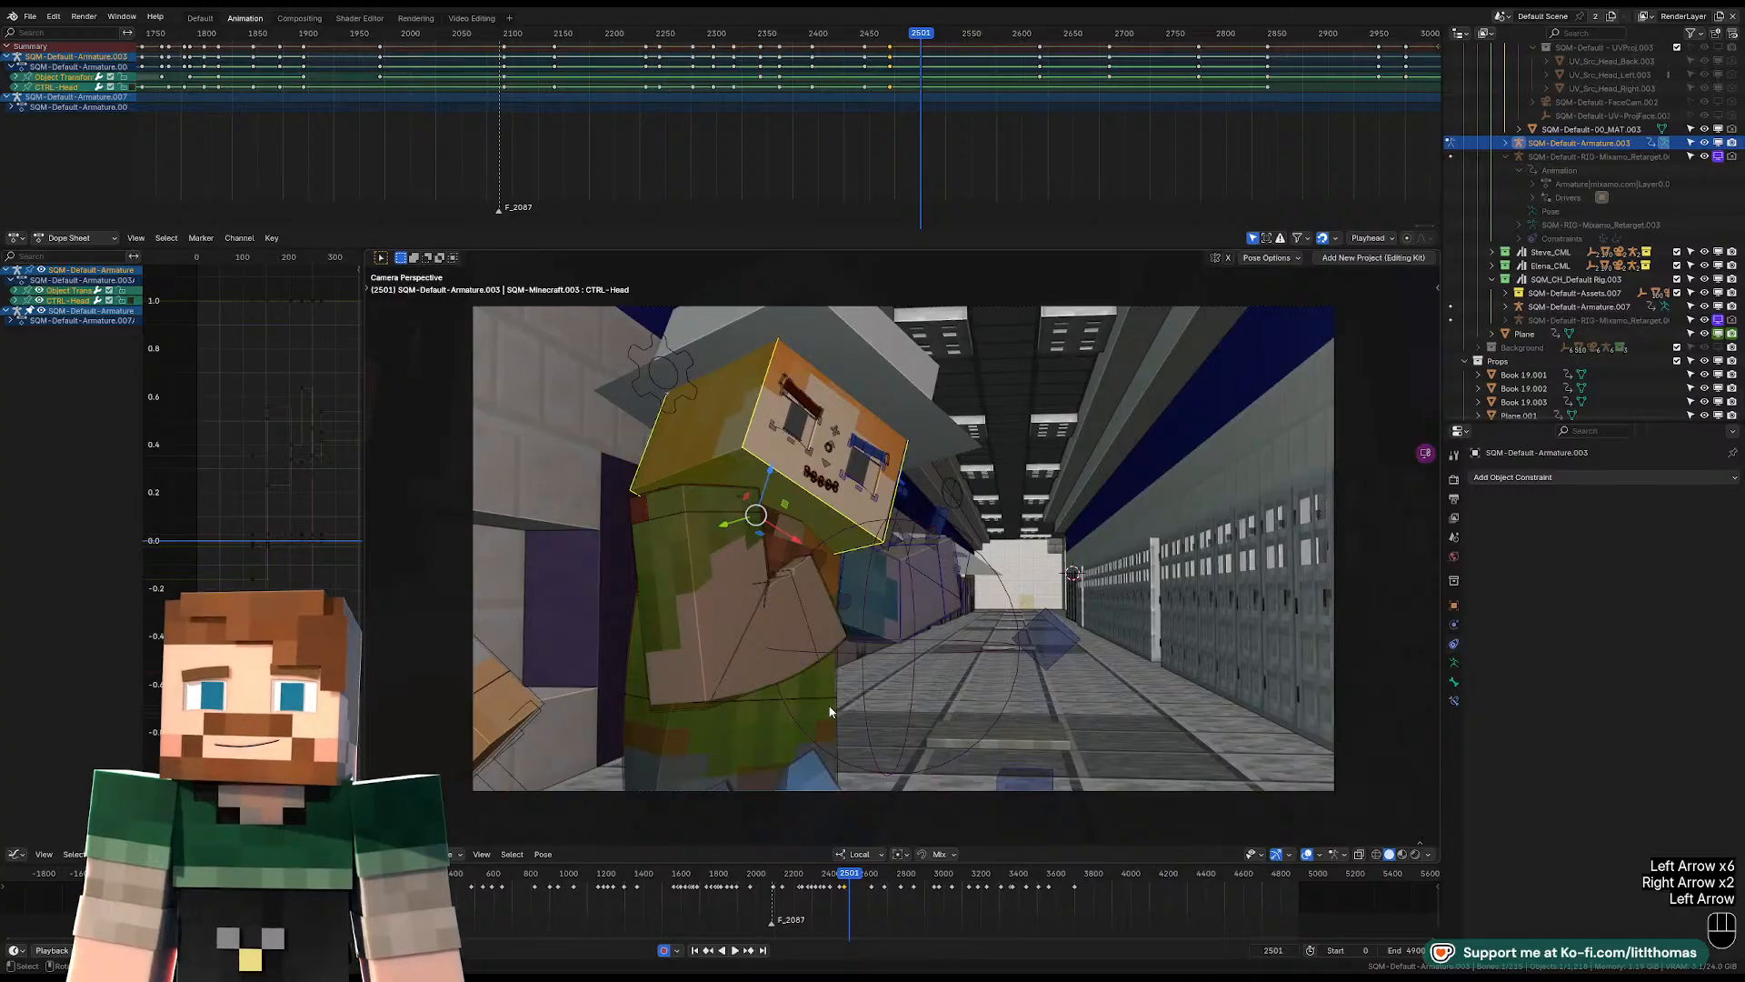
# Clear the location, rotation and scale of the hat-wearing character's pelvis control at frame 2502.
pyautogui.click(771, 724)
pyautogui.press('Right')
pyautogui.press('KP_Decimal')
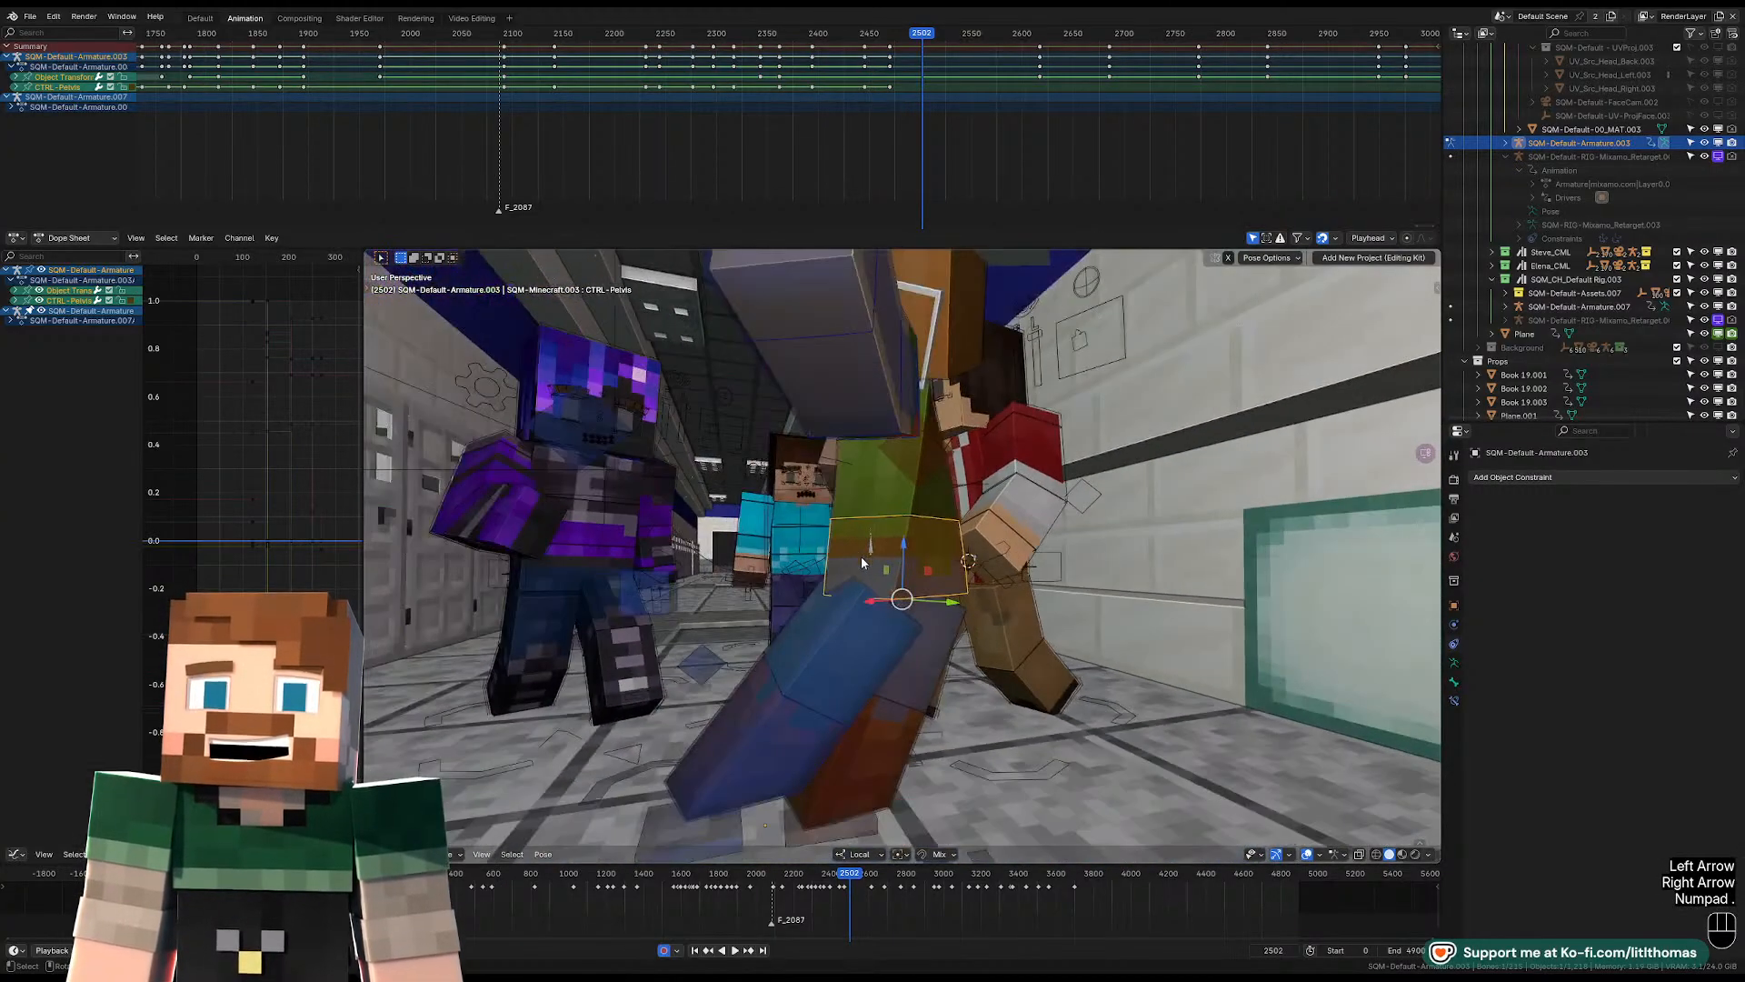
pyautogui.moveTo(862, 558); pyautogui.dragTo(880, 600, button='middle')
pyautogui.hotkey('alt', 'g')
pyautogui.hotkey('alt', 'r')
pyautogui.hotkey('alt', 's')
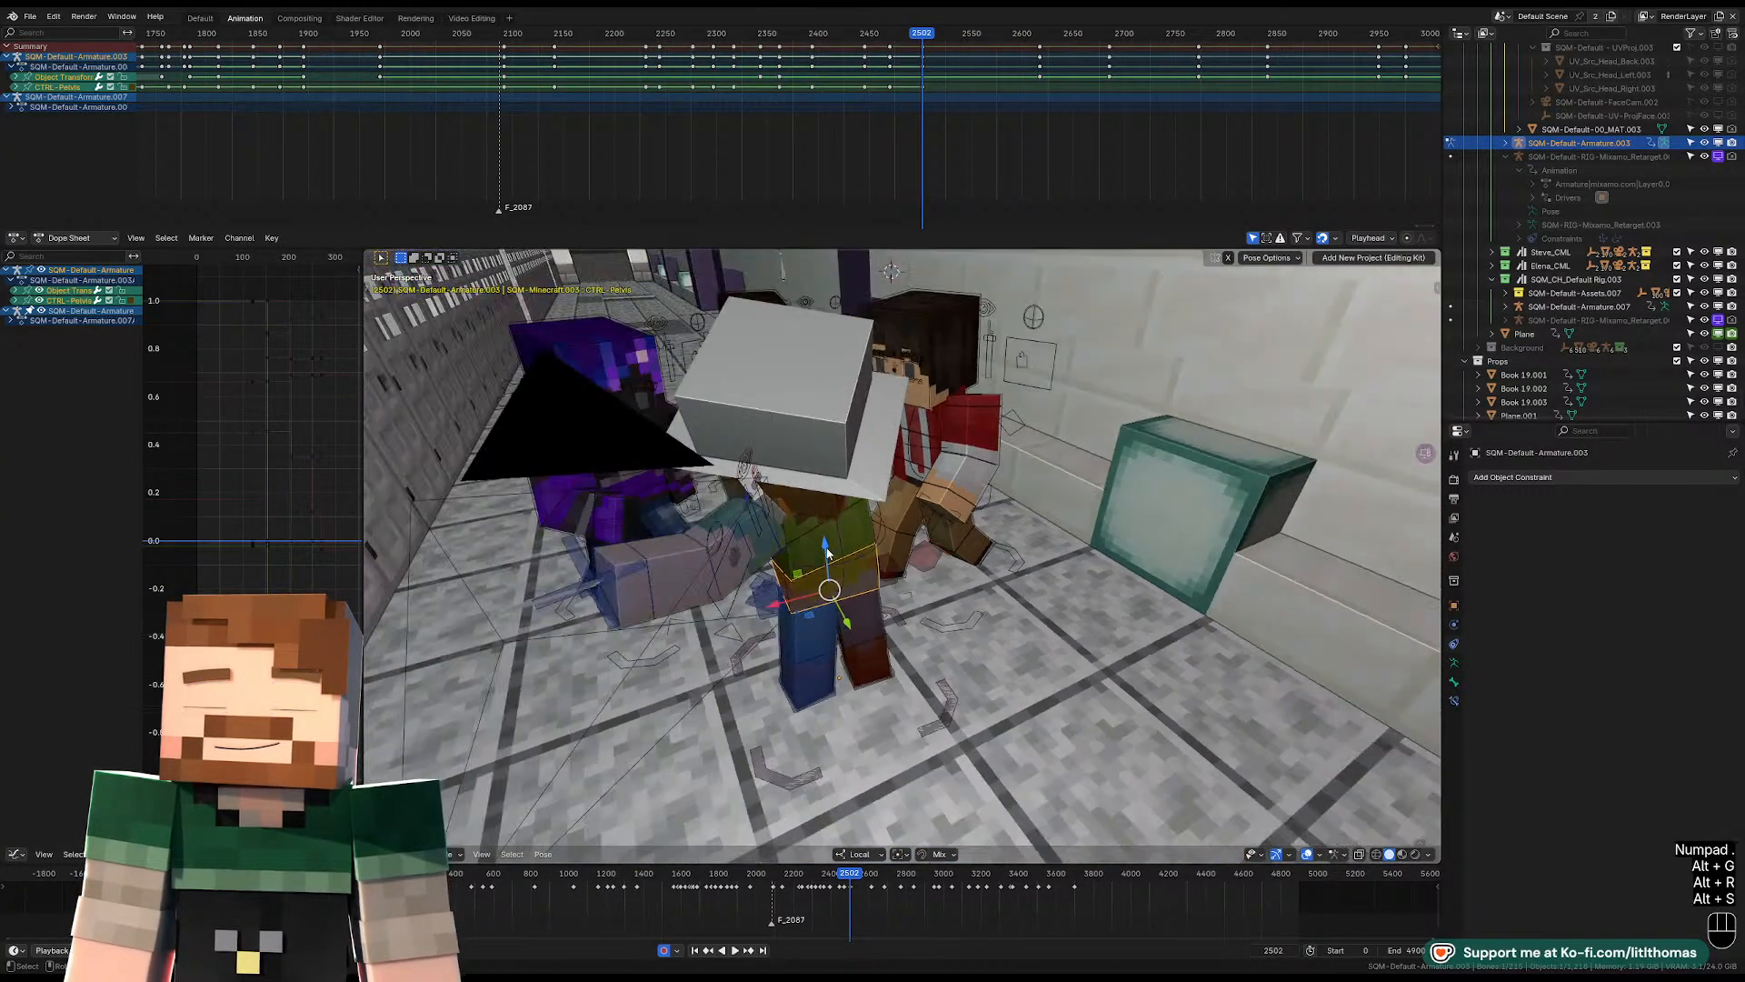
# Clear the transforms of the torso and head controls at frame 2502 so the upper body stands straight.
pyautogui.click(791, 538)
pyautogui.hotkey('alt', 'g')
pyautogui.hotkey('alt', 'r')
pyautogui.hotkey('alt', 's')
pyautogui.moveTo(823, 546); pyautogui.dragTo(859, 471, button='middle')
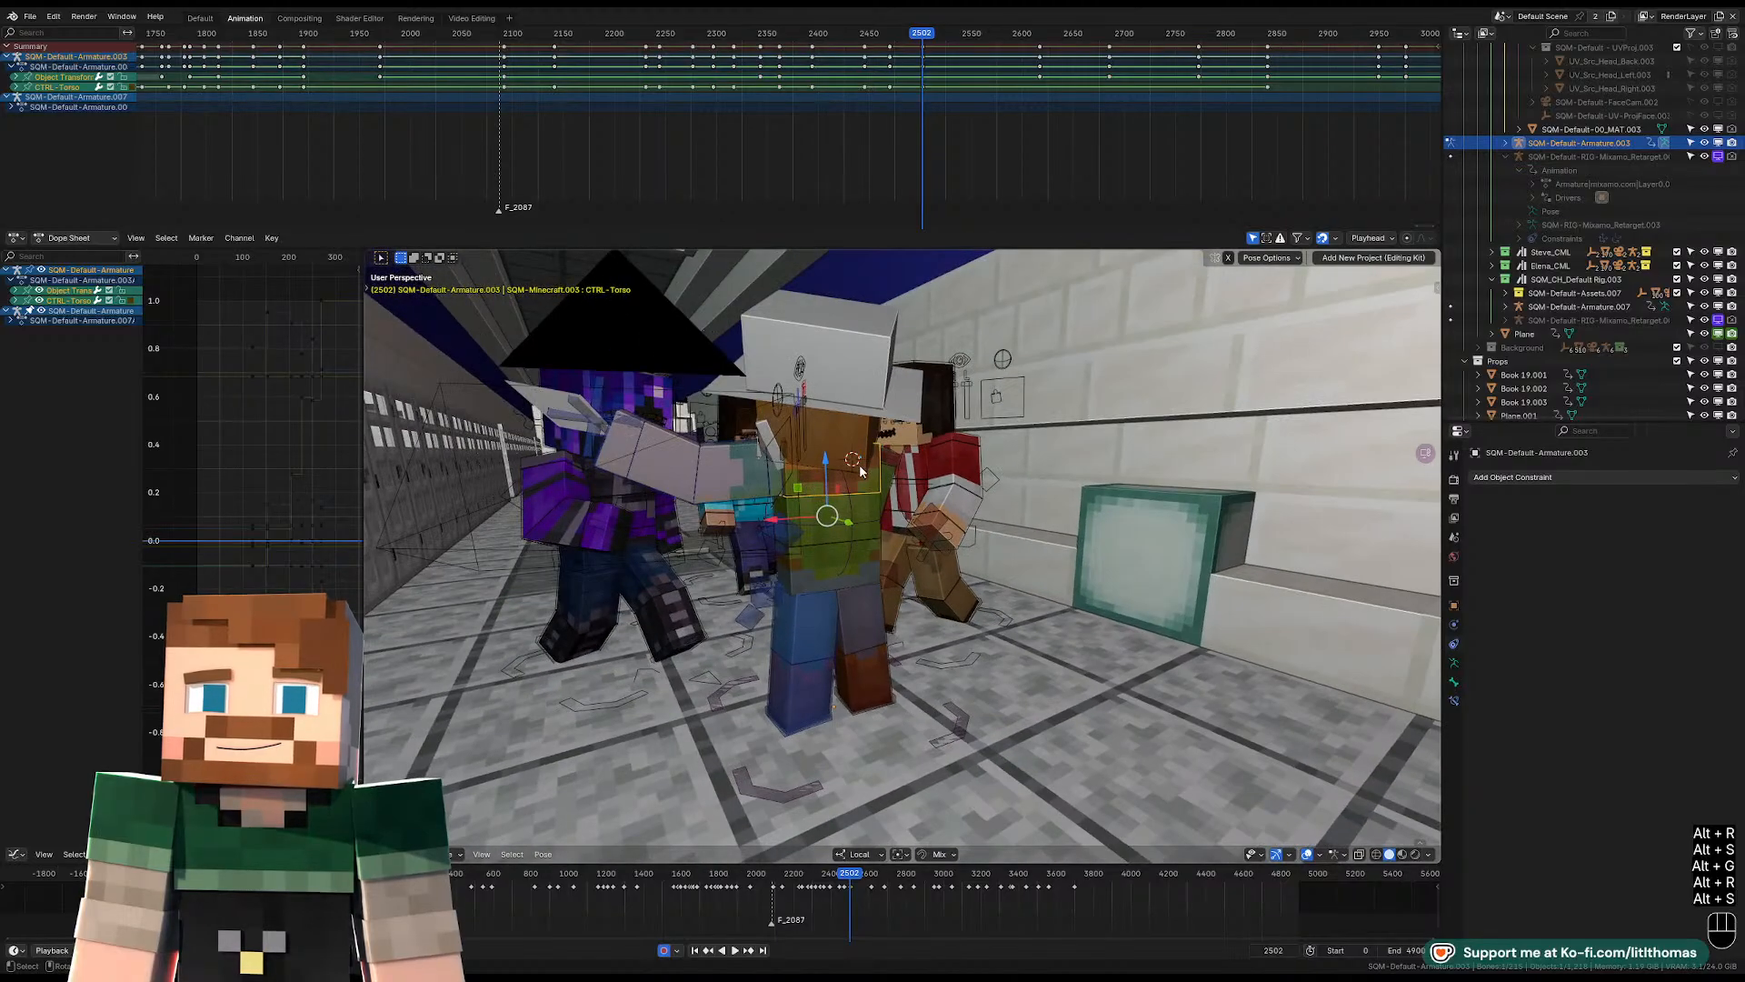
pyautogui.hotkey('alt', 'r')
pyautogui.hotkey('alt', 'g')
# Clear the scale, rotation and location of the left upper-arm FK control at frame 2502.
pyautogui.click(735, 476)
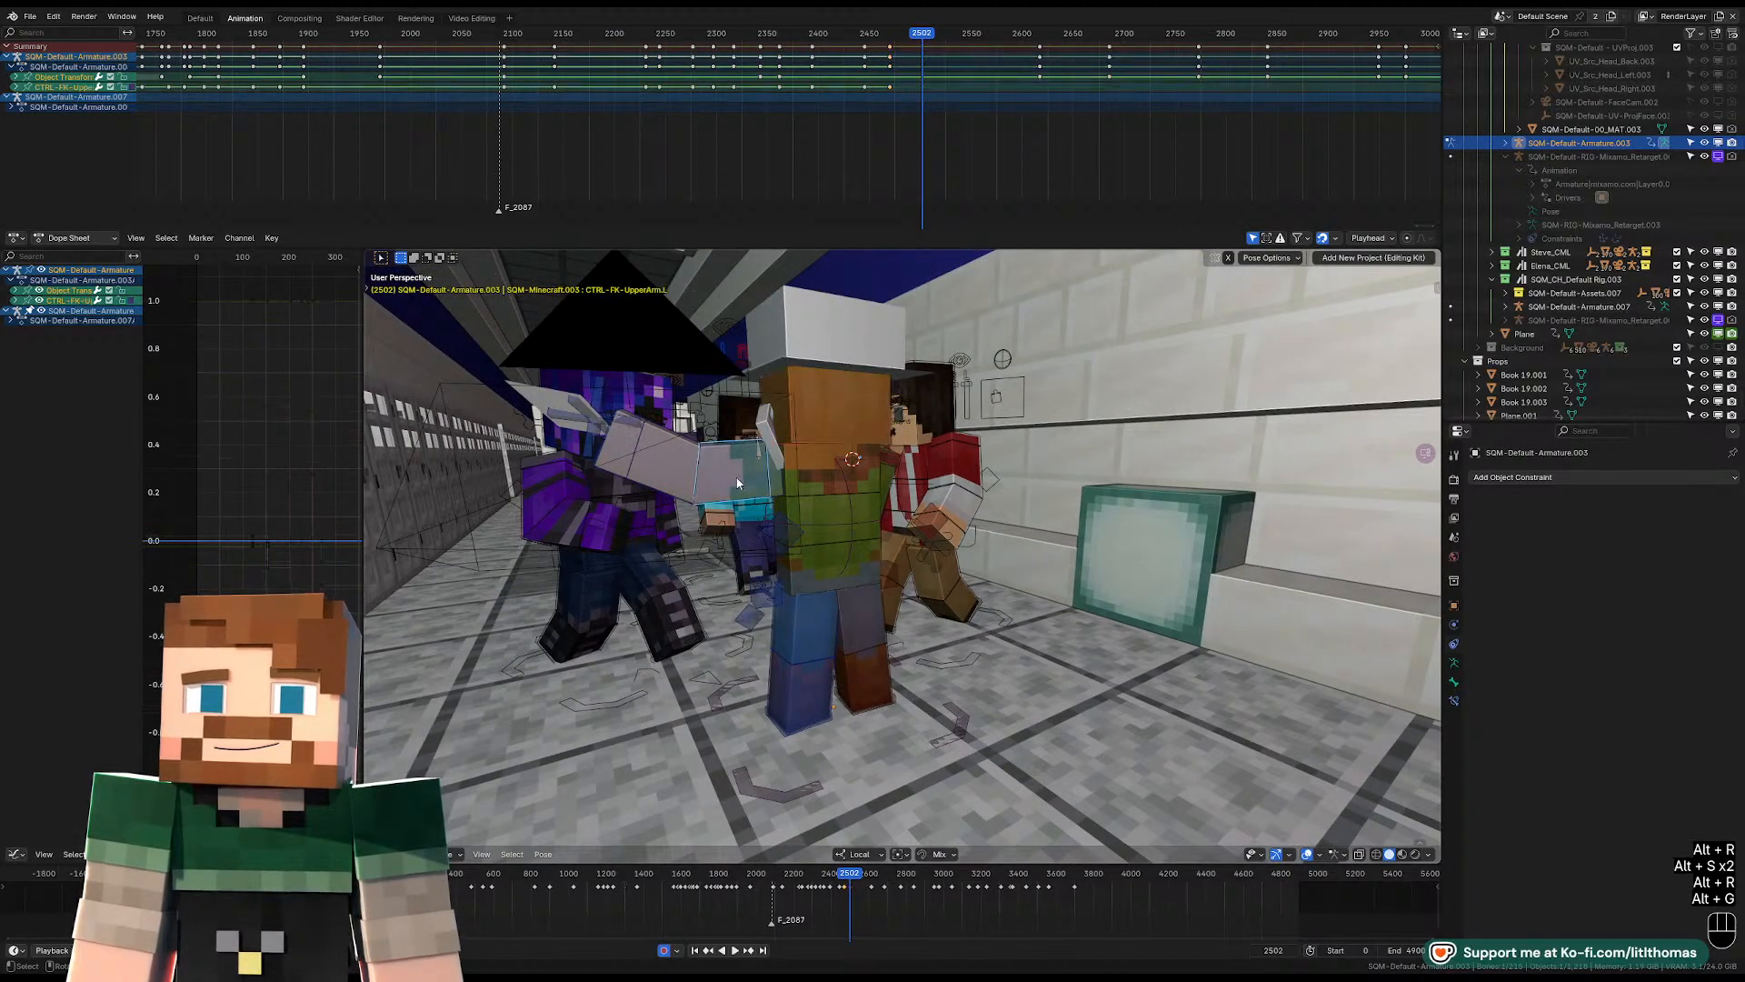
pyautogui.hotkey('alt', 's')
pyautogui.hotkey('alt', 'r')
pyautogui.hotkey('alt', 'g')
# Rotate the left upper-arm and forearm controls at frame 2502 so the arm hangs slightly bent beside the body.
pyautogui.moveTo(741, 480); pyautogui.dragTo(900, 496, button='middle')
pyautogui.press('r')
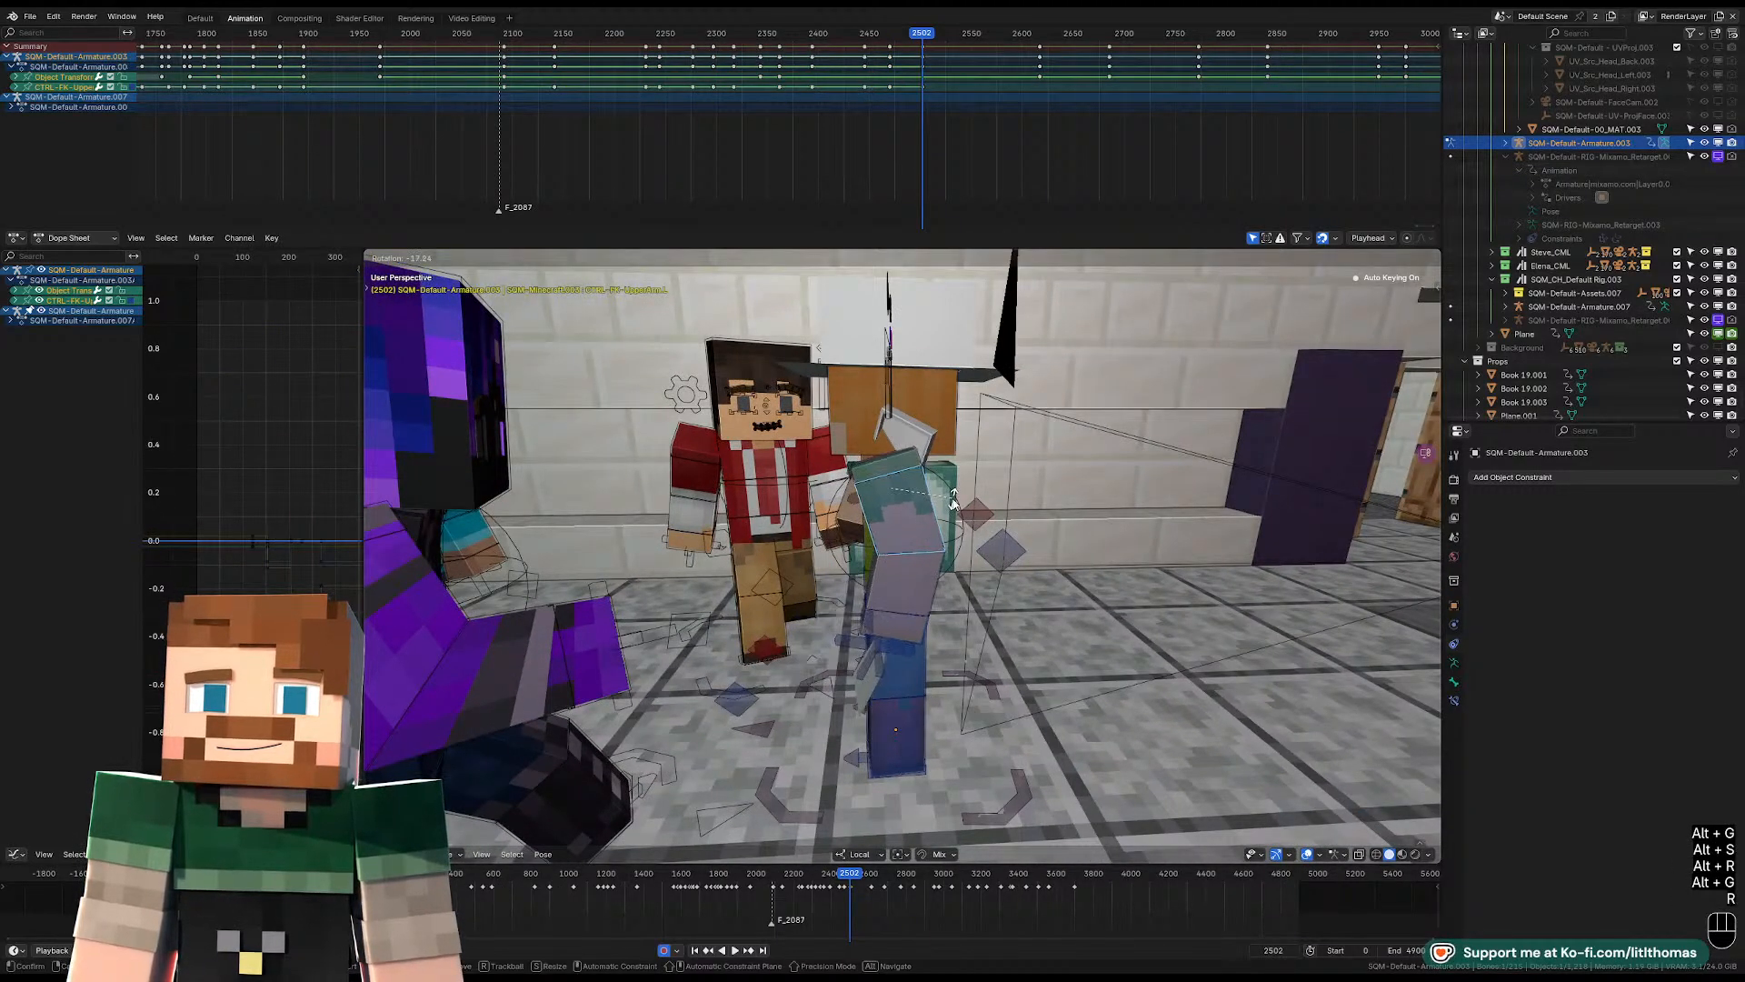
pyautogui.press('r')
pyautogui.press('r')
pyautogui.click(903, 584)
pyautogui.press('r')
pyautogui.click(910, 522)
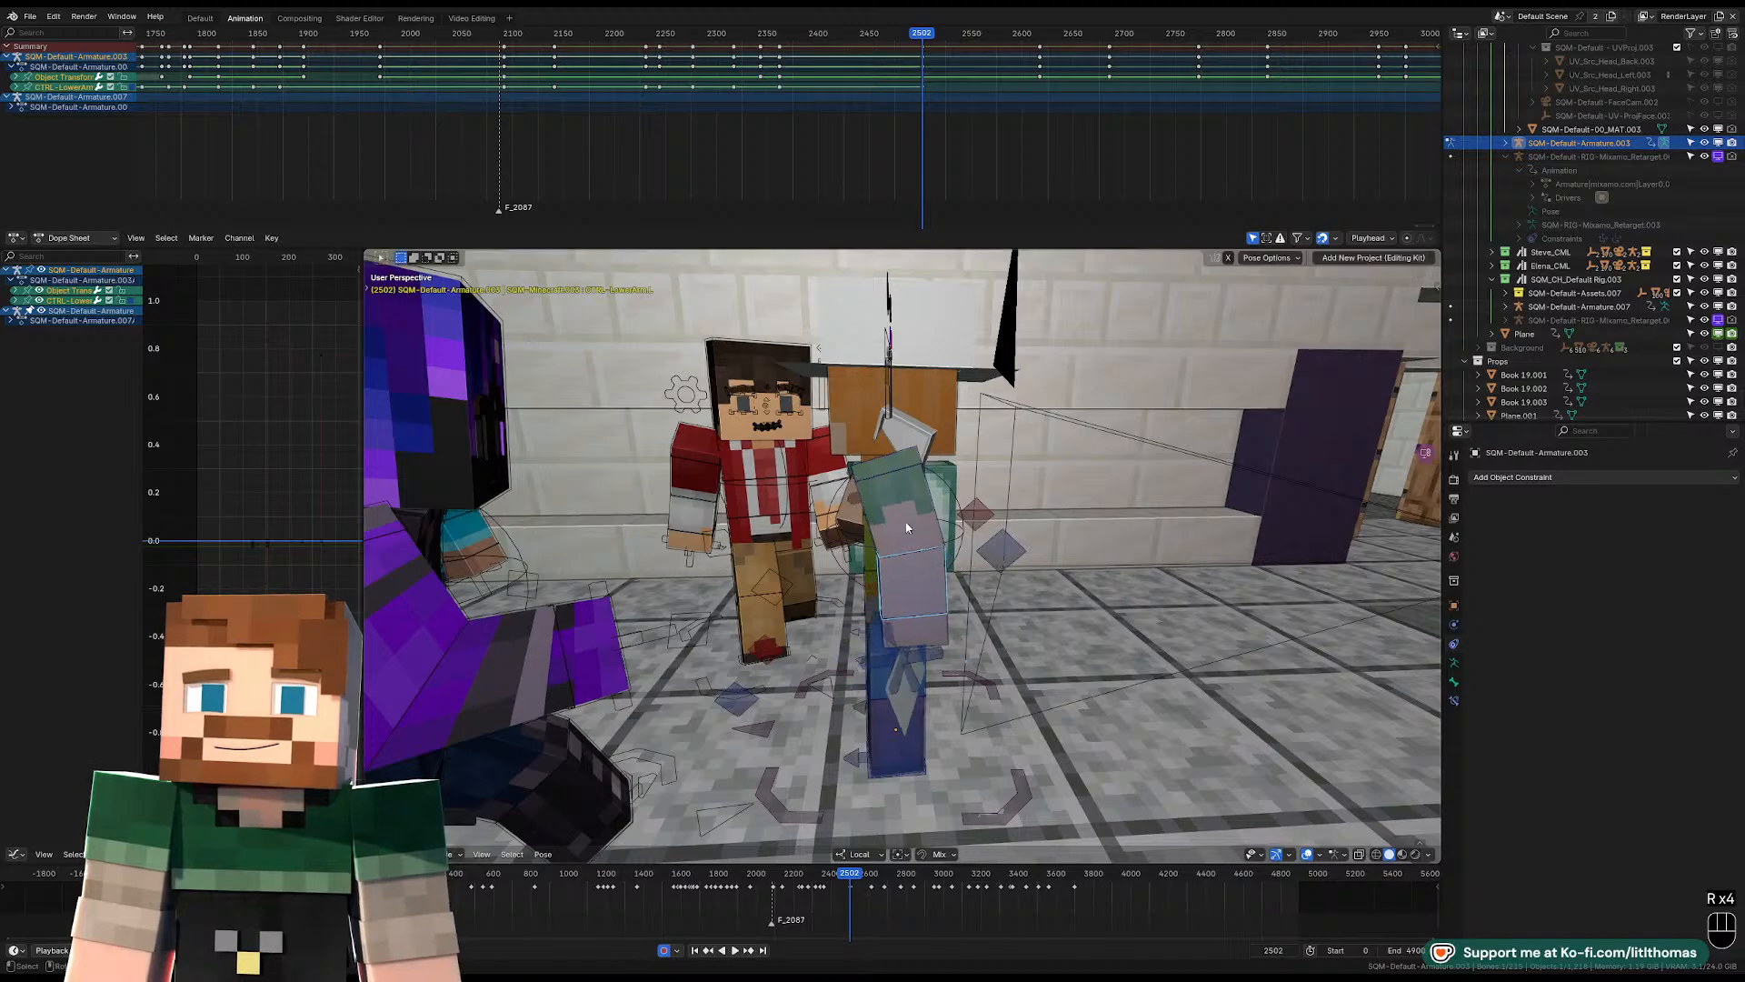
# Rotate the hat-wearing character's left upper-arm FK control a little further at frame 2502, checking the pose from the front.
pyautogui.moveTo(910, 522); pyautogui.dragTo(1164, 511, button='middle')
pyautogui.press('r')
pyautogui.click(1162, 500)
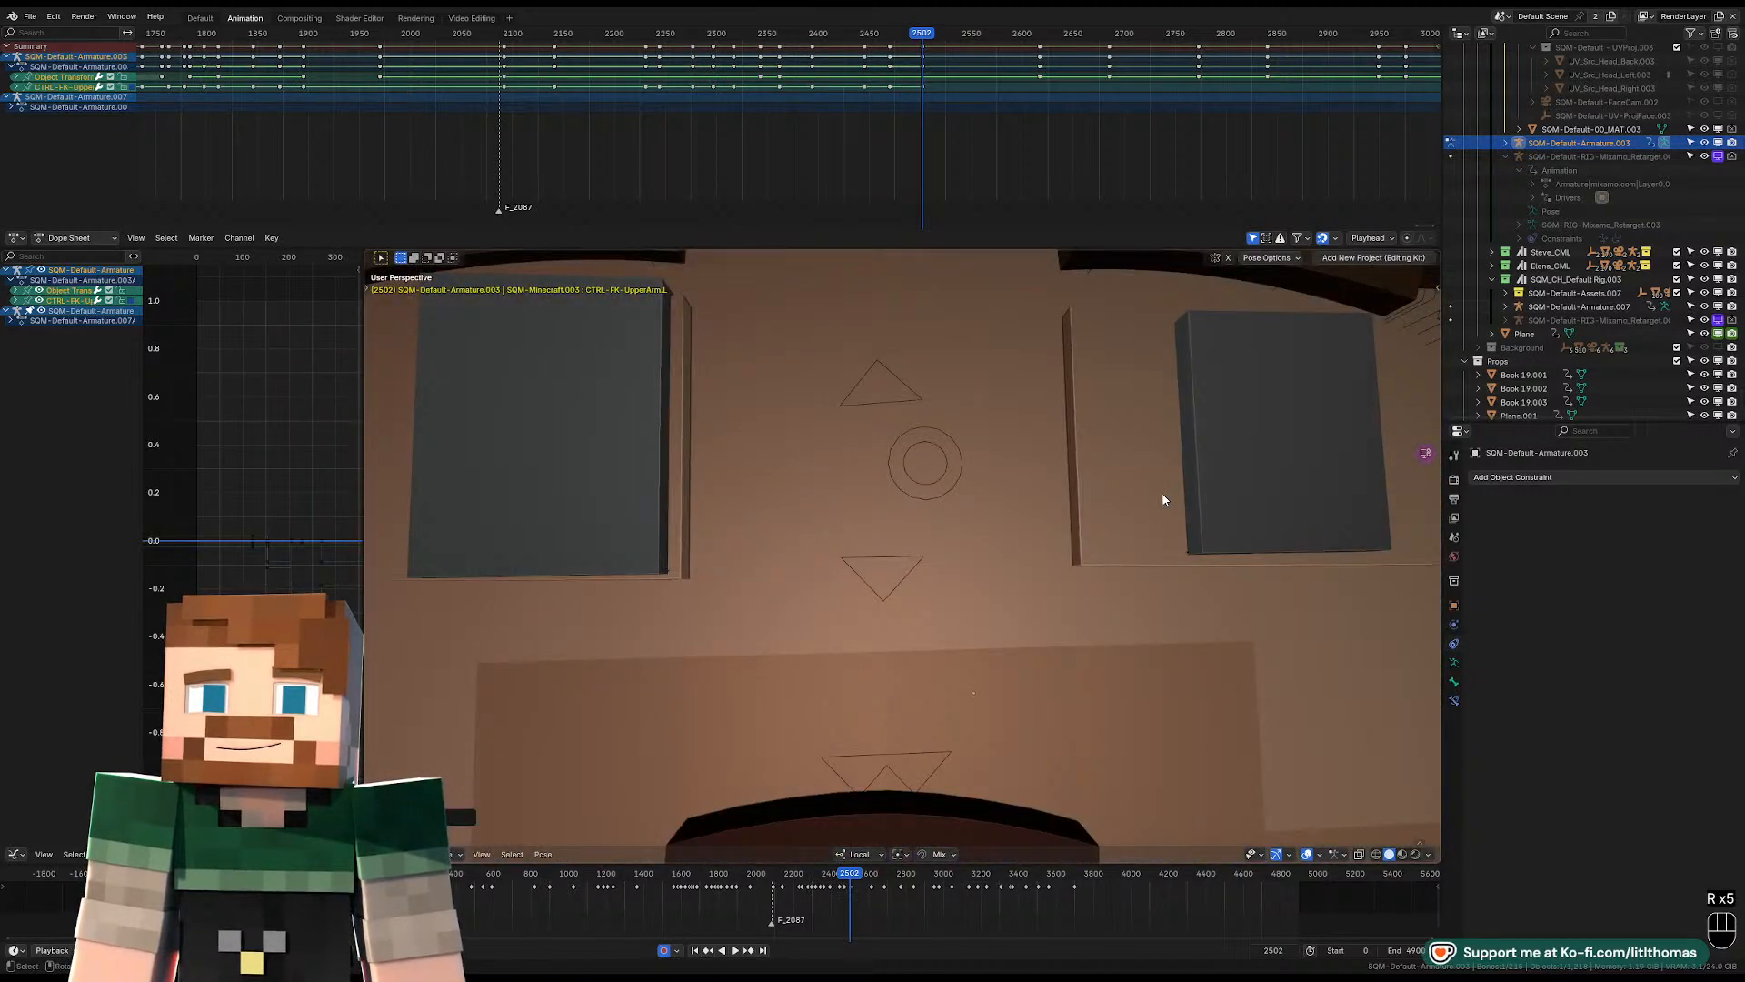
pyautogui.press('KP_Decimal')
pyautogui.scroll(-6, 1033, 524)
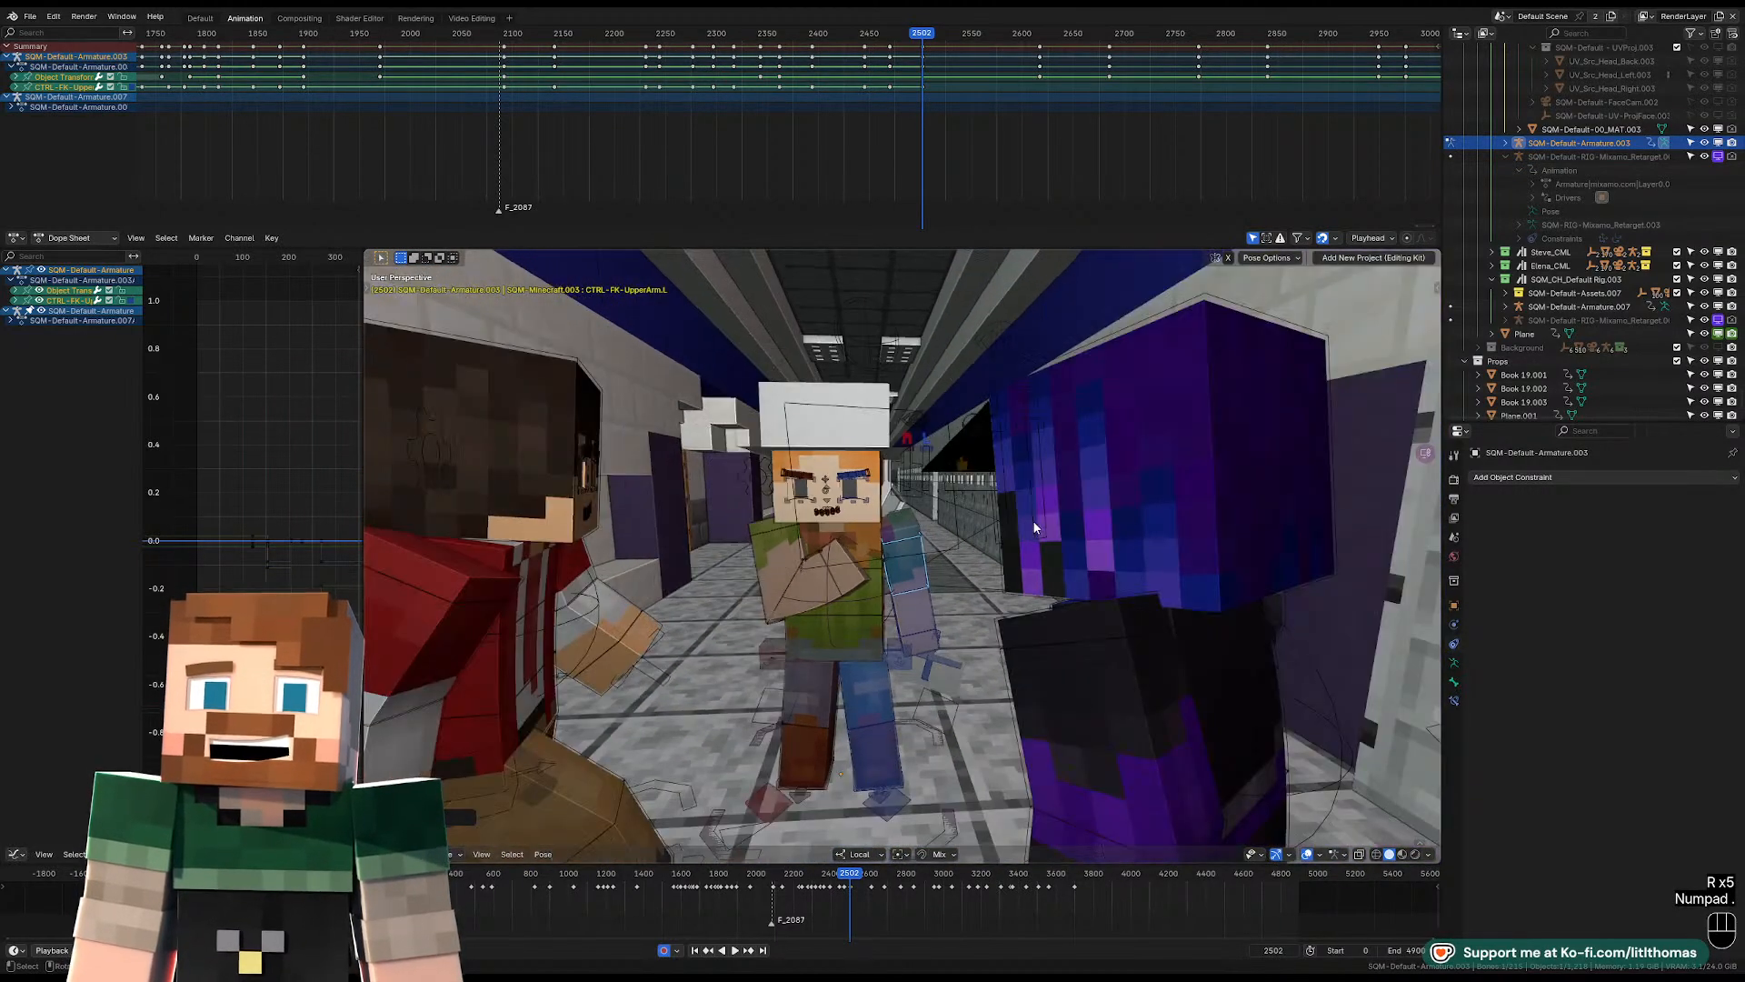
pyautogui.moveTo(1040, 510)
pyautogui.mouseDown(button='middle')
pyautogui.moveTo(1057, 504)
pyautogui.moveTo(1018, 511)
pyautogui.mouseUp(button='middle')
pyautogui.scroll(1, 1051, 501)
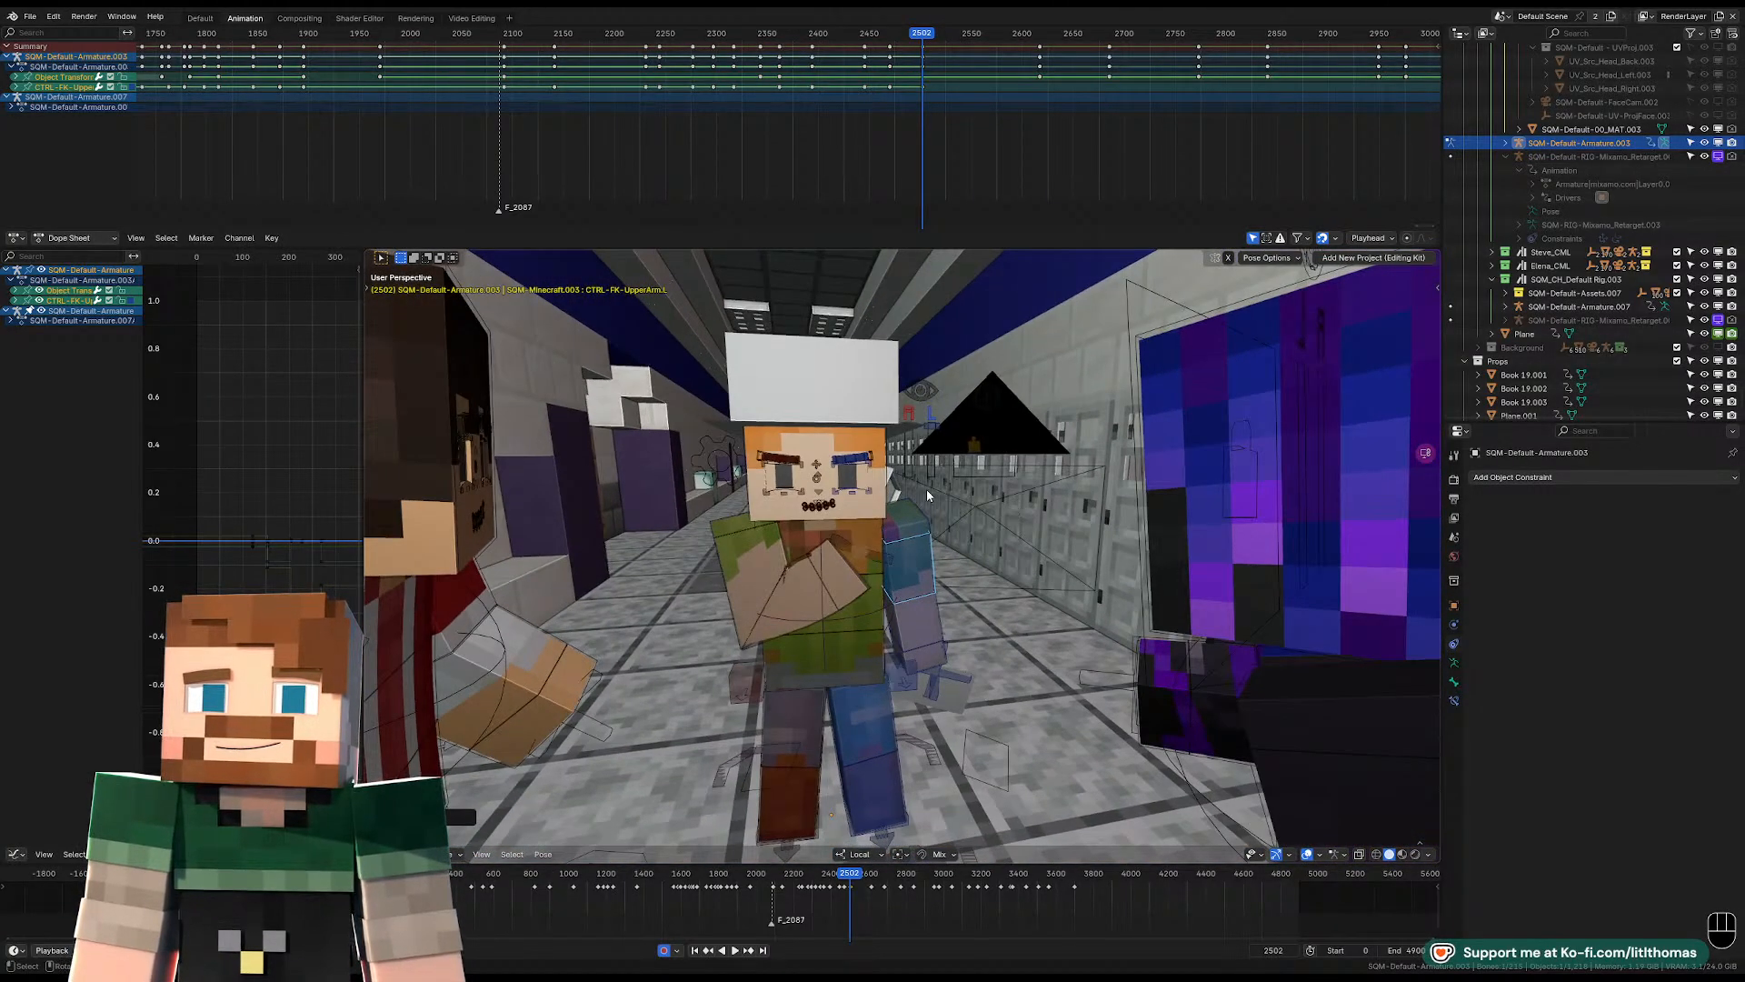
# Rotate the hat-wearing character's torso control slightly at frame 2502.
pyautogui.moveTo(856, 523); pyautogui.dragTo(861, 507, button='middle')
pyautogui.click(870, 533)
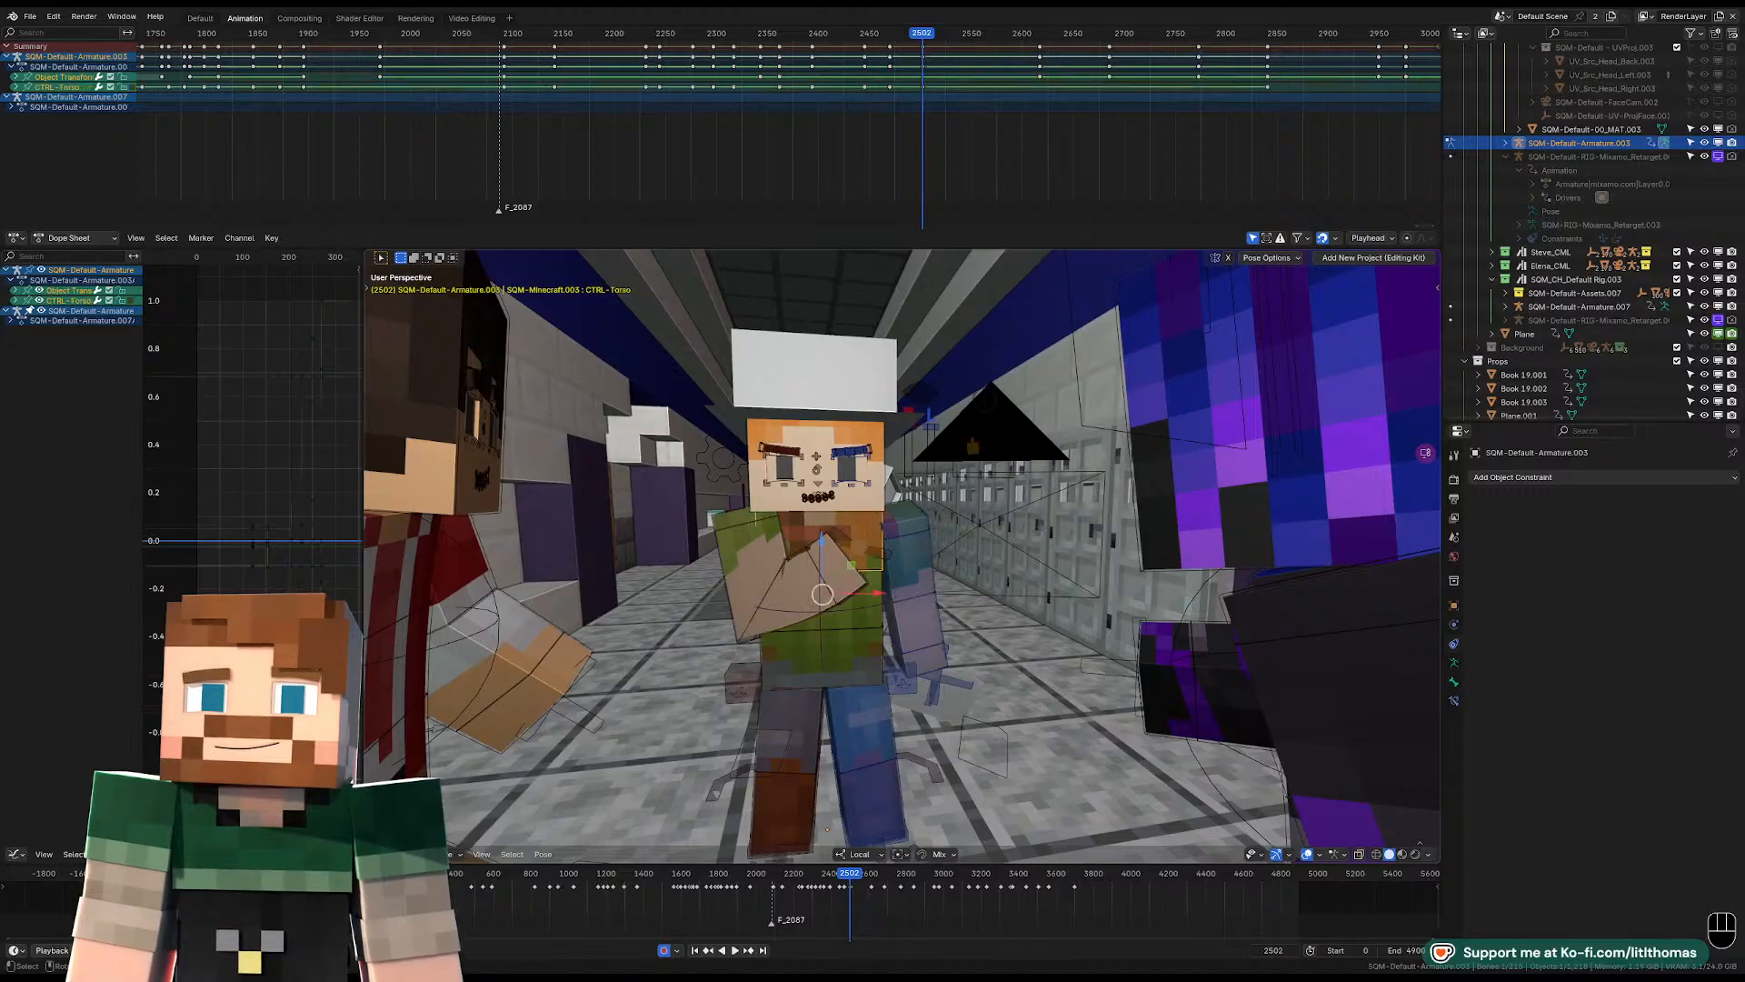
pyautogui.press('r')
pyautogui.press('r')
pyautogui.click(889, 454)
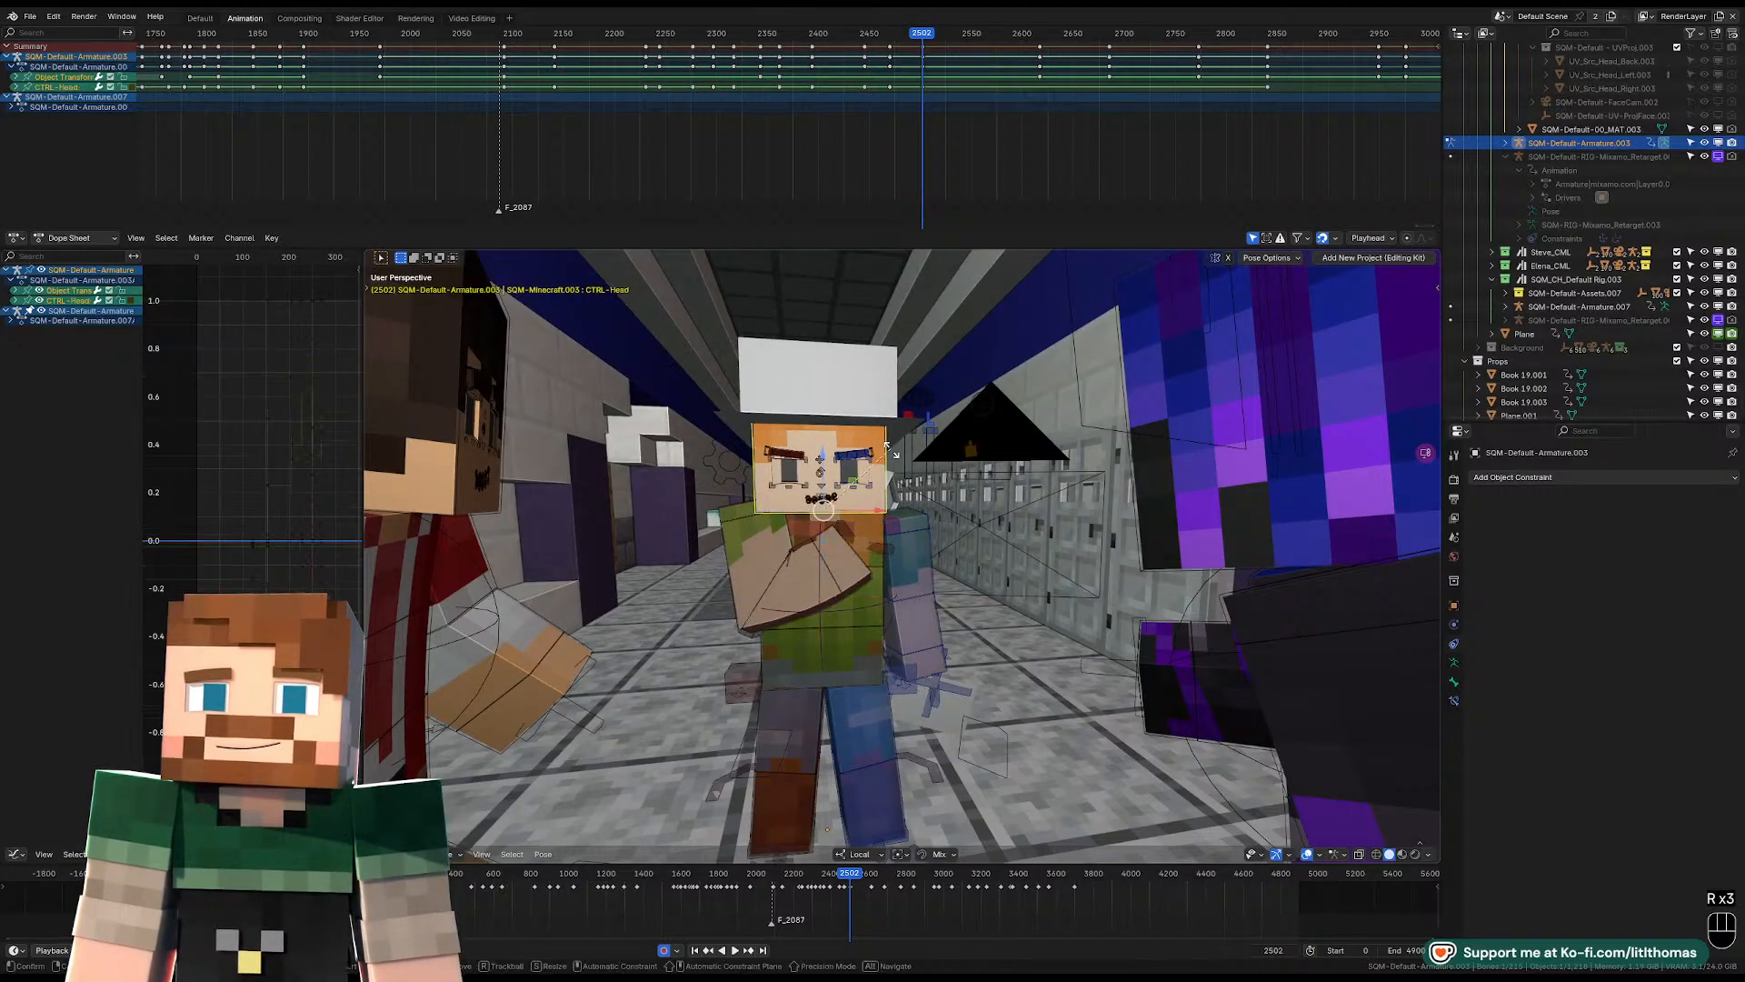
# Turn and tilt the head control at frame 2502 so the head leans over toward the left arm.
pyautogui.press('r')
pyautogui.click(907, 458)
pyautogui.press('r')
pyautogui.press('r')
pyautogui.click(900, 468)
pyautogui.press('r')
pyautogui.click(890, 476)
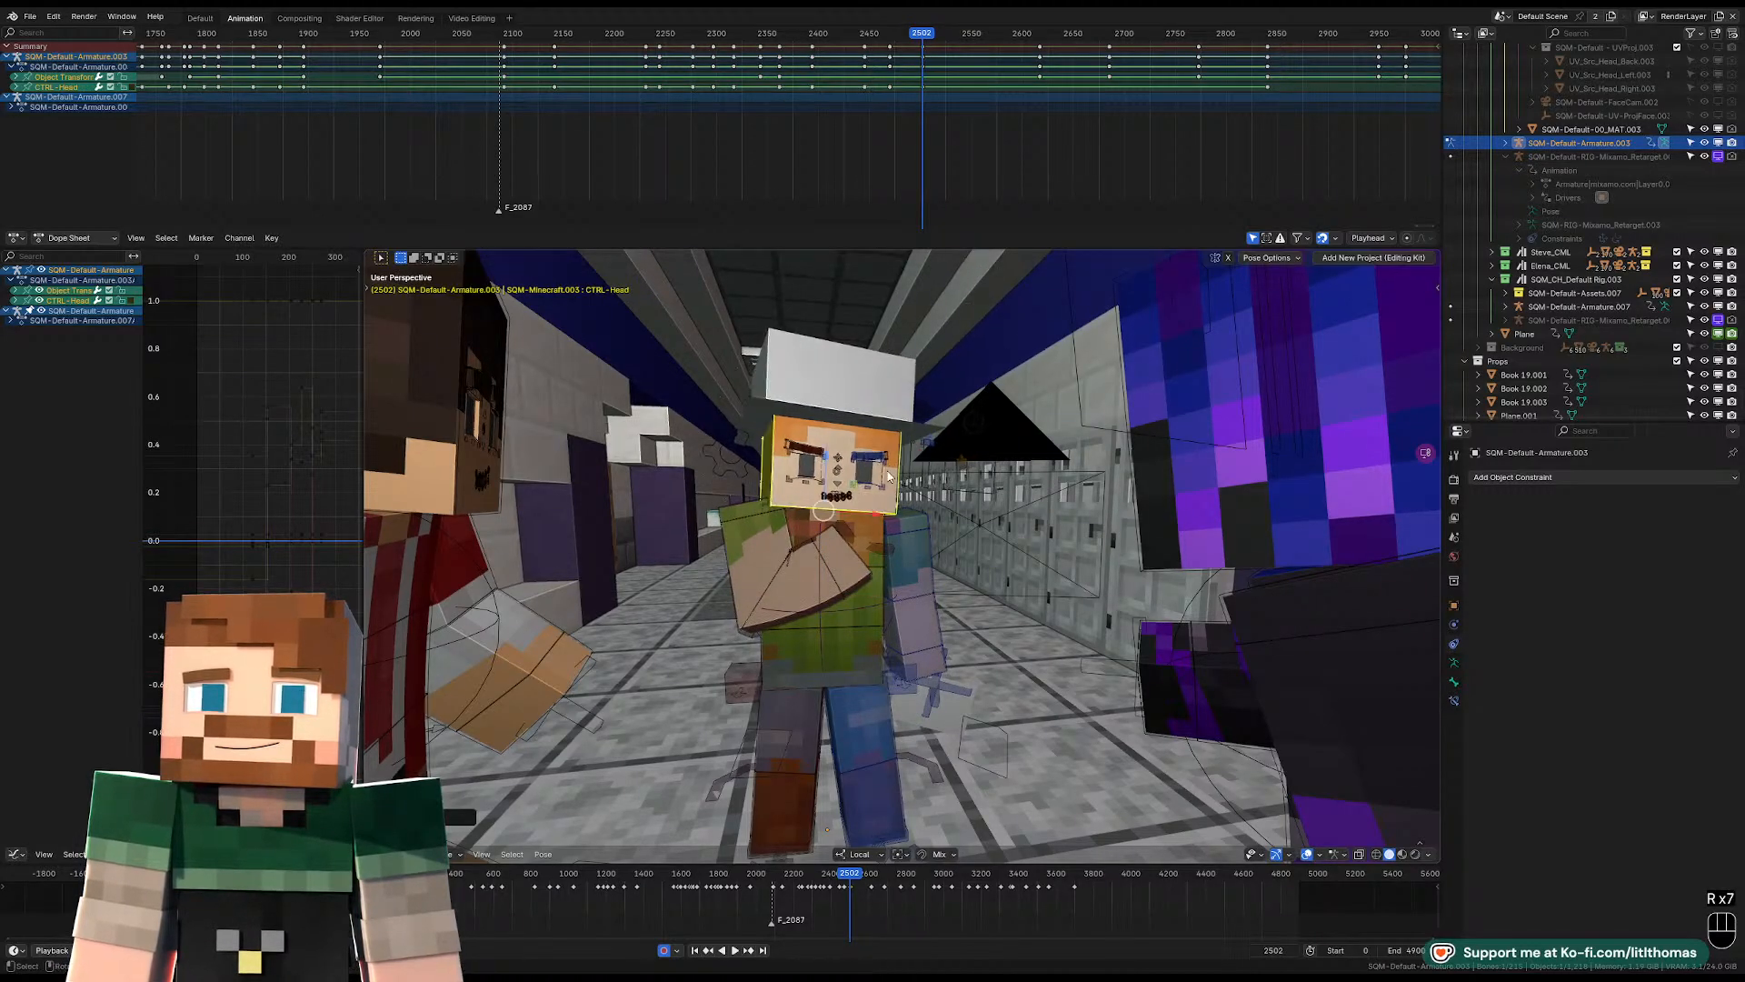
# Clear the location, rotation and scale of the right wrist control at frame 2502.
pyautogui.click(760, 564)
pyautogui.hotkey('alt', 'g')
pyautogui.hotkey('alt', 'r')
pyautogui.hotkey('alt', 's')
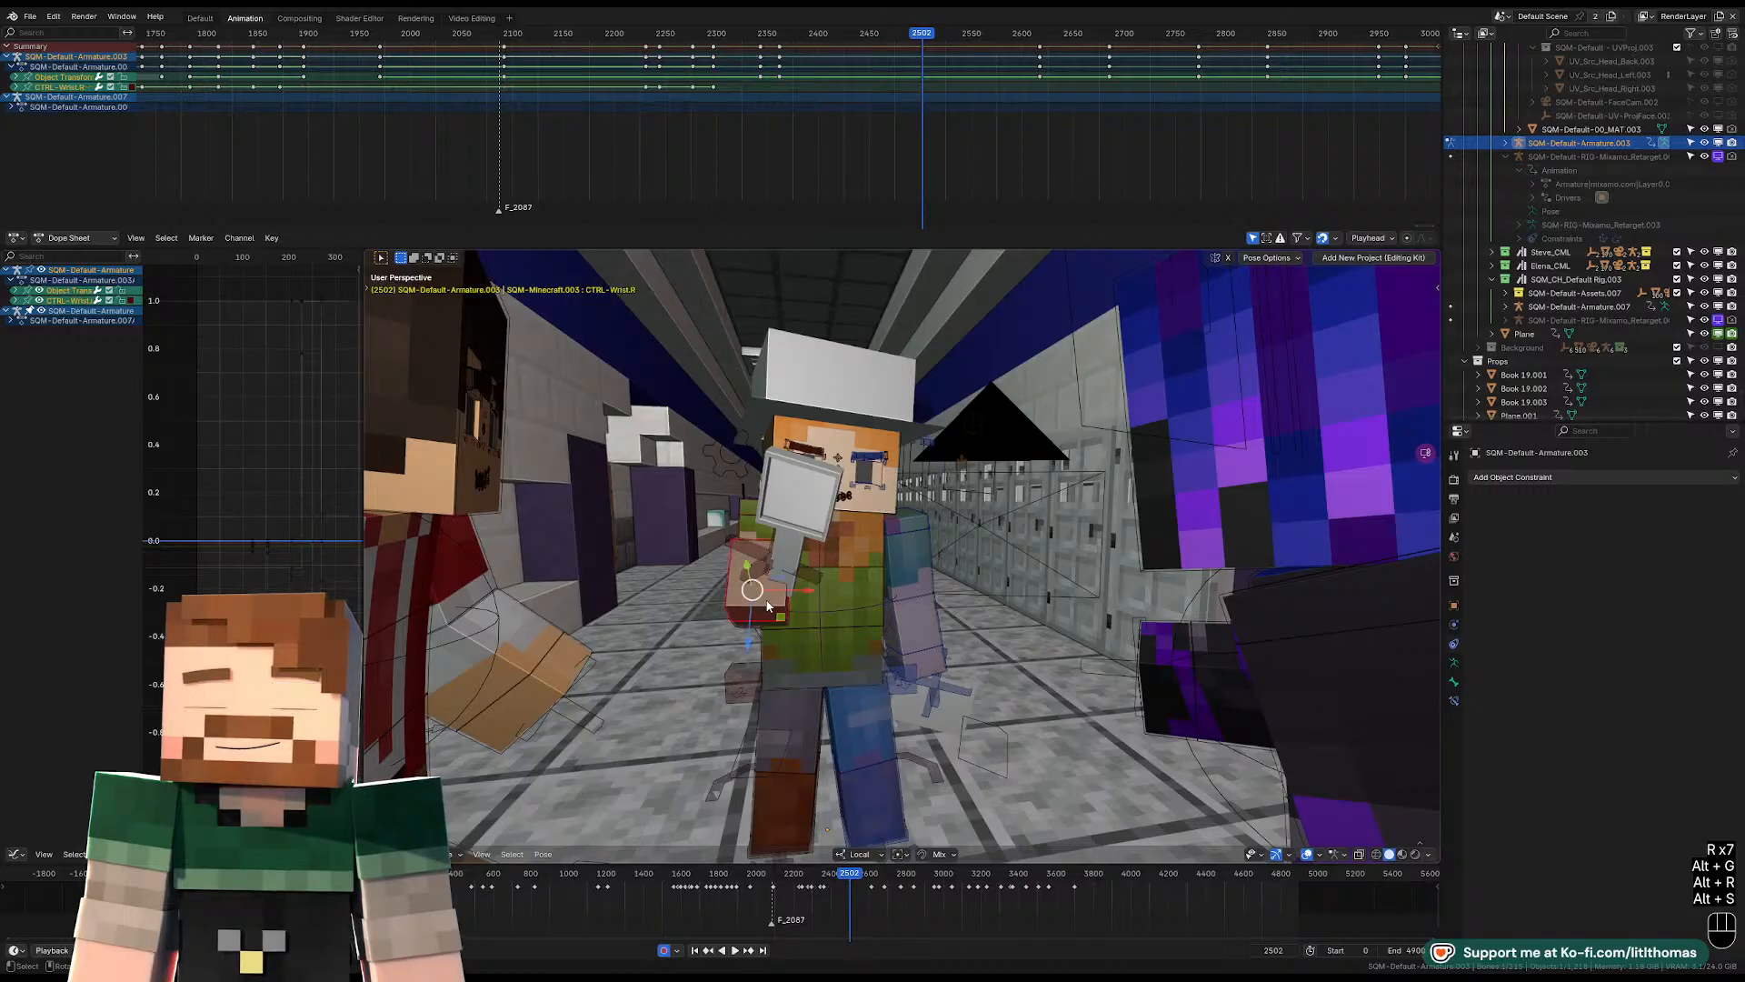
pyautogui.hotkey('alt', 'r')
pyautogui.hotkey('alt', 'g')
# Clear the transforms of the right lower-arm and shoulder controls at frame 2502 so the folded arm straightens.
pyautogui.moveTo(766, 601); pyautogui.dragTo(946, 618, button='middle')
pyautogui.click(949, 617)
pyautogui.hotkey('alt', 's')
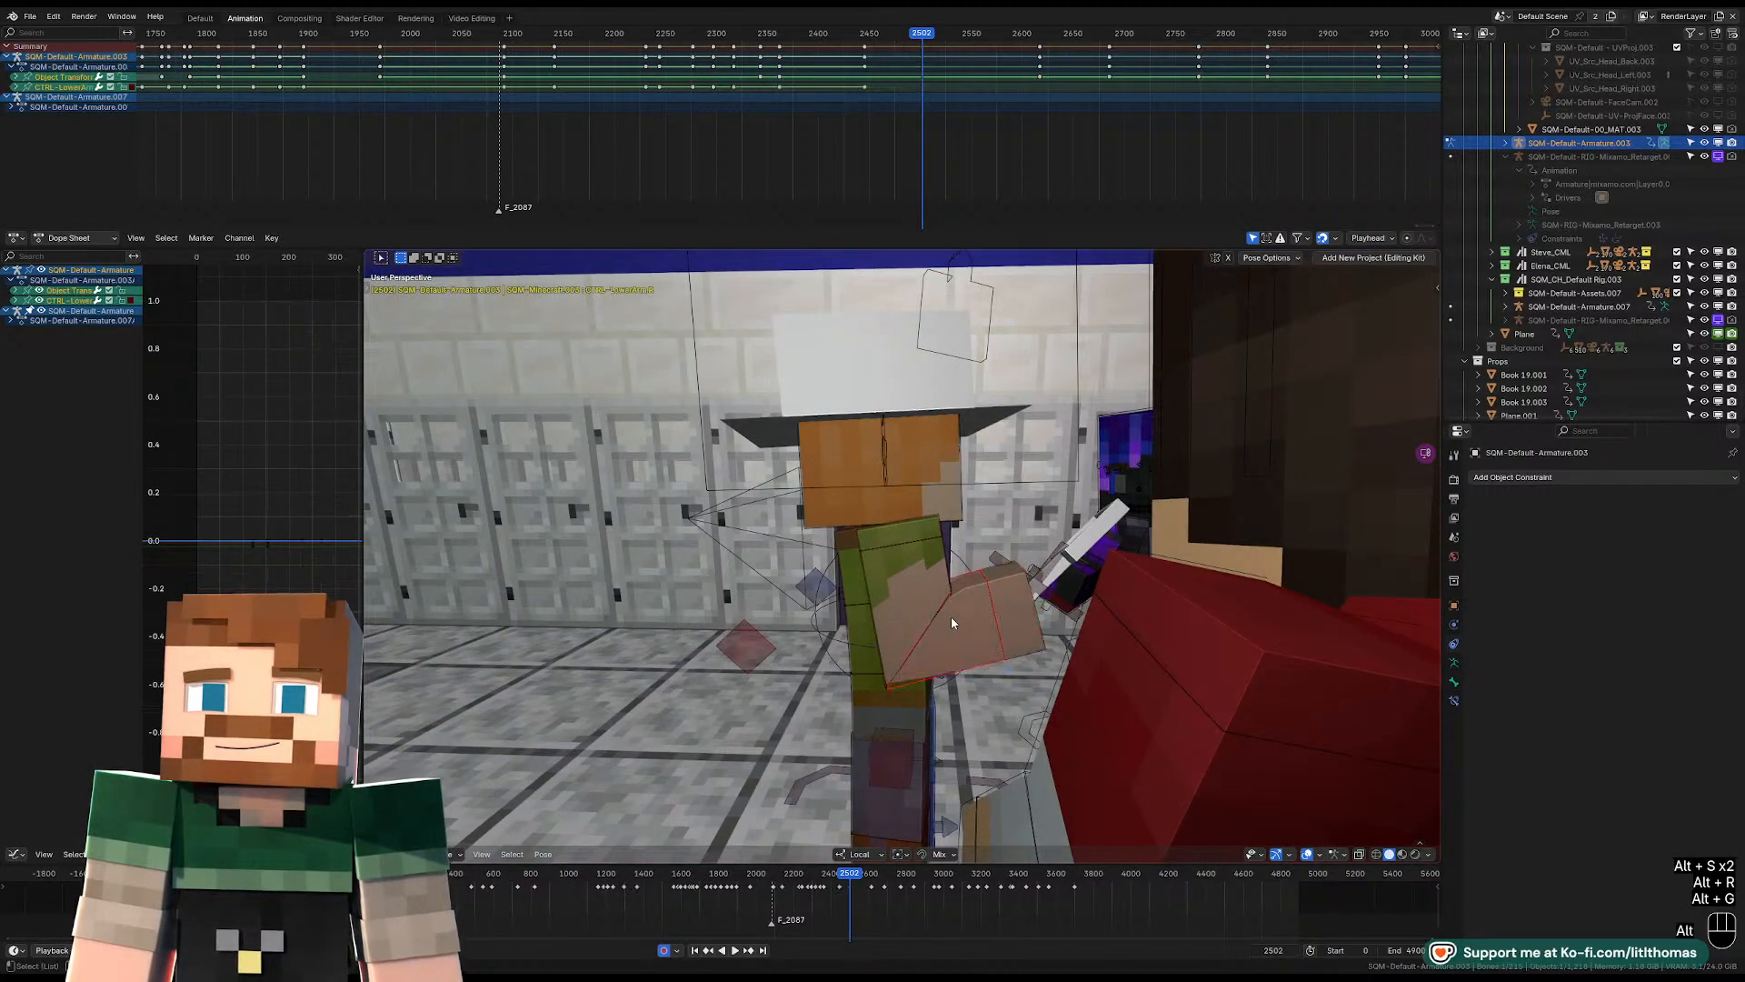
pyautogui.hotkey('alt', 'g')
pyautogui.hotkey('alt', 'r')
pyautogui.click(906, 543)
pyautogui.hotkey('alt', 'g')
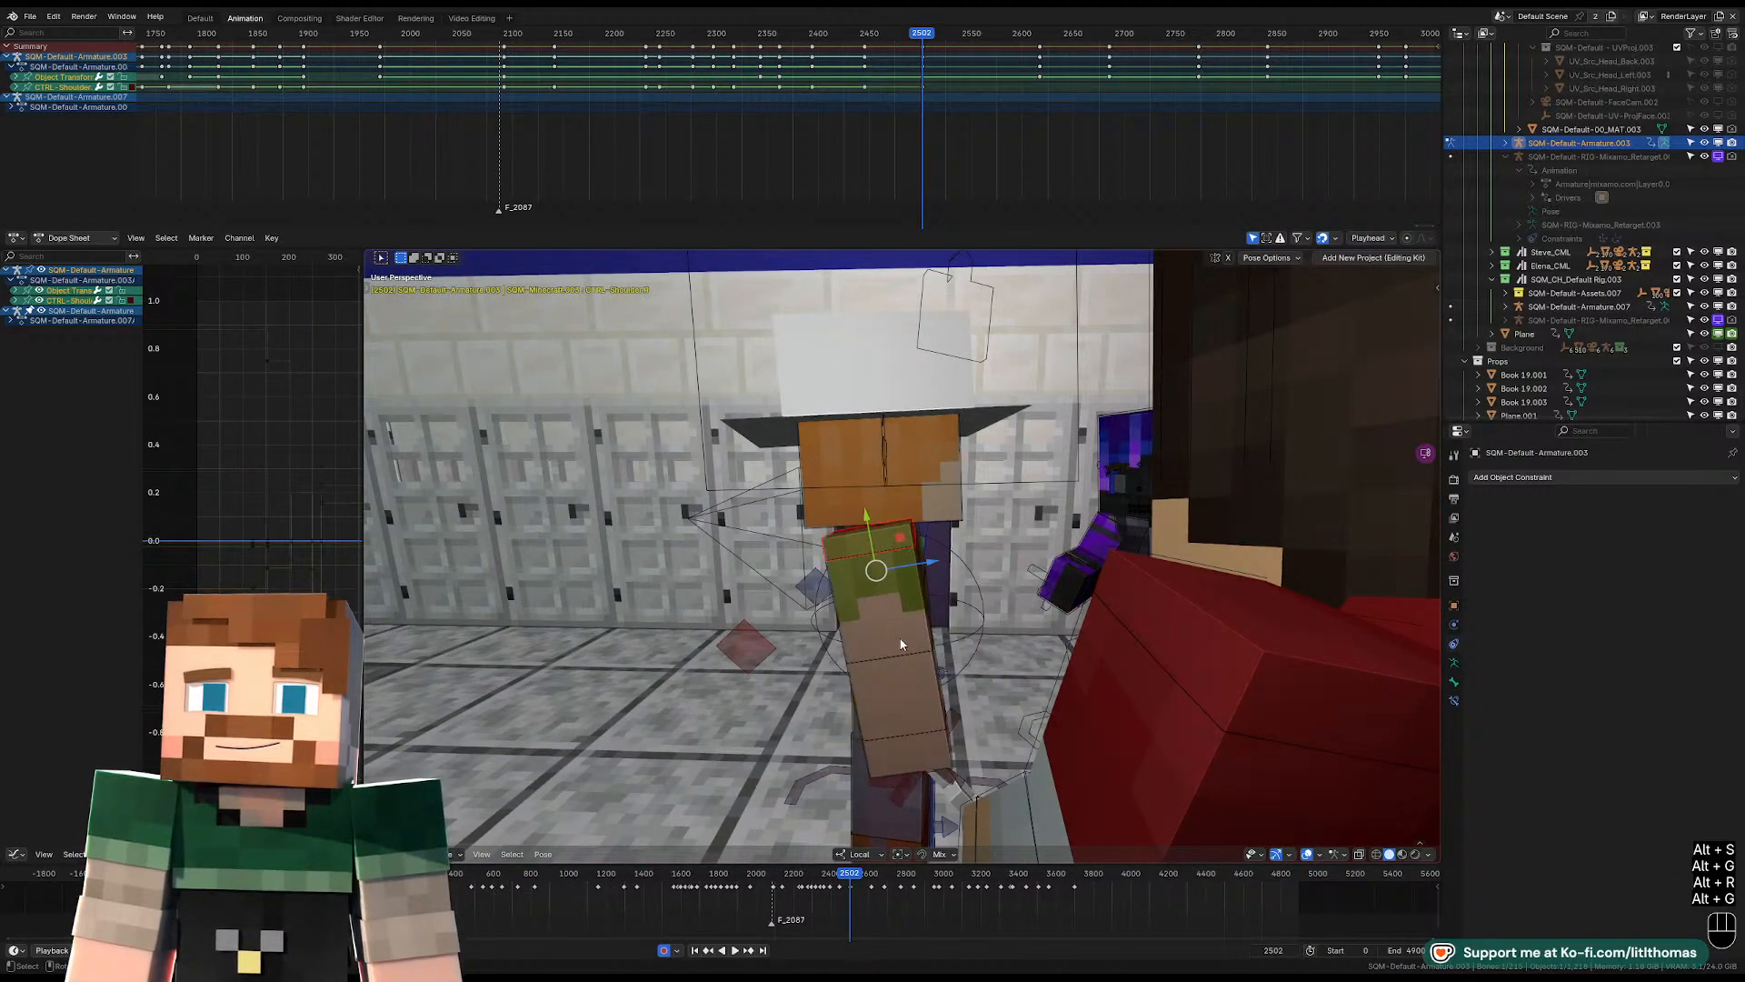
# Rotate the right arm's controls, including the upper-arm FK, at frame 2502 so the arm hangs beside the body.
pyautogui.press('r')
pyautogui.click(1002, 675)
pyautogui.click(887, 602)
pyautogui.moveTo(887, 605); pyautogui.dragTo(736, 619, button='middle')
pyautogui.press('r')
pyautogui.press('r')
pyautogui.click(762, 624)
pyautogui.press('r')
pyautogui.press('r')
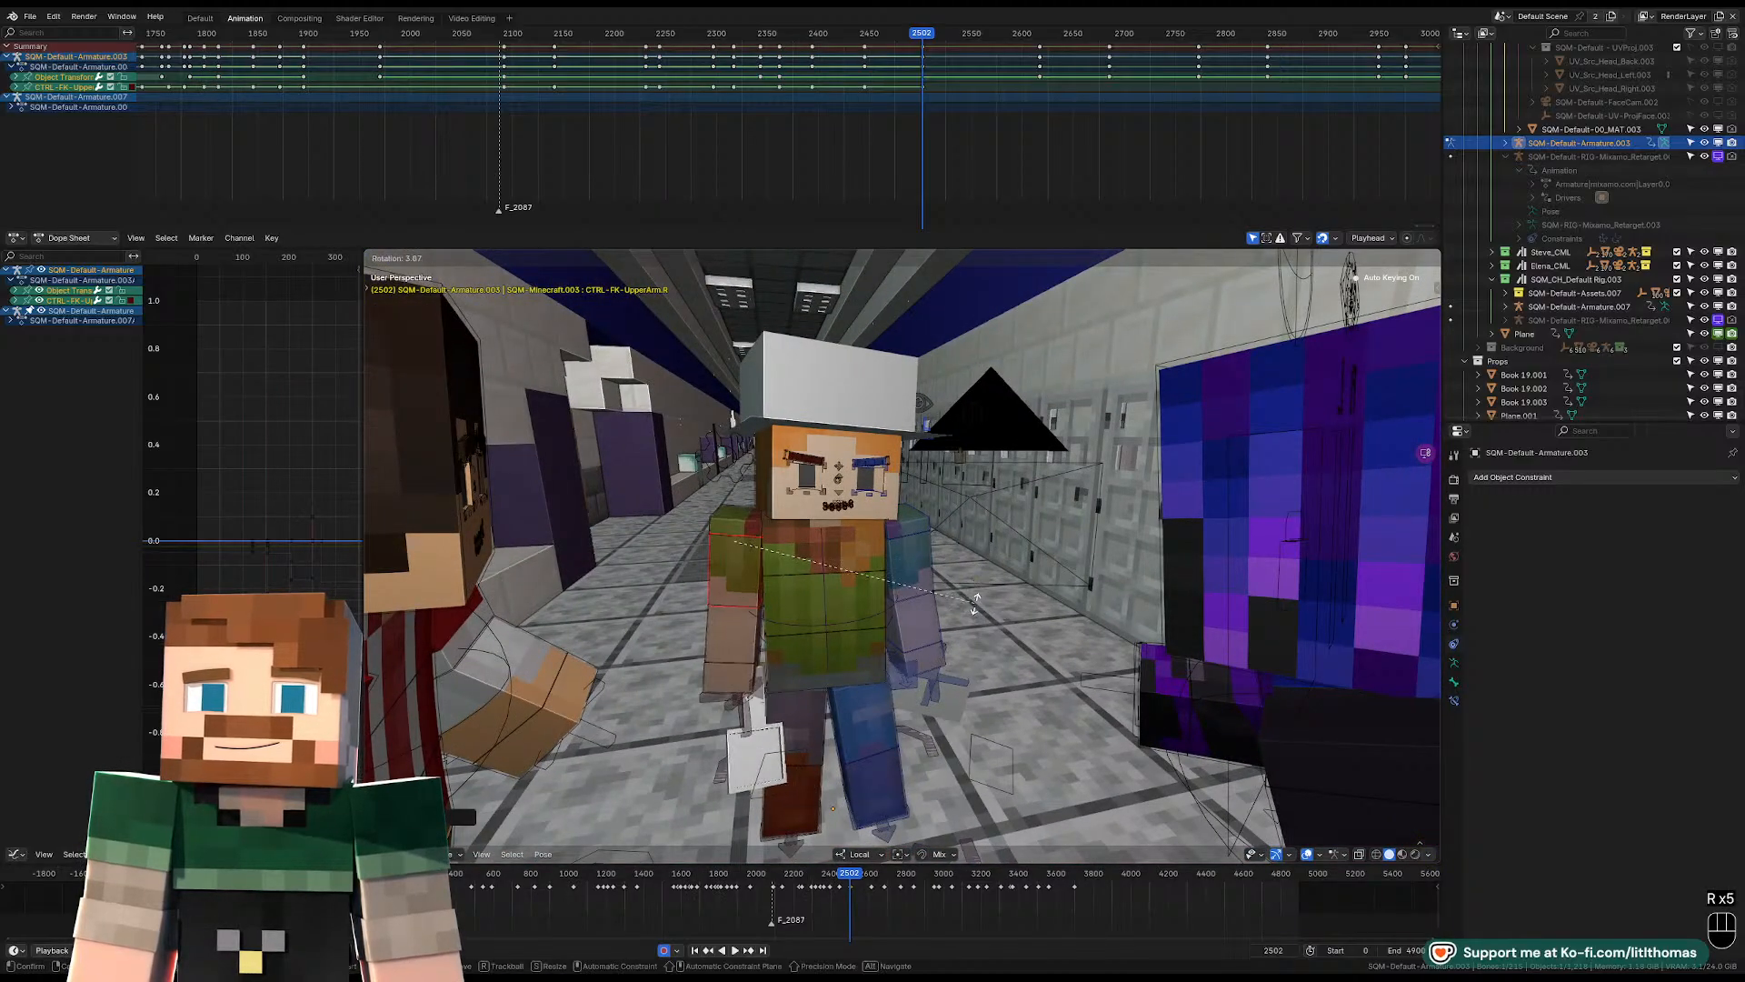
pyautogui.click(840, 603)
# Readjust the head control's rotation at frame 2502 to suit the lowered arms.
pyautogui.moveTo(841, 603); pyautogui.dragTo(713, 492, button='middle')
pyautogui.click(879, 498)
pyautogui.press('r')
pyautogui.press('r')
pyautogui.click(994, 498)
# Play the shot through the camera from about frame 2477, then replay the earlier gestures to review the new pose.
pyautogui.press('KP_0')
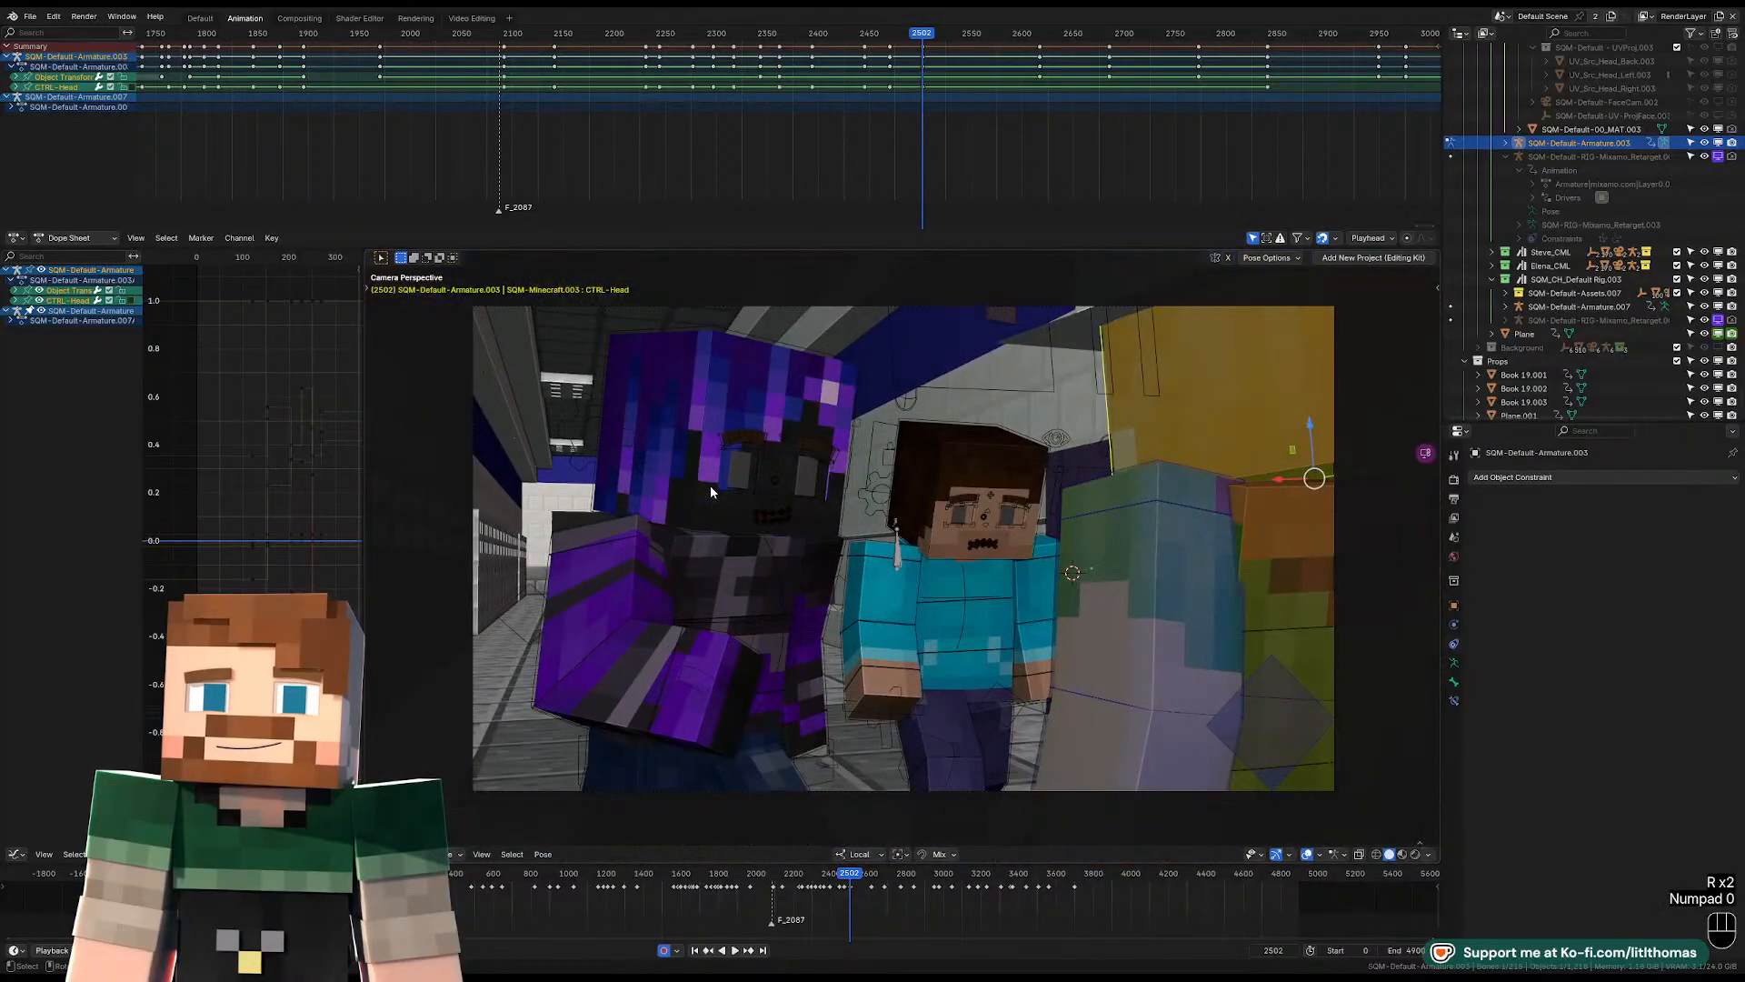
pyautogui.click(899, 36)
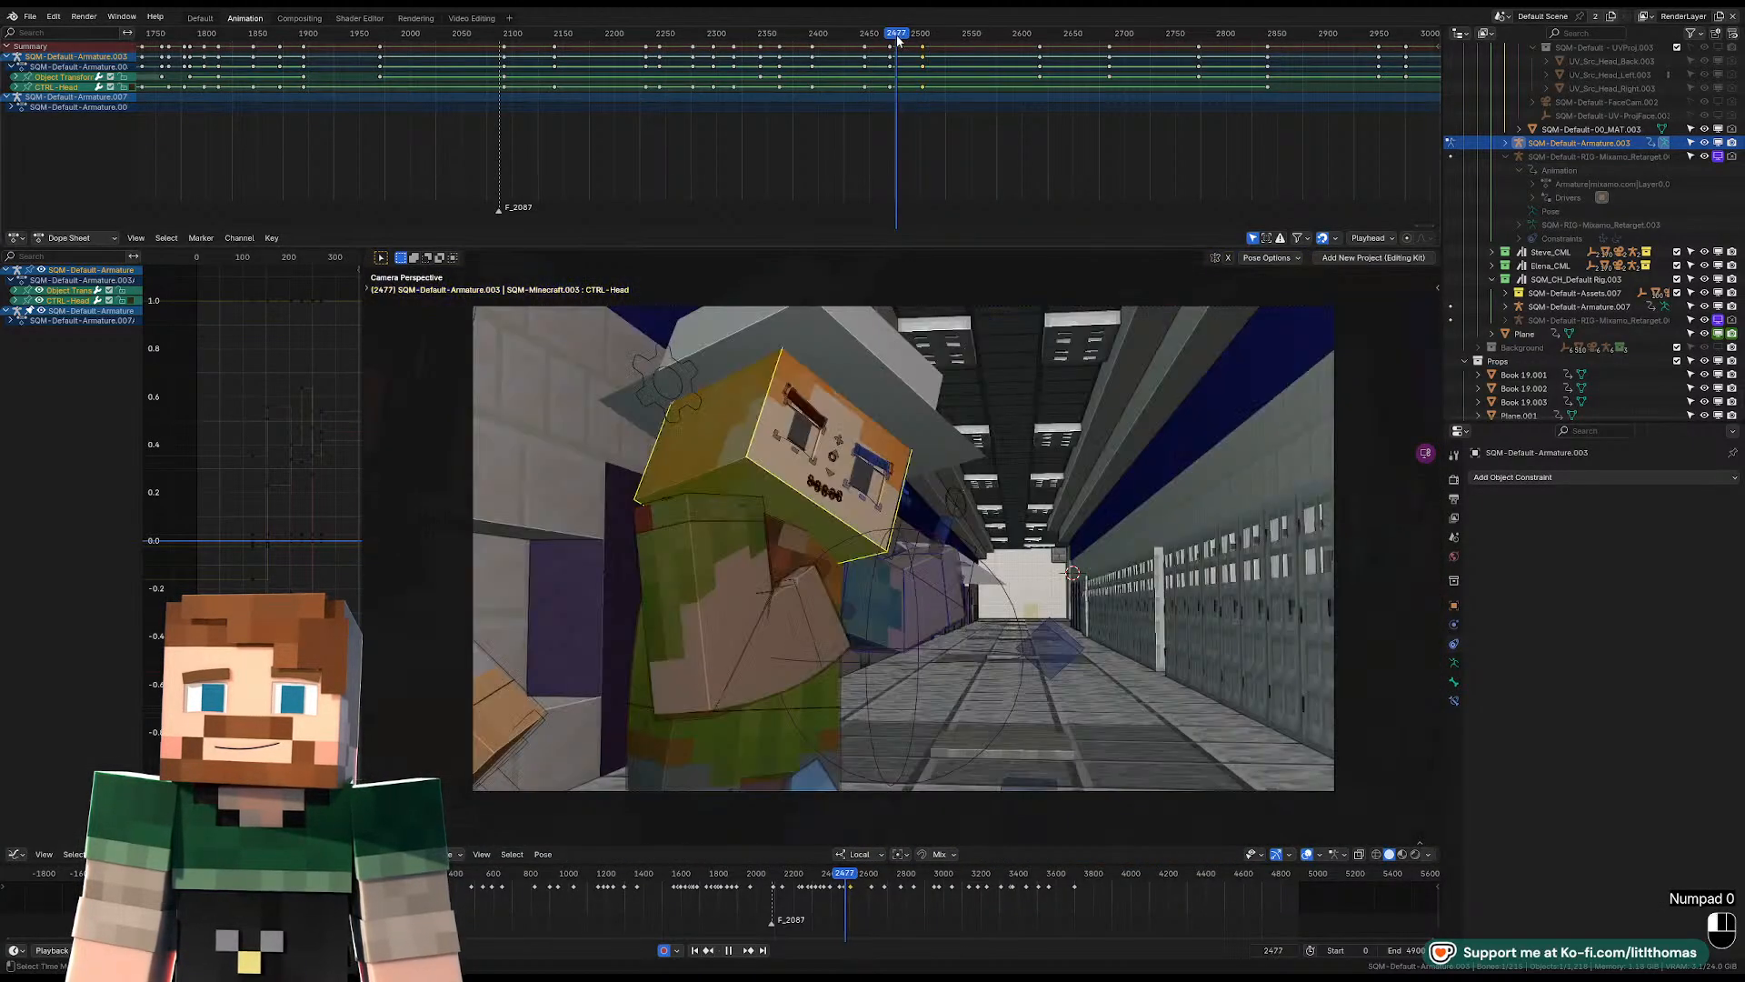
pyautogui.press('space')
pyautogui.press('space')
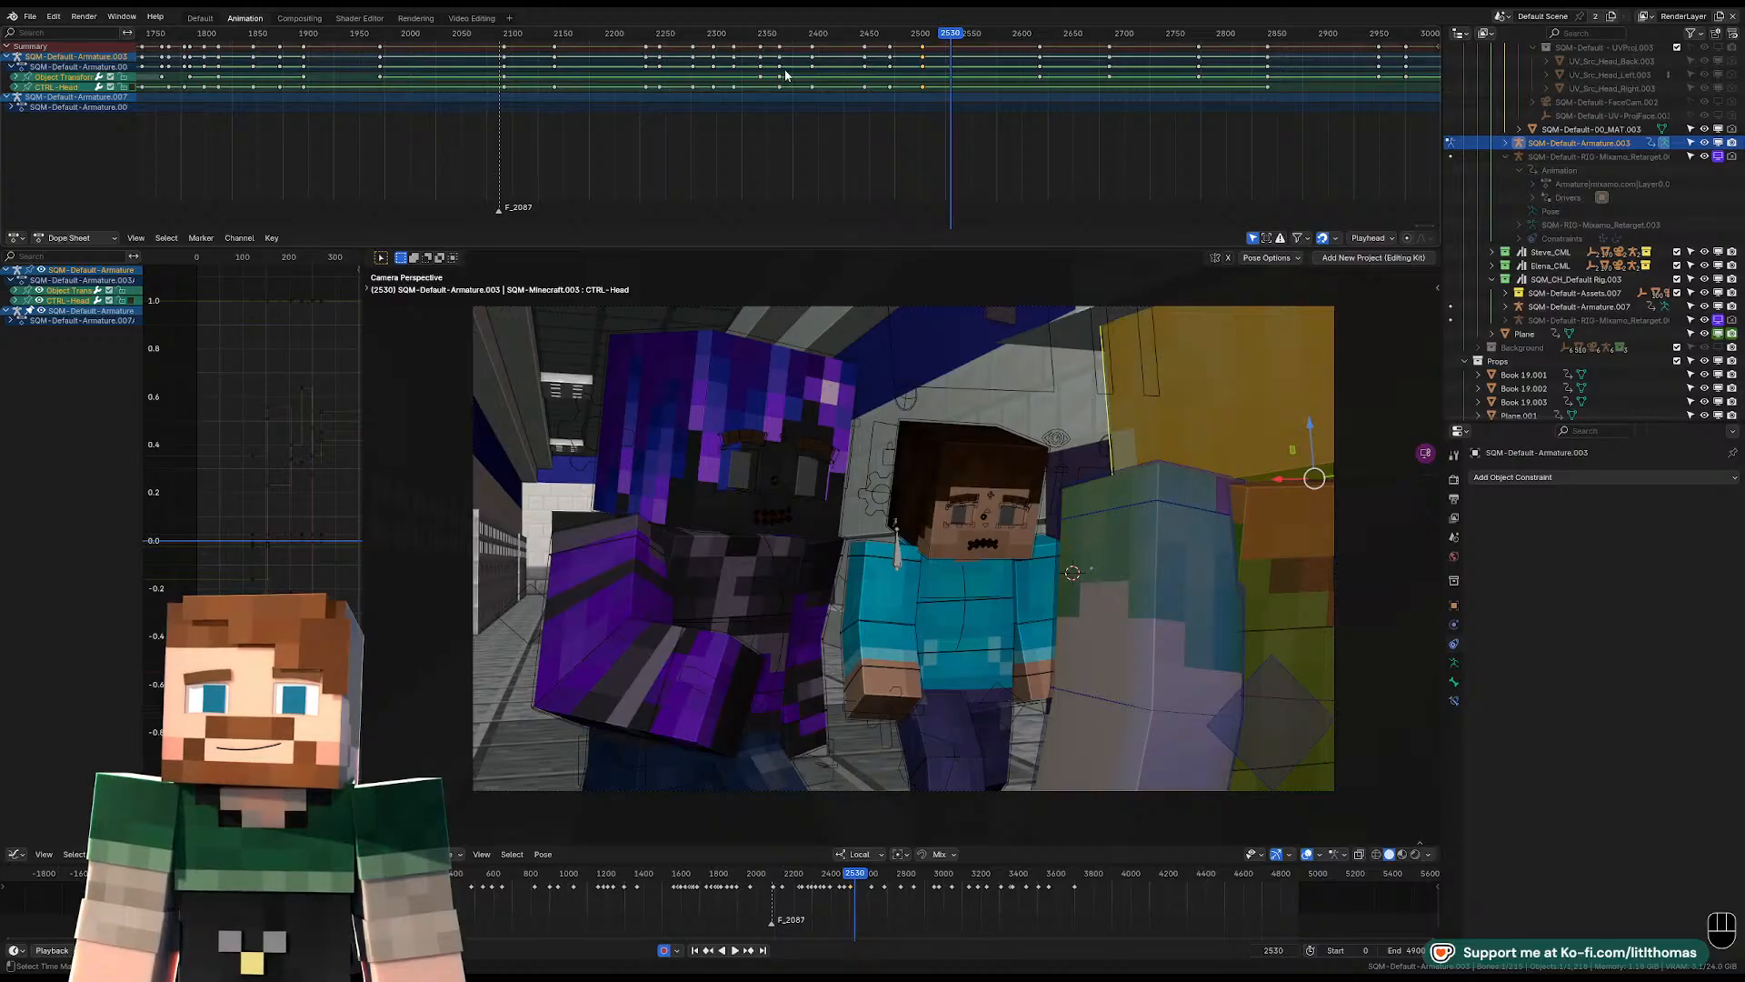
pyautogui.click(925, 37)
pyautogui.press('space')
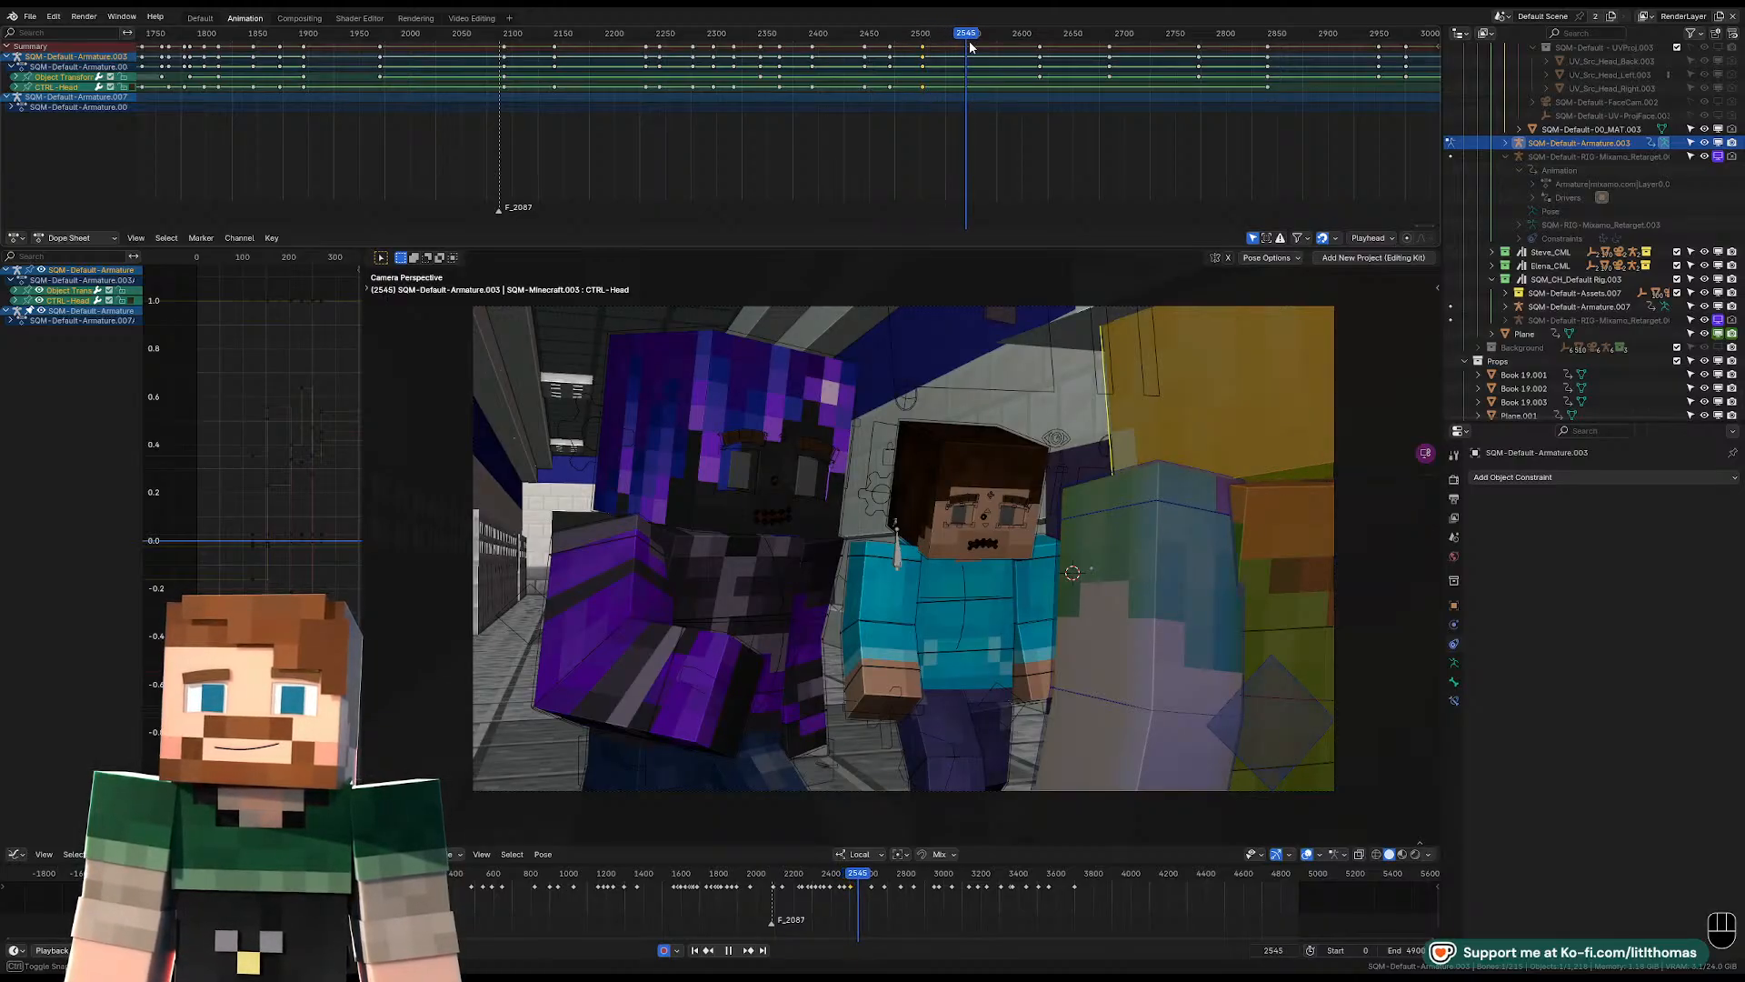
pyautogui.press('space')
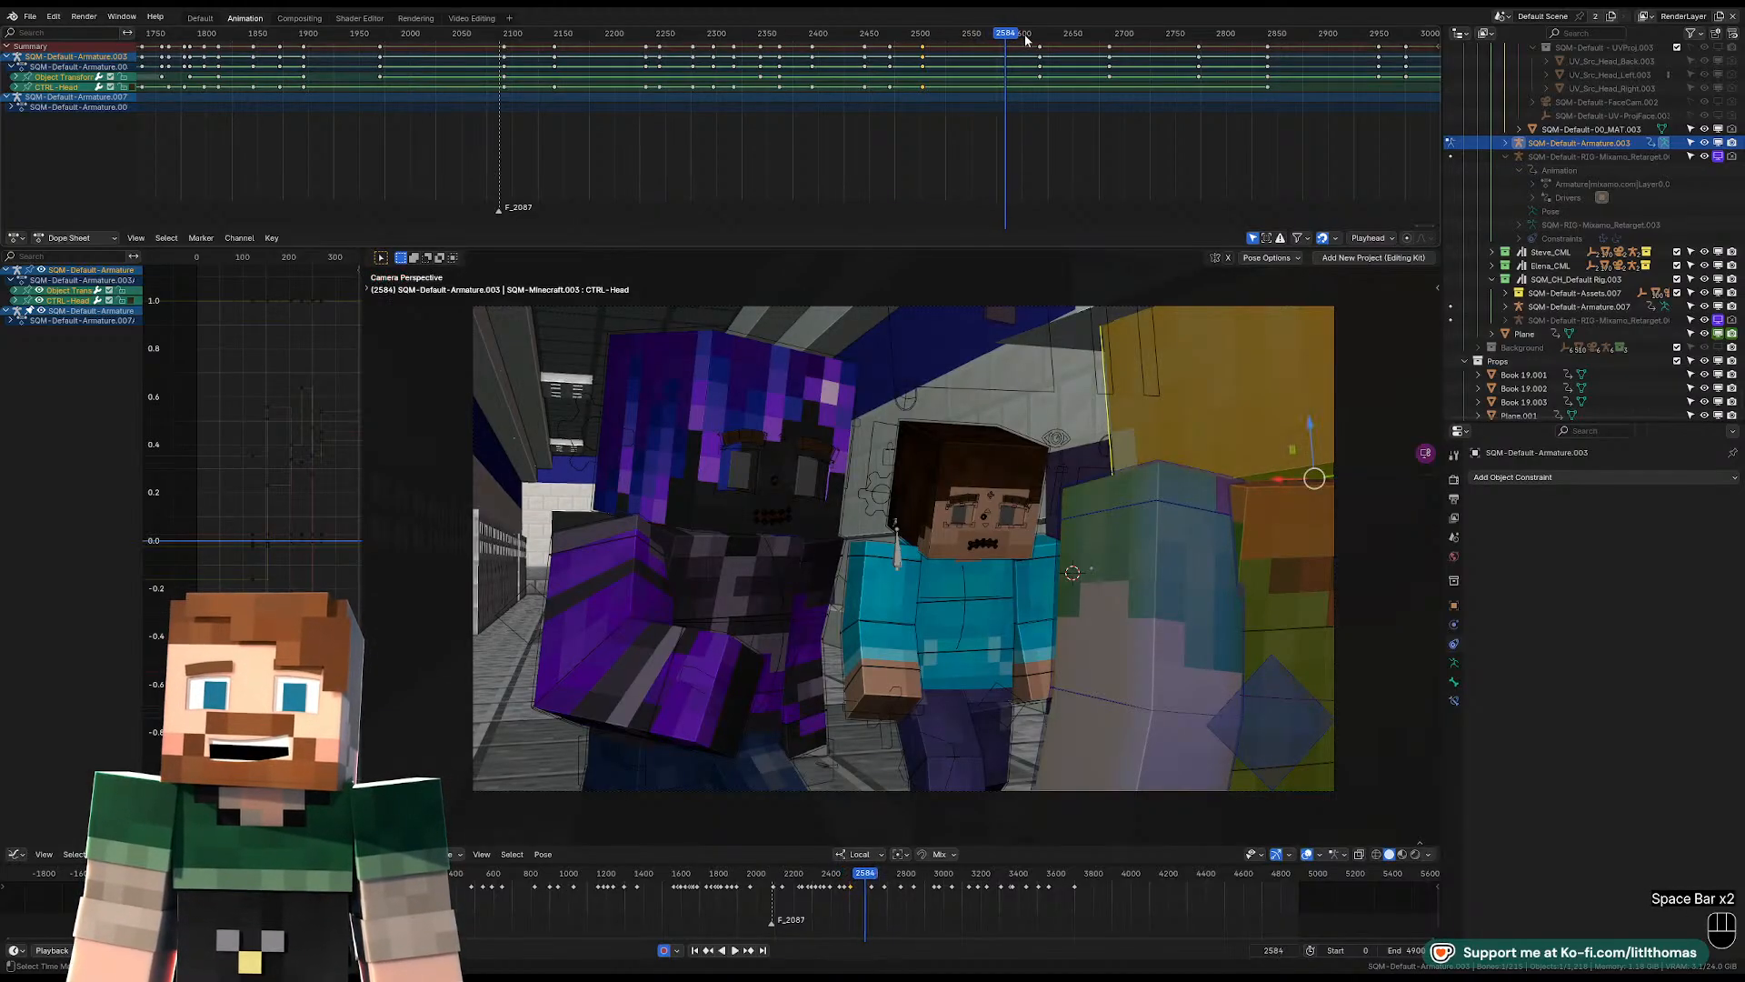
pyautogui.moveTo(1018, 34); pyautogui.dragTo(821, 33)
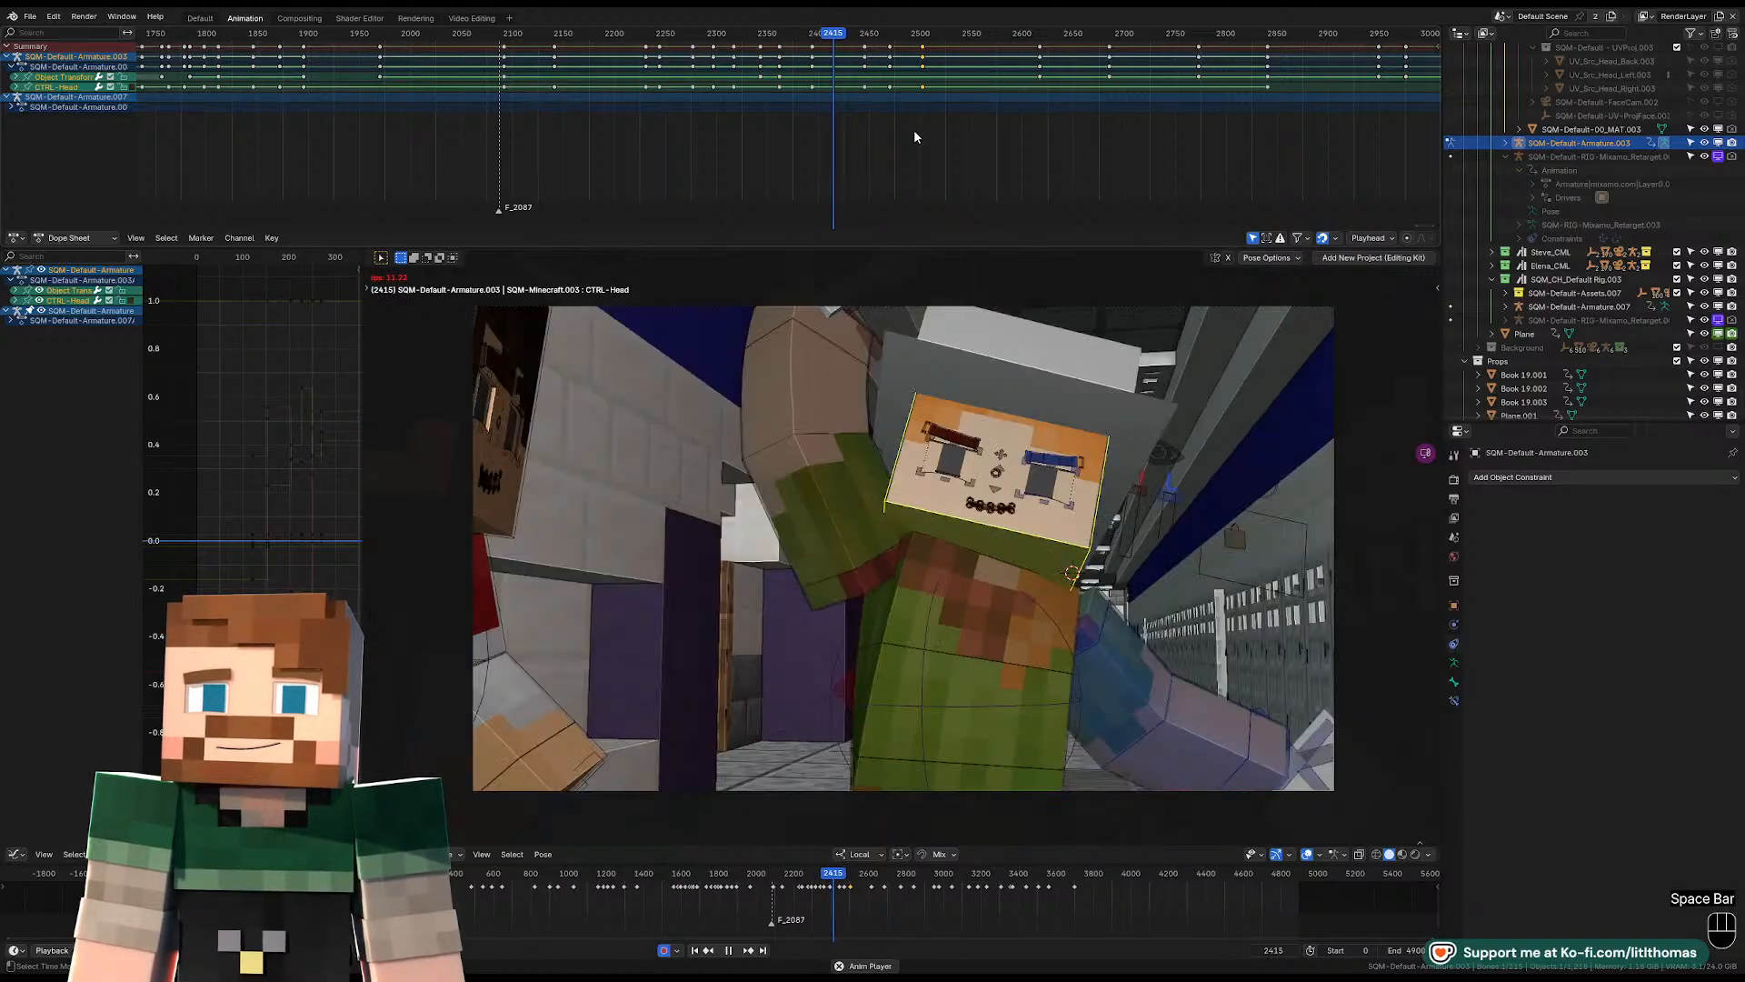
pyautogui.press('space')
# Select the camera and reframe it at its frame 2466 keyframe using walk navigation, shifting the character left in the shot.
pyautogui.click(1050, 300)
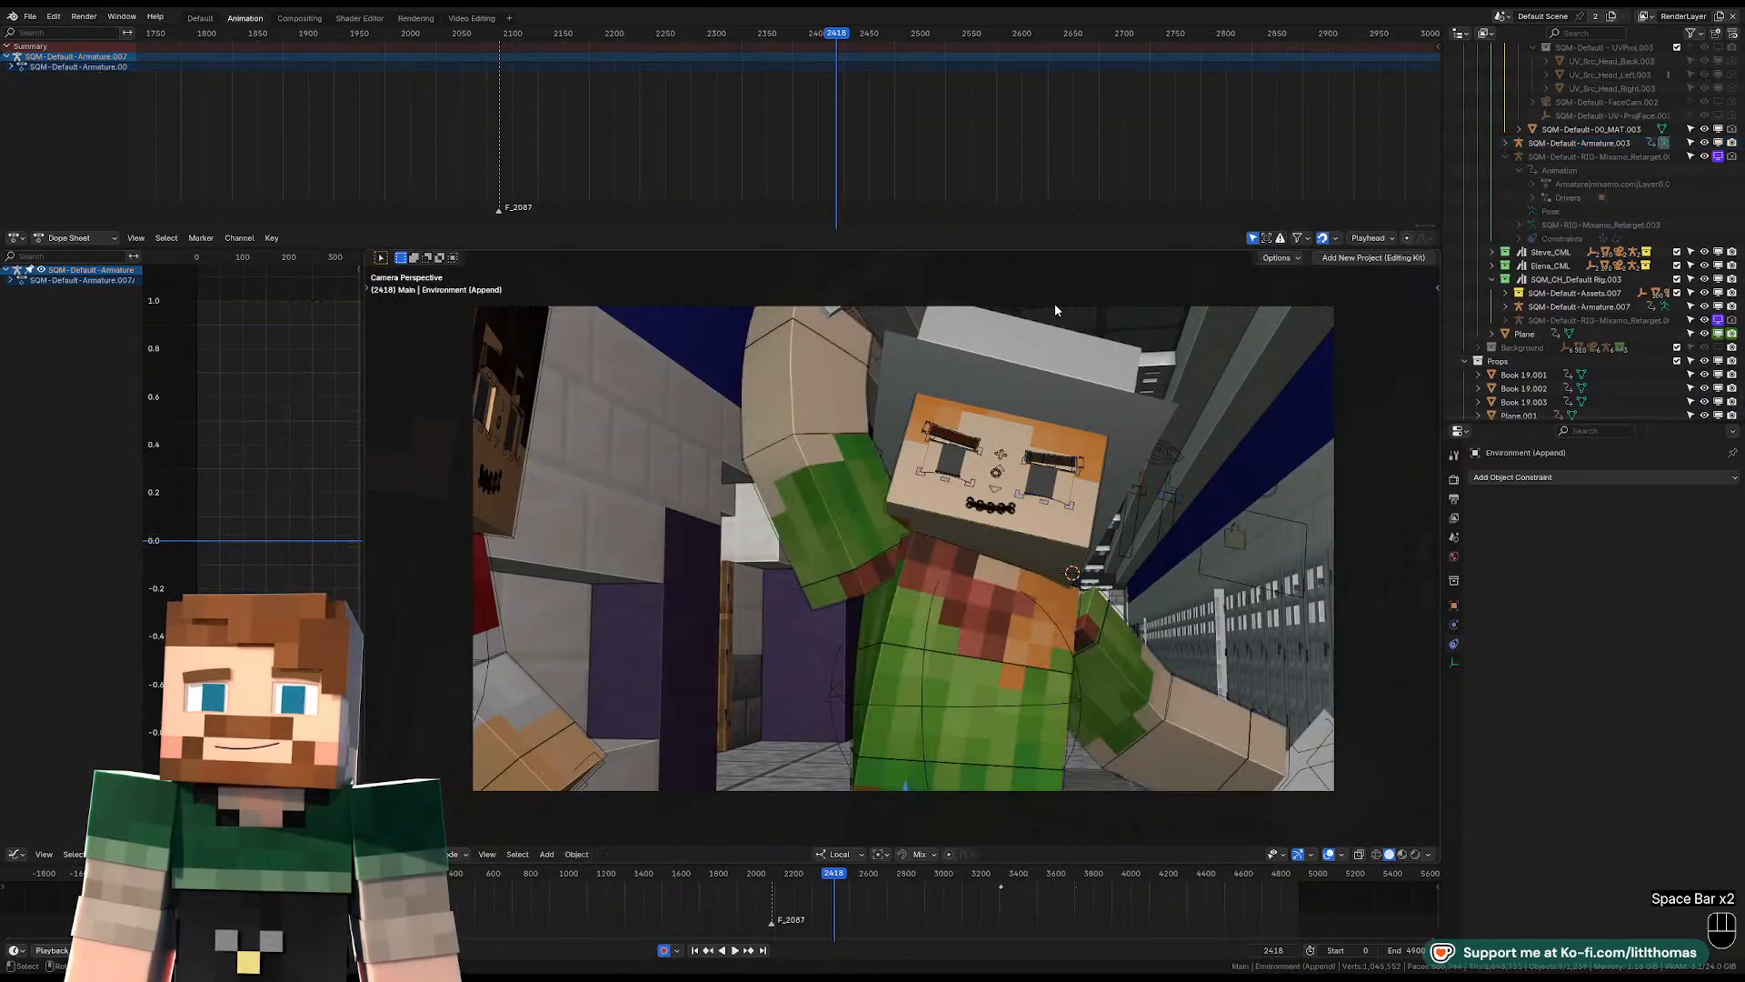
pyautogui.press('Up')
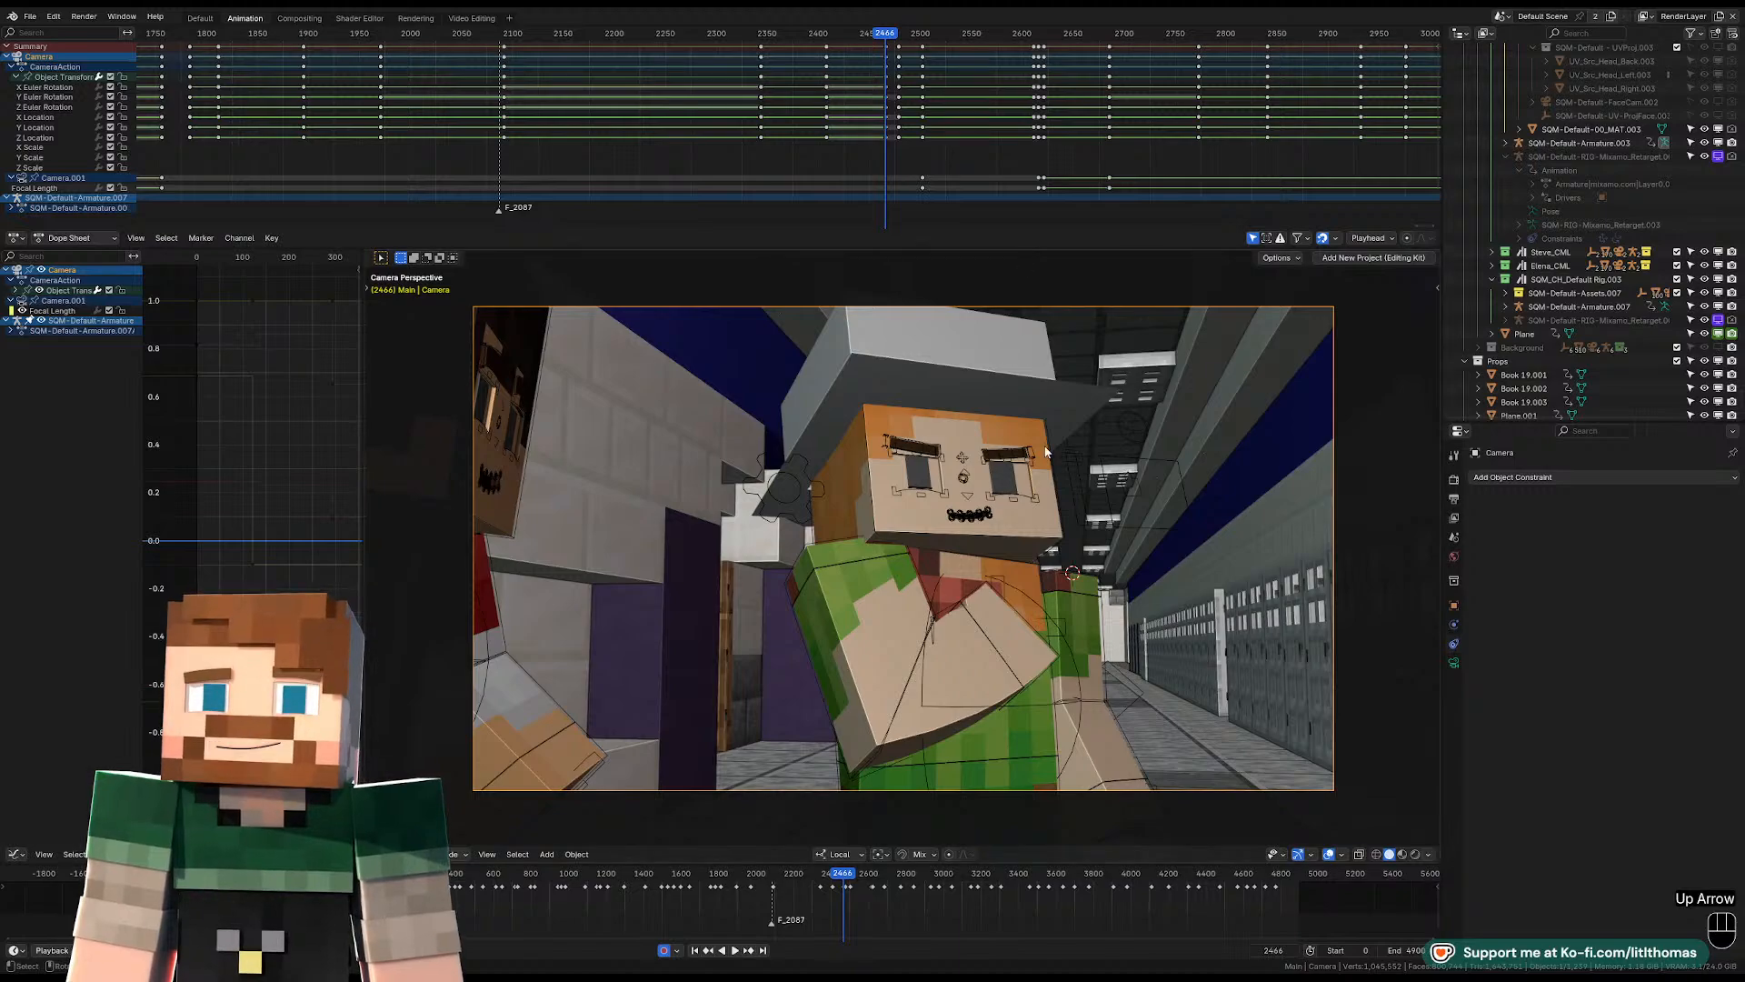
pyautogui.hotkey('shift', 'f')
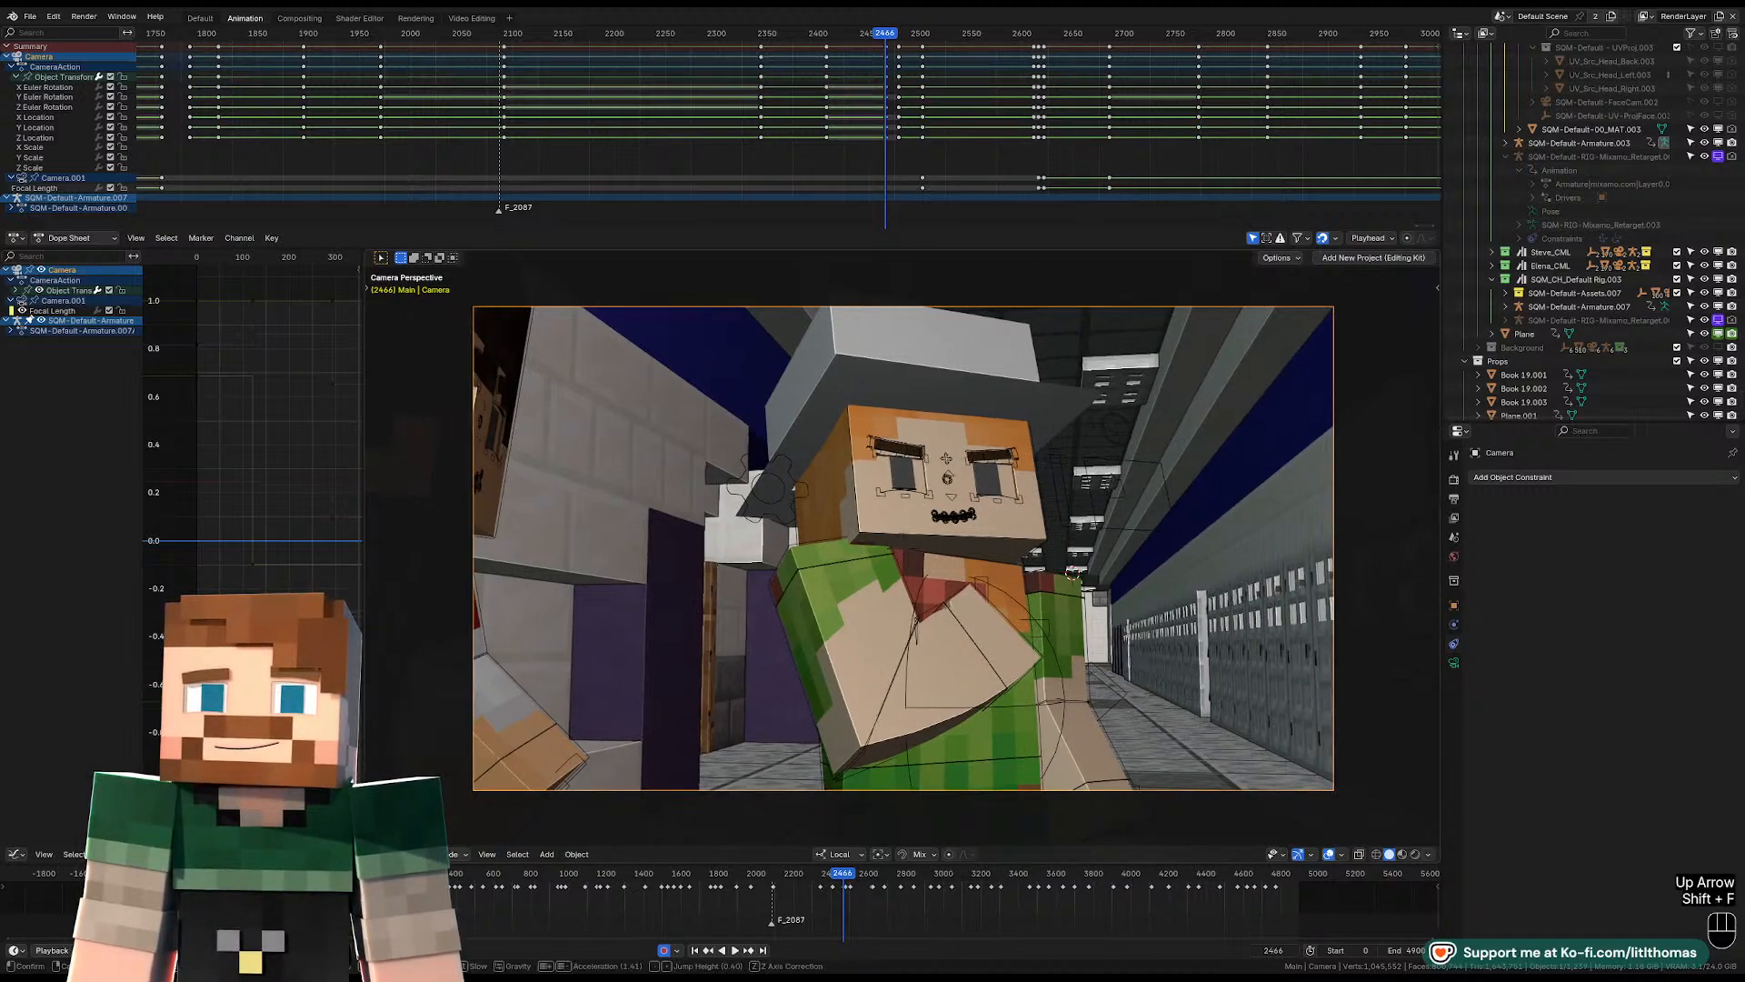
pyautogui.click(1067, 463)
# Duplicate the camera's frame 2466 keyframe onto frame 2408 and set the handle type of the copied keys.
pyautogui.scroll(5, 869, 124)
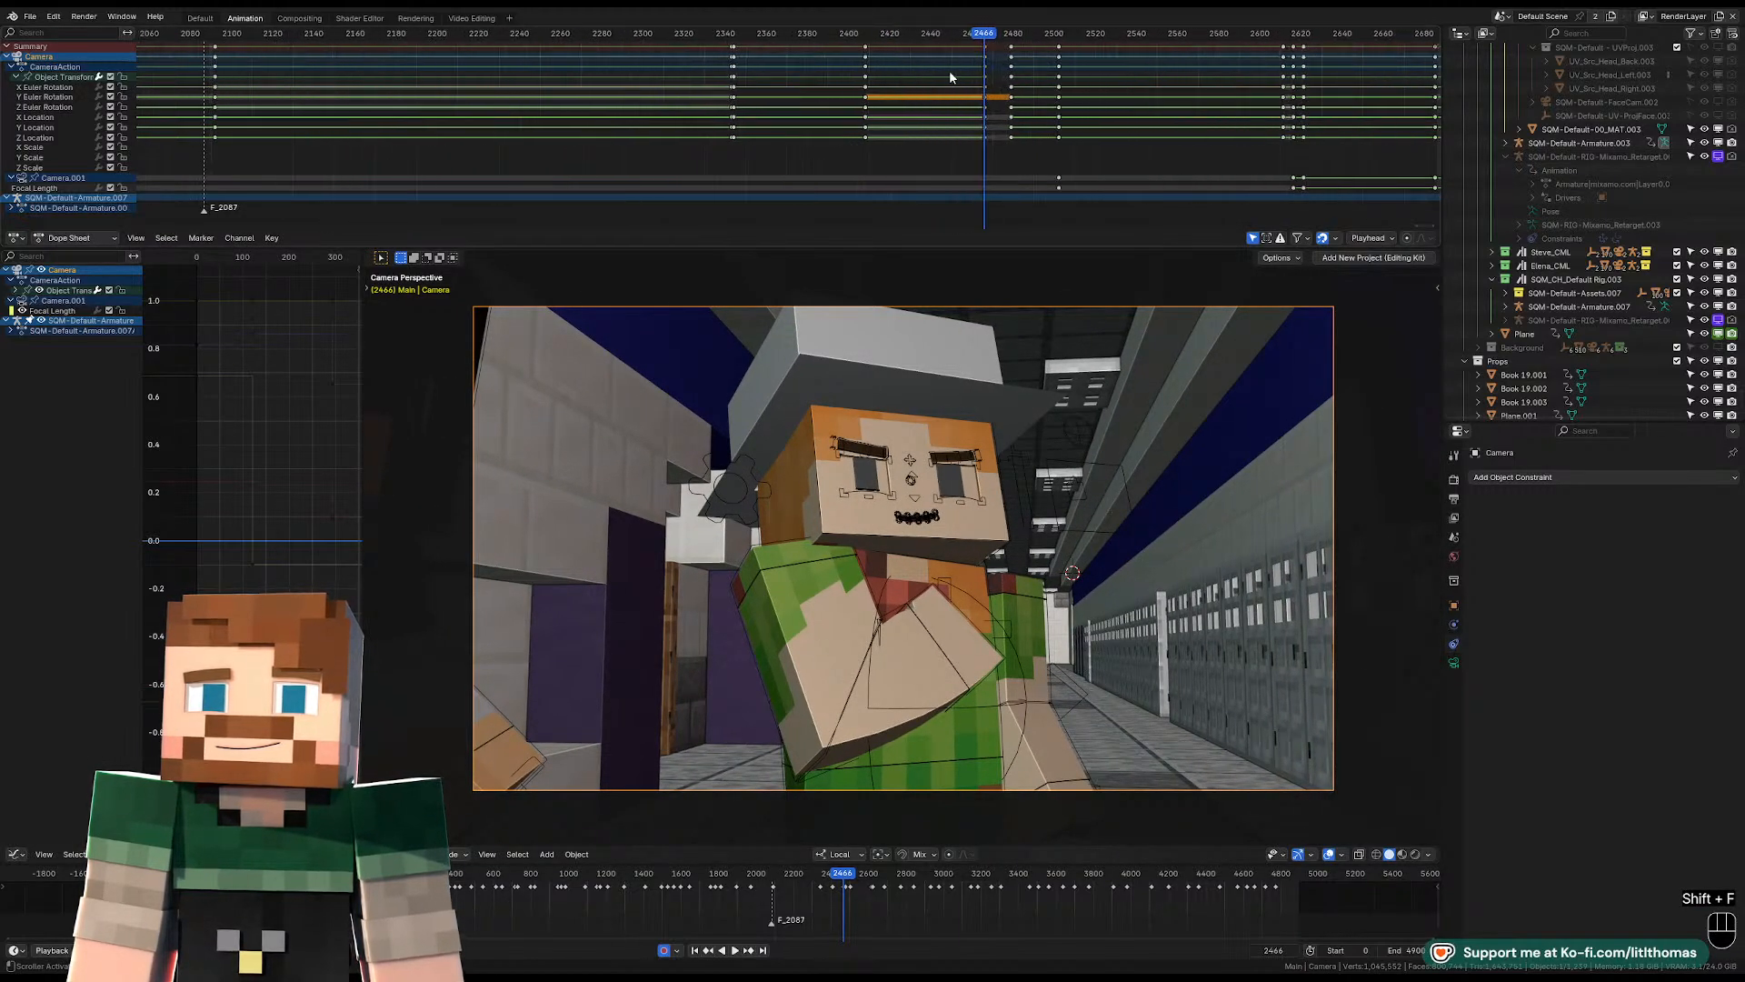
pyautogui.hotkey('shift', 'd')
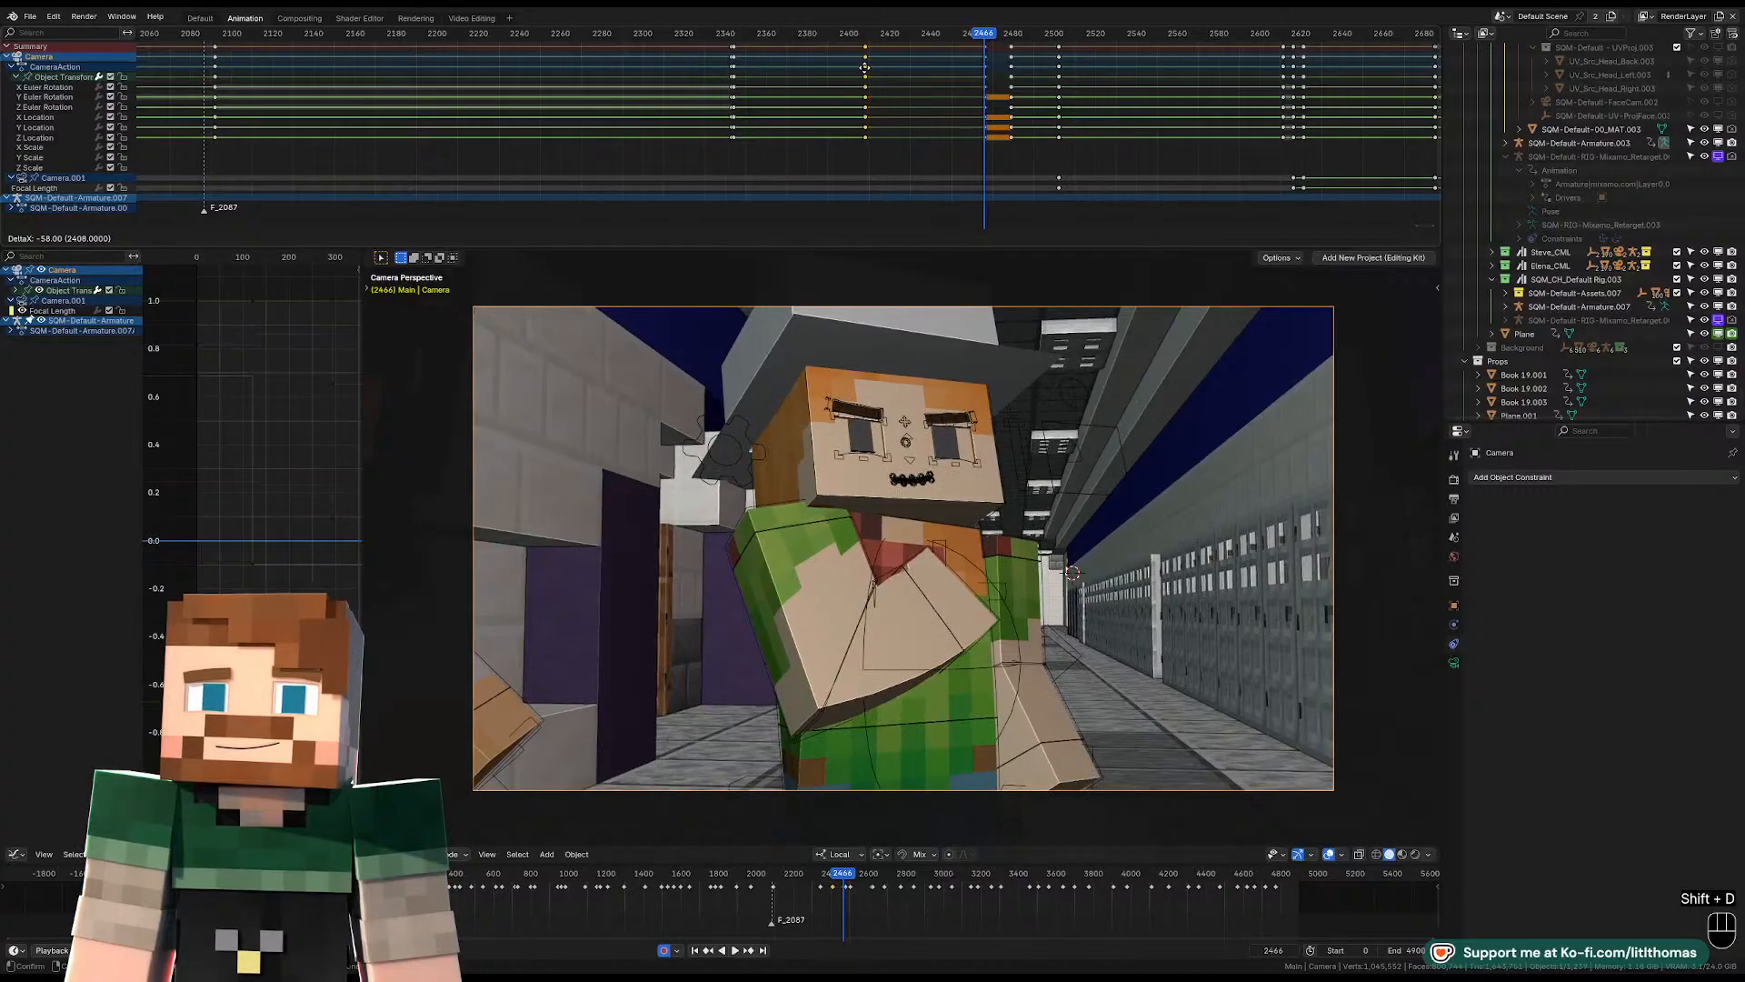
pyautogui.click(866, 73)
pyautogui.press('v')
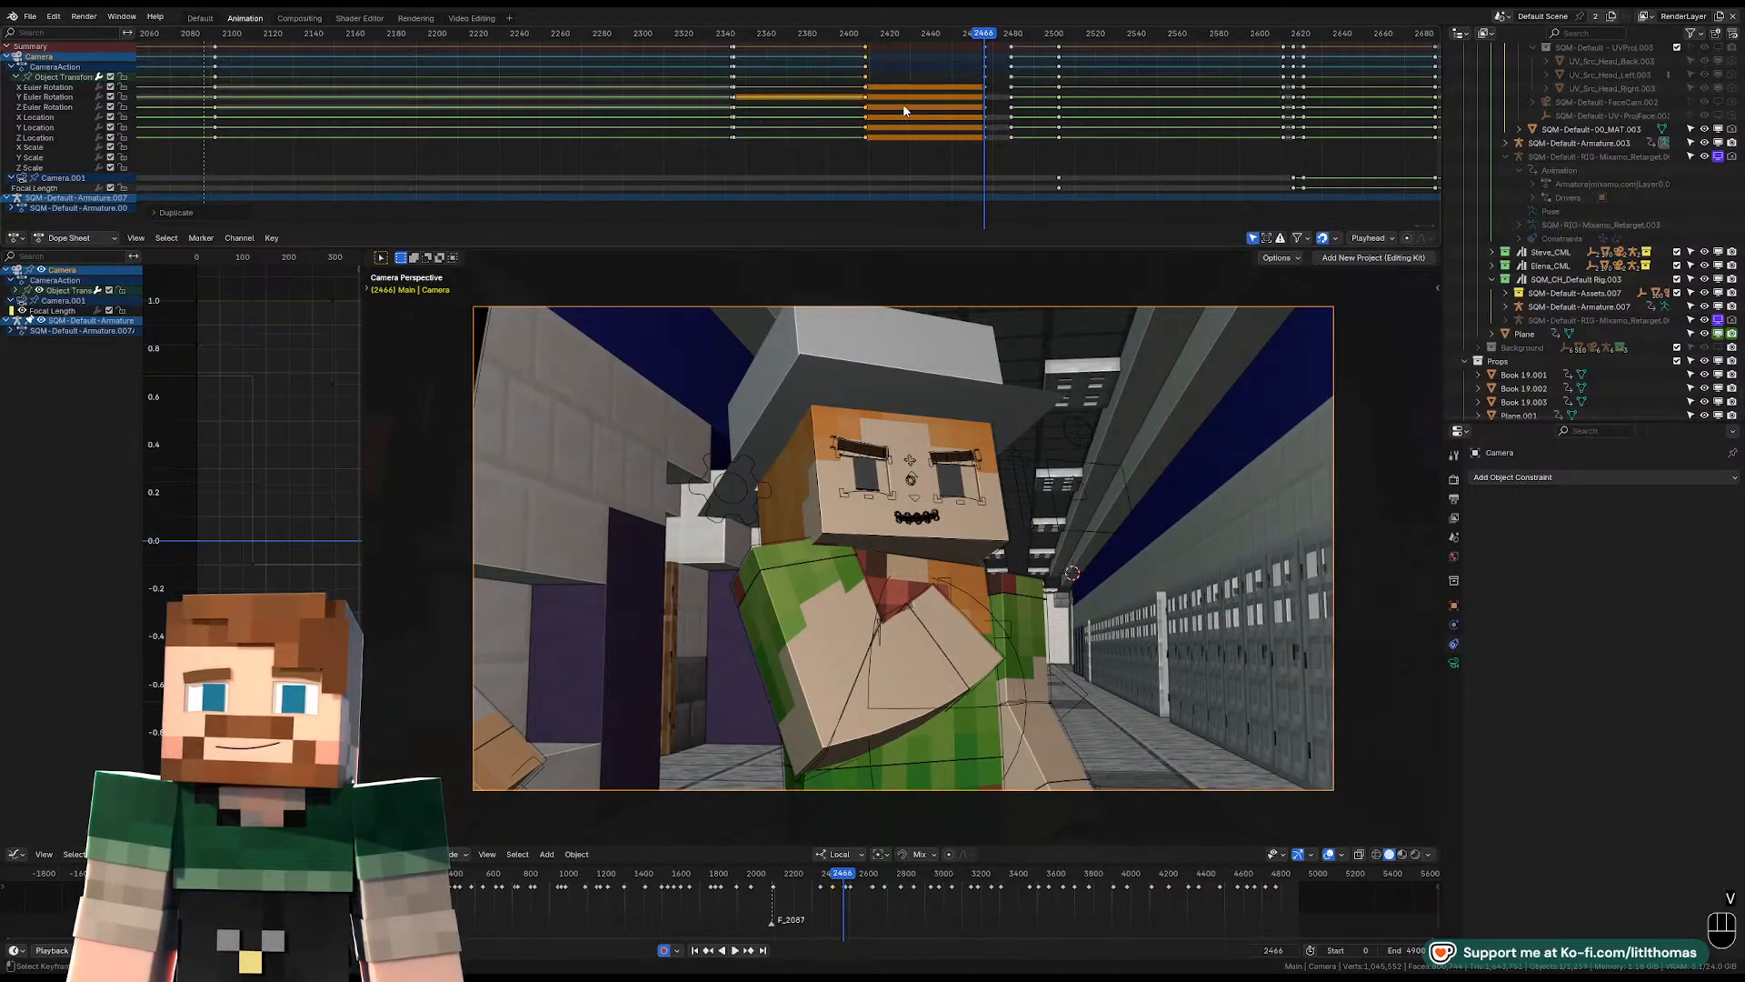
# Play back the camera move, then reframe the camera at frame 2479 using walk navigation to show more of the hallway.
pyautogui.press('space')
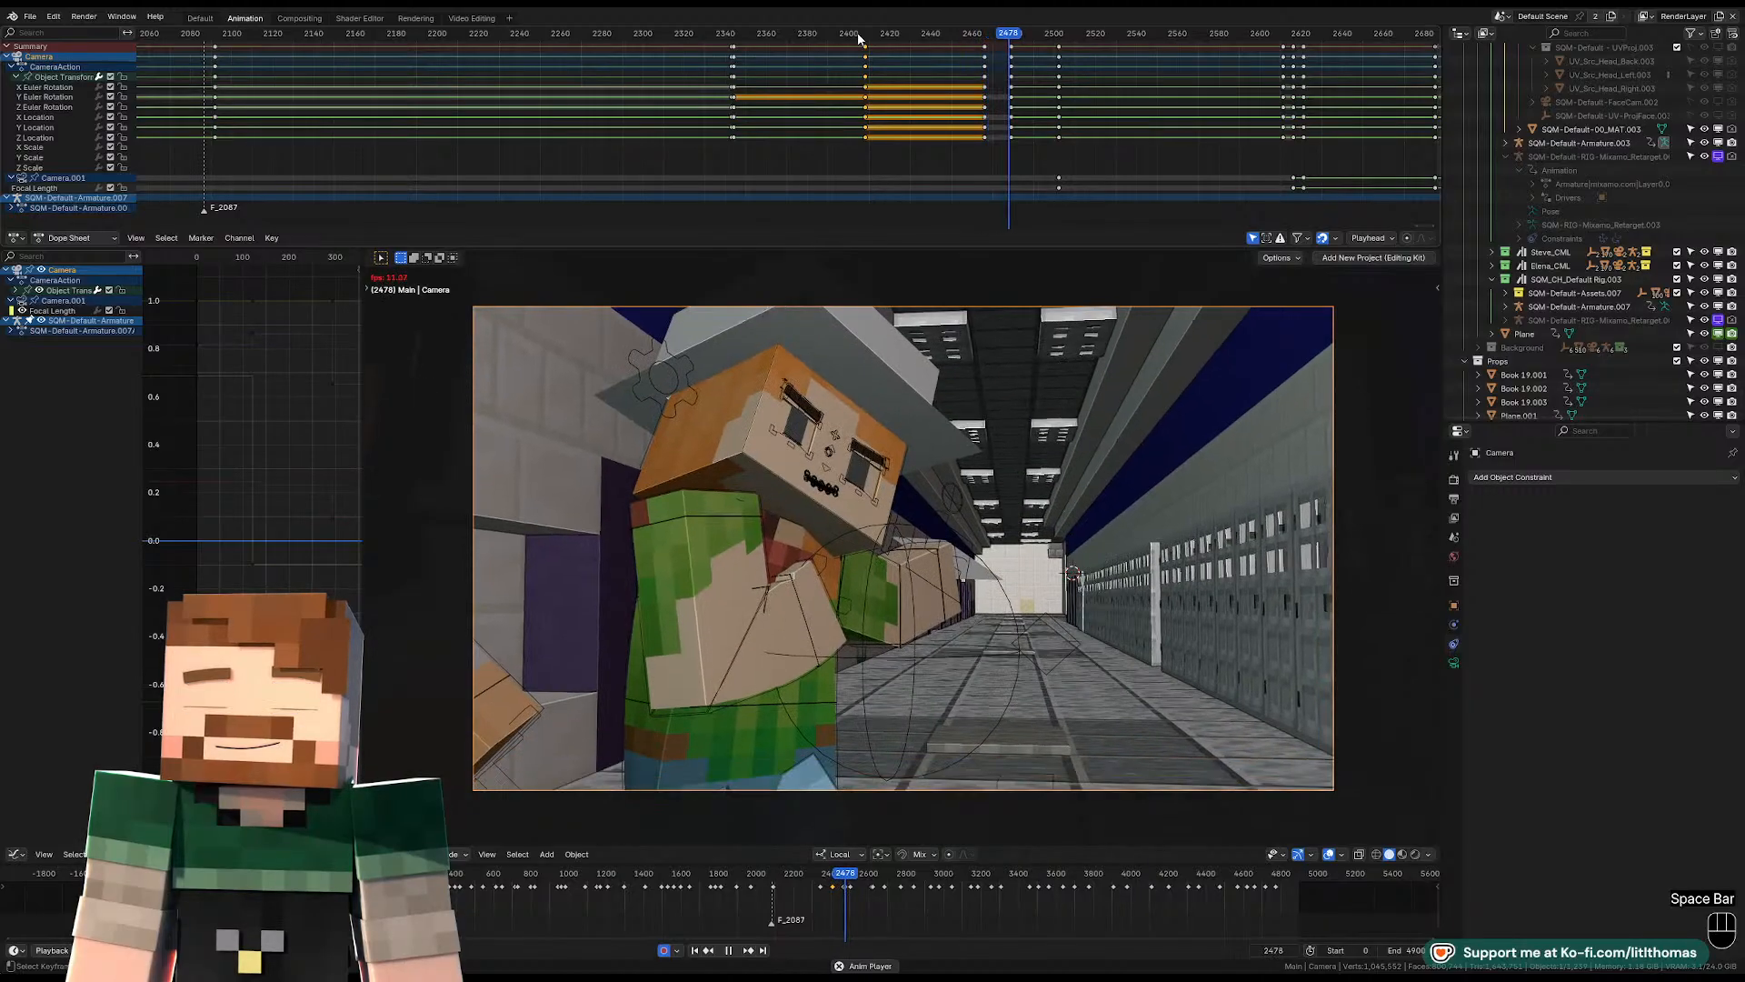
pyautogui.press('space')
pyautogui.press('Down')
pyautogui.press('Down')
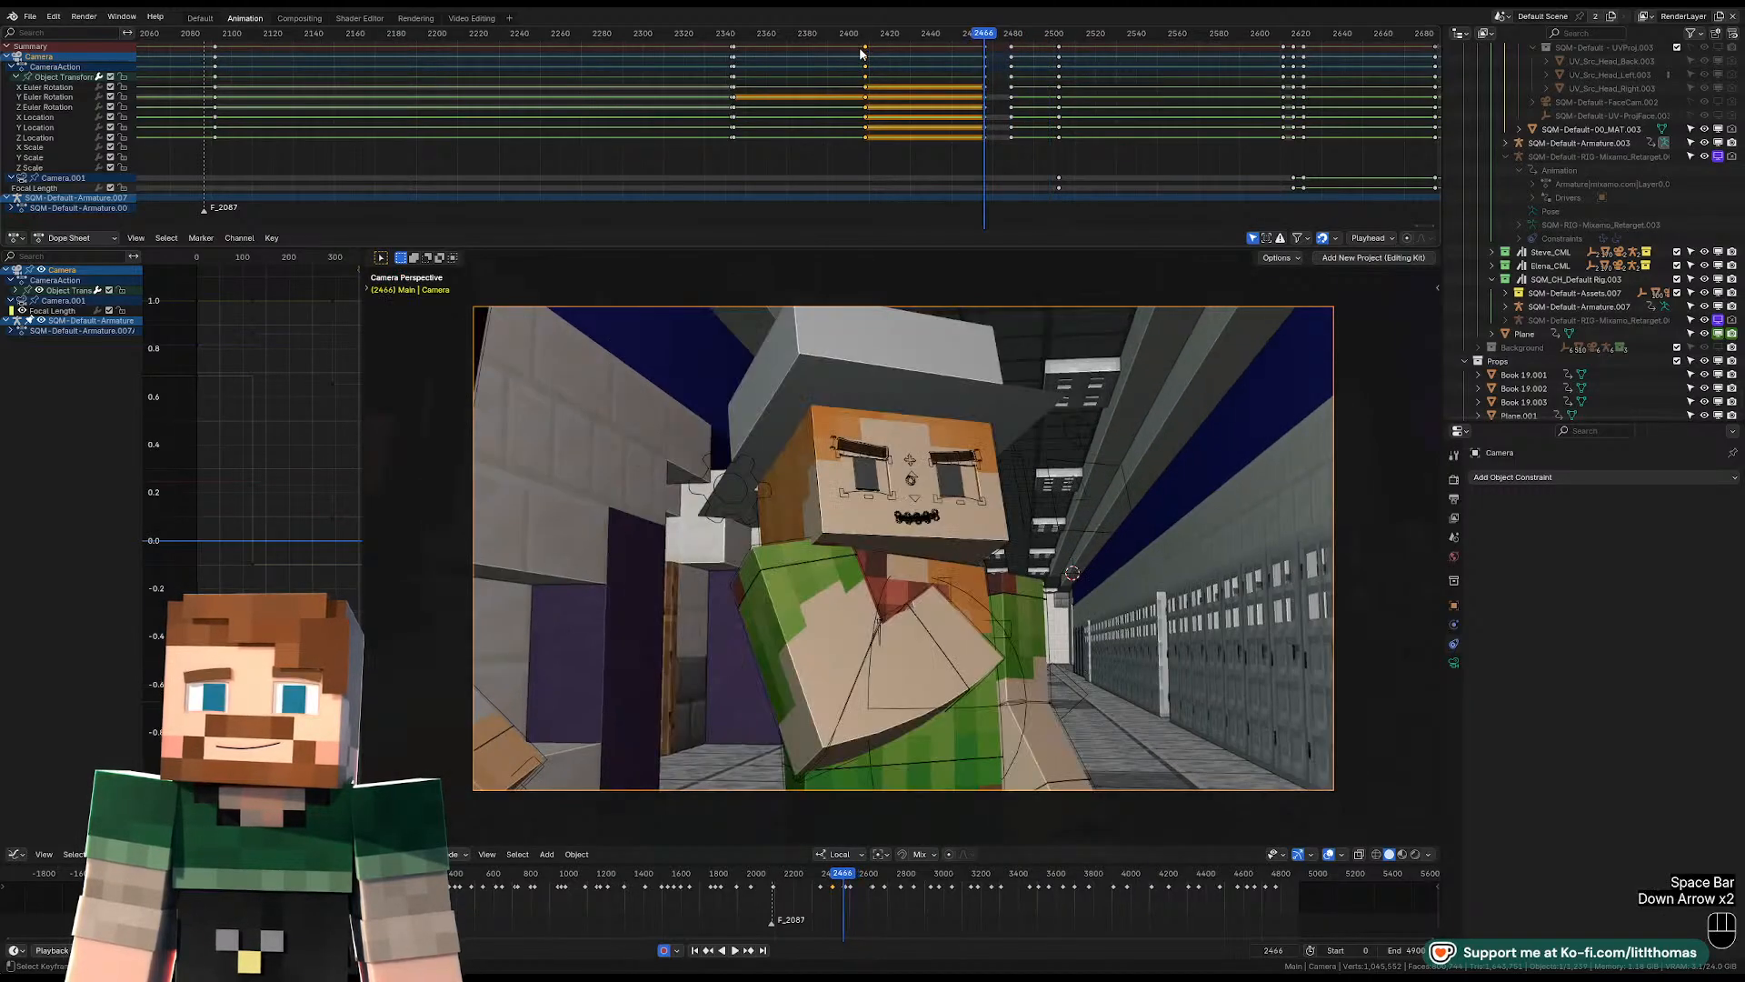
pyautogui.press('Up')
pyautogui.hotkey('shift', 'f')
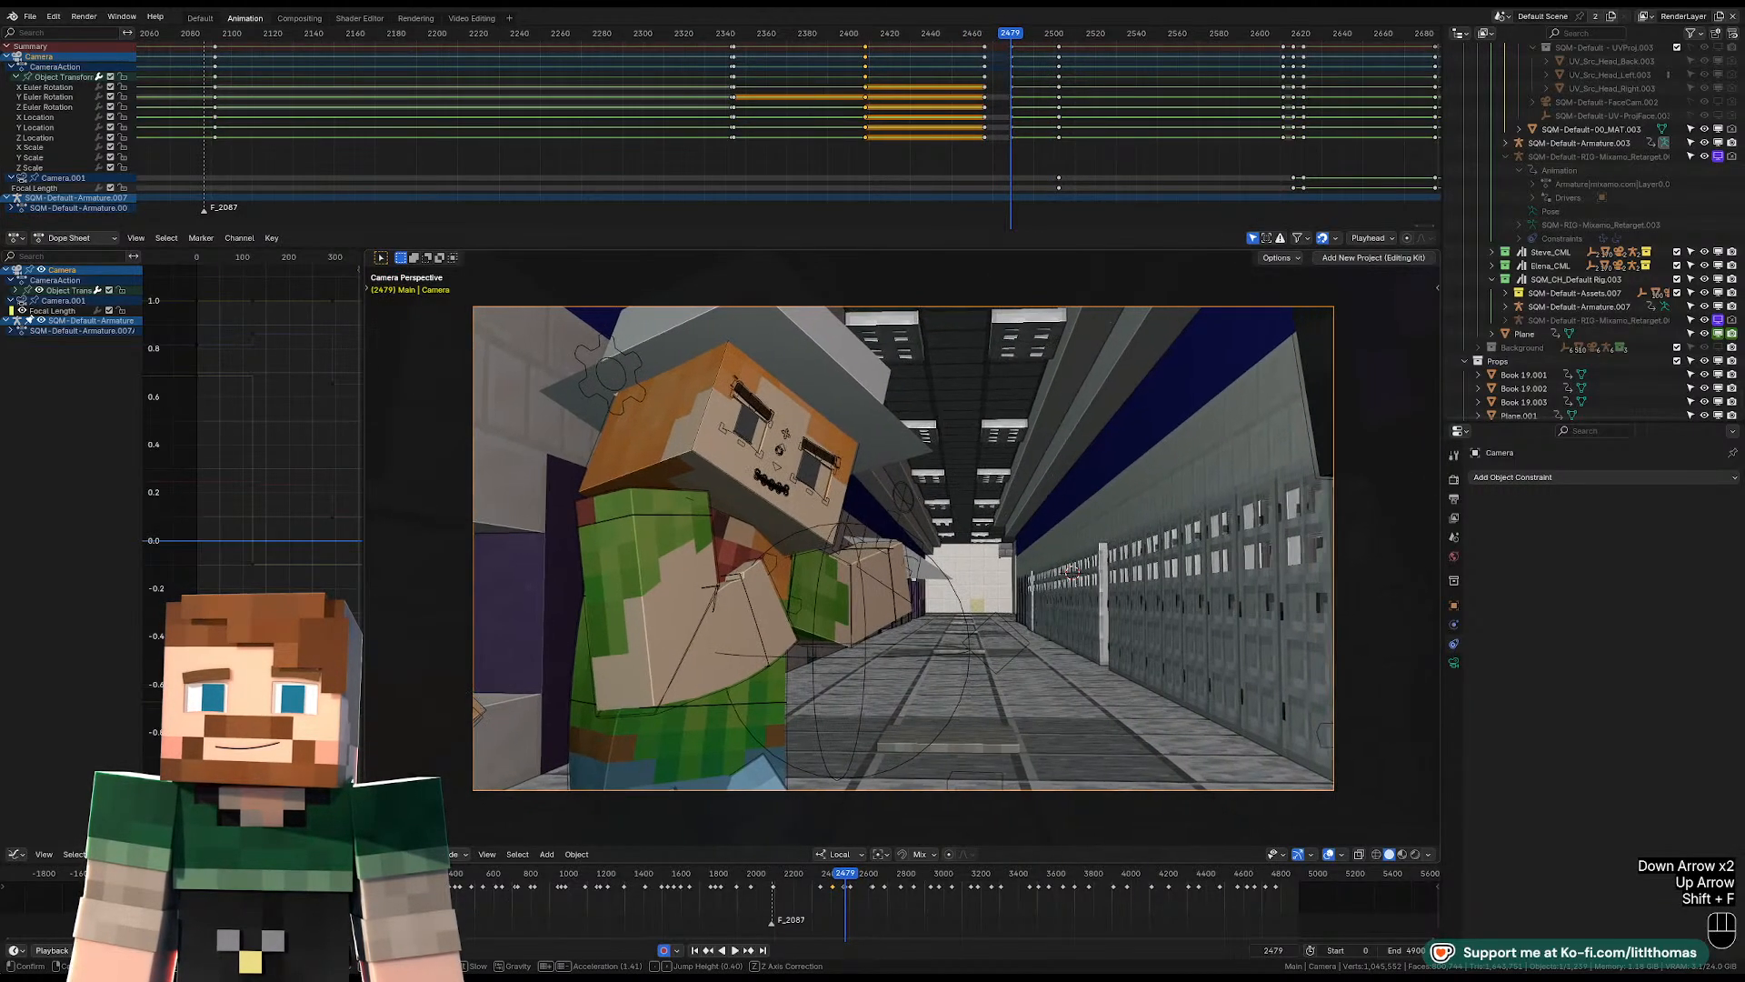
pyautogui.click(1006, 386)
# Play the shot through the camera past frame 2479 to review the camera move and the following group framing.
pyautogui.press('Down')
pyautogui.press('space')
pyautogui.press('space')
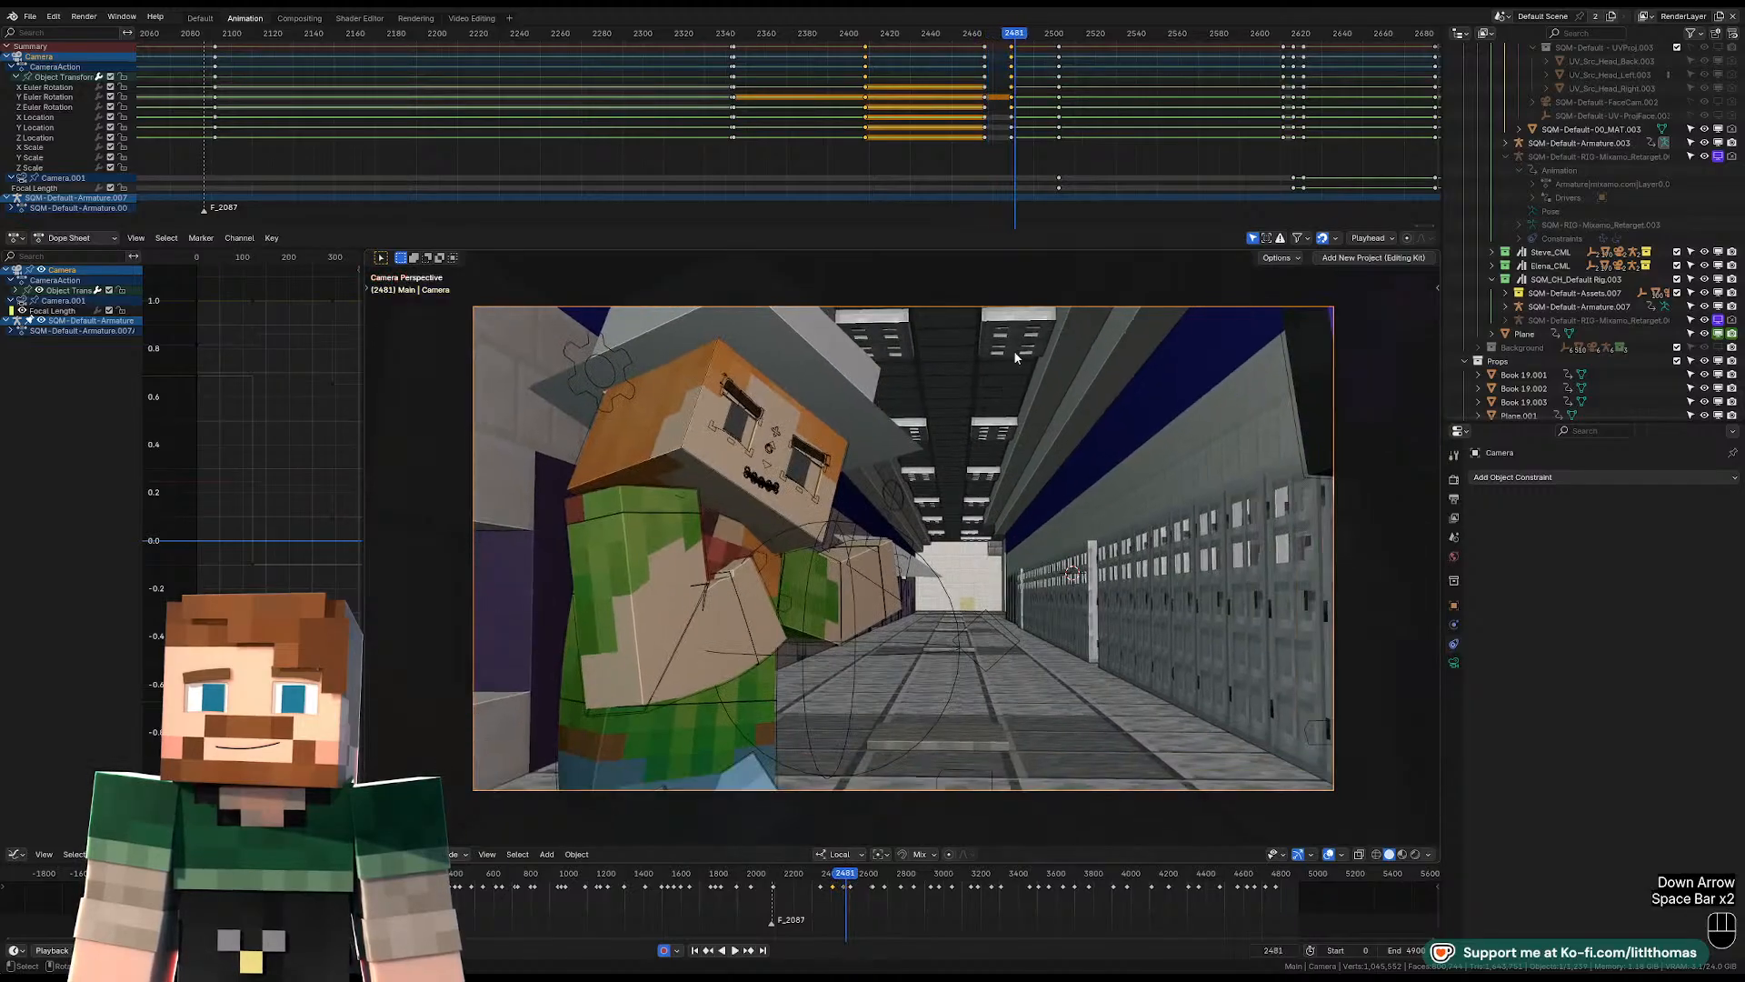
pyautogui.press('space')
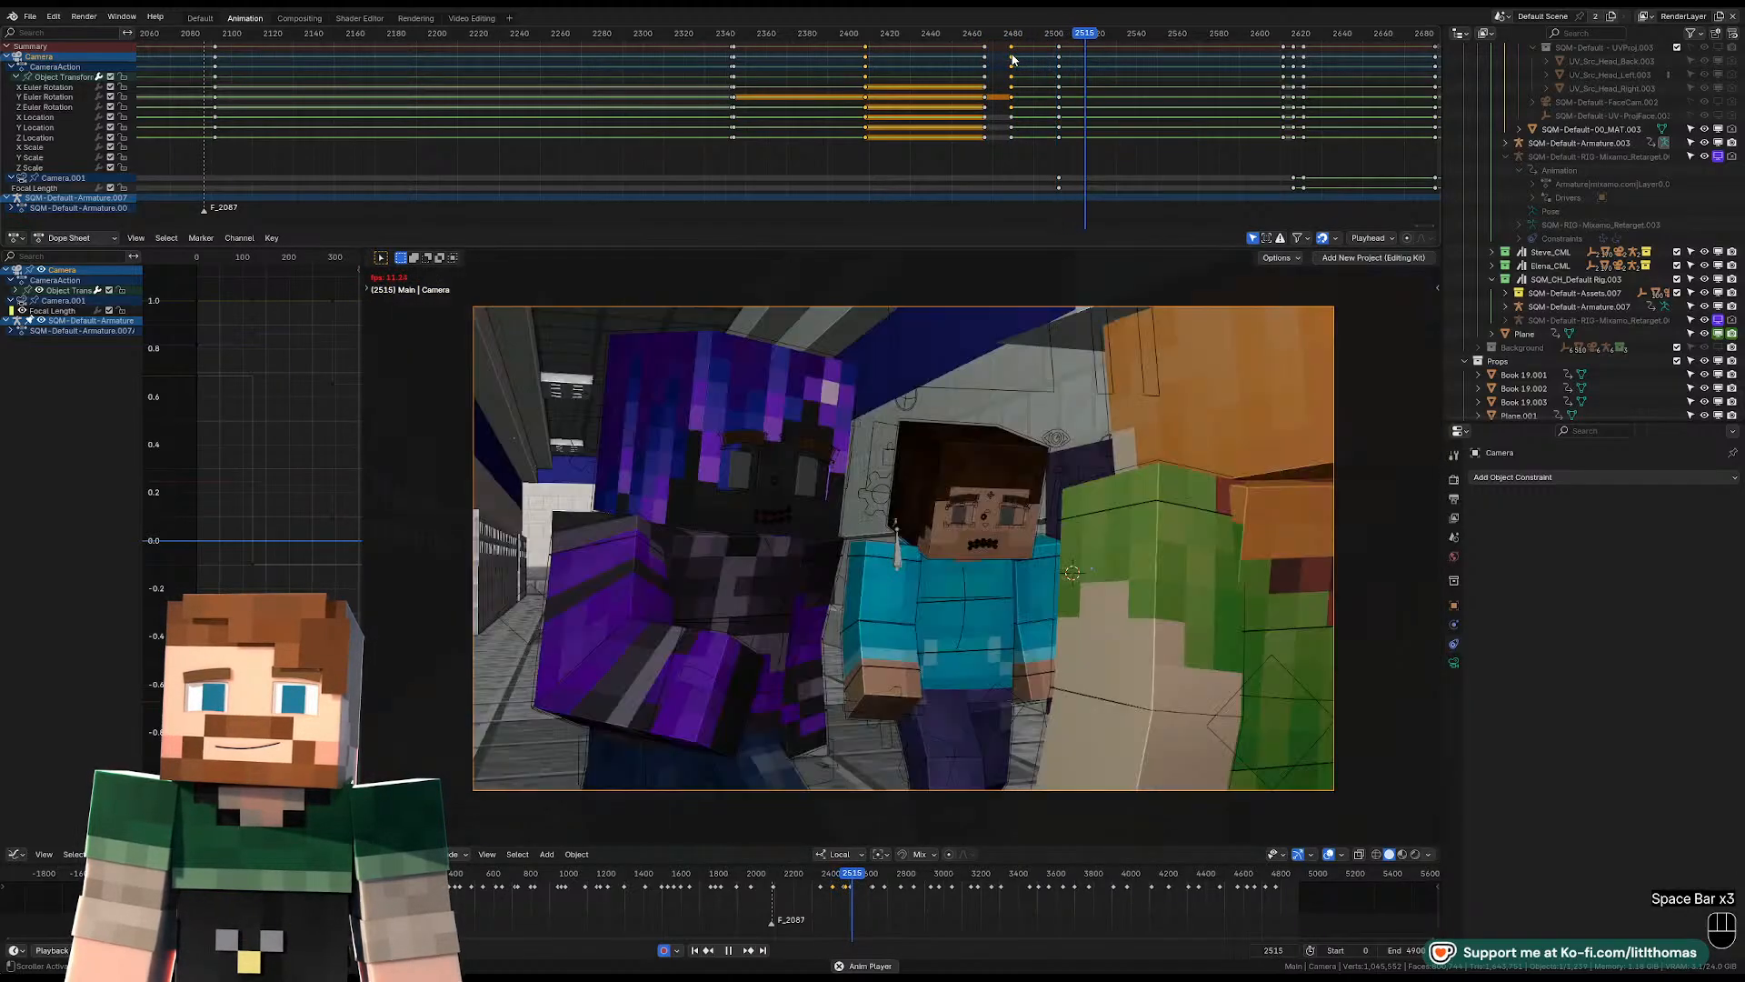
pyautogui.press('space')
pyautogui.press('space')
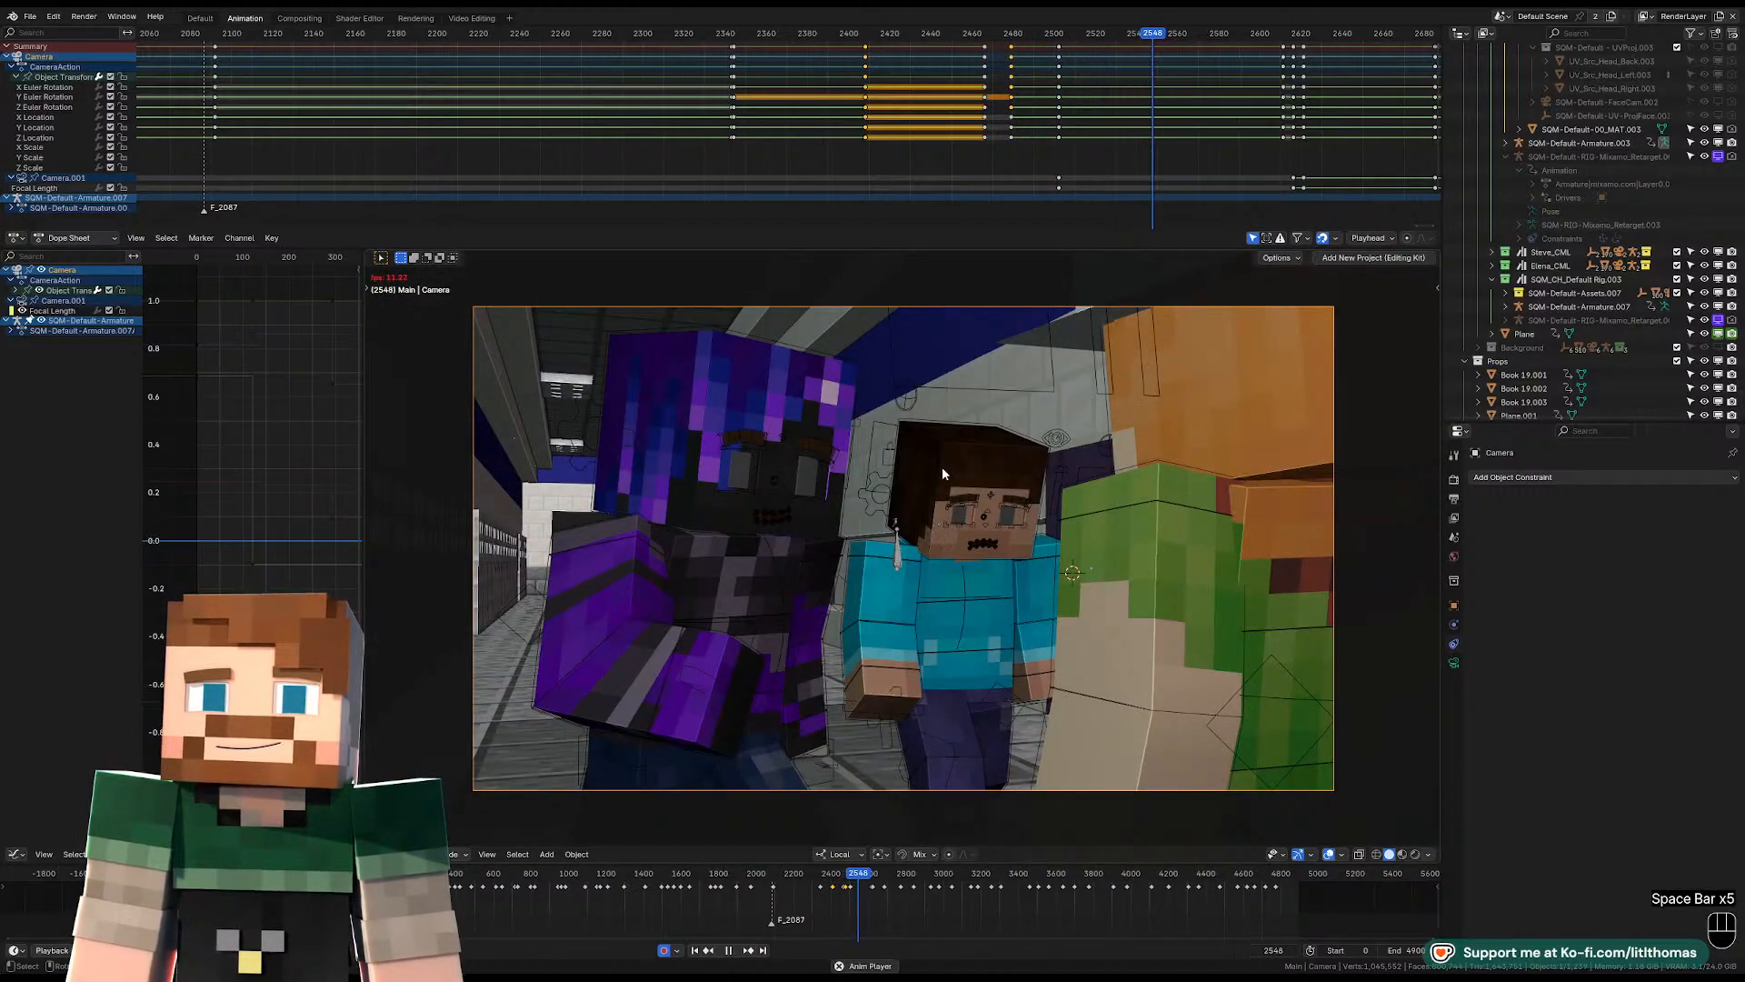
pyautogui.press('space')
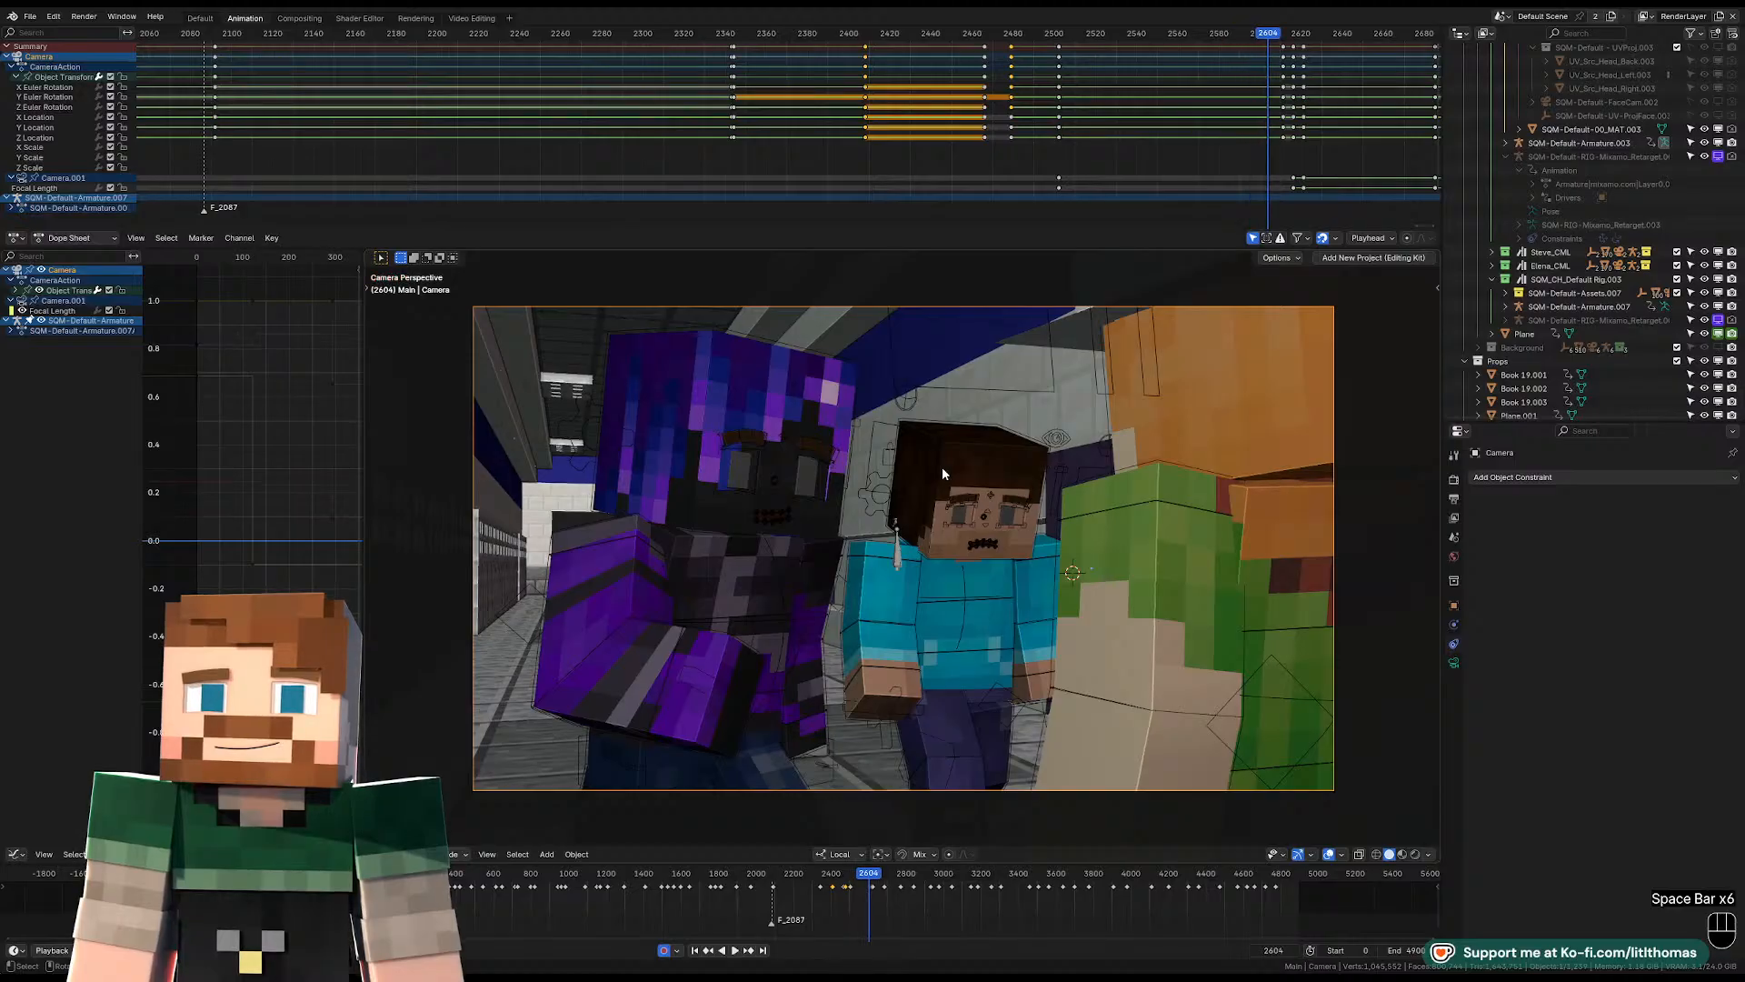
pyautogui.click(1168, 34)
pyautogui.press('space')
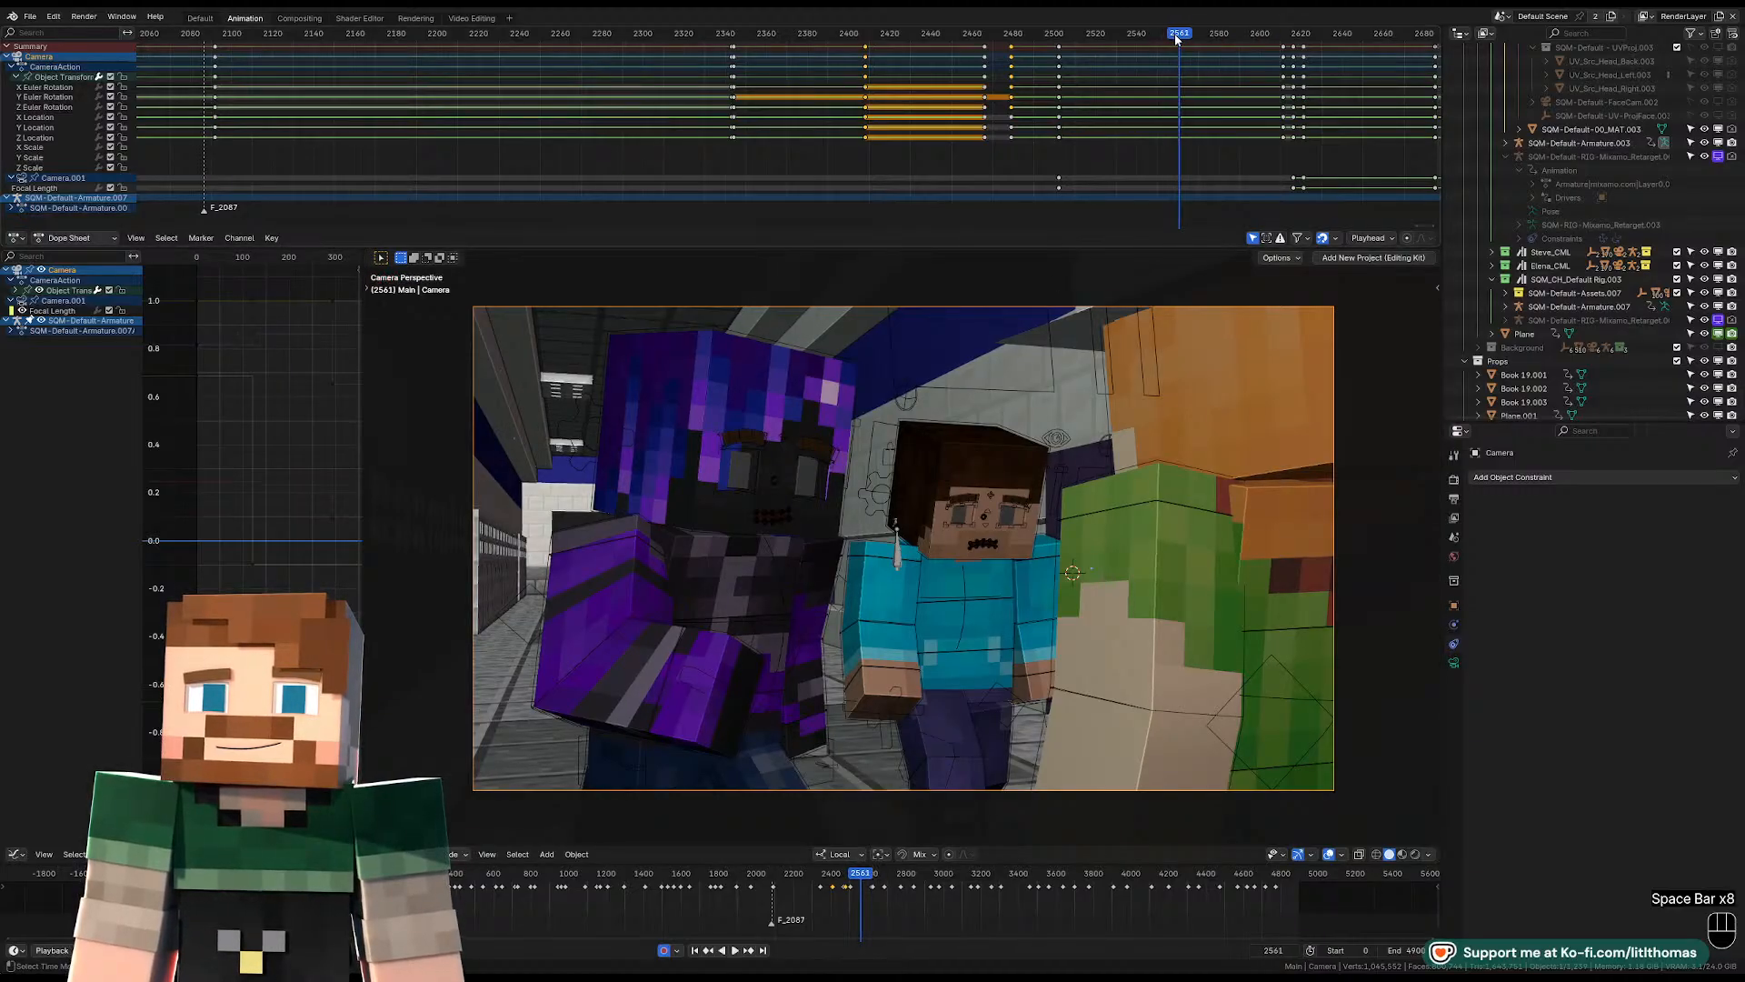
pyautogui.press('space')
pyautogui.press('space')
pyautogui.press('space')
pyautogui.press('space')
# Rotate the hat-wearing character's torso control slightly at frame 2565.
pyautogui.click(1276, 493)
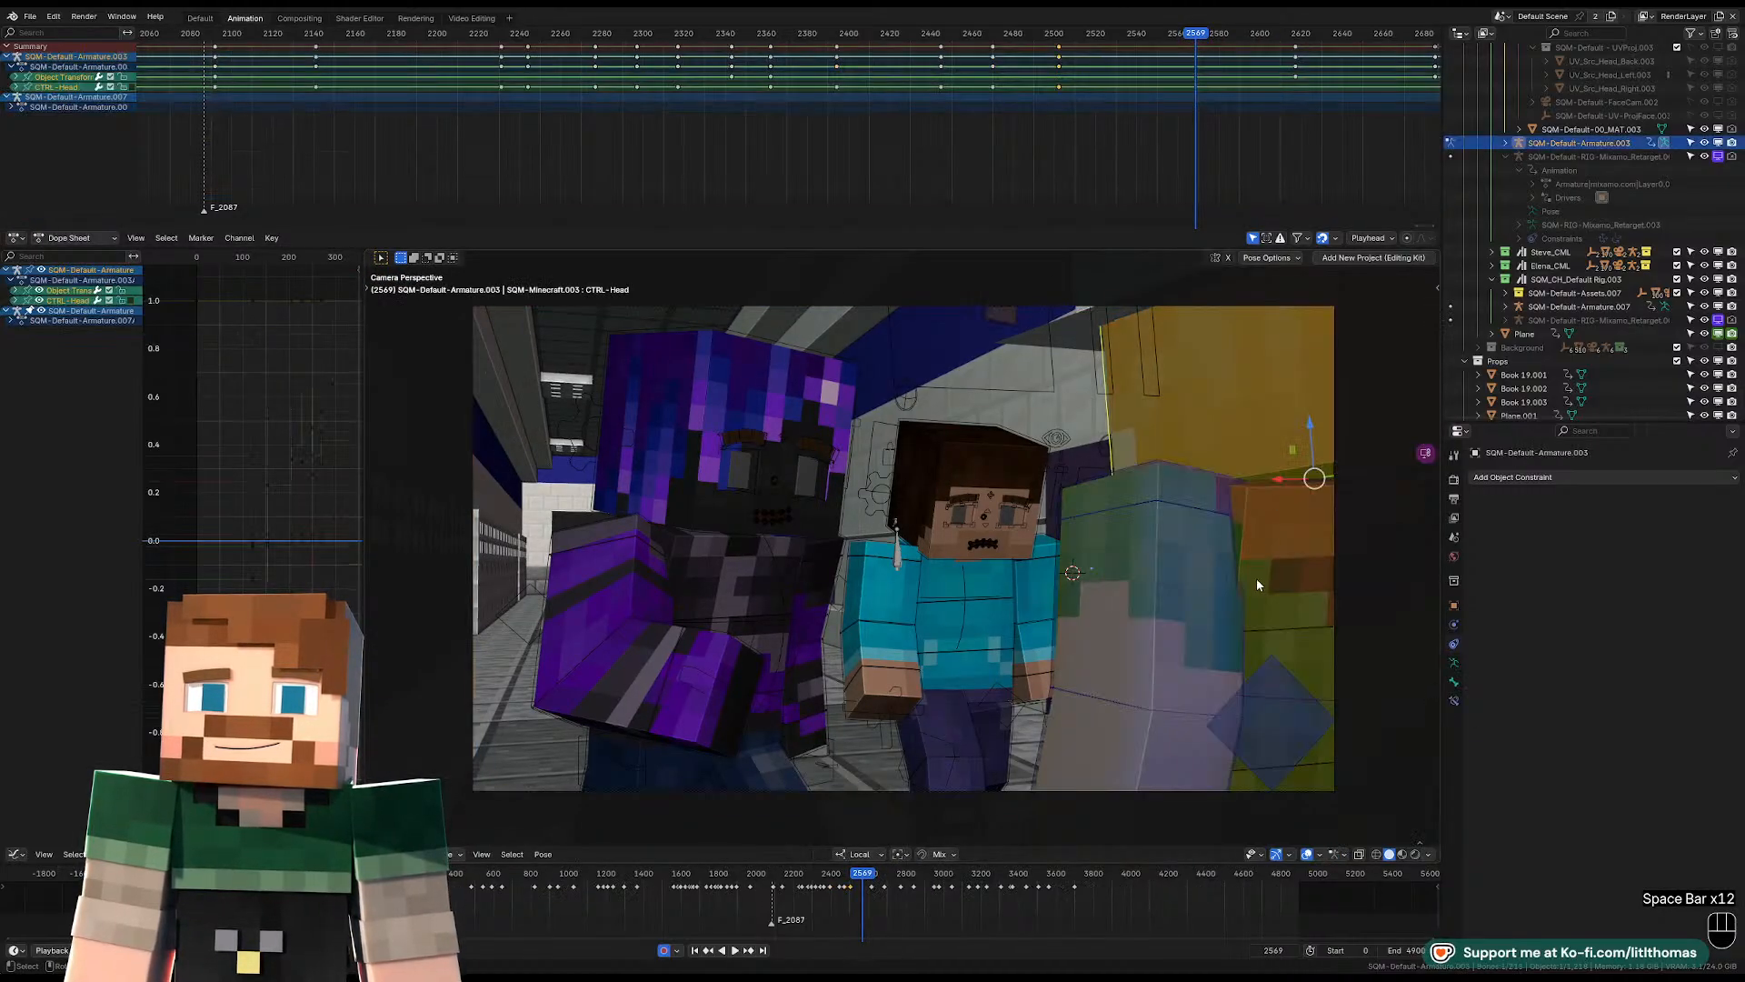
pyautogui.click(1264, 563)
pyautogui.press('Left')
pyautogui.press('Left')
pyautogui.press('Left')
pyautogui.press('Left')
pyautogui.press('KP_Decimal')
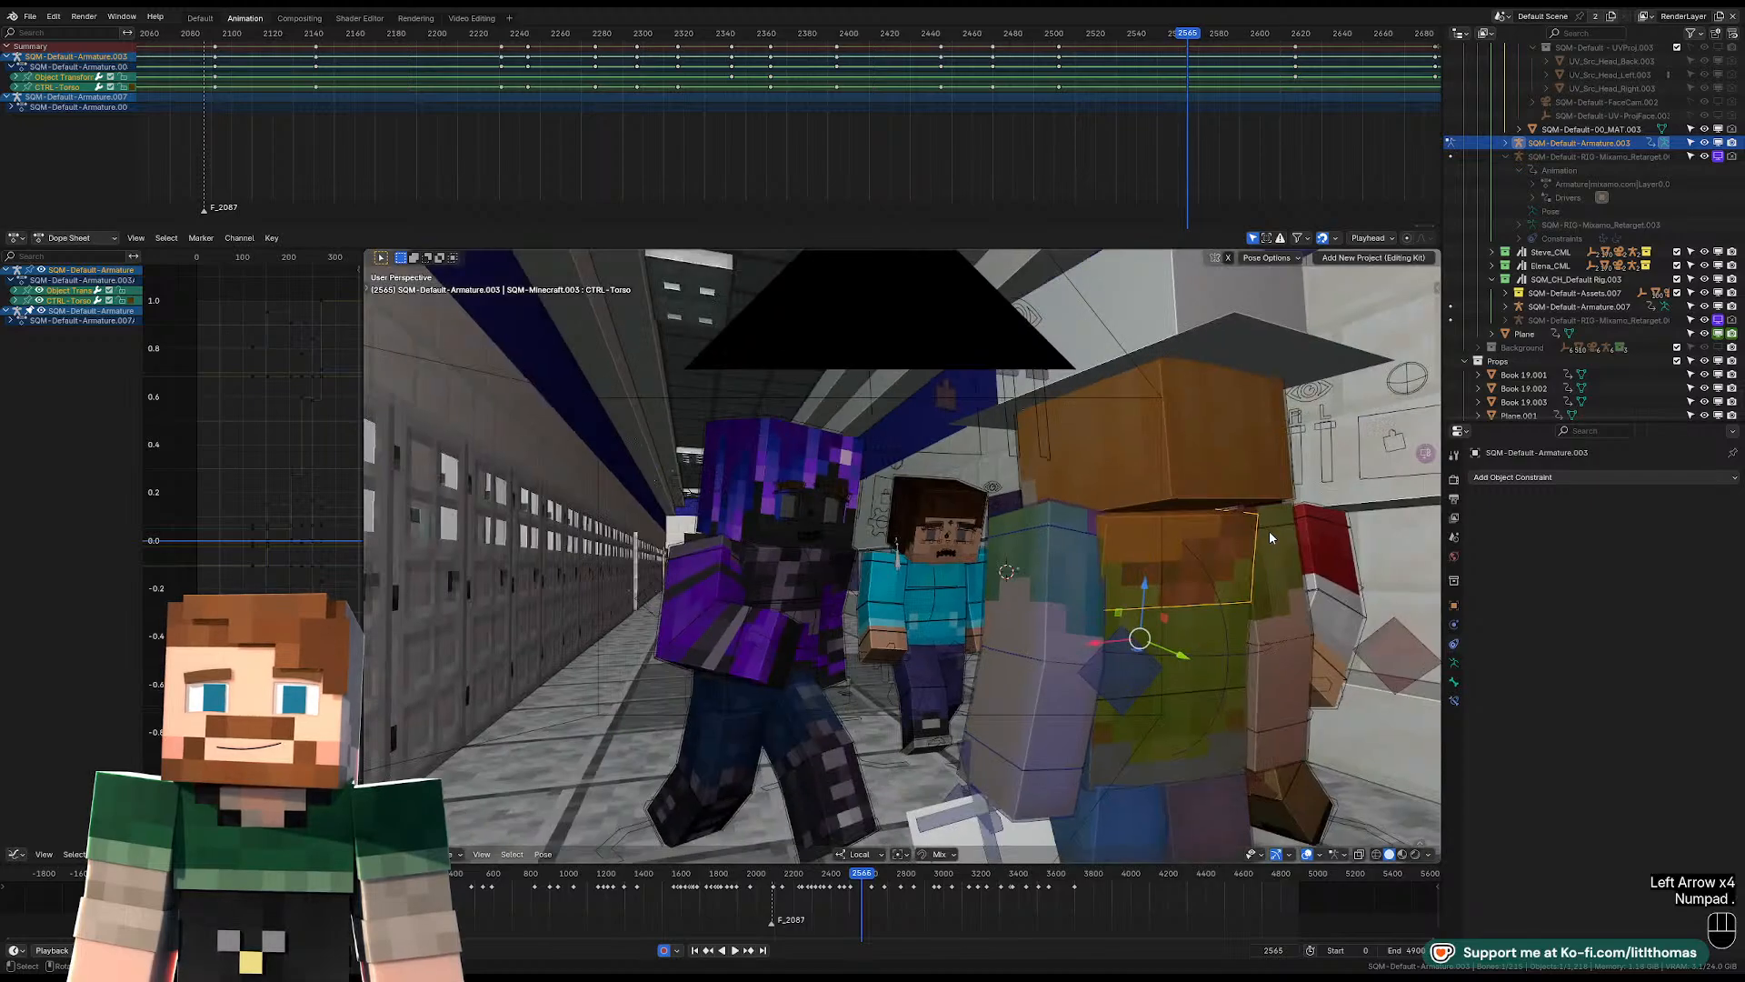
pyautogui.press('r')
pyautogui.press('r')
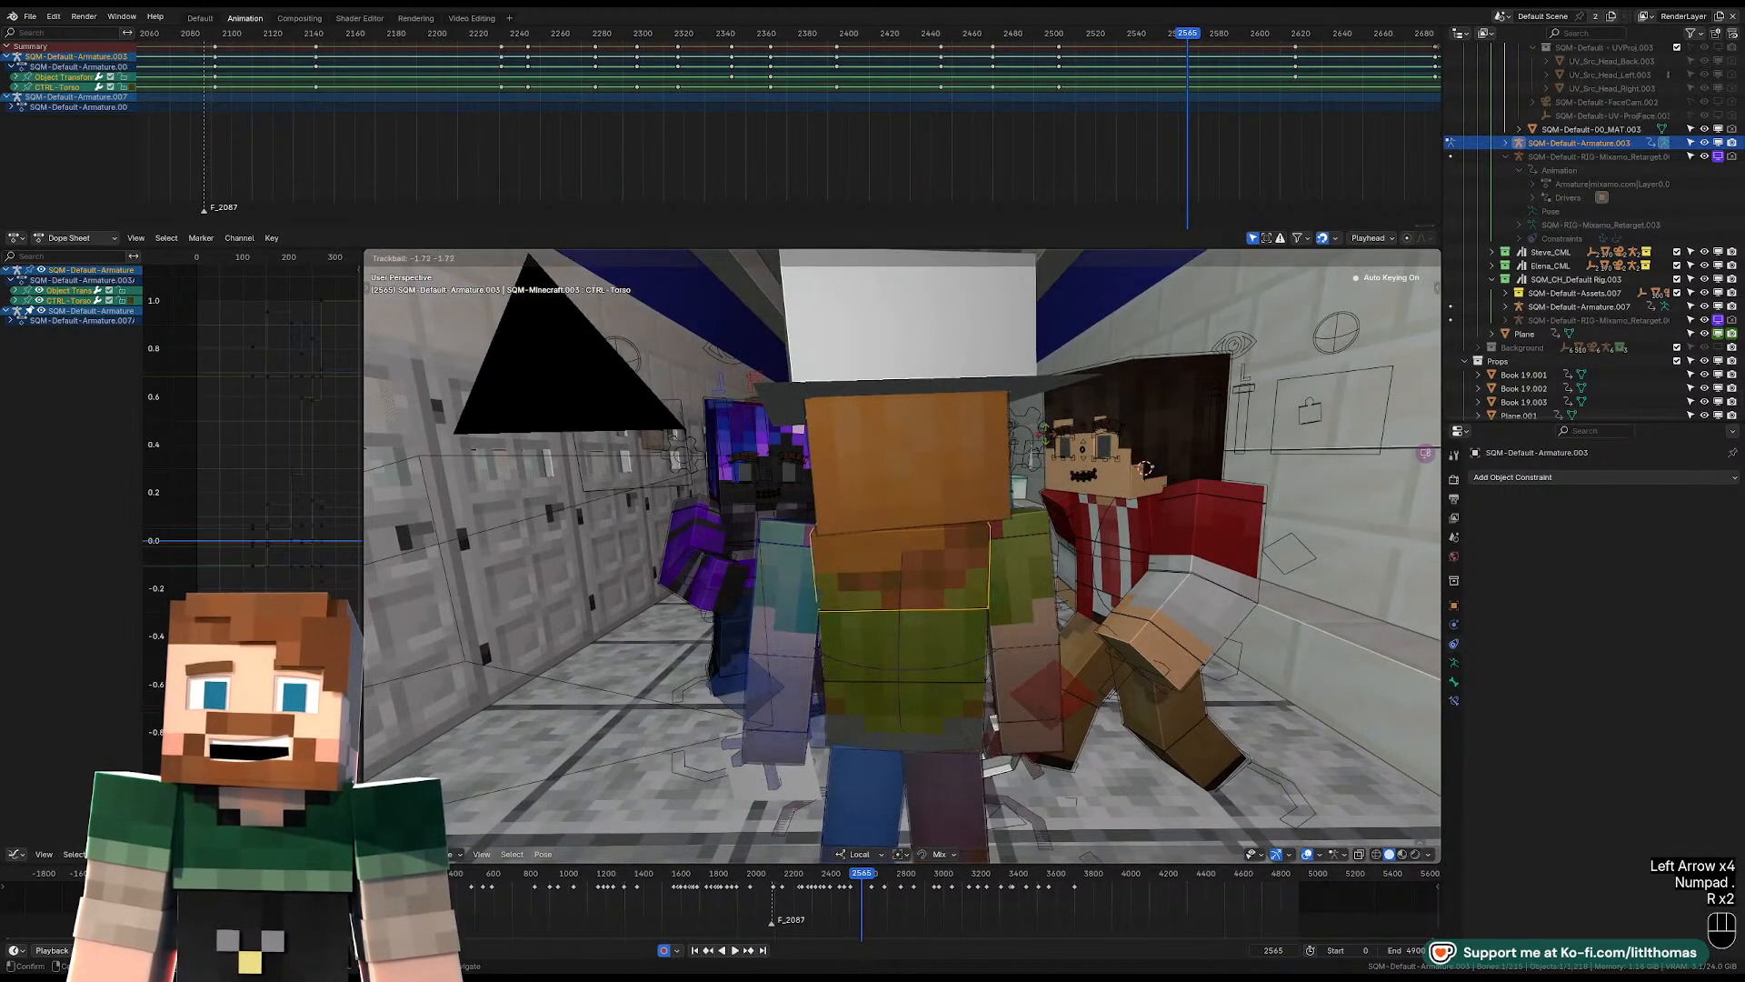
pyautogui.click(1047, 437)
pyautogui.press('r')
pyautogui.click(1073, 473)
# Rotate the hat-wearing character's head control at frame 2565, refining its turn and tilt with free rotation.
pyautogui.click(1000, 463)
pyautogui.press('r')
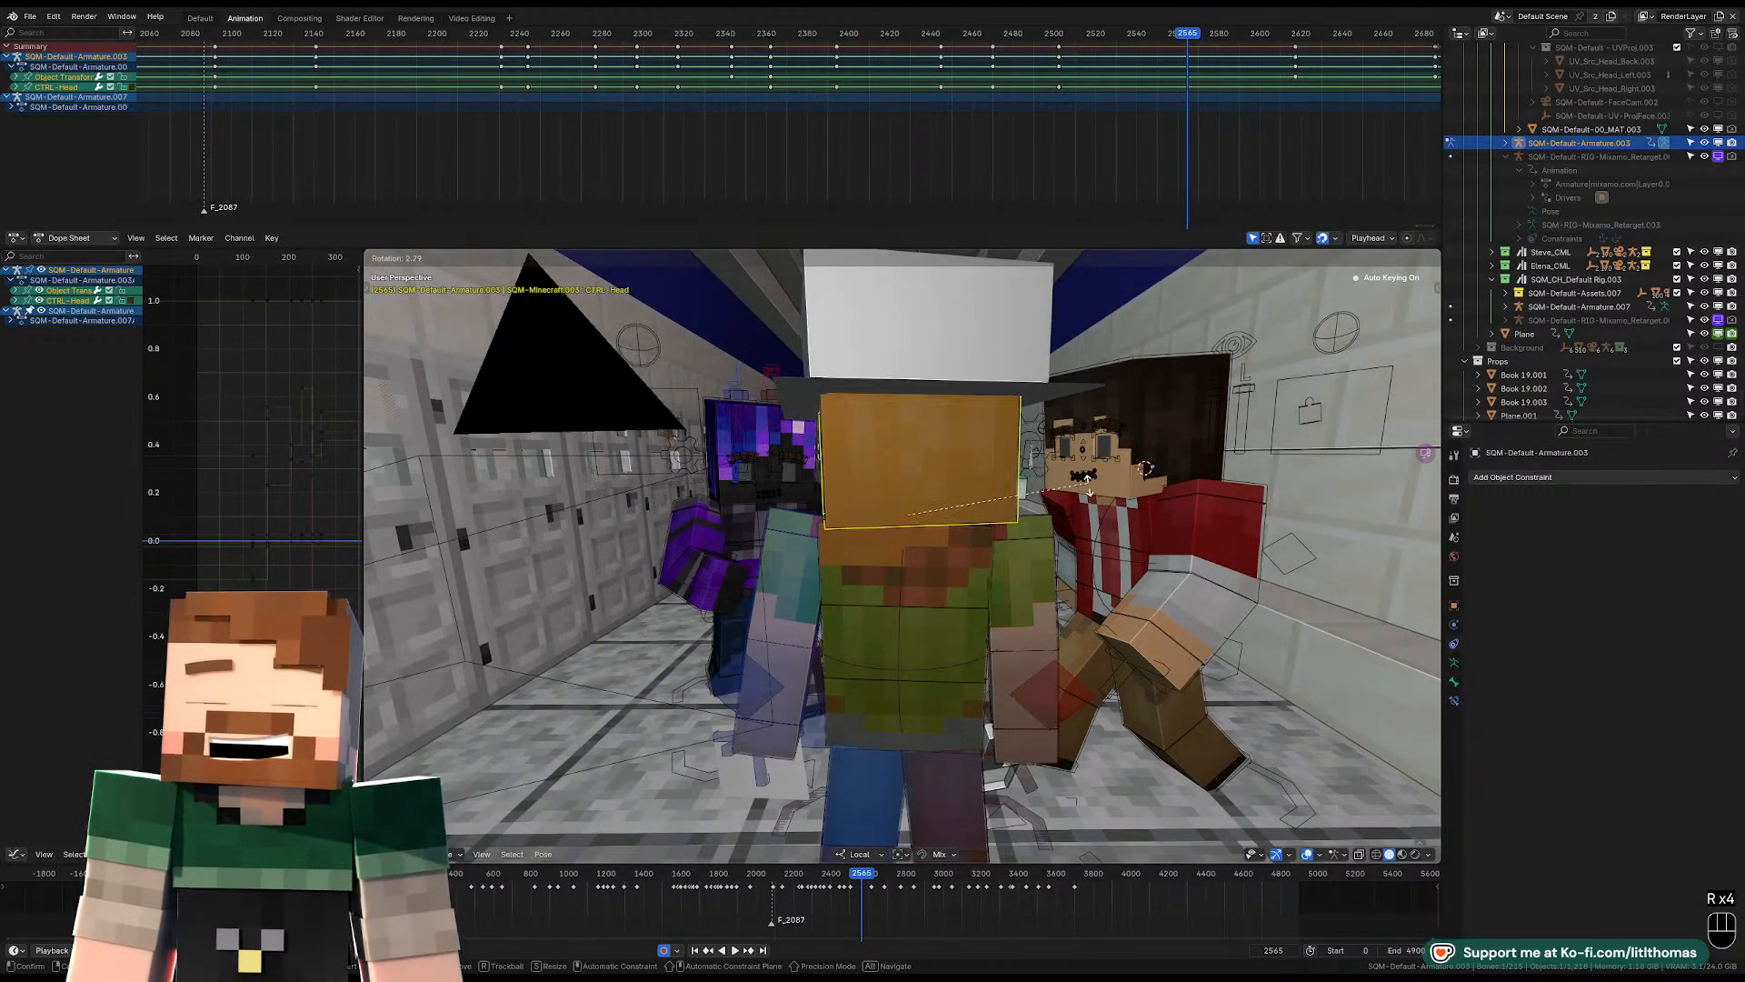
pyautogui.press('r')
pyautogui.press('r')
pyautogui.press('r')
pyautogui.press('r')
pyautogui.press('r')
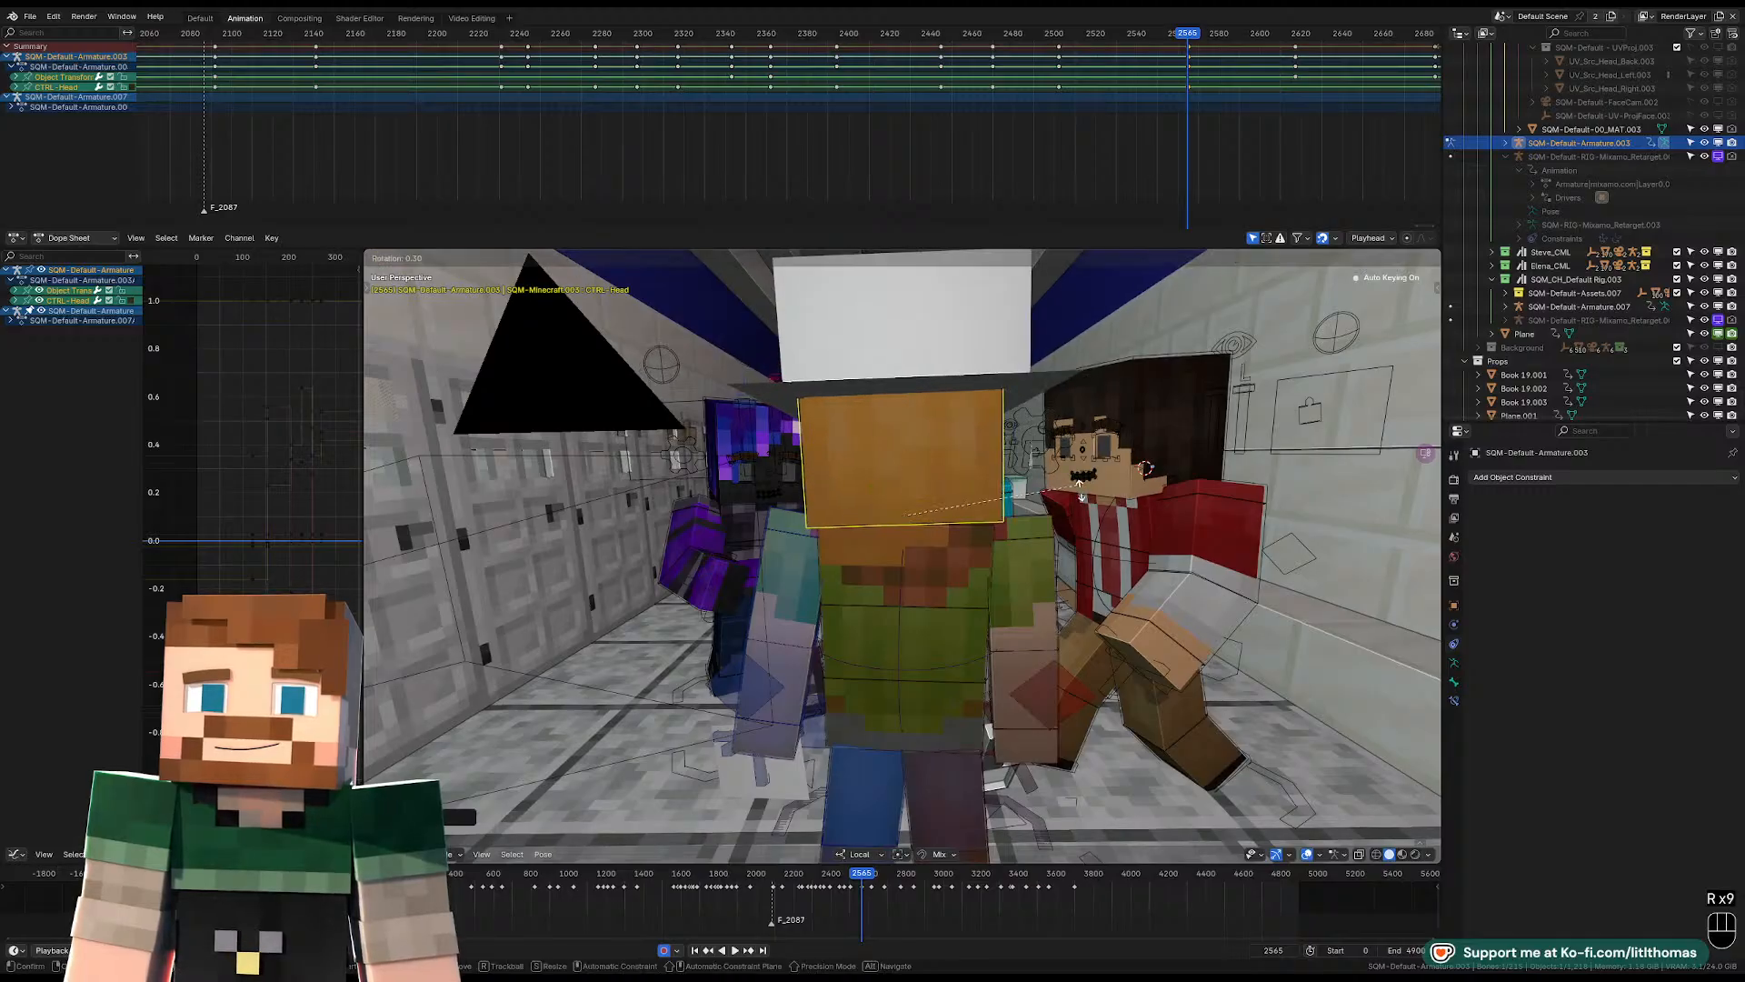
pyautogui.click(1080, 491)
# Rotate the hat-wearing character's left upper arm and left lower arm controls at frame 2565.
pyautogui.click(789, 559)
pyautogui.moveTo(790, 561); pyautogui.dragTo(962, 573, button='middle')
pyautogui.press('r')
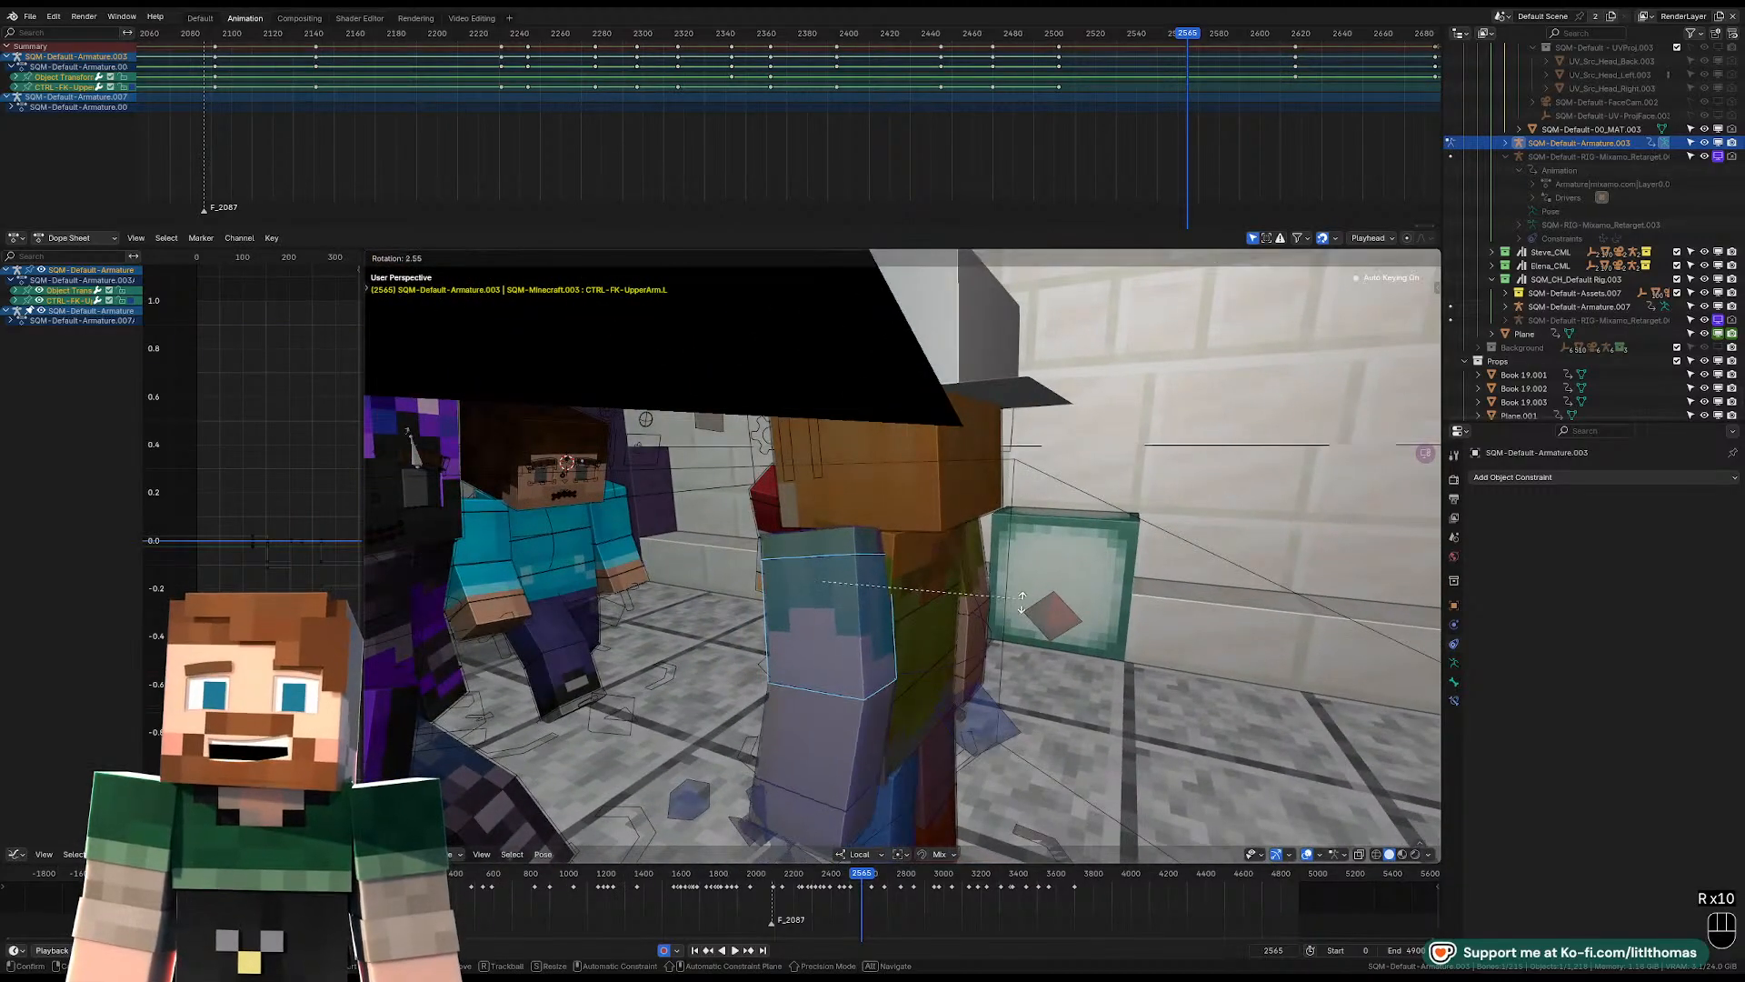
pyautogui.click(1022, 602)
pyautogui.press('r')
pyautogui.press('r')
pyautogui.click(1004, 627)
pyautogui.click(864, 722)
pyautogui.press('r')
pyautogui.click(1068, 683)
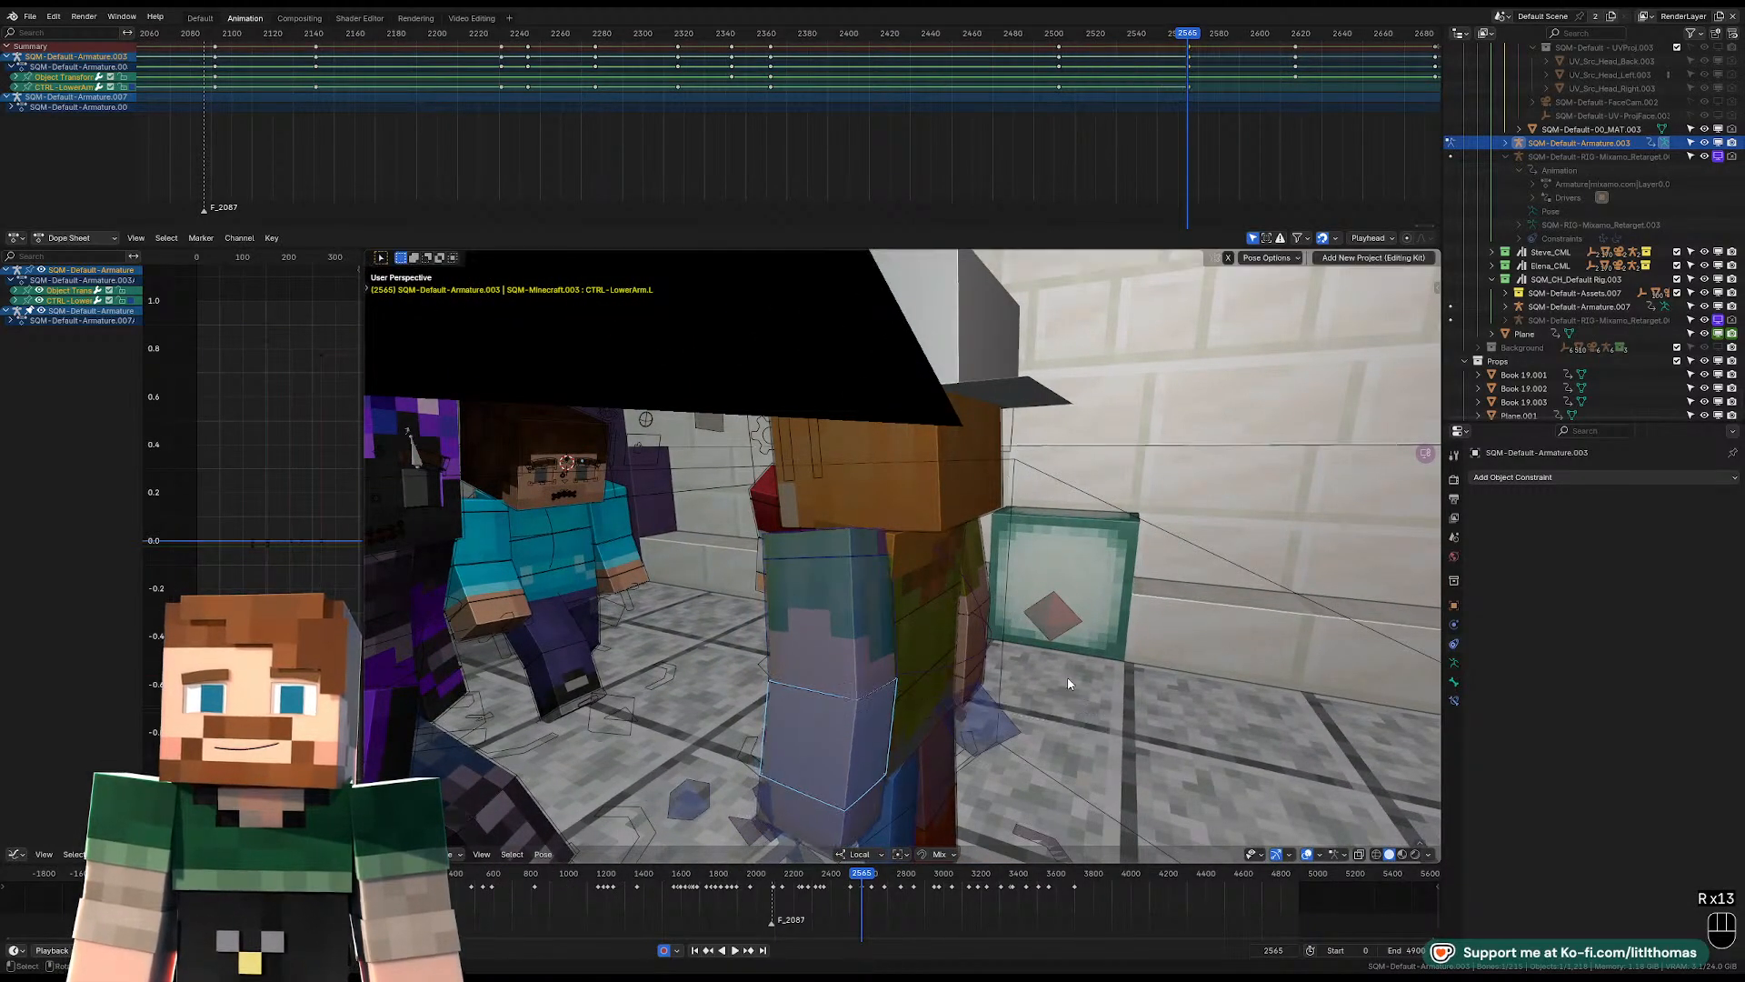
# Try shifting the right IK foot's keys in time, undo it, and play through to frame 2393 to check the footwork.
pyautogui.moveTo(1068, 683); pyautogui.dragTo(1004, 744, button='middle')
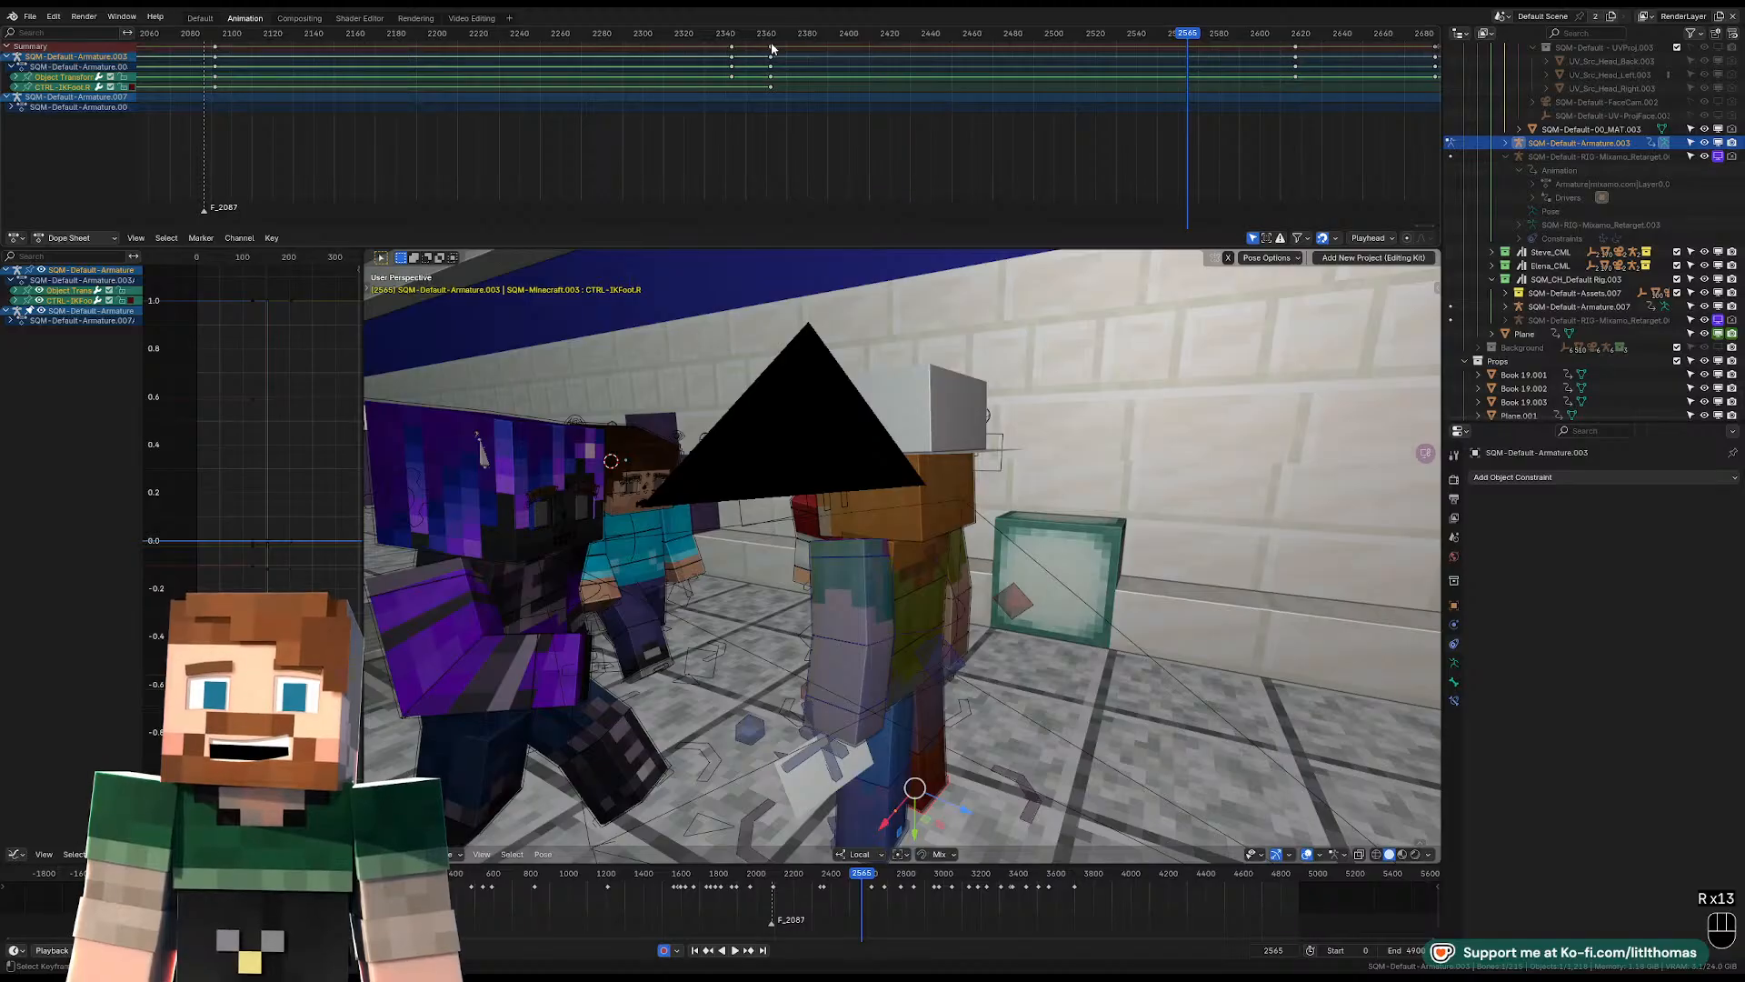
pyautogui.moveTo(771, 47); pyautogui.dragTo(797, 44)
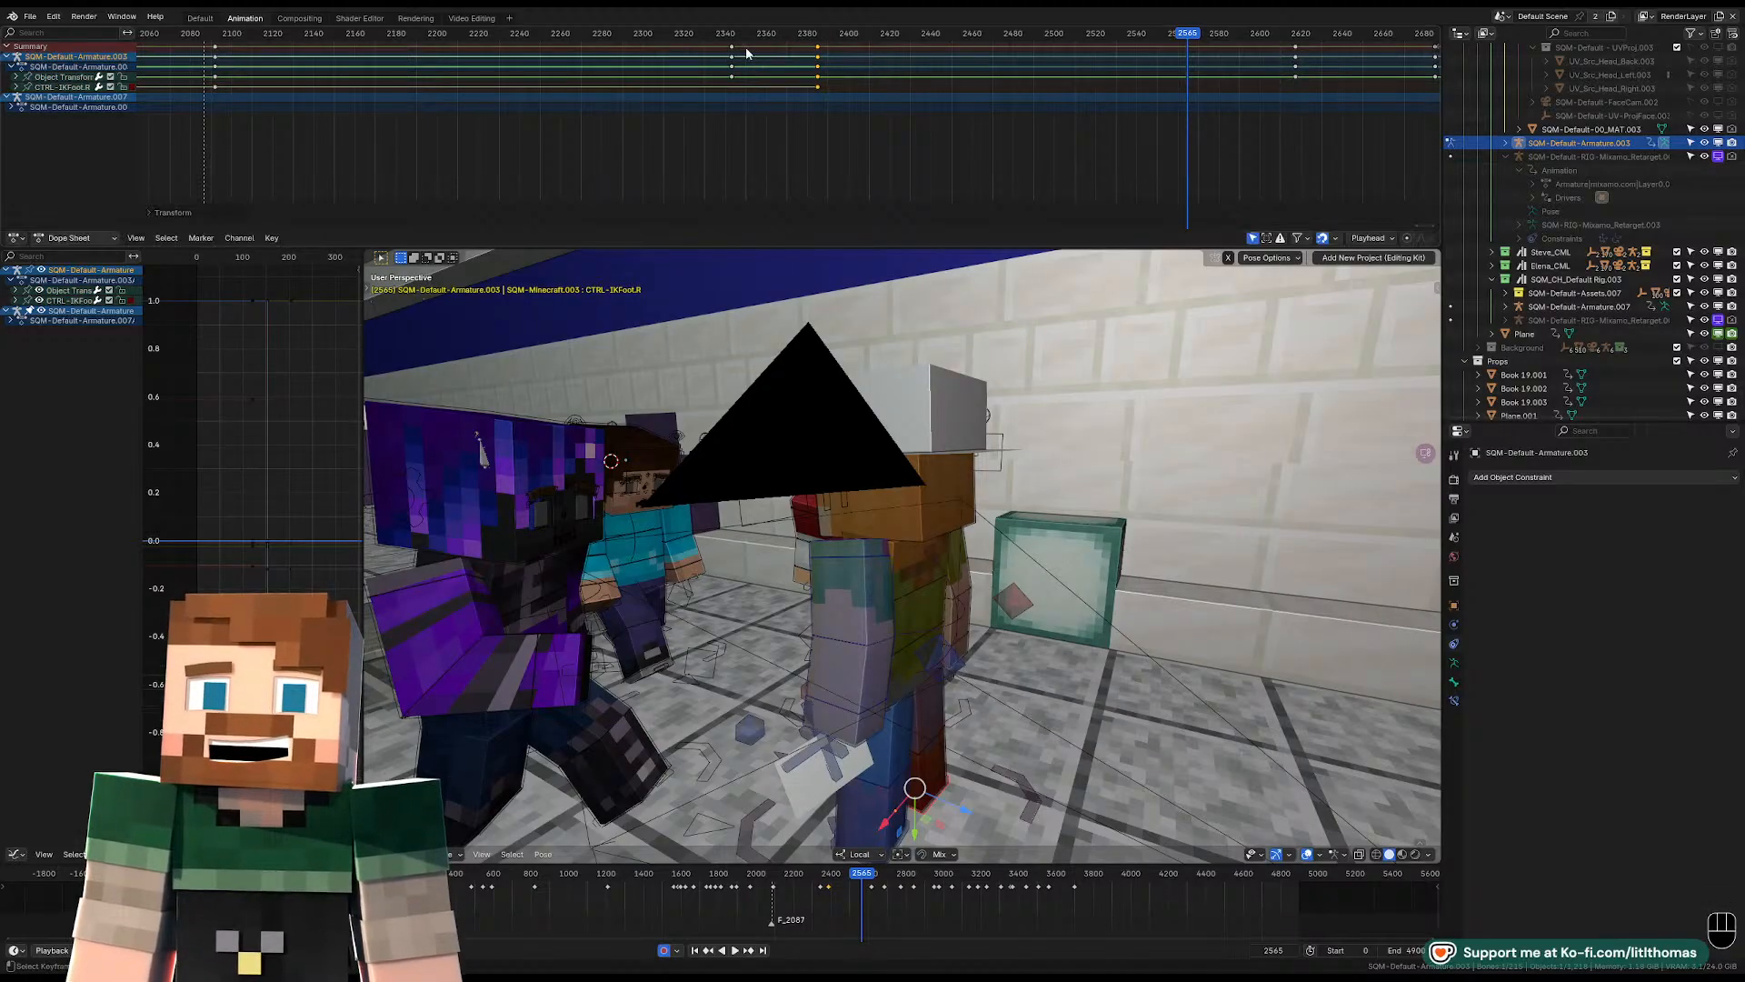
pyautogui.hotkey('ctrl', 'z')
pyautogui.click(781, 36)
pyautogui.press('space')
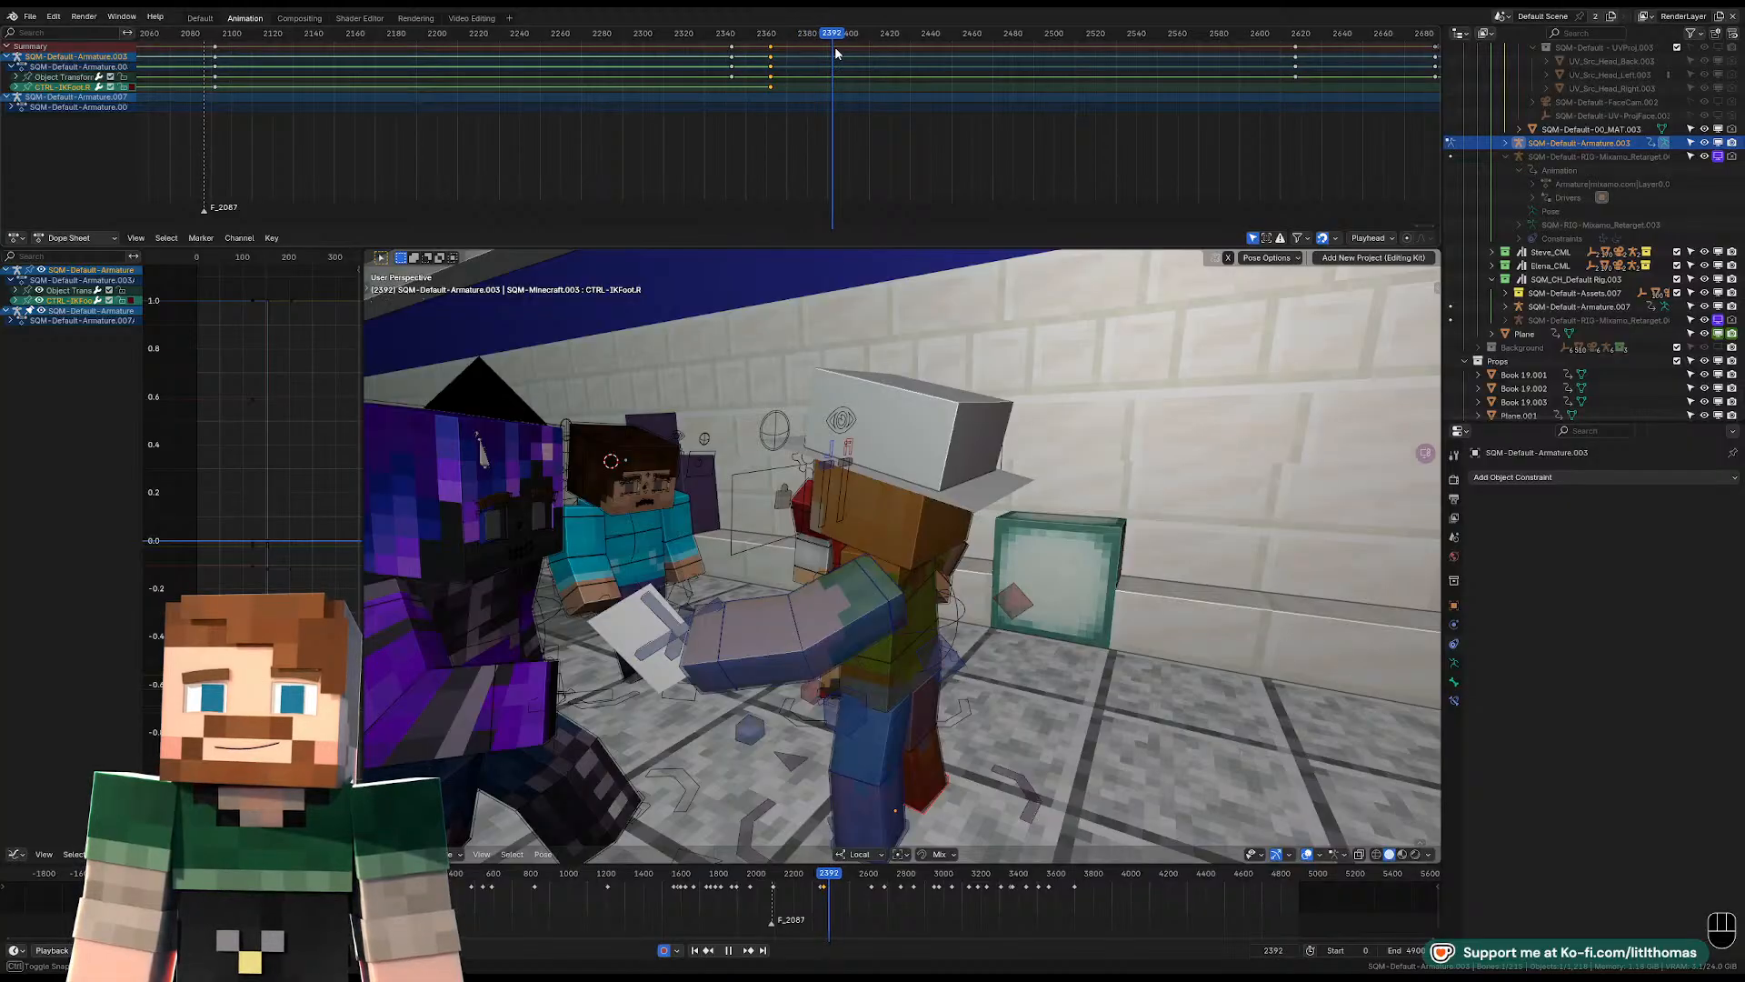
pyautogui.moveTo(864, 273); pyautogui.dragTo(1166, 703, button='middle')
pyautogui.press('Right')
pyautogui.press('Right')
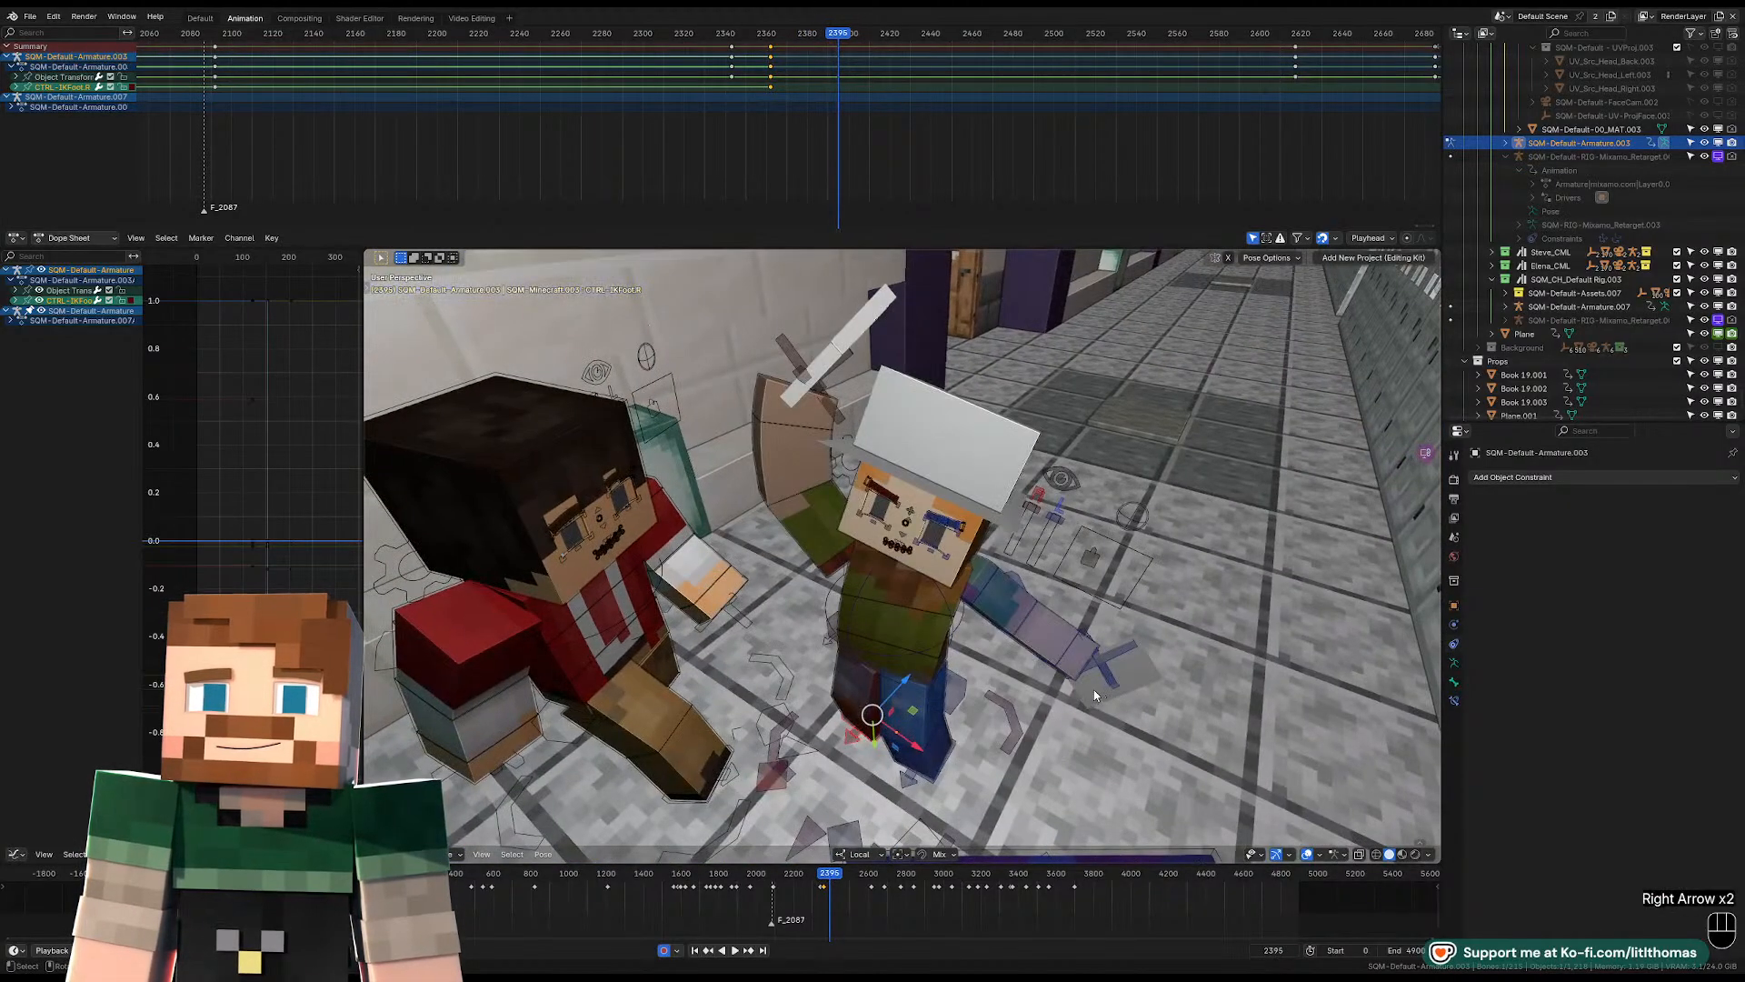
pyautogui.press('Left')
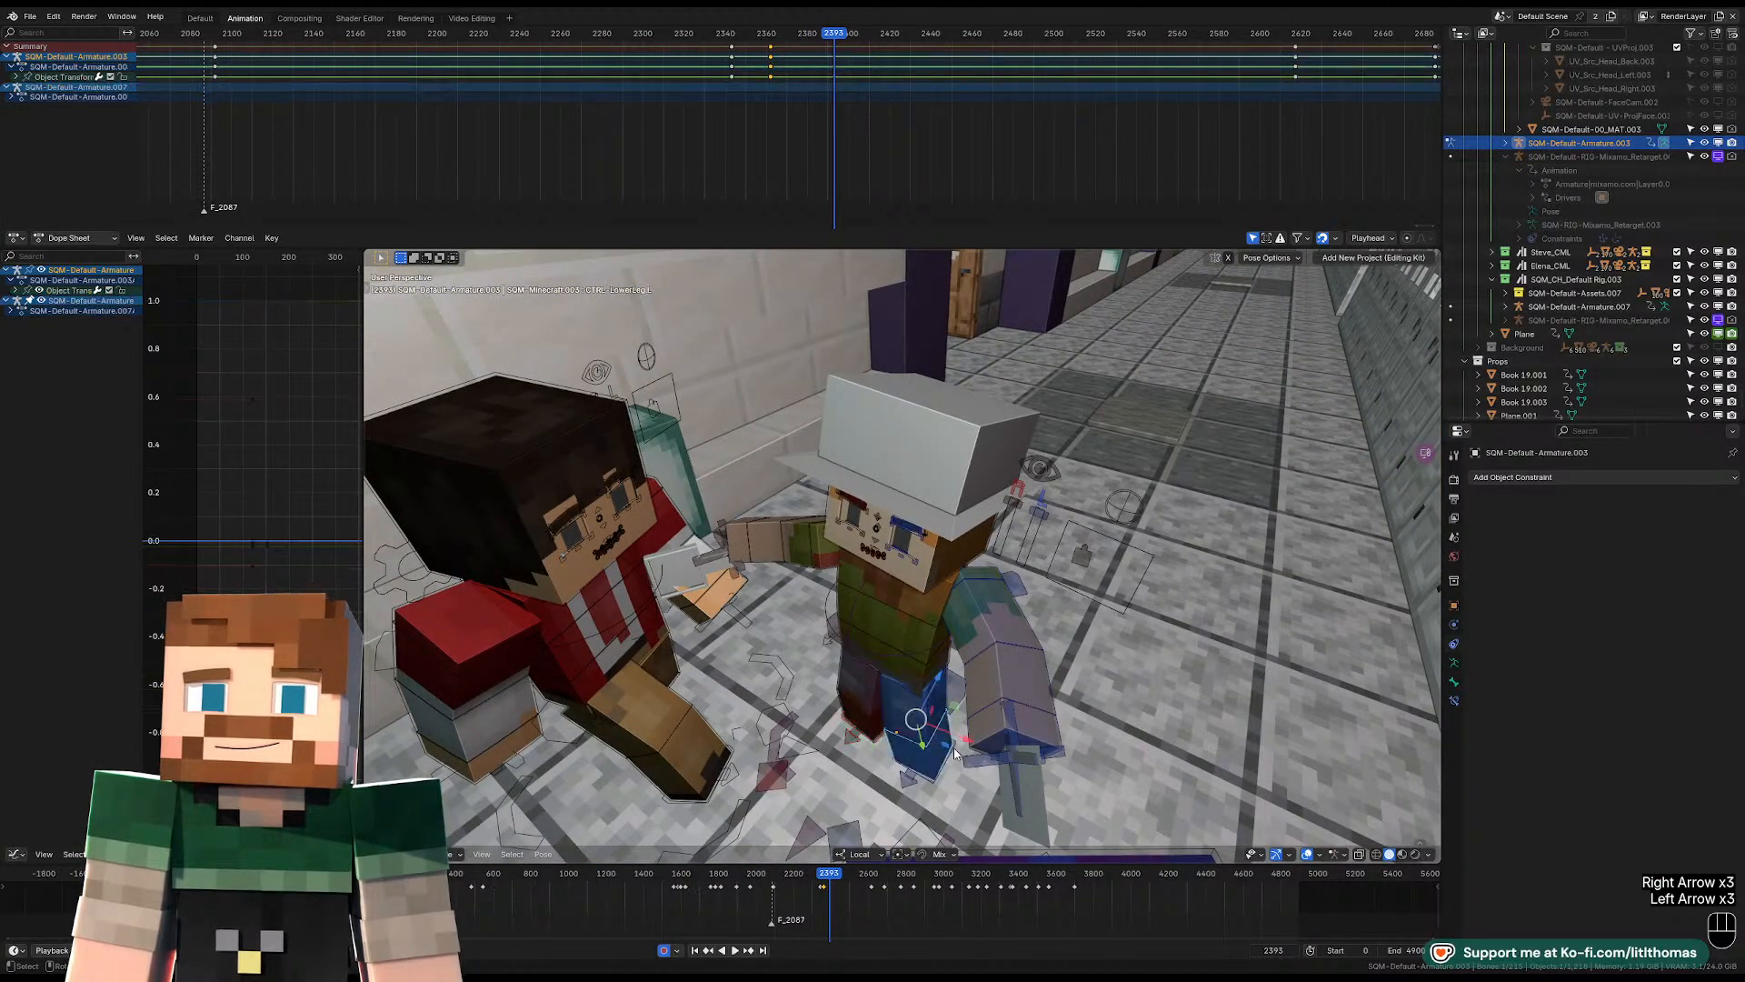
# Rotate the left IK foot control around global Z at frame 2394 and reposition it on the floor.
pyautogui.click(955, 751)
pyautogui.press('Right')
pyautogui.press('r')
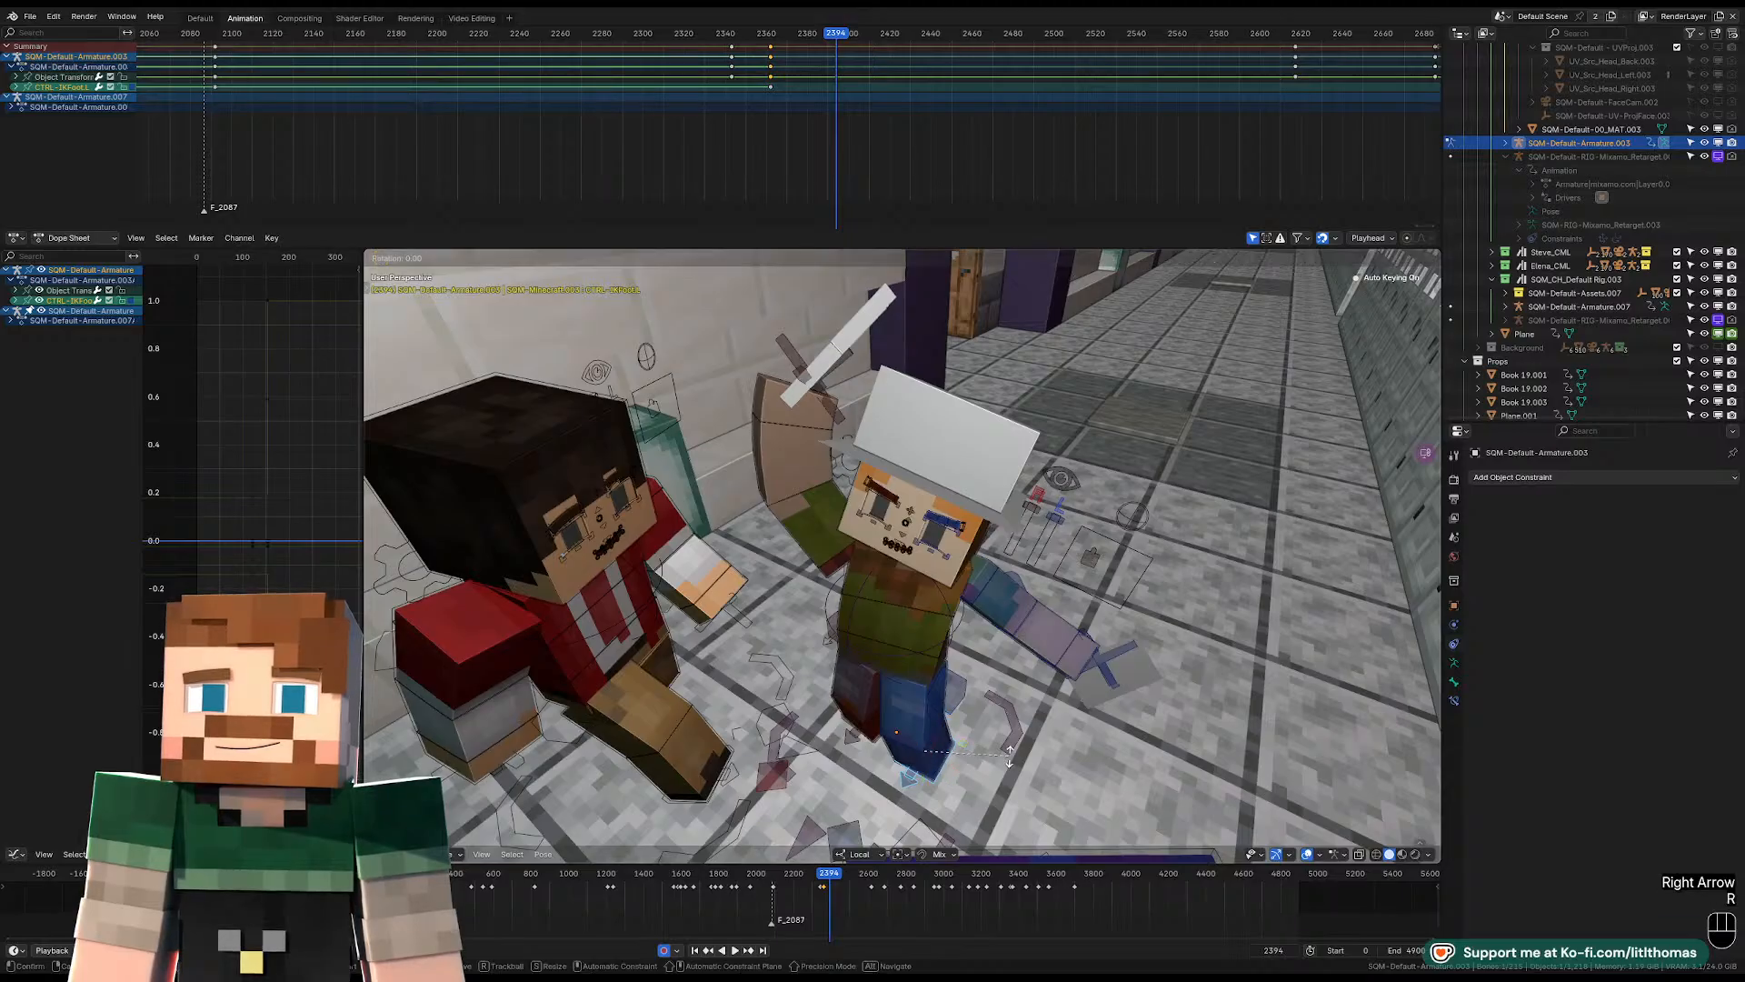
pyautogui.press('z')
pyautogui.click(1022, 725)
pyautogui.moveTo(1022, 724); pyautogui.dragTo(1069, 732, button='middle')
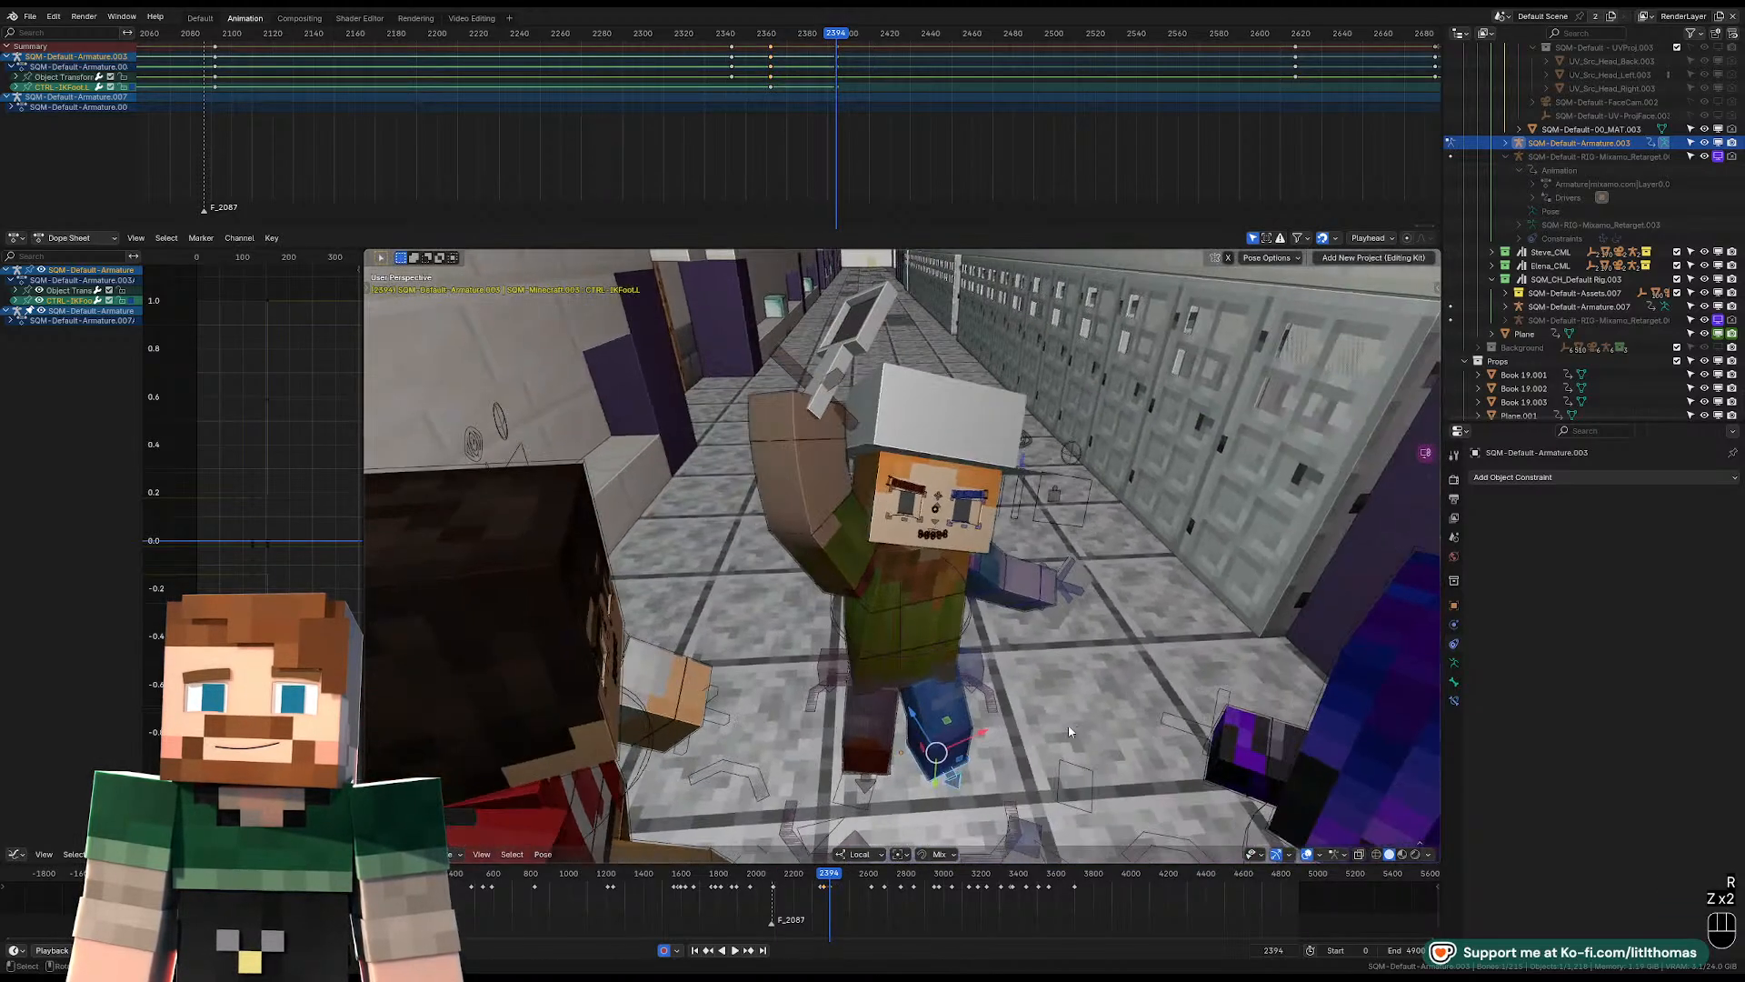
pyautogui.moveTo(923, 730); pyautogui.dragTo(906, 707)
pyautogui.moveTo(907, 707); pyautogui.dragTo(963, 691, button='middle')
# Play forward, step to frame 2444 with the right IK foot selected, then try moving the foot and undo it.
pyautogui.press('space')
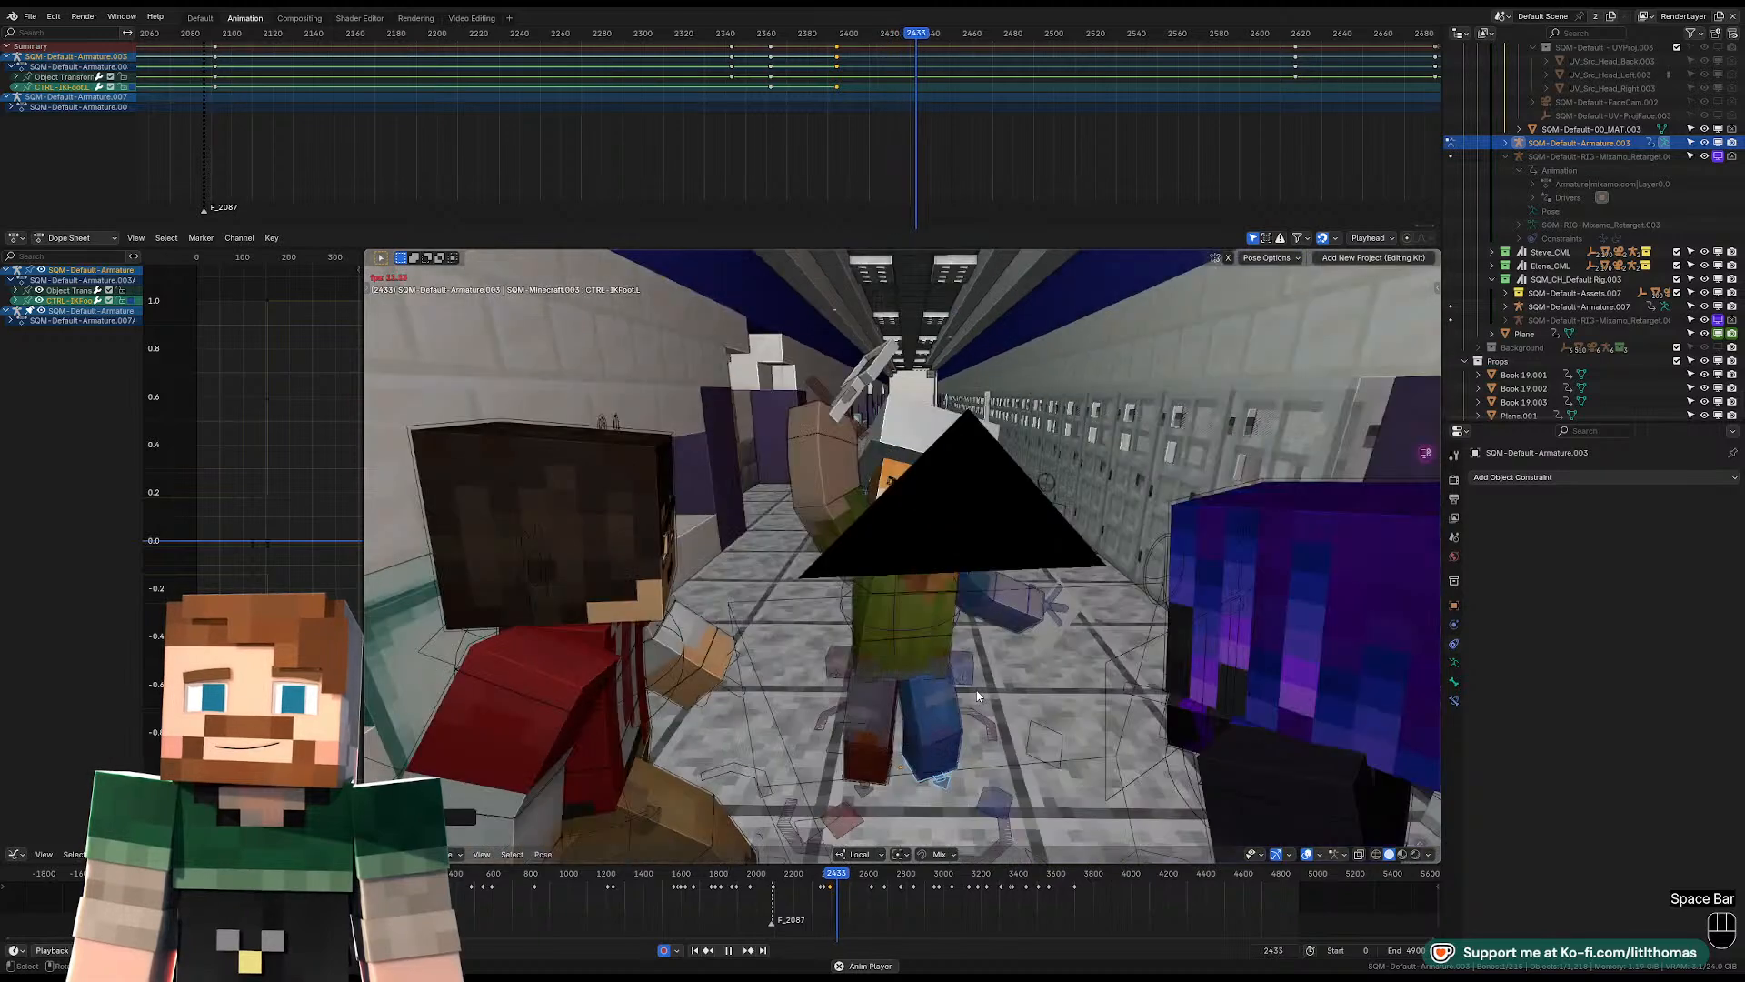
pyautogui.click(885, 787)
pyautogui.press('Left')
pyautogui.click(889, 790)
pyautogui.press('Left')
pyautogui.press('Left')
pyautogui.press('Left')
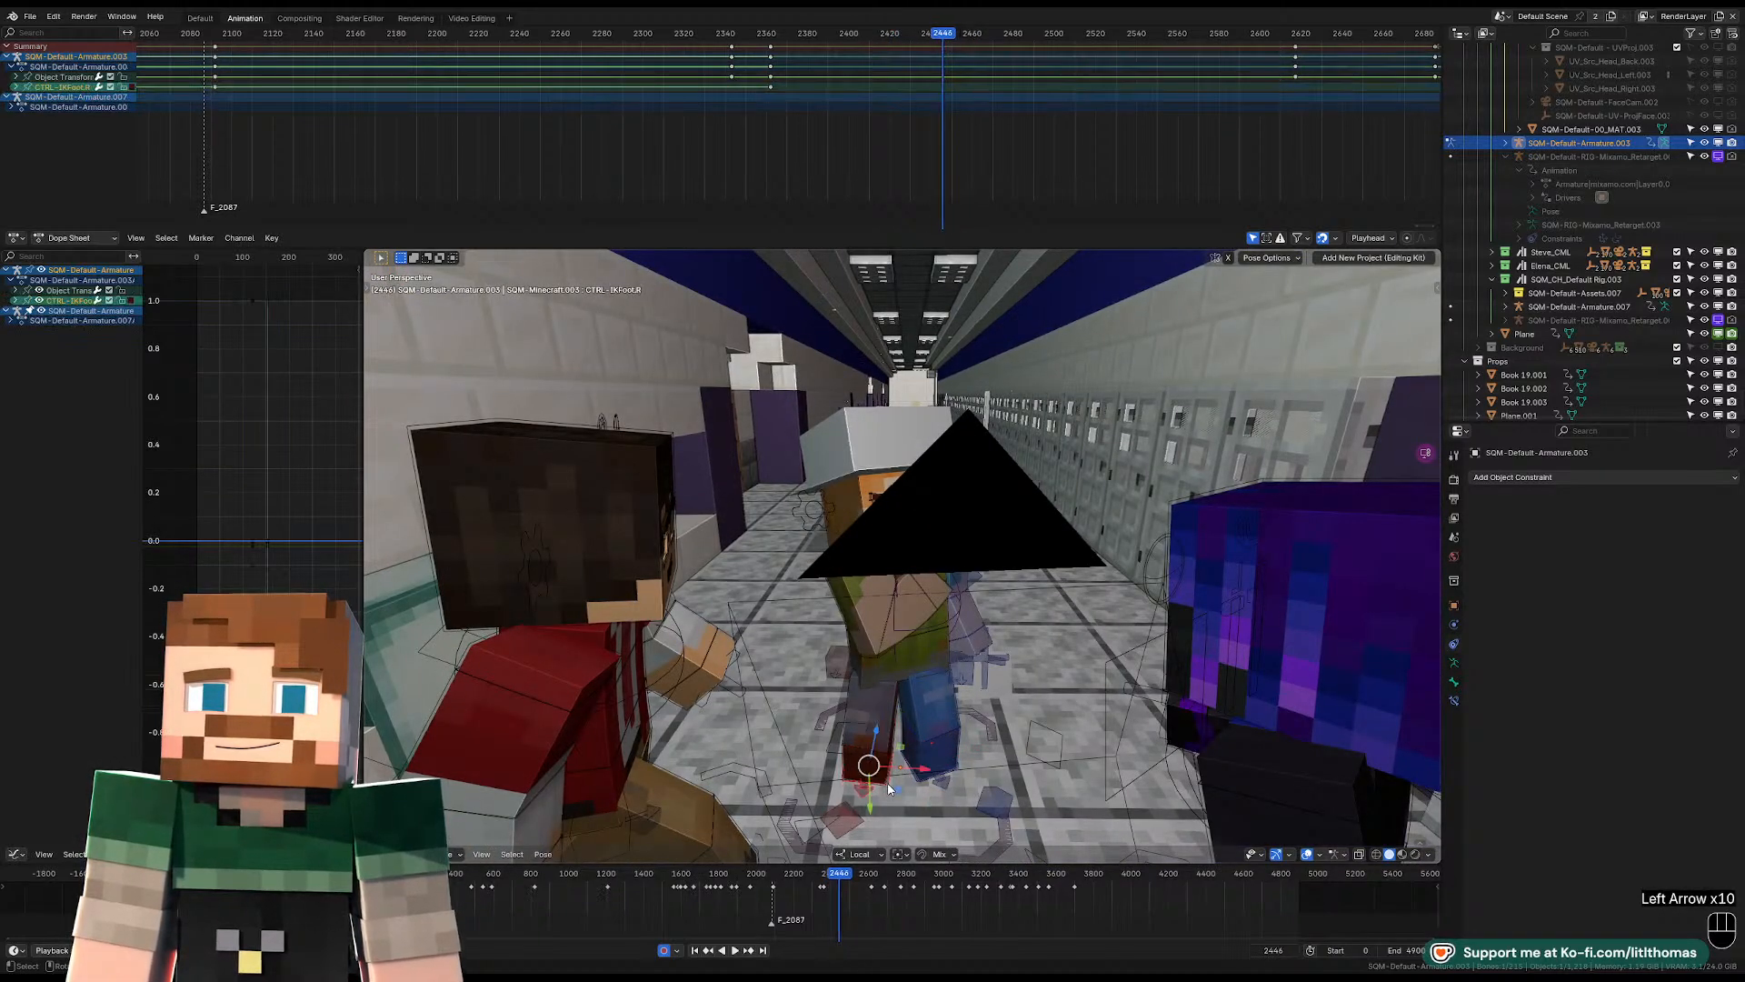
pyautogui.press('Left')
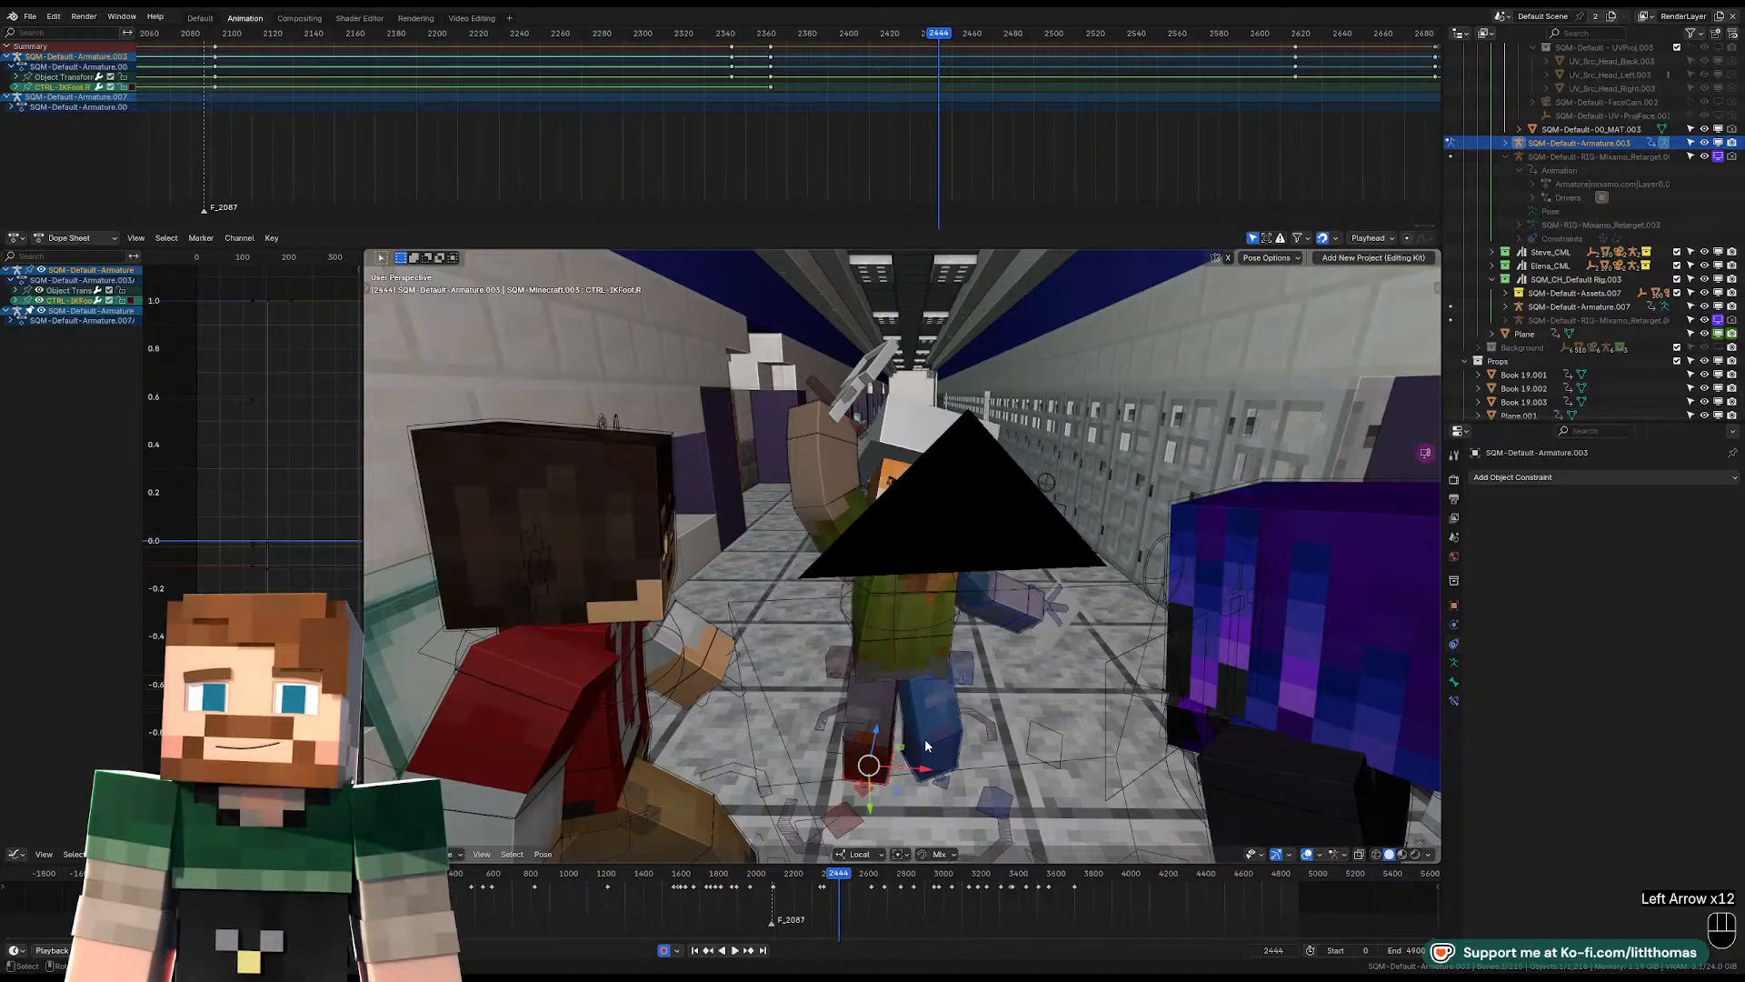
pyautogui.press('g')
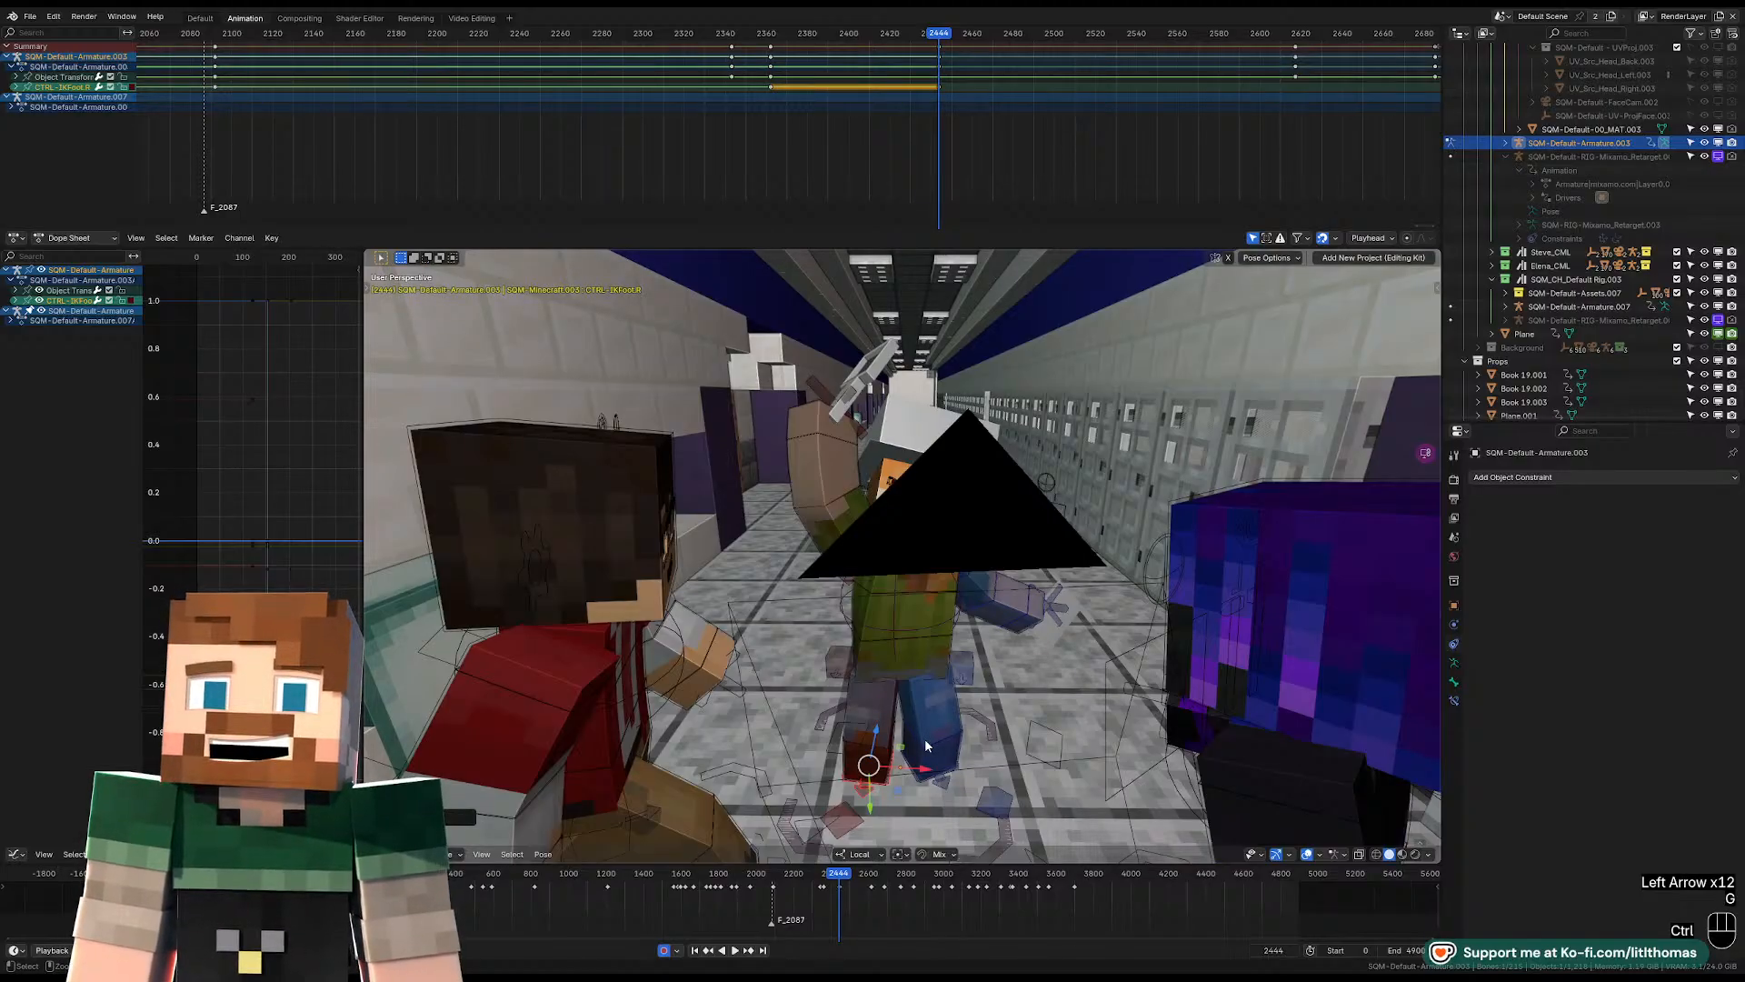
pyautogui.hotkey('ctrl', 'z')
# Move the hat-wearing character's right IK foot along its local axis at frame 2445.
pyautogui.press('Right')
pyautogui.press('KP_Decimal')
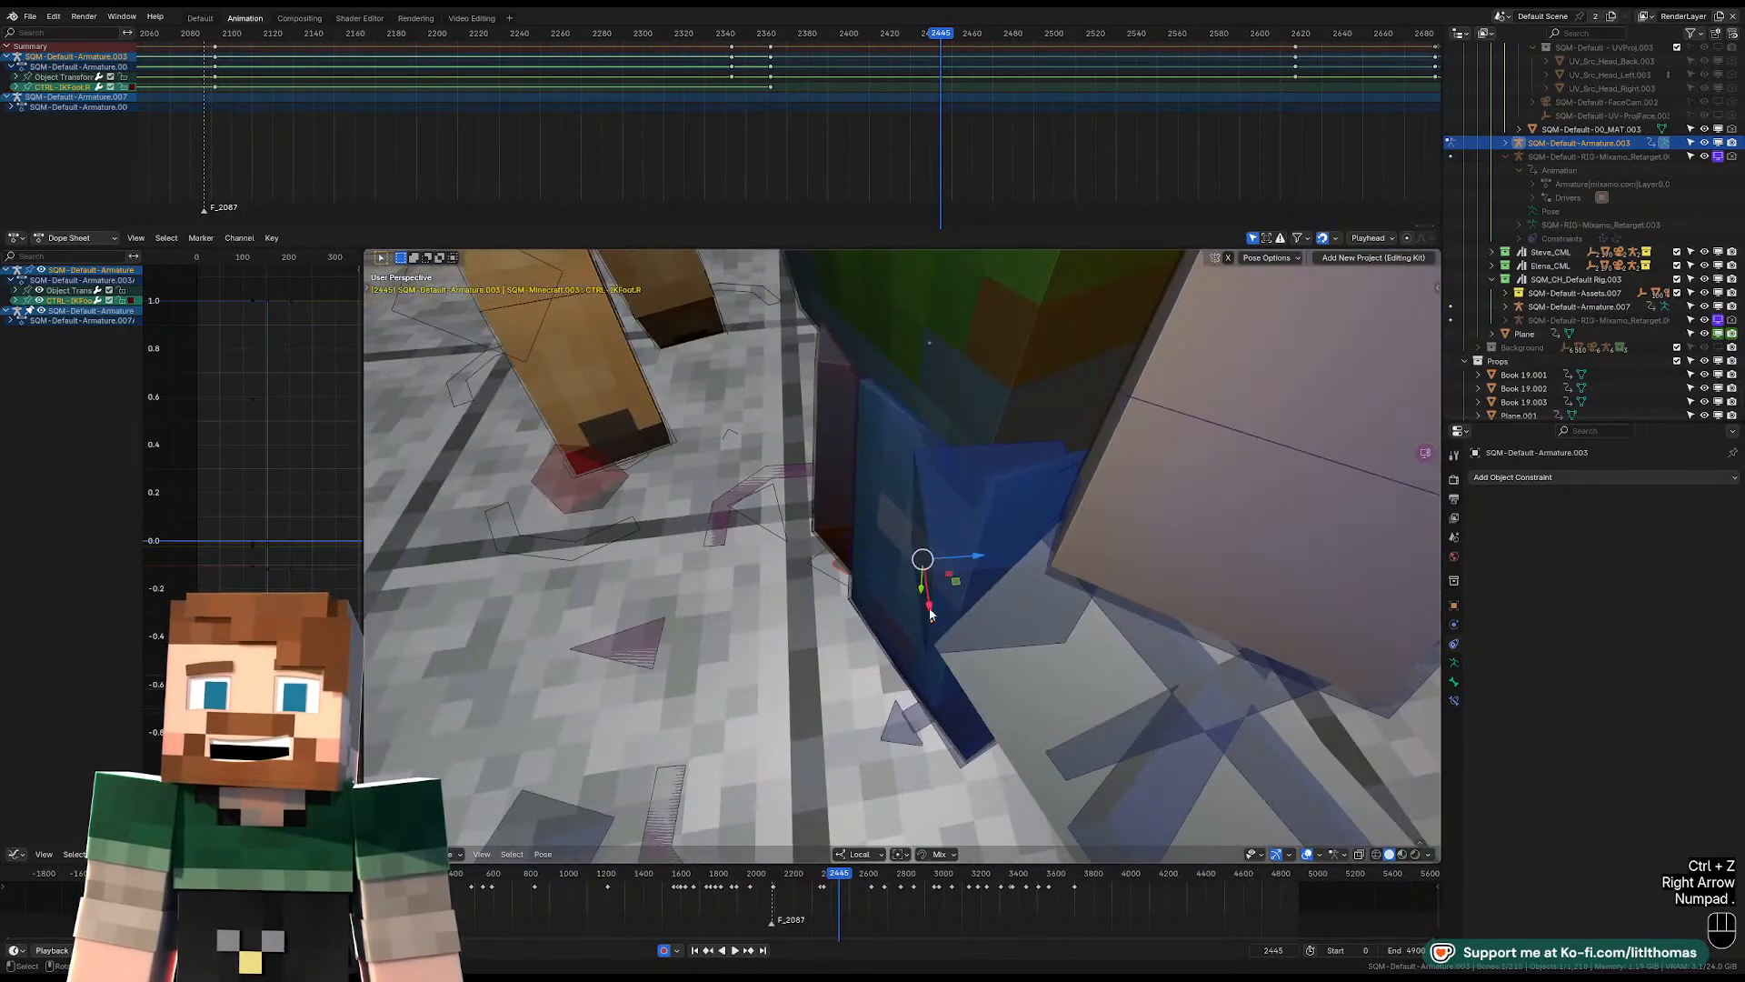
pyautogui.moveTo(978, 560); pyautogui.dragTo(918, 564)
pyautogui.moveTo(919, 565); pyautogui.dragTo(1077, 596, button='middle')
# Rotate the right IK foot about 17° around global Z at frame 2445.
pyautogui.scroll(-3, 982, 568)
pyautogui.press('r')
pyautogui.press('z')
pyautogui.press('z')
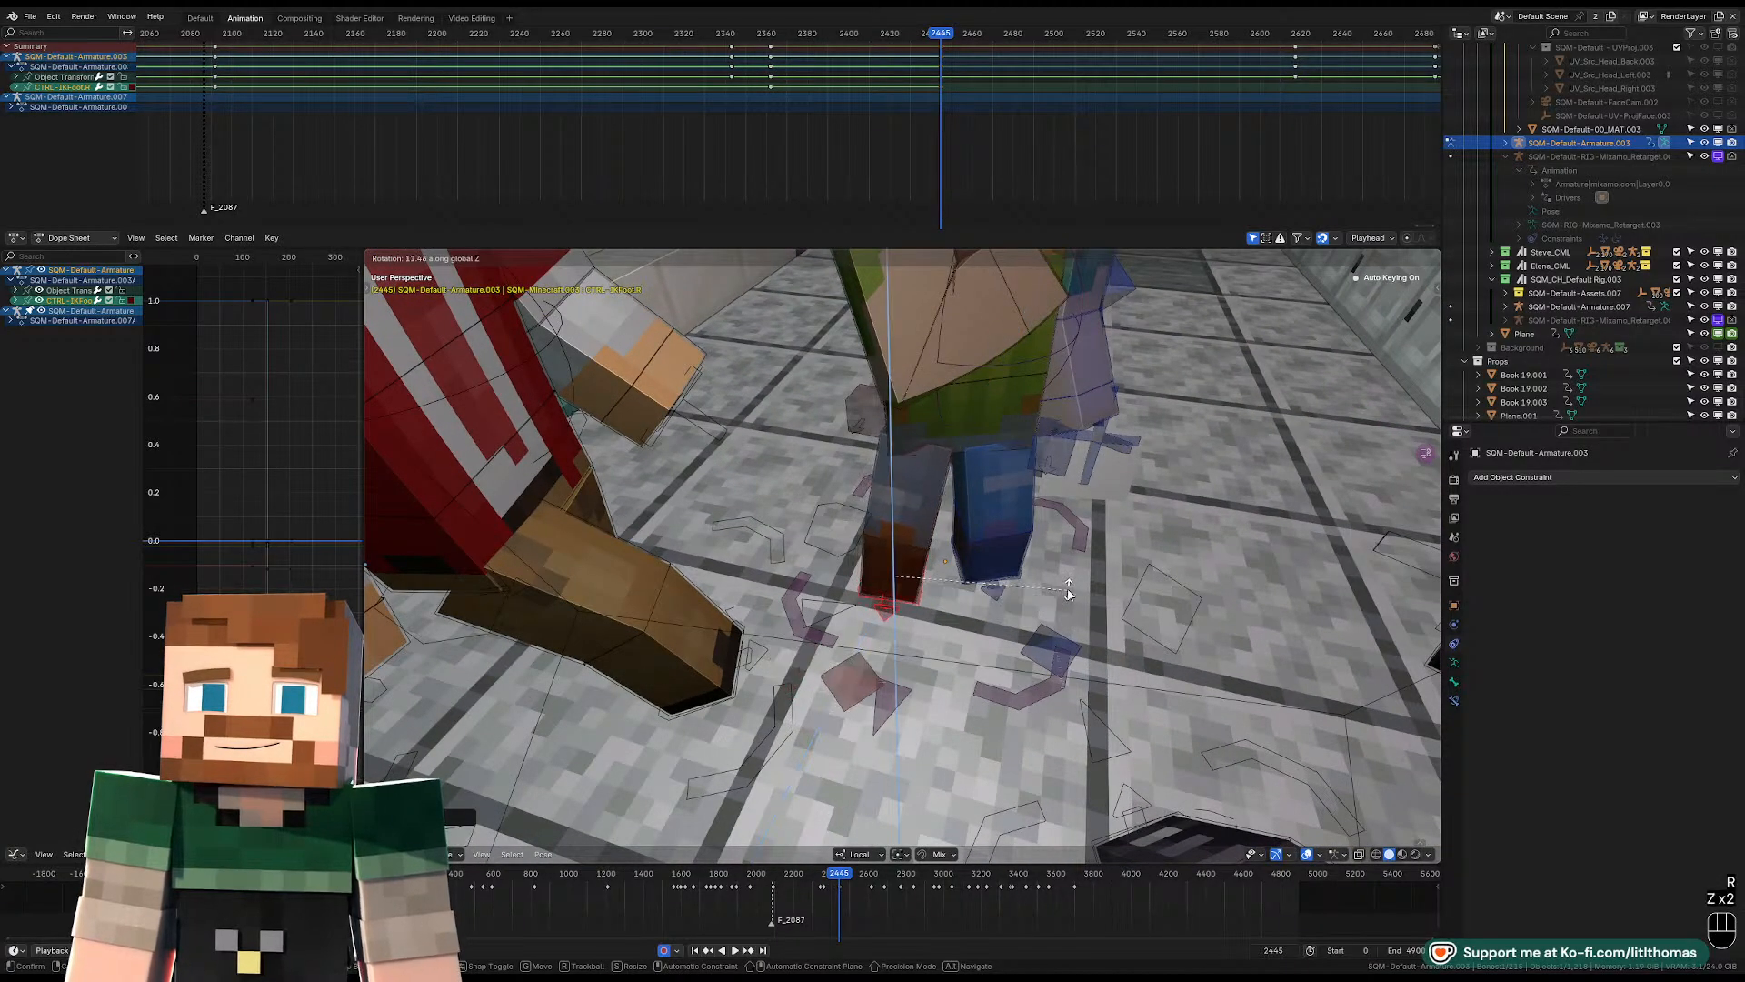
pyautogui.rightClick(1097, 580)
pyautogui.press('r')
pyautogui.press('z')
pyautogui.press('z')
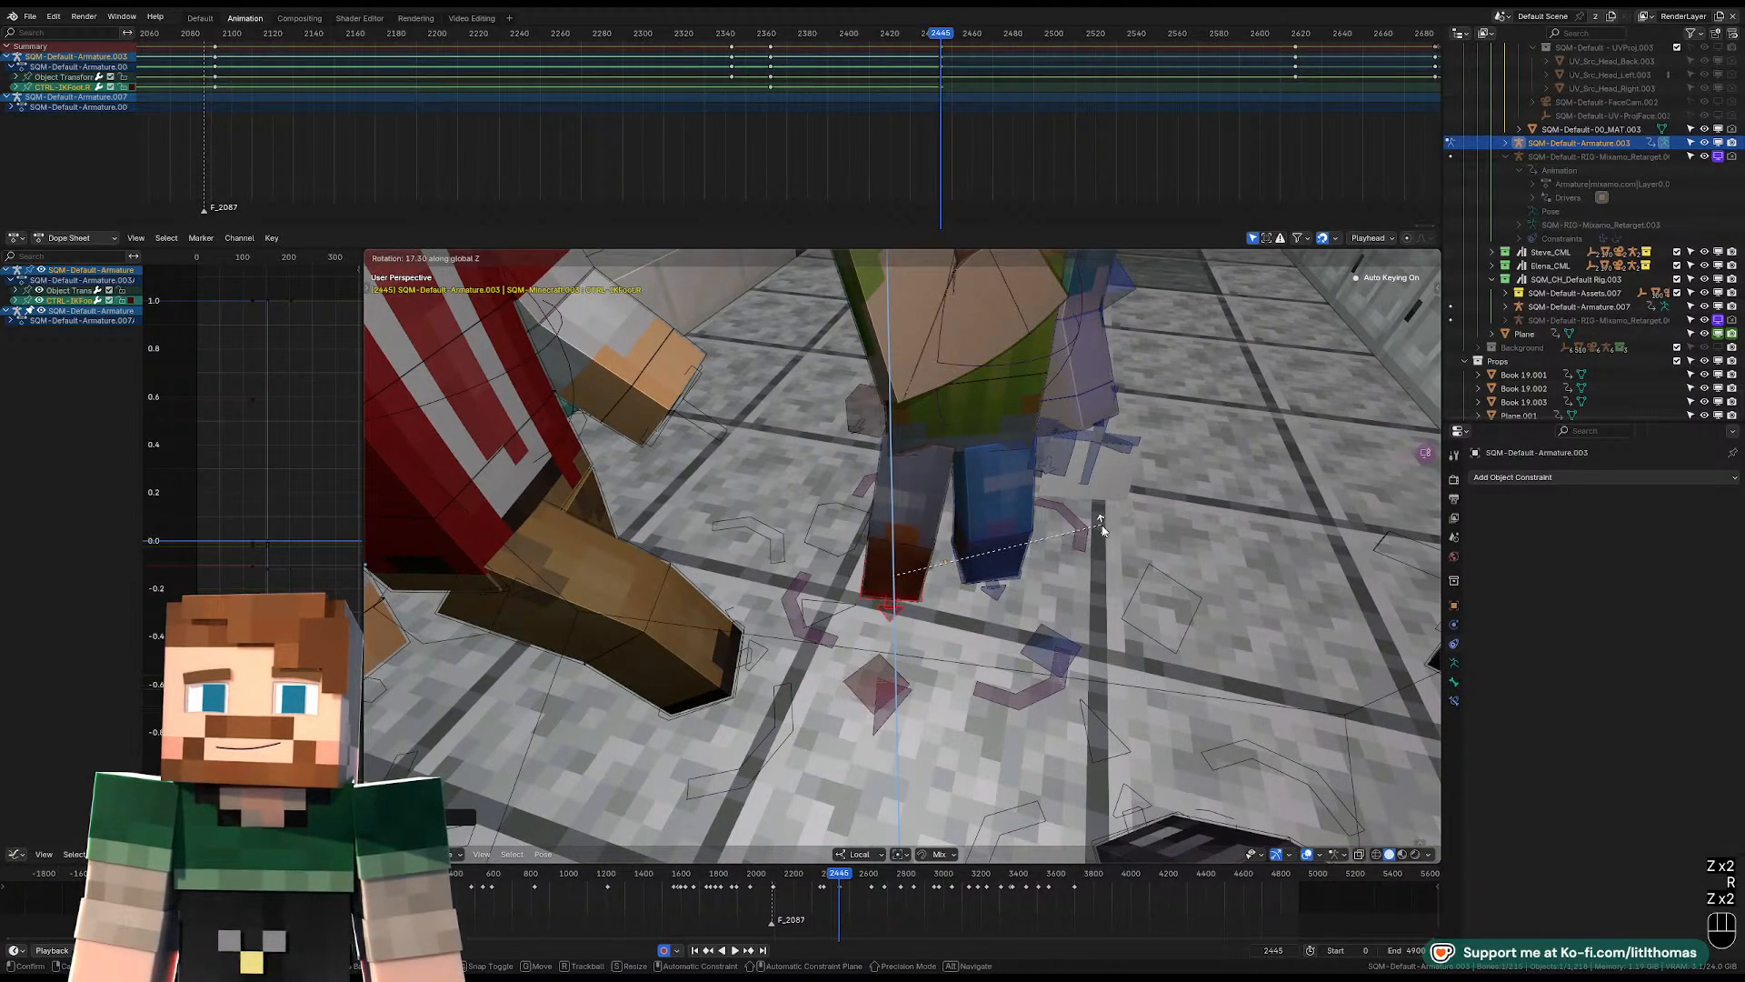
pyautogui.click(1102, 527)
# Play on from frame 2445 and step around frame 2470 to examine the pose change with the left foot selected.
pyautogui.press('space')
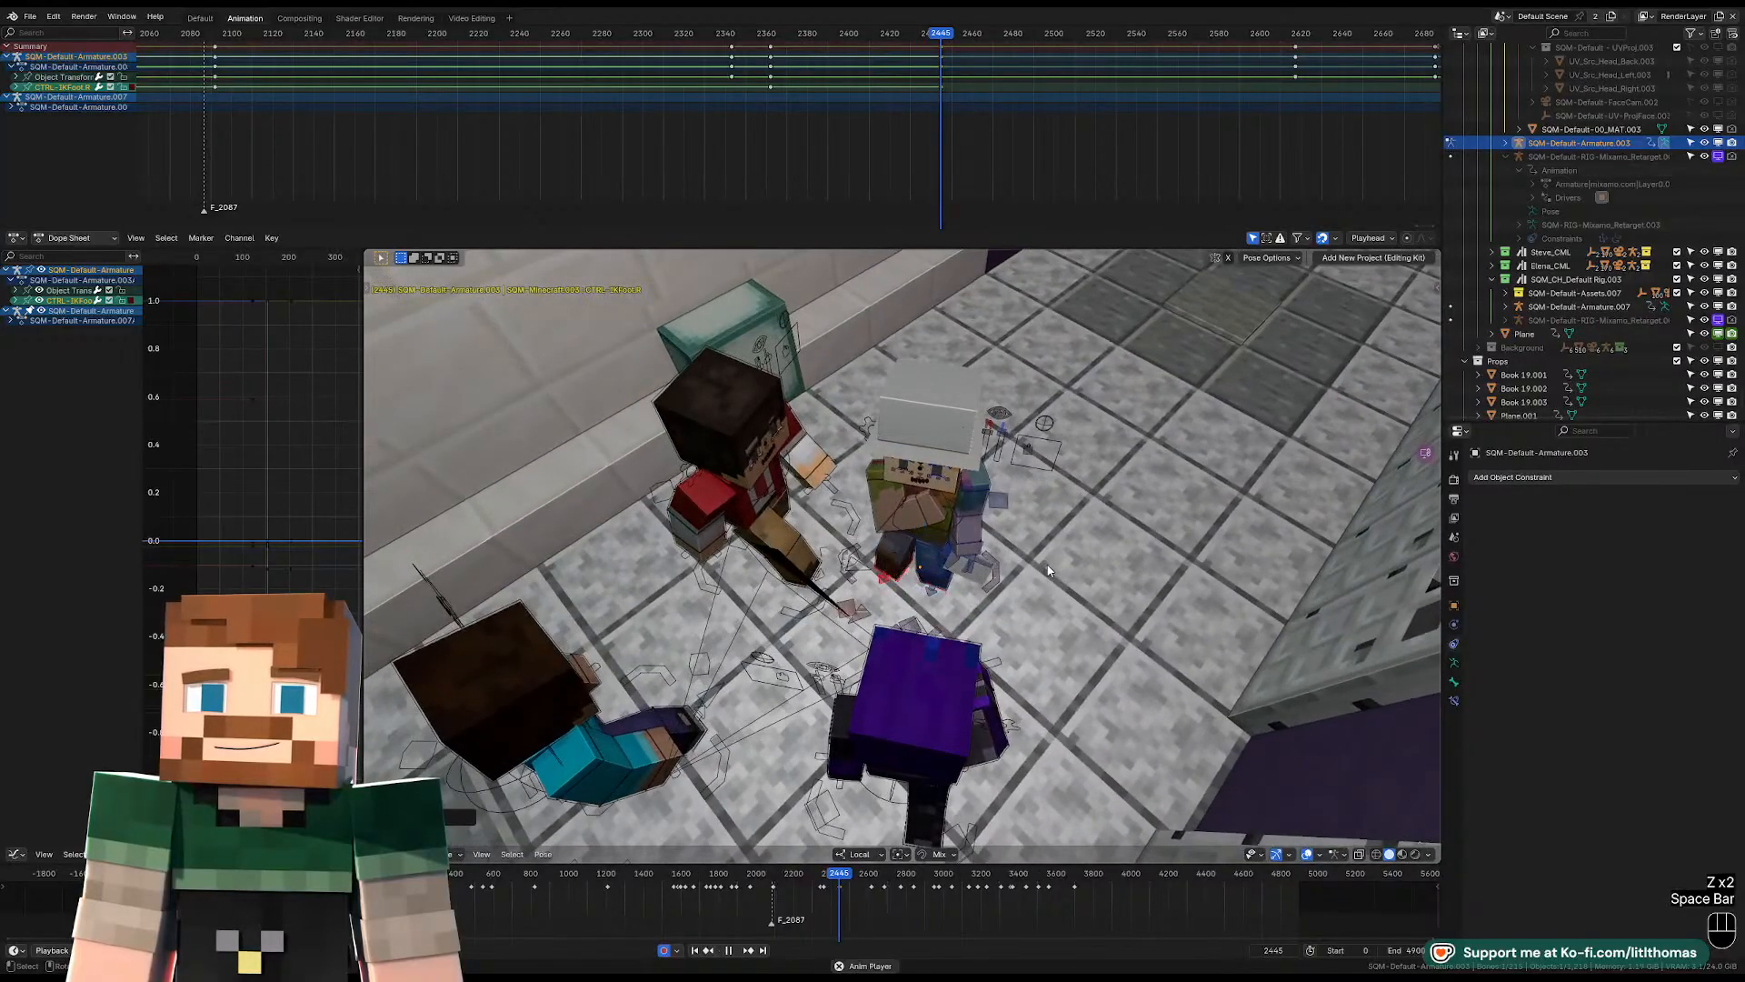
pyautogui.press('space')
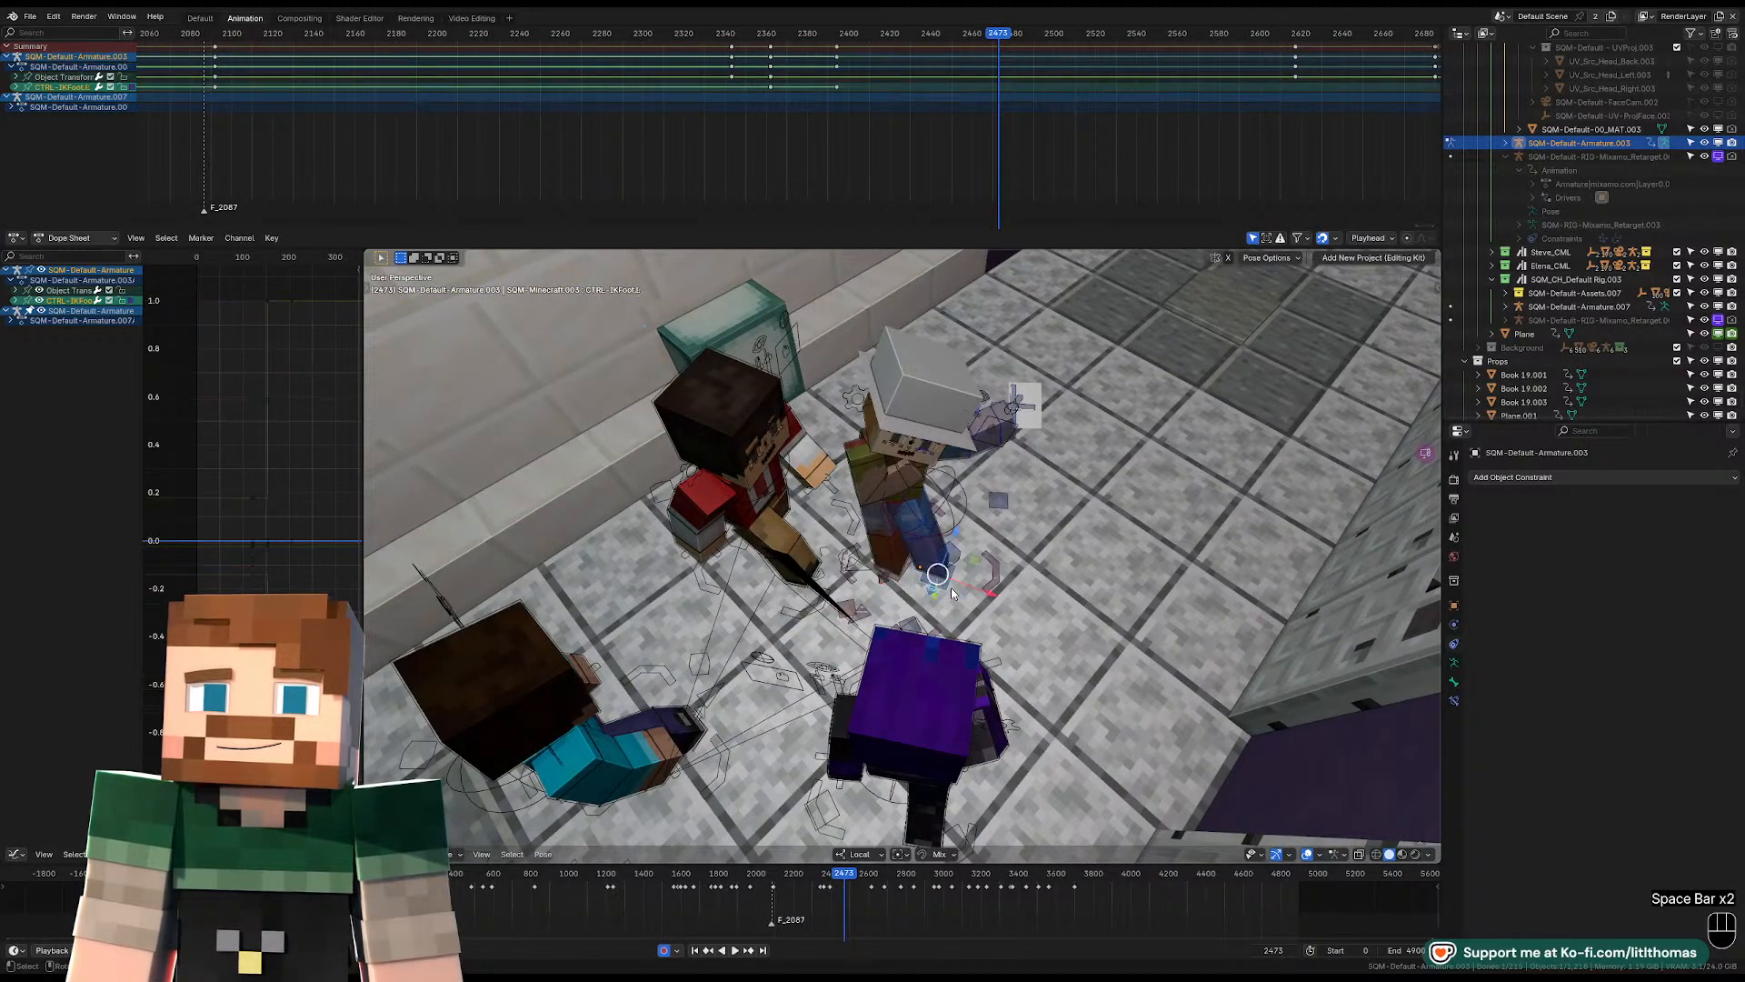
pyautogui.press('Left')
pyautogui.press('Left')
pyautogui.press('Left')
pyautogui.press('Left')
pyautogui.press('Left')
pyautogui.press('Right')
pyautogui.press('Right')
pyautogui.press('Right')
pyautogui.press('Left')
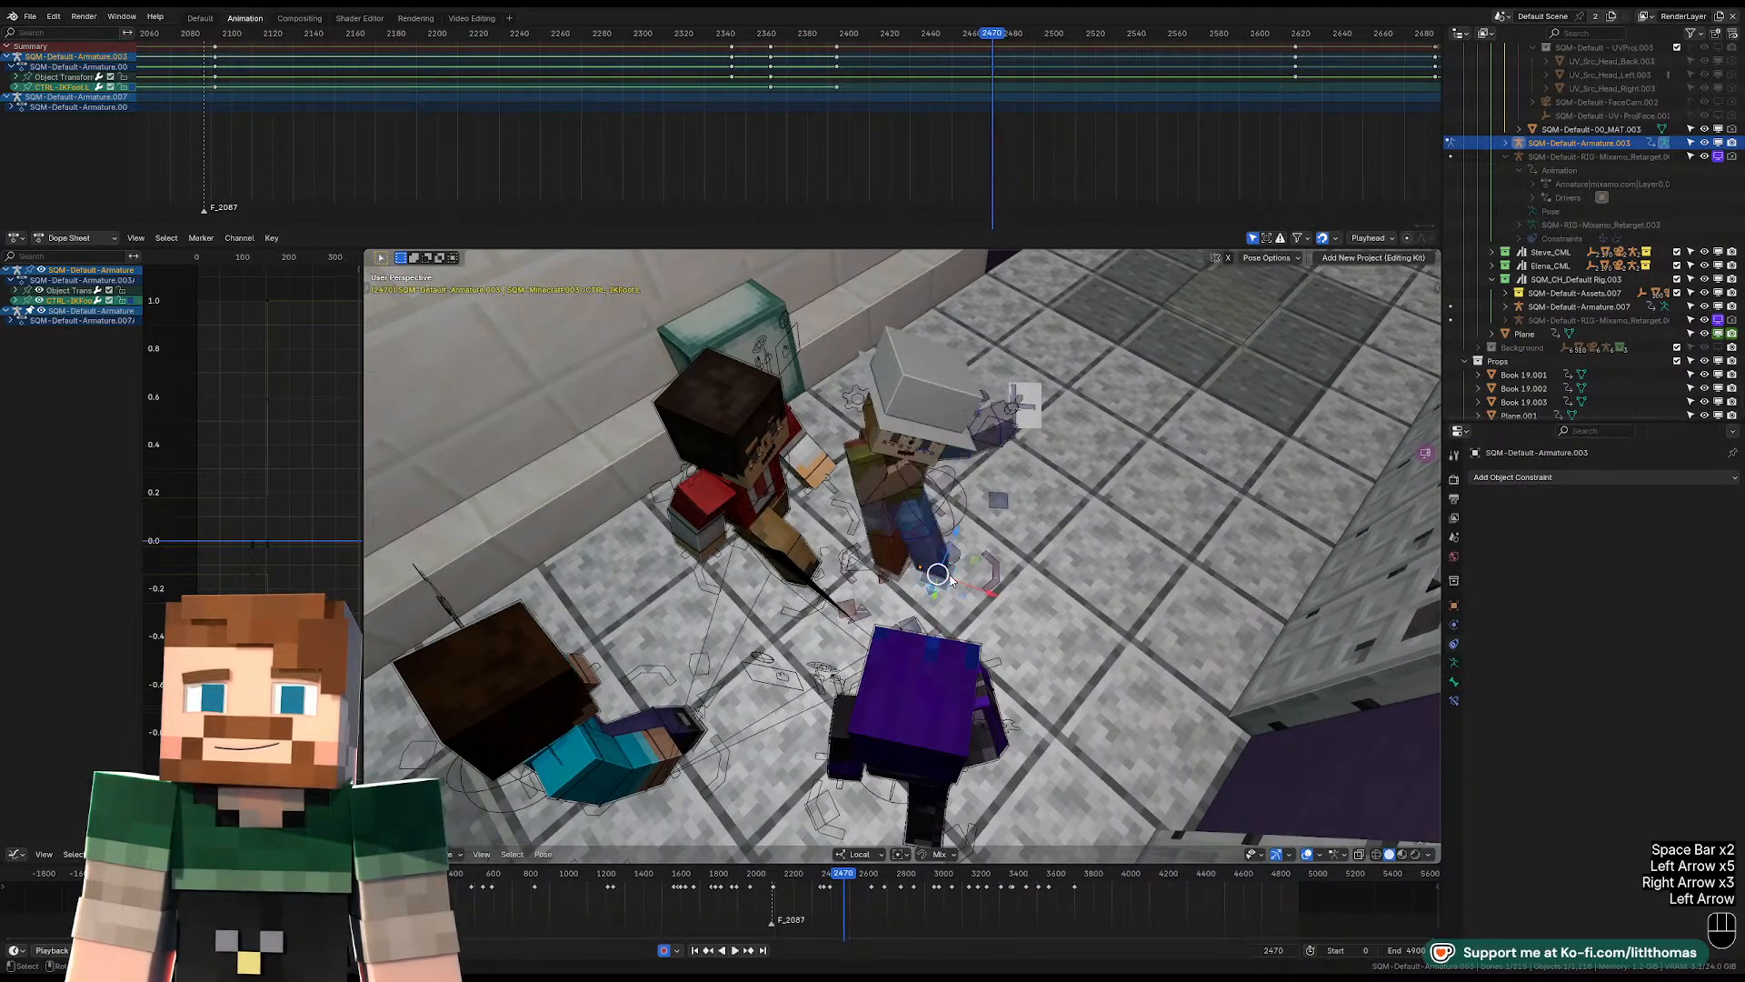
pyautogui.press('Left')
pyautogui.press('Right')
# Move the left IK foot to a new floor position at frame 2470 and rotate it around global Z.
pyautogui.press('KP_Decimal')
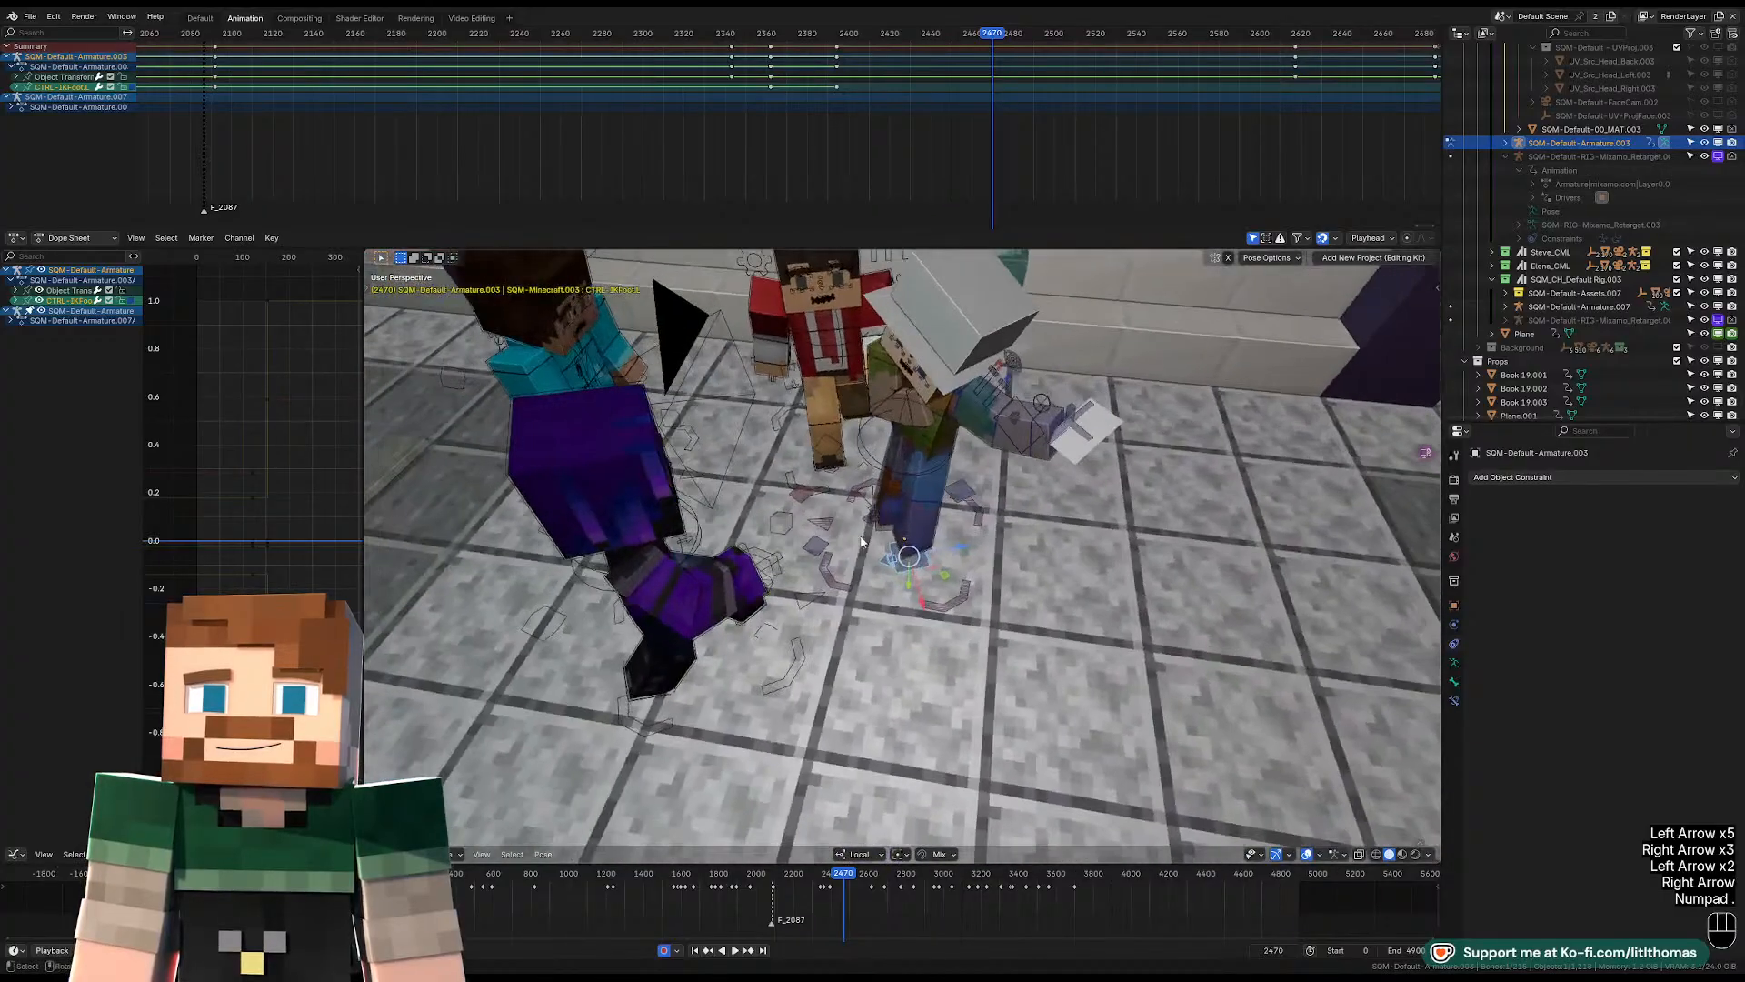
pyautogui.moveTo(949, 576); pyautogui.dragTo(991, 533)
pyautogui.click(988, 534)
pyautogui.press('r')
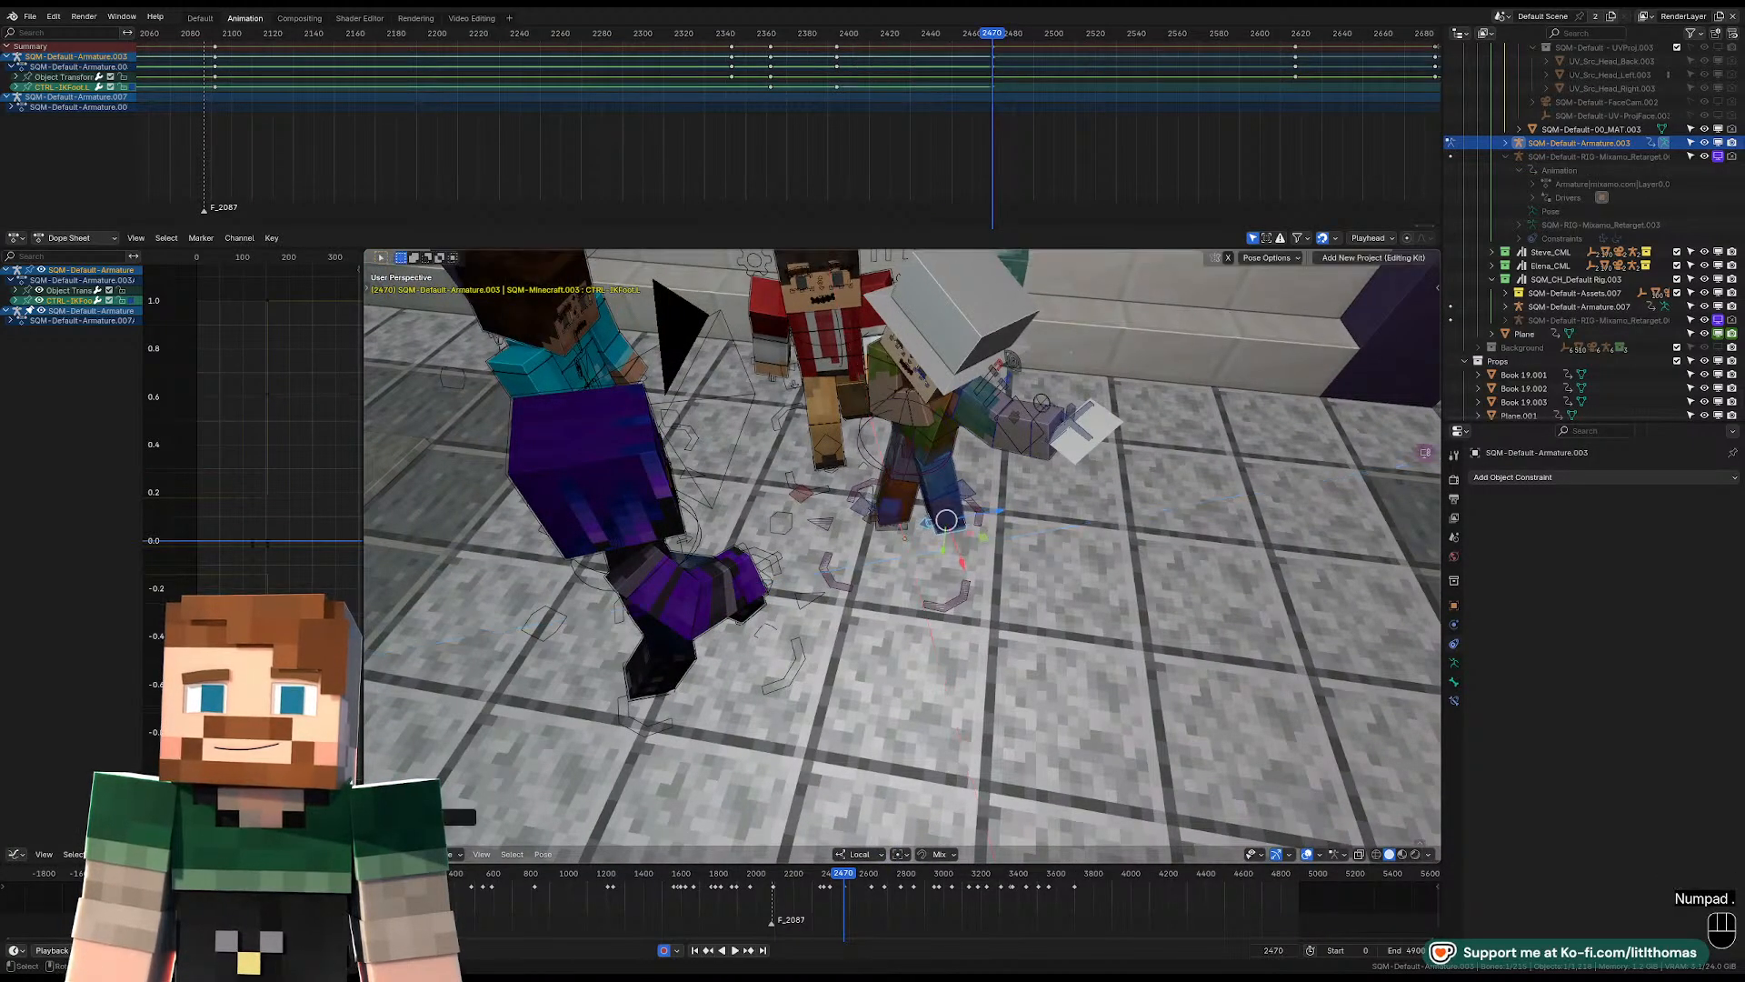
pyautogui.press('z')
pyautogui.press('z')
pyautogui.click(1056, 479)
# Fine-tune the left IK foot's placement at frame 2470, checking it from several angles.
pyautogui.moveTo(1046, 481); pyautogui.dragTo(1127, 497, button='middle')
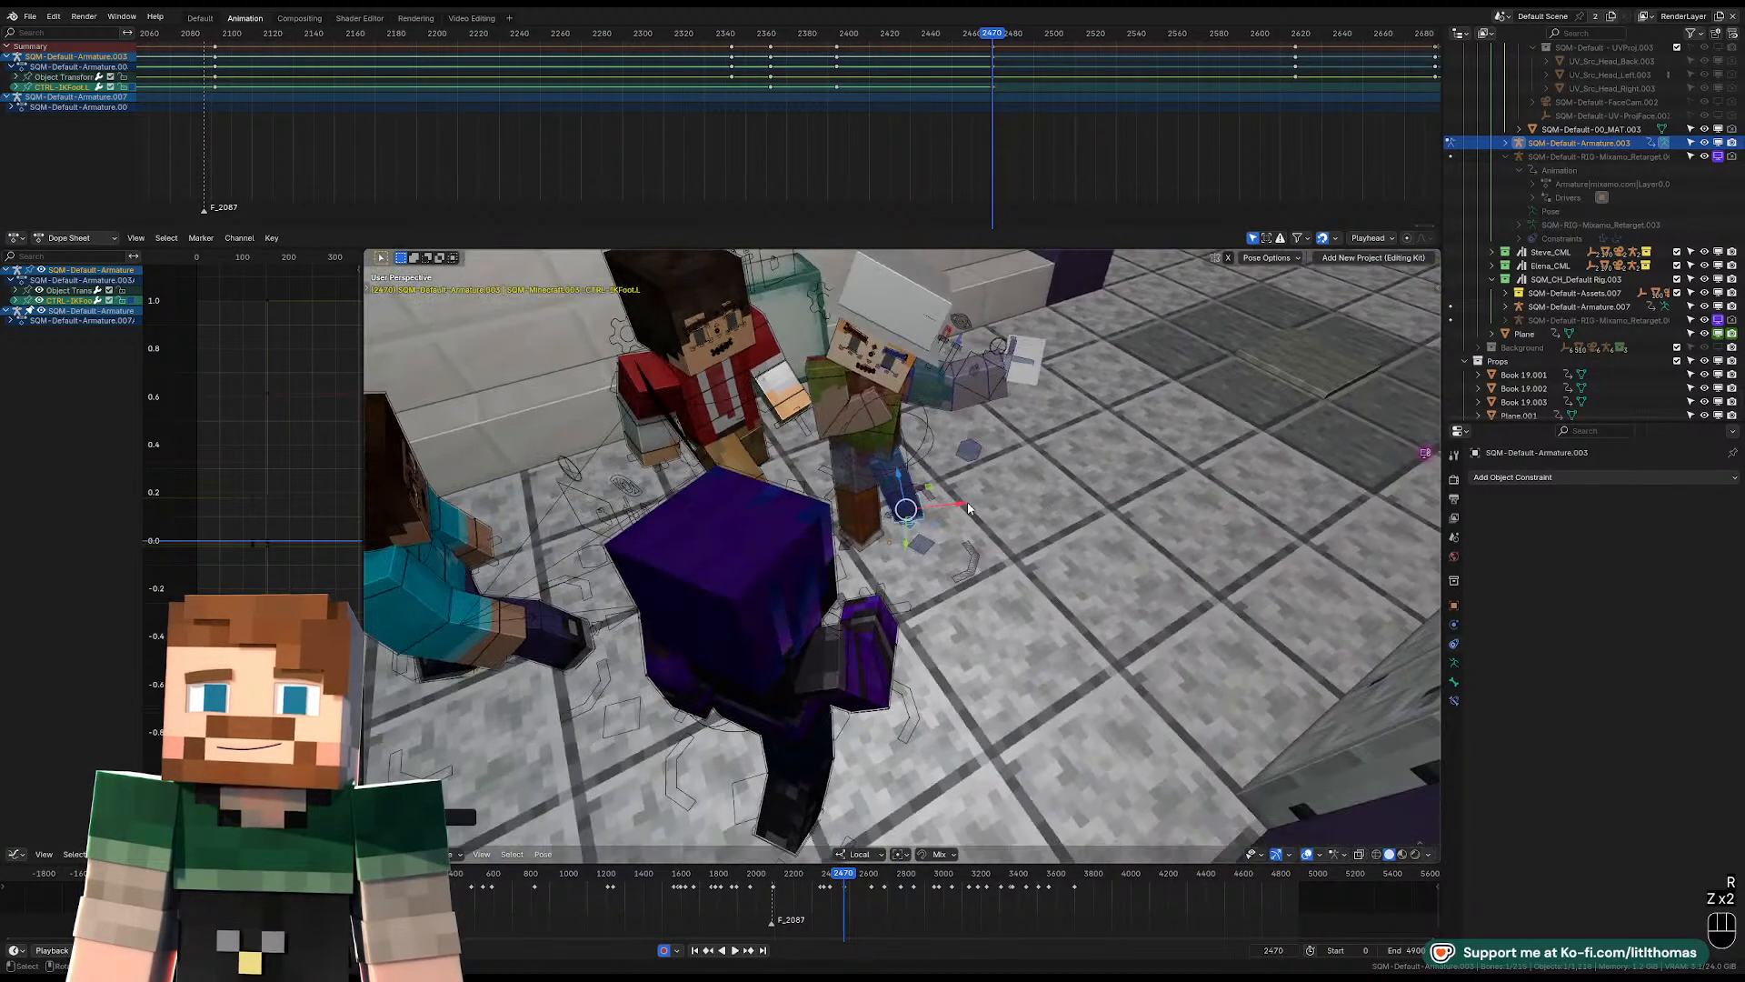
pyautogui.press('KP_Decimal')
pyautogui.scroll(-5, 918, 521)
pyautogui.scroll(-3, 917, 521)
pyautogui.moveTo(917, 521); pyautogui.dragTo(994, 523, button='middle')
pyautogui.scroll(4, 920, 505)
pyautogui.scroll(-3, 993, 523)
pyautogui.scroll(2, 993, 525)
pyautogui.press('g')
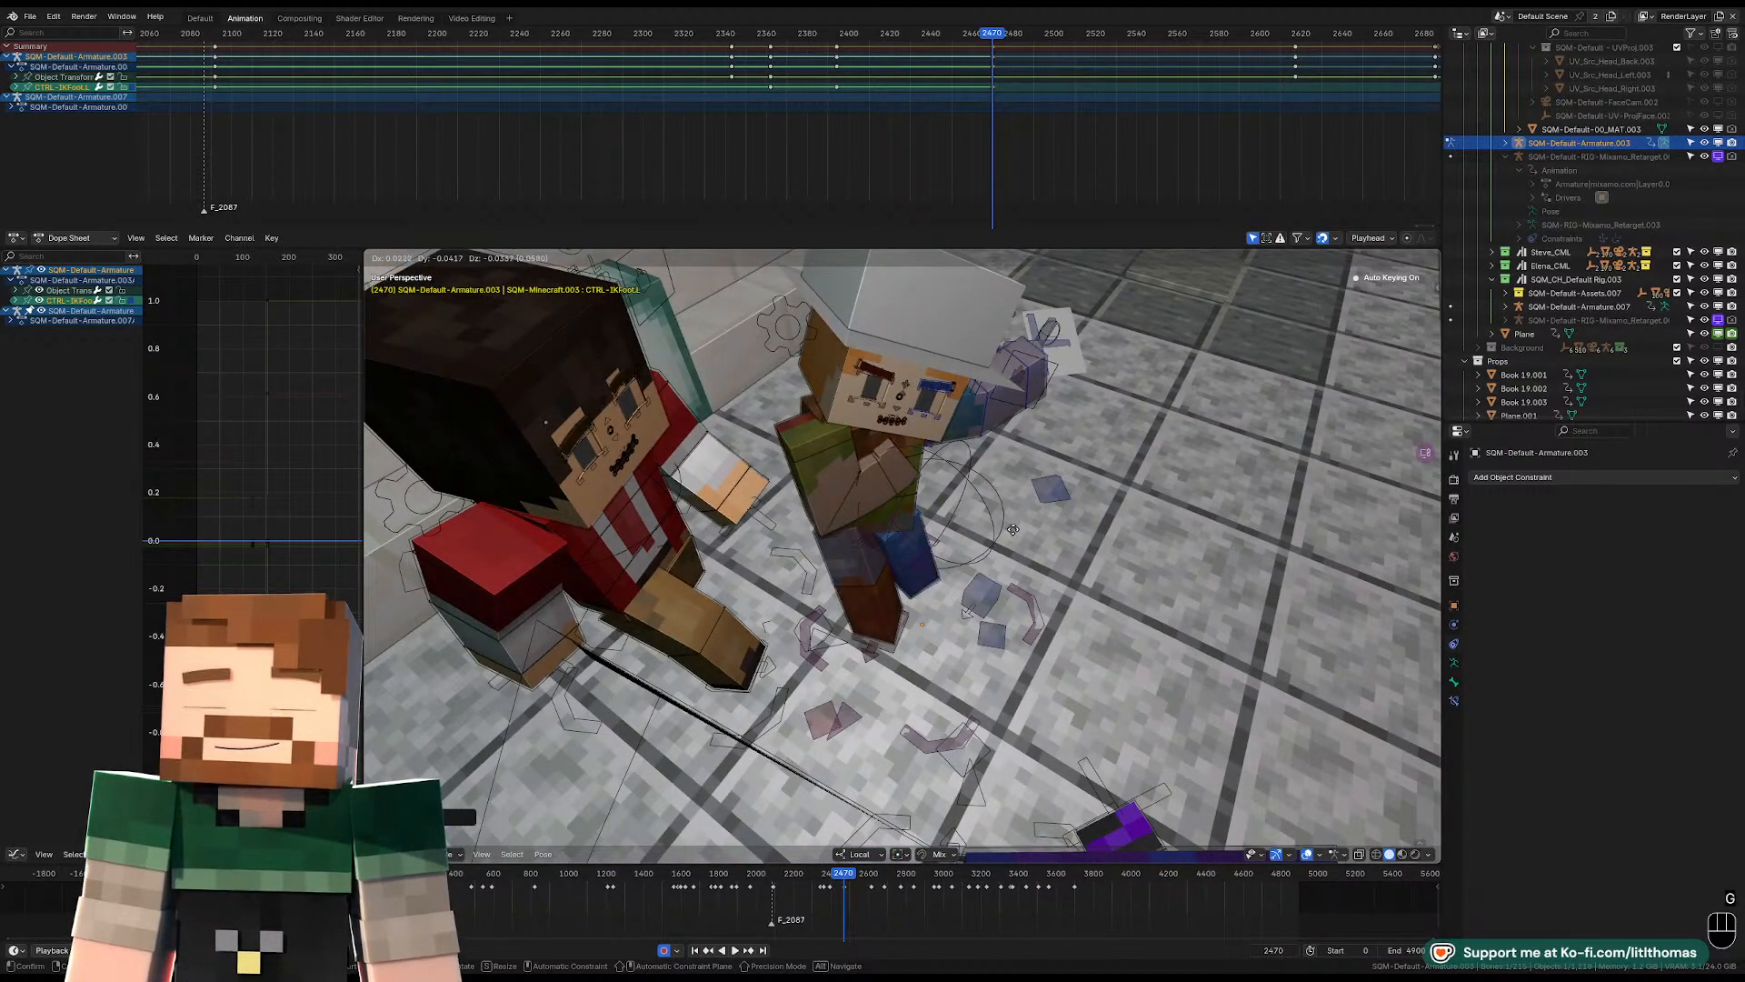
pyautogui.click(1012, 529)
pyautogui.moveTo(1013, 529); pyautogui.dragTo(963, 531, button='middle')
pyautogui.moveTo(938, 552); pyautogui.dragTo(942, 566)
pyautogui.moveTo(942, 566); pyautogui.dragTo(977, 565, button='middle')
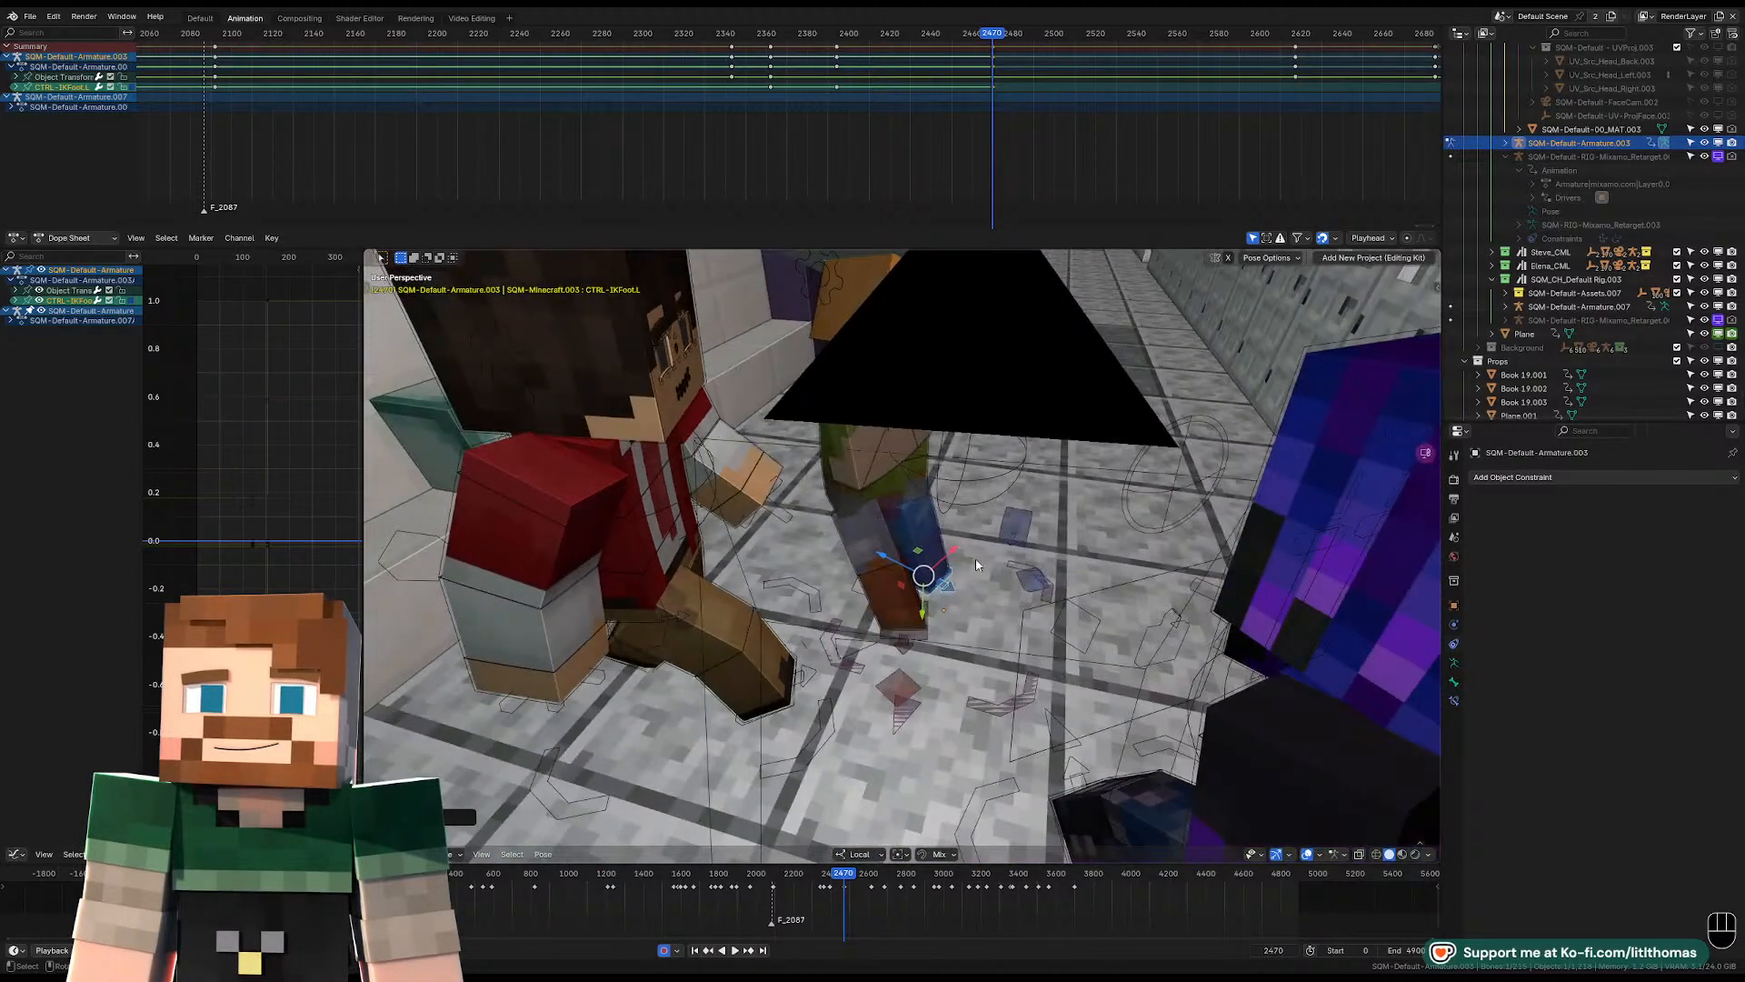
# Reposition the right IK foot at frame 2470 and turn it around global Z.
pyautogui.click(922, 640)
pyautogui.click(923, 642)
pyautogui.press('r')
pyautogui.press('z')
pyautogui.press('z')
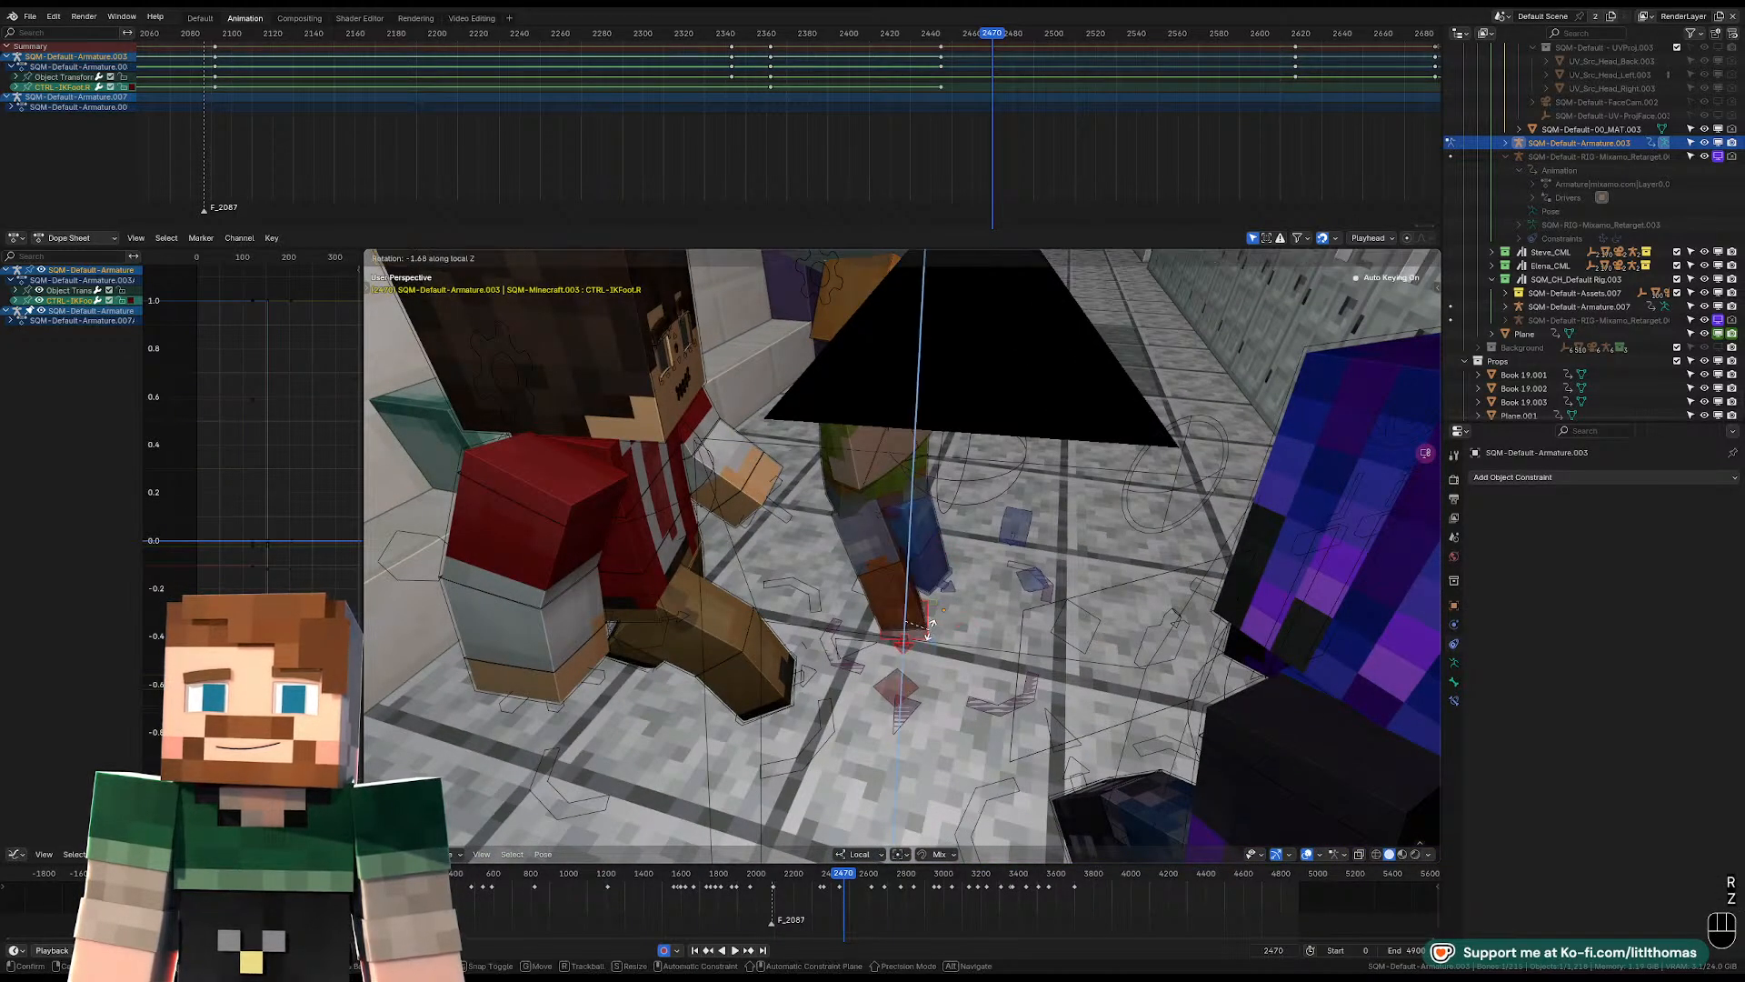
pyautogui.click(924, 615)
pyautogui.moveTo(903, 600); pyautogui.dragTo(863, 593)
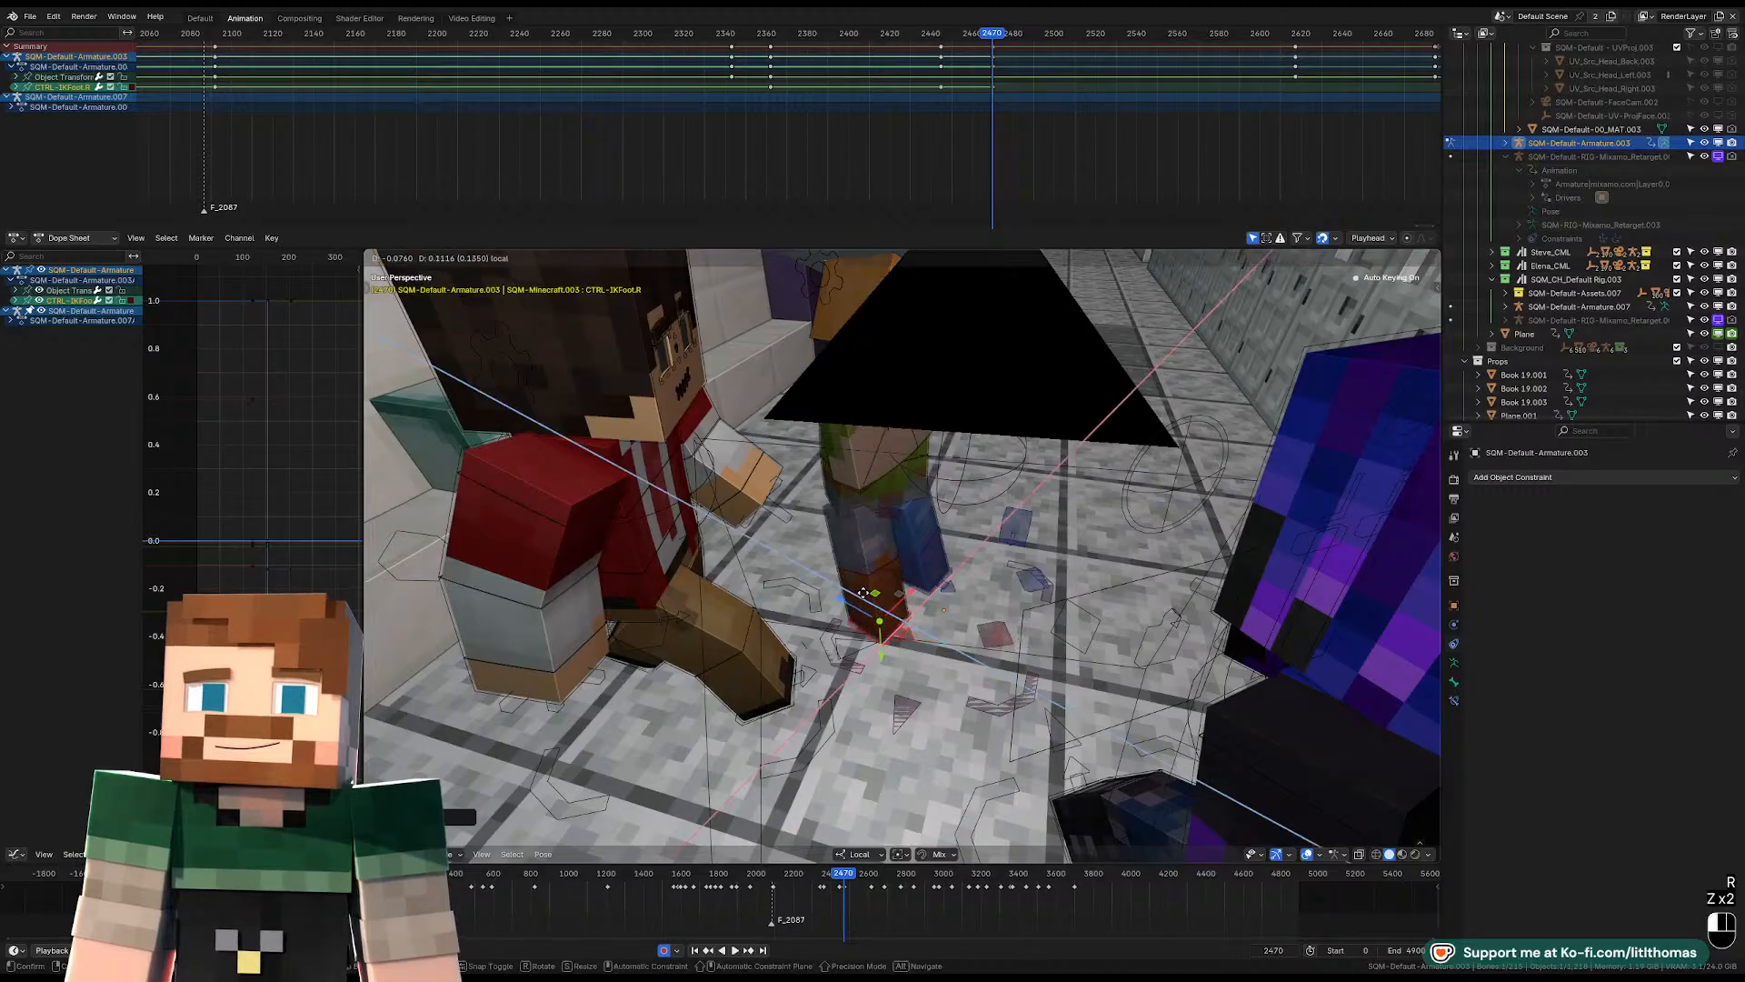
pyautogui.press('r')
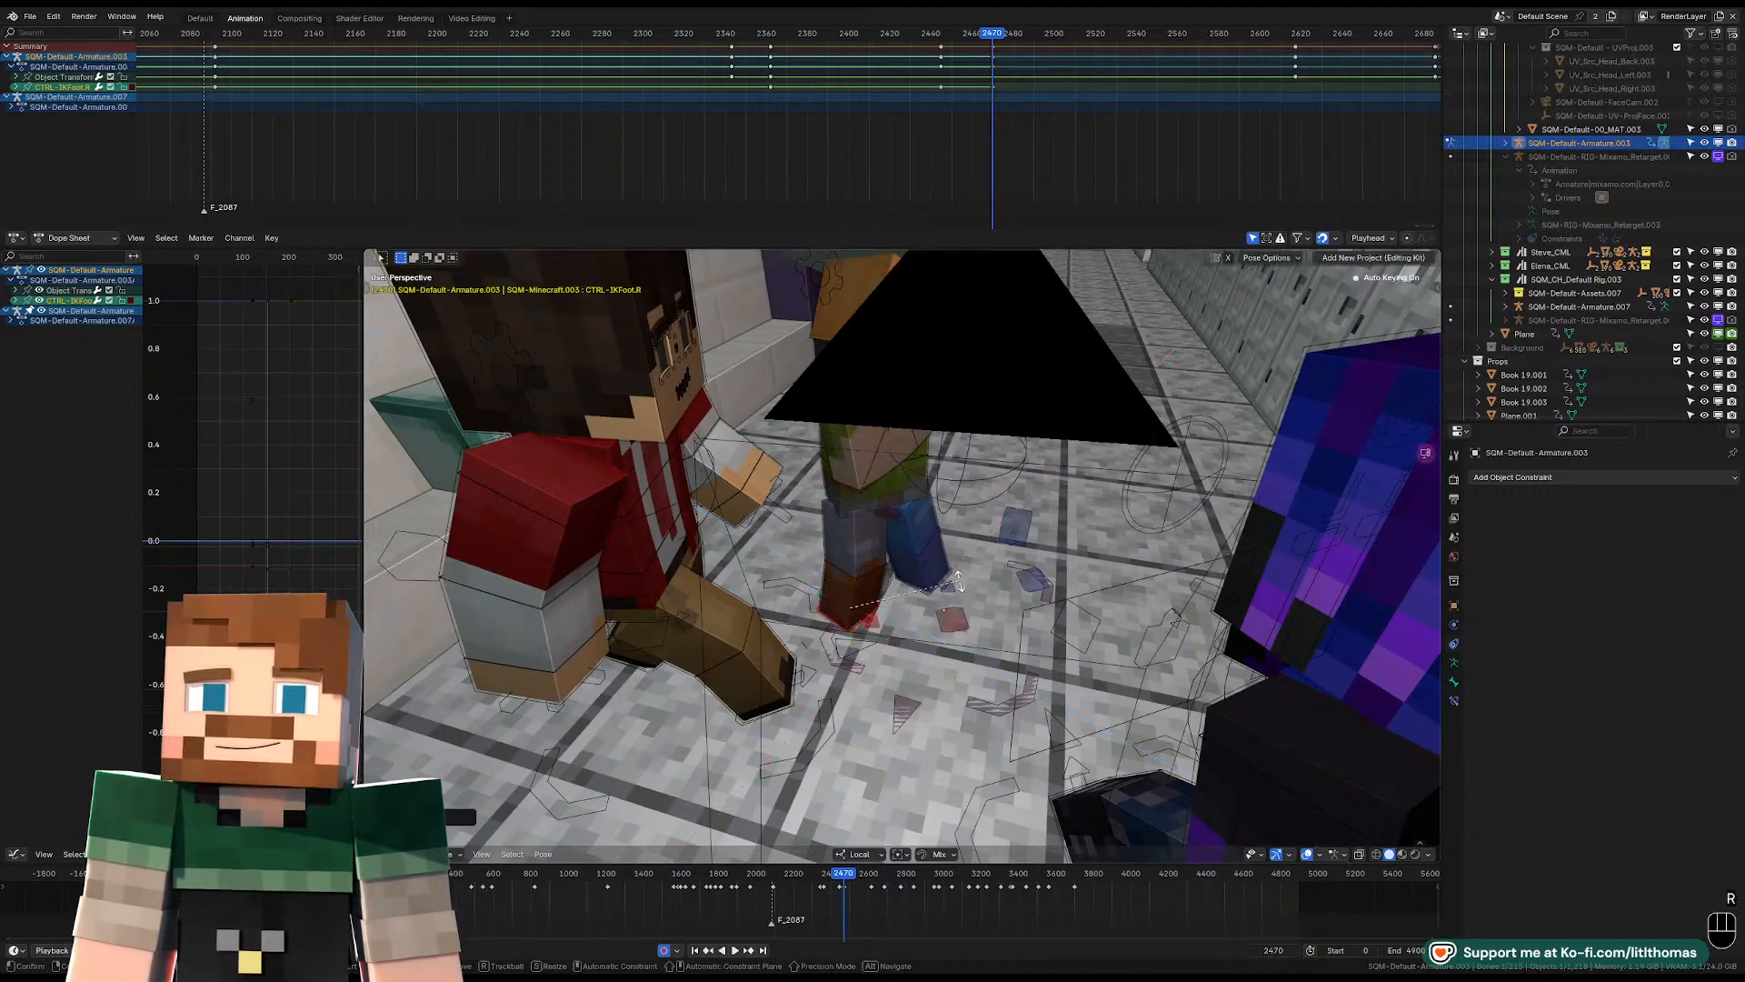
pyautogui.press('z')
pyautogui.press('z')
pyautogui.click(957, 649)
# Move the hat-wearing character's pelvis control at frame 2470 to suit the new foot placement.
pyautogui.moveTo(957, 647); pyautogui.dragTo(866, 455, button='middle')
pyautogui.moveTo(918, 557); pyautogui.dragTo(963, 604, button='middle')
pyautogui.click(903, 597)
pyautogui.click(904, 597)
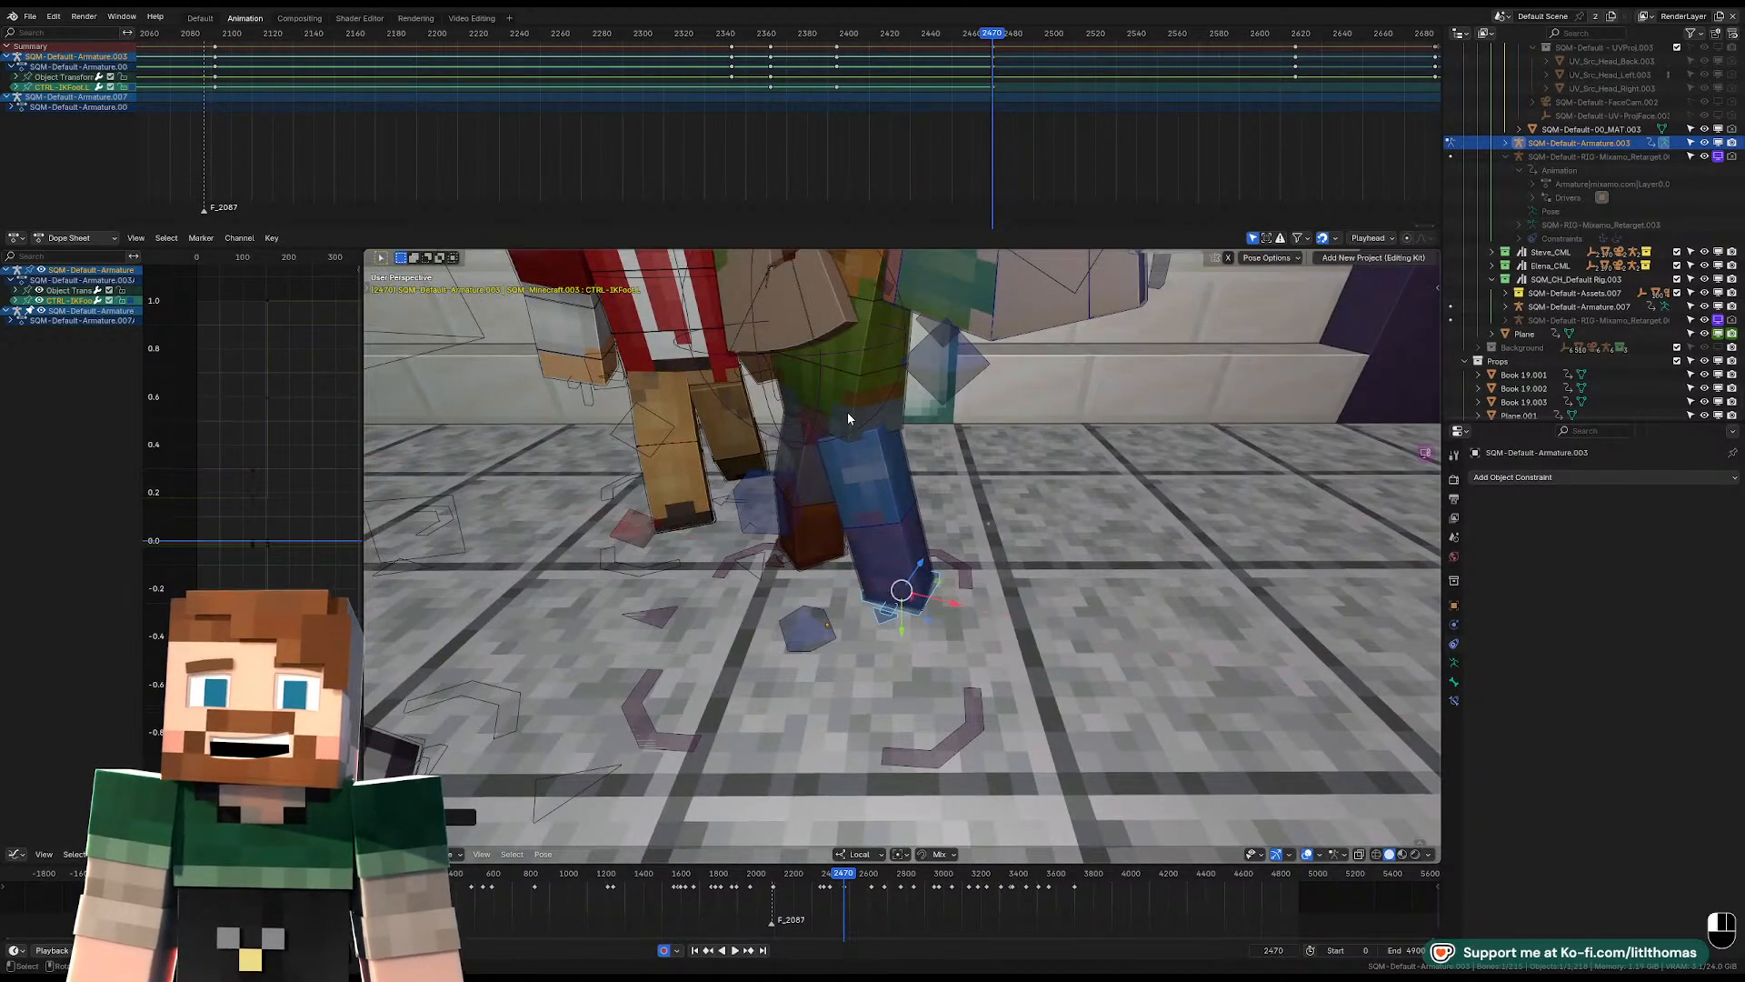
pyautogui.press('KP_Decimal')
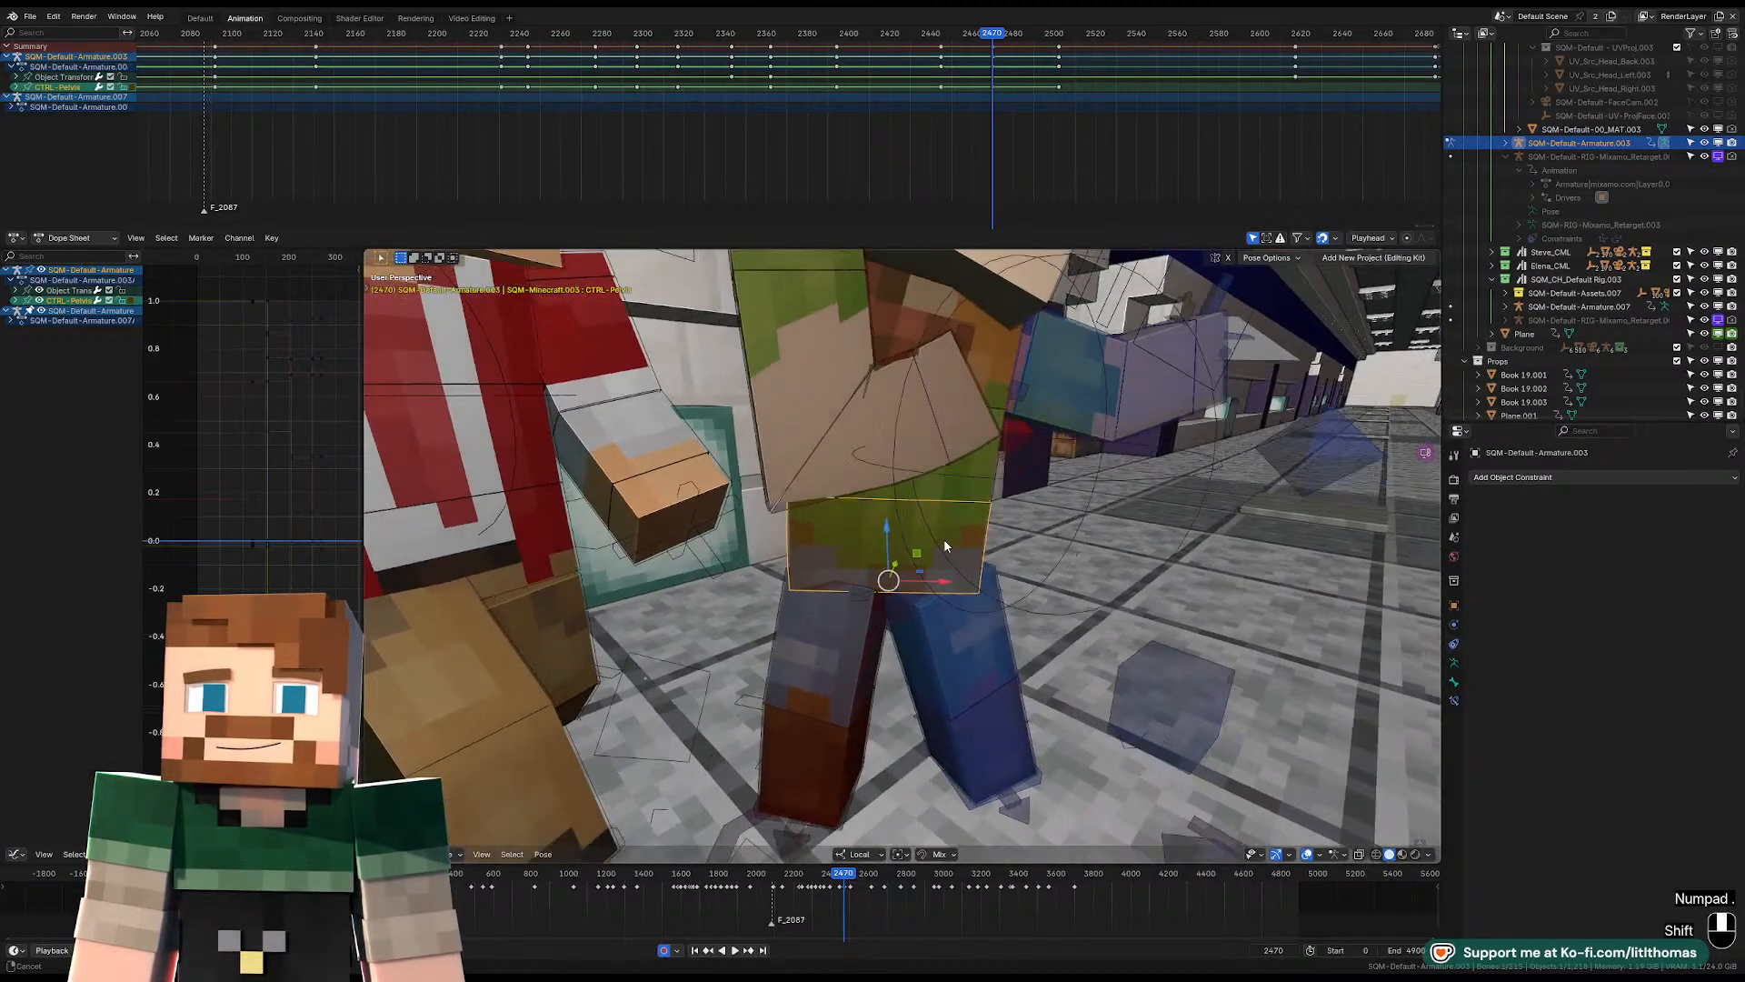
pyautogui.press('g')
pyautogui.click(929, 534)
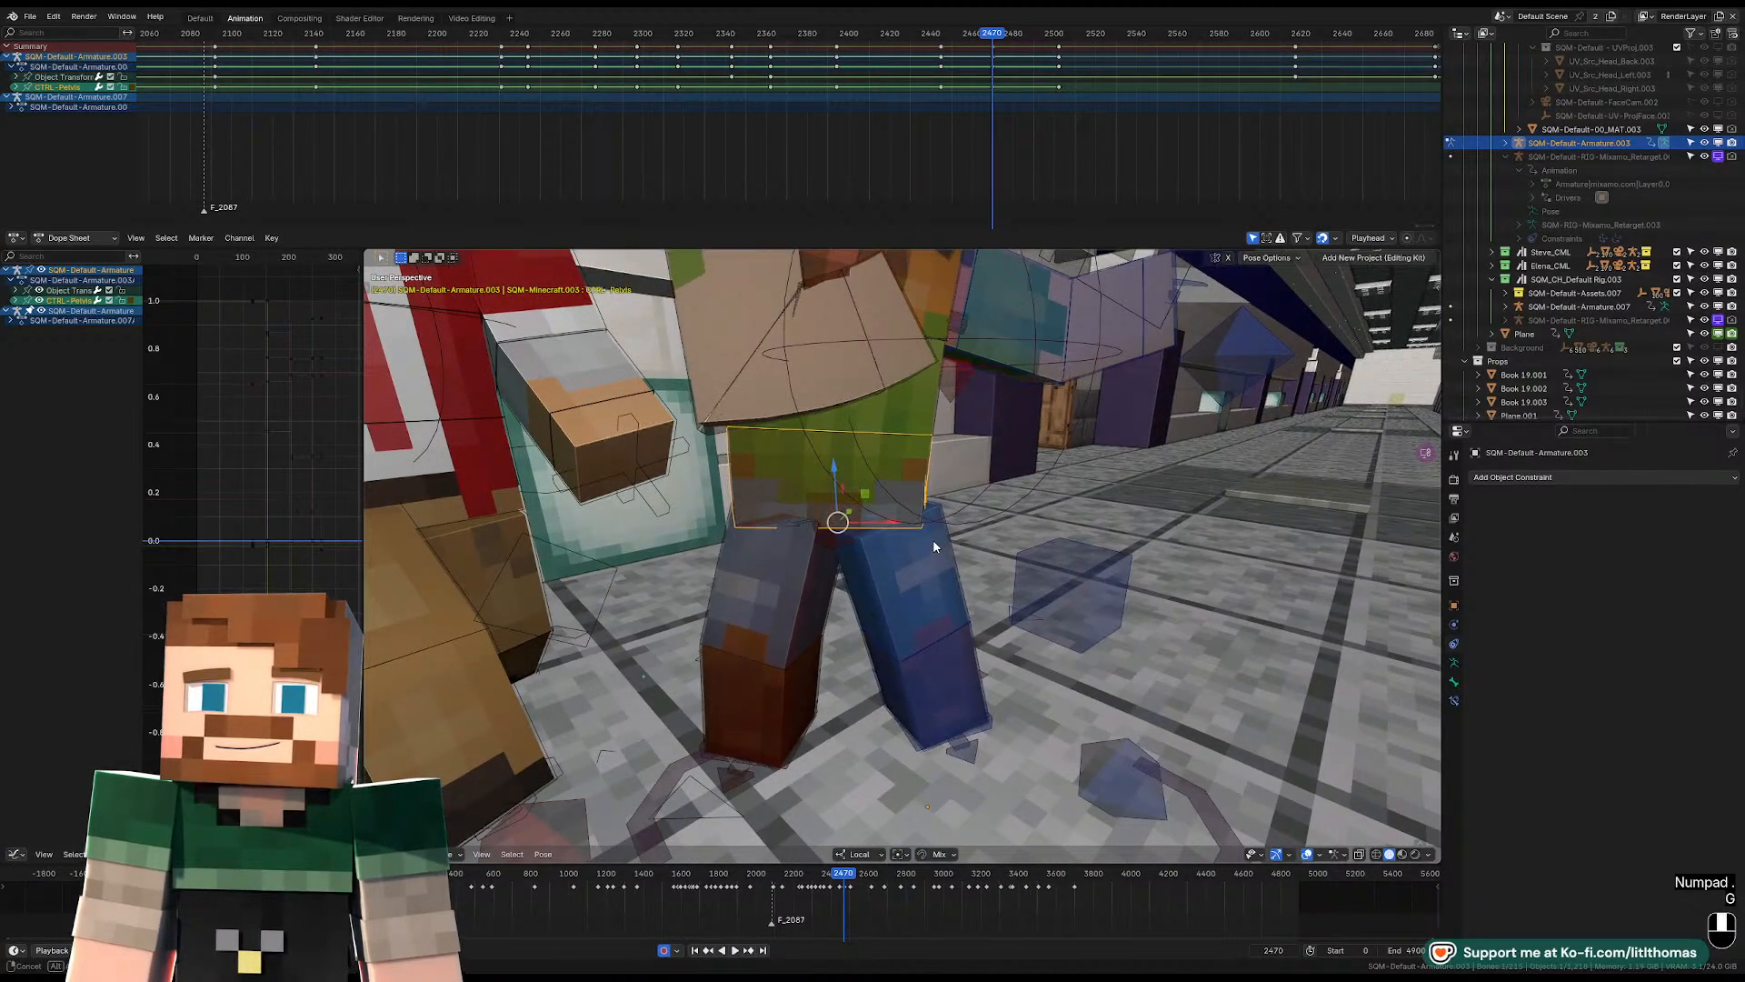
pyautogui.moveTo(933, 538); pyautogui.dragTo(975, 554, button='middle')
# Play back and step through the frames around 2470 to check the hat-wearing character's pelvis motion.
pyautogui.scroll(-7, 978, 538)
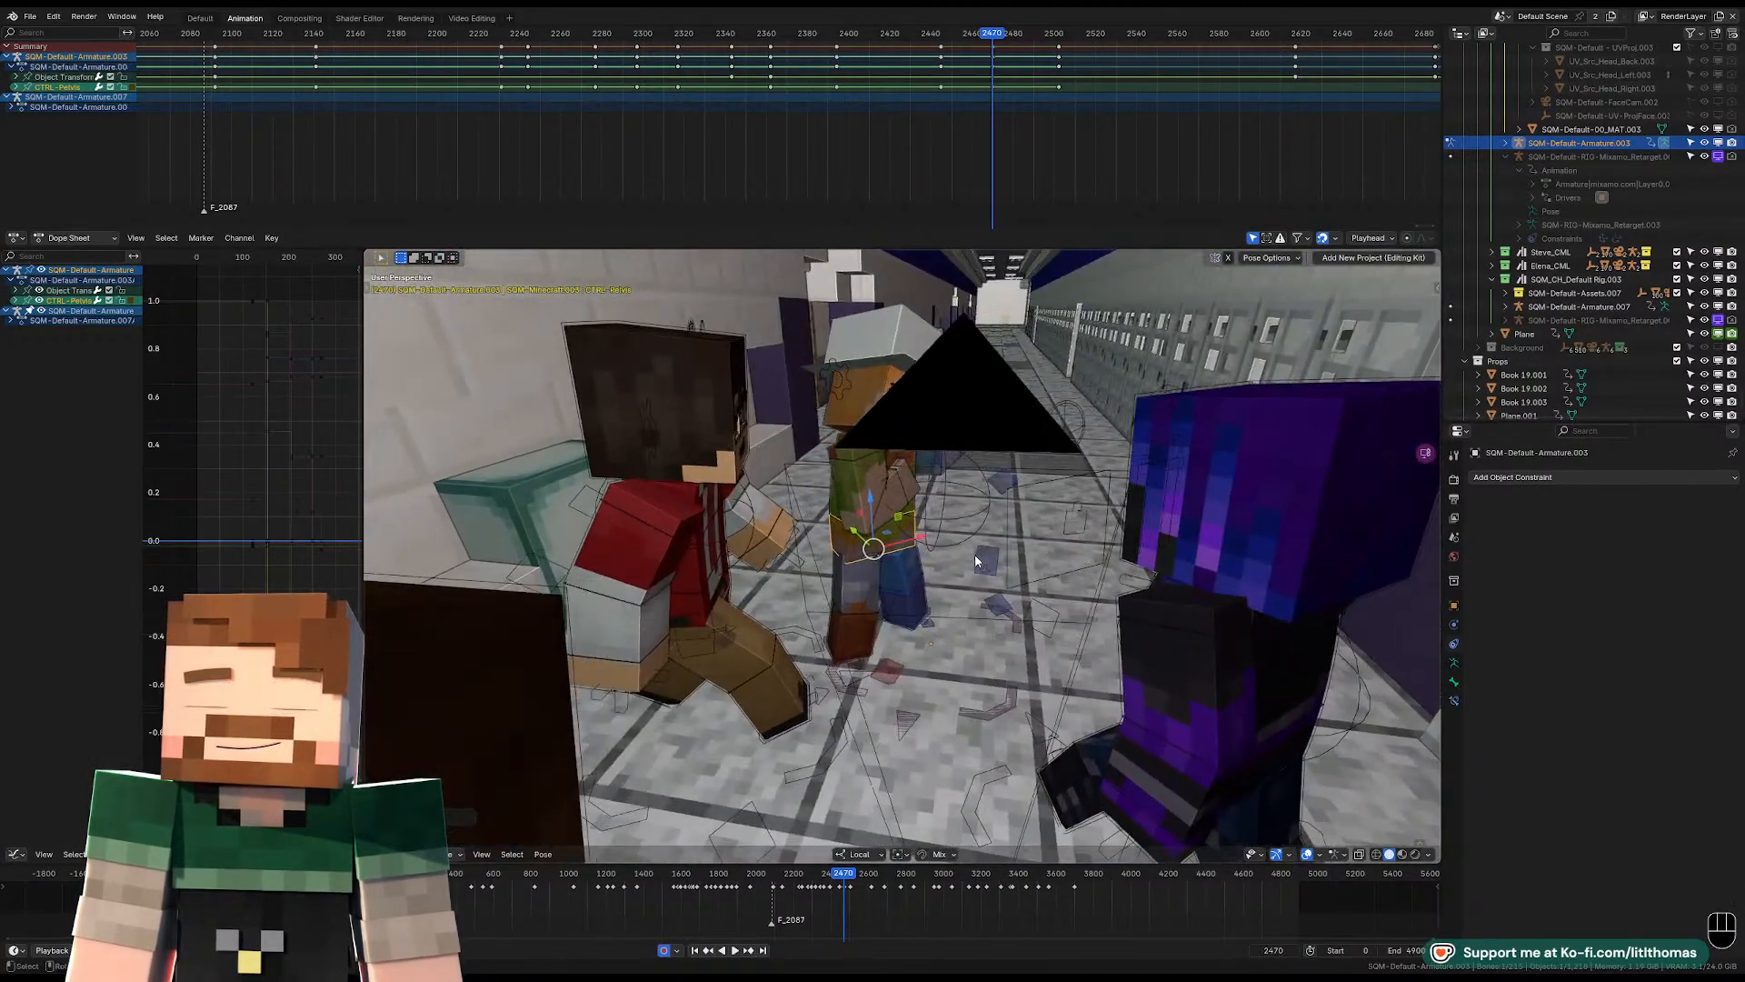
pyautogui.scroll(3, 975, 554)
pyautogui.press('Left')
pyautogui.press('space')
pyautogui.press('space')
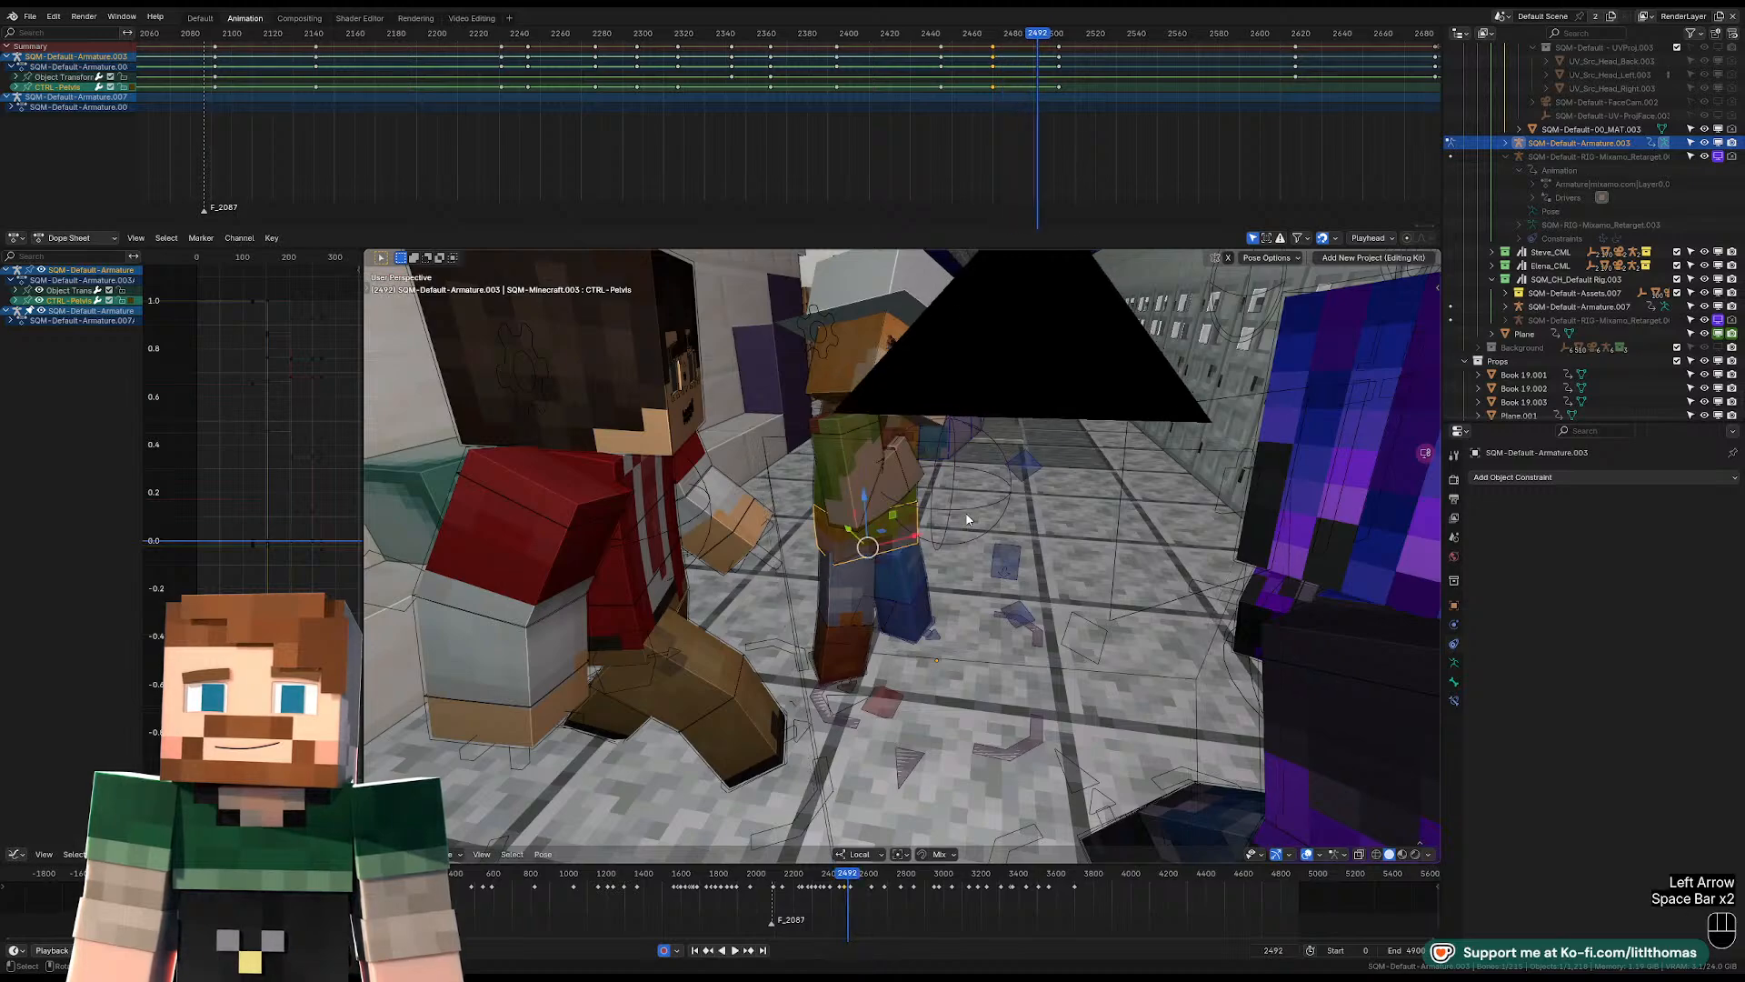
pyautogui.press('Down')
pyautogui.press('Right')
pyautogui.press('Right')
pyautogui.press('Right')
pyautogui.press('Right')
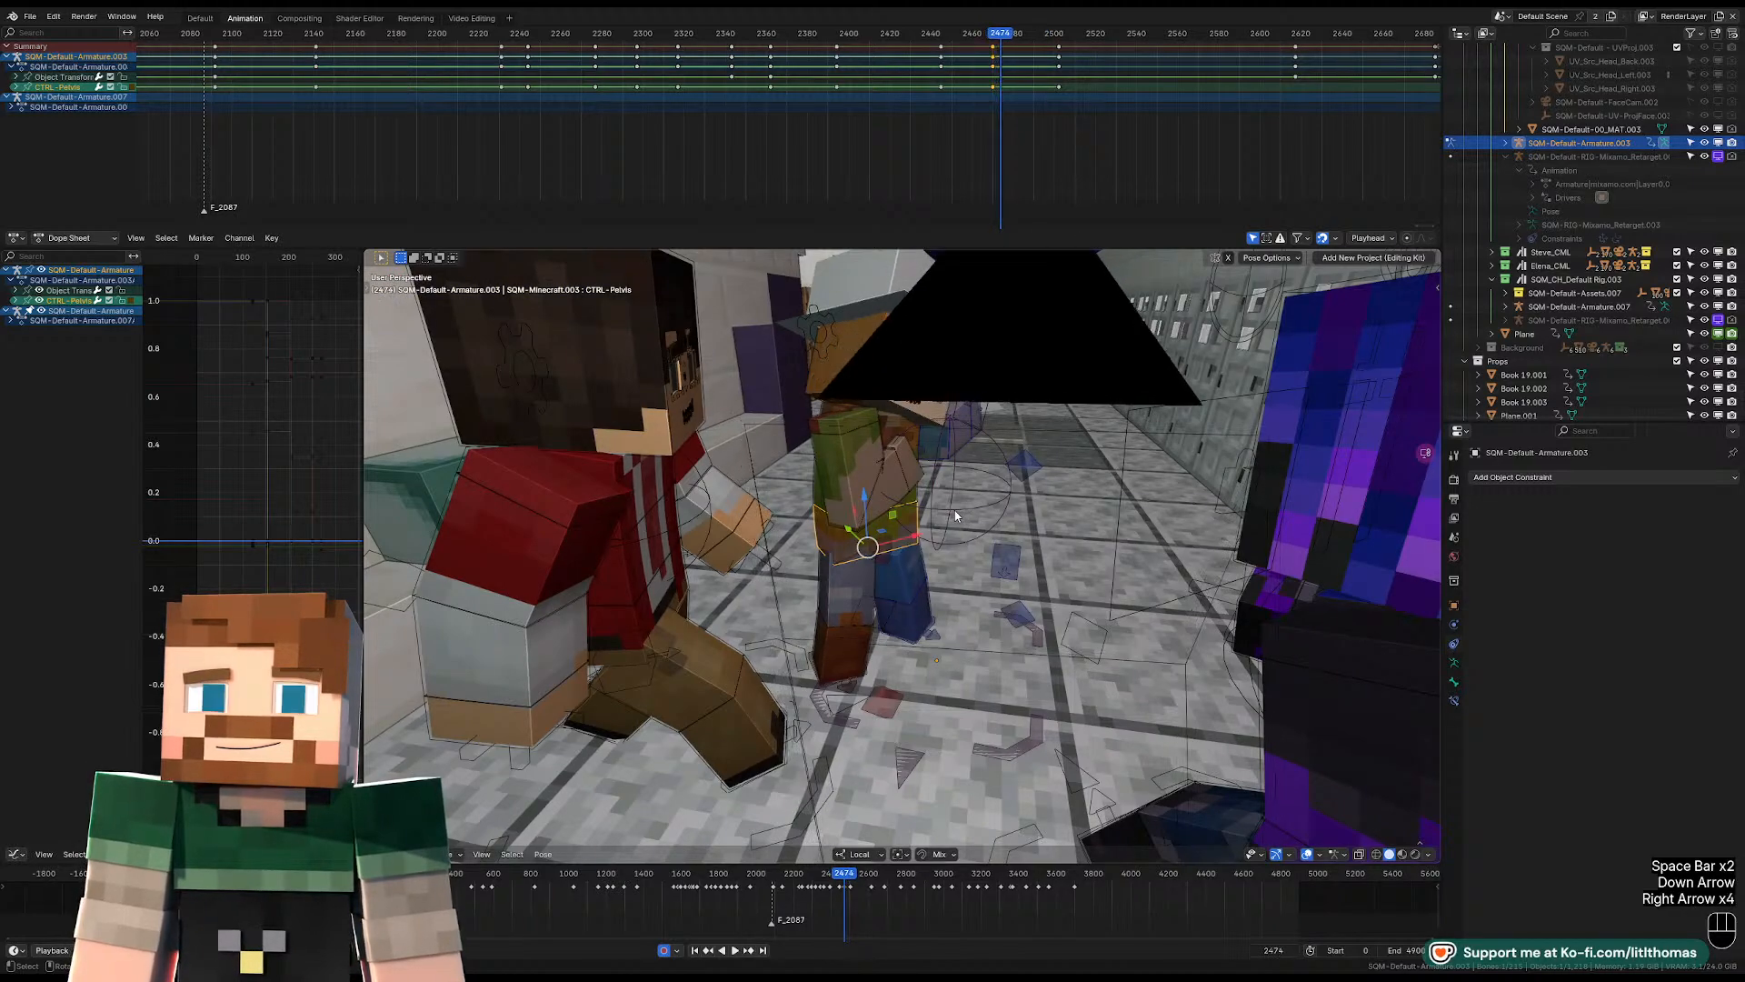
pyautogui.press('Left')
pyautogui.press('Left')
pyautogui.press('Left')
pyautogui.press('Left')
pyautogui.press('Left')
pyautogui.press('Left')
pyautogui.press('Left')
pyautogui.press('Right')
pyautogui.press('Right')
pyautogui.press('Right')
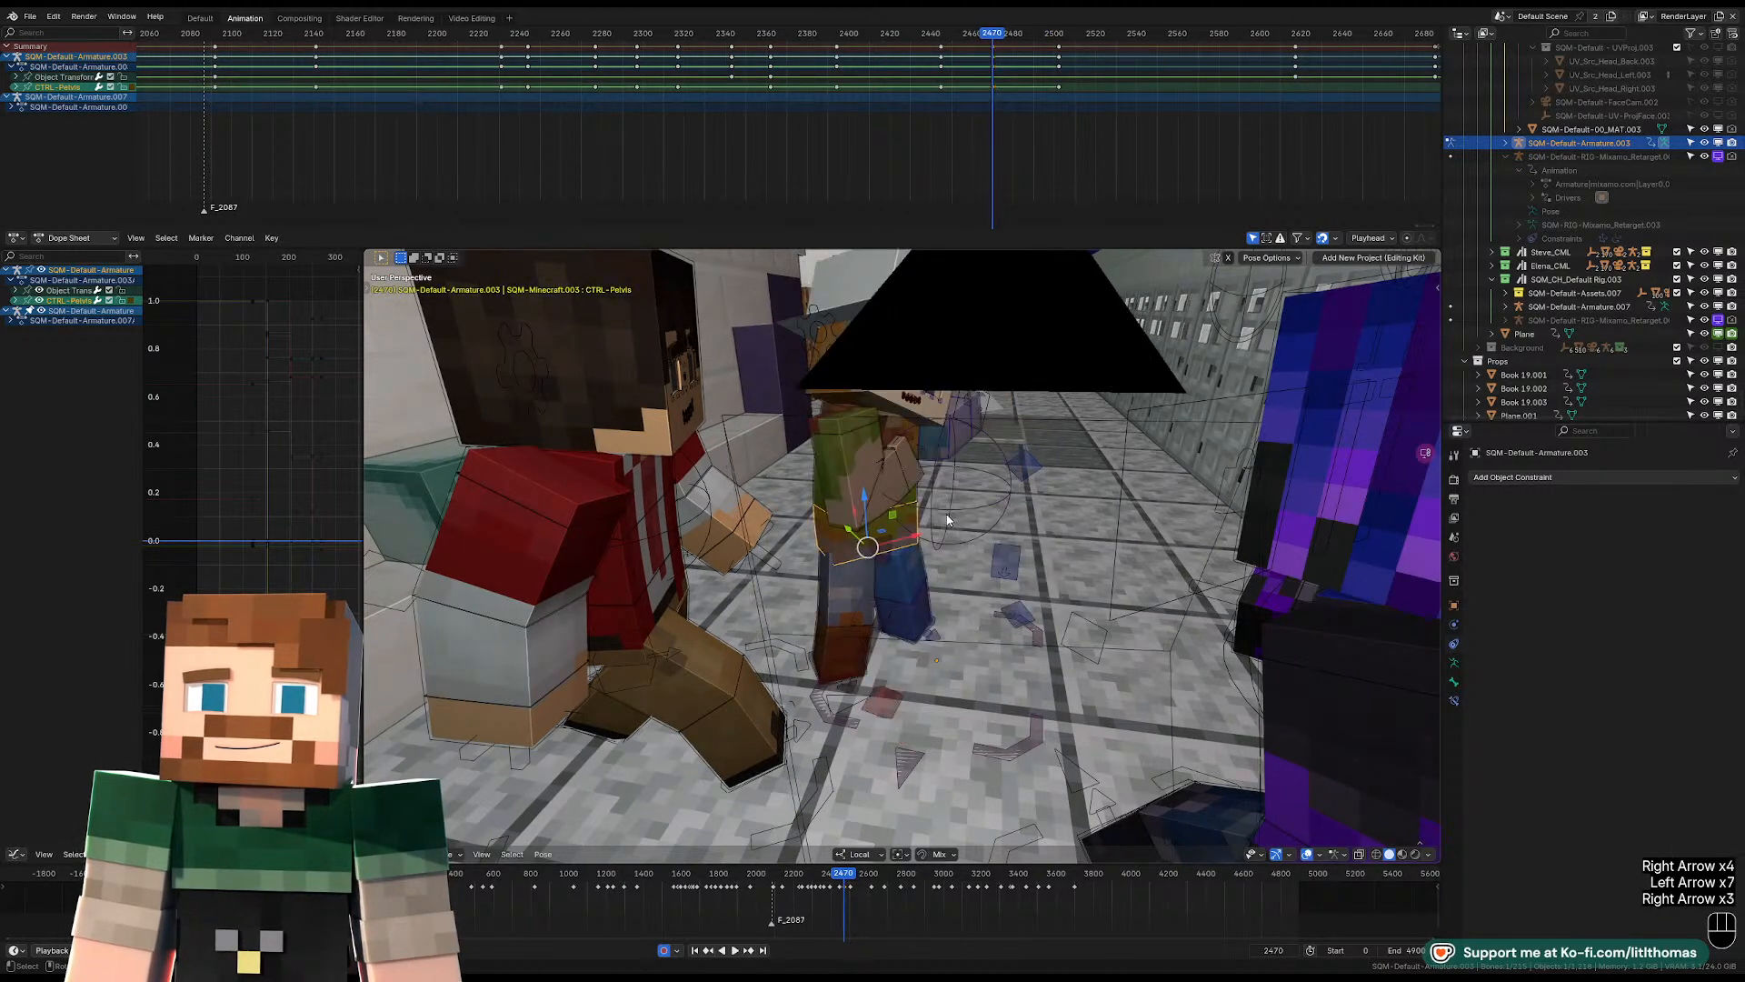
pyautogui.press('Left')
pyautogui.press('Right')
# Nudge the hat-wearing character's pelvis control to a refined position at frame 2470.
pyautogui.moveTo(940, 538)
pyautogui.mouseDown(button='middle')
pyautogui.moveTo(891, 528)
pyautogui.moveTo(952, 517)
pyautogui.mouseUp(button='middle')
pyautogui.scroll(6, 951, 520)
pyautogui.press('g')
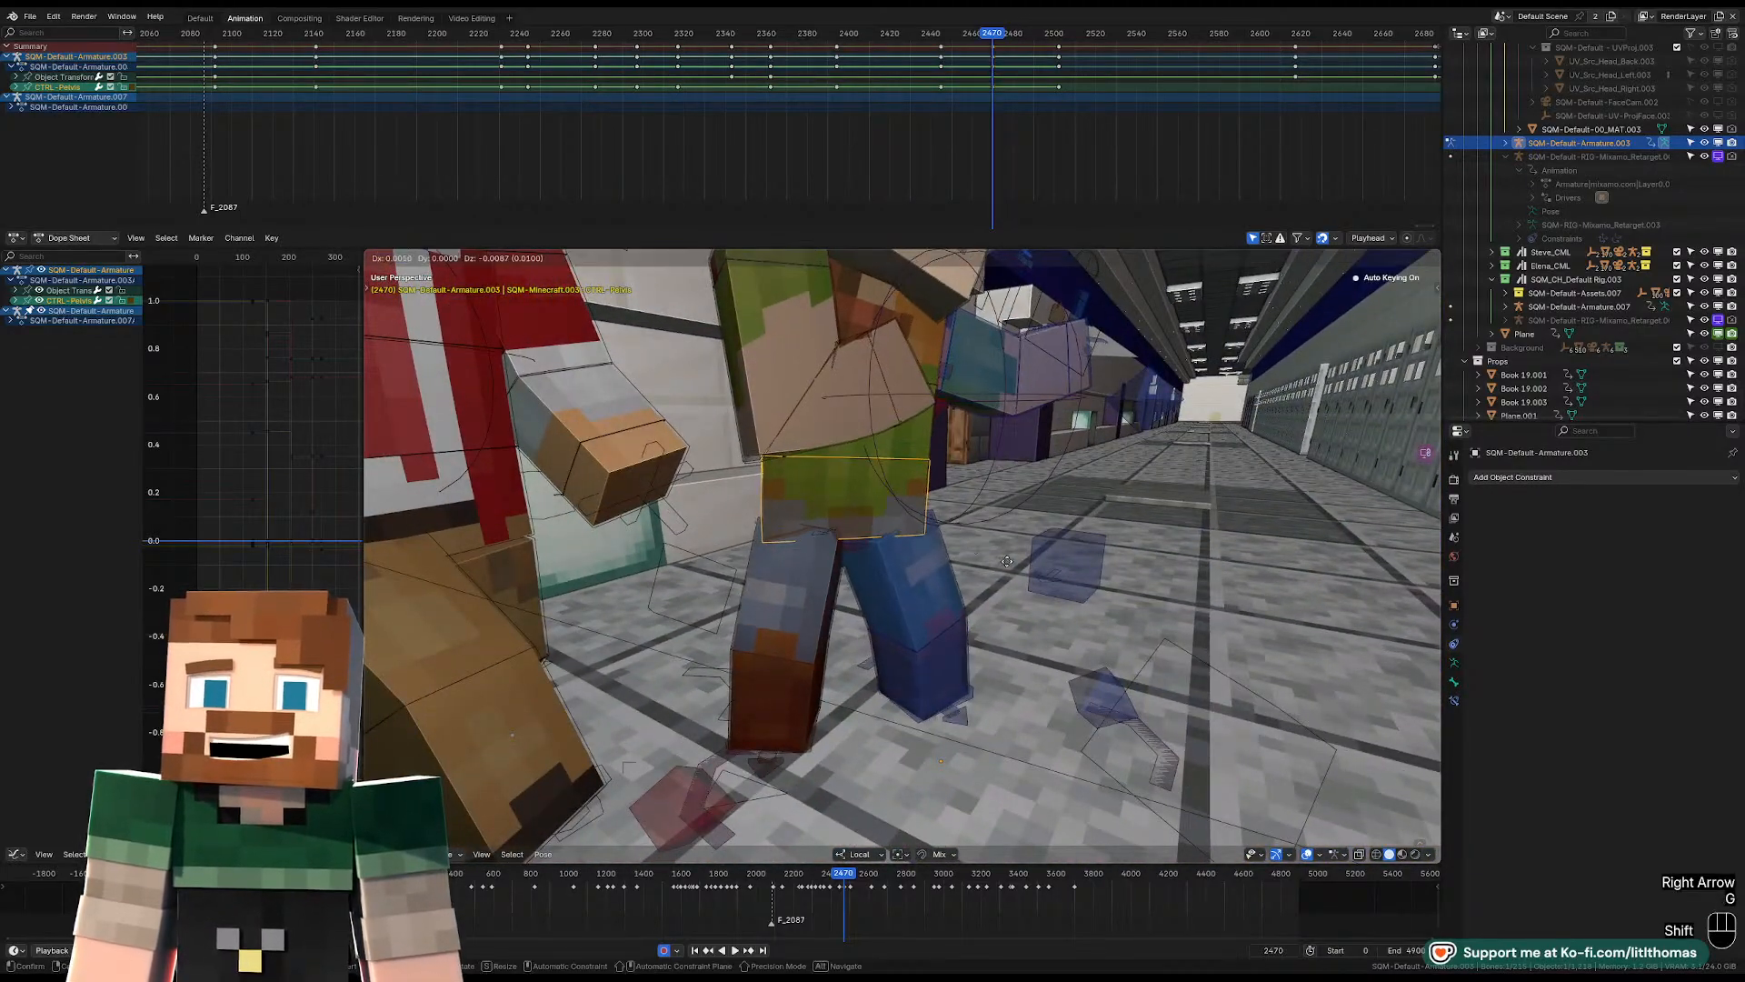
pyautogui.press('shift')
# Slide the left IK foot along its local X axis at frame 2470 to adjust the stance.
pyautogui.click(959, 721)
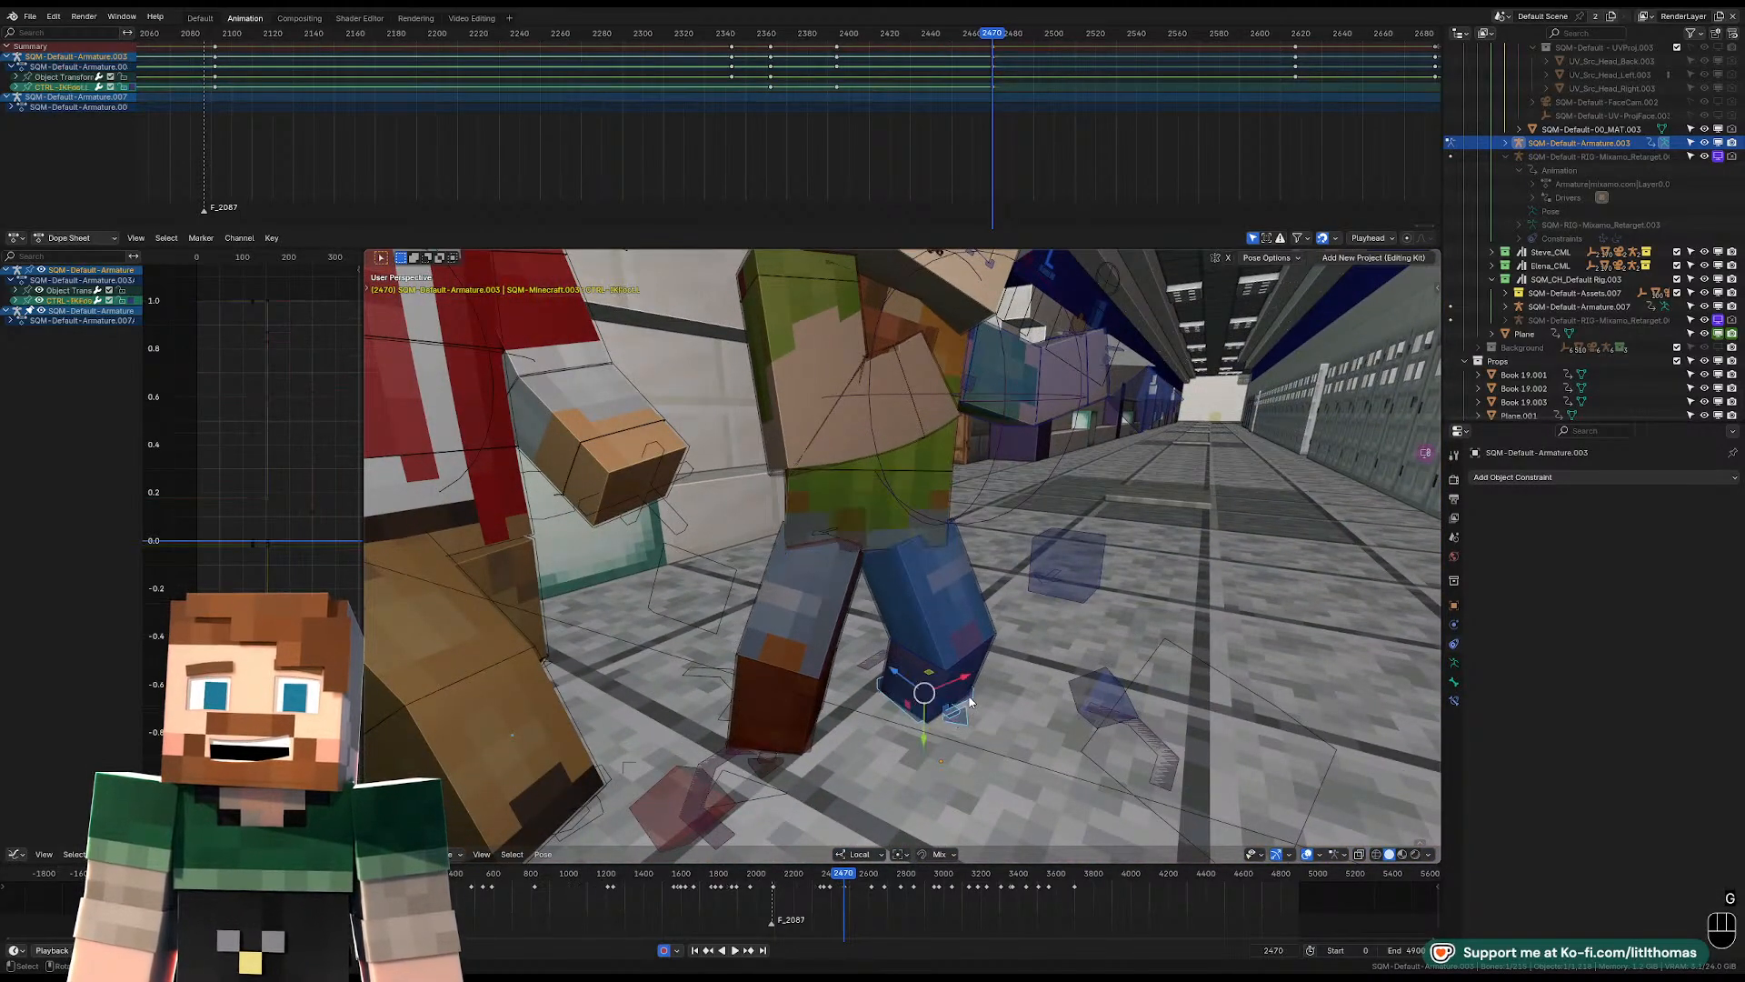
pyautogui.press('g')
pyautogui.press('x')
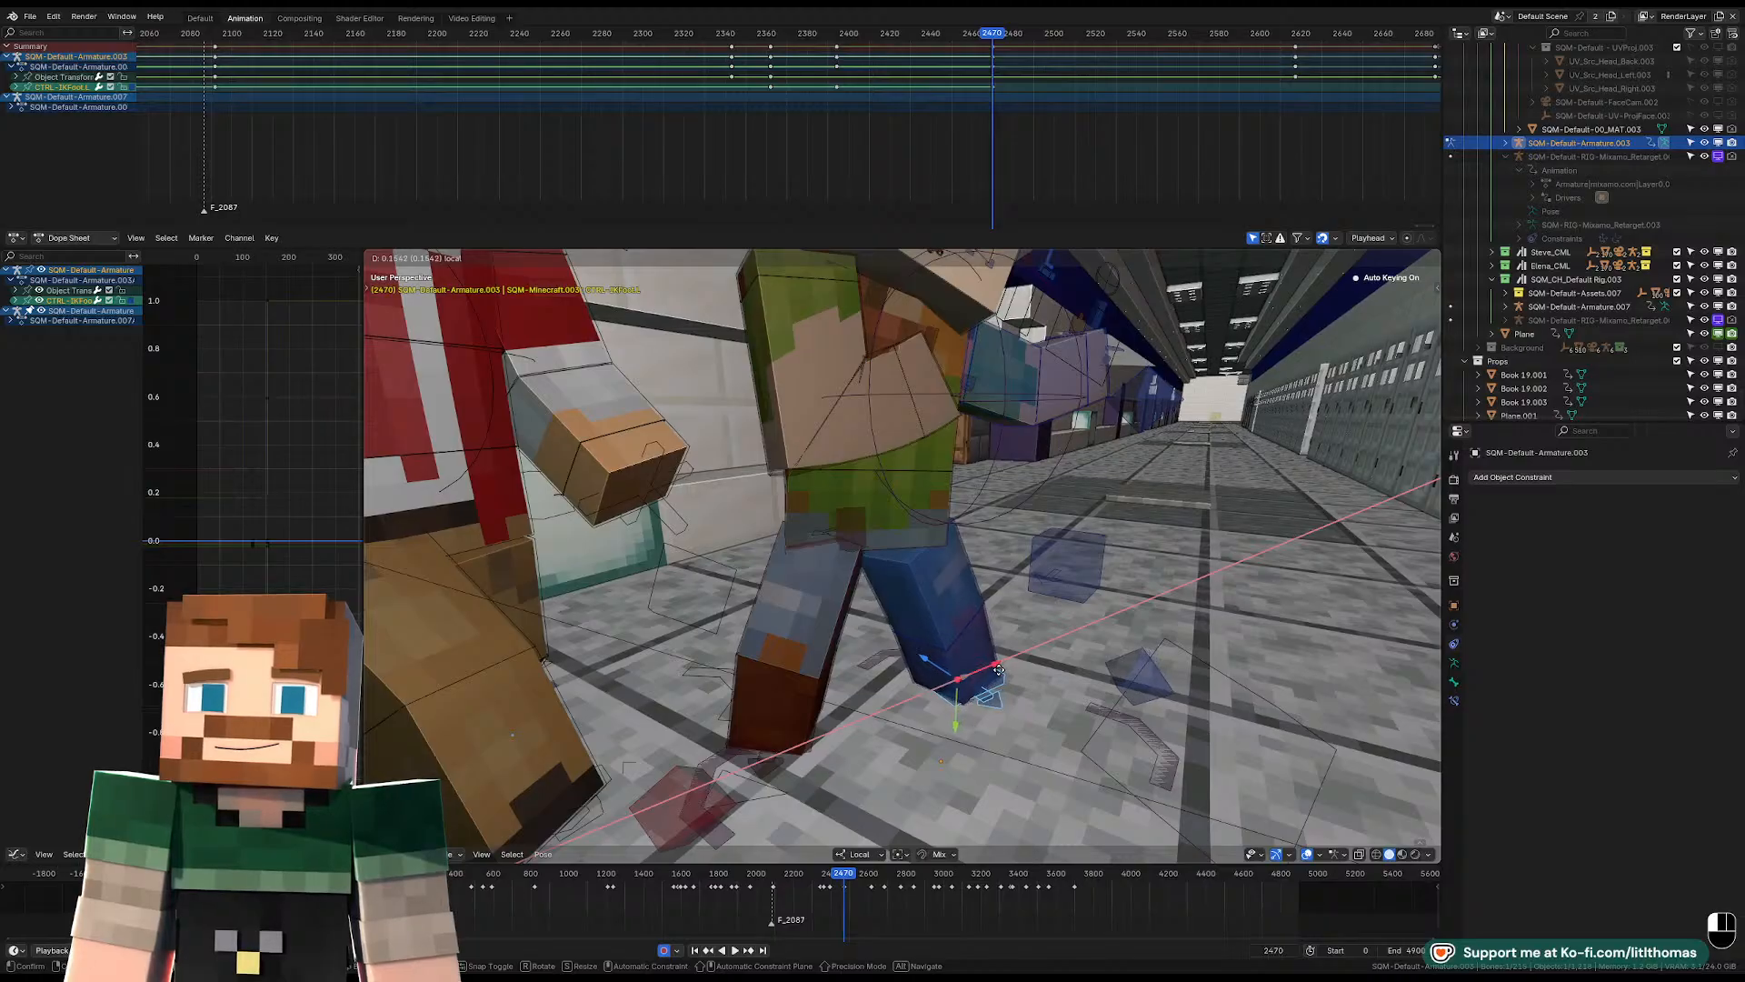
pyautogui.moveTo(999, 670); pyautogui.dragTo(1011, 666)
pyautogui.moveTo(1011, 667); pyautogui.dragTo(960, 704, button='middle')
pyautogui.scroll(-2, 918, 679)
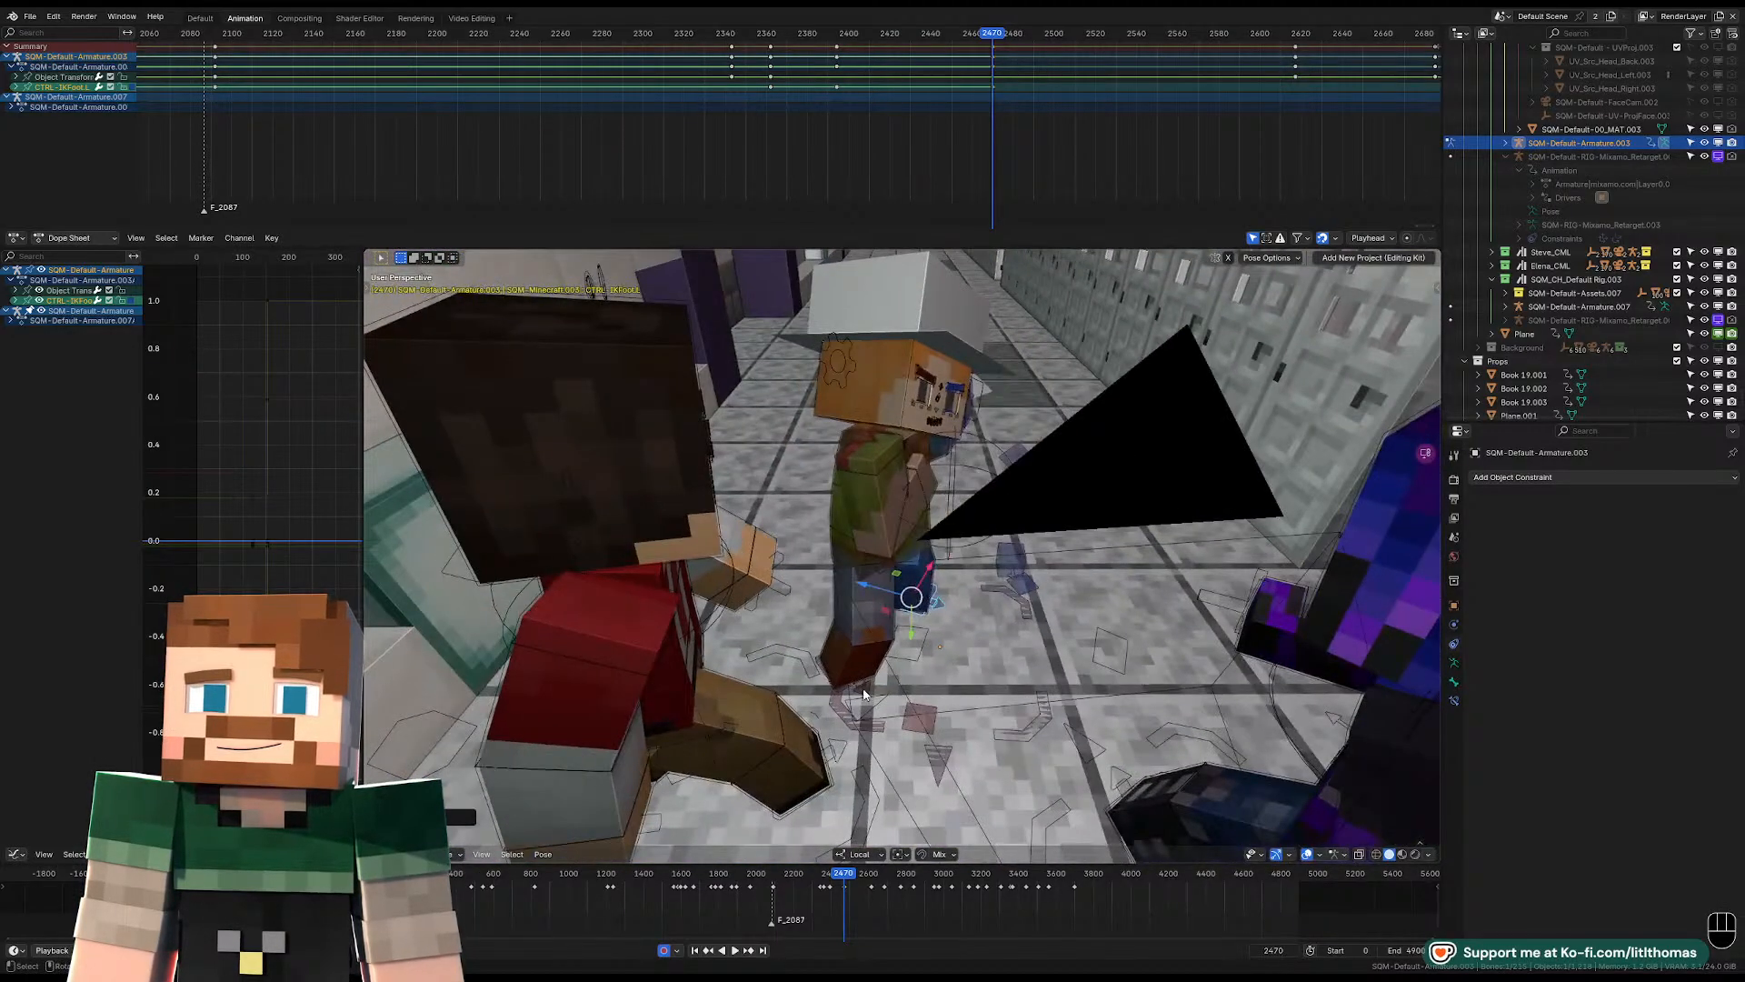
# Play the animation onward from frame 2469 and step around frame 2502 to examine how the feet carry into the next pose.
pyautogui.moveTo(828, 645); pyautogui.dragTo(903, 646)
pyautogui.scroll(-1, 904, 647)
pyautogui.moveTo(904, 646)
pyautogui.mouseDown(button='middle')
pyautogui.moveTo(859, 600)
pyautogui.moveTo(887, 640)
pyautogui.mouseUp(button='middle')
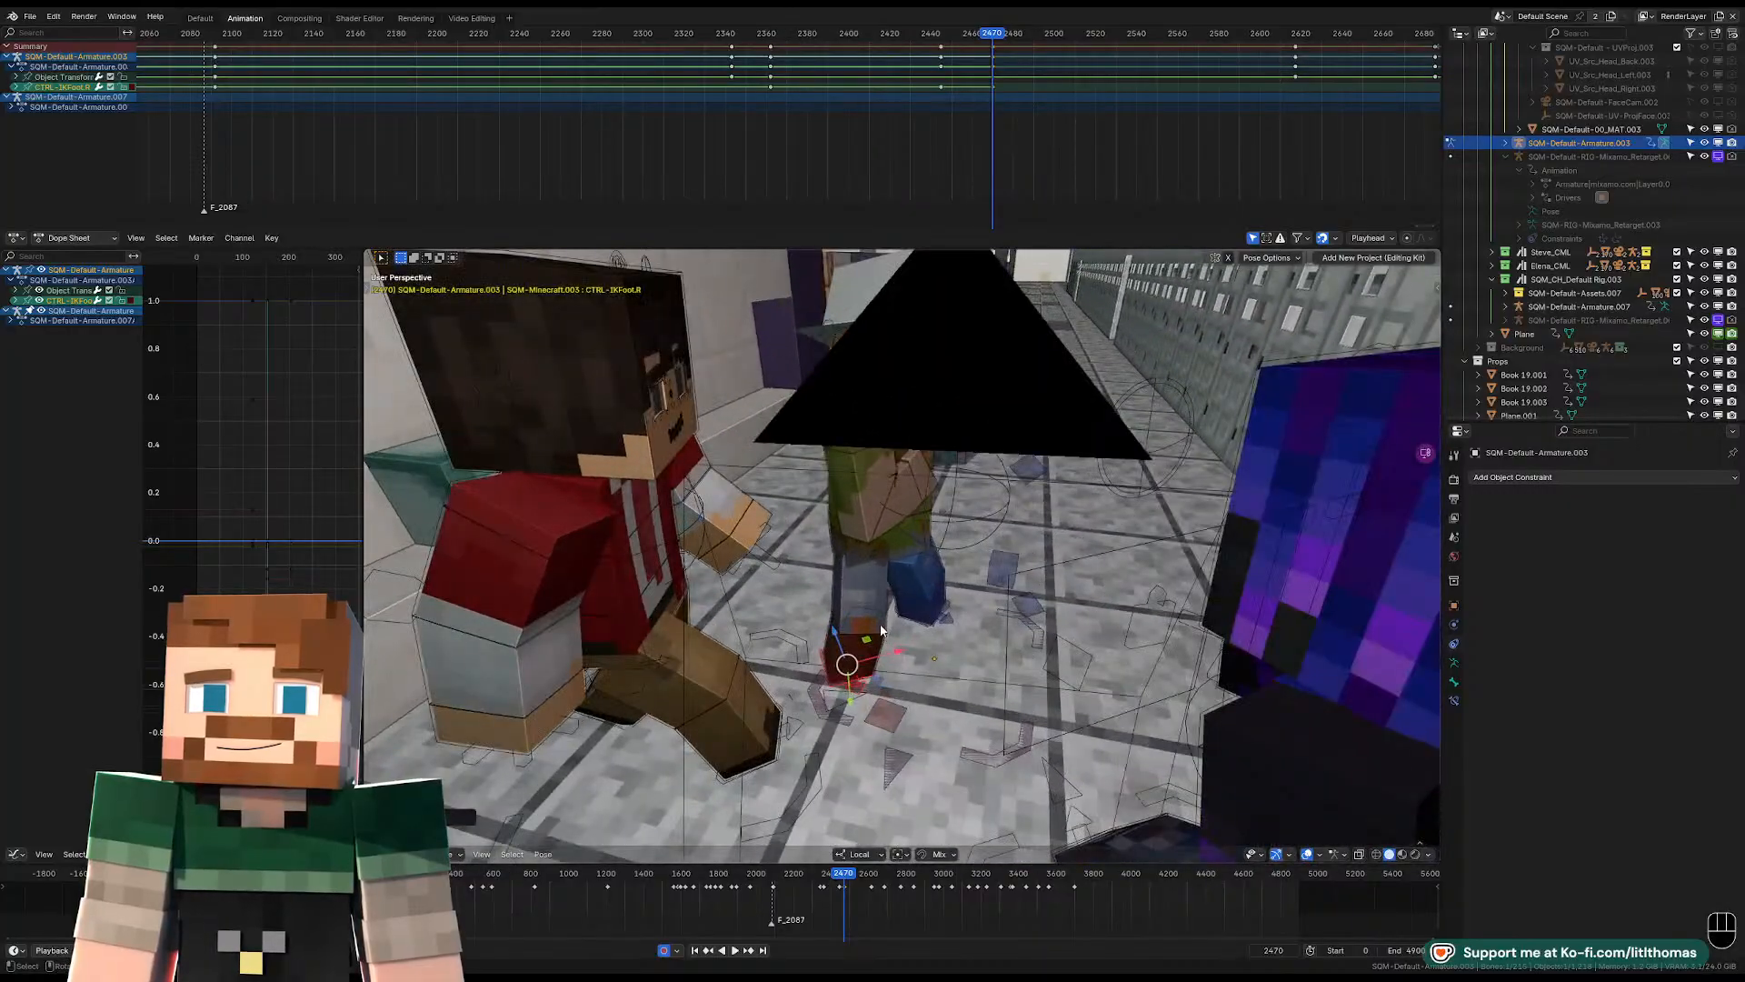
pyautogui.press('Left')
pyautogui.press('Right')
pyautogui.press('Left')
pyautogui.press('space')
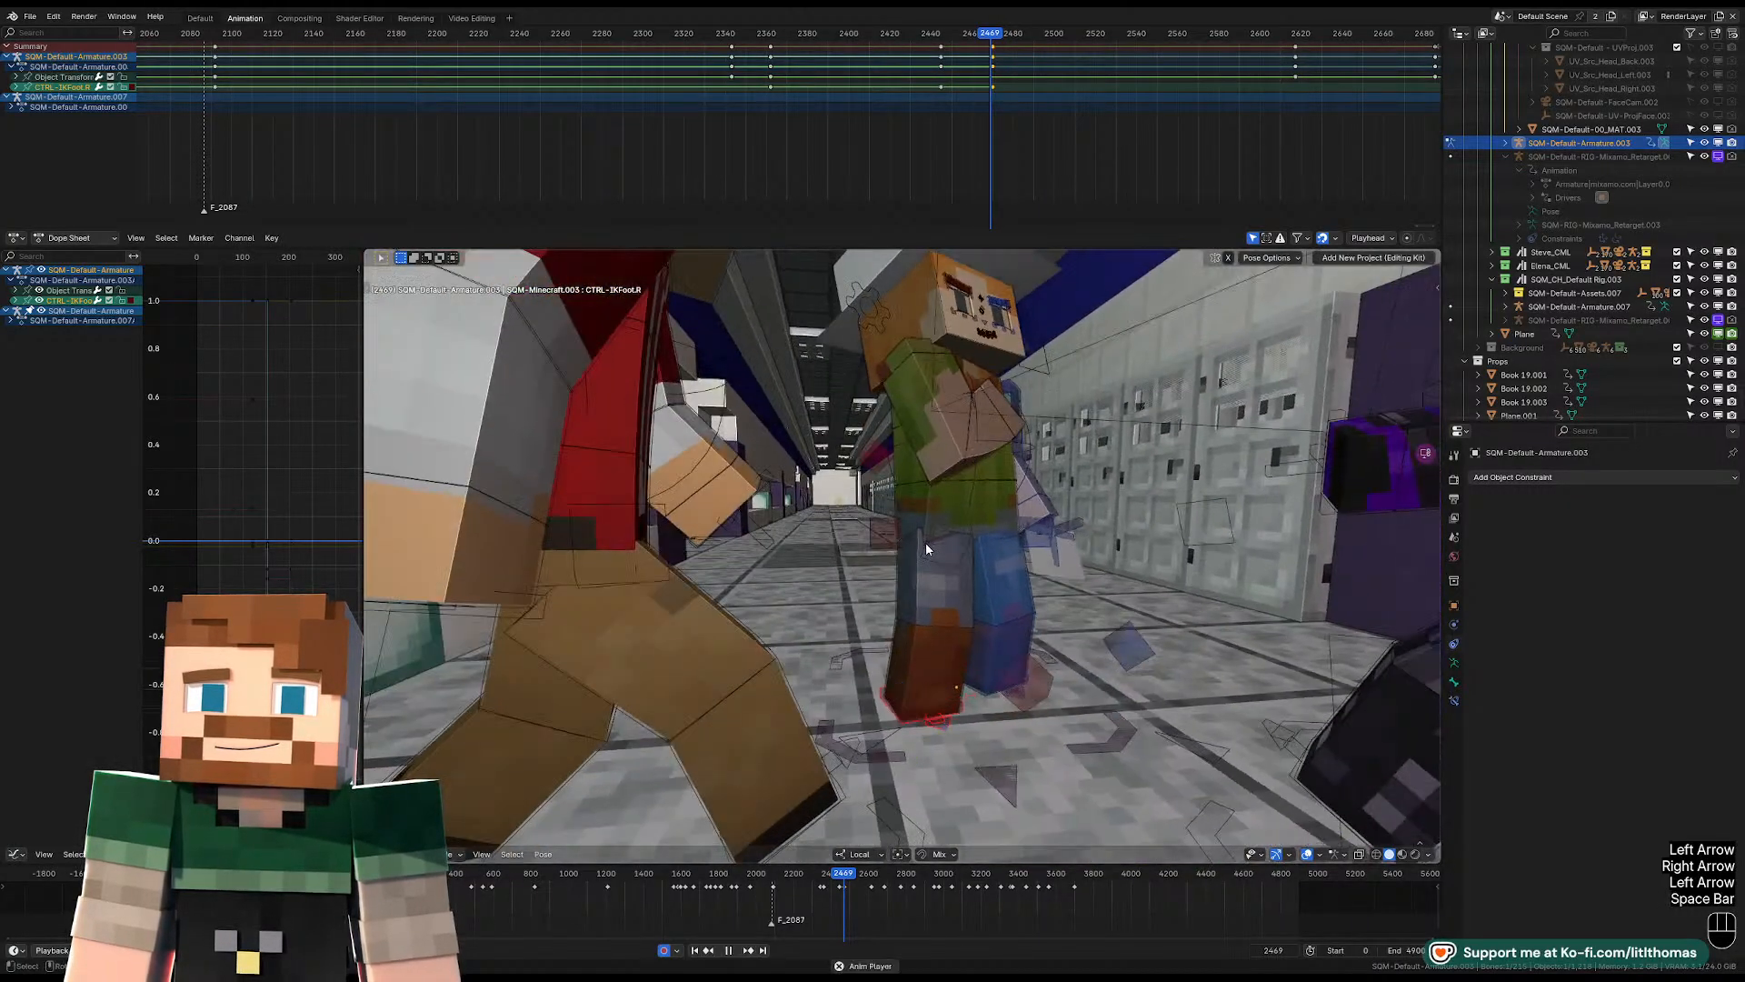
pyautogui.press('space')
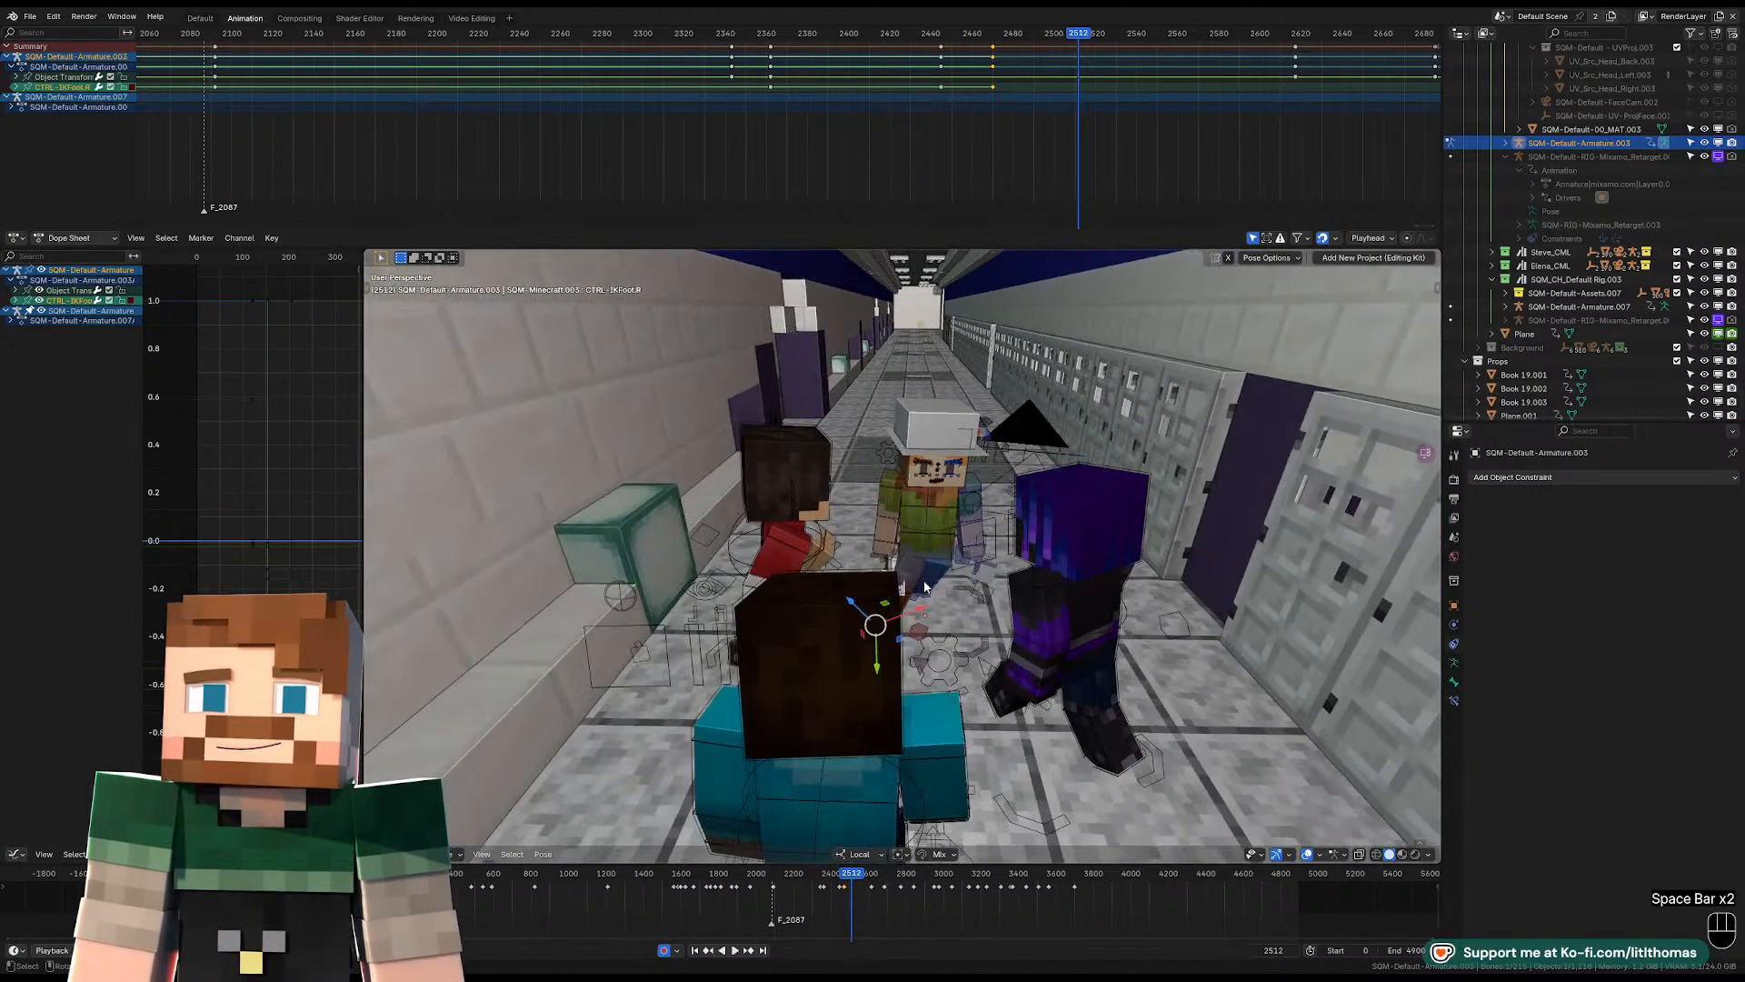
pyautogui.press('Left')
pyautogui.press('Left')
pyautogui.press('Left')
pyautogui.press('Left')
pyautogui.press('Left')
pyautogui.press('Left')
pyautogui.press('Left')
pyautogui.press('Left')
pyautogui.press('Left')
pyautogui.press('Left')
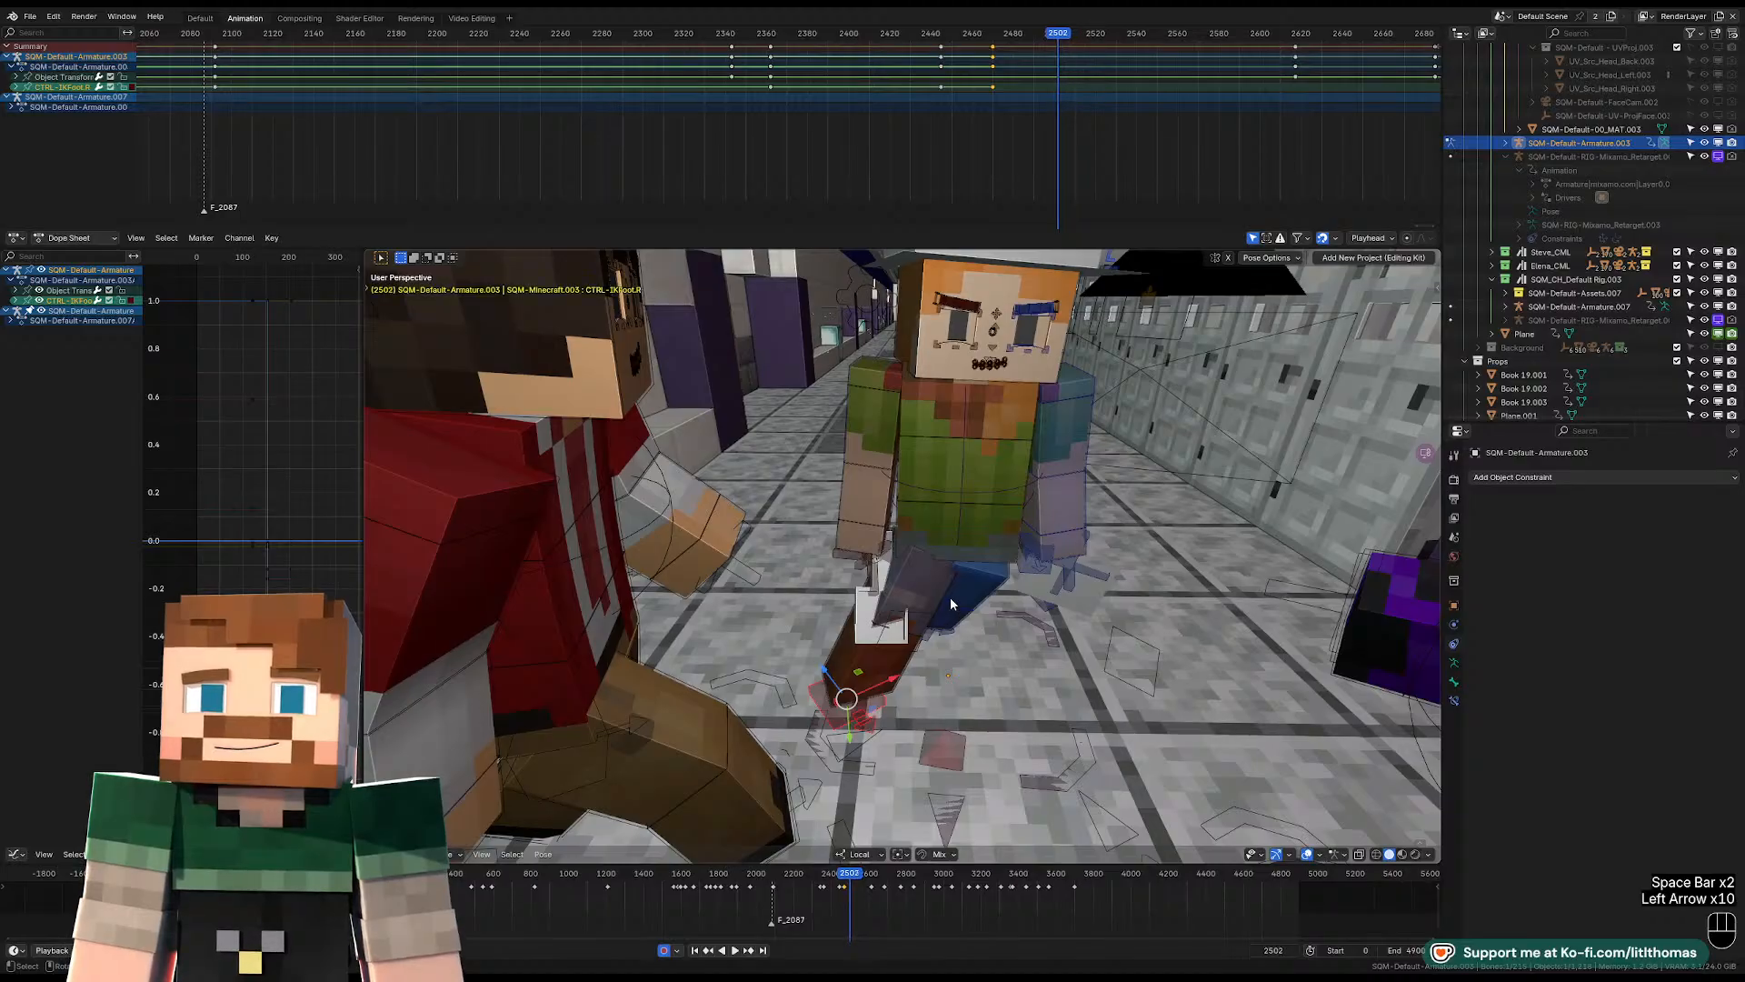
pyautogui.press('Right')
pyautogui.press('Right')
pyautogui.press('Left')
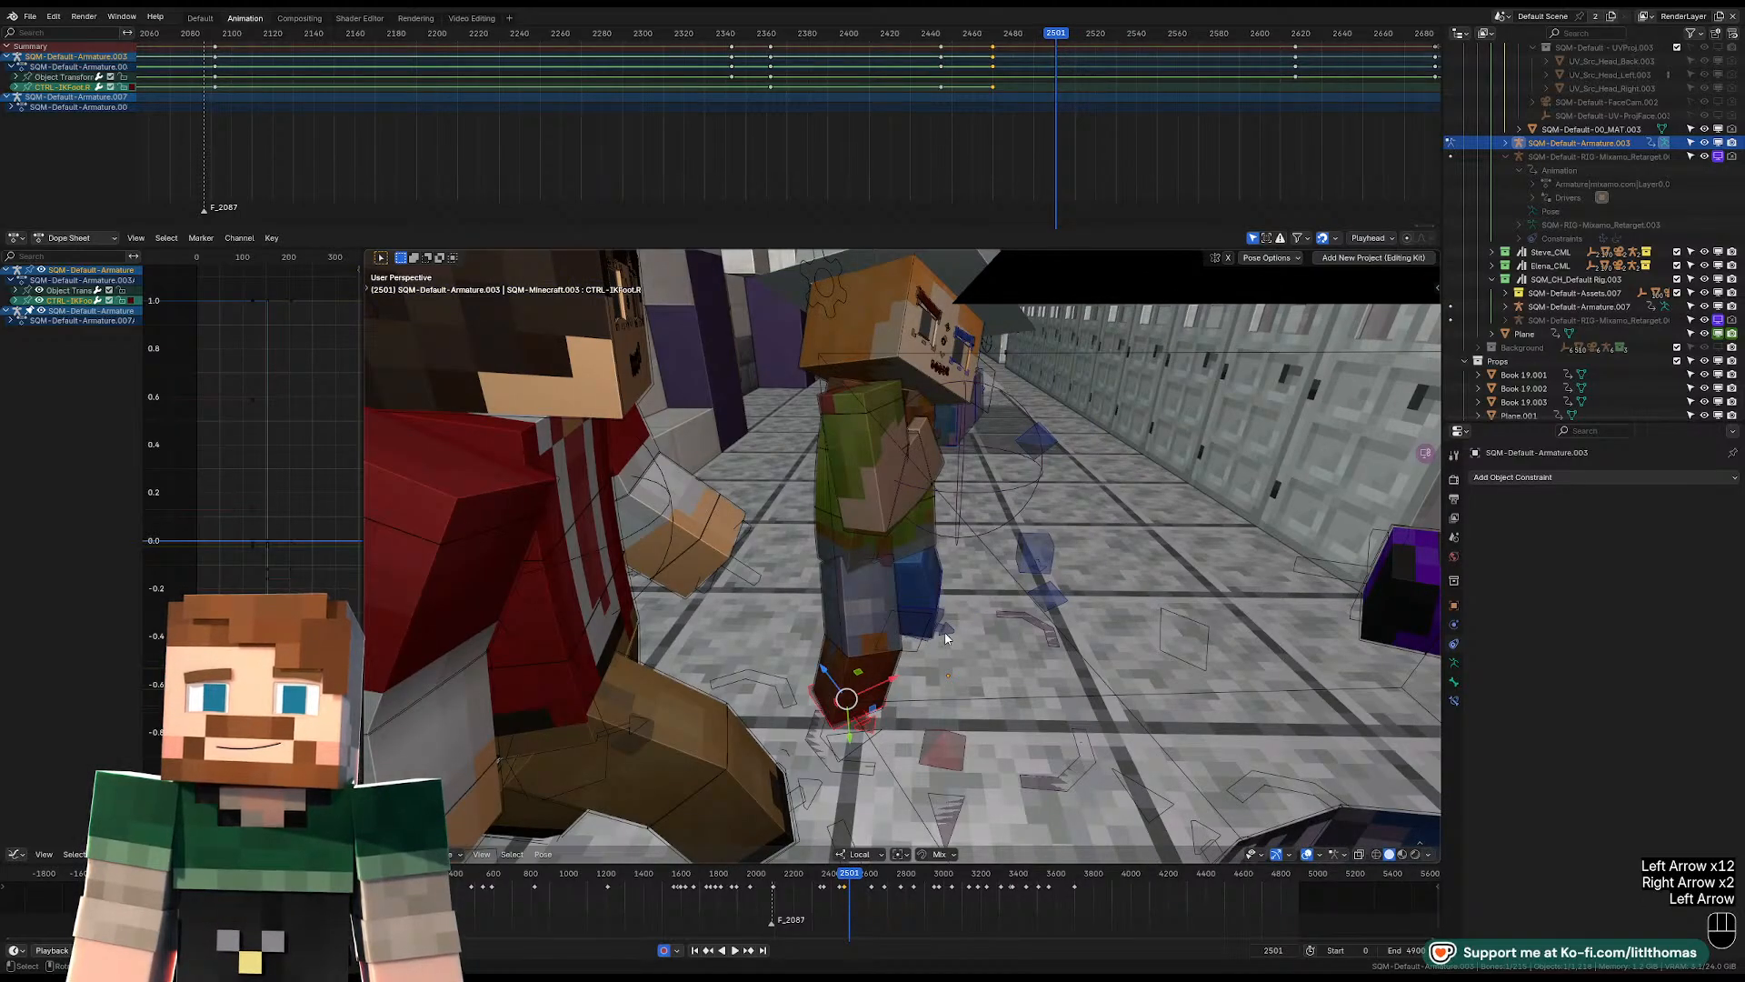
# Duplicate an earlier keyframe pose of both IK feet to frame 2502.
pyautogui.keyDown('shift'); pyautogui.click(948, 637); pyautogui.keyUp('shift')
pyautogui.press('Right')
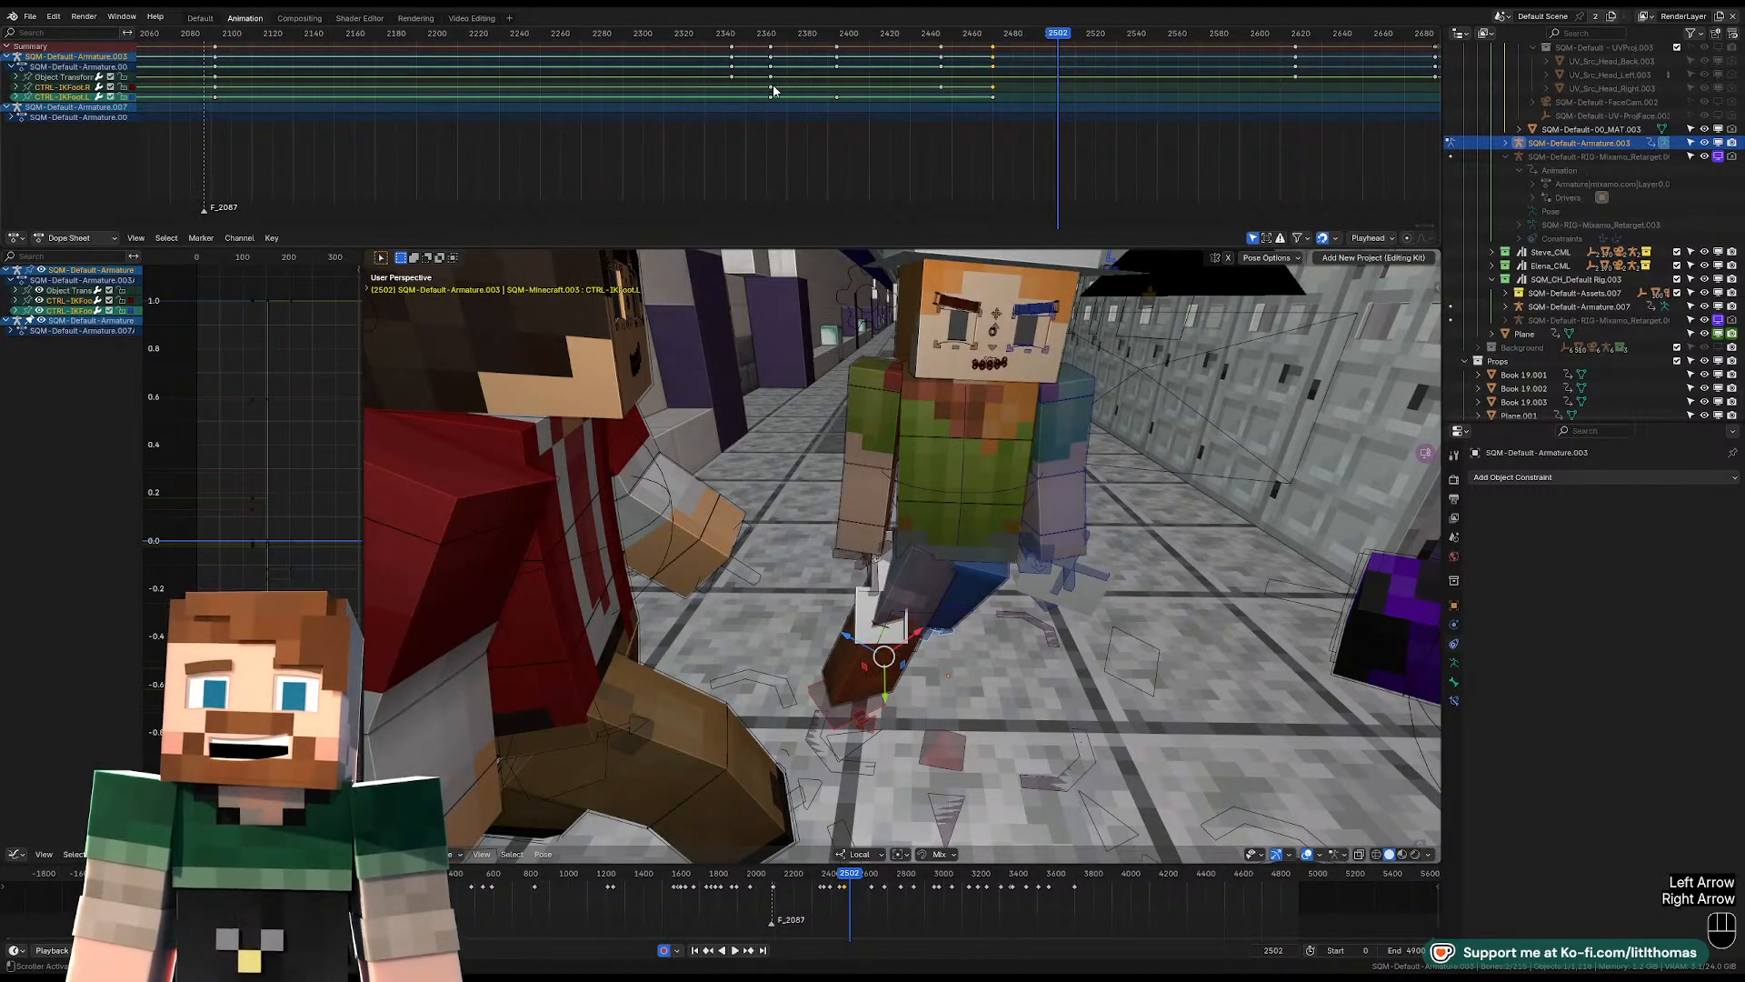
pyautogui.hotkey('shift', 'd')
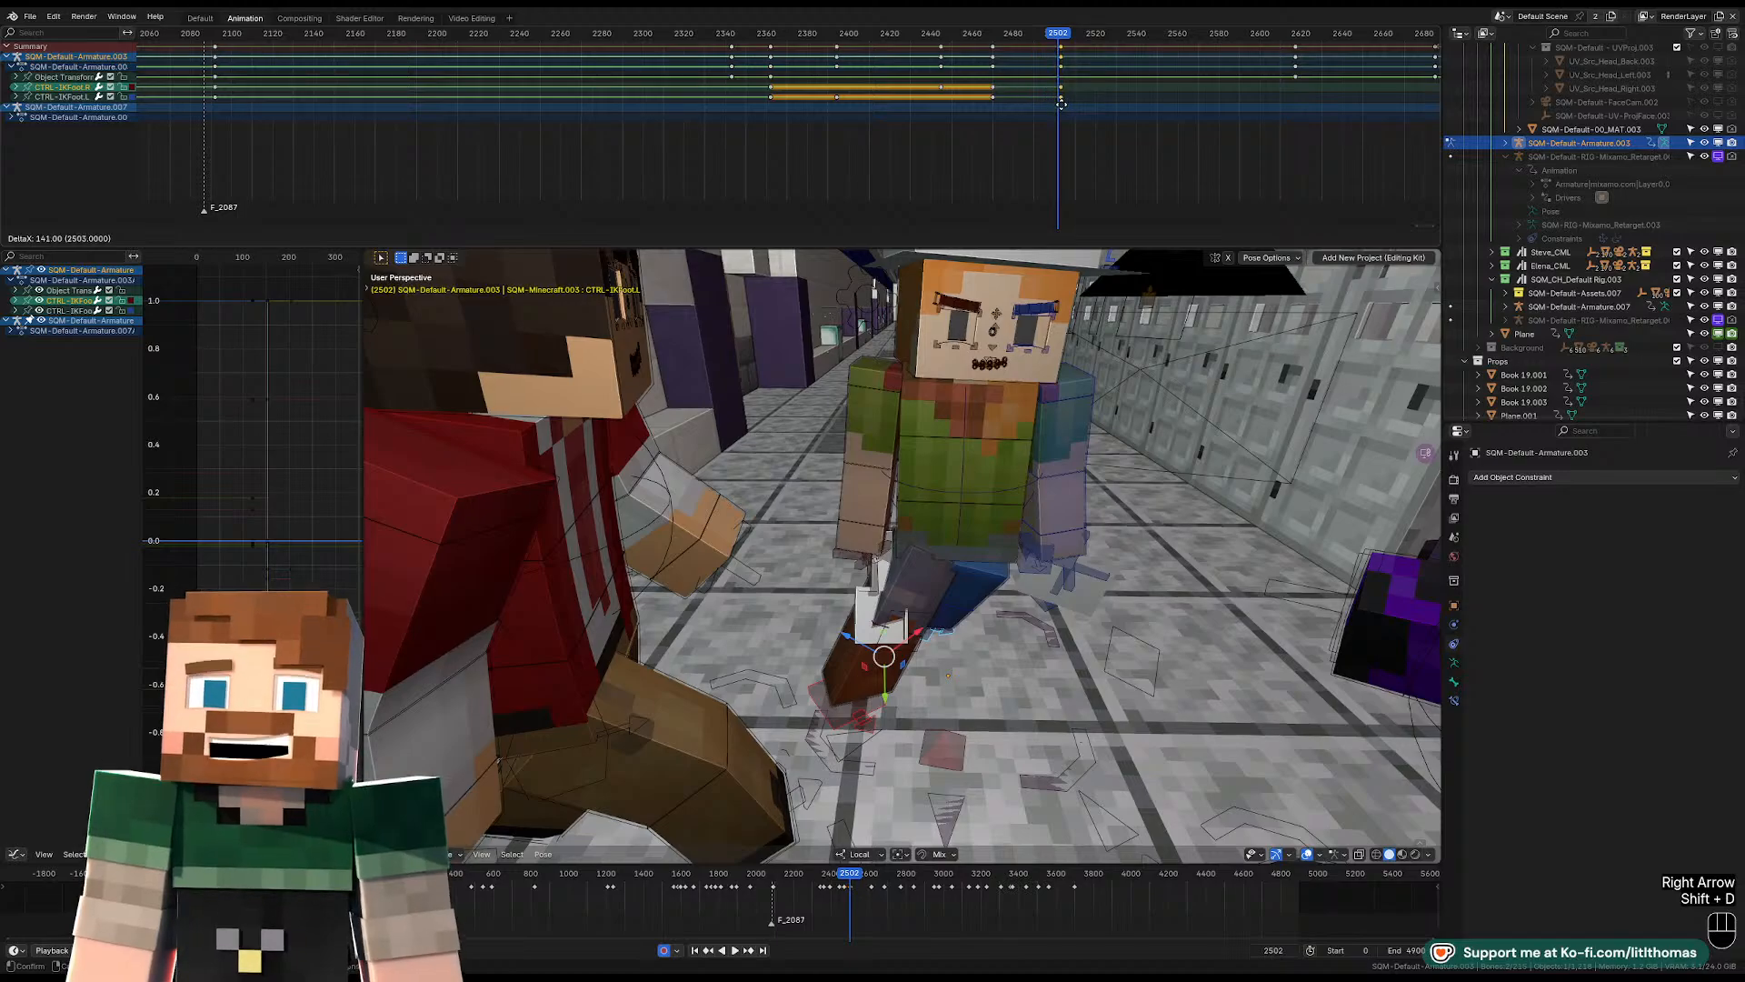
pyautogui.click(1058, 103)
pyautogui.scroll(5, 1047, 107)
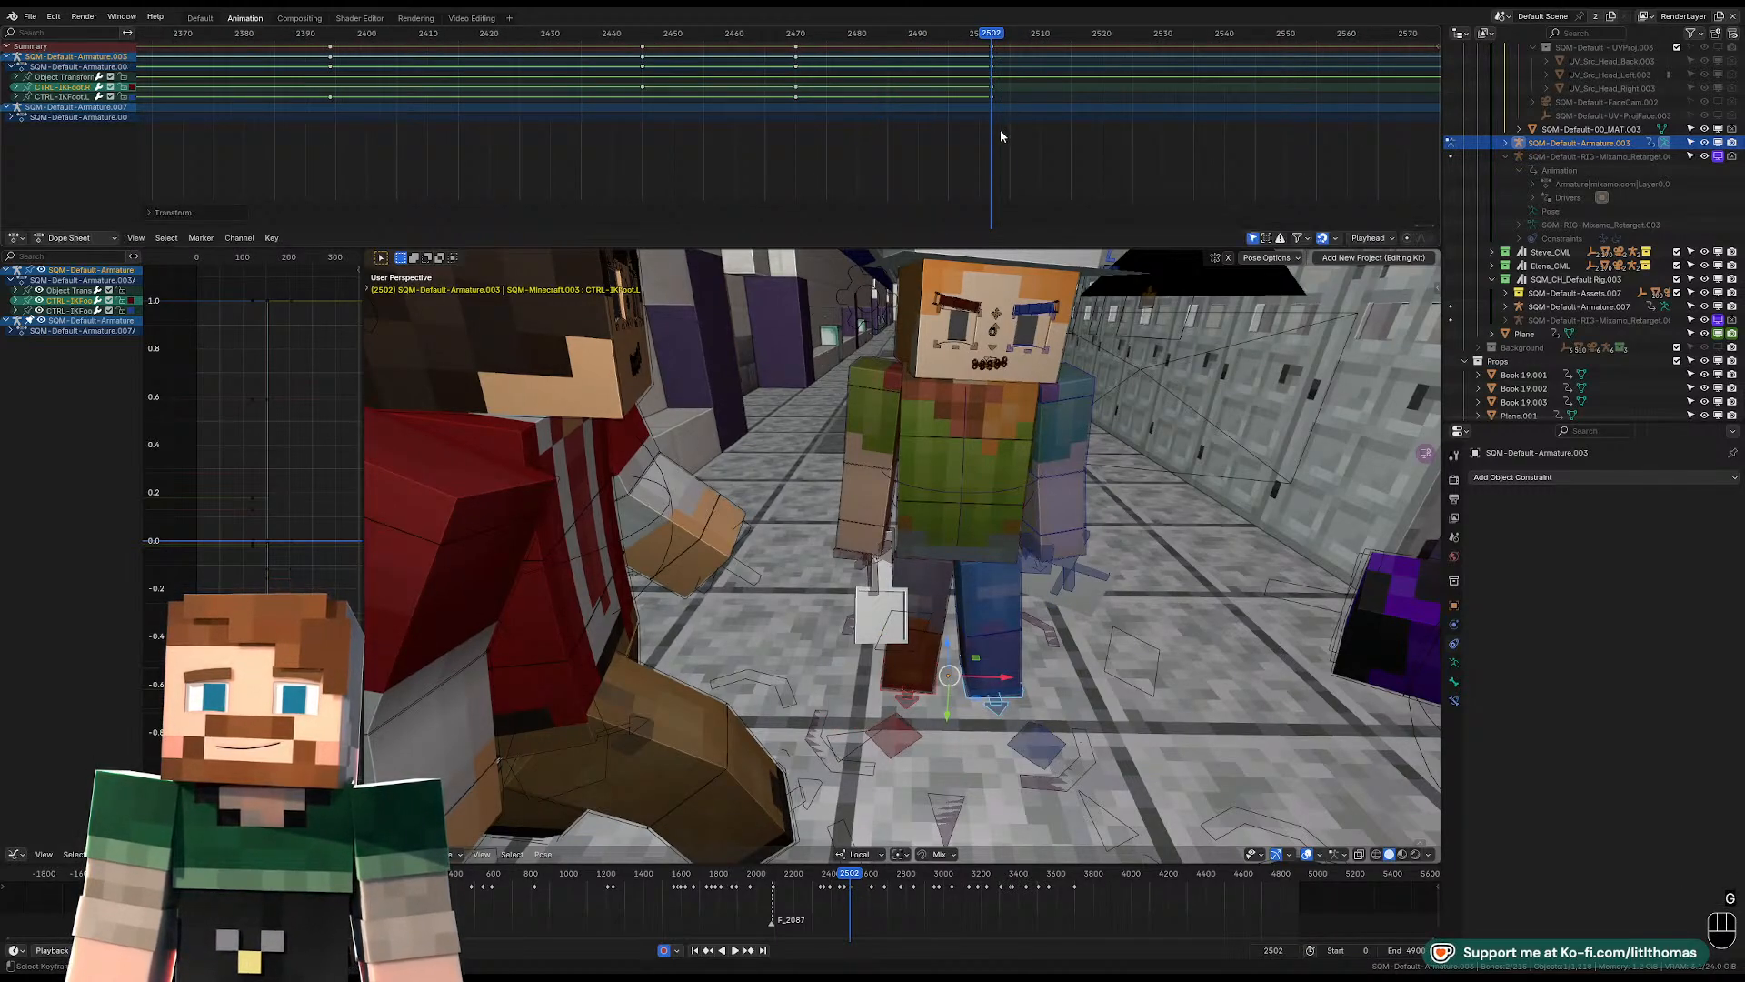
# Shift the pelvis control at frame 2502 so the body sits over the feet, adjusting it from two angles.
pyautogui.moveTo(1066, 511); pyautogui.dragTo(840, 507, button='middle')
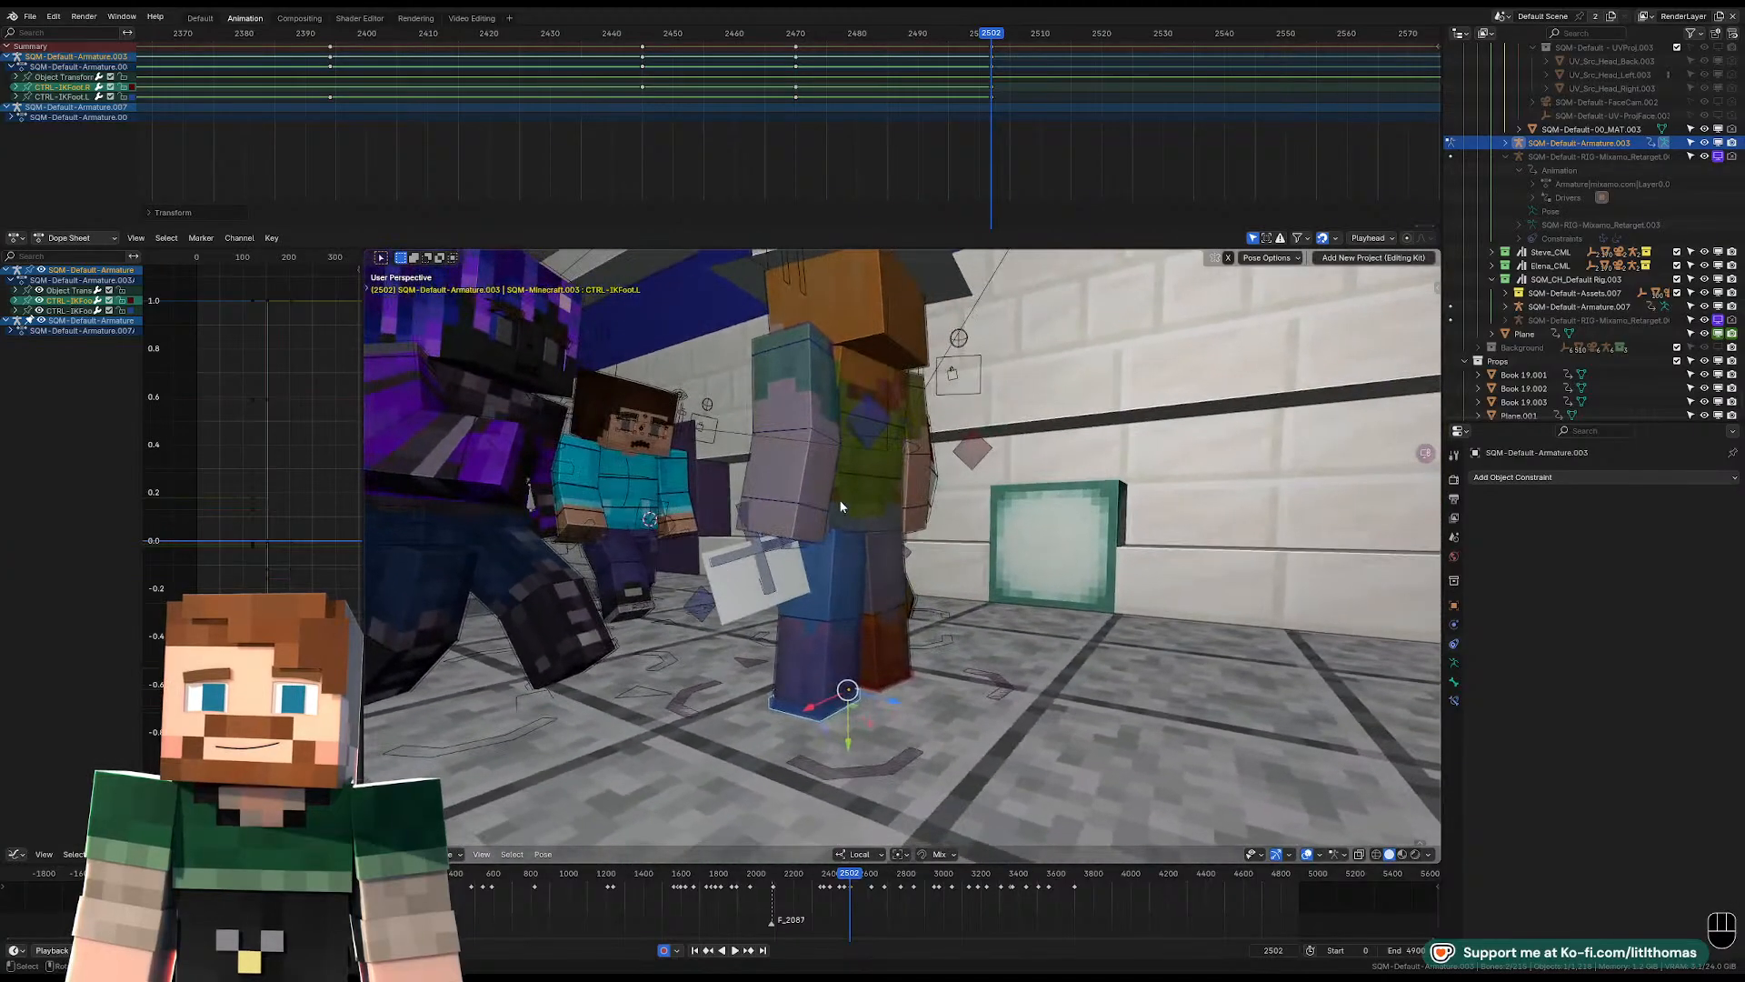
pyautogui.click(863, 506)
pyautogui.press('g')
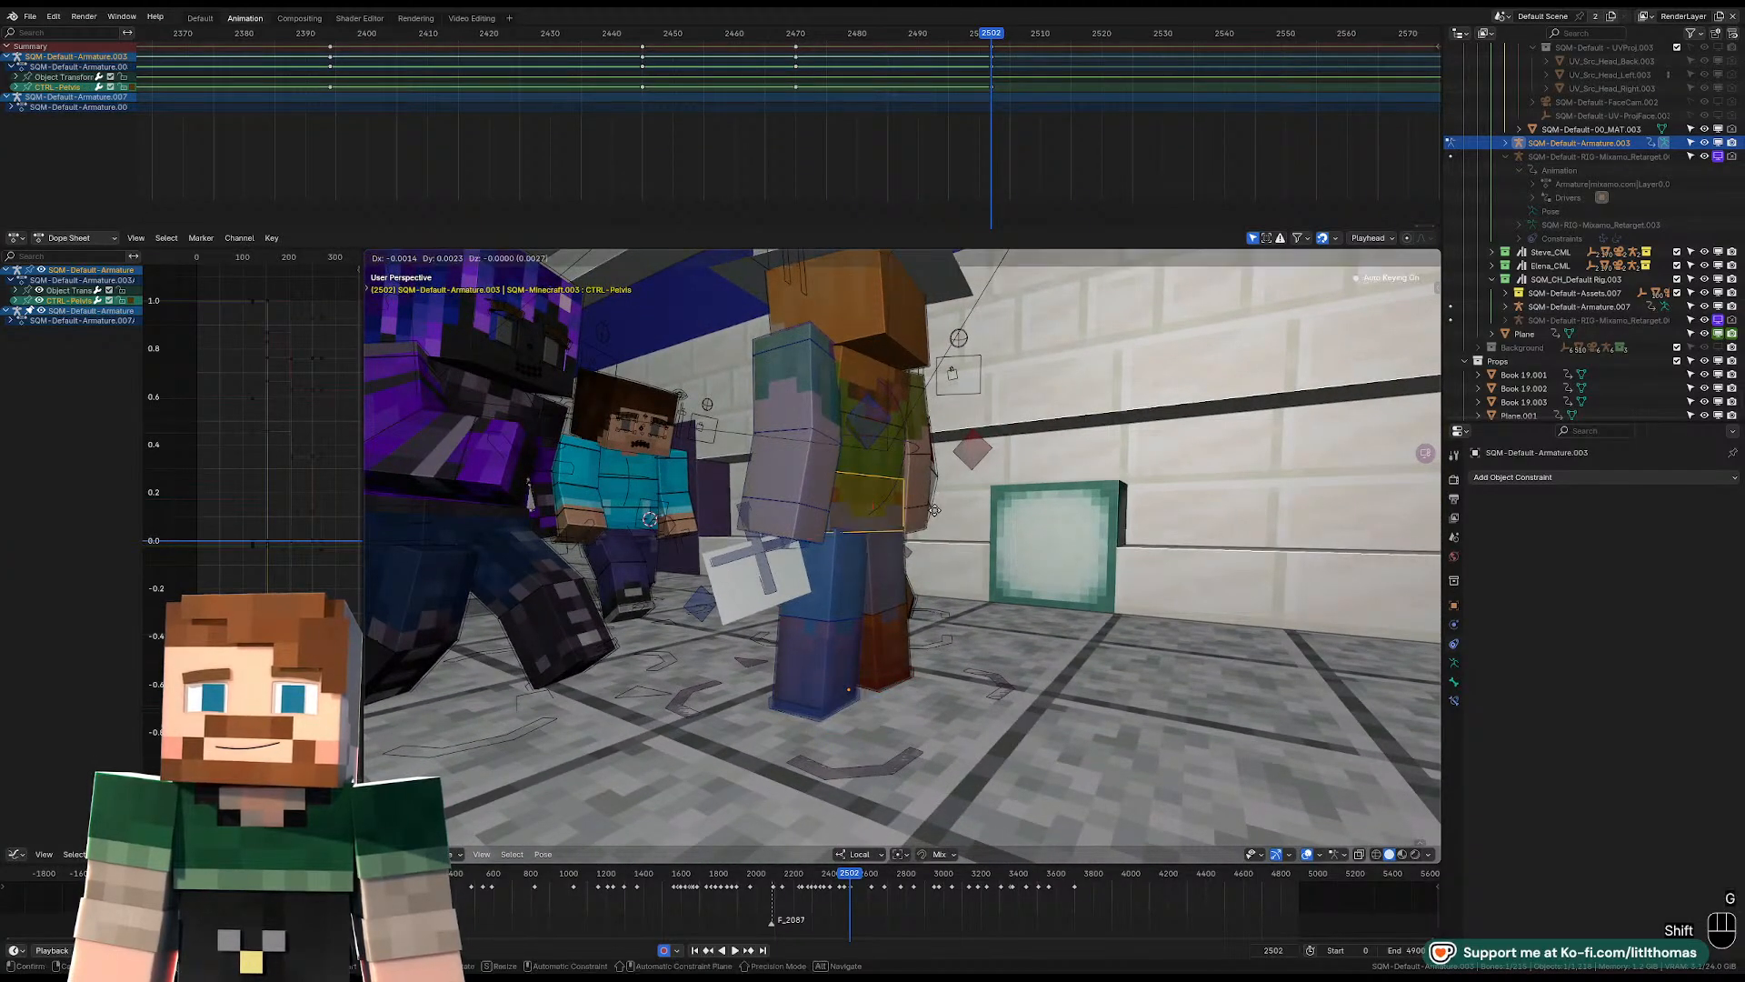
pyautogui.click(948, 514)
pyautogui.moveTo(949, 513); pyautogui.dragTo(1036, 523, button='middle')
pyautogui.press('g')
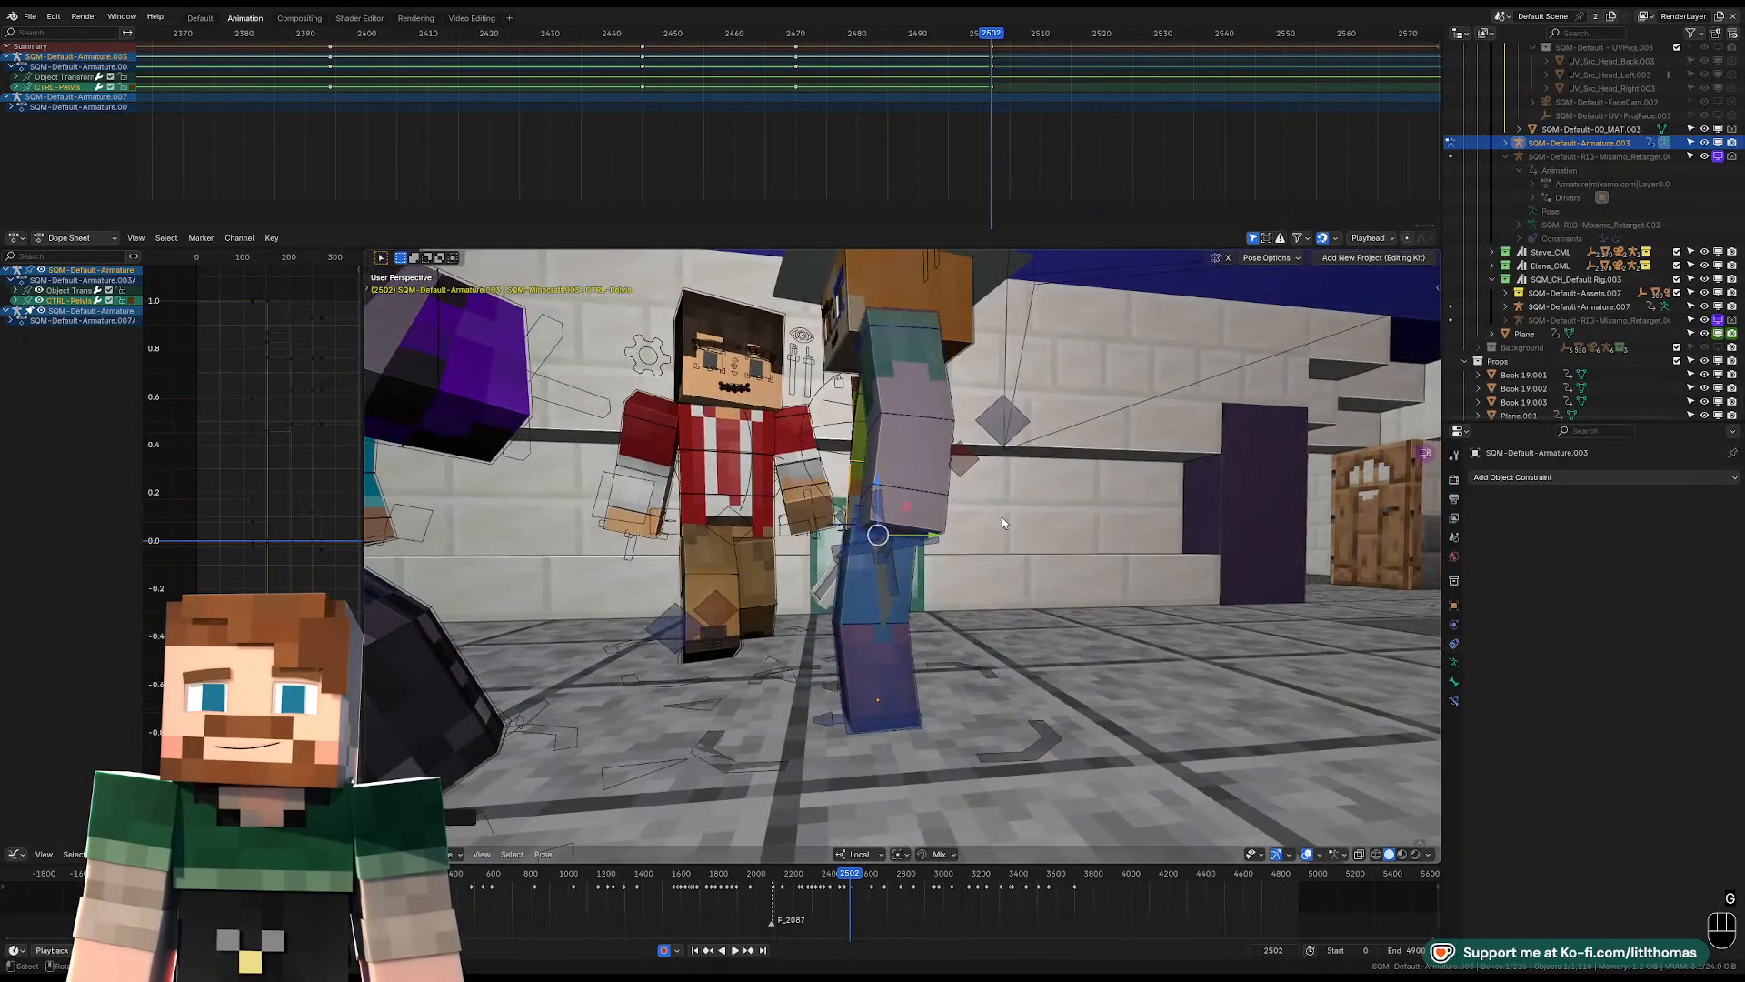
pyautogui.click(868, 515)
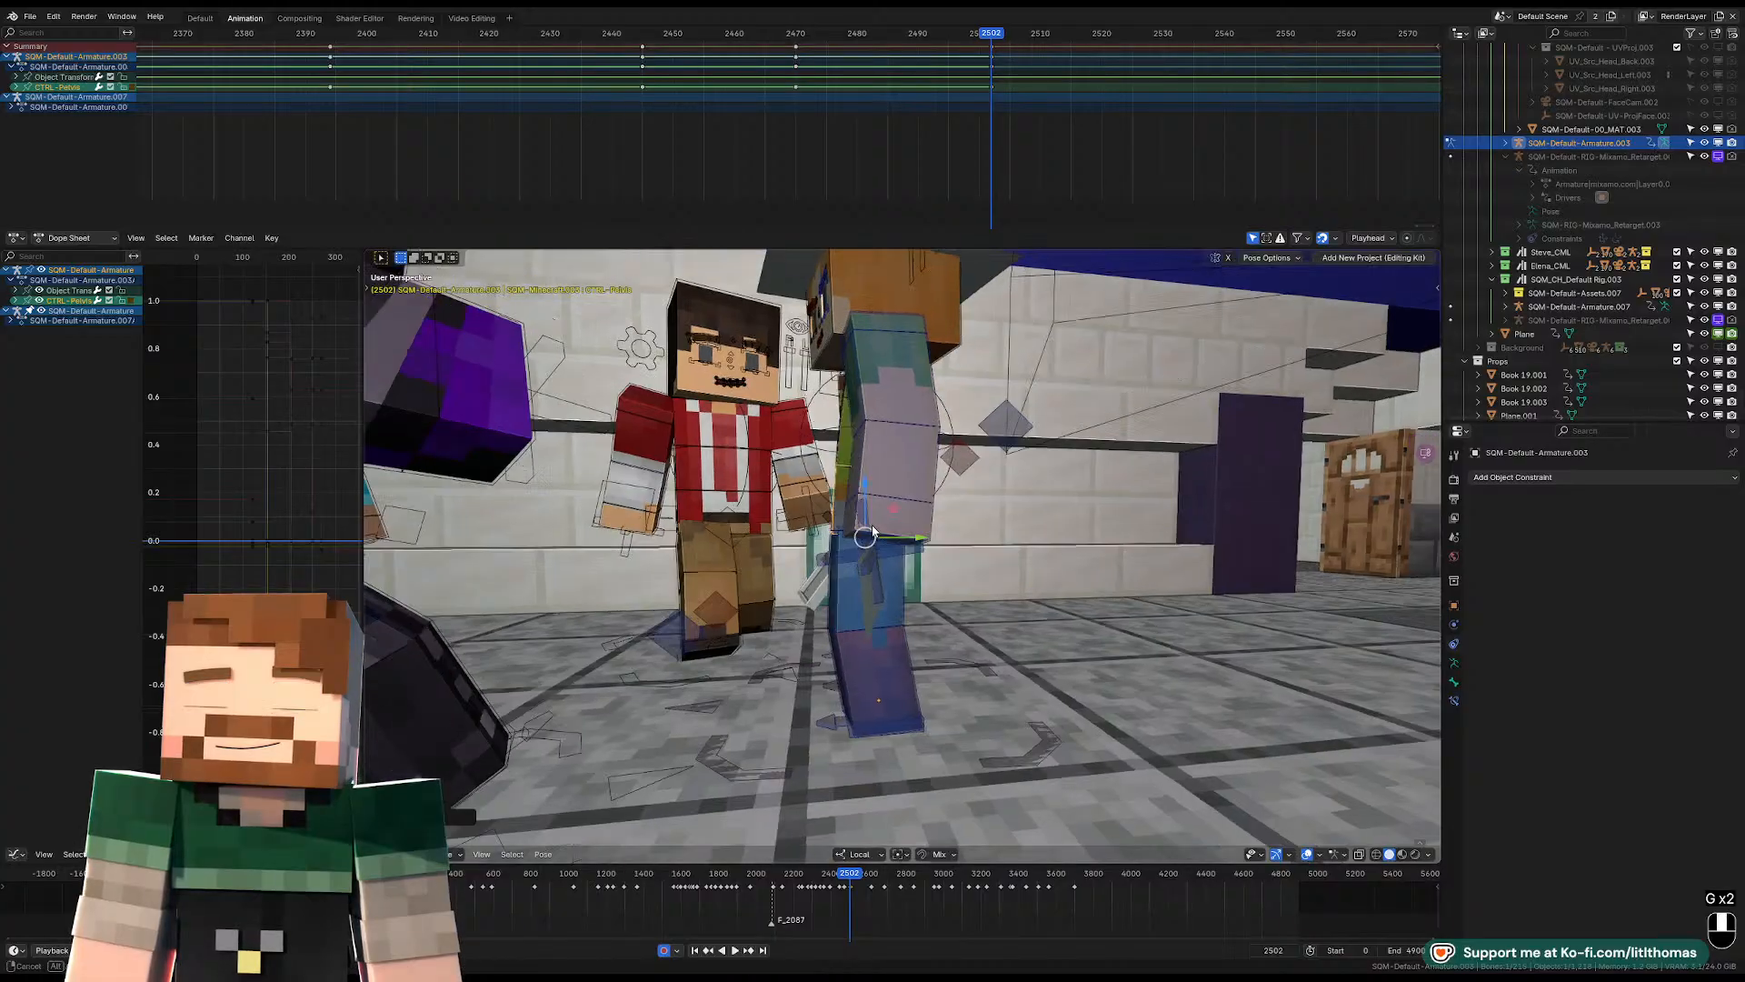
# Play the shot through the camera and stop at frame 2617, where the hat-wearing character stands close to the others.
pyautogui.press('KP_0')
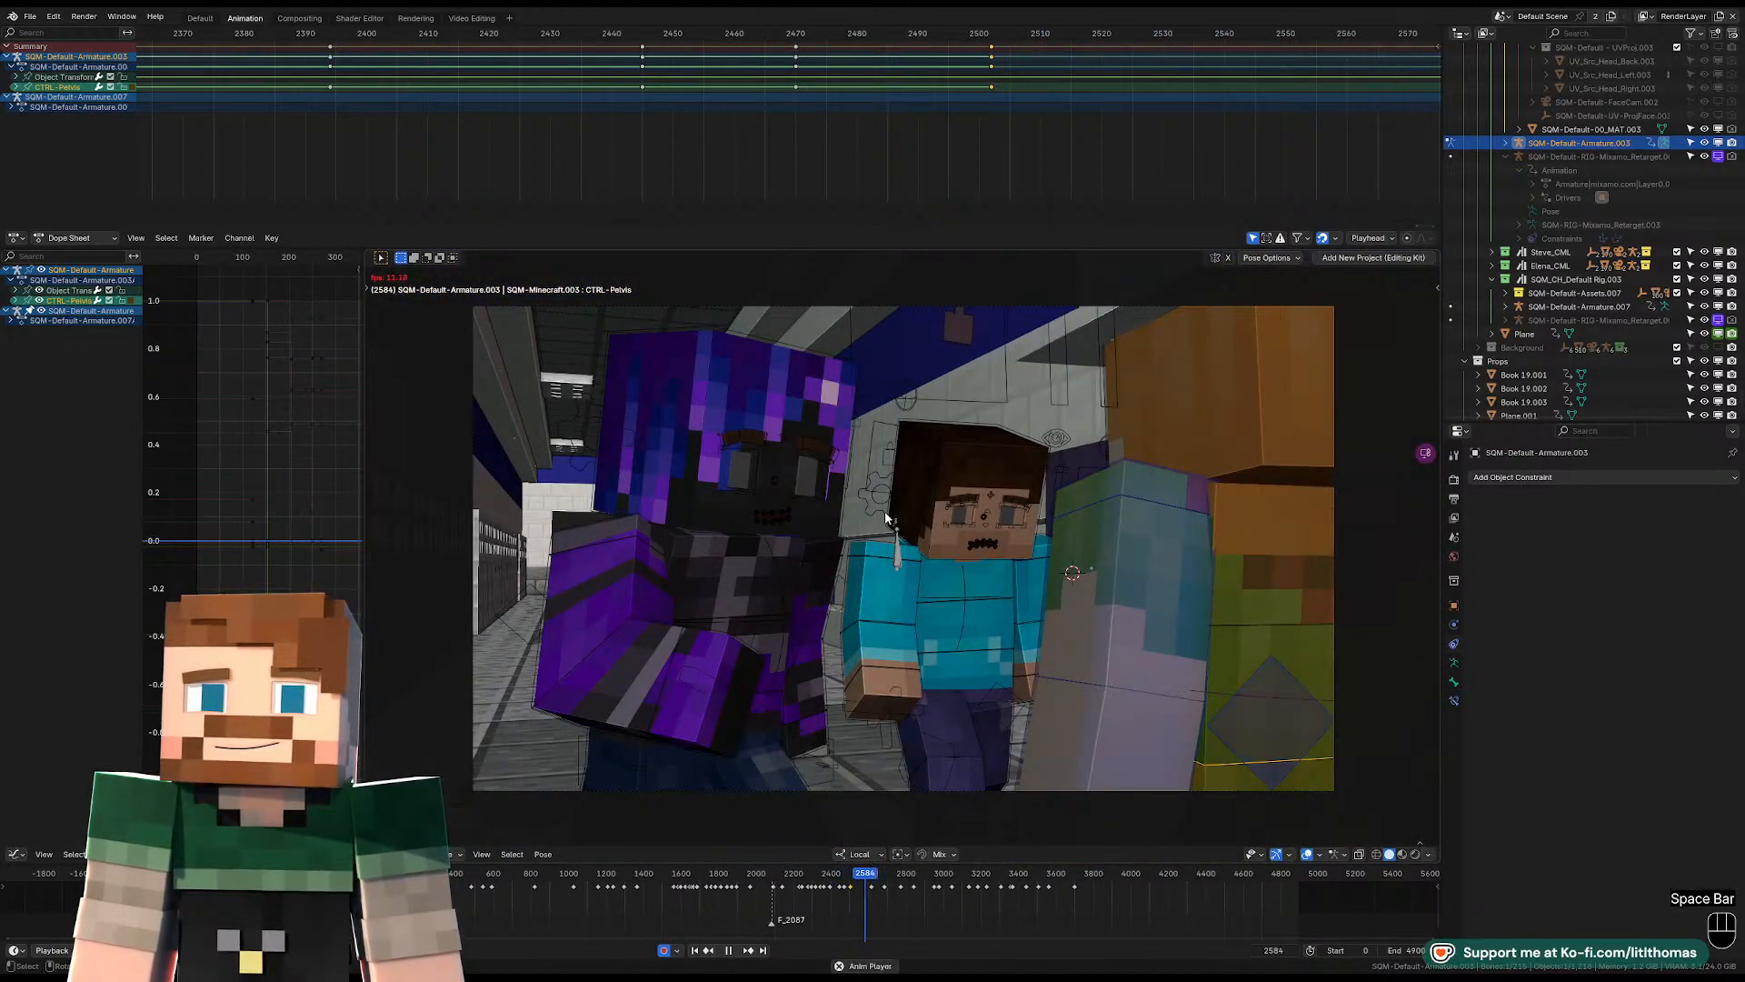
pyautogui.press('space')
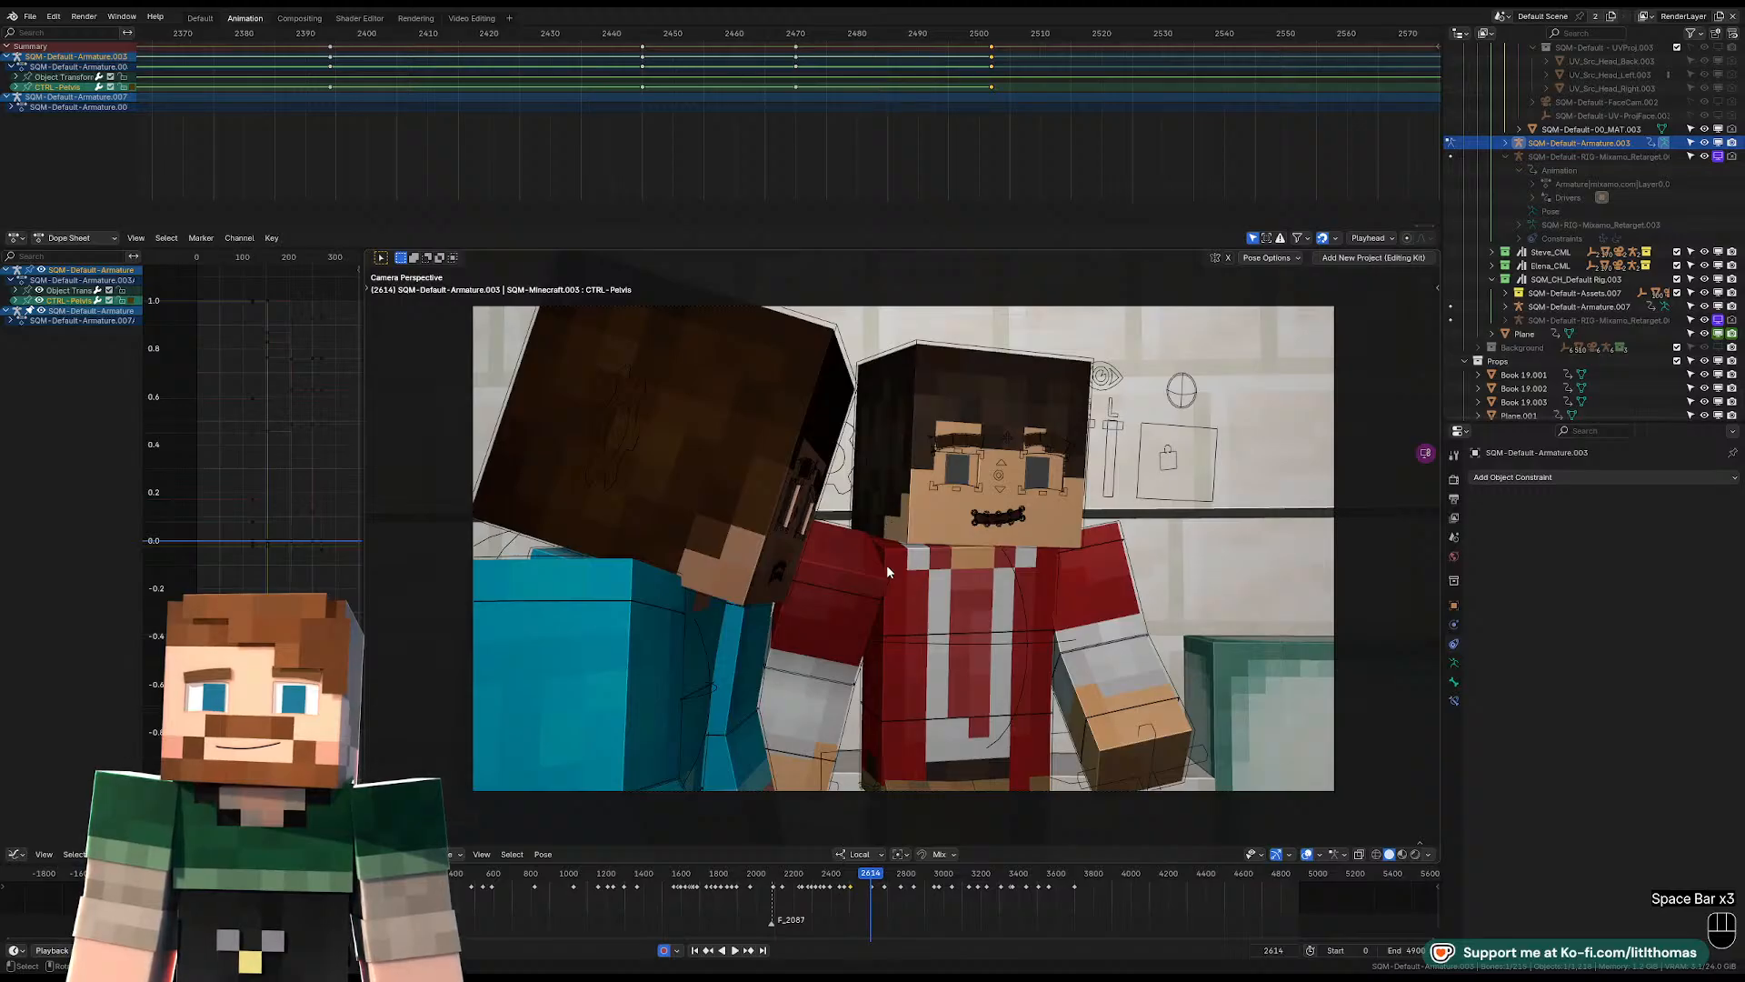
pyautogui.press('space')
pyautogui.press('space')
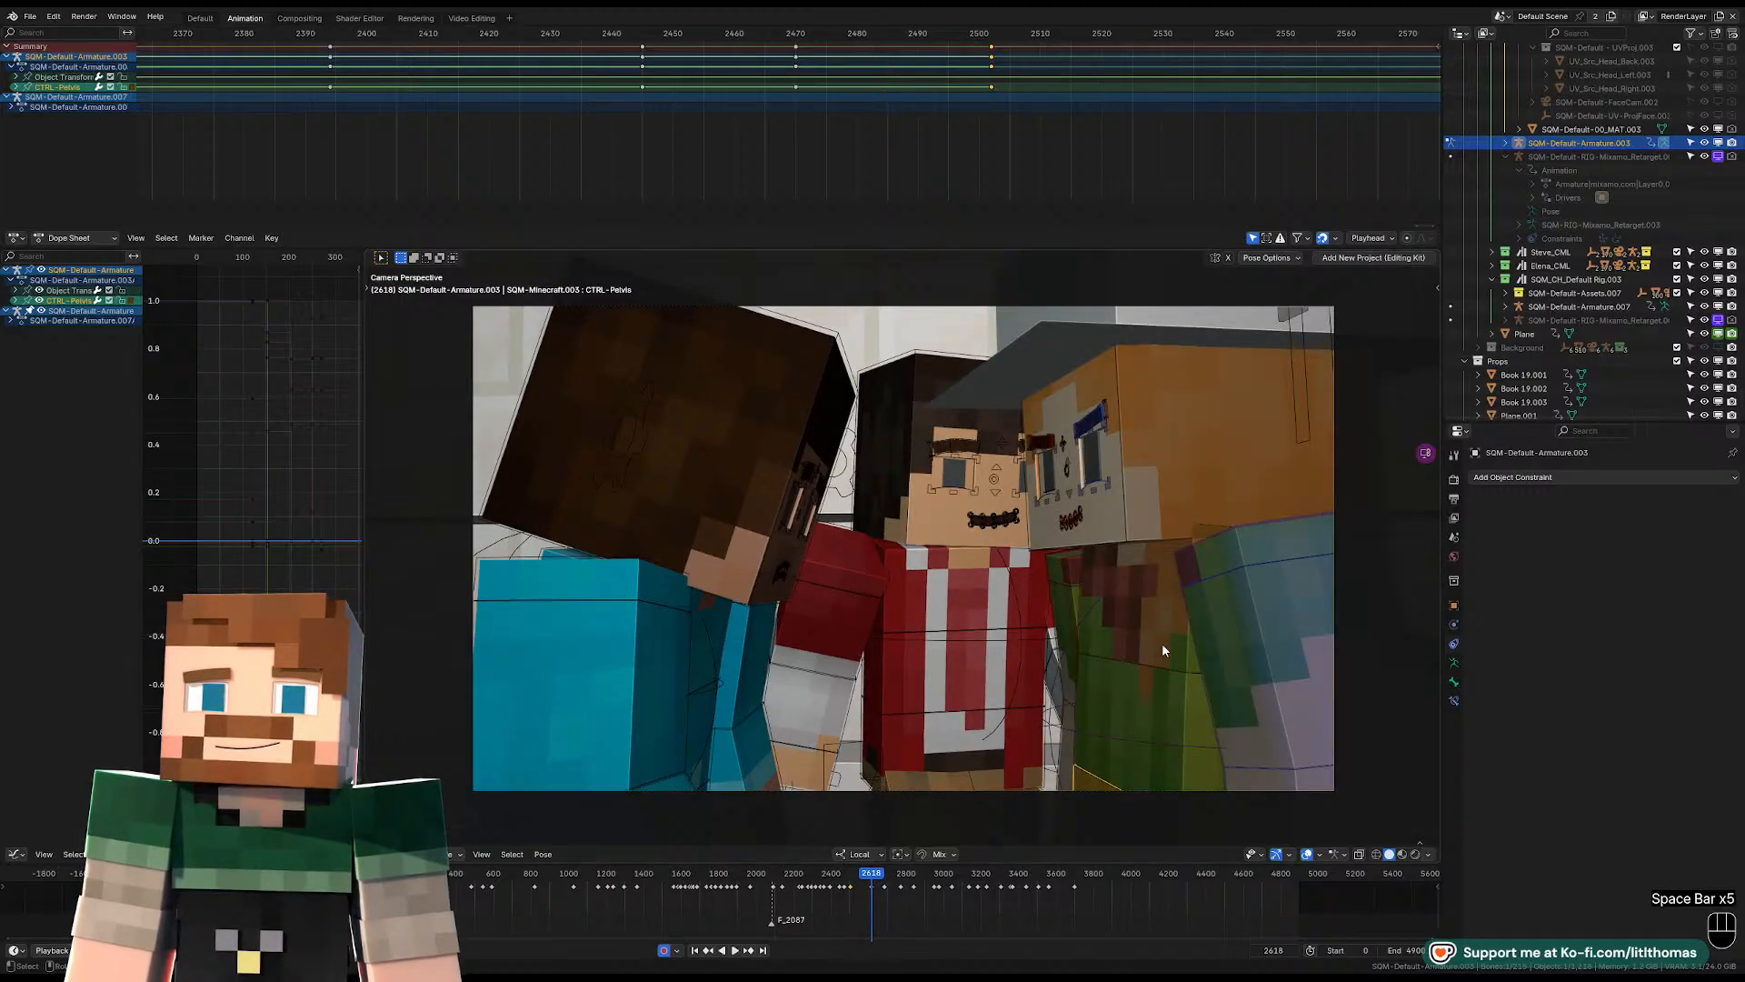
pyautogui.press('Left')
pyautogui.press('Left')
pyautogui.press('Right')
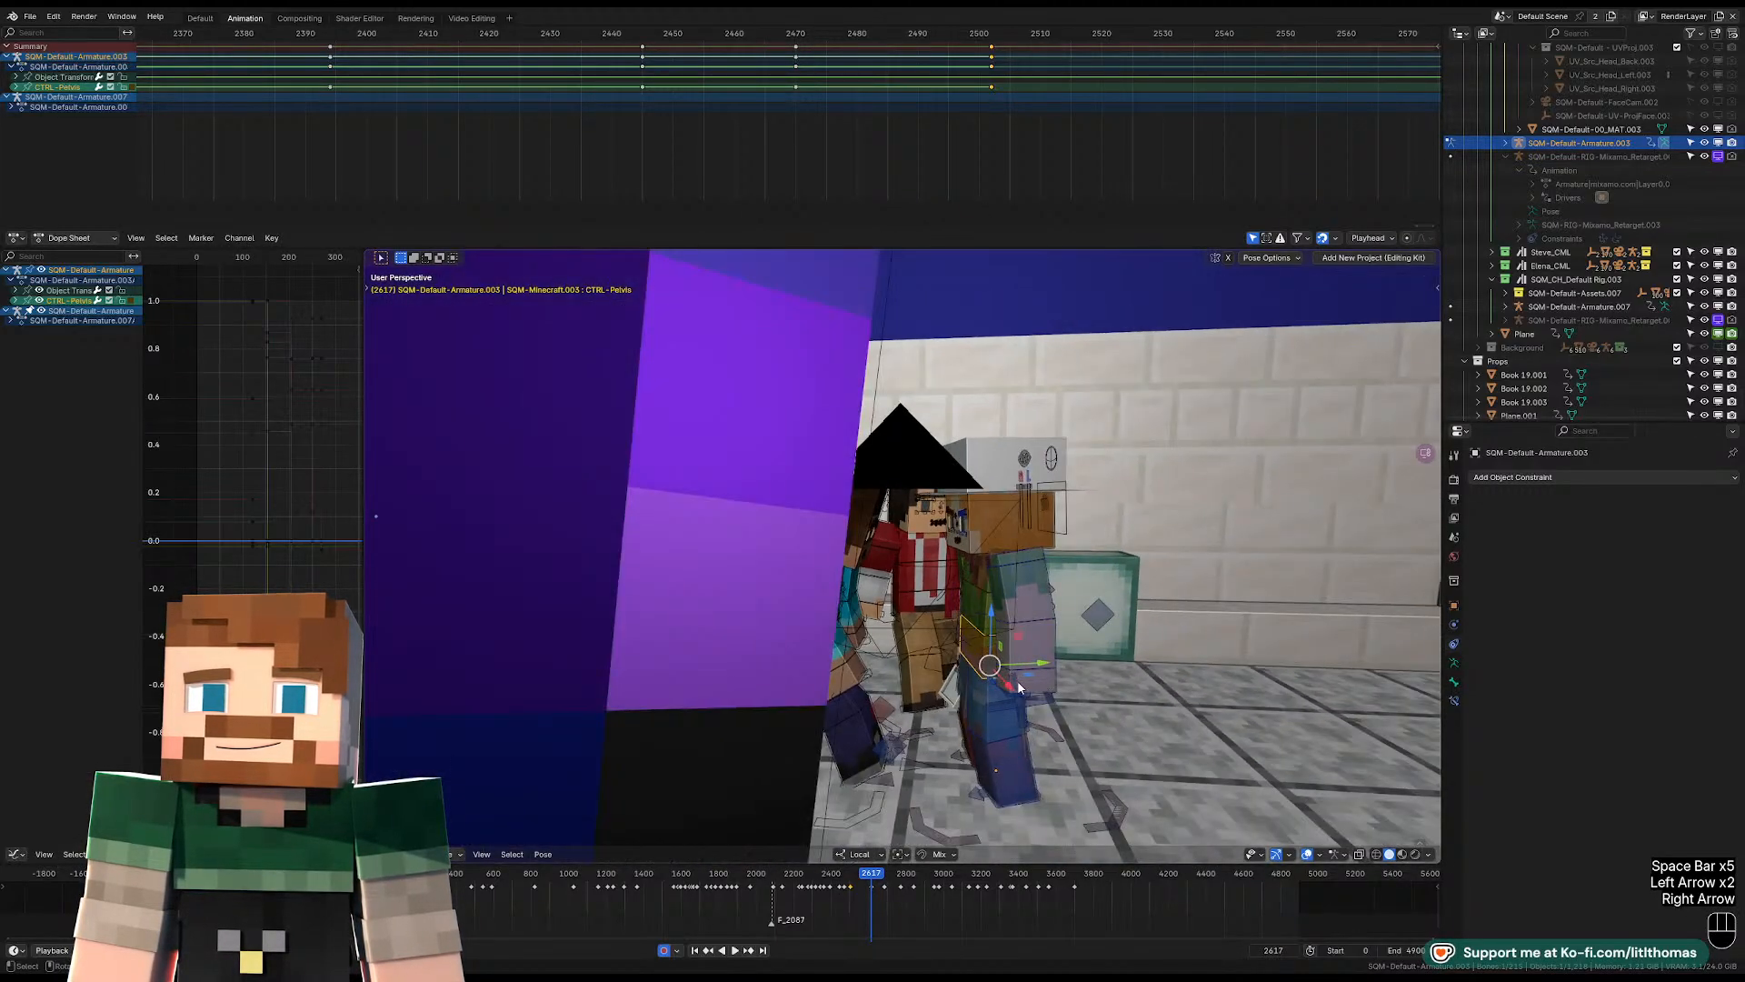
# Move the hat-wearing character's pelvis back from the group at frame 2617 and rotate it freely to lean the body.
pyautogui.moveTo(1019, 688); pyautogui.dragTo(1109, 677, button='middle')
pyautogui.press('r')
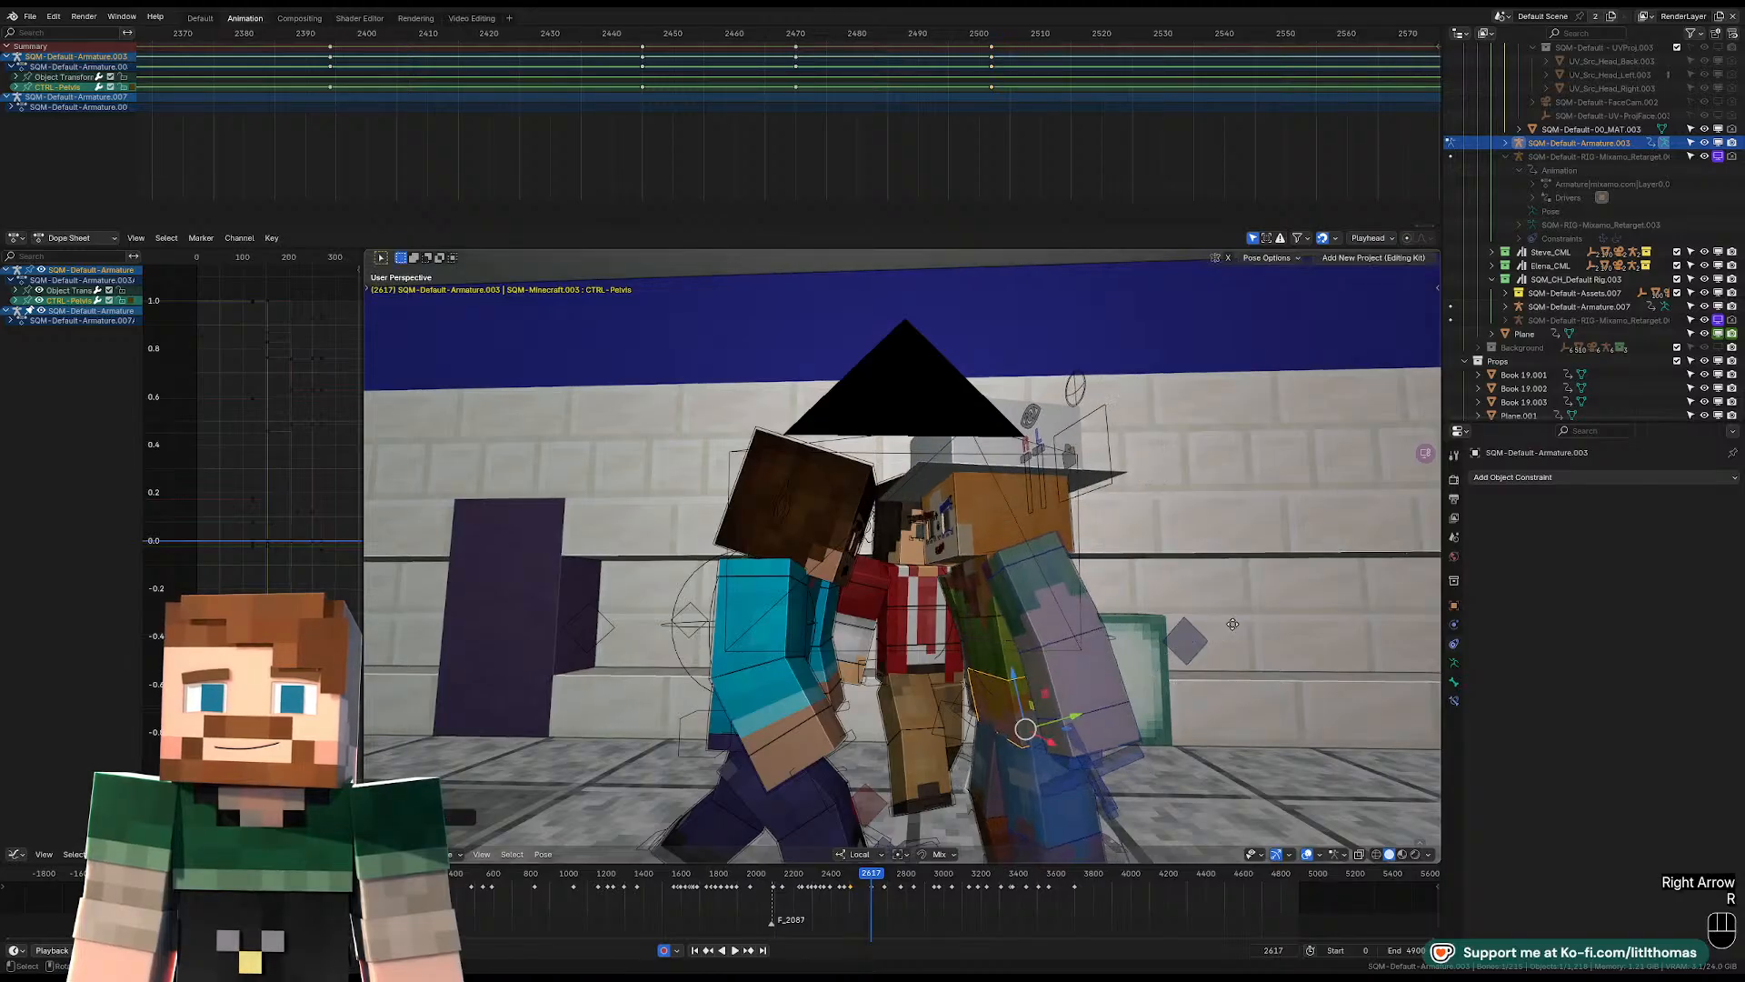
pyautogui.press('g')
pyautogui.click(1274, 629)
pyautogui.press('r')
pyautogui.press('r')
pyautogui.press('r')
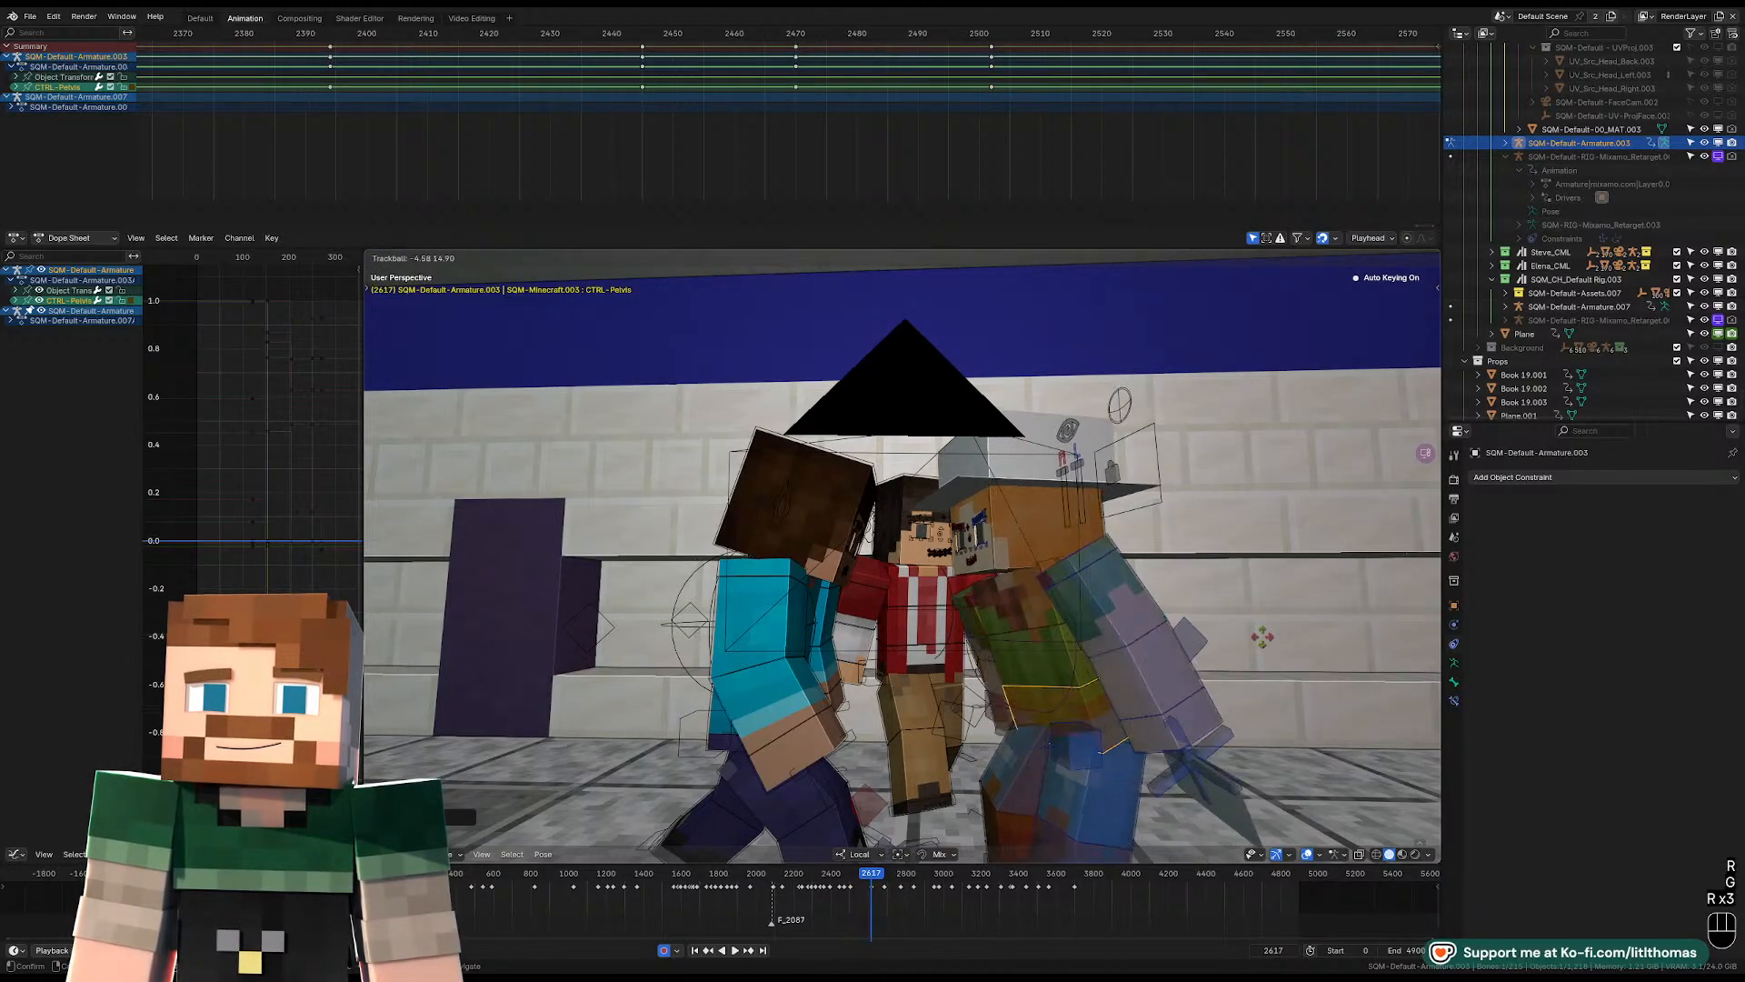
pyautogui.click(1263, 637)
# Rotate the hat-wearing character's torso control freely at frame 2617 to twist the upper body.
pyautogui.click(1033, 613)
pyautogui.press('r')
pyautogui.press('r')
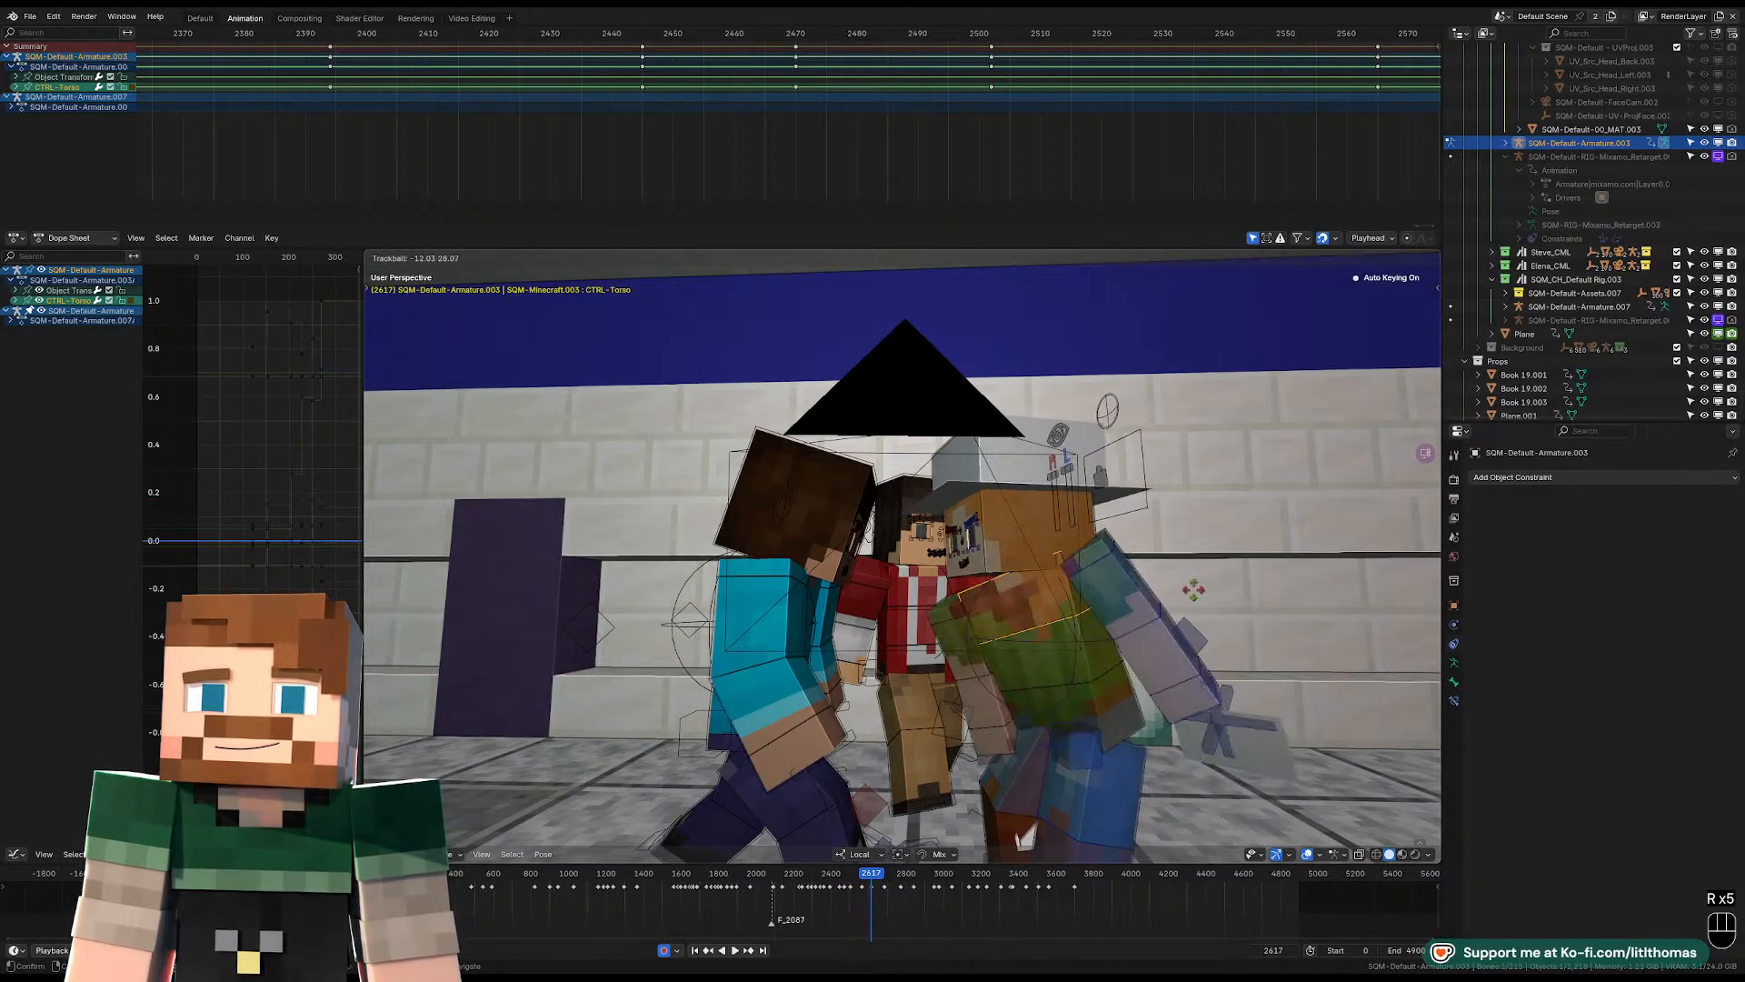
# Rotate and tilt the hat-wearing character's head control at frame 2617.
pyautogui.click(1098, 579)
pyautogui.press('r')
pyautogui.press('r')
pyautogui.press('r')
pyautogui.press('r')
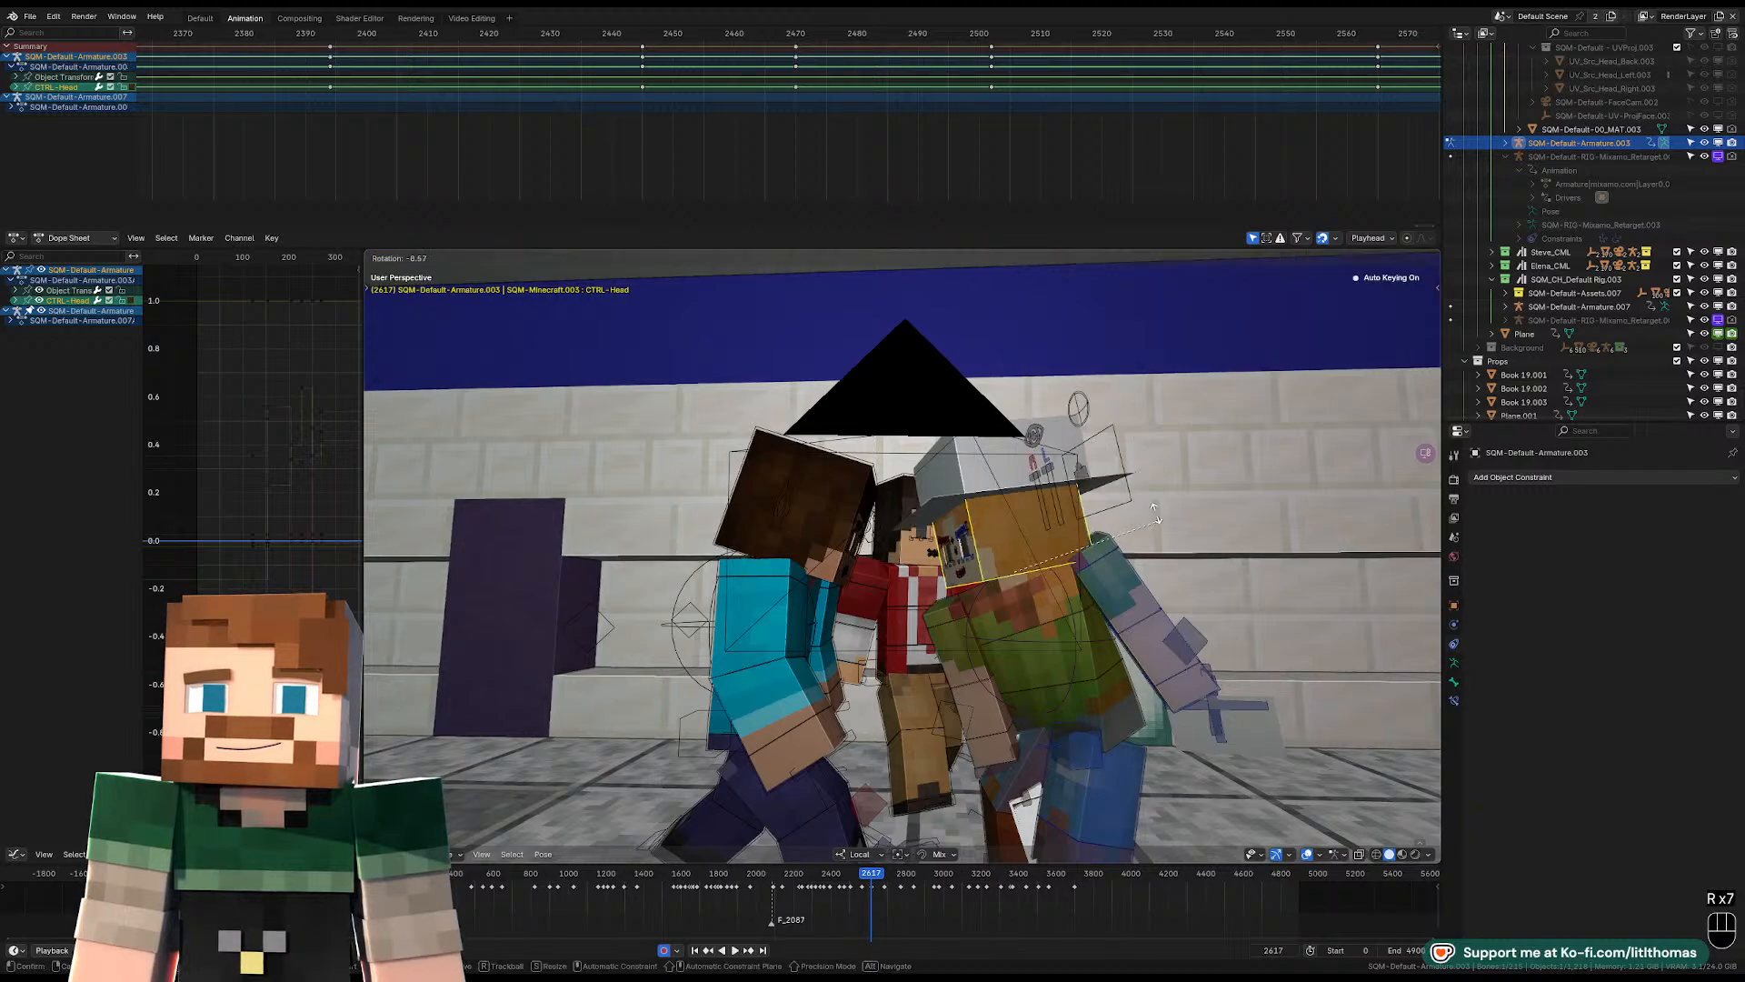
pyautogui.click(1188, 491)
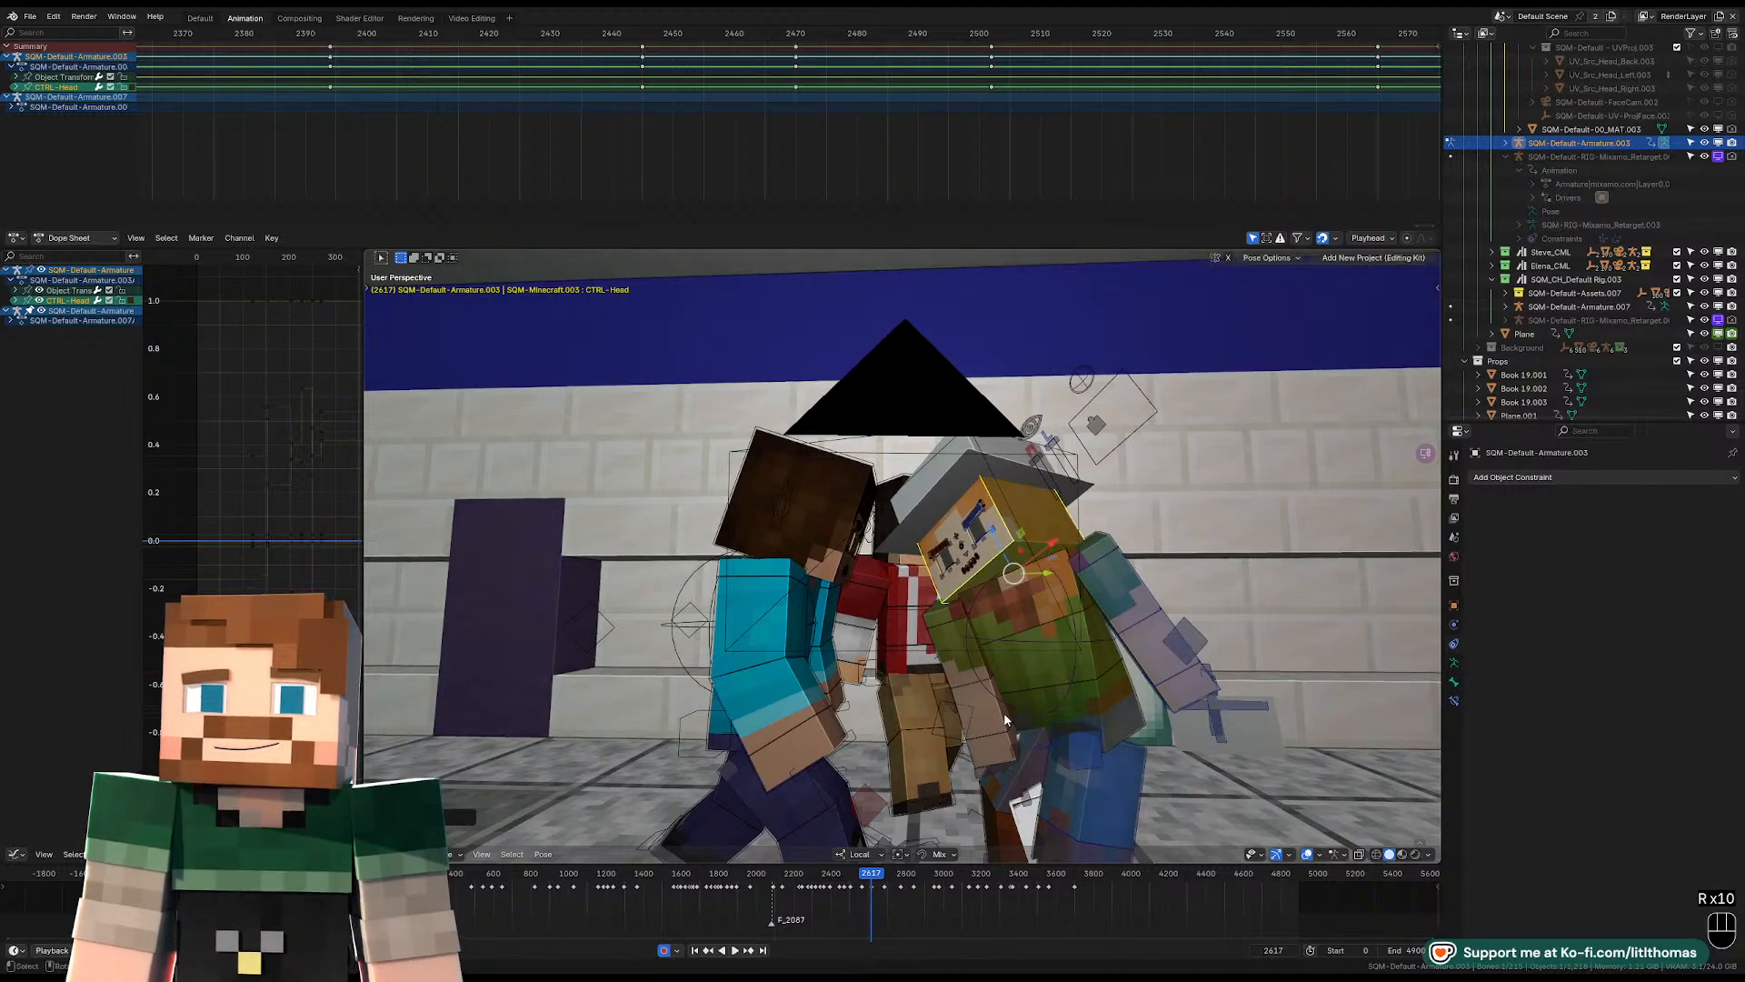
# Rotate the hat-wearing character's right lower arm at frame 2617.
pyautogui.click(989, 727)
pyautogui.press('r')
pyautogui.press('r')
pyautogui.click(966, 661)
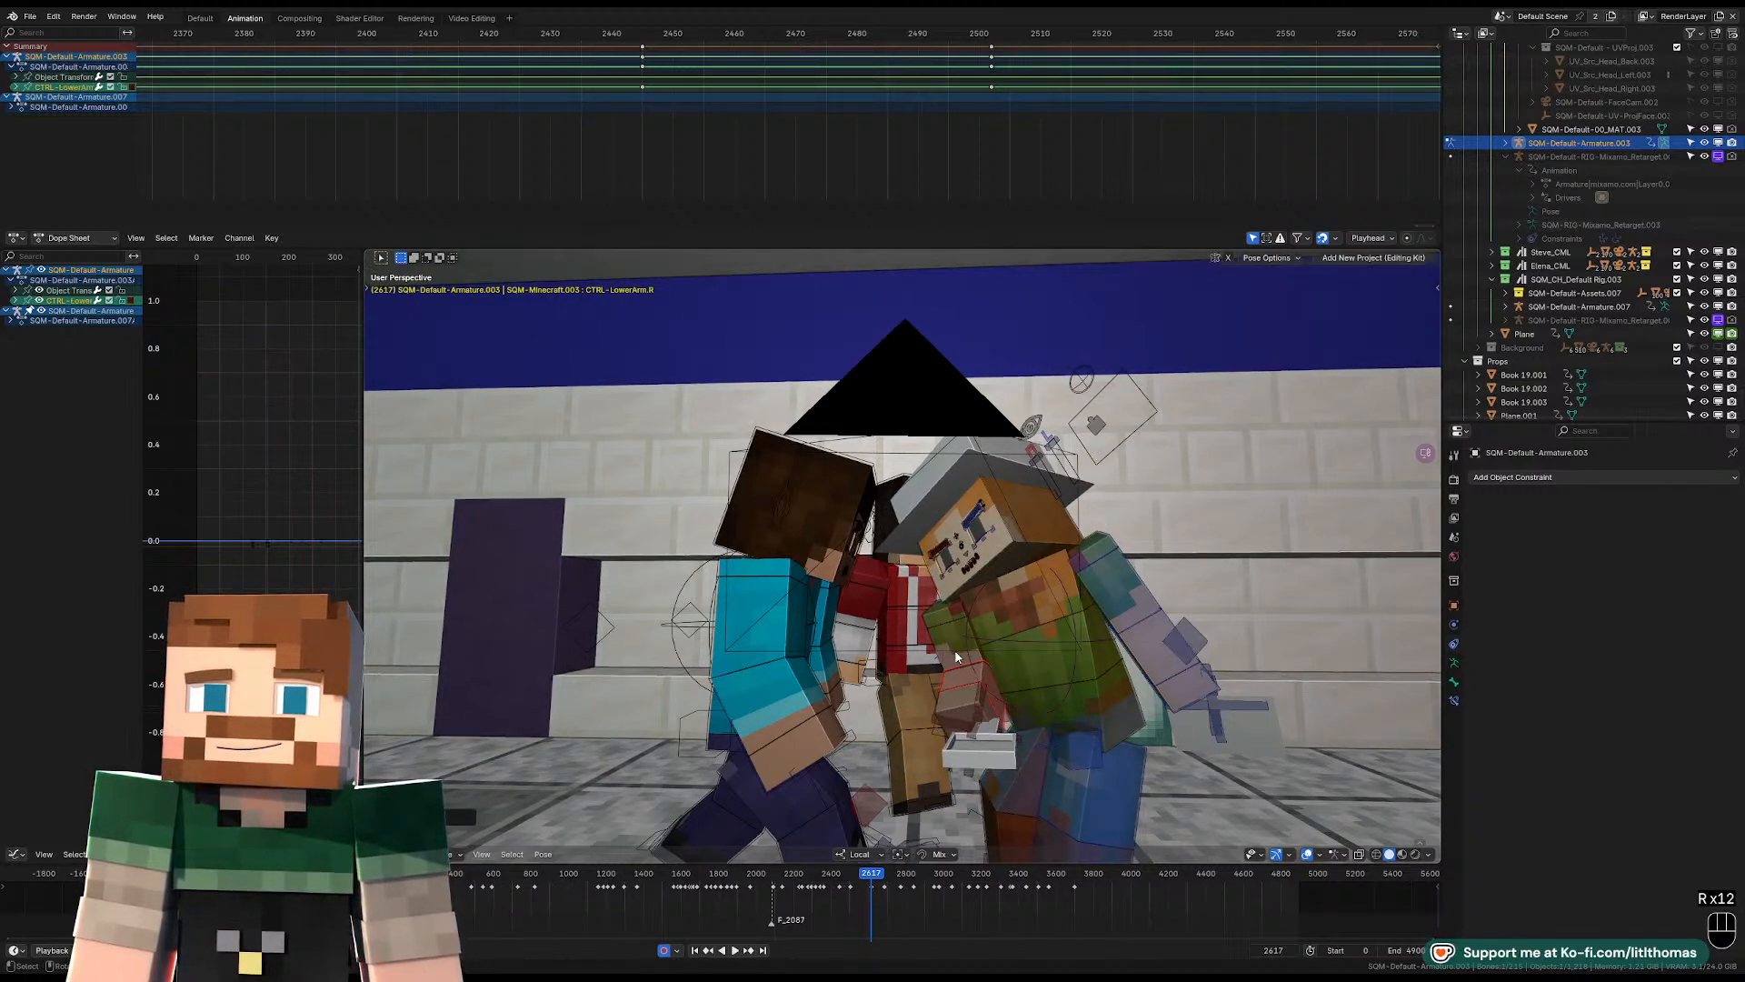
# Raise the right upper arm at frame 2617 with free rotation, bringing the hand up between the characters' faces.
pyautogui.click(955, 649)
pyautogui.press('r')
pyautogui.click(1021, 725)
pyautogui.press('r')
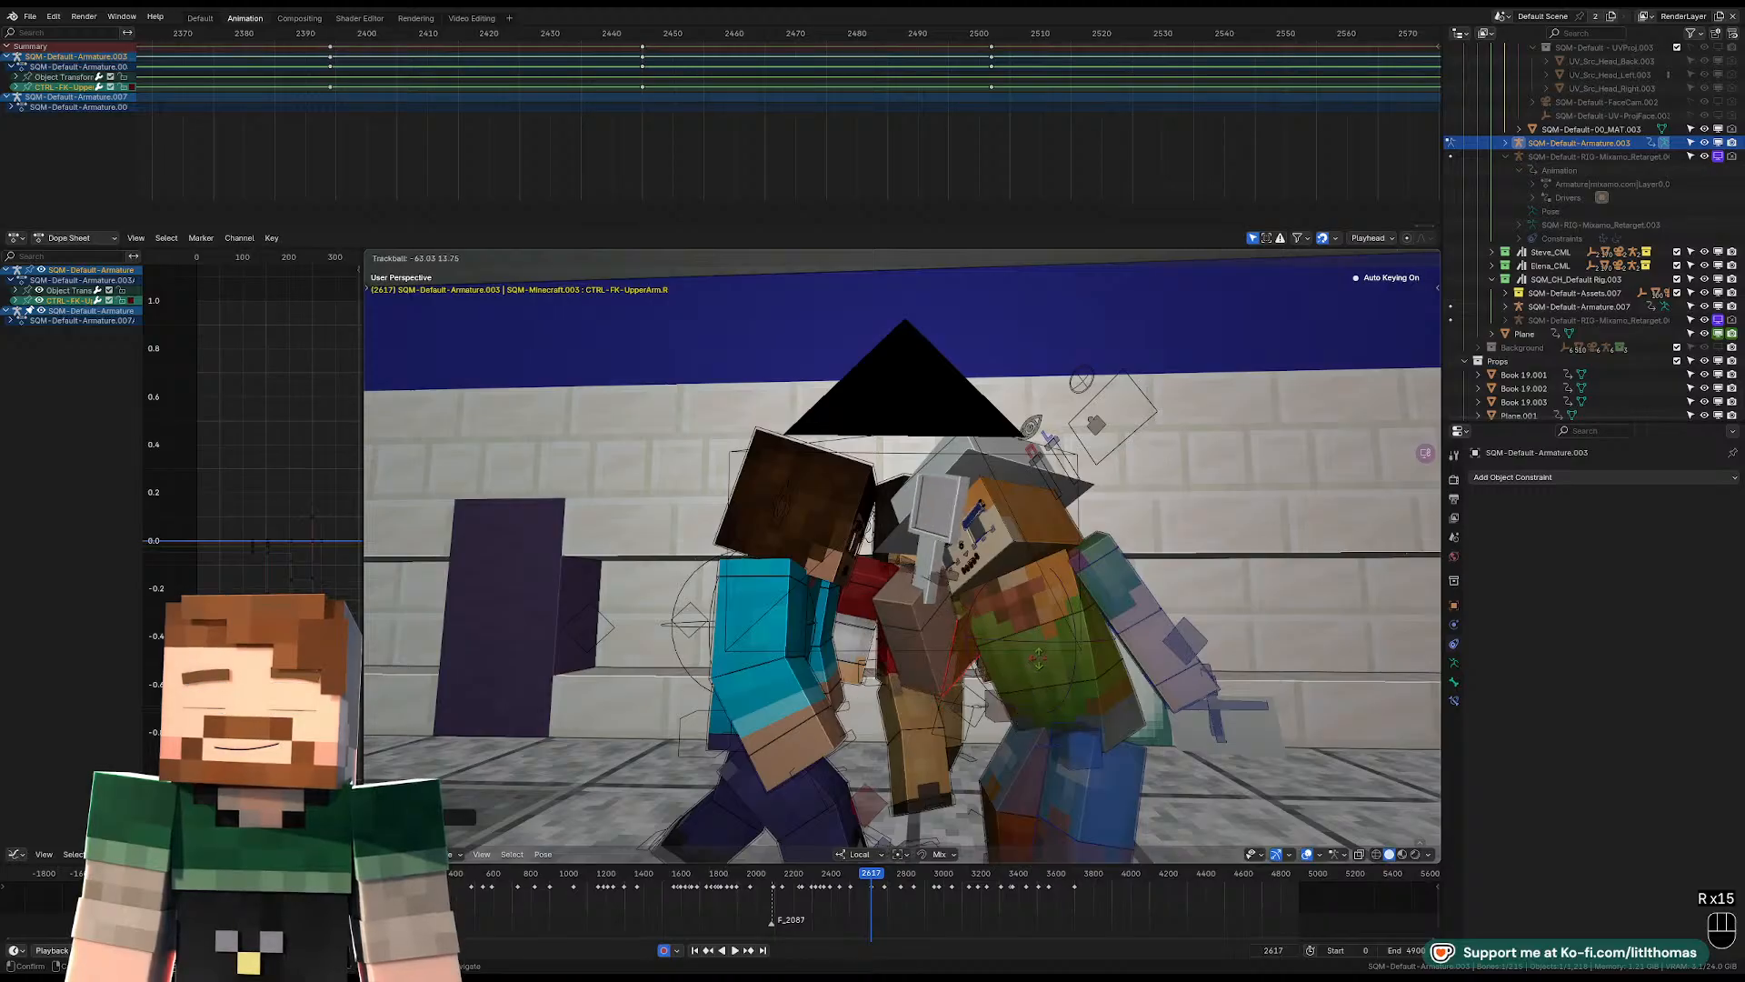
pyautogui.press('r')
pyautogui.click(918, 642)
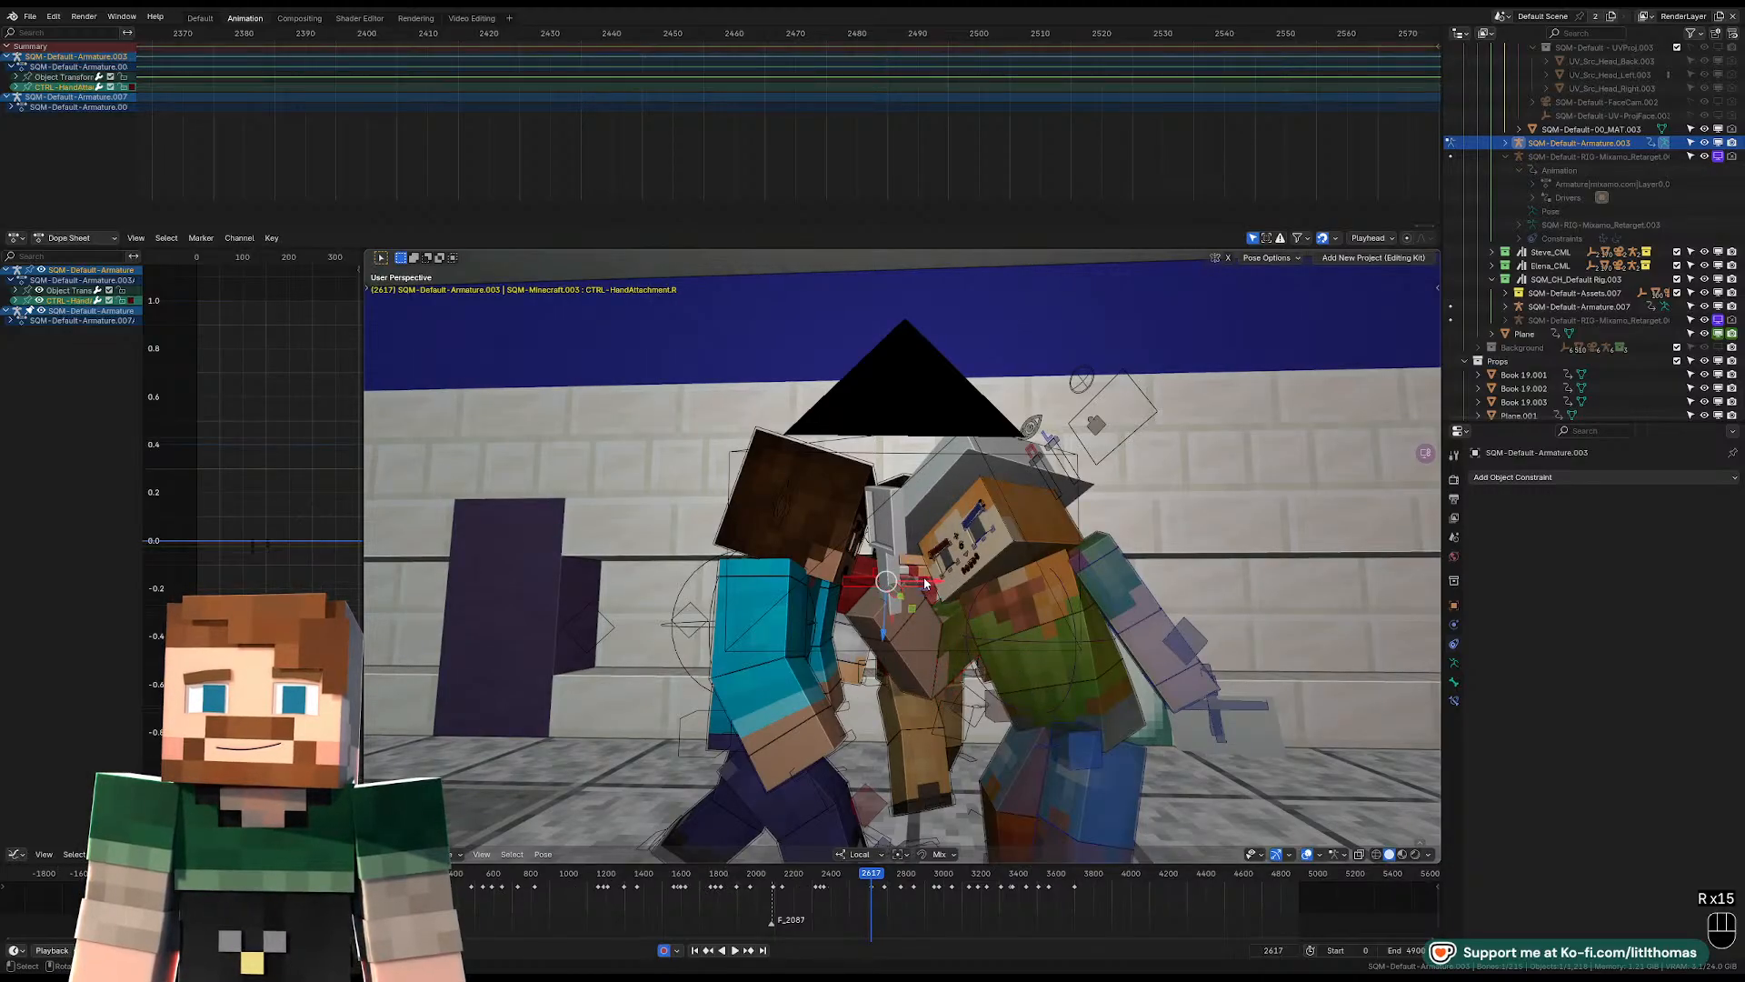
# Rotate the right hand attachment and the right wrist control at frame 2617 to angle the hand.
pyautogui.click(924, 577)
pyautogui.press('KP_Decimal')
pyautogui.press('r')
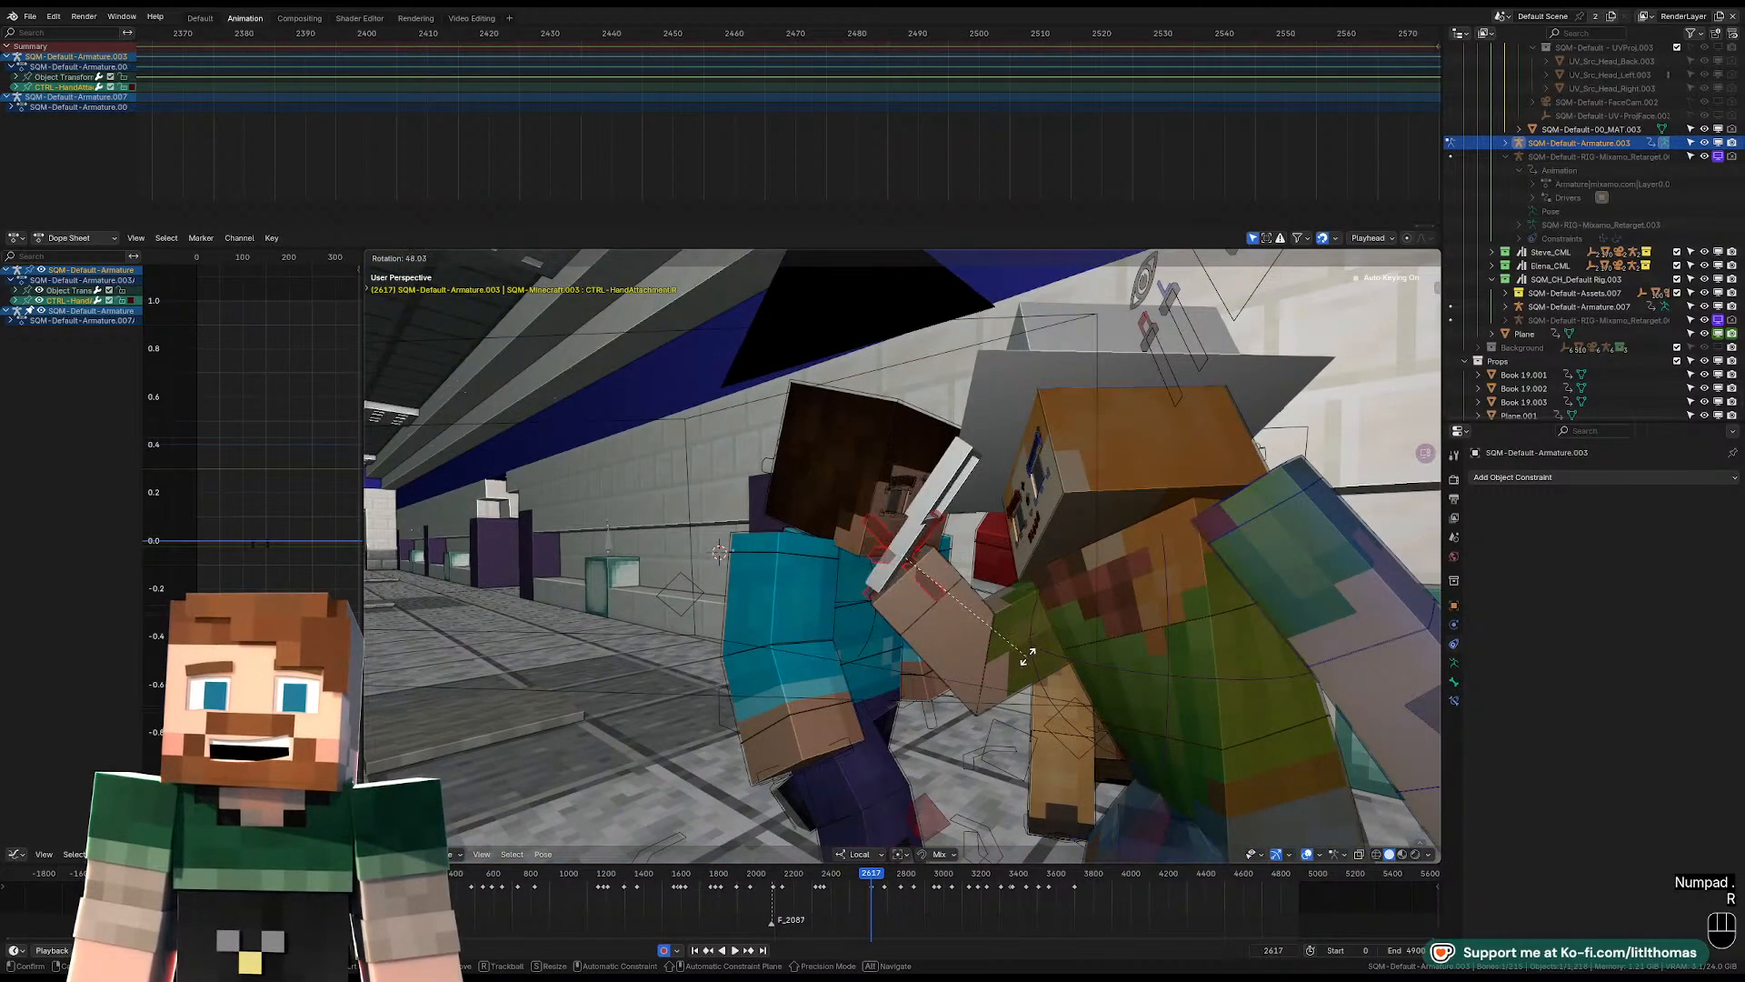
pyautogui.click(945, 591)
pyautogui.click(943, 589)
pyautogui.press('r')
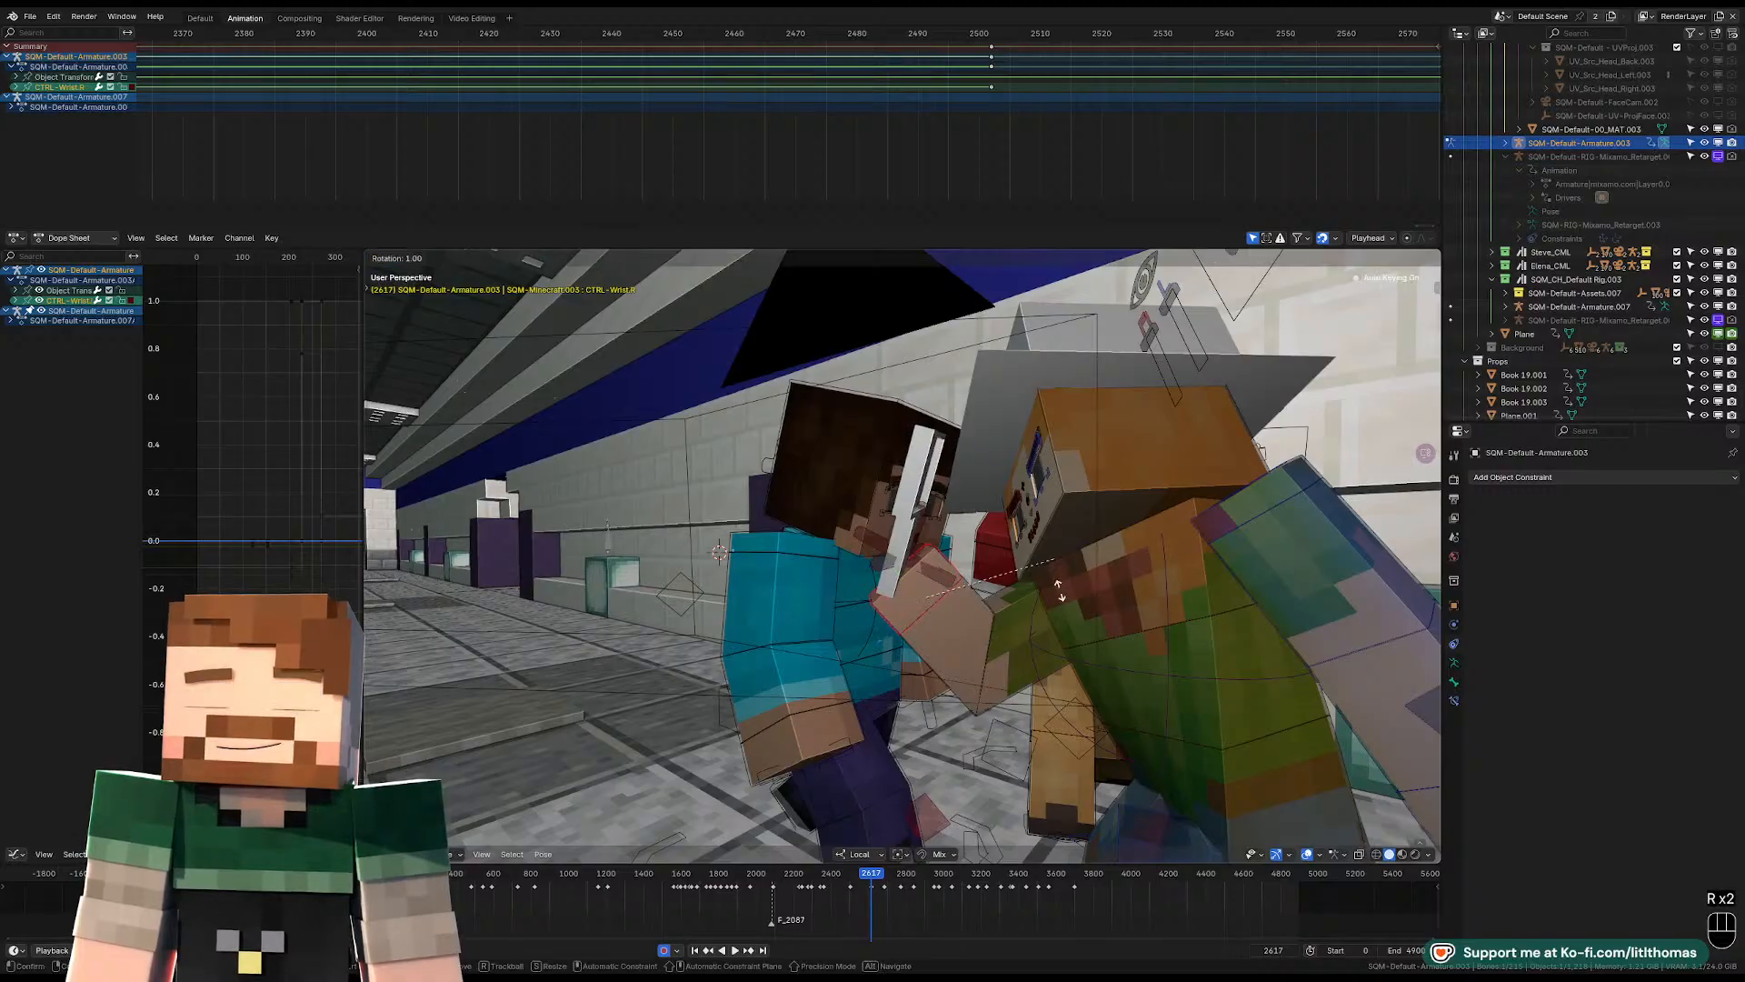
pyautogui.click(1049, 623)
# Refine the right FK upper arm's rotation at frame 2617 after viewing it from another angle.
pyautogui.click(1005, 644)
pyautogui.moveTo(1005, 645); pyautogui.dragTo(1045, 642, button='middle')
pyautogui.press('r')
pyautogui.press('r')
pyautogui.click(1009, 641)
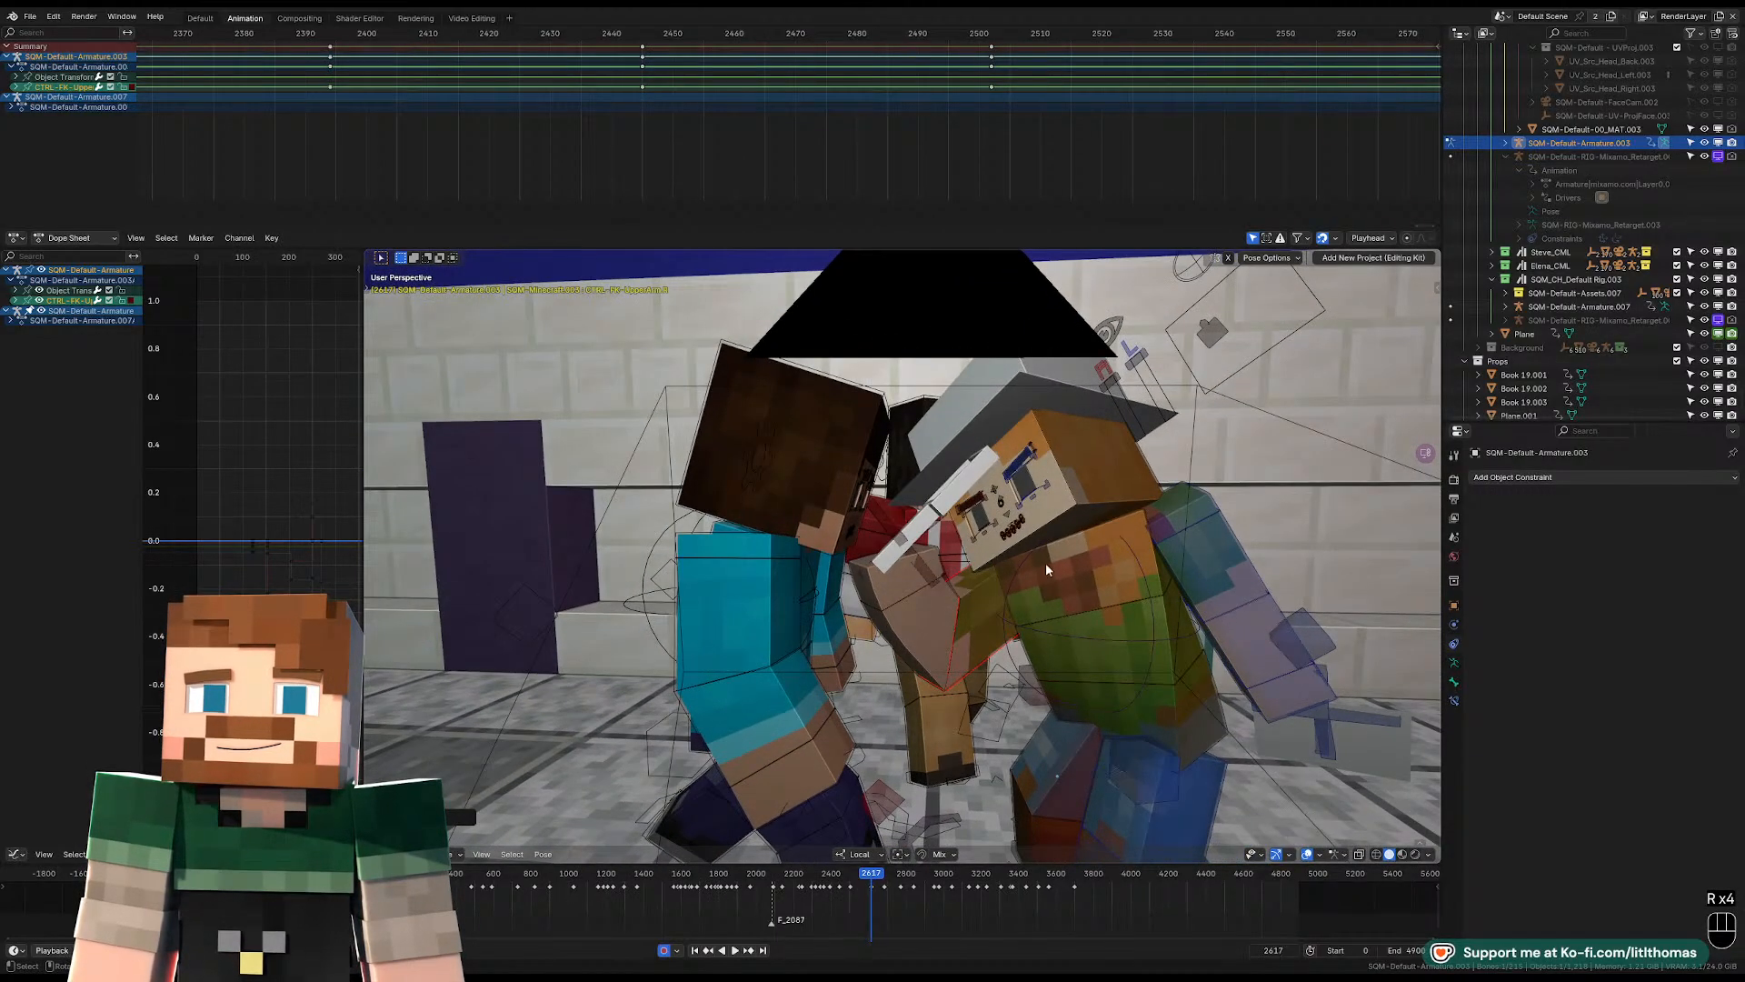
# Rotate the hat-wearing character's head at frame 2617 with free rotation, turning the face toward the raised hand.
pyautogui.click(1093, 477)
pyautogui.press('KP_0')
pyautogui.press('r')
pyautogui.press('r')
pyautogui.press('r')
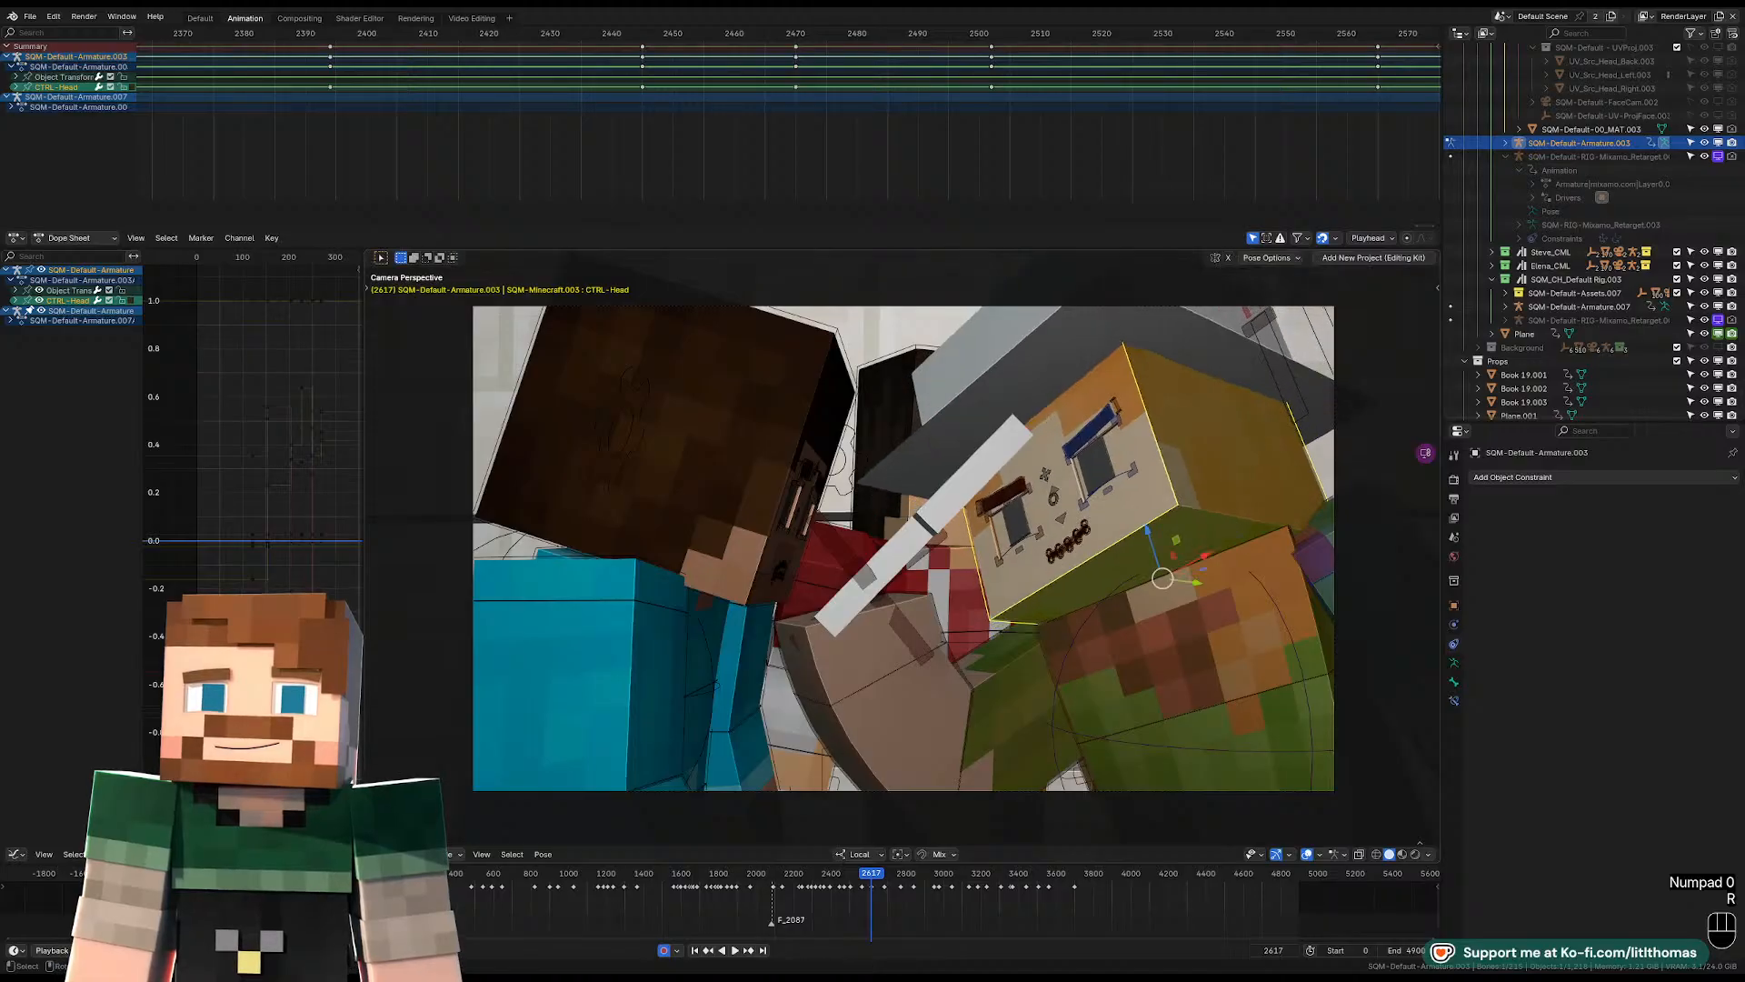
pyautogui.click(1226, 556)
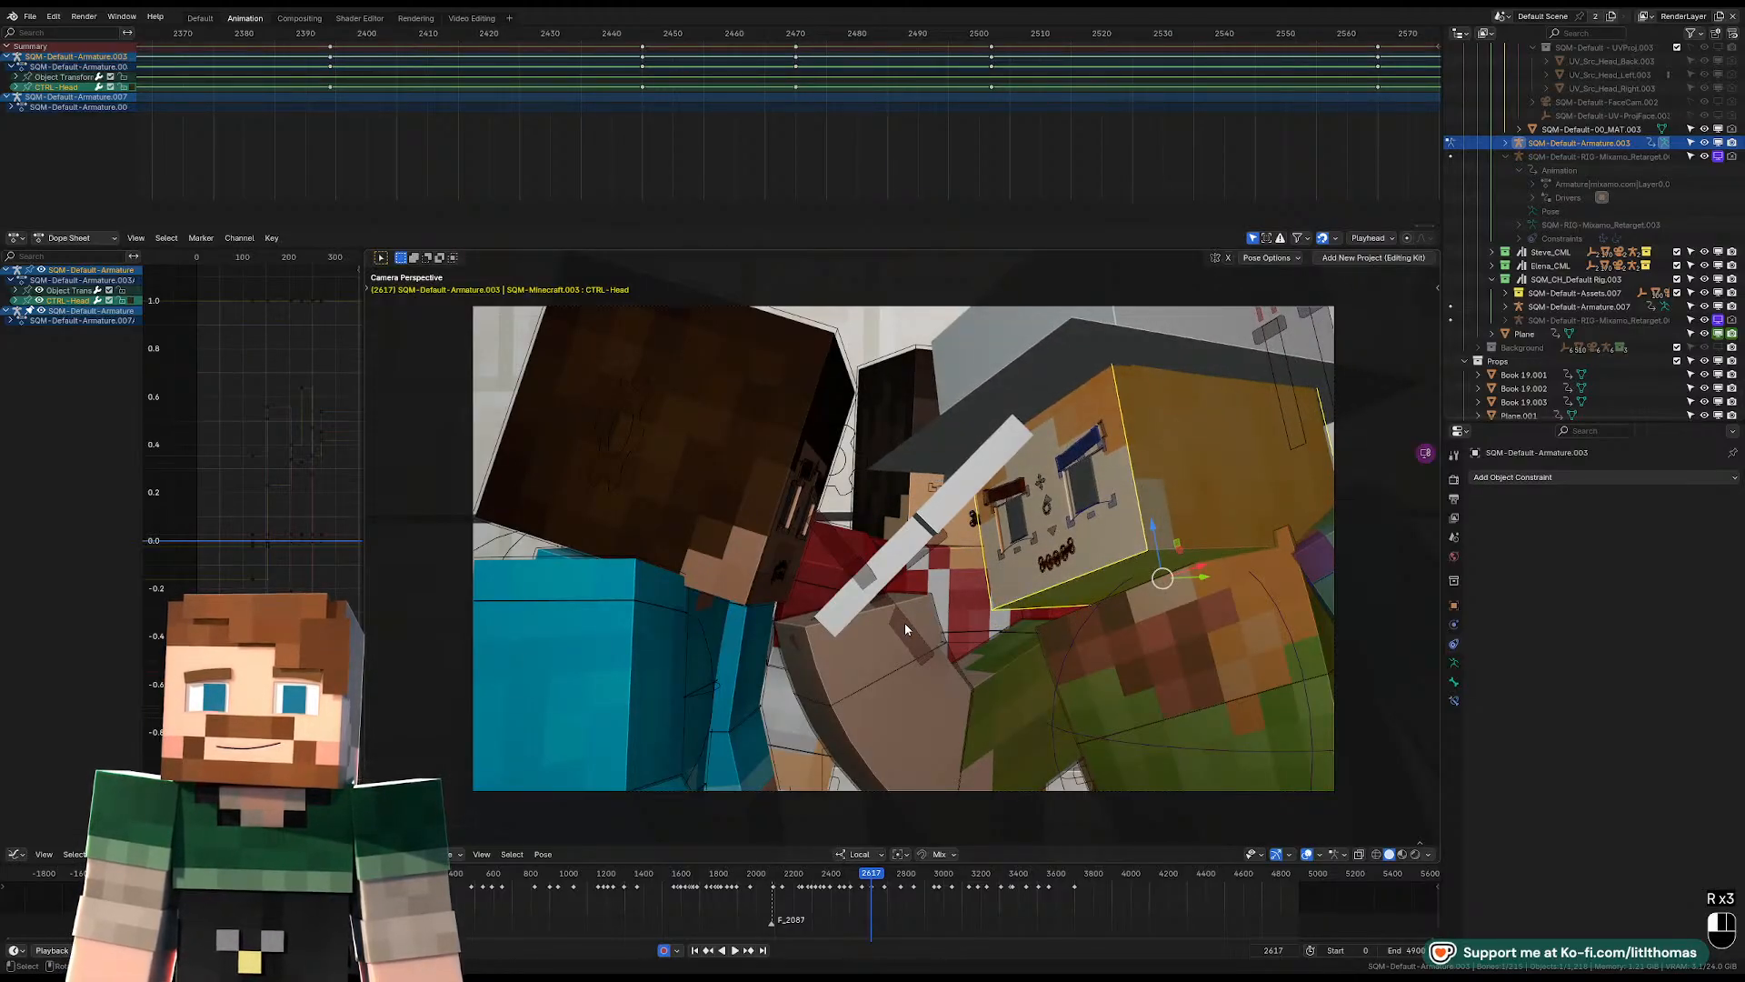
# Rotate the right hand attachment and then the right lower arm at frame 2617, bringing the held prop closer to the hat-wearing character's face.
pyautogui.click(904, 624)
pyautogui.press('r')
pyautogui.press('r')
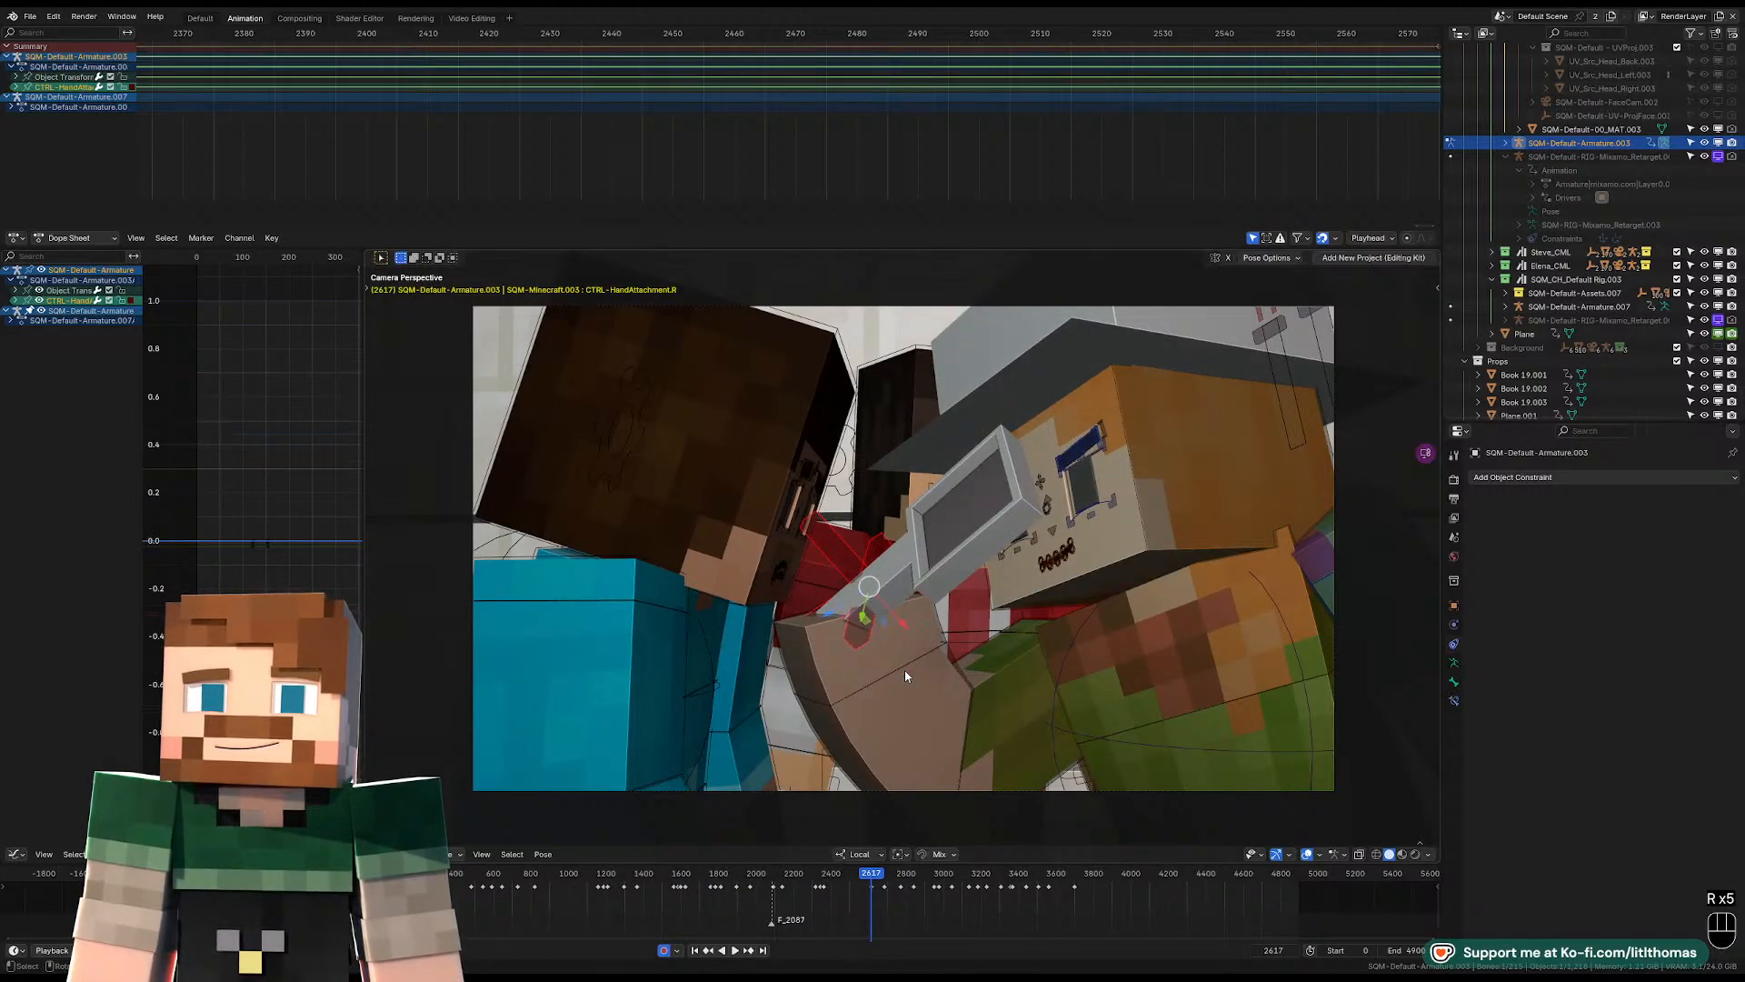
pyautogui.click(906, 674)
pyautogui.press('r')
pyautogui.press('r')
pyautogui.press('r')
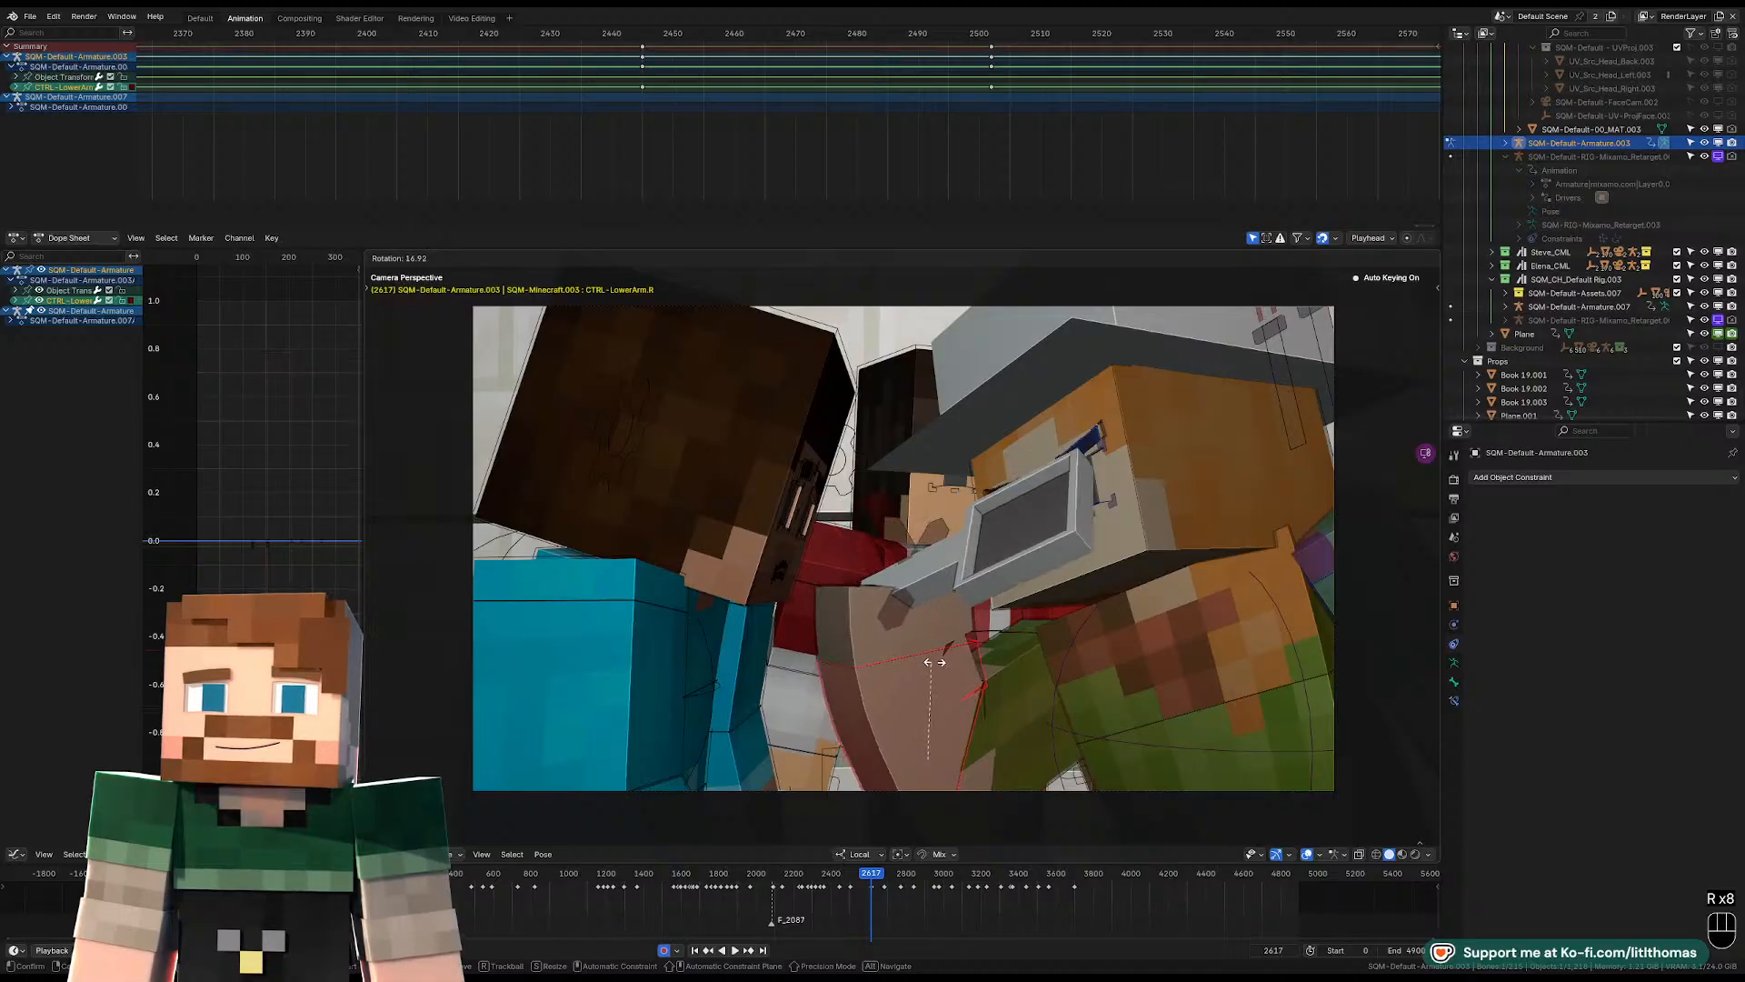
# Rotate the right hand attachment freely, then shift its position from a view behind the blue-shirted character.
pyautogui.click(918, 535)
pyautogui.press('r')
pyautogui.press('r')
pyautogui.press('r')
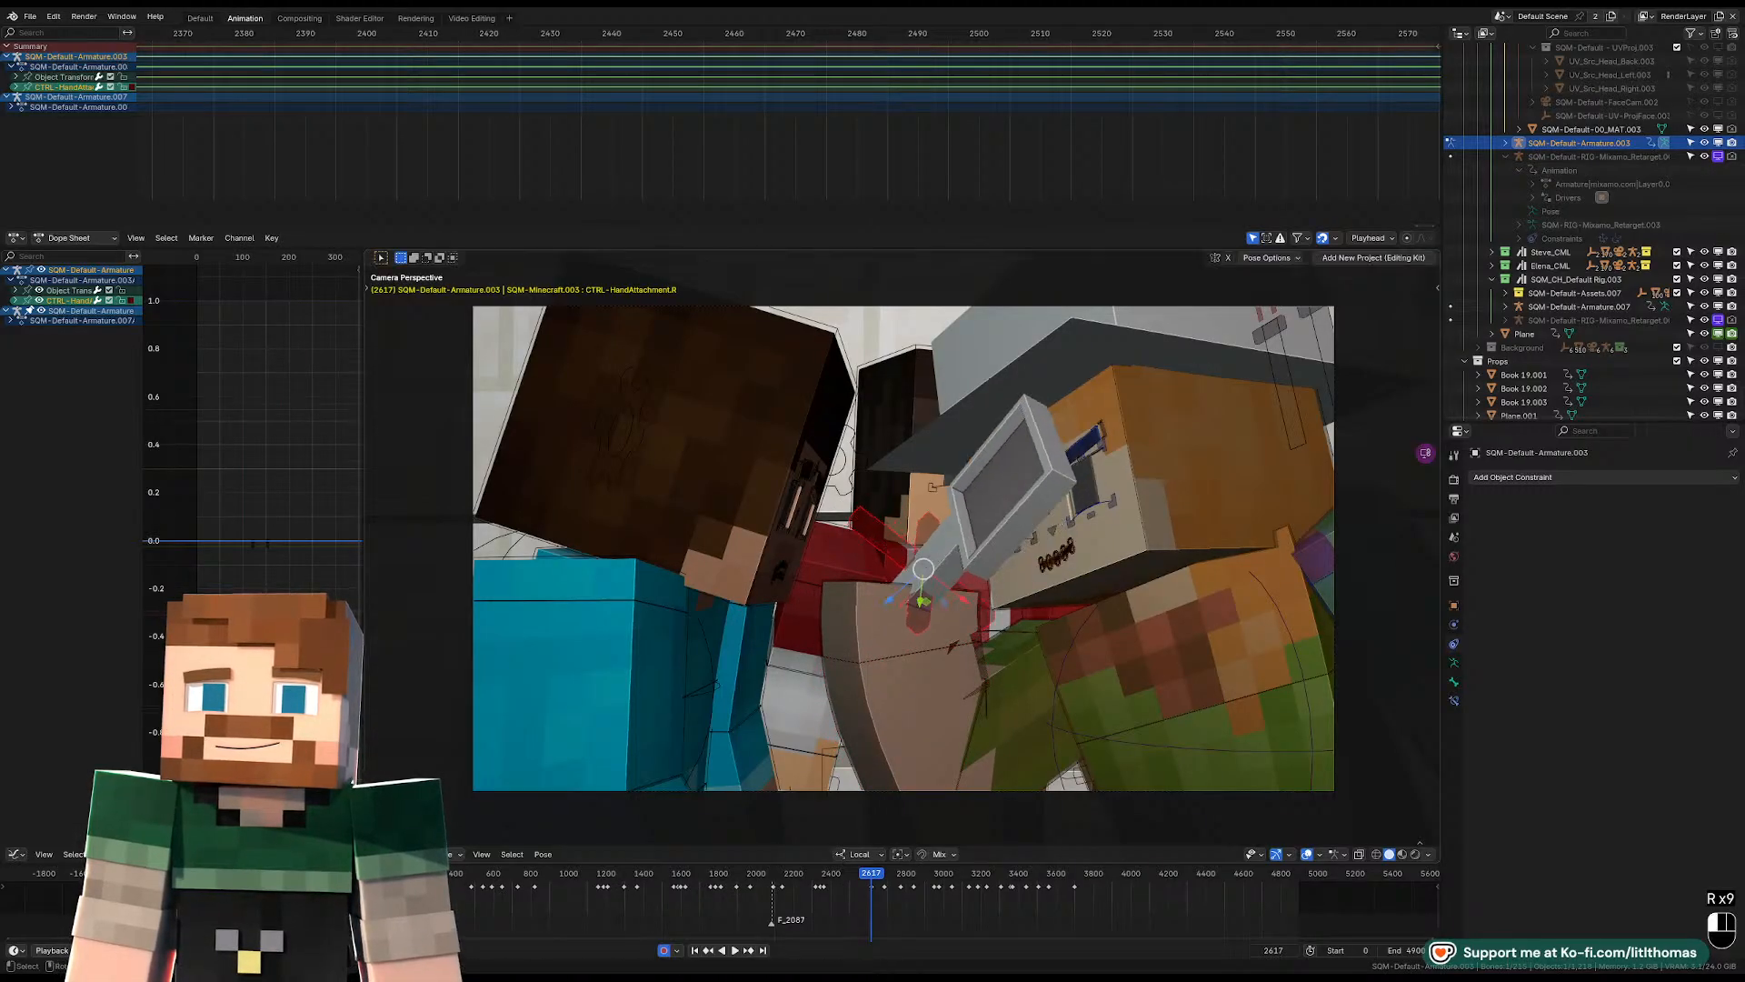
pyautogui.click(1057, 543)
pyautogui.moveTo(1057, 539); pyautogui.dragTo(1147, 574, button='middle')
pyautogui.press('g')
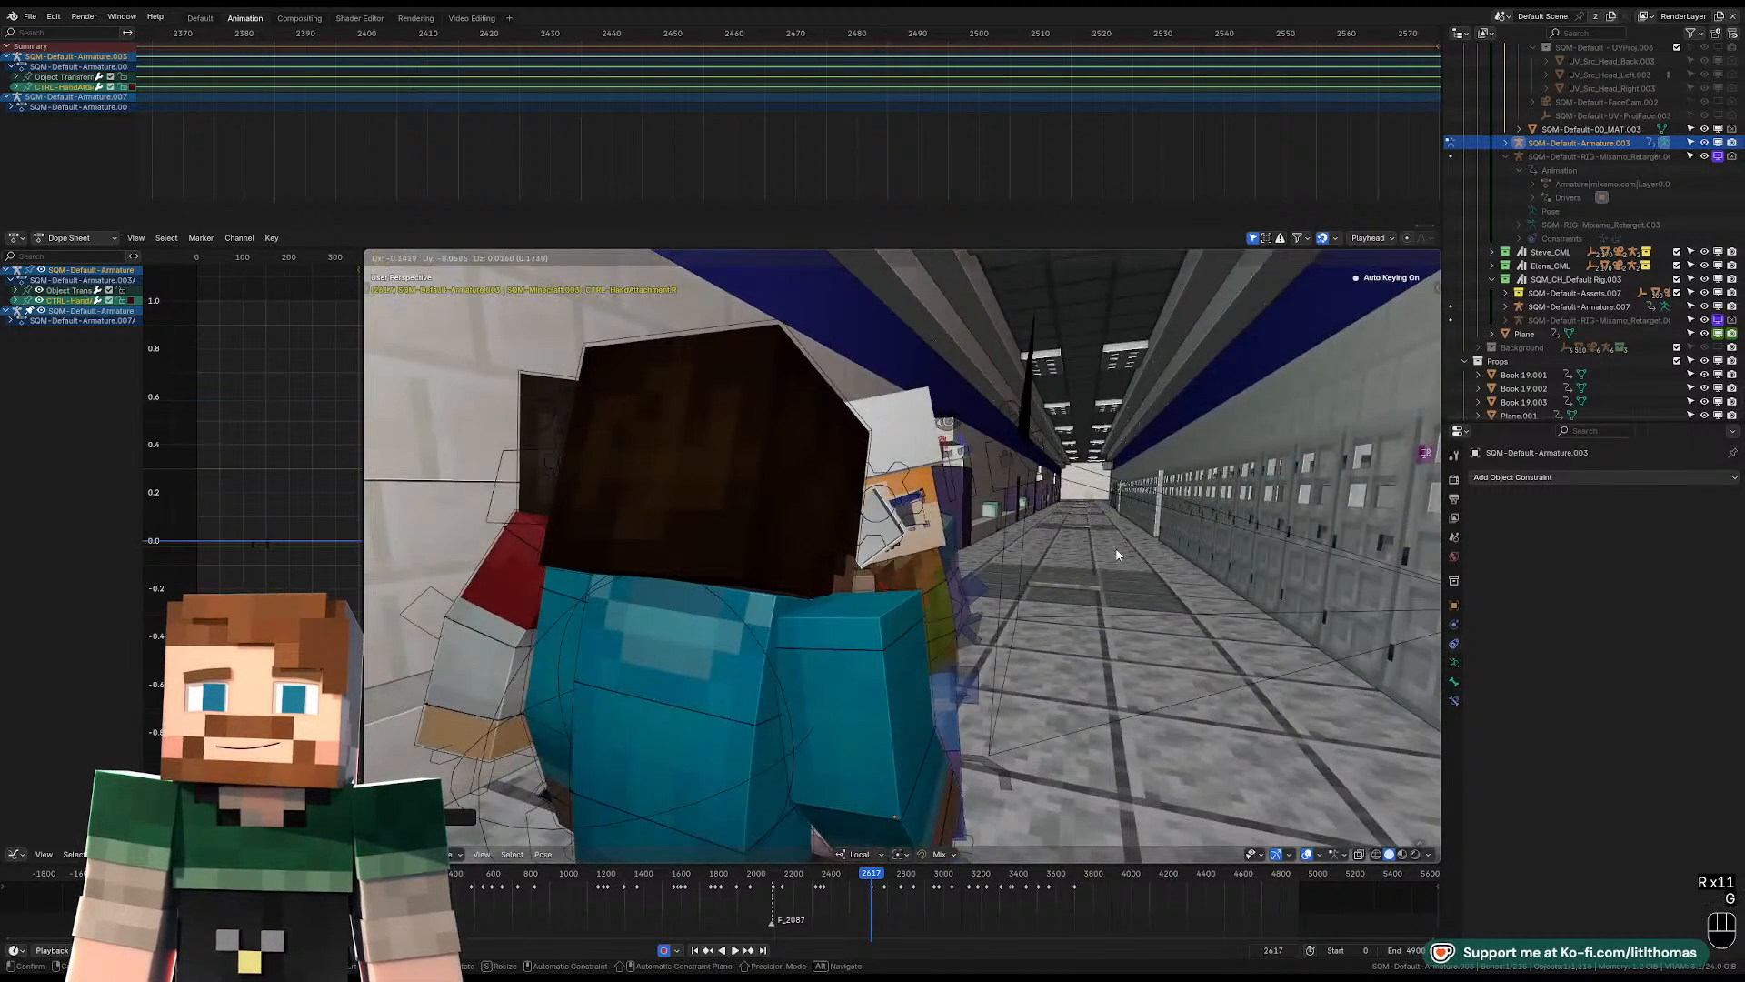
pyautogui.click(1116, 550)
# Adjust the right hand attachment's rotation and position in the camera view at frame 2617.
pyautogui.press('KP_0')
pyautogui.press('r')
pyautogui.press('r')
pyautogui.press('r')
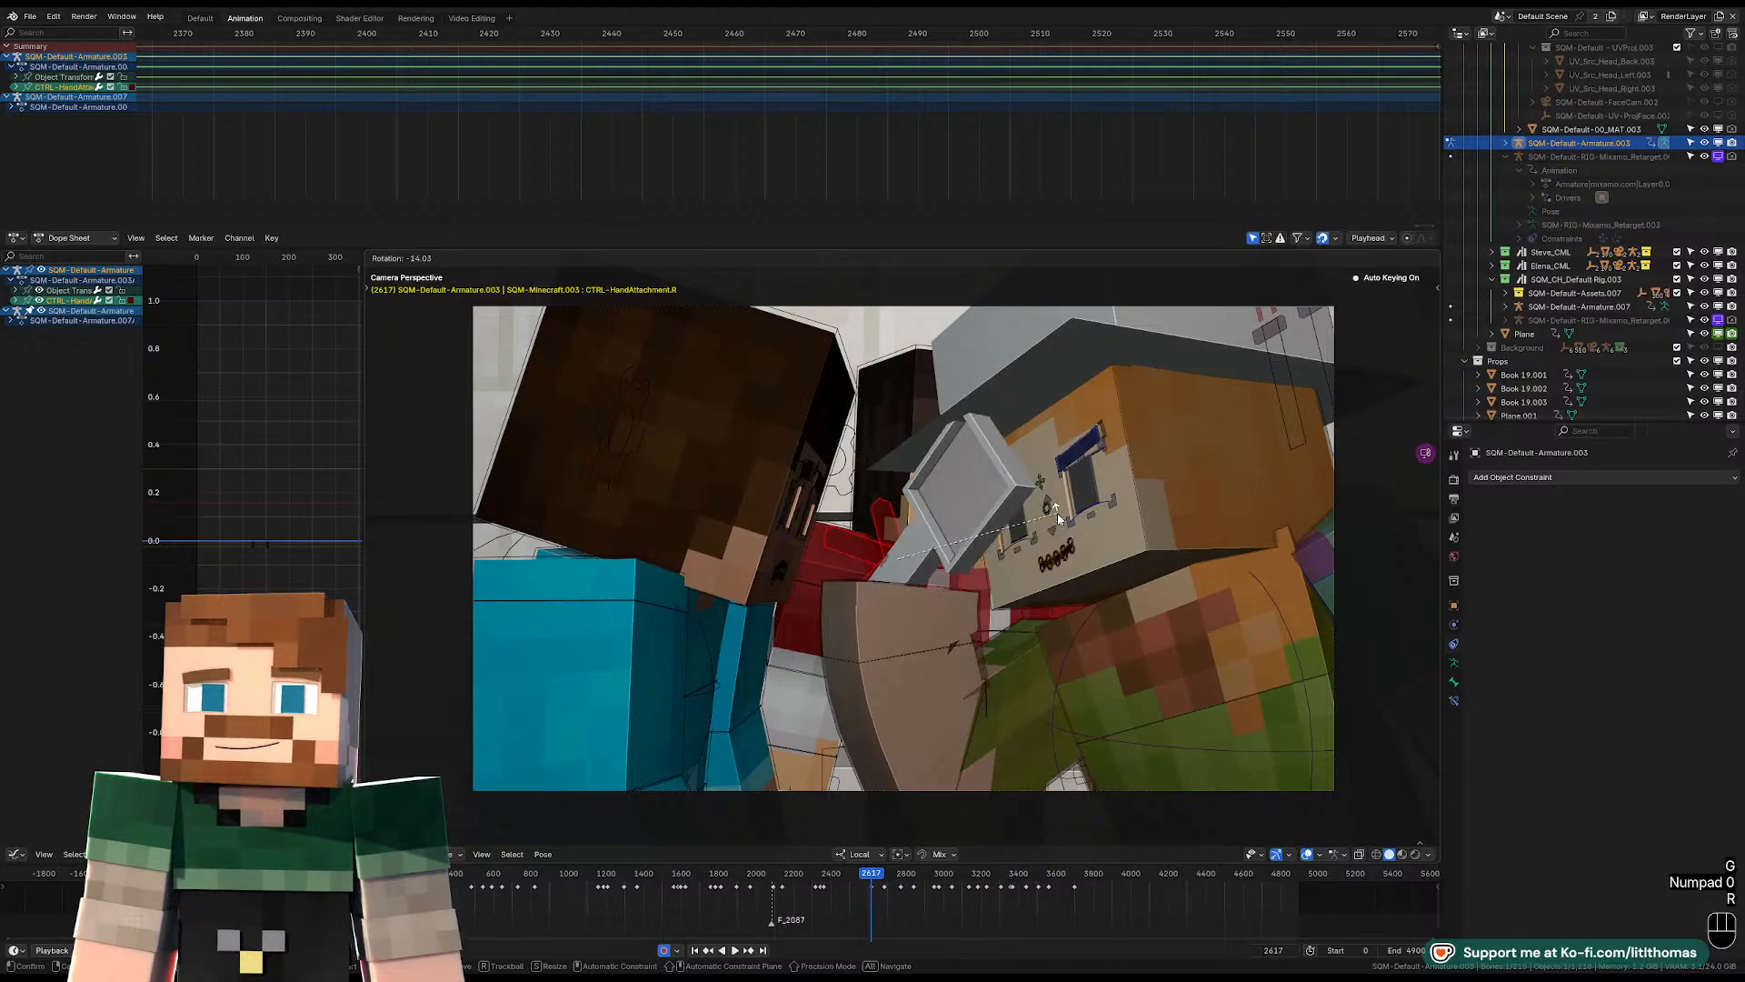
pyautogui.press('g')
pyautogui.click(1048, 535)
# Refine the right hand's rotation and move the held prop while viewing the hand from another angle.
pyautogui.moveTo(1049, 536); pyautogui.dragTo(944, 627, button='middle')
pyautogui.scroll(4, 909, 569)
pyautogui.click(954, 627)
pyautogui.press('r')
pyautogui.press('r')
pyautogui.click(923, 599)
pyautogui.press('g')
pyautogui.click(1011, 630)
# Refine the right arm's rotation at frame 2617 from a close view around the hand.
pyautogui.press('KP_Decimal')
pyautogui.scroll(-5, 1011, 630)
pyautogui.scroll(-4, 911, 637)
pyautogui.press('r')
pyautogui.click(991, 624)
pyautogui.scroll(4, 991, 620)
pyautogui.press('r')
# Rotate the right FK upper arm freely in the camera view and clear the right shoulder control's location.
pyautogui.press('r')
pyautogui.click(1007, 632)
pyautogui.press('KP_0')
pyautogui.press('r')
pyautogui.press('r')
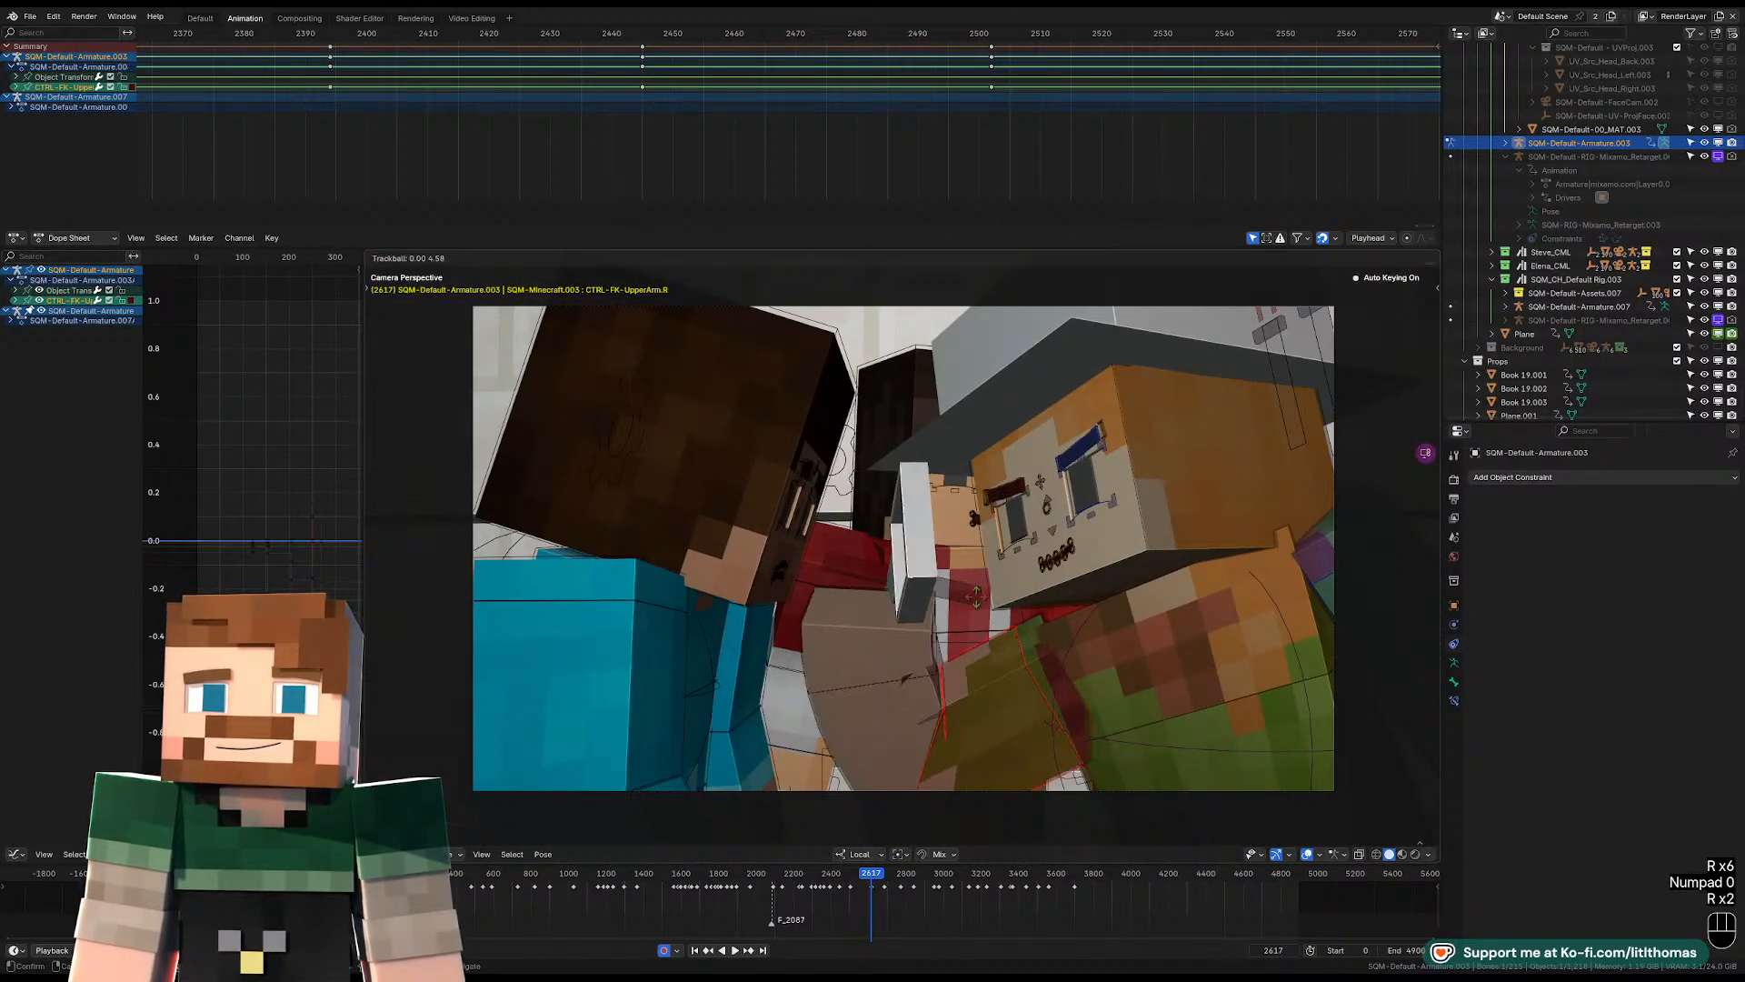
pyautogui.click(1053, 664)
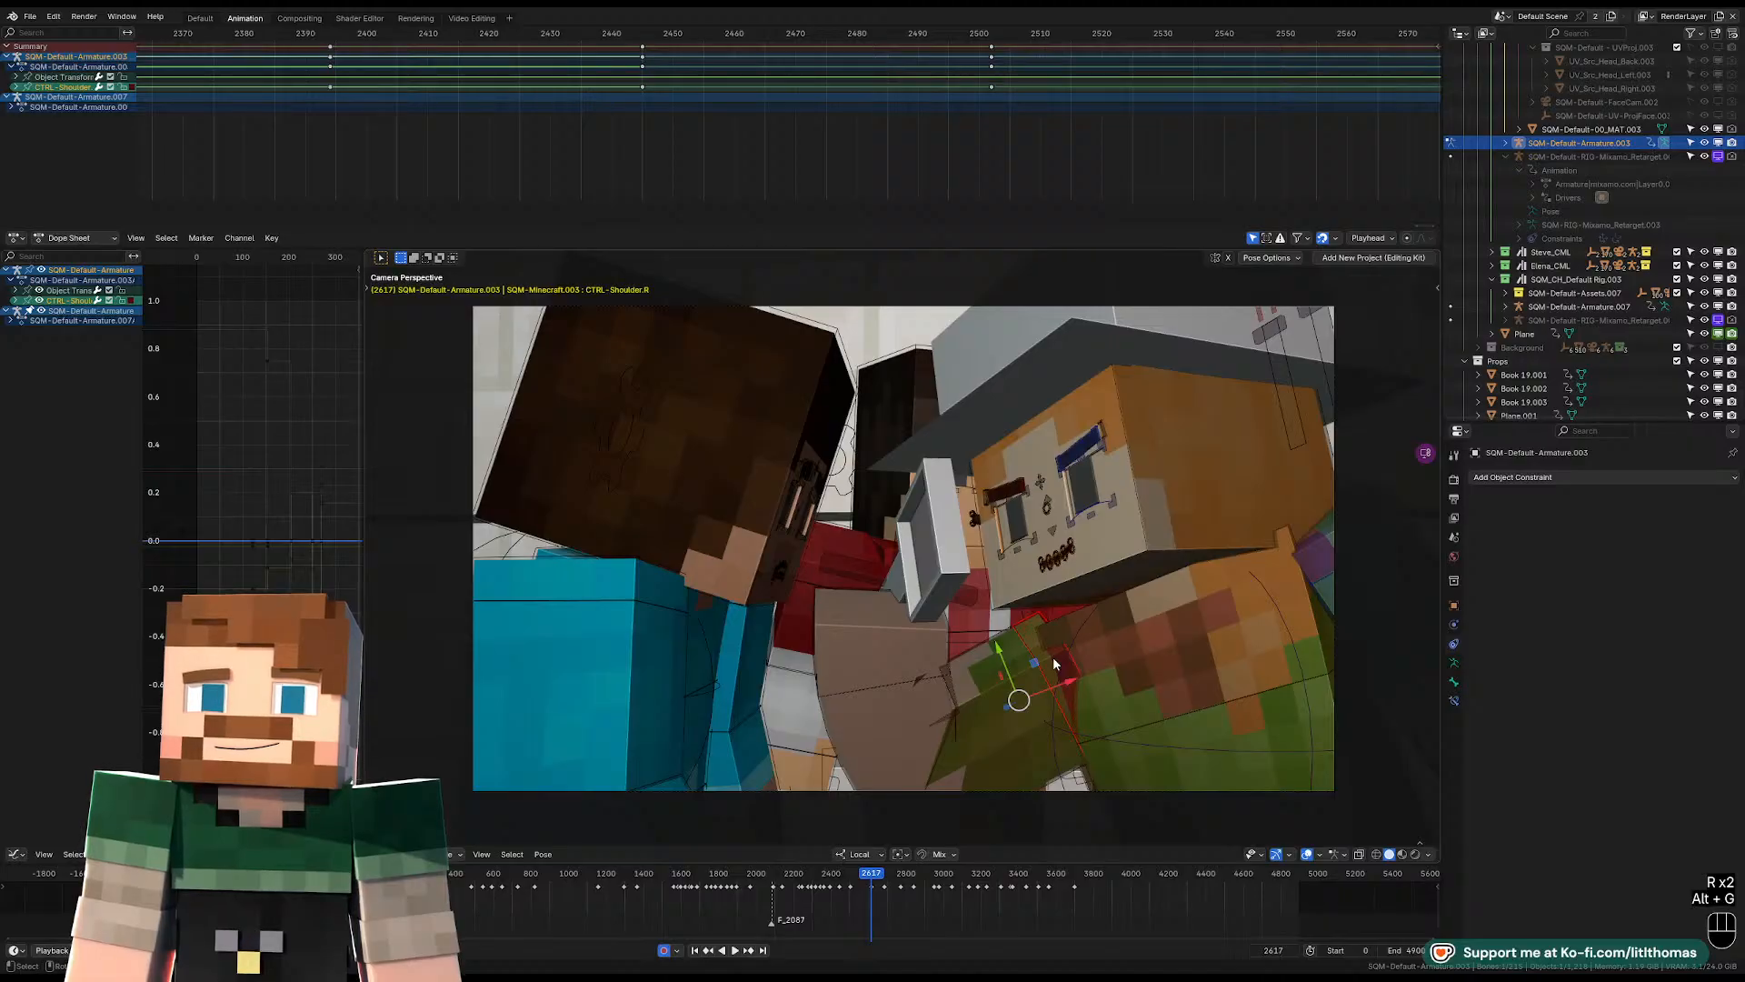
pyautogui.press('g')
pyautogui.rightClick(1055, 653)
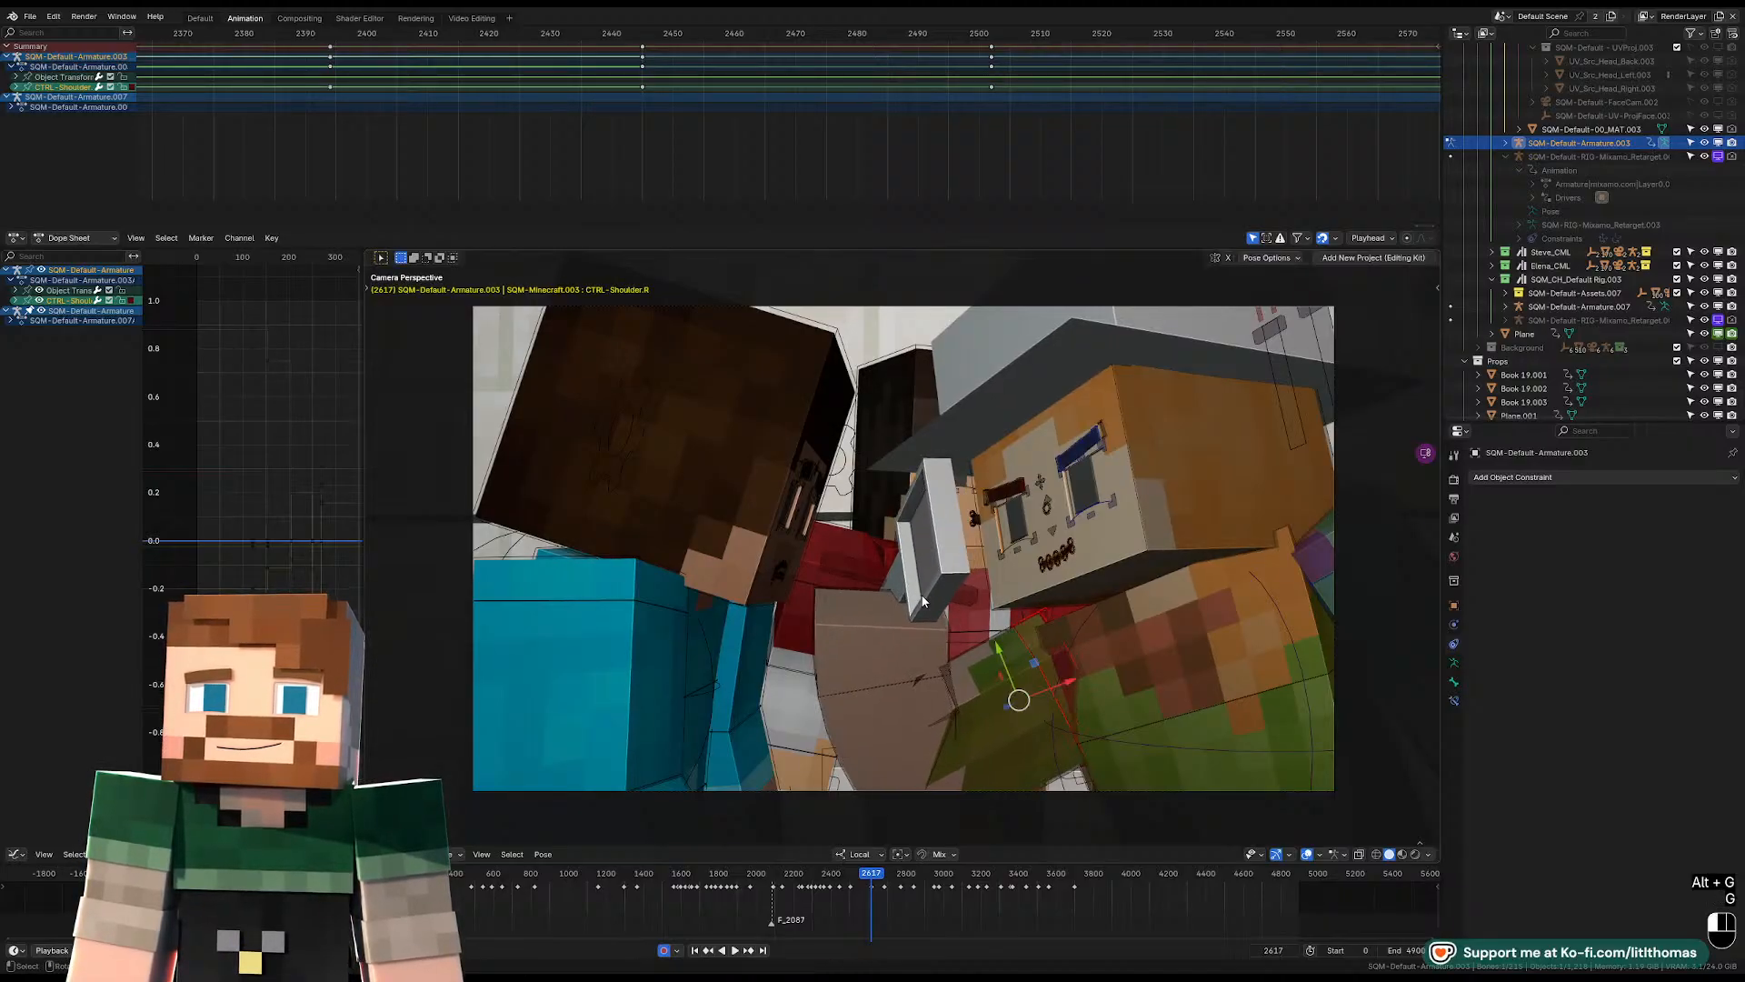
# Move the right hand attachment at frame 2617 from a view behind the blue-shirted character.
pyautogui.click(878, 627)
pyautogui.click(873, 578)
pyautogui.moveTo(872, 578); pyautogui.dragTo(1005, 595, button='middle')
pyautogui.press('g')
pyautogui.click(1027, 587)
# Rotate the right hand attachment in several passes to turn the held prop between the two faces.
pyautogui.press('r')
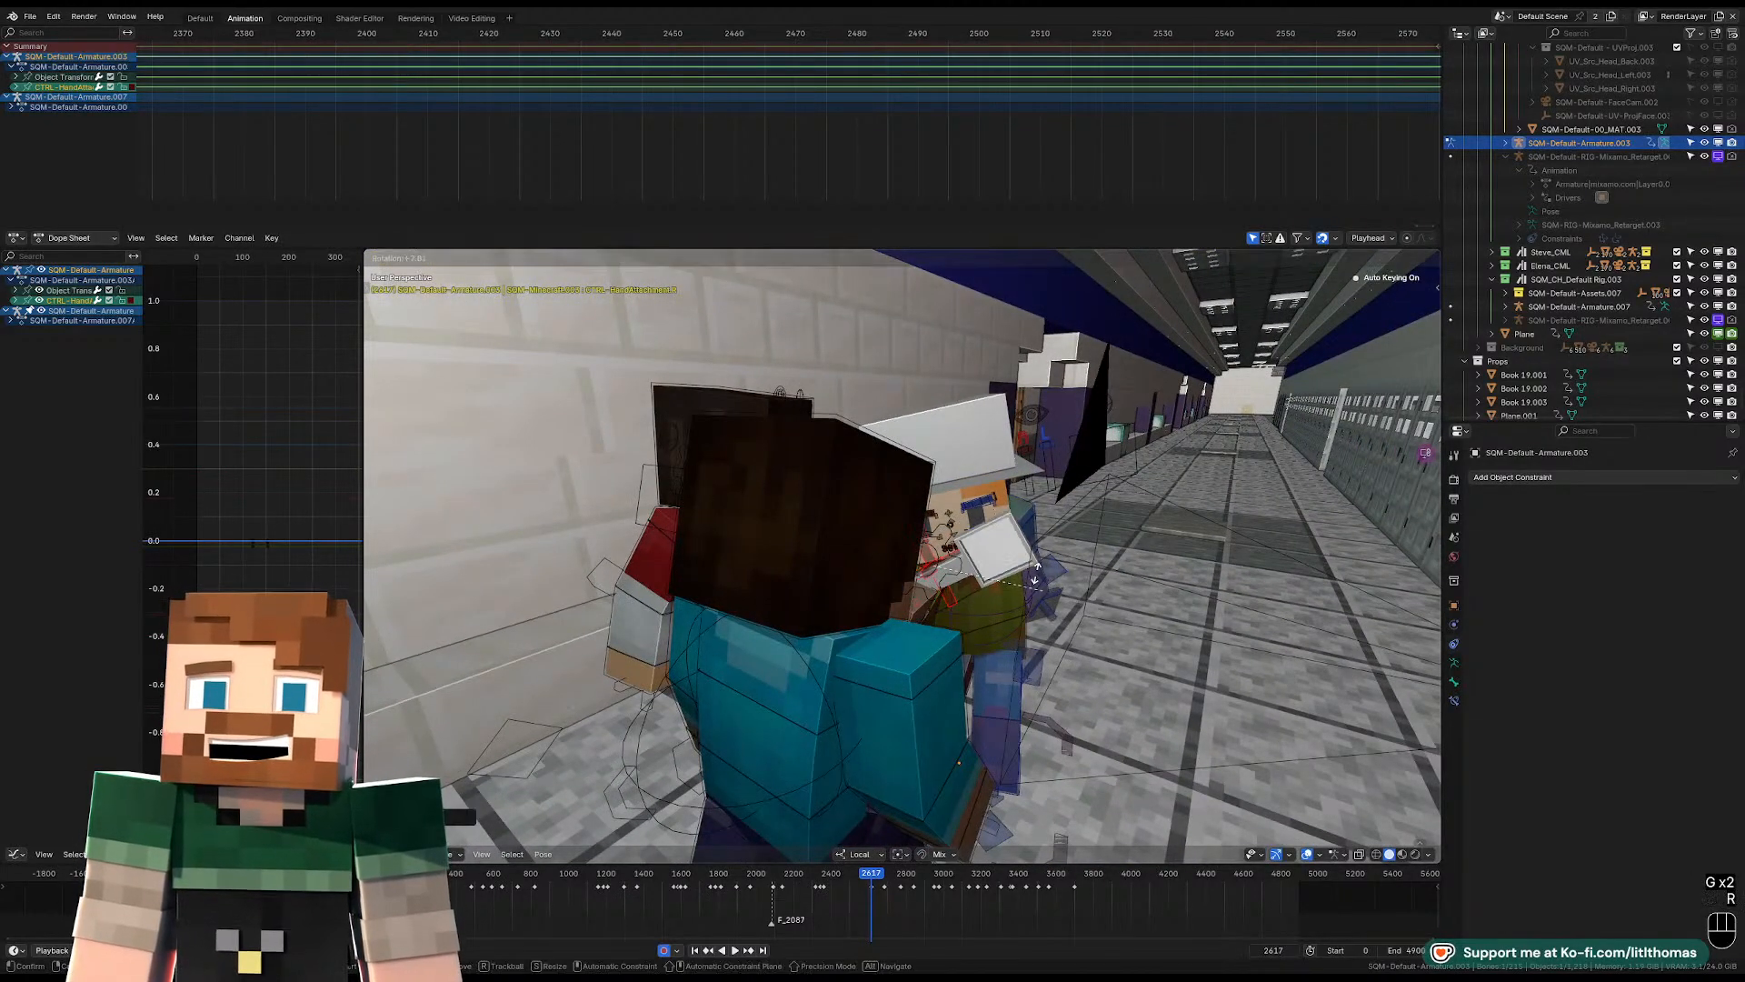
pyautogui.click(1012, 537)
pyautogui.press('r')
pyautogui.click(1000, 514)
pyautogui.press('r')
pyautogui.press('r')
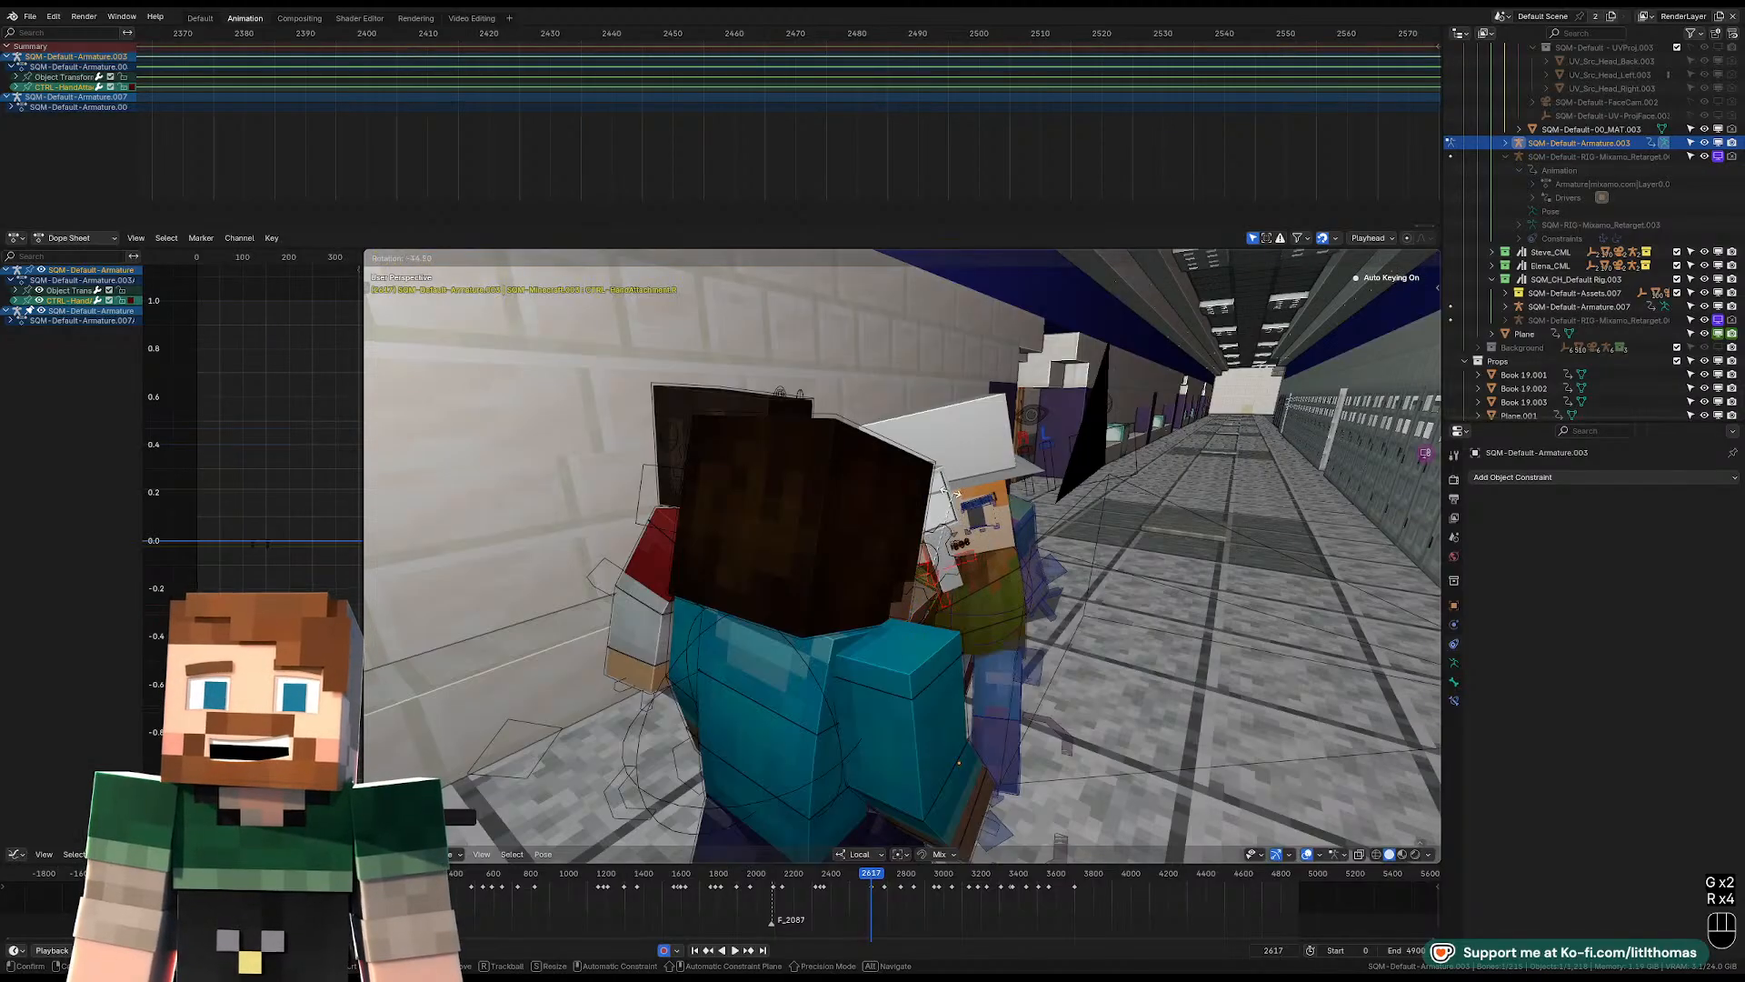
pyautogui.click(986, 491)
# Reposition and rotate the right hand attachment from a side view, keeping the prop upright in front of the hat-wearing character's face.
pyautogui.moveTo(986, 491); pyautogui.dragTo(1020, 538, button='middle')
pyautogui.press('g')
pyautogui.click(914, 525)
pyautogui.press('r')
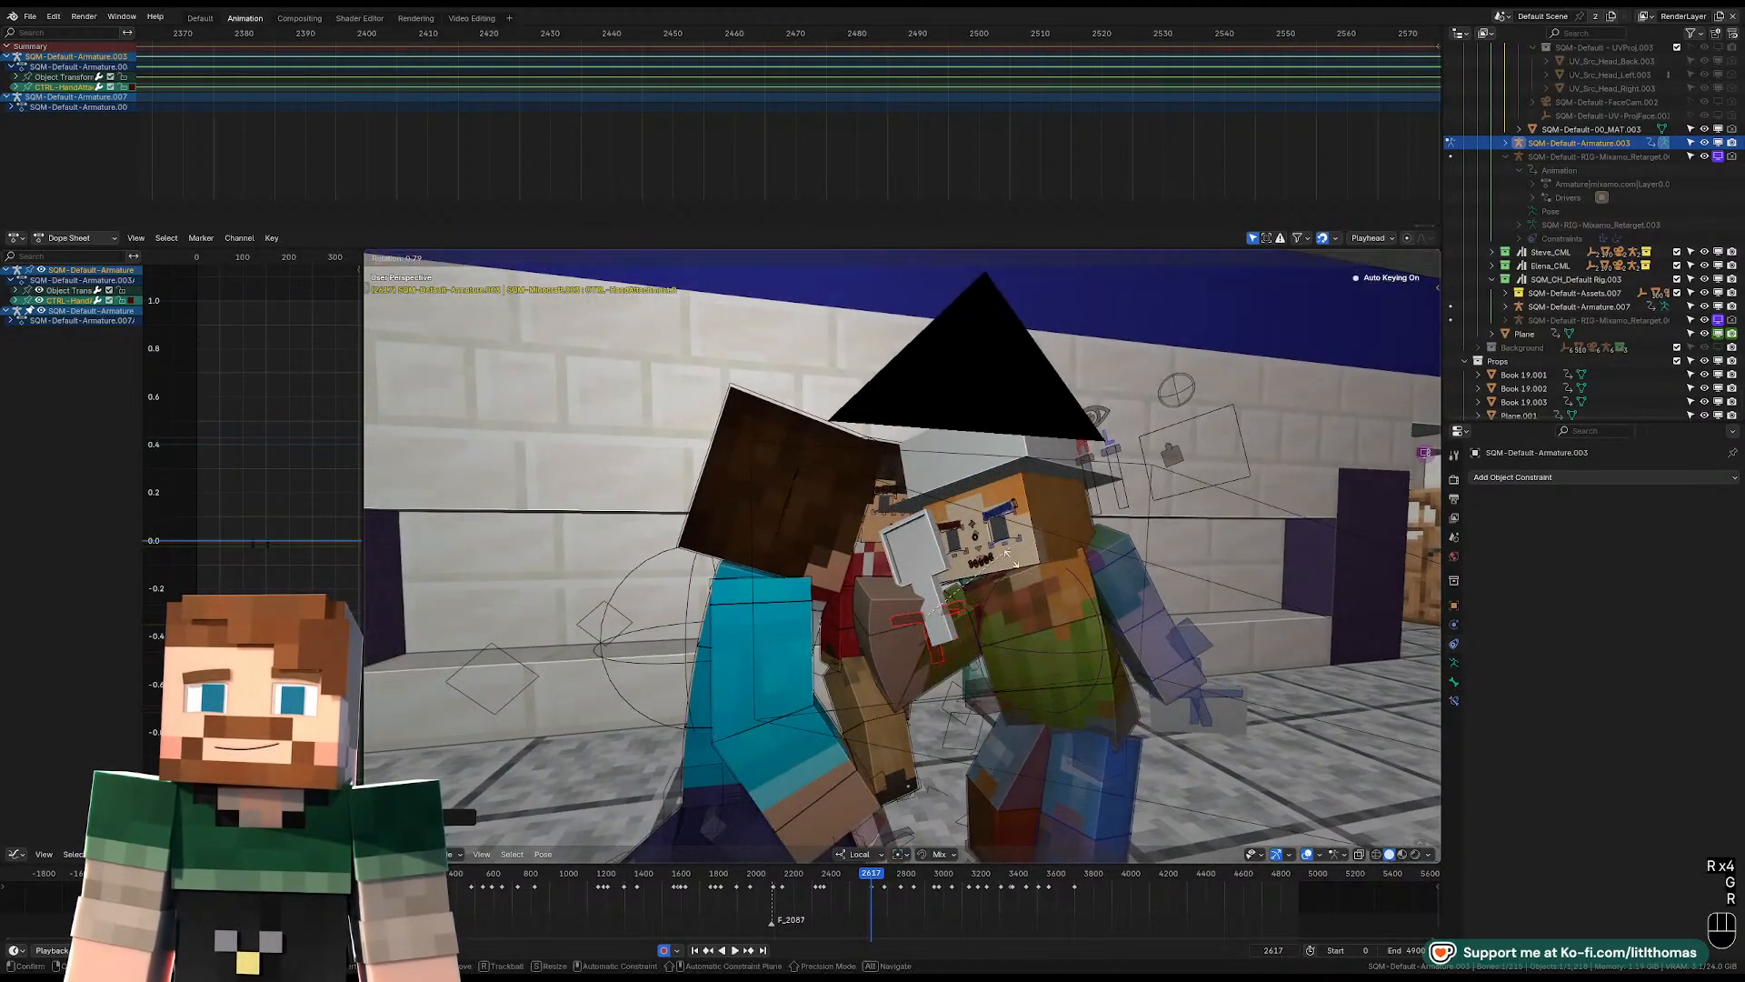
pyautogui.click(1011, 572)
pyautogui.press('r')
pyautogui.press('r')
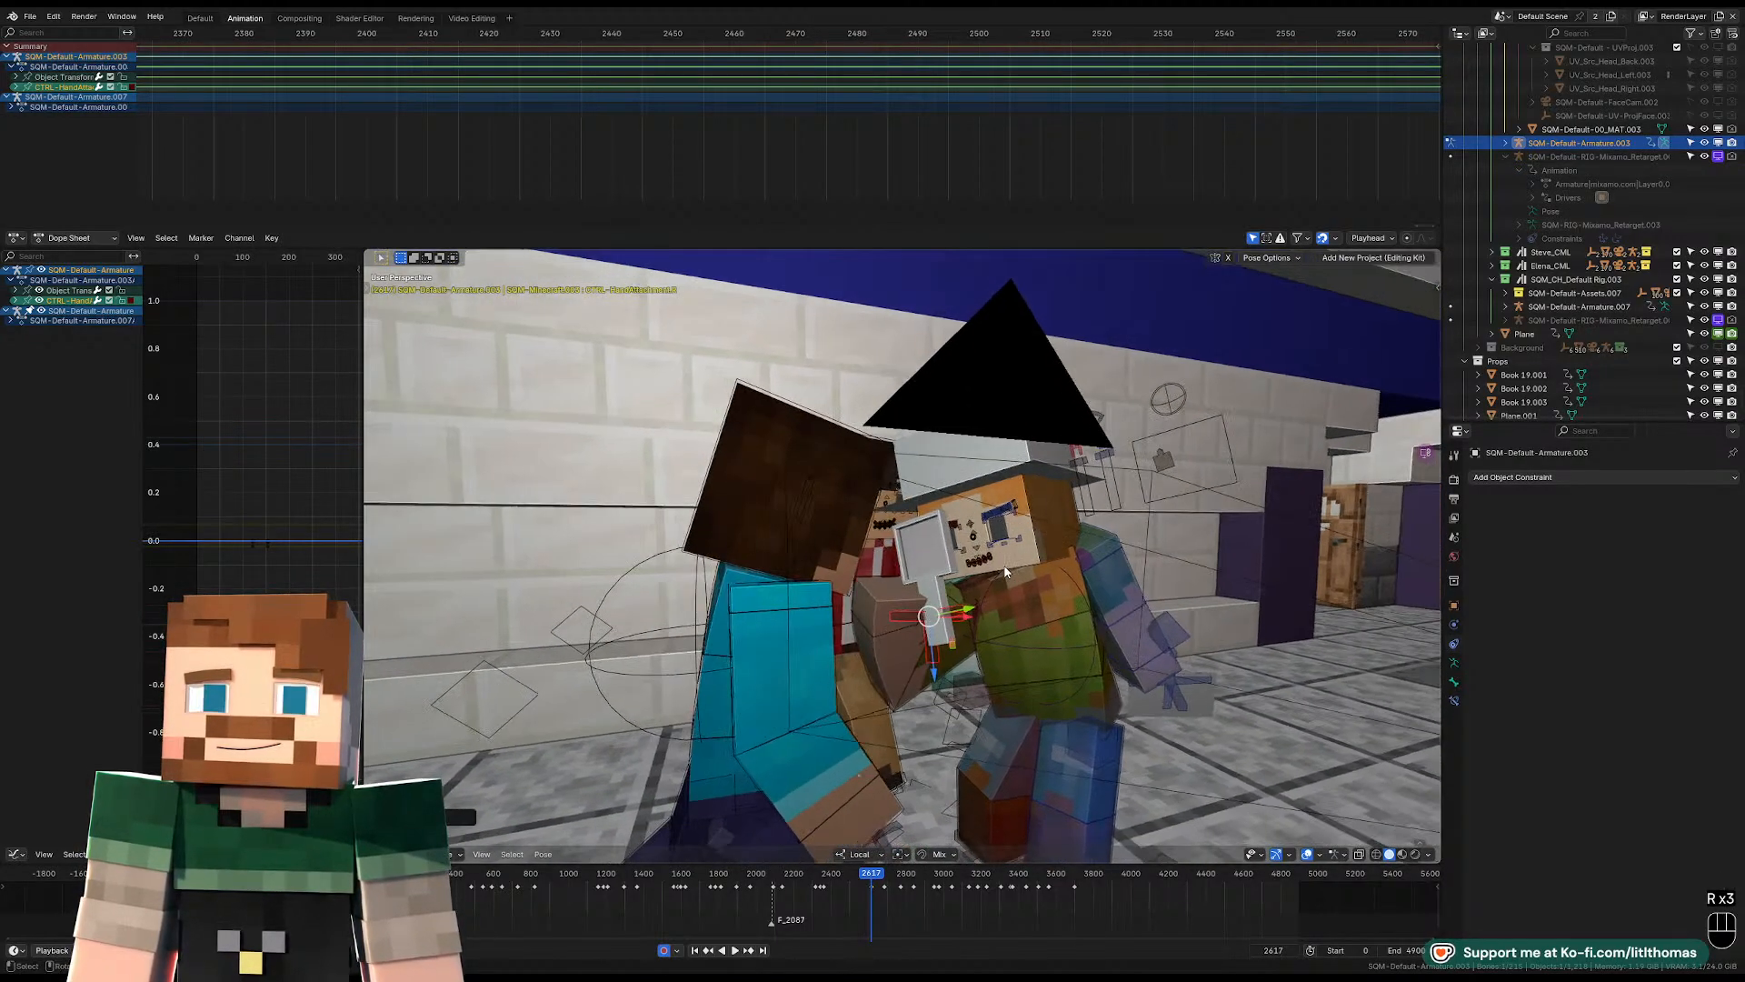
# Frame the right hand attachment up close, then move and rotate it to line the prop's handle up with the hand.
pyautogui.press('KP_0')
pyautogui.press('KP_0')
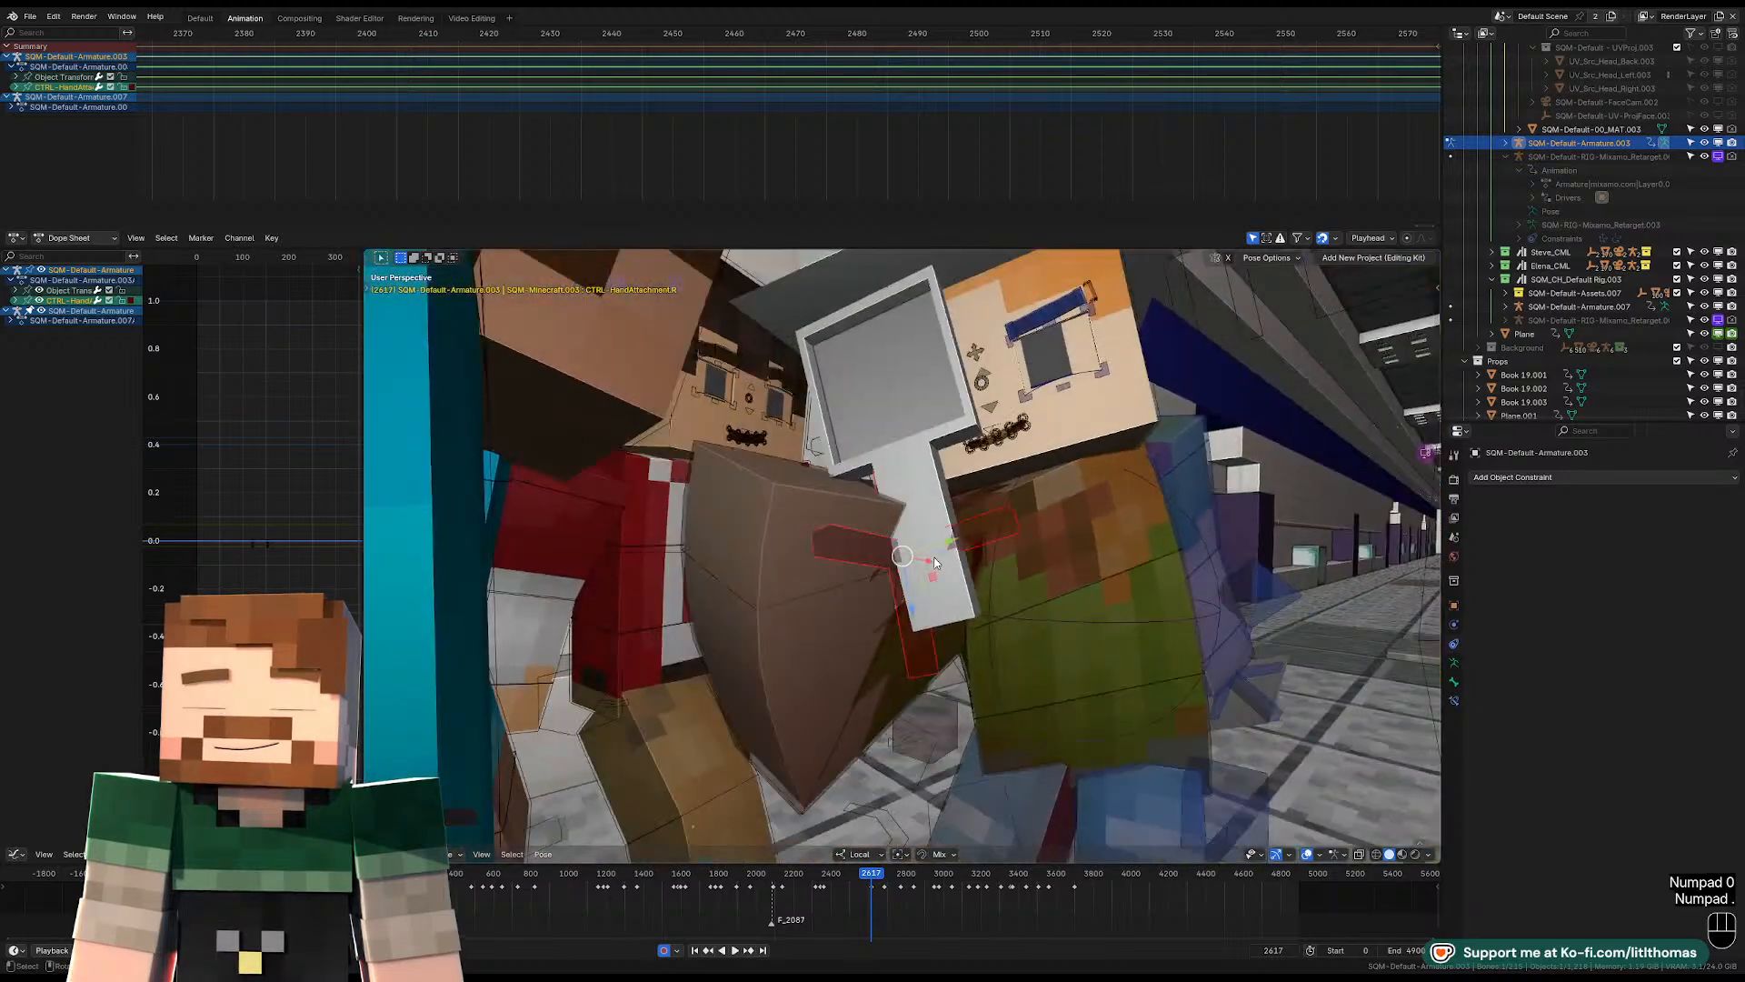
pyautogui.press('KP_Decimal')
pyautogui.click(1013, 579)
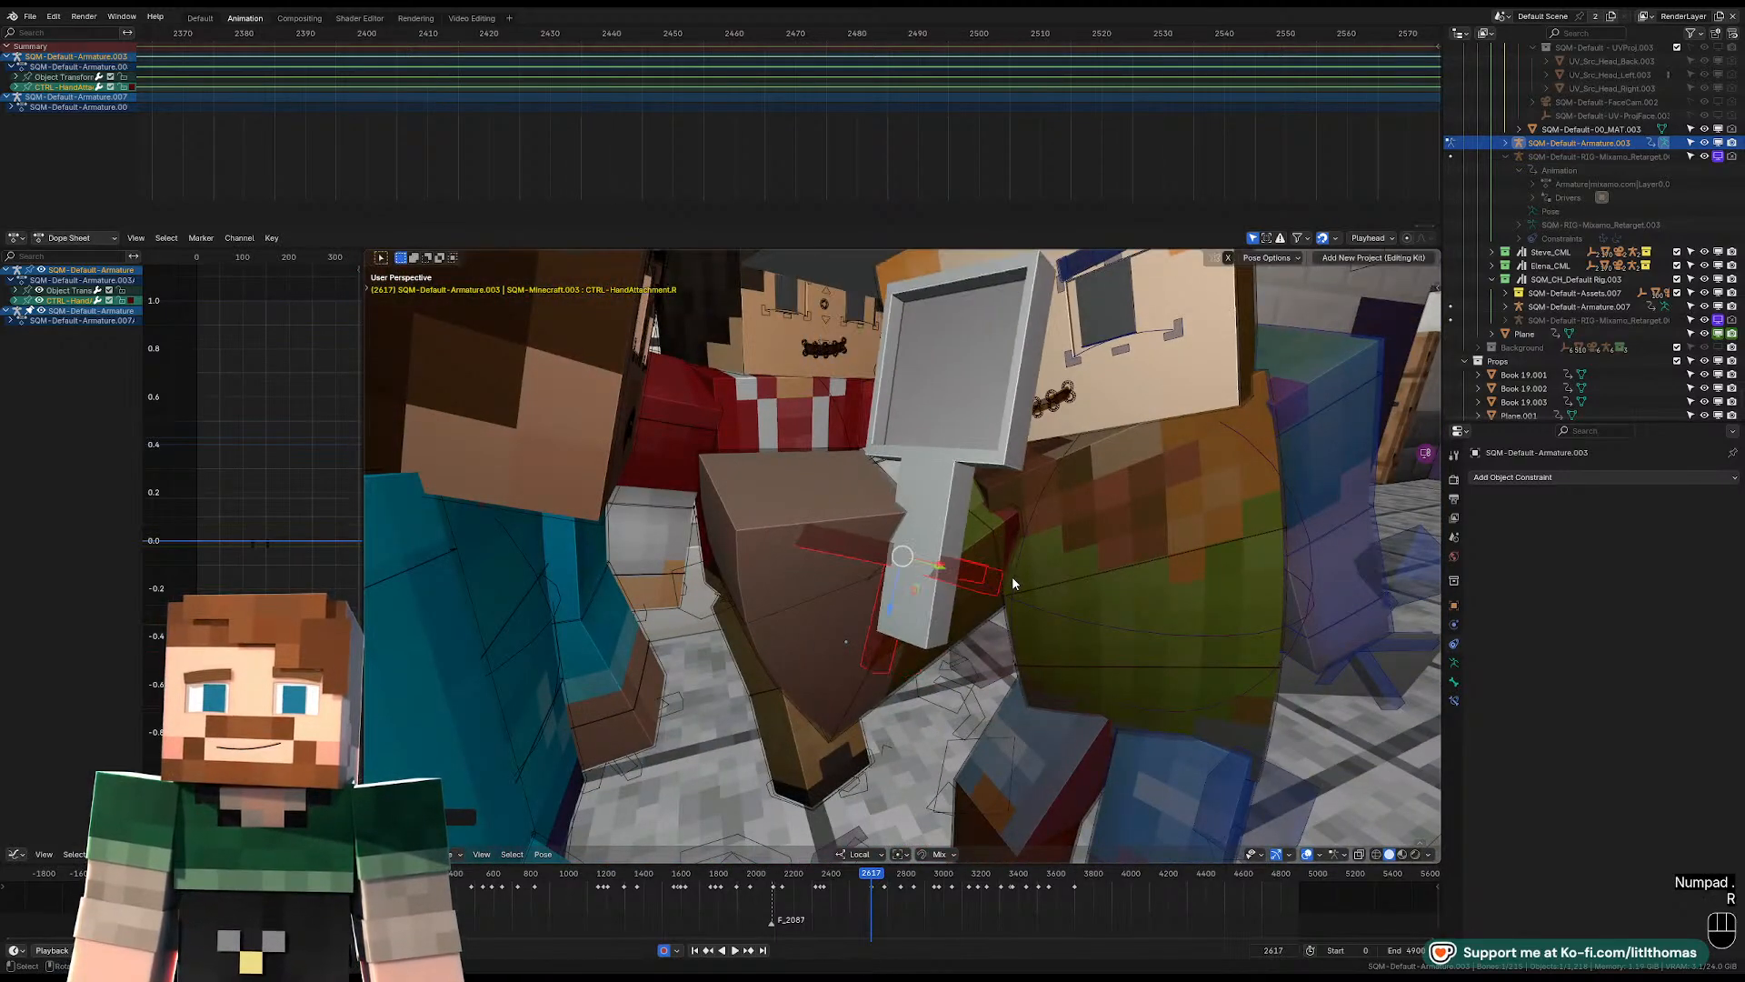
pyautogui.moveTo(1013, 579); pyautogui.dragTo(915, 586, button='middle')
pyautogui.press('g')
pyautogui.click(931, 496)
pyautogui.press('r')
# Nudge the right hand attachment from several angles and correct its rotation so the prop stands upright at the hand.
pyautogui.press('r')
pyautogui.press('r')
pyautogui.click(1027, 510)
pyautogui.press('g')
pyautogui.click(1128, 535)
pyautogui.press('r')
pyautogui.press('r')
pyautogui.click(847, 536)
pyautogui.press('g')
pyautogui.click(809, 521)
pyautogui.press('g')
pyautogui.click(916, 529)
pyautogui.press('g')
pyautogui.click(800, 529)
pyautogui.press('r')
pyautogui.click(965, 545)
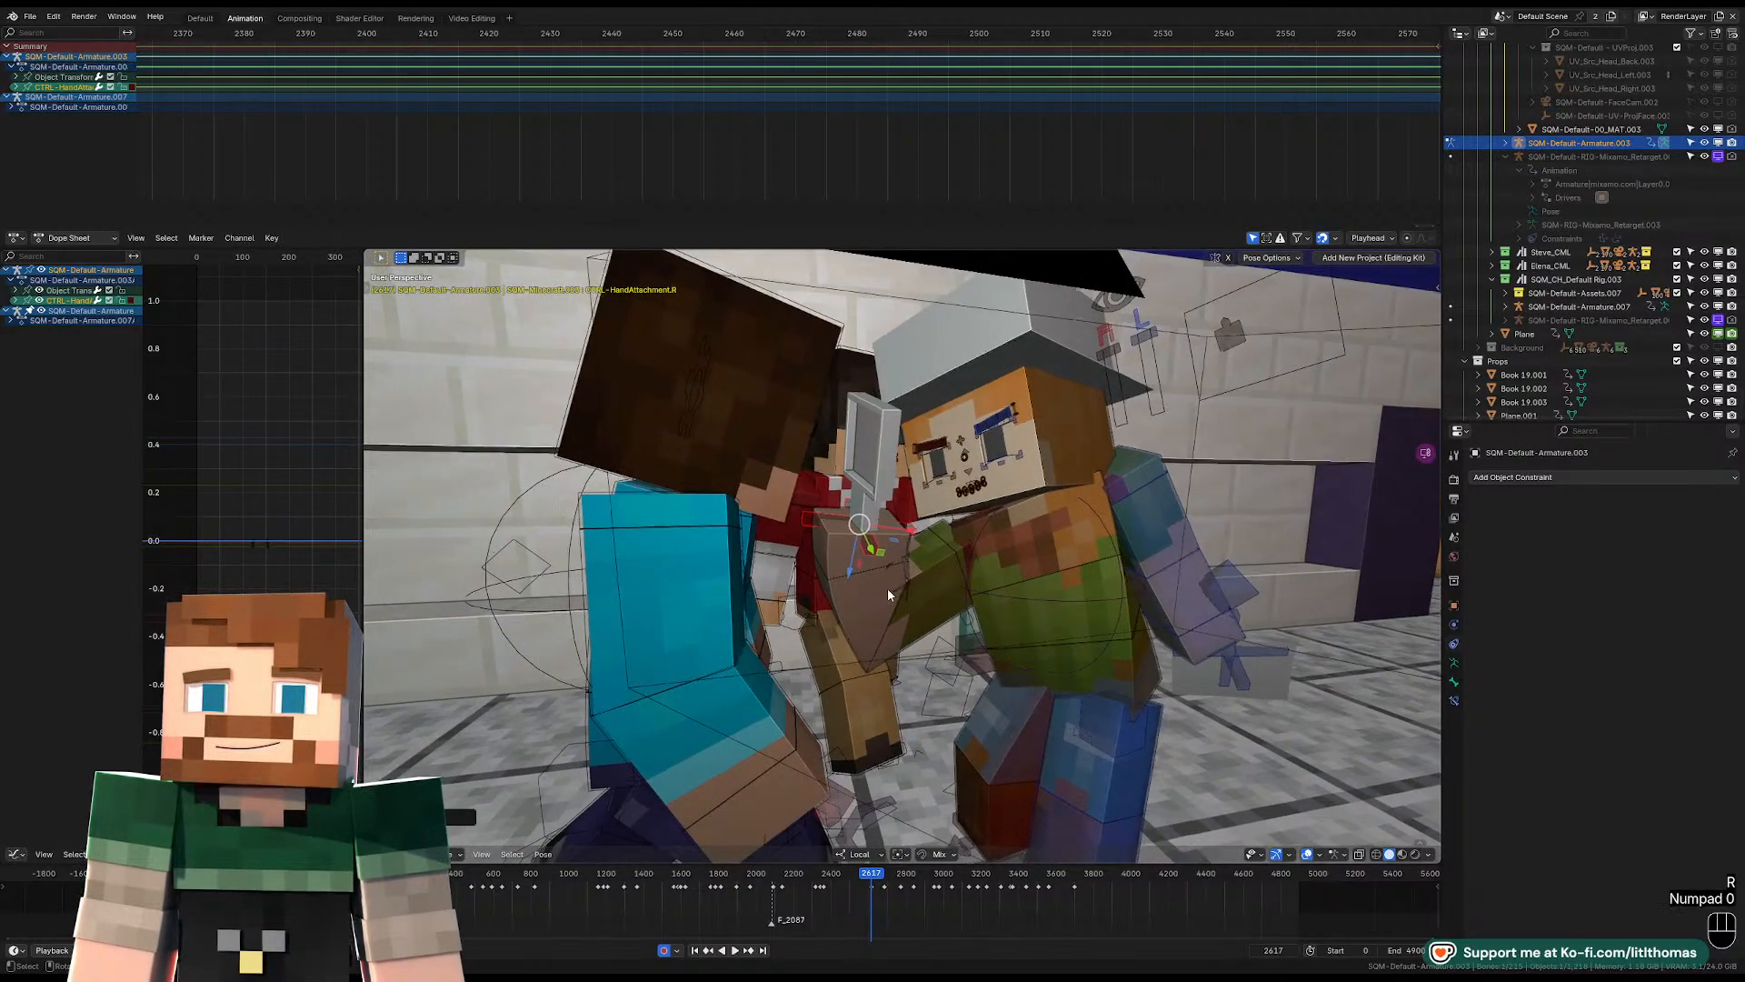
# Rotate the right hand attachment freely in the camera view, then shift it so the prop sits upright between the two faces.
pyautogui.press('KP_0')
pyautogui.press('r')
pyautogui.press('r')
pyautogui.press('r')
pyautogui.click(1053, 560)
pyautogui.press('g')
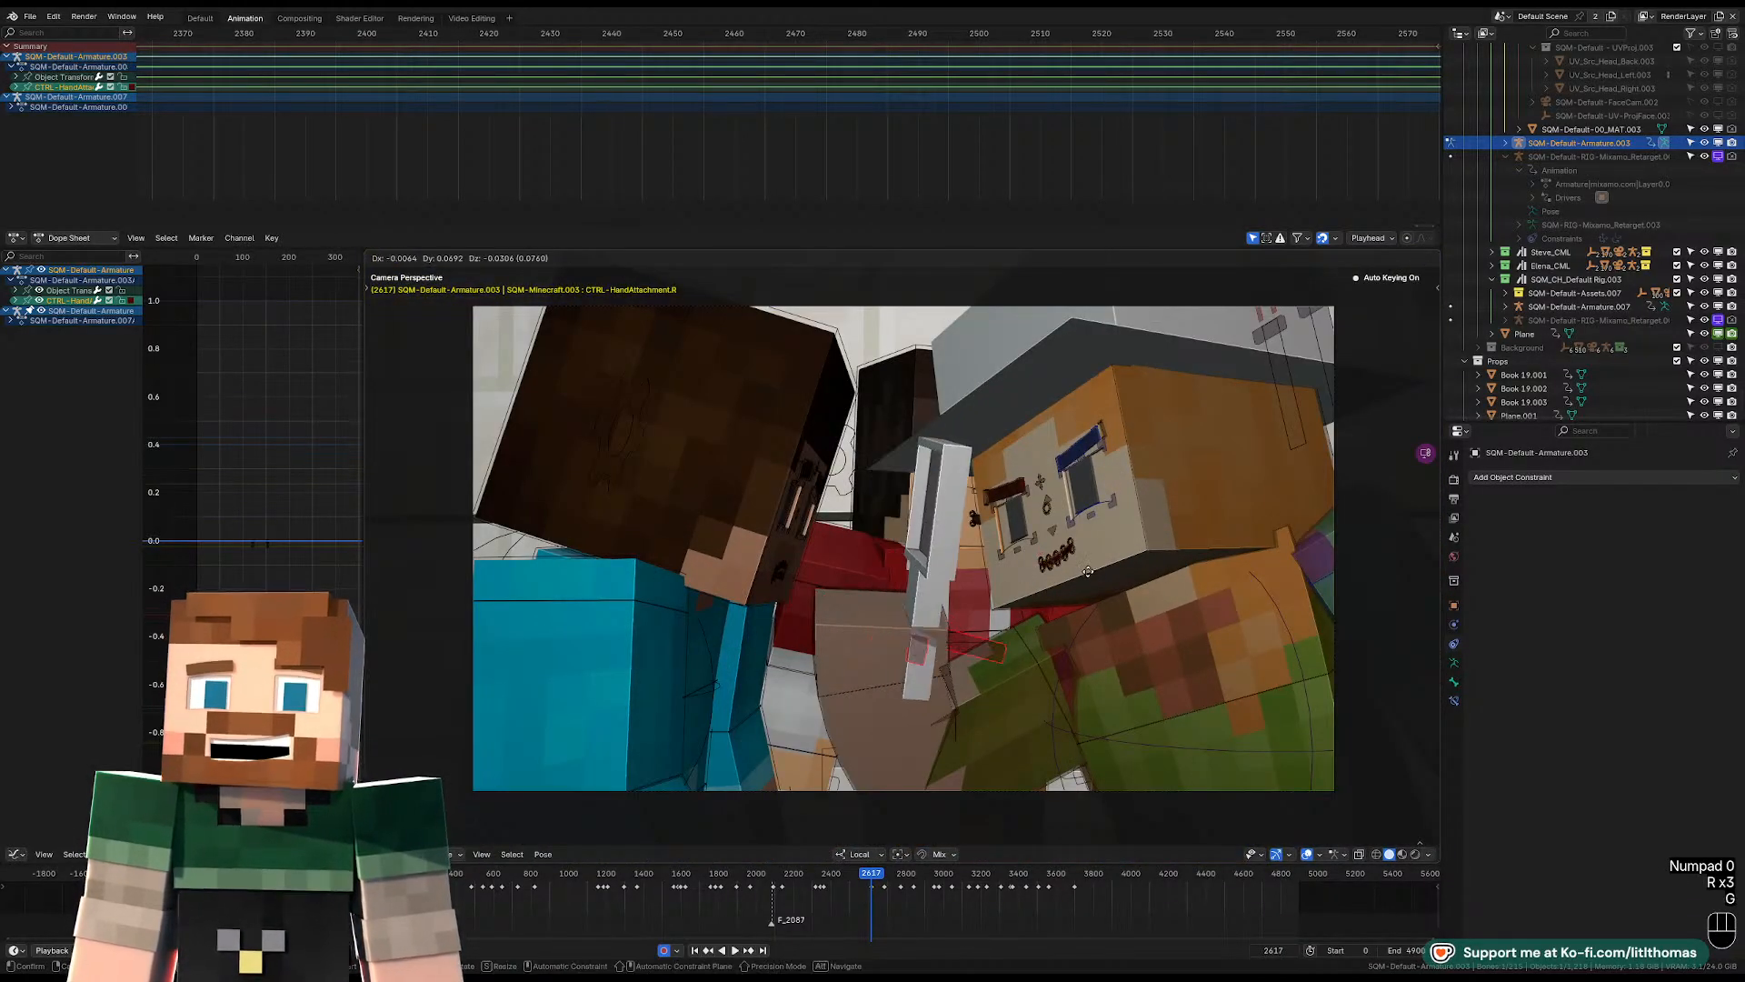
pyautogui.click(1095, 574)
pyautogui.moveTo(1094, 574)
pyautogui.mouseDown(button='middle')
pyautogui.moveTo(974, 573)
pyautogui.moveTo(960, 578)
pyautogui.moveTo(1045, 582)
pyautogui.moveTo(918, 620)
pyautogui.moveTo(1073, 574)
pyautogui.mouseUp(button='middle')
pyautogui.press('g')
pyautogui.click(1044, 565)
# Fine-tune the hat-wearing character's head at frame 2617 with a slight free rotation in the camera view.
pyautogui.click(1136, 500)
pyautogui.press('KP_0')
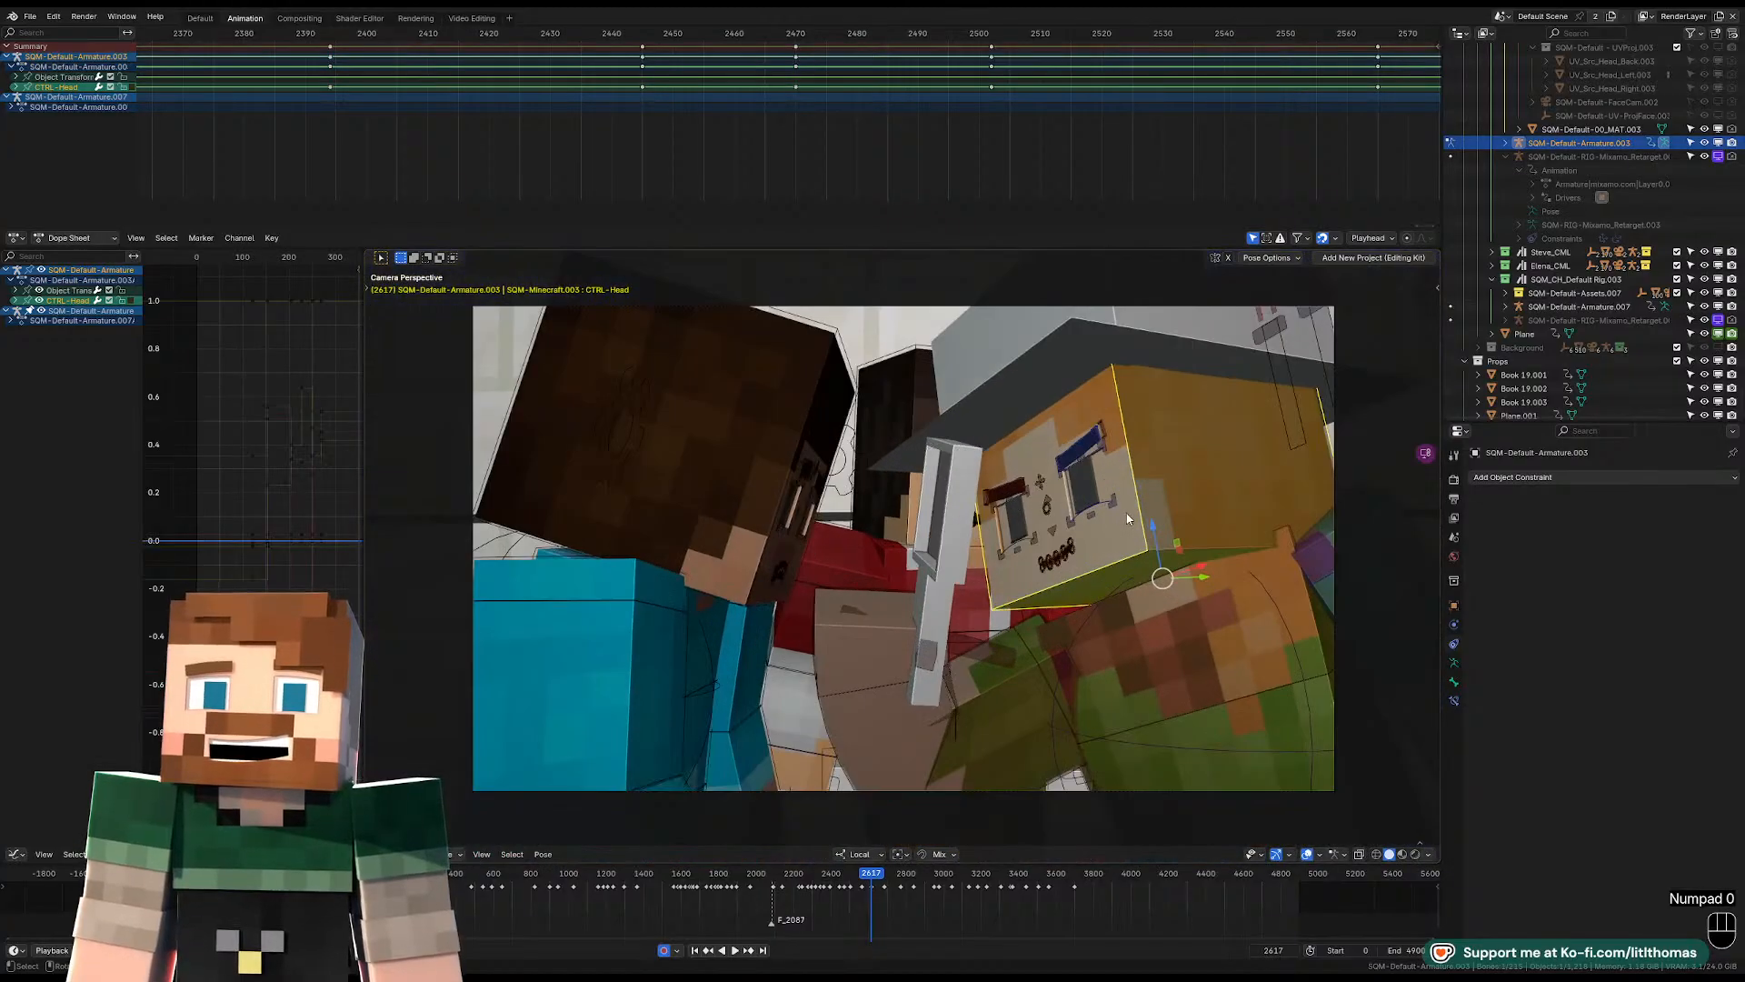
pyautogui.press('r')
pyautogui.press('r')
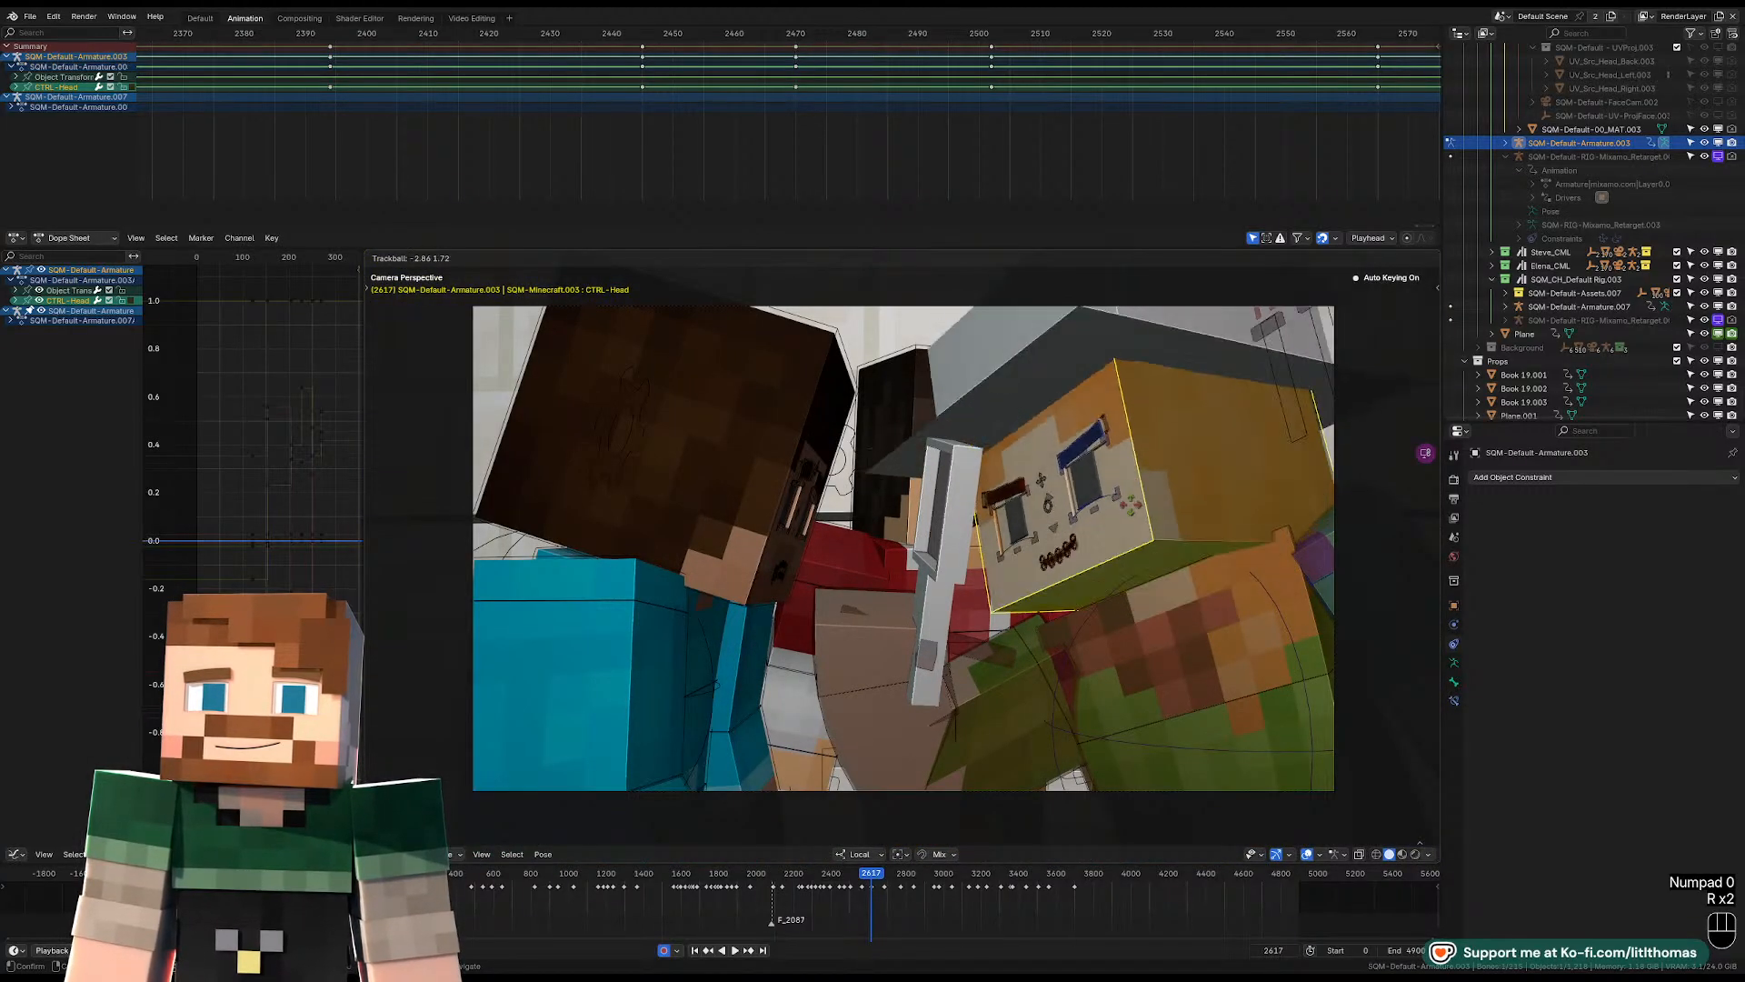
pyautogui.click(991, 656)
# Rotate the right FK upper arm at frame 2617 in two passes to adjust the raised arm in the camera view.
pyautogui.click(1023, 669)
pyautogui.press('r')
pyautogui.press('r')
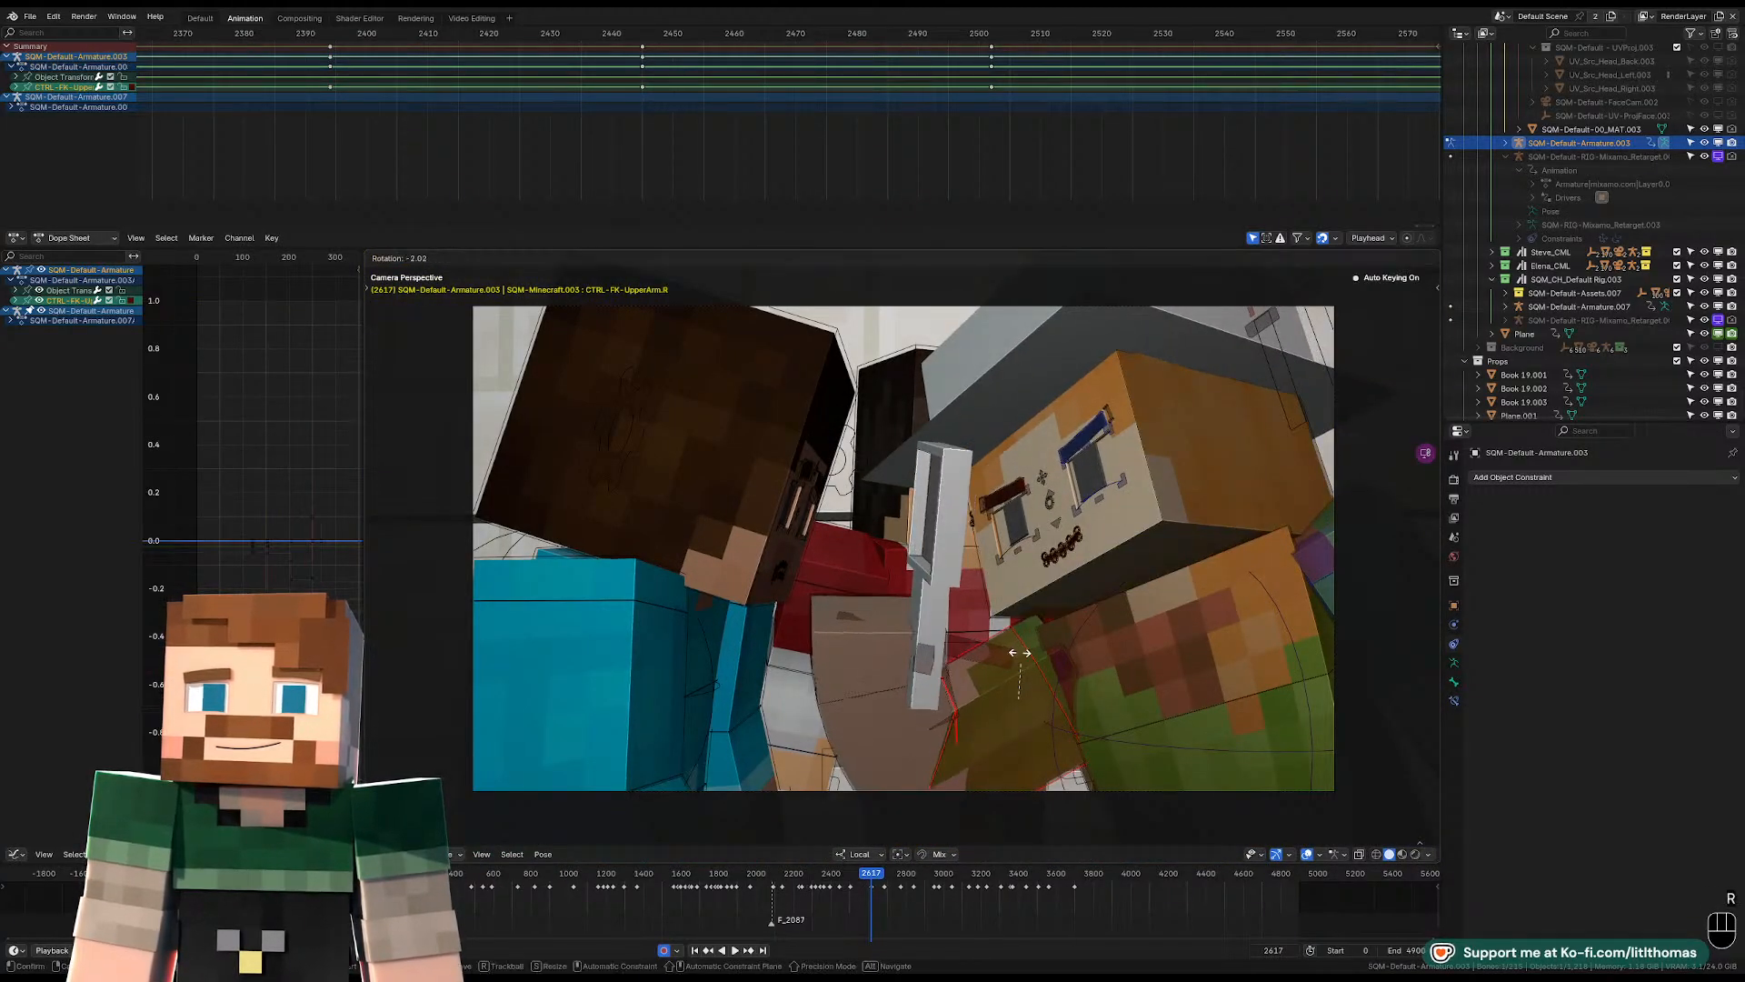
pyautogui.press('r')
pyautogui.click(1016, 575)
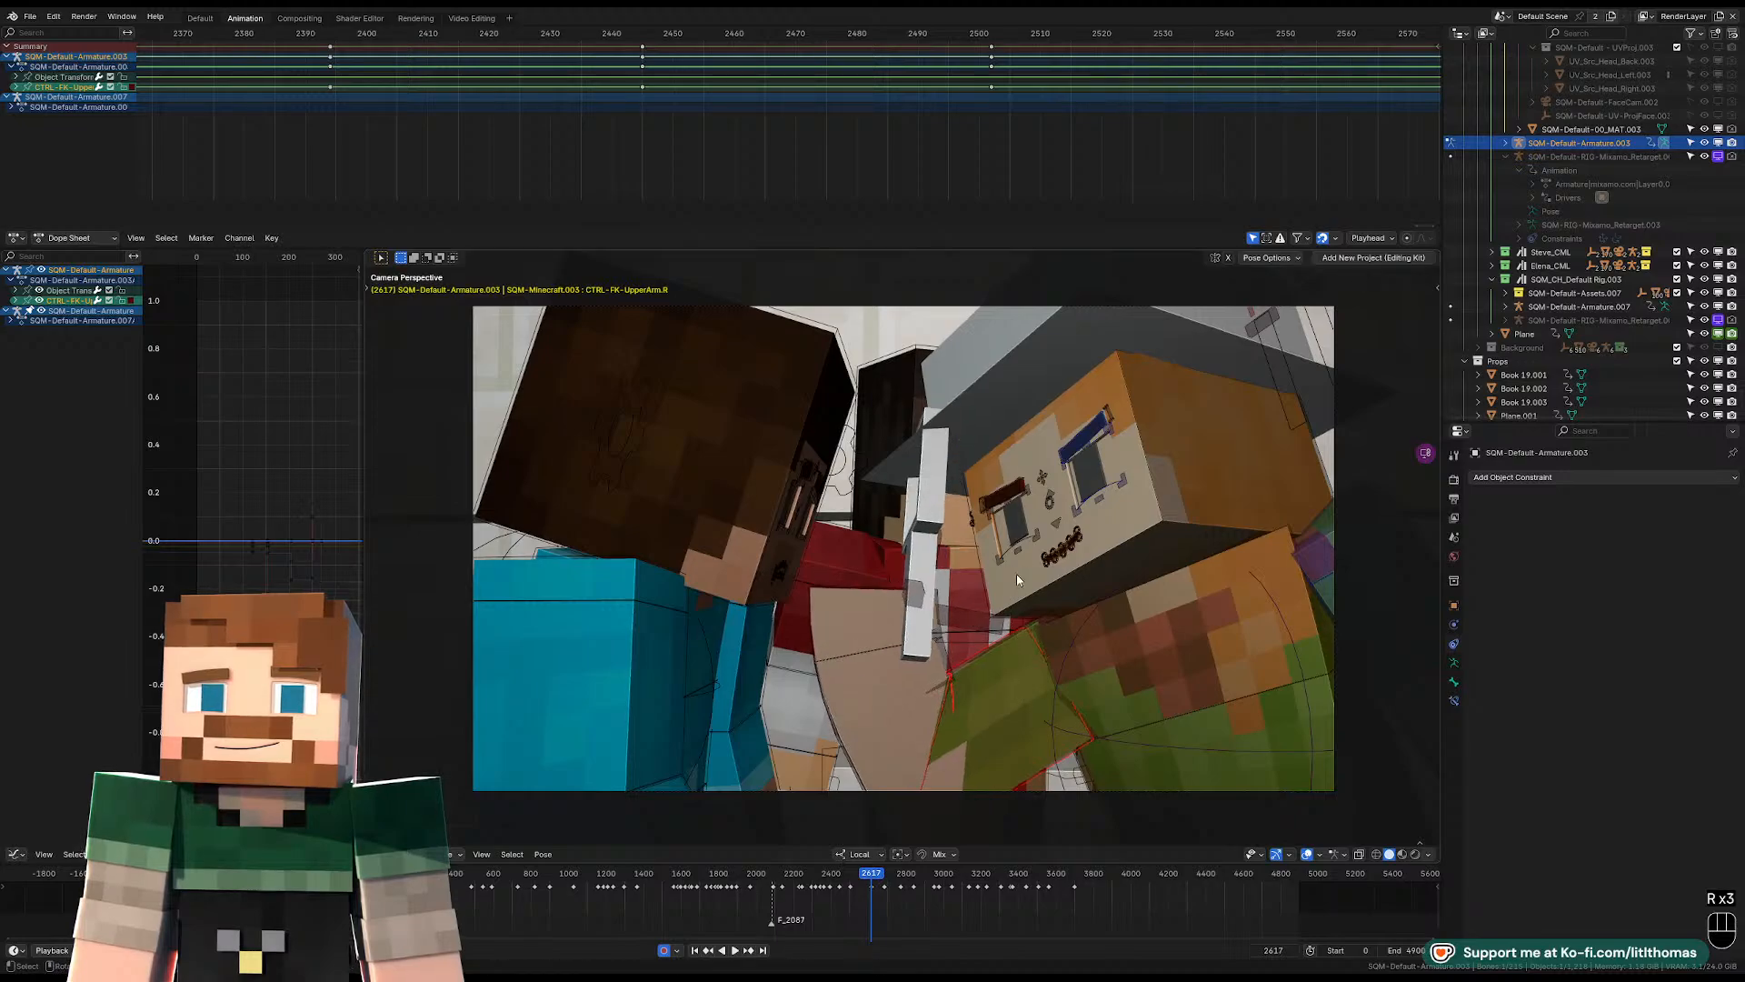
pyautogui.press('r')
pyautogui.press('r')
pyautogui.click(937, 564)
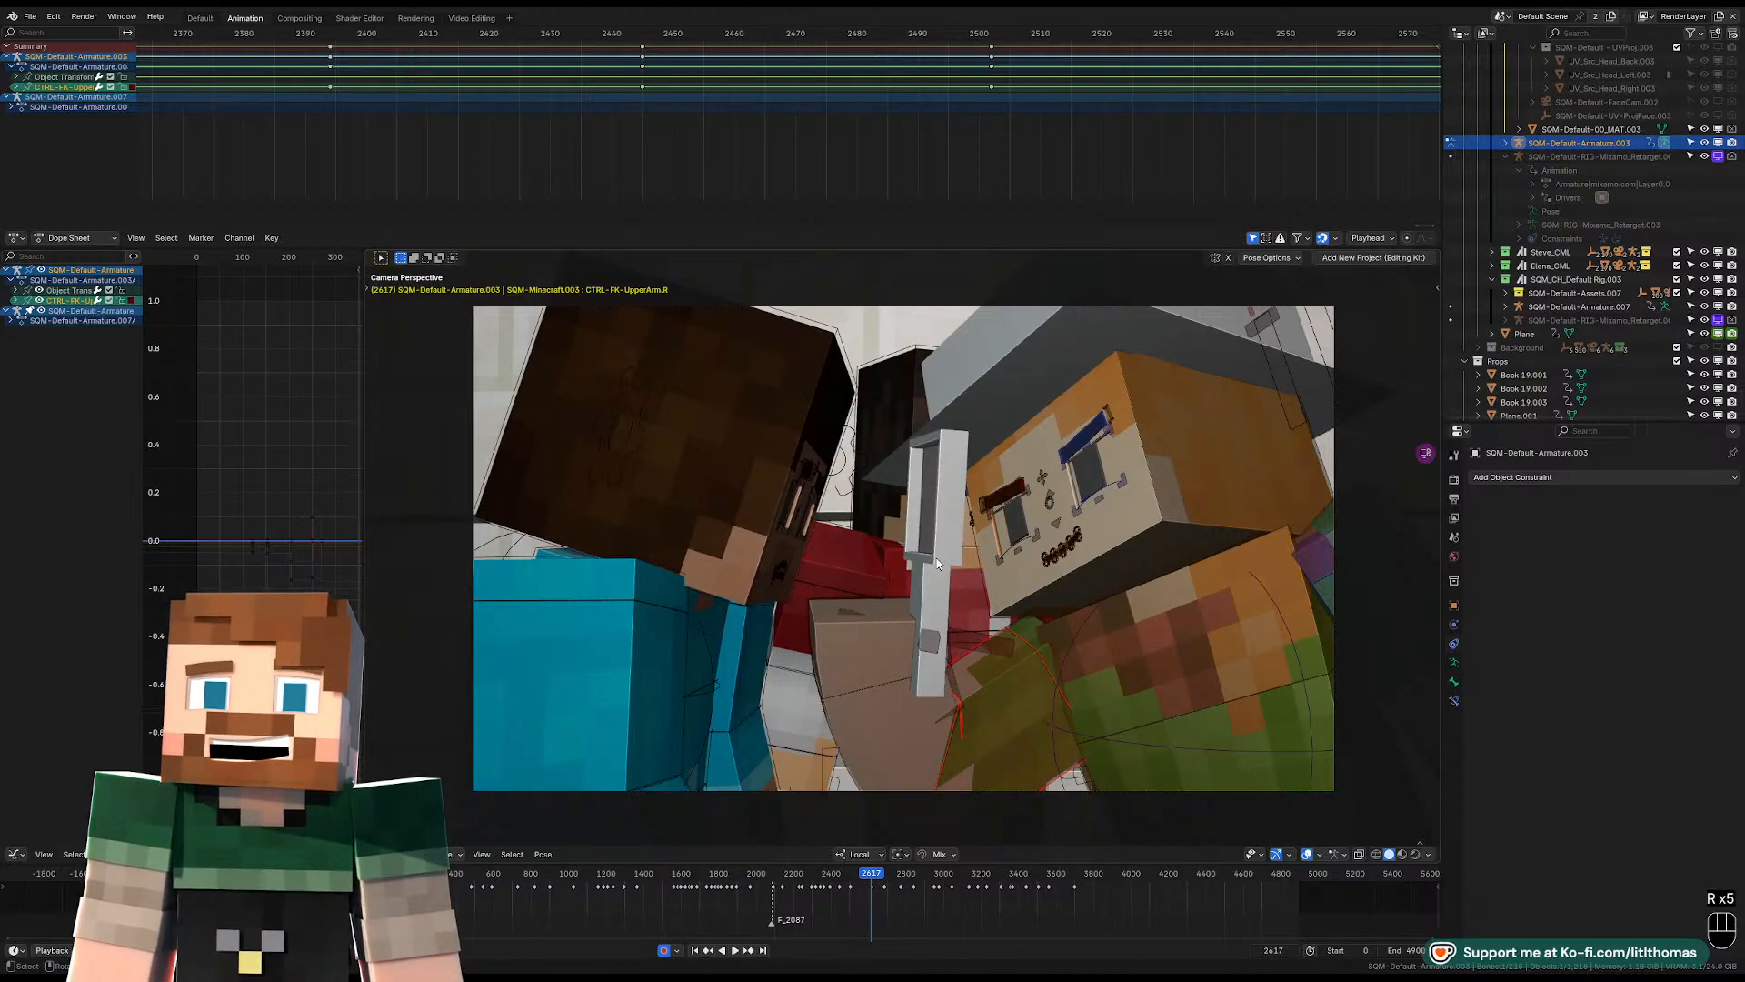
# Rotate and shift the right hand attachment from the side and in the camera view, tilting the prop slightly toward the hat-wearing character's face.
pyautogui.click(929, 636)
pyautogui.moveTo(930, 634); pyautogui.dragTo(855, 627, button='middle')
pyautogui.press('r')
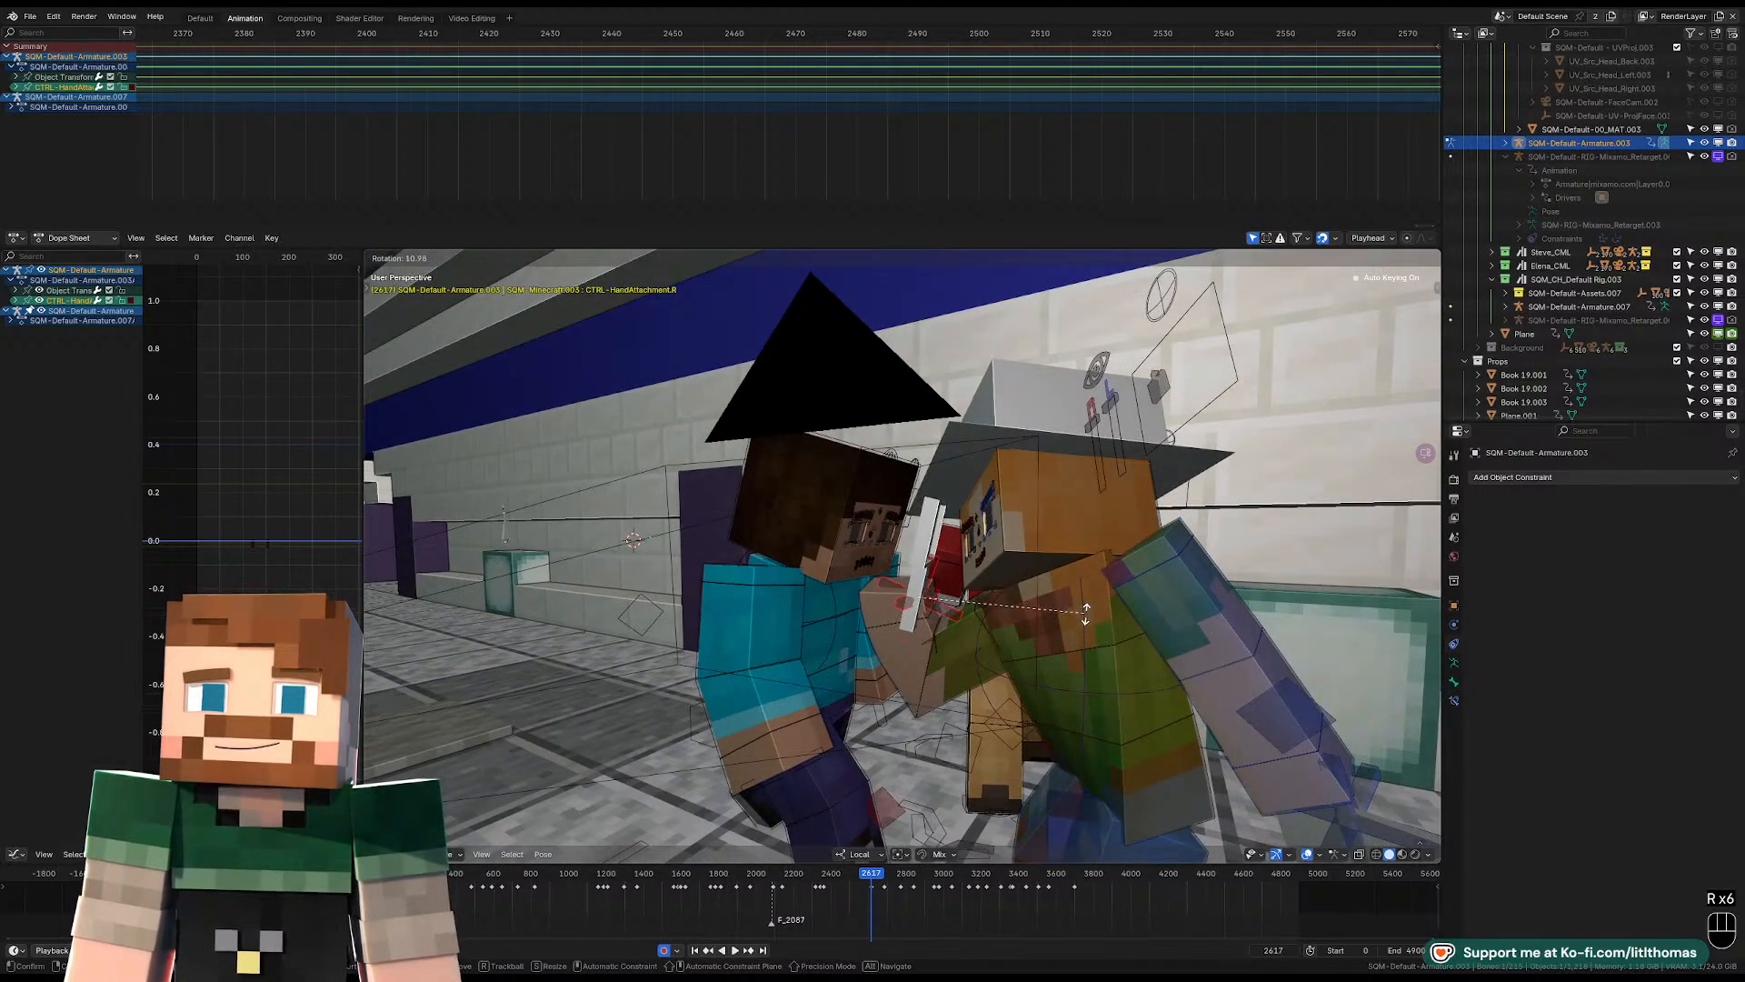
pyautogui.press('g')
pyautogui.click(1092, 600)
pyautogui.press('KP_0')
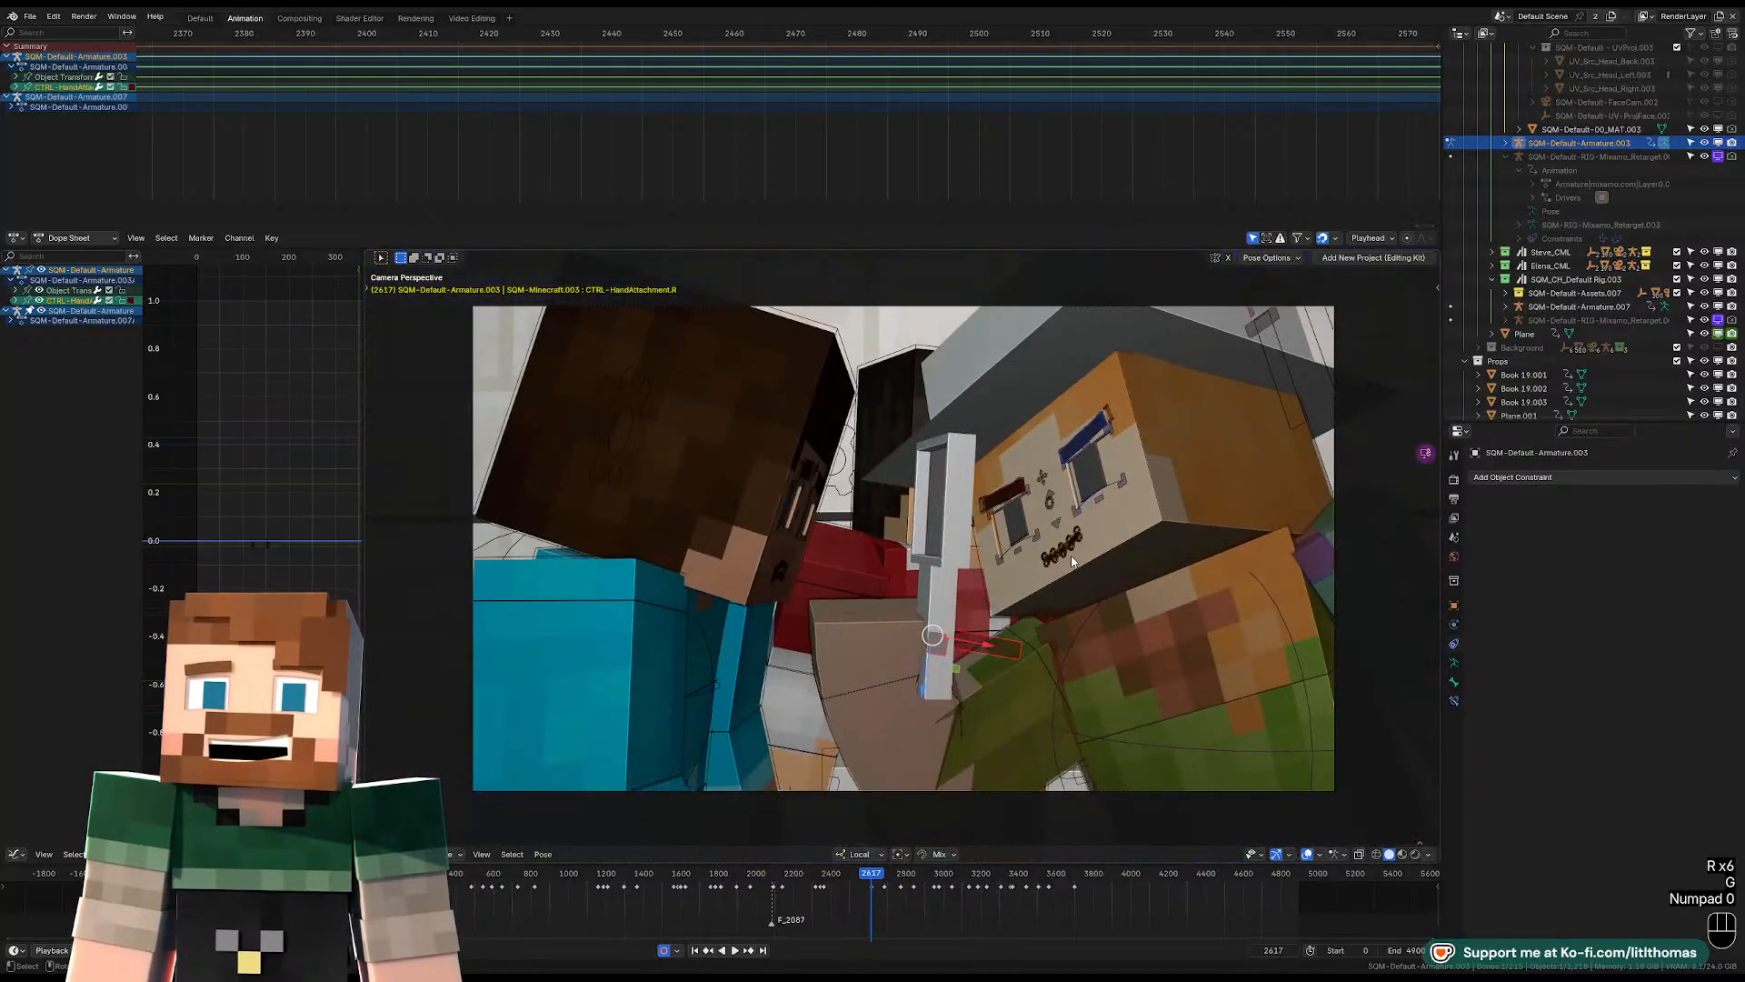
pyautogui.press('r')
pyautogui.click(1083, 565)
pyautogui.press('g')
pyautogui.click(1082, 568)
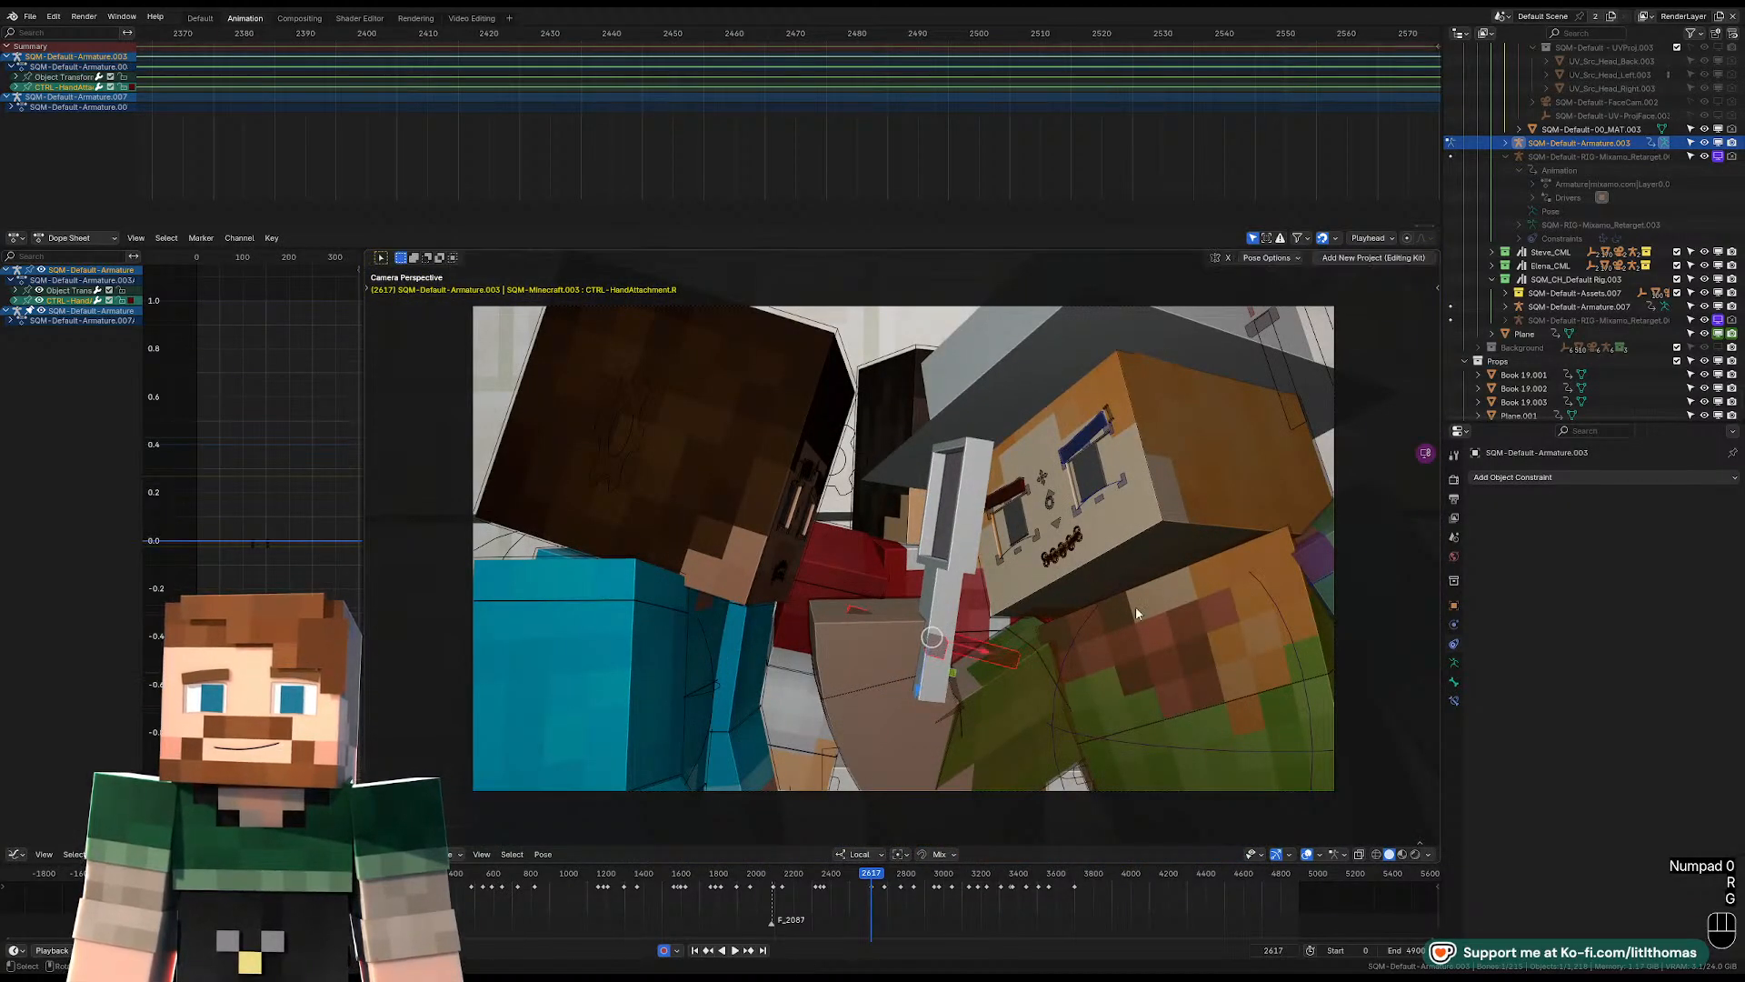
# Rotate the hat-wearing character's left FK upper arm at frame 2617 with free rotation.
pyautogui.scroll(-2, 1137, 608)
pyautogui.click(1211, 573)
pyautogui.press('r')
pyautogui.press('r')
pyautogui.click(1187, 568)
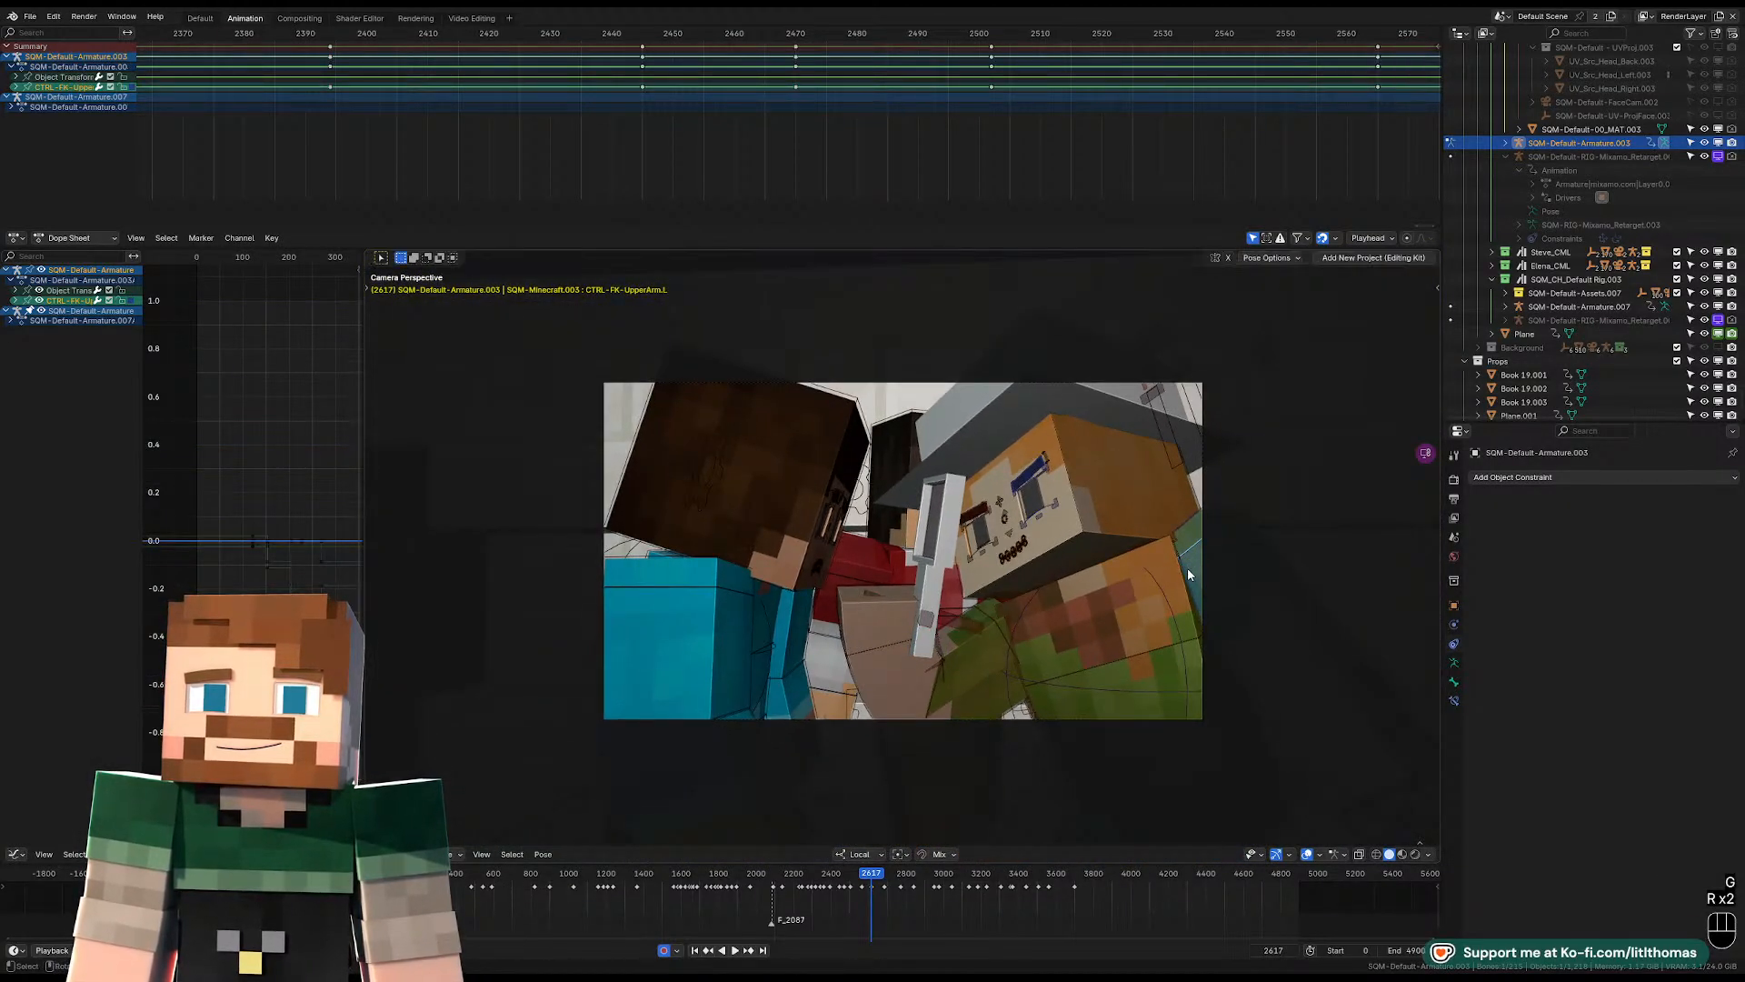
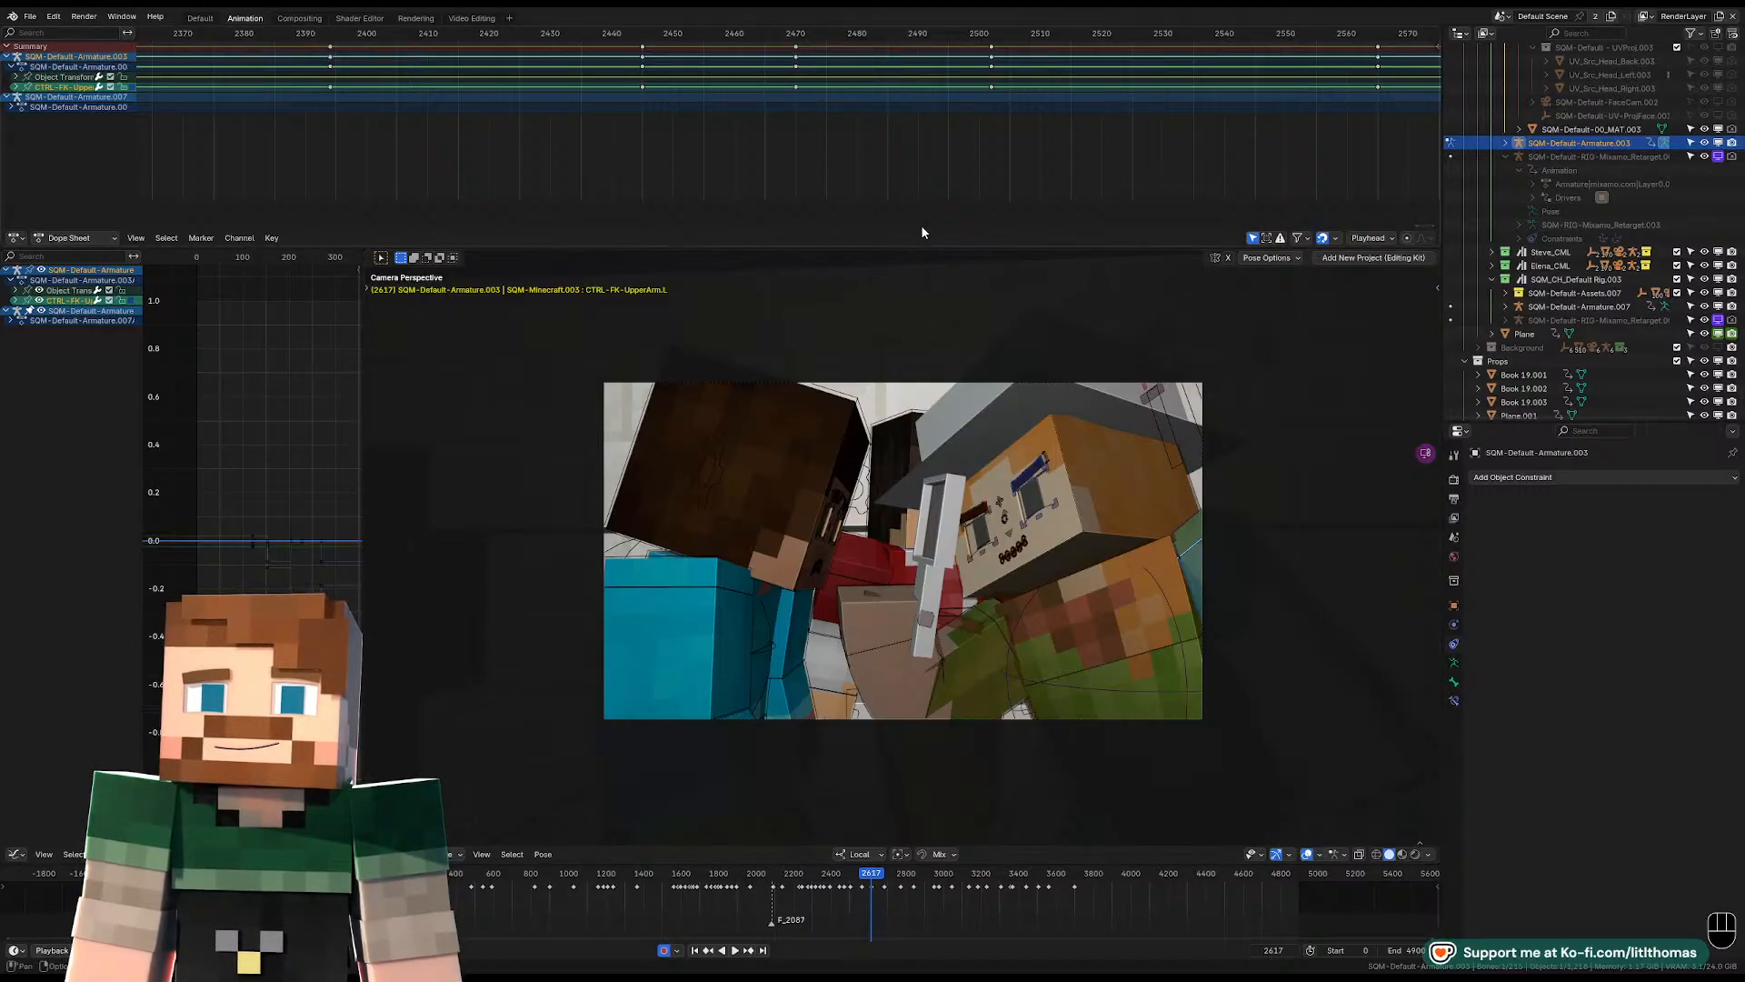
# Play the shot past the frame 2617 pose and stop at frame 2645.
pyautogui.scroll(-3, 1165, 97)
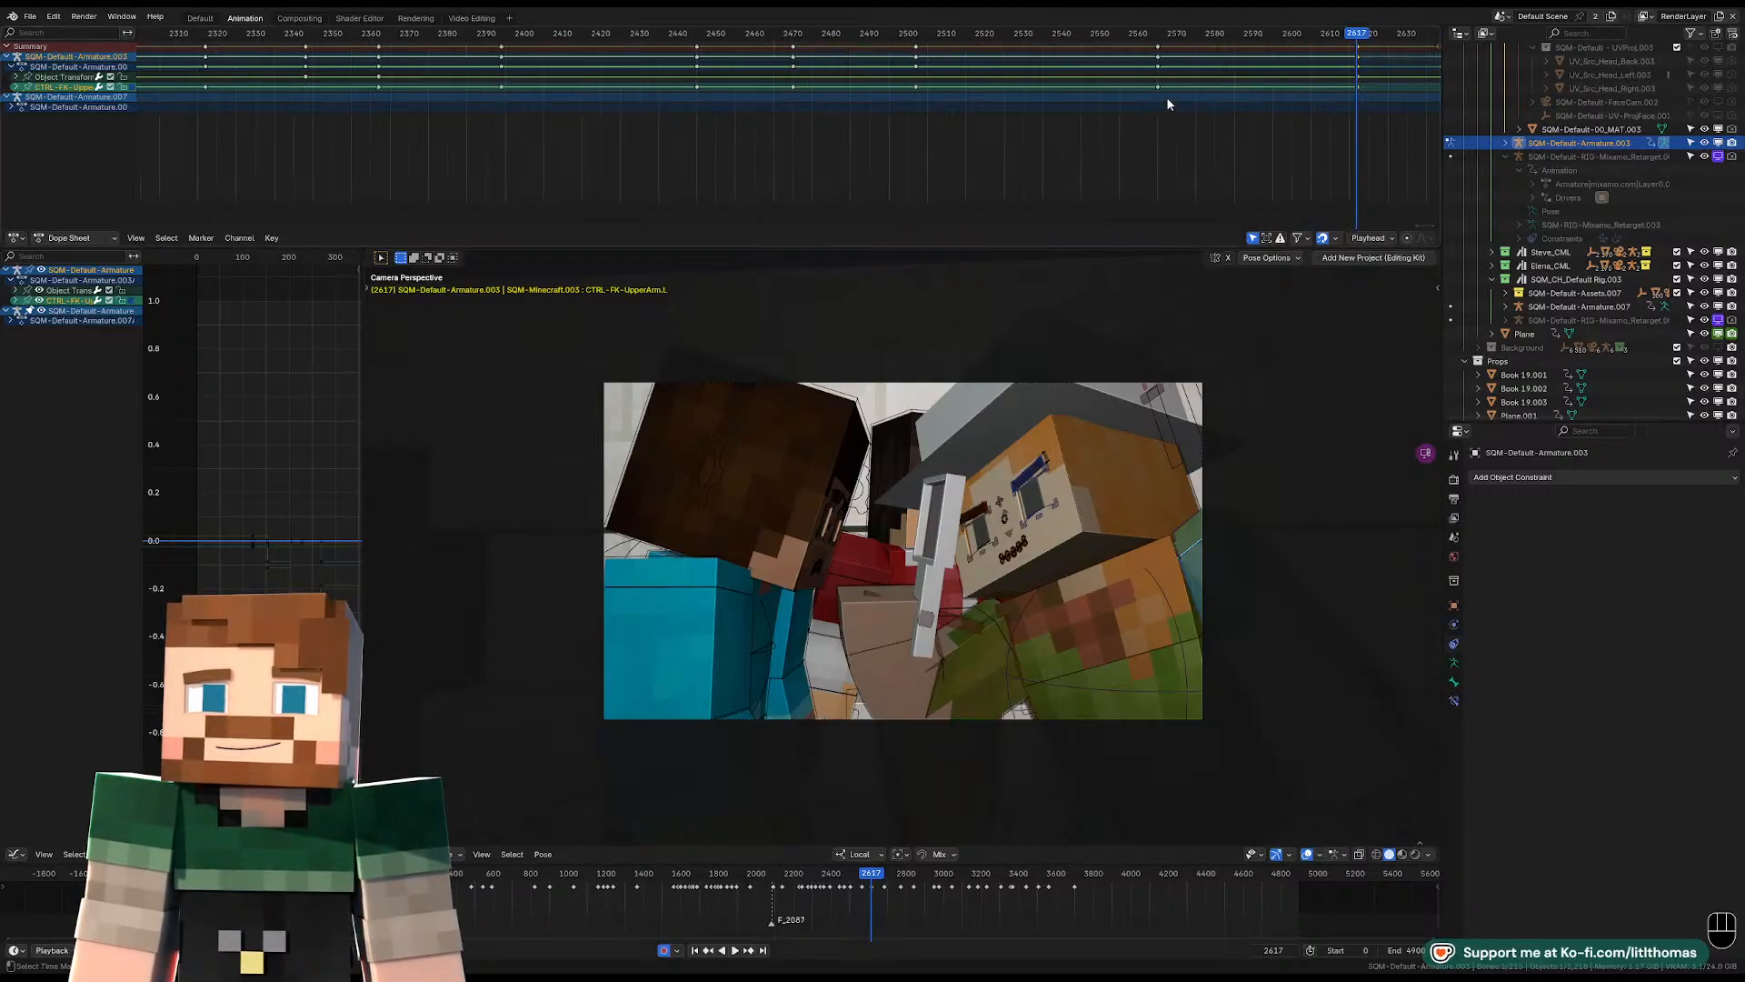
pyautogui.click(1202, 34)
pyautogui.press('space')
pyautogui.scroll(5, 1124, 498)
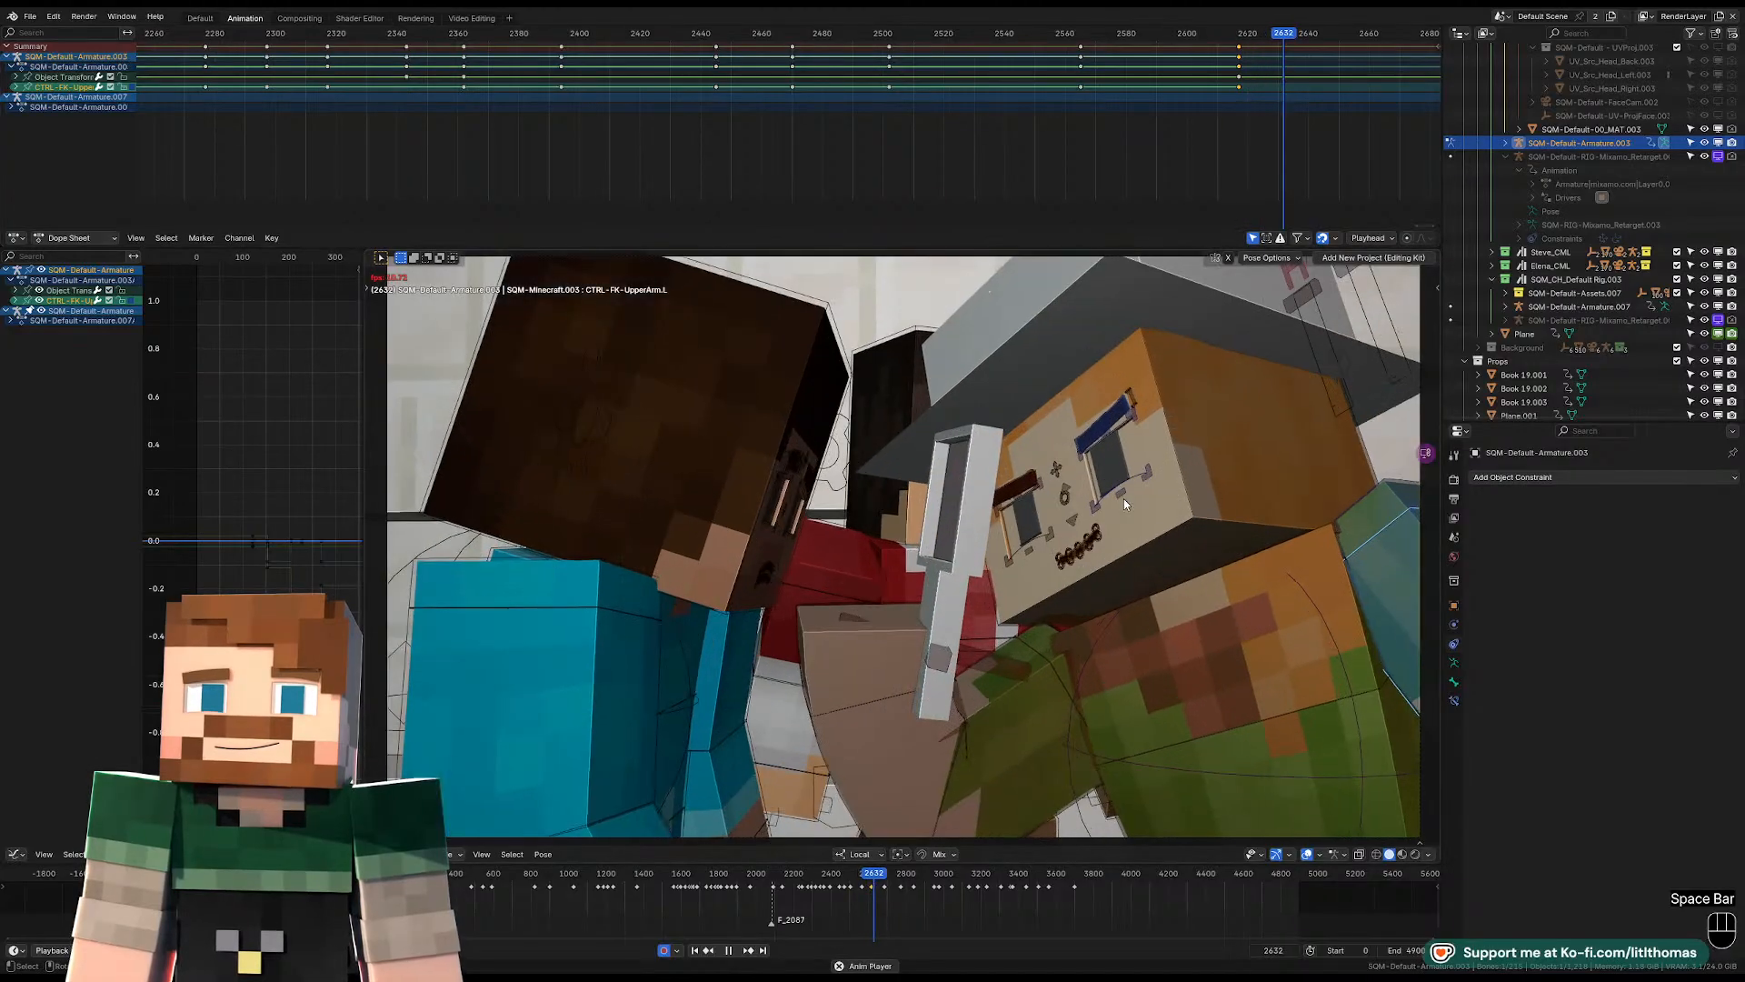
pyautogui.press('space')
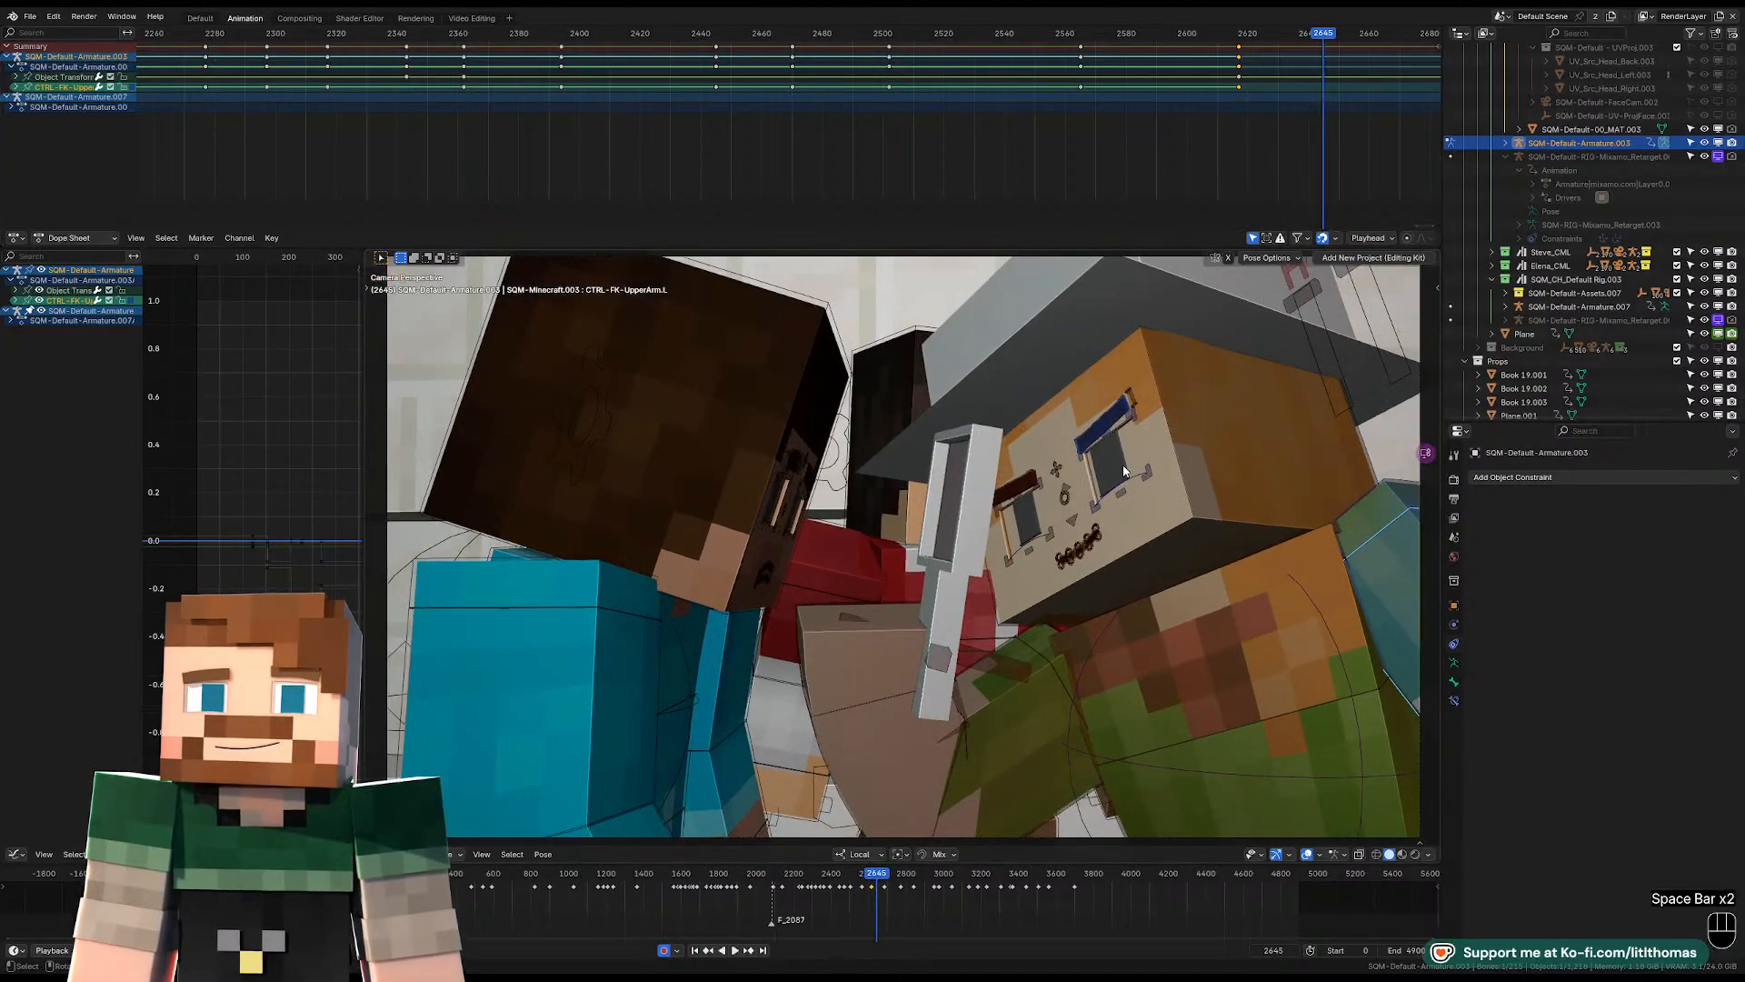
# Reposition the hat-wearing character's pelvis control at frame 2645.
pyautogui.click(1227, 722)
pyautogui.scroll(-3, 1225, 752)
pyautogui.moveTo(1220, 753); pyautogui.dragTo(1160, 762, button='middle')
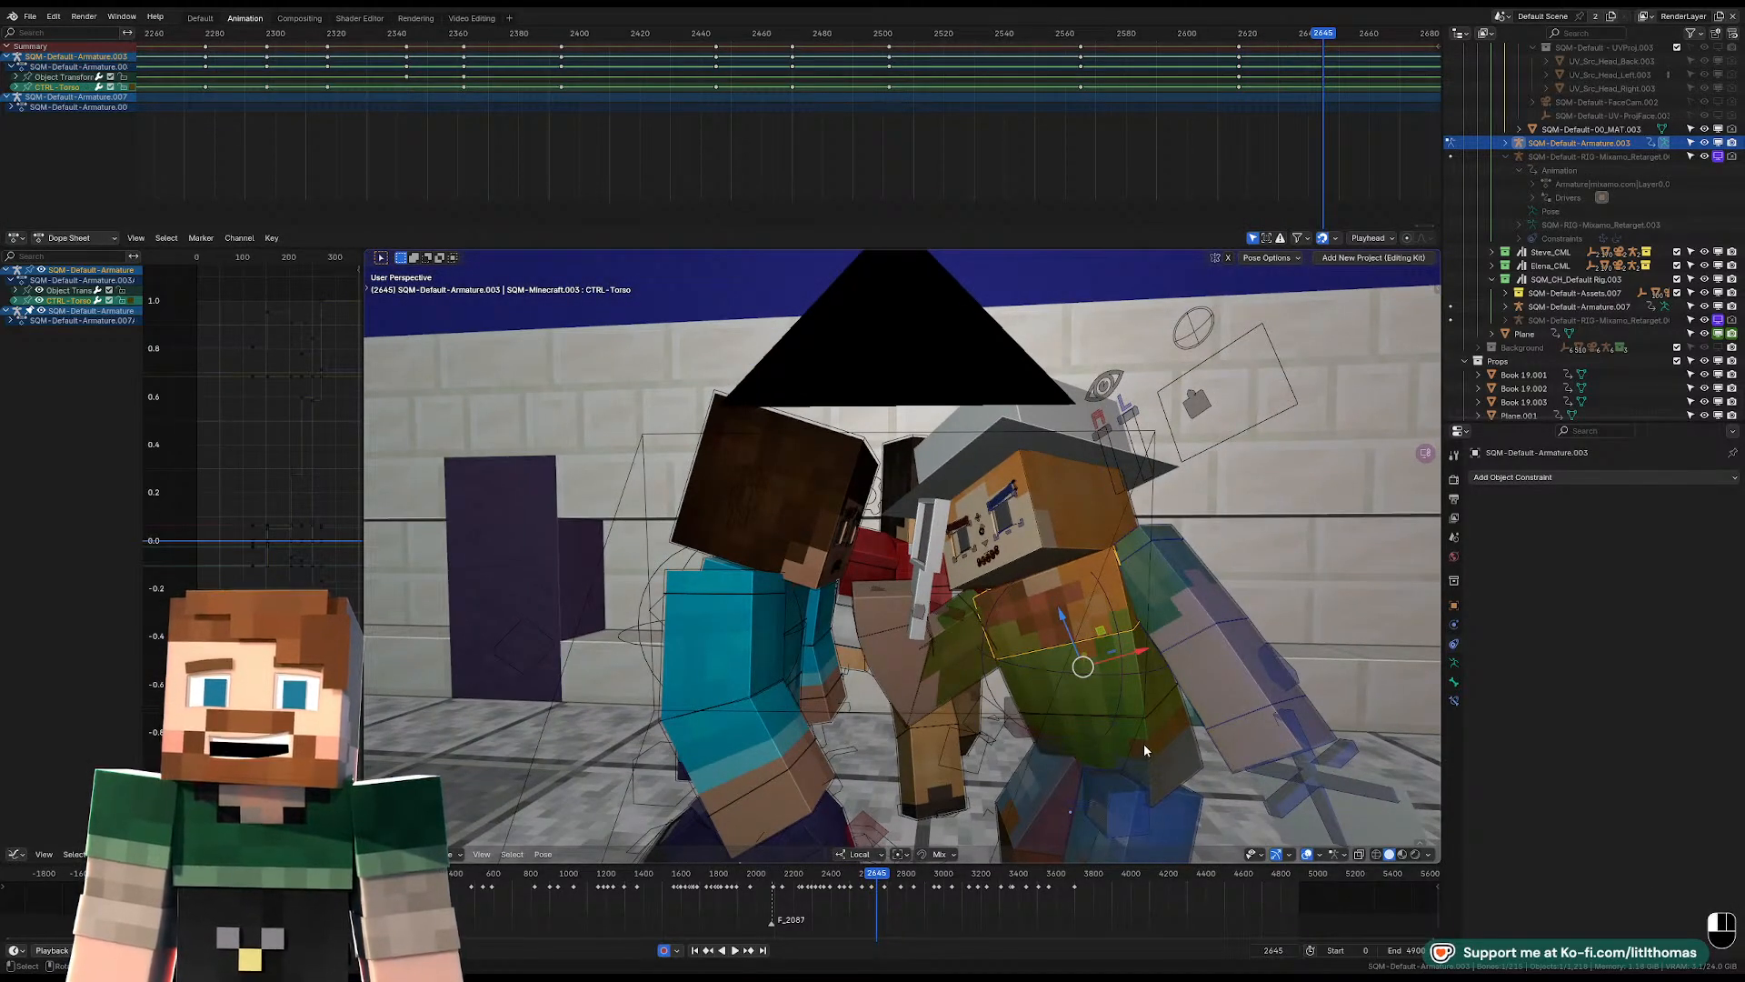
pyautogui.click(1143, 744)
pyautogui.press('KP_Decimal')
pyautogui.press('g')
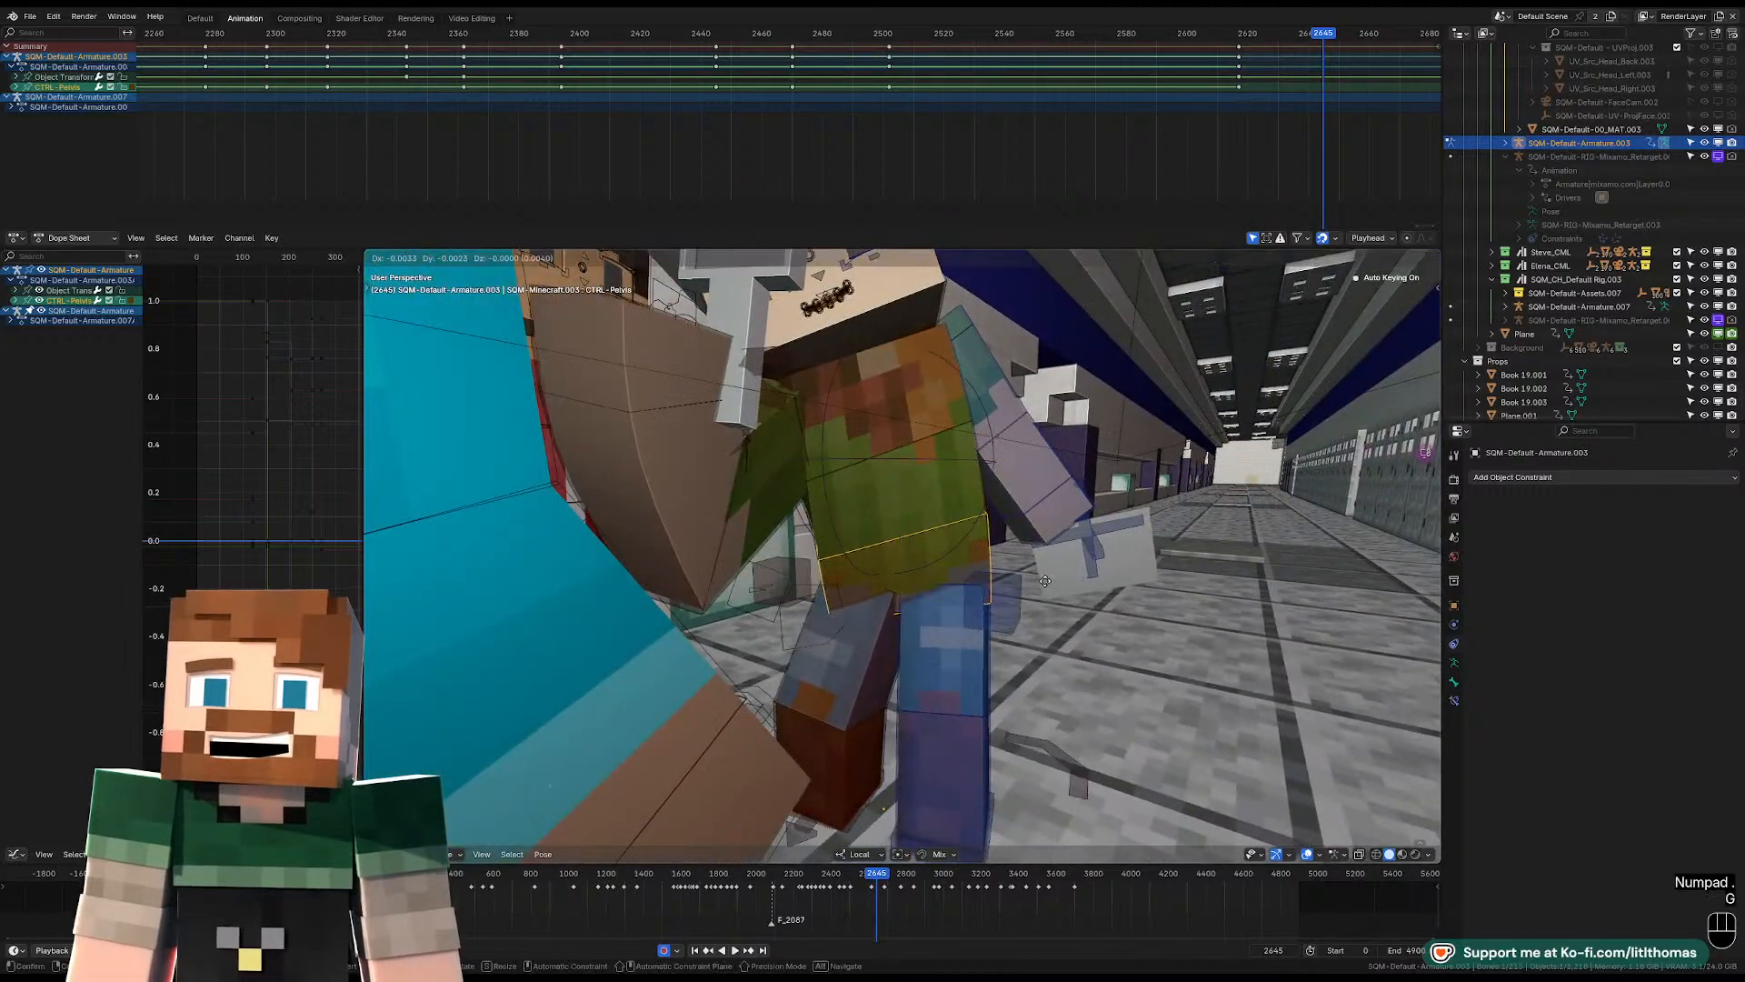
pyautogui.click(1020, 578)
# Rotate the hat-wearing character's torso upright at frame 2645 and check the pose through the camera.
pyautogui.scroll(-3, 1016, 576)
pyautogui.moveTo(1014, 575); pyautogui.dragTo(946, 545, button='middle')
pyautogui.click(895, 475)
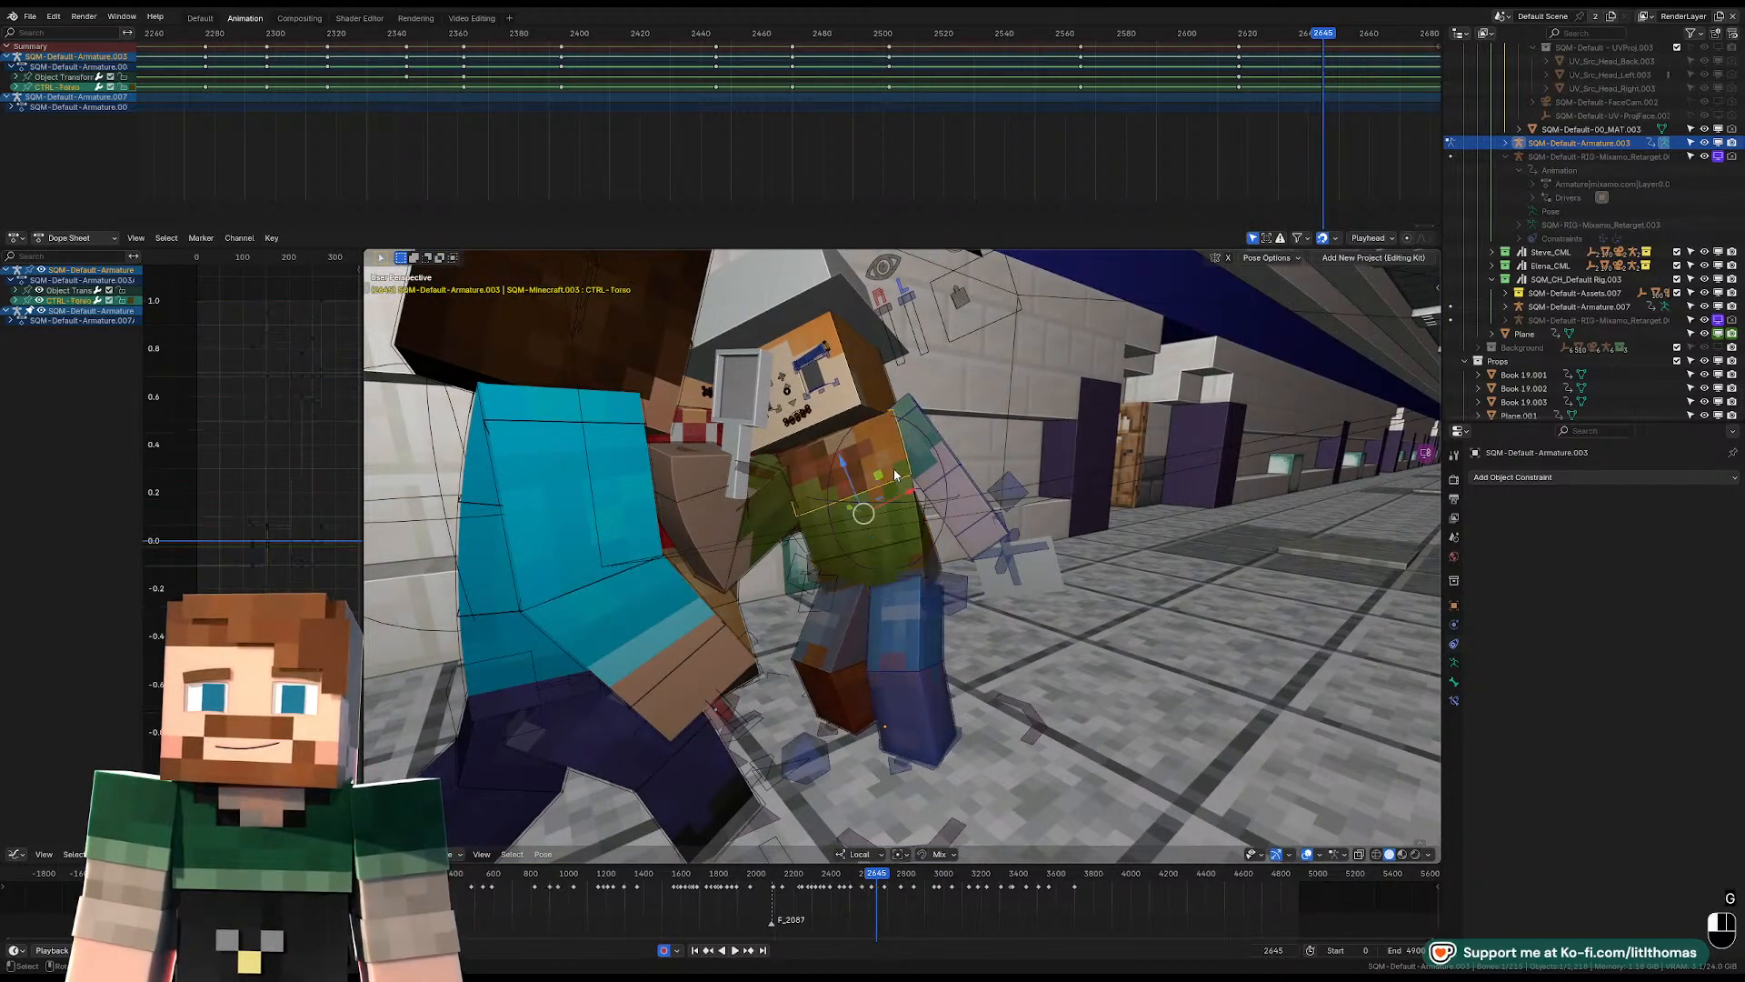
pyautogui.press('r')
pyautogui.press('r')
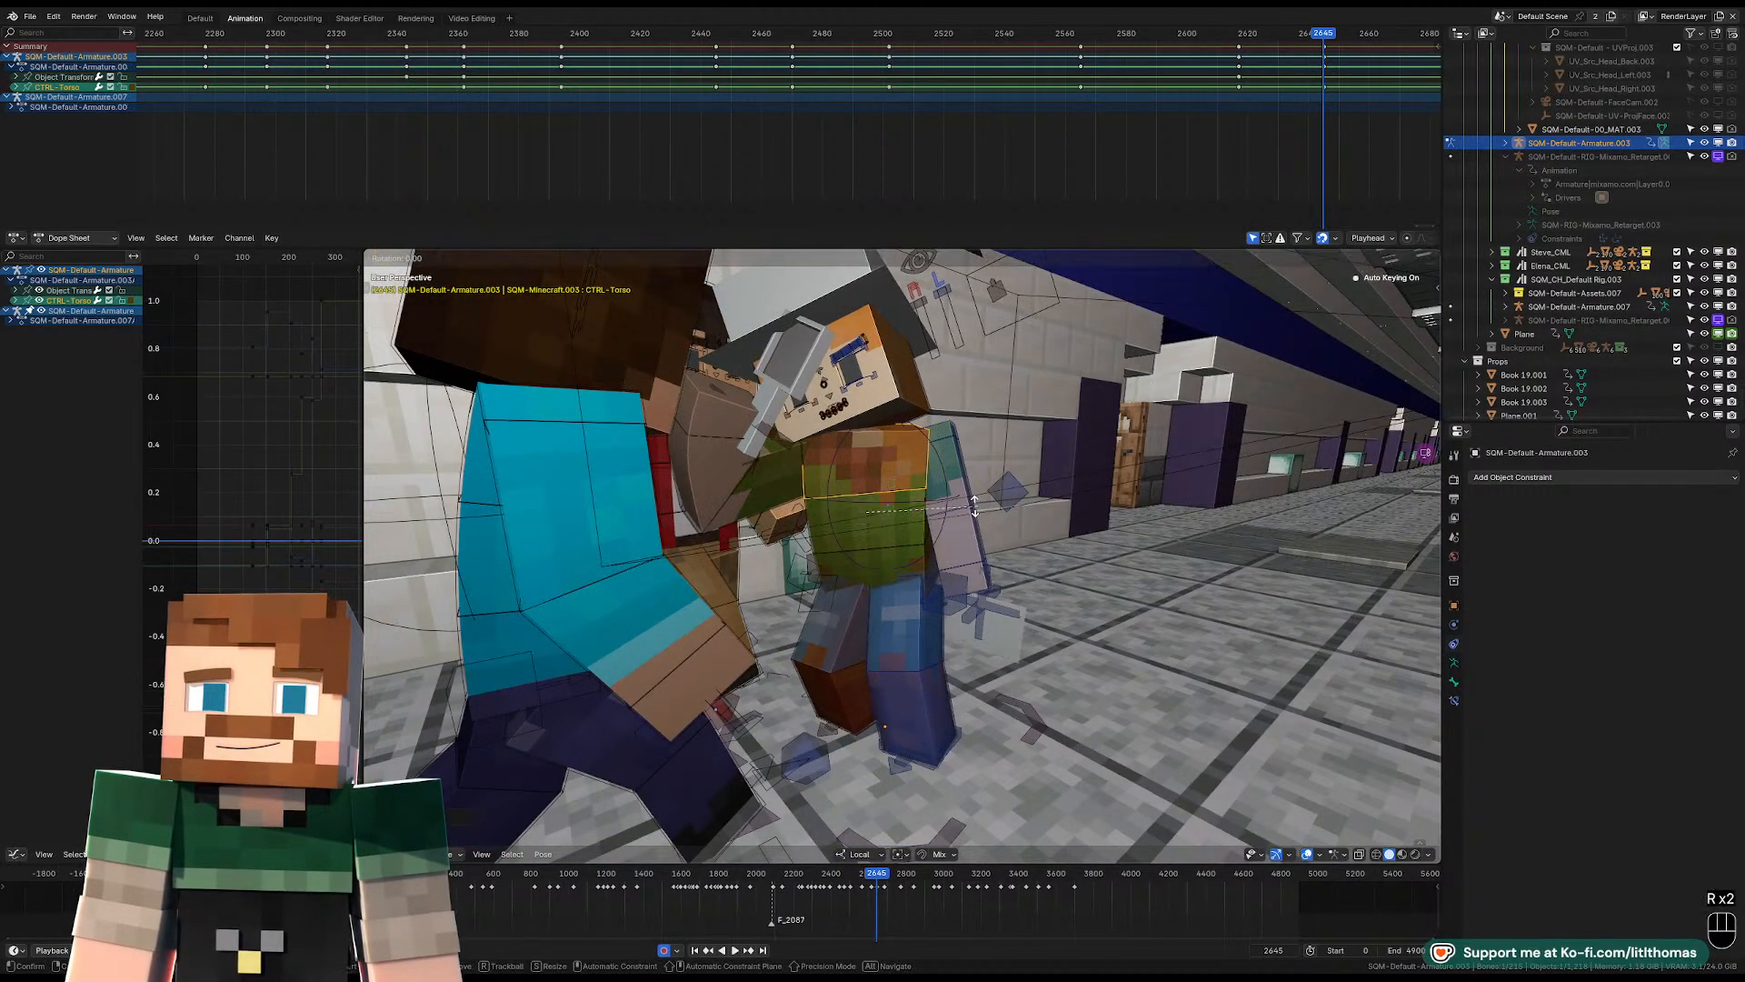
pyautogui.press('r')
pyautogui.click(956, 516)
pyautogui.press('KP_0')
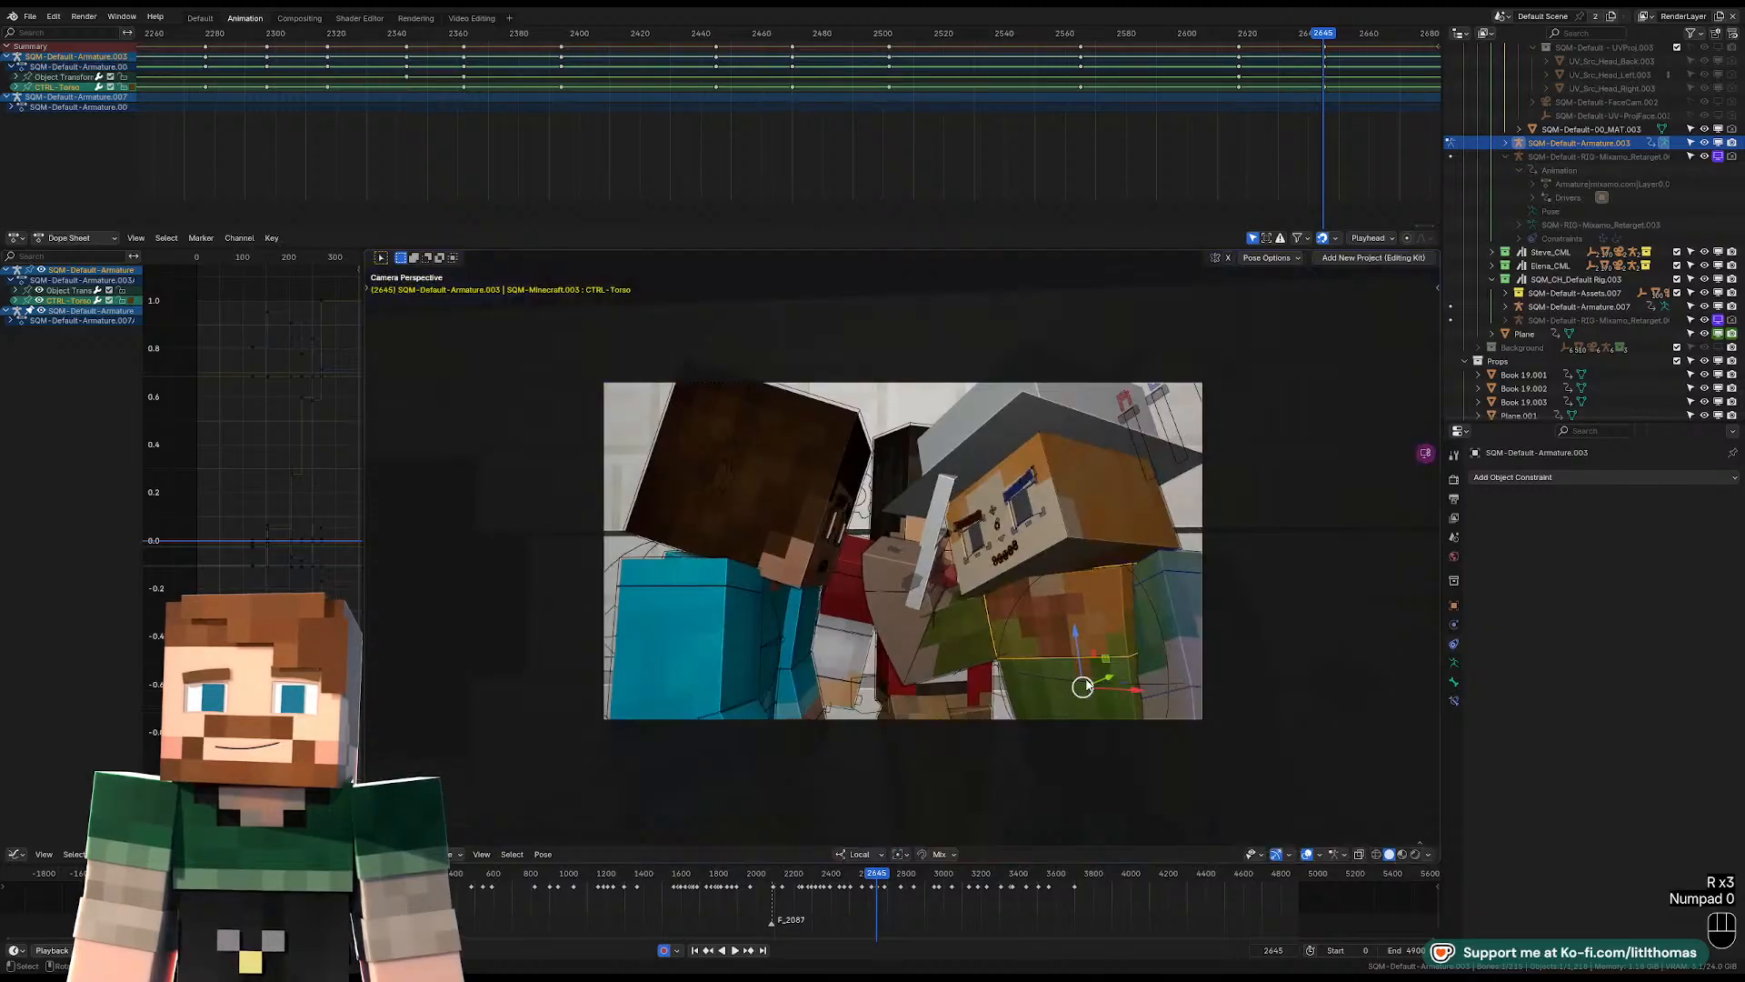
# Rotate the right FK upper arm freely at frame 2645, lowering the forearm in front of the chest.
pyautogui.click(967, 629)
pyautogui.press('r')
pyautogui.press('r')
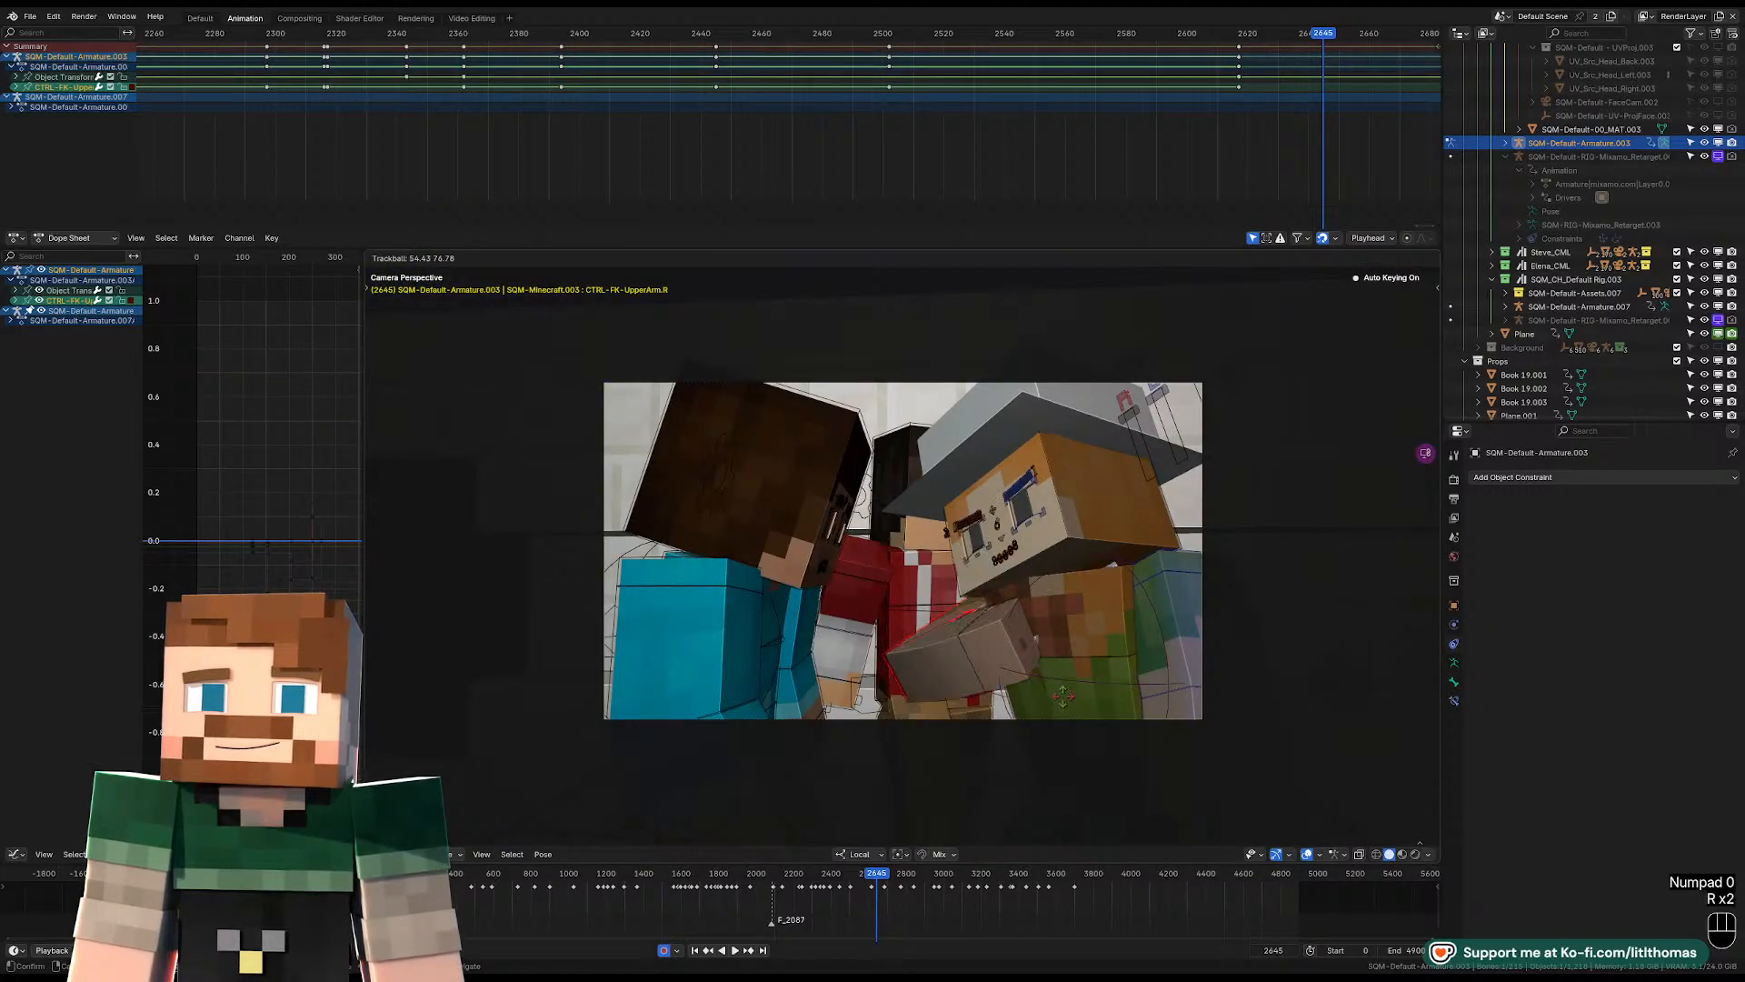
pyautogui.click(1070, 698)
# Bend the left lower arm with free rotation at frame 2645 to bring the forearm up into the camera view.
pyautogui.click(1176, 692)
pyautogui.press('r')
pyautogui.press('r')
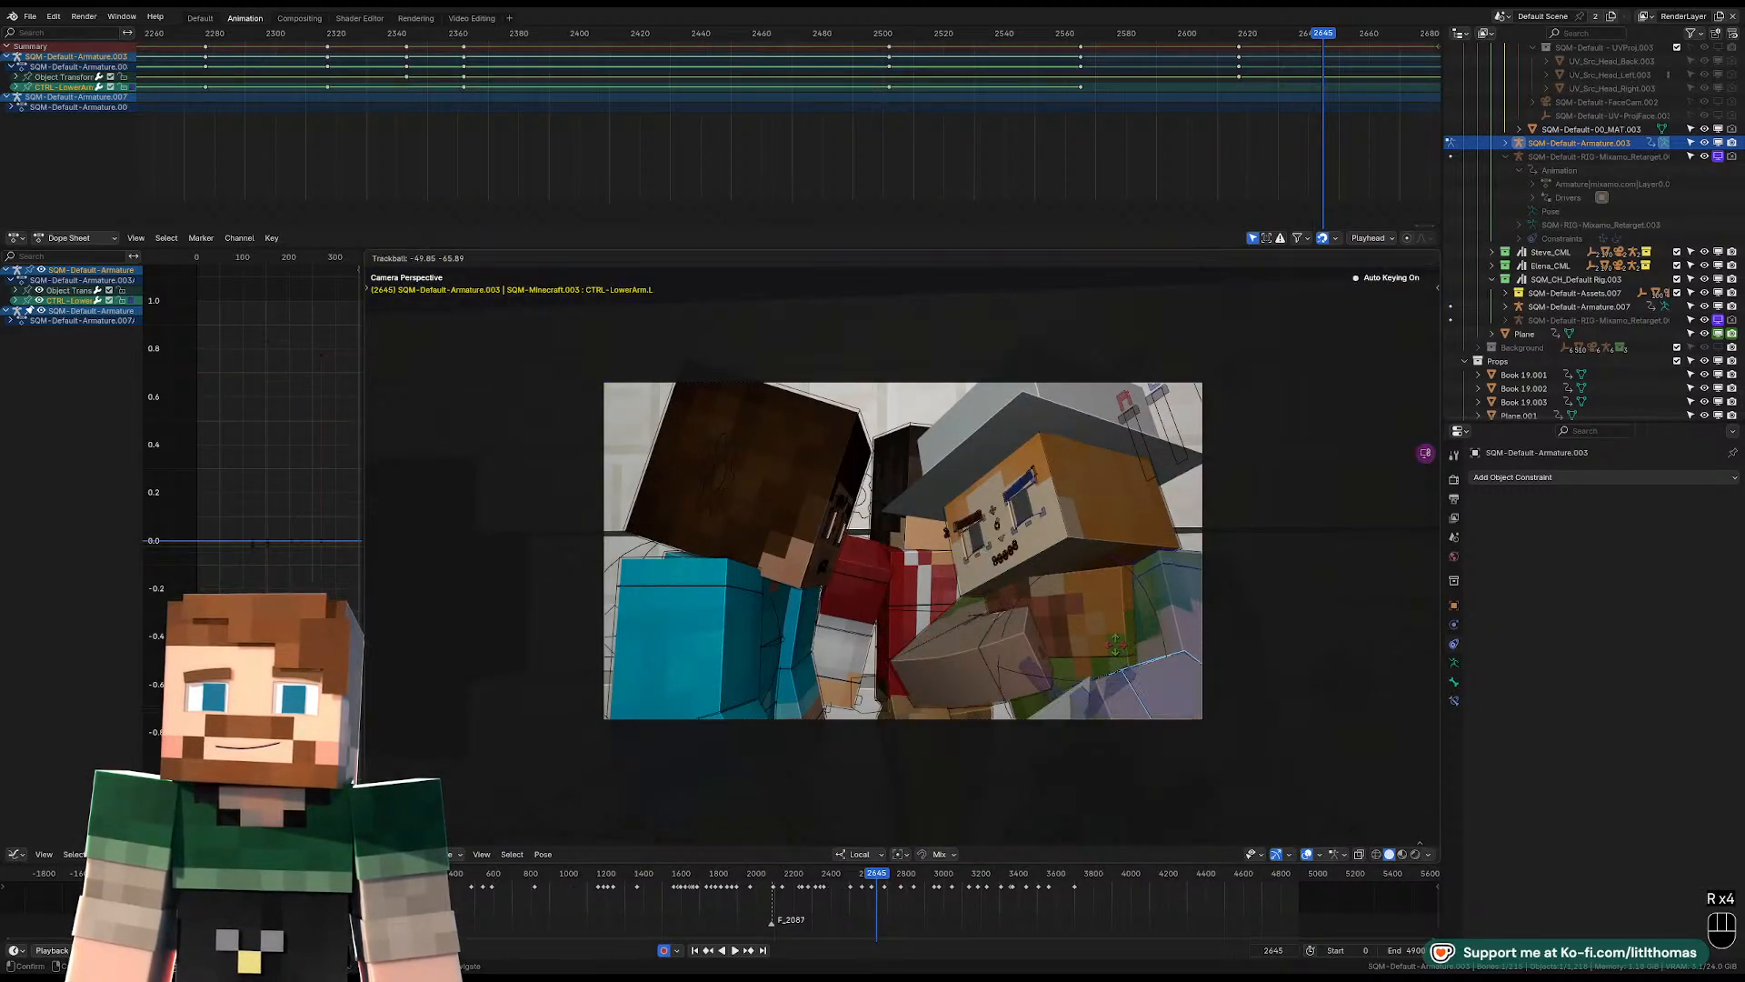
pyautogui.click(1164, 615)
# Rotate the left FK upper arm at frame 2645 in several passes, bringing the forearm across the chest toward the right arm.
pyautogui.click(1158, 614)
pyautogui.press('r')
pyautogui.press('r')
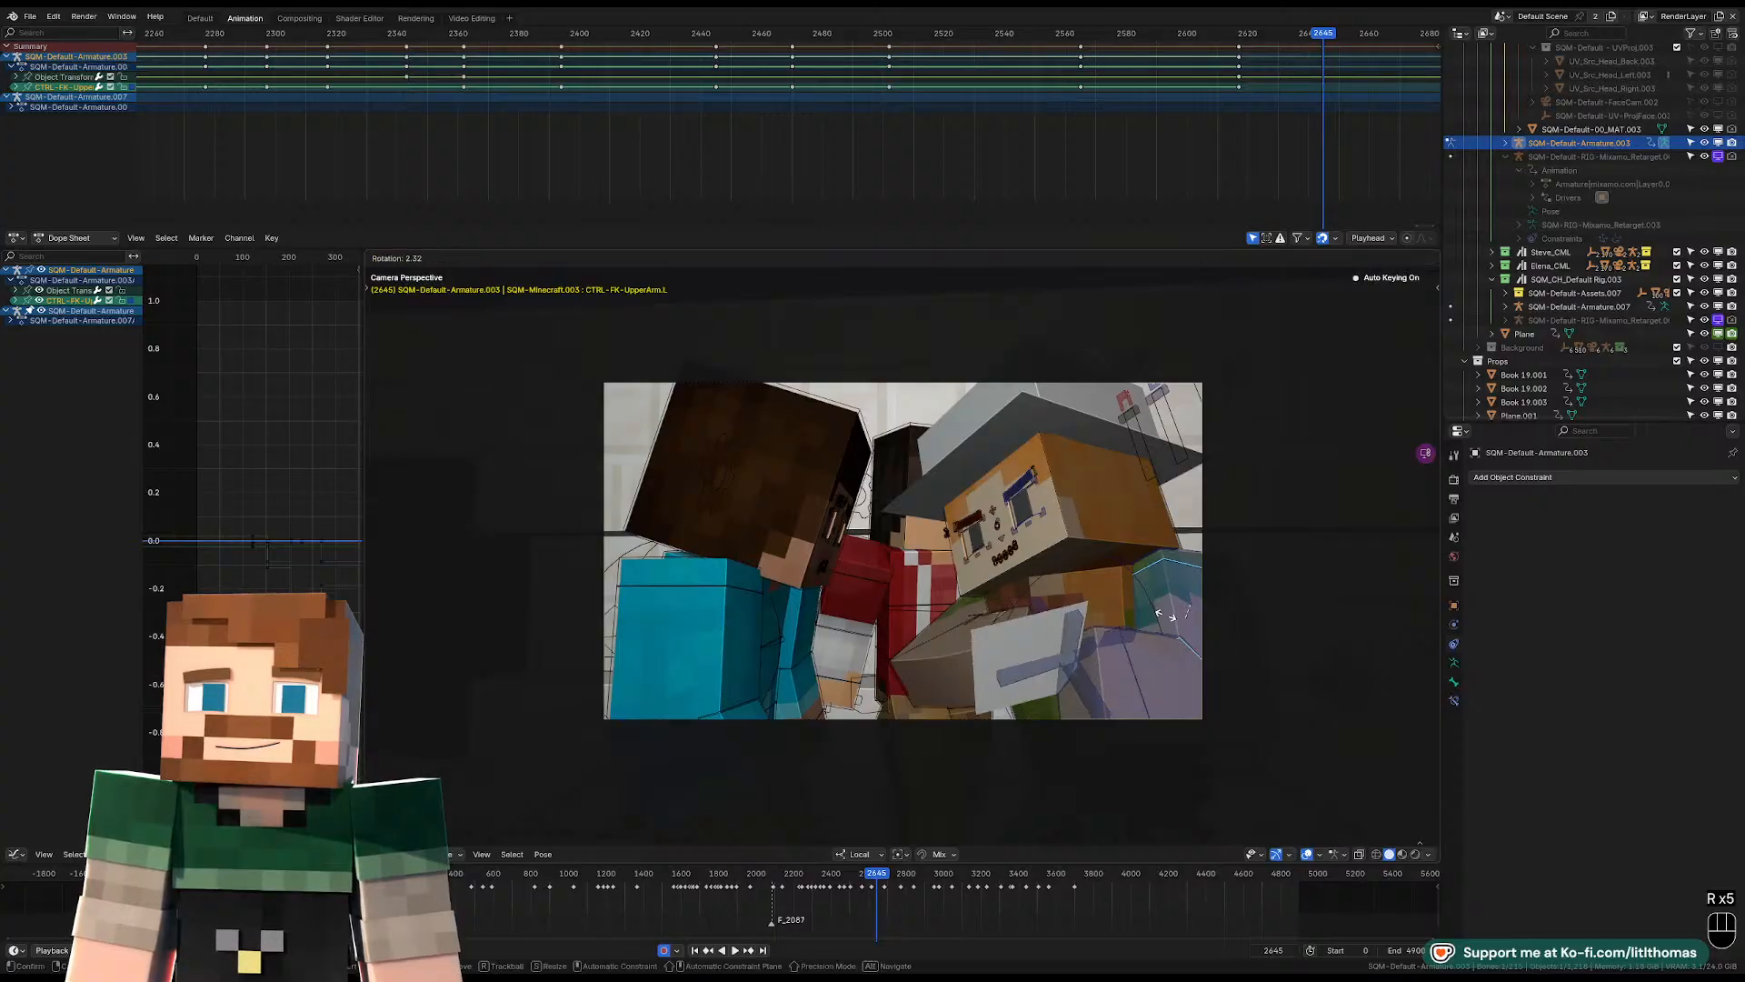
pyautogui.click(1175, 627)
pyautogui.press('r')
pyautogui.click(1207, 652)
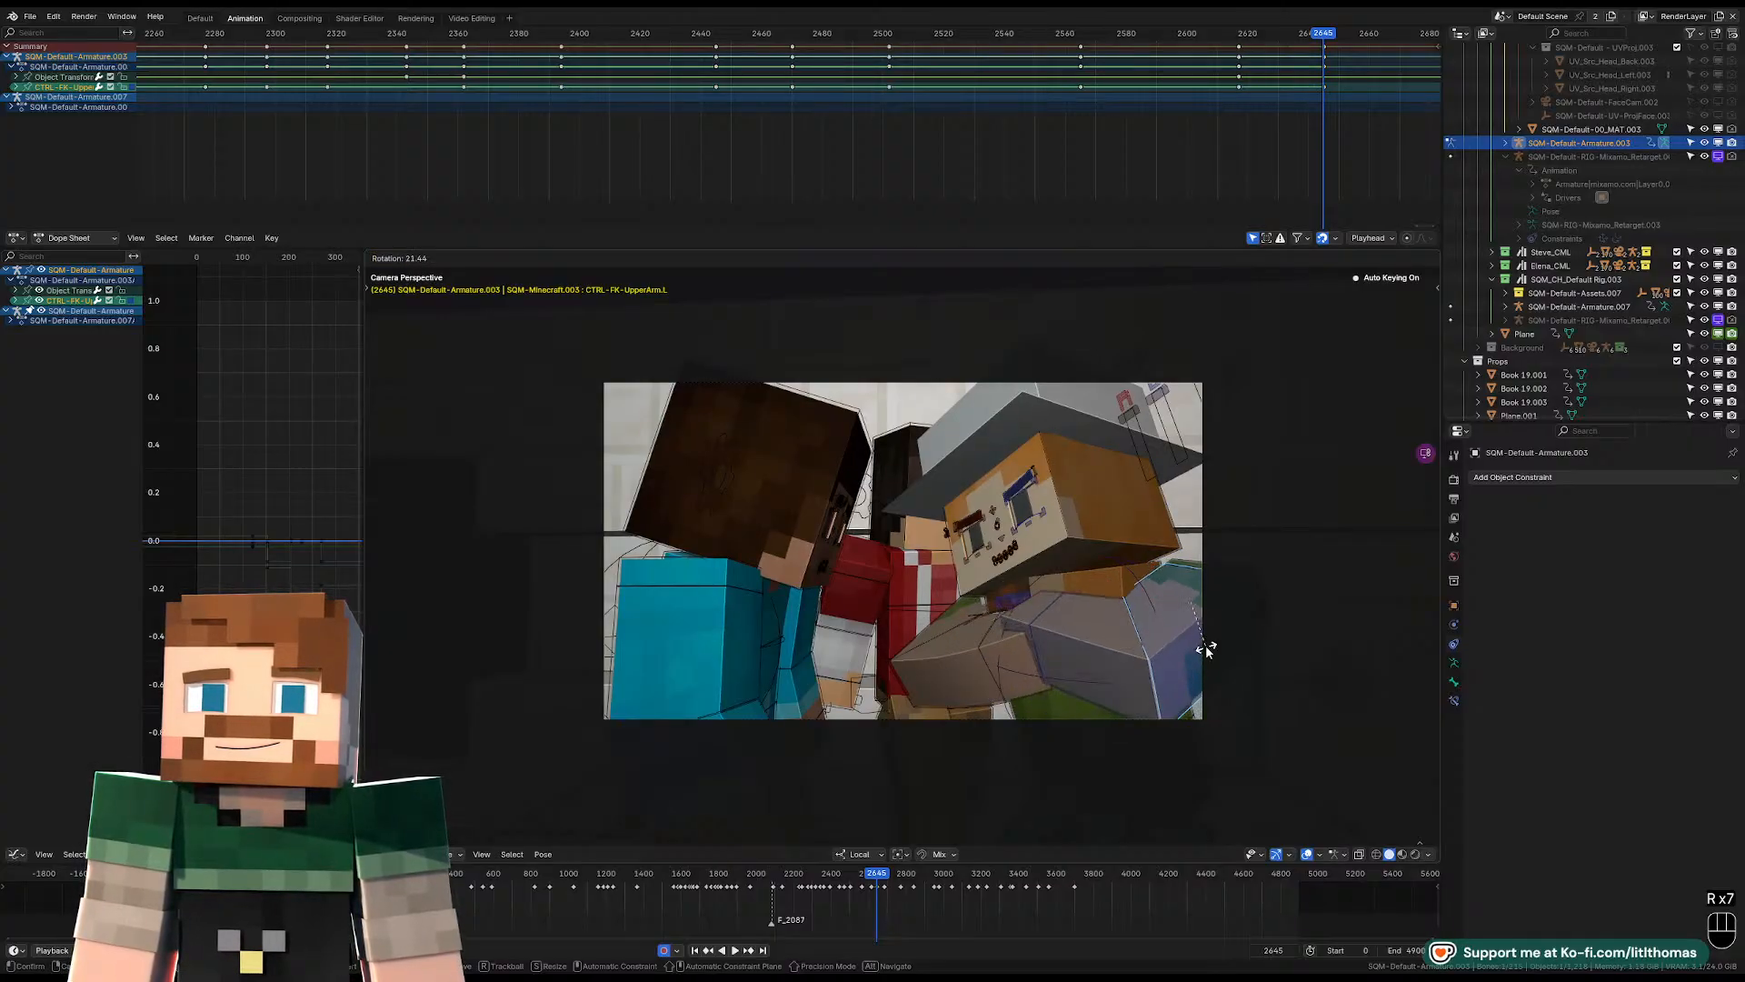
pyautogui.press('r')
pyautogui.press('r')
pyautogui.click(1212, 661)
# Nudge the left arm from a side view and refine the arm rotations at frame 2645 to bring the hands together.
pyautogui.moveTo(1211, 661)
pyautogui.mouseDown(button='middle')
pyautogui.moveTo(1161, 649)
pyautogui.moveTo(1202, 661)
pyautogui.mouseUp(button='middle')
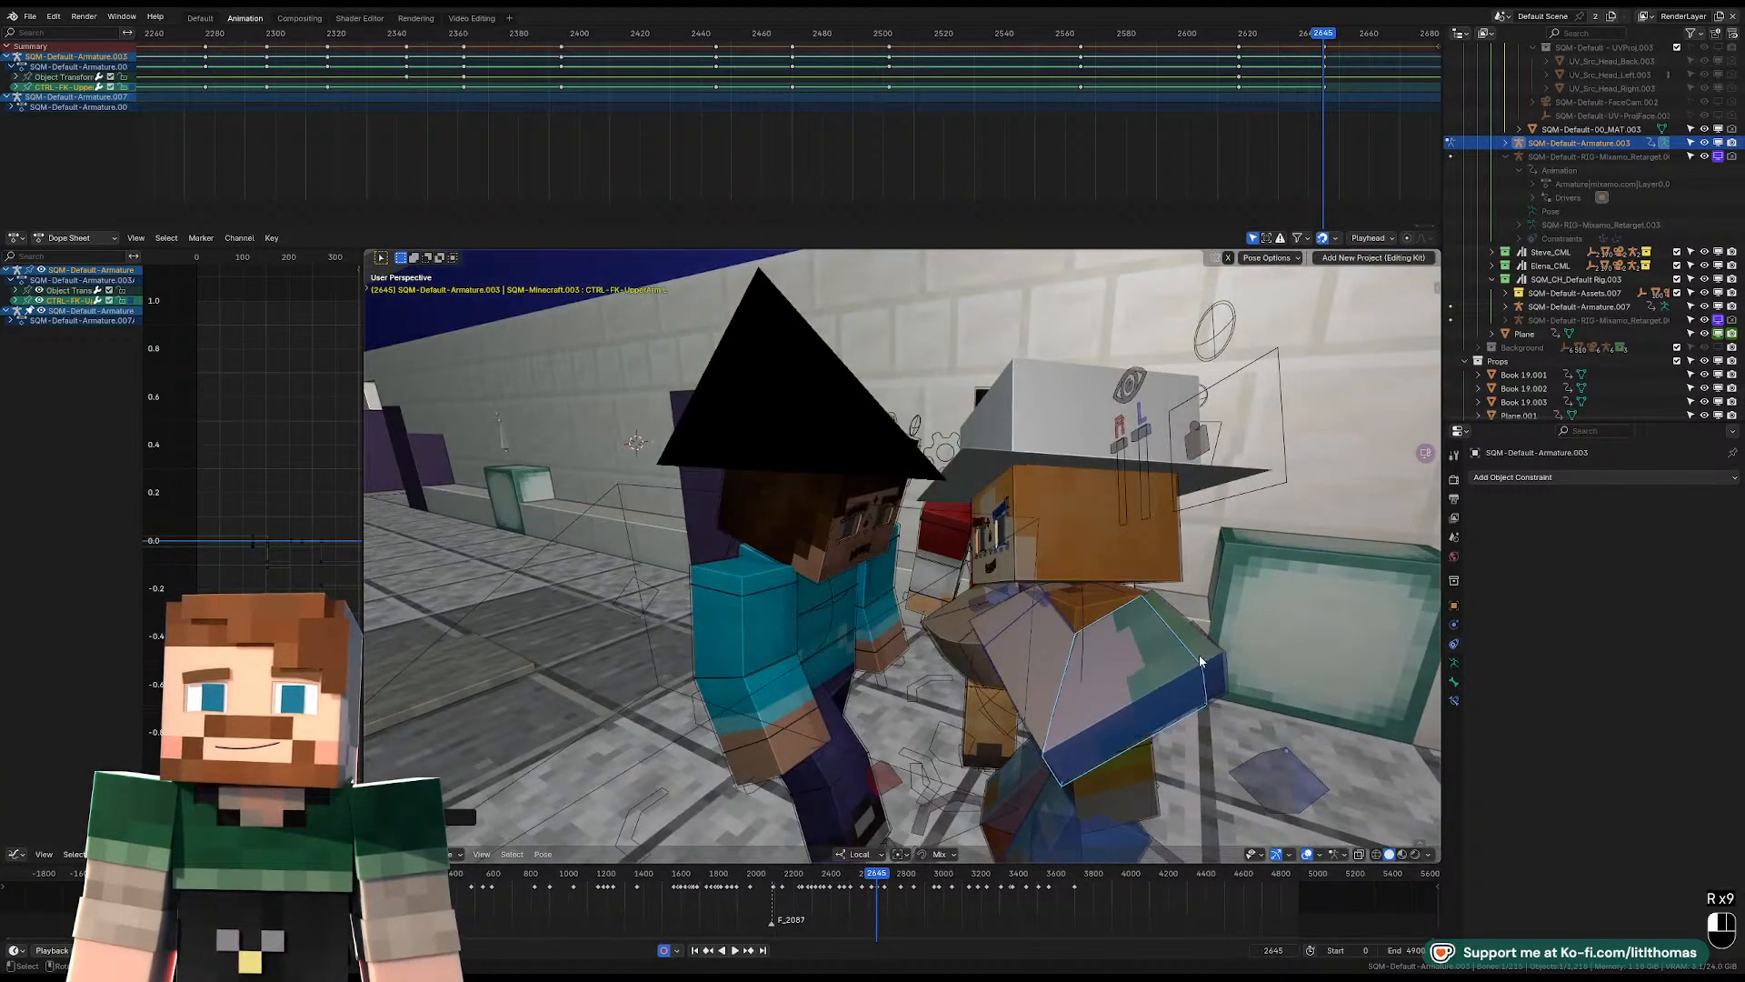
pyautogui.click(1200, 662)
pyautogui.press('g')
pyautogui.click(1160, 653)
pyautogui.click(970, 628)
pyautogui.moveTo(969, 627); pyautogui.dragTo(1073, 618, button='middle')
pyautogui.press('r')
pyautogui.click(1018, 735)
pyautogui.click(1055, 636)
pyautogui.press('r')
pyautogui.press('r')
pyautogui.click(1089, 641)
# Rotate the left and right FK upper arms at frame 2645 to pull both forearms closer in front of the chest.
pyautogui.click(1106, 643)
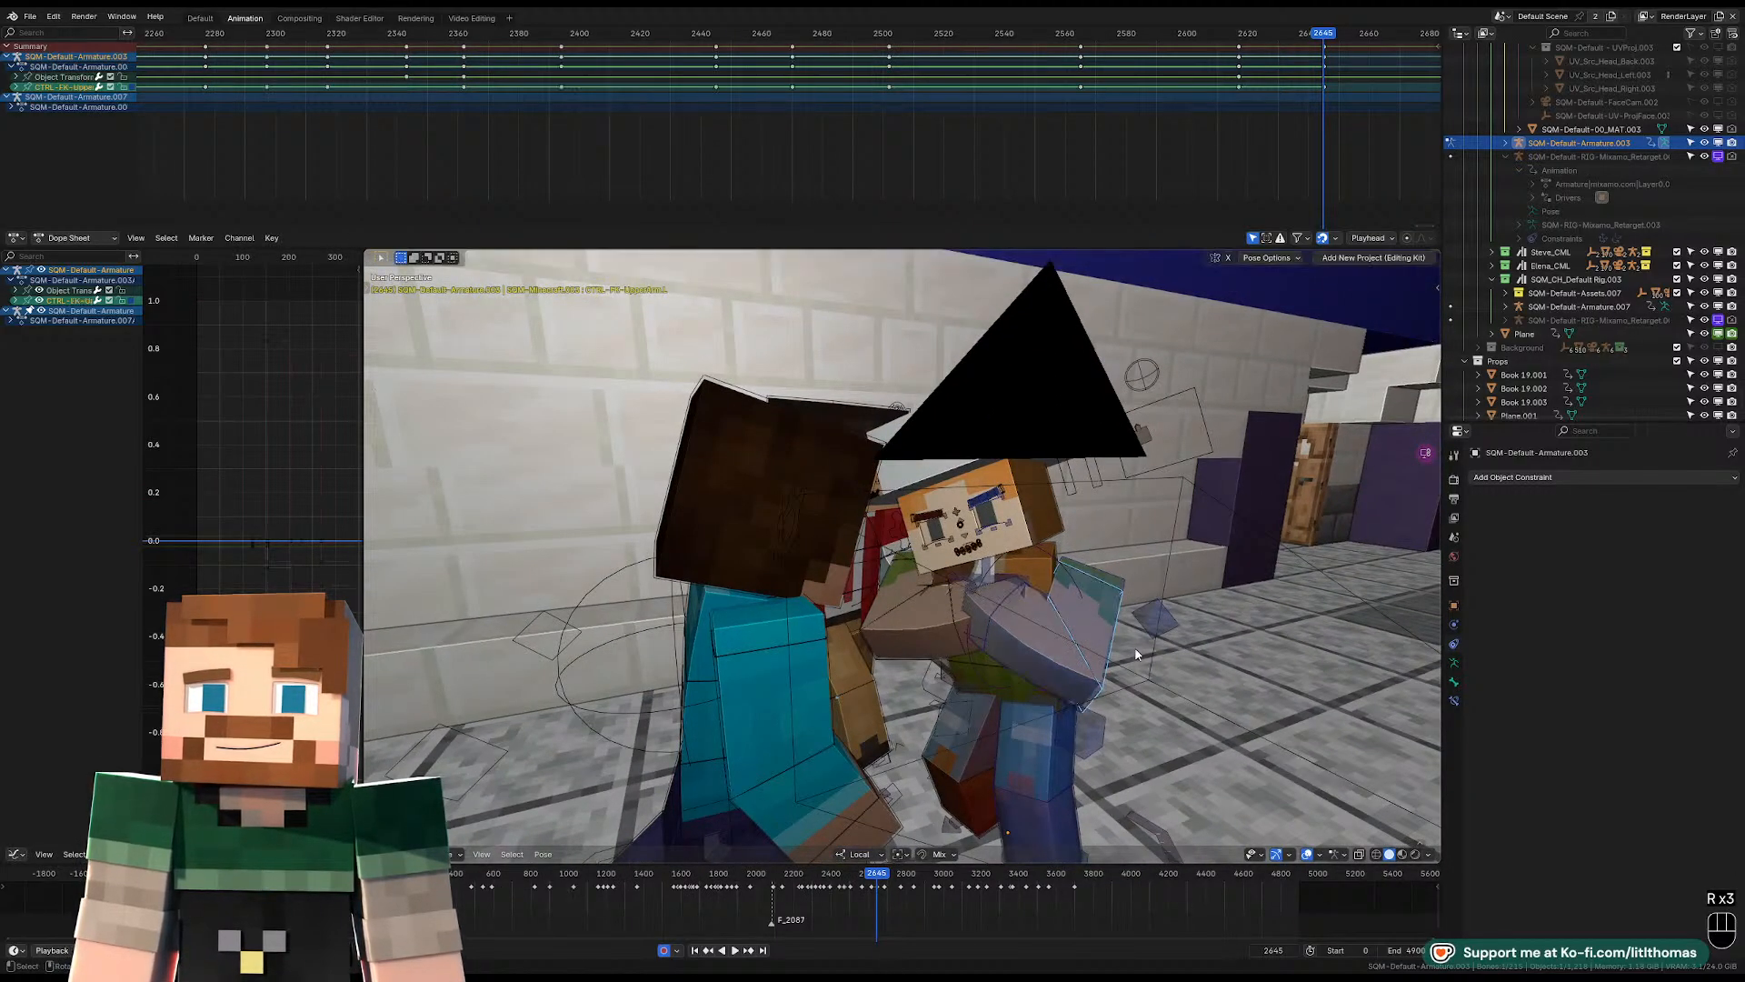
pyautogui.press('r')
pyautogui.press('r')
pyautogui.press('r')
pyautogui.click(905, 615)
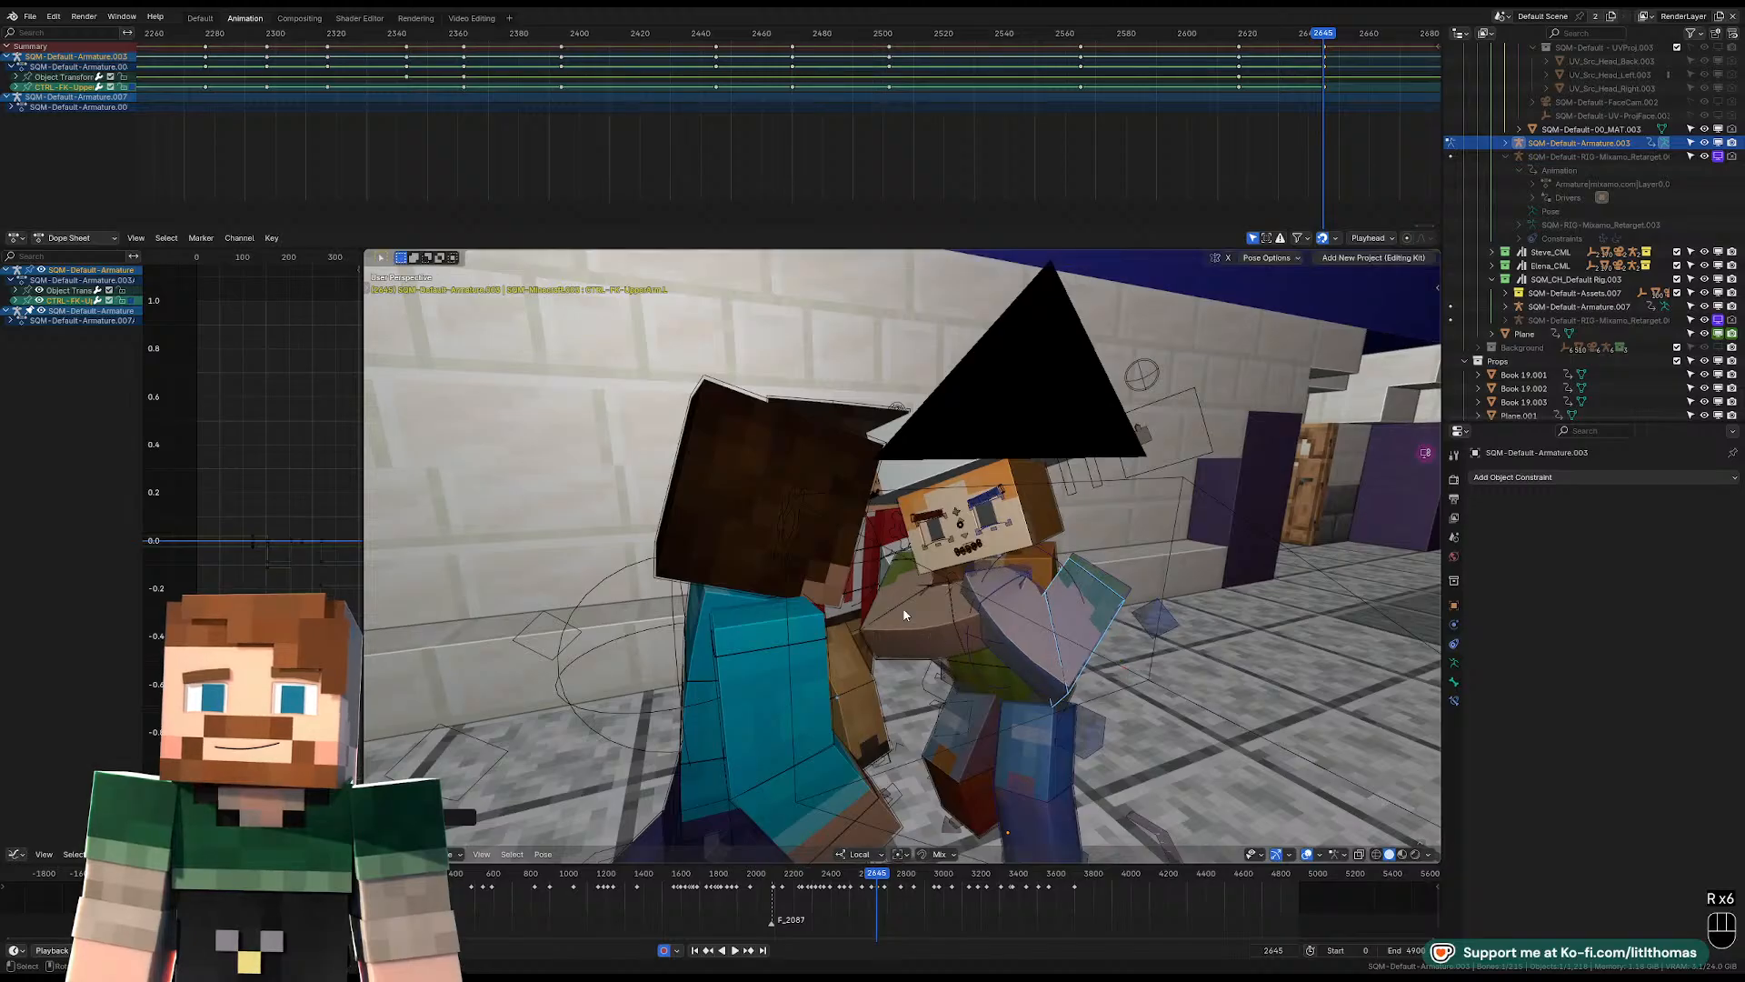
pyautogui.press('r')
pyautogui.click(969, 604)
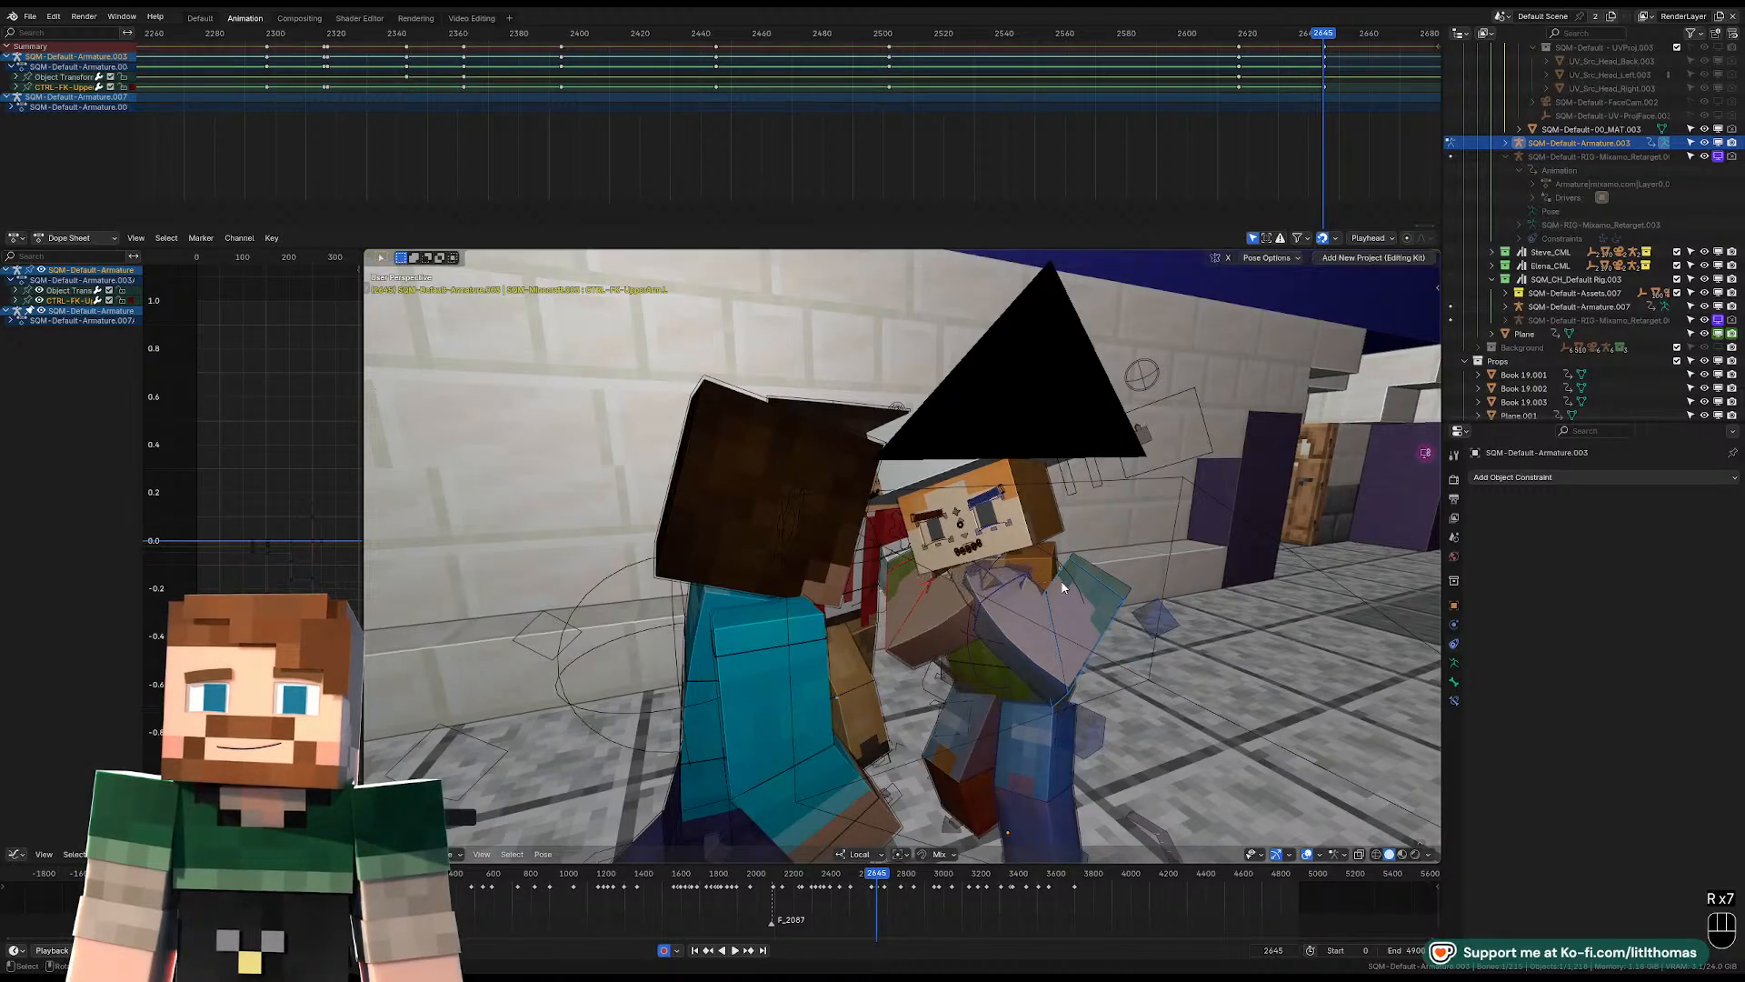
# Rotate the right wrist at frame 2645 in two passes, angling the hand under the character's chin.
pyautogui.scroll(5, 970, 603)
pyautogui.click(1024, 598)
pyautogui.press('KP_Decimal')
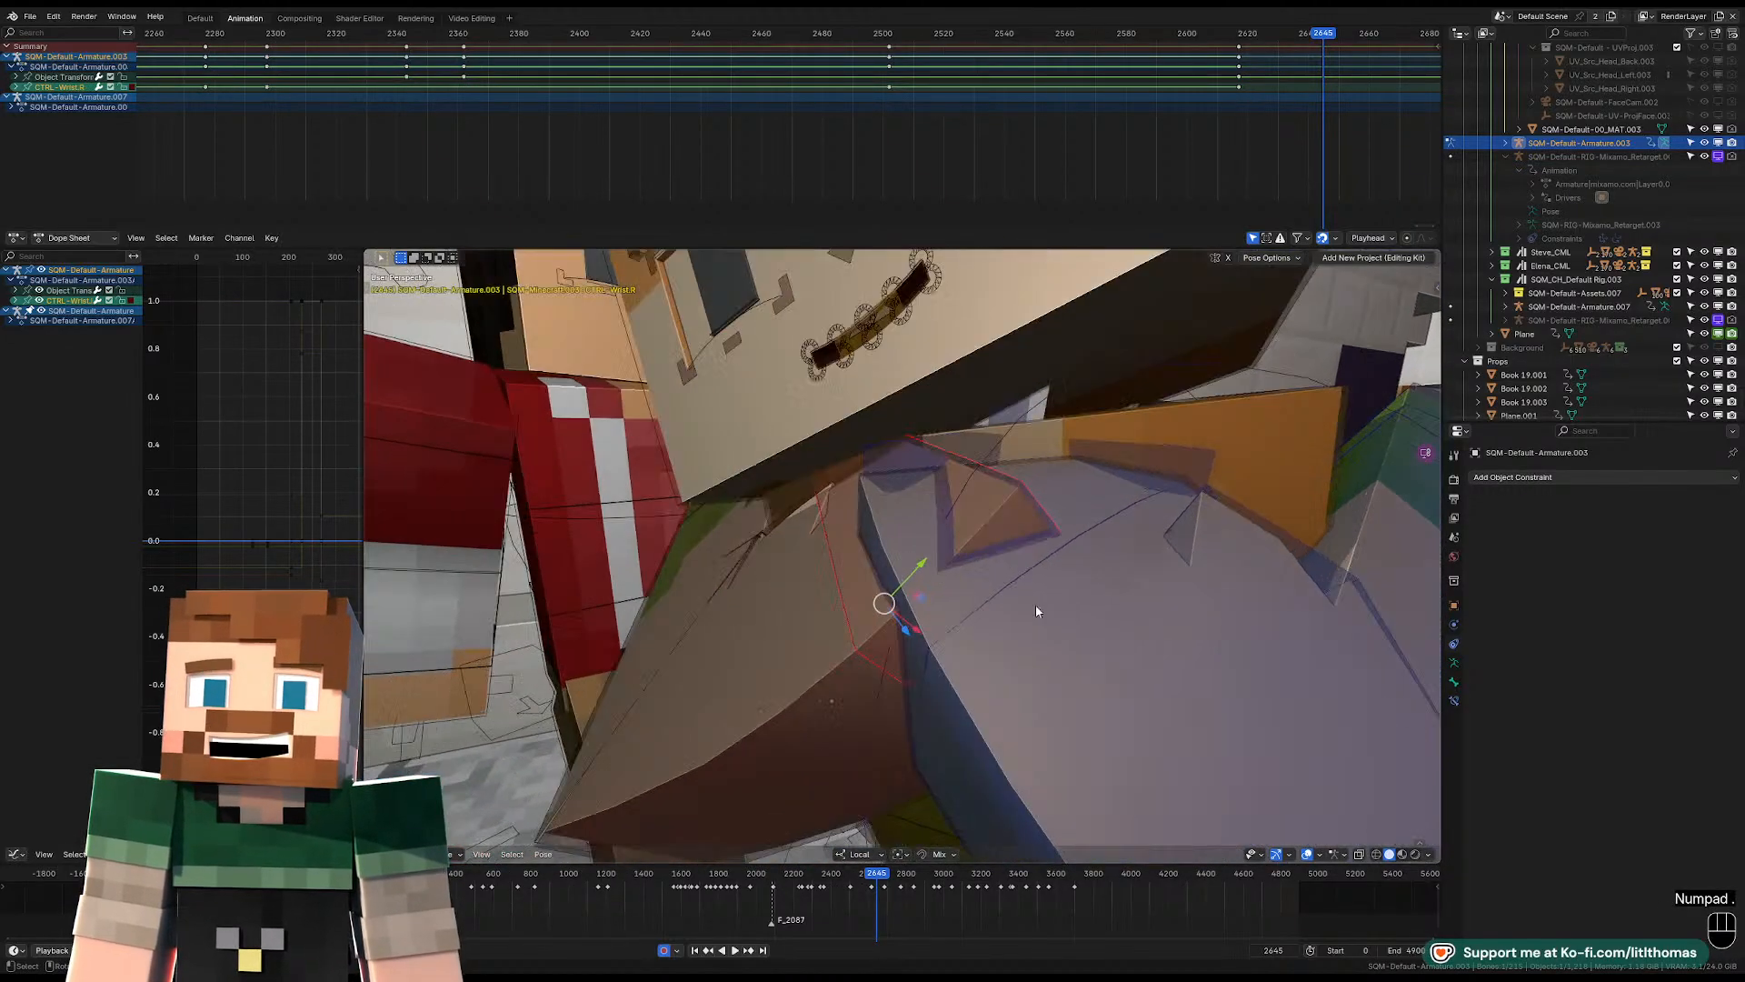
pyautogui.press('r')
pyautogui.press('r')
pyautogui.click(1167, 559)
pyautogui.press('r')
pyautogui.click(1124, 571)
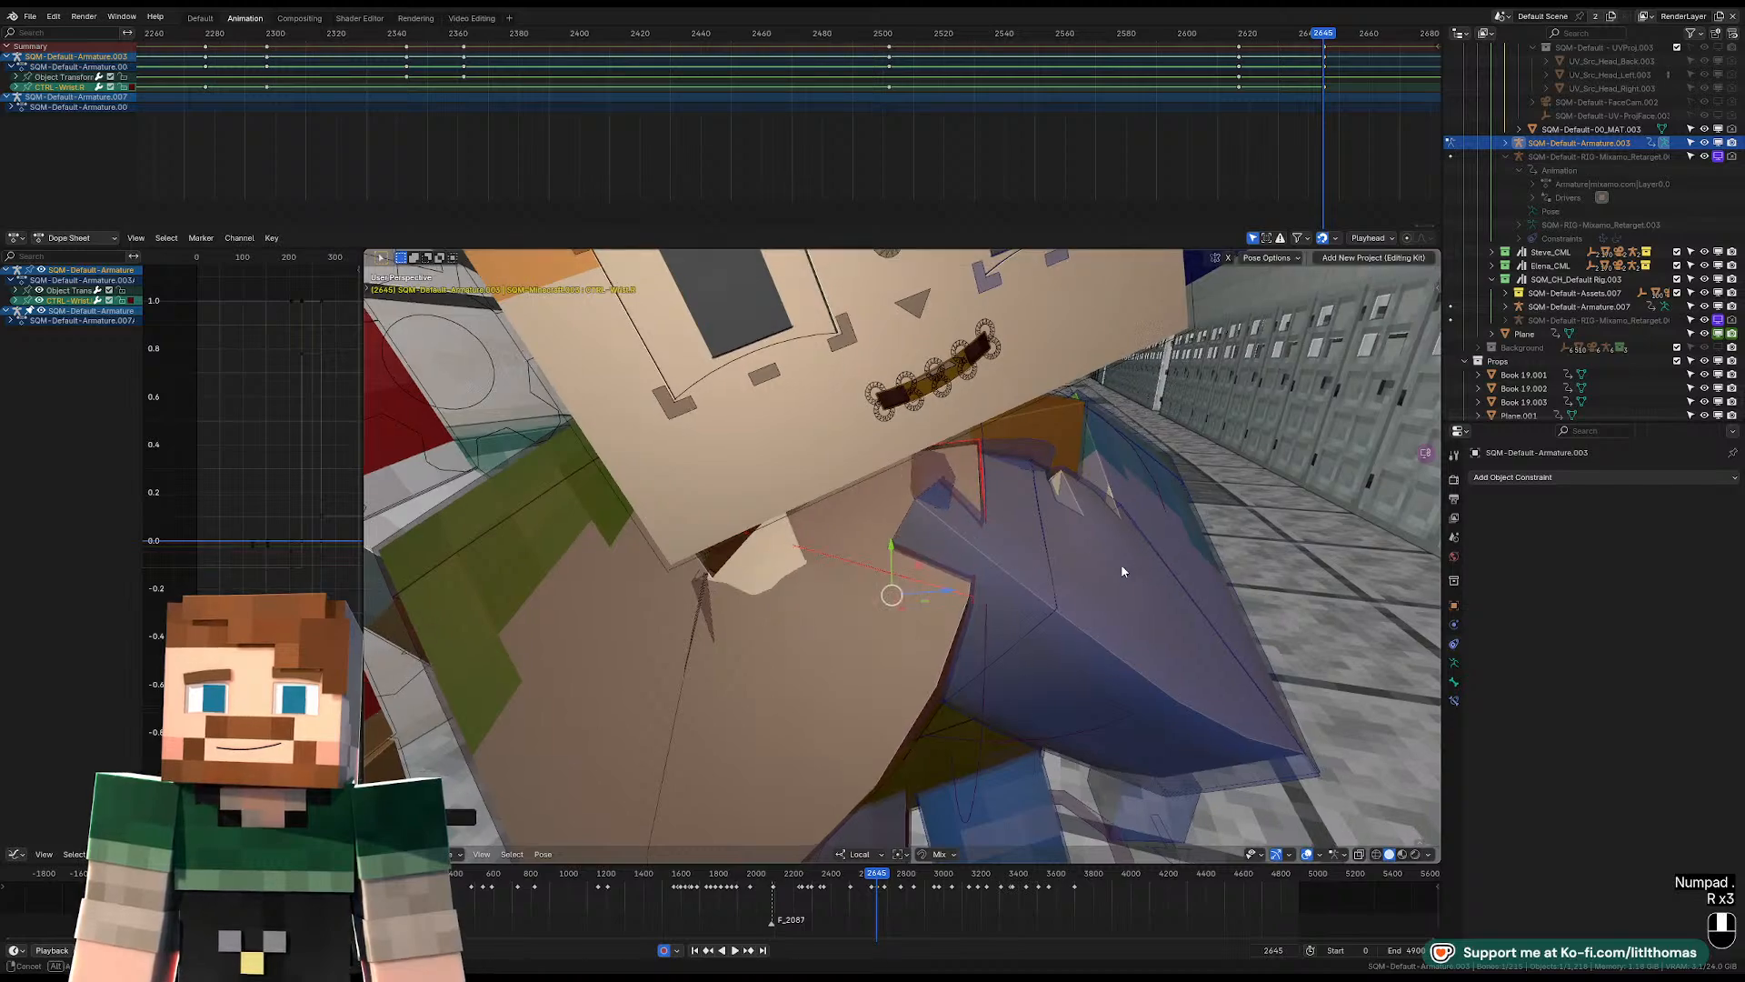
# Shift the hat-wearing character's right shoulder control slightly at frame 2645.
pyautogui.scroll(-2, 842, 572)
pyautogui.moveTo(1124, 571); pyautogui.dragTo(849, 573, button='middle')
pyautogui.click(751, 514)
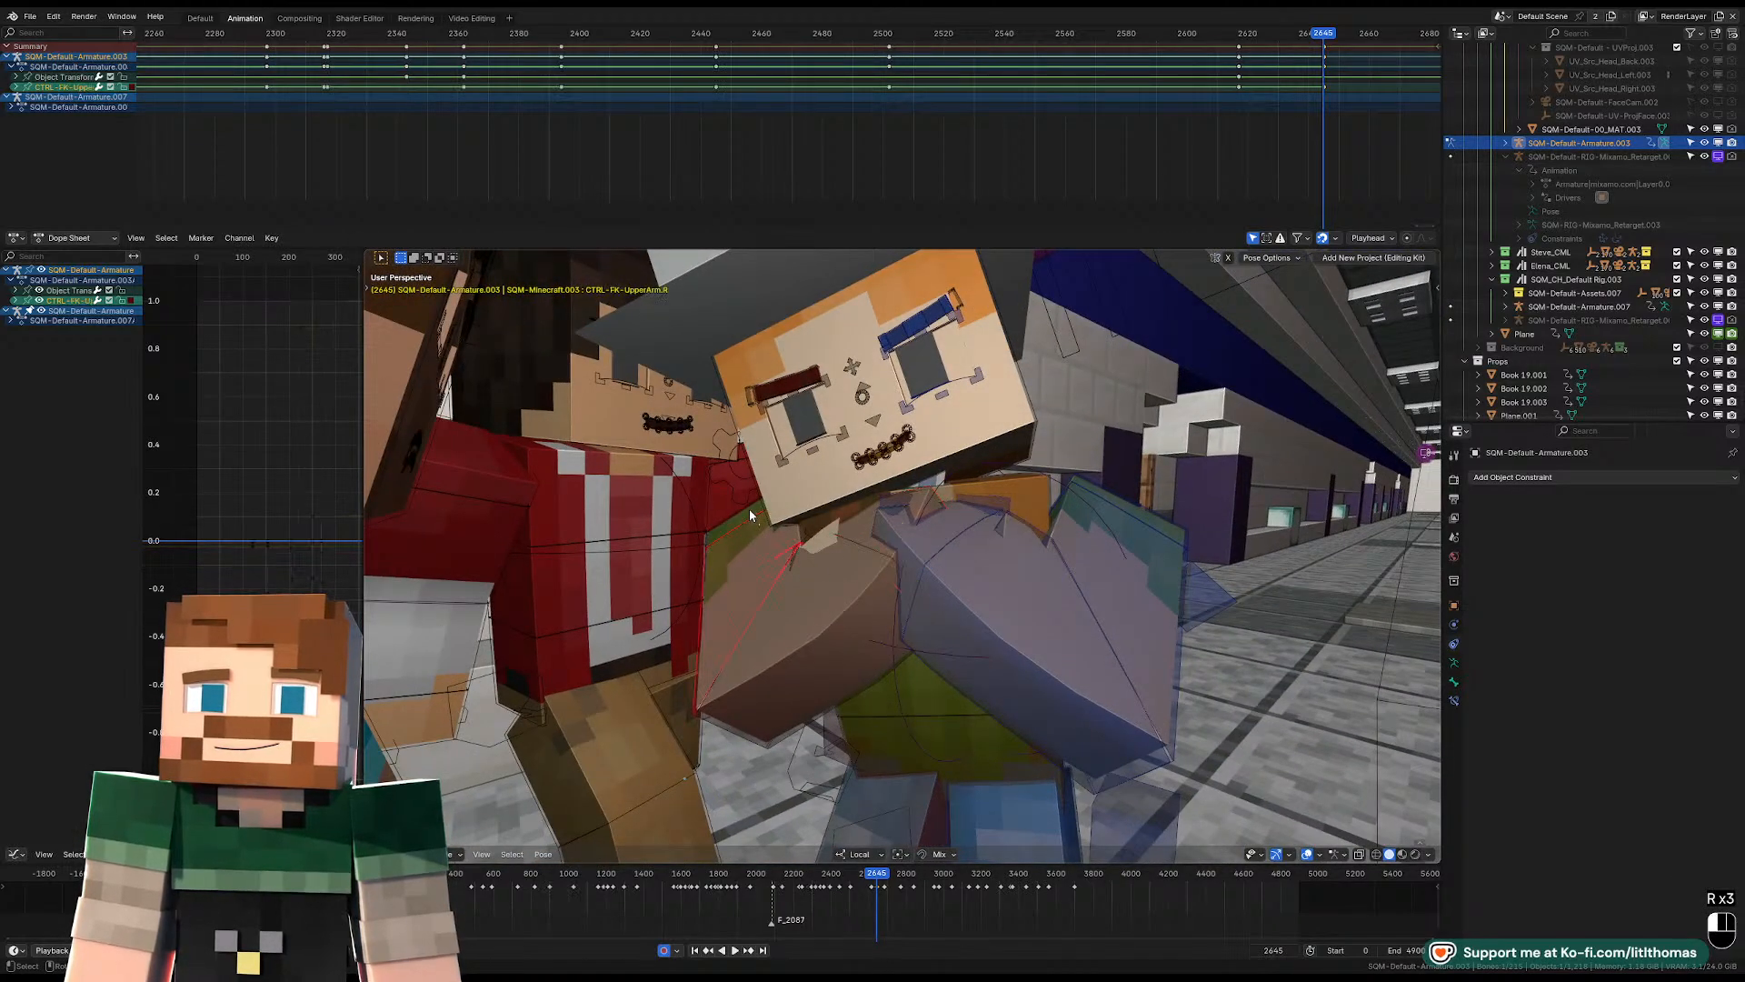
pyautogui.press('g')
pyautogui.click(747, 535)
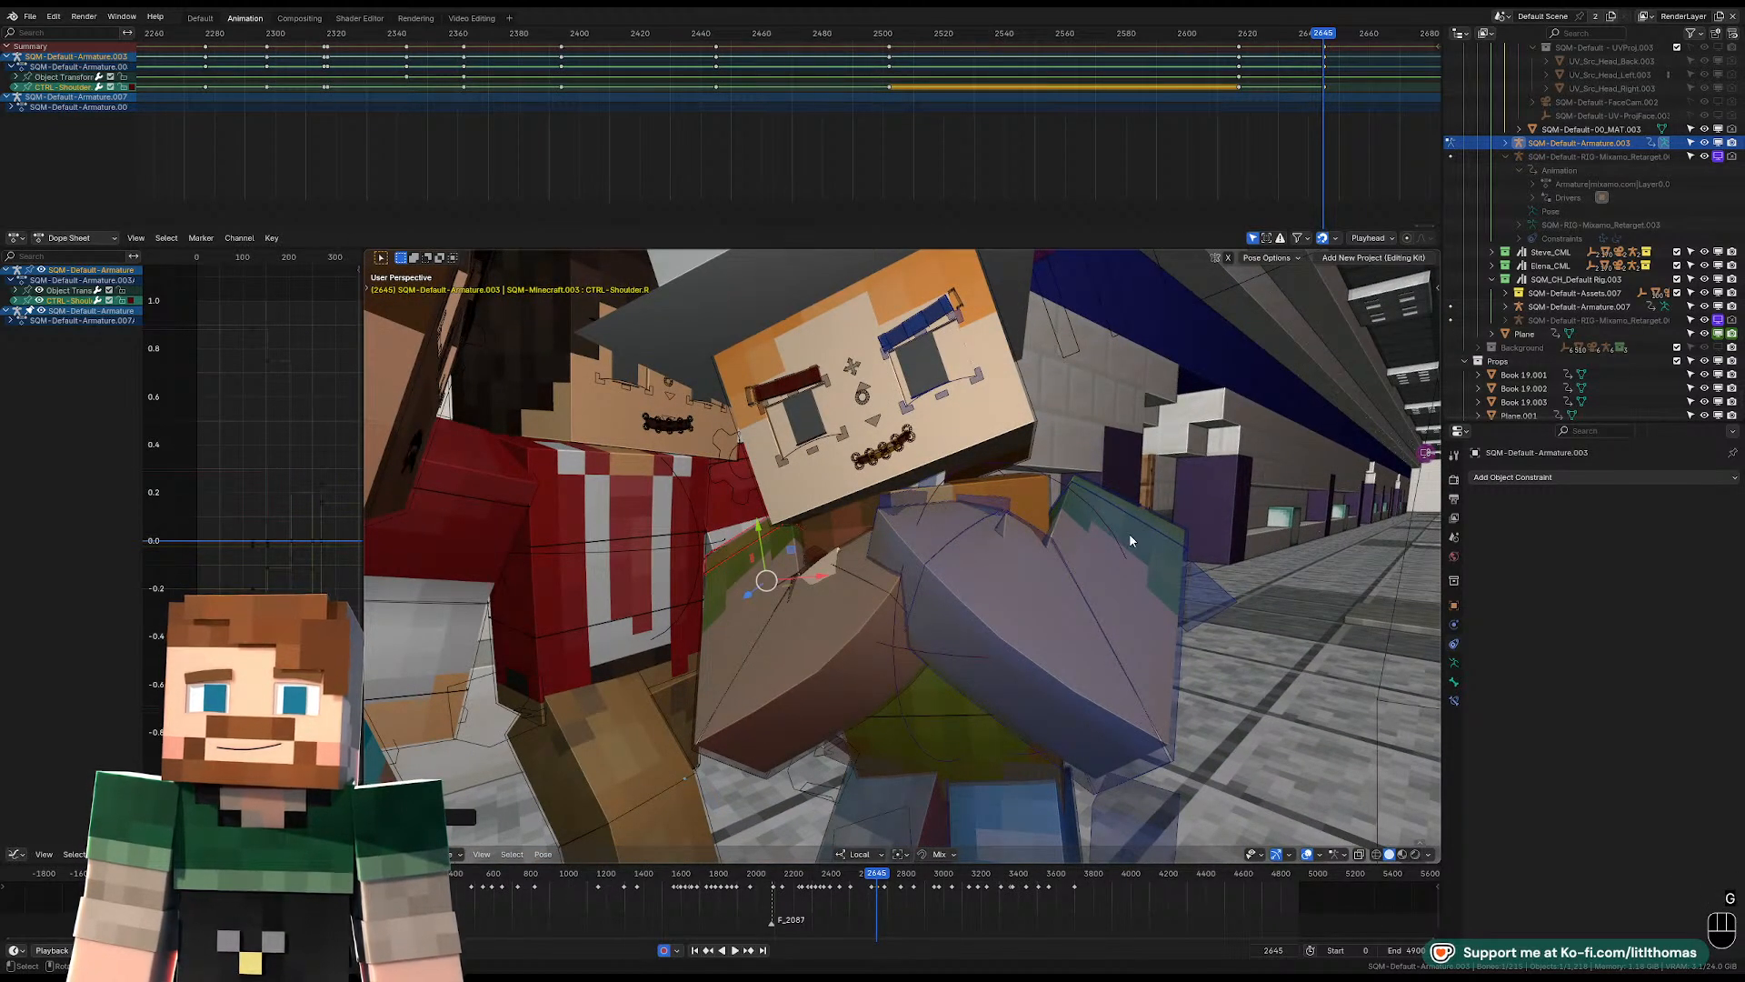
# Fine-tune the left FK upper arm's rotation at frame 2645 in several passes, judging the pose with the overlays hidden.
pyautogui.click(1131, 541)
pyautogui.press('r')
pyautogui.click(1194, 566)
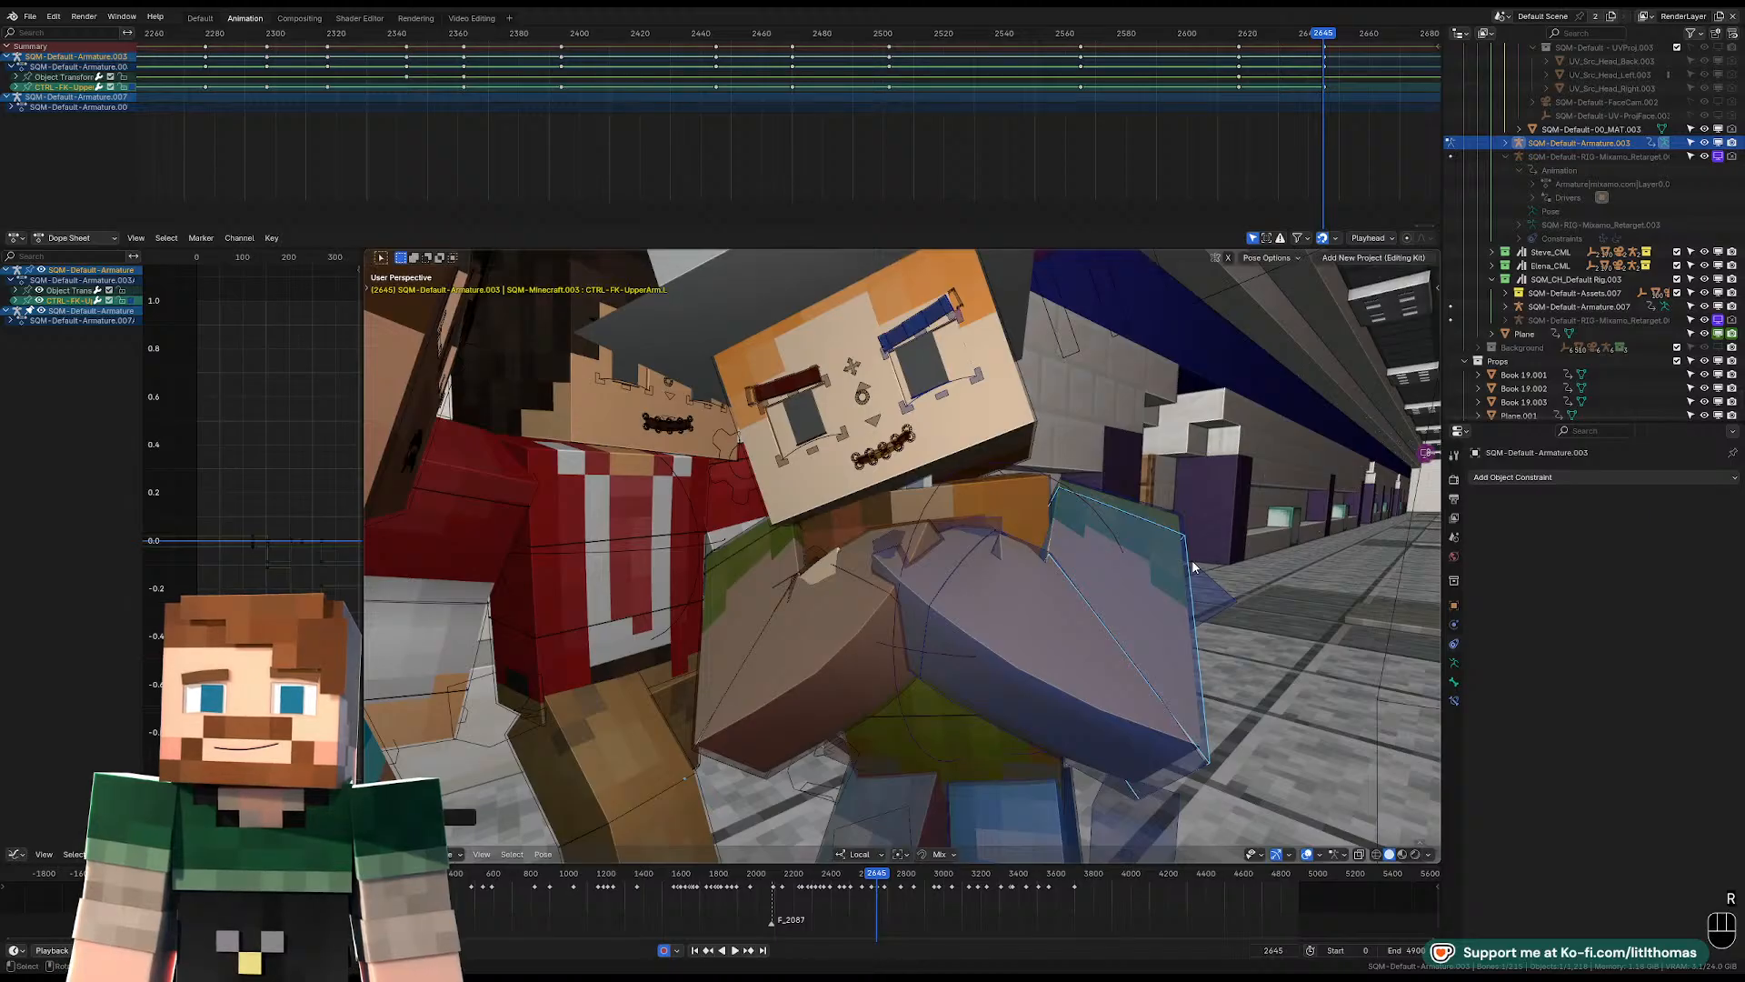
pyautogui.press('KP_0')
pyautogui.press('r')
pyautogui.press('r')
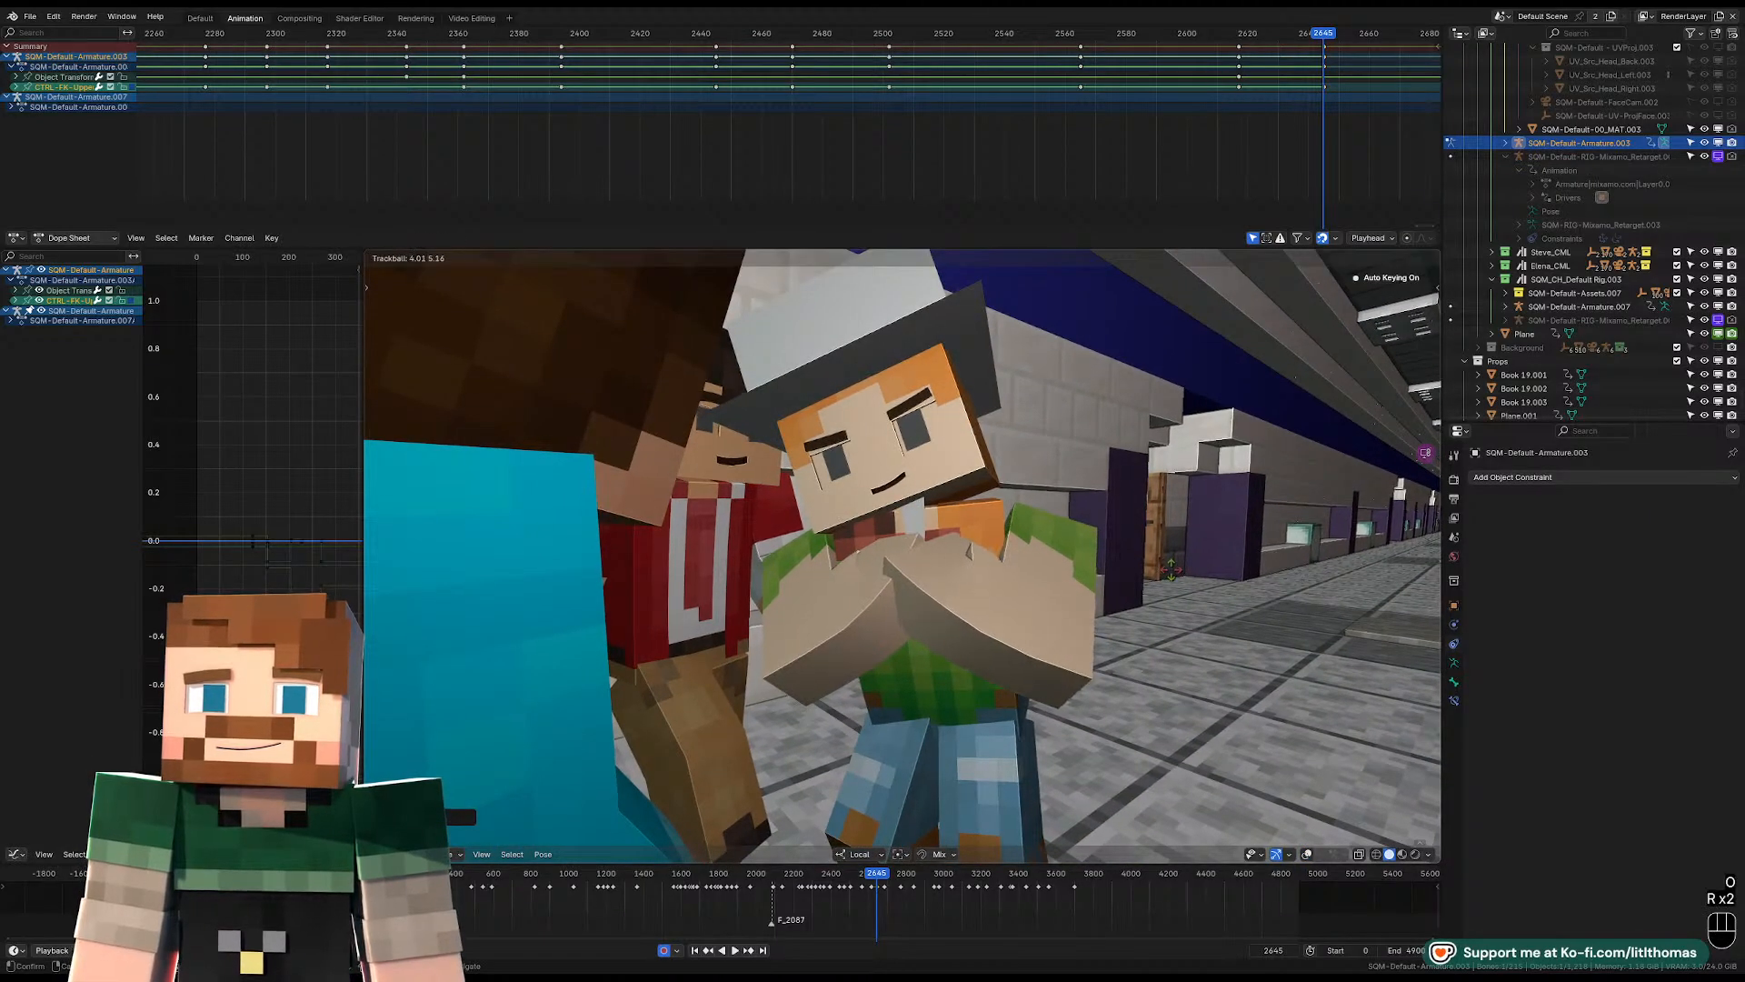
pyautogui.click(1172, 571)
pyautogui.press('r')
pyautogui.press('r')
pyautogui.click(1173, 575)
# Show the overlays again, clear the left wrist's rotation and rotate the wrist anew toward the right hand.
pyautogui.moveTo(1173, 575); pyautogui.dragTo(1080, 598, button='middle')
pyautogui.click(1306, 854)
pyautogui.scroll(6, 918, 594)
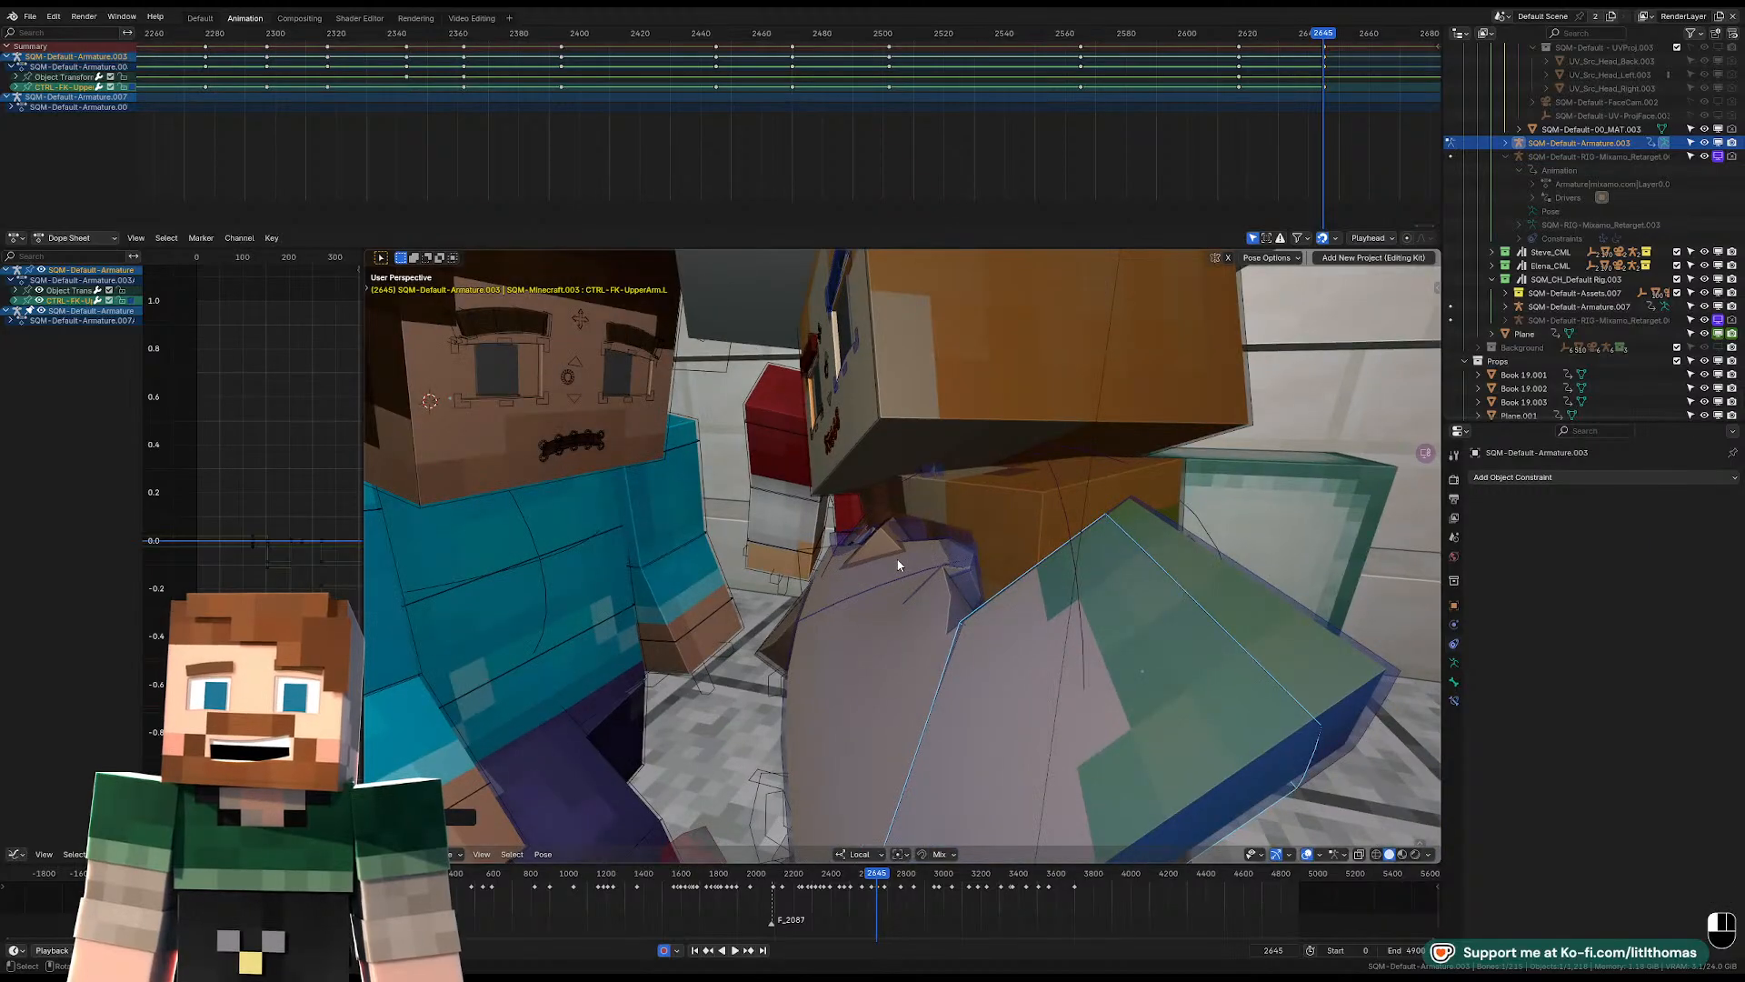
pyautogui.press('r')
pyautogui.click(986, 551)
pyautogui.hotkey('alt', 'r')
pyautogui.moveTo(985, 551); pyautogui.dragTo(1061, 596, button='middle')
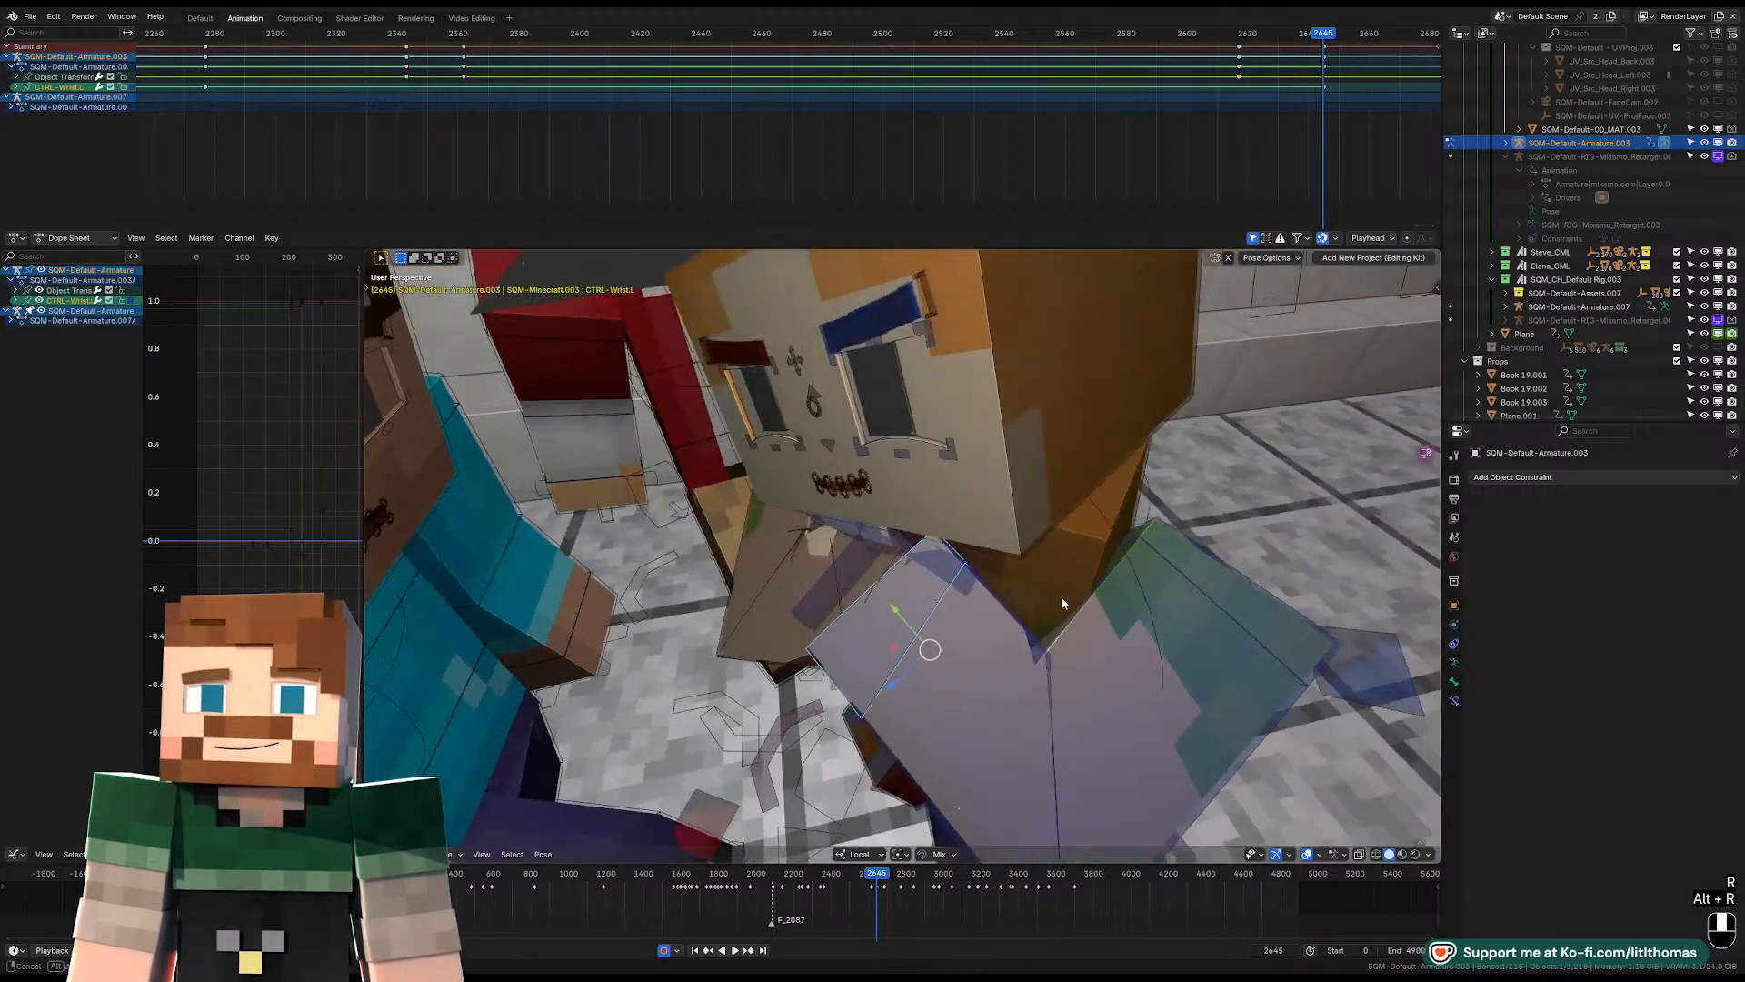
pyautogui.press('r')
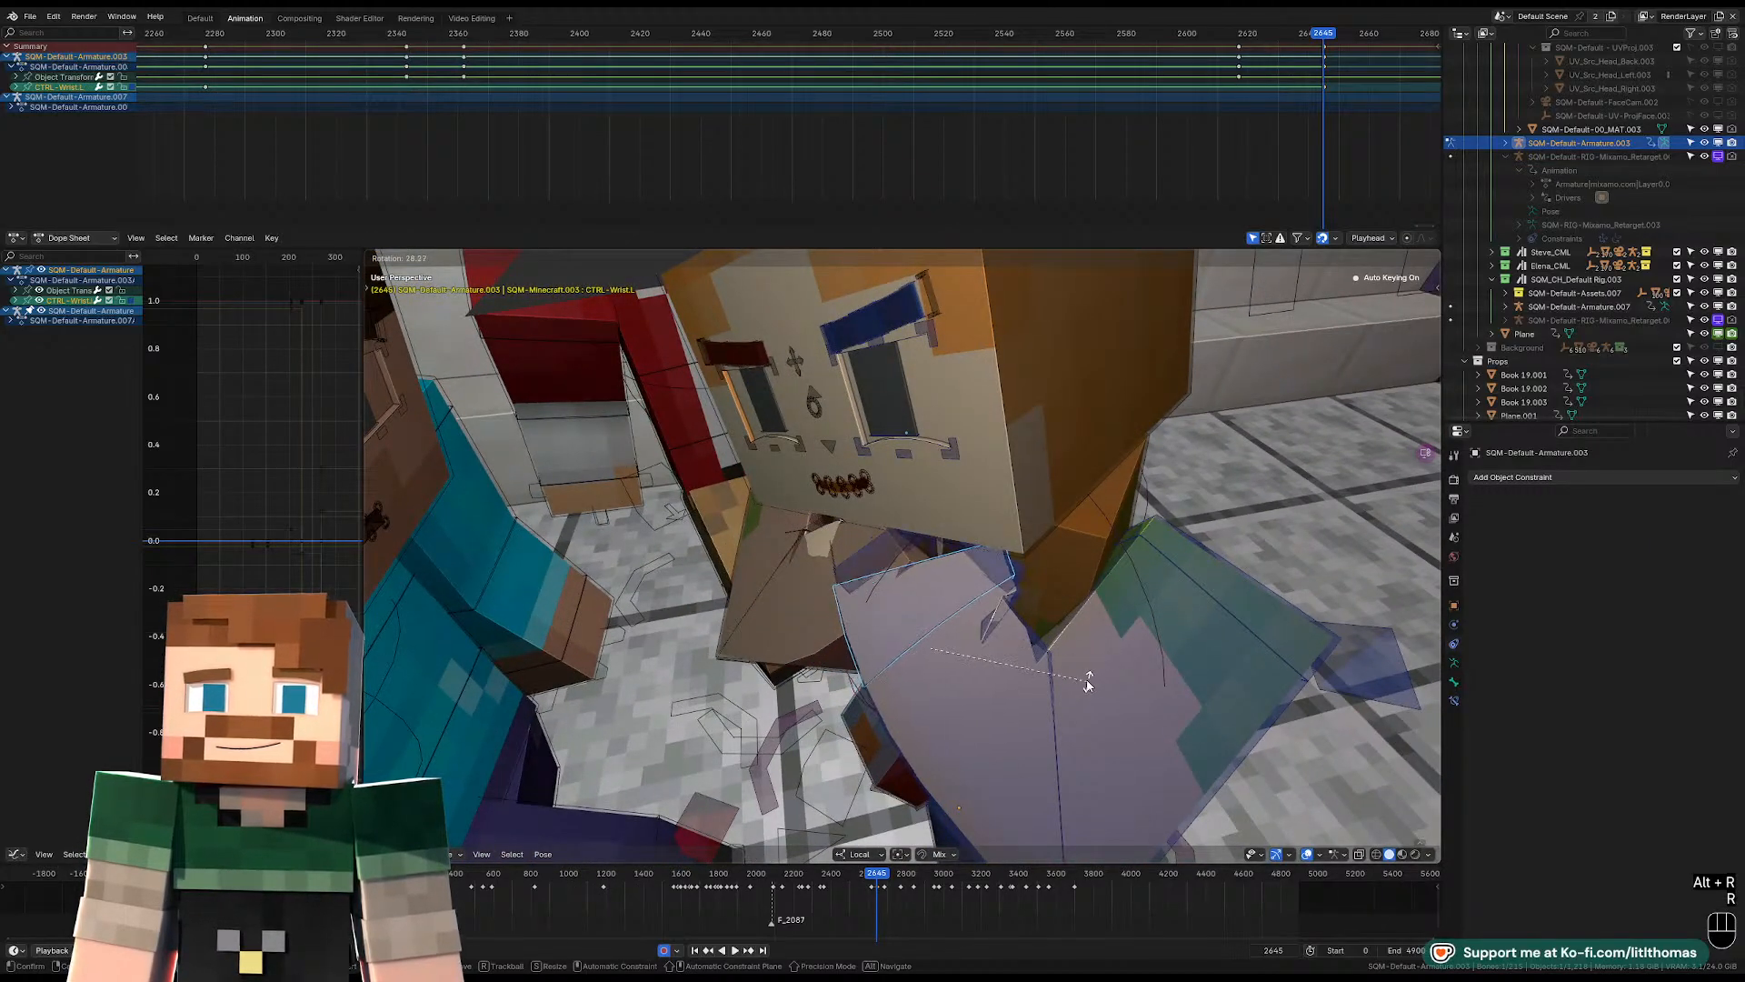
pyautogui.click(1055, 691)
# Refine the left wrist's rotation at frame 2645 from a high front view.
pyautogui.moveTo(1039, 823); pyautogui.dragTo(1058, 734, button='middle')
pyautogui.press('g')
pyautogui.rightClick(1013, 732)
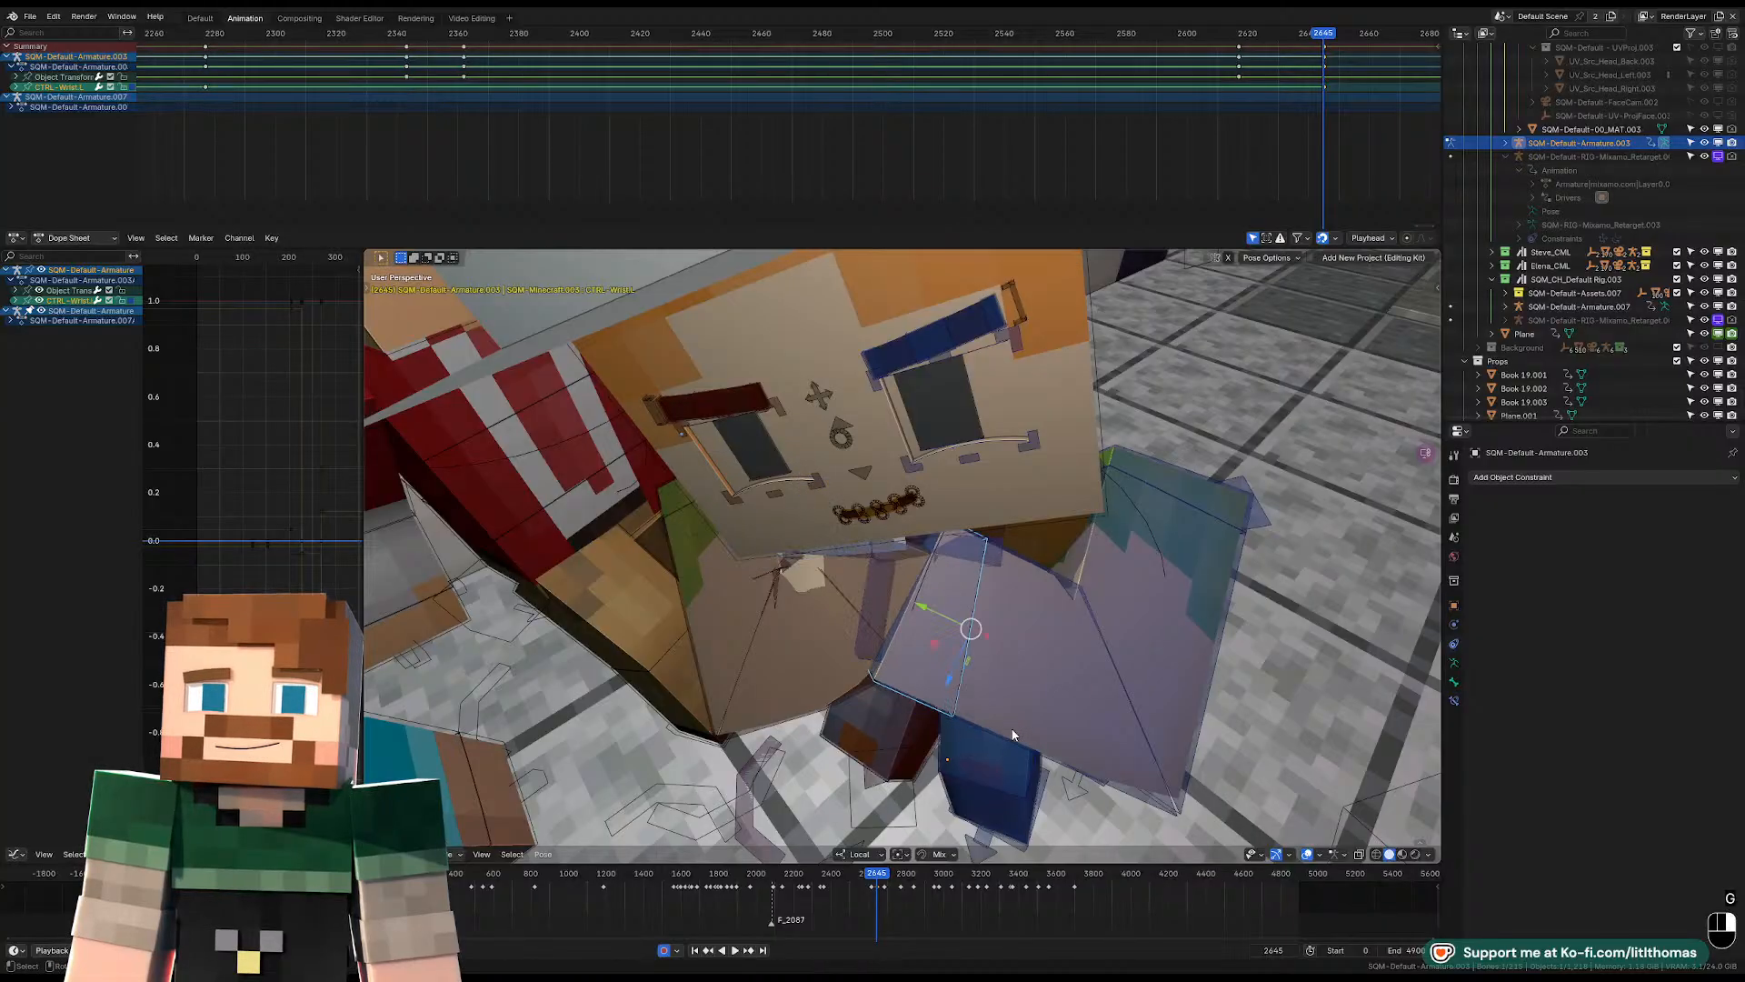
pyautogui.press('r')
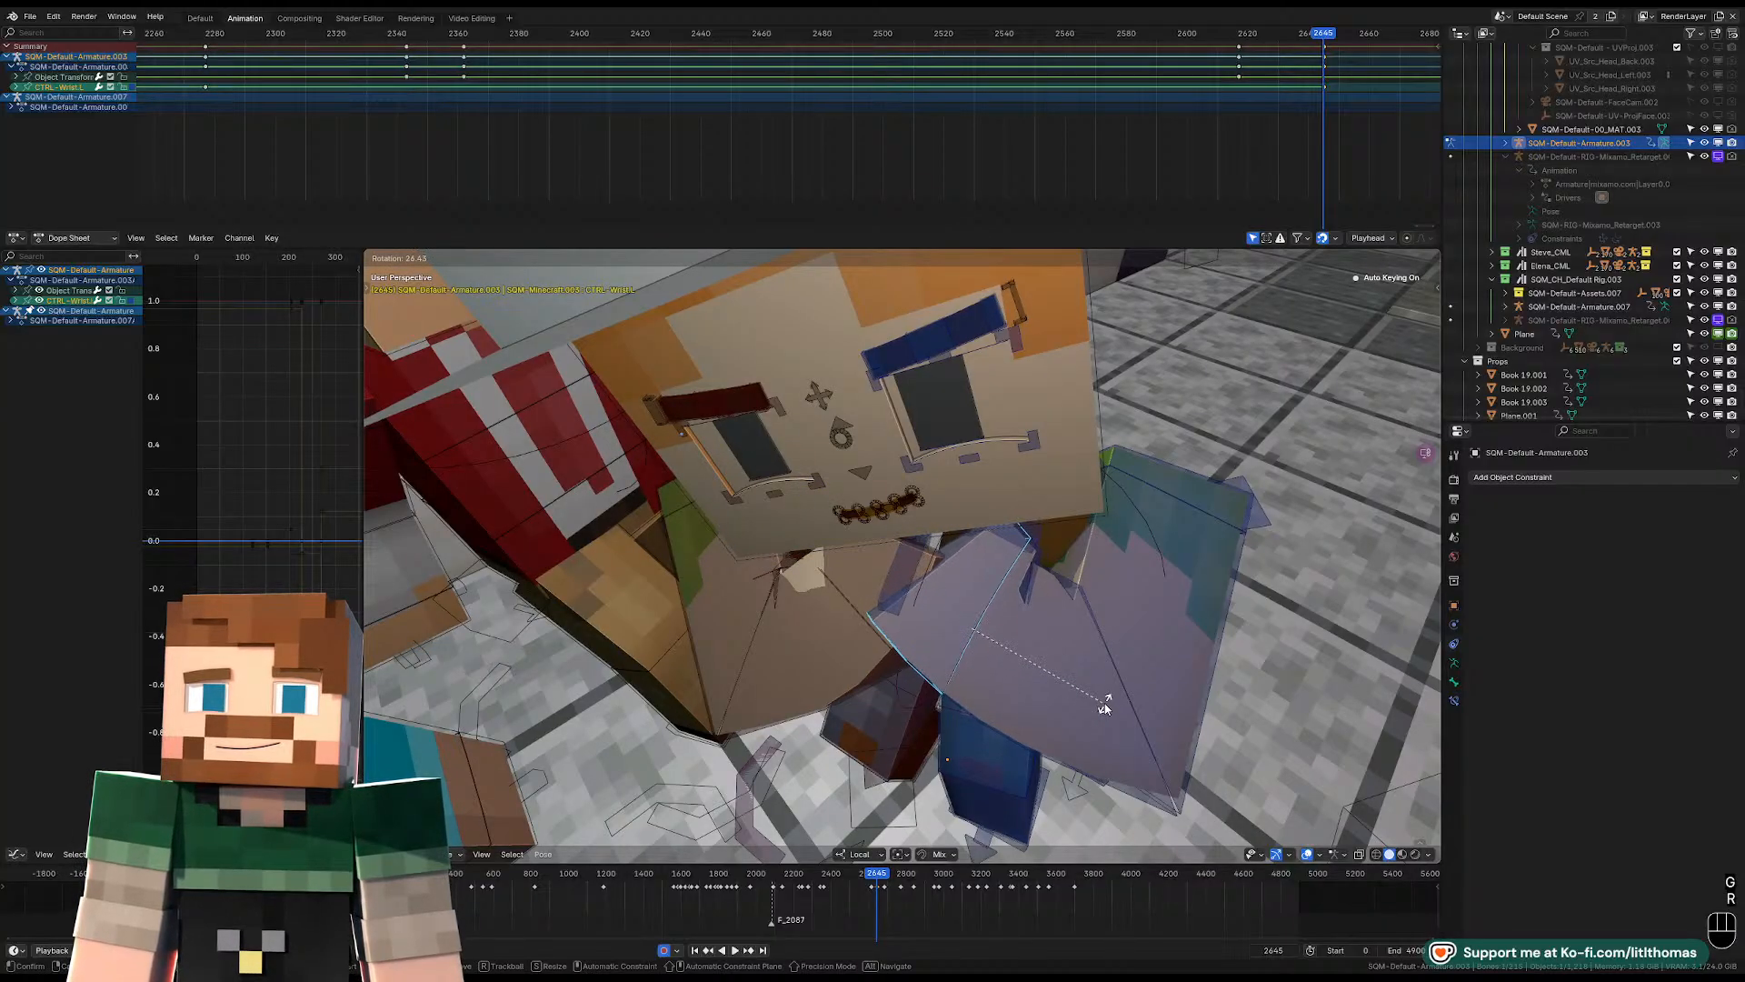
pyautogui.press('r')
pyautogui.press('r')
pyautogui.press('r')
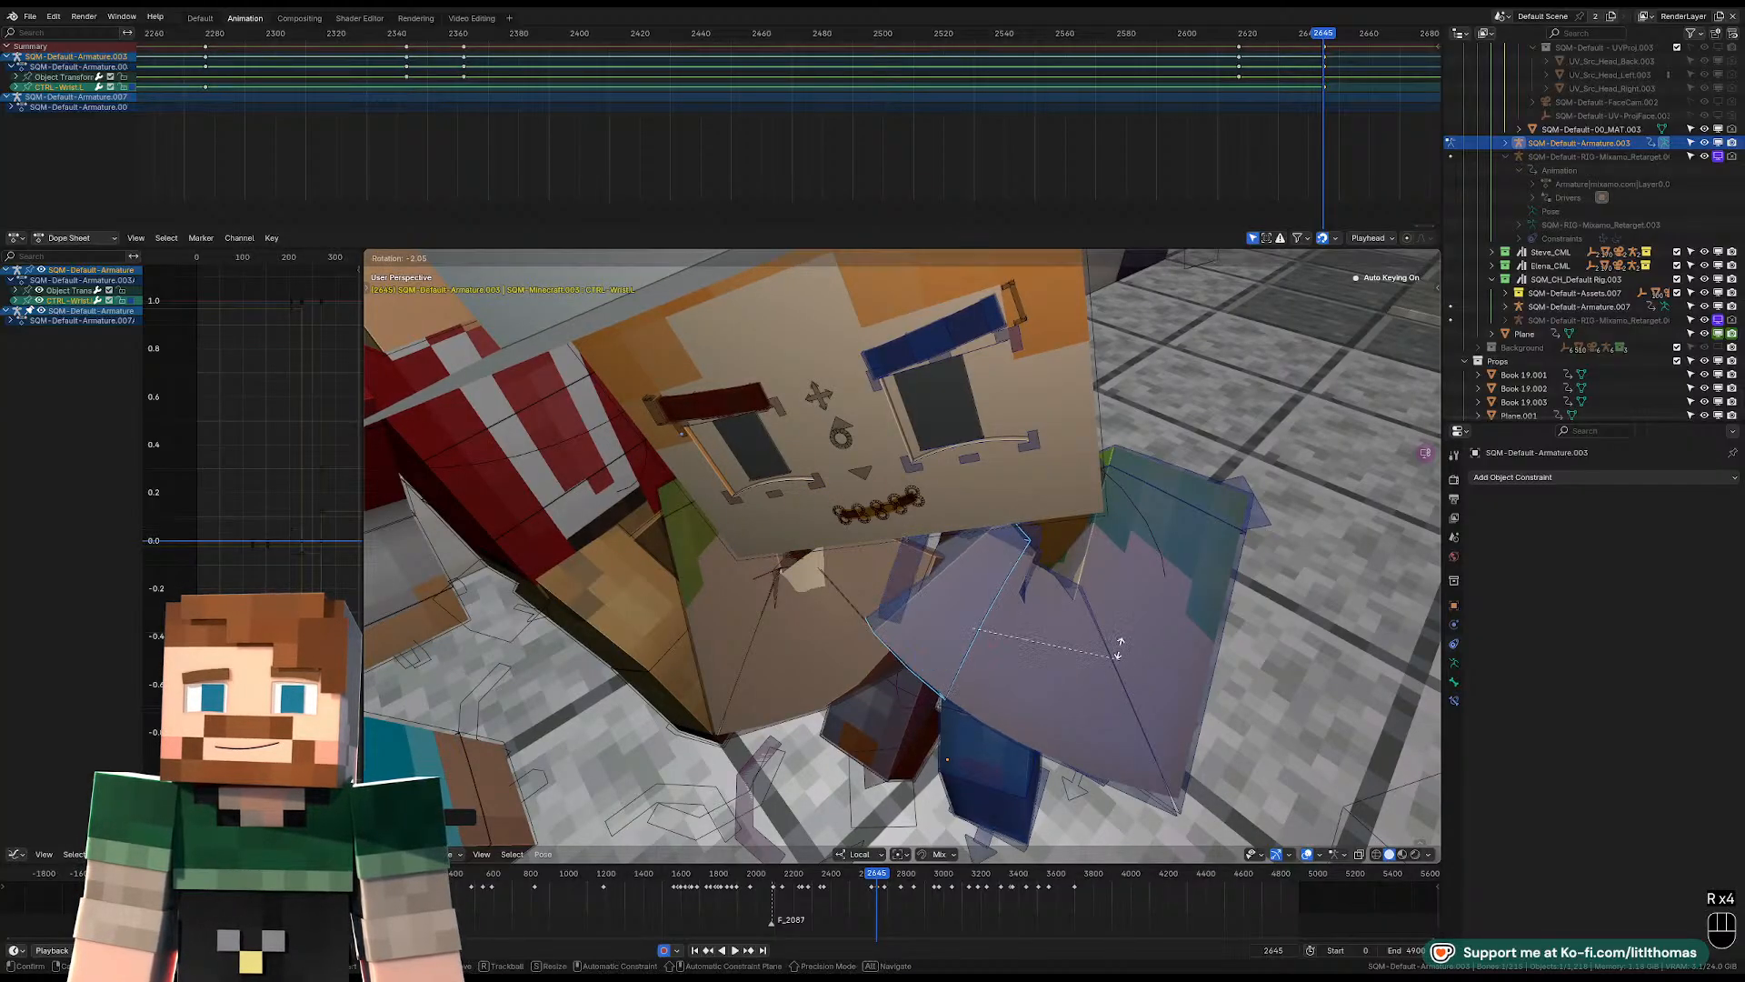
pyautogui.click(1073, 658)
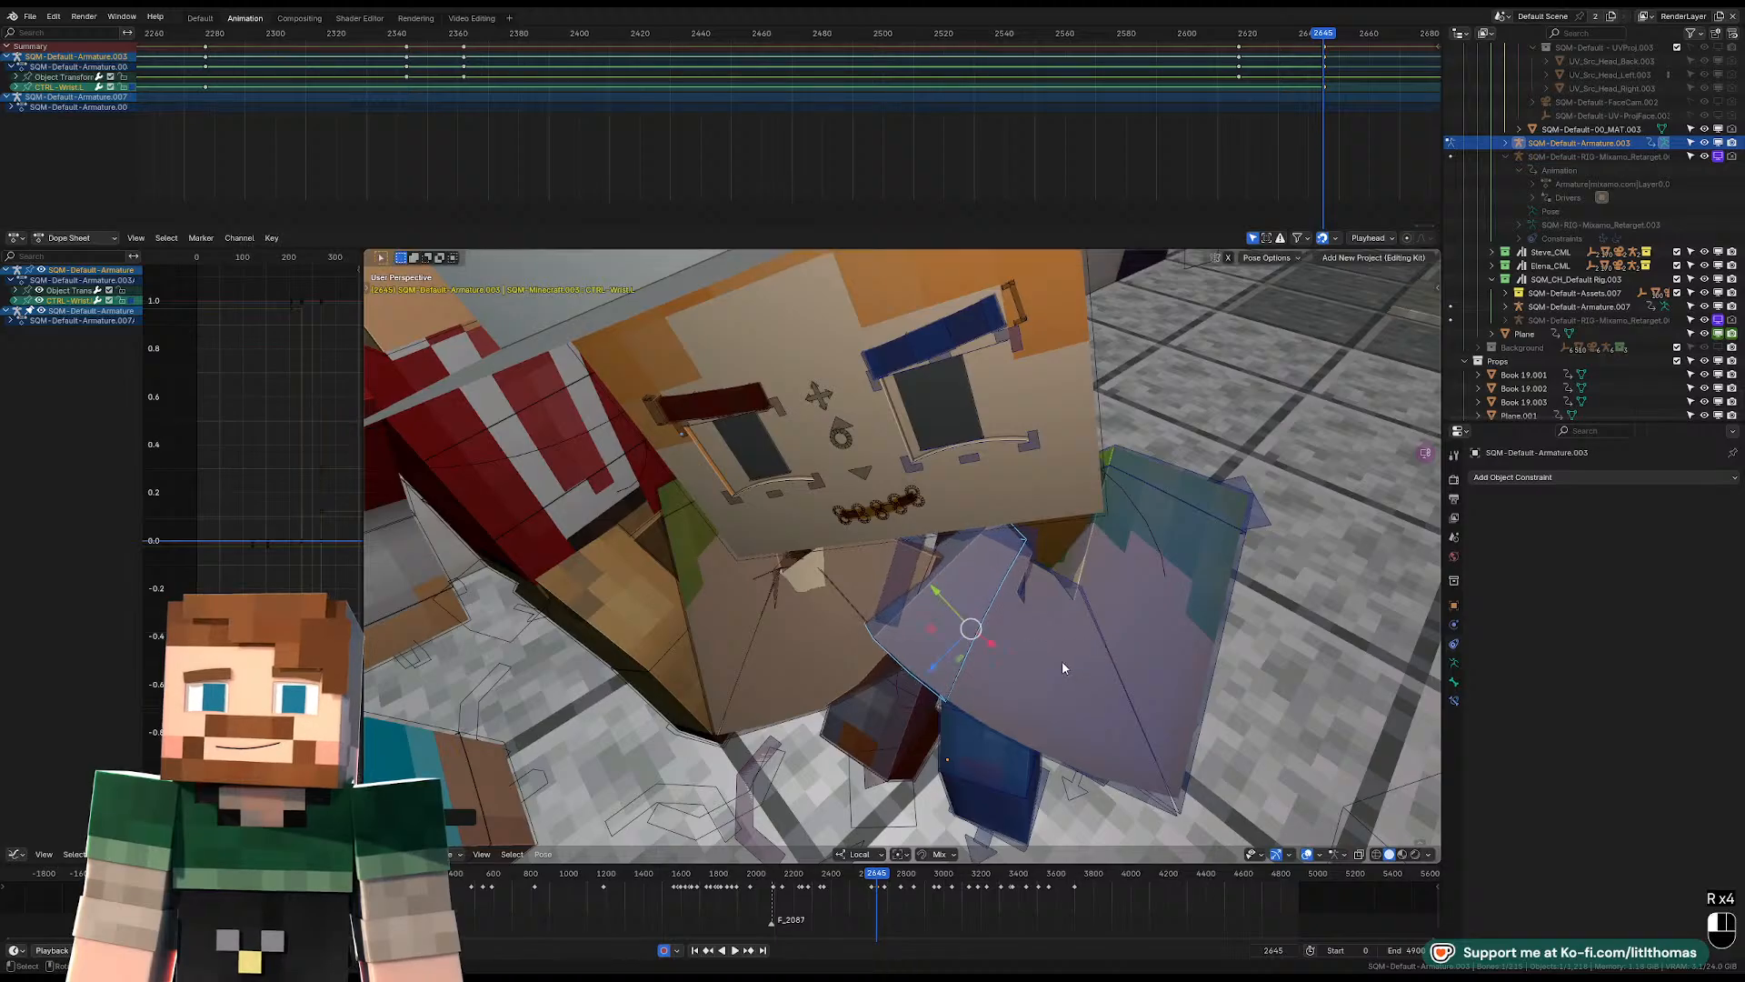
# Rotate the left lower arm slightly at frame 2645 to adjust where the left hand sits.
pyautogui.moveTo(1182, 695); pyautogui.dragTo(1086, 628, button='middle')
pyautogui.click(1086, 627)
pyautogui.press('r')
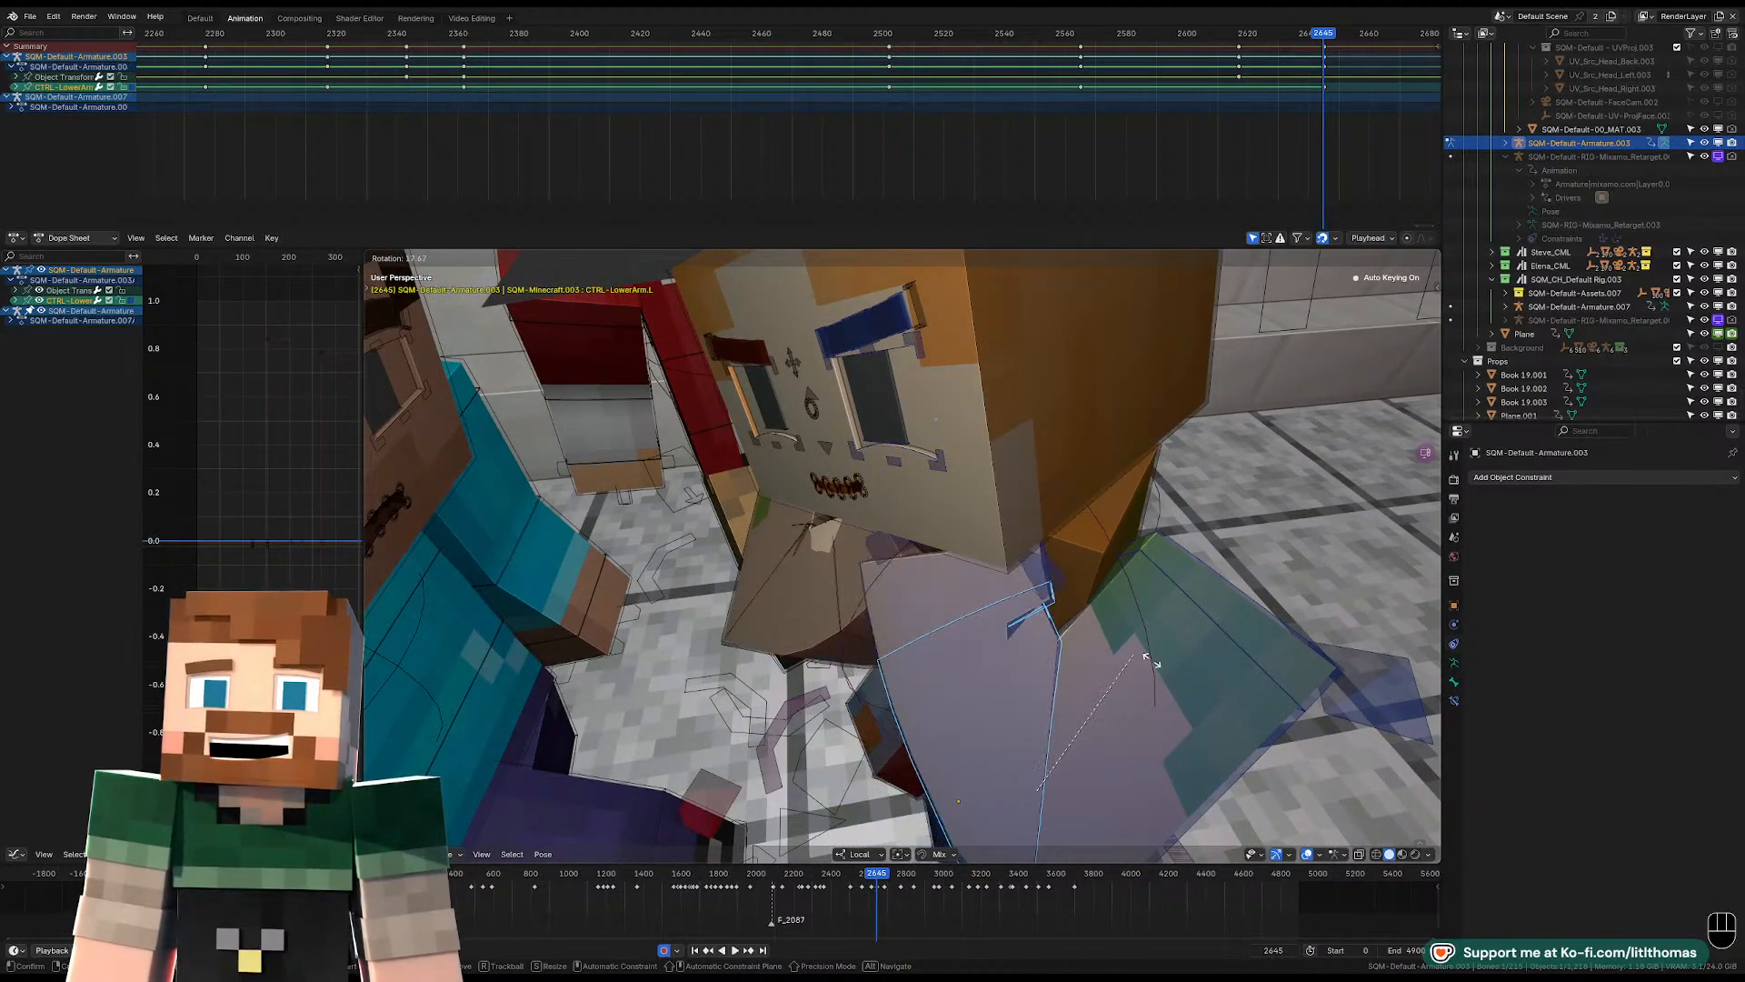
pyautogui.click(1065, 641)
# Tweak the left wrist with a small free rotation at frame 2645 from the character's side.
pyautogui.moveTo(1065, 641); pyautogui.dragTo(954, 559, button='middle')
pyautogui.click(879, 540)
pyautogui.press('r')
pyautogui.press('r')
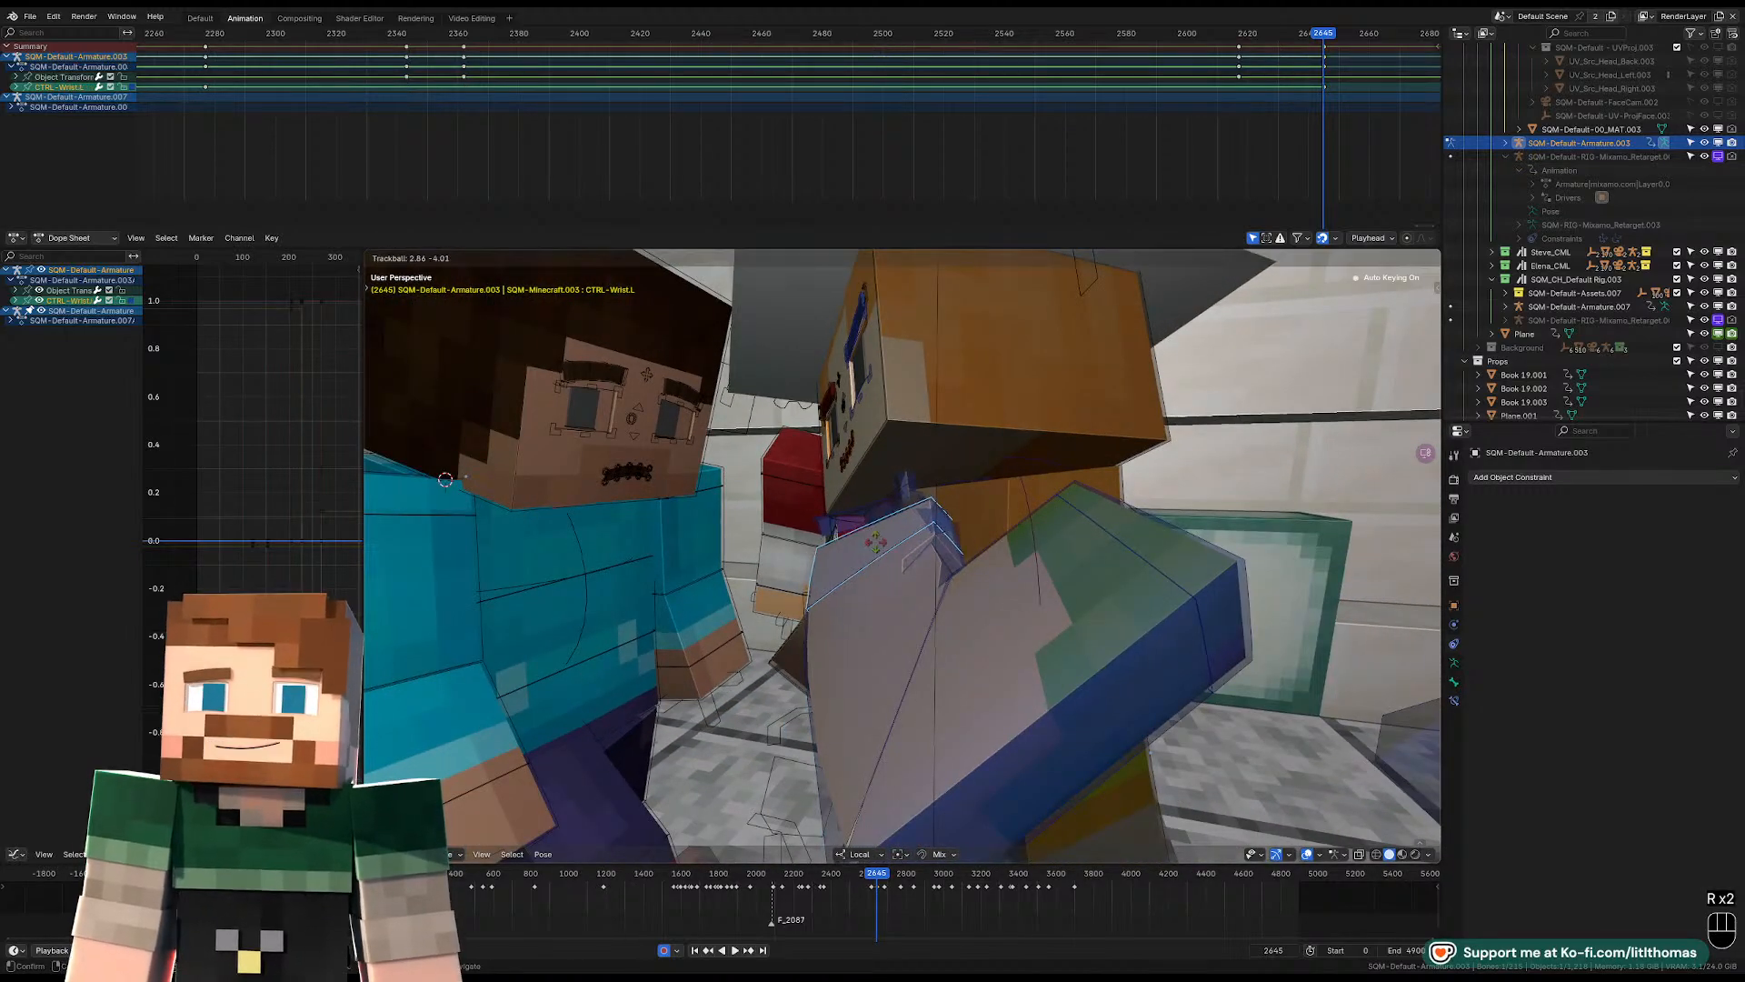
pyautogui.click(876, 542)
# Inspect the left wrist and clasped hands up close with the overlays hidden, and restore the overlays with the wrist selected.
pyautogui.press('o')
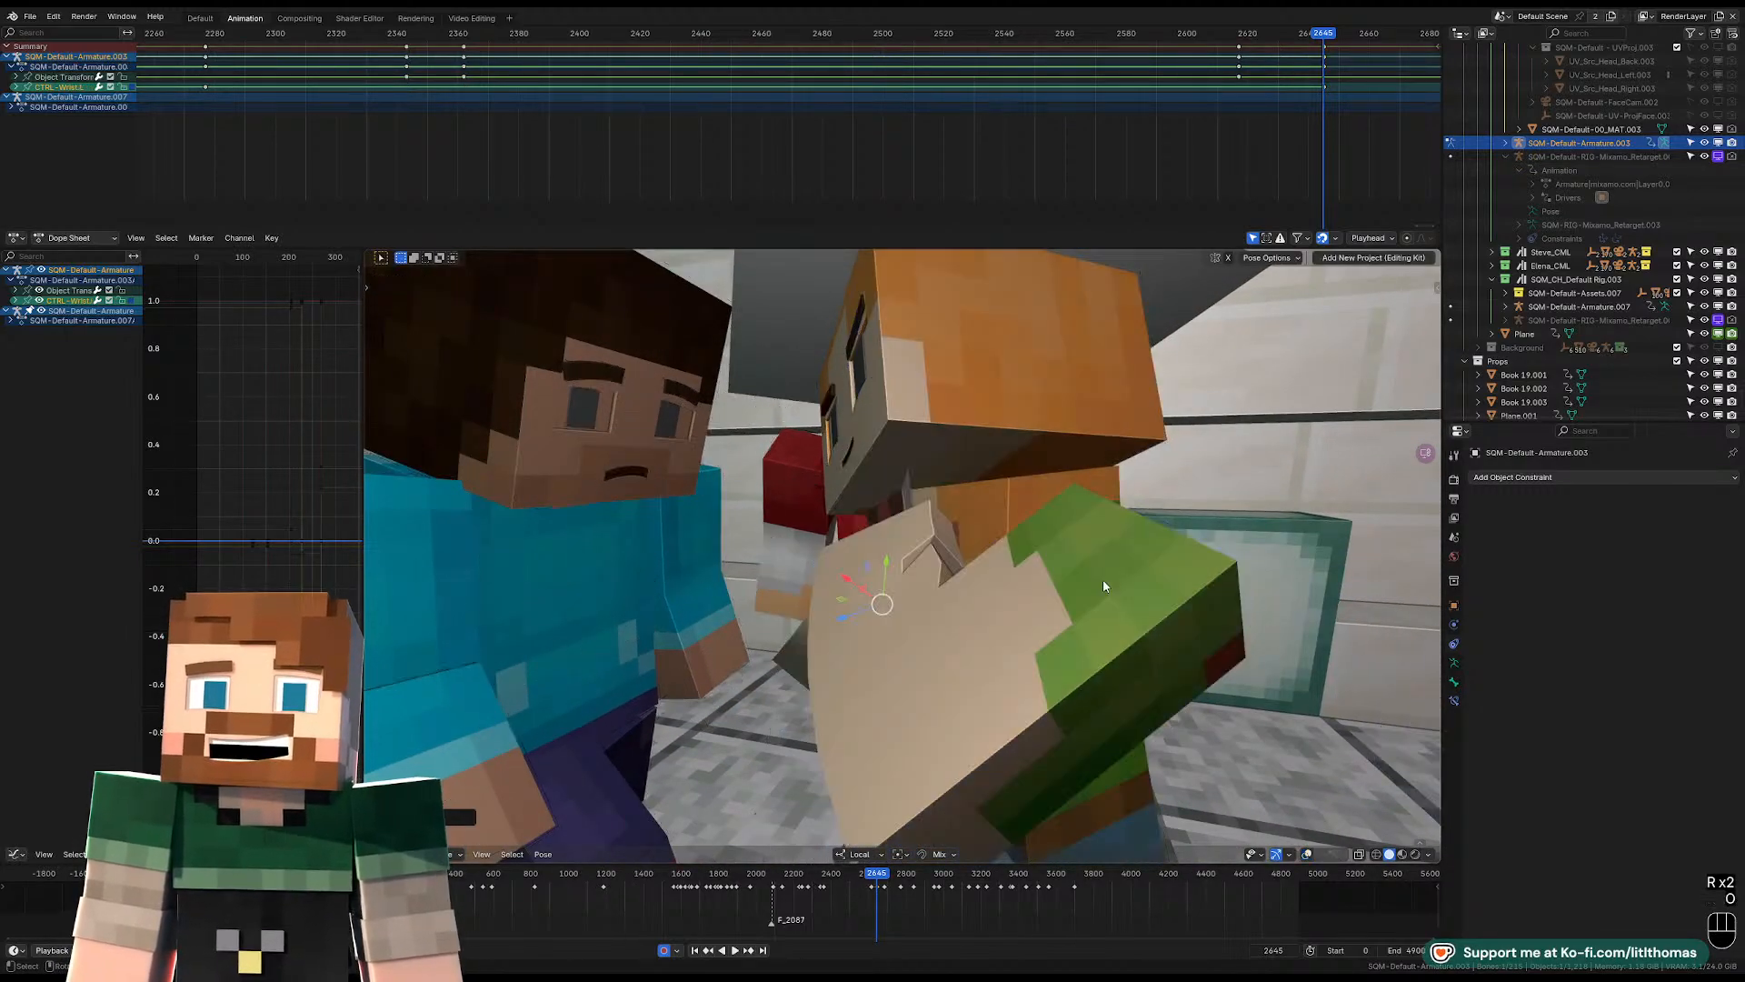
pyautogui.moveTo(1104, 580)
pyautogui.mouseDown(button='middle')
pyautogui.moveTo(1095, 608)
pyautogui.moveTo(1110, 604)
pyautogui.mouseUp(button='middle')
pyautogui.scroll(1, 1095, 608)
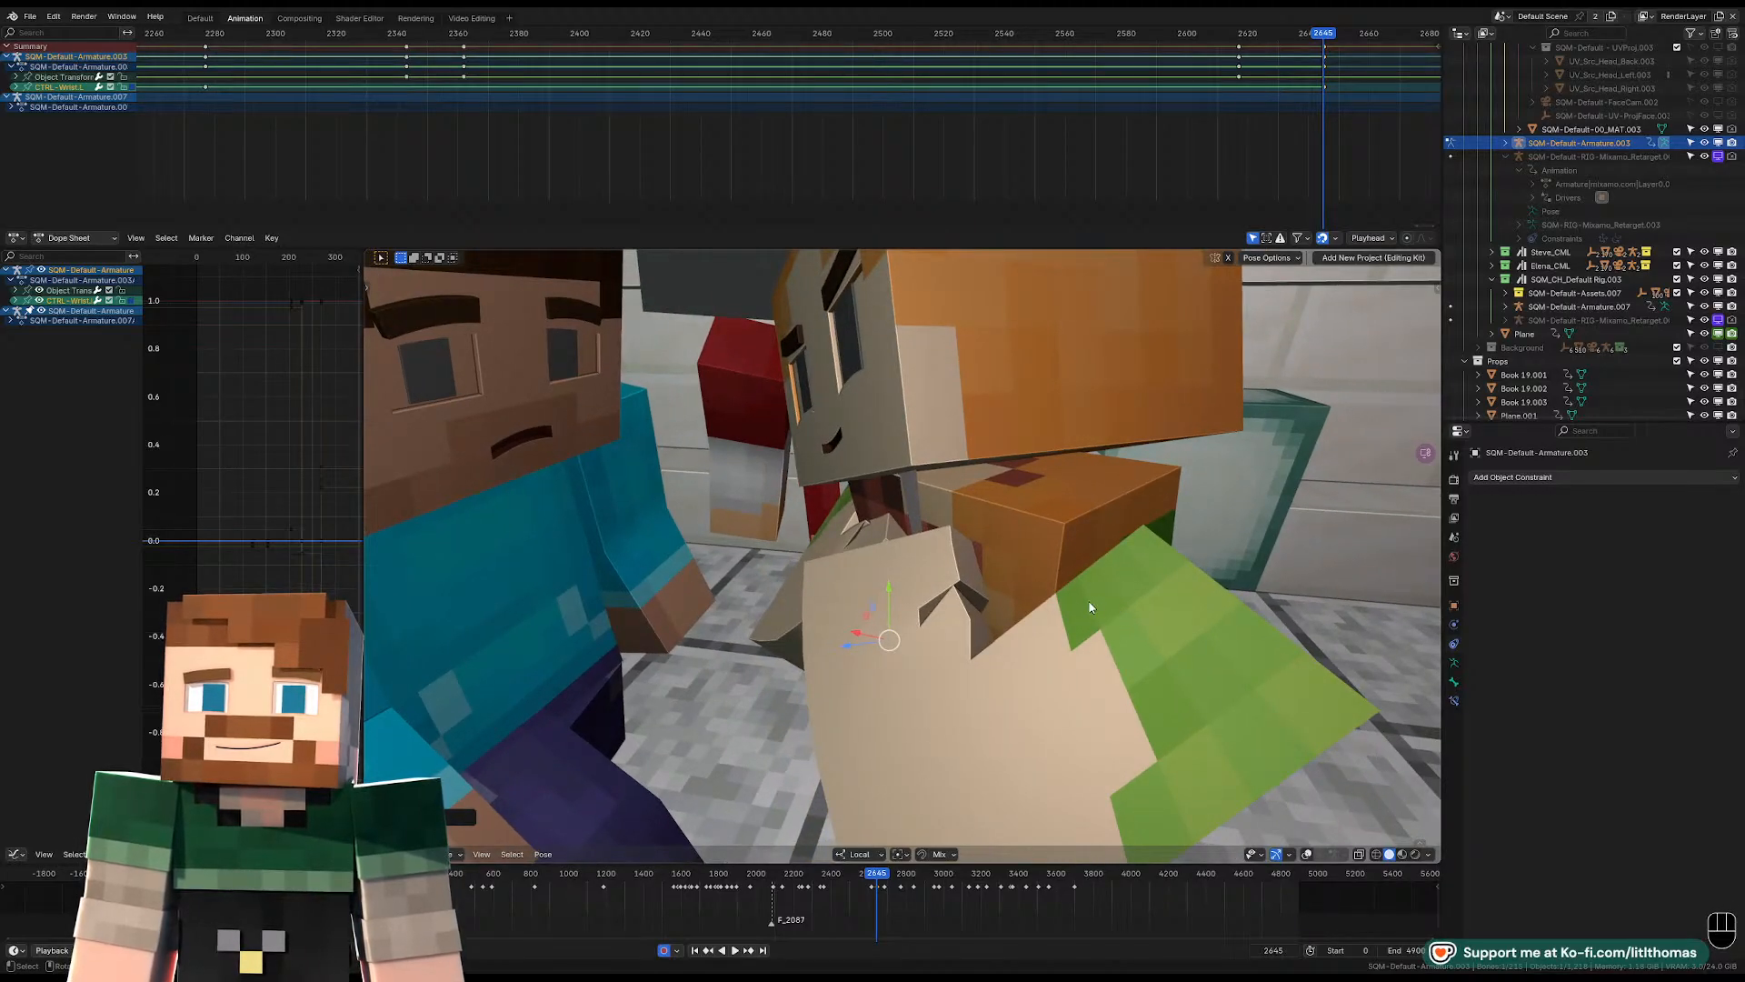
pyautogui.hotkey('shift', 'alt', 'z')
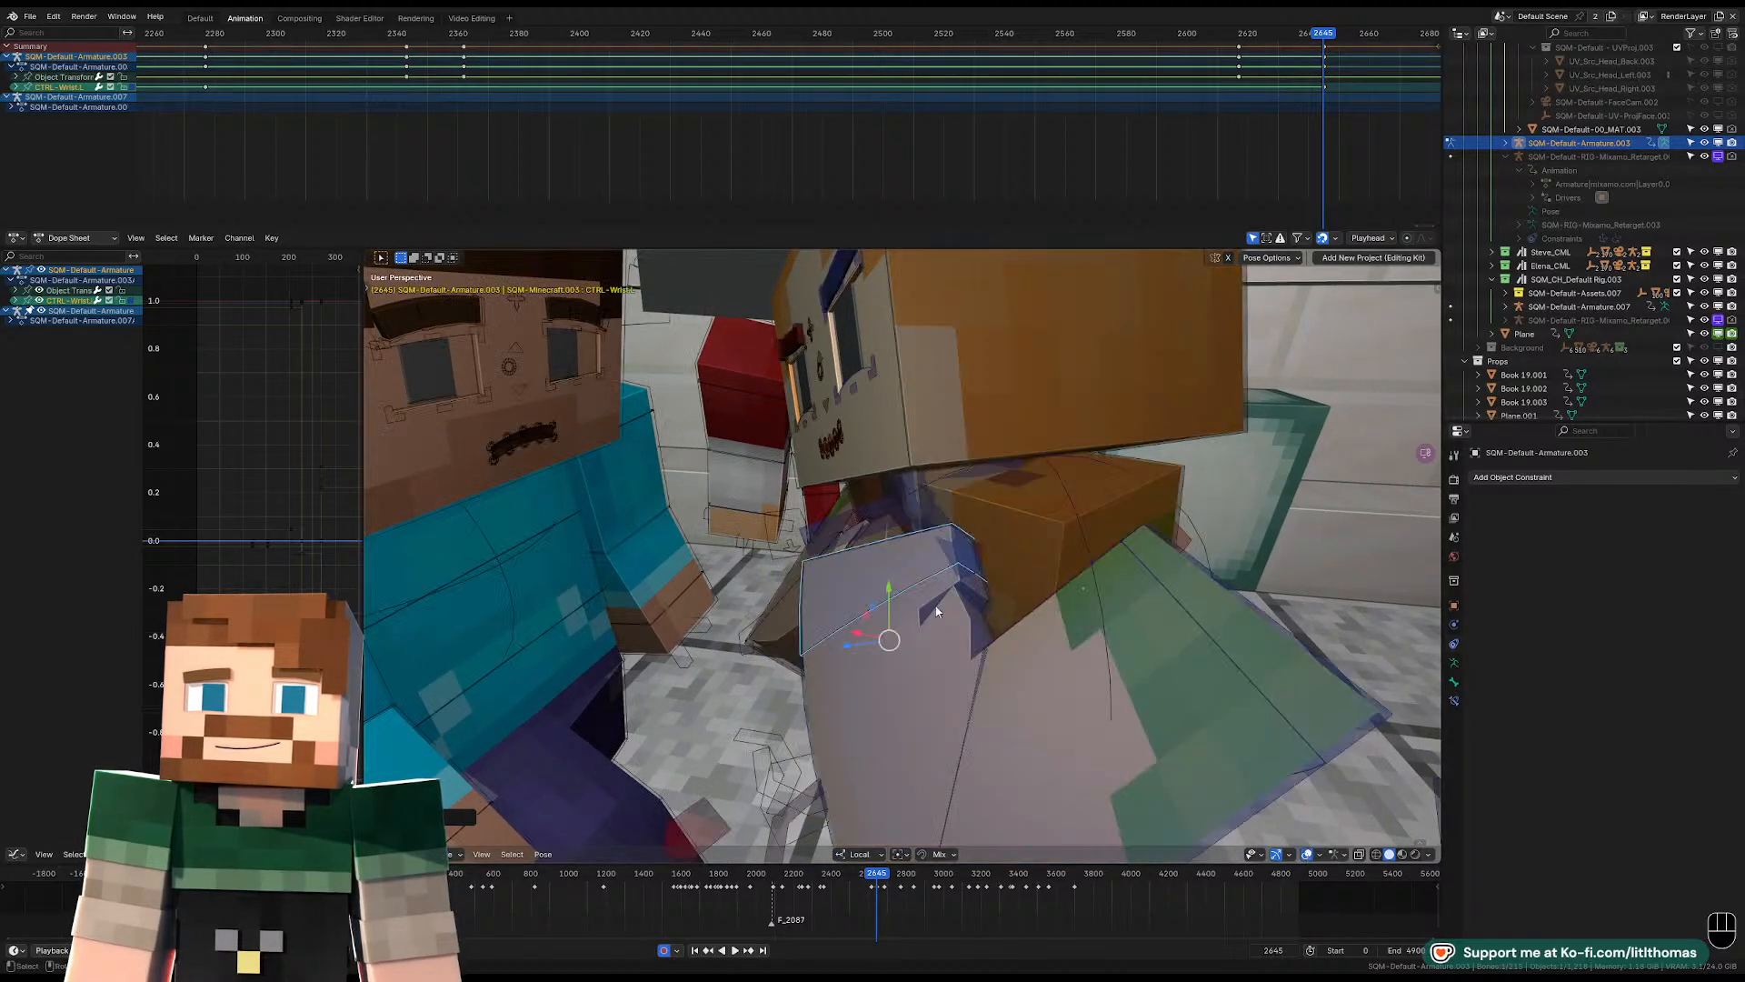
pyautogui.click(898, 568)
pyautogui.click(900, 567)
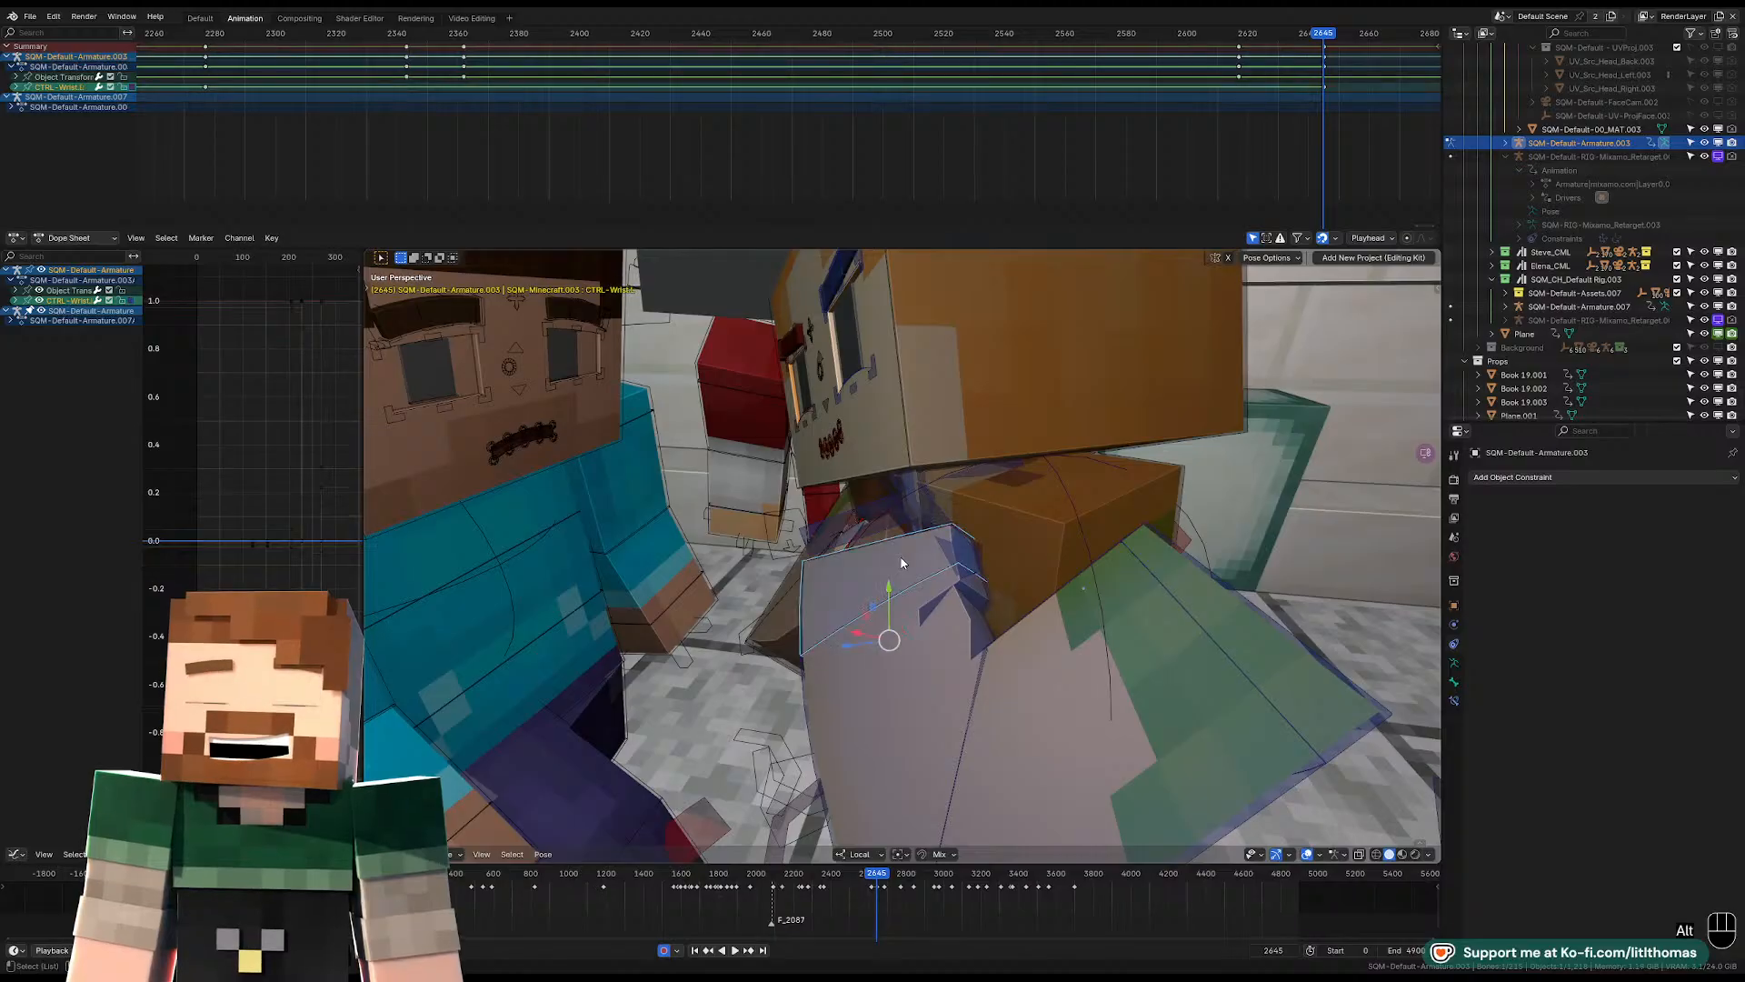
# Reset the left wrist's rotation at frame 2645, free-rotate it again, and hide the viewport overlays.
pyautogui.hotkey('alt', 'r')
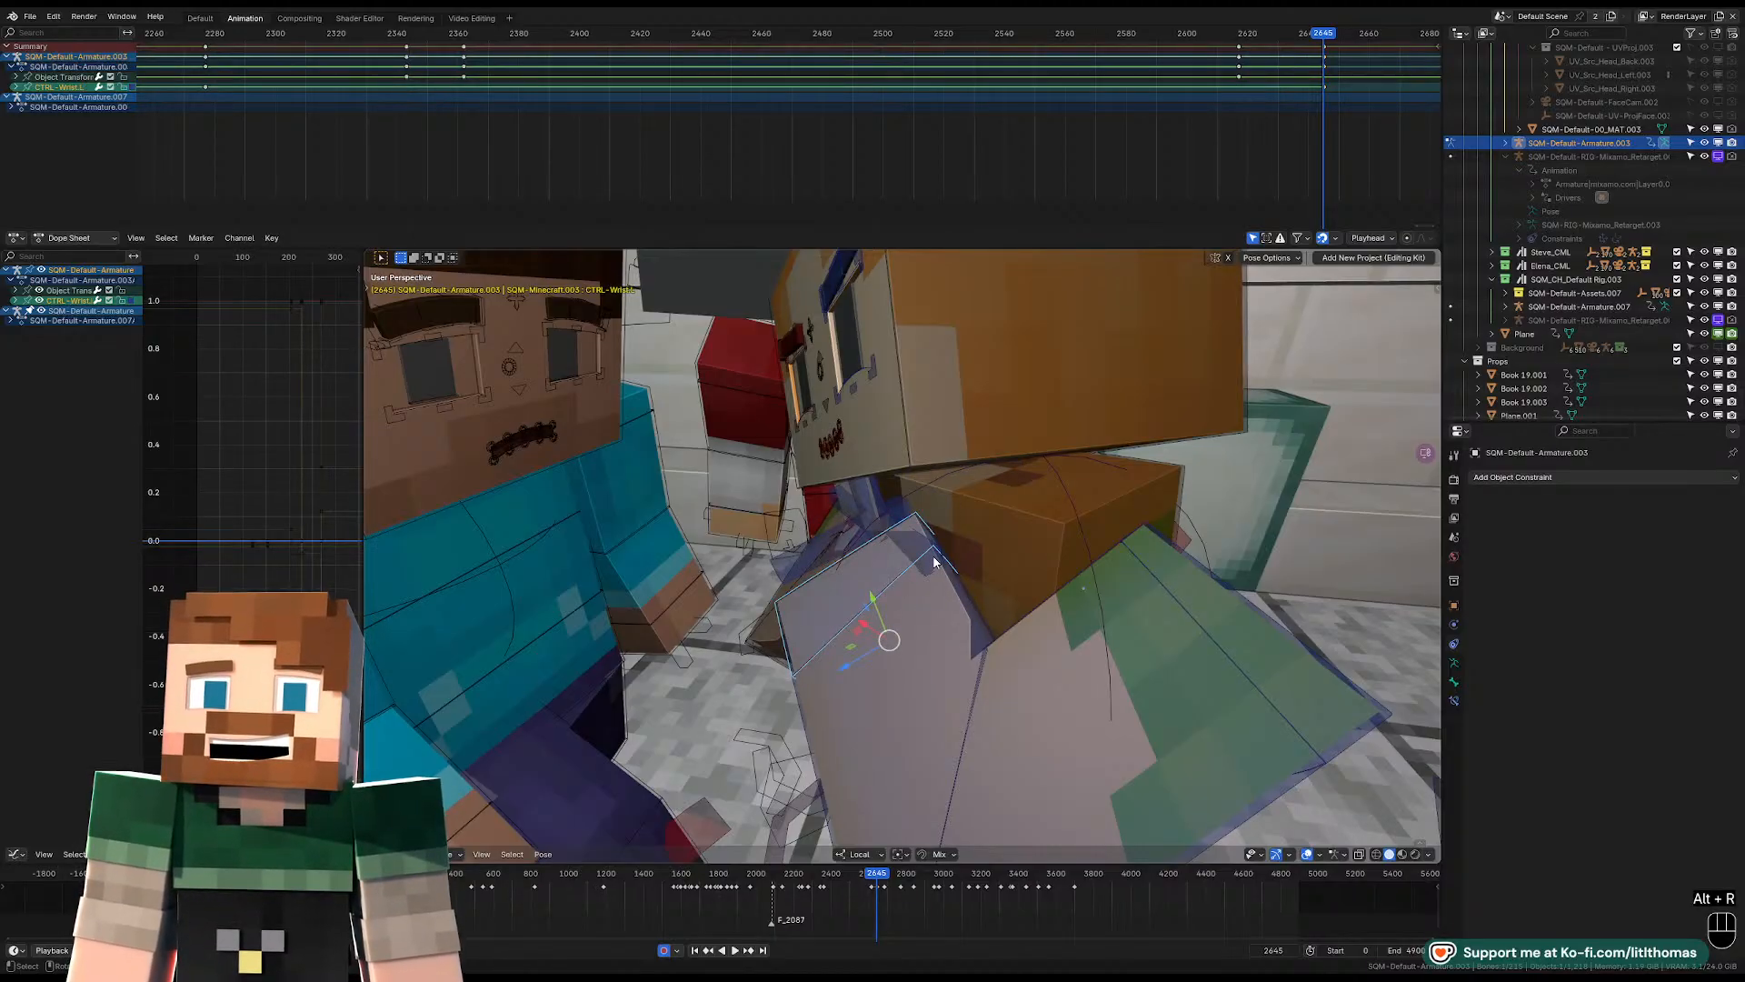
pyautogui.moveTo(1045, 645); pyautogui.dragTo(1147, 691, button='middle')
pyautogui.press('r')
pyautogui.press('r')
pyautogui.click(1177, 697)
pyautogui.click(1307, 855)
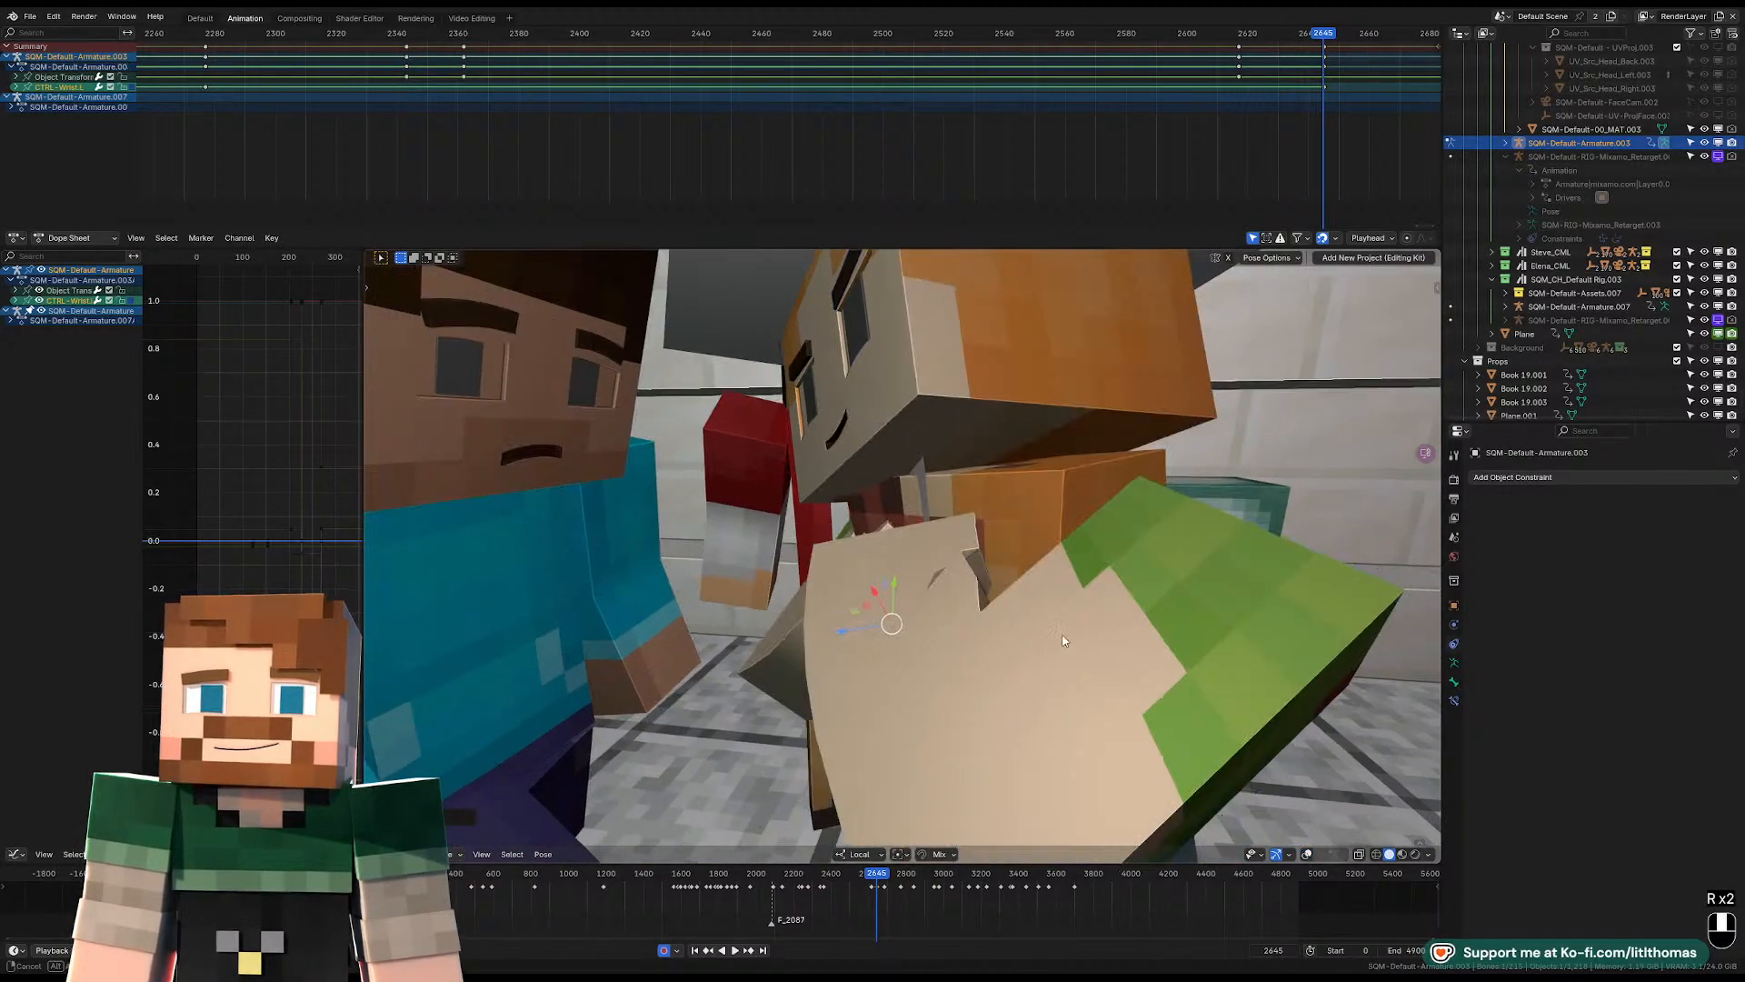
# Refine the left wrist's free rotation against the other hand at frame 2645 with the overlays hidden.
pyautogui.press('r')
pyautogui.press('r')
pyautogui.moveTo(1070, 634)
pyautogui.mouseDown(button='middle')
pyautogui.moveTo(1094, 649)
pyautogui.moveTo(1086, 601)
pyautogui.moveTo(1022, 598)
pyautogui.moveTo(1072, 586)
pyautogui.moveTo(1083, 604)
pyautogui.mouseUp(button='middle')
pyautogui.press('r')
pyautogui.press('r')
pyautogui.press('r')
pyautogui.click(1094, 600)
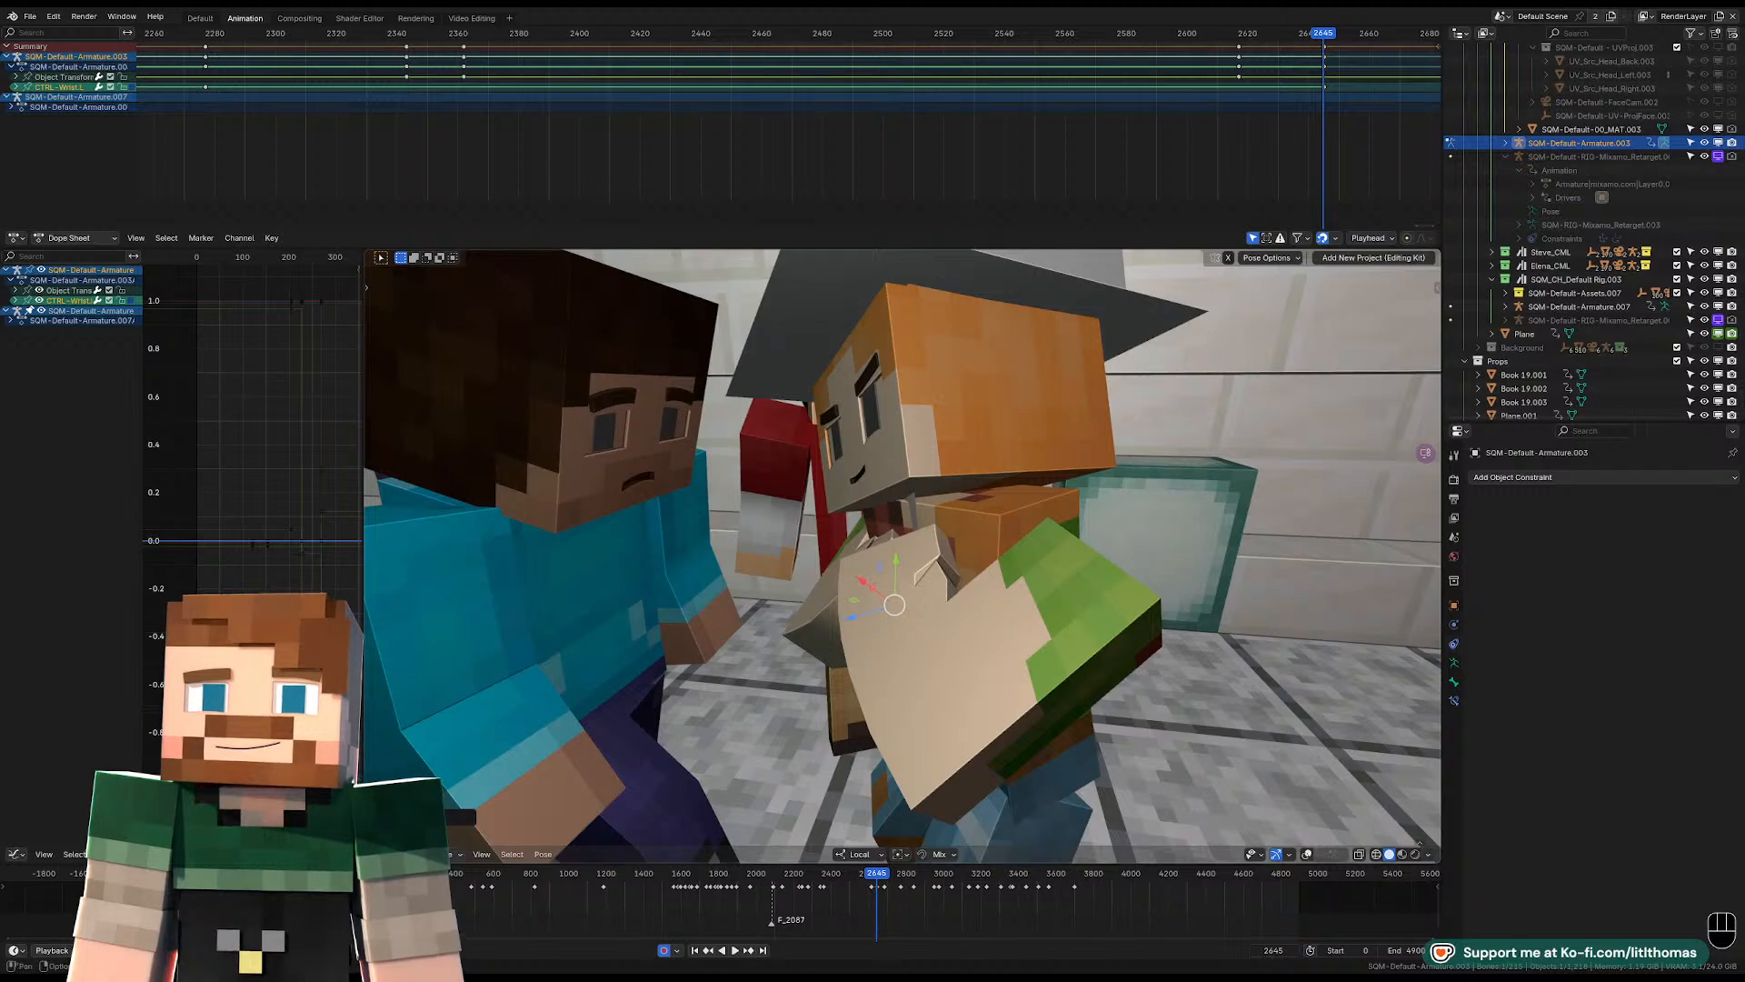
# Rotate the left lower arm slightly at frame 2645 from a front view with the overlays shown.
pyautogui.moveTo(1000, 609); pyautogui.dragTo(939, 556, button='middle')
pyautogui.click(973, 618)
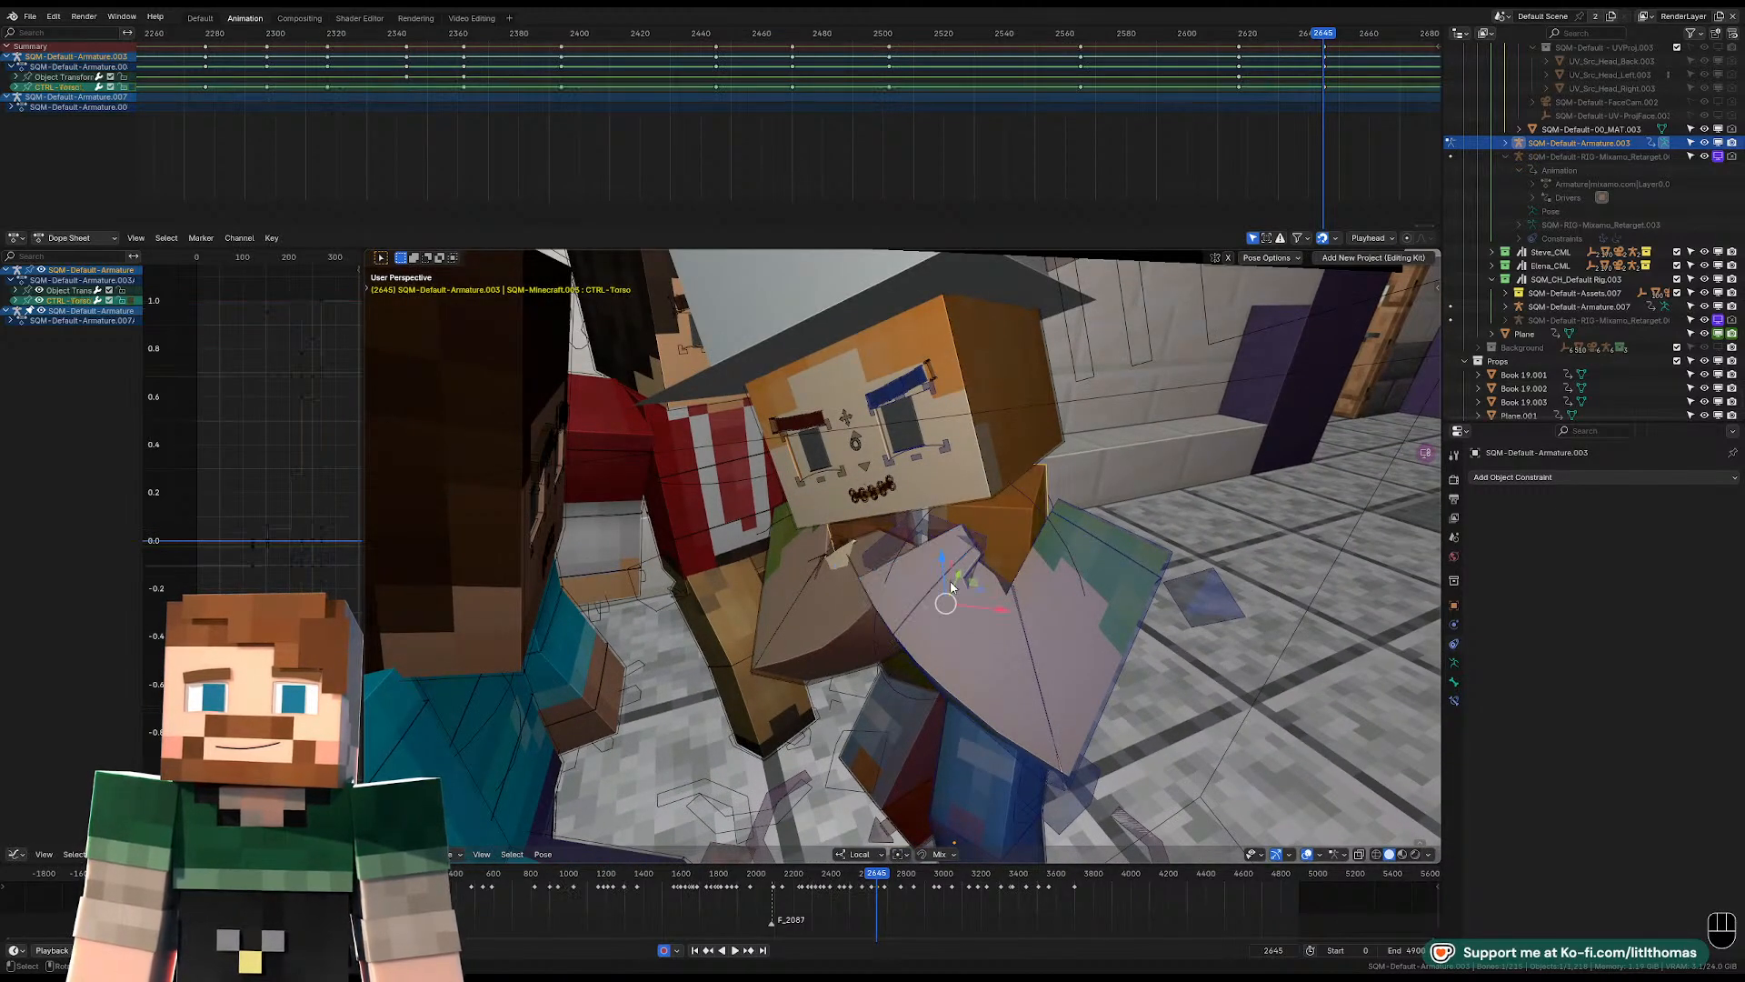
pyautogui.click(980, 625)
pyautogui.press('r')
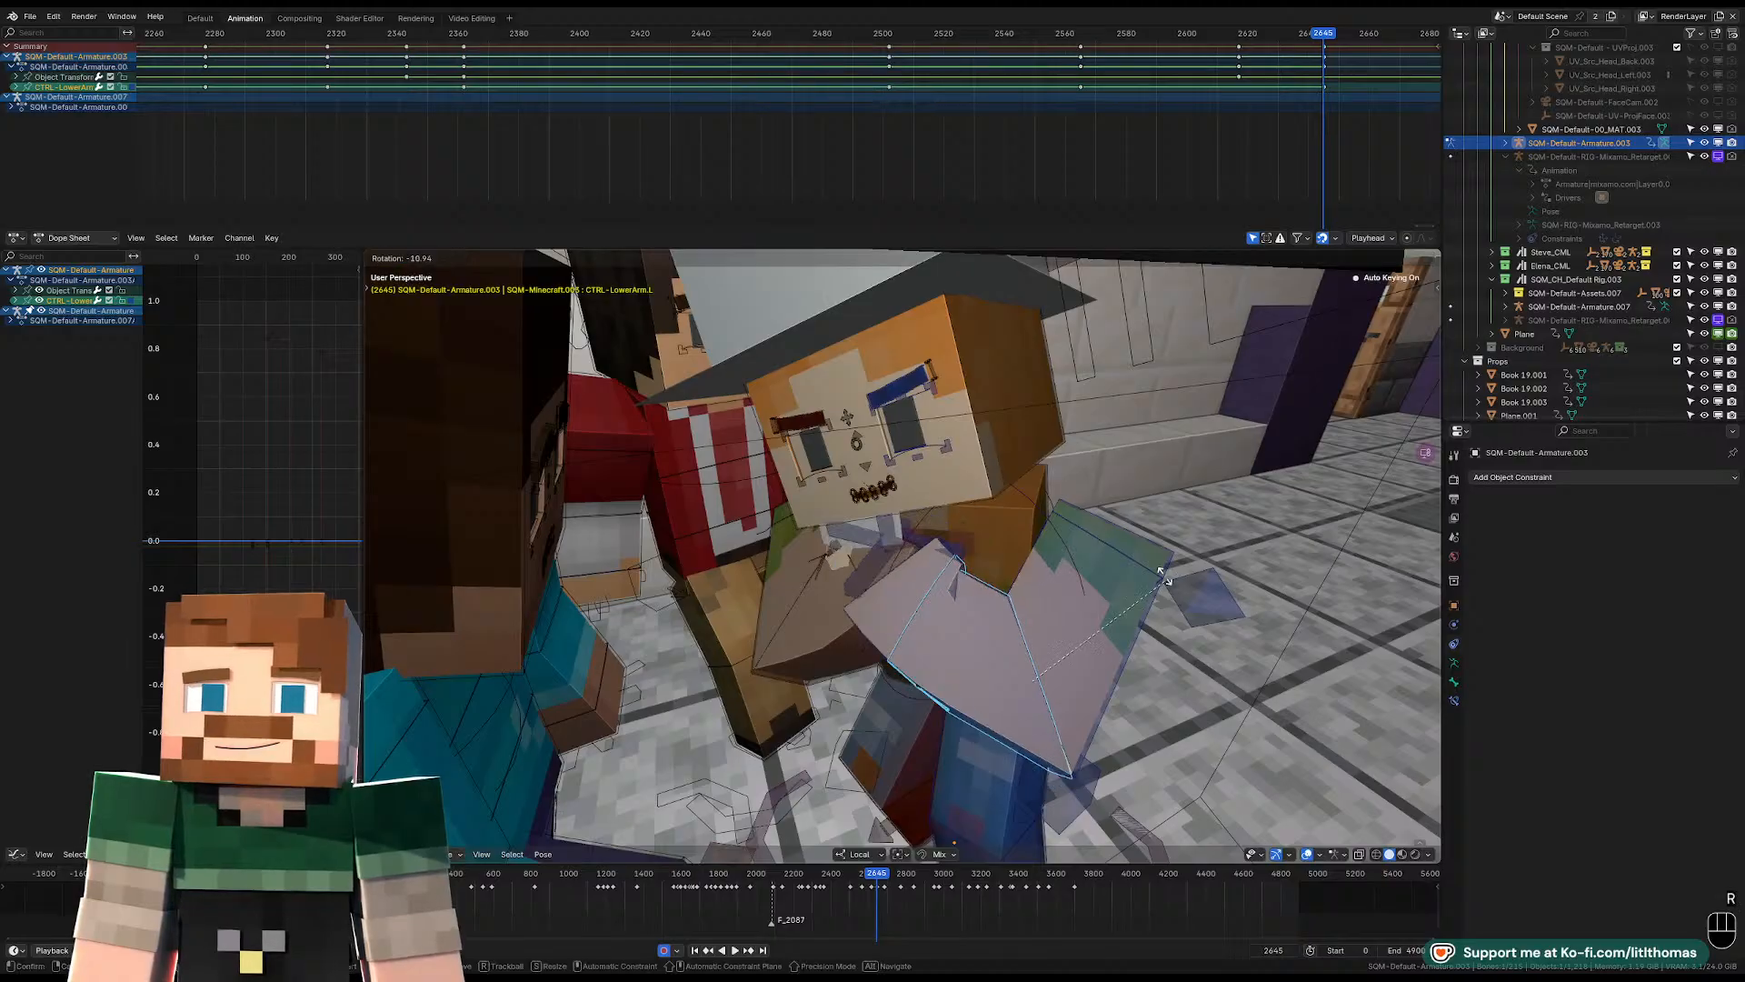
# Free-rotate the left wrist at frame 2645 to match the adjusted lower arm.
pyautogui.click(926, 592)
pyautogui.click(1046, 602)
pyautogui.press('r')
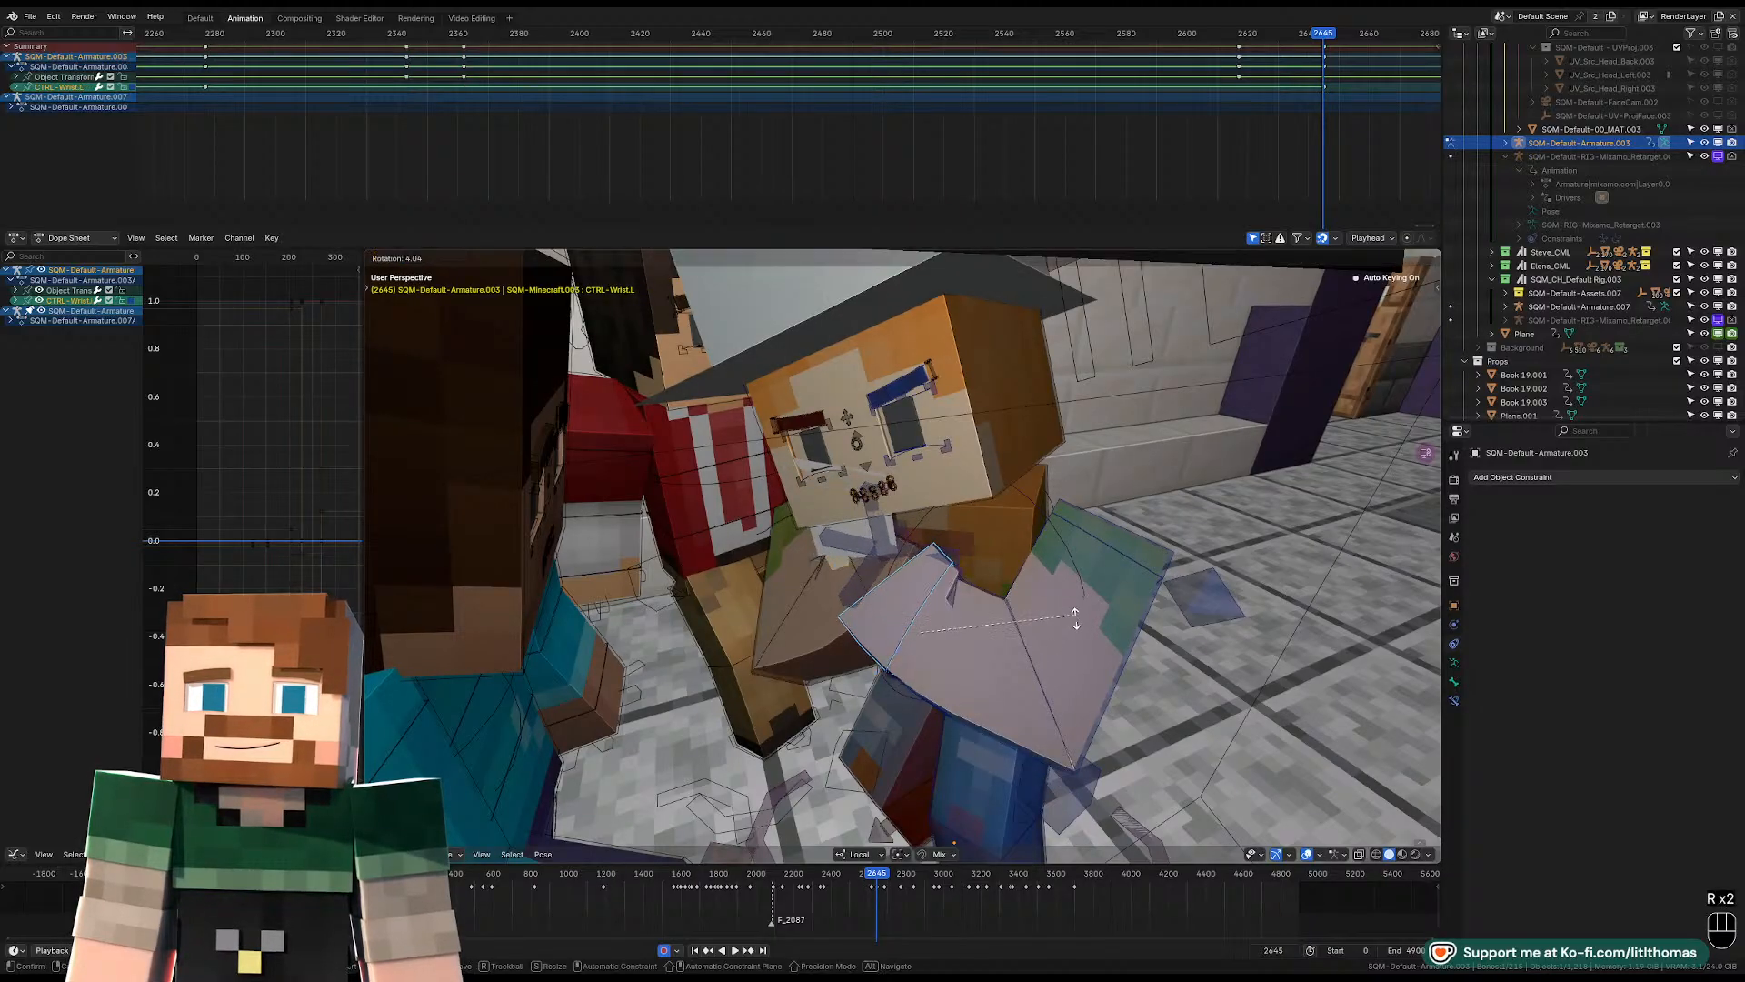
pyautogui.press('r')
pyautogui.press('r')
pyautogui.click(1075, 612)
# Reset the left wrist's rotation at frame 2645 and rotate it about its local X axis.
pyautogui.moveTo(1076, 612); pyautogui.dragTo(1027, 621, button='middle')
pyautogui.hotkey('alt', 'r')
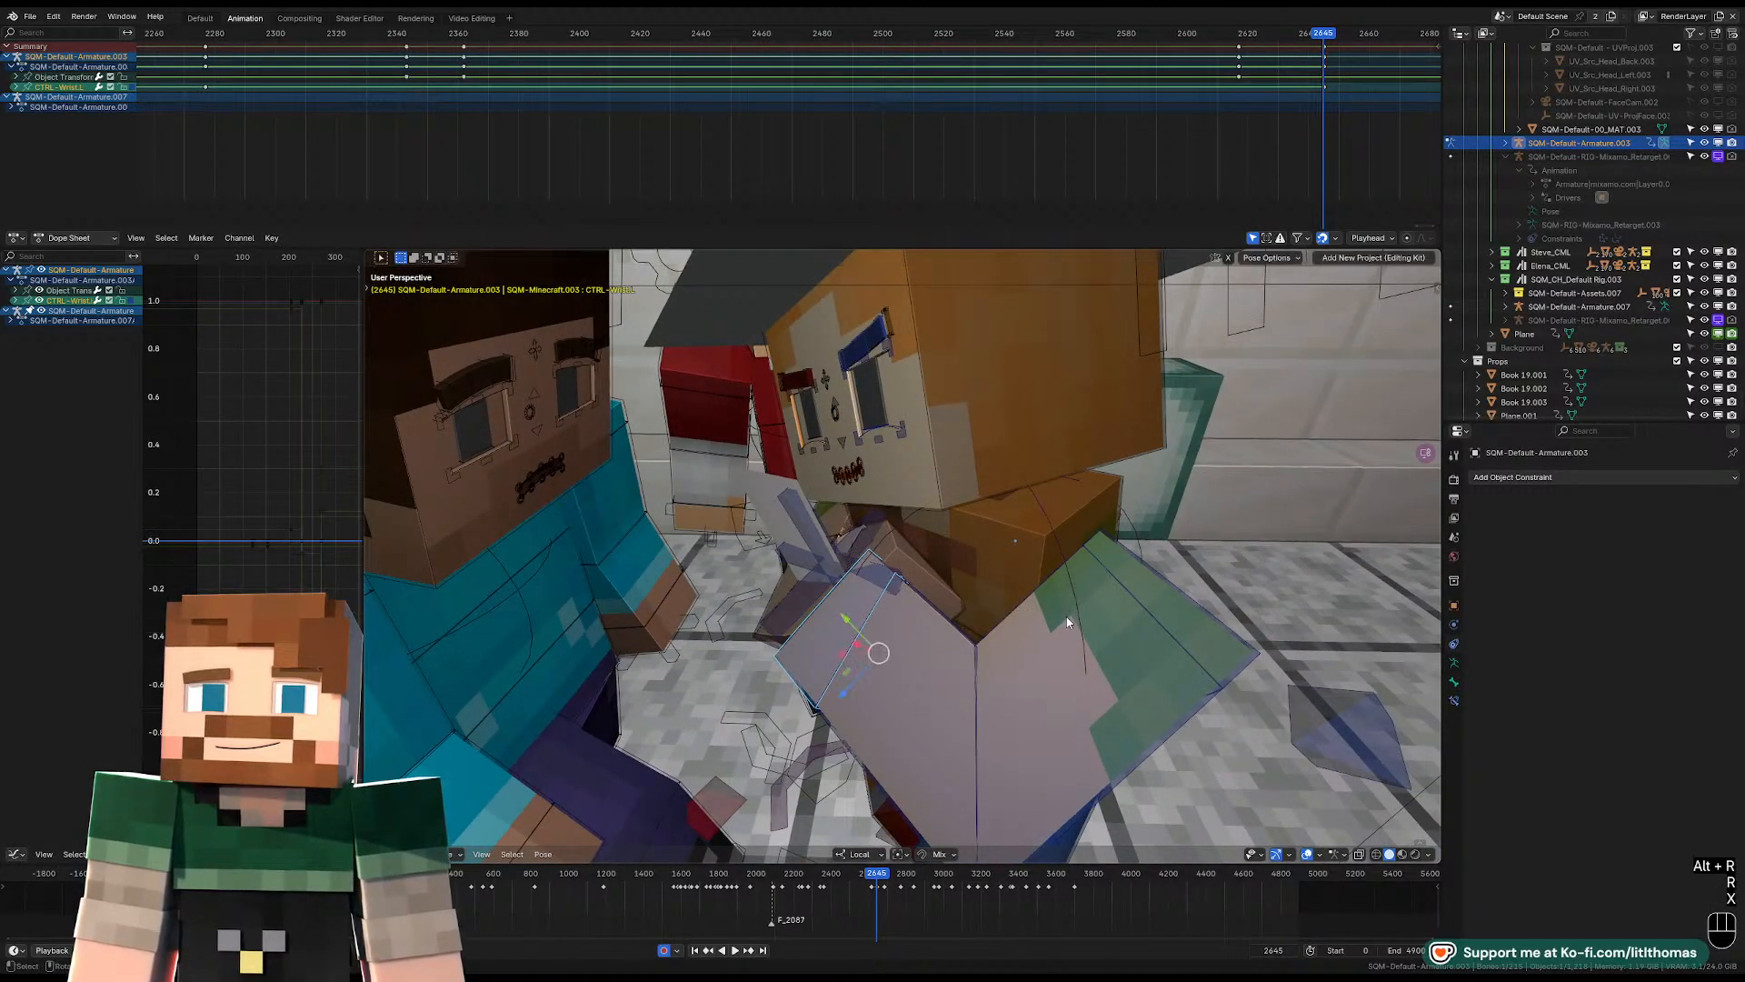
pyautogui.press('r')
pyautogui.press('x')
pyautogui.press('r')
pyautogui.press('x')
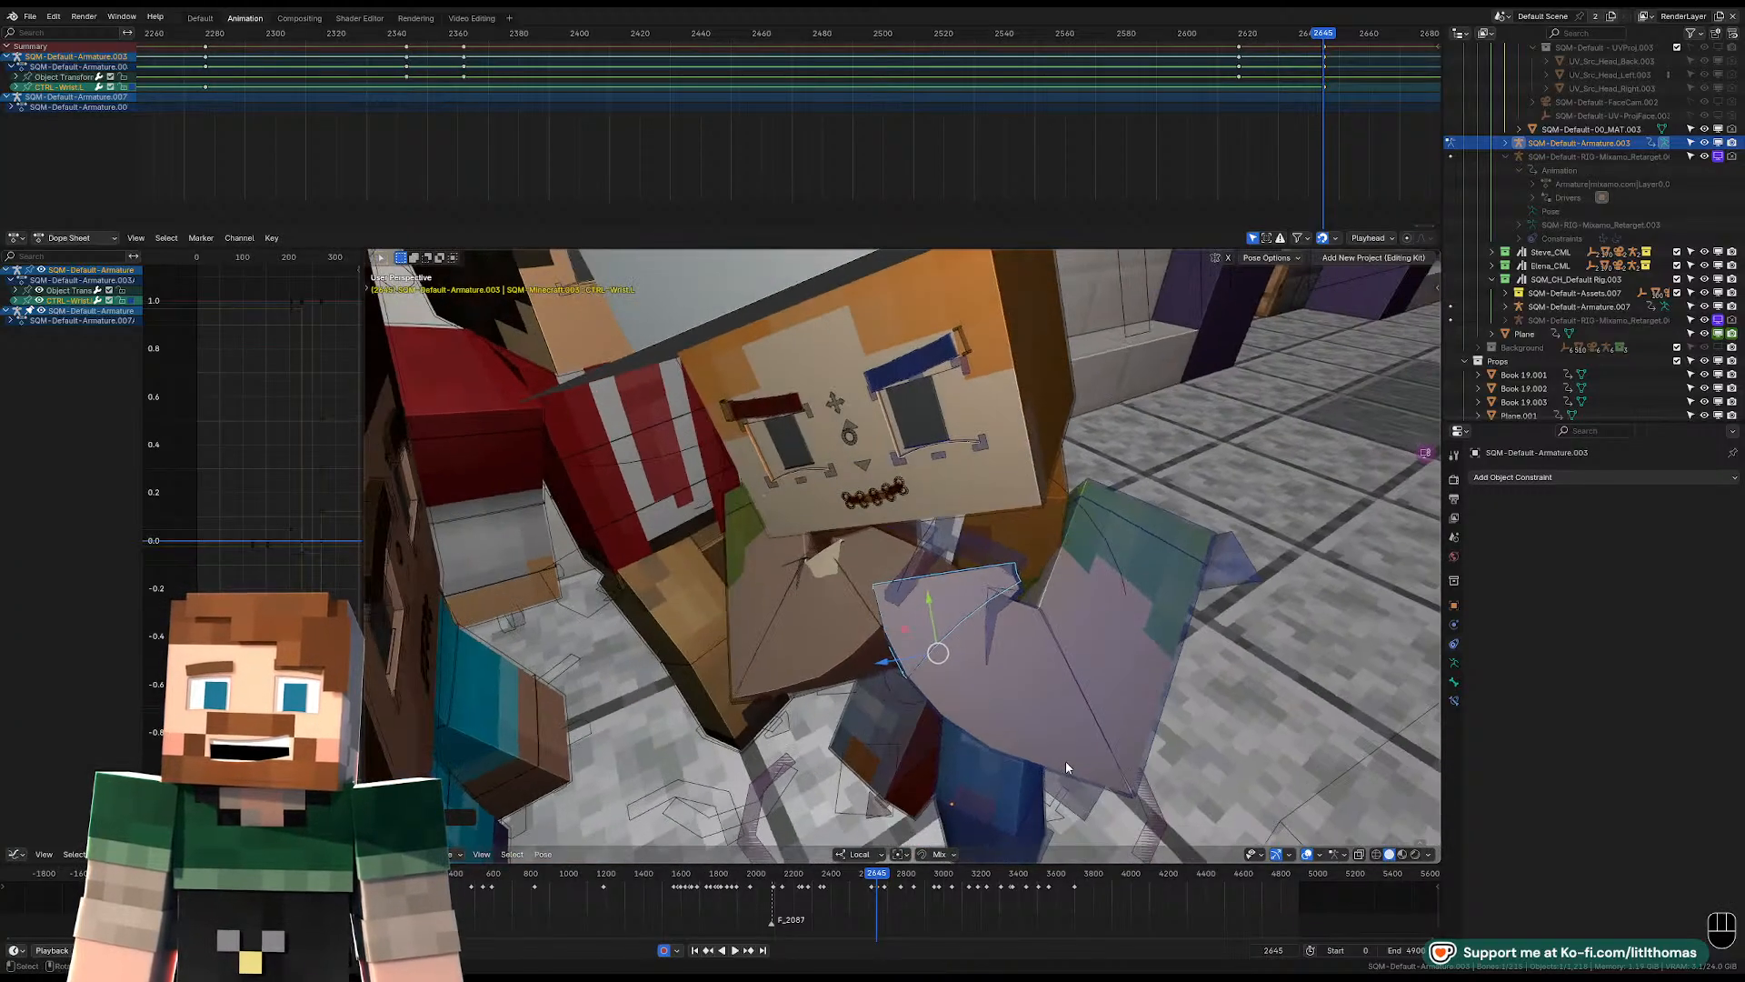
pyautogui.press('g')
pyautogui.click(1034, 688)
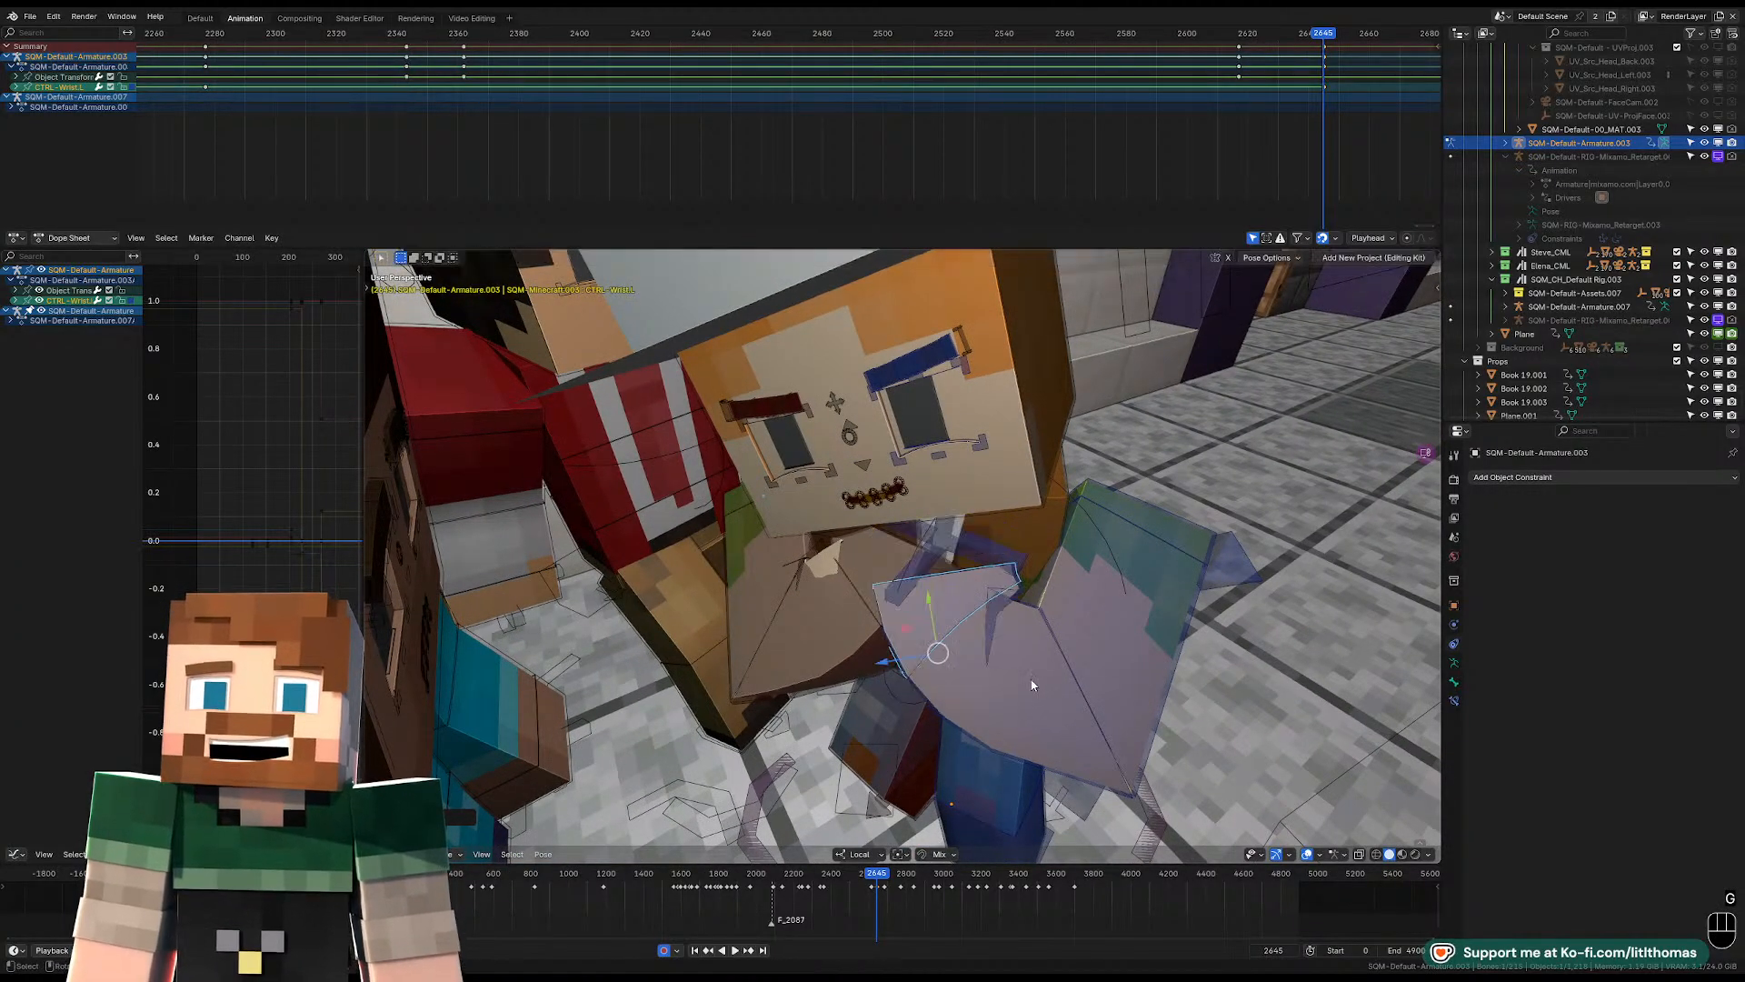
# Clear the left wrist's rotation at frame 2645 and rotate it inward from a high front view.
pyautogui.scroll(4, 1060, 656)
pyautogui.moveTo(1060, 656); pyautogui.dragTo(1073, 608, button='middle')
pyautogui.scroll(-2, 973, 627)
pyautogui.hotkey('alt', 'r')
pyautogui.click(1062, 619)
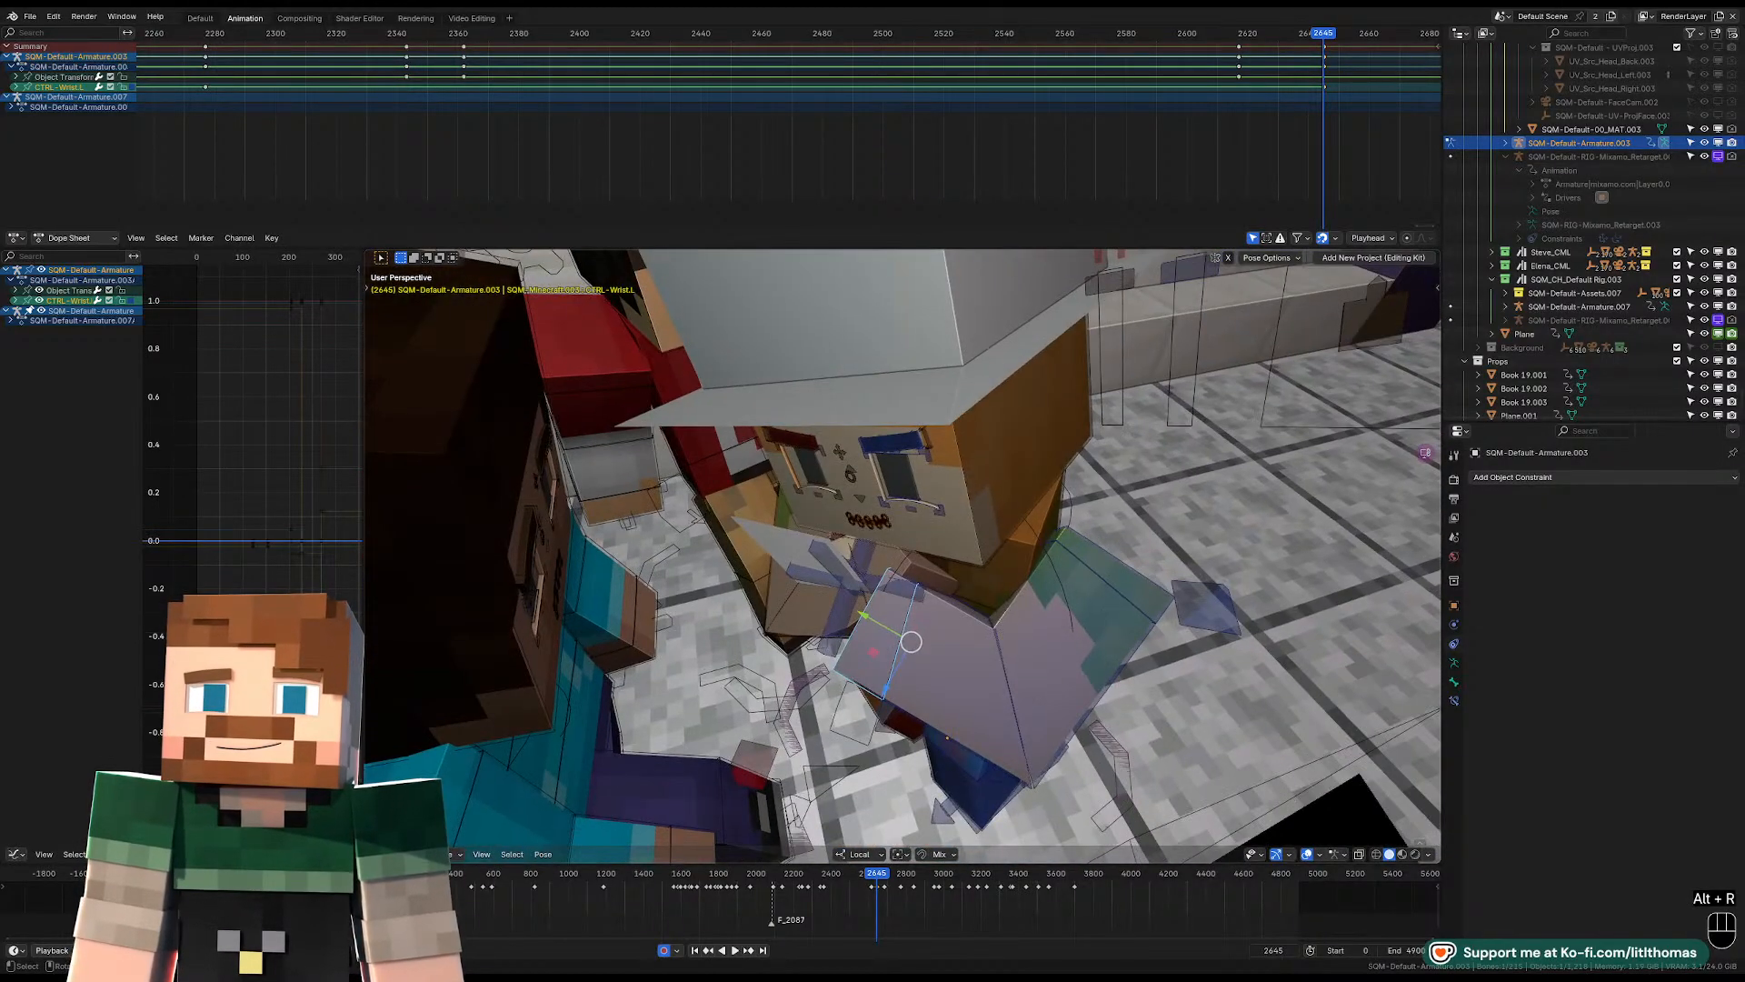
pyautogui.press('r')
pyautogui.click(1054, 691)
# Rotate the left lower arm inward toward the chest at frame 2645 and check the pose through the camera.
pyautogui.click(967, 687)
pyautogui.press('r')
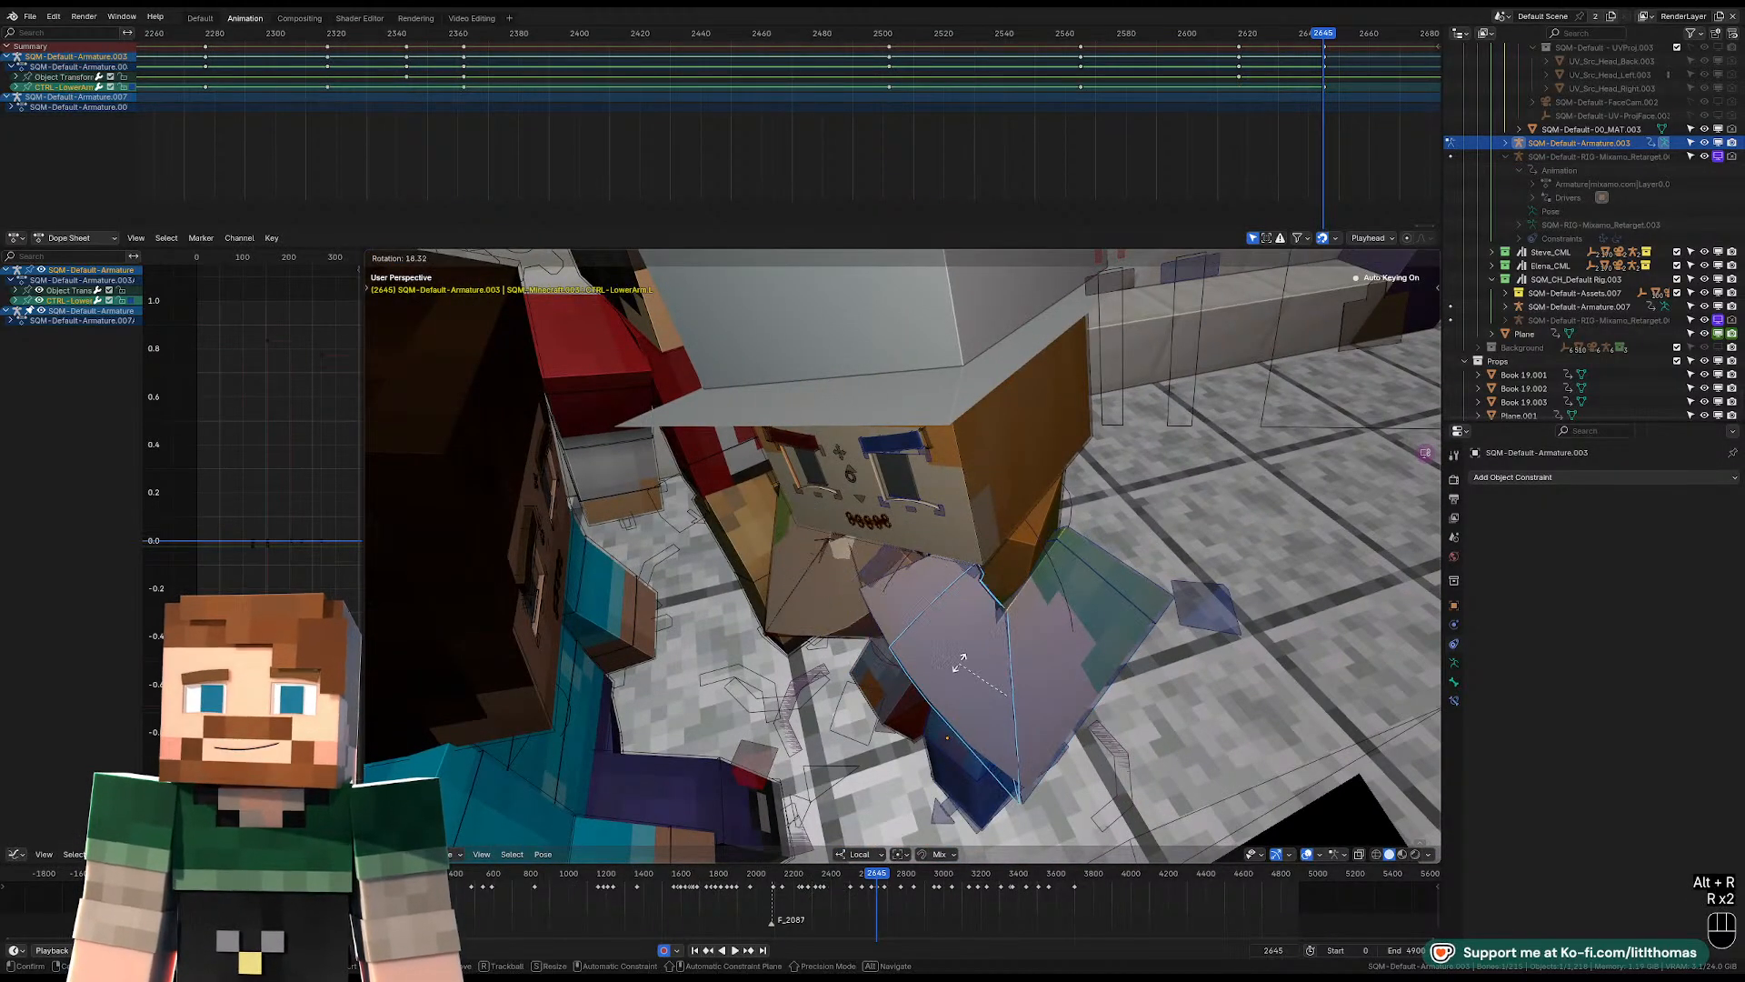
pyautogui.click(962, 660)
pyautogui.moveTo(964, 658); pyautogui.dragTo(986, 602, button='middle')
pyautogui.press('KP_0')
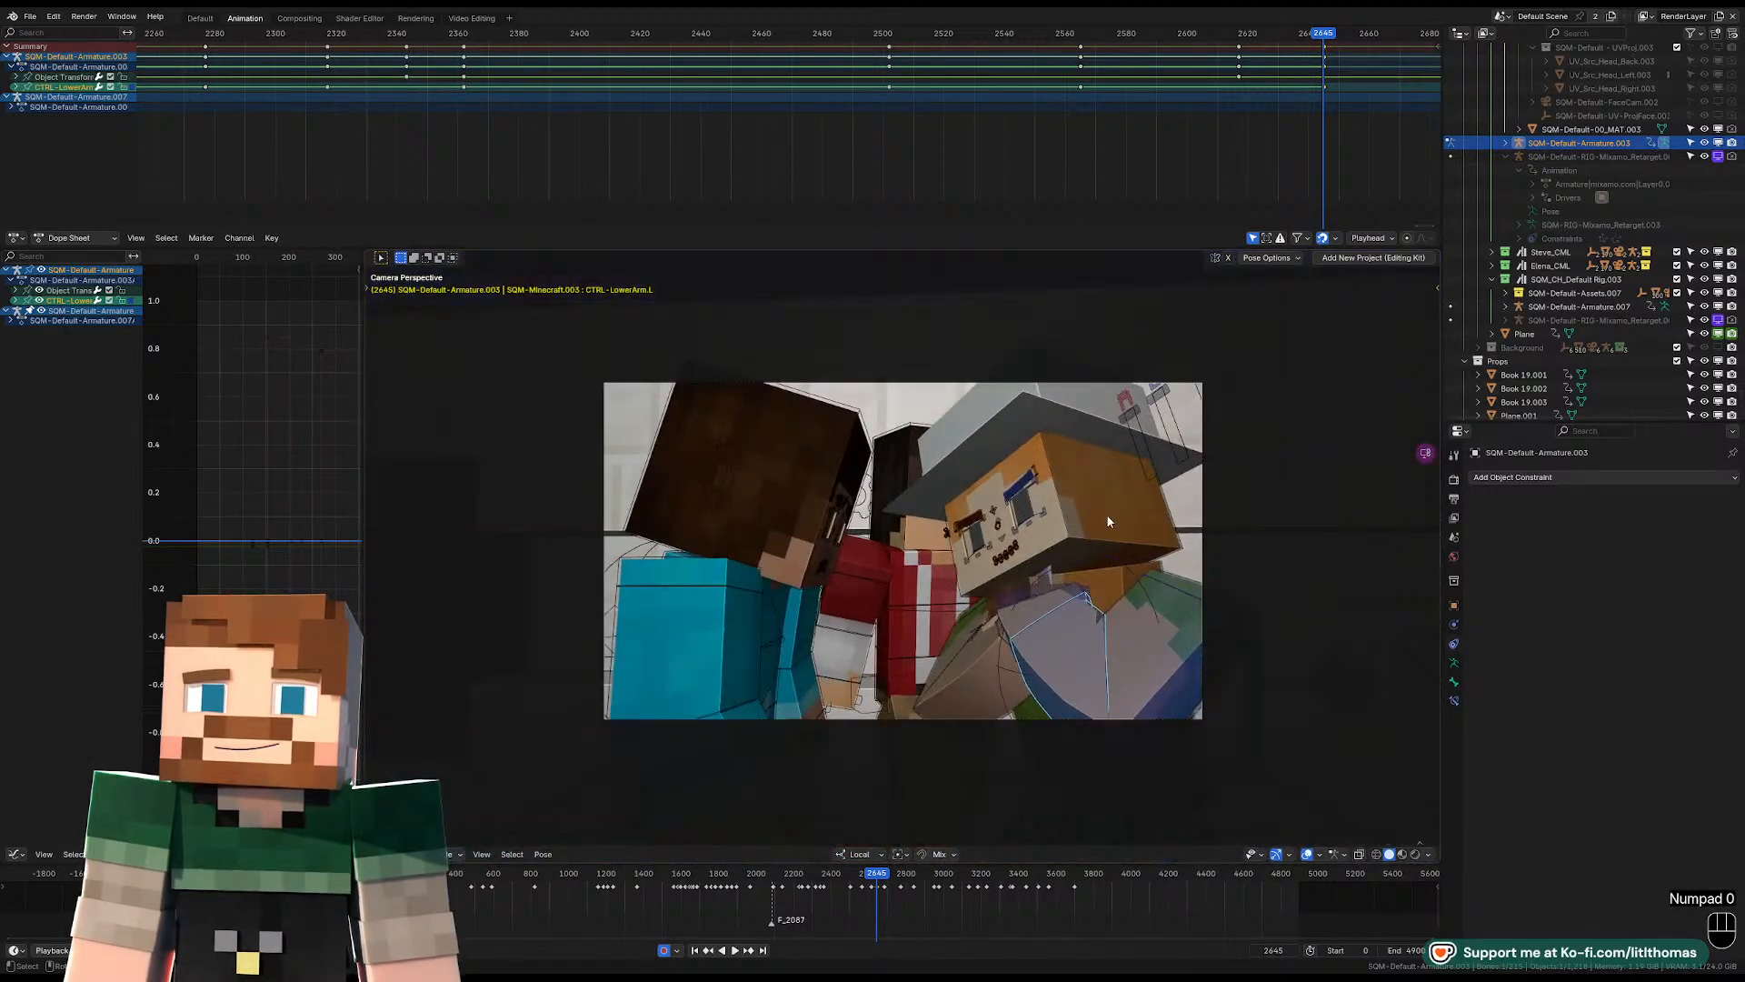
pyautogui.press('Left')
pyautogui.press('Right')
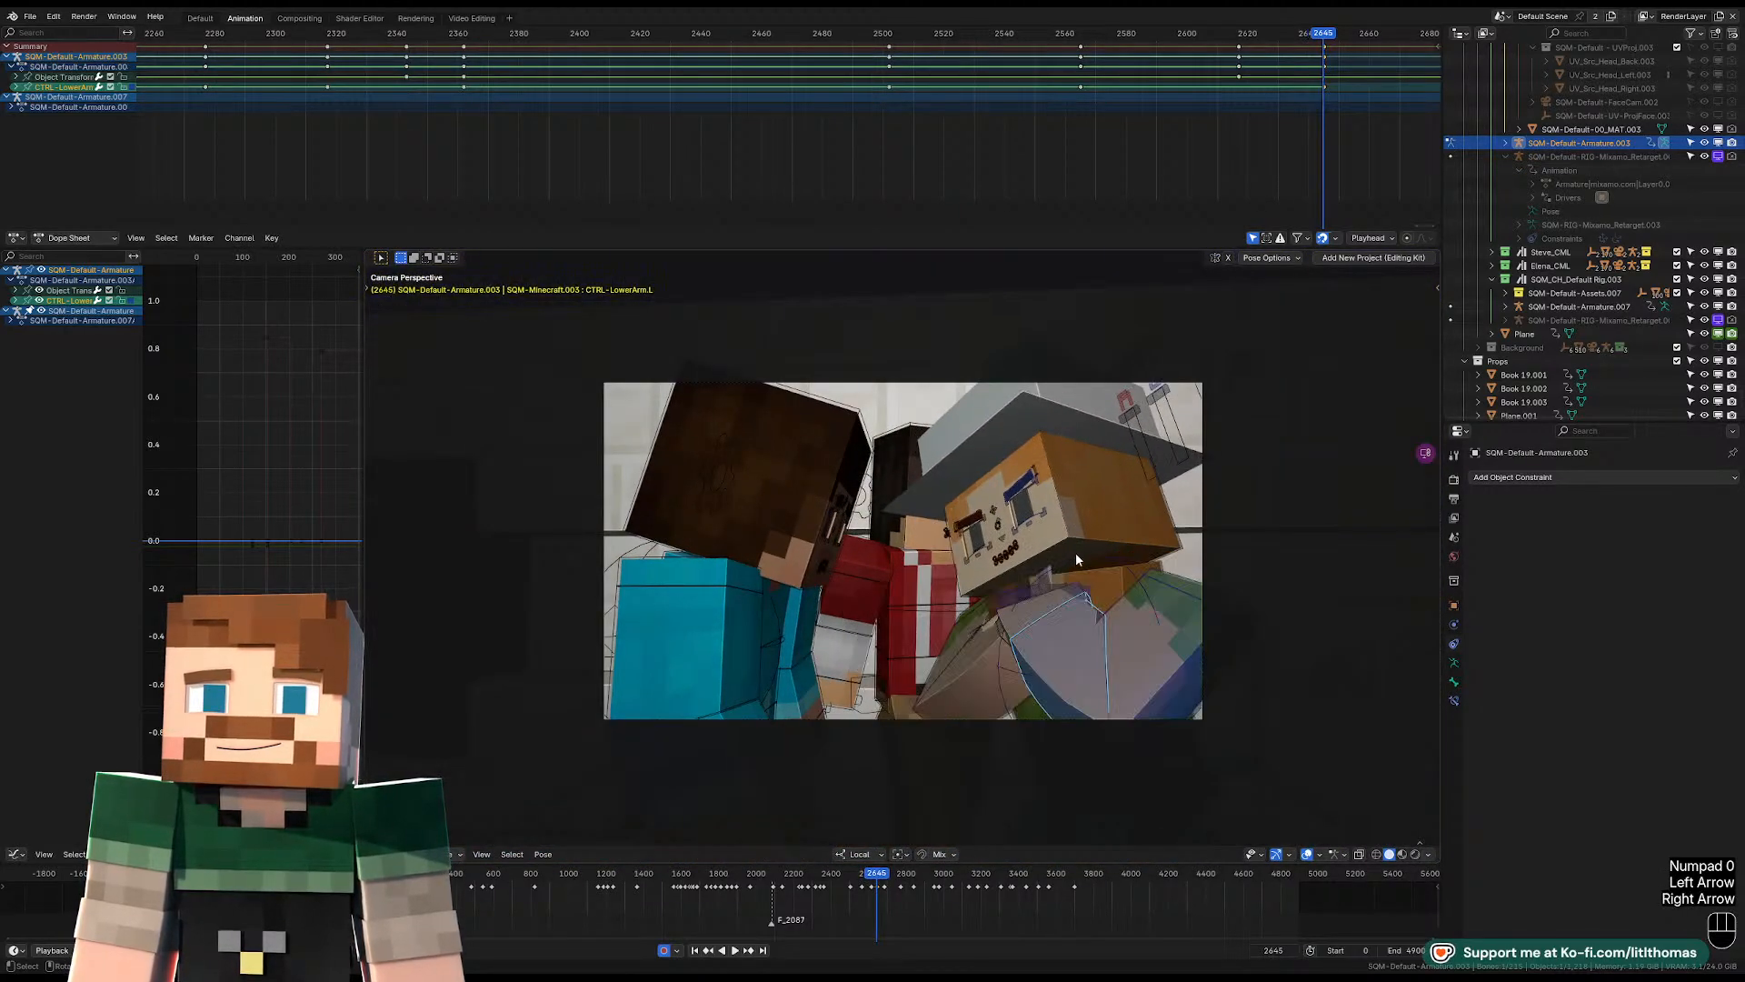
# Compare with frame 2644 and free-rotate the hat-wearing character's head at frame 2645 in the camera view.
pyautogui.press('Left')
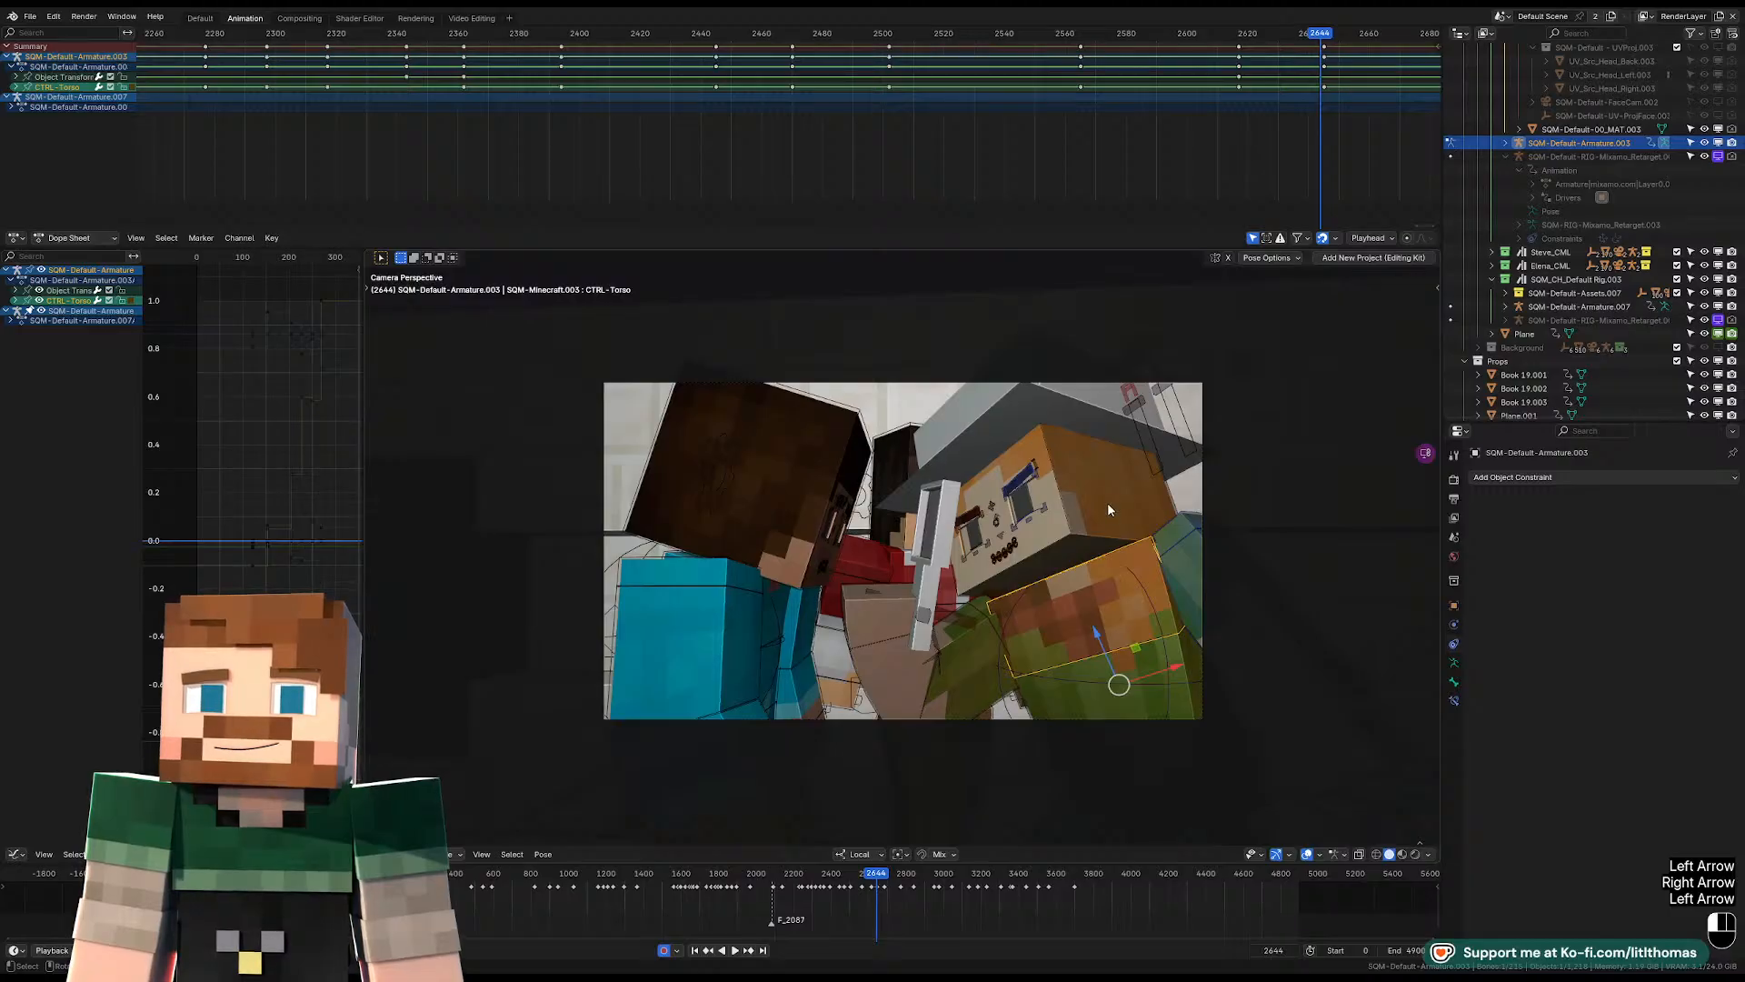
pyautogui.click(1108, 507)
pyautogui.press('Right')
pyautogui.press('r')
pyautogui.press('r')
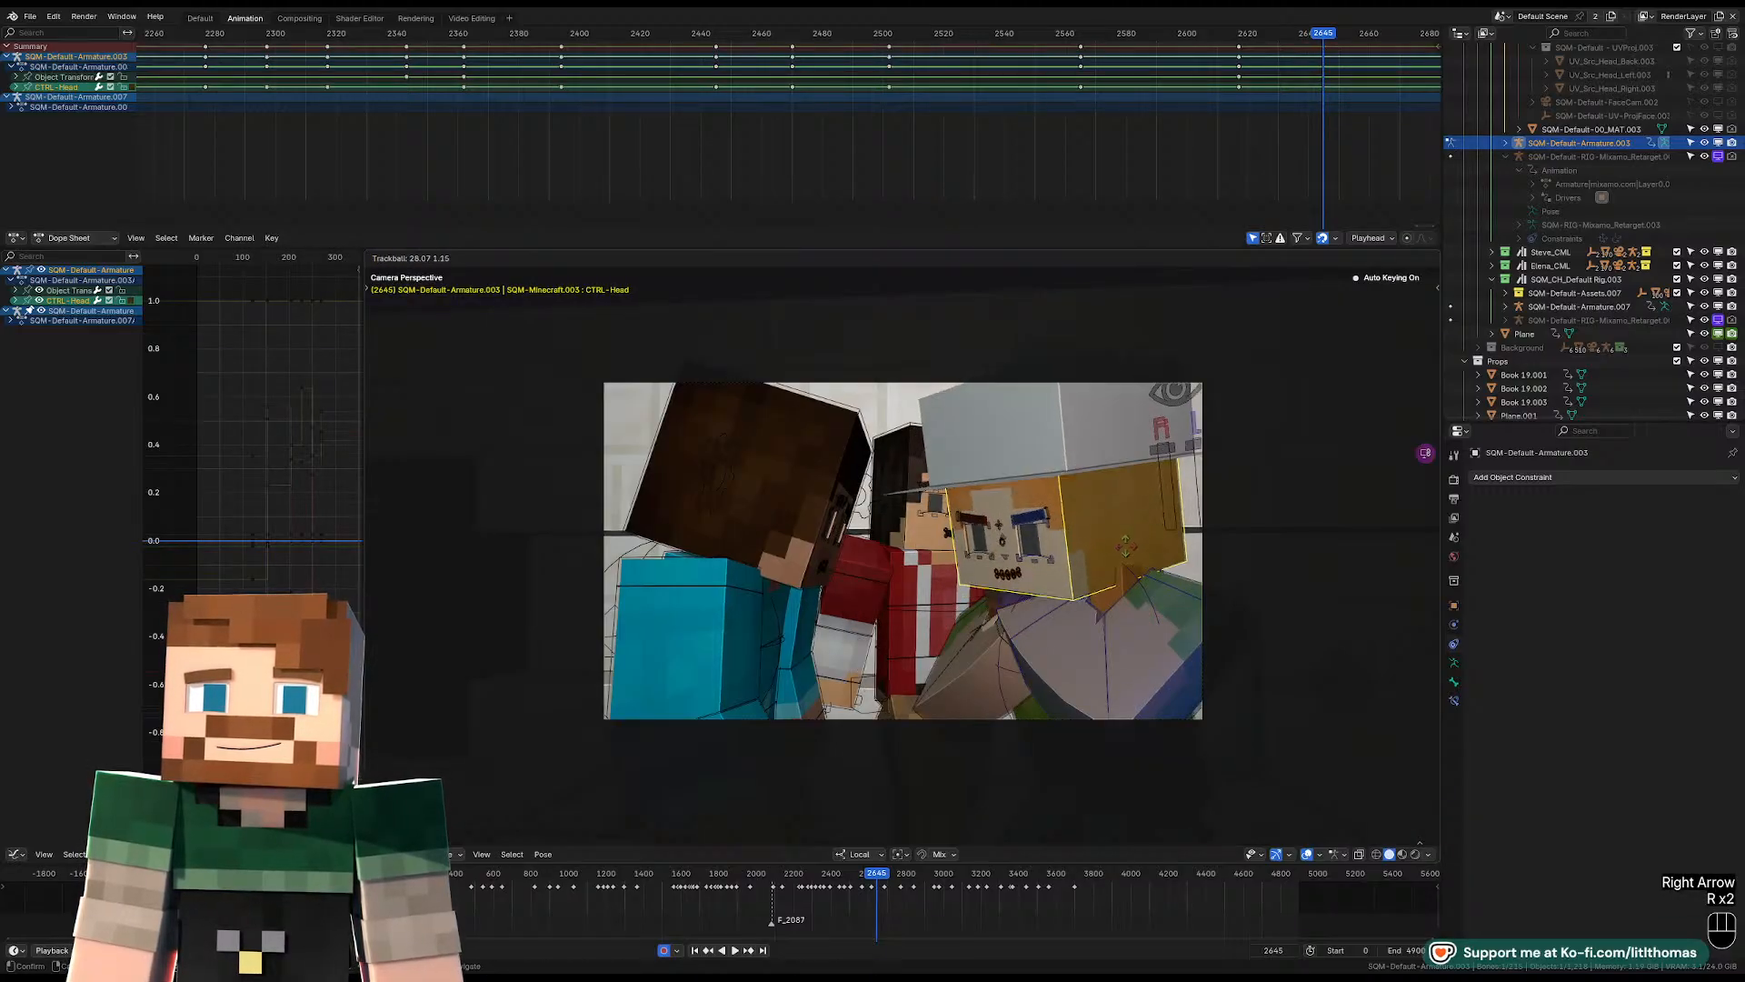
pyautogui.press('r')
pyautogui.press('r')
pyautogui.press('r')
pyautogui.press('r')
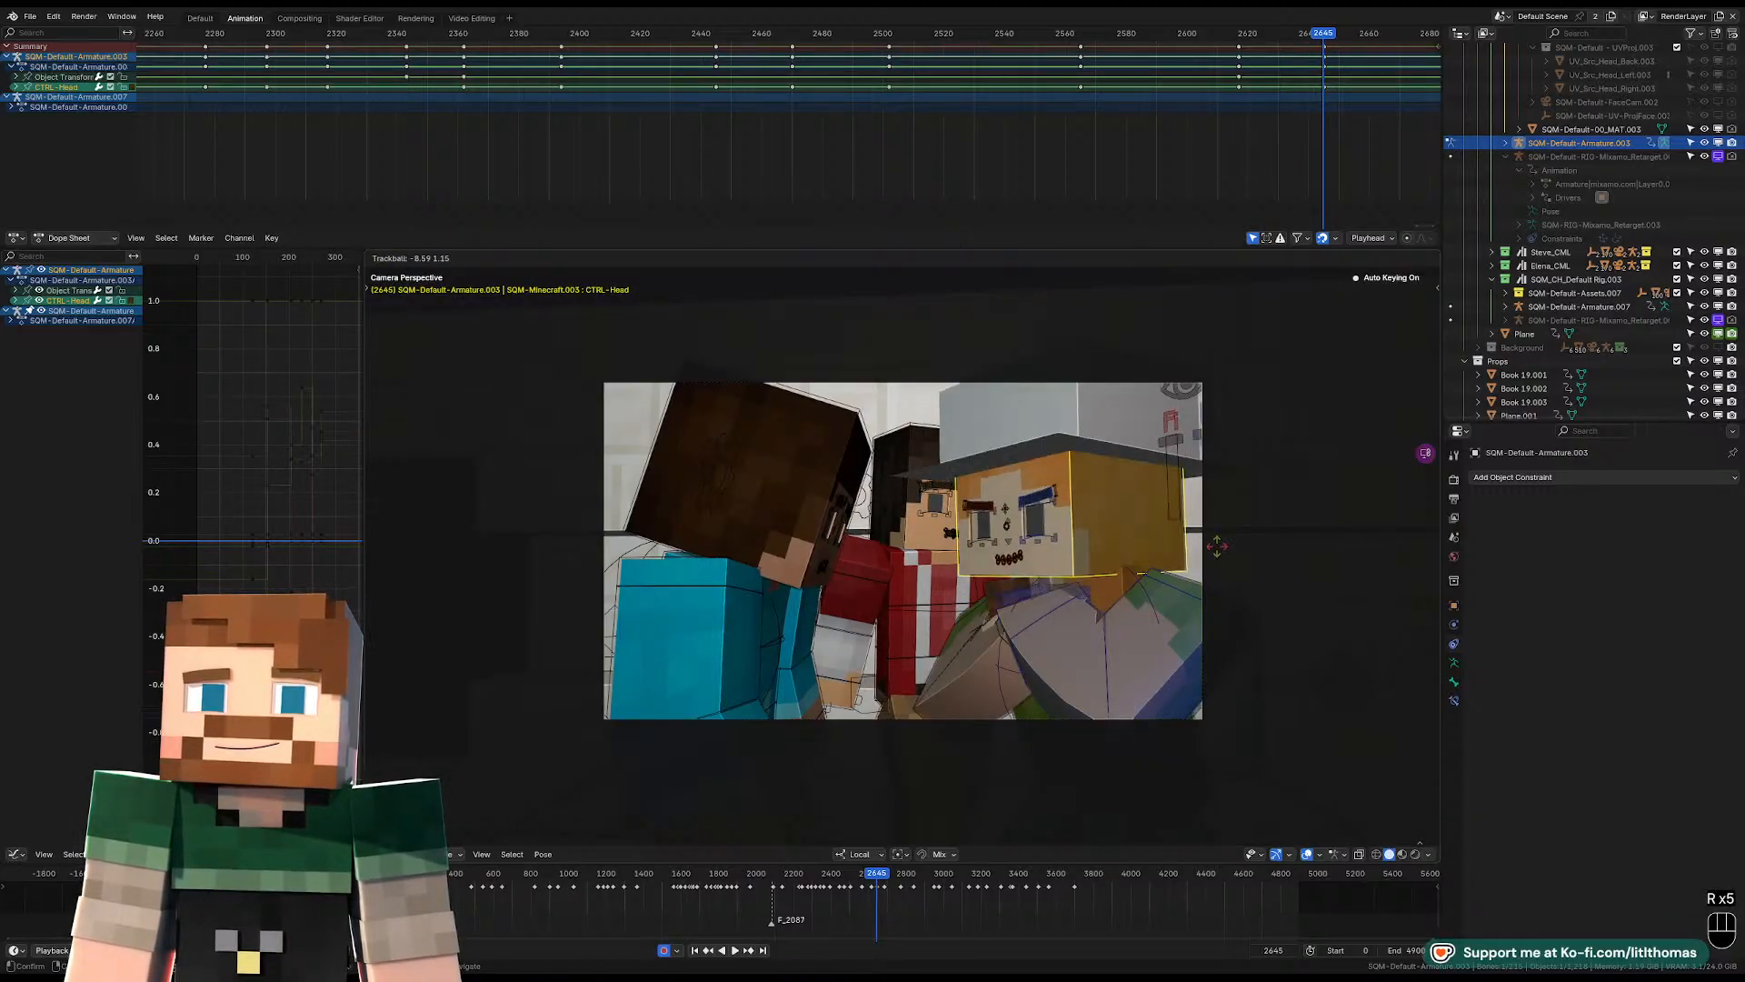
pyautogui.click(1218, 551)
# Move and slightly rotate the pelvis at frame 2645, and play the shot from frame 2644 to check it.
pyautogui.scroll(-2, 1100, 631)
pyautogui.click(1035, 679)
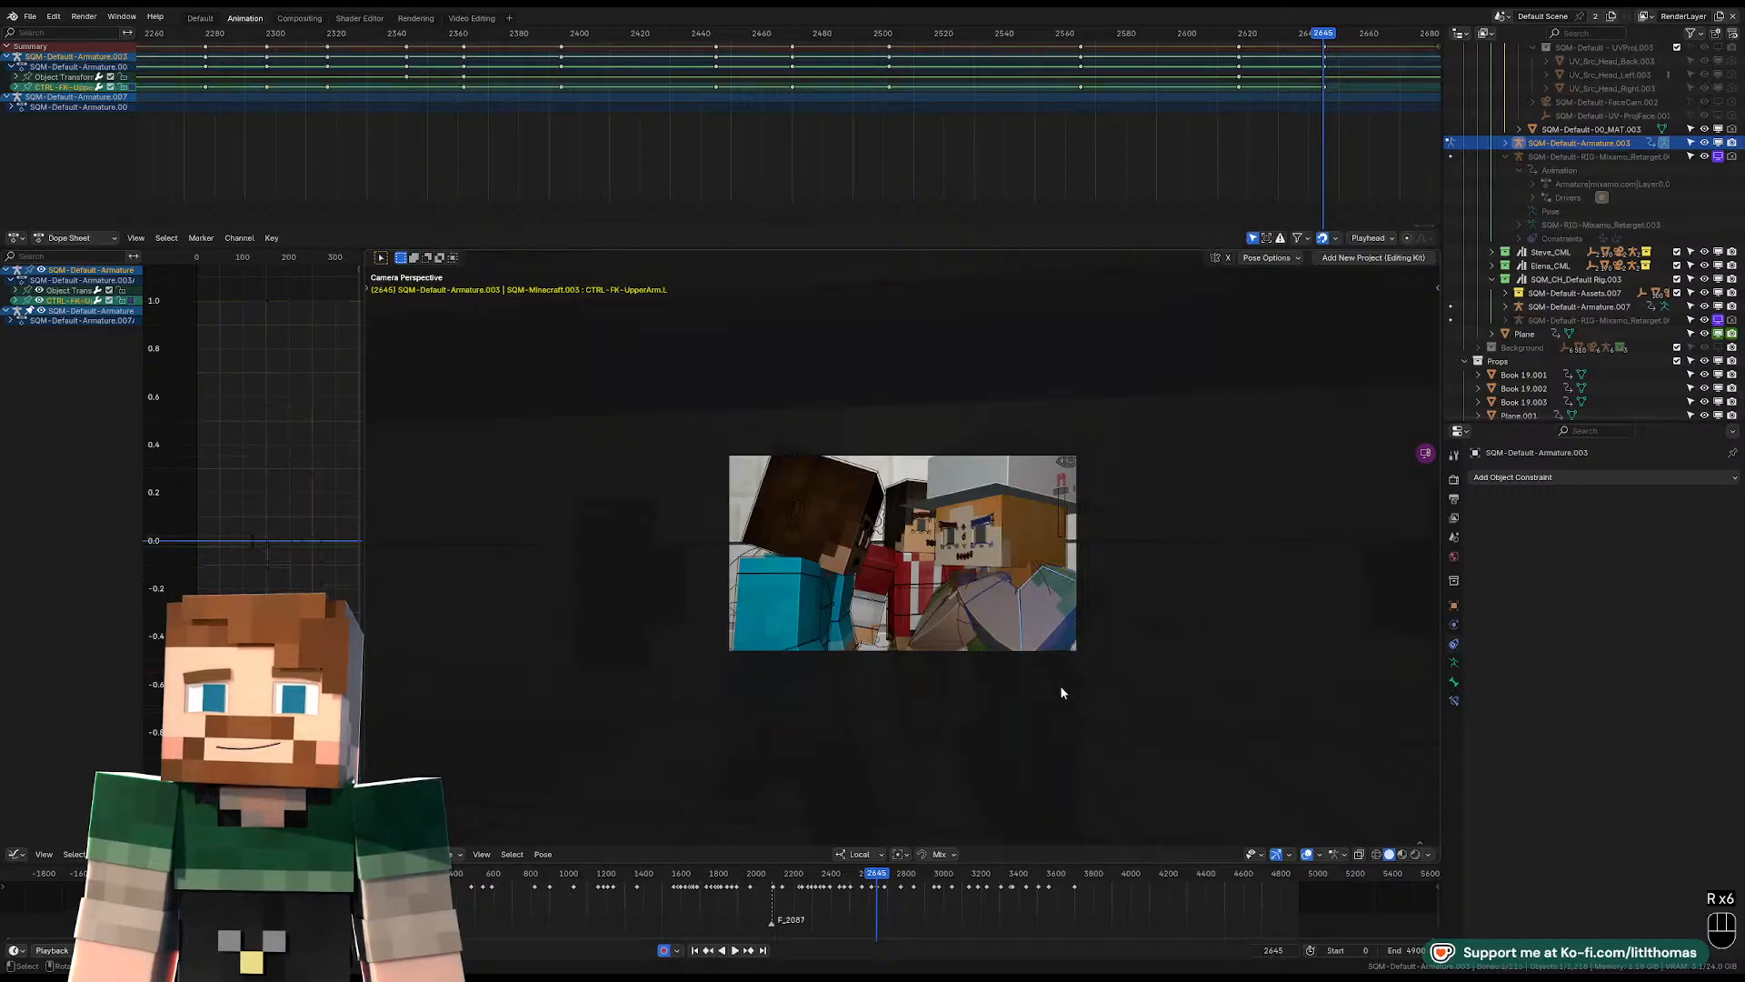
pyautogui.press('g')
pyautogui.press('r')
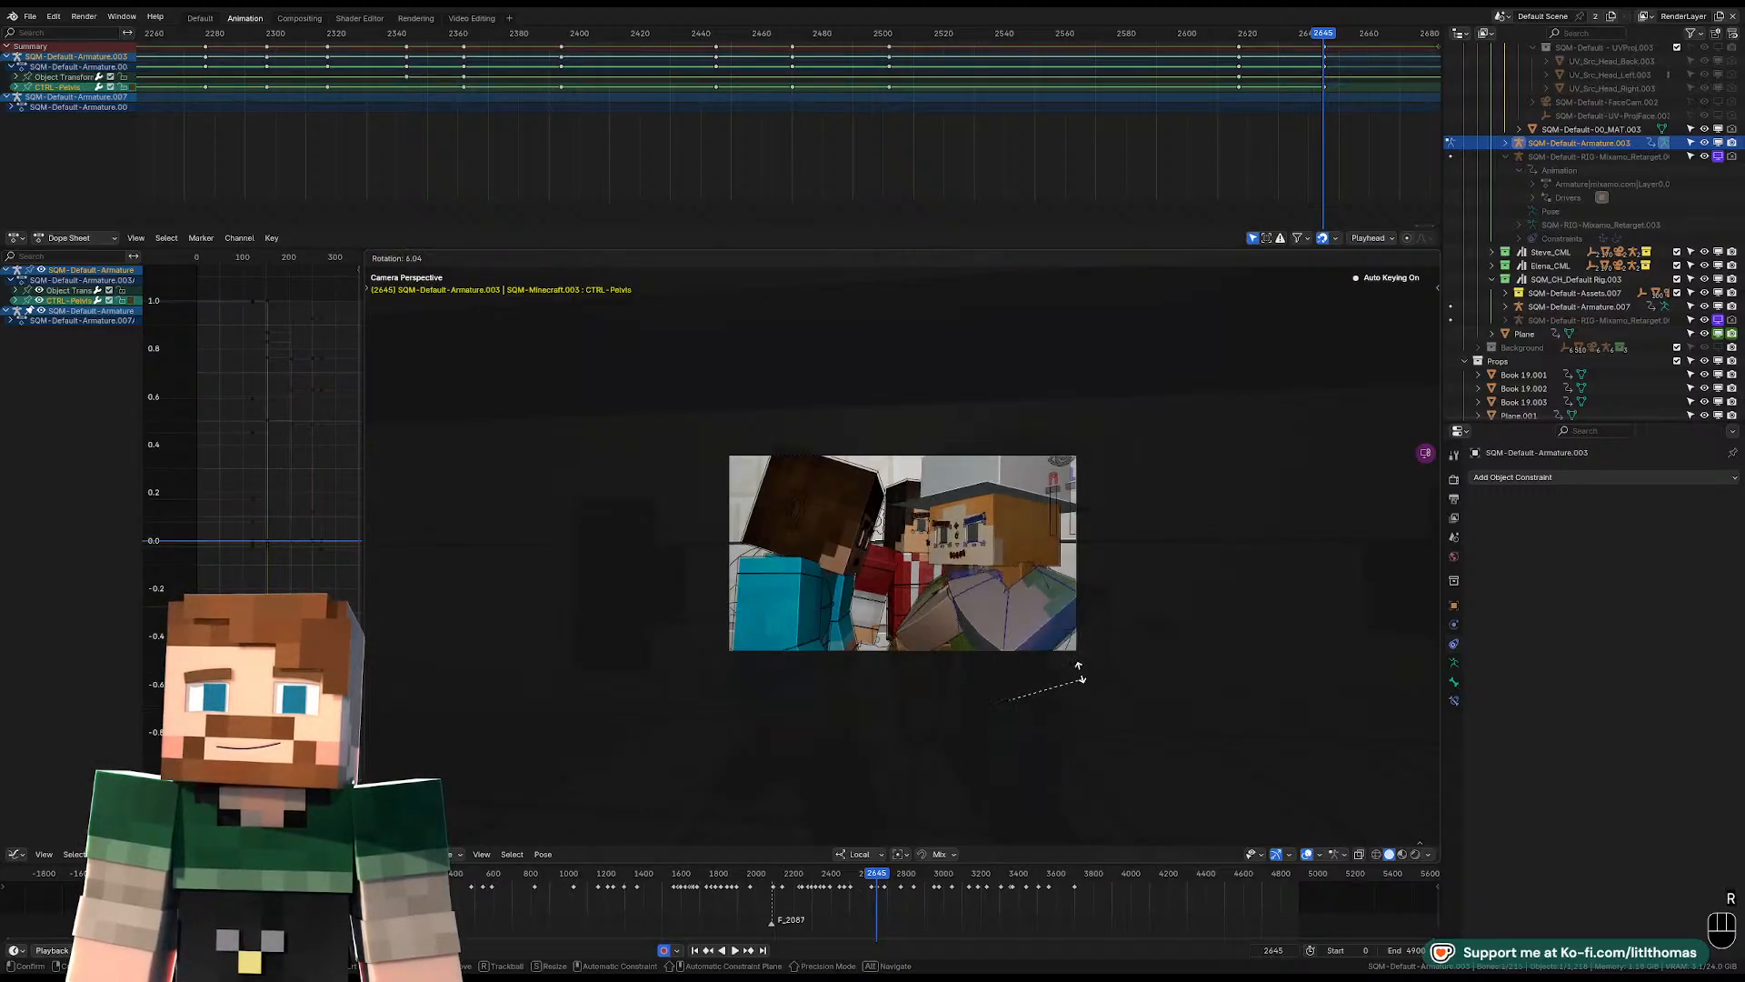
pyautogui.click(1072, 663)
pyautogui.press('Left')
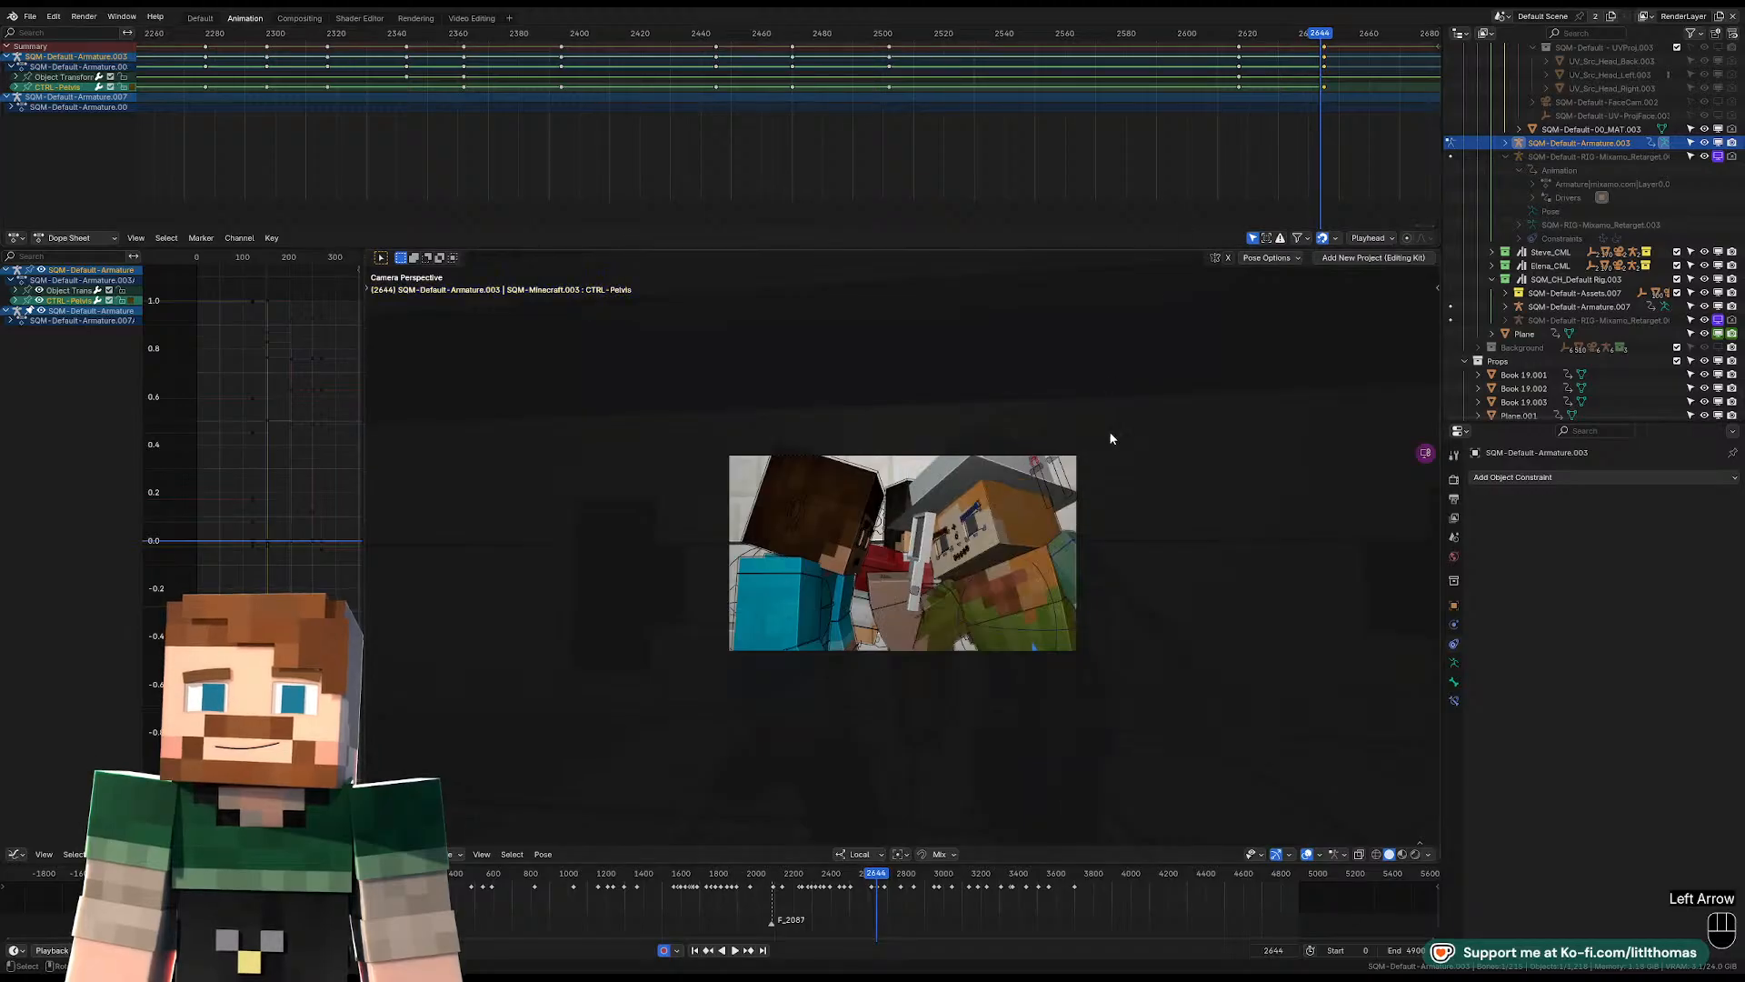
pyautogui.press('space')
pyautogui.press('space')
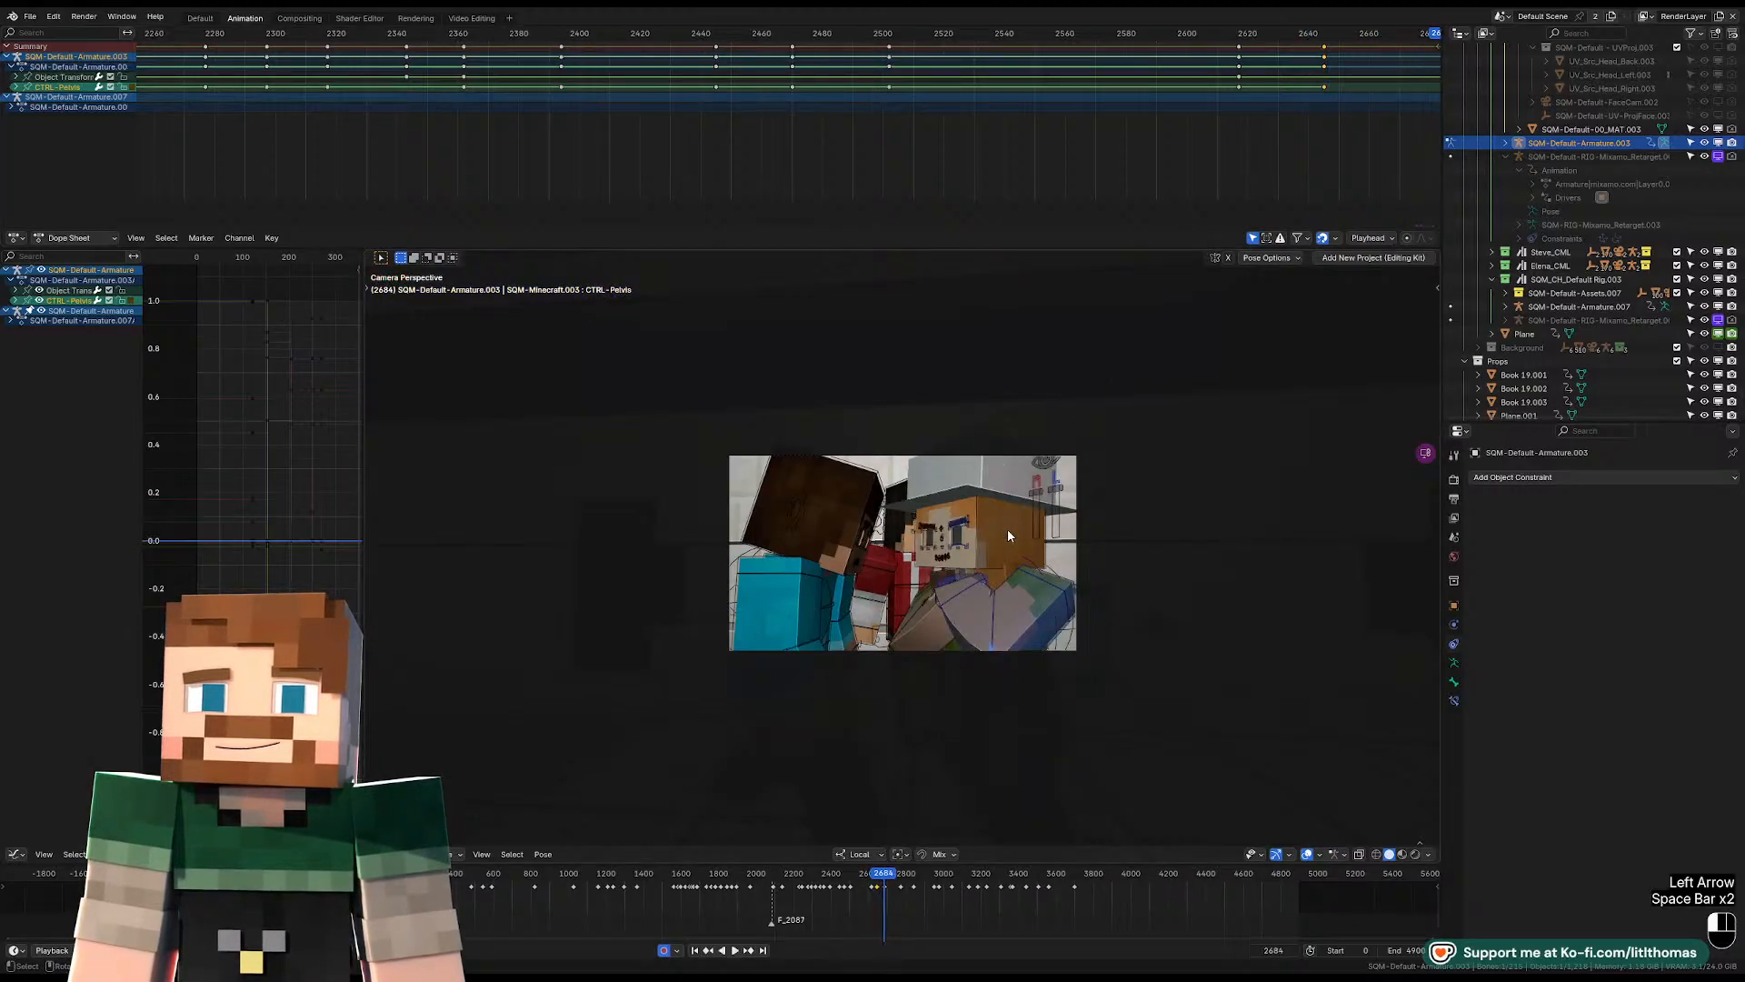
# Return to the keyframe at 2645 and free-rotate the head so that it tilts.
pyautogui.press('Down')
pyautogui.press('Down')
pyautogui.press('Up')
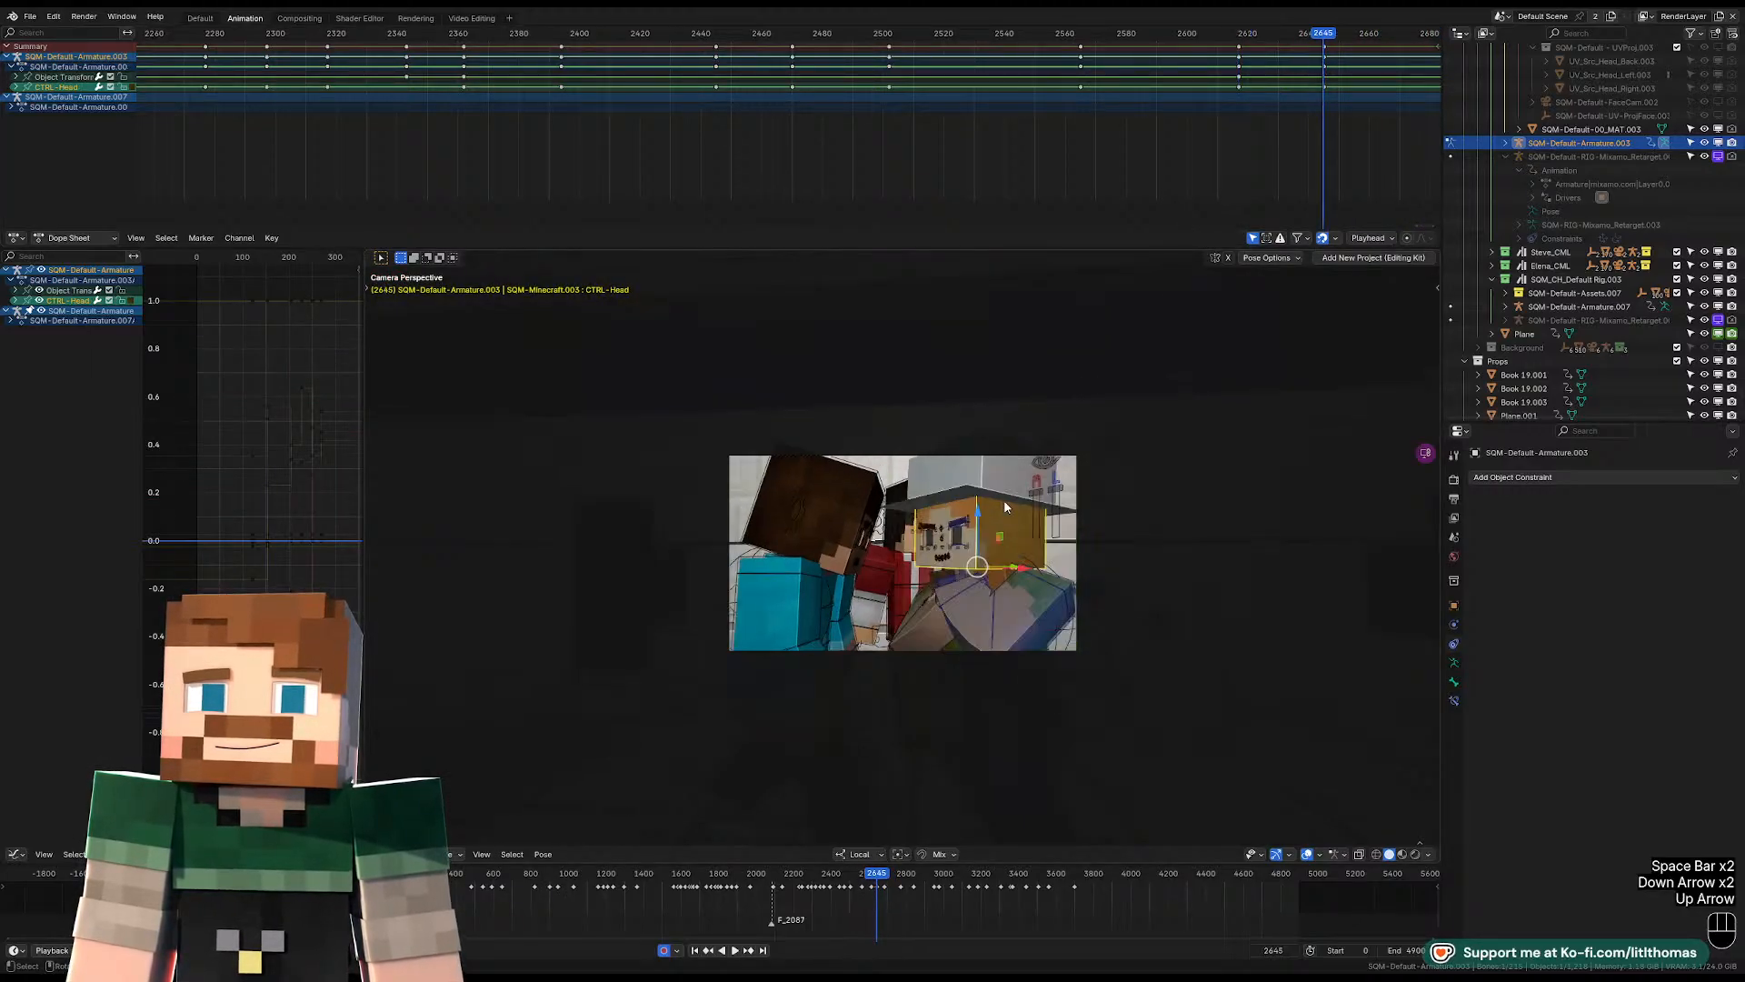
pyautogui.press('r')
# Free-rotate the torso at frame 2645 with the camera frame fitted to the view.
pyautogui.press('r')
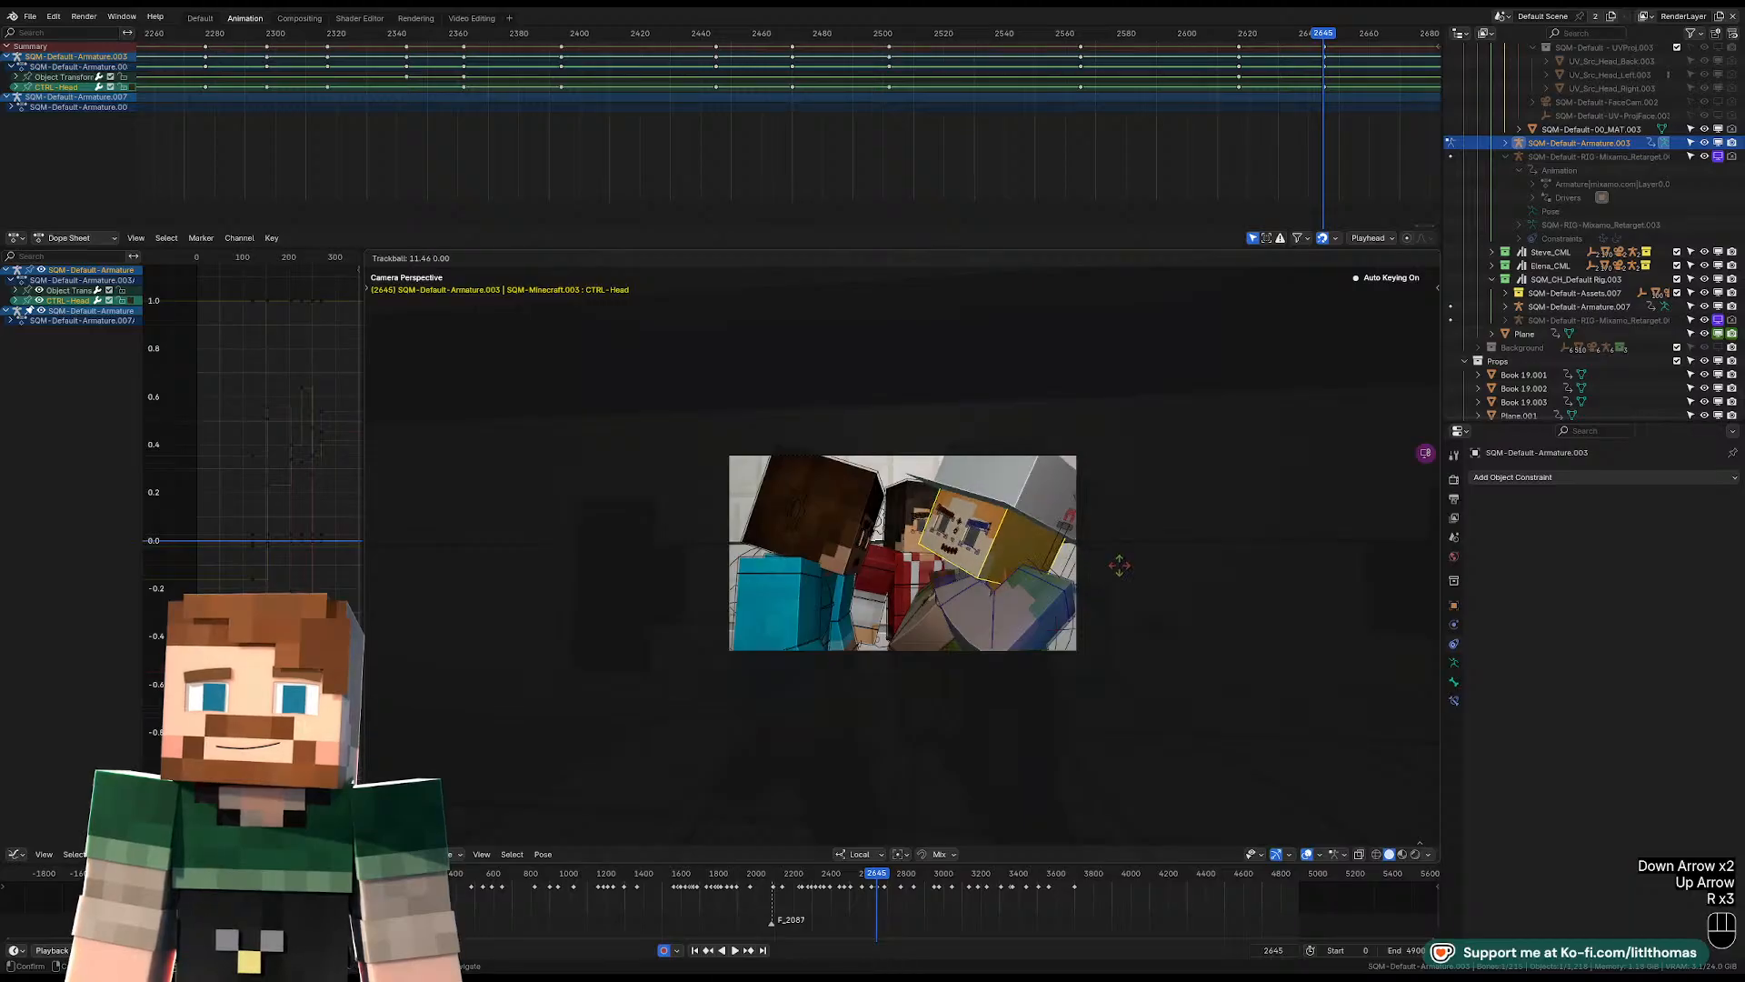
pyautogui.click(1123, 557)
pyautogui.click(1001, 584)
pyautogui.press('r')
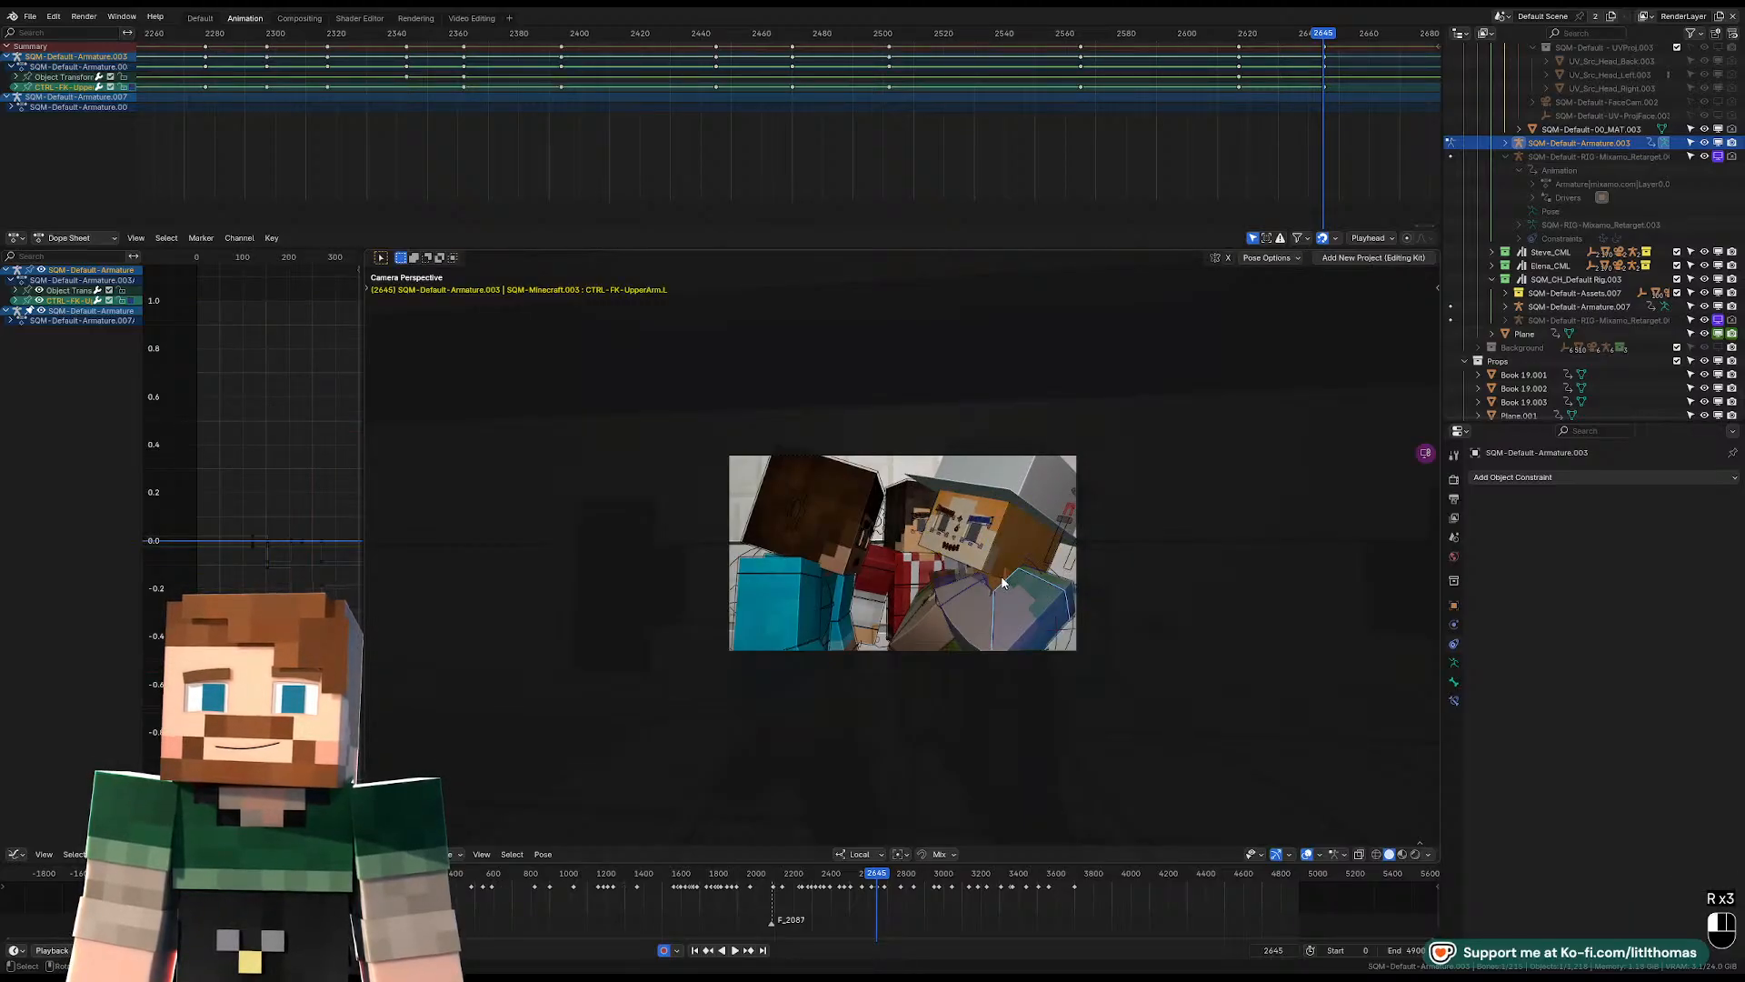
pyautogui.press('Home')
pyautogui.click(1242, 591)
pyautogui.press('r')
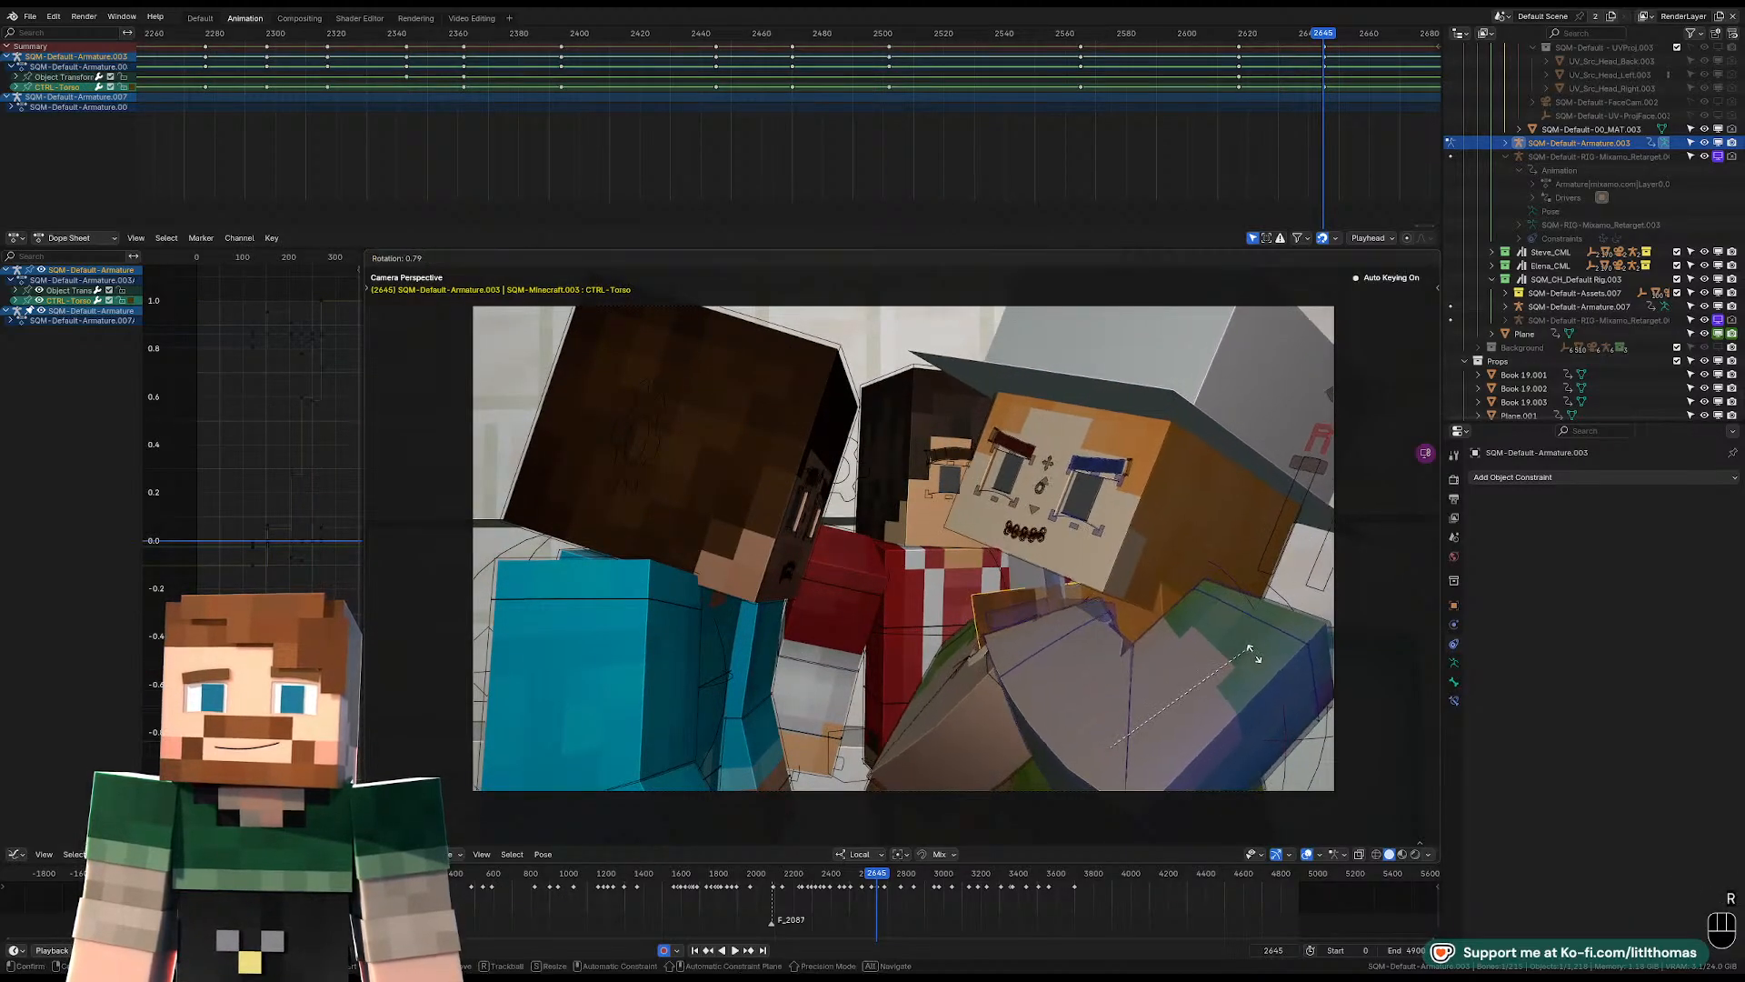
# Free-rotate the head at frame 2645 to compensate for the new torso angle.
pyautogui.press('r')
pyautogui.press('r')
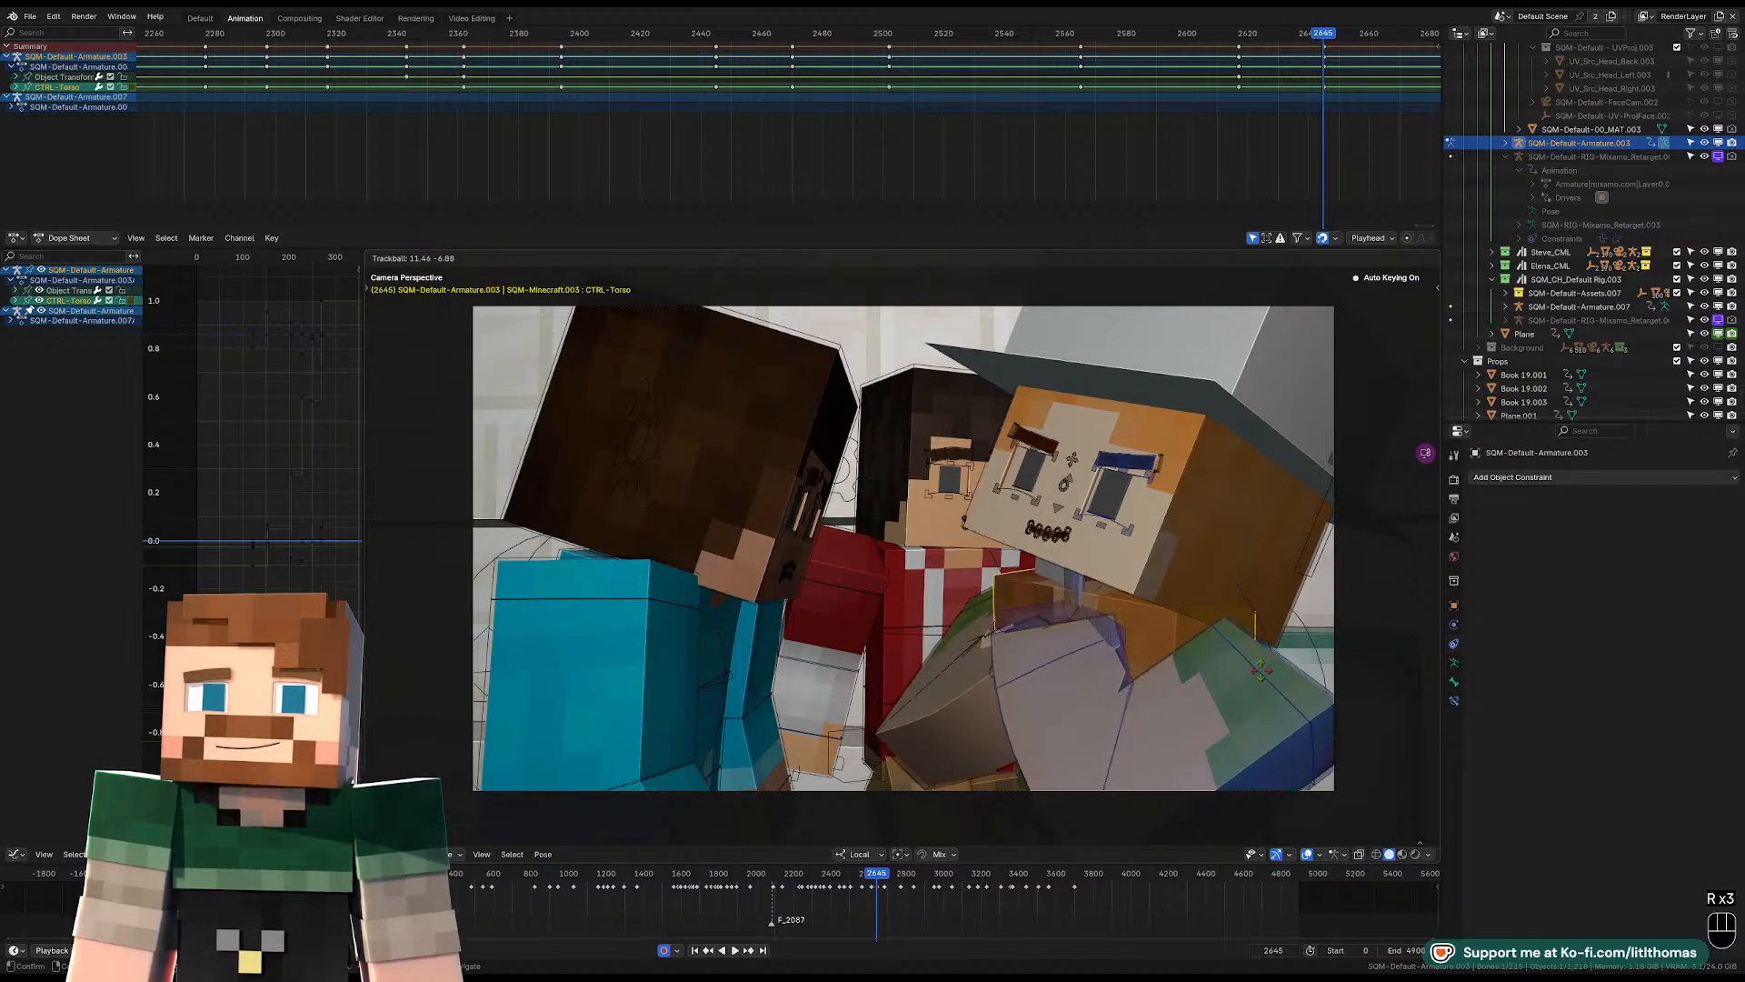
pyautogui.click(1236, 588)
pyautogui.click(1236, 580)
pyautogui.press('r')
pyautogui.press('r')
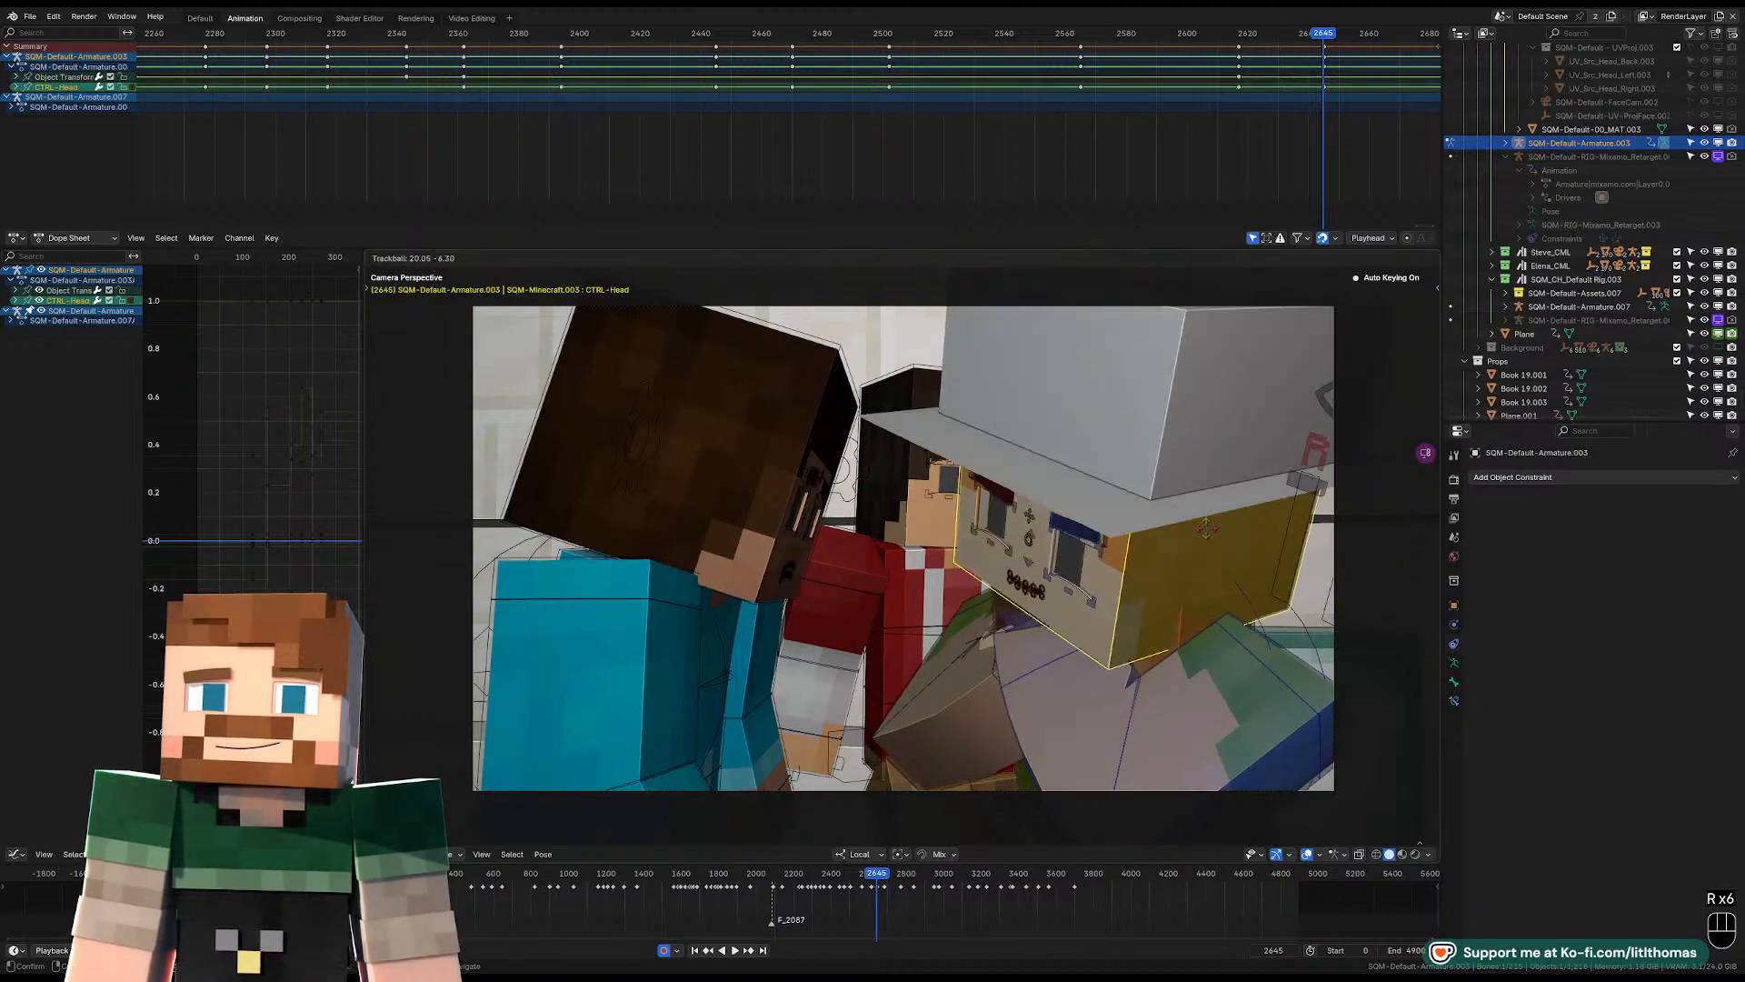
# Compare with the previous frame and readjust the head's free rotation at frame 2645 to raise the face.
pyautogui.press('r')
pyautogui.click(1217, 542)
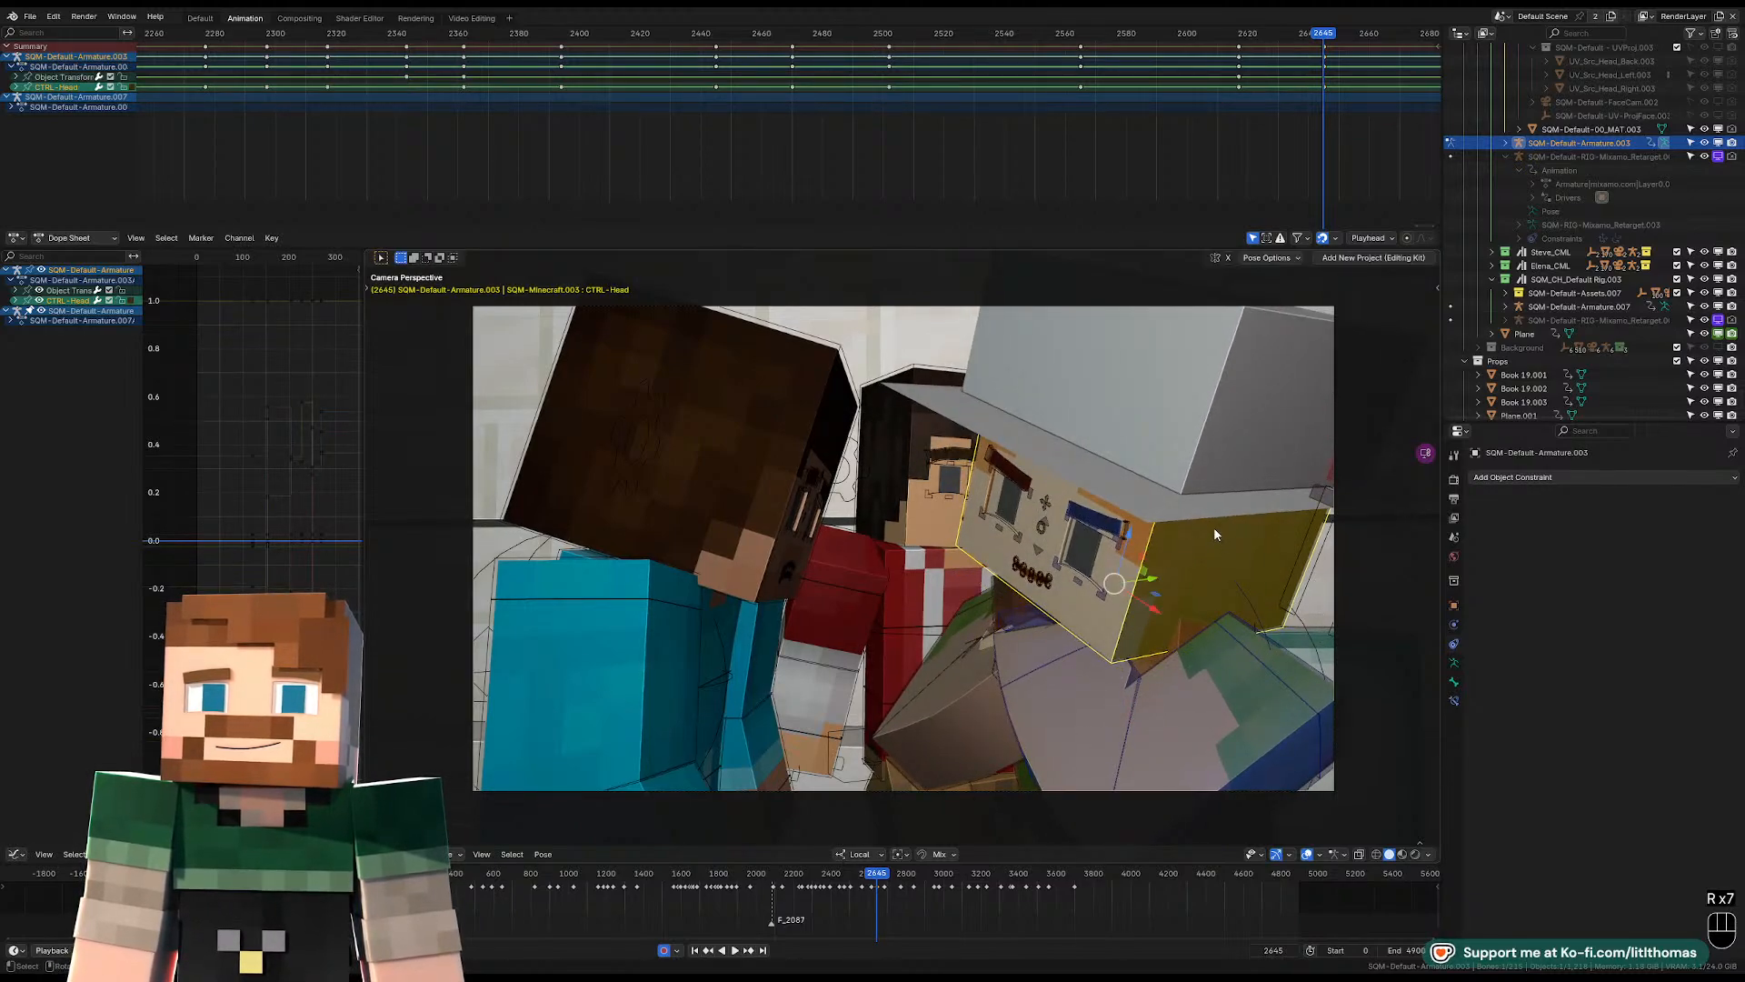
pyautogui.press('Left')
pyautogui.press('Right')
pyautogui.press('r')
pyautogui.press('r')
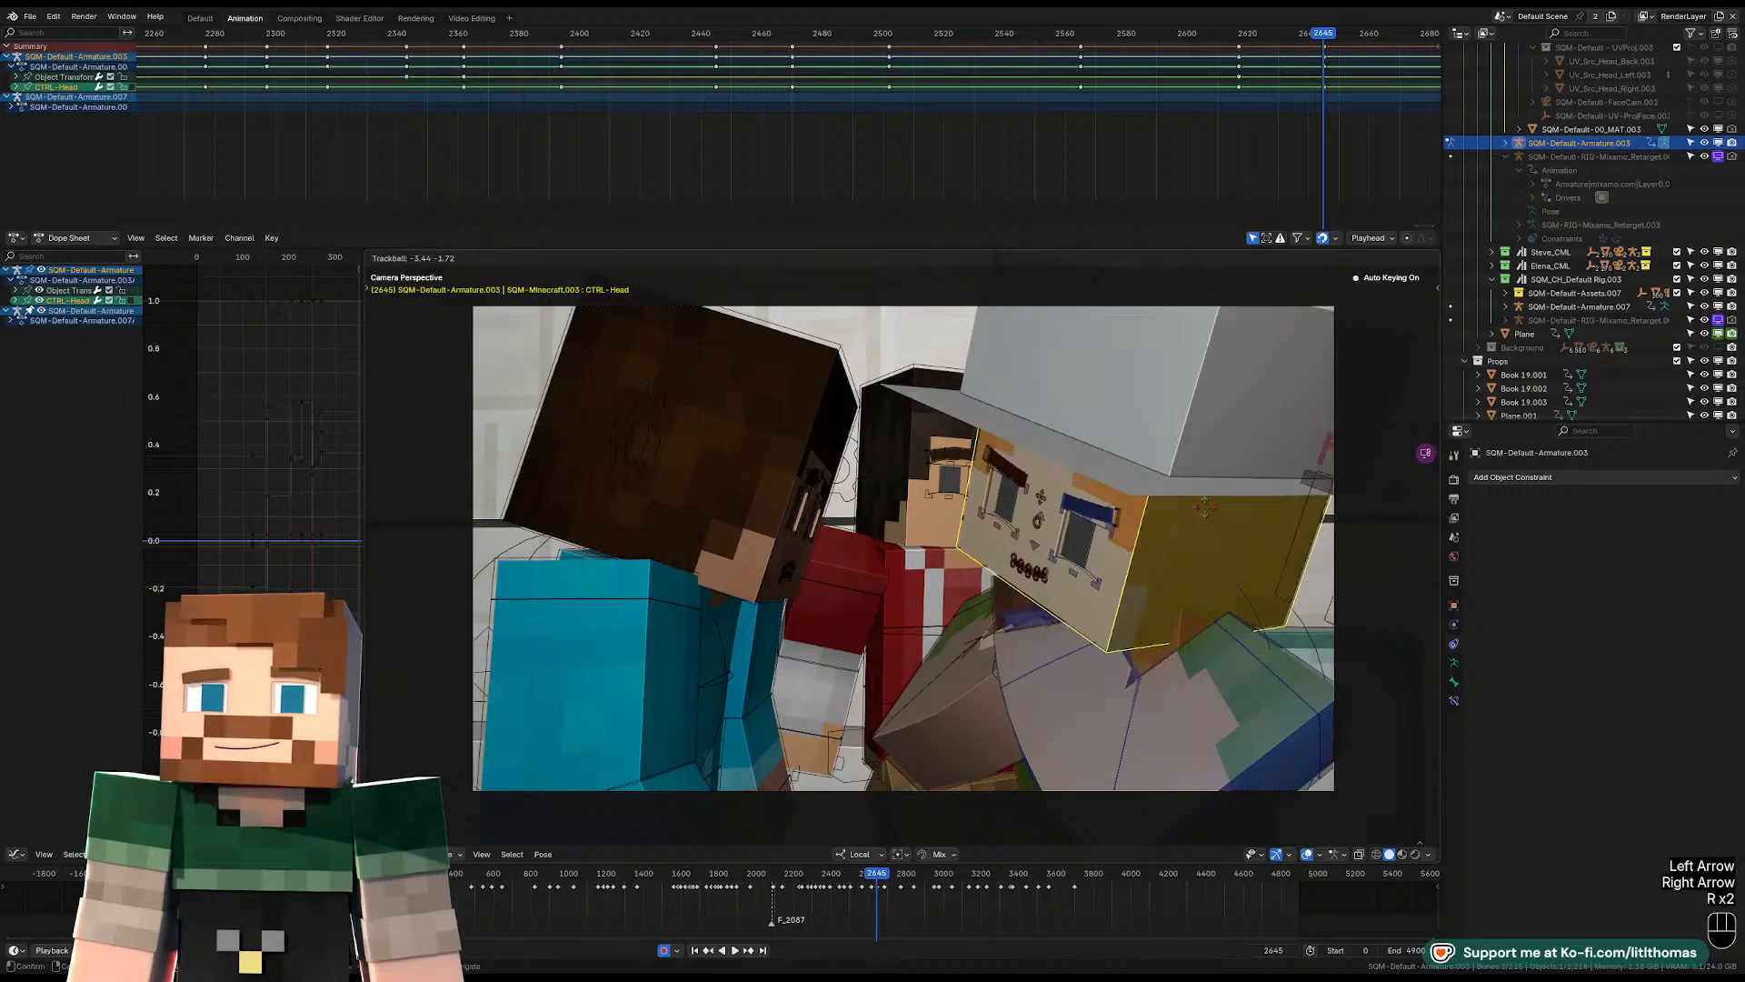
pyautogui.press('r')
pyautogui.press('r')
pyautogui.press('r')
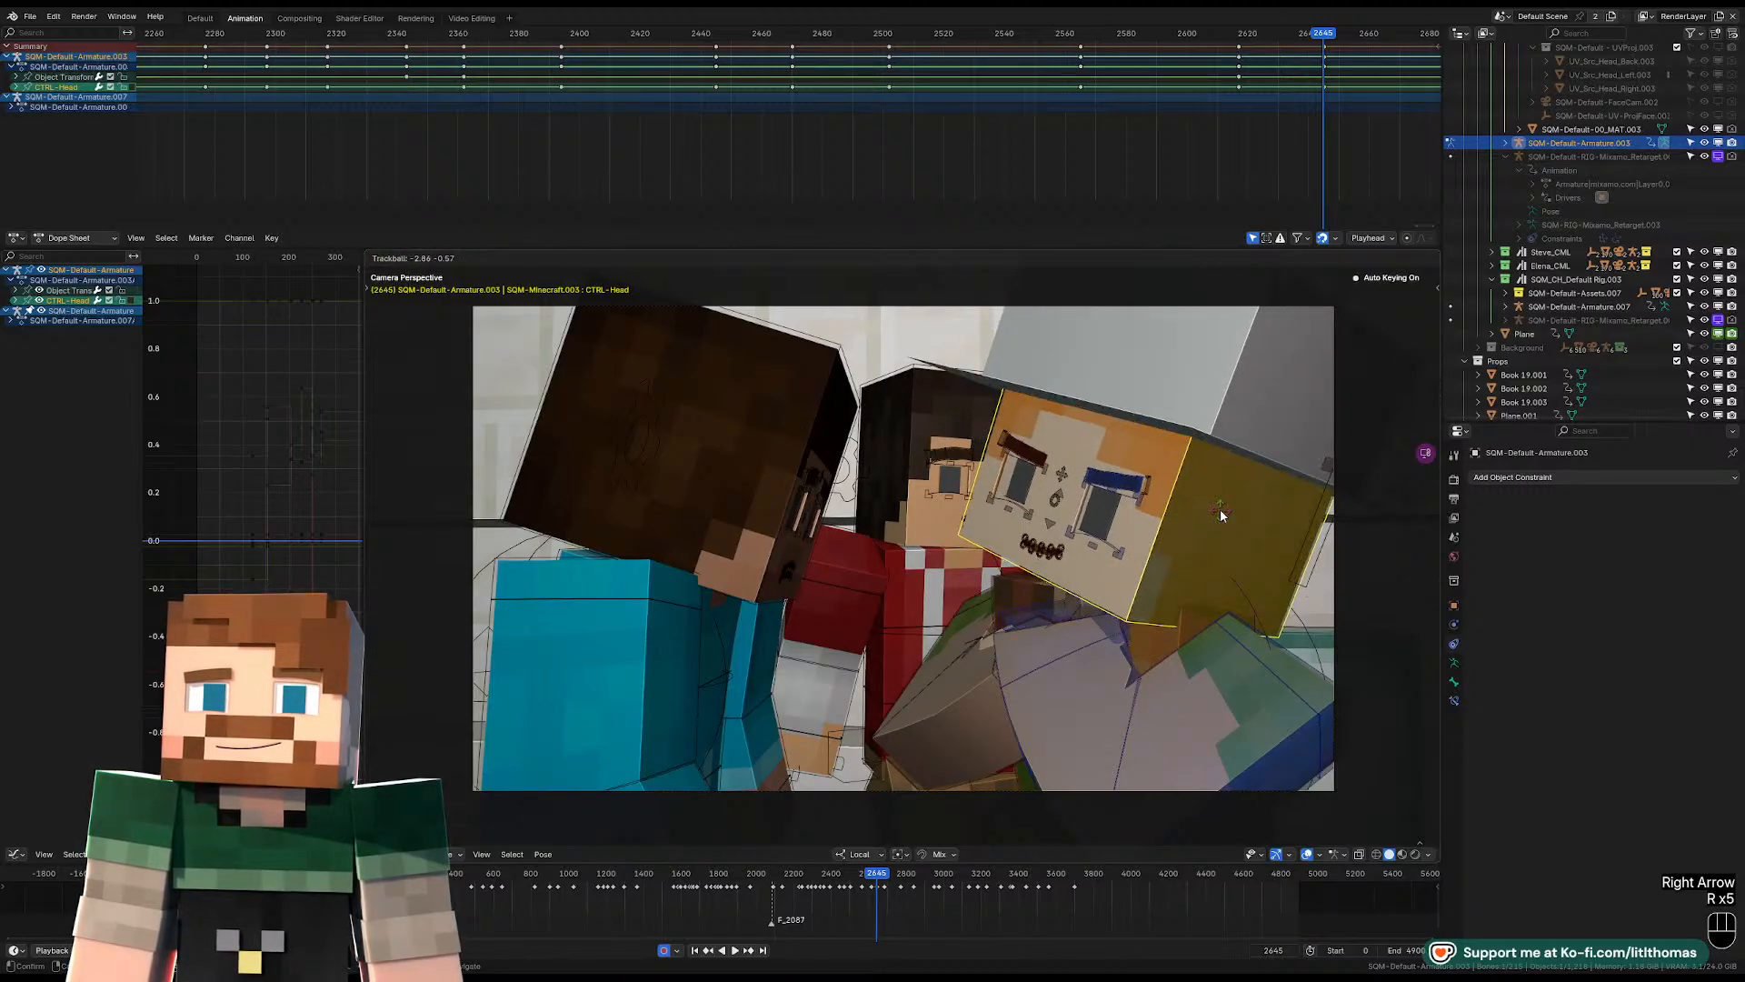
# Play ahead to frame 2685 and clear the pelvis control's location, rotation and scale there.
pyautogui.press('space')
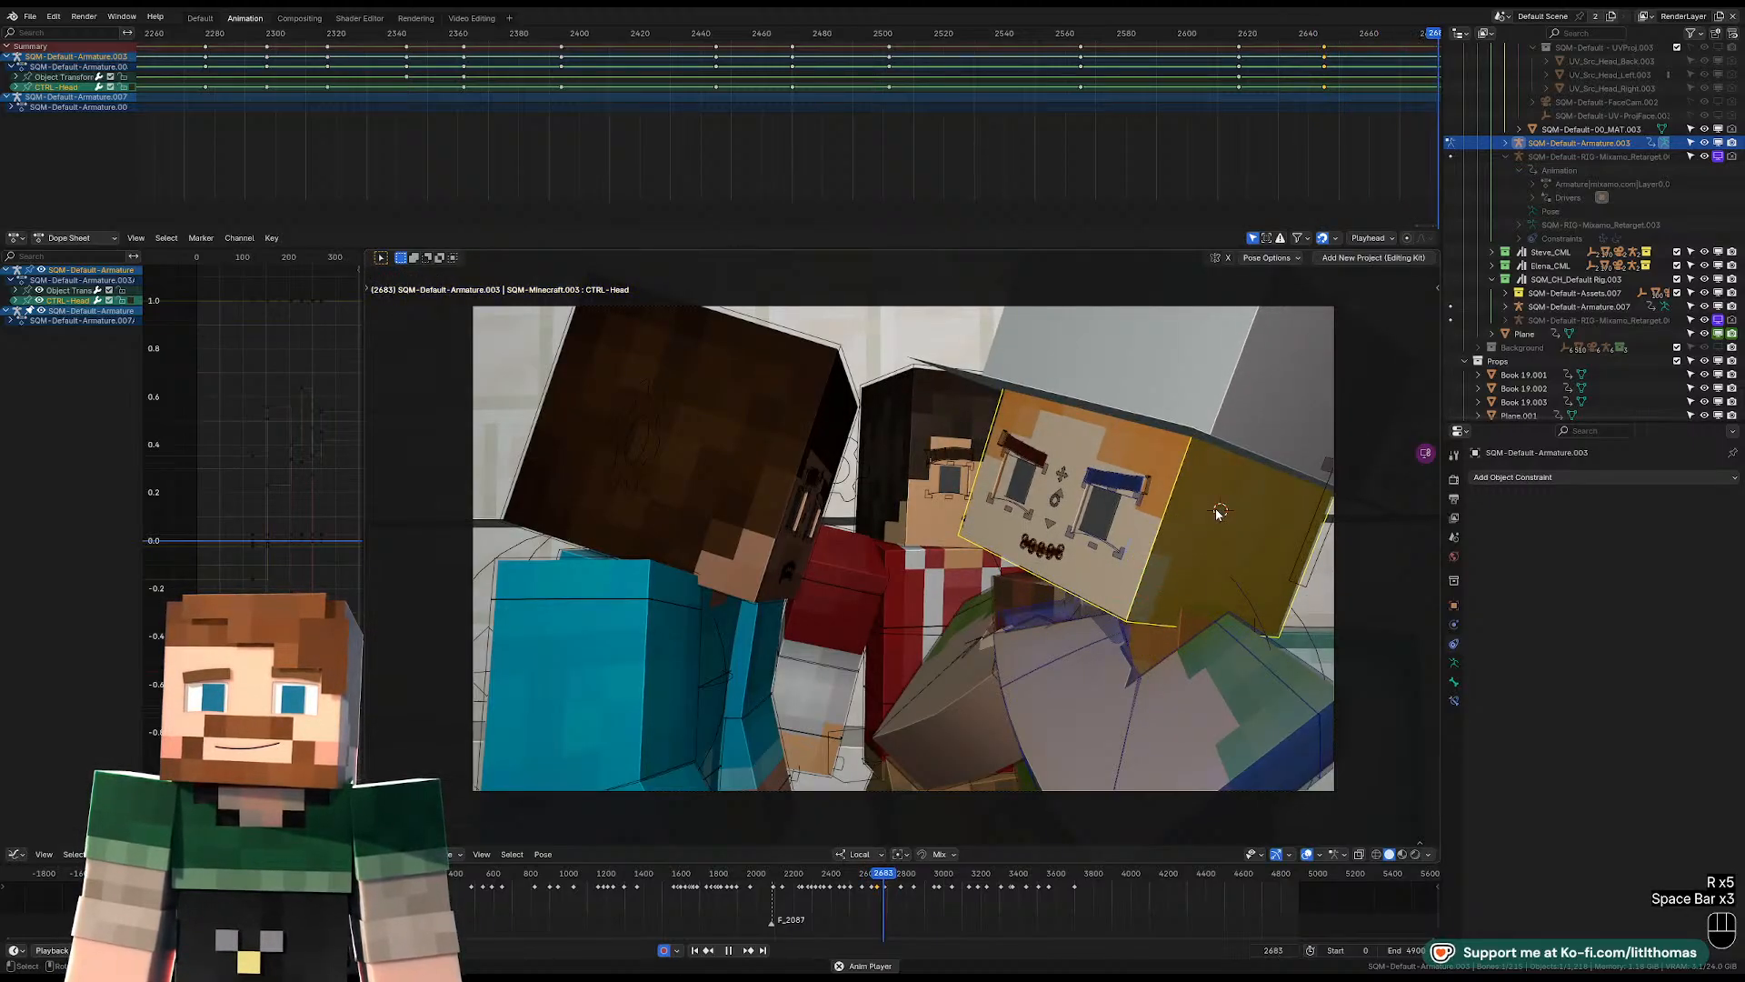
pyautogui.press('space')
pyautogui.click(982, 784)
pyautogui.press('Left')
pyautogui.press('Left')
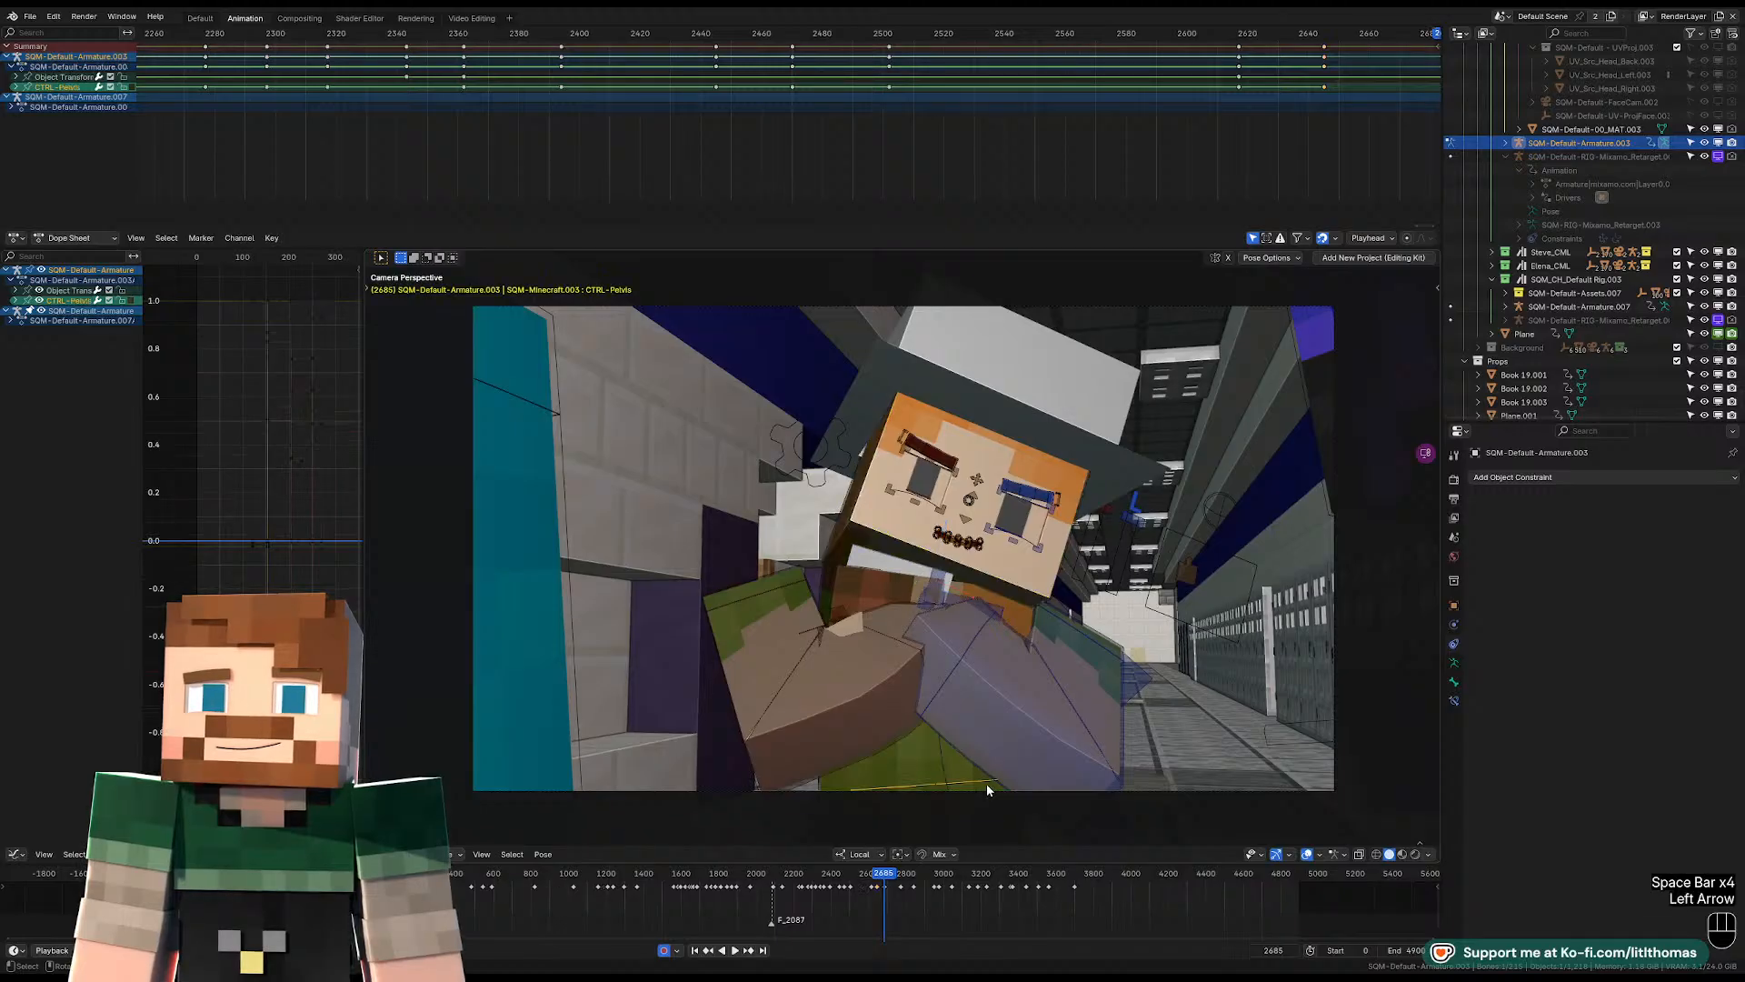
pyautogui.press('Right')
pyautogui.press('KP_Decimal')
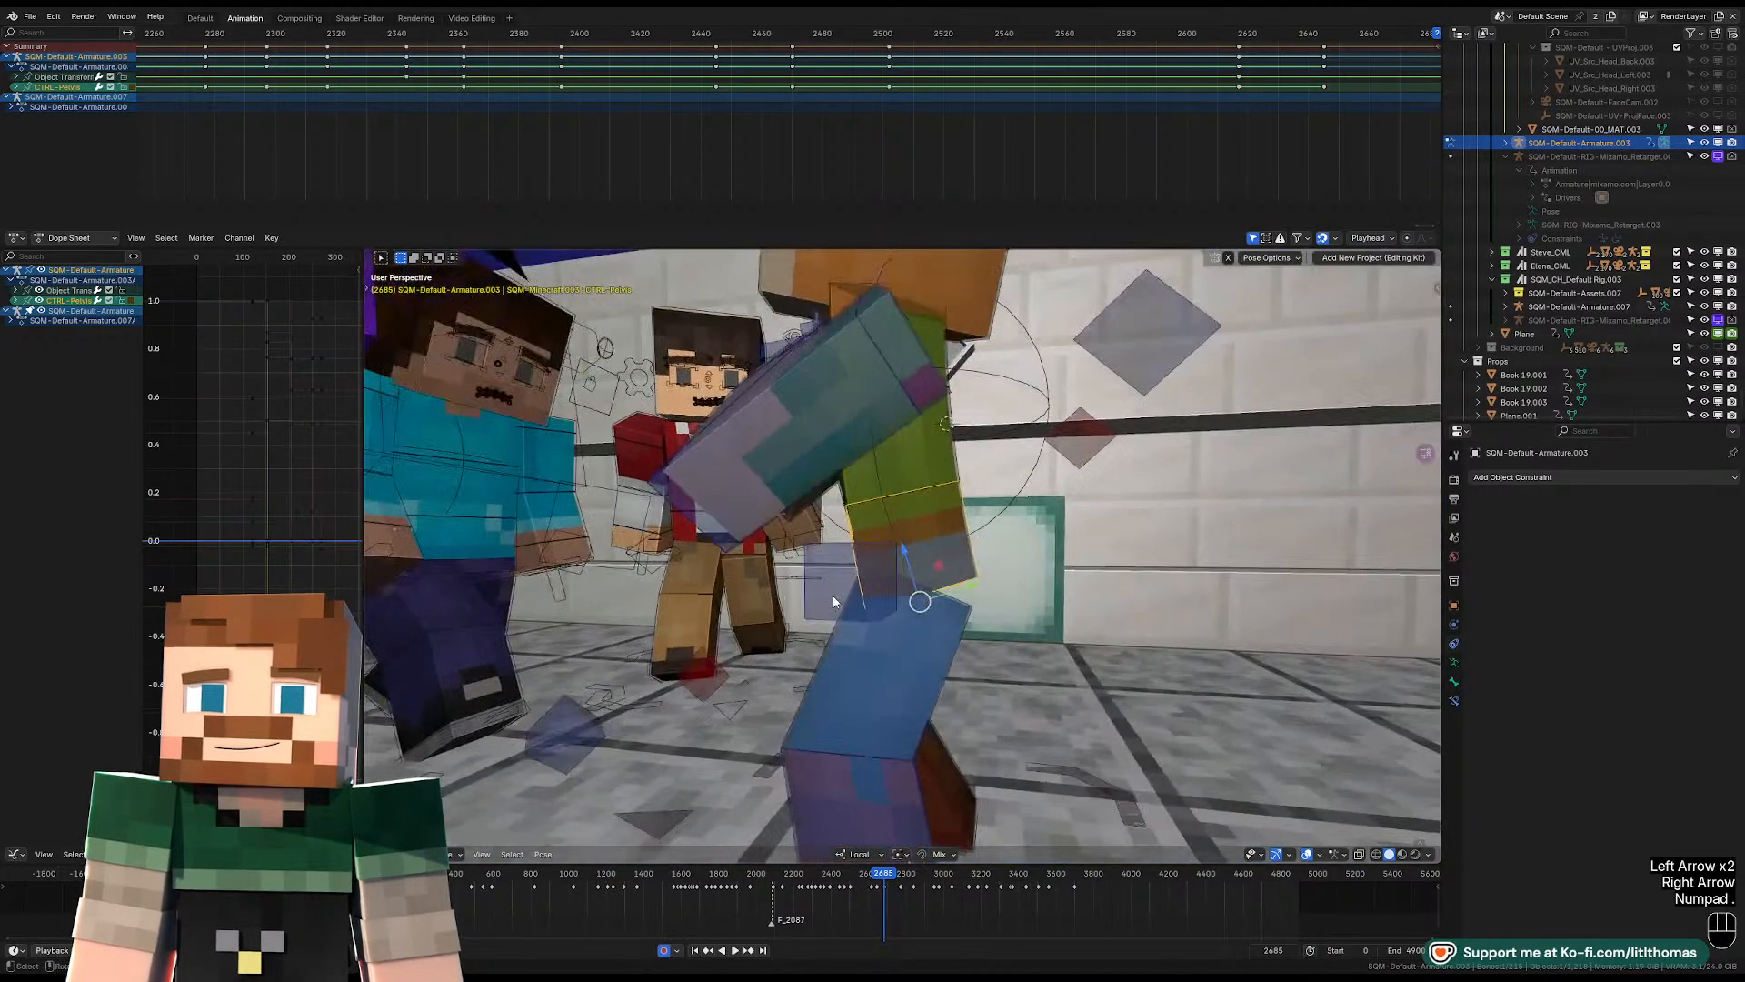
pyautogui.hotkey('alt', 'g')
pyautogui.hotkey('alt', 'r')
pyautogui.hotkey('alt', 's')
# Reposition the pelvis at frame 2685 and clear the torso's rotation.
pyautogui.moveTo(969, 552); pyautogui.dragTo(948, 425, button='middle')
pyautogui.press('g')
pyautogui.click(995, 412)
pyautogui.scroll(2, 1100, 457)
pyautogui.hotkey('alt', 'r')
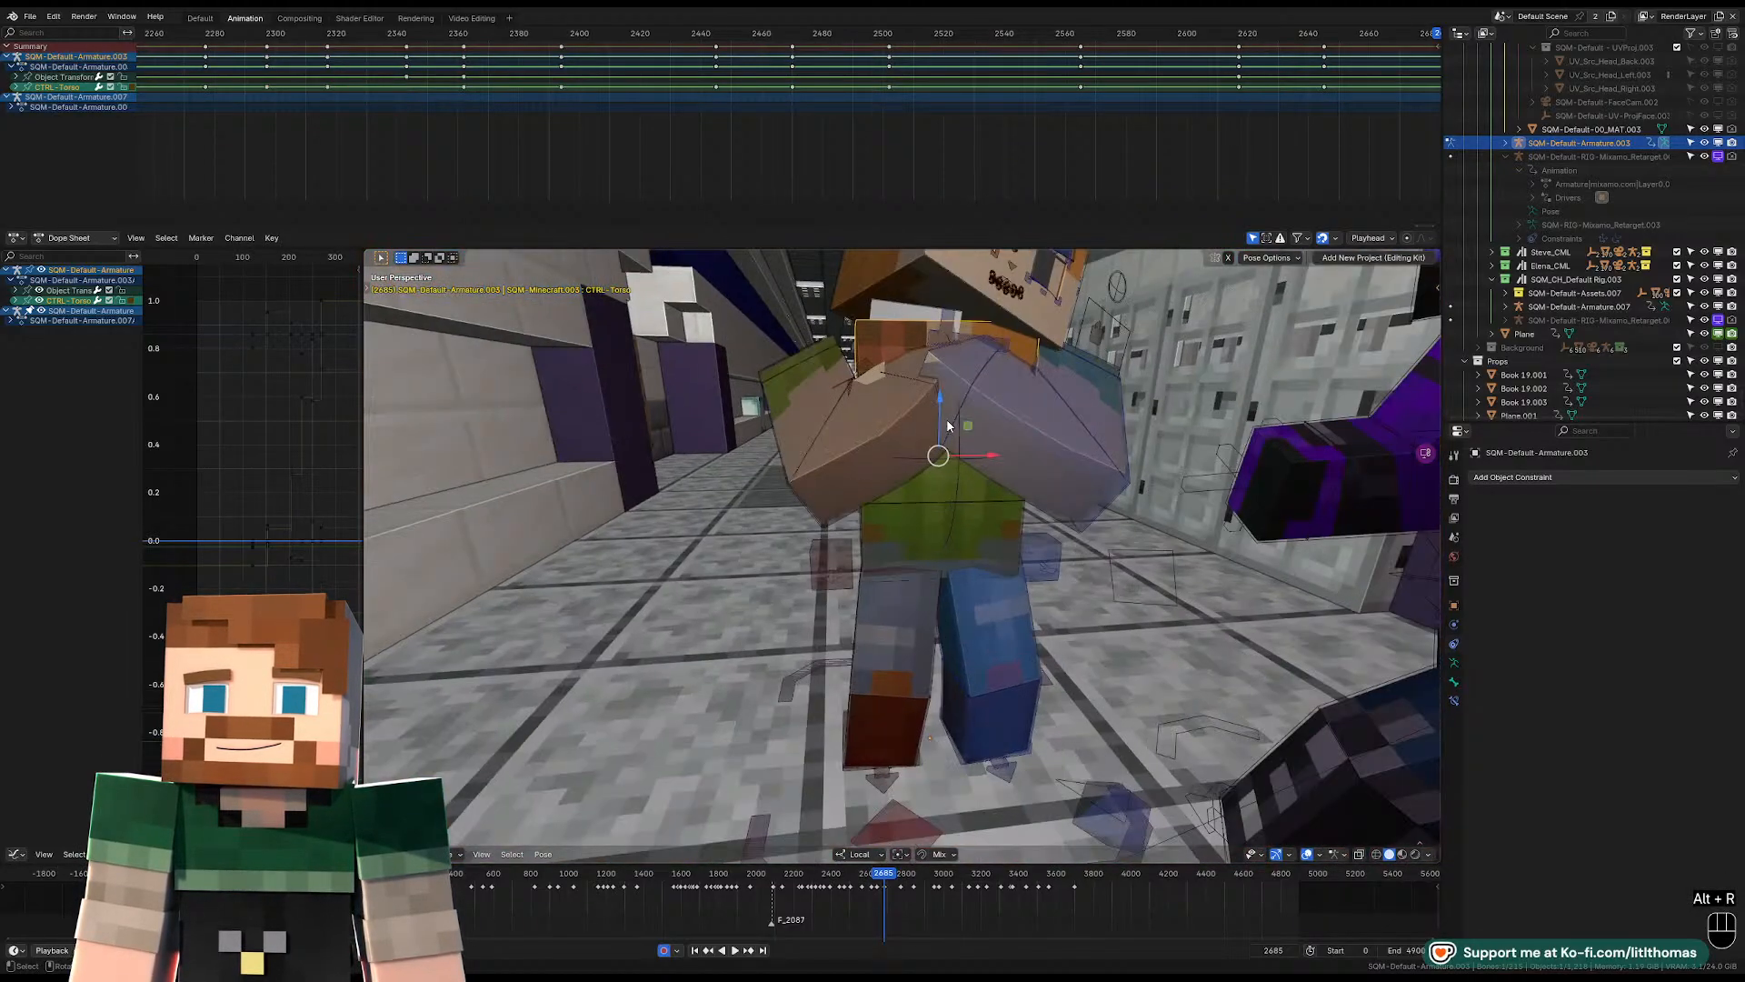
# Clear the head's rotation, location and scale at frame 2685.
pyautogui.click(878, 278)
pyautogui.hotkey('alt', 'r')
pyautogui.hotkey('alt', 'g')
pyautogui.hotkey('alt', 's')
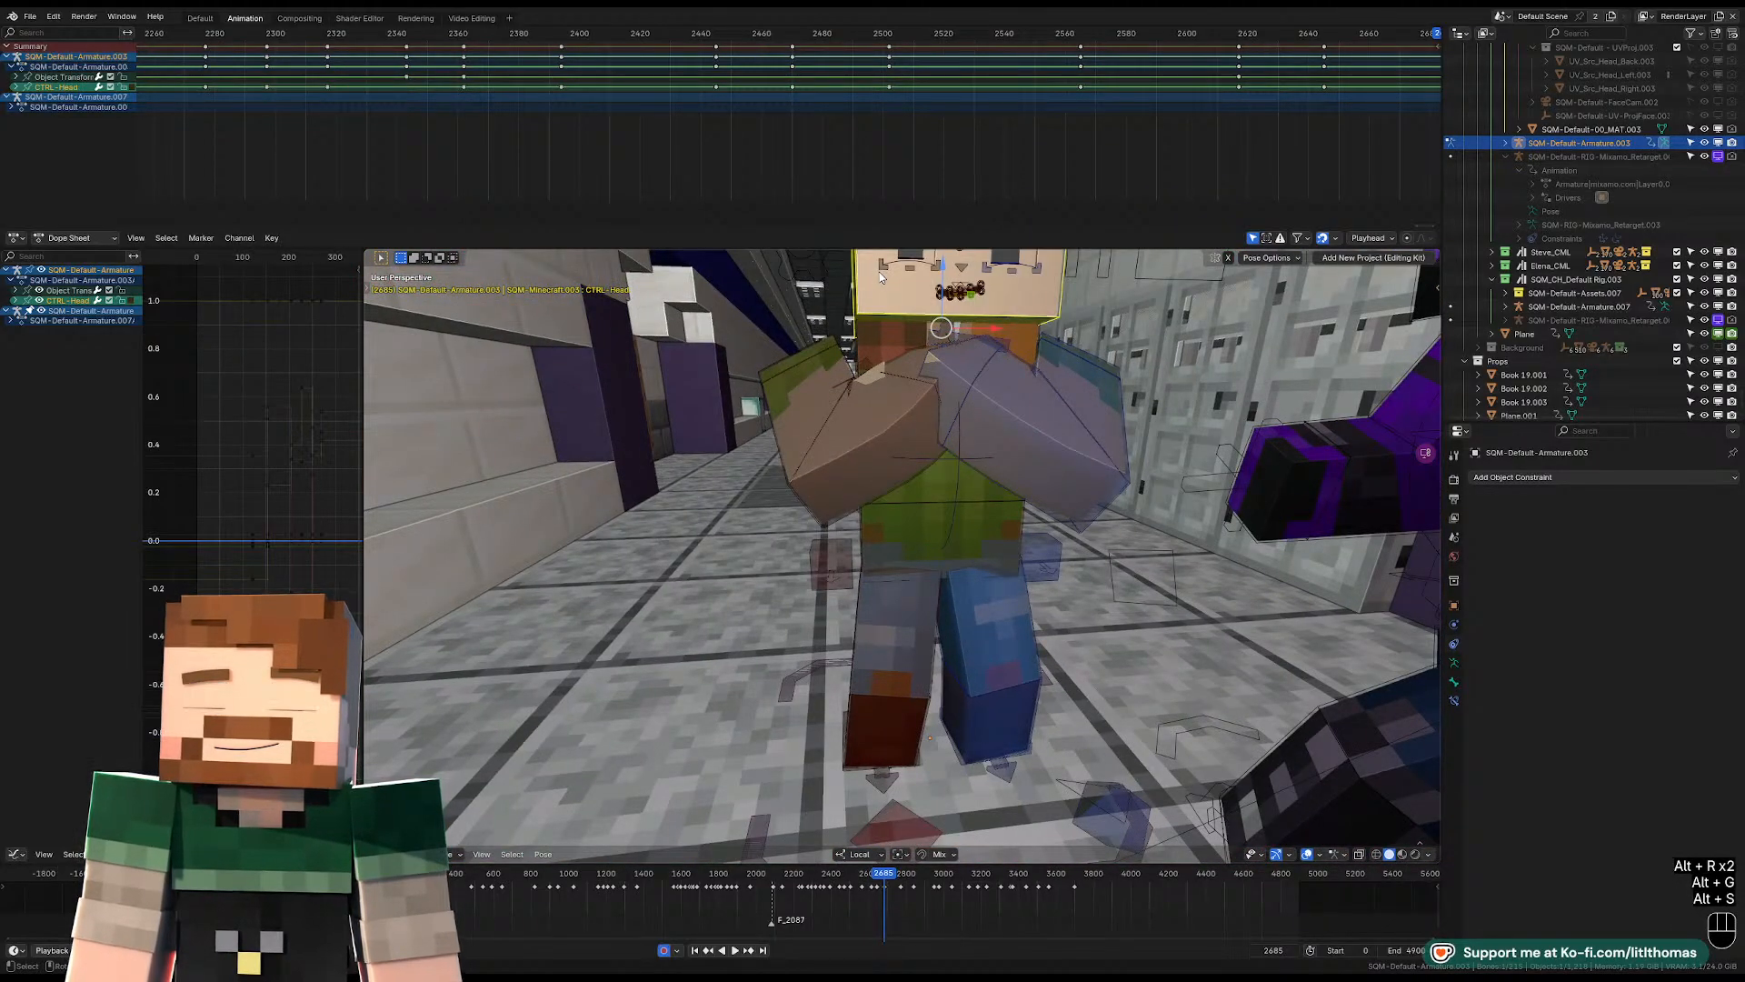
# Clear the location, rotation and scale of the right and left shoulder controls at frame 2685.
pyautogui.press('KP_Decimal')
pyautogui.moveTo(956, 421); pyautogui.dragTo(669, 532, button='middle')
pyautogui.click(676, 533)
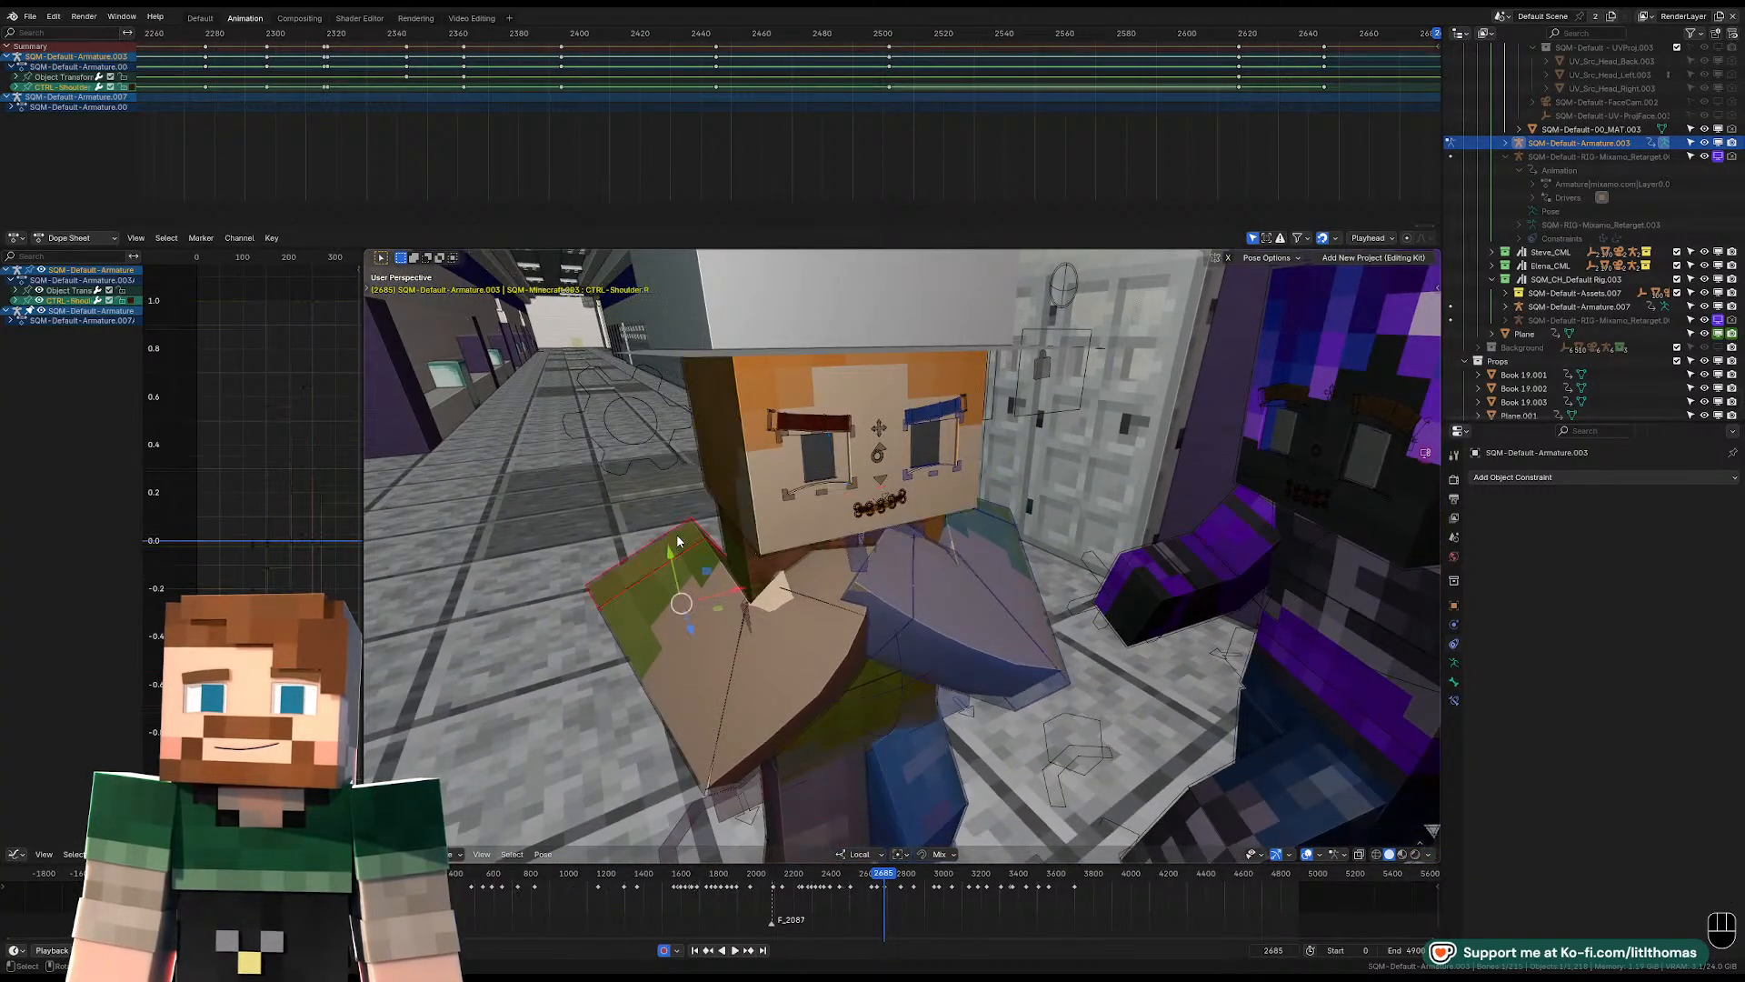
pyautogui.hotkey('alt', 'g')
pyautogui.click(989, 512)
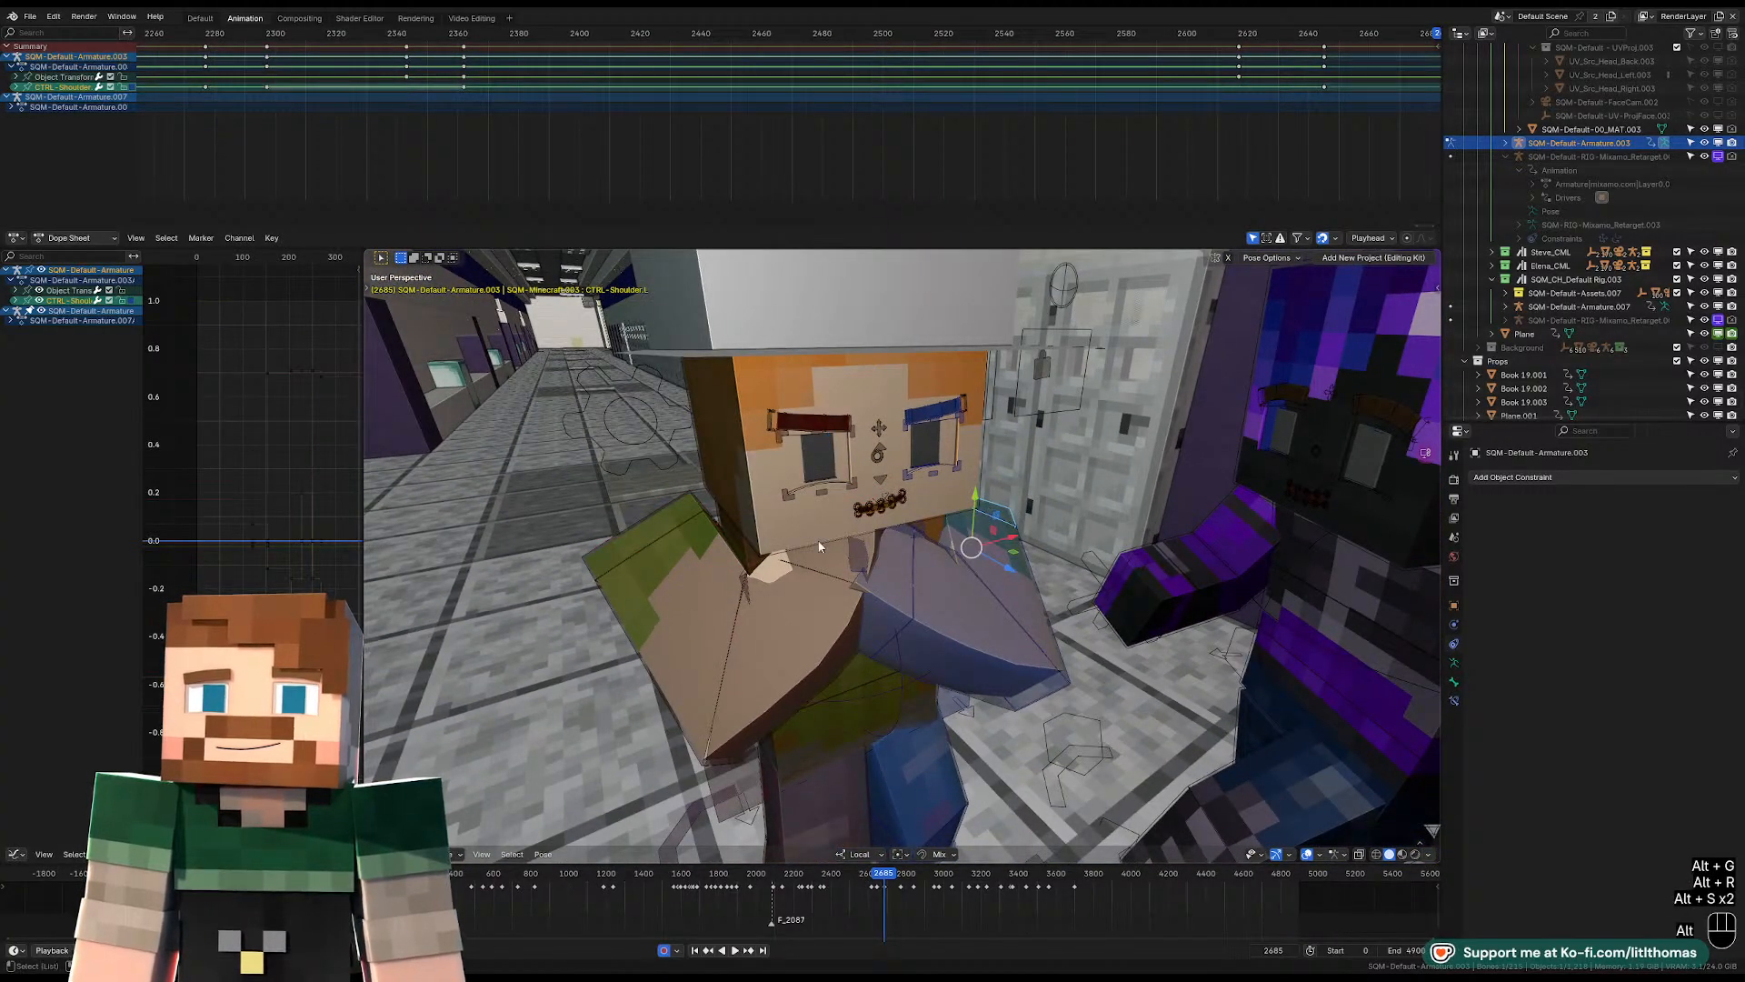
pyautogui.hotkey('alt', 'r')
pyautogui.hotkey('alt', 'g')
# Clear the transforms of the right arm's controls at frame 2685, including the right wrist's location and rotation.
pyautogui.moveTo(819, 547); pyautogui.dragTo(875, 641, button='middle')
pyautogui.click(685, 568)
pyautogui.hotkey('alt', 's')
pyautogui.hotkey('alt', 'r')
pyautogui.hotkey('alt', 'g')
pyautogui.click(987, 772)
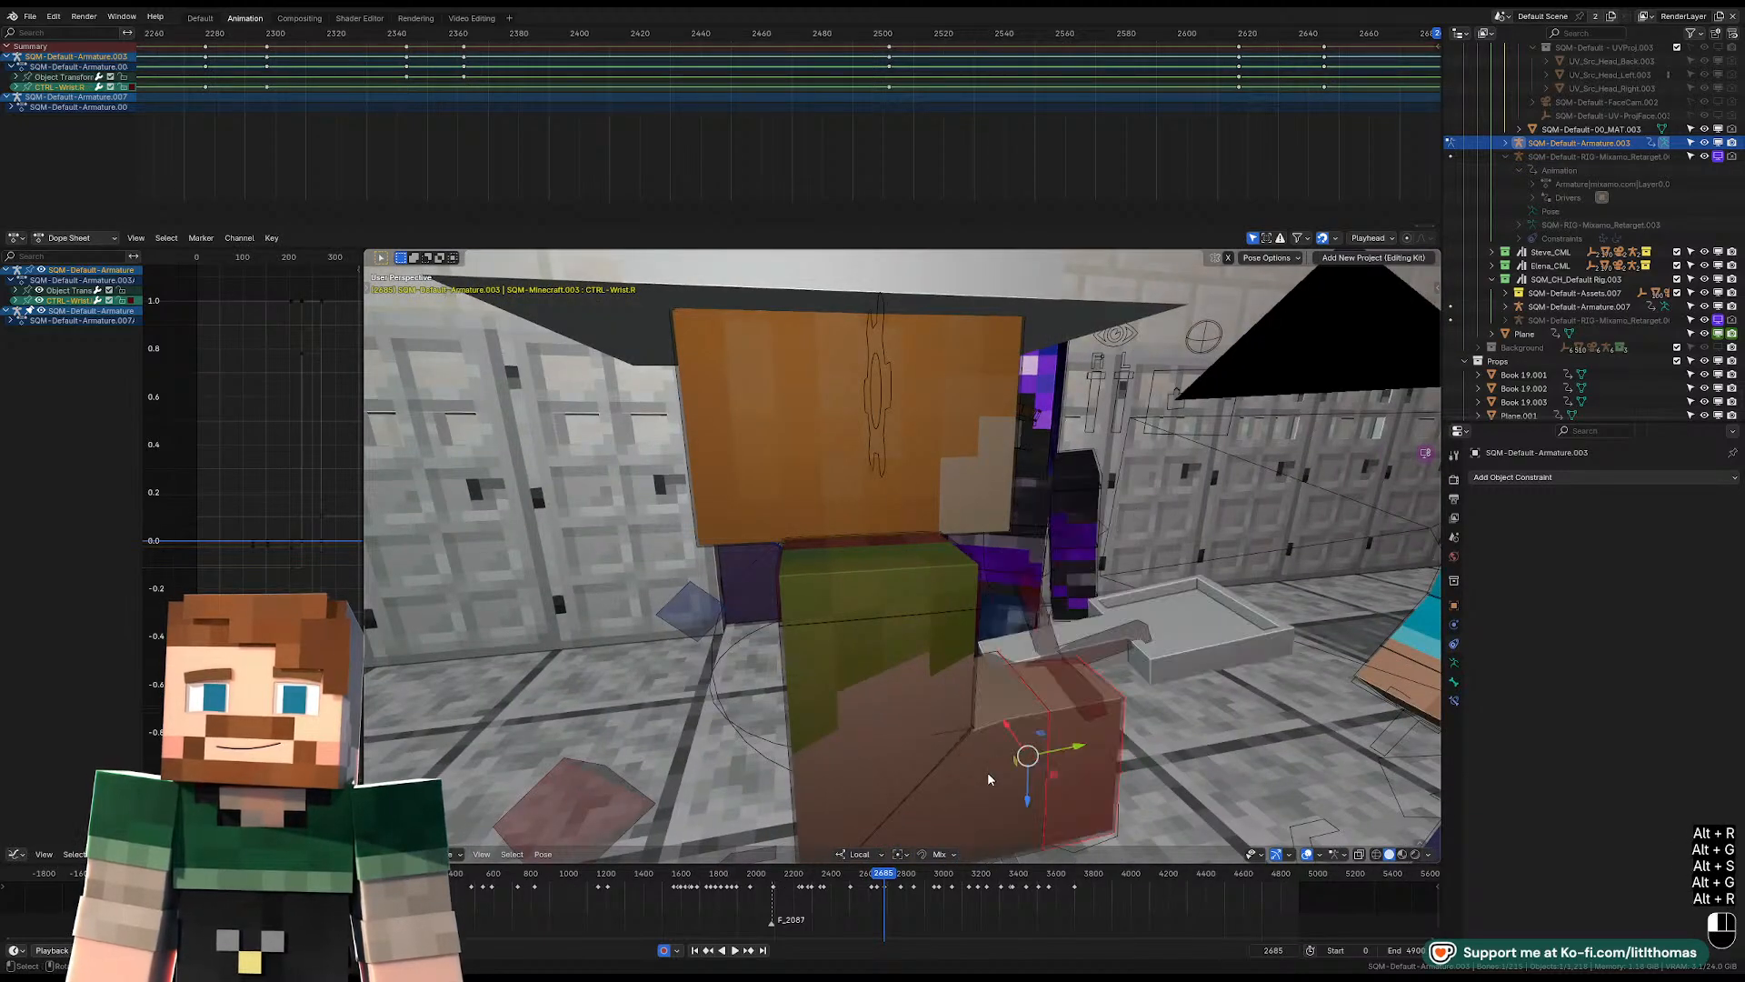
pyautogui.hotkey('alt', 'g')
pyautogui.hotkey('alt', 'r')
# Clear the scale, rotation and location of the left lower arm and left FK upper arm at frame 2685.
pyautogui.moveTo(993, 753); pyautogui.dragTo(942, 591, button='middle')
pyautogui.click(912, 608)
pyautogui.hotkey('alt', 's')
pyautogui.hotkey('alt', 'r')
pyautogui.hotkey('alt', 'g')
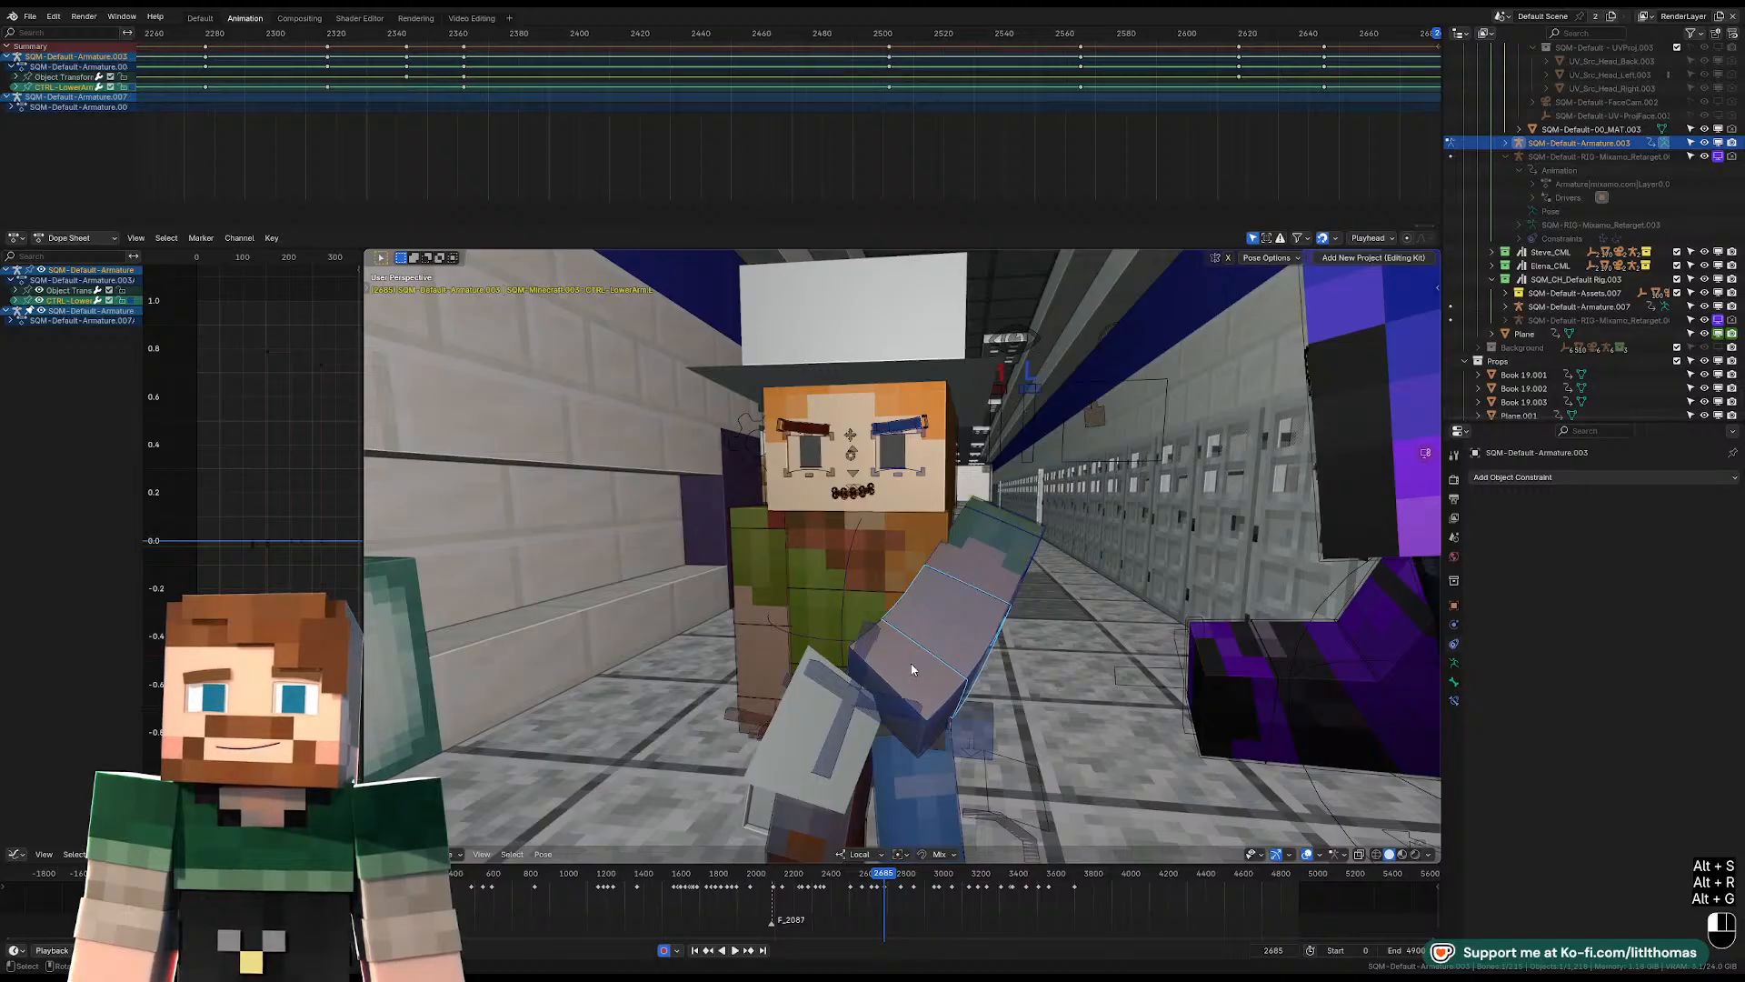
pyautogui.click(1000, 575)
pyautogui.hotkey('alt', 's')
pyautogui.hotkey('alt', 'r')
pyautogui.hotkey('alt', 'g')
pyautogui.moveTo(1000, 576); pyautogui.dragTo(1016, 586, button='middle')
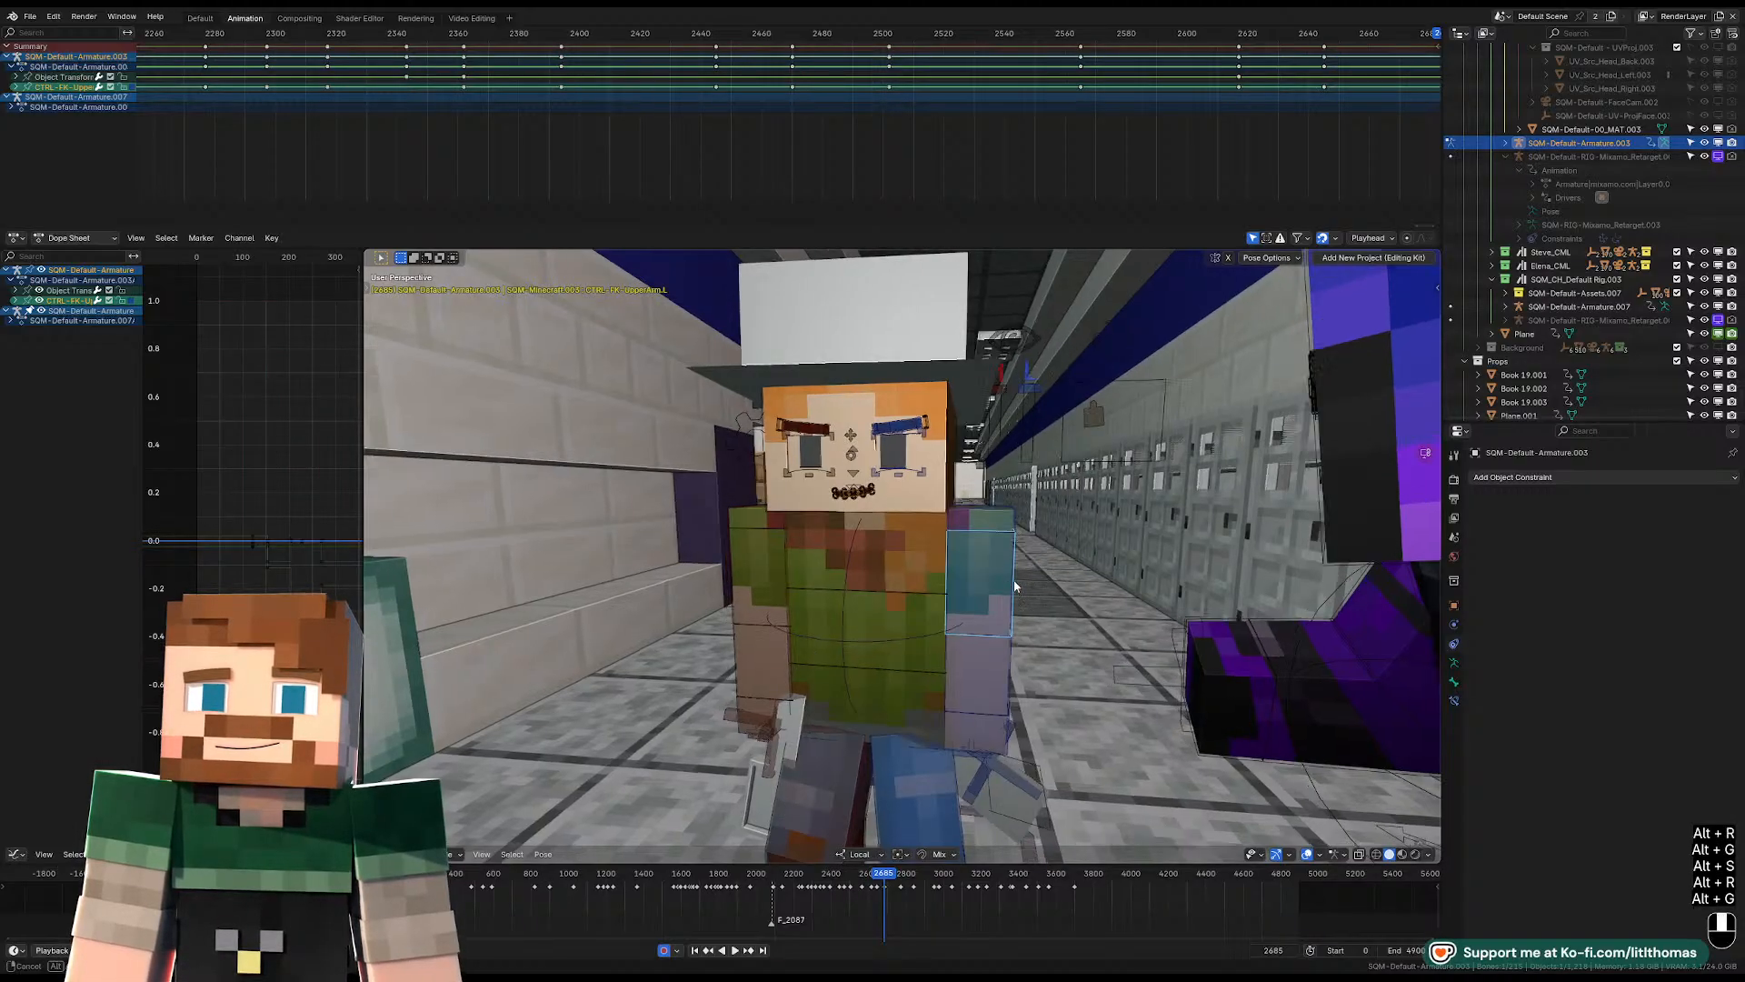
# Try a free rotation of the left FK upper arm at frame 2685, and undo it.
pyautogui.scroll(-6, 1011, 582)
pyautogui.press('r')
pyautogui.press('r')
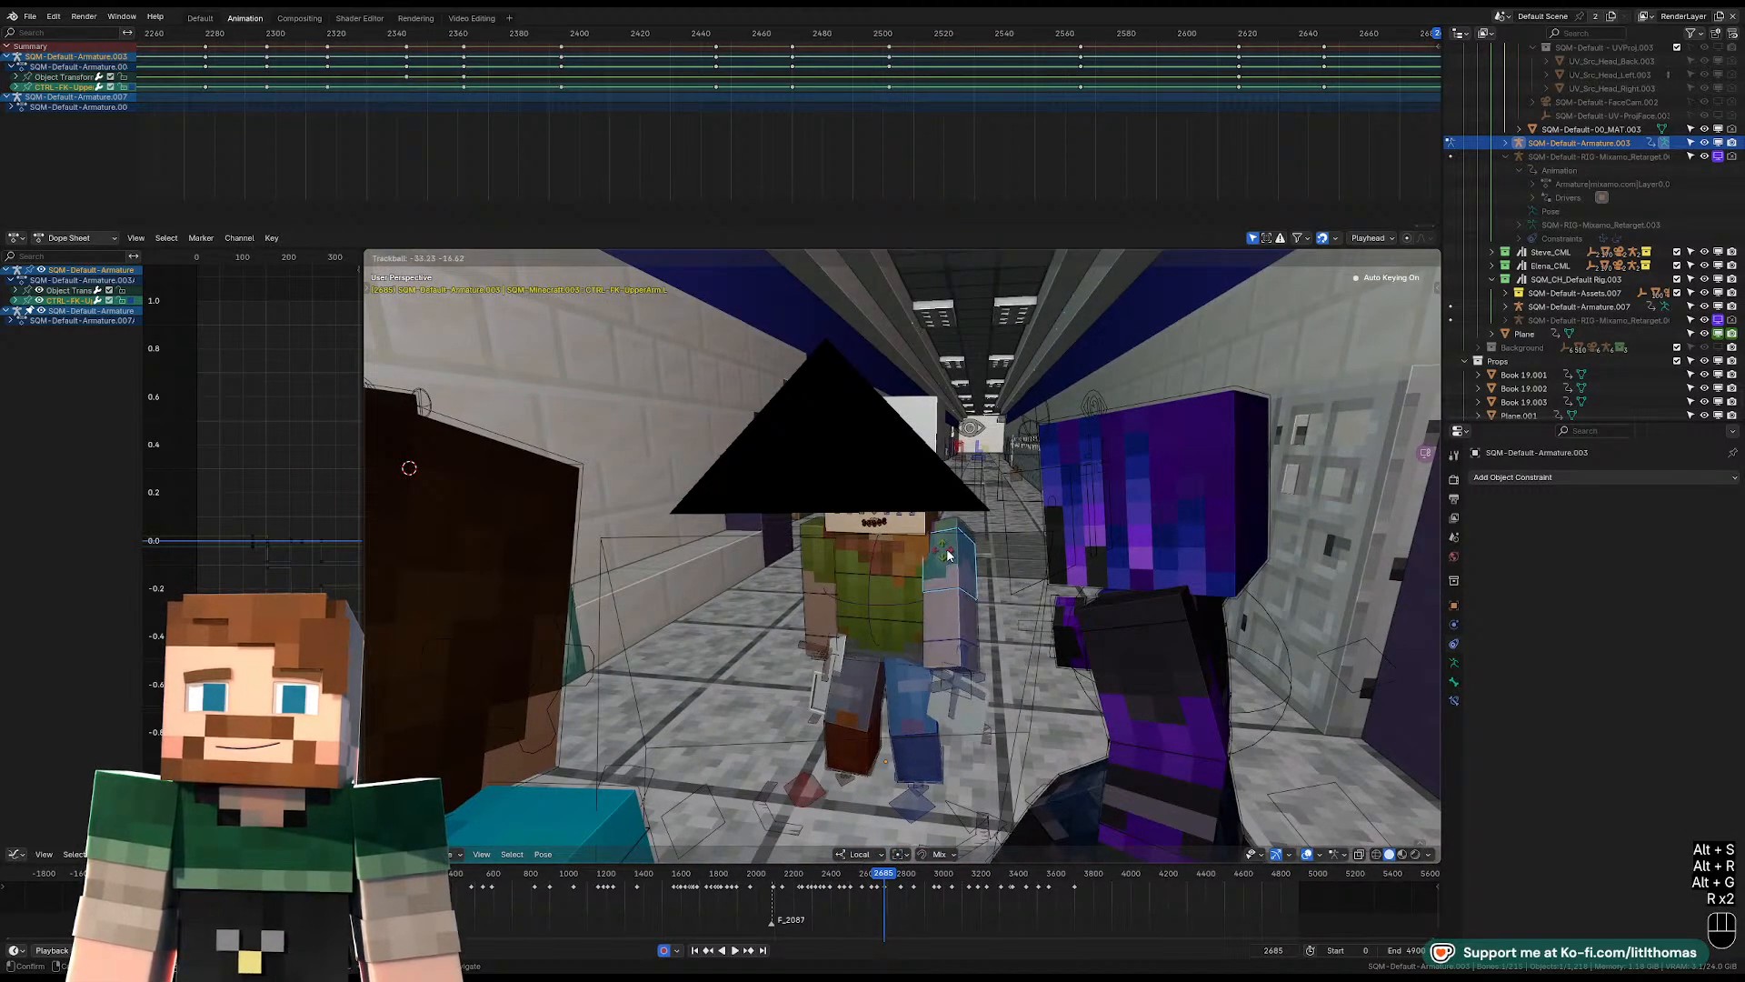
pyautogui.press('r')
pyautogui.click(915, 565)
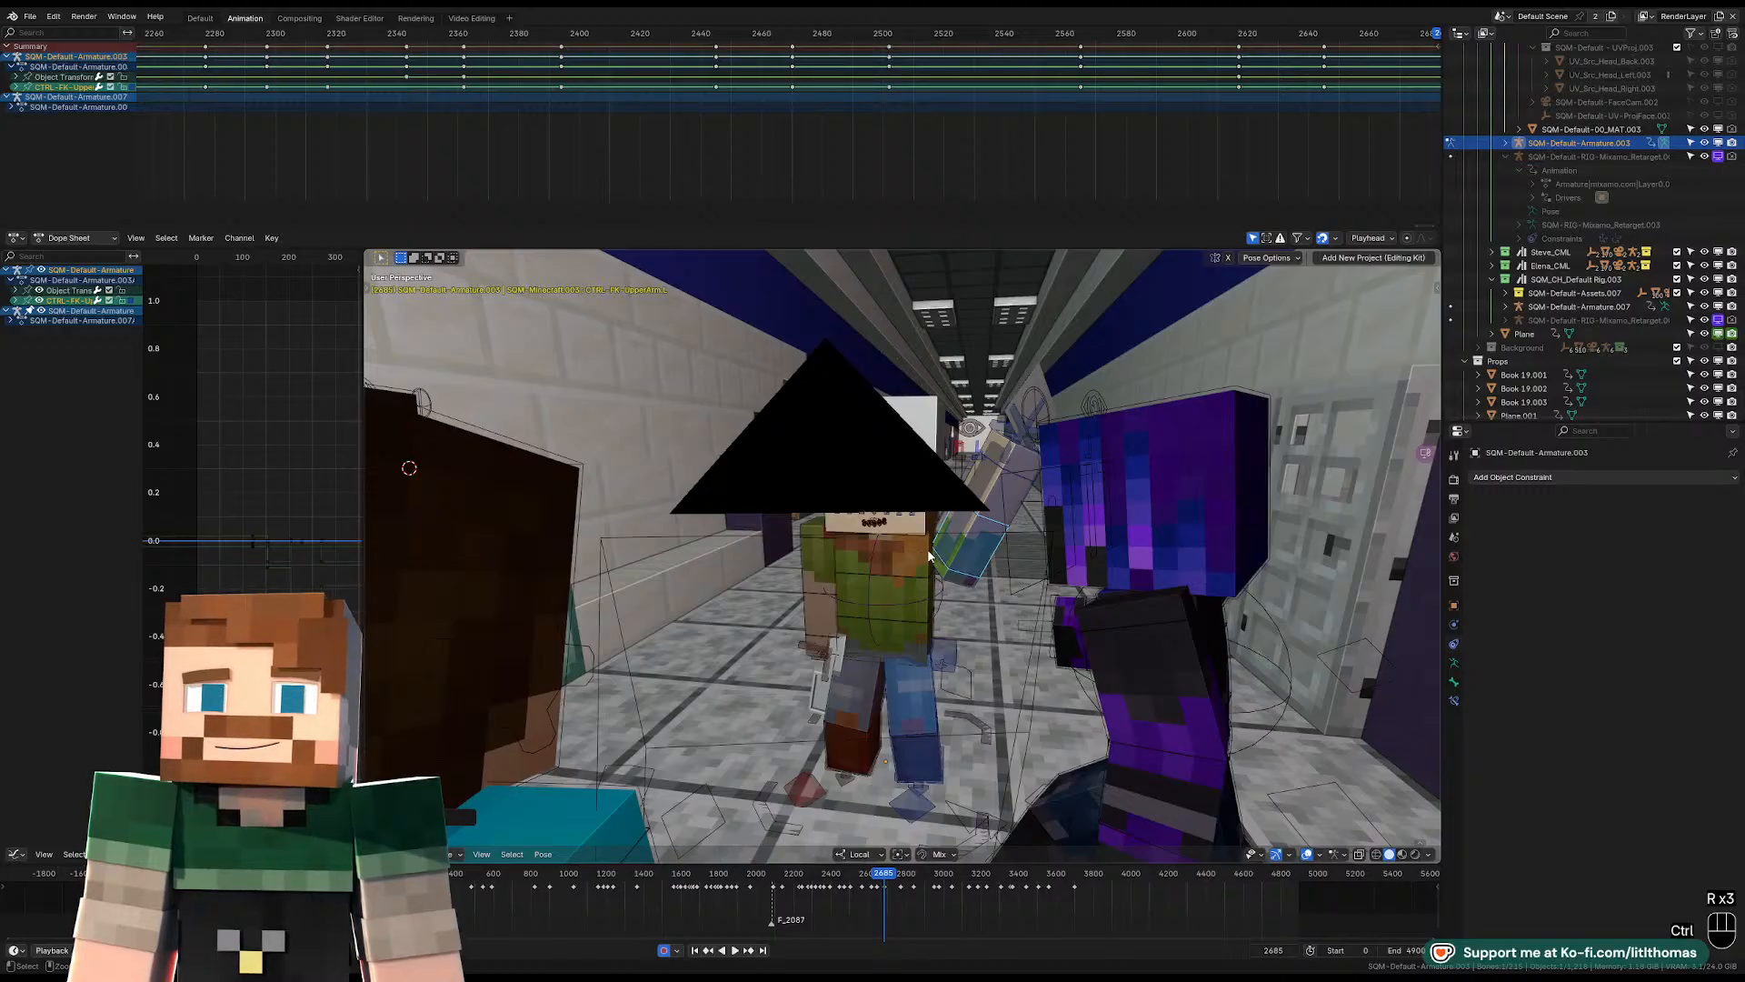
pyautogui.hotkey('ctrl', 'z')
# Rotate the left FK upper arm so it angles inward across the body at frame 2685.
pyautogui.scroll(6, 1000, 582)
pyautogui.press('r')
pyautogui.press('r')
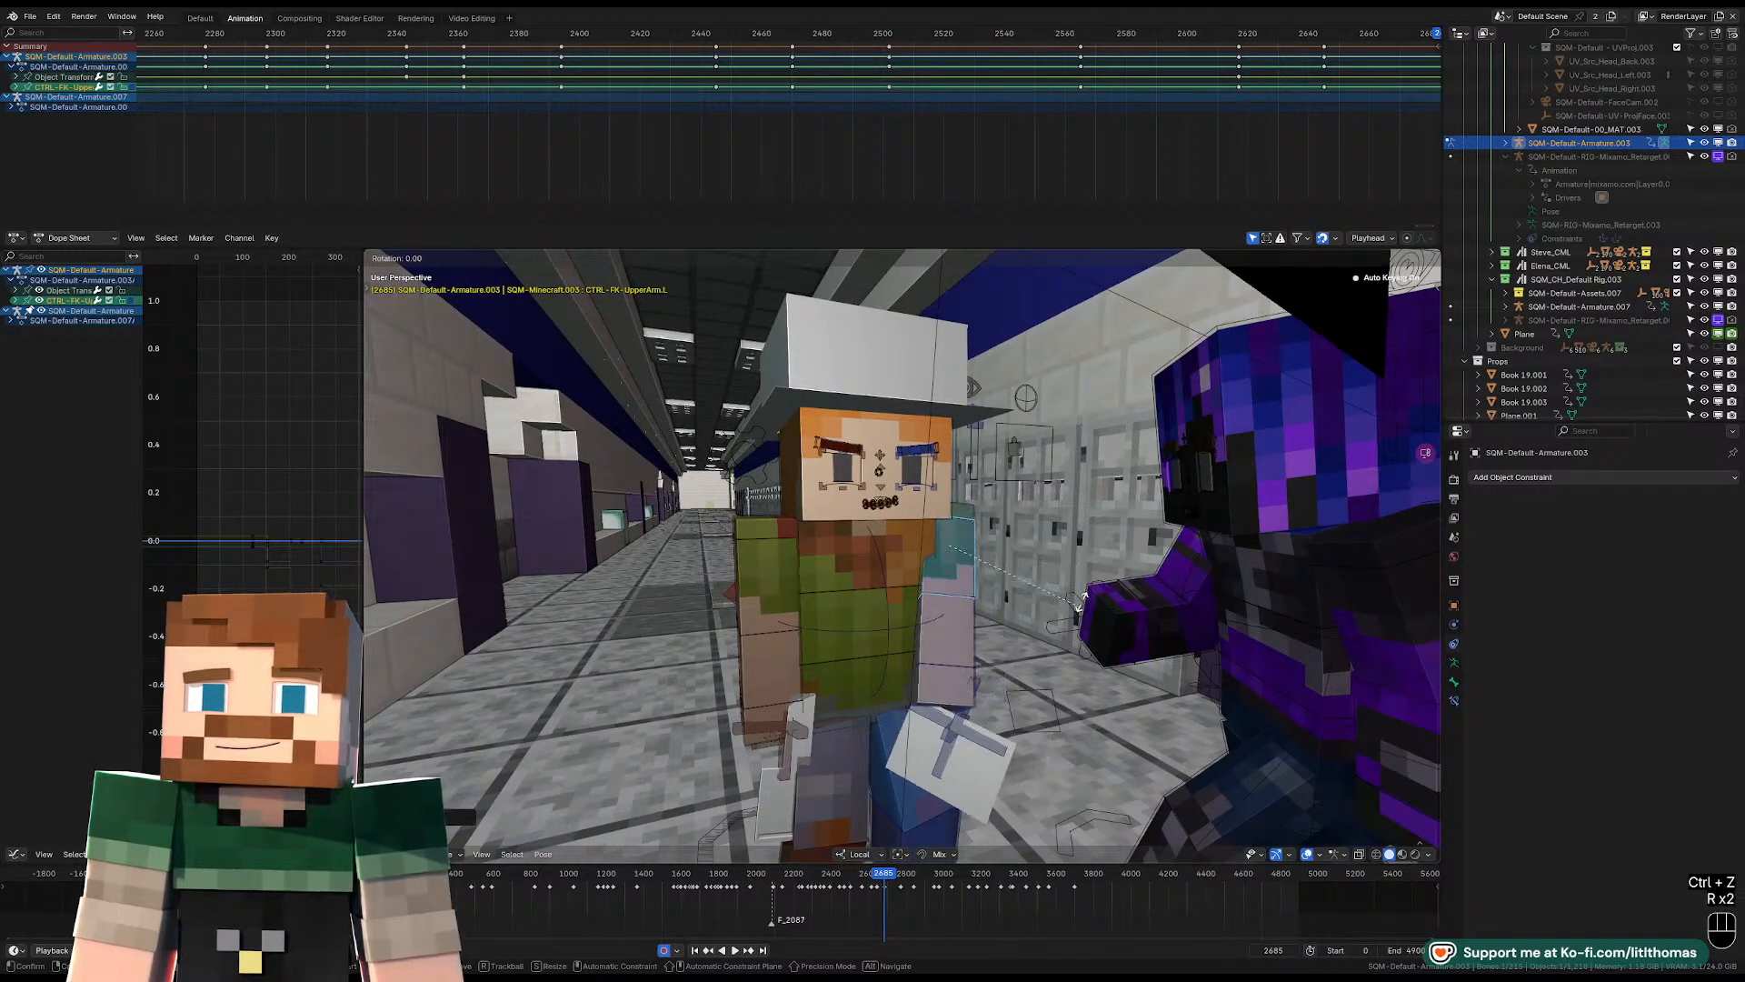
pyautogui.press('r')
pyautogui.click(1059, 619)
# Free-rotate the torso control and adjust its tilt at frame 2685.
pyautogui.click(902, 569)
pyautogui.press('r')
pyautogui.press('r')
pyautogui.click(872, 581)
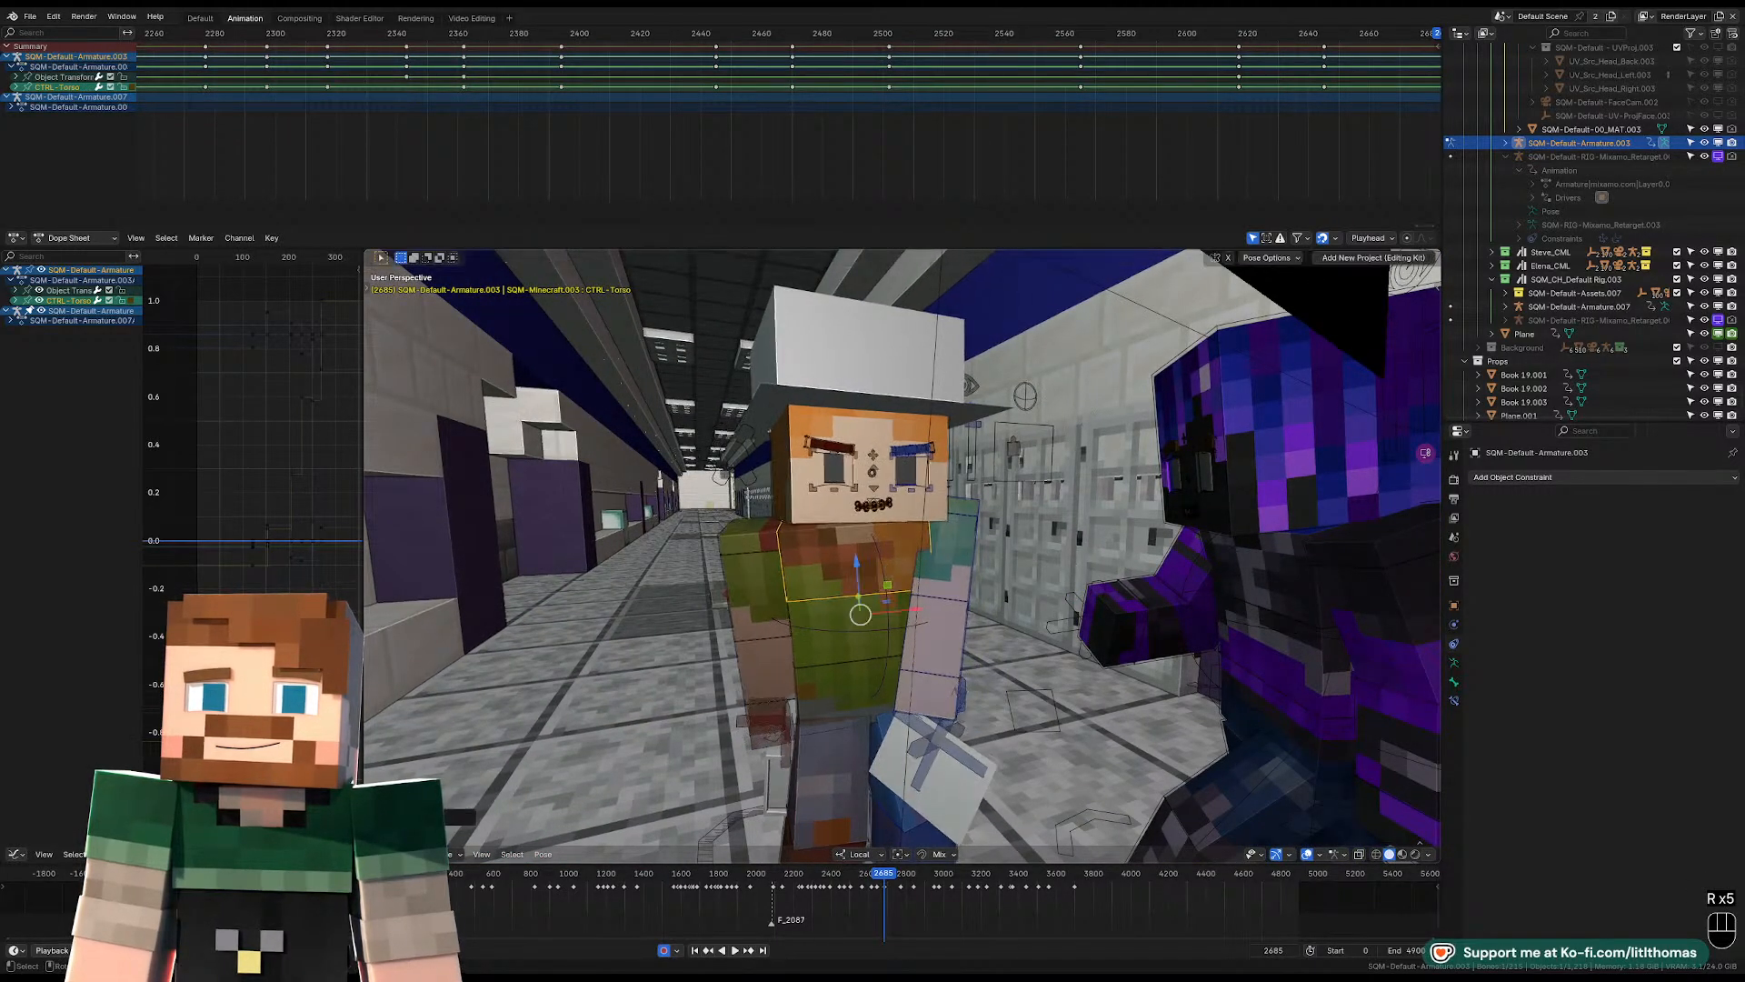
pyautogui.press('r')
pyautogui.click(970, 591)
pyautogui.scroll(1, 970, 592)
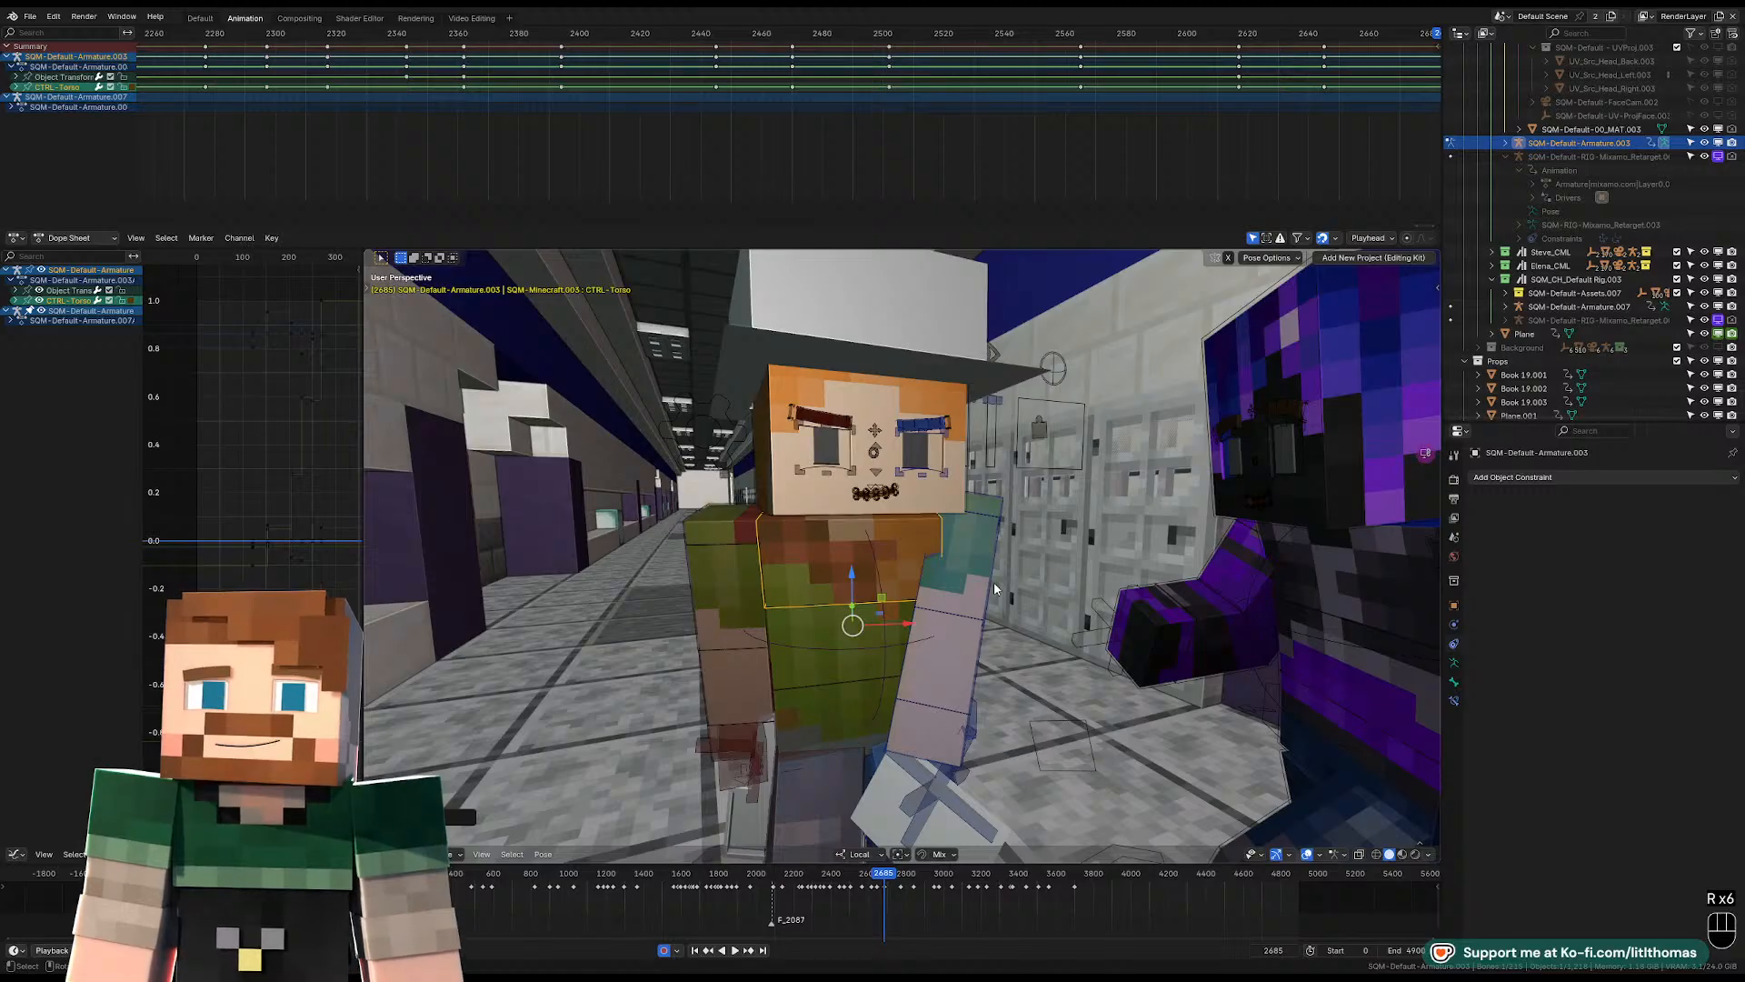
# Collapse the Render Meshes, Hidden and Meshes collections under Alex_CML's SQM-Default-Assets.005 in the Outliner.
pyautogui.scroll(20, 1533, 175)
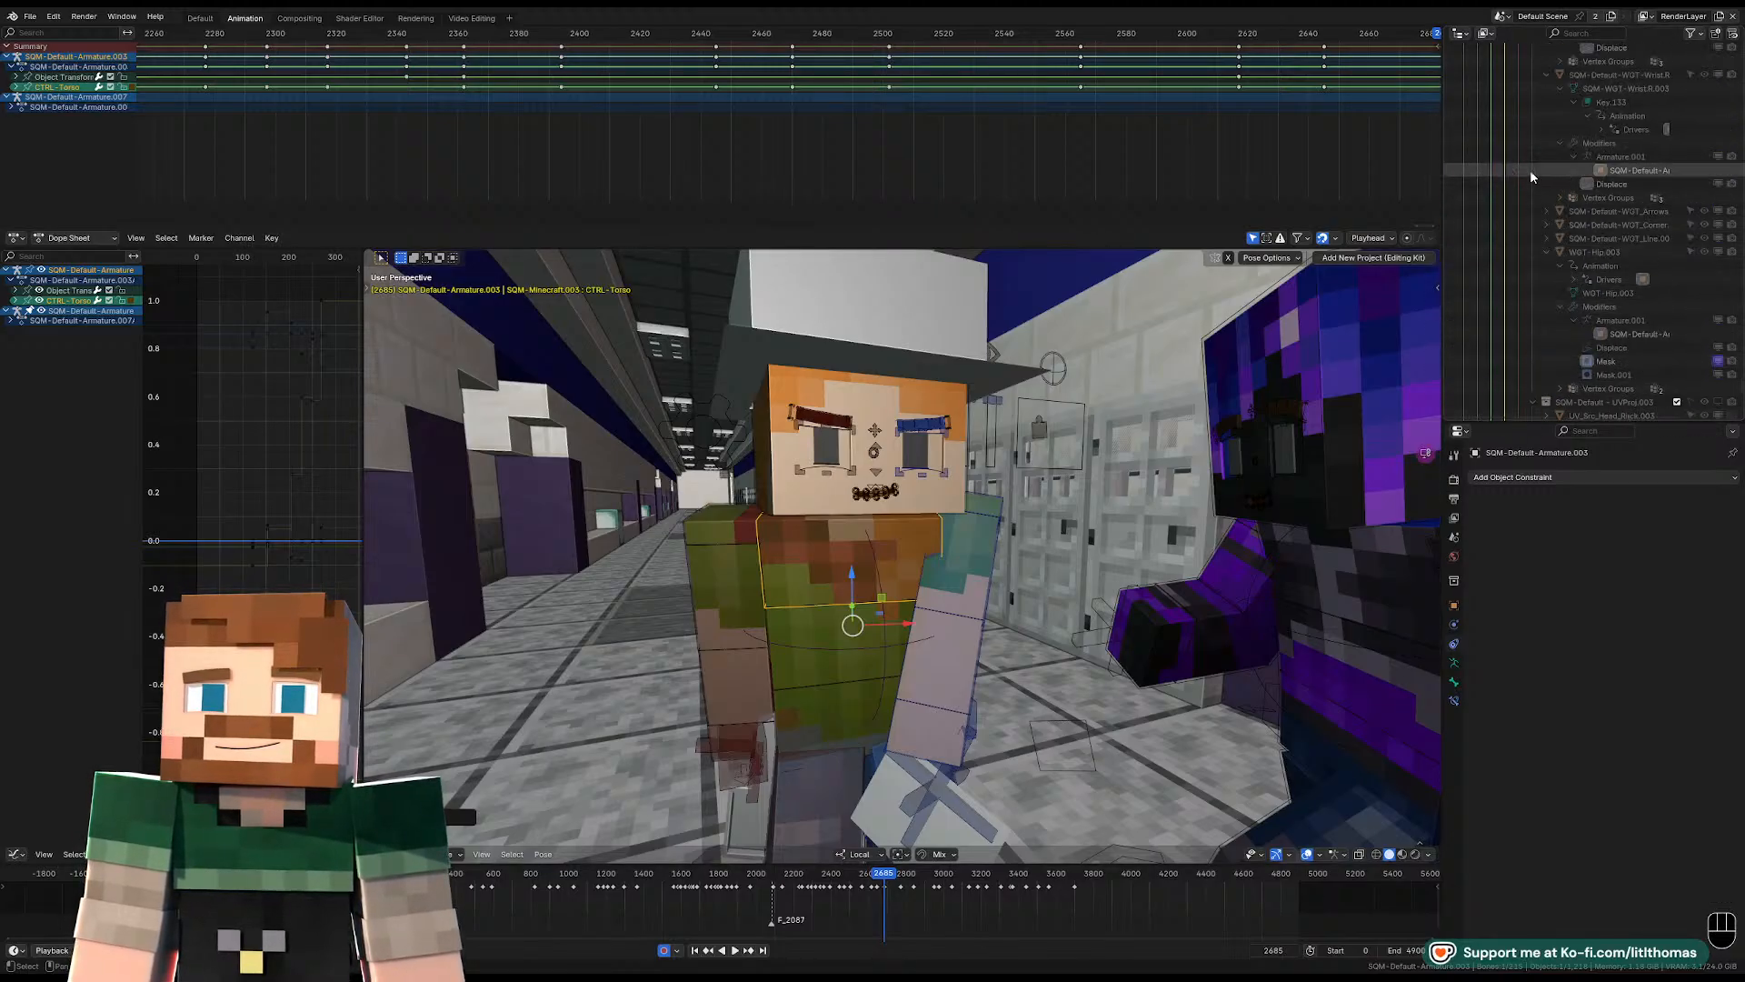
pyautogui.scroll(10, 1546, 177)
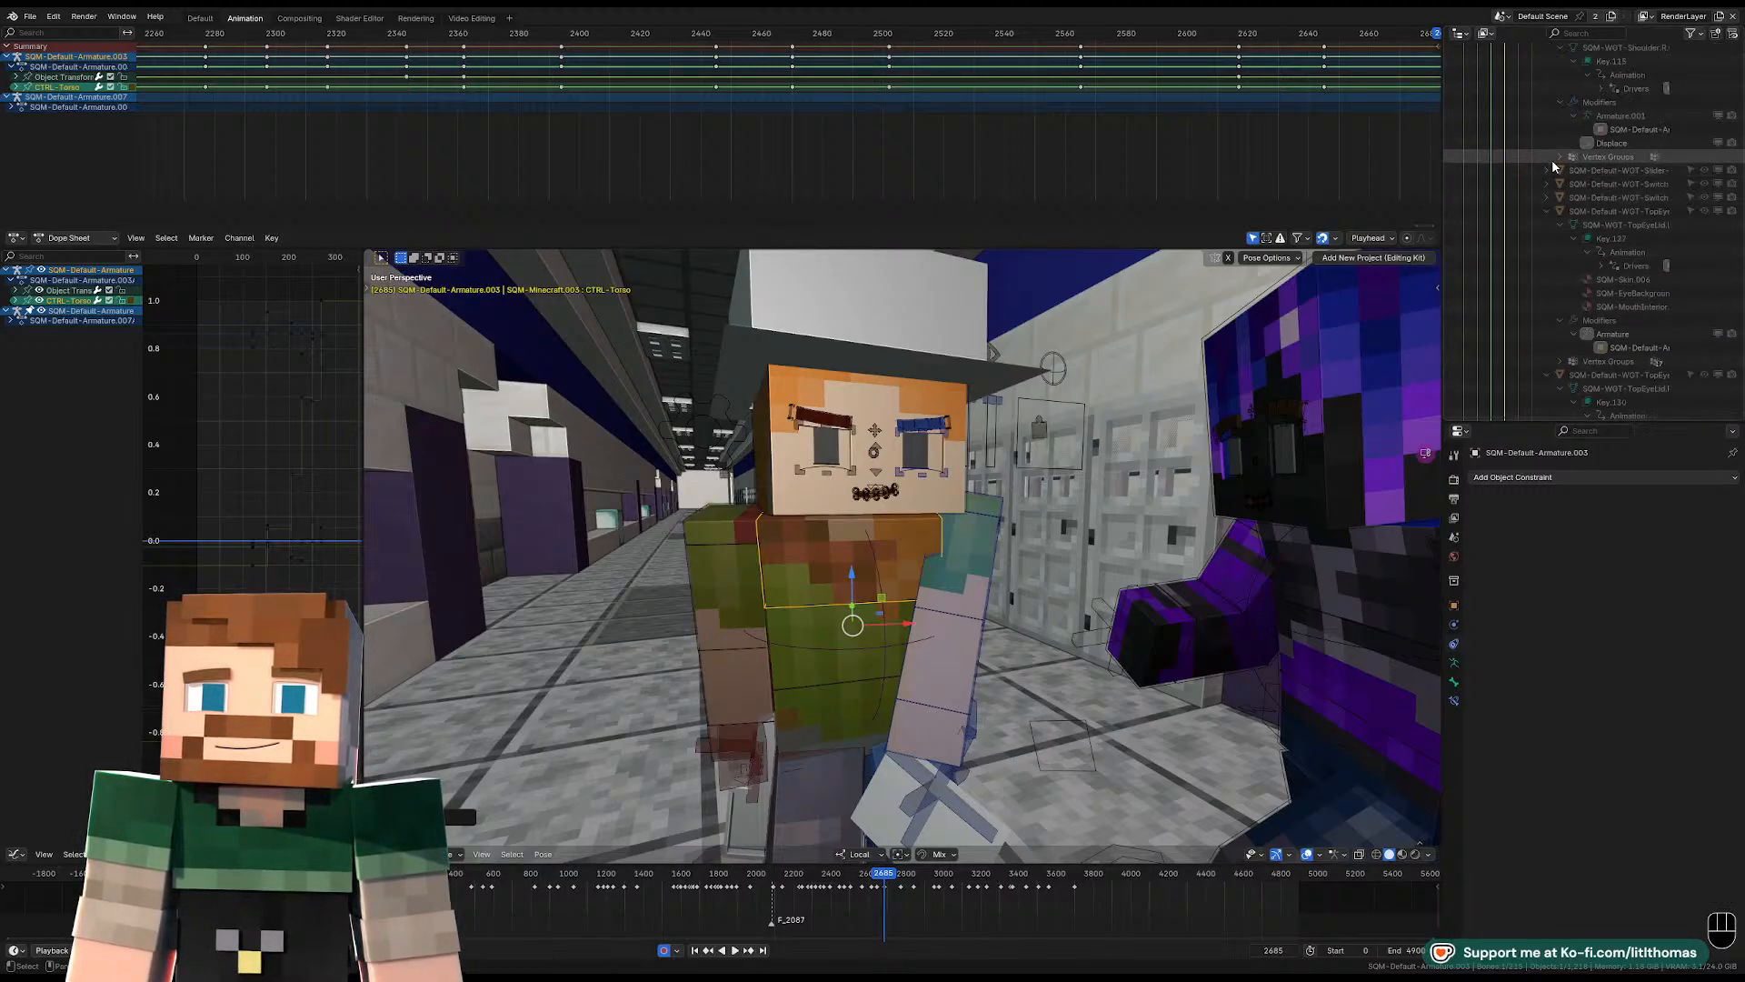
pyautogui.scroll(10, 1546, 164)
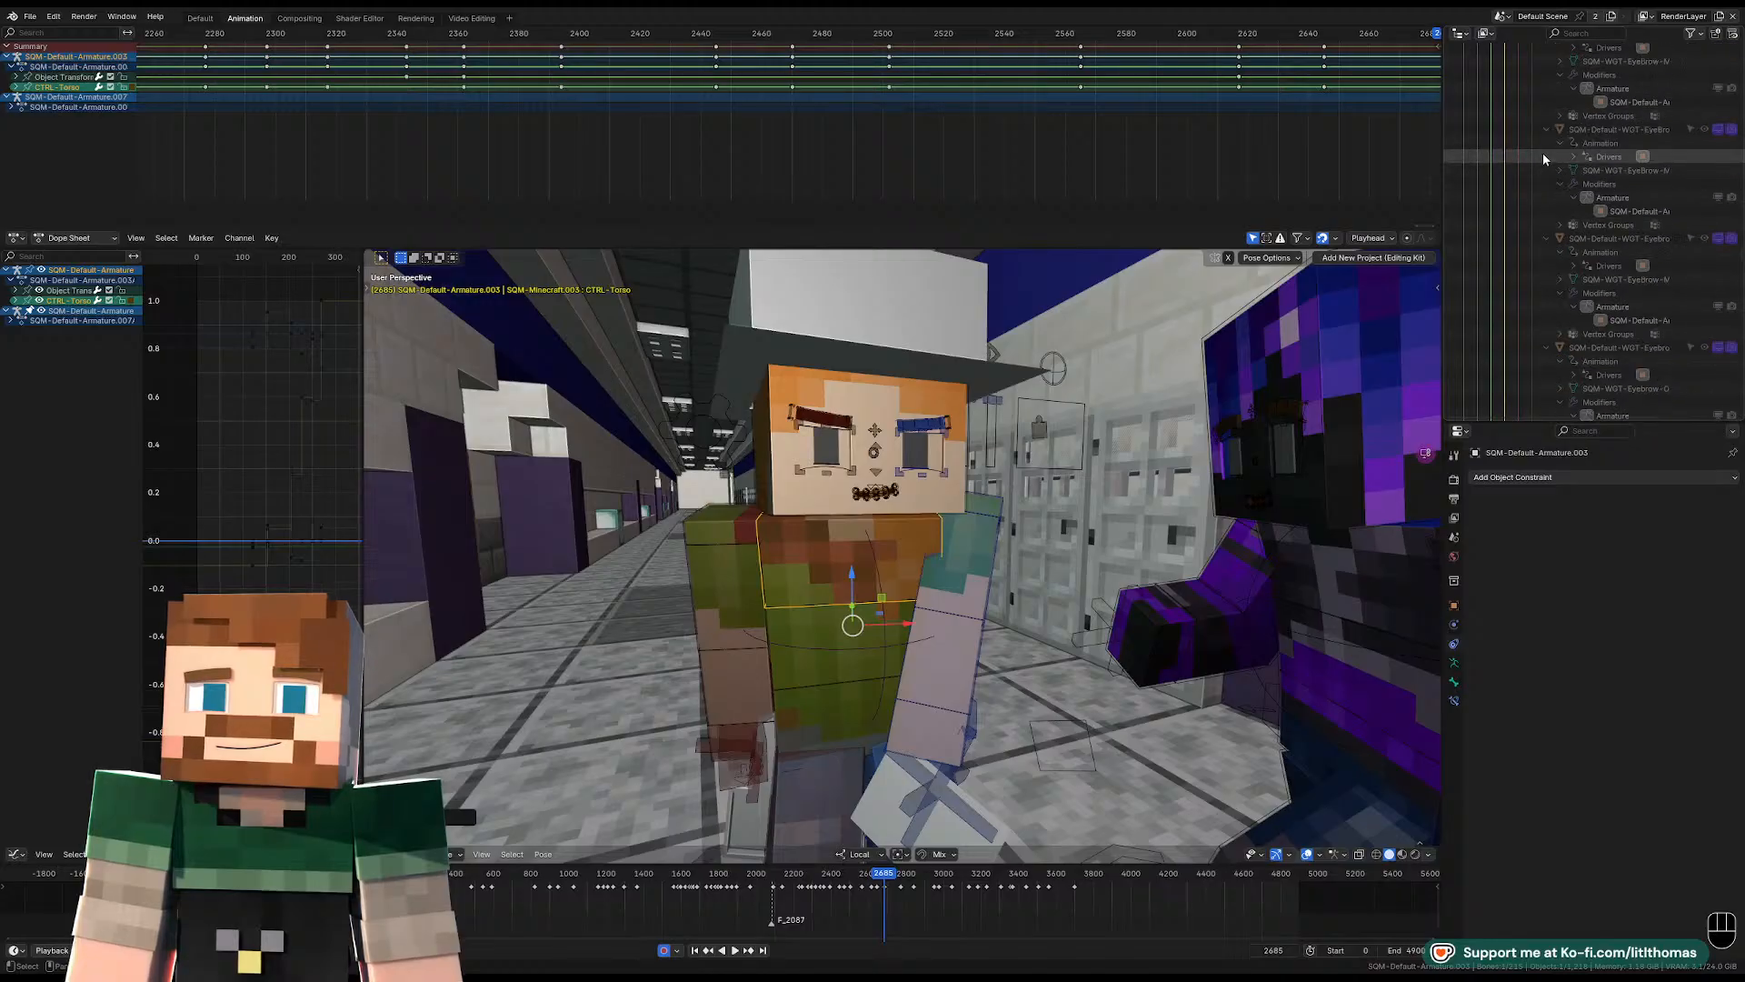
pyautogui.scroll(4, 1551, 153)
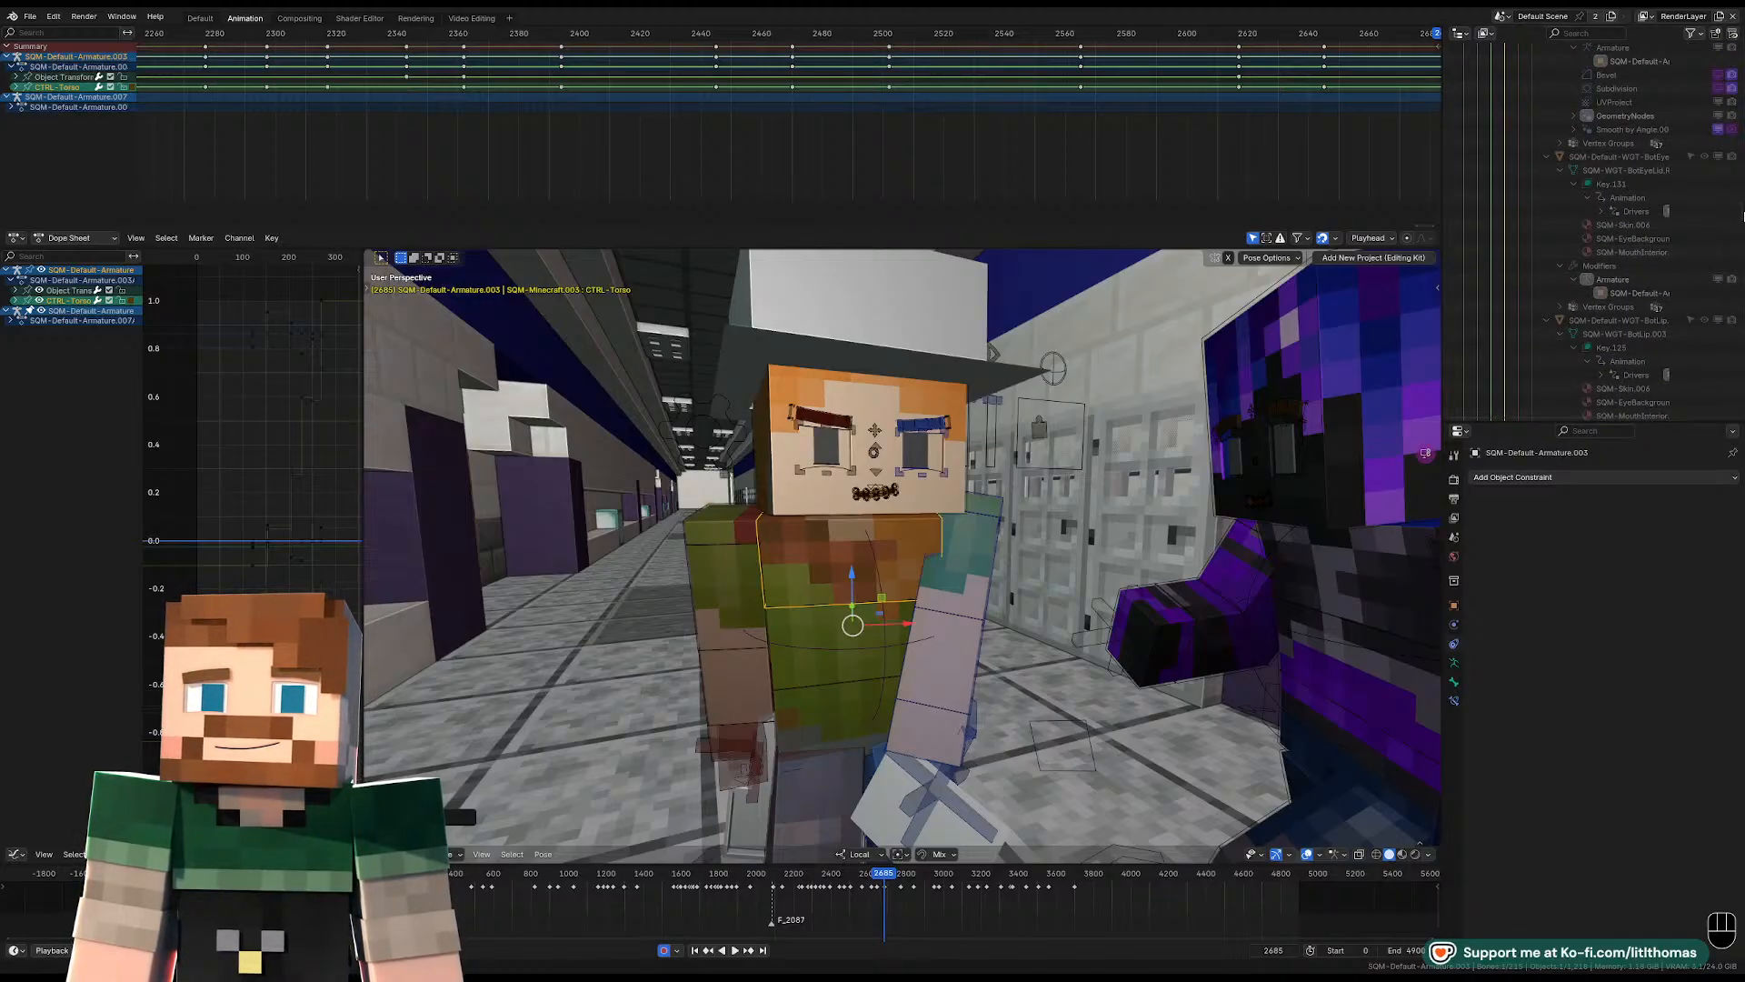
pyautogui.scroll(10, 1742, 216)
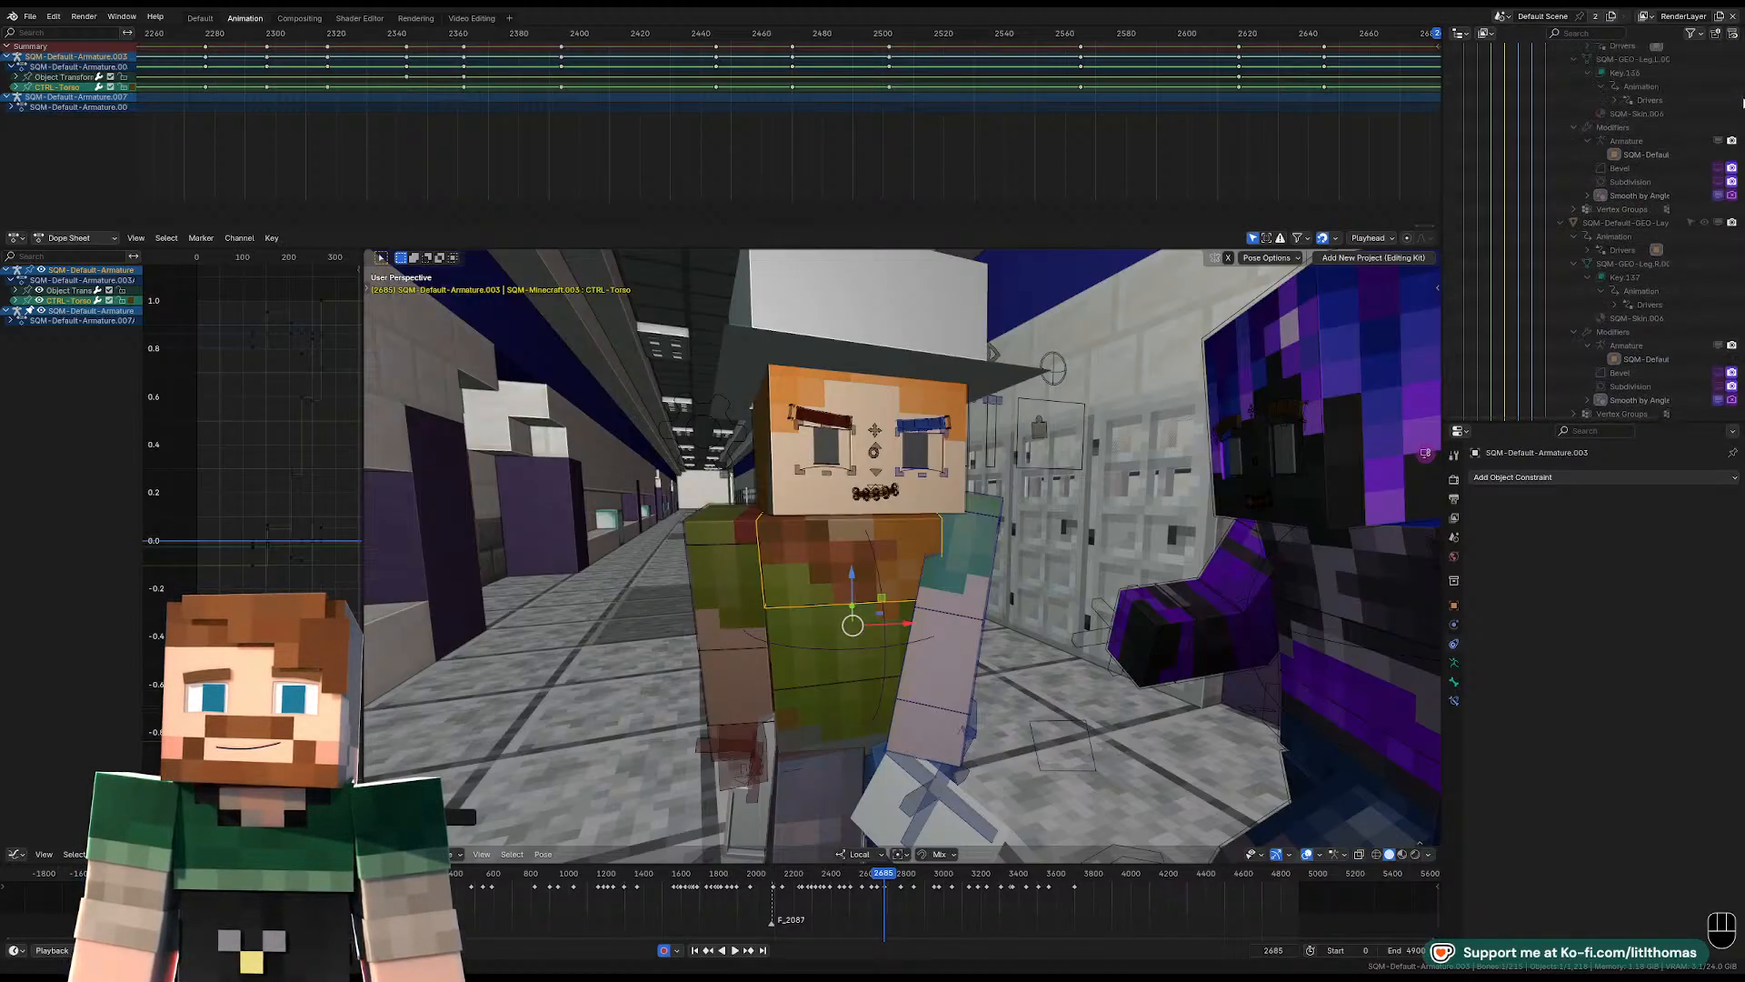
pyautogui.scroll(10, 1548, 148)
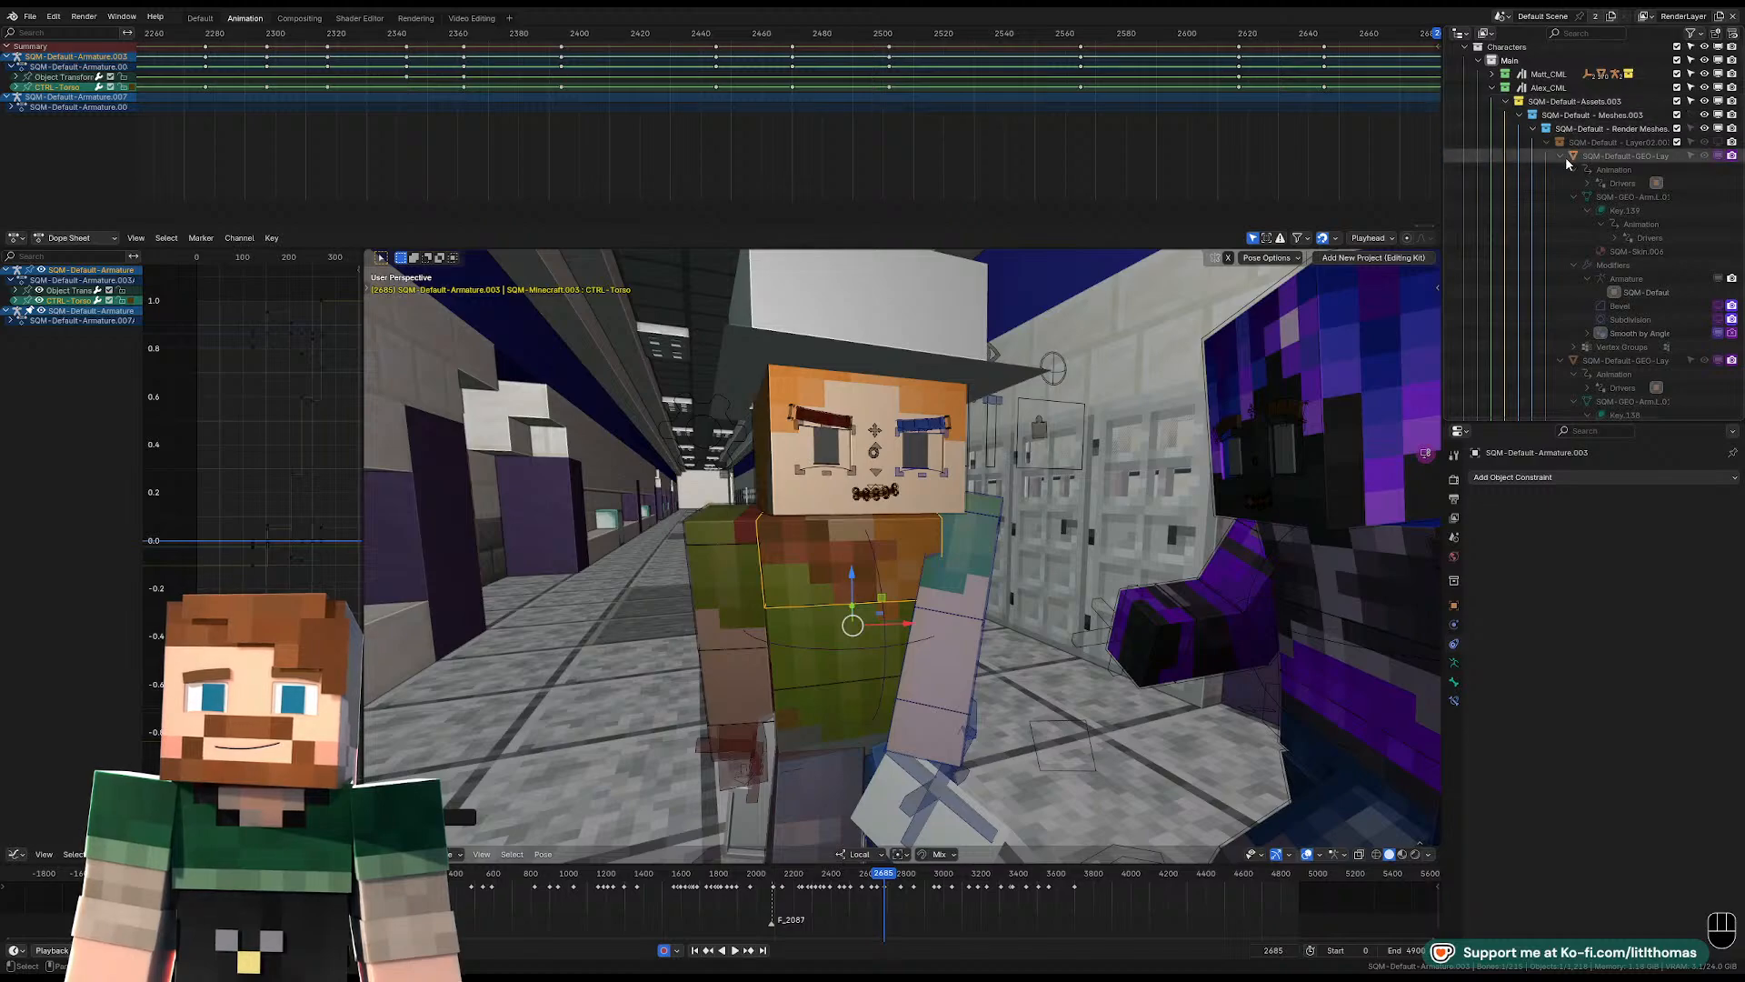
pyautogui.click(1533, 129)
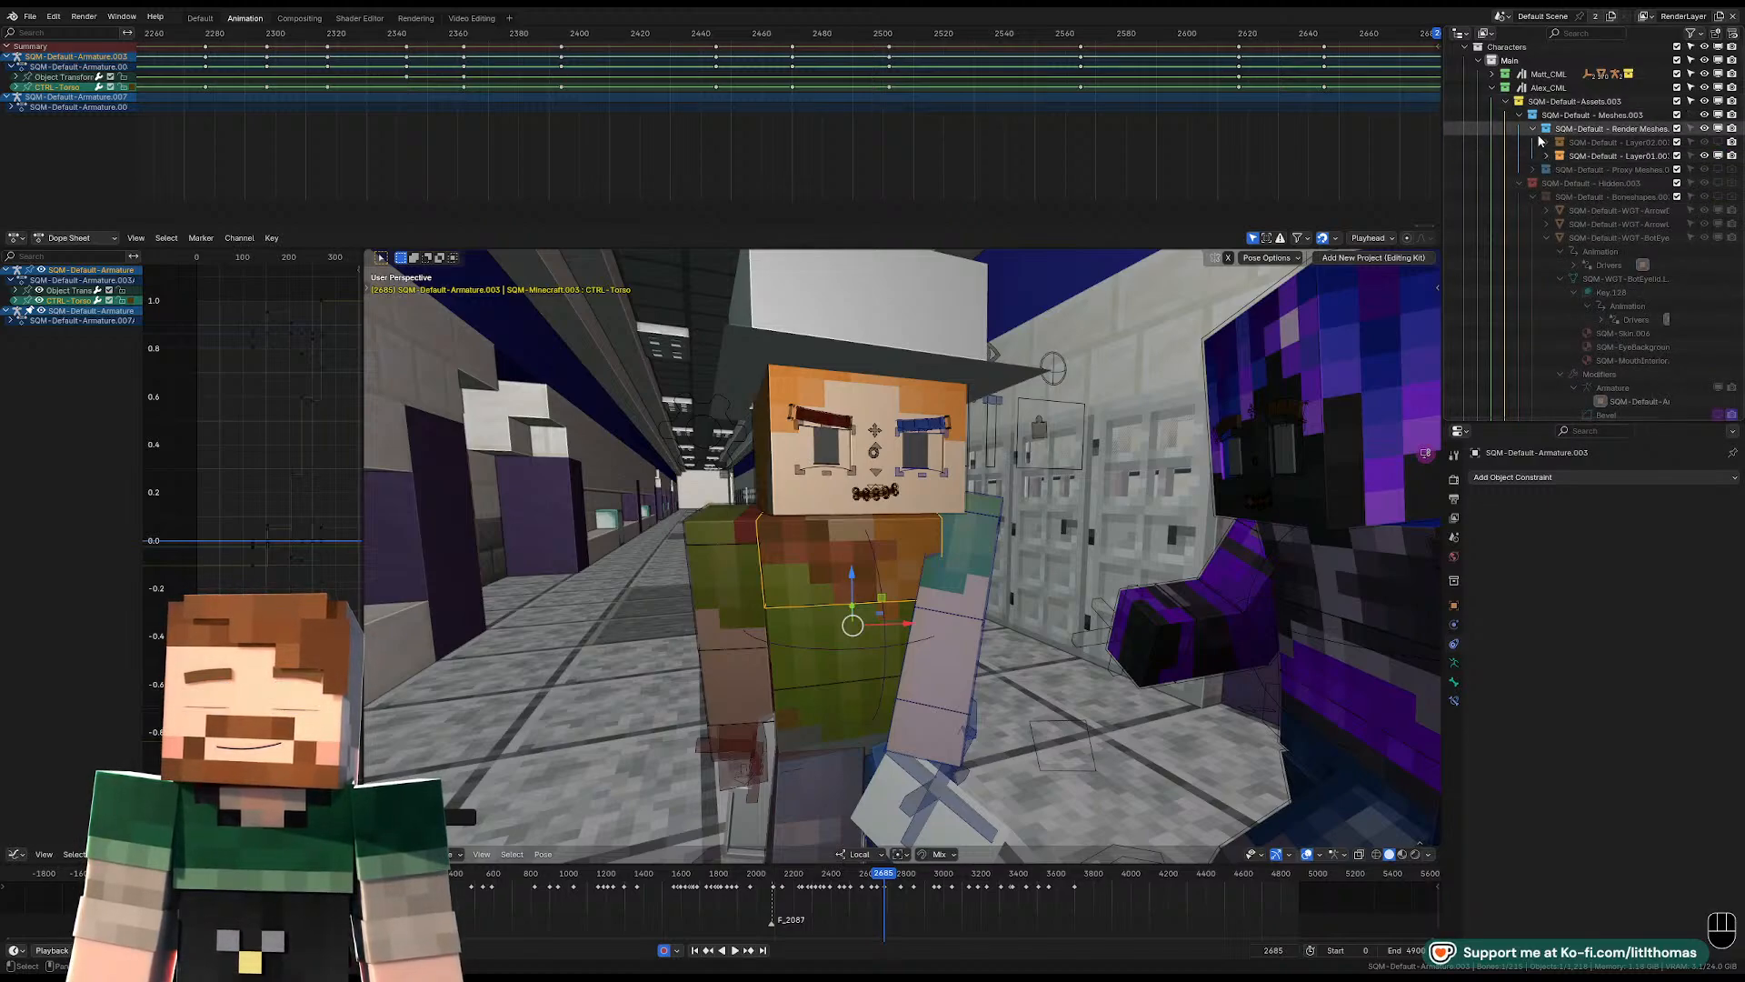
pyautogui.click(1518, 156)
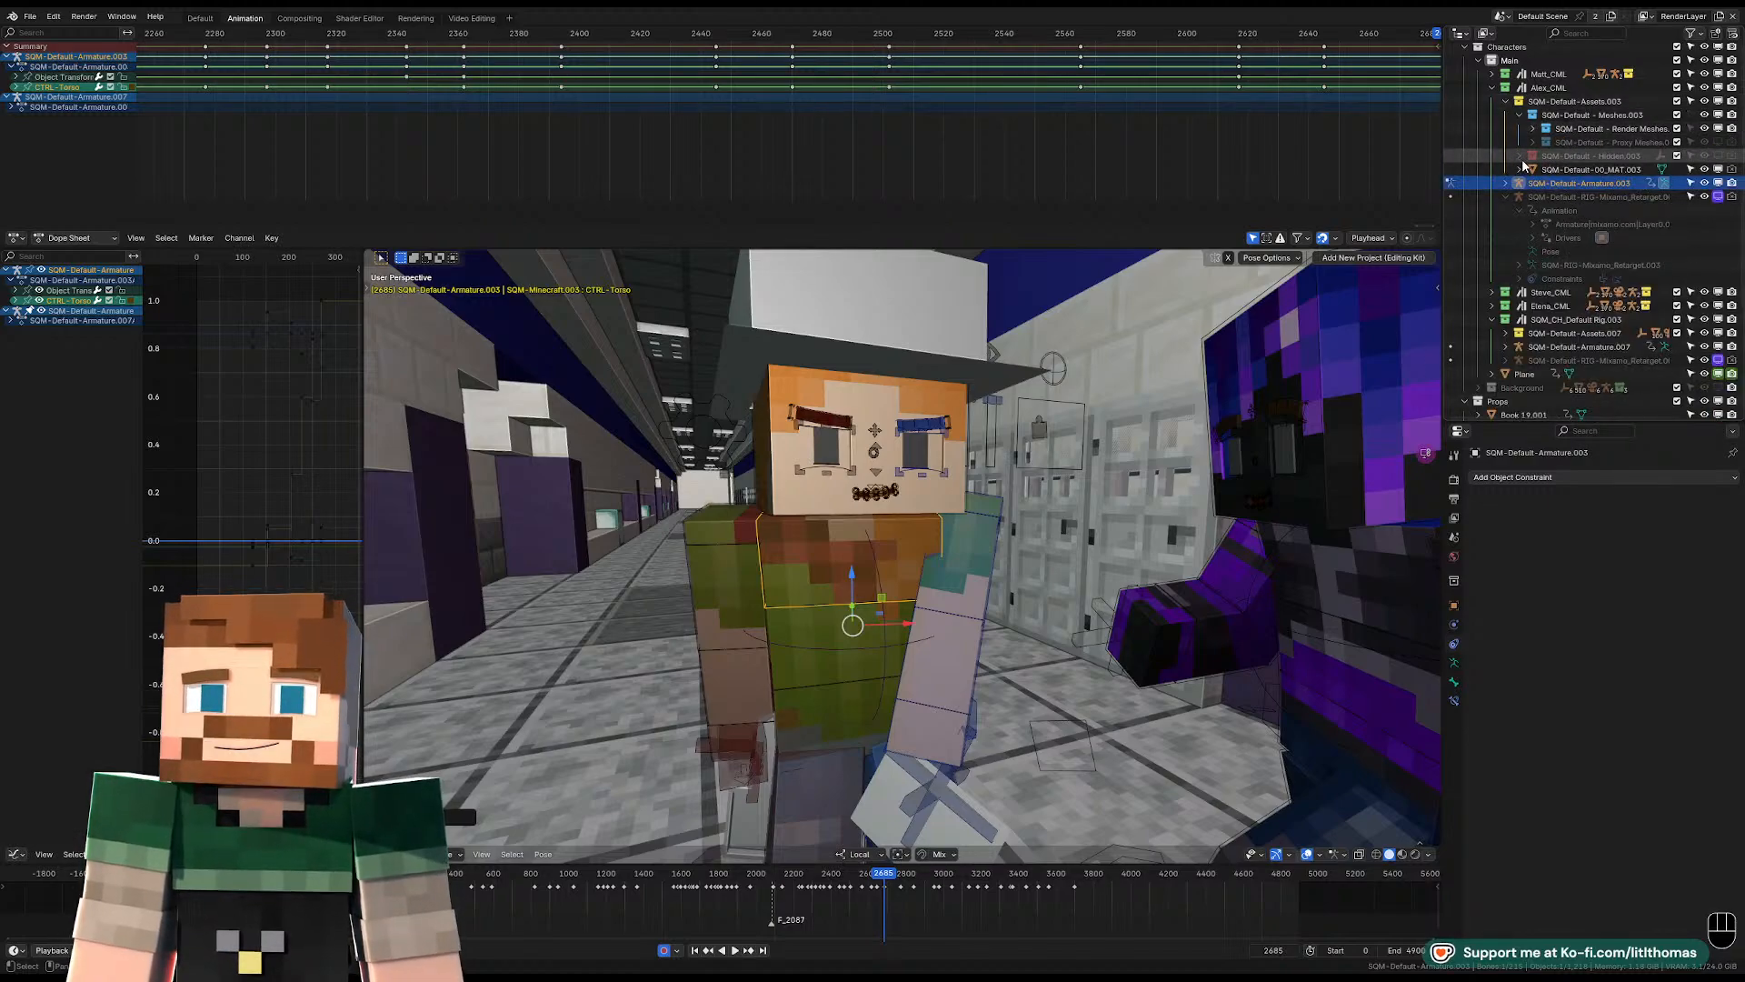
pyautogui.click(1519, 114)
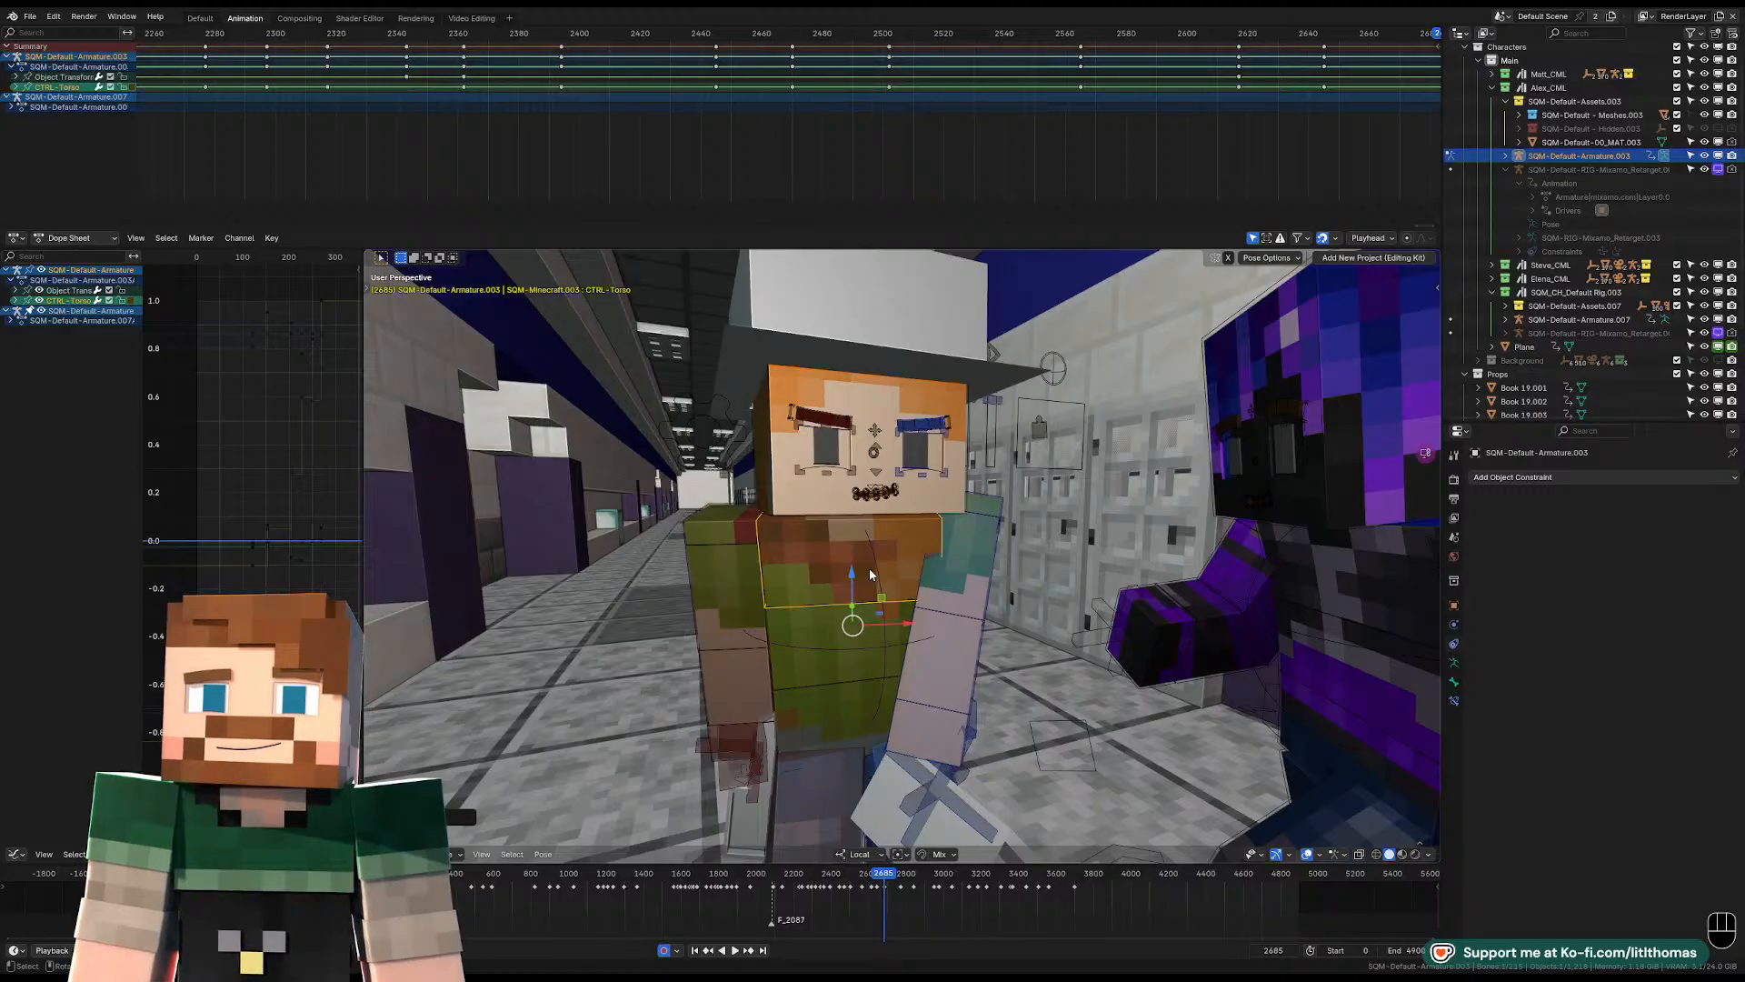
# Refine the torso's rotation and free-rotate the left FK upper arm to reach forward, checking it through the camera.
pyautogui.moveTo(896, 556); pyautogui.dragTo(881, 532, button='middle')
pyautogui.press('r')
pyautogui.press('r')
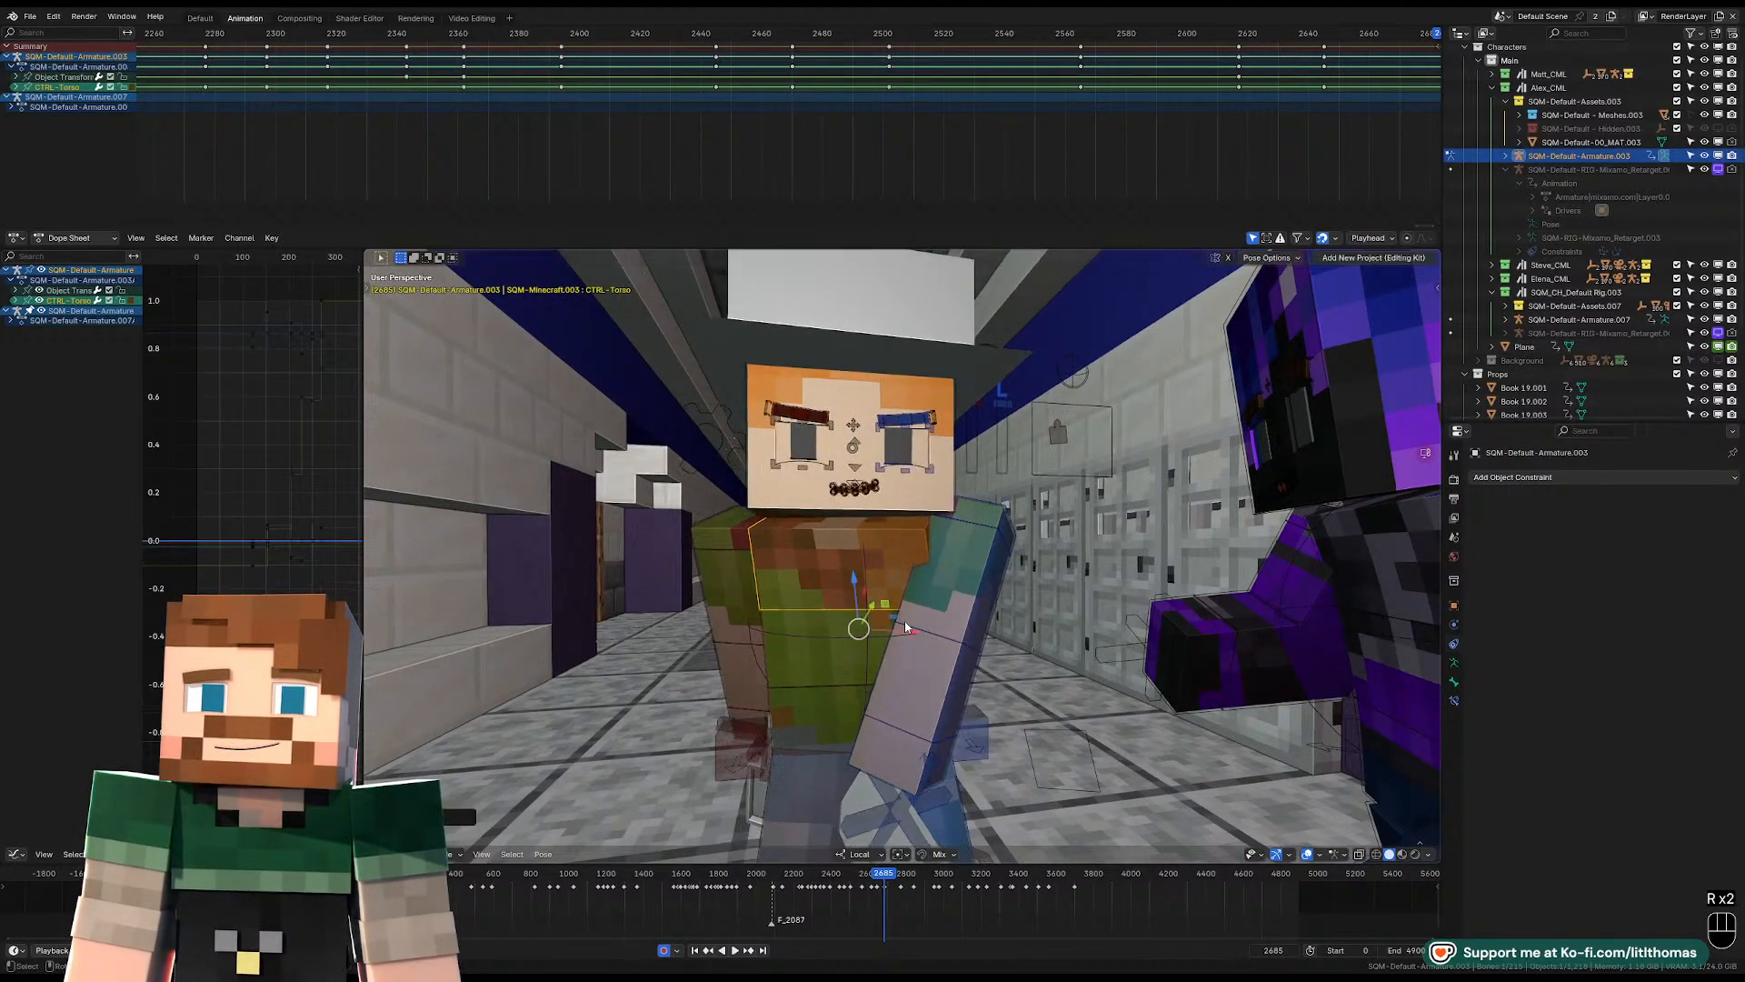
pyautogui.click(980, 582)
pyautogui.press('r')
pyautogui.press('r')
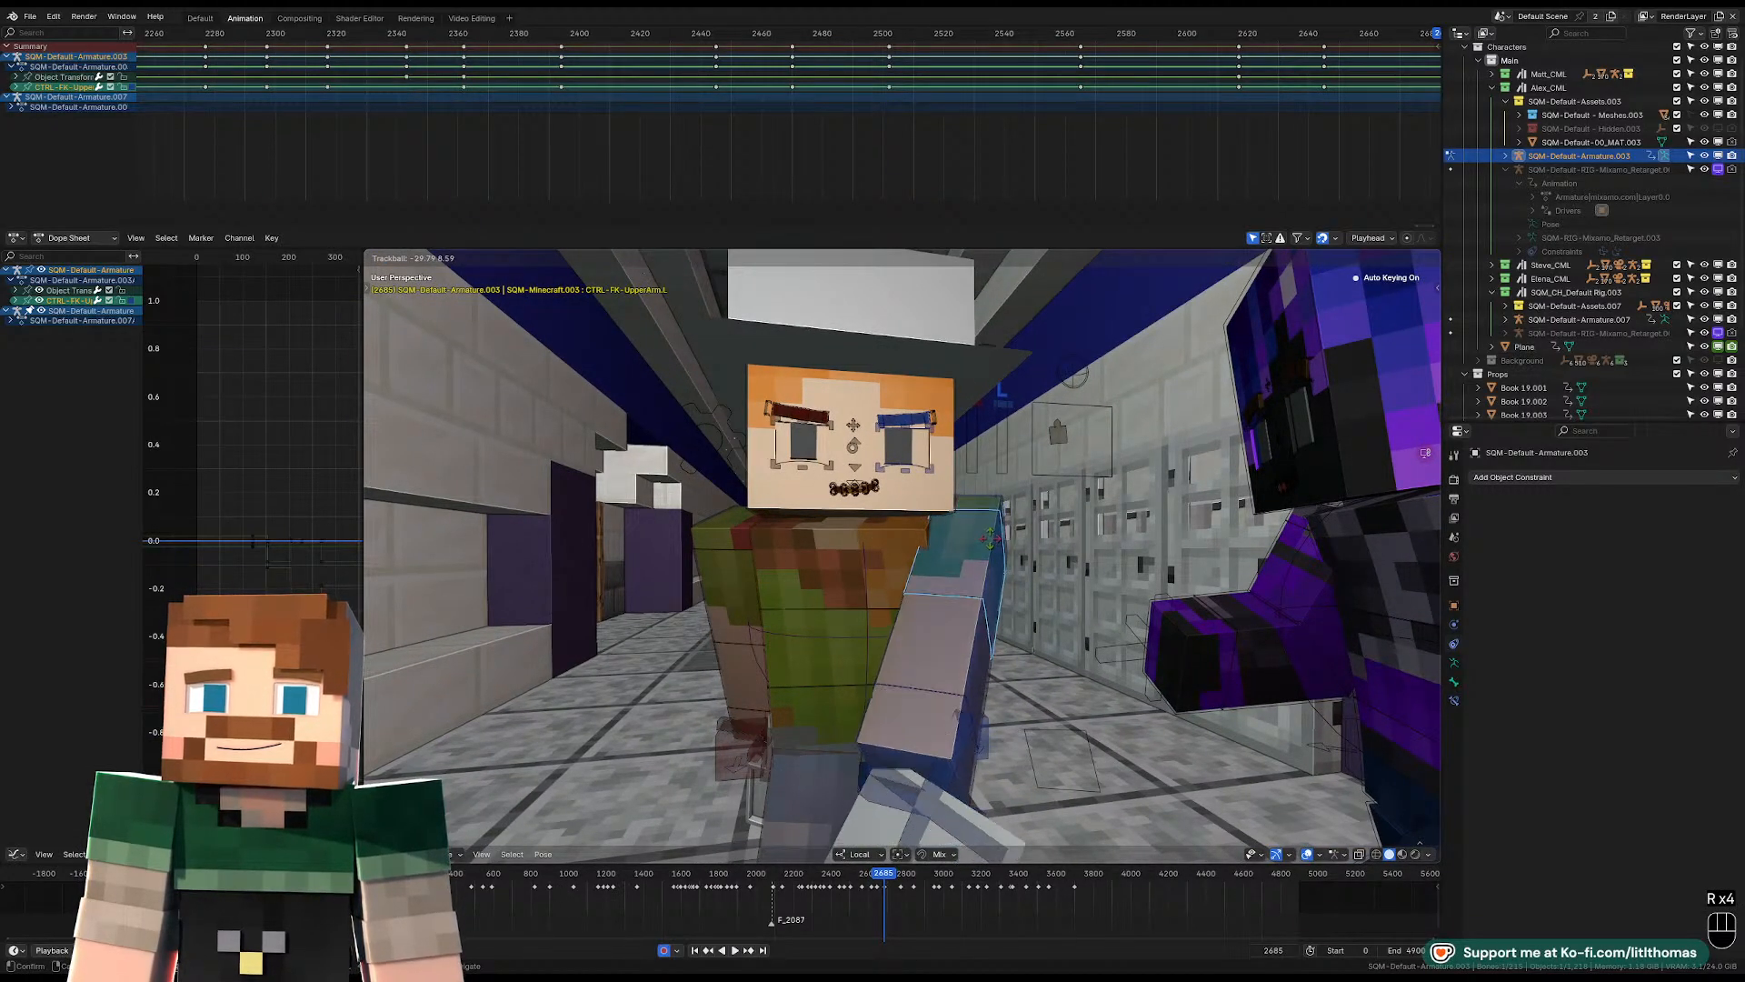
pyautogui.click(995, 536)
pyautogui.press('KP_0')
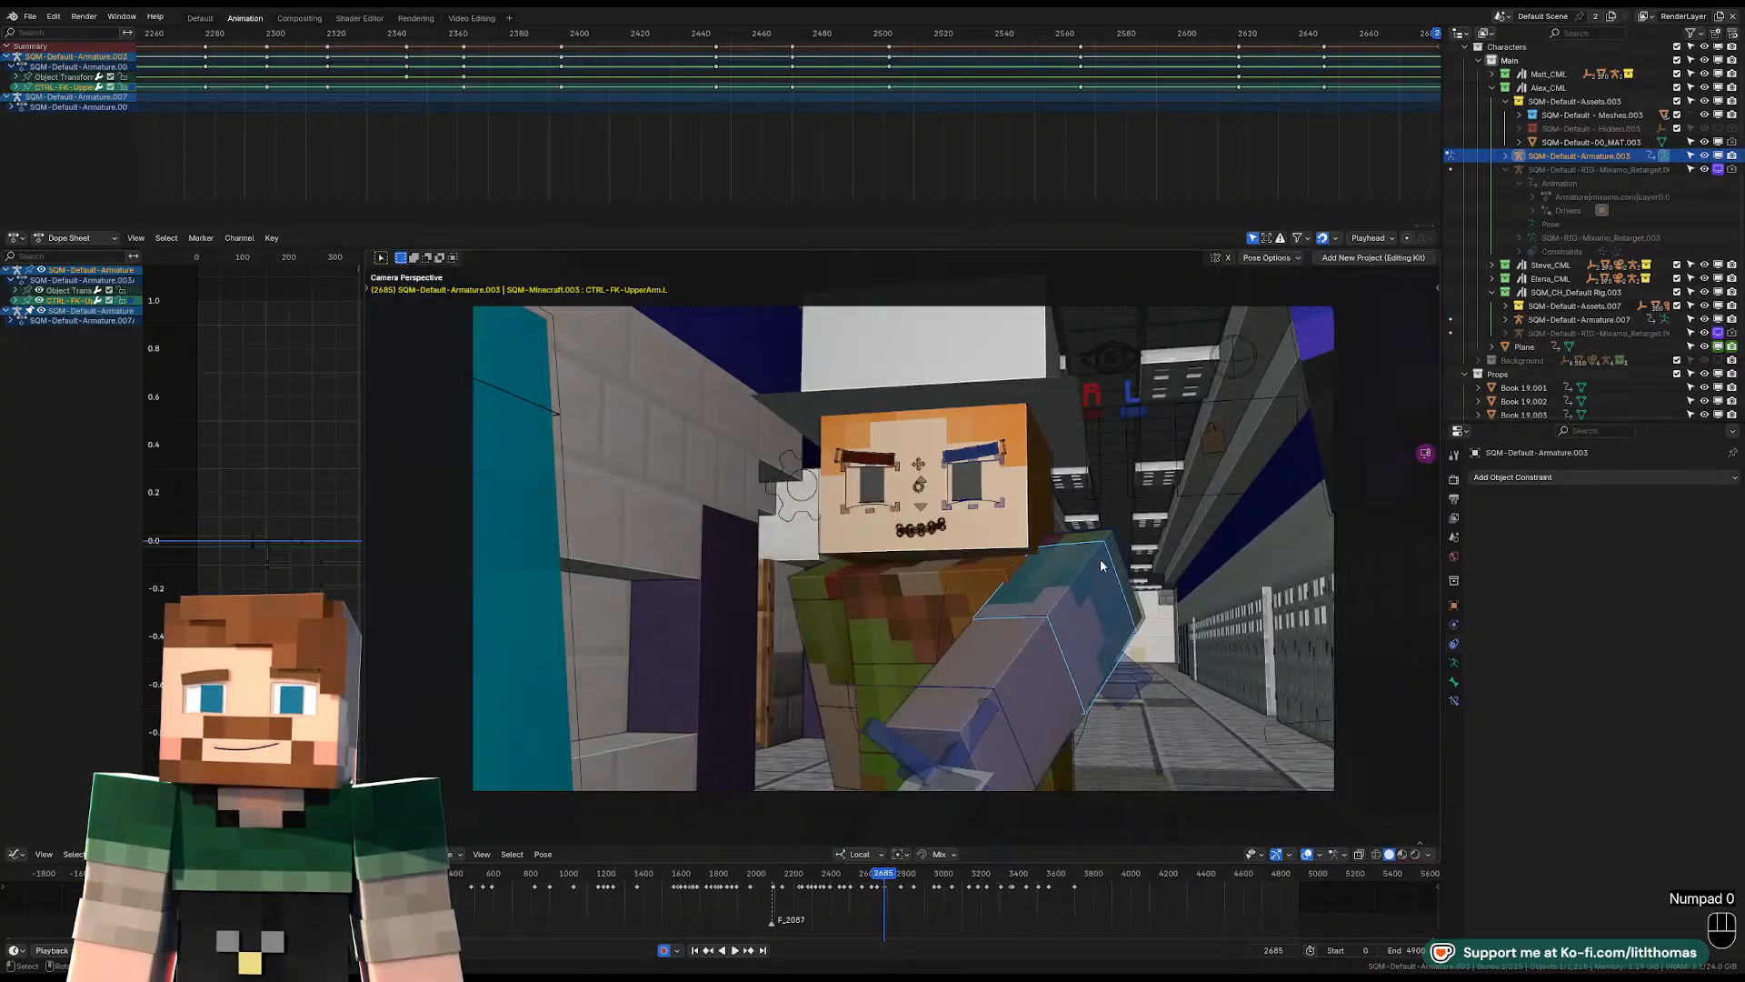
# Switch the character's armature to Object Mode and move it slightly along its X axis within the camera framing.
pyautogui.moveTo(1011, 638); pyautogui.dragTo(1047, 772, button='middle')
pyautogui.scroll(-4, 991, 696)
pyautogui.click(1048, 770)
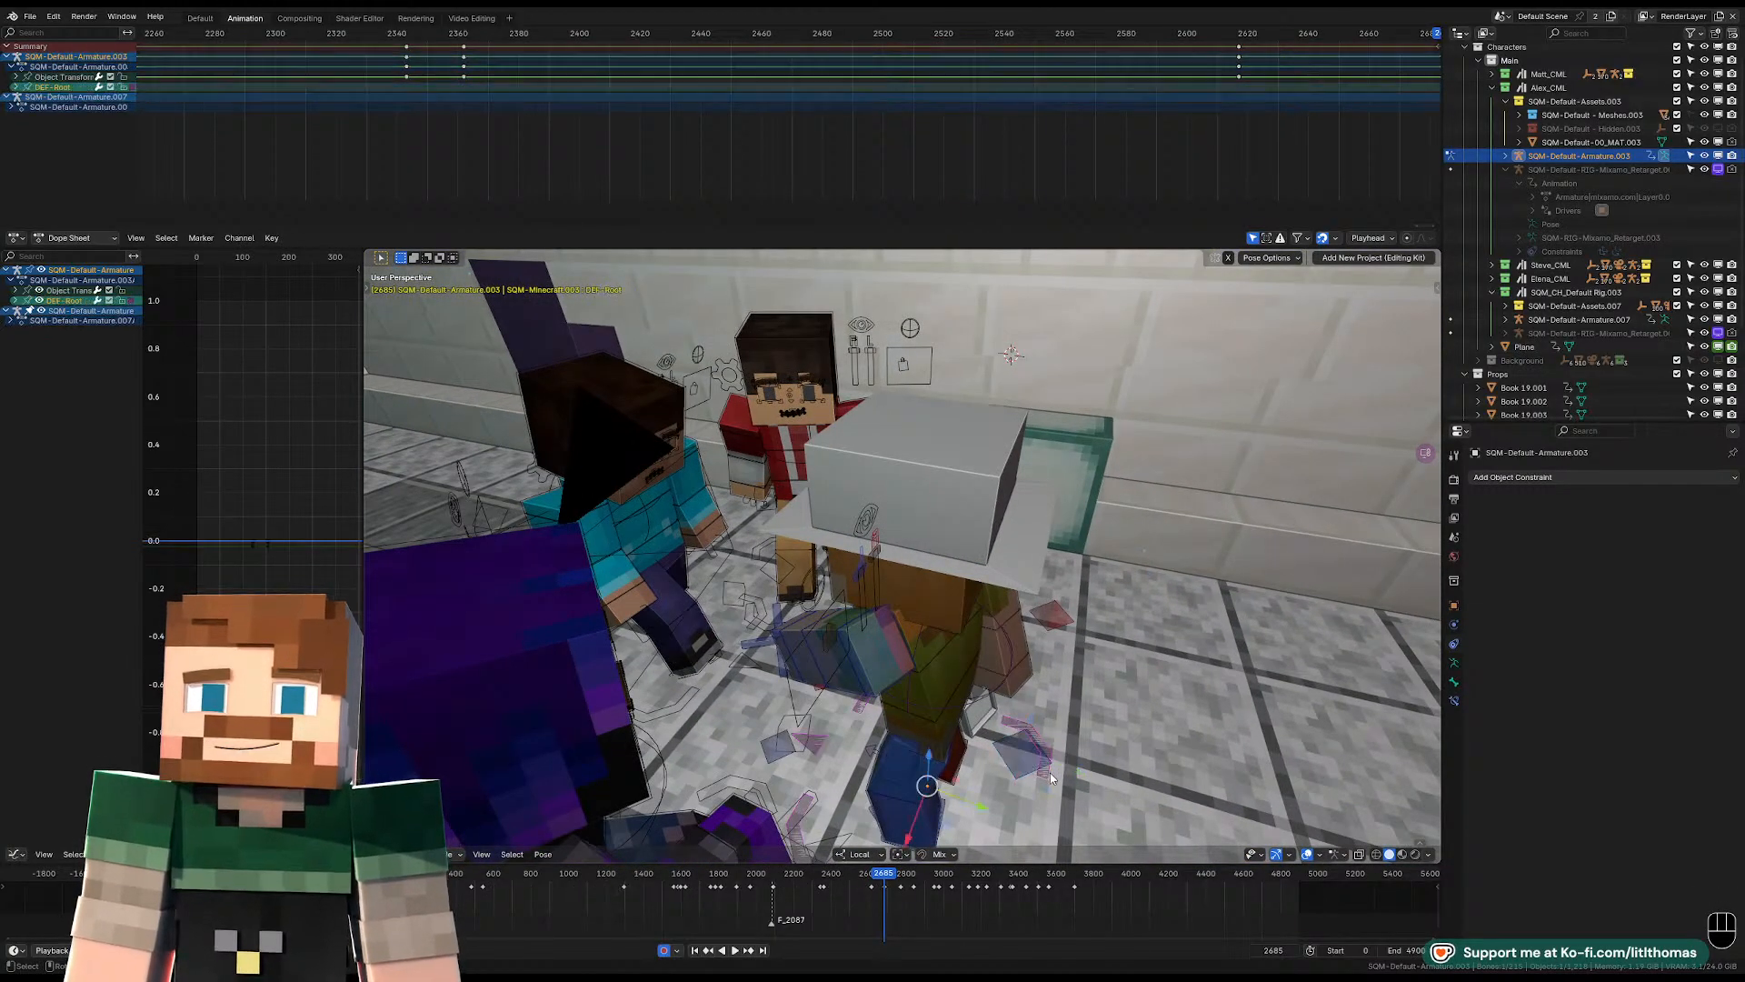
pyautogui.press('Tab')
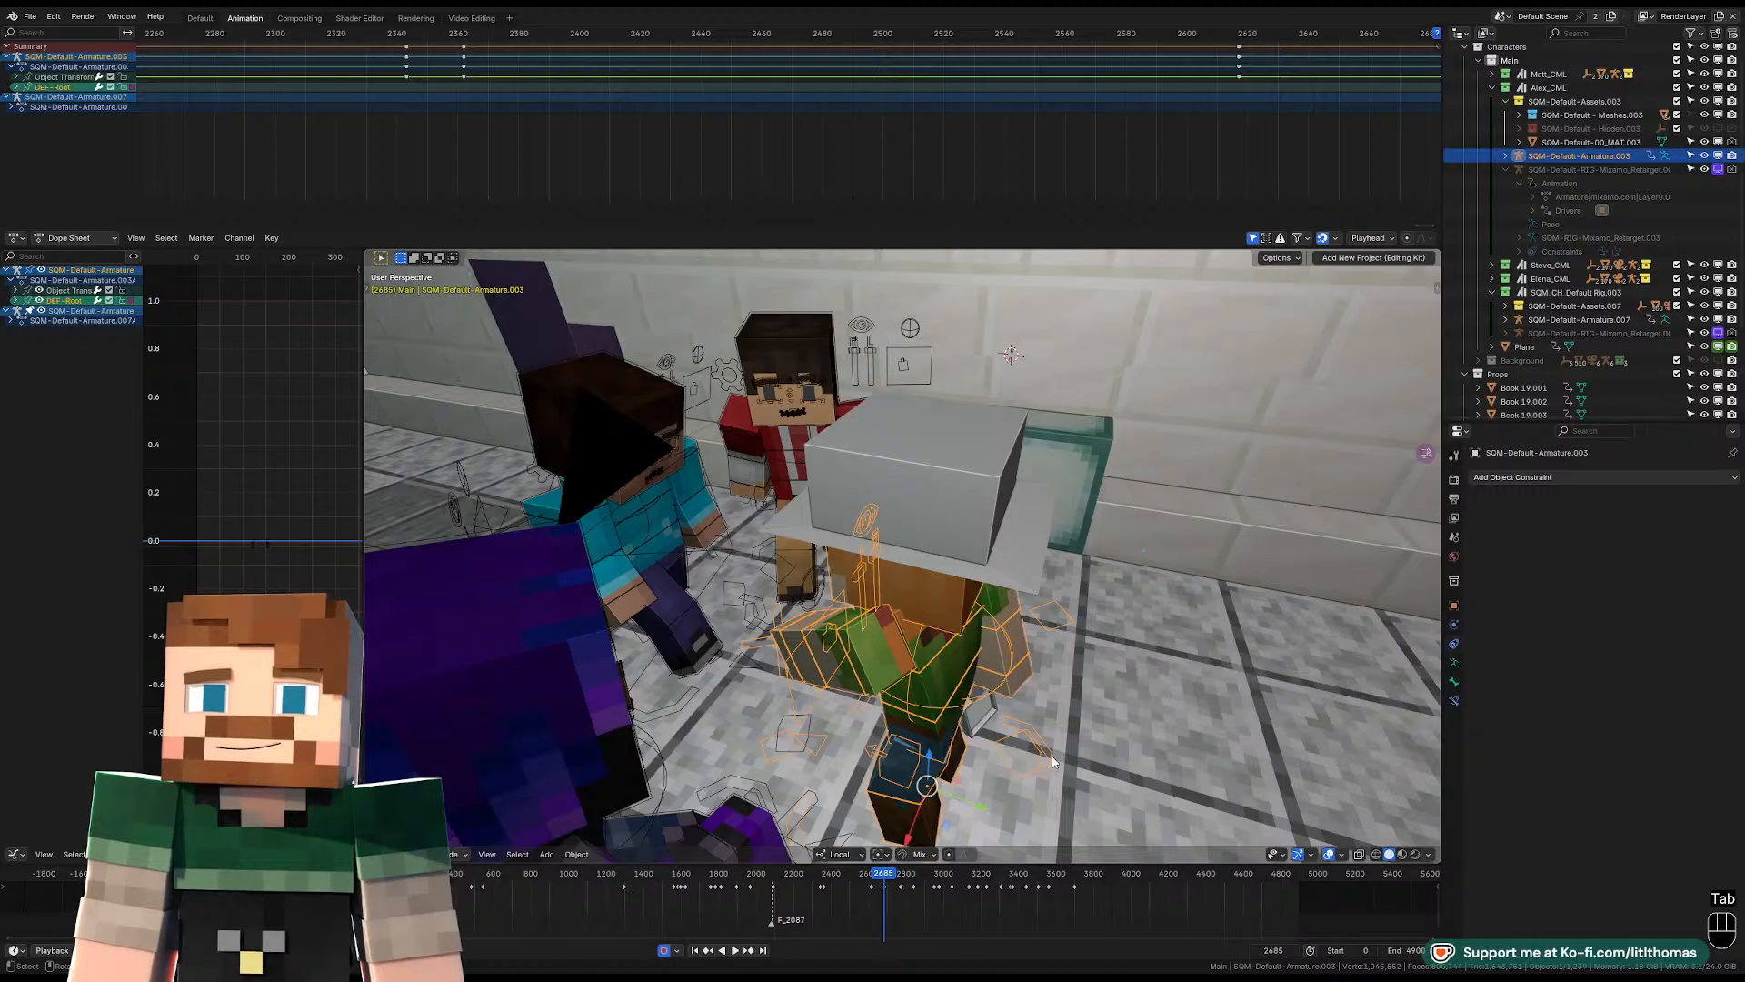
pyautogui.press('Left')
pyautogui.press('Right')
pyautogui.press('KP_0')
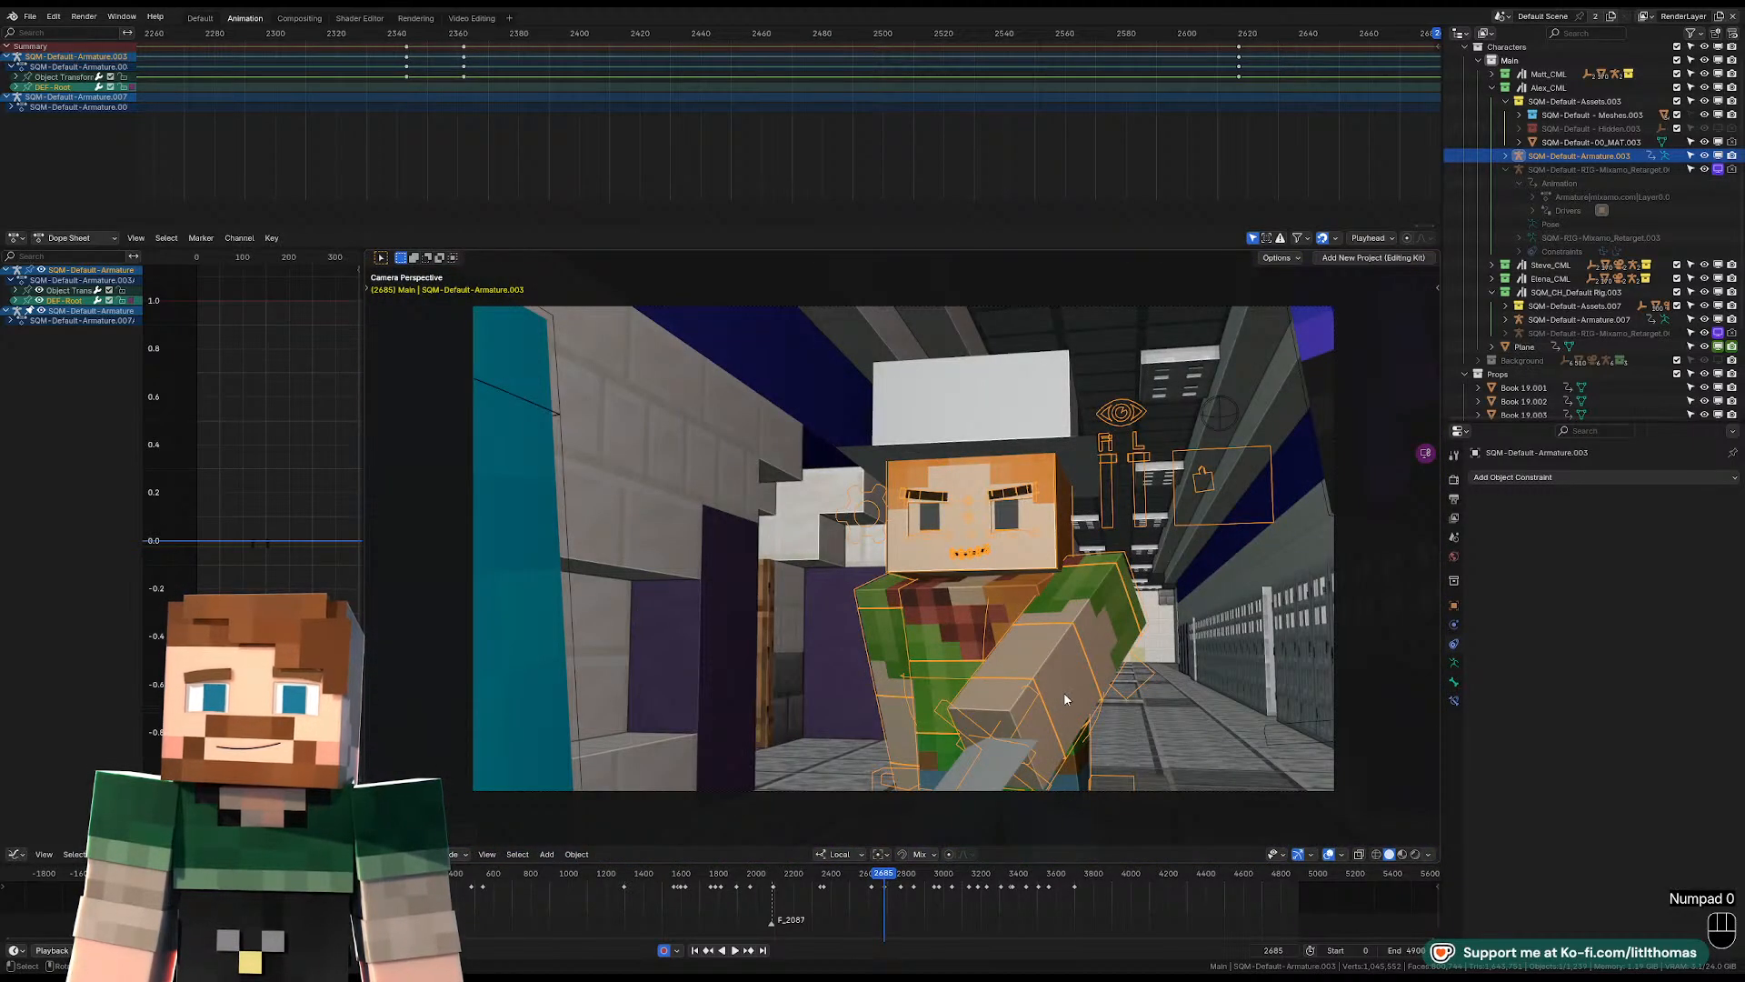
pyautogui.scroll(-2, 1111, 774)
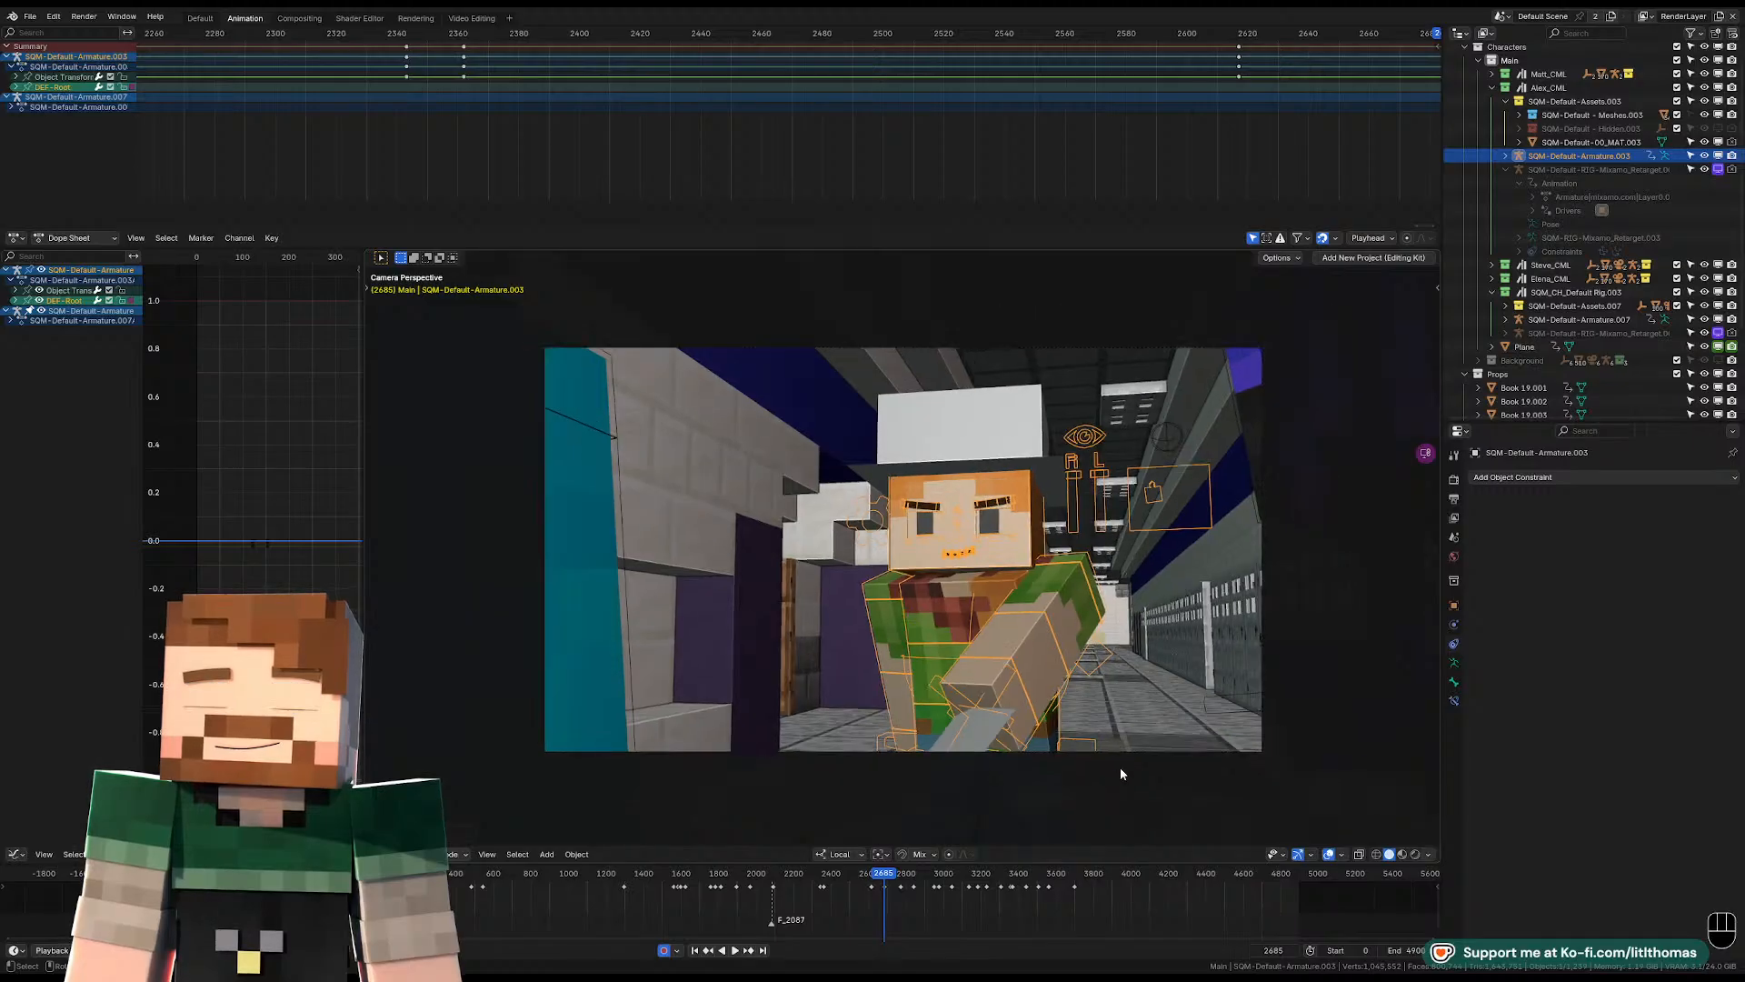
pyautogui.press('g')
pyautogui.press('x')
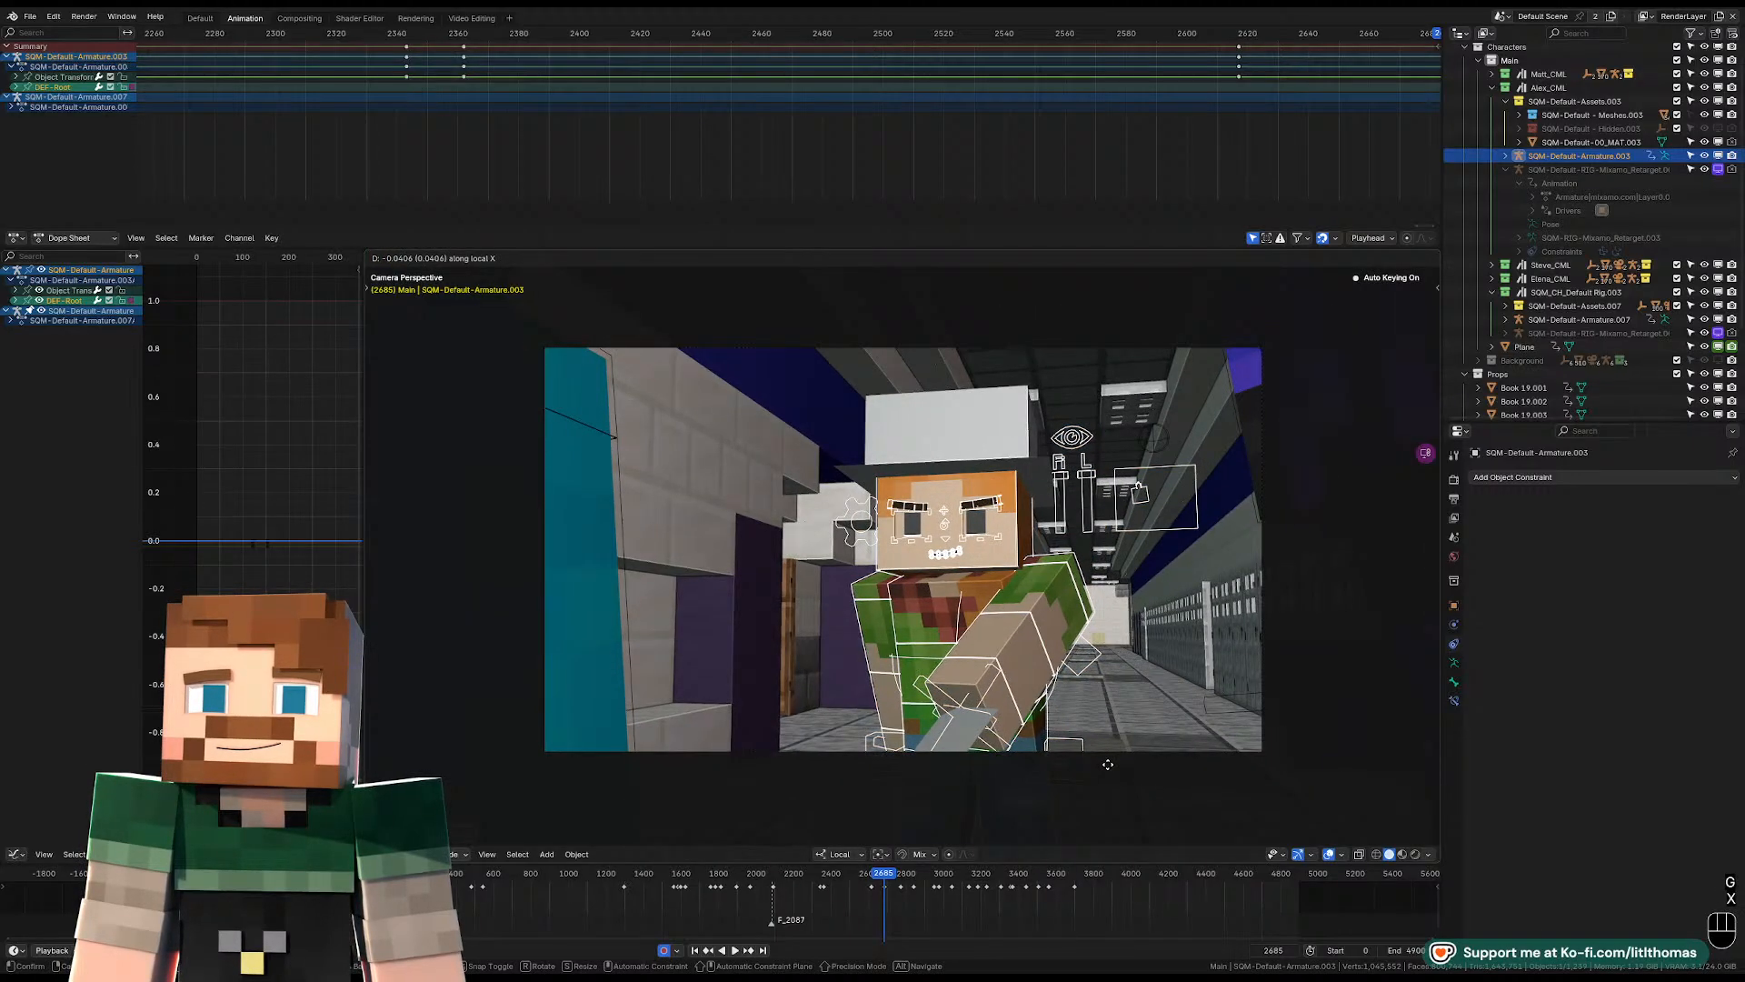
pyautogui.click(1108, 765)
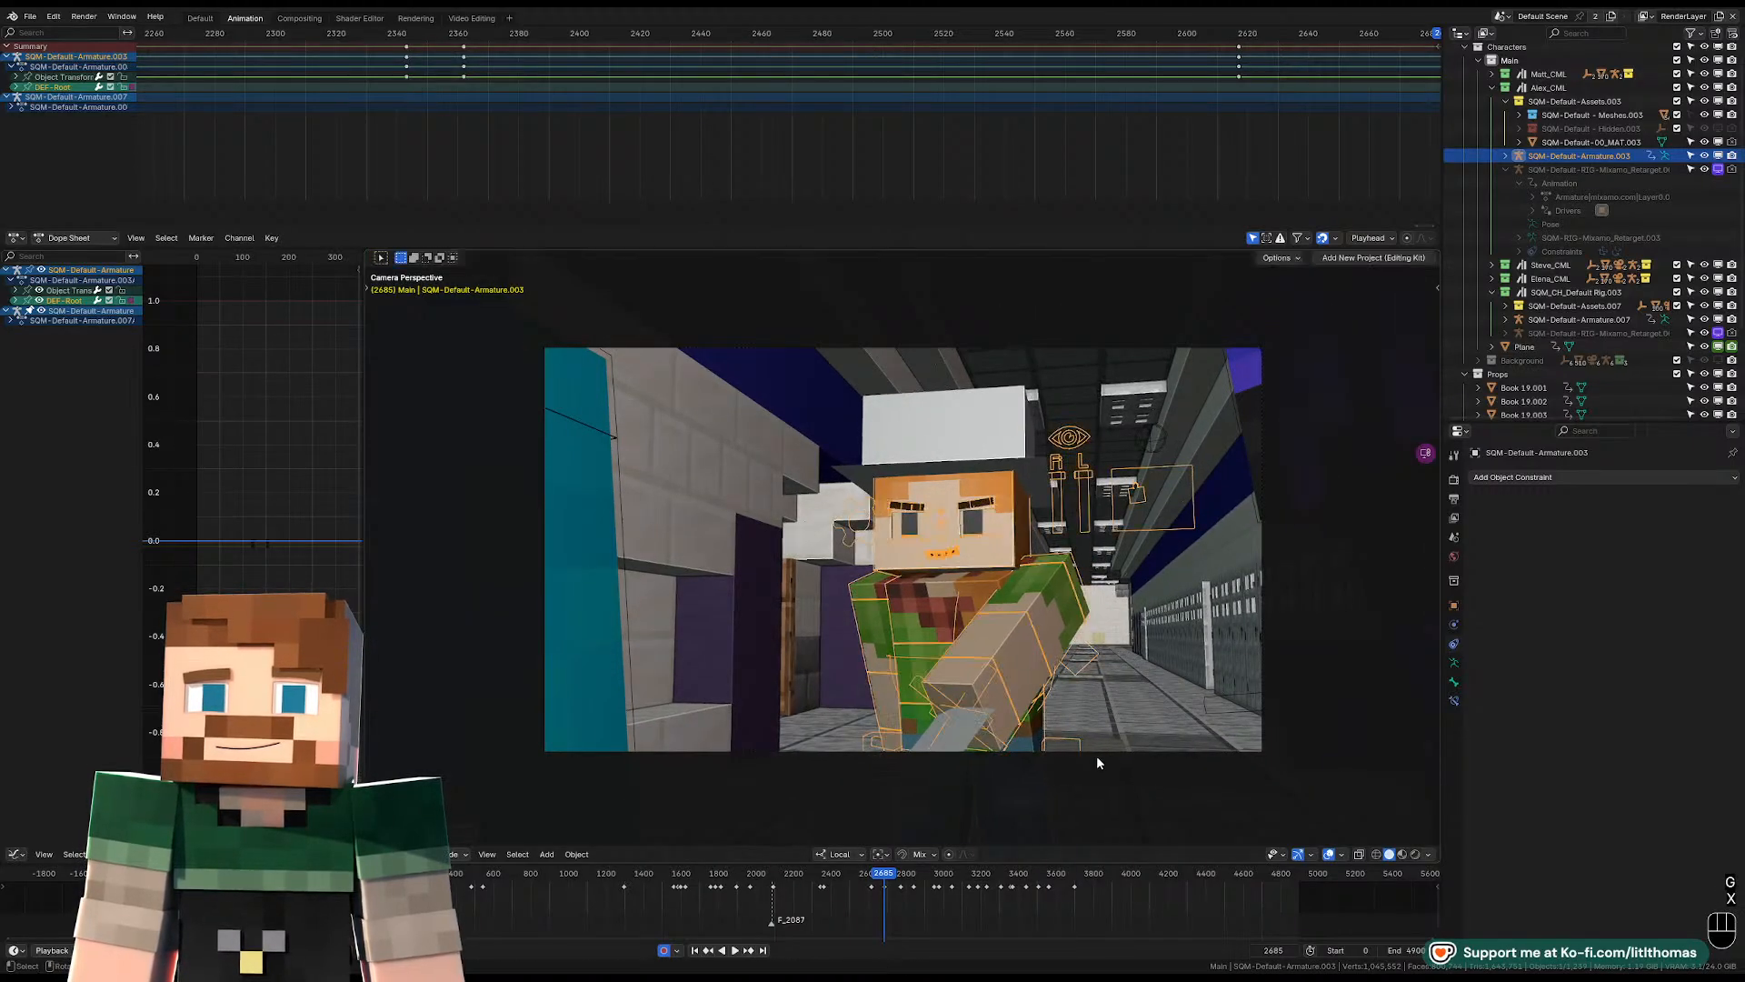
# Return to Pose Mode and free-rotate the pelvis control at frame 2685.
pyautogui.press('Tab')
pyautogui.press('r')
pyautogui.press('r')
pyautogui.click(916, 721)
pyautogui.press('r')
pyautogui.press('r')
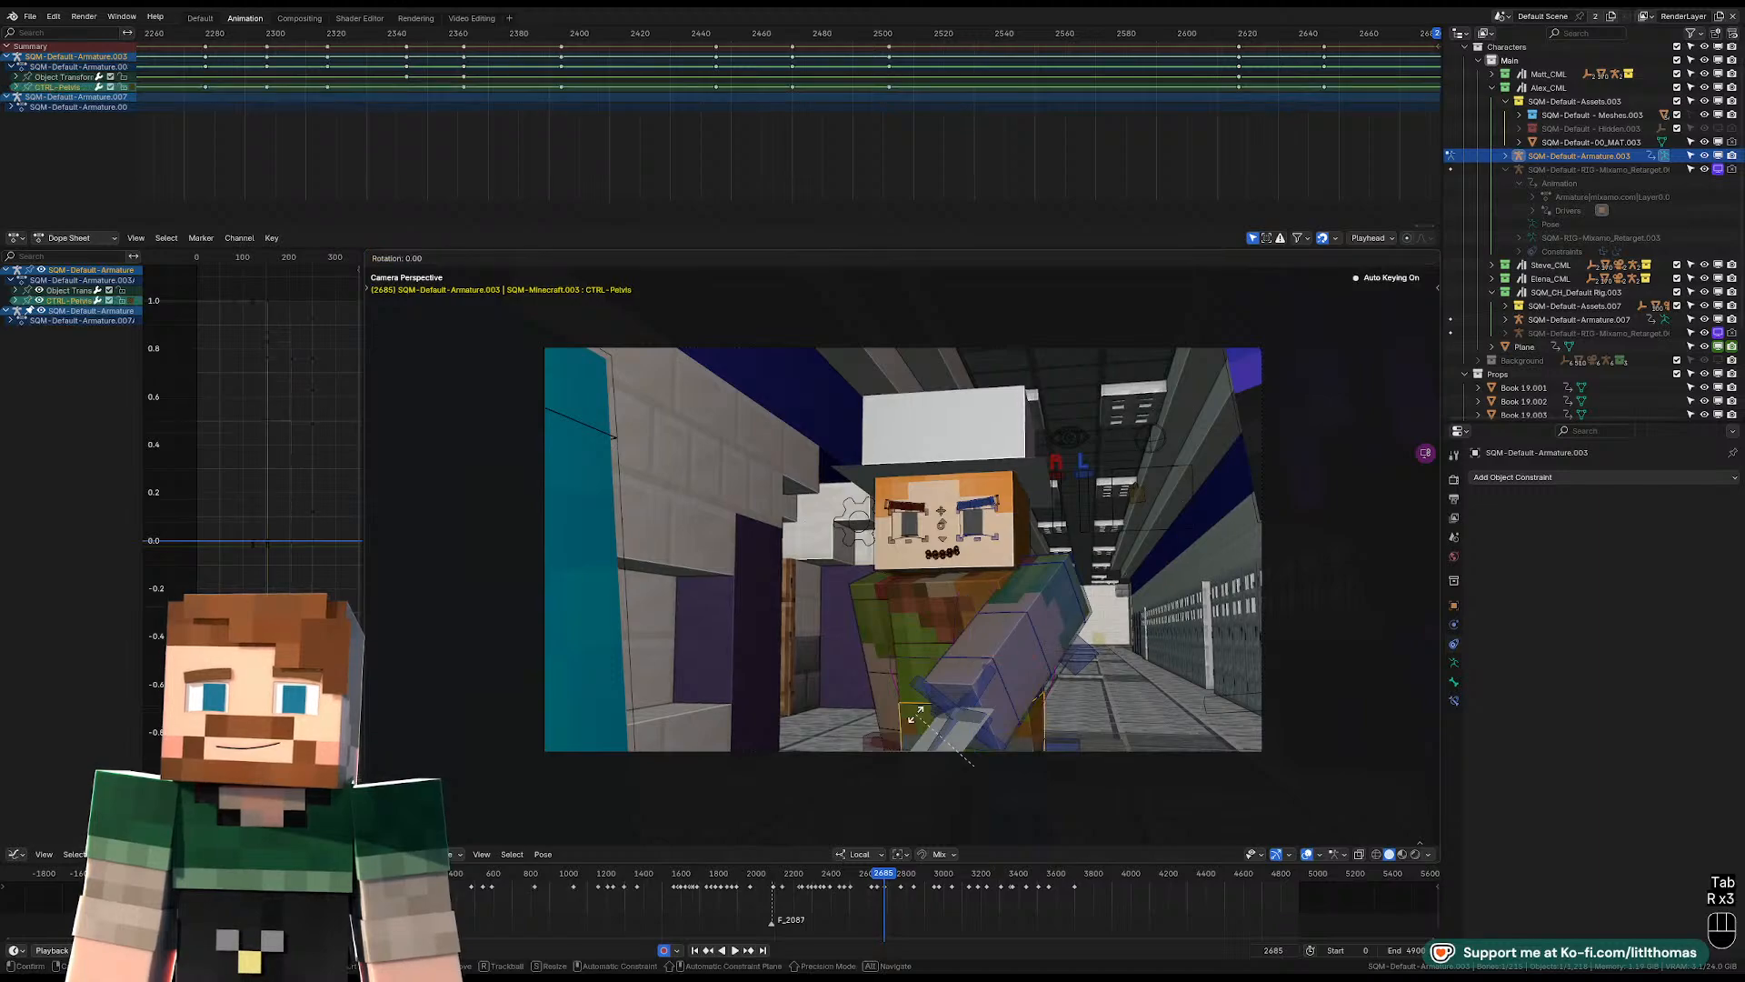
pyautogui.click(950, 652)
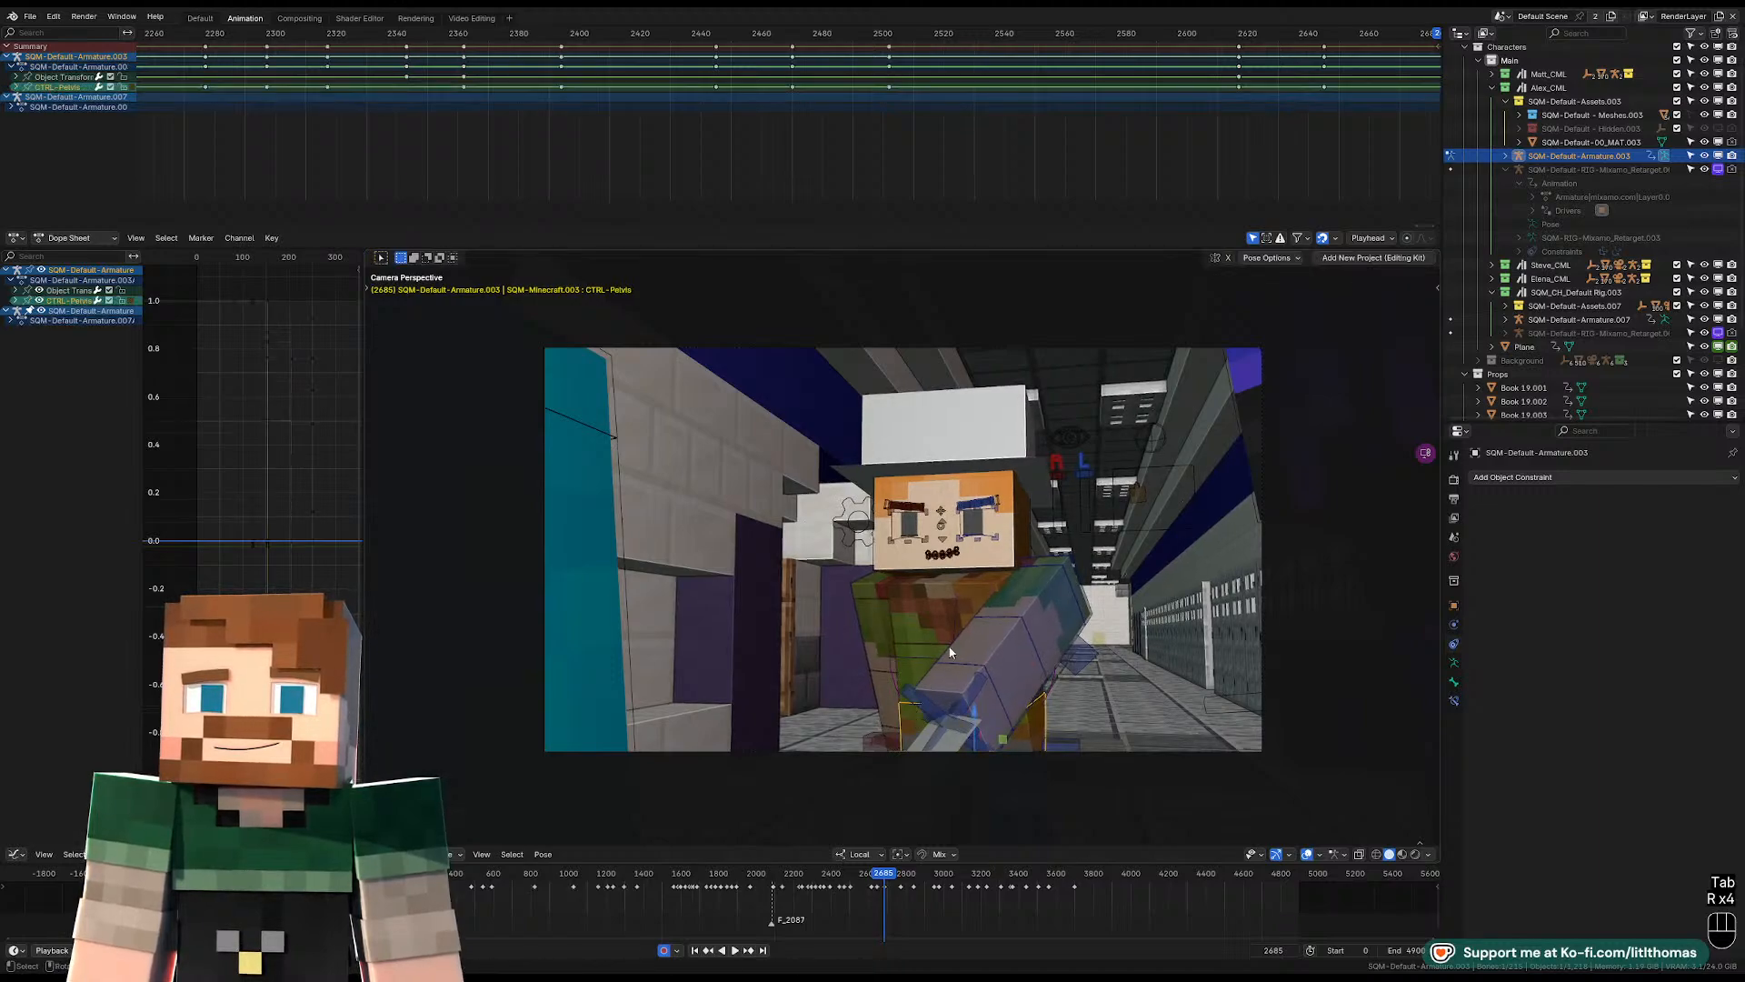
# Rotate the right FK upper arm forward and outward from the body, refining it with free rotation at frame 2685.
pyautogui.click(877, 621)
pyautogui.press('r')
pyautogui.press('r')
pyautogui.press('r')
pyautogui.press('r')
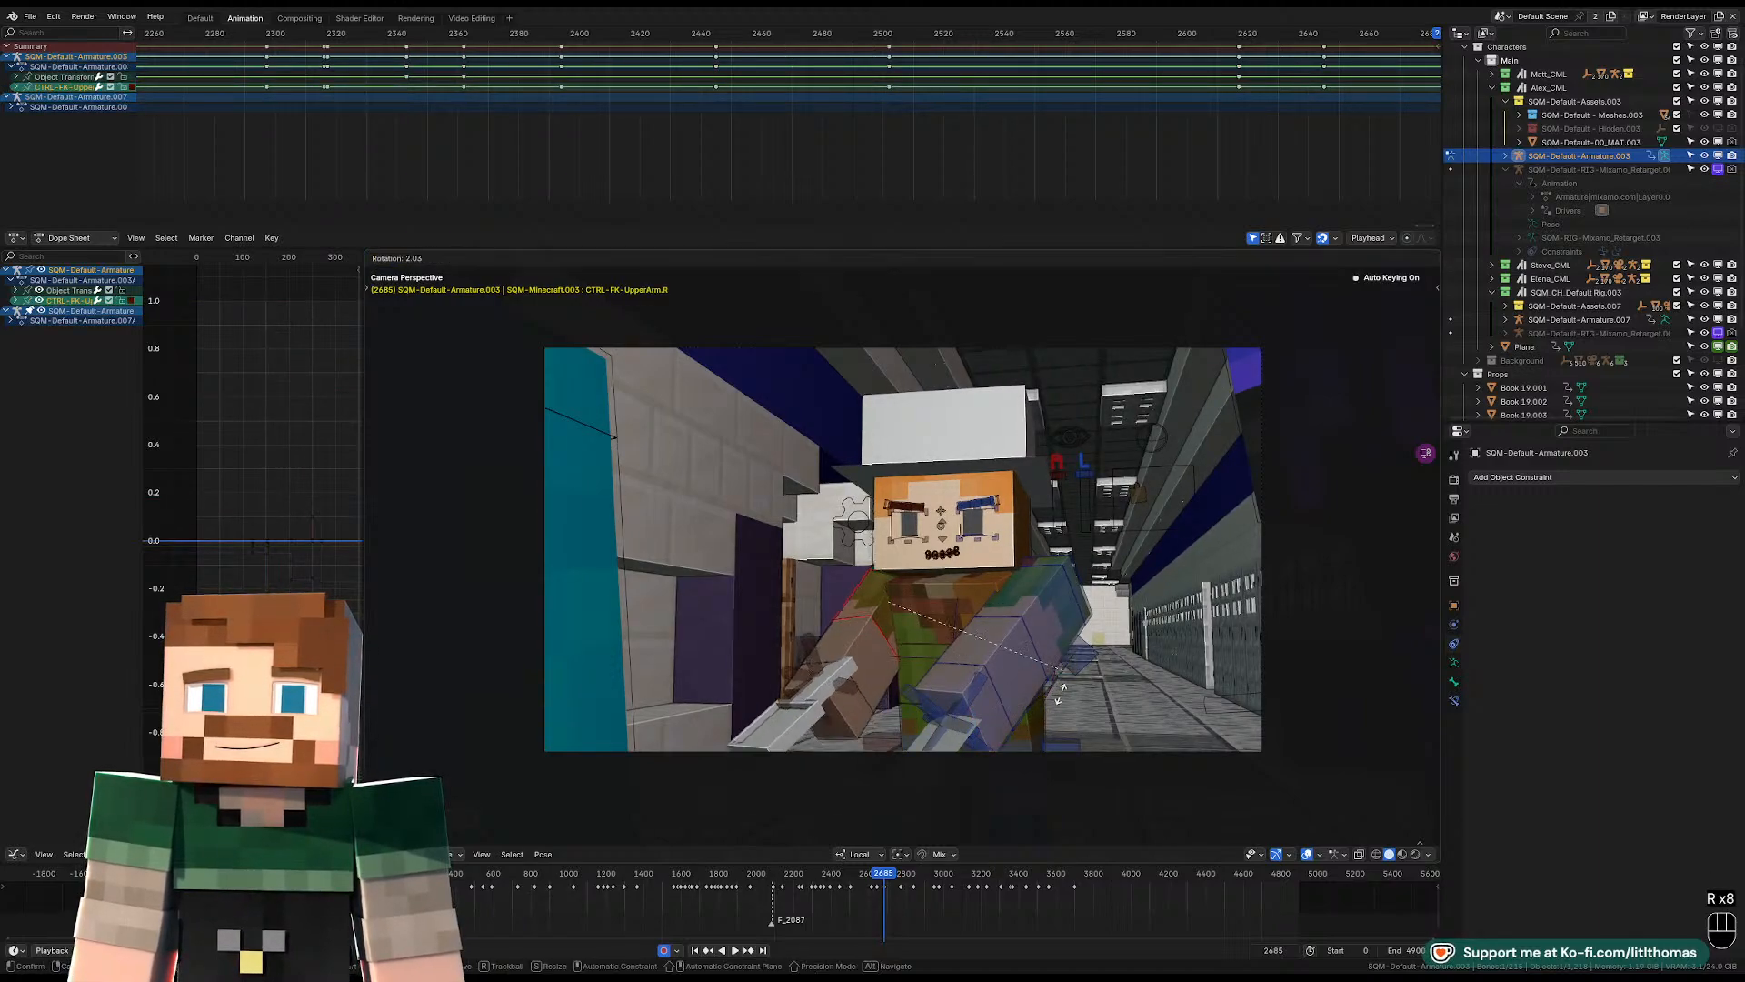
pyautogui.click(1050, 680)
pyautogui.press('r')
pyautogui.press('r')
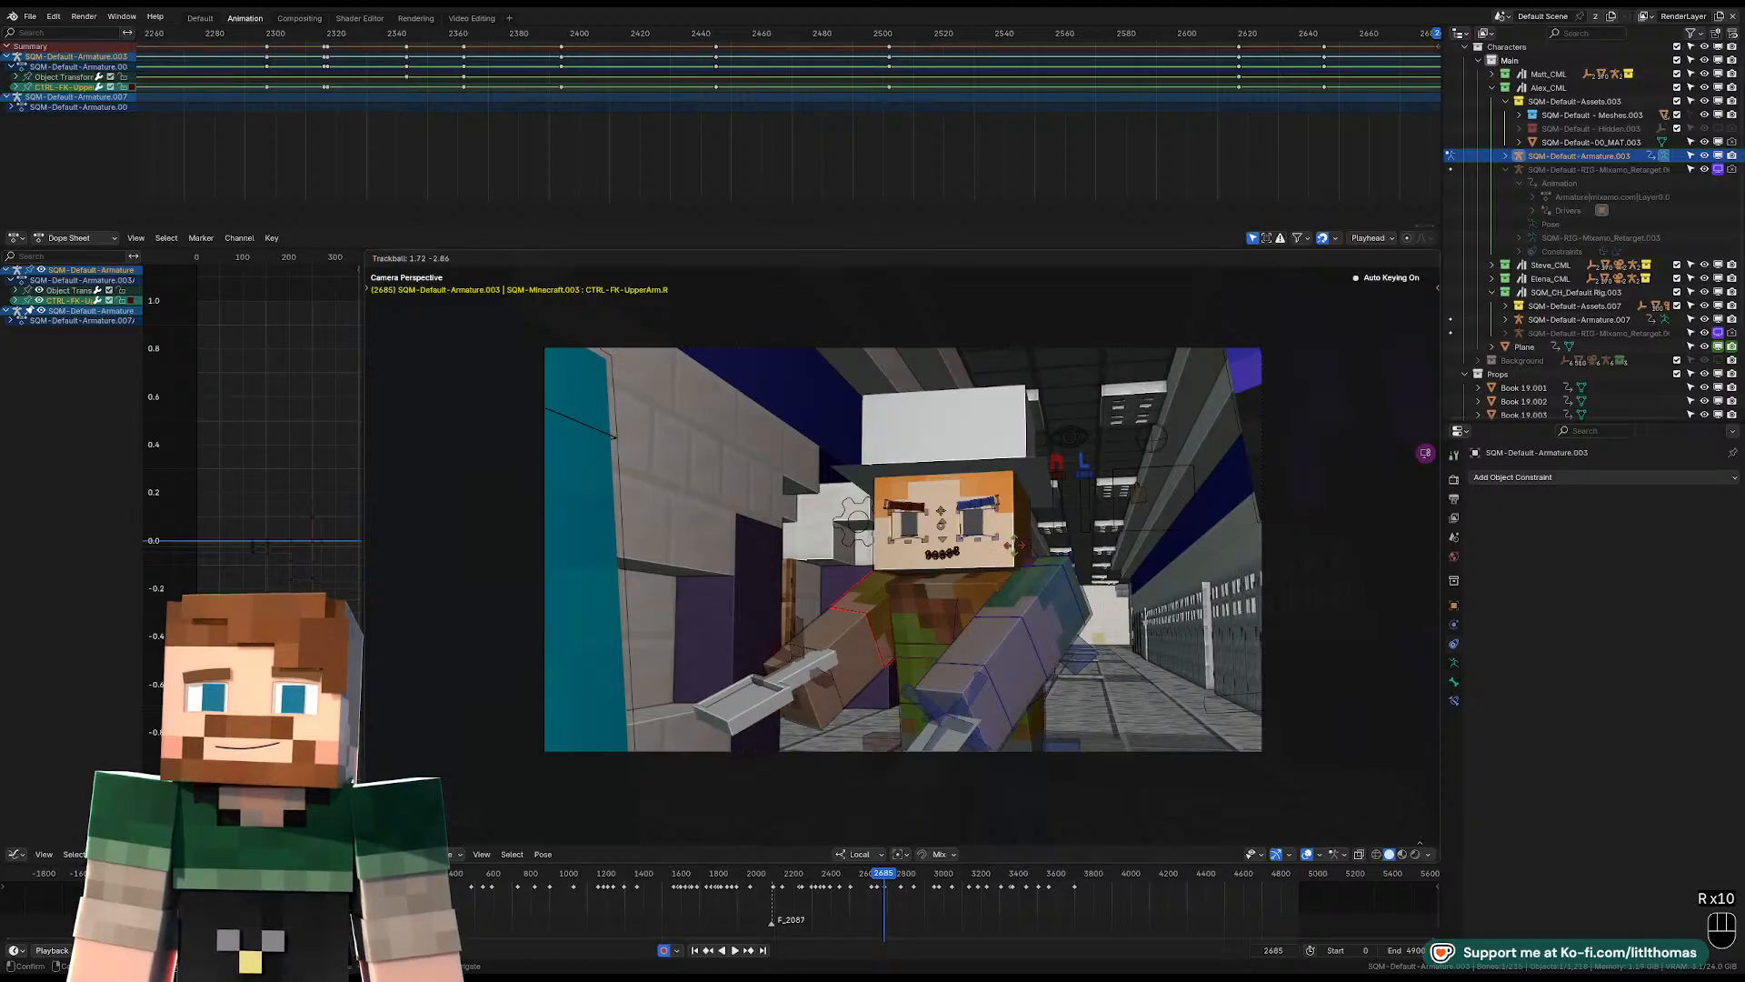
pyautogui.click(1022, 538)
# Rotate the head control at frame 2685 to tilt the face down.
pyautogui.click(1024, 534)
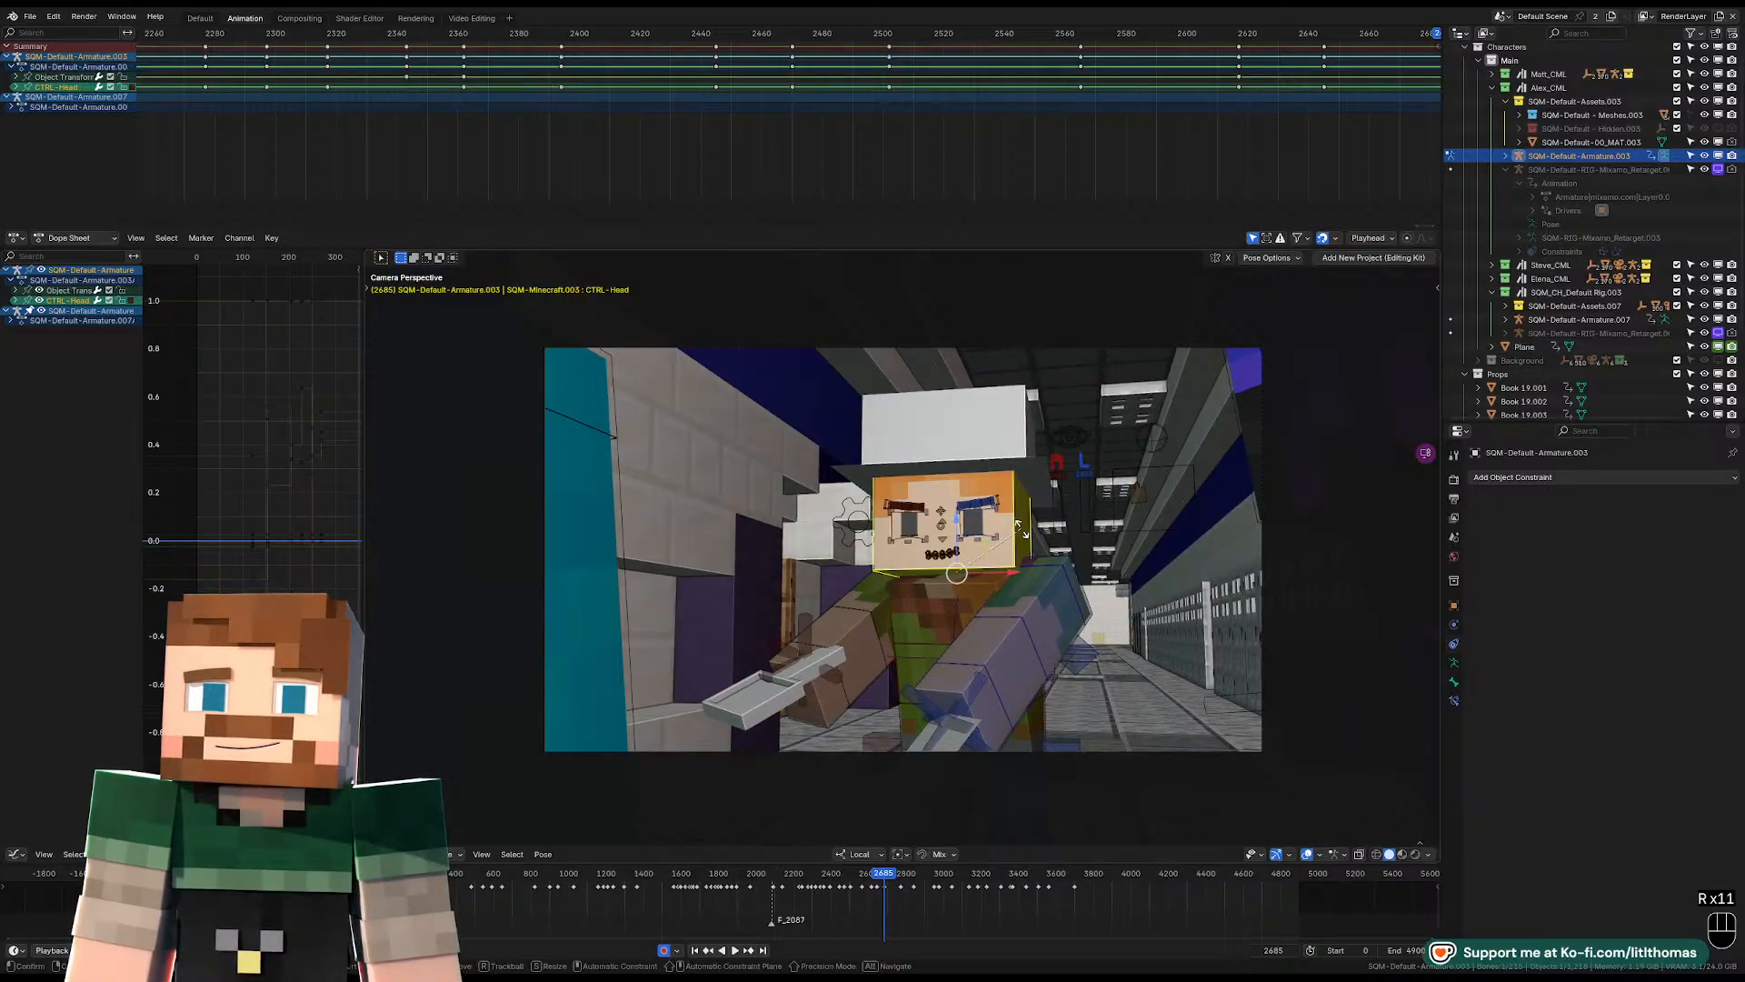
pyautogui.press('r')
pyautogui.click(1023, 559)
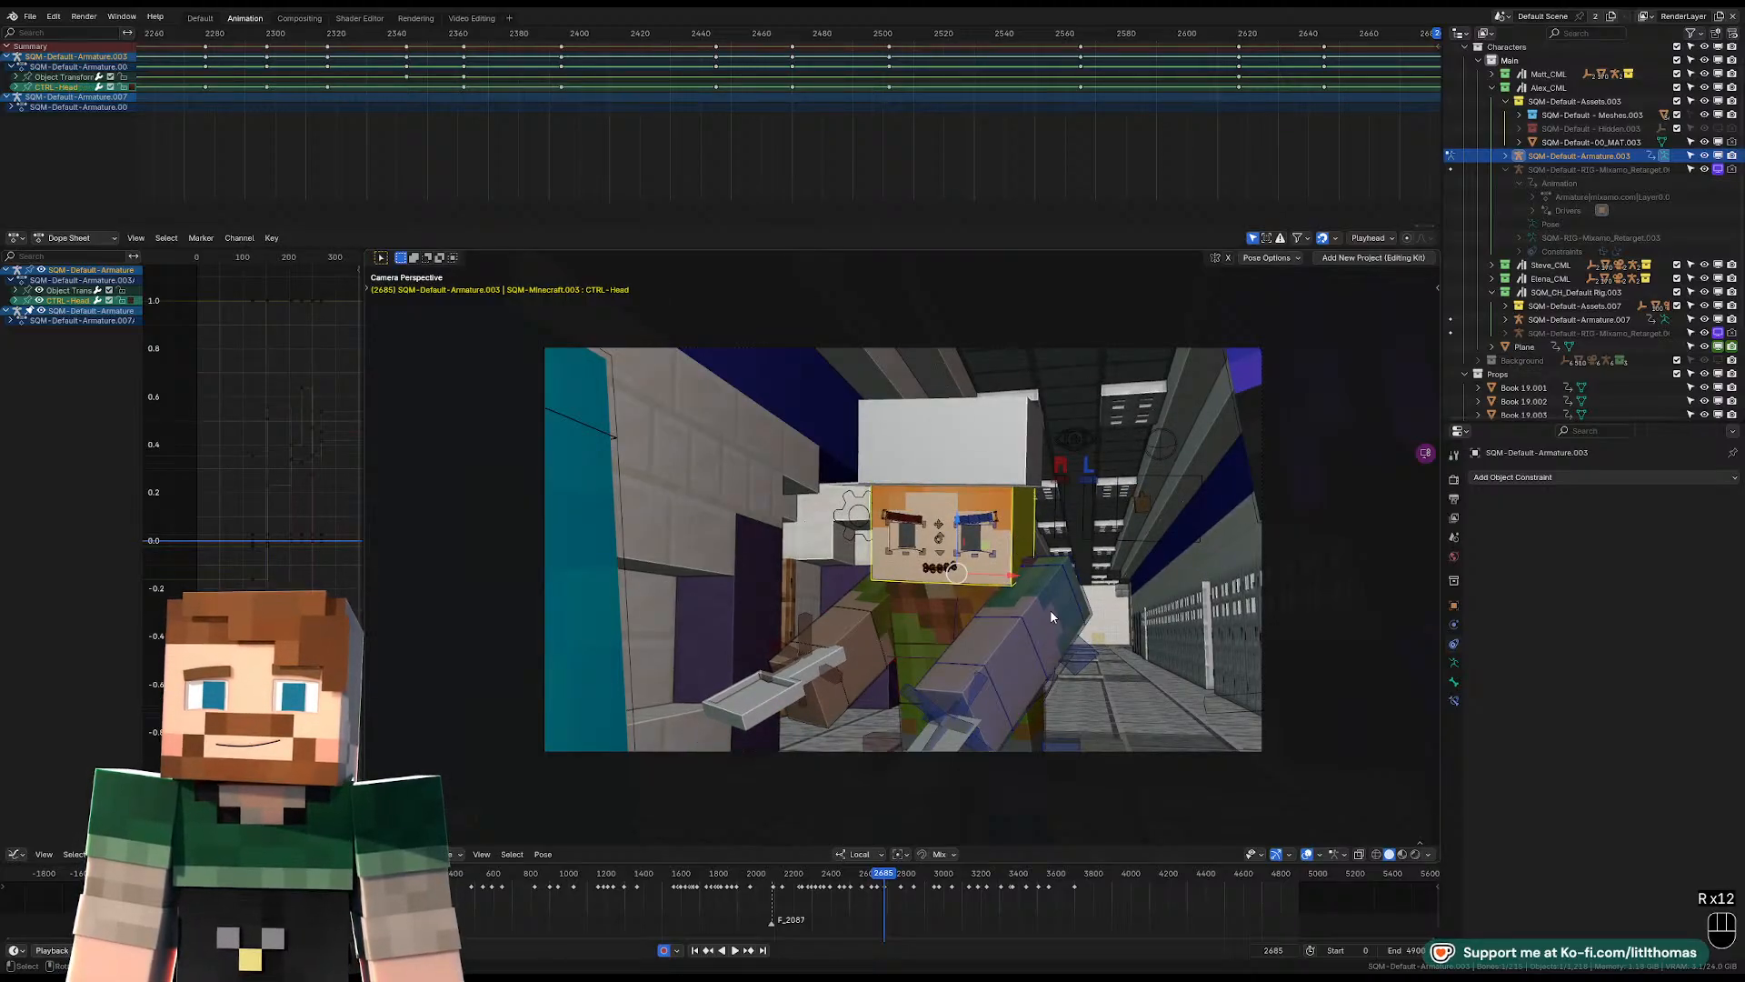
# Select both shoulder controls together and move them to a new position at frame 2685.
pyautogui.click(1066, 570)
pyautogui.moveTo(1066, 569); pyautogui.dragTo(1008, 629, button='middle')
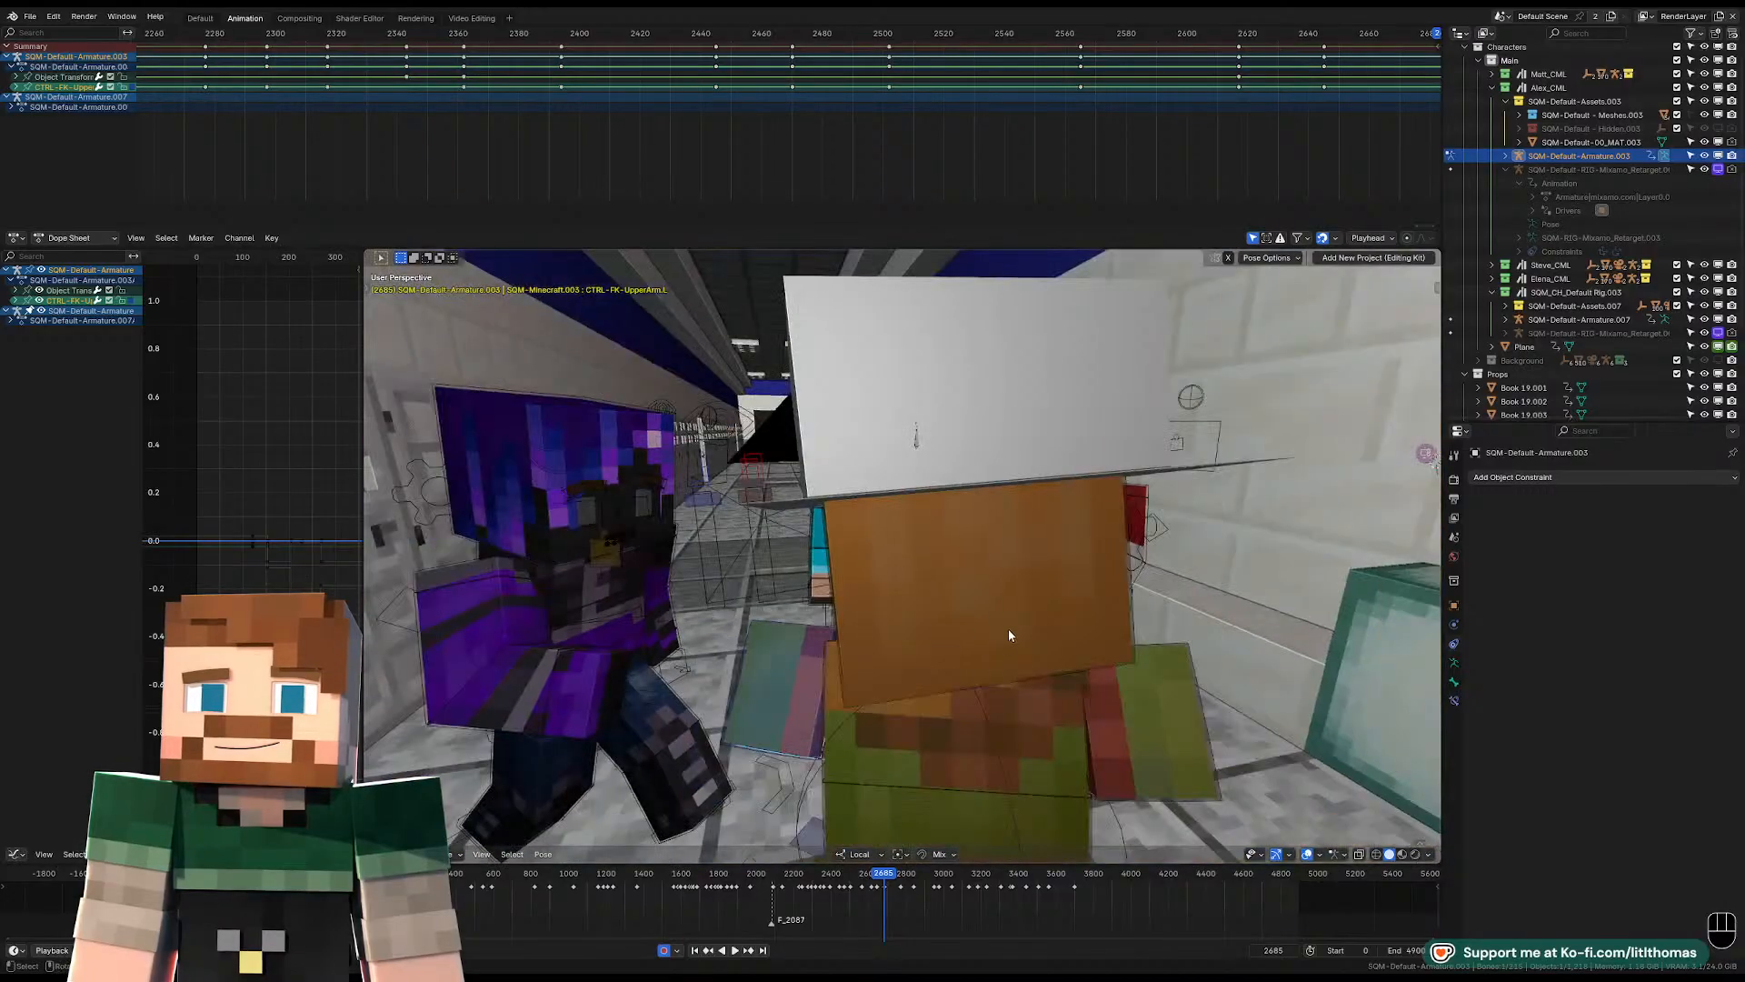
pyautogui.click(818, 649)
pyautogui.moveTo(817, 647); pyautogui.dragTo(852, 678, button='middle')
pyautogui.press('g')
pyautogui.click(1050, 694)
pyautogui.press('g')
pyautogui.click(962, 558)
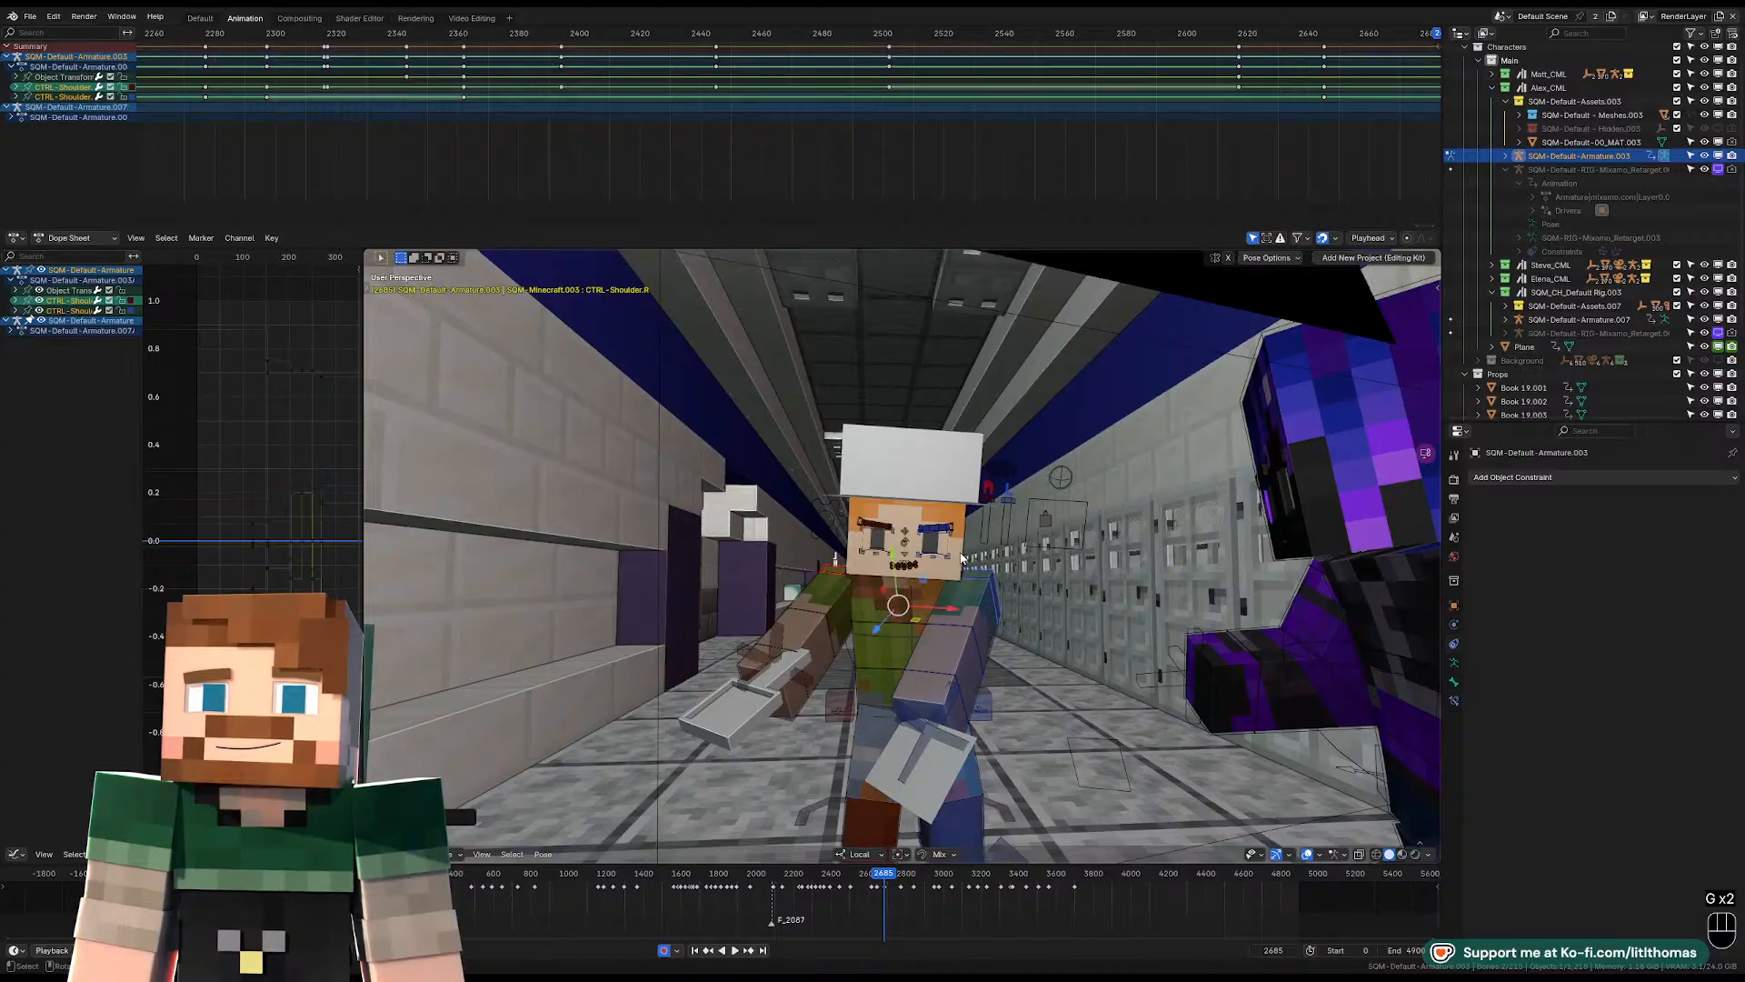
# Select the head control and adjust its rotation in the camera framing at frame 2685.
pyautogui.click(966, 557)
pyautogui.press('KP_0')
pyautogui.press('r')
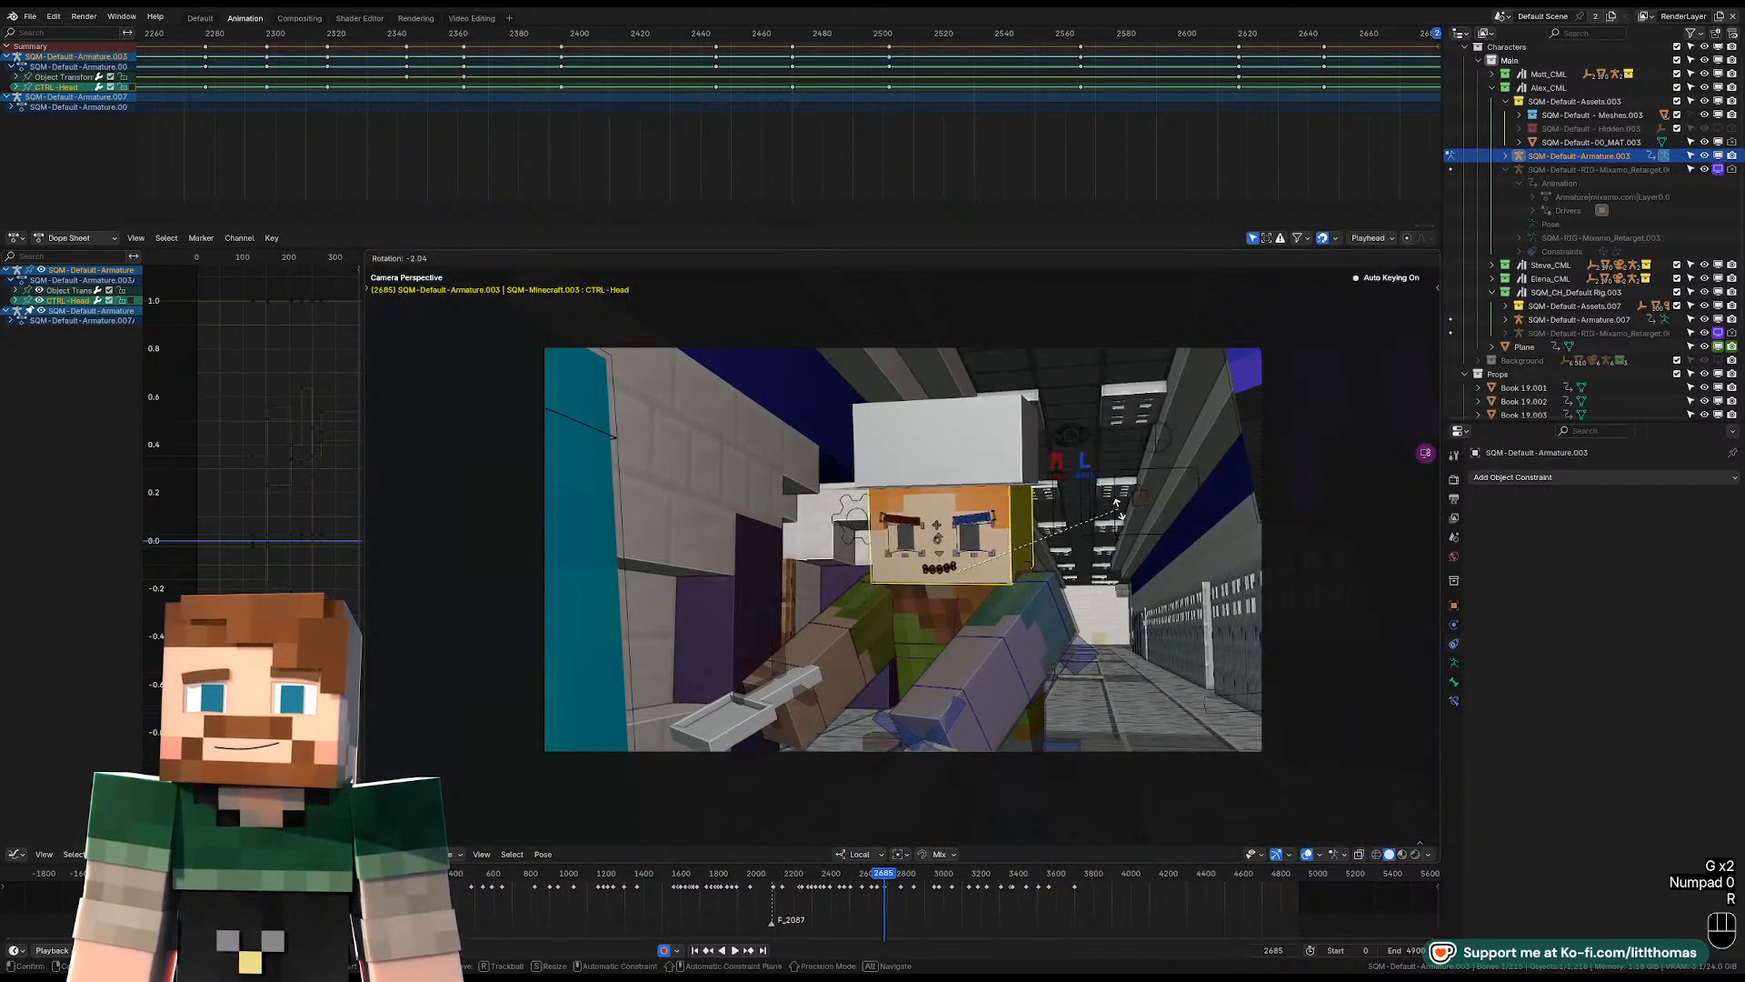
pyautogui.click(1030, 595)
# Free-rotate the left wrist control at frame 2685 to angle the hand in the camera framing.
pyautogui.click(942, 697)
pyautogui.press('r')
pyautogui.press('r')
pyautogui.press('r')
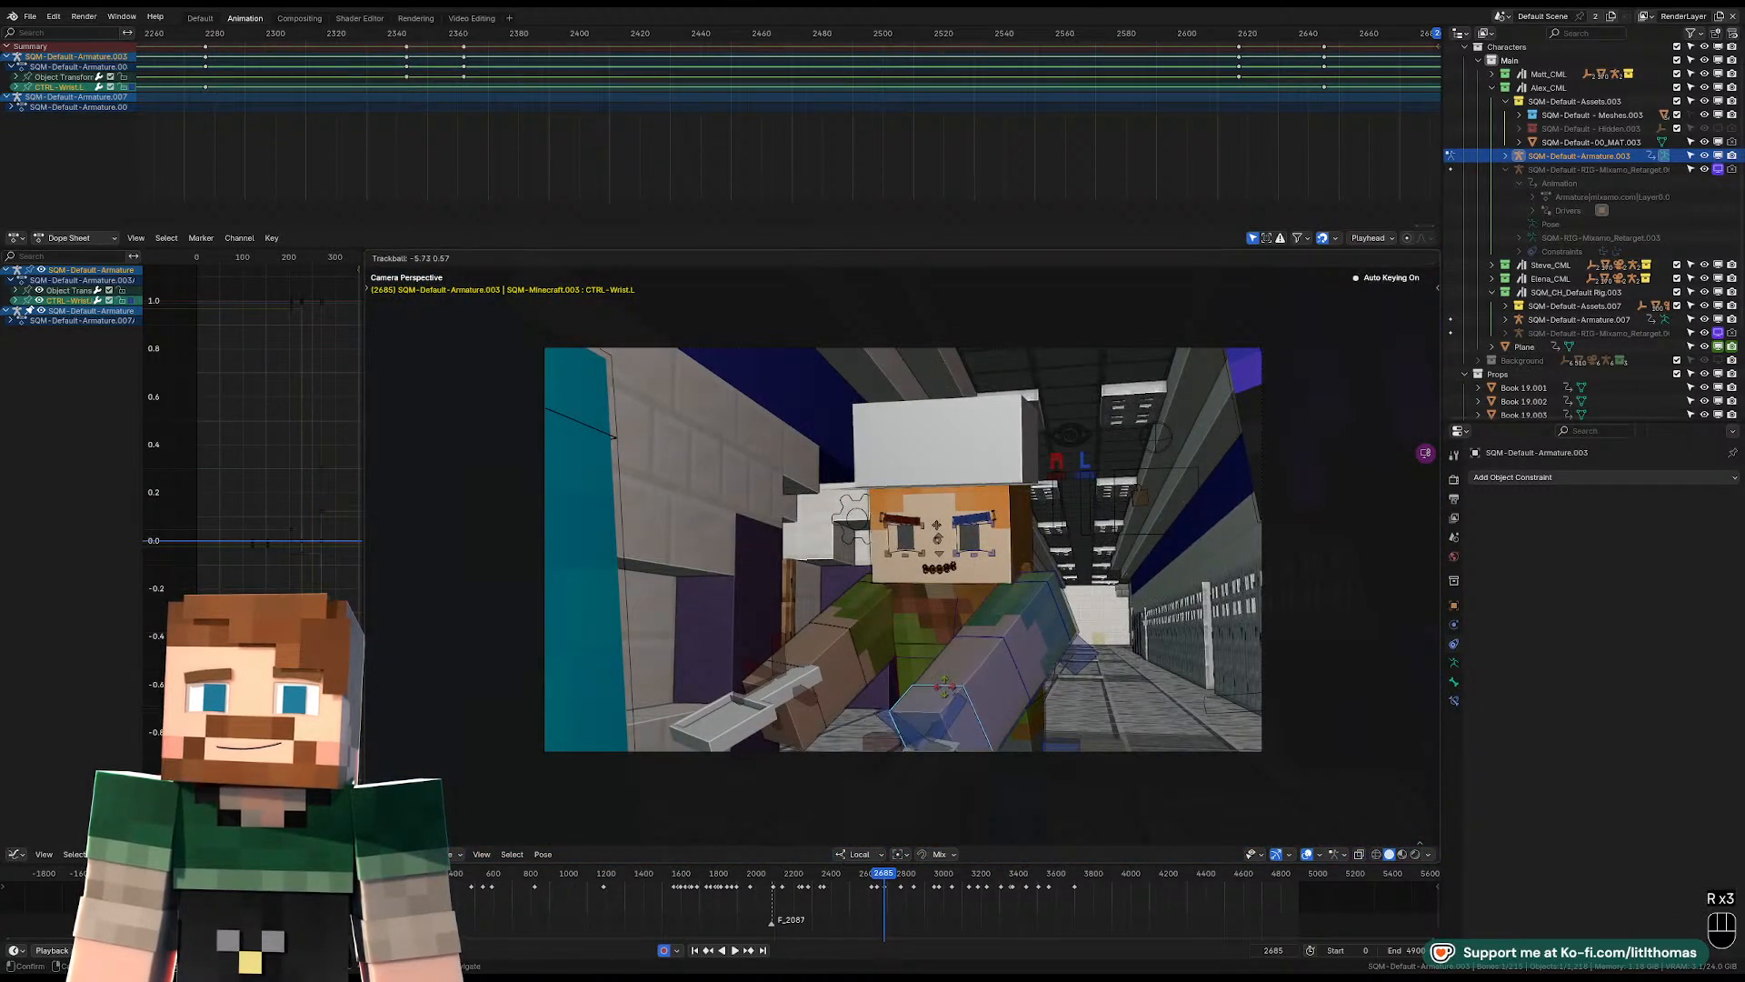
pyautogui.click(1067, 723)
pyautogui.press('r')
pyautogui.press('r')
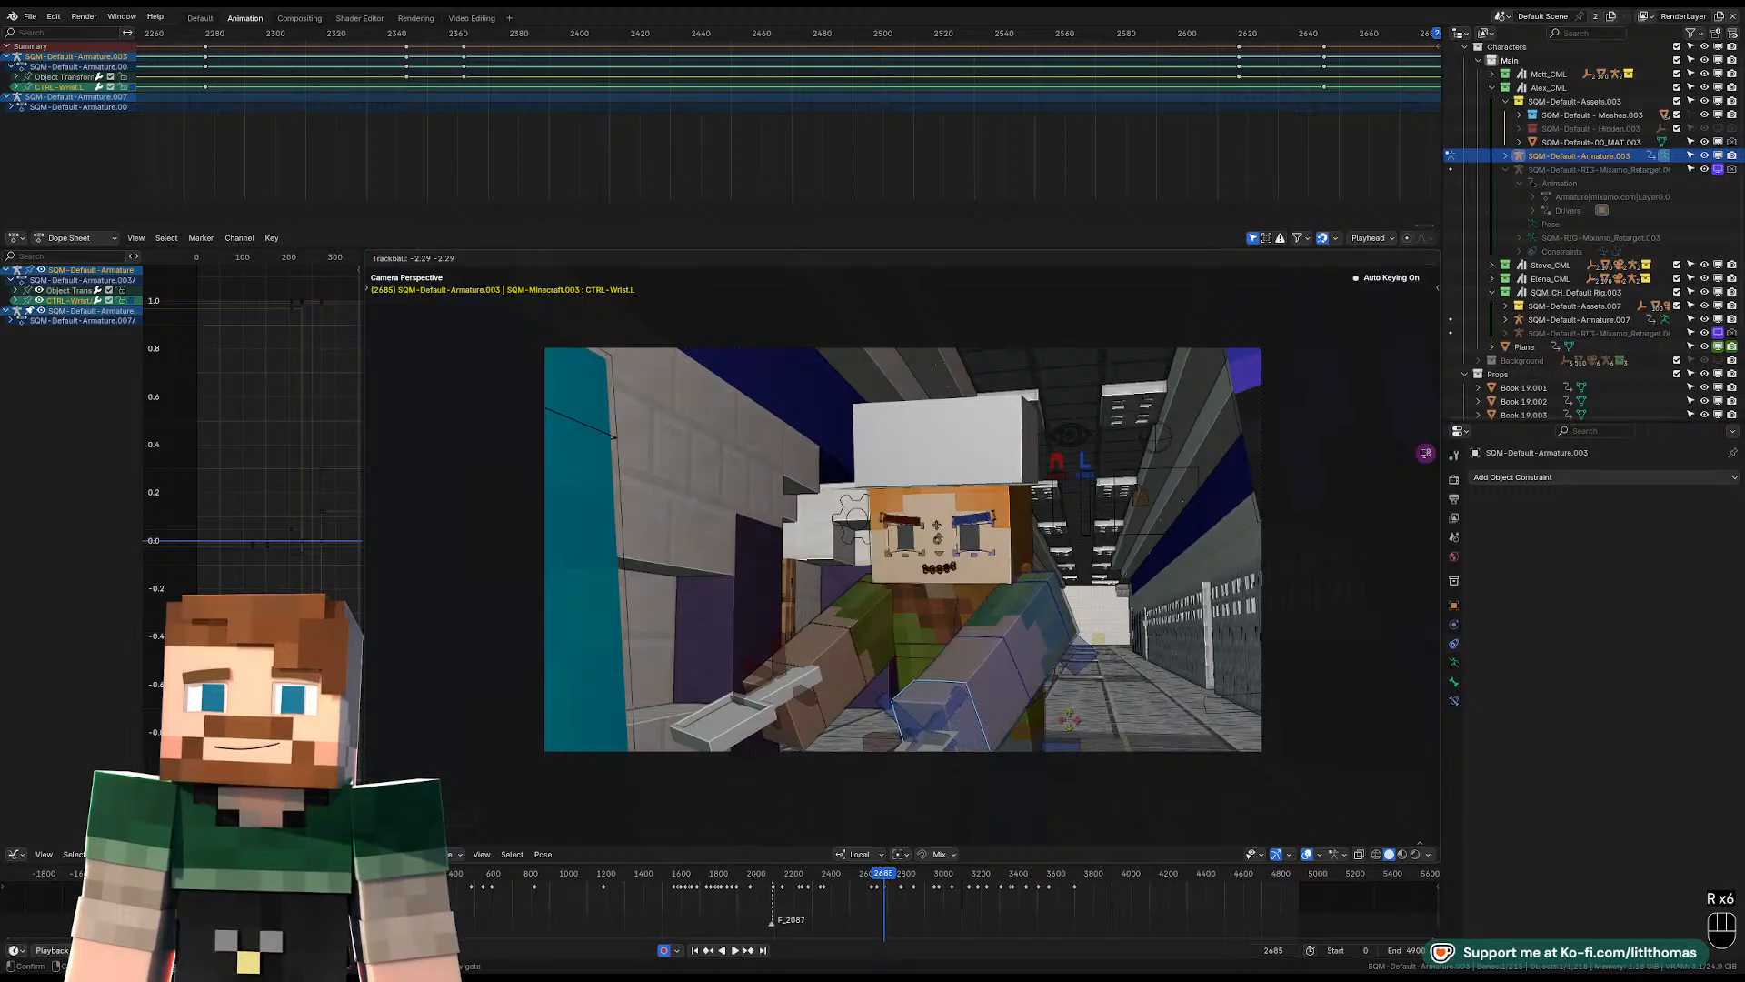
# Rotate the right wrist control at frame 2685 and check the pose with the viewport overlays hidden, restoring them.
pyautogui.click(803, 676)
pyautogui.press('r')
pyautogui.press('r')
pyautogui.press('r')
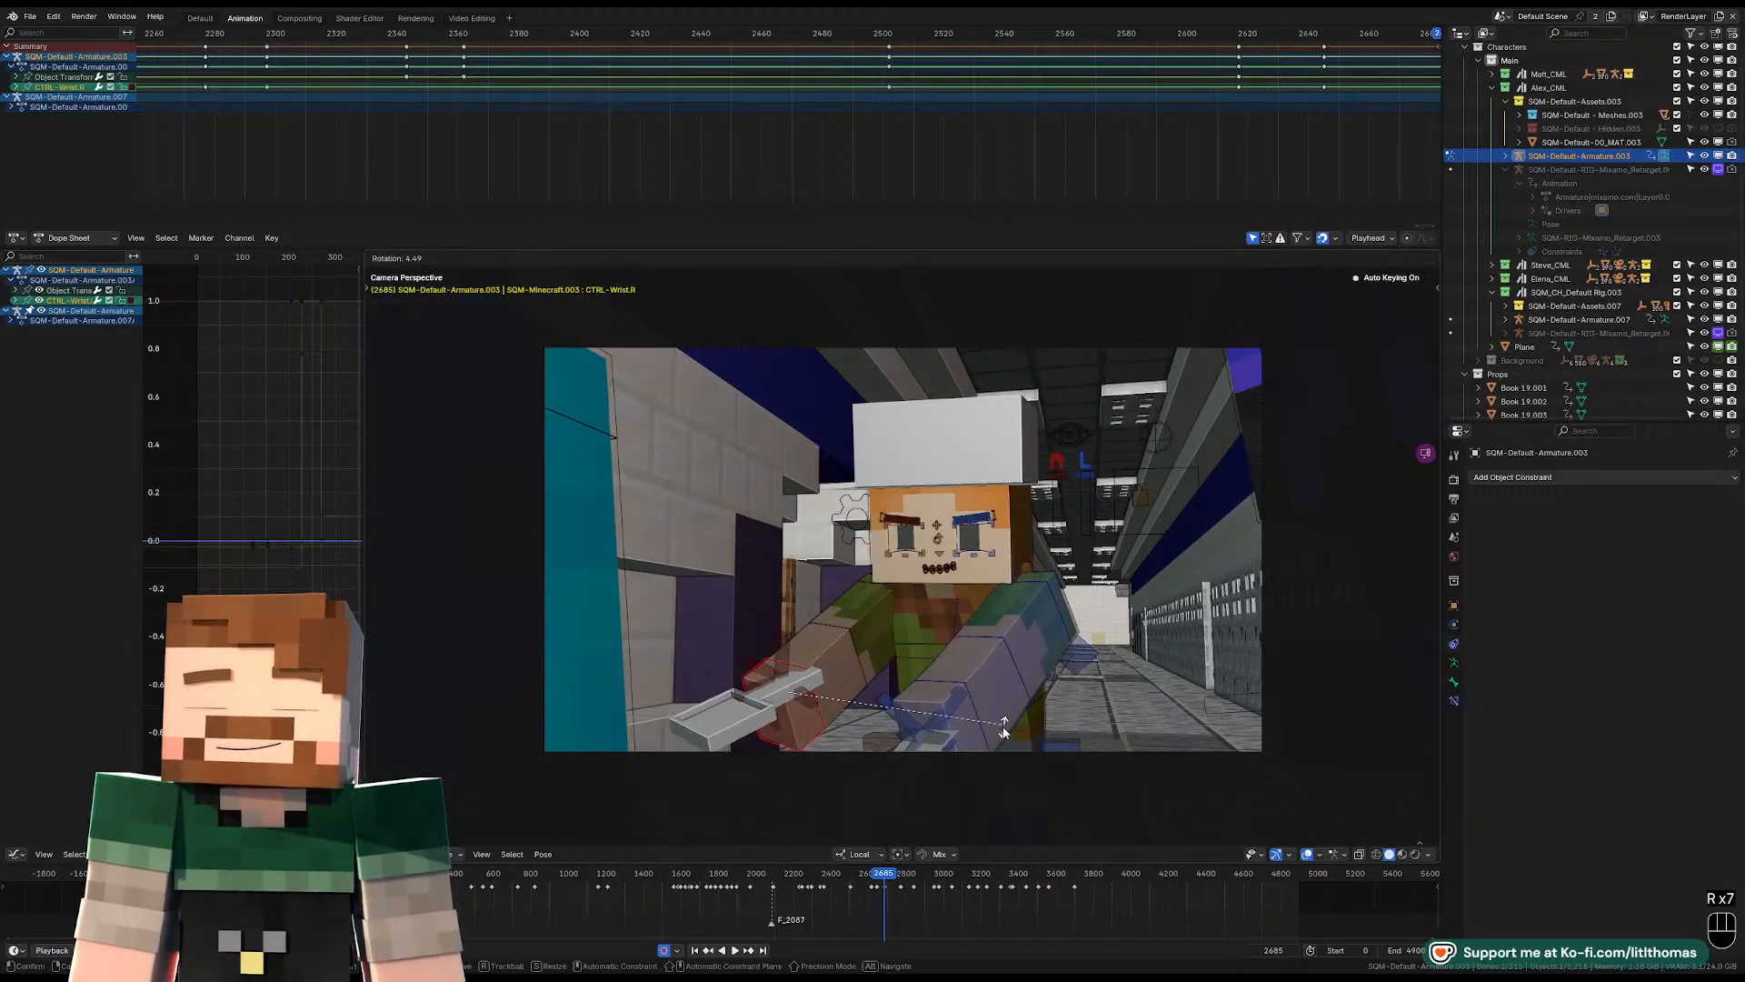
pyautogui.click(1002, 721)
pyautogui.press('o')
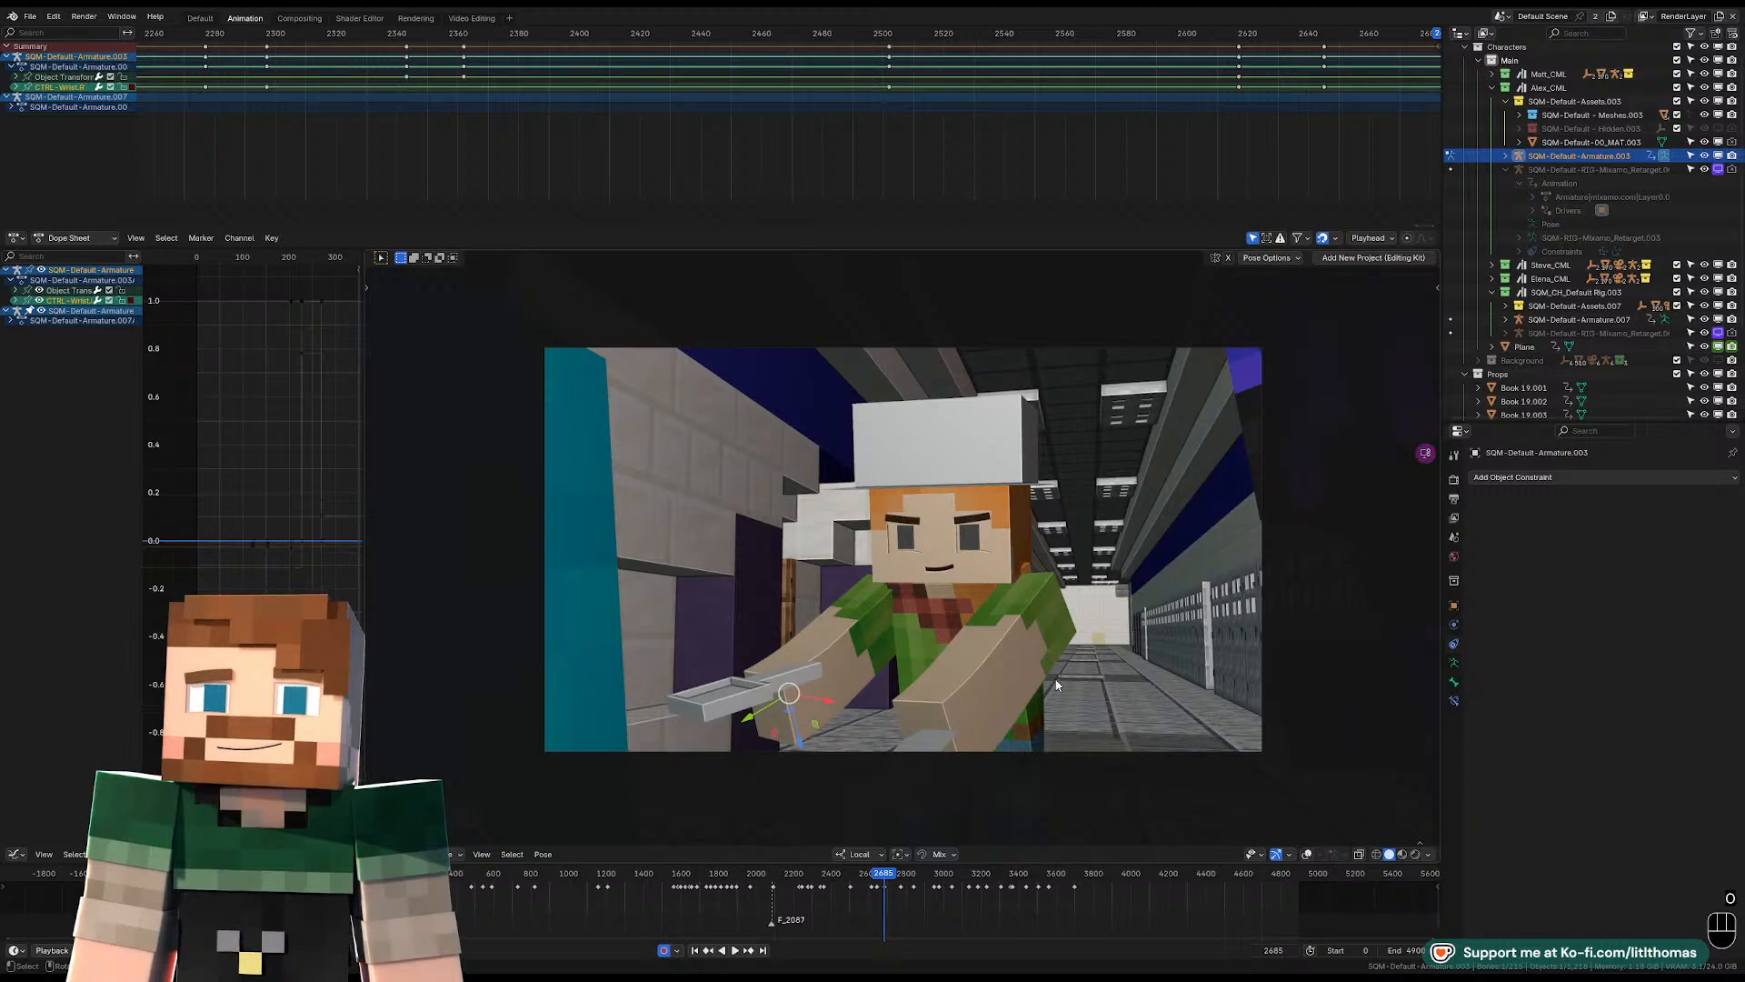
pyautogui.press('o')
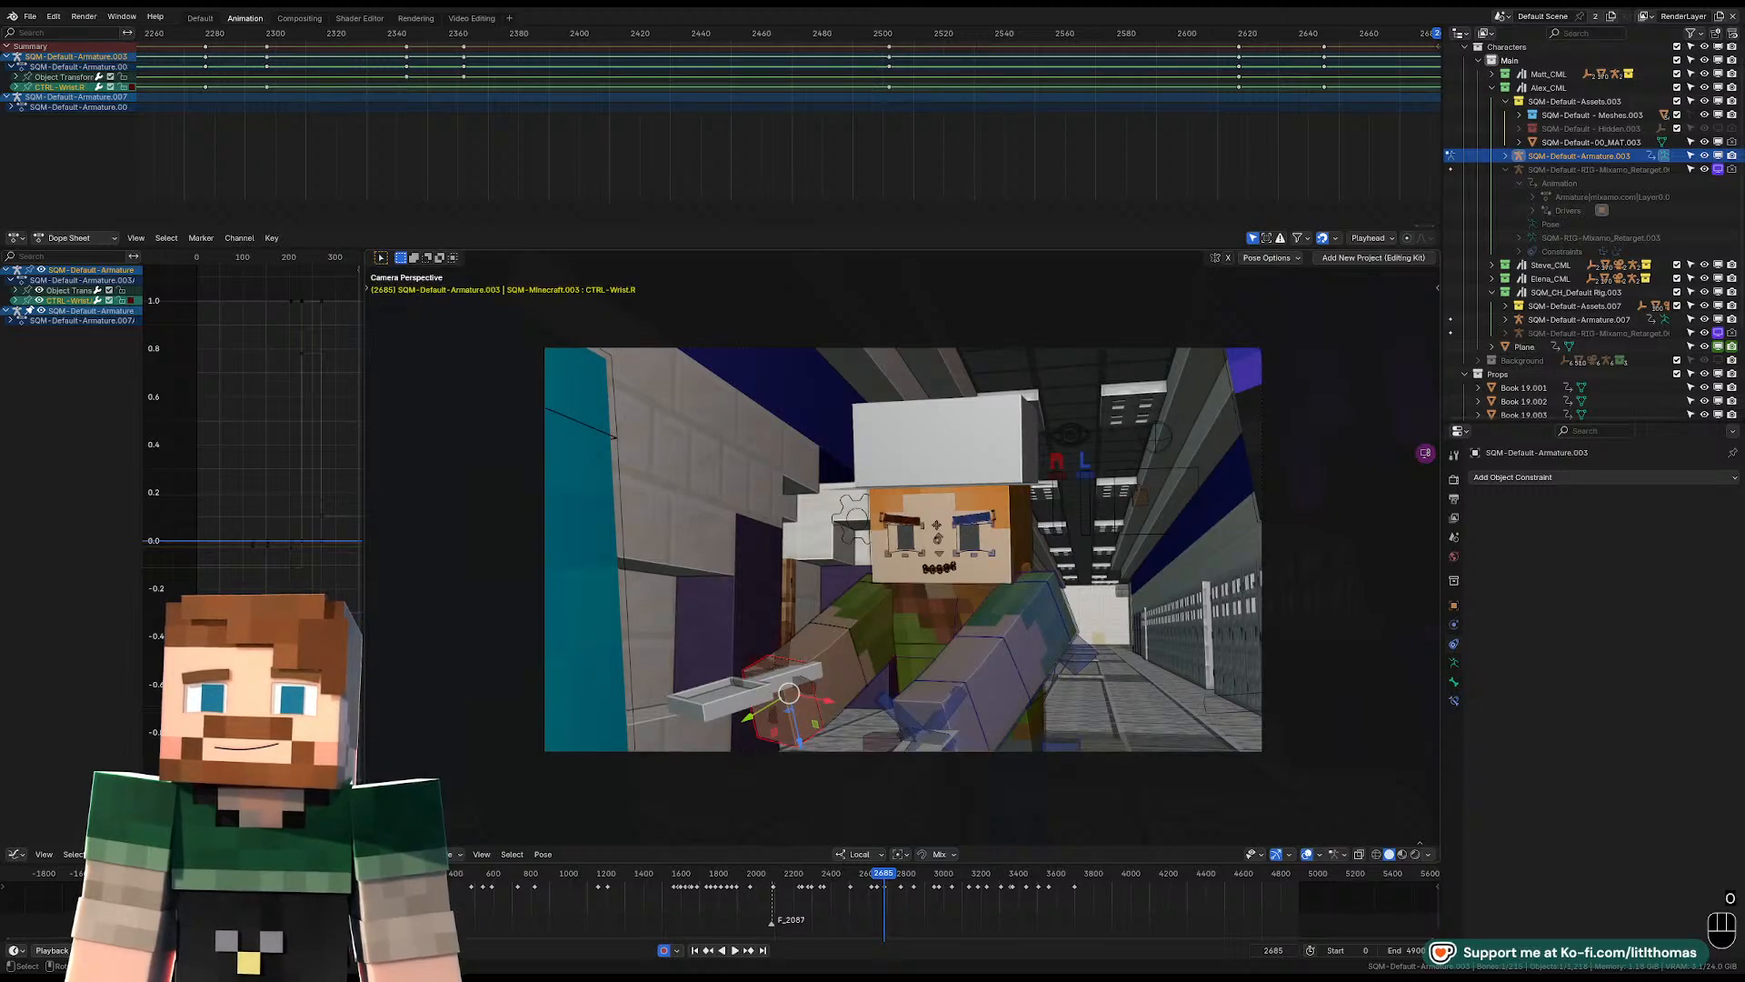
# Free-rotate the head control at frame 2685 to lower the face, clear its location, and refine the sideways tilt.
pyautogui.press('r')
pyautogui.click(1034, 525)
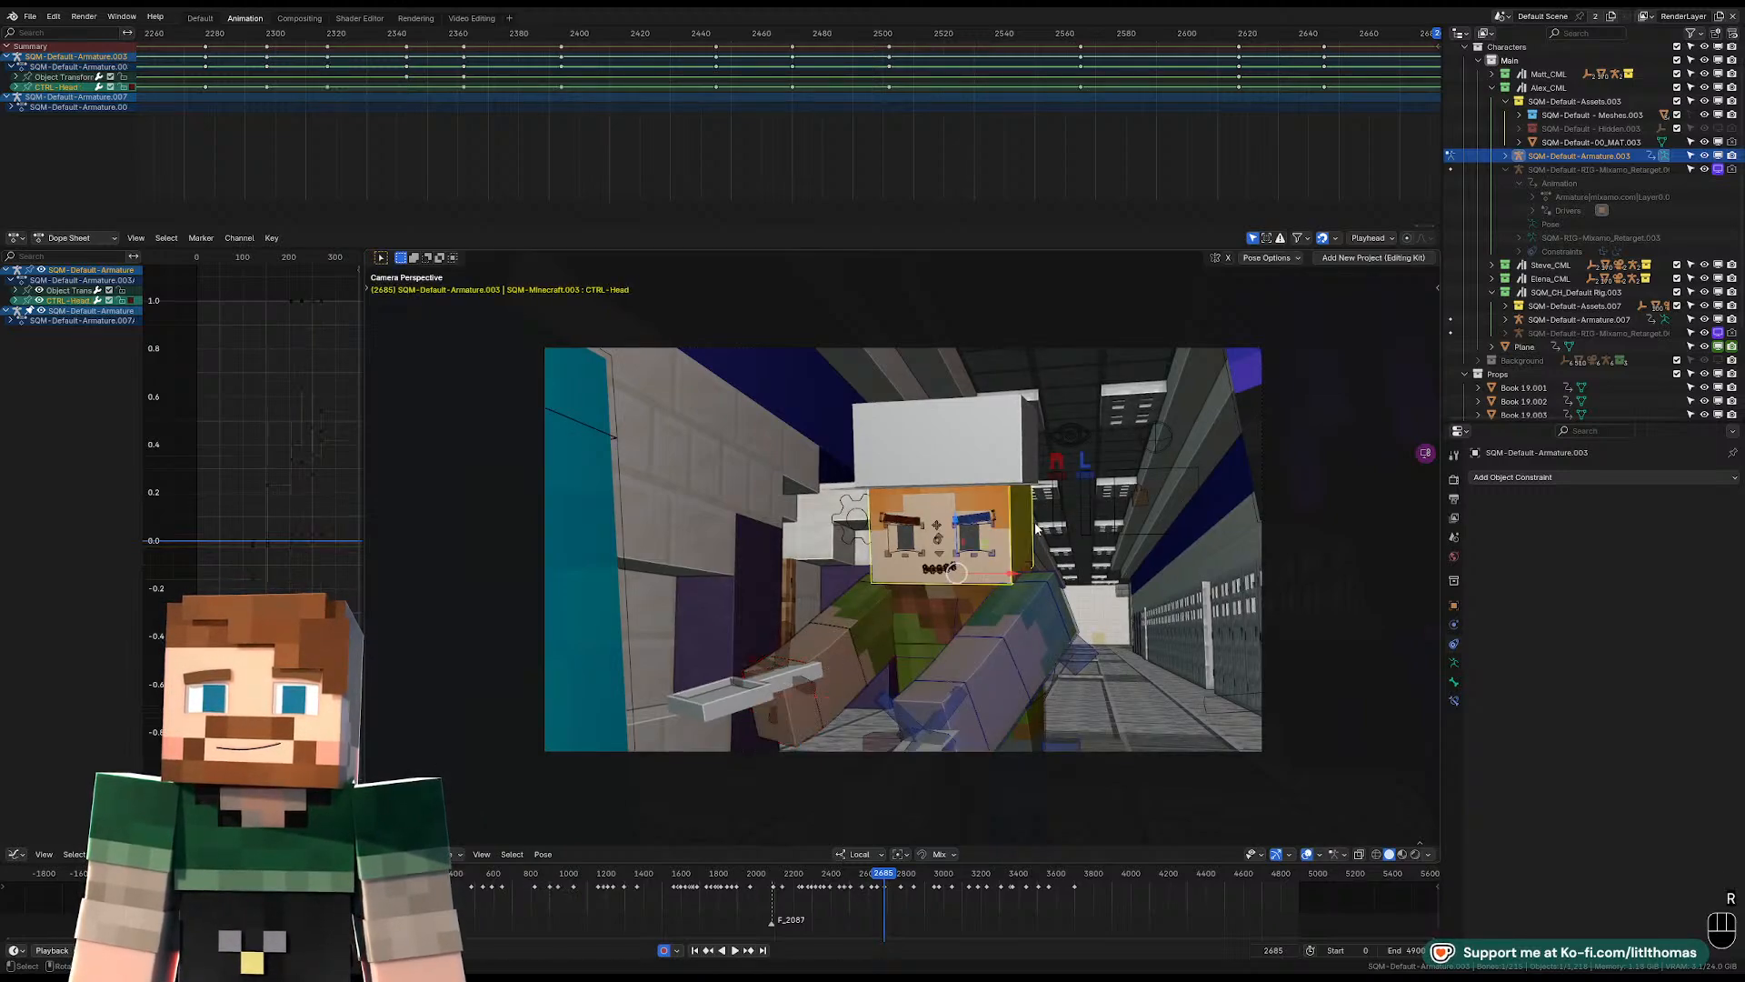
pyautogui.press('r')
pyautogui.press('r')
pyautogui.click(1080, 504)
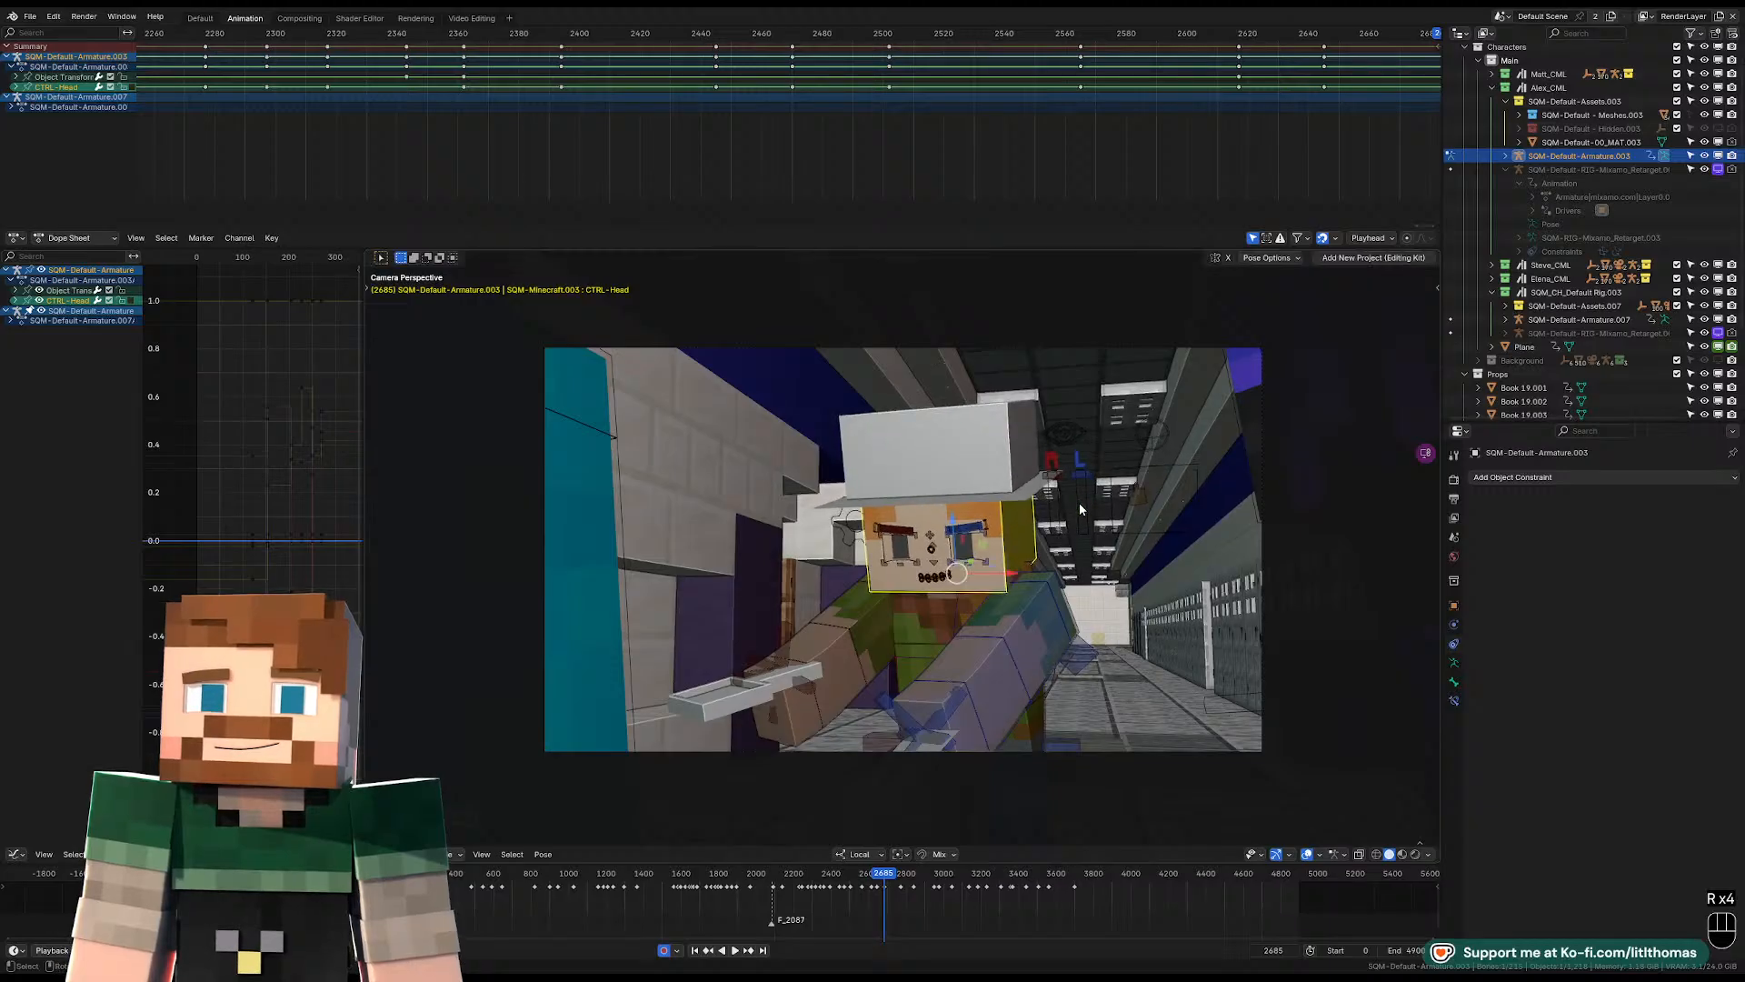
pyautogui.hotkey('alt', 'g')
pyautogui.press('r')
pyautogui.click(1069, 585)
pyautogui.press('r')
pyautogui.press('r')
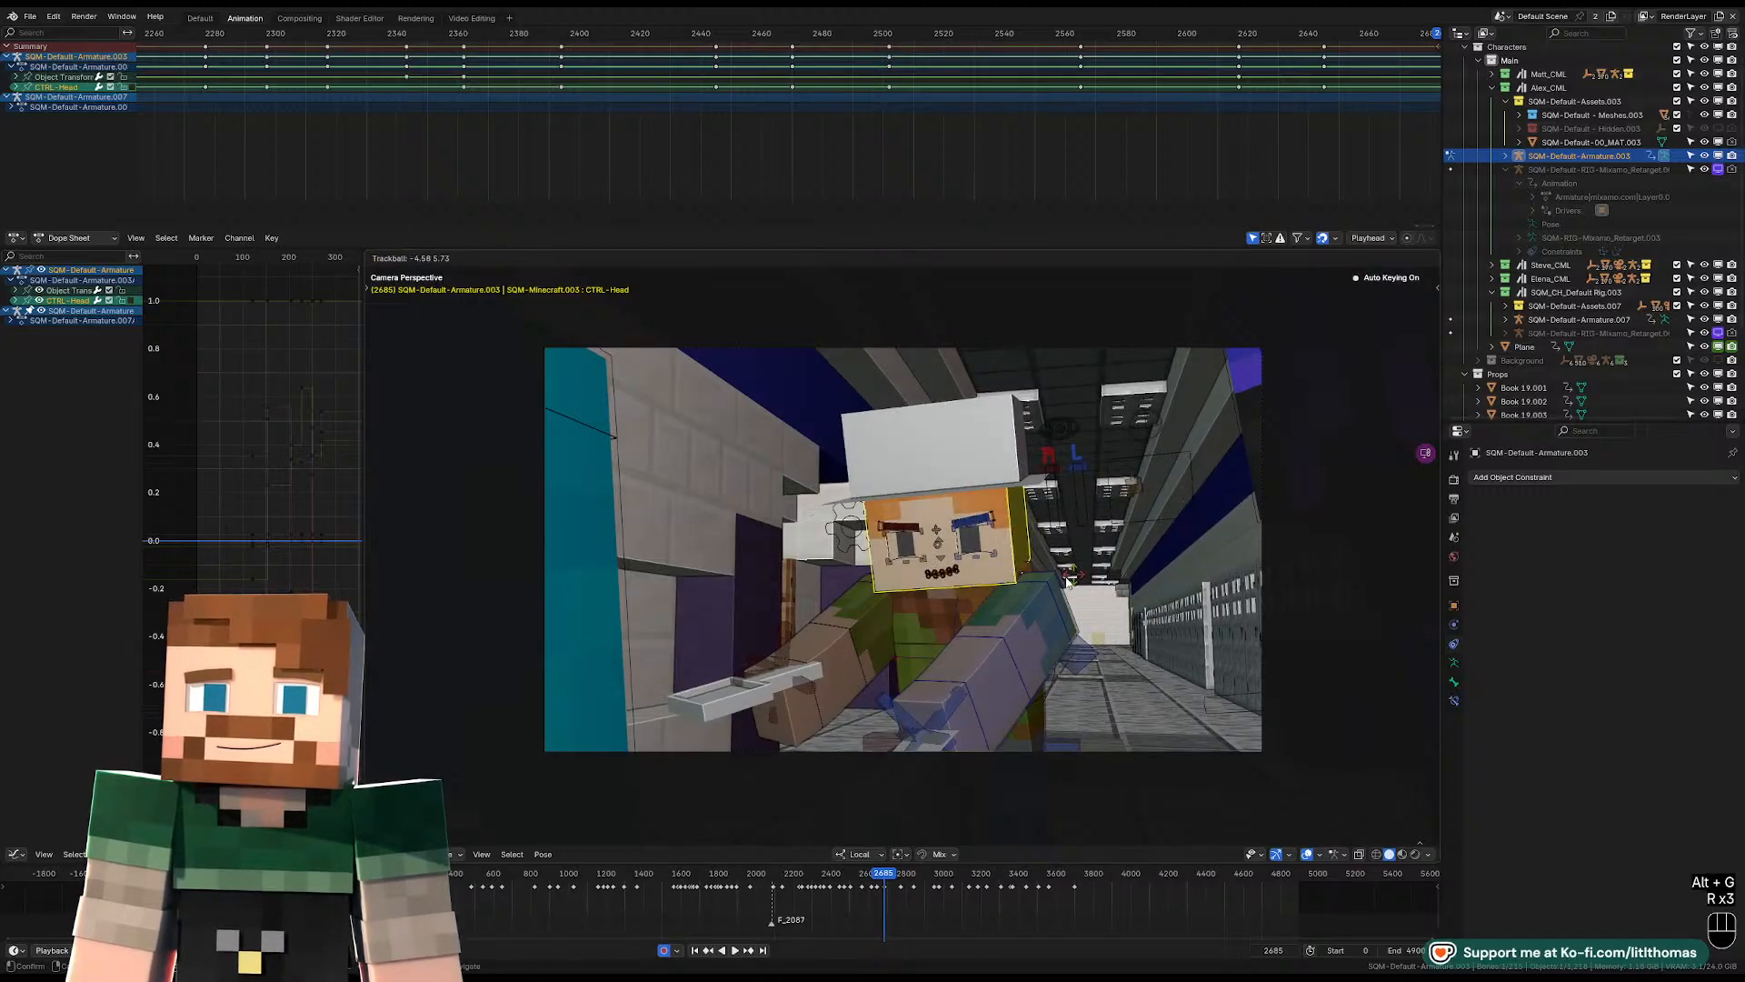
pyautogui.click(1074, 561)
# Select both shoulder controls together and reposition them at frame 2685.
pyautogui.click(1042, 596)
pyautogui.keyDown('shift'); pyautogui.click(865, 575); pyautogui.keyUp('shift')
pyautogui.press('g')
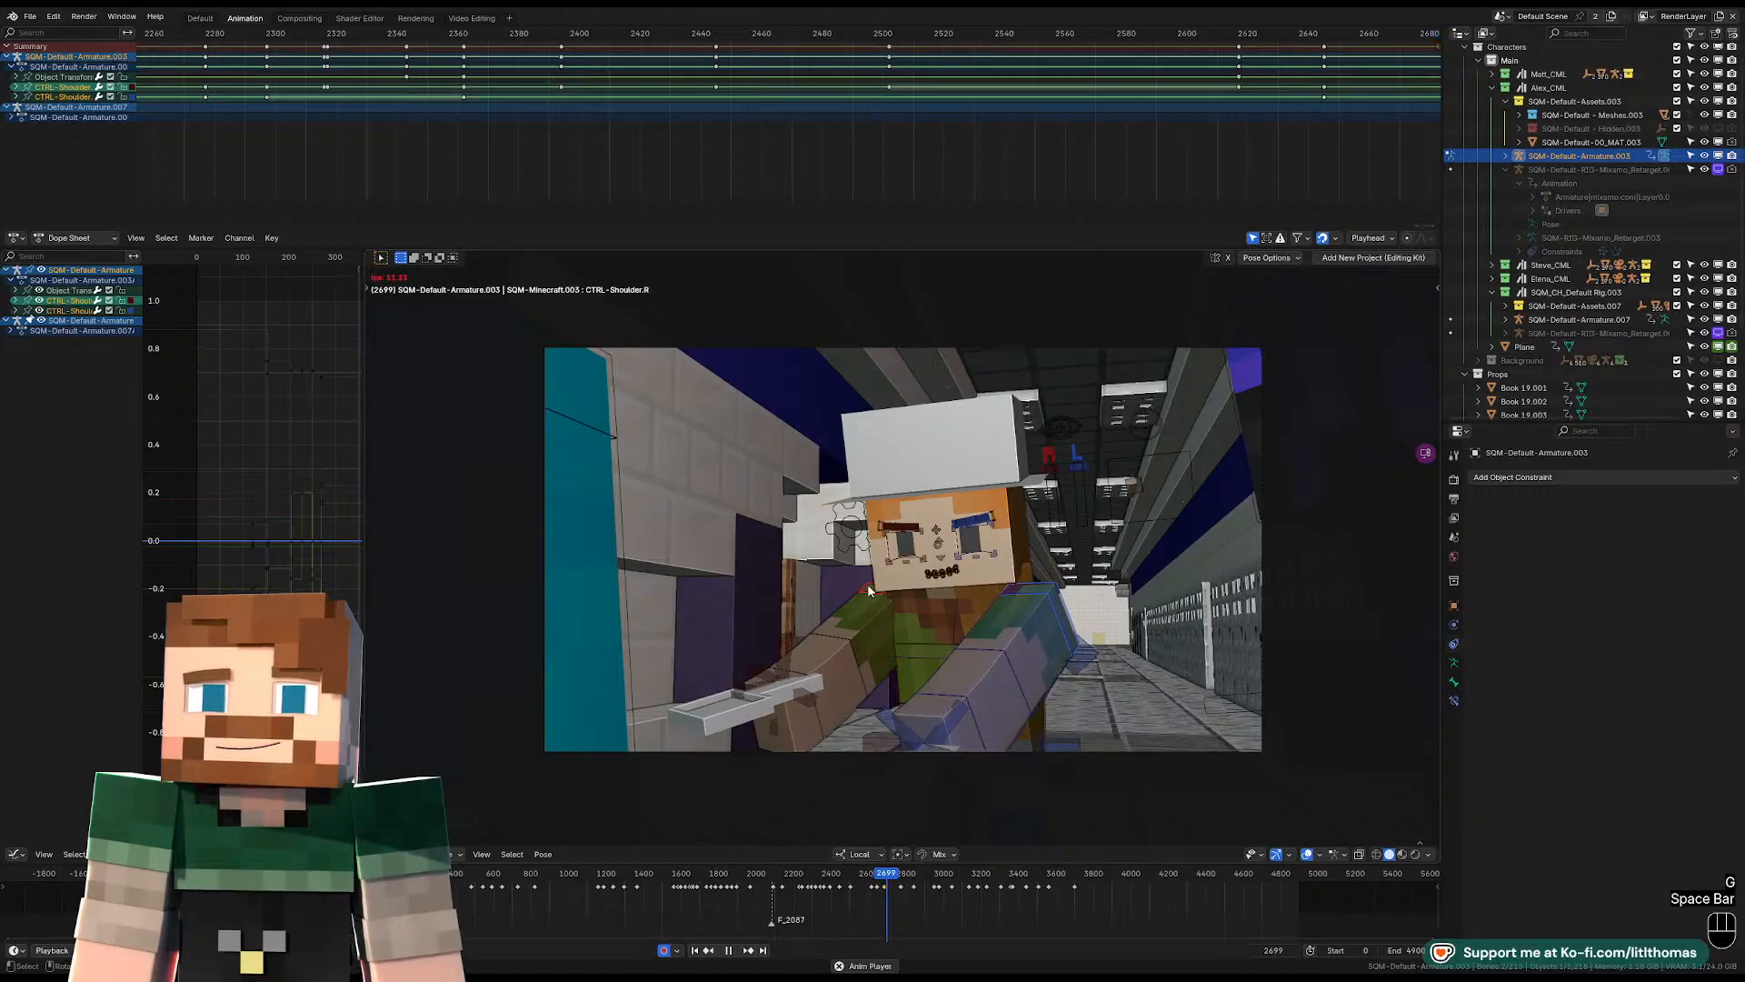
# Play forward to frame 2724 and rotate the pelvis control to turn the body upright.
pyautogui.press('space')
pyautogui.click(1039, 727)
pyautogui.press('r')
pyautogui.press('r')
pyautogui.press('r')
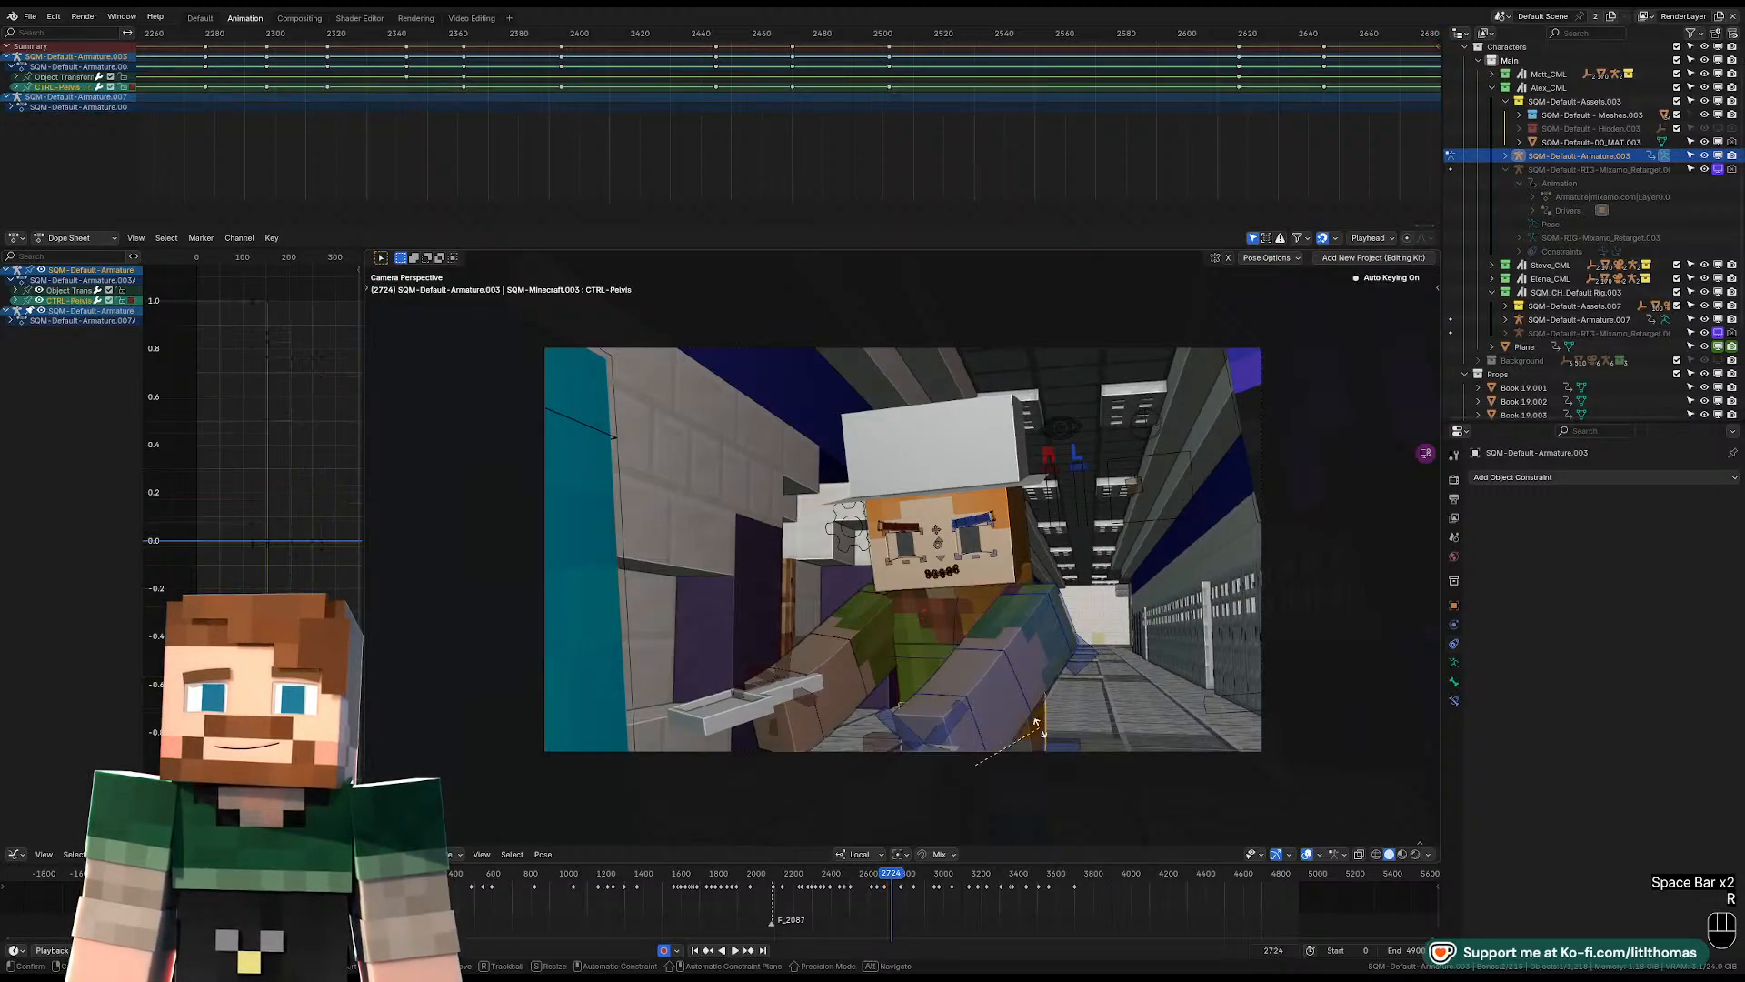
pyautogui.click(1181, 706)
# Free-rotate the torso control at frame 2724 to swing the upper body and arms around.
pyautogui.click(999, 624)
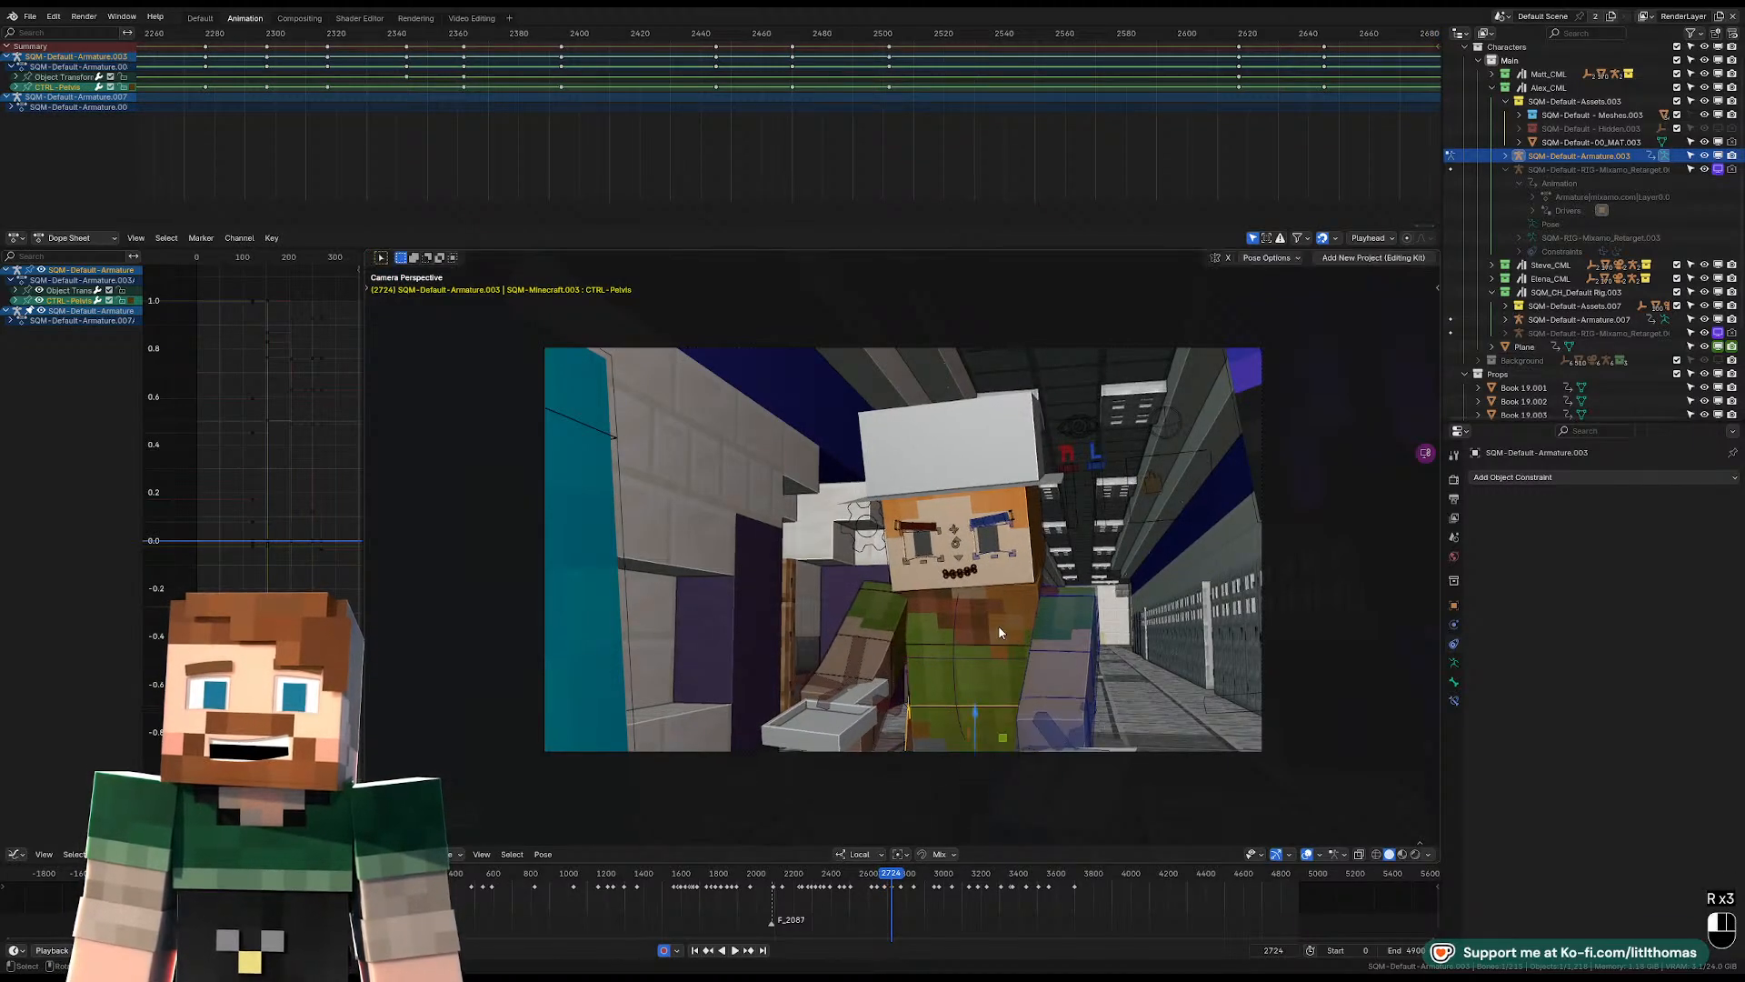
pyautogui.press('r')
pyautogui.press('r')
pyautogui.click(1036, 634)
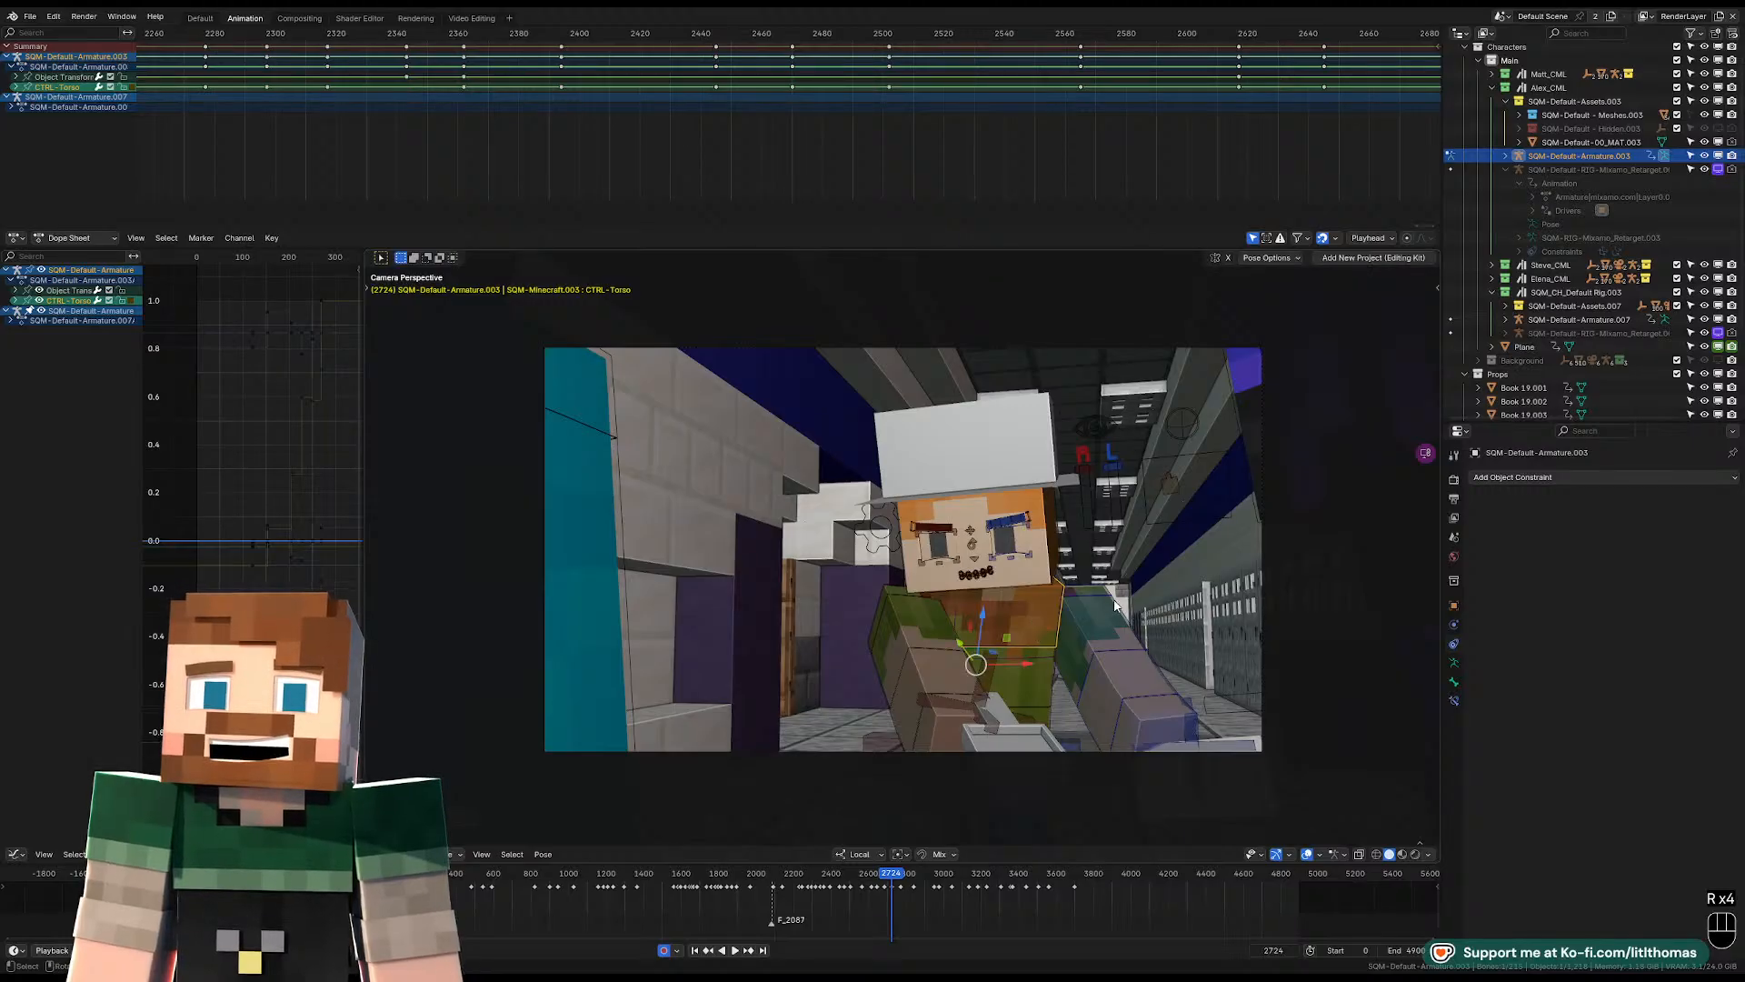
# Free-rotate the head control at frame 2724 so the face turns and tilts with the torso.
pyautogui.click(1052, 565)
pyautogui.press('r')
pyautogui.press('r')
pyautogui.press('r')
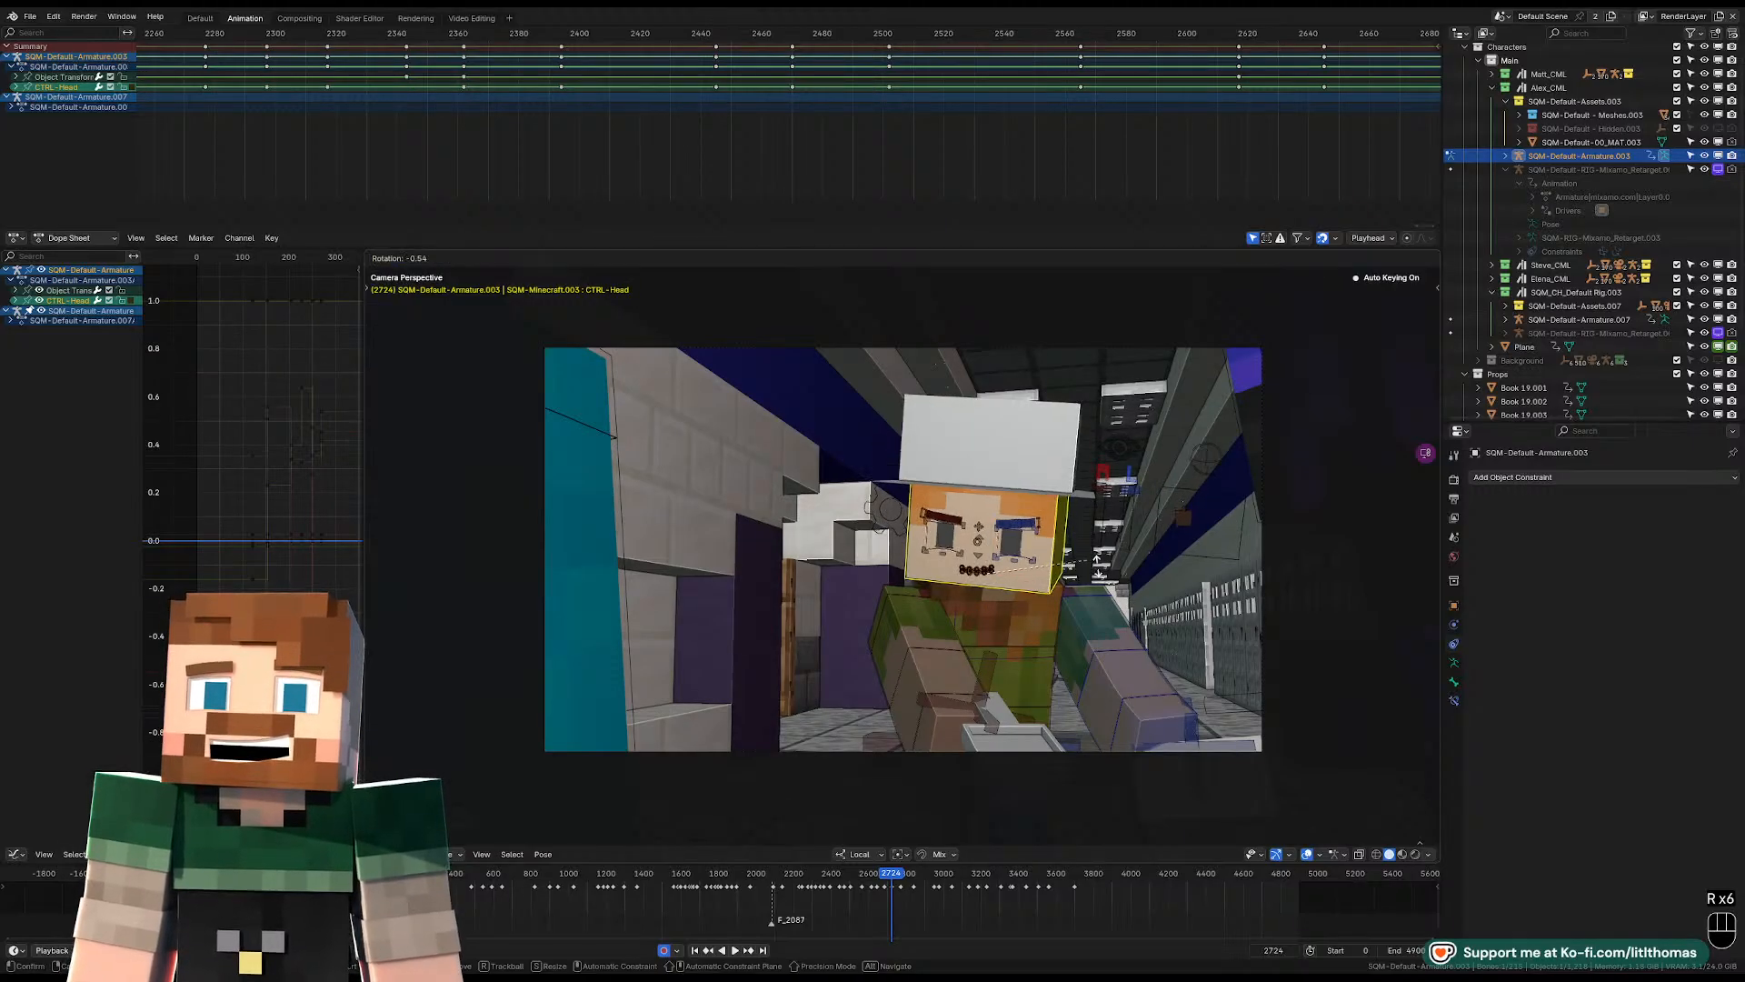
pyautogui.press('r')
pyautogui.click(1073, 591)
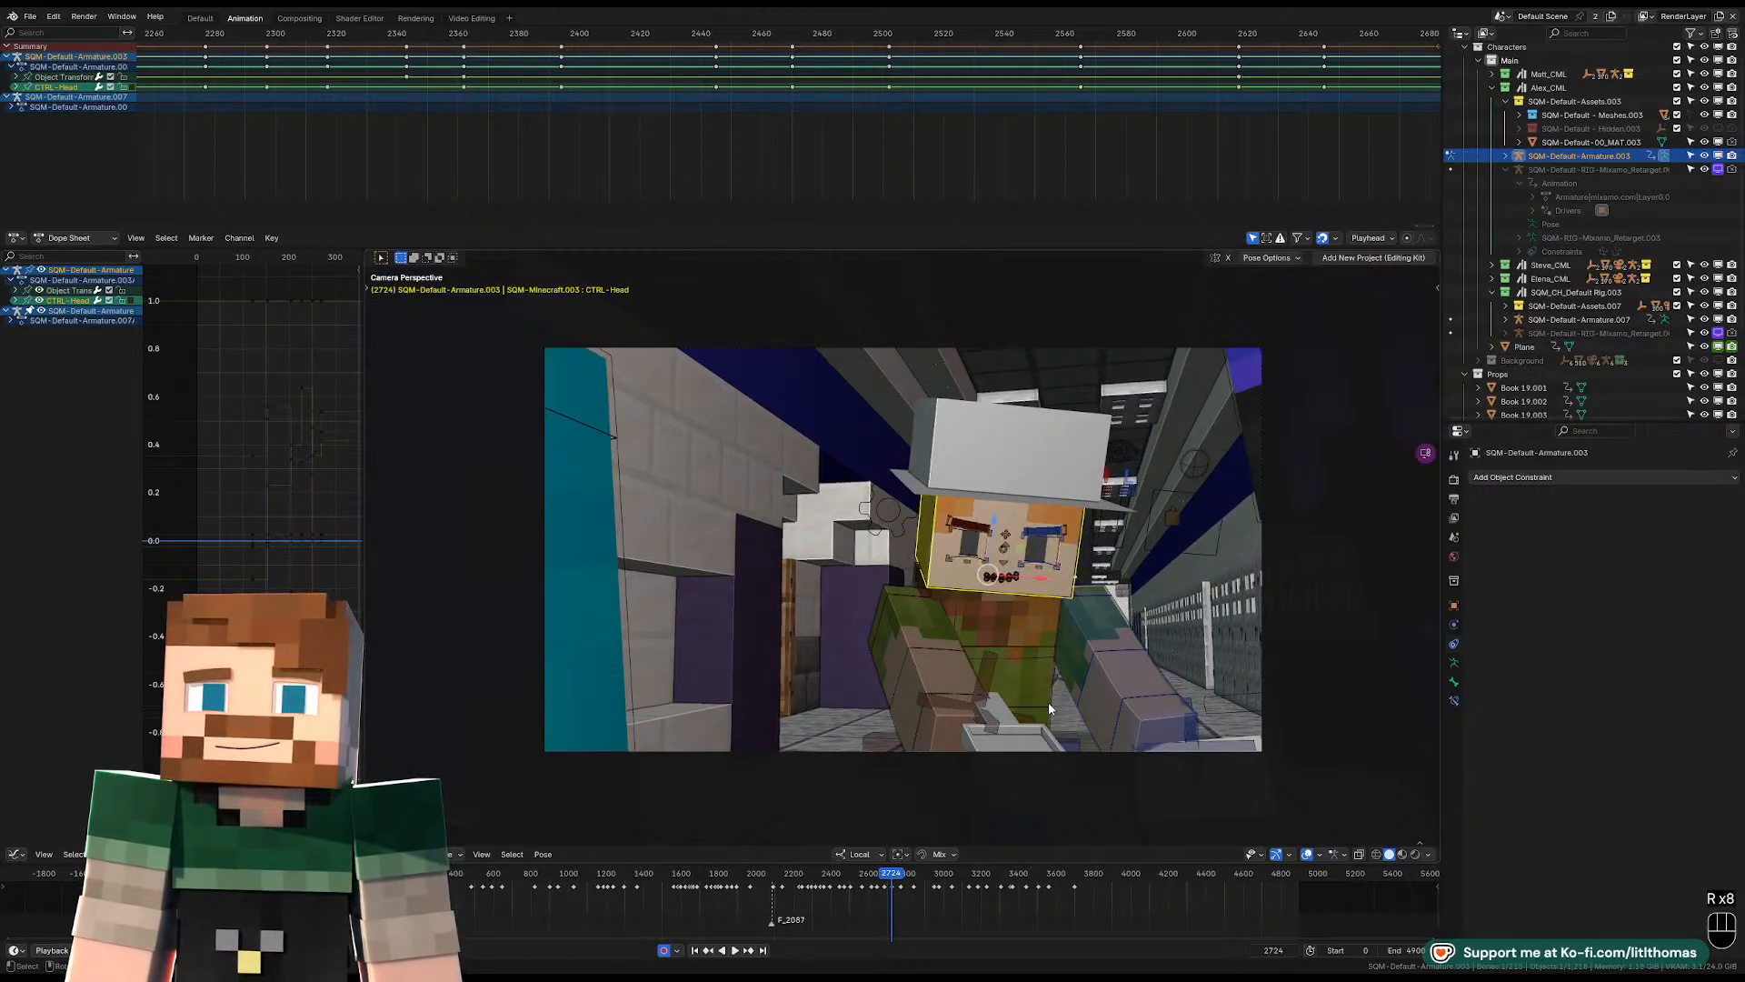
# Move the pelvis control at frame 2724 to shift the whole body slightly.
pyautogui.click(1046, 711)
pyautogui.press('g')
pyautogui.click(981, 652)
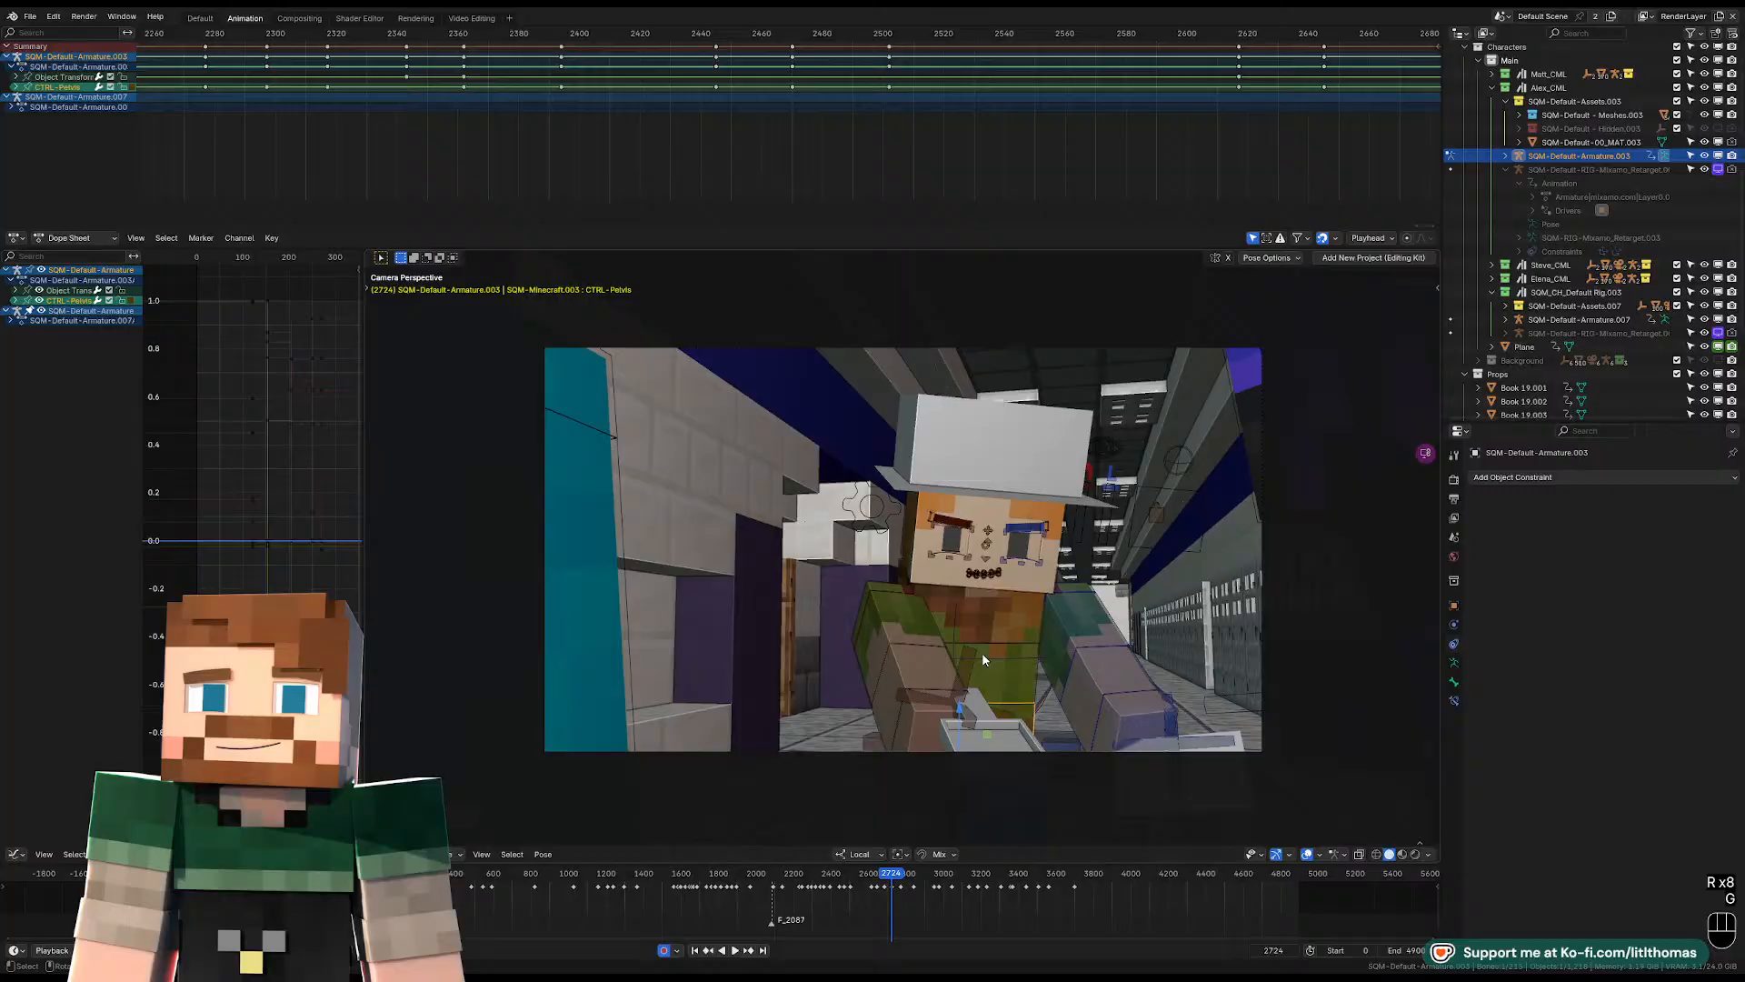
# Rotate the right and left shoulder controls slightly at frame 2724.
pyautogui.click(887, 589)
pyautogui.click(889, 591)
pyautogui.press('r')
pyautogui.click(891, 593)
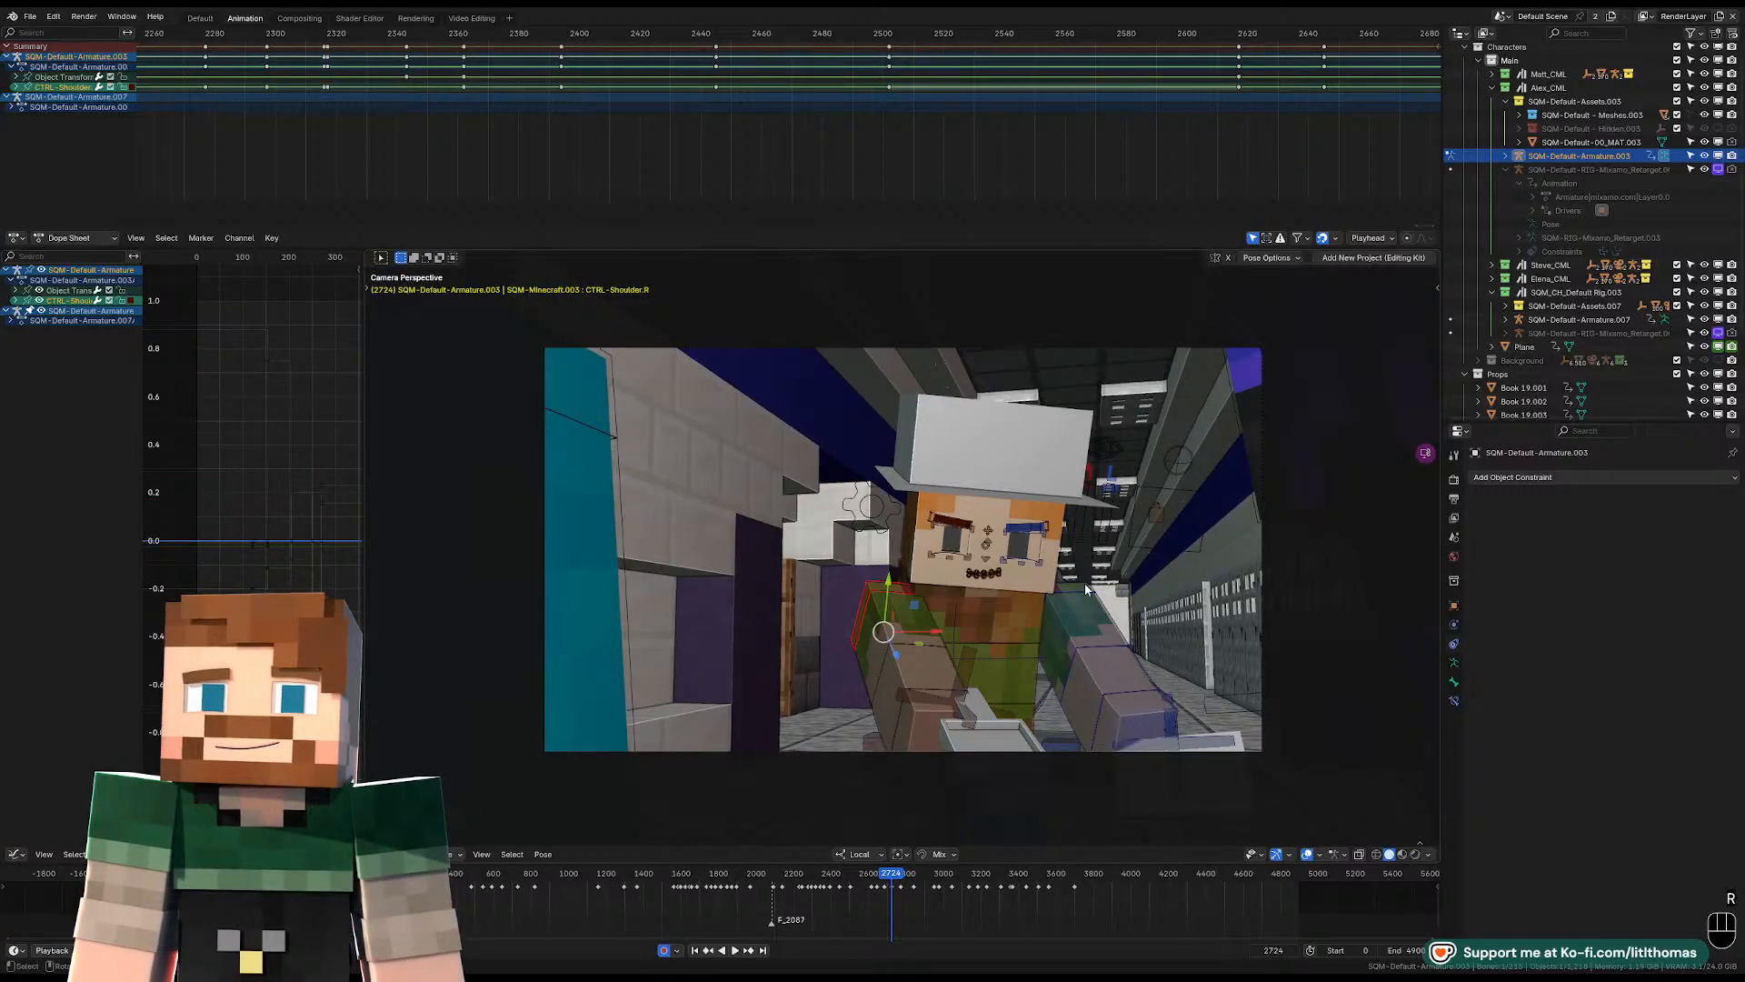
pyautogui.click(1086, 586)
pyautogui.press('r')
pyautogui.click(1086, 588)
# Free-rotate the right FK upper arm control at frame 2724, refining its angle.
pyautogui.click(920, 631)
pyautogui.press('r')
pyautogui.press('r')
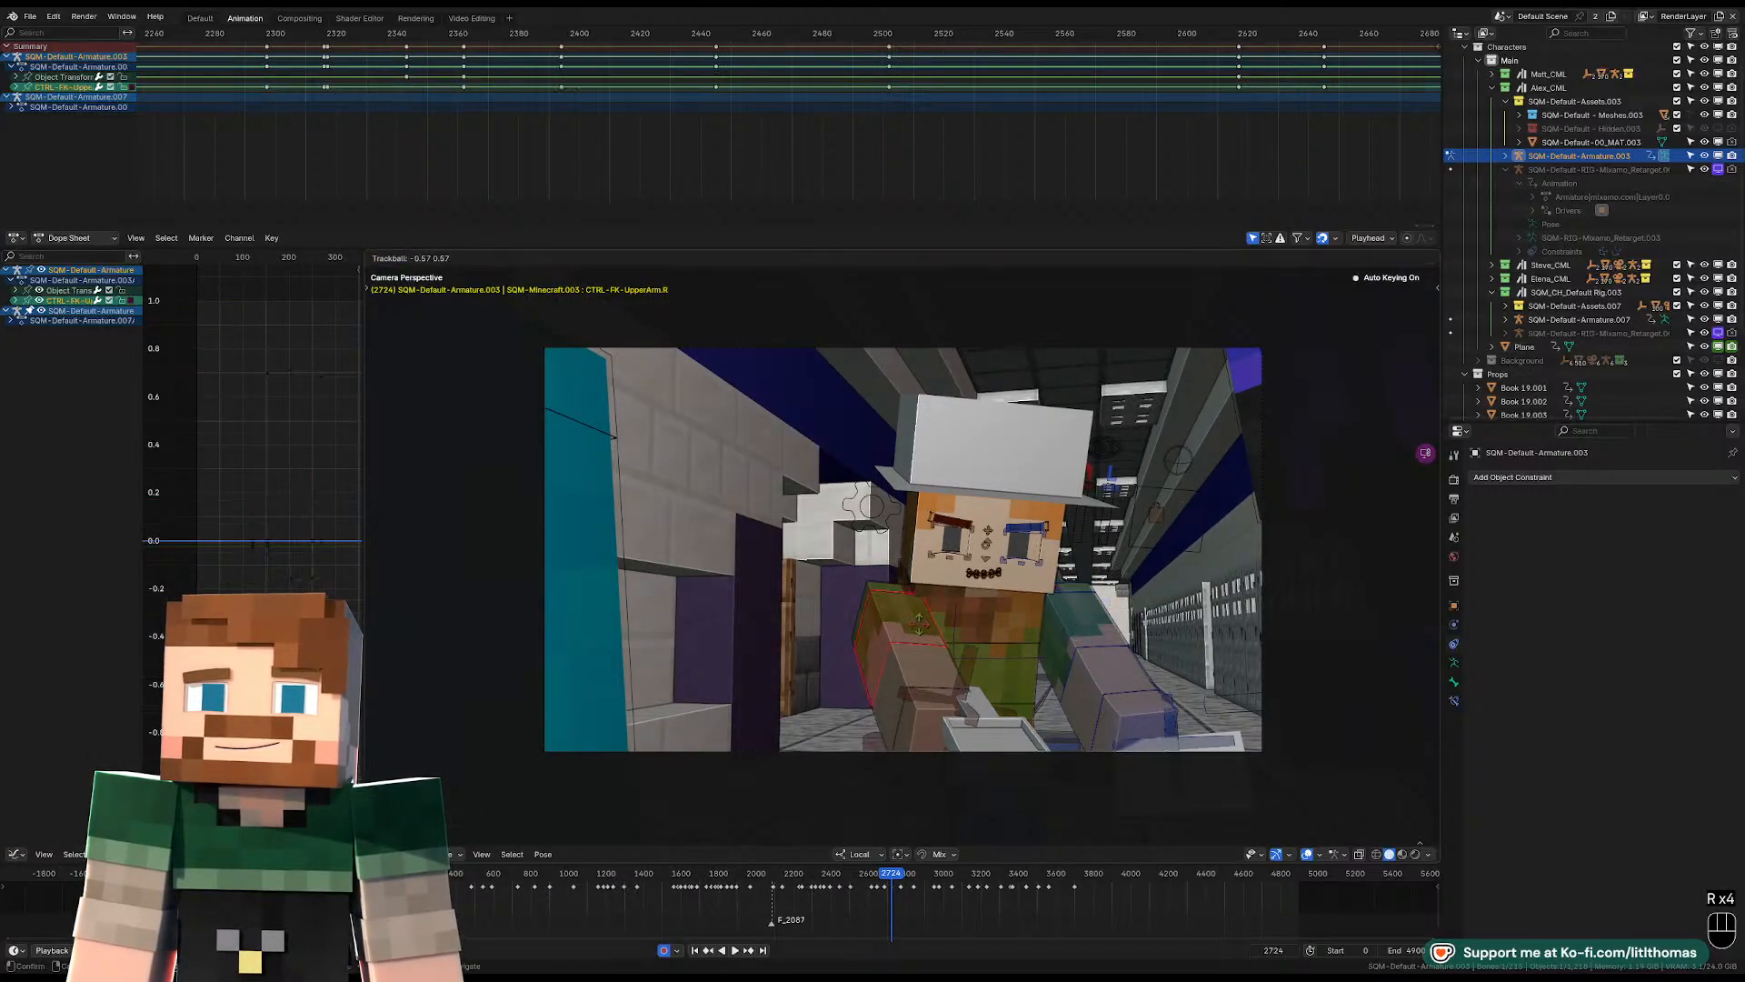
pyautogui.click(923, 642)
pyautogui.press('r')
pyautogui.press('r')
pyautogui.click(927, 640)
# Free-rotate the left FK upper arm control at frame 2724.
pyautogui.click(1072, 635)
pyautogui.press('r')
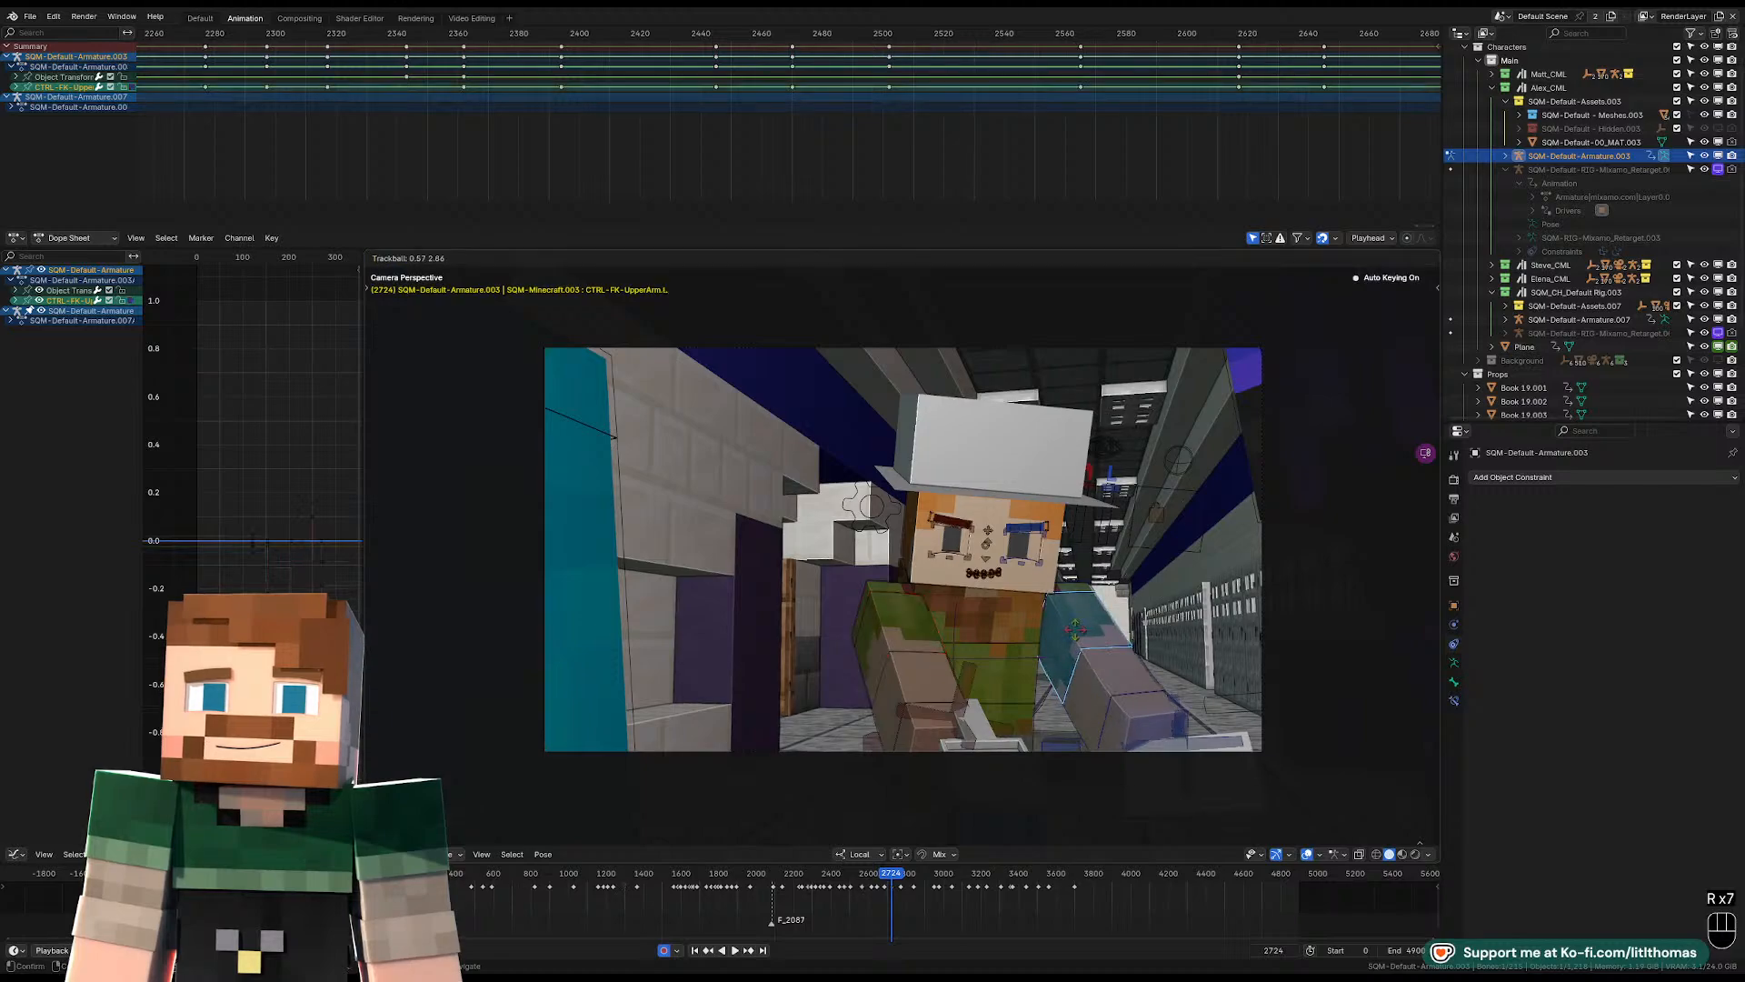
pyautogui.click(1080, 627)
# Play the shot past frame 2724 and replay it from before the new pose to check the timing.
pyautogui.scroll(-4, 1129, 134)
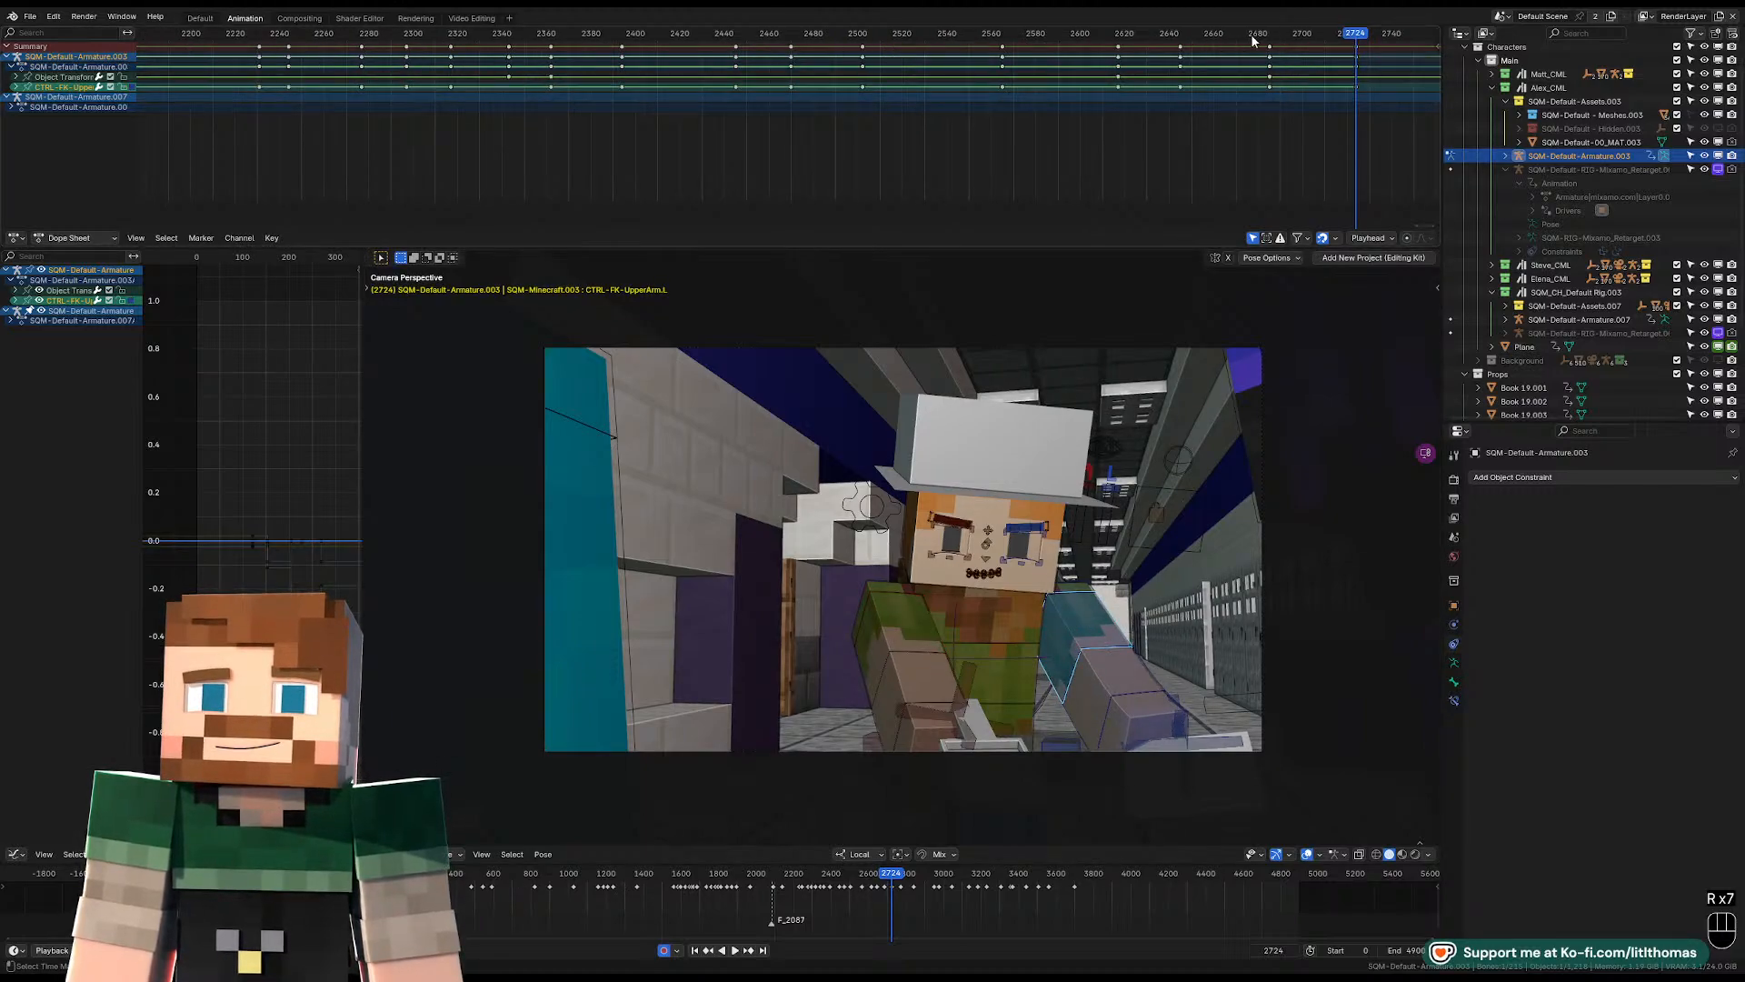
pyautogui.press('space')
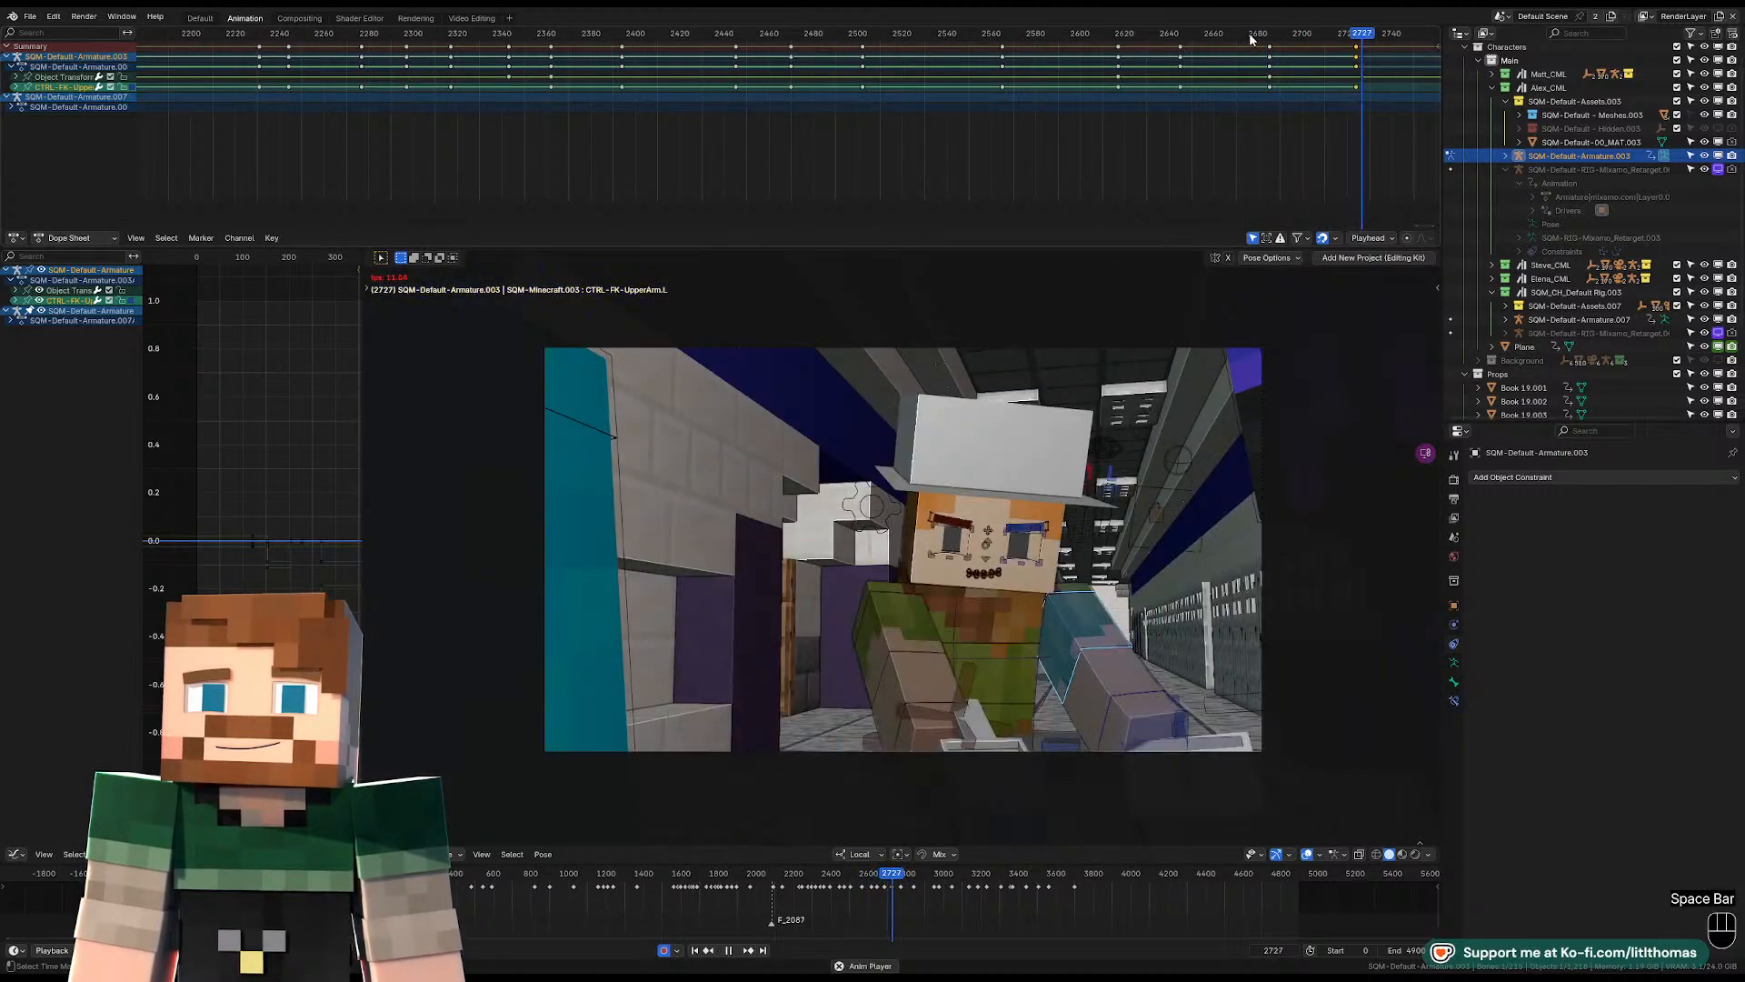
pyautogui.press('space')
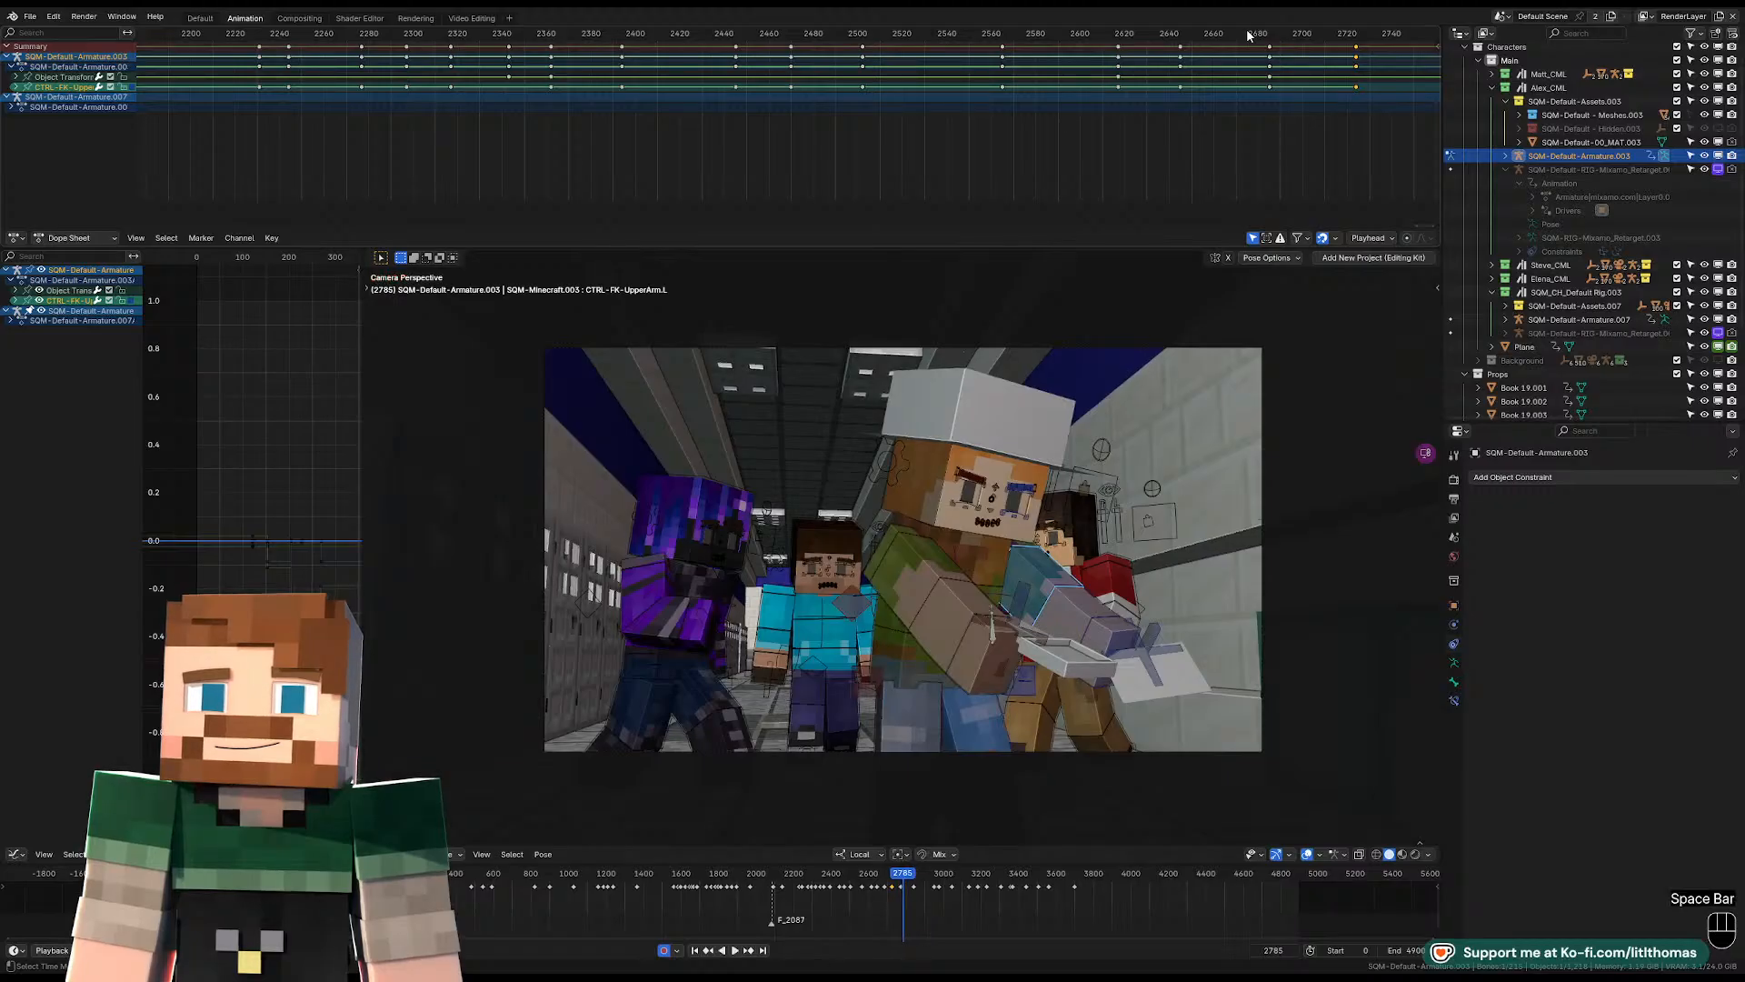
pyautogui.click(1245, 35)
pyautogui.press('space')
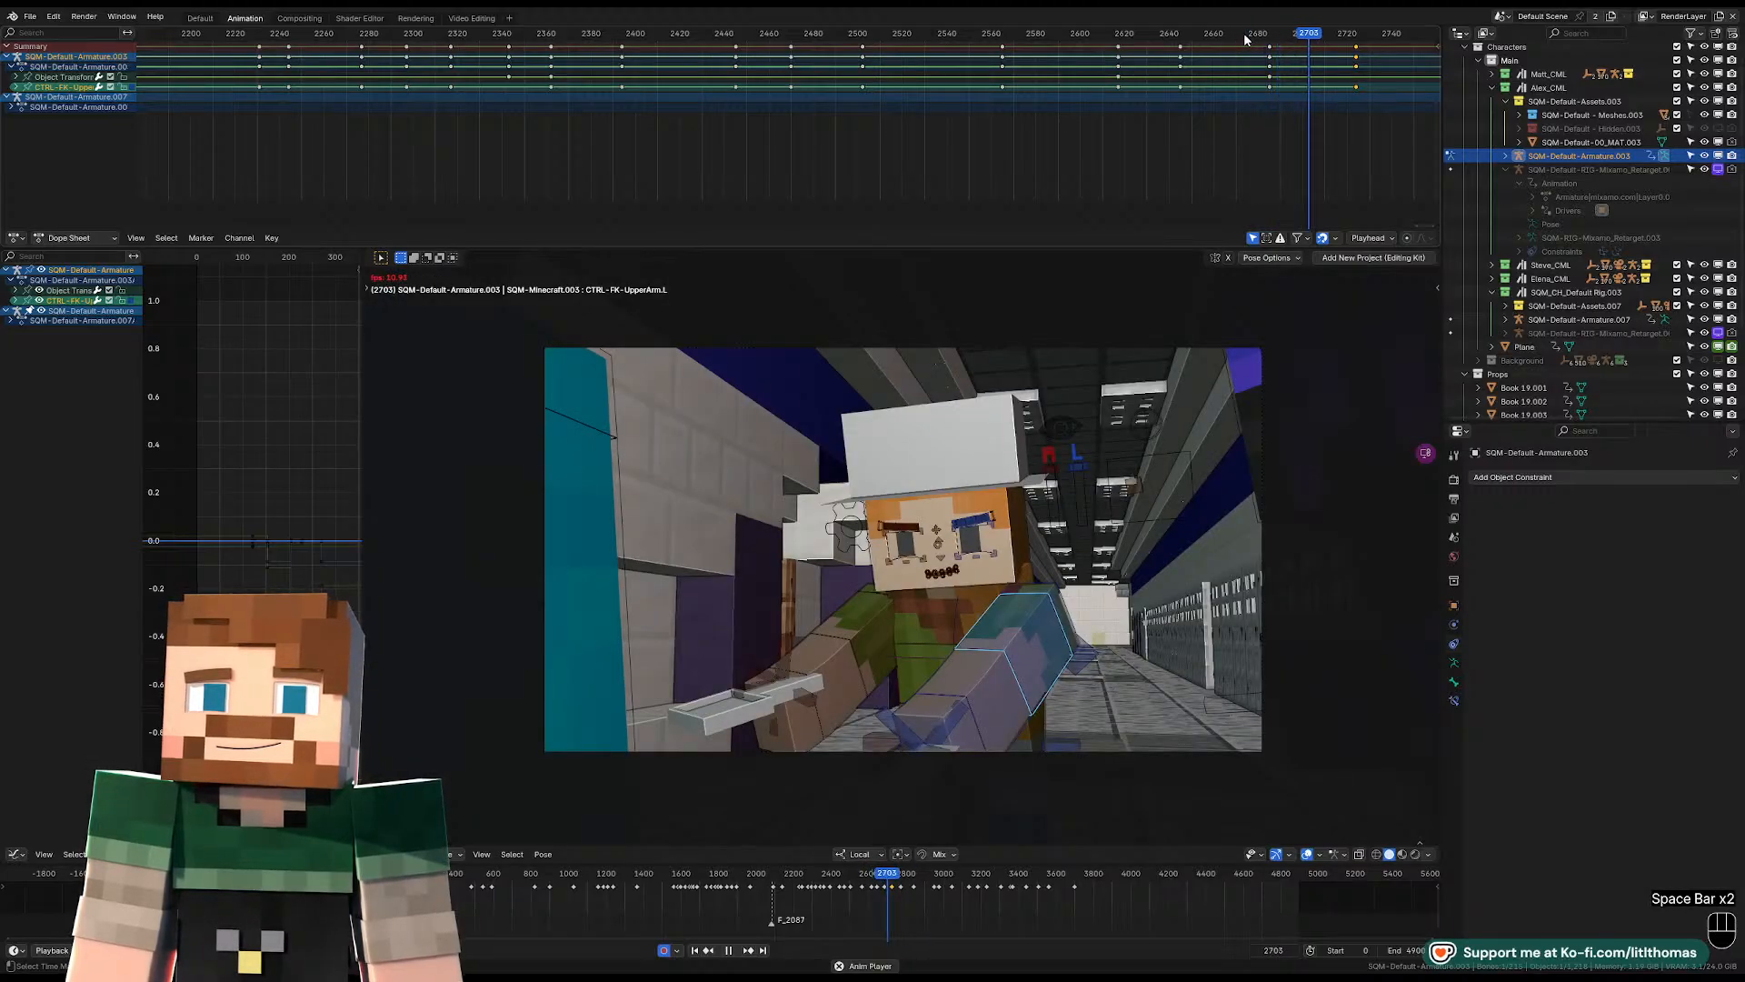
# Stop at frame 2714, then move and free-rotate the pelvis control into an in-between pose.
pyautogui.press('space')
pyautogui.press('Left')
pyautogui.press('Left')
pyautogui.click(1029, 729)
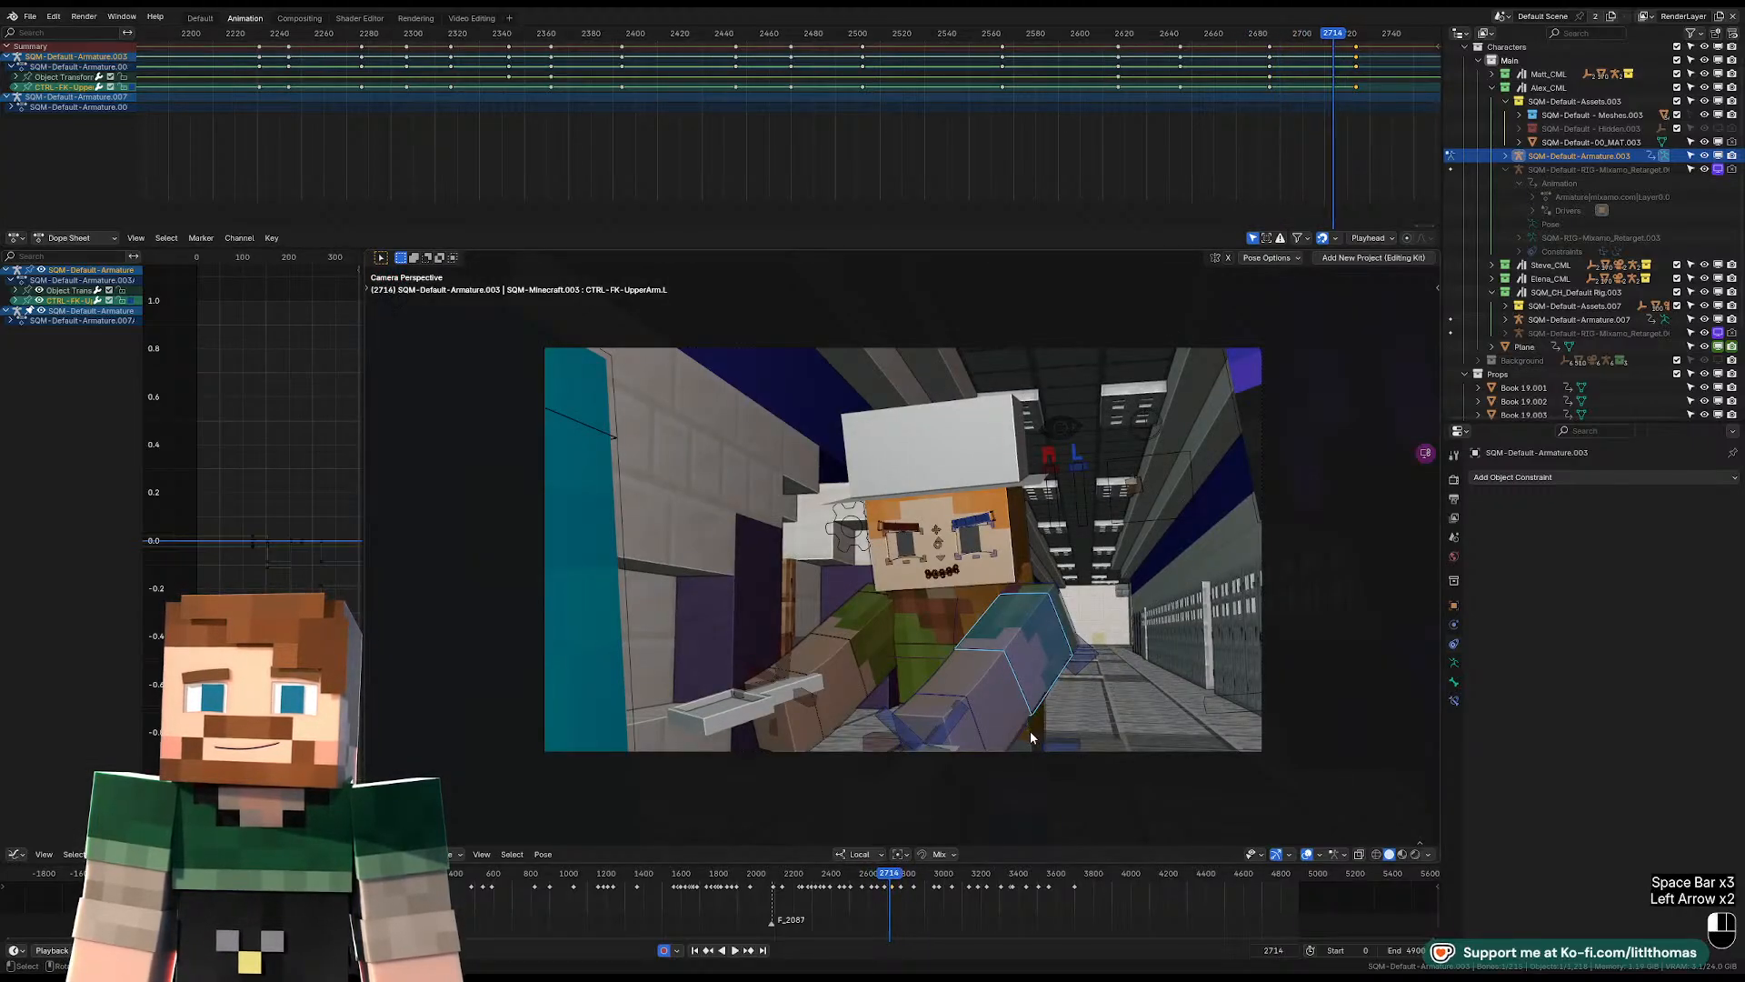
pyautogui.press('KP_Decimal')
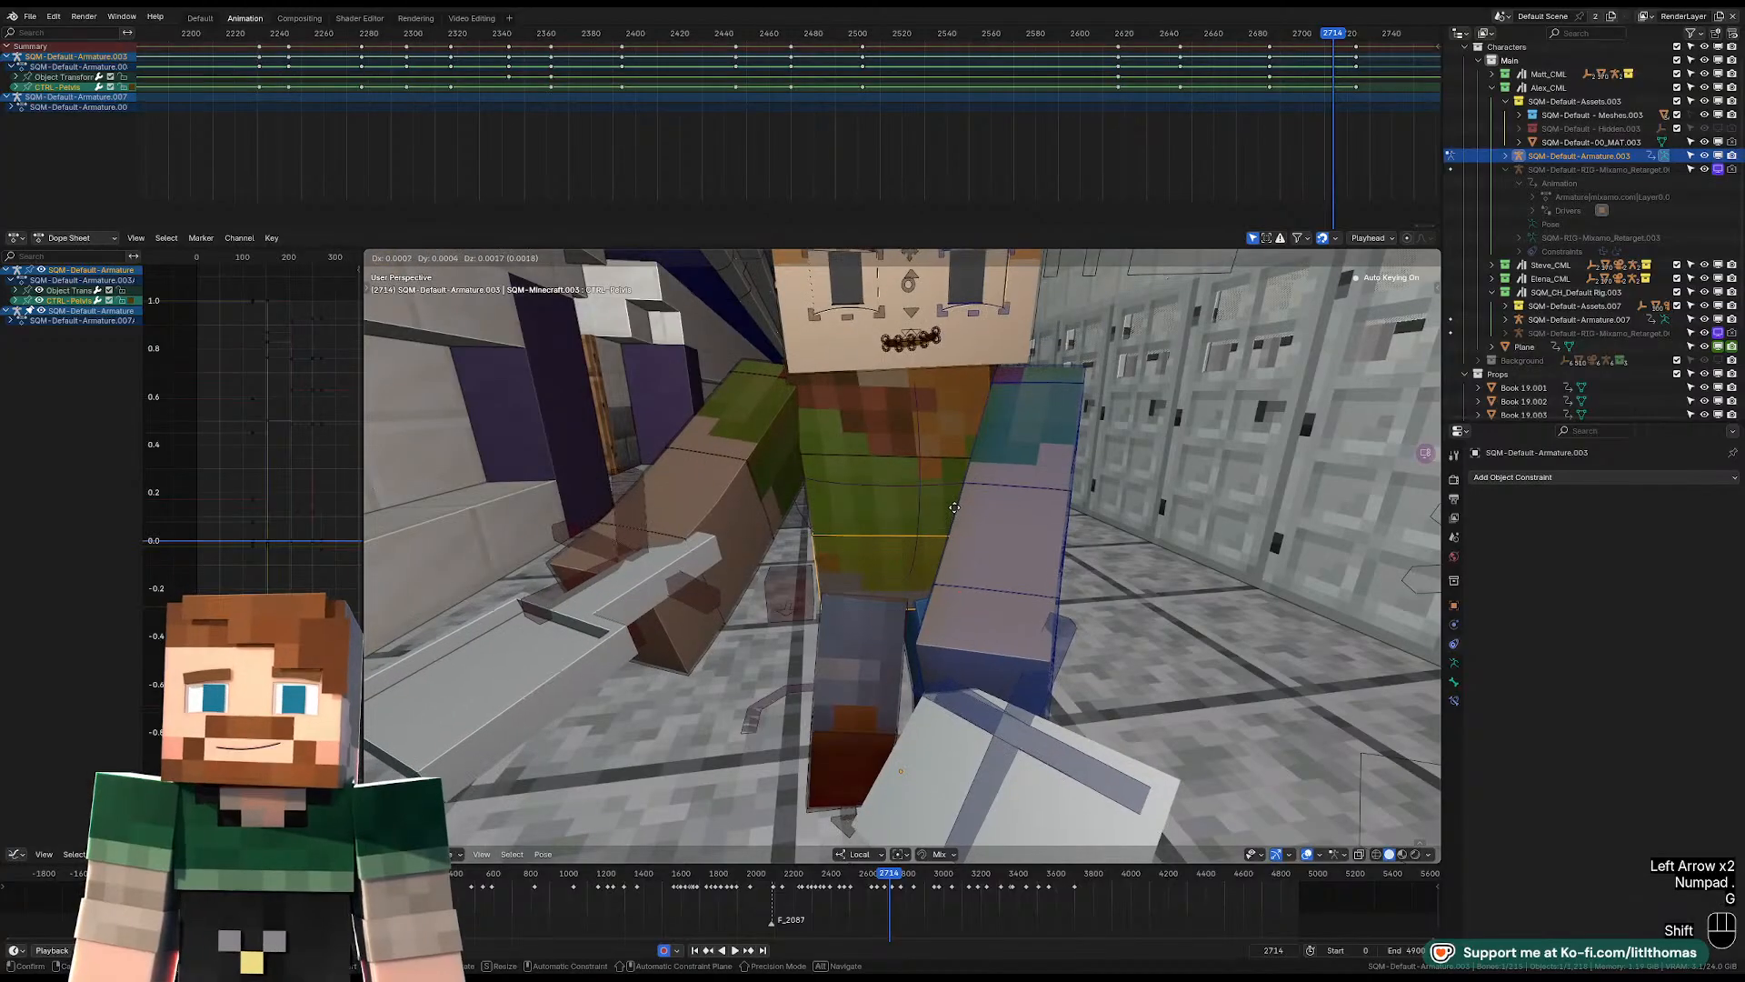
pyautogui.press('g')
pyautogui.press('r')
pyautogui.press('r')
pyautogui.press('r')
pyautogui.click(946, 415)
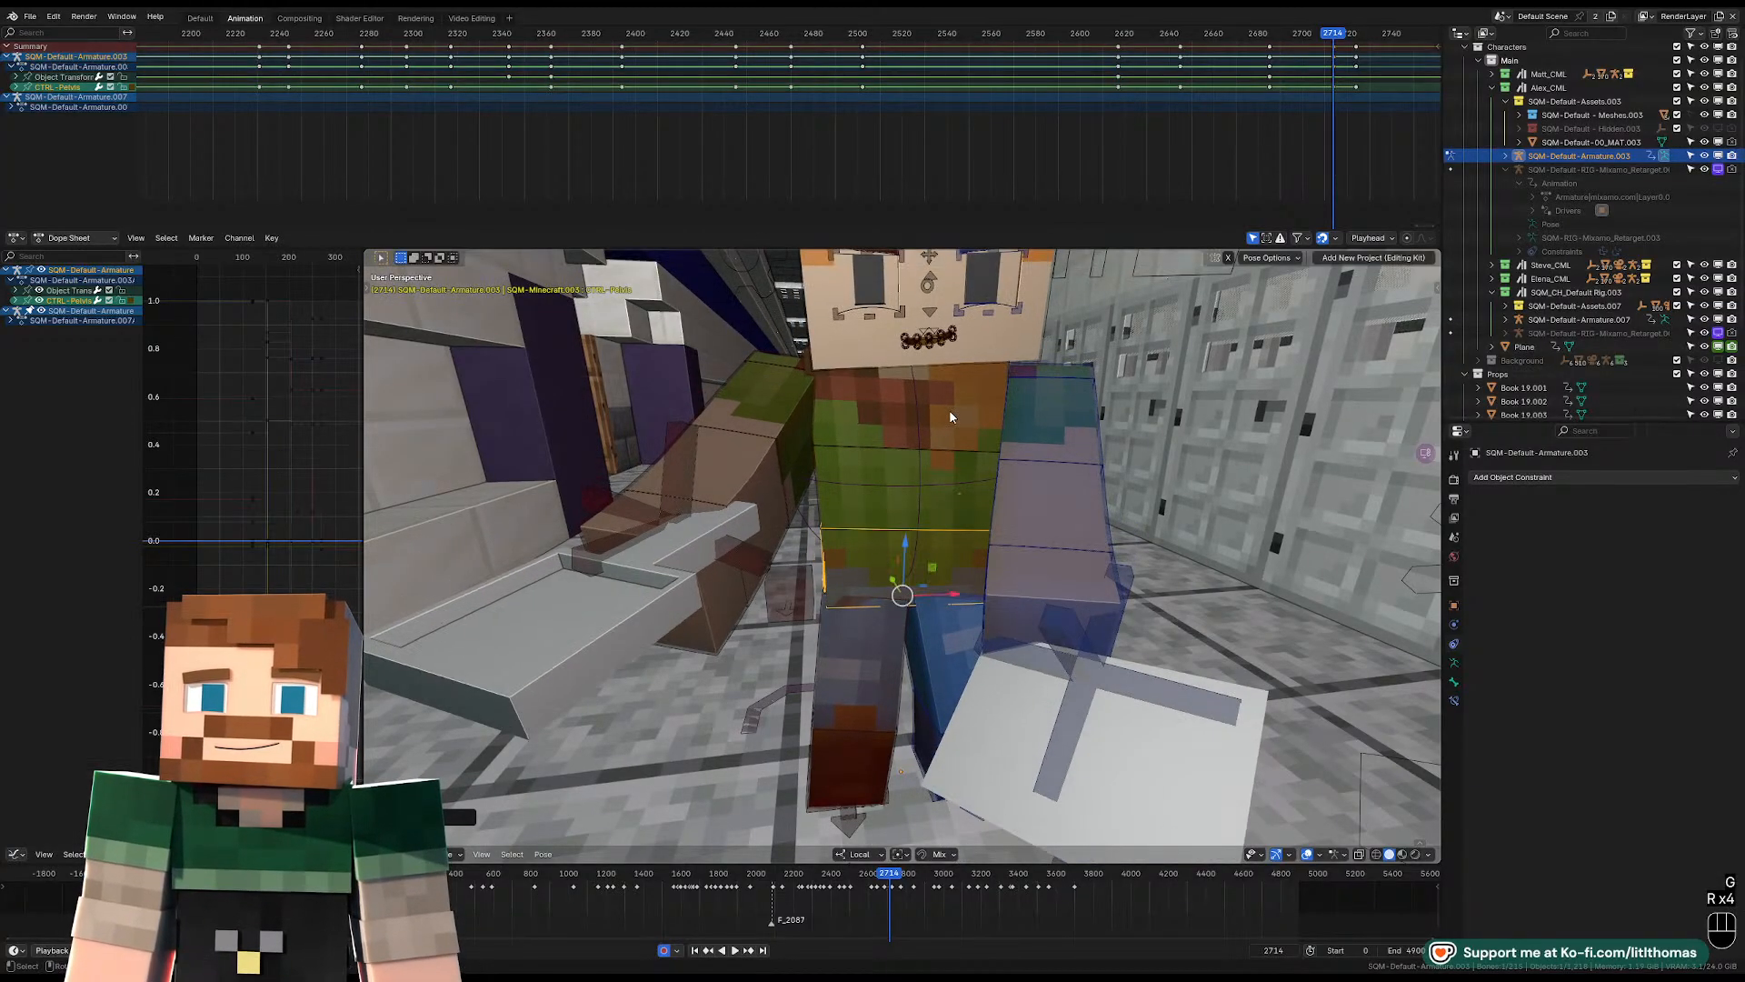
# Free-rotate the torso control at frame 2714, refining the lean of the upper body.
pyautogui.click(945, 420)
pyautogui.scroll(-3, 944, 428)
pyautogui.moveTo(944, 427); pyautogui.dragTo(954, 482, button='middle')
pyautogui.press('r')
pyautogui.press('r')
pyautogui.click(1095, 432)
pyautogui.press('r')
# Free-rotate the head control at frame 2714 to adjust where the face points.
pyautogui.press('r')
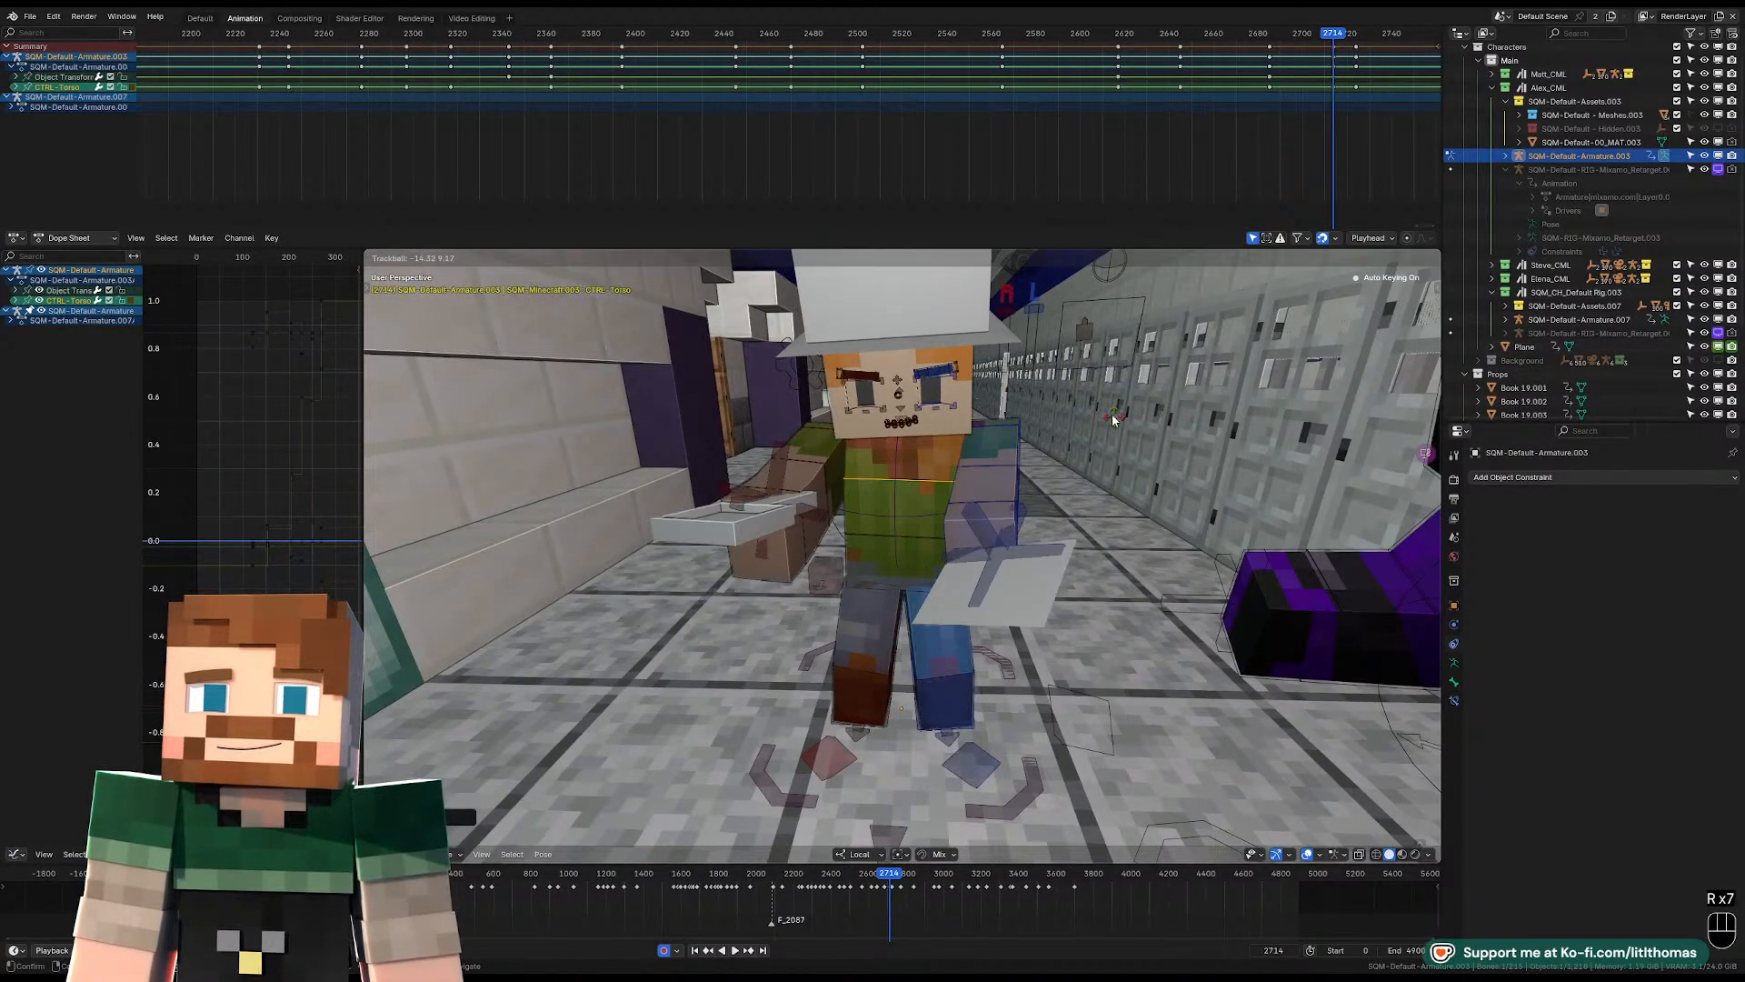
pyautogui.click(1094, 386)
pyautogui.click(971, 429)
pyautogui.press('r')
pyautogui.press('r')
pyautogui.click(887, 462)
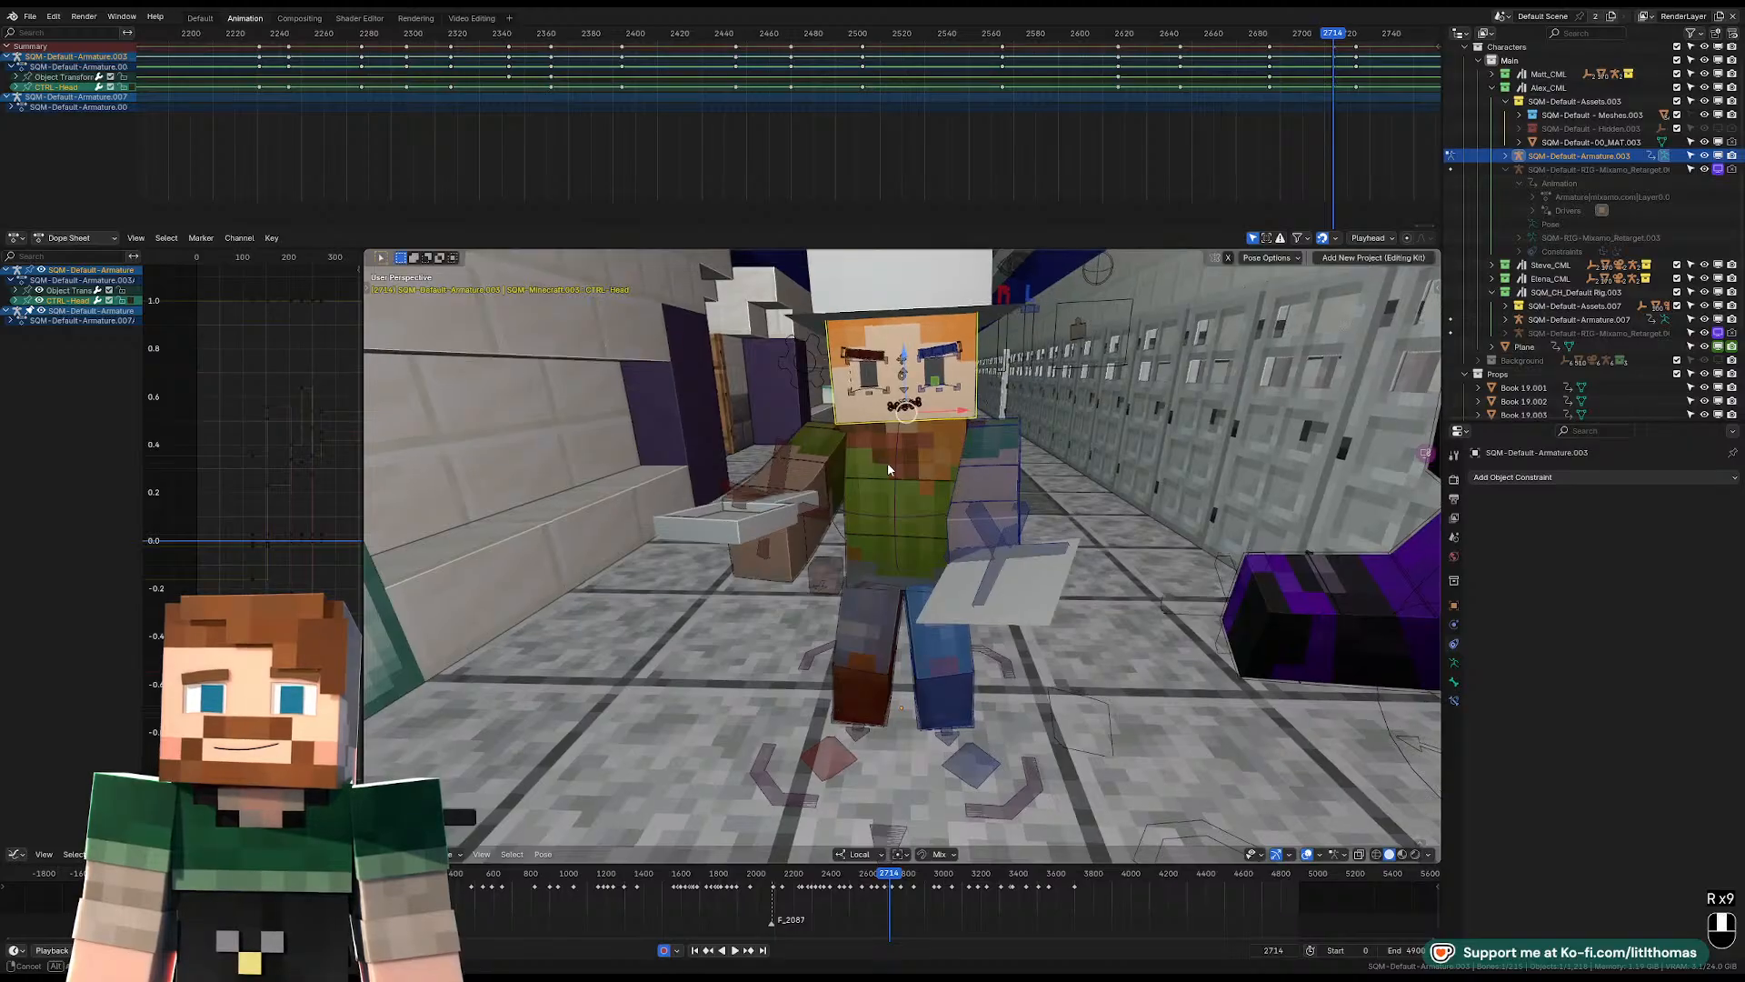
pyautogui.moveTo(887, 462); pyautogui.dragTo(1014, 475, button='middle')
pyautogui.click(1015, 443)
pyautogui.hotkey('alt', 'g')
pyautogui.hotkey('alt', 'r')
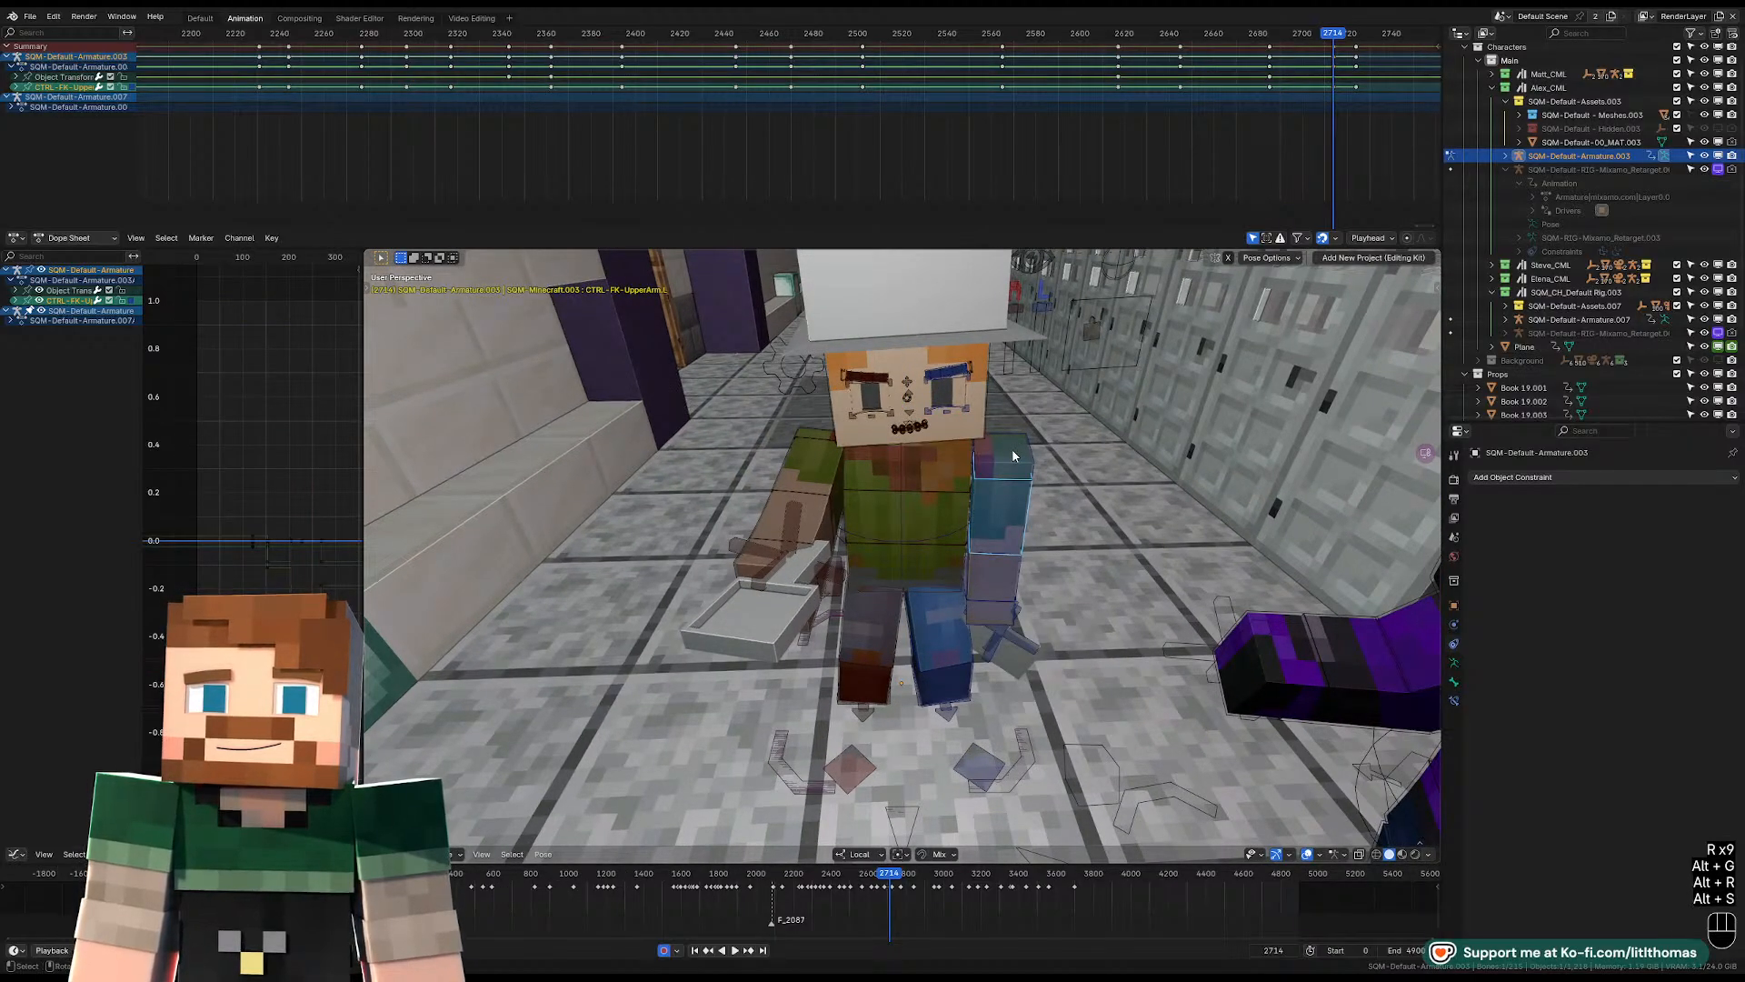
pyautogui.hotkey('ctrl', 'z')
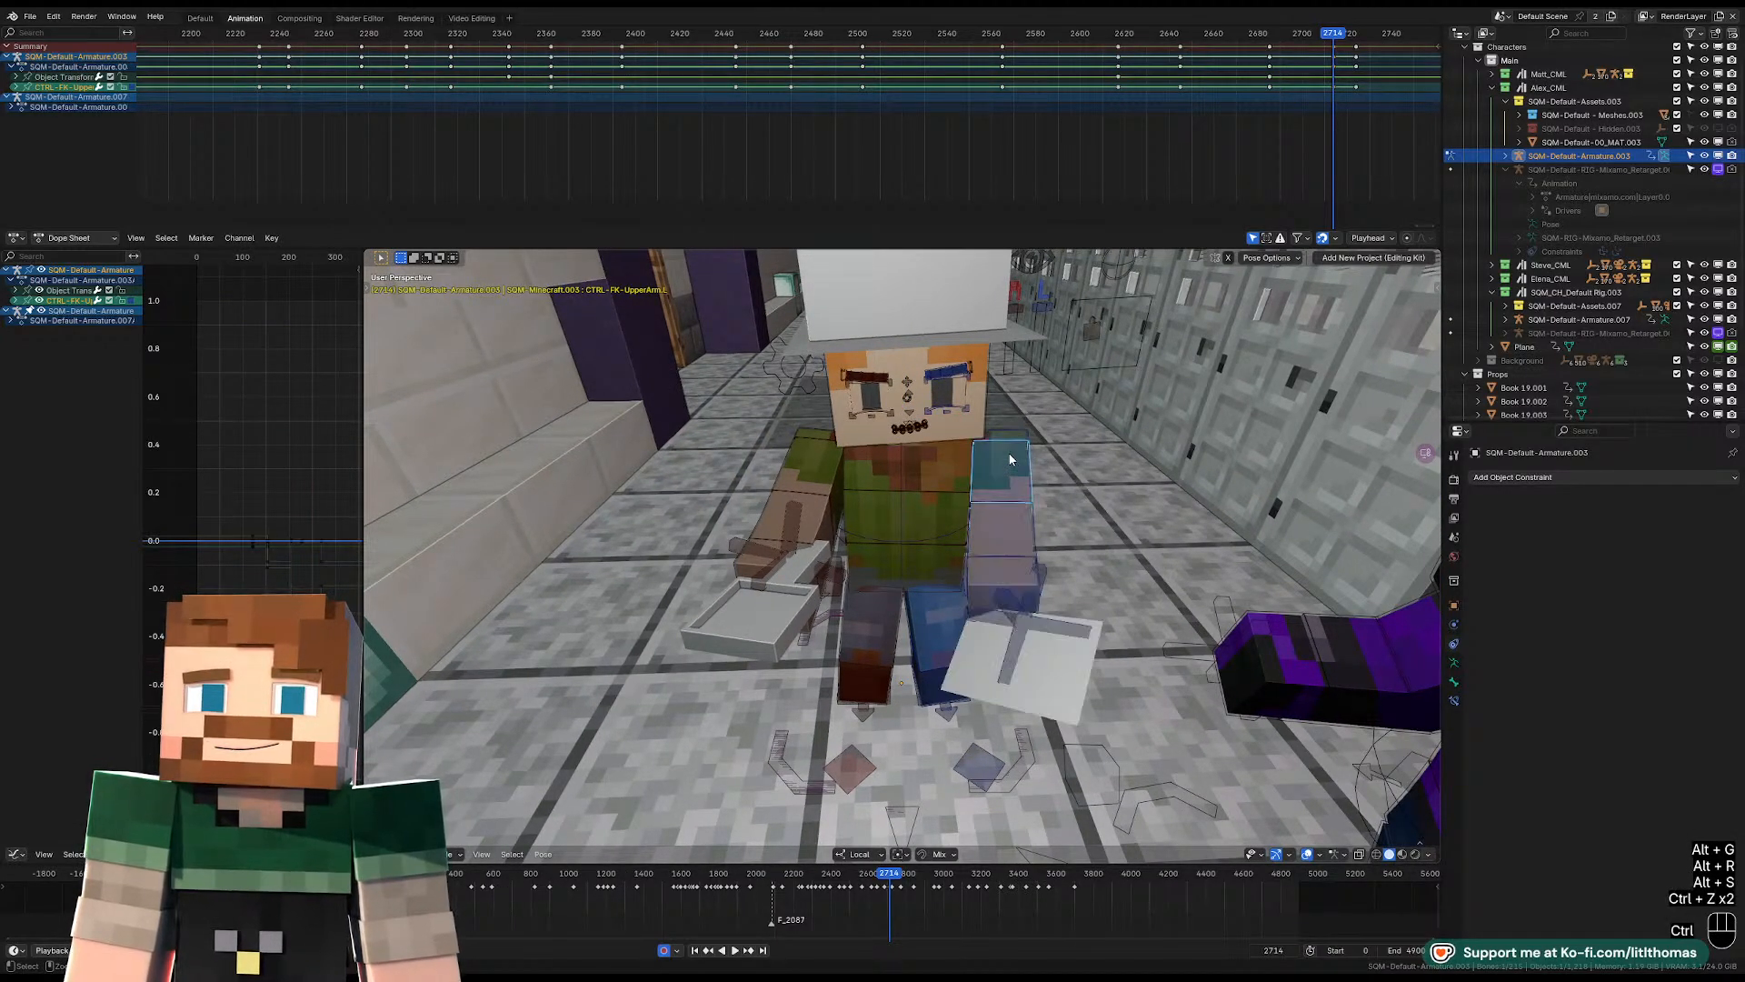
# Clear the location, rotation and scale of the left and right shoulder controls at frame 2714.
pyautogui.hotkey('alt', 'g')
pyautogui.hotkey('alt', 'r')
pyautogui.hotkey('alt', 's')
pyautogui.click(811, 435)
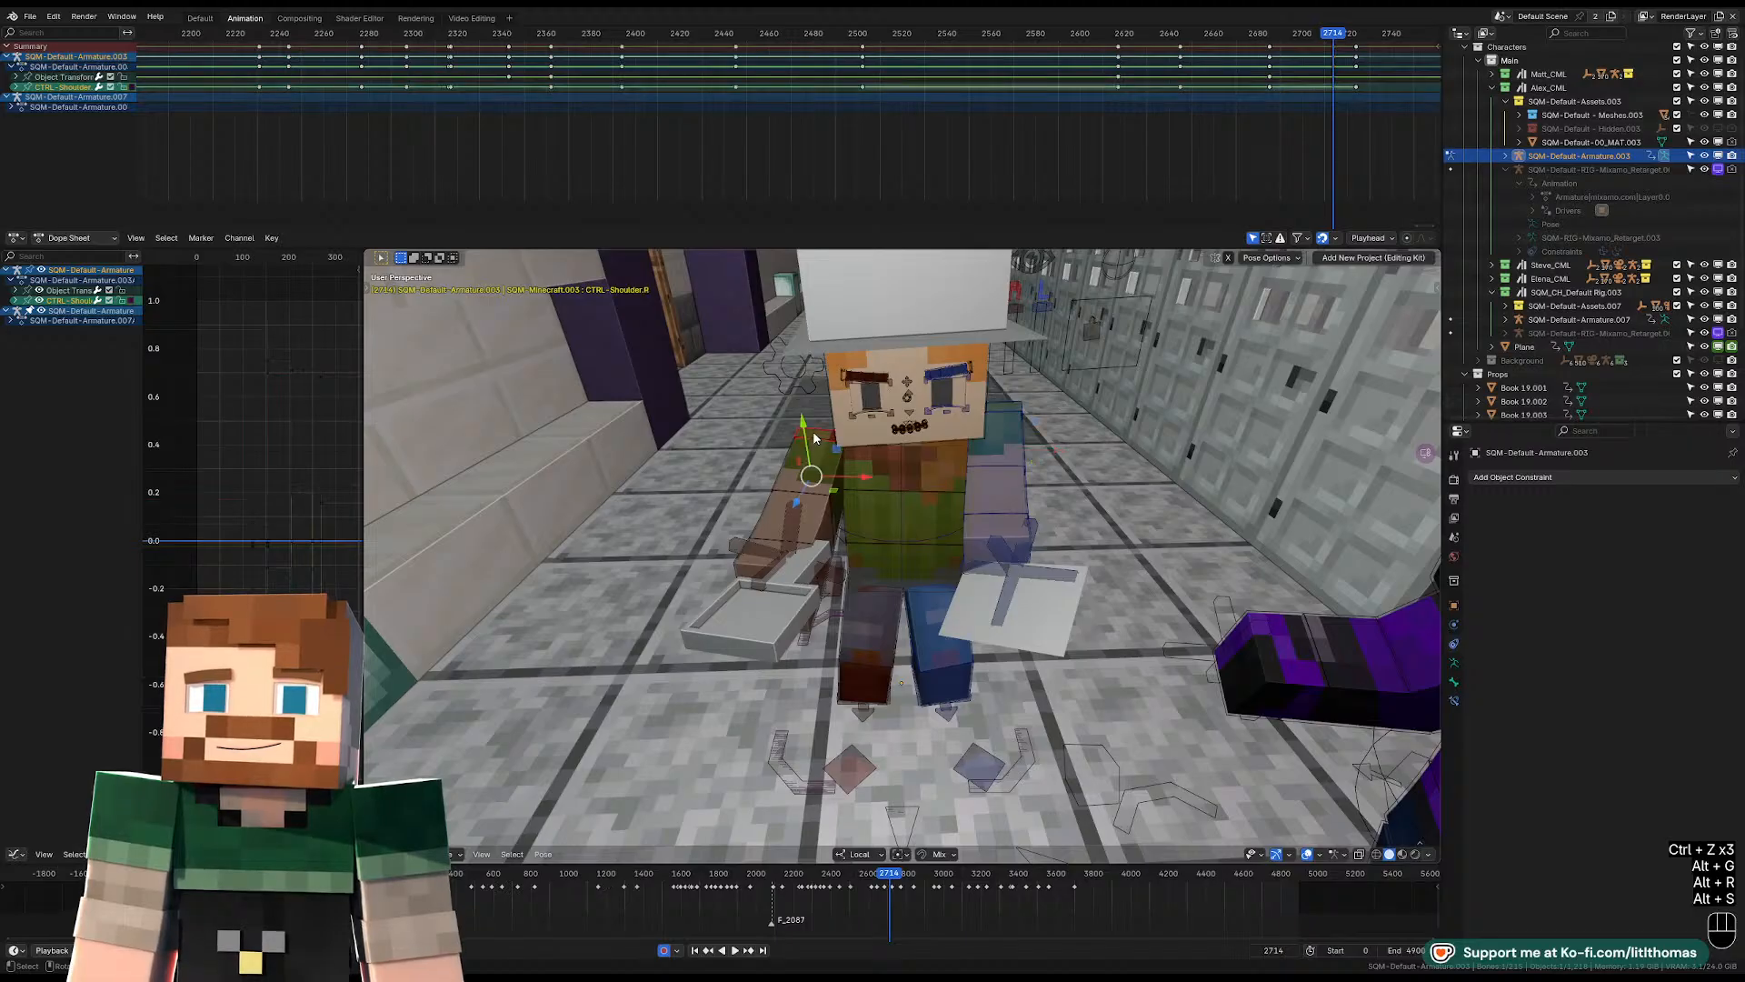
pyautogui.hotkey('alt', 's')
pyautogui.hotkey('alt', 'r')
pyautogui.hotkey('alt', 'g')
# Free-rotate the right lower arm control at frame 2714 to bend the forearm upward.
pyautogui.click(818, 472)
pyautogui.press('r')
pyautogui.press('r')
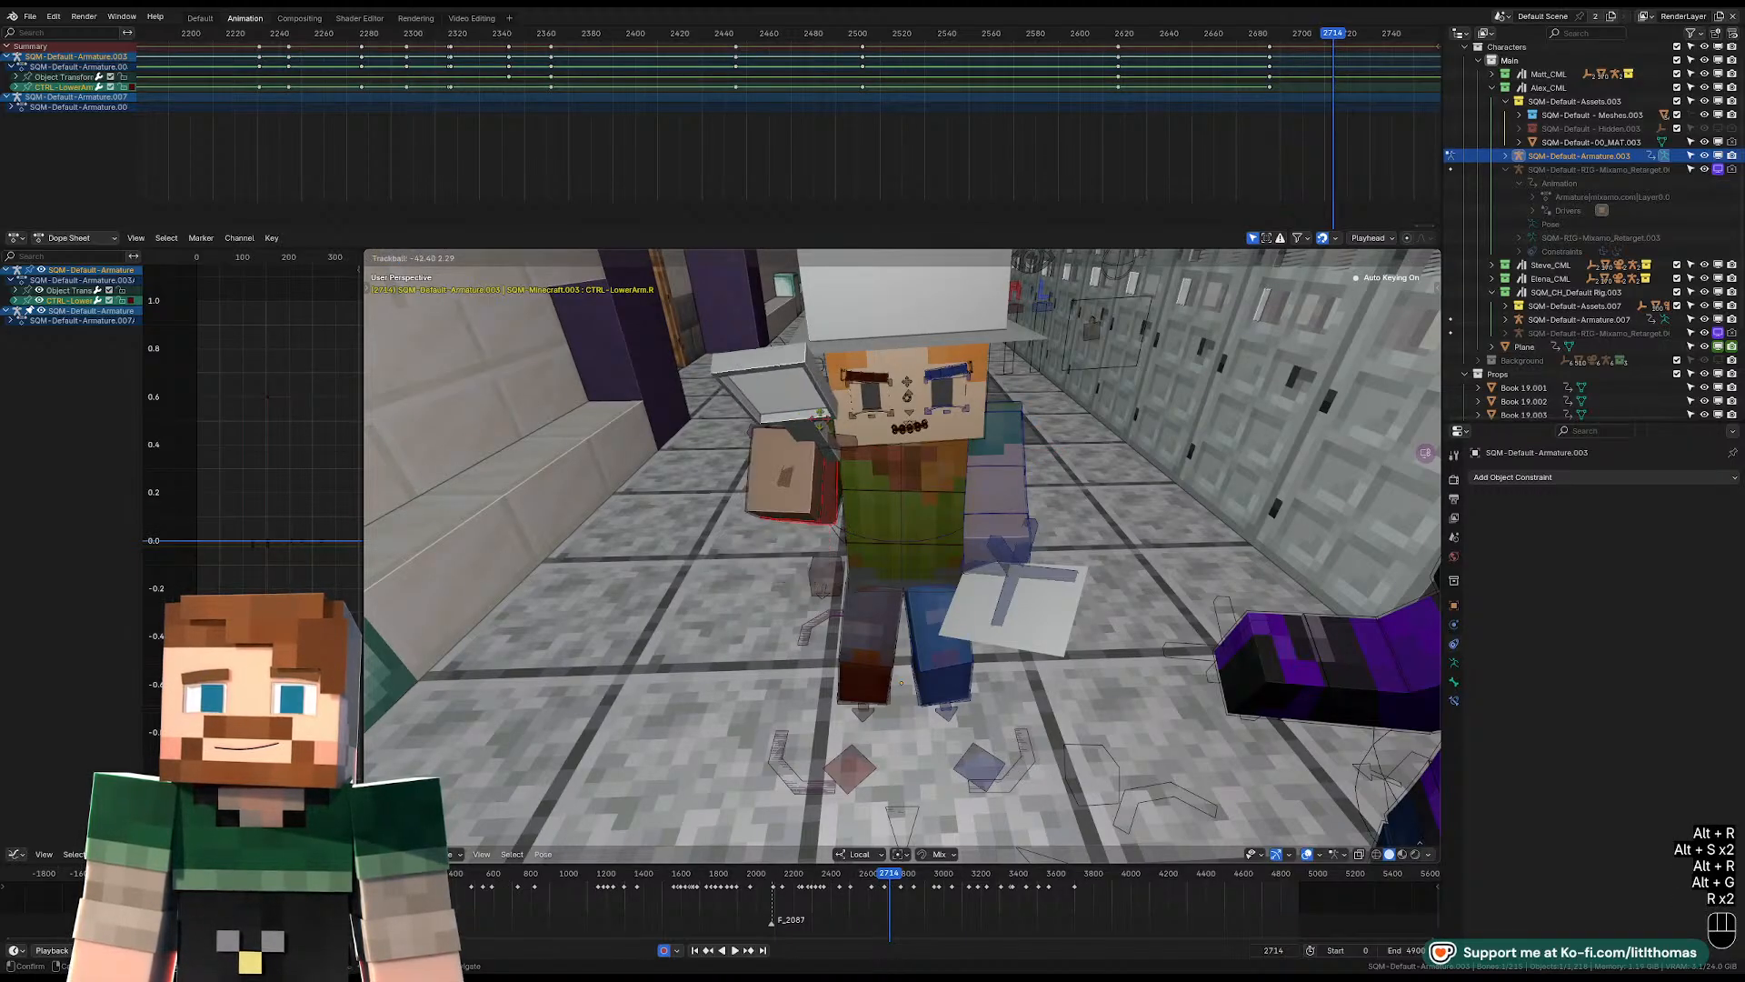
pyautogui.click(998, 472)
# Free-rotate the left lower arm control at frame 2714 to bend the forearm upward.
pyautogui.click(997, 490)
pyautogui.press('r')
pyautogui.press('r')
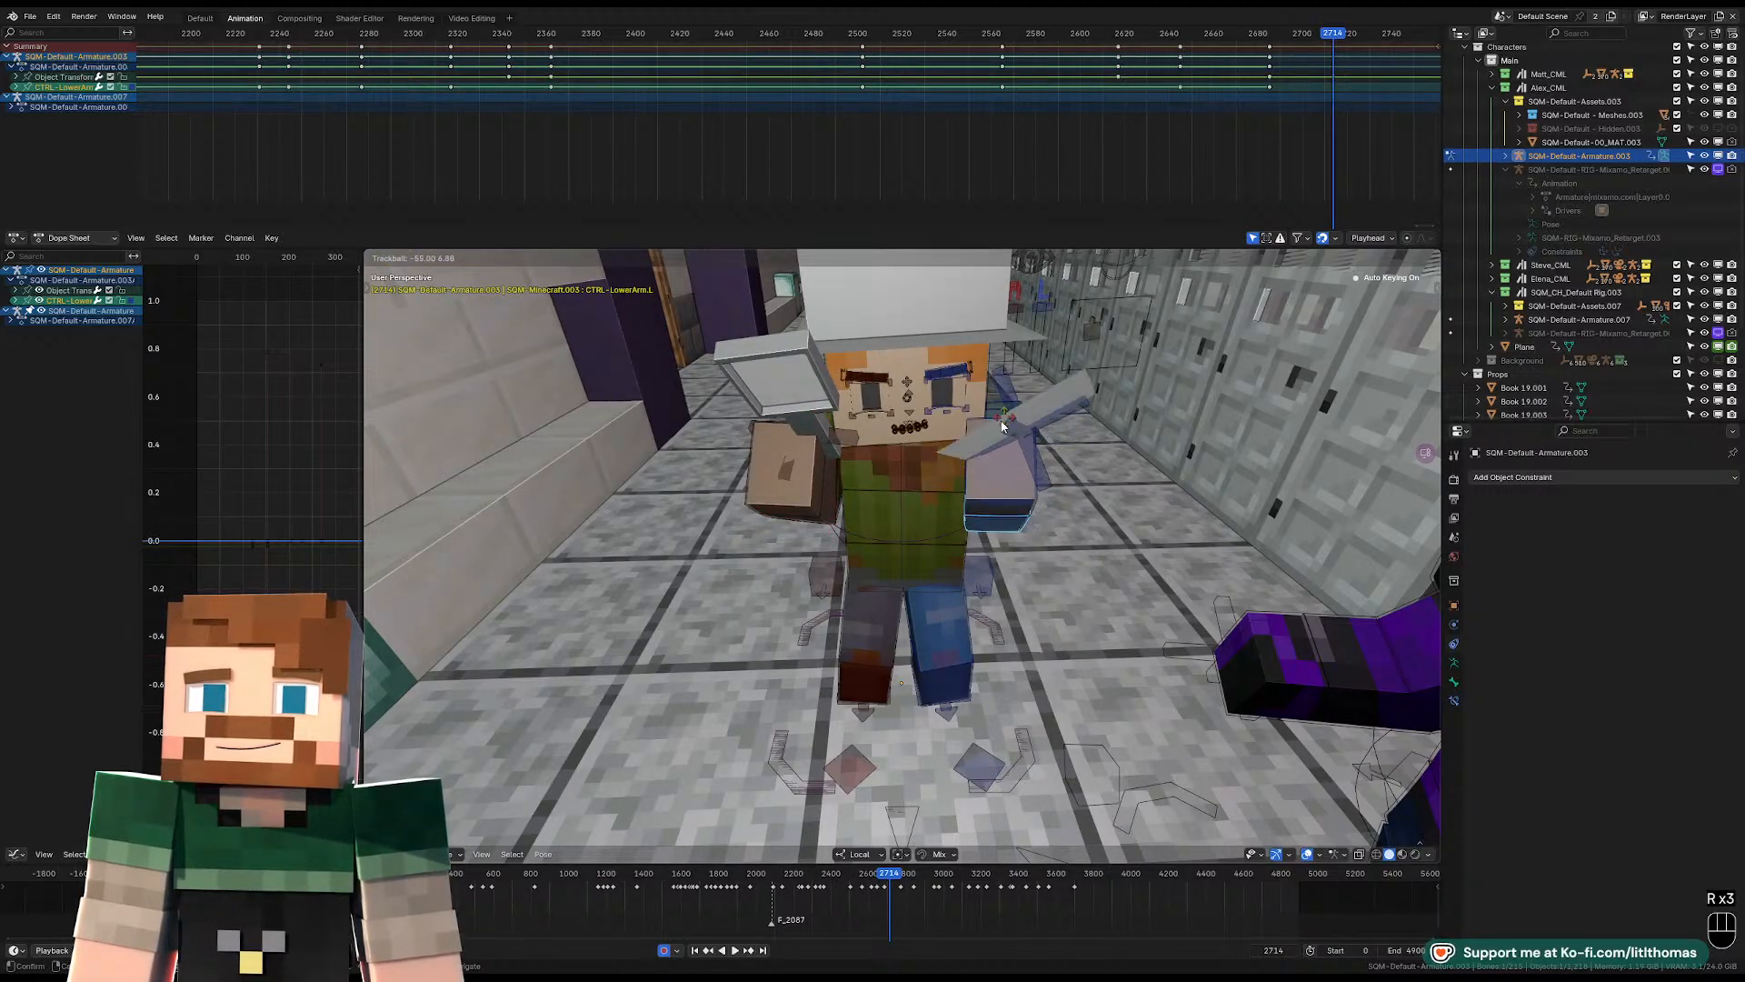
pyautogui.click(1073, 459)
# Free-rotate the left upper arm control at frame 2714 to swing the raised arm outward from the body.
pyautogui.moveTo(1073, 459); pyautogui.dragTo(1023, 480, button='middle')
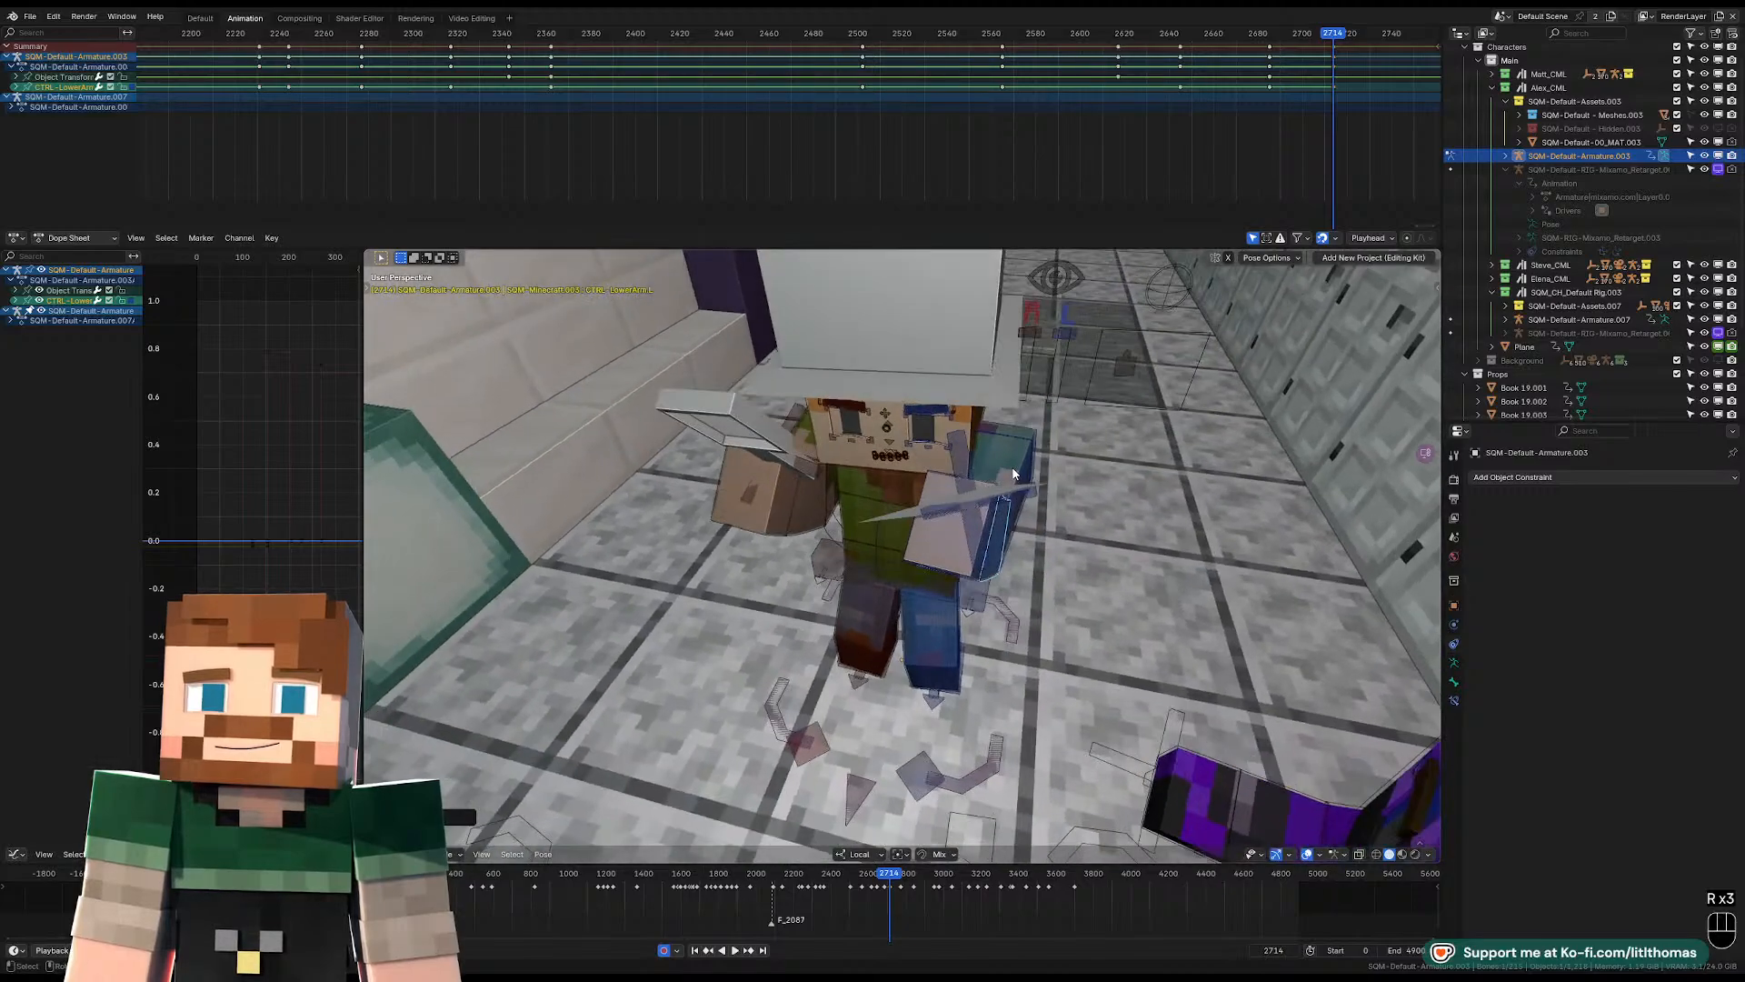
pyautogui.click(1006, 468)
pyautogui.press('r')
pyautogui.press('r')
pyautogui.click(1005, 440)
pyautogui.press('r')
pyautogui.press('r')
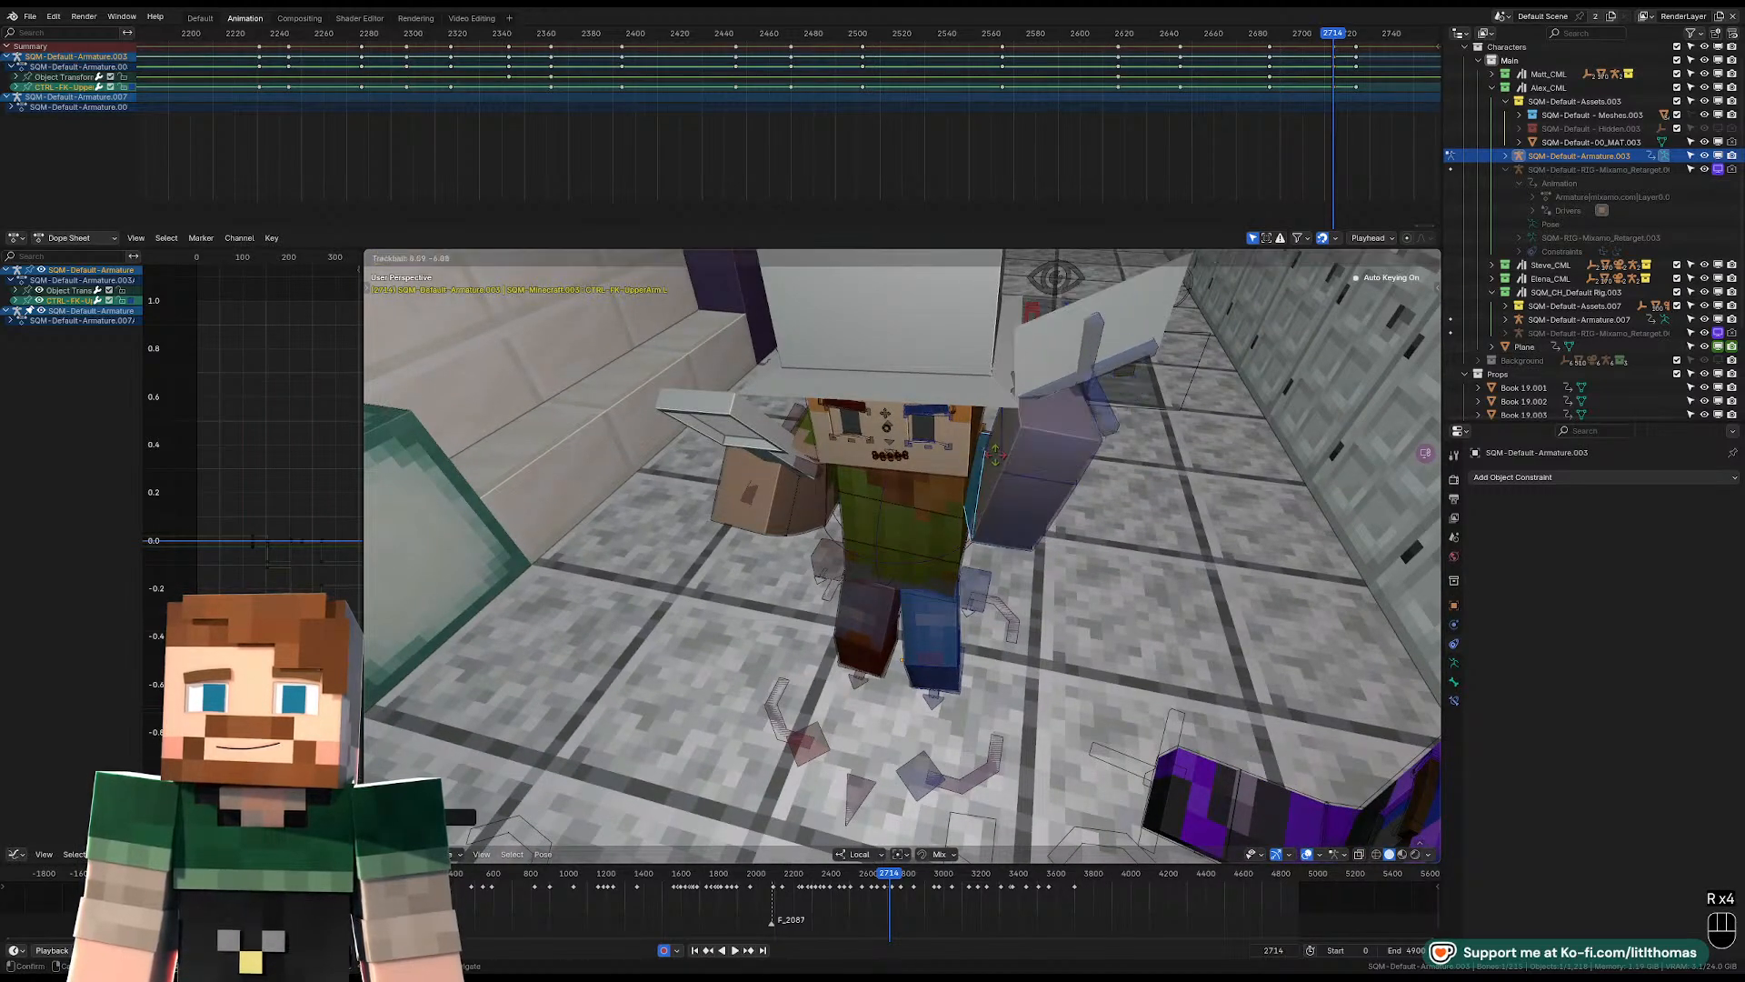
# Free-rotate the right upper arm control at frame 2714 to lift that arm beside the head.
pyautogui.click(815, 443)
pyautogui.press('r')
pyautogui.press('r')
pyautogui.moveTo(803, 444); pyautogui.dragTo(836, 352, button='middle')
pyautogui.click(817, 386)
pyautogui.press('r')
pyautogui.press('r')
pyautogui.click(837, 355)
# Play the shot through the camera to check the raised arms at frame 2714, and step to frame 2724.
pyautogui.press('KP_0')
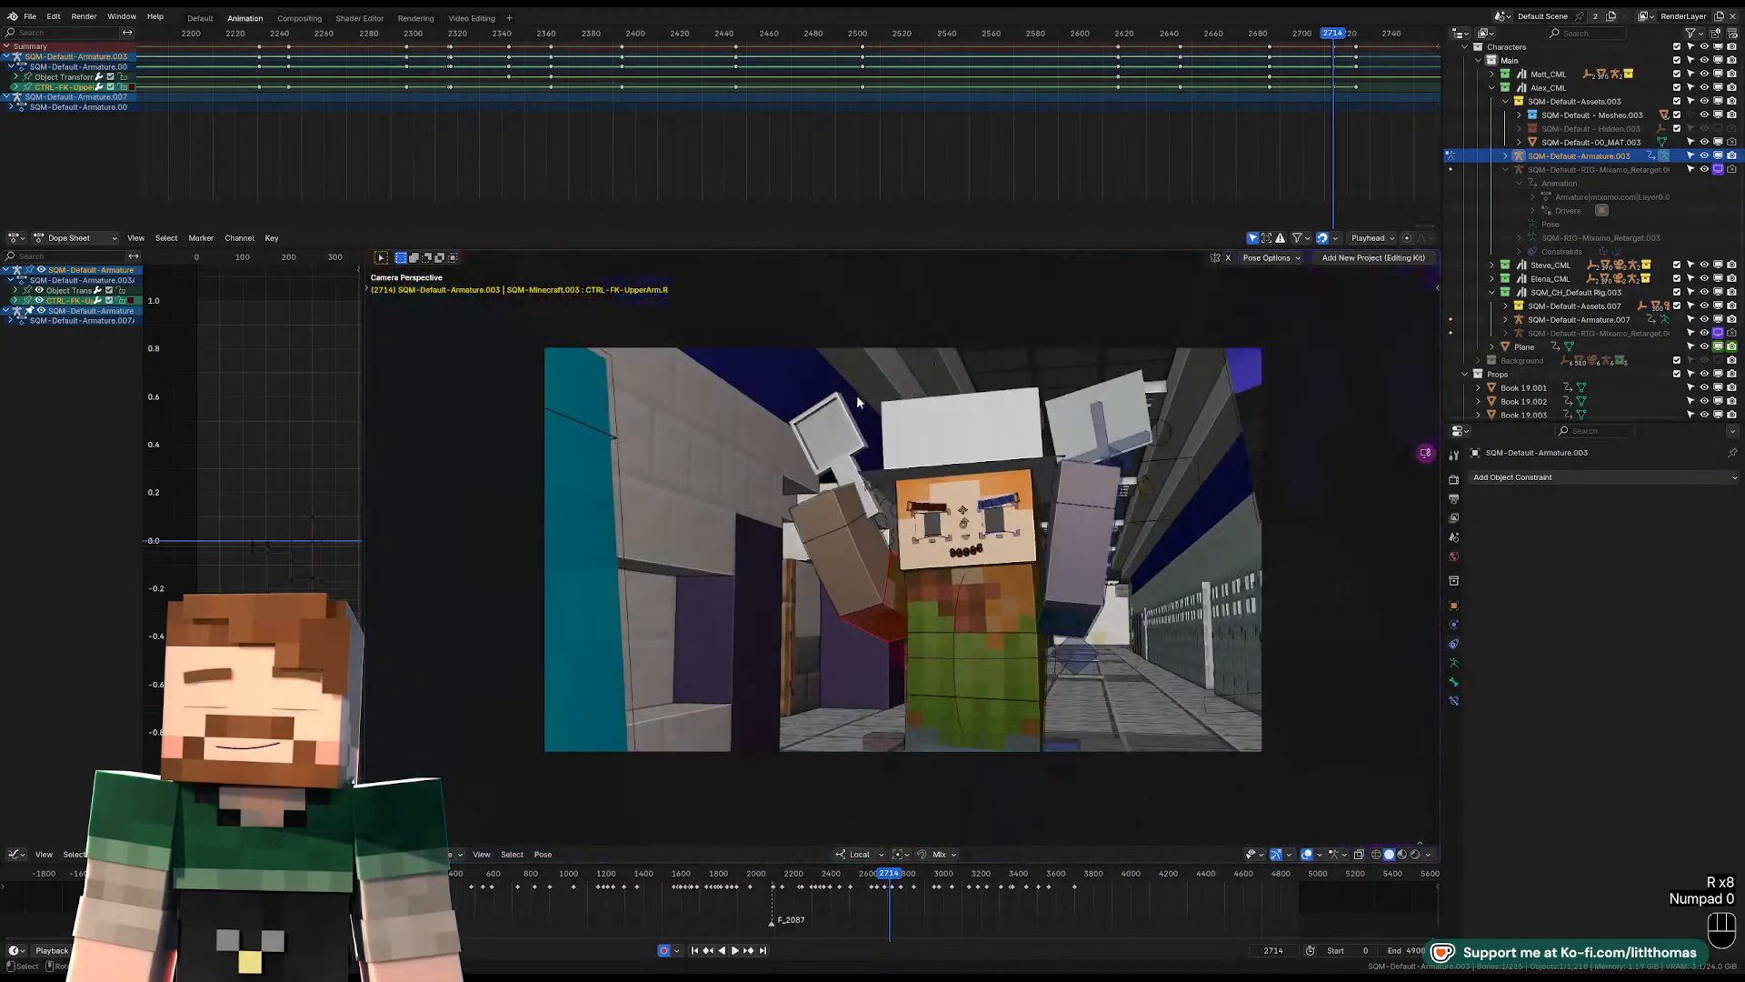
pyautogui.press('space')
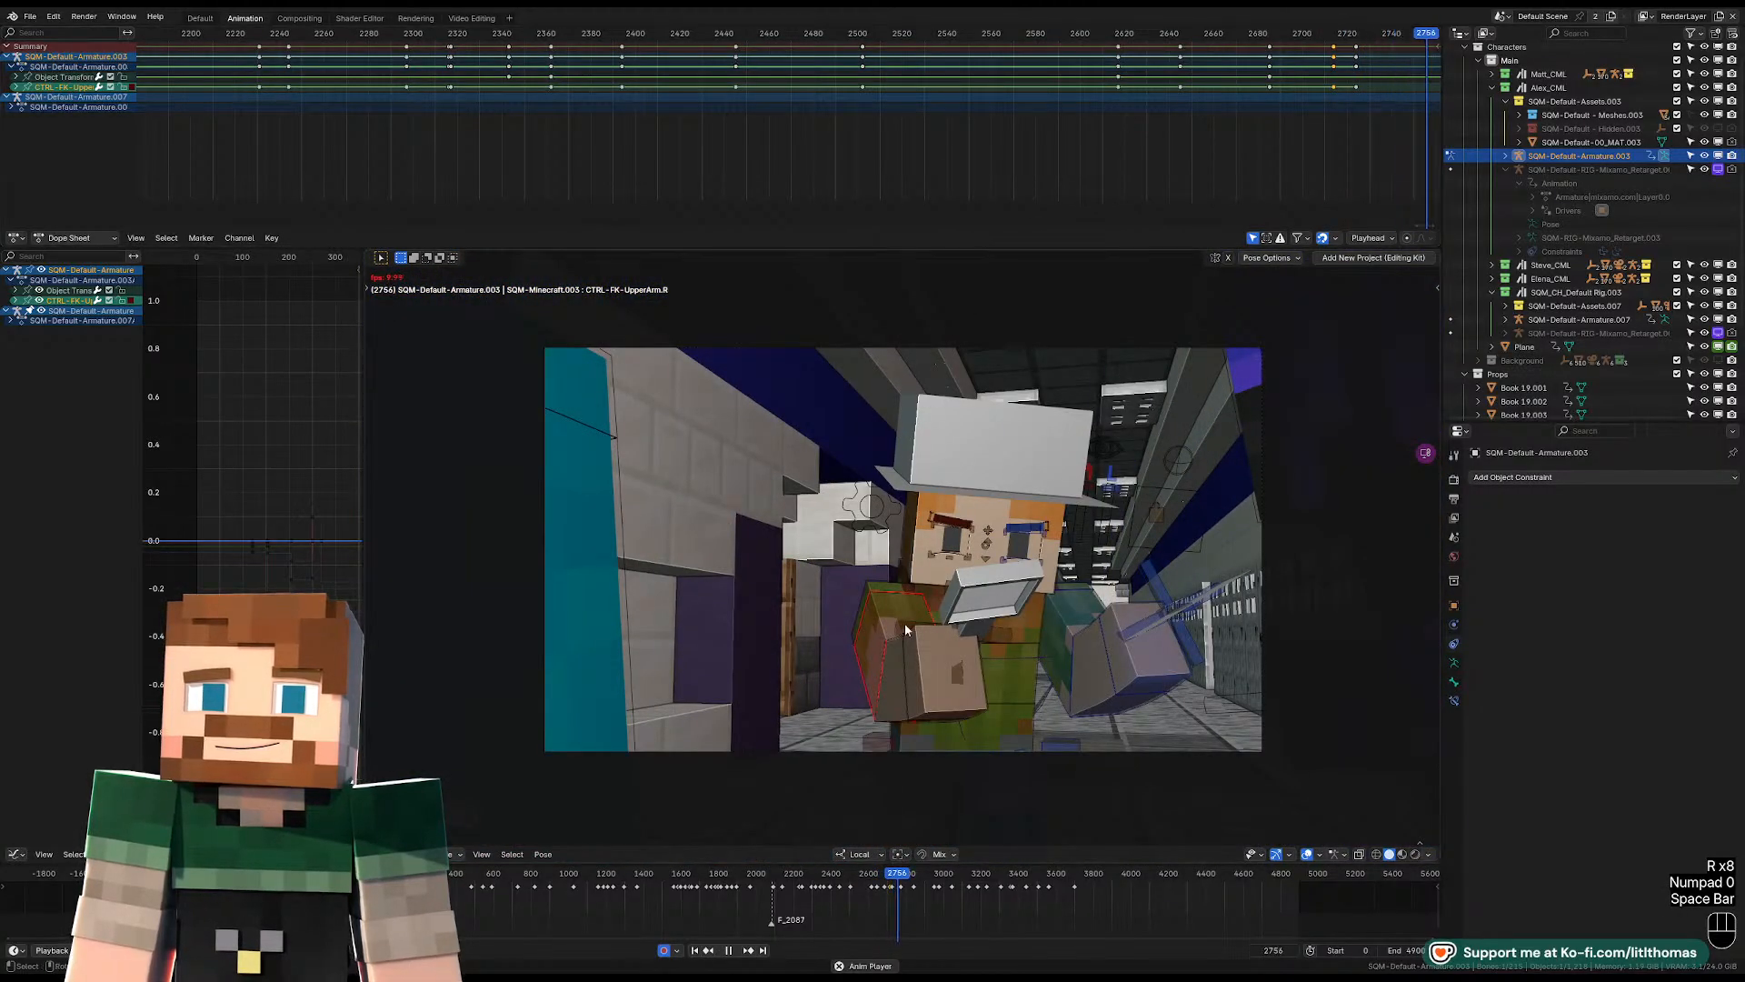
pyautogui.press('space')
pyautogui.press('Down')
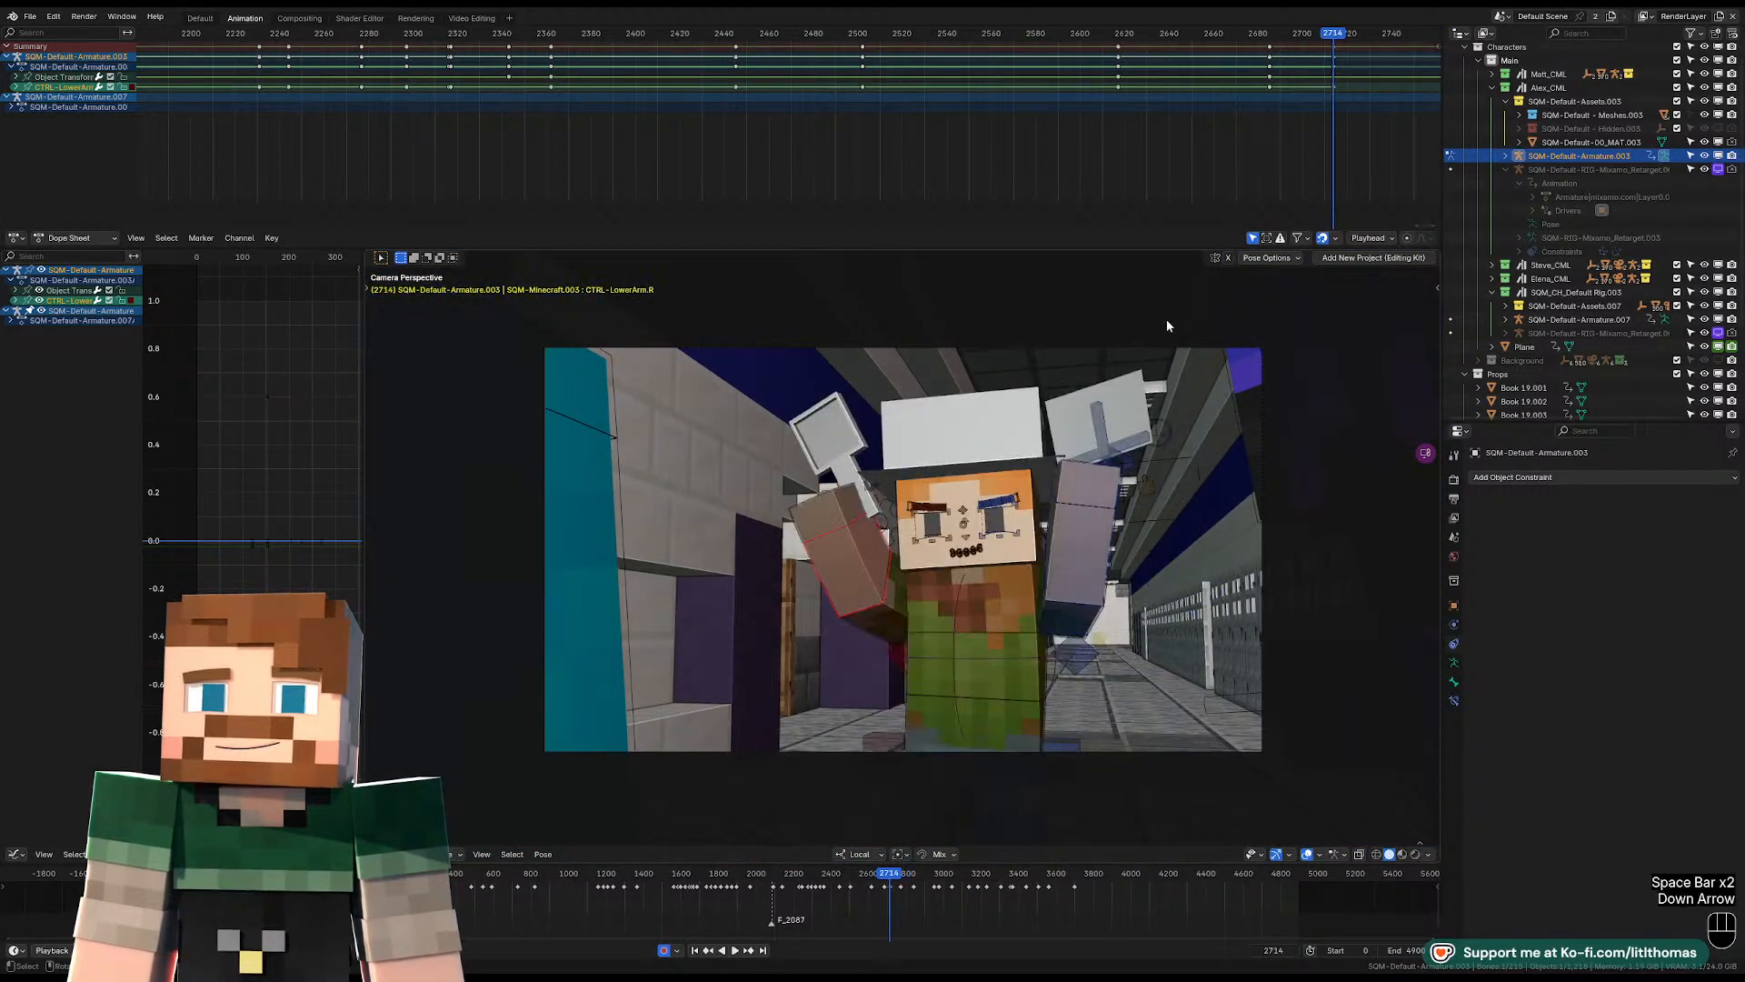
pyautogui.press('space')
pyautogui.press('space')
pyautogui.press('Left')
pyautogui.press('Left')
pyautogui.press('Left')
pyautogui.press('Left')
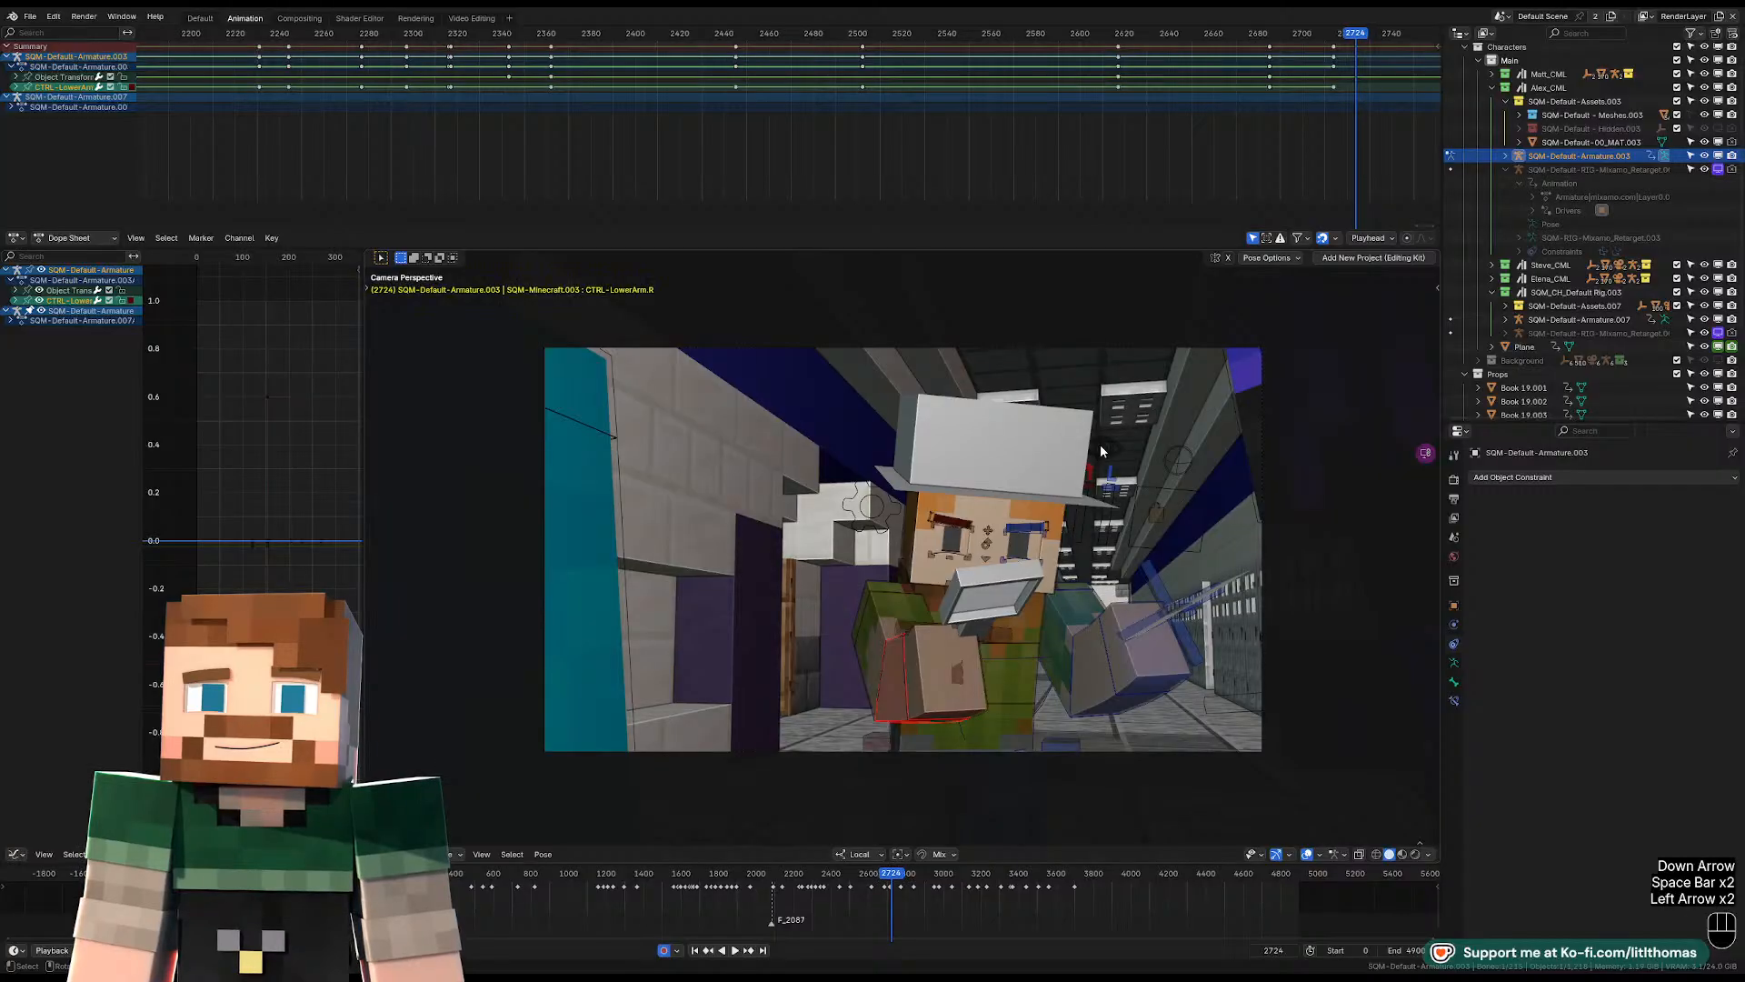
pyautogui.press('Right')
pyautogui.press('Right')
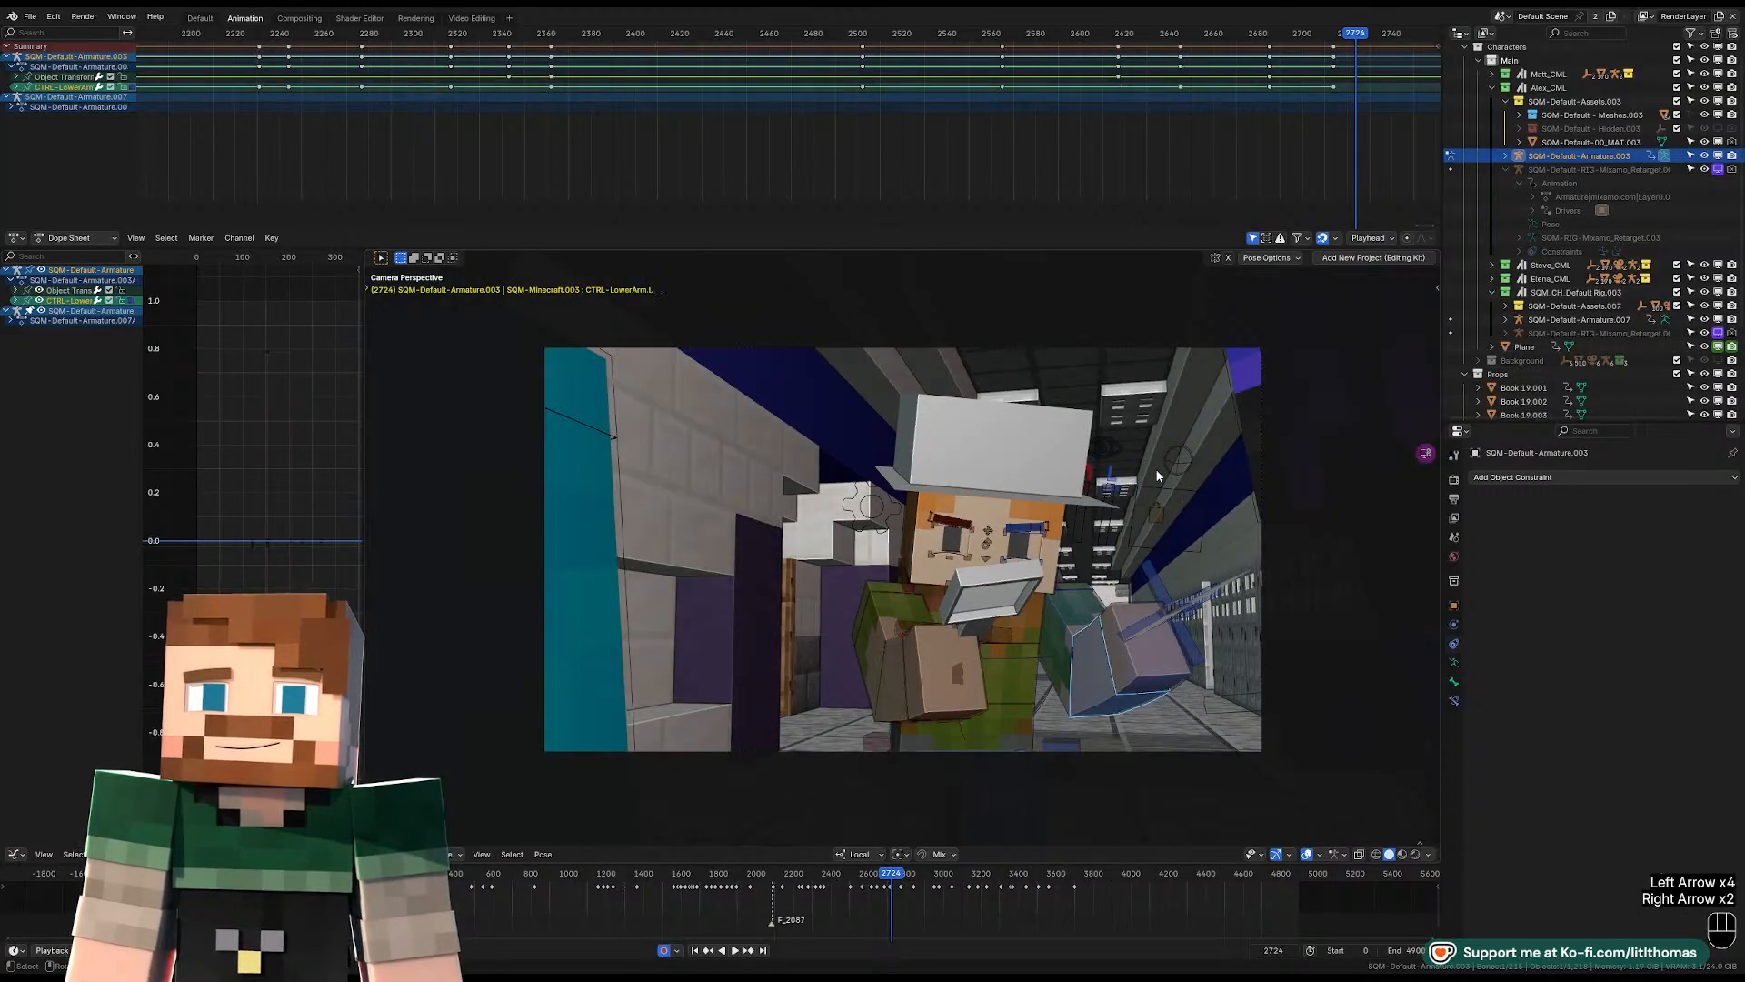
# Clear the rotation of the left and right lower arm controls at frame 2724.
pyautogui.press('r')
pyautogui.click(1189, 634)
pyautogui.hotkey('alt', 'r')
pyautogui.click(902, 667)
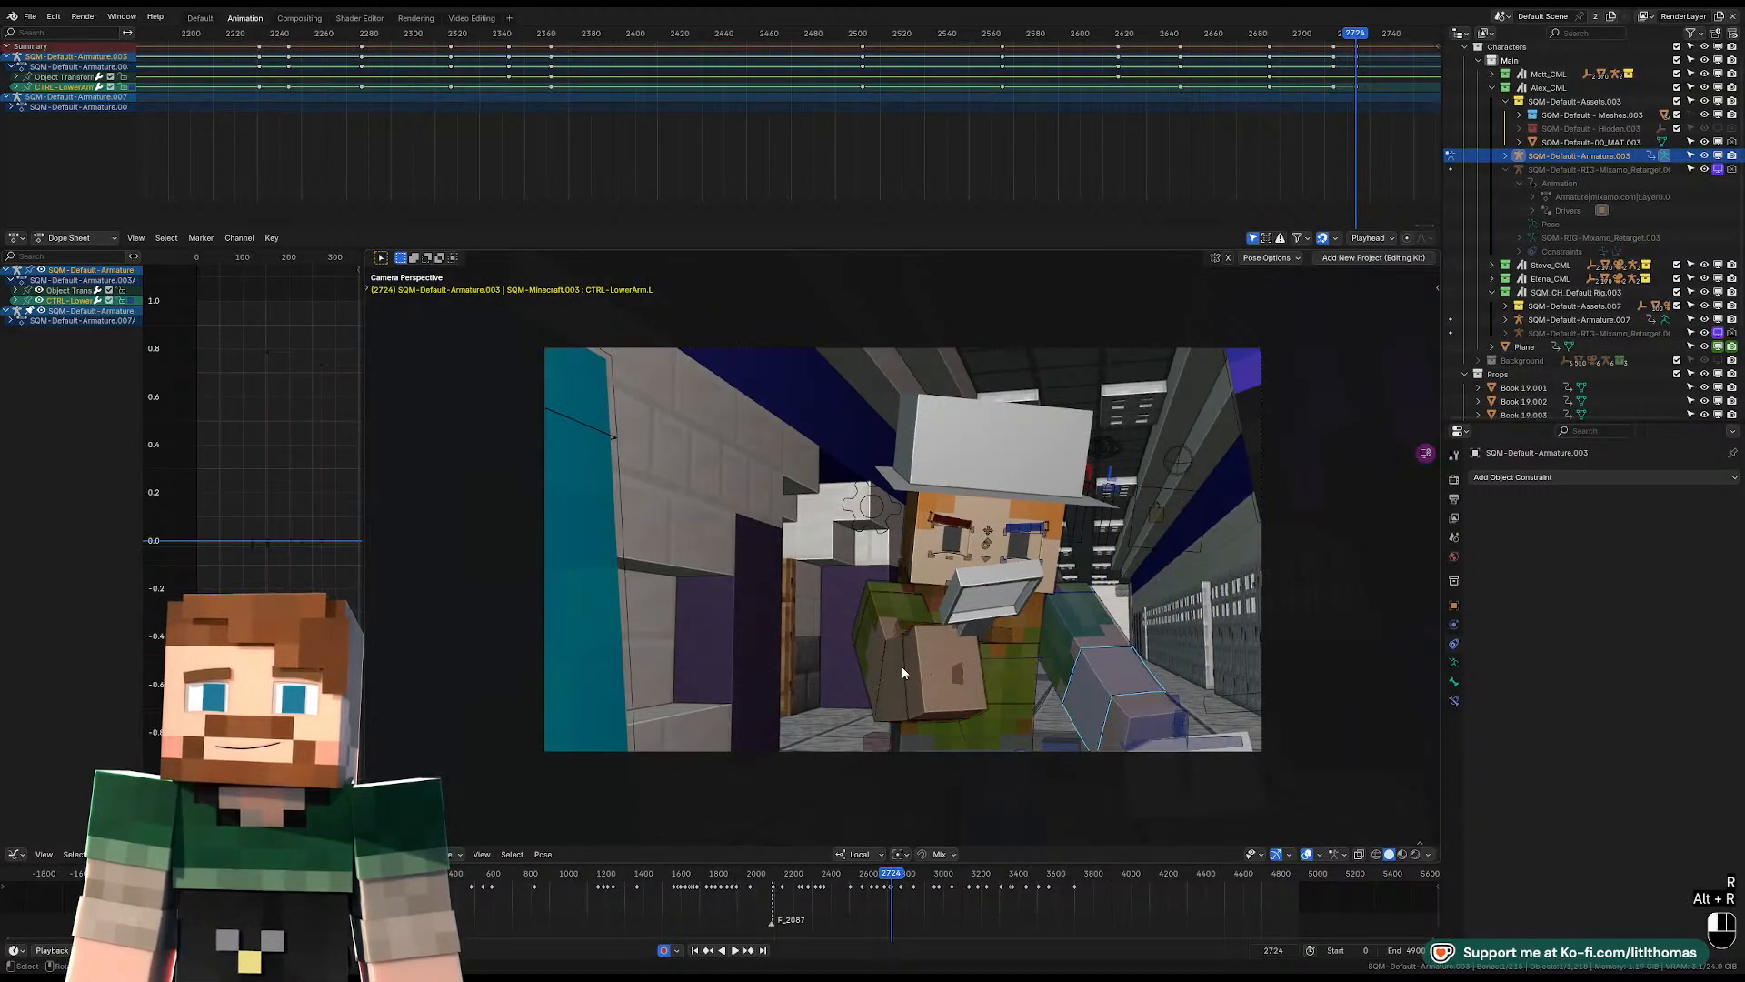
pyautogui.hotkey('alt', 'r')
pyautogui.hotkey('ctrl', 'z')
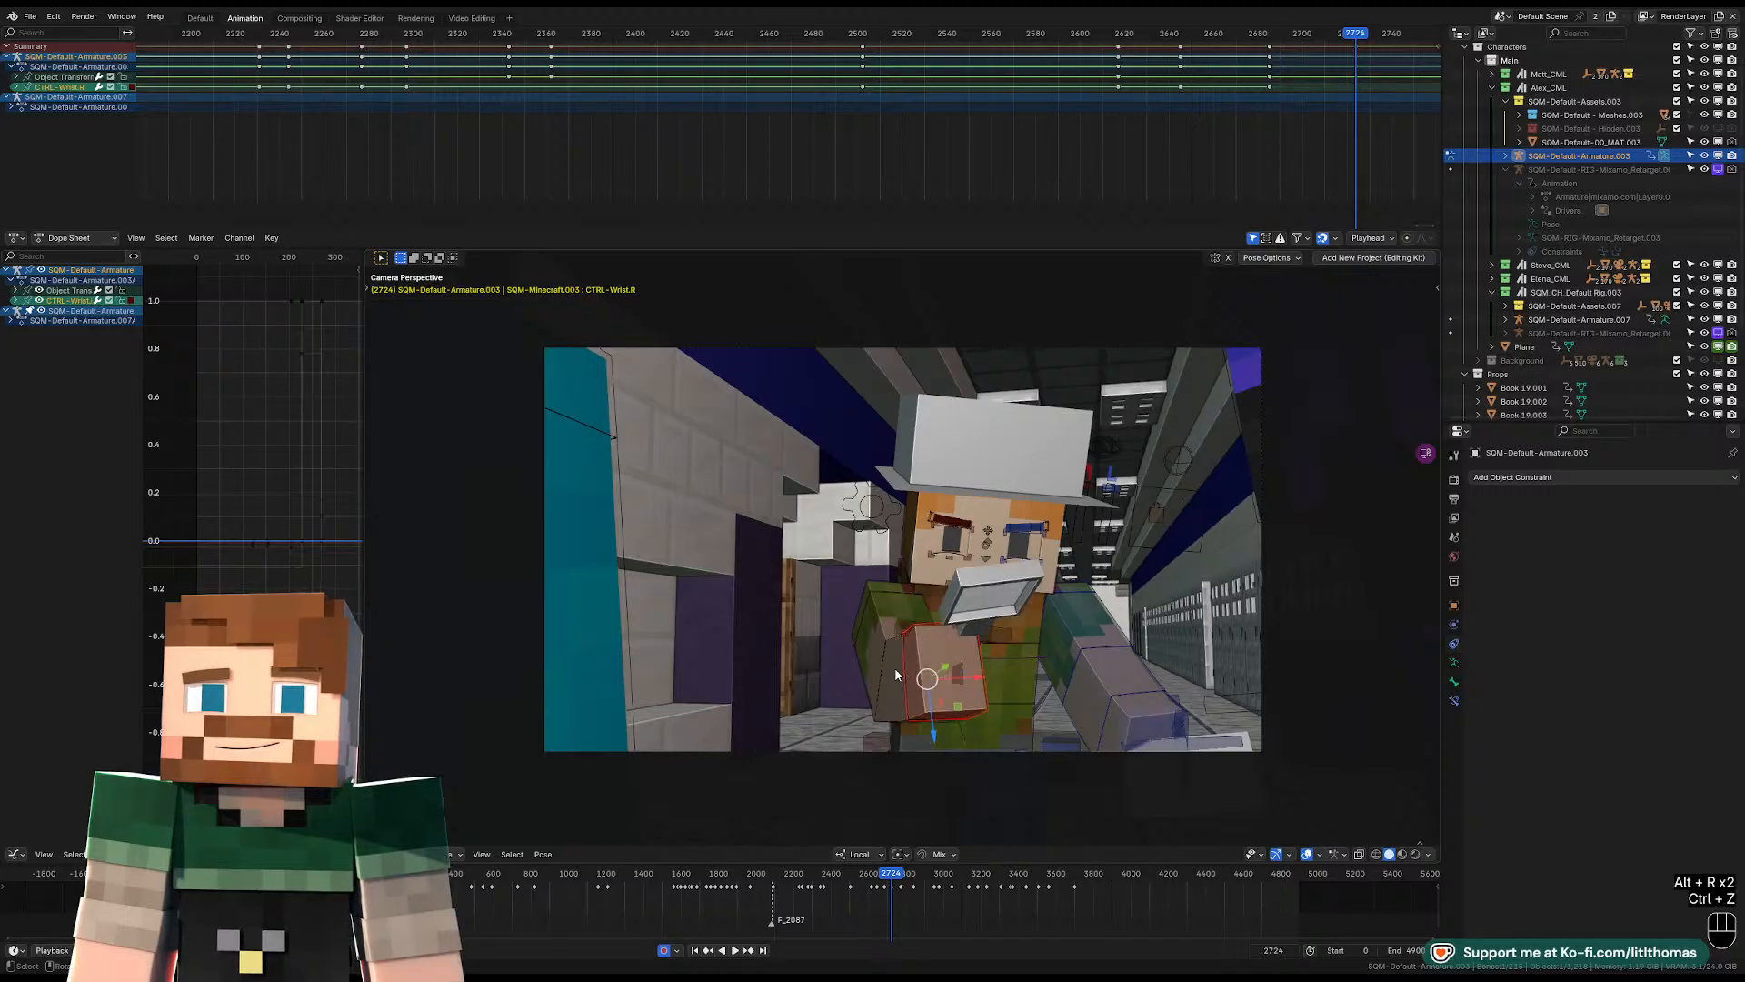
pyautogui.click(896, 668)
pyautogui.hotkey('alt', 'r')
# Play back the arm motion into the following shot and step to that shot's first frame, 2773.
pyautogui.click(1254, 41)
pyautogui.press('space')
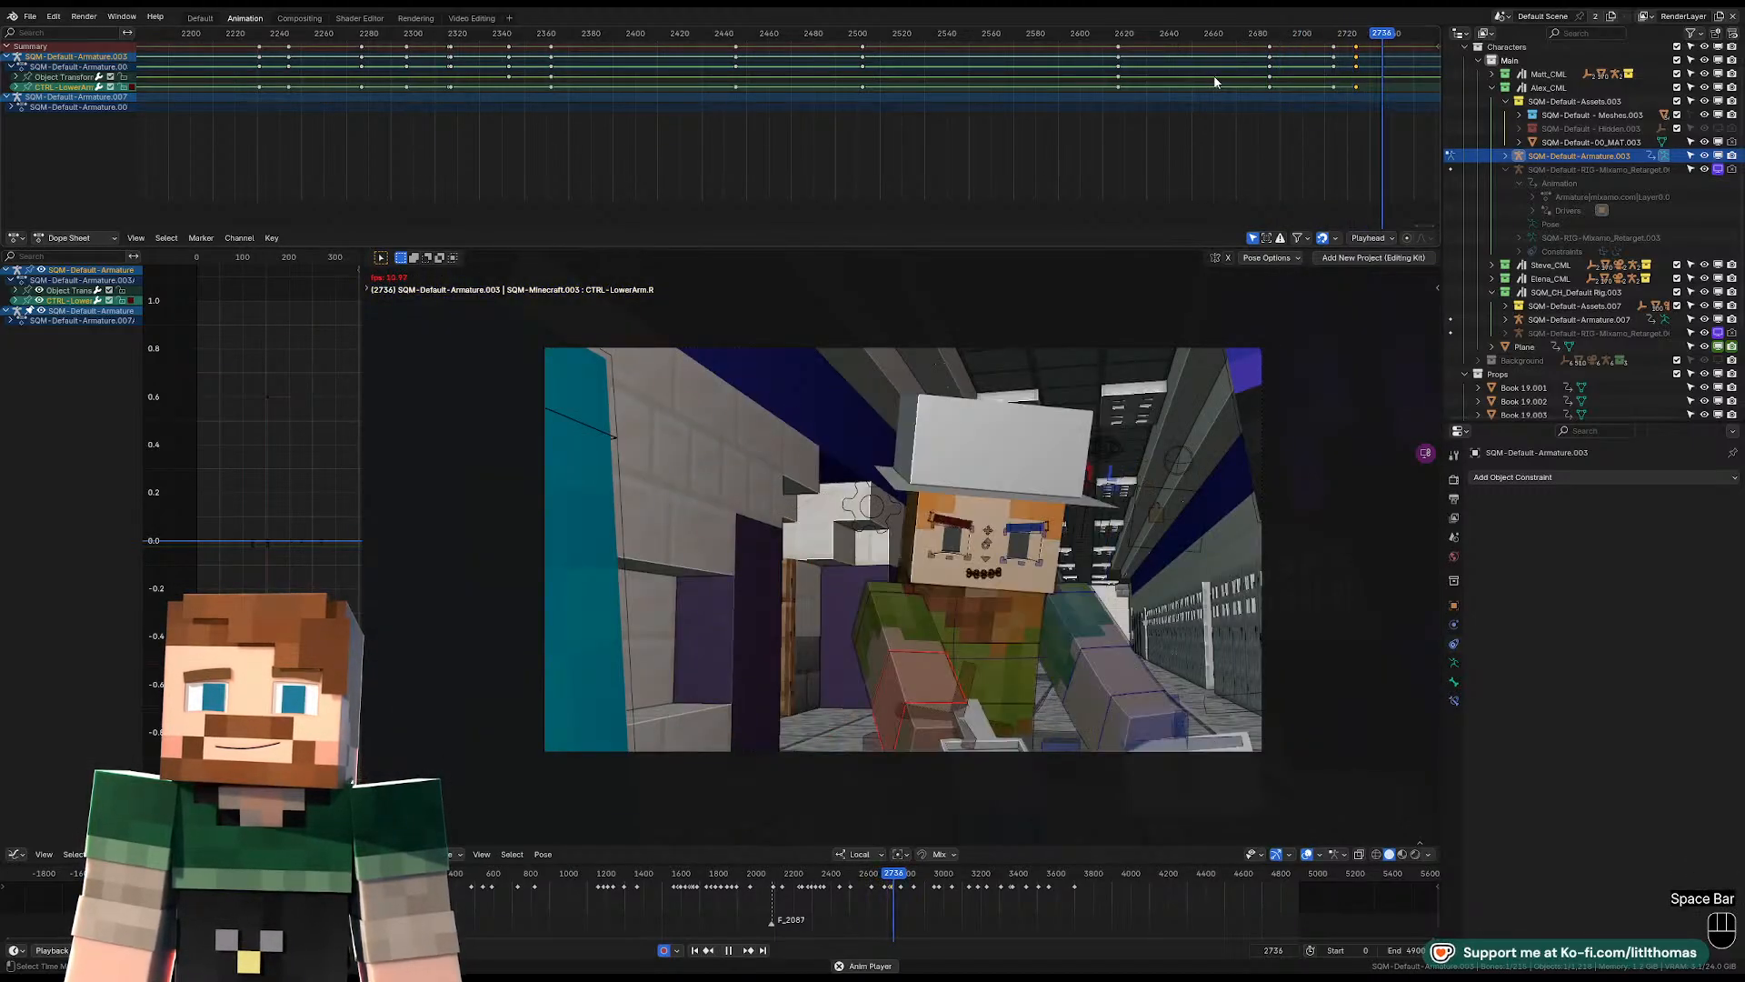
pyautogui.press('space')
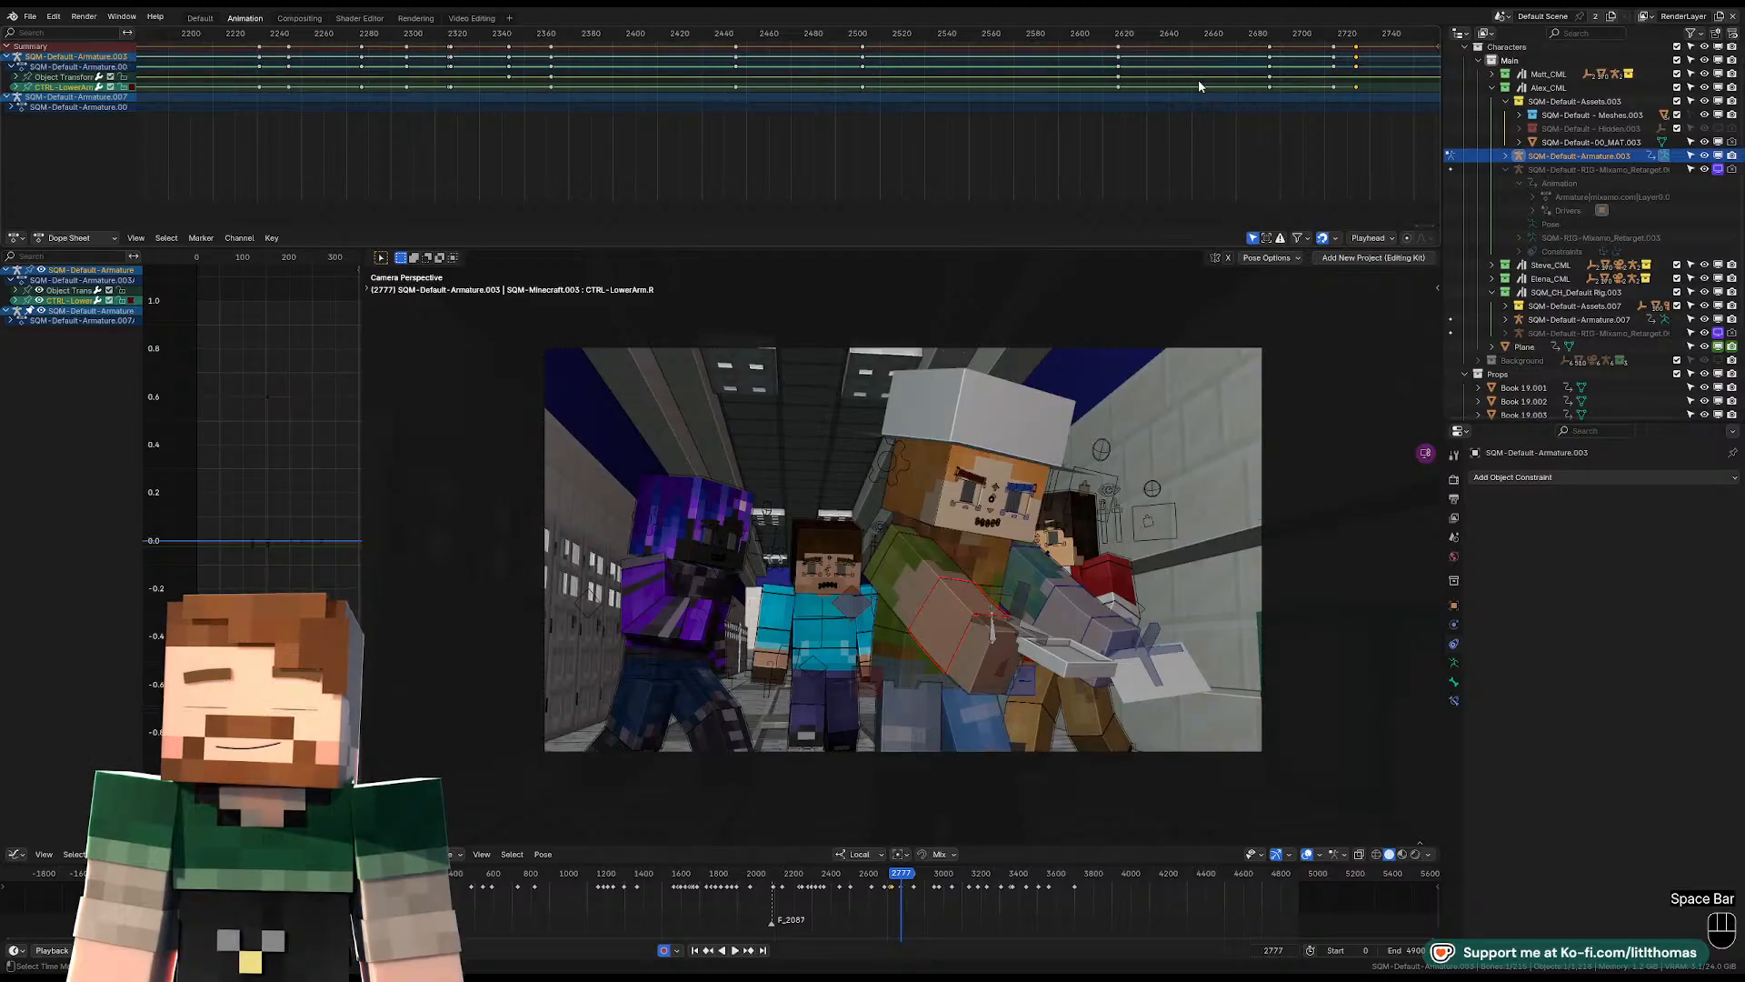
pyautogui.scroll(-4, 1285, 67)
pyautogui.moveTo(1303, 73); pyautogui.dragTo(1153, 94, button='middle')
pyautogui.press('Left')
pyautogui.press('Left')
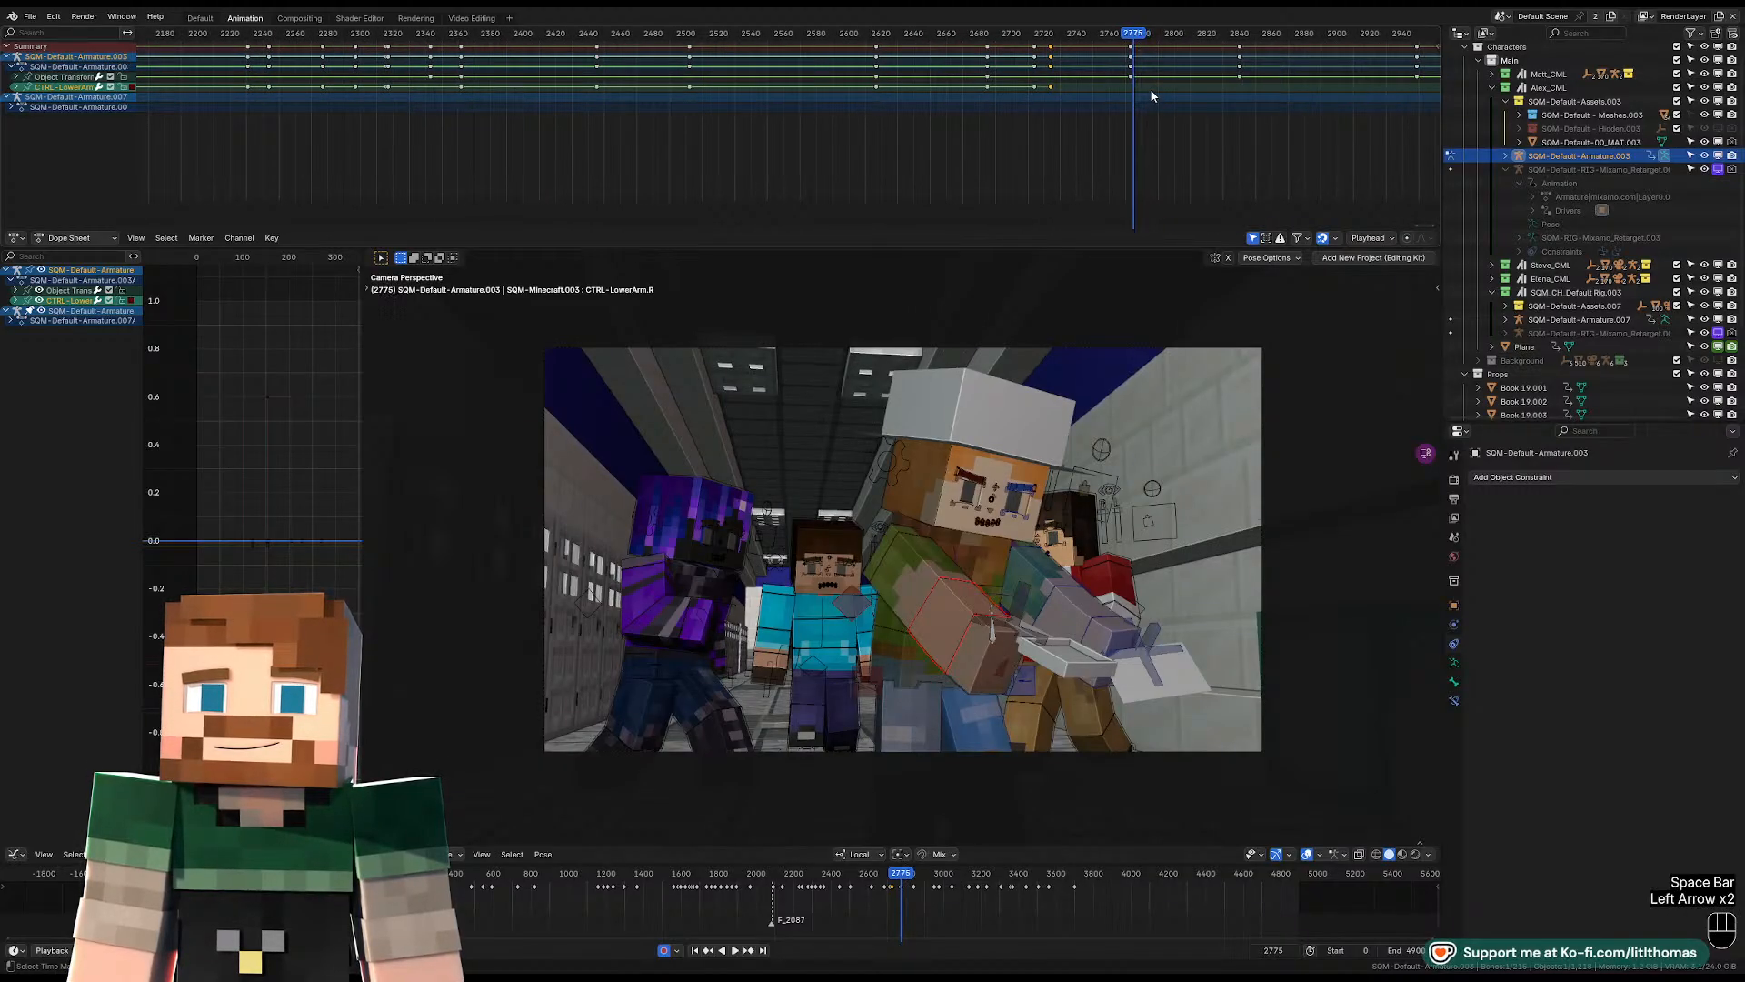
pyautogui.press('Left')
pyautogui.press('space')
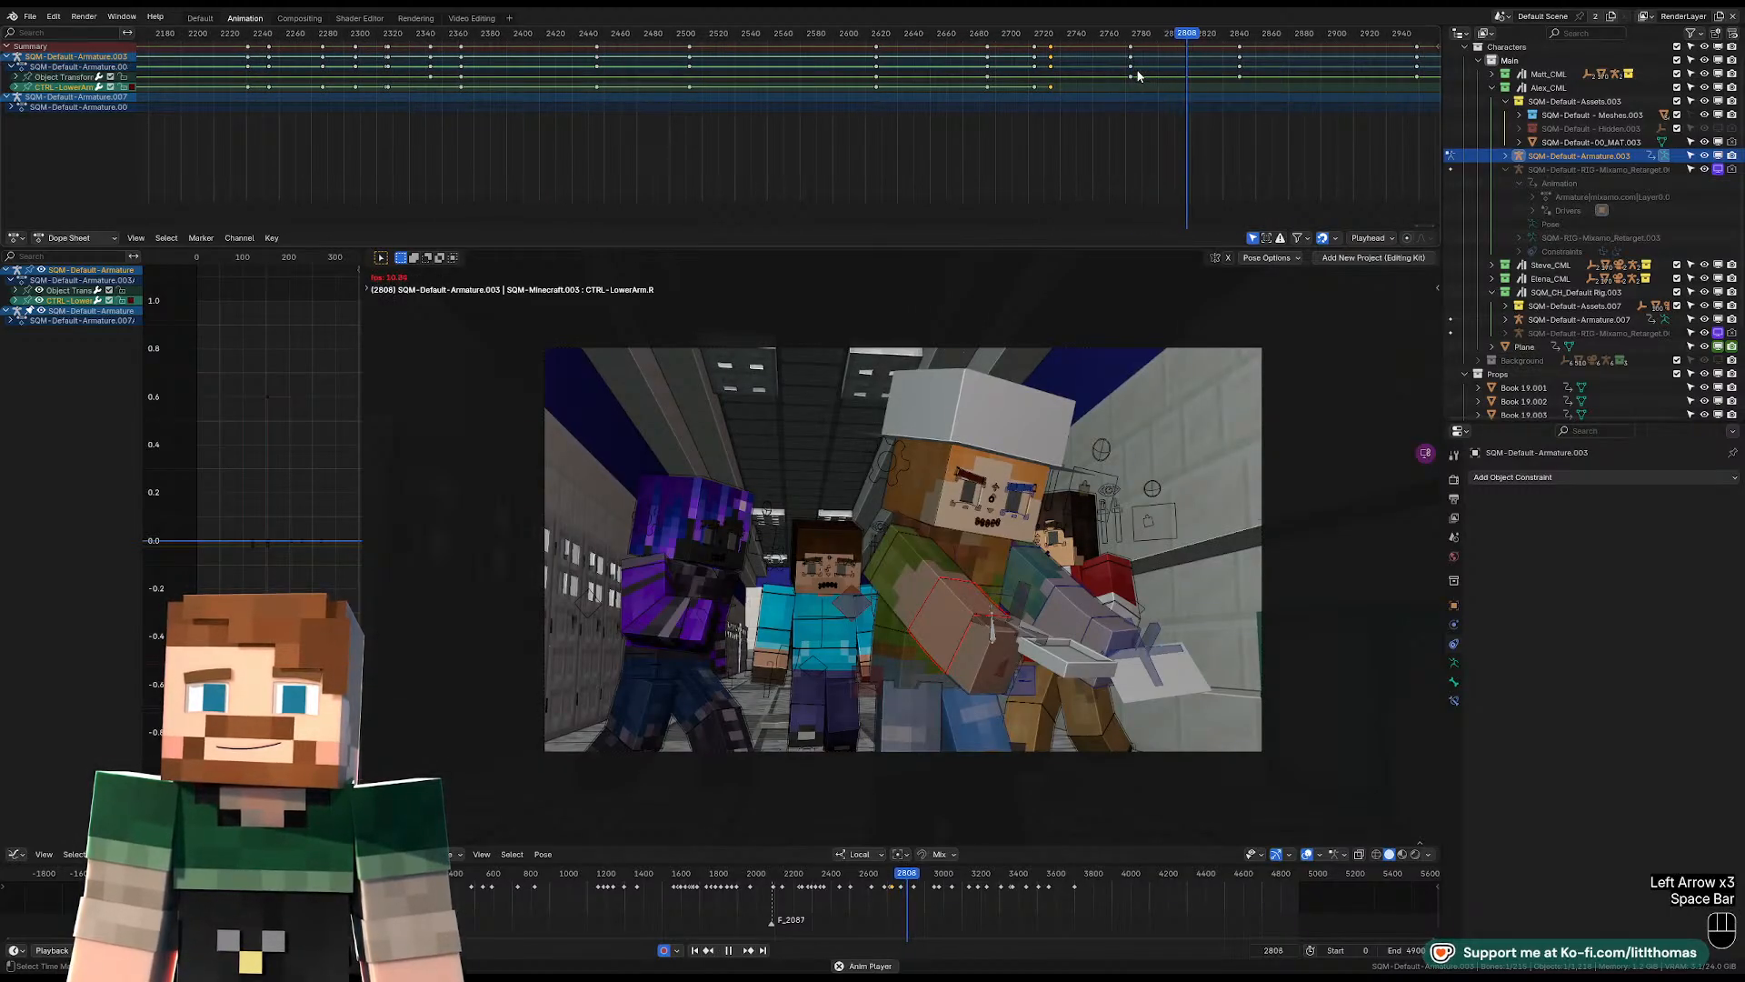
pyautogui.press('space')
pyautogui.press('Left')
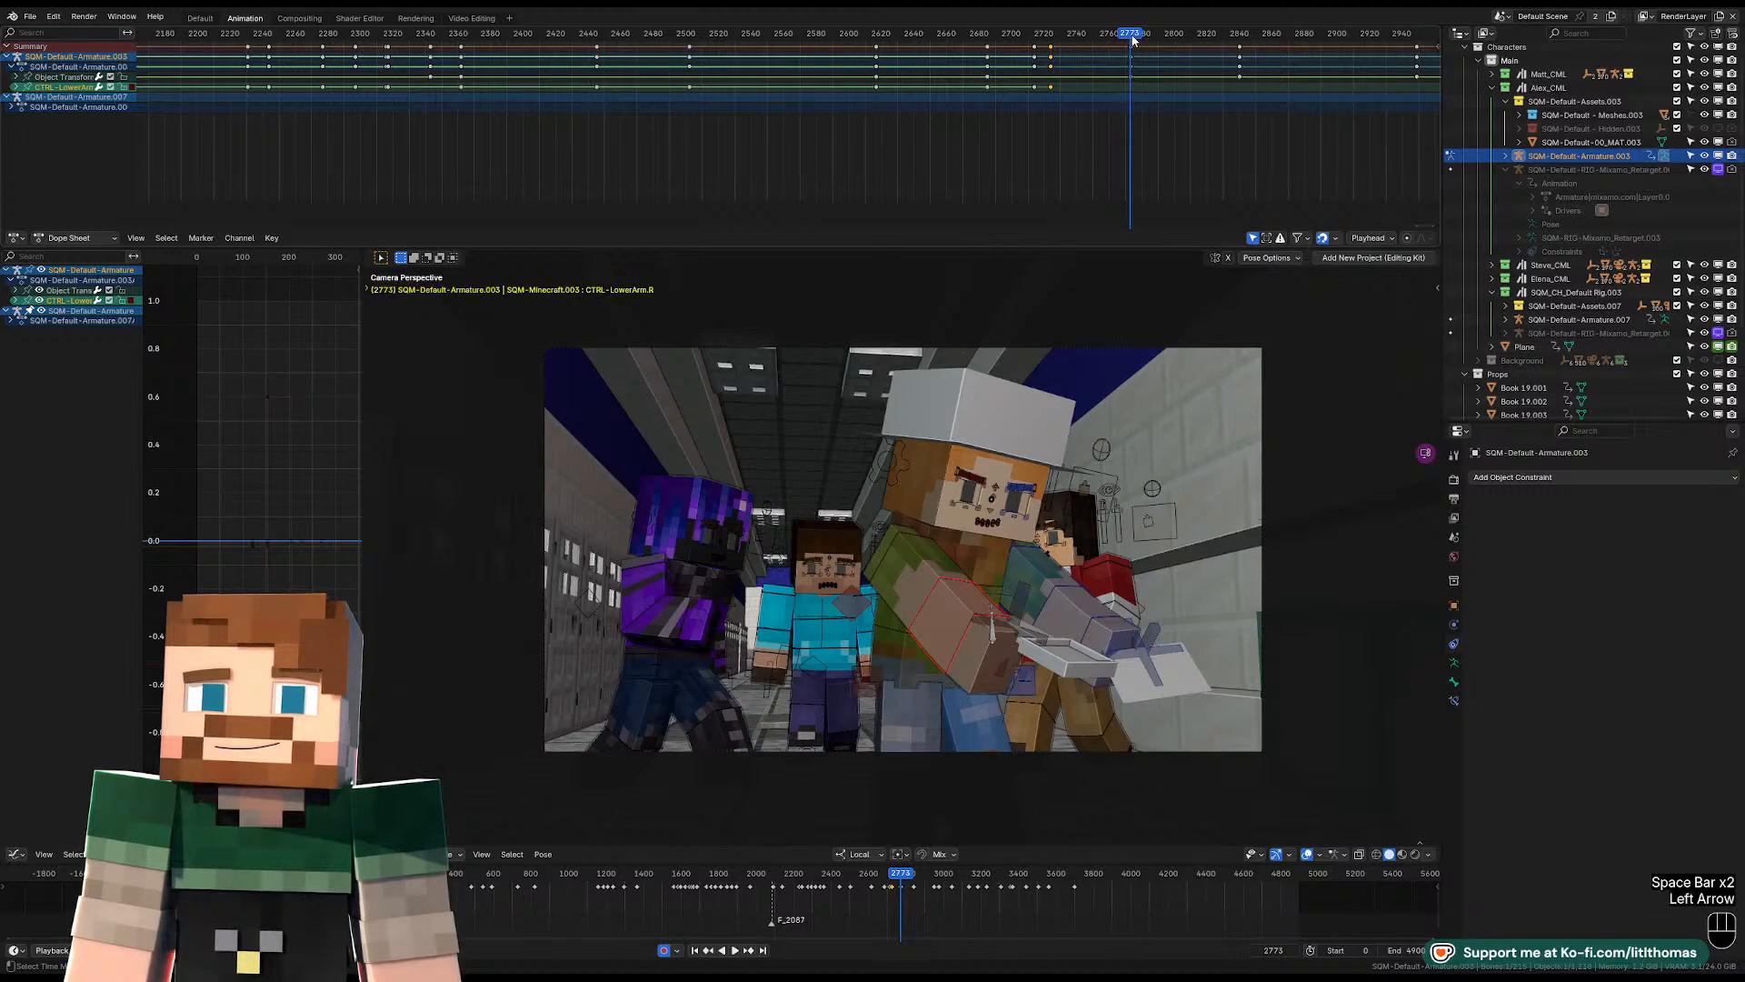
pyautogui.press('Left')
pyautogui.press('Right')
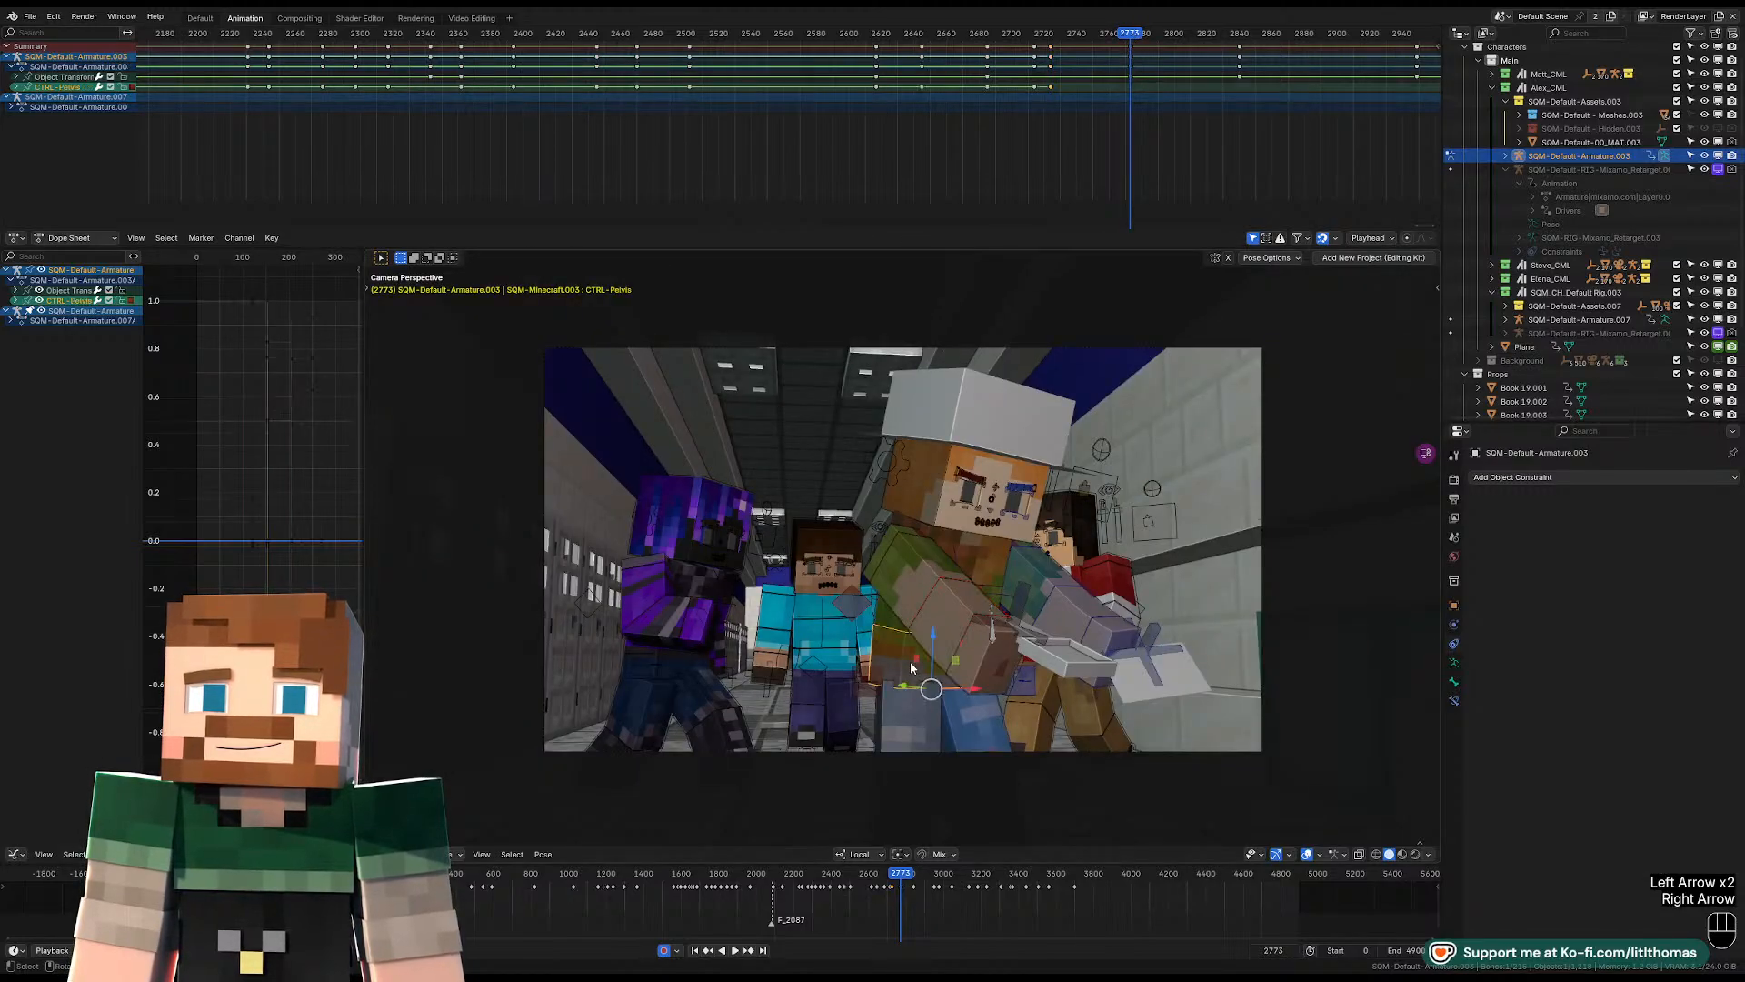
# Free-rotate the hat-wearing character's pelvis control at frame 2773 to turn the body.
pyautogui.press('KP_Decimal')
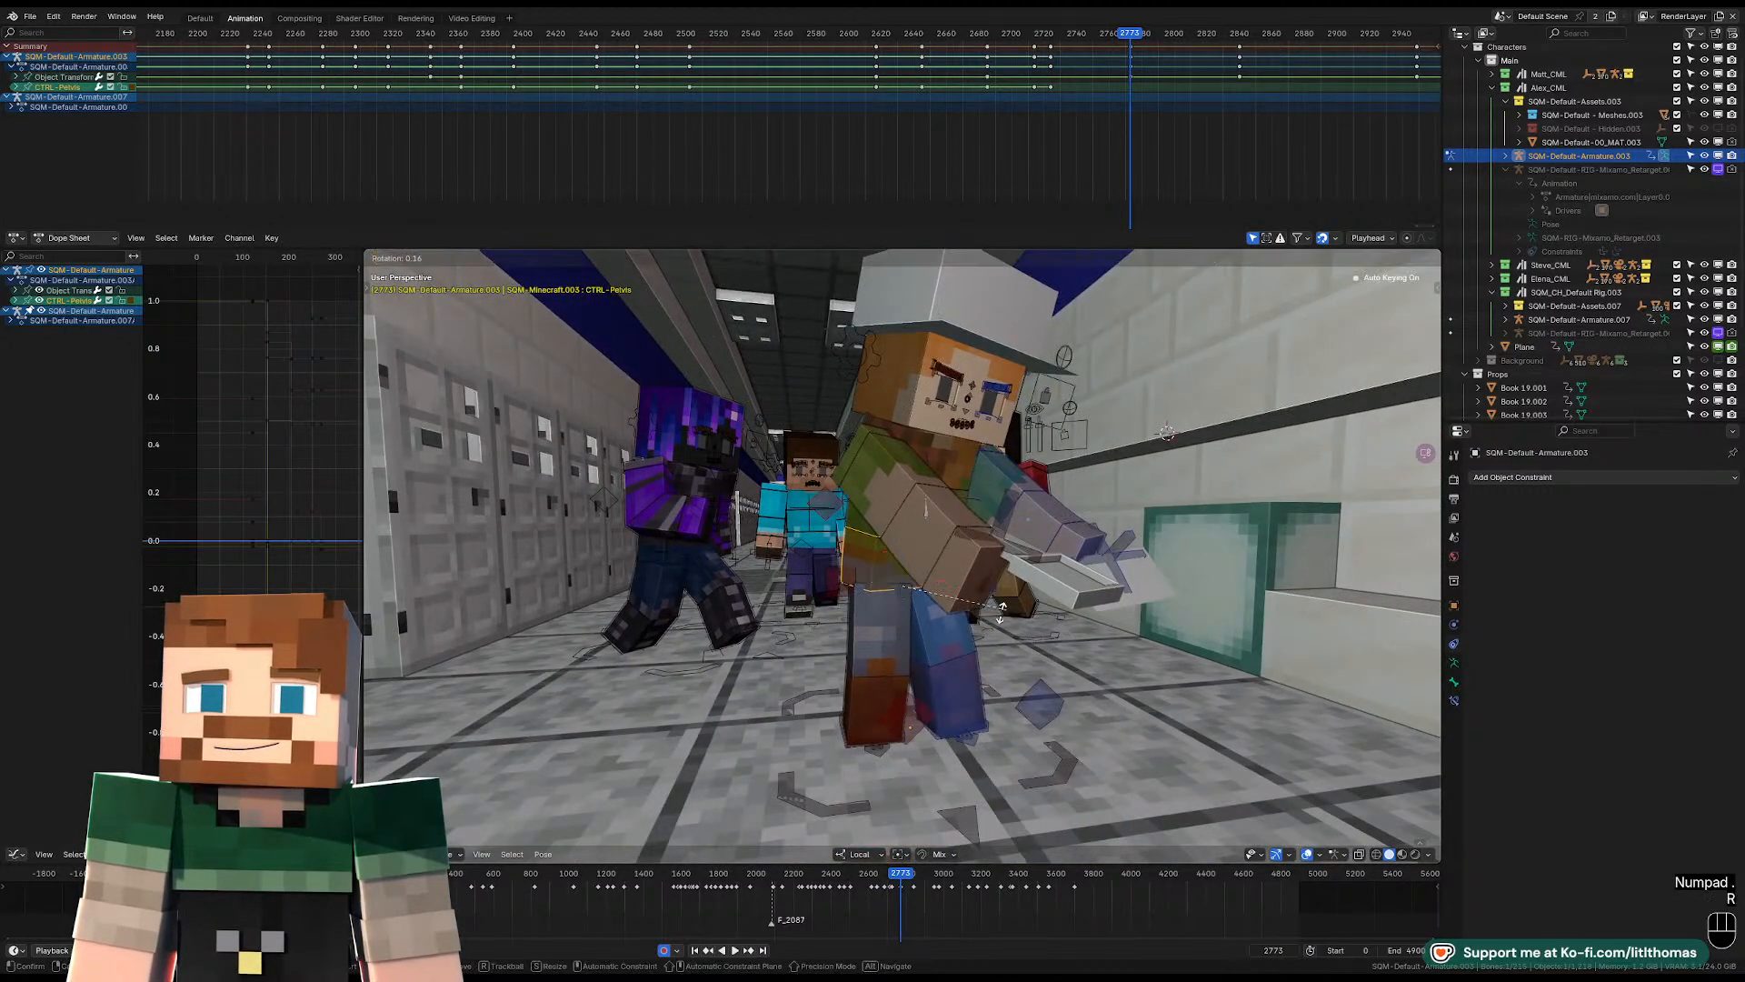
pyautogui.press('r')
pyautogui.press('r')
pyautogui.click(943, 532)
# Free-rotate the torso control at frame 2773 to adjust the lean and twist of the upper body.
pyautogui.click(939, 480)
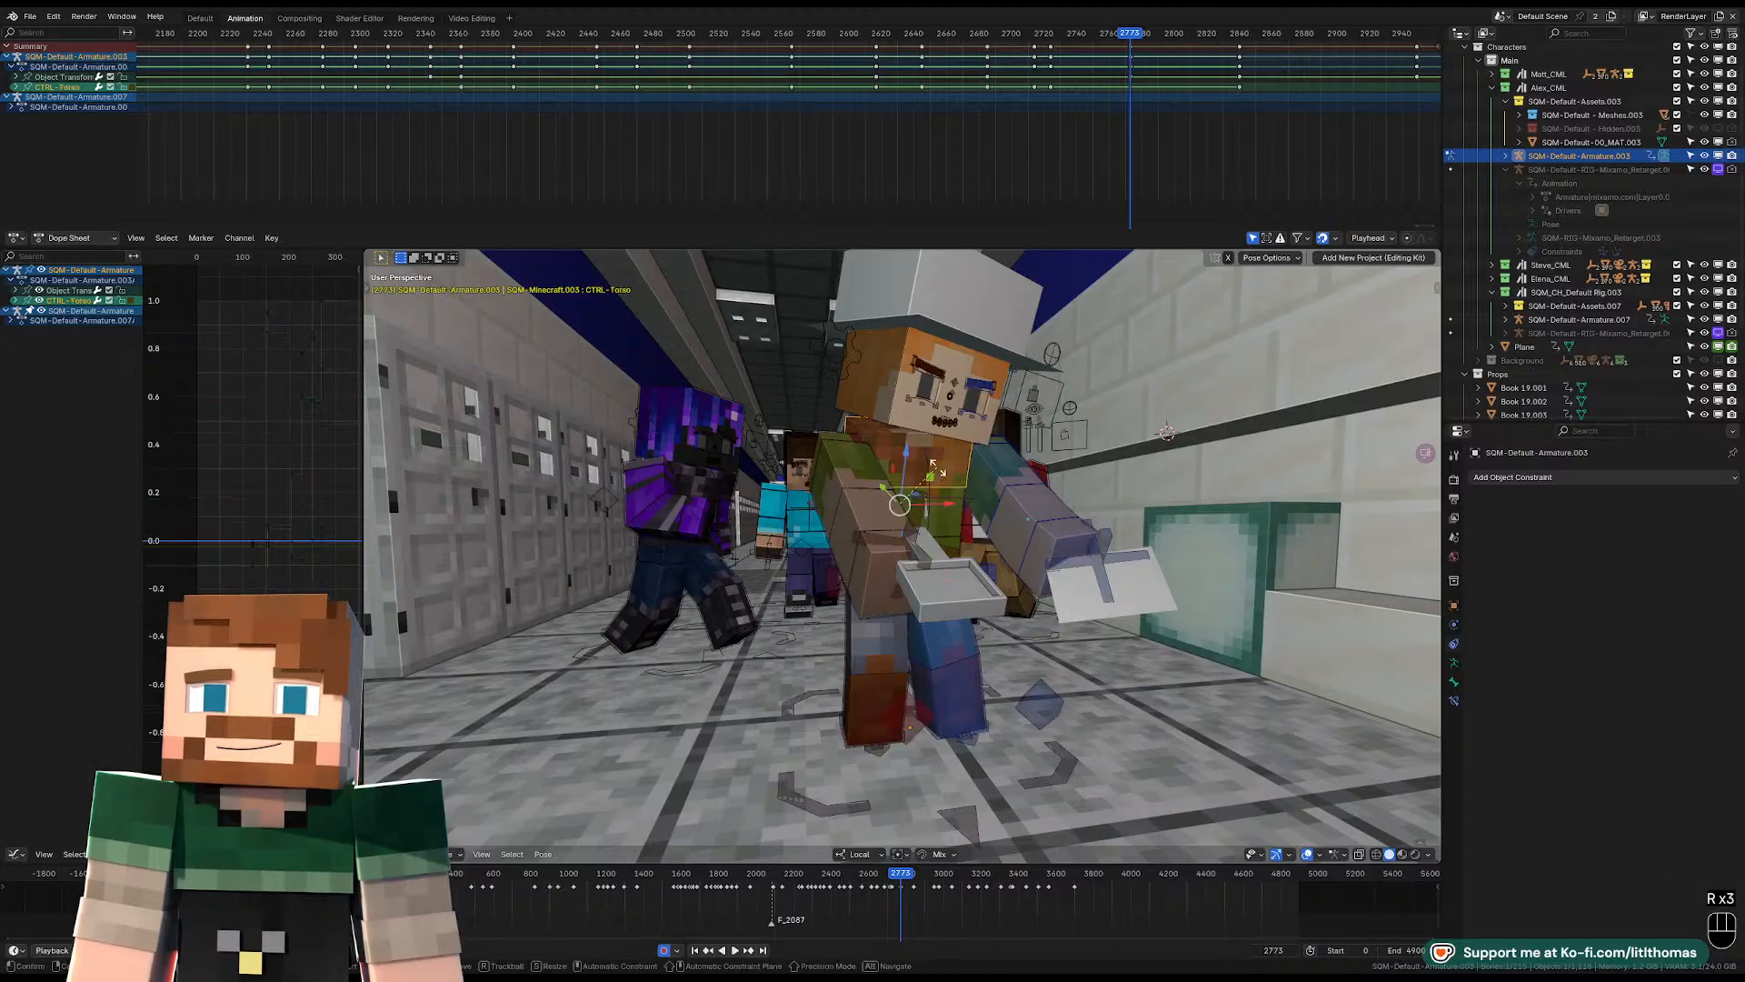
pyautogui.press('r')
pyautogui.press('r')
pyautogui.press('r')
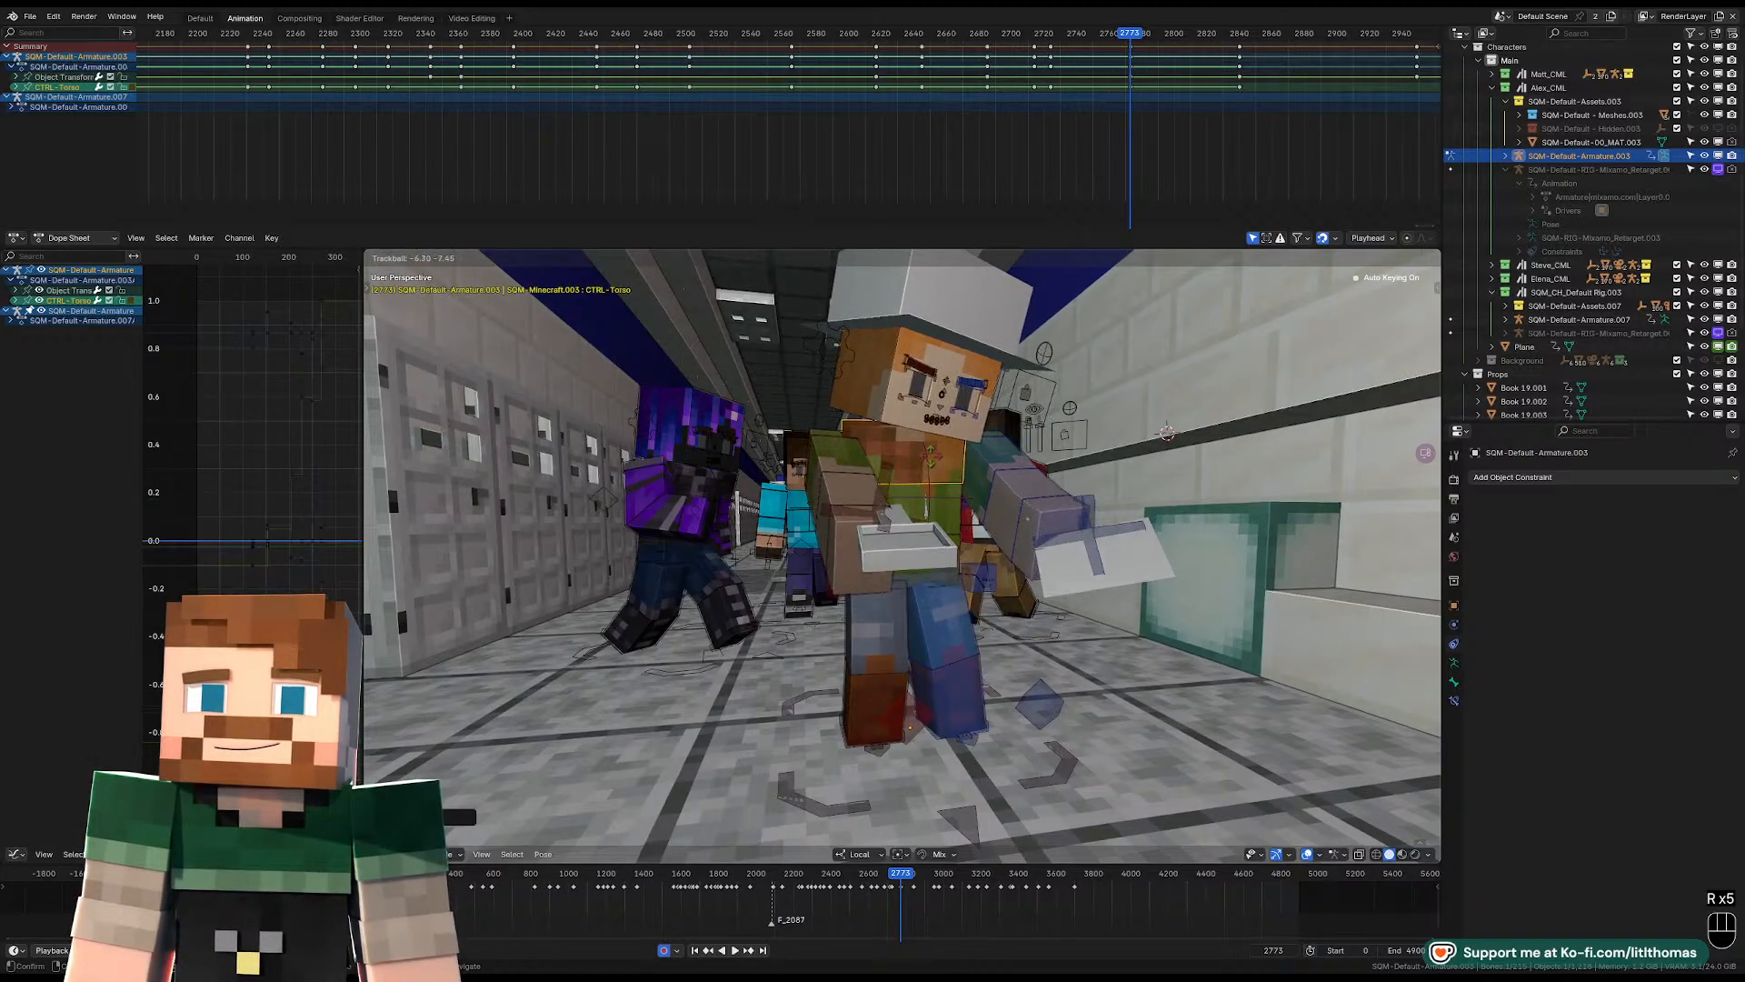
pyautogui.press('r')
pyautogui.click(1000, 559)
# Select the white plane at the character's left hand and go back to frame 2643 in the camera view.
pyautogui.click(1041, 615)
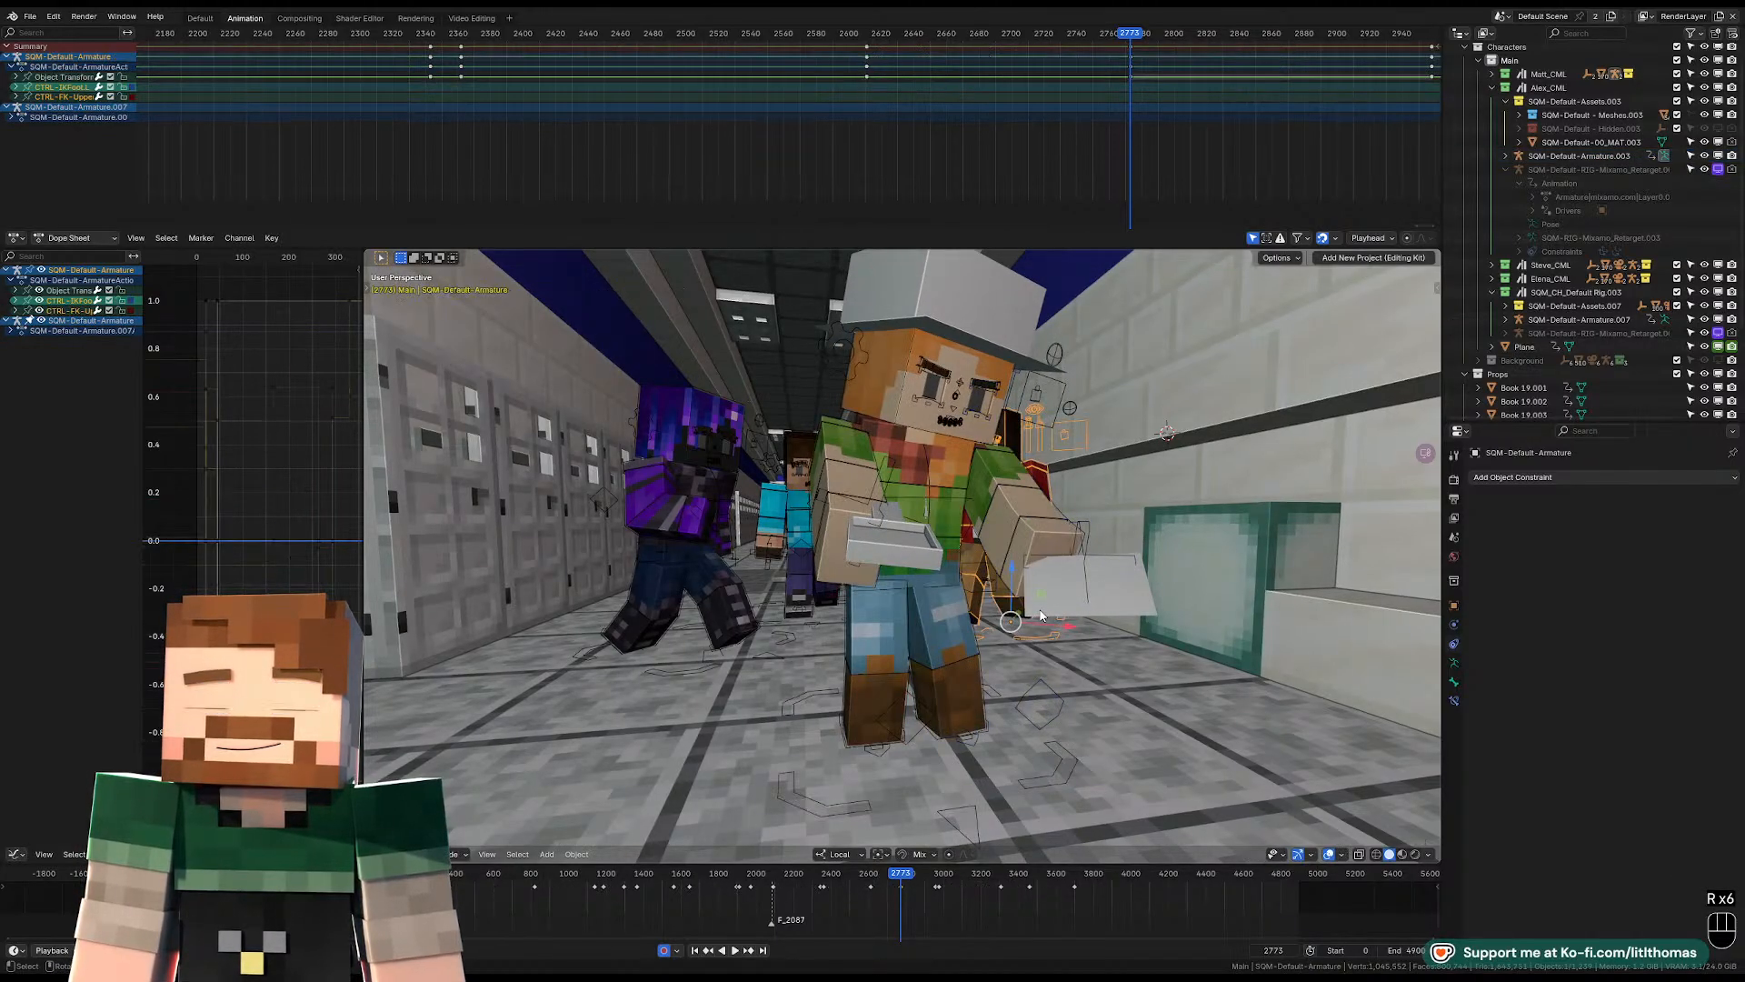
pyautogui.click(985, 33)
pyautogui.press('KP_0')
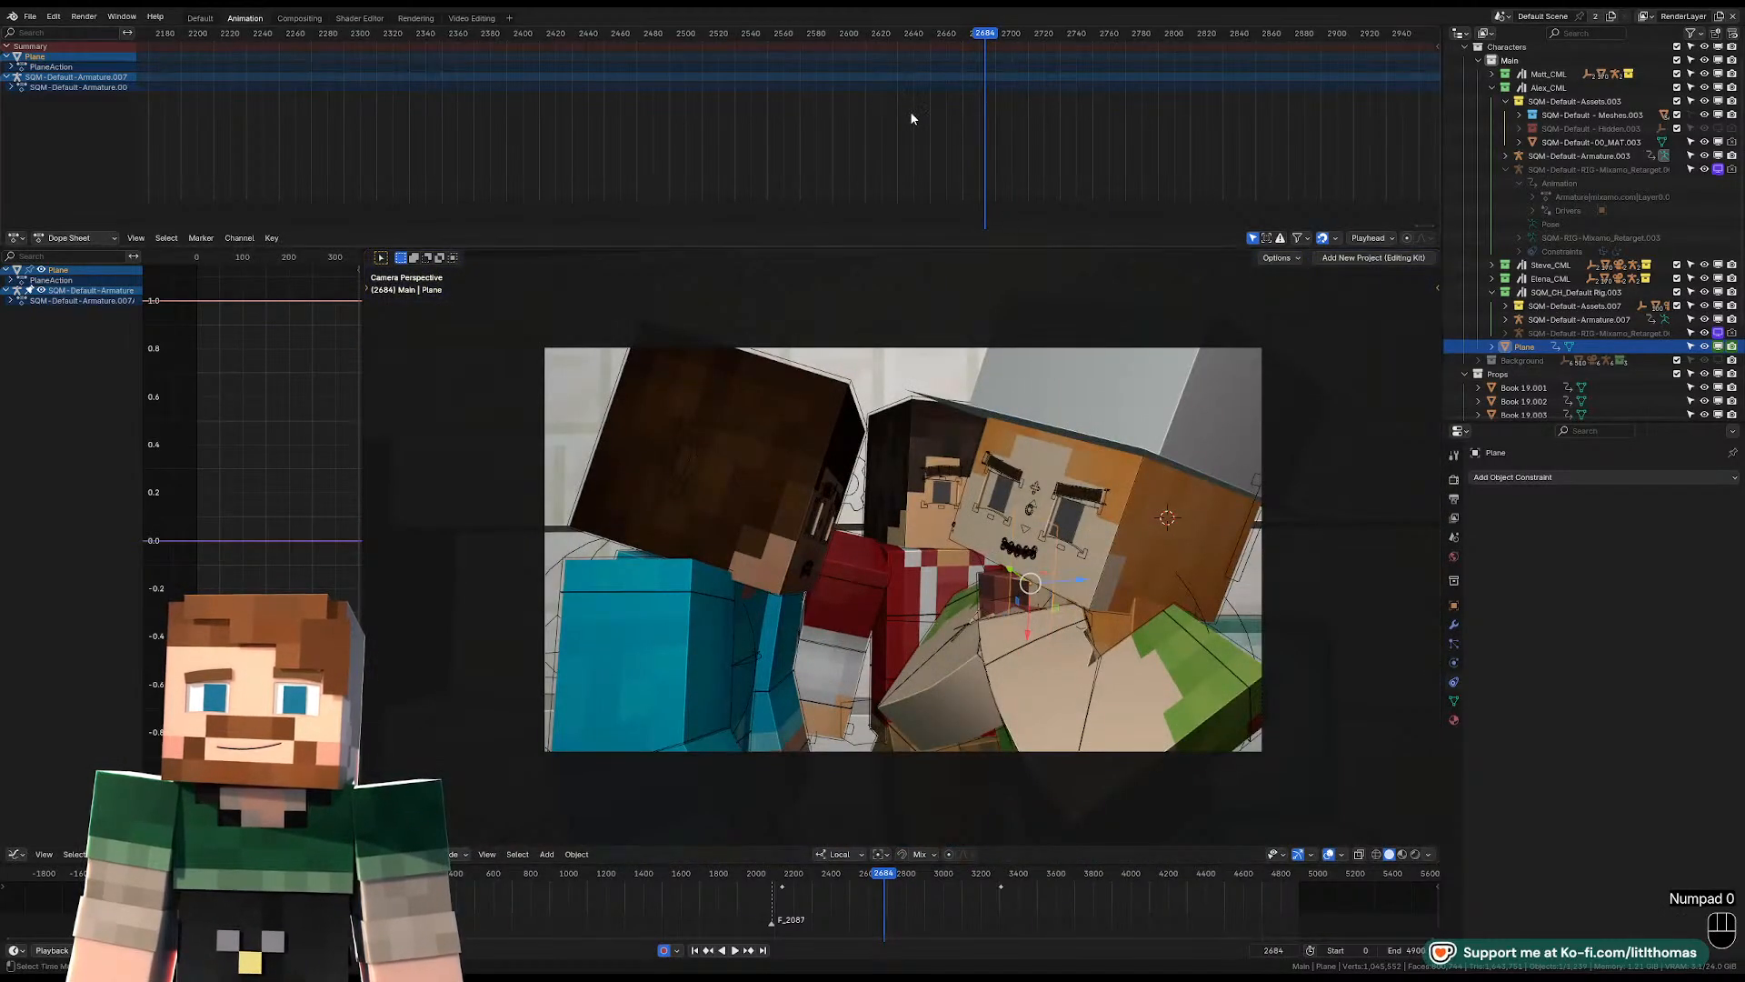
pyautogui.moveTo(936, 29)
pyautogui.mouseDown()
pyautogui.moveTo(839, 35)
pyautogui.moveTo(918, 40)
pyautogui.mouseUp()
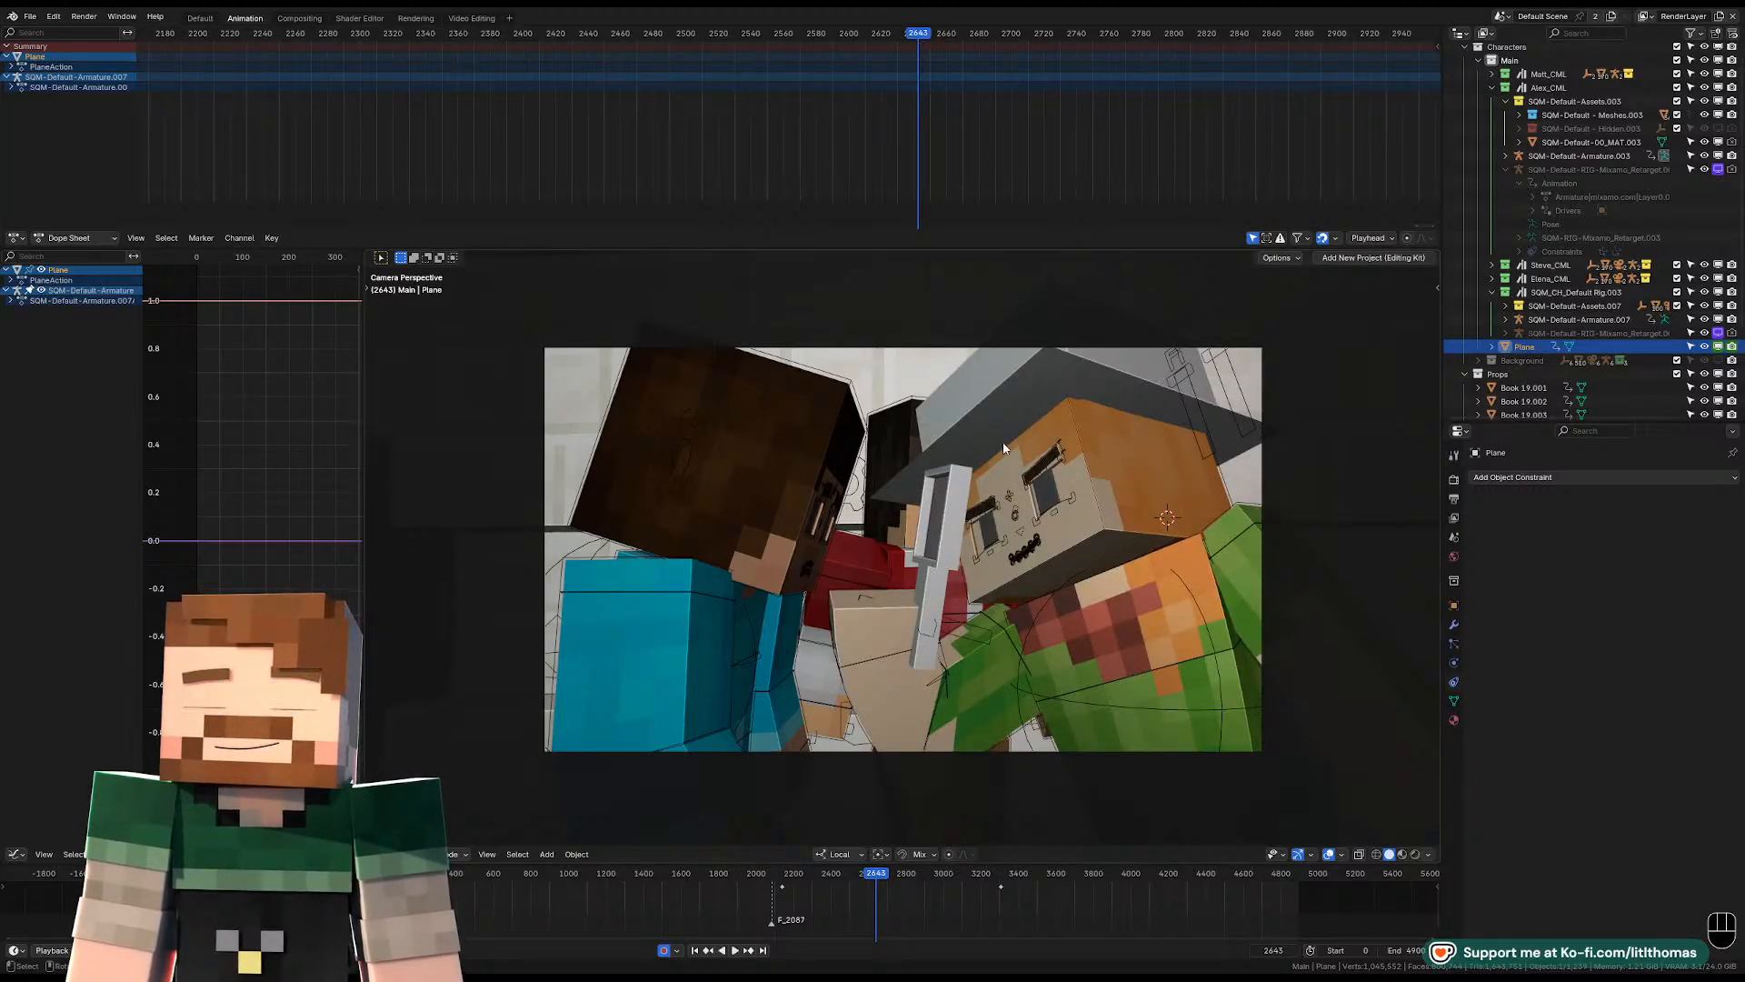
# Keyframe the Magnifying Glass as enabled in viewport and renders at frame 2644, and as disabled in both at frame 2645.
pyautogui.click(949, 504)
pyautogui.press('Right')
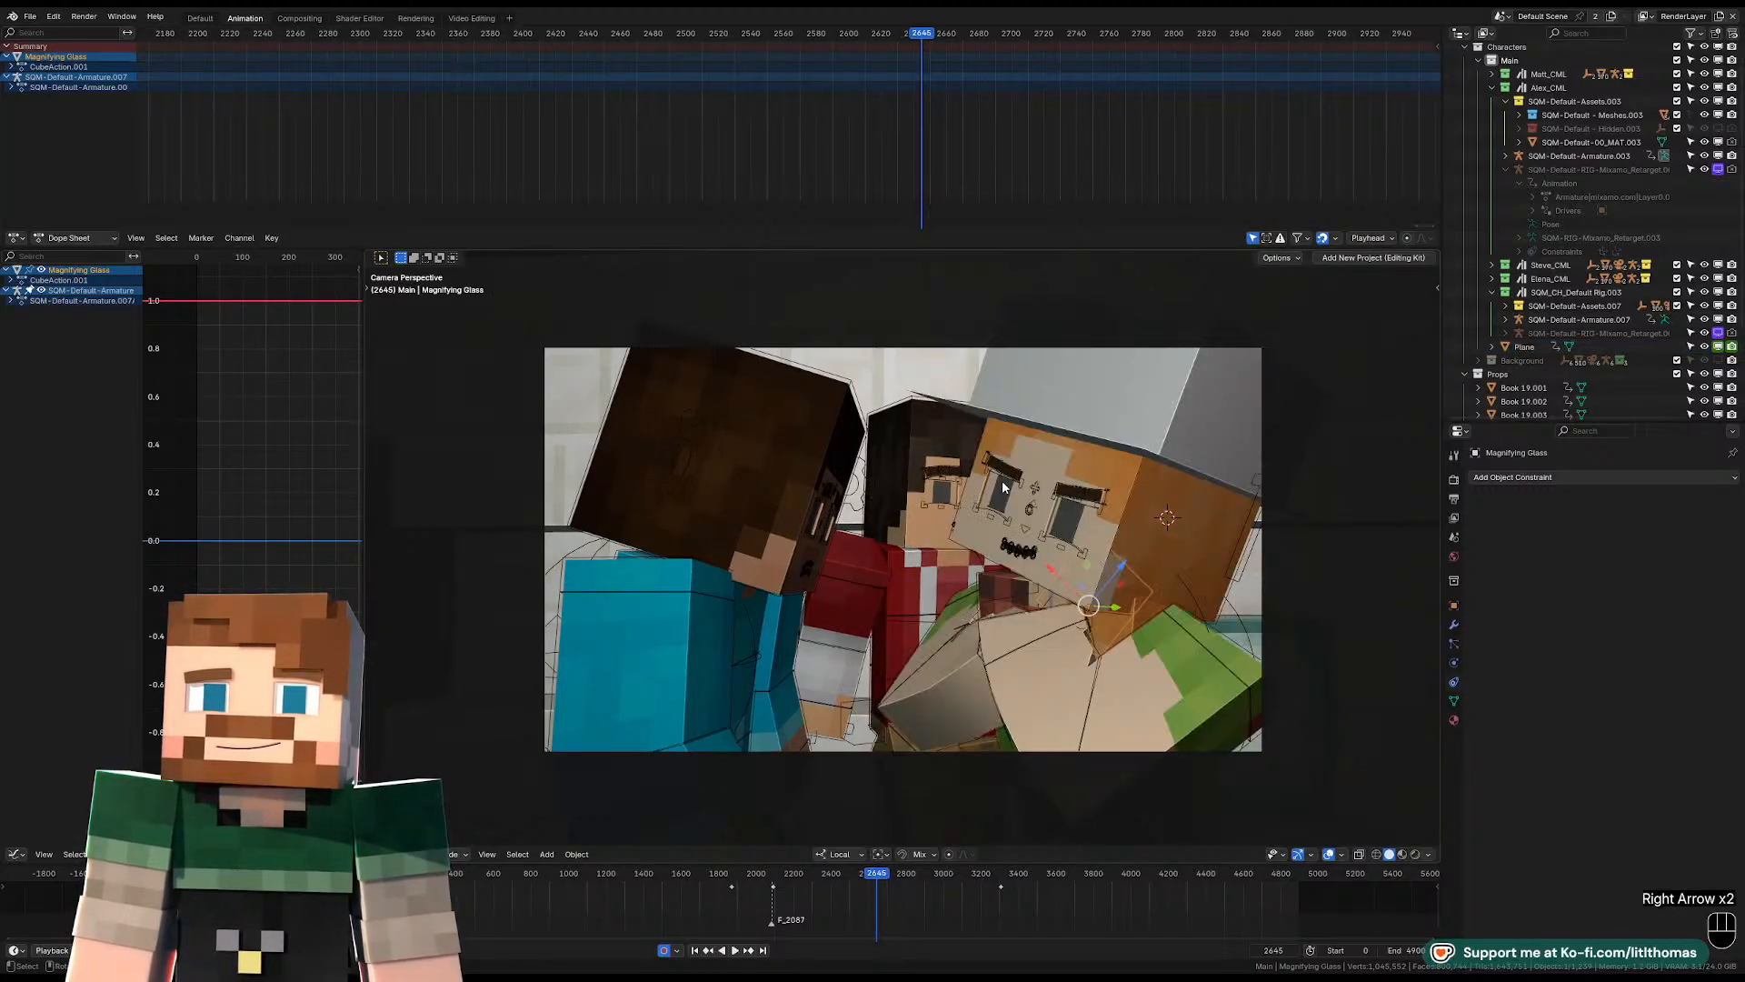
pyautogui.press('Left')
pyautogui.press('Right')
pyautogui.press('KP_Decimal')
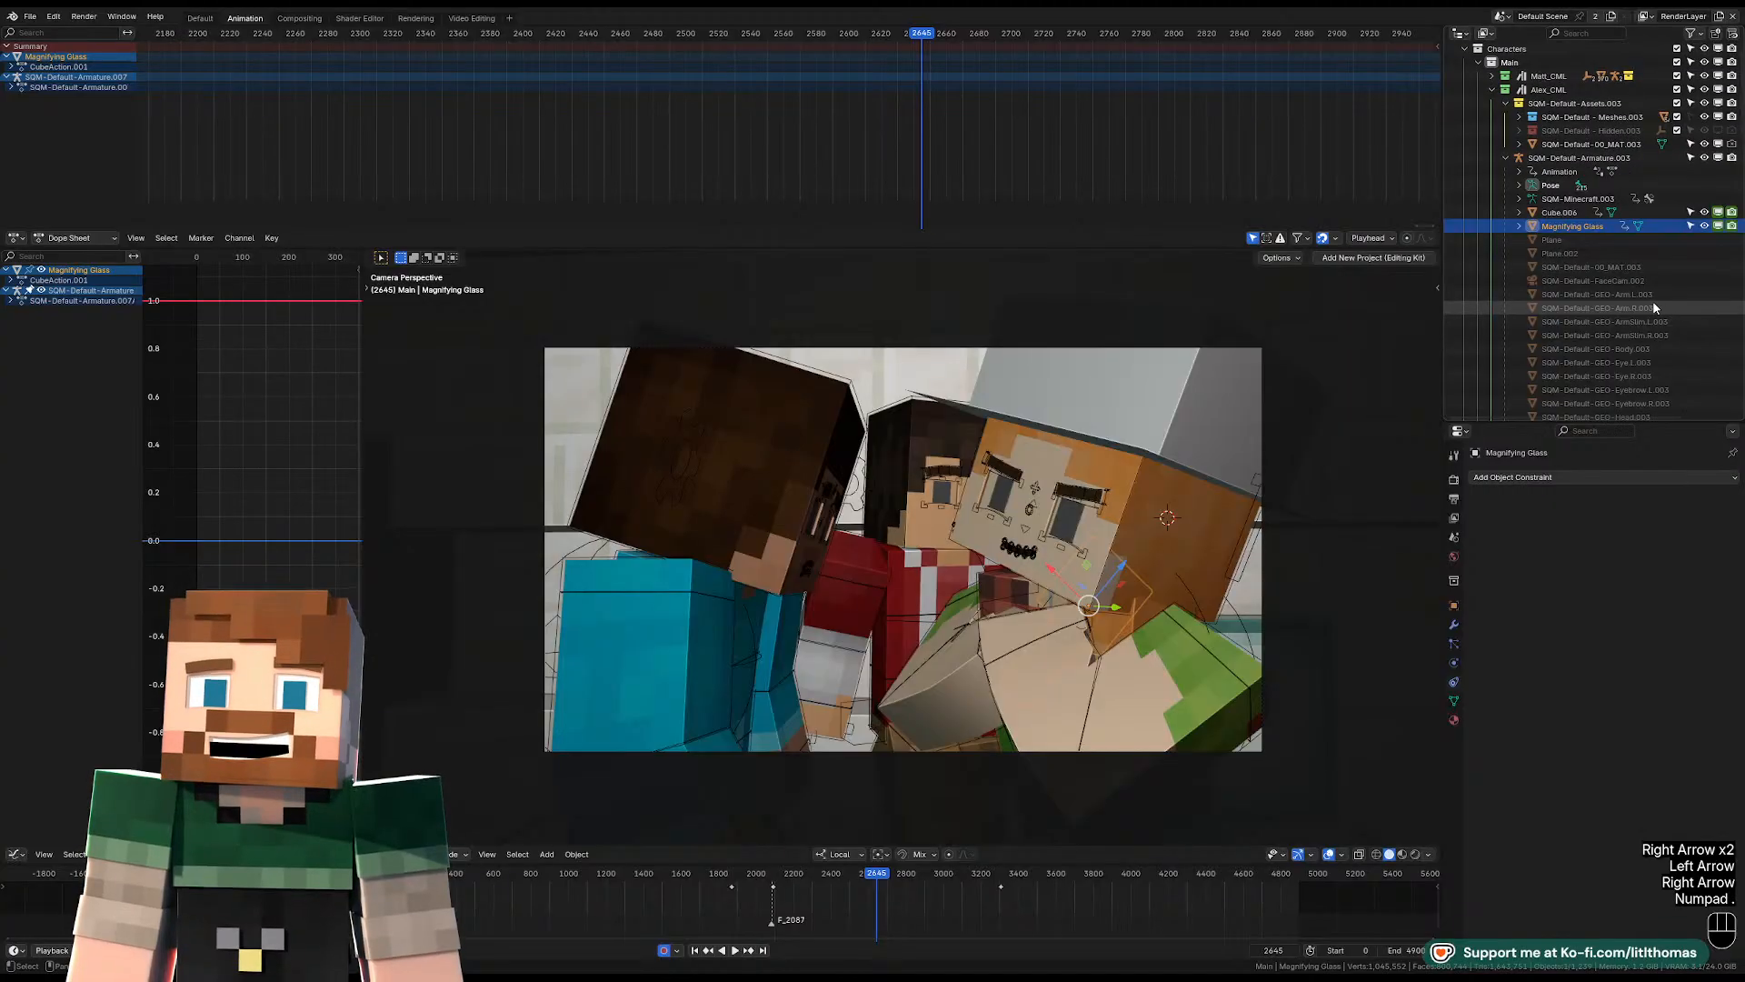
pyautogui.press('Left')
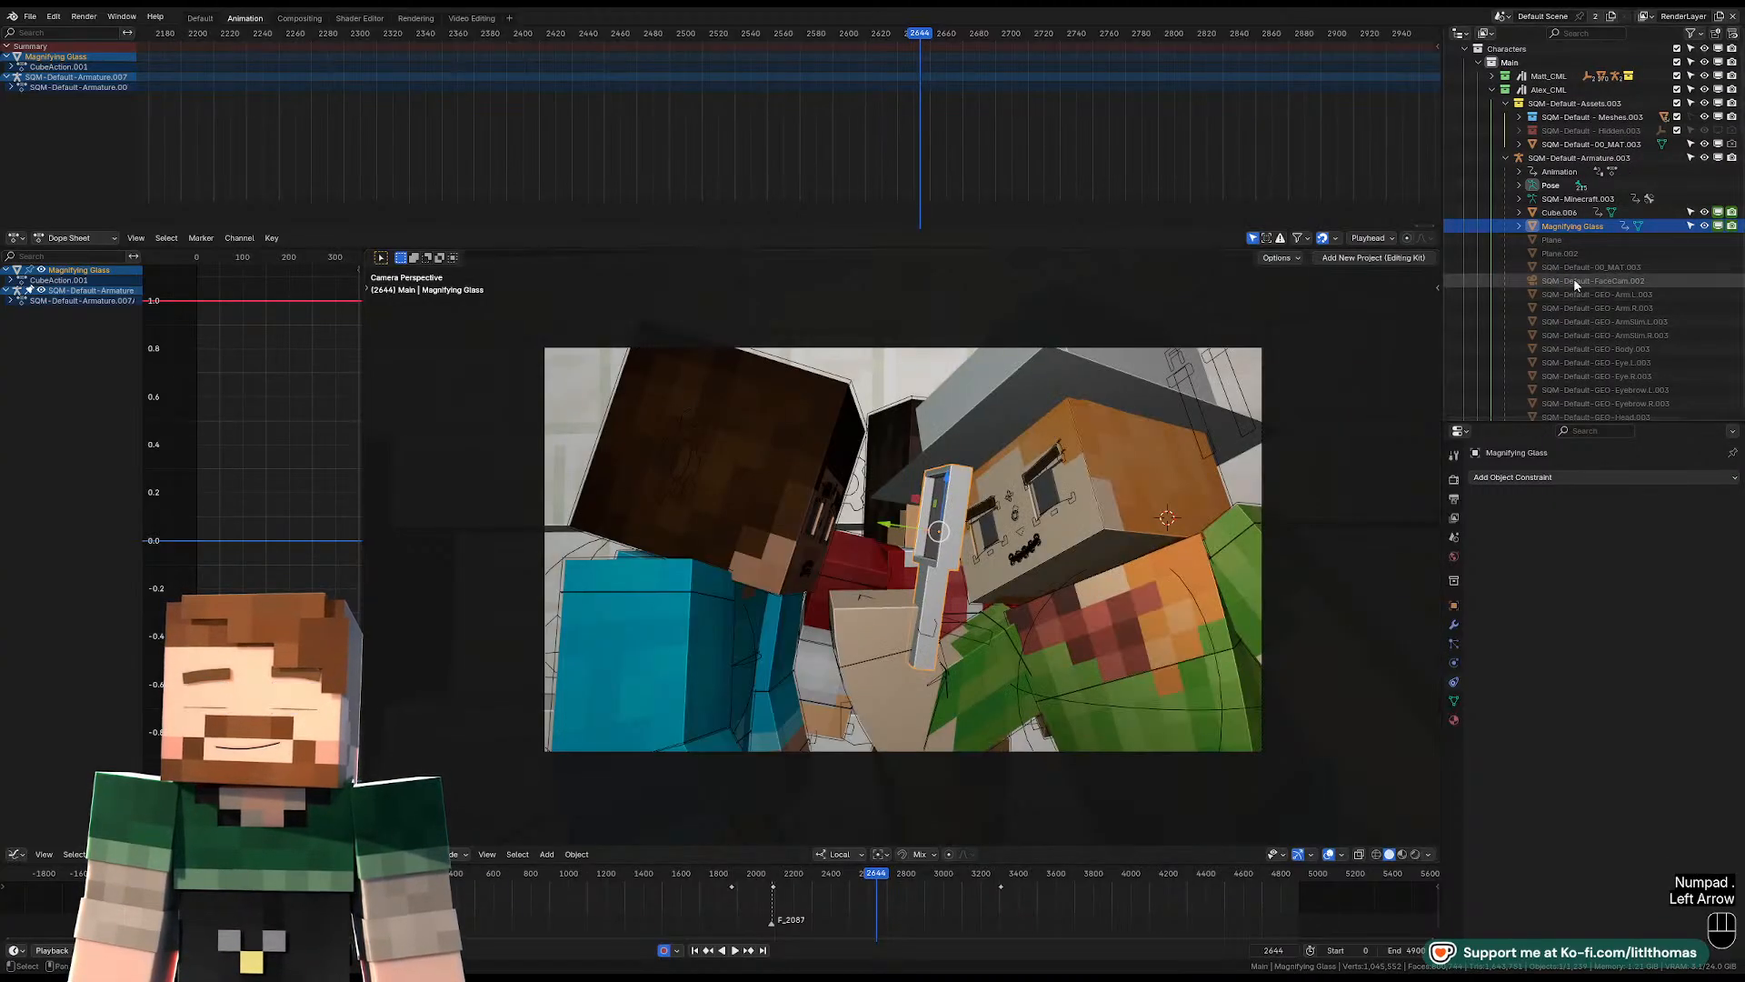
pyautogui.press('i')
pyautogui.press('i')
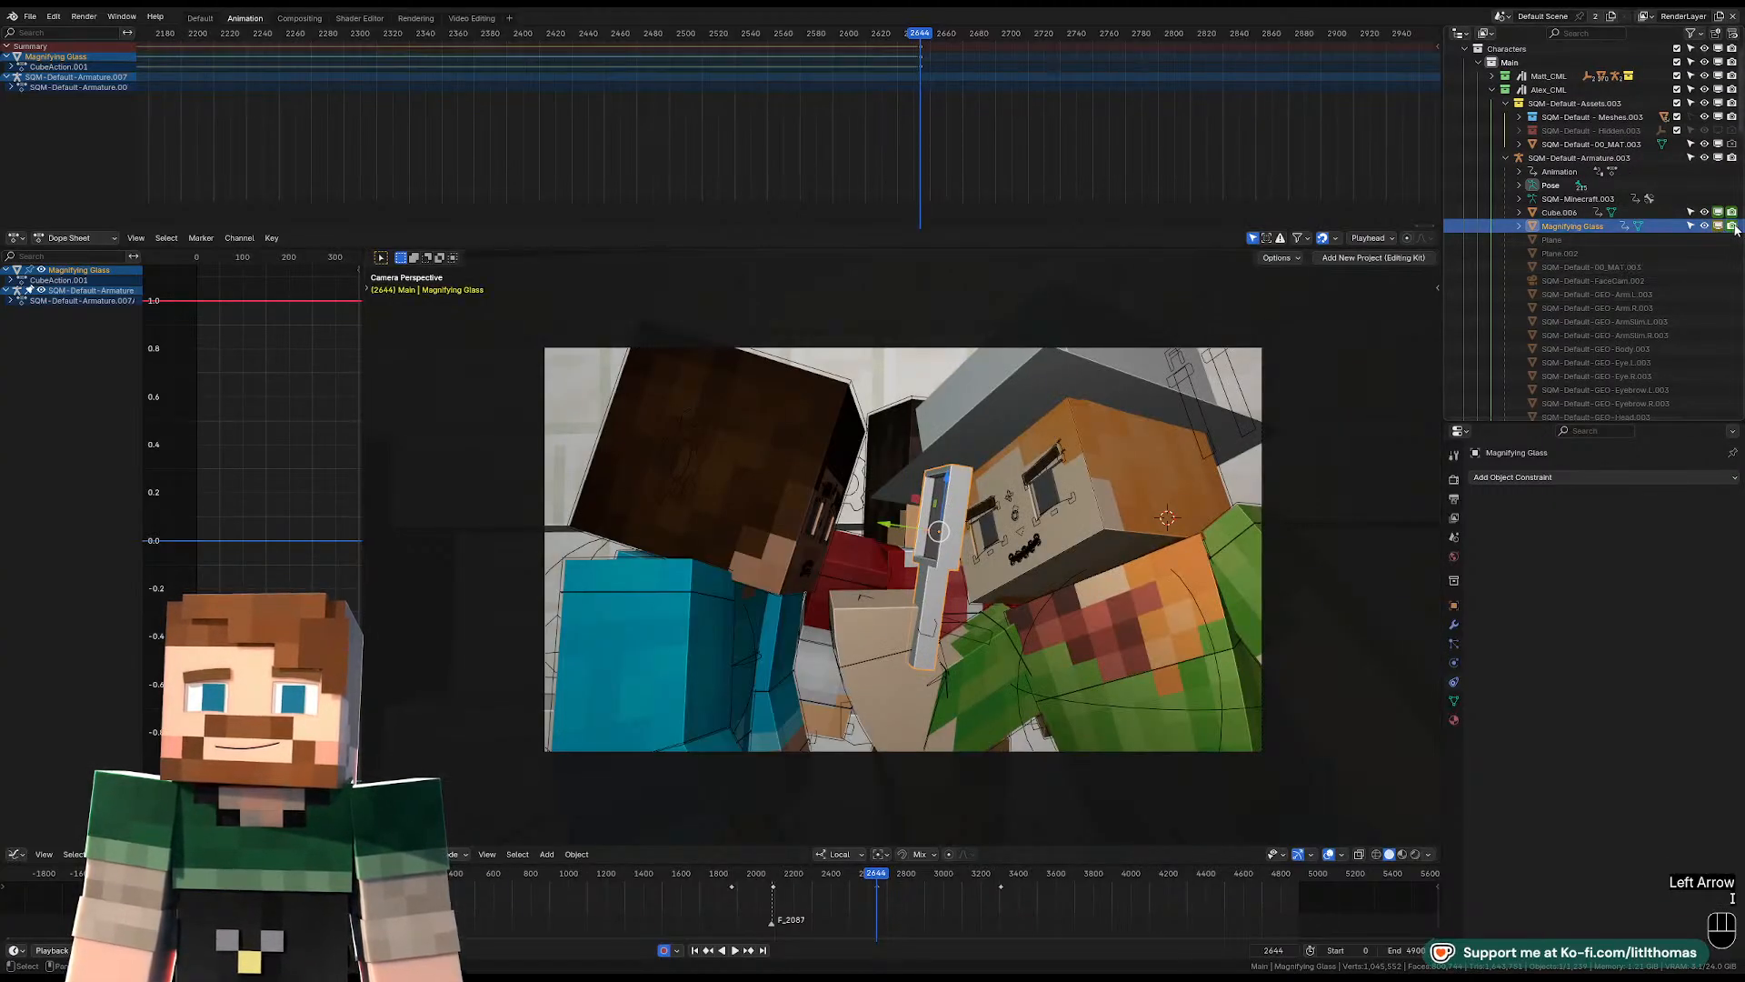
pyautogui.press('Right')
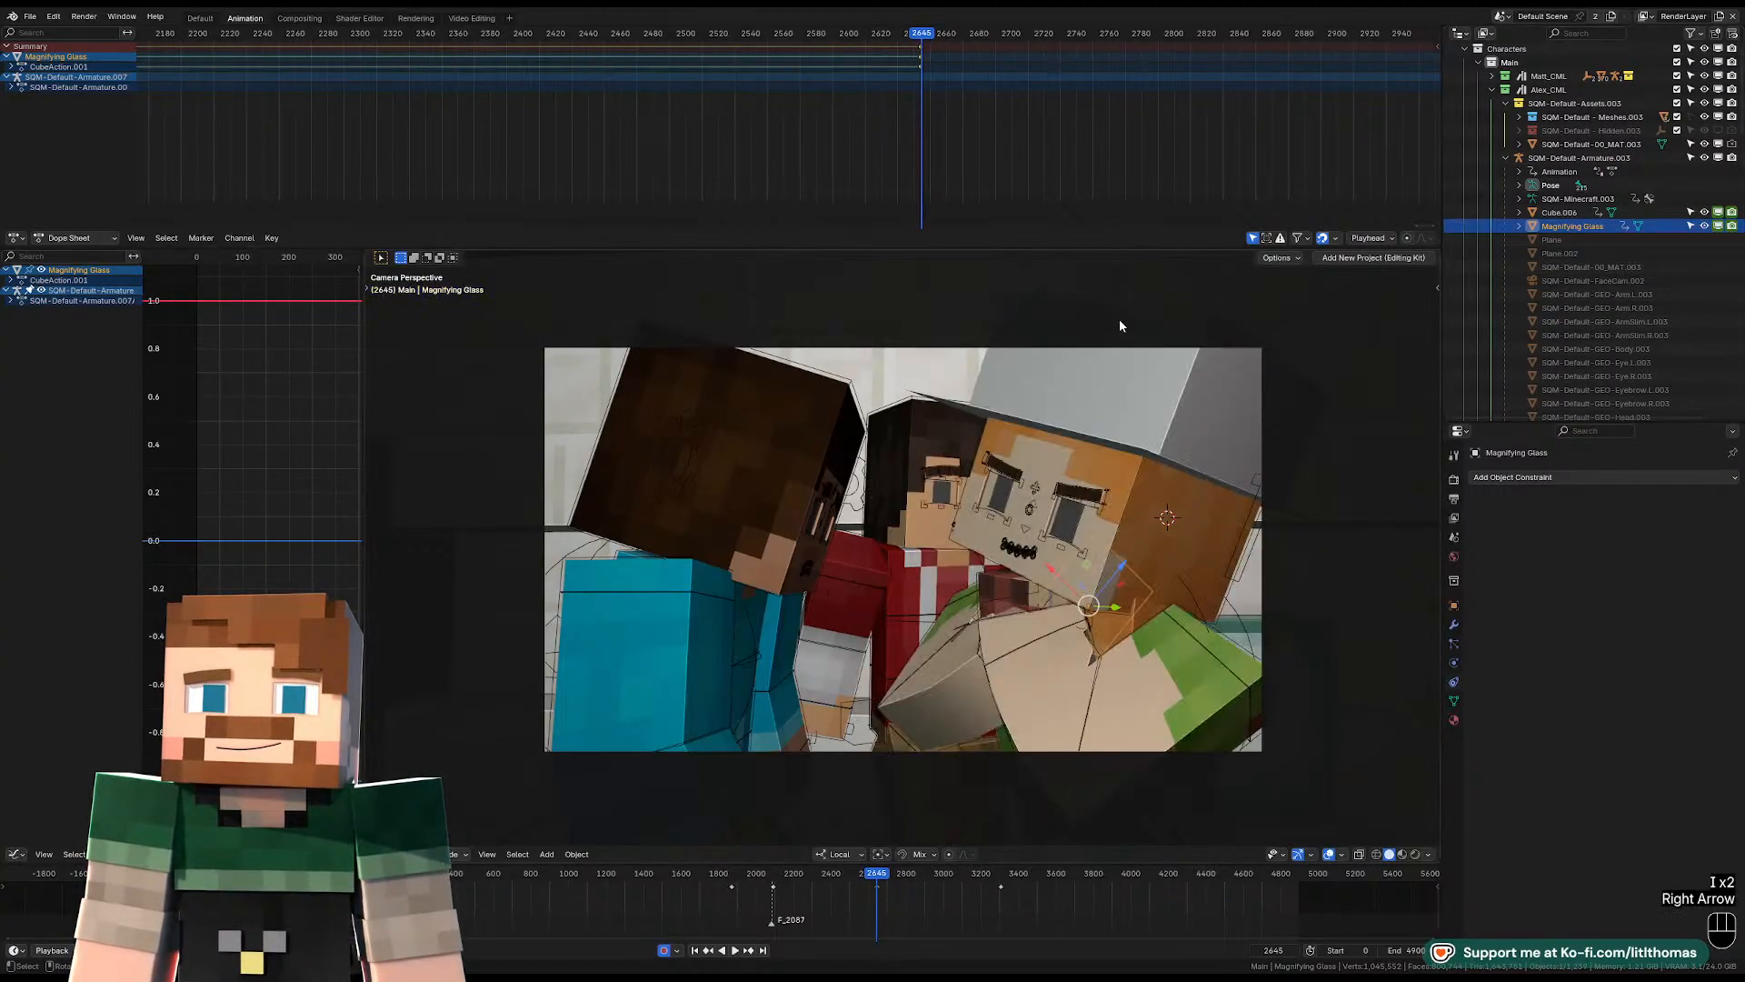
pyautogui.click(1719, 227)
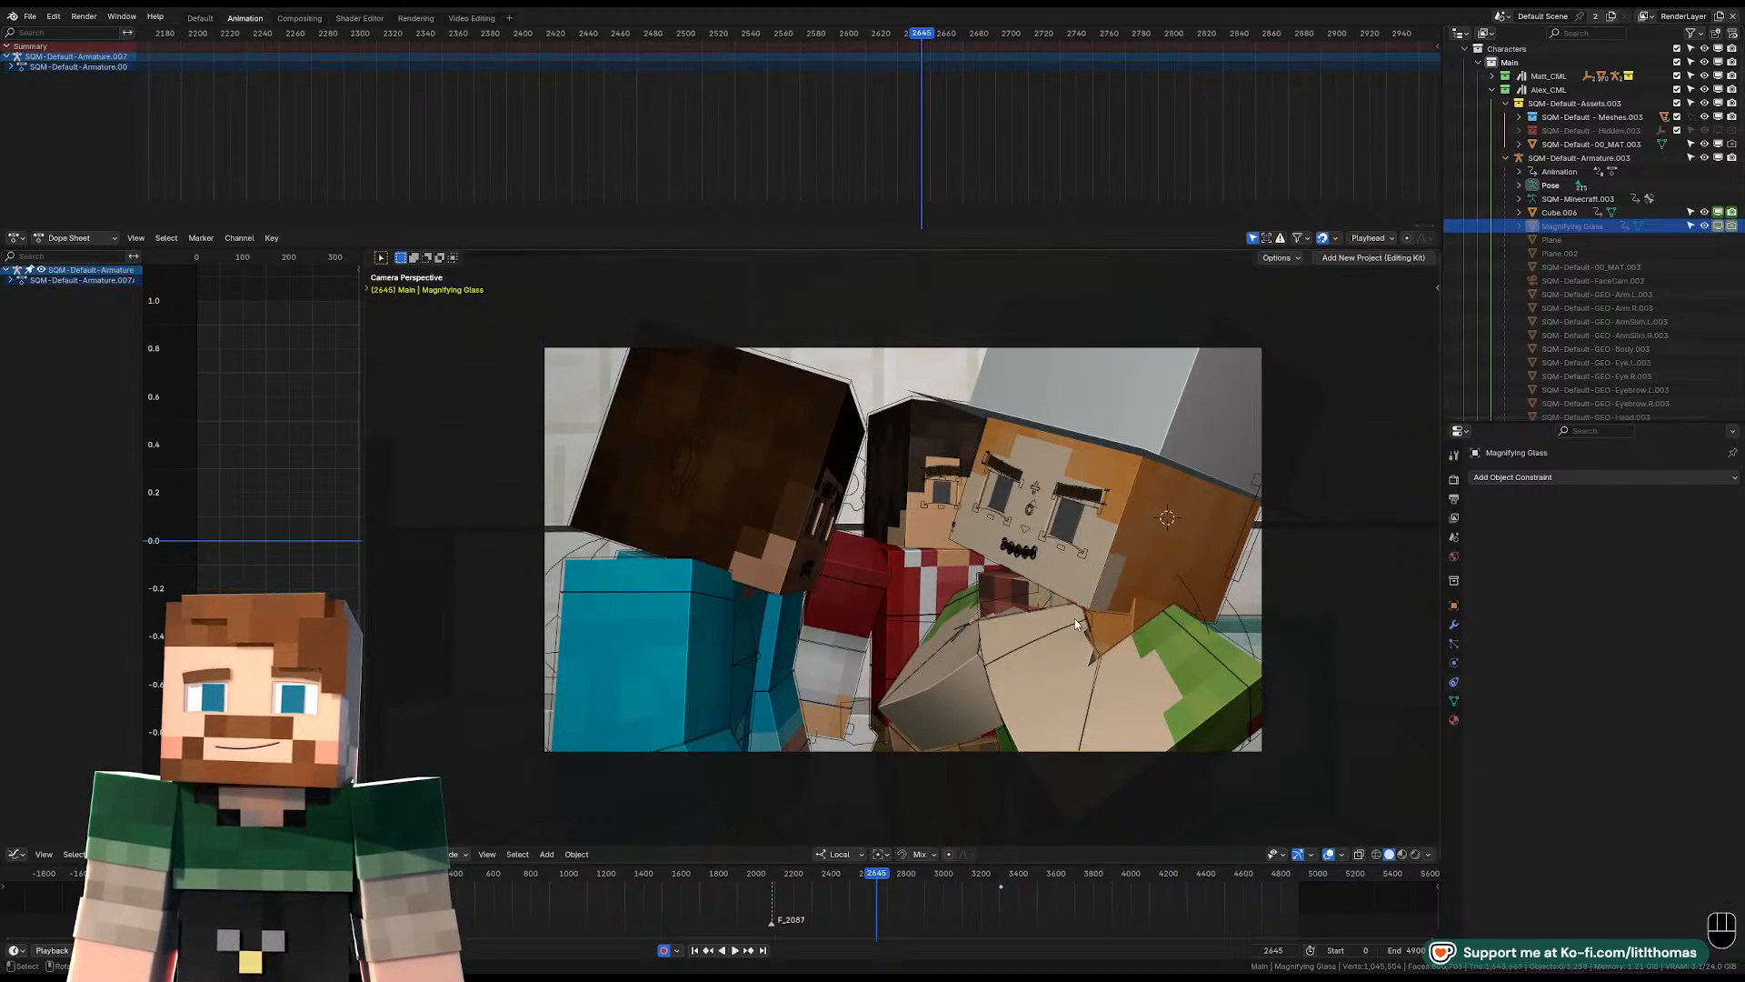
# Keyframe the Plane prop as enabled in viewport and renders at frame 2644, and as disabled in both at frame 2645.
pyautogui.click(1052, 603)
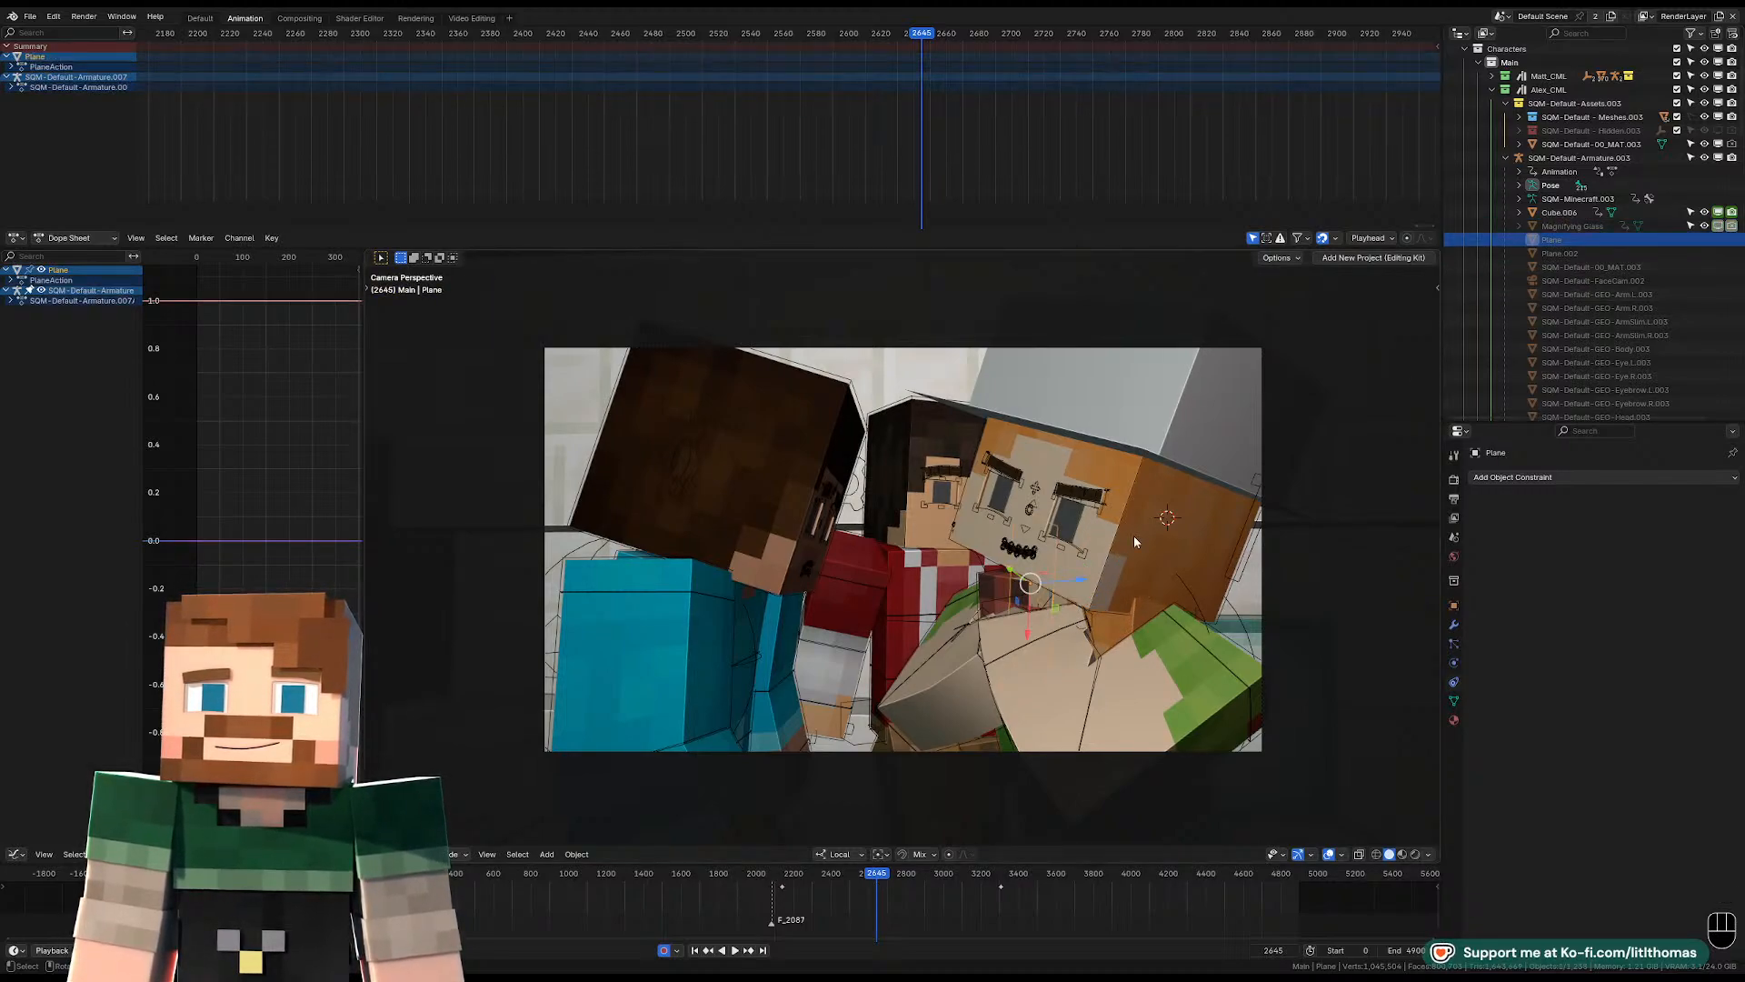
pyautogui.press('Left')
pyautogui.press('KP_Decimal')
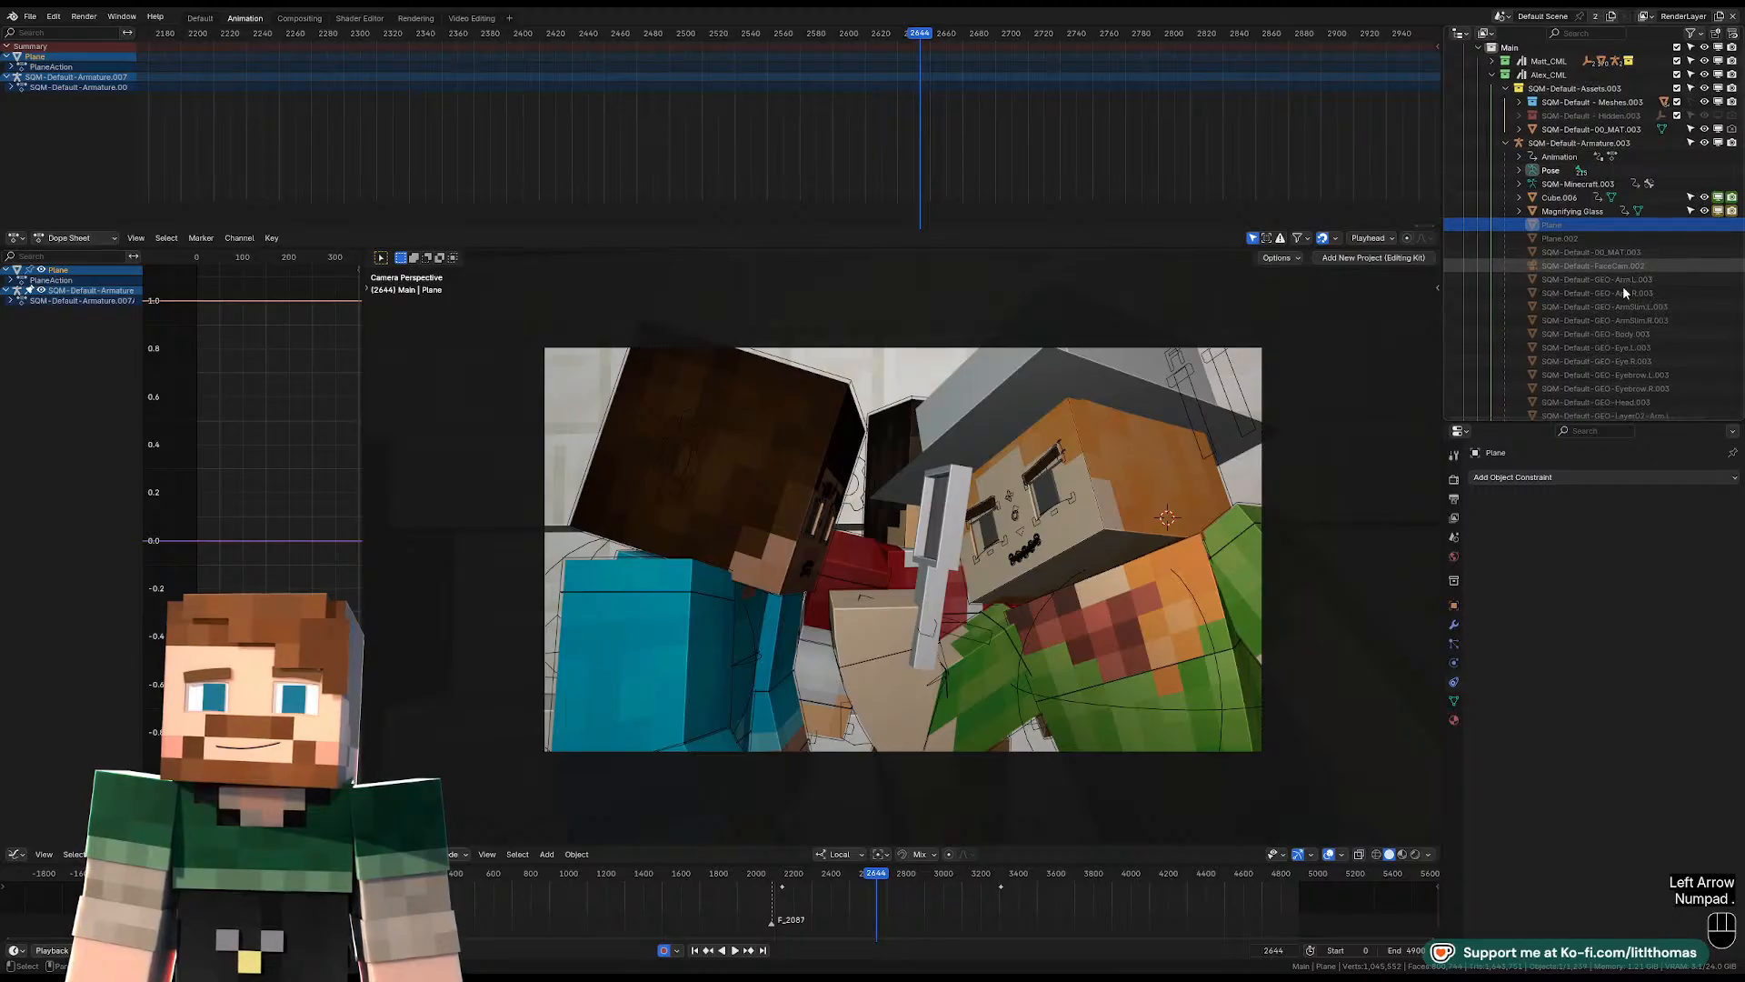
pyautogui.scroll(-10, 1606, 281)
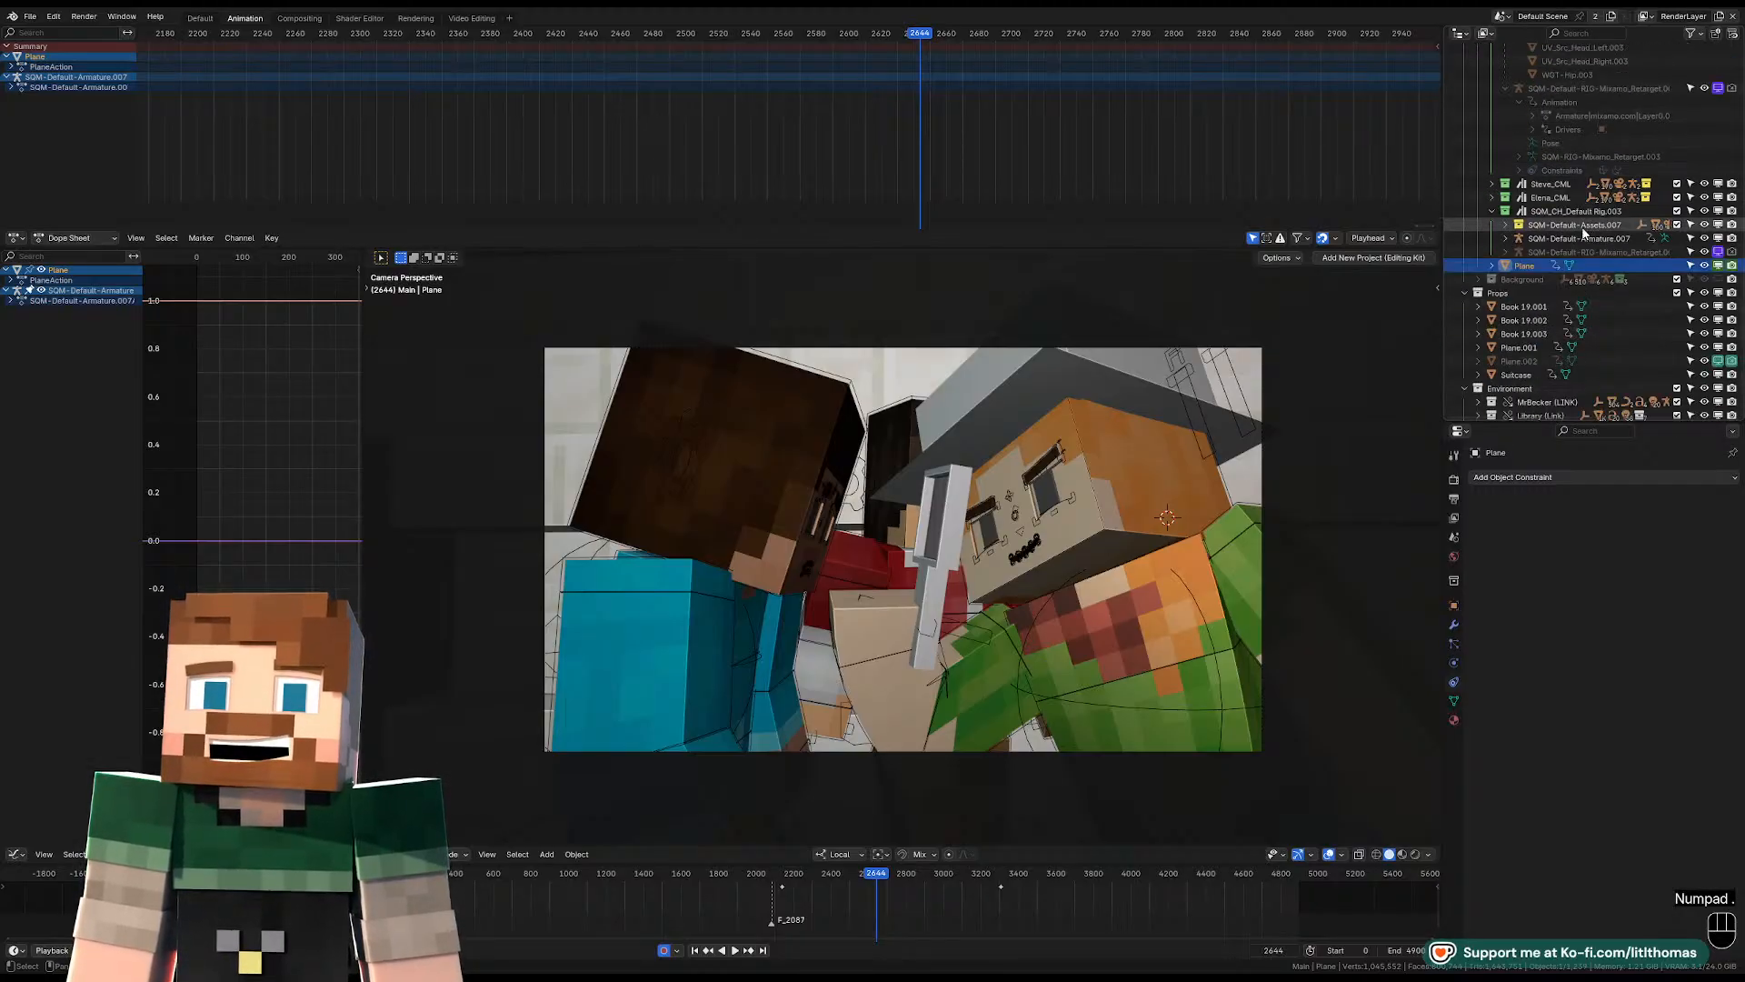
pyautogui.rightClick(1732, 265)
pyautogui.click(1730, 271)
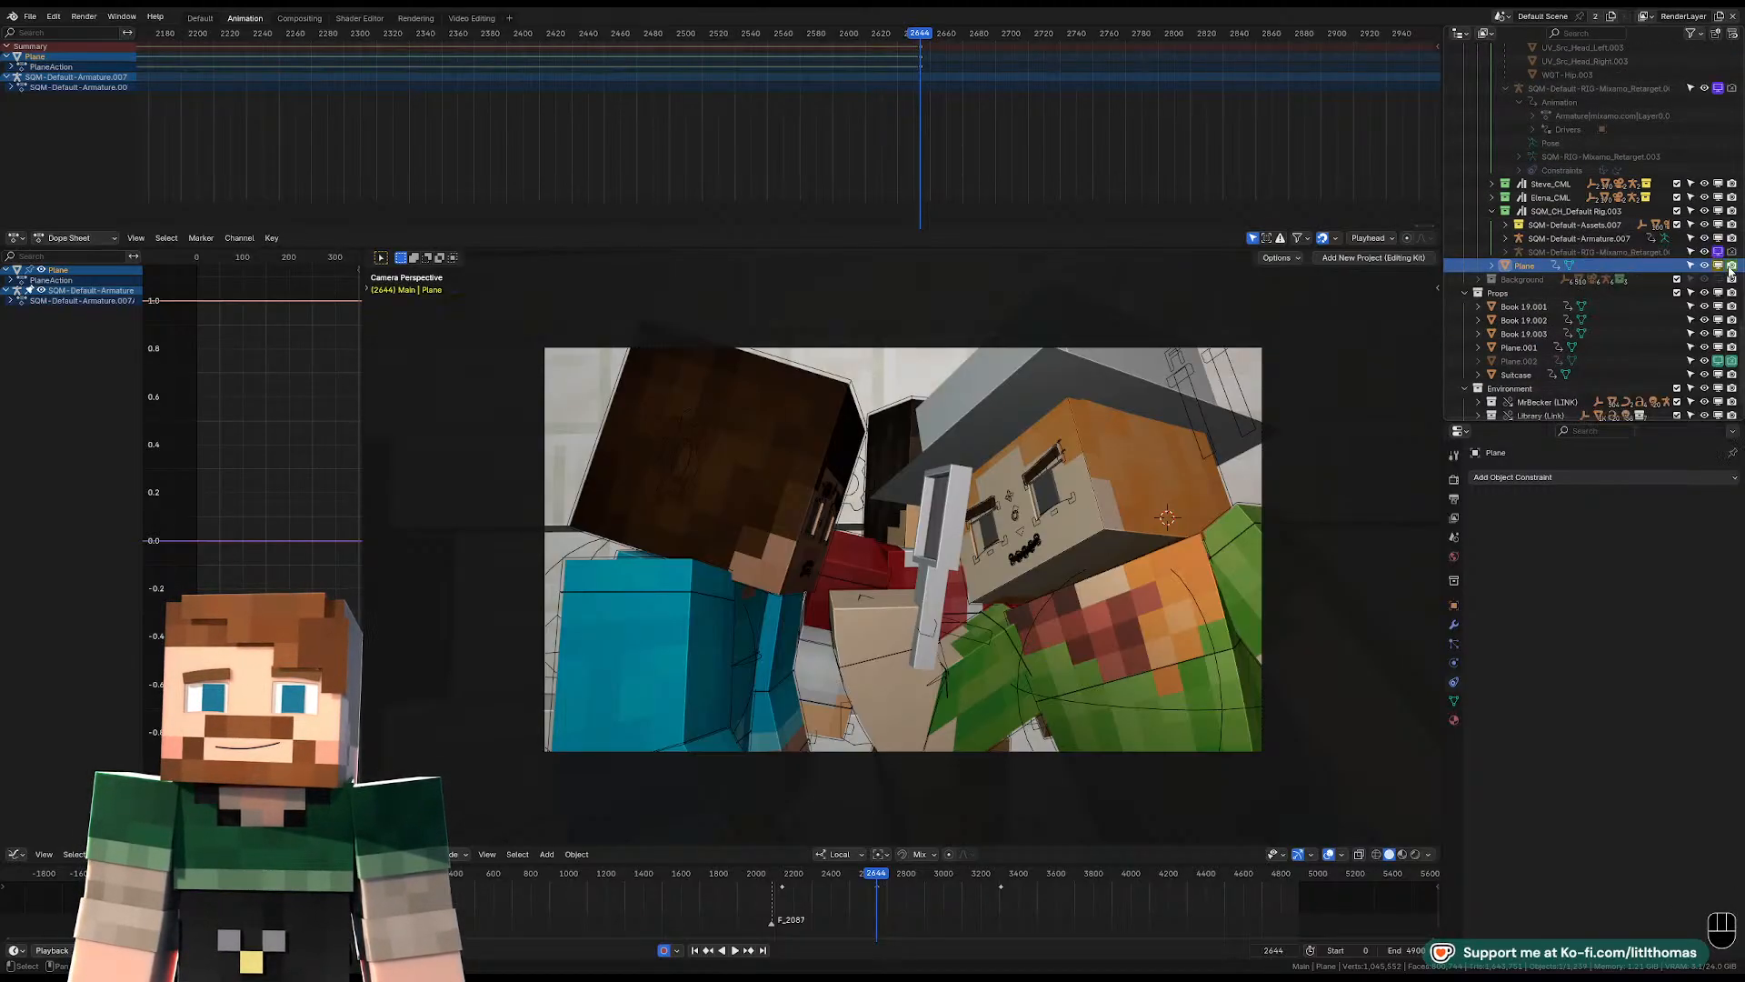
pyautogui.press('Right')
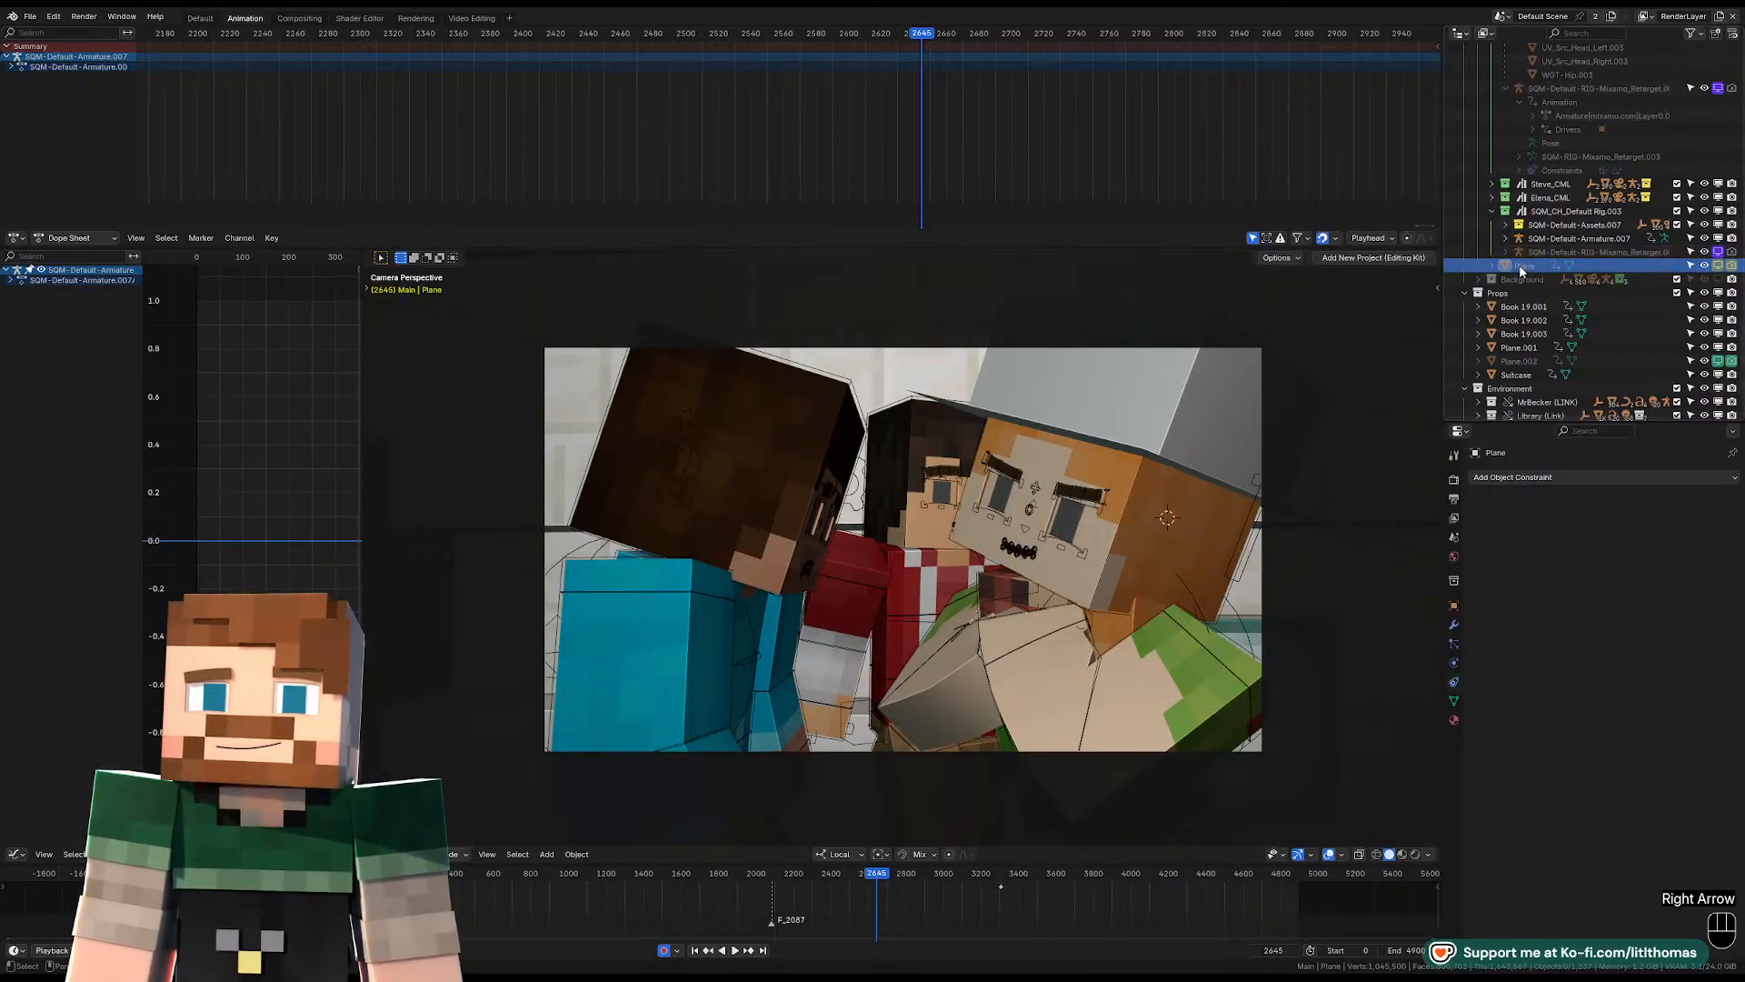
# Move the Plane prop into the Alex_CML collection and collapse that collection's asset and armature branches.
pyautogui.moveTo(1525, 267); pyautogui.dragTo(1530, 102)
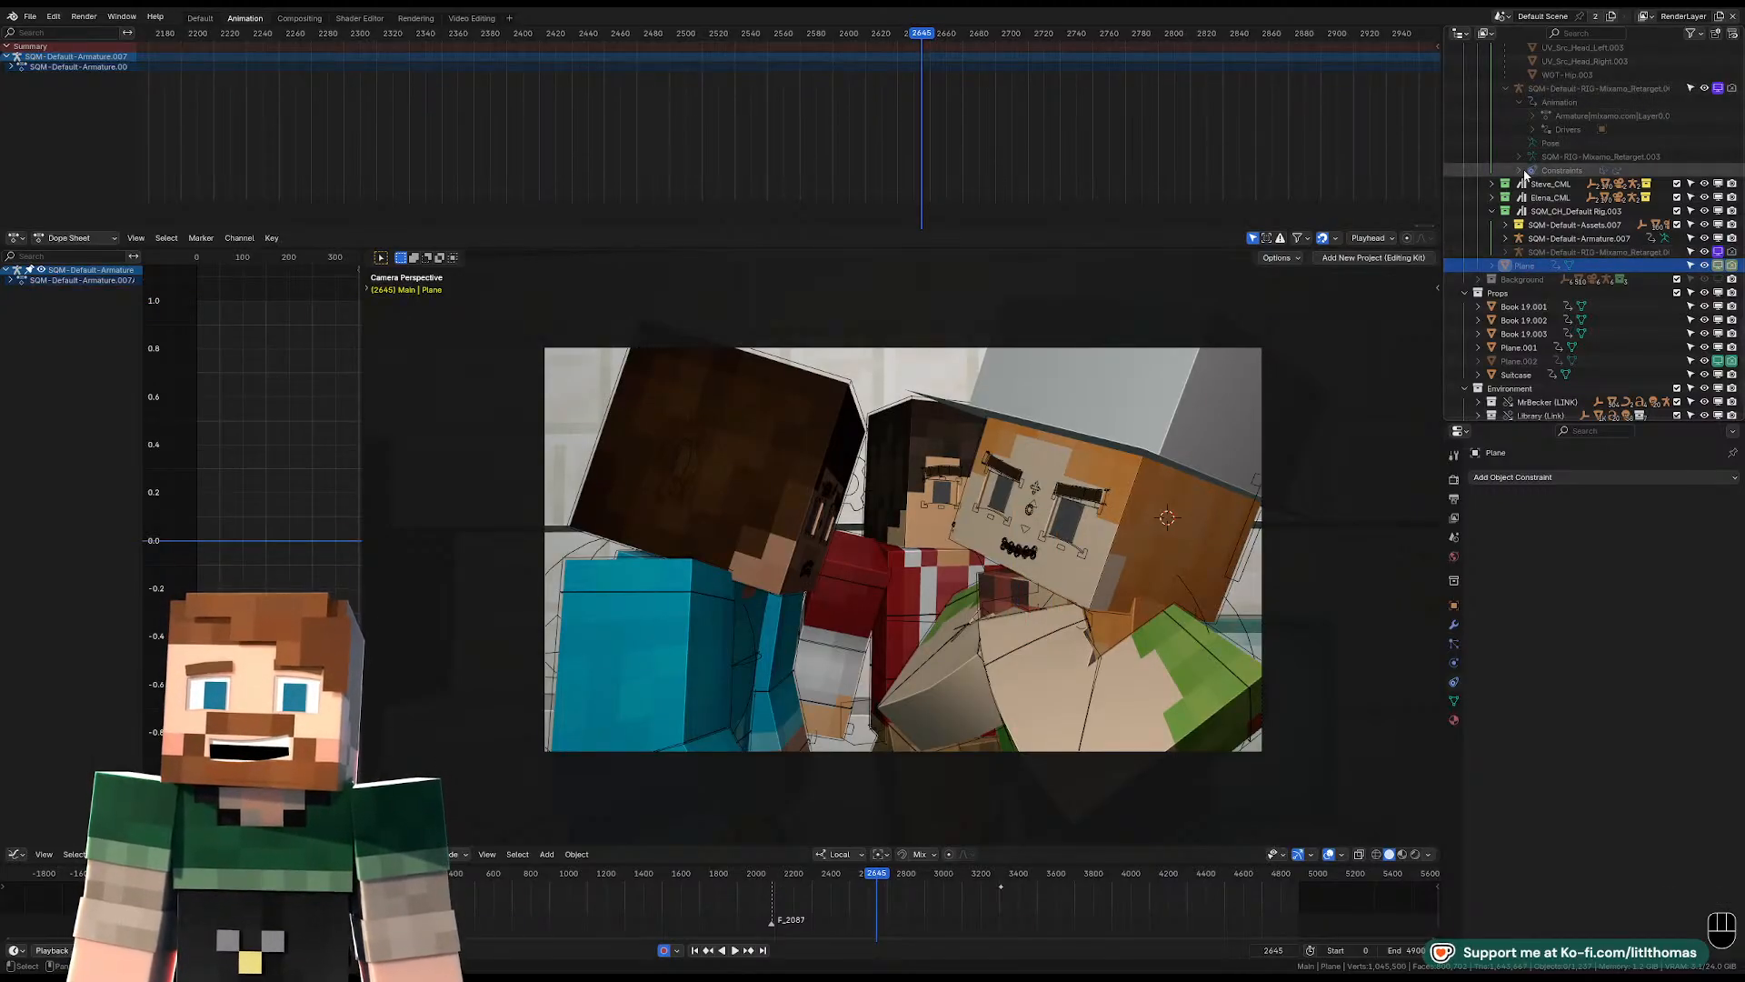
pyautogui.moveTo(1525, 266); pyautogui.dragTo(1560, 107)
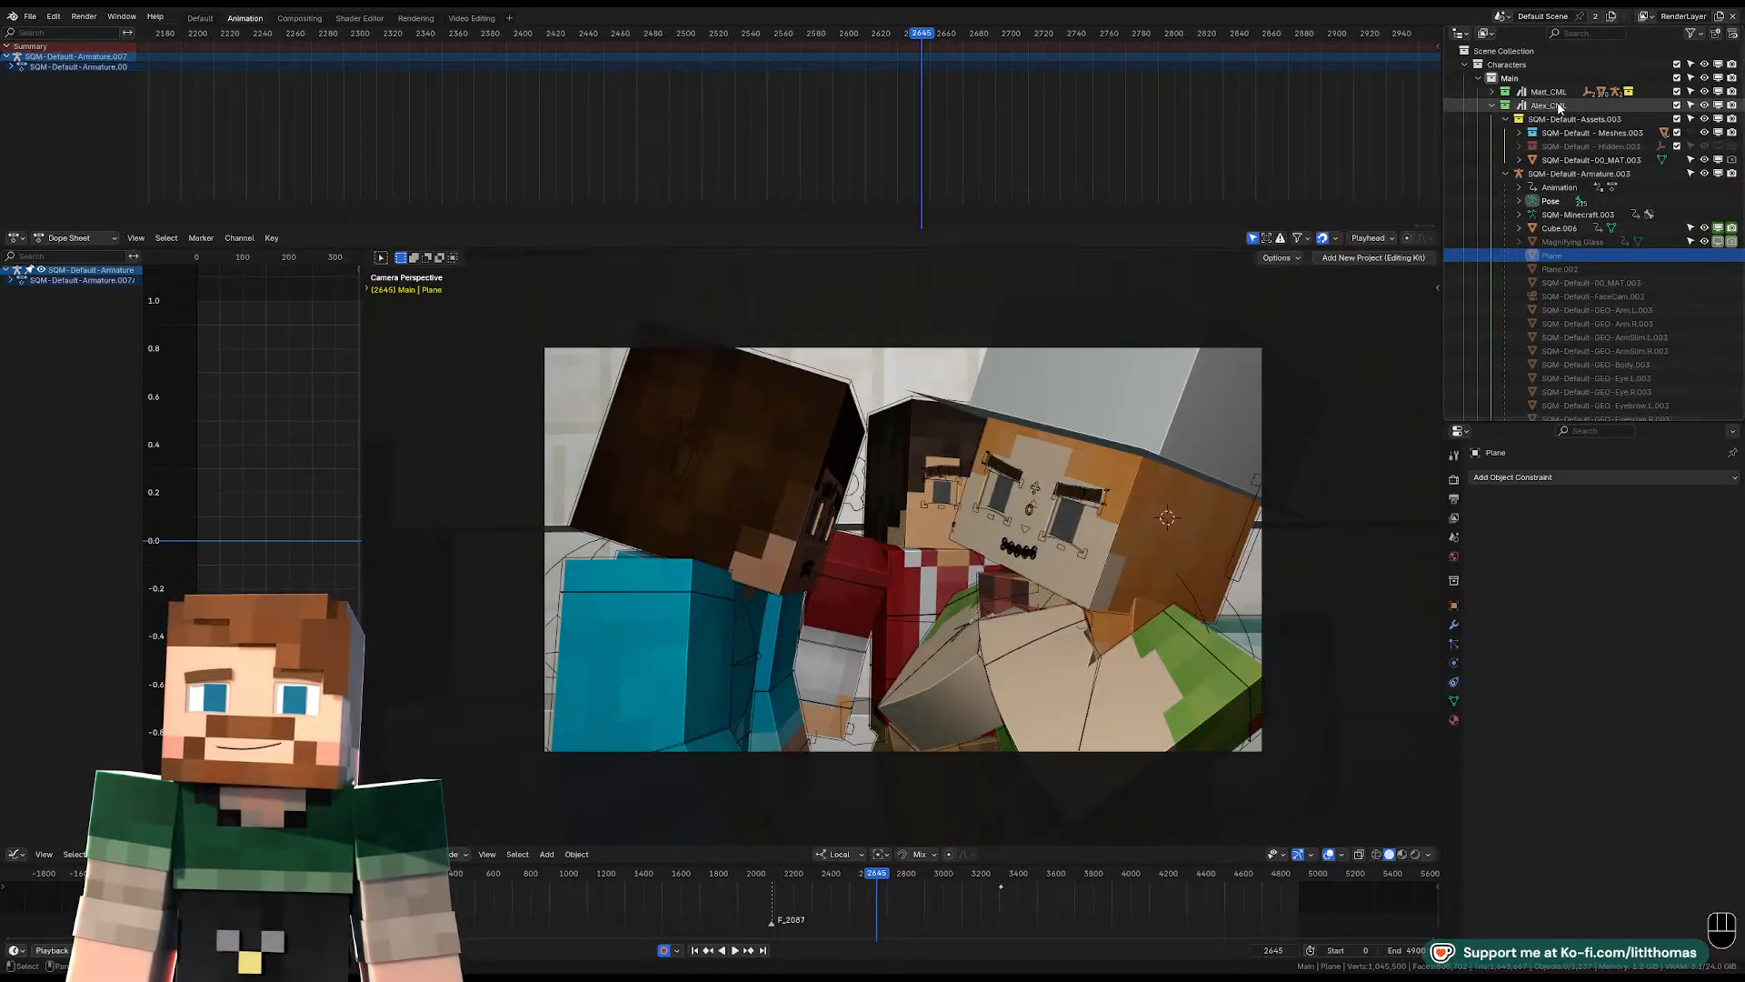
pyautogui.click(1560, 107)
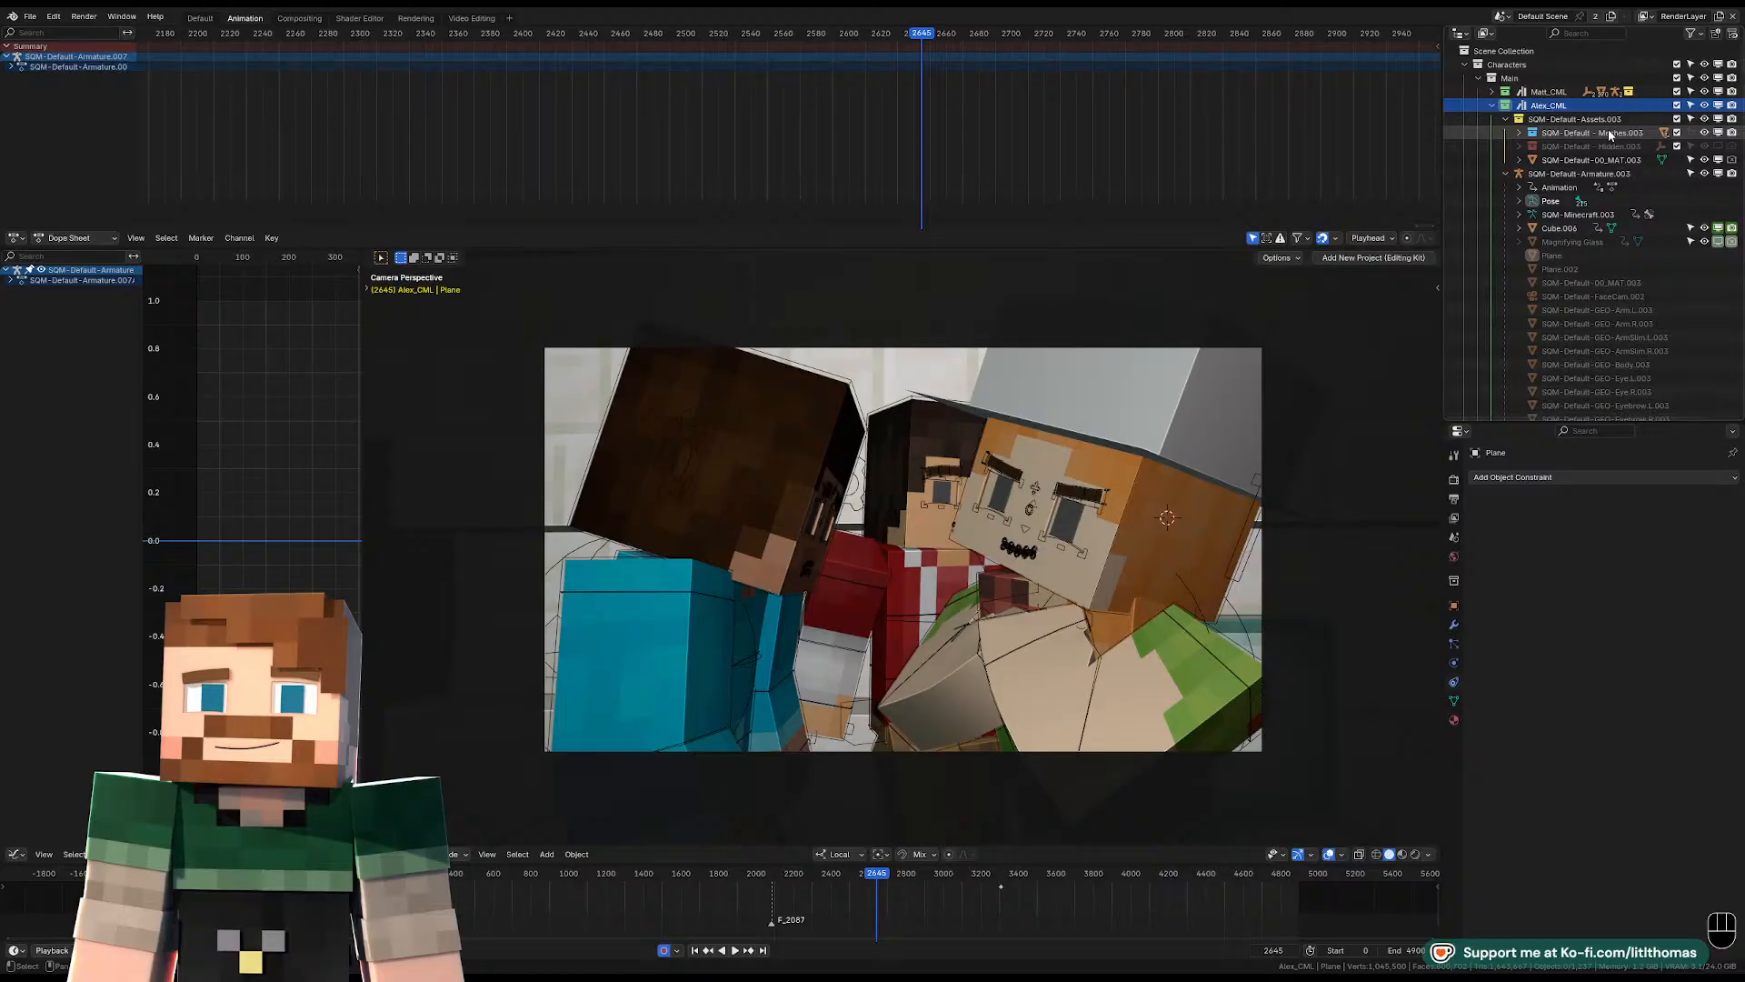
pyautogui.click(1509, 119)
pyautogui.click(1505, 133)
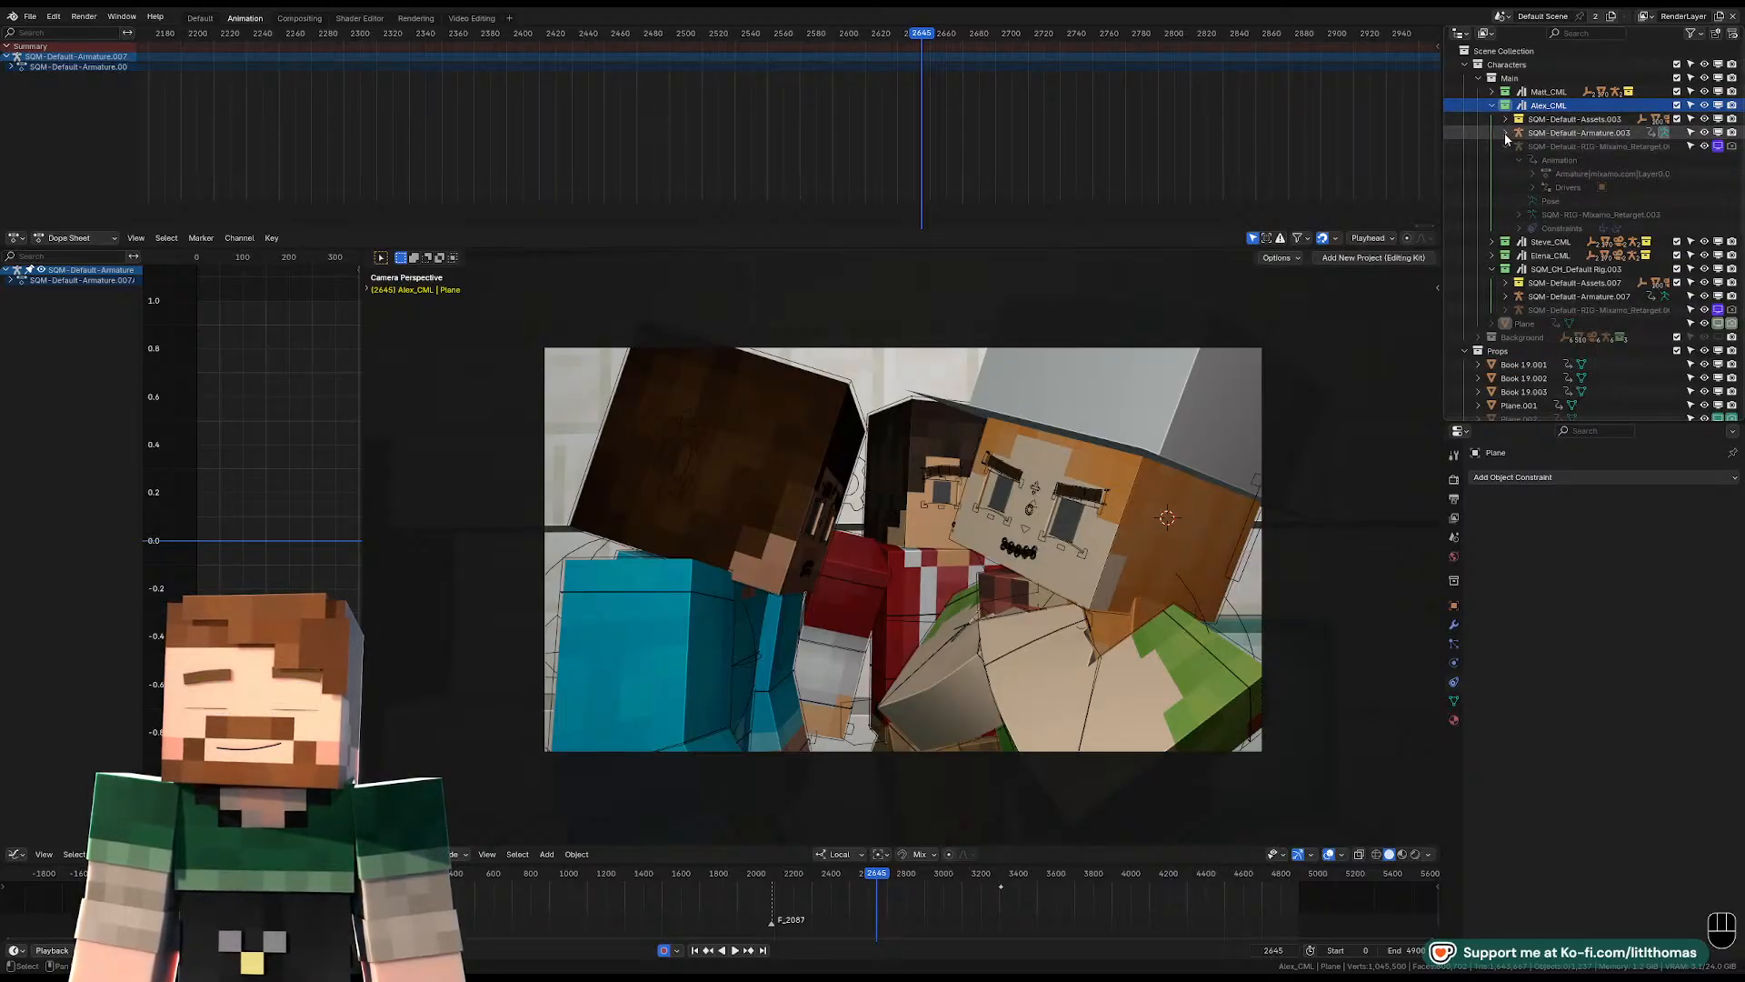
pyautogui.moveTo(1525, 325); pyautogui.dragTo(1550, 110)
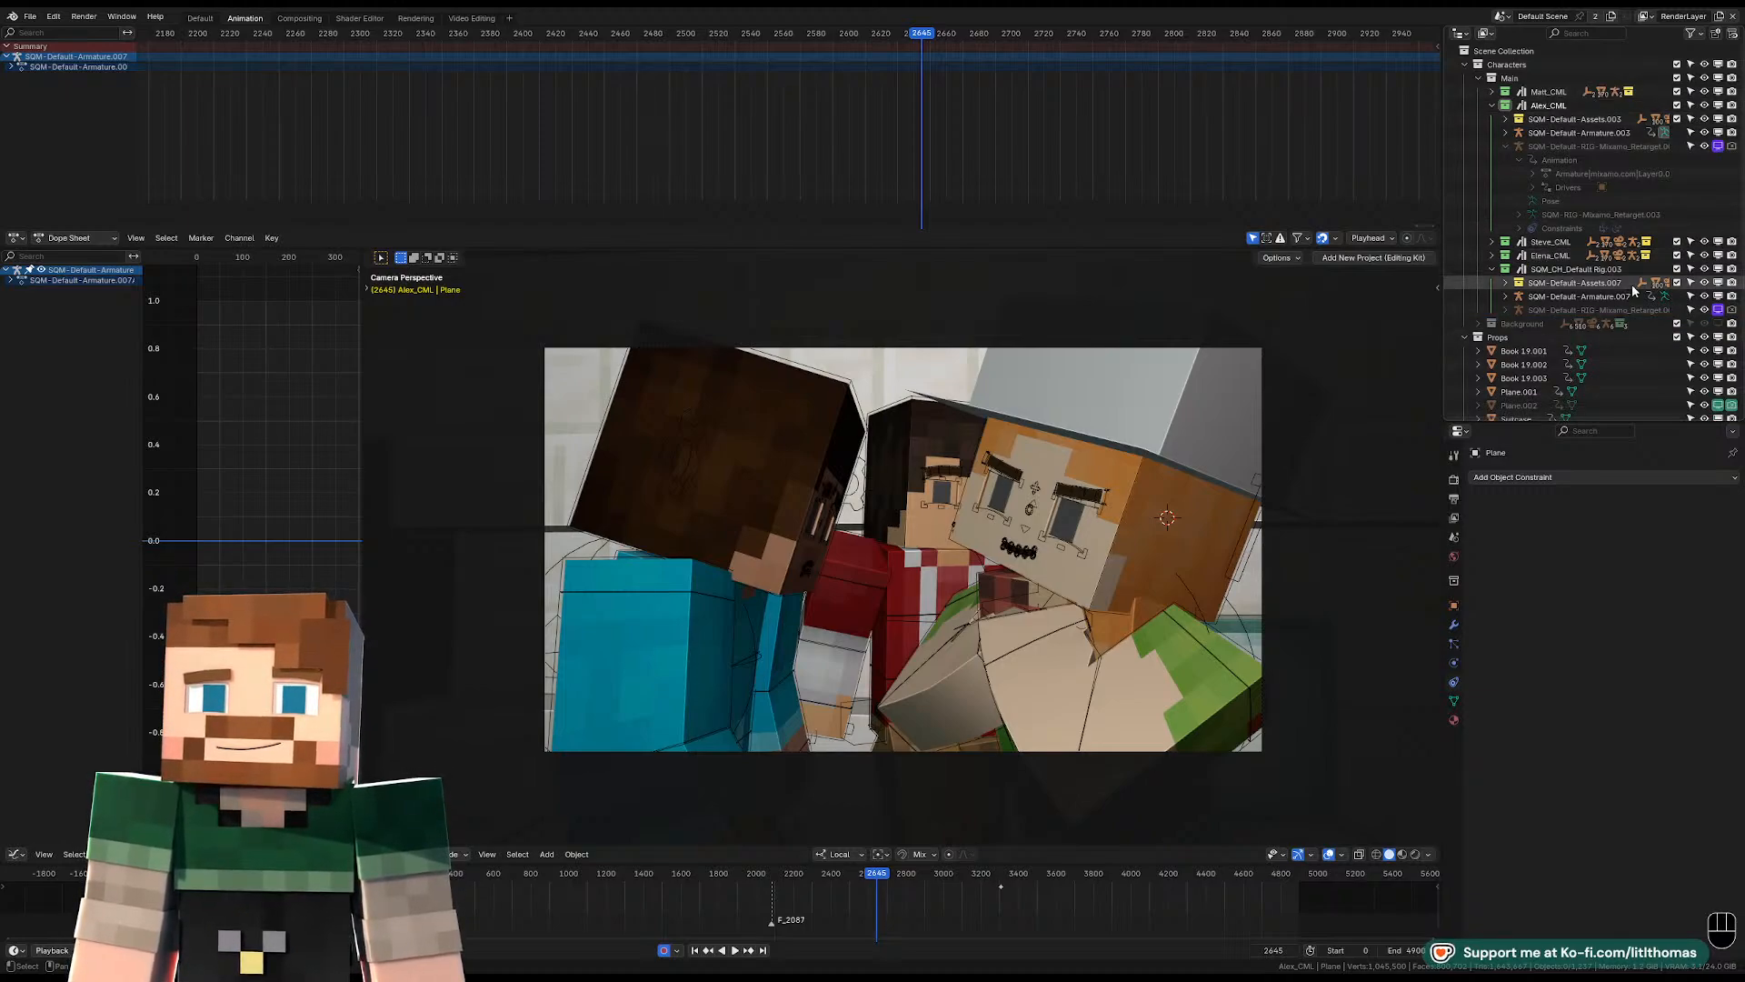
# Play back the hallway shots from about frame 2627 and select the camera.
pyautogui.click(893, 34)
pyautogui.press('space')
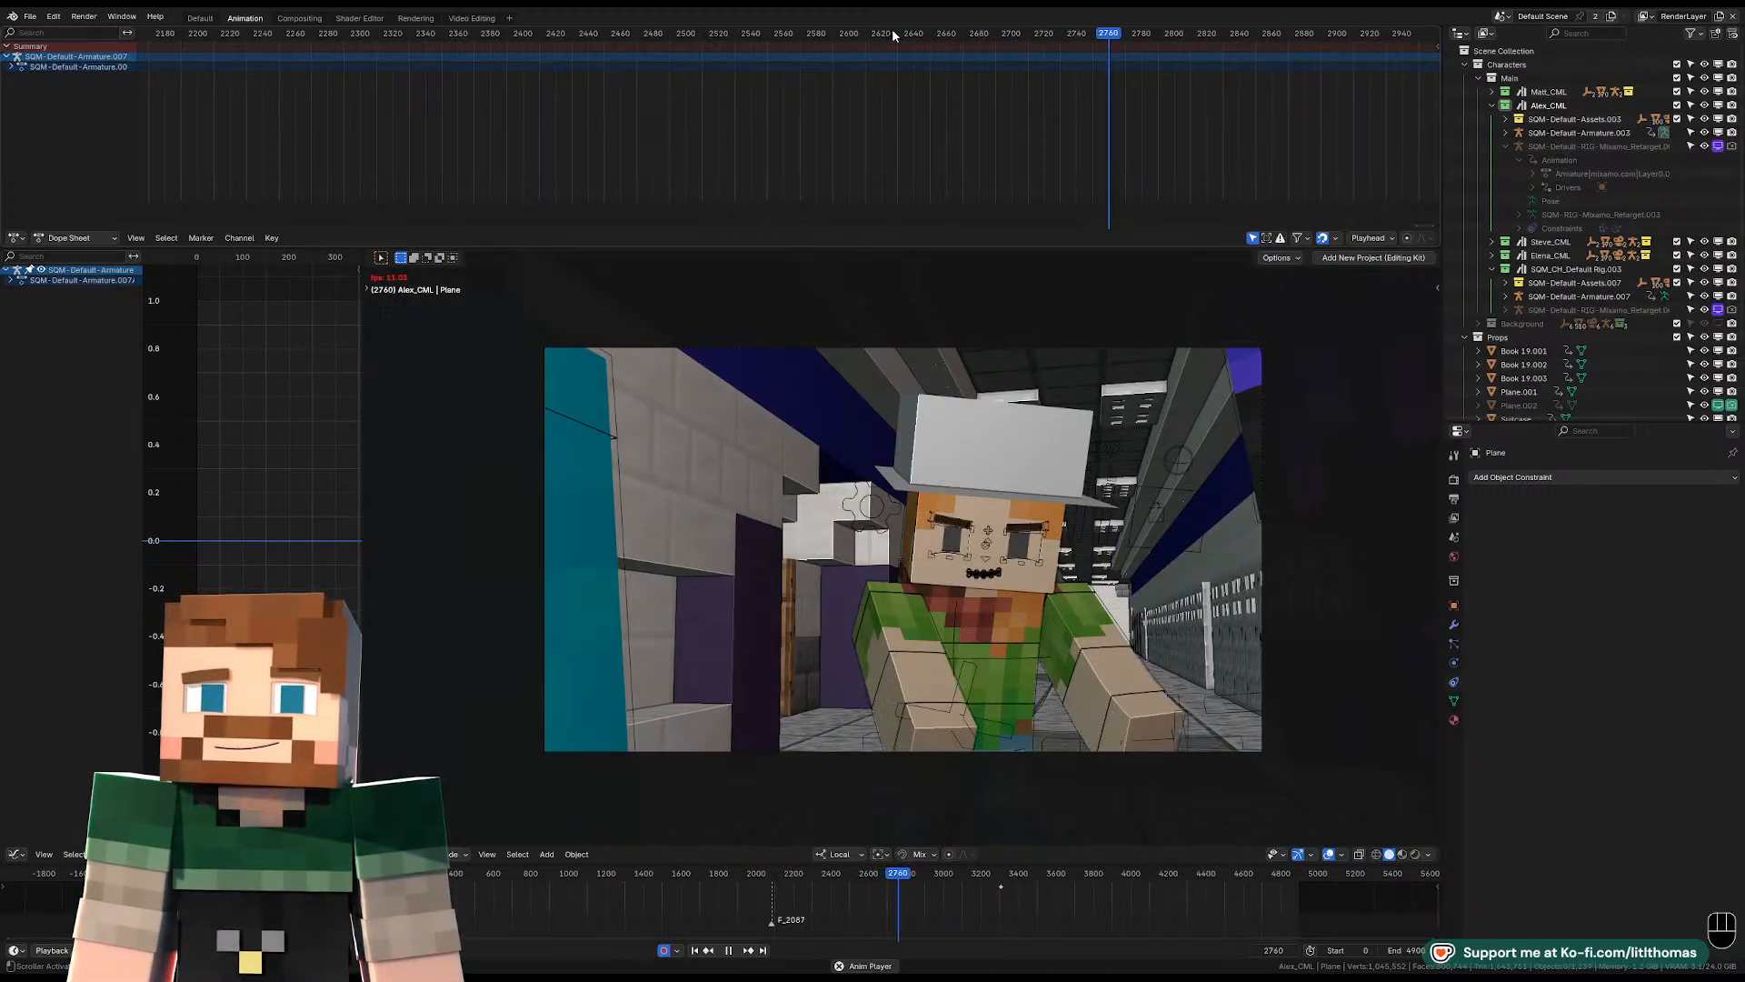
pyautogui.press('space')
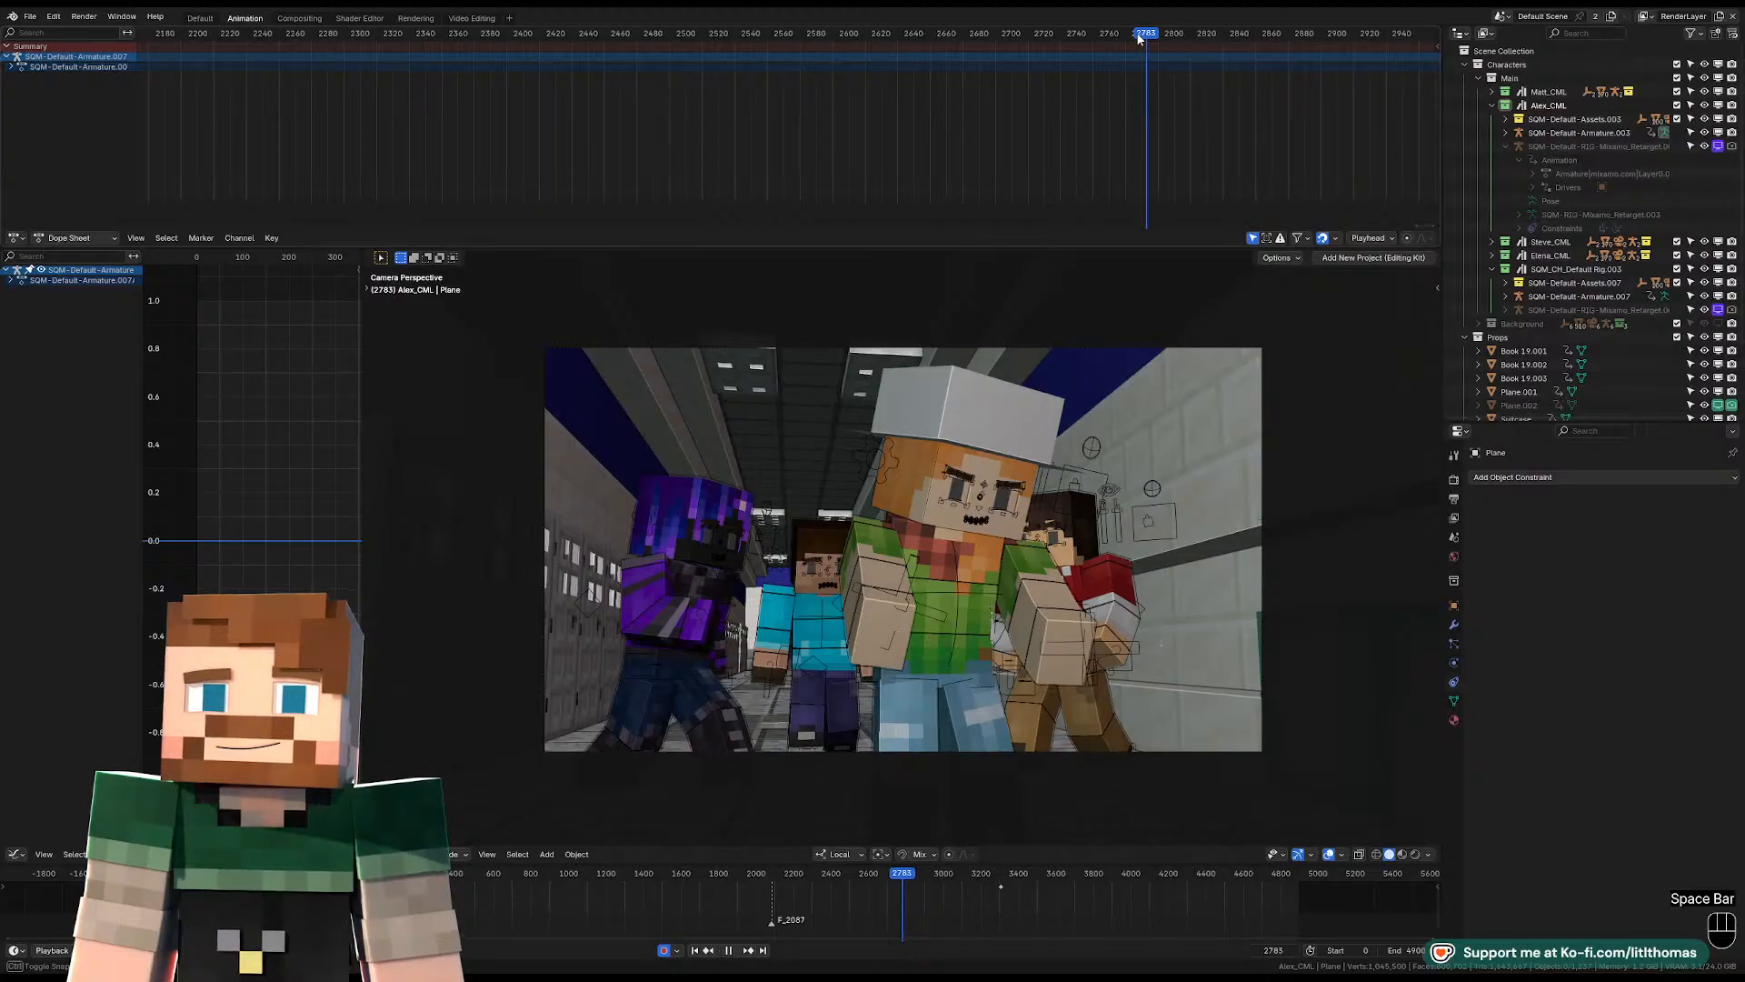
pyautogui.press('space')
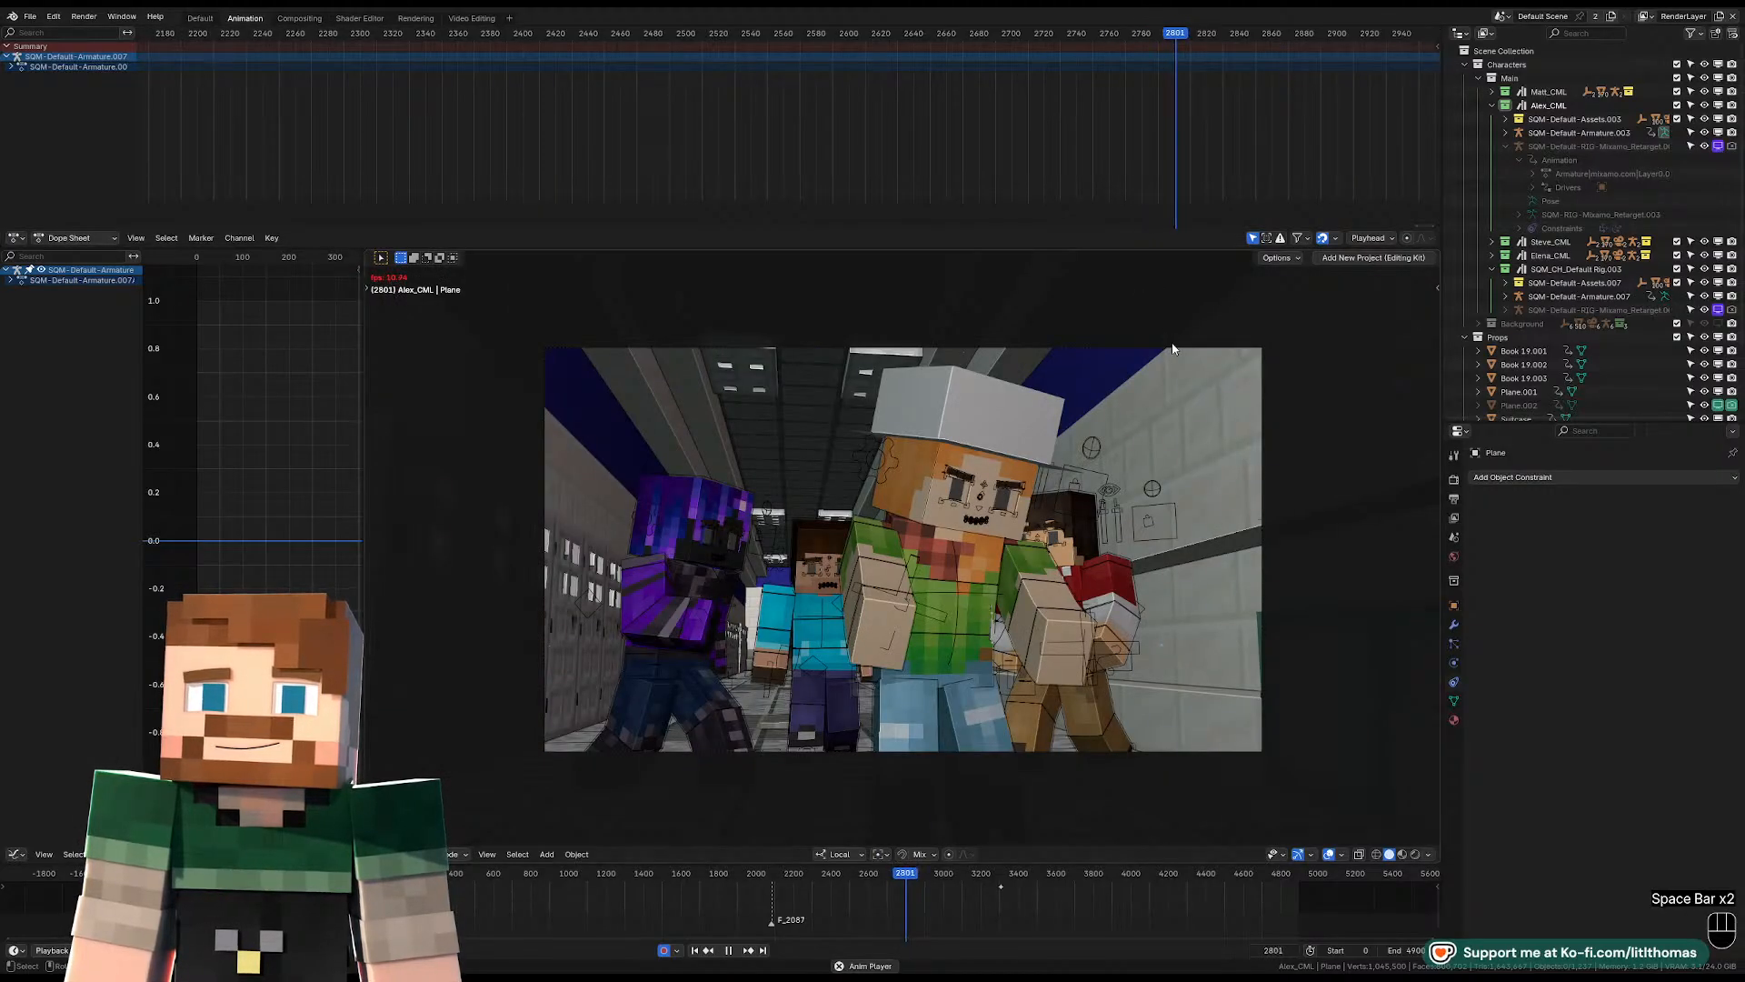
pyautogui.click(1171, 347)
pyautogui.press('space')
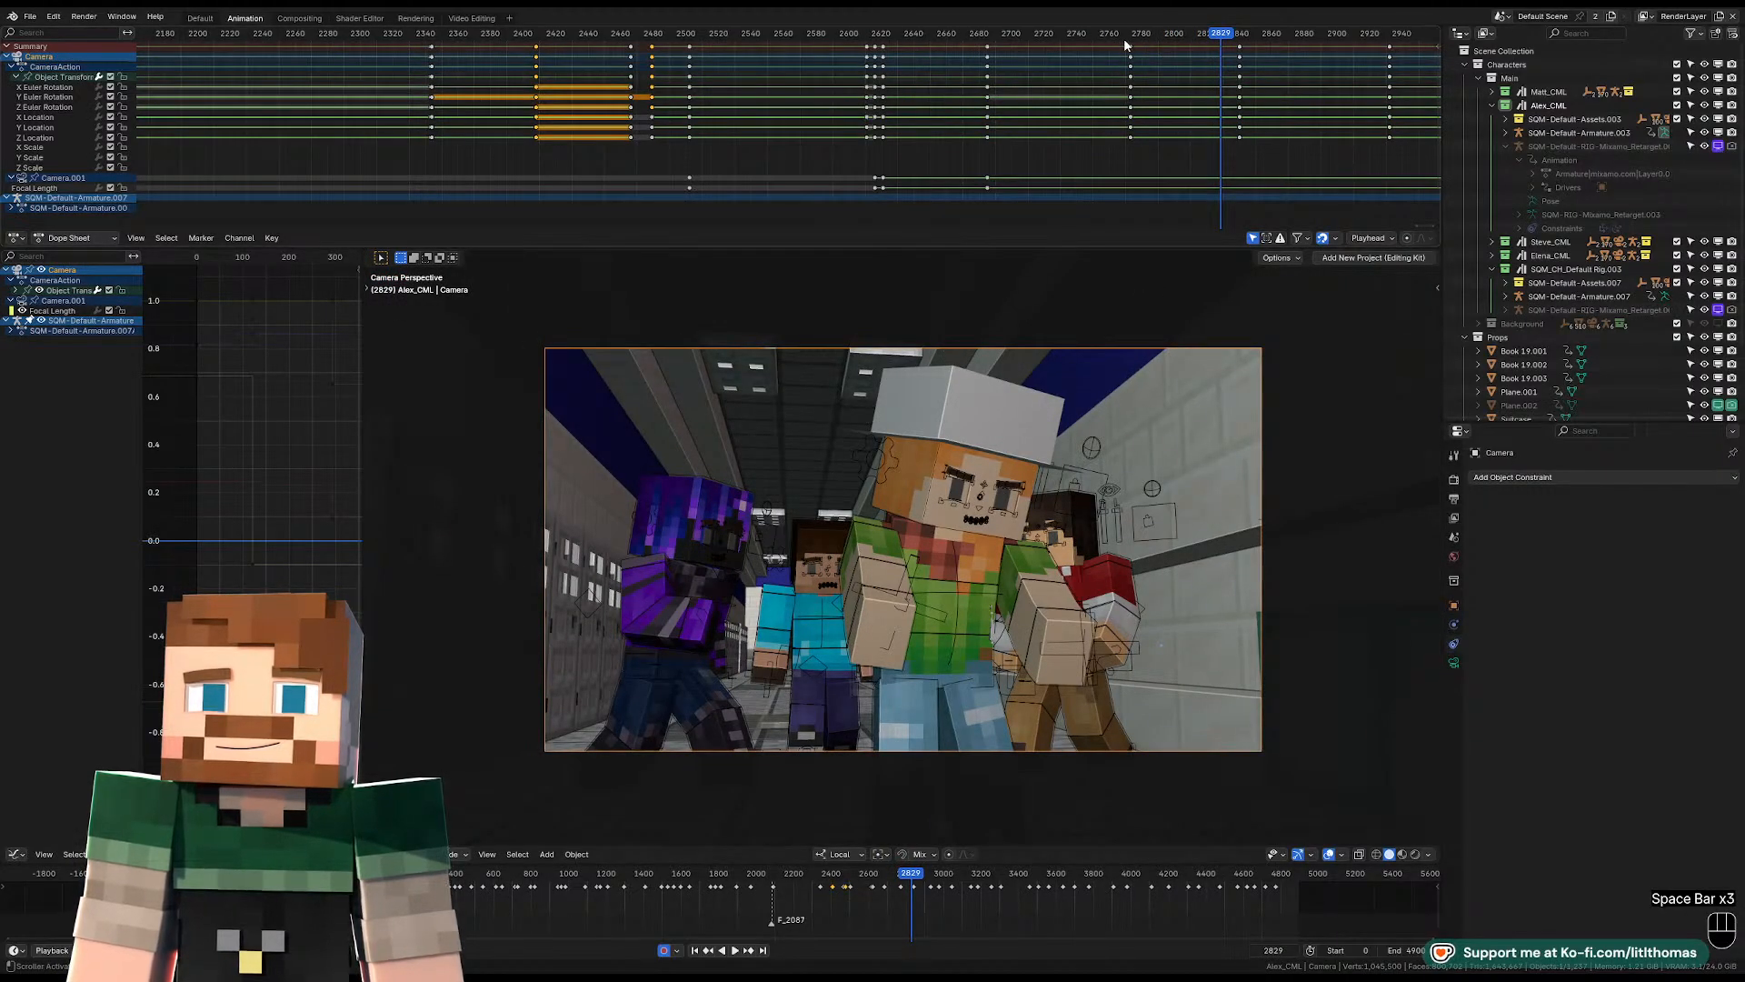
# Replay the hat-wearing character's close-up and the following shot to examine the timing of the cut.
pyautogui.press('space')
pyautogui.press('space')
pyautogui.click(1126, 38)
pyautogui.press('space')
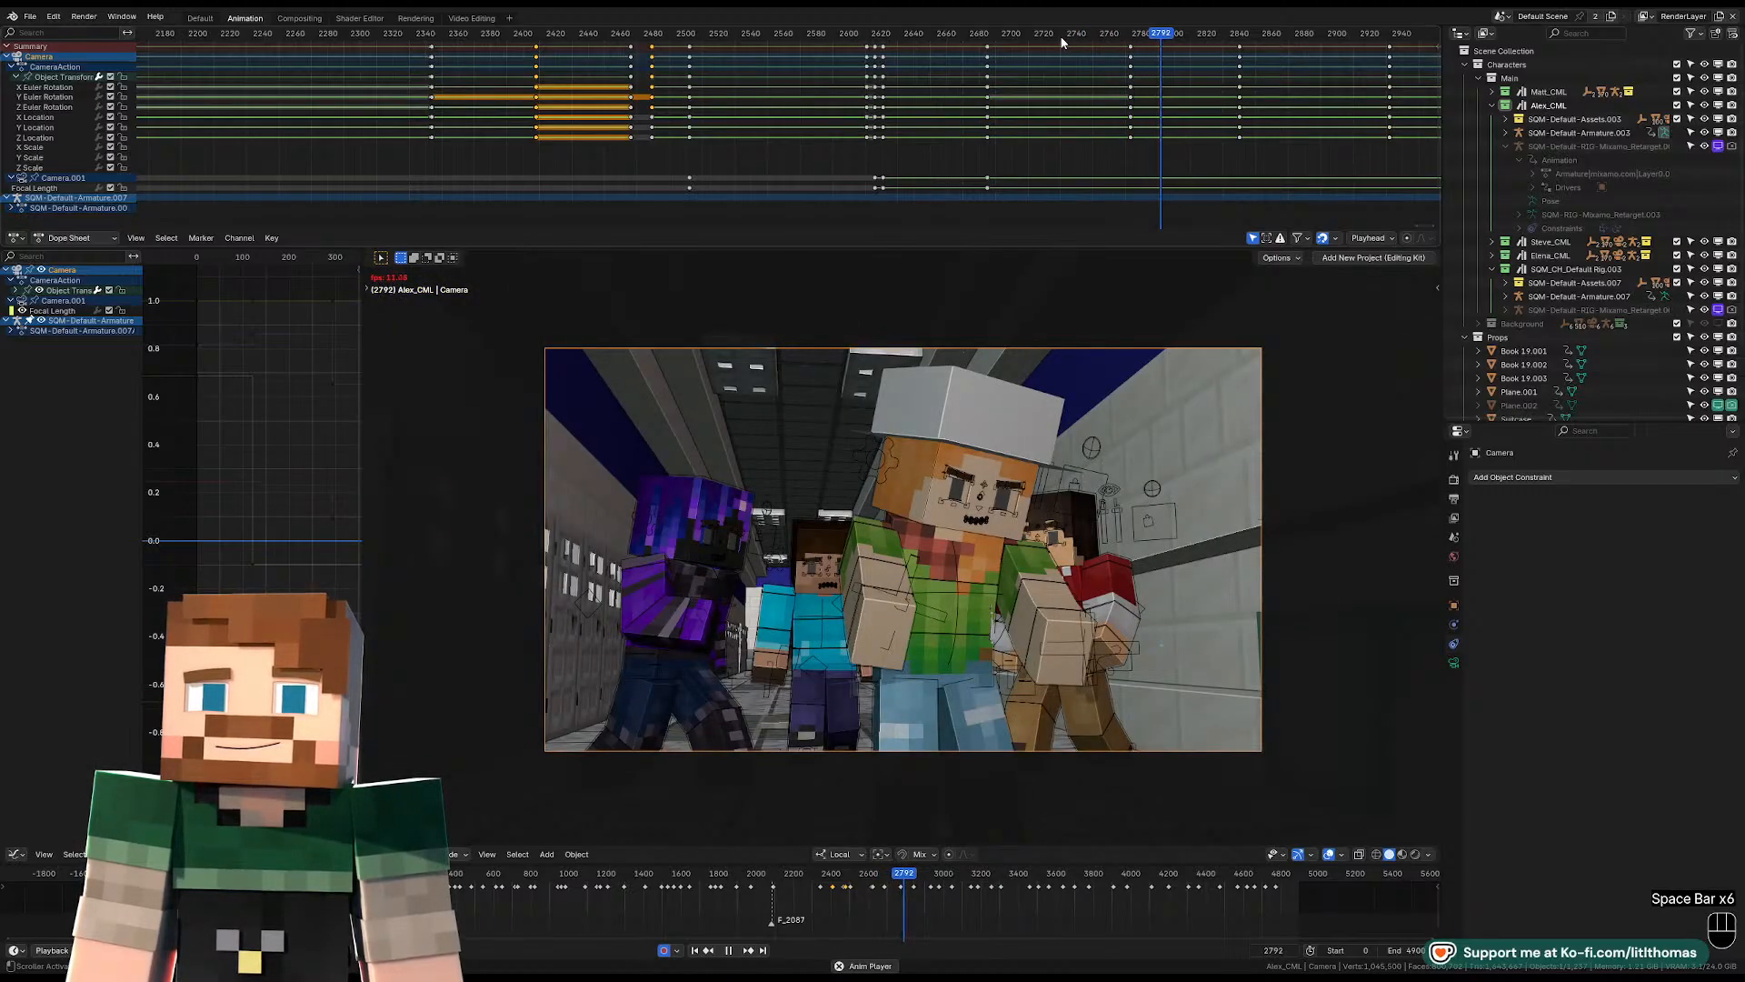
pyautogui.click(1054, 35)
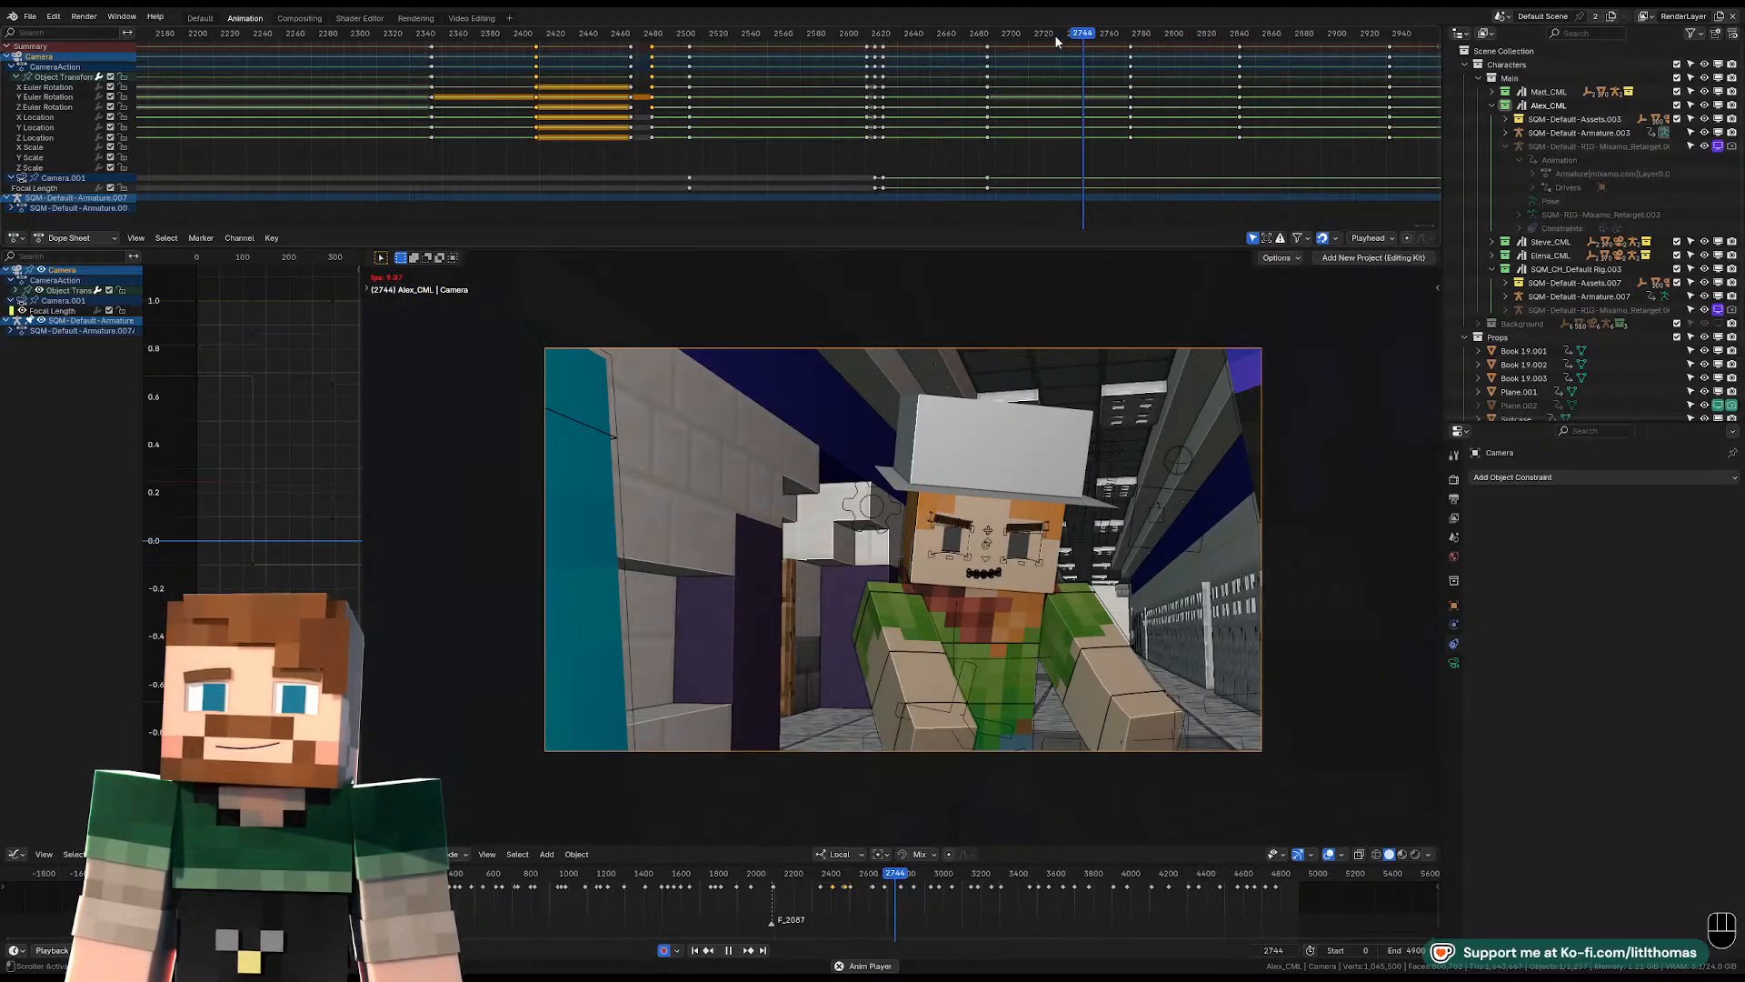
pyautogui.press('space')
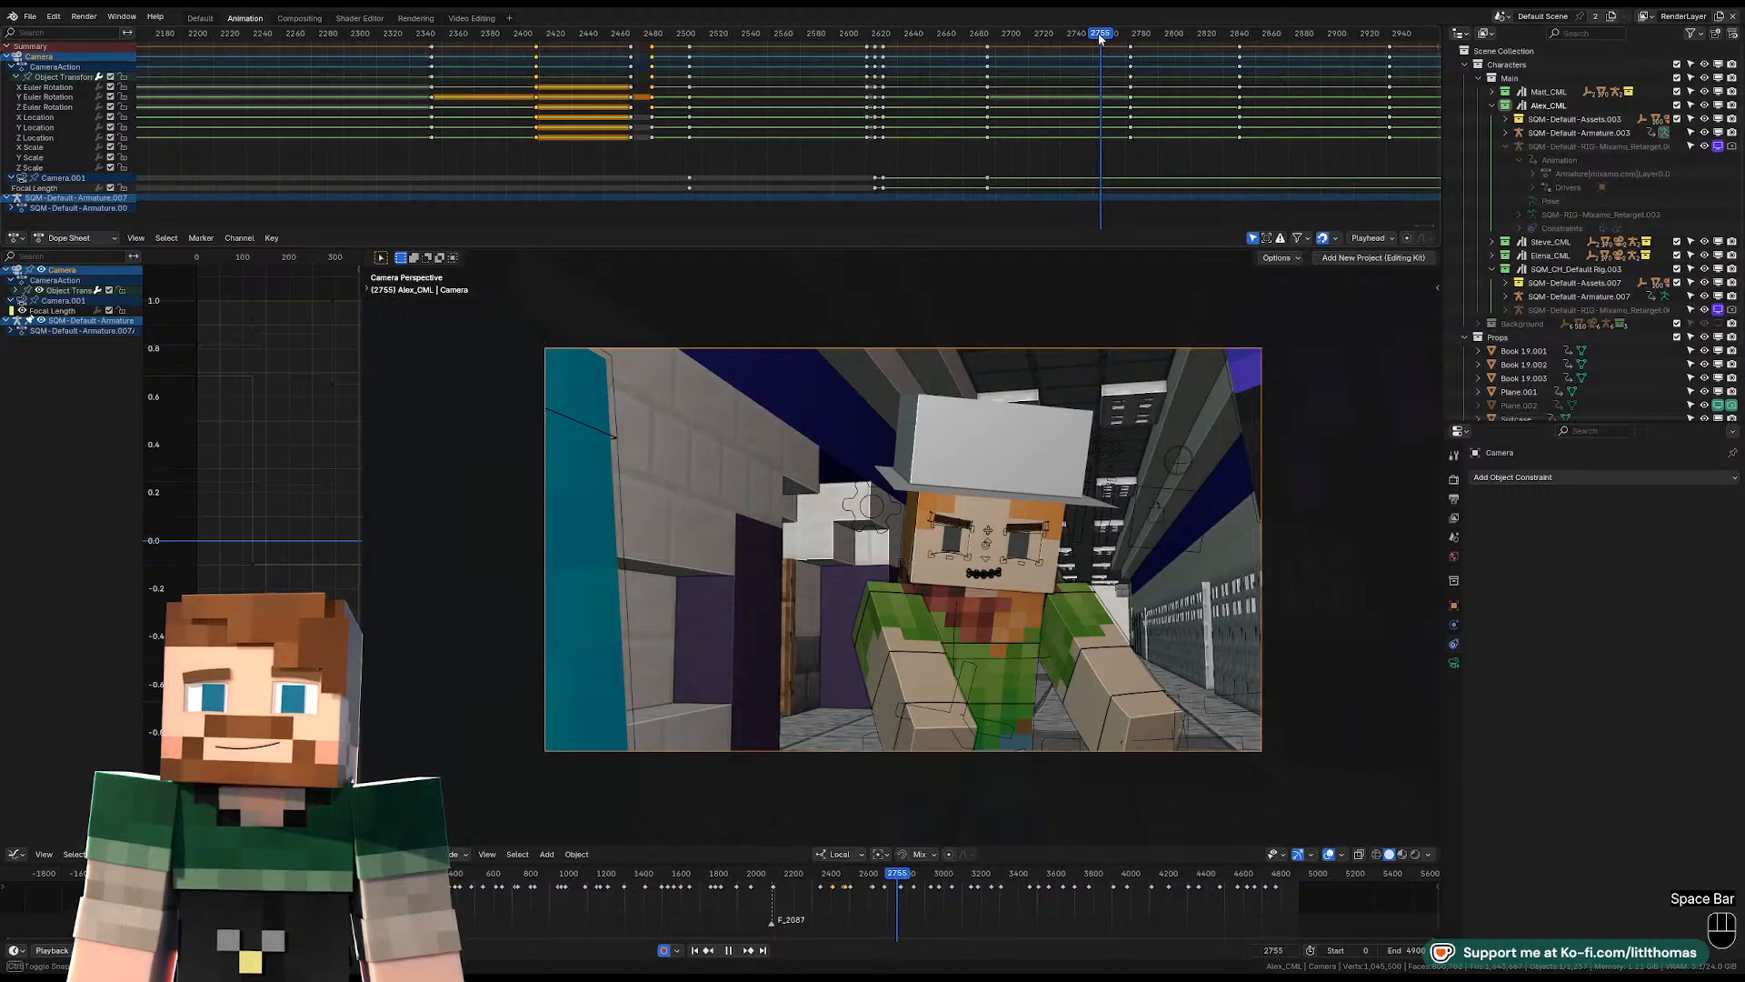
pyautogui.press('space')
pyautogui.press('space')
pyautogui.press('space')
pyautogui.press('space')
# Go to frame 2753 and move the camera's keyframes at frame 2773 to about frame 2782.
pyautogui.click(1099, 34)
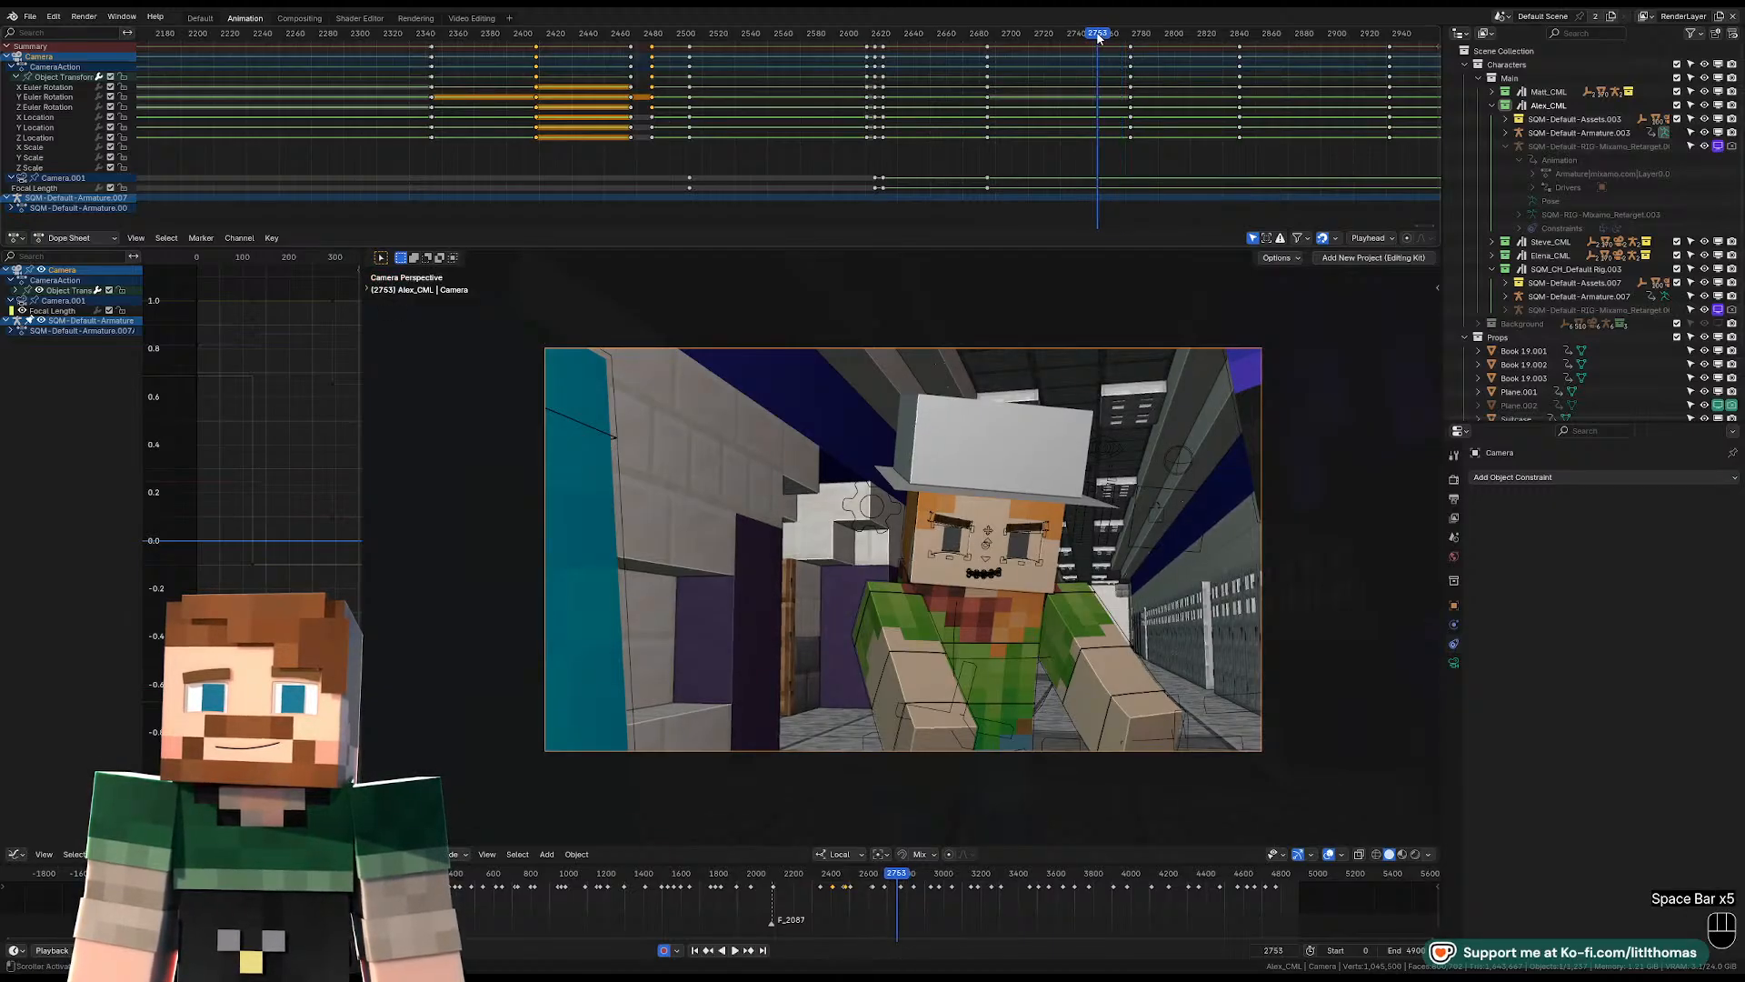
pyautogui.click(1131, 49)
pyautogui.press('g')
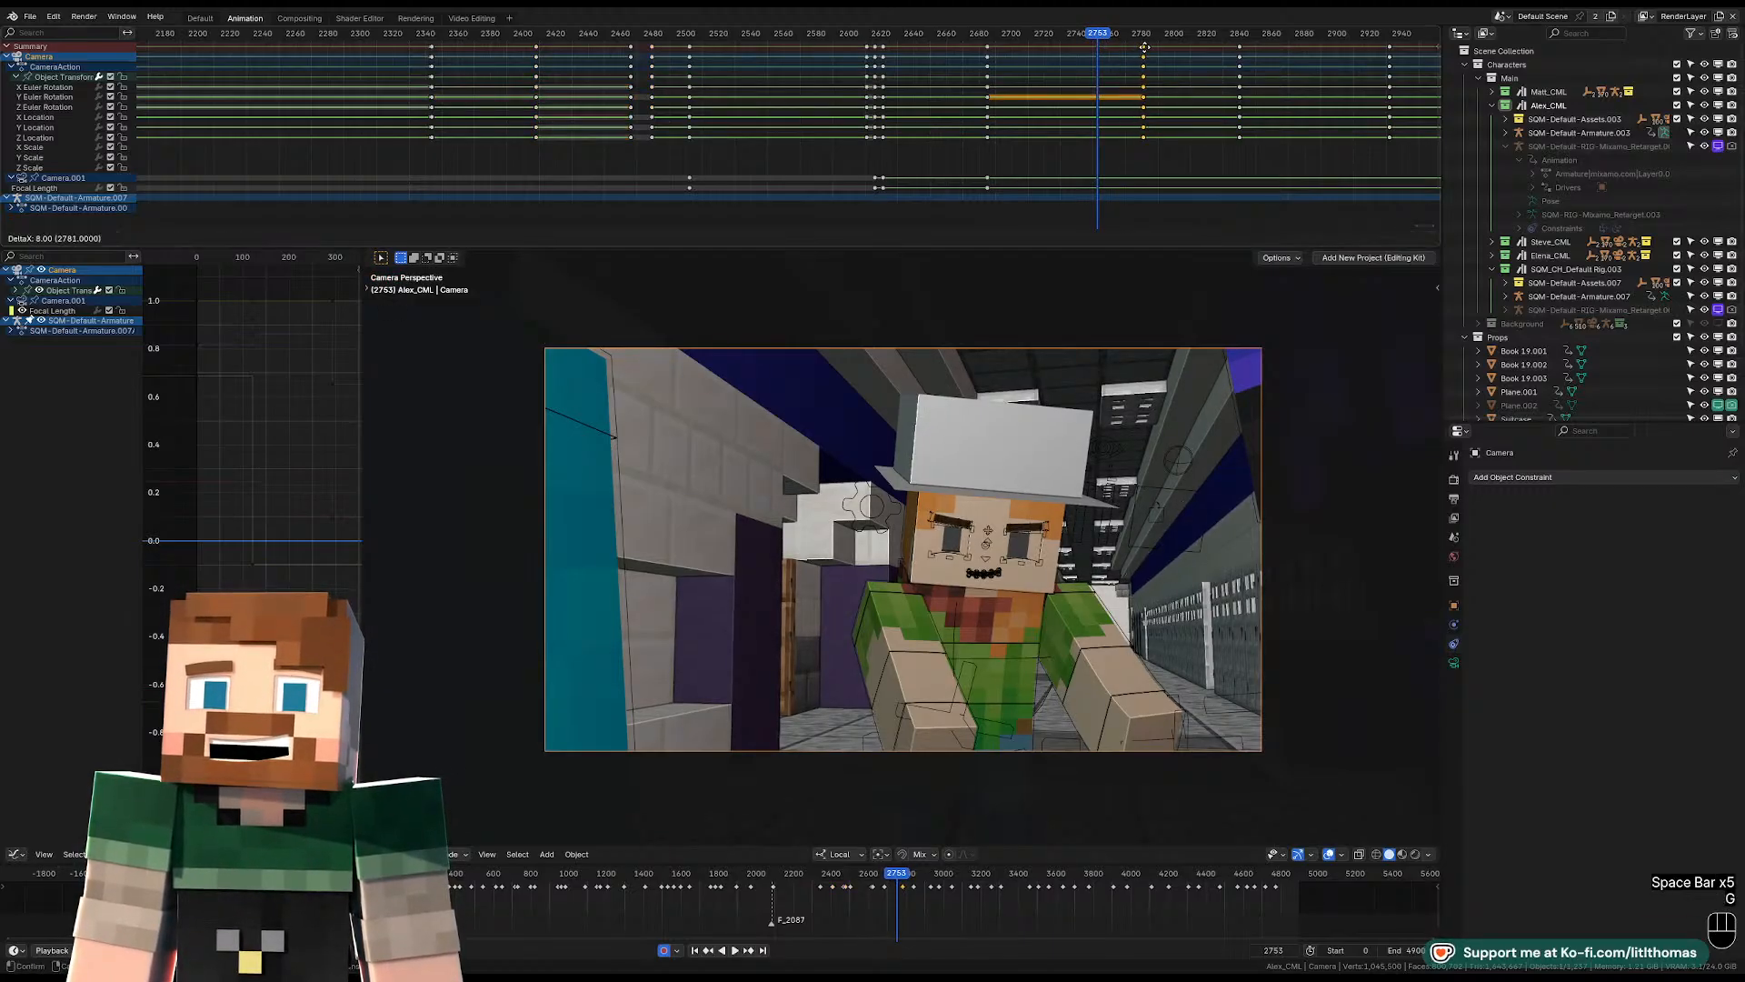
pyautogui.click(1147, 49)
# Reframe the camera at frame 2753 with walk navigation, facing the teal-shirted character past the hat-wearing character's arm.
pyautogui.hotkey('shift', 'f')
pyautogui.press('d')
pyautogui.press('d')
pyautogui.press('d')
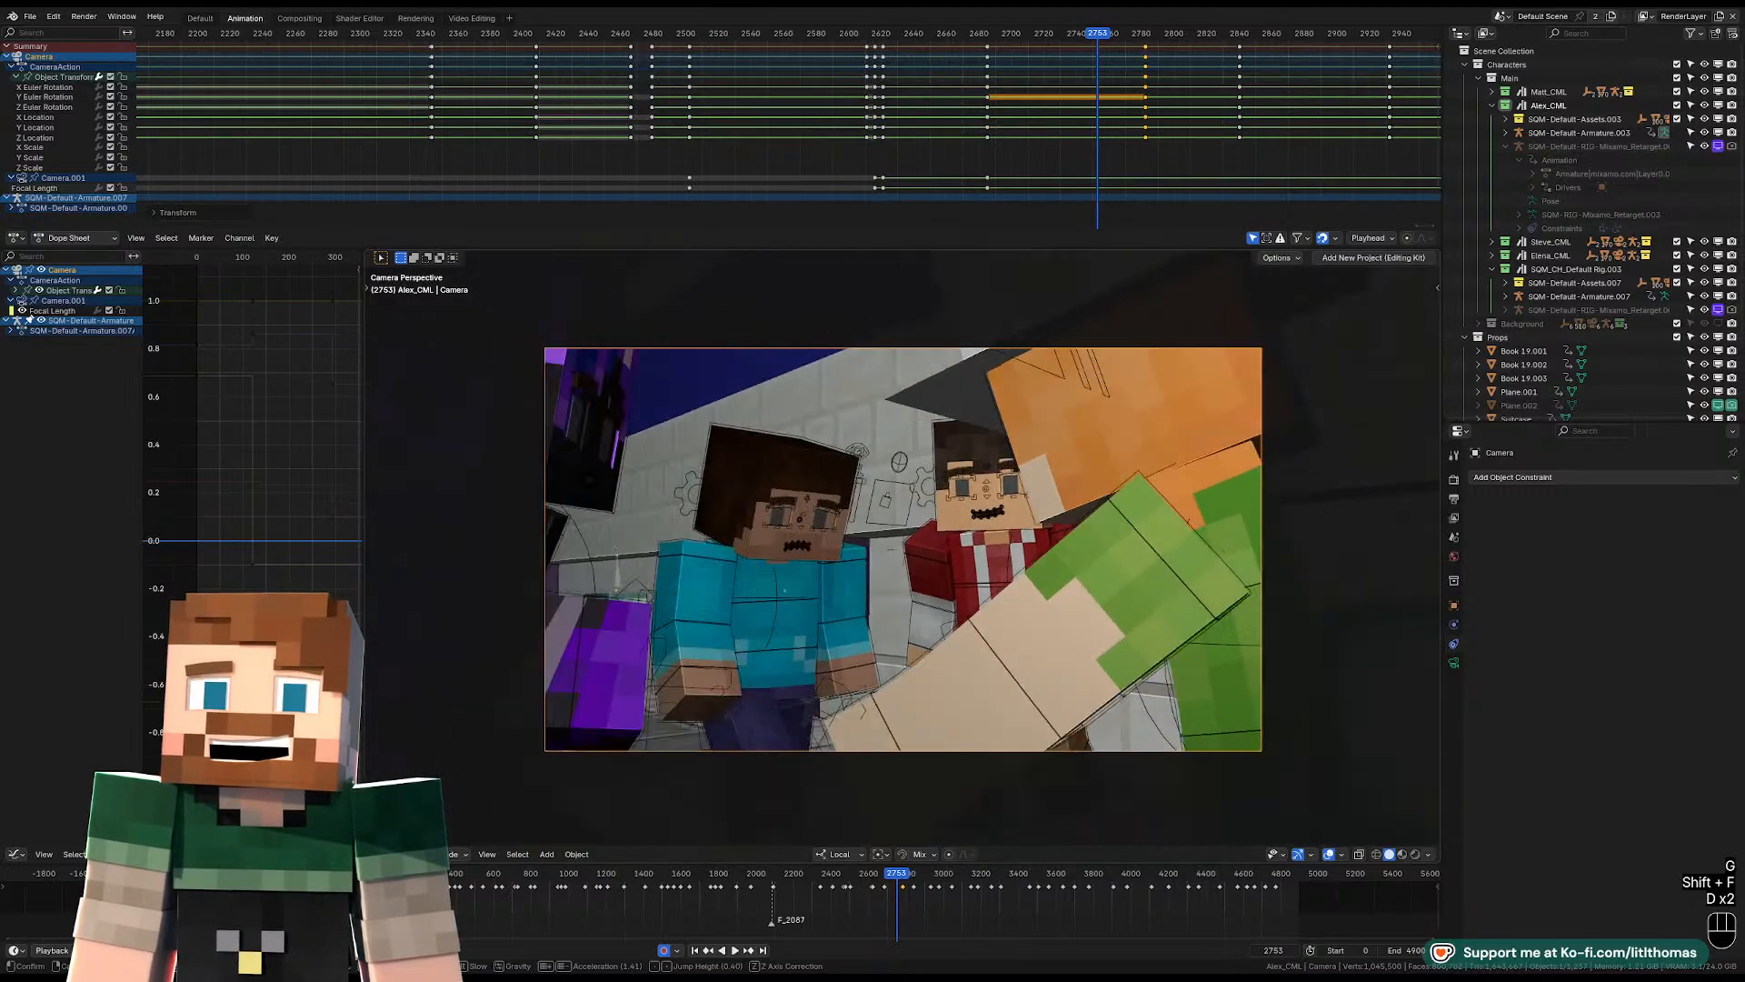
pyautogui.press('w')
pyautogui.press('w')
pyautogui.press('w')
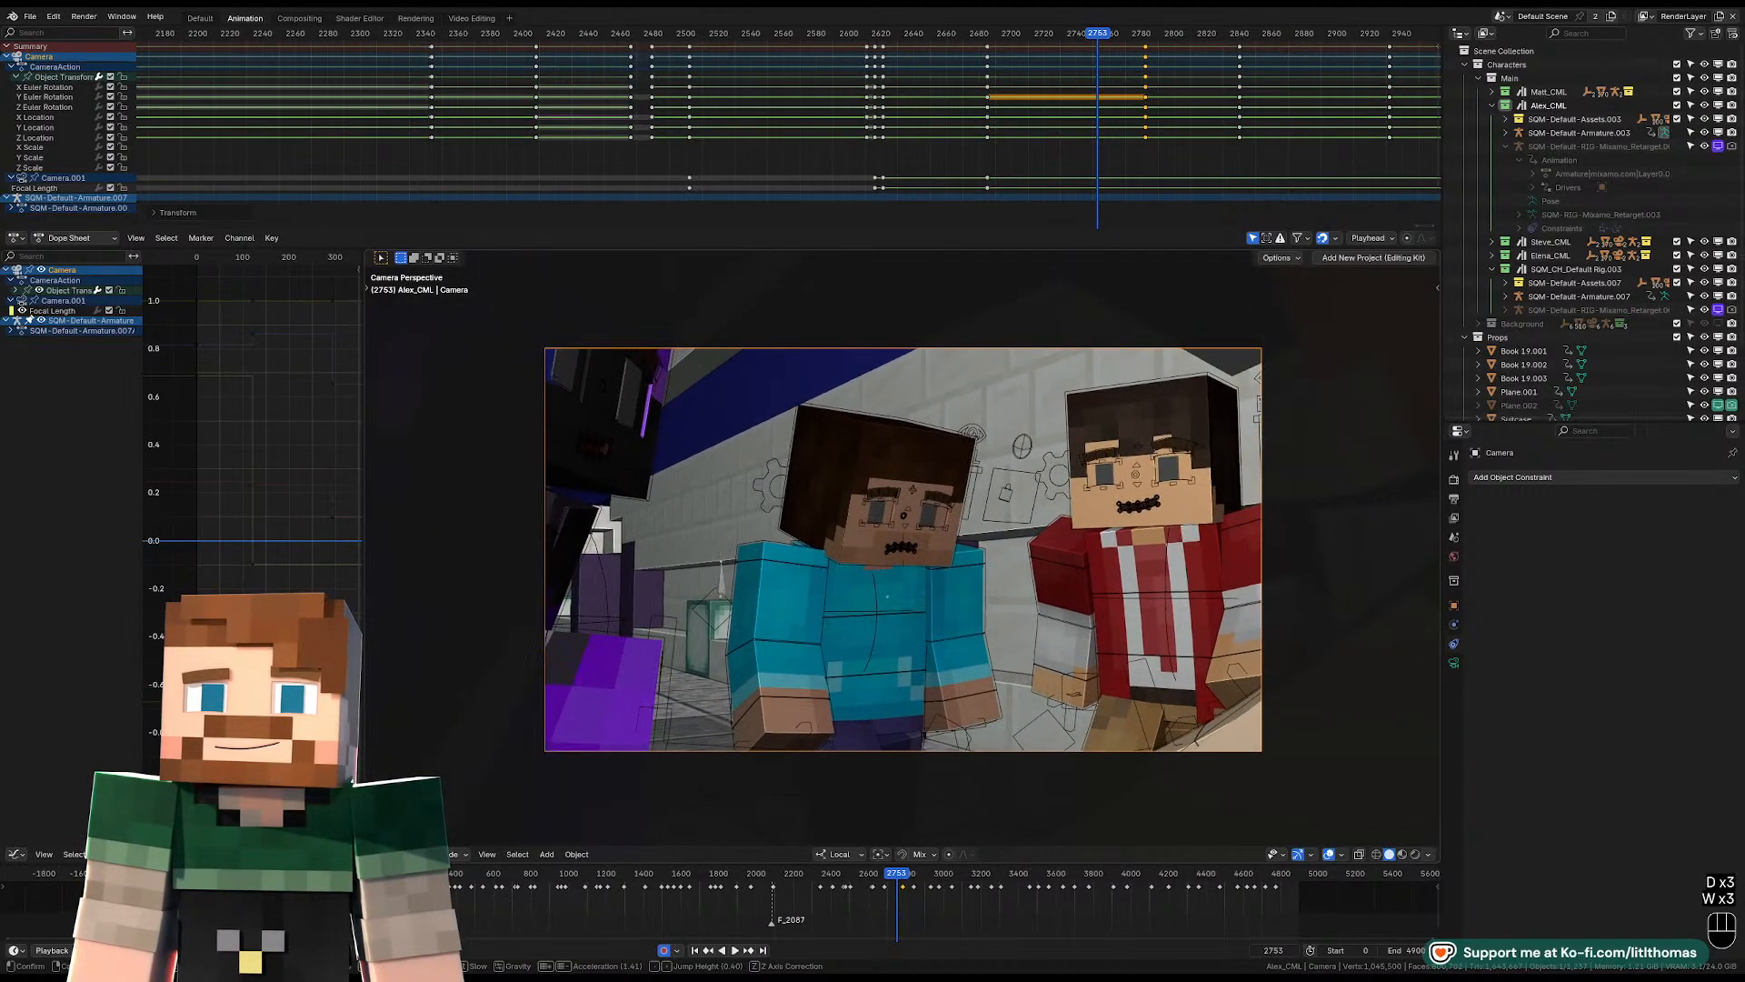
pyautogui.press('s')
pyautogui.press('d')
pyautogui.press('s')
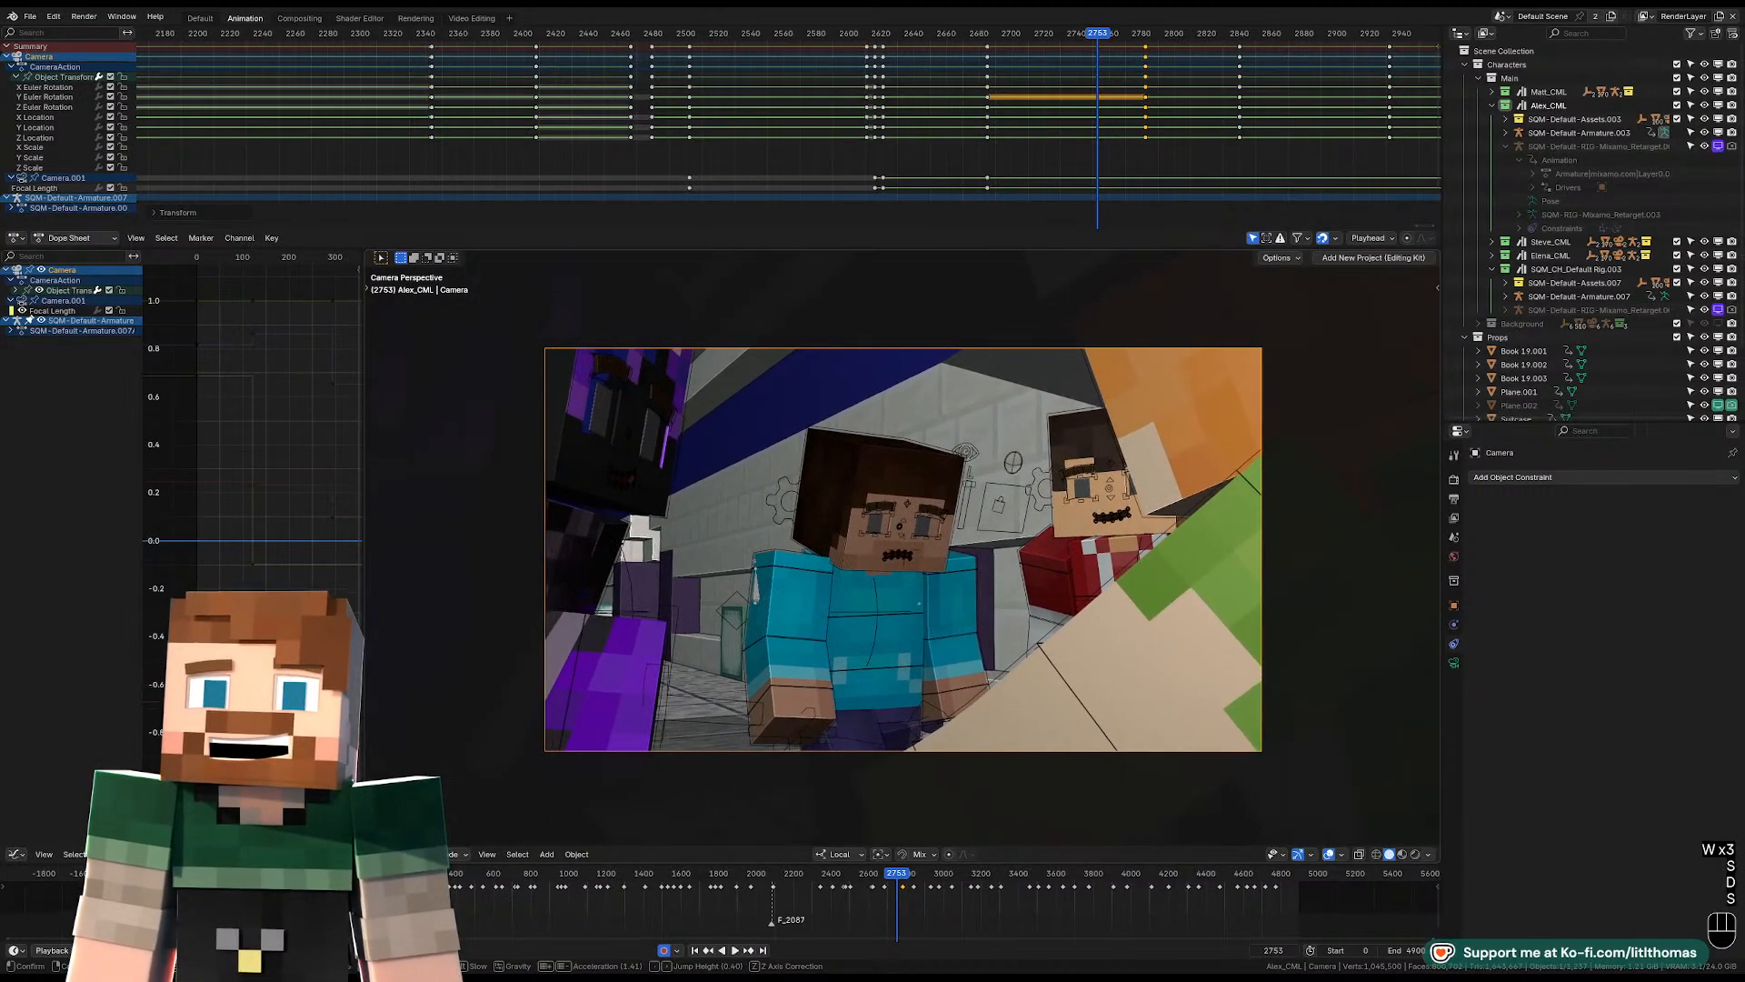
pyautogui.click(1169, 524)
# Select the hat-wearing character's armature in Object Mode, keyframe its transform at frame 2753, and set that key's interpolation to Bezier.
pyautogui.moveTo(1169, 523); pyautogui.dragTo(1203, 658, button='middle')
pyautogui.scroll(-5, 1203, 658)
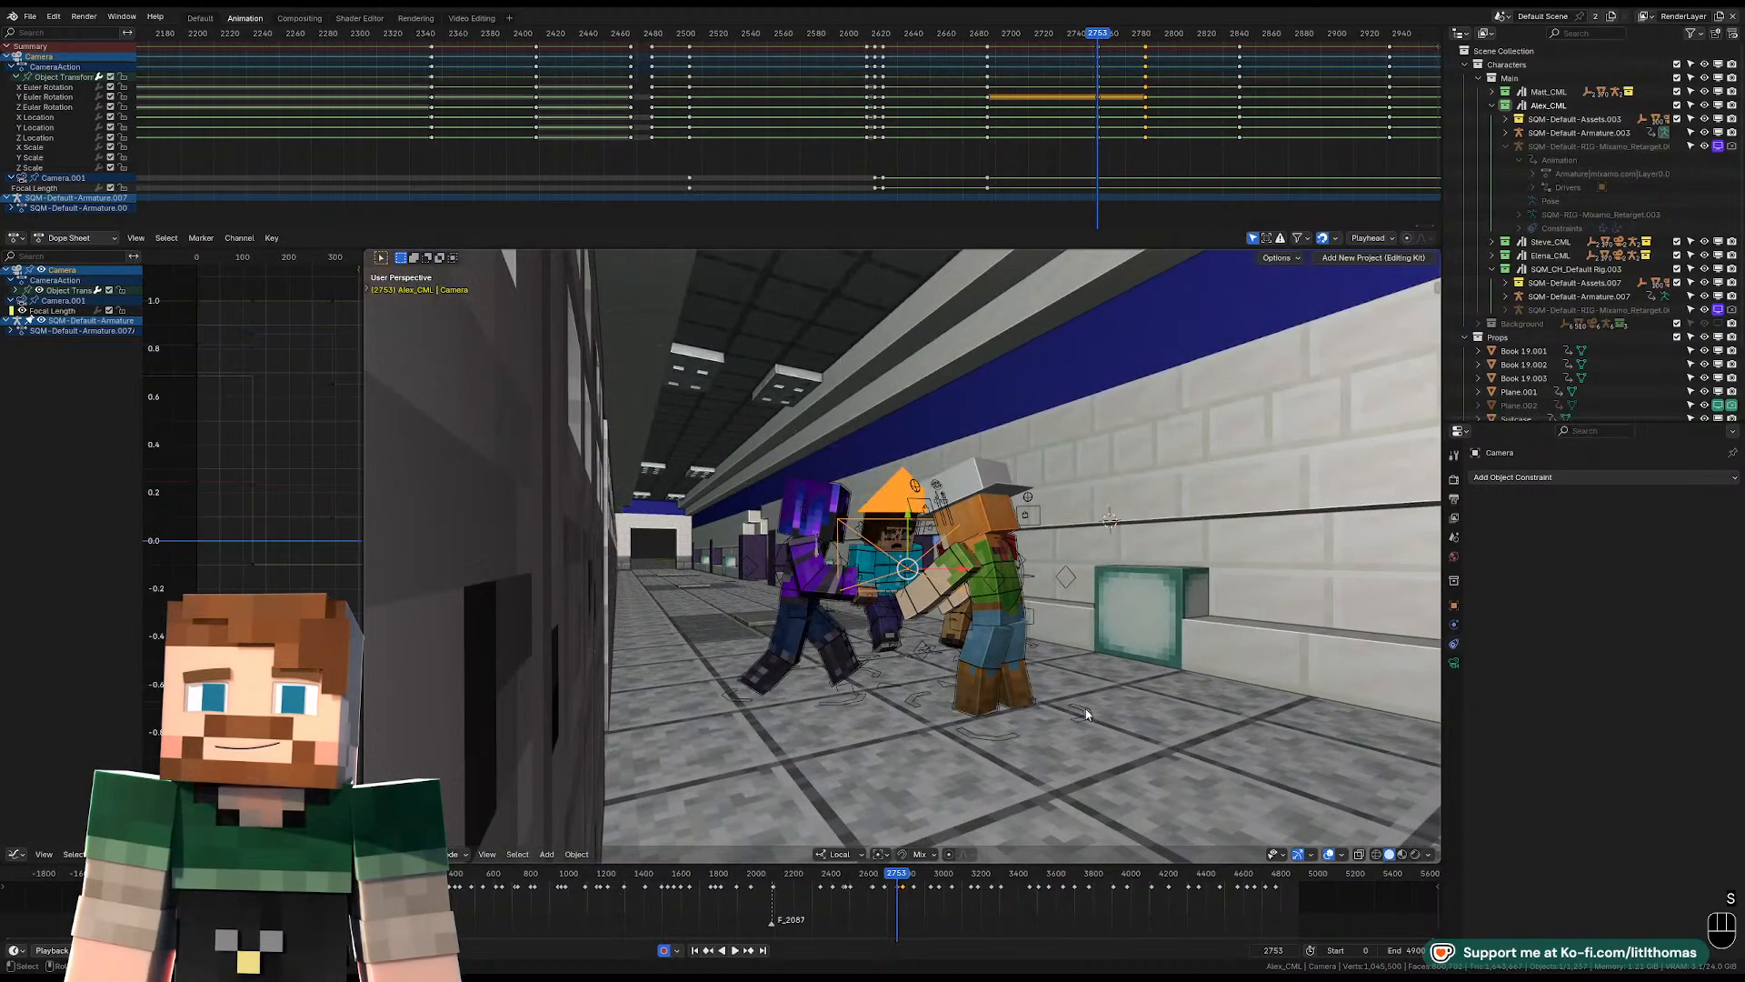
pyautogui.click(1085, 722)
pyautogui.click(1084, 719)
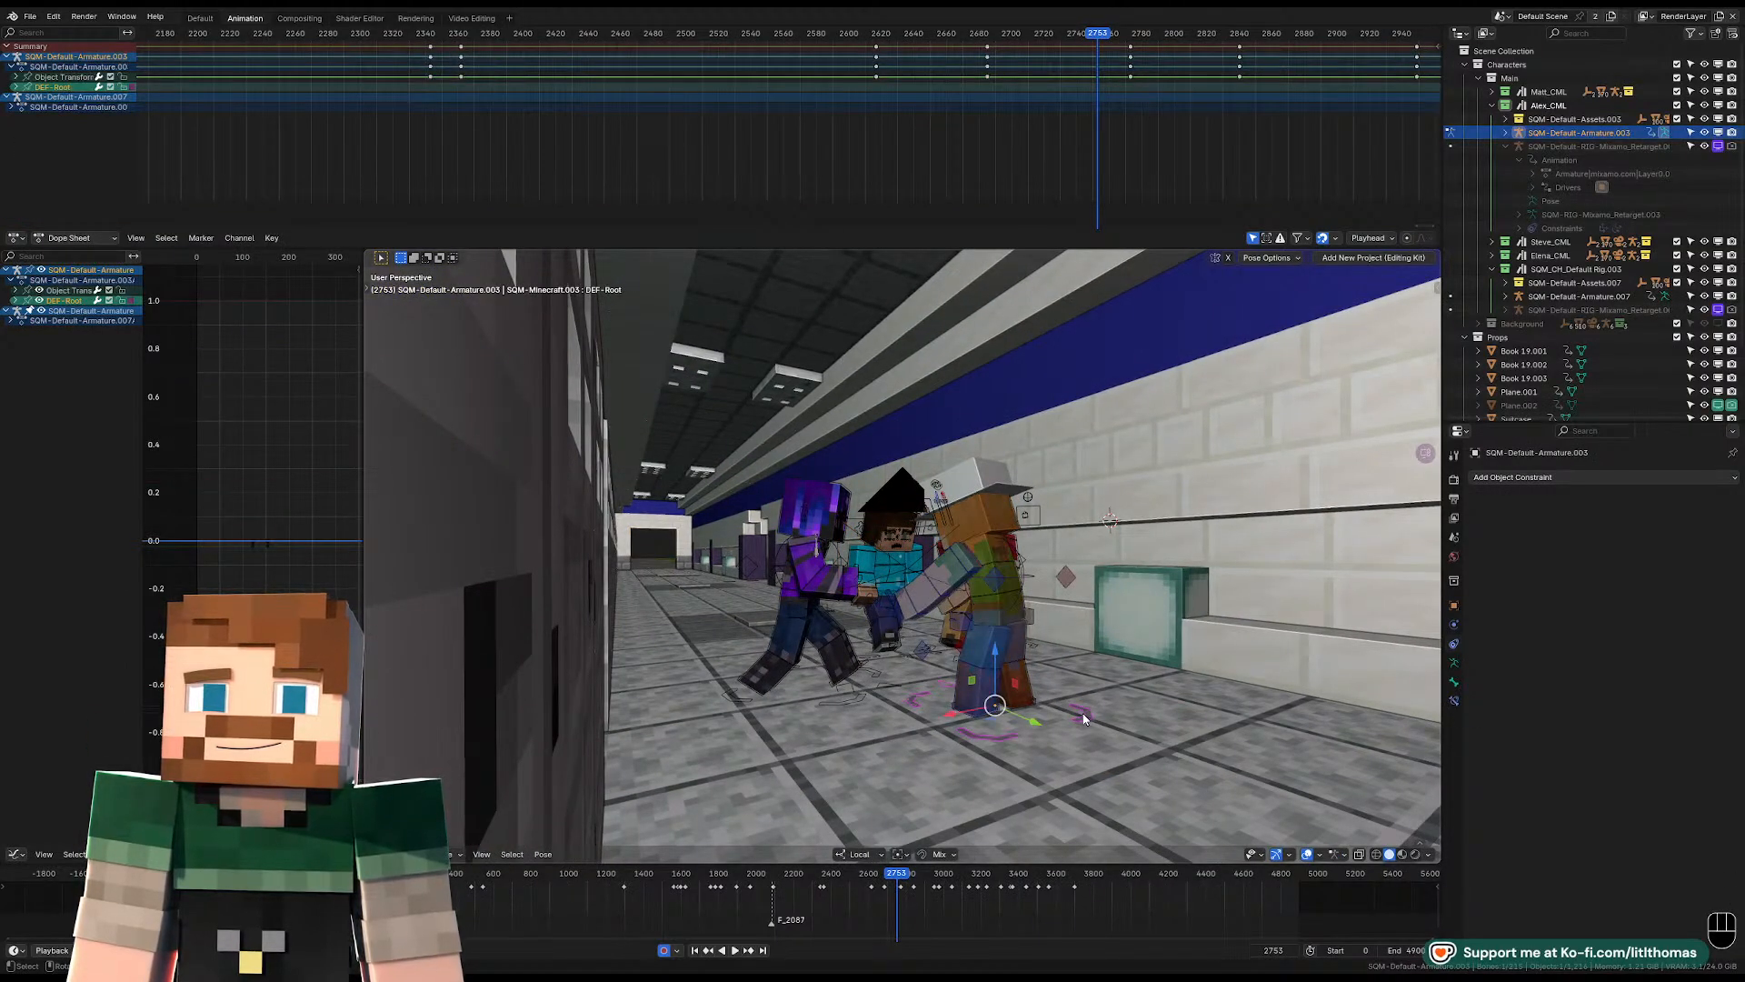
pyautogui.press('Tab')
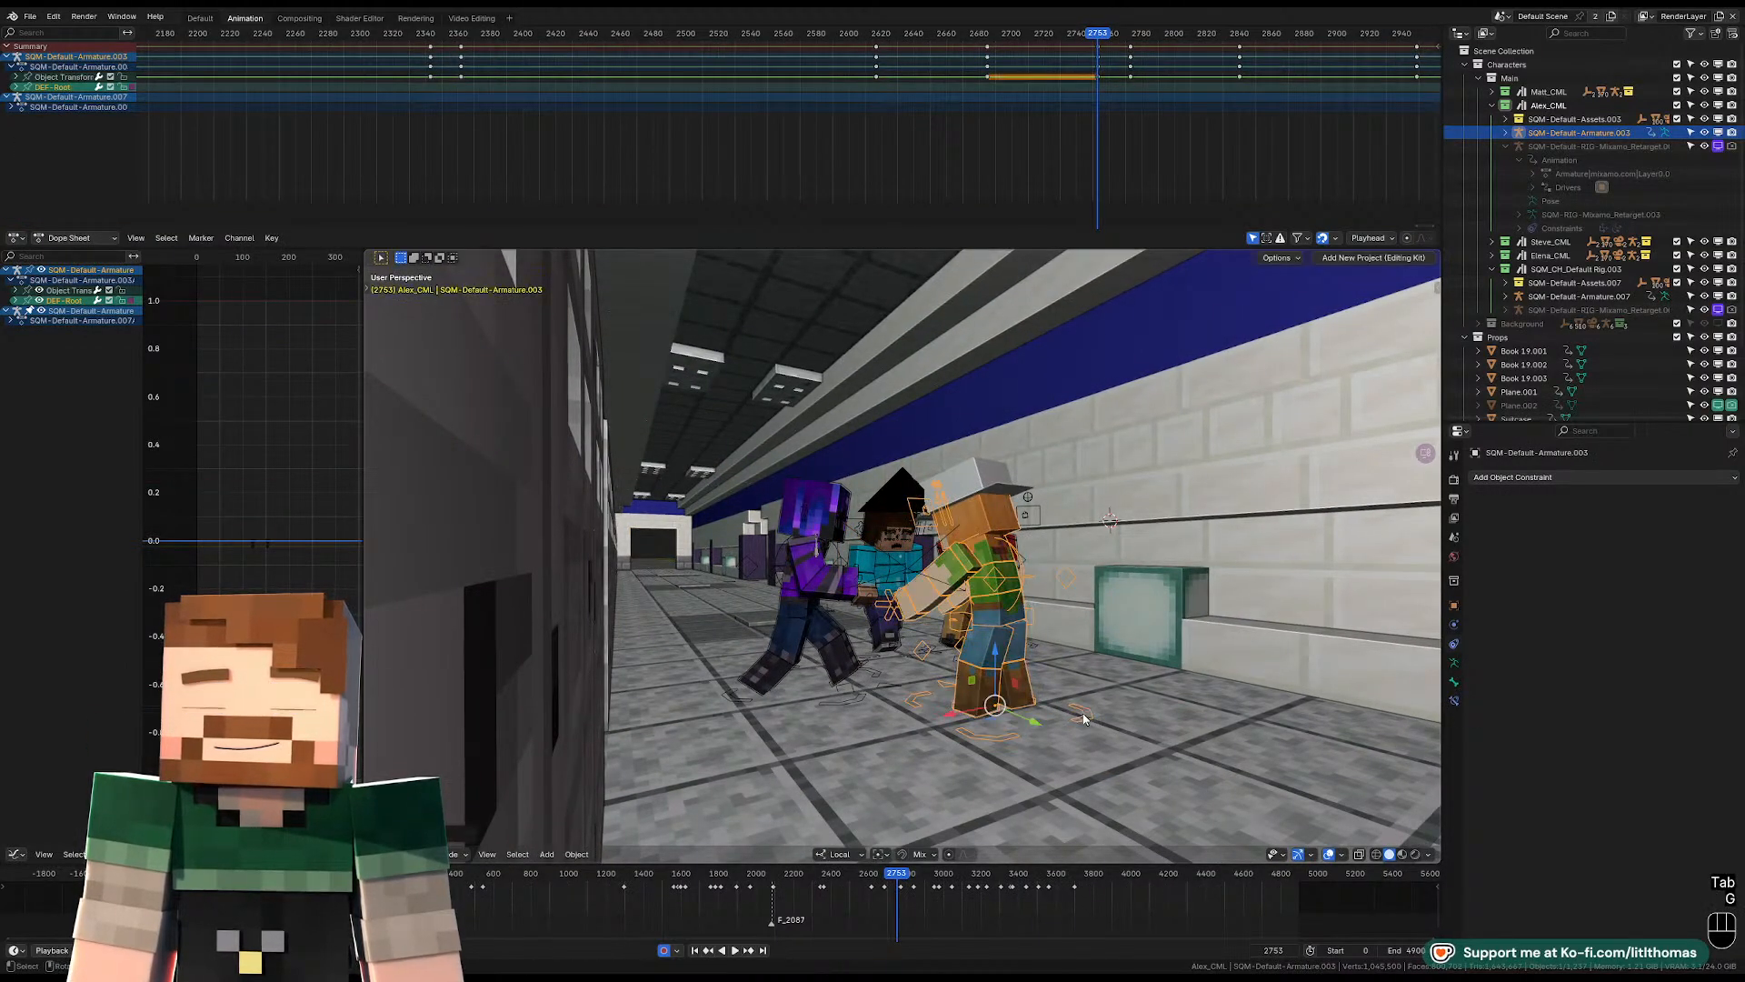
pyautogui.press('g')
pyautogui.click(1103, 82)
pyautogui.press('t')
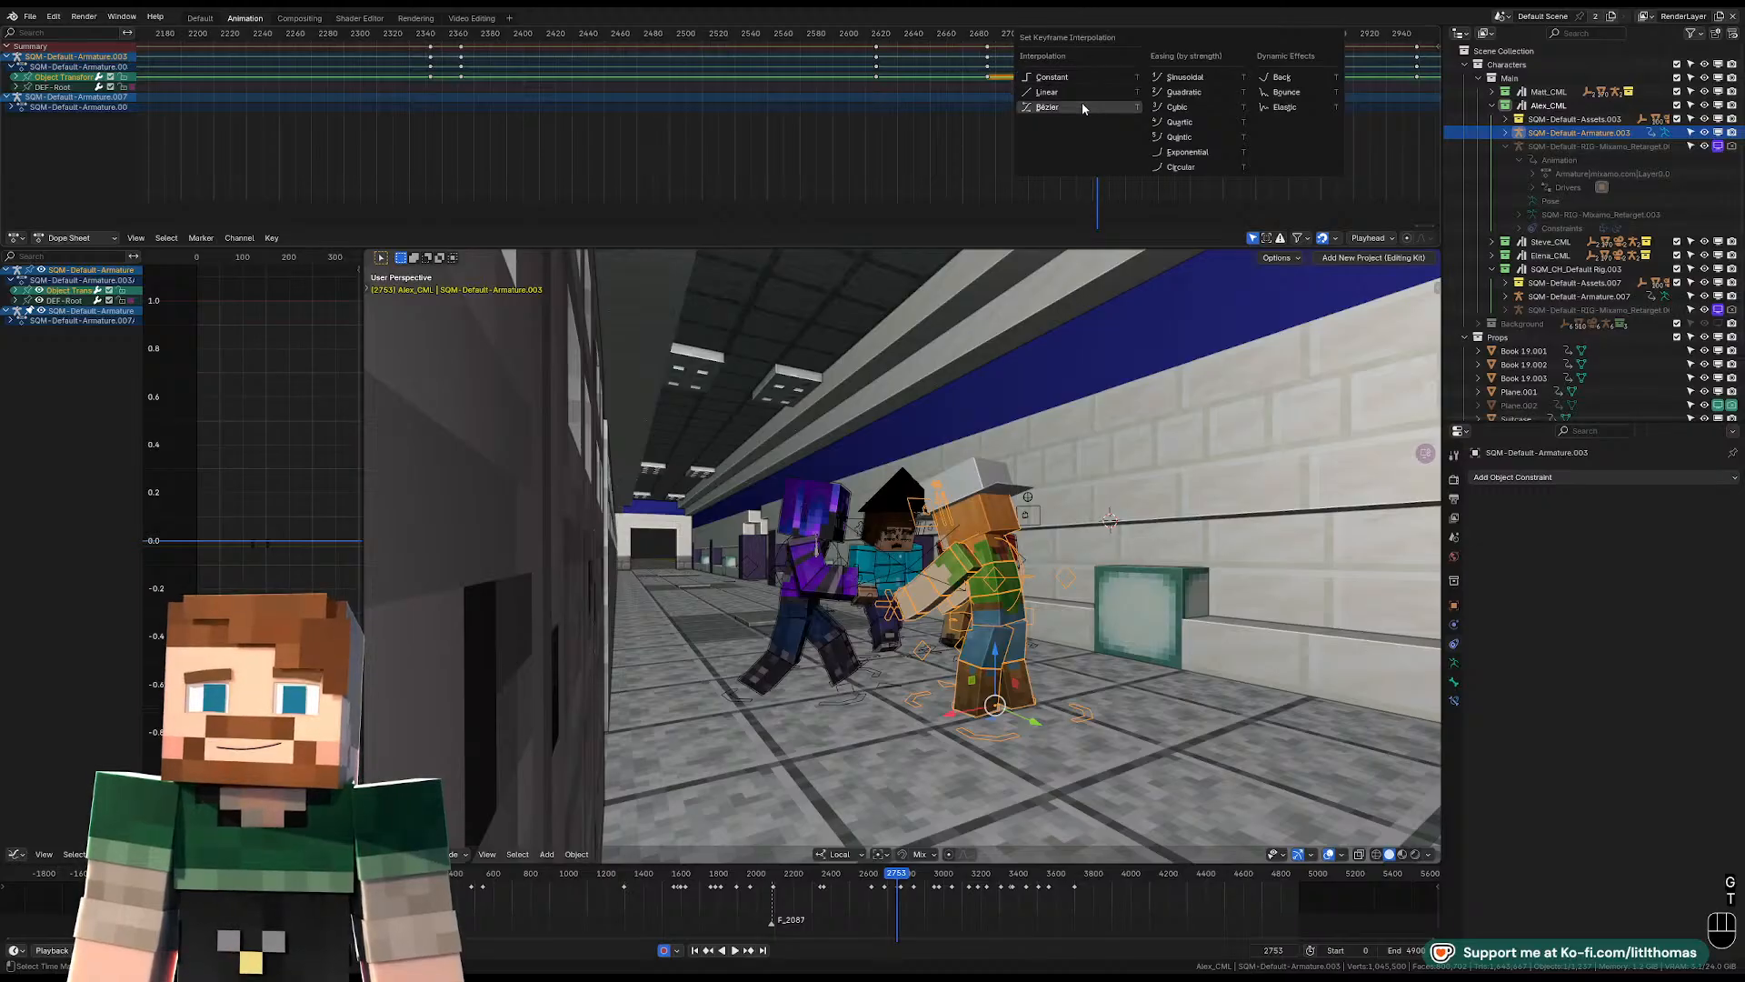
pyautogui.click(1083, 104)
# Move the hat-wearing armature's object transform keyframe at frame 2773 to about frame 2794 and preview the motion.
pyautogui.press('space')
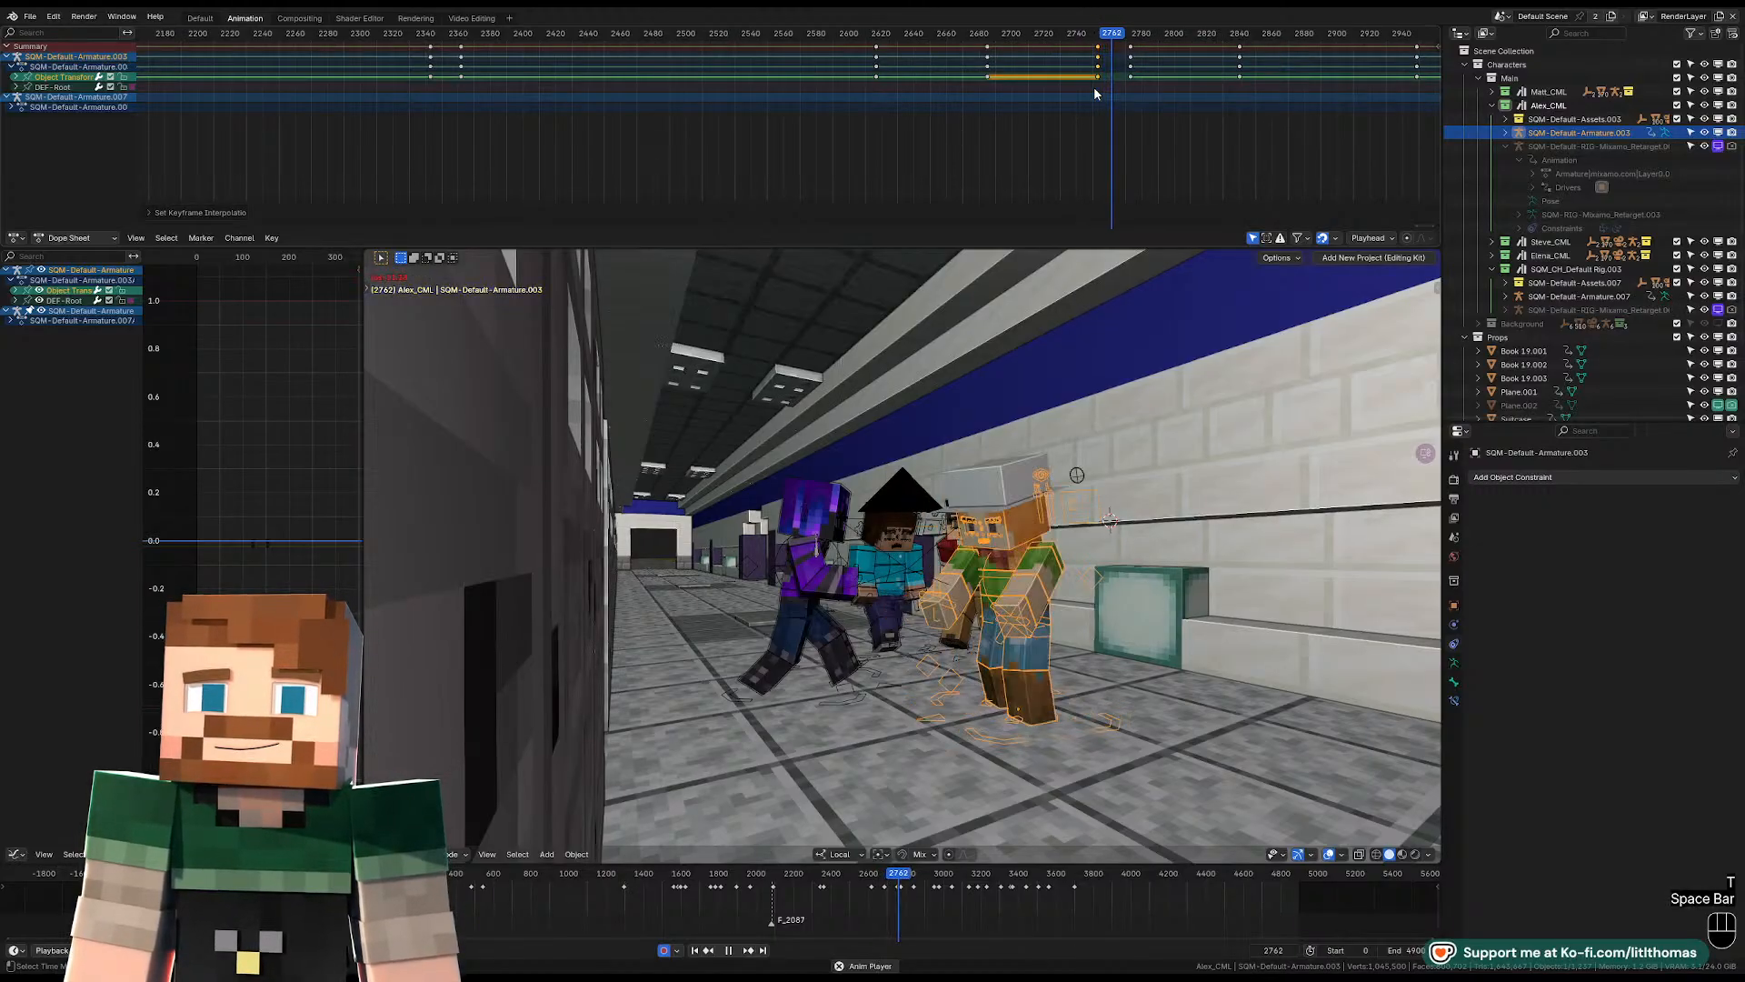
pyautogui.press('space')
pyautogui.click(1130, 78)
pyautogui.press('g')
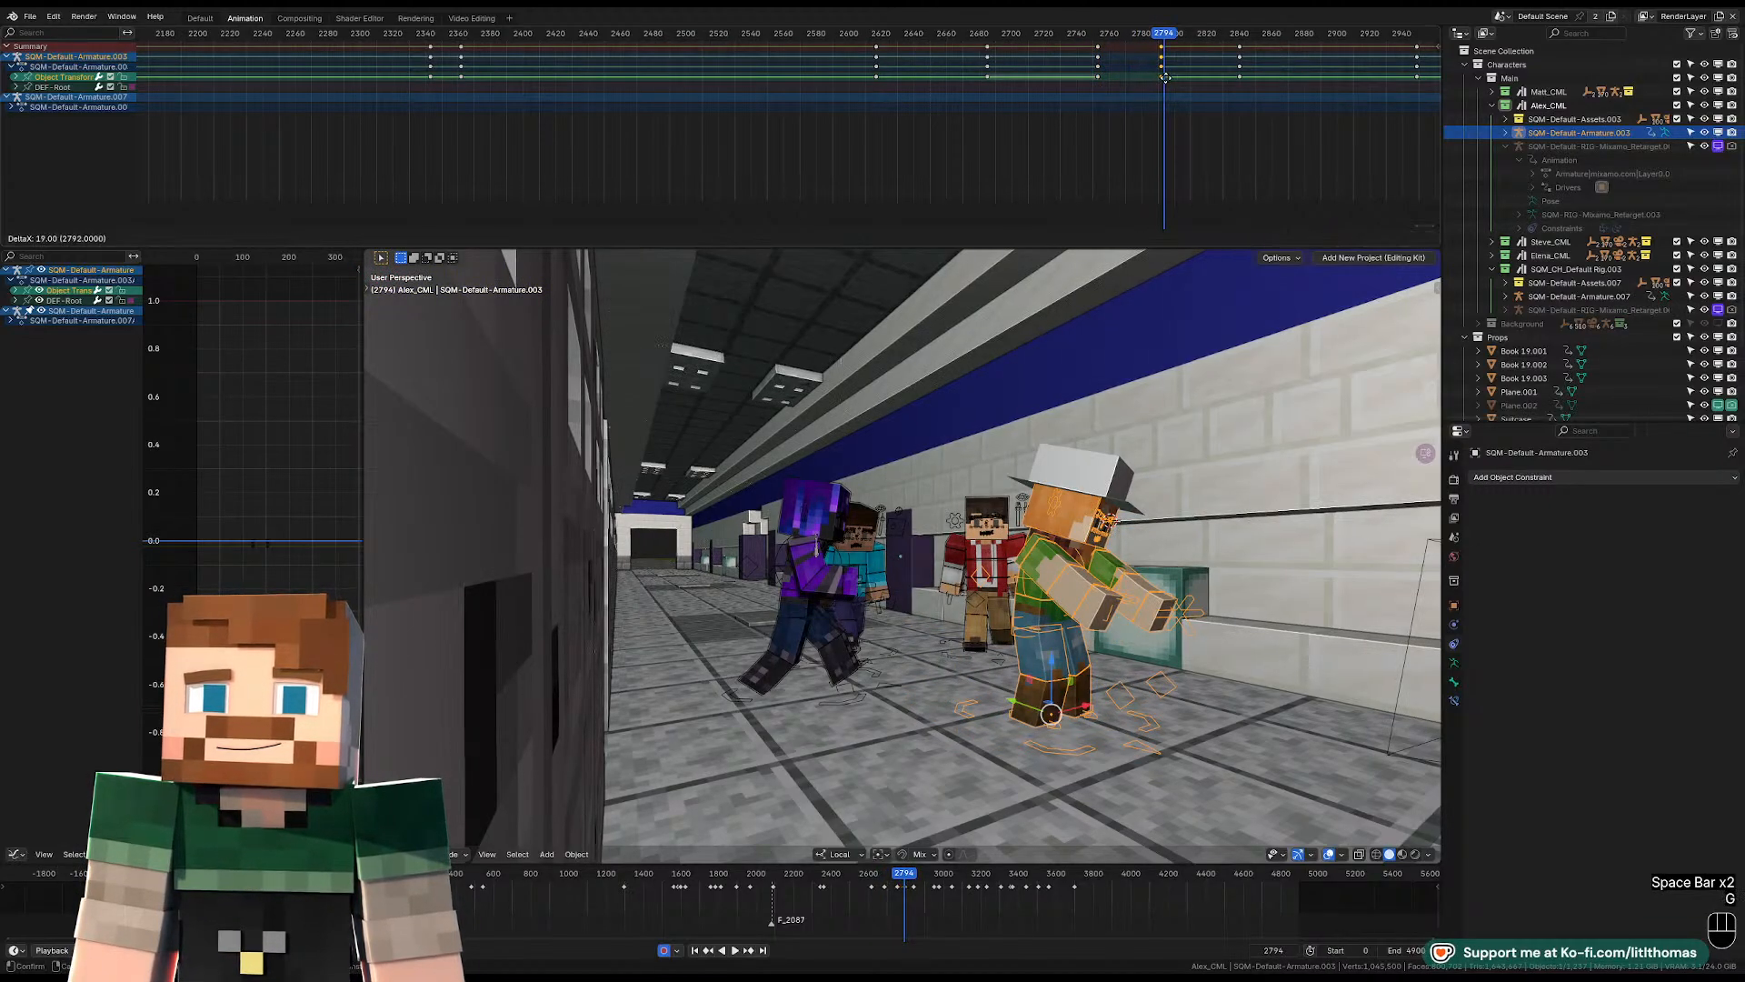
pyautogui.click(1165, 78)
pyautogui.press('space')
pyautogui.press('space')
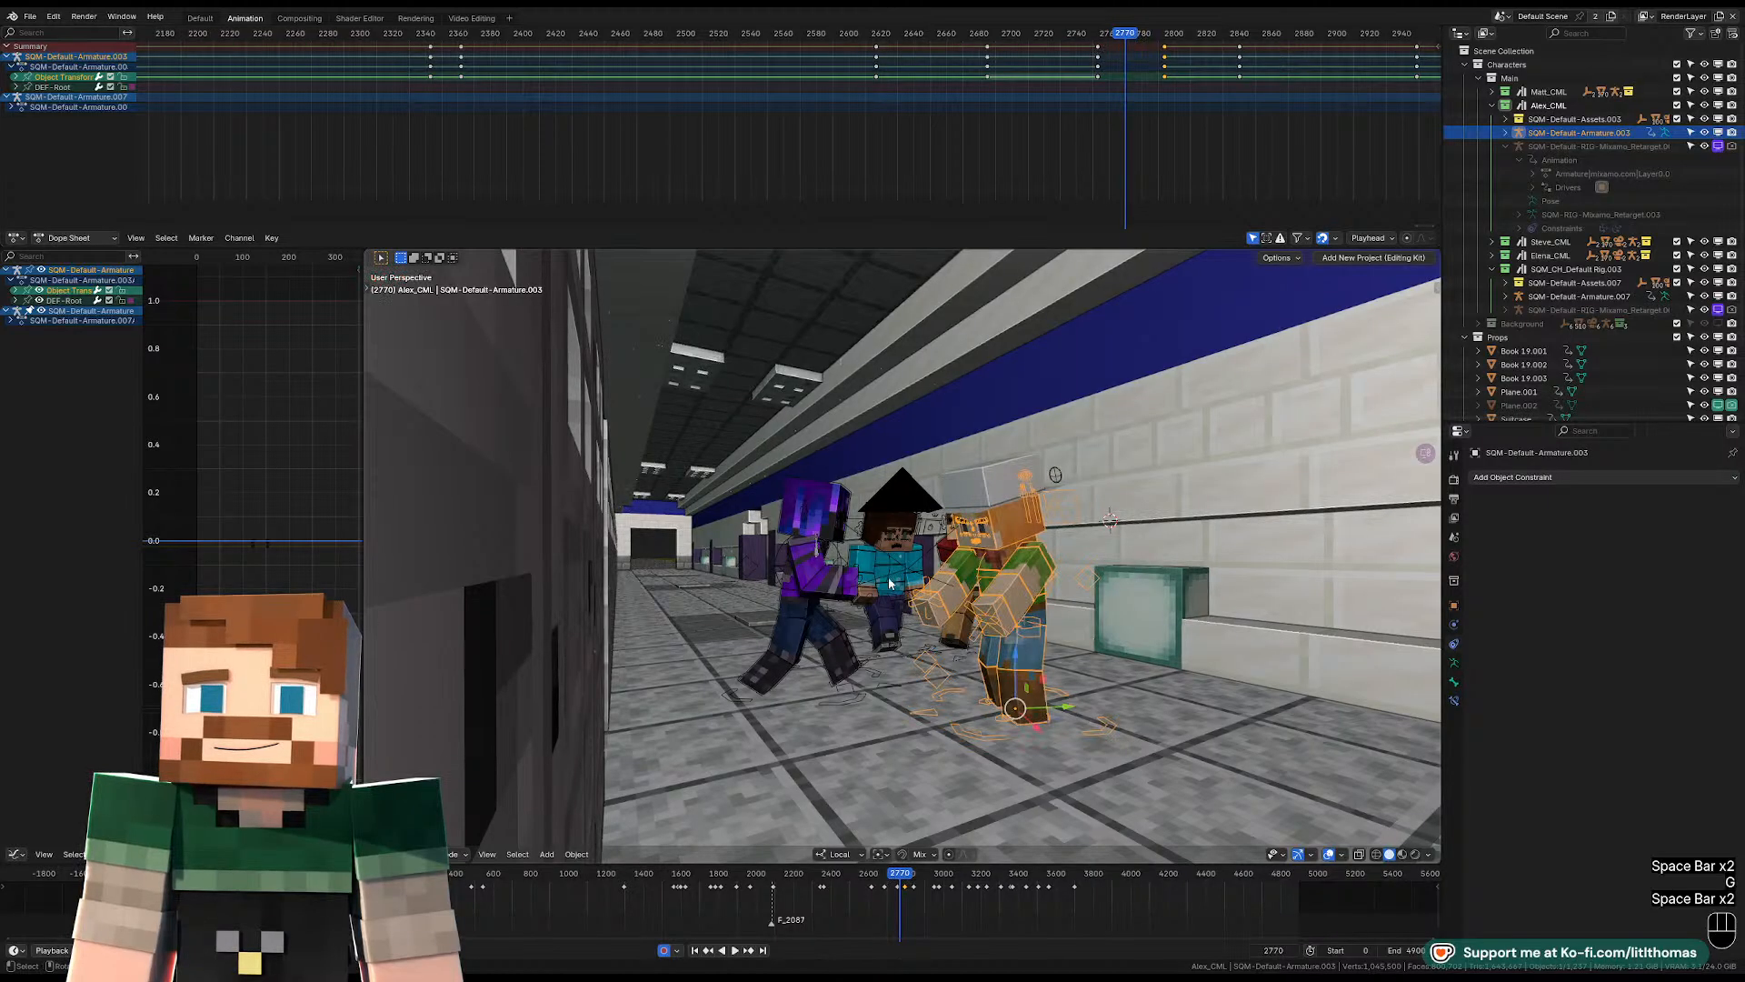
# Select the purple character's armature and step through the cut in camera view, stopping at frame 2753.
pyautogui.click(861, 687)
pyautogui.click(878, 677)
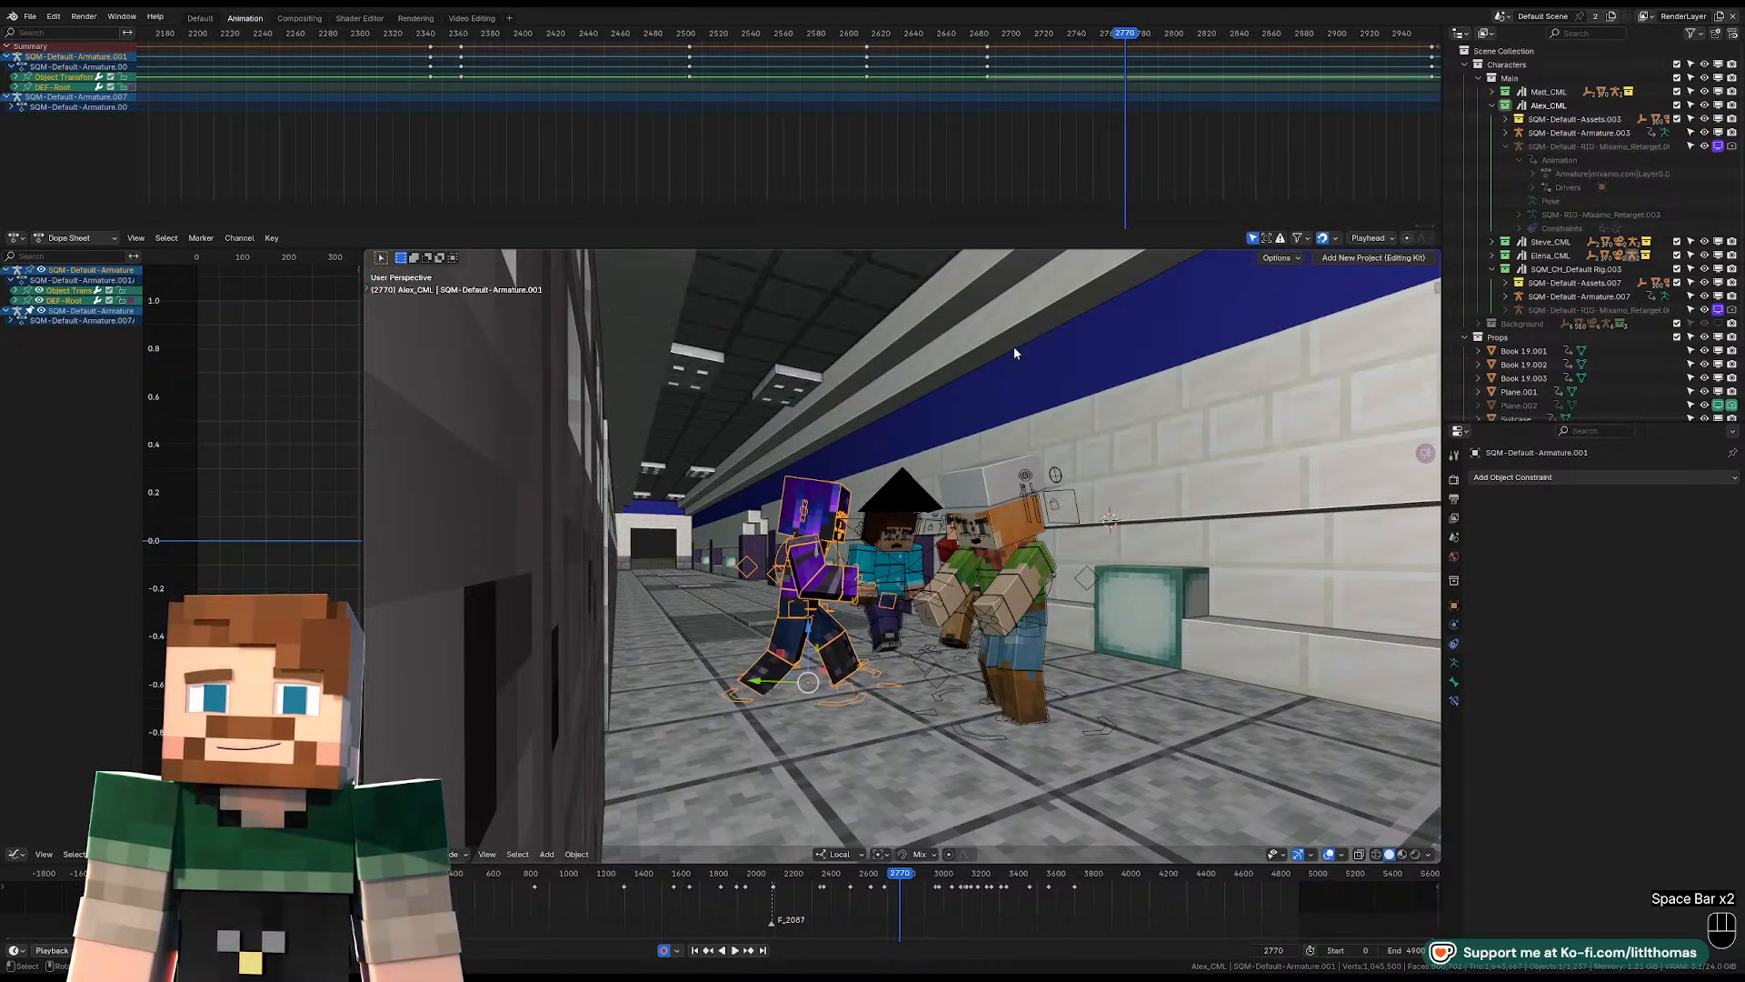
pyautogui.click(1056, 36)
pyautogui.press('KP_0')
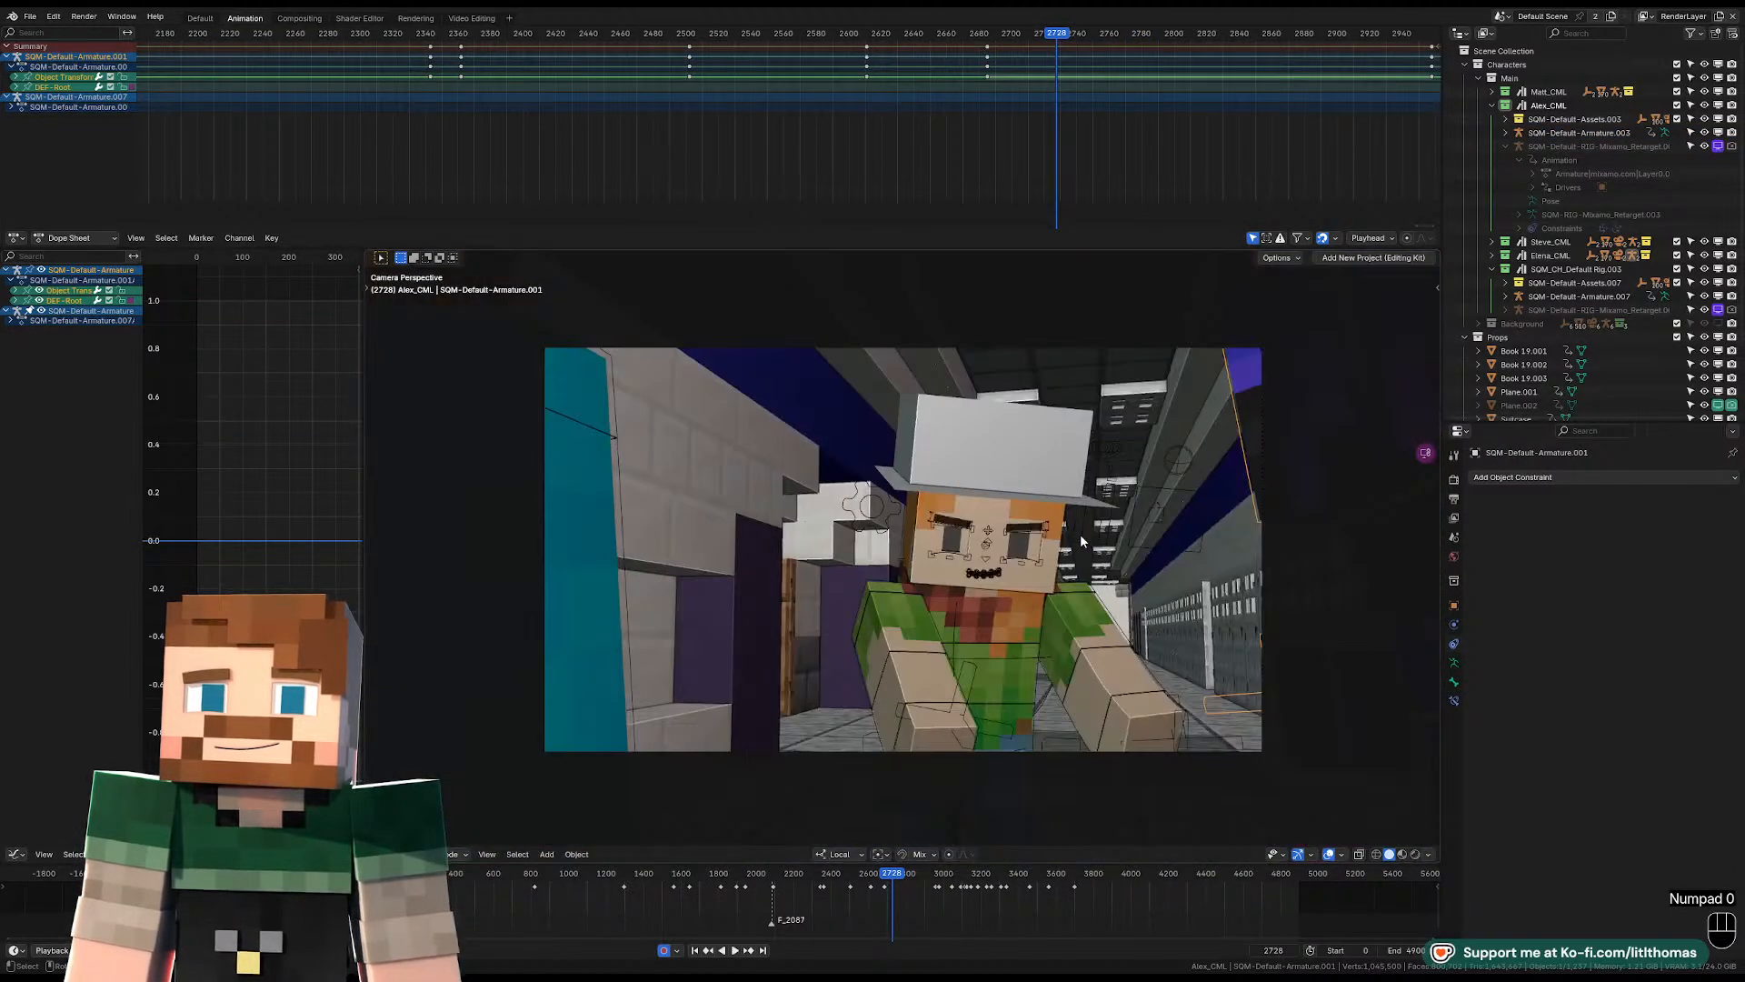
pyautogui.press('space')
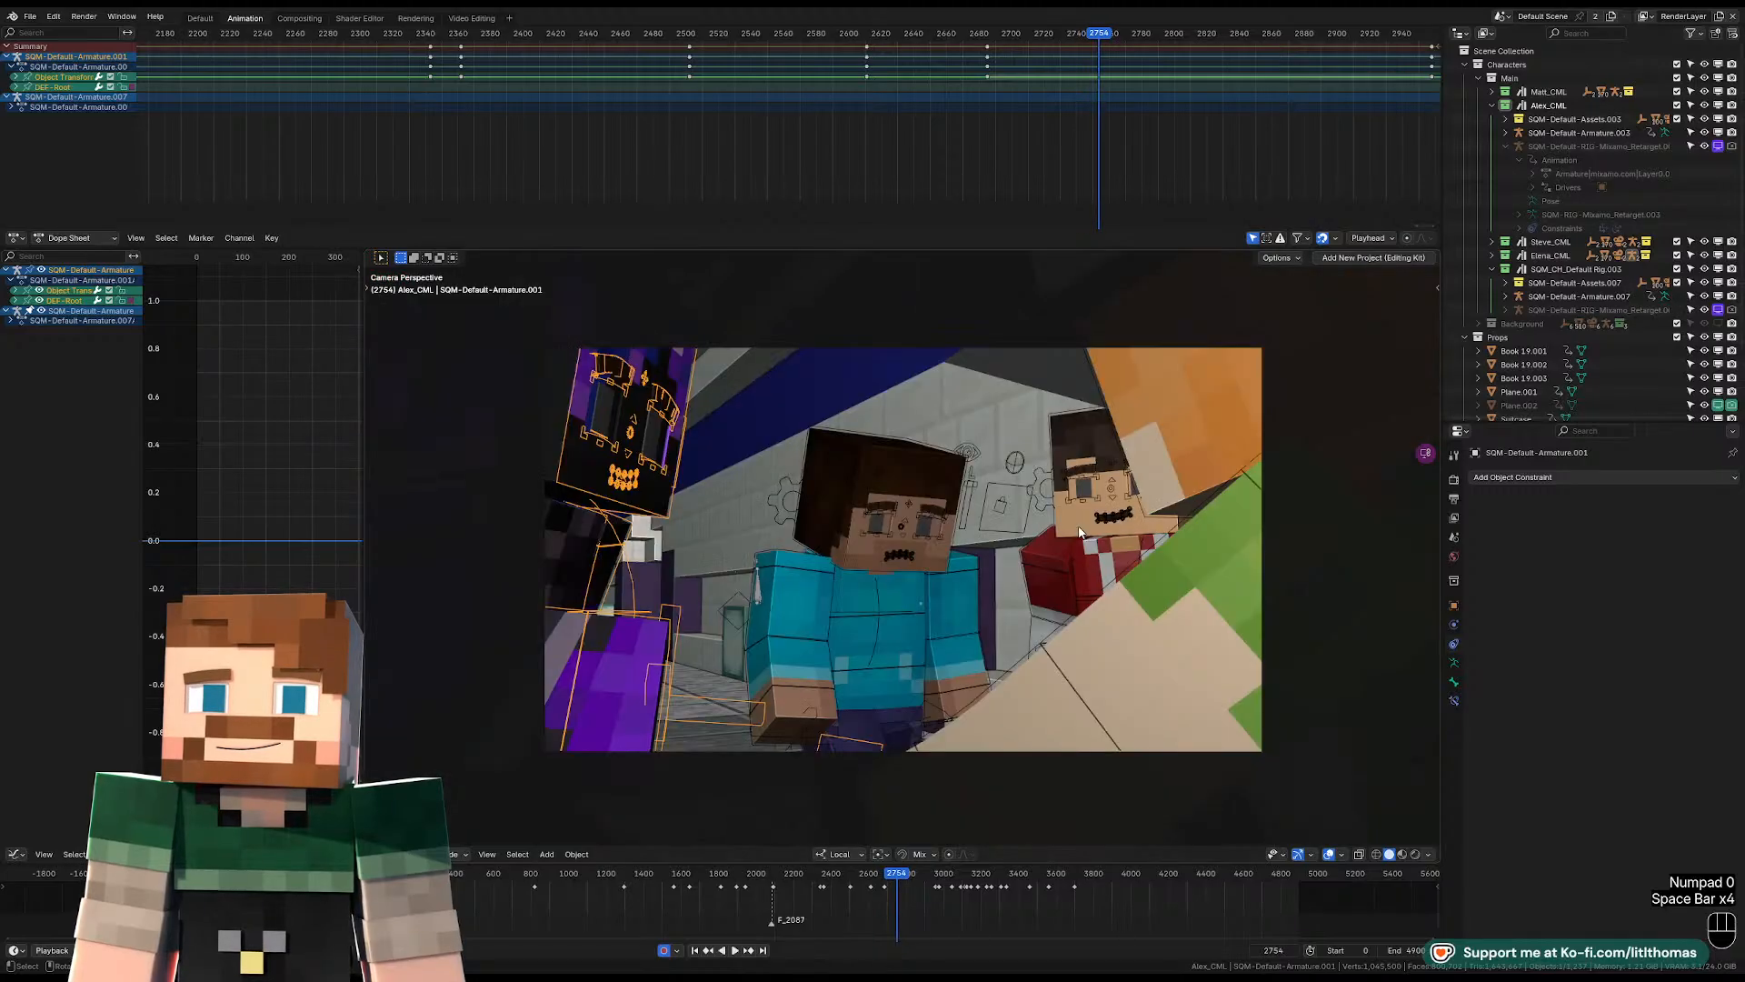
pyautogui.press('Left')
pyautogui.press('Left')
pyautogui.press('Left')
pyautogui.press('Right')
pyautogui.press('Right')
pyautogui.press('Left')
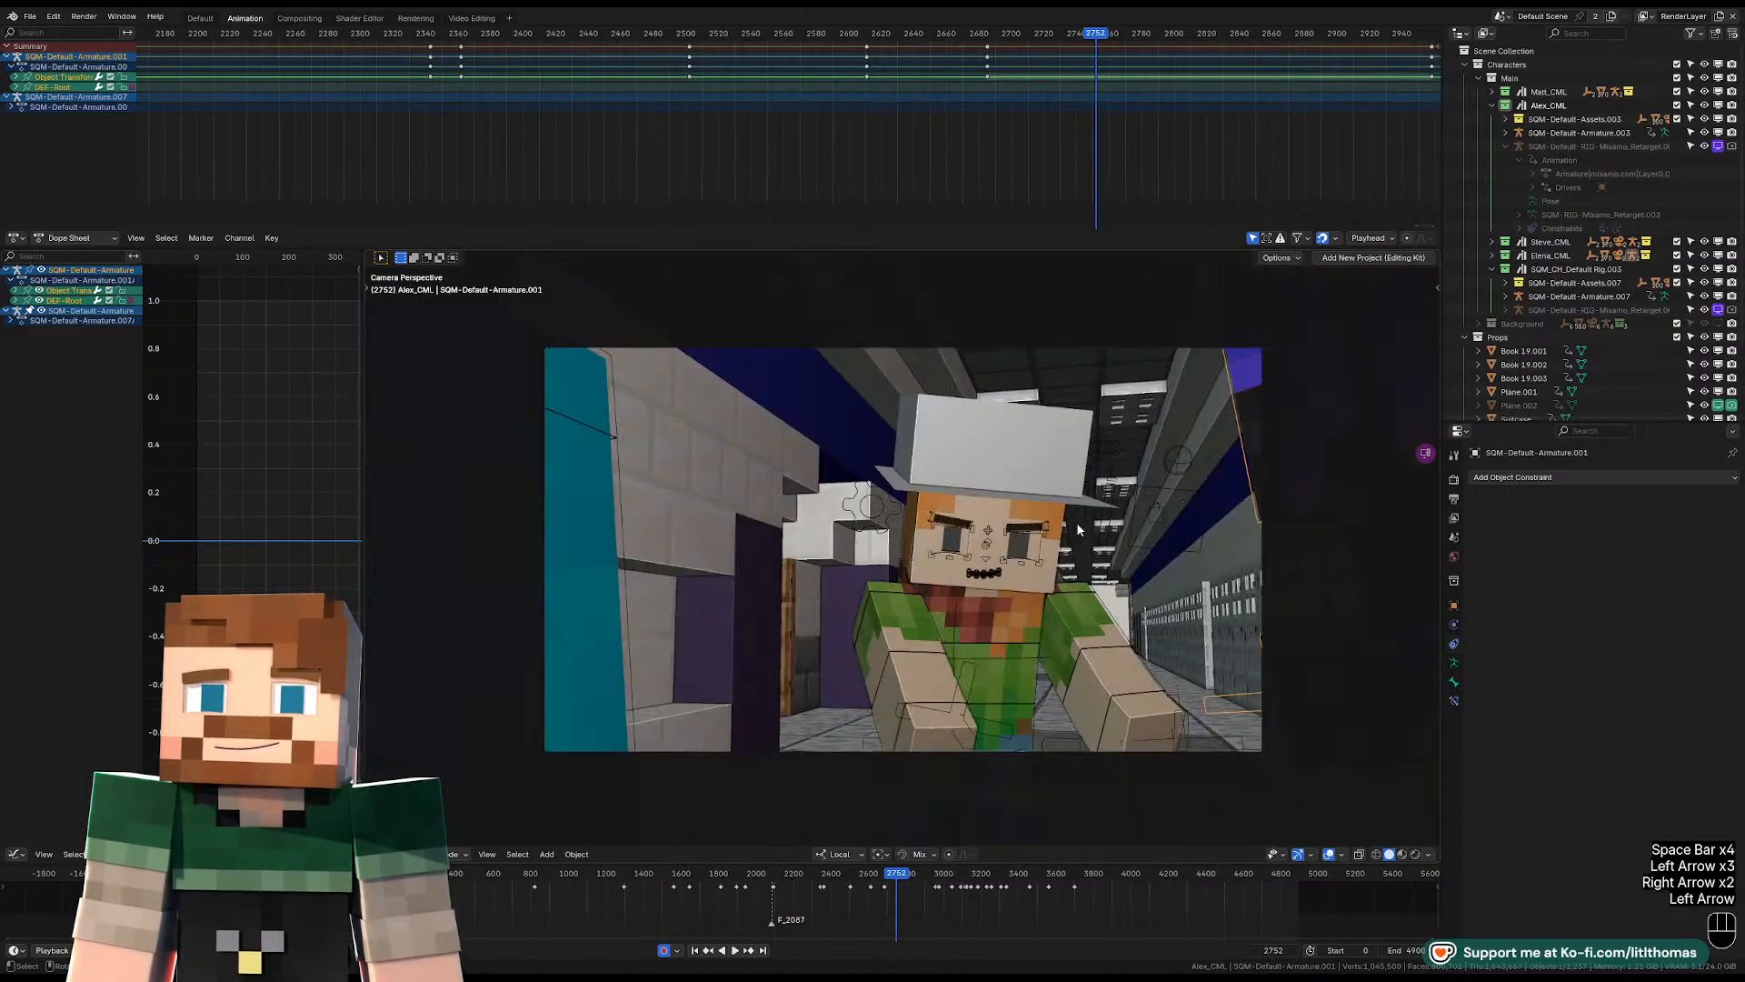
pyautogui.press('Right')
# Rotate the purple character about the Z axis at frame 2753 to turn toward the hat-wearing character.
pyautogui.moveTo(1076, 522)
pyautogui.mouseDown(button='middle')
pyautogui.moveTo(1030, 602)
pyautogui.moveTo(1095, 542)
pyautogui.mouseUp(button='middle')
pyautogui.scroll(-3, 1091, 538)
pyautogui.press('r')
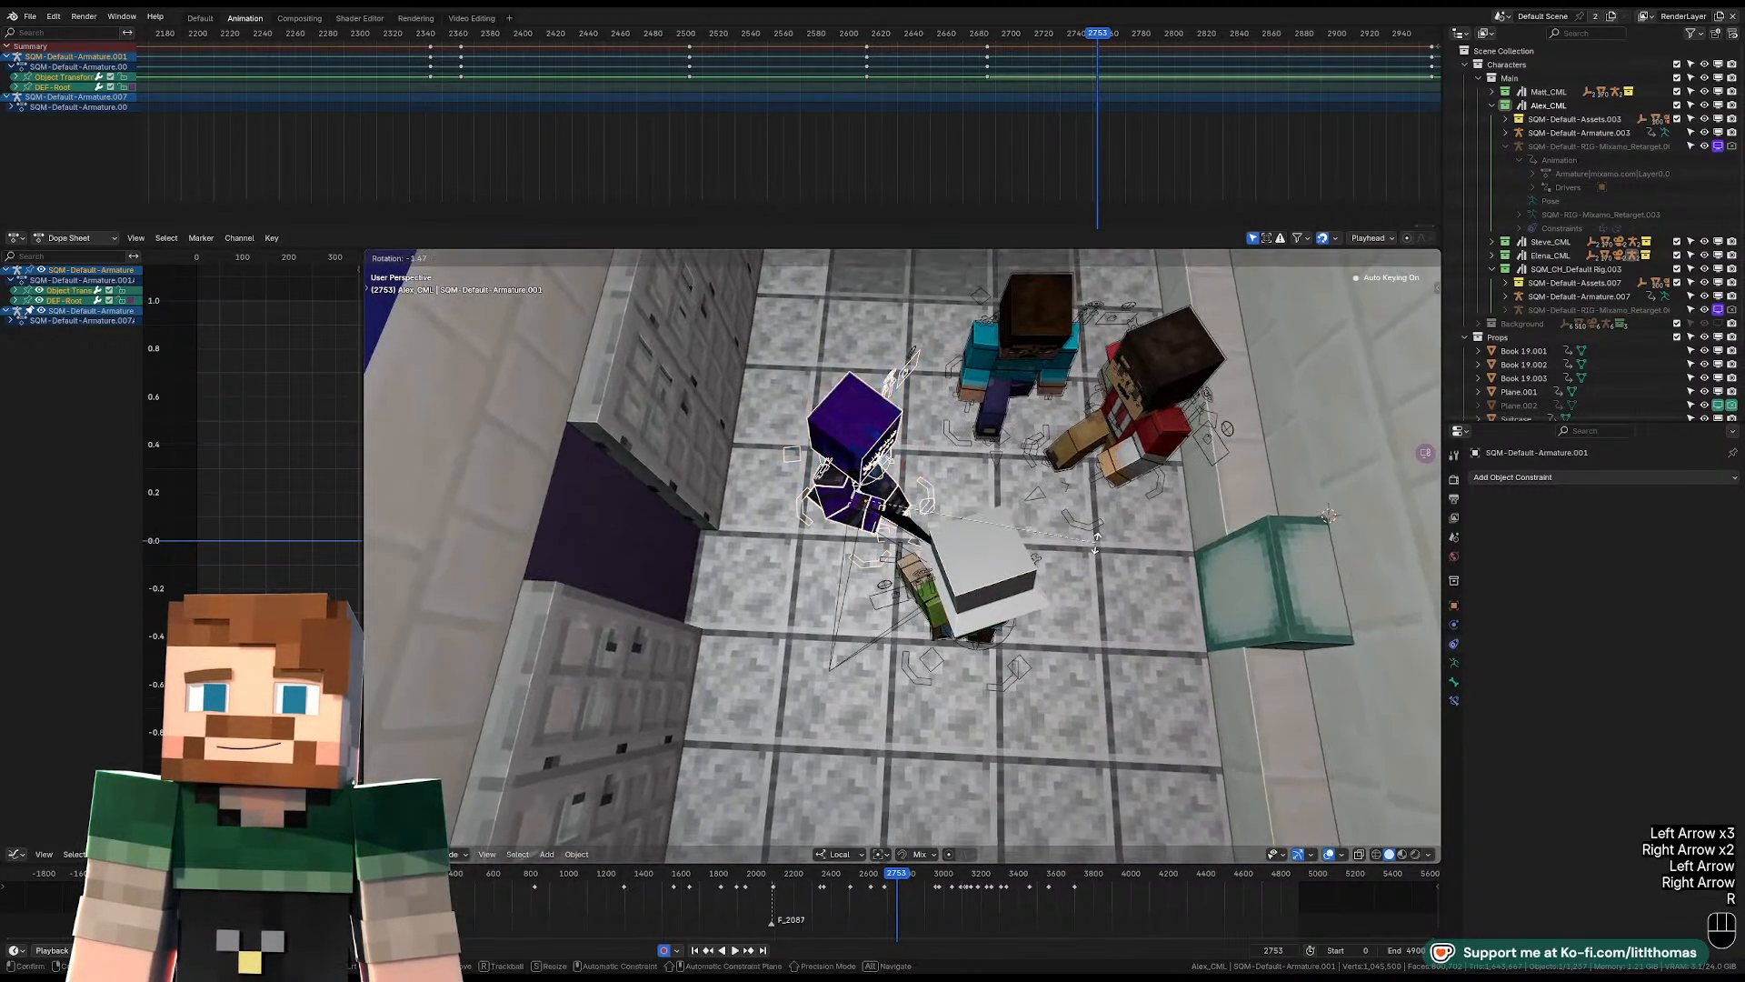
pyautogui.press('z')
pyautogui.click(932, 570)
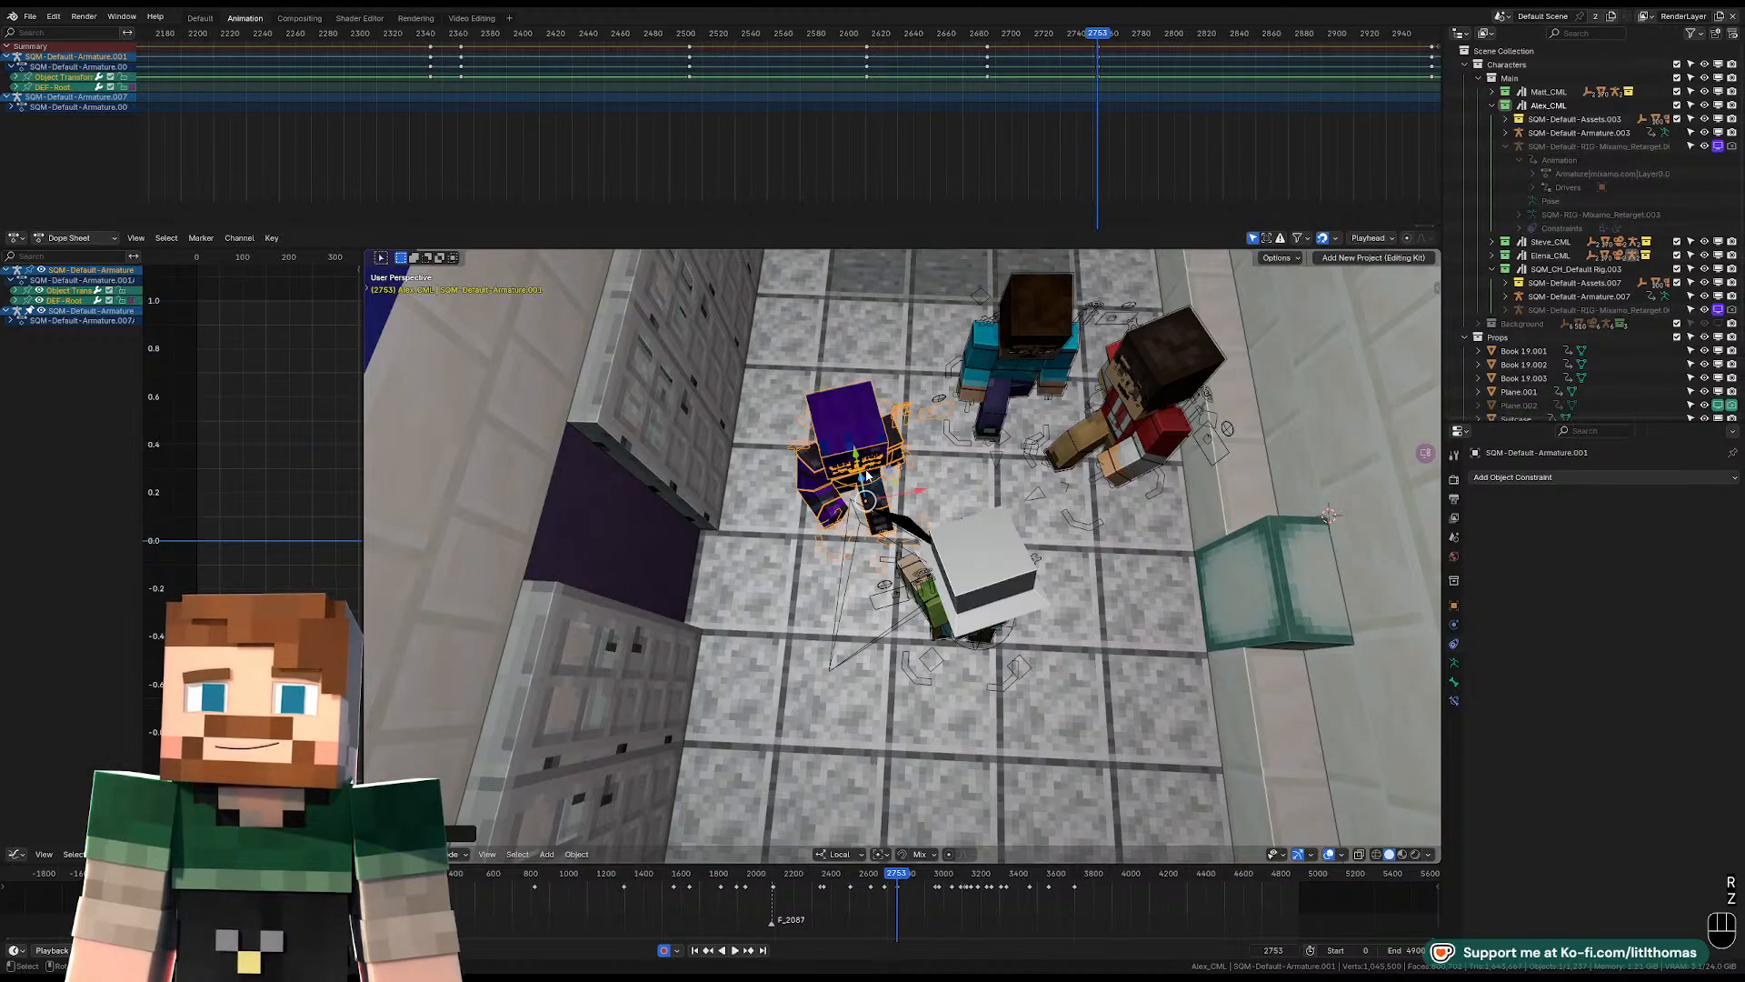
# Move the purple character back beside the teal-shirted character and check the placement through the camera.
pyautogui.moveTo(866, 476); pyautogui.dragTo(975, 427, button='middle')
pyautogui.moveTo(800, 568); pyautogui.dragTo(680, 639, button='middle')
pyautogui.keyDown('shift'); pyautogui.moveTo(916, 513); pyautogui.dragTo(841, 516, button='middle'); pyautogui.keyUp('shift')
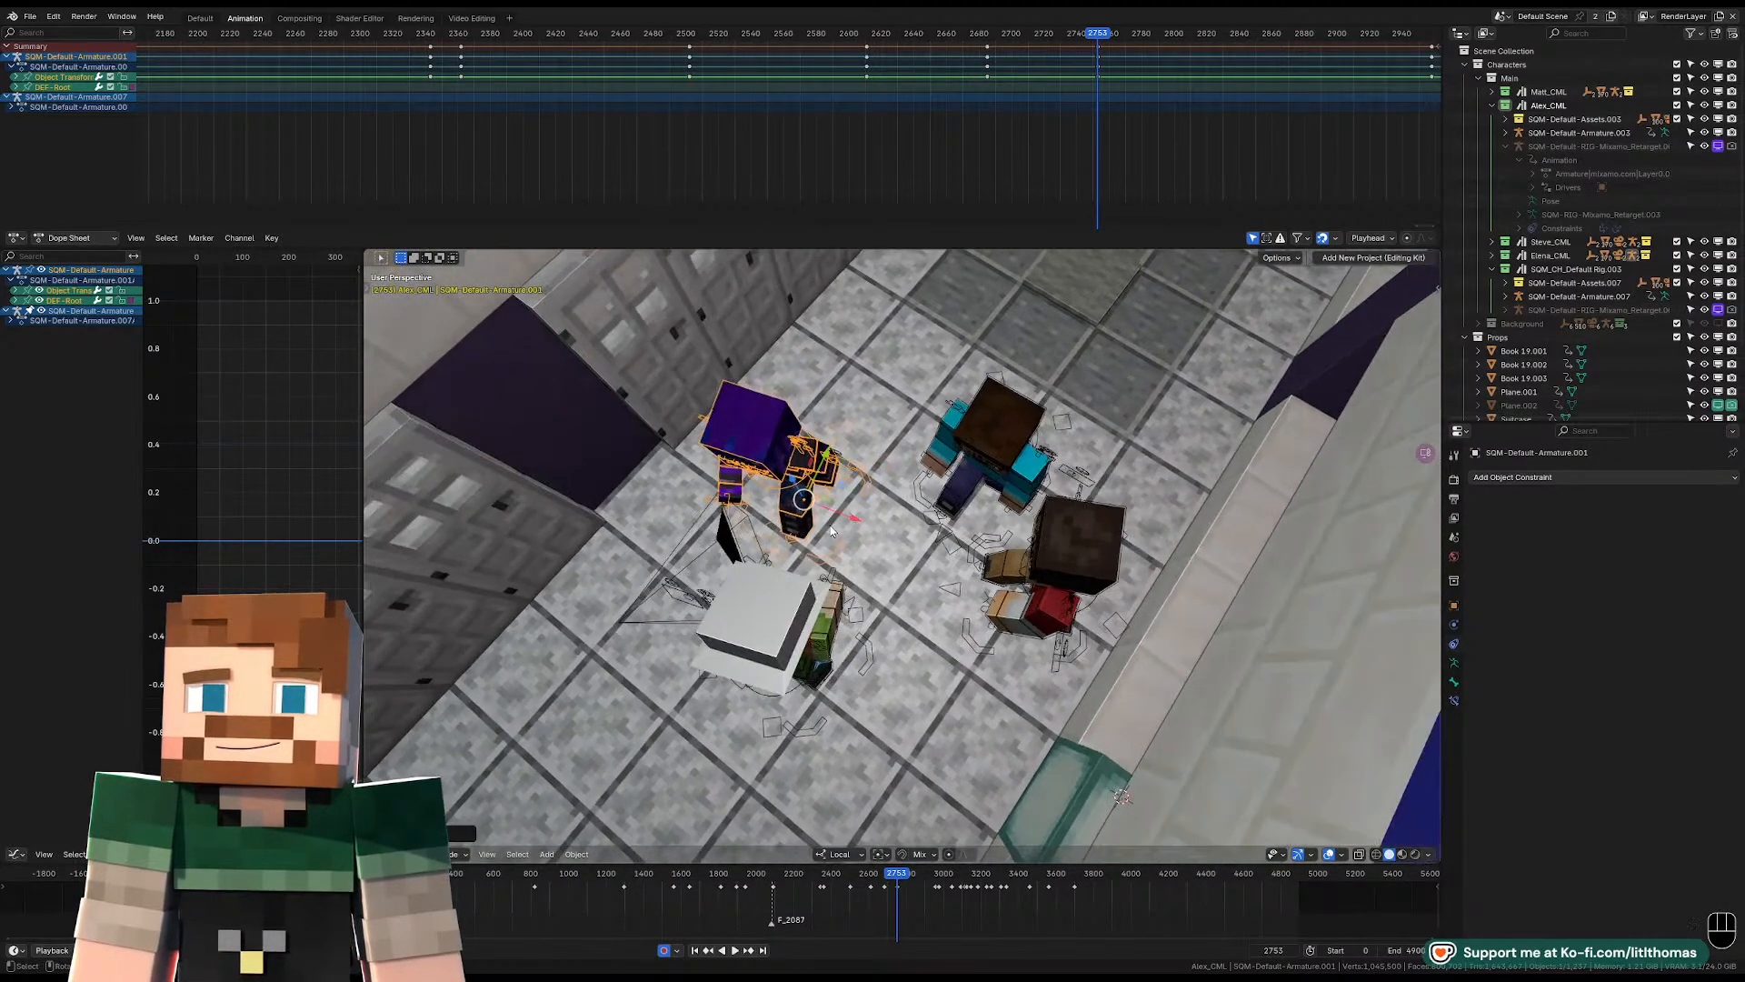
pyautogui.scroll(1, 841, 516)
pyautogui.moveTo(829, 480); pyautogui.dragTo(913, 460)
pyautogui.press('KP_0')
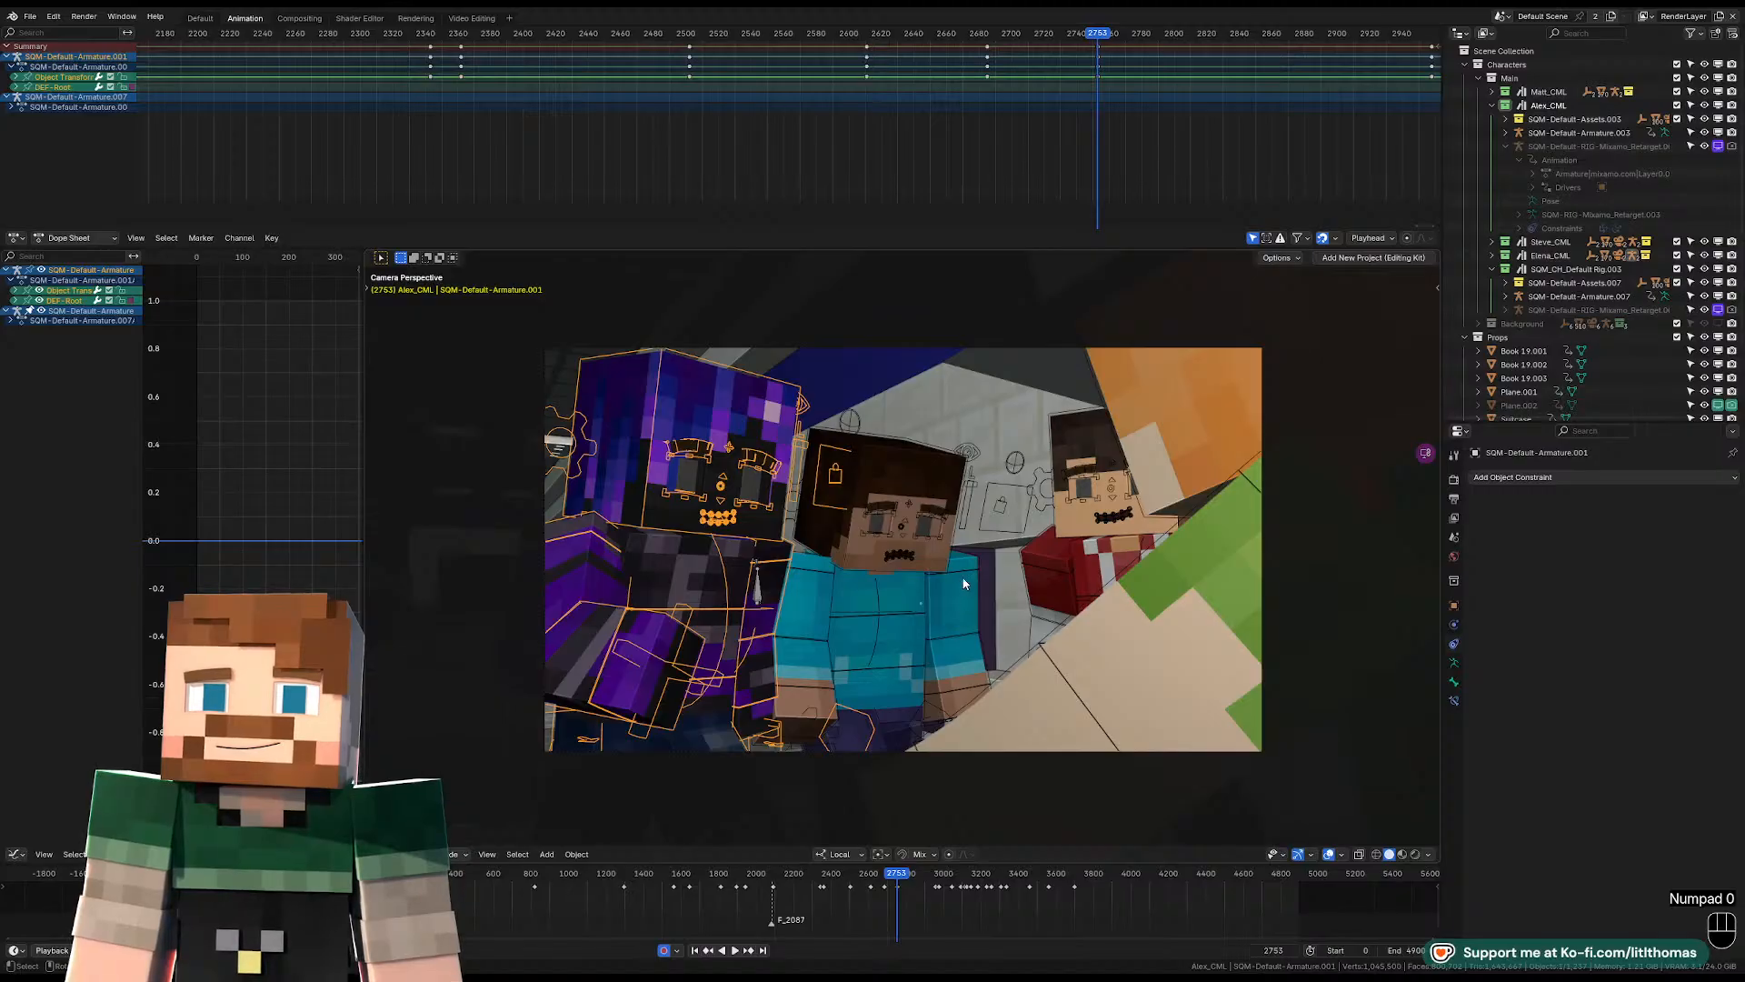
# Rotate the teal-shirted character's armature slightly about the Z axis at frame 2753 and check the cut in camera view.
pyautogui.click(966, 571)
pyautogui.press('KP_0')
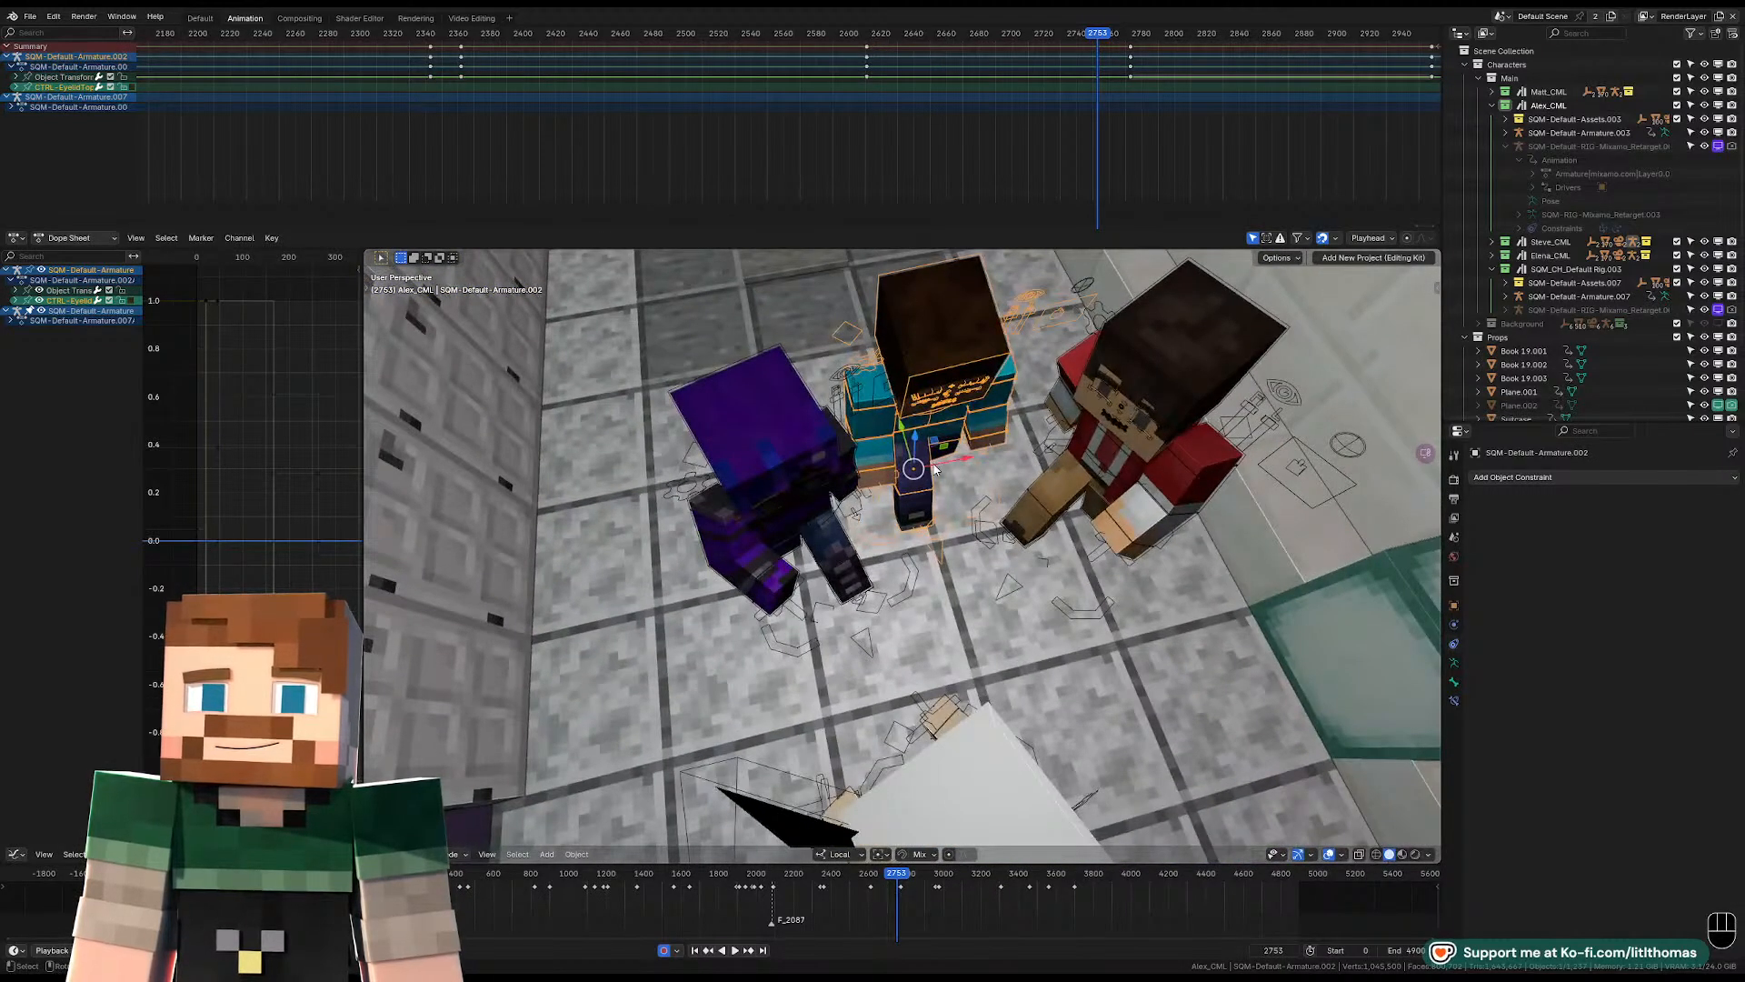
pyautogui.press('r')
pyautogui.press('z')
pyautogui.click(1095, 491)
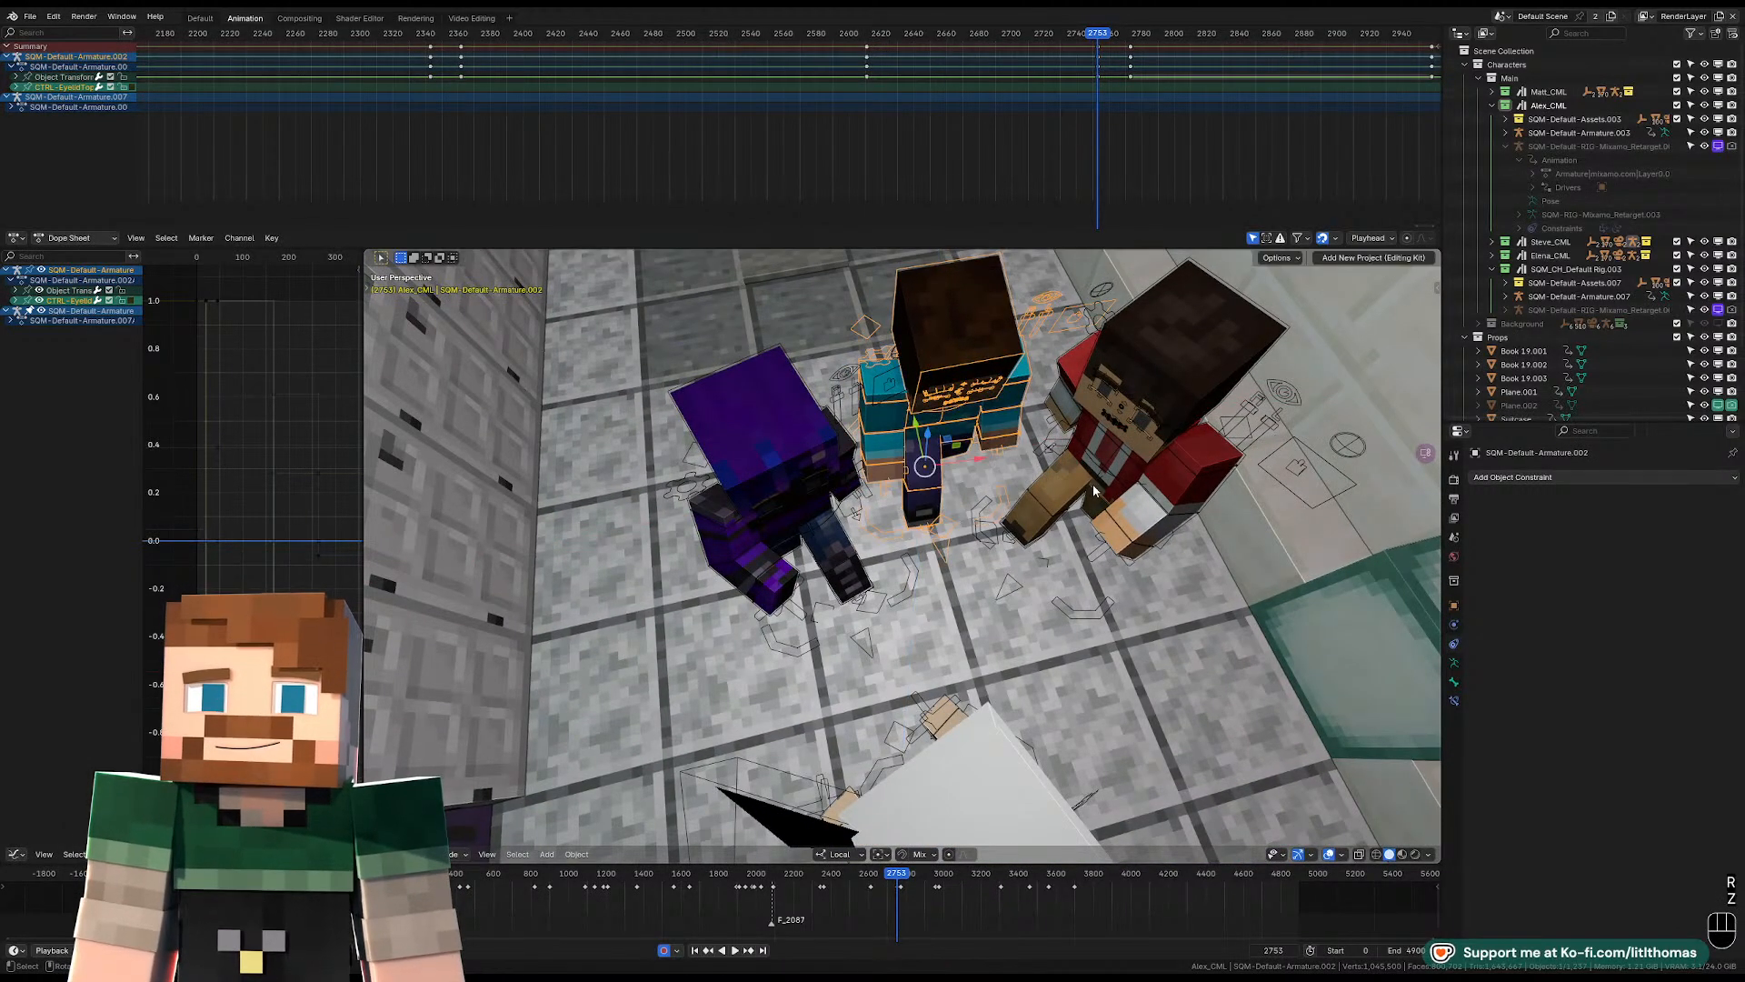
pyautogui.press('KP_0')
pyautogui.press('Left')
pyautogui.press('Right')
pyautogui.press('space')
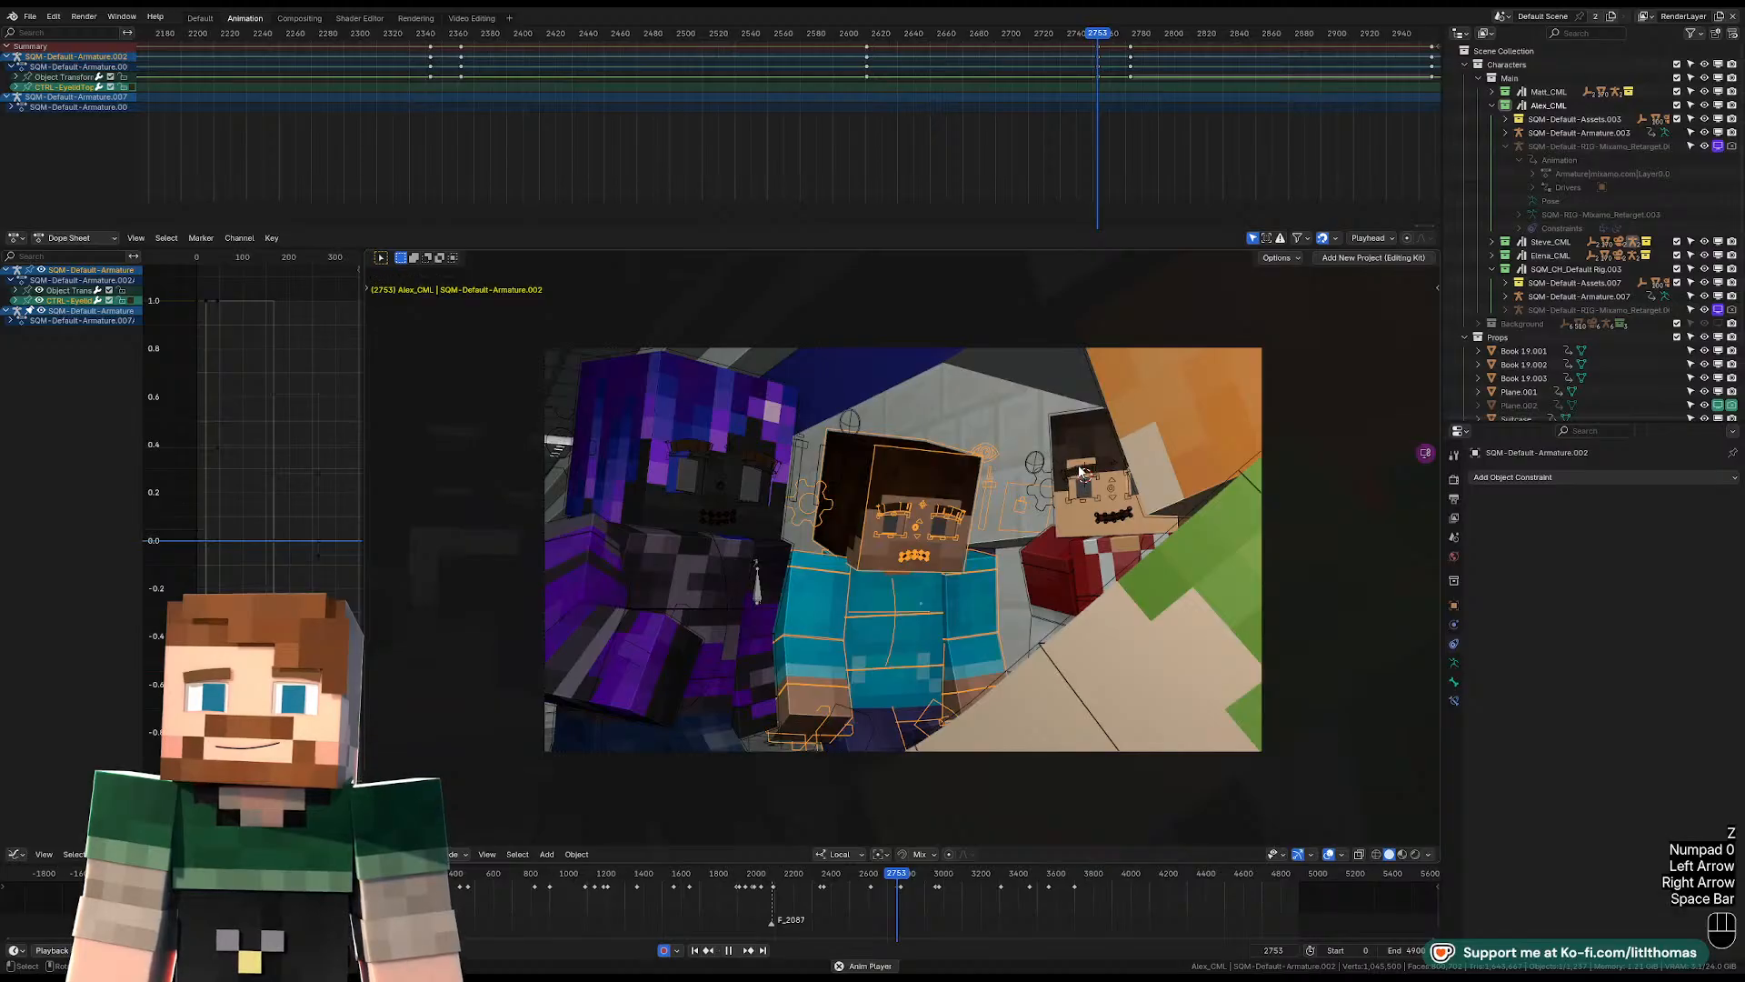
# Play the group shot from frame 2753 and step around the camera cut near frame 2781 to examine the characters' positions.
pyautogui.press('space')
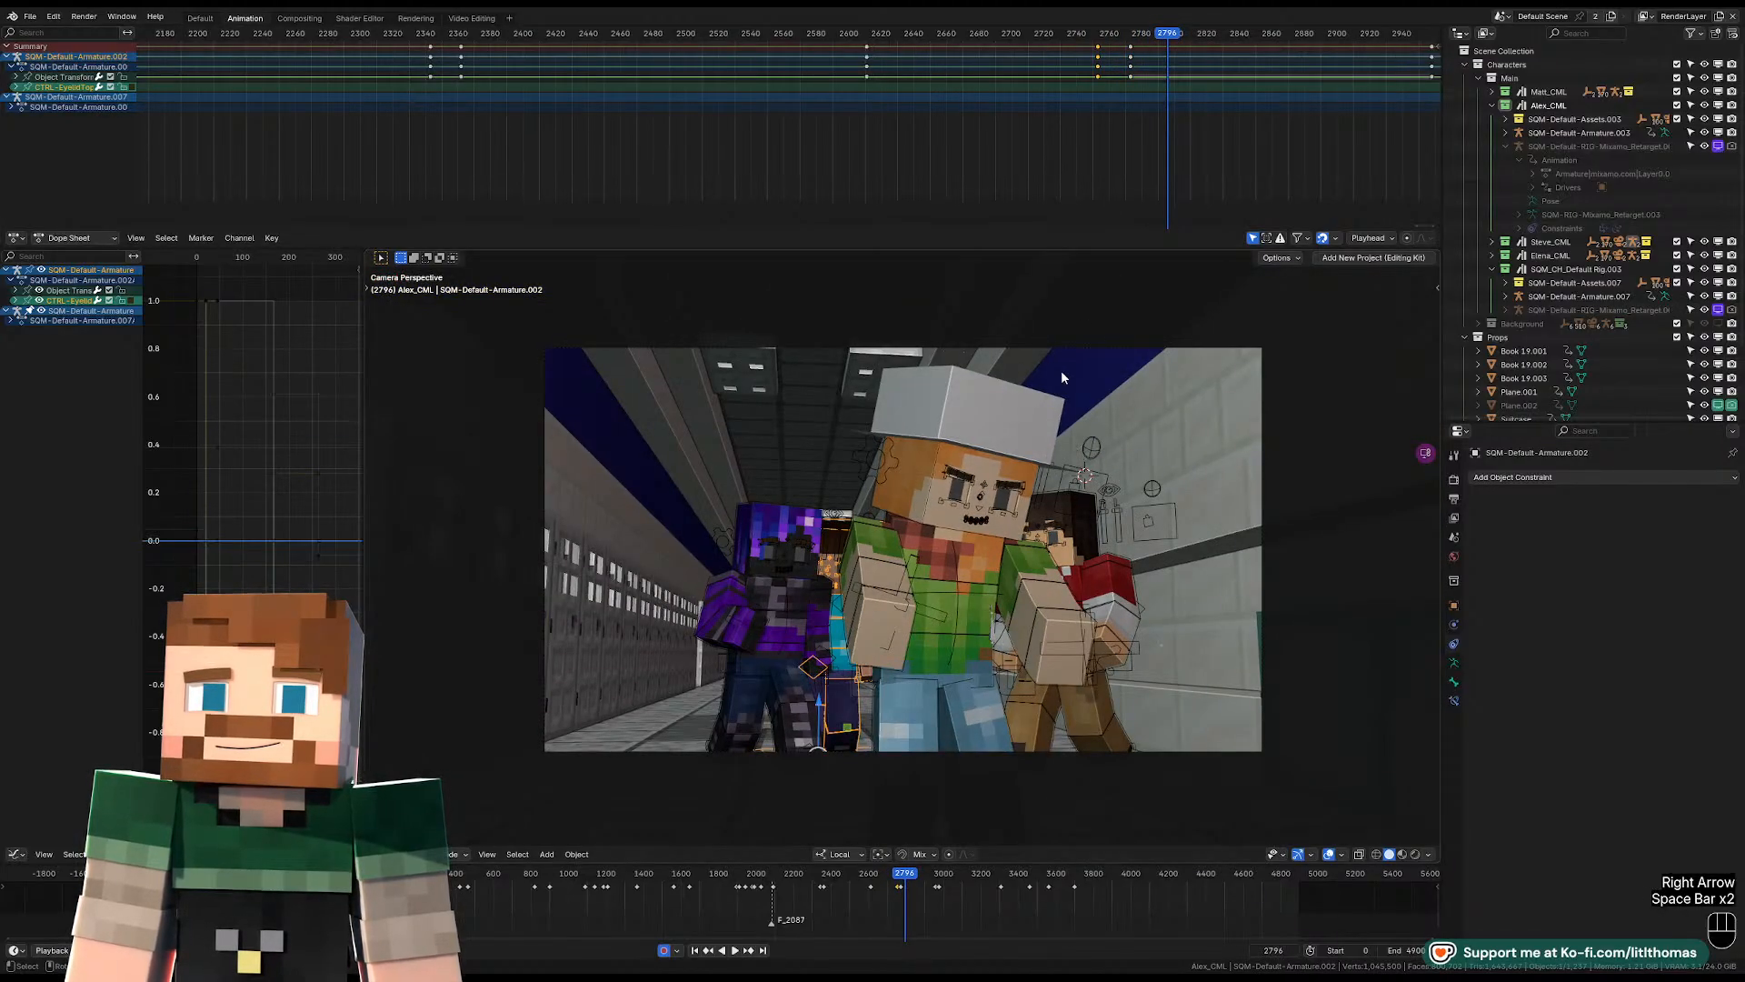
pyautogui.moveTo(1160, 36); pyautogui.dragTo(1143, 41)
pyautogui.press('Right')
pyautogui.press('Right')
pyautogui.press('Left')
pyautogui.press('Left')
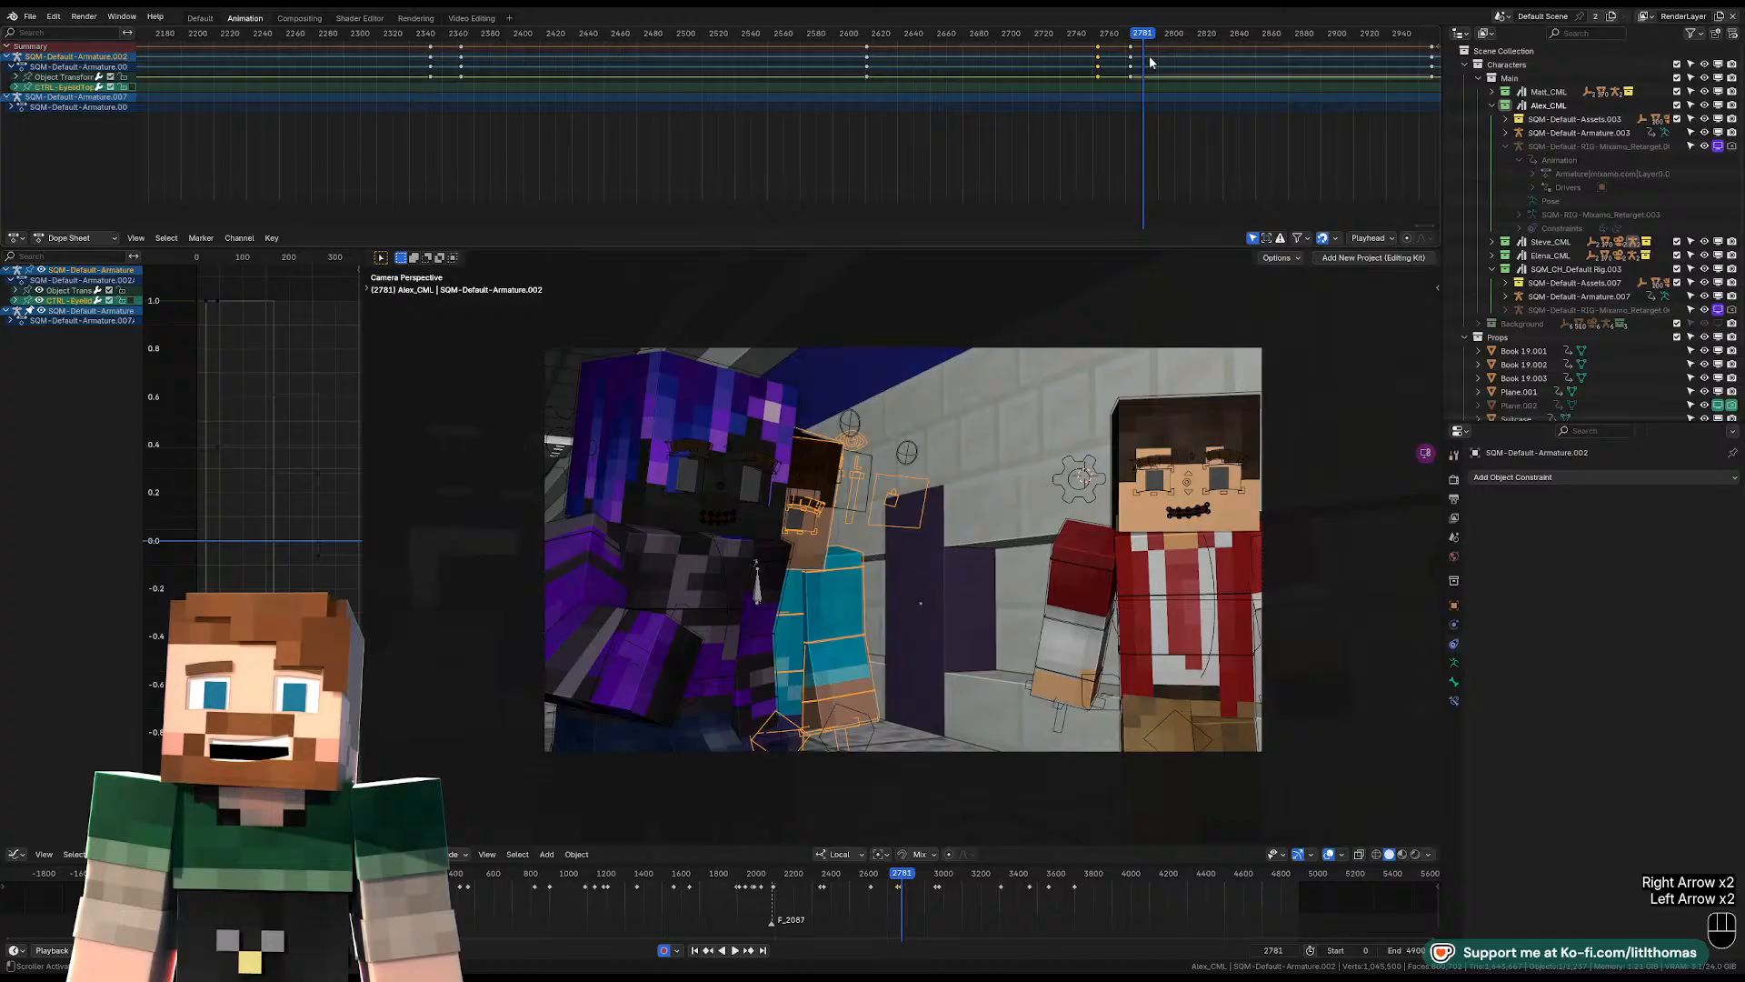
# Show the keyframes of all objects in the dope sheet, with the range around frame 2782 enlarged.
pyautogui.click(1254, 237)
pyautogui.press('Right')
pyautogui.scroll(7, 1160, 133)
pyautogui.moveTo(1160, 134); pyautogui.dragTo(637, 108, button='middle')
pyautogui.scroll(8, 941, 104)
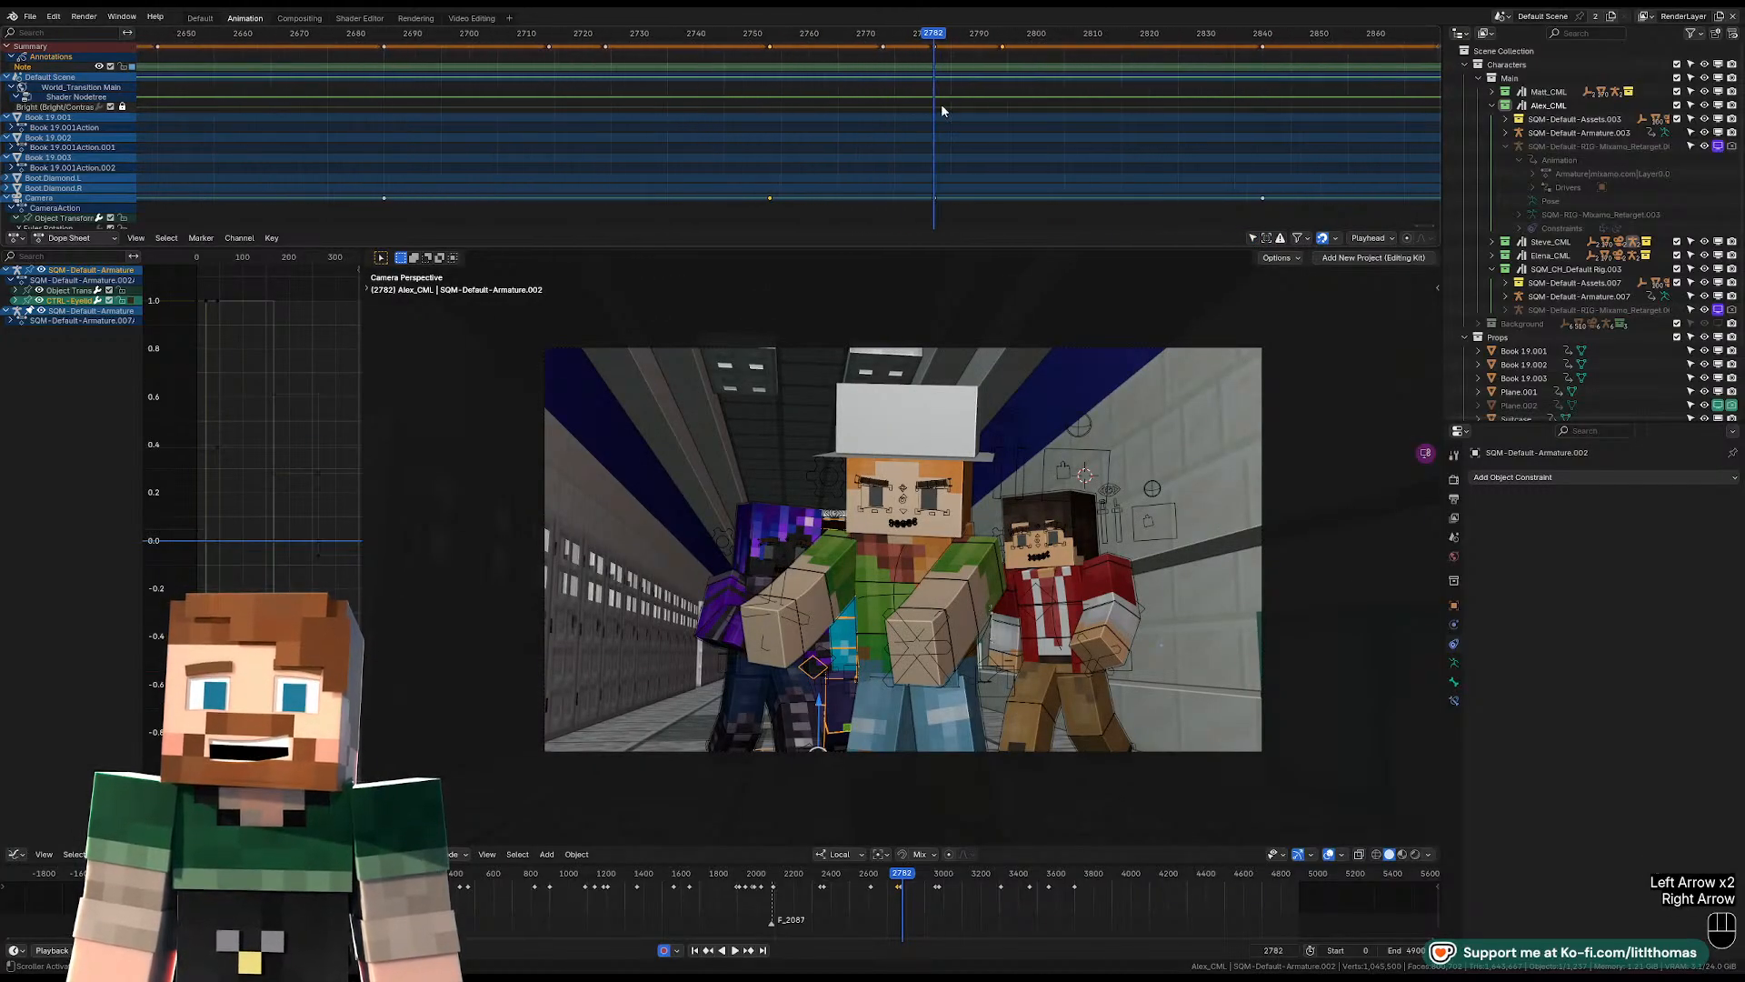
pyautogui.scroll(7, 1018, 113)
pyautogui.moveTo(1027, 118); pyautogui.dragTo(768, 148, button='middle')
pyautogui.scroll(10, 764, 100)
pyautogui.scroll(4, 782, 93)
pyautogui.moveTo(602, 98); pyautogui.dragTo(773, 107, button='middle')
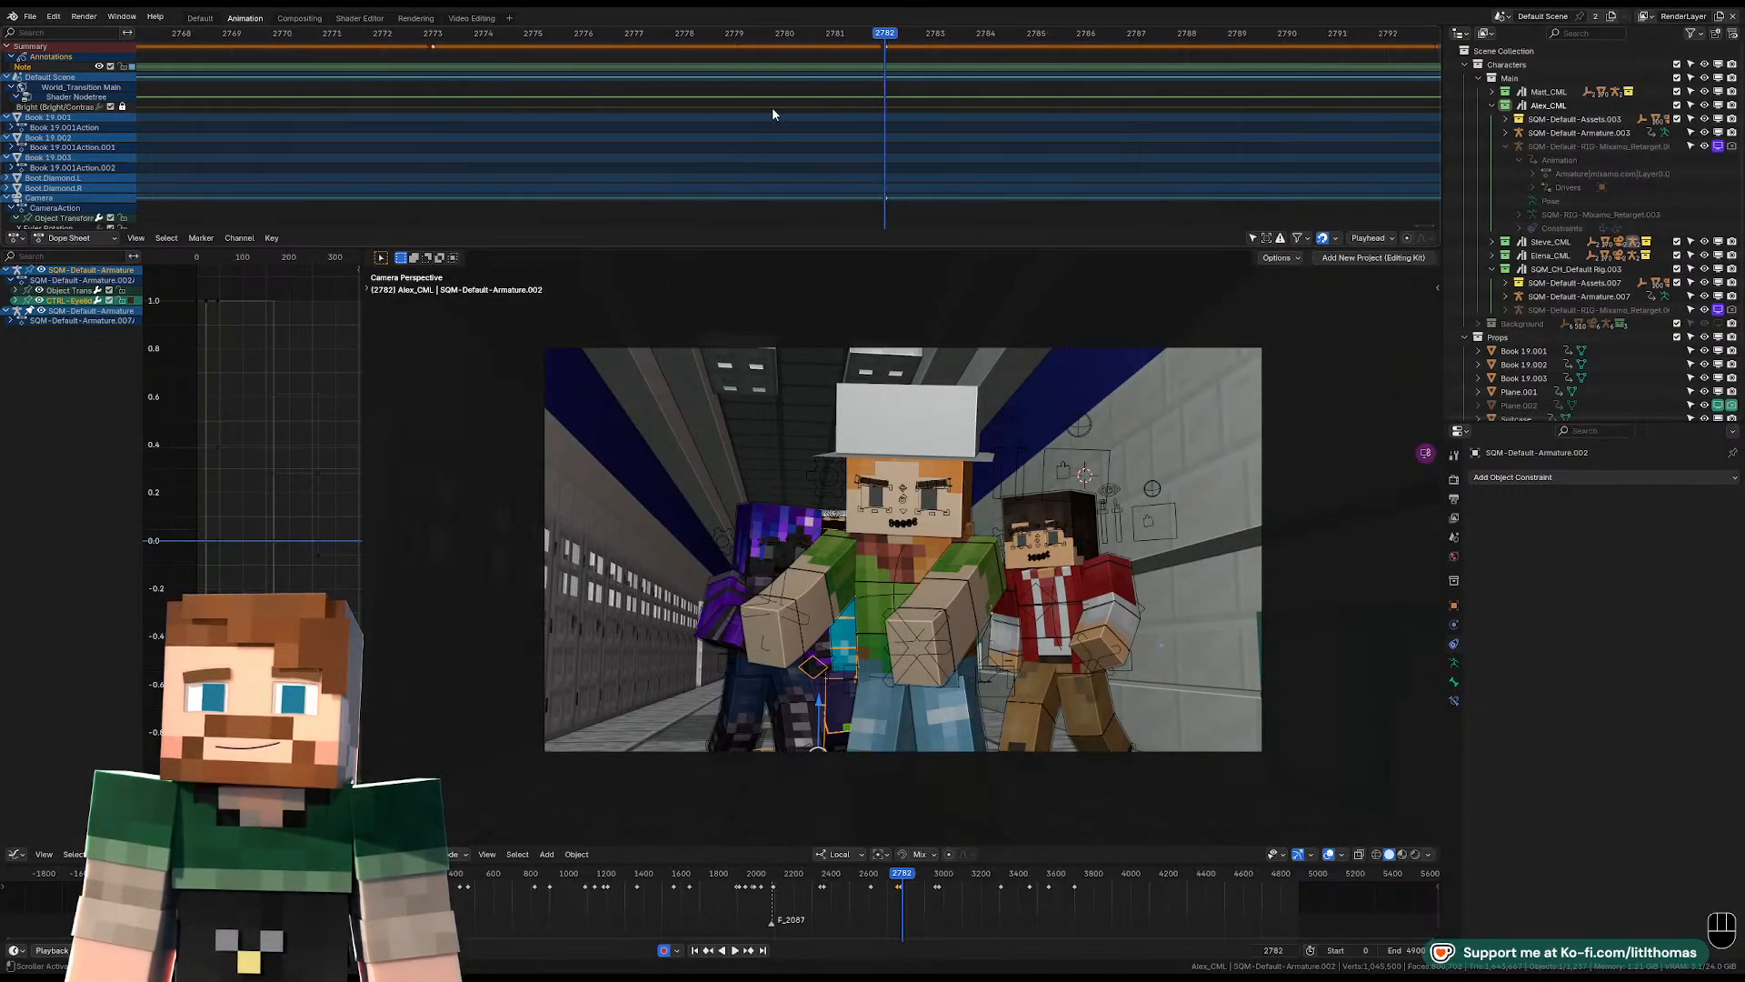
pyautogui.scroll(-6, 760, 103)
# Move the column of keyframes at frame 2773 nine frames forward to 2782 and play back the cut.
pyautogui.click(747, 82)
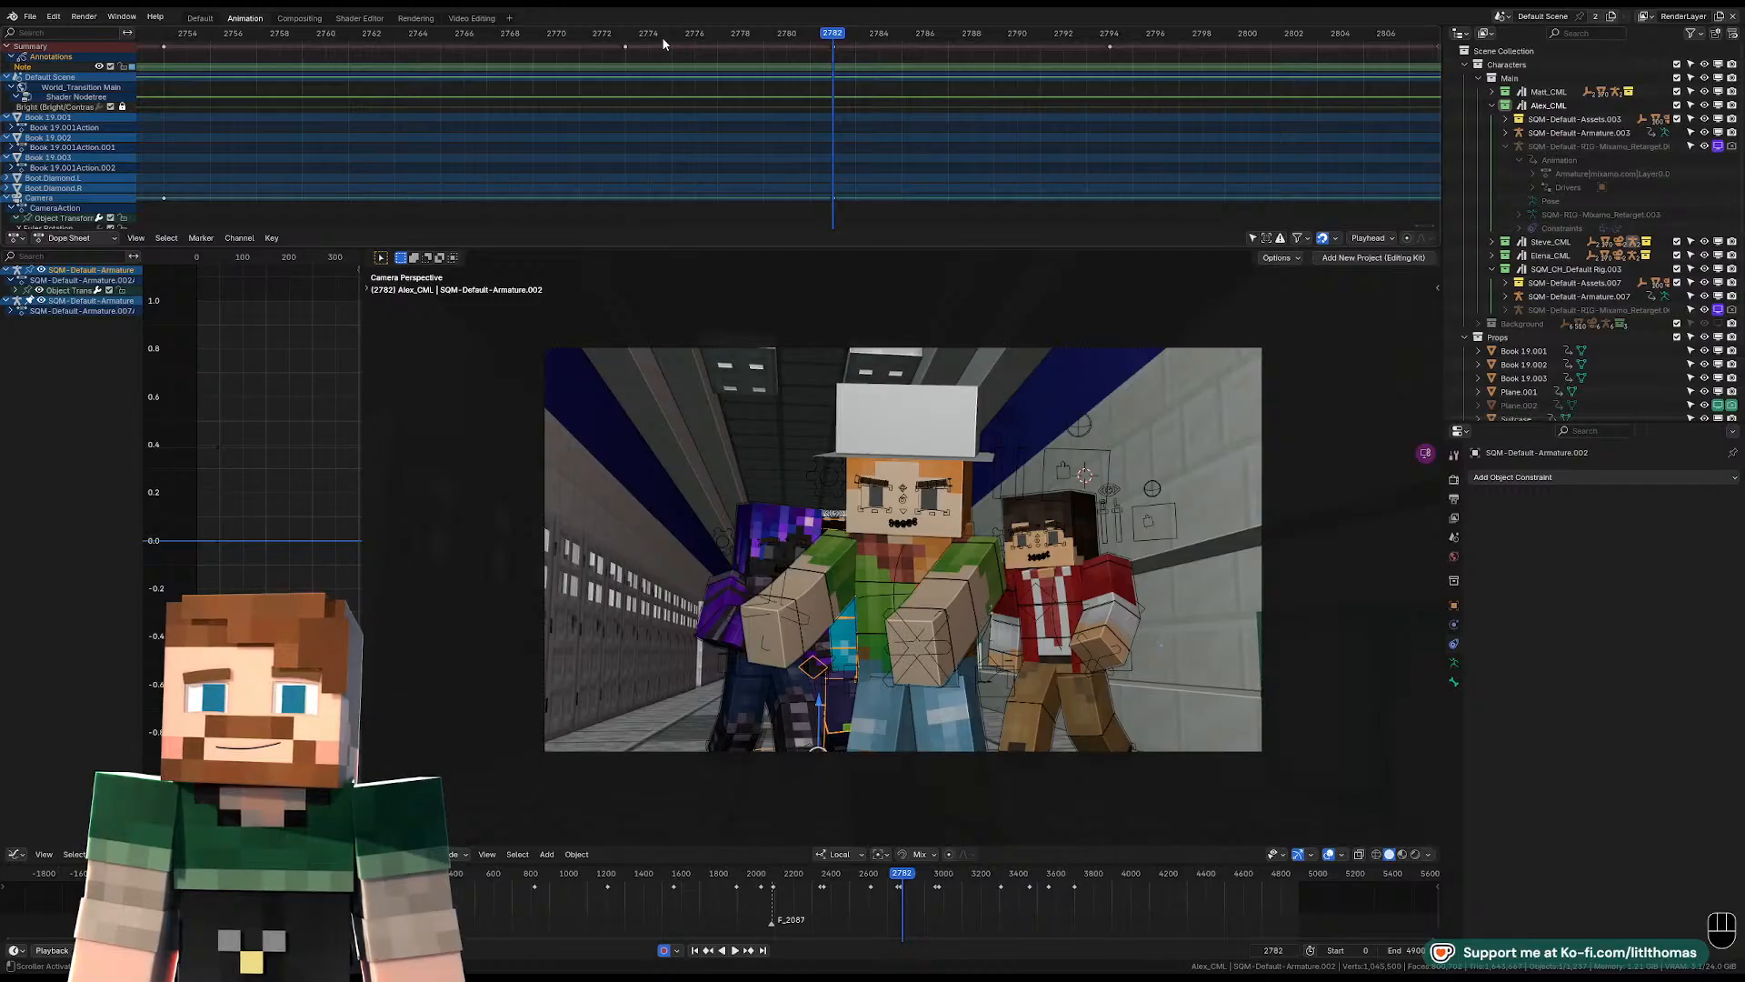
pyautogui.moveTo(662, 37)
pyautogui.mouseDown()
pyautogui.moveTo(616, 33)
pyautogui.moveTo(639, 58)
pyautogui.mouseUp()
pyautogui.press('a')
pyautogui.press('a')
pyautogui.press('b')
pyautogui.press('g')
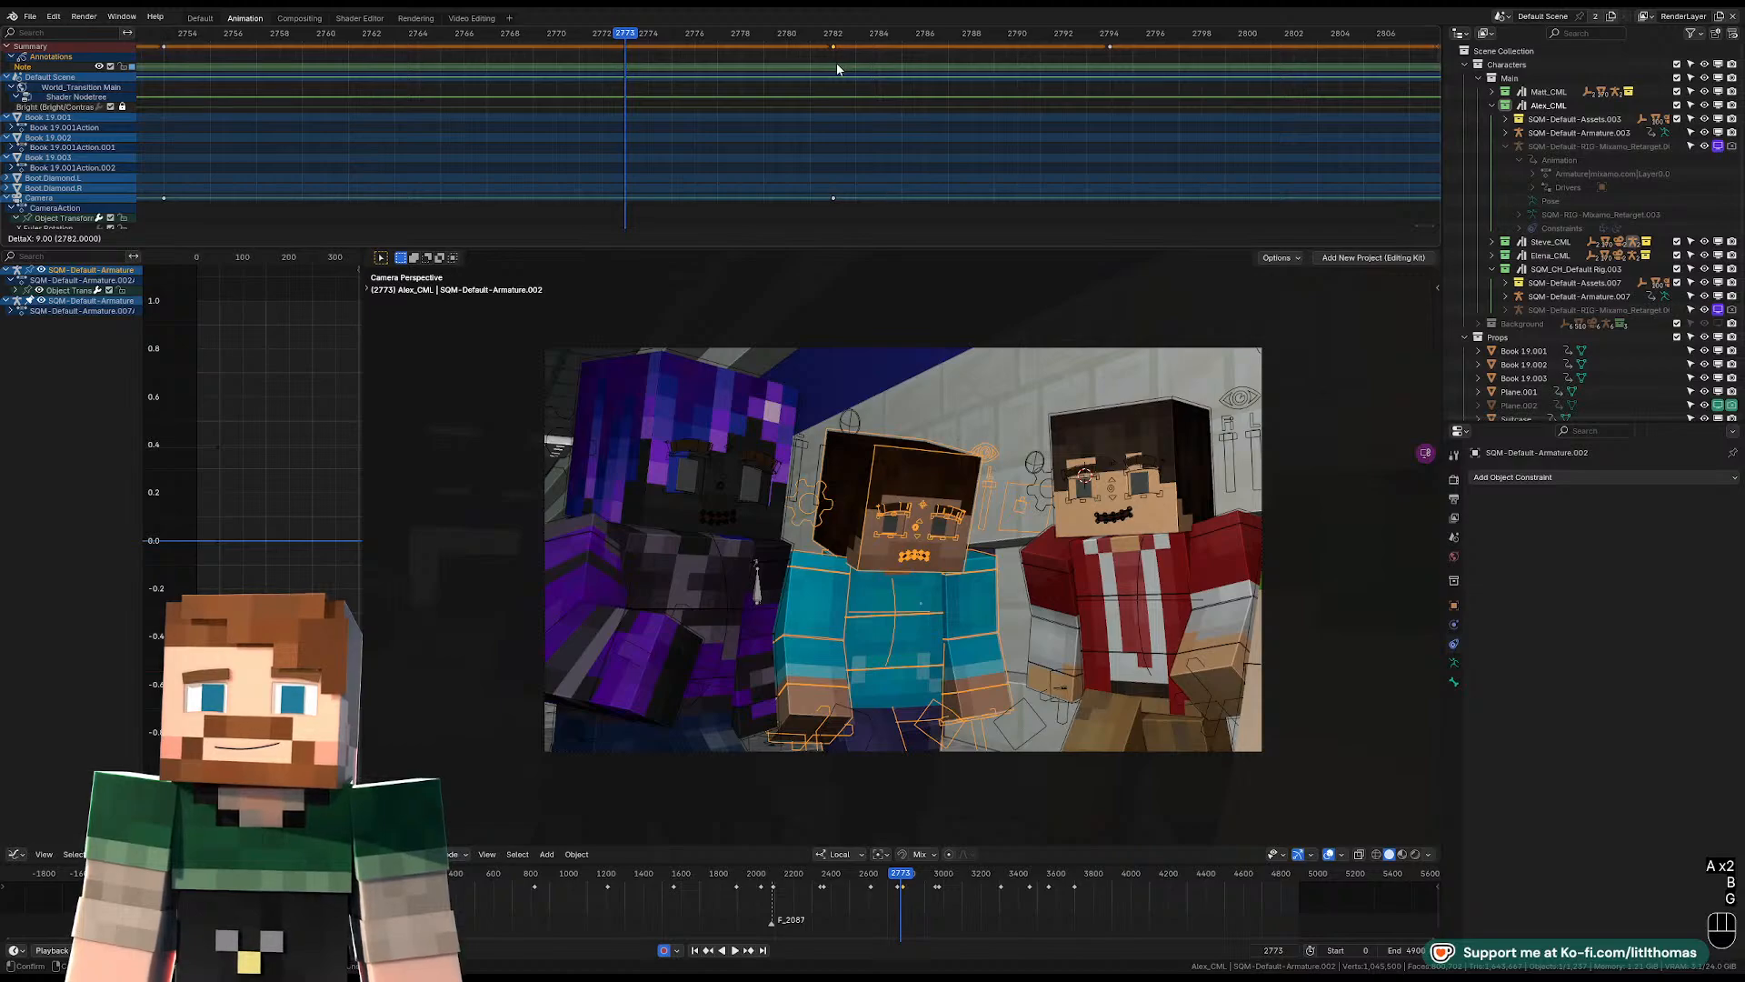
pyautogui.press('space')
pyautogui.press('space')
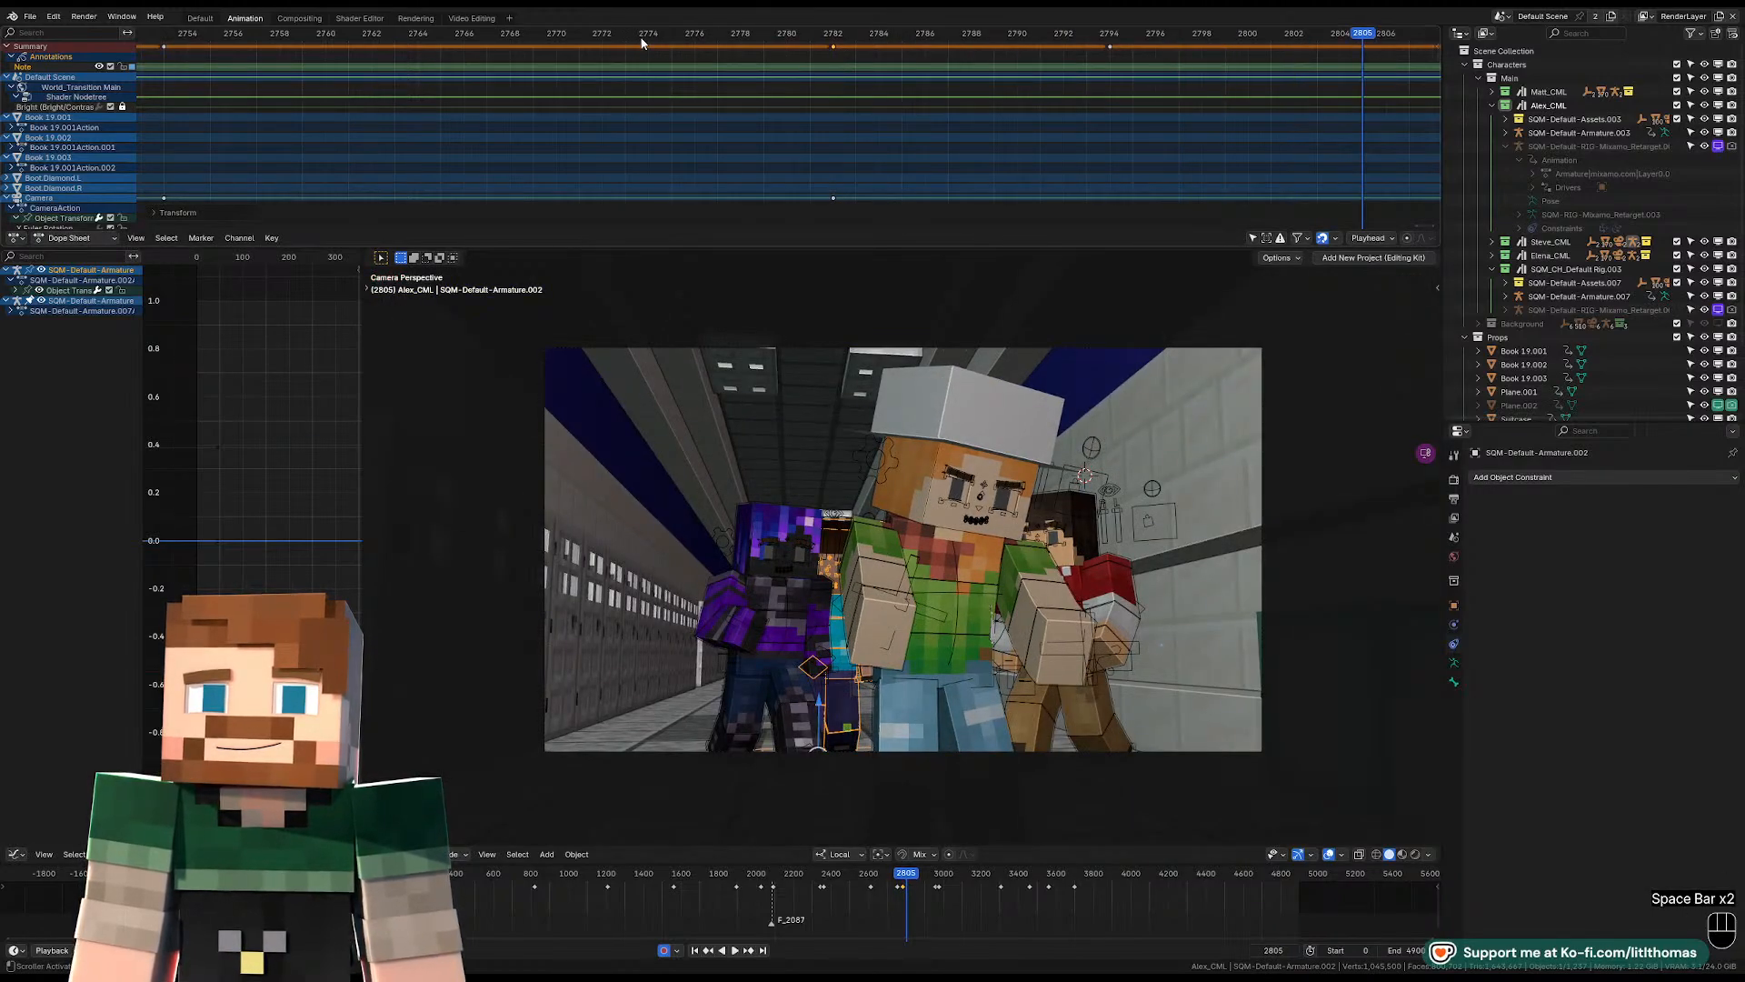
pyautogui.press('space')
pyautogui.press('space')
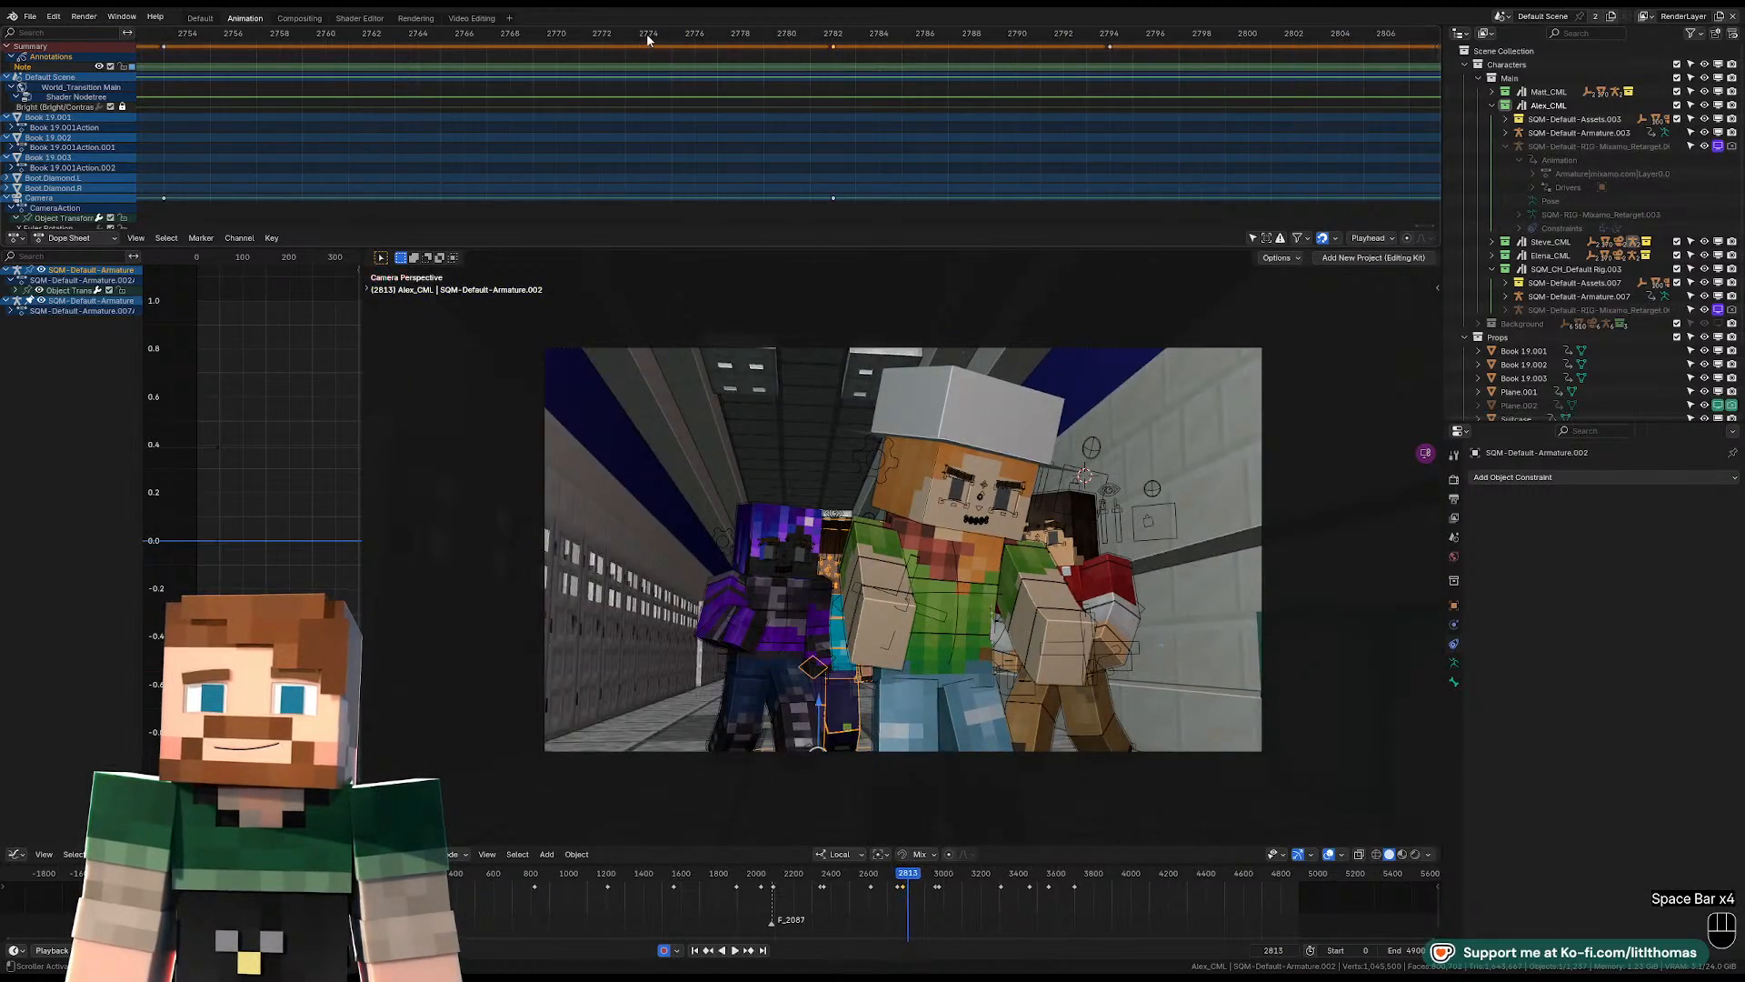
# At frame 2782, move the purple character about 0.6 units outward toward the lockers and adjust the teal-shirted character beside it.
pyautogui.click(832, 35)
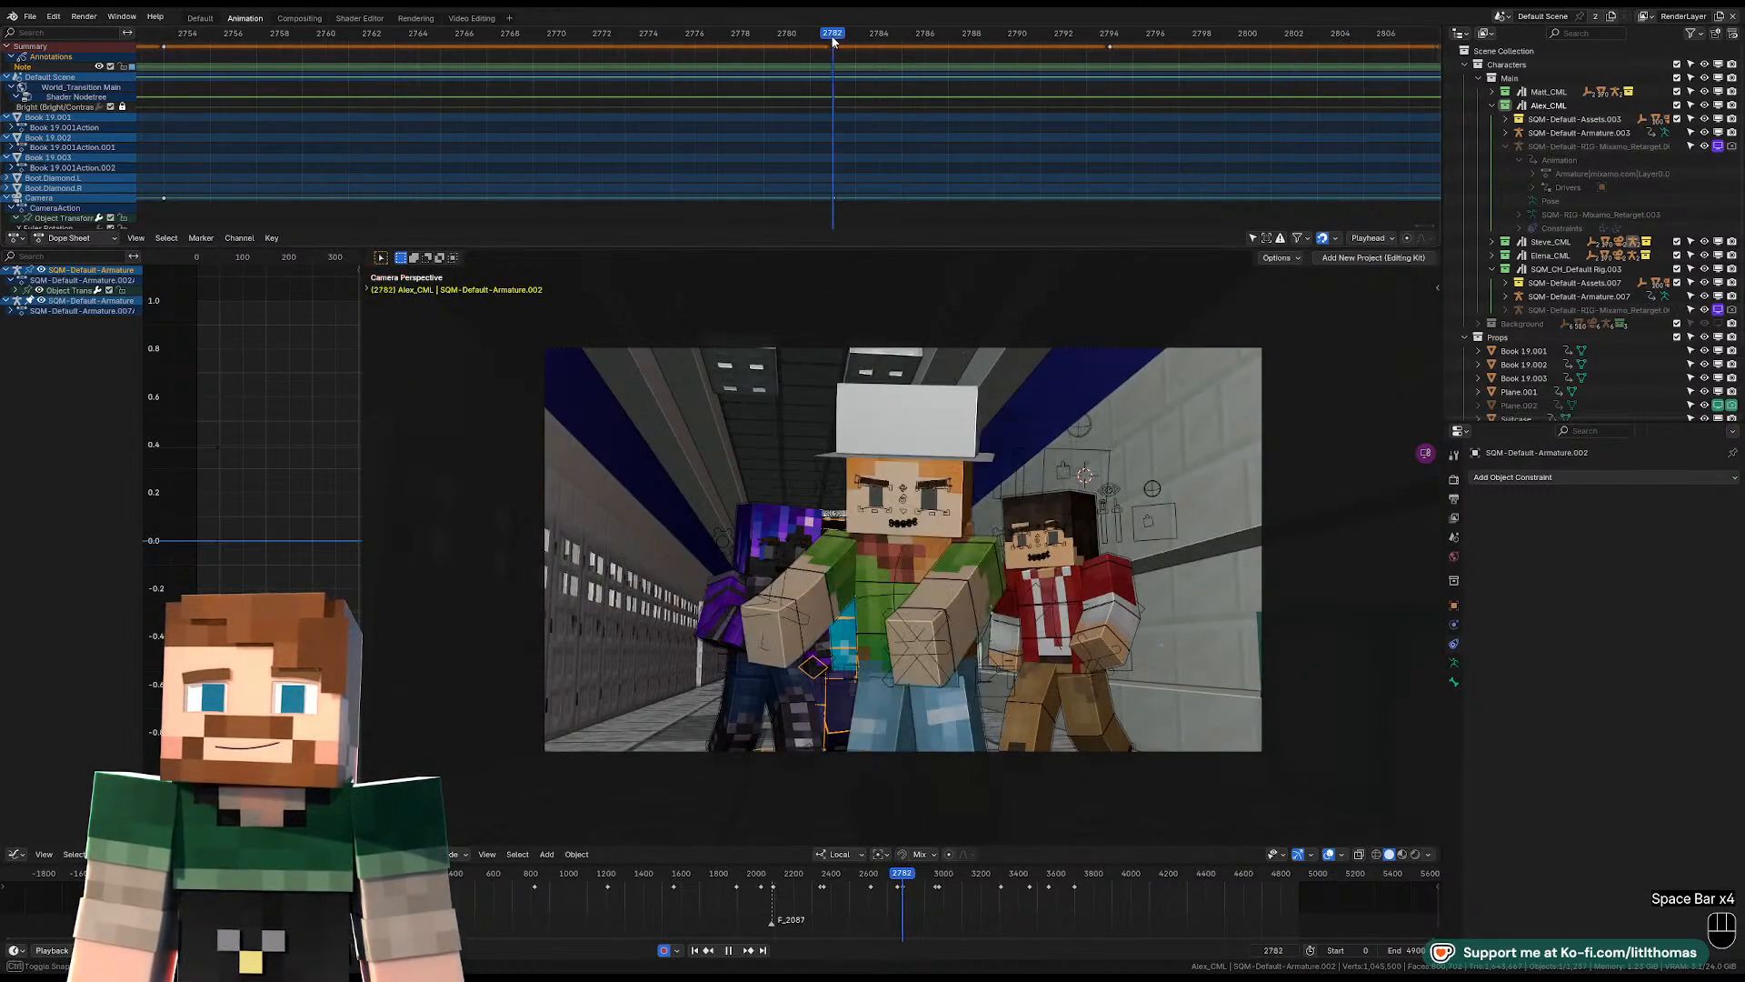
pyautogui.click(744, 675)
pyautogui.scroll(-2, 840, 718)
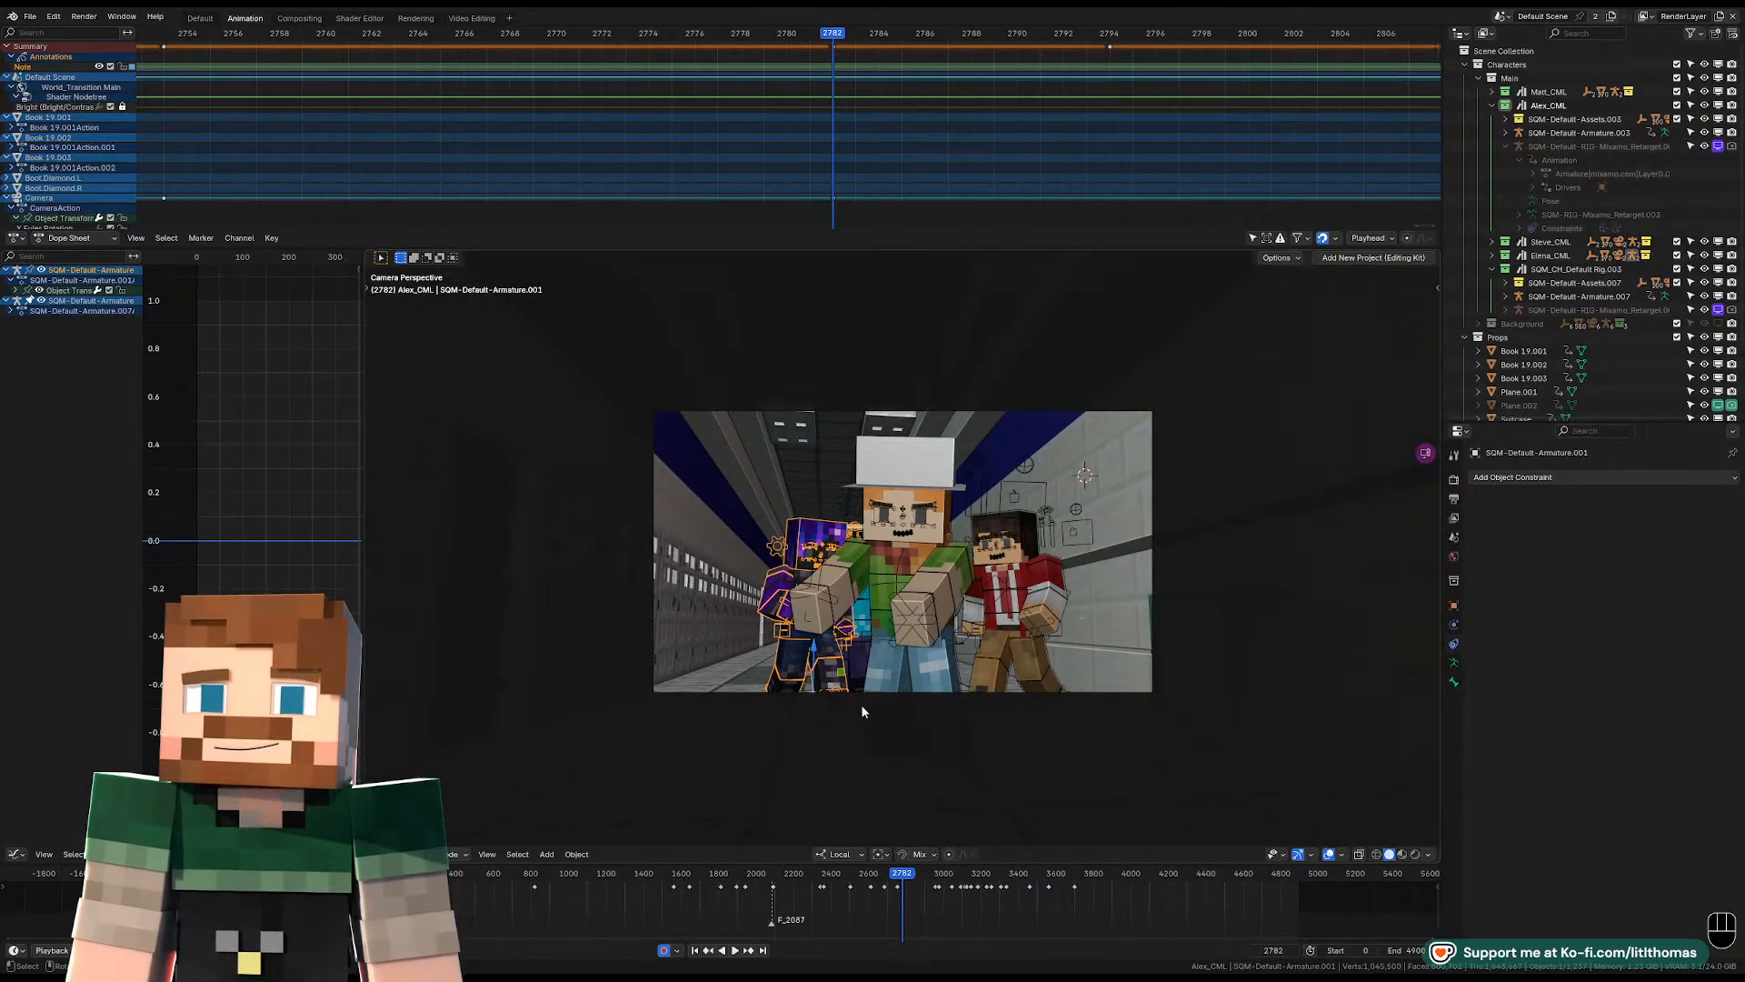
pyautogui.press('g')
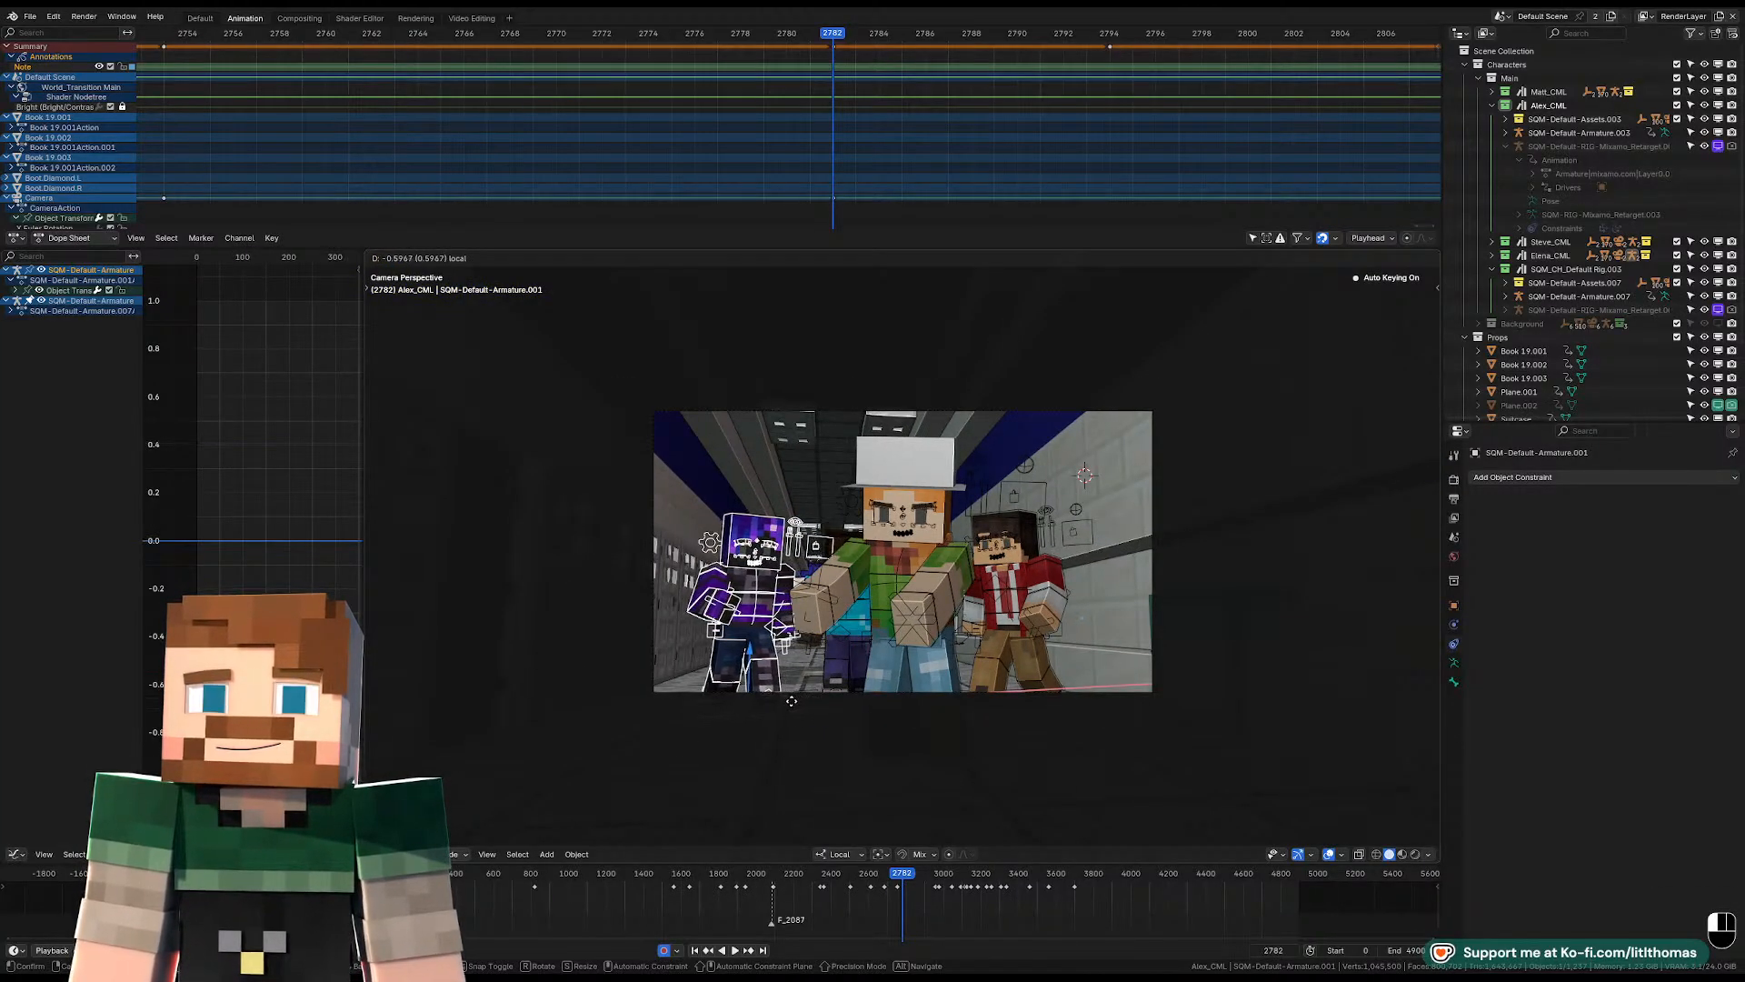
pyautogui.click(838, 681)
pyautogui.click(840, 664)
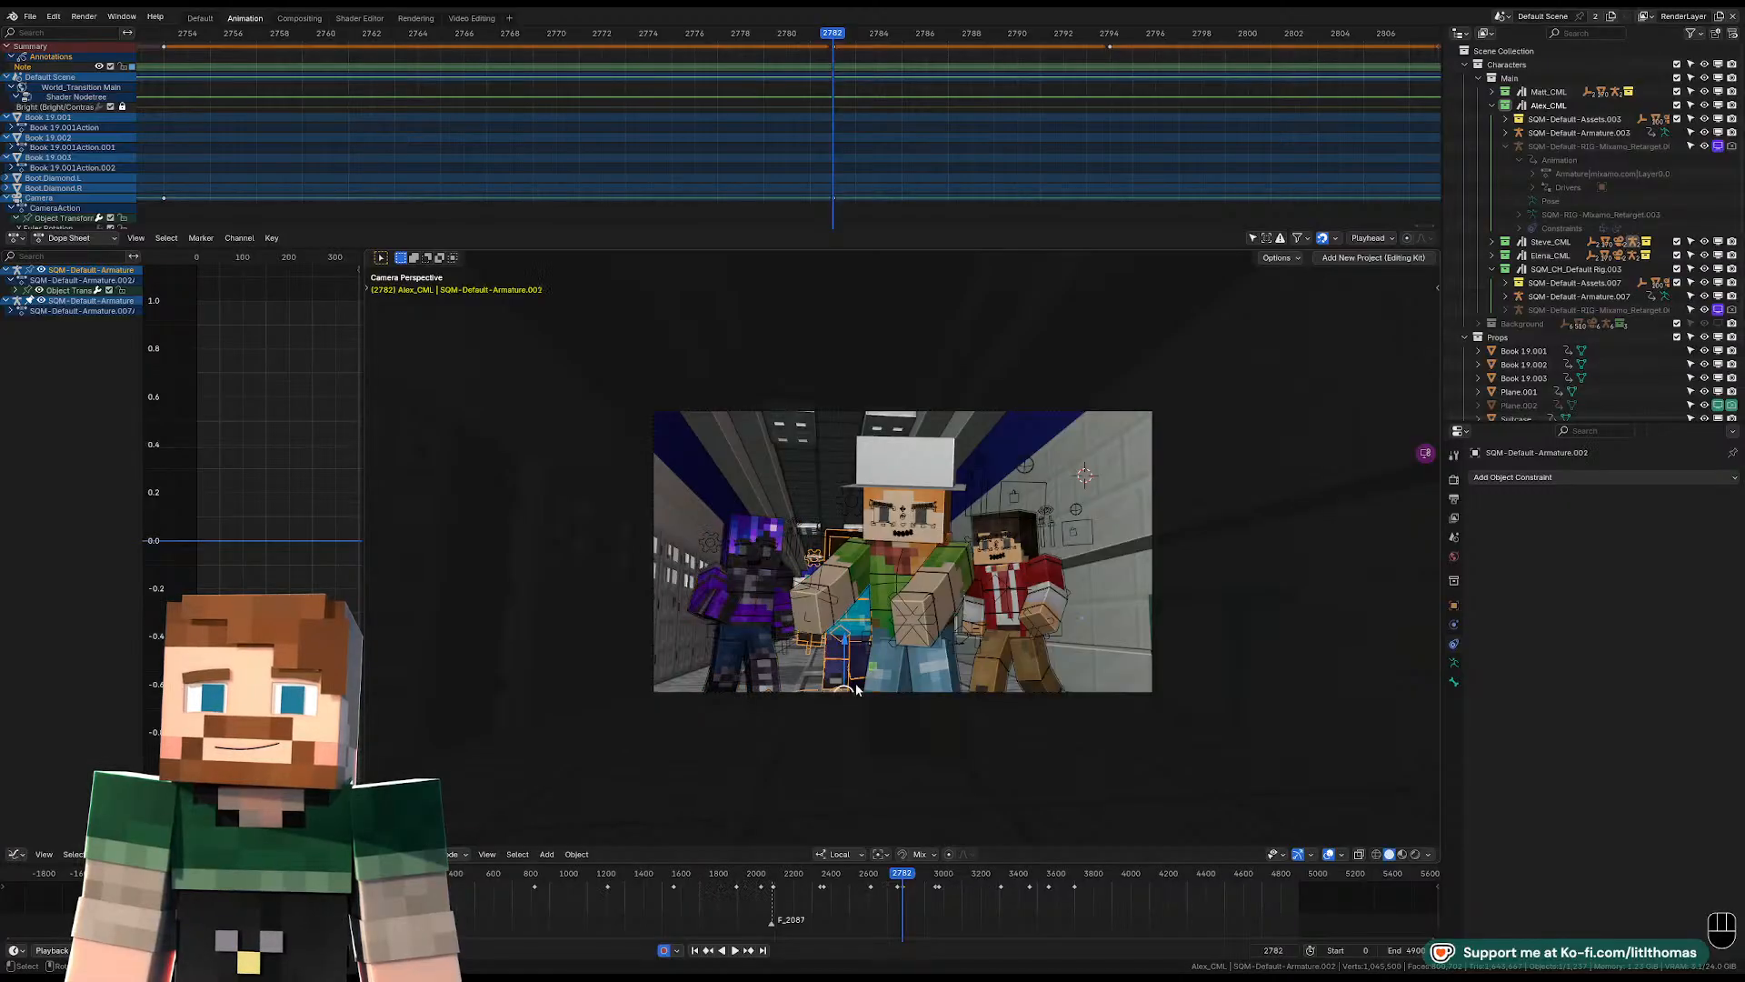
# Play the group shot from frame 2782 into the following shot and check the four characters' framing through the camera.
pyautogui.press('space')
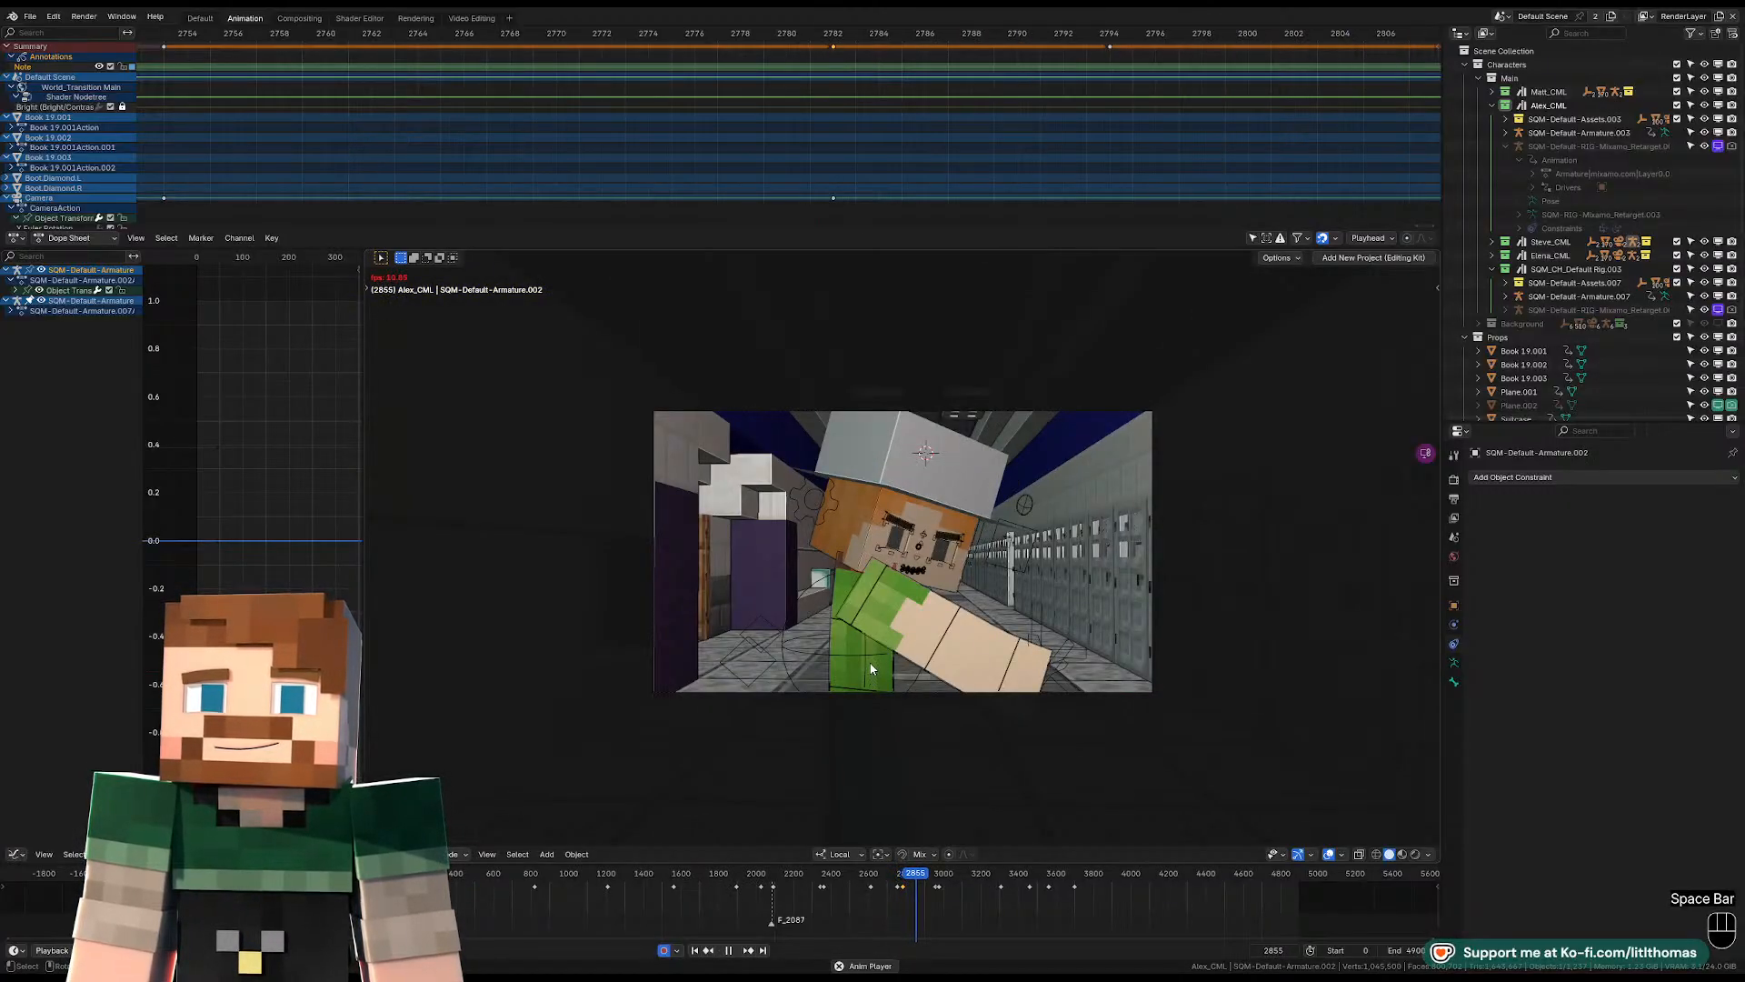
pyautogui.press('space')
pyautogui.scroll(-8, 1044, 194)
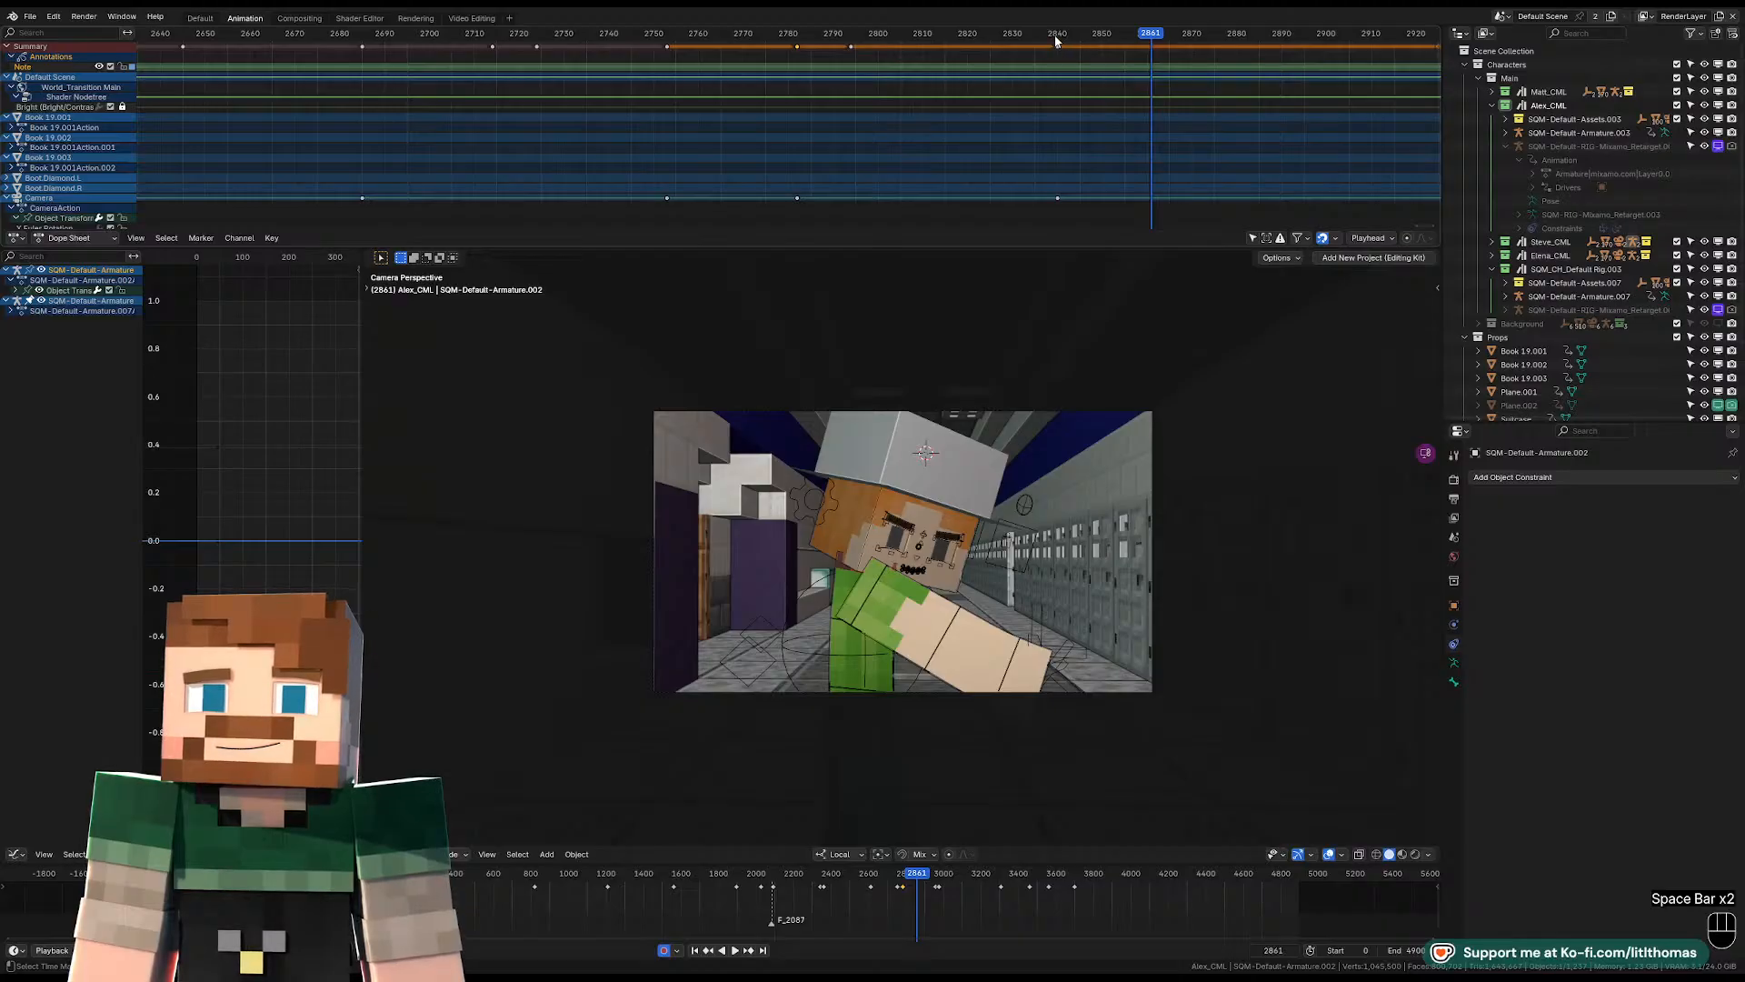
pyautogui.click(1053, 35)
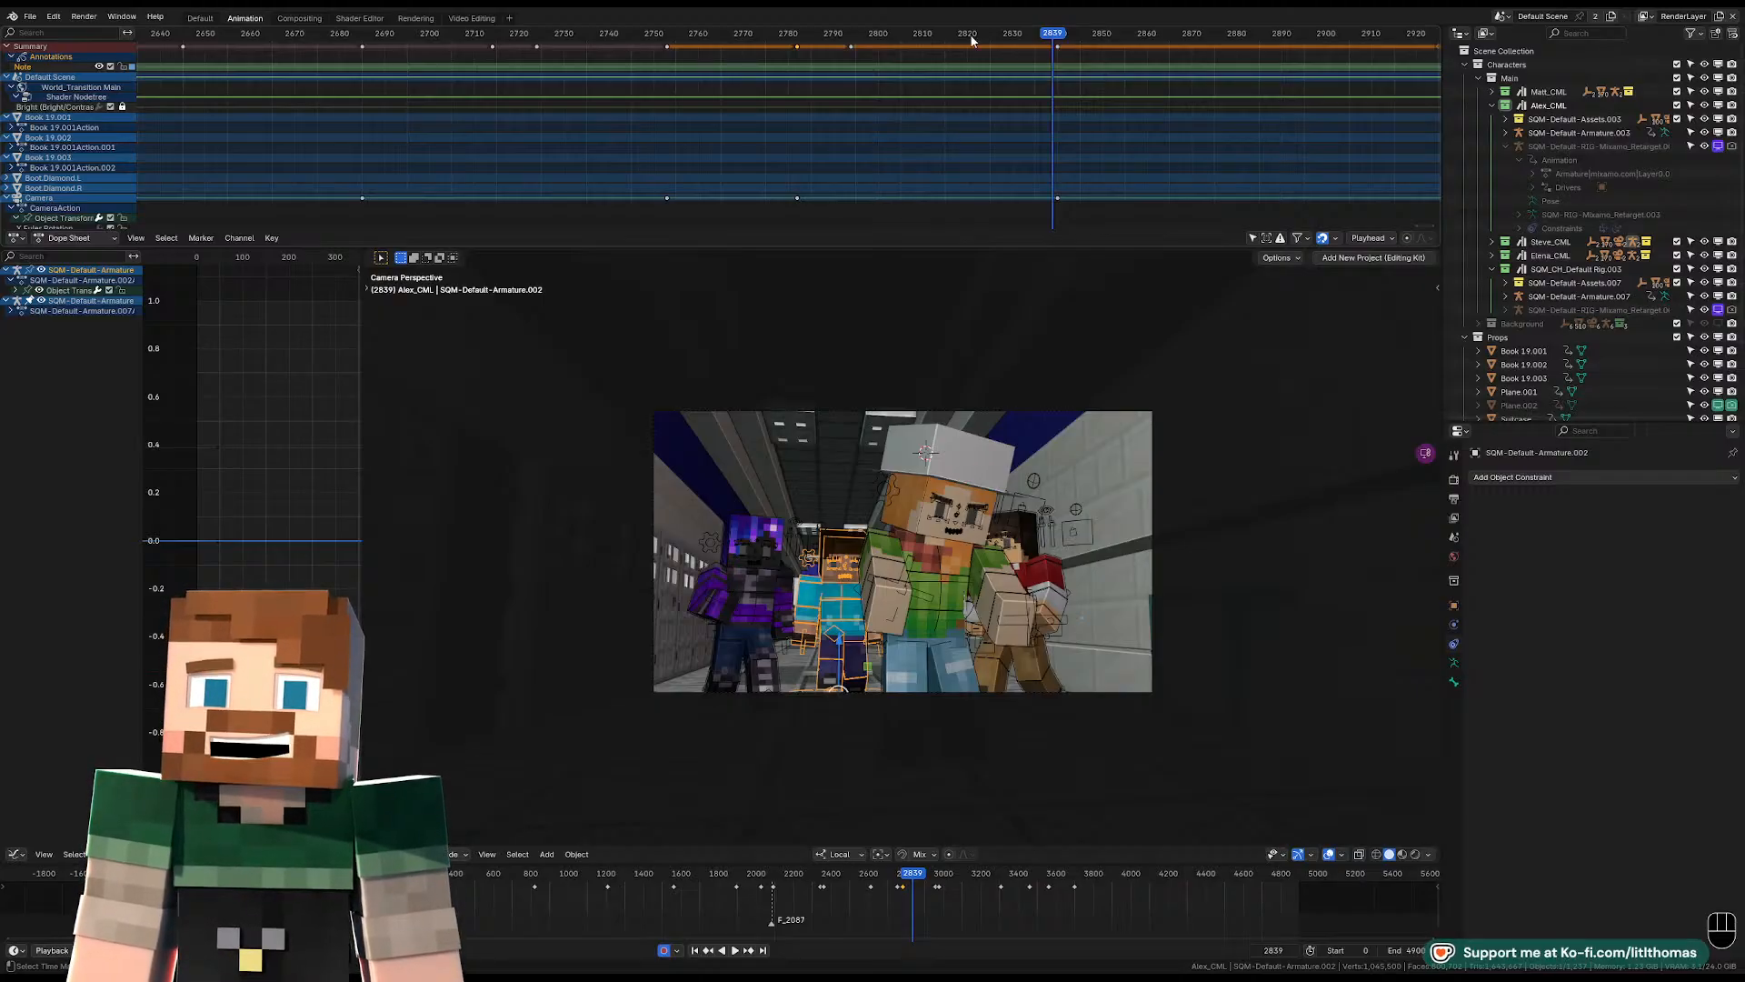
pyautogui.press('space')
pyautogui.press('space')
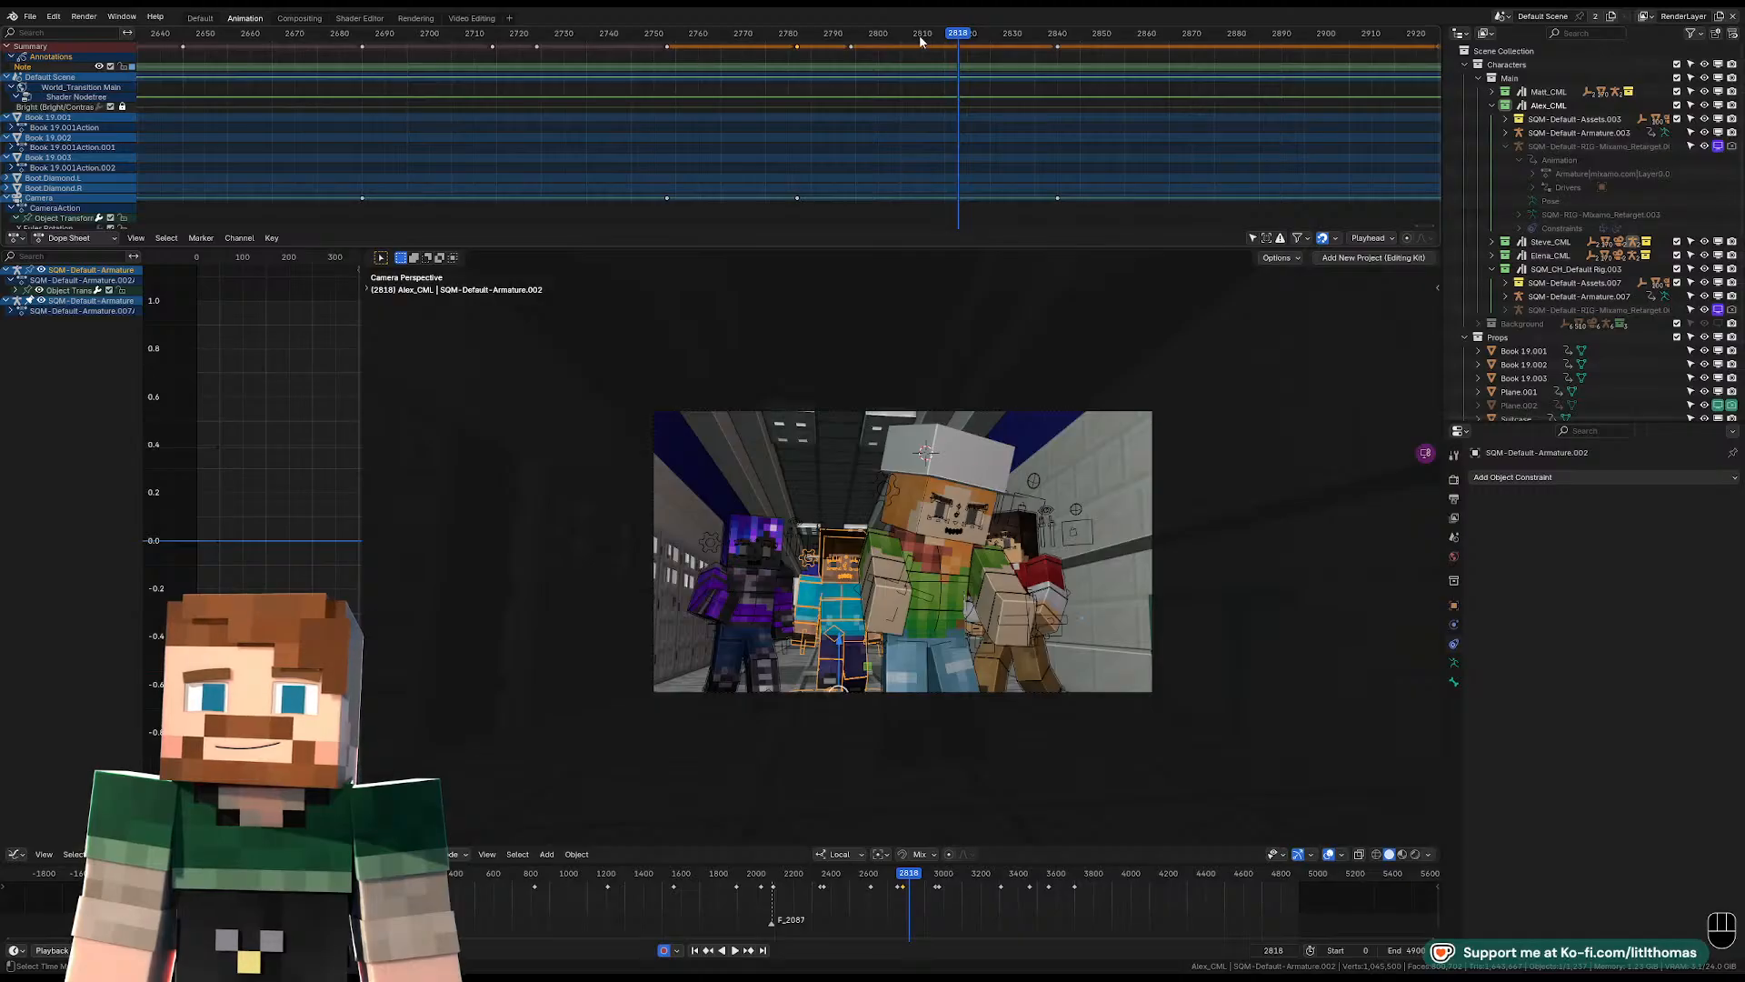
pyautogui.click(918, 35)
pyautogui.press('Home')
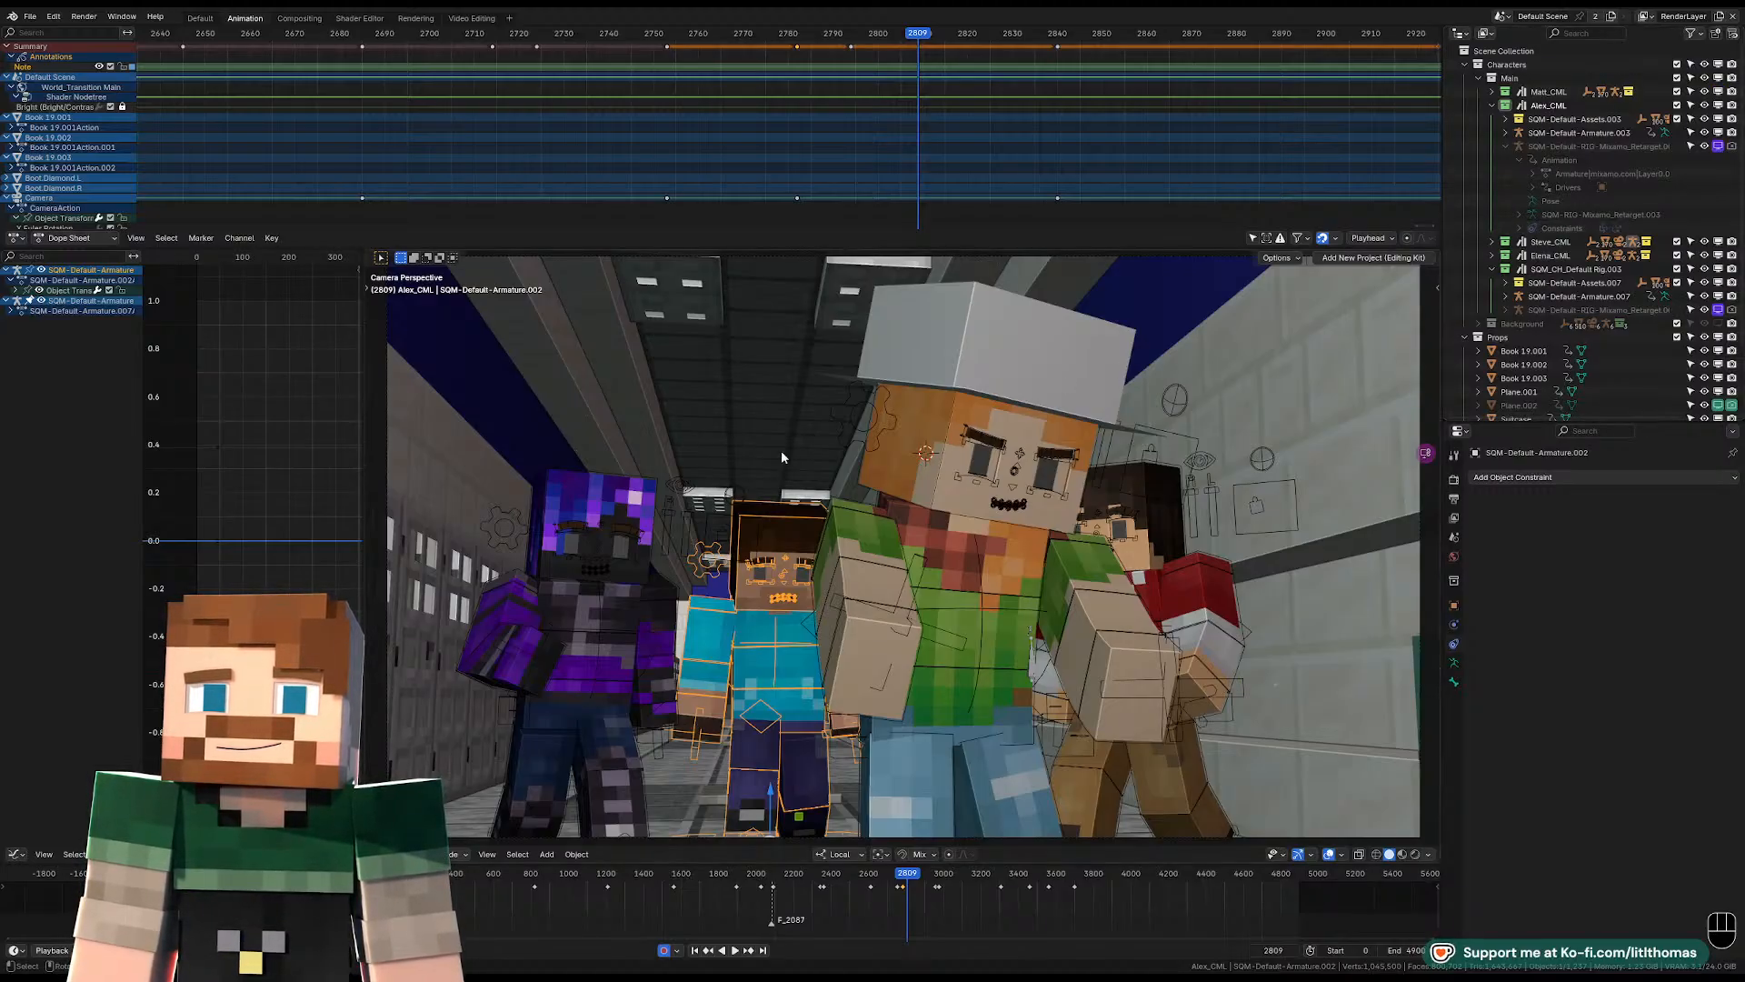
# Replay the hat-wearing character's turn after frame 2782 several times to examine its timing.
pyautogui.moveTo(919, 35); pyautogui.dragTo(836, 42)
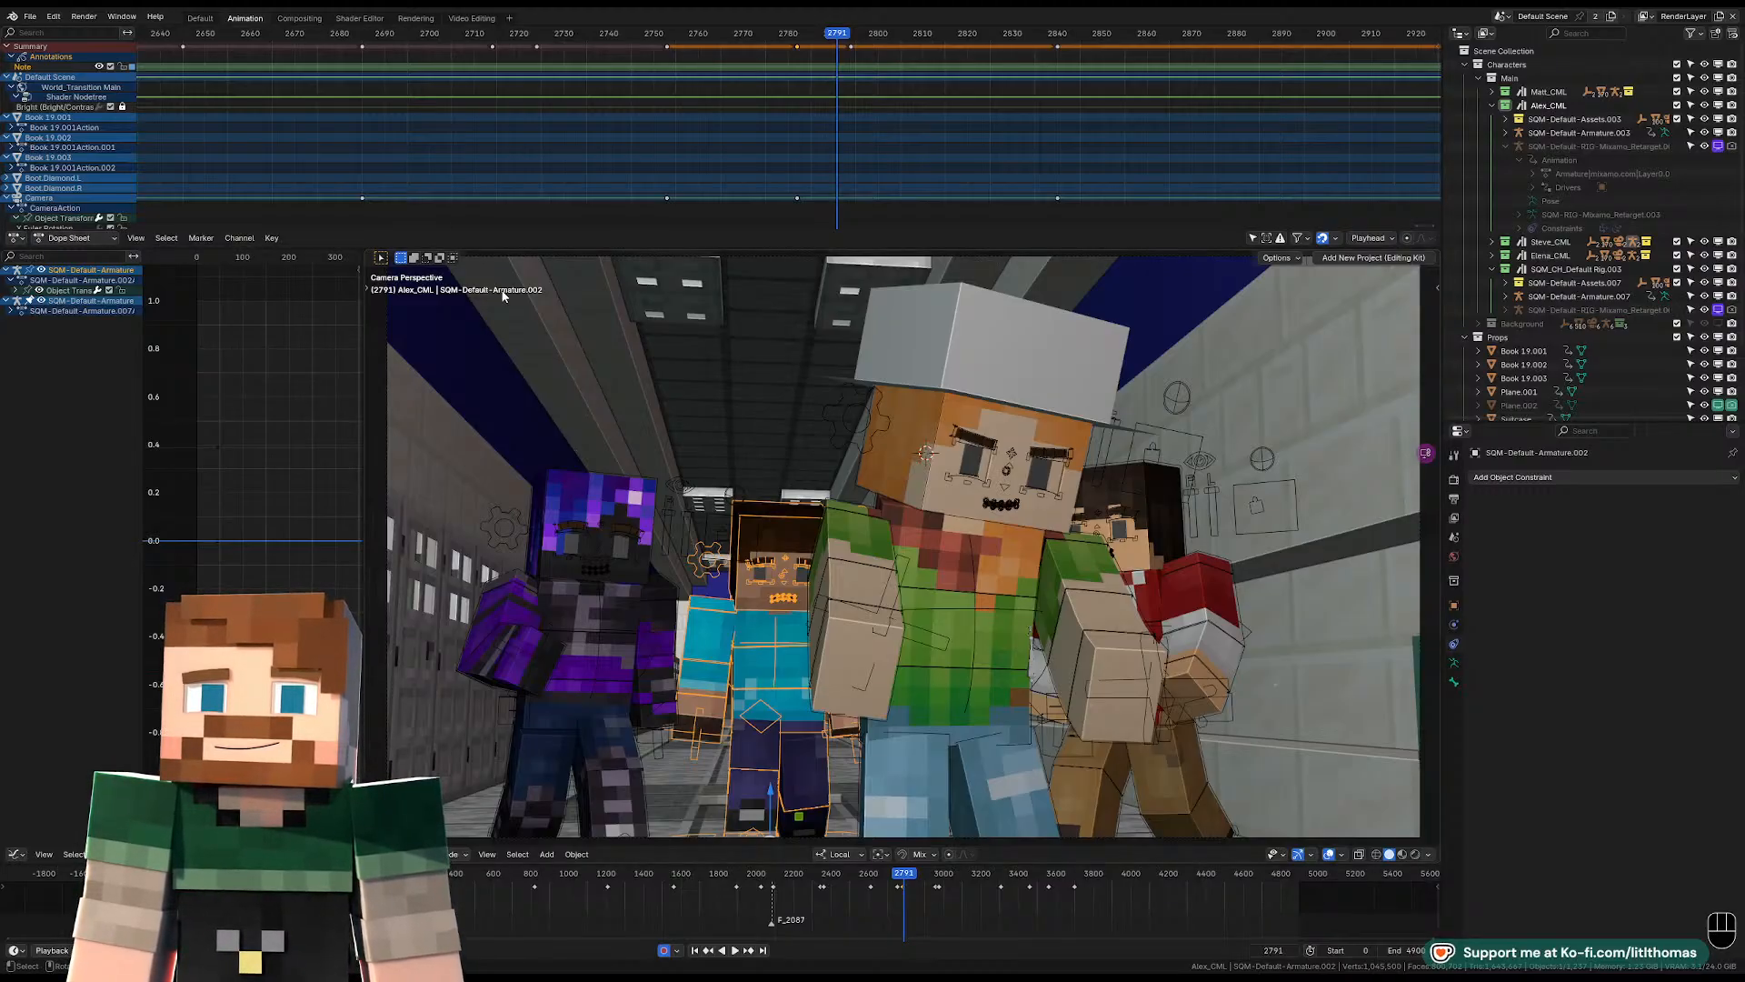
pyautogui.click(898, 877)
pyautogui.press('space')
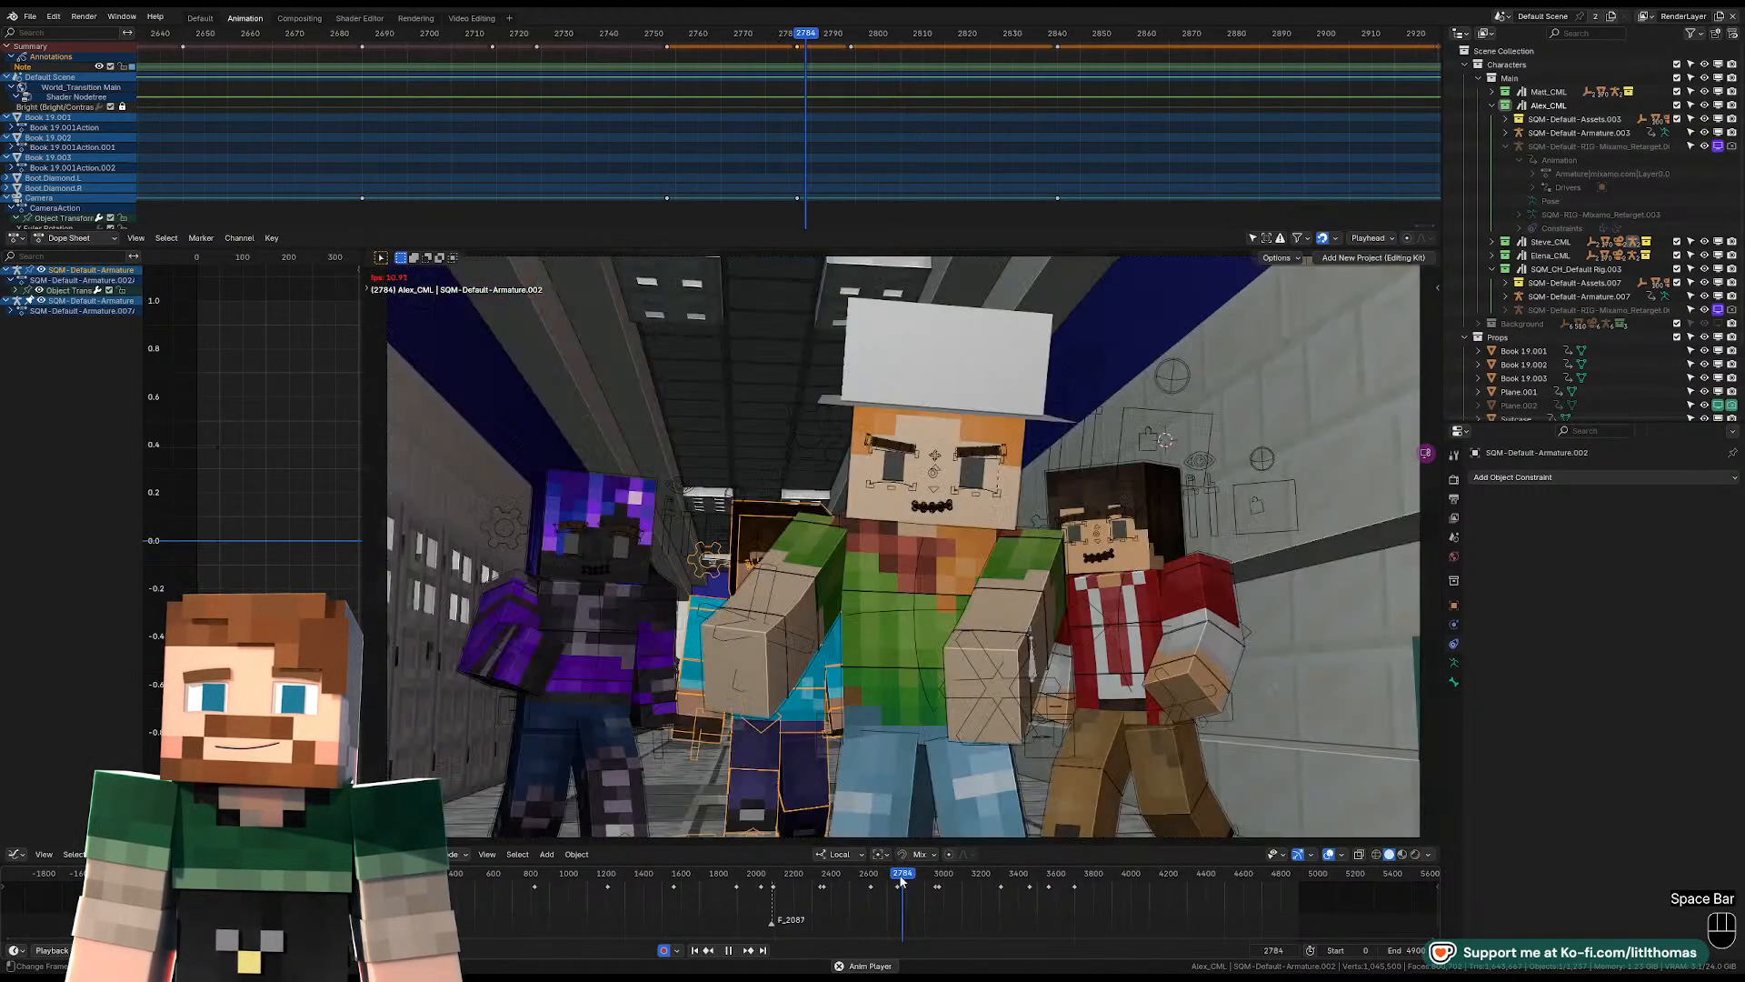
pyautogui.press('space')
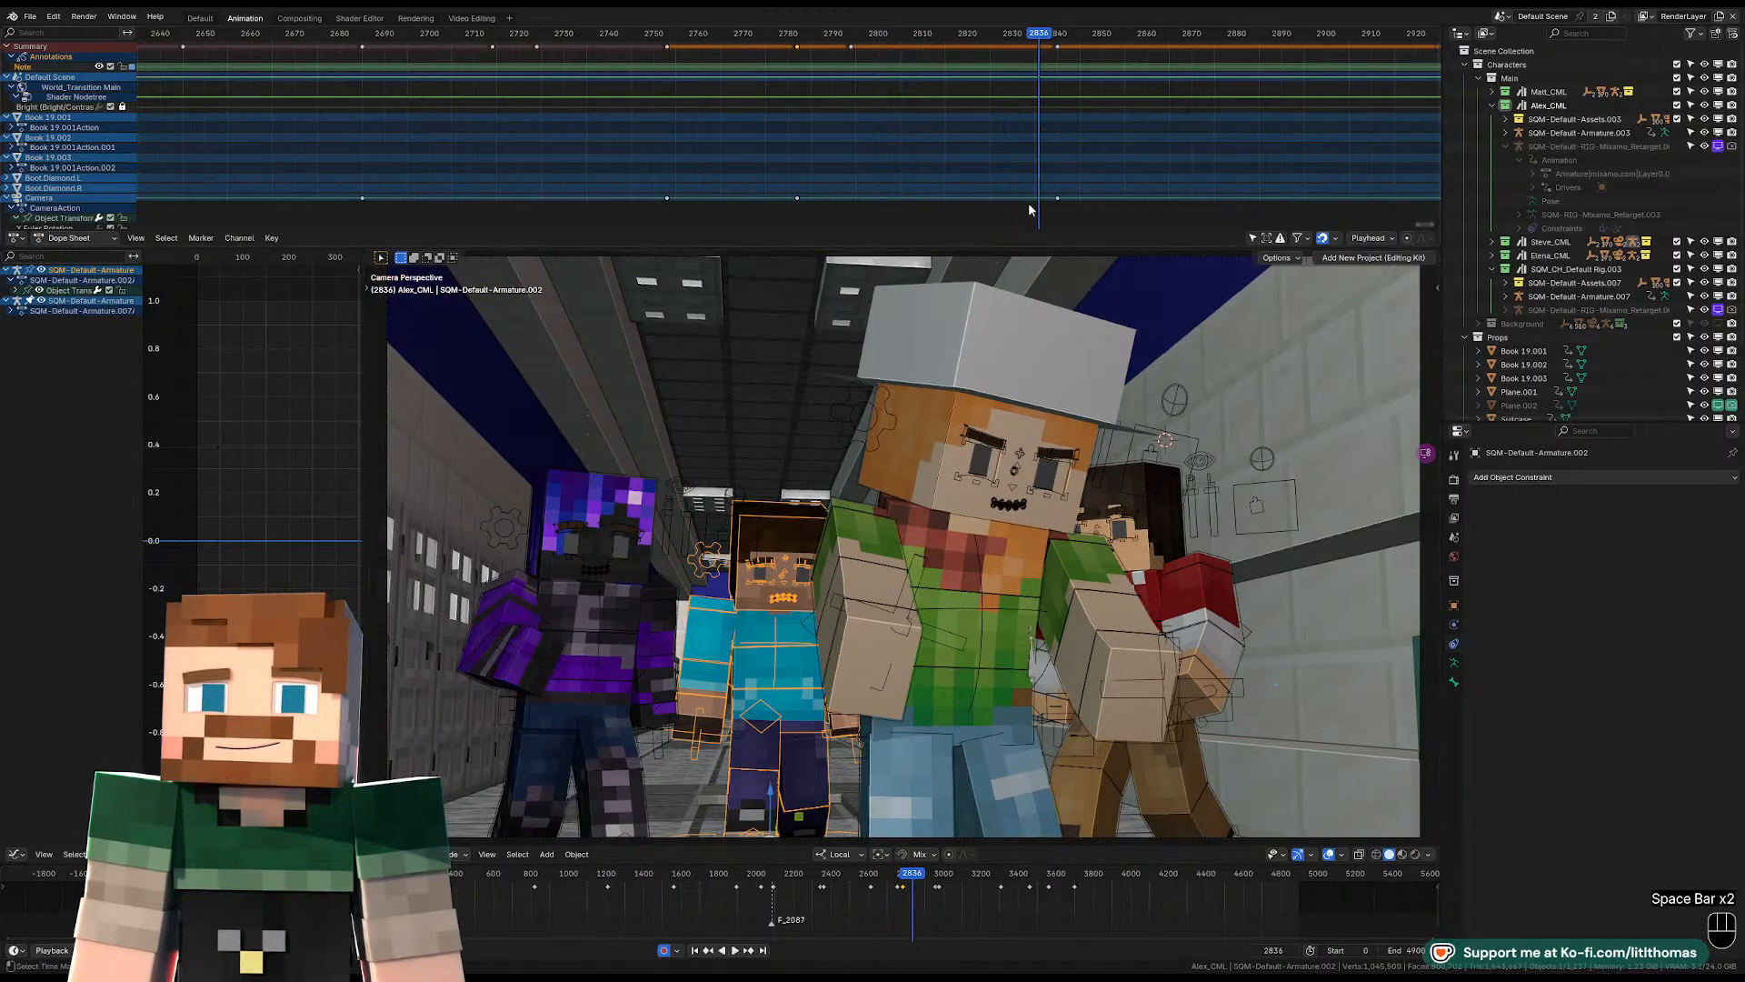
pyautogui.moveTo(969, 40); pyautogui.dragTo(828, 33)
pyautogui.press('space')
pyautogui.press('space')
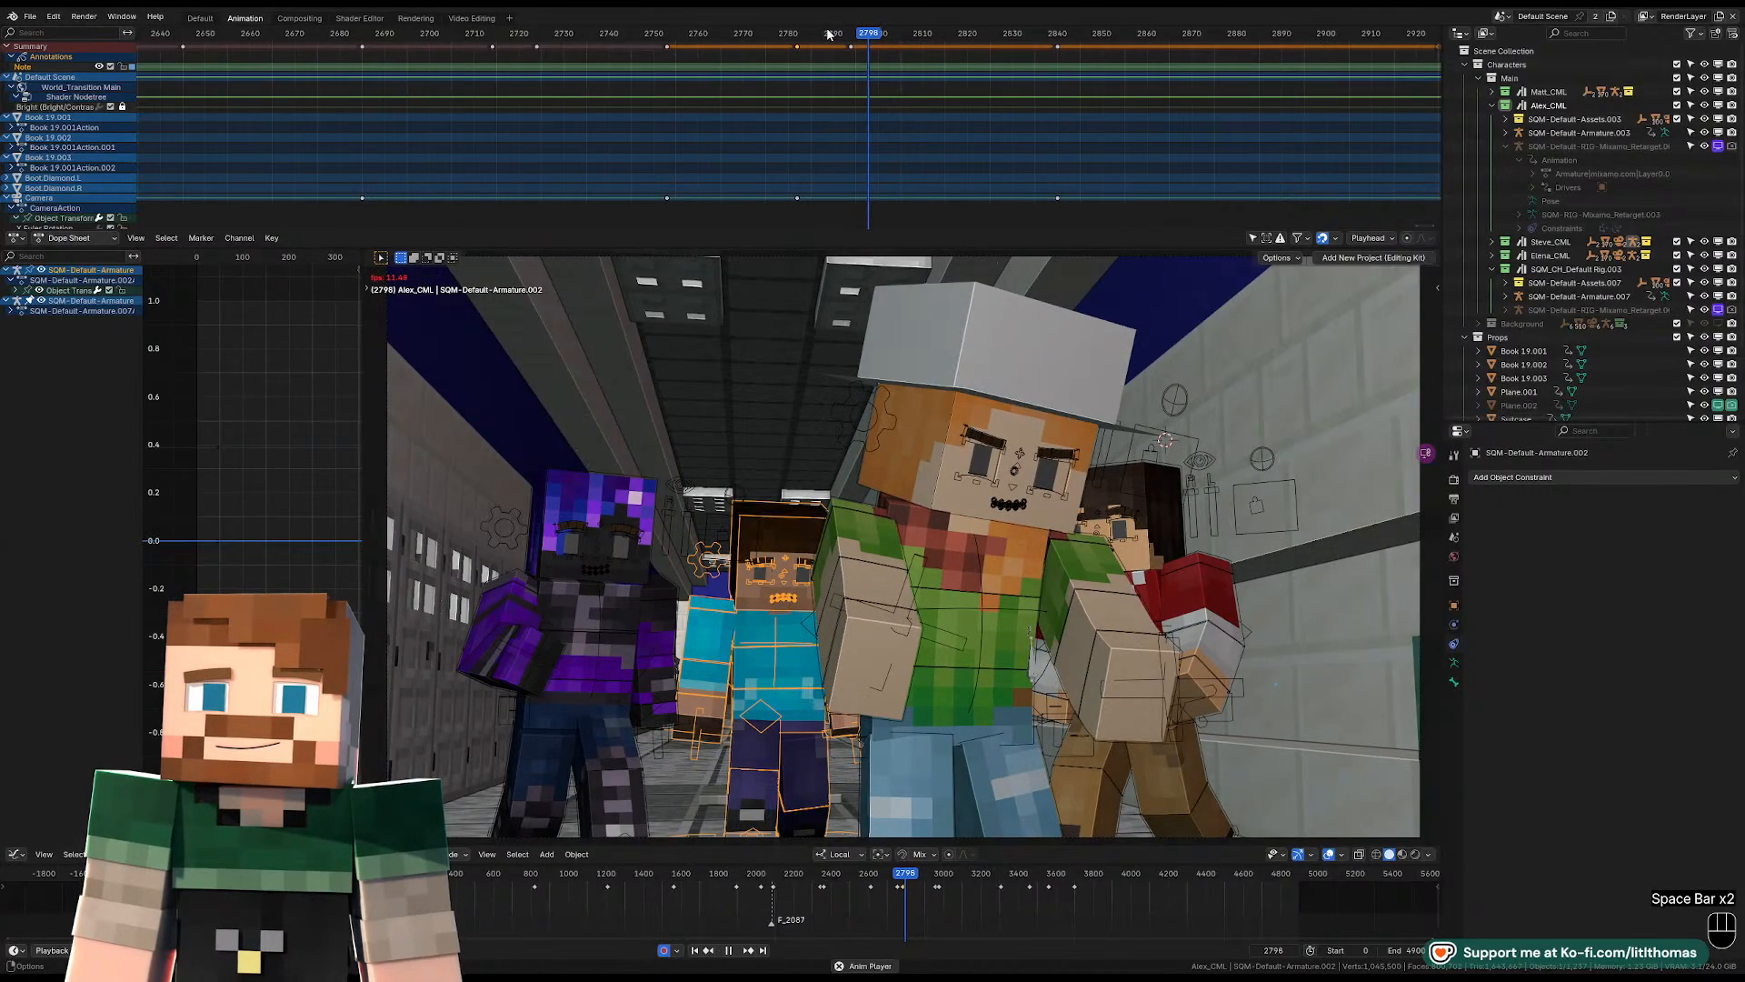
pyautogui.press('space')
# Put the hat-wearing character's armature in pose mode at frame 2794 and reposition its pelvis control.
pyautogui.click(850, 37)
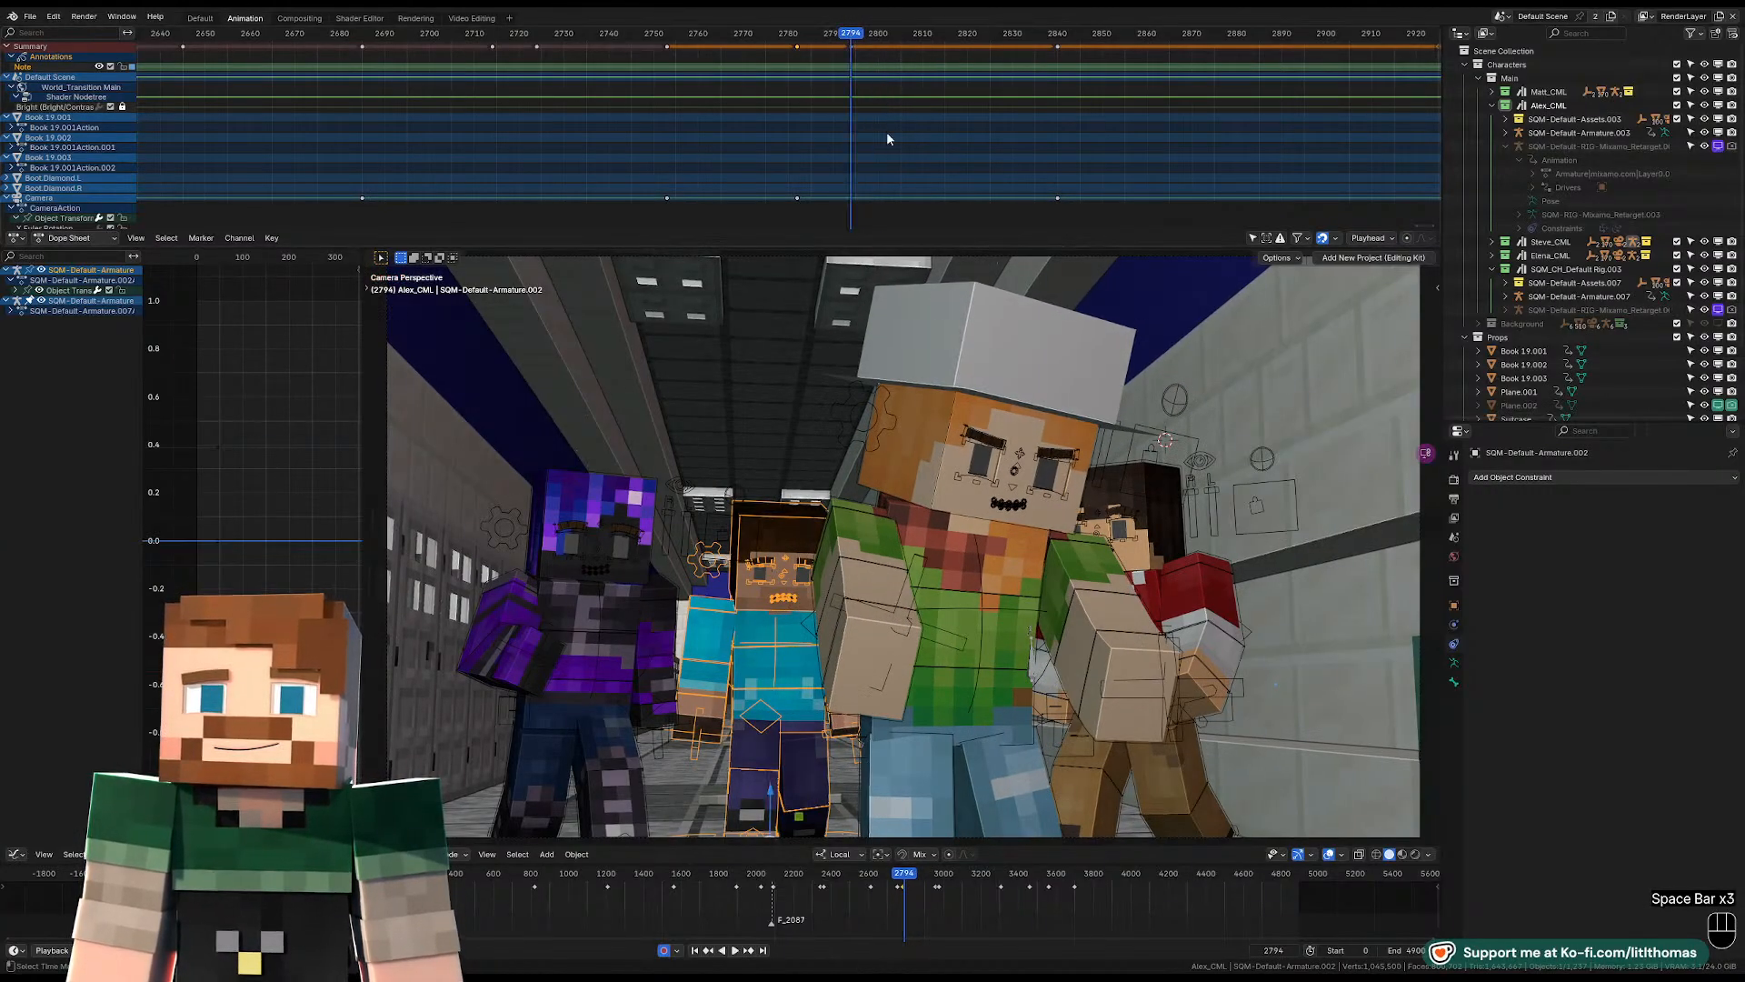
pyautogui.click(959, 675)
pyautogui.click(964, 672)
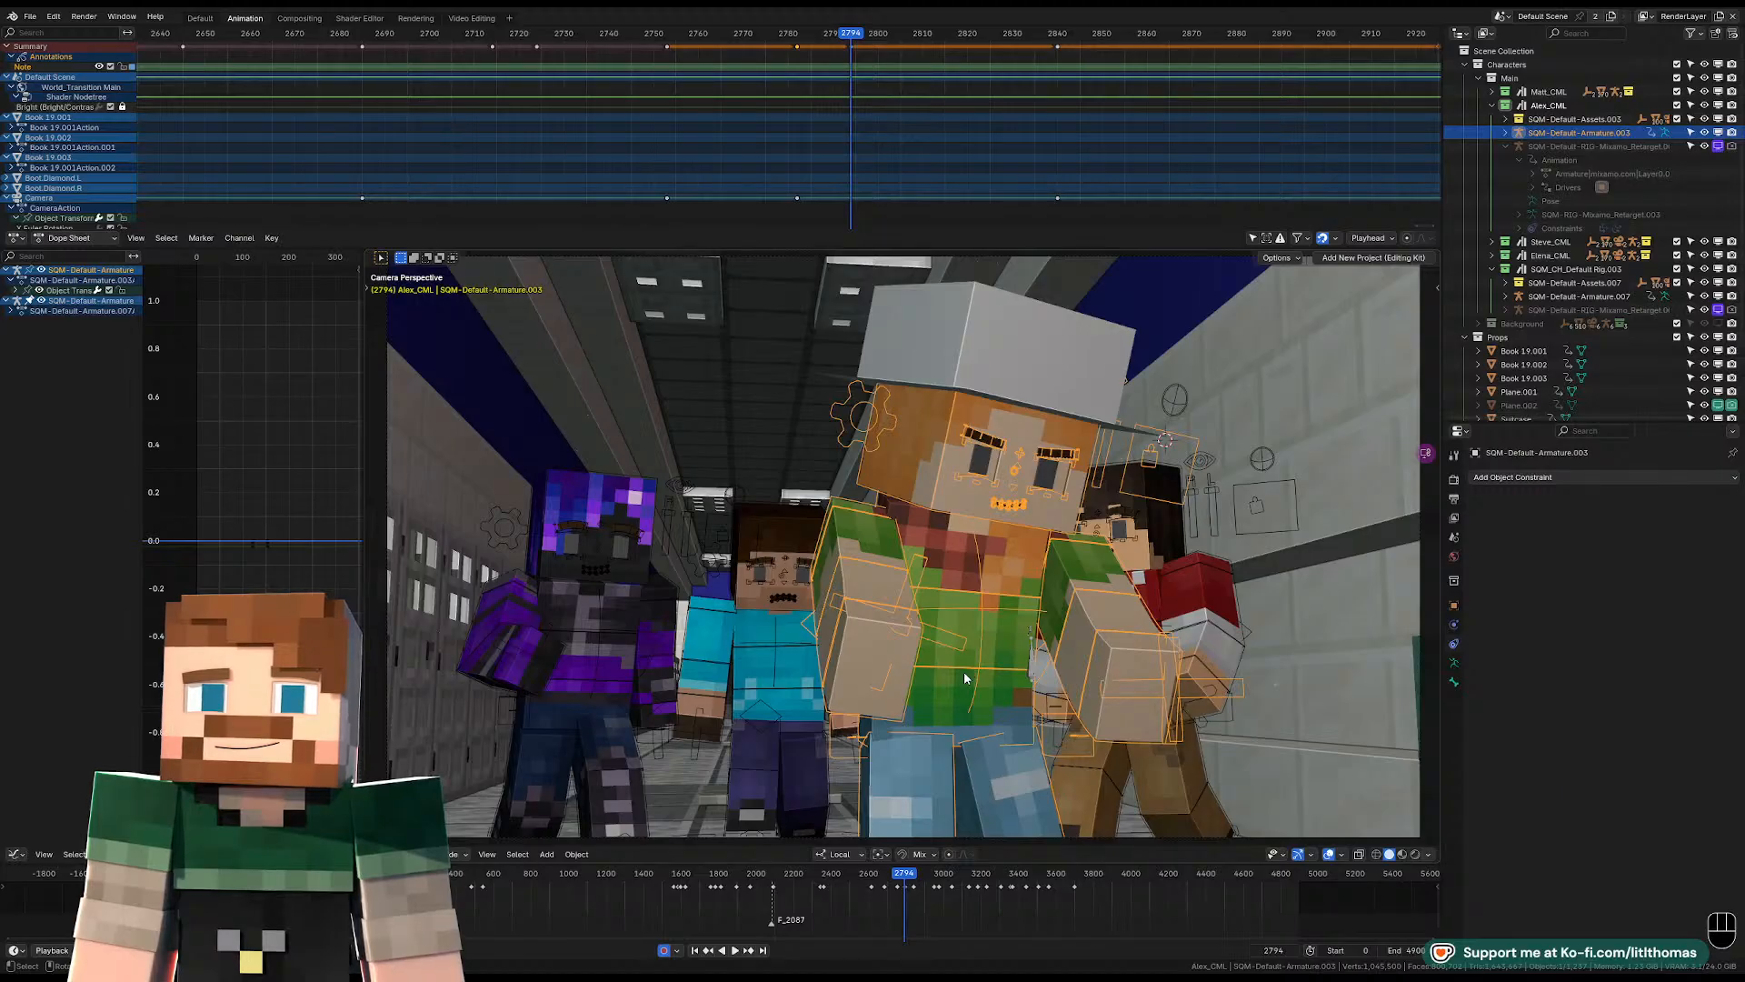
pyautogui.press('Tab')
pyautogui.click(959, 675)
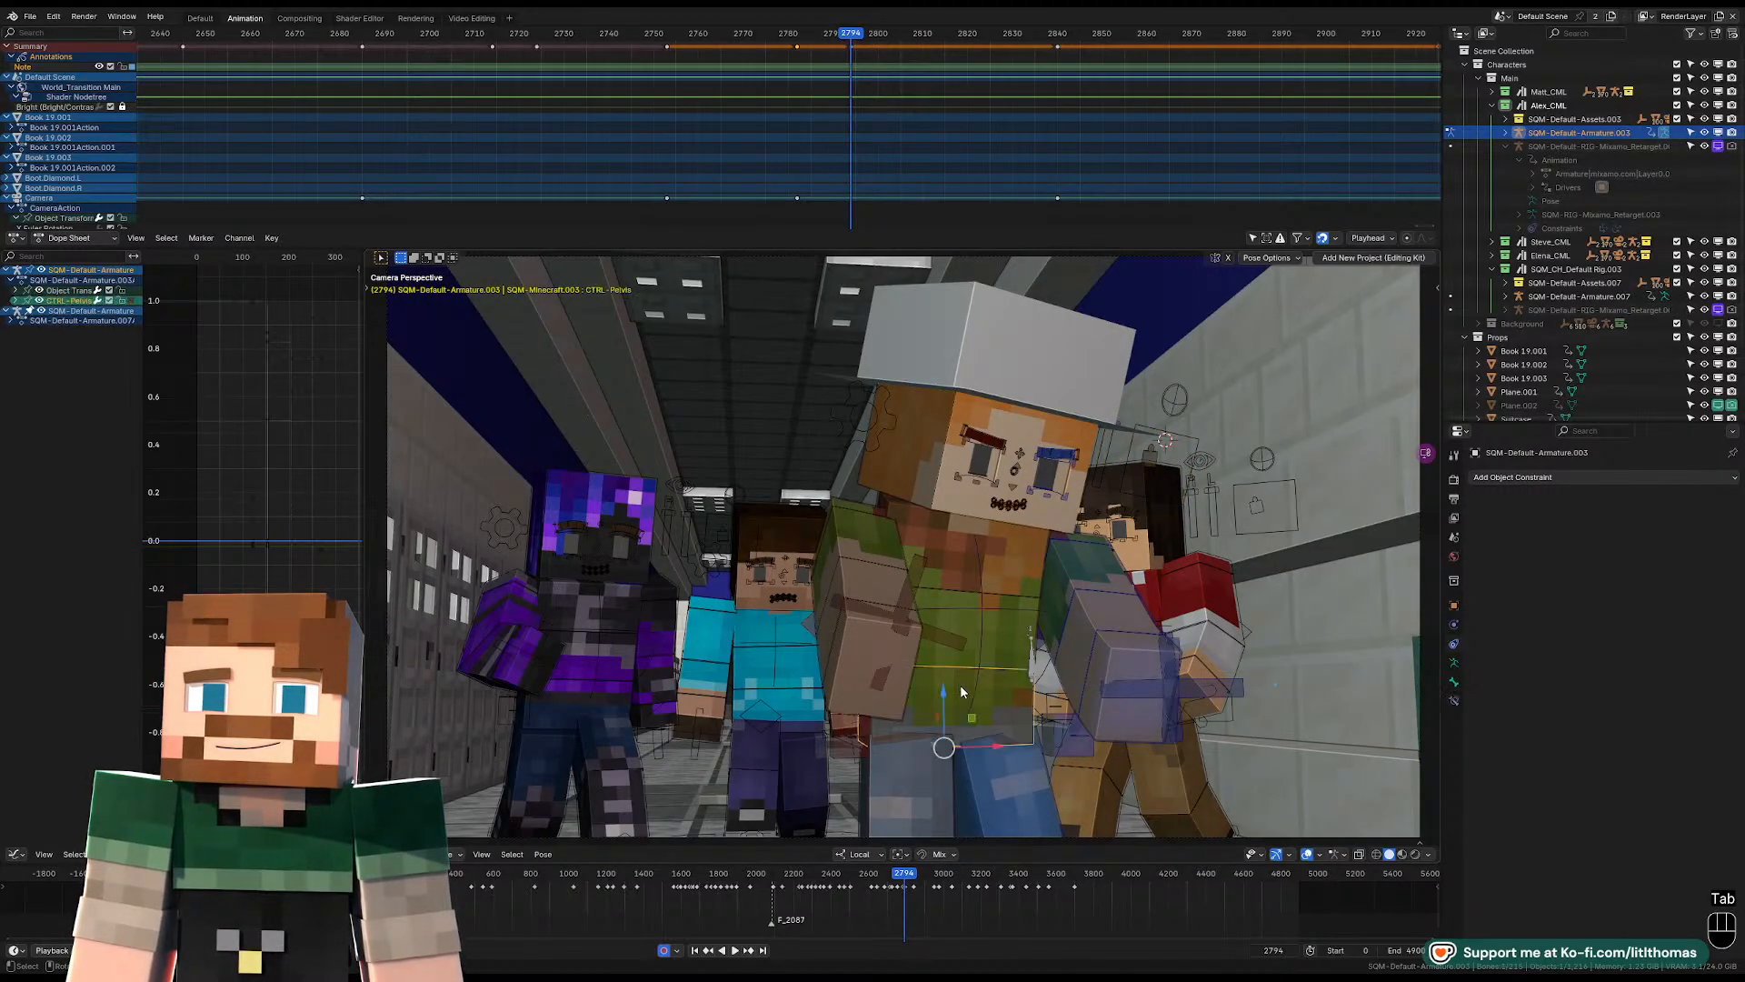
pyautogui.press('KP_Decimal')
pyautogui.moveTo(919, 633); pyautogui.dragTo(874, 623, button='middle')
pyautogui.press('g')
pyautogui.click(978, 604)
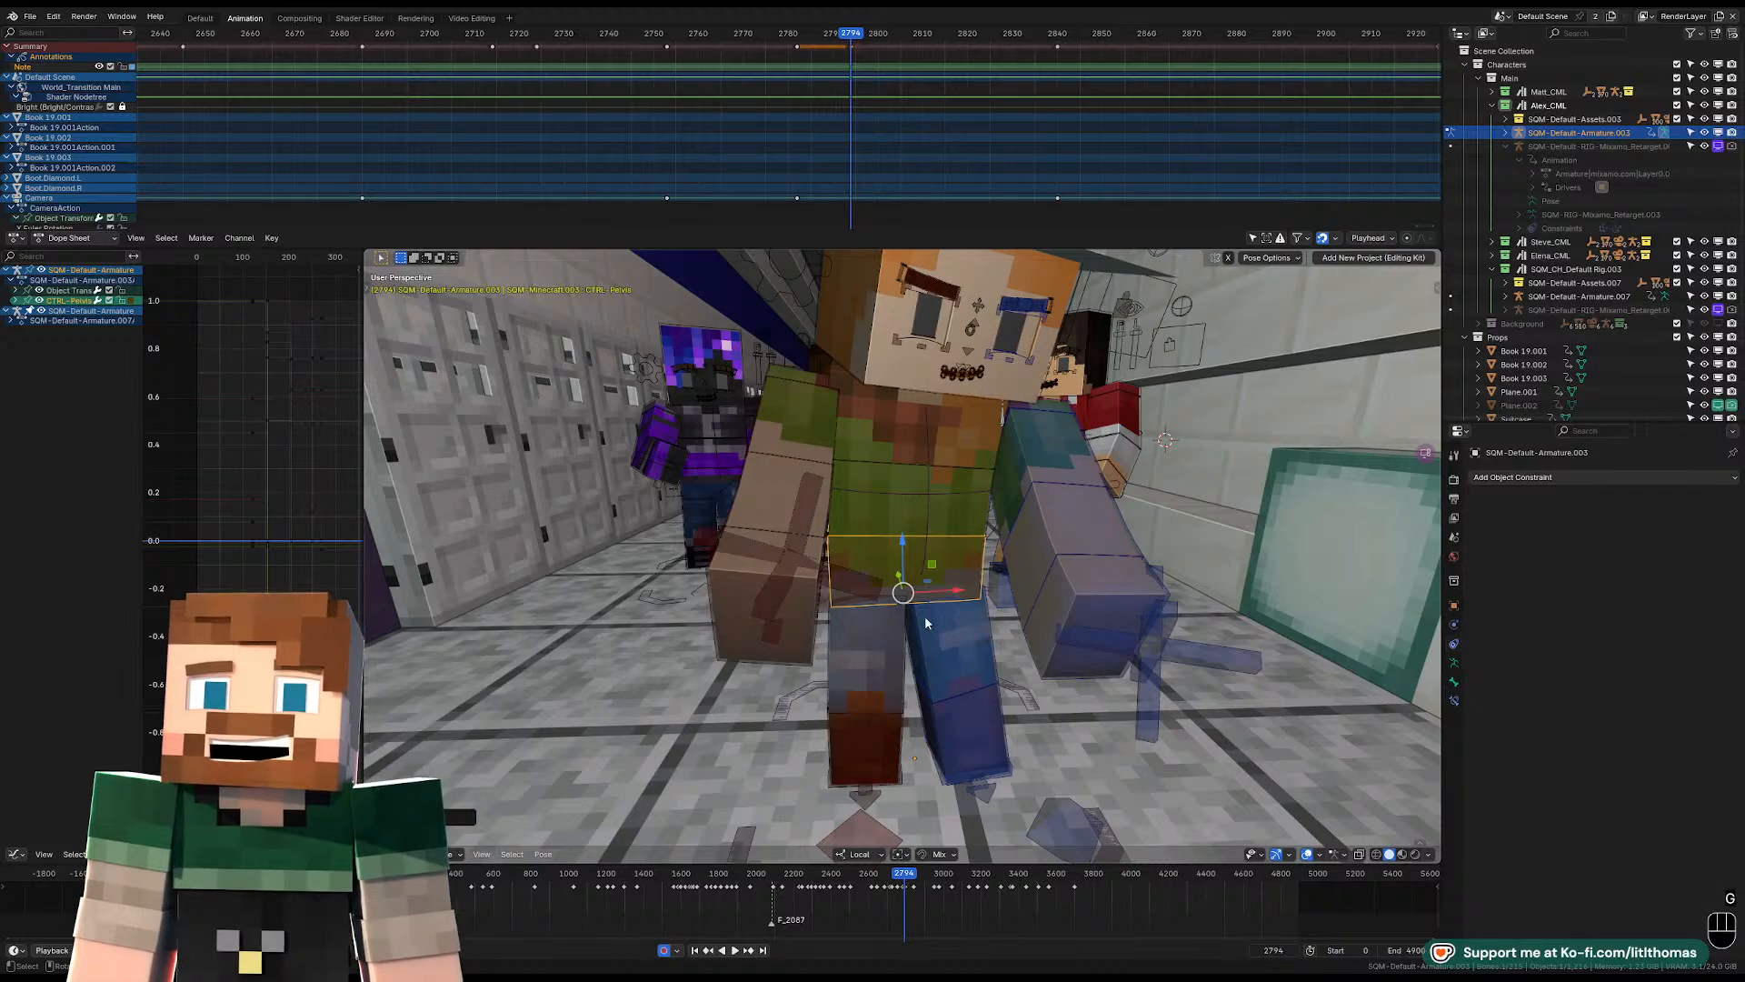
# Rotate the hat-wearing character's torso control freely at frame 2794.
pyautogui.click(995, 447)
pyautogui.press('r')
pyautogui.press('r')
pyautogui.press('r')
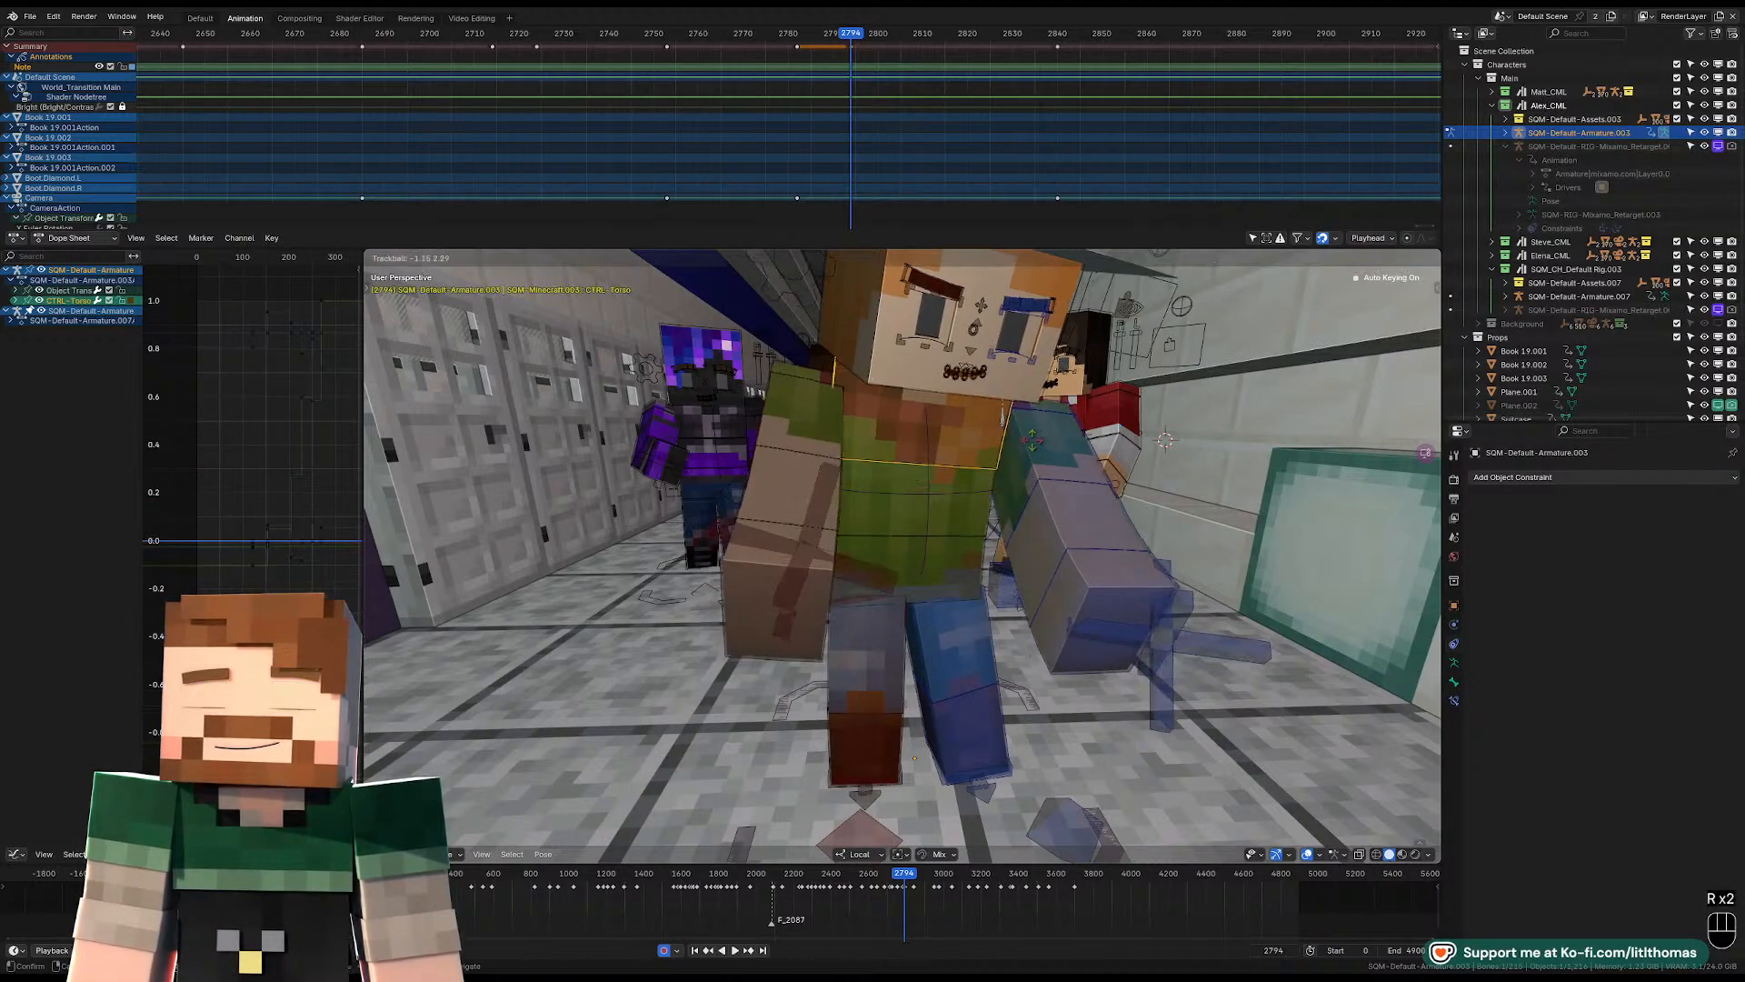
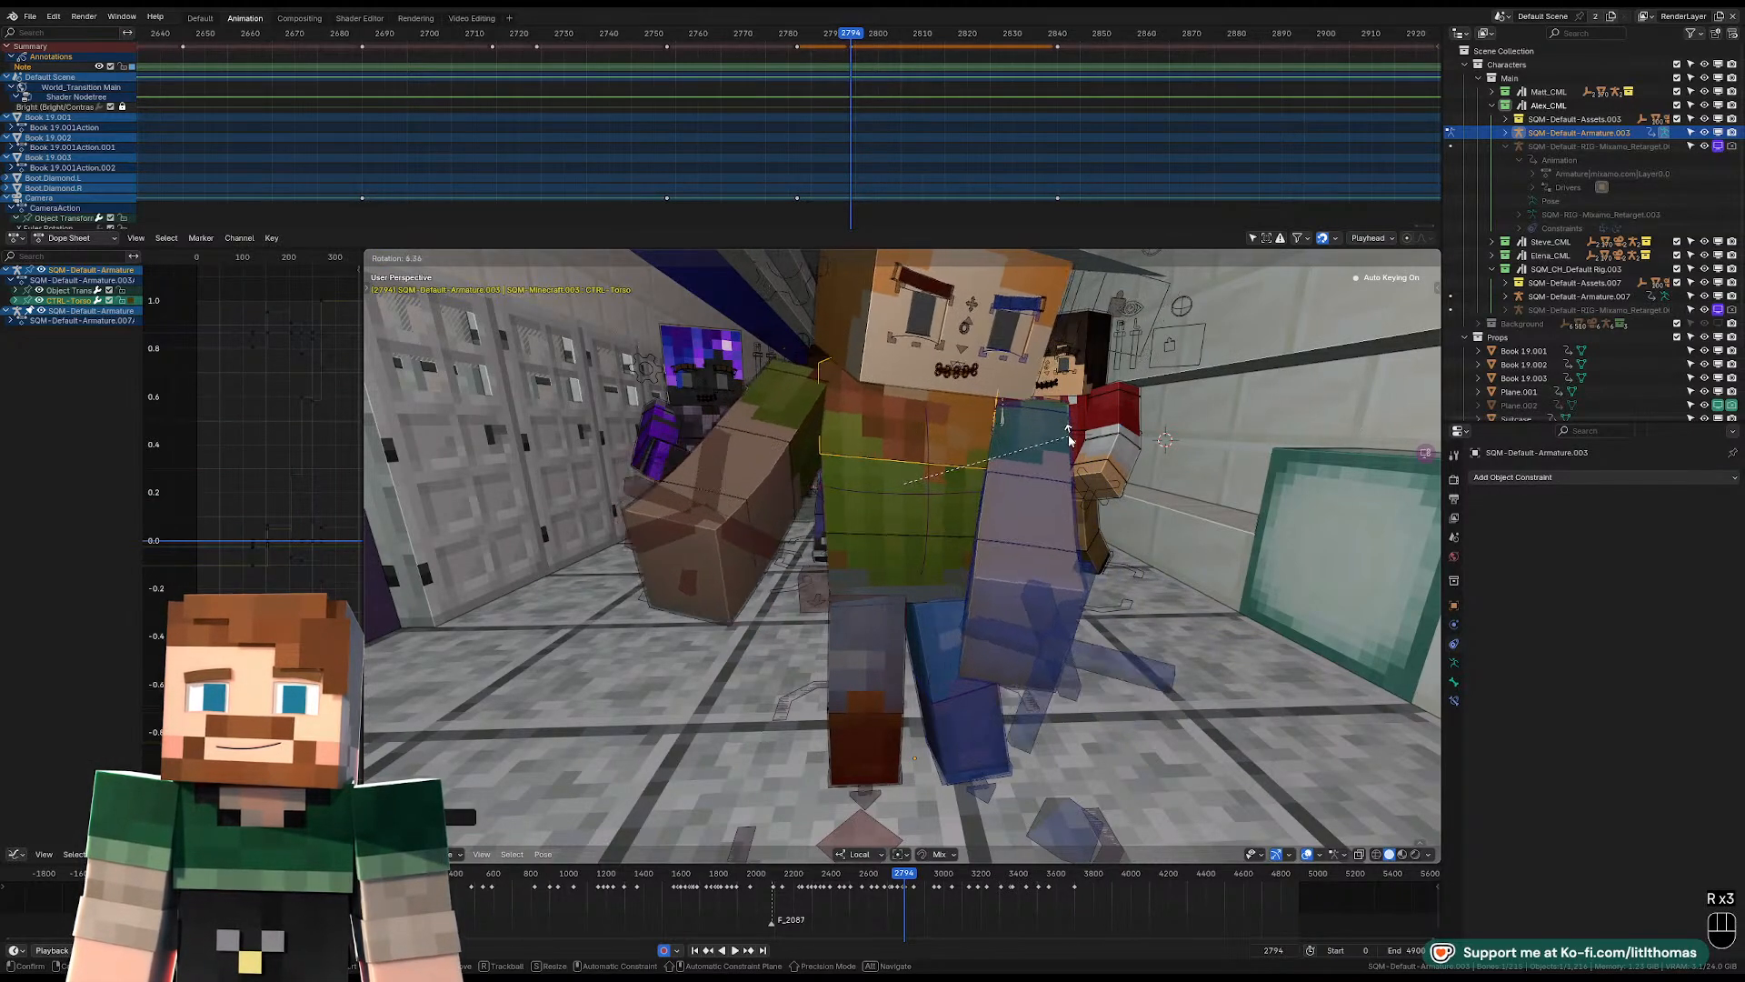
# Rotate the torso control of the Alex rig at frame 2794 to adjust the lean of the upper body.
pyautogui.press('r')
pyautogui.press('r')
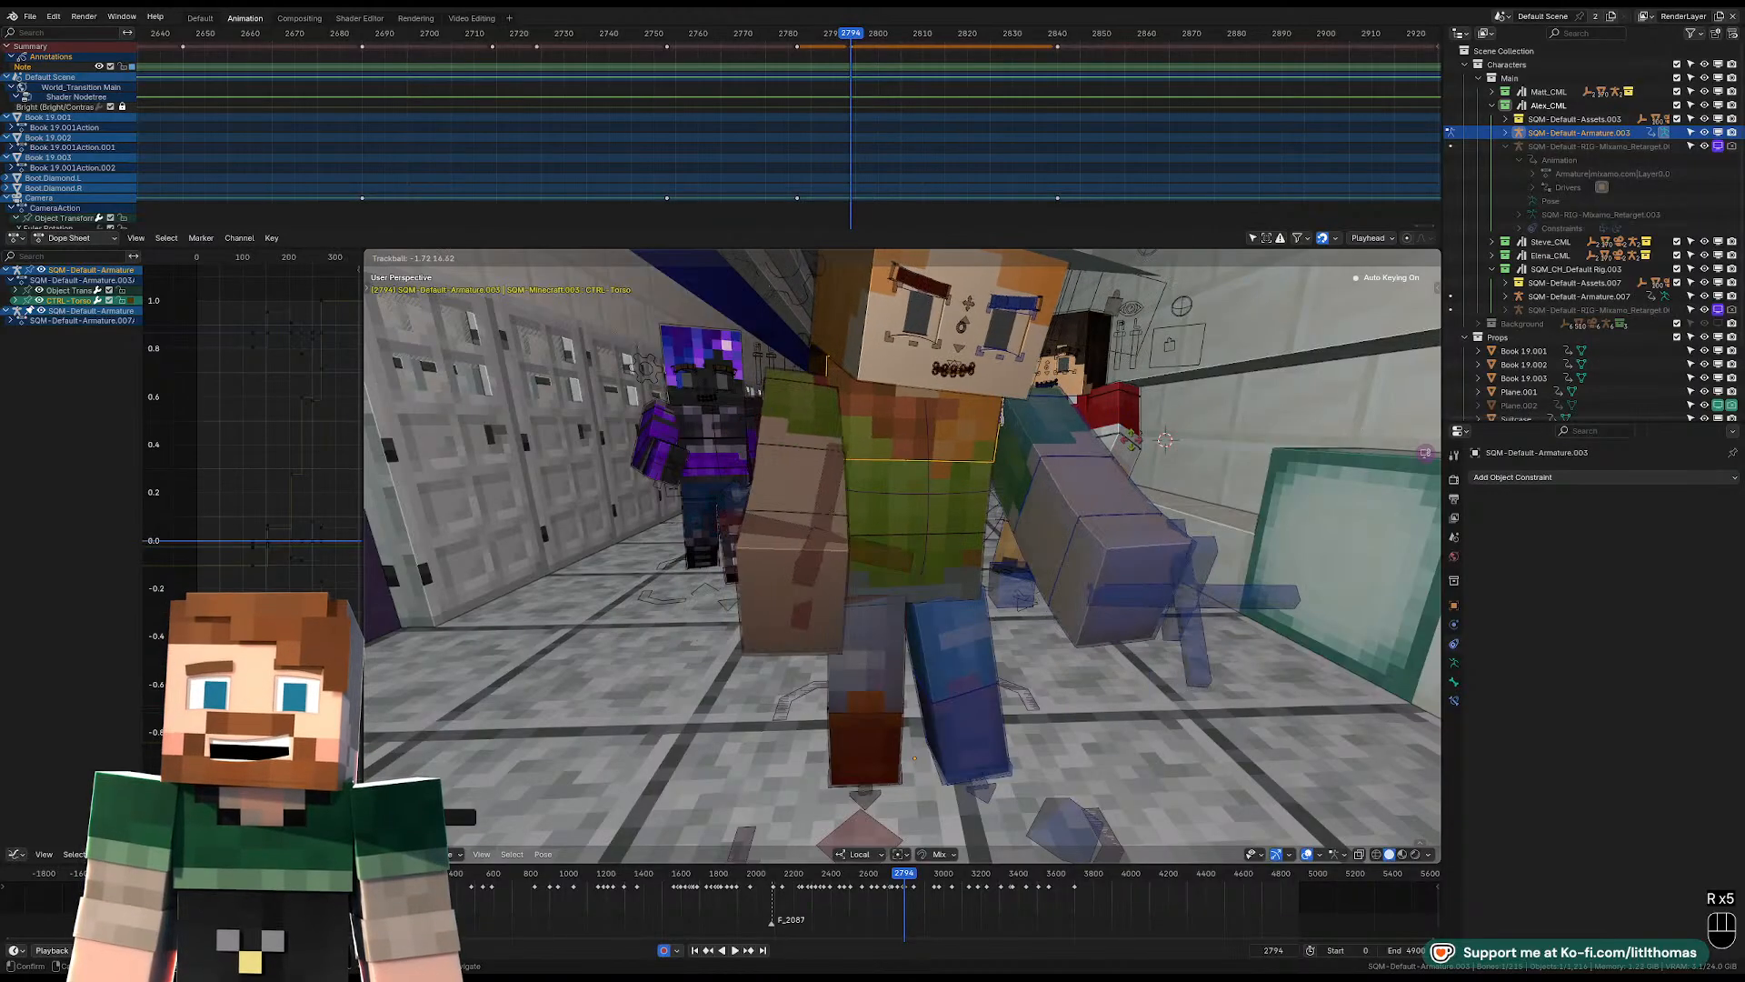
pyautogui.click(1091, 448)
# Rotate the Alex rig's head control so the face points straight ahead toward the viewer.
pyautogui.press('r')
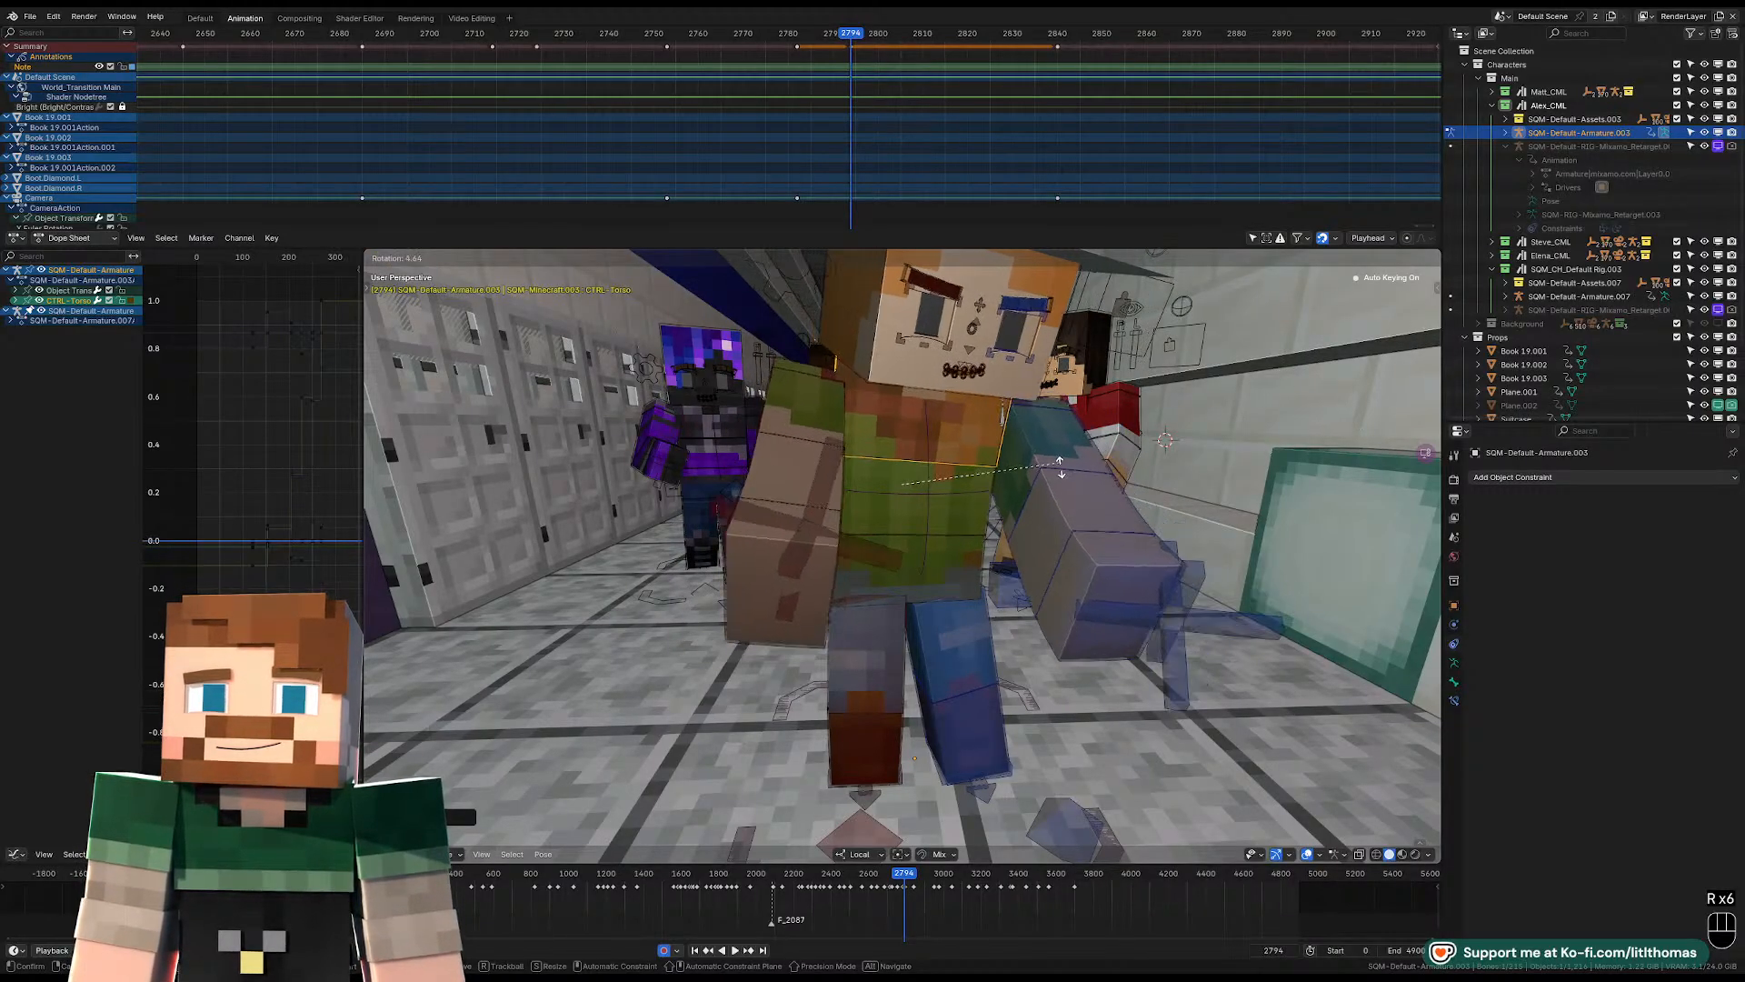
pyautogui.click(859, 386)
pyautogui.click(886, 355)
pyautogui.press('r')
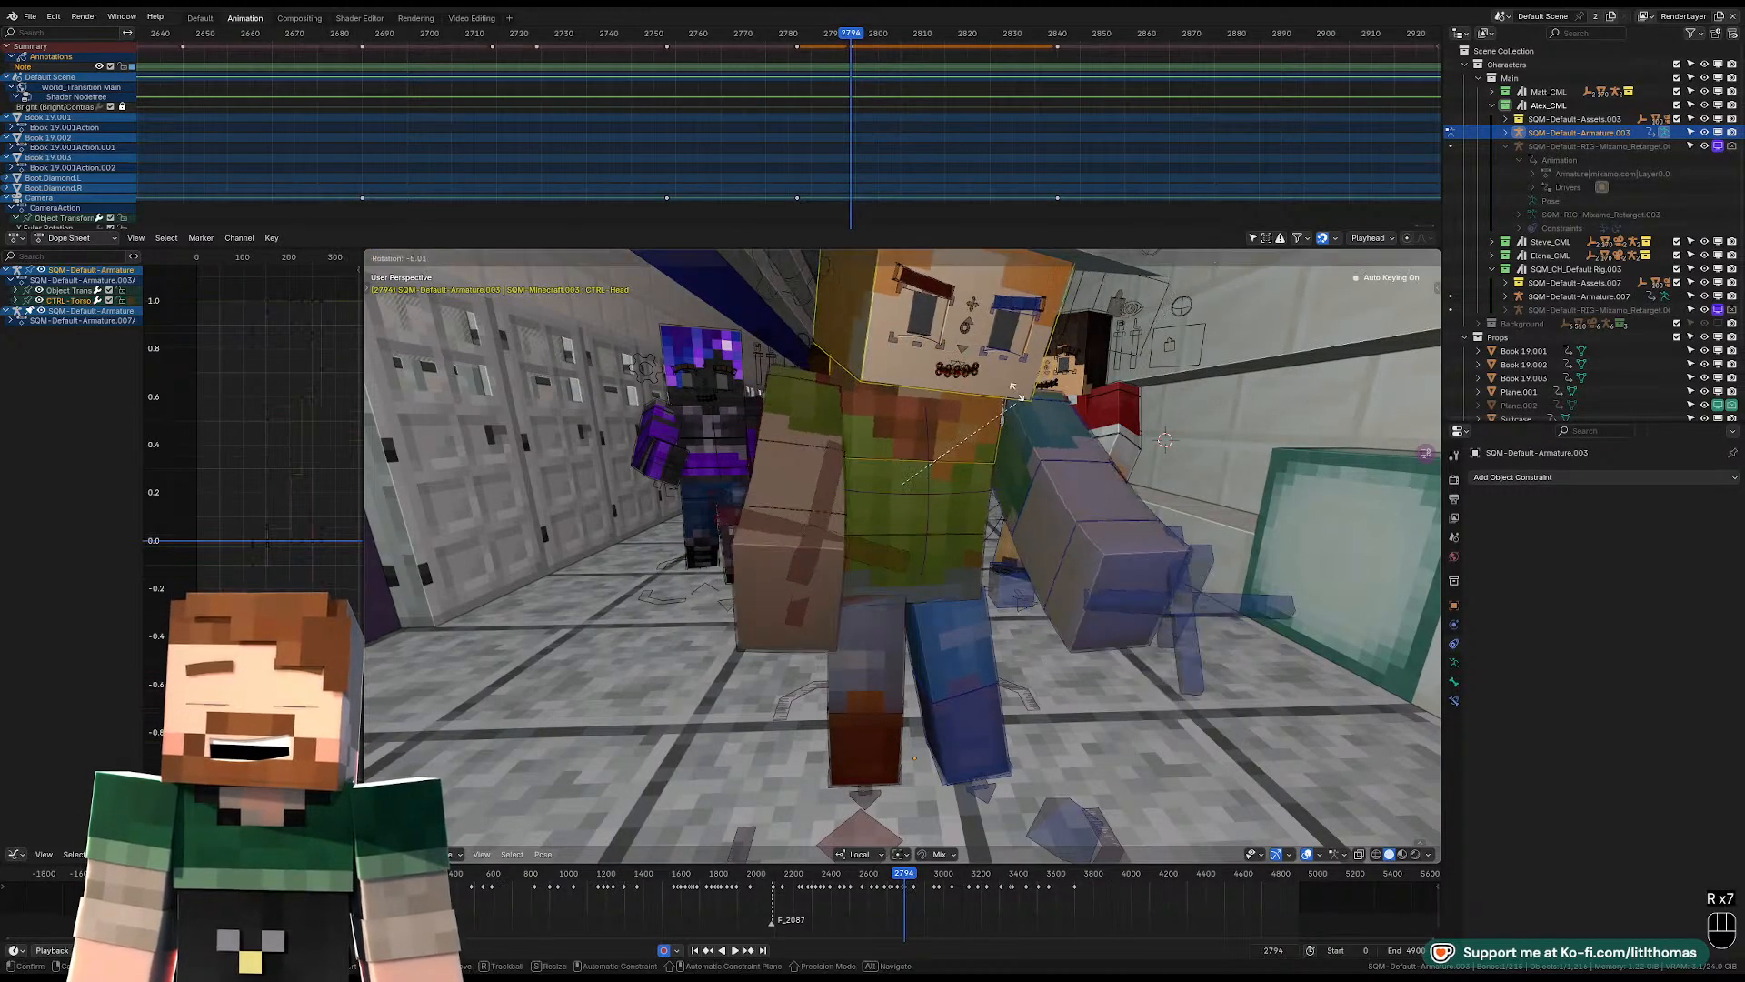
pyautogui.click(826, 340)
pyautogui.scroll(-2, 1054, 411)
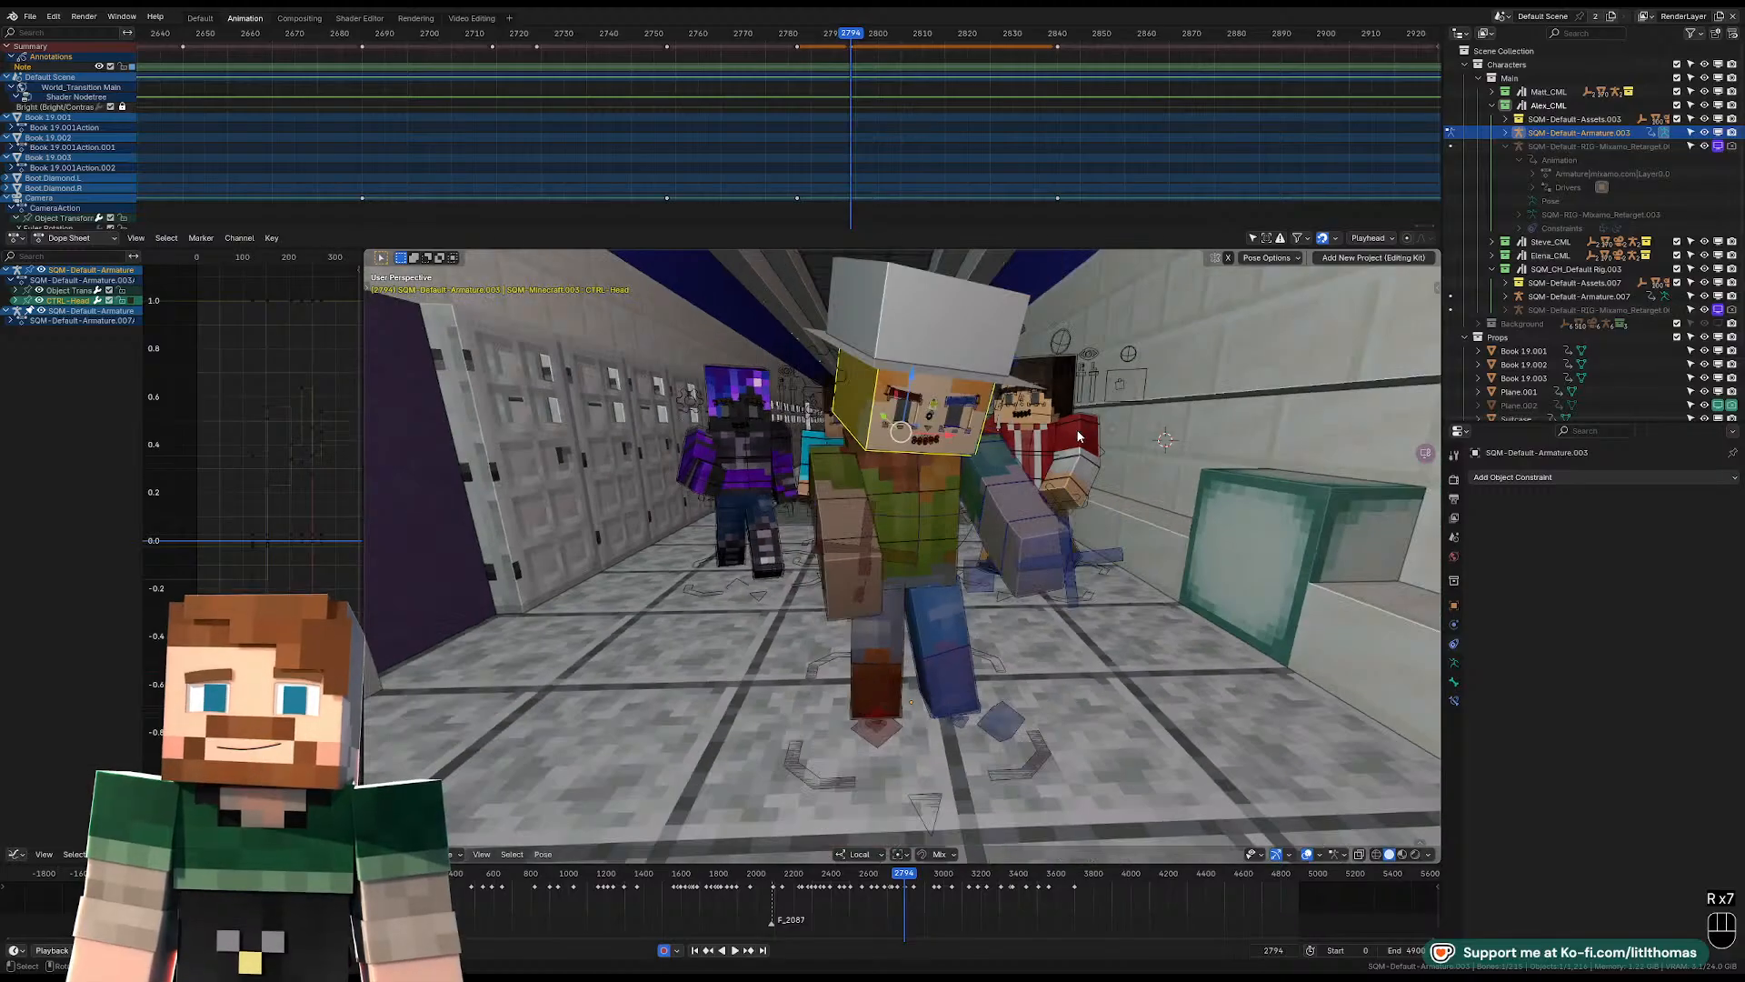
pyautogui.press('r')
pyautogui.click(1037, 409)
pyautogui.press('r')
pyautogui.click(995, 462)
# Clear the location, rotation and scale of the Alex rig's left upper arm and left shoulder controls.
pyautogui.click(997, 462)
pyautogui.hotkey('alt', 'g')
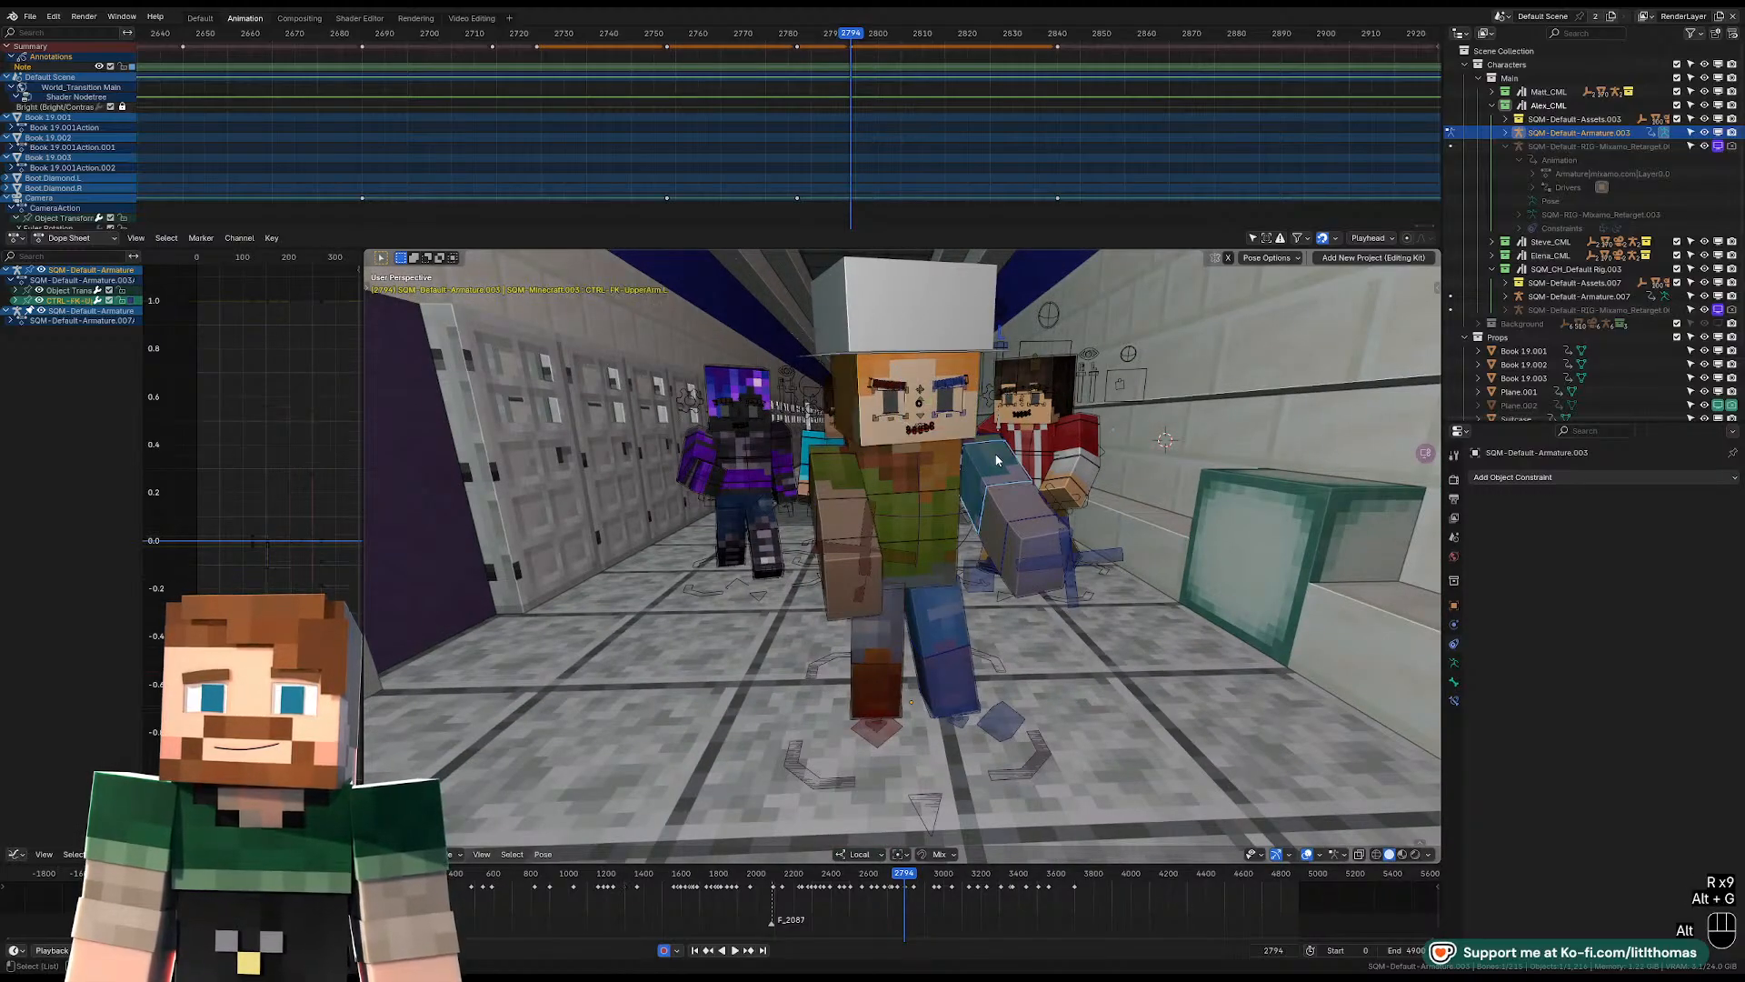
pyautogui.hotkey('alt', 'r')
pyautogui.hotkey('alt', 's')
pyautogui.moveTo(1002, 462); pyautogui.dragTo(878, 505, button='middle')
pyautogui.click(978, 453)
pyautogui.hotkey('alt', 'g')
pyautogui.hotkey('alt', 'r')
pyautogui.hotkey('alt', 's')
# Rotate the left upper arm to hang alongside the body and clear the left lower arm's rotation.
pyautogui.click(964, 500)
pyautogui.press('r')
pyautogui.press('r')
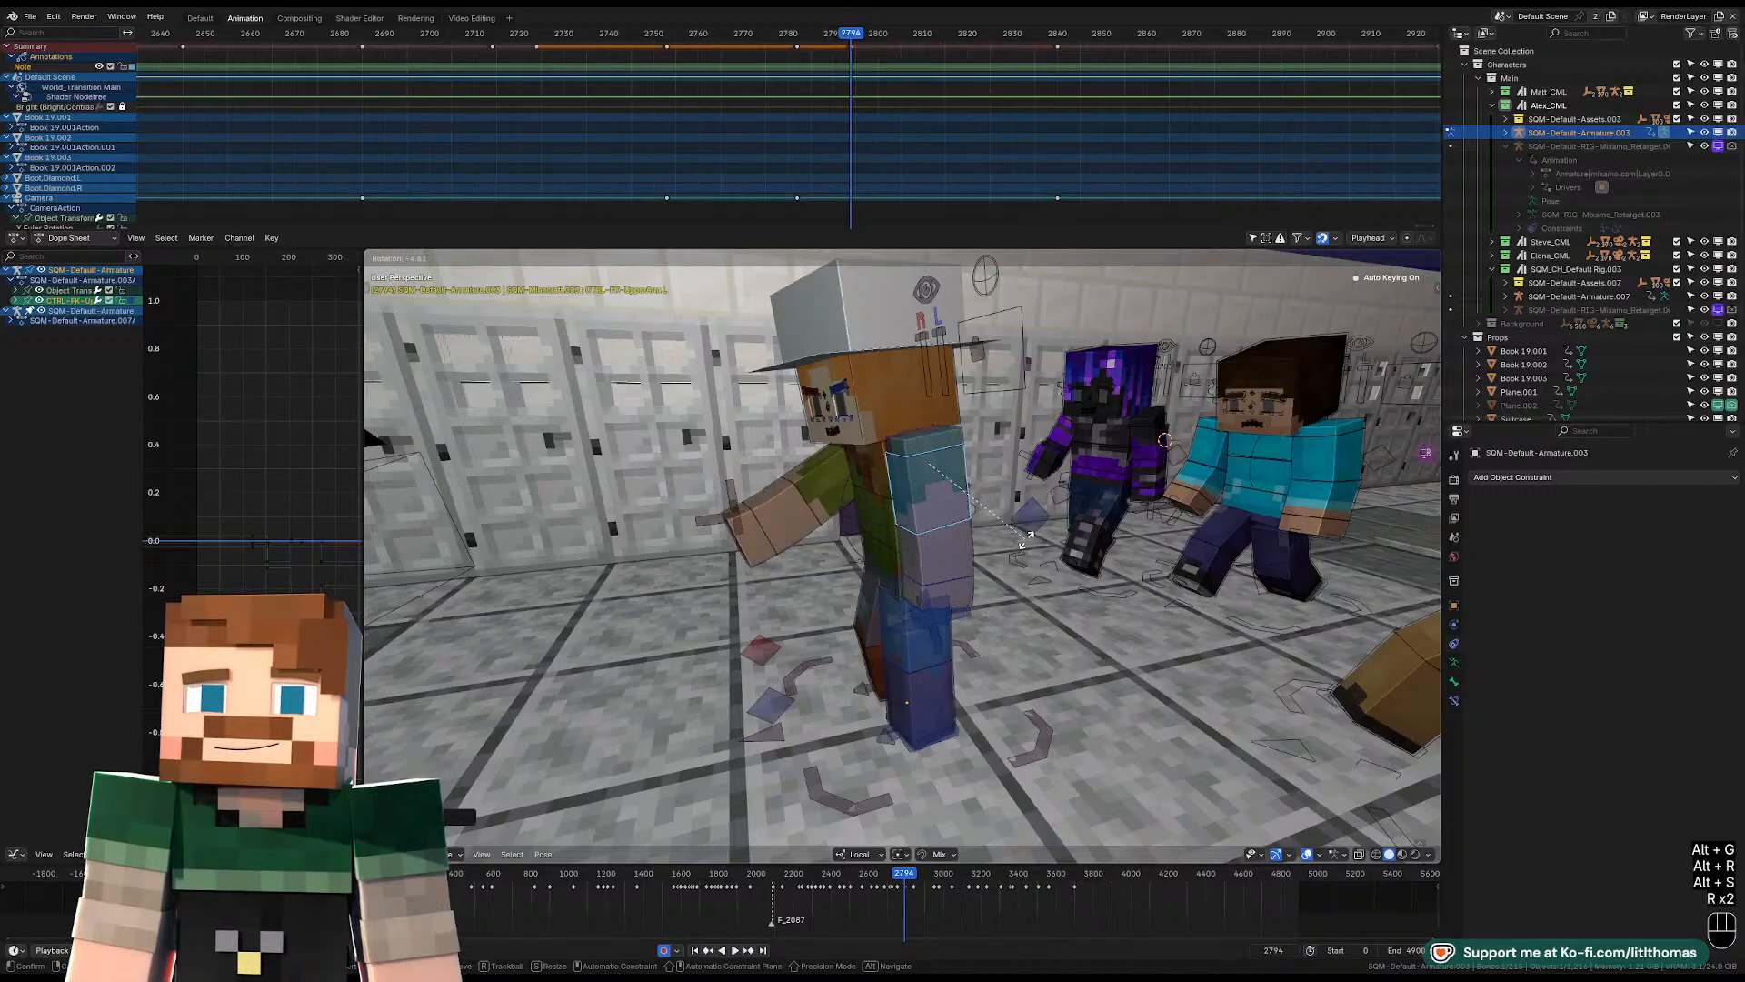
pyautogui.click(1000, 557)
pyautogui.click(961, 587)
pyautogui.hotkey('alt', 'r')
pyautogui.moveTo(969, 550); pyautogui.dragTo(1150, 507, button='middle')
pyautogui.click(959, 498)
# Rotate the right lower arm control of the Alex rig.
pyautogui.press('r')
pyautogui.press('r')
pyautogui.click(918, 490)
pyautogui.moveTo(915, 486); pyautogui.dragTo(858, 509, button='middle')
pyautogui.click(853, 538)
pyautogui.press('r')
pyautogui.press('r')
pyautogui.click(849, 491)
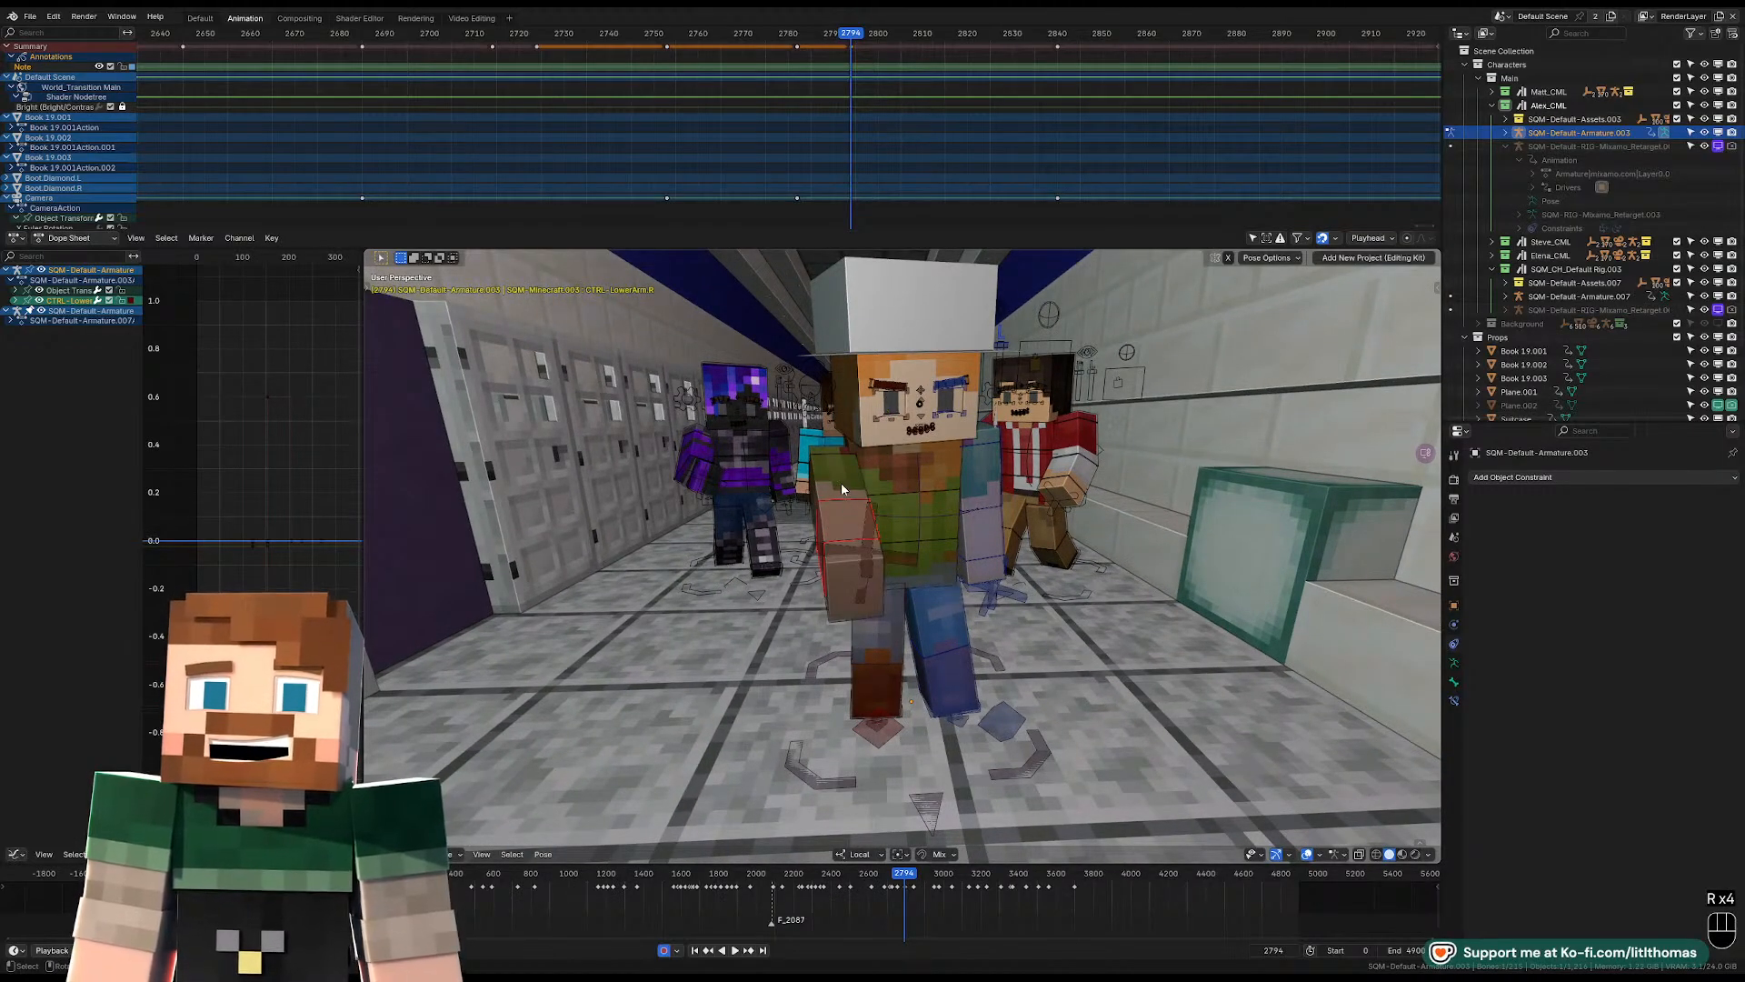
# Clear the location, rotation and scale of the right upper arm and right shoulder controls.
pyautogui.click(842, 481)
pyautogui.hotkey('alt', 'g')
pyautogui.hotkey('alt', 'r')
pyautogui.hotkey('alt', 's')
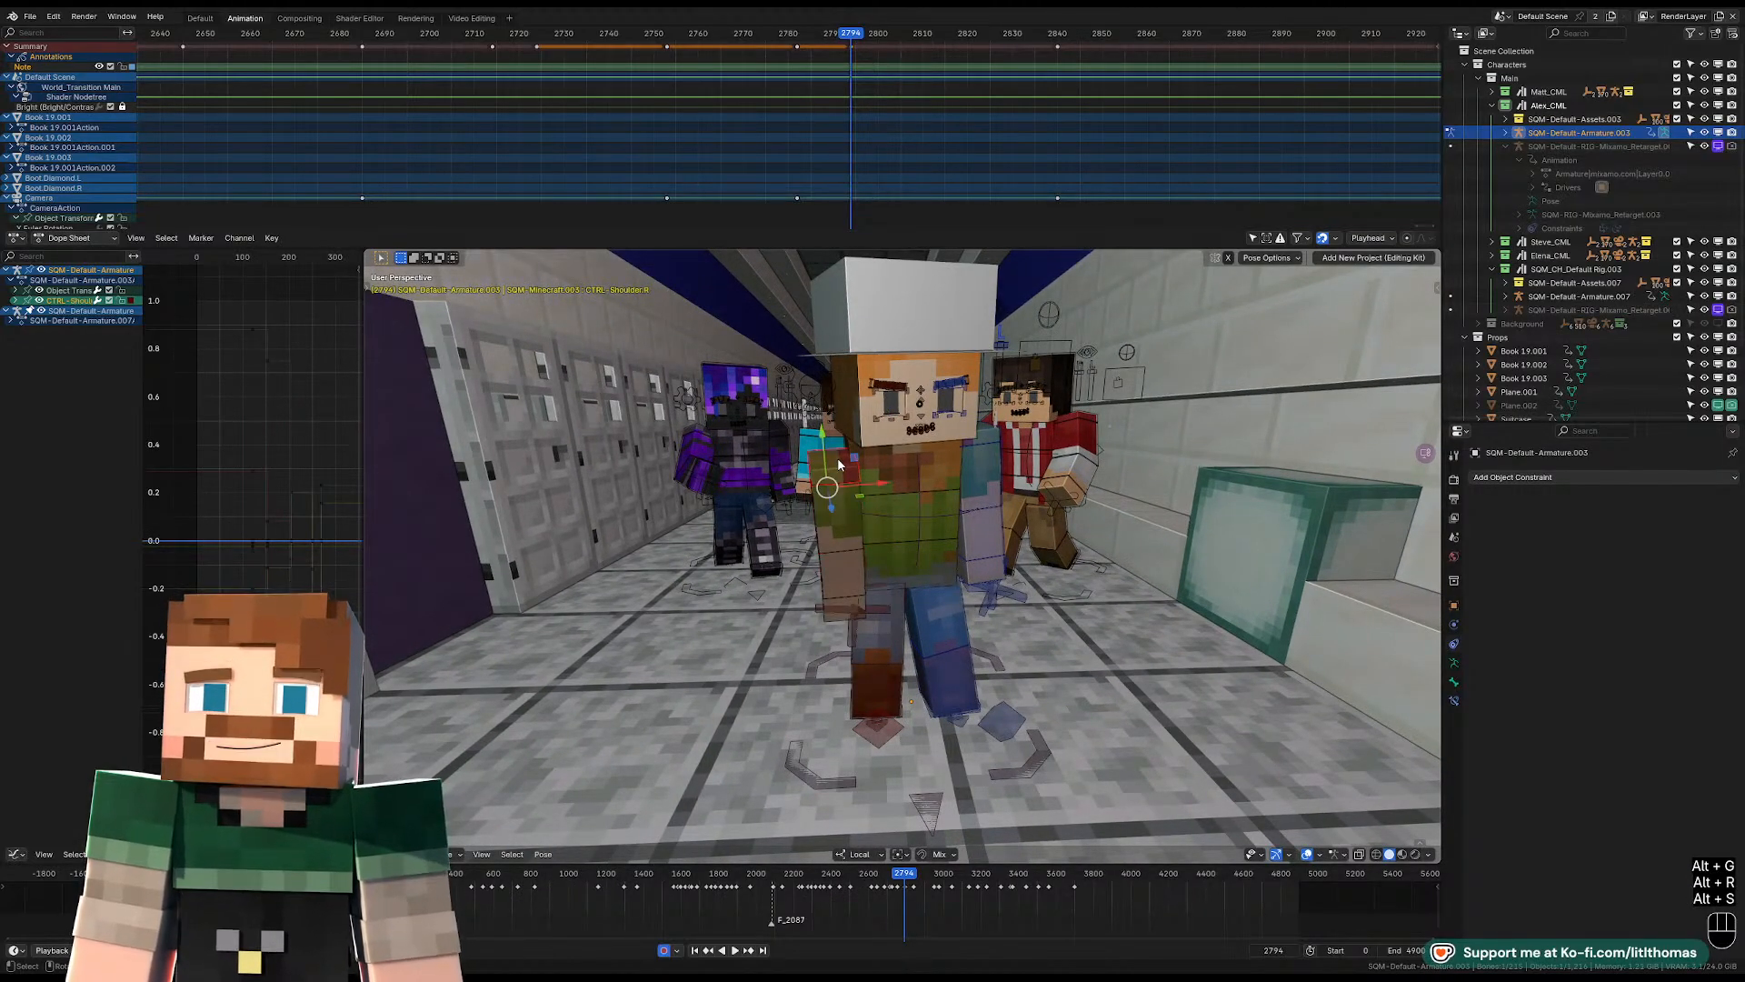
pyautogui.hotkey('alt', 's')
pyautogui.hotkey('alt', 'r')
pyautogui.hotkey('alt', 'g')
# Rotate the torso control to straighten the upper body above the hips.
pyautogui.moveTo(928, 480); pyautogui.dragTo(920, 465, button='middle')
pyautogui.click(922, 462)
pyautogui.press('r')
pyautogui.press('r')
pyautogui.press('r')
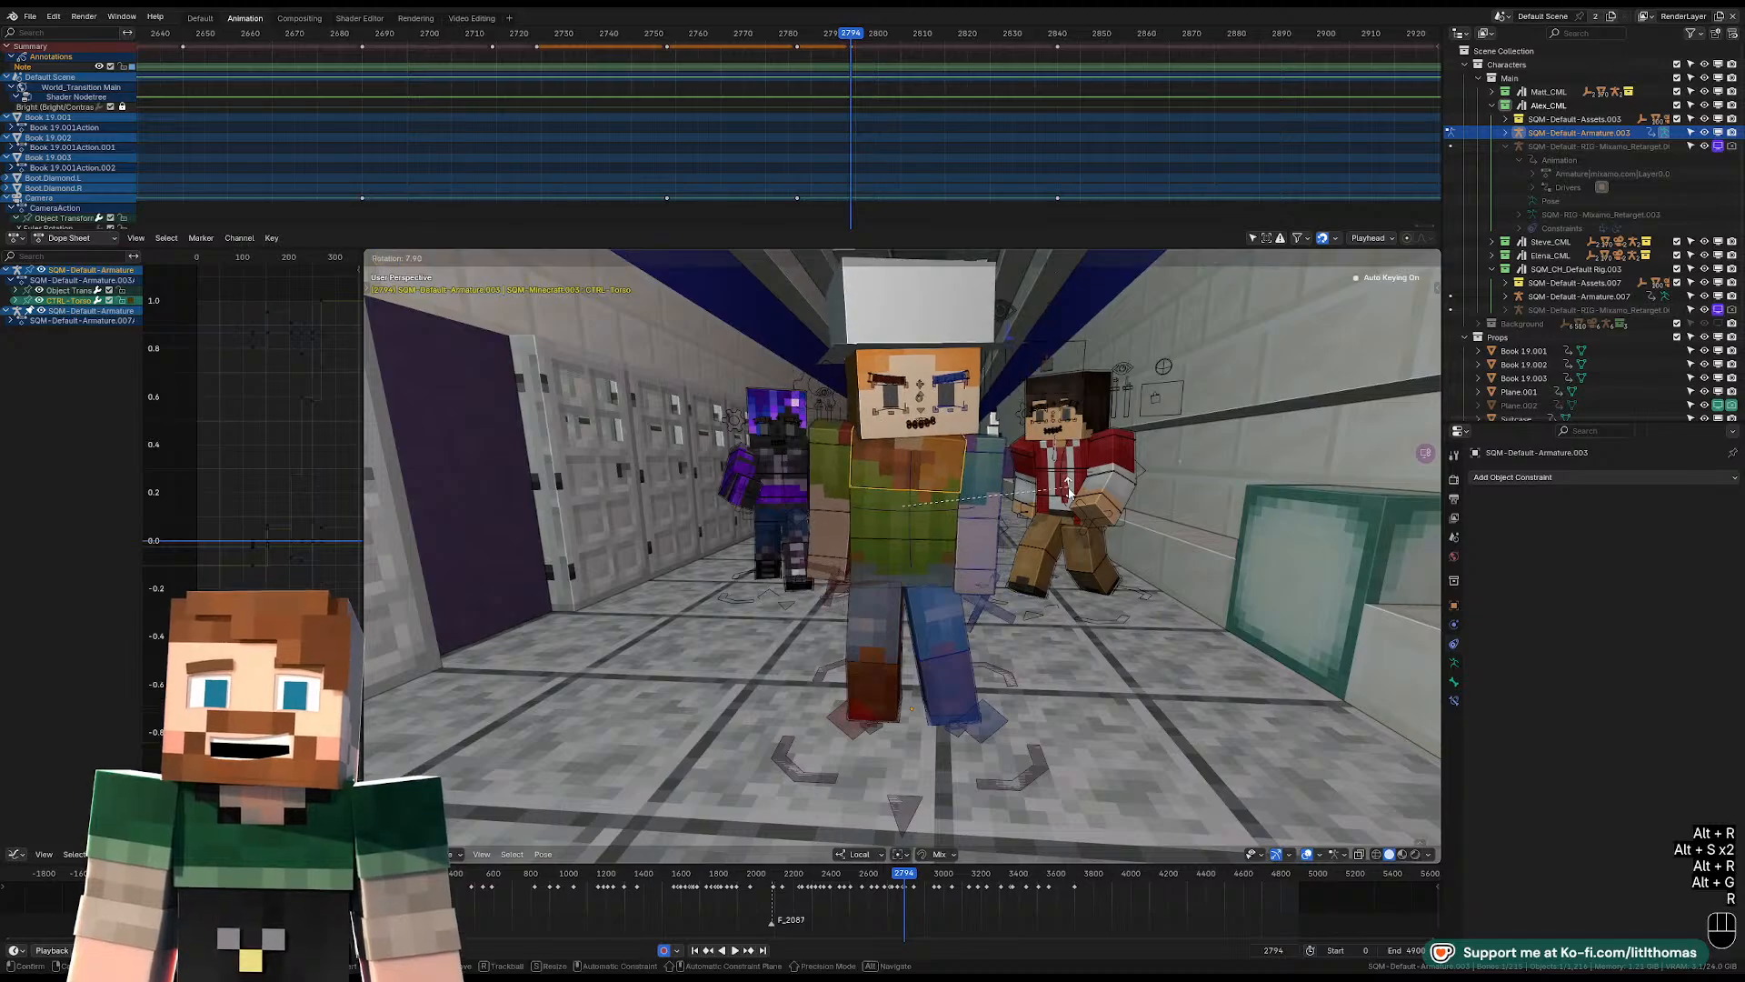
pyautogui.click(966, 469)
# Rotate the left lower arm to bend it sharply upward at the elbow.
pyautogui.click(987, 531)
pyautogui.scroll(4, 1000, 545)
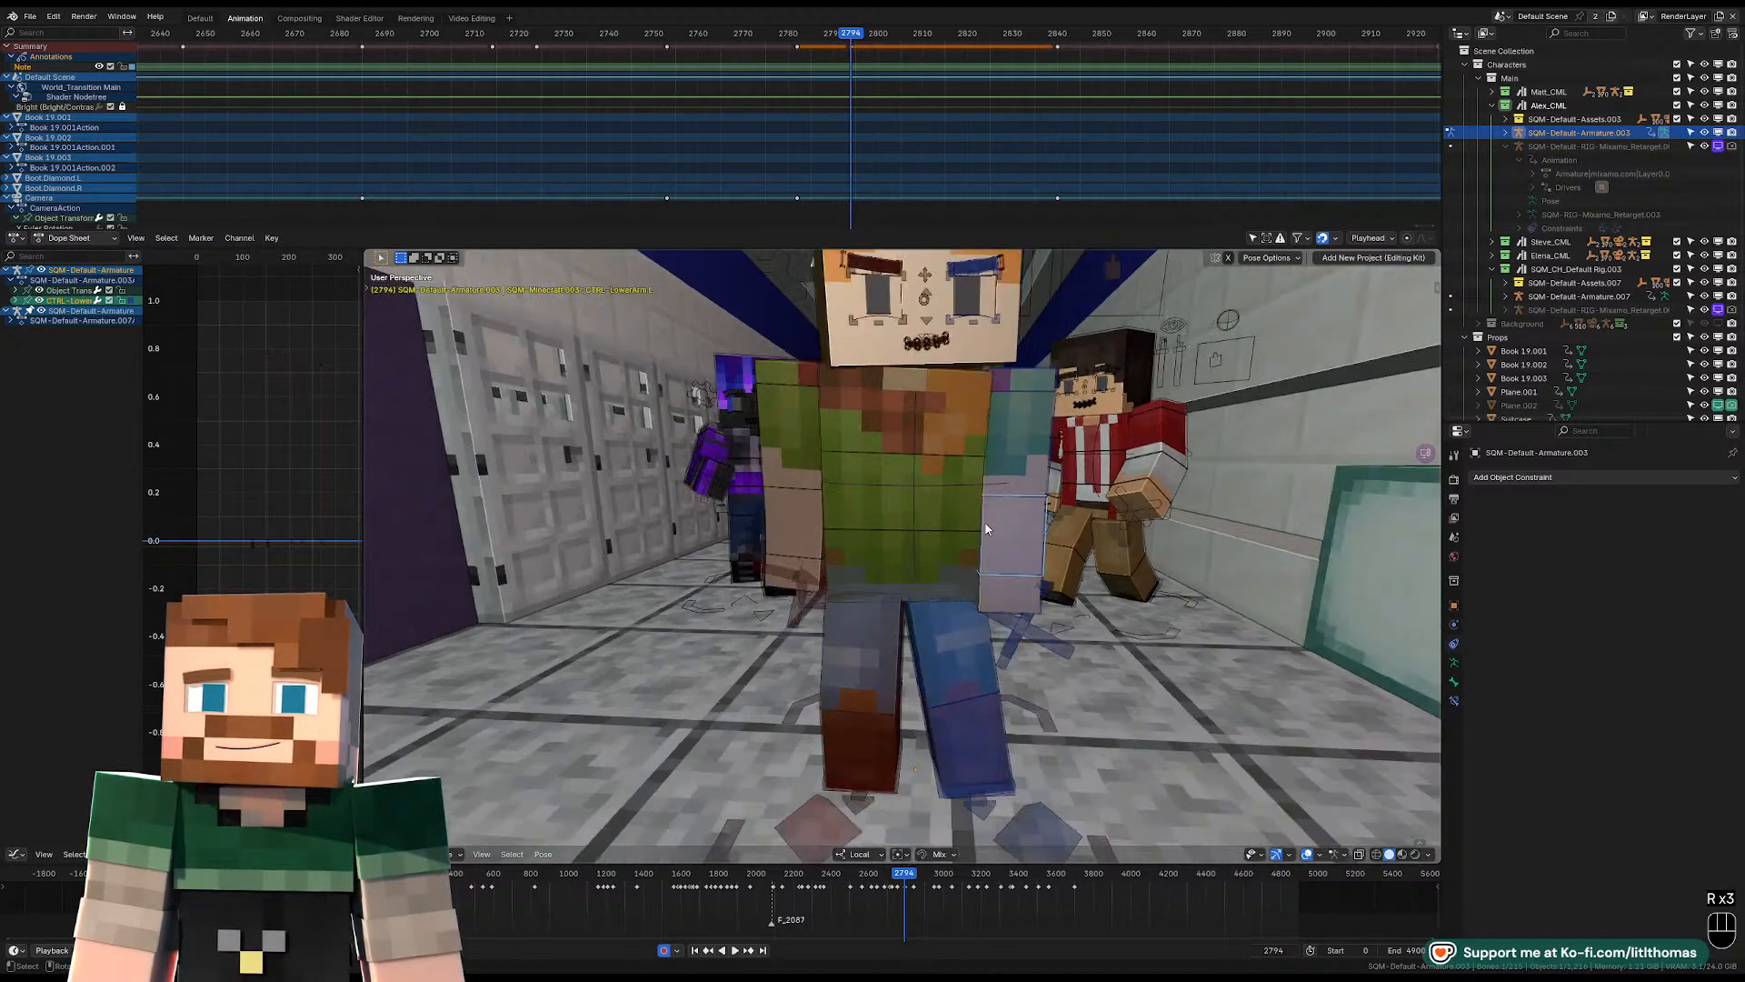
pyautogui.scroll(-3, 1023, 563)
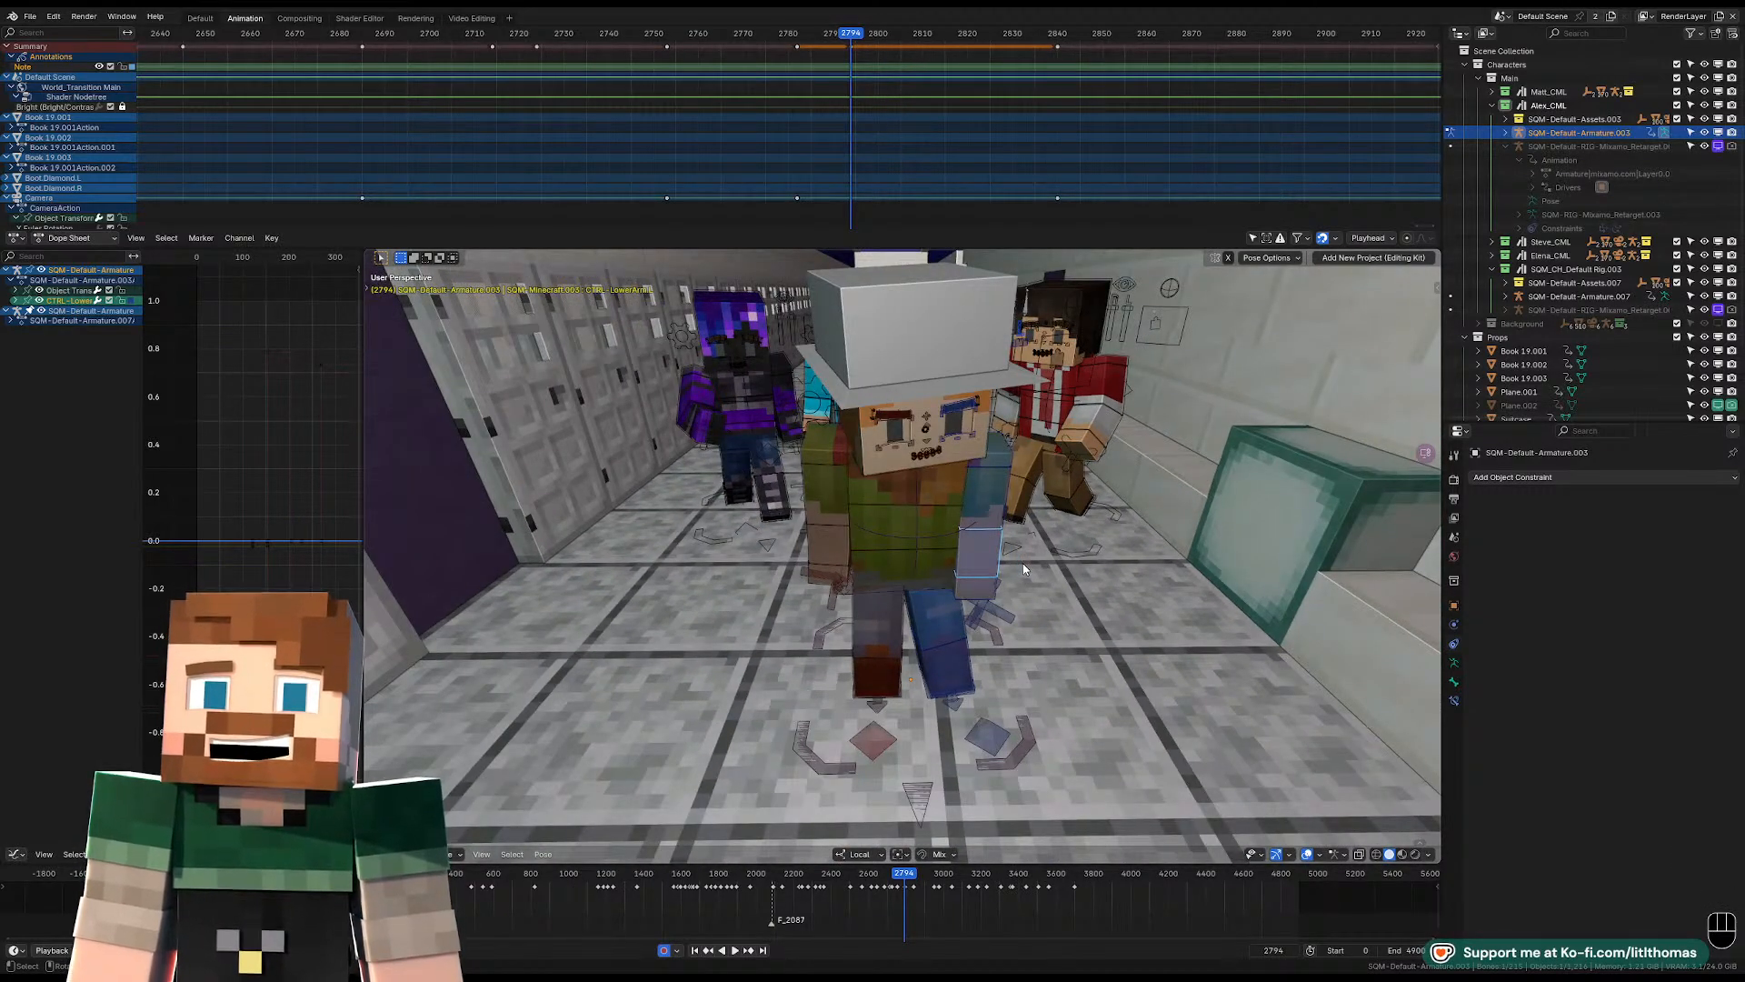
pyautogui.moveTo(1022, 563); pyautogui.dragTo(946, 529, button='middle')
pyautogui.press('r')
pyautogui.press('r')
pyautogui.click(957, 458)
# Rotate the left upper arm forward so the bent forearm rises in front of the chest.
pyautogui.click(993, 482)
pyautogui.press('r')
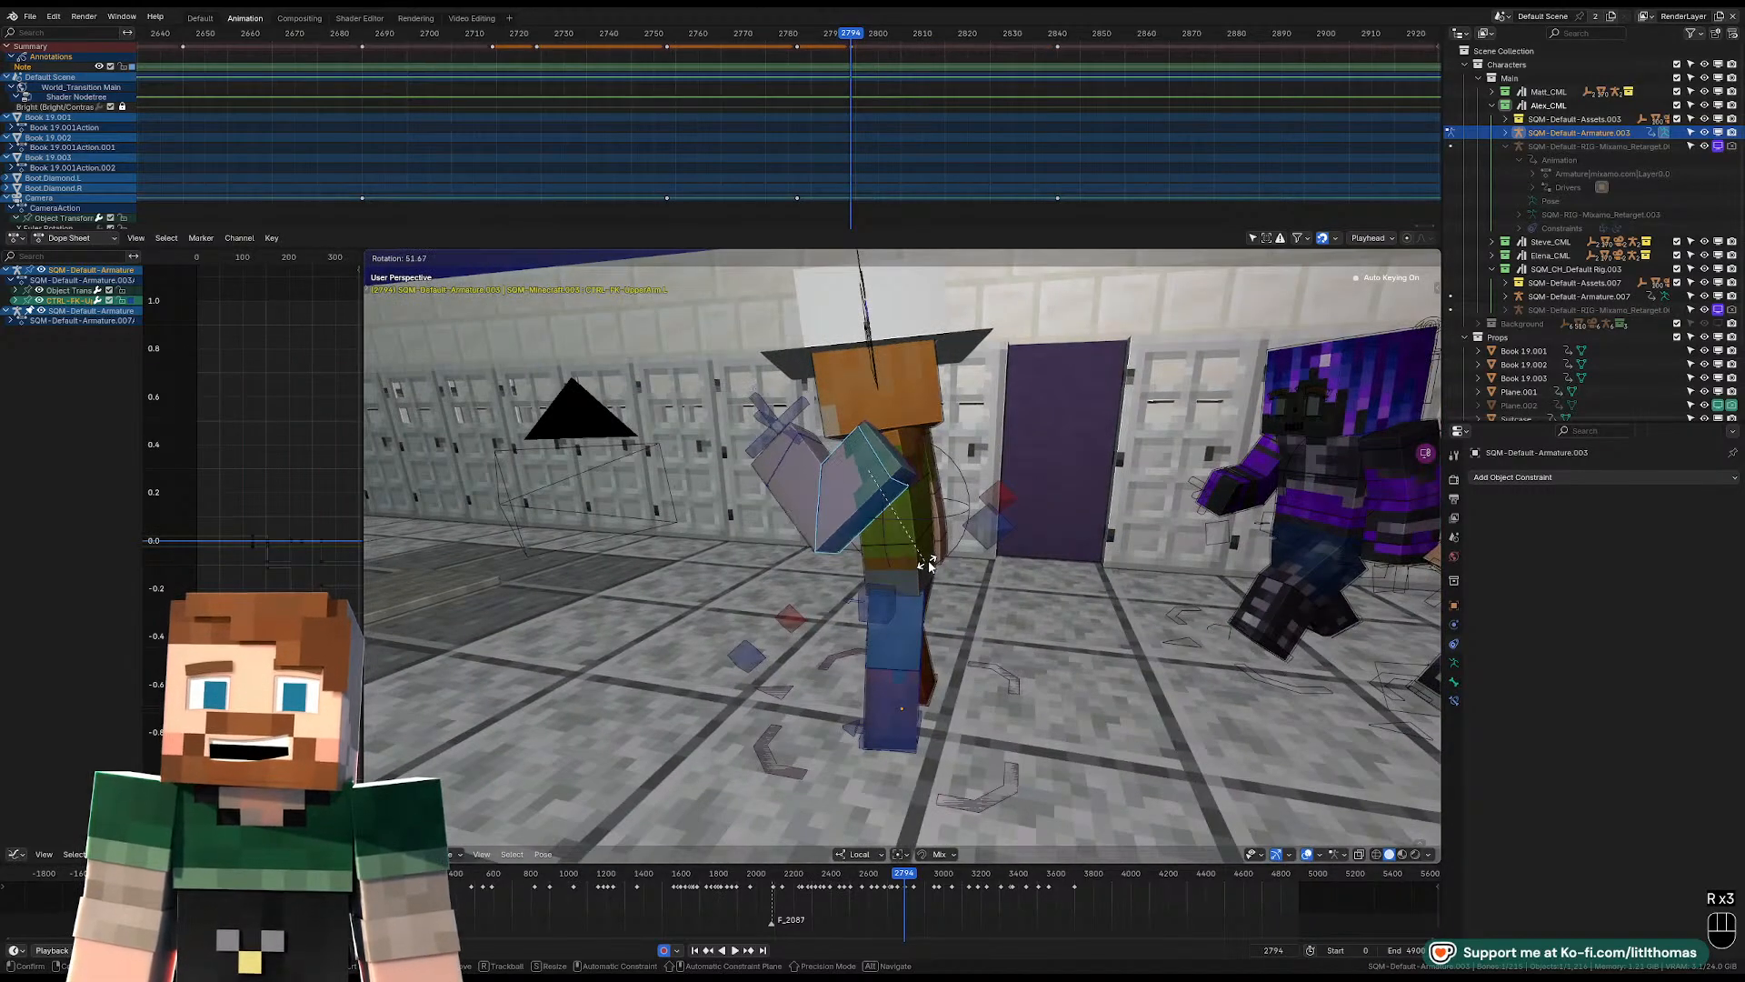
pyautogui.click(920, 560)
# Rotate the left wrist control to angle the raised hand near the chin.
pyautogui.moveTo(922, 564); pyautogui.dragTo(924, 528, button='middle')
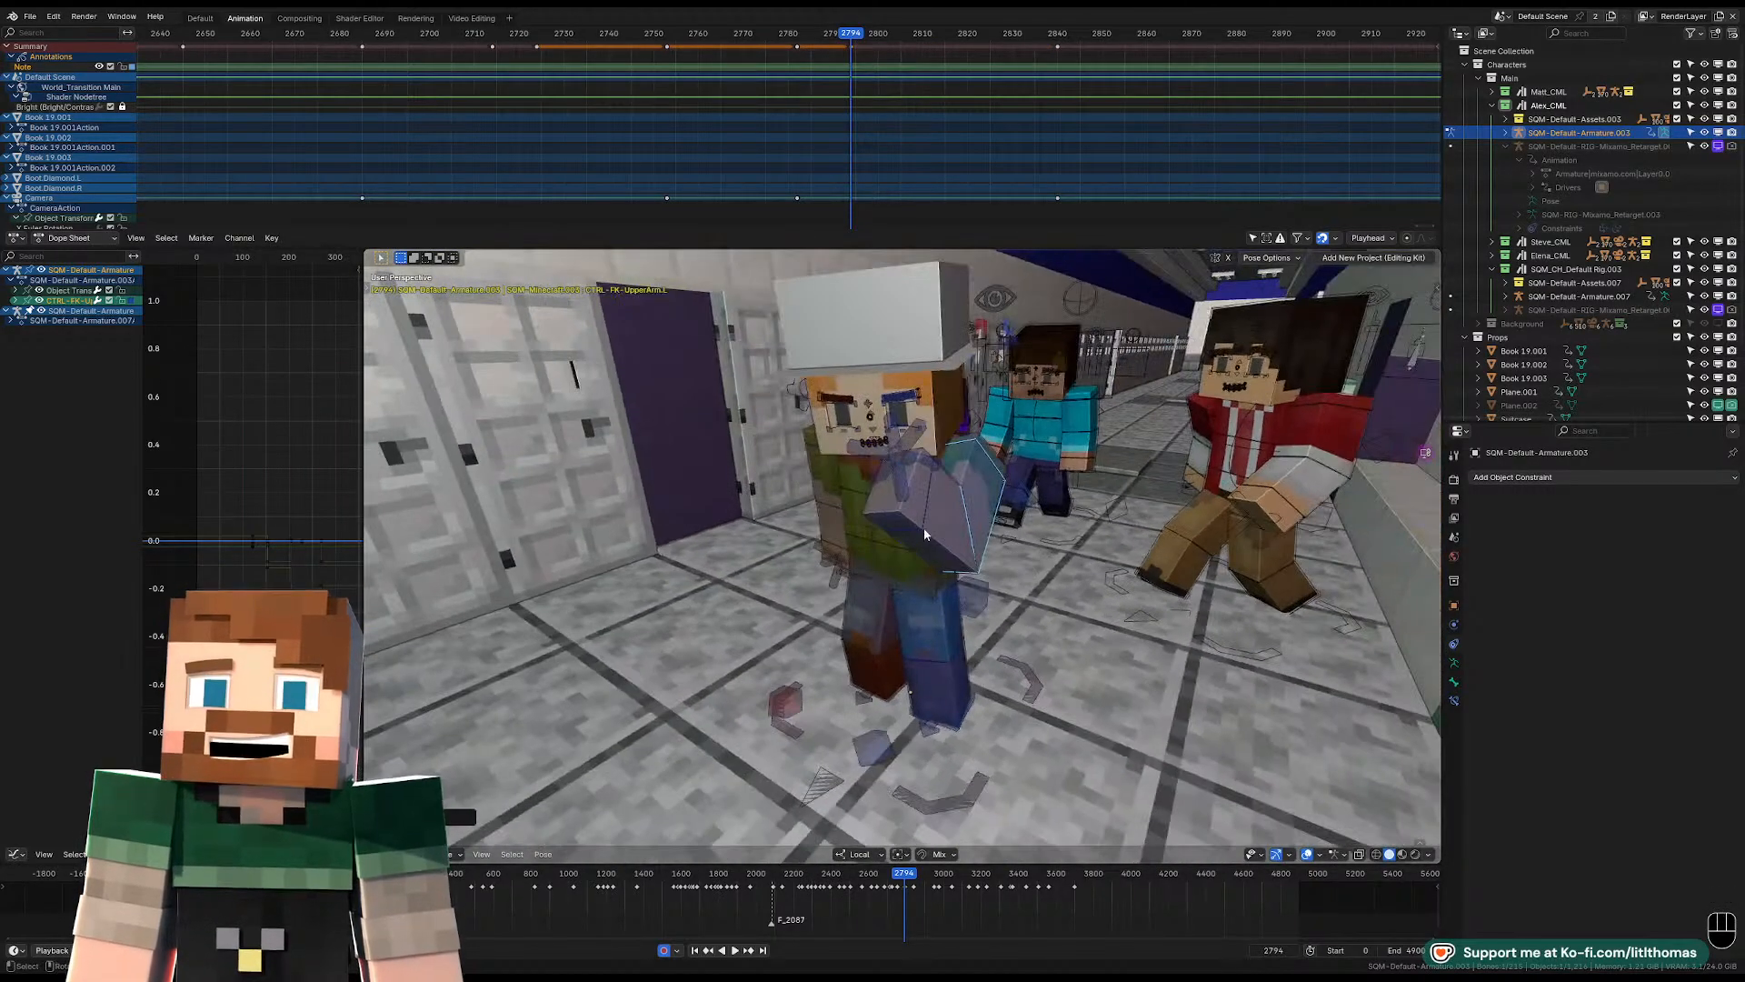
pyautogui.click(892, 528)
pyautogui.press('KP_Decimal')
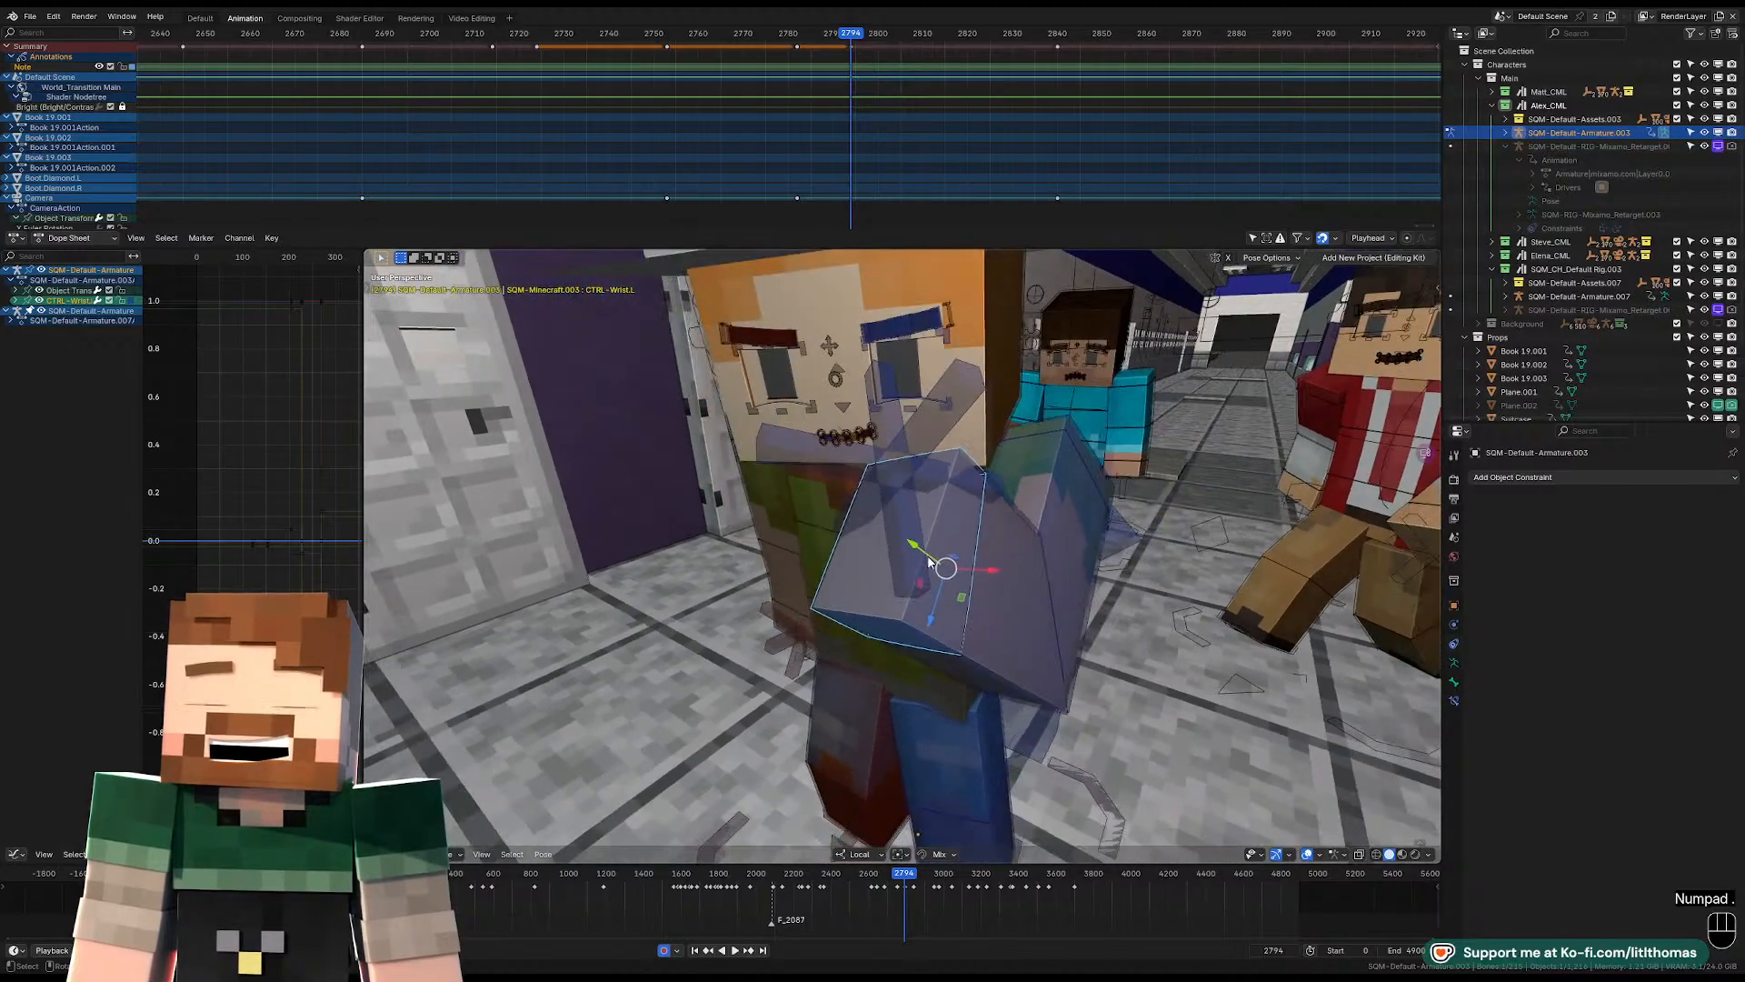
pyautogui.press('r')
pyautogui.press('r')
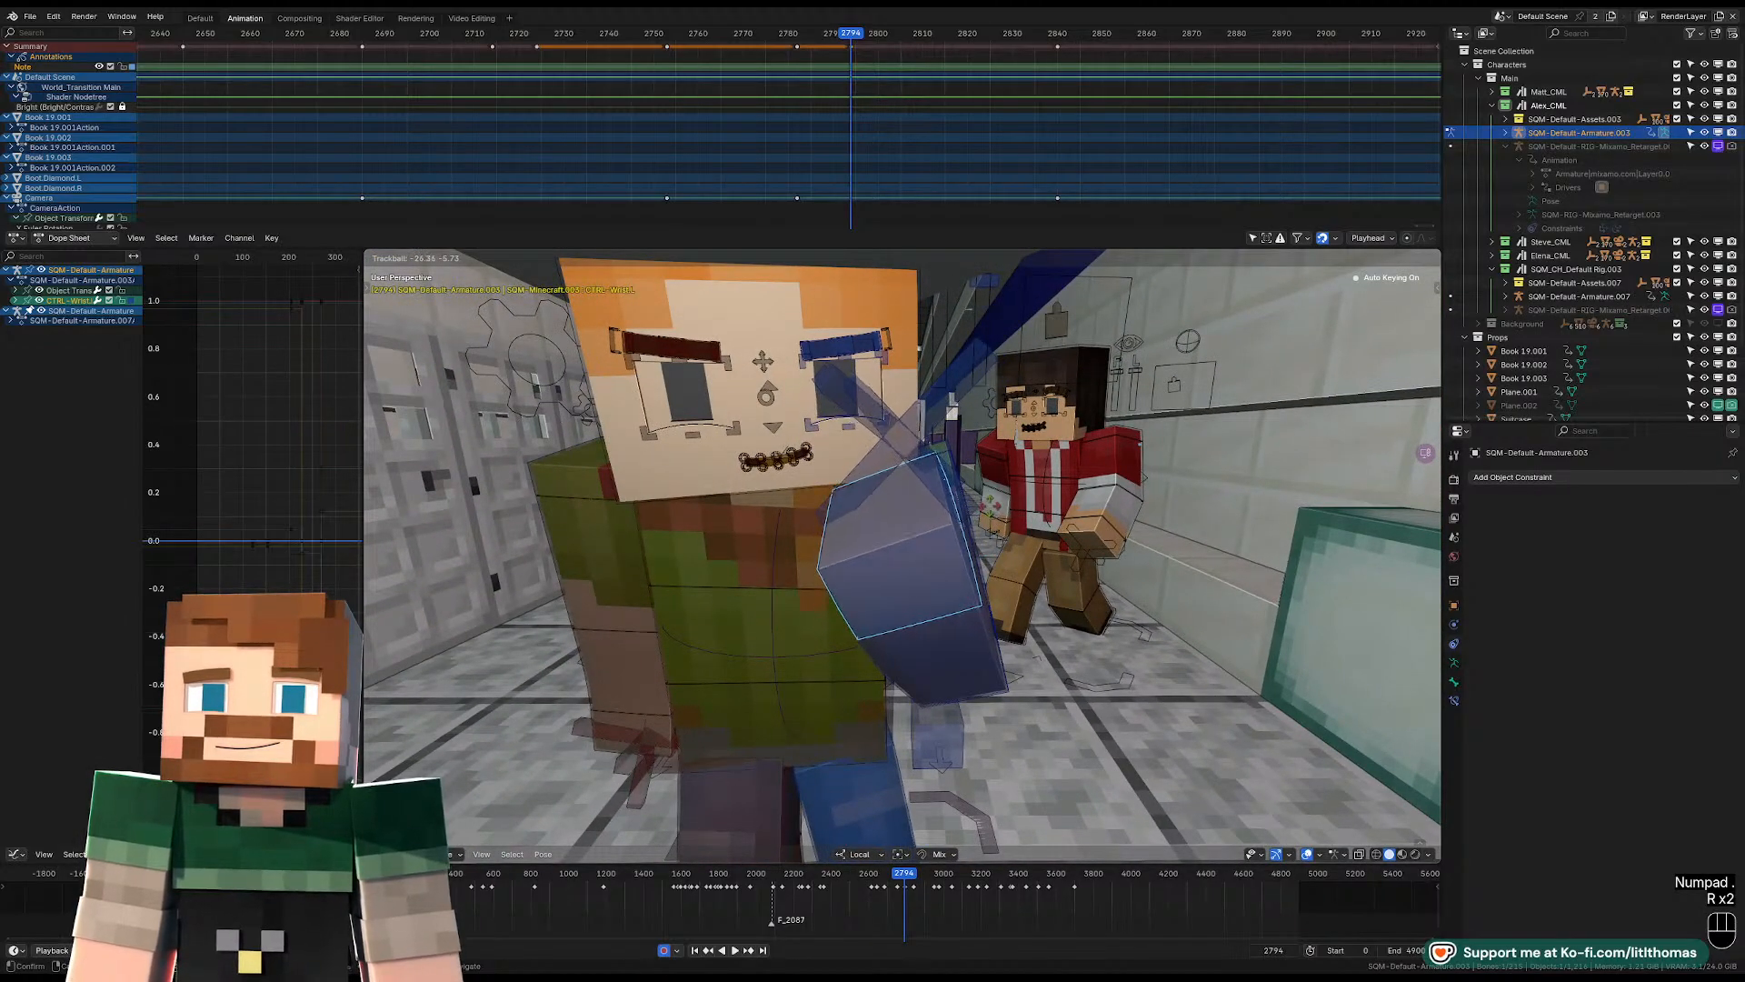
pyautogui.click(983, 512)
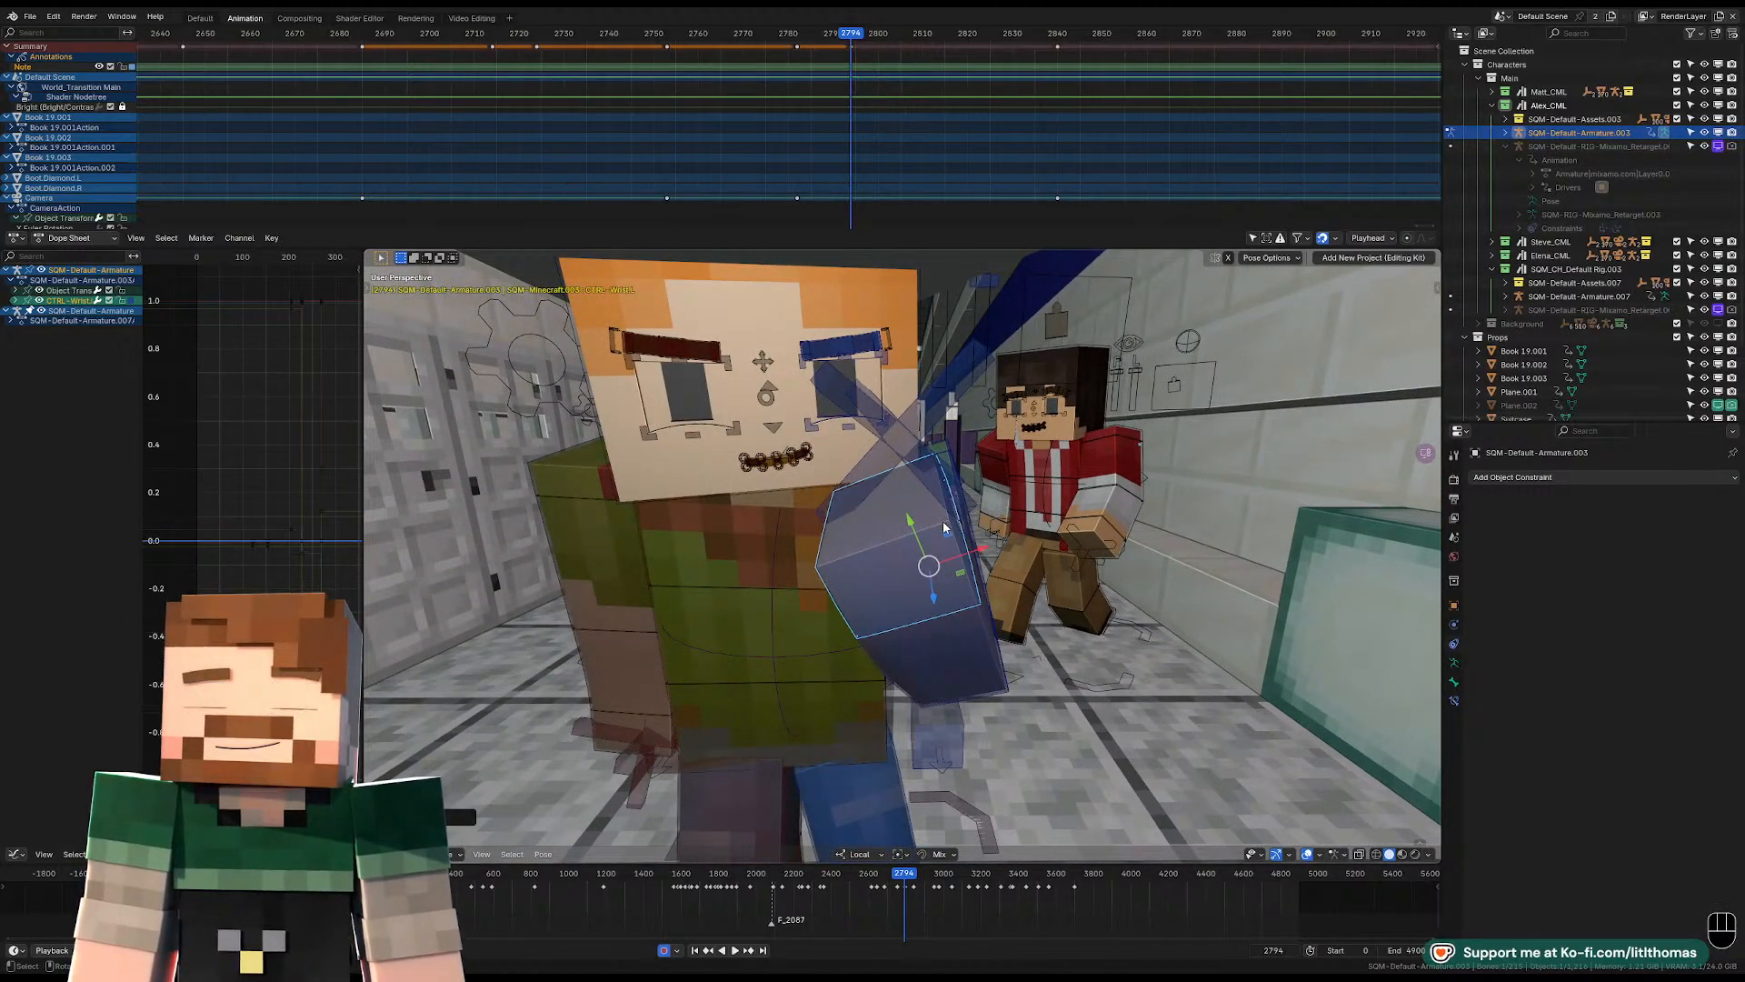
# Rotate the head control slightly while viewing the pose through the scene camera.
pyautogui.press('KP_0')
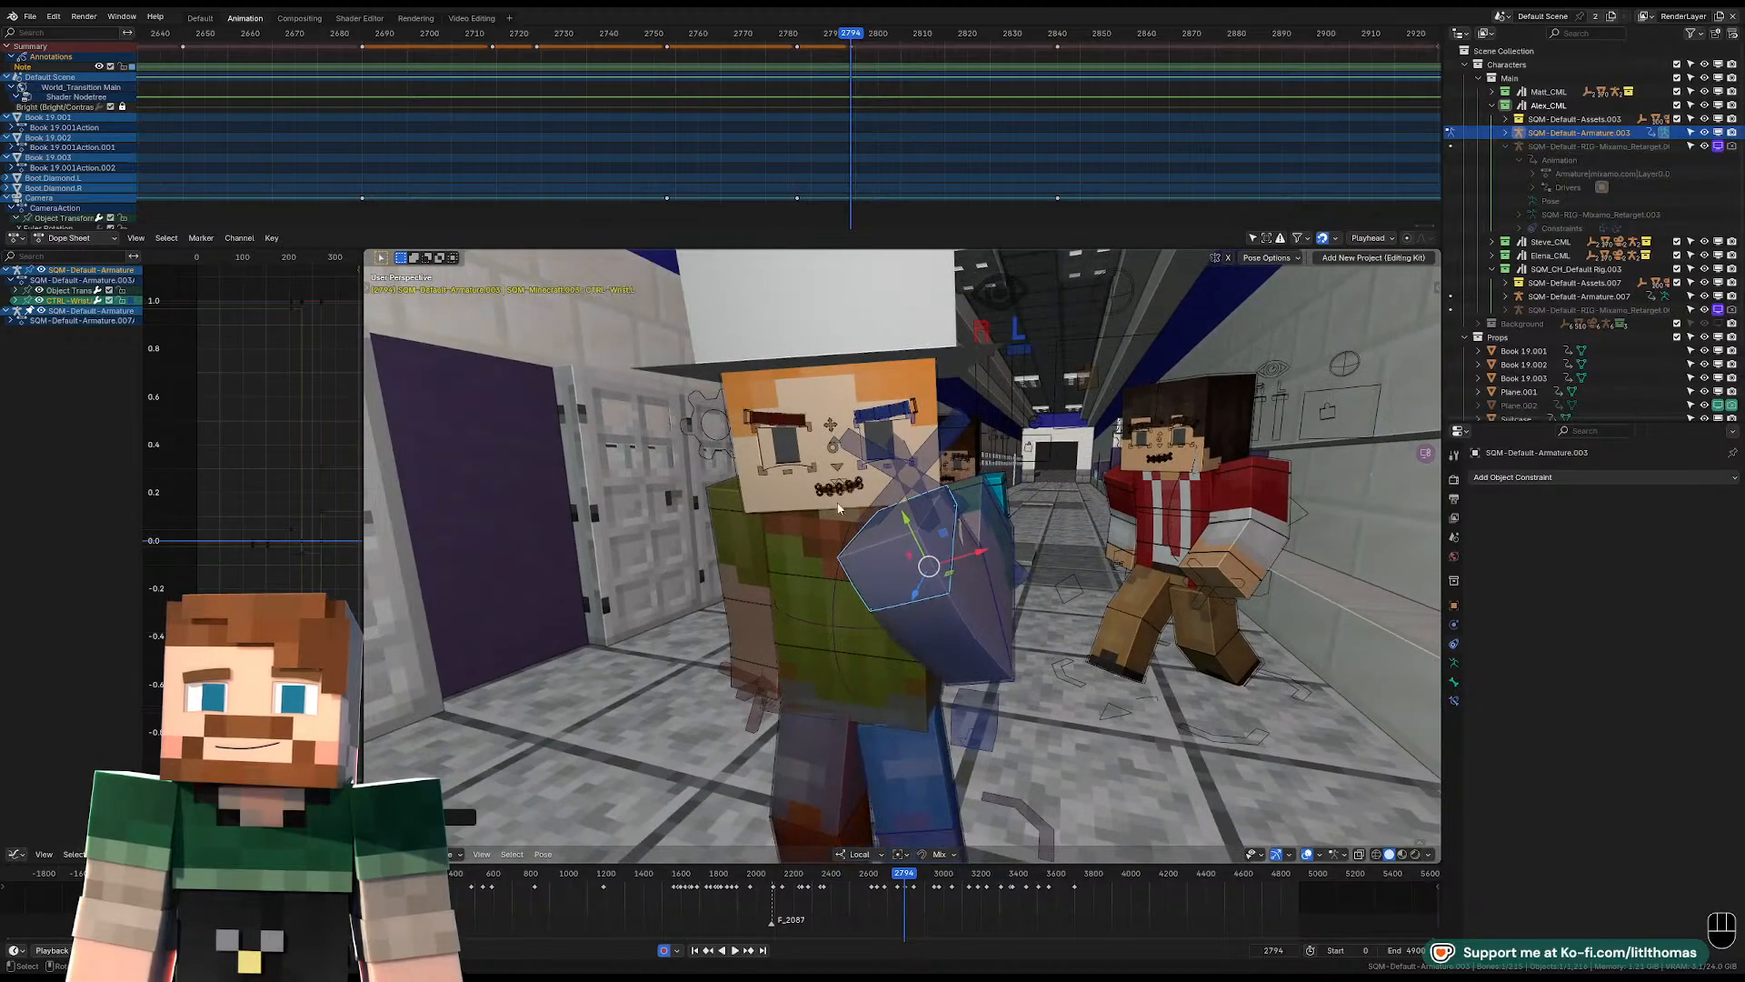
pyautogui.click(804, 527)
pyautogui.press('r')
pyautogui.press('r')
pyautogui.press('r')
pyautogui.press('r')
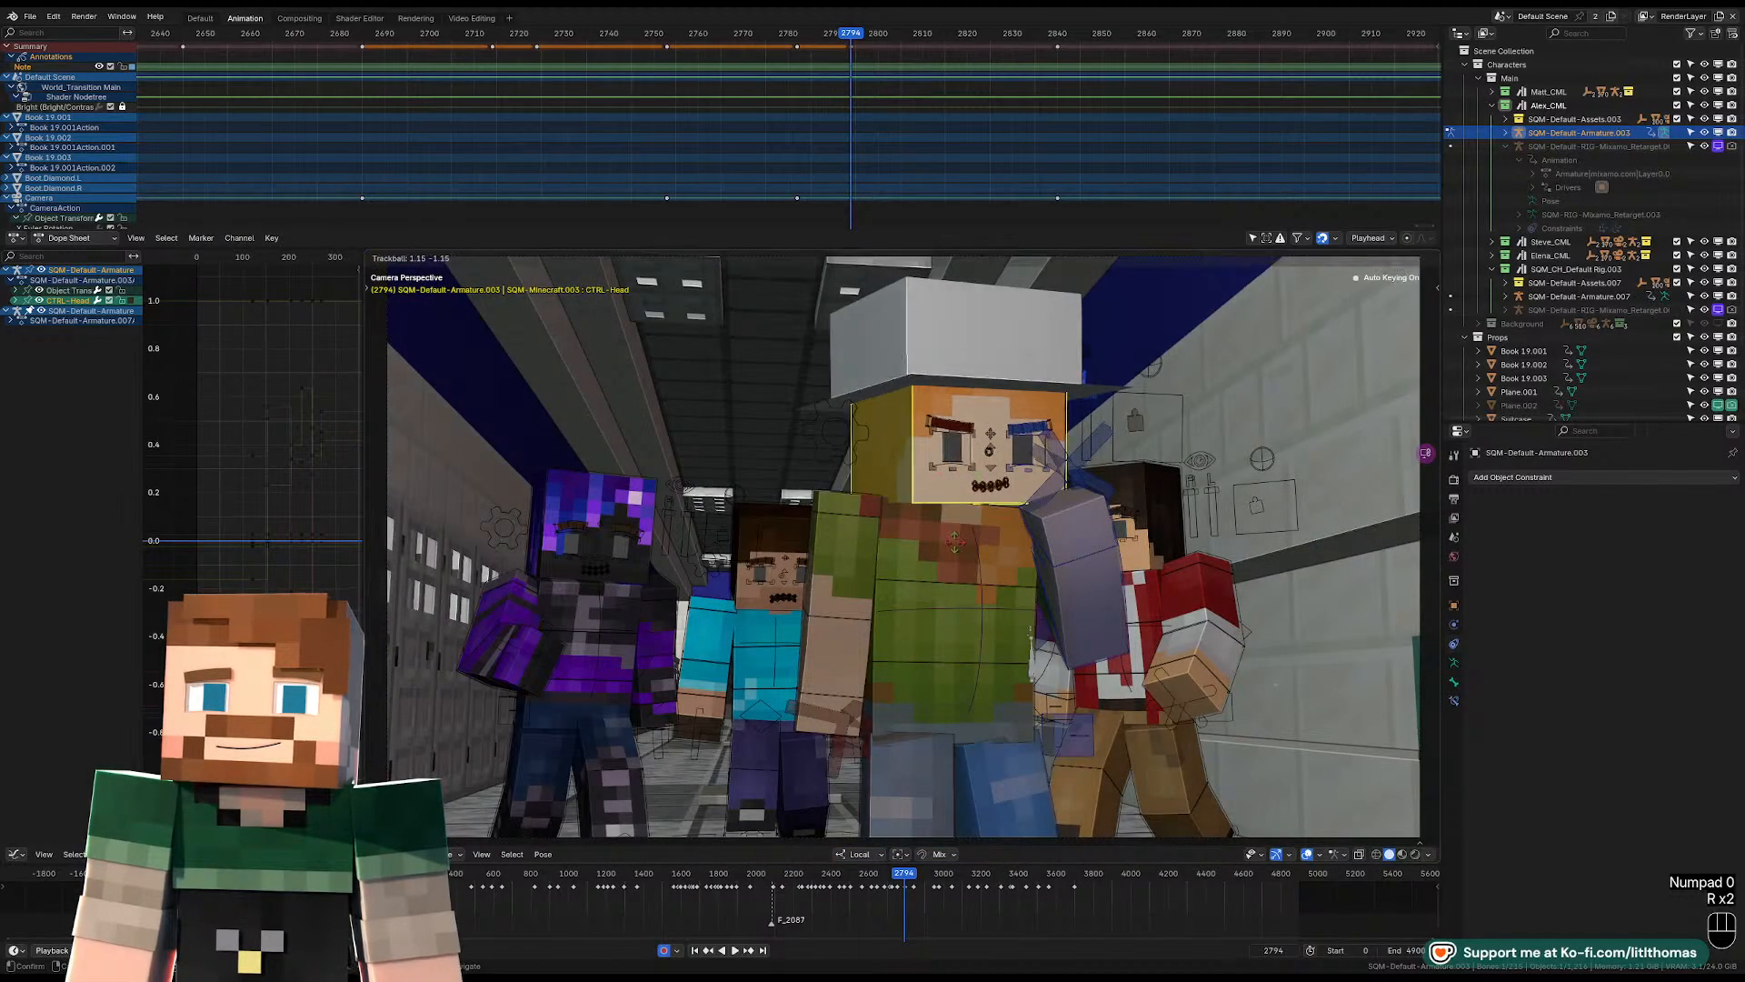
# Rotate the right lower arm to bend it at the elbow.
pyautogui.click(846, 667)
pyautogui.press('r')
pyautogui.press('r')
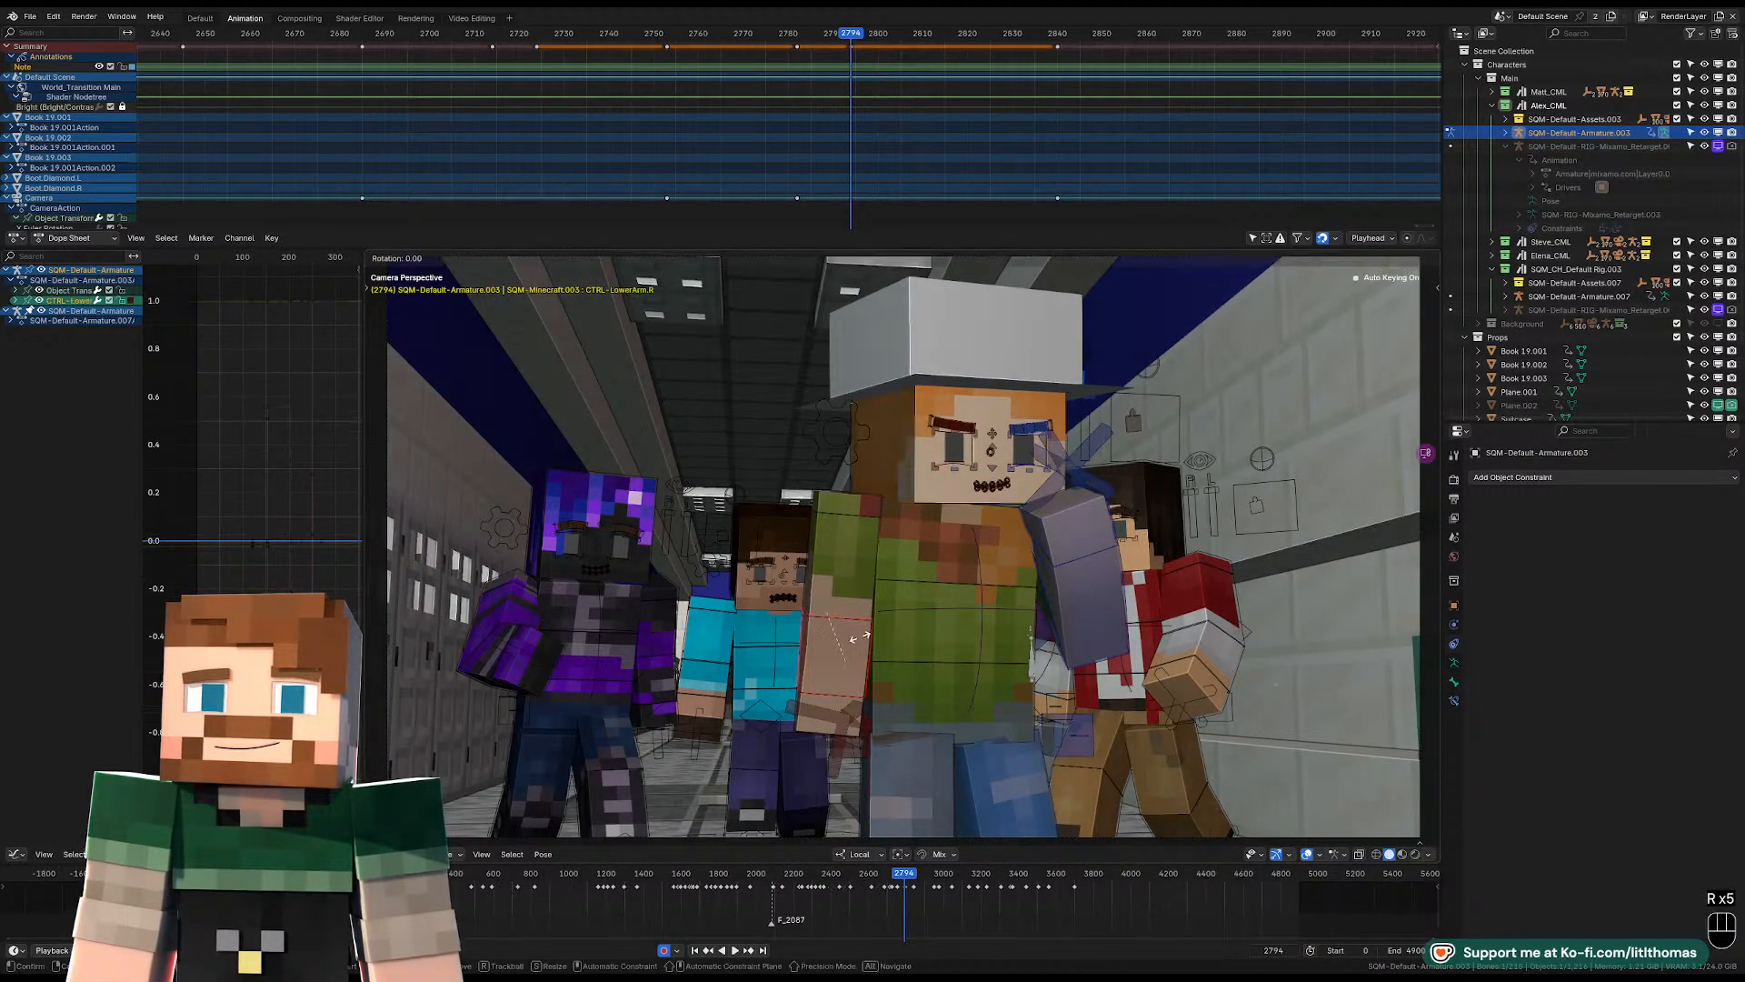
pyautogui.click(870, 595)
# Rotate the right upper arm outward so the elbow sticks out and the hand rests near the hip.
pyautogui.click(859, 571)
pyautogui.press('r')
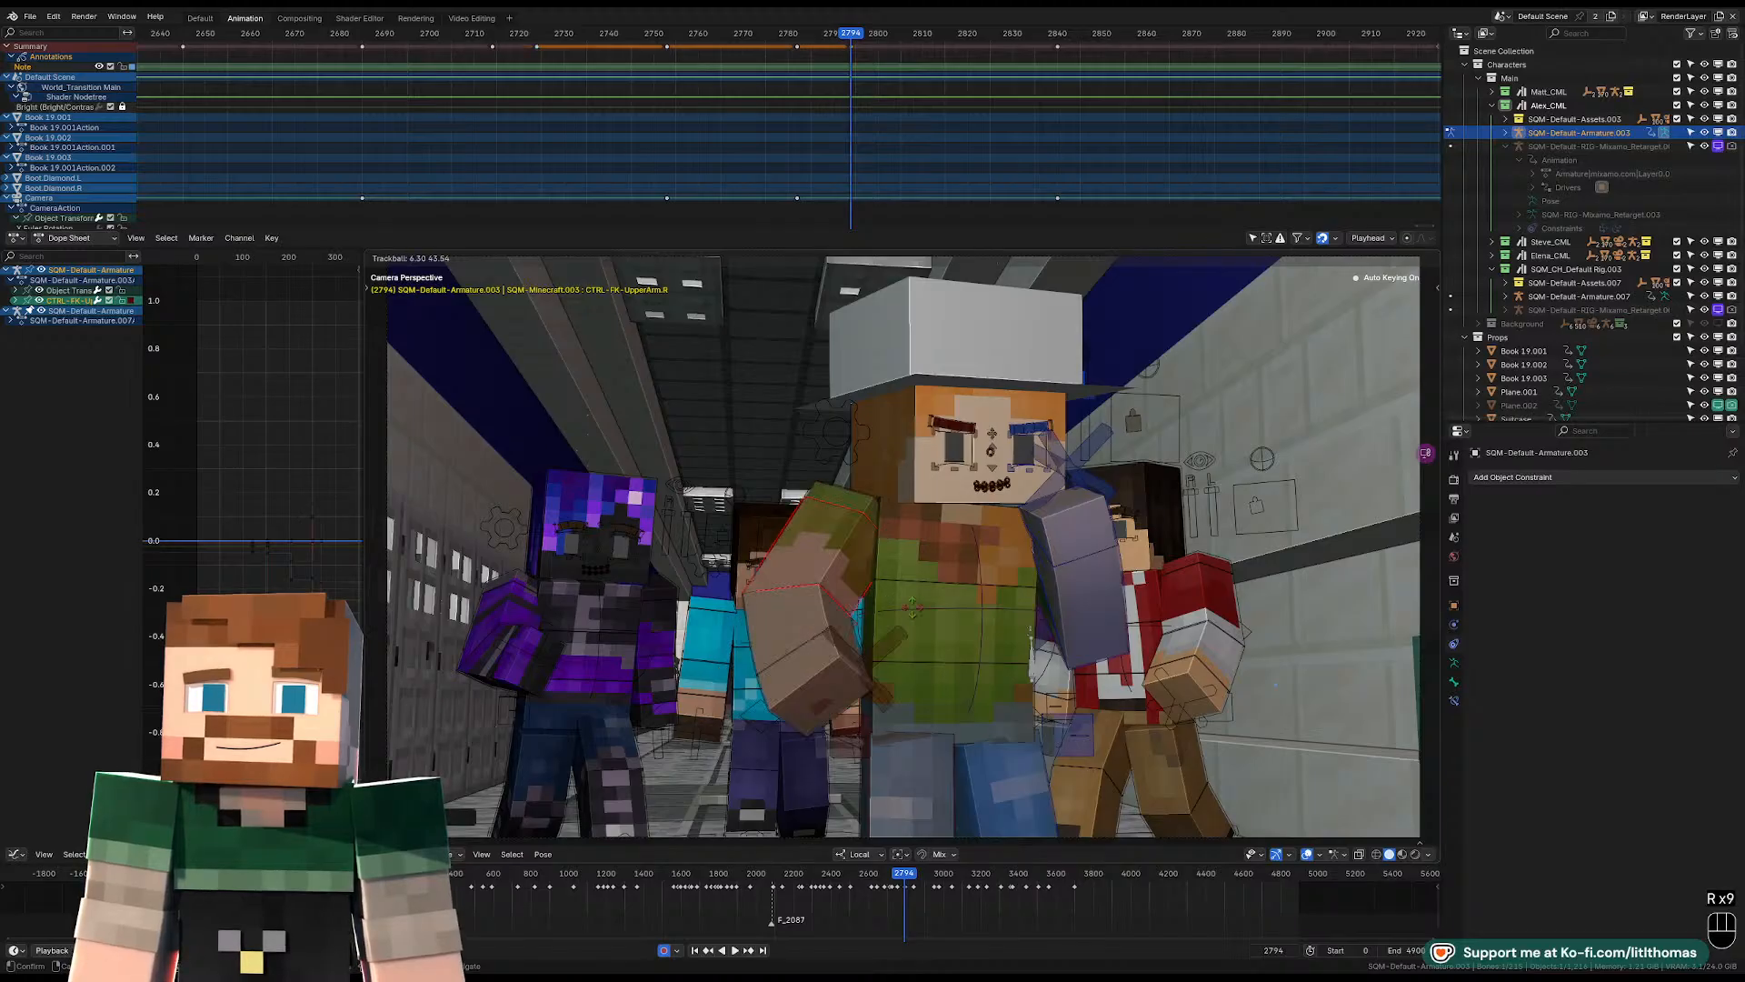
pyautogui.press('r')
pyautogui.press('r')
pyautogui.press('r')
pyautogui.press('r')
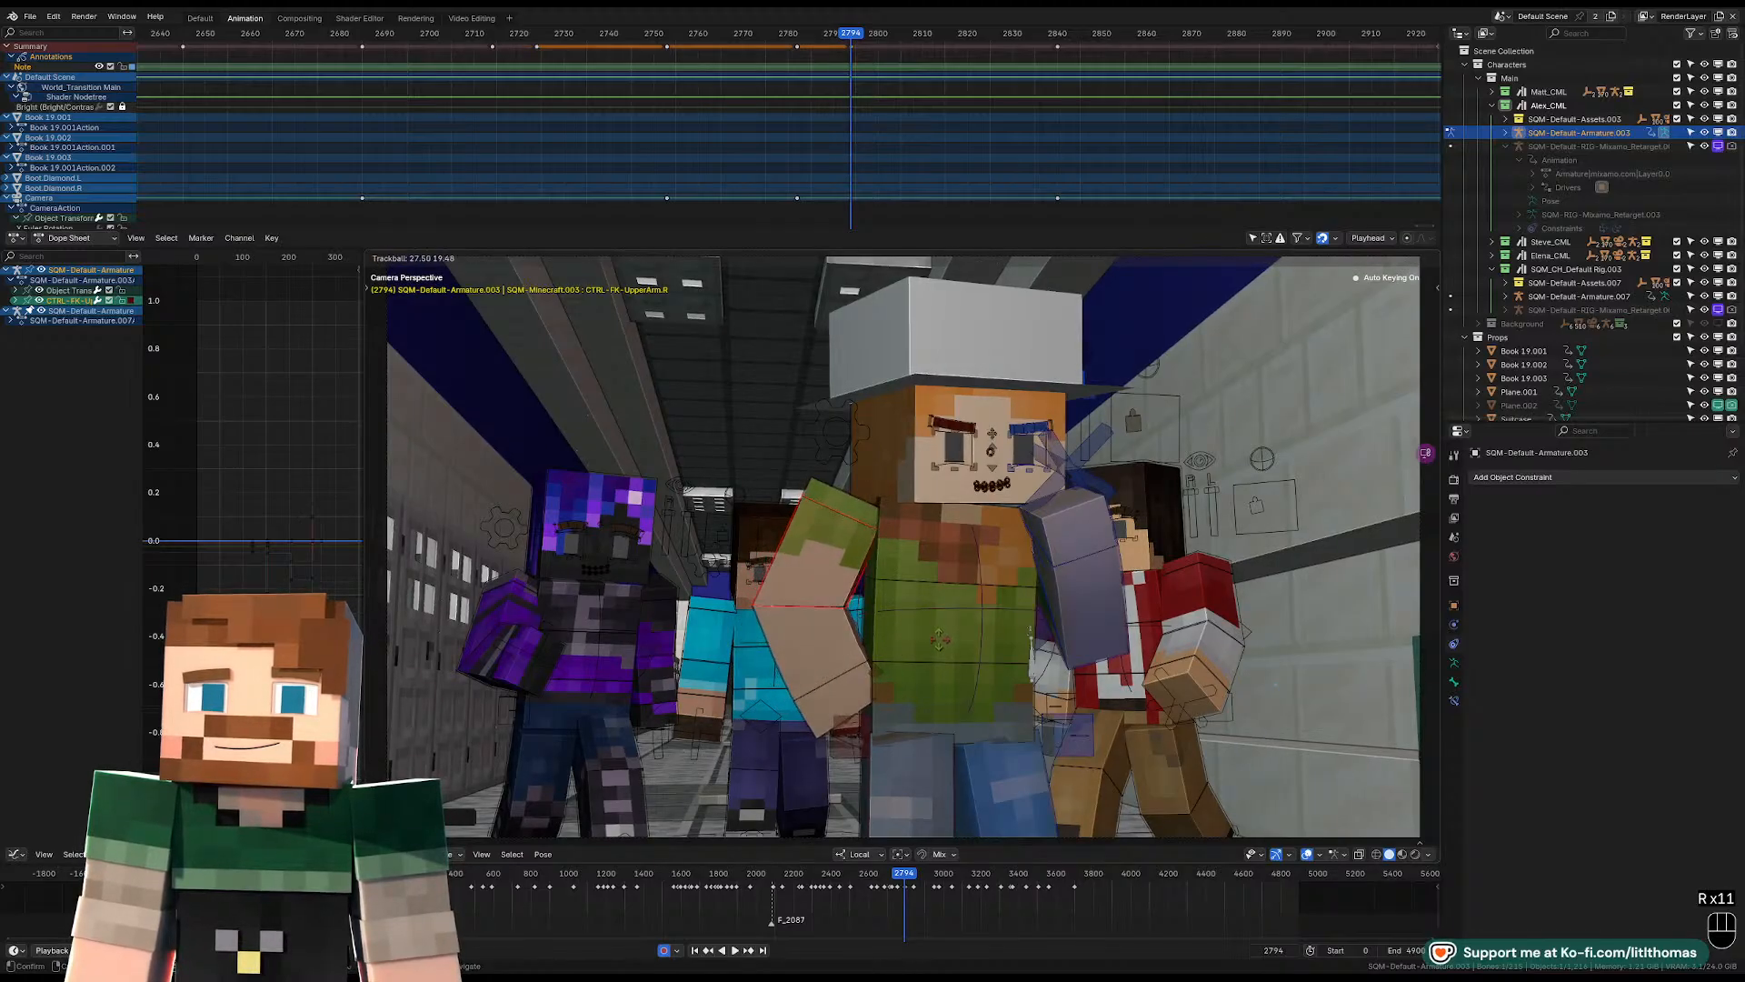
pyautogui.click(905, 651)
# Rotate the right wrist so the hand angles in against the hip.
pyautogui.click(855, 693)
pyautogui.press('r')
pyautogui.click(1007, 670)
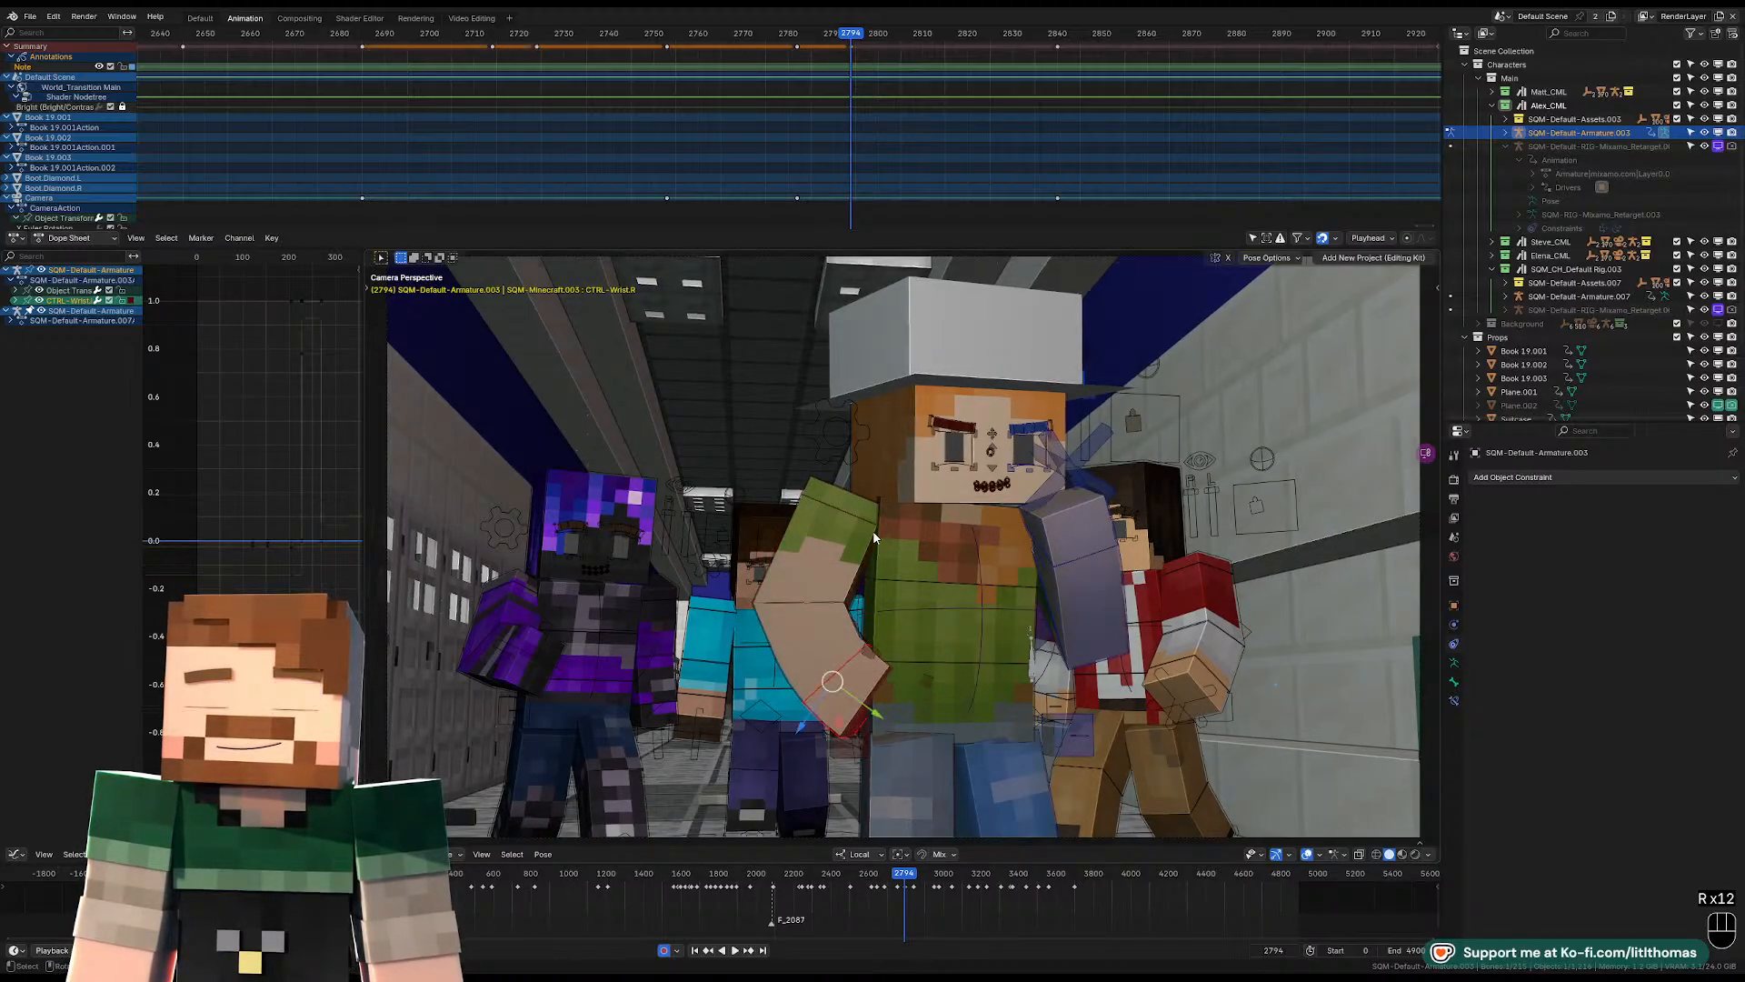
pyautogui.click(967, 556)
pyautogui.press('g')
pyautogui.press('r')
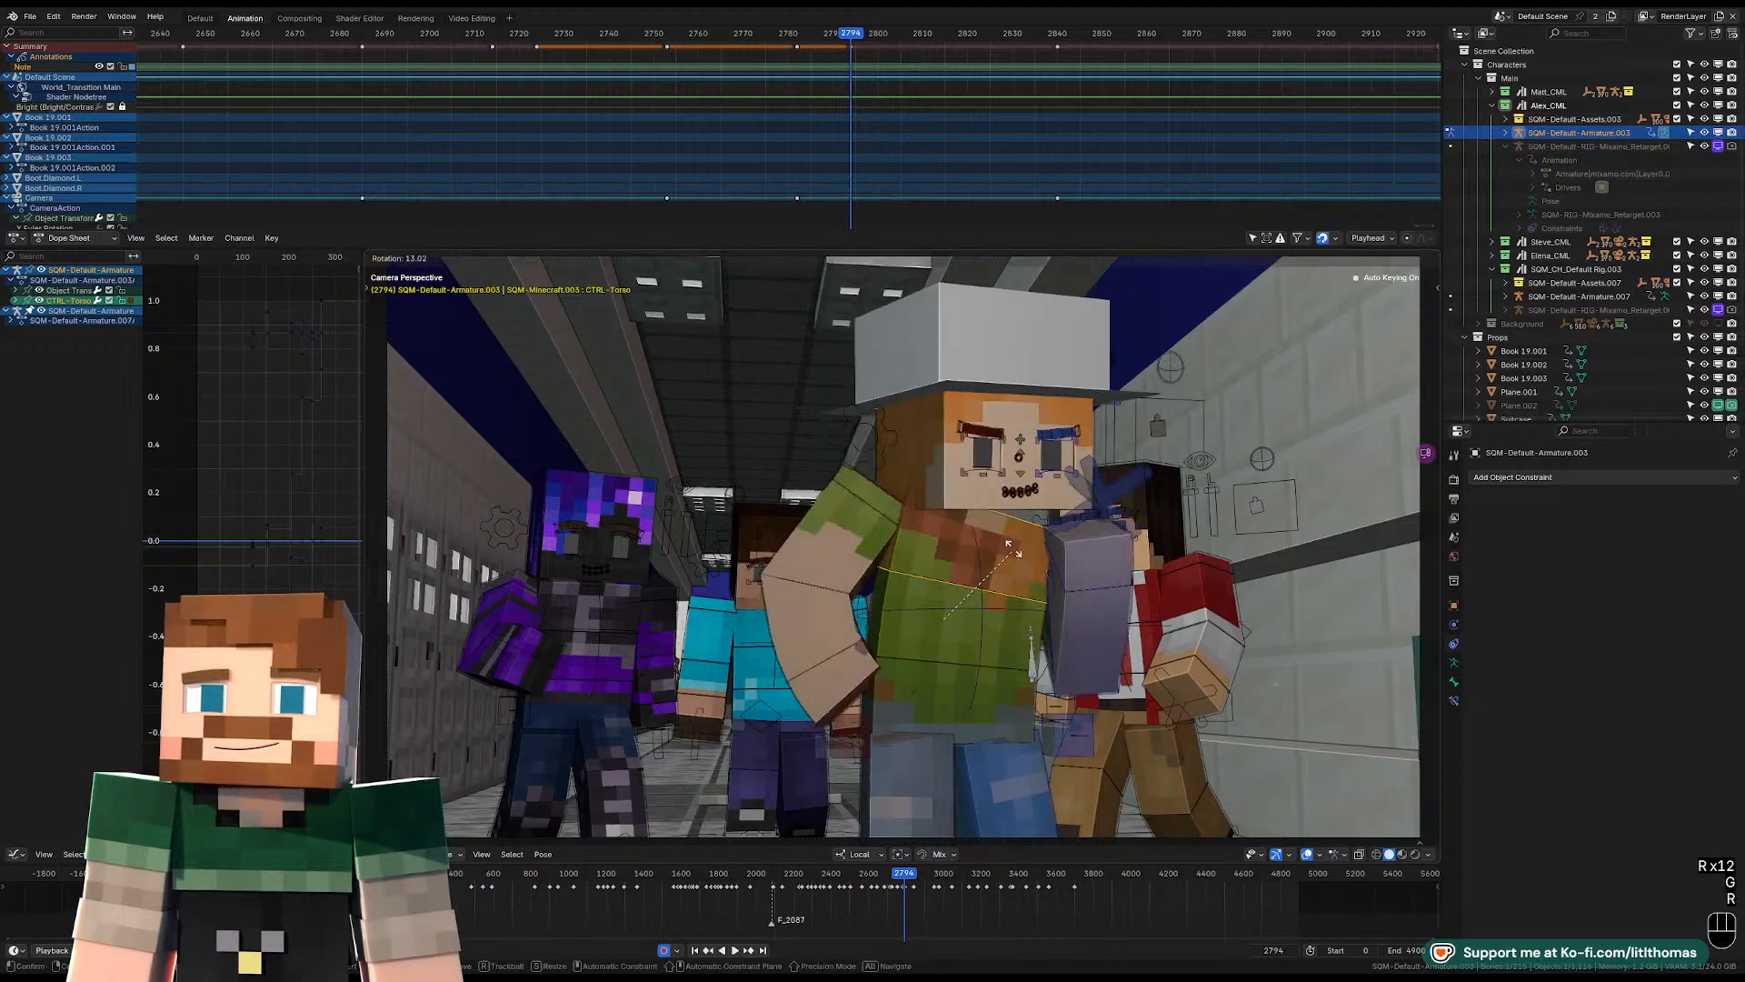
pyautogui.rightClick(1016, 566)
# Rotate the hip control to tilt and turn the Alex character's hips.
pyautogui.click(991, 641)
pyautogui.press('r')
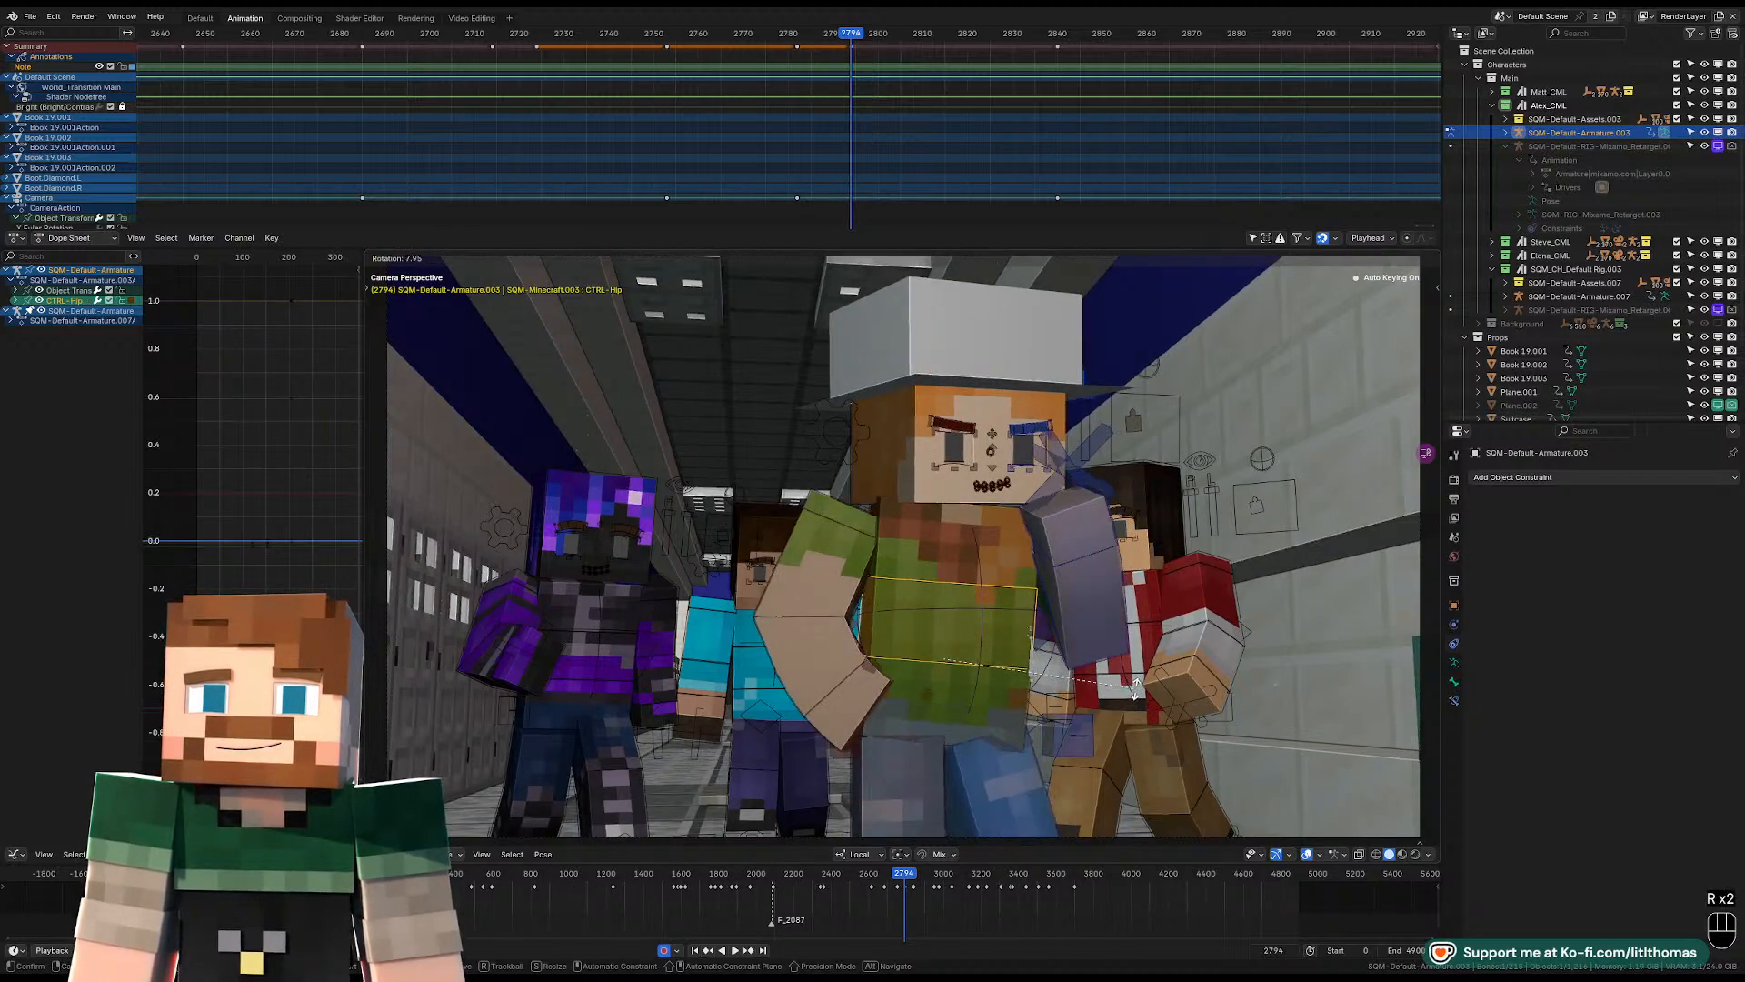
pyautogui.click(1137, 702)
pyautogui.press('r')
pyautogui.press('r')
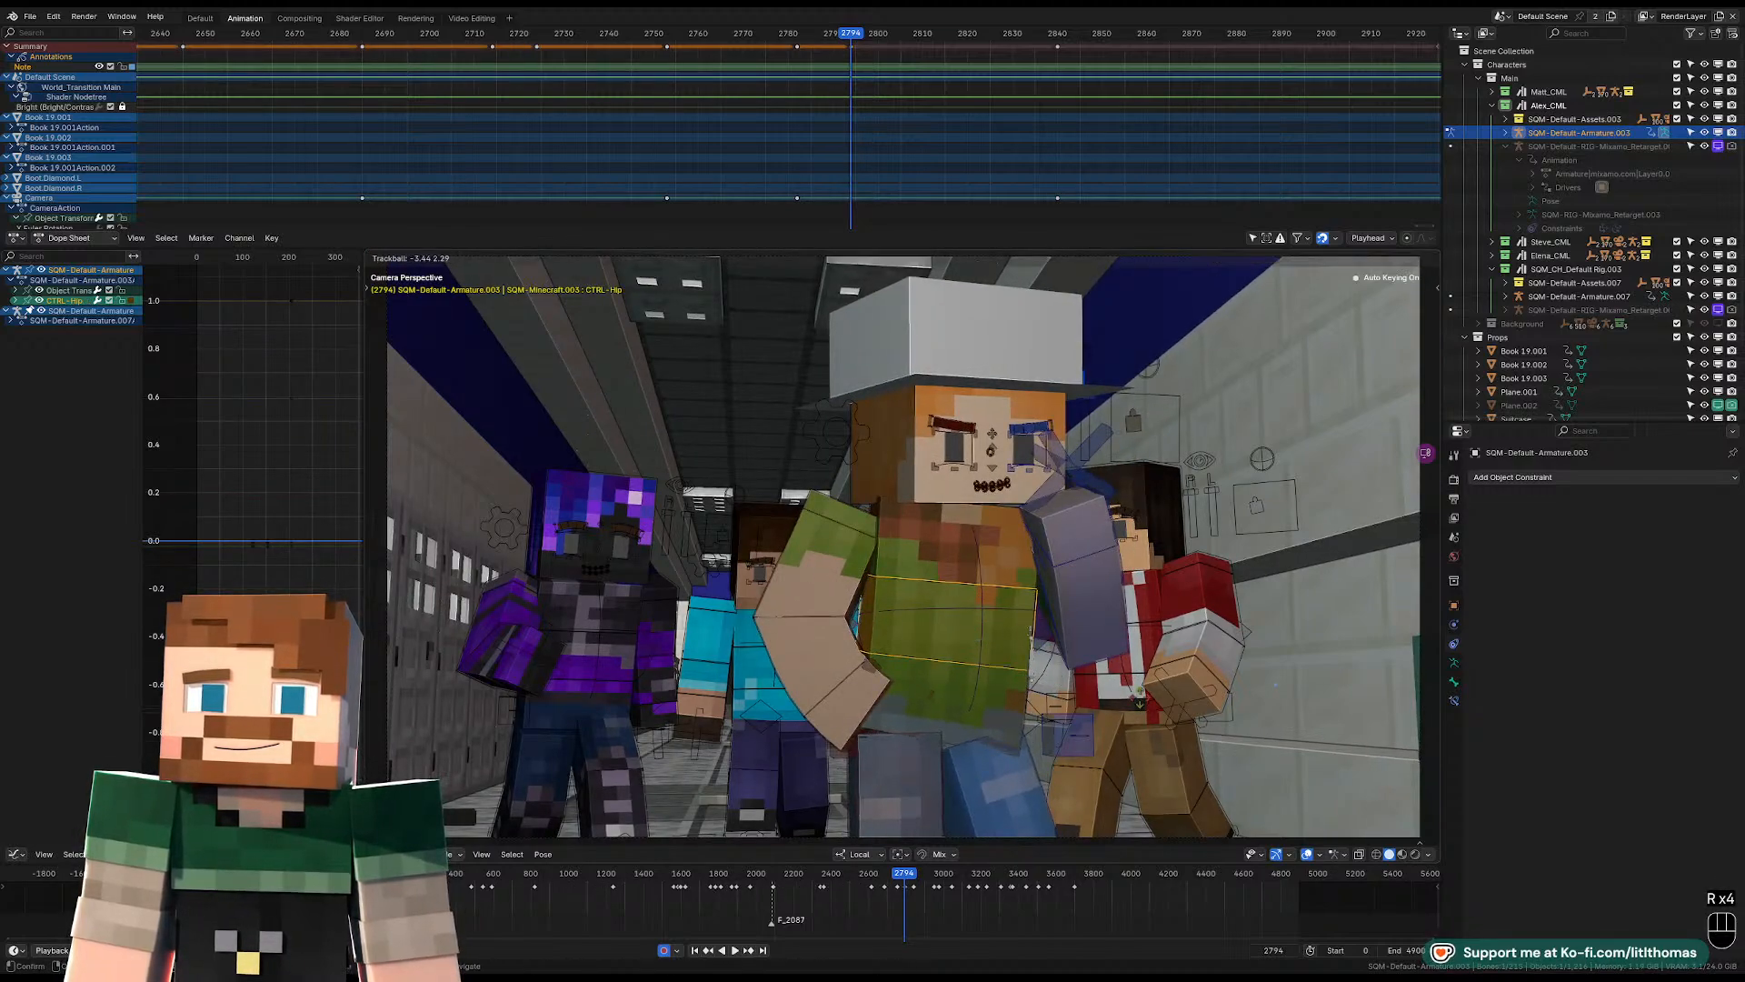
pyautogui.click(1143, 699)
# Rotate the head control to tilt the head sideways and downward toward the raised left hand.
pyautogui.click(1020, 503)
pyautogui.press('r')
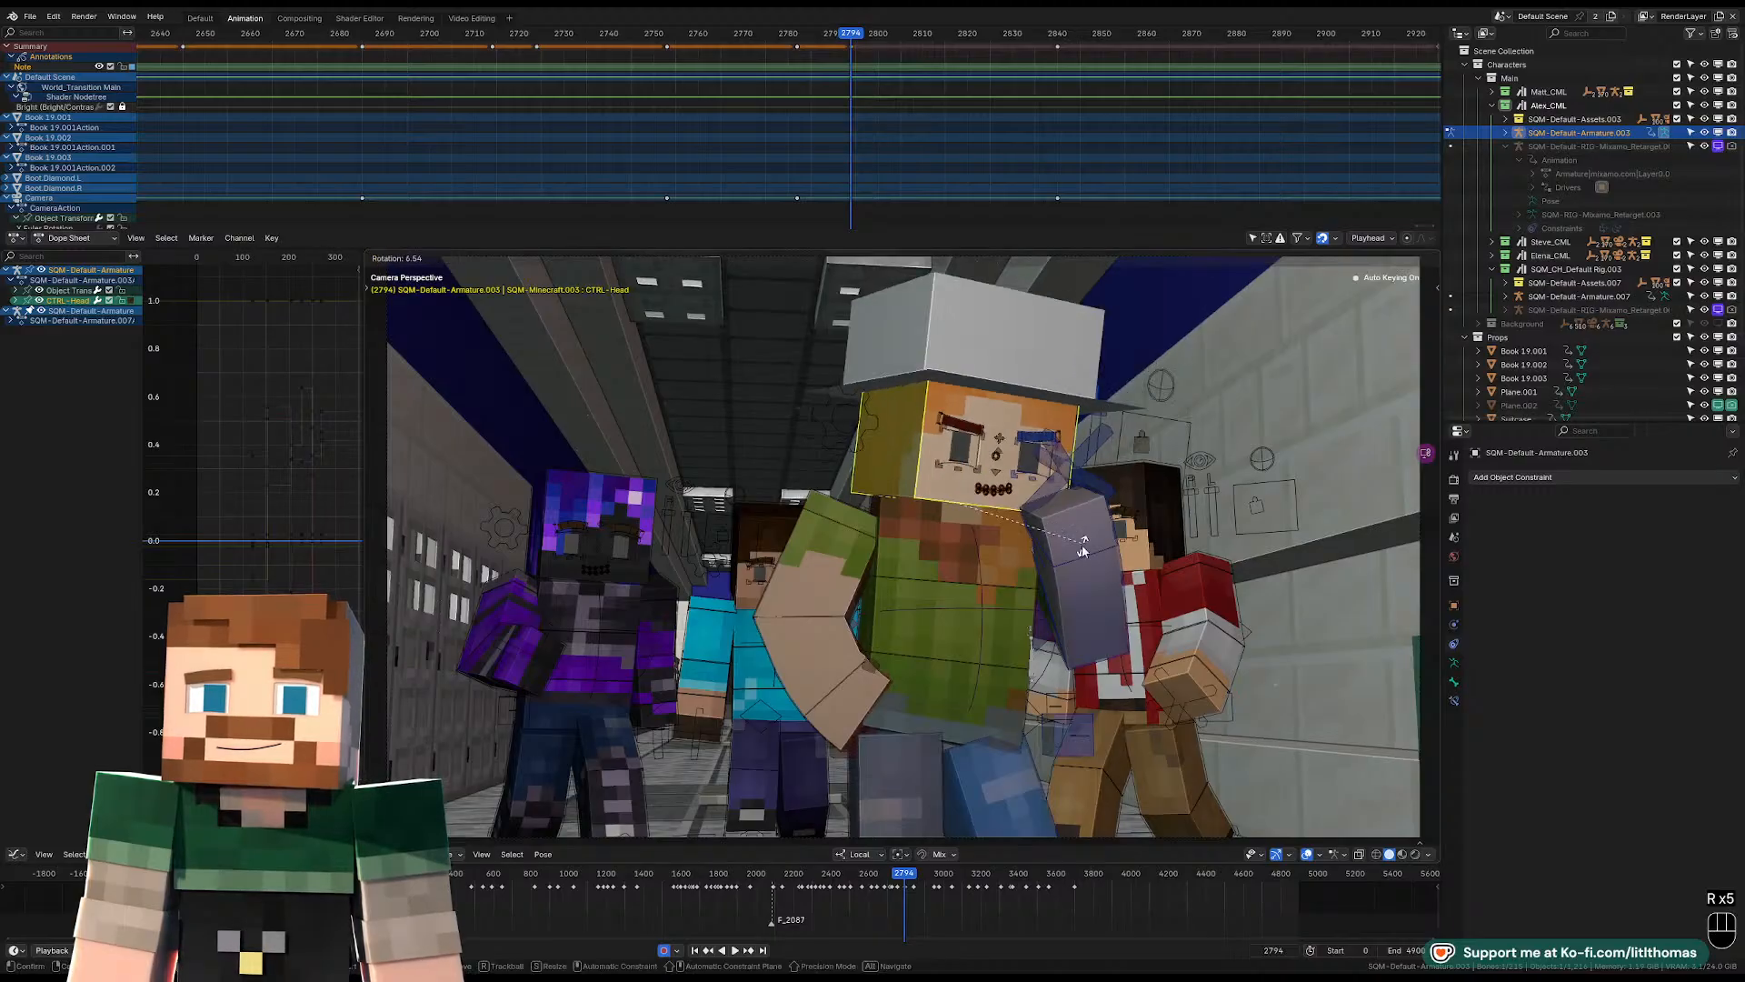
pyautogui.click(1083, 549)
pyautogui.press('r')
pyautogui.press('r')
pyautogui.click(1077, 556)
pyautogui.press('r')
pyautogui.press('r')
pyautogui.click(1083, 557)
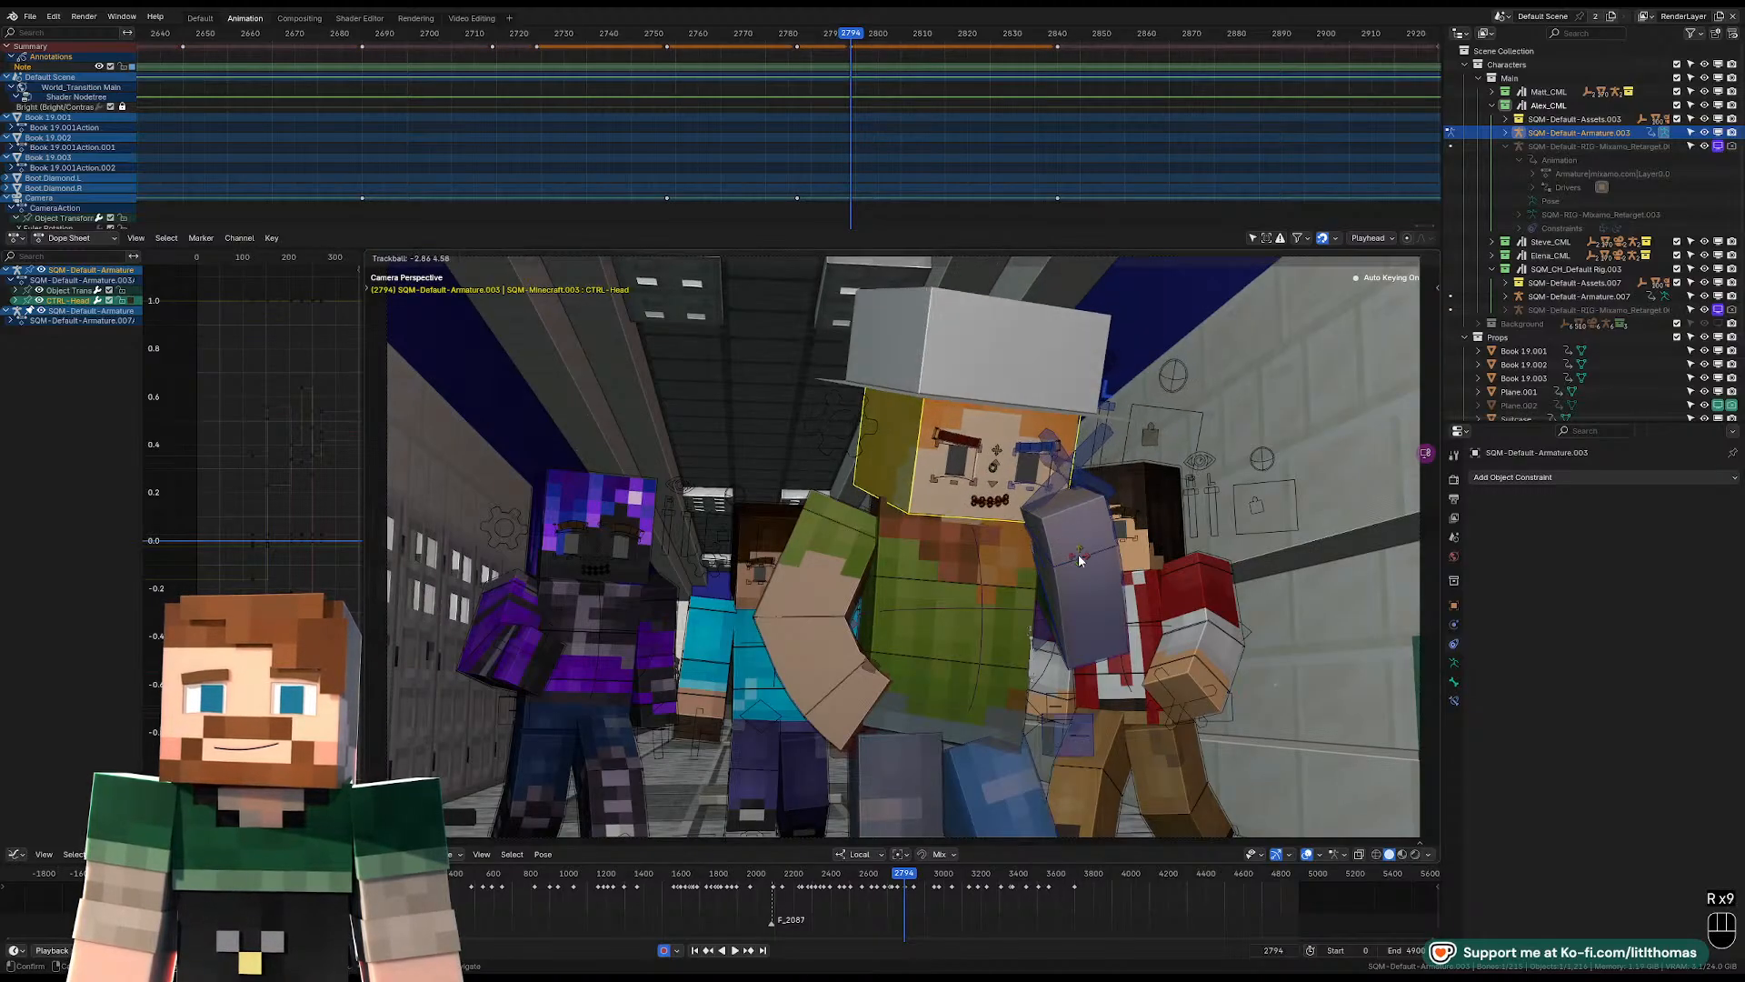
# Move the left shoulder control to reposition the raised arm lower against the body.
pyautogui.moveTo(1083, 557); pyautogui.dragTo(1005, 591, button='middle')
pyautogui.scroll(2, 1005, 591)
pyautogui.click(1058, 555)
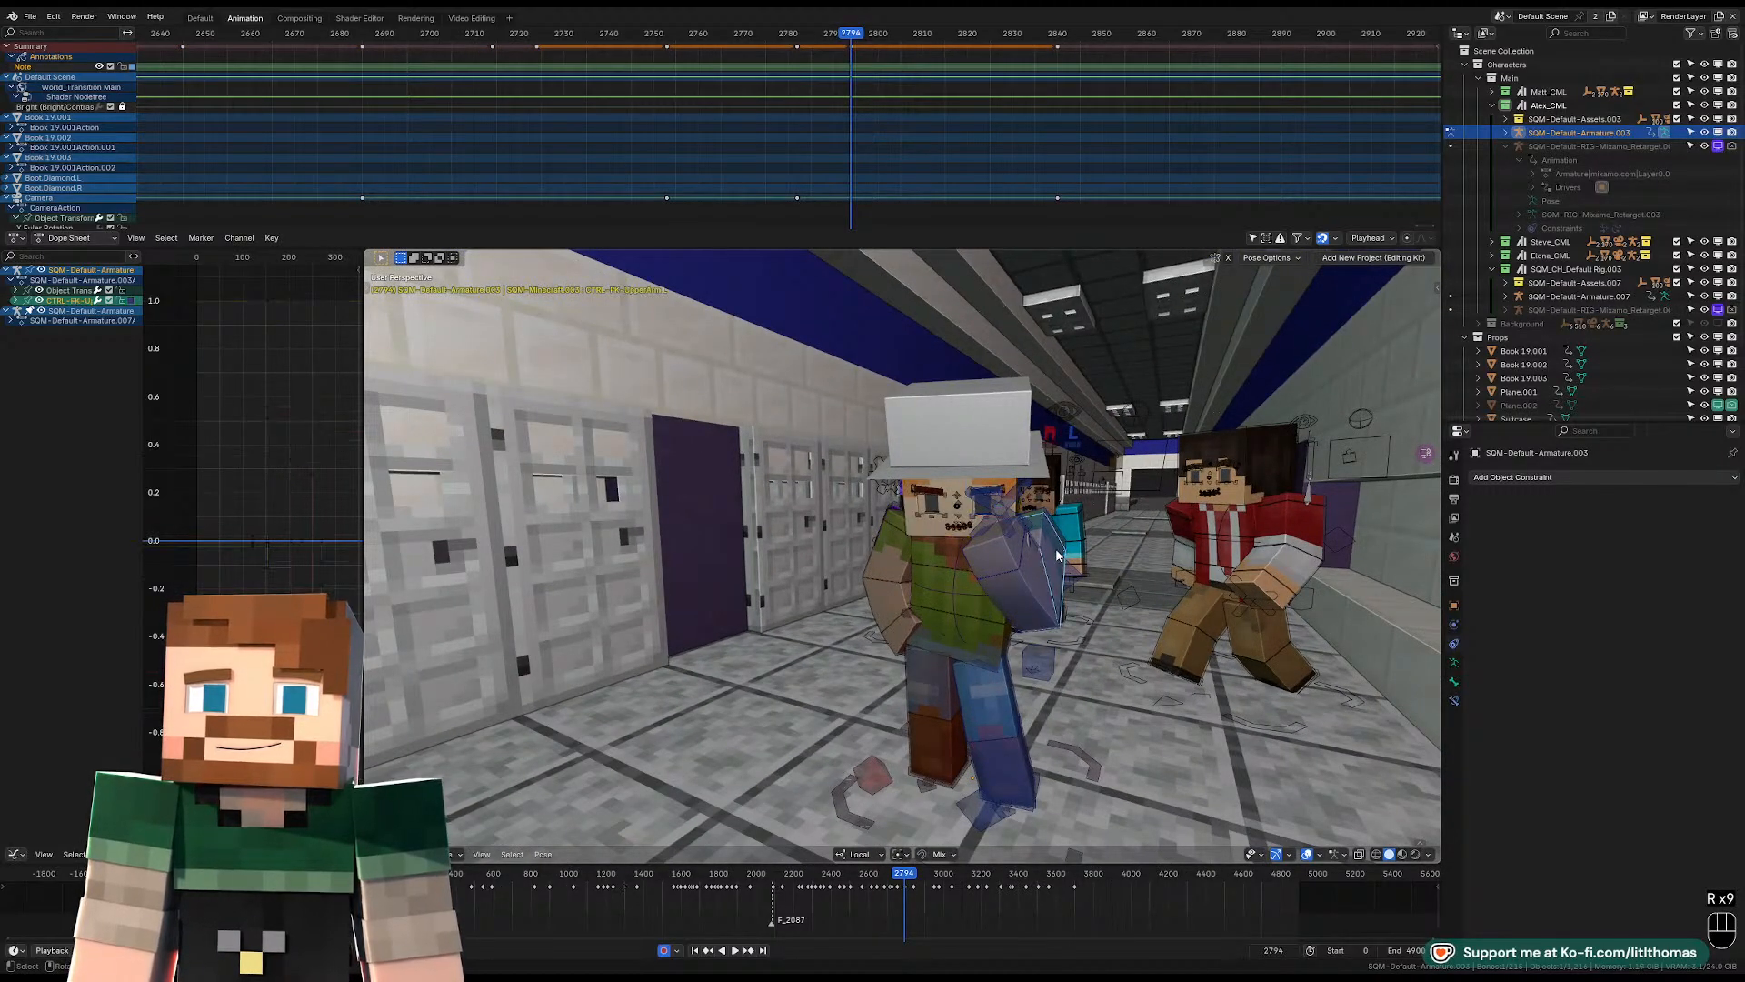
pyautogui.click(1057, 530)
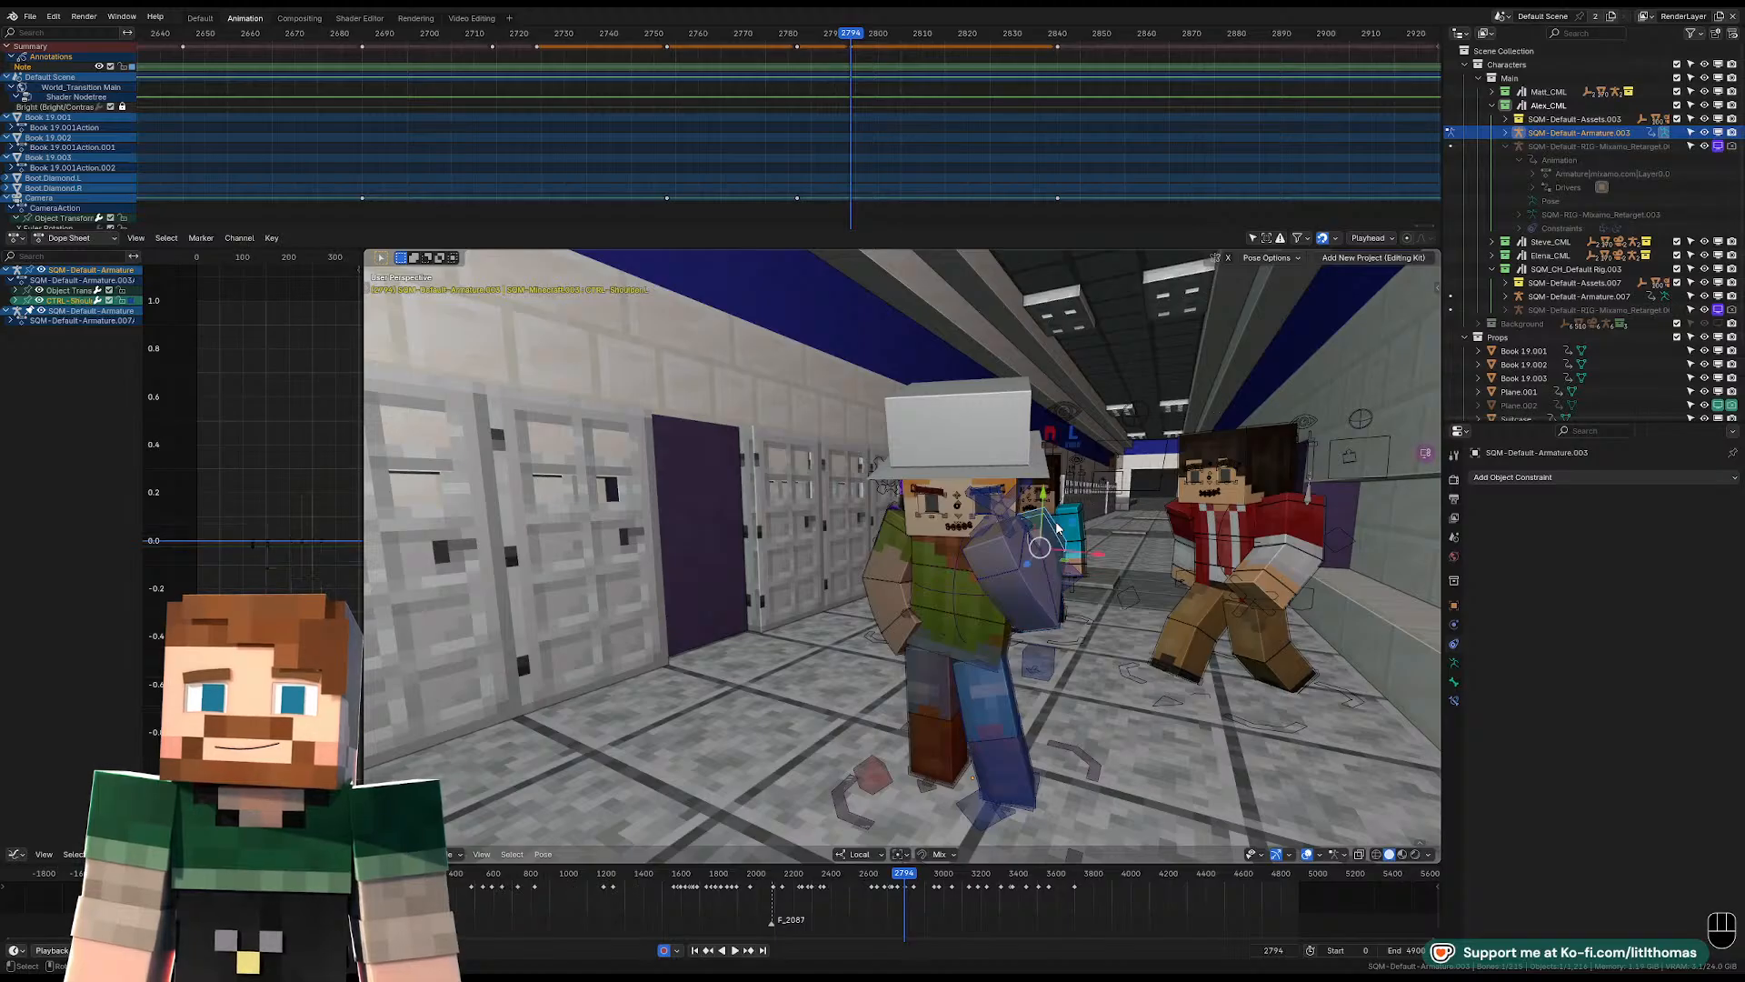
pyautogui.press('g')
pyautogui.click(1039, 568)
# Rotate the left upper arm inward across the chest and adjust the rotation of the left forearm.
pyautogui.click(1040, 571)
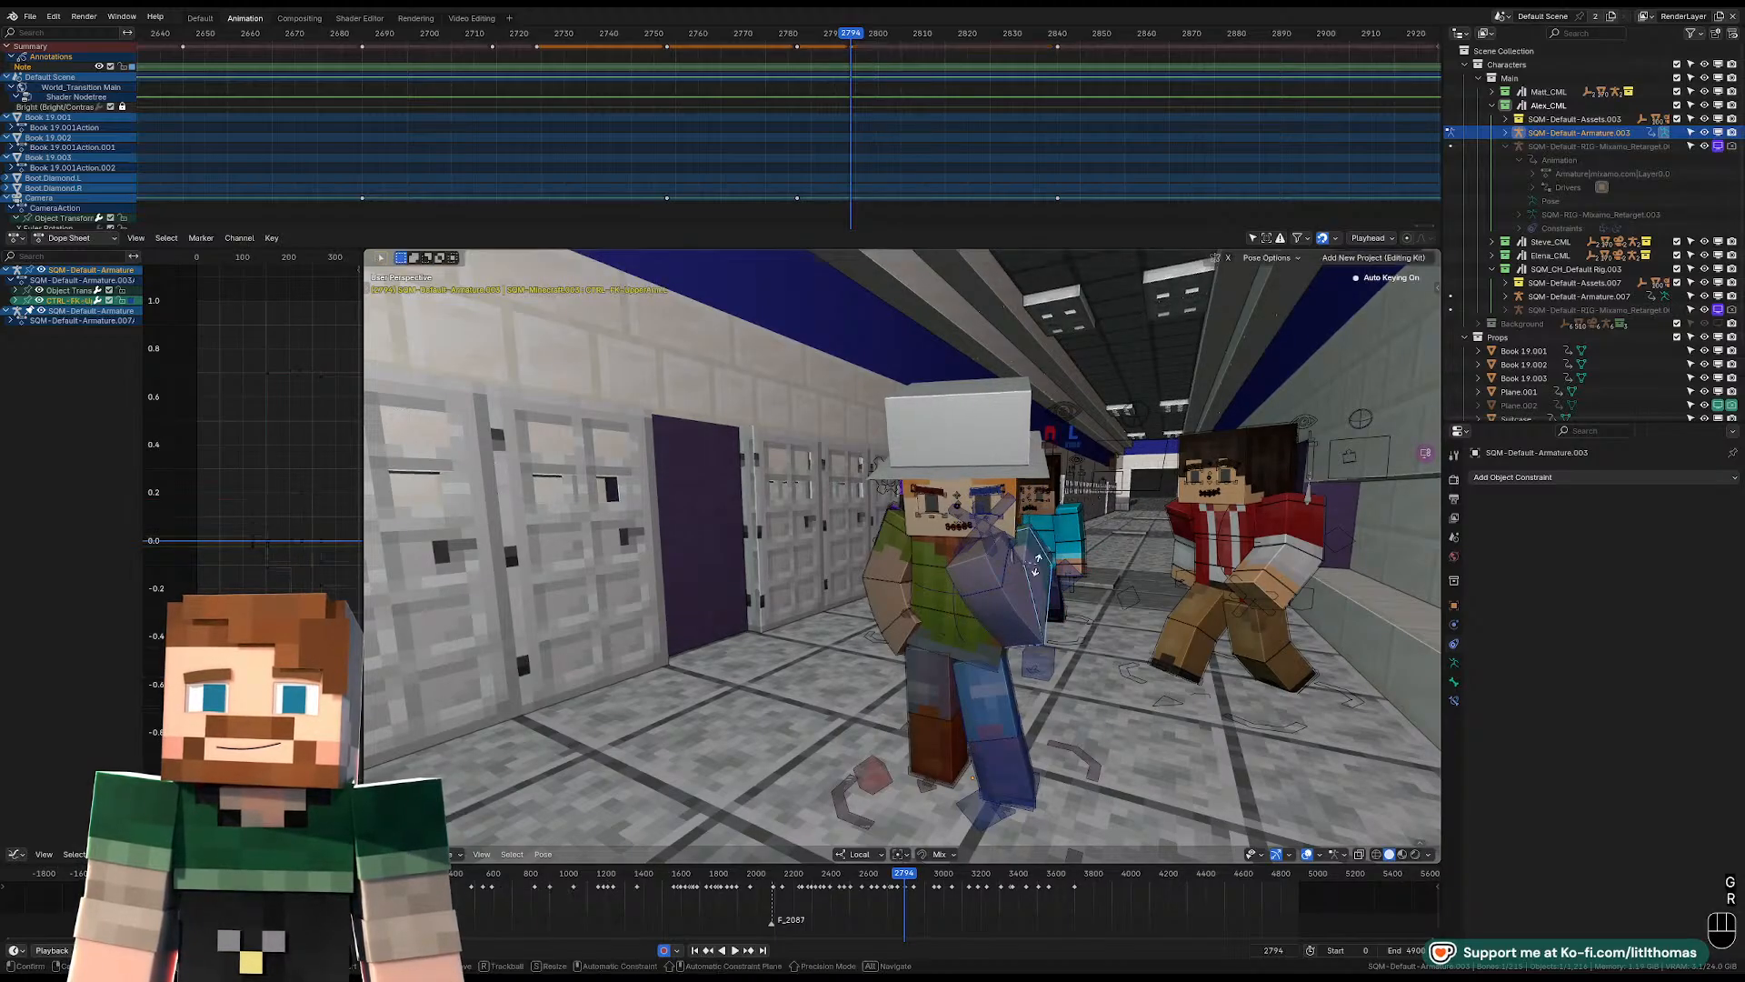
pyautogui.press('r')
pyautogui.press('r')
pyautogui.click(1015, 565)
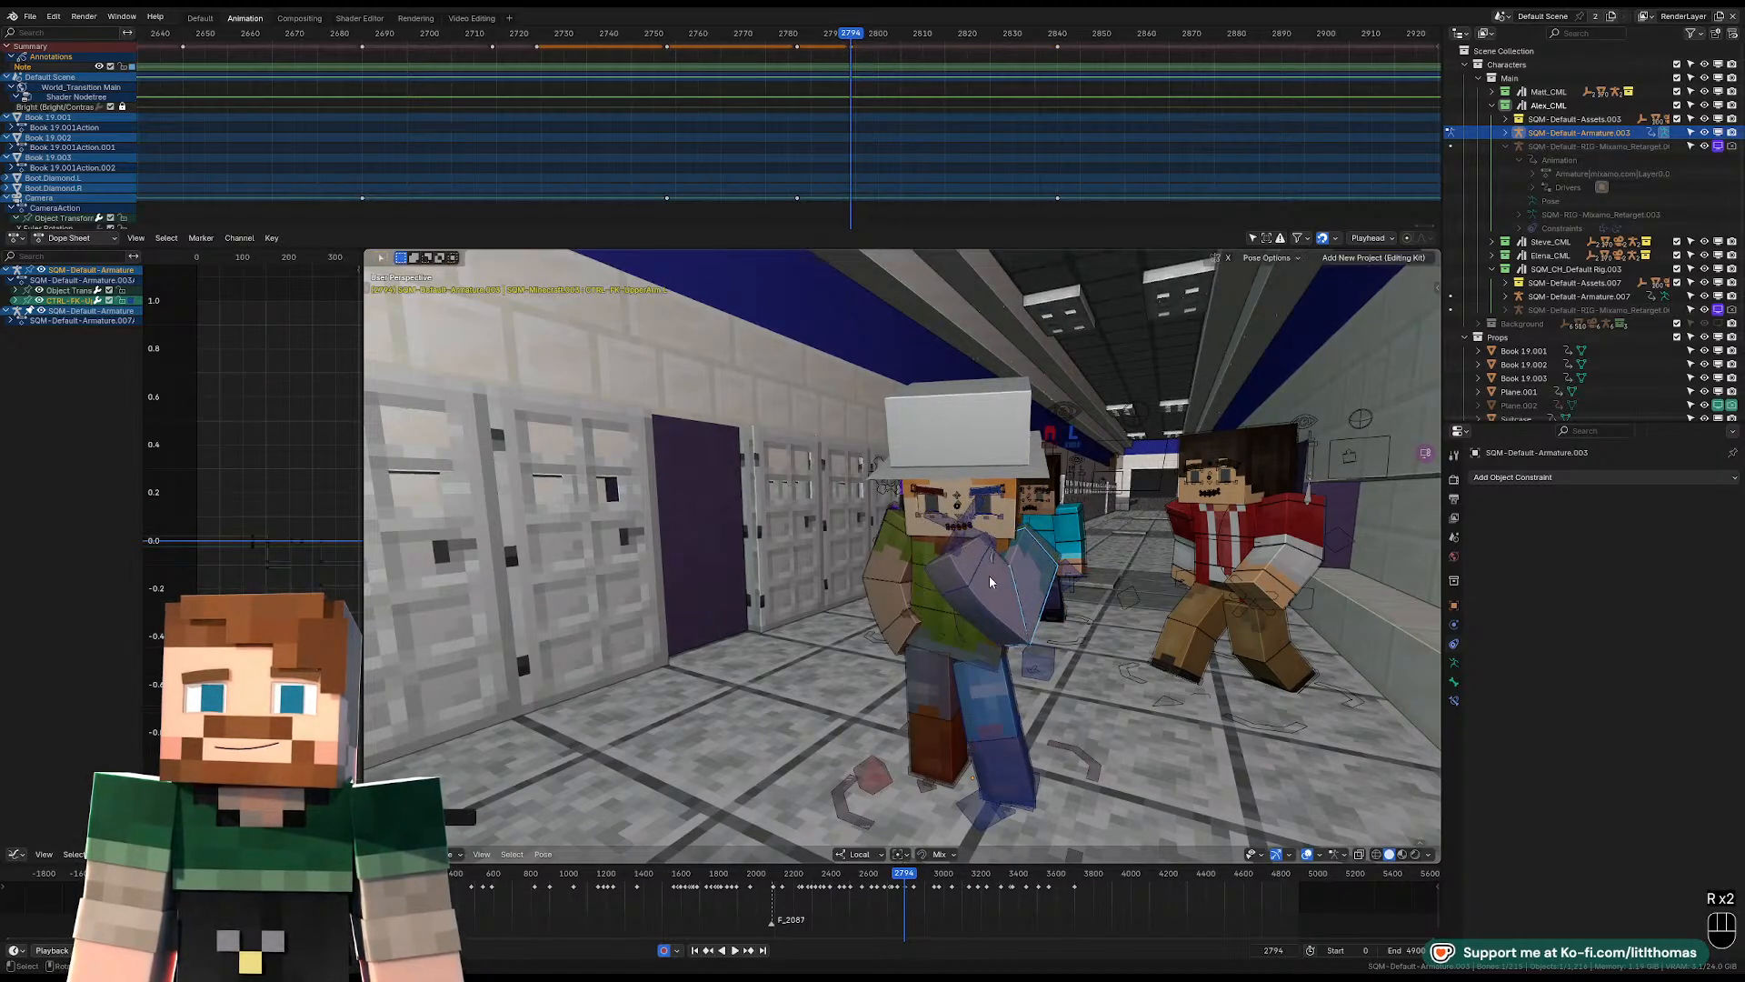
pyautogui.click(991, 578)
pyautogui.press('r')
pyautogui.click(1031, 562)
# Refine the left upper arm's rotation in the camera view with overlays hidden, placing the hand just below the chin.
pyautogui.click(1030, 564)
pyautogui.moveTo(1060, 565); pyautogui.dragTo(1136, 588, button='middle')
pyautogui.press('KP_0')
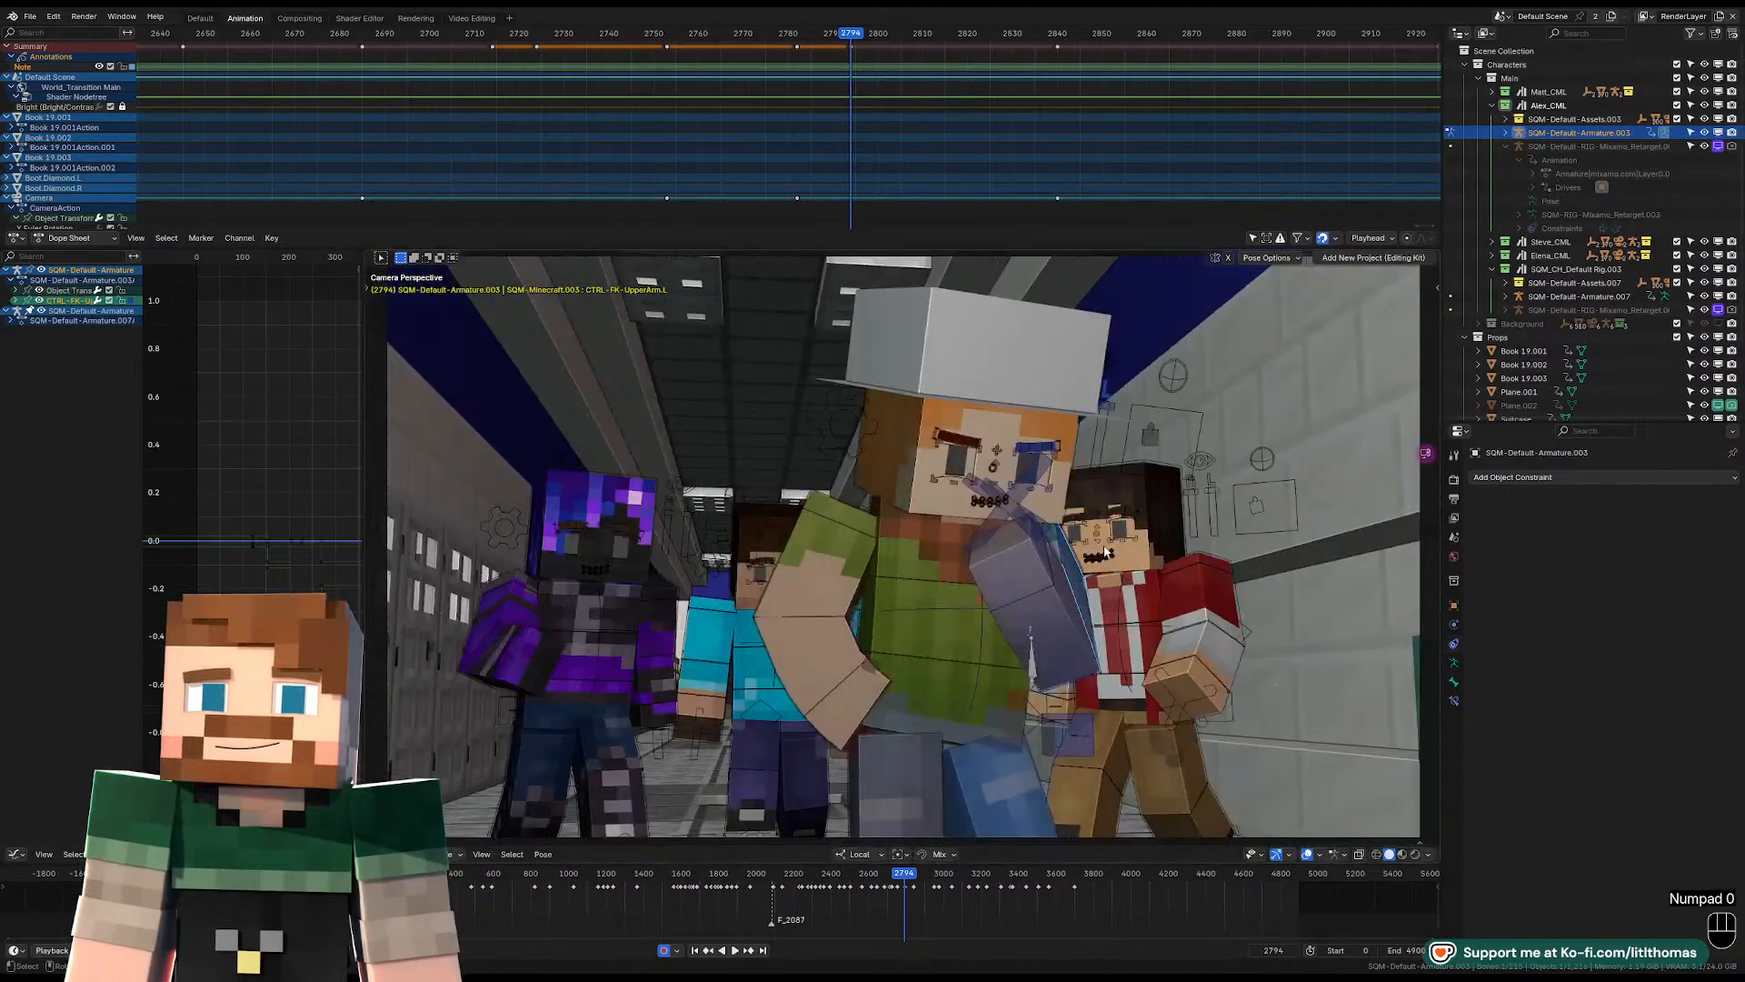
pyautogui.press('r')
pyautogui.press('r')
pyautogui.press('r')
pyautogui.press('r')
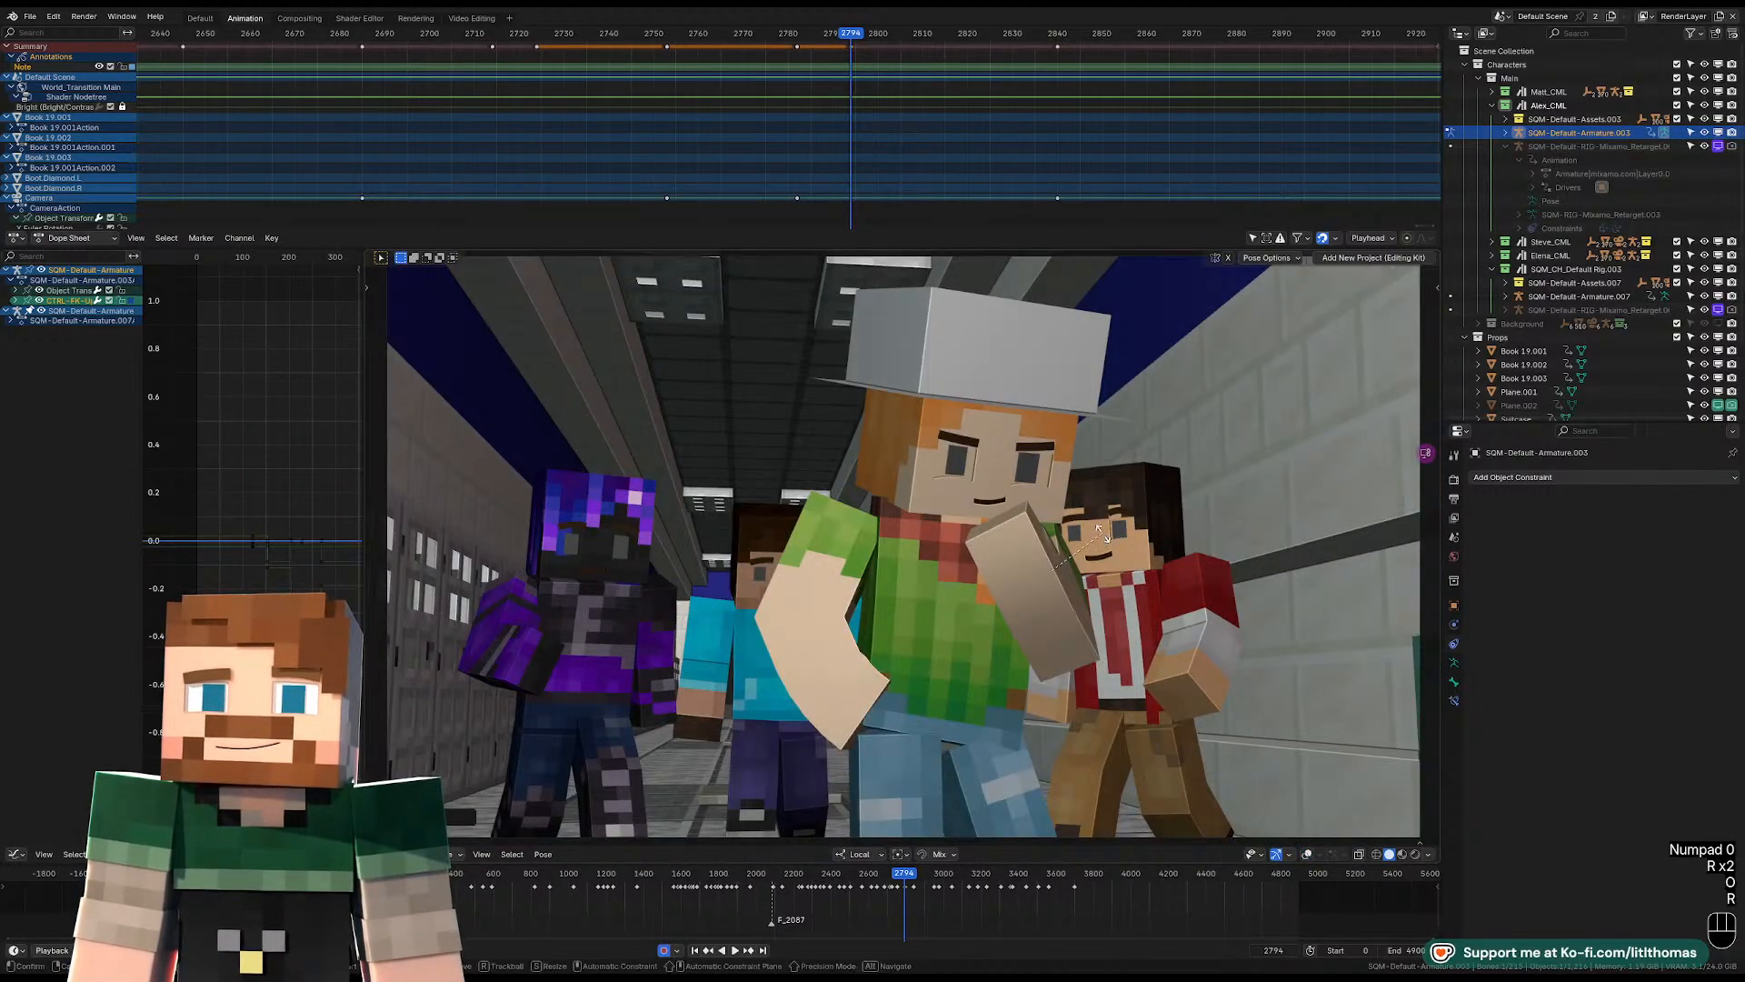
pyautogui.click(1089, 536)
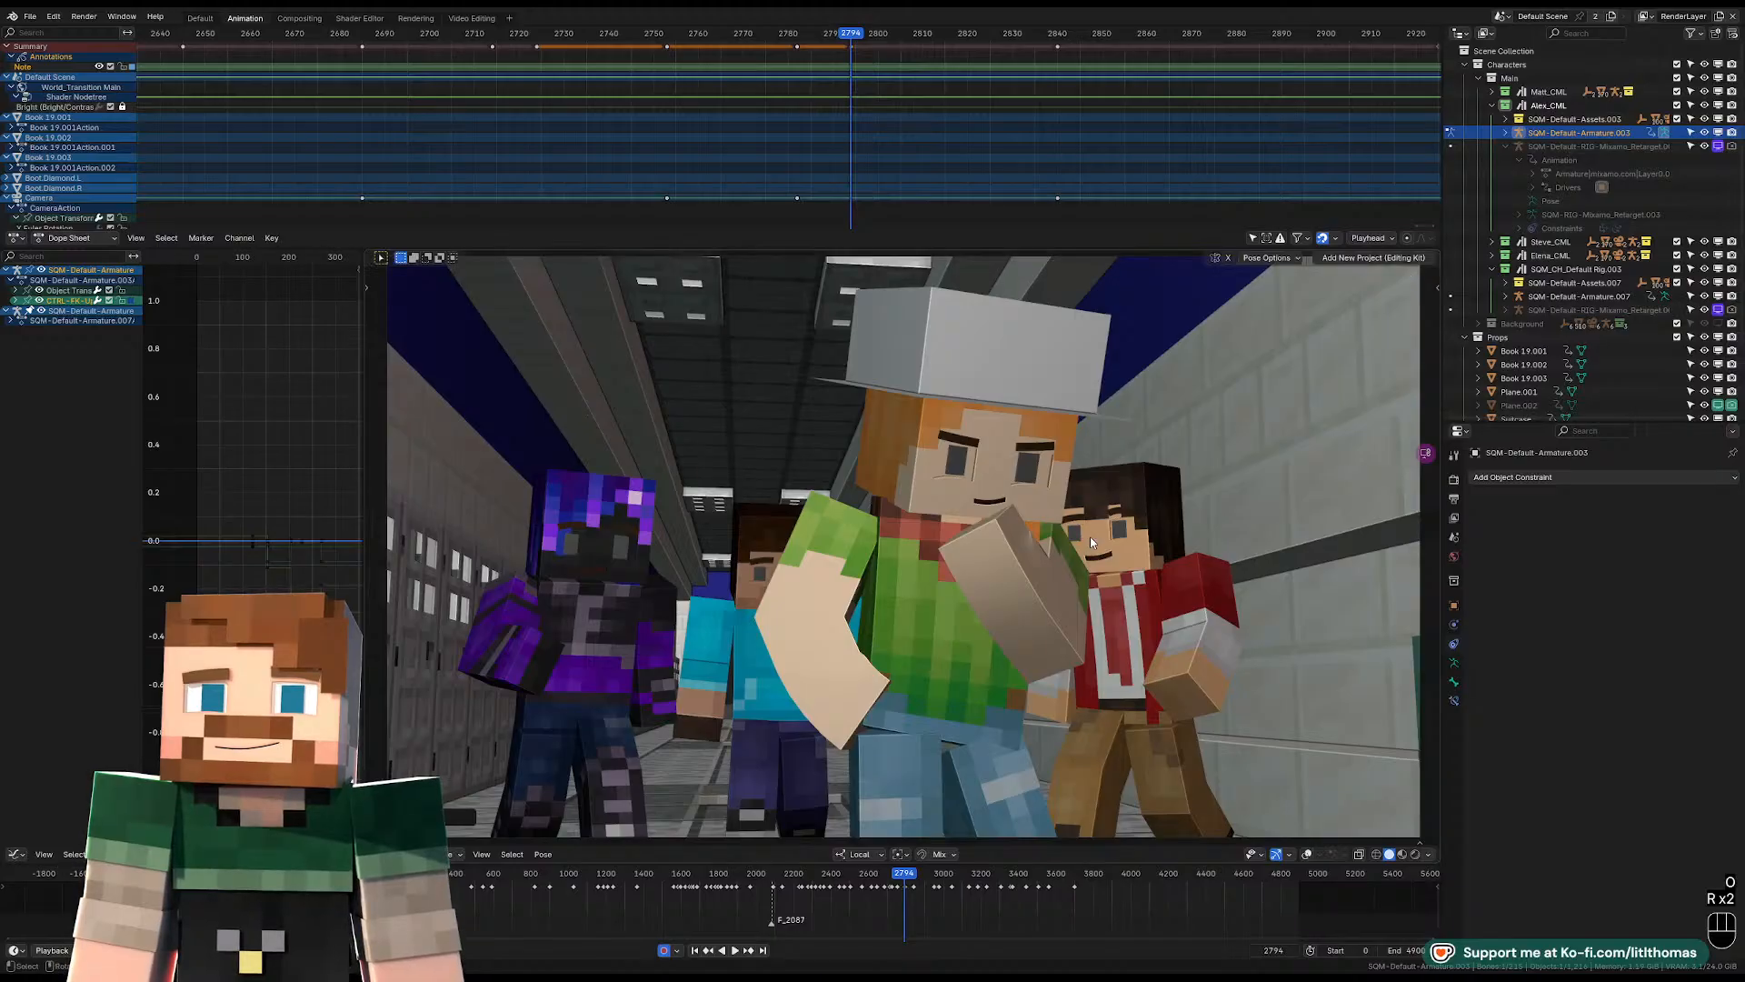
pyautogui.scroll(-4, 1045, 680)
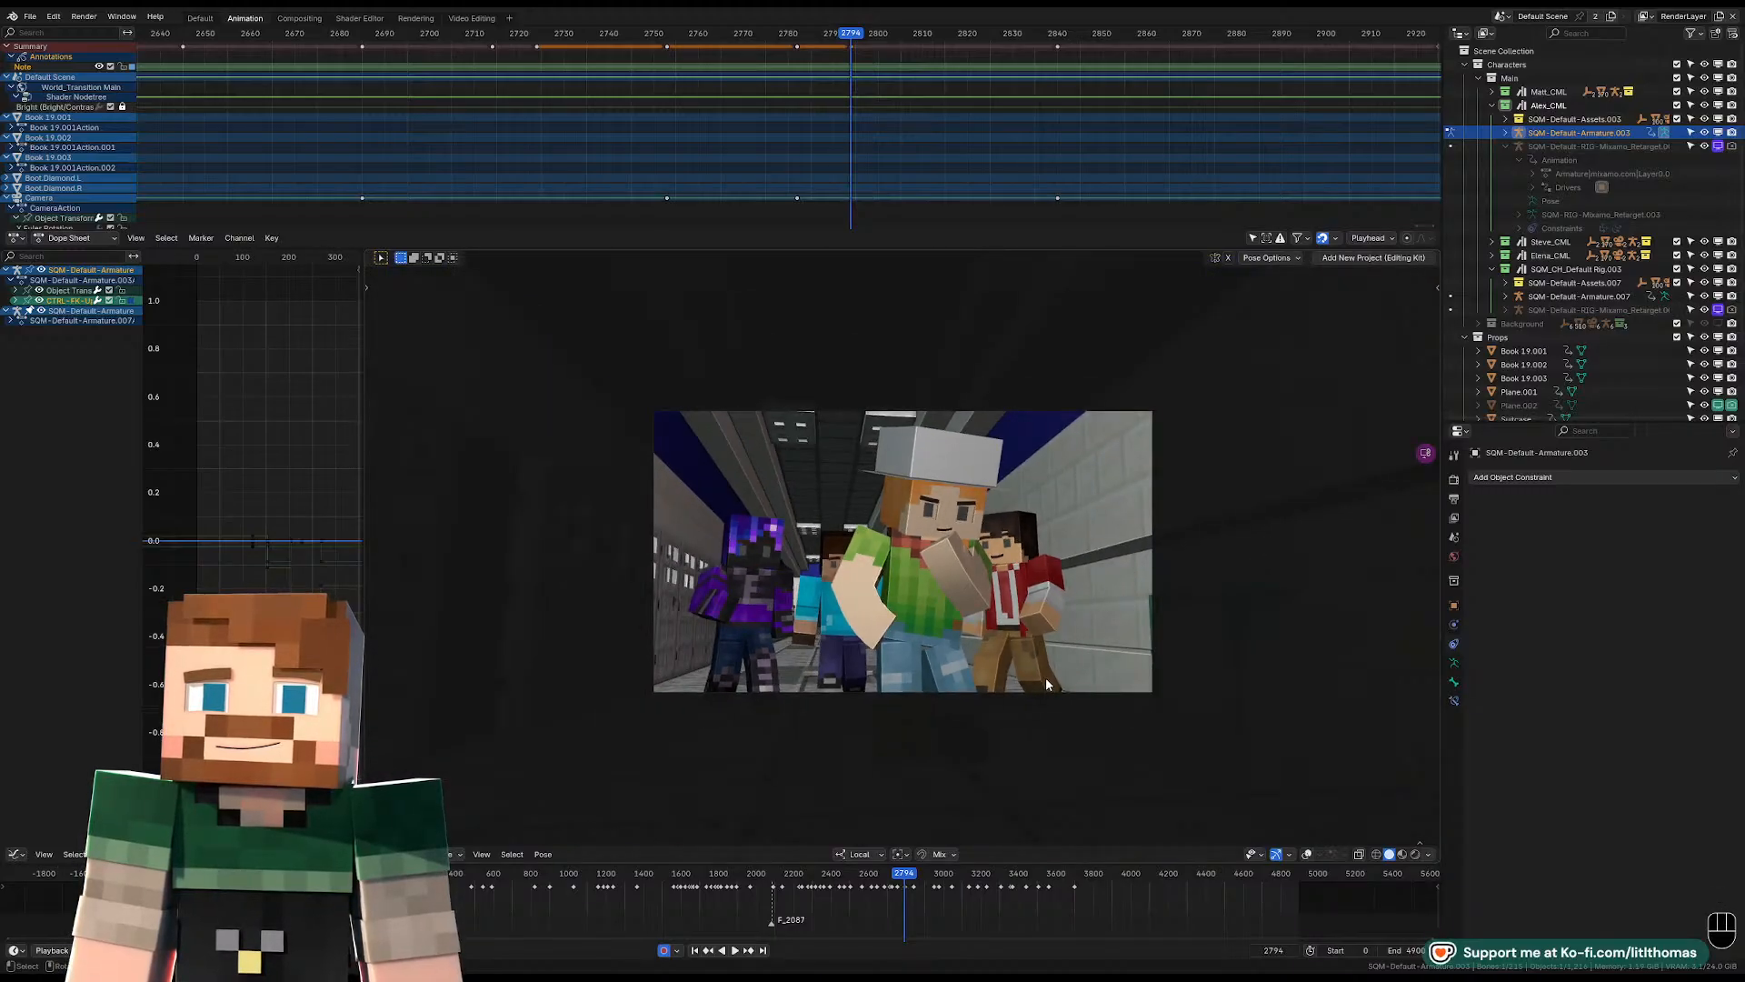
# Play the shot from just before the chin pose and stop at frame 2840.
pyautogui.press('Left')
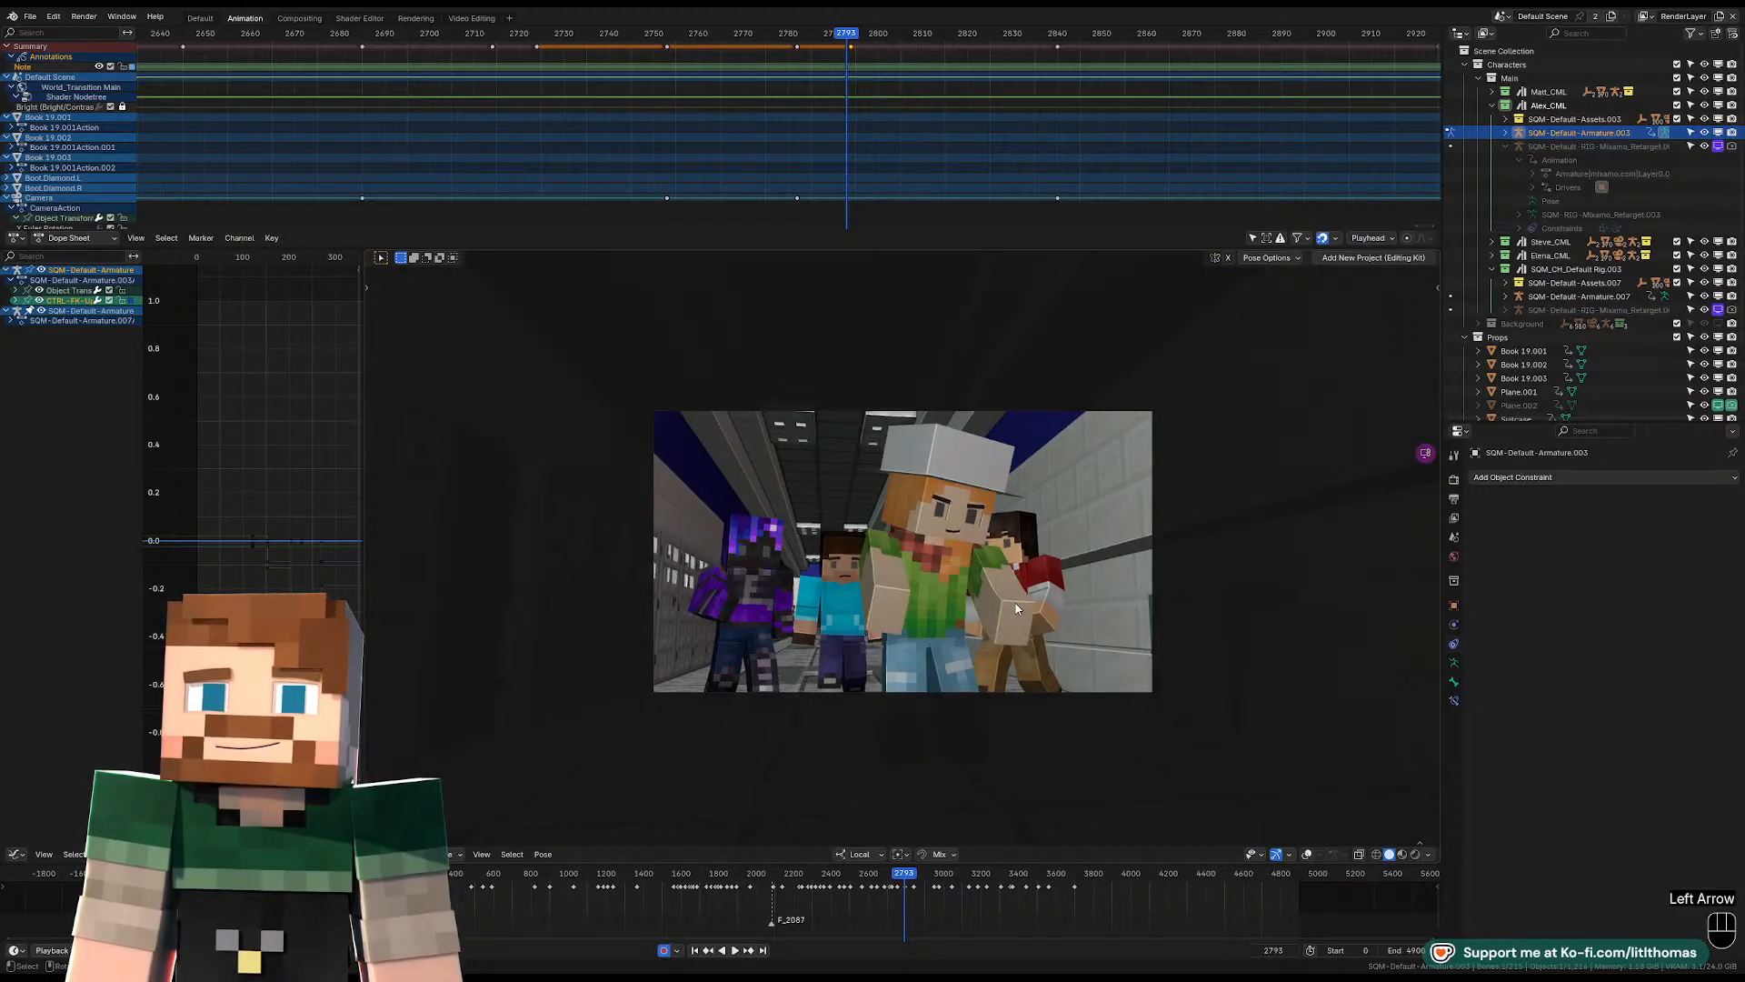
pyautogui.press('Left')
pyautogui.press('Left')
pyautogui.press('space')
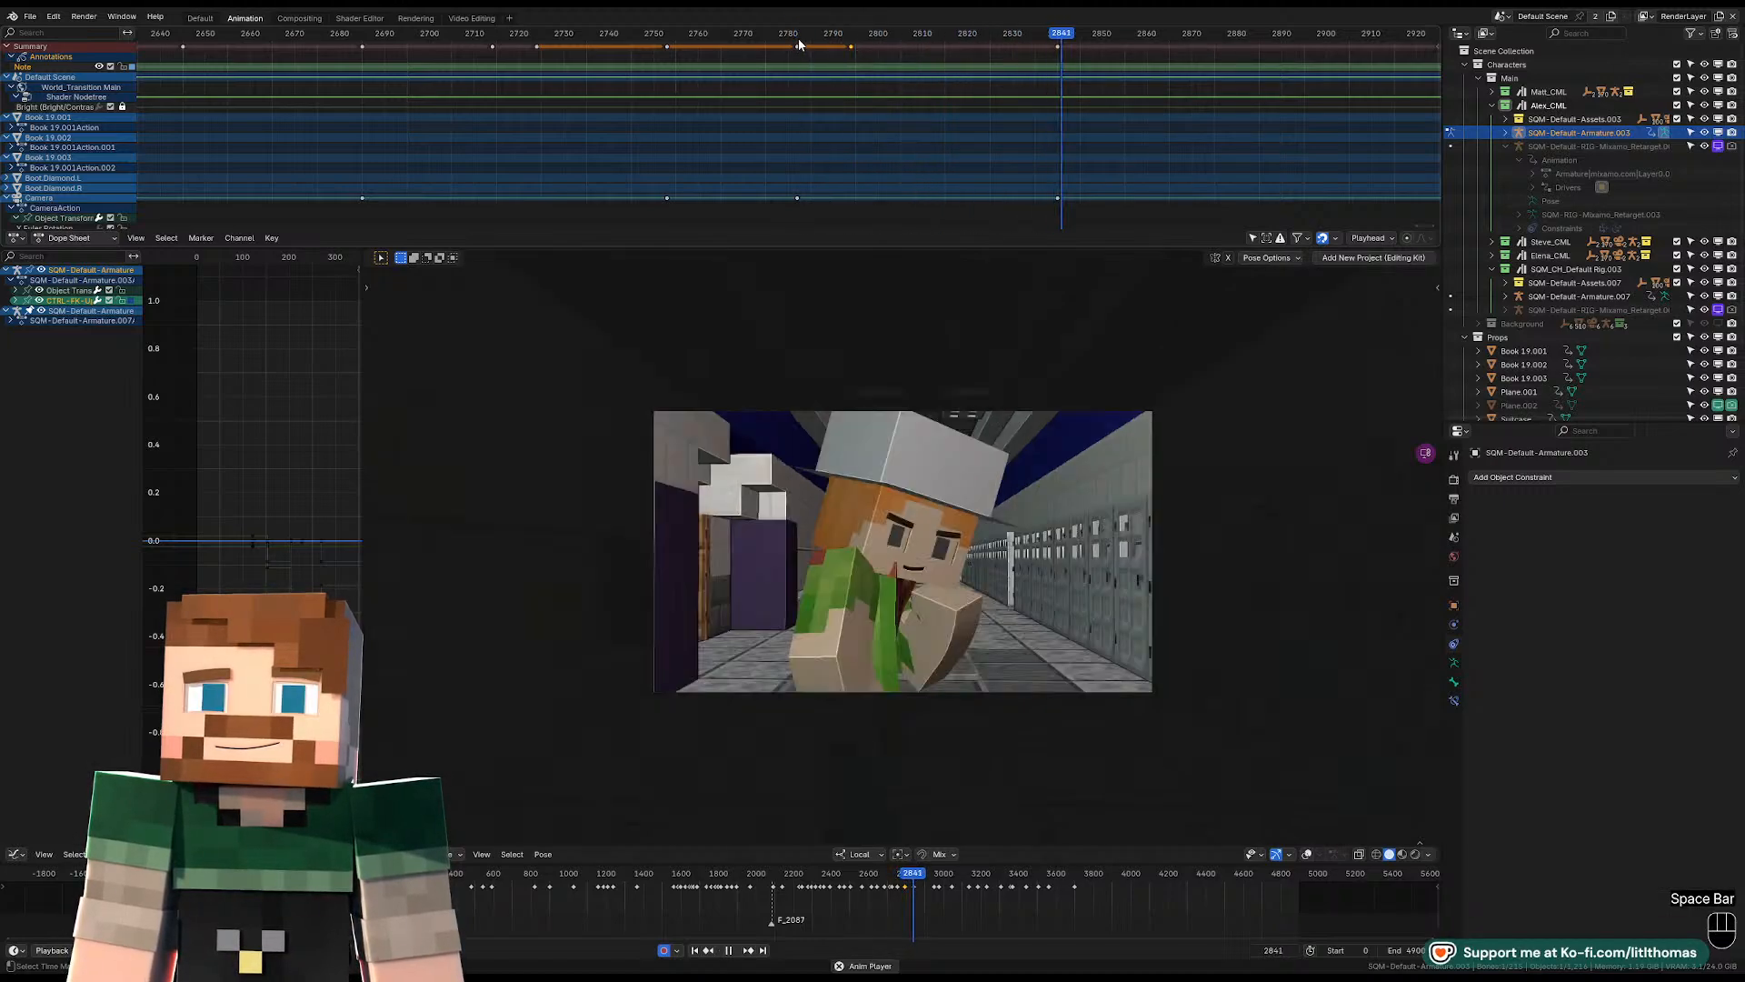
pyautogui.press('space')
pyautogui.press('Left')
pyautogui.press('Left')
pyautogui.press('Left')
pyautogui.press('Left')
pyautogui.press('Left')
pyautogui.press('Left')
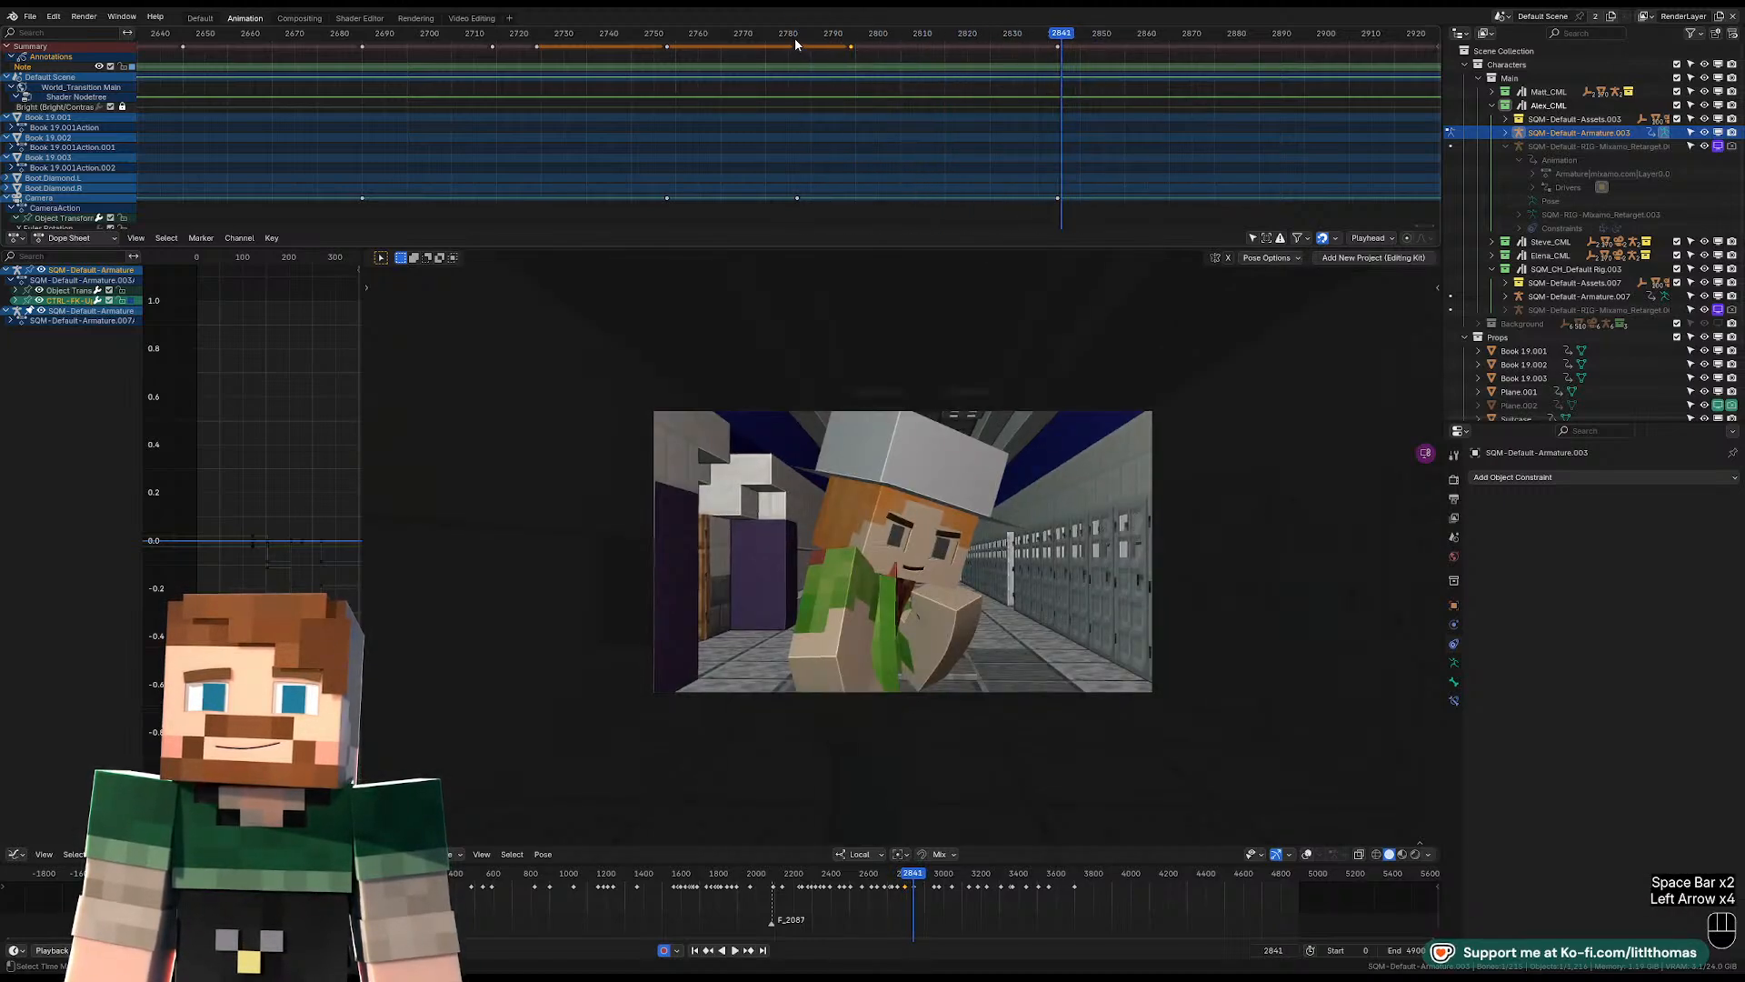
pyautogui.press('Right')
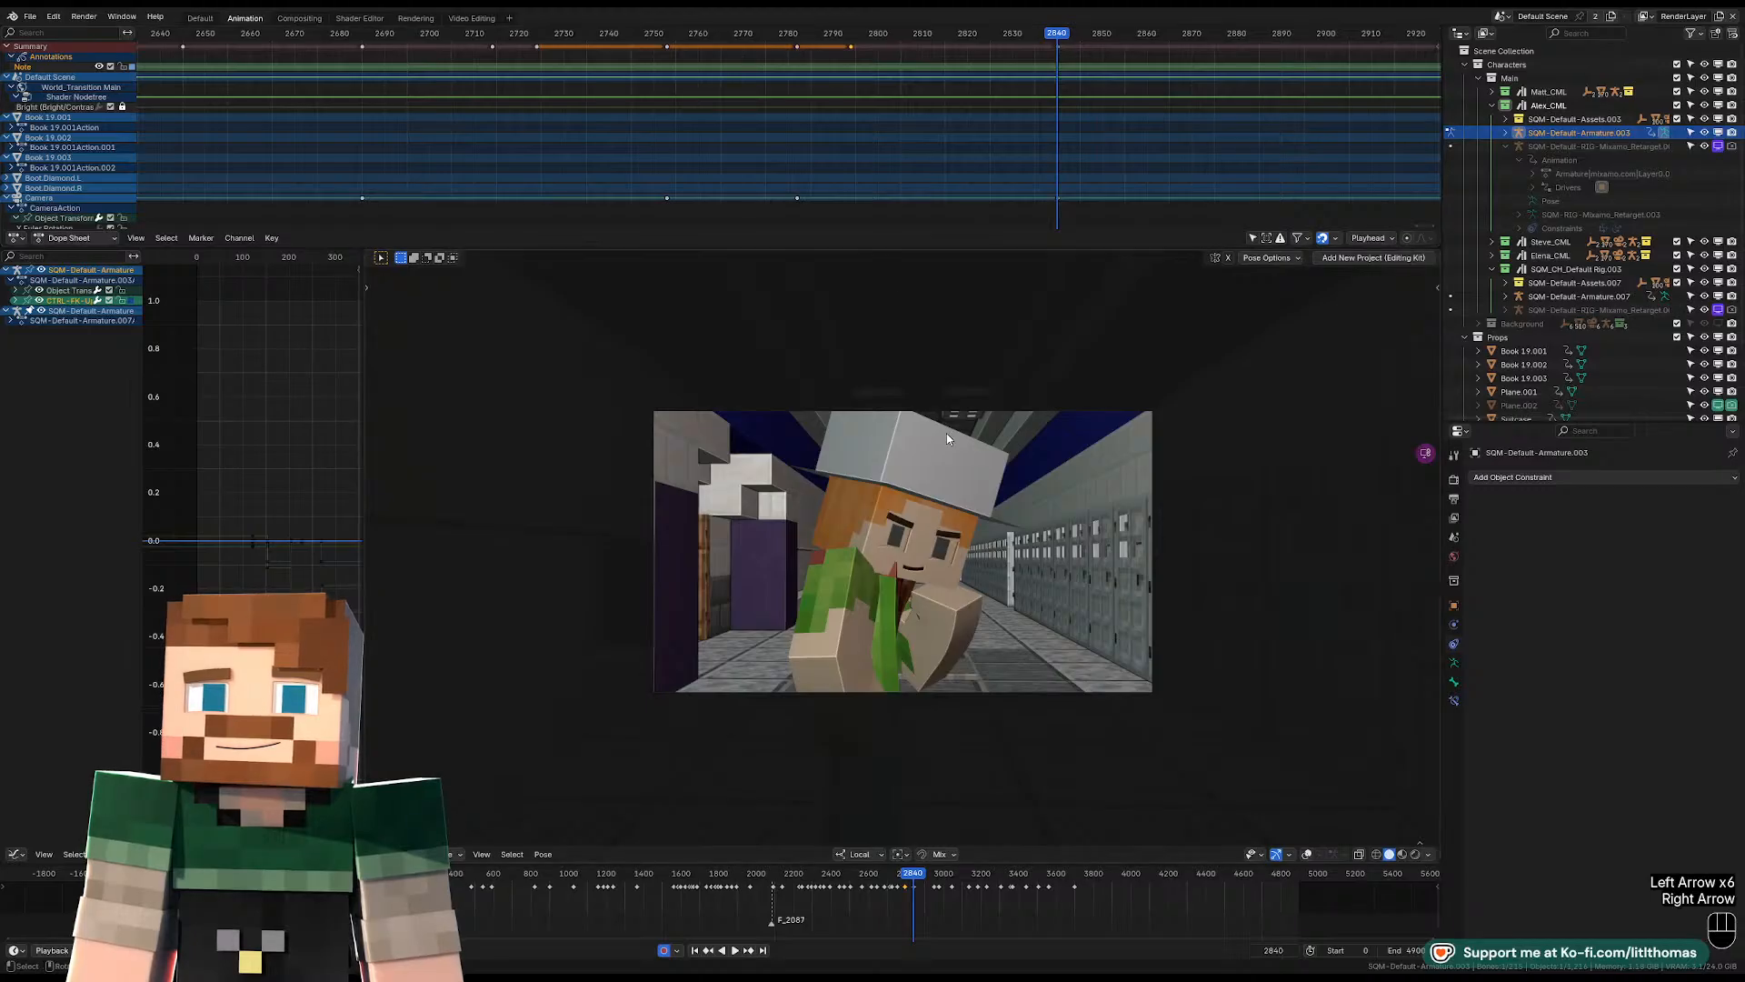
# Show the overlays again and rotate Alex's pelvis and torso controls at frame 2840 to turn the body.
pyautogui.click(1307, 855)
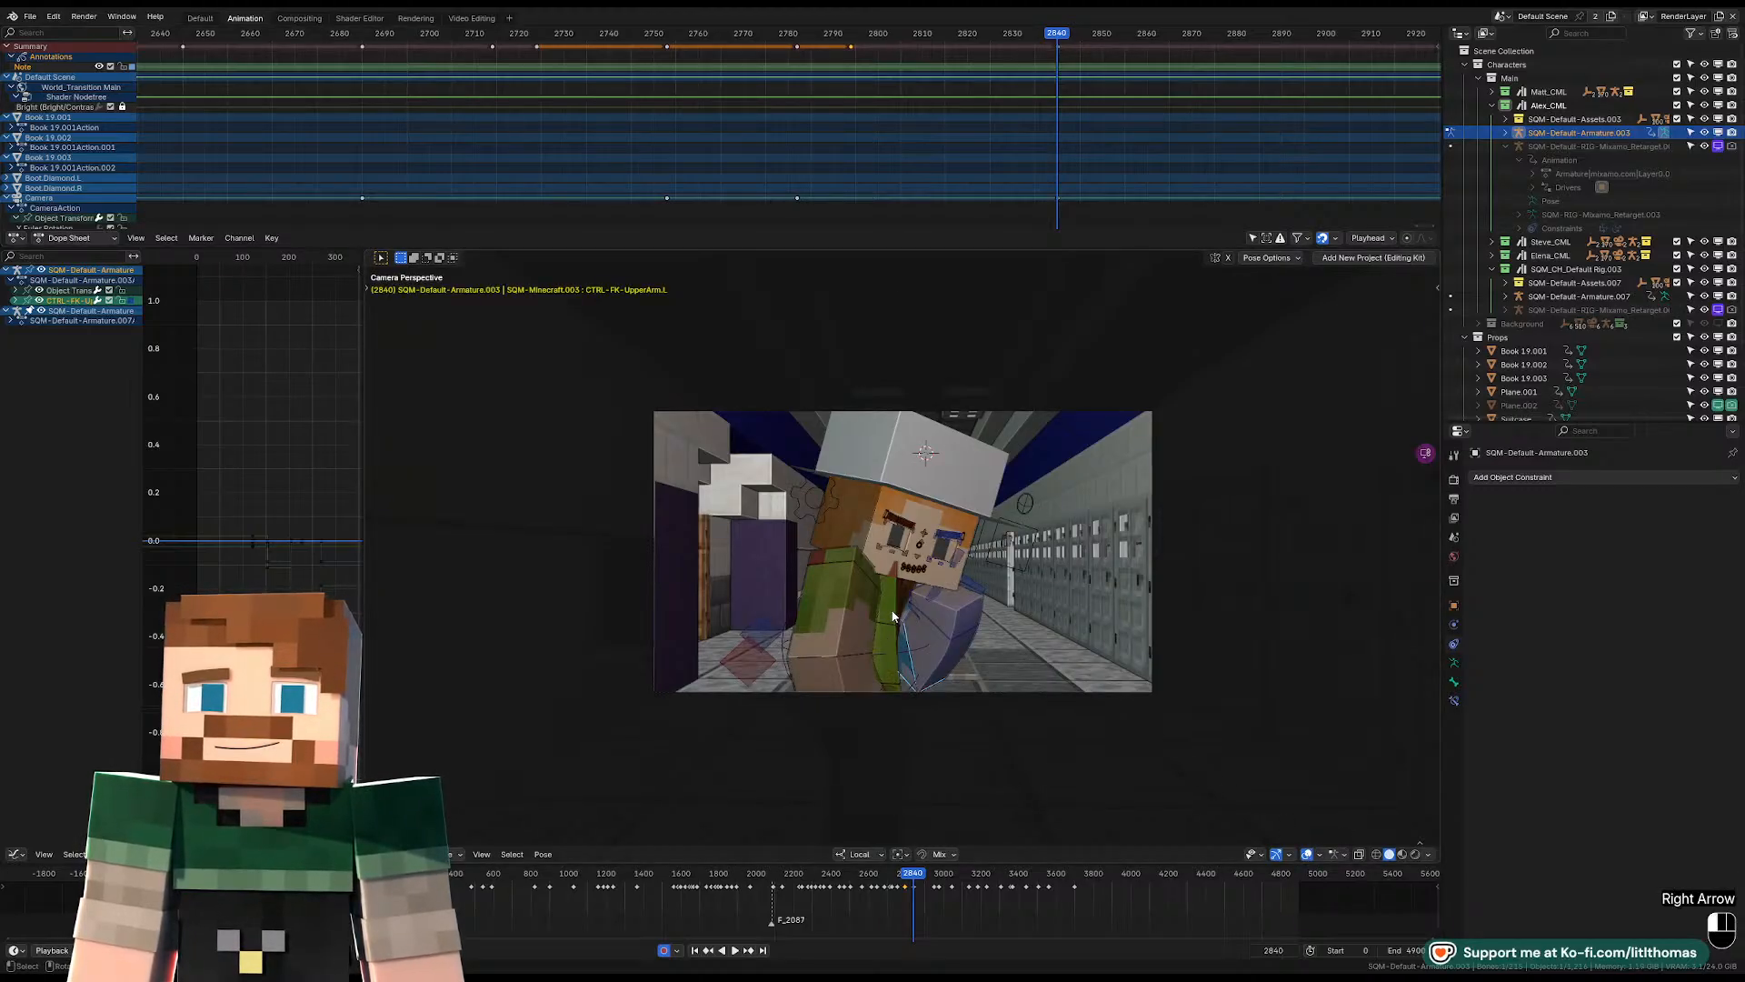
pyautogui.press('KP_0')
pyautogui.press('KP_Decimal')
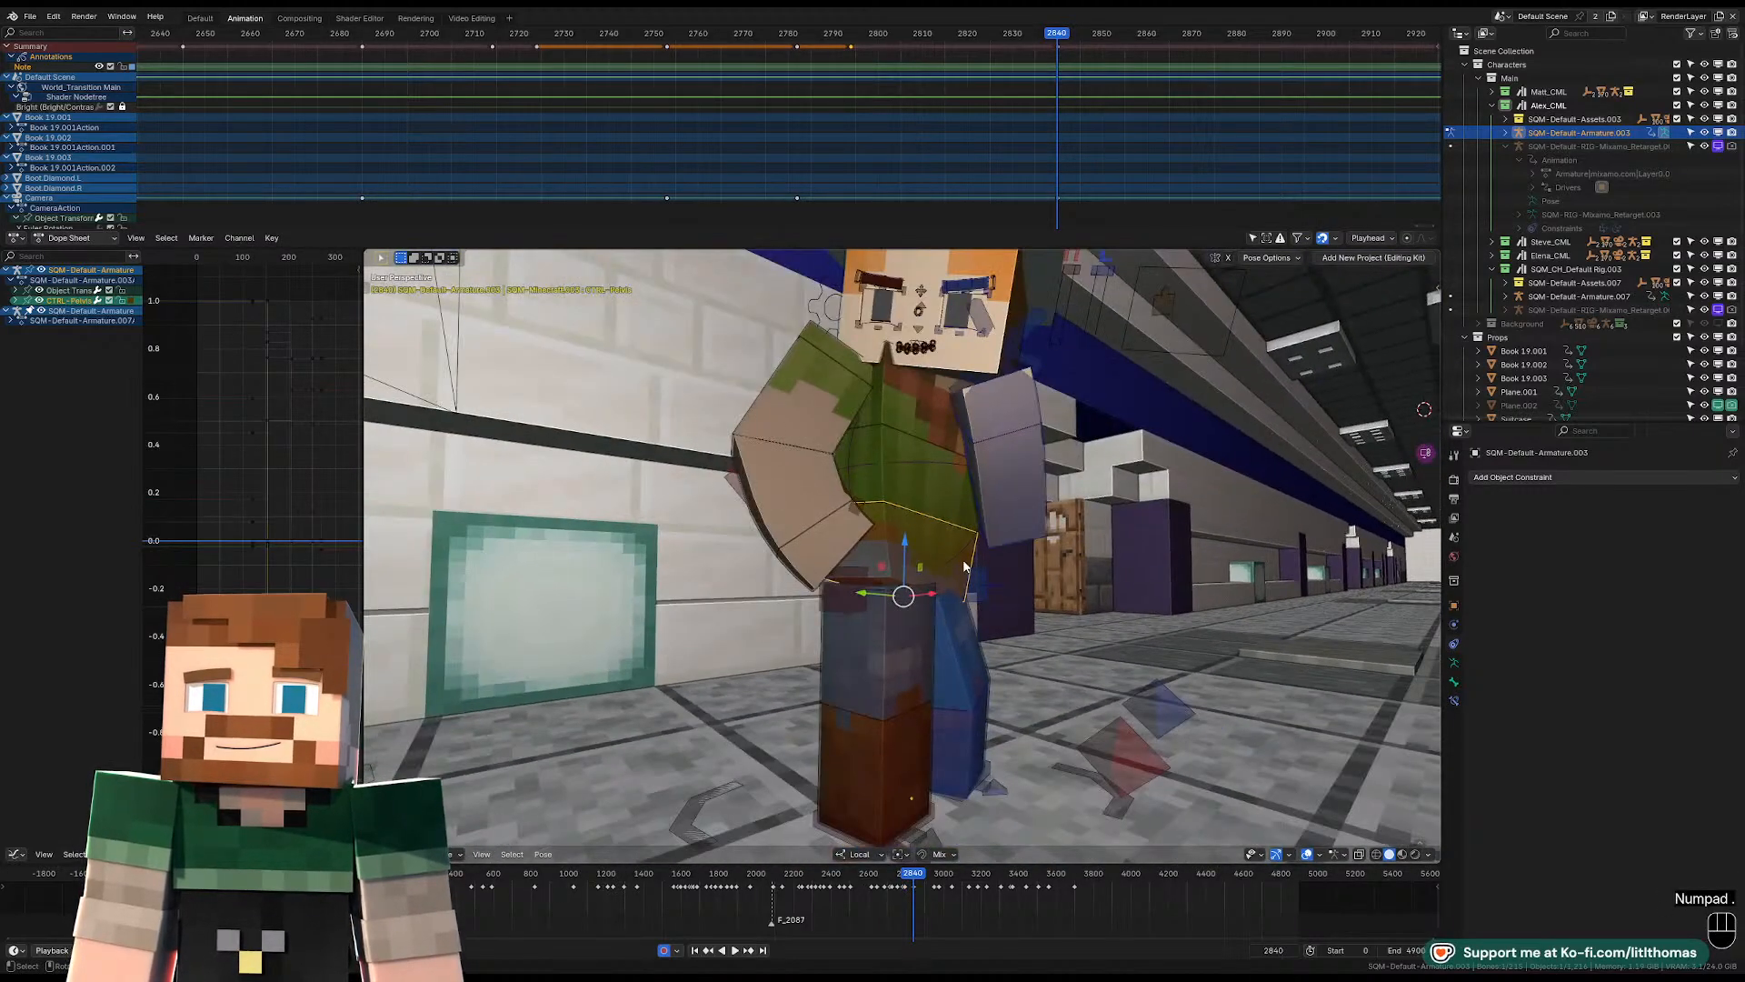
pyautogui.press('r')
pyautogui.press('r')
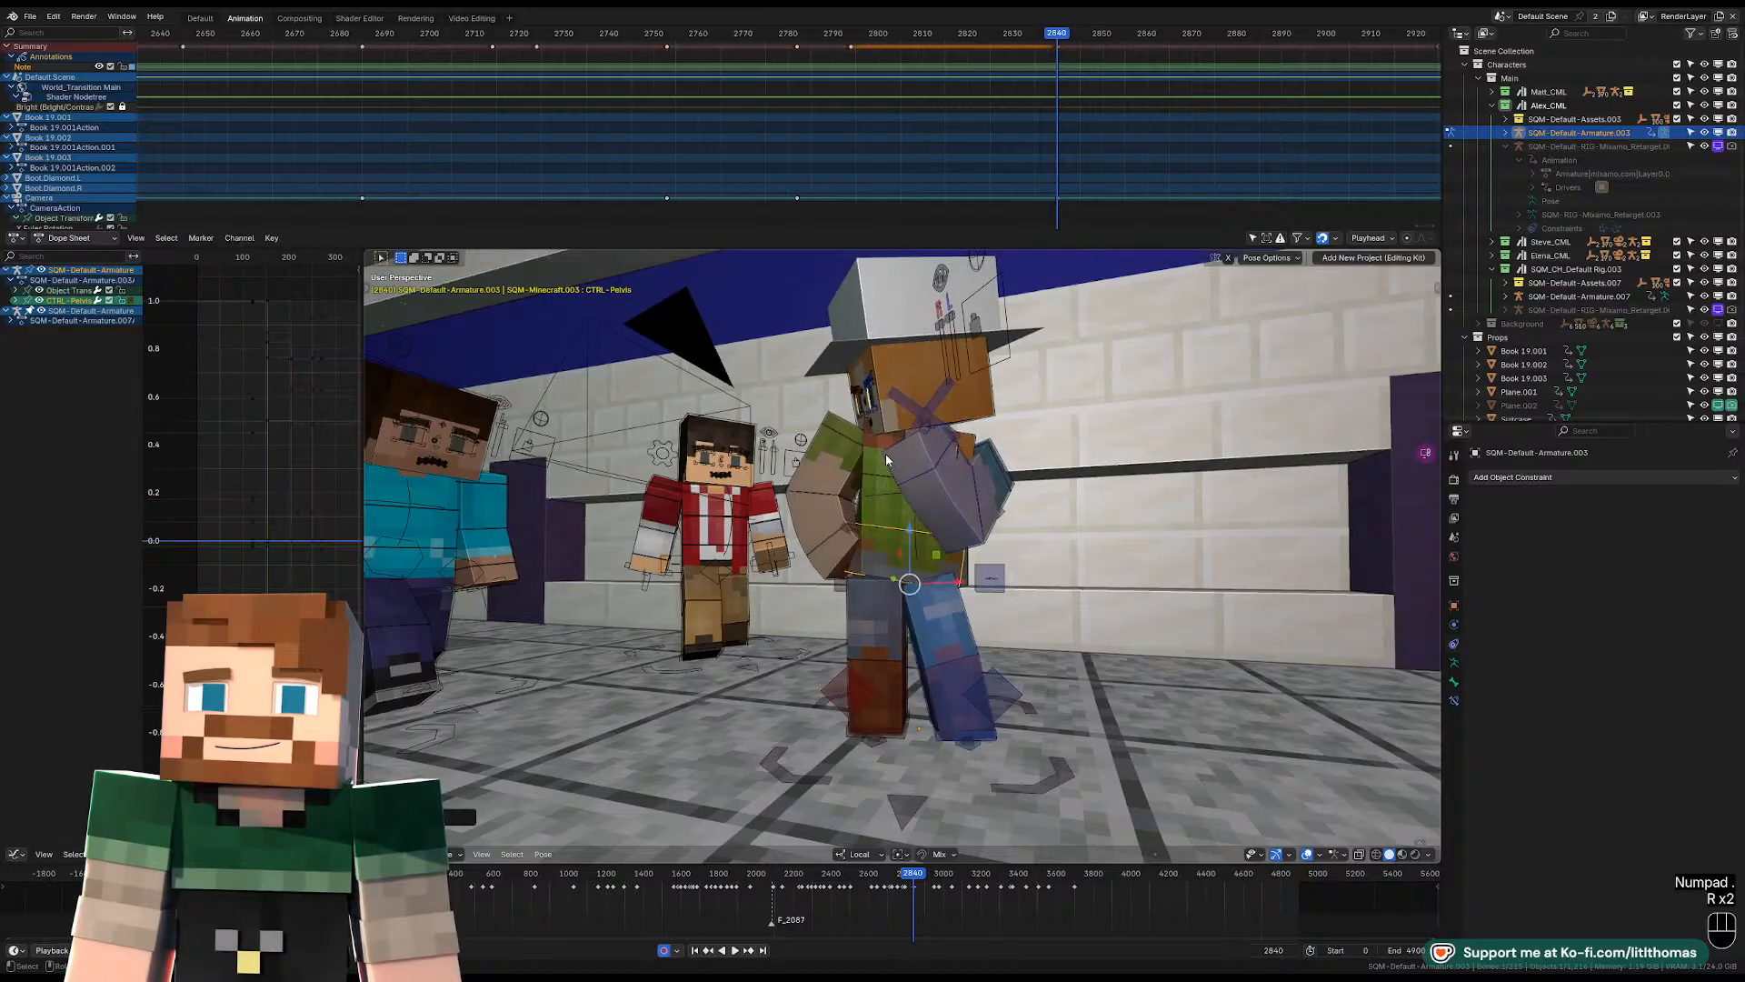
pyautogui.click(886, 454)
pyautogui.press('r')
pyautogui.press('r')
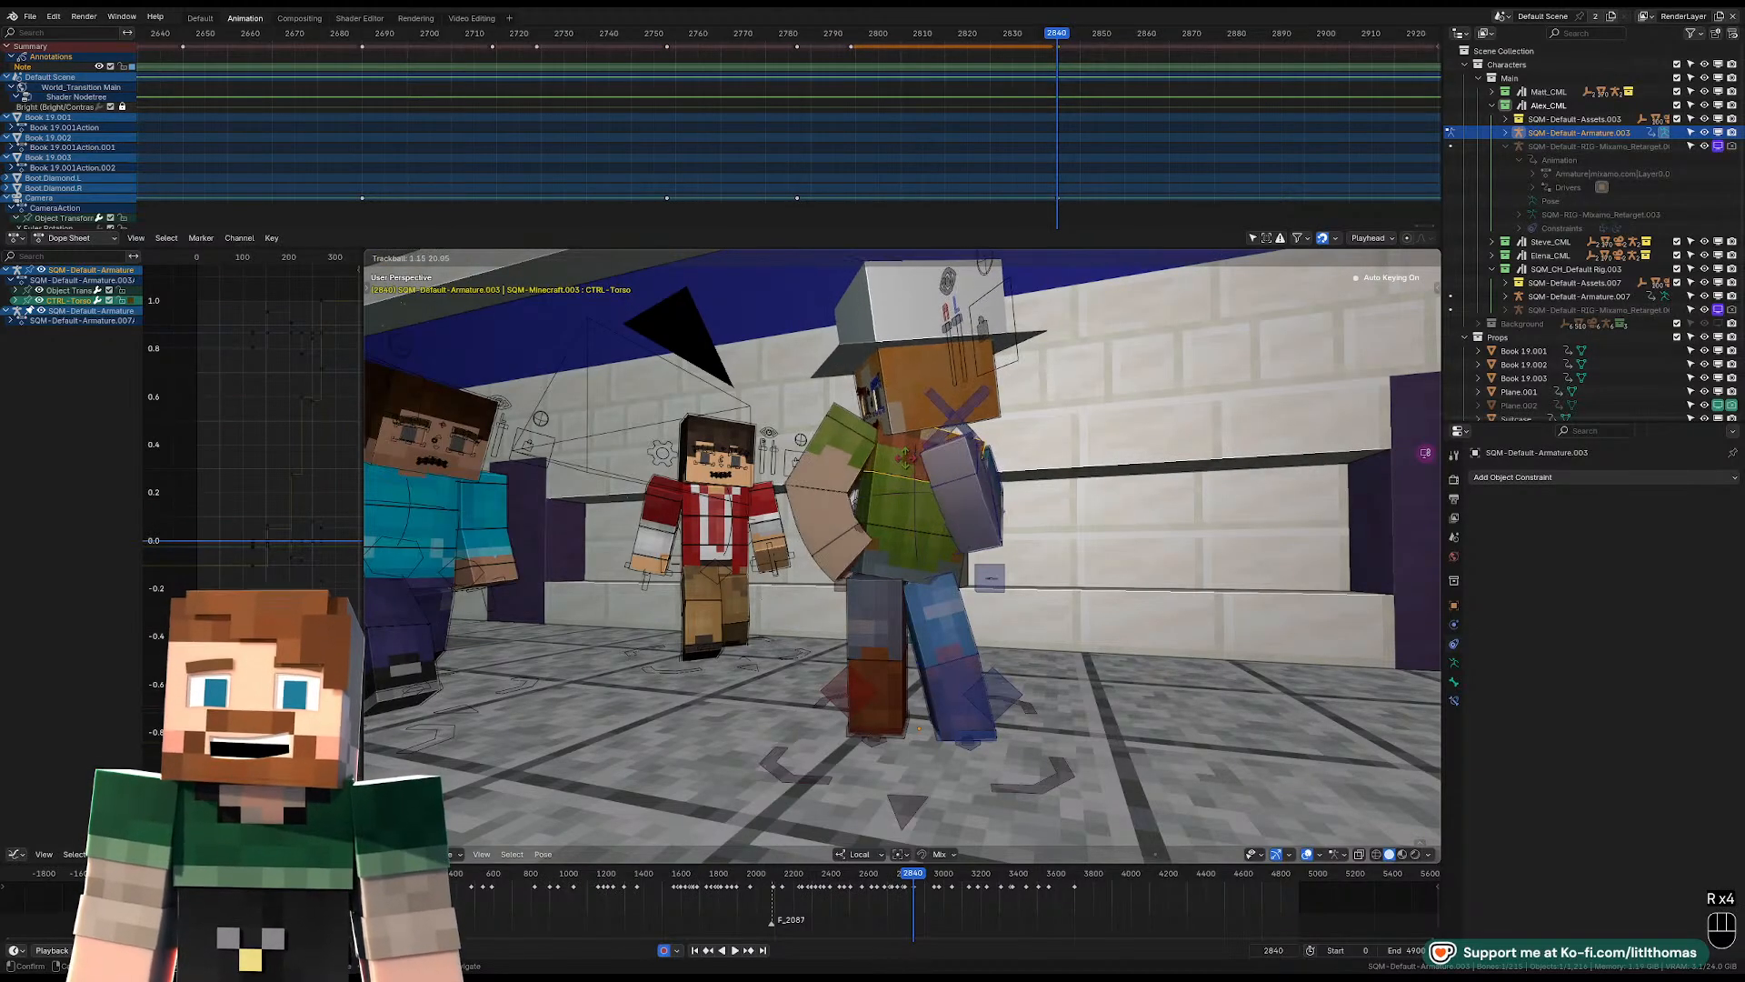
pyautogui.click(904, 445)
# Rotate the head control at frame 2840 to turn the face away from the camera, and adjust the raised left arm.
pyautogui.click(907, 406)
pyautogui.press('r')
pyautogui.press('r')
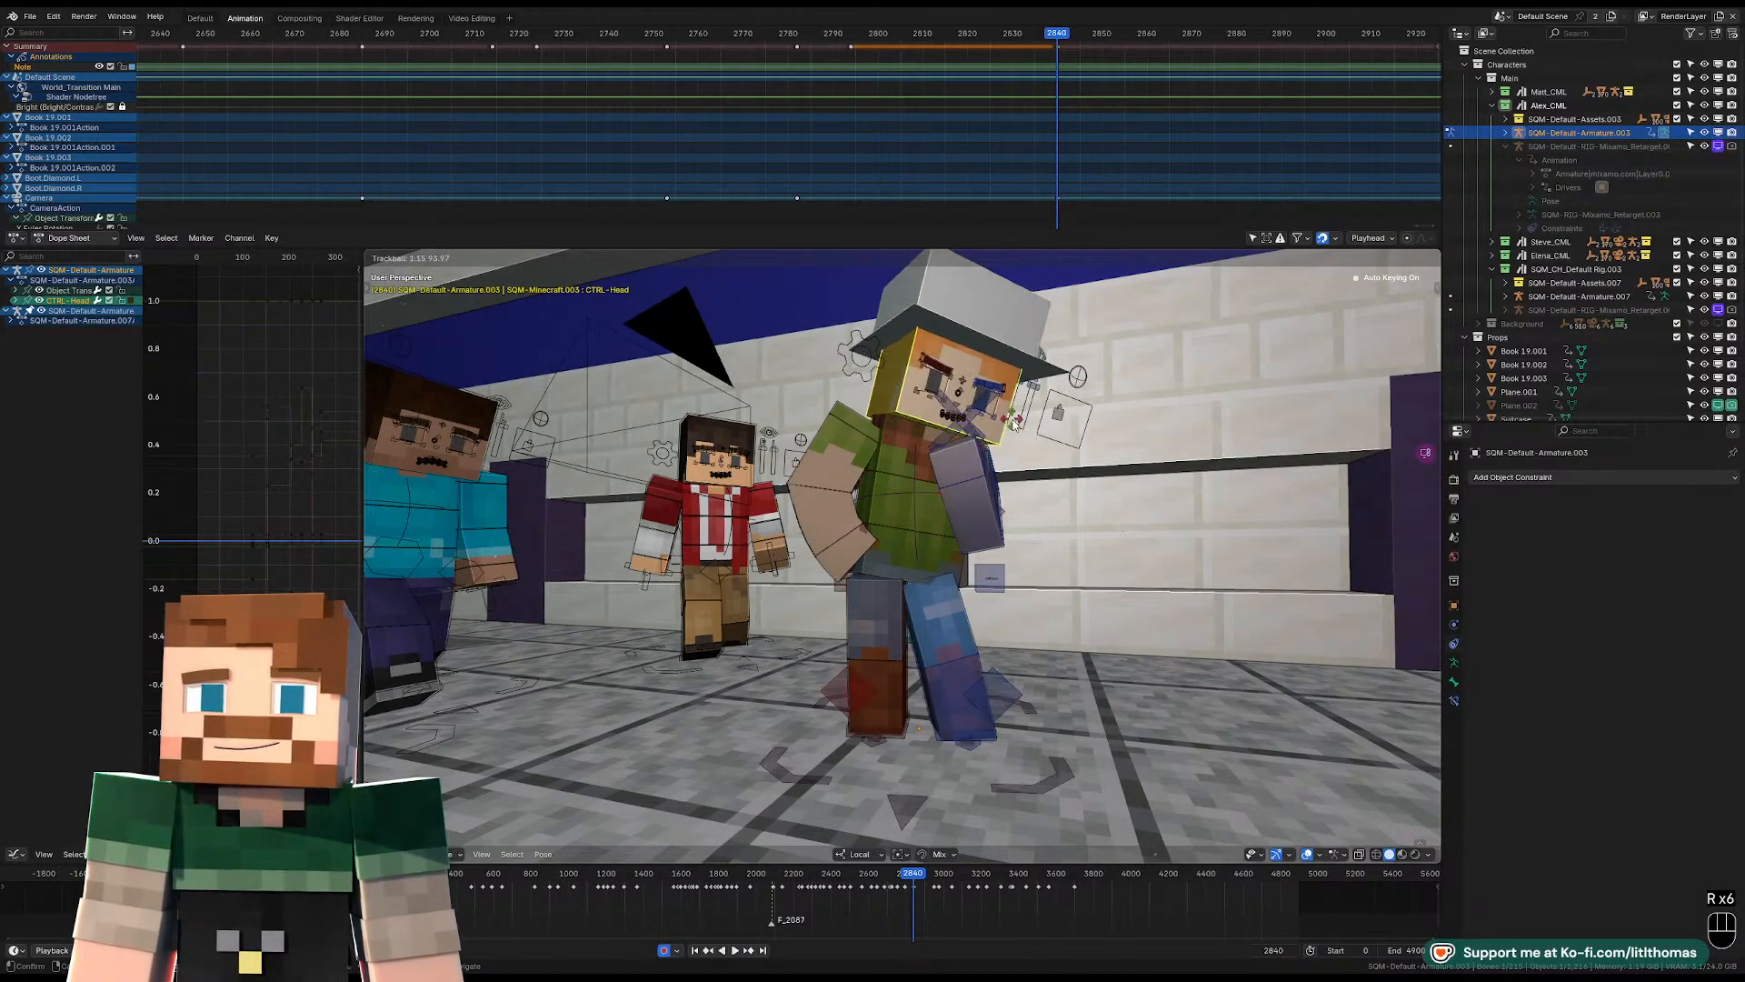
pyautogui.click(1018, 420)
pyautogui.press('r')
pyautogui.click(1054, 414)
pyautogui.moveTo(1063, 418); pyautogui.dragTo(1088, 461, button='middle')
pyautogui.click(964, 467)
pyautogui.press('r')
pyautogui.press('r')
pyautogui.click(979, 465)
pyautogui.press('KP_0')
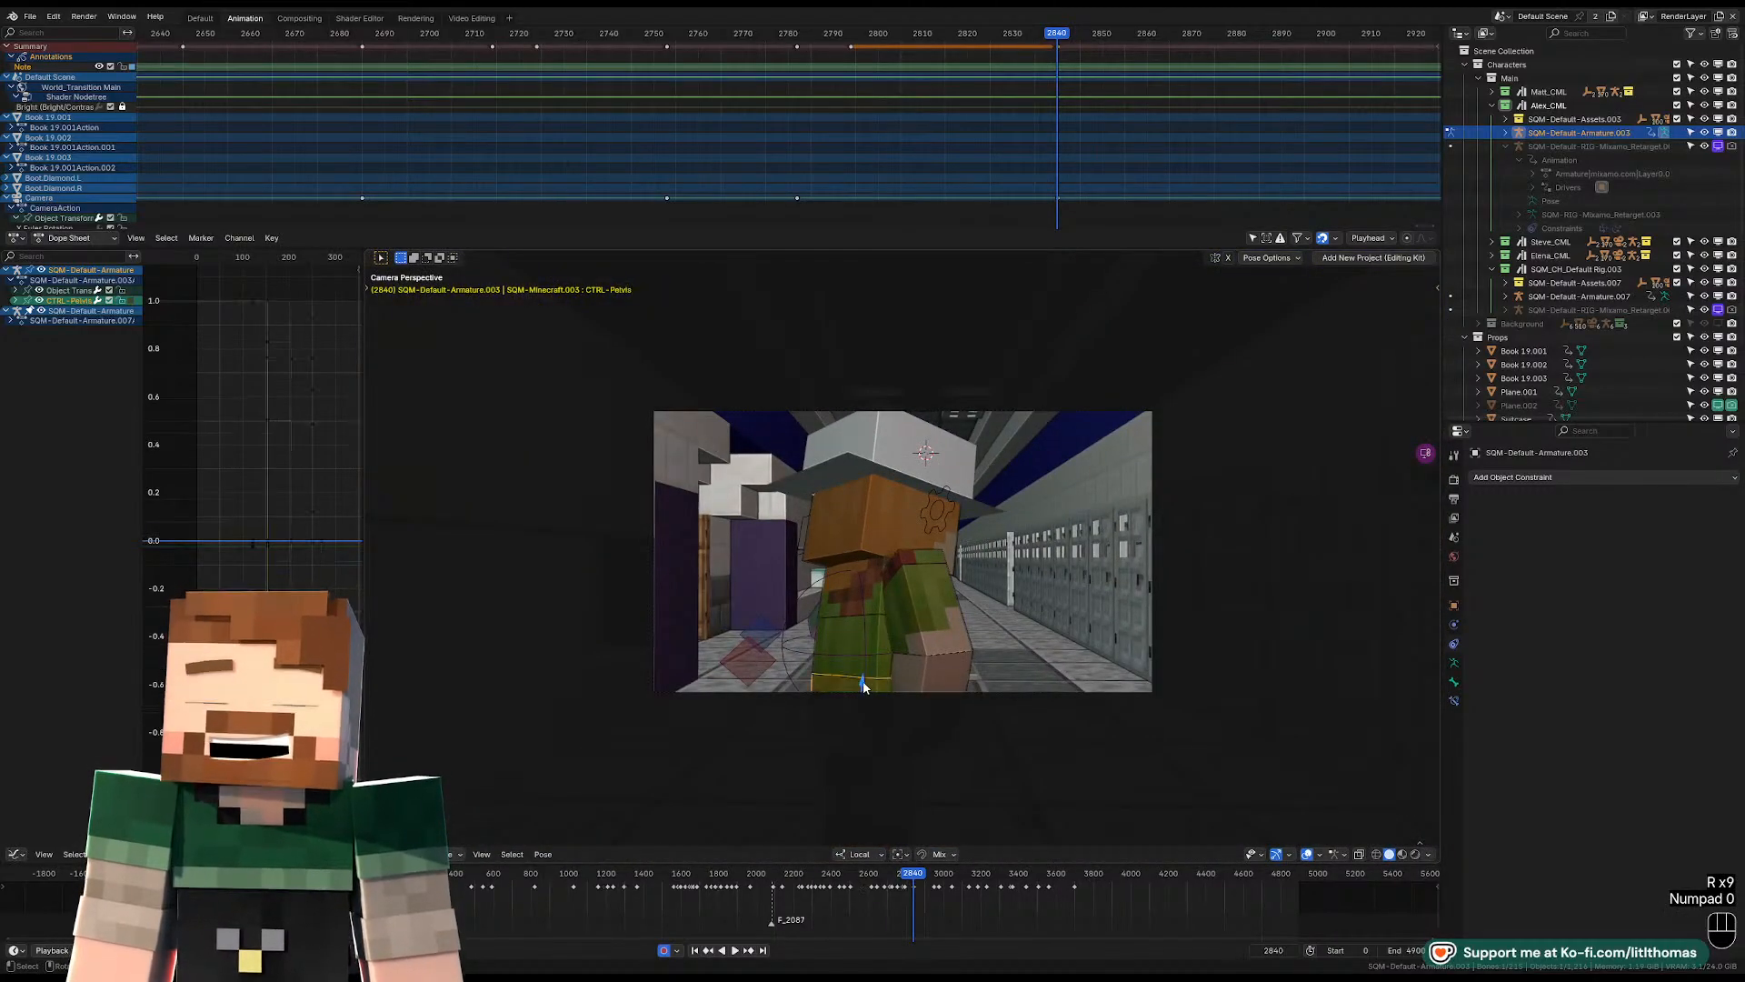
# Advance to frame 2847 and rotate the pelvis and torso controls to swing the body around.
pyautogui.press('space')
pyautogui.press('space')
pyautogui.press('r')
pyautogui.press('r')
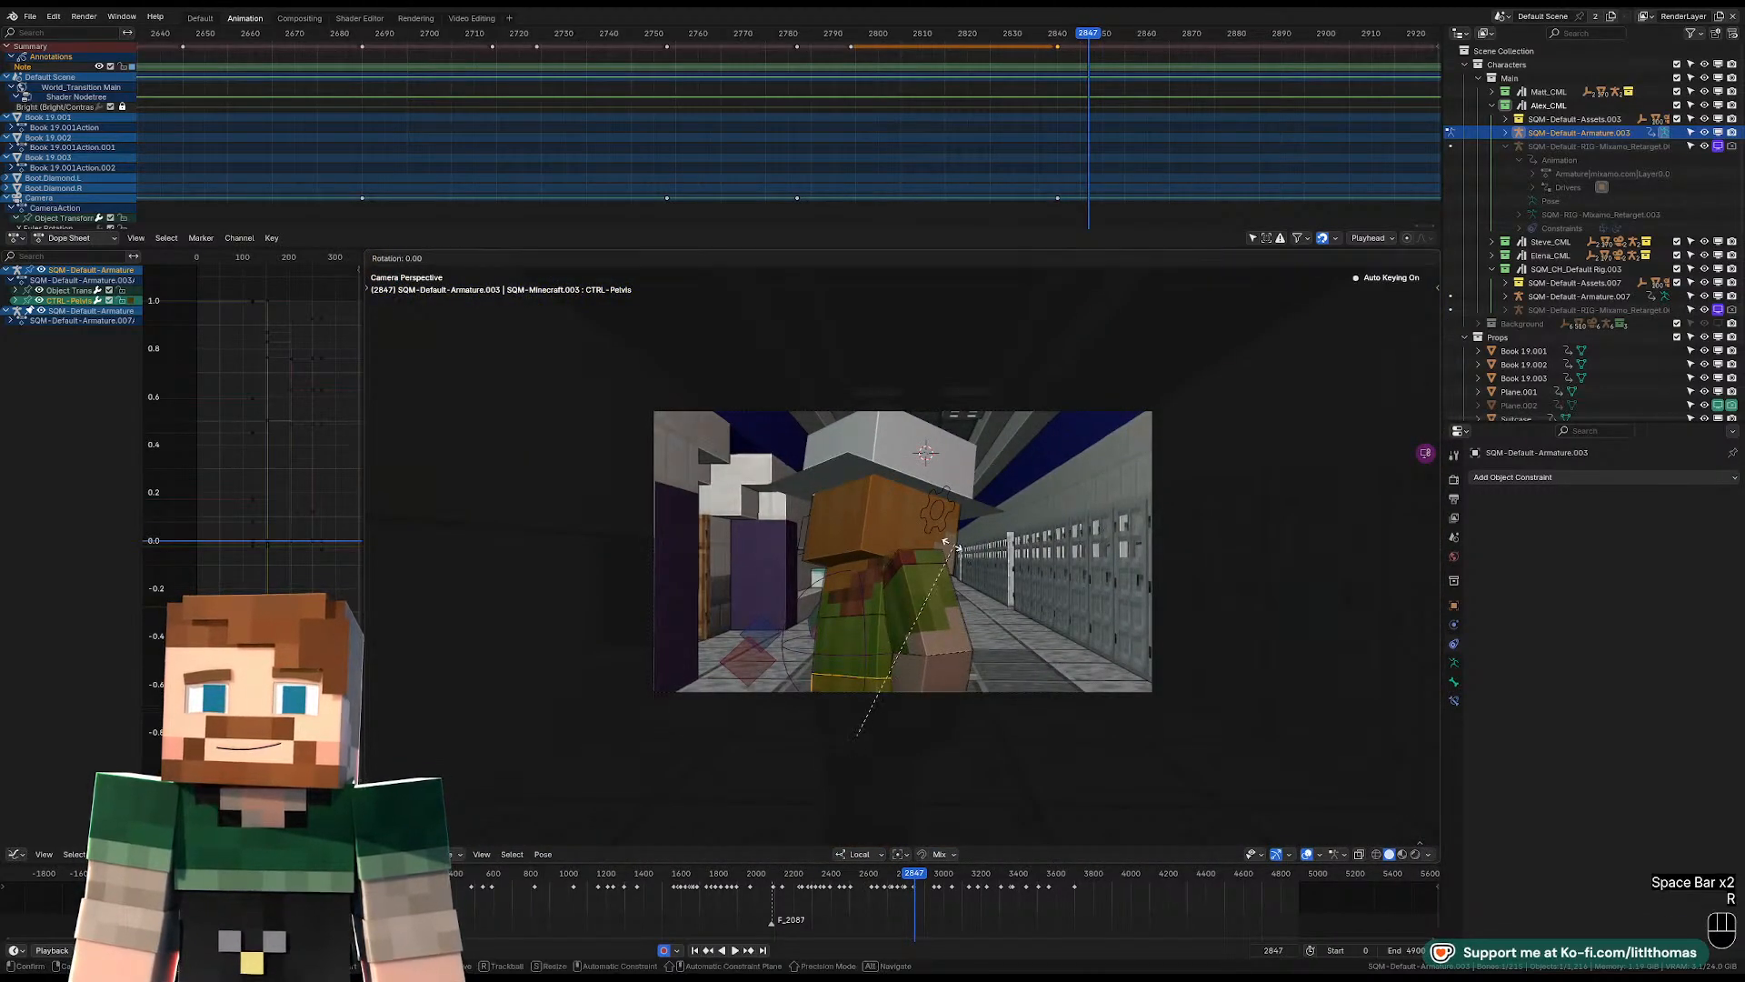
pyautogui.click(858, 585)
pyautogui.click(858, 588)
pyautogui.press('r')
pyautogui.click(869, 586)
pyautogui.press('r')
pyautogui.press('r')
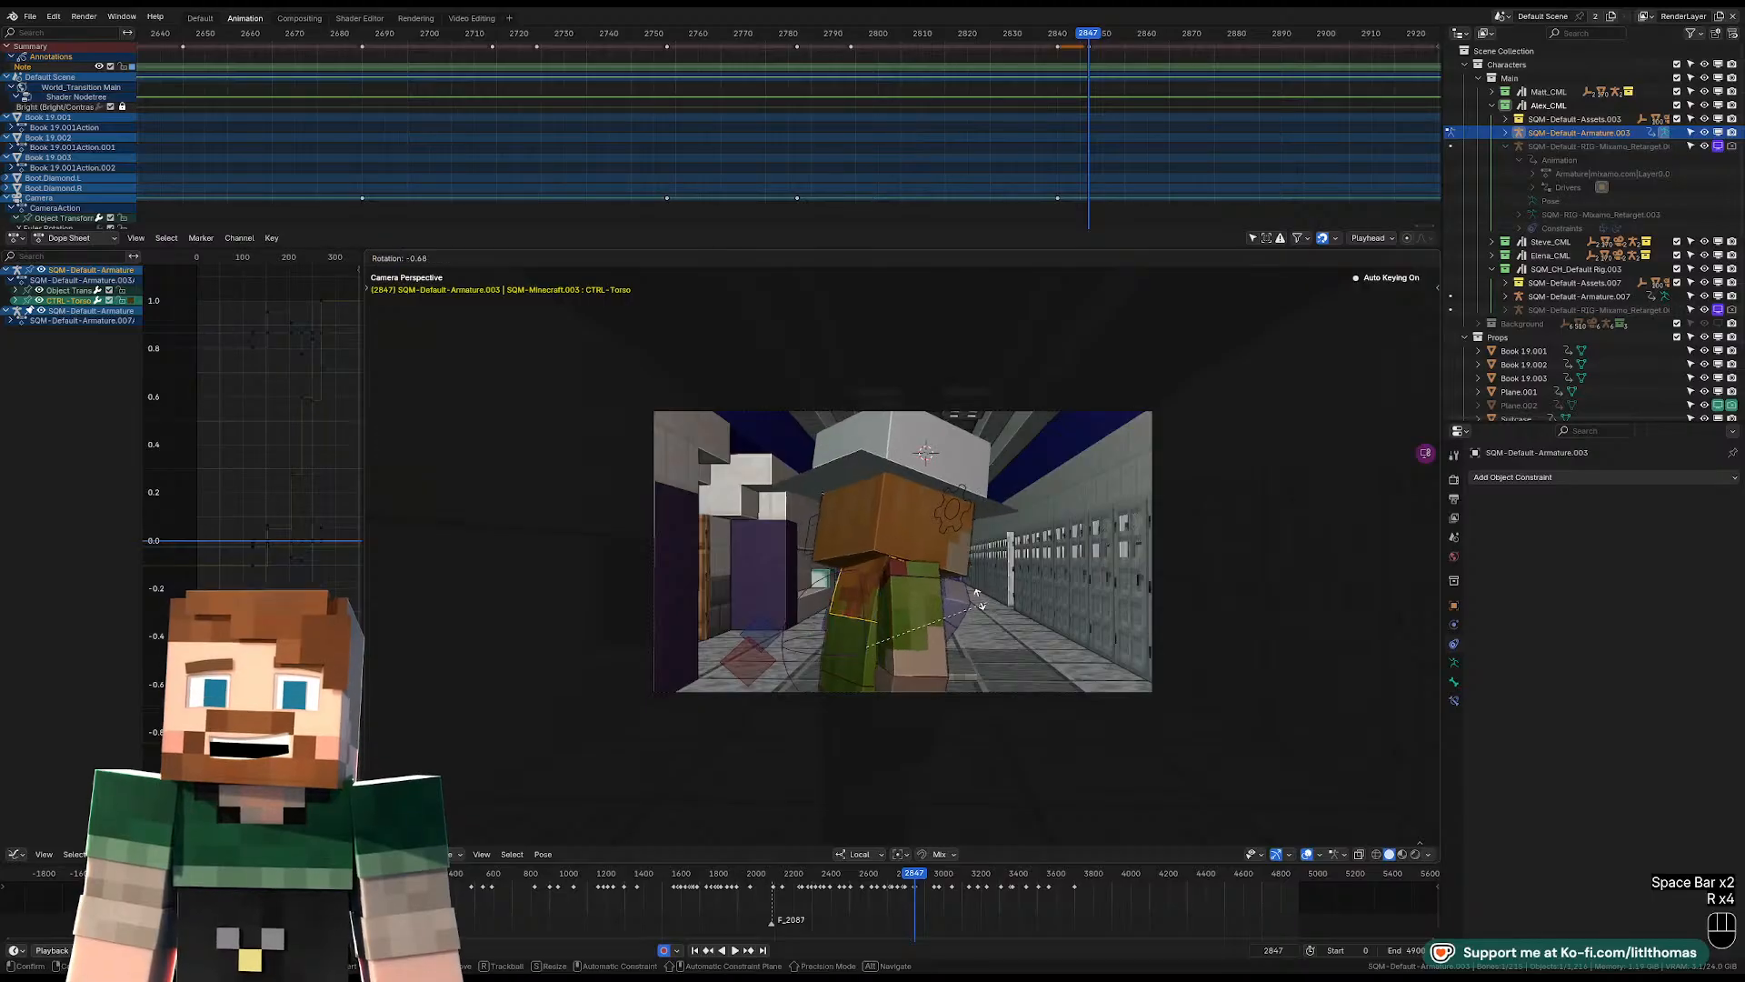
pyautogui.click(938, 563)
# Rotate the head control at frame 2847 so the face turns toward the camera with a sideways tilt.
pyautogui.click(939, 564)
pyautogui.press('r')
pyautogui.press('r')
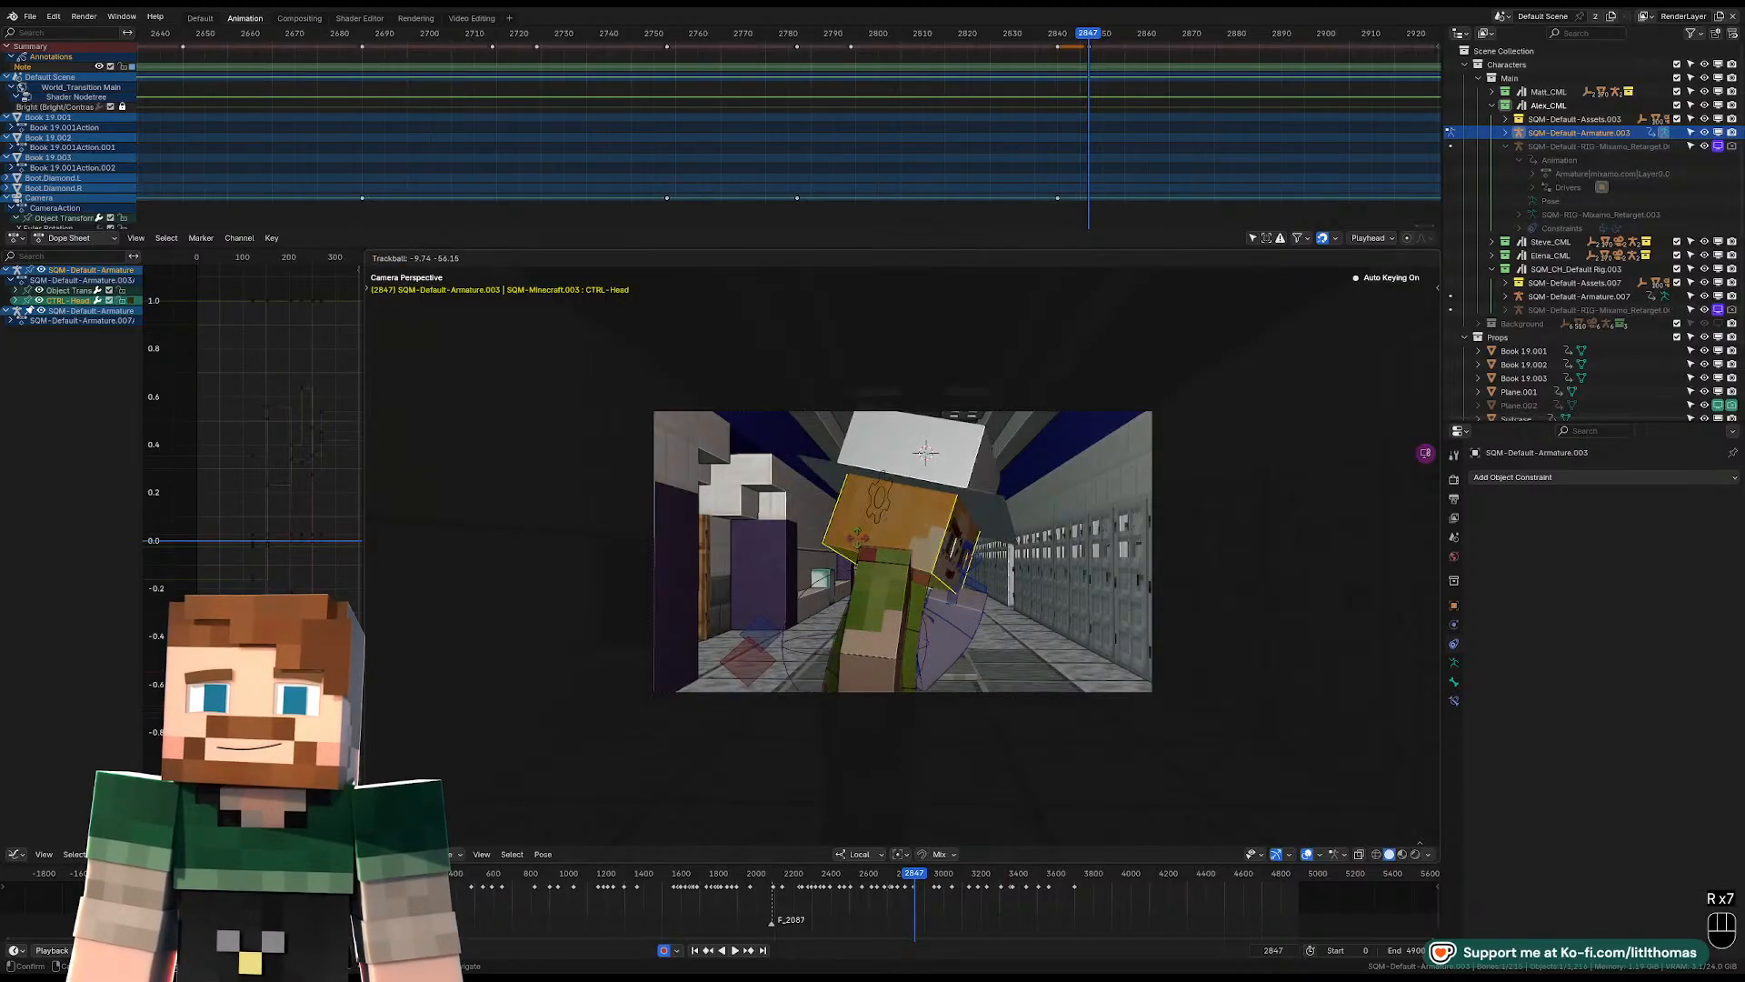
pyautogui.click(1027, 546)
pyautogui.press('r')
pyautogui.press('r')
pyautogui.click(1013, 573)
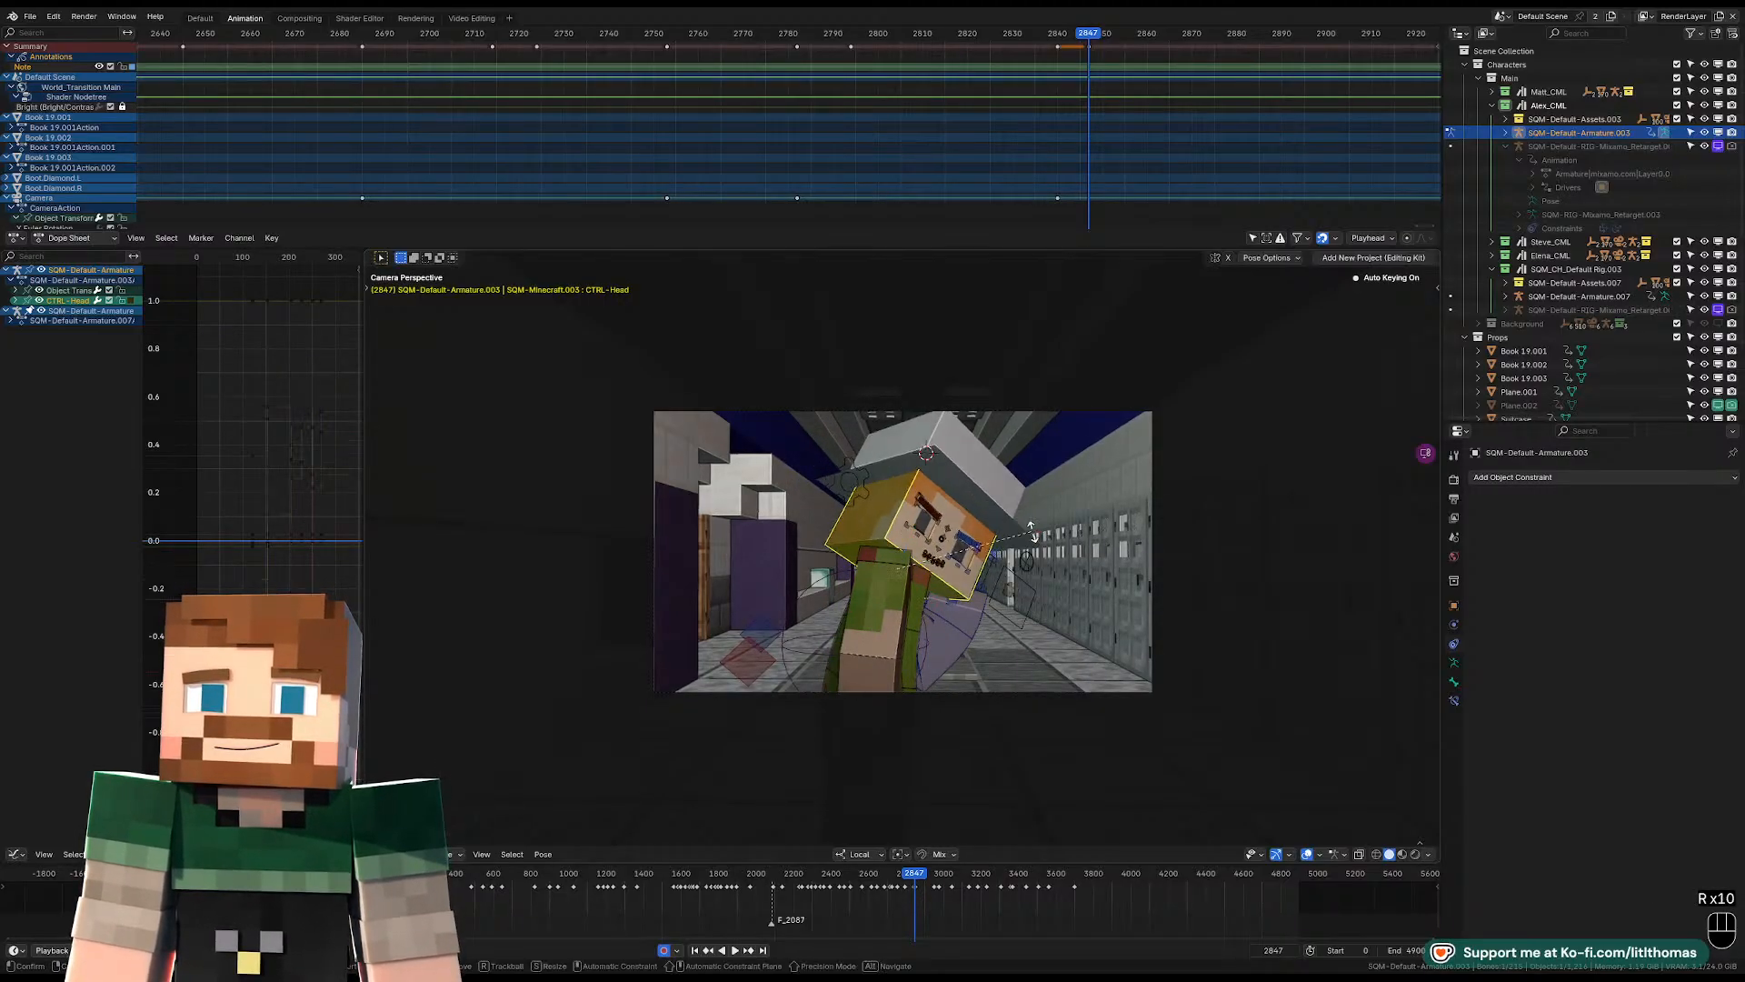
pyautogui.press('r')
pyautogui.click(1016, 509)
# Adjust the pelvis and torso rotations at frame 2847 from outside the camera view.
pyautogui.click(913, 625)
pyautogui.moveTo(913, 627); pyautogui.dragTo(786, 648, button='middle')
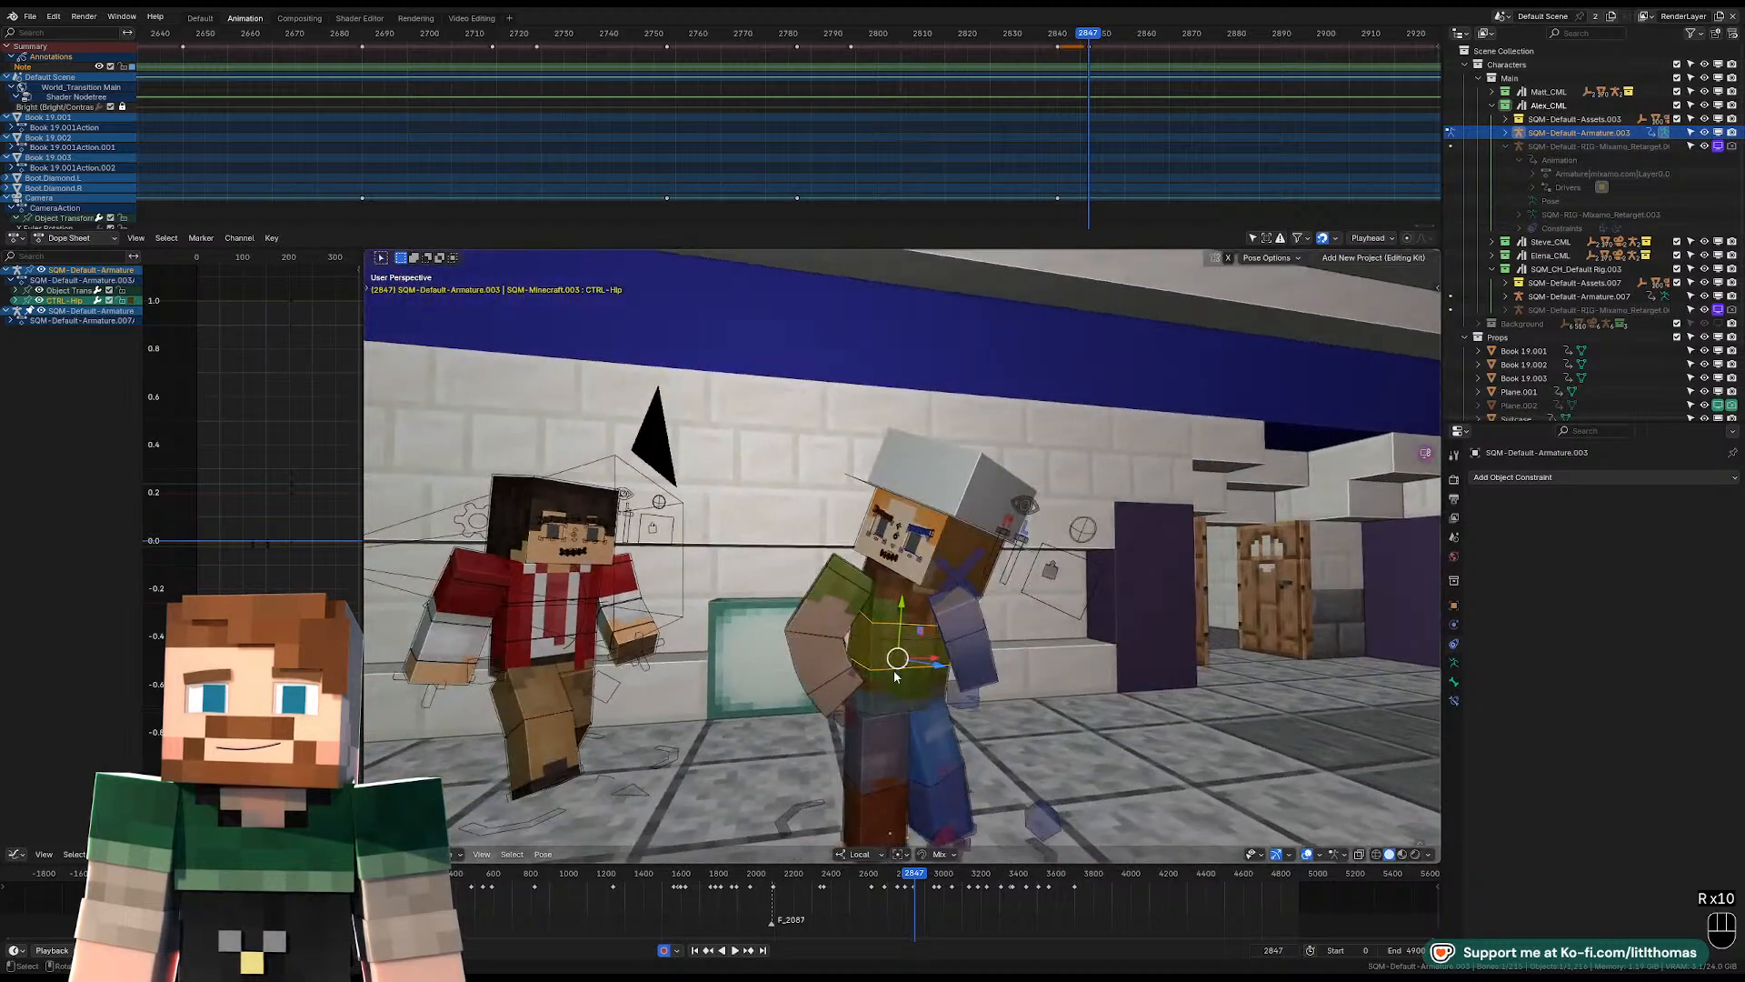
pyautogui.click(889, 674)
pyautogui.moveTo(889, 675); pyautogui.dragTo(850, 673, button='middle')
pyautogui.press('r')
pyautogui.press('r')
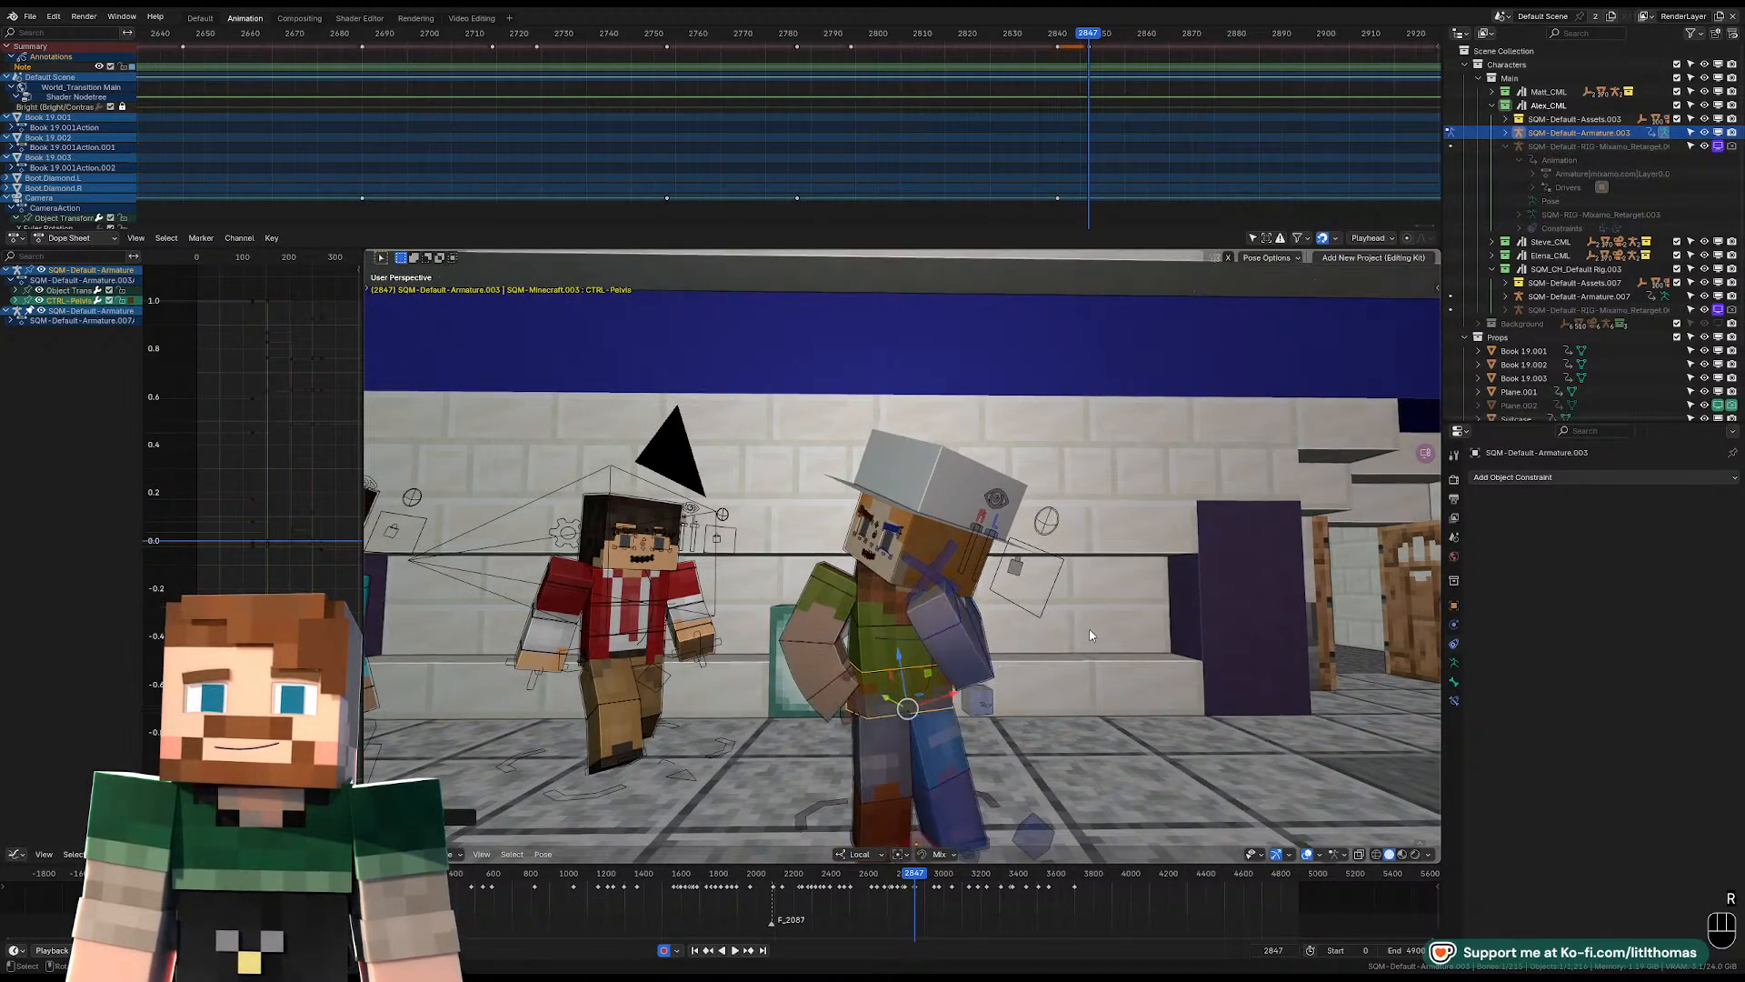
pyautogui.click(911, 614)
pyautogui.moveTo(911, 613); pyautogui.dragTo(1116, 640, button='middle')
pyautogui.press('r')
pyautogui.press('r')
pyautogui.click(1094, 617)
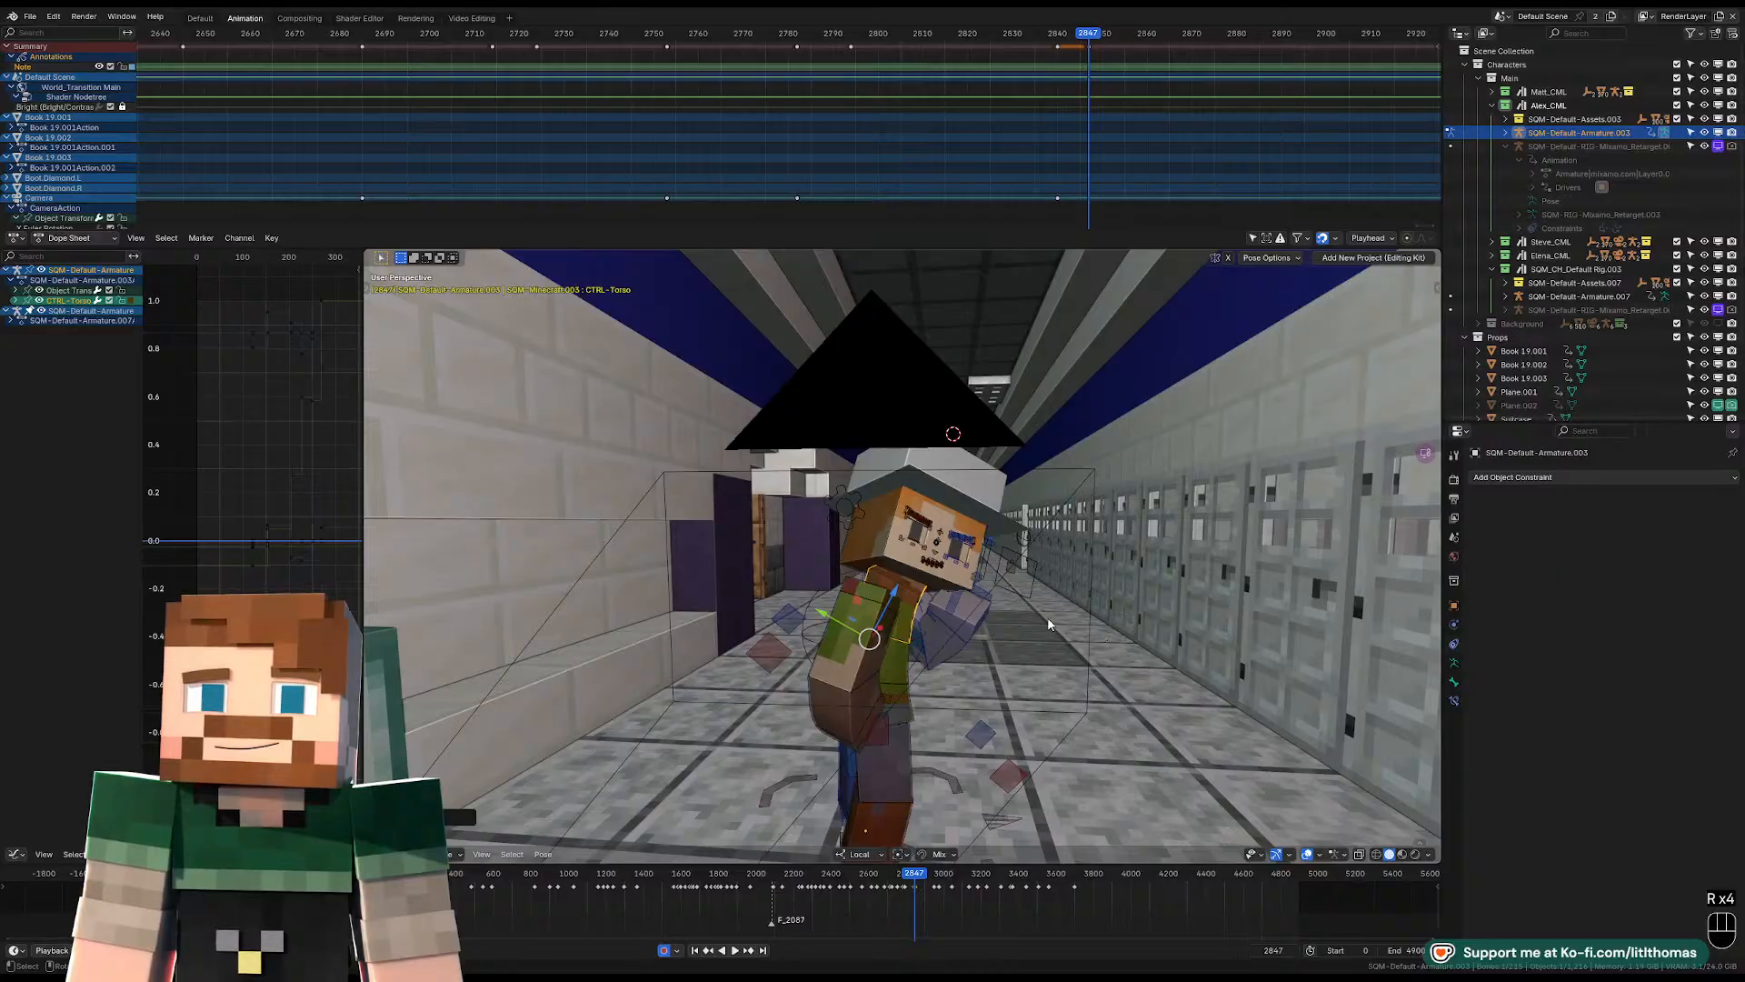
# Refine the head control's rotation in the camera view, tilting the face further down and sideways.
pyautogui.press('KP_0')
pyautogui.scroll(1, 880, 548)
pyautogui.click(880, 548)
pyautogui.press('r')
pyautogui.press('r')
pyautogui.press('r')
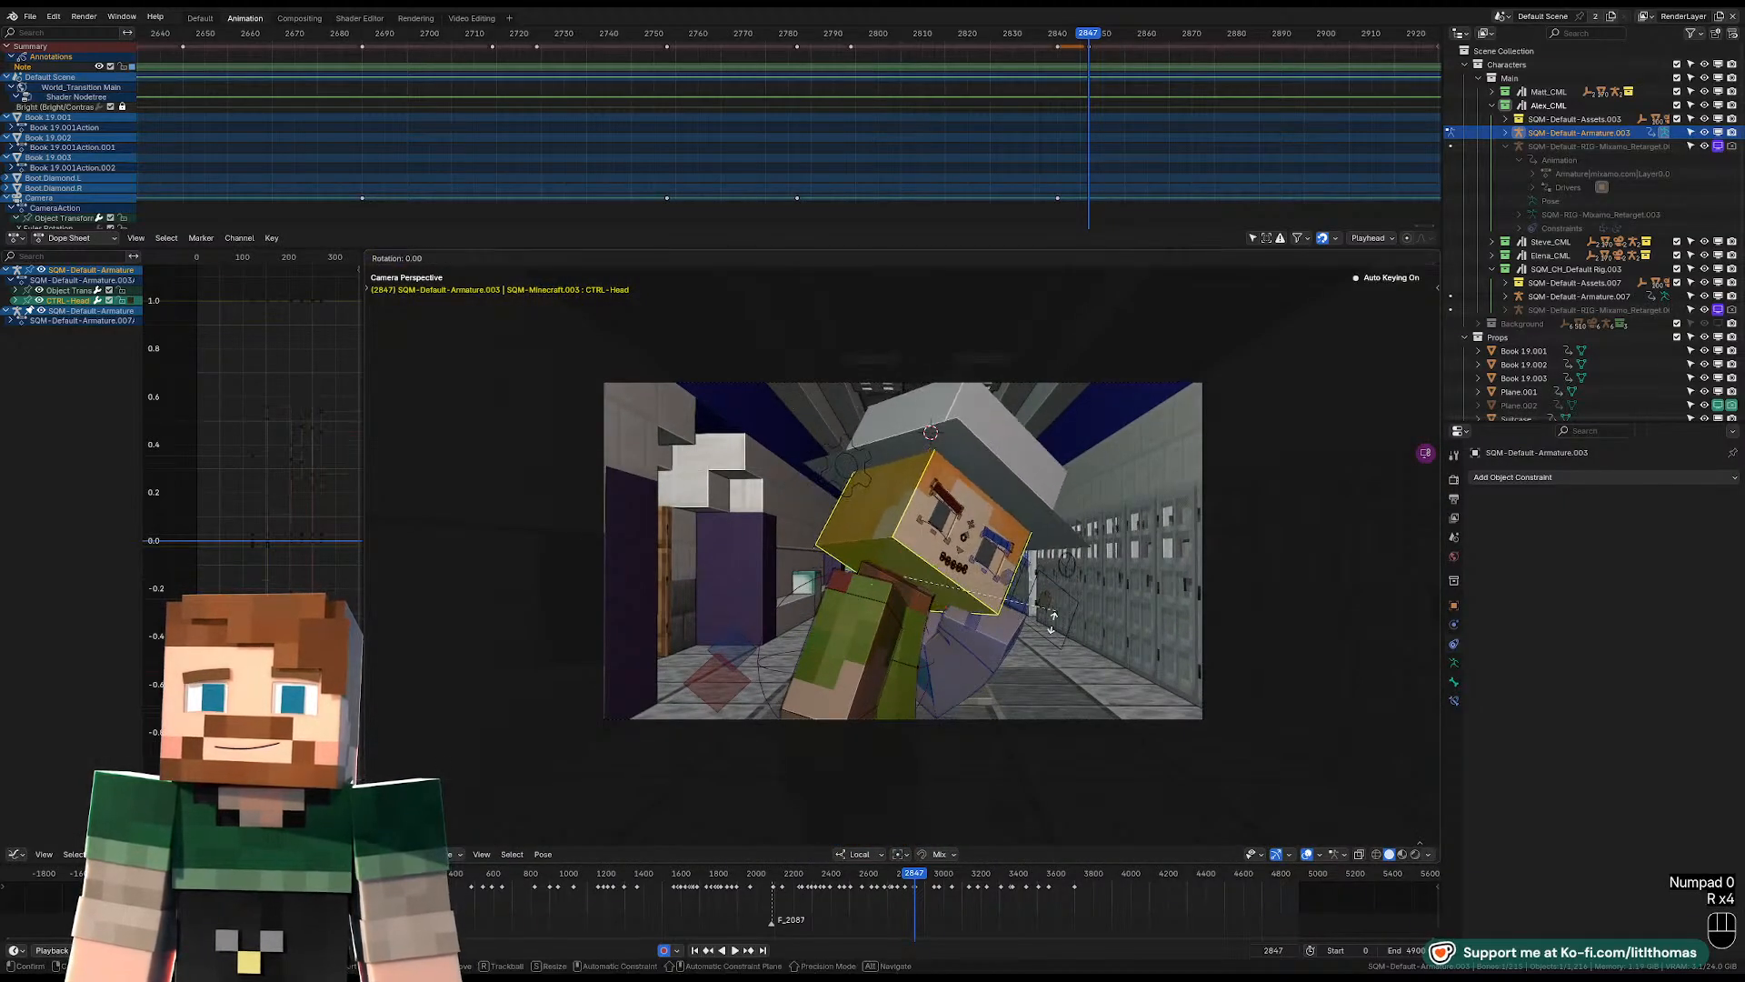
pyautogui.press('r')
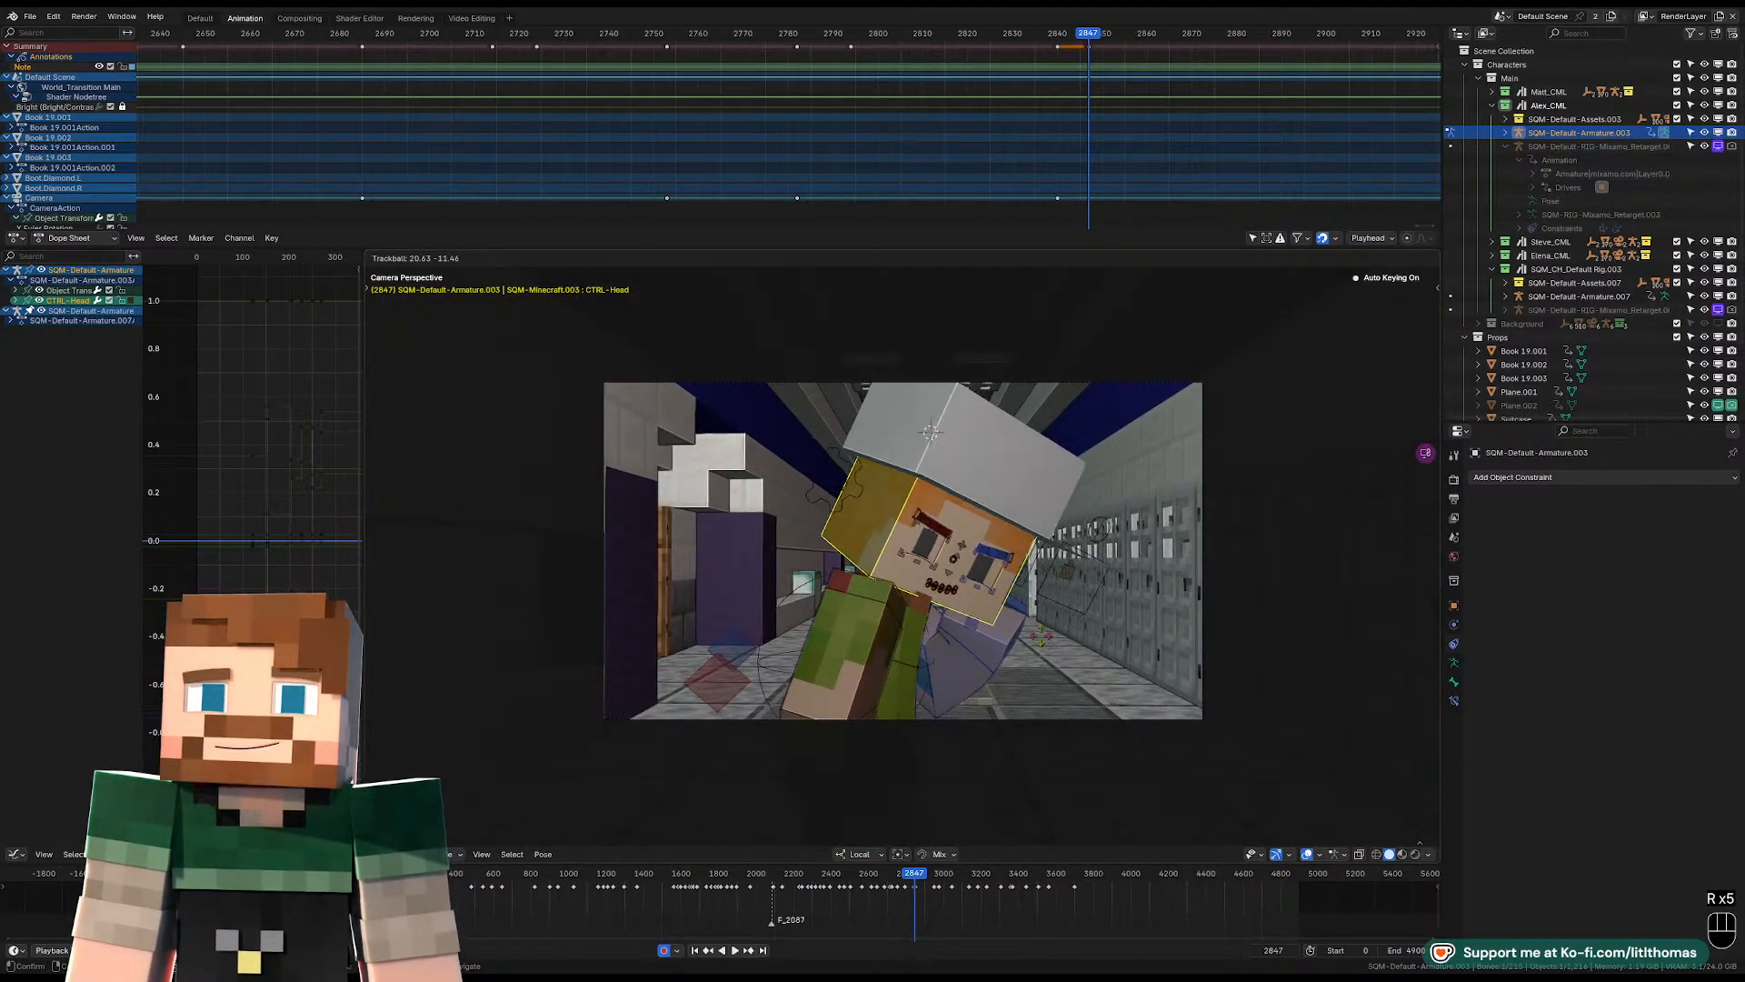
pyautogui.click(1040, 634)
pyautogui.moveTo(1040, 635)
pyautogui.mouseDown(button='middle')
pyautogui.moveTo(1042, 617)
pyautogui.moveTo(1001, 615)
pyautogui.moveTo(961, 646)
pyautogui.moveTo(1060, 640)
pyautogui.mouseUp(button='middle')
pyautogui.press('r')
pyautogui.click(1021, 611)
# Rotate the left lower arm control at frame 2847 to bend the forearm differently below the head.
pyautogui.click(969, 633)
pyautogui.press('KP_0')
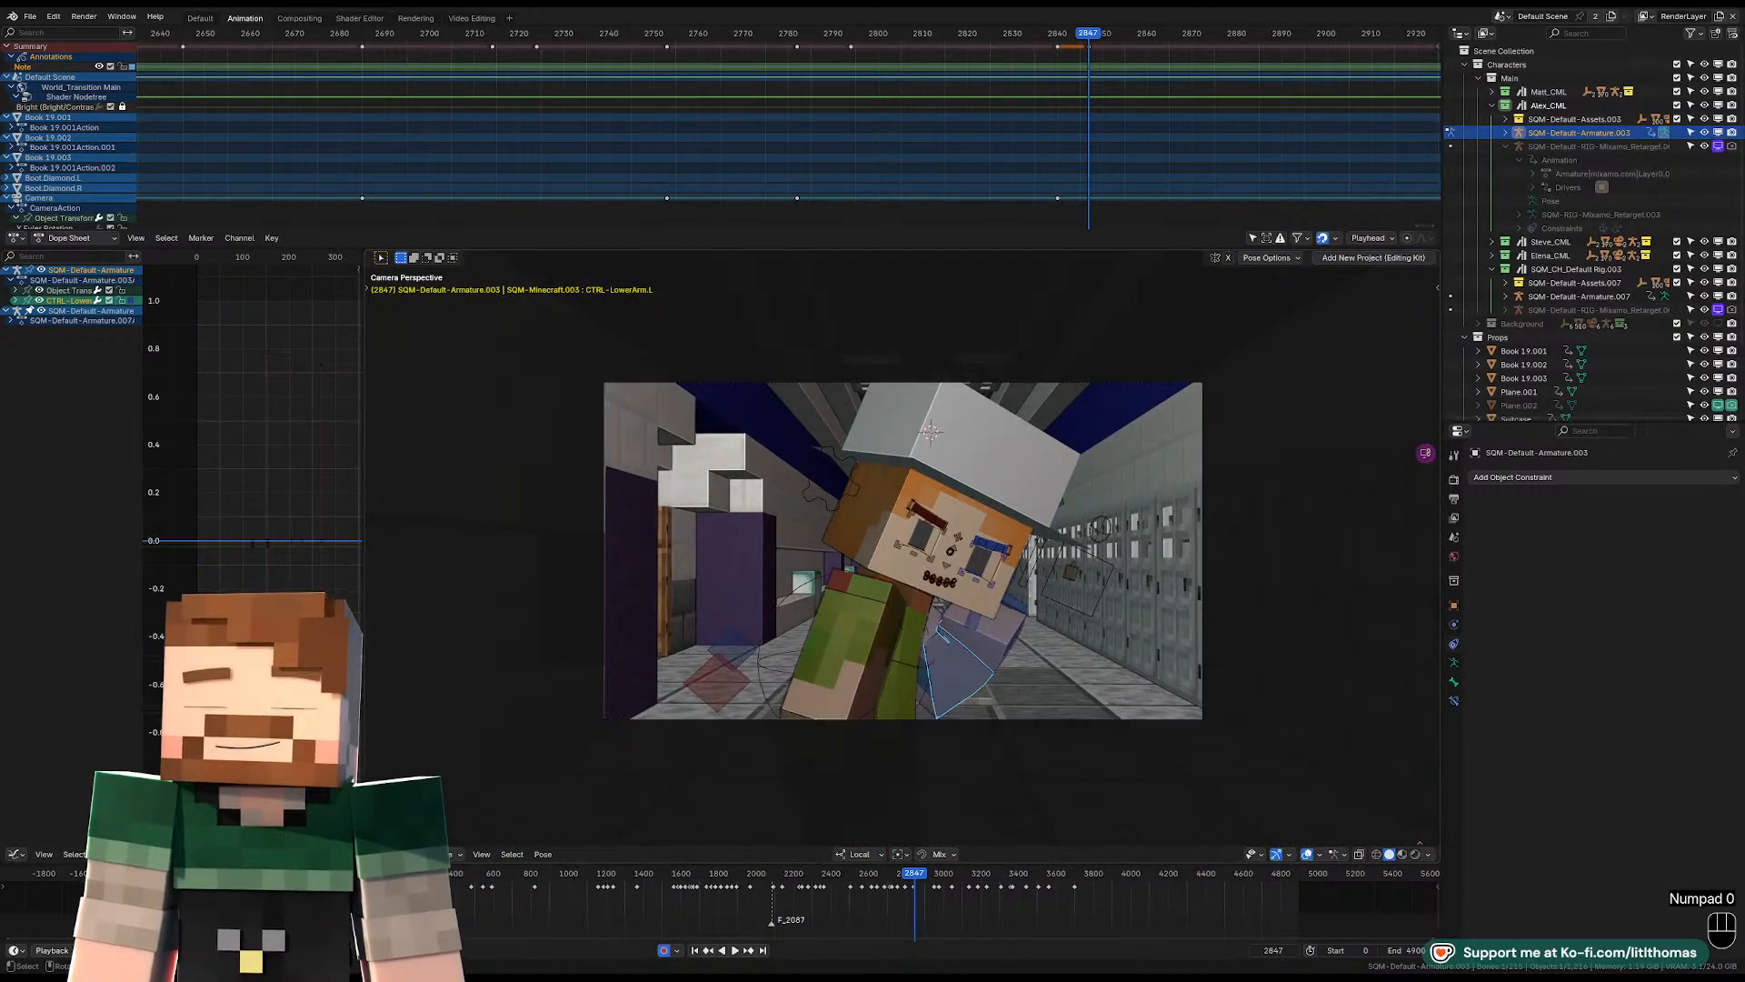
pyautogui.press('r')
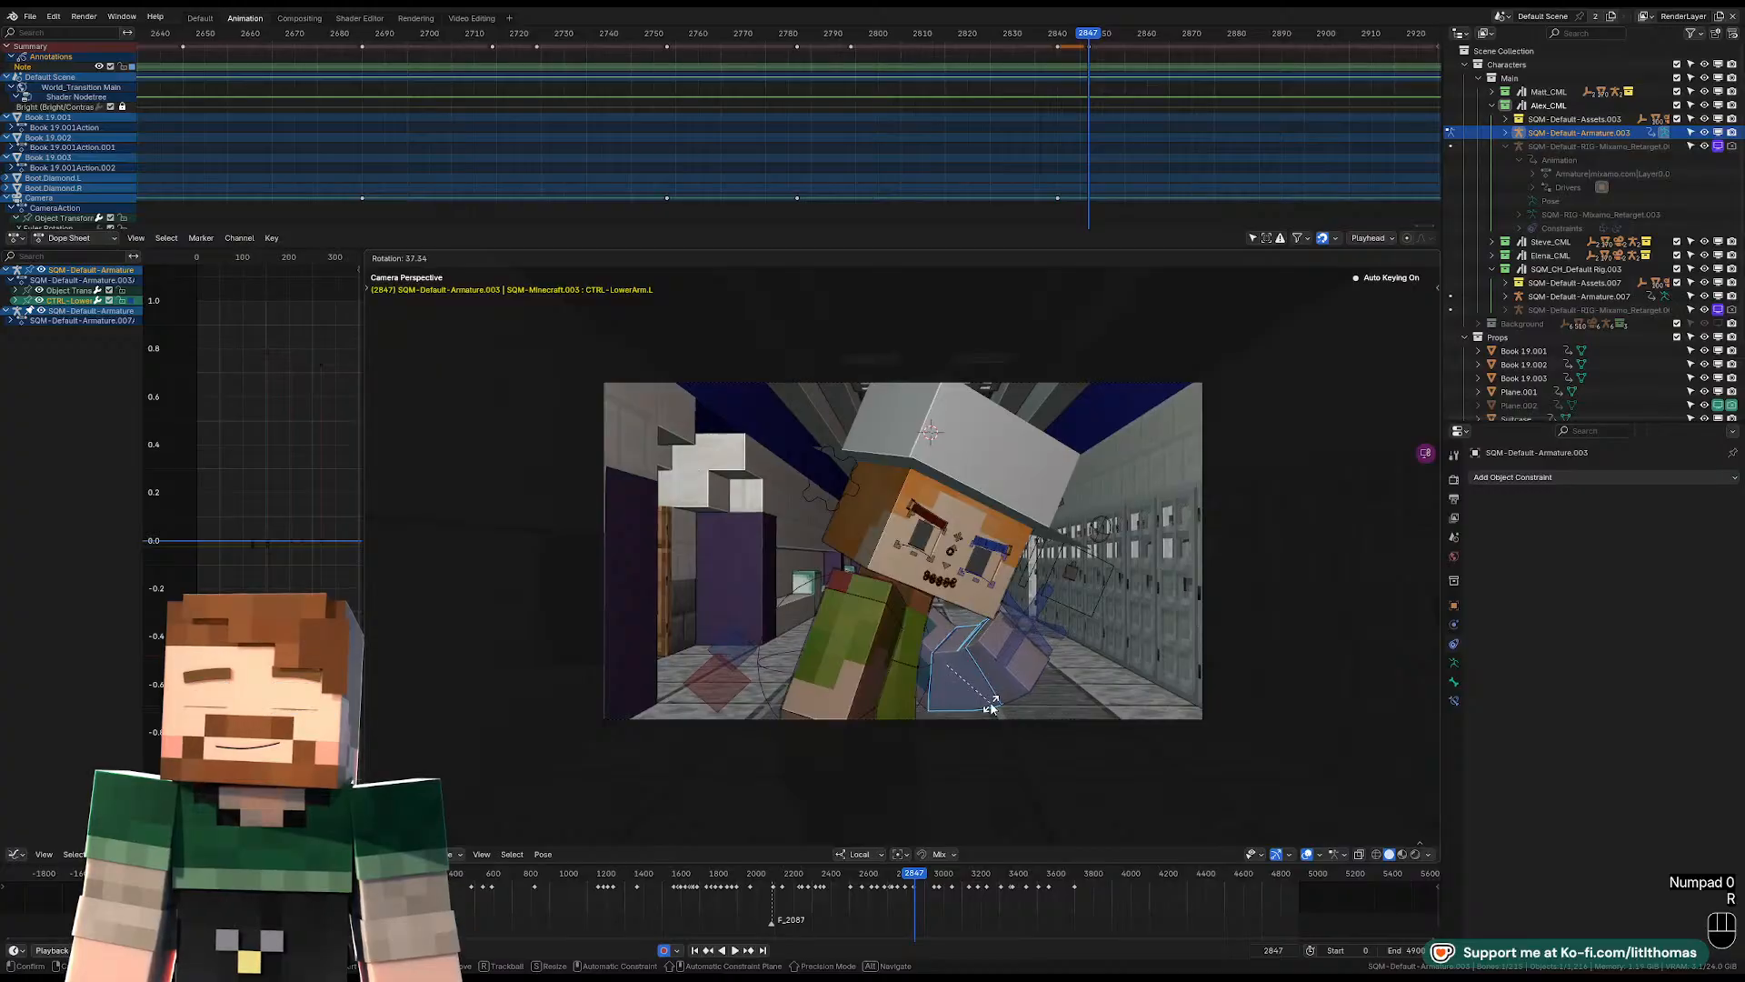
pyautogui.click(991, 707)
# Rotate the right upper arm control at frame 2847 to reposition the arm beside the body.
pyautogui.press('KP_0')
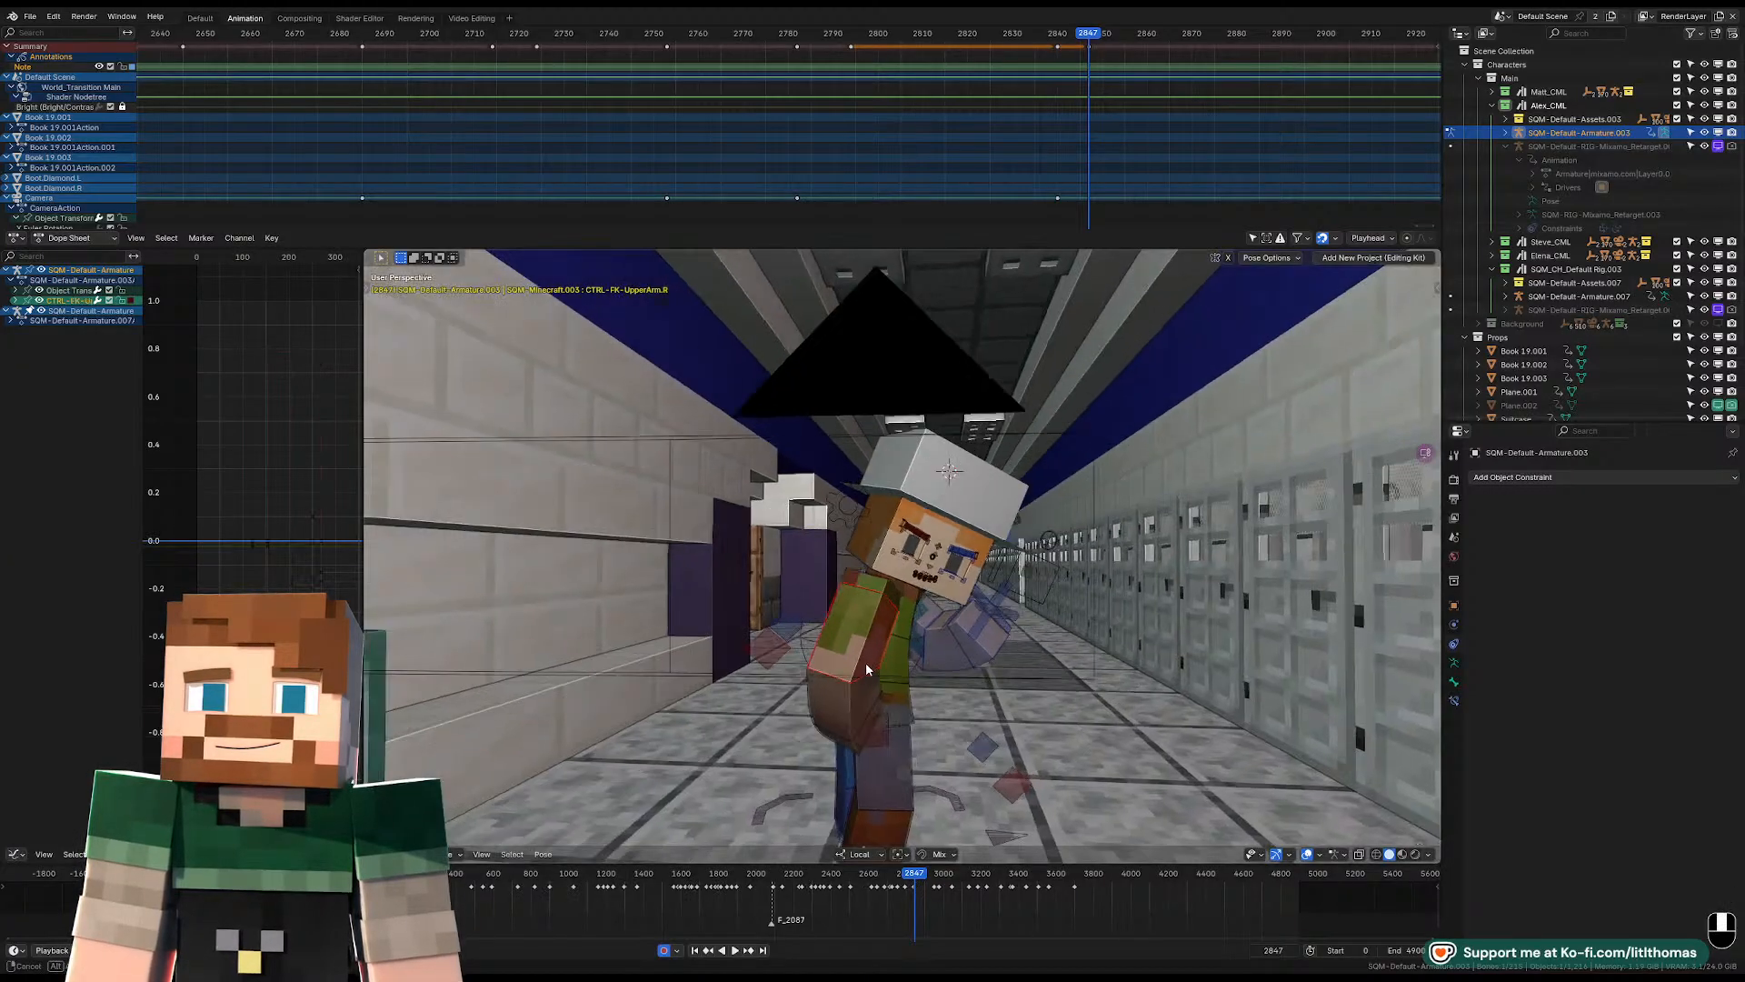
pyautogui.click(877, 666)
pyautogui.moveTo(925, 673); pyautogui.dragTo(1197, 660, button='middle')
pyautogui.press('r')
pyautogui.press('r')
pyautogui.press('r')
pyautogui.click(945, 657)
# Rotate the left upper arm down from the chin and move the left shoulder control.
pyautogui.moveTo(800, 640); pyautogui.dragTo(868, 643, button='middle')
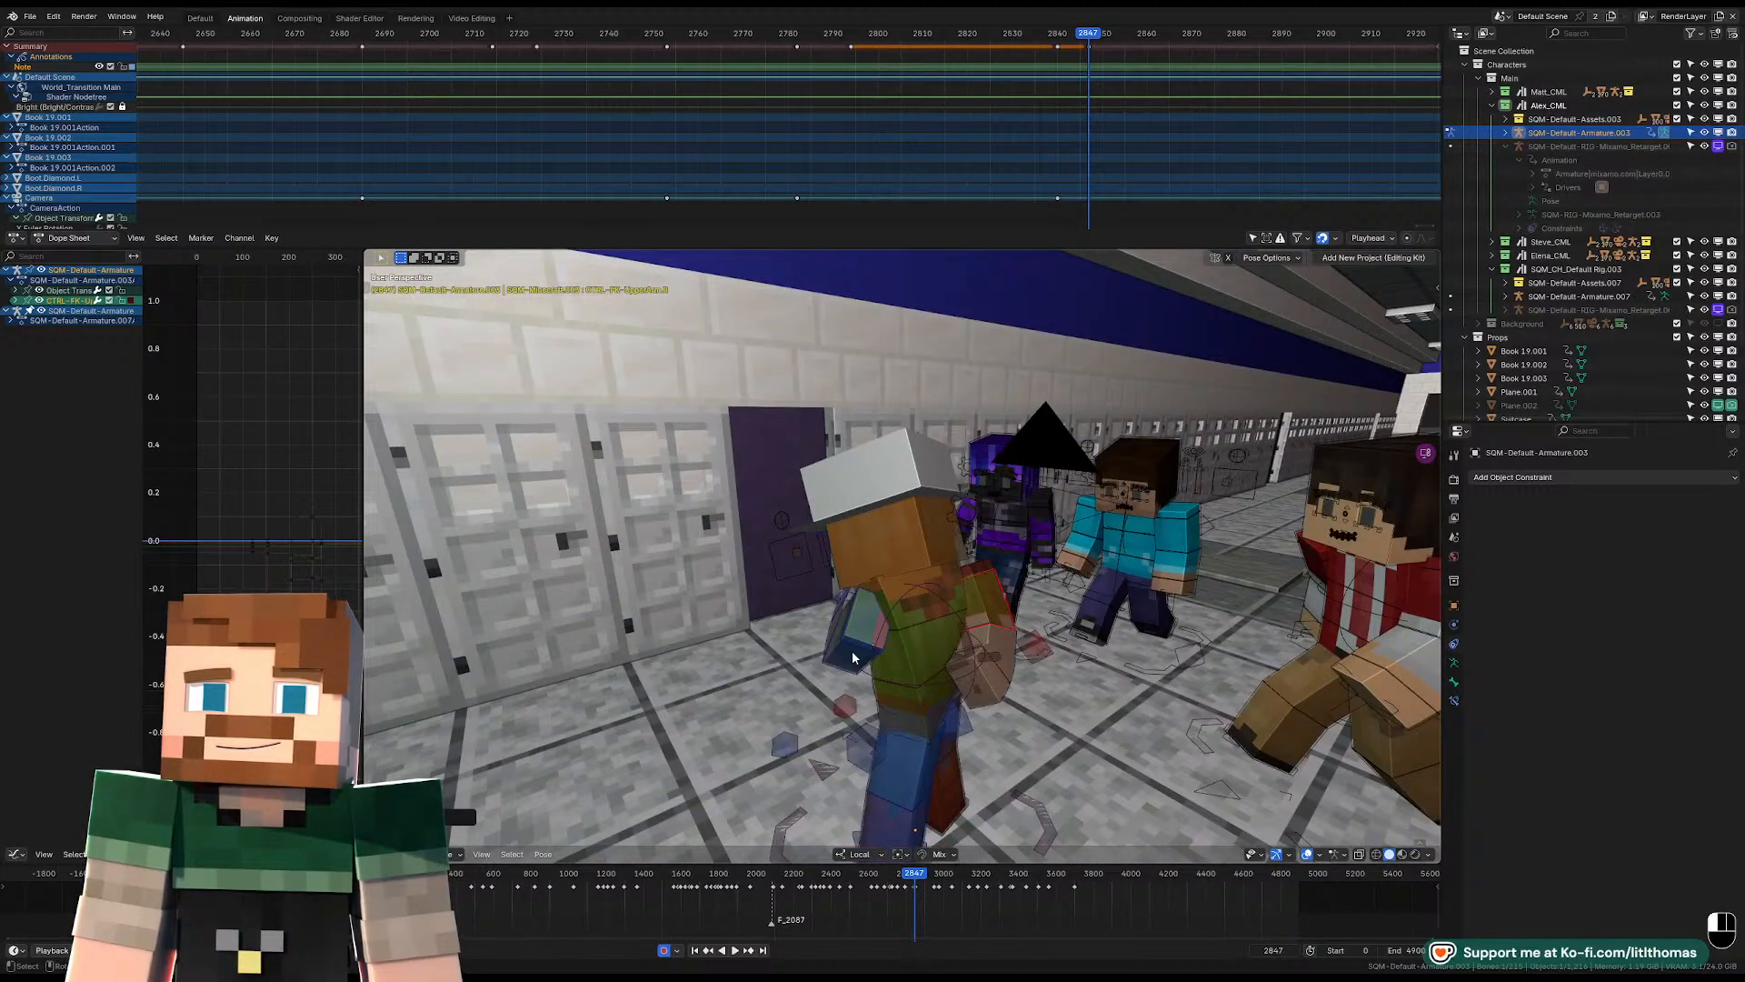
pyautogui.press('r')
pyautogui.press('r')
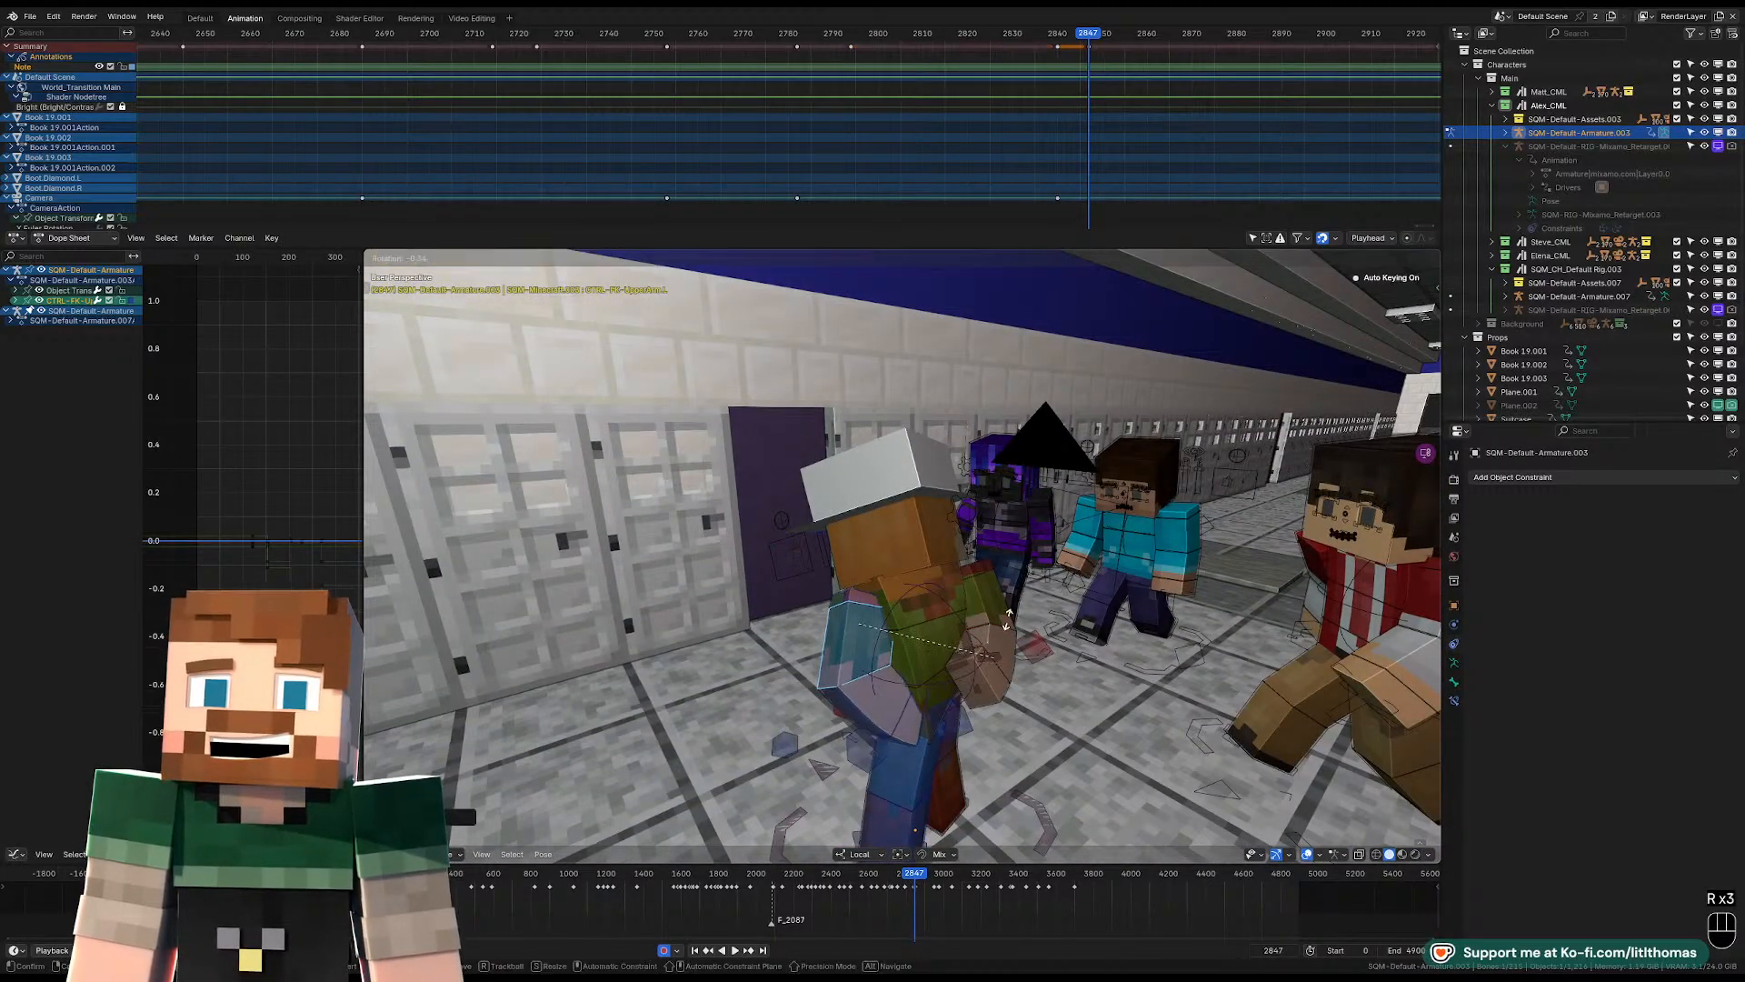
pyautogui.click(1007, 602)
pyautogui.moveTo(1008, 602); pyautogui.dragTo(780, 594, button='middle')
pyautogui.click(889, 611)
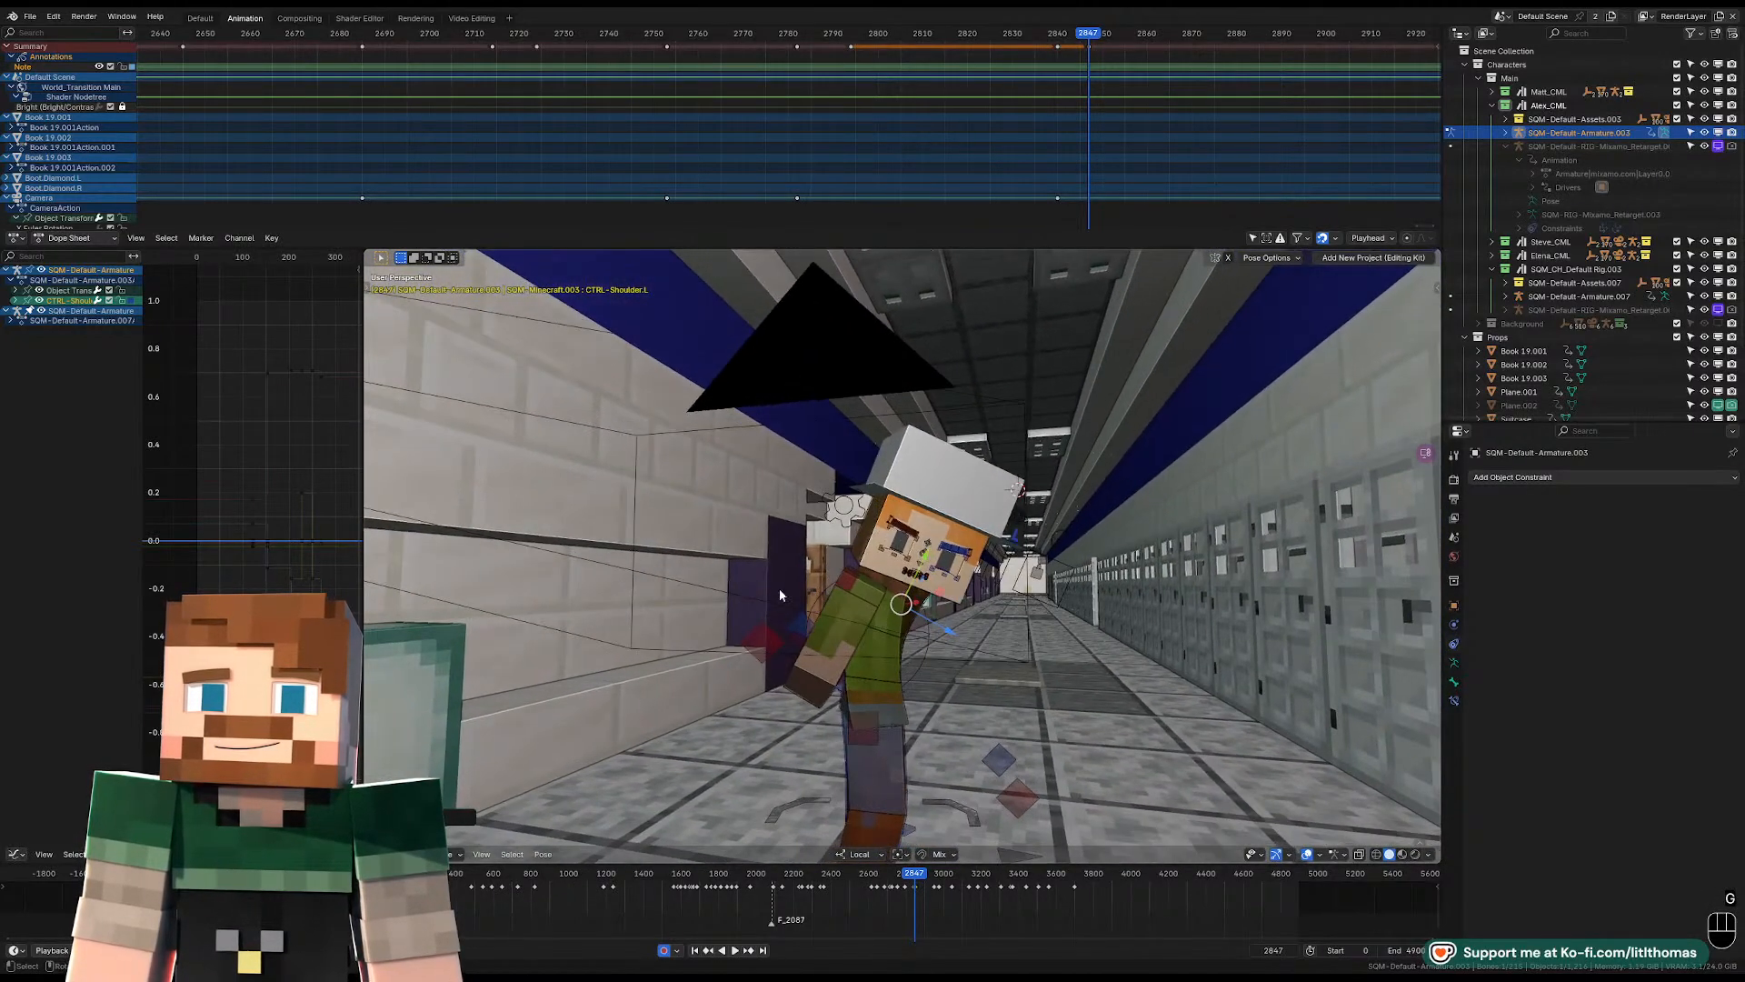
# Rotate the pelvis and torso controls in the camera view to make the upper body lean under the tilted head.
pyautogui.click(874, 695)
pyautogui.press('KP_0')
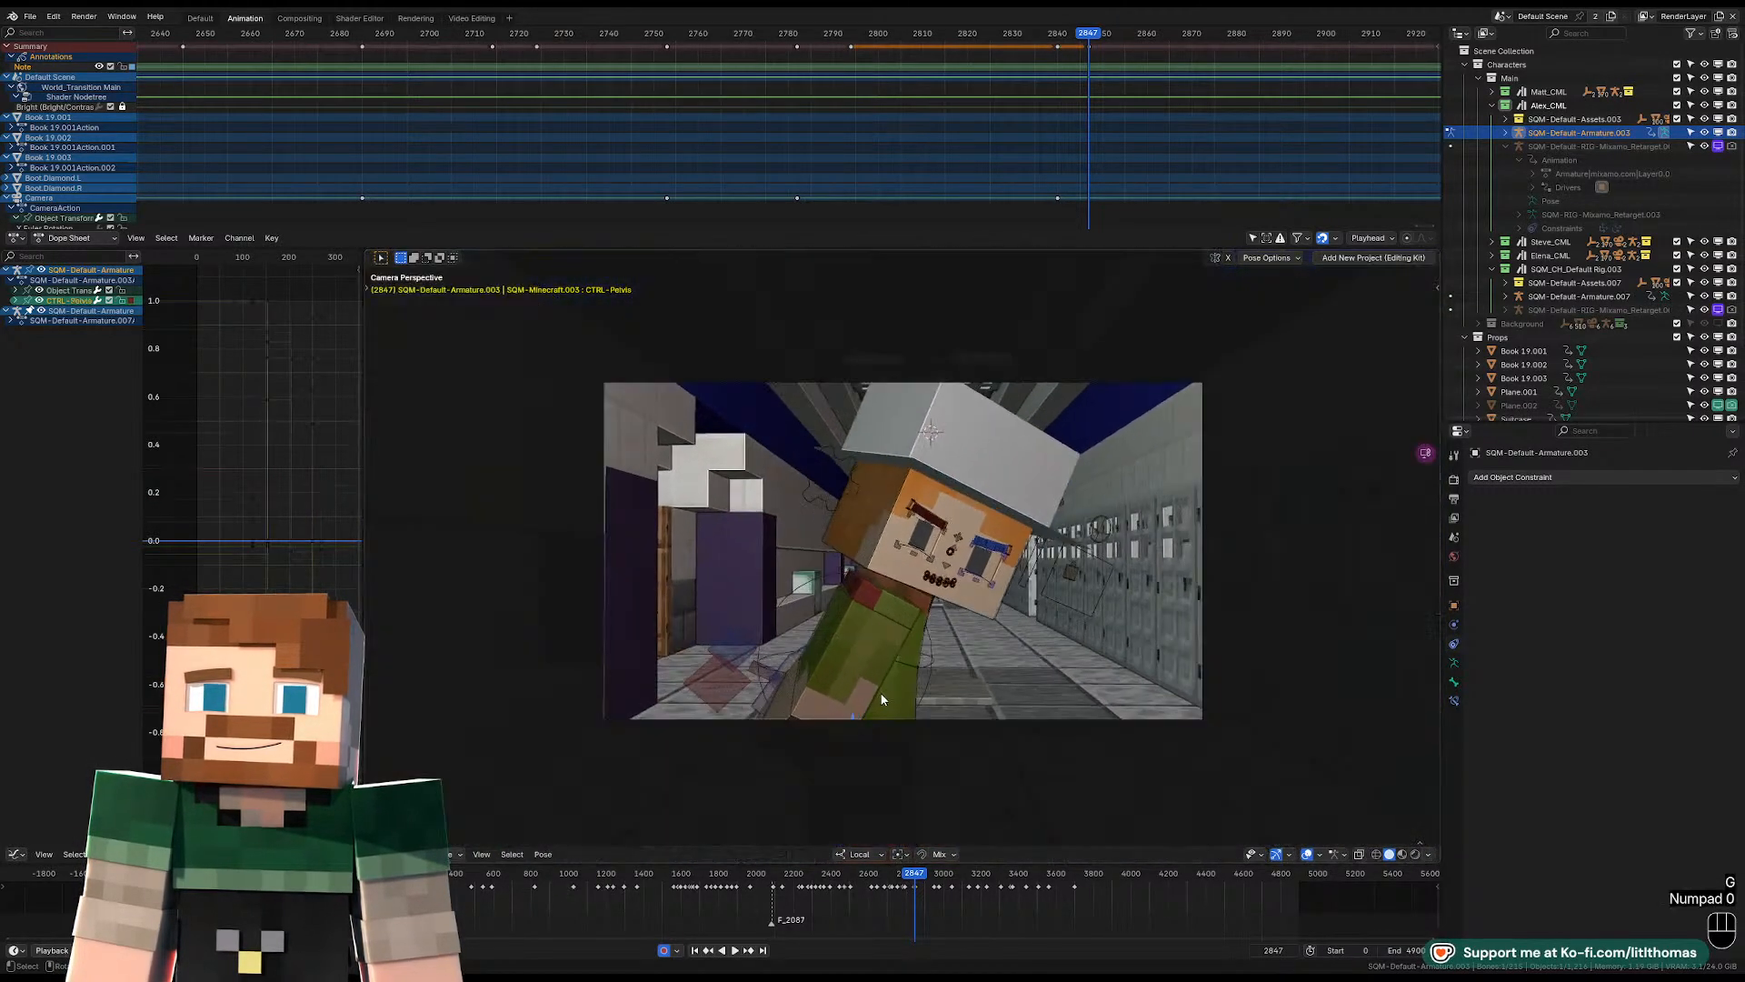
pyautogui.press('r')
pyautogui.press('r')
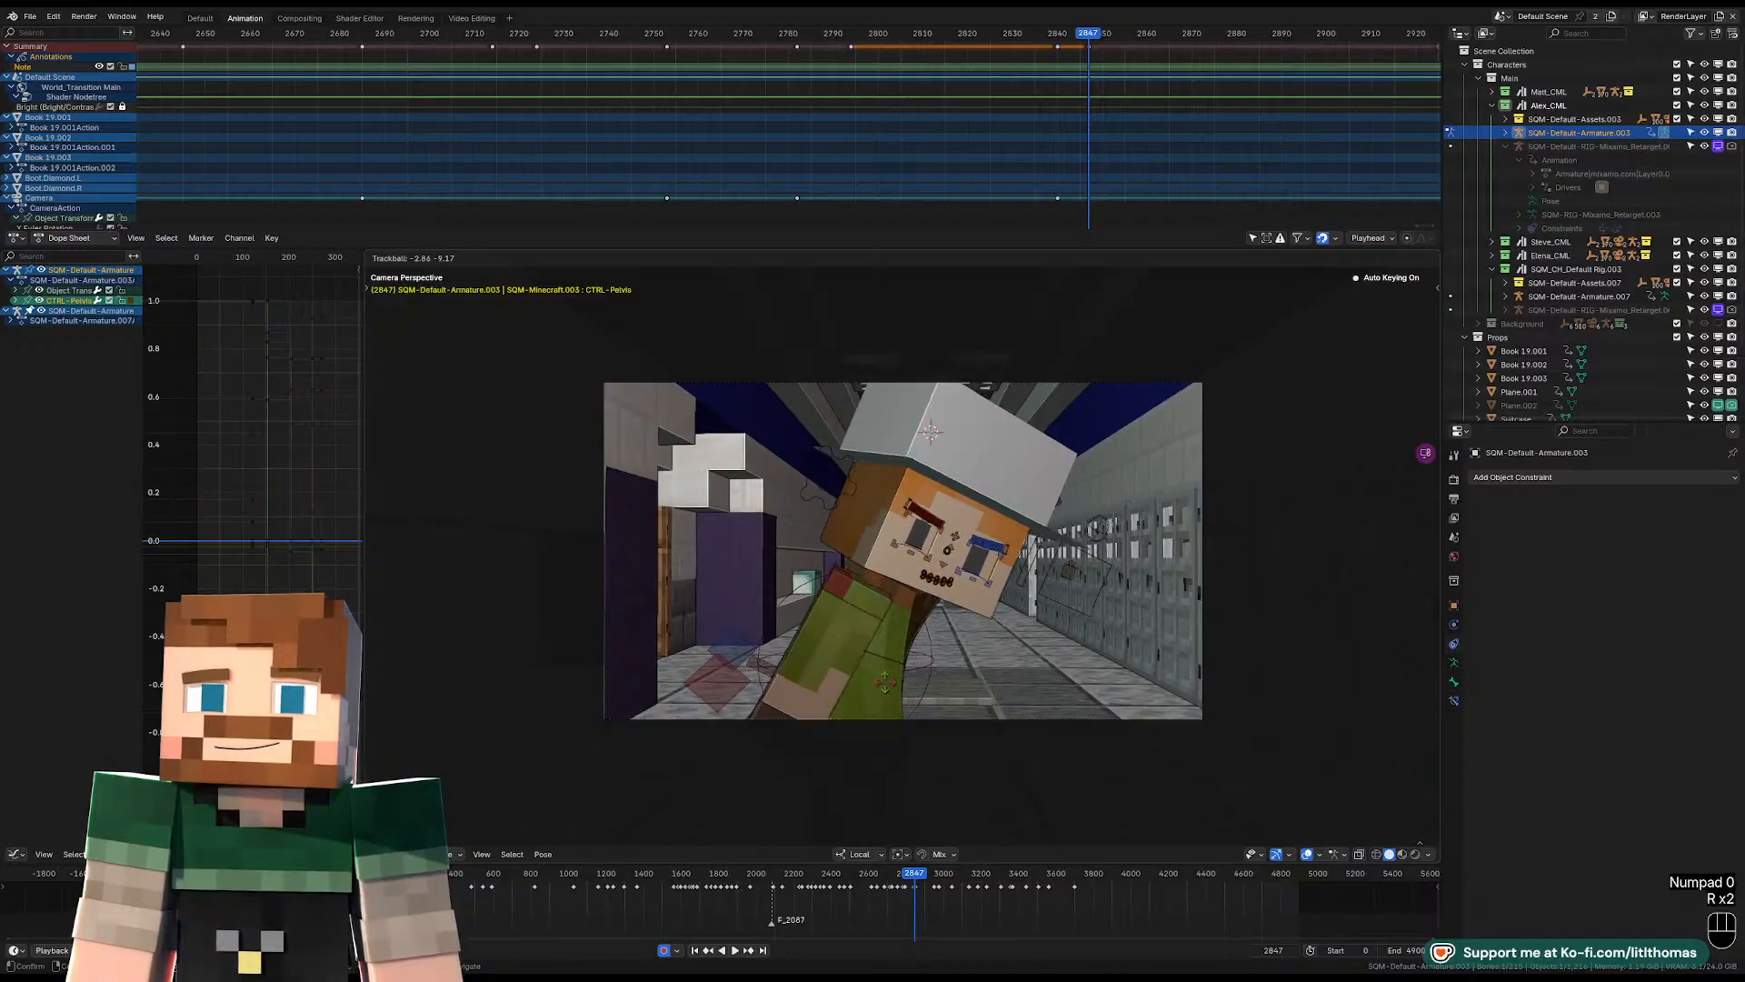
pyautogui.click(886, 656)
pyautogui.click(887, 646)
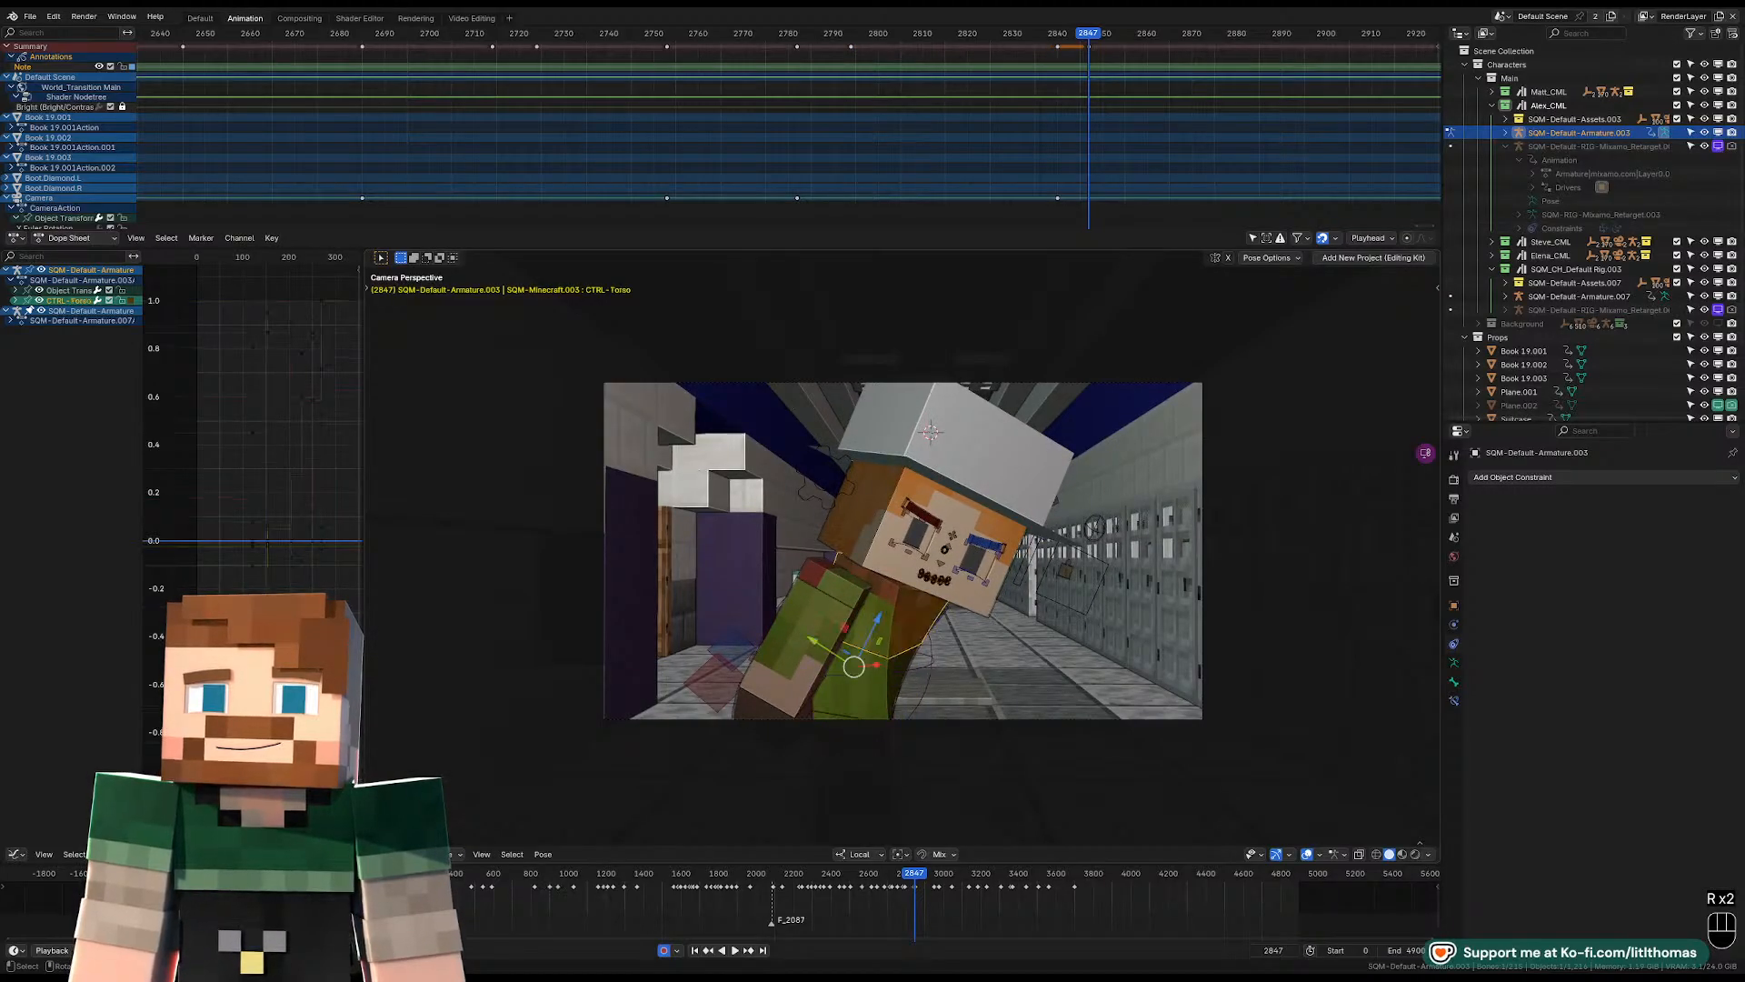
pyautogui.press('r')
pyautogui.press('r')
pyautogui.click(905, 642)
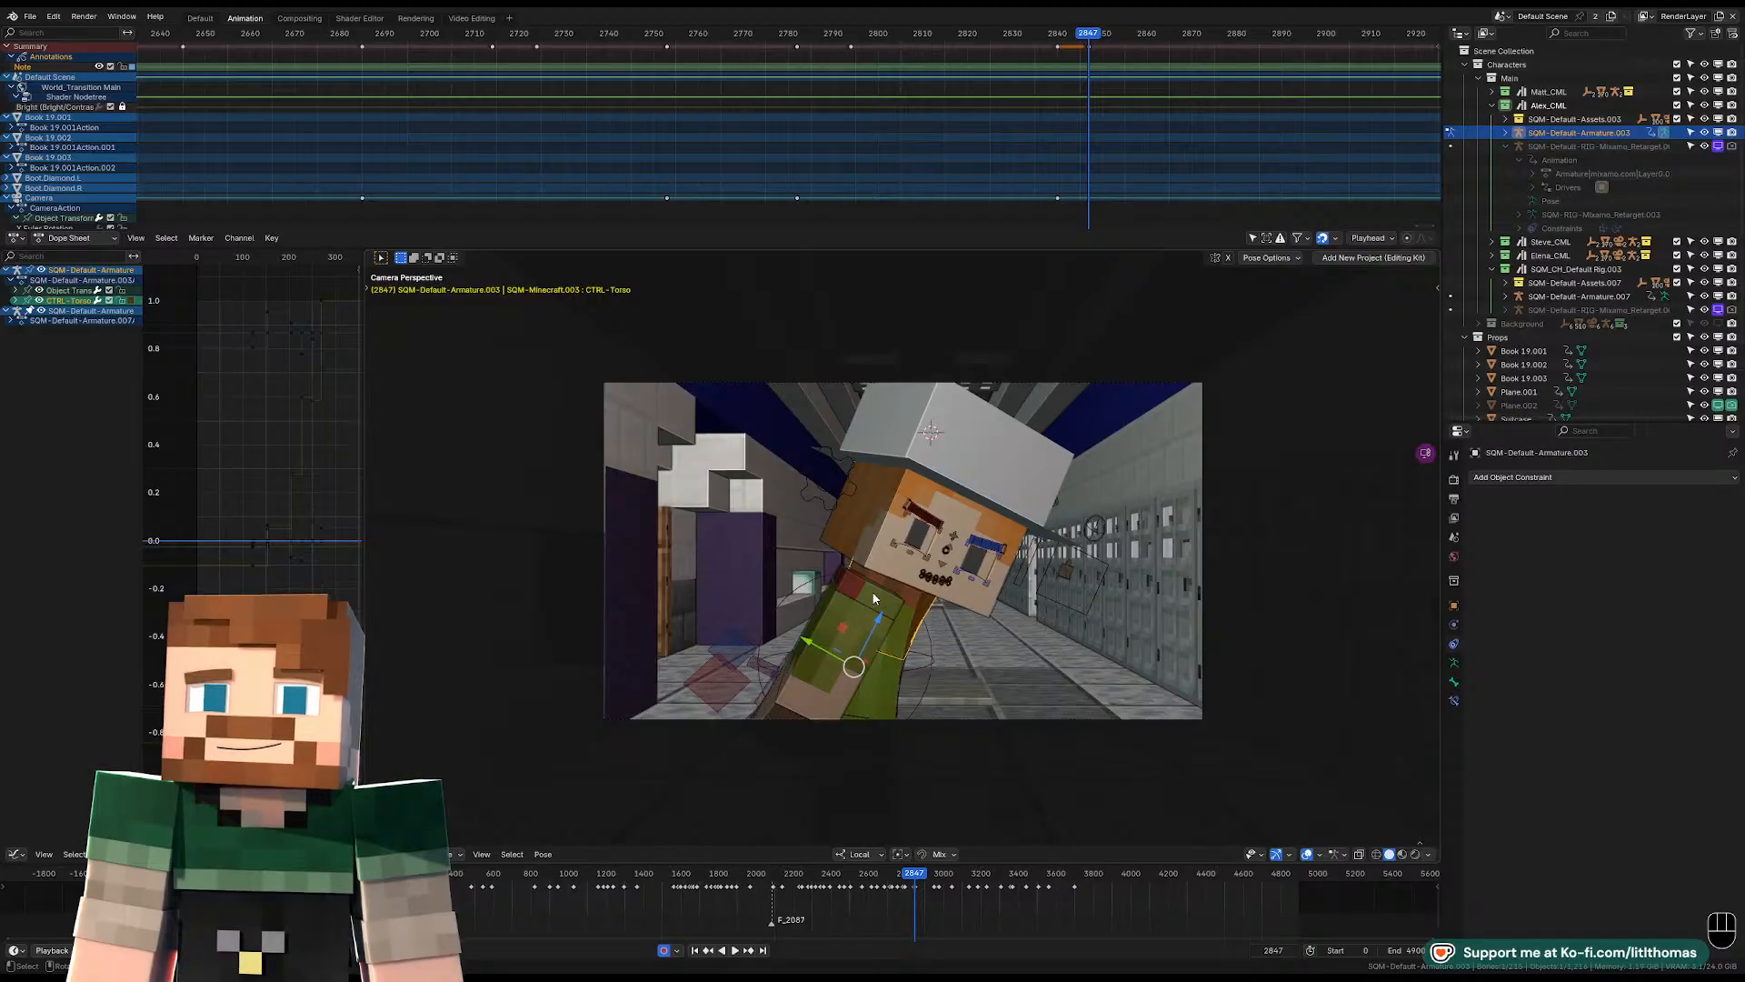
# Play back the turn, return to the keyframe at 2840 and rotate the torso control there.
pyautogui.press('space')
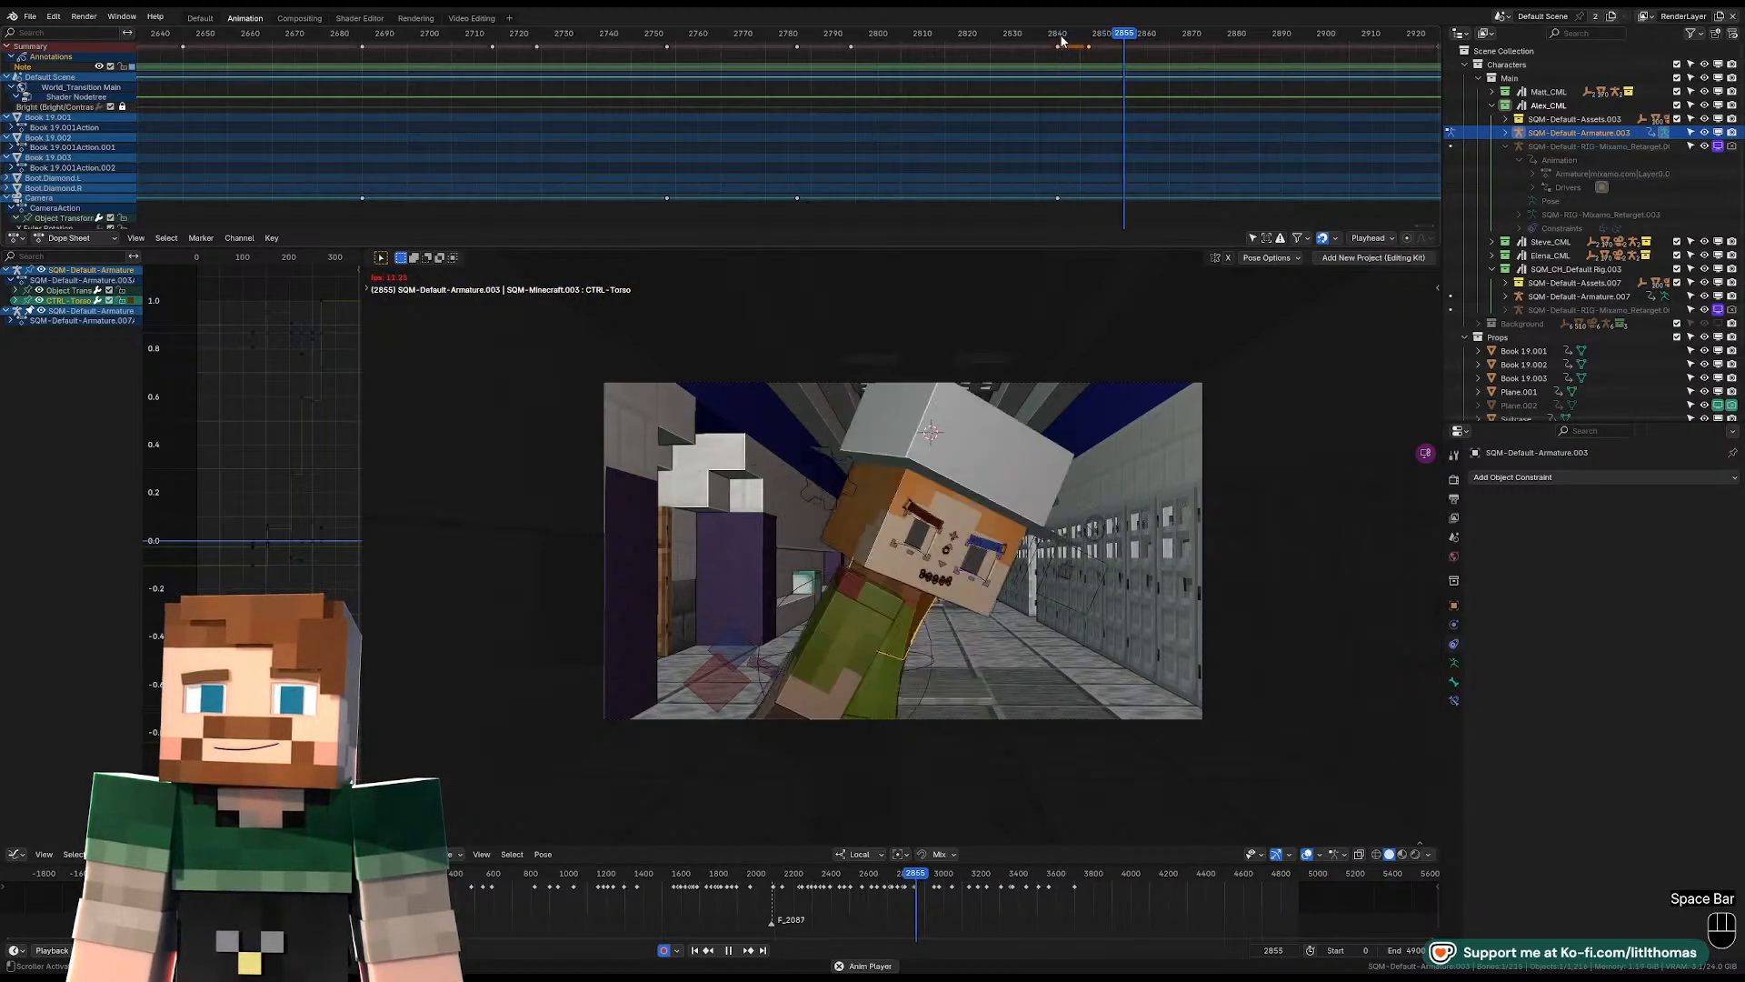
pyautogui.press('space')
pyautogui.press('space')
pyautogui.press('space')
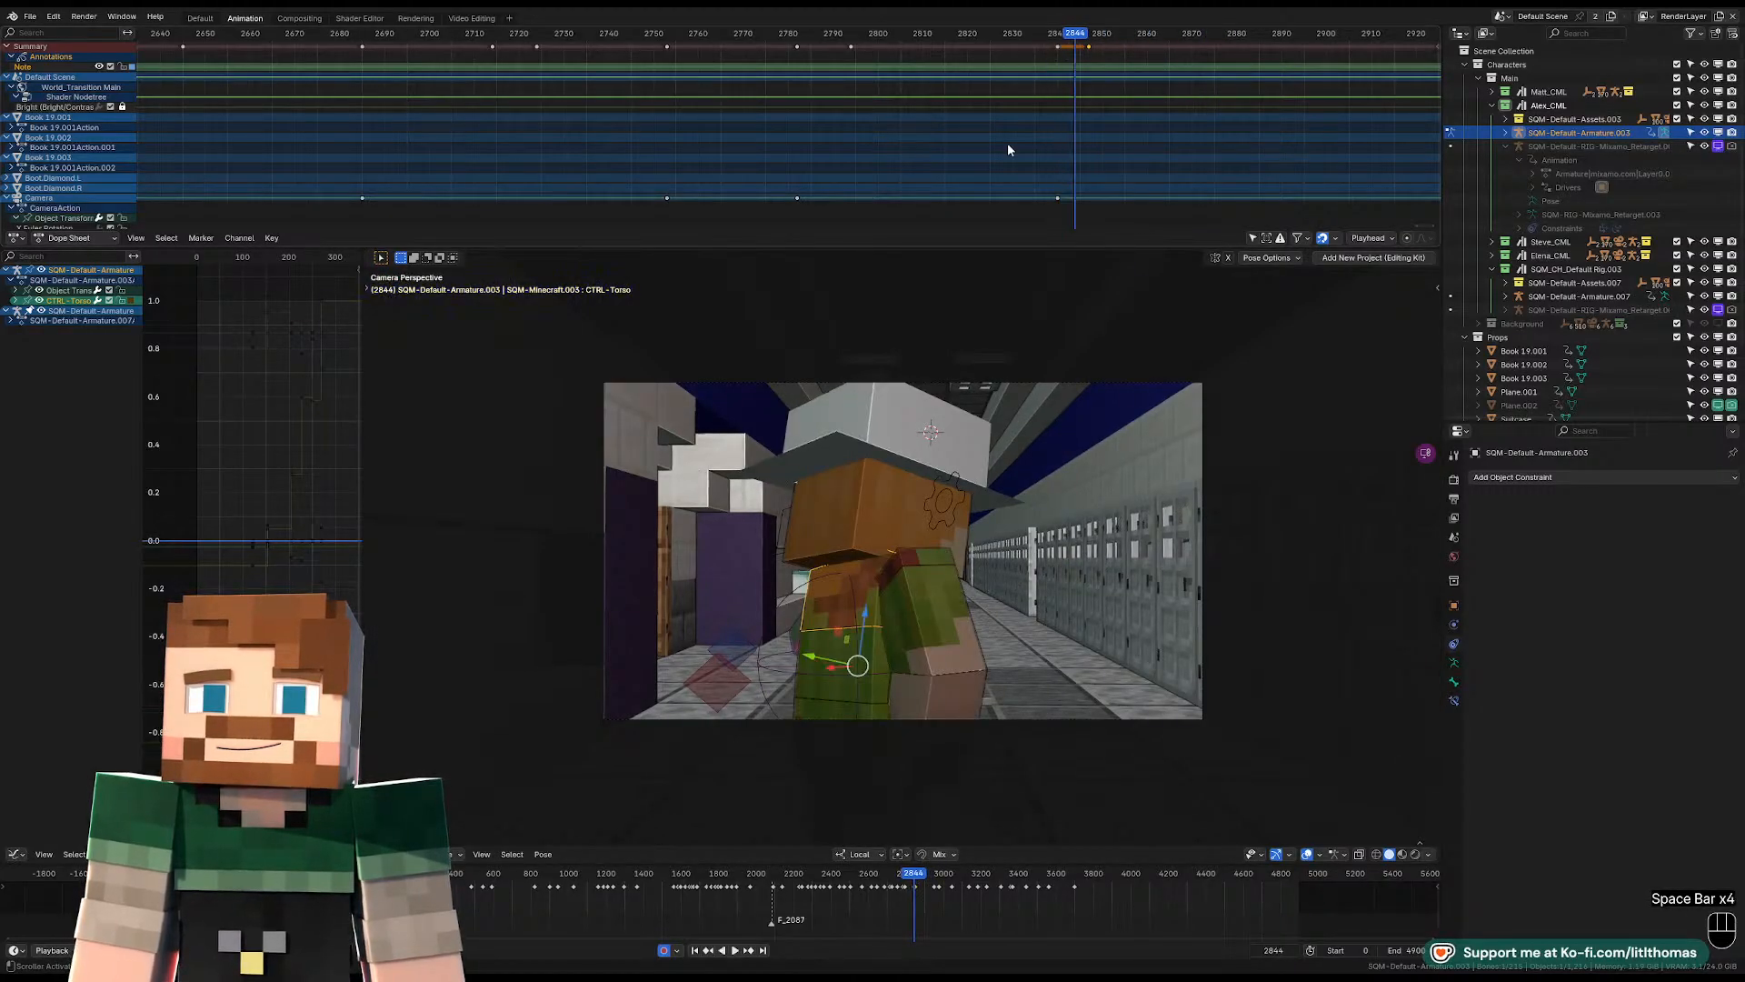
pyautogui.press('Down')
pyautogui.moveTo(909, 545); pyautogui.dragTo(903, 560, button='middle')
pyautogui.press('r')
pyautogui.press('r')
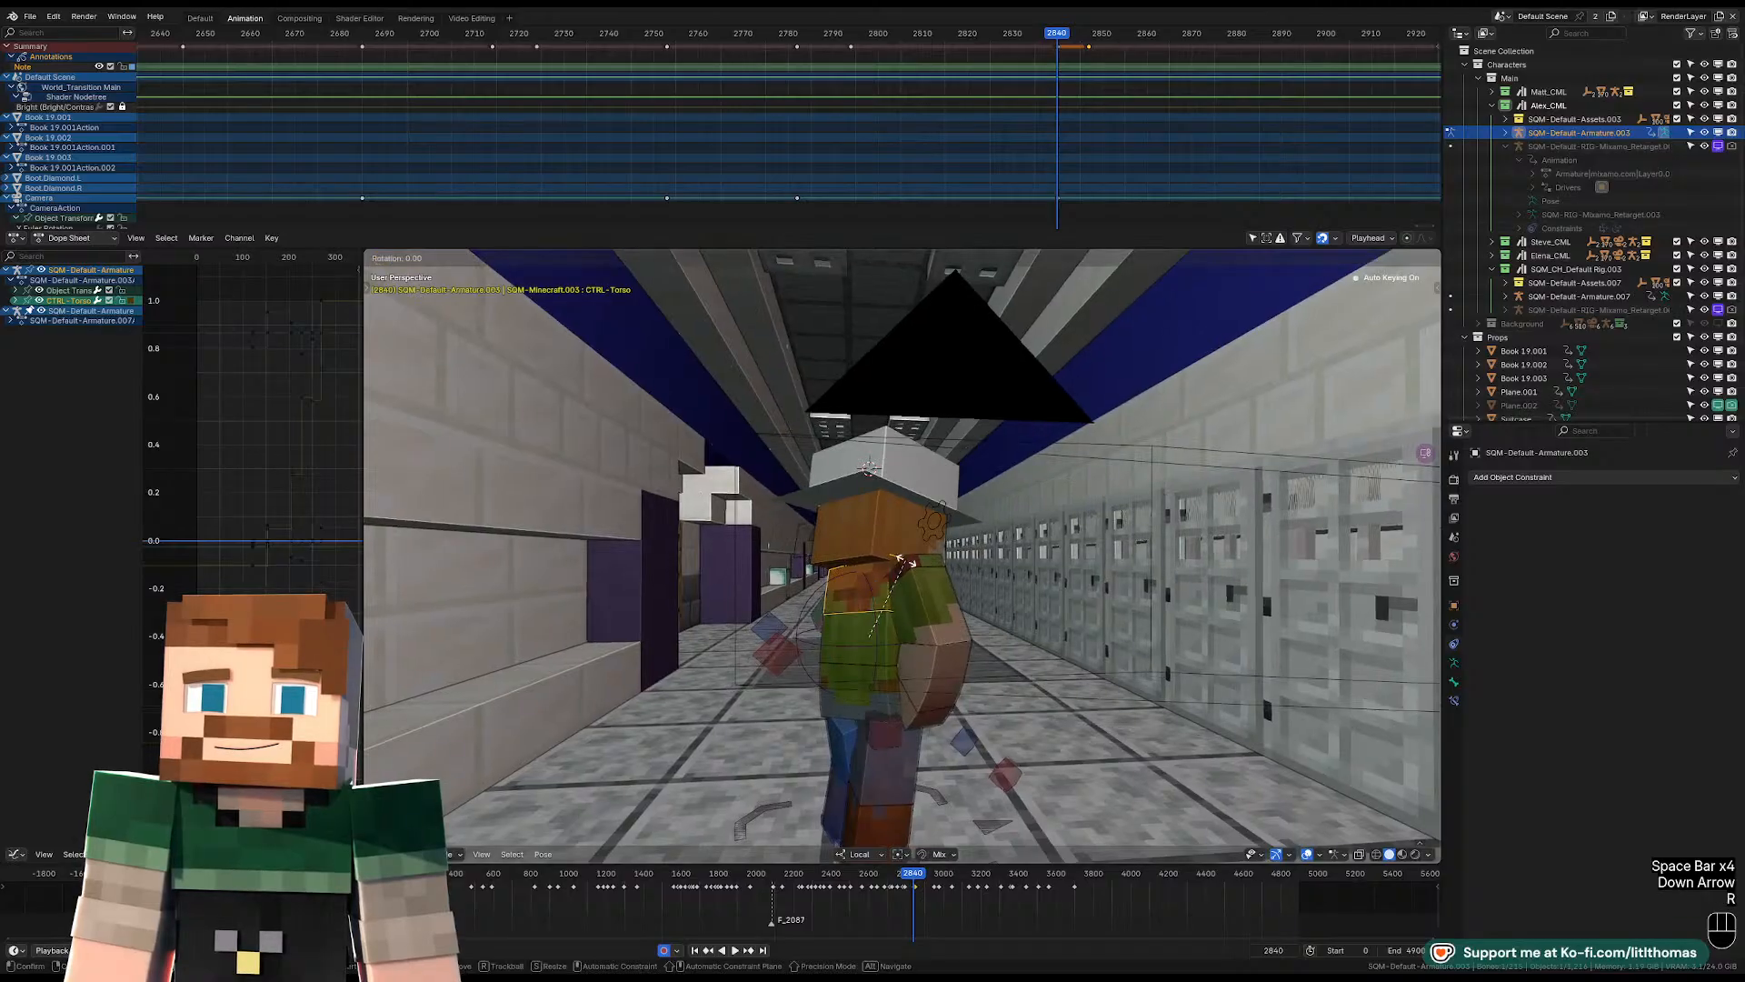
# Play the turn through to frame 2865 and select the scene camera in the camera view.
pyautogui.press('space')
pyautogui.press('space')
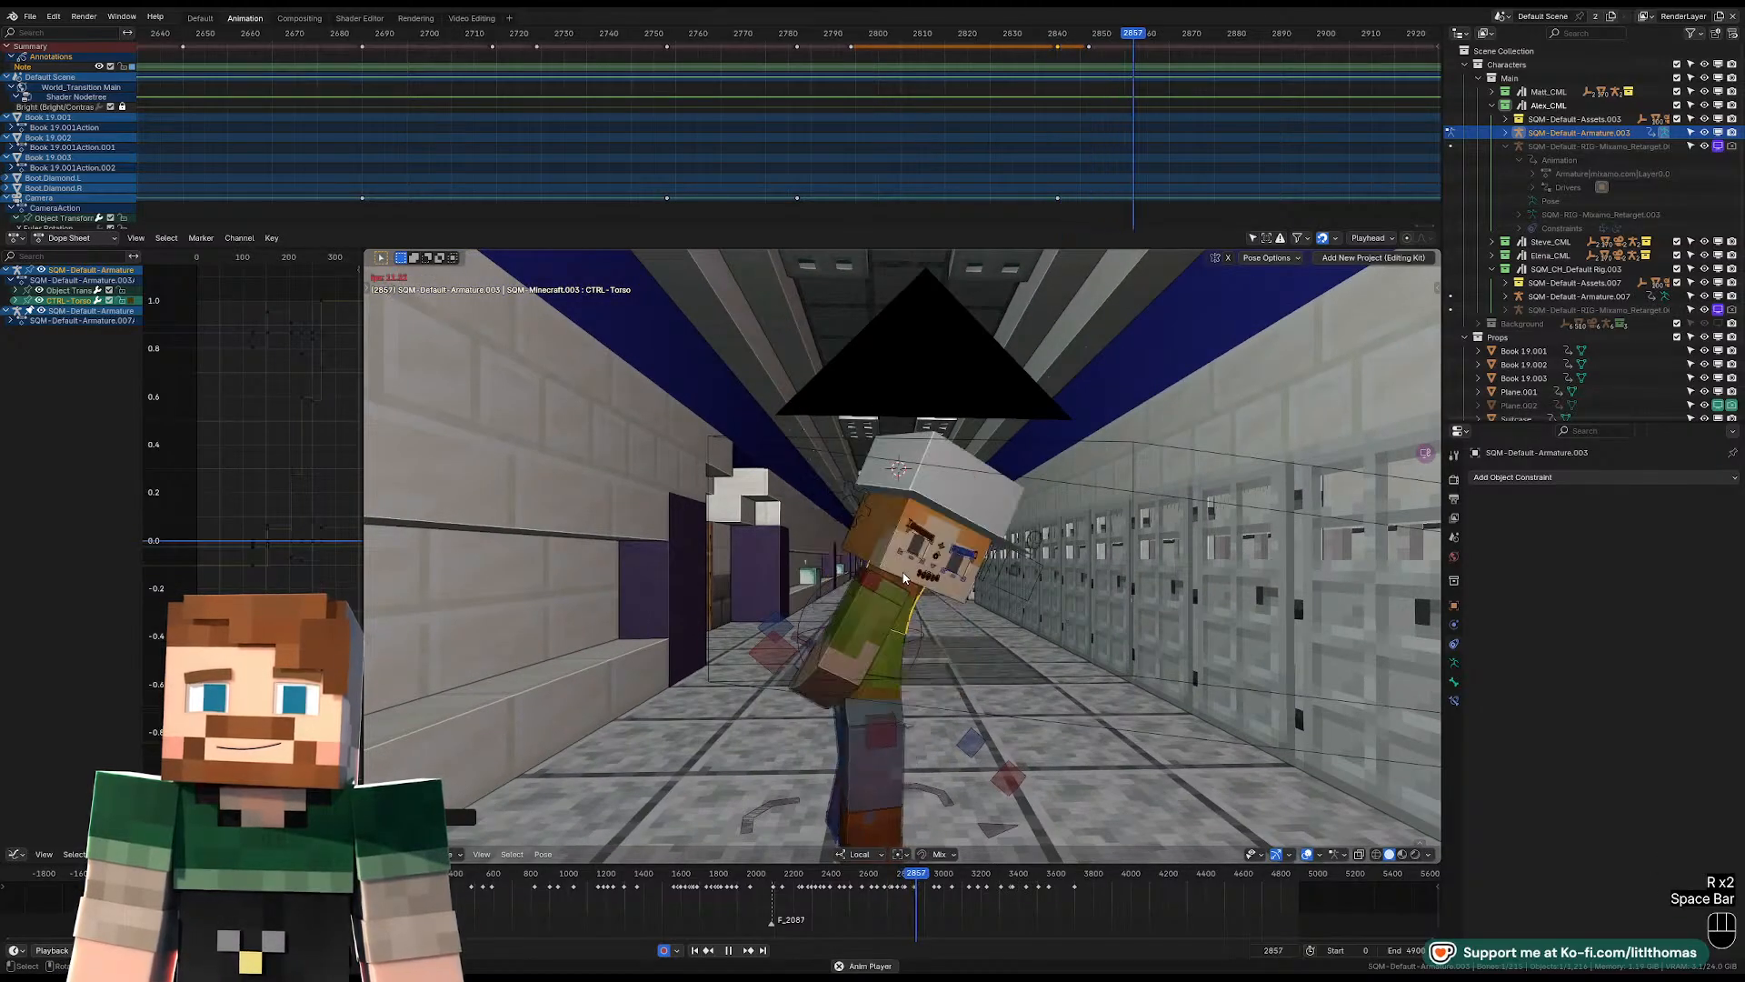
pyautogui.press('KP_0')
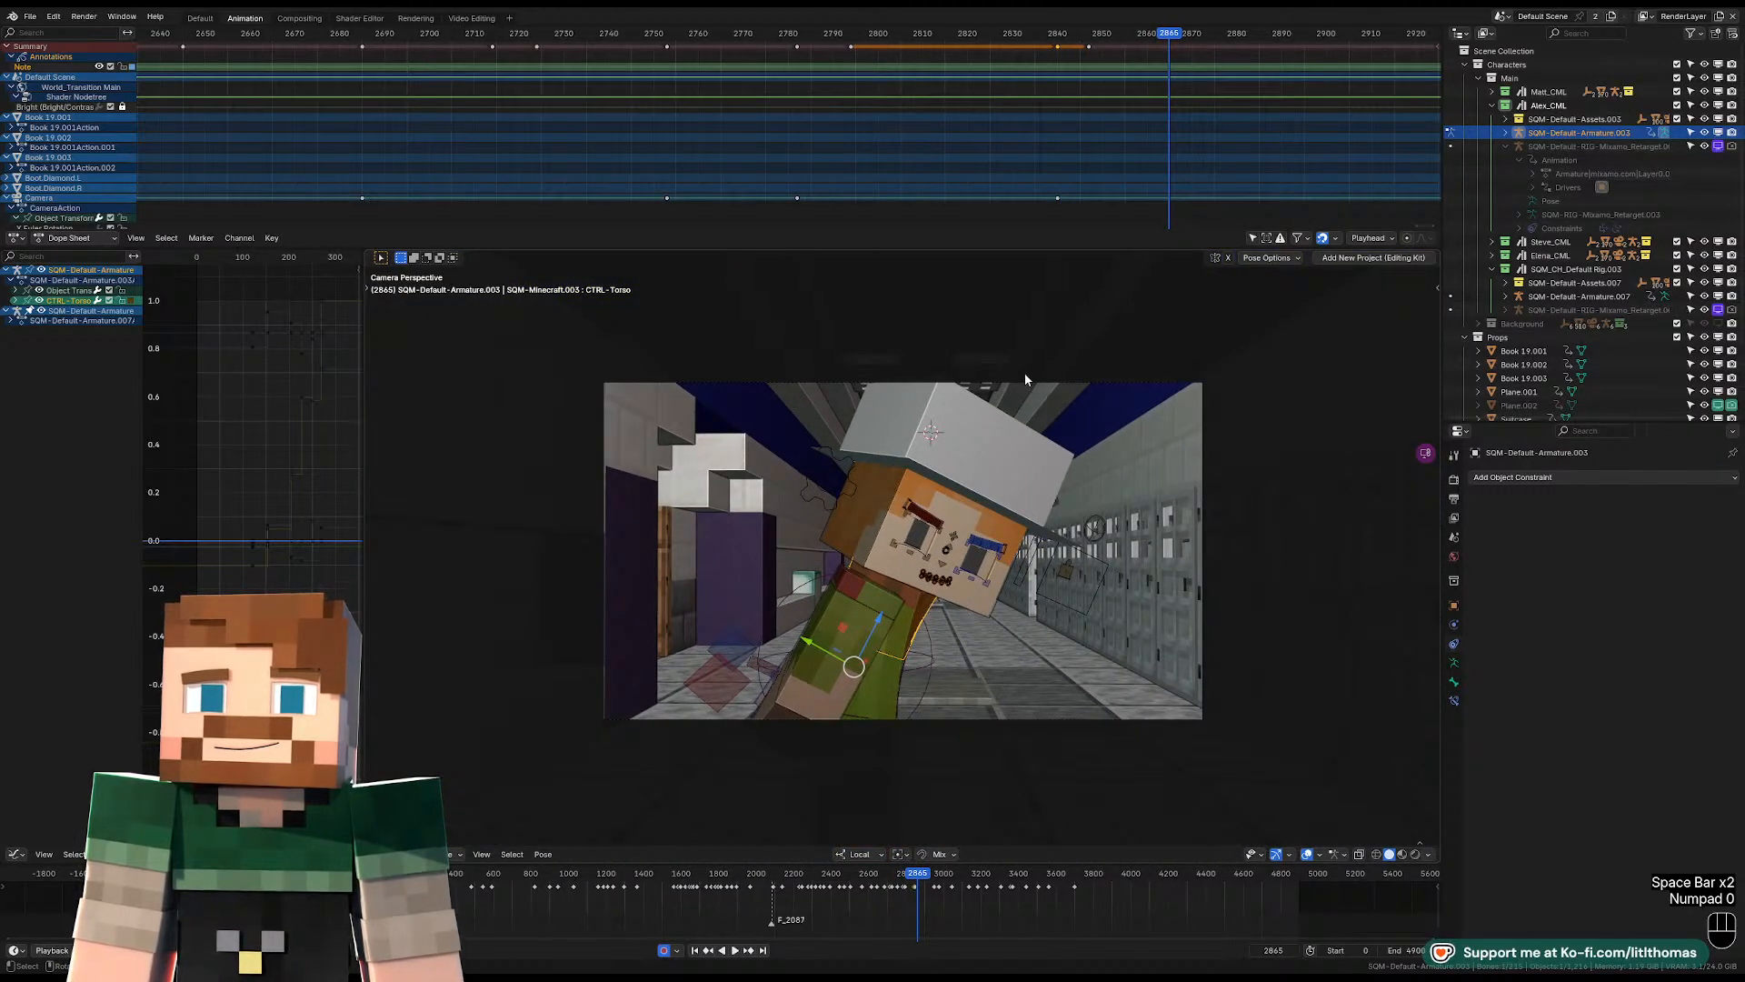
pyautogui.click(1029, 380)
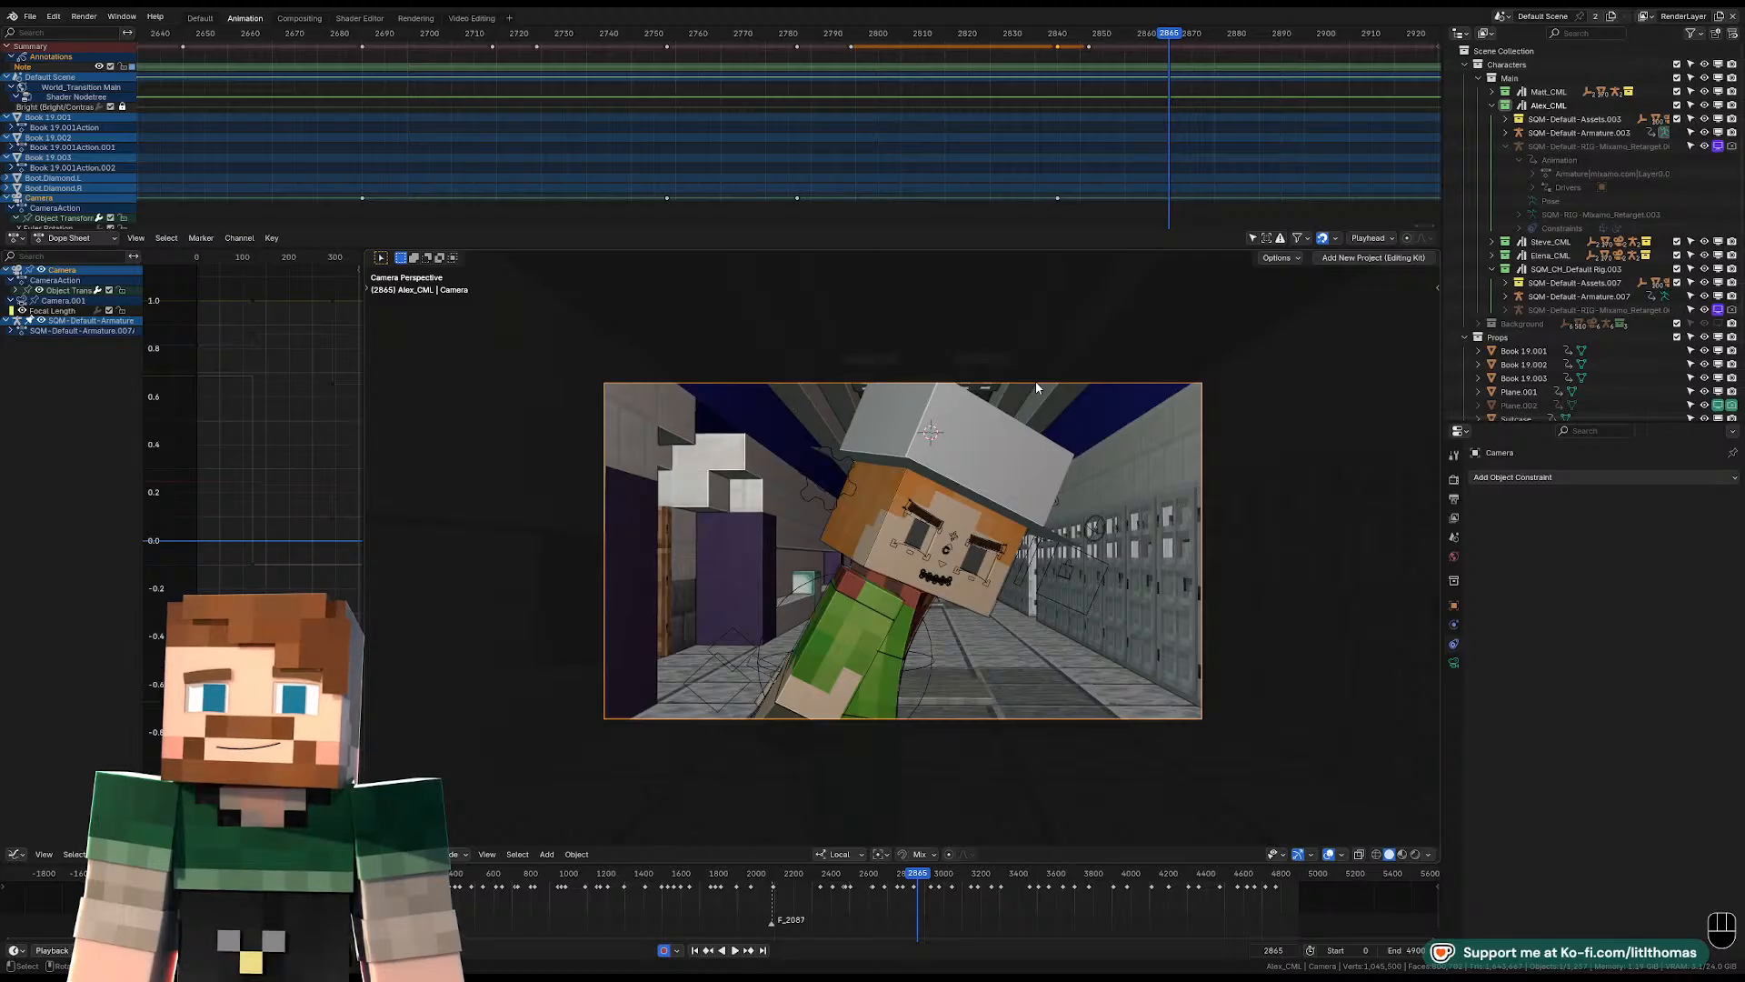
# Play the scene onward from the turn into the following shot to judge how long the camera pose holds.
pyautogui.press('Down')
pyautogui.press('space')
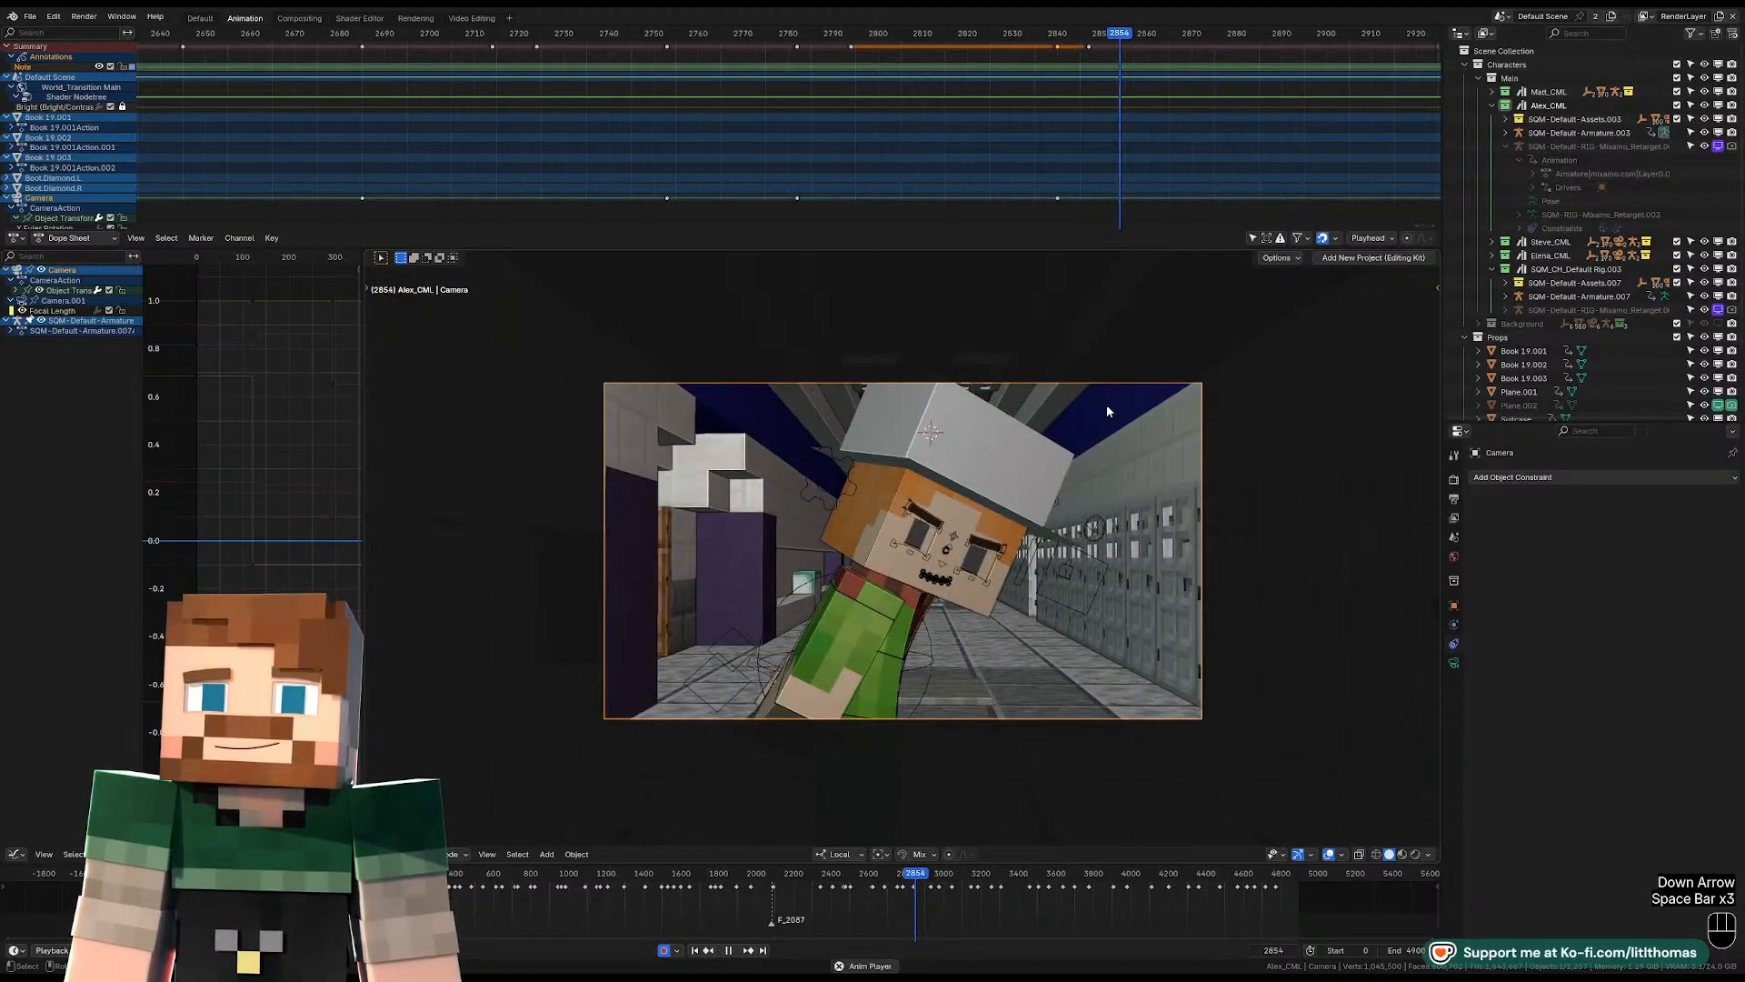
pyautogui.press('space')
pyautogui.press('space')
pyautogui.press('space')
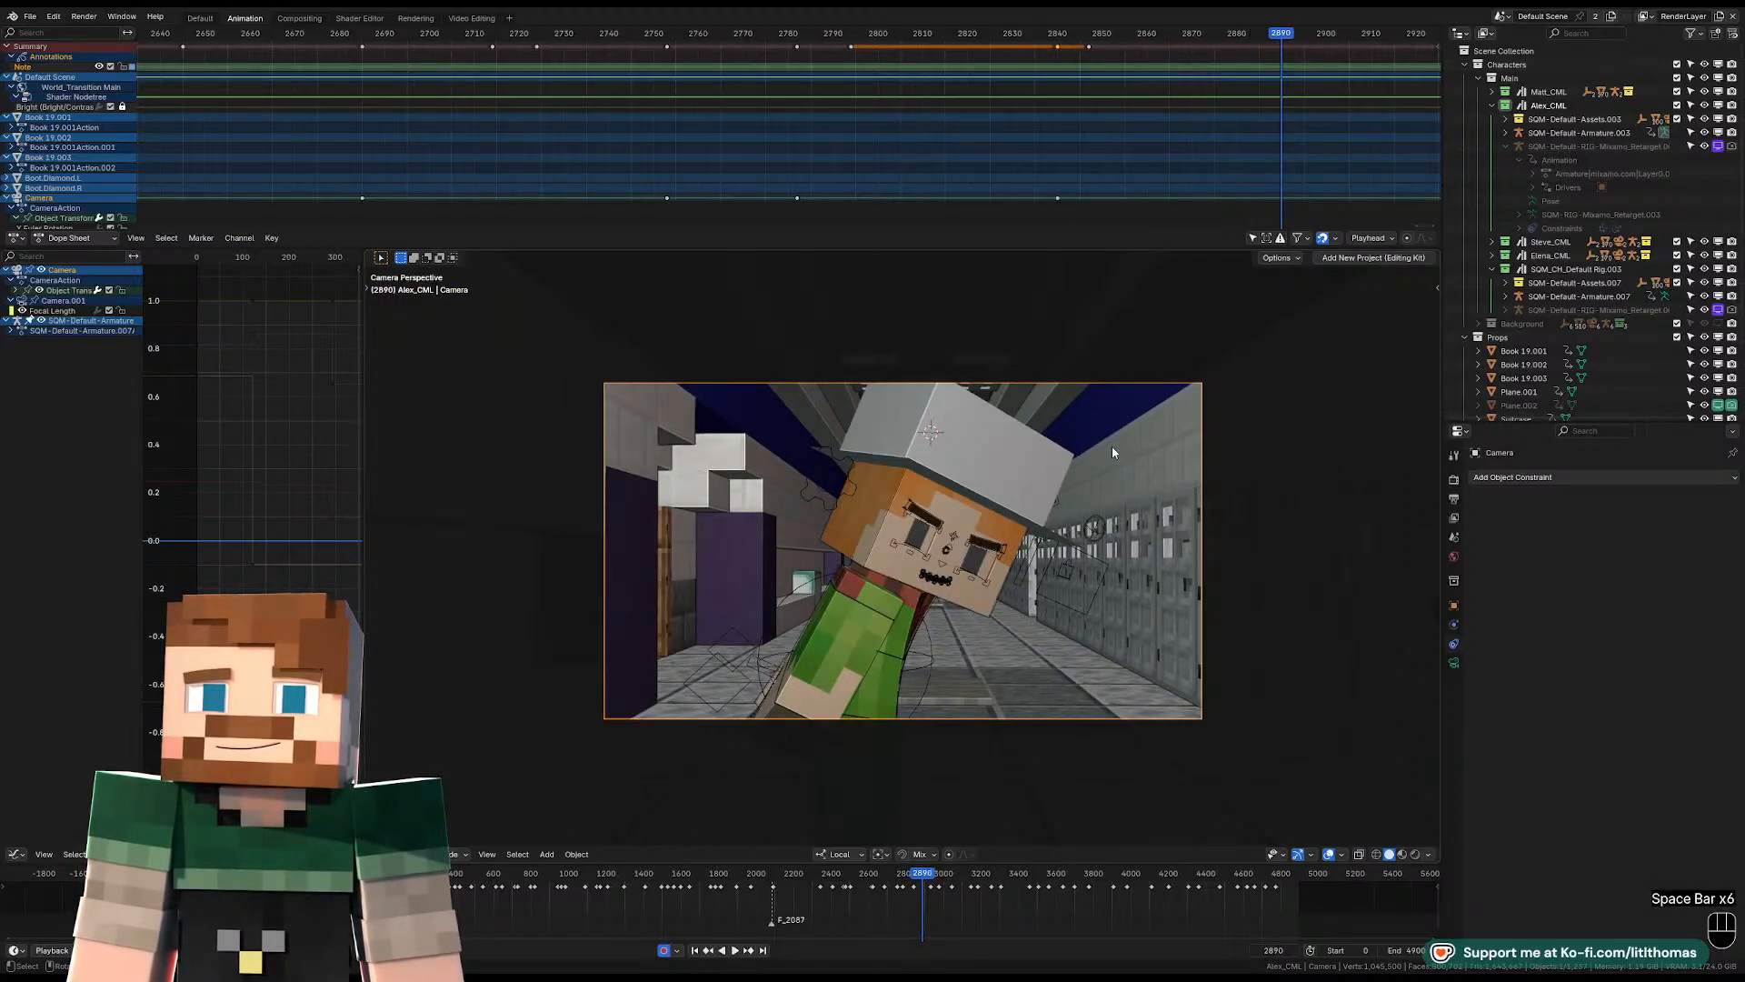
pyautogui.press('space')
pyautogui.press('space')
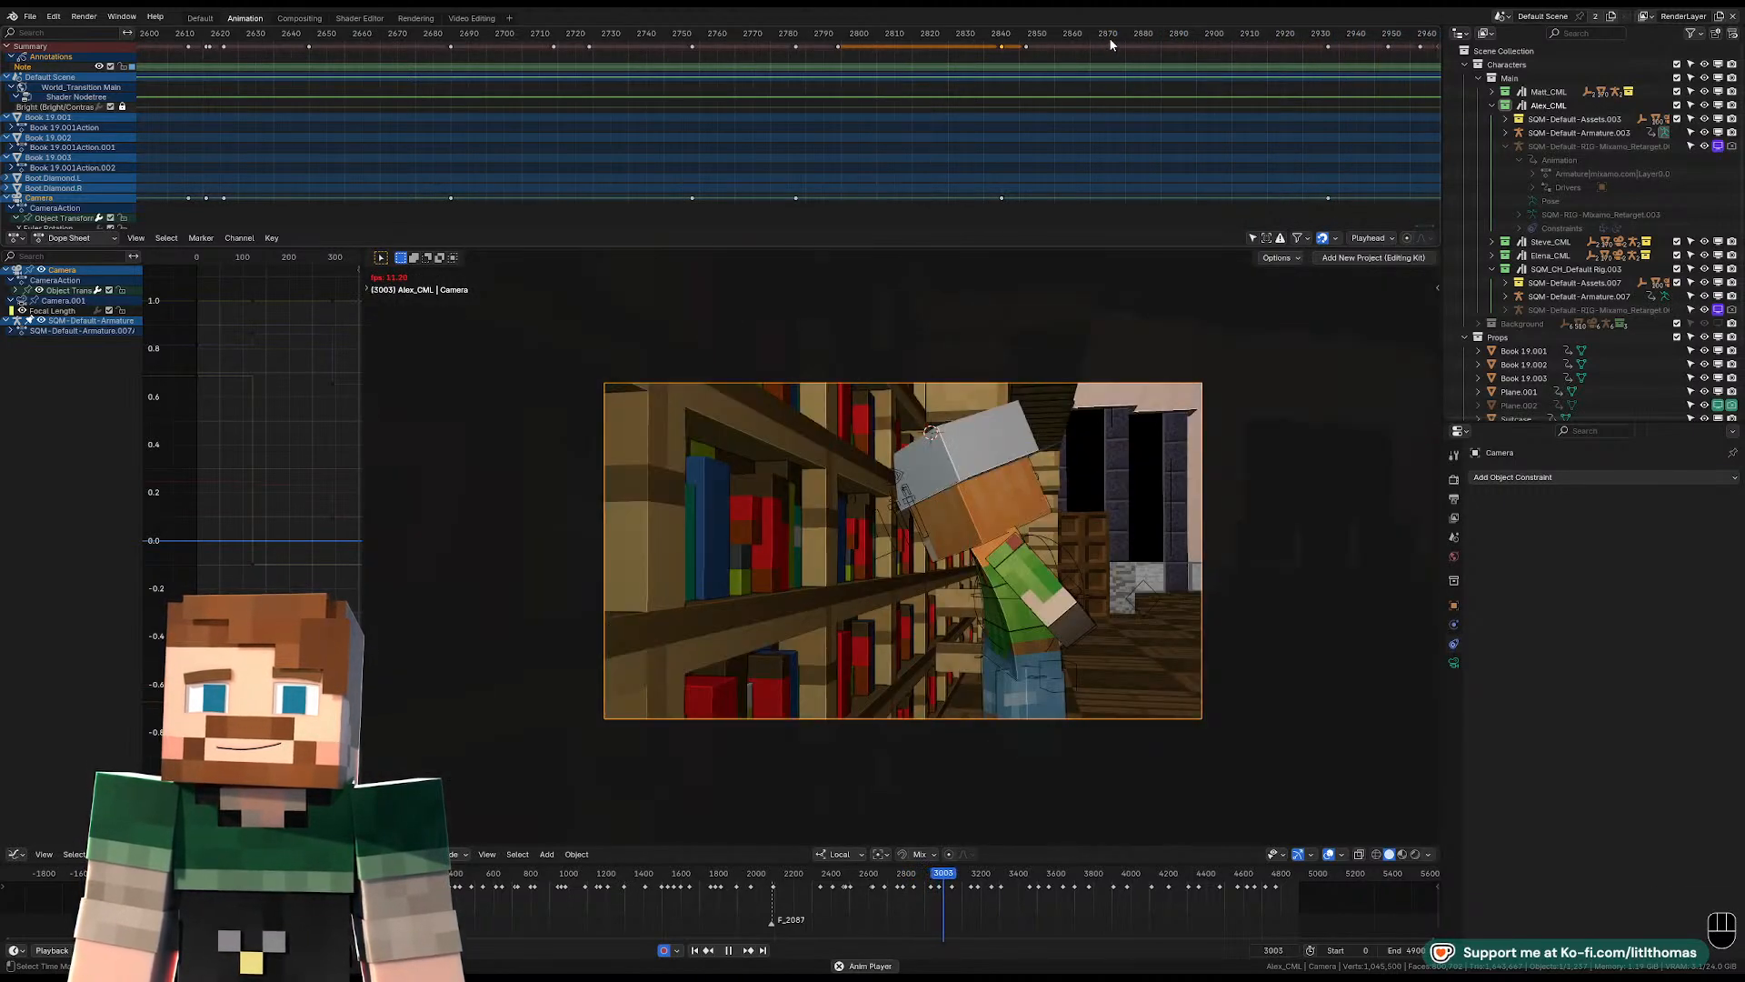
pyautogui.press('space')
# Replay the held pose from around frame 2855 several times and stop at frame 2893.
pyautogui.click(1046, 36)
pyautogui.press('space')
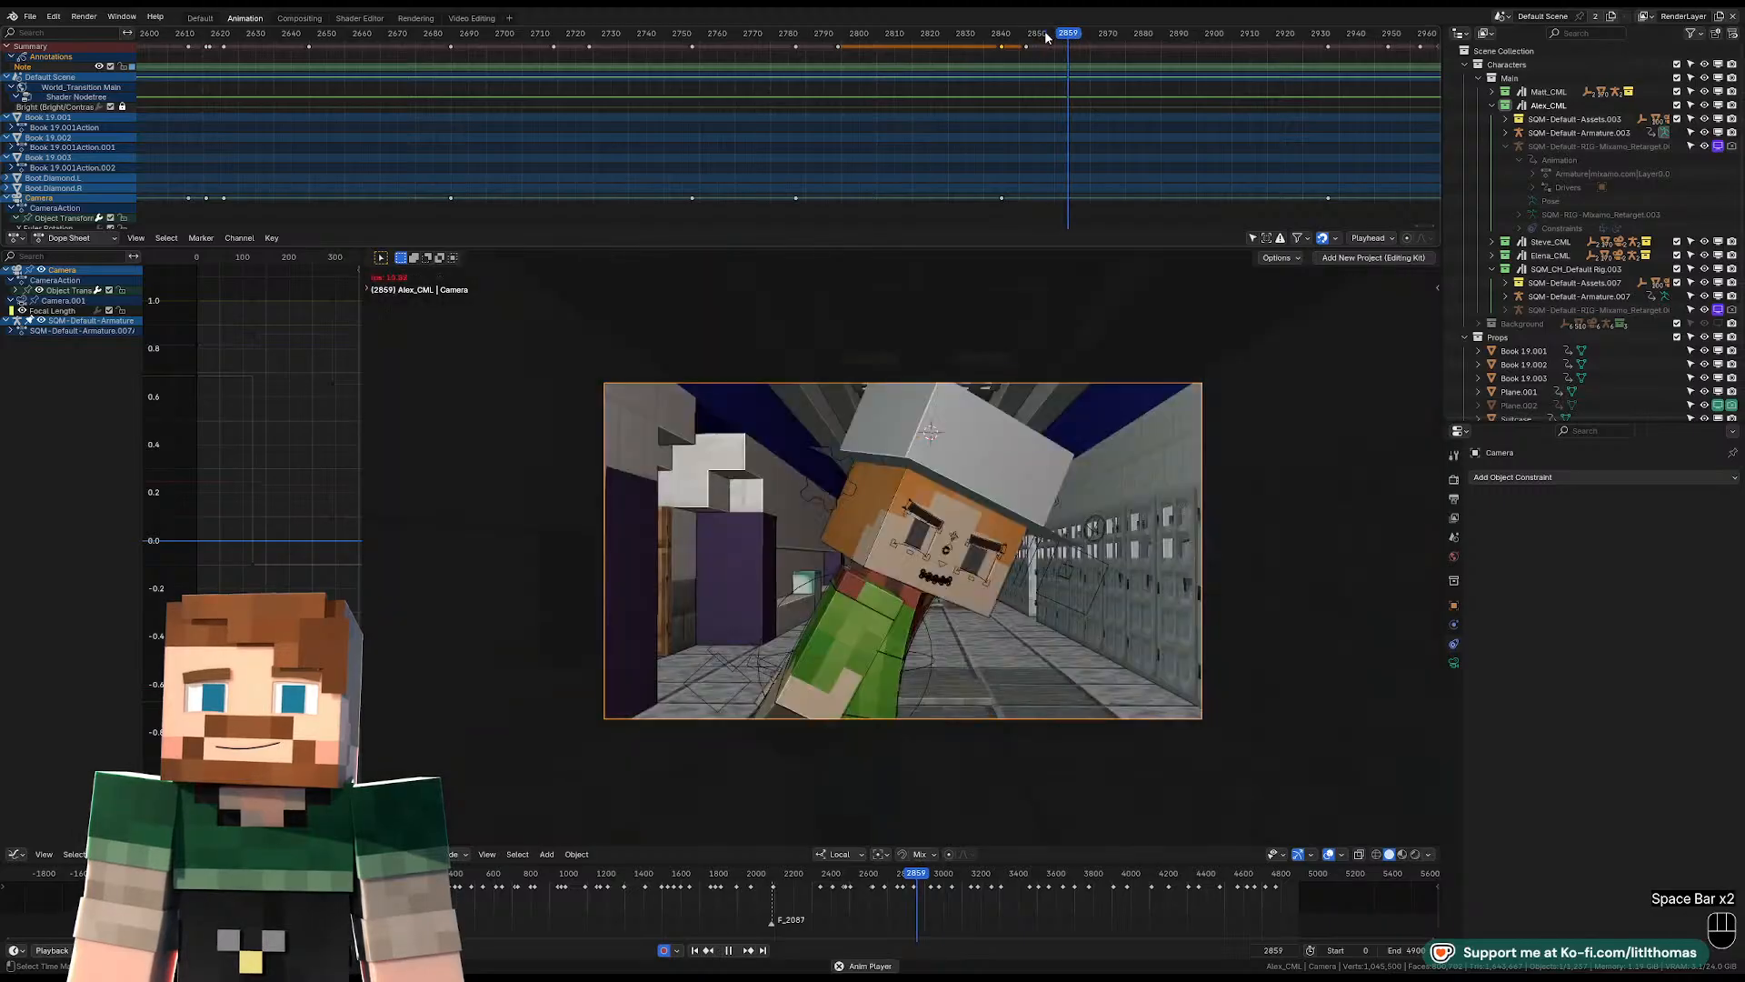
pyautogui.press('space')
pyautogui.press('space')
pyautogui.press('space')
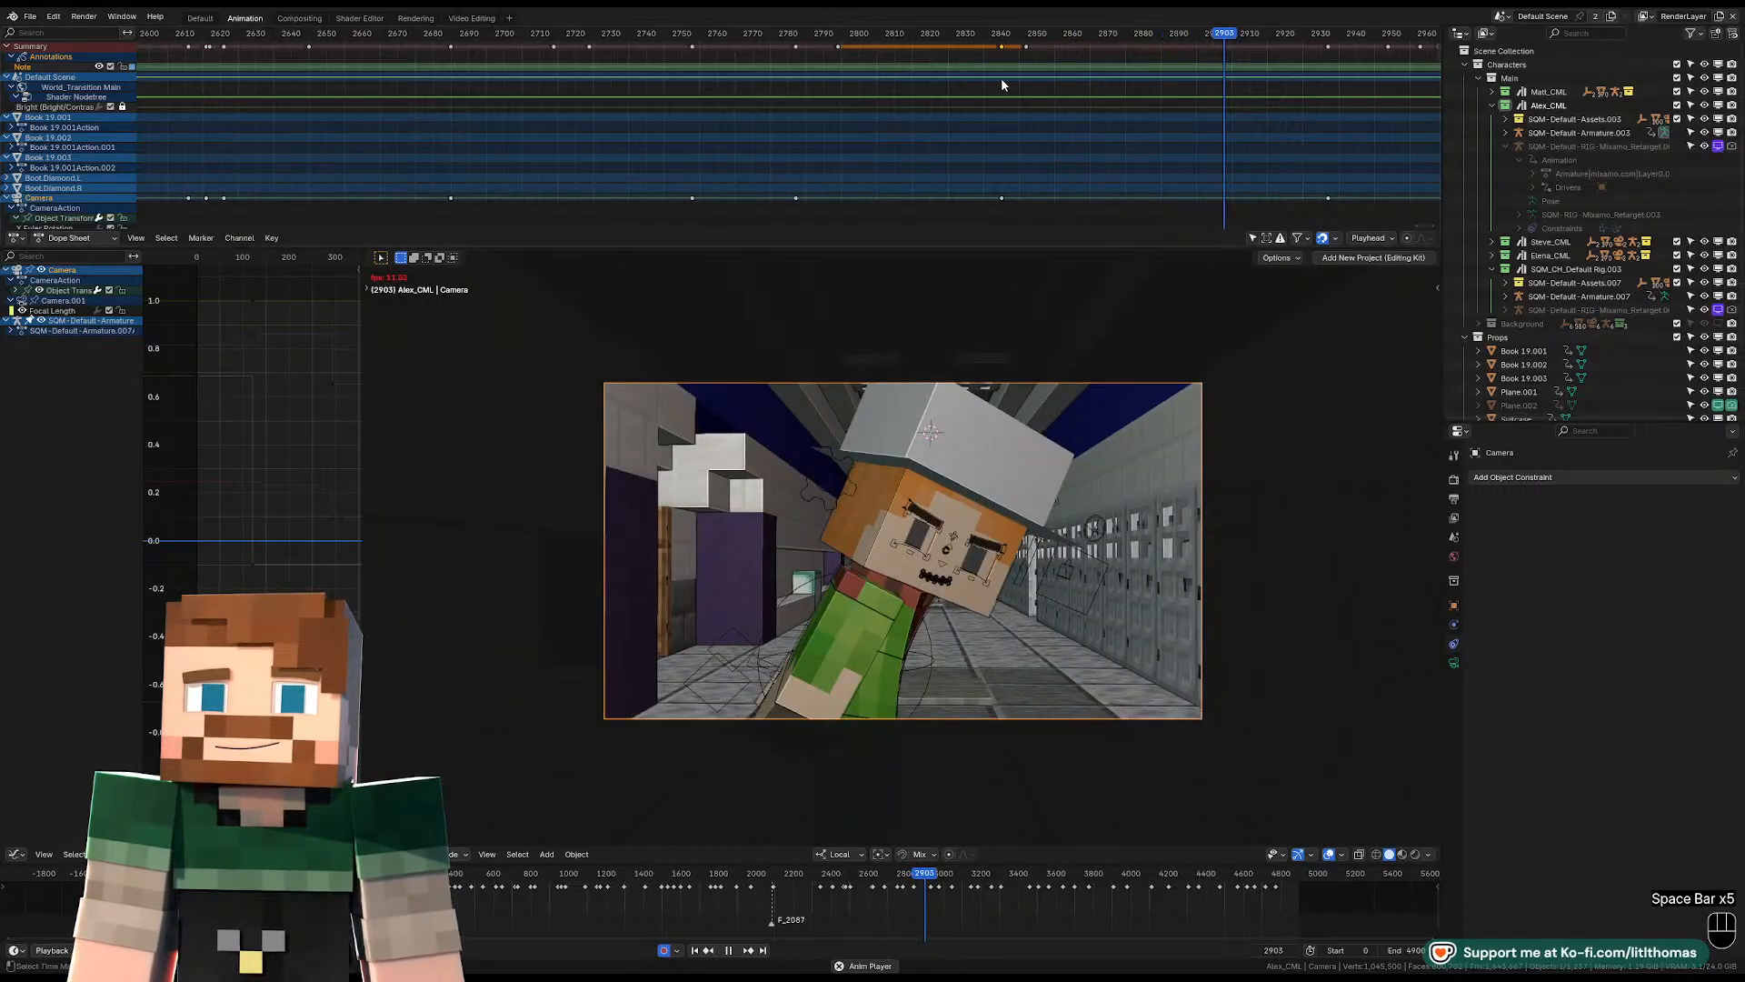
pyautogui.click(1021, 37)
pyautogui.press('space')
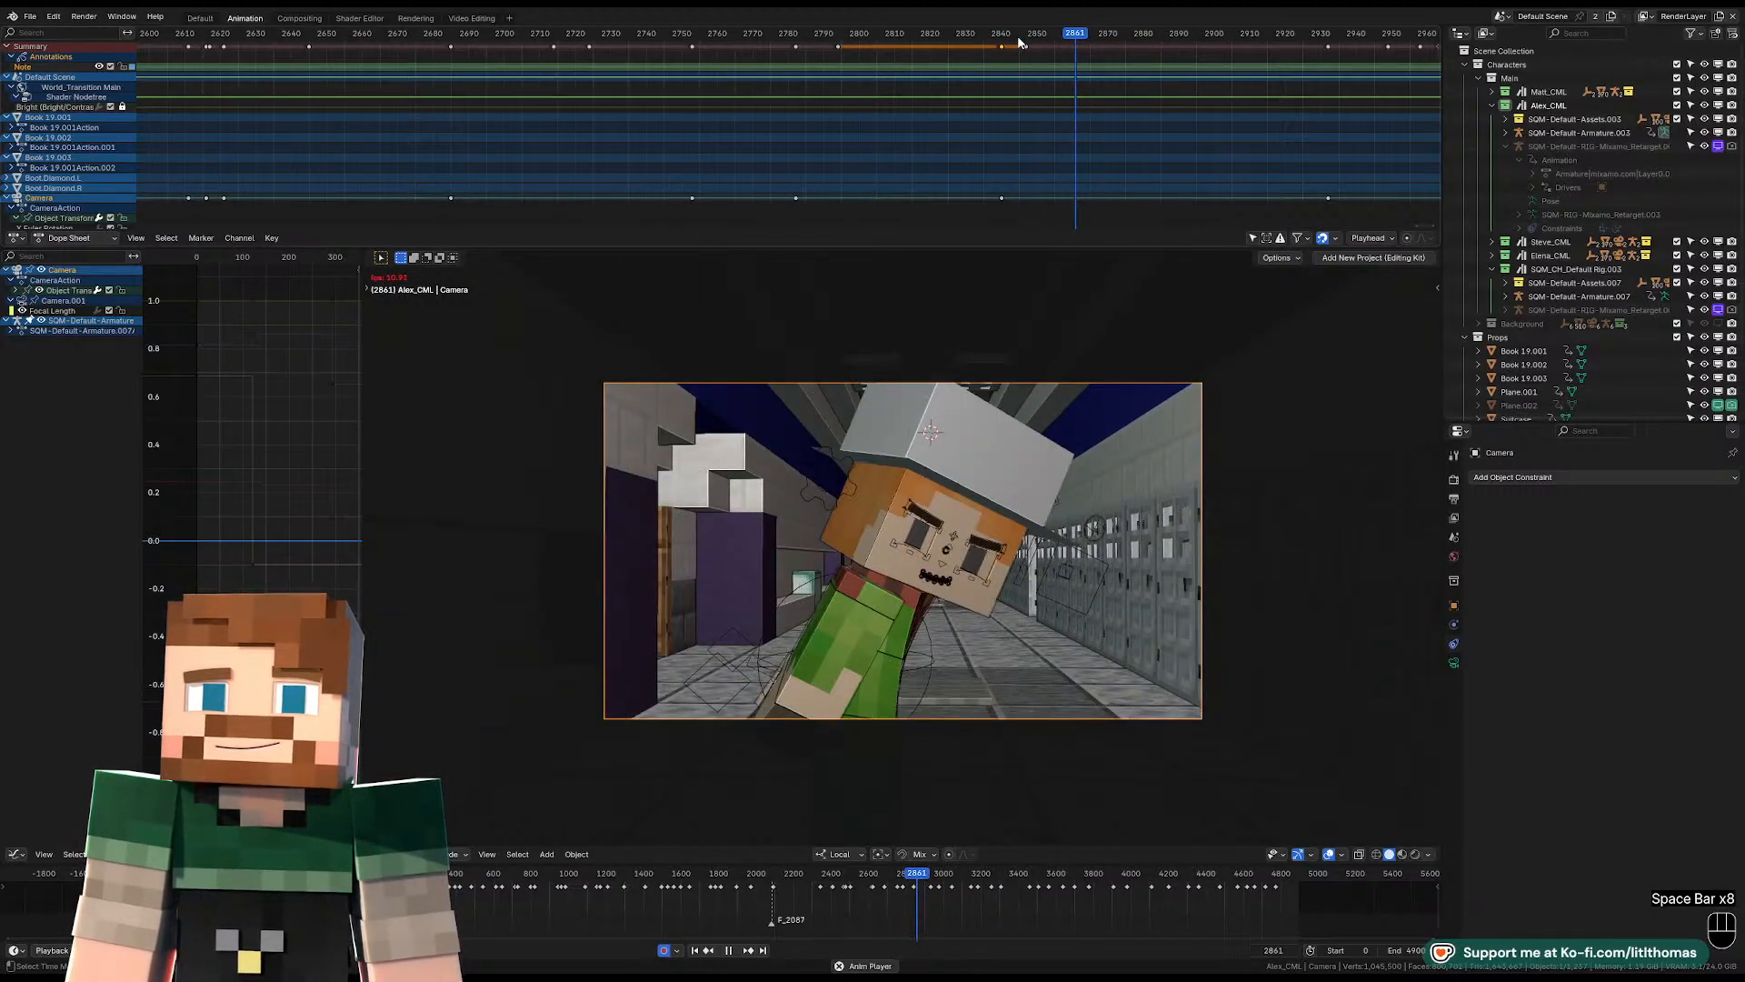
pyautogui.press('F3')
pyautogui.click(1143, 22)
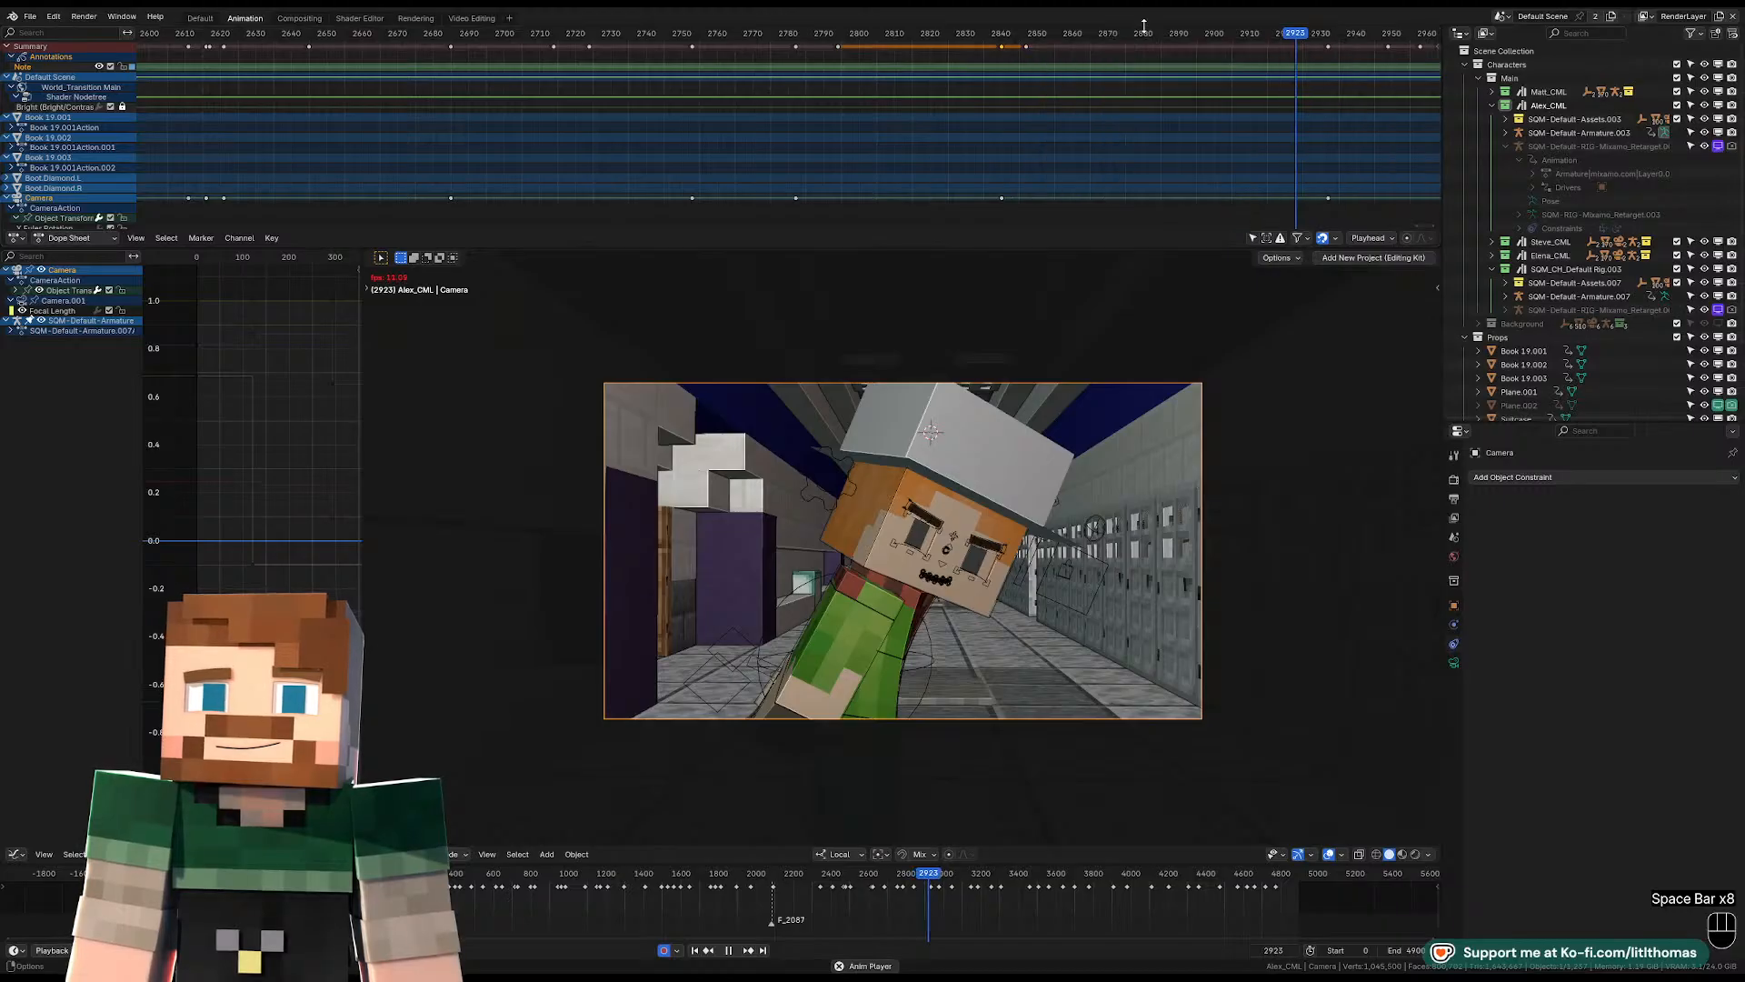
pyautogui.press('space')
pyautogui.click(1149, 35)
pyautogui.press('space')
pyautogui.press('space')
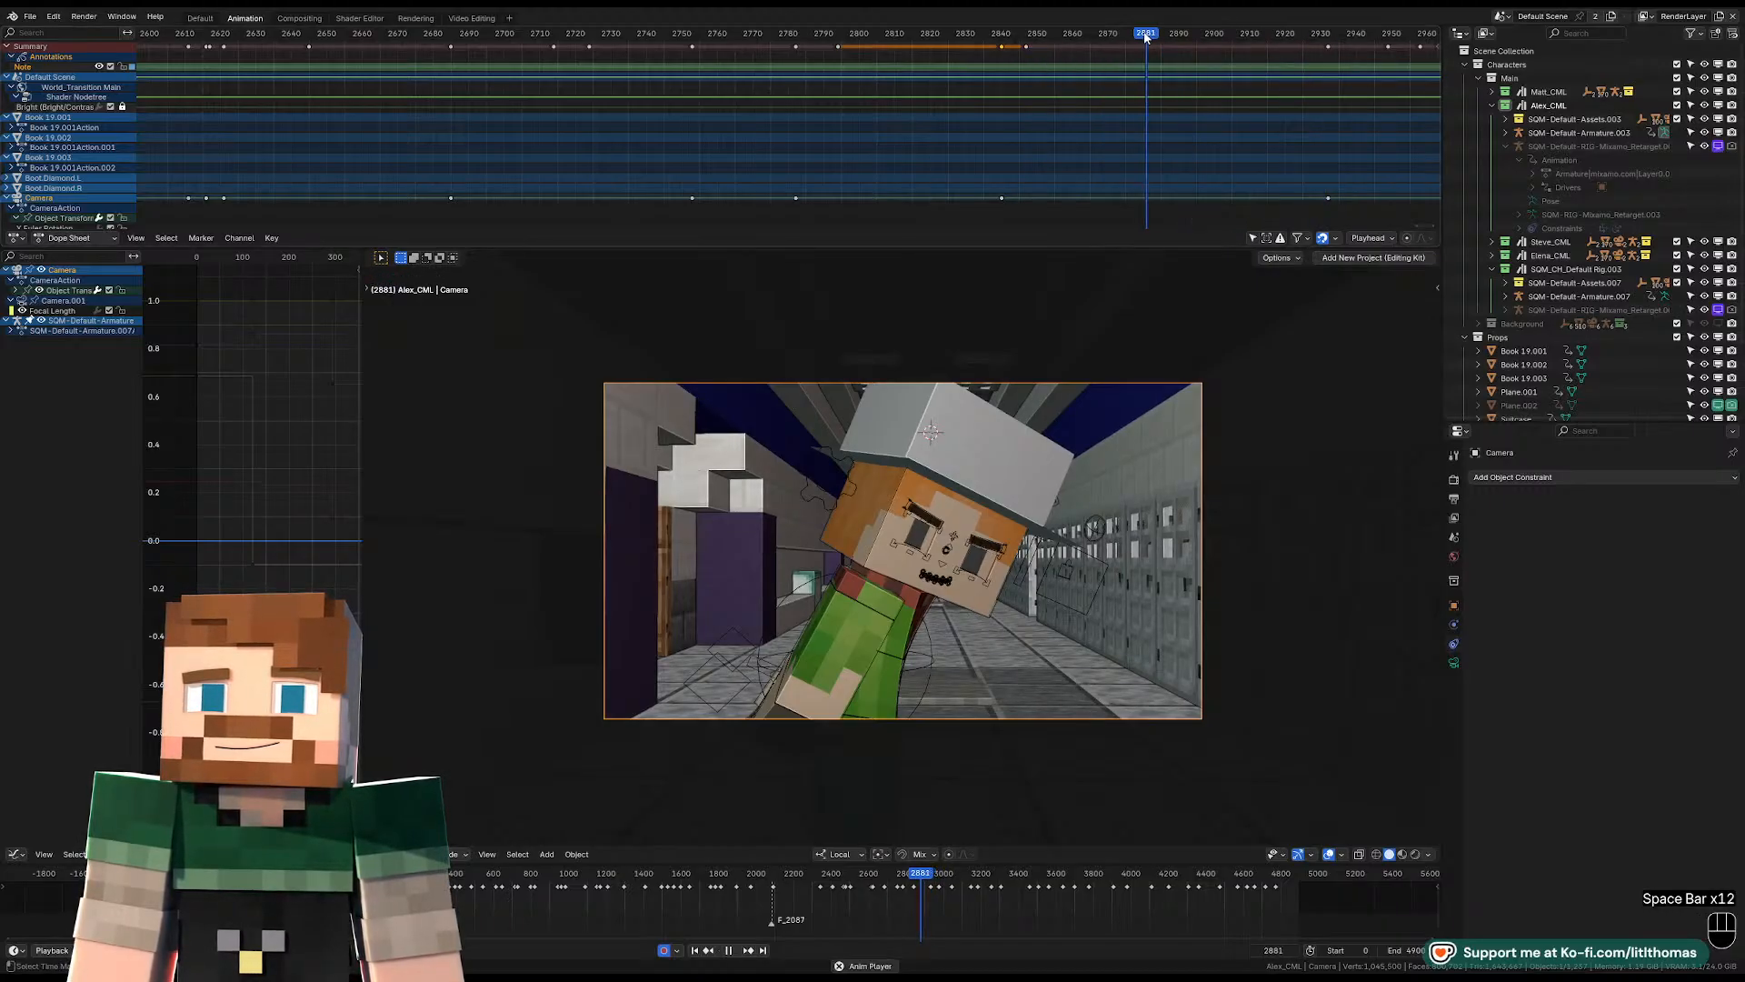
pyautogui.press('space')
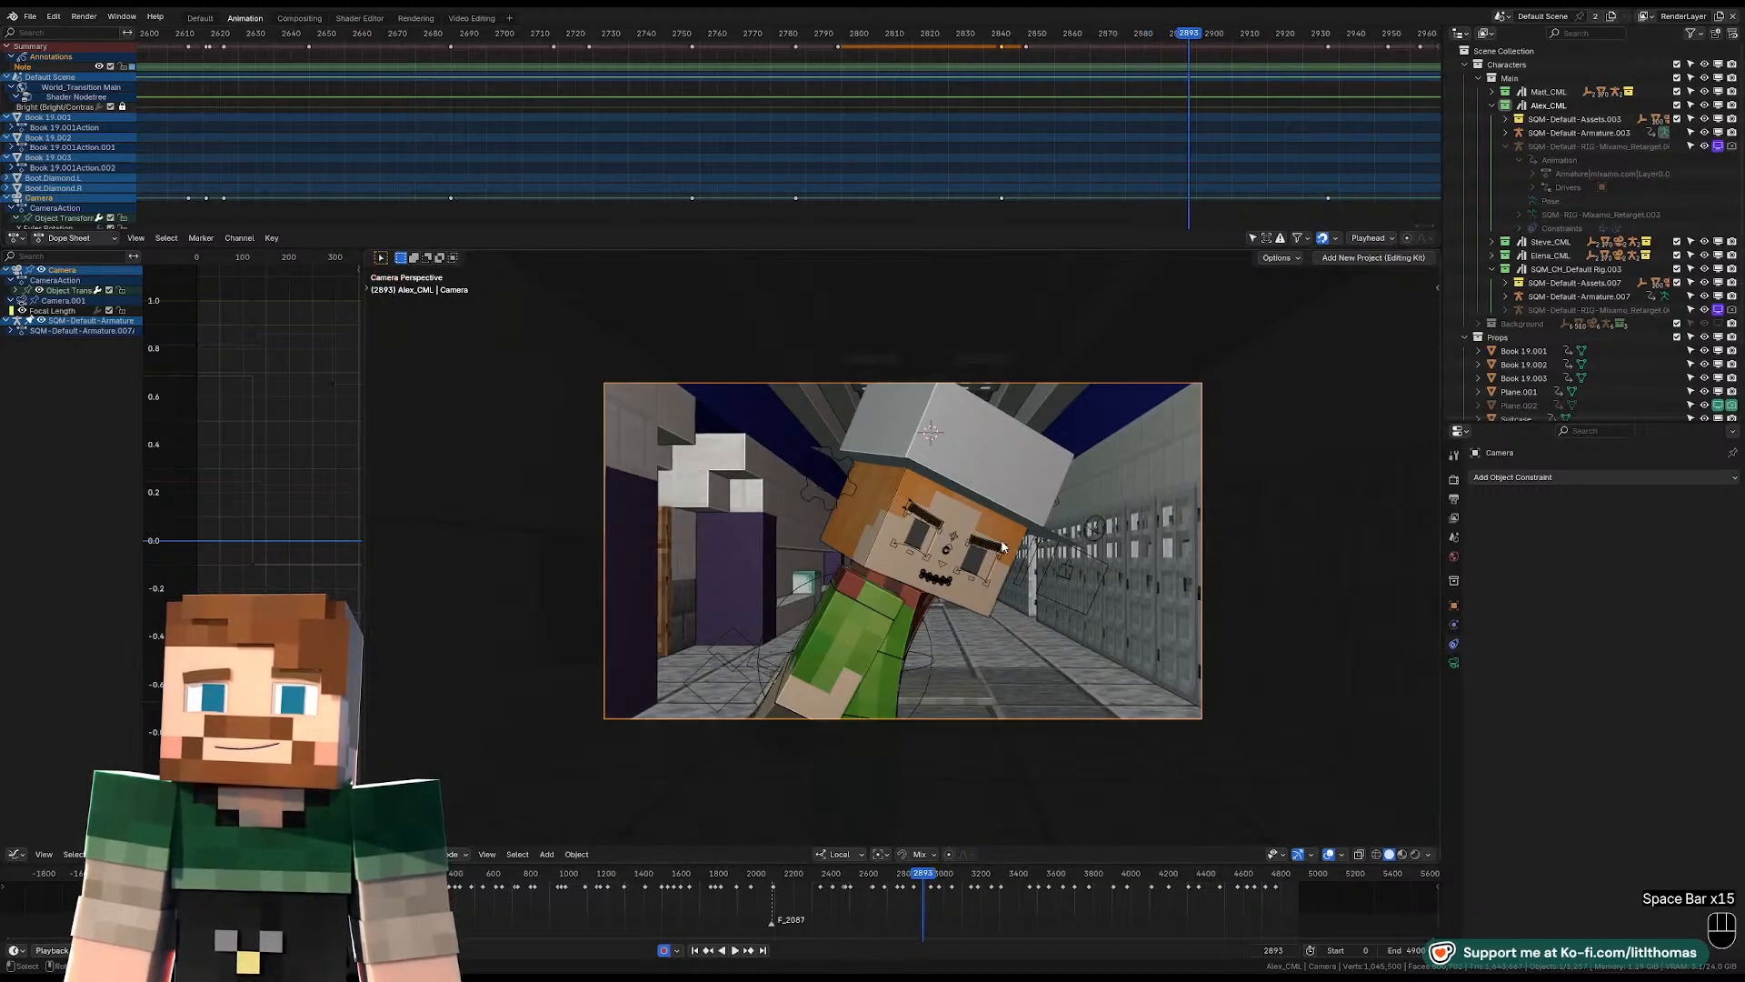
# Focus on Alex's pelvis control and rotate it freely at frame 2893.
pyautogui.click(873, 721)
pyautogui.press('KP_Decimal')
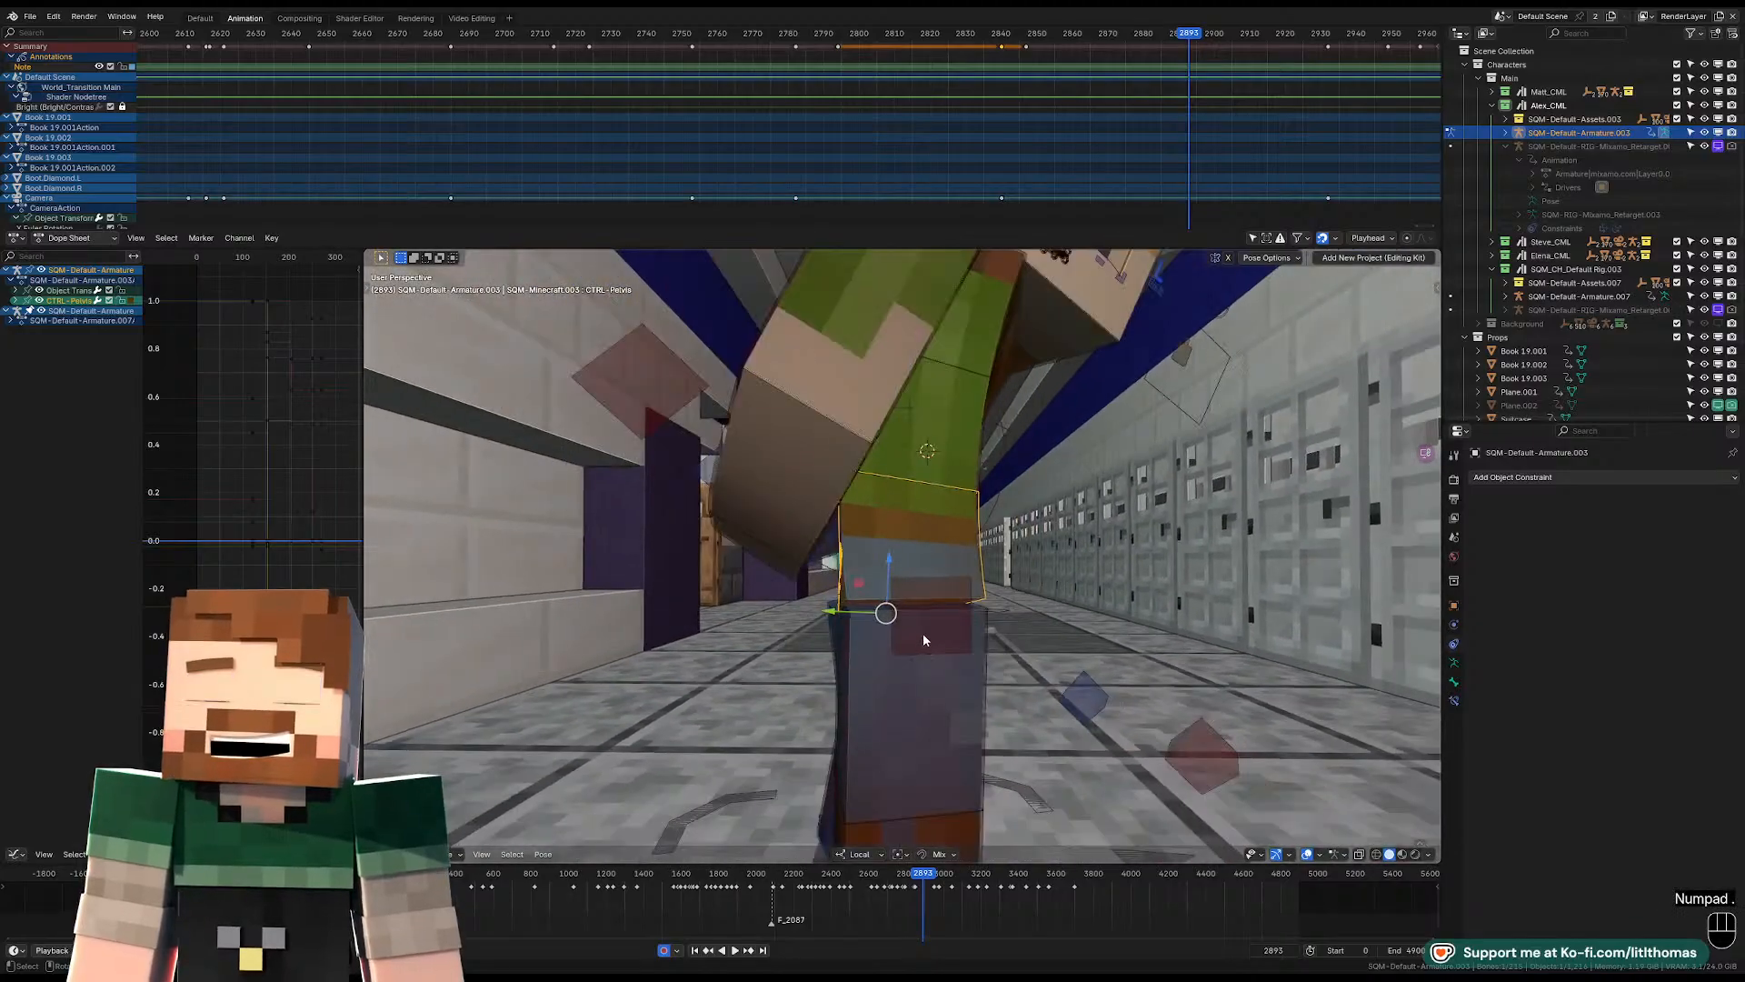
pyautogui.moveTo(924, 633); pyautogui.dragTo(1073, 531, button='middle')
pyautogui.press('r')
pyautogui.press('r')
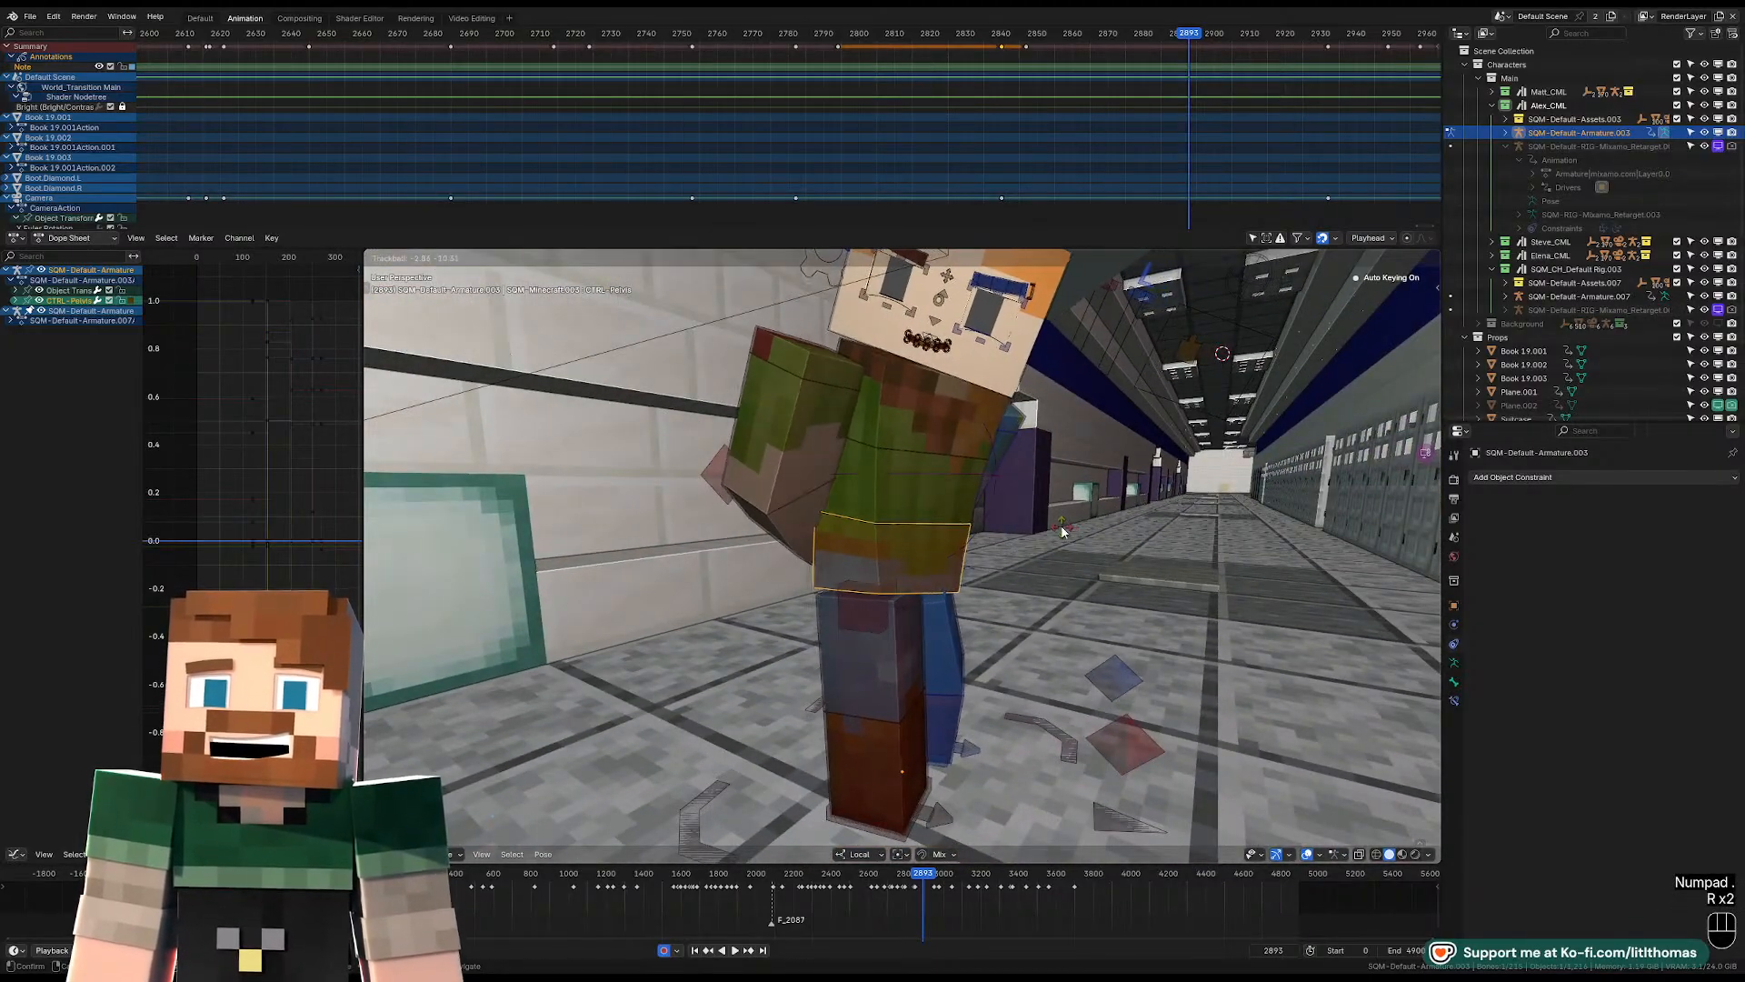
pyautogui.click(1062, 531)
# Rotate the torso control freely at frame 2893 to turn Alex's upper body.
pyautogui.click(947, 416)
pyautogui.moveTo(947, 417); pyautogui.dragTo(809, 420, button='middle')
pyautogui.press('r')
pyautogui.press('r')
pyautogui.click(1003, 402)
# Rotate Alex's left upper arm control freely to repose the bent arm beside the body.
pyautogui.click(1022, 461)
pyautogui.press('r')
pyautogui.press('r')
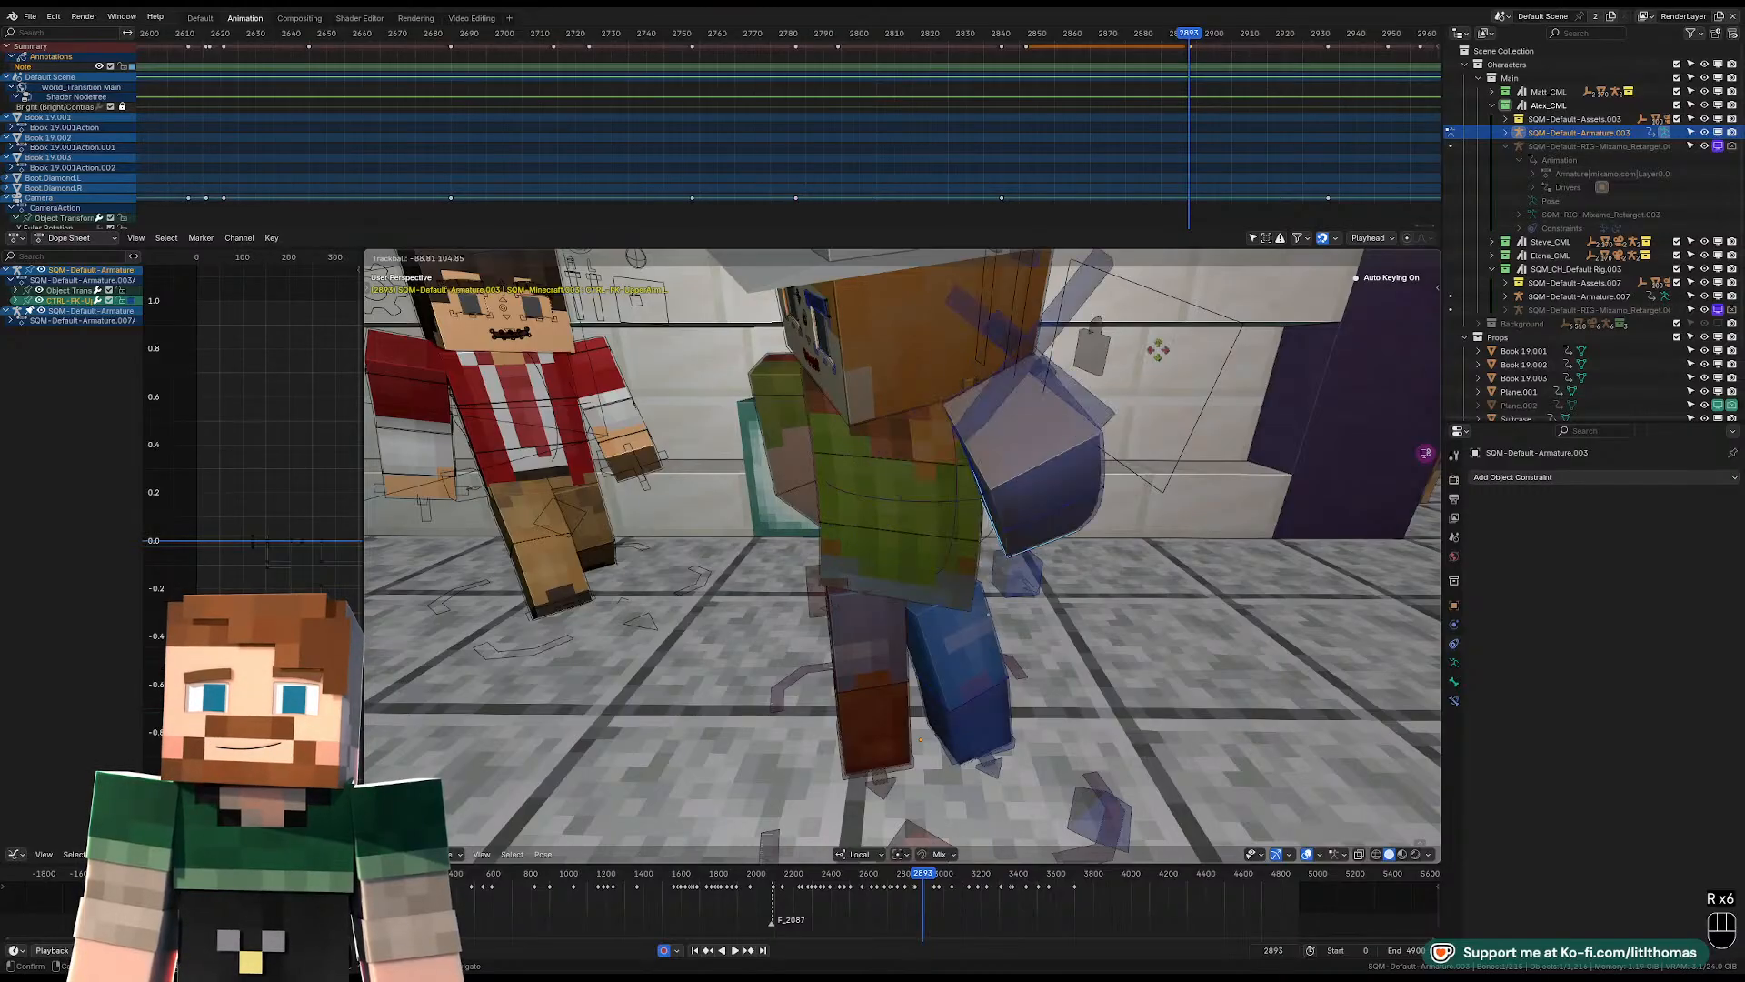
pyautogui.click(1137, 362)
# Rotate the head control, checking it through the scene camera, so the head sits upright over the body.
pyautogui.moveTo(1023, 392); pyautogui.dragTo(1160, 400, button='middle')
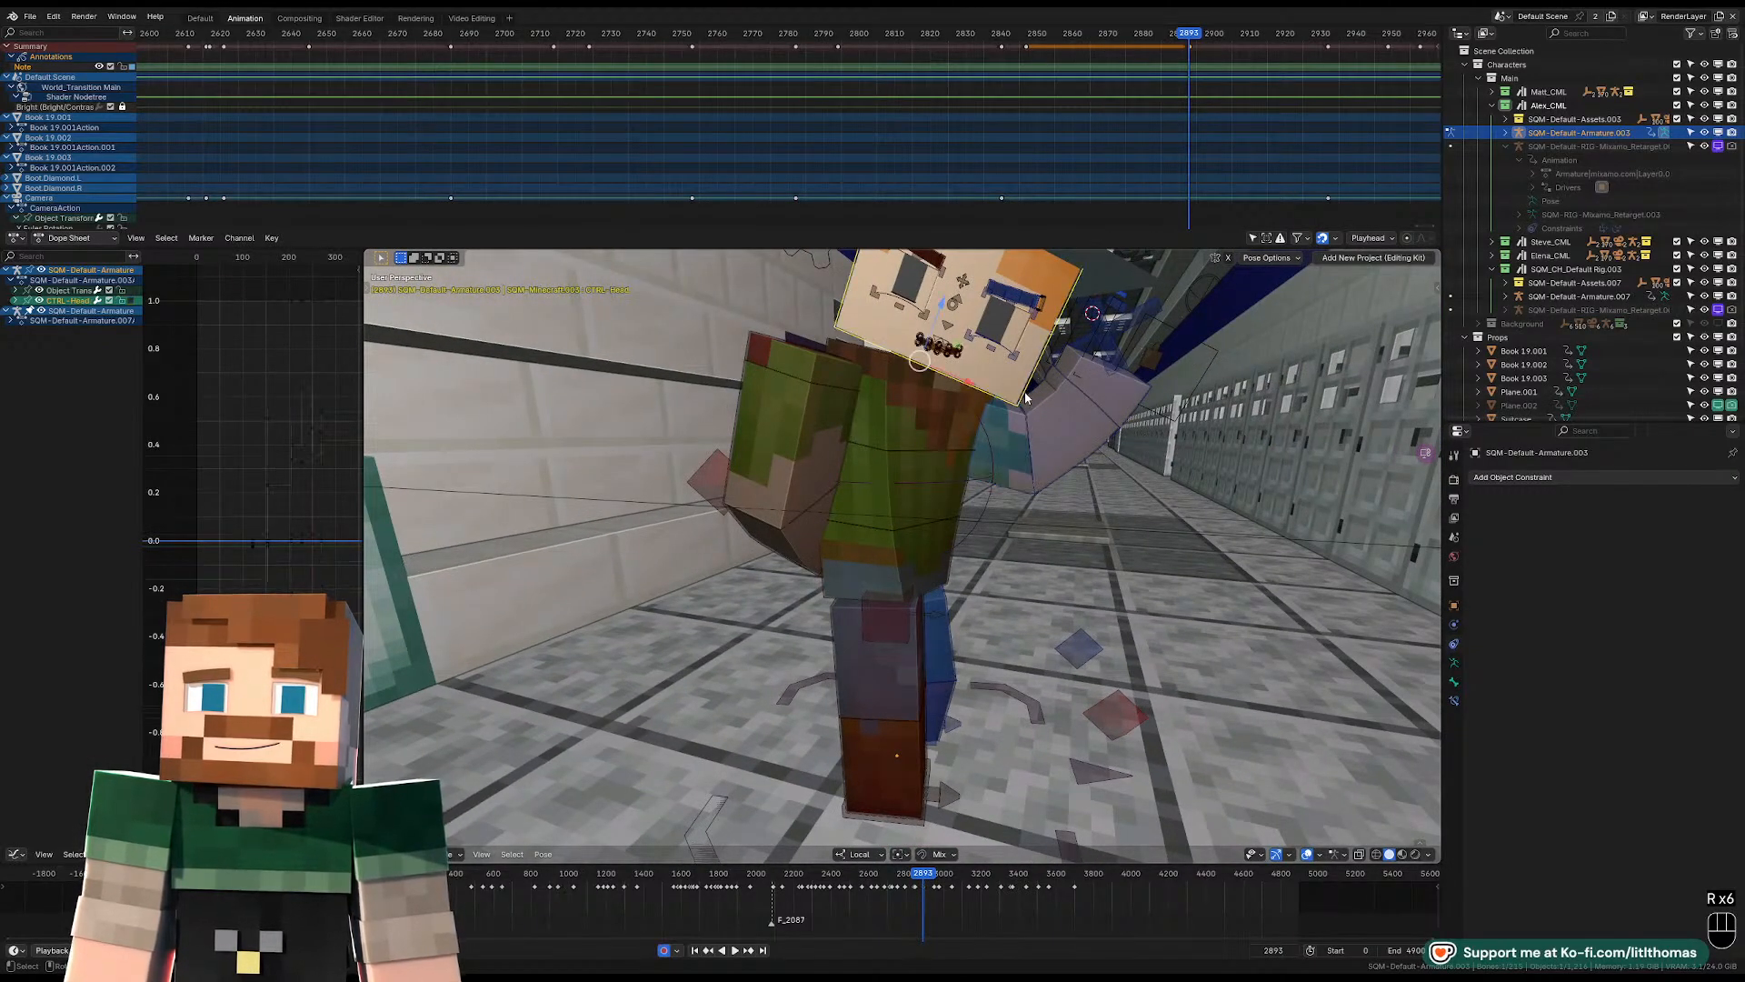
pyautogui.press('r')
pyautogui.press('KP_0')
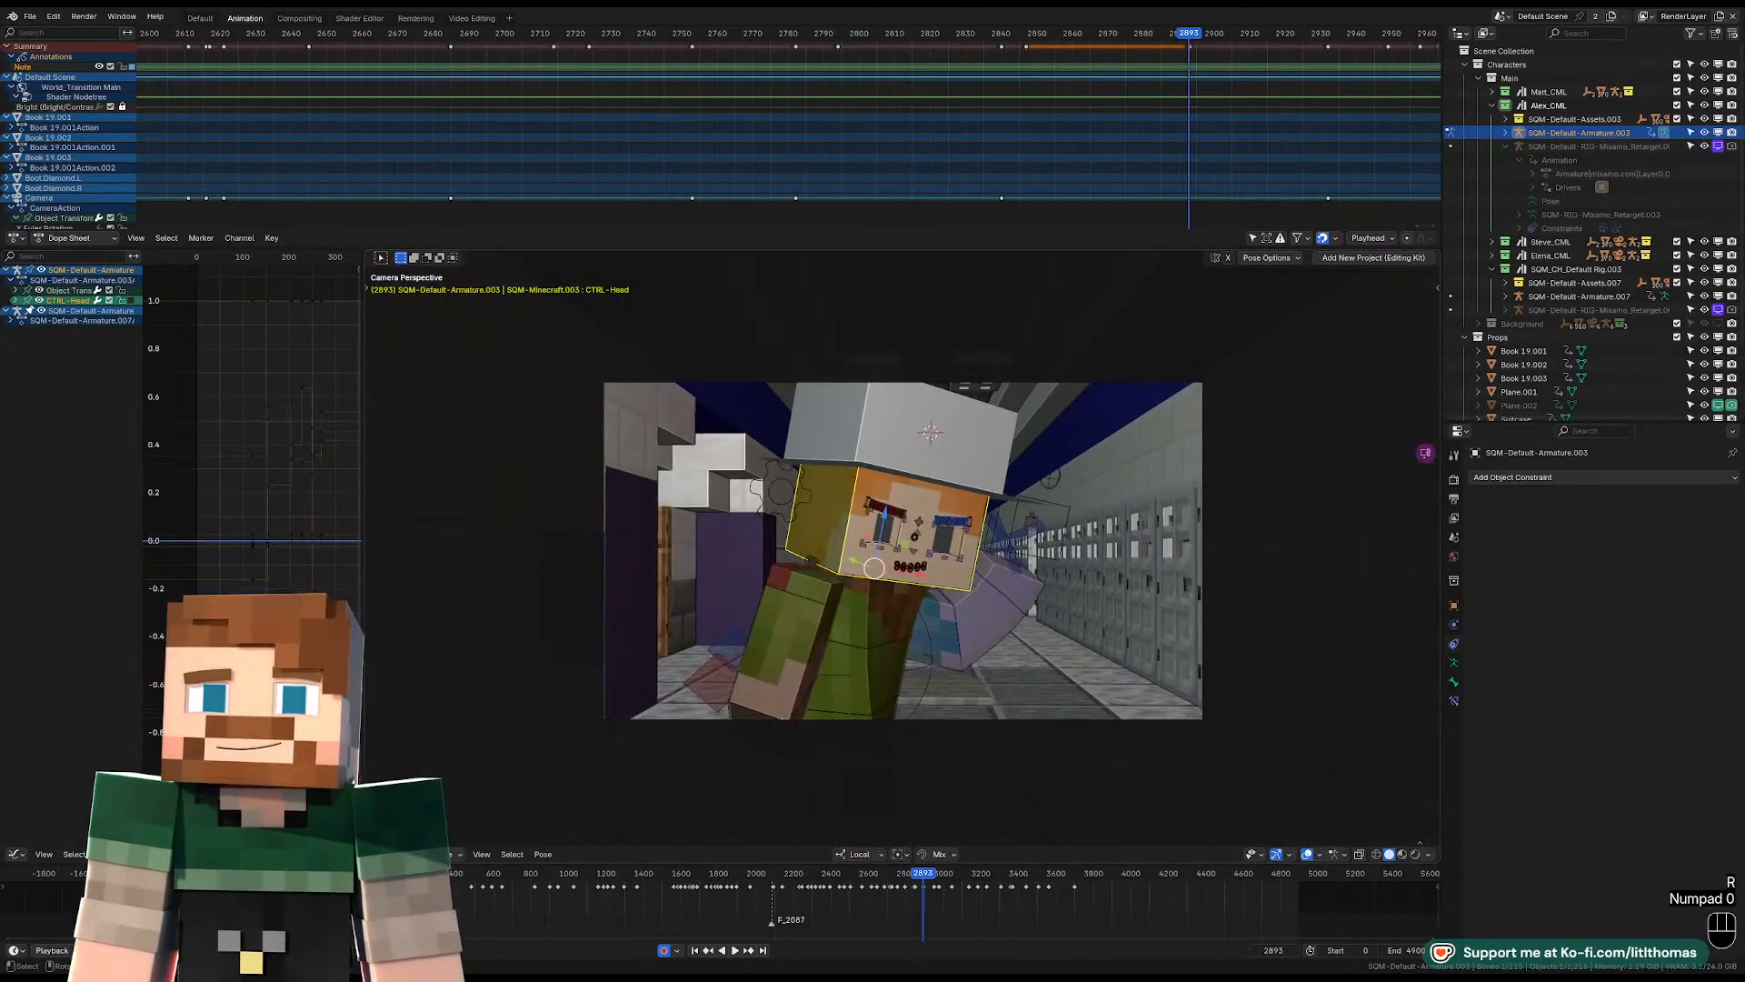
pyautogui.press('r')
pyautogui.press('r')
pyautogui.click(1122, 368)
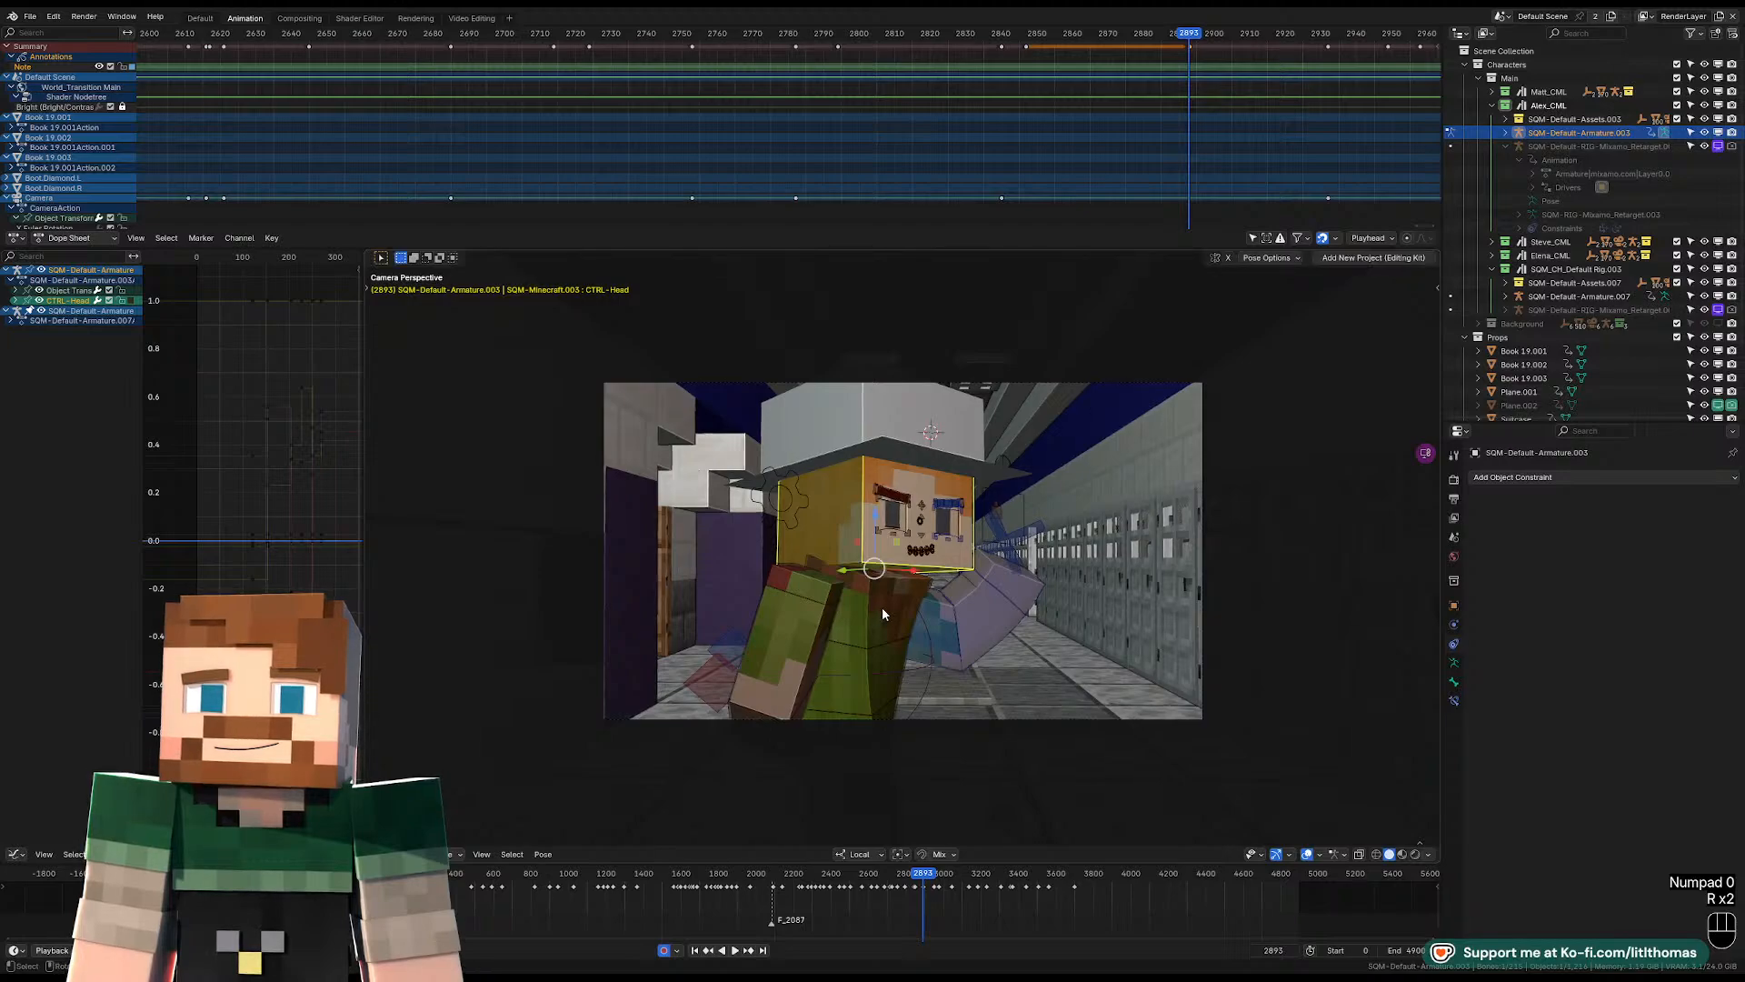
# Adjust the torso control's rotation in the camera view at frame 2893.
pyautogui.click(882, 613)
pyautogui.press('r')
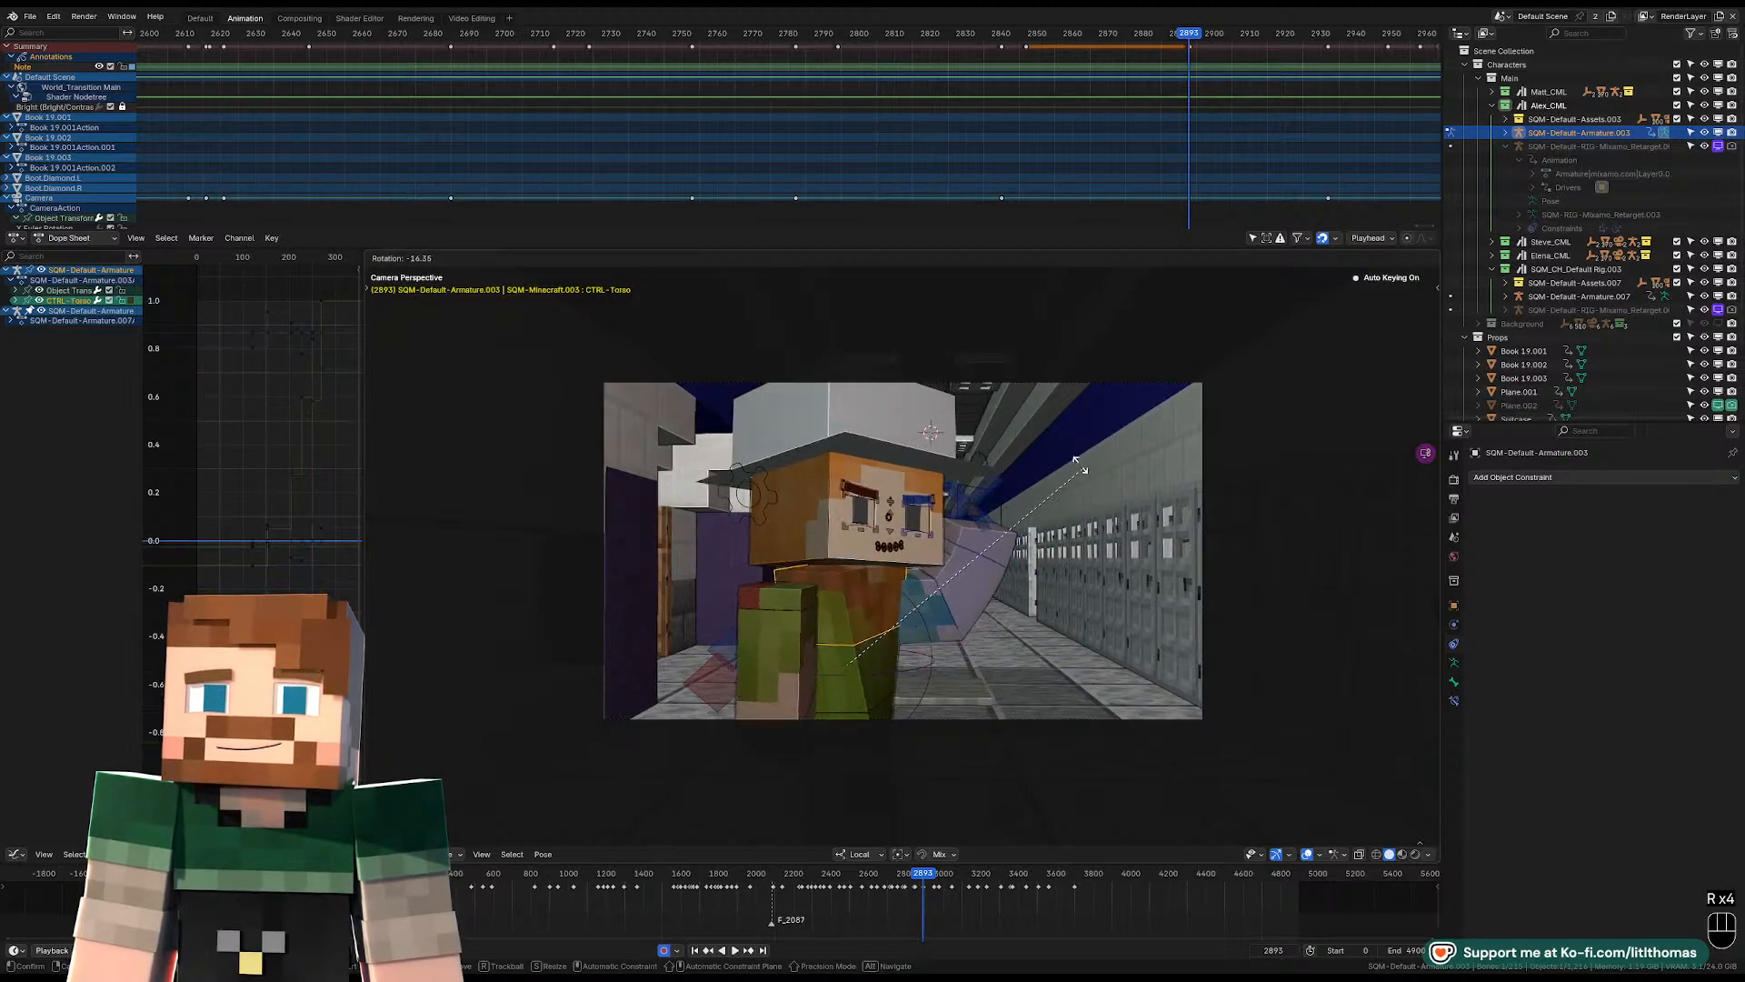
pyautogui.click(1059, 509)
# Clear the left shoulder control's location, move the shoulder to a new position and return to the camera view.
pyautogui.moveTo(1059, 514); pyautogui.dragTo(845, 583, button='middle')
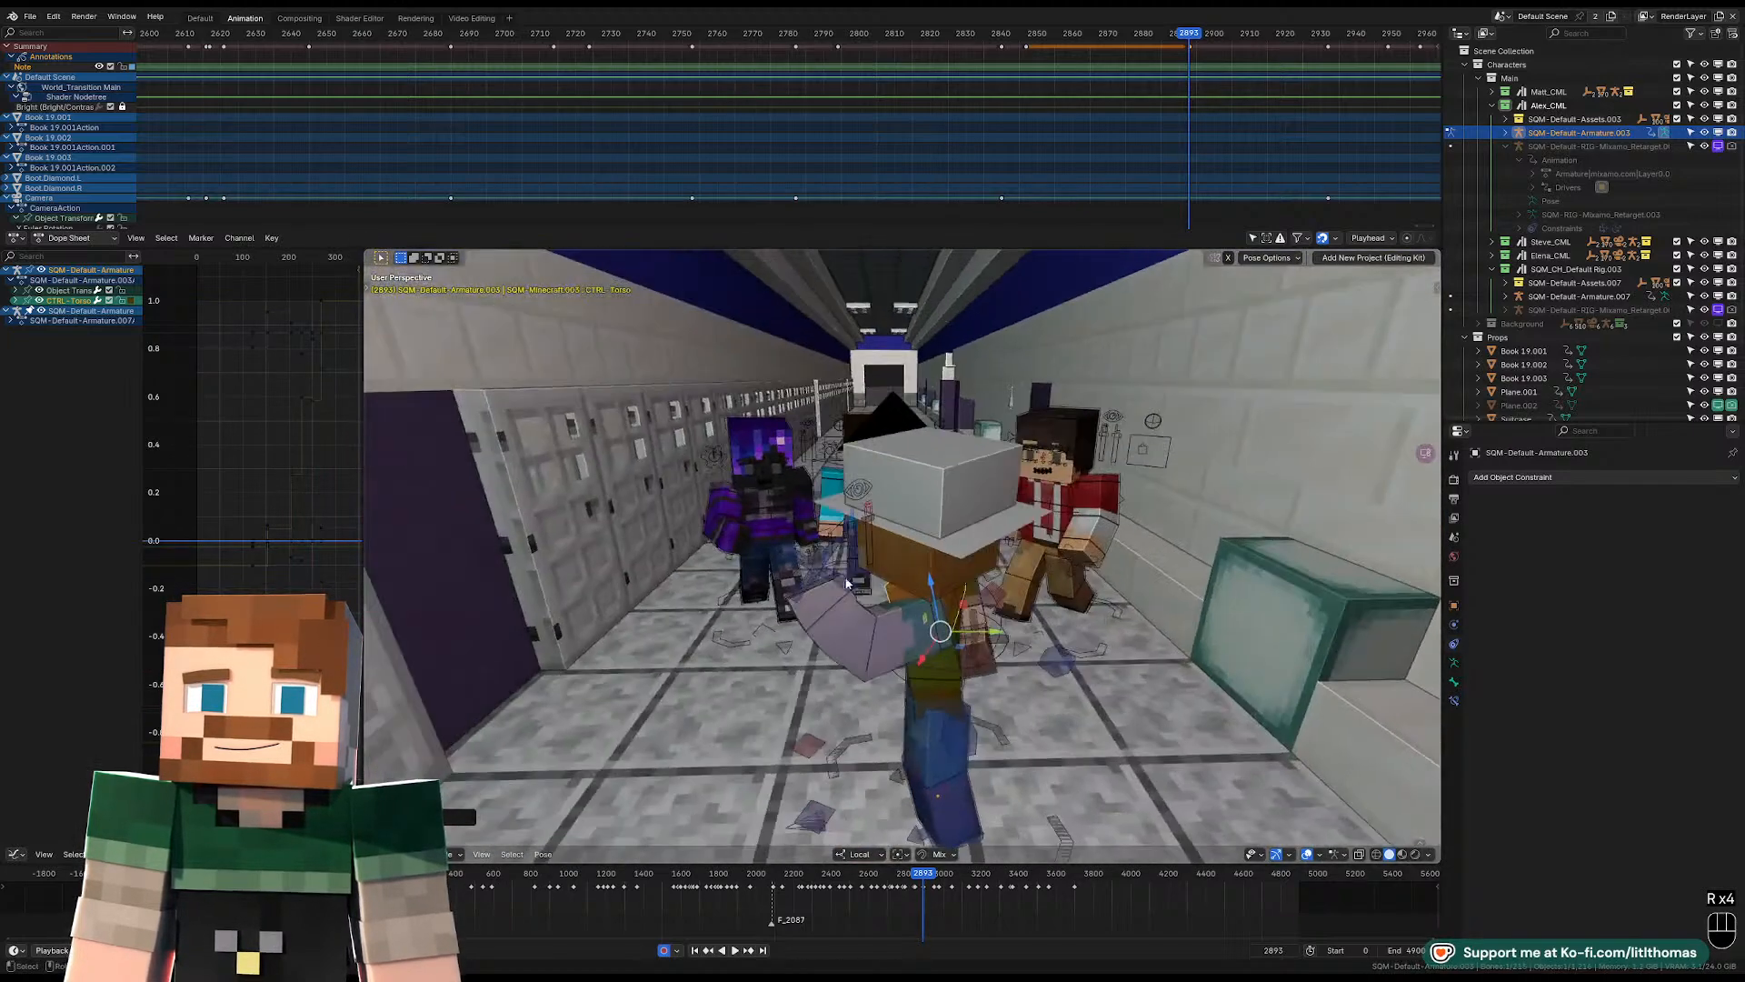
pyautogui.hotkey('alt', 'g')
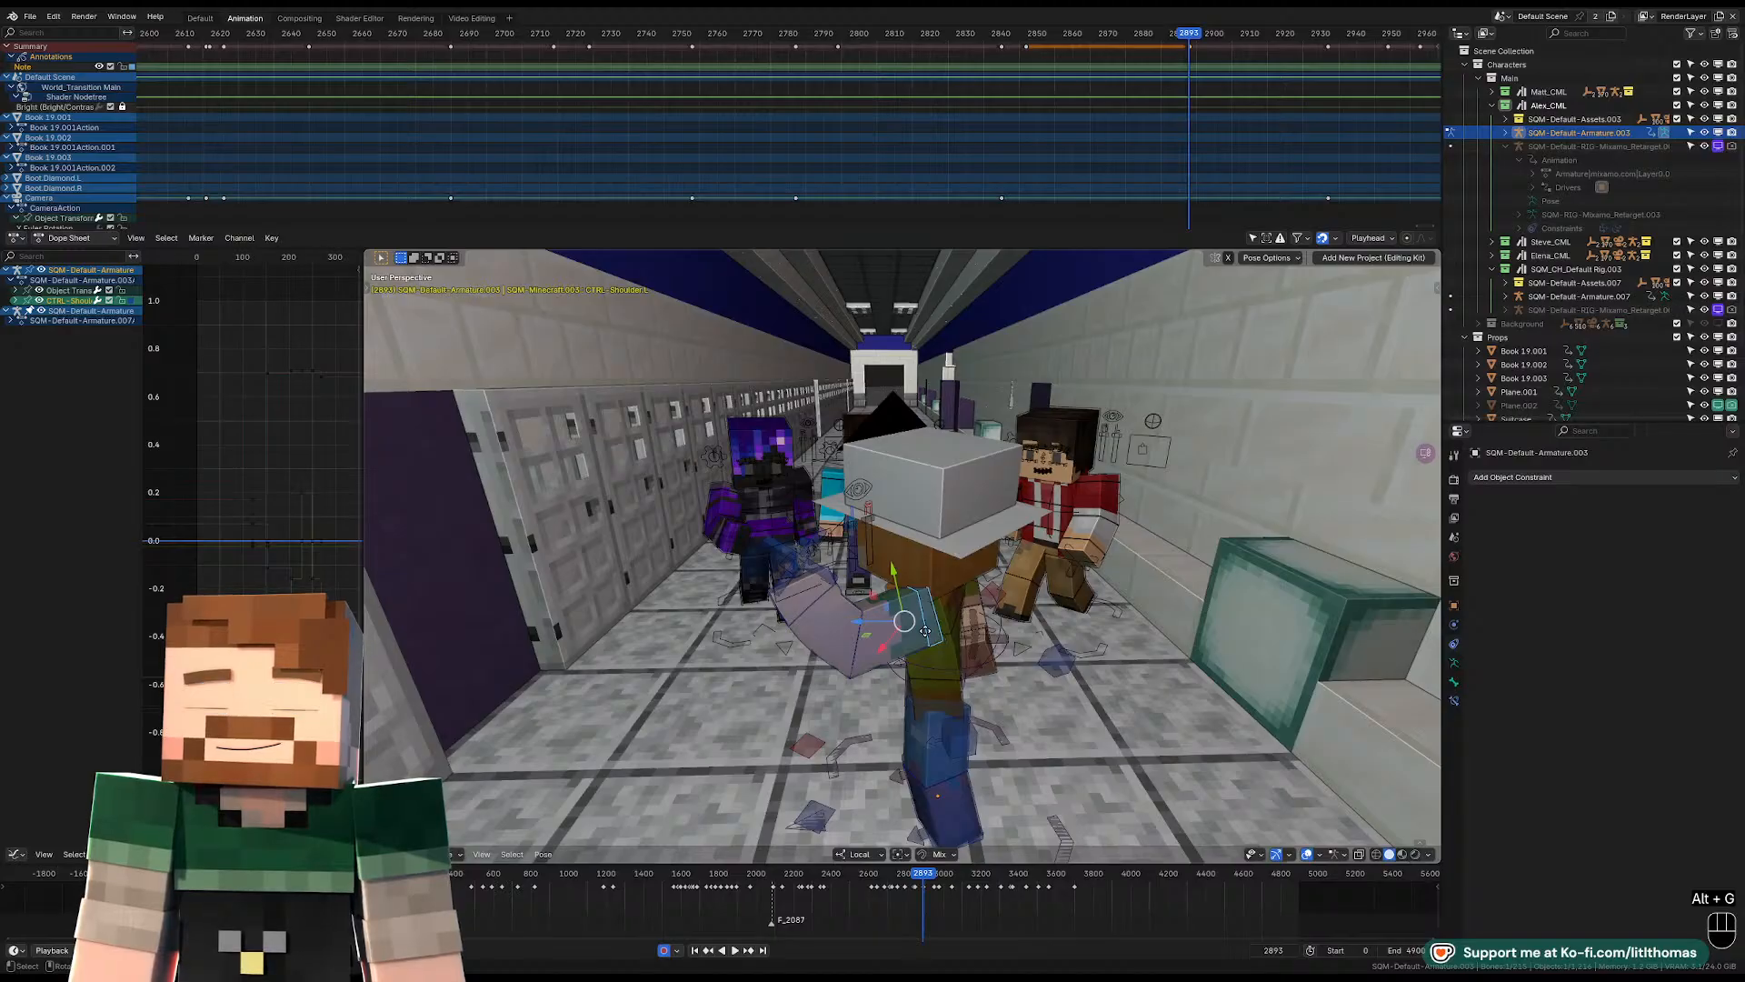
pyautogui.press('g')
pyautogui.click(901, 633)
pyautogui.moveTo(901, 633); pyautogui.dragTo(1158, 593, button='middle')
pyautogui.press('KP_0')
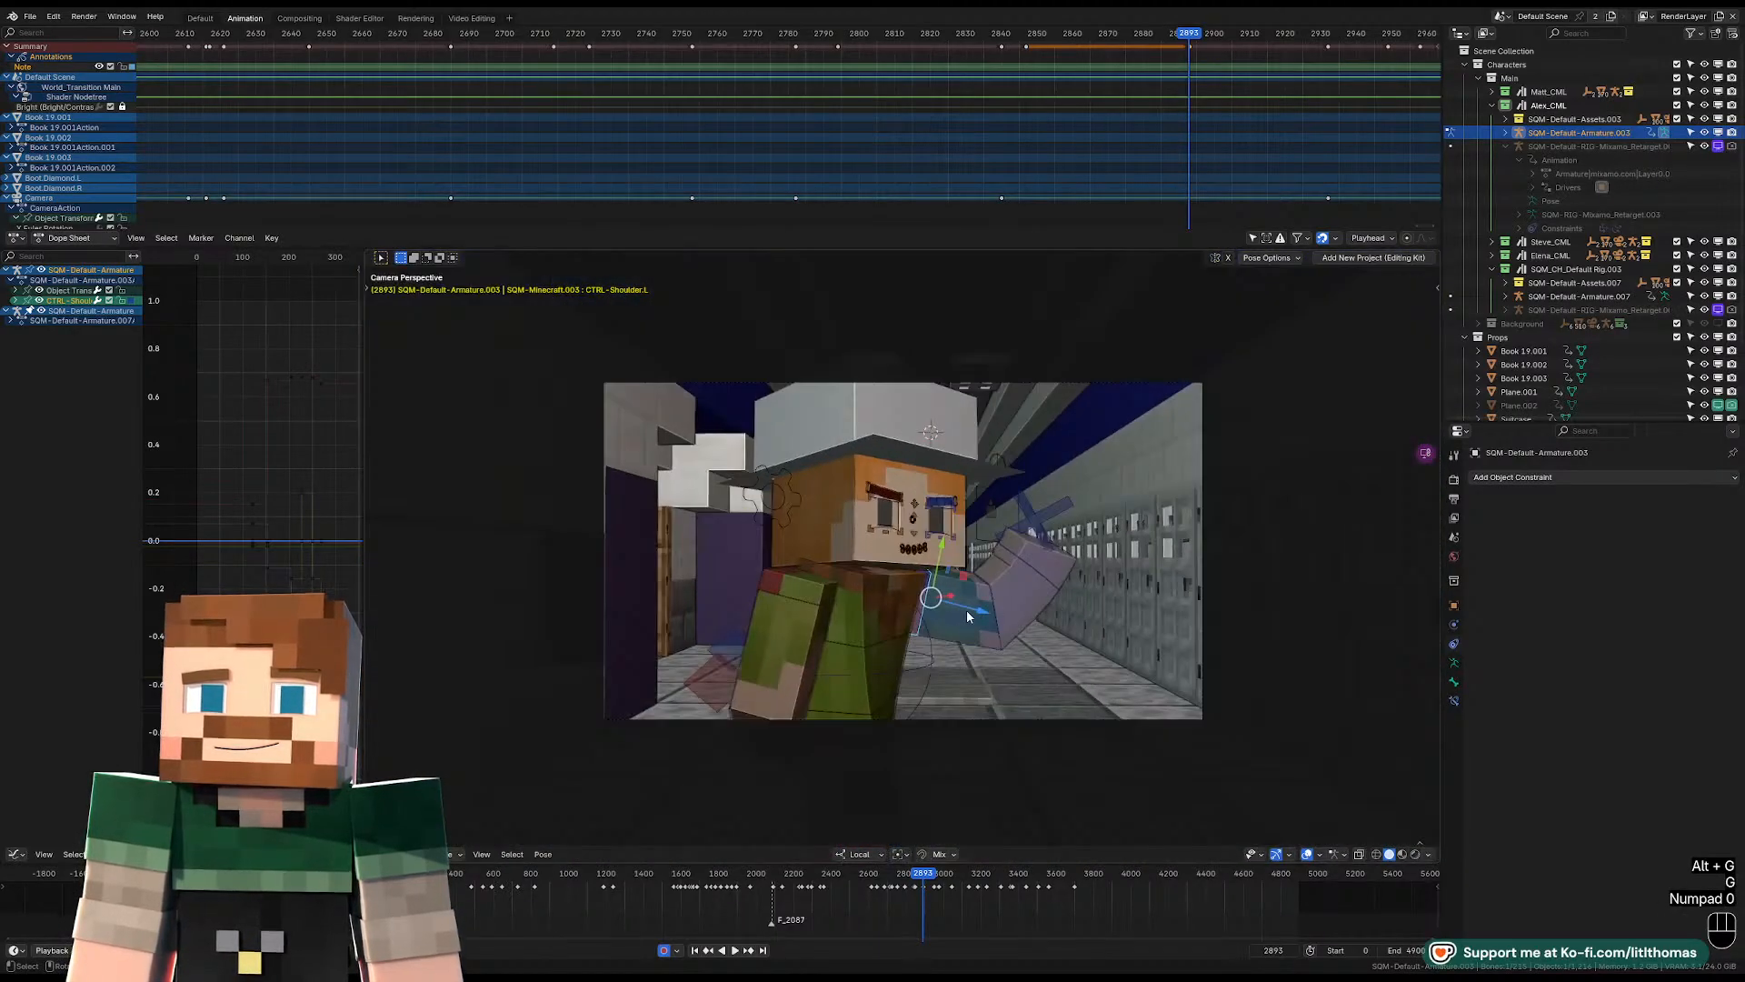
# Rotate the head control in the camera view so Alex faces the camera with the head tilted the opposite way.
pyautogui.click(831, 547)
pyautogui.press('r')
pyautogui.press('r')
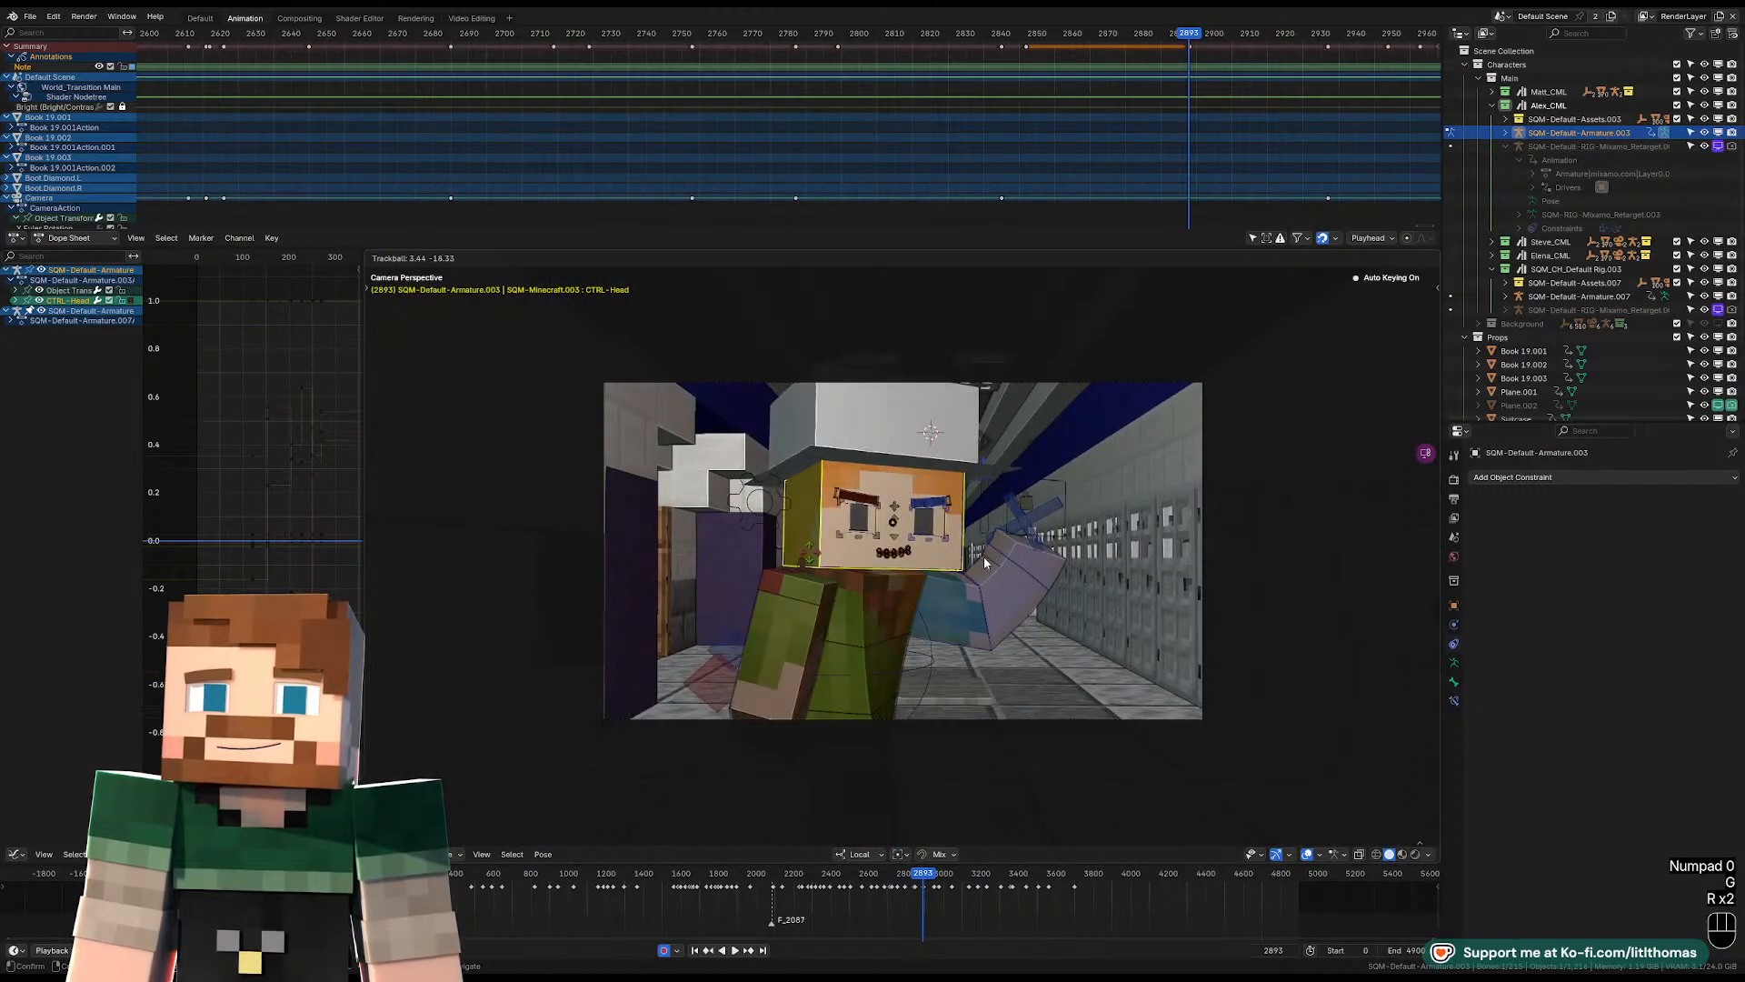
pyautogui.rightClick(927, 618)
pyautogui.press('r')
pyautogui.press('r')
pyautogui.click(889, 628)
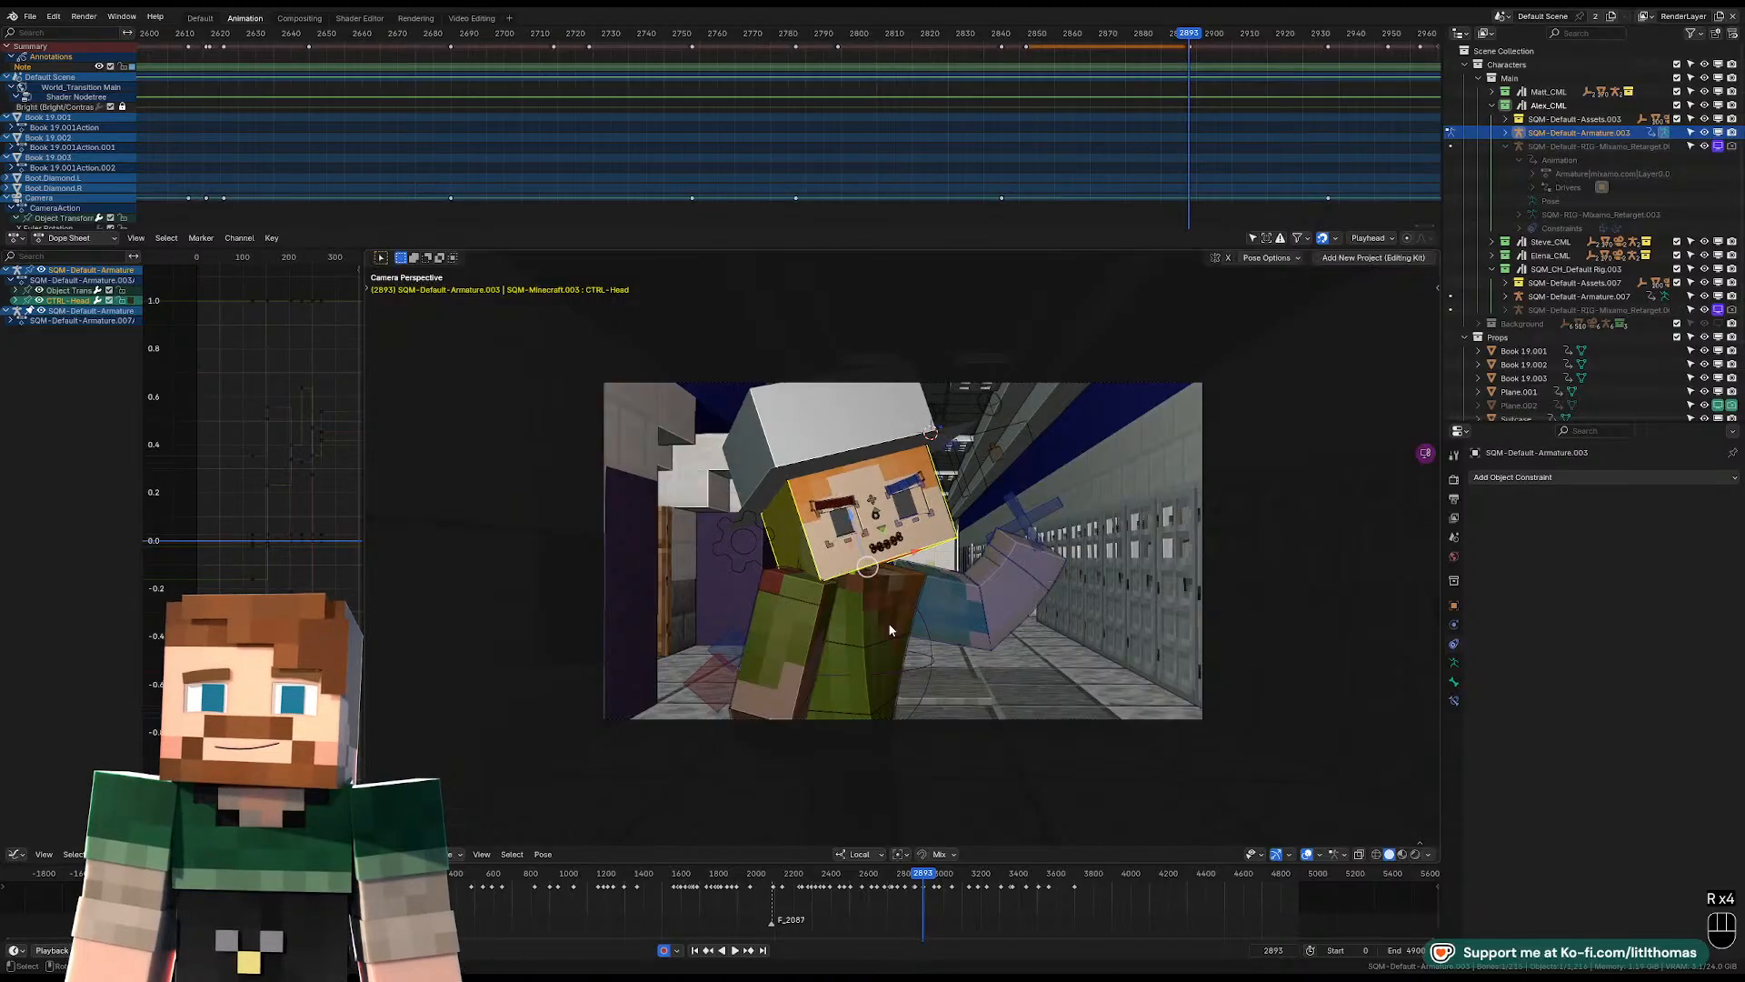
pyautogui.click(796, 636)
pyautogui.press('r')
pyautogui.press('r')
pyautogui.rightClick(809, 627)
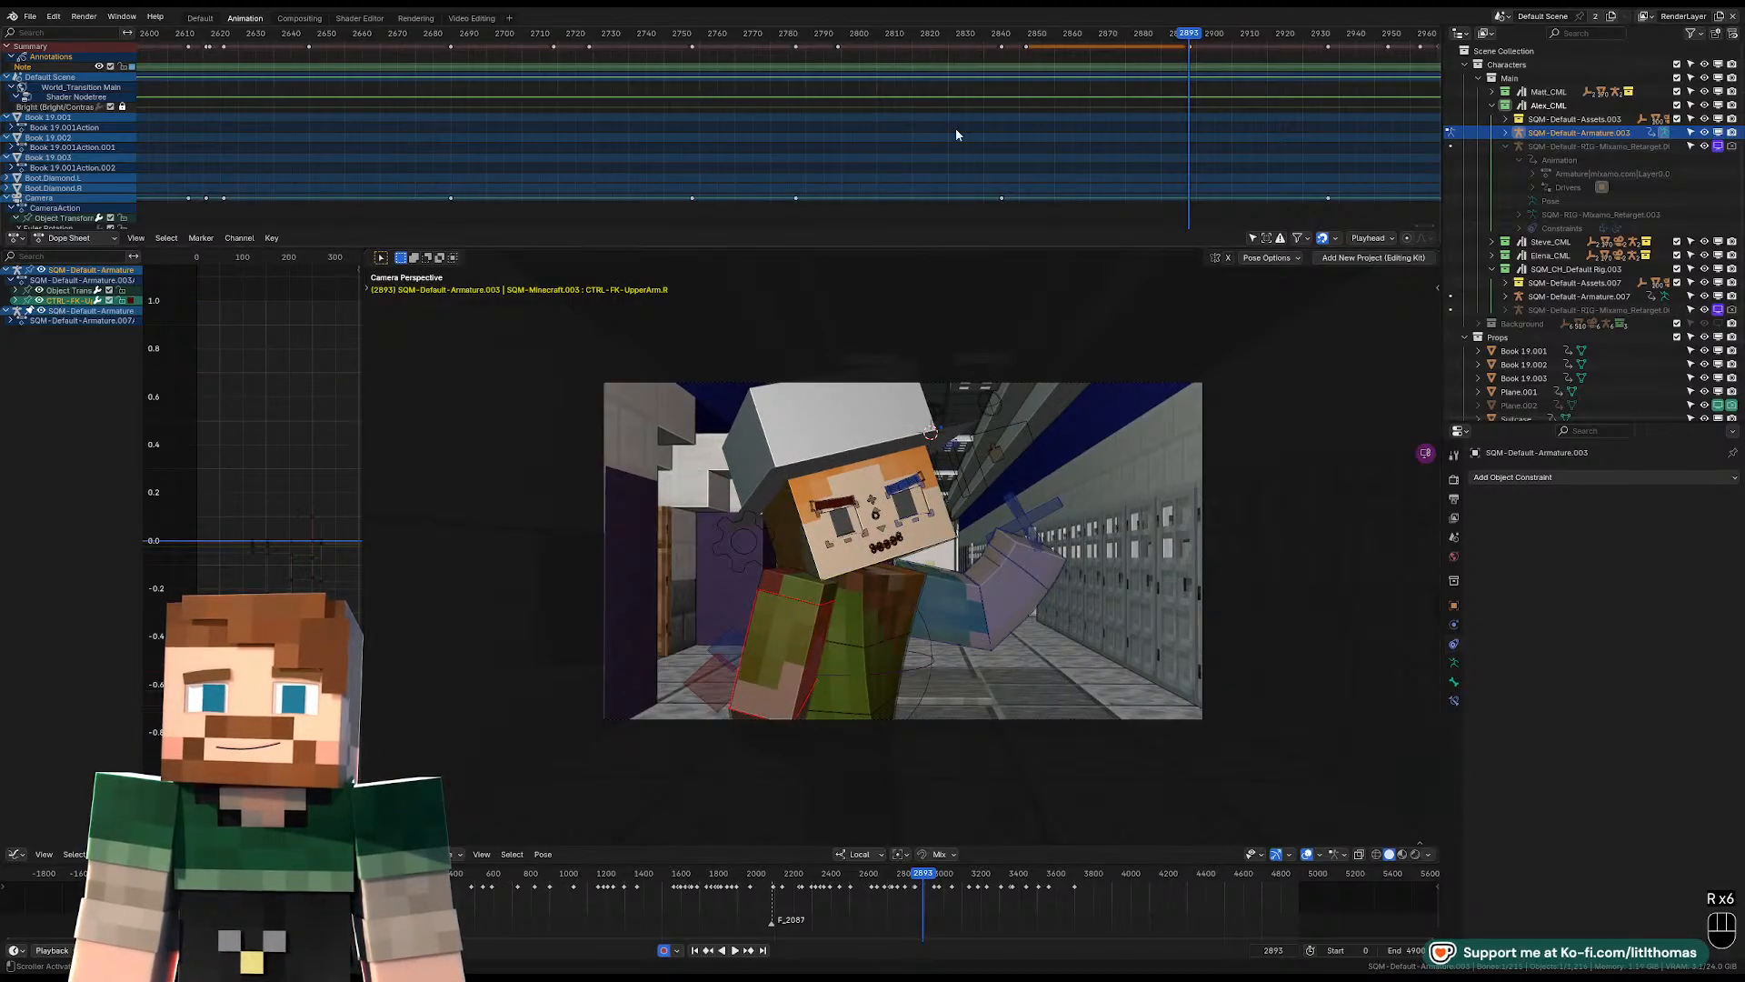
# Play back the new pose, then step through the frames to 2932, where the next shot begins.
pyautogui.press('space')
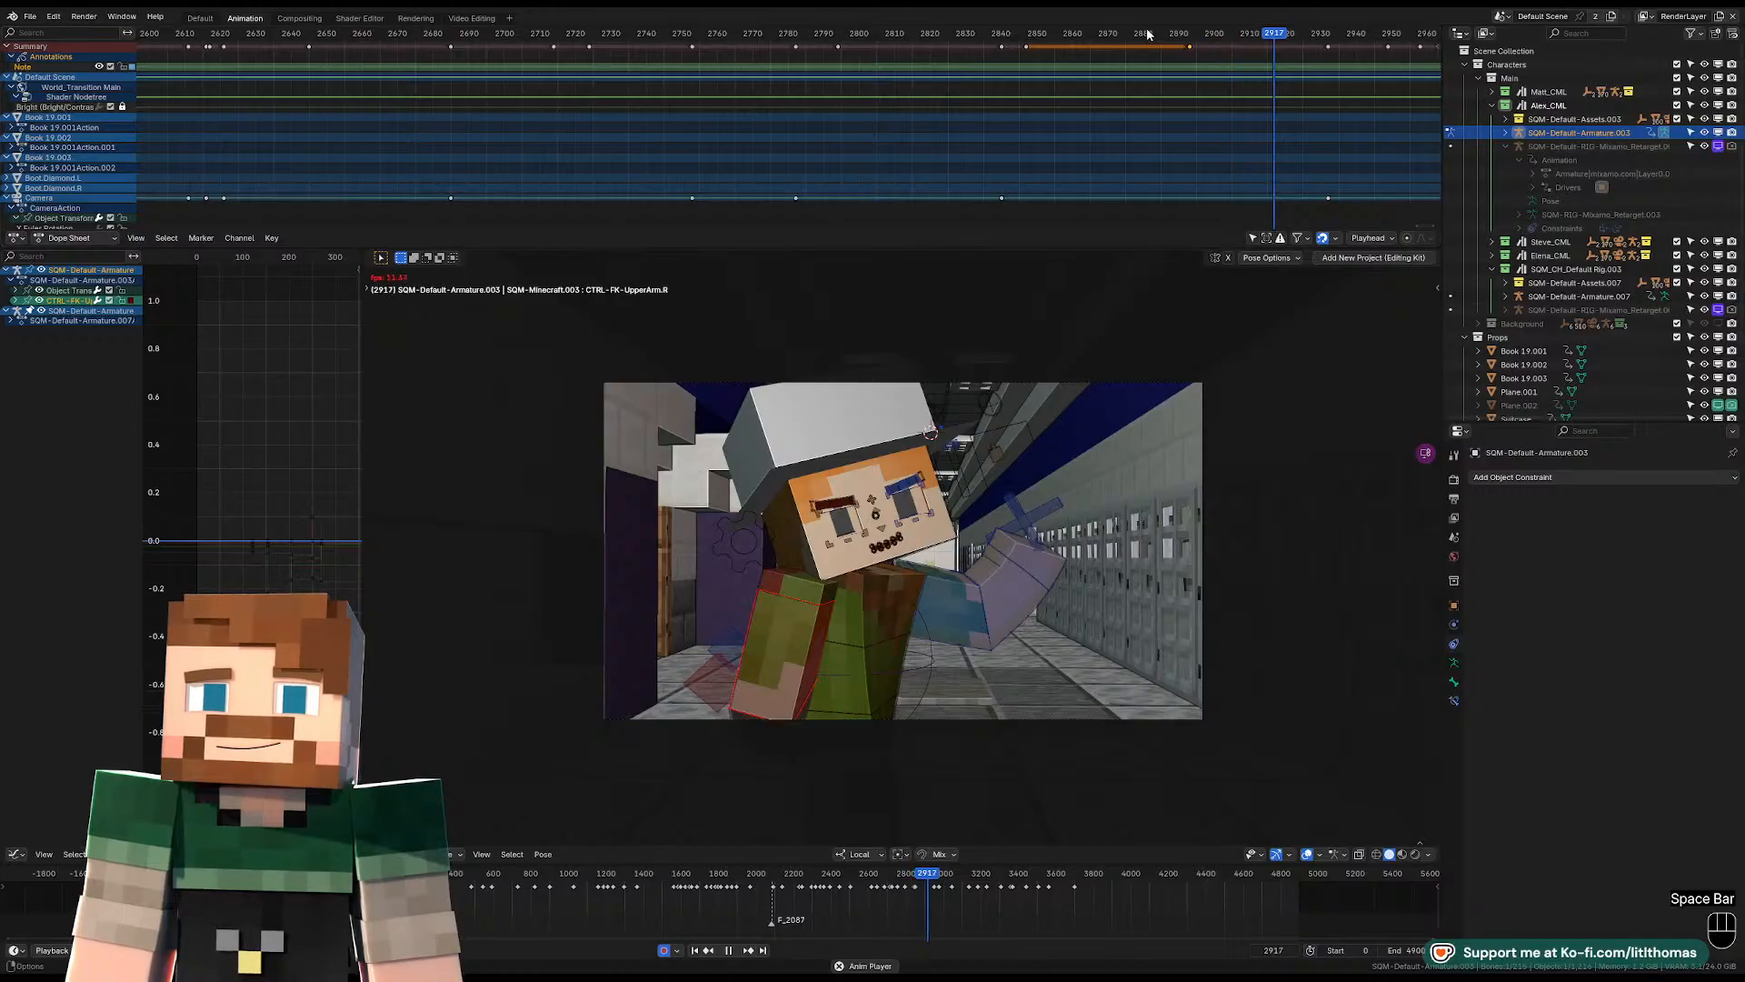
pyautogui.press('space')
pyautogui.press('Left')
pyautogui.press('Left')
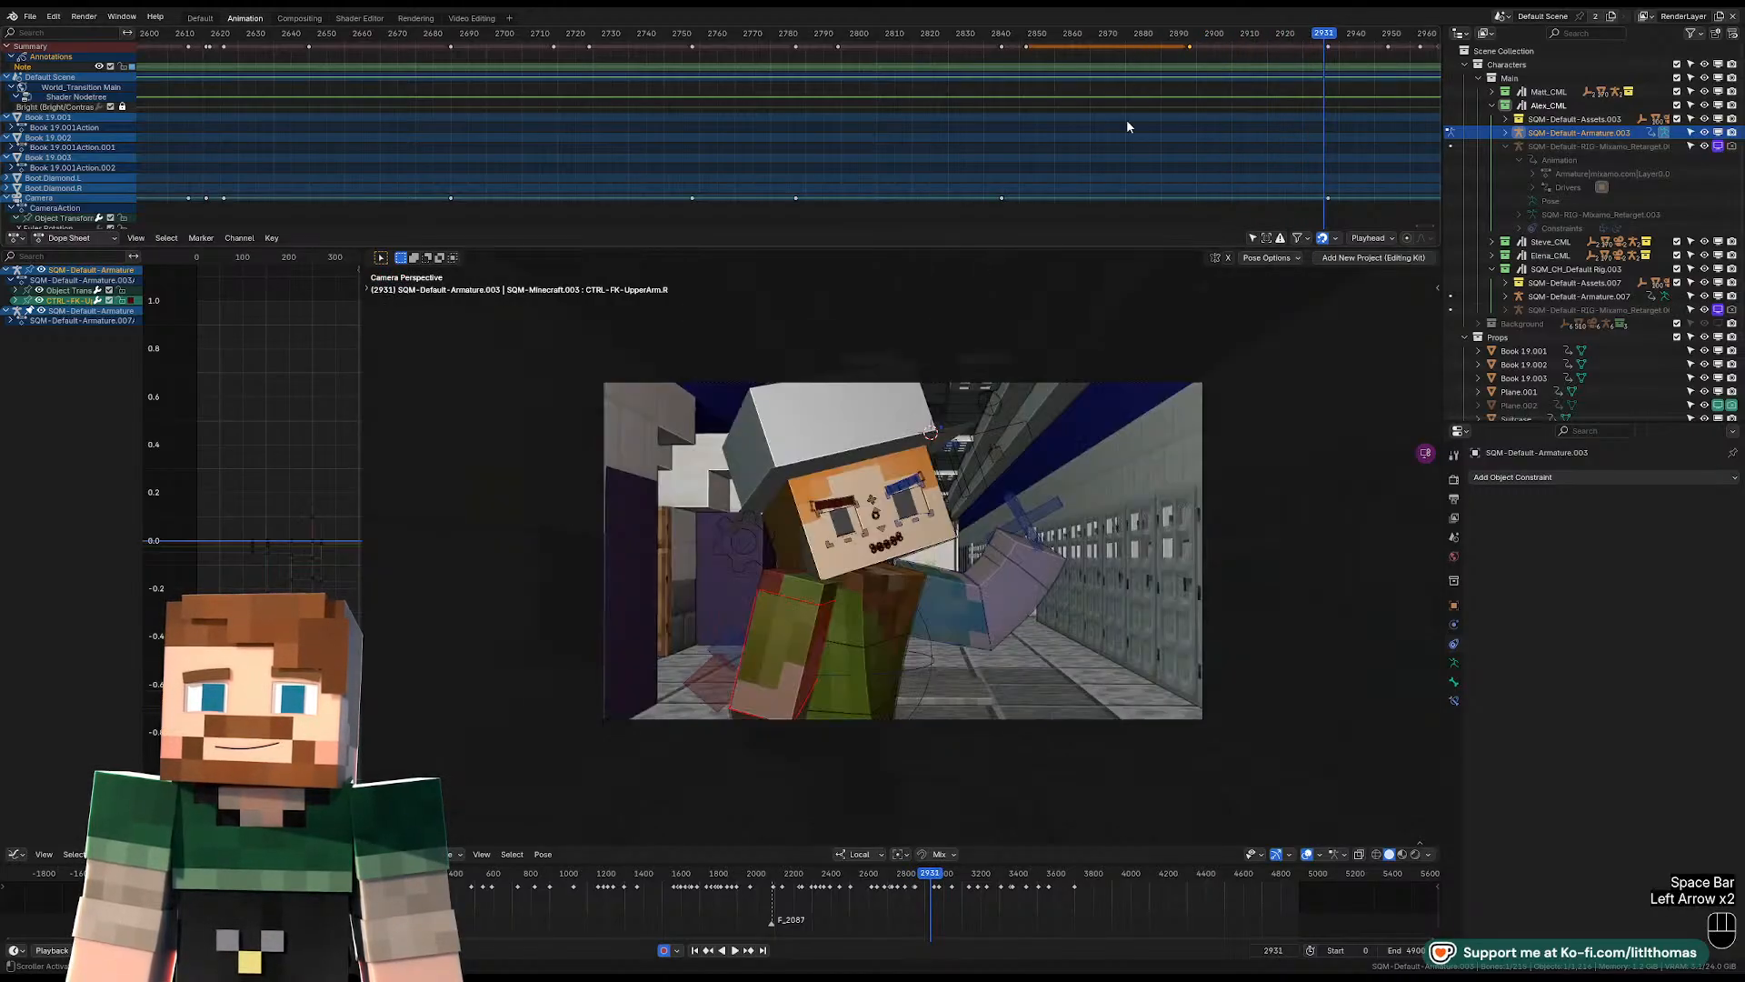
pyautogui.press('Right')
# Focus on Alex's pelvis control at frame 2932, rotate it and move it over the legs.
pyautogui.click(949, 600)
pyautogui.press('KP_Decimal')
pyautogui.moveTo(949, 596); pyautogui.dragTo(1004, 633, button='middle')
pyautogui.click(958, 607)
pyautogui.scroll(-1, 1005, 634)
pyautogui.press('r')
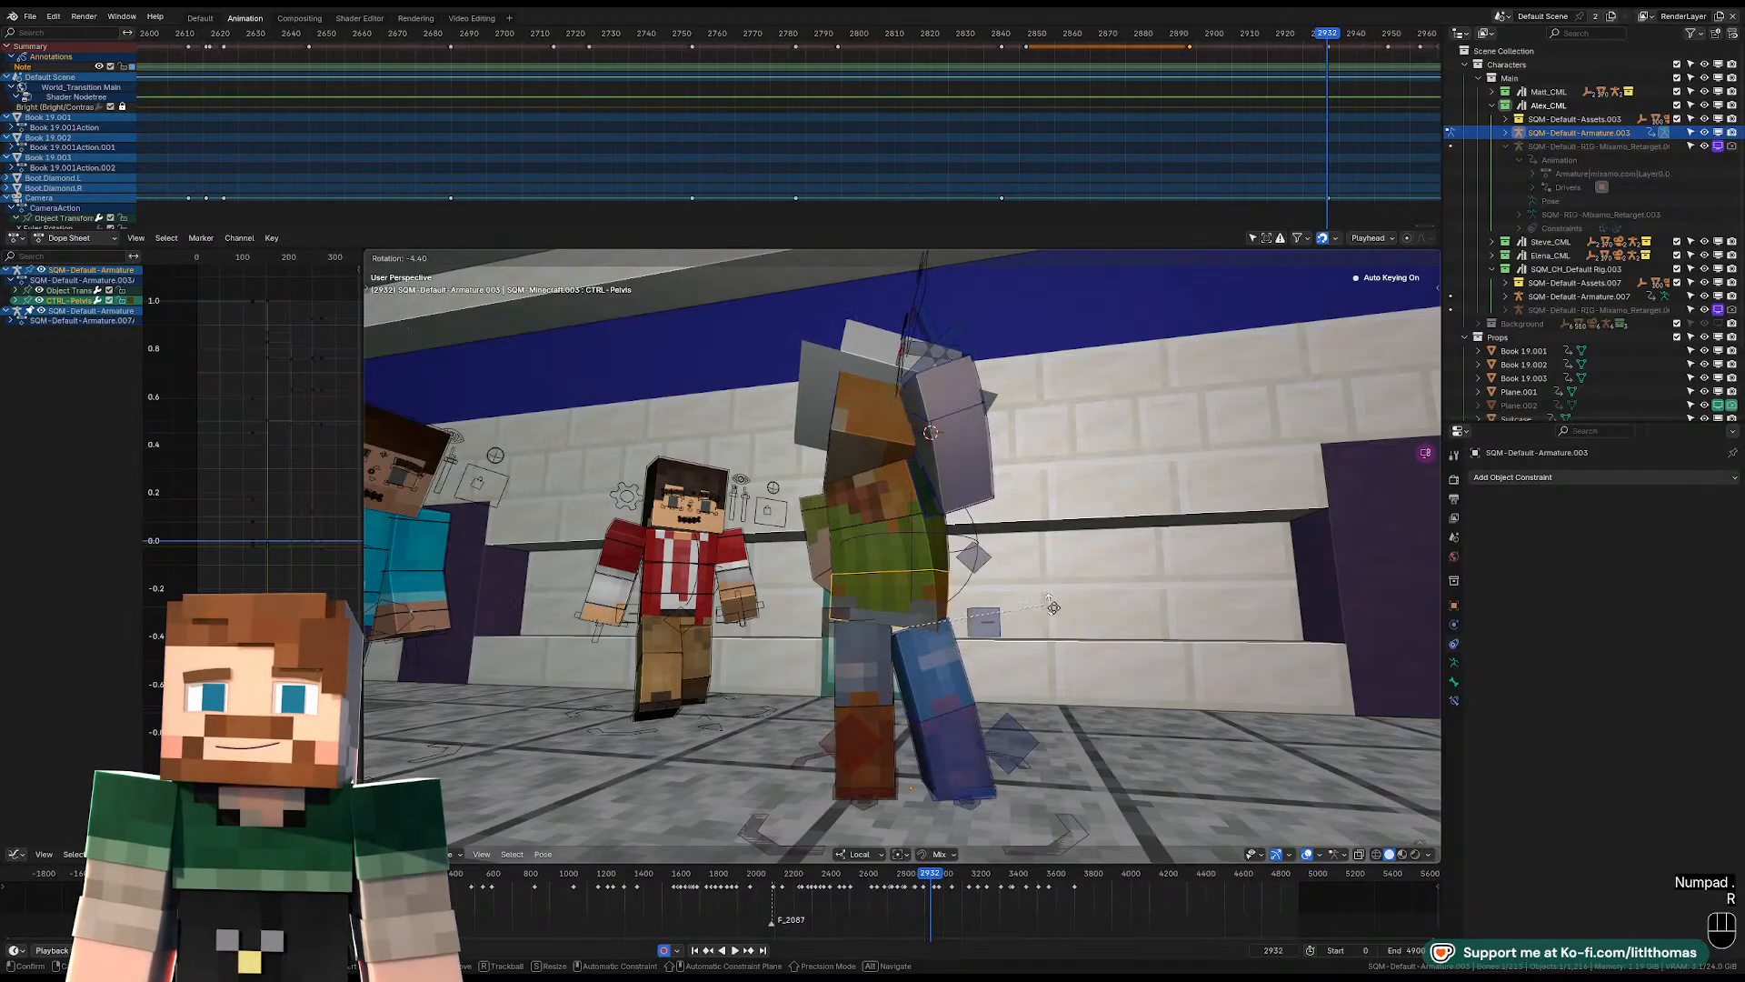
pyautogui.click(941, 566)
pyautogui.press('g')
pyautogui.click(951, 568)
# Clear the hip control's rotation and rotate the pelvis and torso controls to straighten the body.
pyautogui.hotkey('alt', 'r')
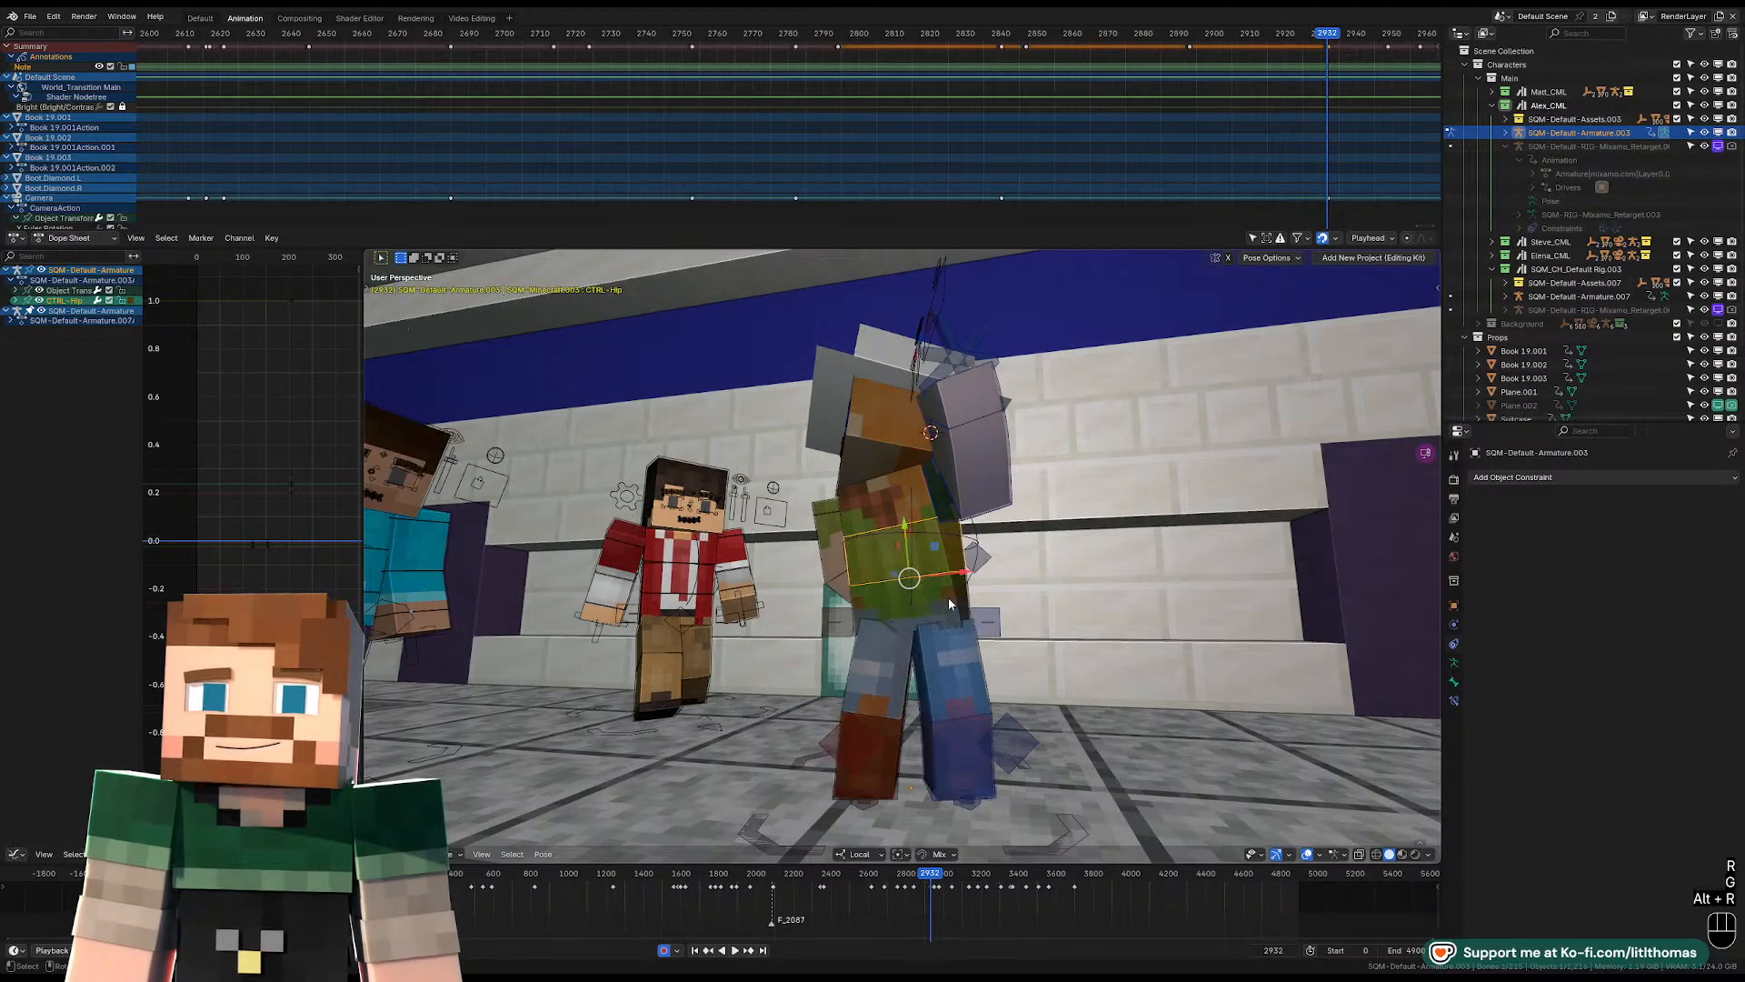
pyautogui.press('r')
pyautogui.press('r')
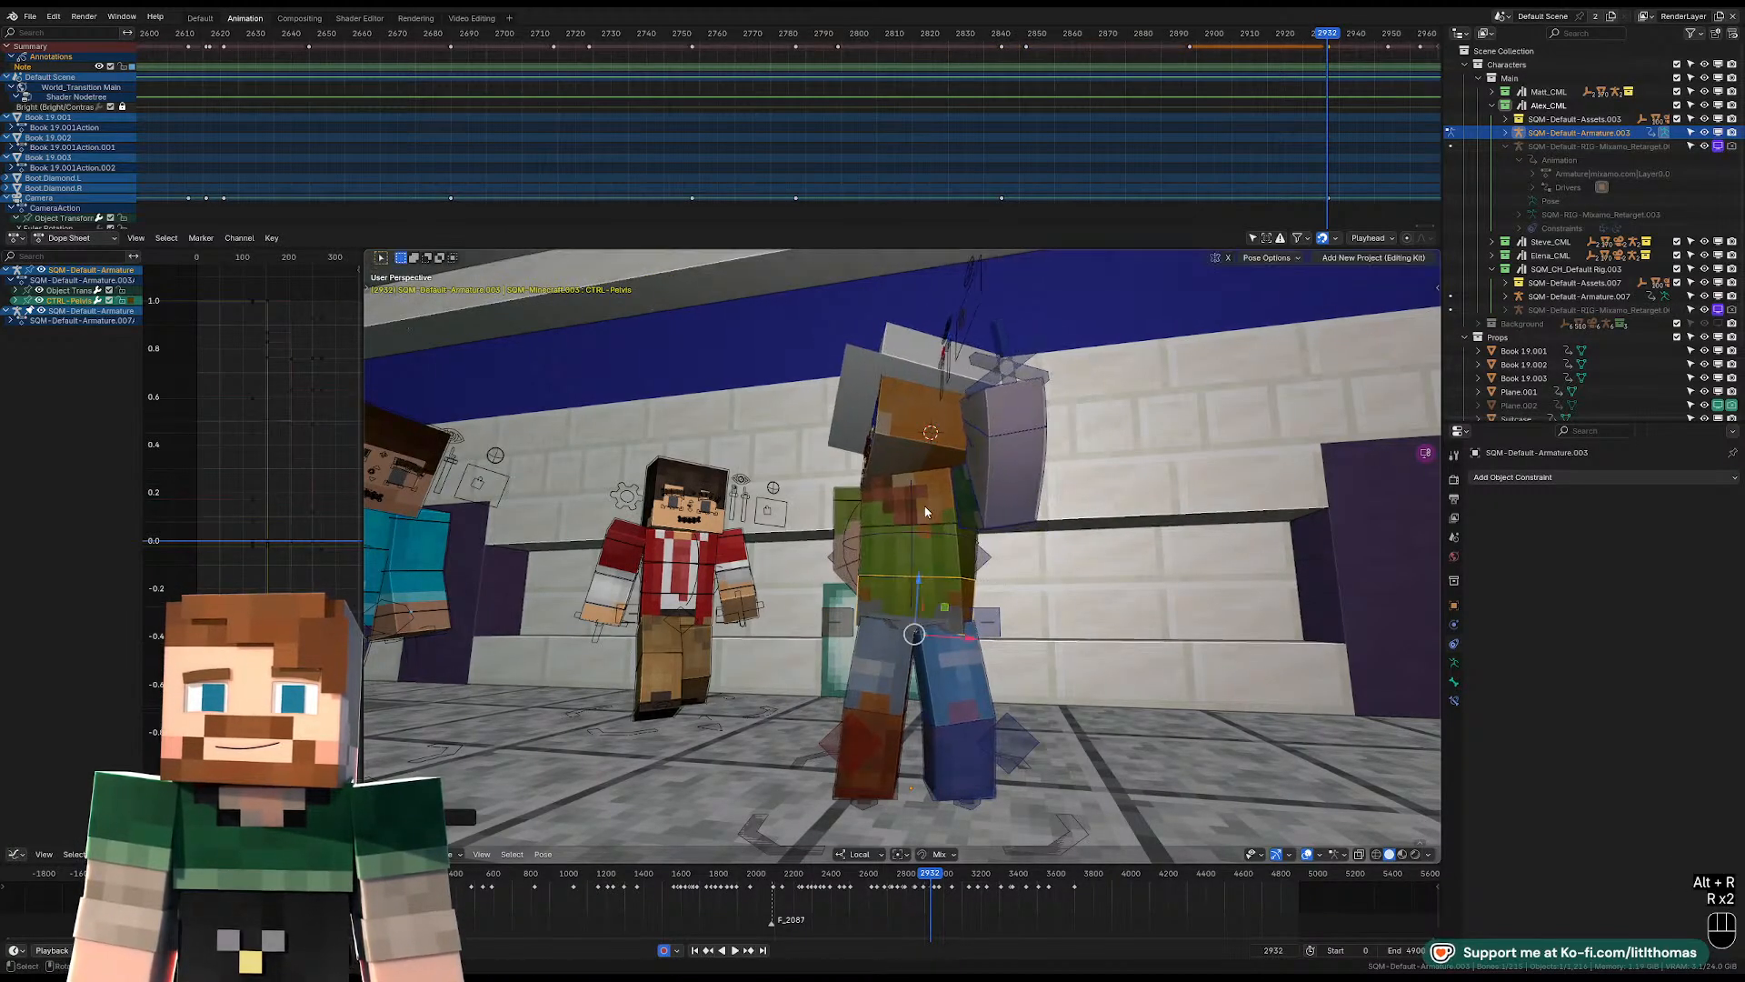
pyautogui.click(991, 605)
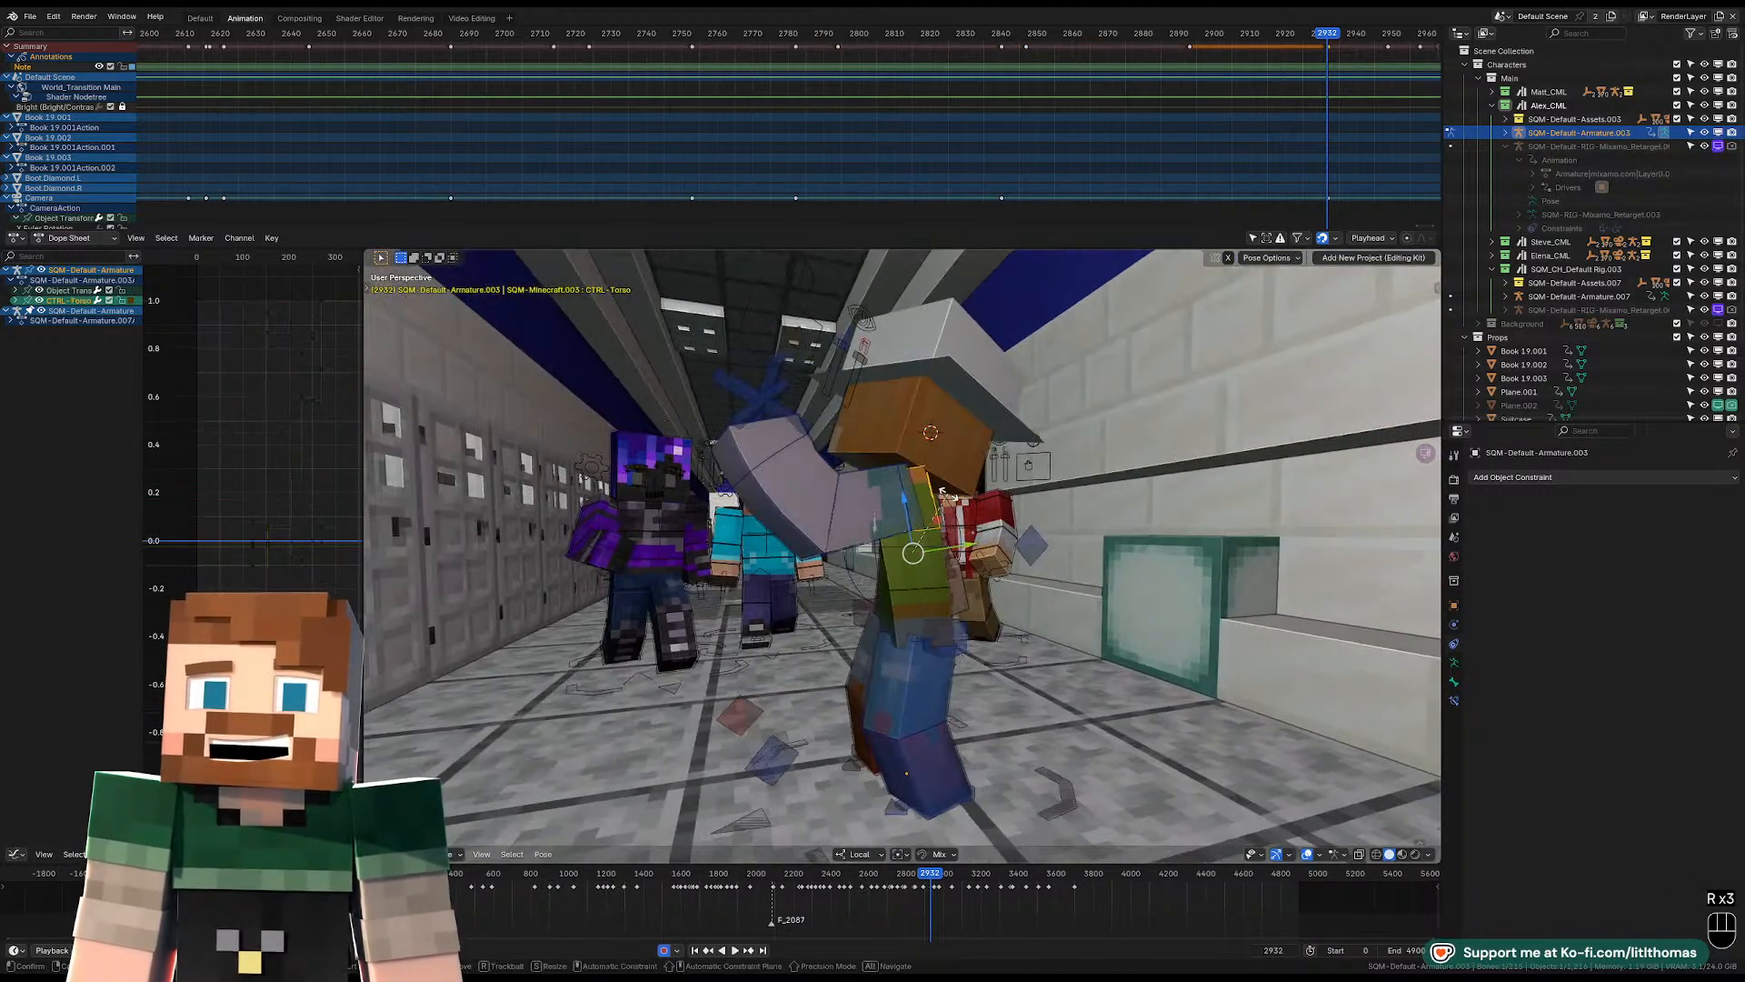
pyautogui.press('r')
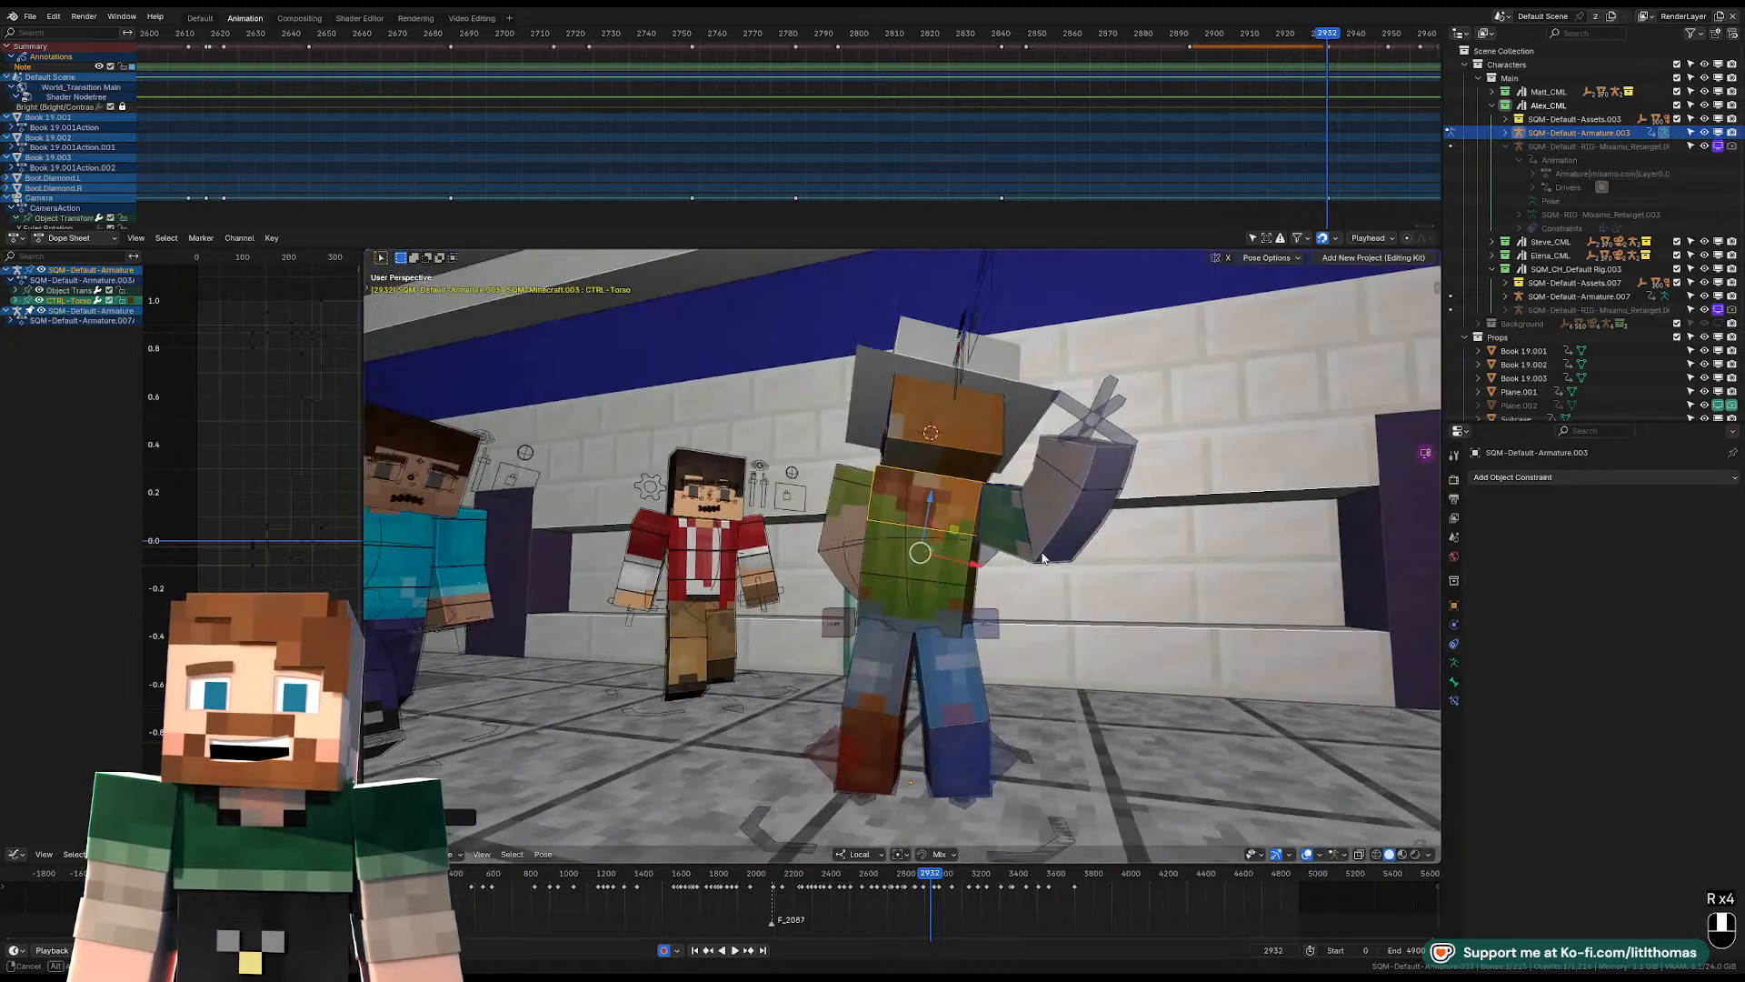
# Move the pelvis control slightly and adjust its rotation through the scene camera.
pyautogui.press('g')
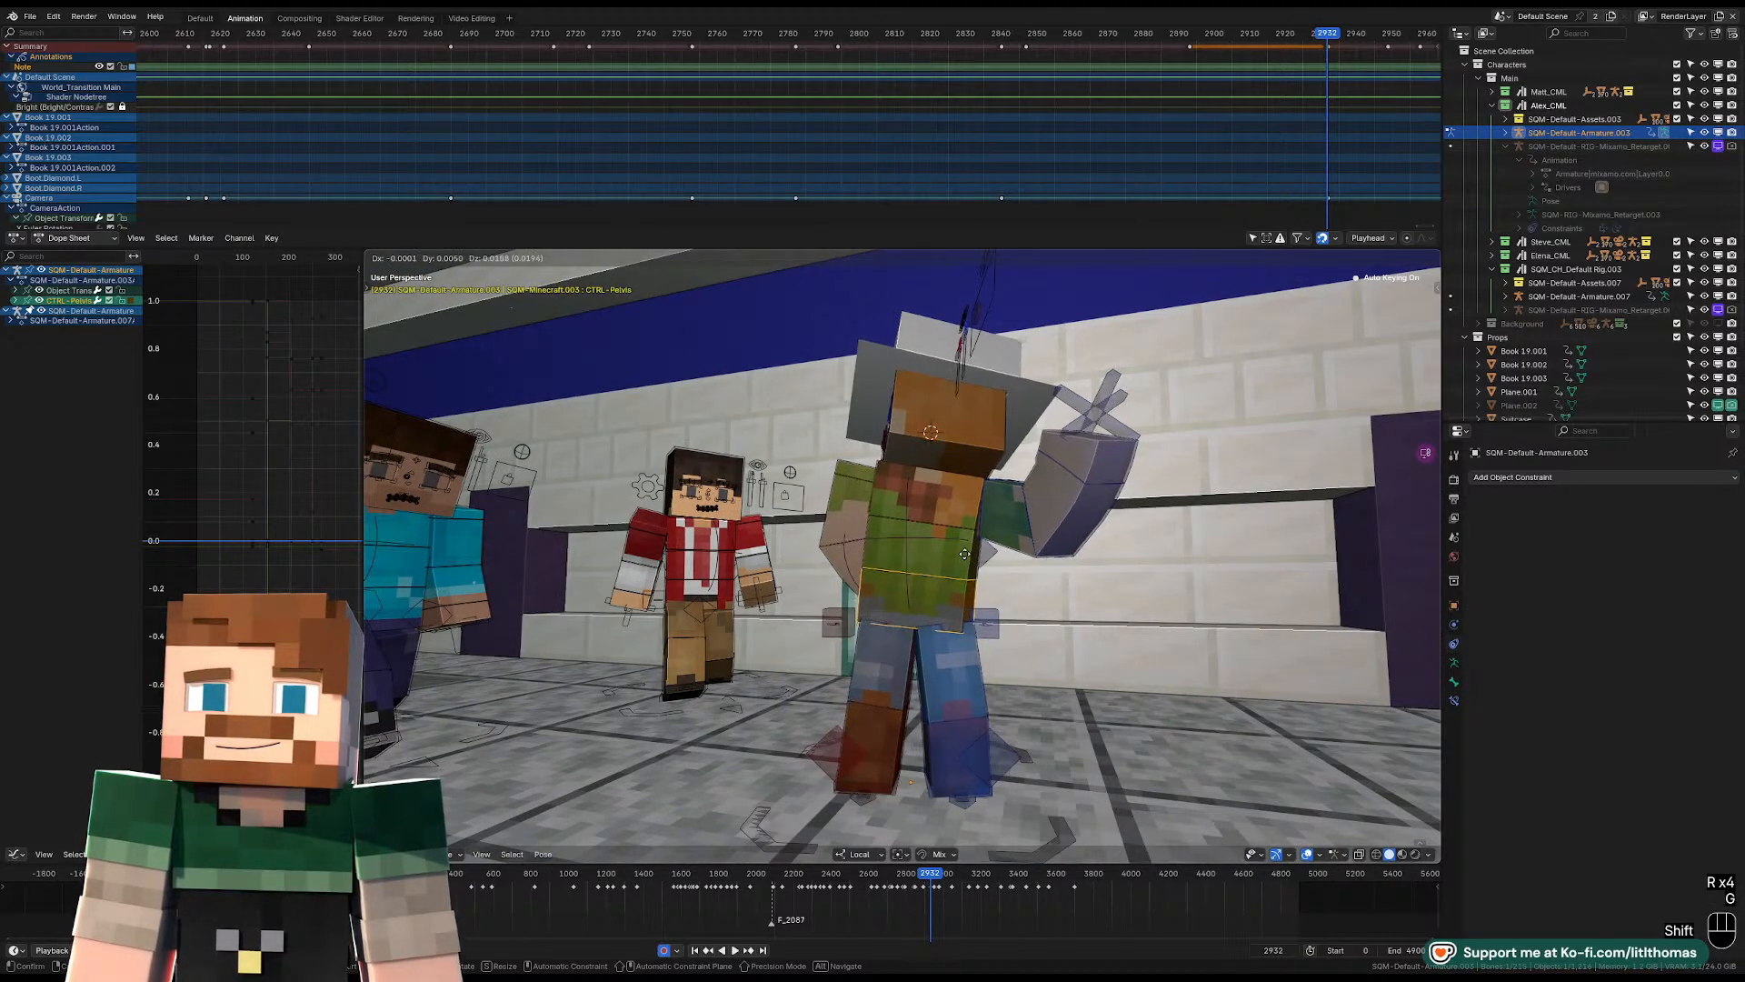
pyautogui.click(966, 564)
pyautogui.press('KP_0')
pyautogui.press('r')
pyautogui.press('r')
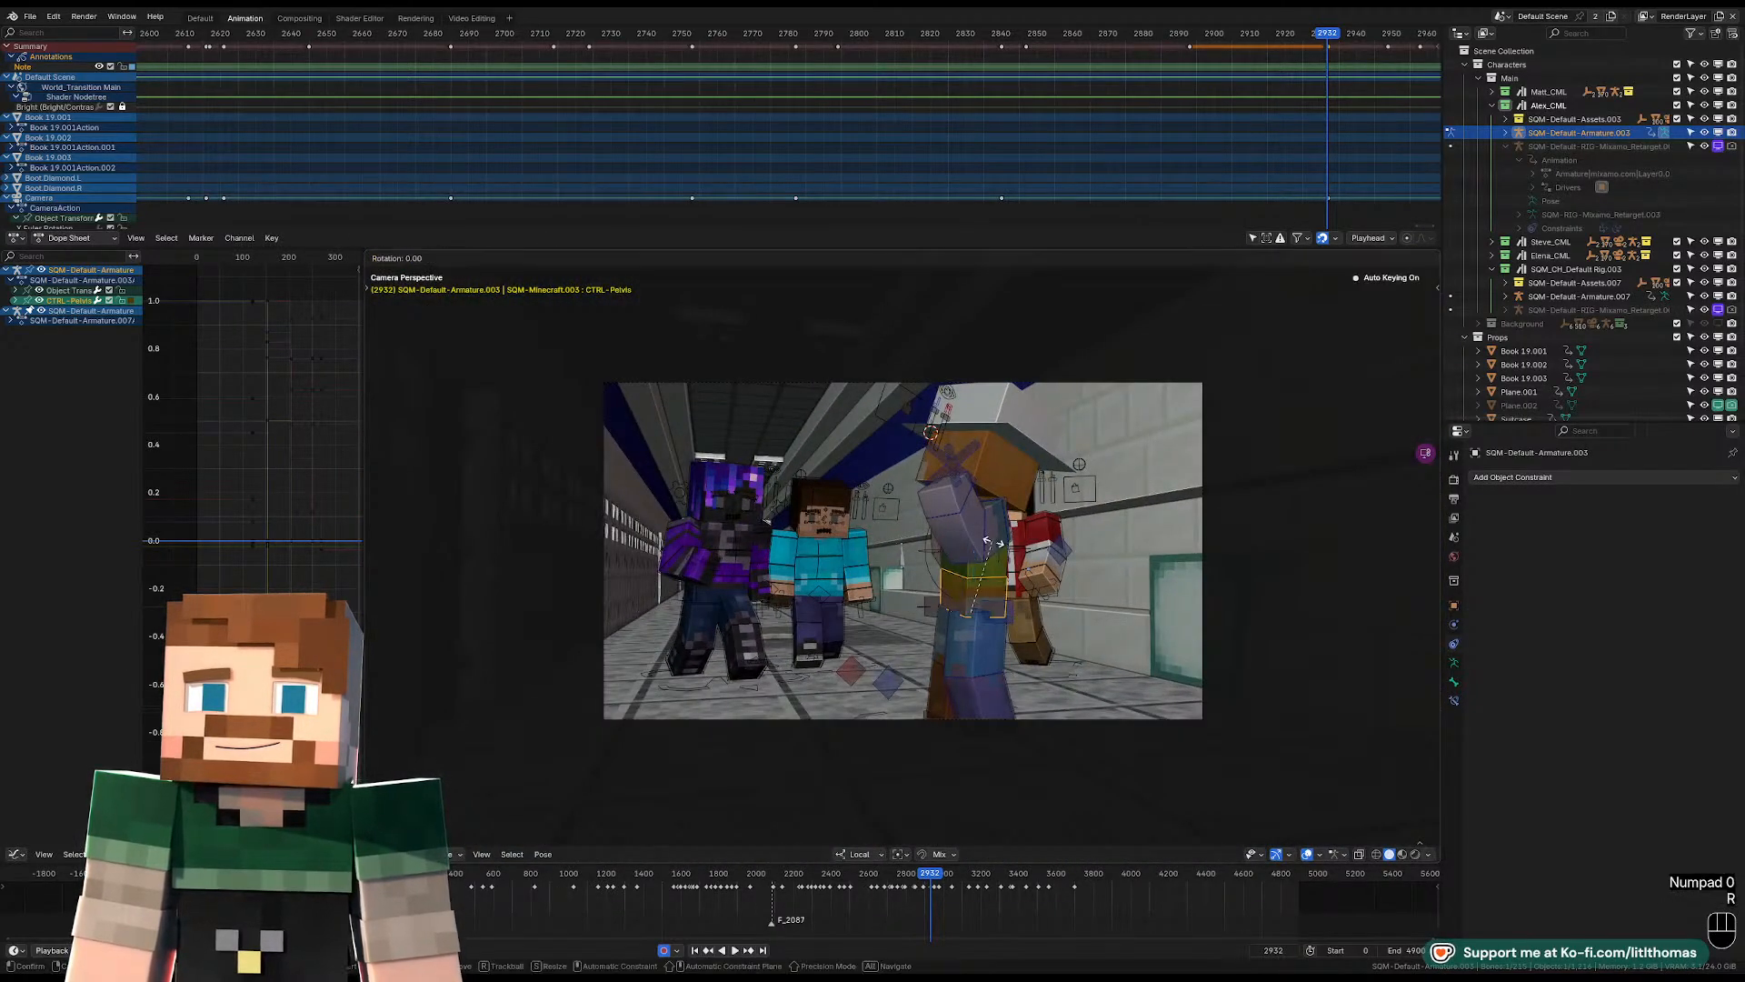
pyautogui.click(1003, 545)
# Clear the left lower arm's rotation and rotate the left upper arm away from Alex's face.
pyautogui.click(1002, 536)
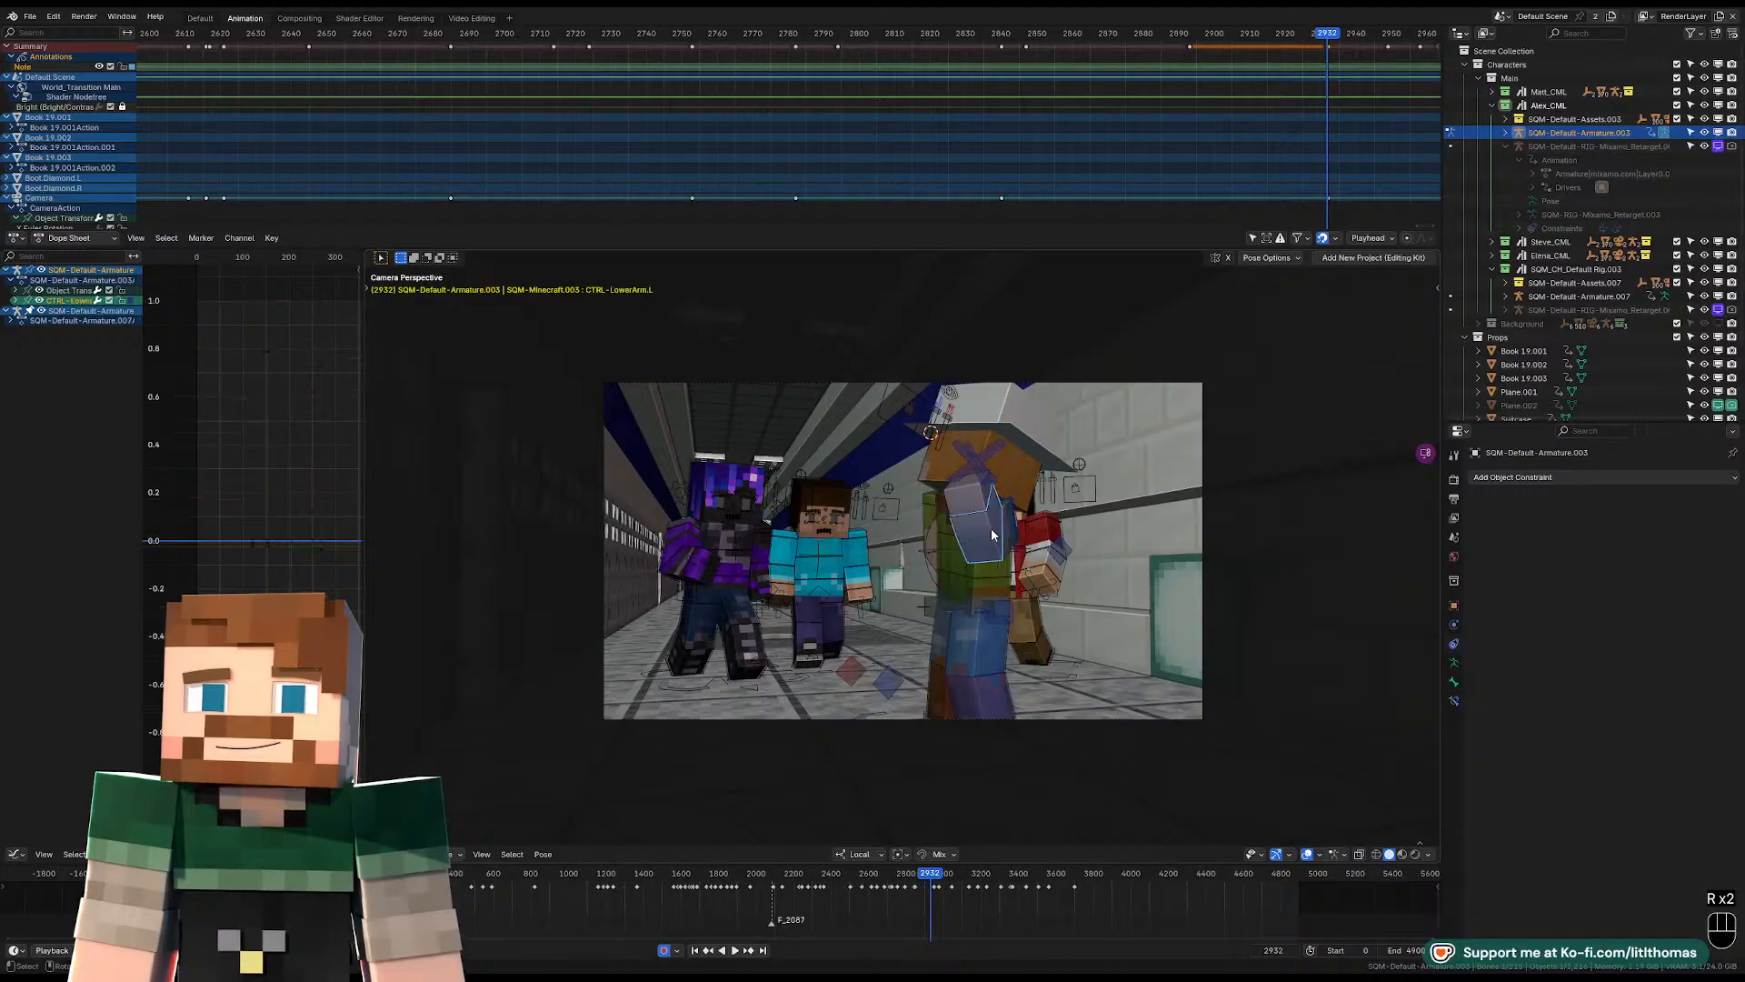
pyautogui.hotkey('alt', 'r')
pyautogui.press('r')
pyautogui.press('r')
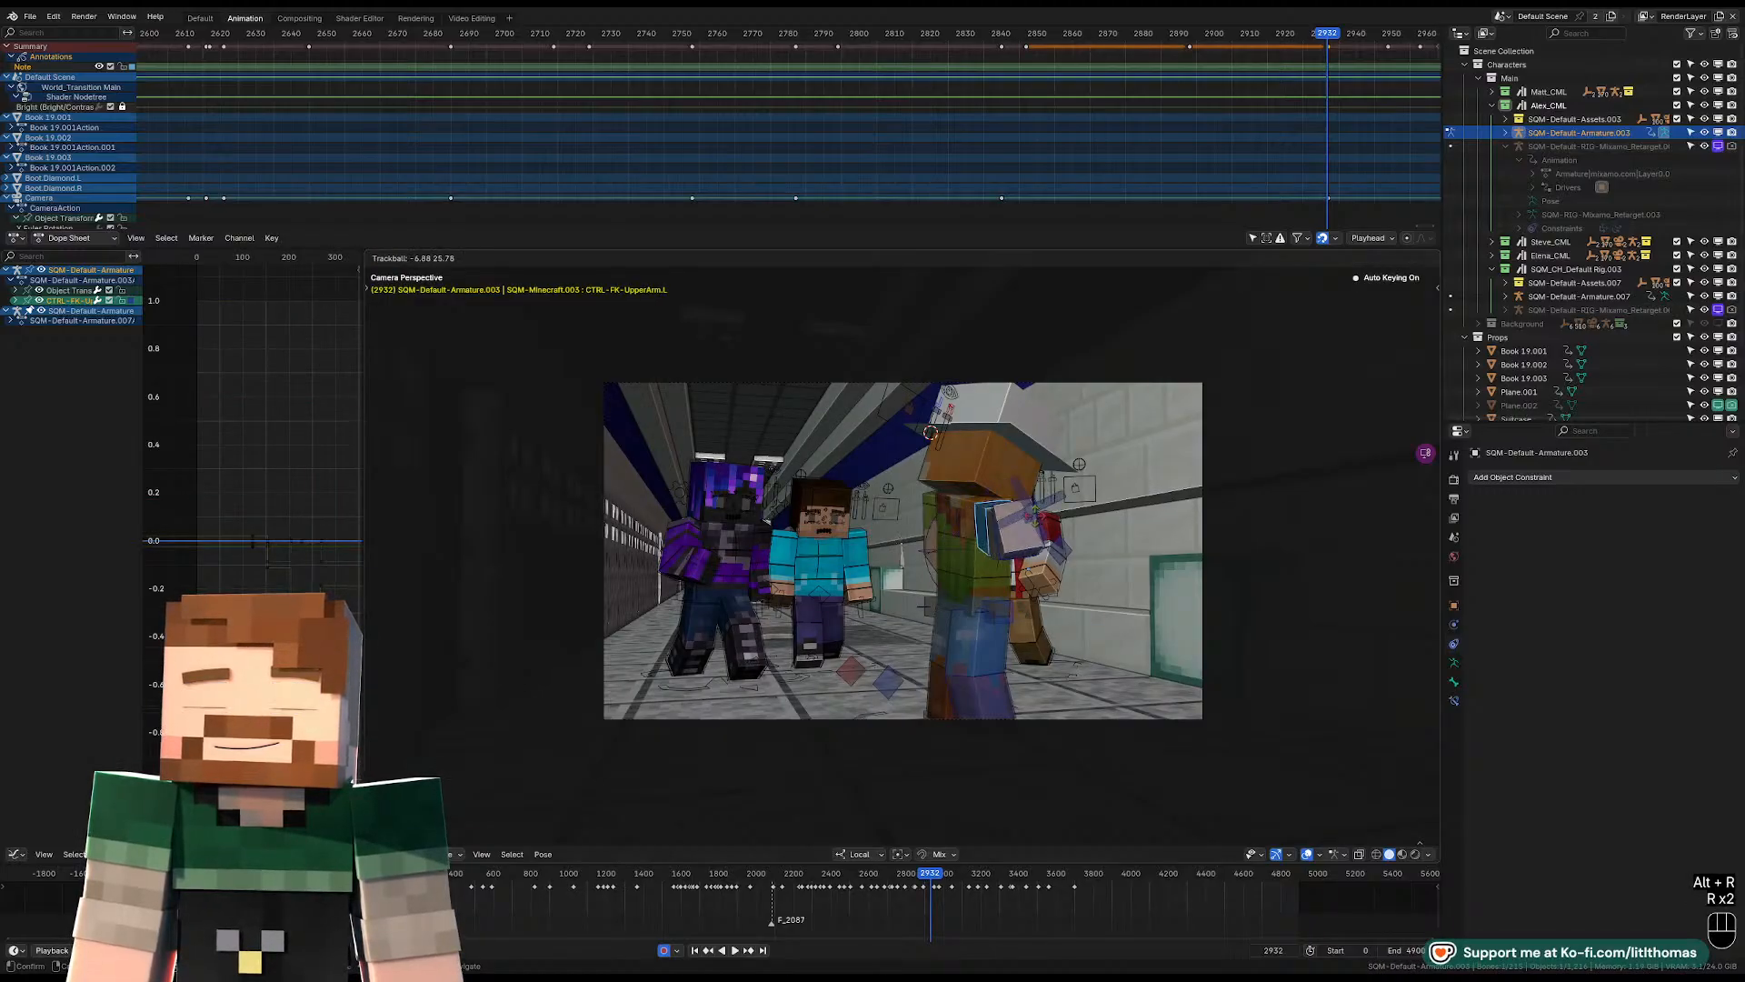
pyautogui.click(983, 480)
# Rotate the head control so Alex's face turns toward the other characters in the hallway.
pyautogui.click(983, 482)
pyautogui.press('r')
pyautogui.press('r')
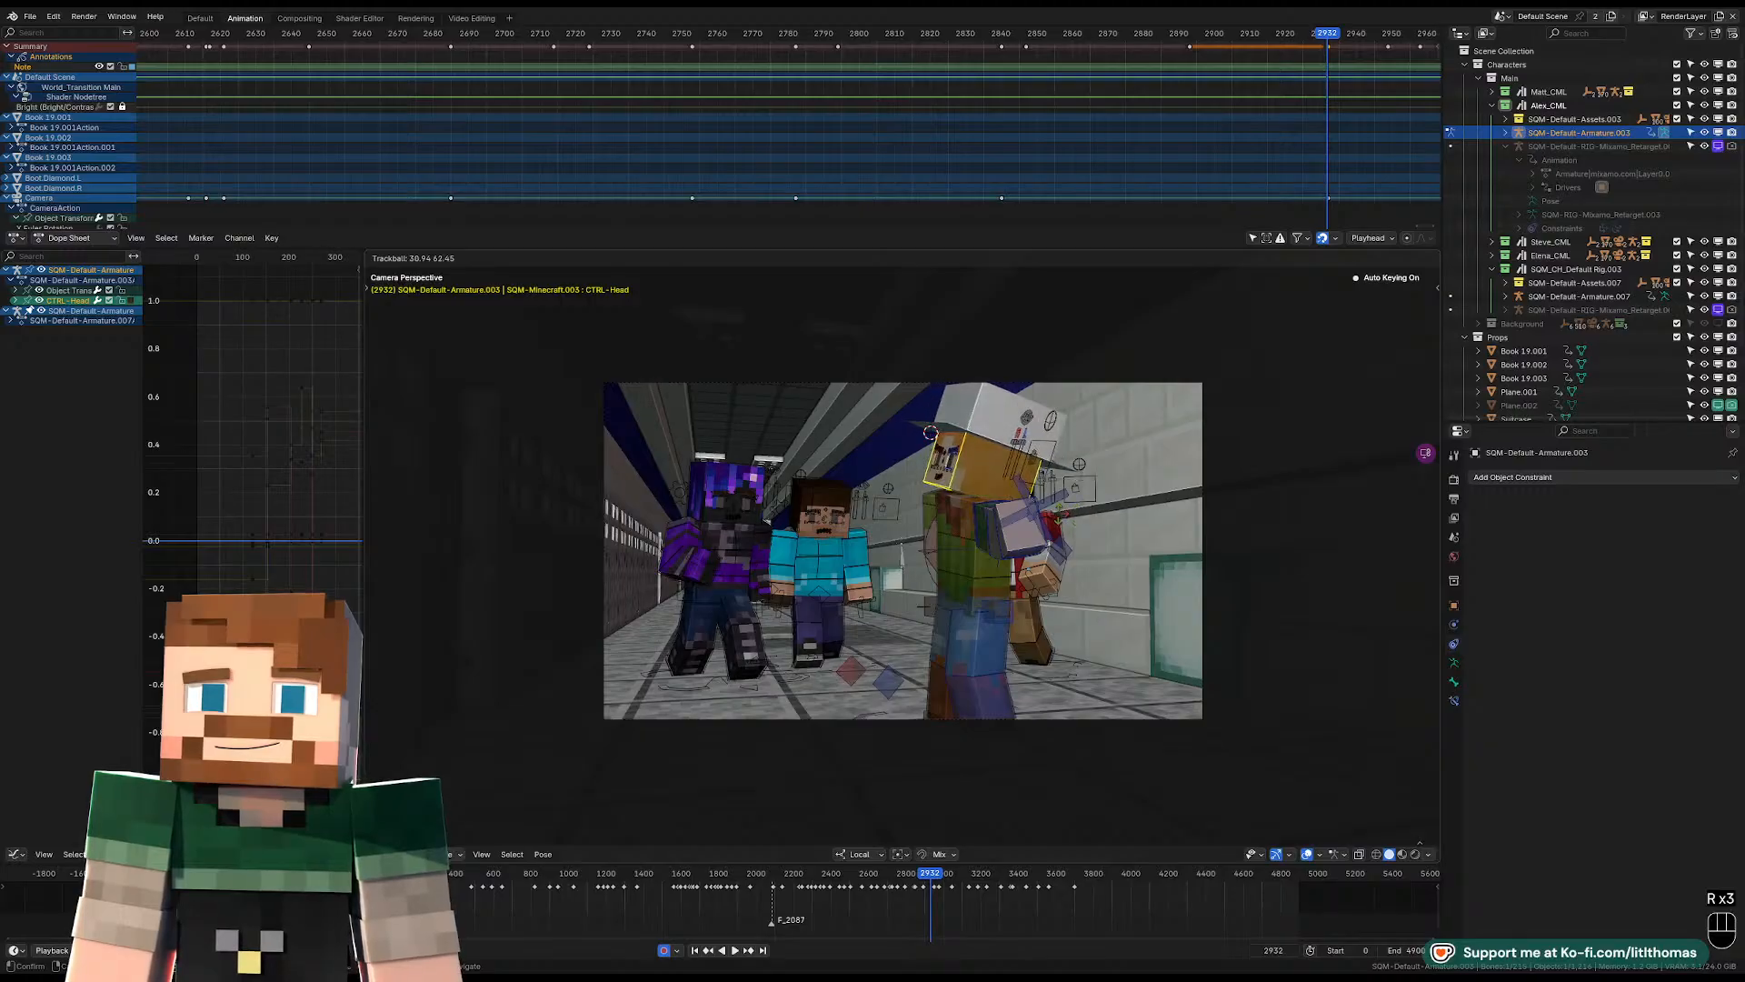
pyautogui.click(1055, 525)
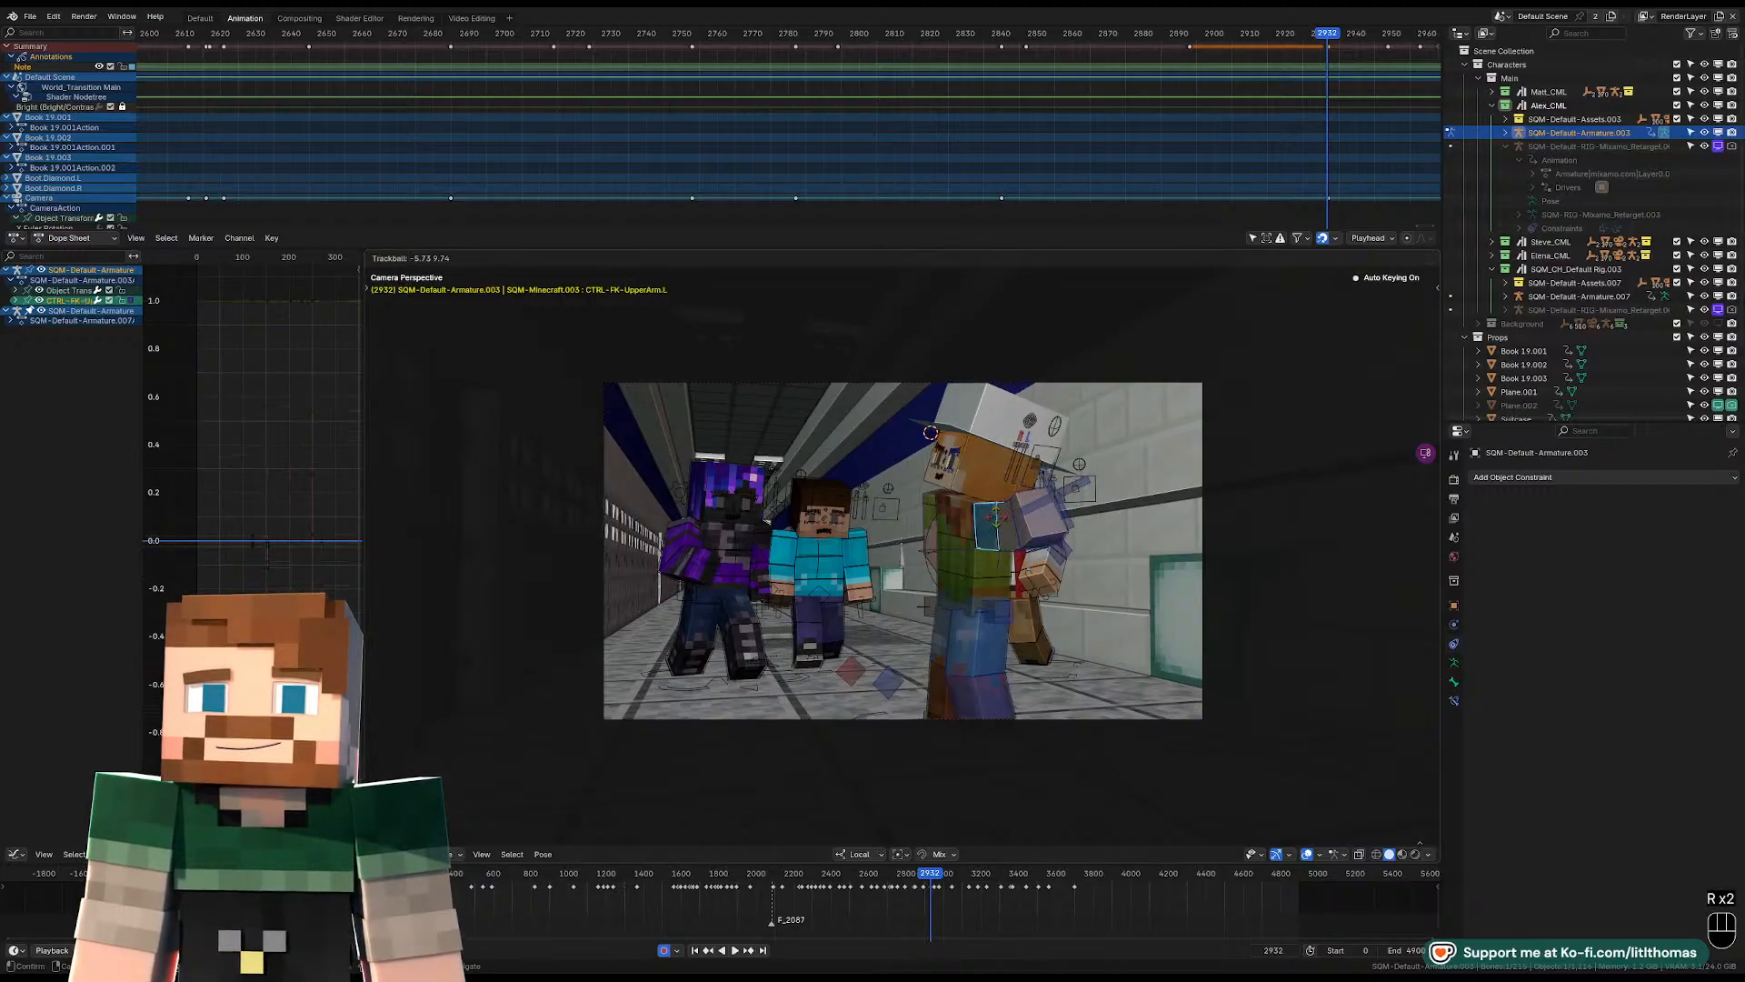
# Rotate the pelvis and torso controls at frame 2932 to adjust the lean of Alex's body in the camera view.
pyautogui.click(967, 581)
pyautogui.press('r')
pyautogui.press('r')
pyautogui.press('r')
pyautogui.press('r')
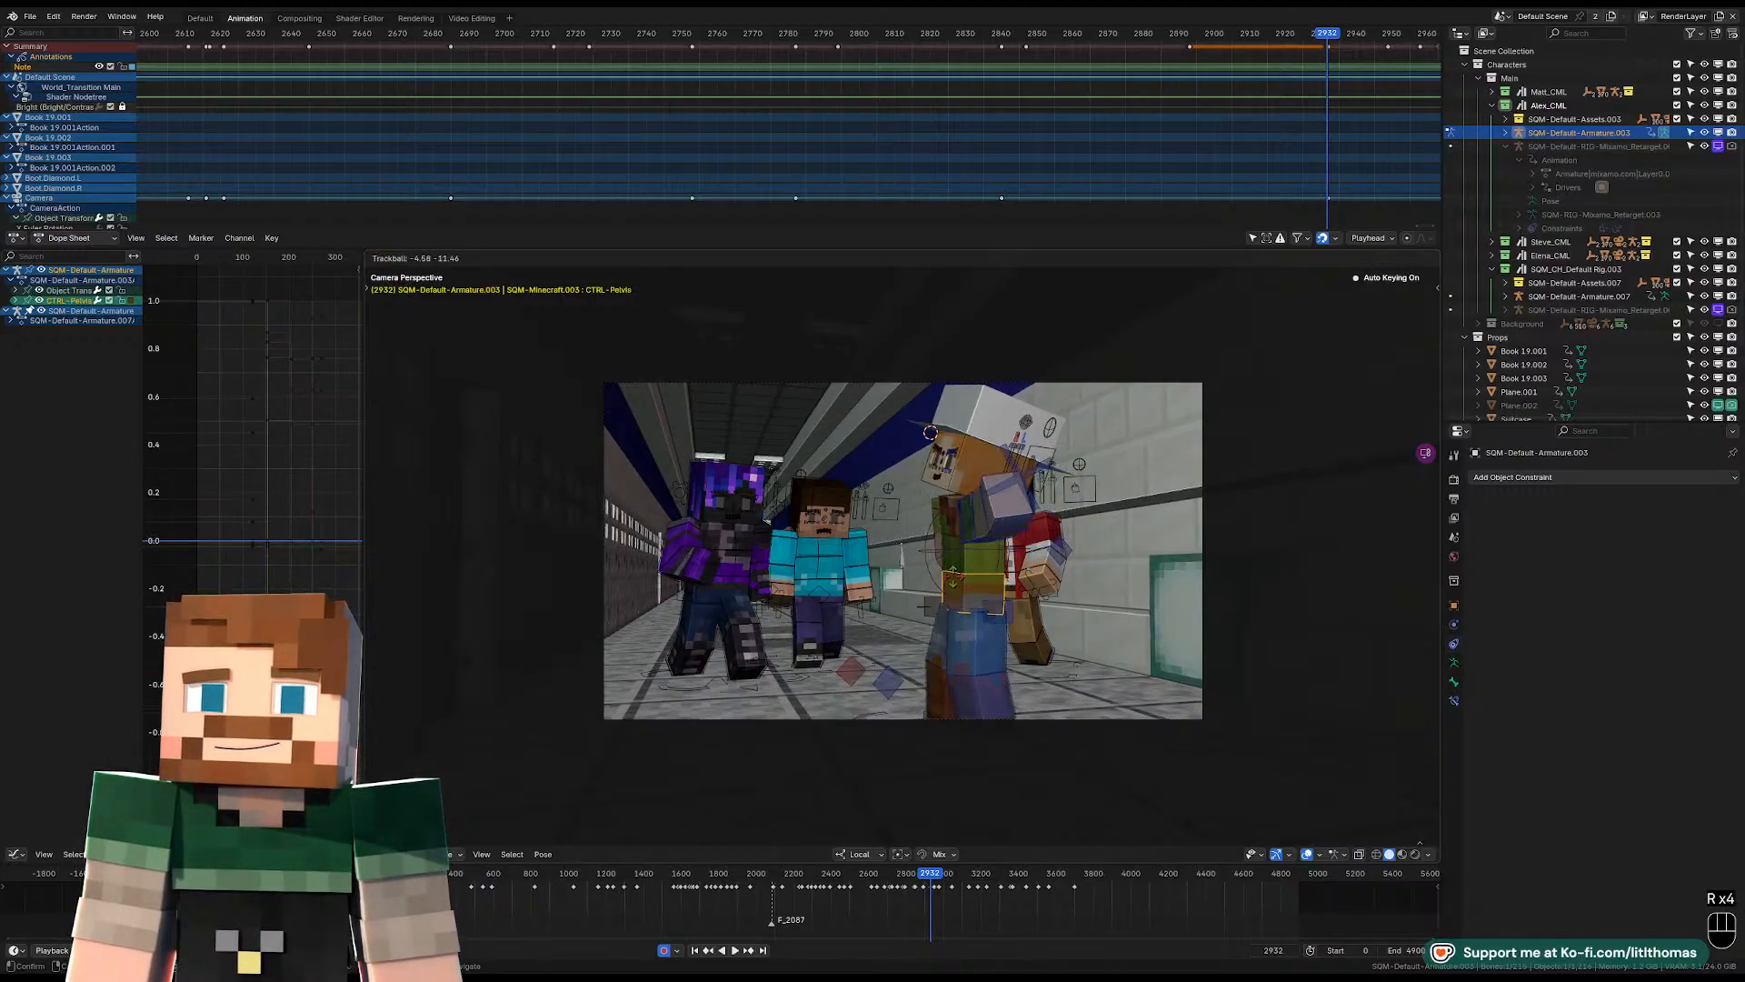
pyautogui.click(951, 556)
pyautogui.click(949, 515)
# Fine-tune the pelvis rotation and rotate the head control so Alex's face turns further away from the camera.
pyautogui.press('r')
pyautogui.press('r')
pyautogui.click(971, 520)
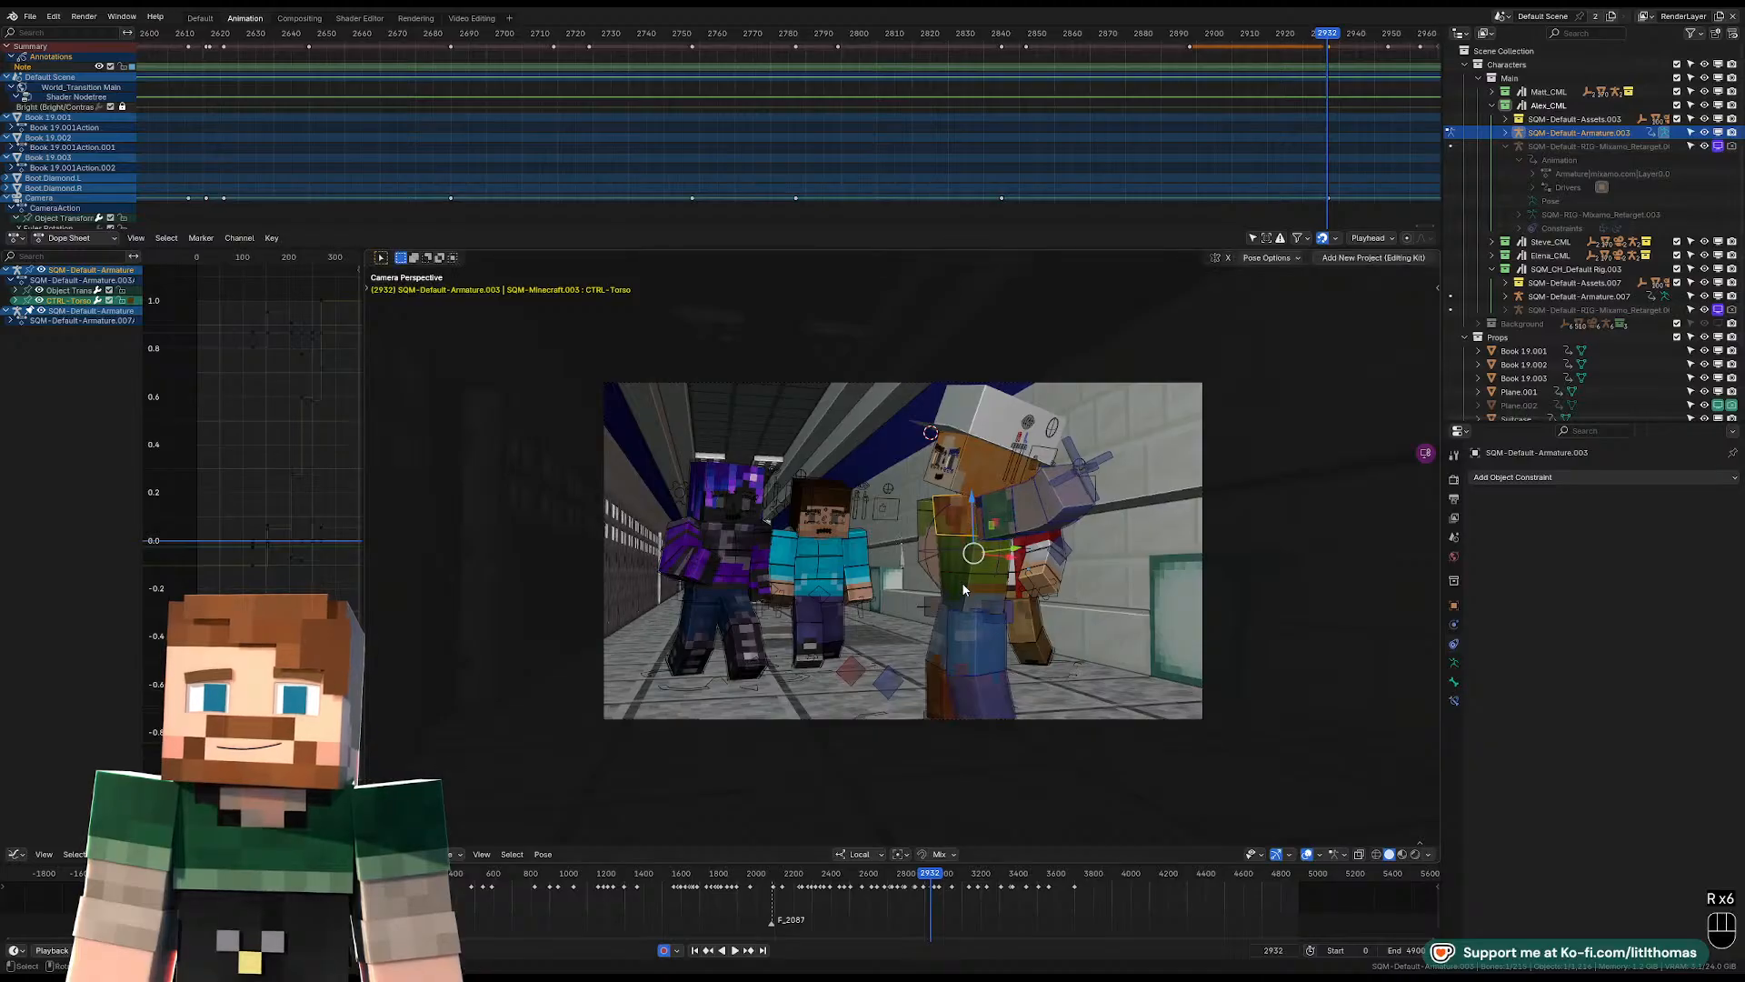
pyautogui.click(960, 582)
pyautogui.press('r')
pyautogui.click(953, 489)
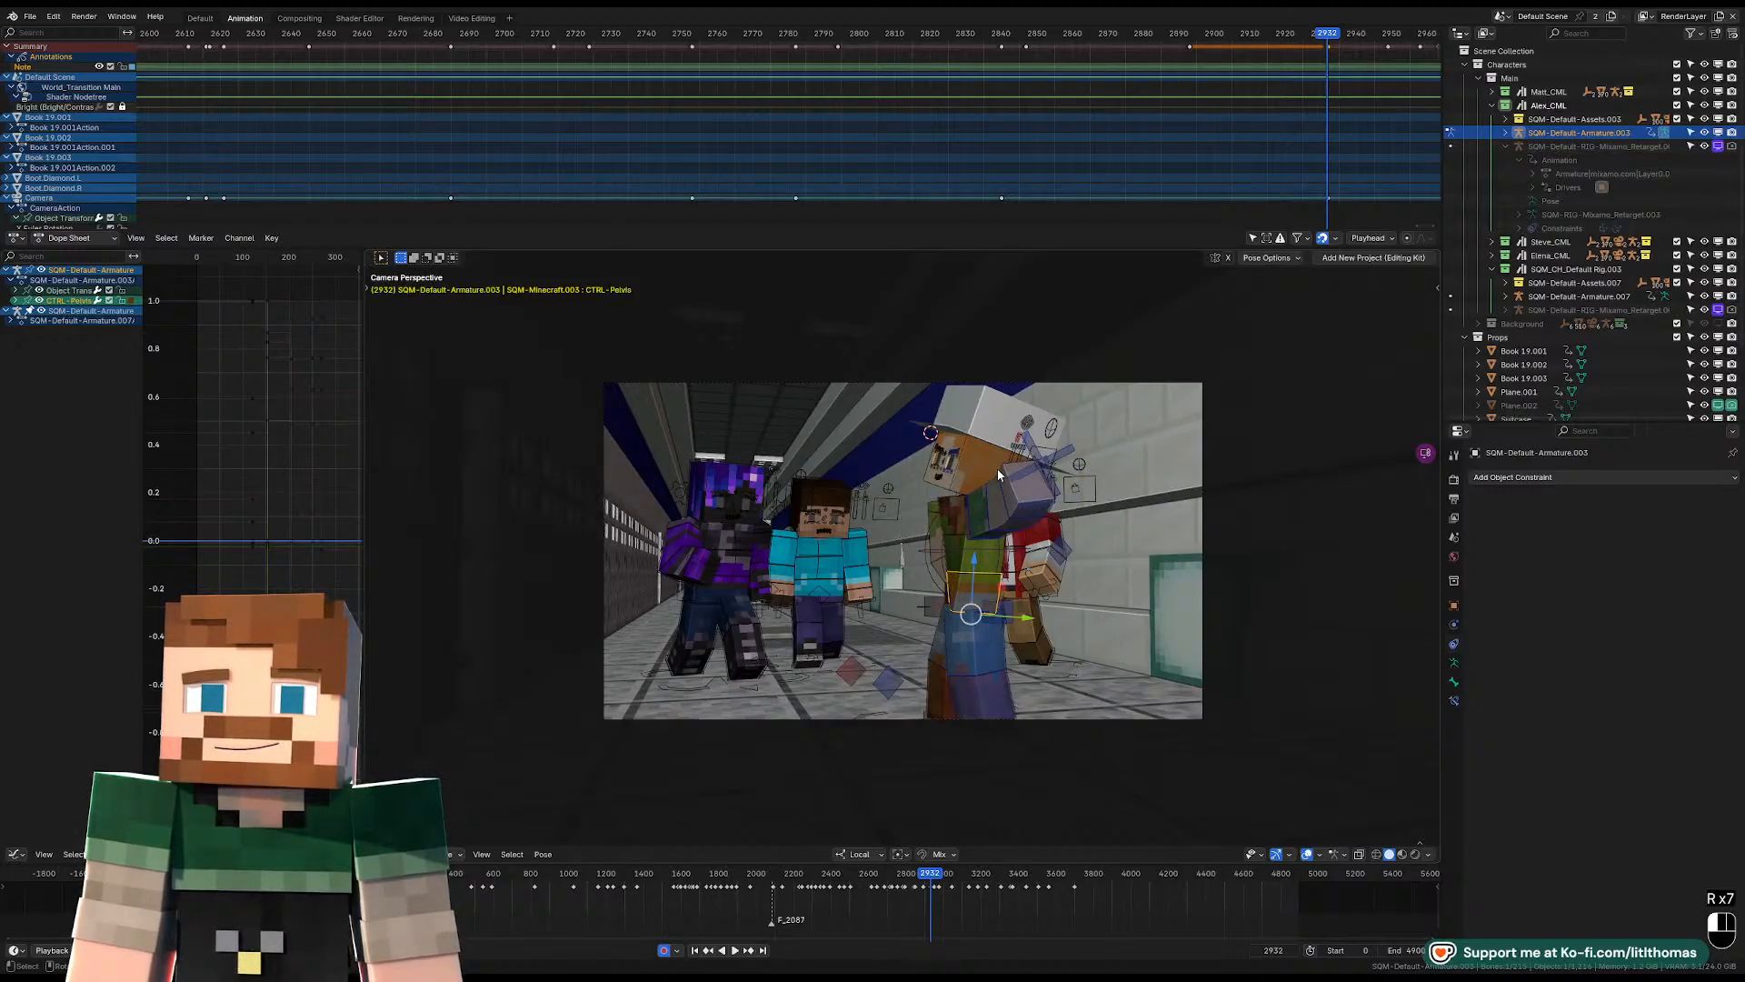
pyautogui.press('r')
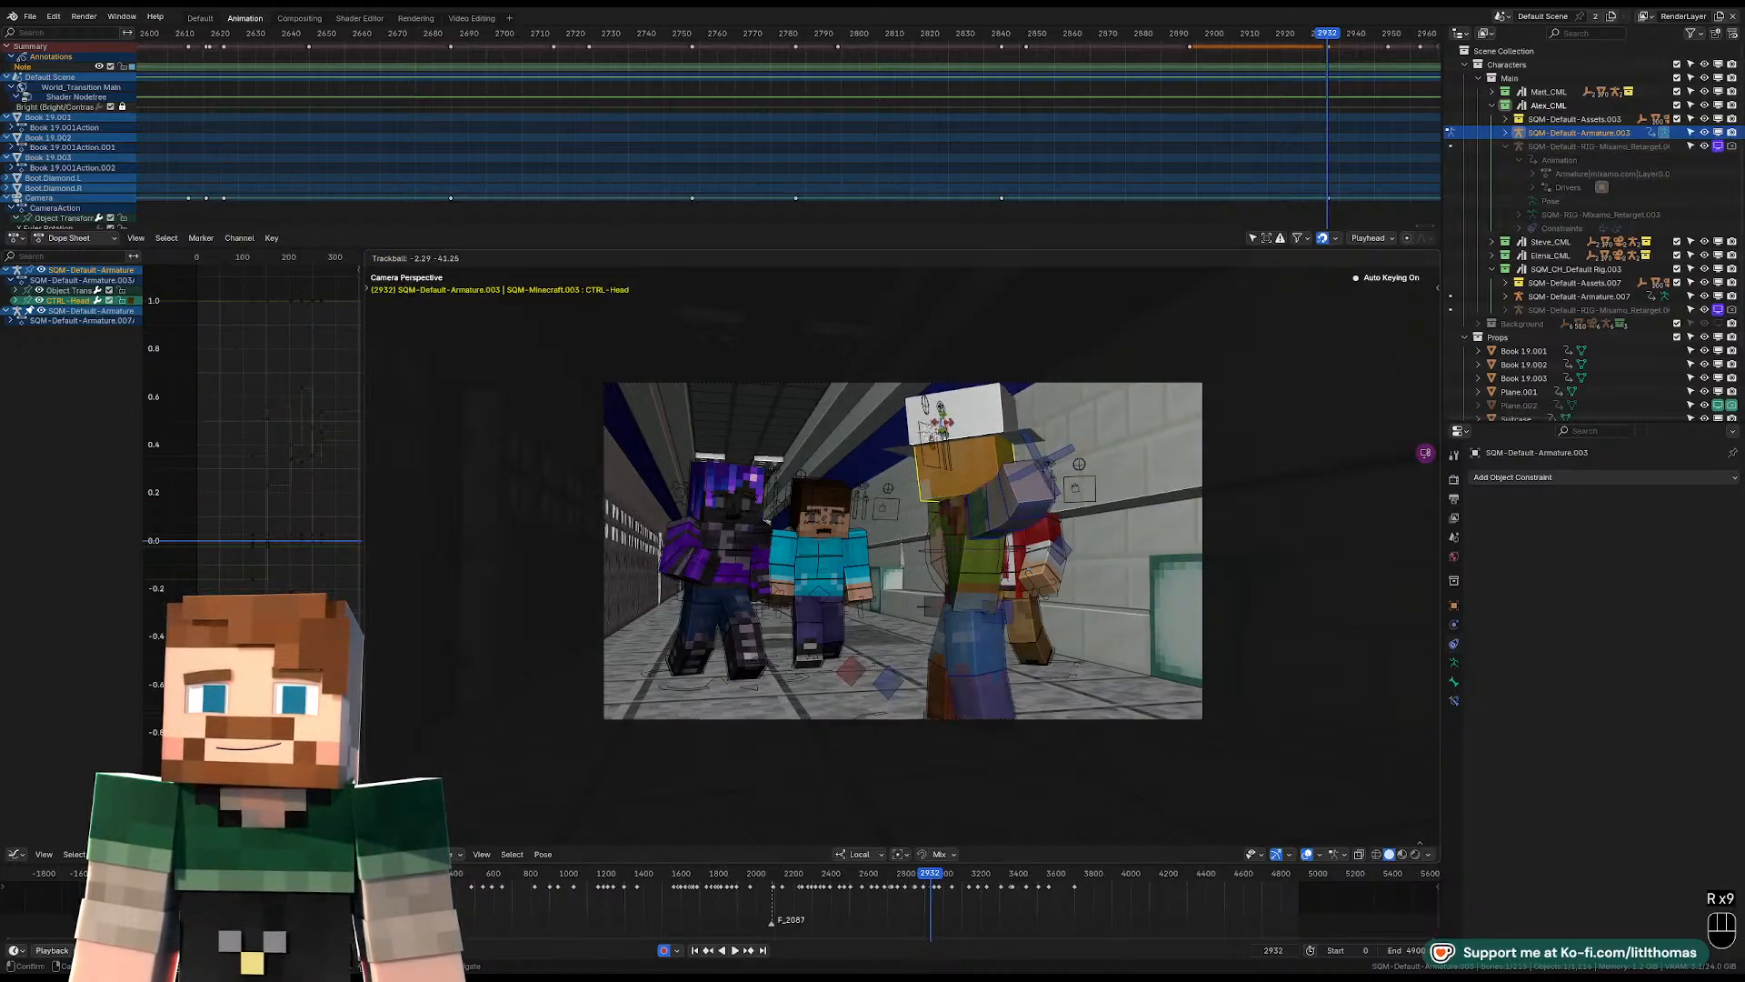
pyautogui.click(953, 464)
# Rotate Alex's right upper arm and bend the right lower arm behind the body.
pyautogui.moveTo(955, 469); pyautogui.dragTo(1029, 535, button='middle')
pyautogui.click(902, 506)
pyautogui.press('r')
pyautogui.press('r')
pyautogui.click(1022, 554)
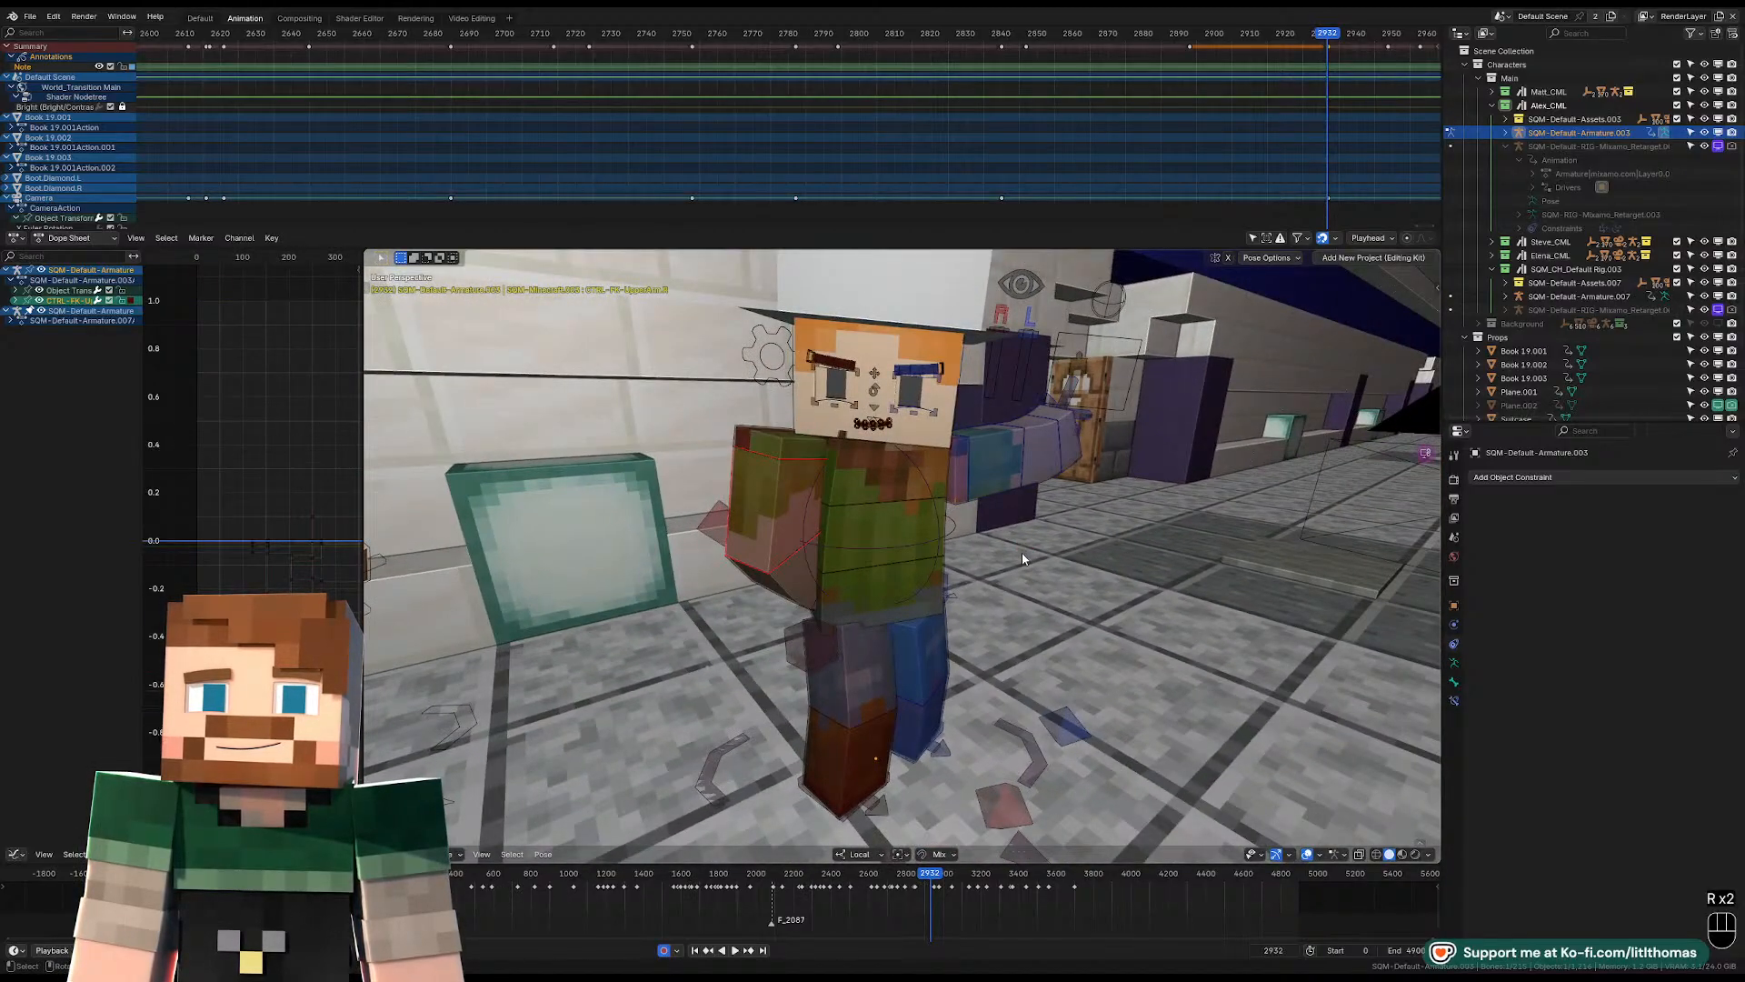
pyautogui.click(786, 589)
pyautogui.moveTo(786, 589); pyautogui.dragTo(1100, 684, button='middle')
pyautogui.press('r')
pyautogui.click(1064, 745)
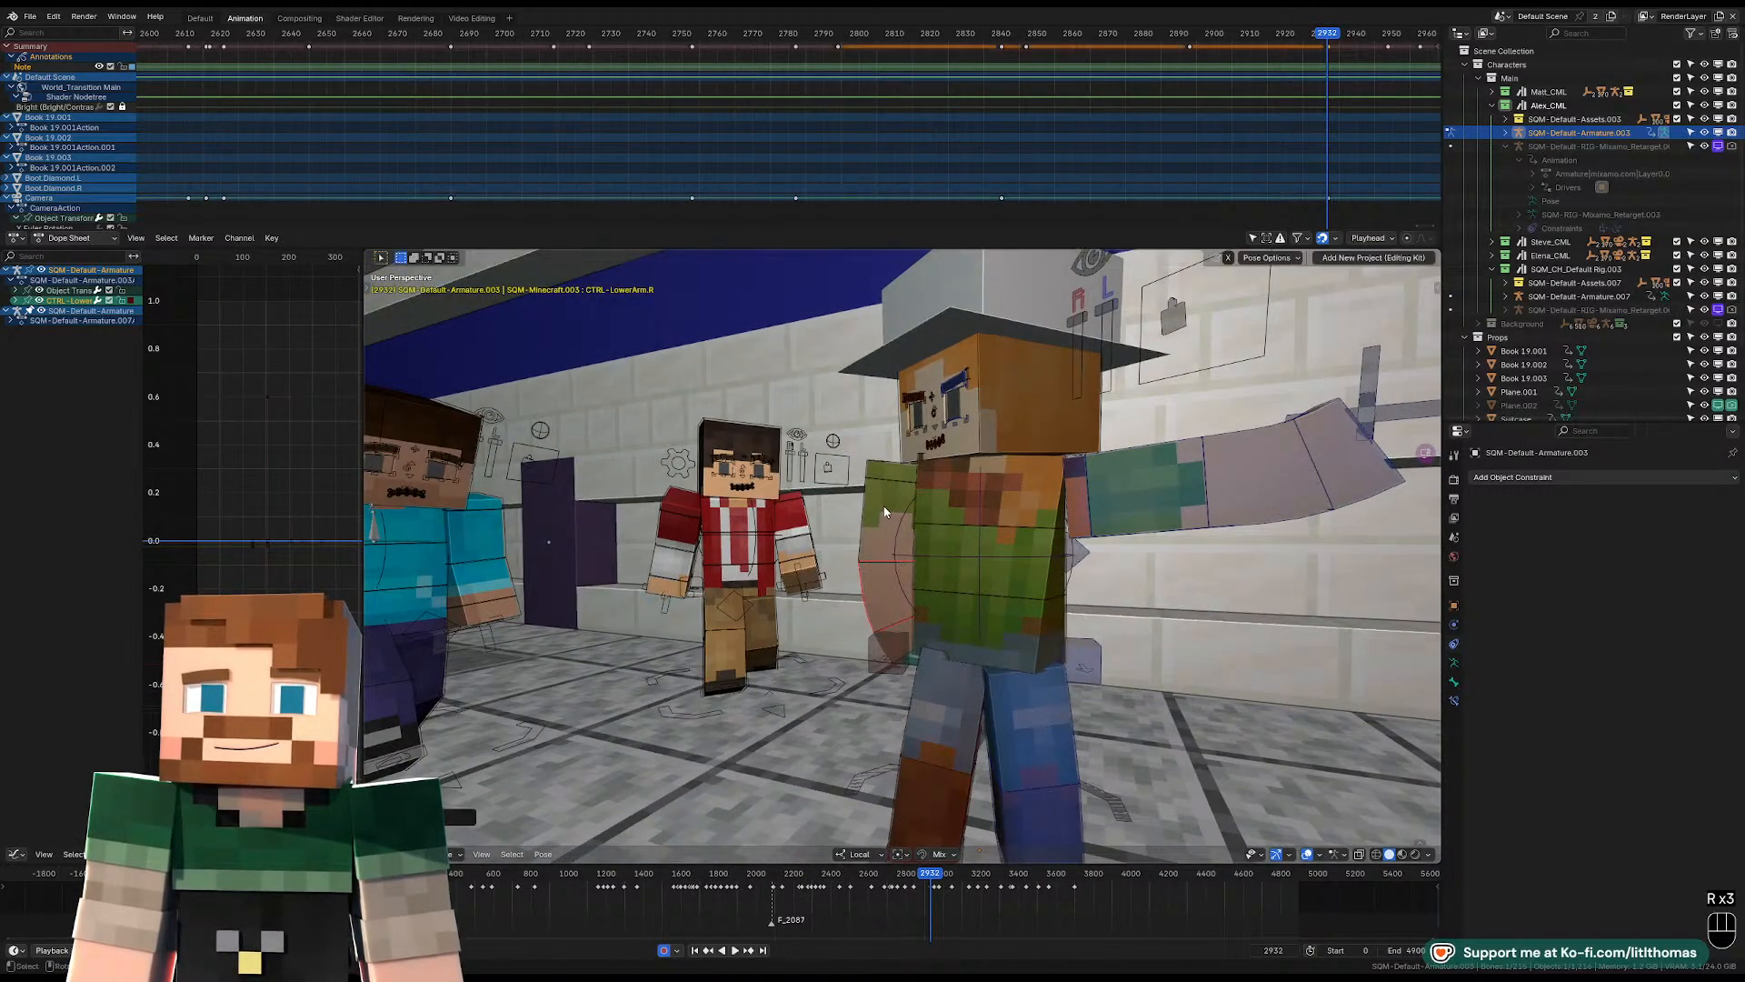
pyautogui.press('r')
pyautogui.click(1139, 549)
# Move Alex's right shoulder control slightly and return to the scene camera view.
pyautogui.moveTo(1139, 548); pyautogui.dragTo(1056, 499, button='middle')
pyautogui.scroll(-4, 902, 549)
pyautogui.click(843, 509)
pyautogui.scroll(2, 846, 509)
pyautogui.press('g')
pyautogui.click(880, 510)
pyautogui.press('KP_0')
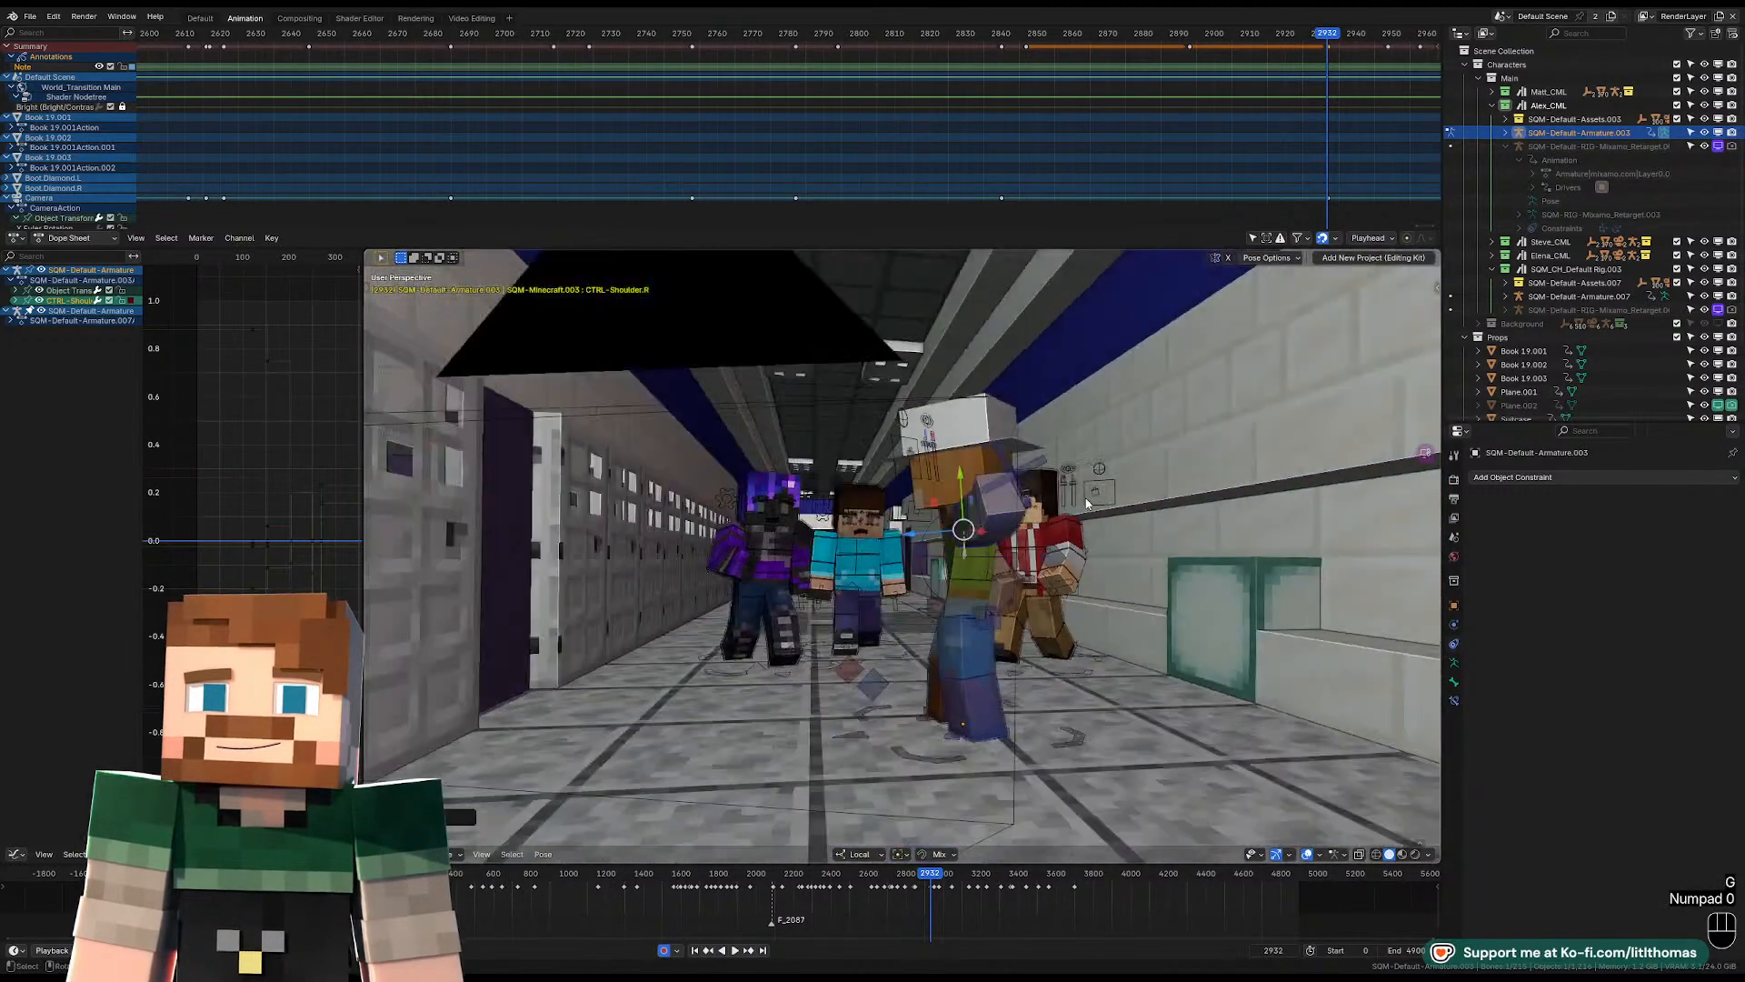
# Play the shot from frame 2932 to review Alex's pose, and view the character from above in the hallway.
pyautogui.press('space')
pyautogui.press('space')
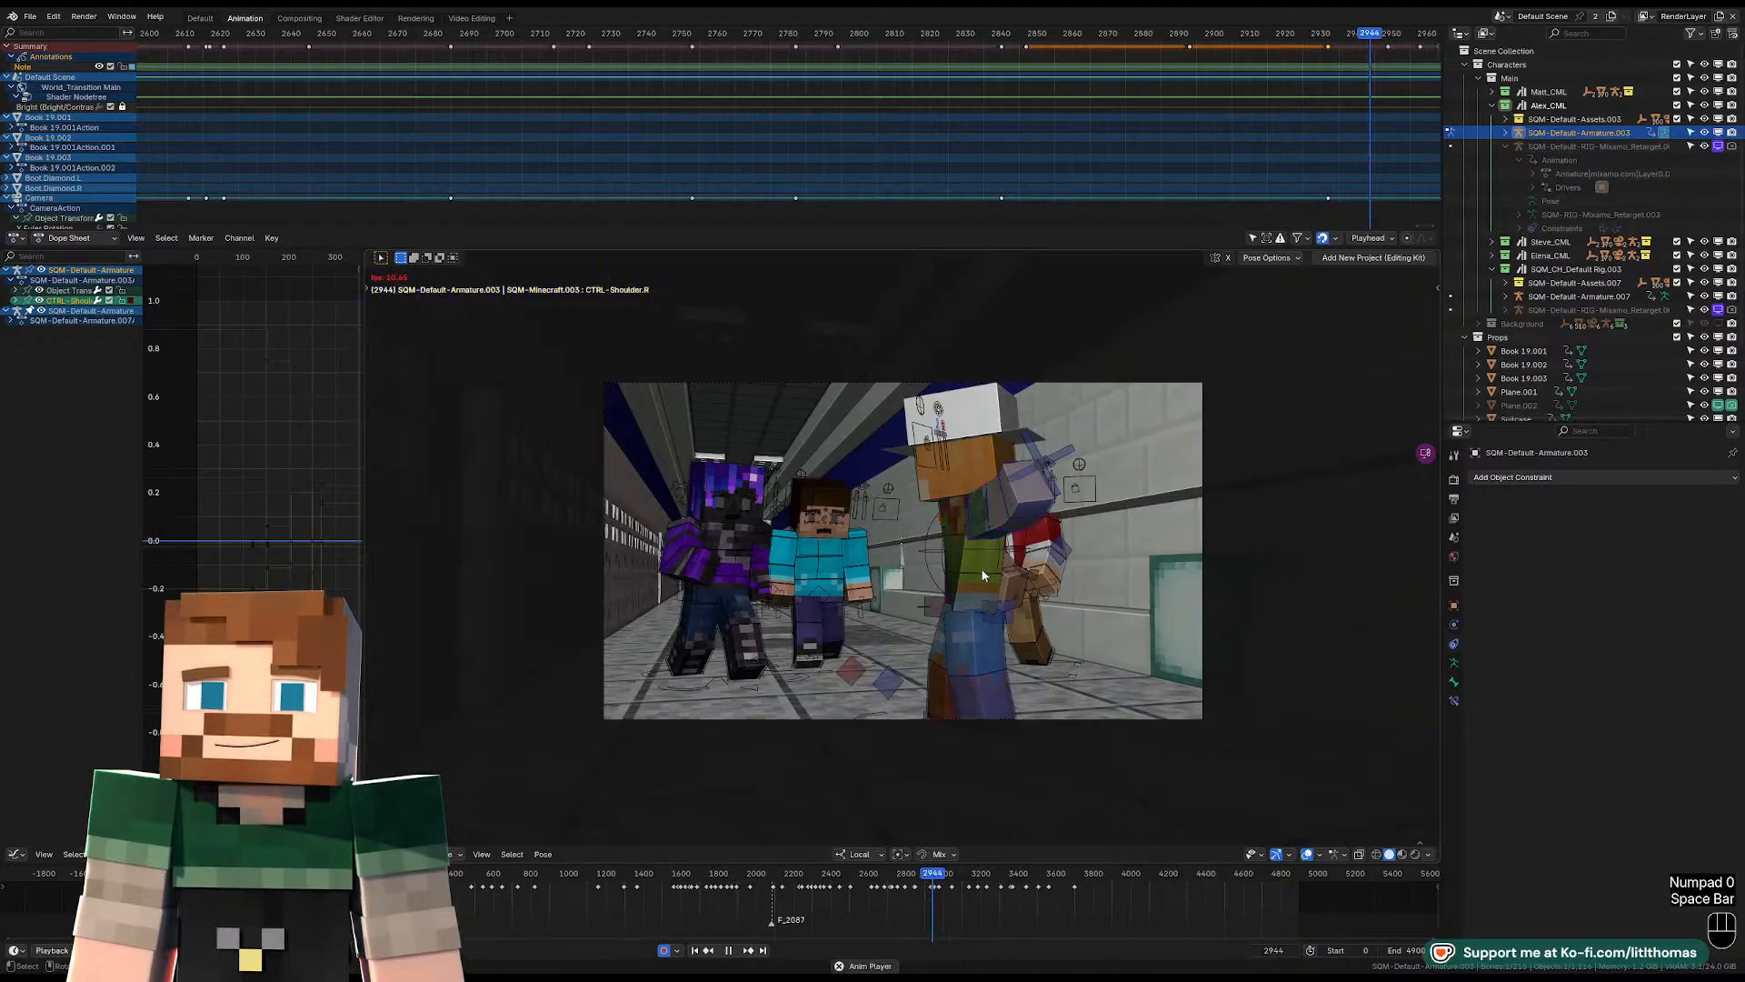
pyautogui.click(991, 586)
pyautogui.moveTo(993, 587); pyautogui.dragTo(982, 639, button='middle')
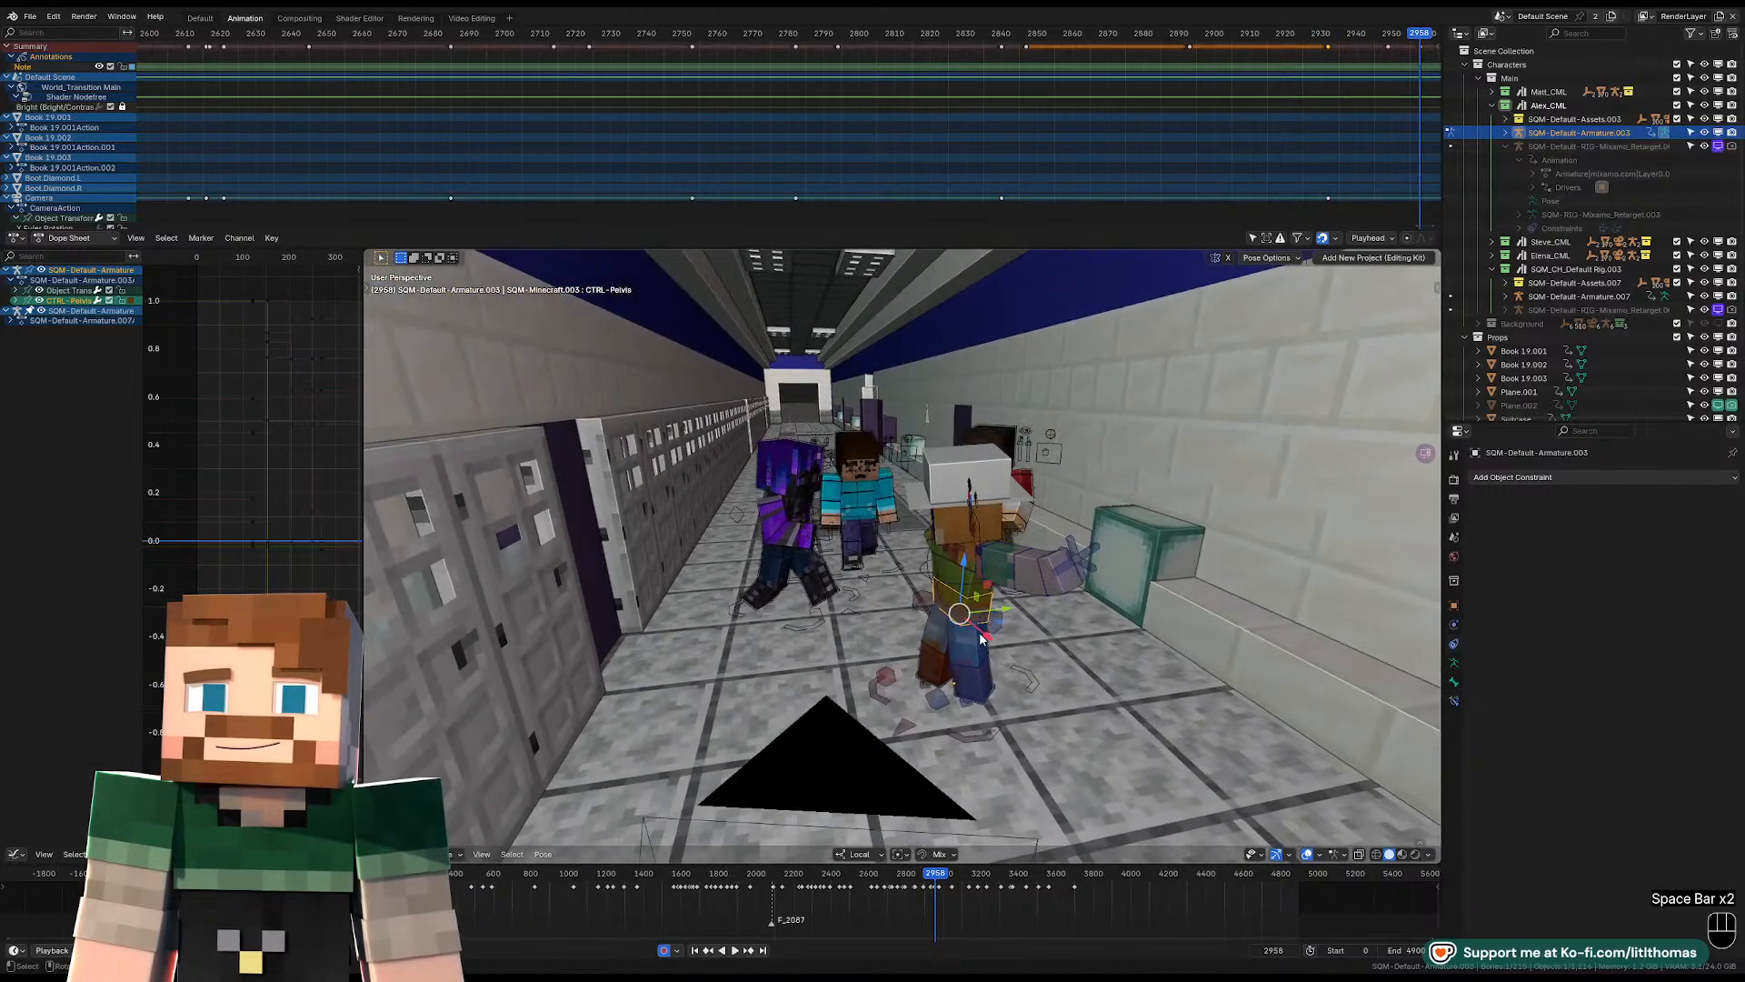
# At frame 2950, rotate the whole Alex armature in Object Mode about its local Z axis to face the camera.
pyautogui.click(993, 715)
pyautogui.press('Down')
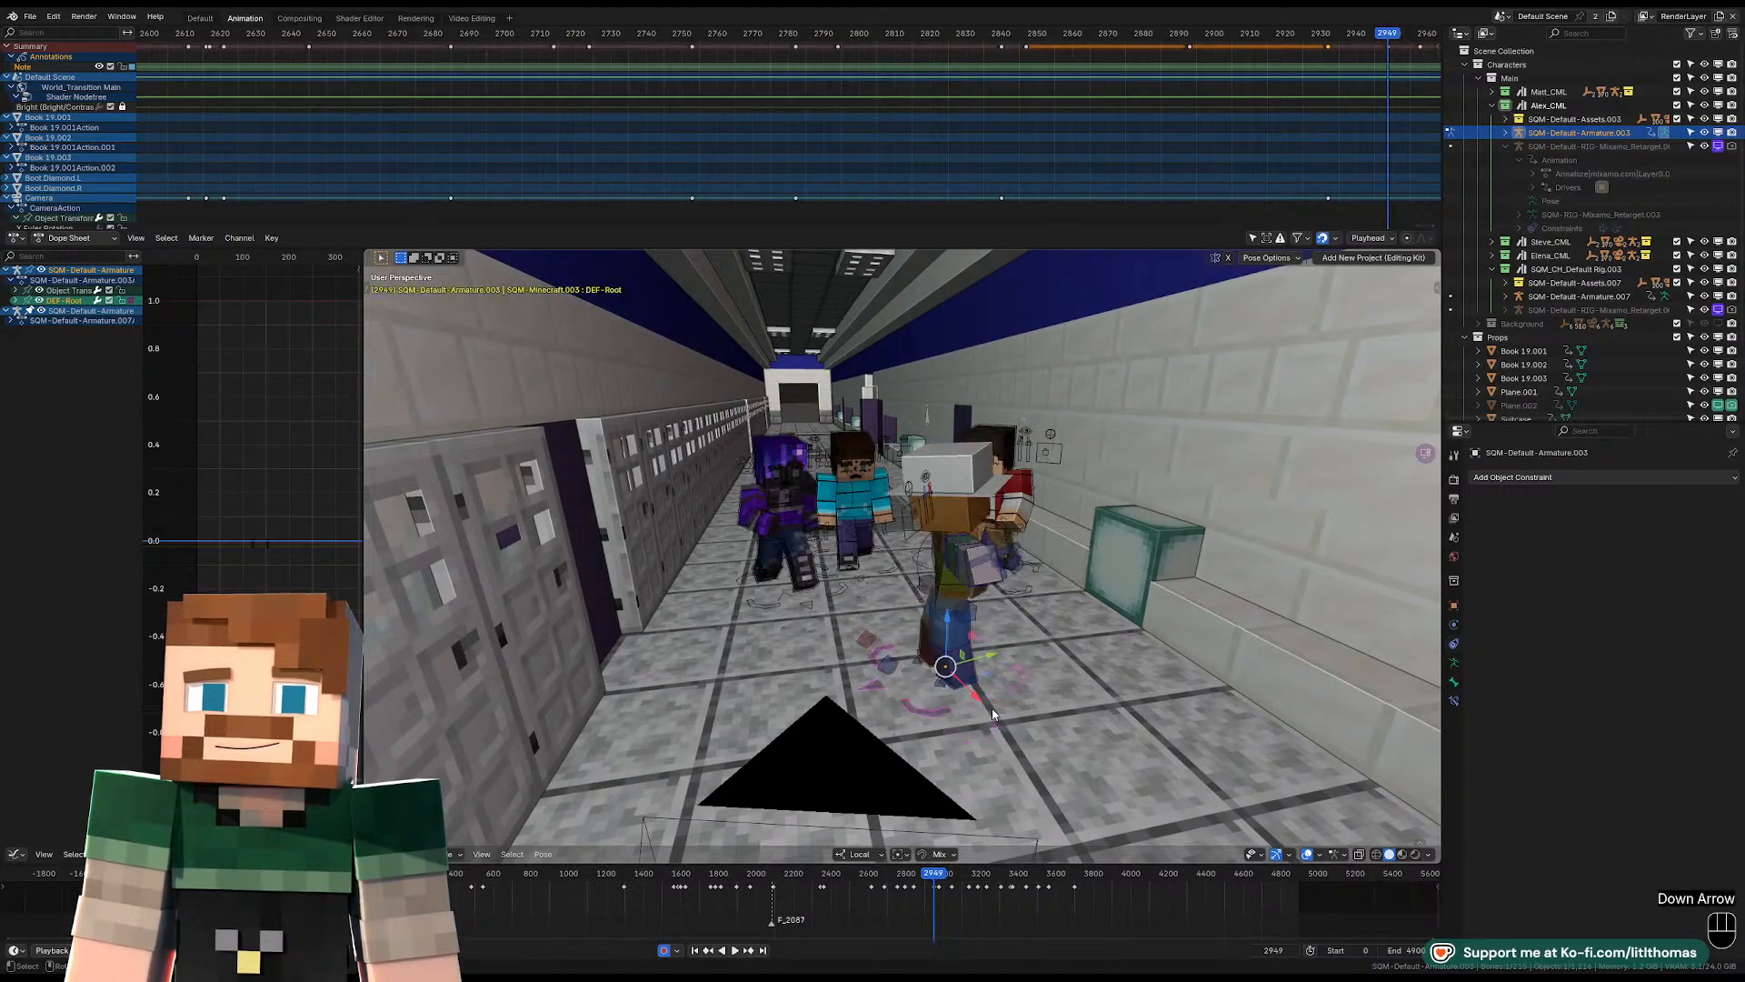
pyautogui.press('Tab')
pyautogui.press('Right')
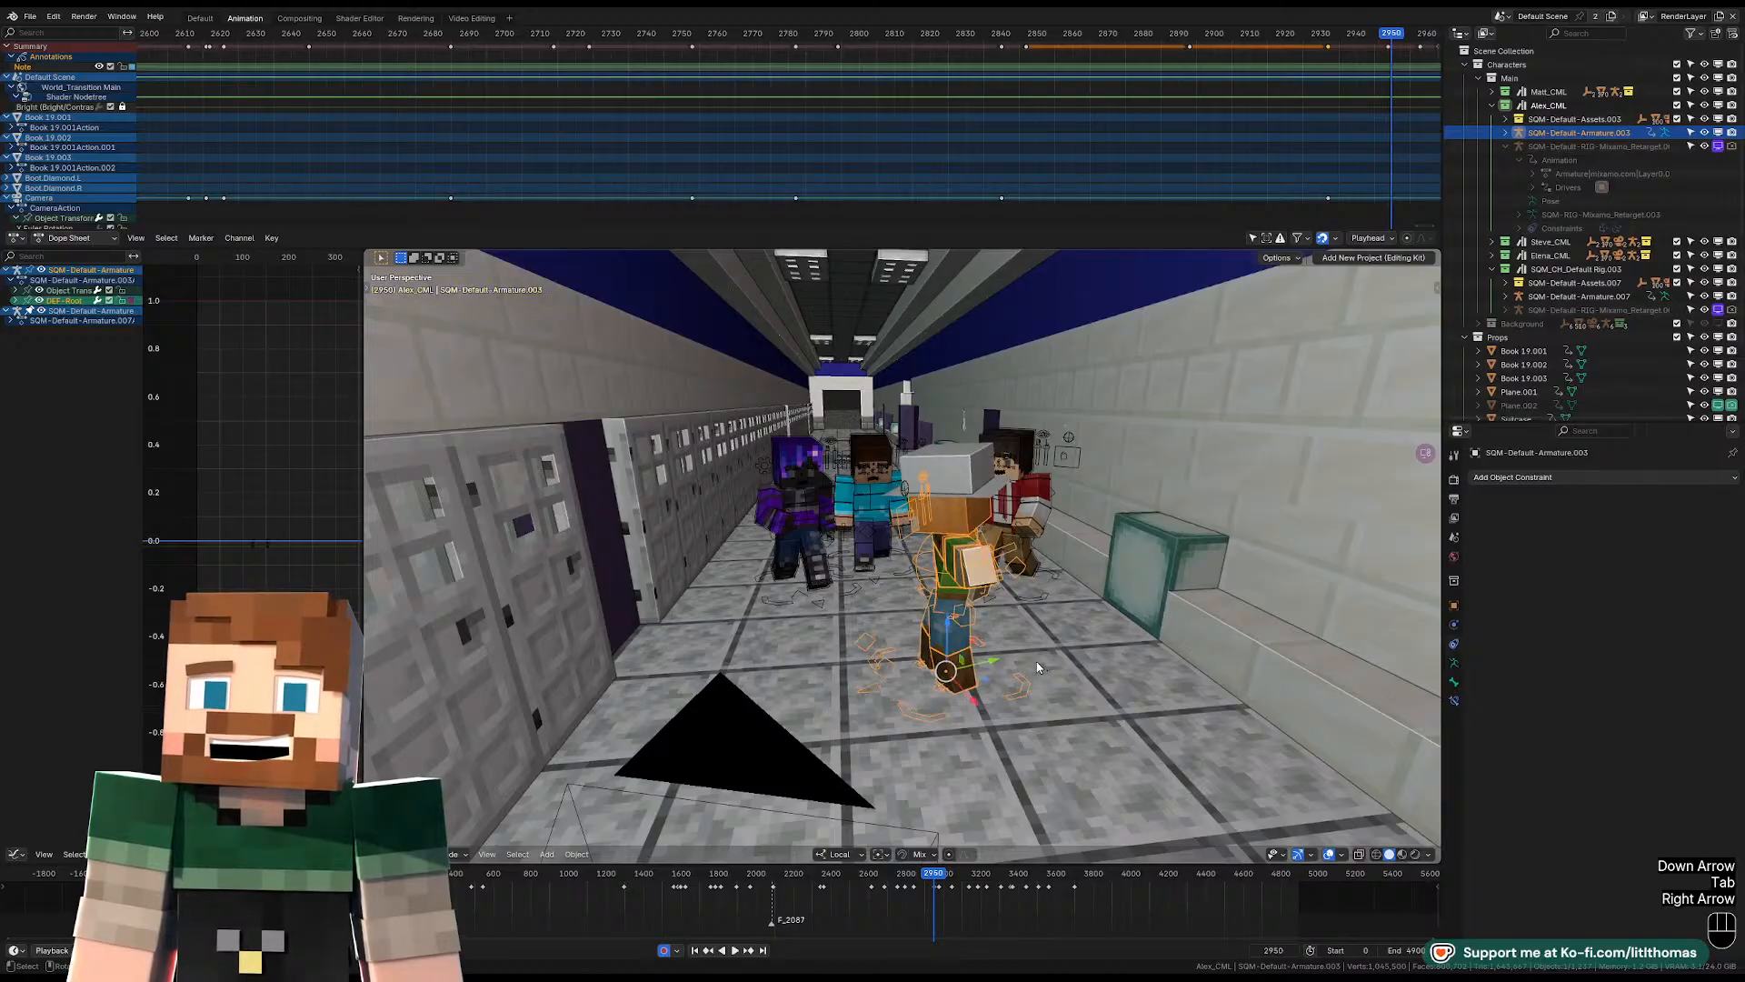
pyautogui.moveTo(1043, 669); pyautogui.dragTo(1035, 677, button='middle')
pyautogui.press('r')
pyautogui.press('z')
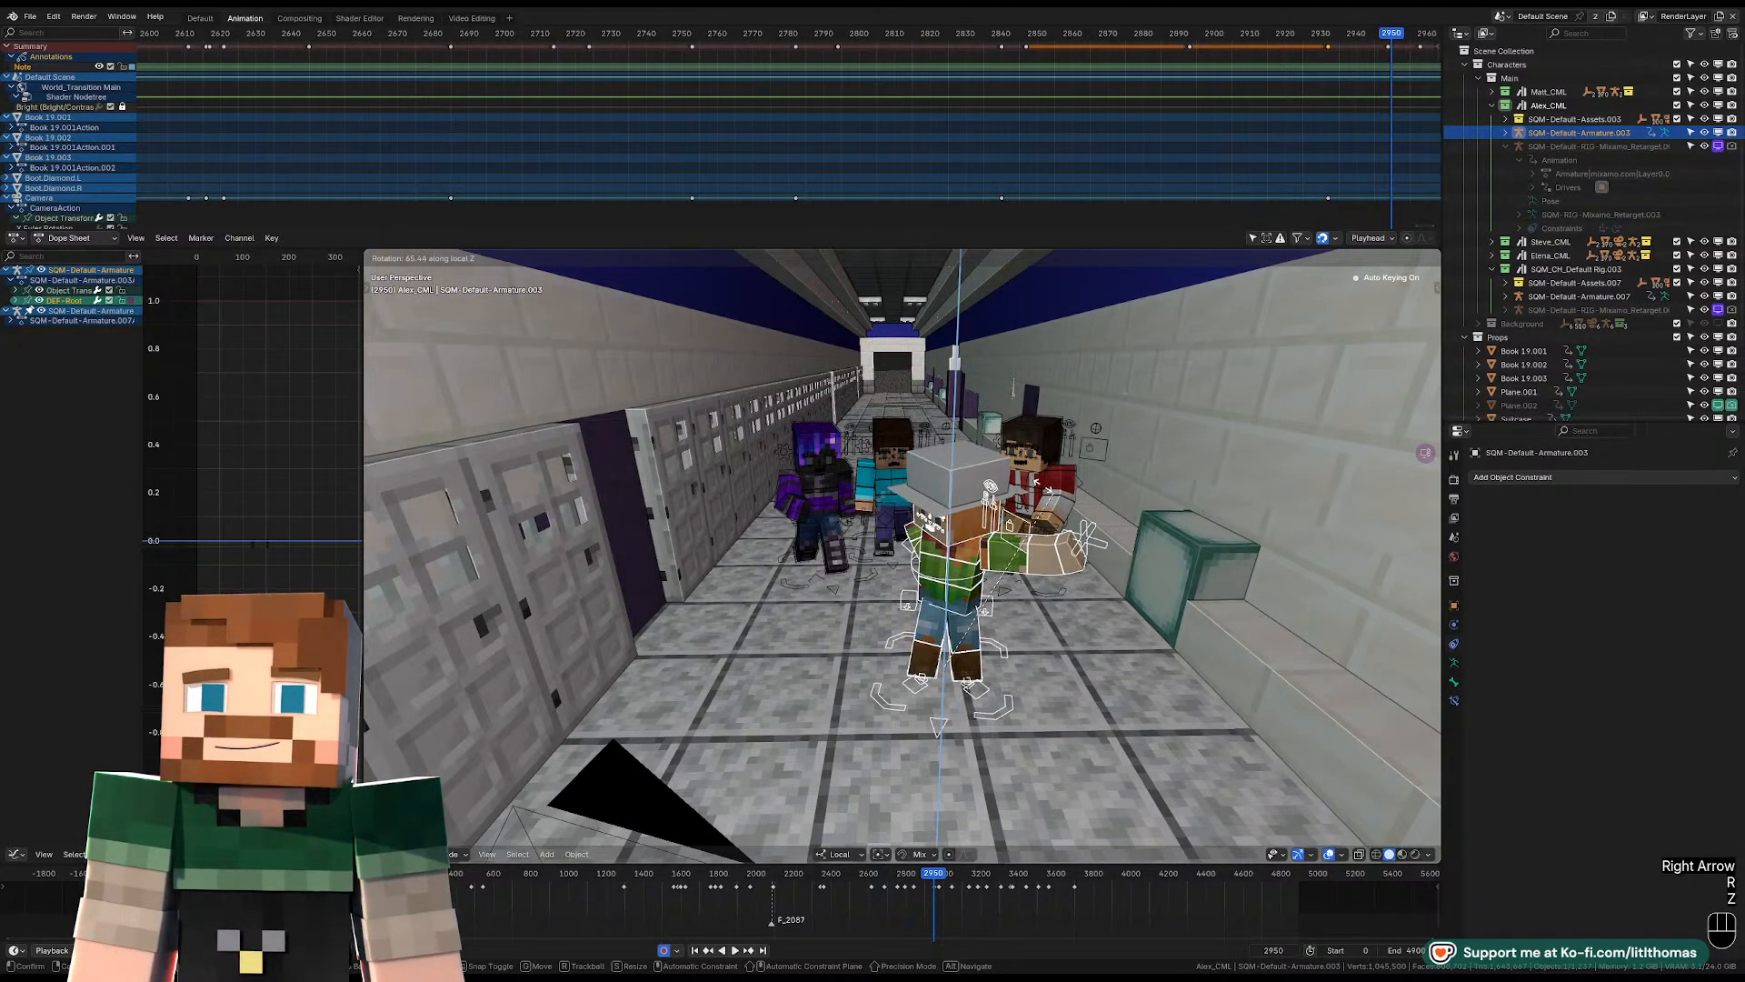
pyautogui.click(1012, 538)
# Check the turned character through the scene camera, reselect the Alex armature and return to Pose Mode.
pyautogui.click(966, 602)
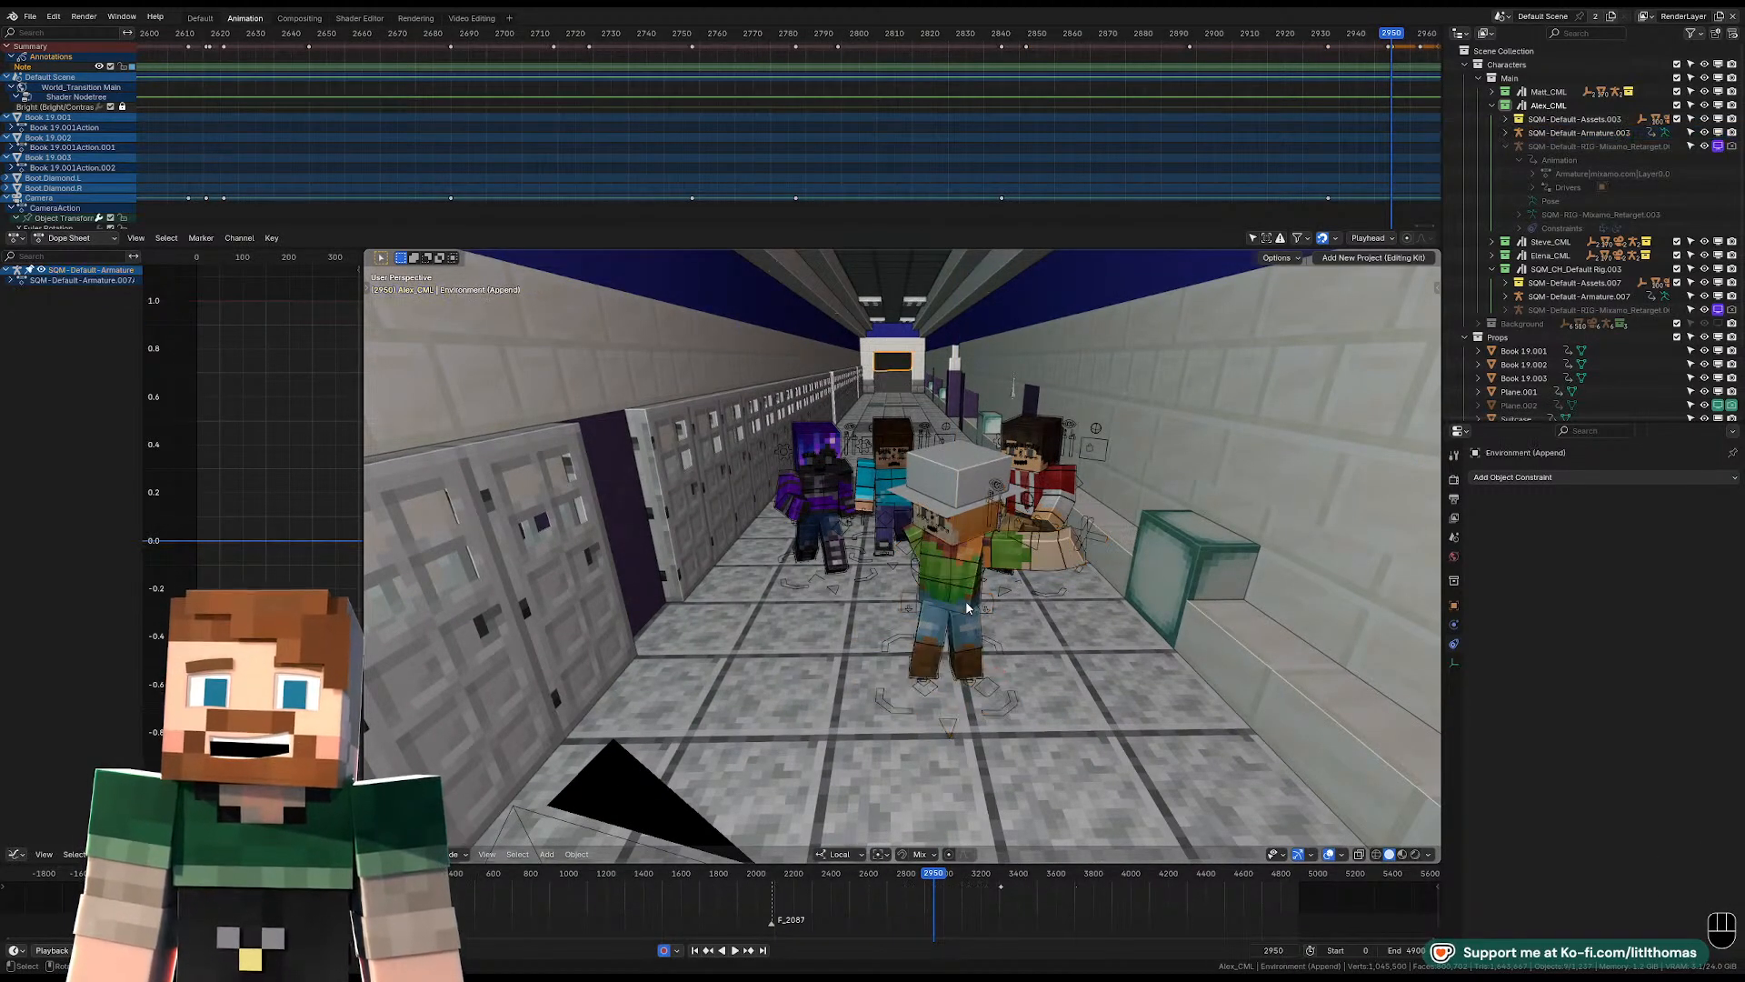
pyautogui.press('KP_Decimal')
pyautogui.press('KP_0')
pyautogui.click(998, 587)
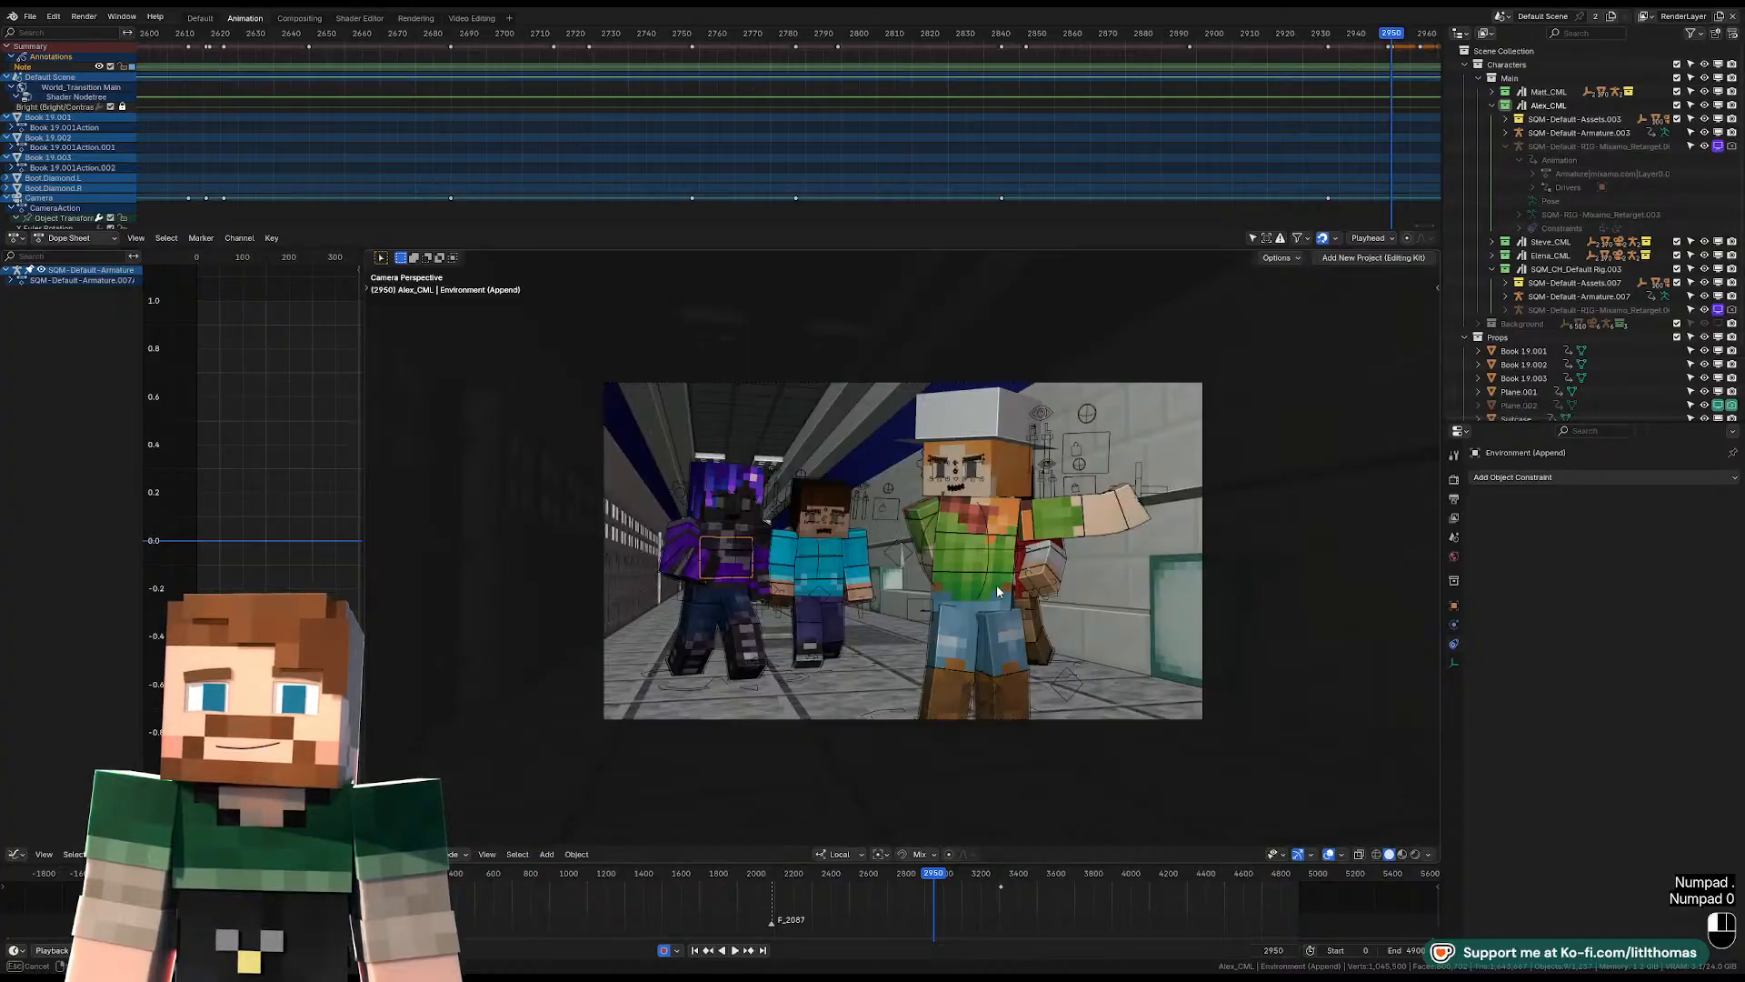
pyautogui.click(1007, 582)
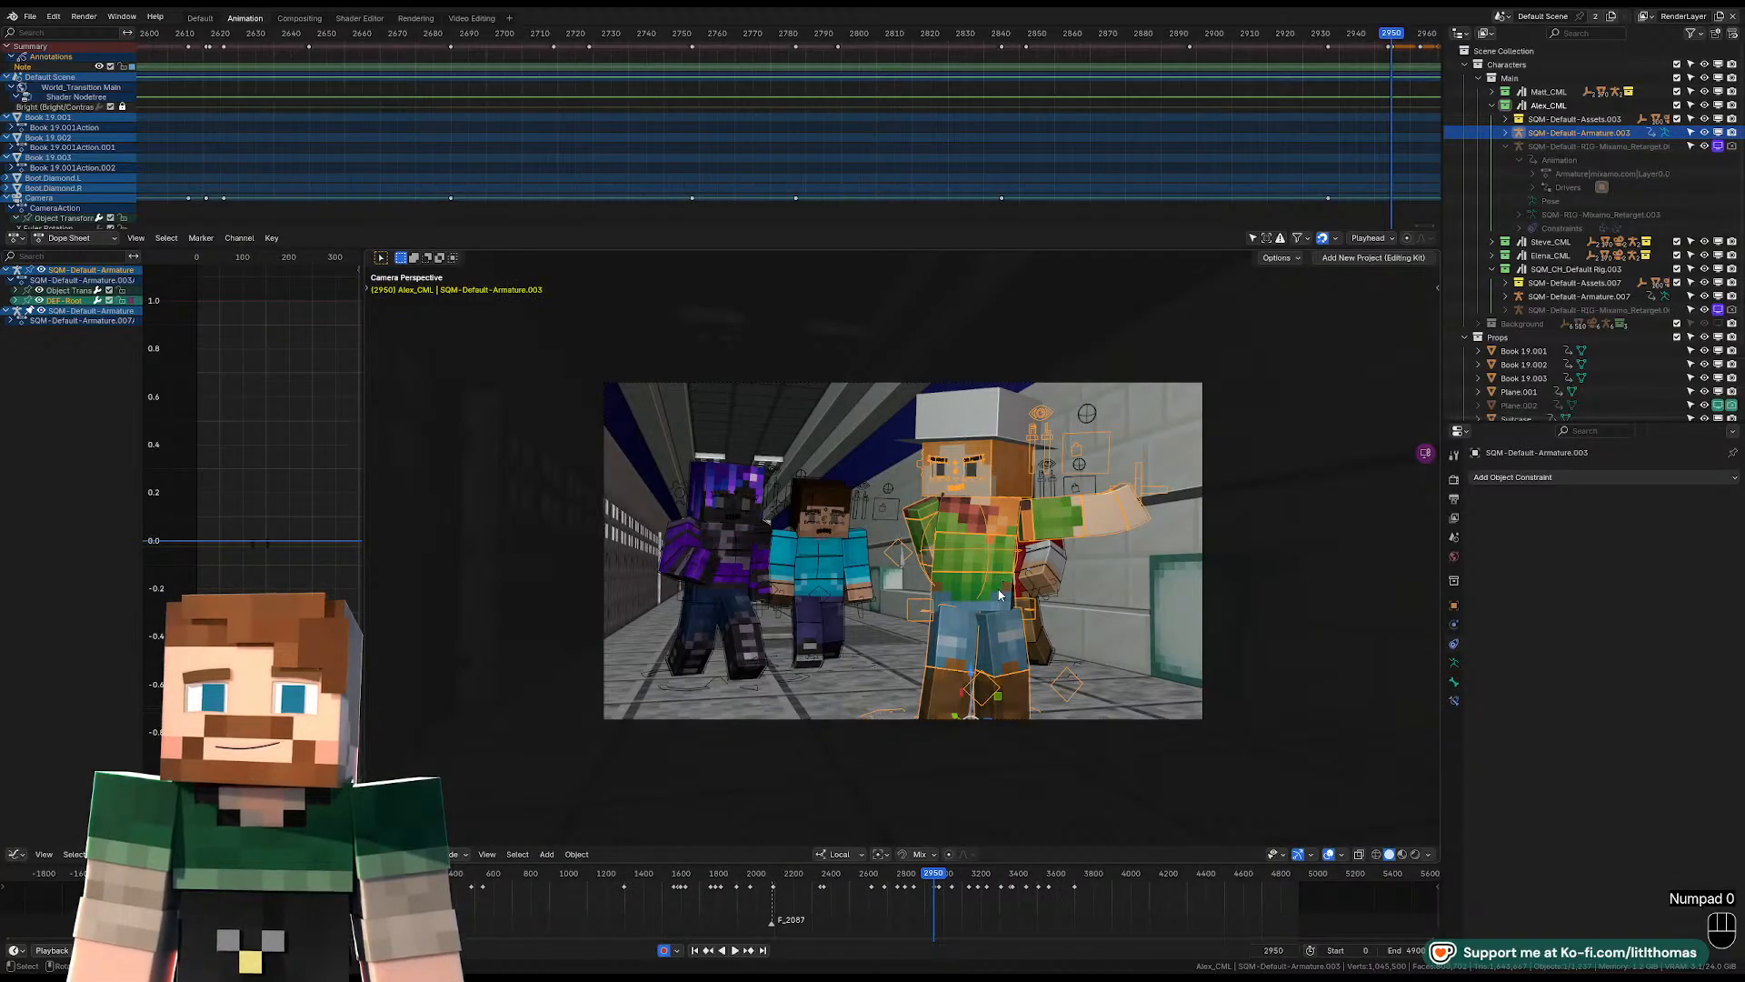
pyautogui.press('Tab')
# Clear the rotation of Alex's torso and pelvis controls at frame 2950.
pyautogui.click(1000, 595)
pyautogui.press('KP_Decimal')
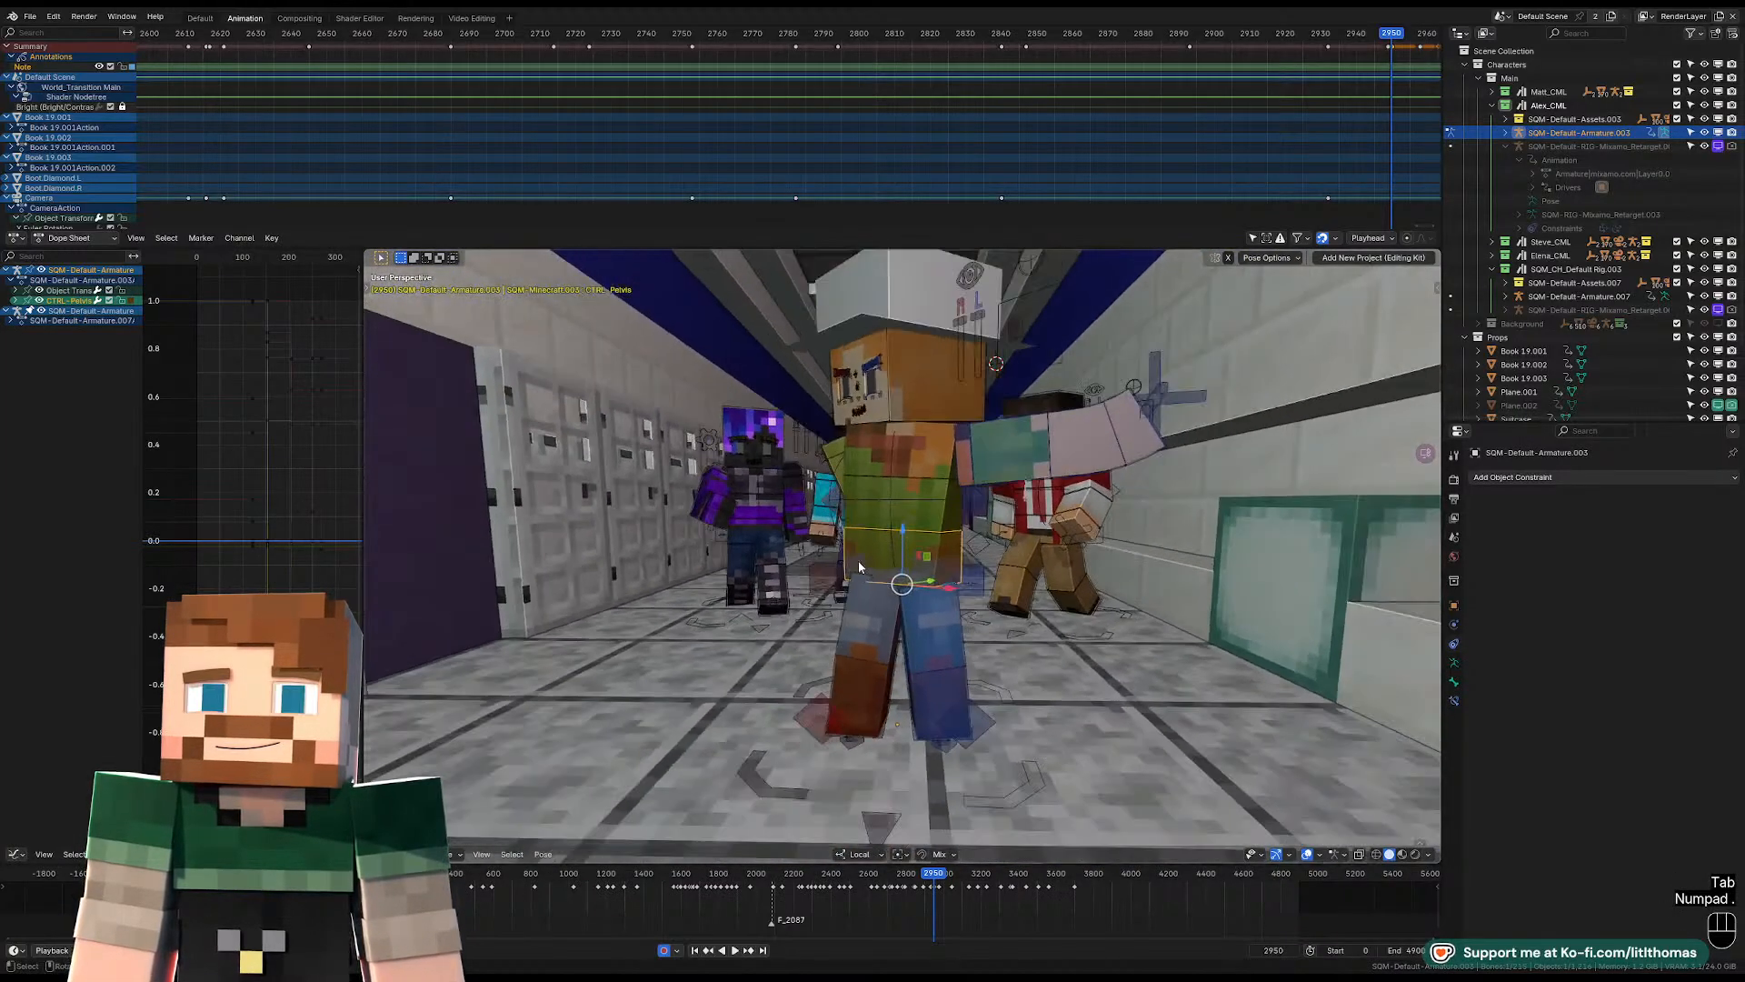
pyautogui.click(867, 547)
pyautogui.press('KP_Decimal')
pyautogui.hotkey('alt', 'r')
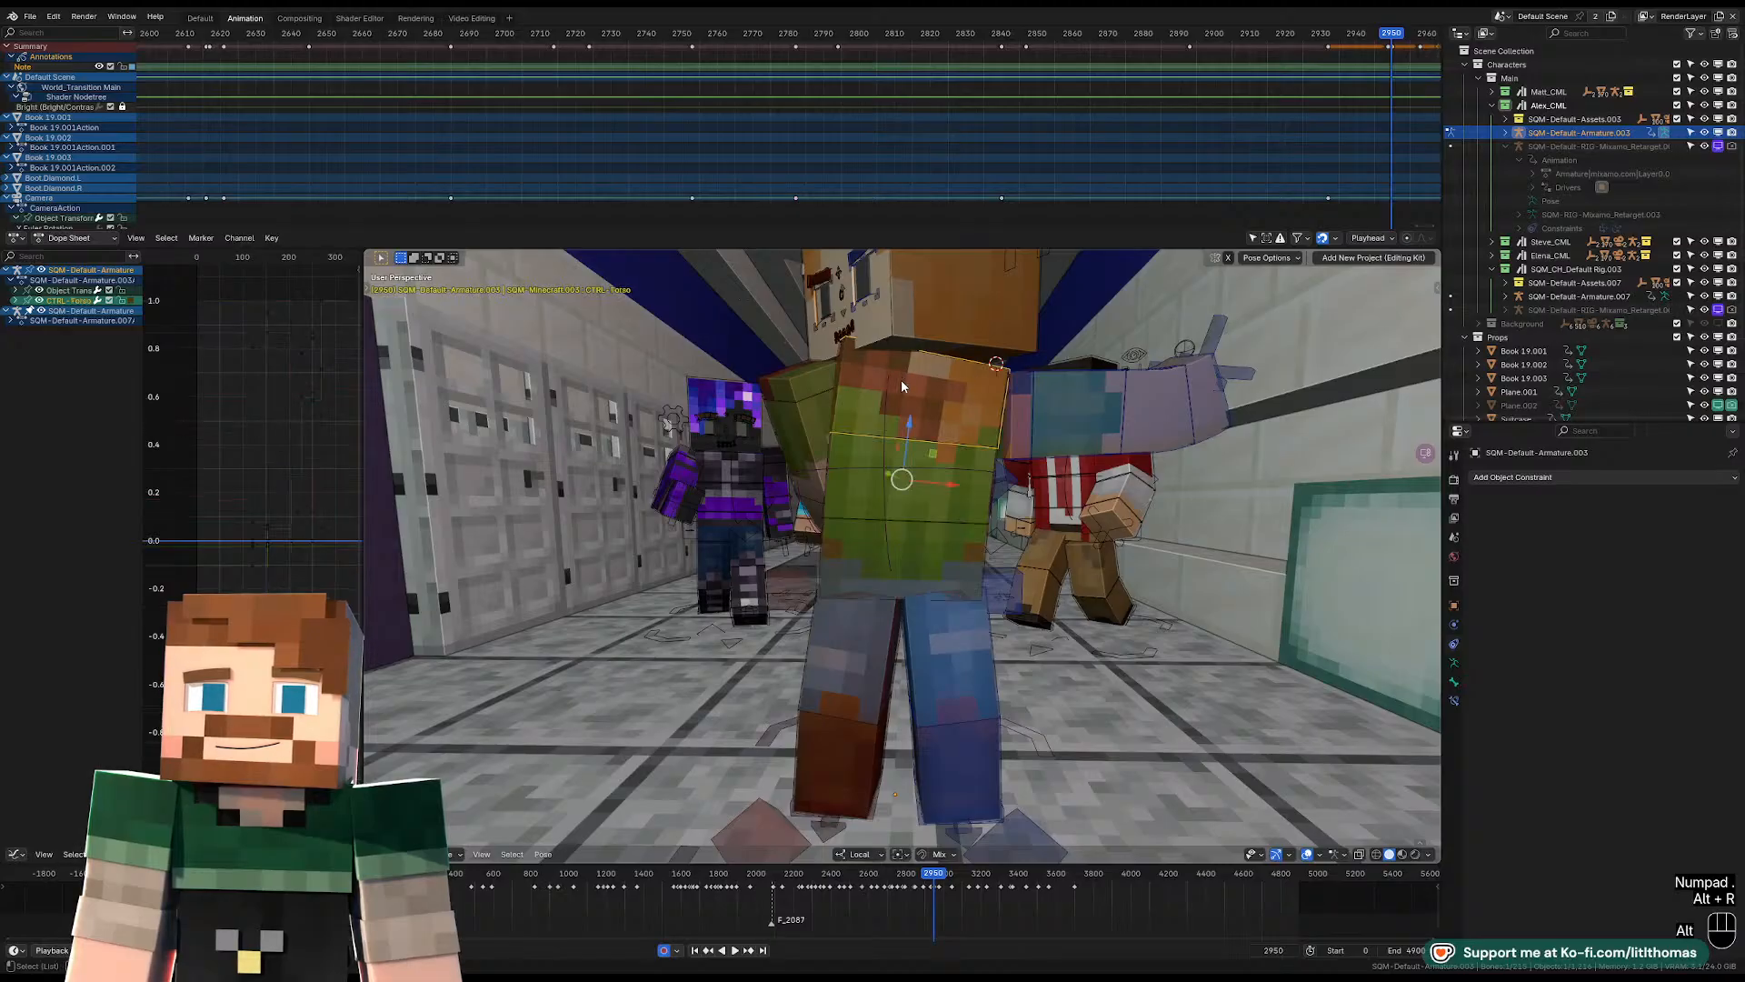
pyautogui.click(937, 536)
pyautogui.moveTo(937, 538); pyautogui.dragTo(949, 553, button='middle')
pyautogui.hotkey('alt', 'r')
# Rotate the pelvis and torso controls slightly with trackball rotation to give Alex's upright body a new pose.
pyautogui.press('r')
pyautogui.press('r')
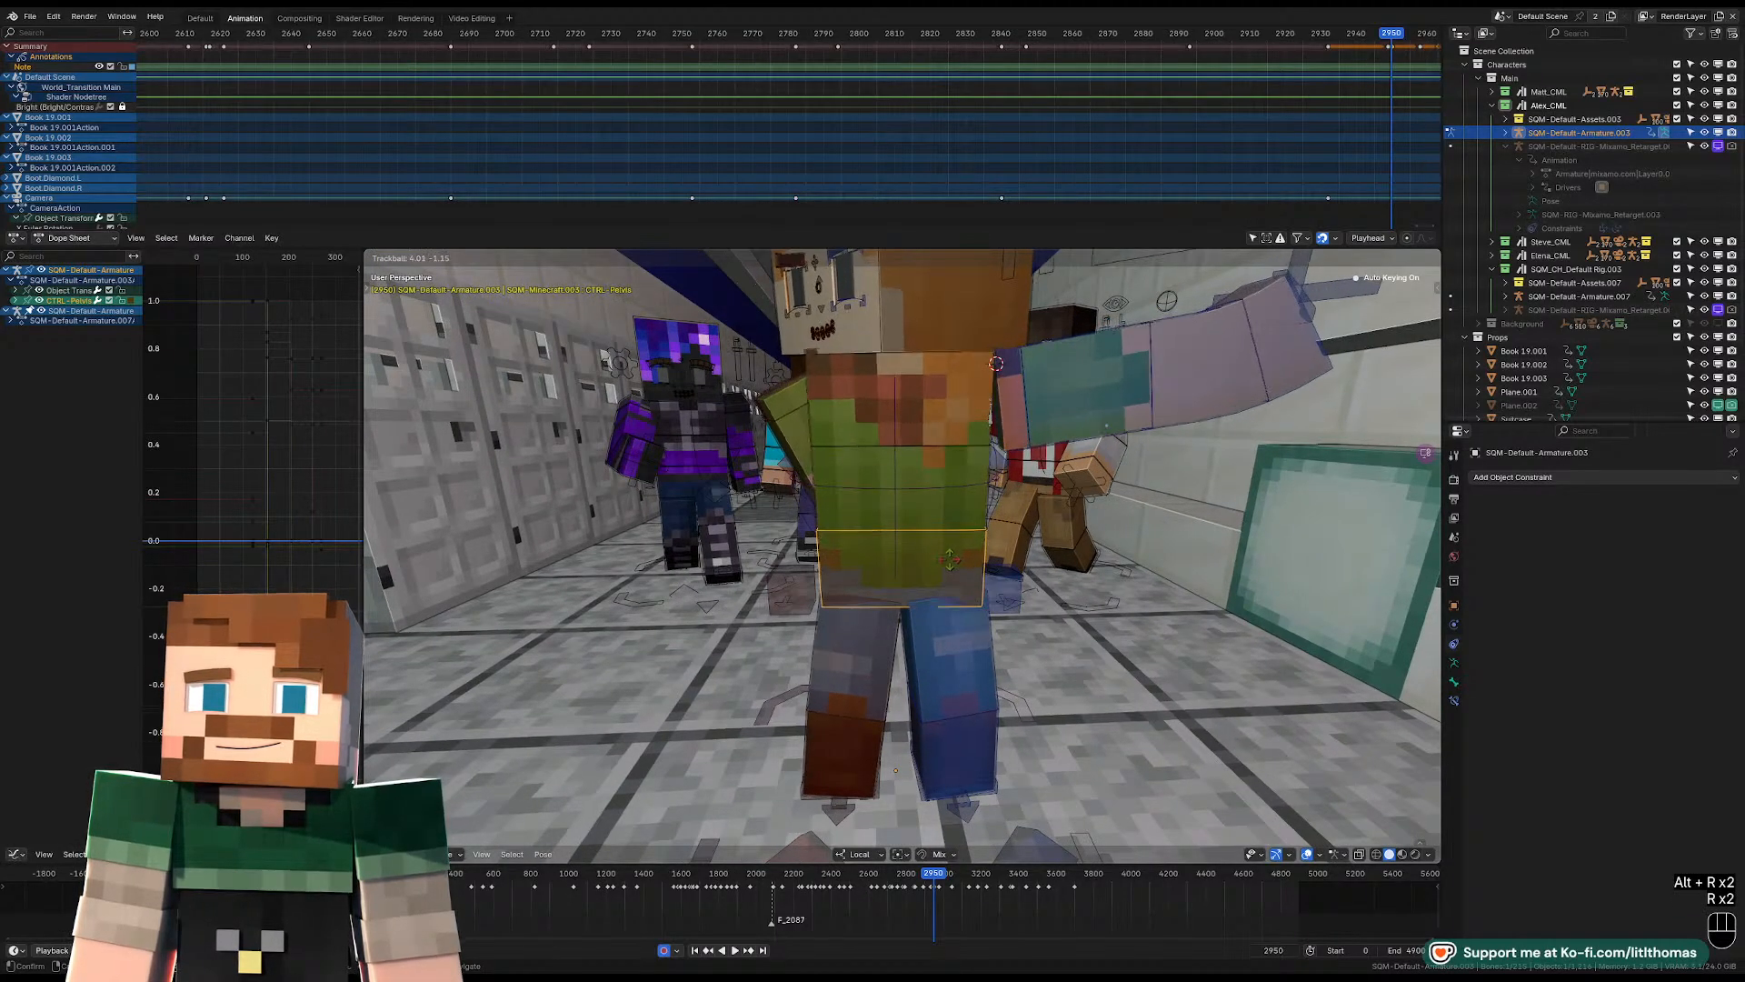
pyautogui.click(945, 547)
pyautogui.click(918, 435)
pyautogui.press('r')
pyautogui.press('r')
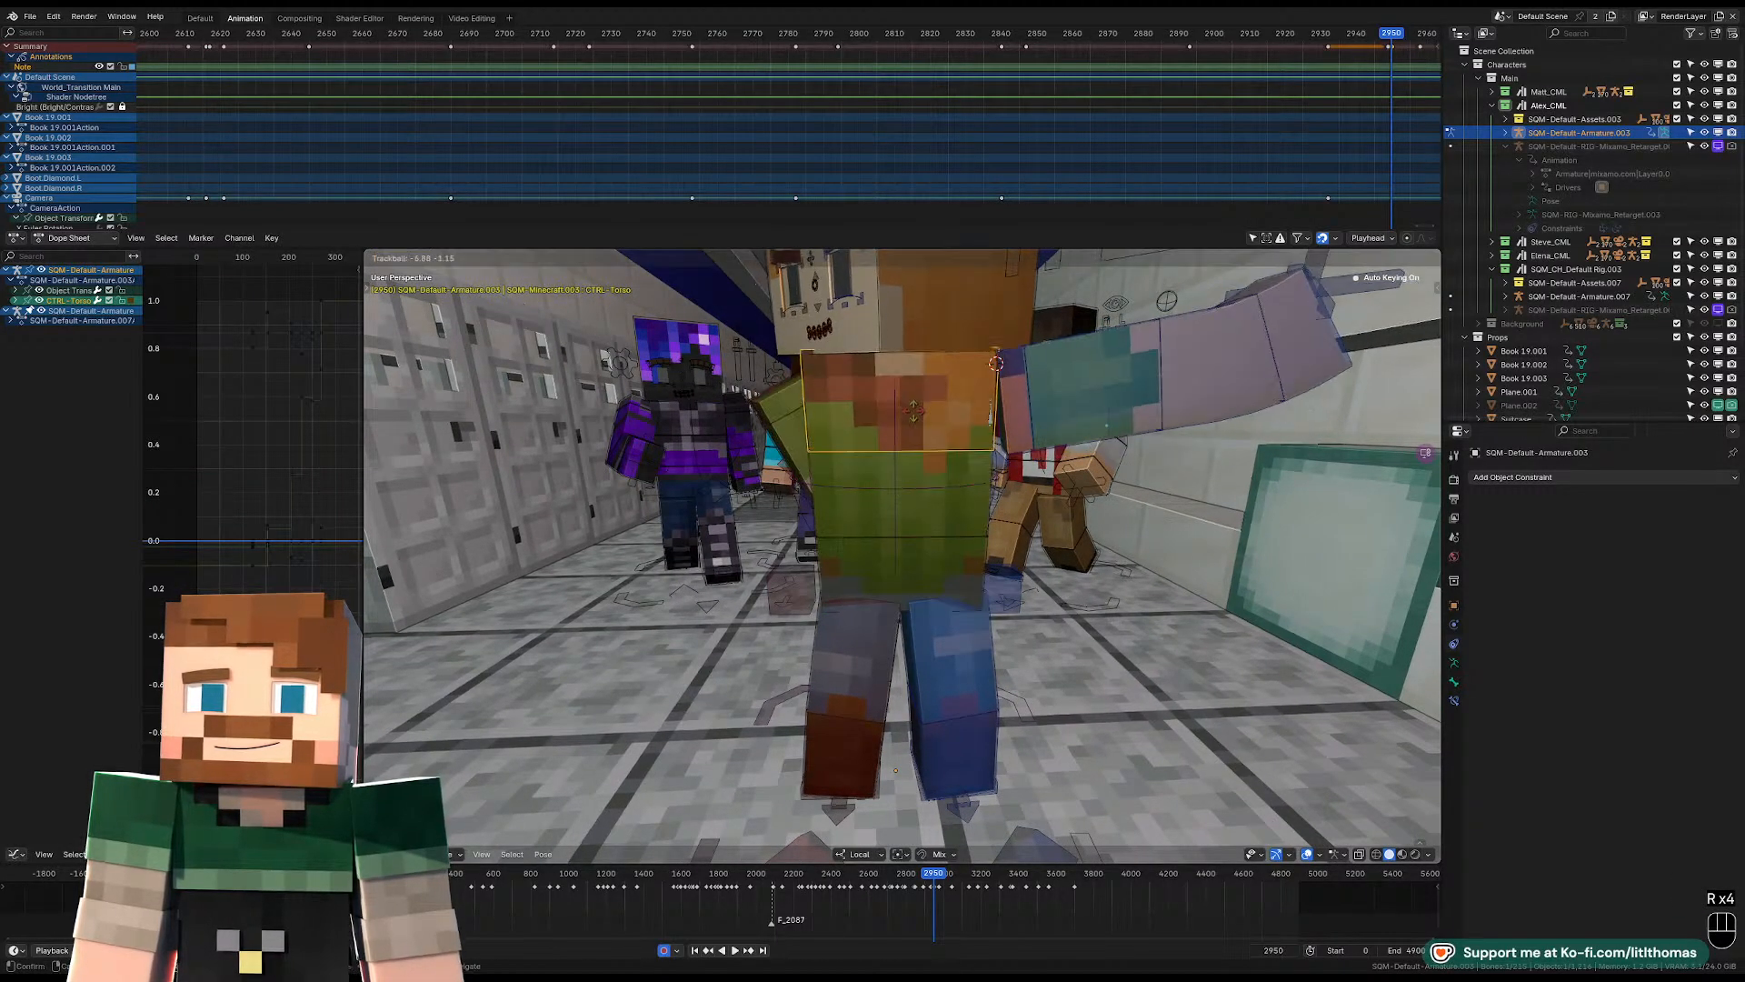
pyautogui.click(915, 409)
# Adjust the pelvis control's tilt from a side view of Alex.
pyautogui.click(920, 557)
pyautogui.moveTo(920, 557); pyautogui.dragTo(1135, 537, button='middle')
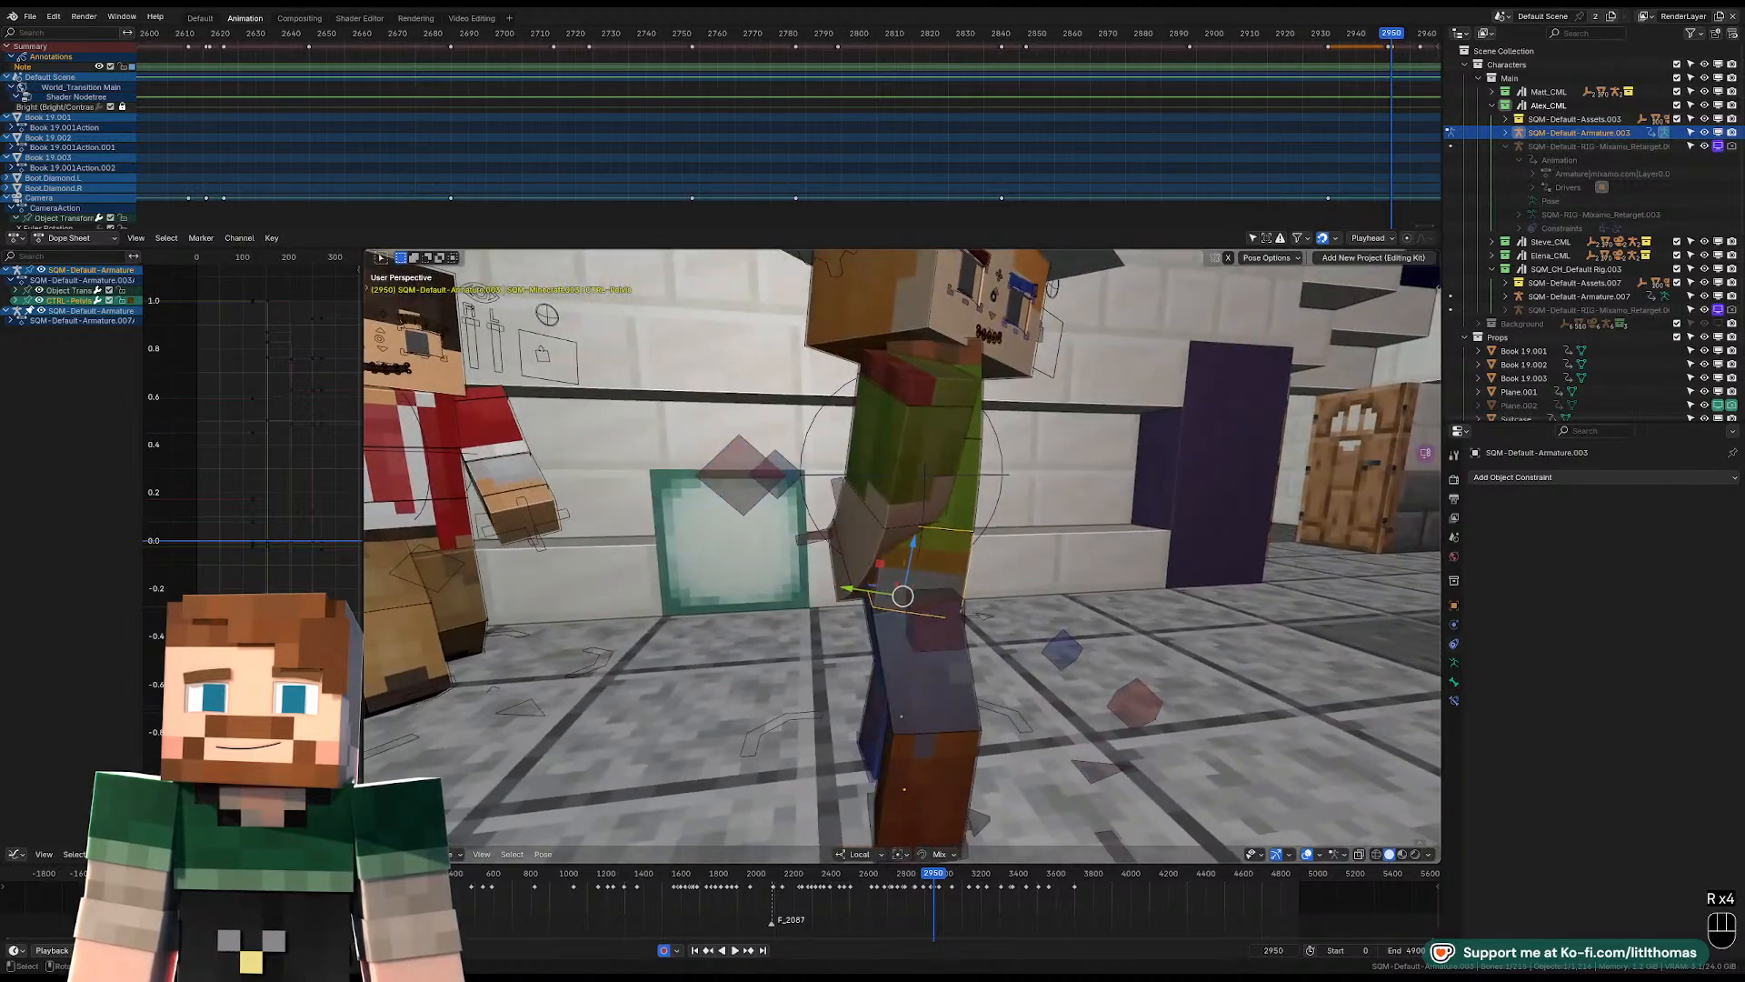
pyautogui.press('r')
pyautogui.click(970, 387)
# Rotate Alex's head control so the face looks straight ahead down the hallway.
pyautogui.moveTo(931, 327); pyautogui.dragTo(723, 386, button='middle')
pyautogui.click(941, 423)
pyautogui.press('r')
pyautogui.press('r')
pyautogui.click(1089, 428)
pyautogui.press('r')
pyautogui.click(1064, 386)
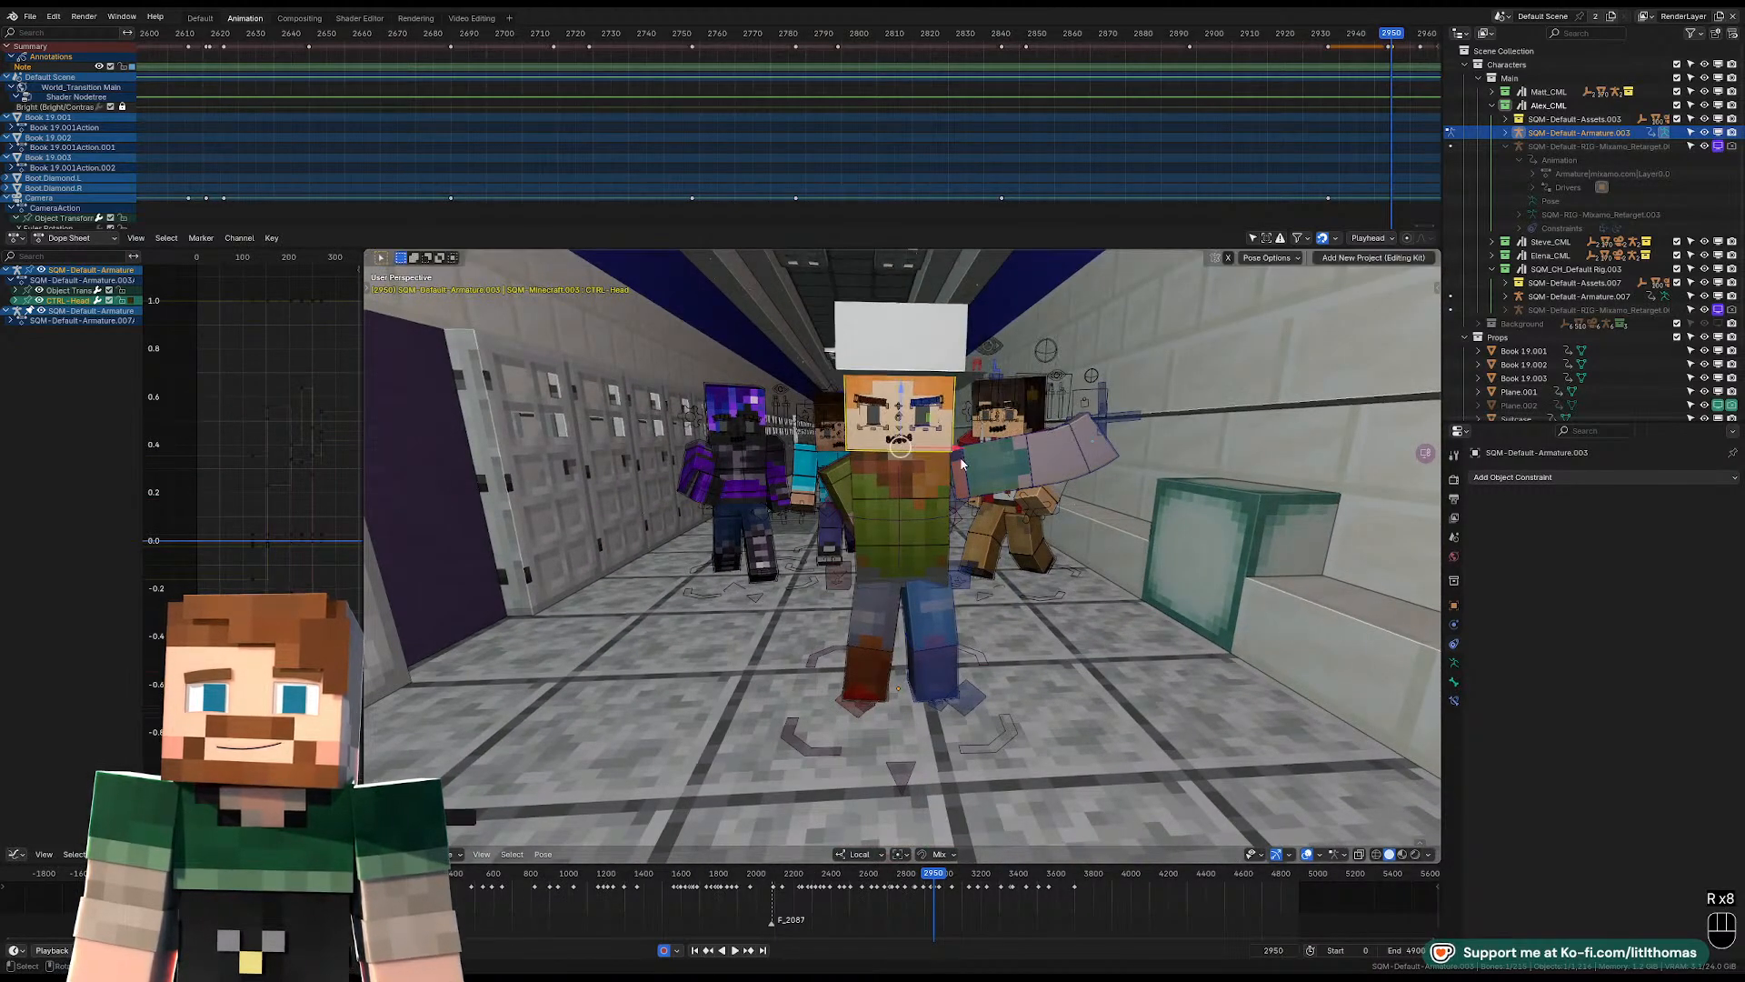
# Rotate the torso control slightly from the front view.
pyautogui.moveTo(777, 519); pyautogui.dragTo(845, 517, button='middle')
pyautogui.click(925, 523)
pyautogui.press('r')
pyautogui.click(1018, 493)
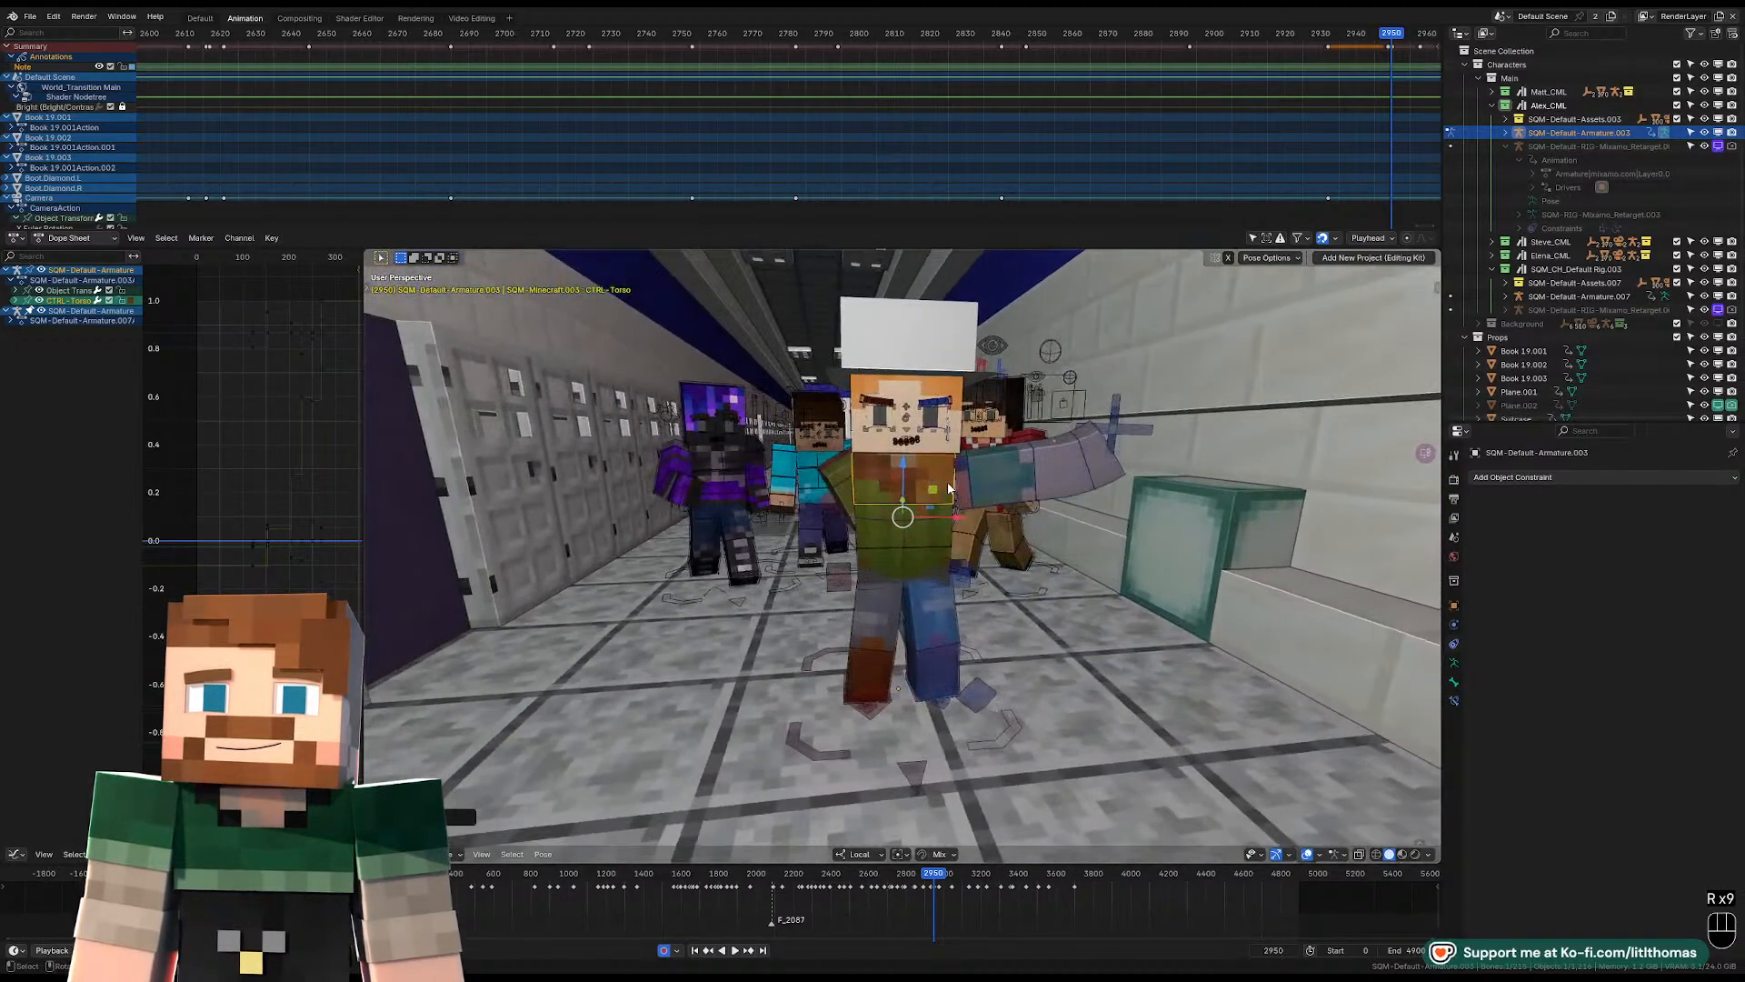
# Rotate Alex's left lower arm upward to bend the raised arm at the elbow.
pyautogui.click(973, 487)
pyautogui.moveTo(987, 488); pyautogui.dragTo(1049, 483, button='middle')
pyautogui.click(980, 516)
pyautogui.click(979, 515)
pyautogui.press('r')
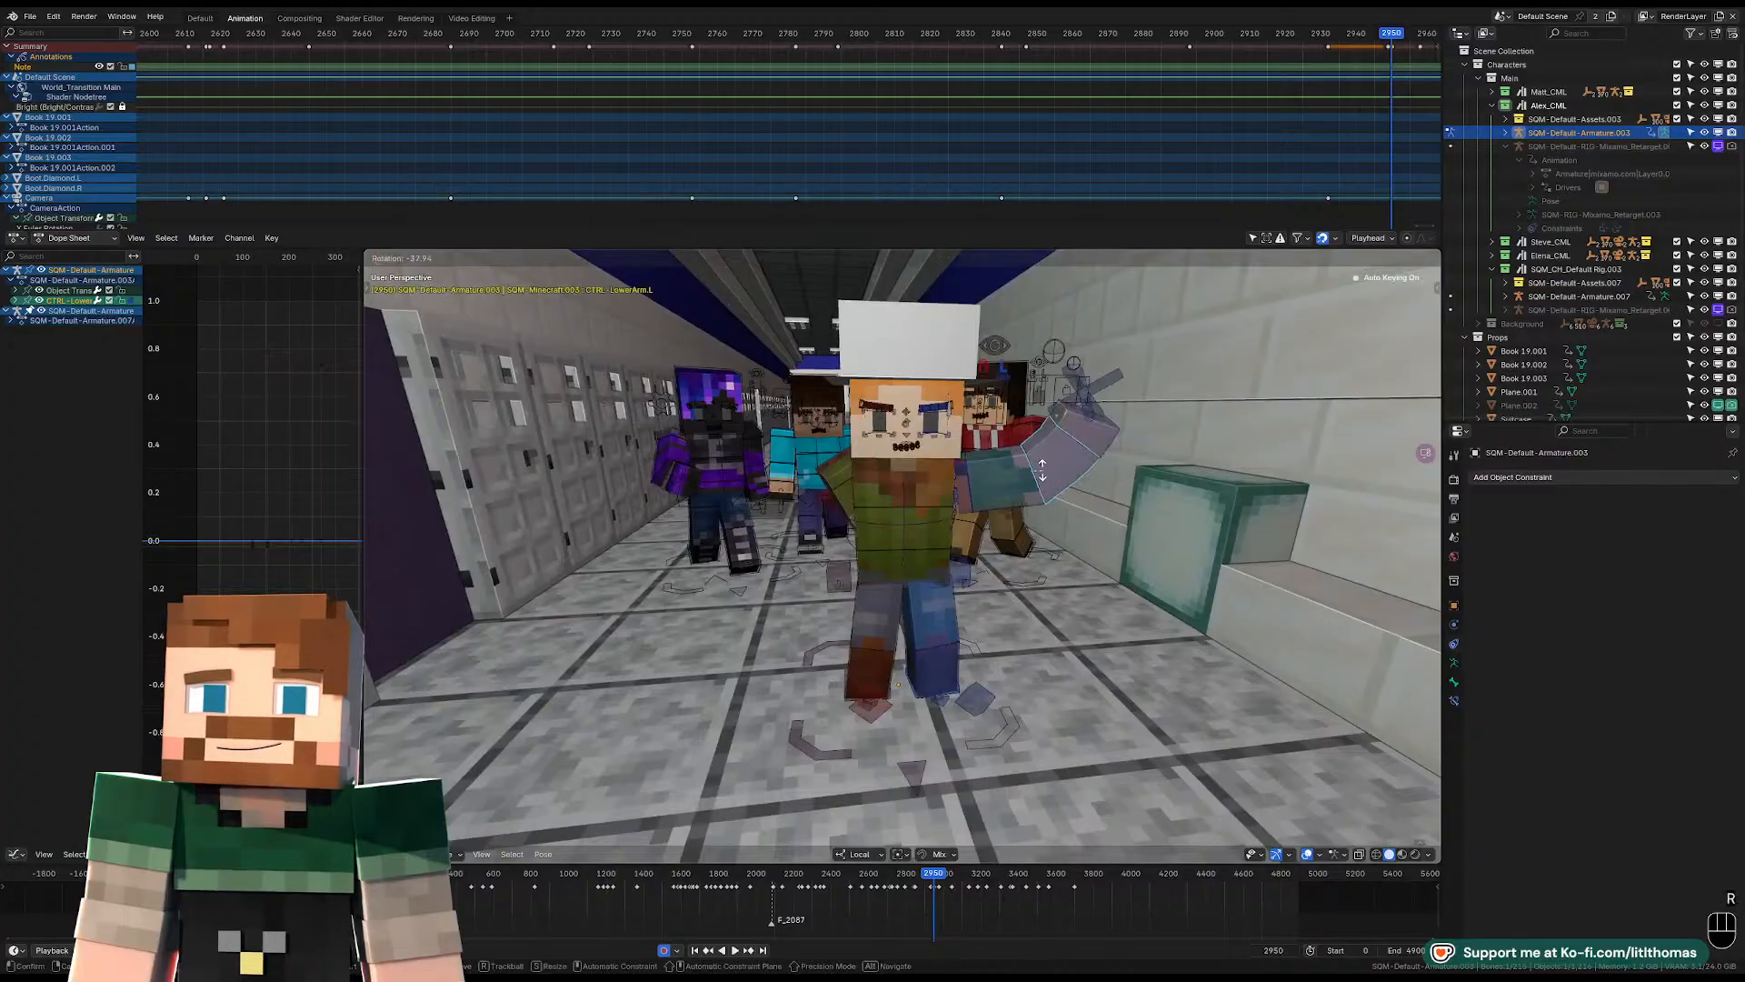
pyautogui.click(968, 497)
# Clear the location, rotation and scale of Alex's left upper arm control.
pyautogui.click(973, 494)
pyautogui.hotkey('alt', 'g')
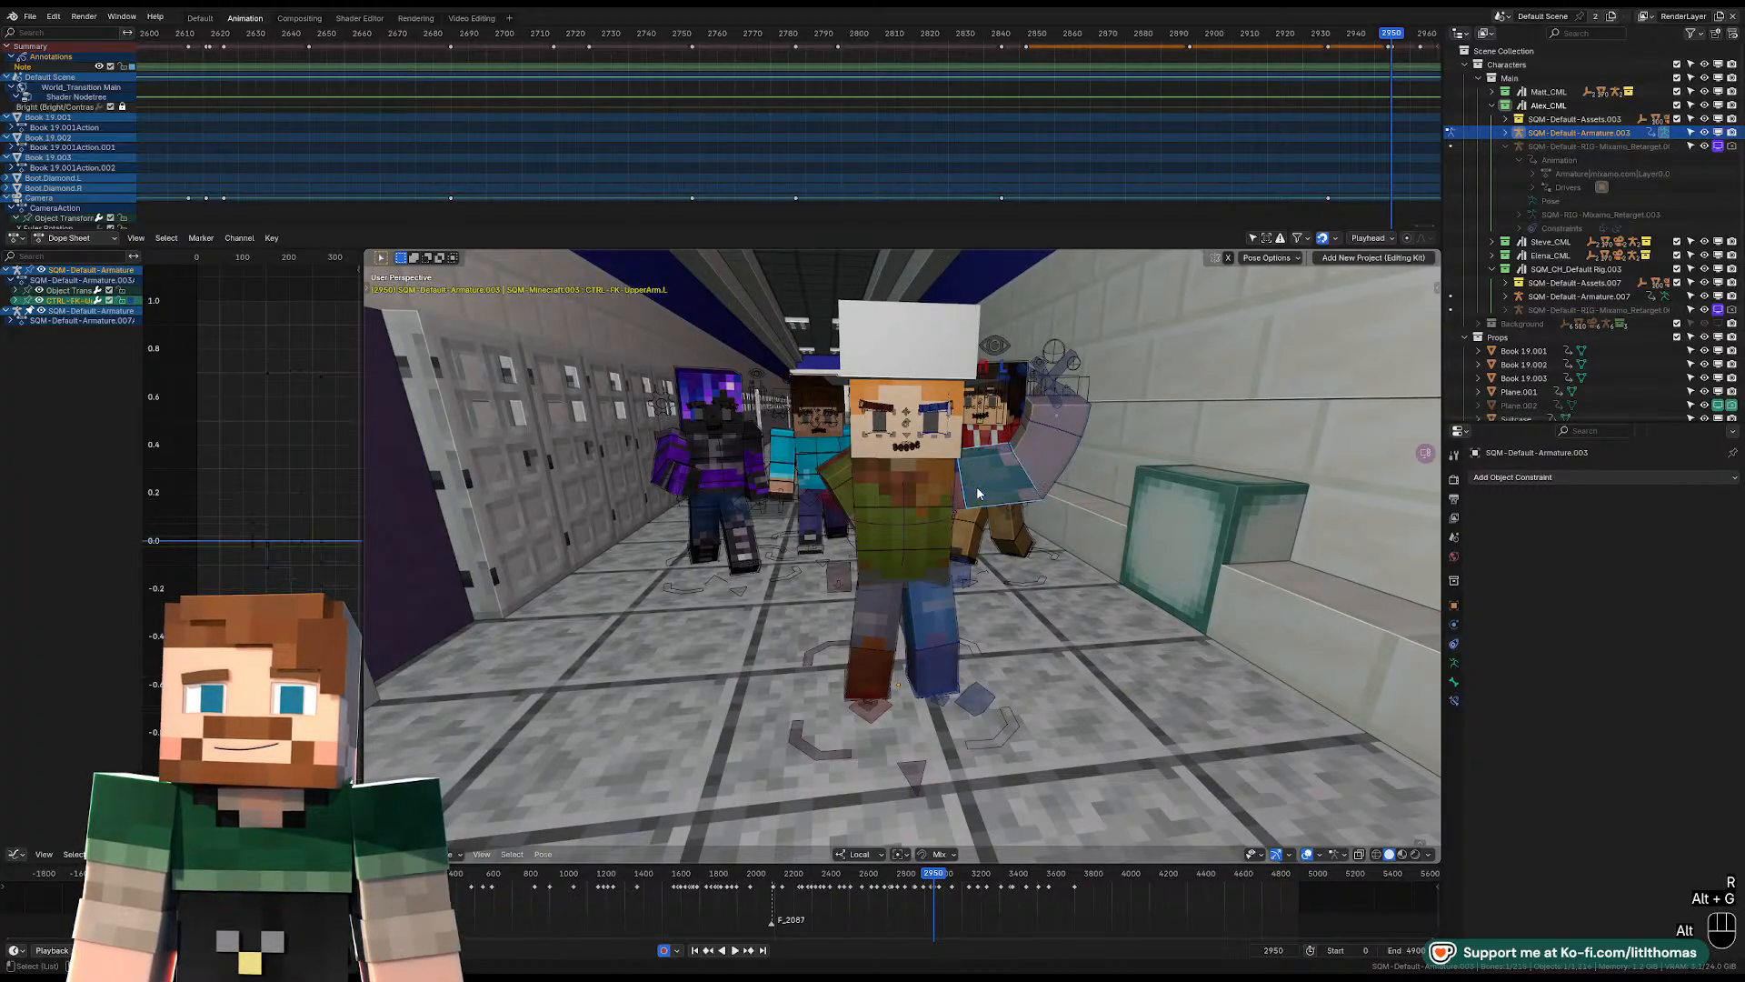
pyautogui.hotkey('alt', 'g')
pyautogui.hotkey('alt', 'r')
pyautogui.hotkey('alt', 's')
# Rotate the left upper arm control down beside Alex's body.
pyautogui.moveTo(976, 485); pyautogui.dragTo(938, 492, button='middle')
pyautogui.press('r')
pyautogui.press('r')
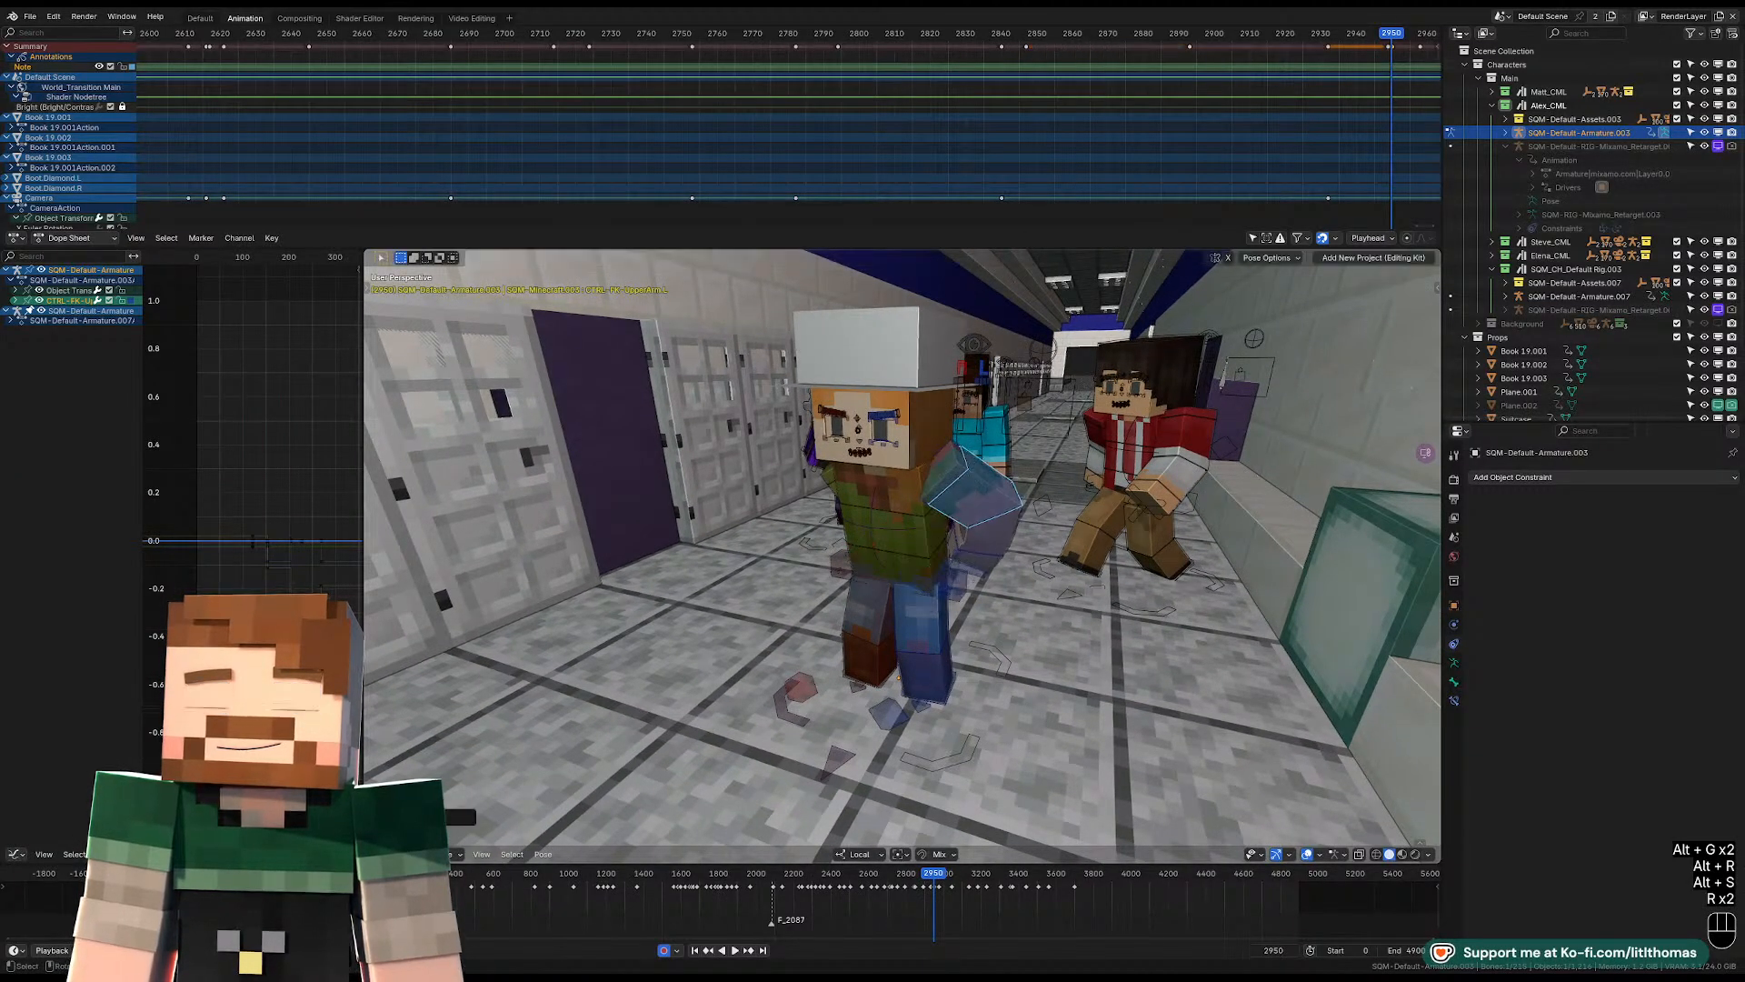
pyautogui.press('r')
pyautogui.click(1029, 662)
pyautogui.press('r')
pyautogui.press('r')
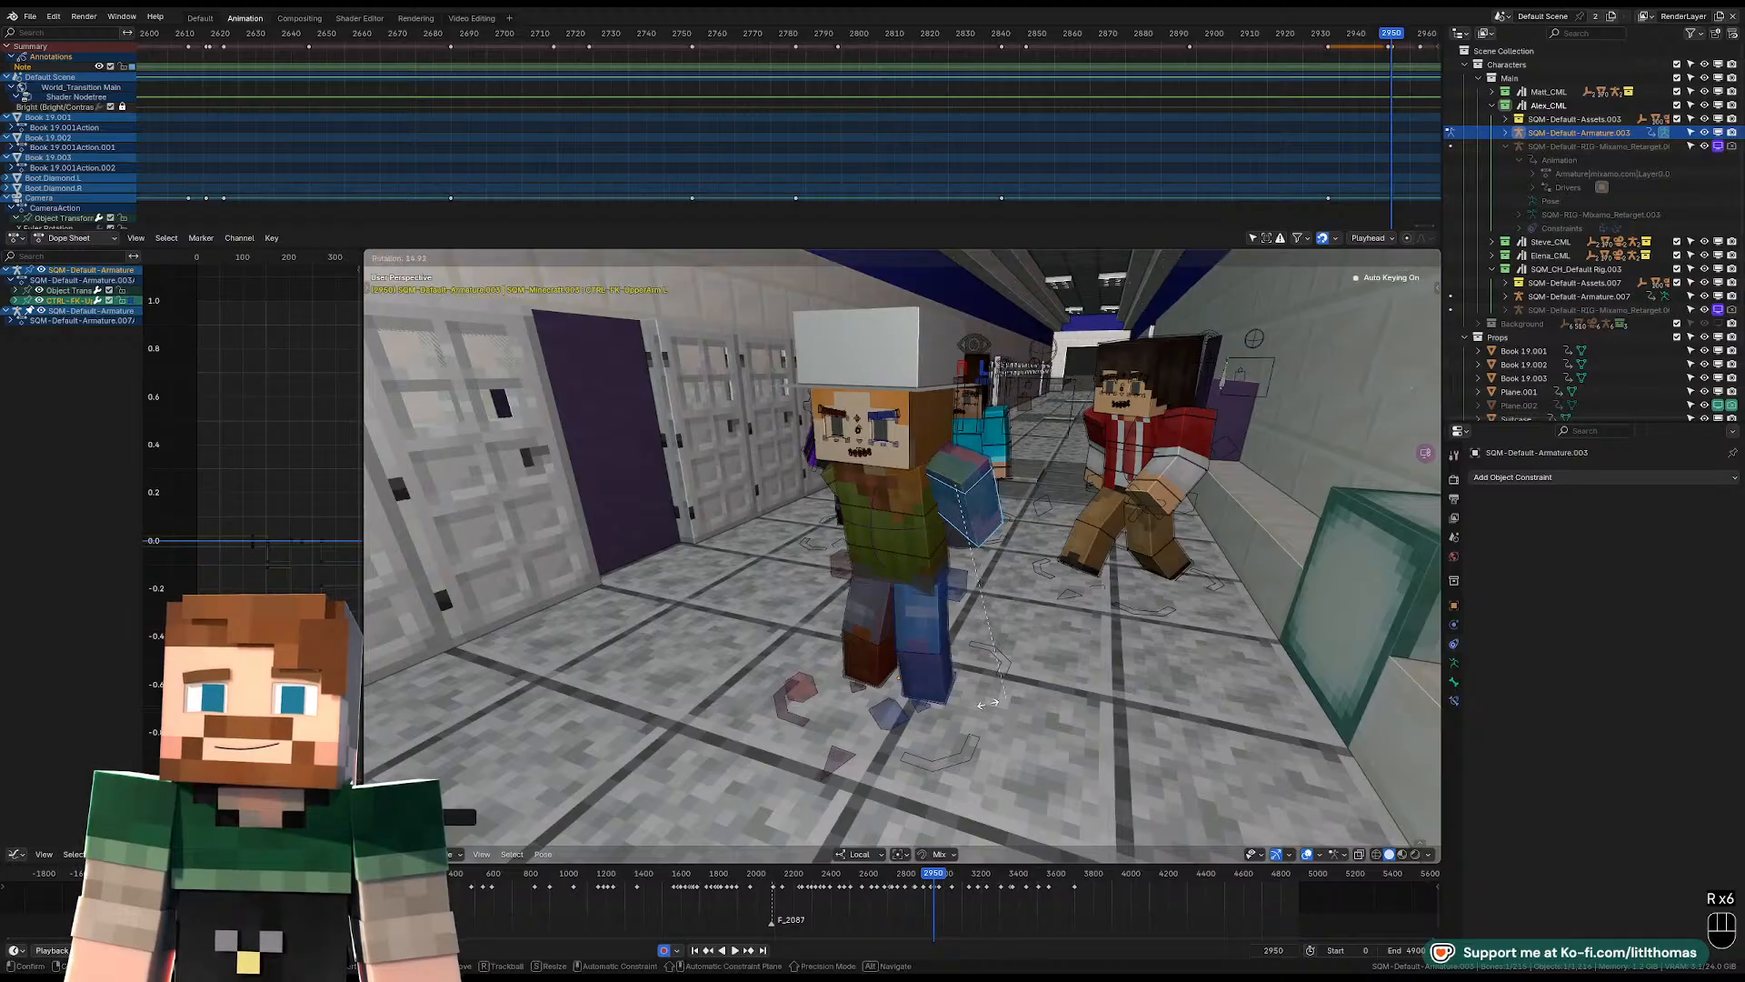
pyautogui.click(923, 627)
# Adjust the left shoulder's position and rotate the left upper arm closer to the torso.
pyautogui.moveTo(923, 627); pyautogui.dragTo(976, 557, button='middle')
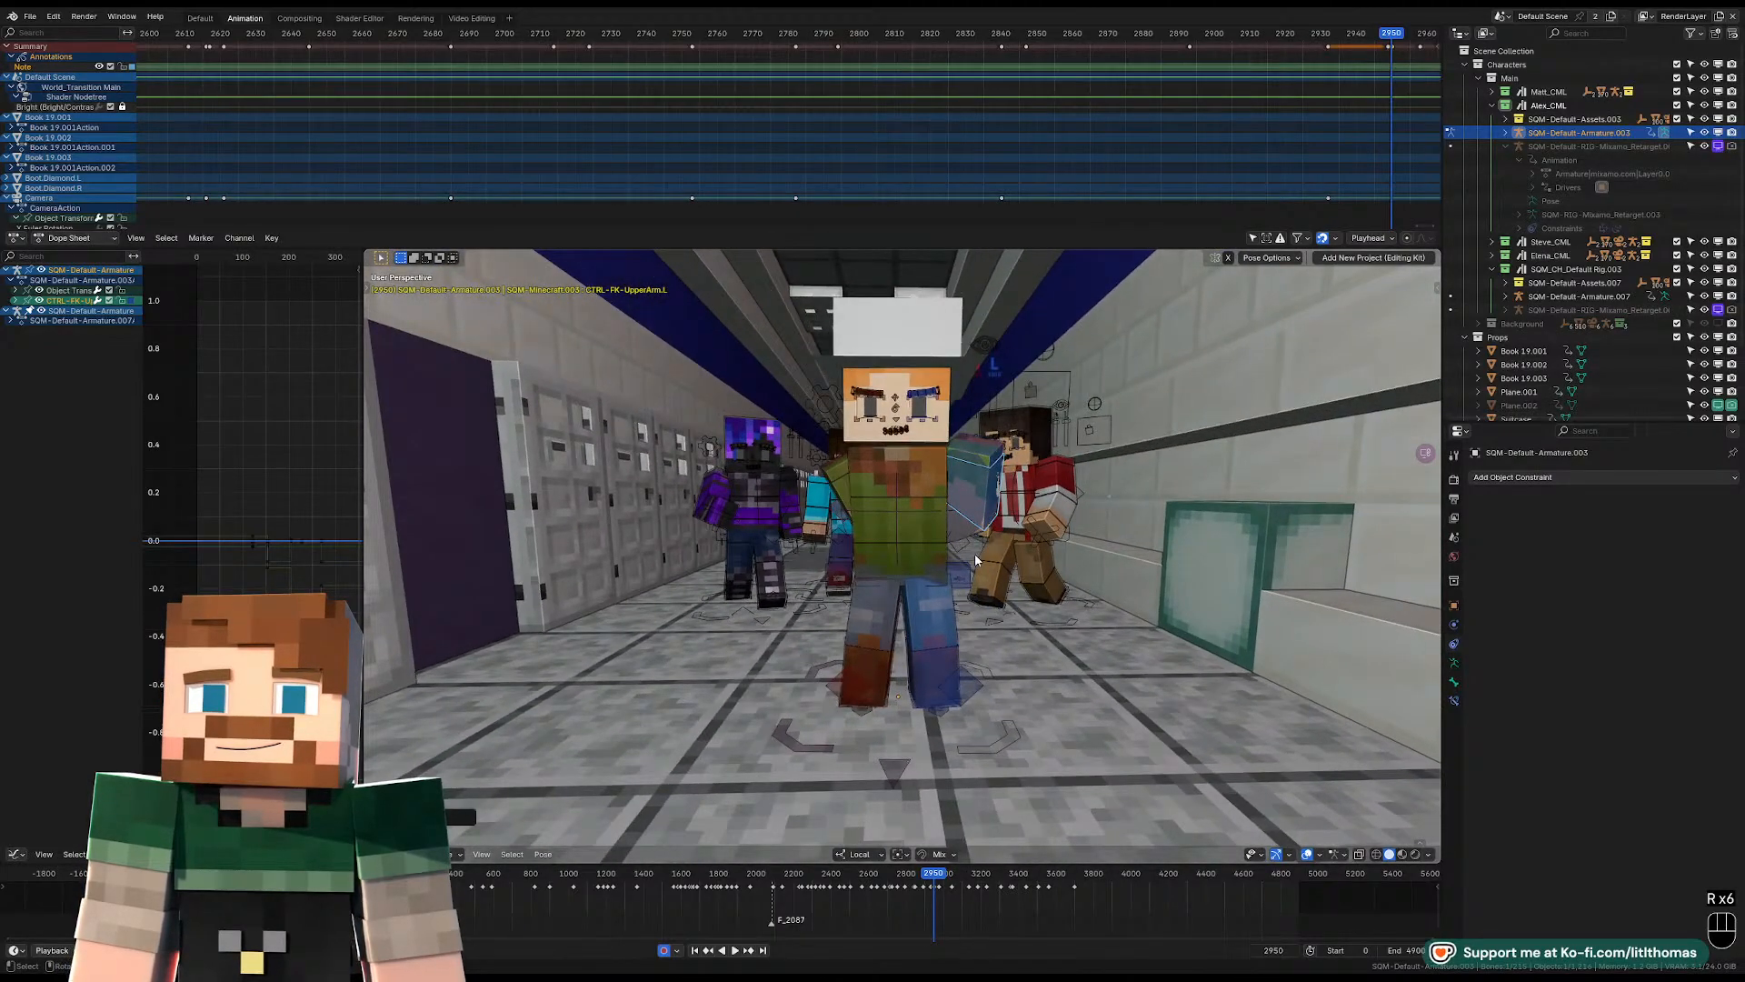
pyautogui.click(980, 463)
pyautogui.press('g')
pyautogui.click(973, 483)
pyautogui.click(976, 507)
pyautogui.press('r')
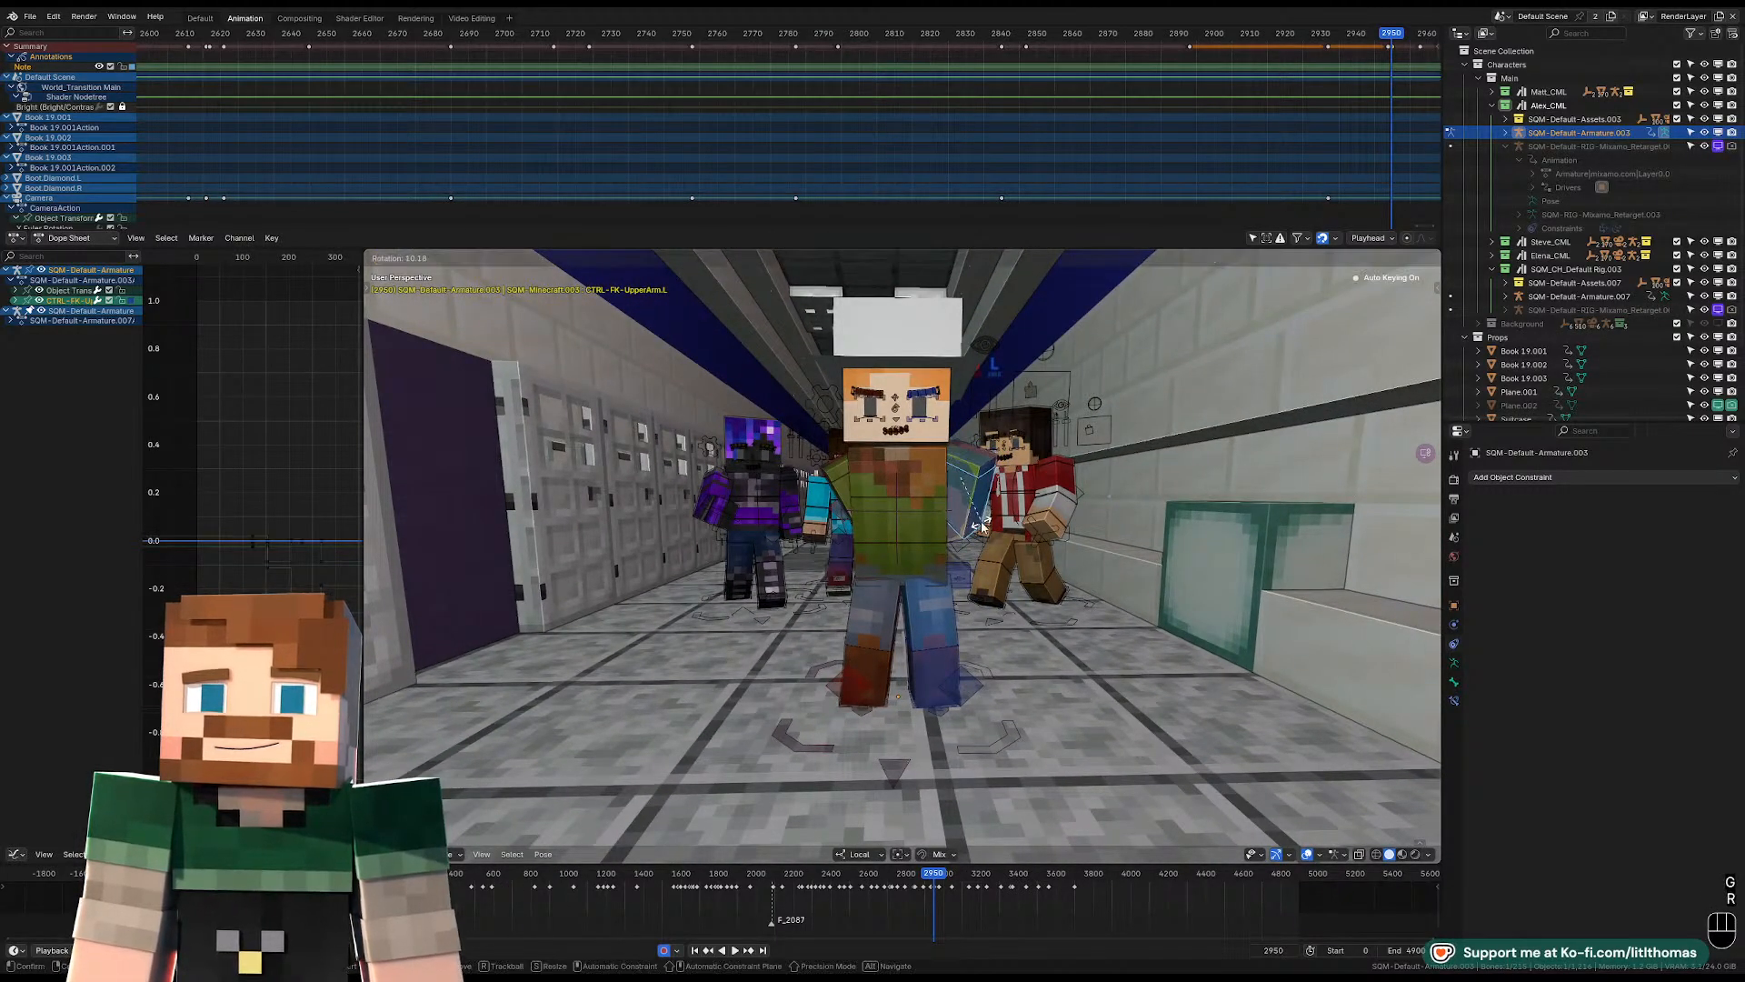
pyautogui.click(959, 520)
# Move Alex's left shoulder control into place from behind the character.
pyautogui.moveTo(928, 515); pyautogui.dragTo(1043, 451, button='middle')
pyautogui.scroll(3, 780, 453)
pyautogui.press('g')
pyautogui.click(779, 452)
pyautogui.scroll(-4, 969, 449)
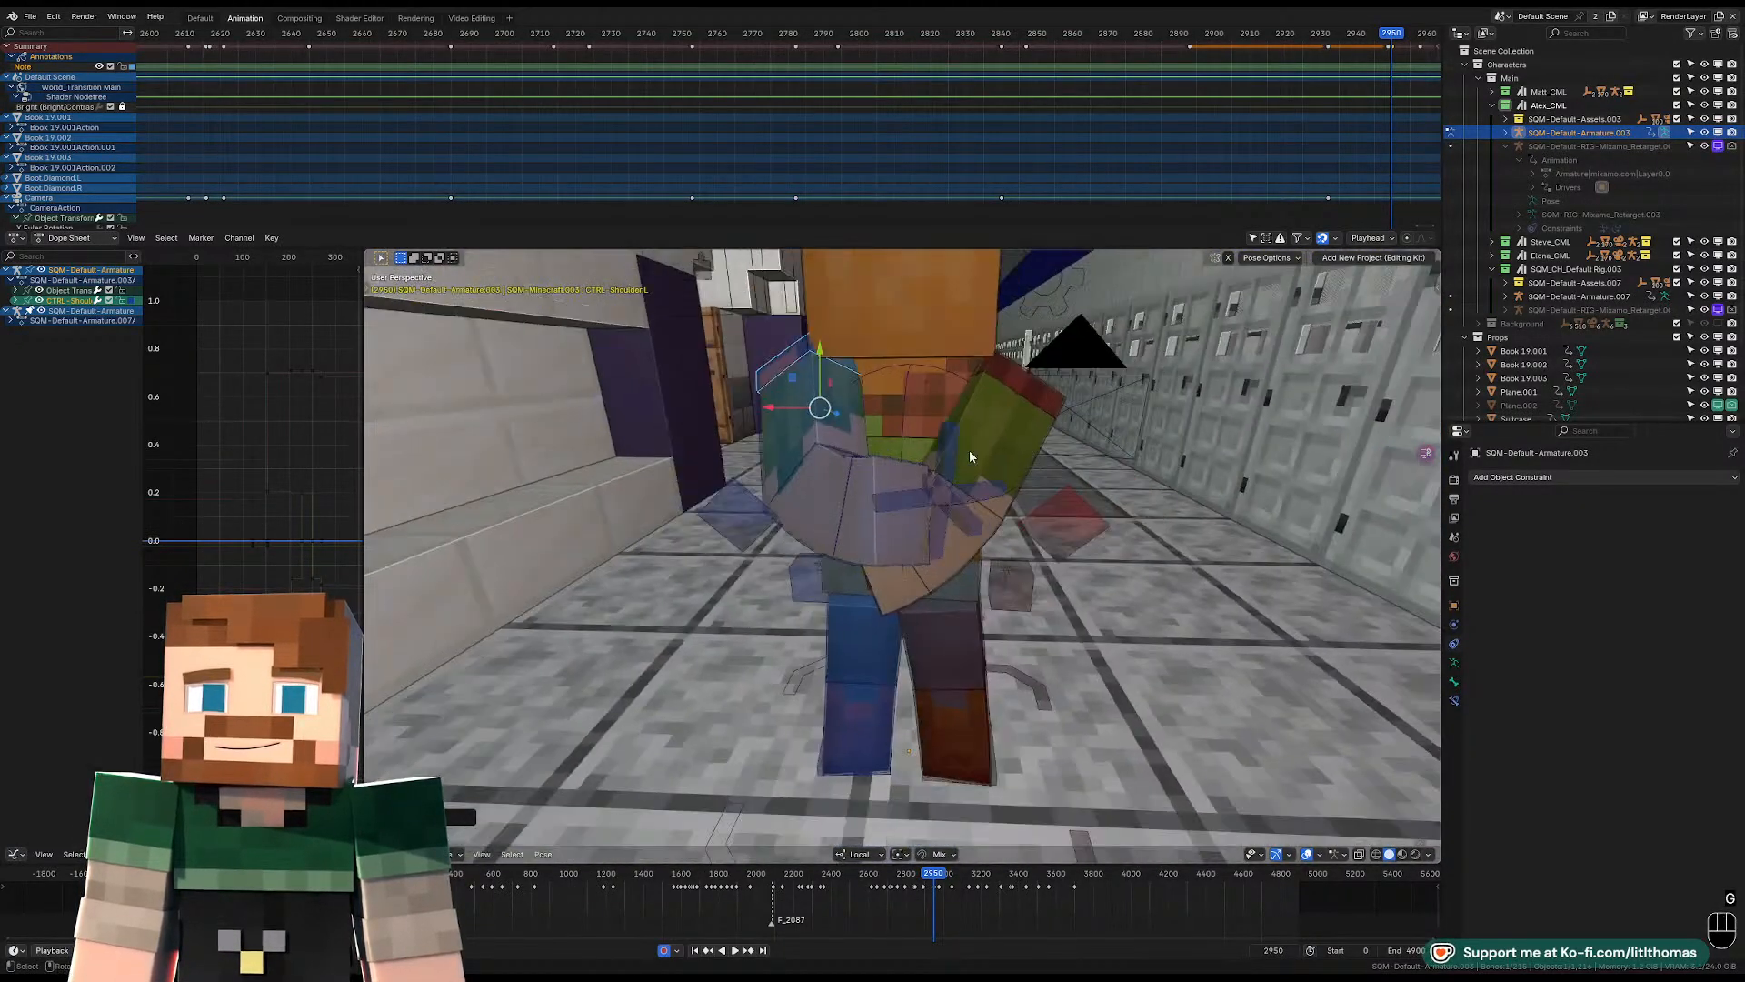
# Rotate the left lower arm and left upper arm so both hands meet behind Alex's back.
pyautogui.click(853, 500)
pyautogui.moveTo(853, 500); pyautogui.dragTo(945, 502, button='middle')
pyautogui.press('r')
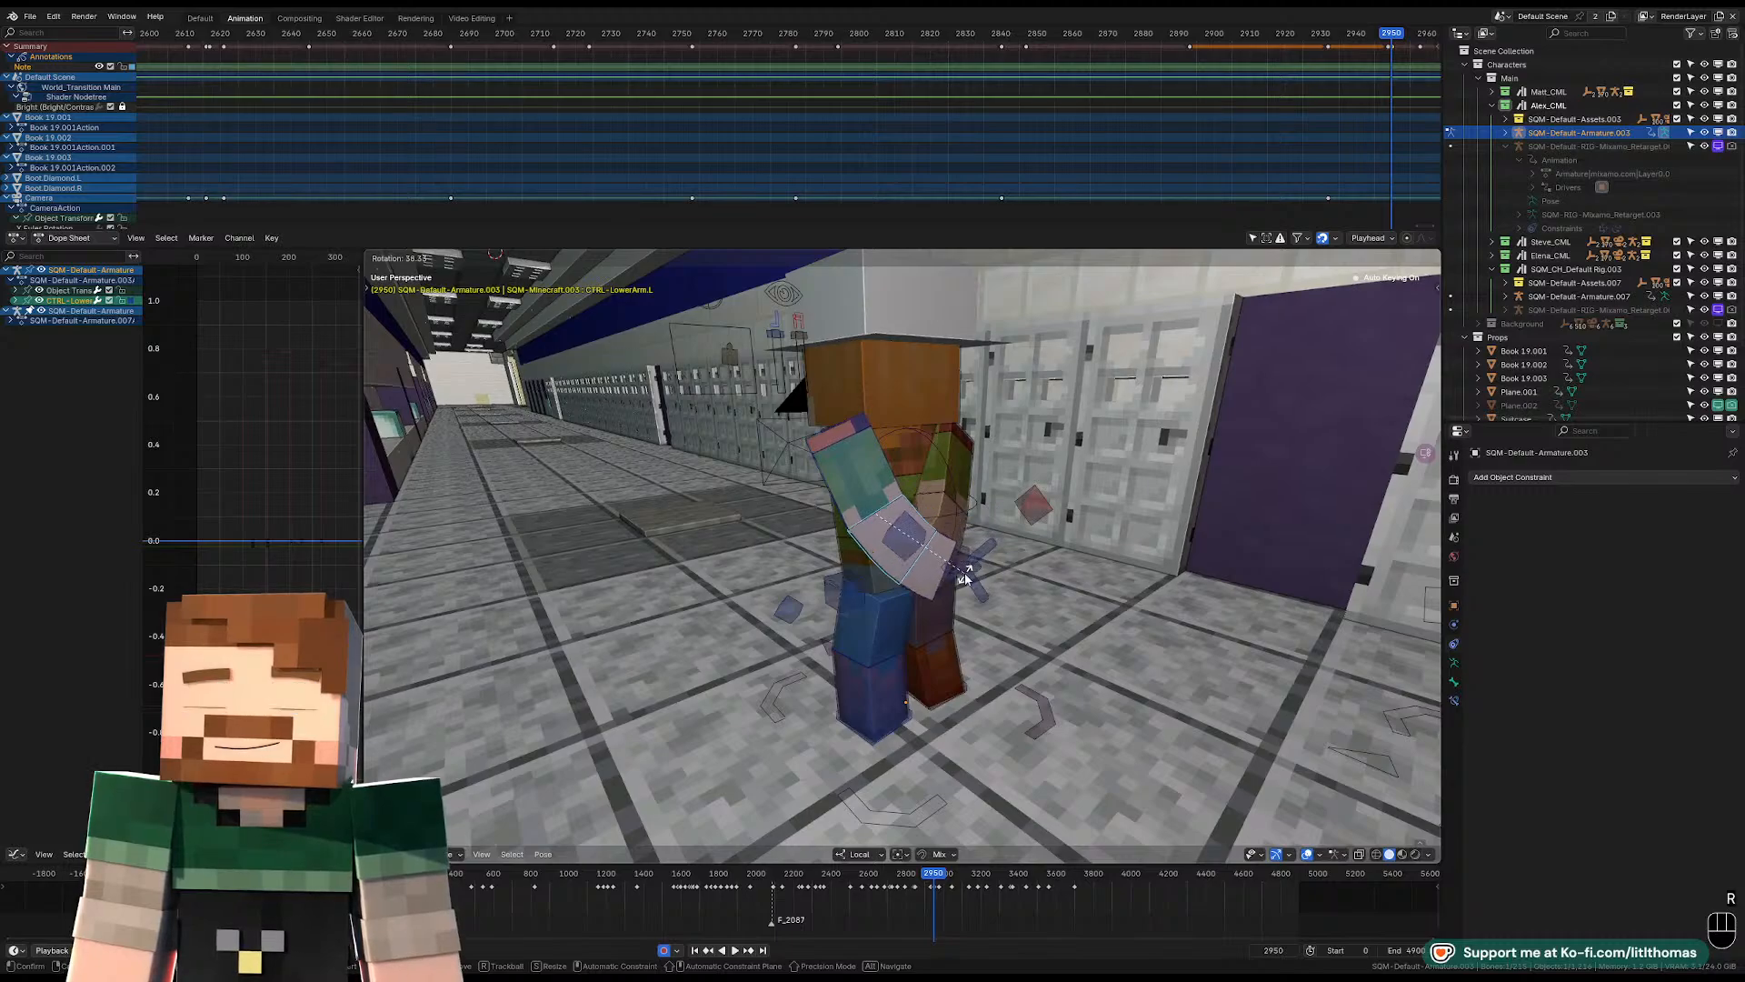
pyautogui.click(967, 575)
pyautogui.moveTo(966, 575); pyautogui.dragTo(885, 567, button='middle')
pyautogui.click(839, 477)
pyautogui.press('r')
pyautogui.press('r')
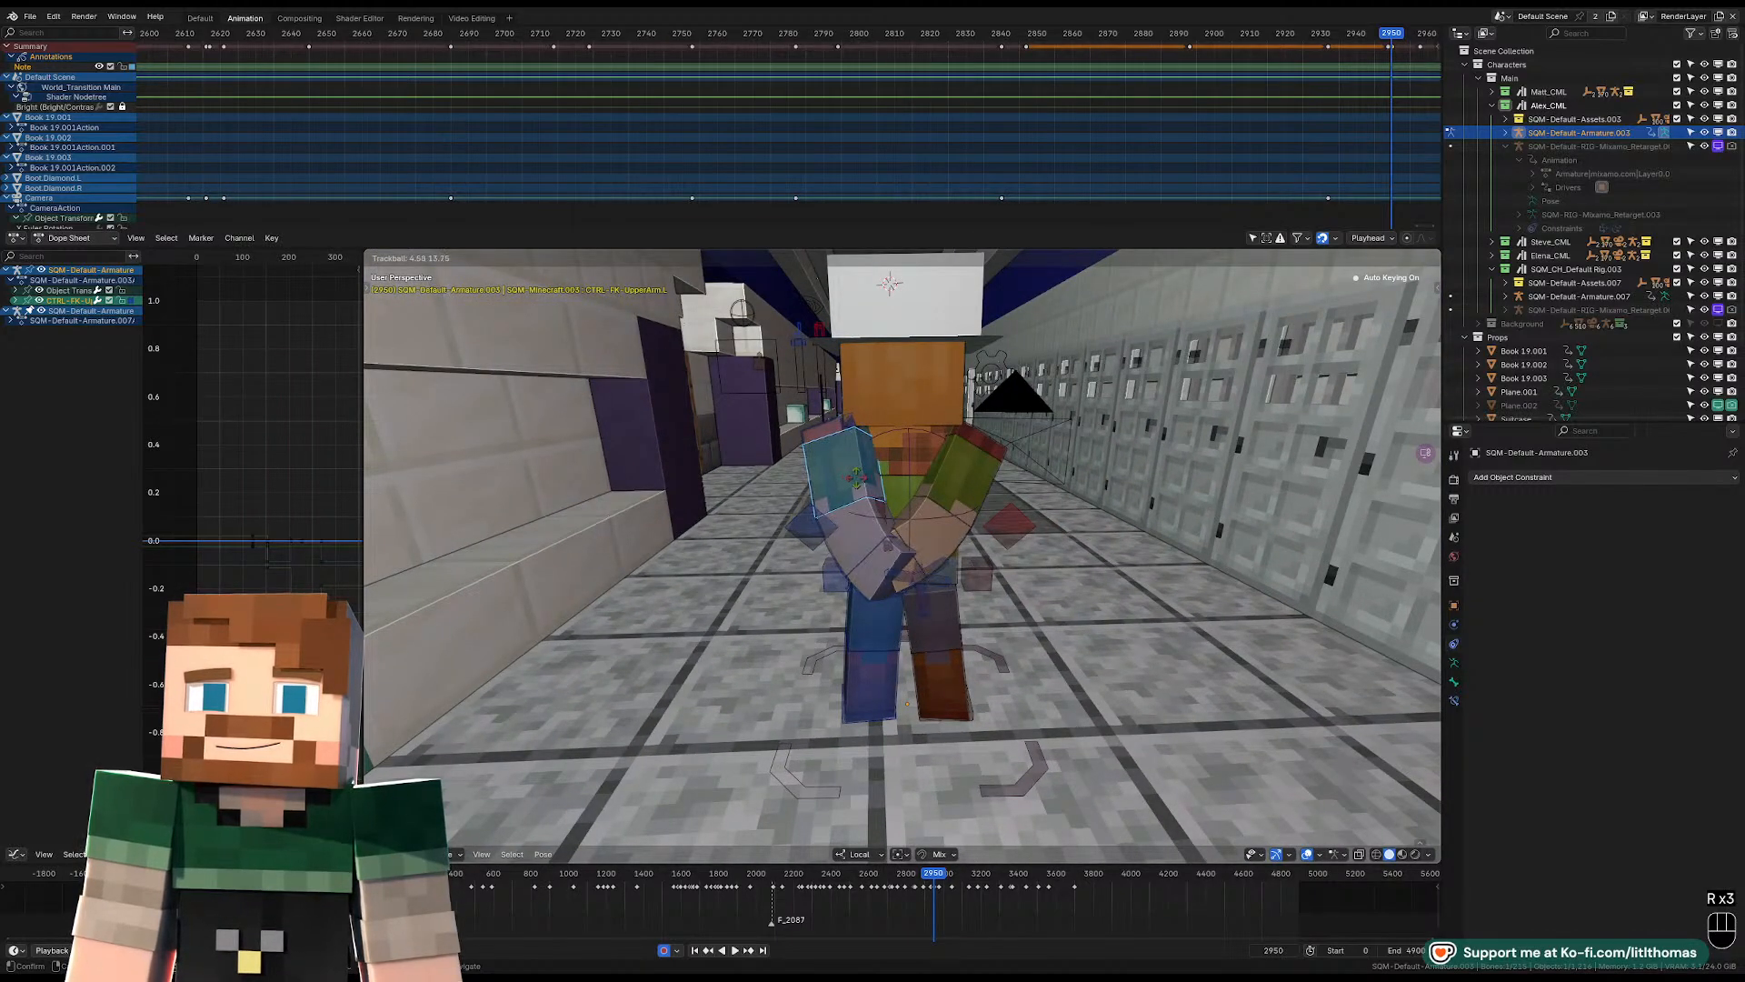
pyautogui.click(860, 482)
# Tilt Alex's head control from the side view.
pyautogui.moveTo(860, 482); pyautogui.dragTo(1032, 447, button='middle')
pyautogui.click(934, 459)
pyautogui.press('KP_Decimal')
pyautogui.scroll(-8, 1033, 447)
pyautogui.press('r')
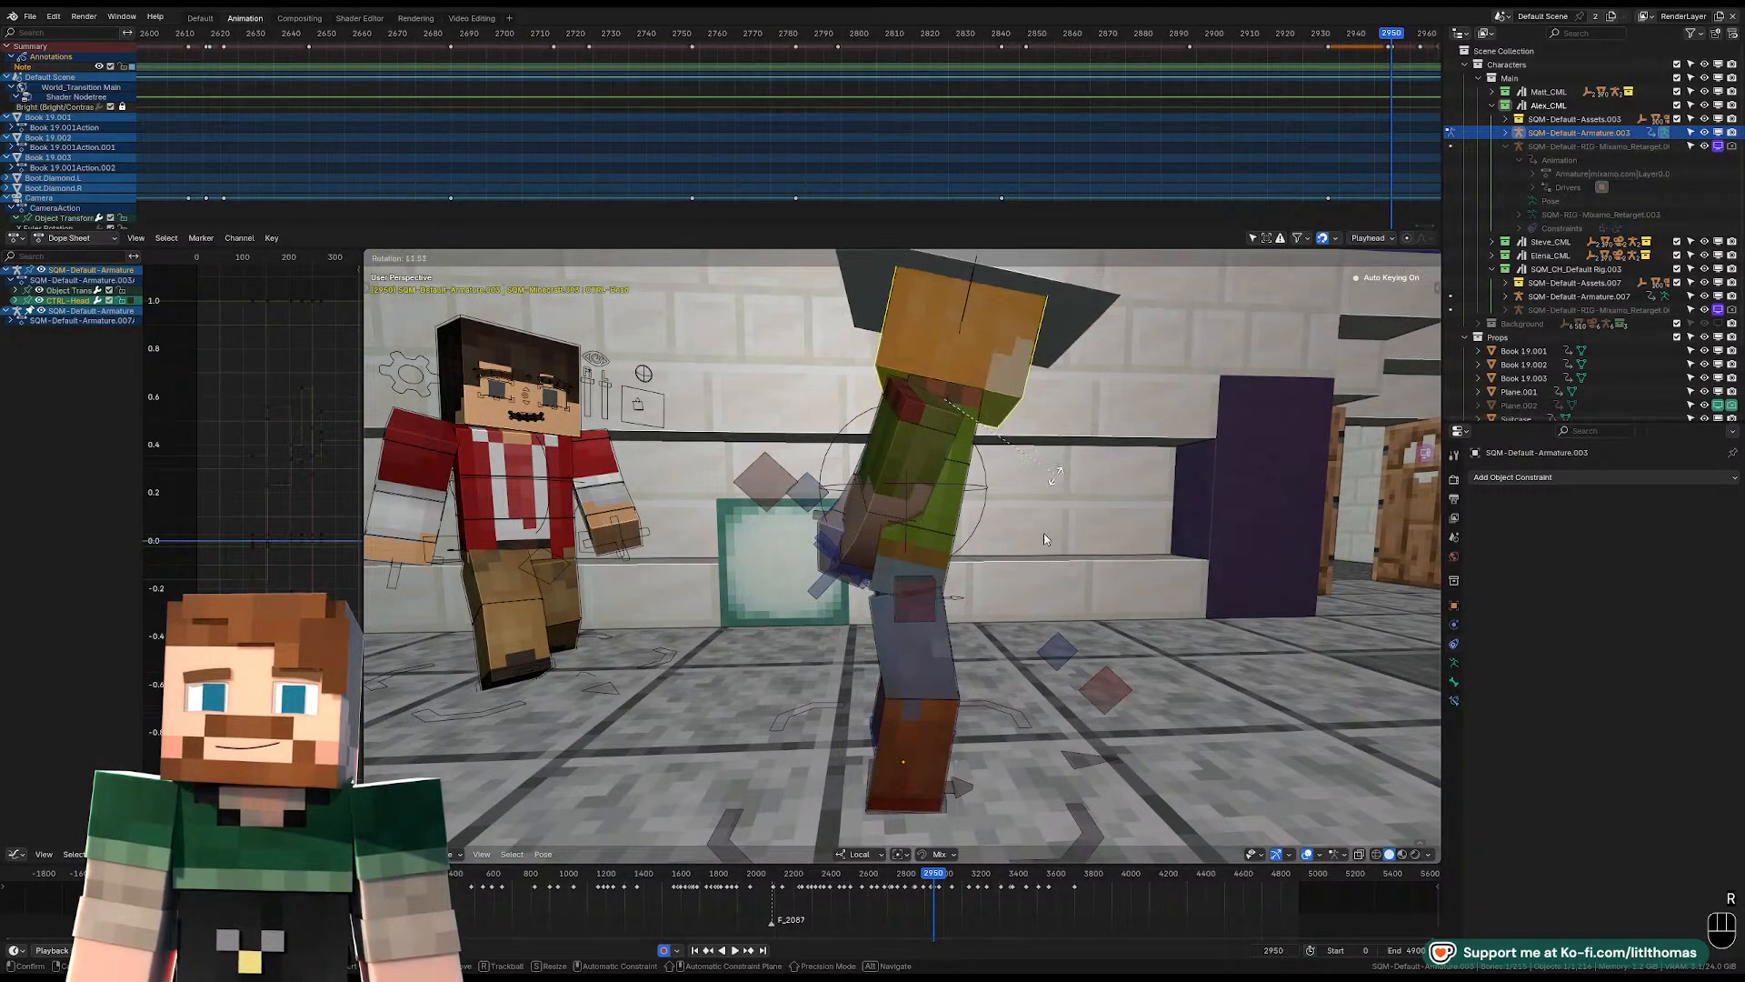
pyautogui.click(1044, 539)
# Rotate Alex's right foot control and move it to reposition the right leg.
pyautogui.scroll(-2, 942, 715)
pyautogui.click(938, 725)
pyautogui.moveTo(937, 725); pyautogui.dragTo(899, 631, button='middle')
pyautogui.press('r')
pyautogui.click(978, 653)
pyautogui.press('g')
pyautogui.click(1044, 617)
# Move the right foot control closer to the left leg, tilt it off the floor and select the left foot control.
pyautogui.press('KP_Decimal')
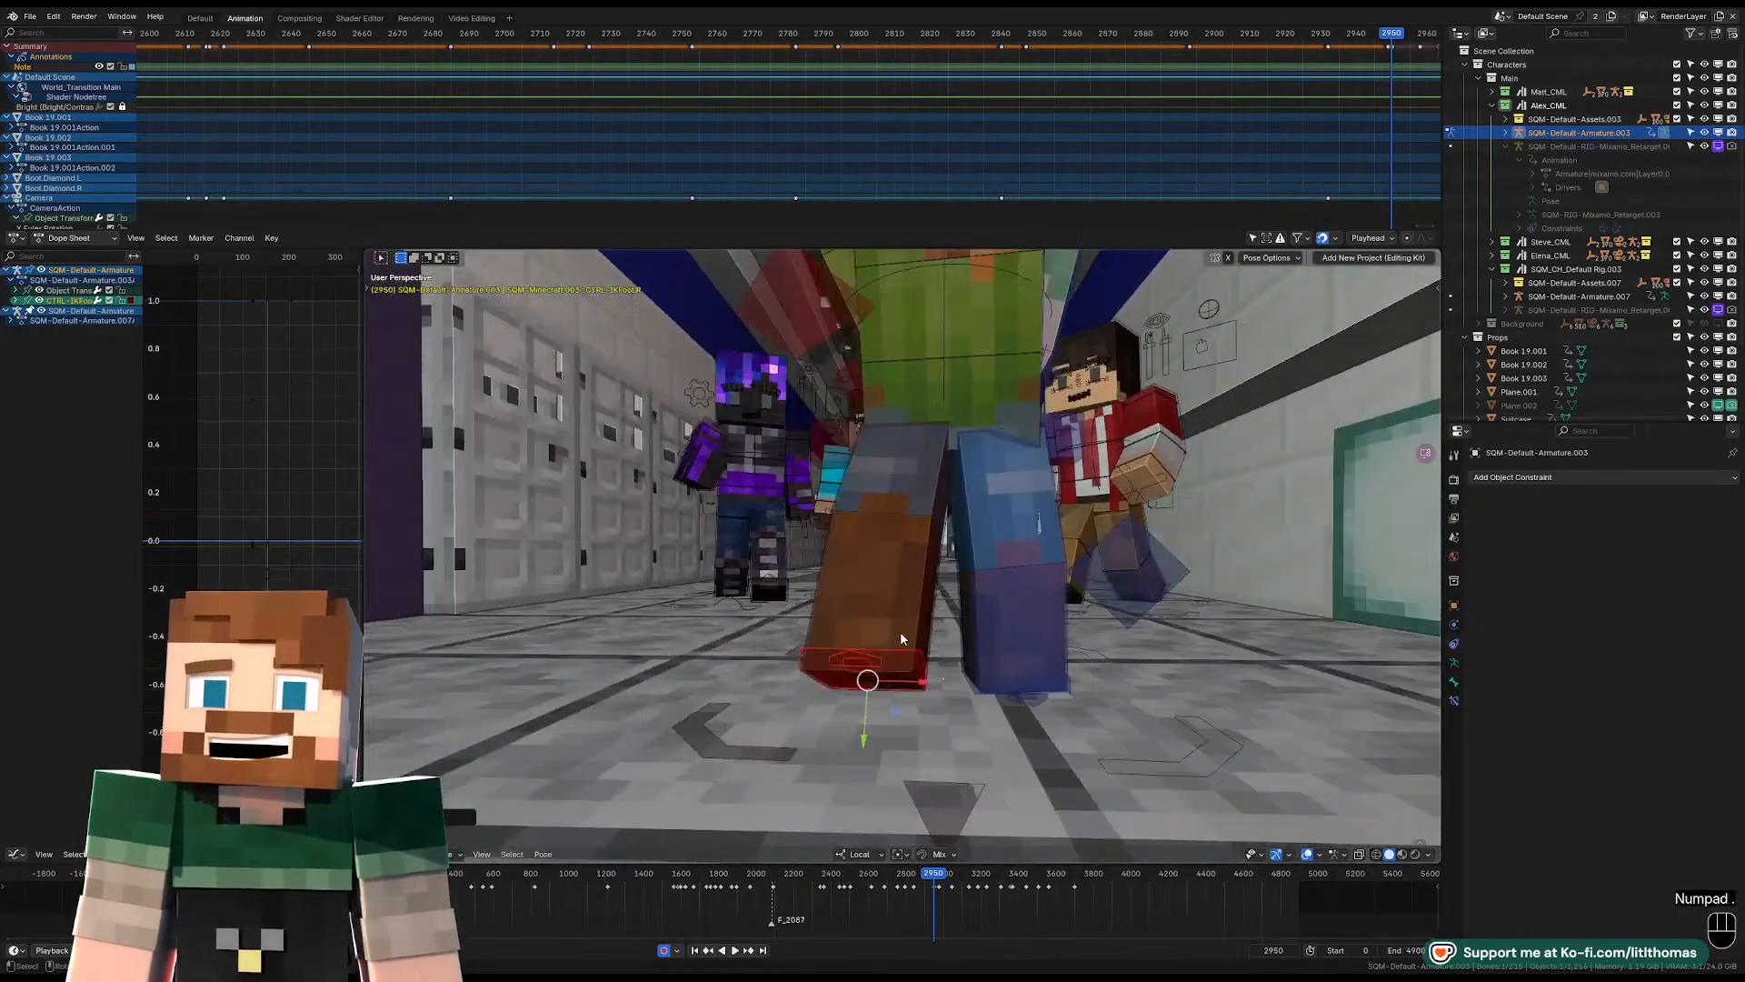
pyautogui.scroll(-3, 996, 620)
pyautogui.press('g')
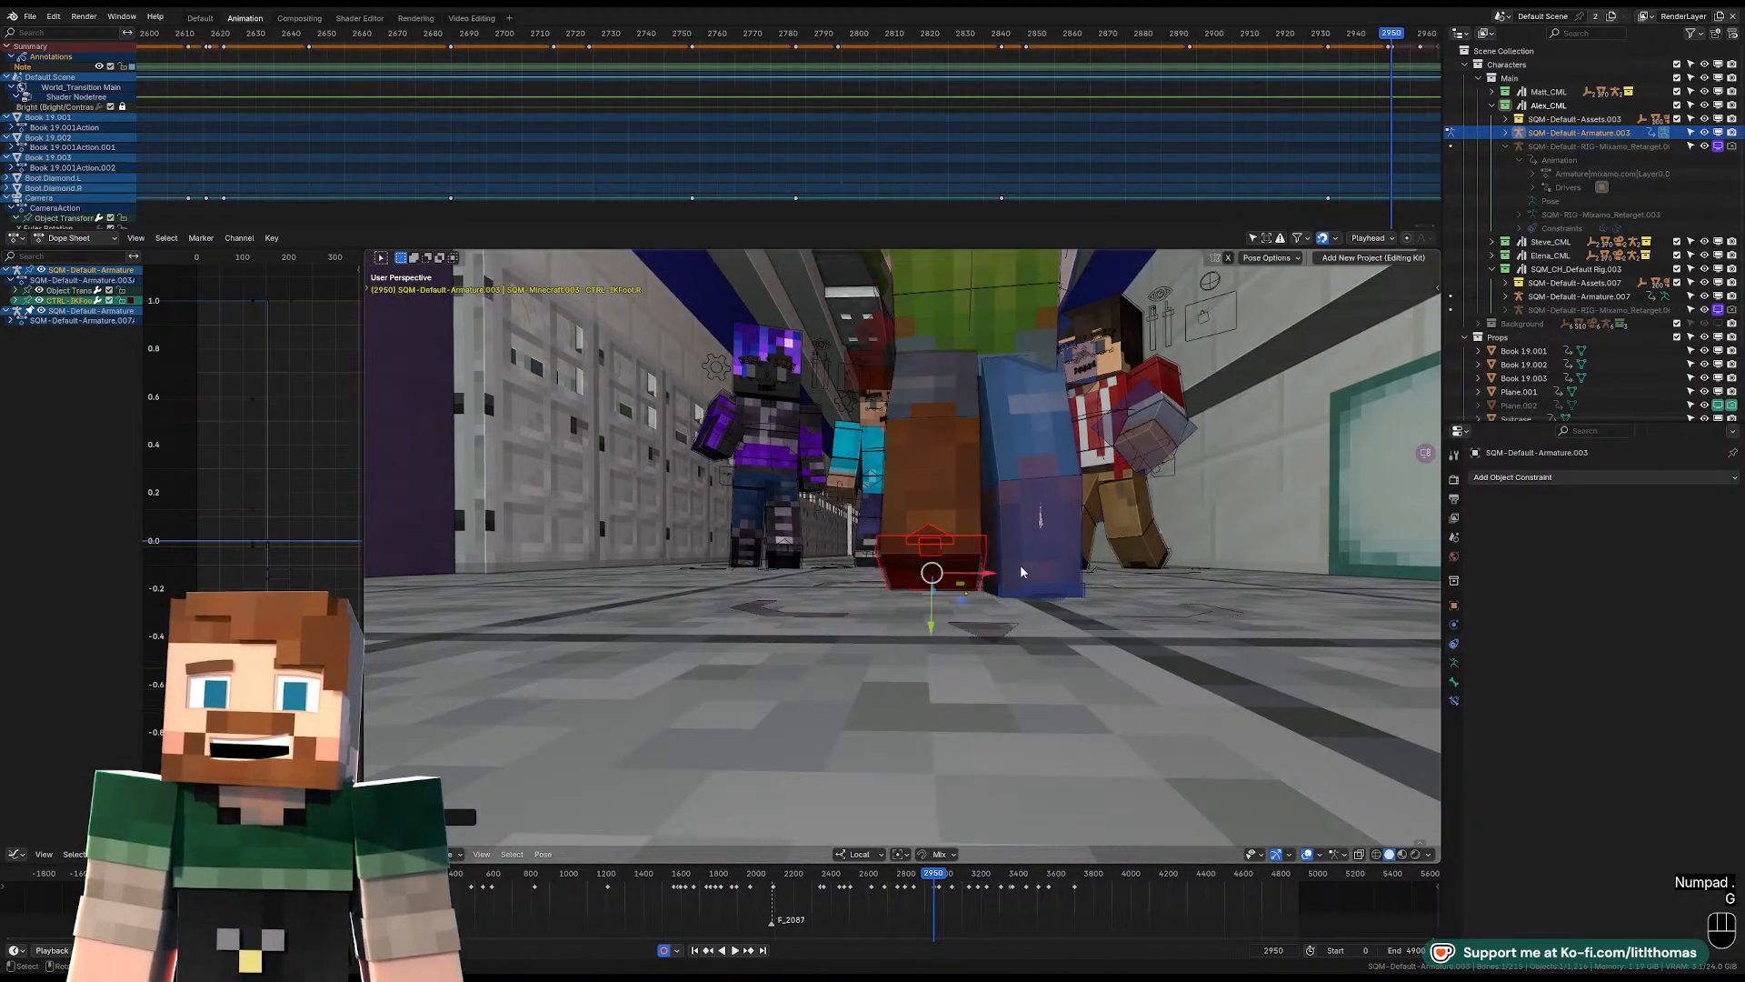
pyautogui.press('r')
pyautogui.press('r')
pyautogui.click(1009, 543)
pyautogui.moveTo(1009, 546); pyautogui.dragTo(1227, 562, button='middle')
pyautogui.press('r')
pyautogui.click(768, 588)
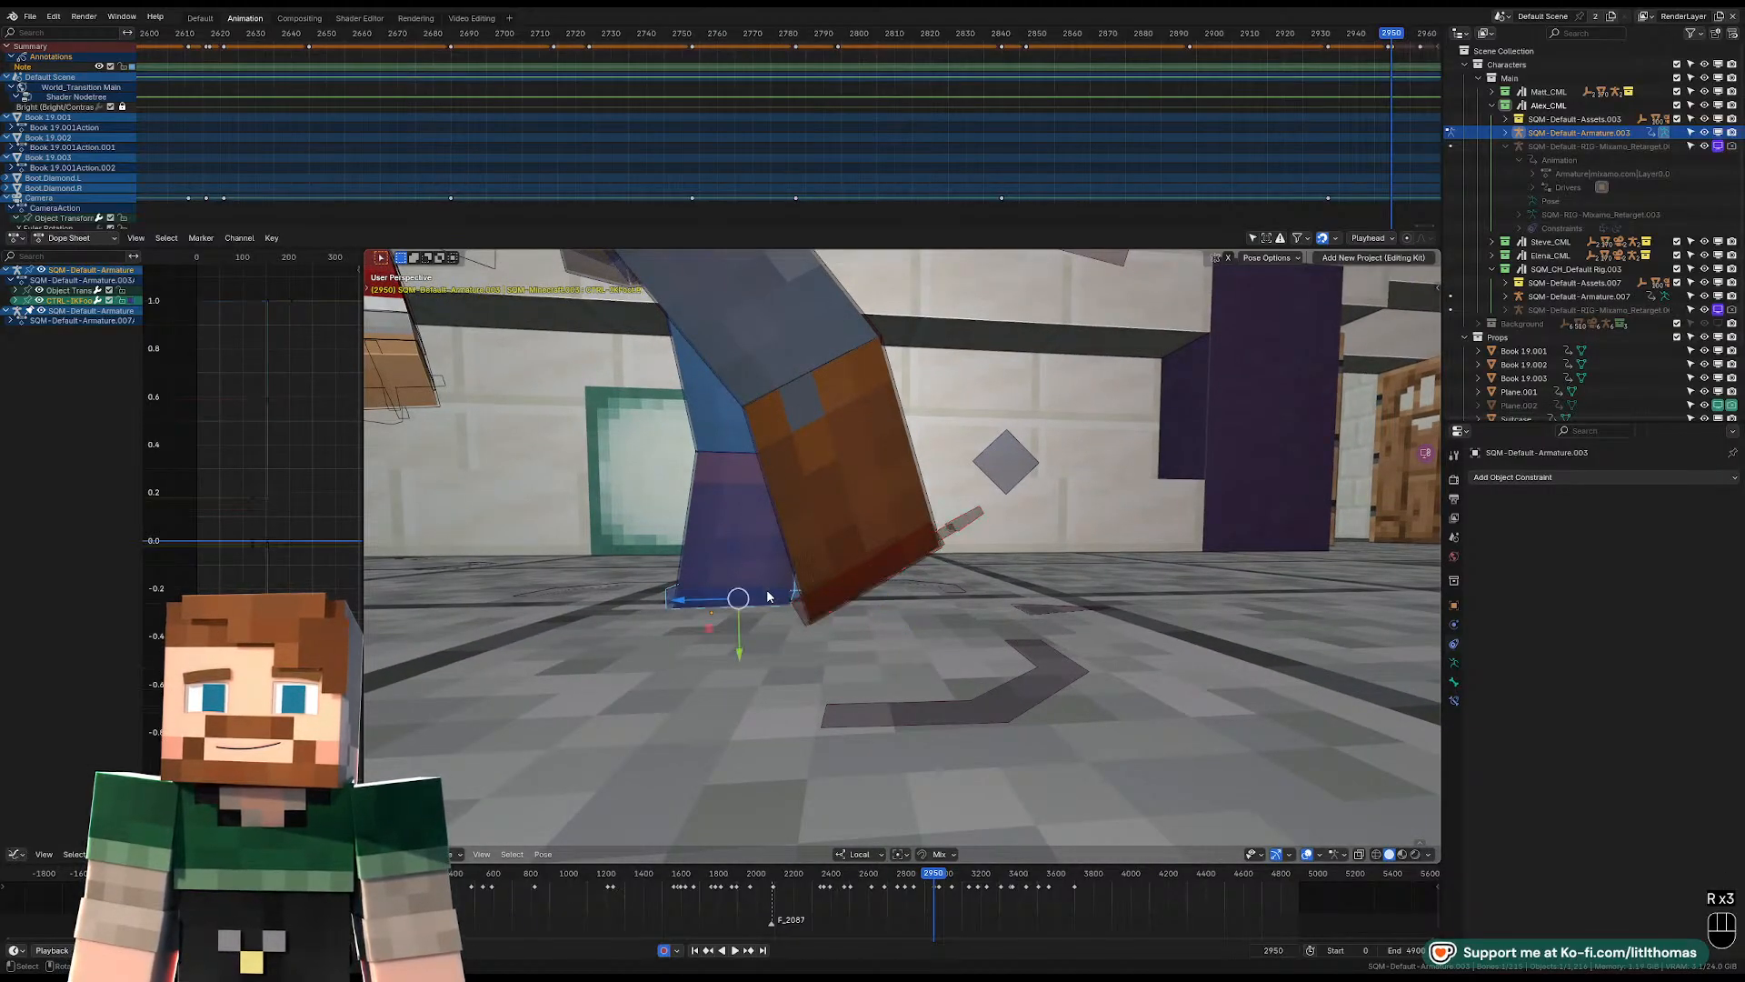
# Rotate Alex's left foot control and move it back so the left leg stretches out behind the body.
pyautogui.scroll(-3, 784, 606)
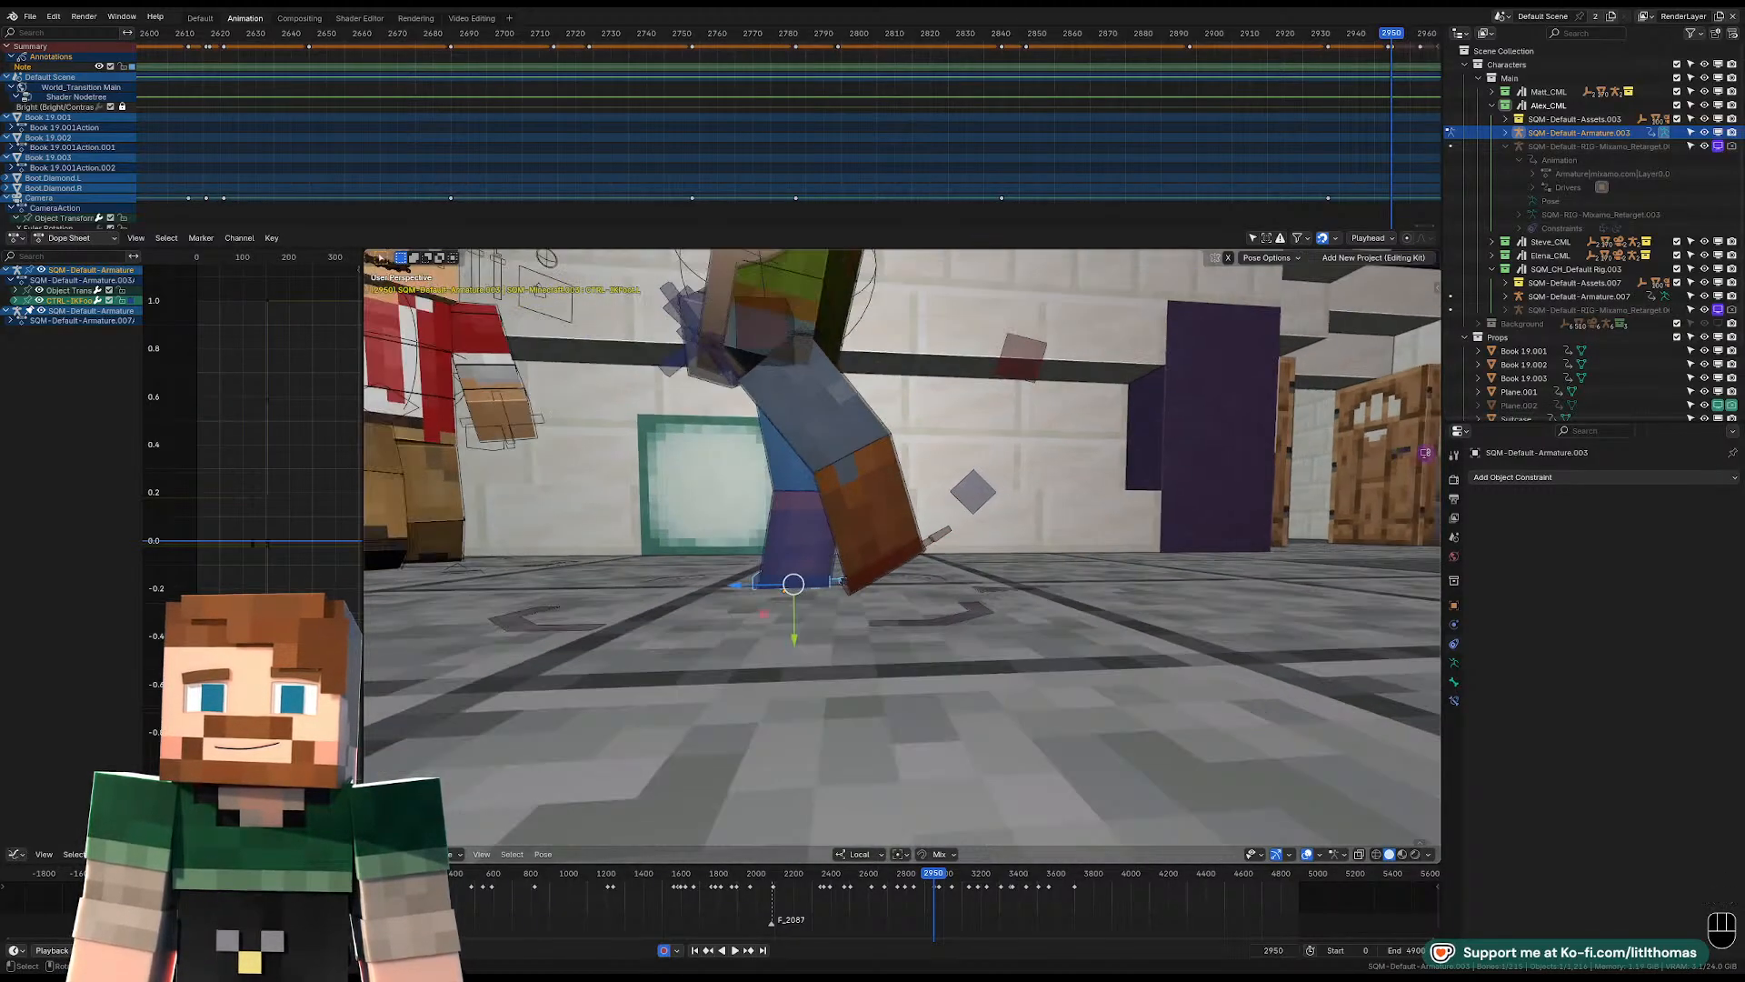
pyautogui.press('r')
pyautogui.click(924, 565)
pyautogui.press('g')
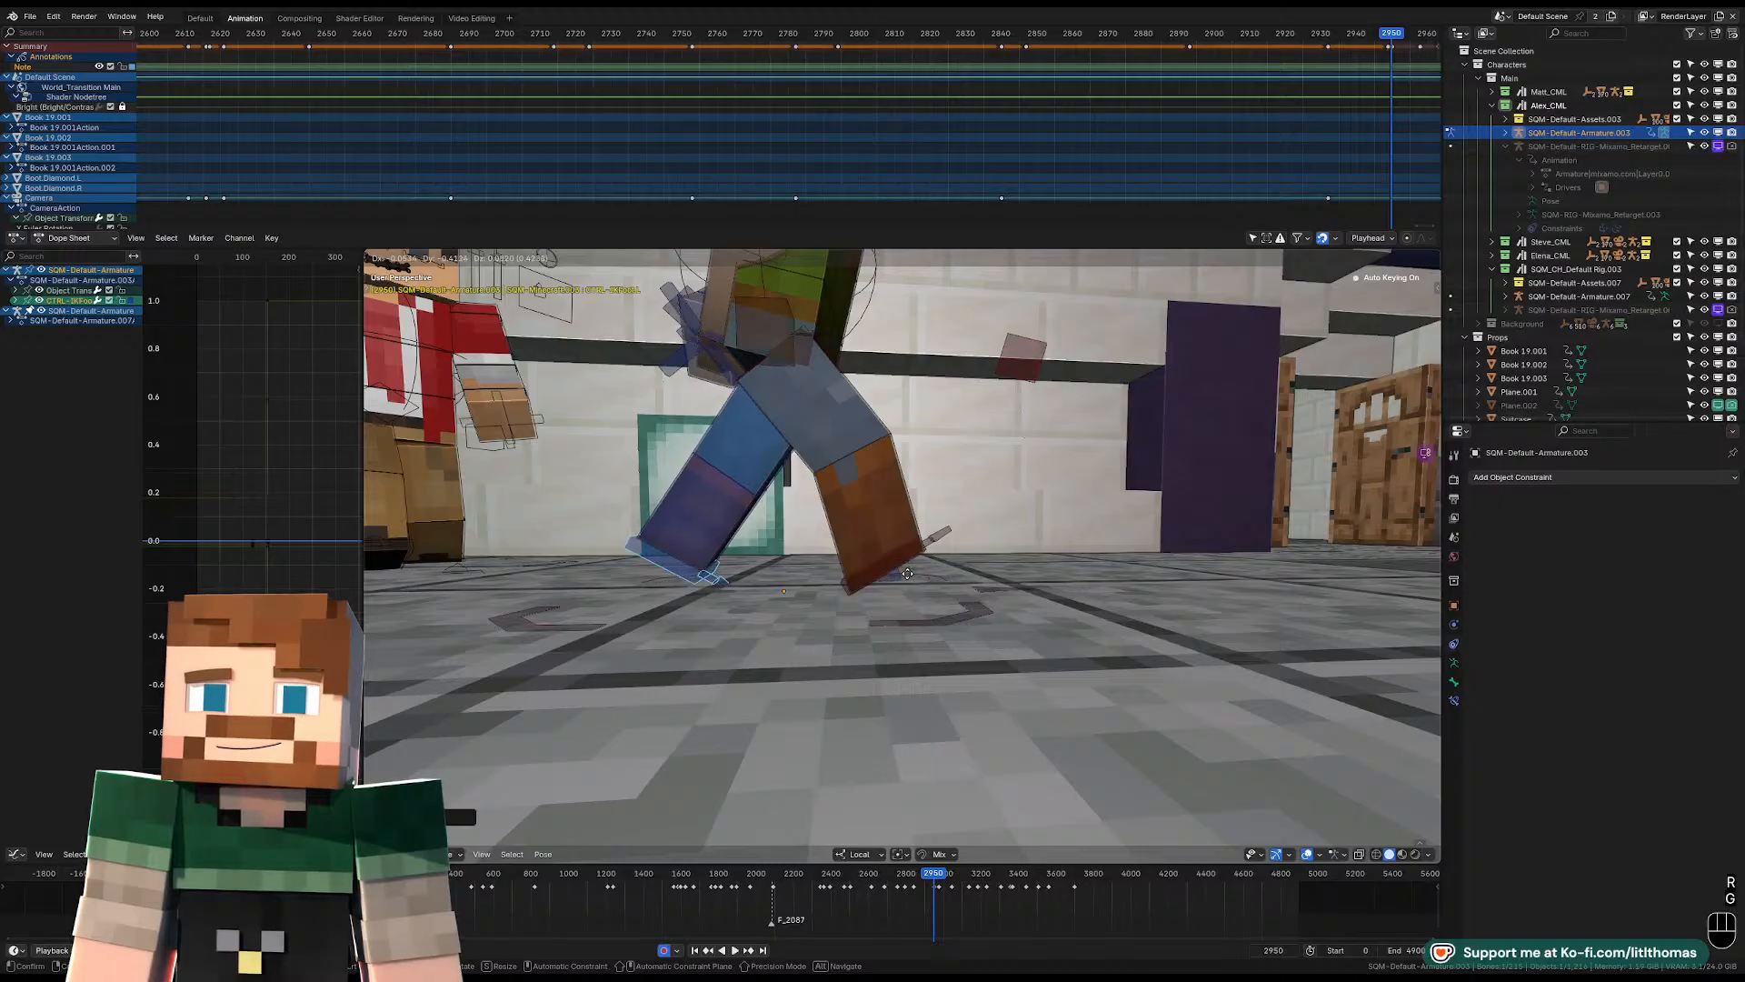
pyautogui.click(891, 536)
# Shift Alex's pelvis control slightly from the side view.
pyautogui.click(814, 303)
pyautogui.press('g')
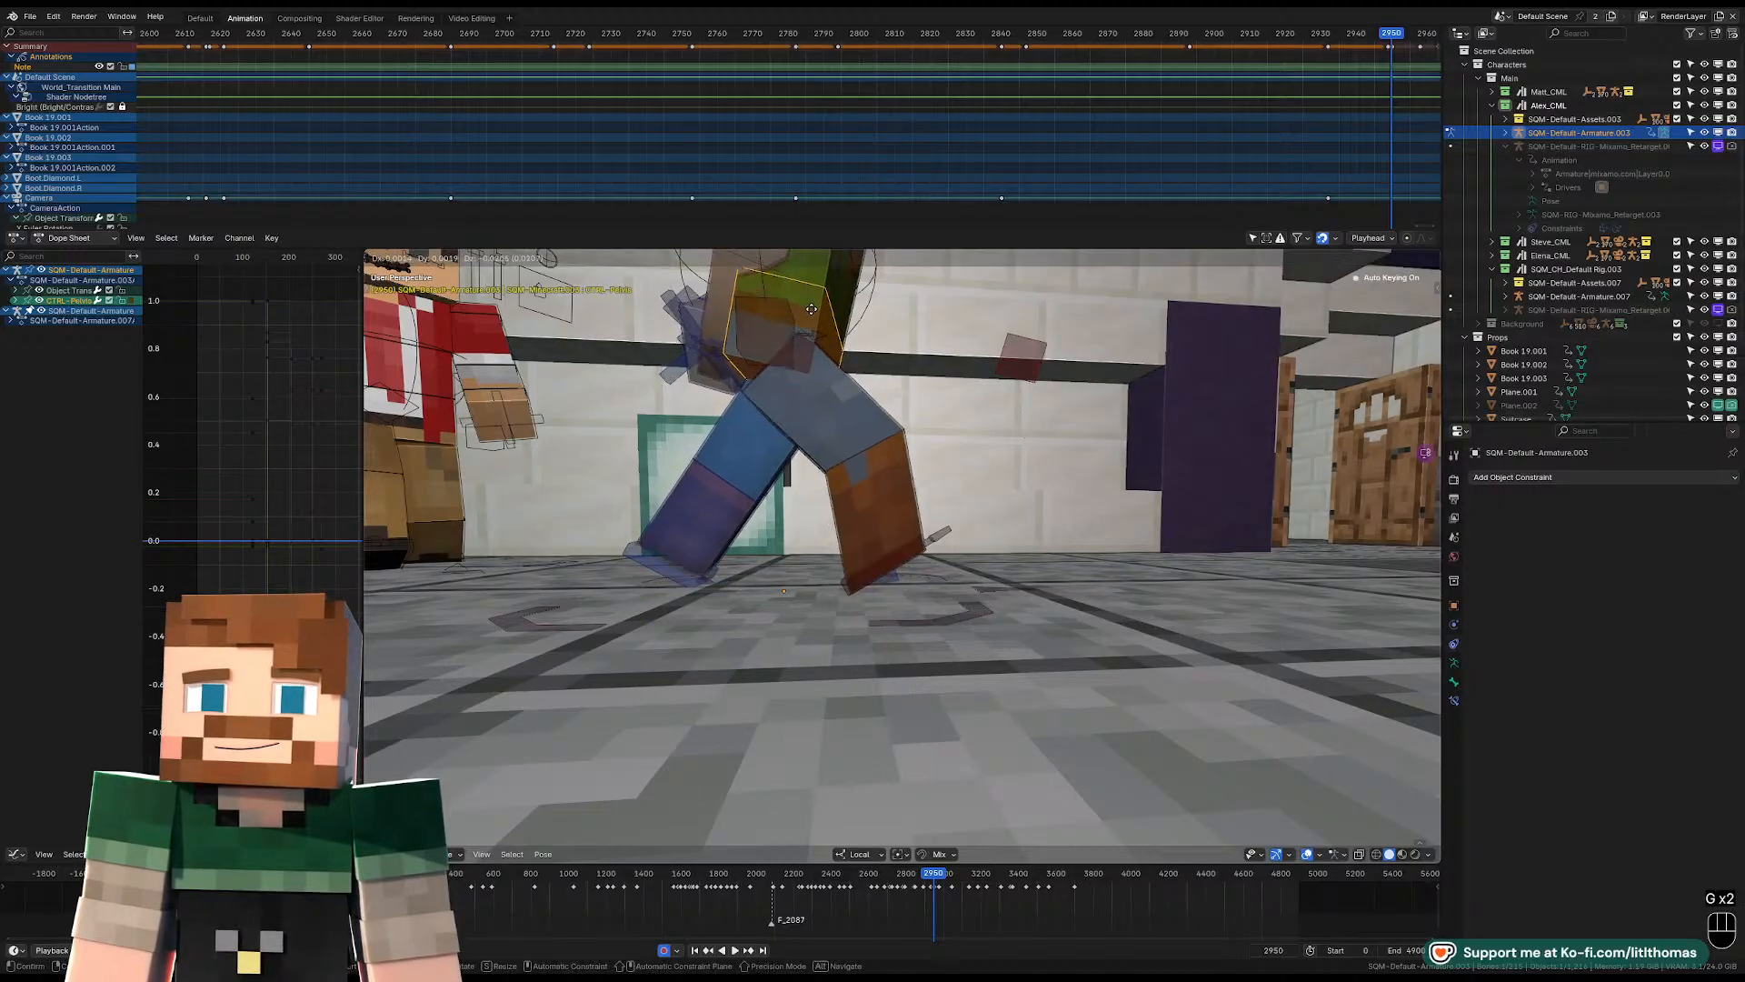
pyautogui.click(805, 313)
pyautogui.moveTo(1018, 366); pyautogui.dragTo(963, 438, button='middle')
# Rotate the left foot control and move it so the trailing leg's toe meets the floor.
pyautogui.click(1079, 557)
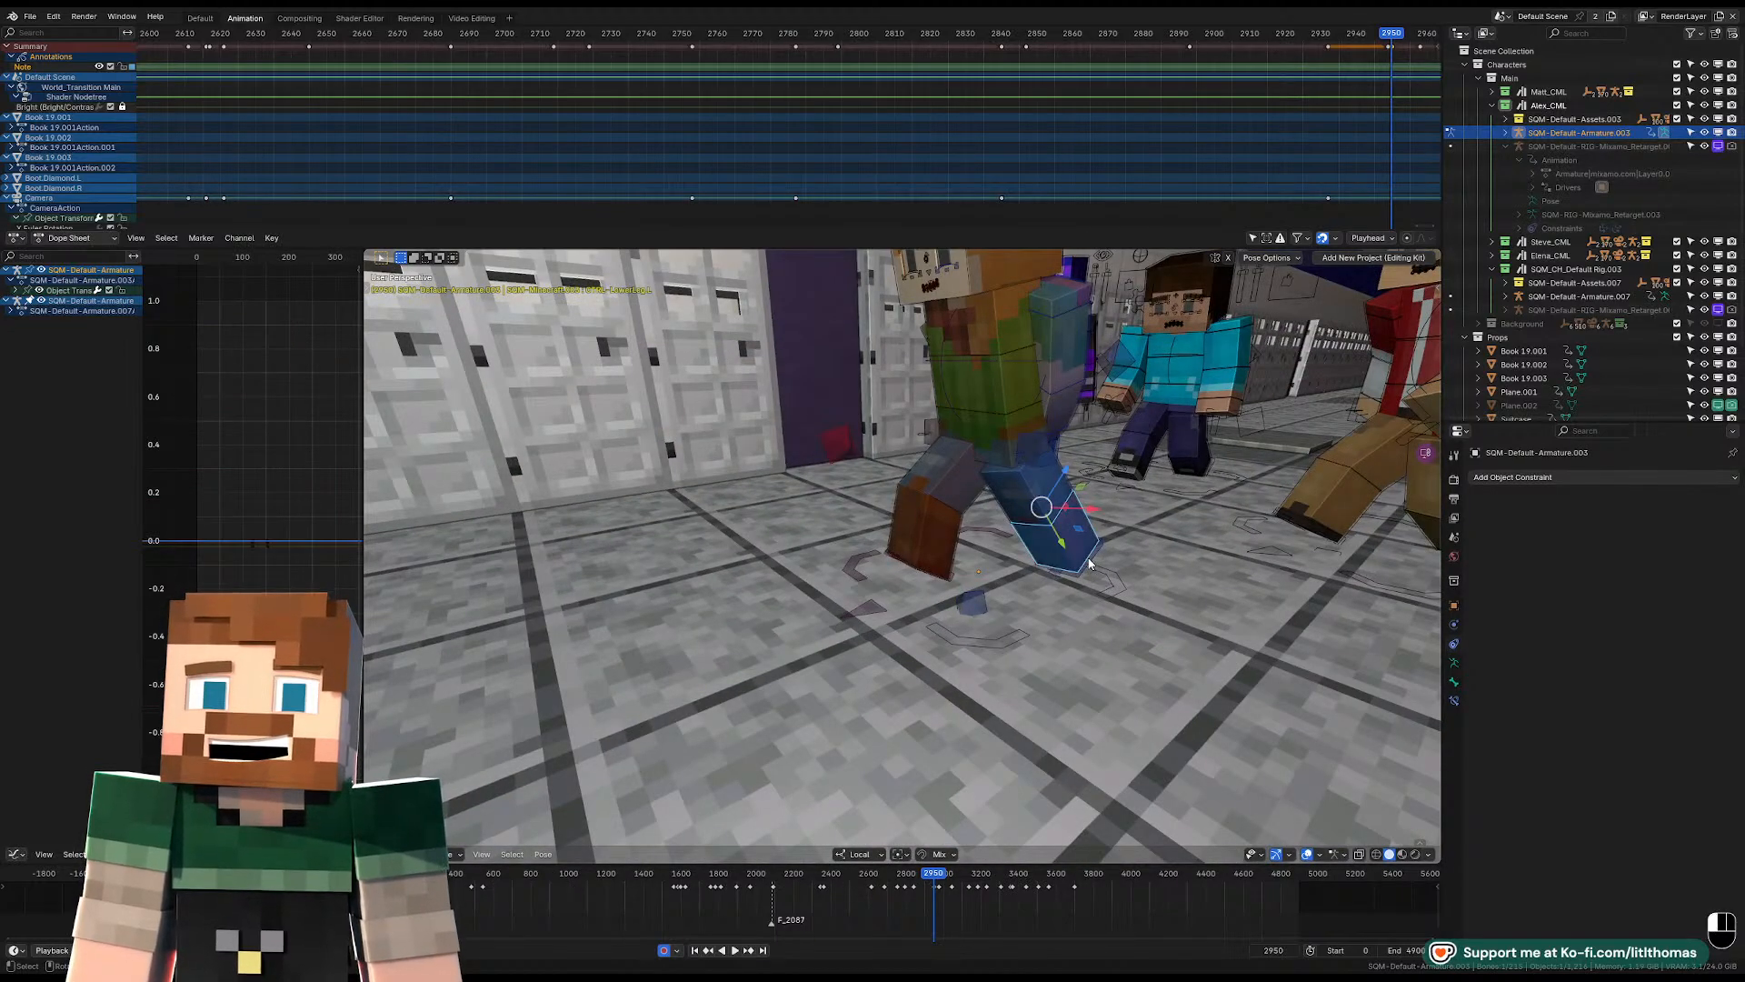
pyautogui.press('KP_Decimal')
pyautogui.moveTo(931, 523); pyautogui.dragTo(963, 499, button='middle')
pyautogui.press('r')
pyautogui.click(992, 488)
pyautogui.press('g')
pyautogui.click(1065, 495)
pyautogui.press('g')
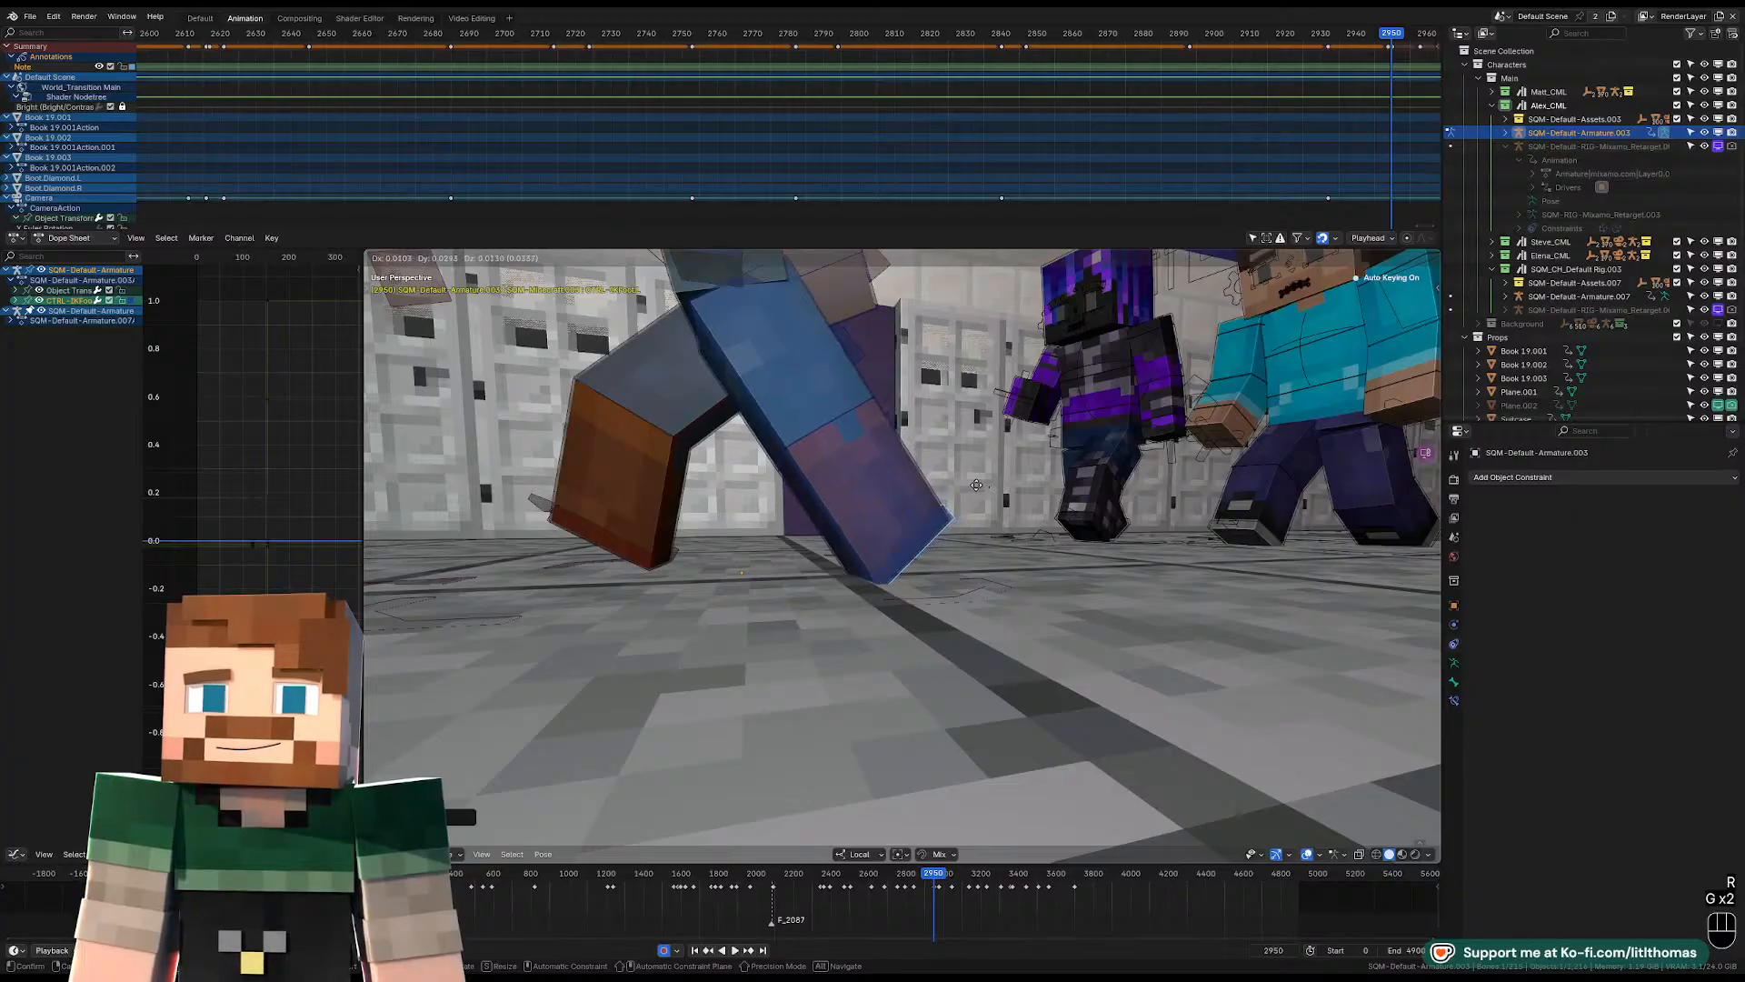
pyautogui.click(729, 550)
# Fine-tune the left foot control's position and rotation from another angle.
pyautogui.moveTo(729, 550); pyautogui.dragTo(927, 531, button='middle')
pyautogui.press('g')
pyautogui.click(718, 555)
pyautogui.scroll(-2, 912, 541)
pyautogui.press('g')
pyautogui.click(913, 540)
pyautogui.press('r')
pyautogui.click(923, 542)
# Rotate the left foot control and shift it closer to the right leg, working from behind Alex.
pyautogui.click(914, 550)
pyautogui.press('KP_Decimal')
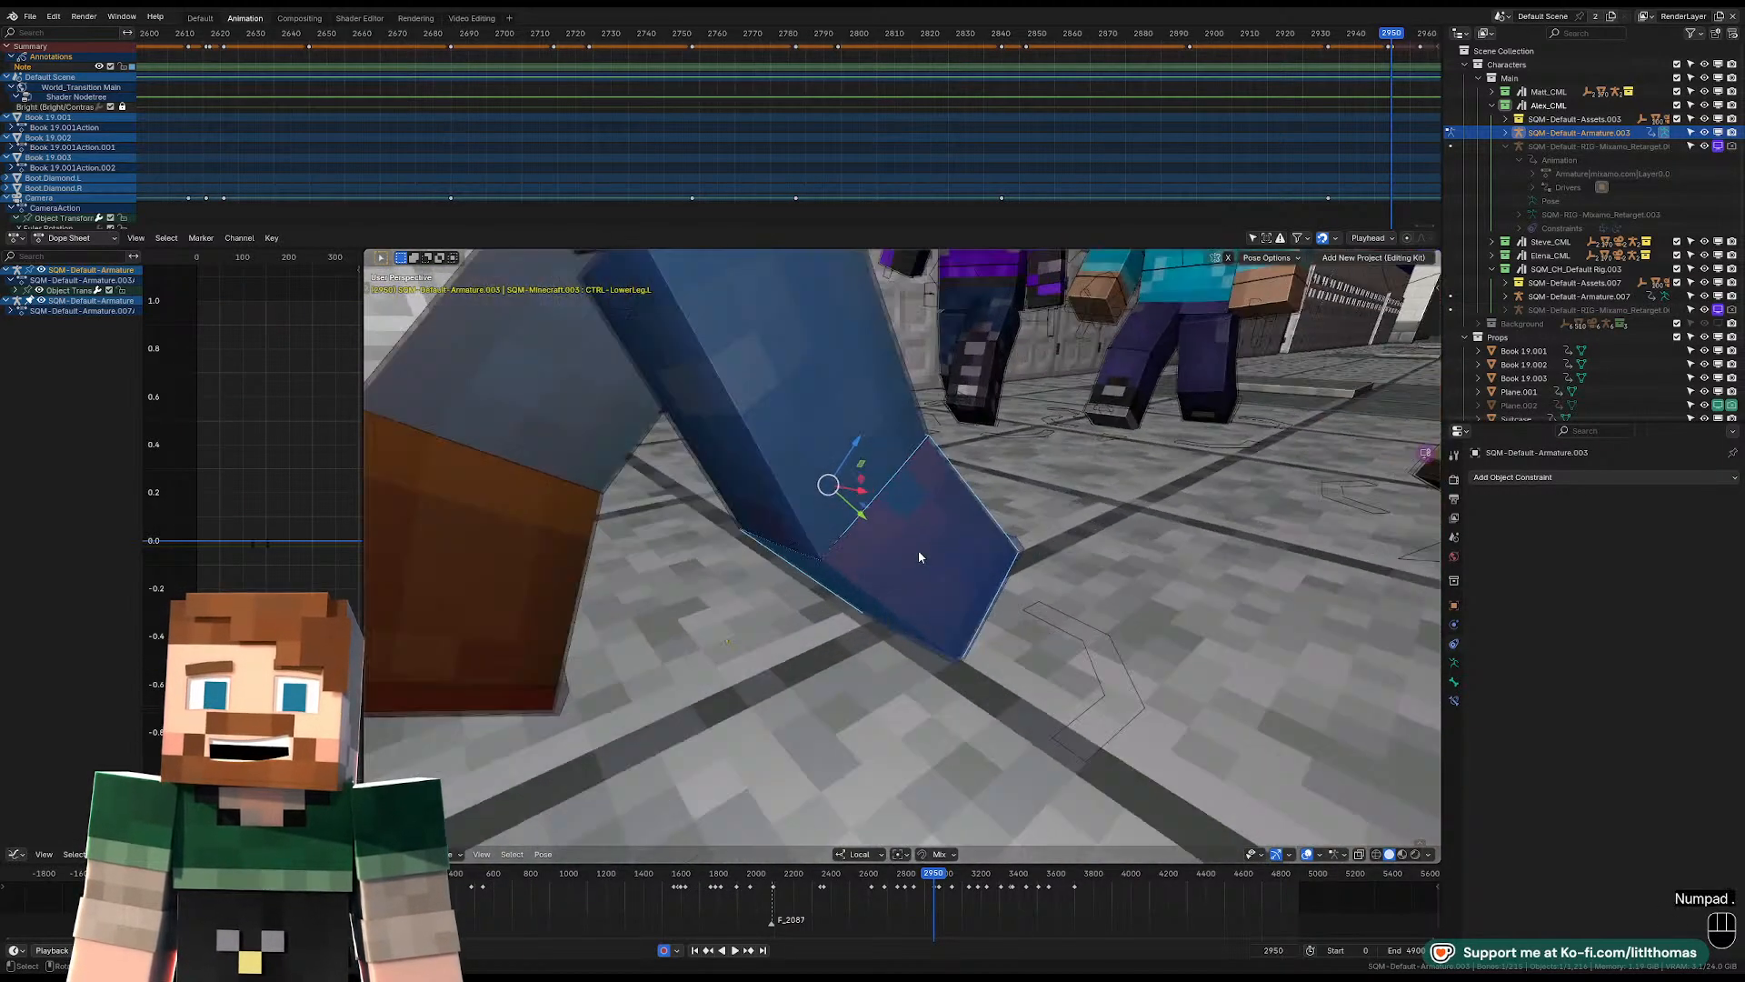
pyautogui.click(1108, 553)
pyautogui.moveTo(1107, 553); pyautogui.dragTo(903, 499, button='middle')
pyautogui.scroll(-4, 948, 544)
pyautogui.press('r')
pyautogui.press('g')
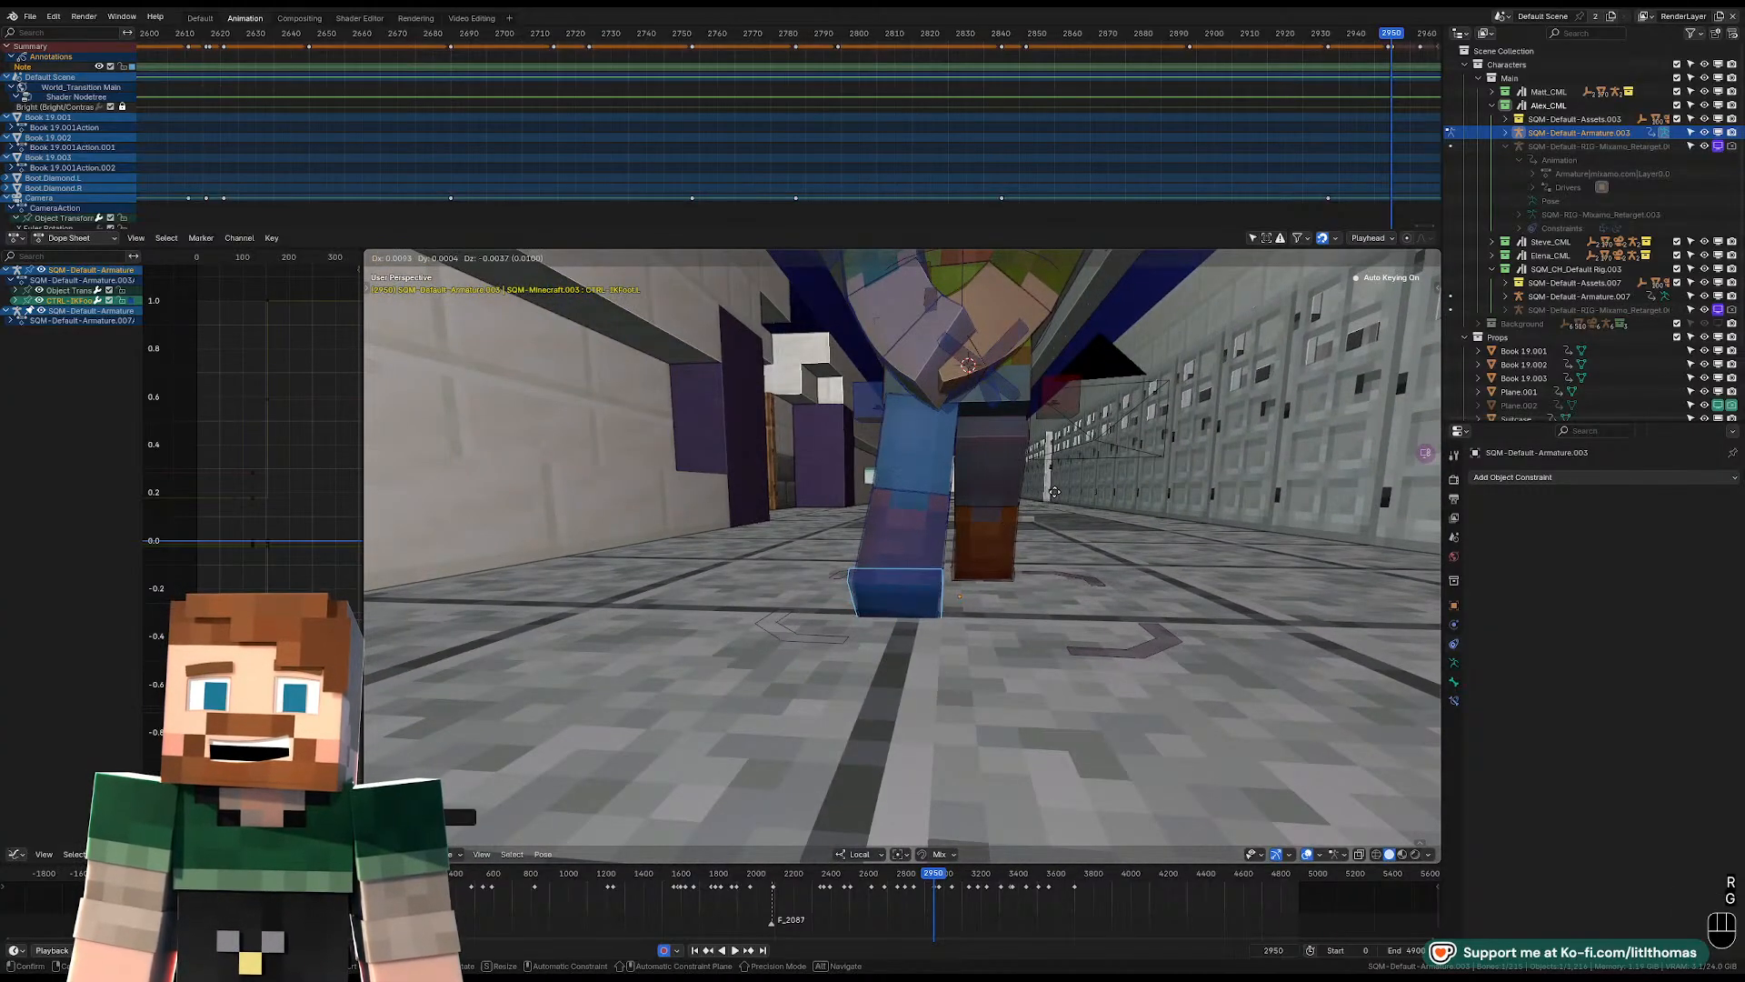
pyautogui.click(1061, 486)
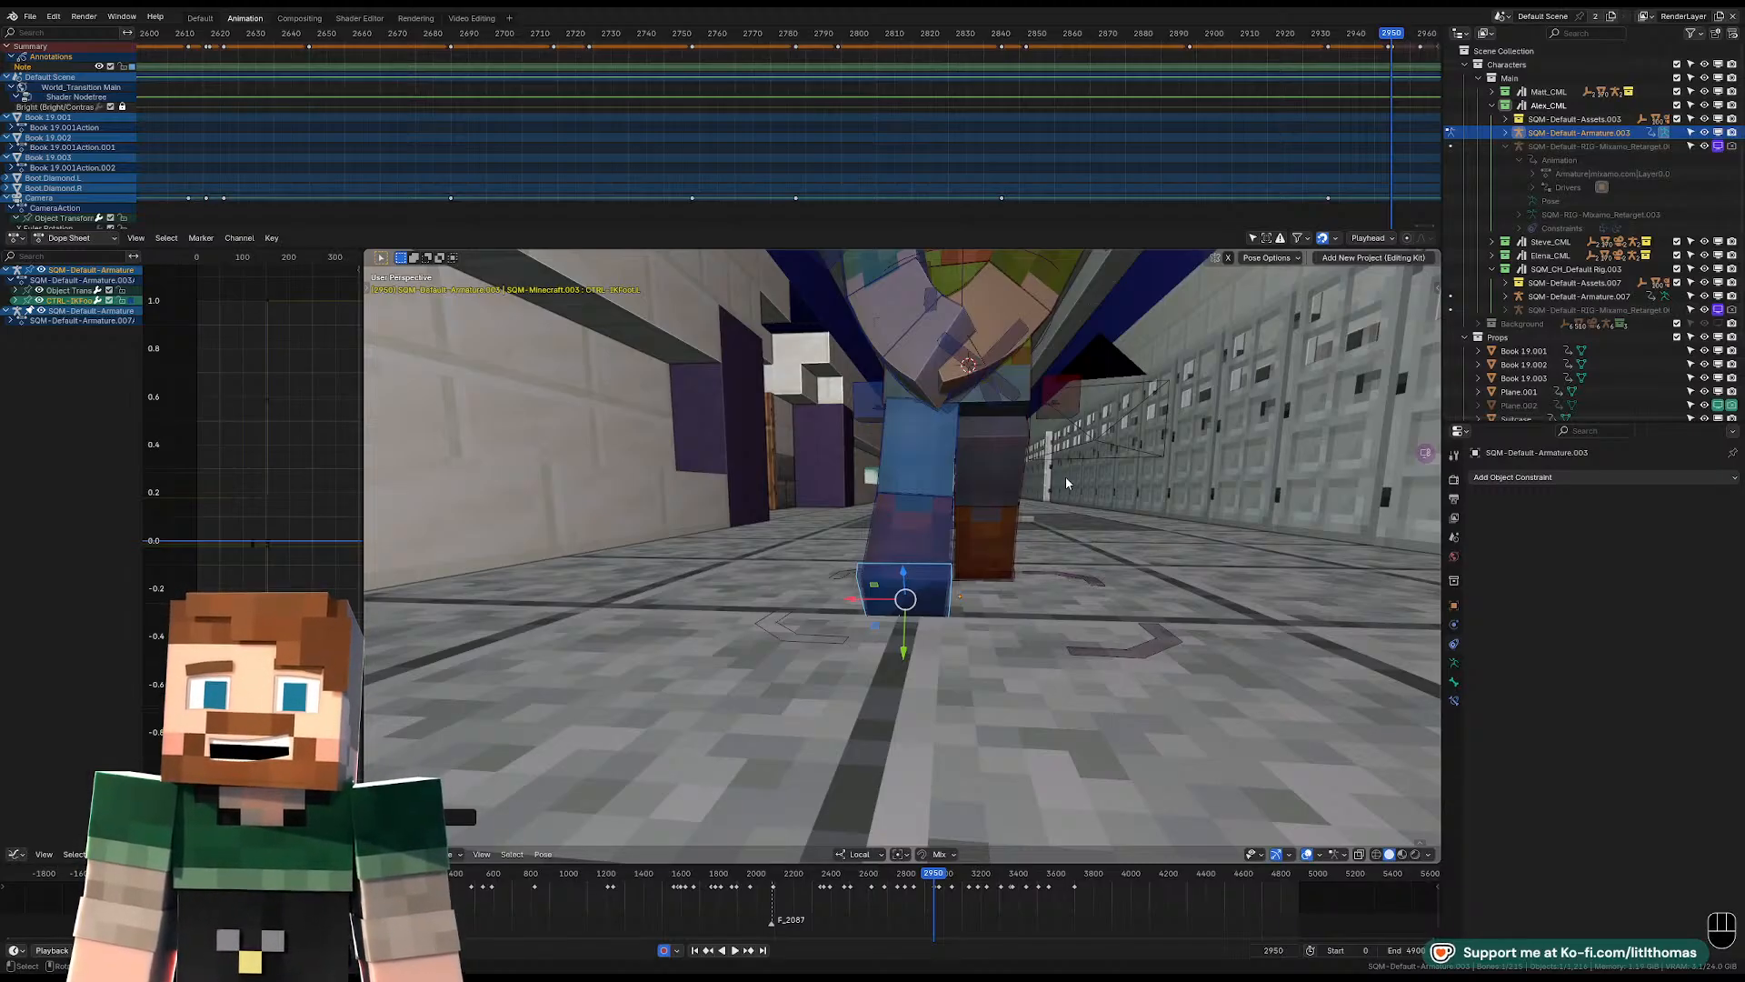
# Move Alex's pelvis control while viewing the character from the front.
pyautogui.click(1027, 400)
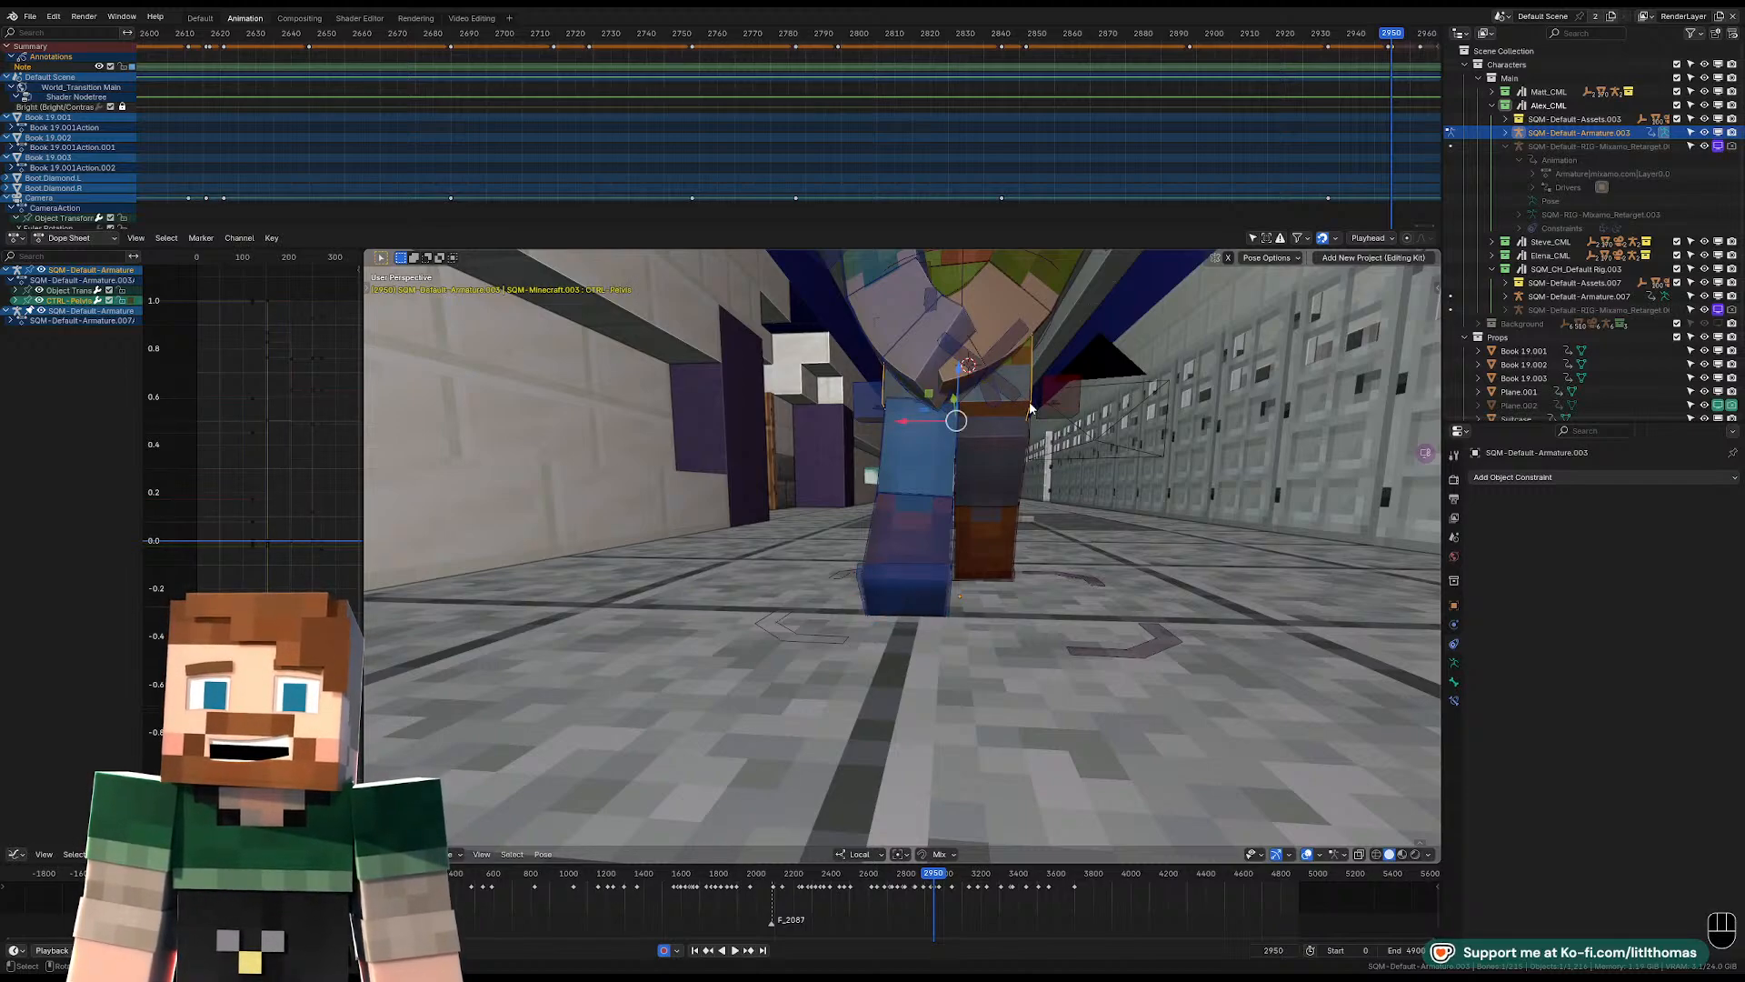
pyautogui.press('KP_Decimal')
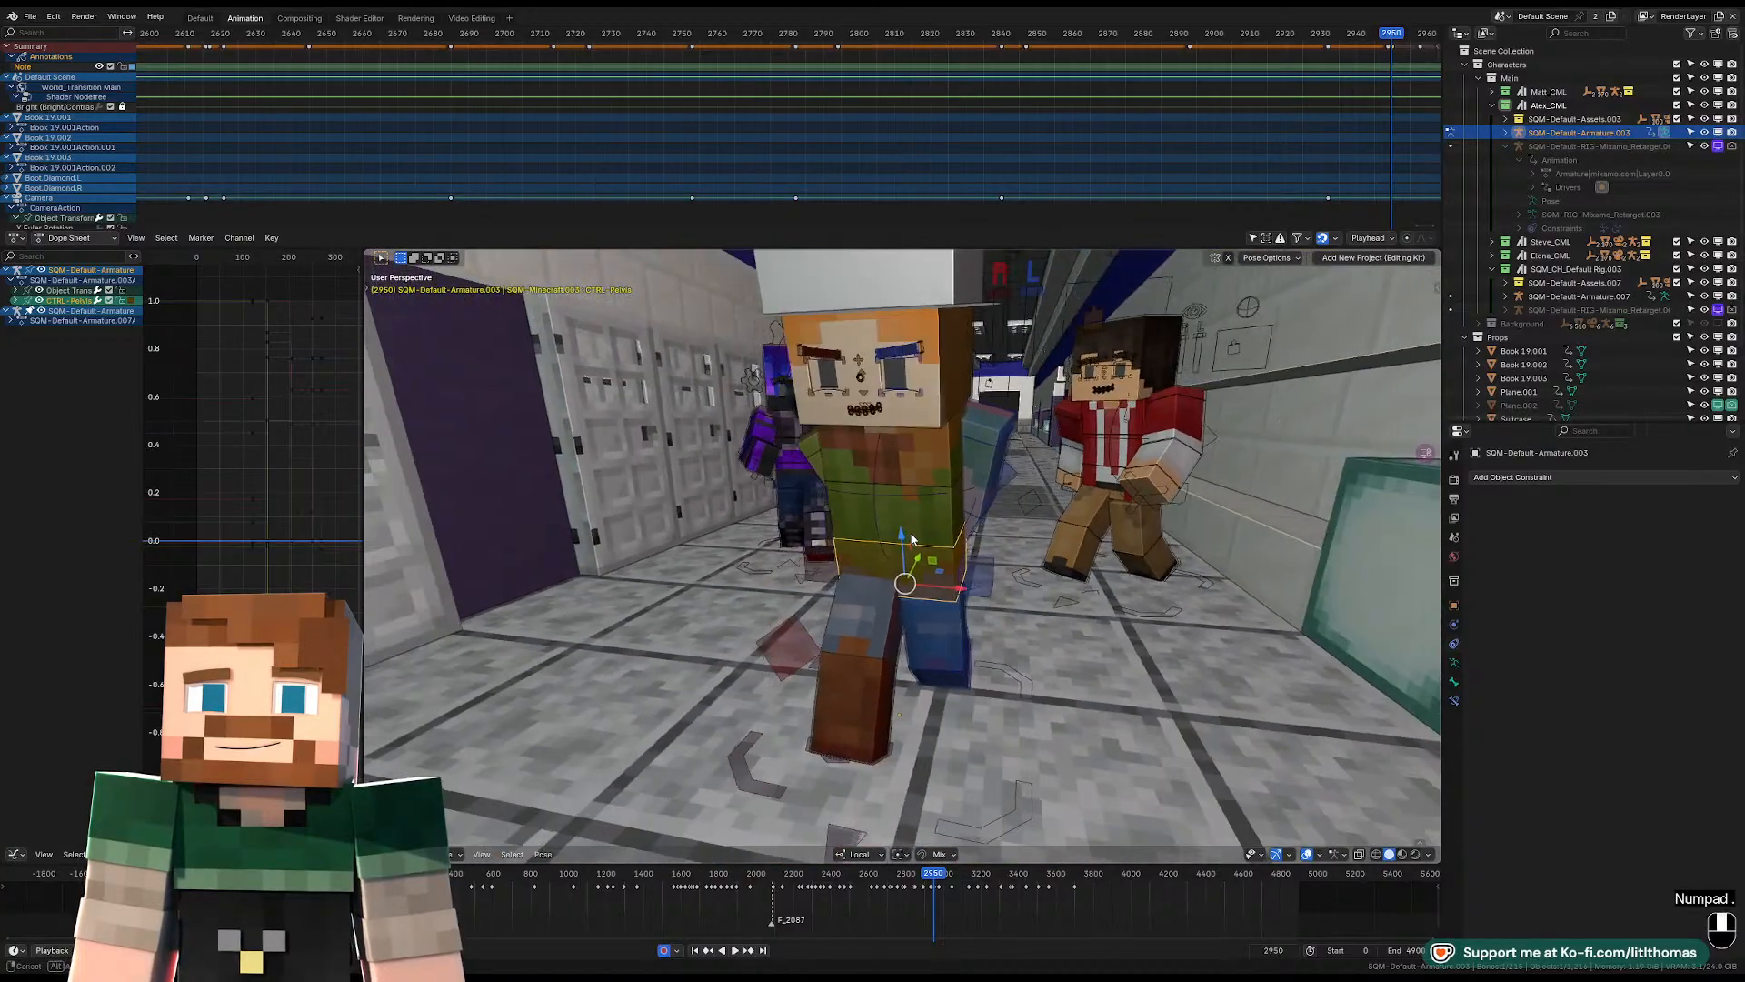
pyautogui.press('g')
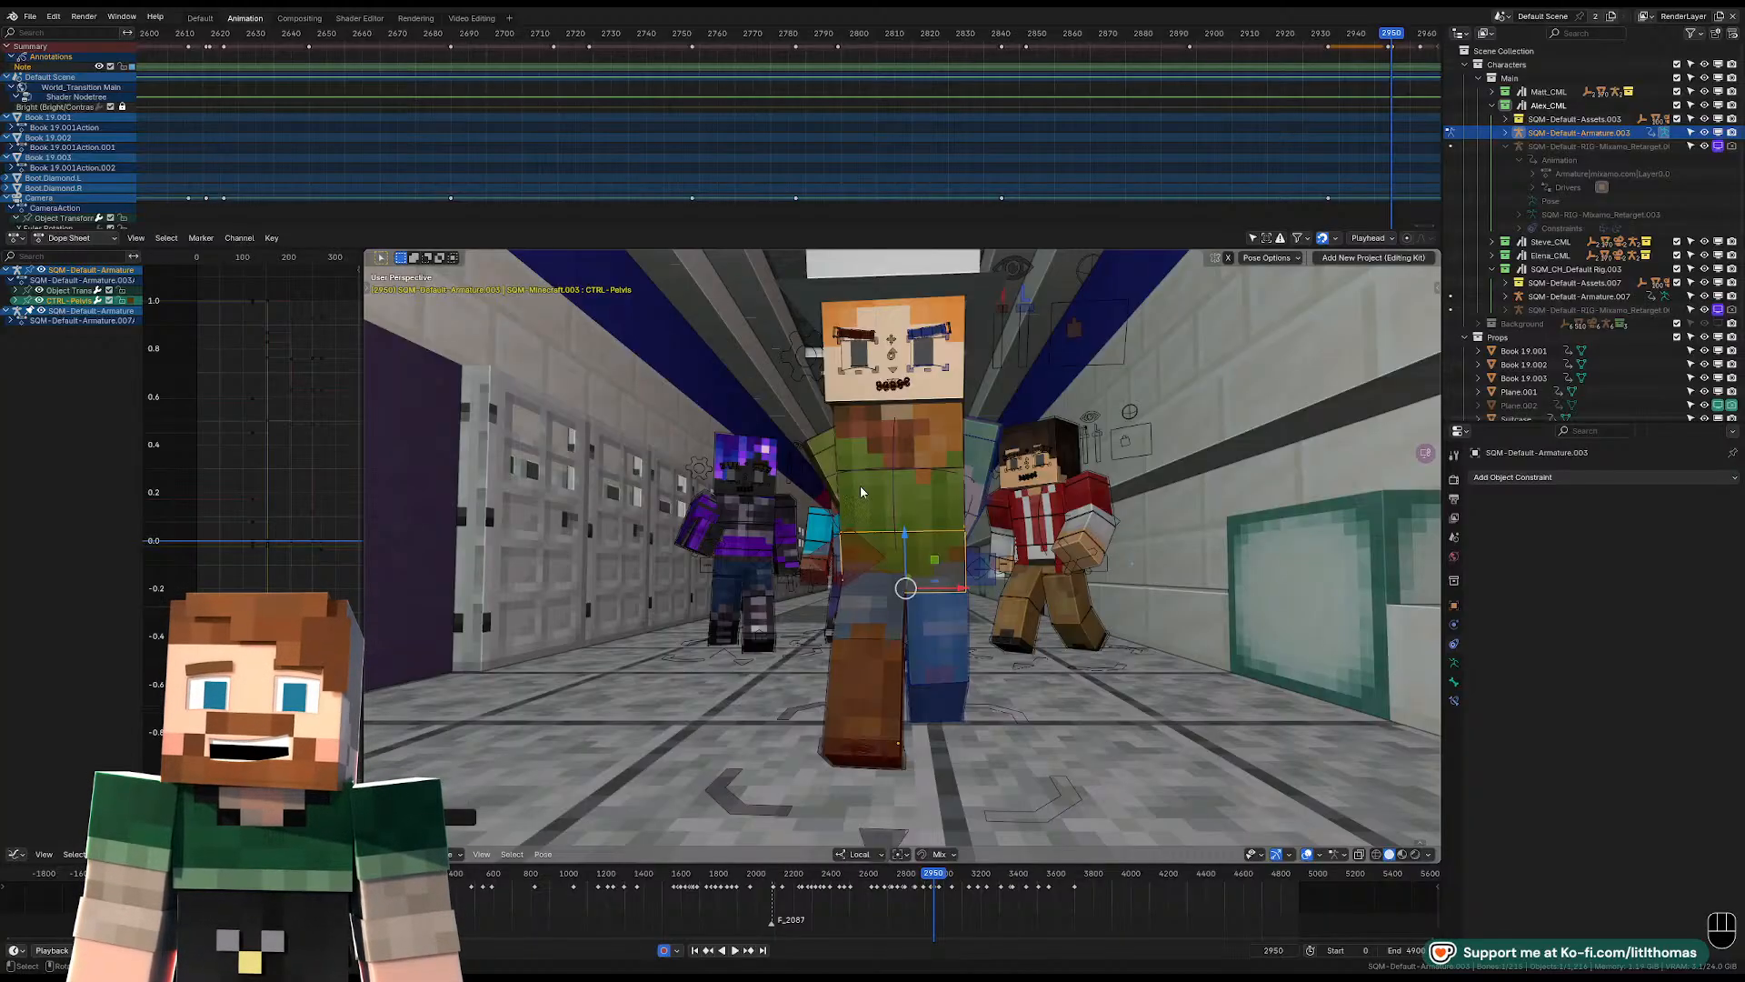
# Reposition Alex's right shoulder control and left shoulder control for the hands-behind-back pose.
pyautogui.click(823, 448)
pyautogui.press('KP_Decimal')
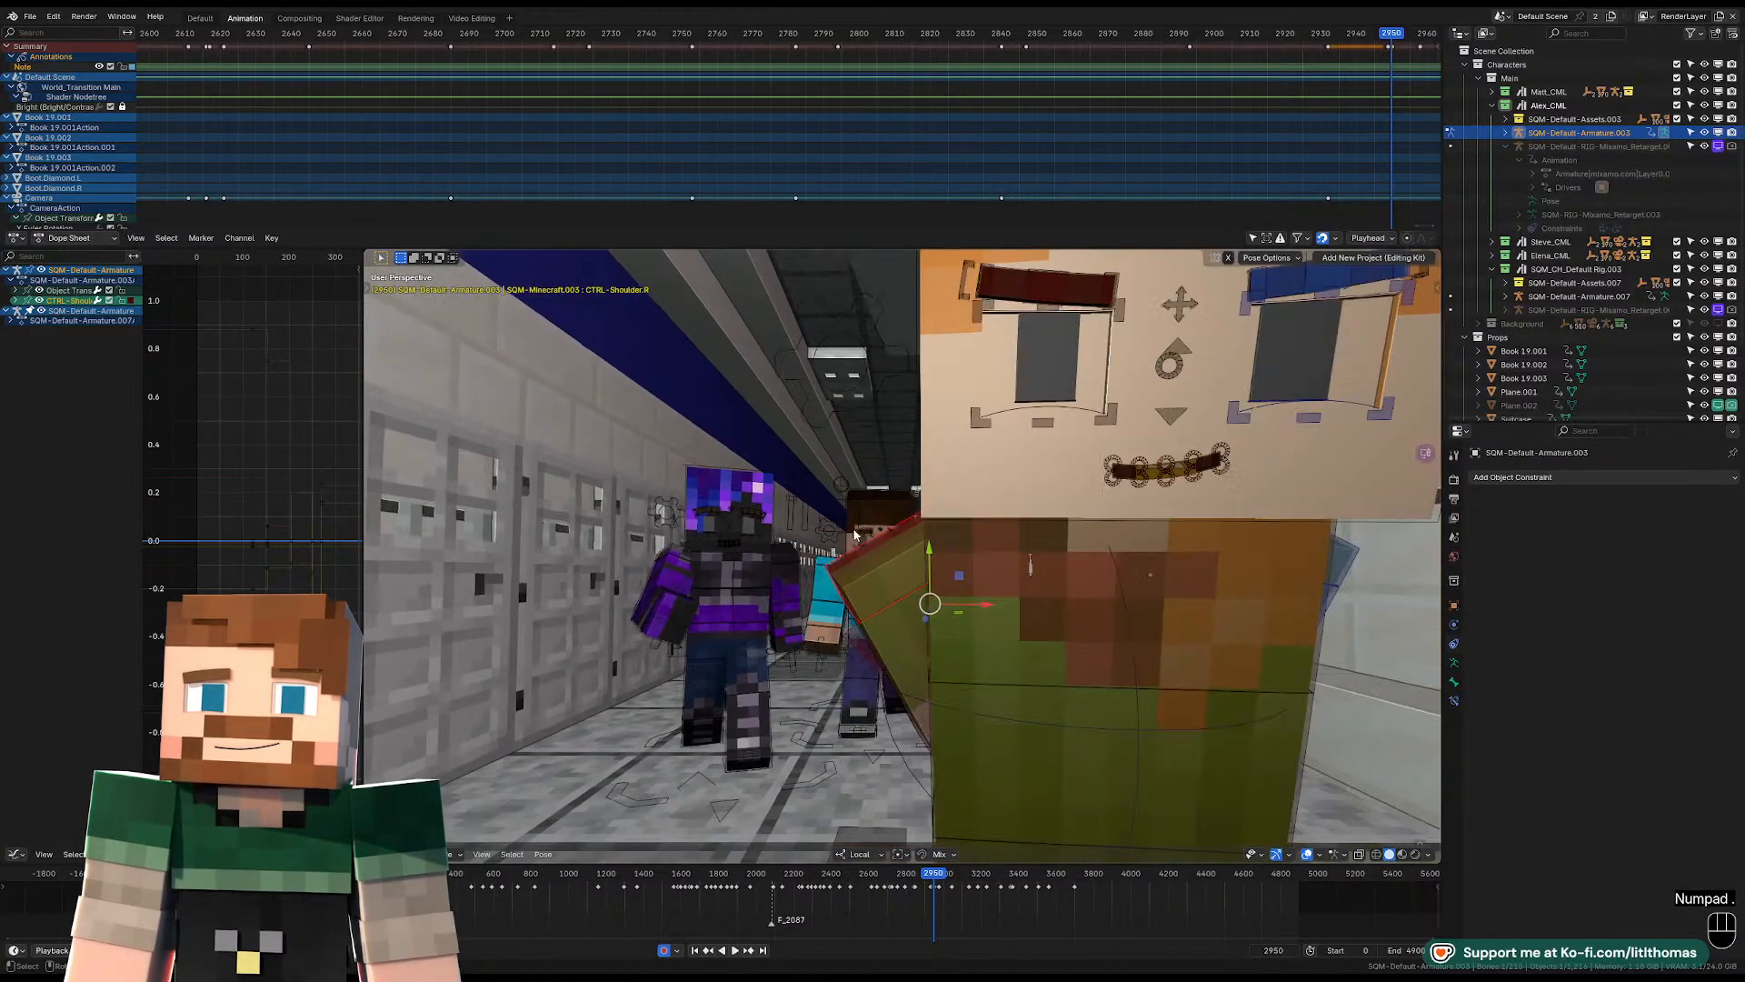
pyautogui.moveTo(1031, 563)
pyautogui.mouseDown(button='middle')
pyautogui.moveTo(993, 587)
pyautogui.moveTo(754, 555)
pyautogui.moveTo(1060, 566)
pyautogui.moveTo(891, 580)
pyautogui.moveTo(920, 571)
pyautogui.moveTo(904, 558)
pyautogui.moveTo(1049, 534)
pyautogui.mouseUp(button='middle')
pyautogui.press('g')
pyautogui.click(1117, 550)
pyautogui.press('g')
pyautogui.press('g')
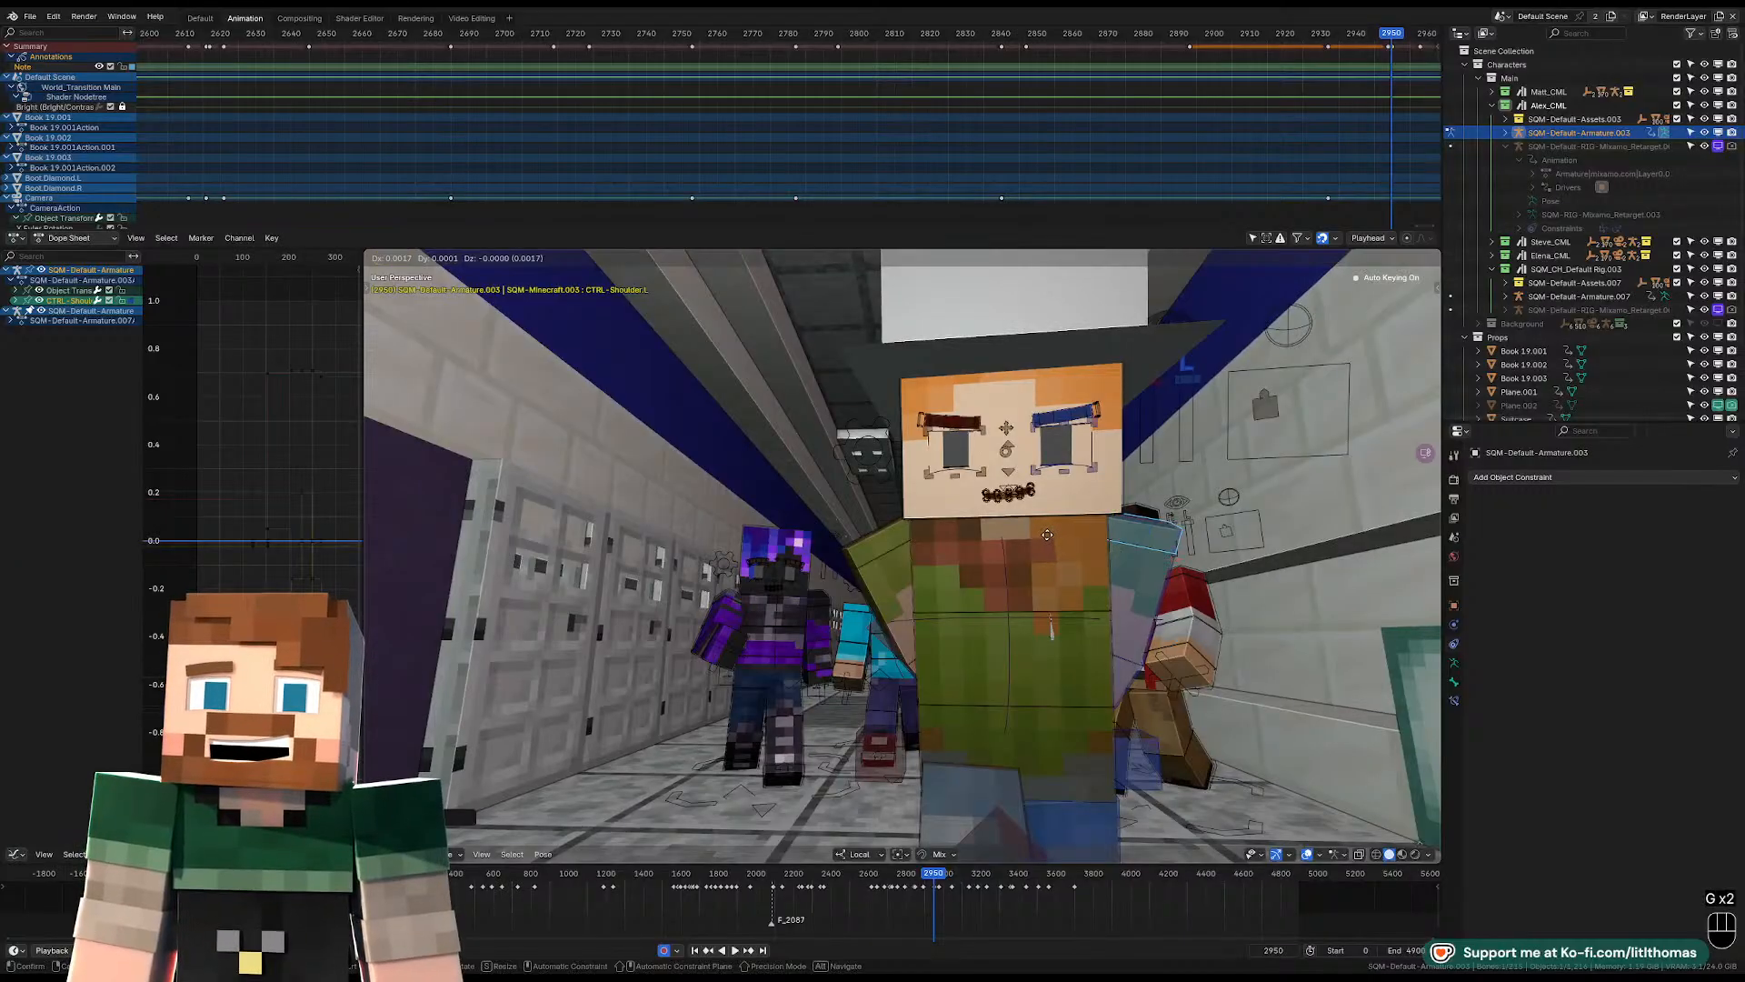
pyautogui.click(998, 567)
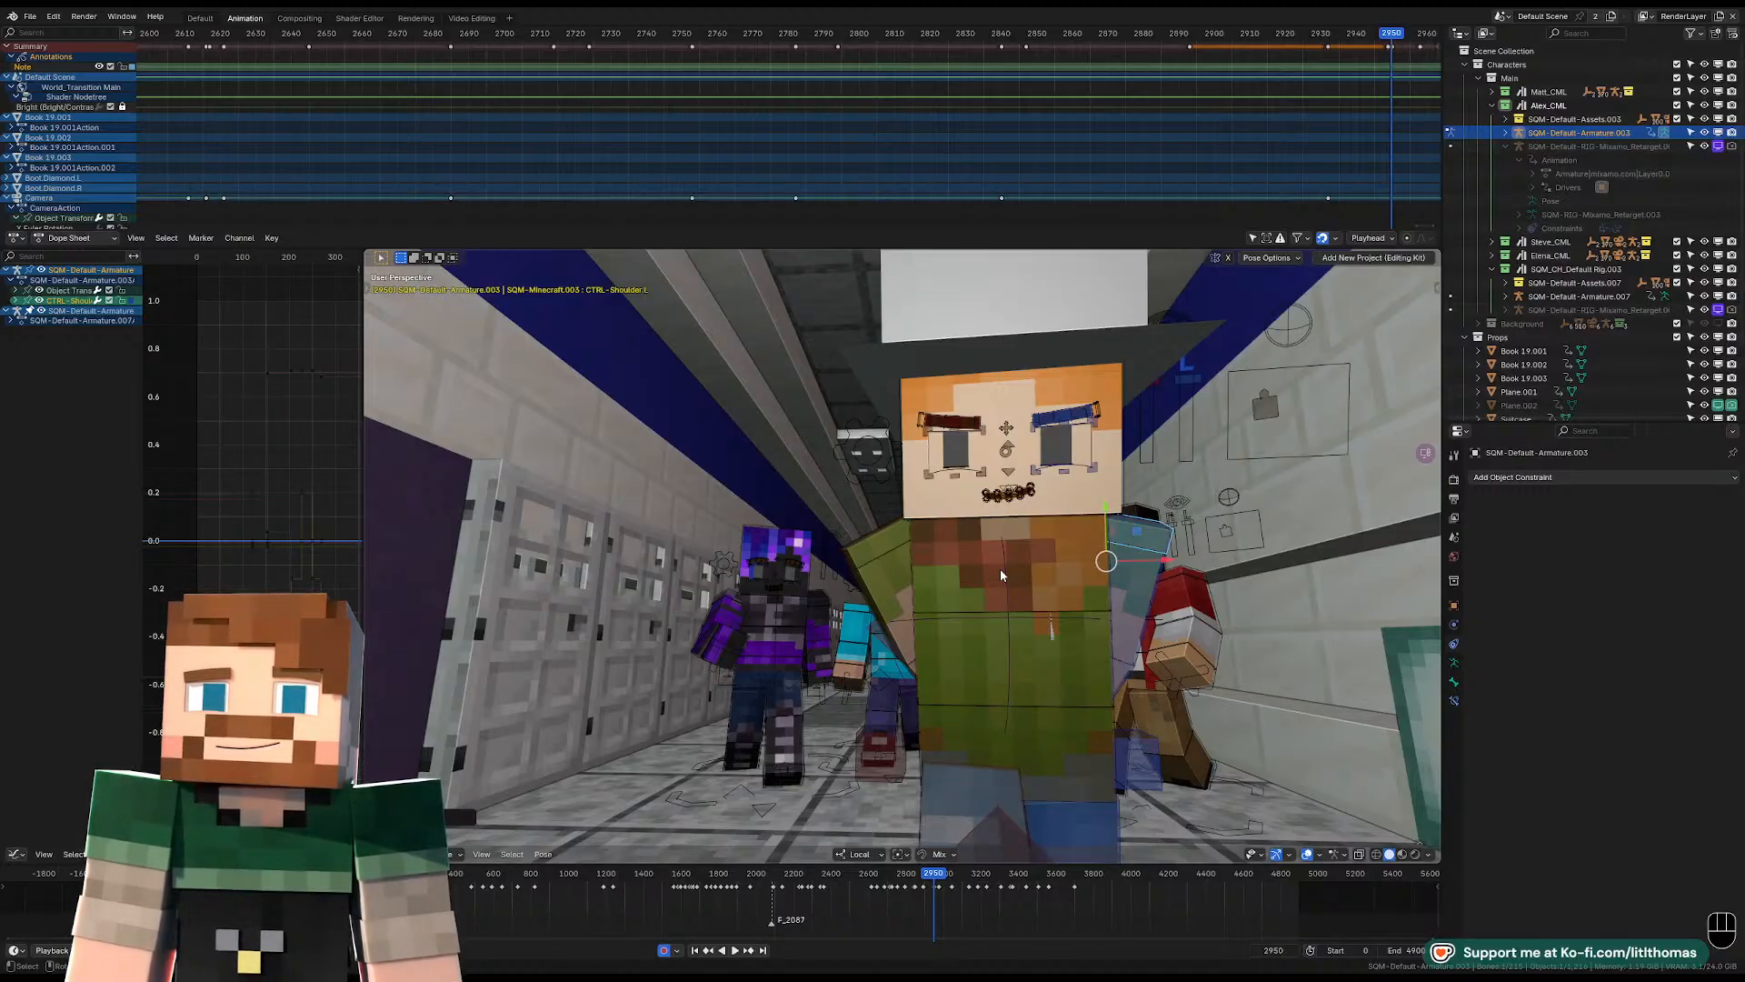
# Play the animation from frame 2950 through the scene camera to check the pose.
pyautogui.press('KP_0')
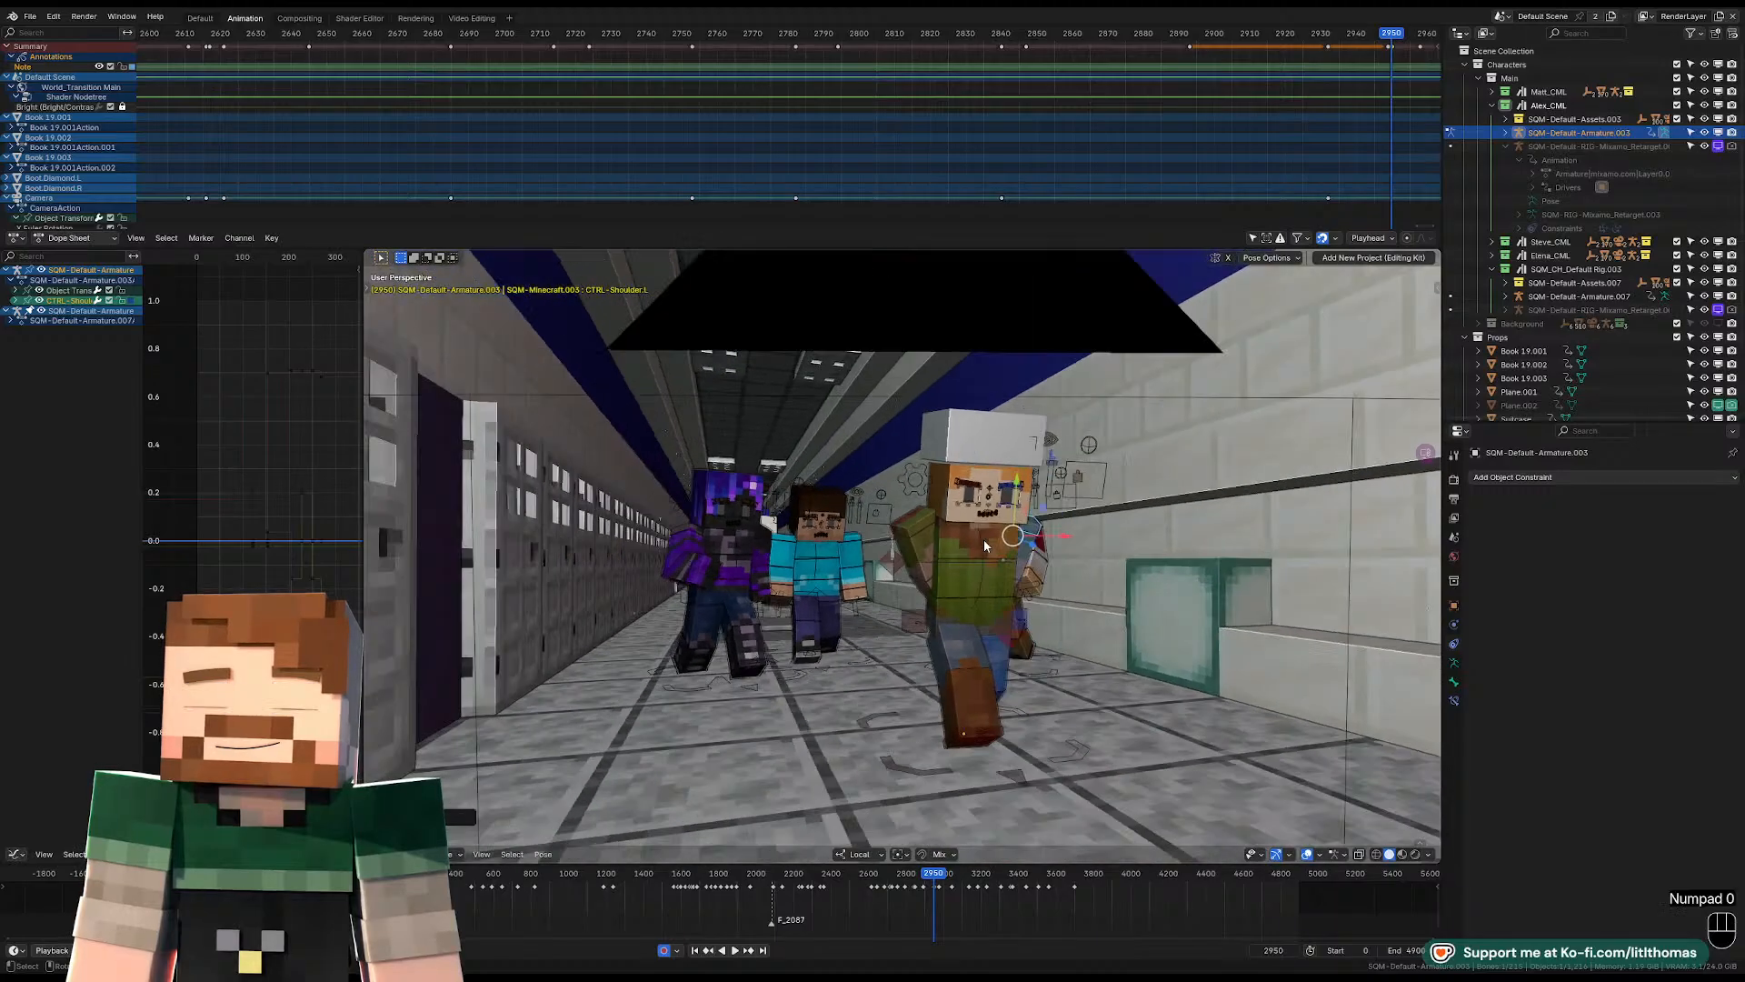
pyautogui.press('space')
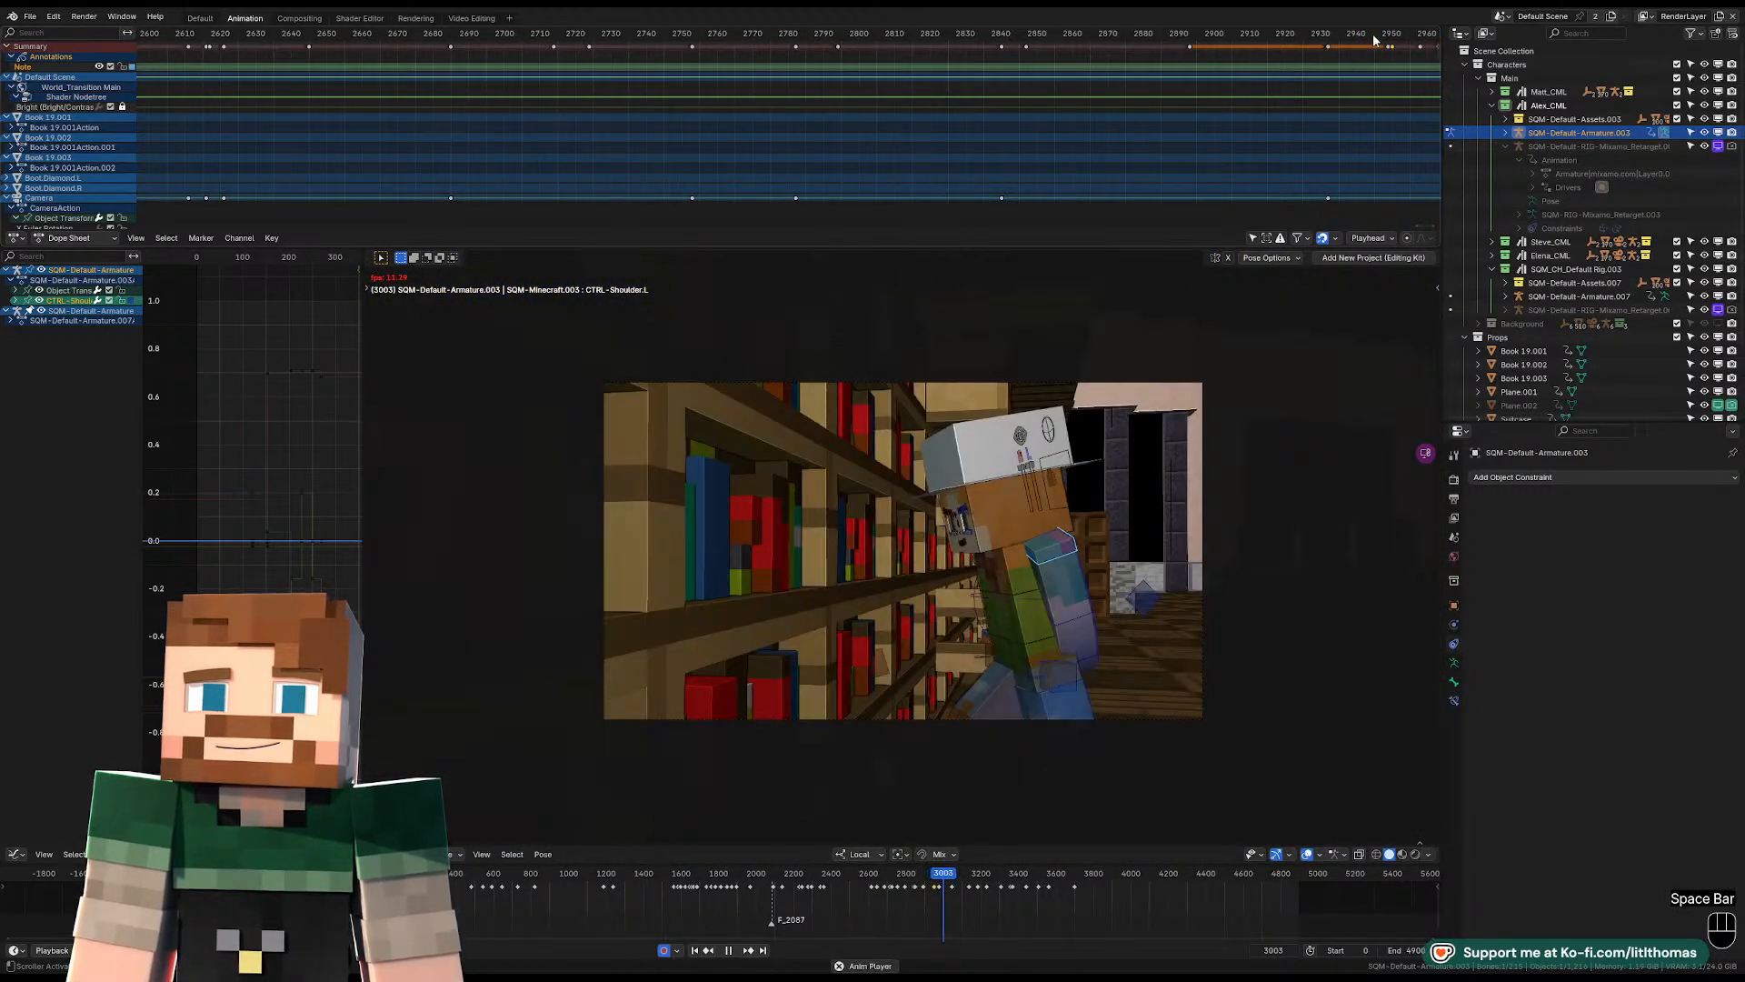
pyautogui.press('space')
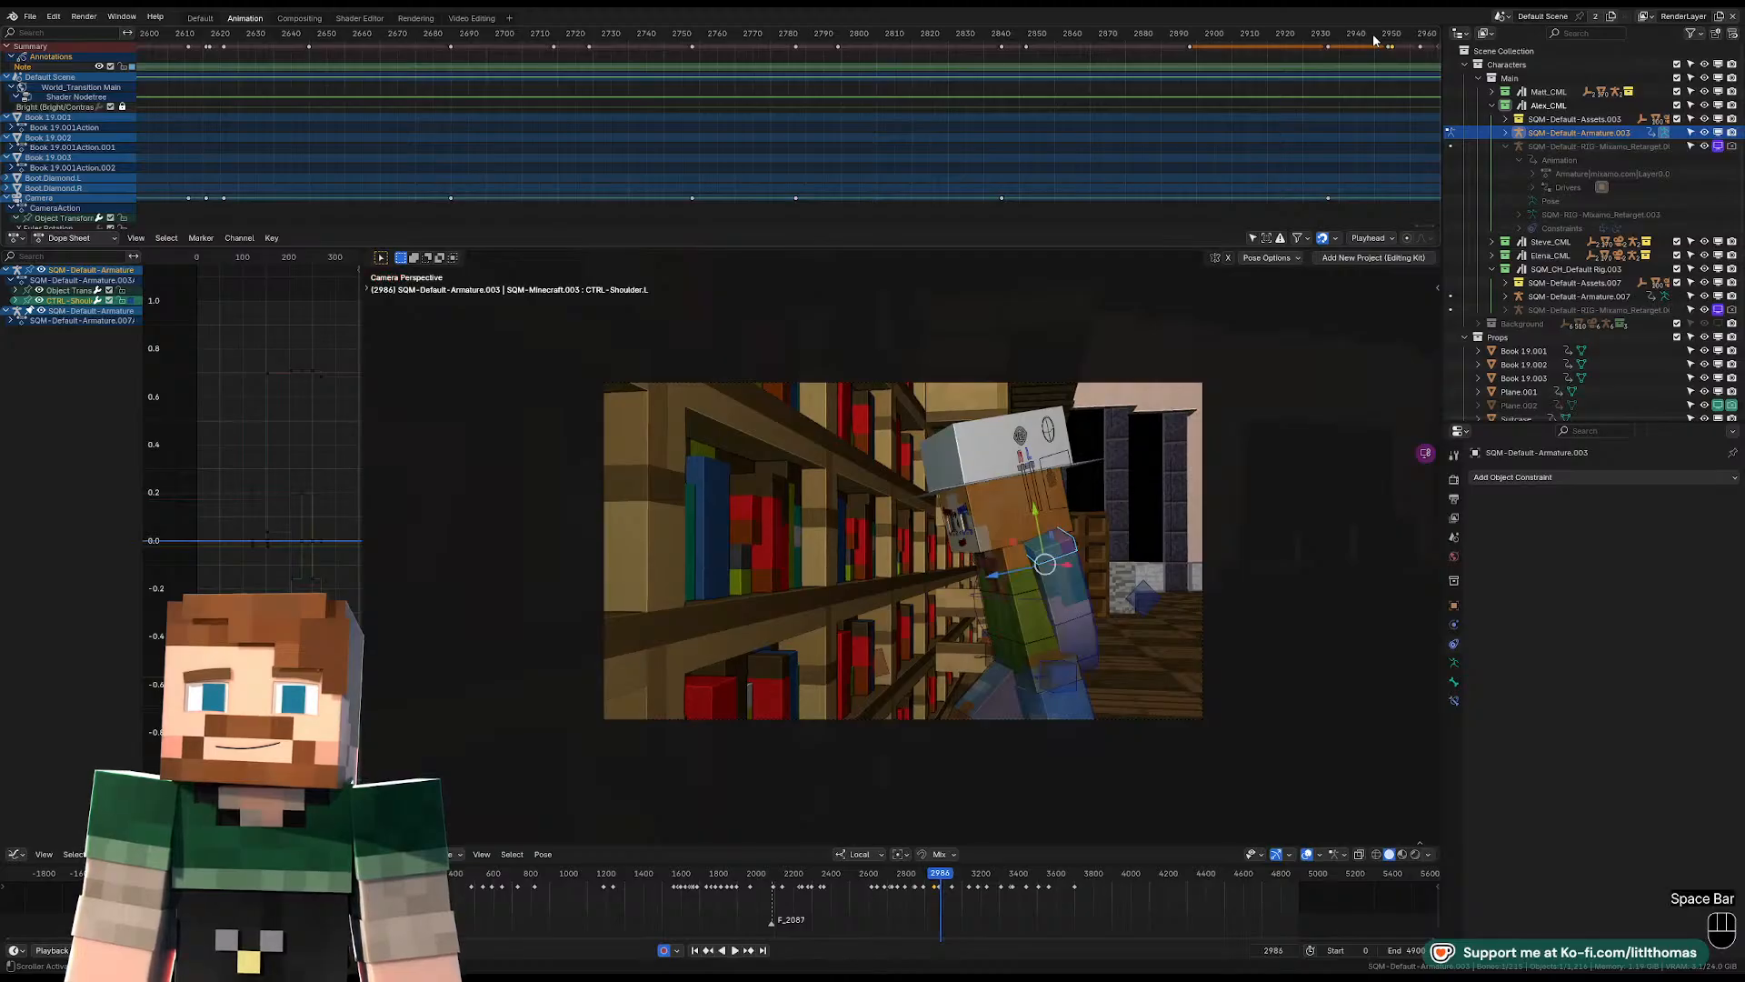
# Set the current frame to 2976 for the bookshelf shot.
pyautogui.scroll(-7, 1328, 57)
pyautogui.moveTo(1291, 66); pyautogui.dragTo(749, 109, button='middle')
pyautogui.scroll(11, 1040, 101)
pyautogui.press('Left')
pyautogui.press('Left')
pyautogui.press('Left')
pyautogui.press('Left')
pyautogui.press('Left')
pyautogui.press('Left')
pyautogui.scroll(8, 890, 111)
pyautogui.moveTo(971, 37); pyautogui.dragTo(970, 35)
# Clear the location, rotation and scale of Alex's right and left IK foot controls at frame 2976.
pyautogui.click(1022, 646)
pyautogui.press('KP_Decimal')
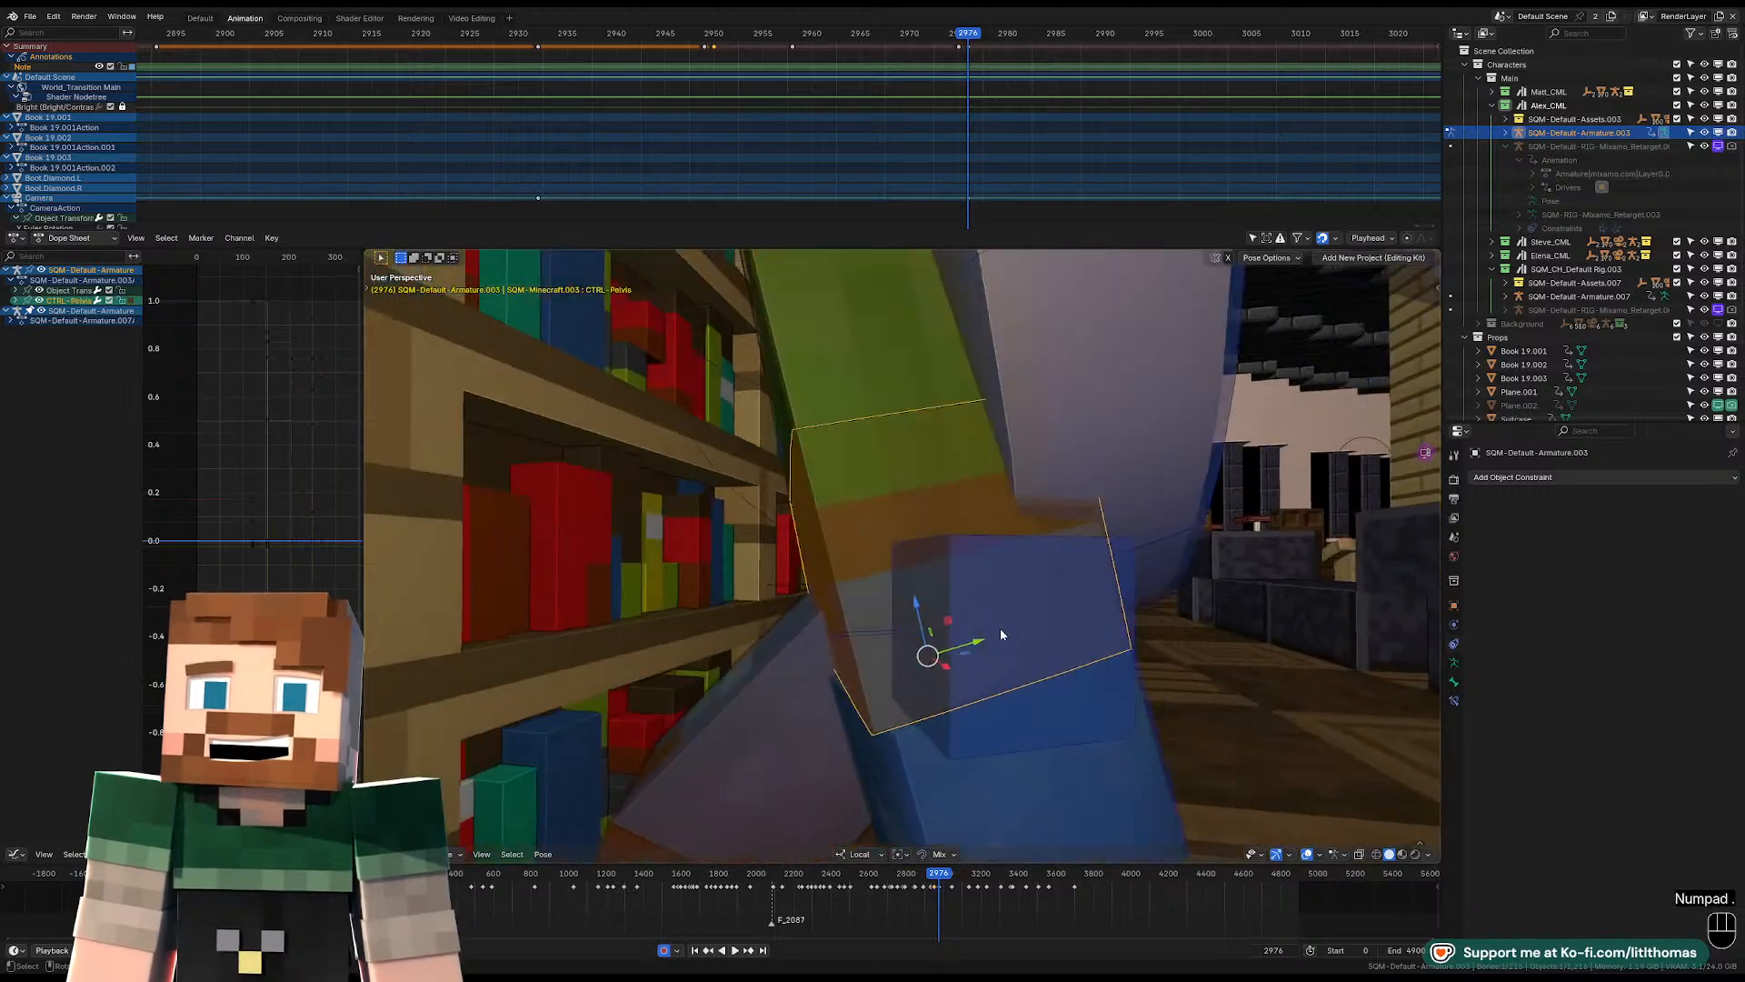
pyautogui.click(834, 715)
pyautogui.hotkey('alt', 'g')
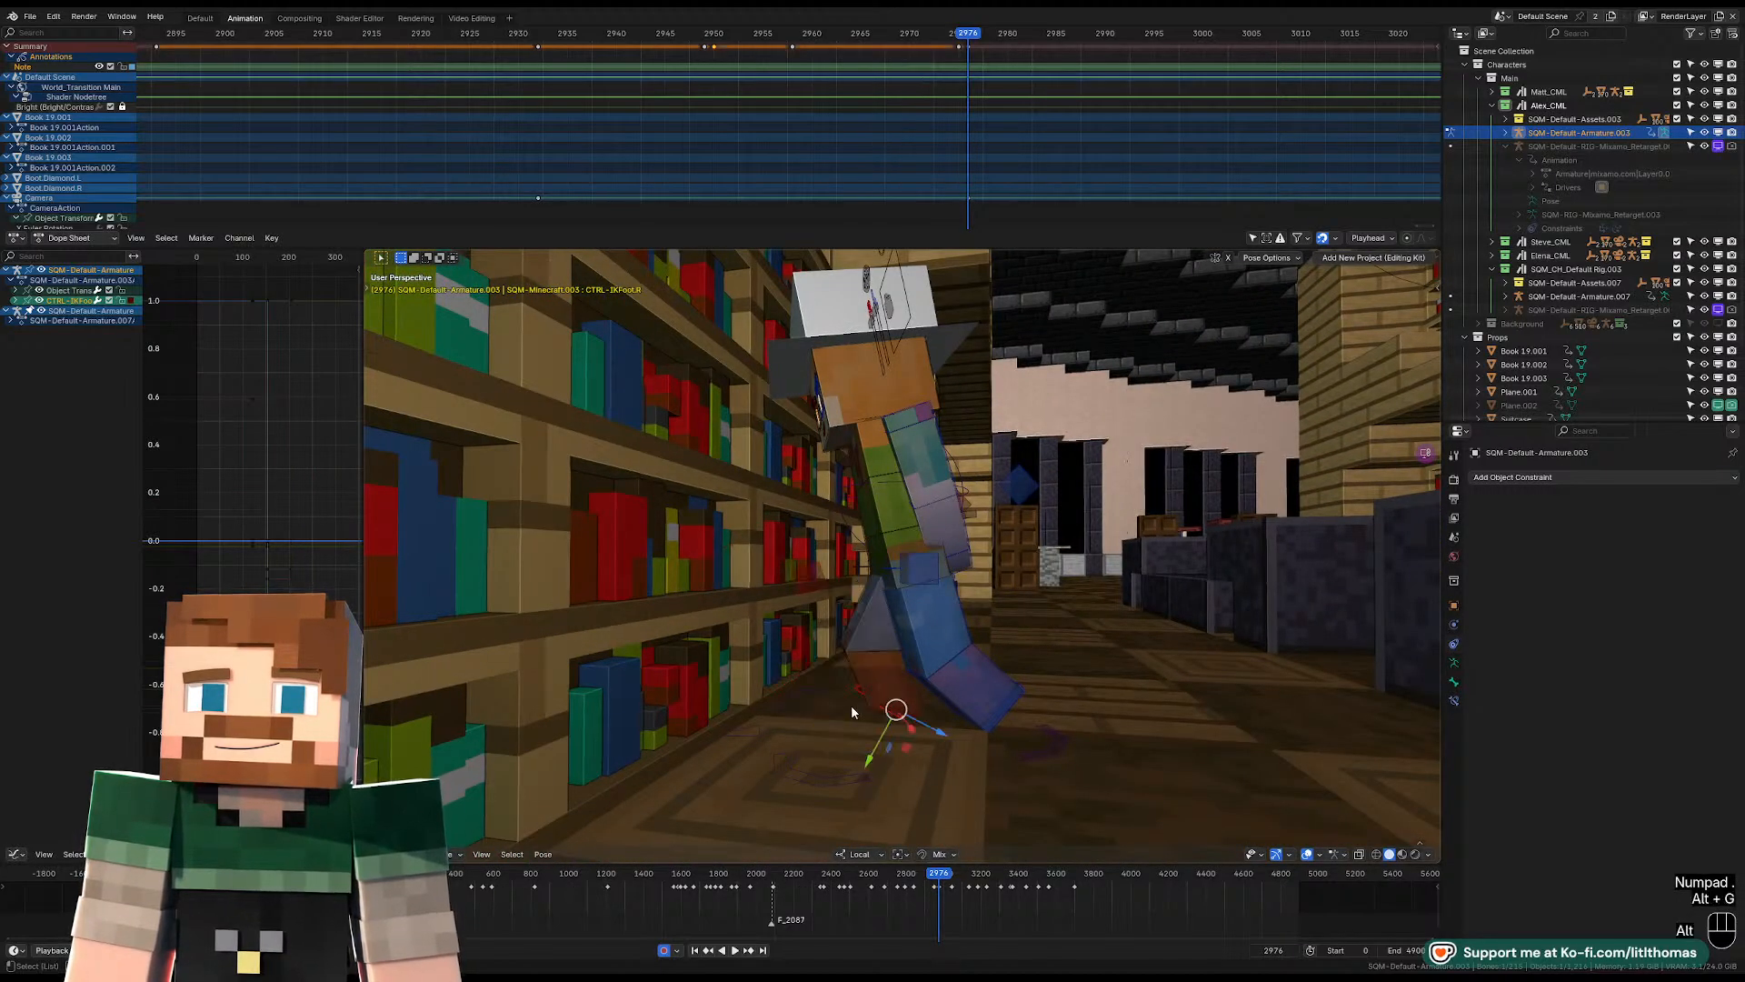
pyautogui.hotkey('alt', 'r')
pyautogui.hotkey('alt', 's')
pyautogui.click(996, 717)
pyautogui.hotkey('alt', 's')
pyautogui.hotkey('alt', 'r')
pyautogui.hotkey('alt', 'g')
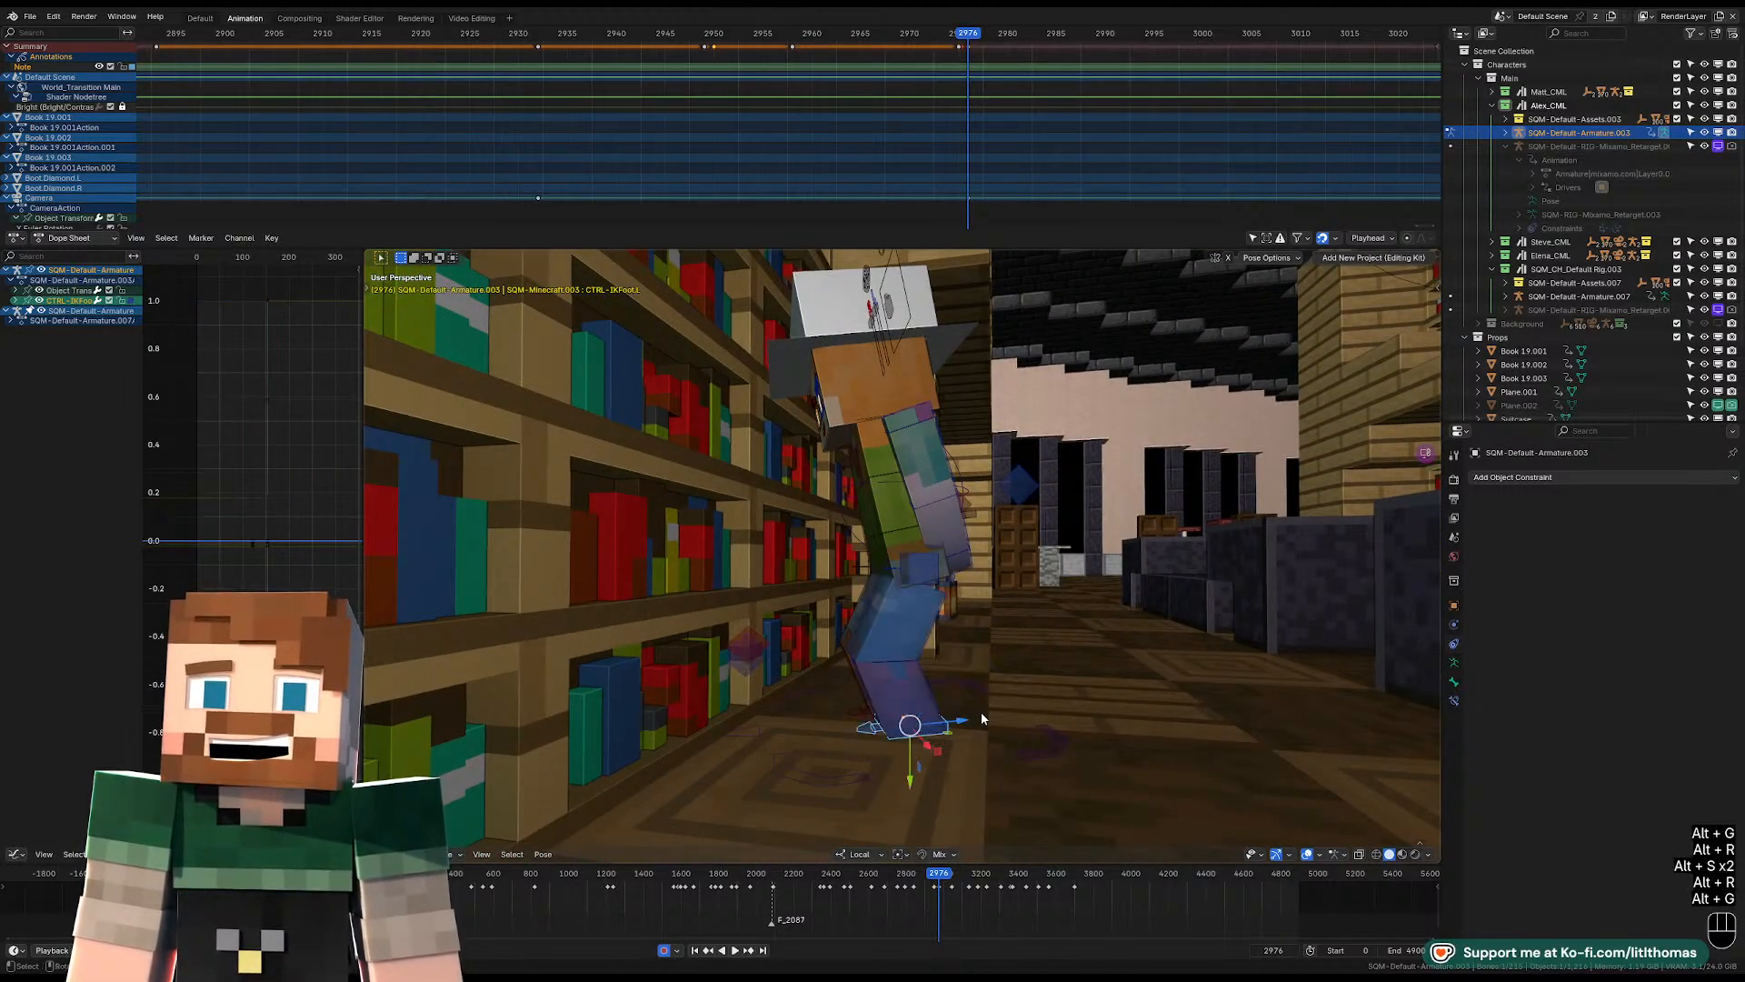
# Rotate Alex's right foot control about its local Z axis.
pyautogui.moveTo(980, 712); pyautogui.dragTo(997, 810, button='middle')
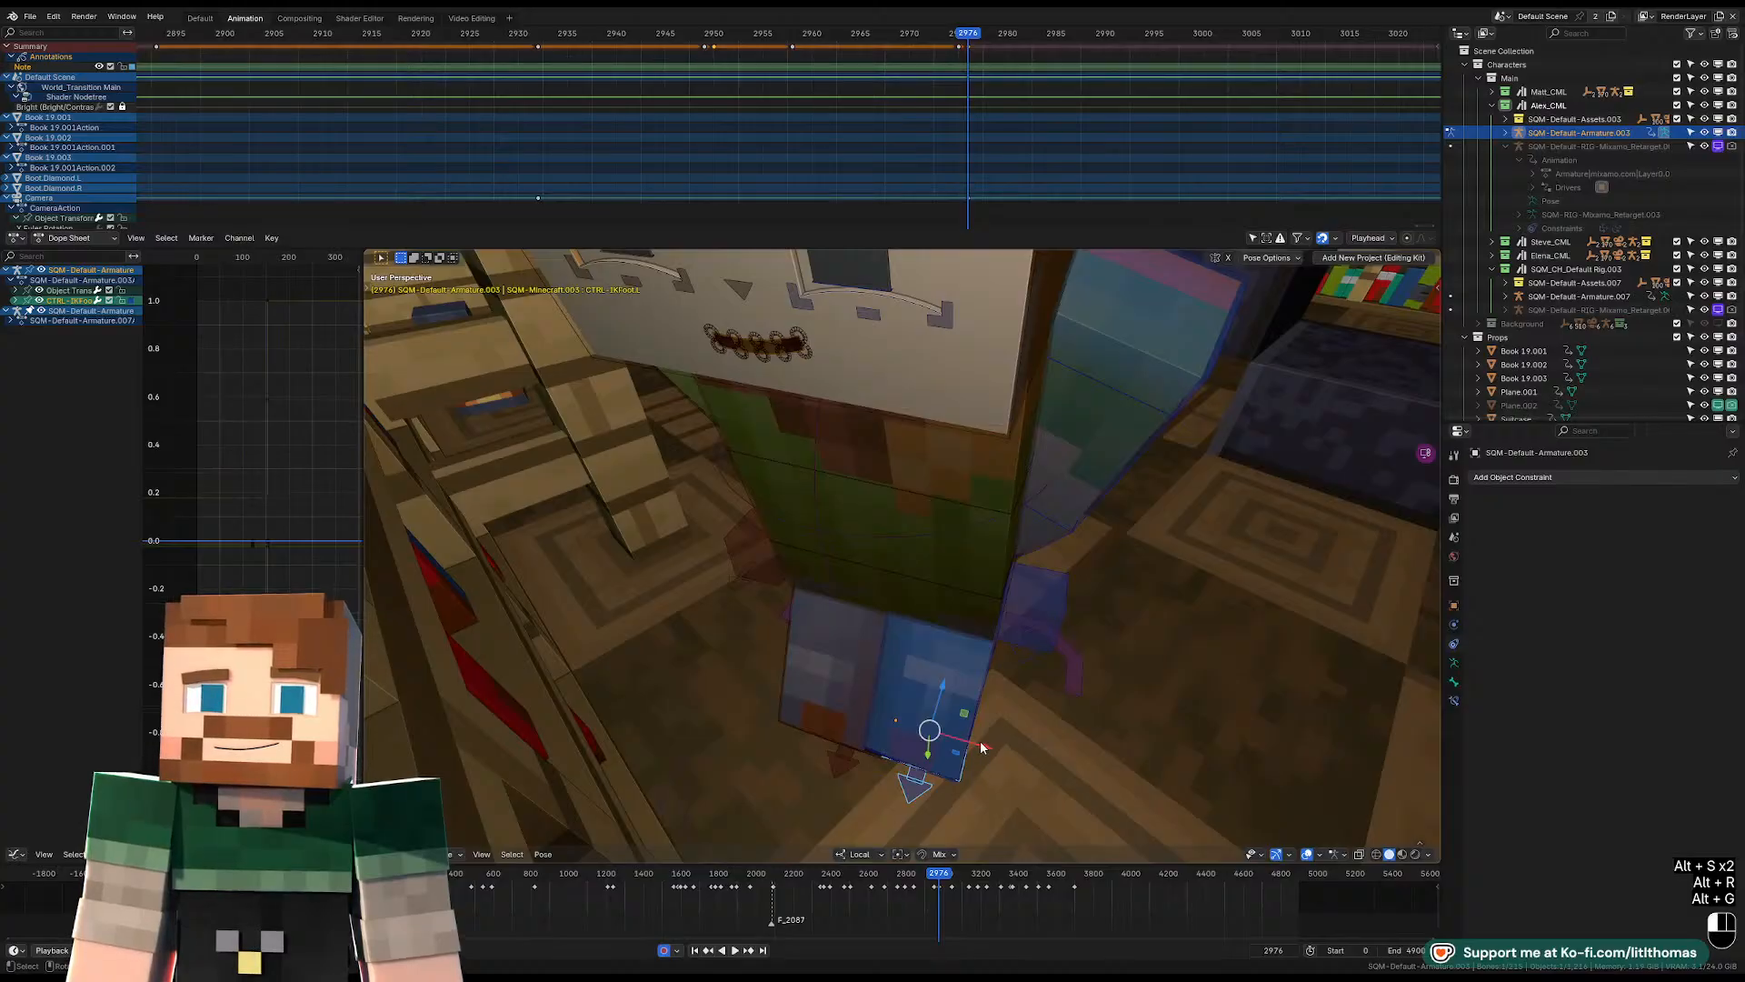
pyautogui.moveTo(982, 748); pyautogui.dragTo(932, 787, button='middle')
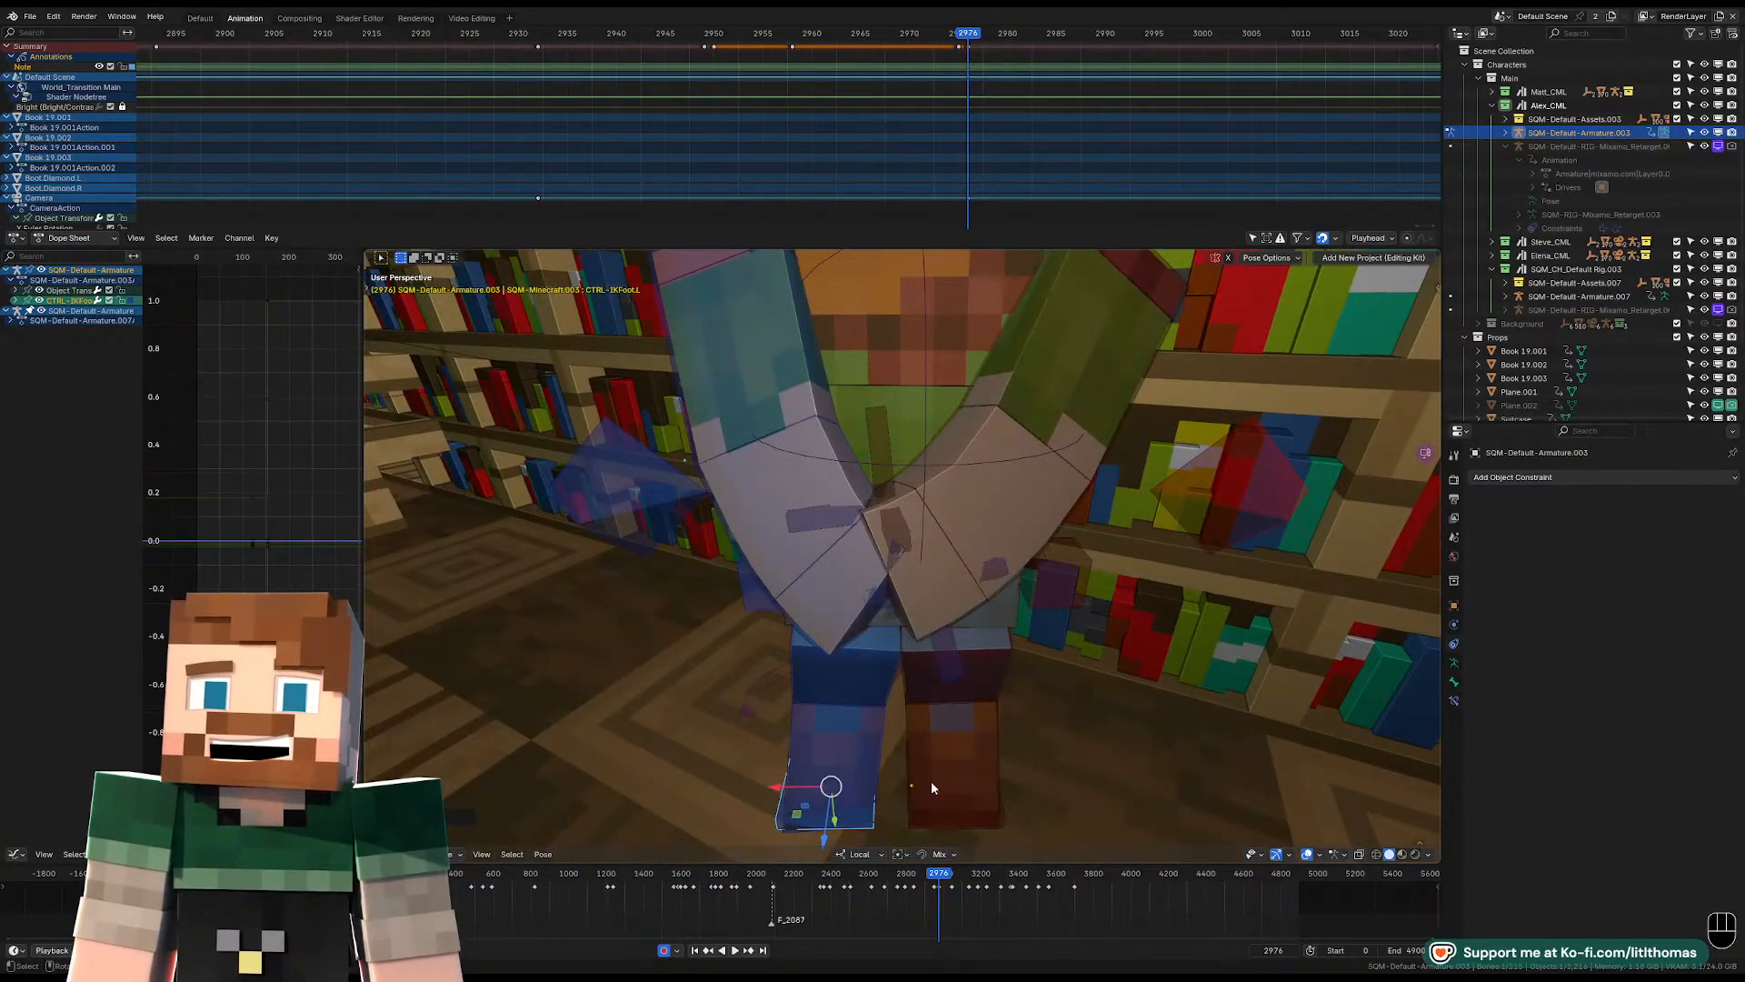
pyautogui.click(991, 815)
pyautogui.scroll(-5, 976, 773)
pyautogui.press('r')
pyautogui.press('z')
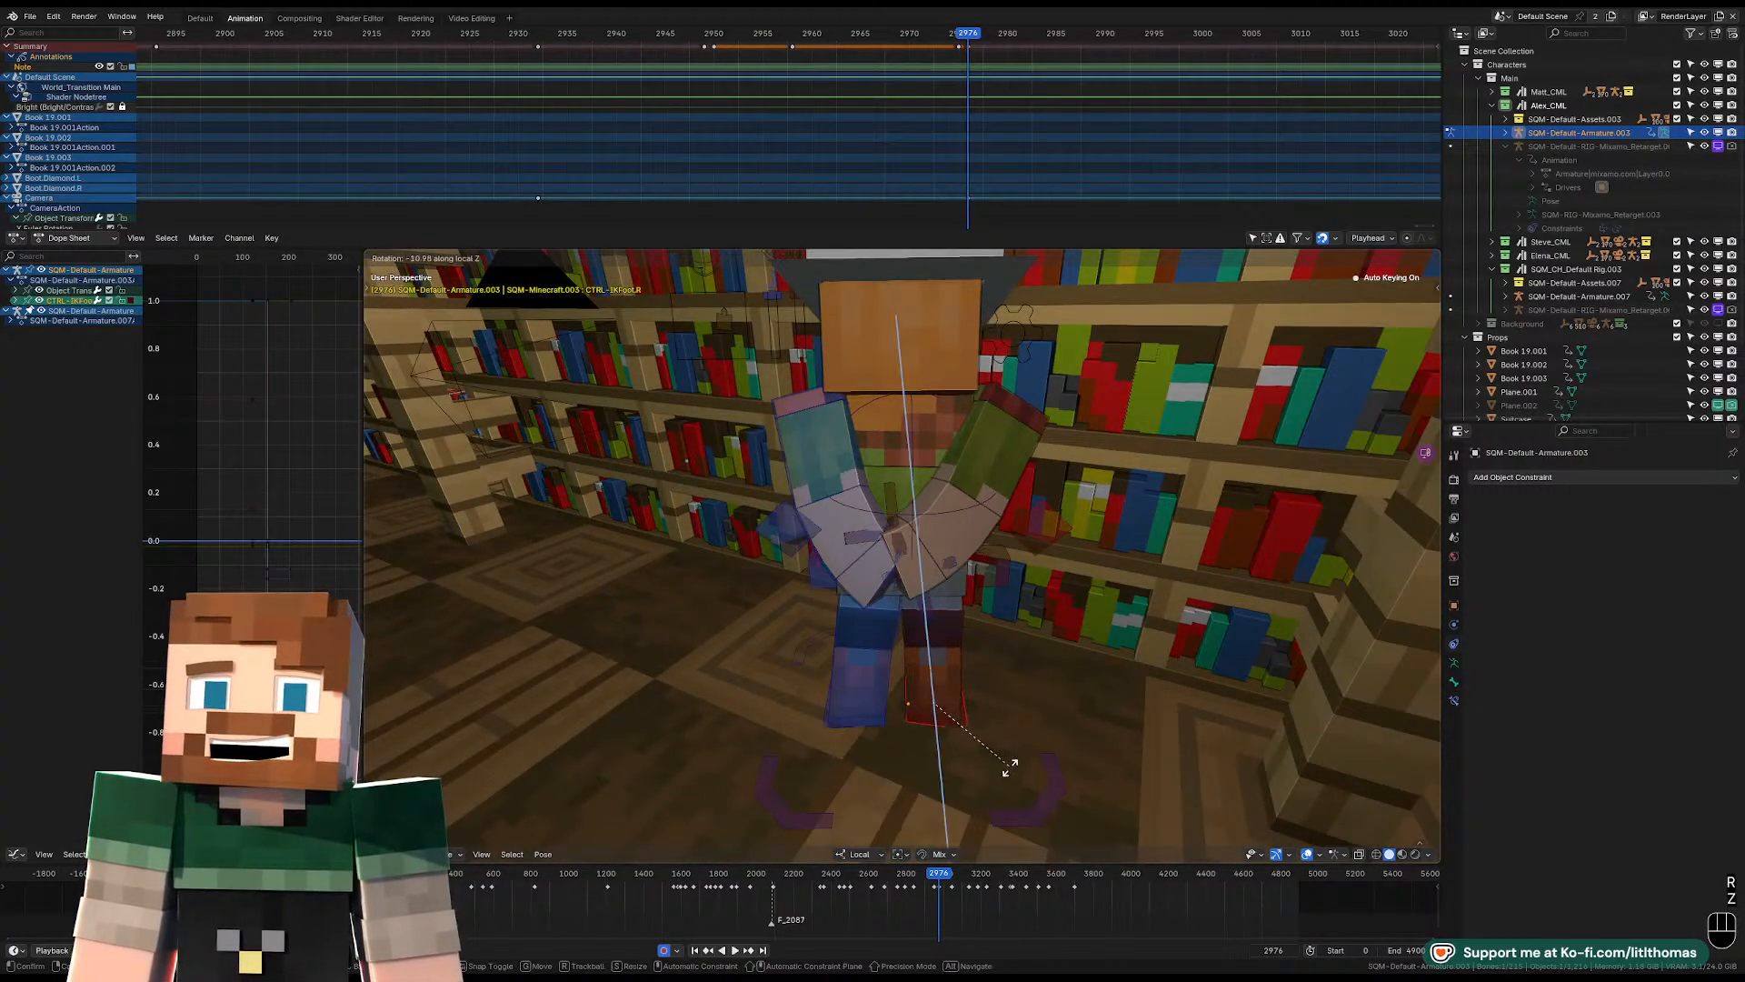
pyautogui.click(944, 730)
# Raise Alex's pelvis control to straighten the legs, then adjust its position and rotation.
pyautogui.moveTo(910, 699); pyautogui.dragTo(898, 697)
pyautogui.moveTo(898, 697); pyautogui.dragTo(1135, 684, button='middle')
pyautogui.moveTo(933, 680); pyautogui.dragTo(924, 682)
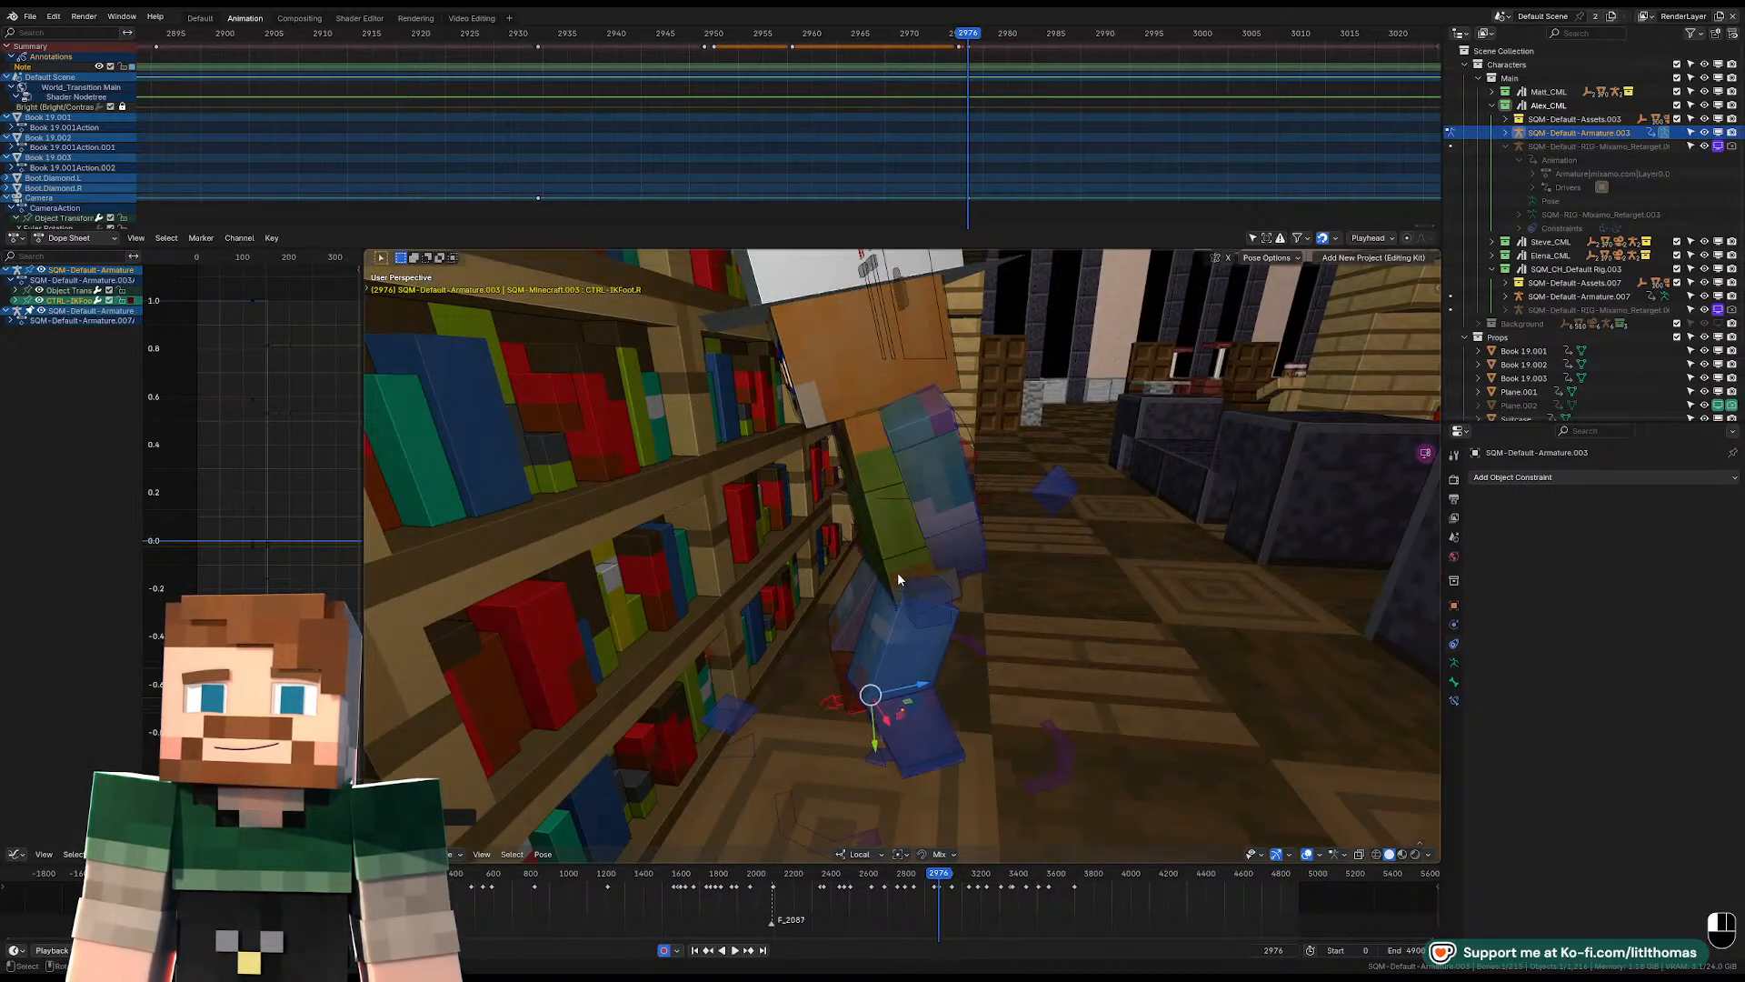
pyautogui.click(897, 571)
pyautogui.moveTo(897, 571); pyautogui.dragTo(942, 482, button='middle')
pyautogui.press('g')
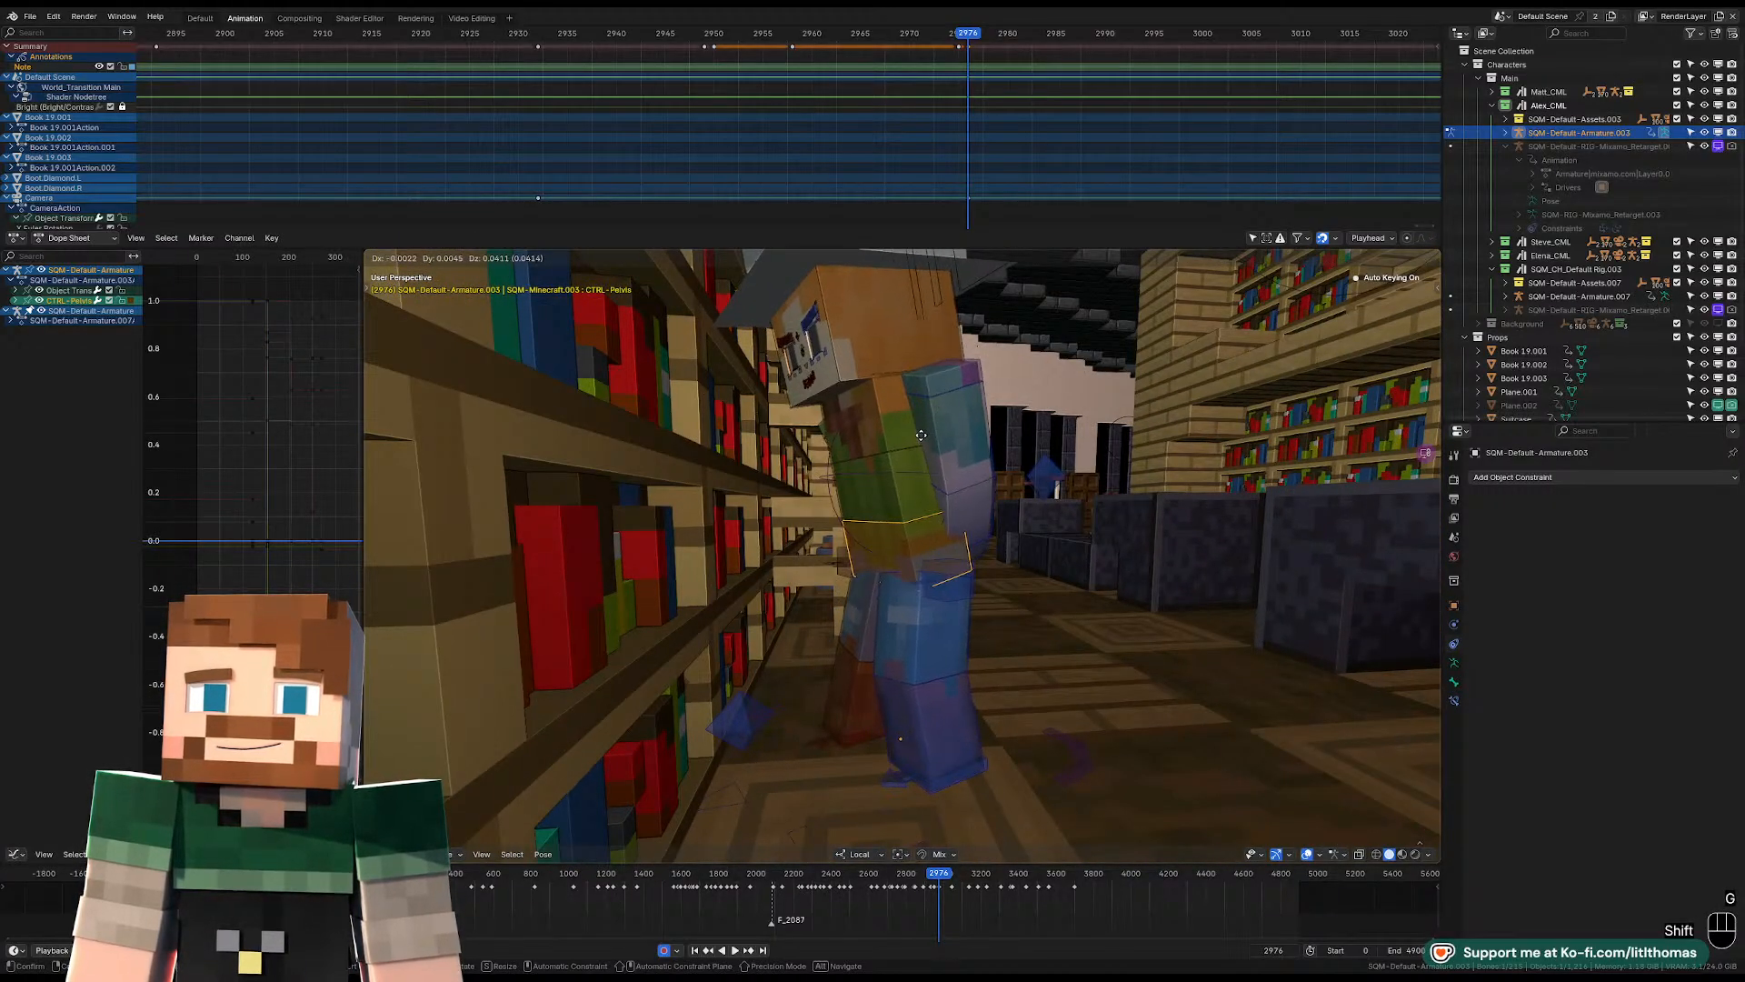
pyautogui.click(880, 611)
pyautogui.moveTo(880, 611)
pyautogui.mouseDown(button='middle')
pyautogui.moveTo(918, 740)
pyautogui.moveTo(1068, 586)
pyautogui.moveTo(834, 611)
pyautogui.moveTo(878, 619)
pyautogui.mouseUp(button='middle')
pyautogui.press('g')
pyautogui.press('r')
pyautogui.click(1071, 580)
# Clear the right IK foot control's location, rotation and scale again.
pyautogui.moveTo(964, 718)
pyautogui.mouseDown(button='middle')
pyautogui.moveTo(960, 685)
pyautogui.moveTo(969, 716)
pyautogui.mouseUp(button='middle')
pyautogui.click(971, 717)
pyautogui.hotkey('alt', 'r')
pyautogui.press('g')
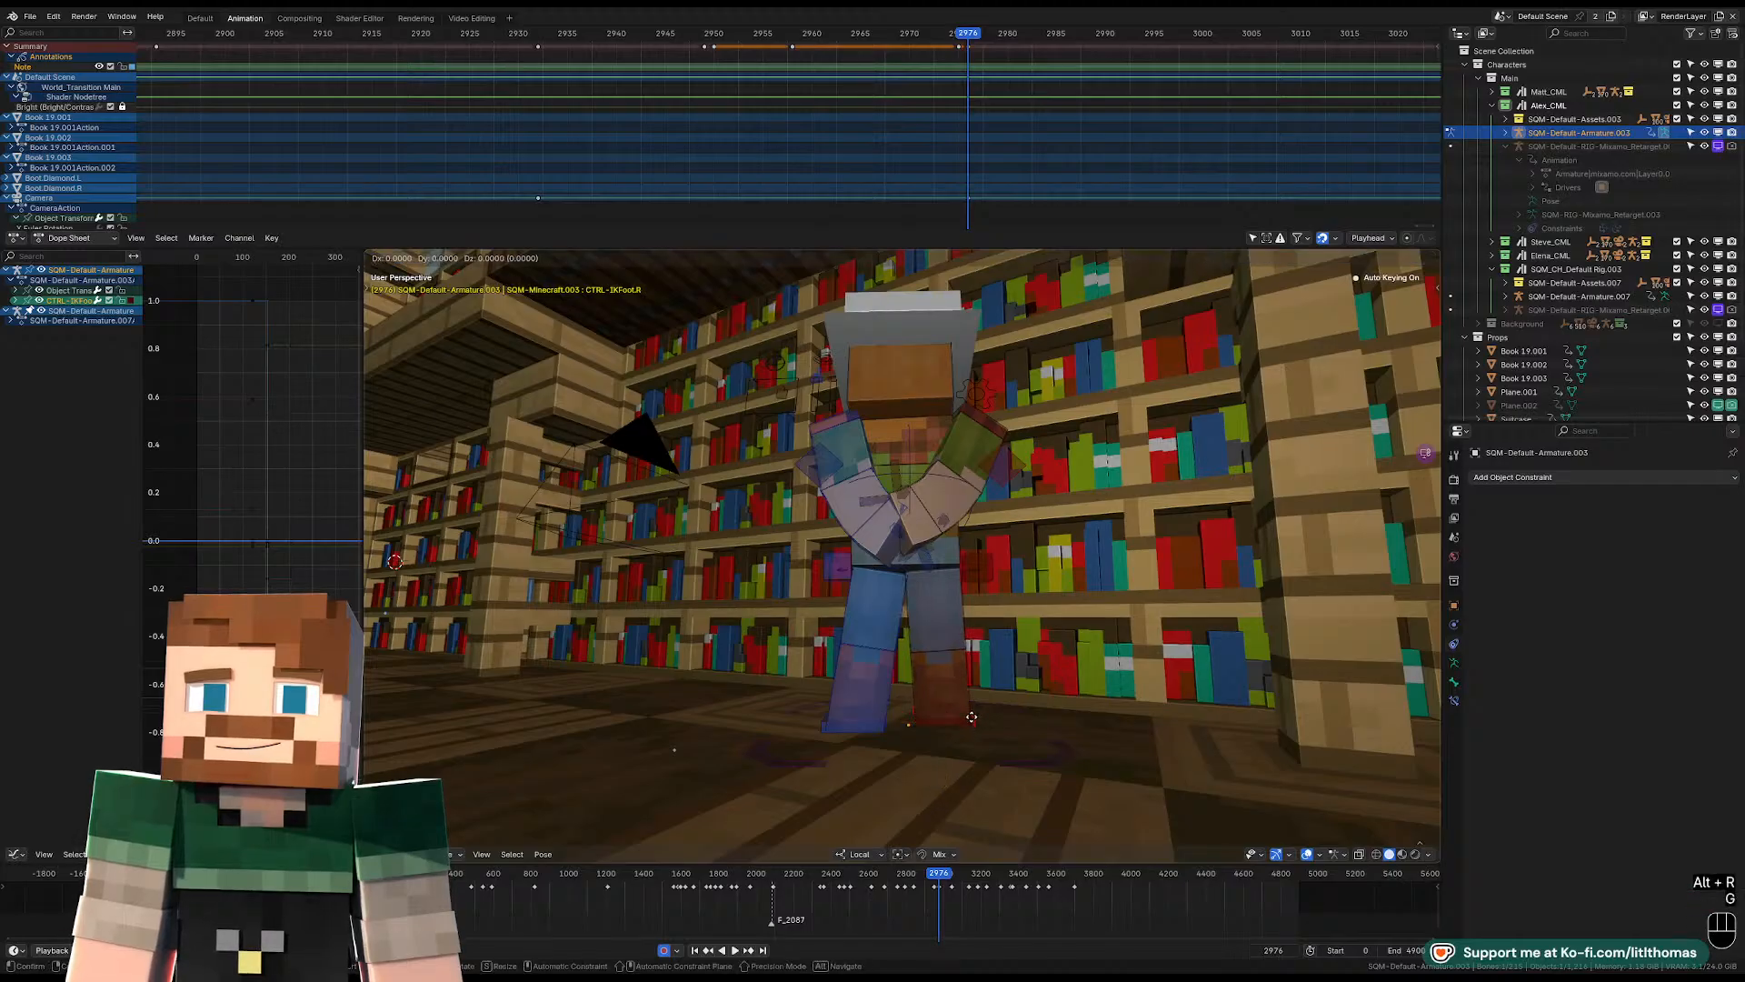
pyautogui.click(970, 713)
pyautogui.hotkey('alt', 's')
pyautogui.hotkey('alt', 'r')
pyautogui.hotkey('alt', 'g')
pyautogui.moveTo(970, 713); pyautogui.dragTo(1012, 721, button='middle')
pyautogui.moveTo(924, 720); pyautogui.dragTo(915, 707)
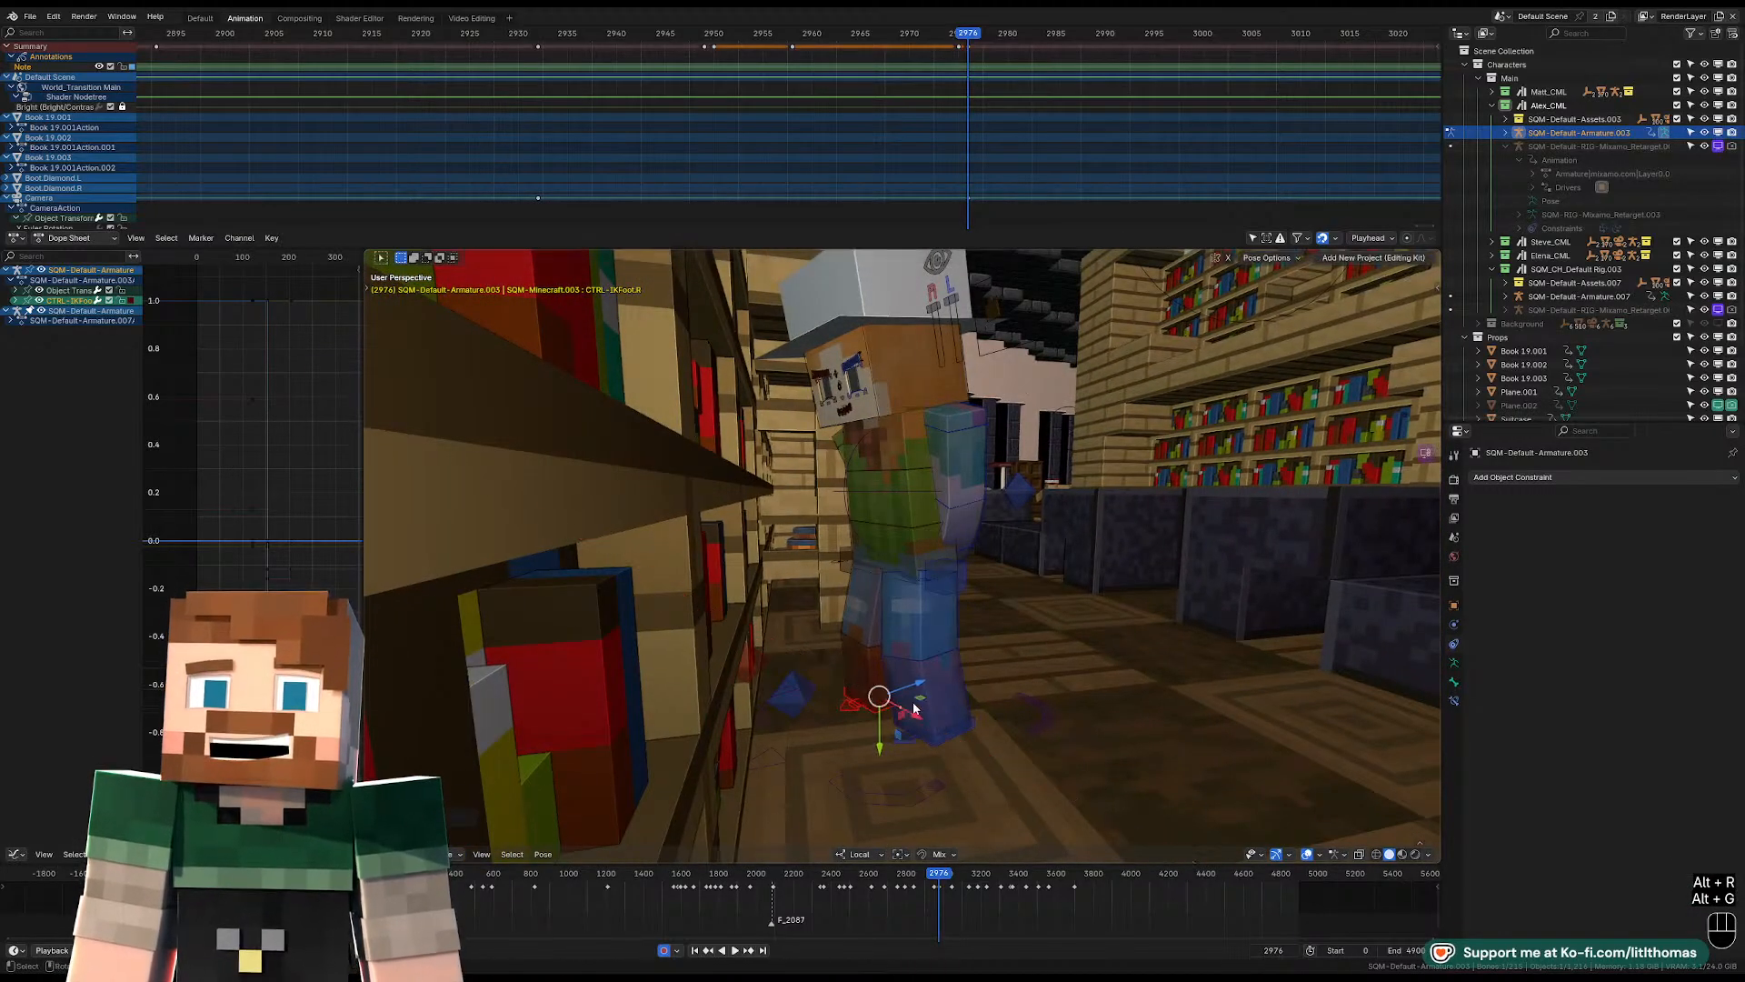
# Rotate Alex's pelvis control while checking it through the scene camera.
pyautogui.click(898, 551)
pyautogui.press('KP_Decimal')
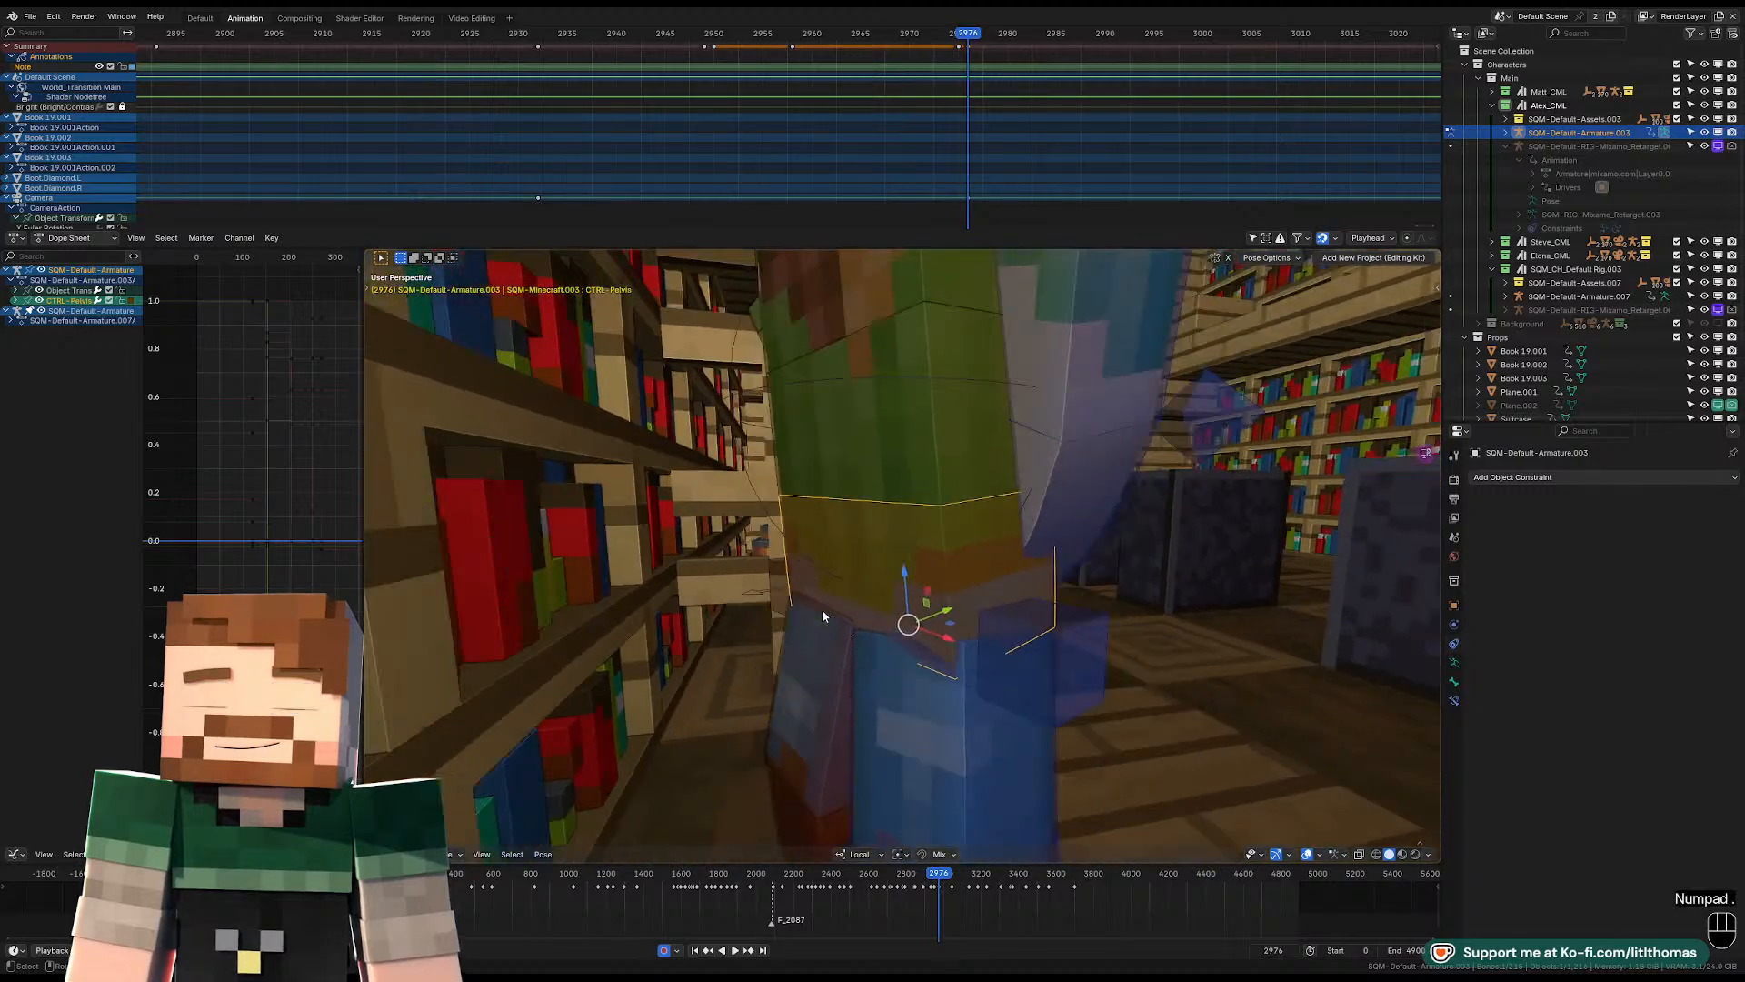
pyautogui.scroll(-4, 822, 609)
pyautogui.moveTo(864, 568); pyautogui.dragTo(807, 604, button='middle')
pyautogui.press('KP_0')
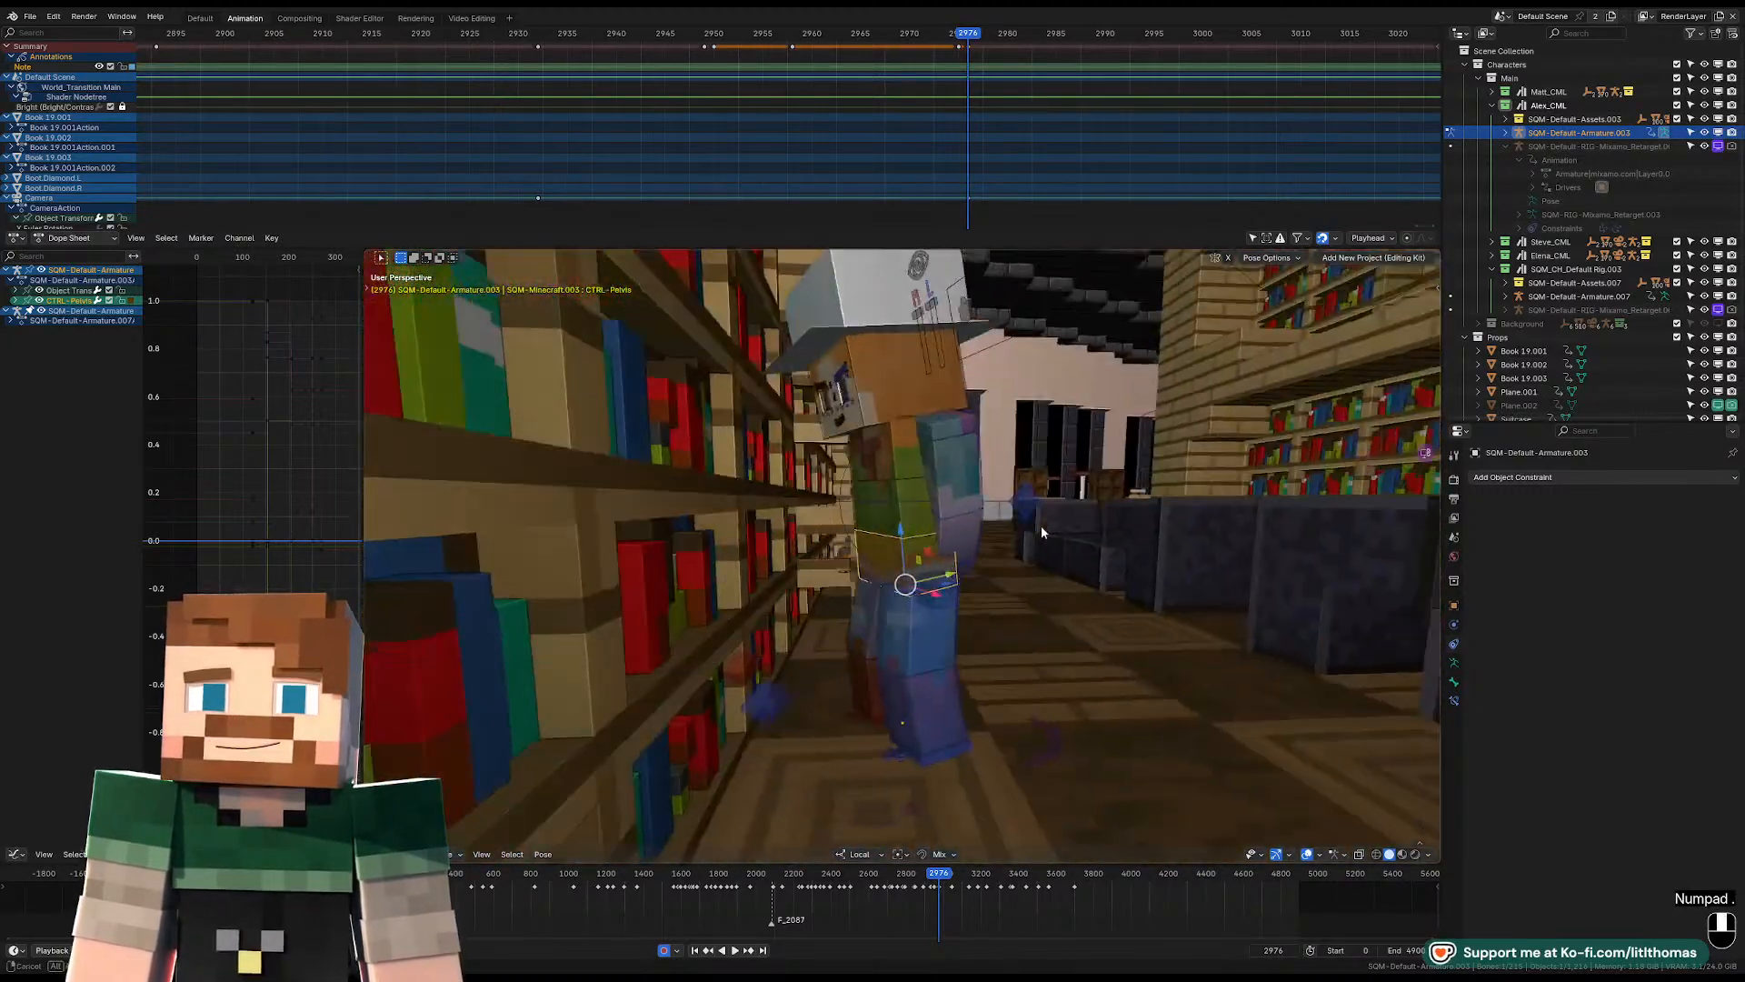
pyautogui.press('r')
pyautogui.press('r')
pyautogui.press('r')
pyautogui.press('r')
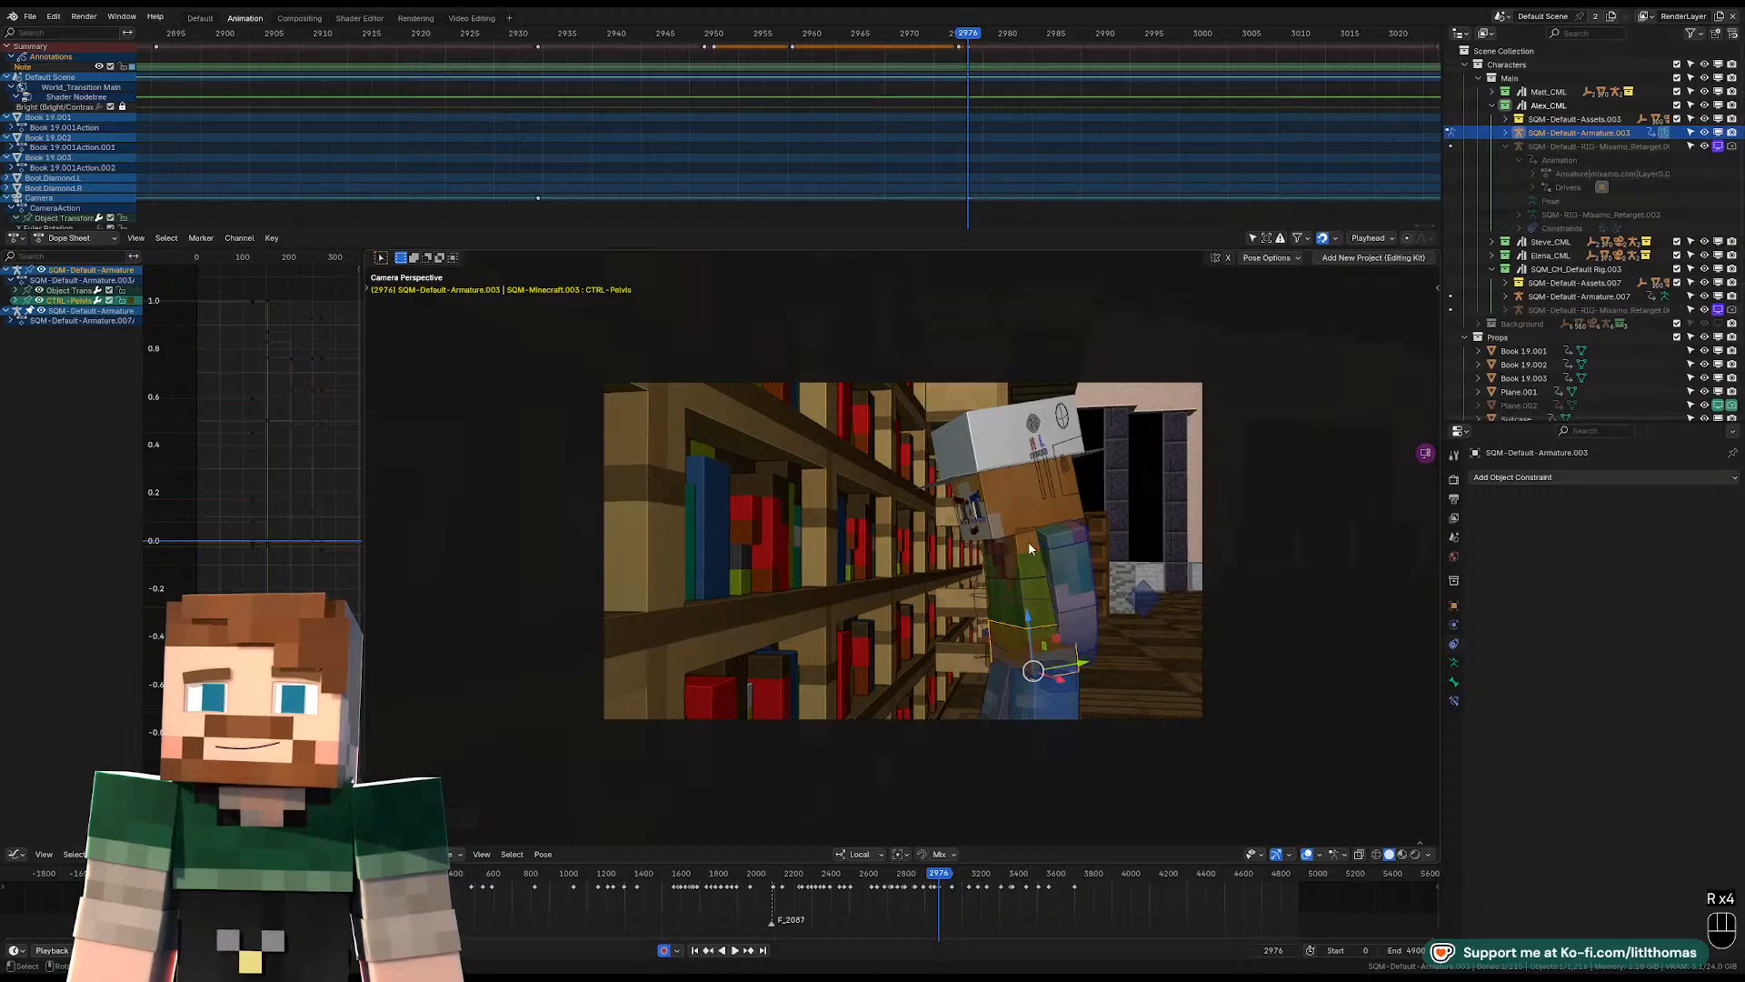
# Move and rotate the pelvis control from the side view to adjust Alex's stance at the bookshelf.
pyautogui.press('KP_Decimal')
pyautogui.press('g')
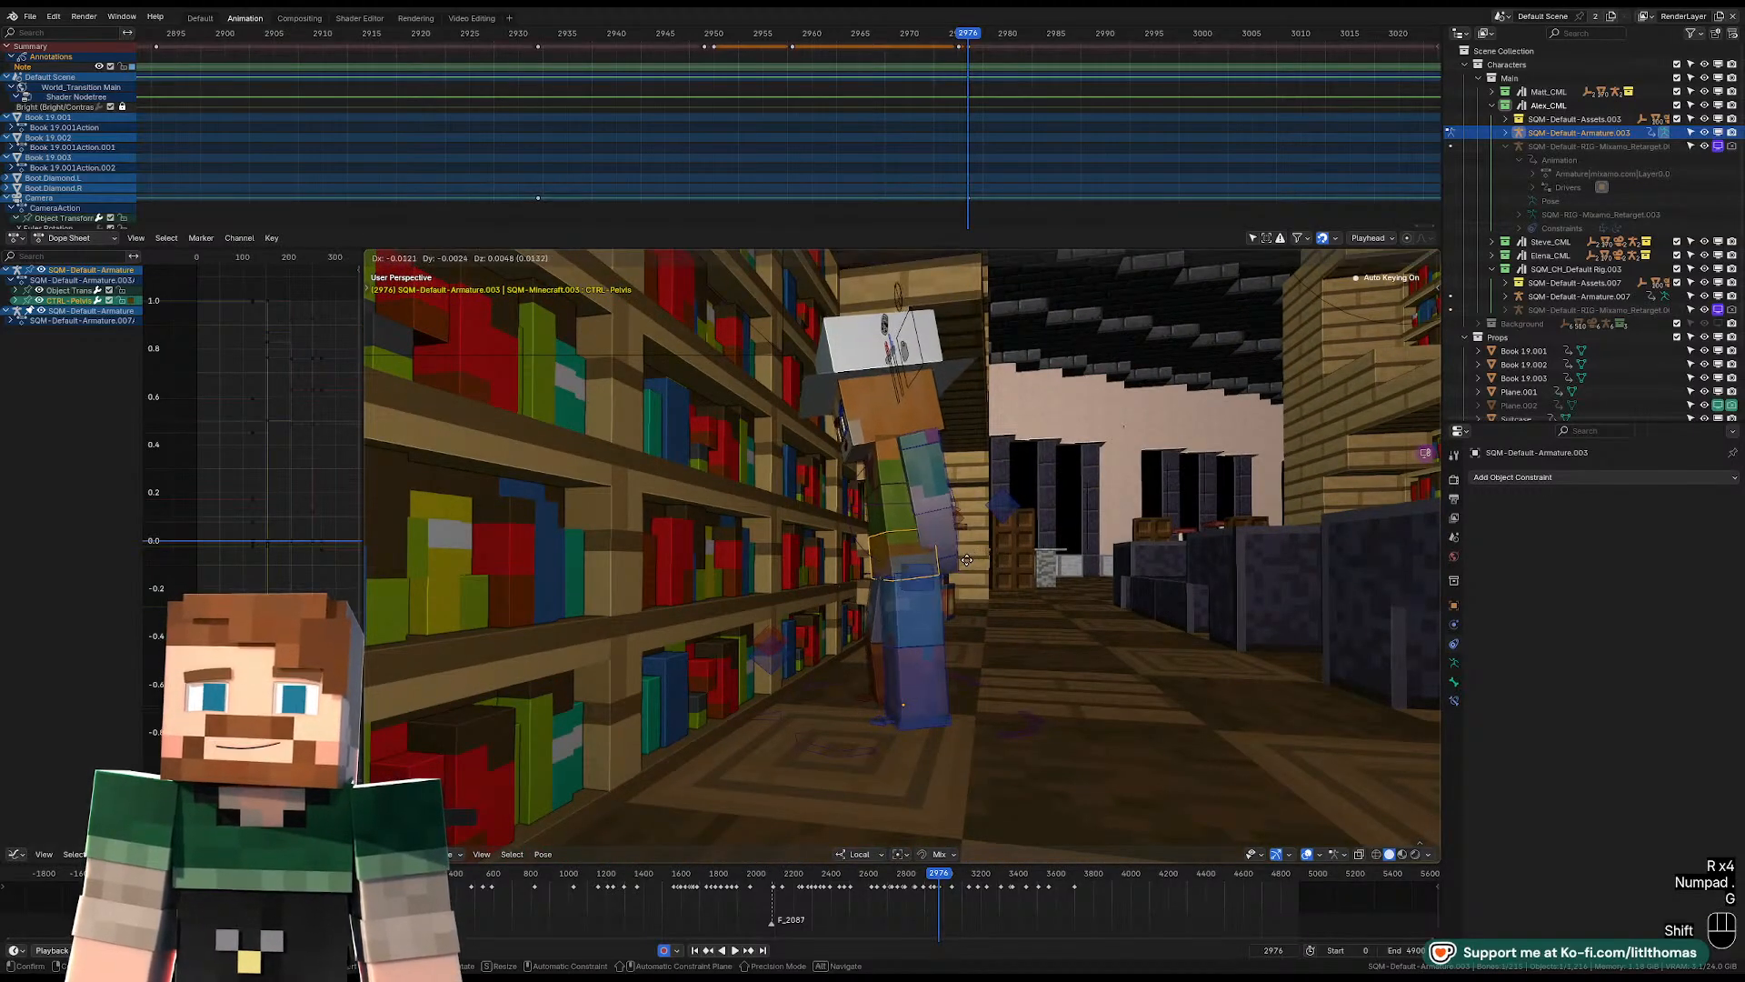
pyautogui.click(969, 576)
pyautogui.press('r')
pyautogui.click(904, 493)
# Rotate Alex's torso control freely with trackball rotation to adjust the upper body's lean.
pyautogui.click(899, 473)
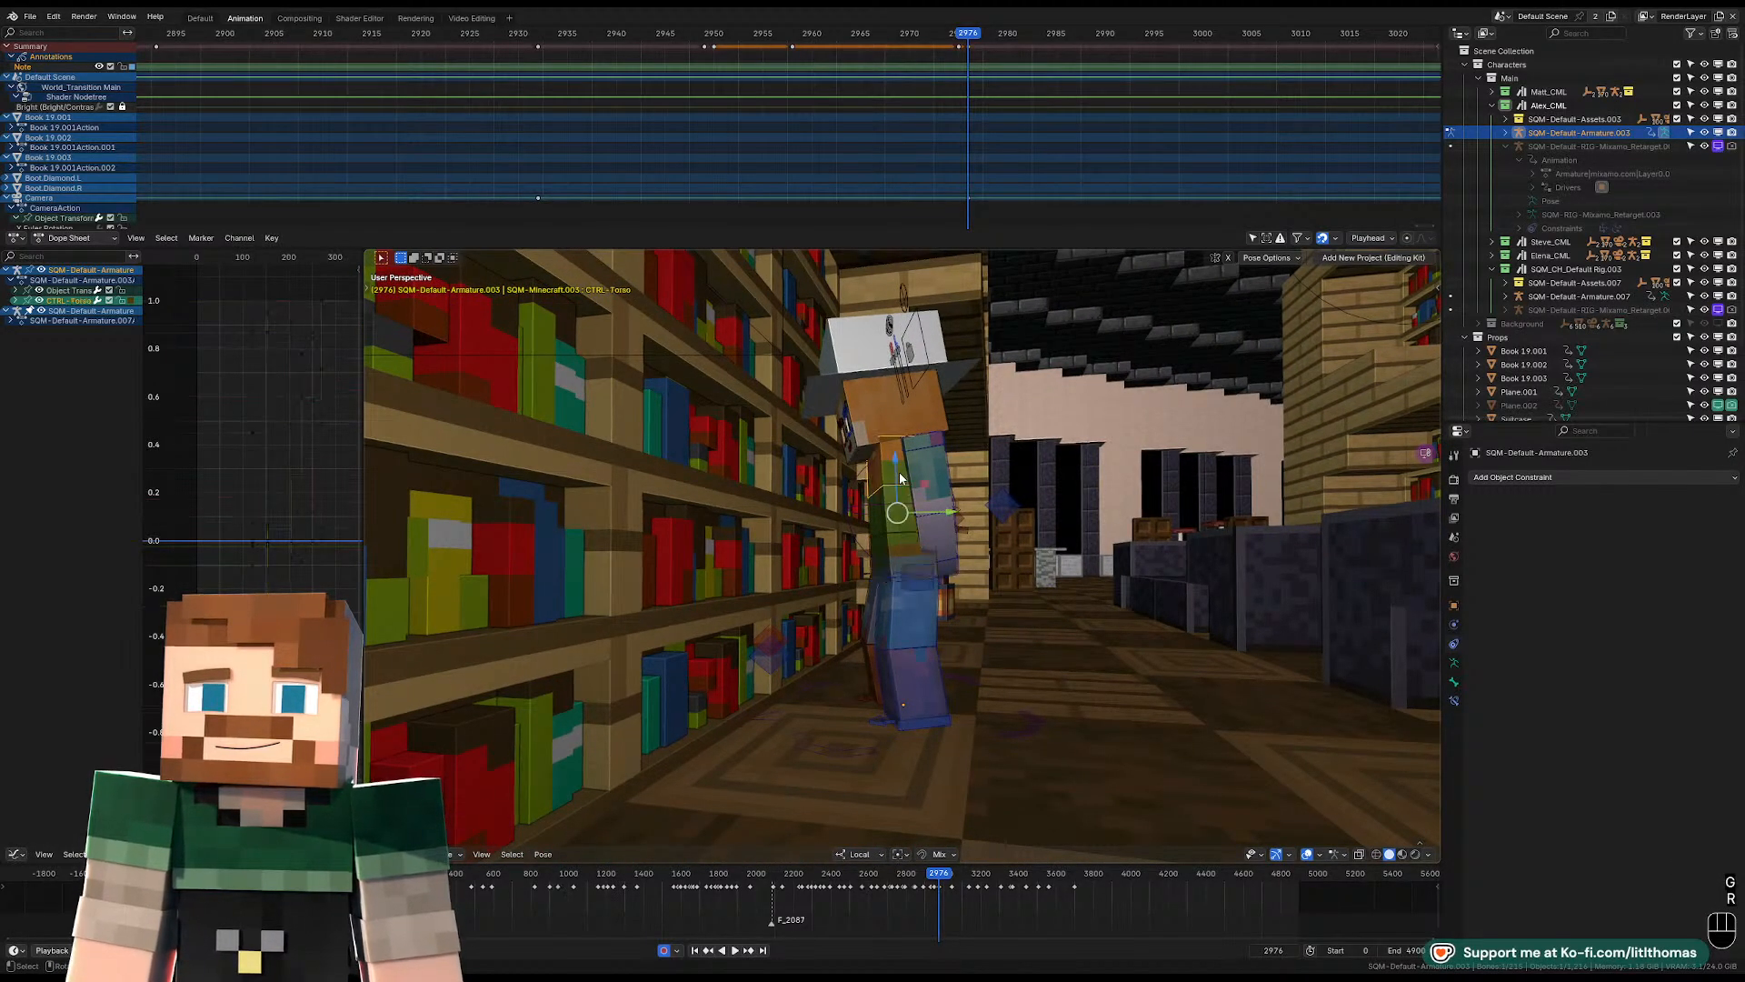
pyautogui.moveTo(898, 474); pyautogui.dragTo(920, 506, button='middle')
pyautogui.press('r')
pyautogui.press('r')
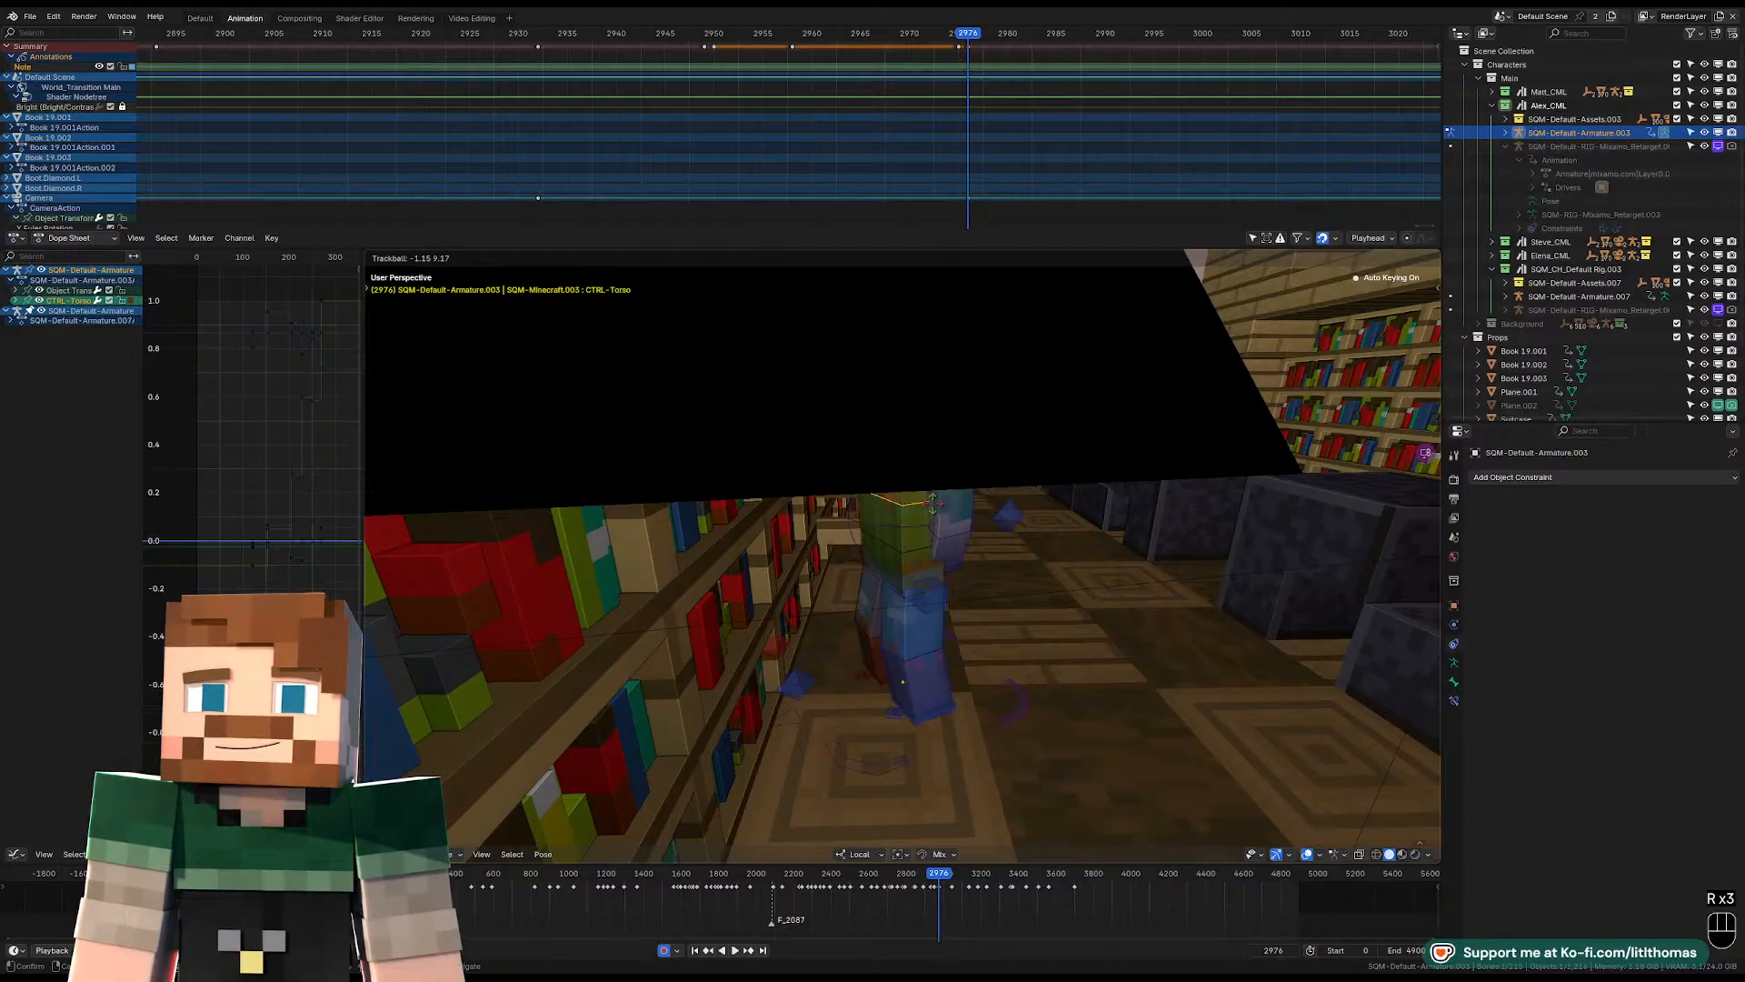
pyautogui.click(936, 504)
# Tilt and turn Alex's head control toward the bookshelf.
pyautogui.scroll(2, 933, 497)
pyautogui.click(892, 358)
pyautogui.press('r')
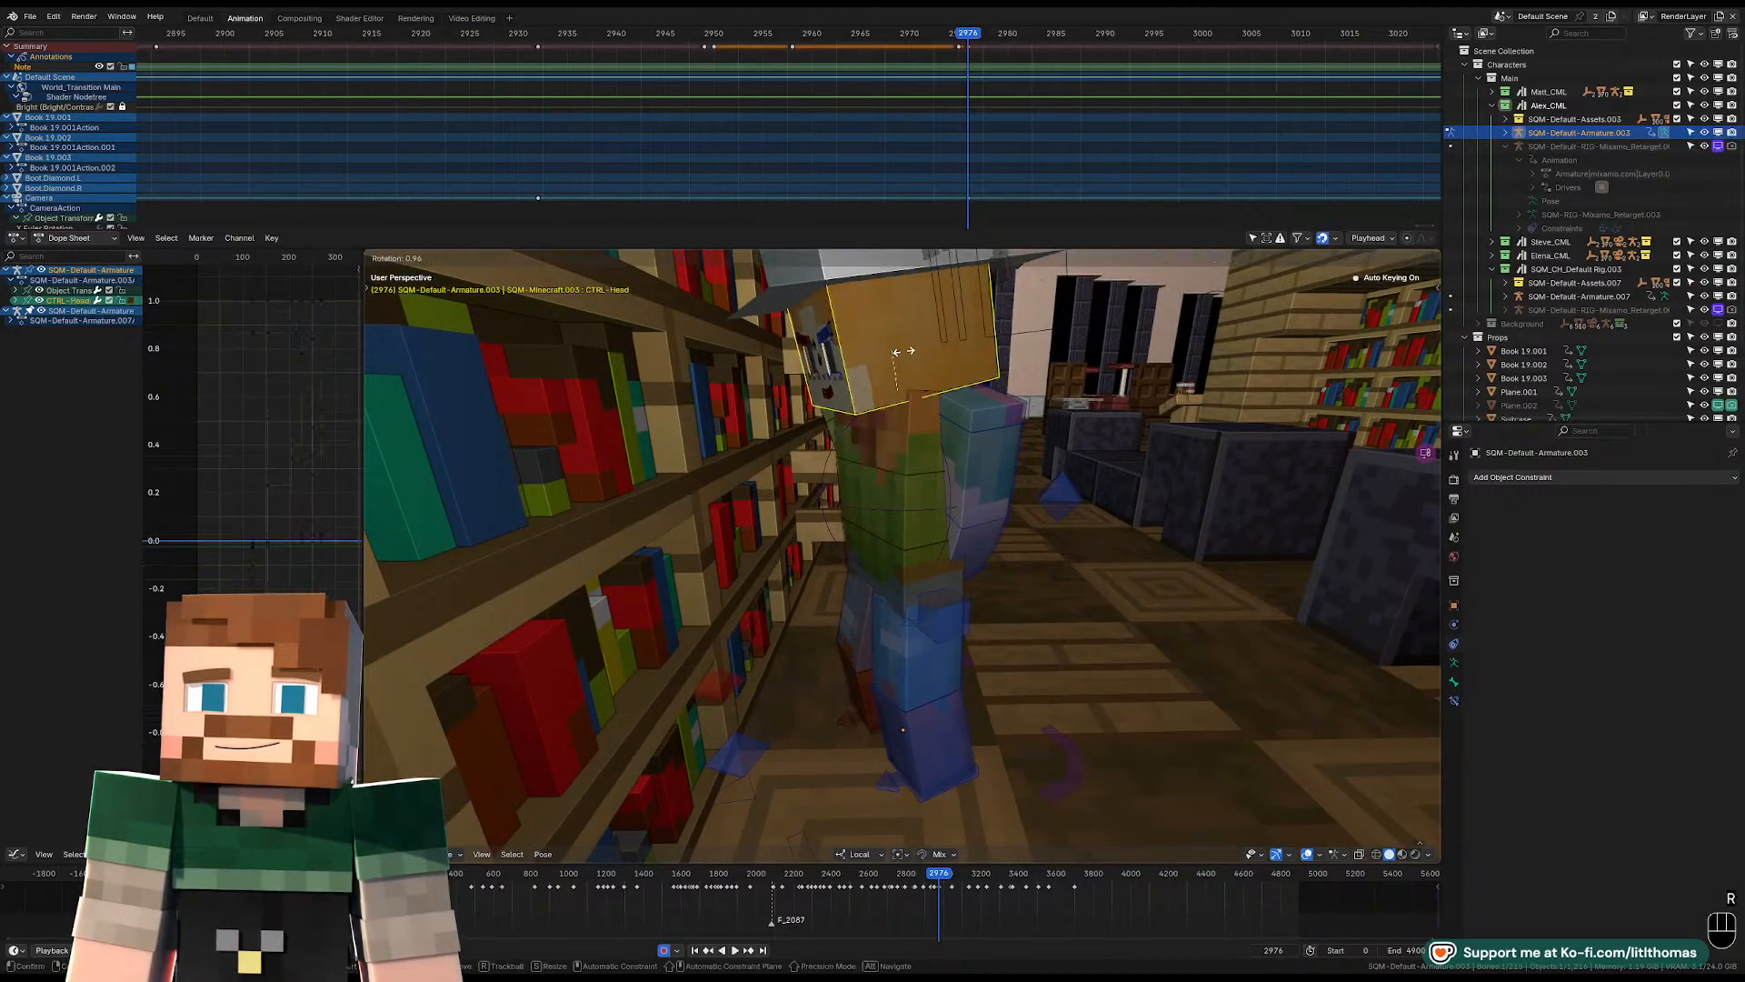
pyautogui.click(912, 336)
pyautogui.press('r')
pyautogui.press('r')
pyautogui.click(920, 338)
pyautogui.moveTo(937, 342); pyautogui.dragTo(669, 386, button='middle')
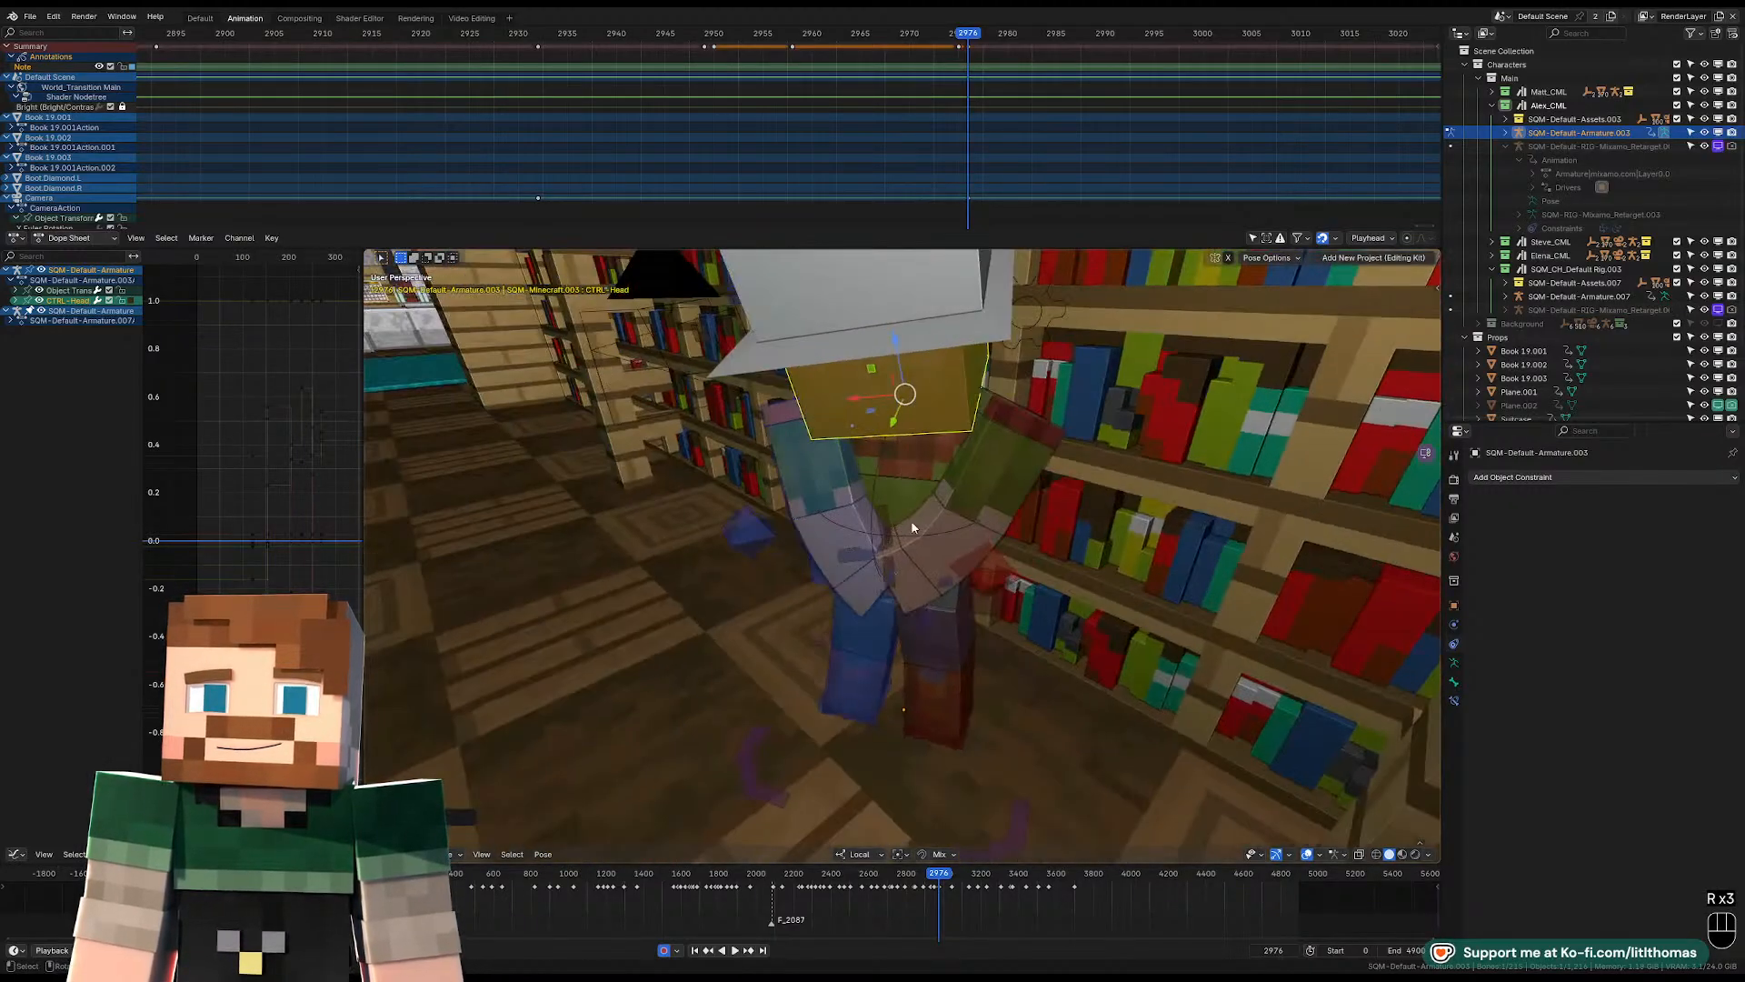
# Clear the right upper arm's location, scale and rotation, and rotate it freely into a new position.
pyautogui.click(995, 477)
pyautogui.hotkey('alt', 'g')
pyautogui.hotkey('alt', 's')
pyautogui.hotkey('alt', 'r')
pyautogui.press('r')
pyautogui.press('r')
pyautogui.press('r')
pyautogui.press('r')
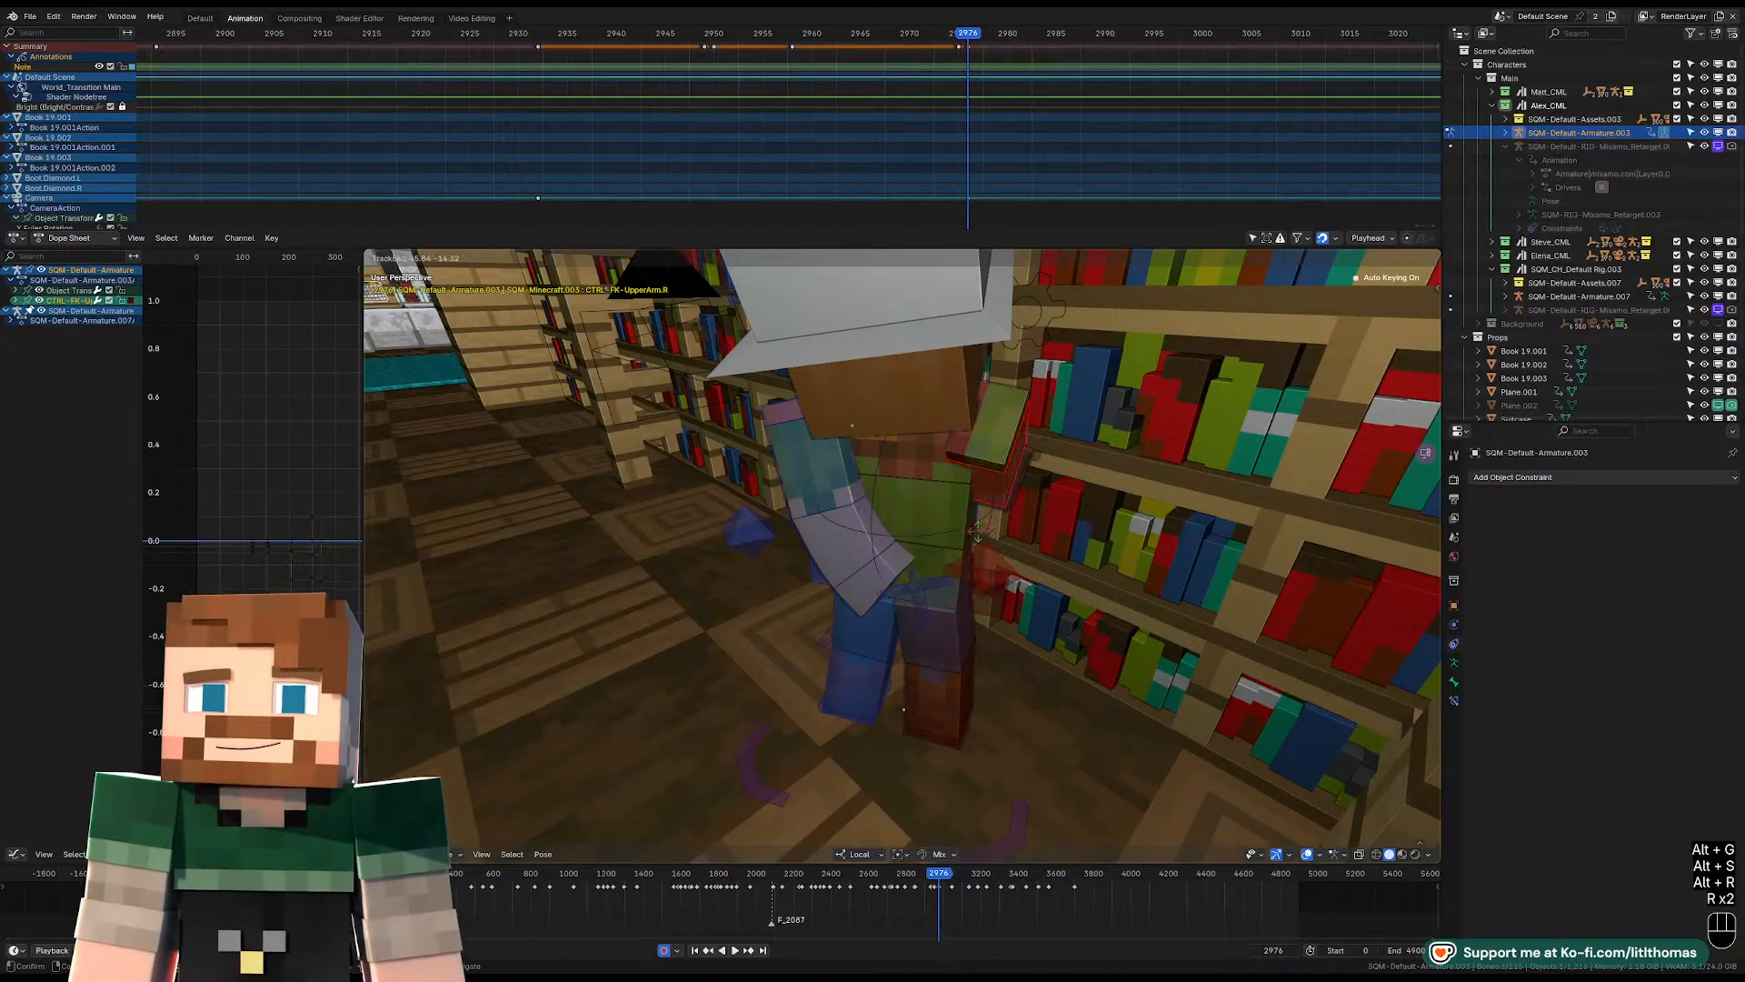
pyautogui.press('r')
pyautogui.click(1035, 498)
# Clear the left upper arm's transforms and bend the left forearm forward.
pyautogui.moveTo(1035, 498); pyautogui.dragTo(862, 575, button='middle')
pyautogui.click(983, 497)
pyautogui.hotkey('alt', 'g')
pyautogui.hotkey('alt', 'r')
pyautogui.hotkey('alt', 's')
pyautogui.click(965, 534)
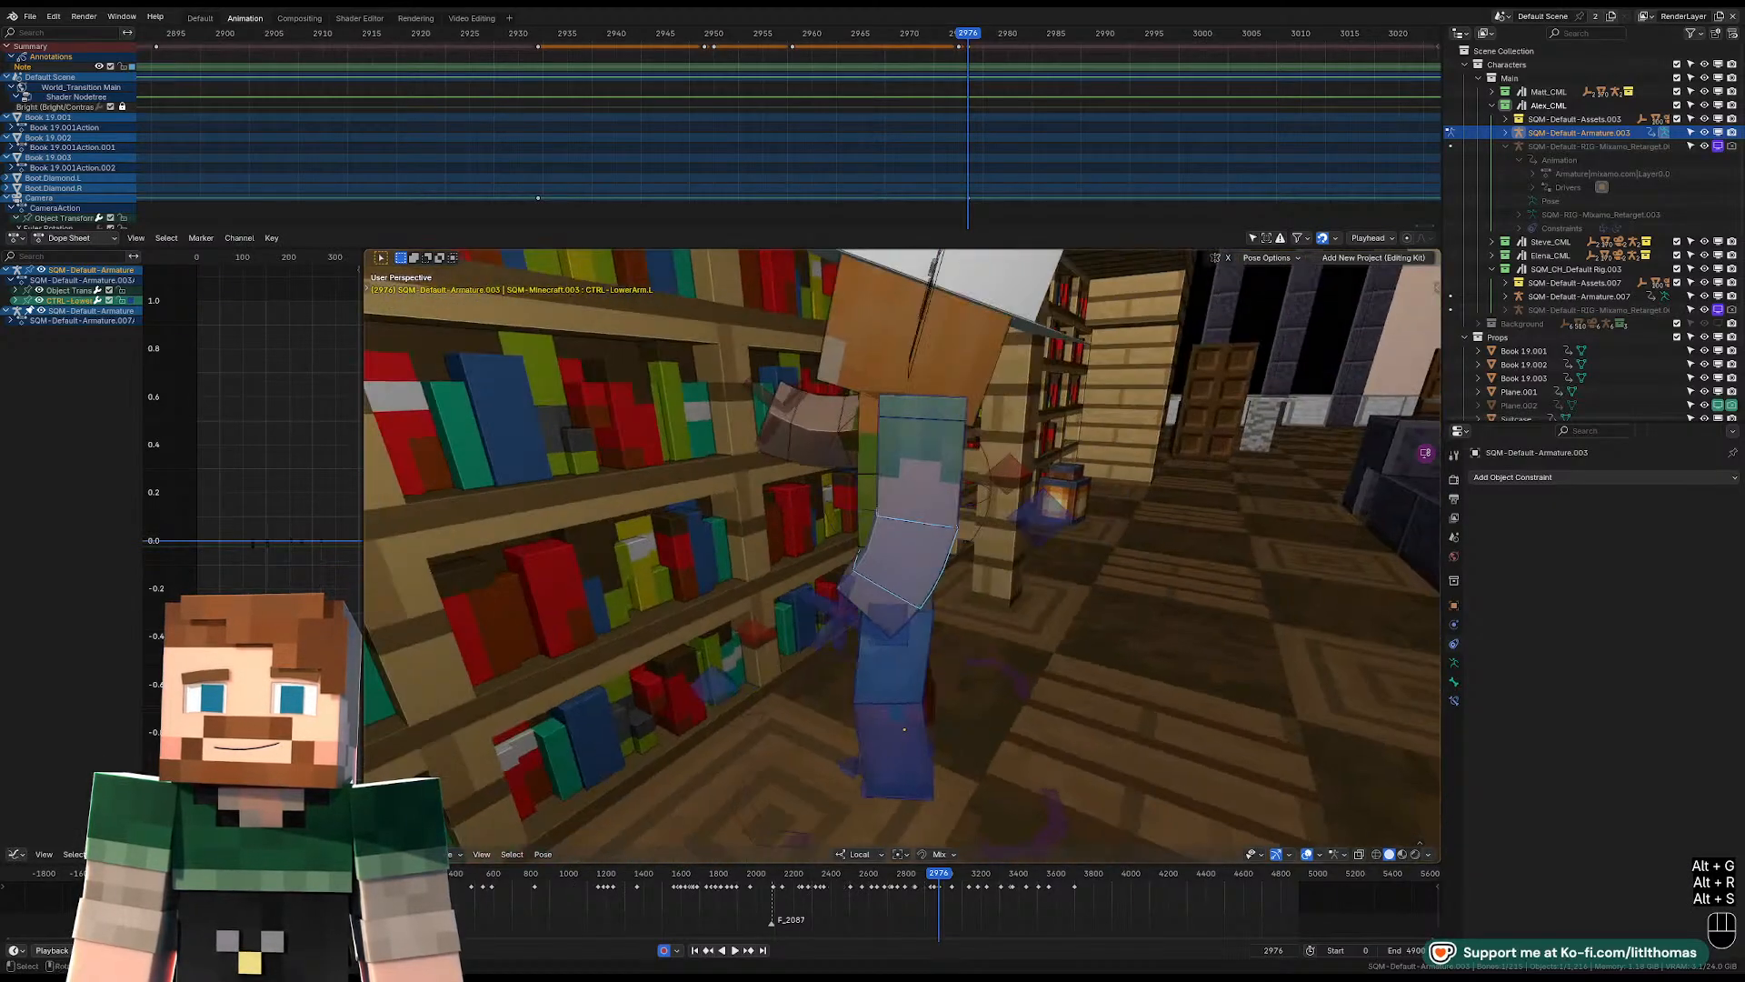
pyautogui.press('r')
pyautogui.click(917, 623)
# Reset the left shoulder's location and rotate the left upper arm so the hand comes up in front of the chest.
pyautogui.click(934, 423)
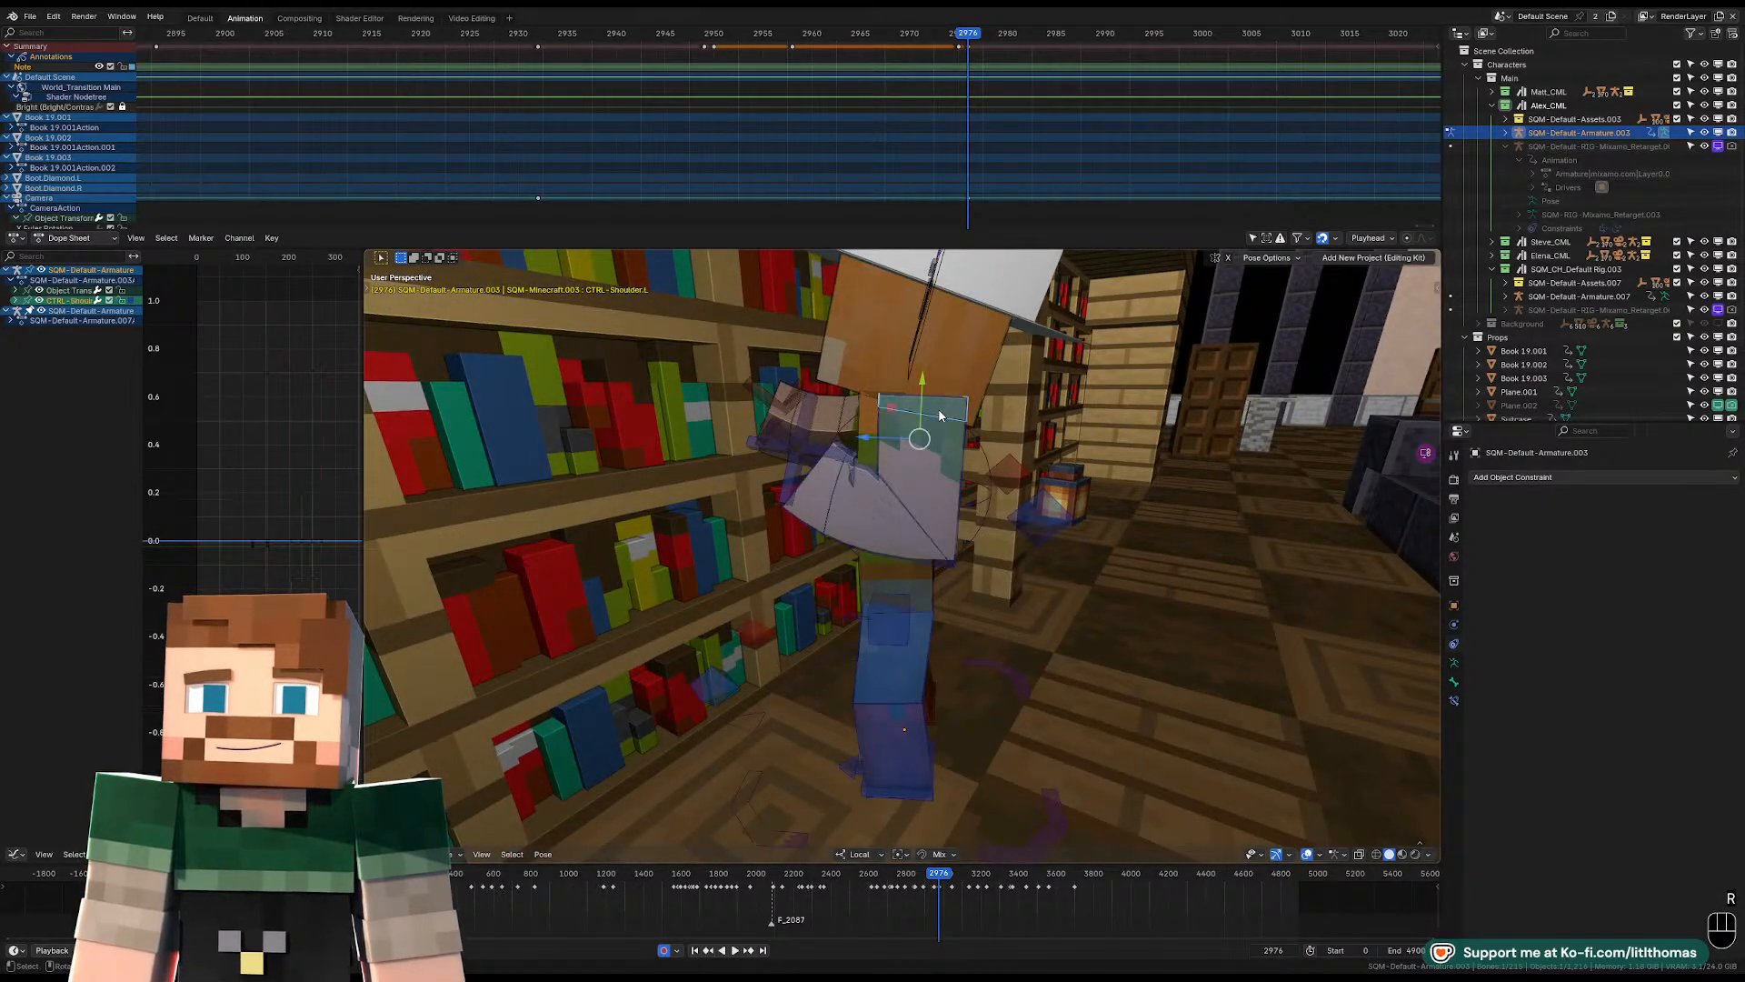
pyautogui.hotkey('alt', 'g')
pyautogui.press('r')
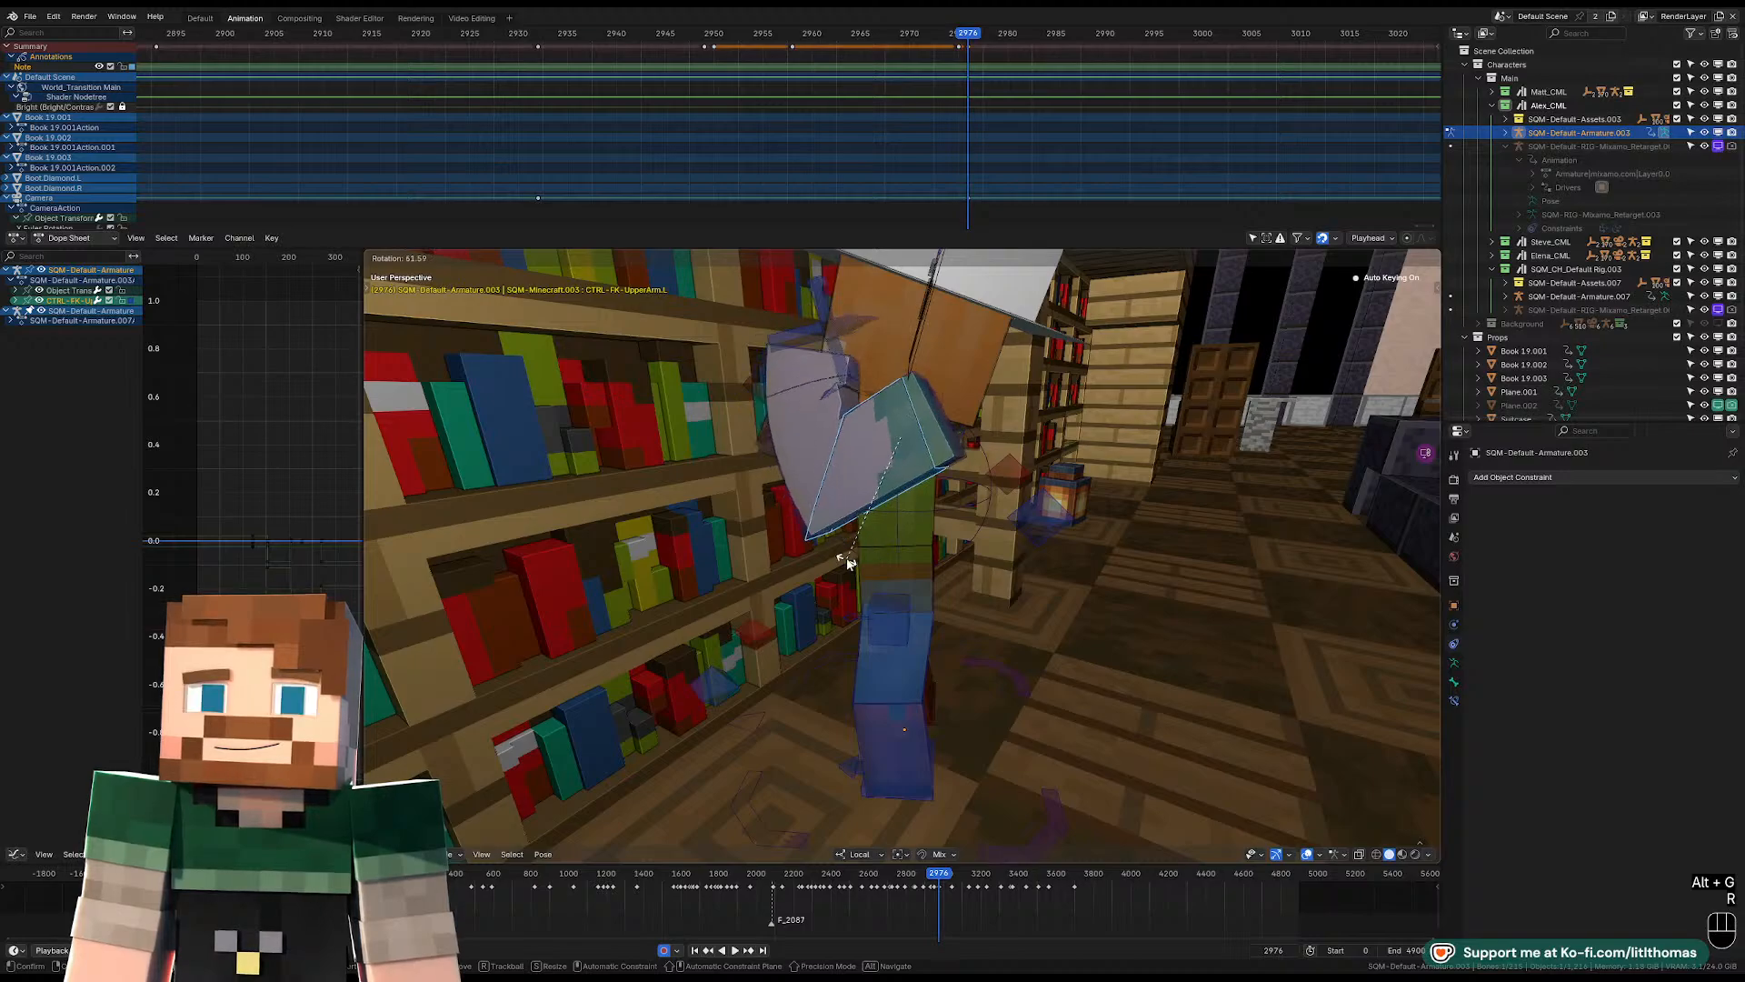
pyautogui.click(850, 564)
pyautogui.moveTo(850, 565); pyautogui.dragTo(918, 577, button='middle')
pyautogui.press('r')
# Reposition the left shoulder control and fine-tune the left upper arm with trackball rotation.
pyautogui.press('r')
pyautogui.click(912, 580)
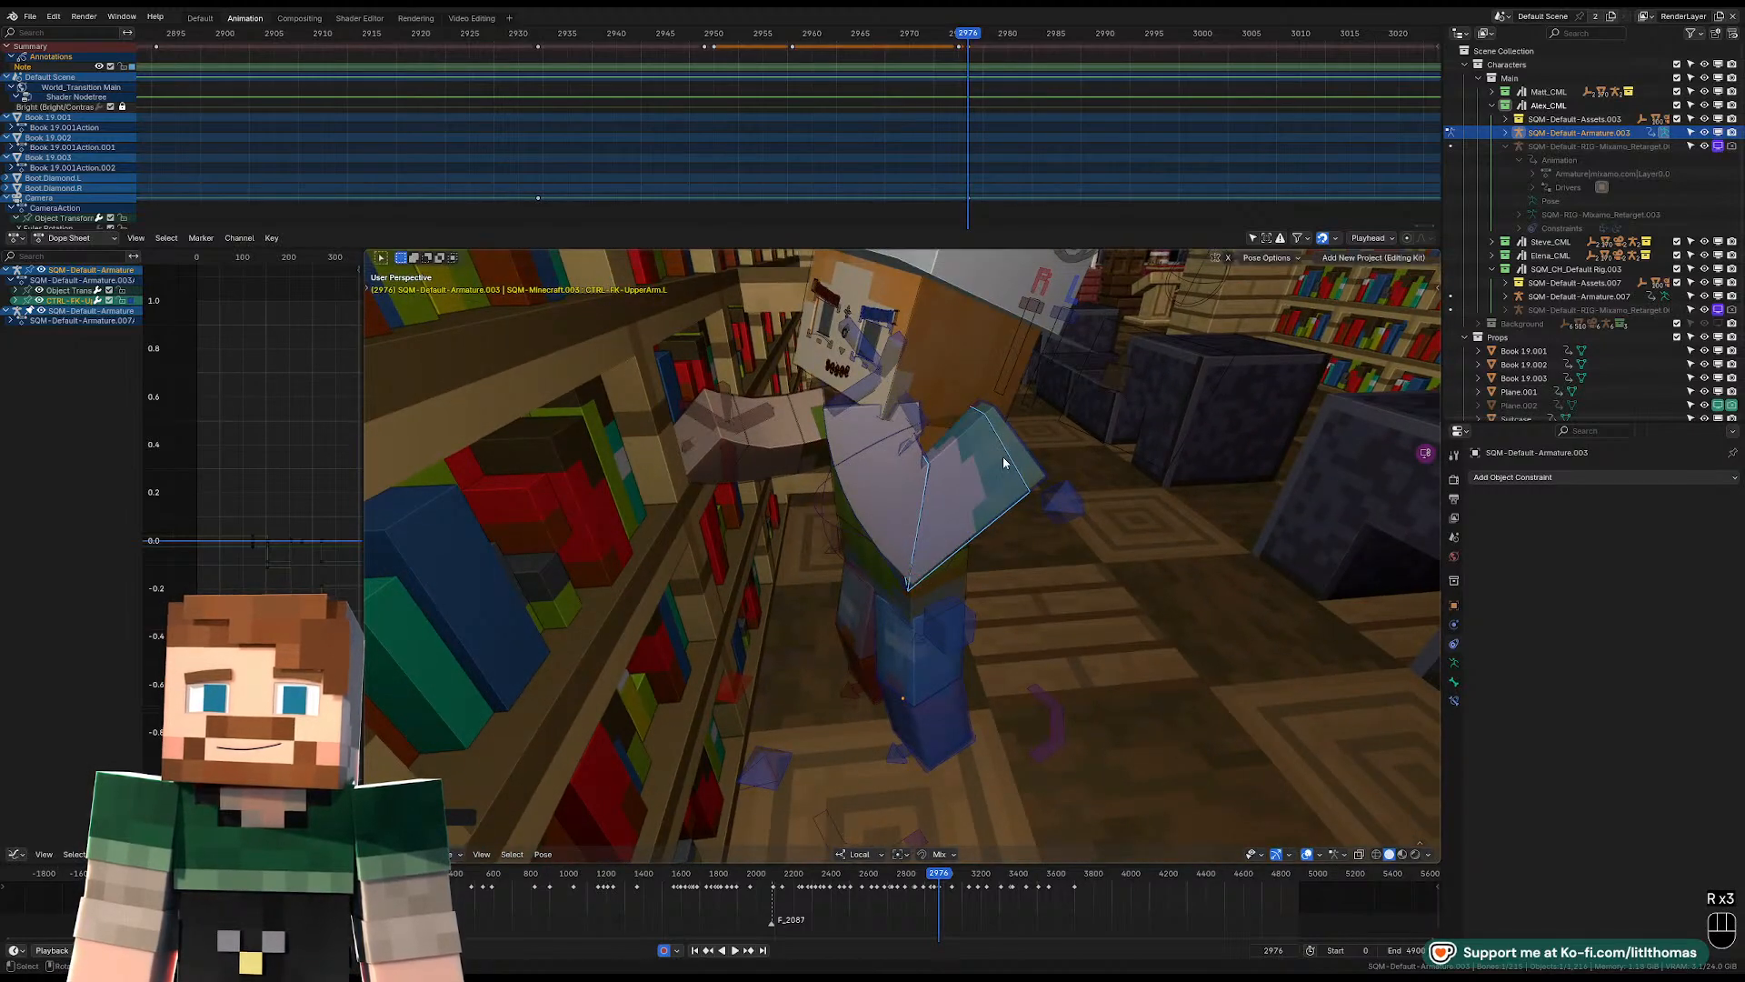
pyautogui.click(1005, 458)
pyautogui.moveTo(1011, 457); pyautogui.dragTo(975, 489, button='middle')
pyautogui.press('g')
pyautogui.click(929, 482)
pyautogui.press('g')
pyautogui.click(946, 476)
pyautogui.click(892, 503)
pyautogui.press('r')
pyautogui.press('r')
pyautogui.click(949, 484)
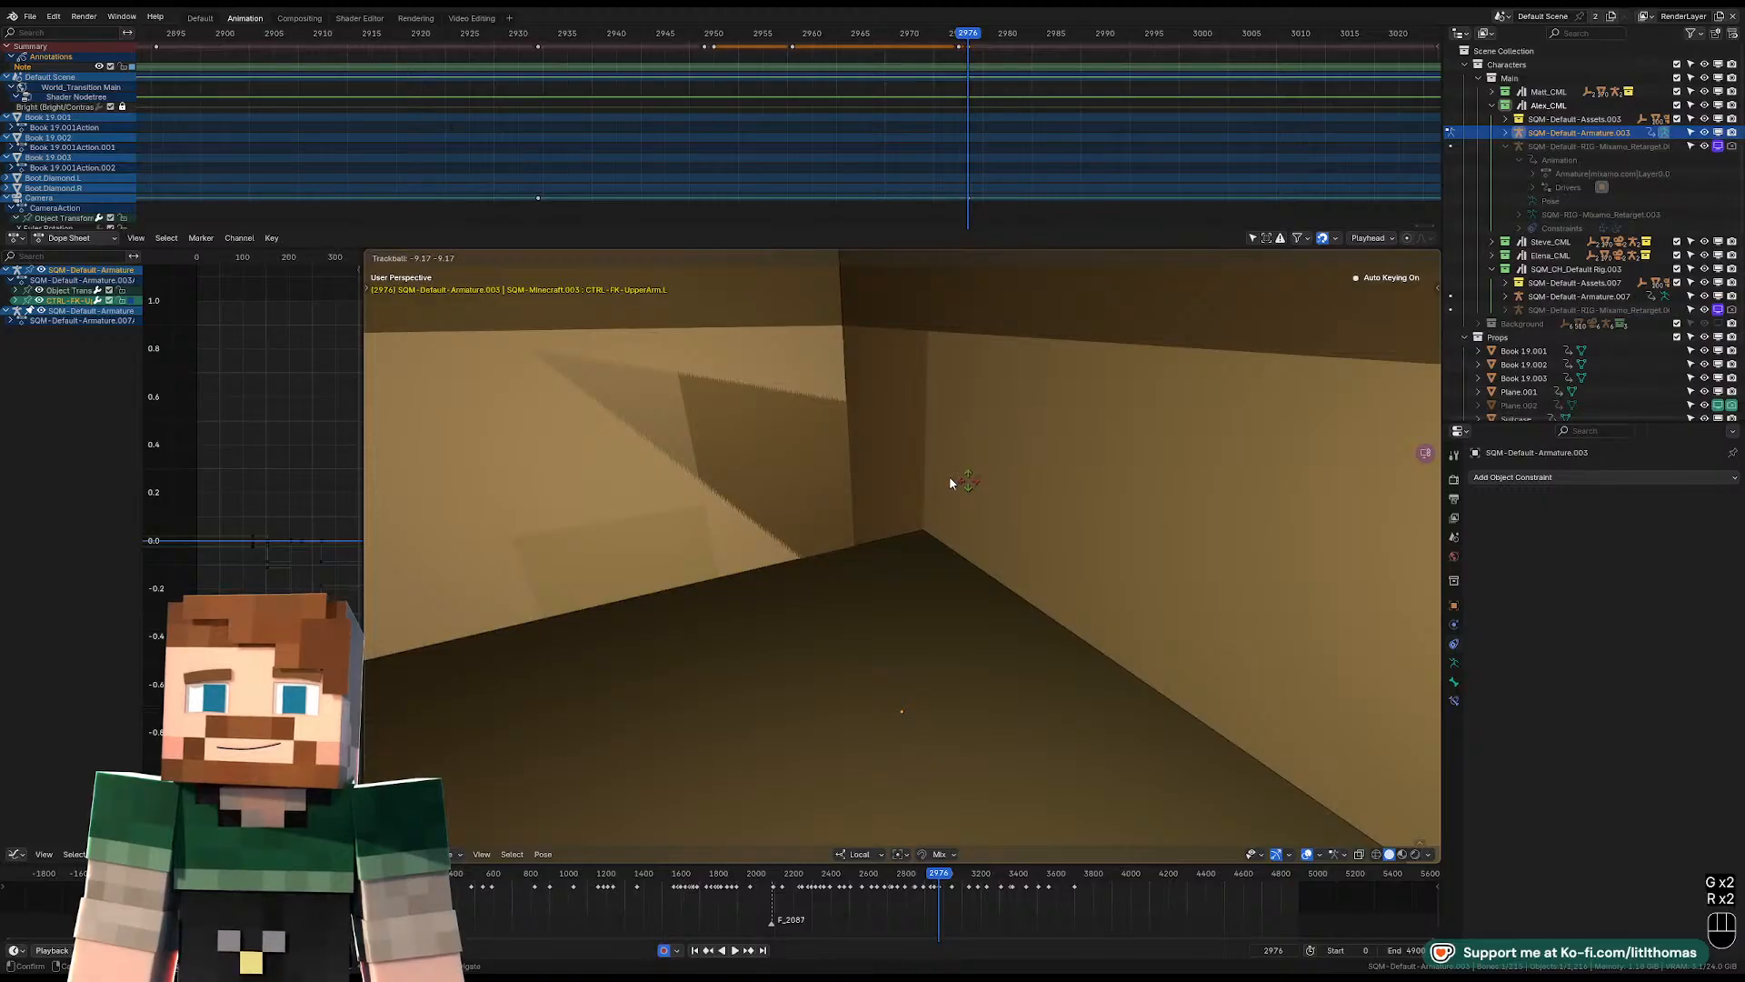
# Check Alex's raised-arm pose through the scene camera with the overlays hidden.
pyautogui.press('KP_0')
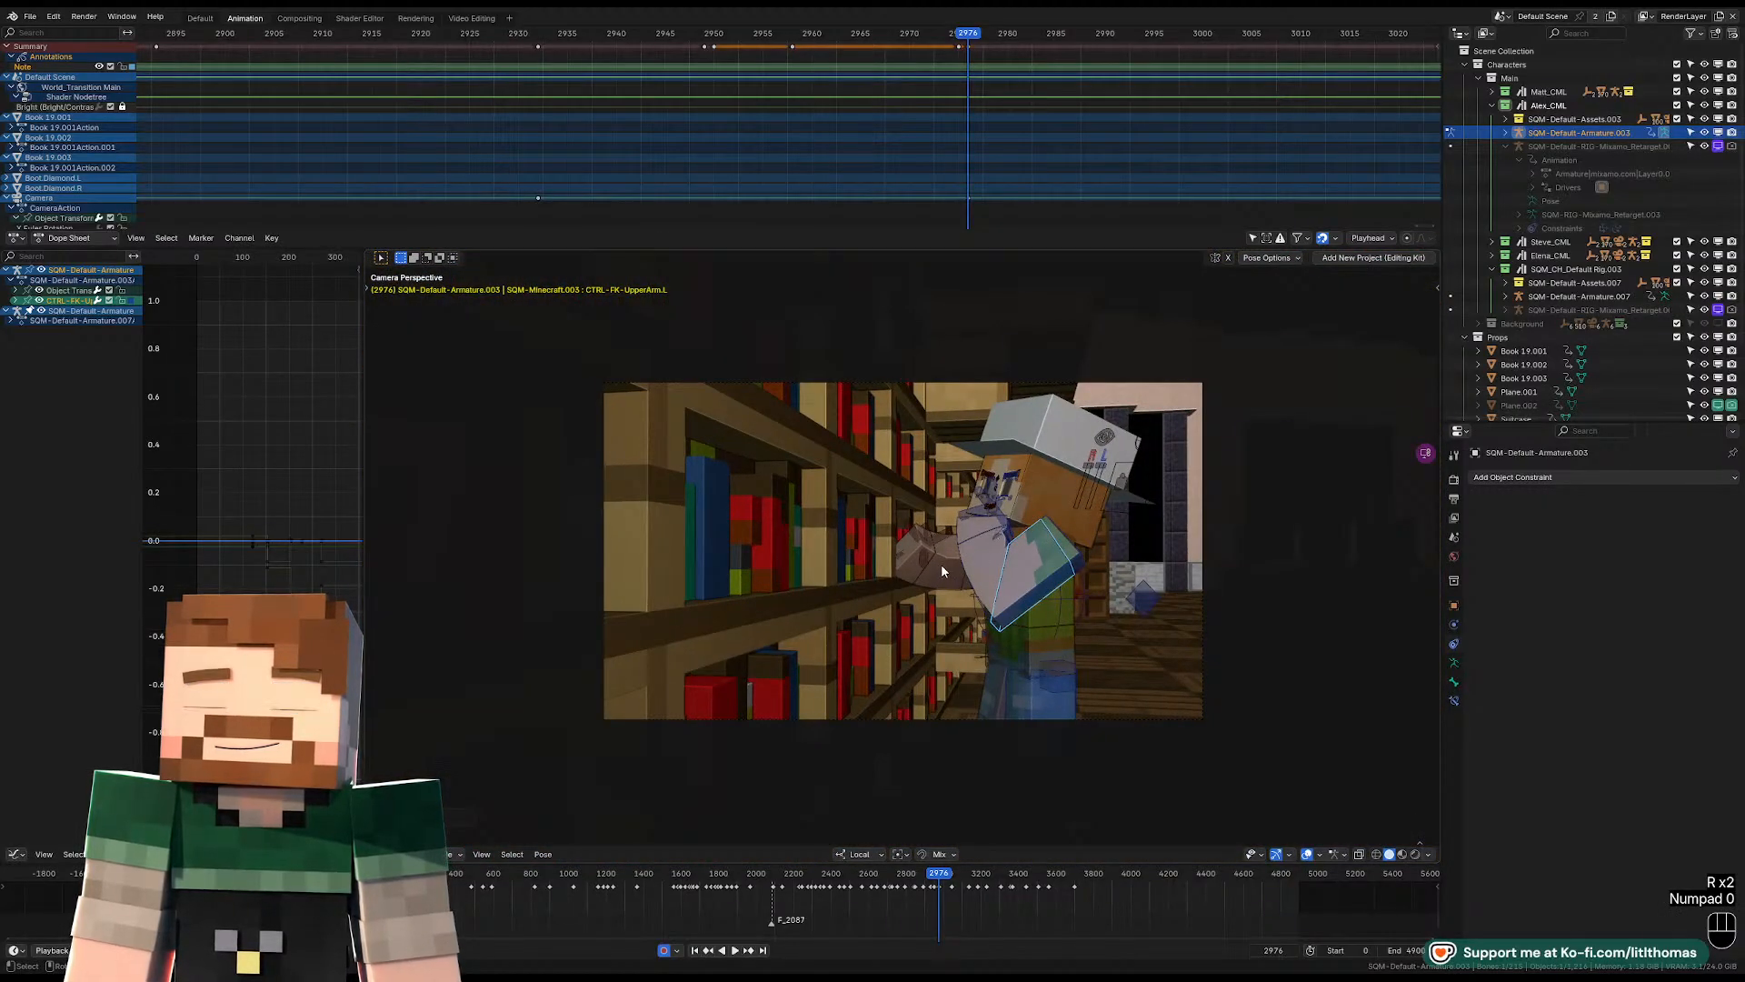
pyautogui.press('o')
pyautogui.press('o')
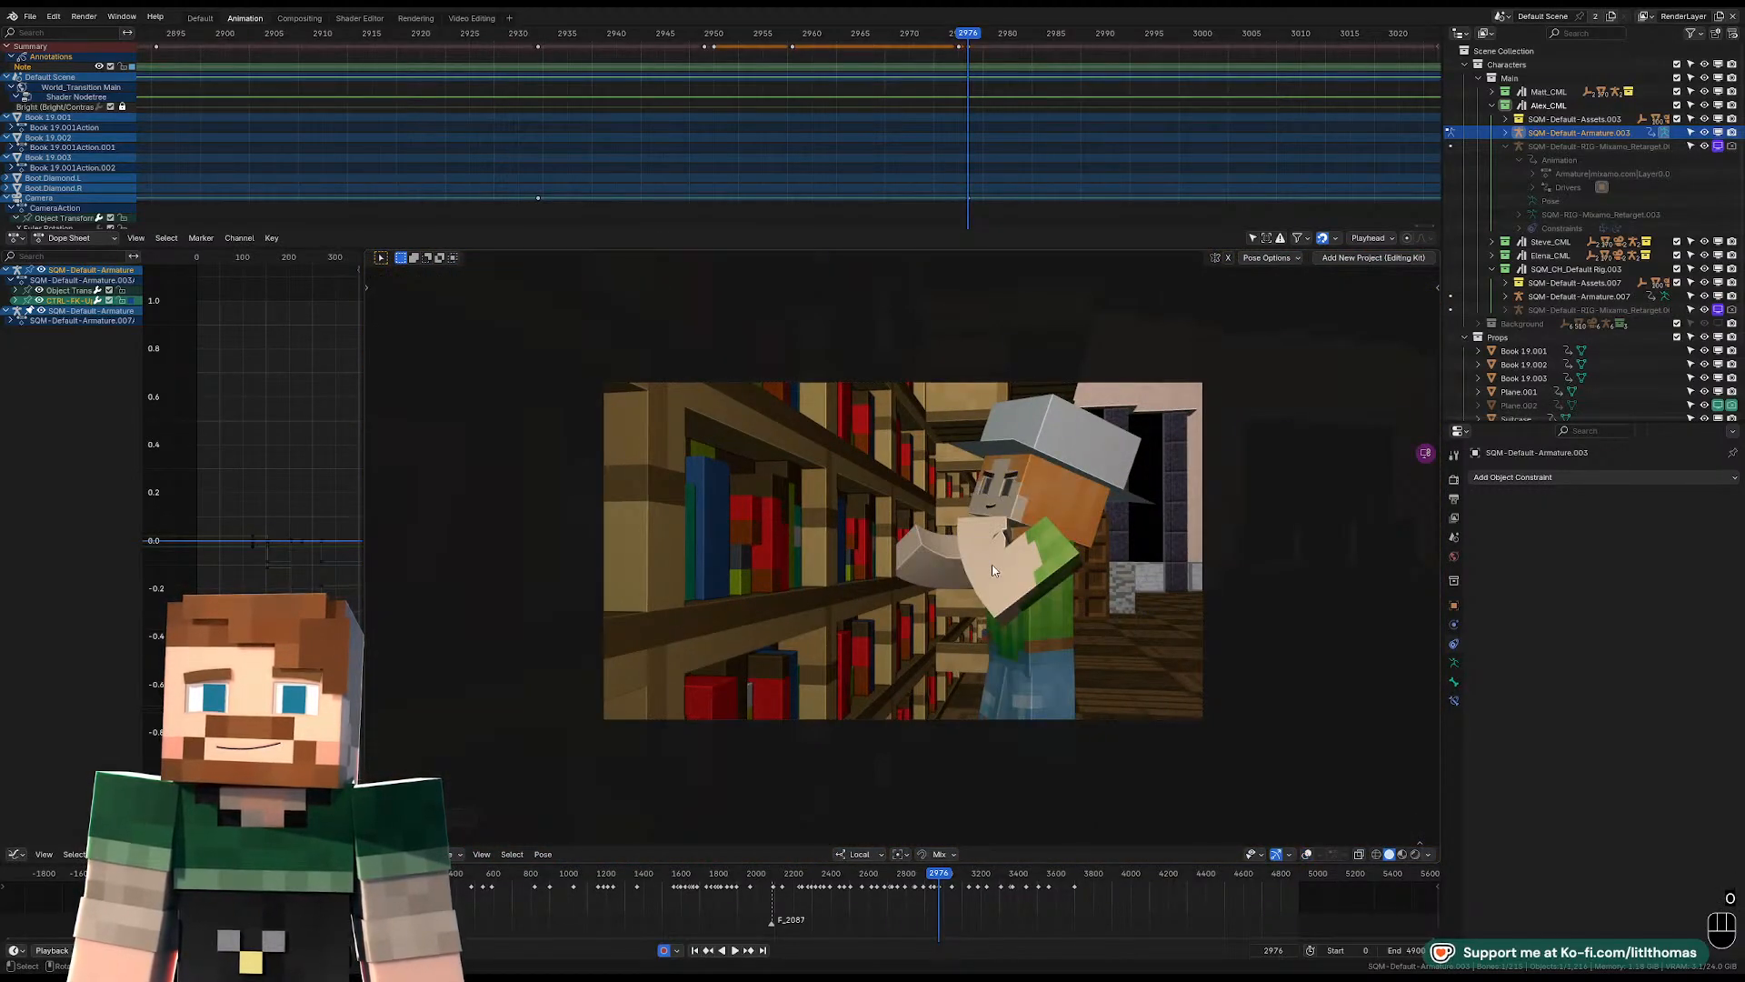
pyautogui.click(983, 537)
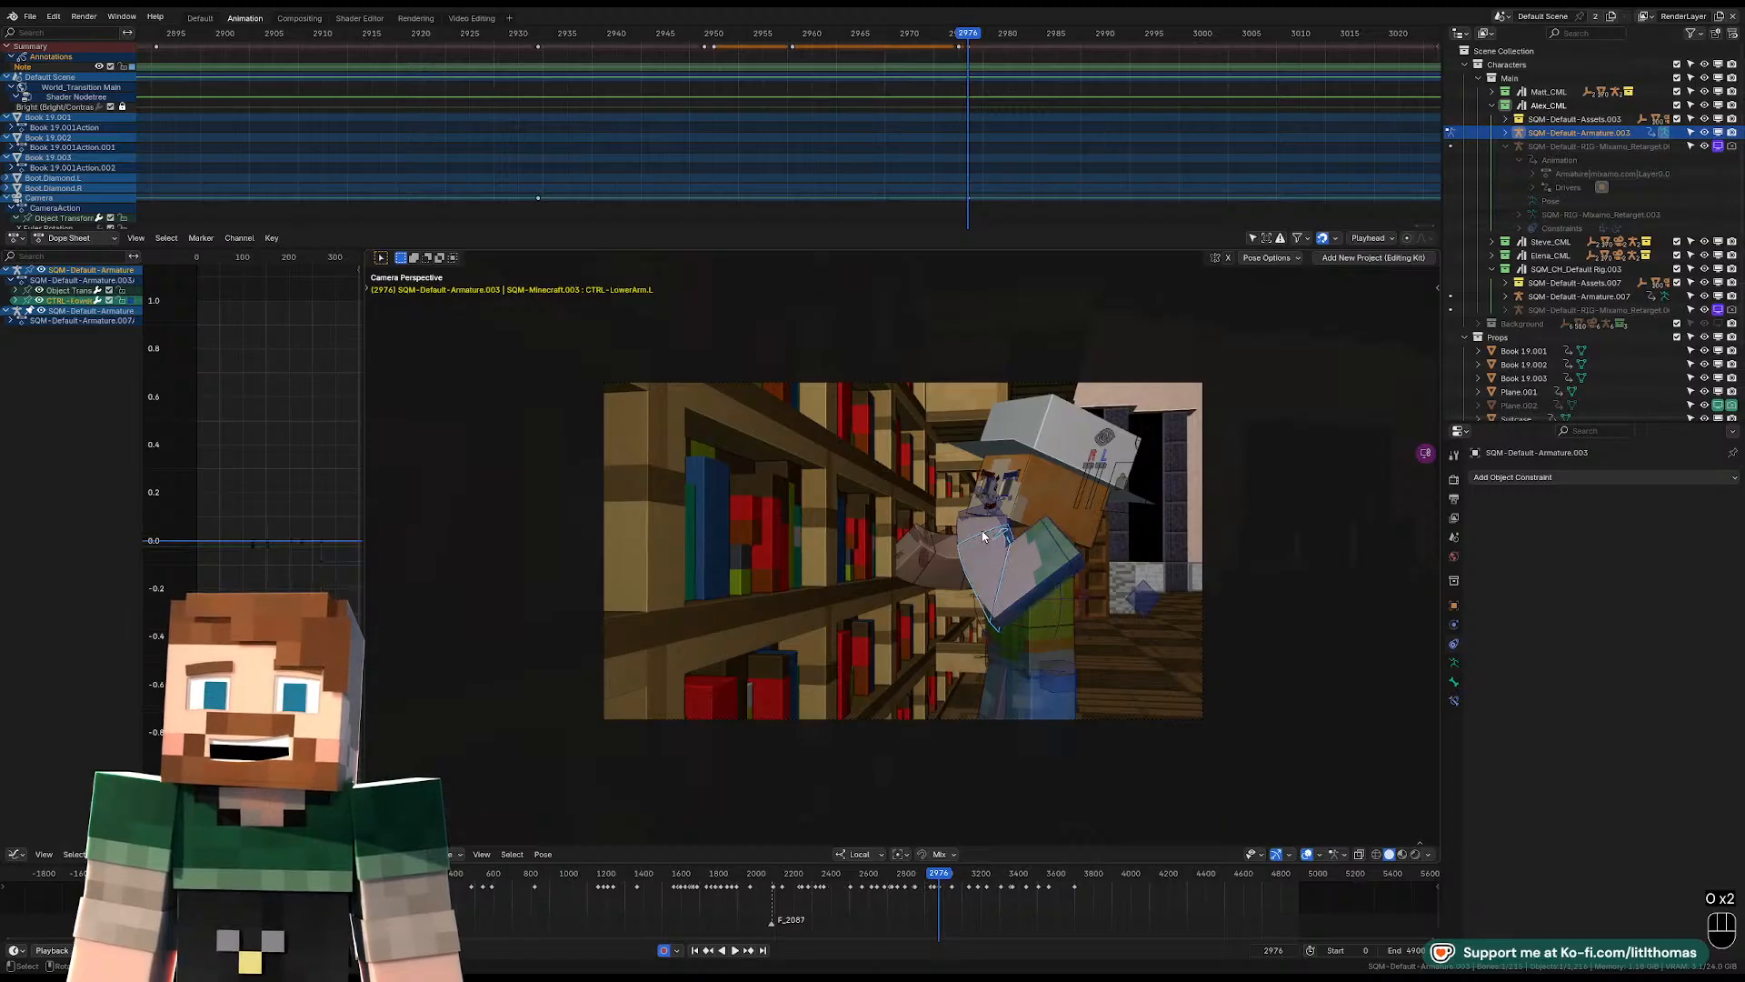
pyautogui.press('KP_Decimal')
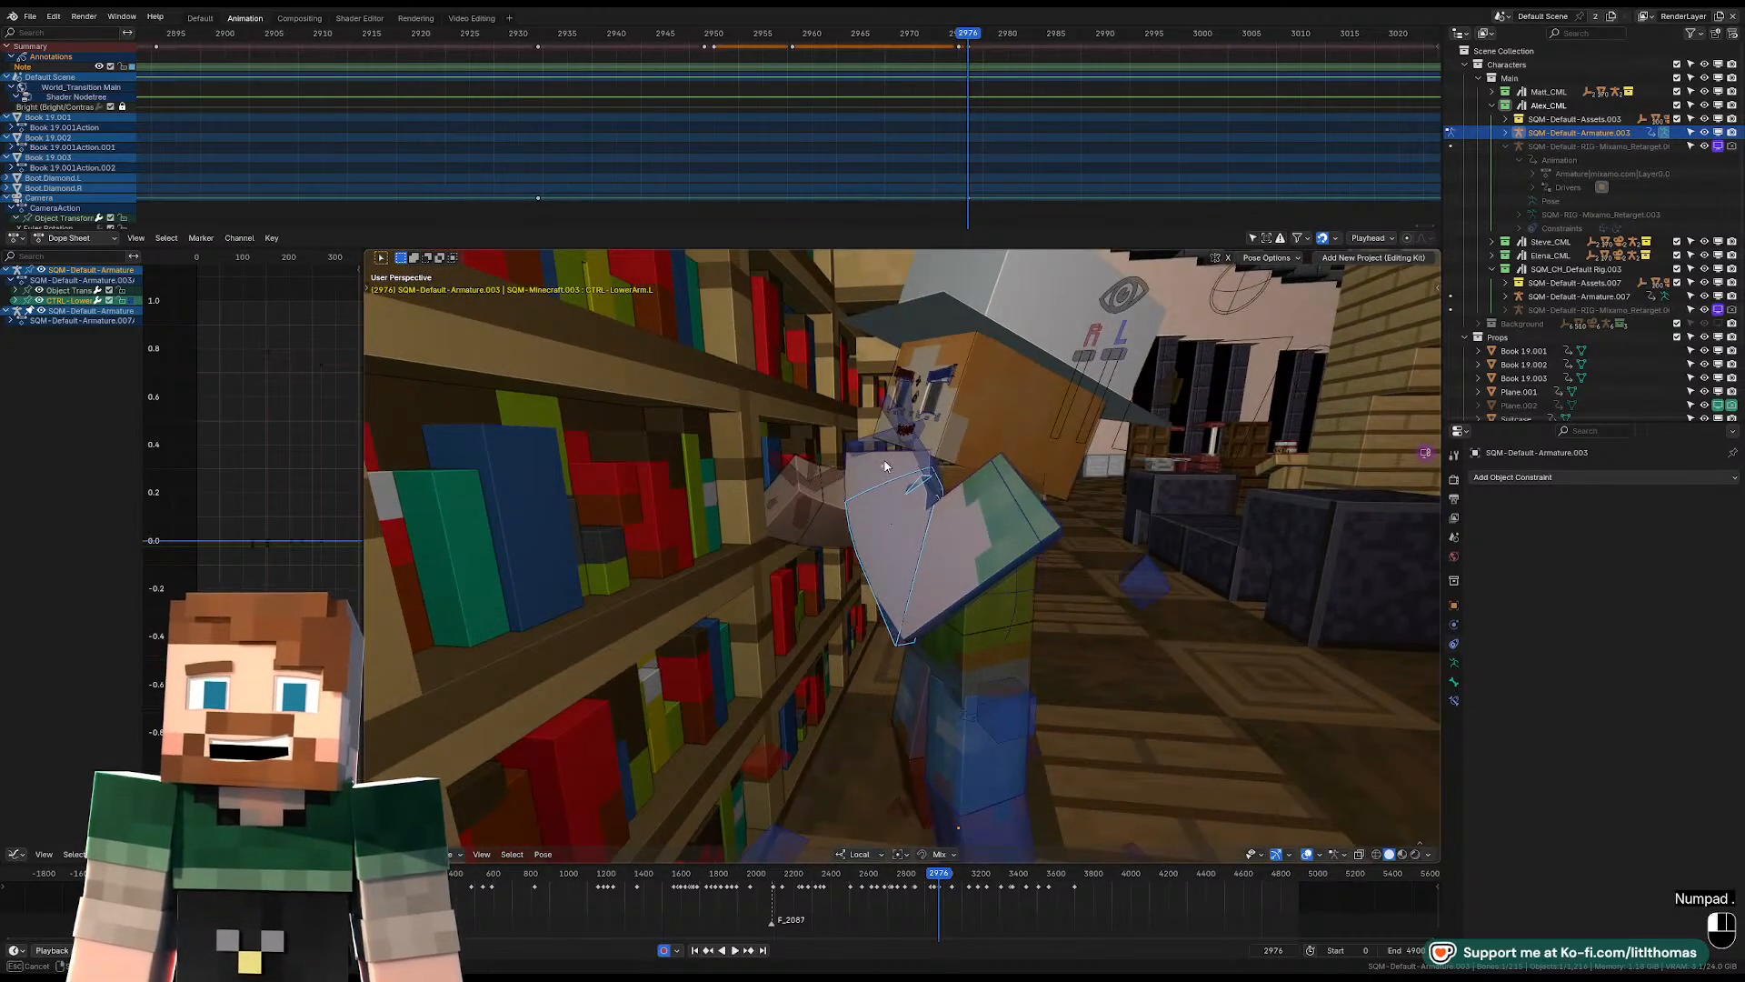
pyautogui.moveTo(885, 462); pyautogui.dragTo(887, 458)
pyautogui.hotkey('alt', 'r')
pyautogui.moveTo(913, 480); pyautogui.dragTo(955, 495, button='middle')
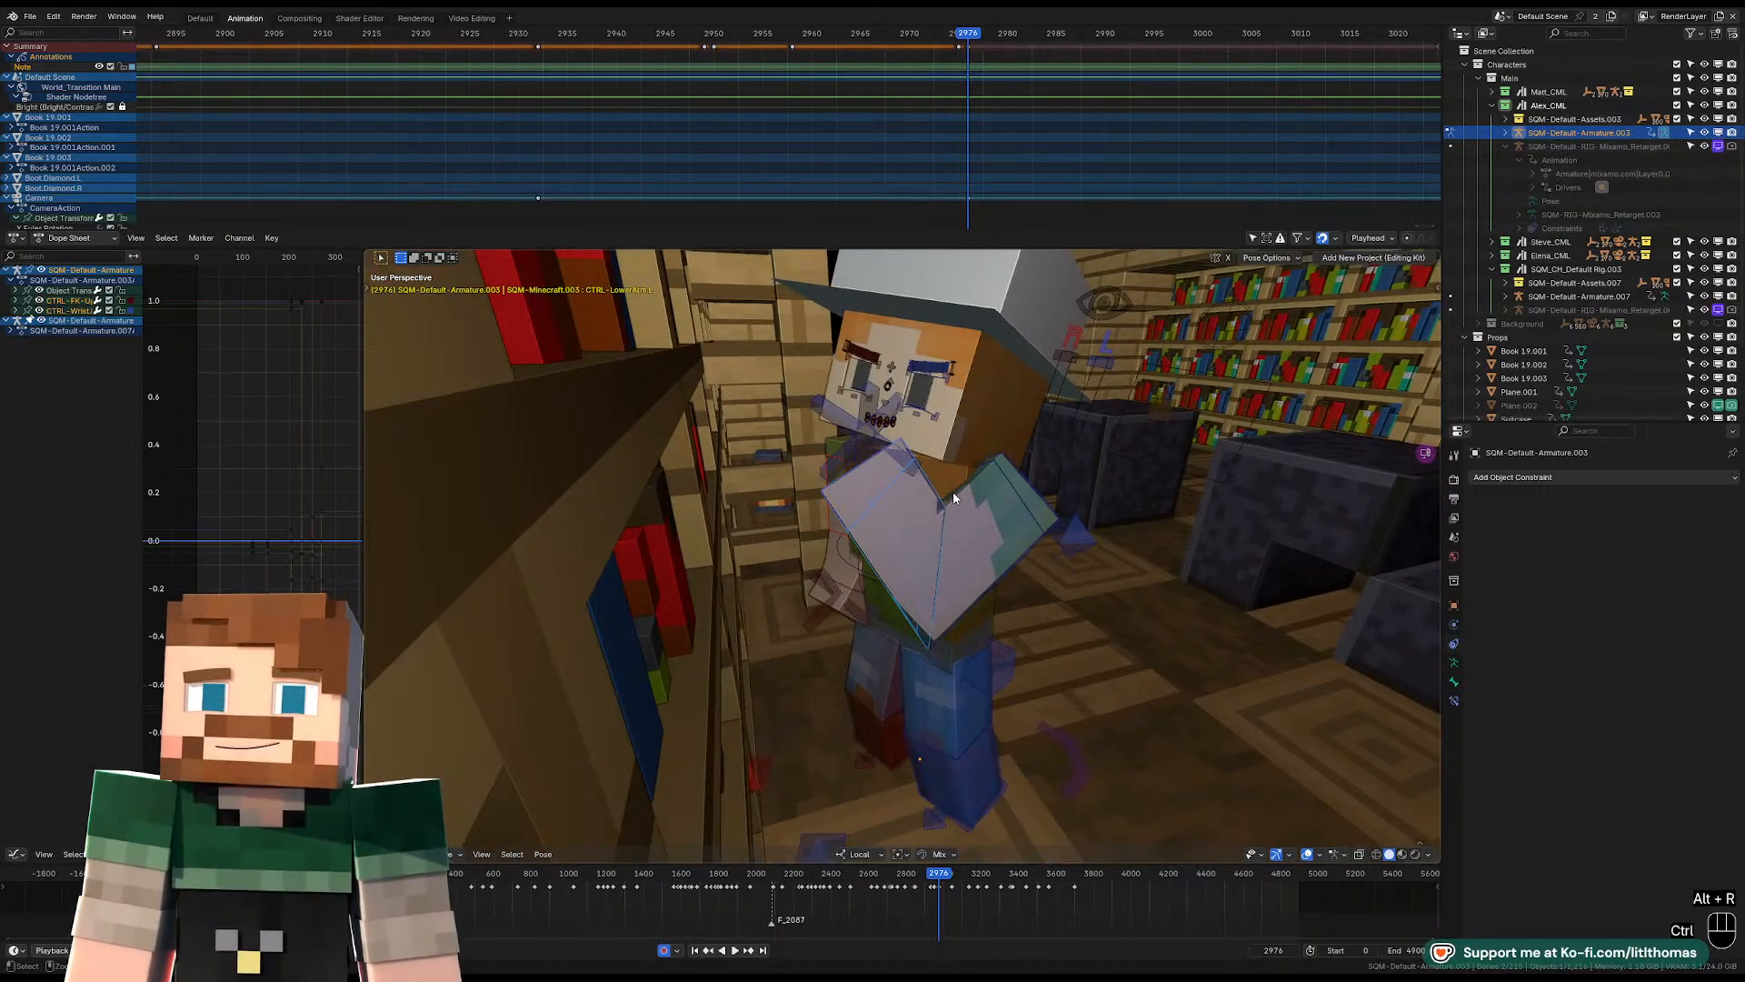
pyautogui.hotkey('ctrl', 'z')
# Clear the left wrist control's rotation.
pyautogui.click(880, 473)
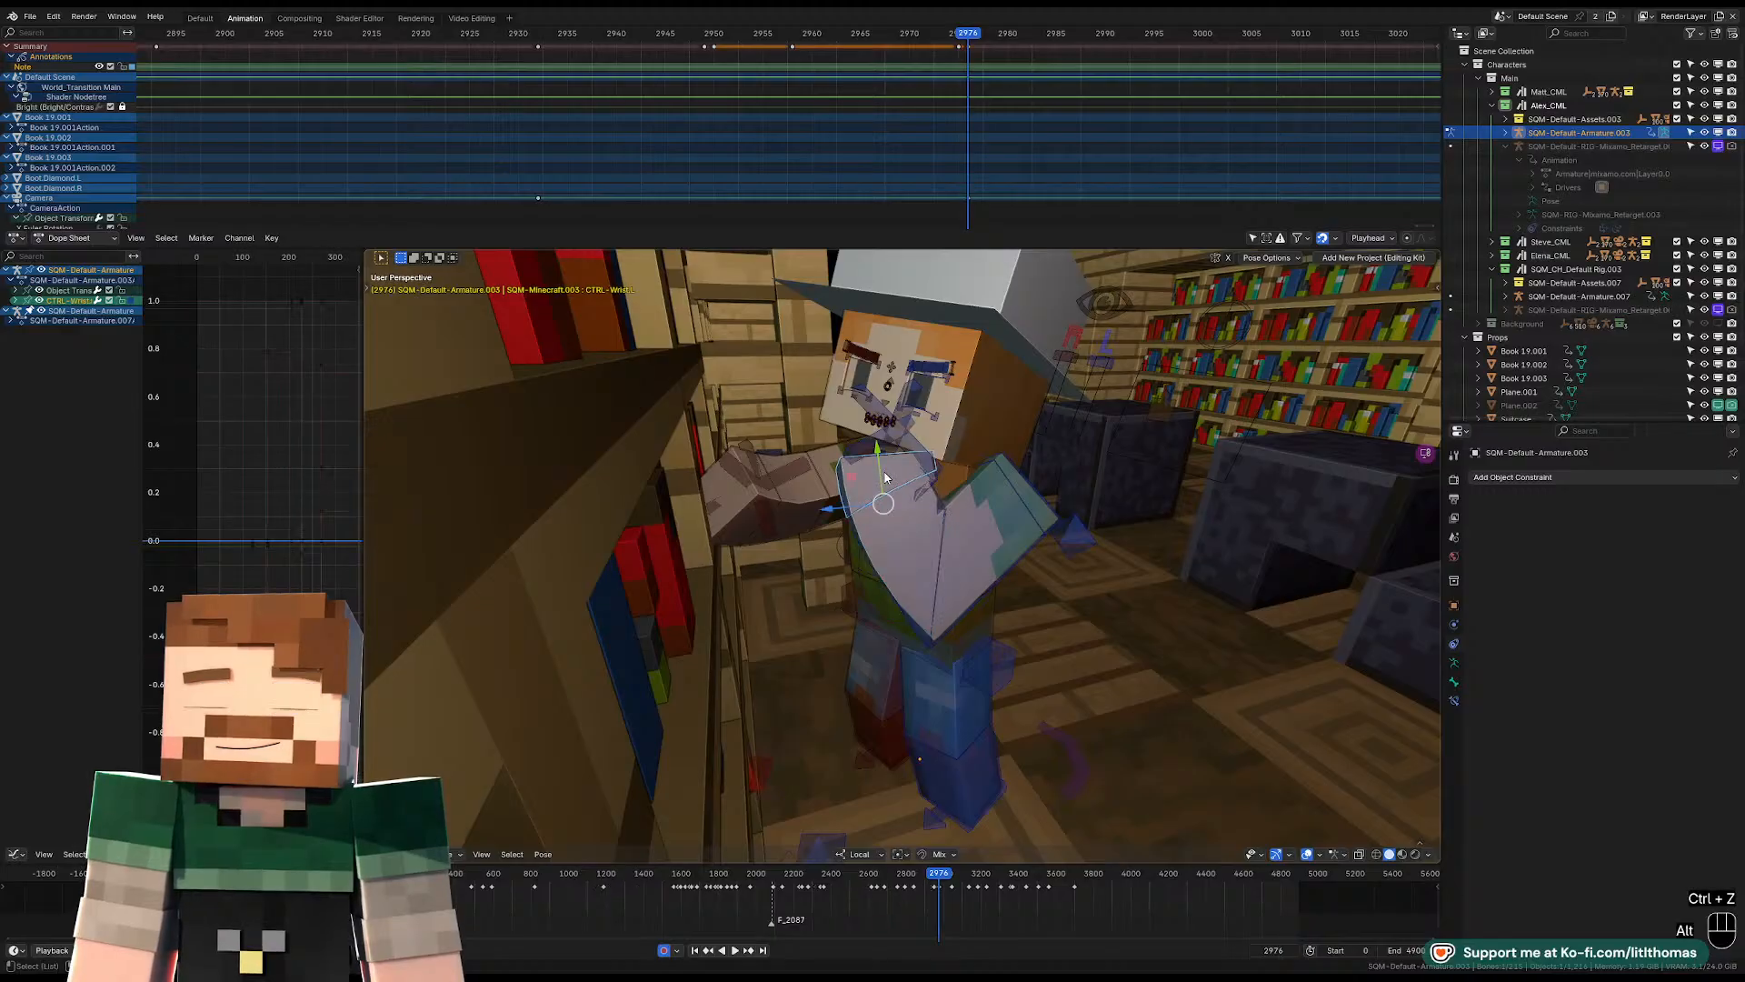
pyautogui.hotkey('alt', 'r')
pyautogui.moveTo(886, 478); pyautogui.dragTo(970, 547, button='middle')
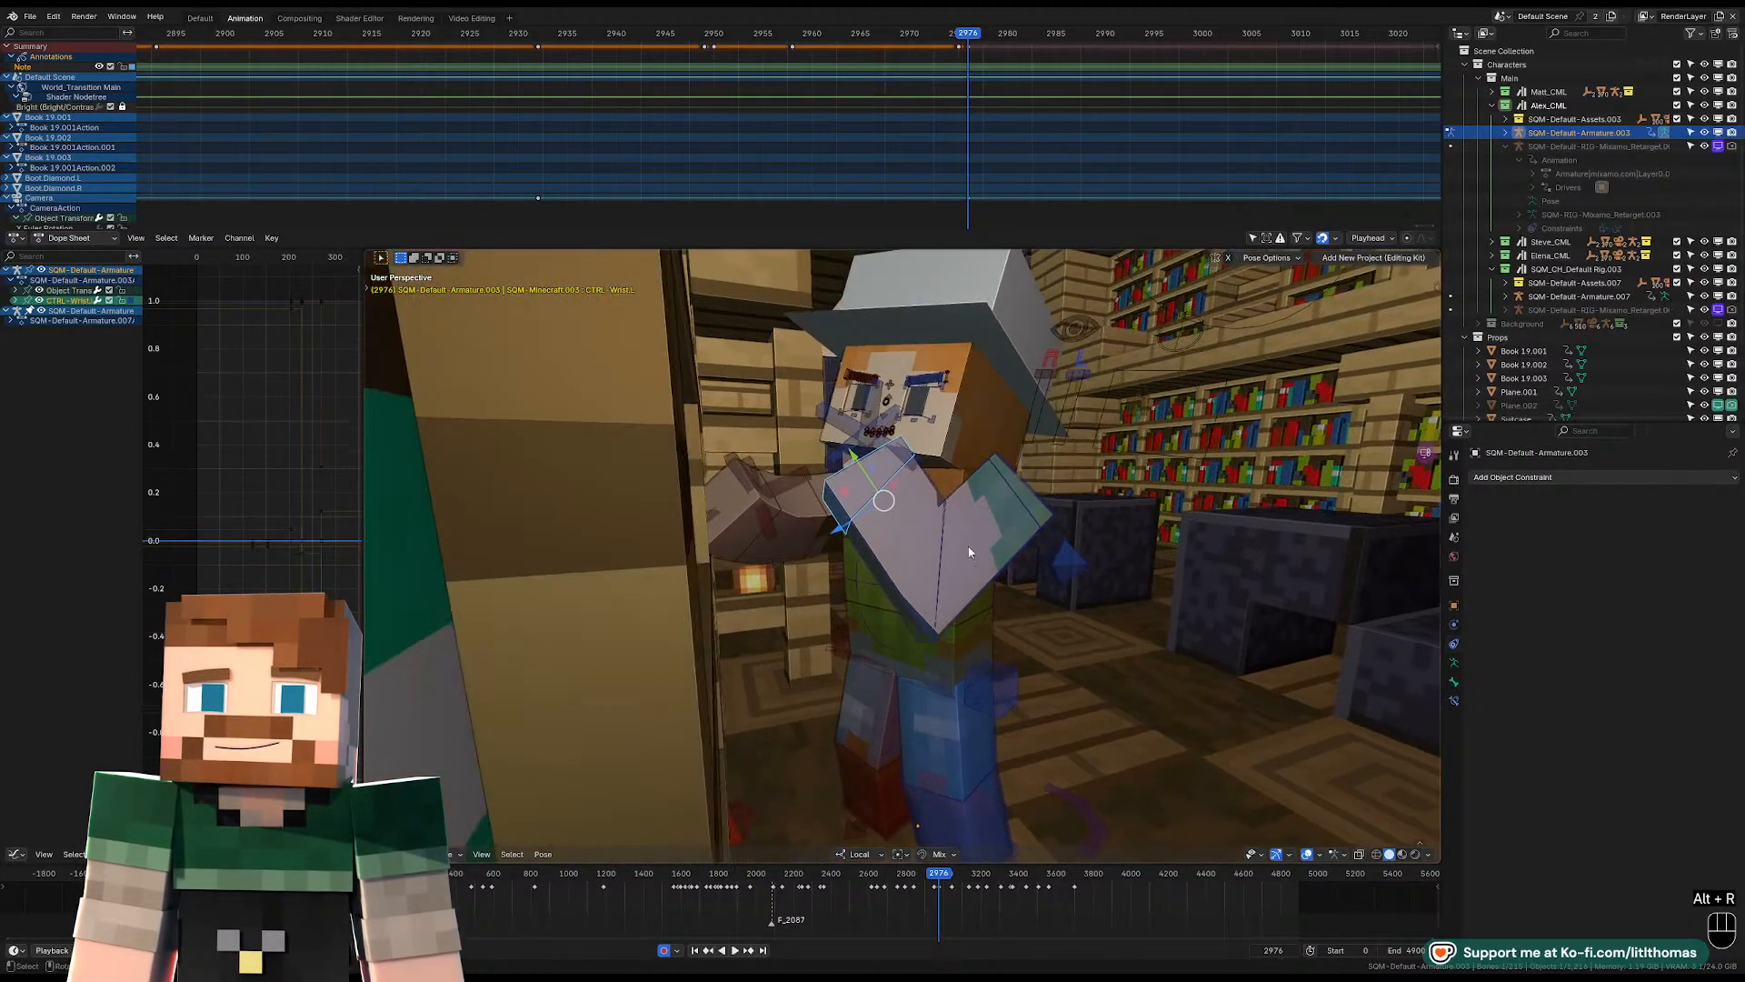
# Move Alex's pelvis control while viewing through the scene camera.
pyautogui.click(914, 660)
pyautogui.moveTo(914, 660); pyautogui.dragTo(888, 652, button='middle')
pyautogui.scroll(-2, 888, 652)
pyautogui.press('KP_0')
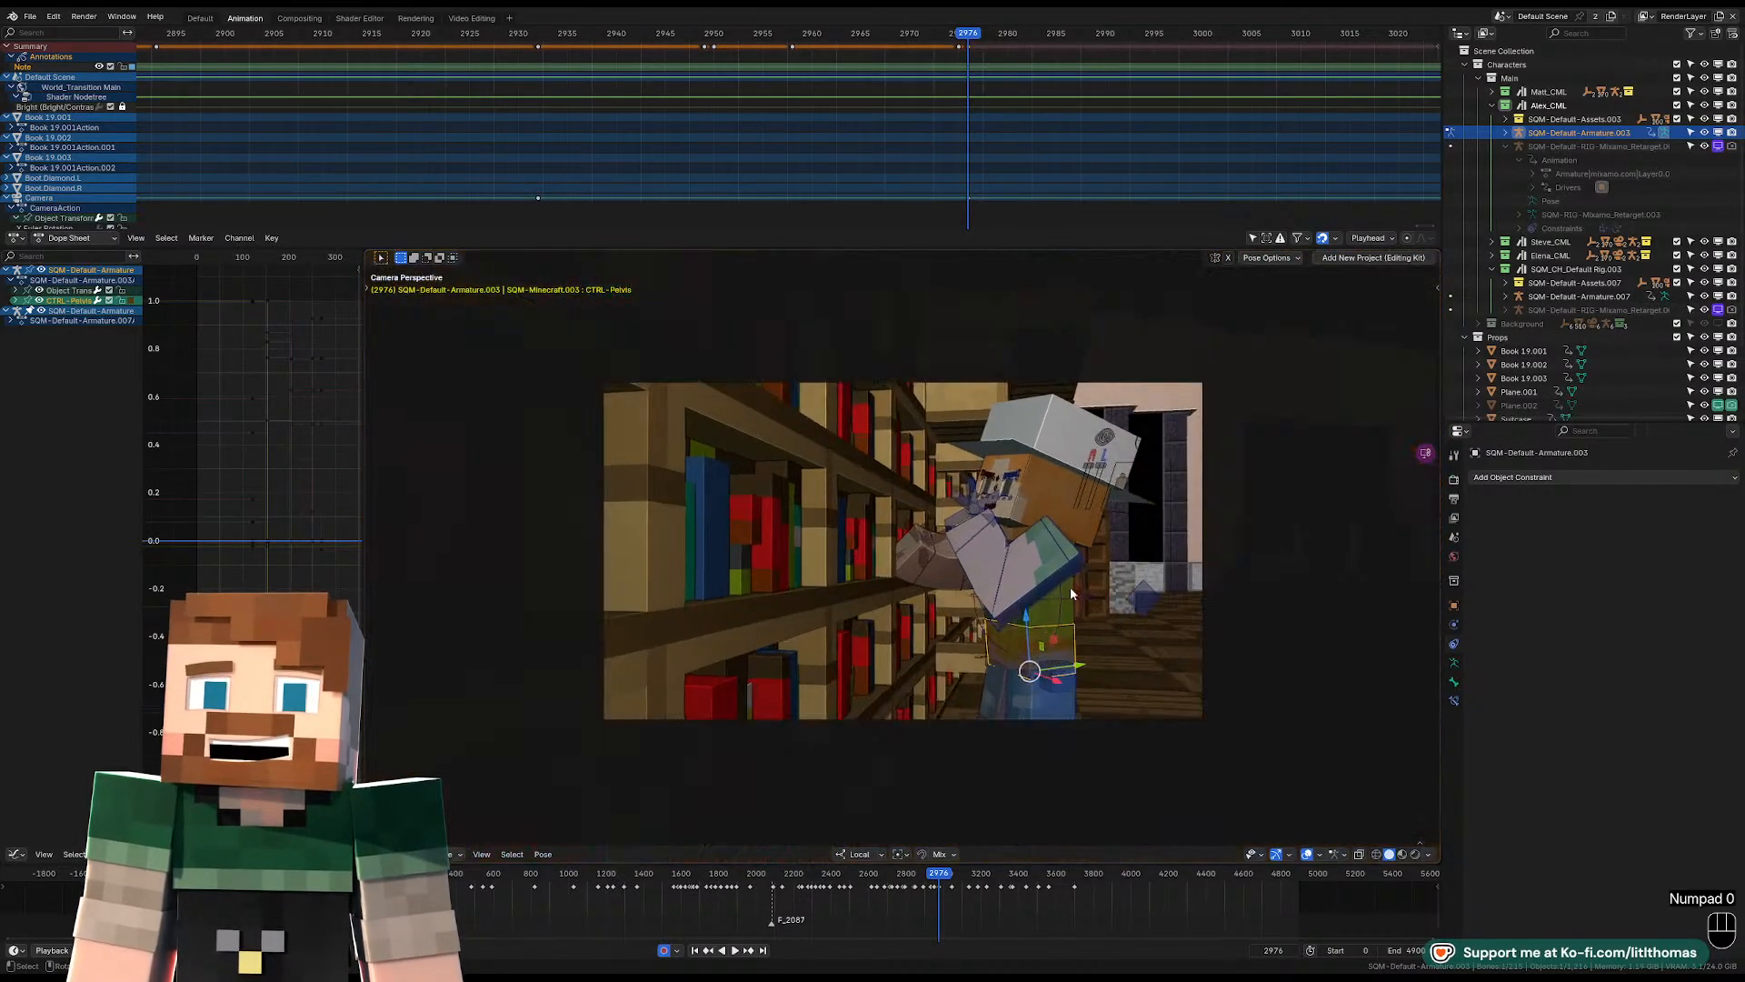
pyautogui.press('g')
pyautogui.click(1069, 571)
# Rotate the left upper arm and lean Alex's torso toward the bookshelf.
pyautogui.moveTo(1058, 566); pyautogui.dragTo(1016, 574, button='middle')
pyautogui.click(1001, 585)
pyautogui.press('r')
pyautogui.click(970, 547)
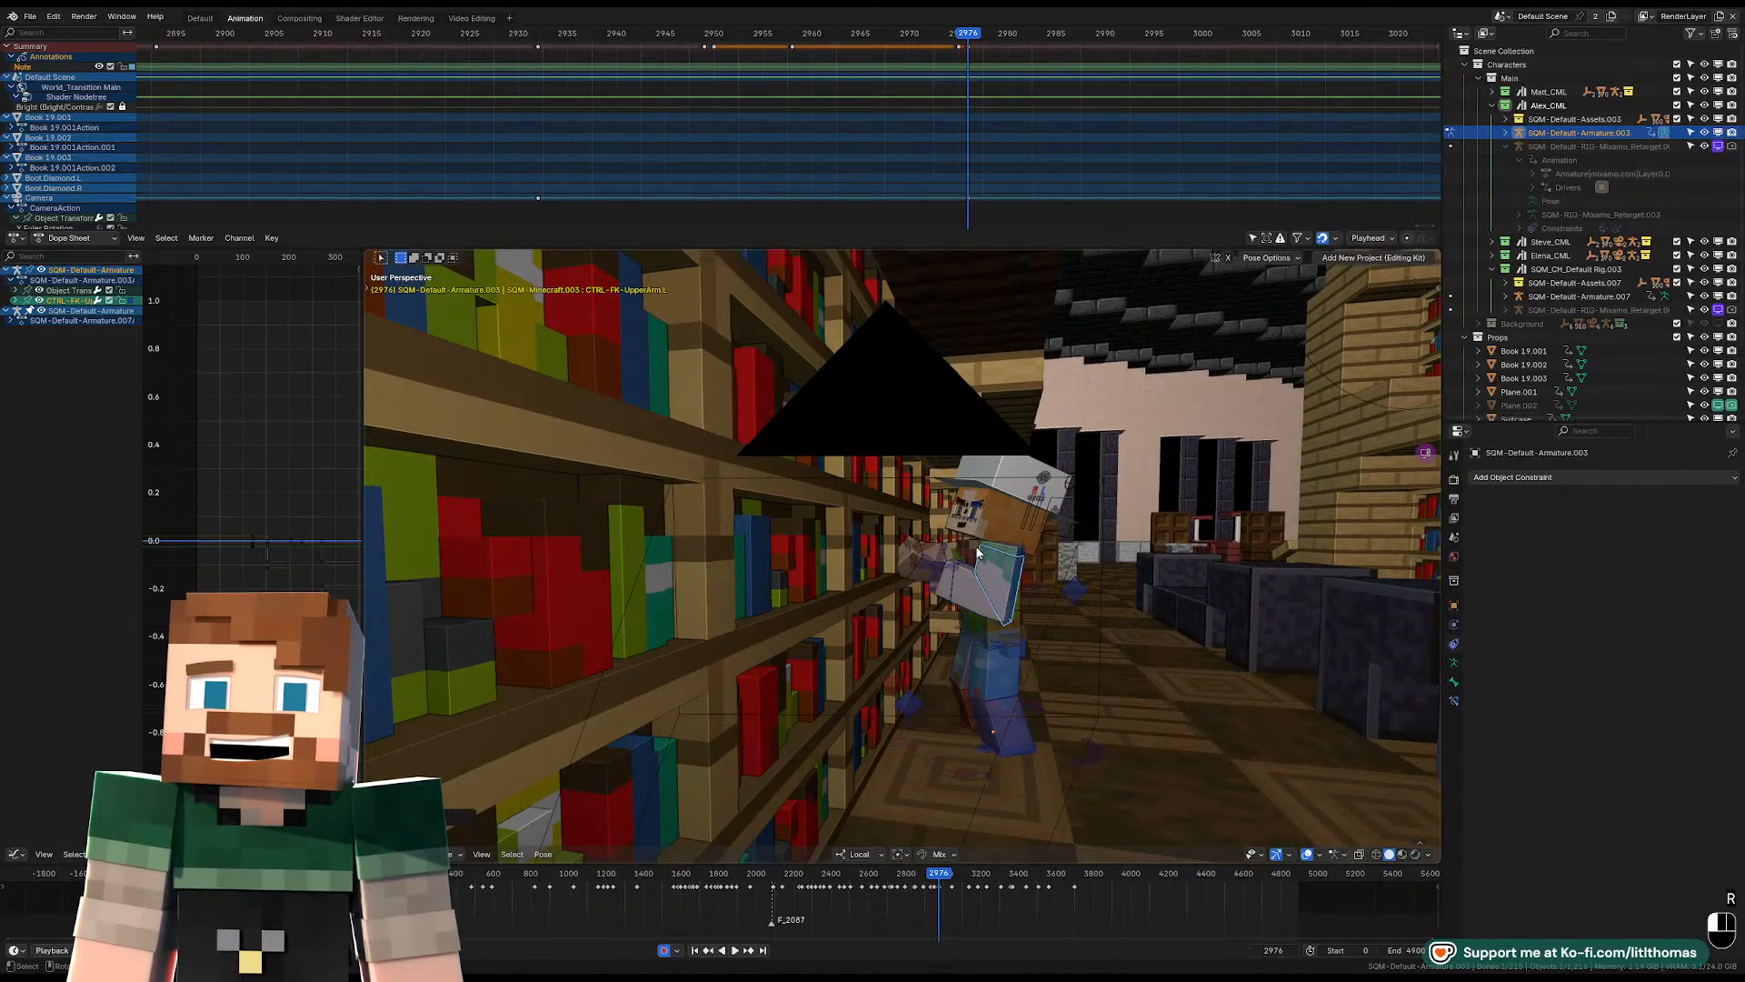
pyautogui.click(976, 550)
pyautogui.press('r')
pyautogui.click(1079, 499)
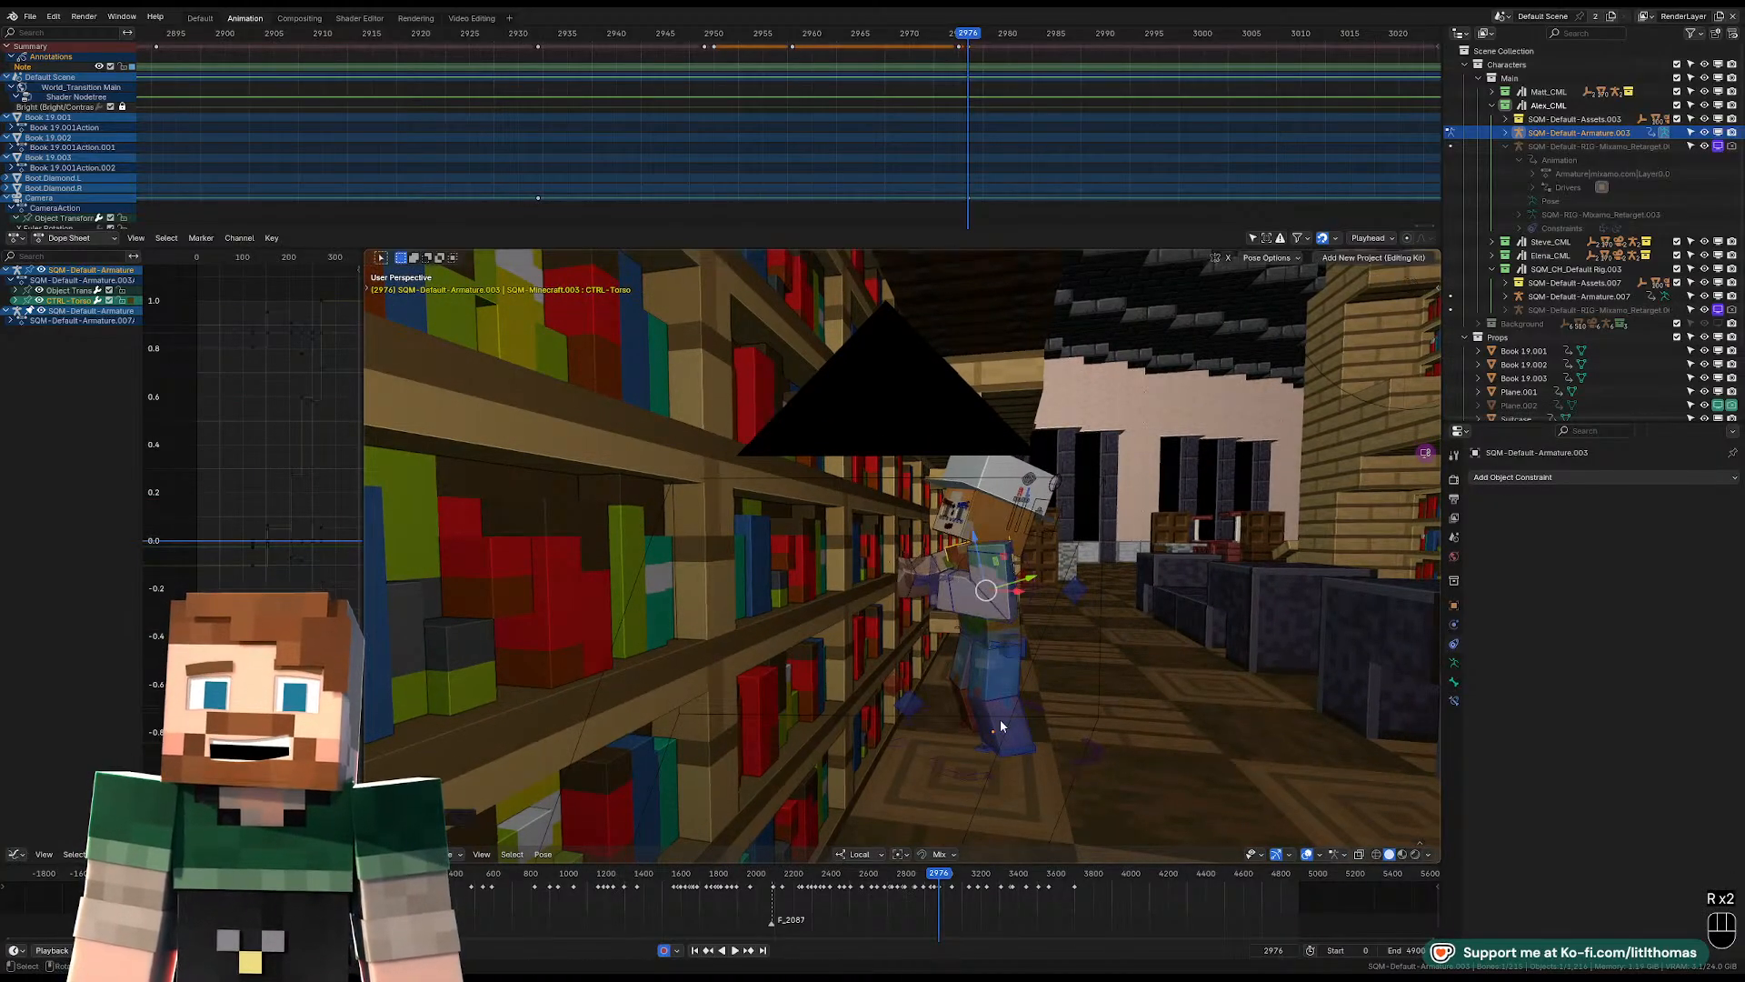
# Slide the right foot's IK control along its local Z axis to stagger the feet.
pyautogui.click(966, 728)
pyautogui.press('g')
pyautogui.press('z')
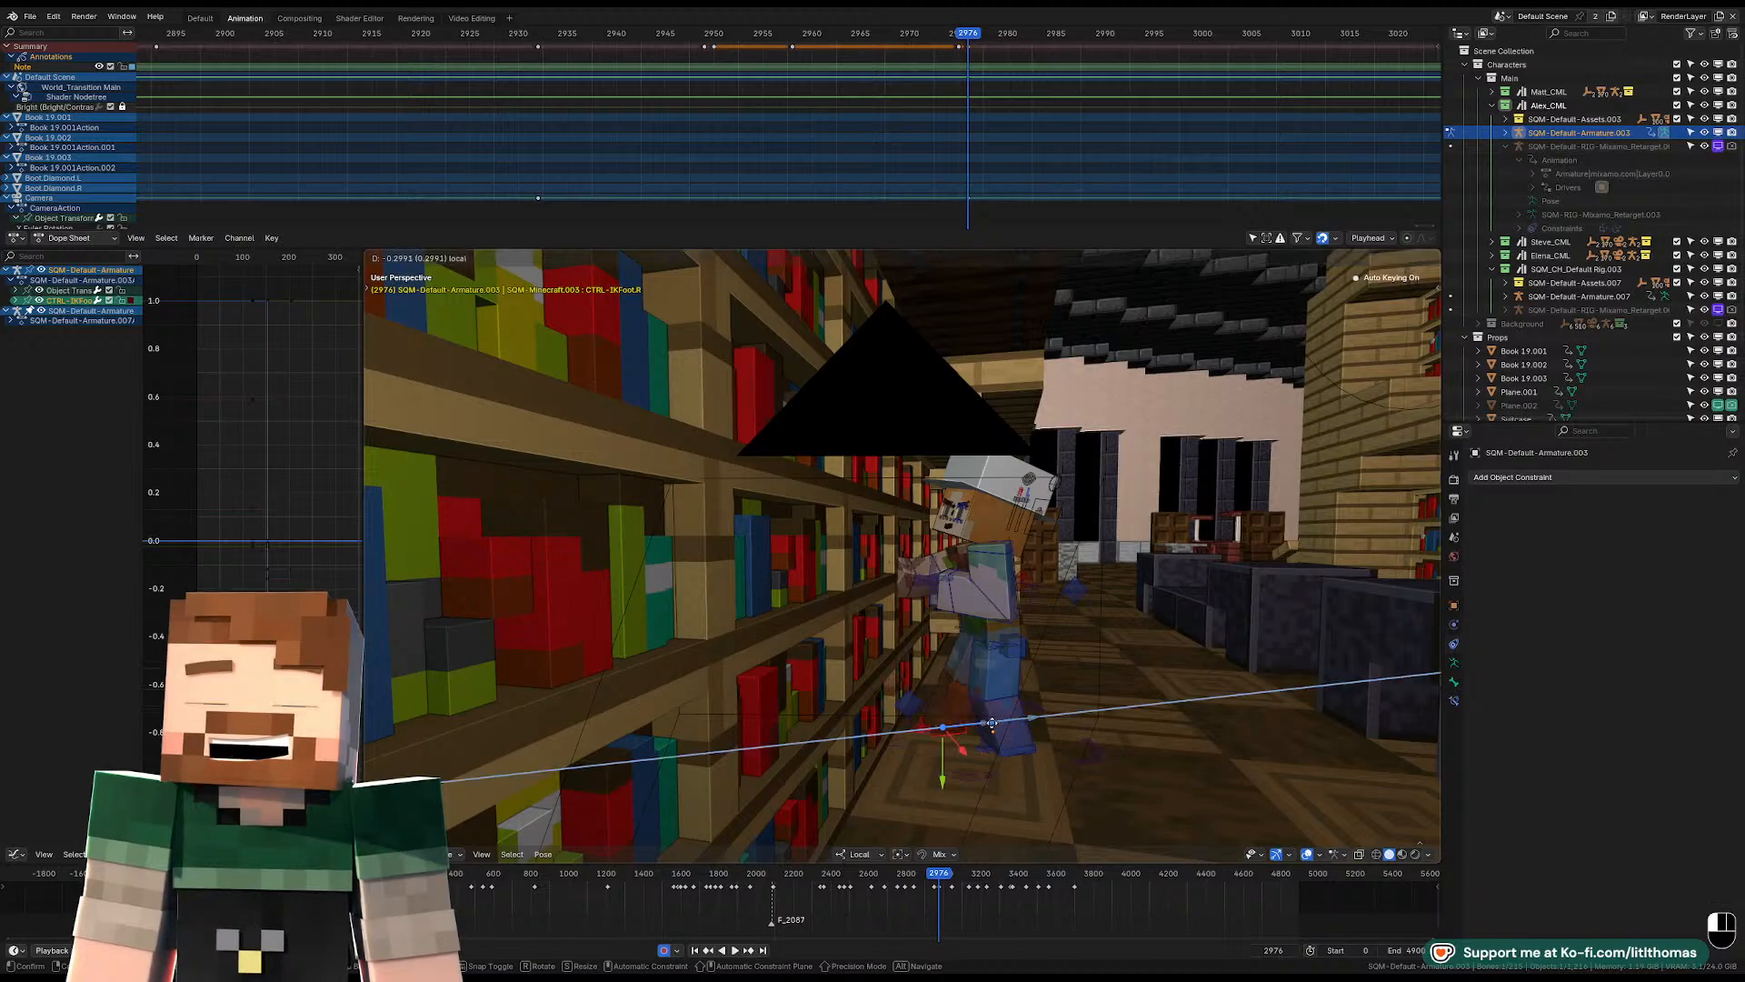
pyautogui.click(1003, 680)
# Move the pelvis control closer to the bookshelf and rotate it freely.
pyautogui.click(988, 638)
pyautogui.press('g')
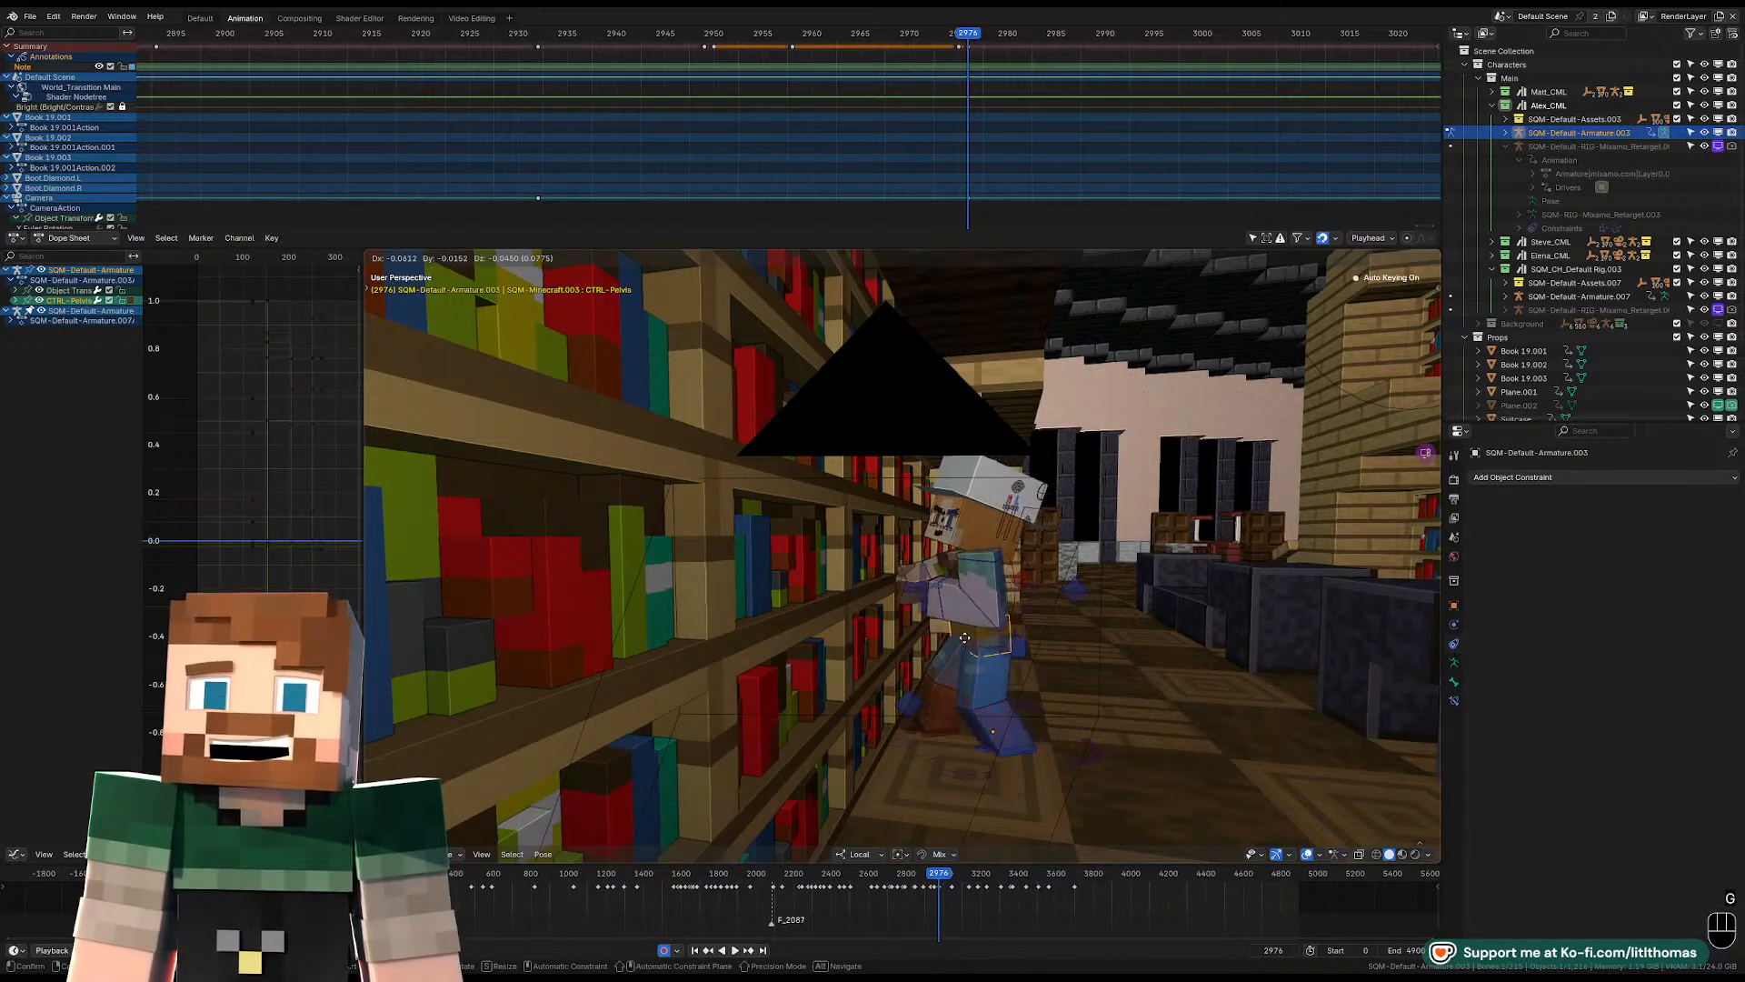
pyautogui.click(968, 643)
pyautogui.moveTo(994, 660)
pyautogui.mouseDown(button='middle')
pyautogui.moveTo(1011, 667)
pyautogui.moveTo(1006, 647)
pyautogui.mouseUp(button='middle')
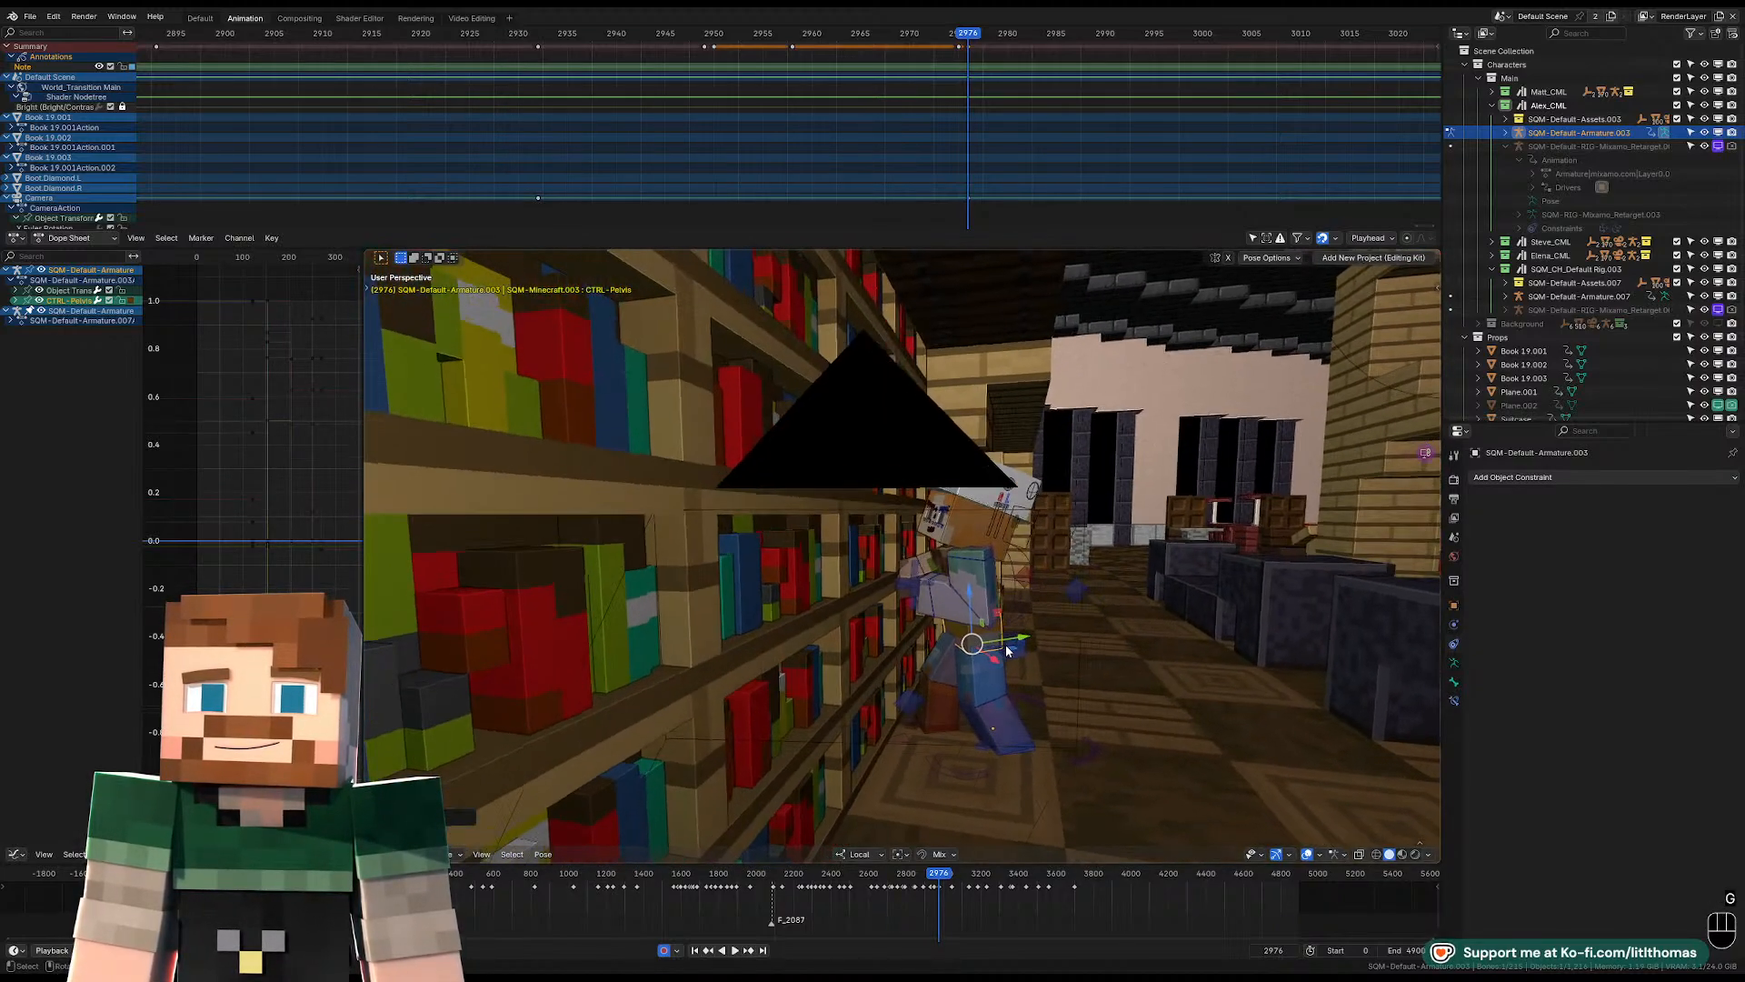
pyautogui.press('r')
# Turn and lean Alex's torso control using trackball and view-axis rotations.
pyautogui.press('r')
pyautogui.click(936, 578)
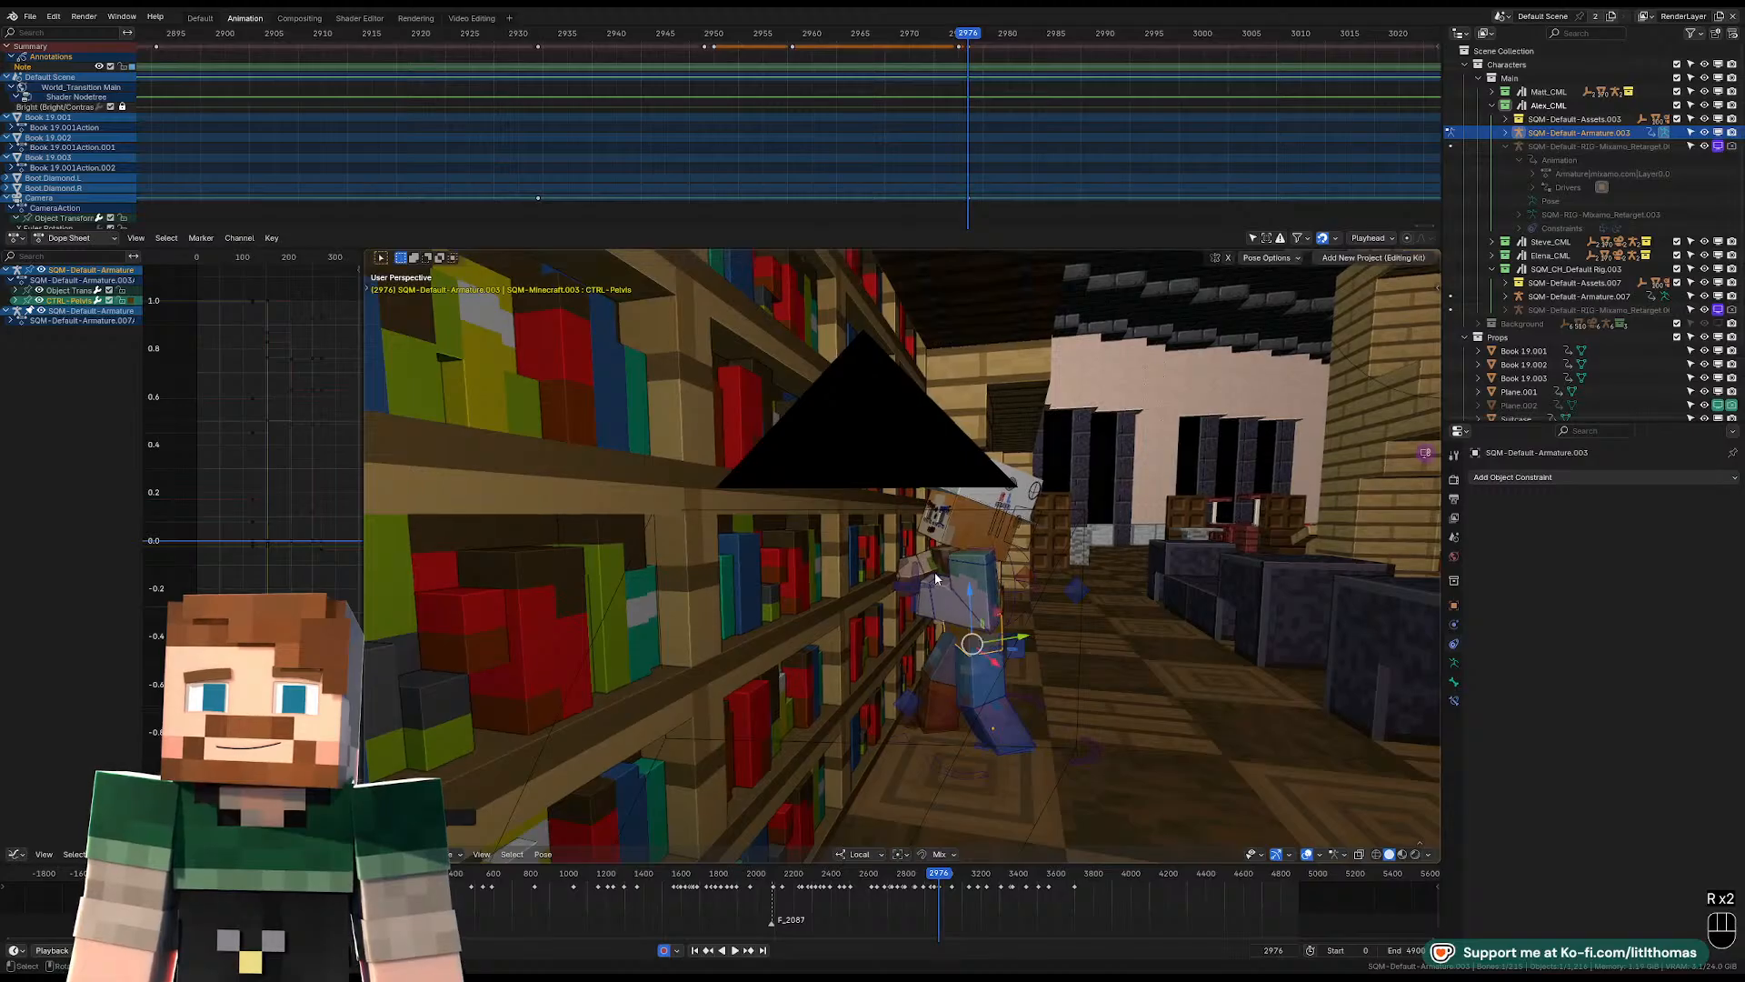
pyautogui.click(945, 556)
pyautogui.press('r')
pyautogui.press('r')
pyautogui.click(1013, 536)
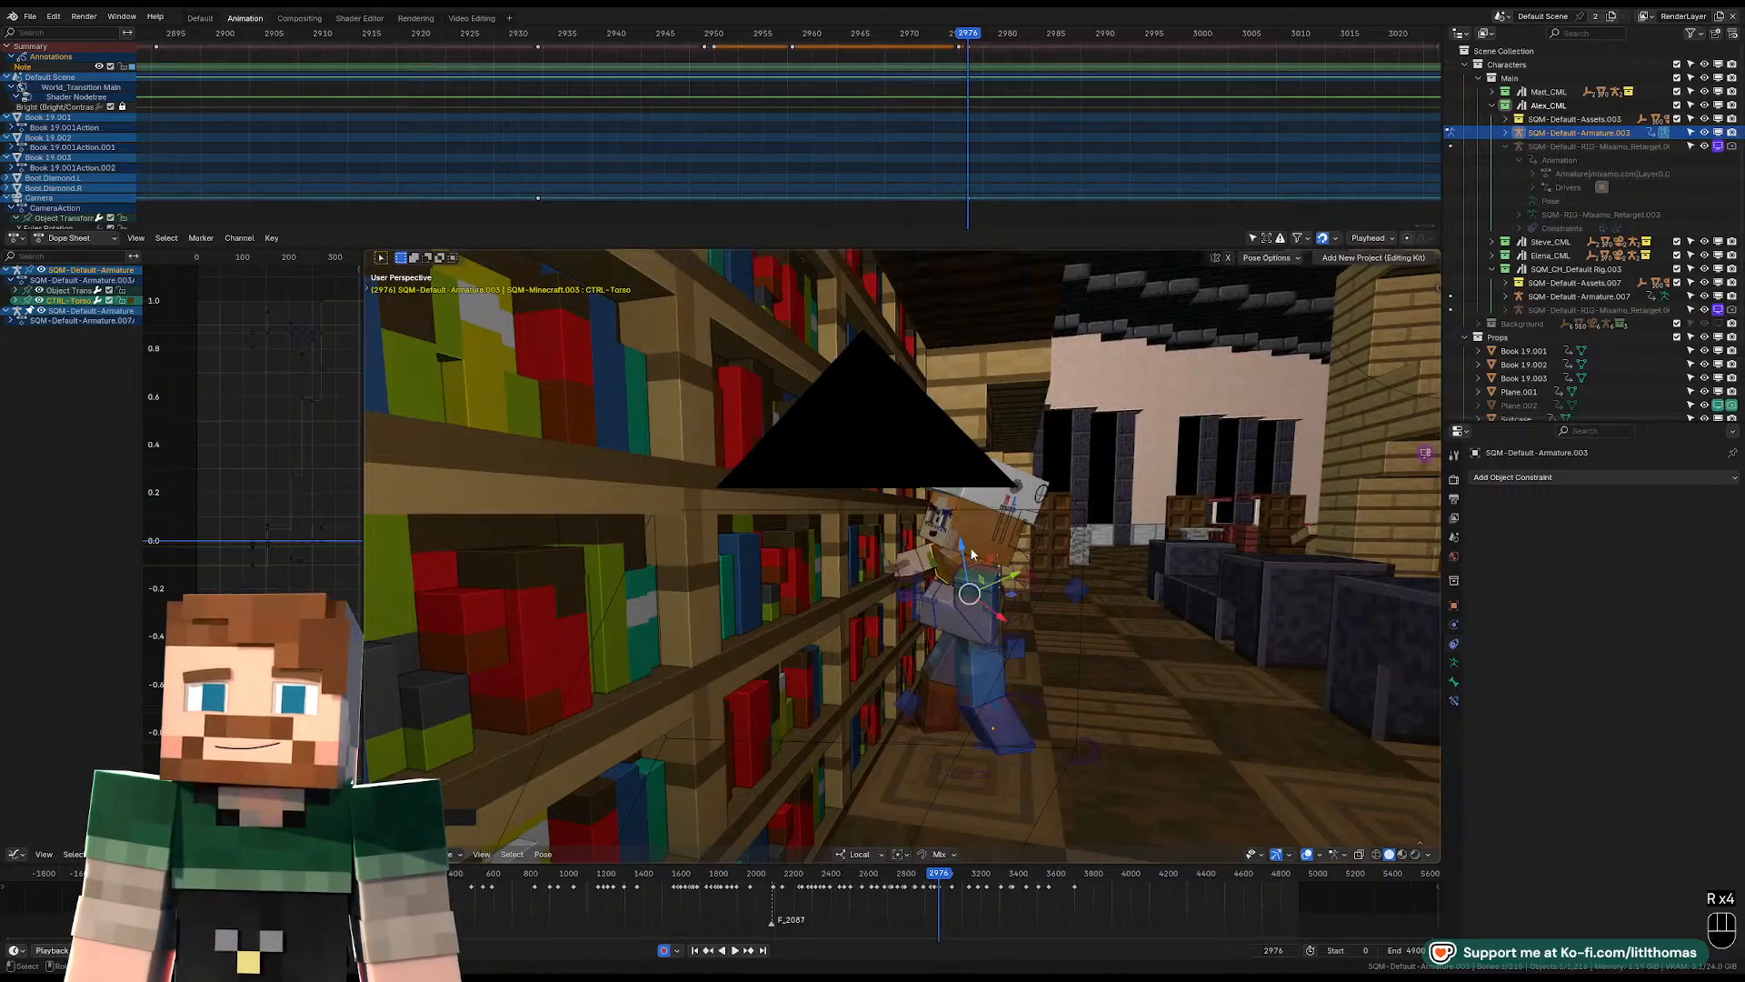
pyautogui.press('r')
pyautogui.click(1018, 539)
pyautogui.press('r')
pyautogui.press('r')
pyautogui.click(1032, 544)
# Rotate the right forearm along the bookshelf from an overhead view.
pyautogui.moveTo(1046, 555); pyautogui.dragTo(912, 631, button='middle')
pyautogui.click(959, 599)
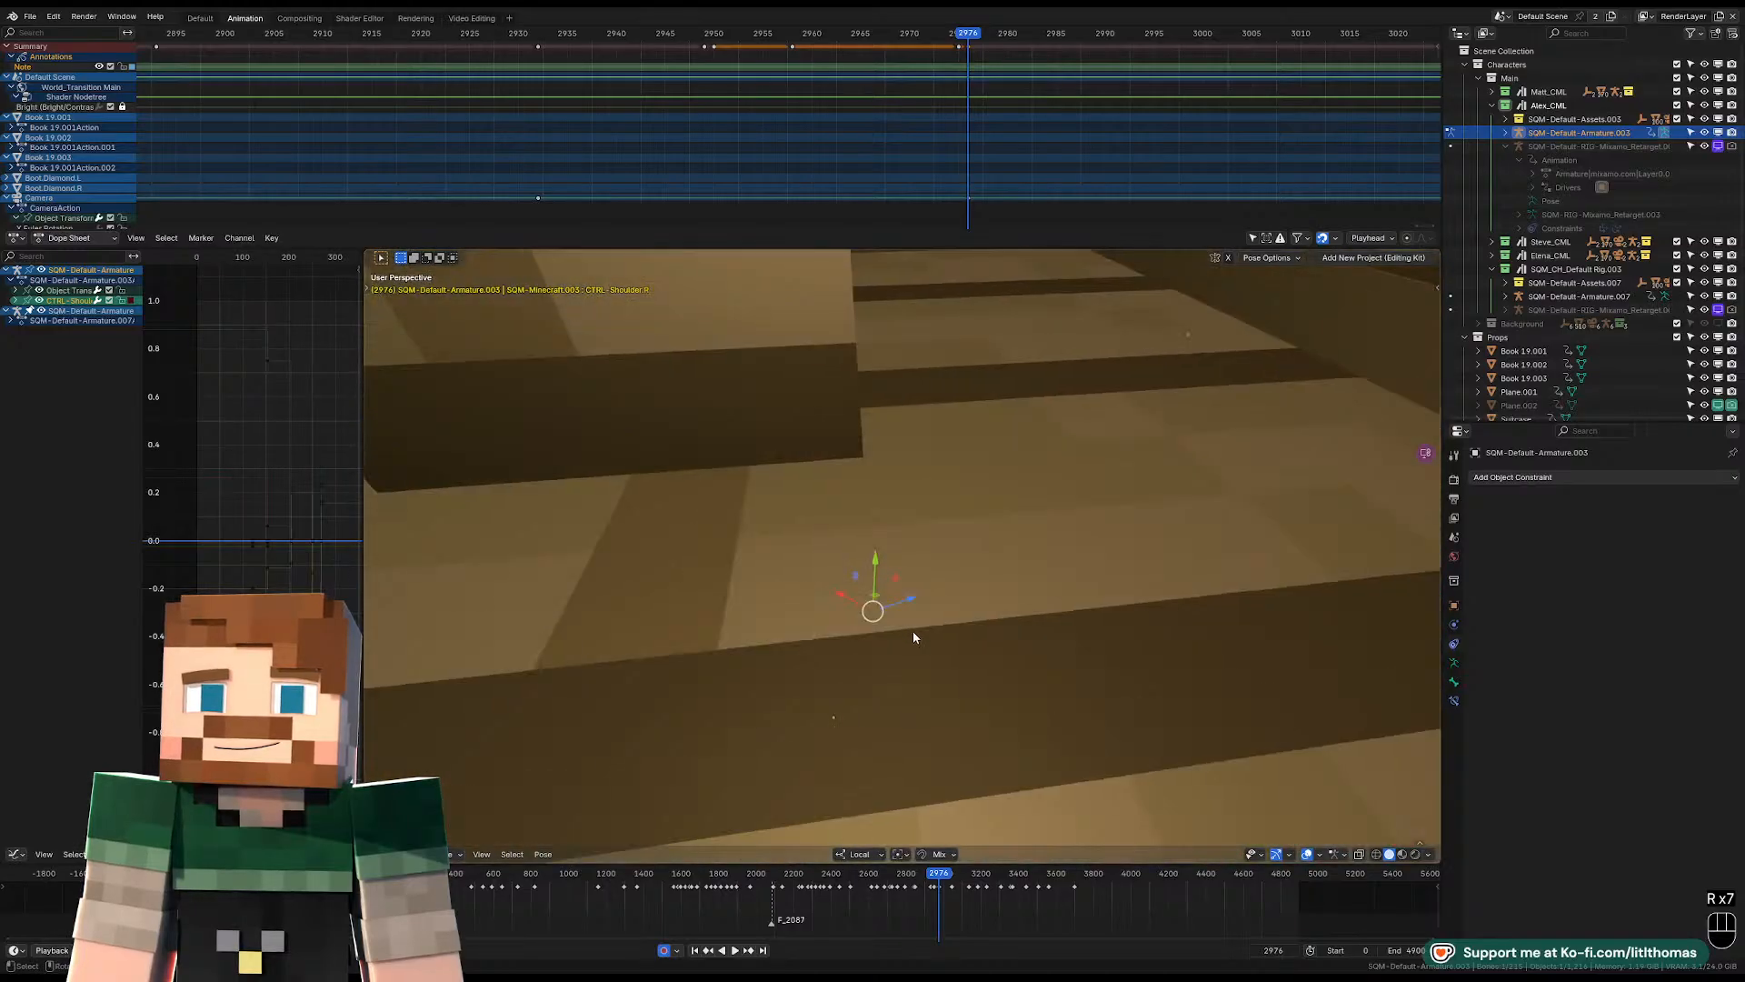
pyautogui.scroll(4, 913, 633)
pyautogui.click(954, 672)
pyautogui.press('r')
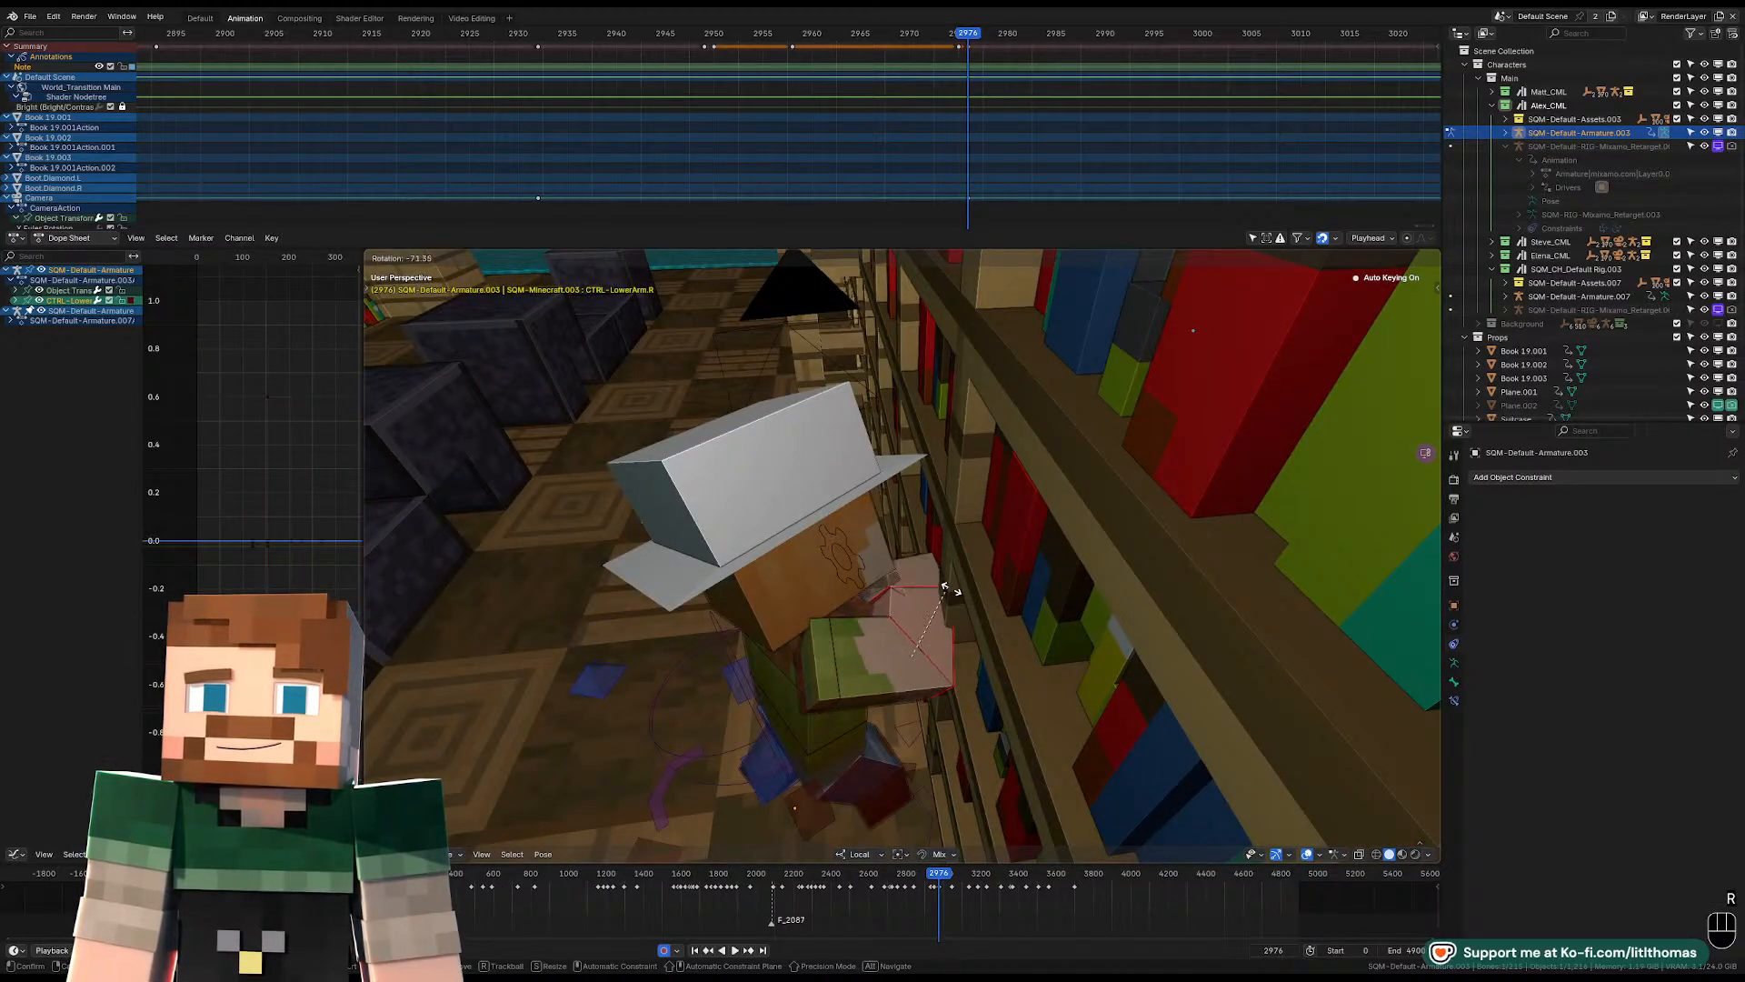
pyautogui.click(950, 596)
# Rotate the right upper arm freely to raise the right hand beside the bookshelf.
pyautogui.moveTo(873, 665); pyautogui.dragTo(883, 660)
pyautogui.moveTo(886, 659); pyautogui.dragTo(1103, 625, button='middle')
pyautogui.press('r')
pyautogui.press('r')
pyautogui.rightClick(951, 636)
pyautogui.click(996, 623)
pyautogui.click(967, 638)
pyautogui.press('r')
pyautogui.press('r')
pyautogui.click(960, 665)
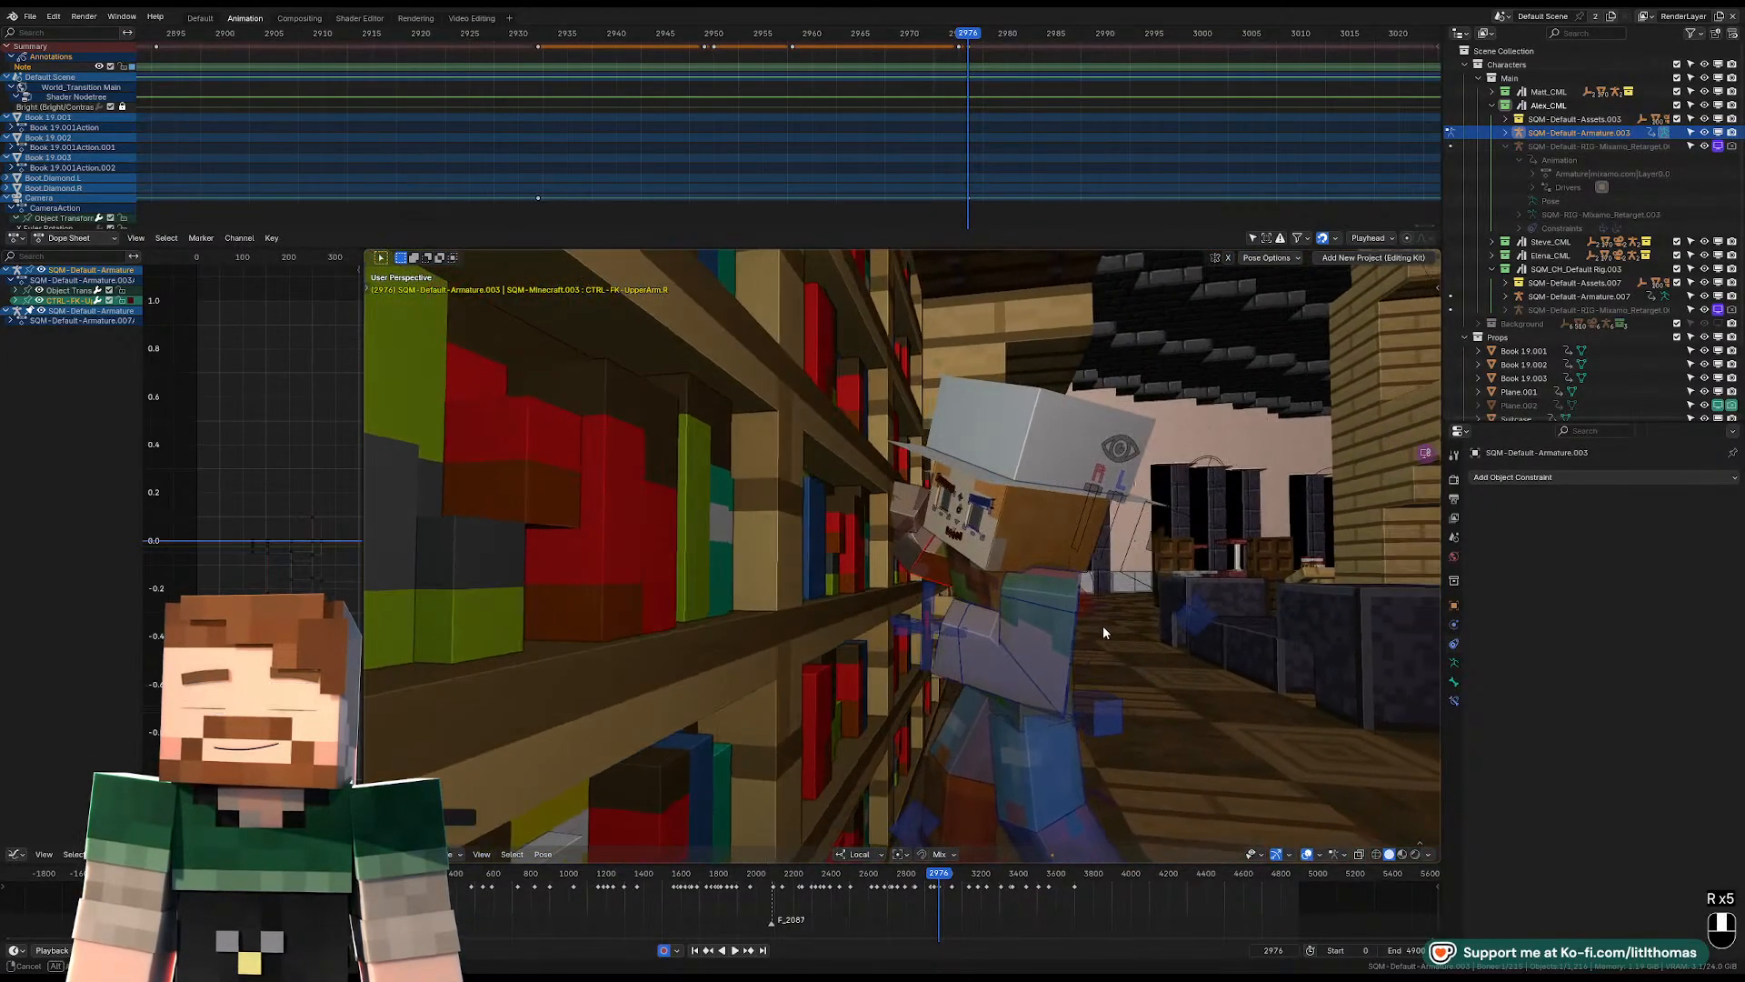
# Clear the right wrist's rotation and re-angle the right forearm and wrist against the bookshelf.
pyautogui.click(912, 505)
pyautogui.hotkey('alt', 'r')
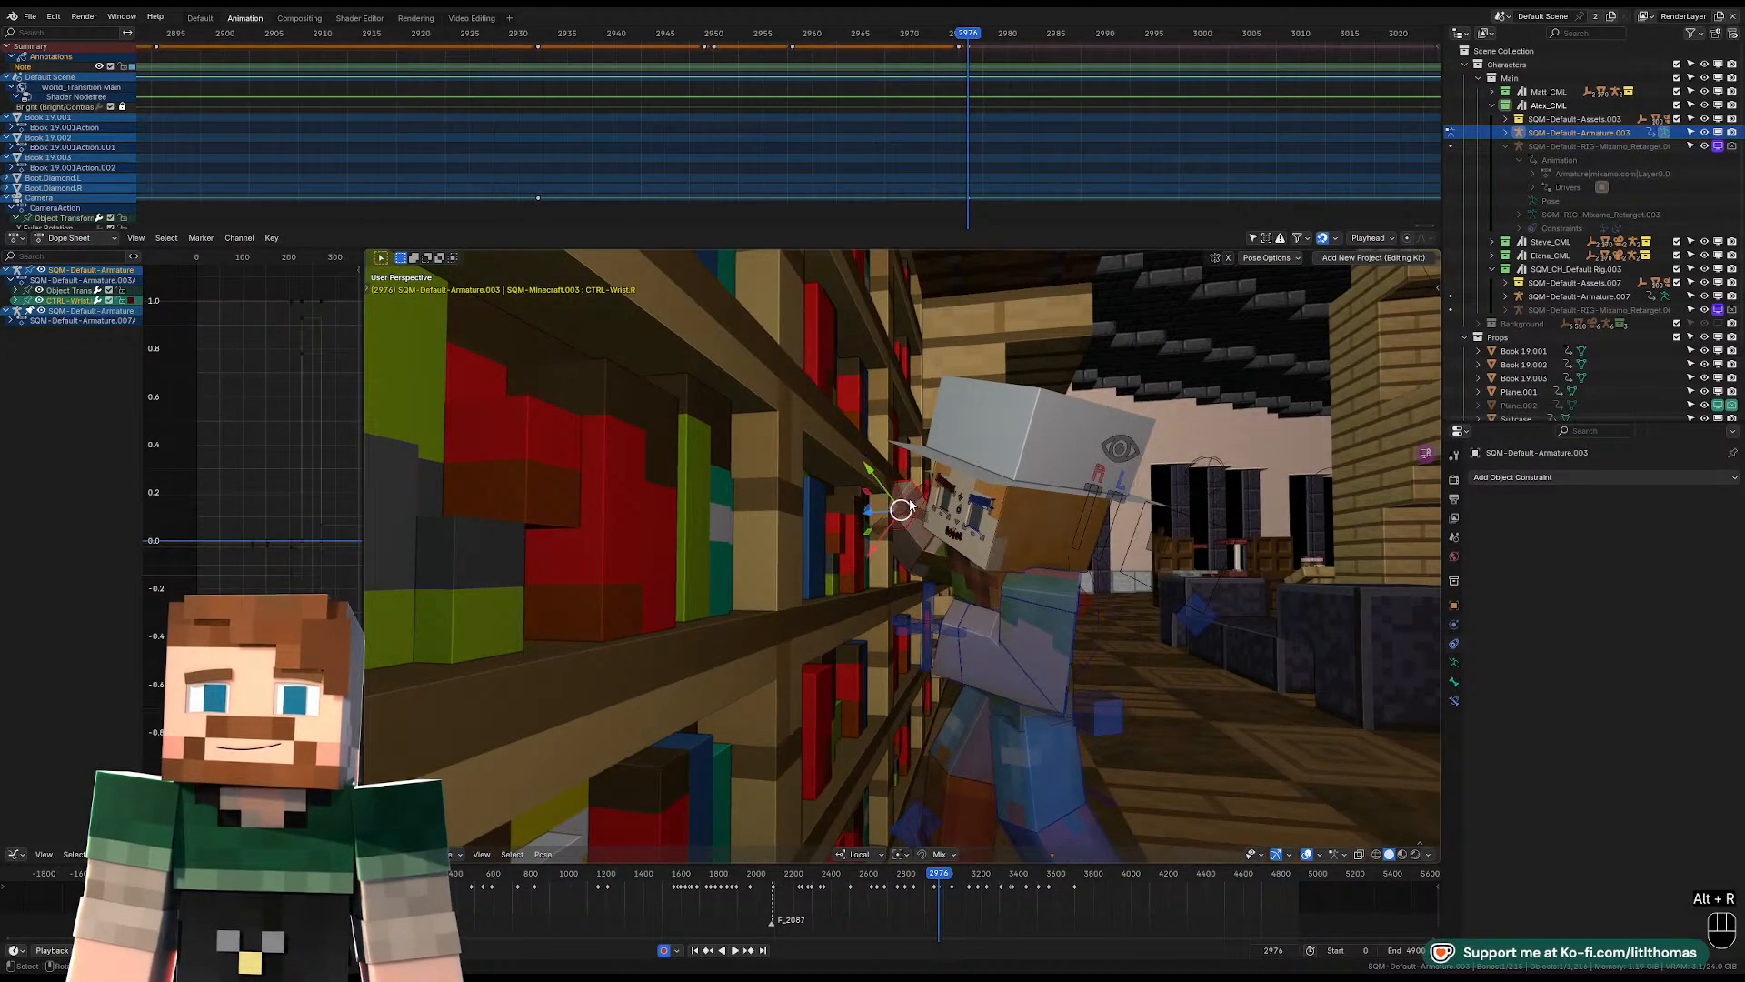
pyautogui.moveTo(941, 539); pyautogui.dragTo(996, 595, button='middle')
pyautogui.click(987, 637)
pyautogui.click(1023, 586)
pyautogui.press('r')
pyautogui.click(1028, 540)
pyautogui.click(963, 578)
pyautogui.press('r')
pyautogui.click(967, 562)
# Nudge the control near Alex's right shoulder and rotate the head control freely.
pyautogui.click(892, 675)
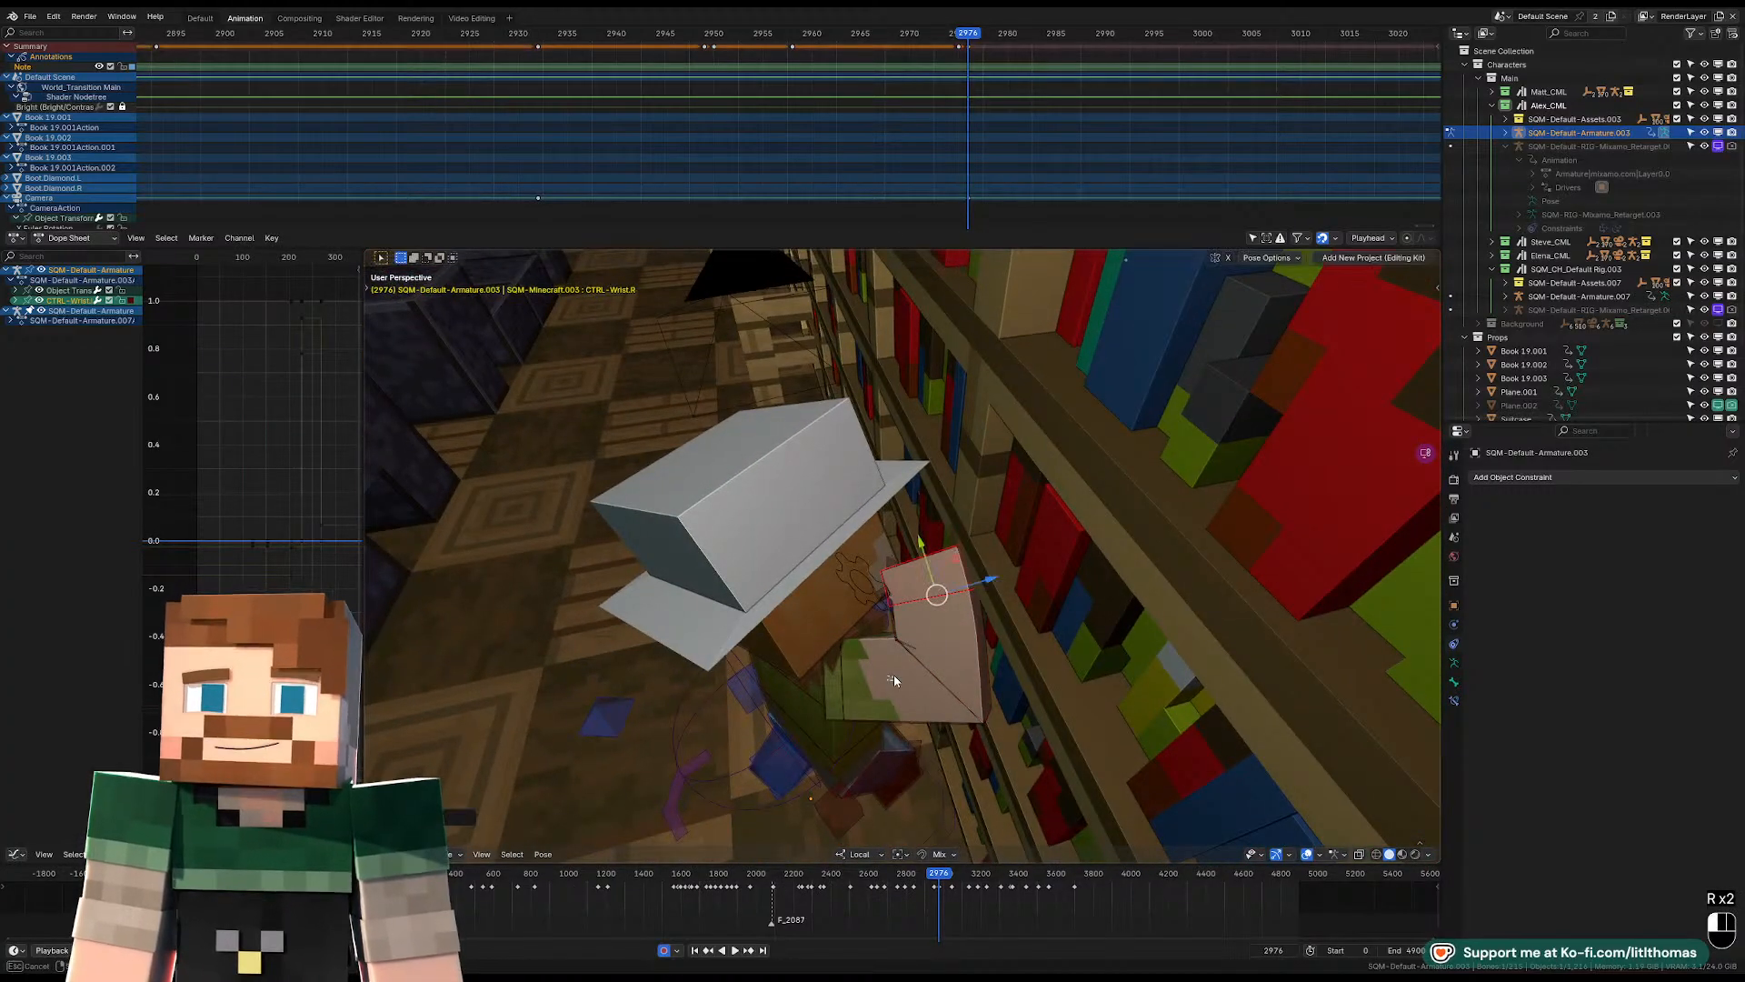
pyautogui.moveTo(898, 670); pyautogui.dragTo(1080, 617, button='middle')
pyautogui.click(822, 609)
pyautogui.press('g')
pyautogui.click(827, 615)
pyautogui.click(1036, 537)
pyautogui.press('r')
pyautogui.press('r')
pyautogui.press('r')
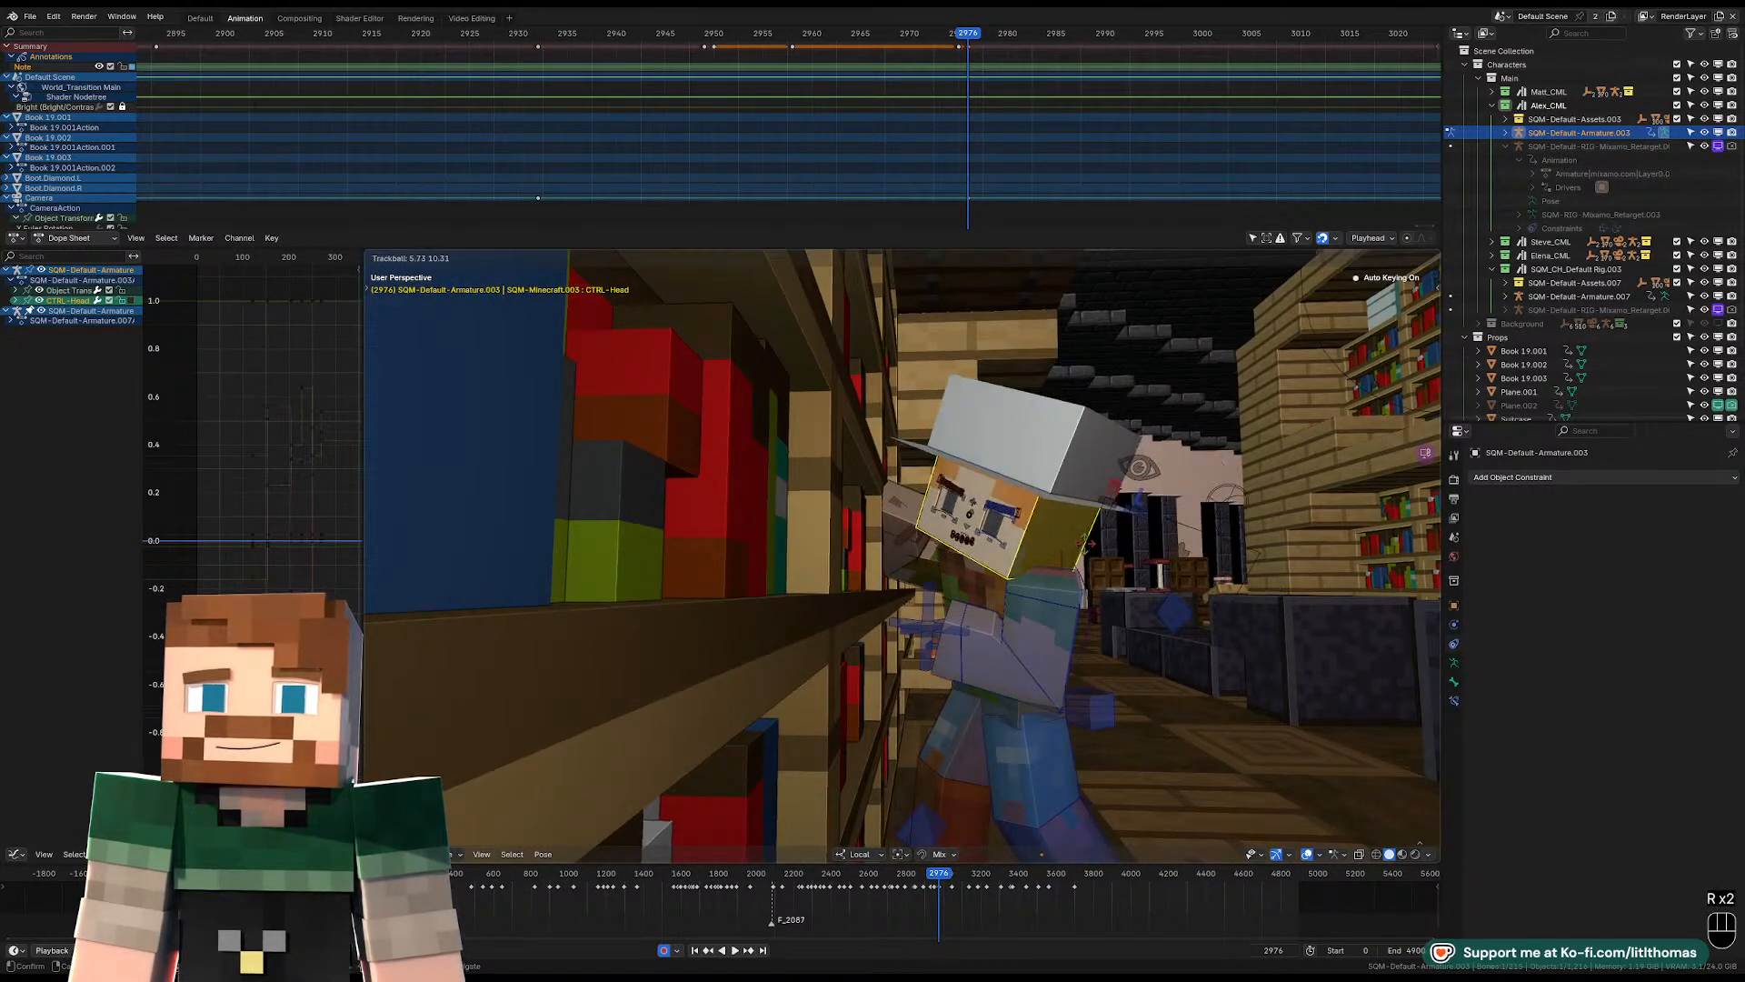
pyautogui.click(975, 652)
# Clear the left wrist's rotation and unbend the left forearm.
pyautogui.click(944, 647)
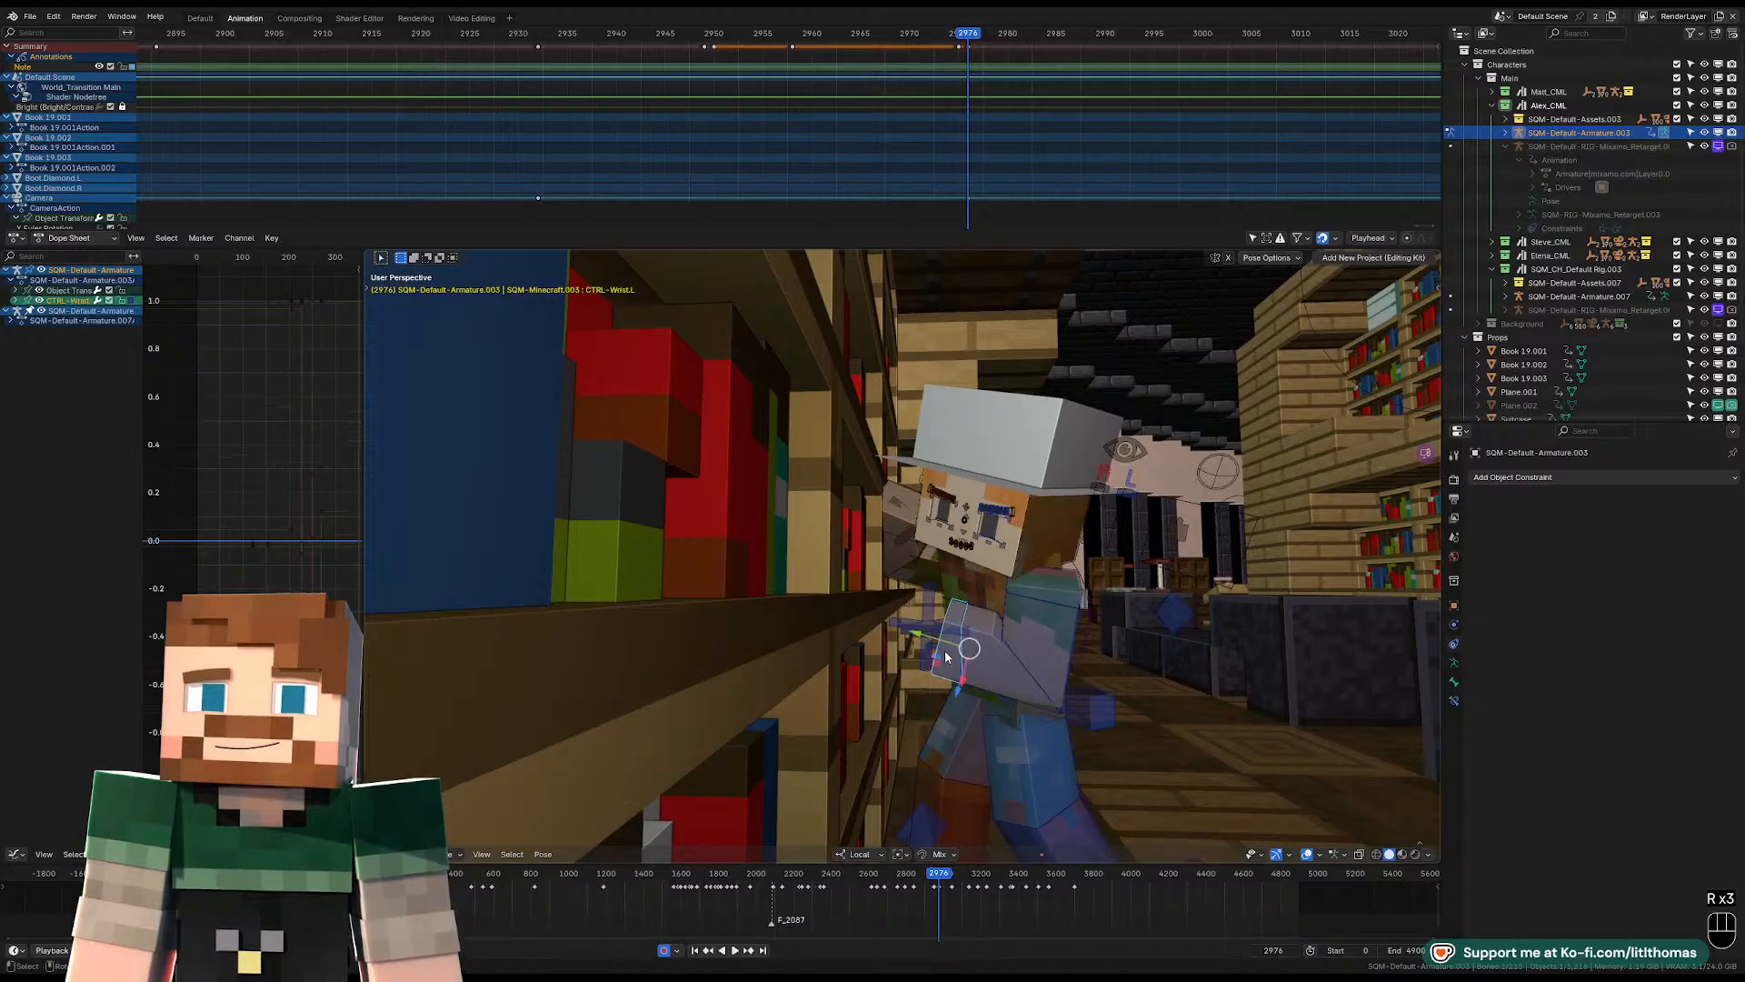
pyautogui.hotkey('alt', 'r')
pyautogui.press('r')
pyautogui.click(1044, 562)
# Rotate the left shoulder and upper arm so the left hand reaches toward the bookshelf.
pyautogui.click(1045, 586)
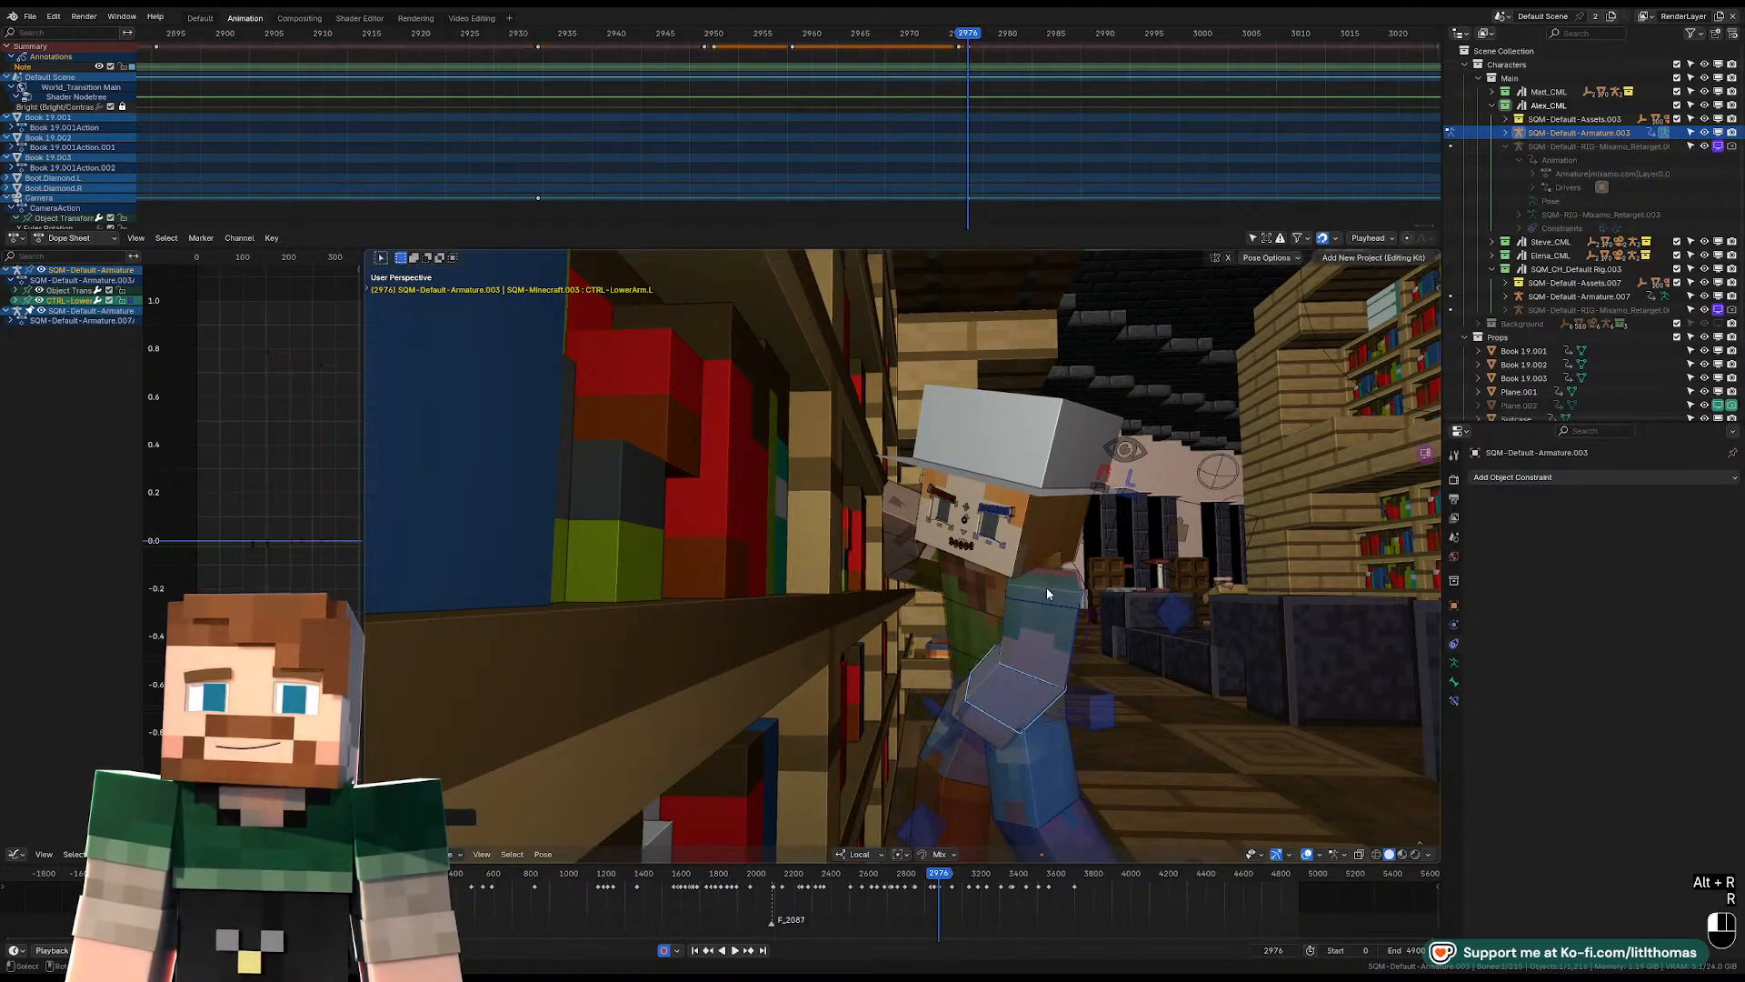
pyautogui.press('r')
pyautogui.click(1046, 577)
pyautogui.click(1040, 634)
pyautogui.press('r')
pyautogui.press('r')
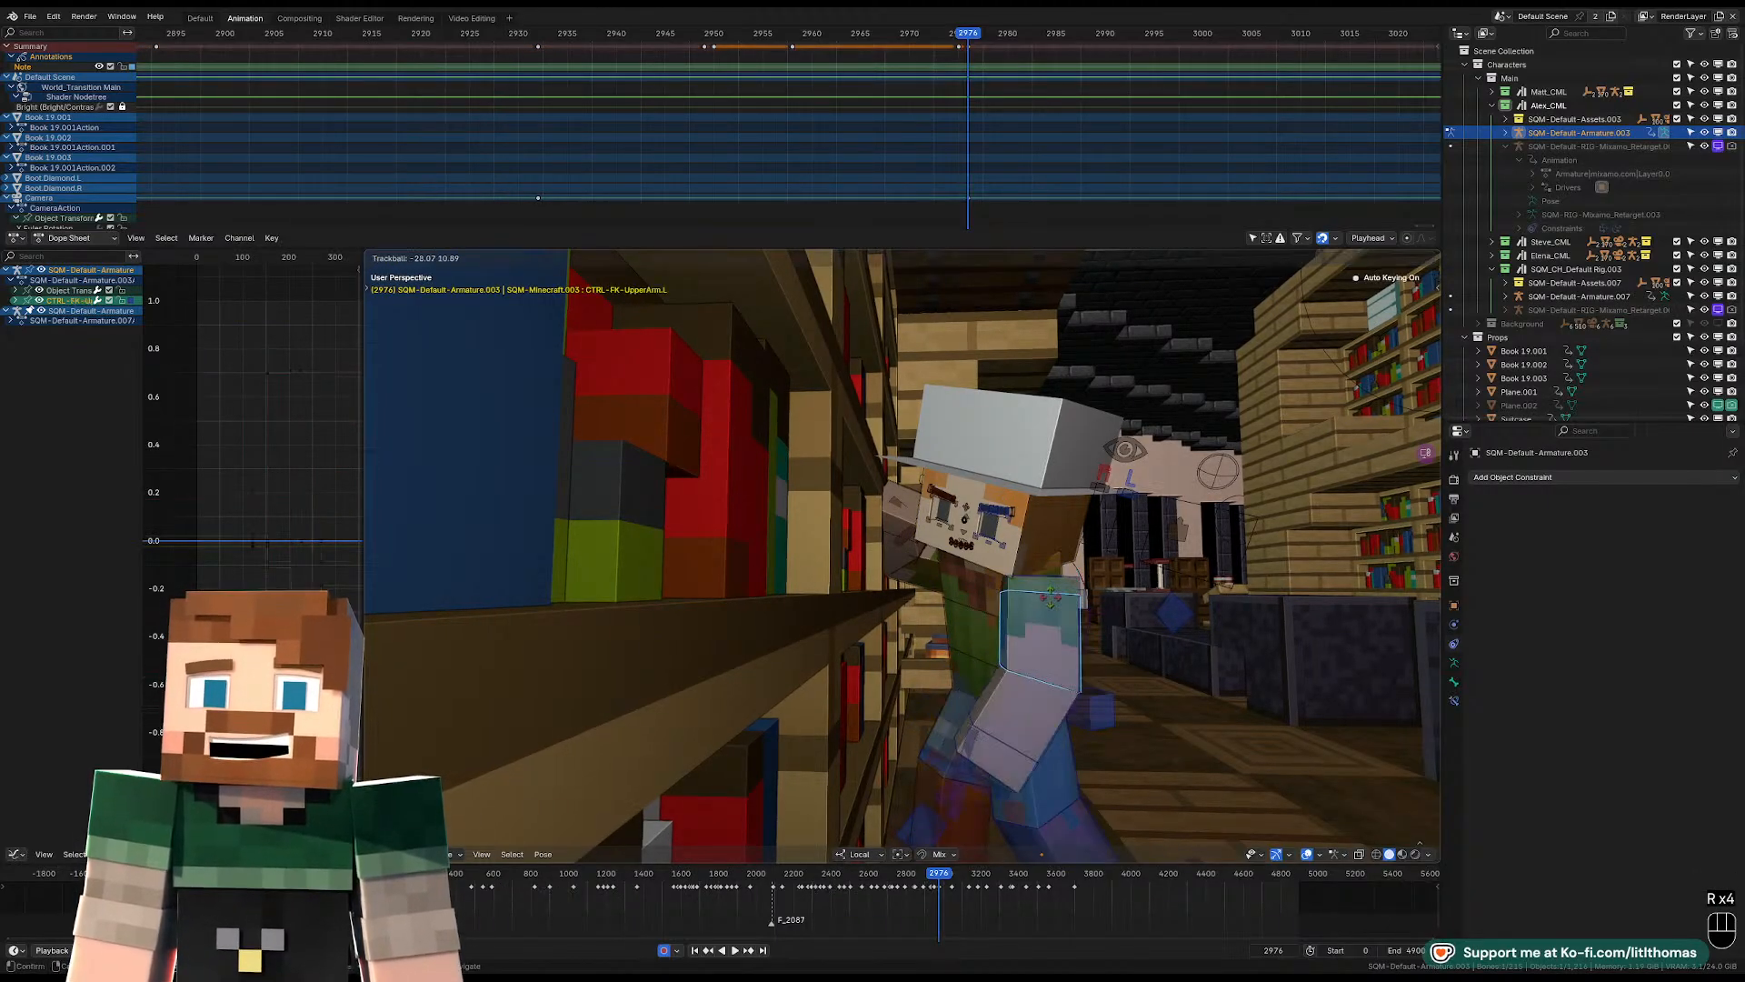
pyautogui.click(1084, 642)
pyautogui.press('r')
pyautogui.click(1118, 607)
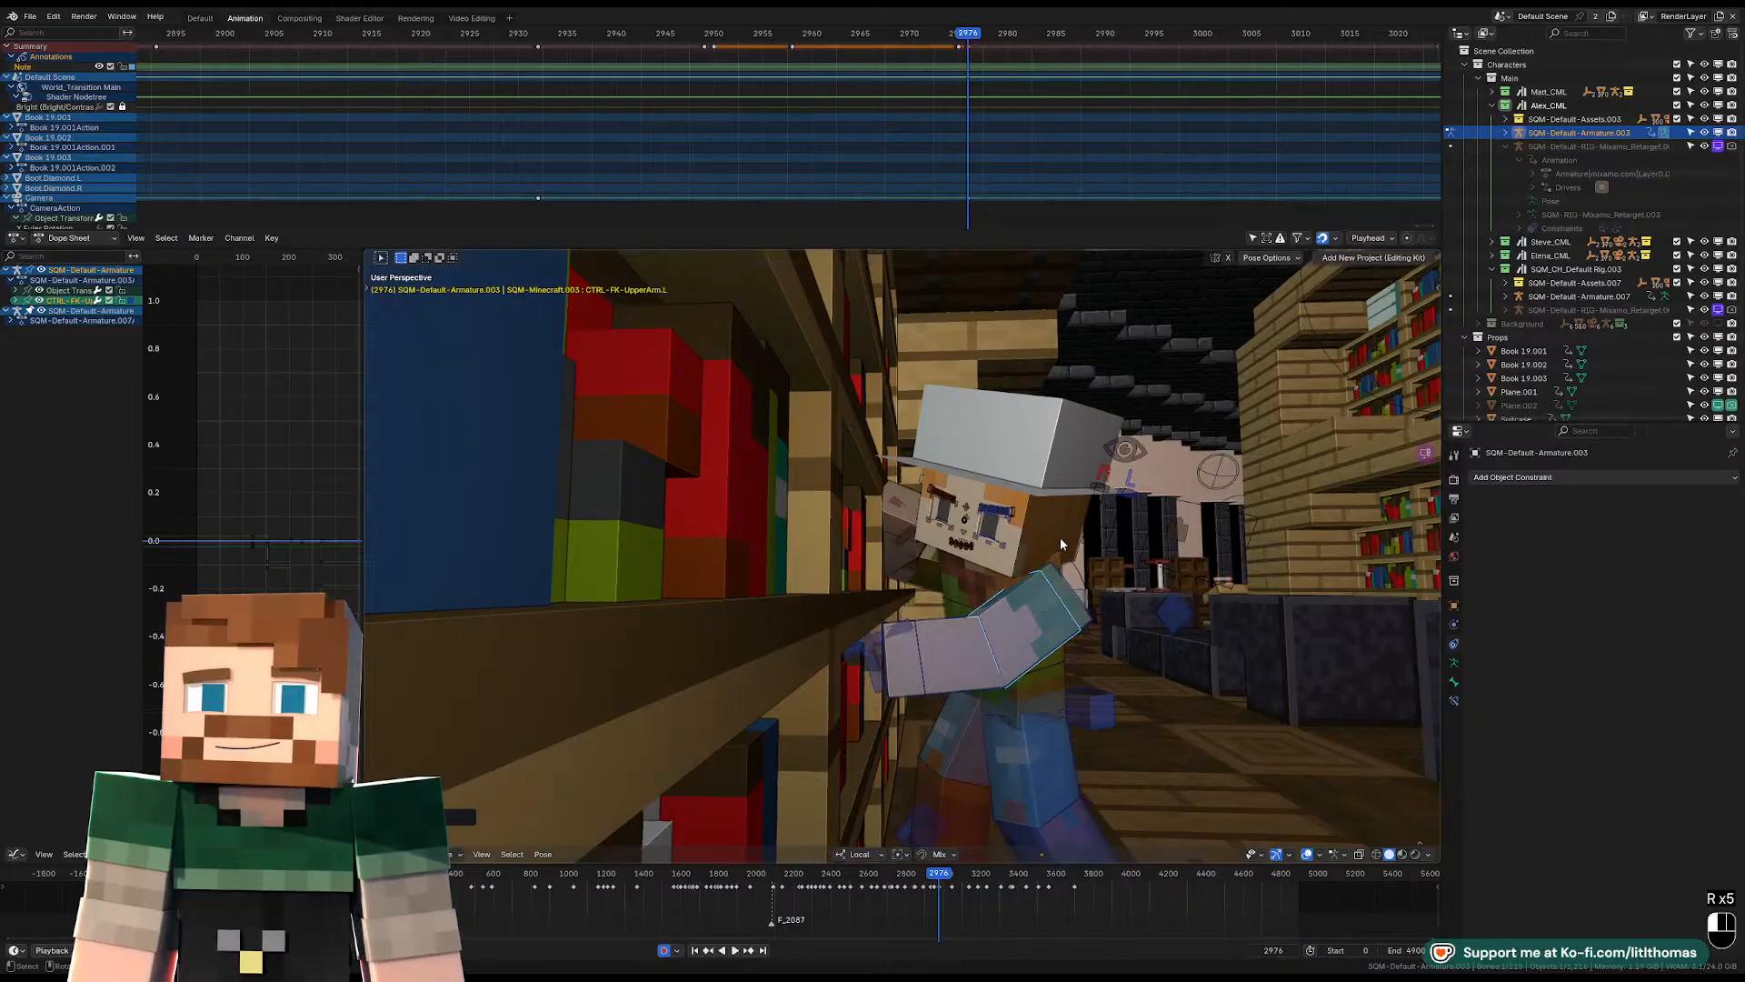
# Adjust the head control's tilt with trackball rotation, refining it through the scene camera.
pyautogui.click(1062, 542)
pyautogui.press('r')
pyautogui.press('r')
pyautogui.click(1057, 558)
pyautogui.press('KP_0')
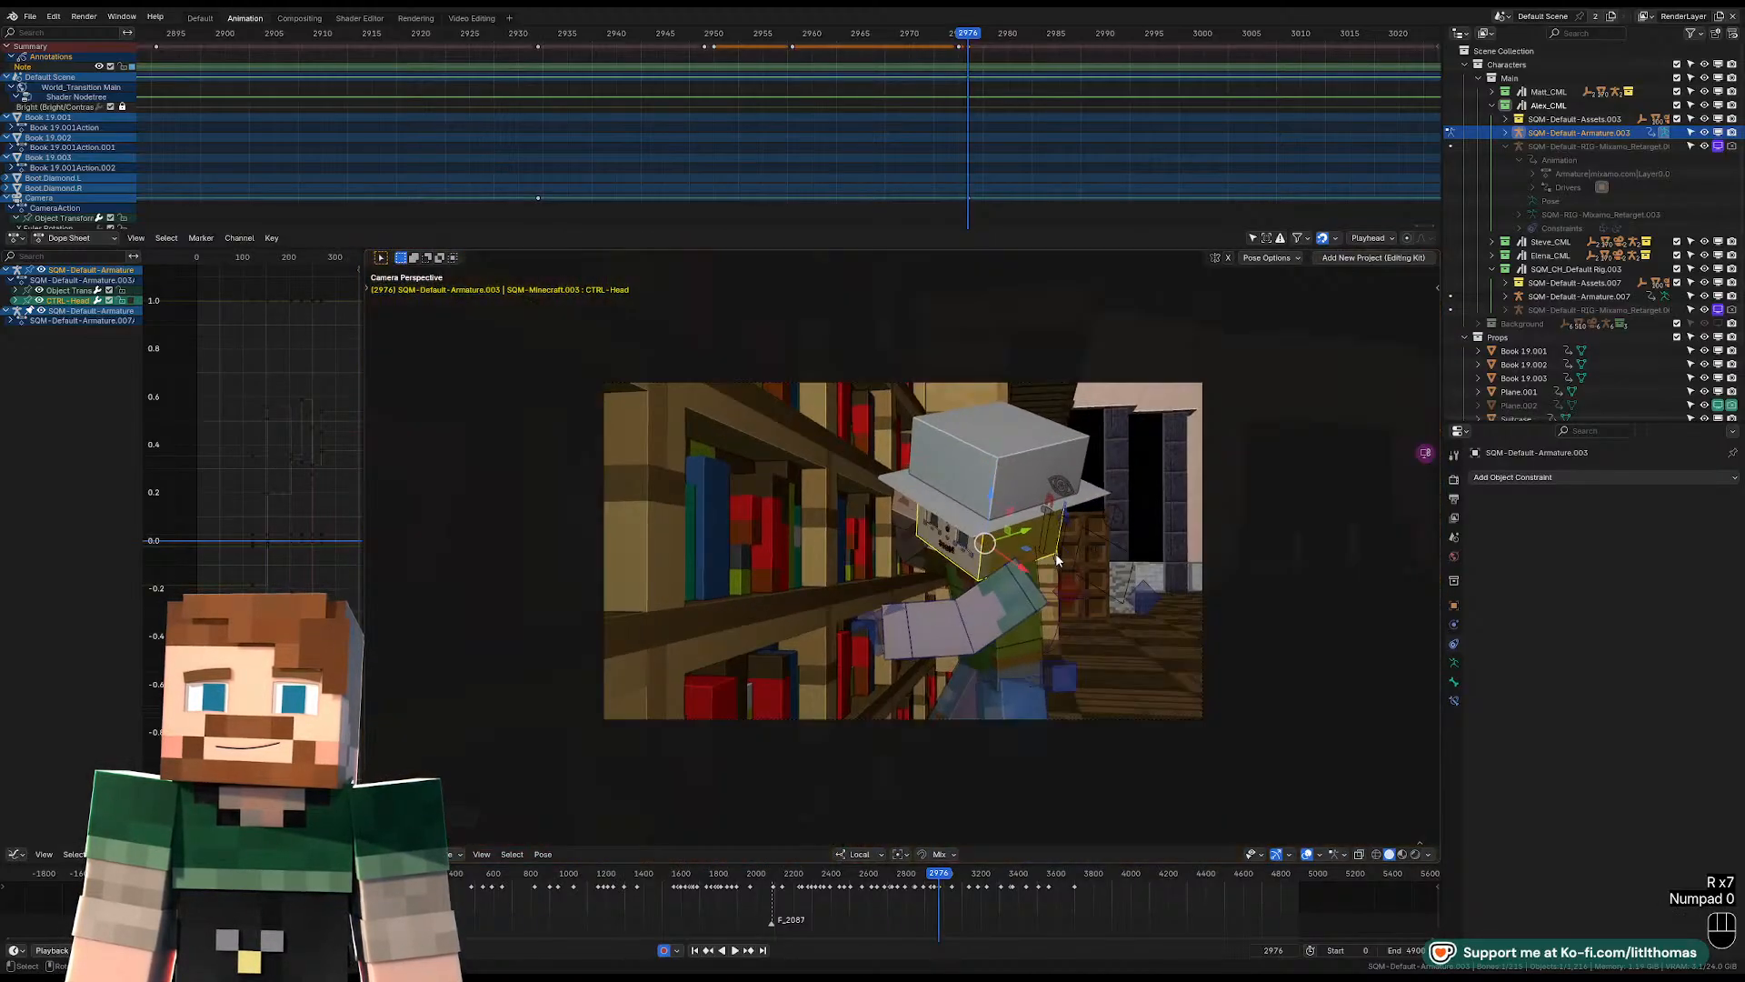
pyautogui.press('r')
pyautogui.press('r')
pyautogui.click(1061, 545)
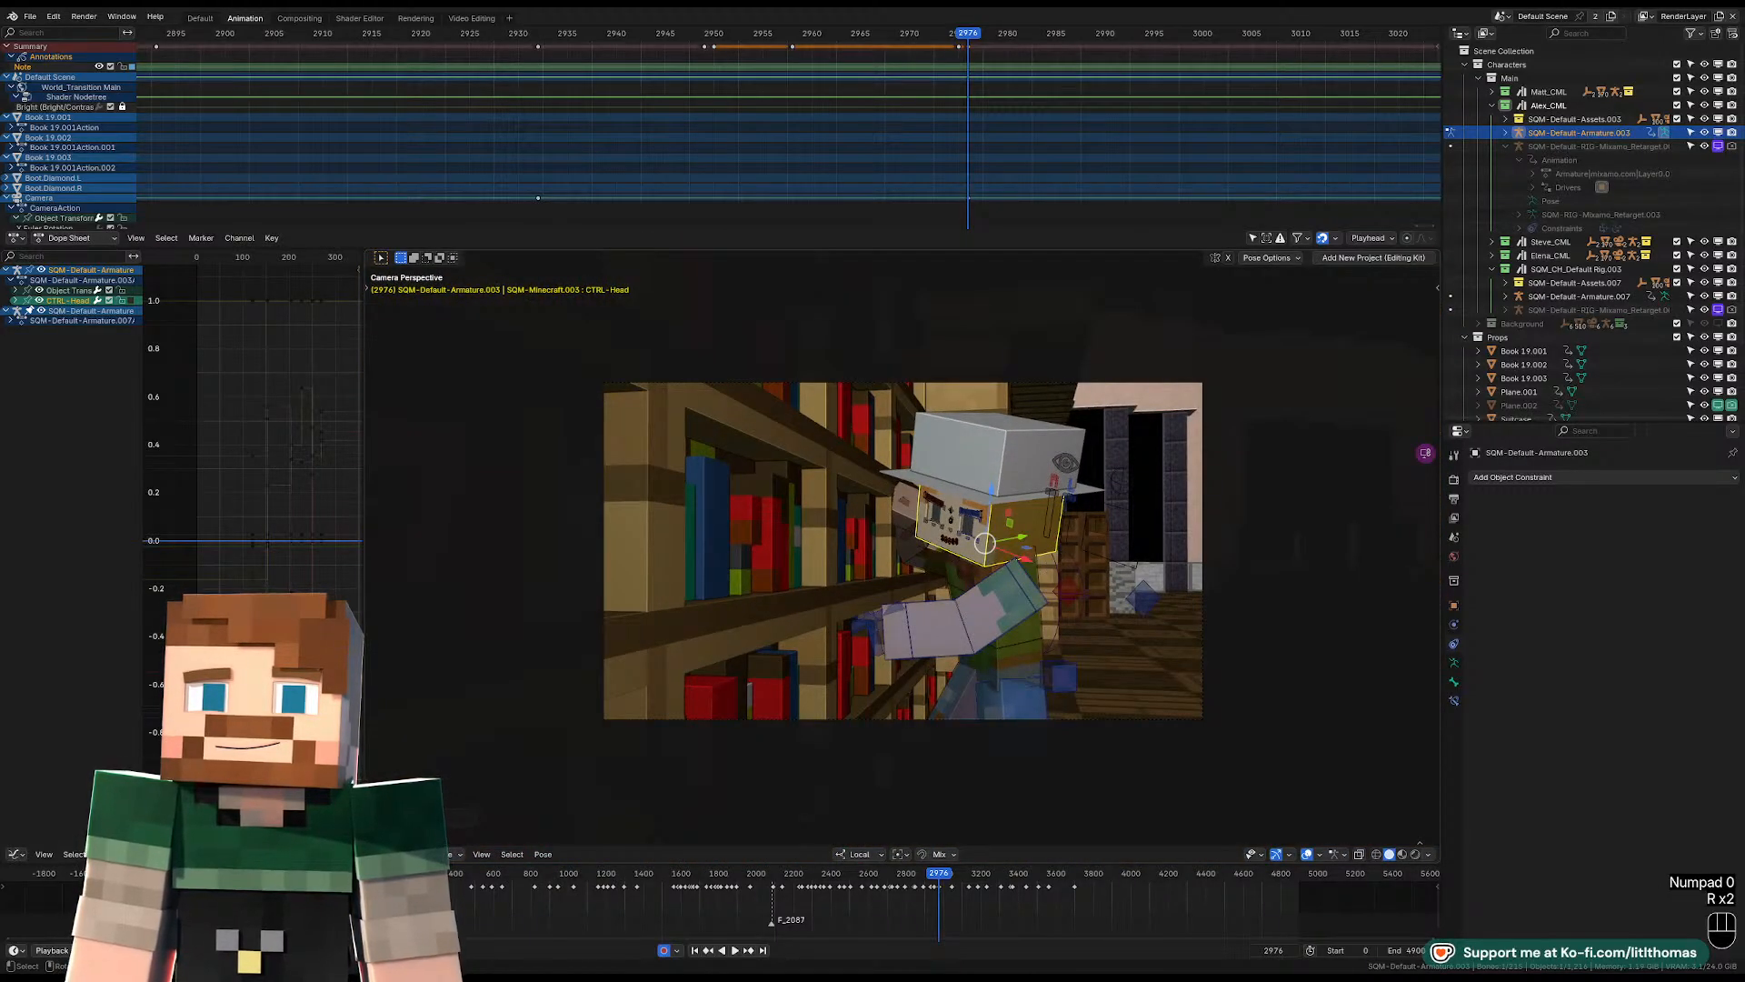
pyautogui.press('r')
pyautogui.press('r')
pyautogui.click(1022, 619)
# Play the animation from frame 2976 through the scene camera to review the pose.
pyautogui.press('space')
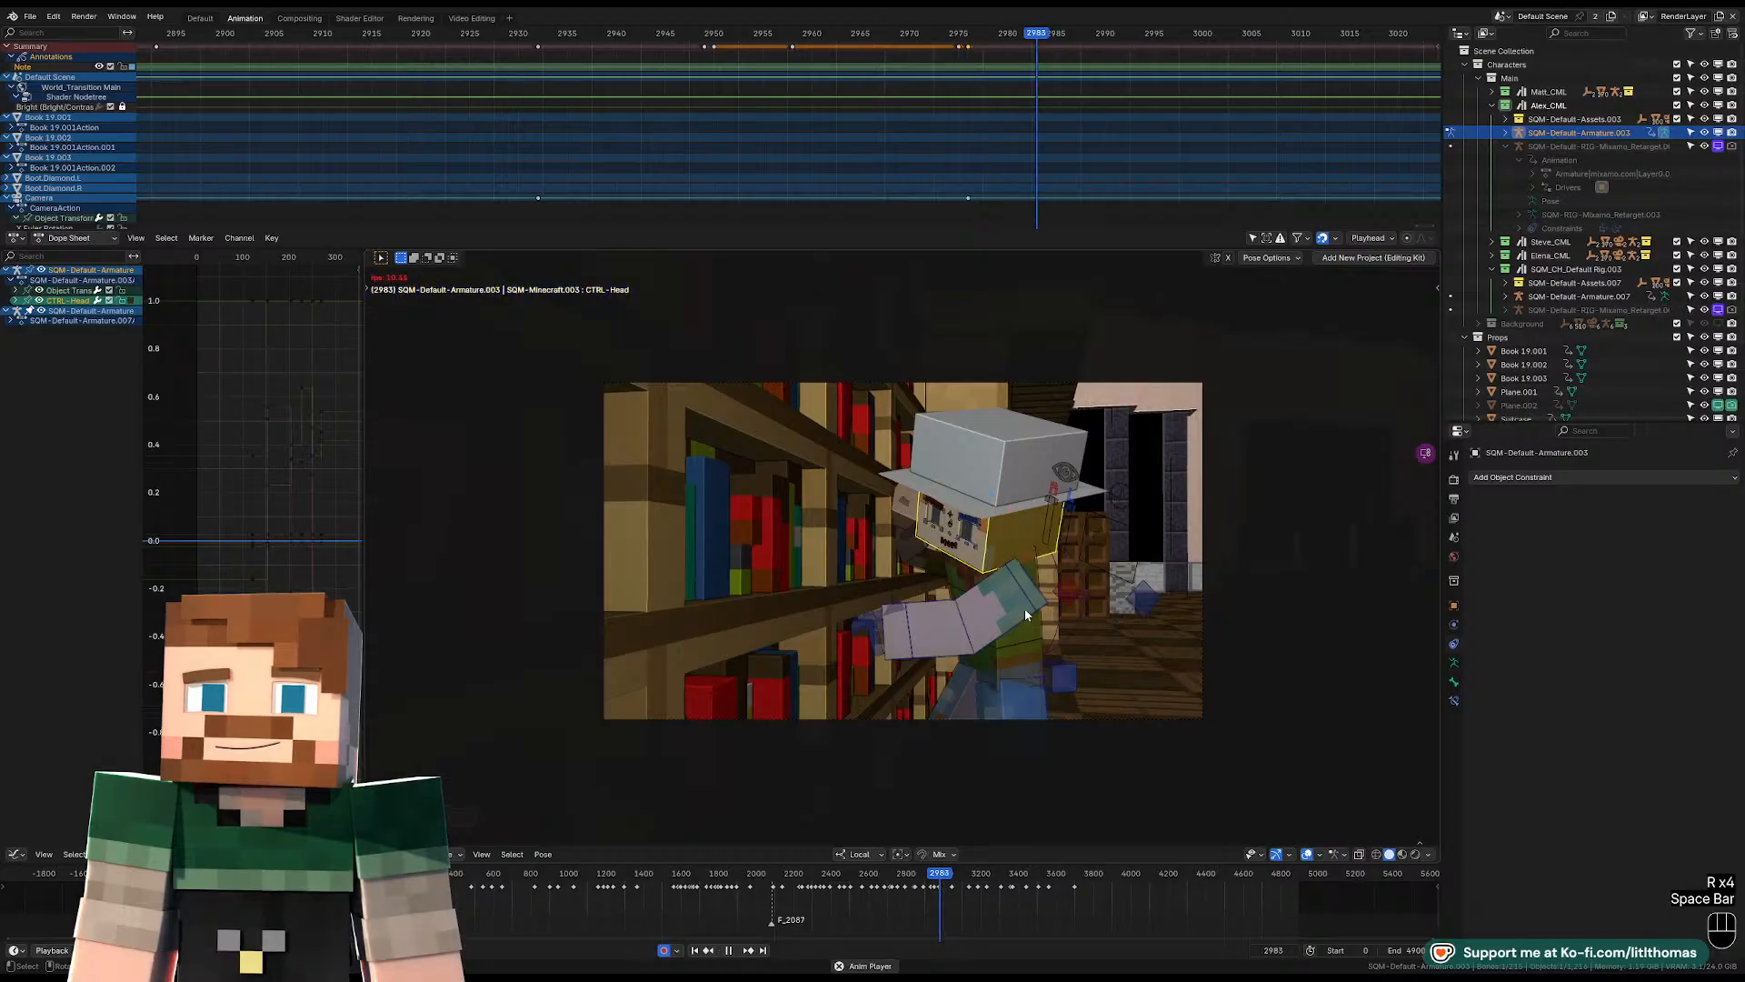
pyautogui.press('space')
pyautogui.press('space')
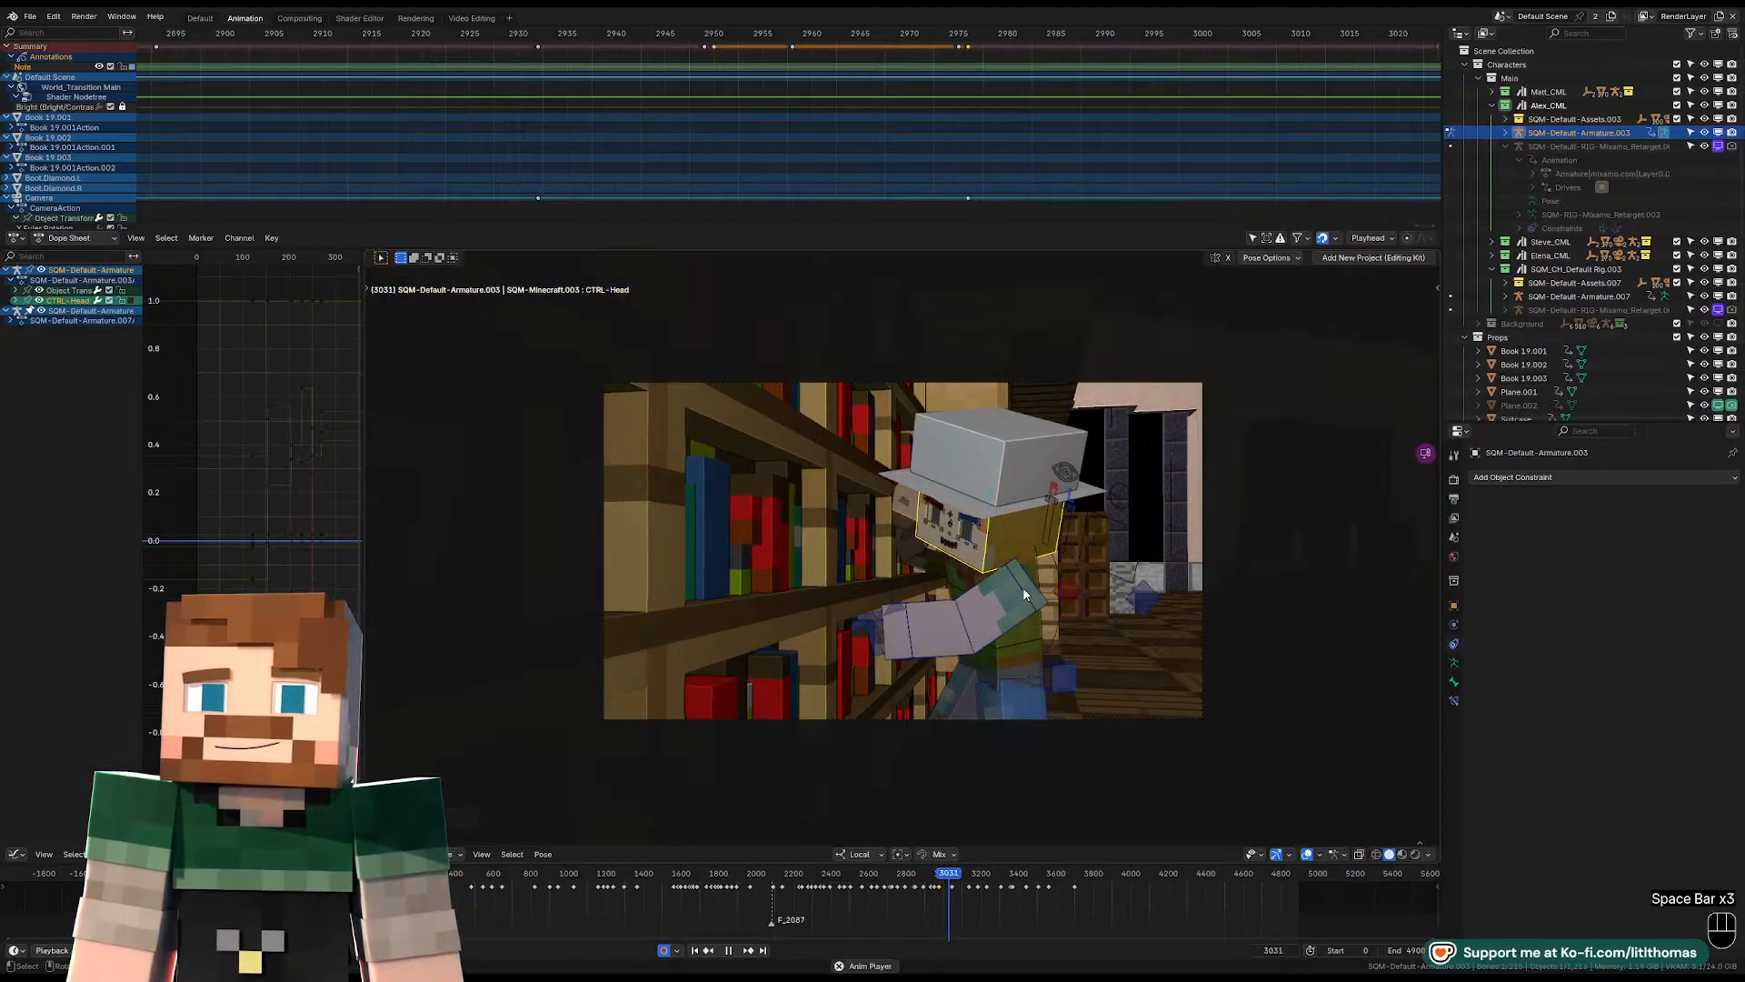
# Try bending the left wrist control at frame 3043, then undo the rotation.
pyautogui.press('space')
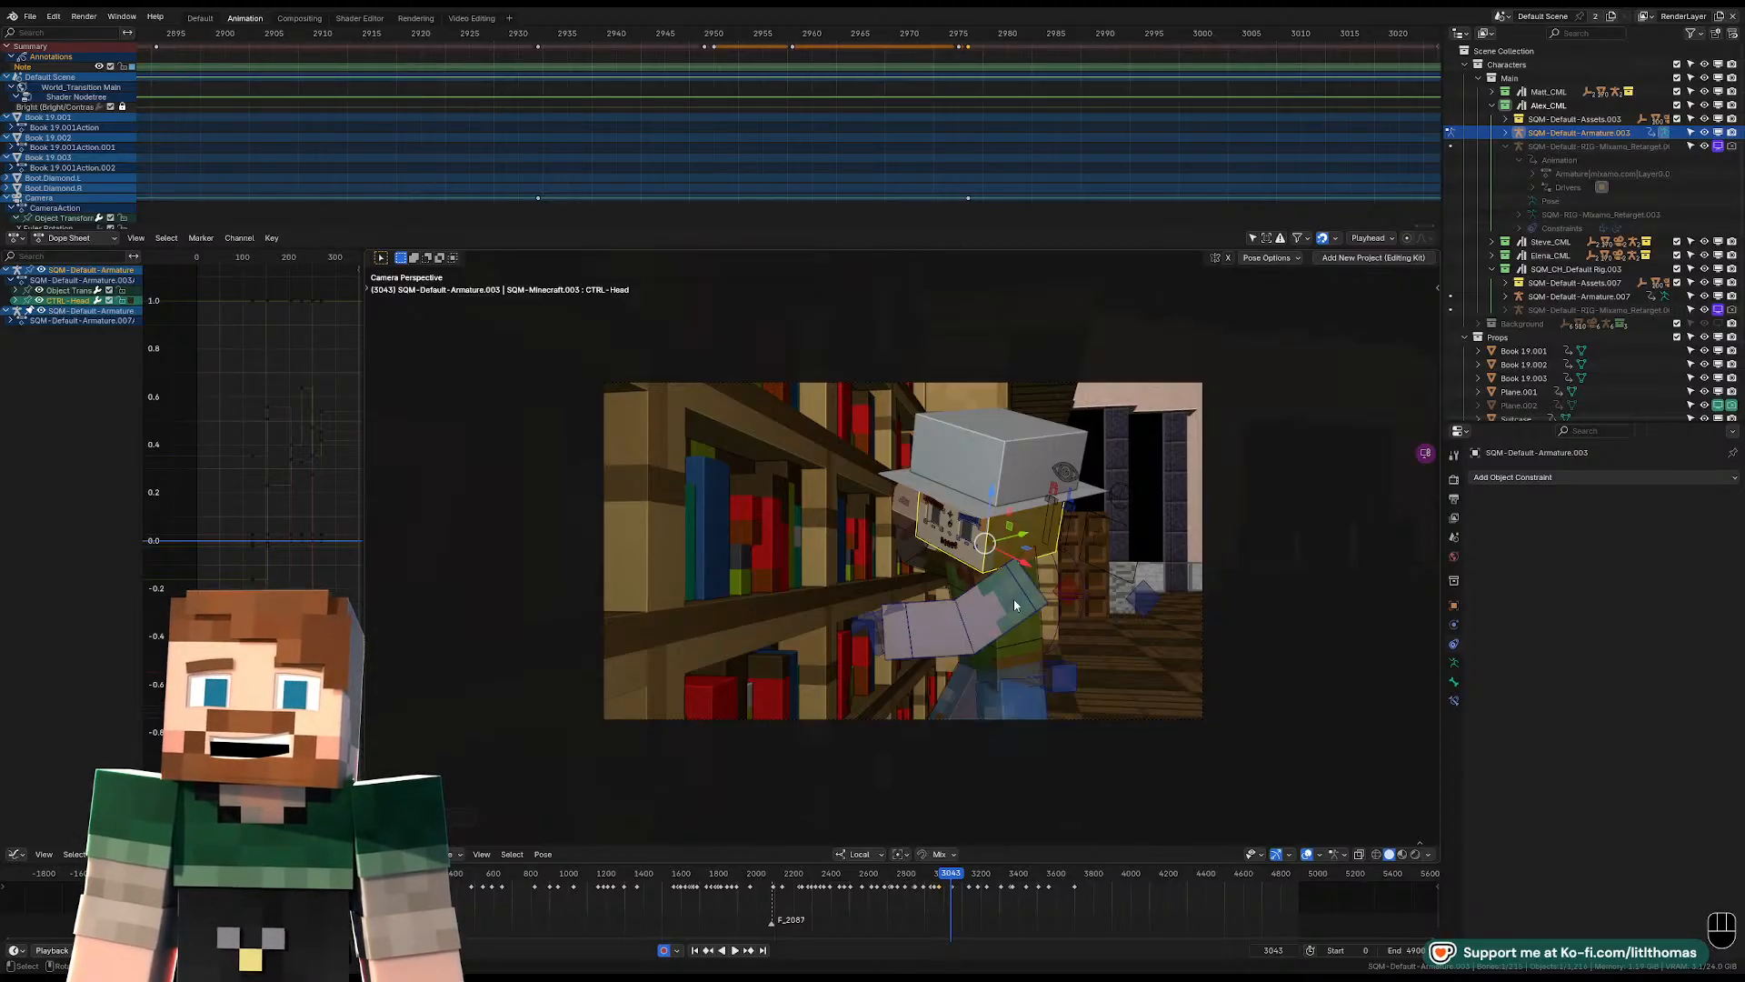
pyautogui.click(905, 623)
pyautogui.press('r')
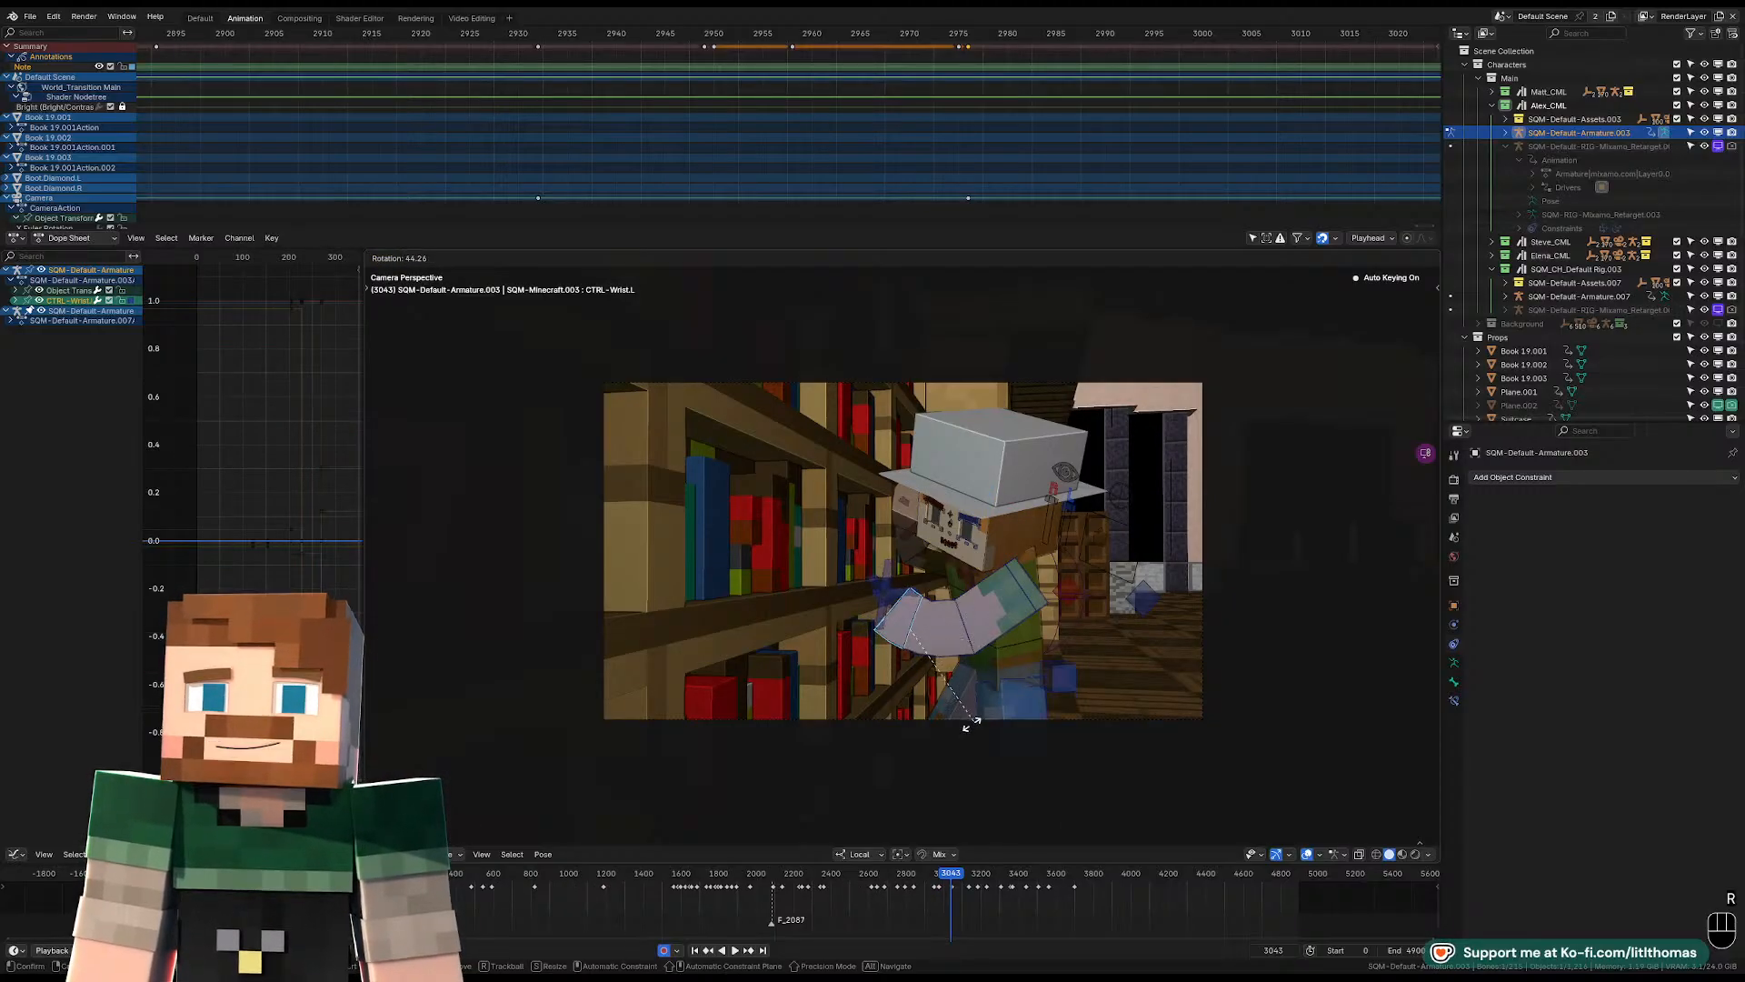
pyautogui.click(954, 671)
pyautogui.scroll(5, 954, 671)
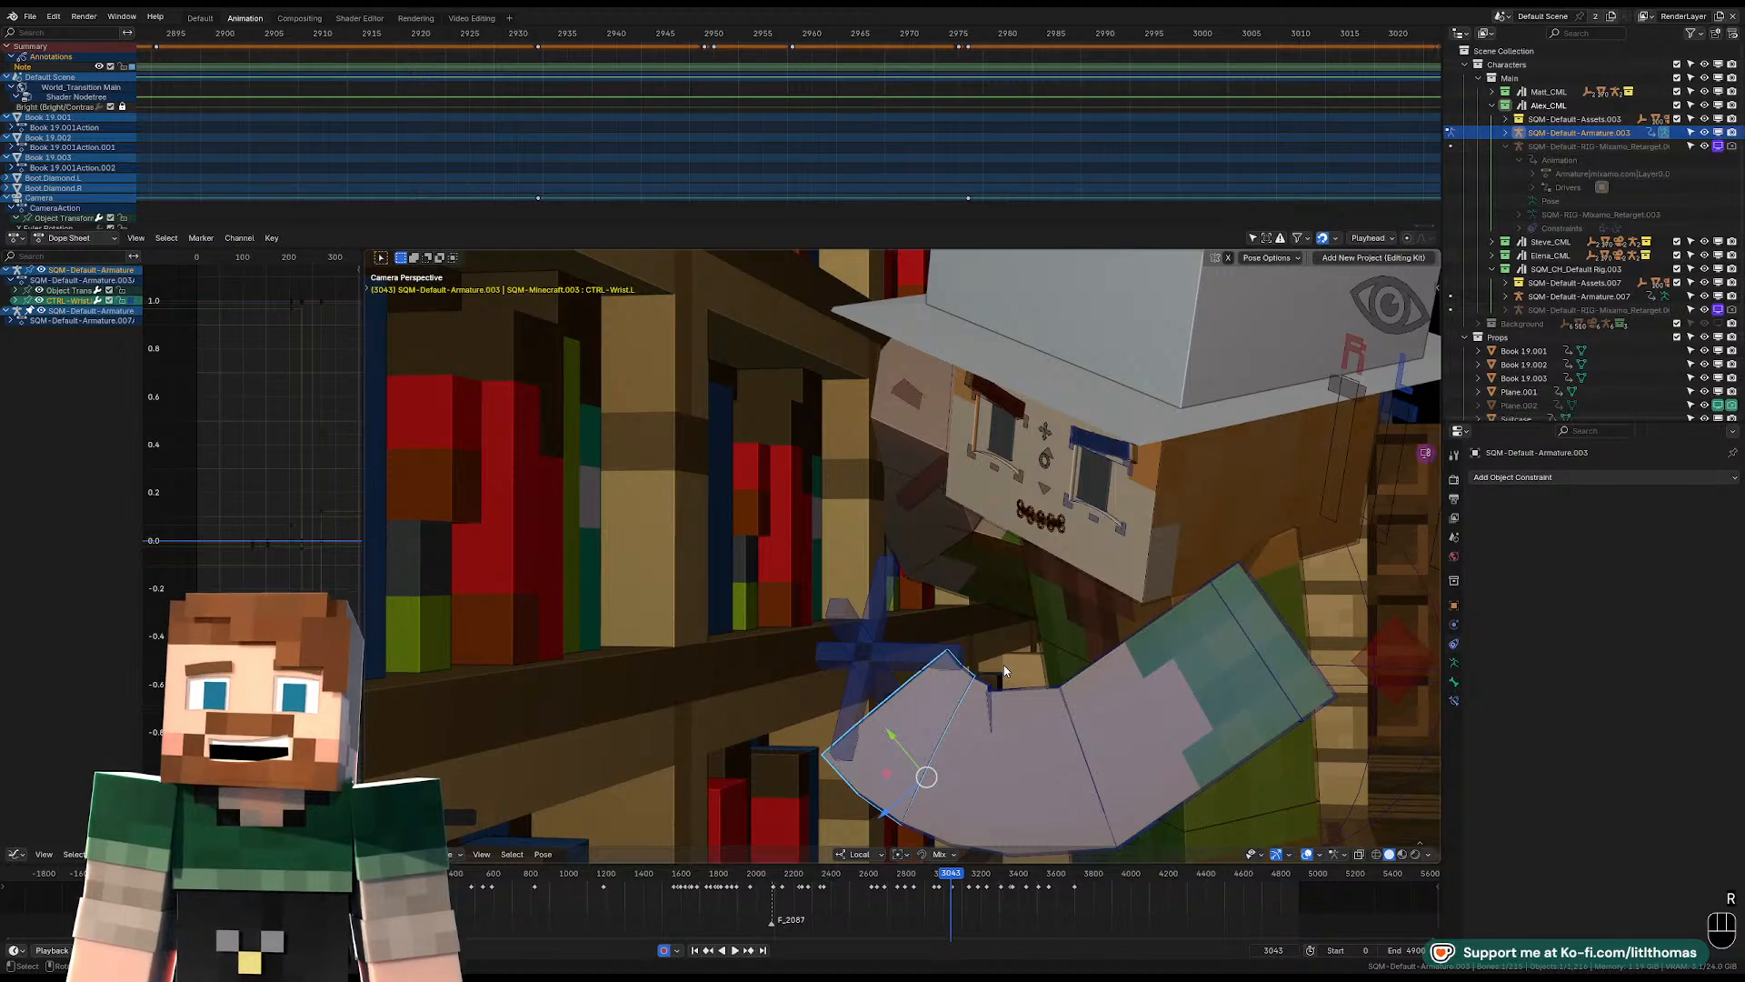
pyautogui.hotkey('ctrl', 'z')
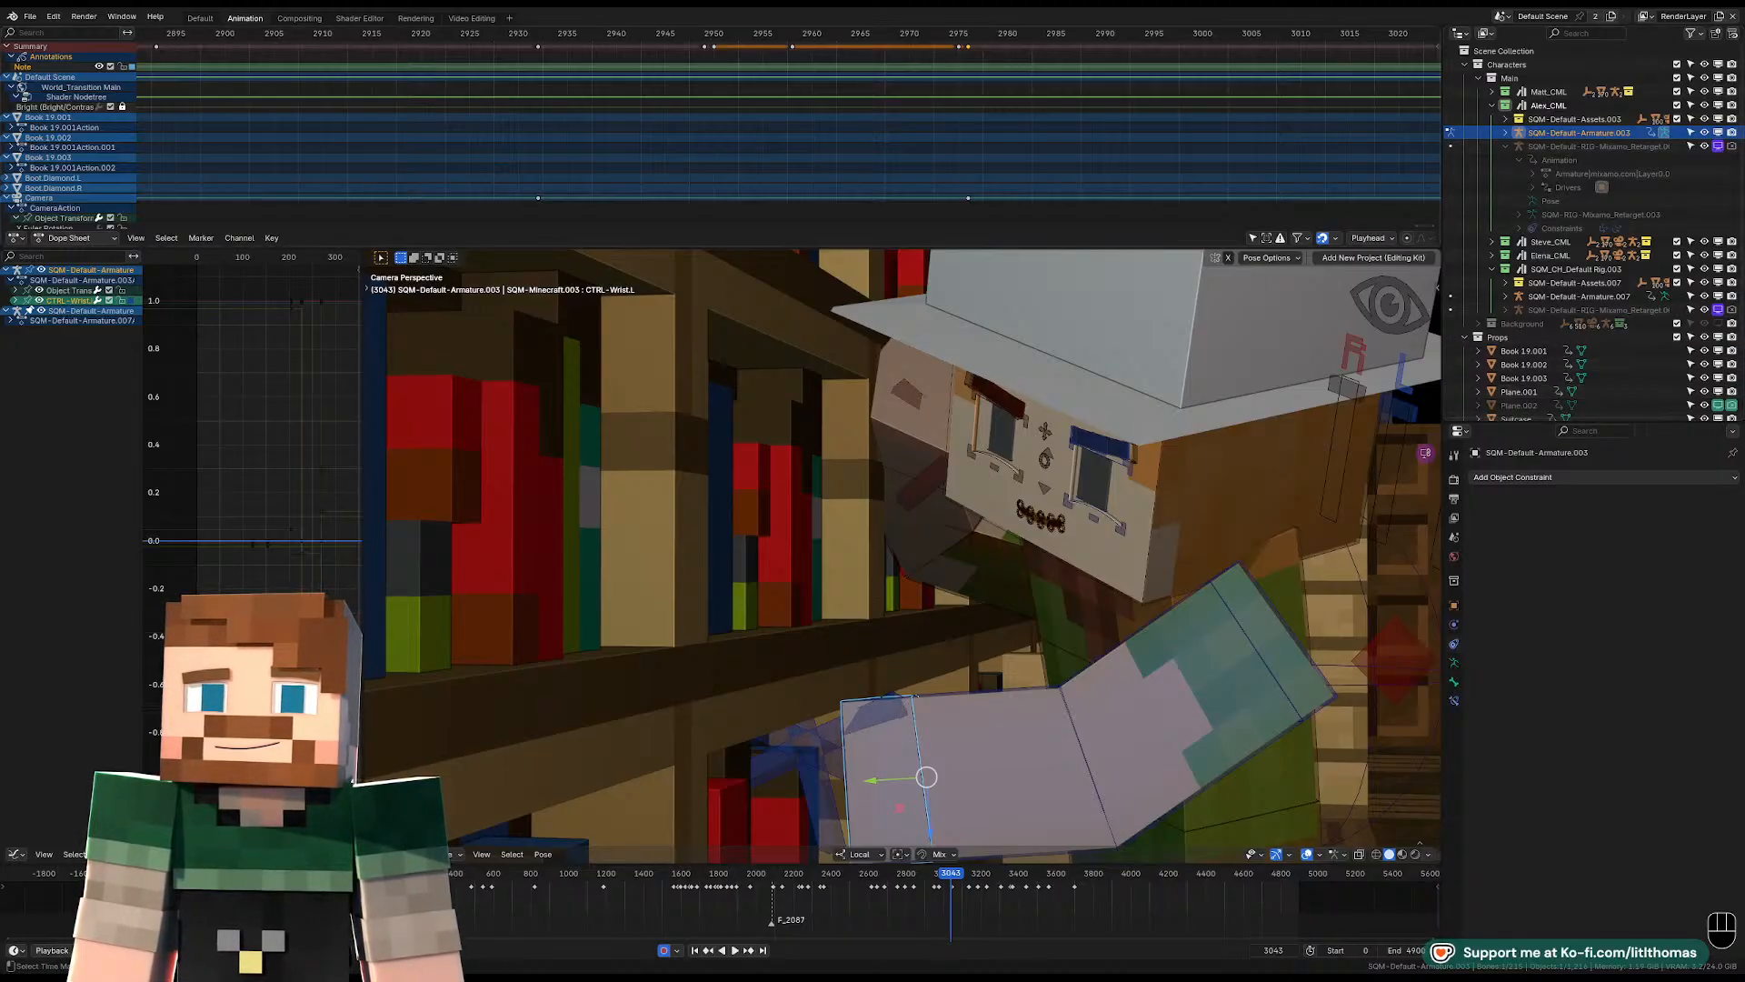
# Replay the bookshelf shot from about frame 2976 through the scene camera and stop at frame 3019.
pyautogui.press('Home')
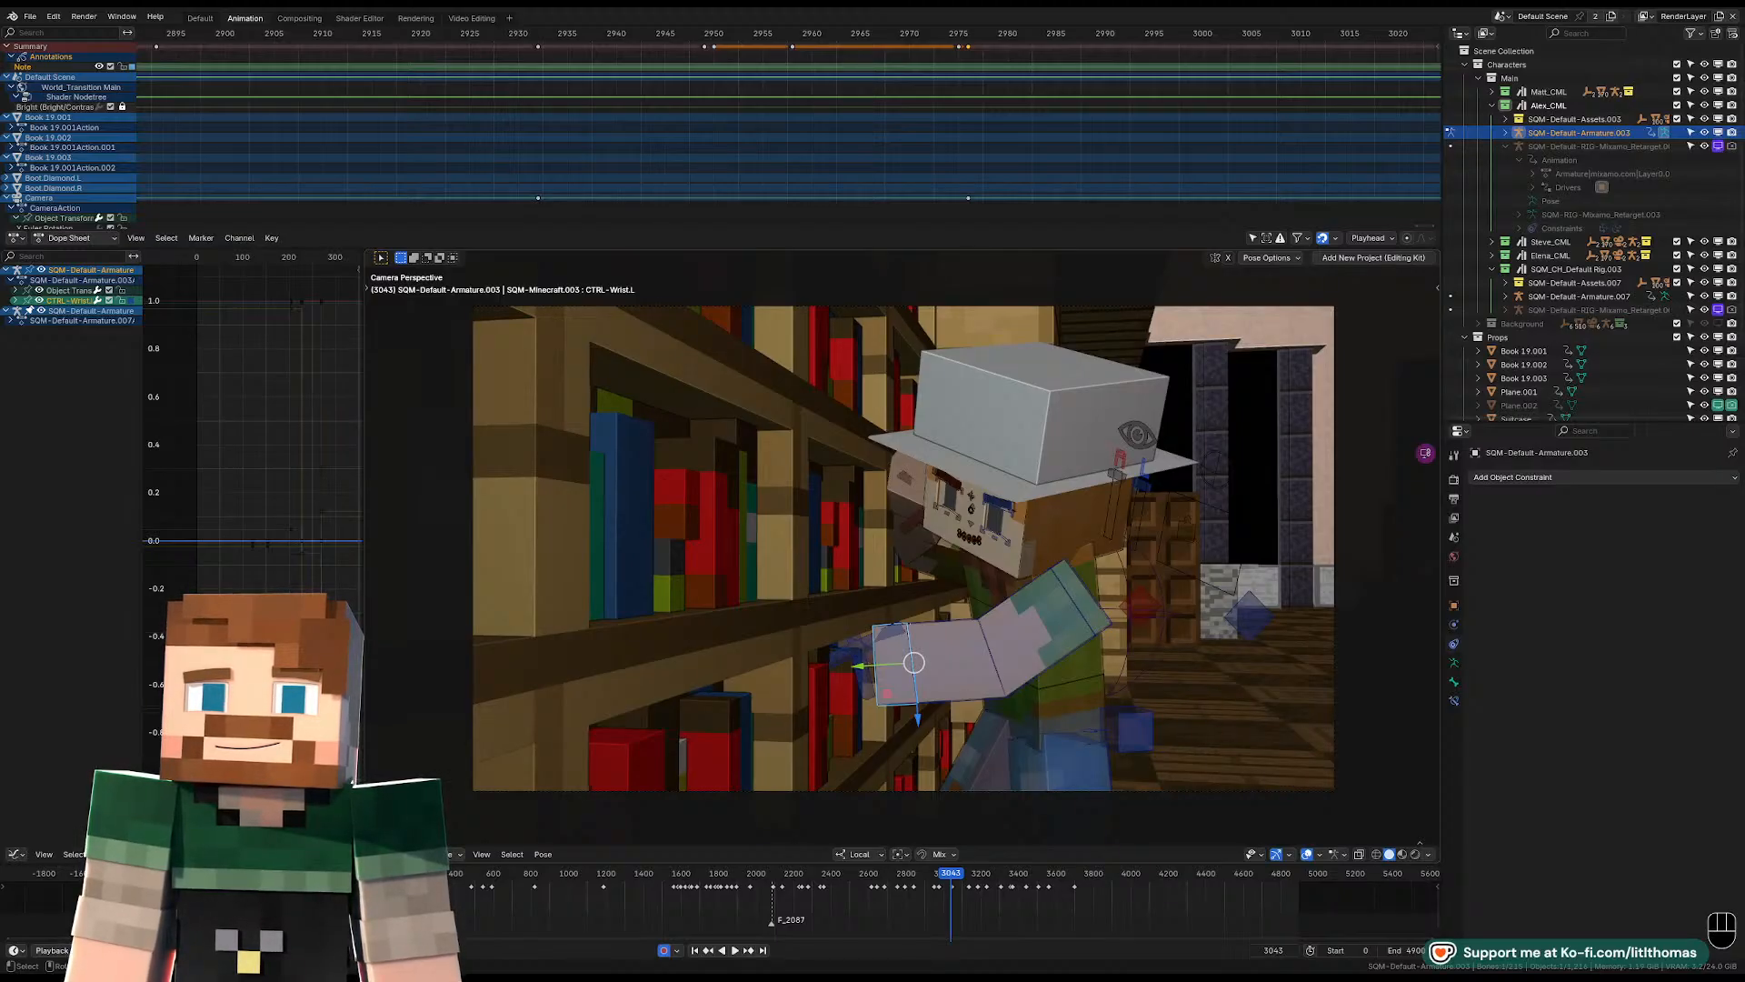
pyautogui.scroll(-8, 788, 137)
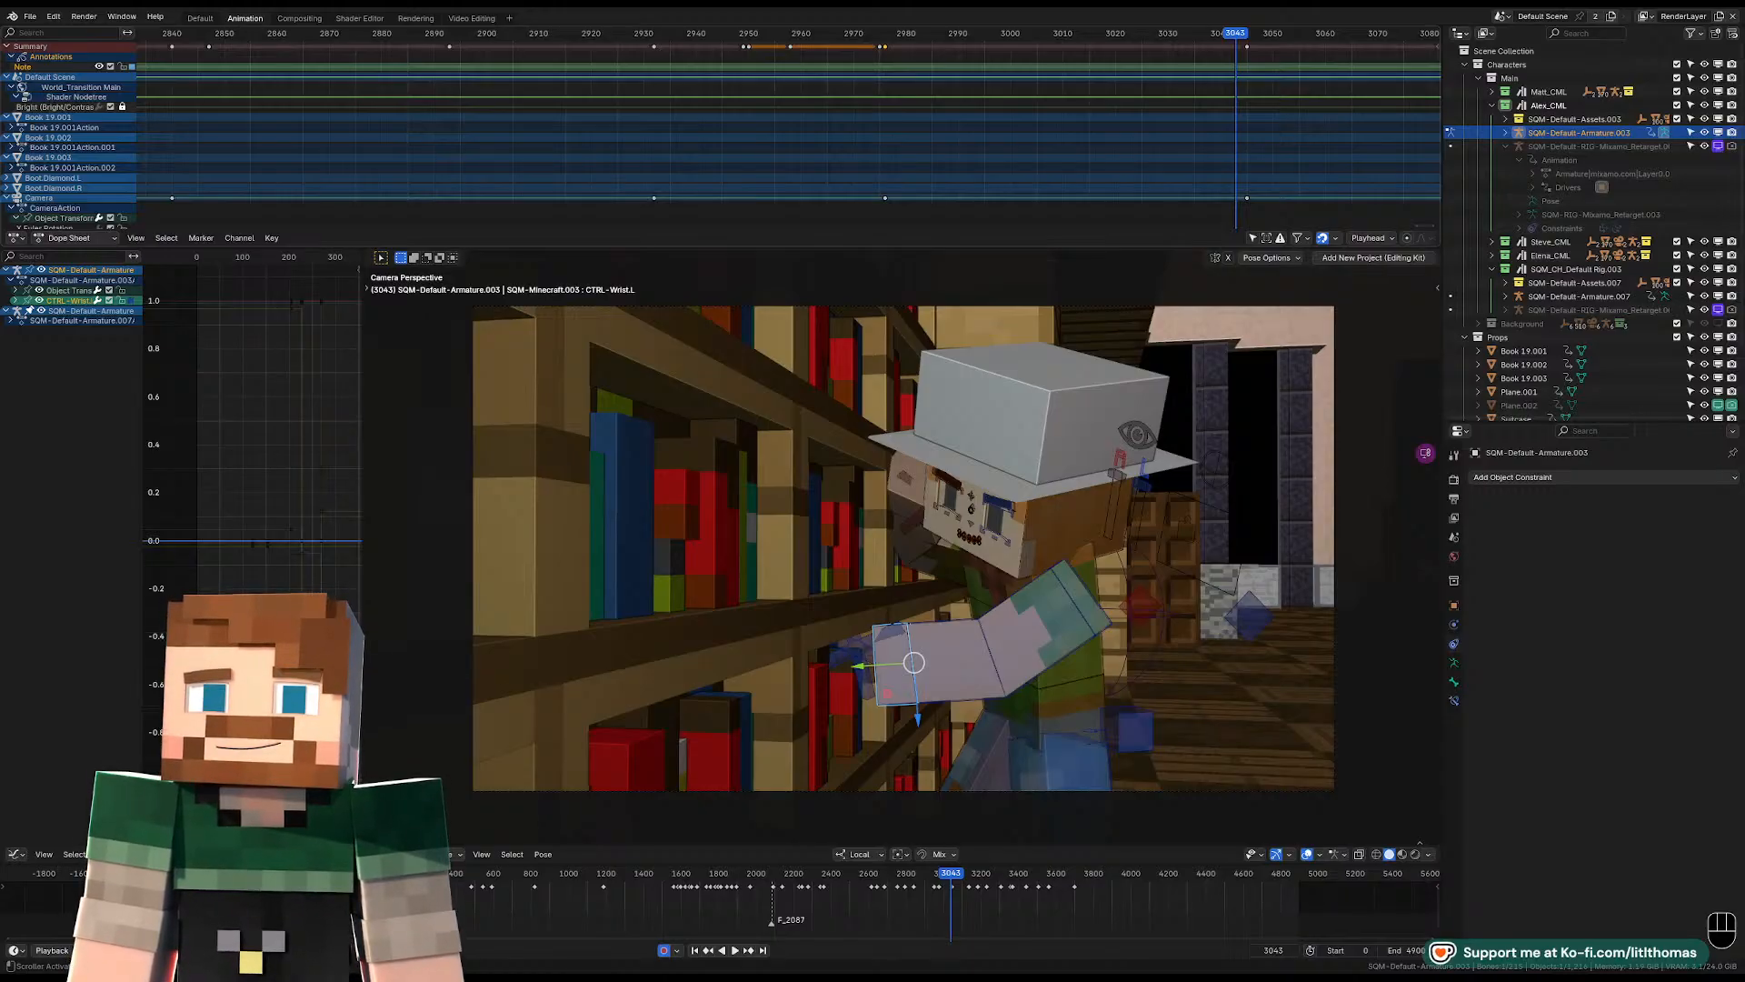
pyautogui.click(1209, 33)
pyautogui.press('space')
pyautogui.press('space')
pyautogui.press('space')
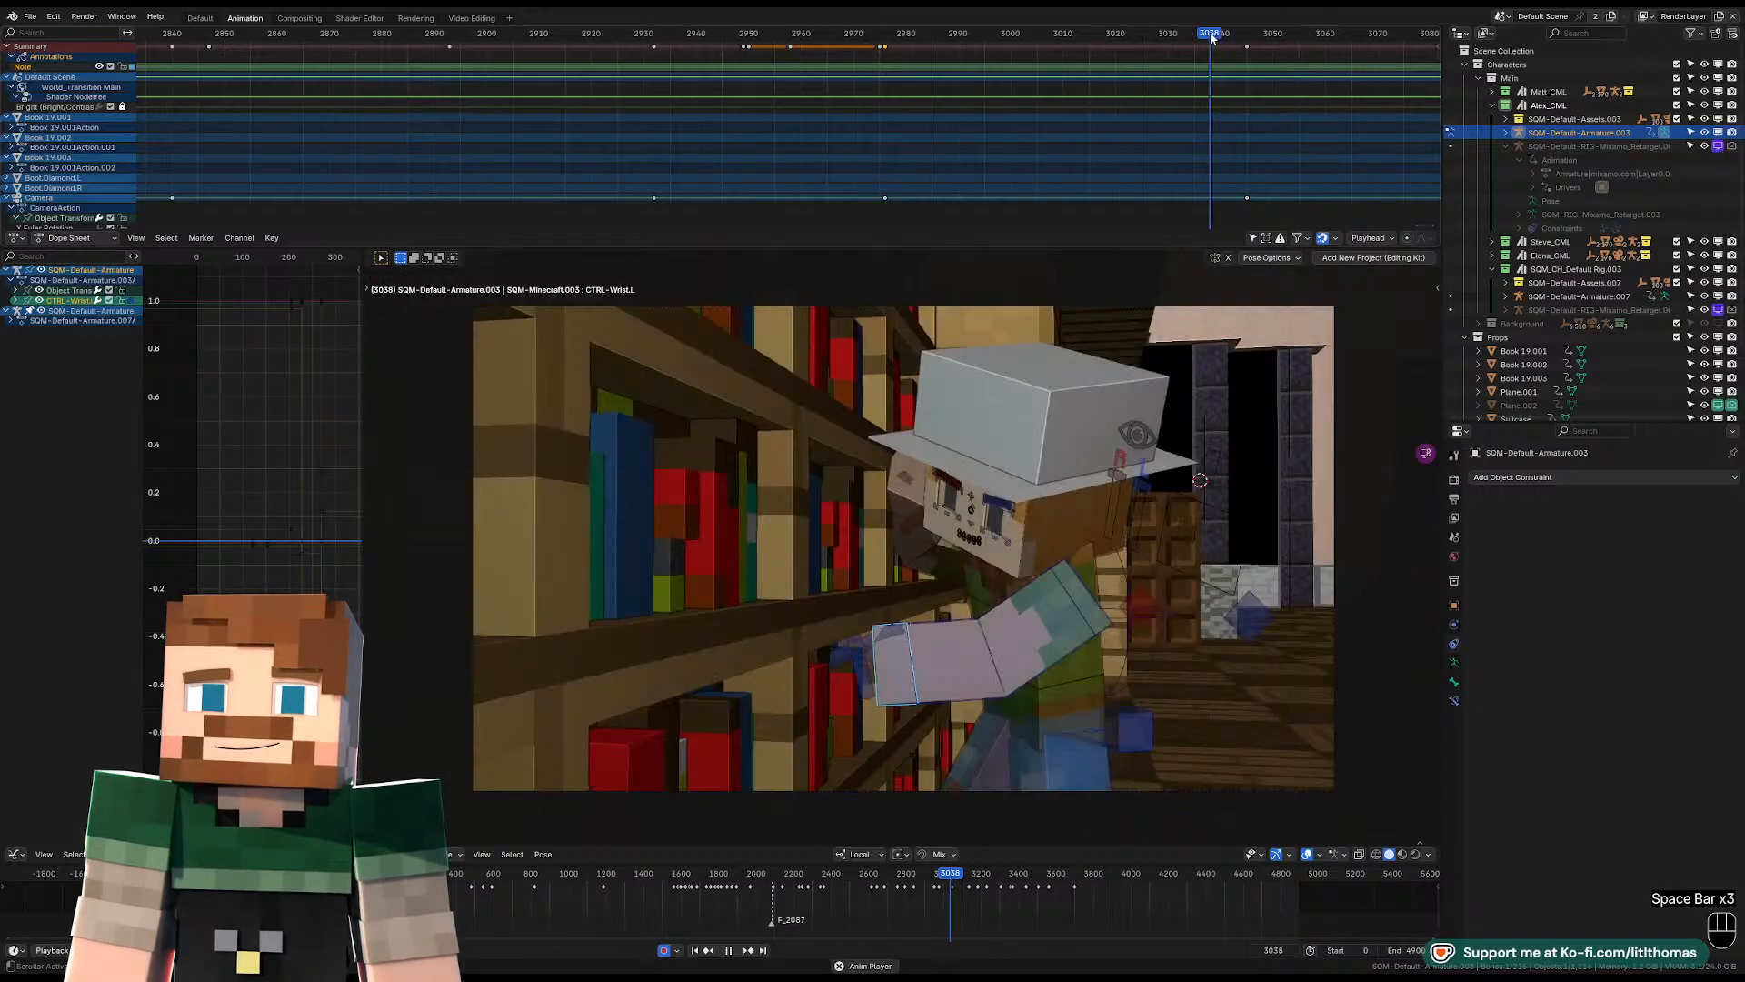
pyautogui.press('space')
pyautogui.moveTo(1209, 30); pyautogui.dragTo(889, 43)
pyautogui.press('space')
pyautogui.press('space')
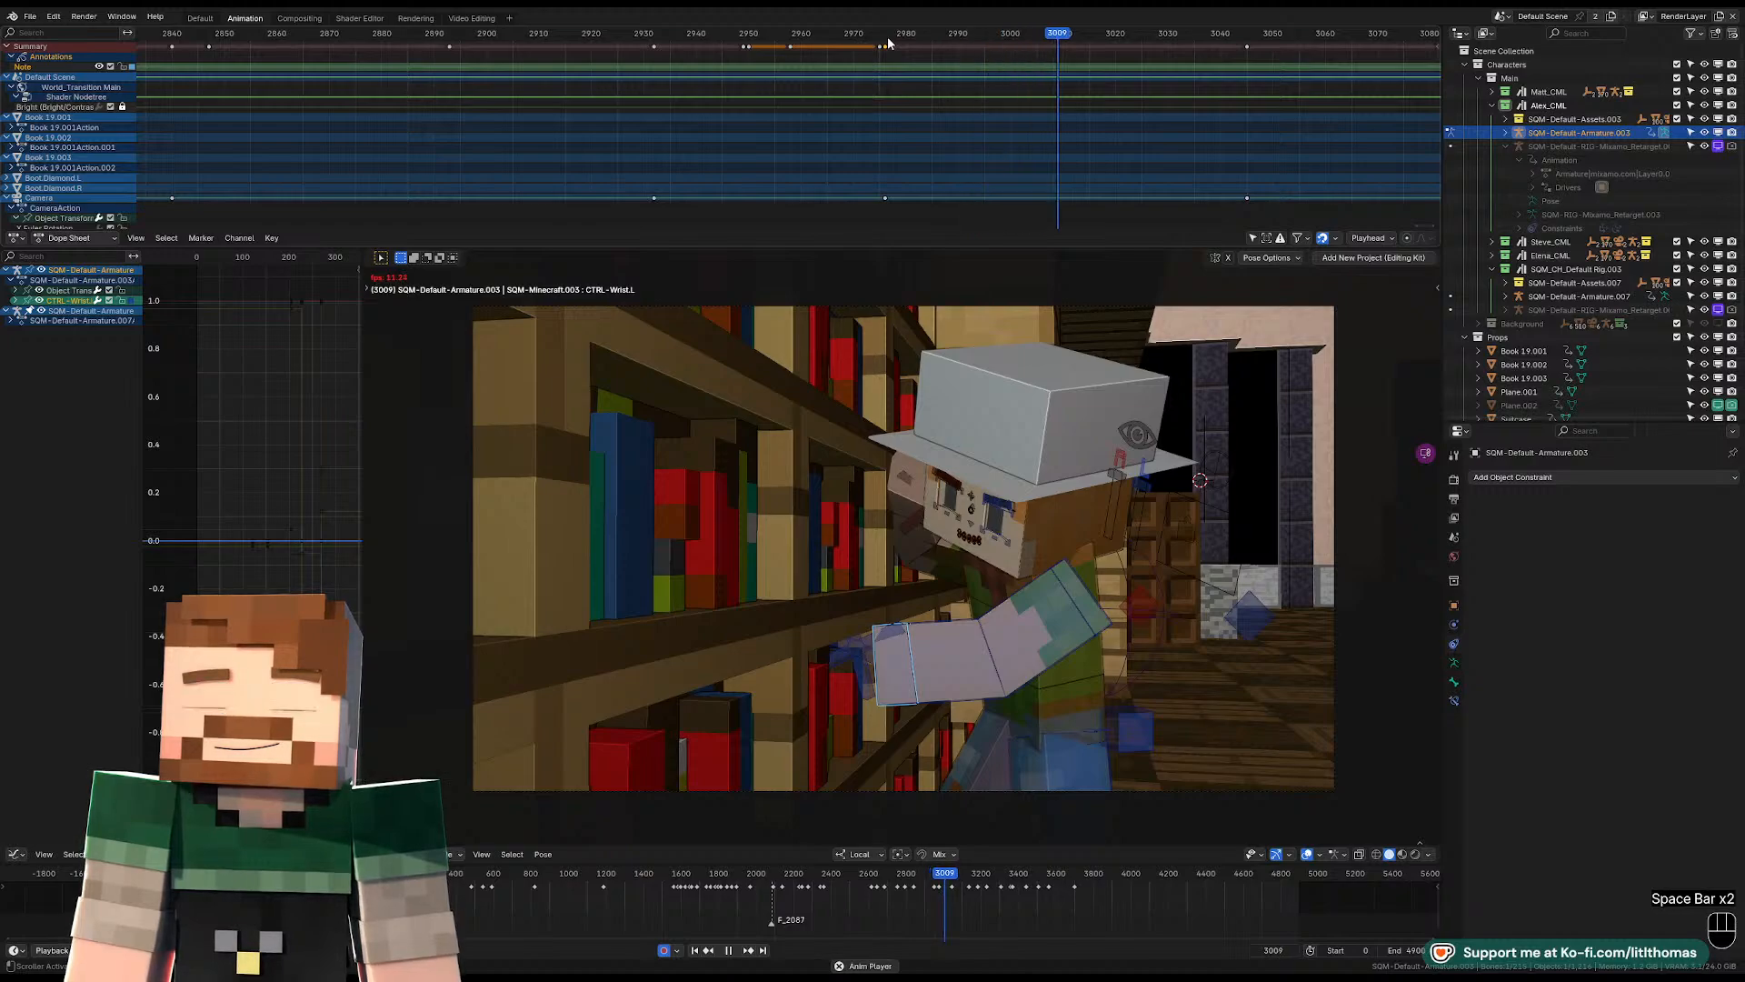
pyautogui.press('space')
pyautogui.press('space')
pyautogui.press('space')
pyautogui.press('space')
pyautogui.press('space')
# Rotate Alex's left upper arm and torso slightly at frame 3019 using trackball rotation.
pyautogui.click(1041, 650)
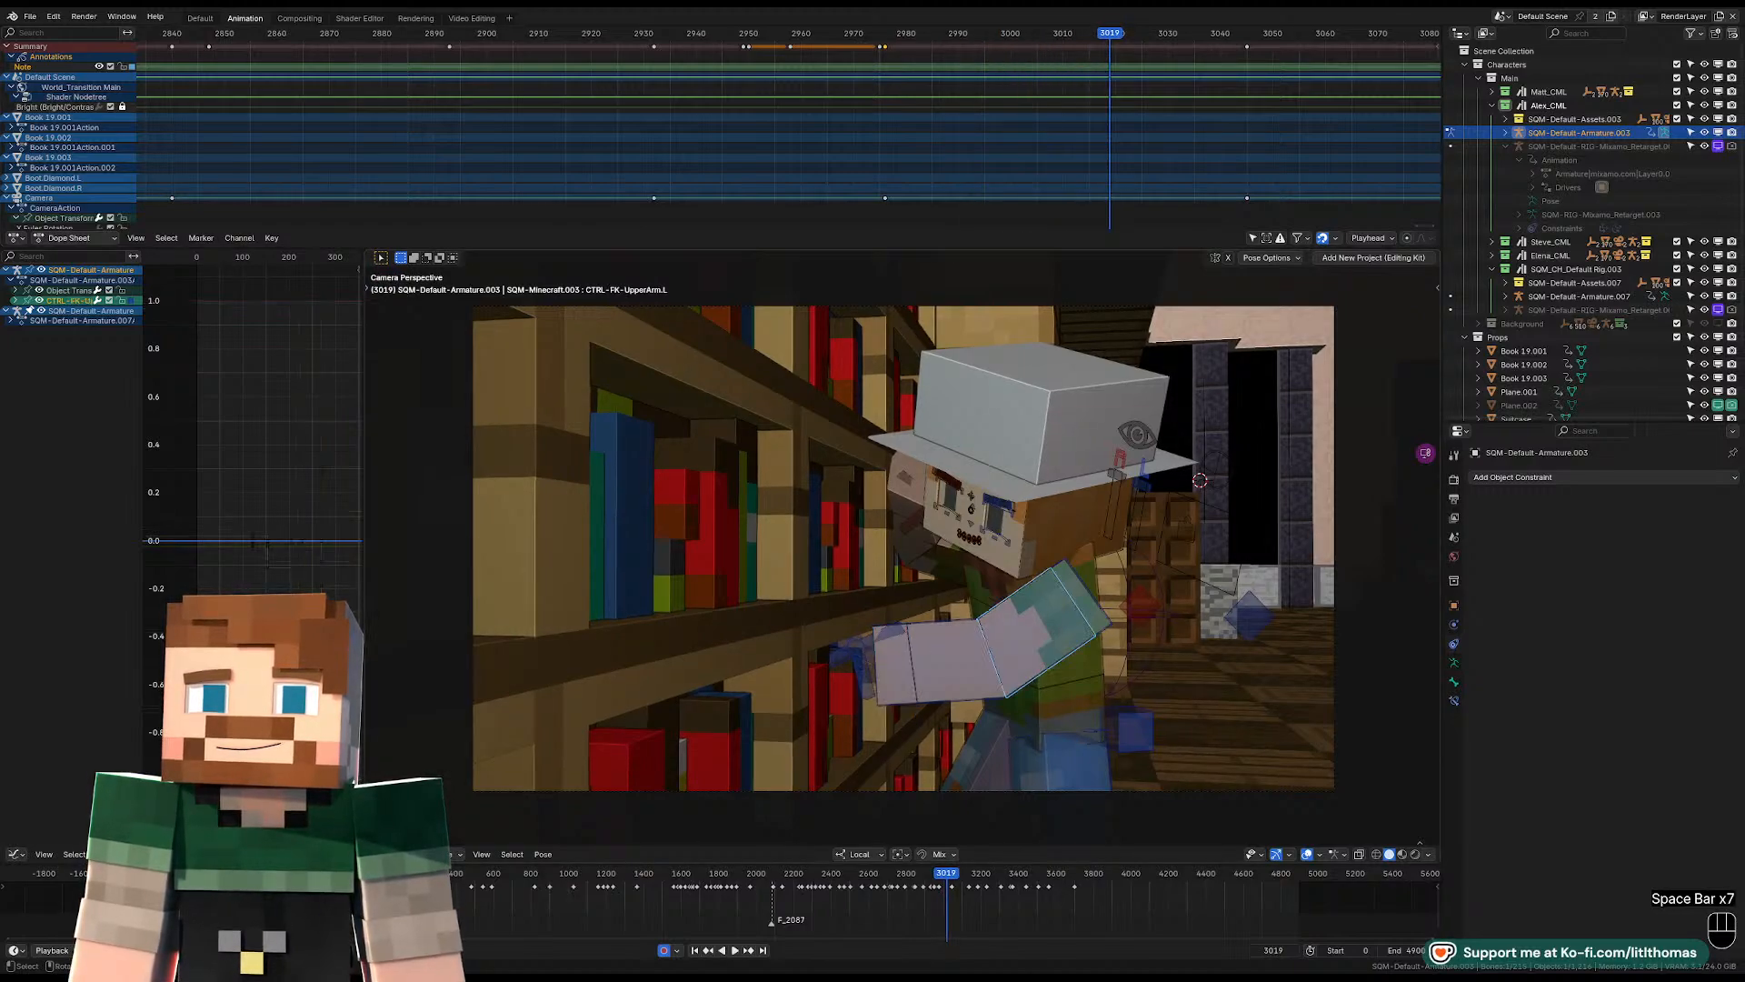
pyautogui.press('r')
pyautogui.press('r')
pyautogui.click(1052, 651)
pyautogui.click(1003, 585)
pyautogui.press('r')
pyautogui.press('r')
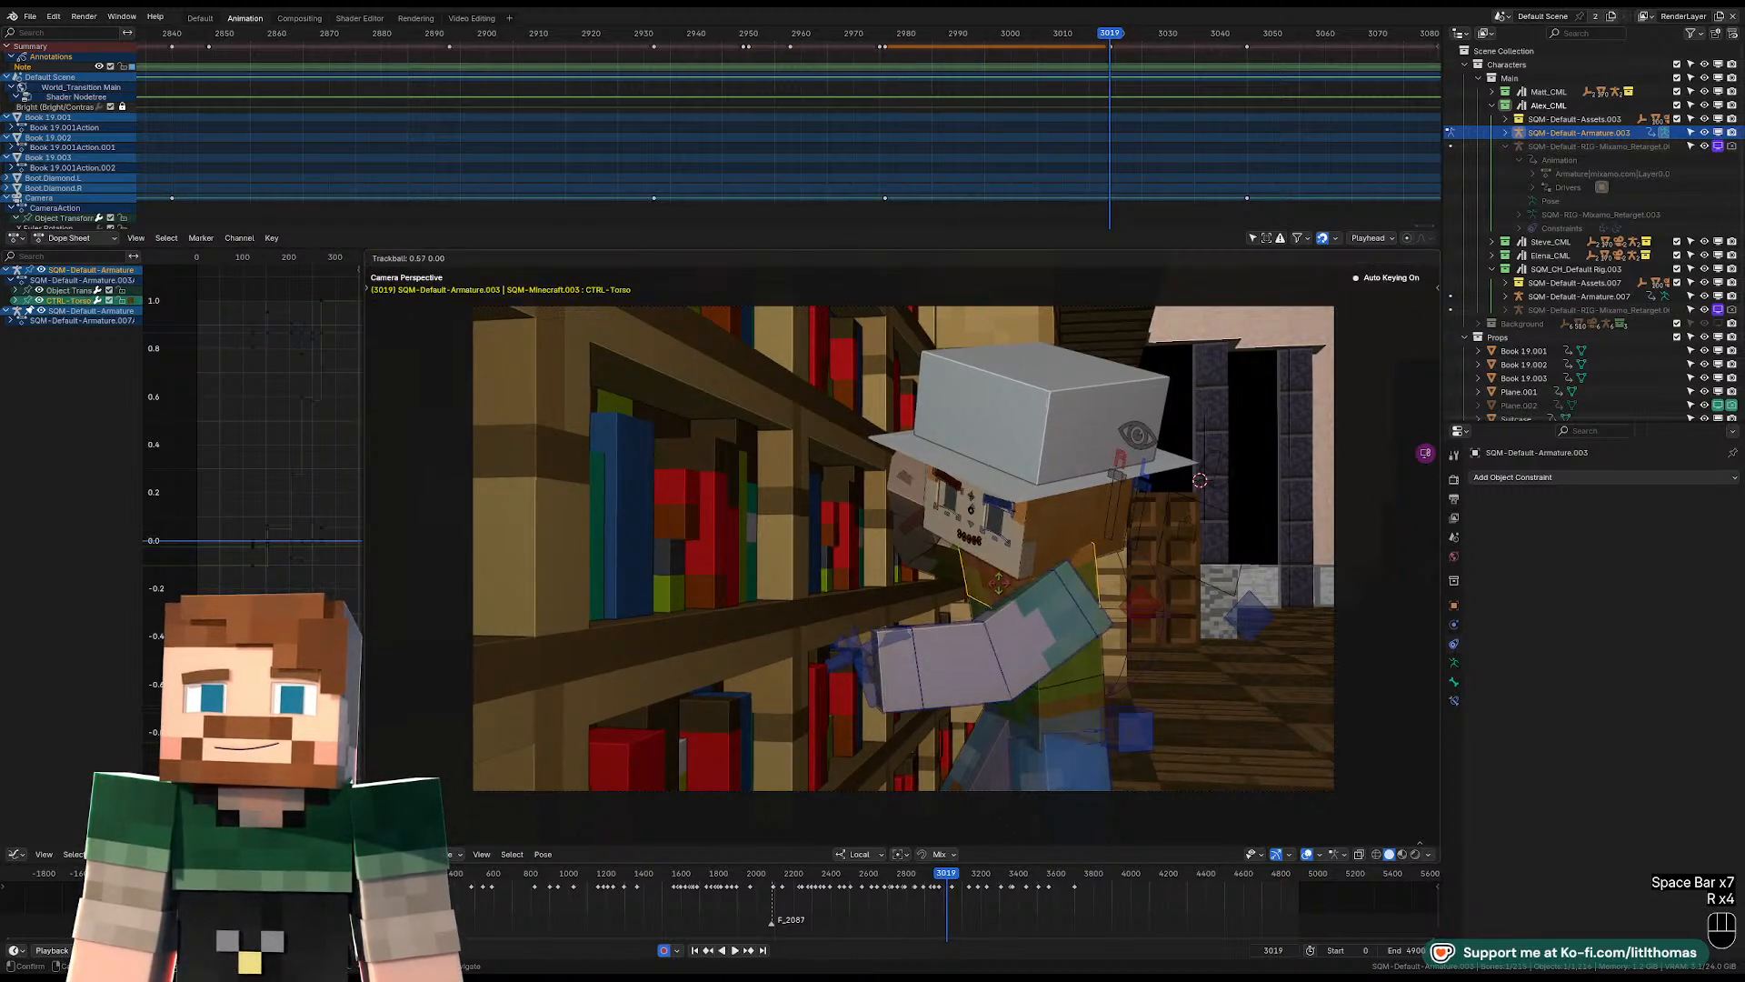
pyautogui.click(994, 588)
# Adjust the rotation of the right upper arm at frame 3019, working from behind Alex.
pyautogui.click(950, 565)
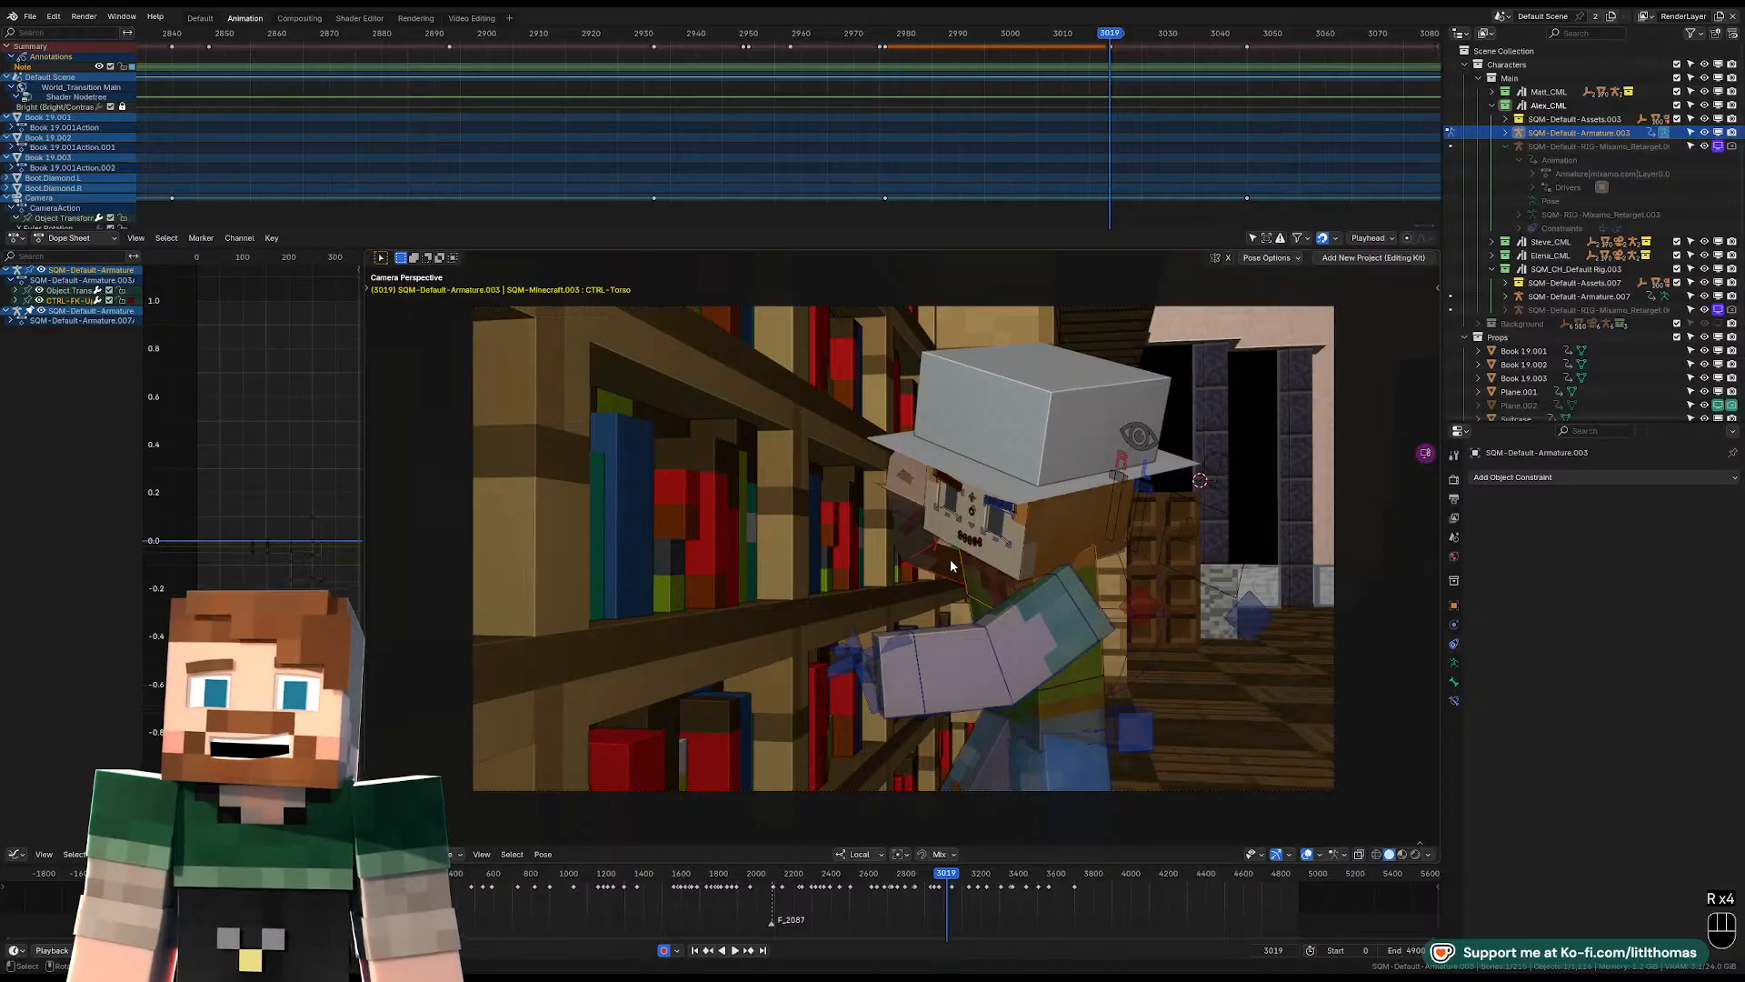
pyautogui.press('KP_Enter')
pyautogui.press('KP_Decimal')
pyautogui.moveTo(1072, 514); pyautogui.dragTo(983, 542, button='middle')
pyautogui.scroll(-5, 892, 521)
pyautogui.press('r')
pyautogui.press('r')
pyautogui.press('r')
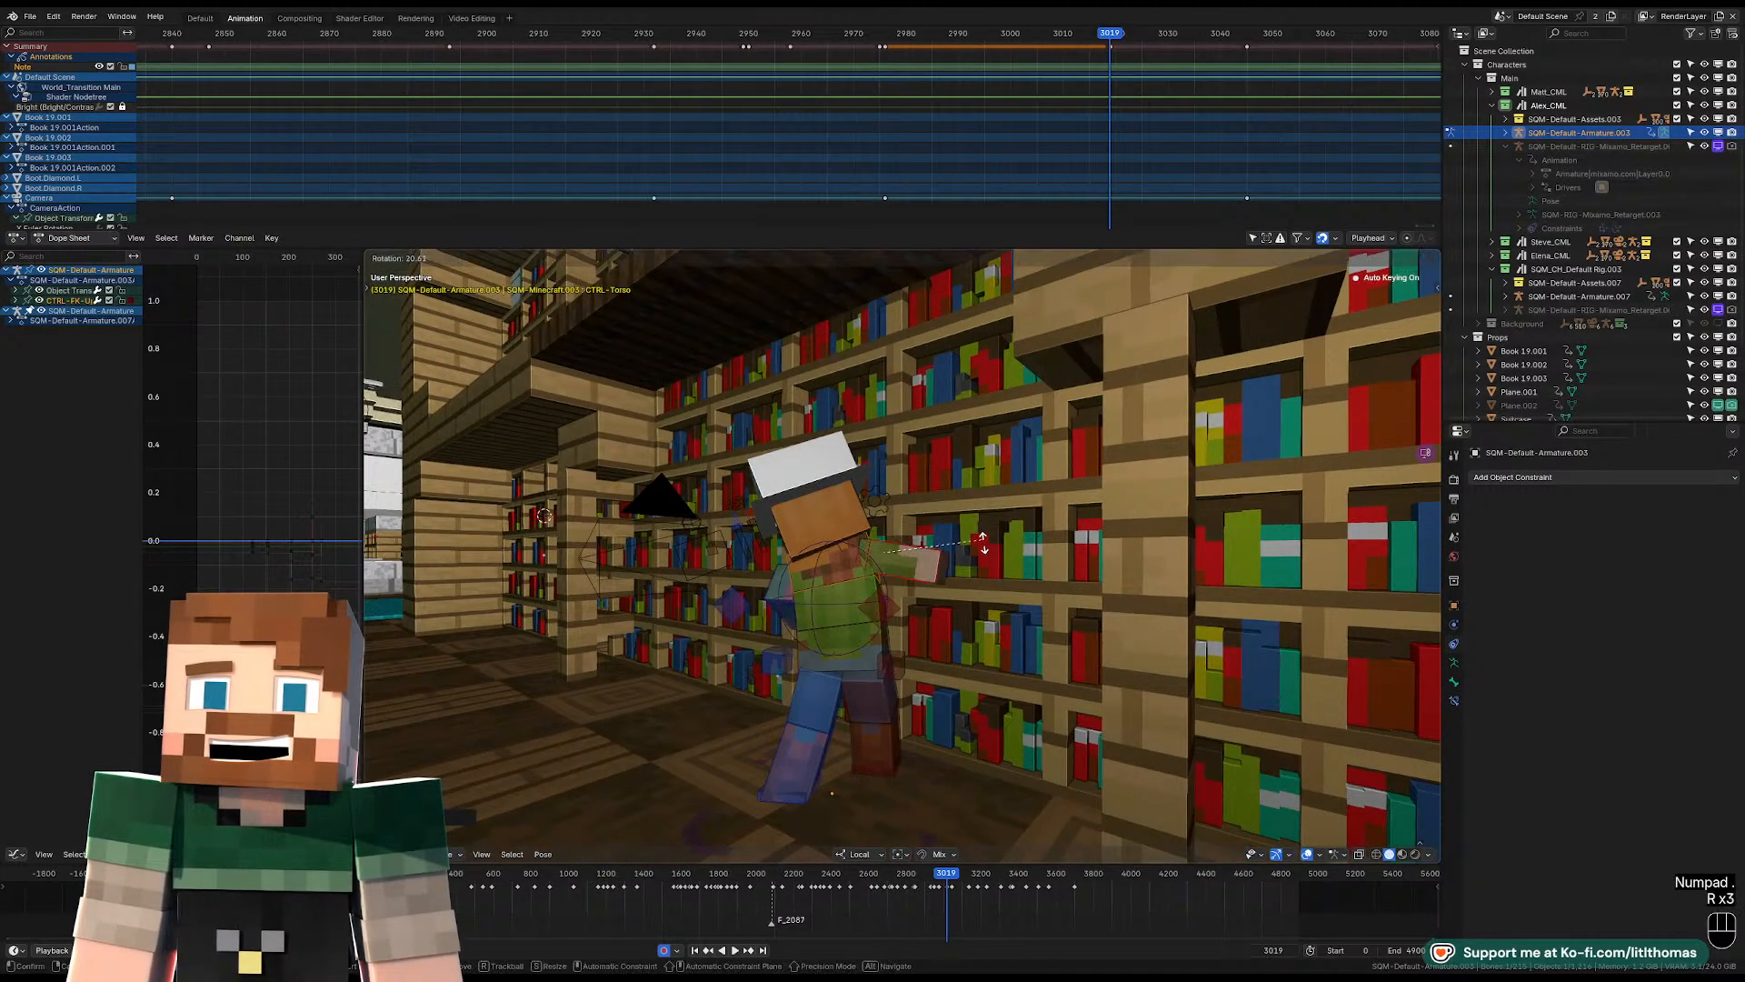
pyautogui.click(982, 543)
pyautogui.press('r')
pyautogui.press('r')
pyautogui.click(982, 550)
pyautogui.moveTo(982, 550); pyautogui.dragTo(1029, 538, button='middle')
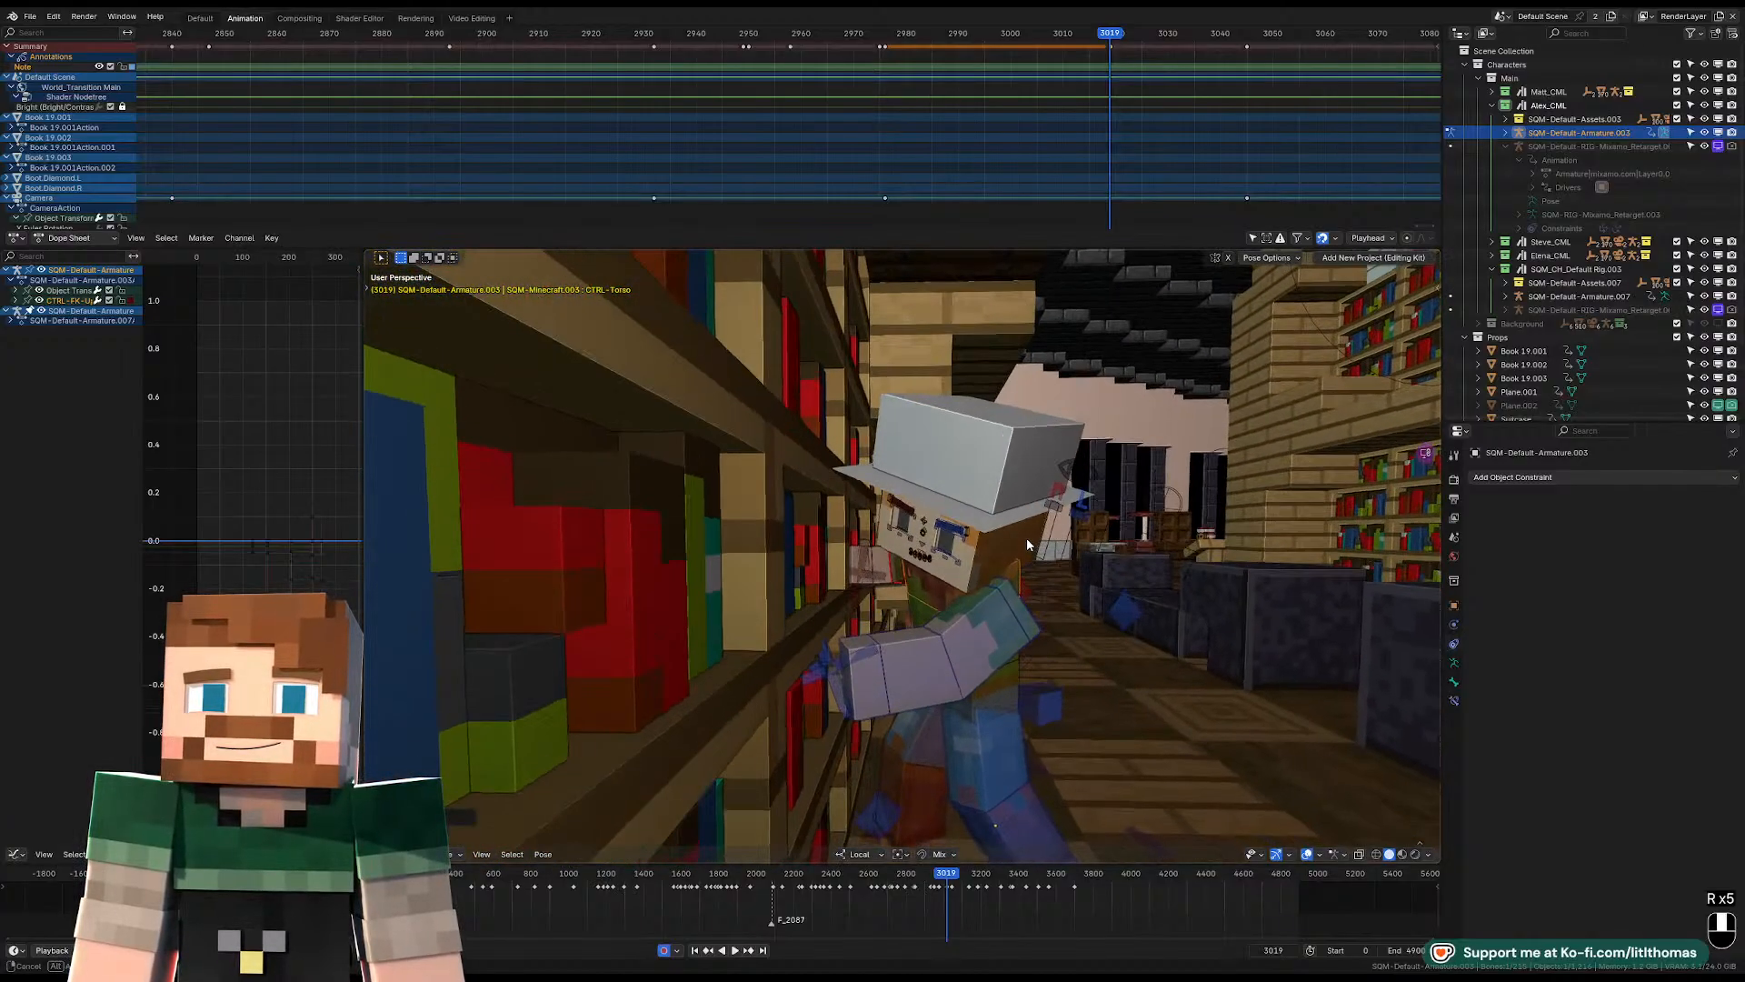
# Compare the poses at frames 2976 and 3019, and tilt the pelvis control slightly at frame 3019.
pyautogui.click(1006, 700)
pyautogui.press('Down')
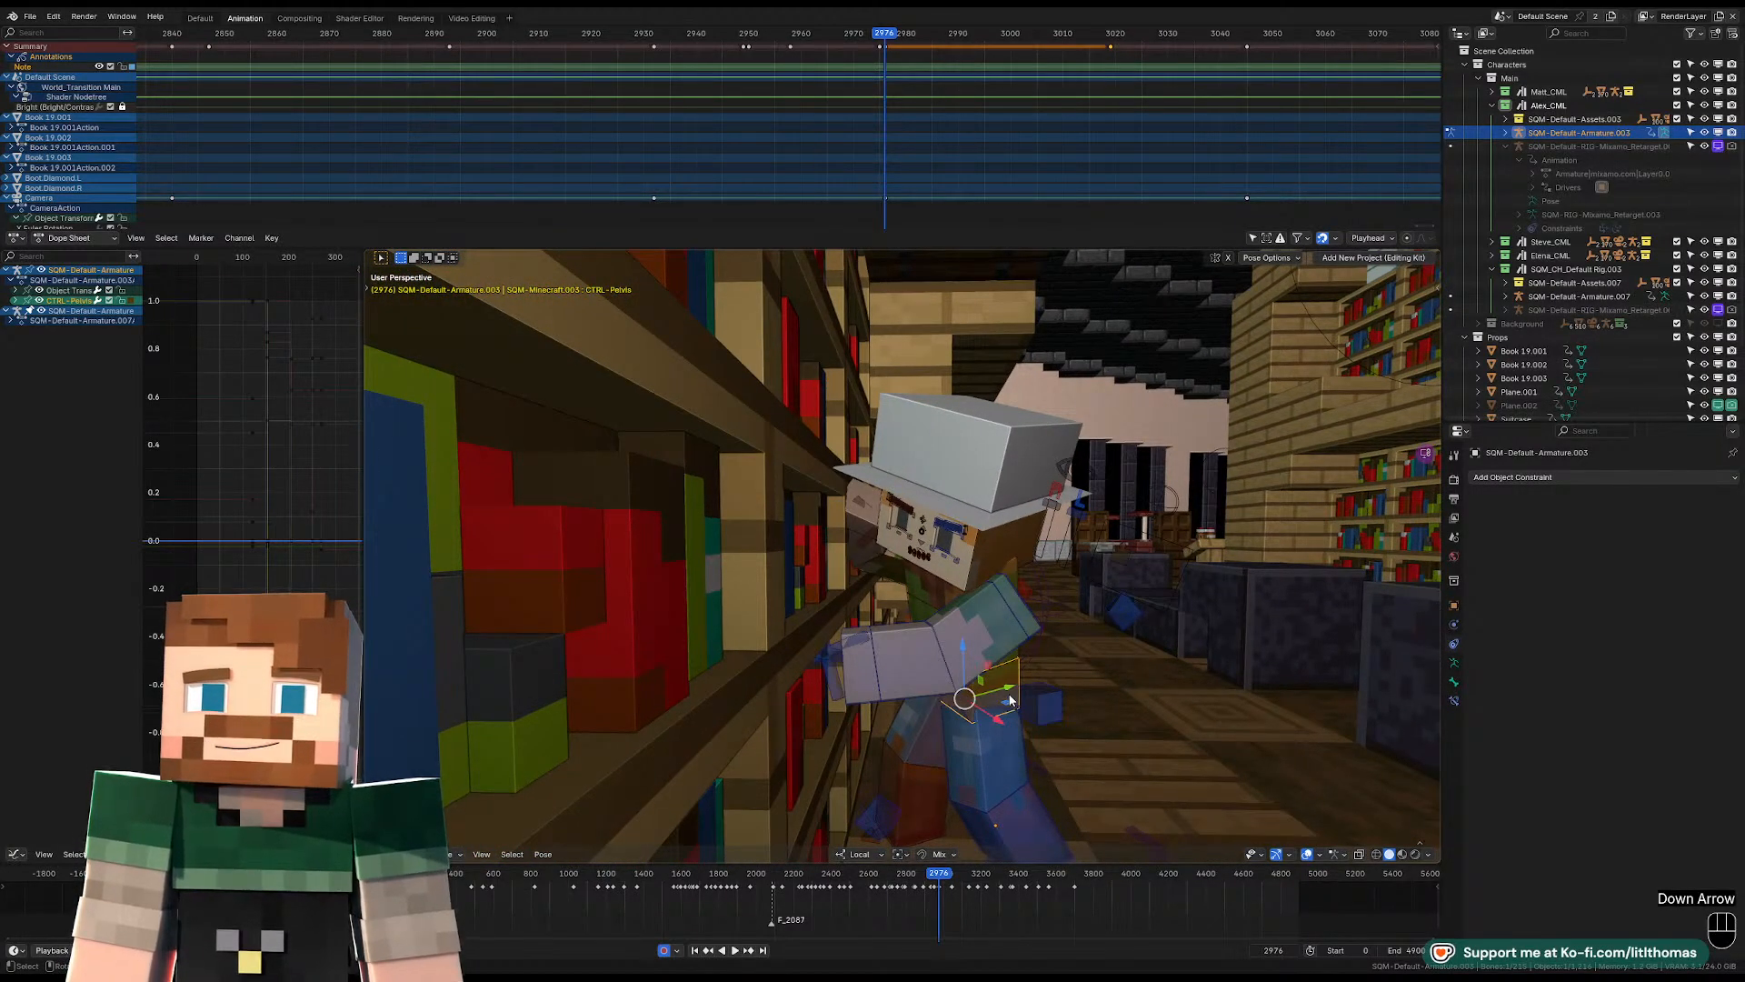
pyautogui.press('Up')
pyautogui.click(1111, 37)
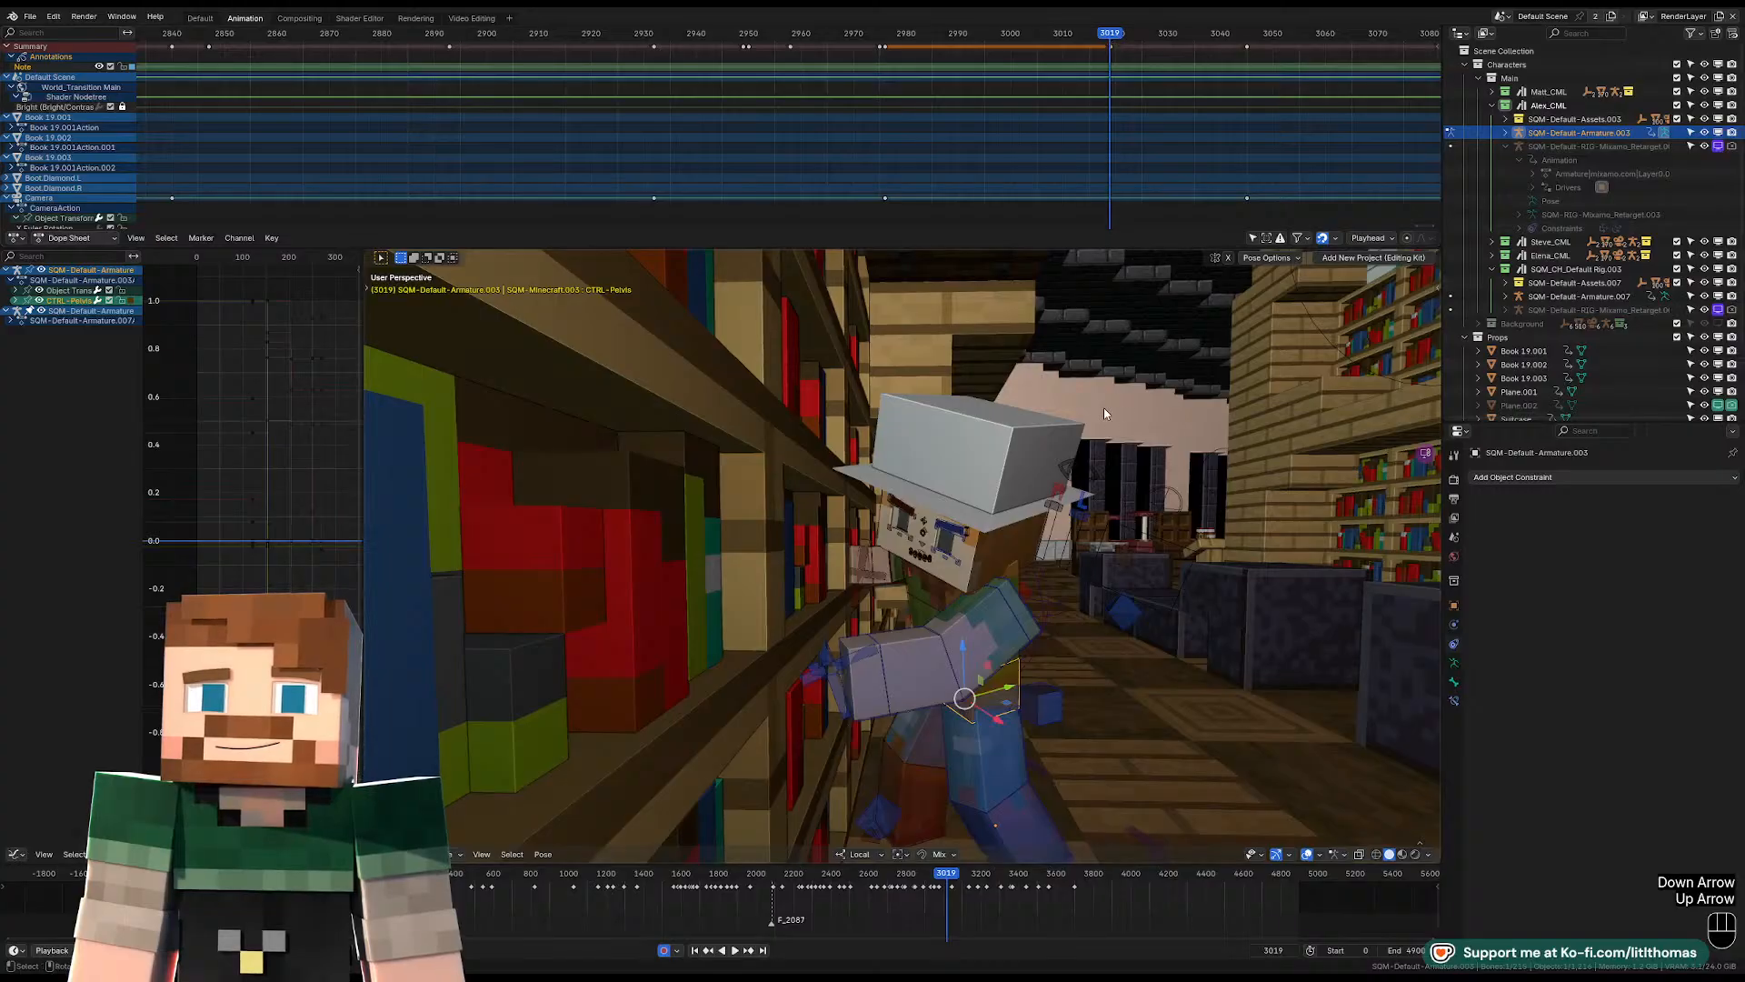
pyautogui.press('Right')
pyautogui.press('Left')
pyautogui.press('Left')
pyautogui.press('Right')
pyautogui.moveTo(1153, 444); pyautogui.dragTo(1096, 454, button='middle')
pyautogui.press('r')
pyautogui.press('r')
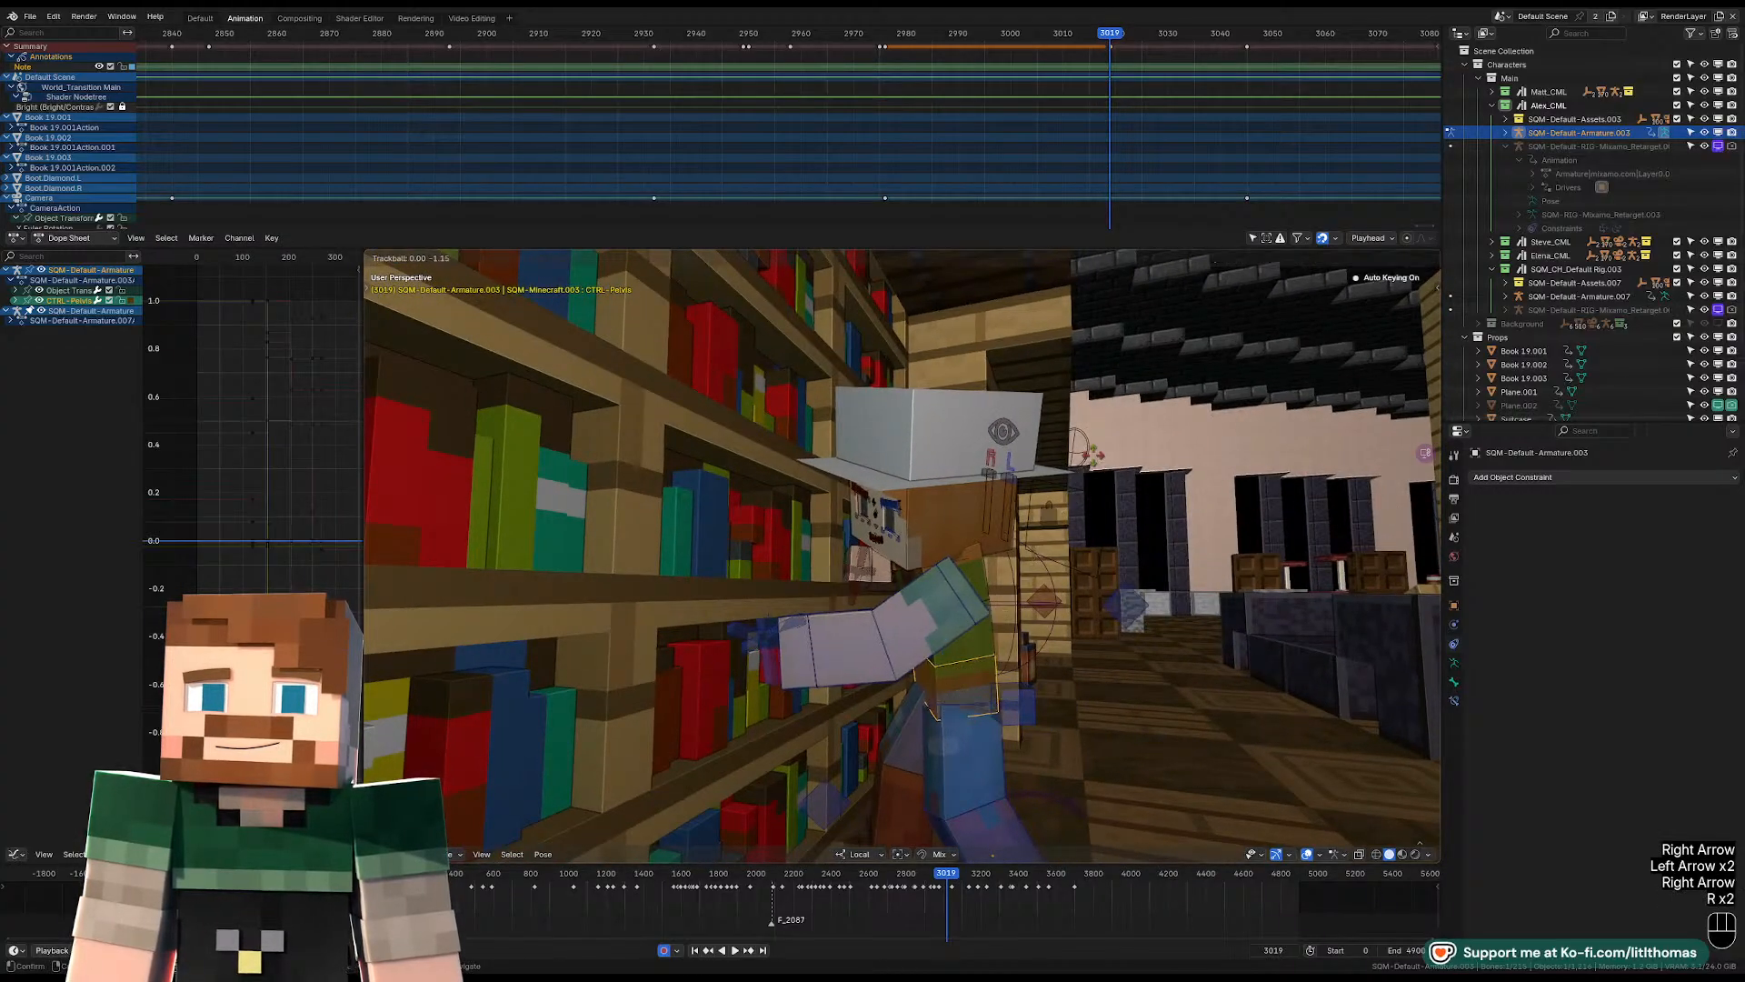
pyautogui.click(1014, 577)
# Refine the torso and head rotations at frame 3019 so Alex keeps leaning toward the bookshelf.
pyautogui.click(989, 579)
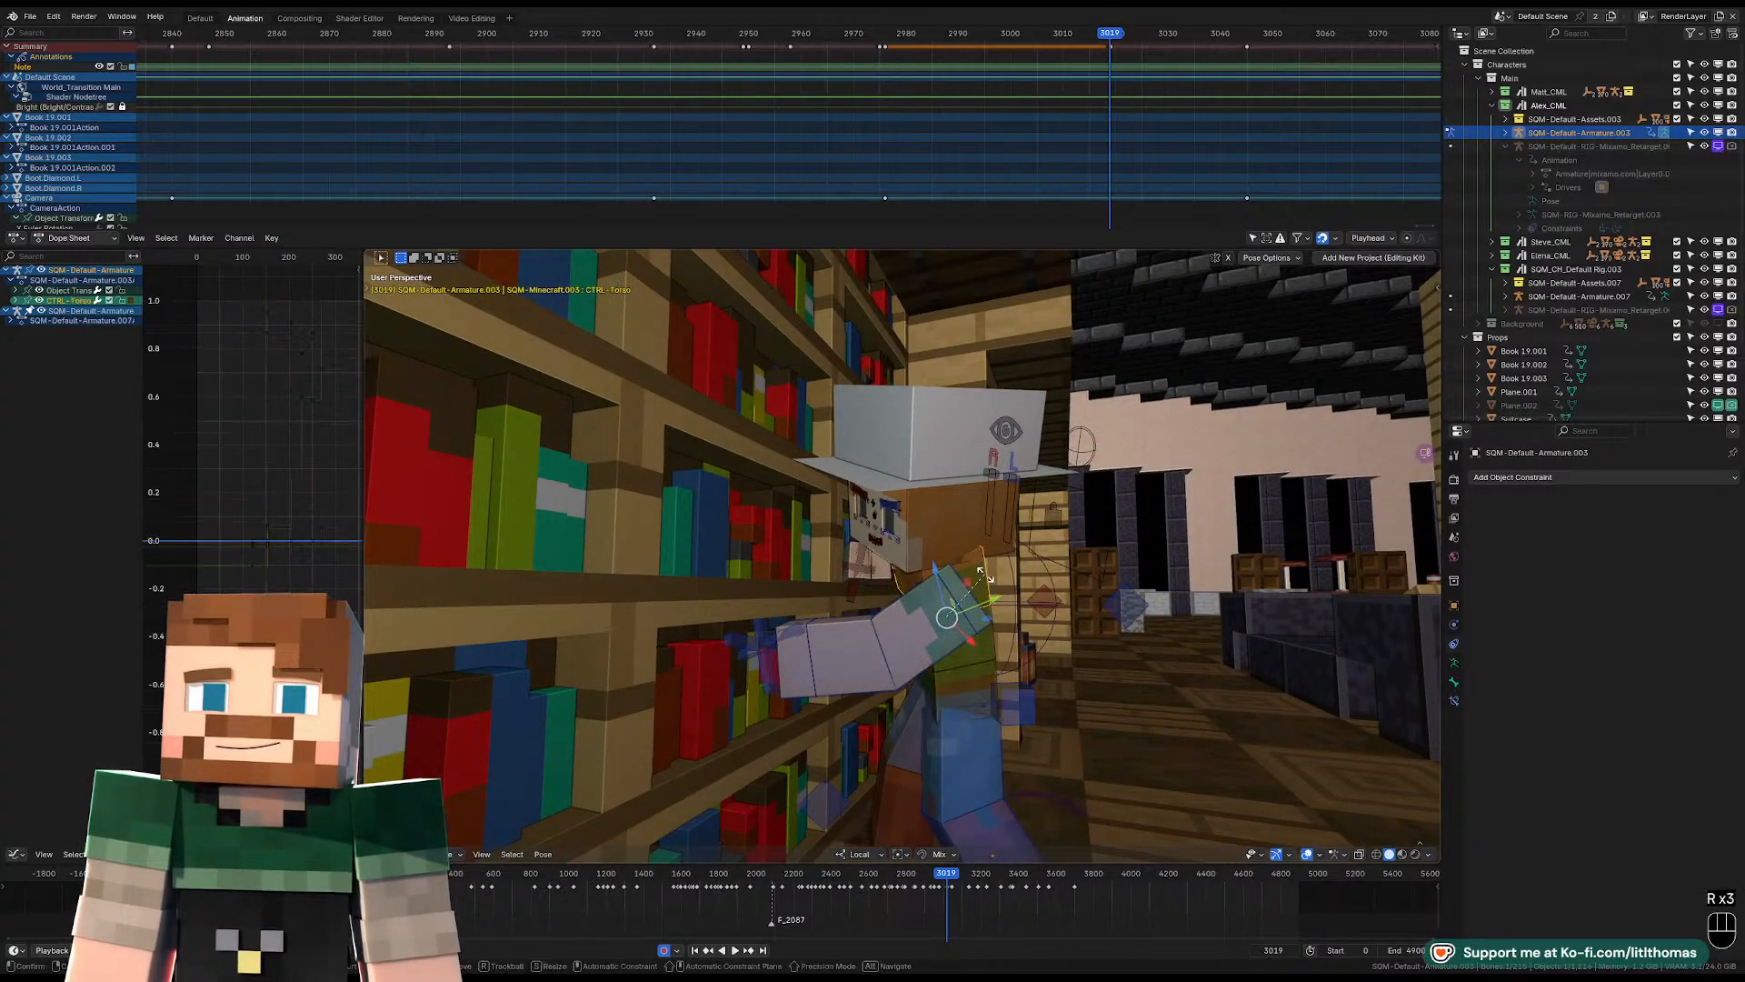
pyautogui.press('r')
pyautogui.press('r')
pyautogui.click(957, 537)
pyautogui.click(958, 537)
pyautogui.press('r')
pyautogui.press('r')
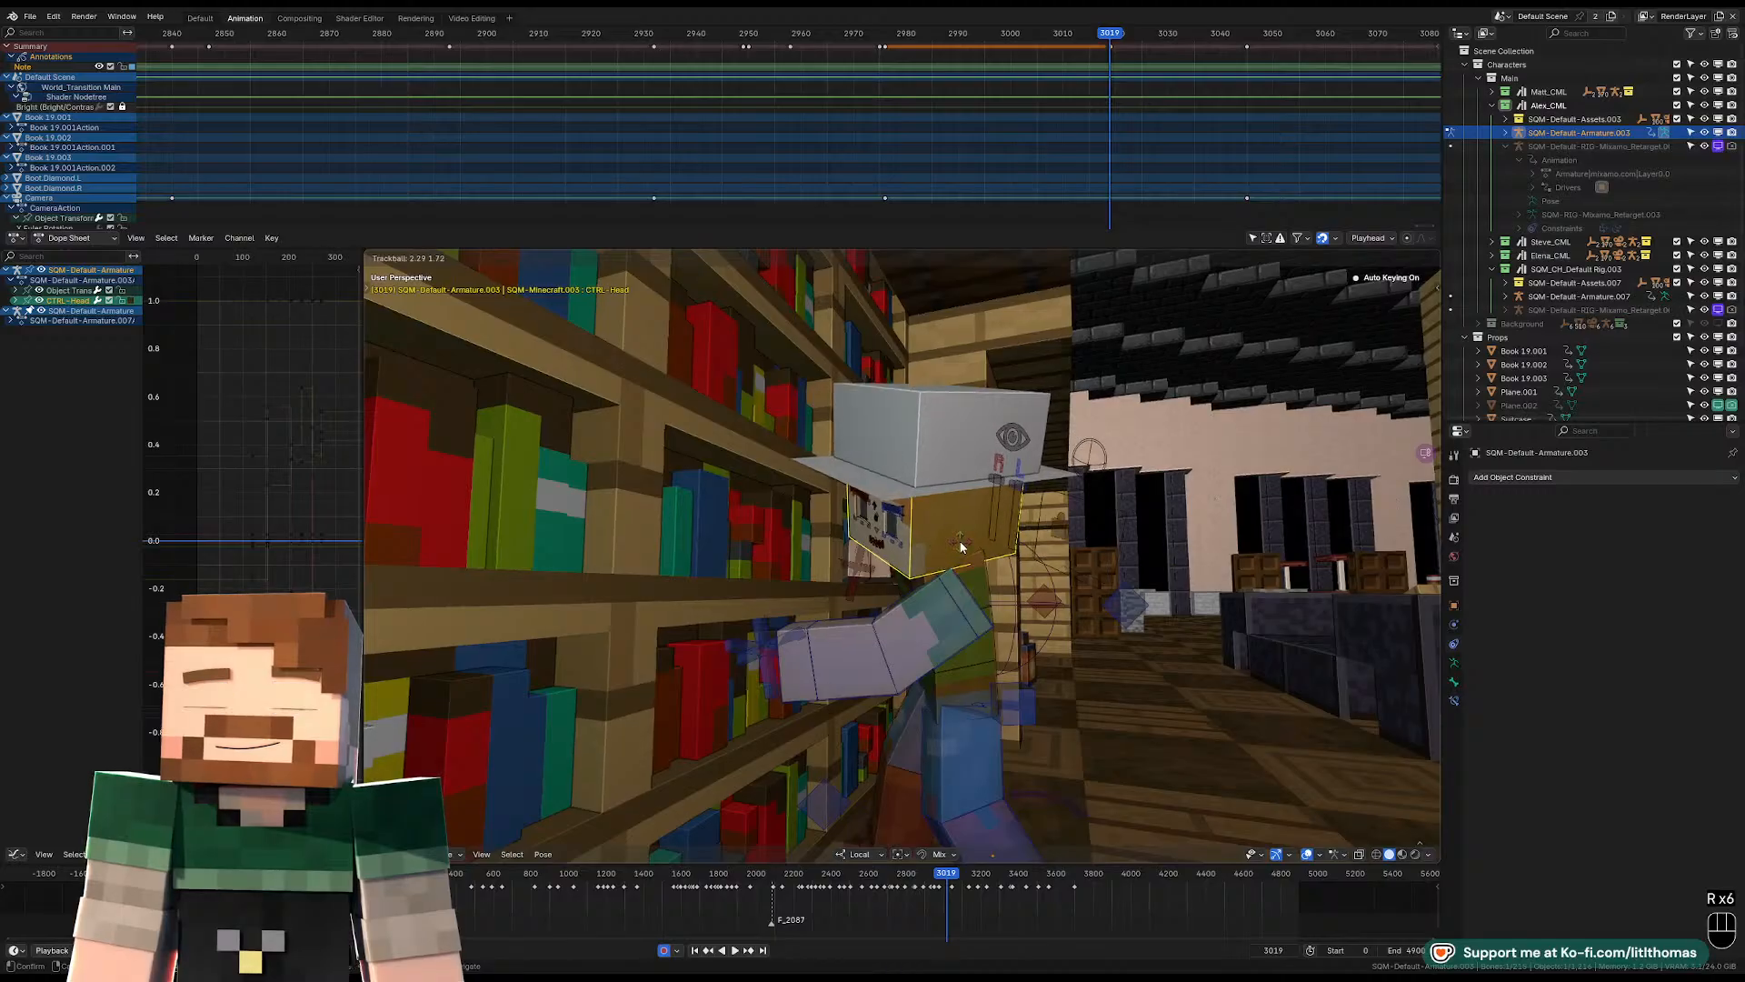
pyautogui.click(962, 549)
# Move the right IK foot control along its local Z axis at frame 3019.
pyautogui.scroll(-3, 981, 587)
pyautogui.moveTo(986, 601); pyautogui.dragTo(964, 625, button='middle')
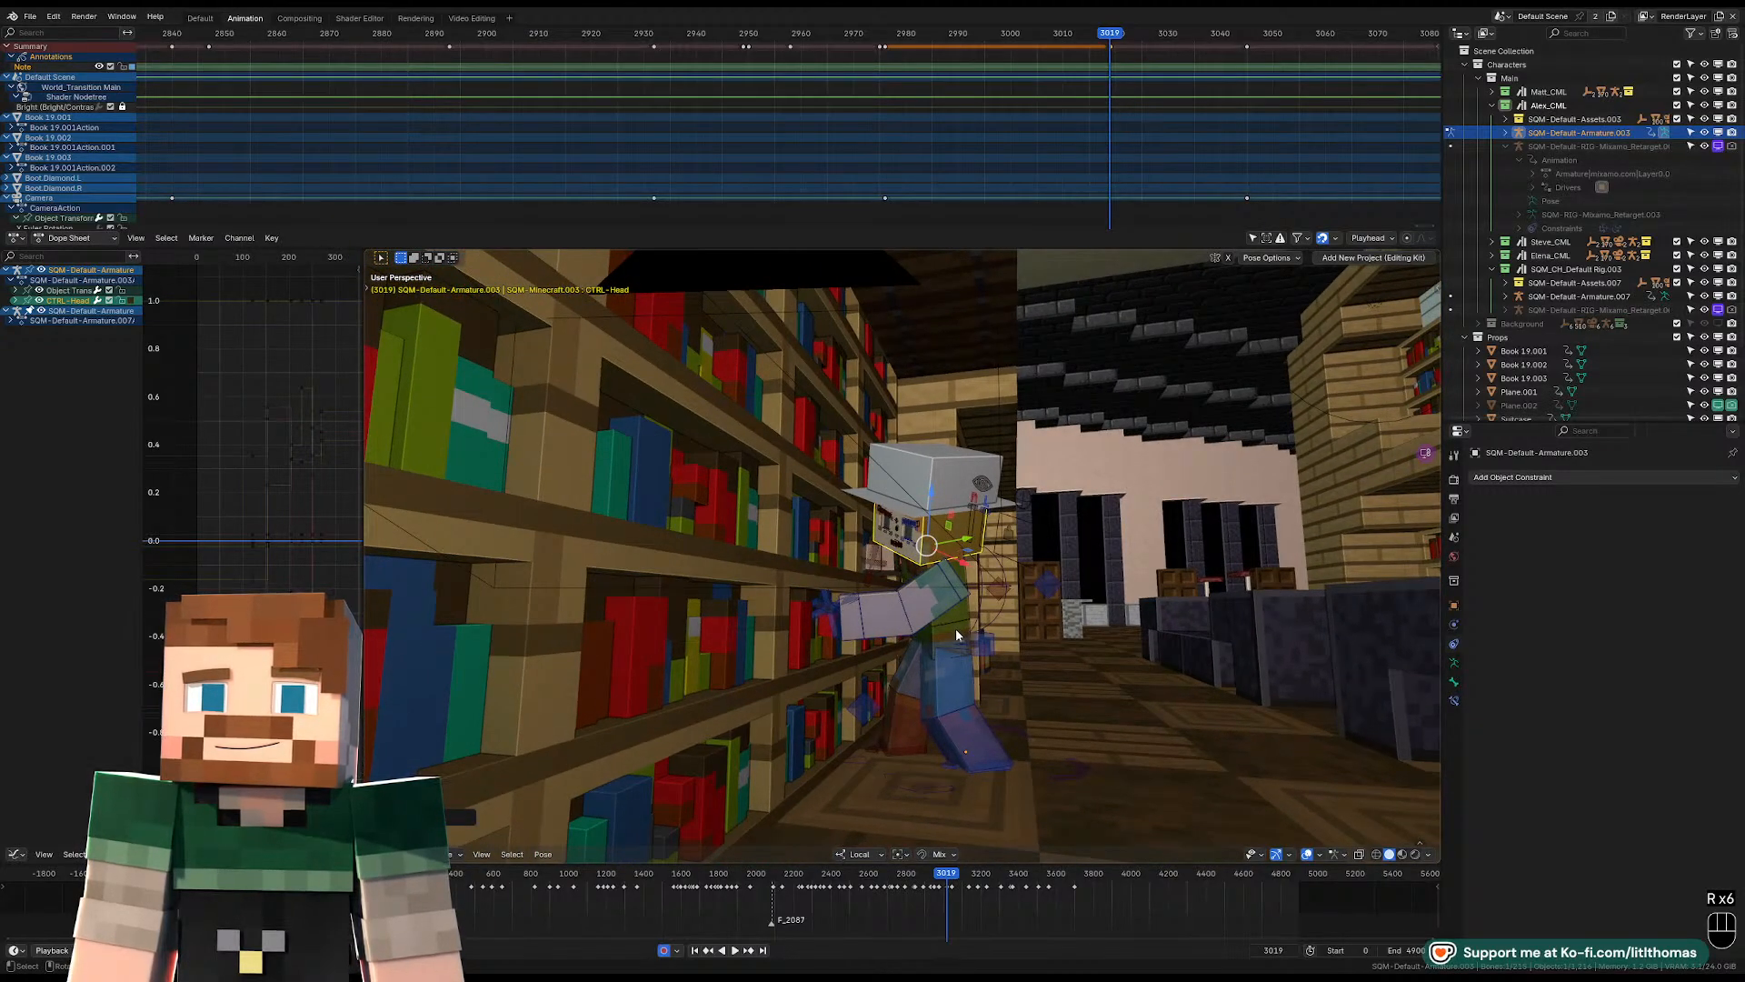
pyautogui.click(913, 751)
pyautogui.press('g')
pyautogui.press('z')
pyautogui.press('z')
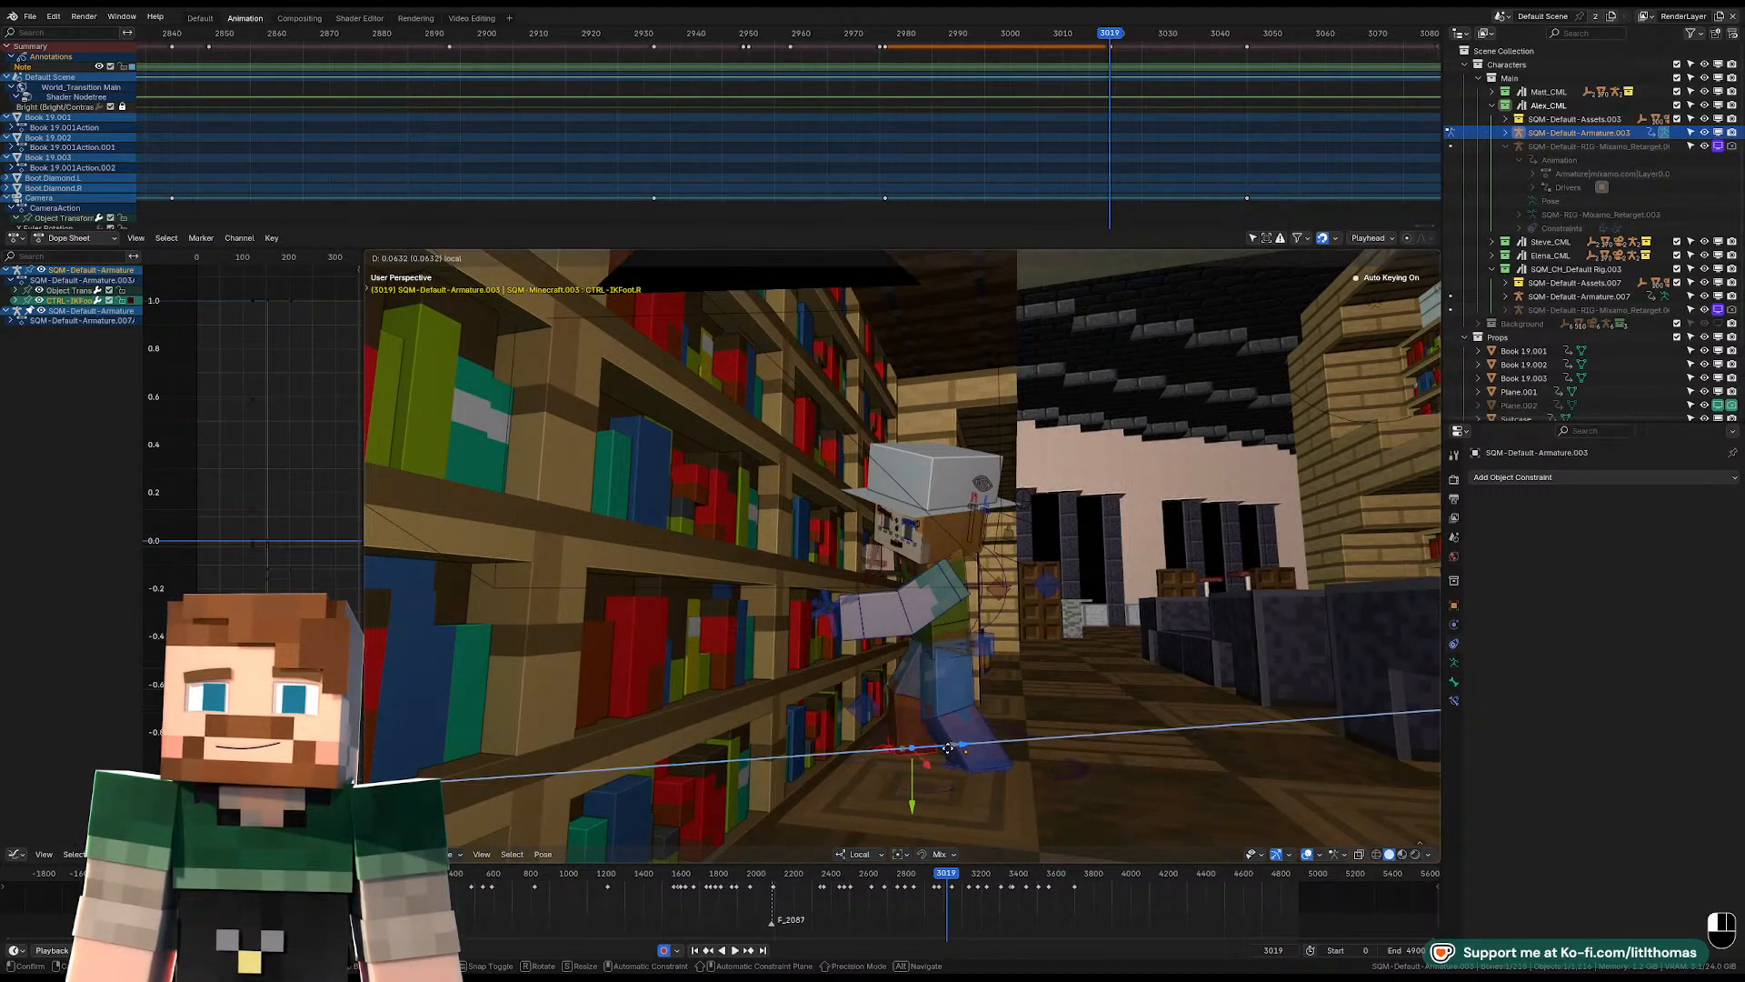
pyautogui.moveTo(948, 747); pyautogui.dragTo(949, 747)
# Rotate the left IK foot control around its local Z axis at frame 3019.
pyautogui.click(993, 765)
pyautogui.click(994, 766)
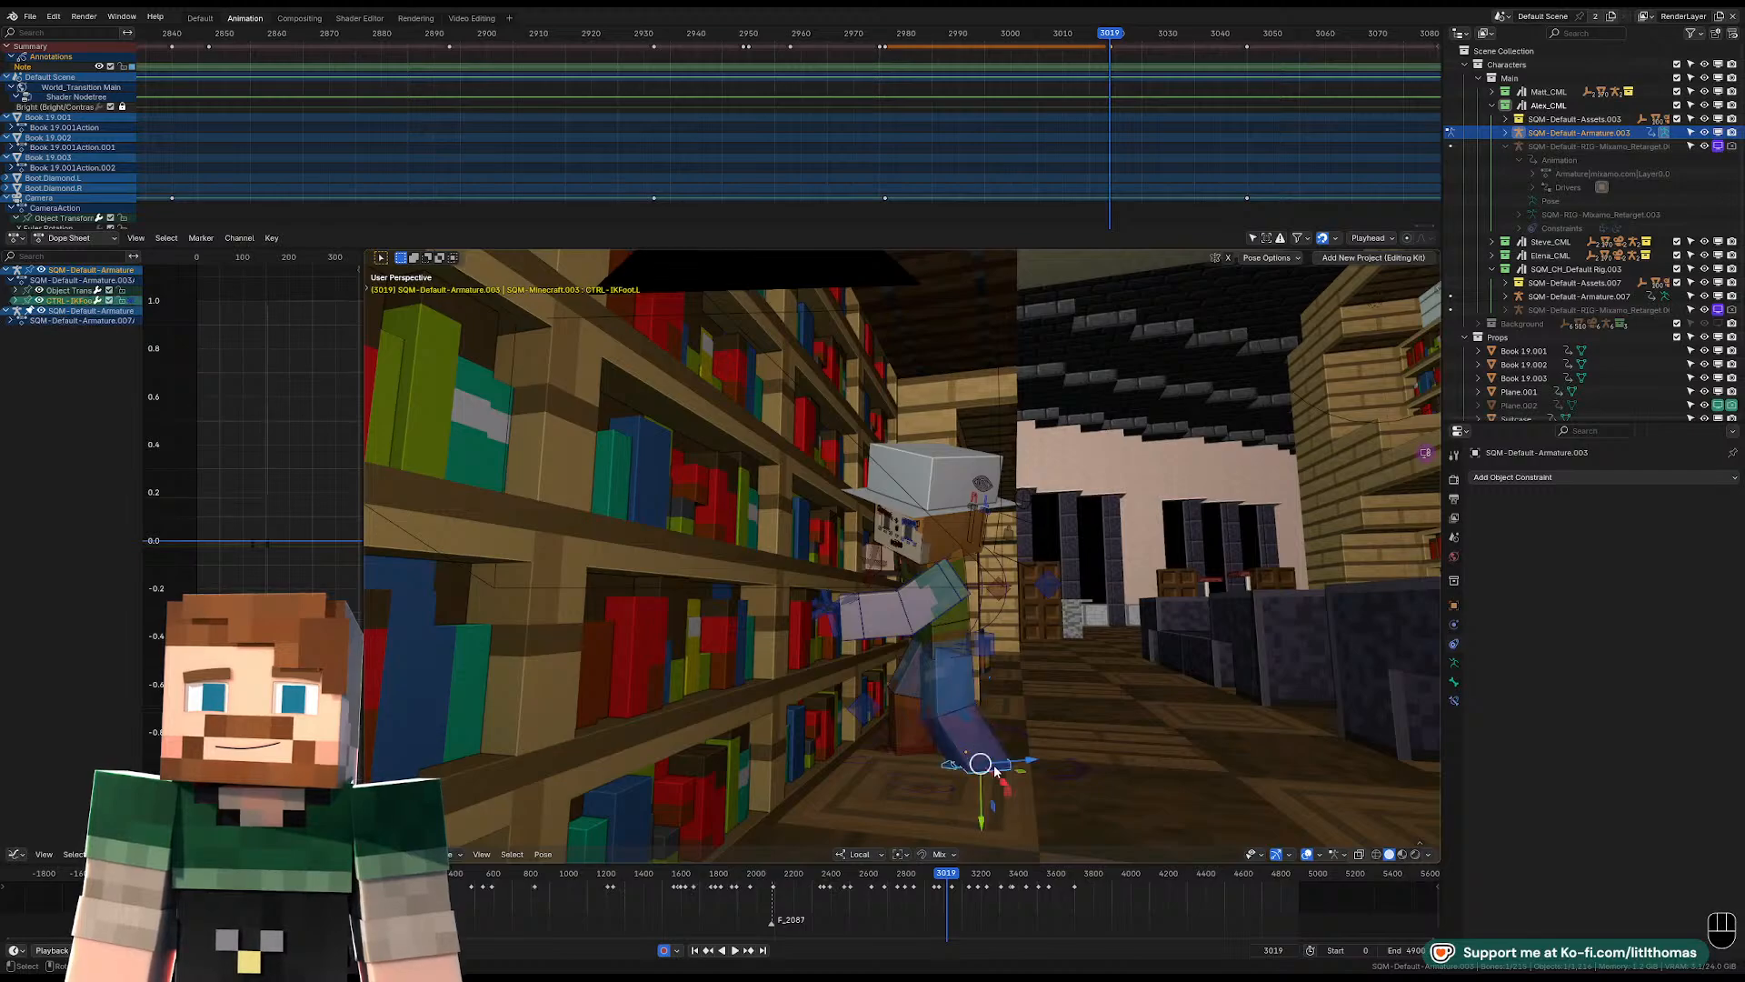
pyautogui.press('KP_Decimal')
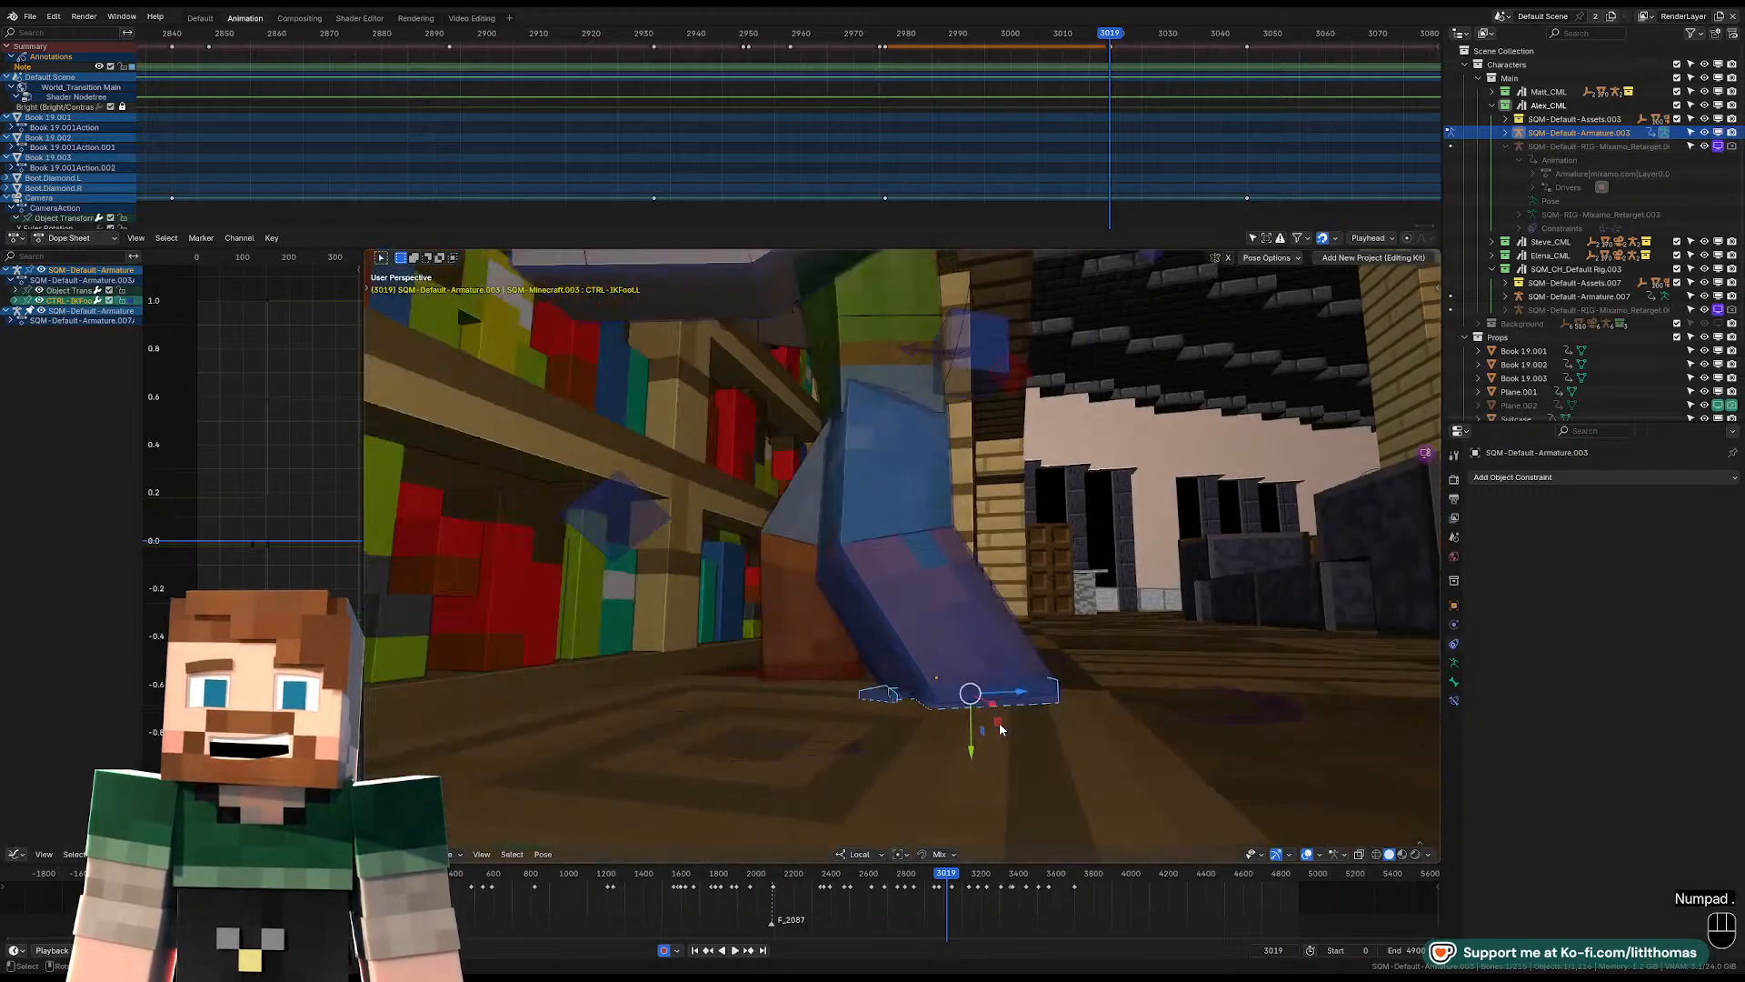
pyautogui.moveTo(1000, 722); pyautogui.dragTo(1013, 593, button='middle')
pyautogui.press('r')
pyautogui.press('z')
pyautogui.press('z')
pyautogui.click(1076, 625)
# Shift the right IK foot control along its local X axis and return to the scene camera view.
pyautogui.click(1022, 546)
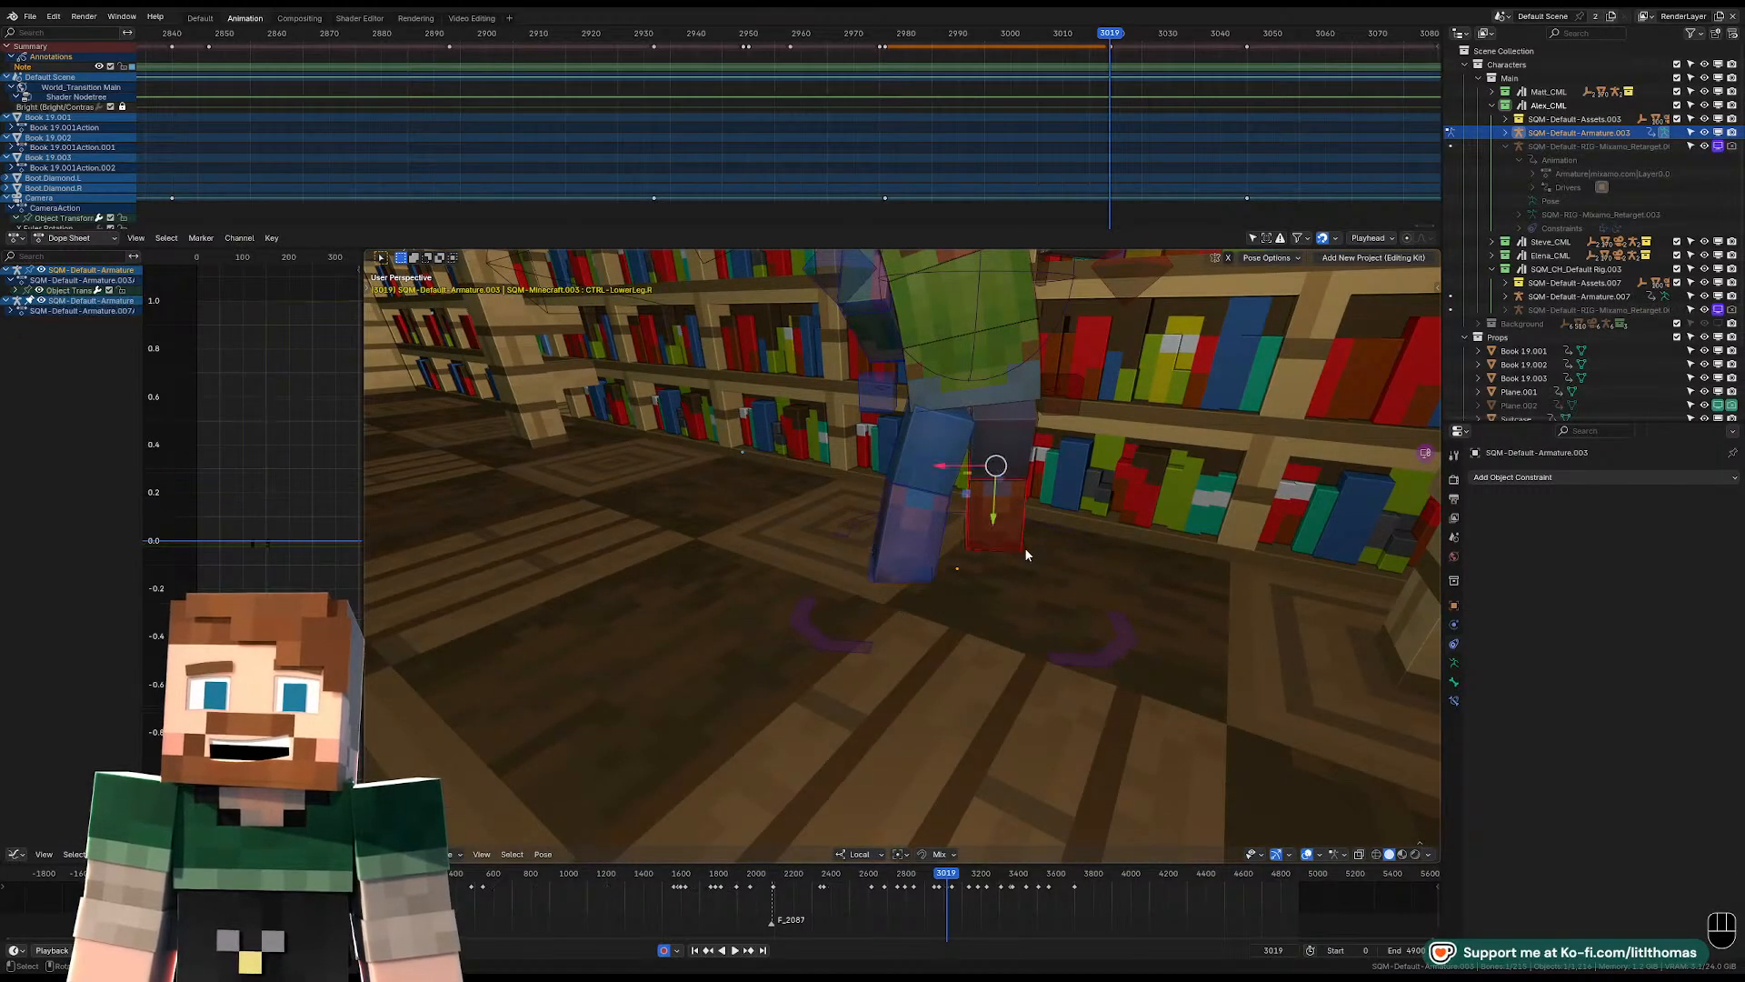
pyautogui.click(994, 547)
pyautogui.press('g')
pyautogui.press('x')
pyautogui.press('x')
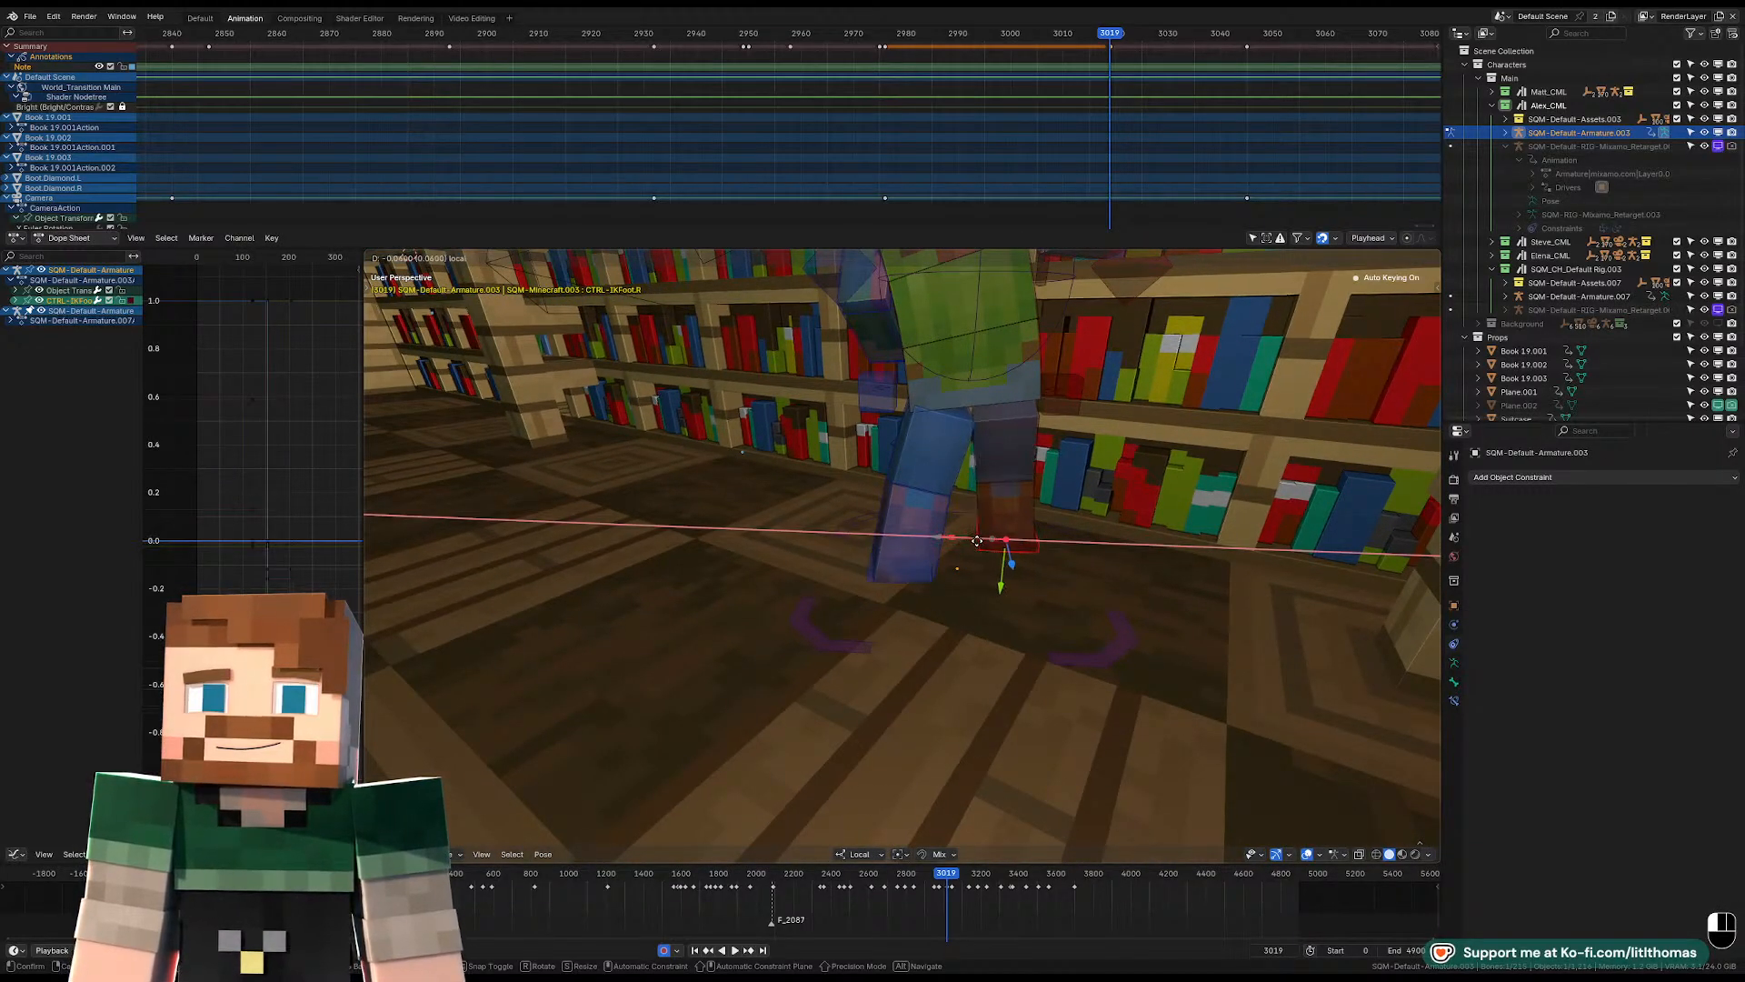
pyautogui.moveTo(977, 541); pyautogui.dragTo(985, 542)
pyautogui.moveTo(1109, 546); pyautogui.dragTo(983, 558, button='middle')
pyautogui.scroll(-3, 951, 522)
pyautogui.press('KP_0')
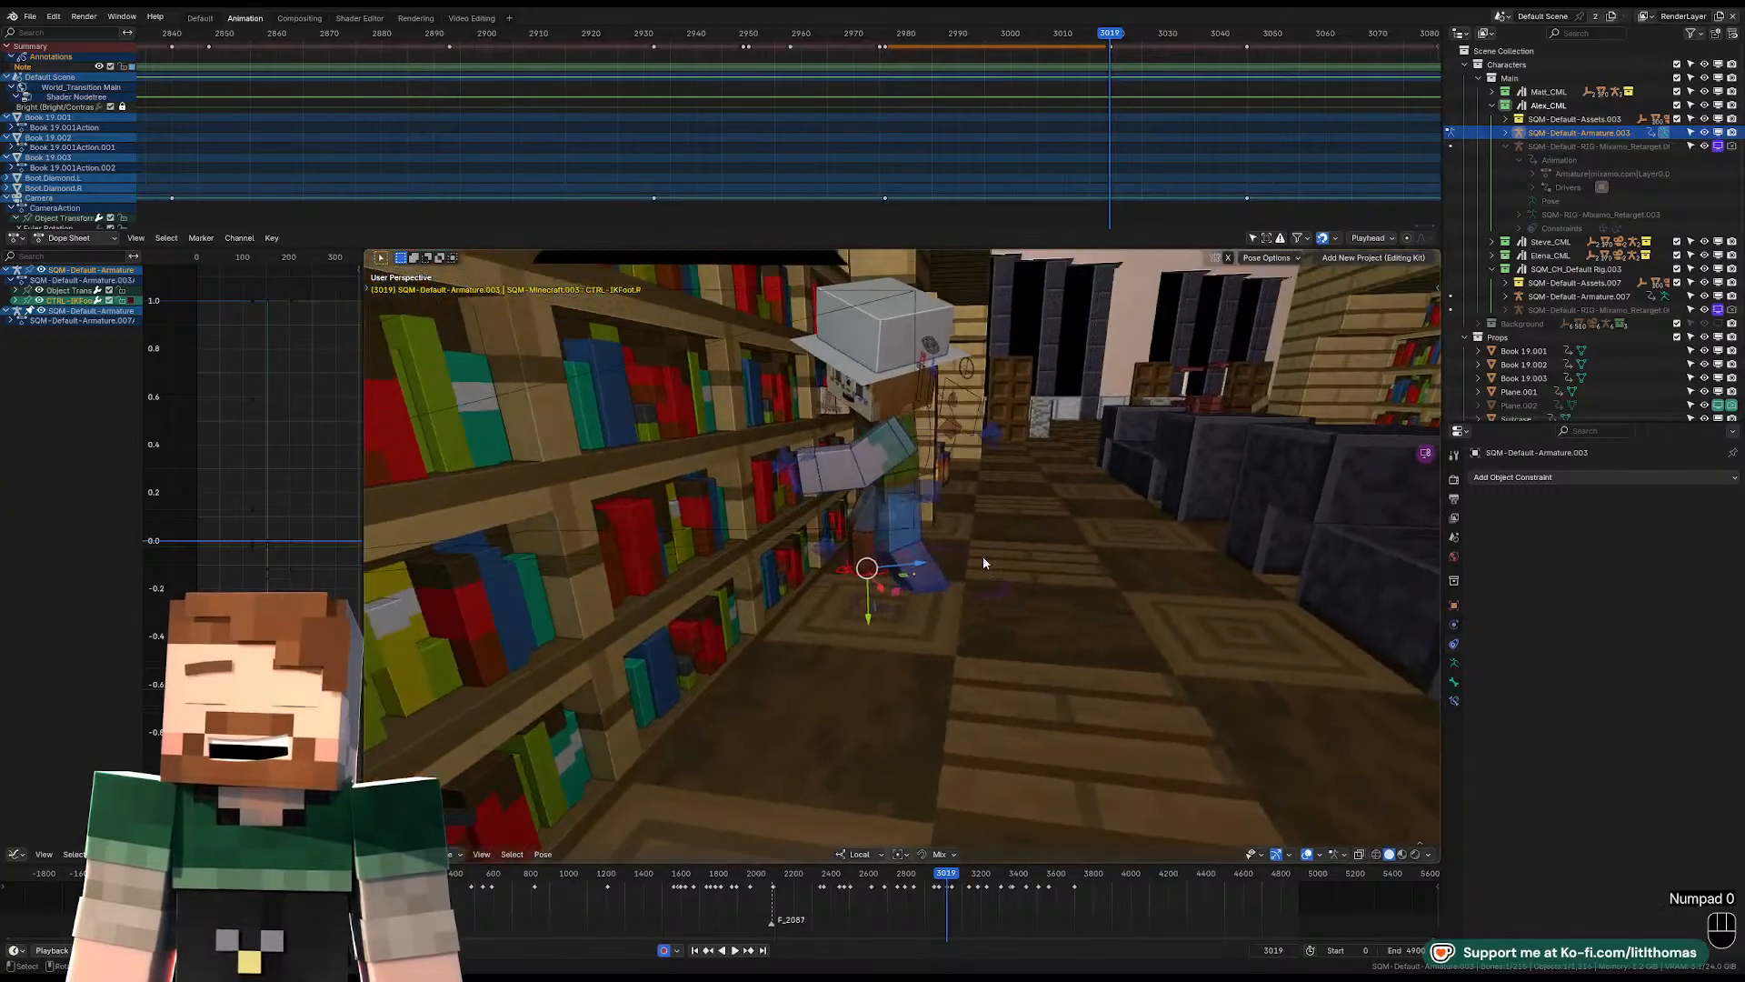
# Review the hallway shot near frame 2121, scrub to frame 3674, and examine the counter scene around the characters.
pyautogui.moveTo(789, 875)
pyautogui.mouseDown()
pyautogui.moveTo(1256, 875)
pyautogui.moveTo(795, 870)
pyautogui.mouseUp()
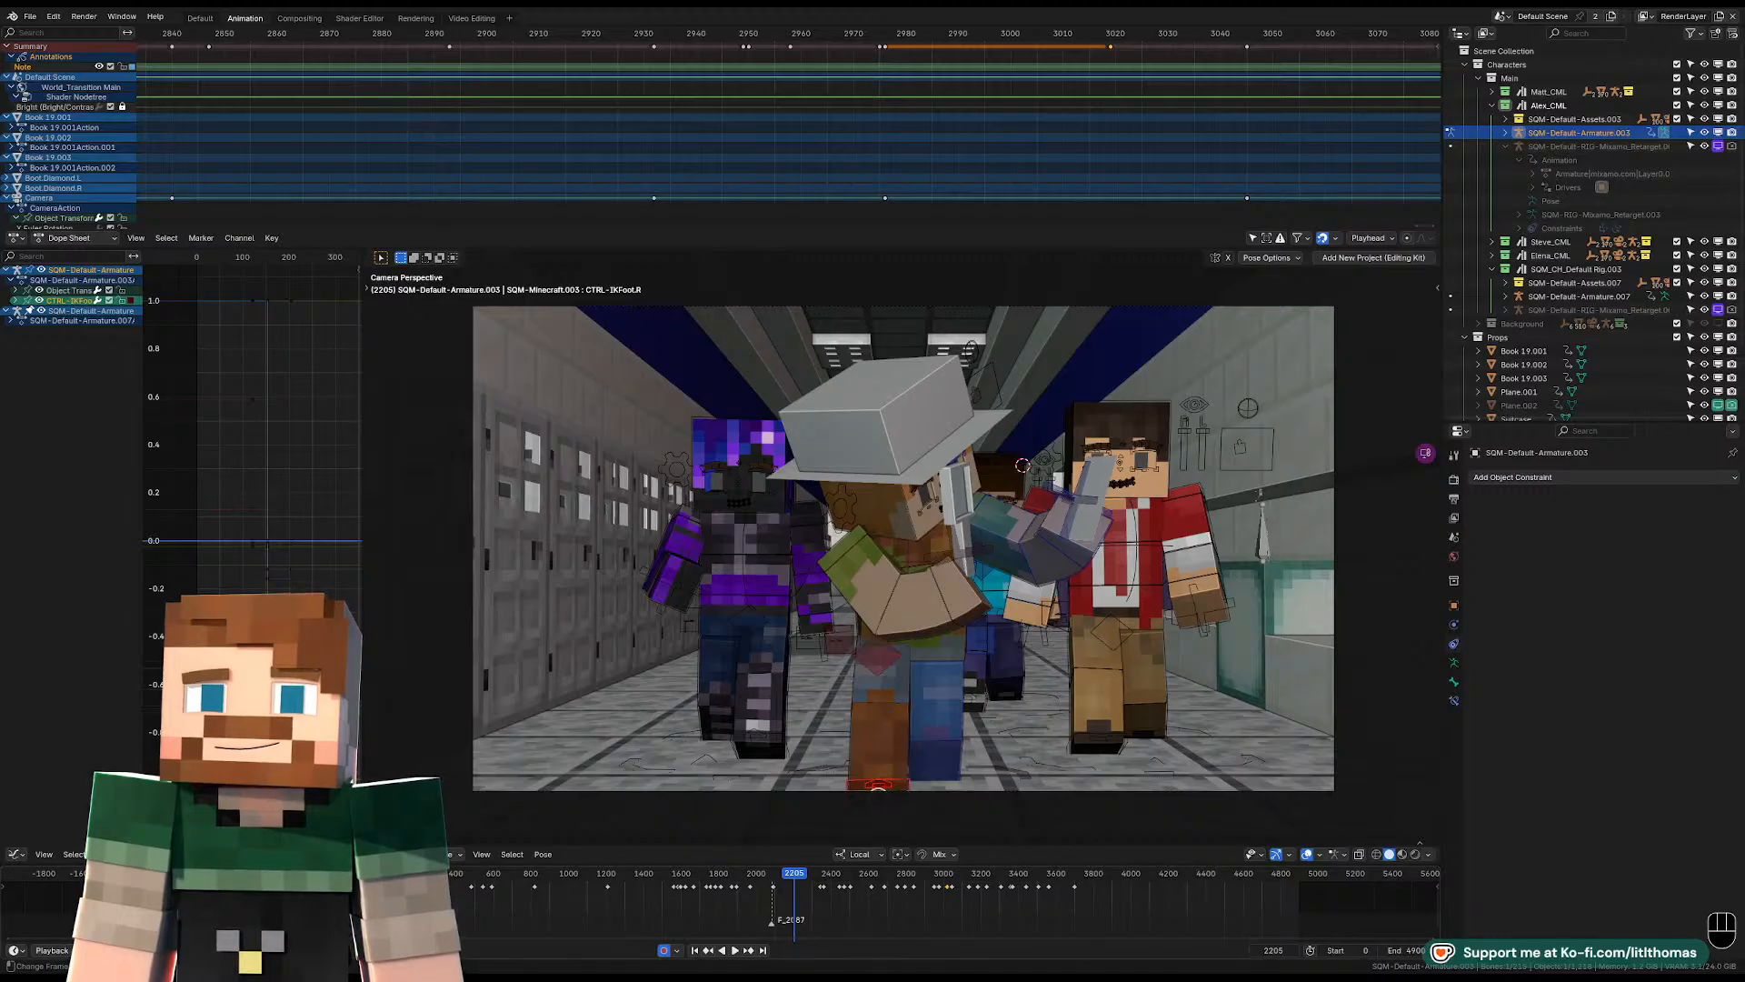
pyautogui.press('space')
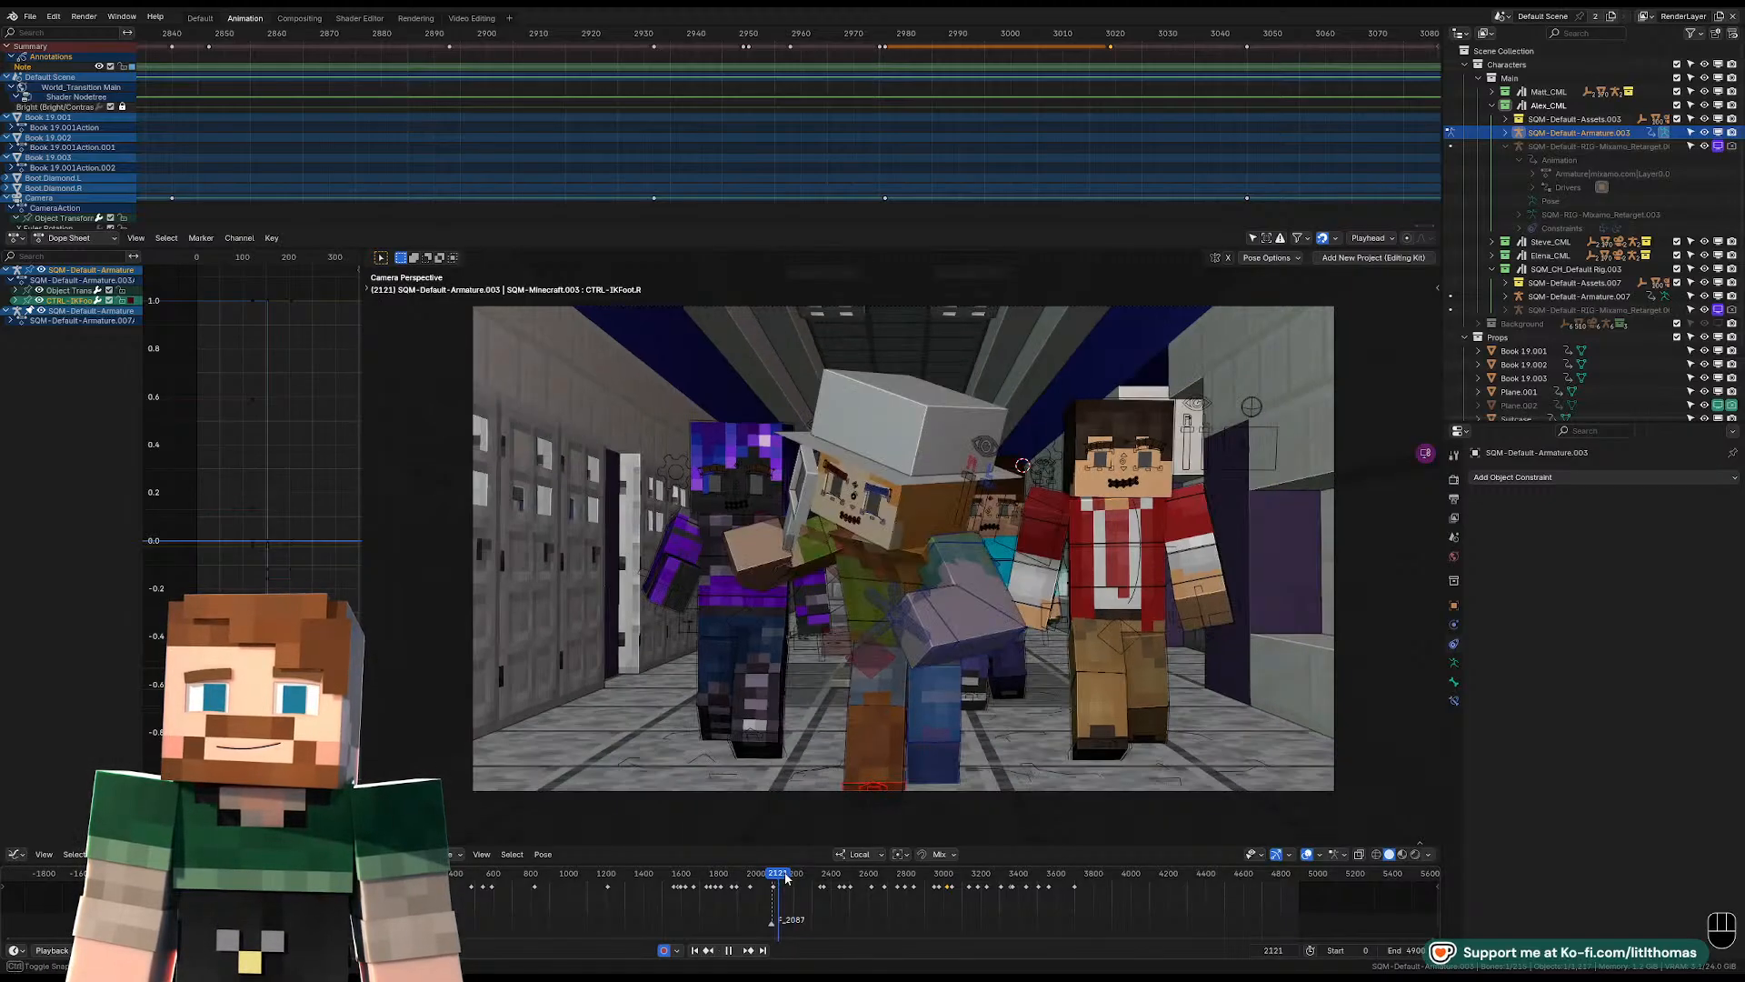
pyautogui.moveTo(851, 880); pyautogui.dragTo(1069, 880)
pyautogui.scroll(-3, 921, 693)
pyautogui.moveTo(918, 669); pyautogui.dragTo(858, 642, button='middle')
pyautogui.scroll(-5, 921, 688)
pyautogui.scroll(-2, 898, 635)
pyautogui.scroll(4, 857, 635)
pyautogui.scroll(-5, 856, 637)
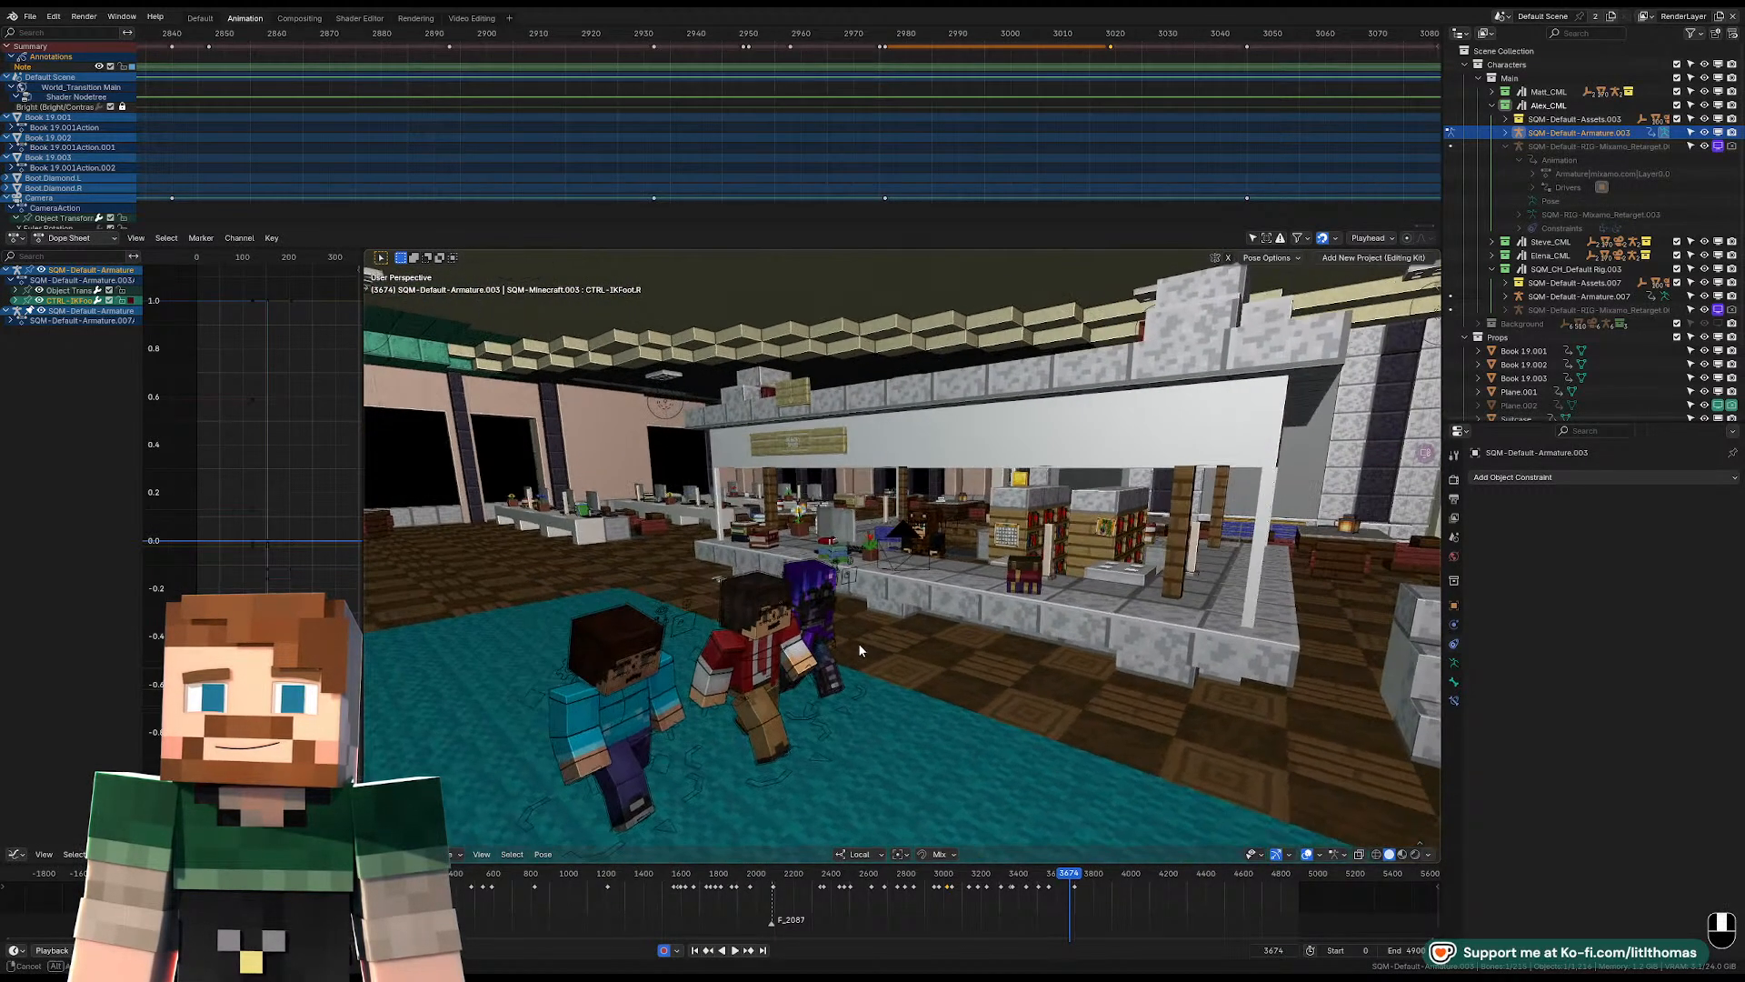
pyautogui.press('KP_0')
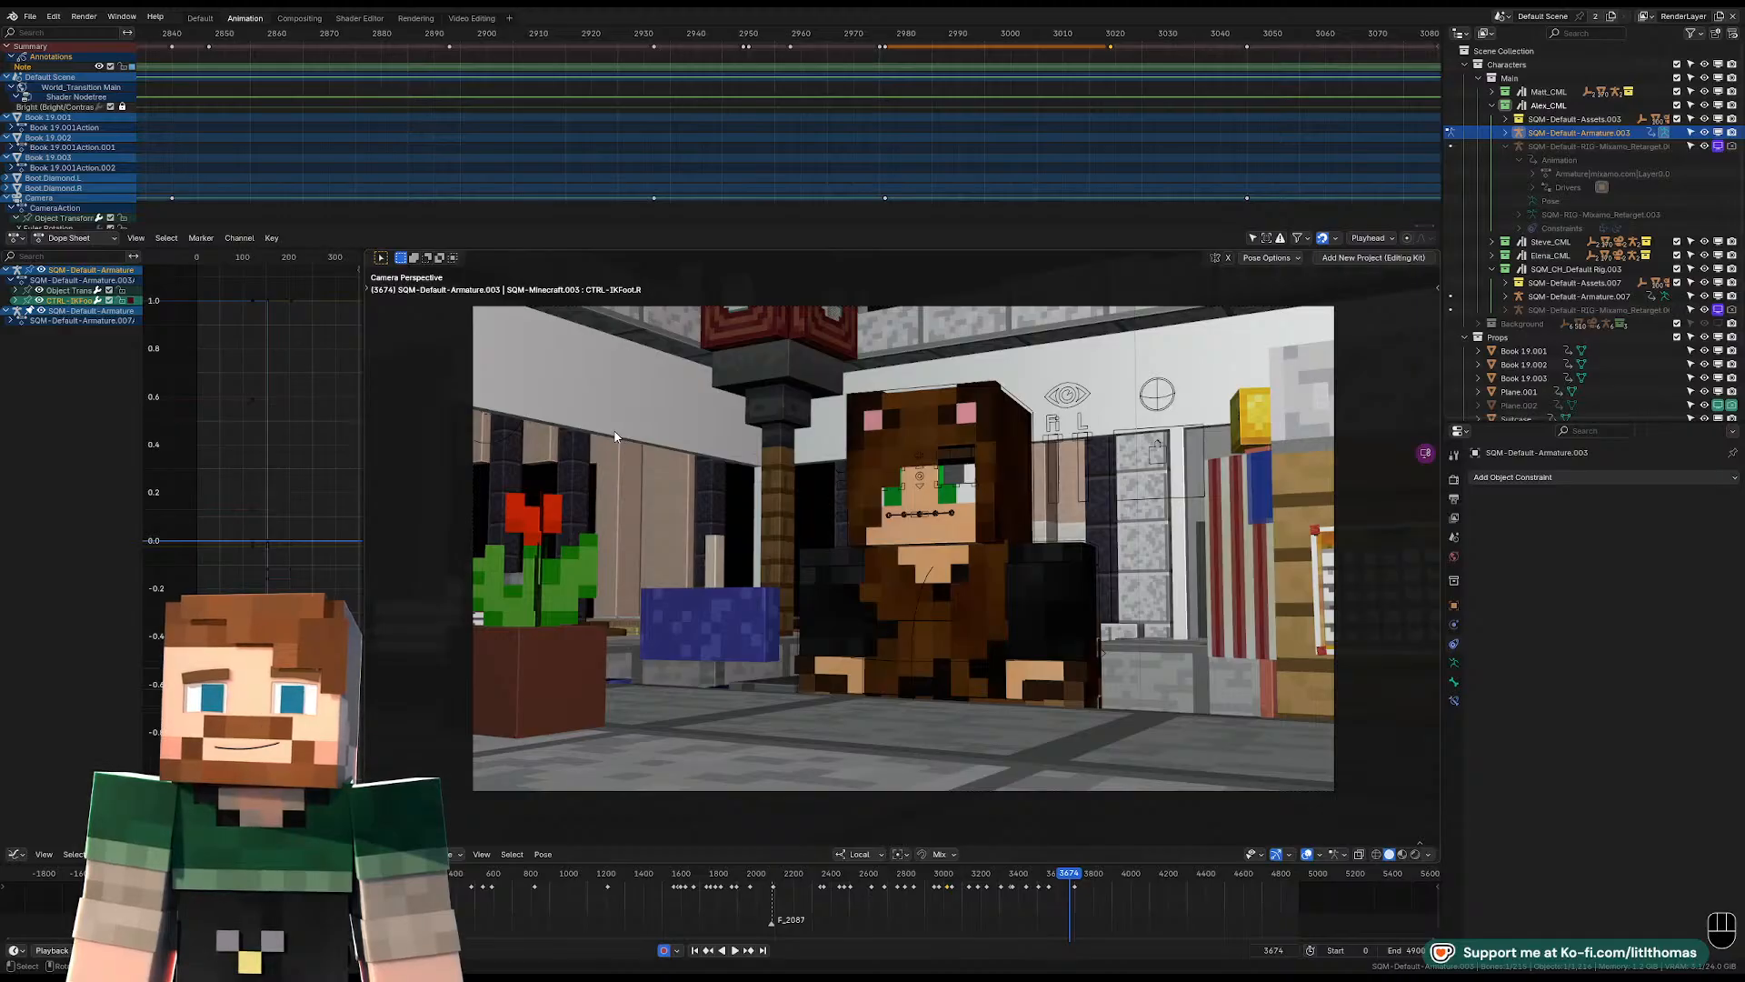
# Stop at frame 3667, put the bear-costumed character's rig in Pose Mode, and display its rig visibility settings.
pyautogui.click(1054, 883)
pyautogui.press('space')
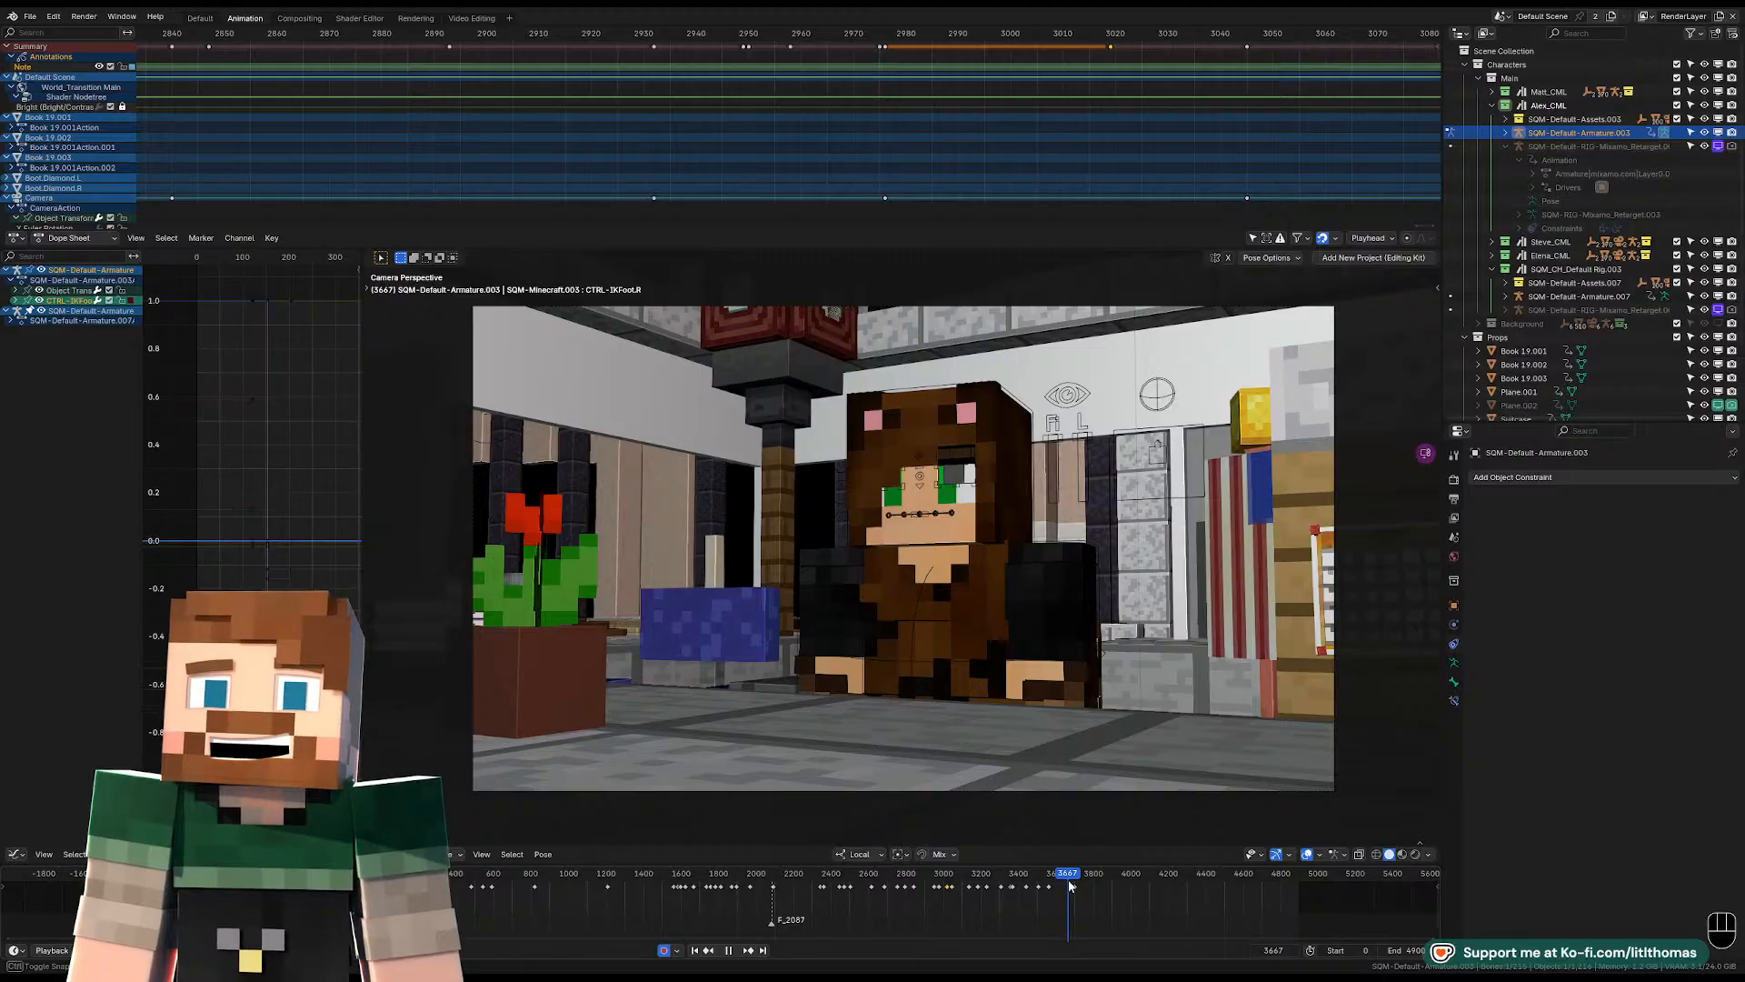
pyautogui.press('space')
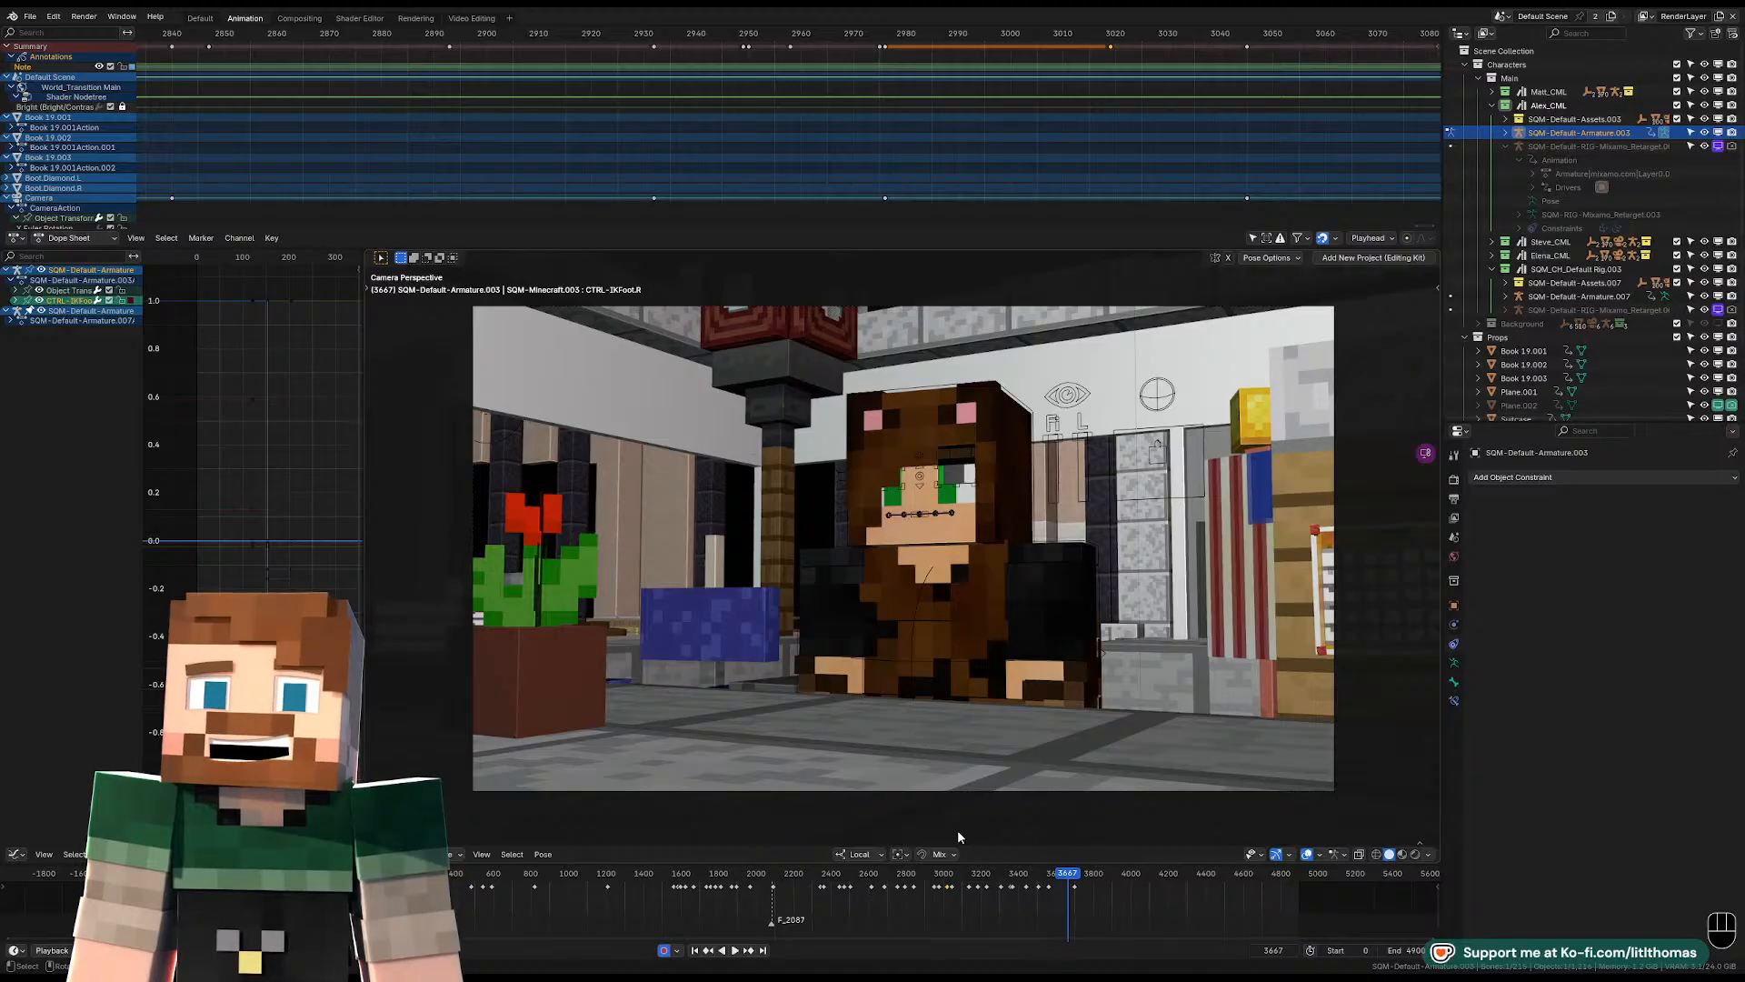
pyautogui.scroll(-3, 1046, 637)
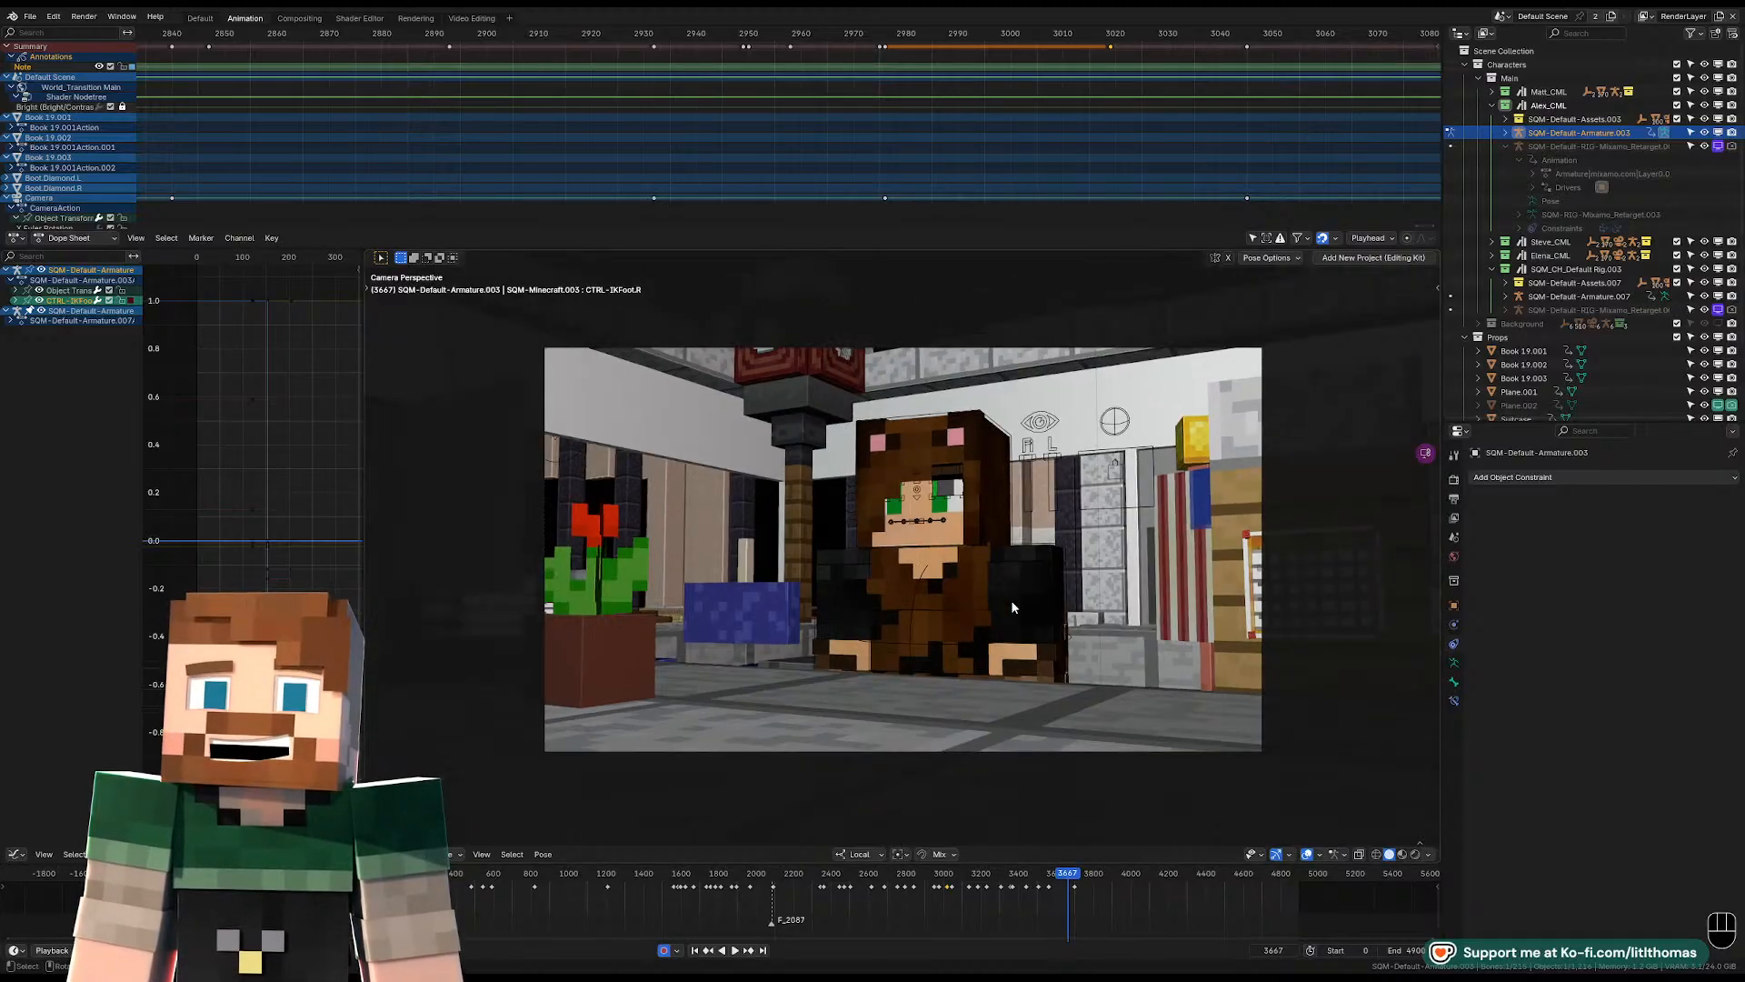
pyautogui.click(927, 524)
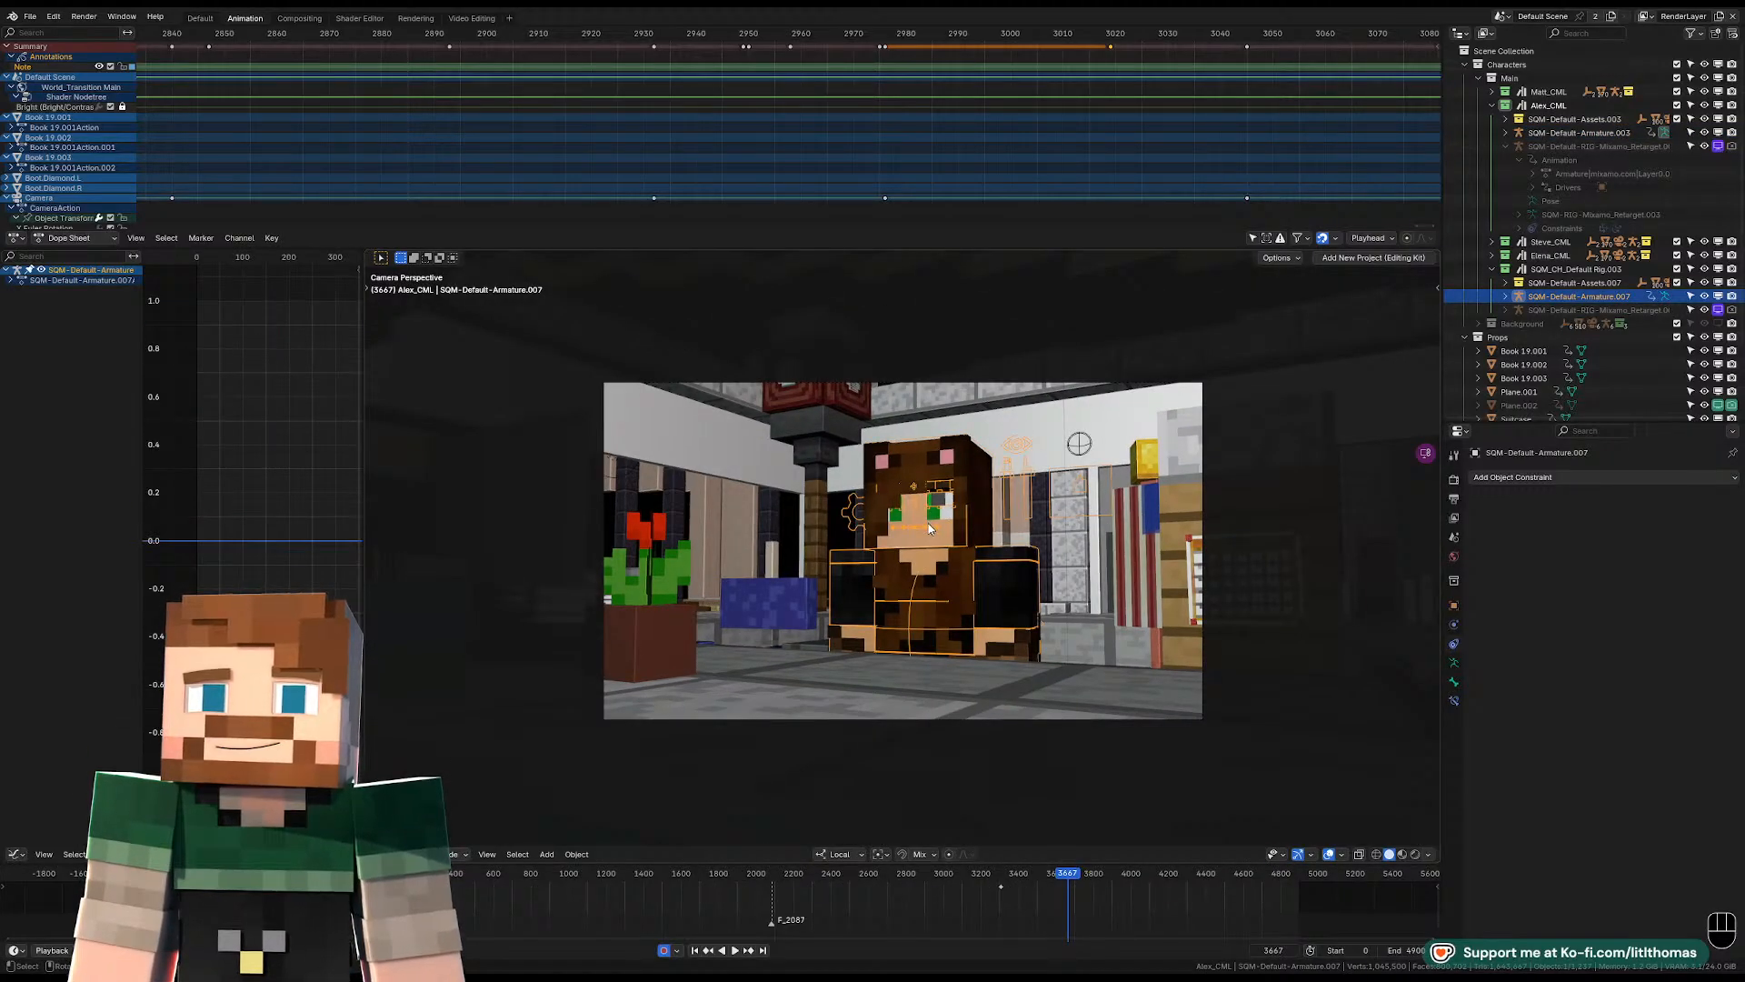
pyautogui.press('Tab')
pyautogui.click(1087, 491)
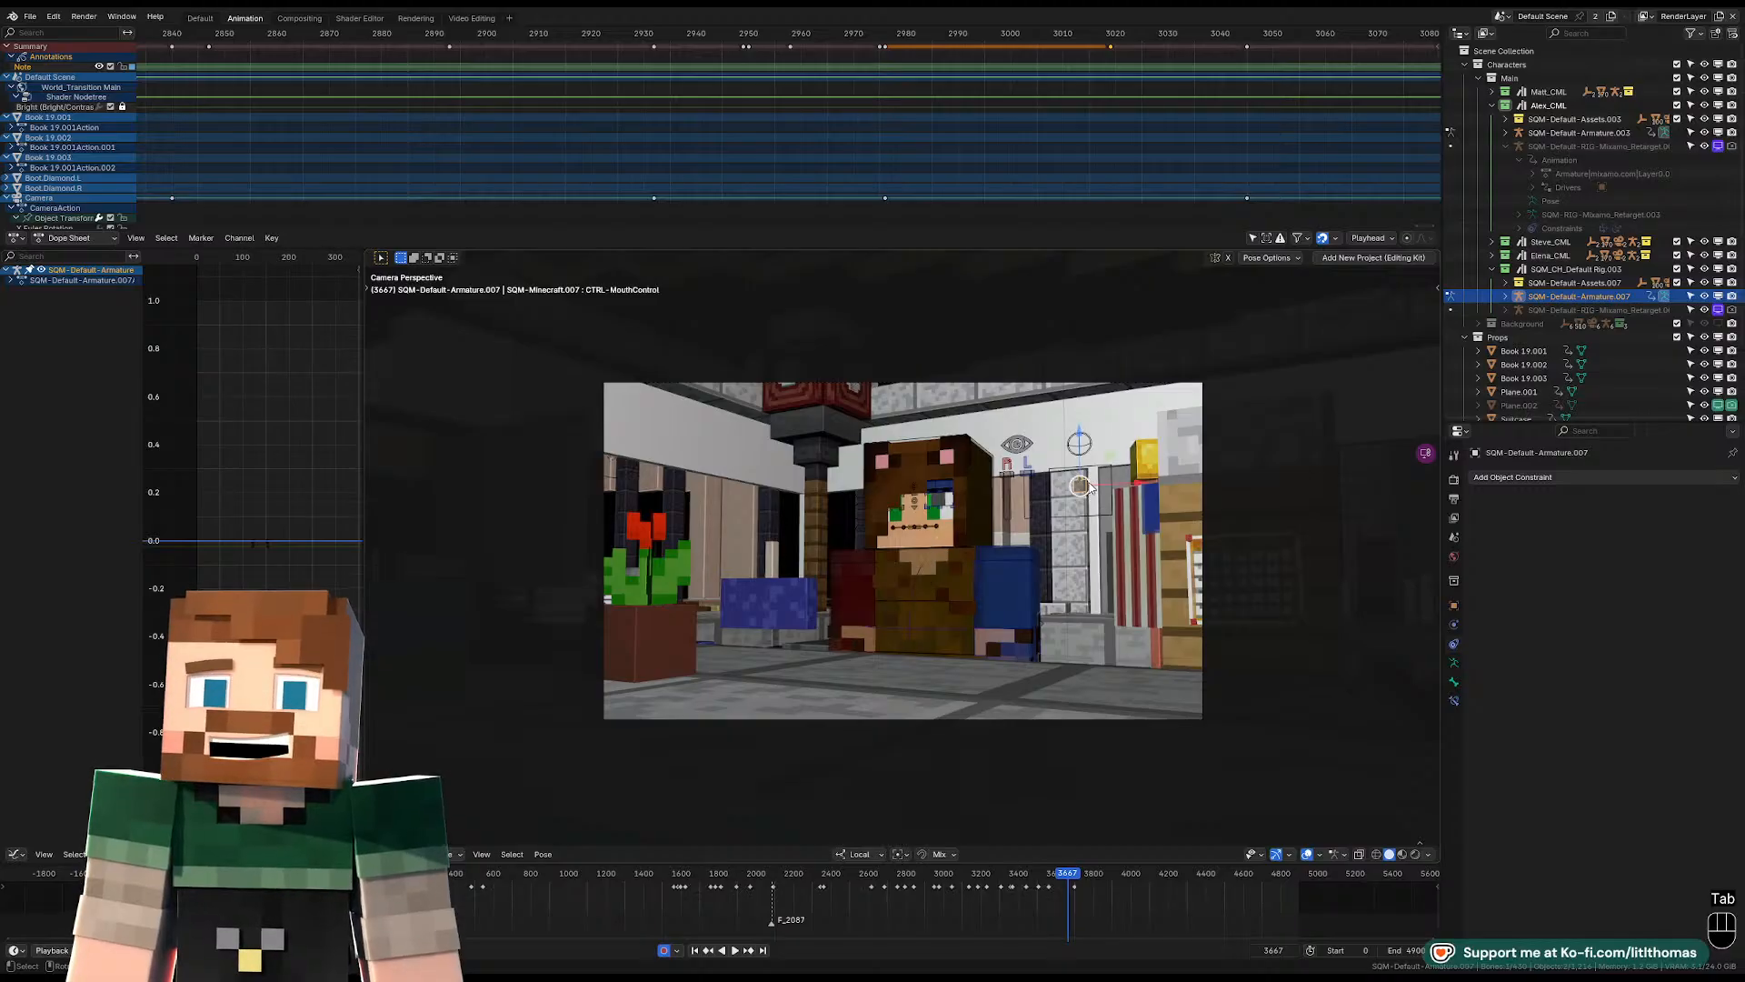
pyautogui.press('n')
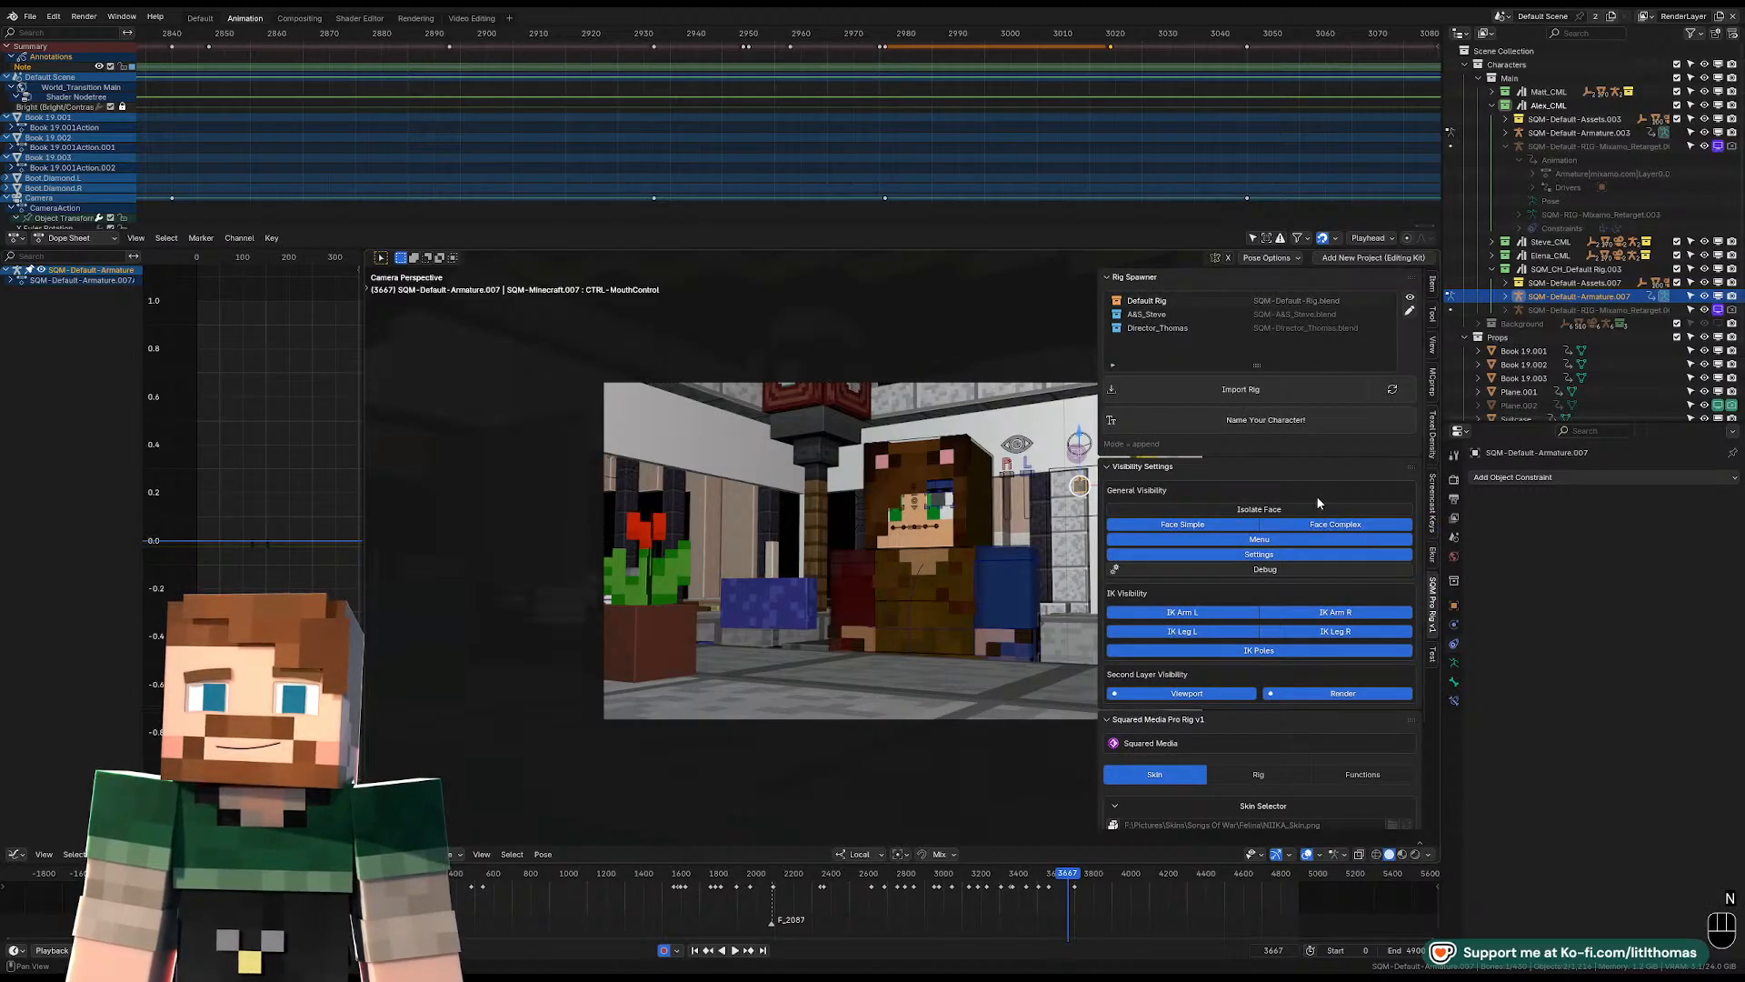
# Examine the Pro Rig's helper functions, including the FK and IK snapping options for both arms, and hide the rig settings.
pyautogui.scroll(-2, 1329, 751)
pyautogui.click(1329, 751)
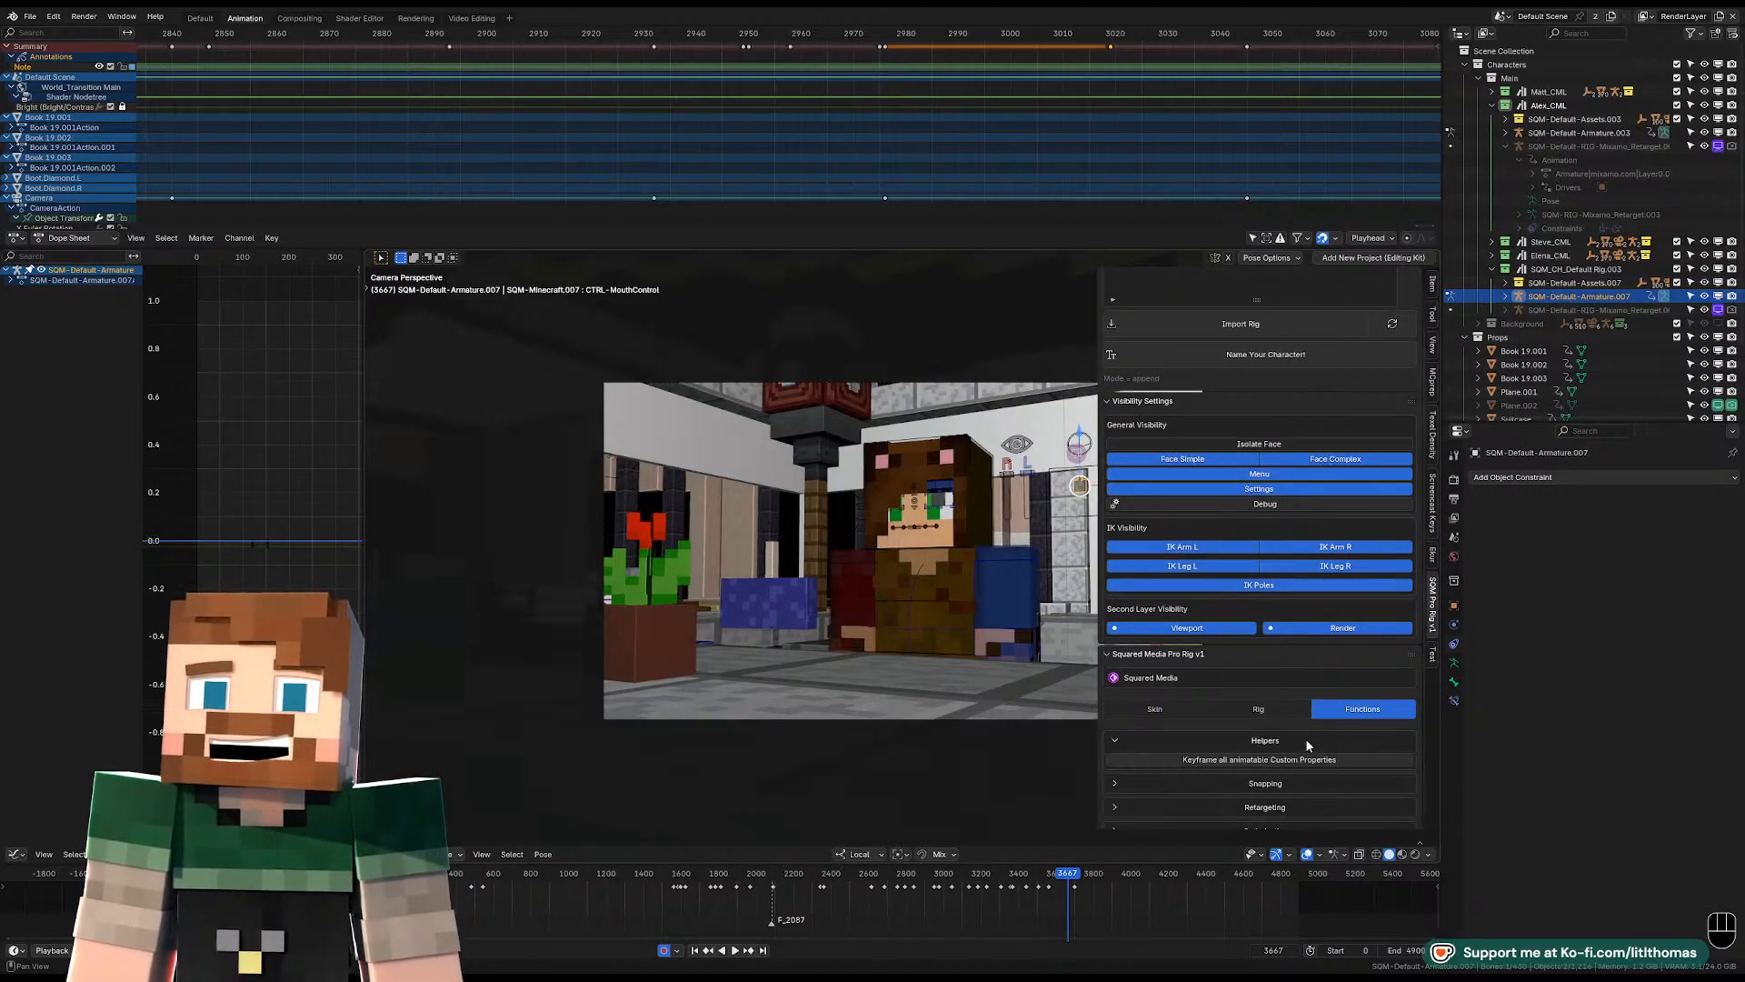
pyautogui.click(1293, 762)
pyautogui.scroll(-3, 1293, 756)
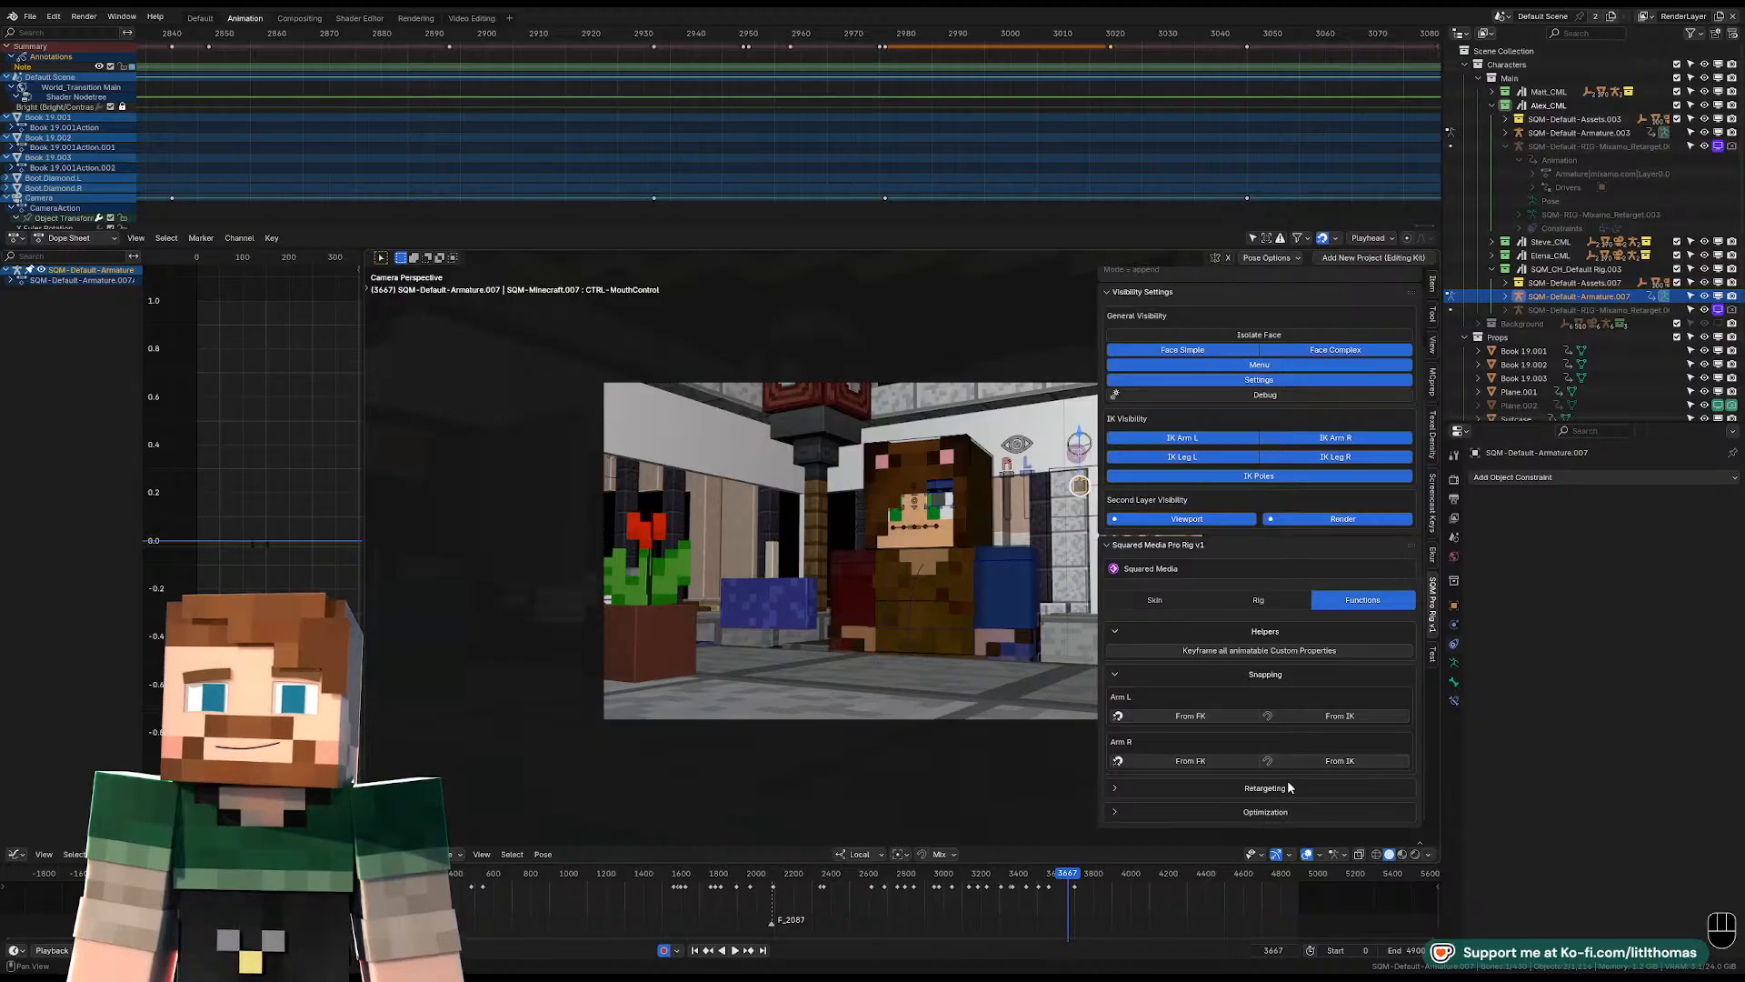
pyautogui.click(1116, 675)
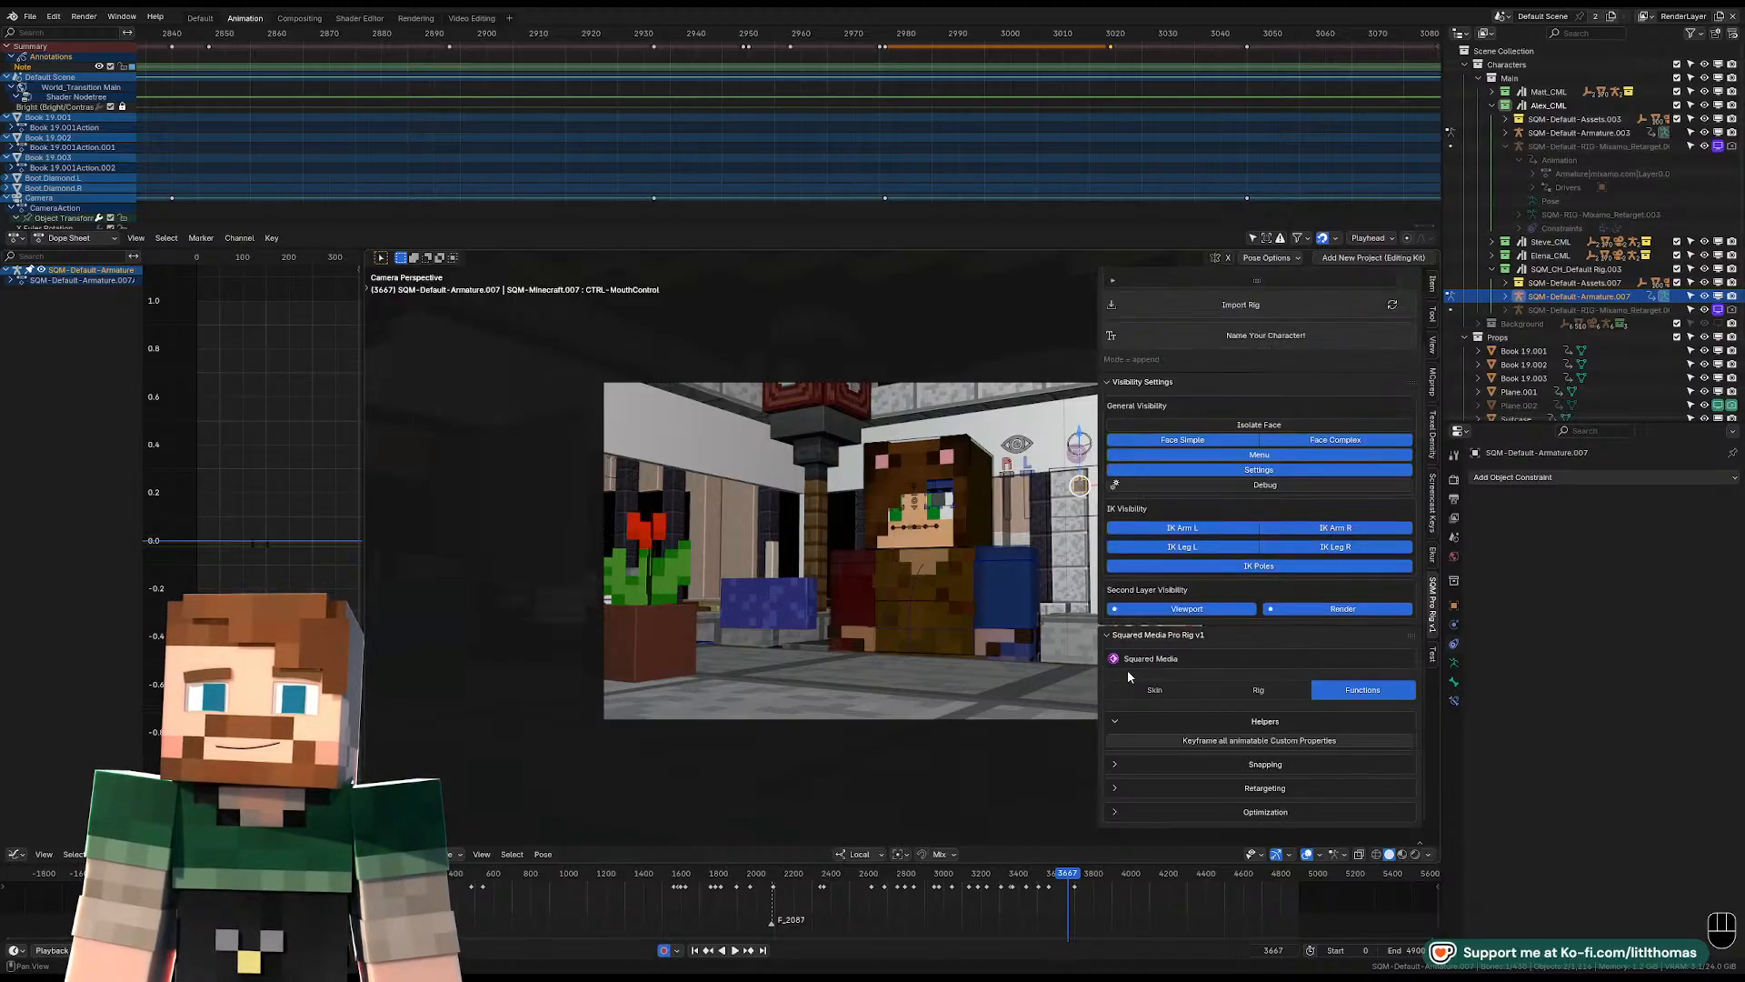
pyautogui.press('n')
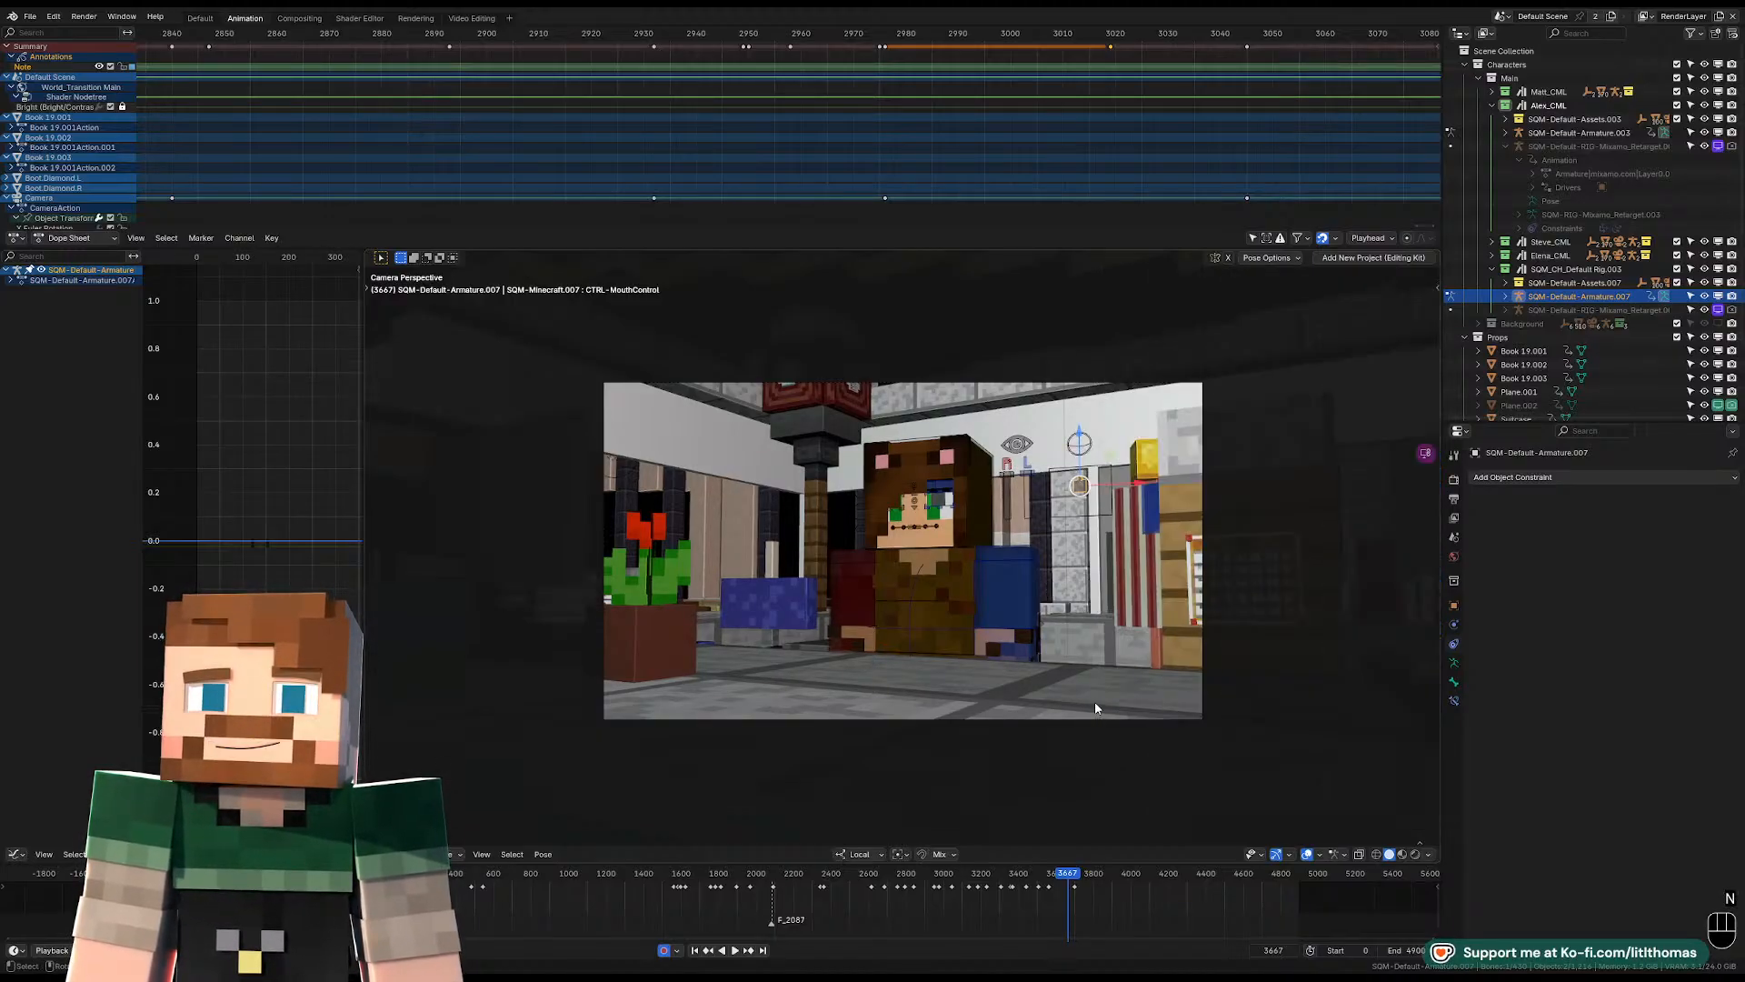
# Try moving the bear-costumed character's mouth control to test how the mouth opens and deforms at frame 3667.
pyautogui.scroll(5, 926, 545)
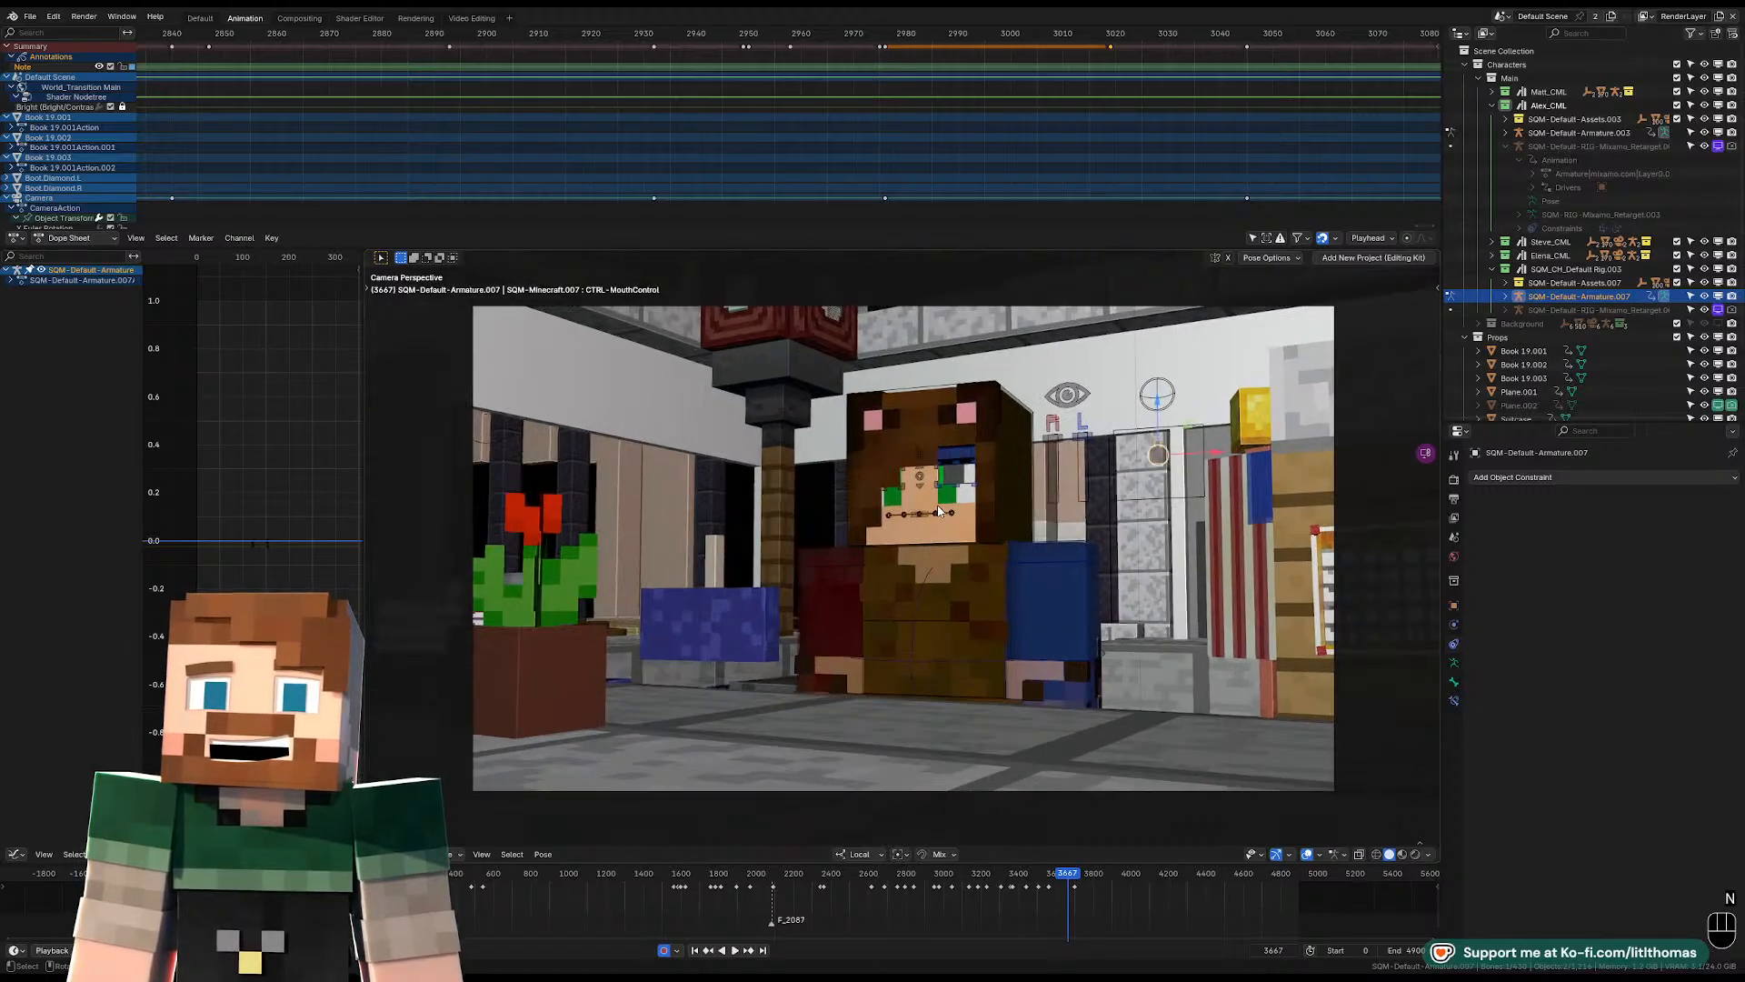
pyautogui.press('g')
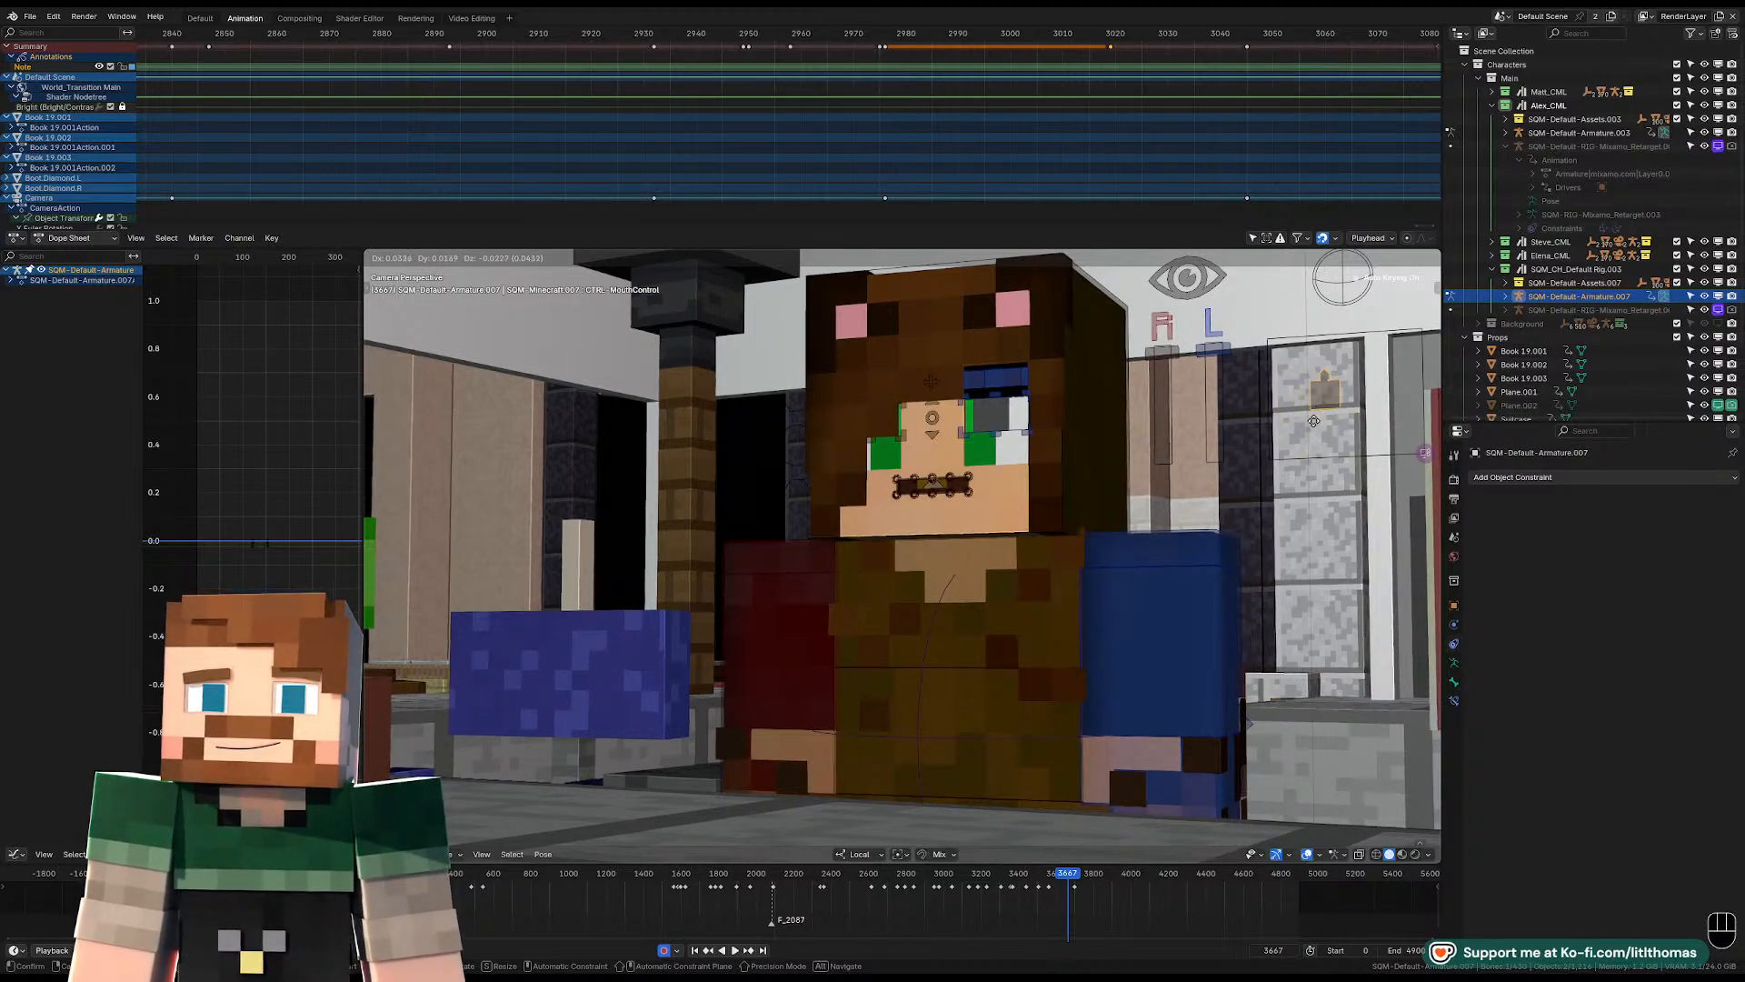
pyautogui.click(1343, 384)
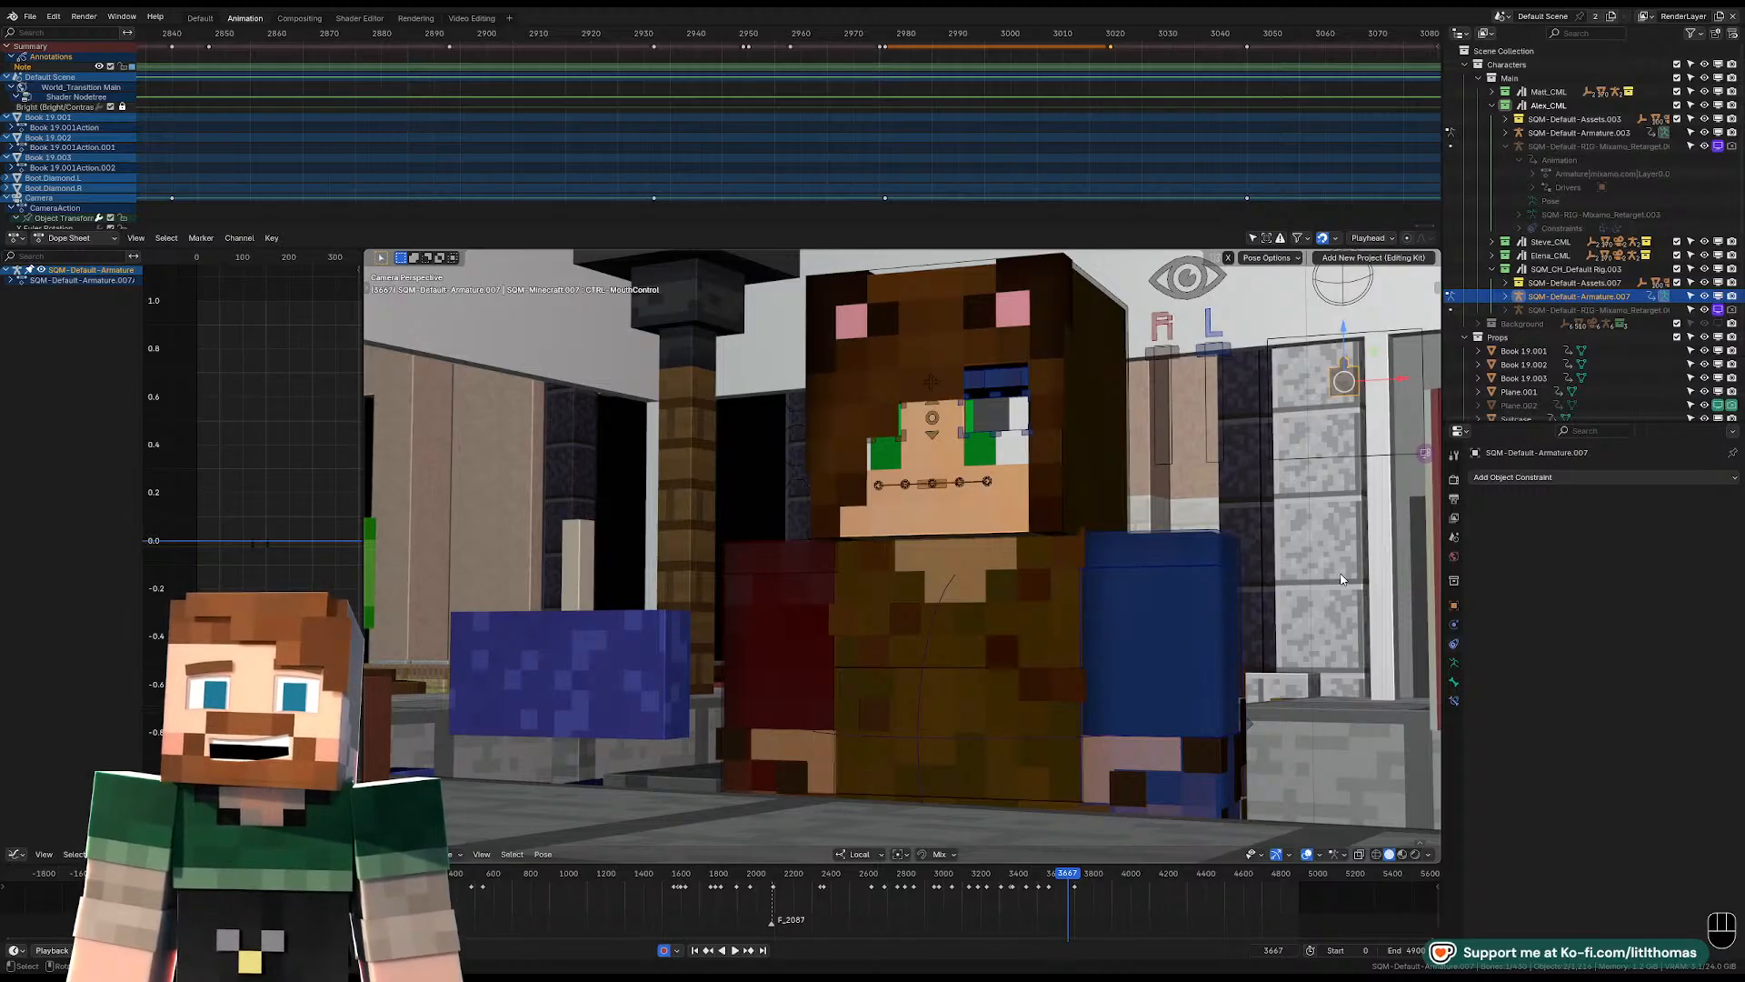
pyautogui.press('g')
pyautogui.rightClick(1260, 542)
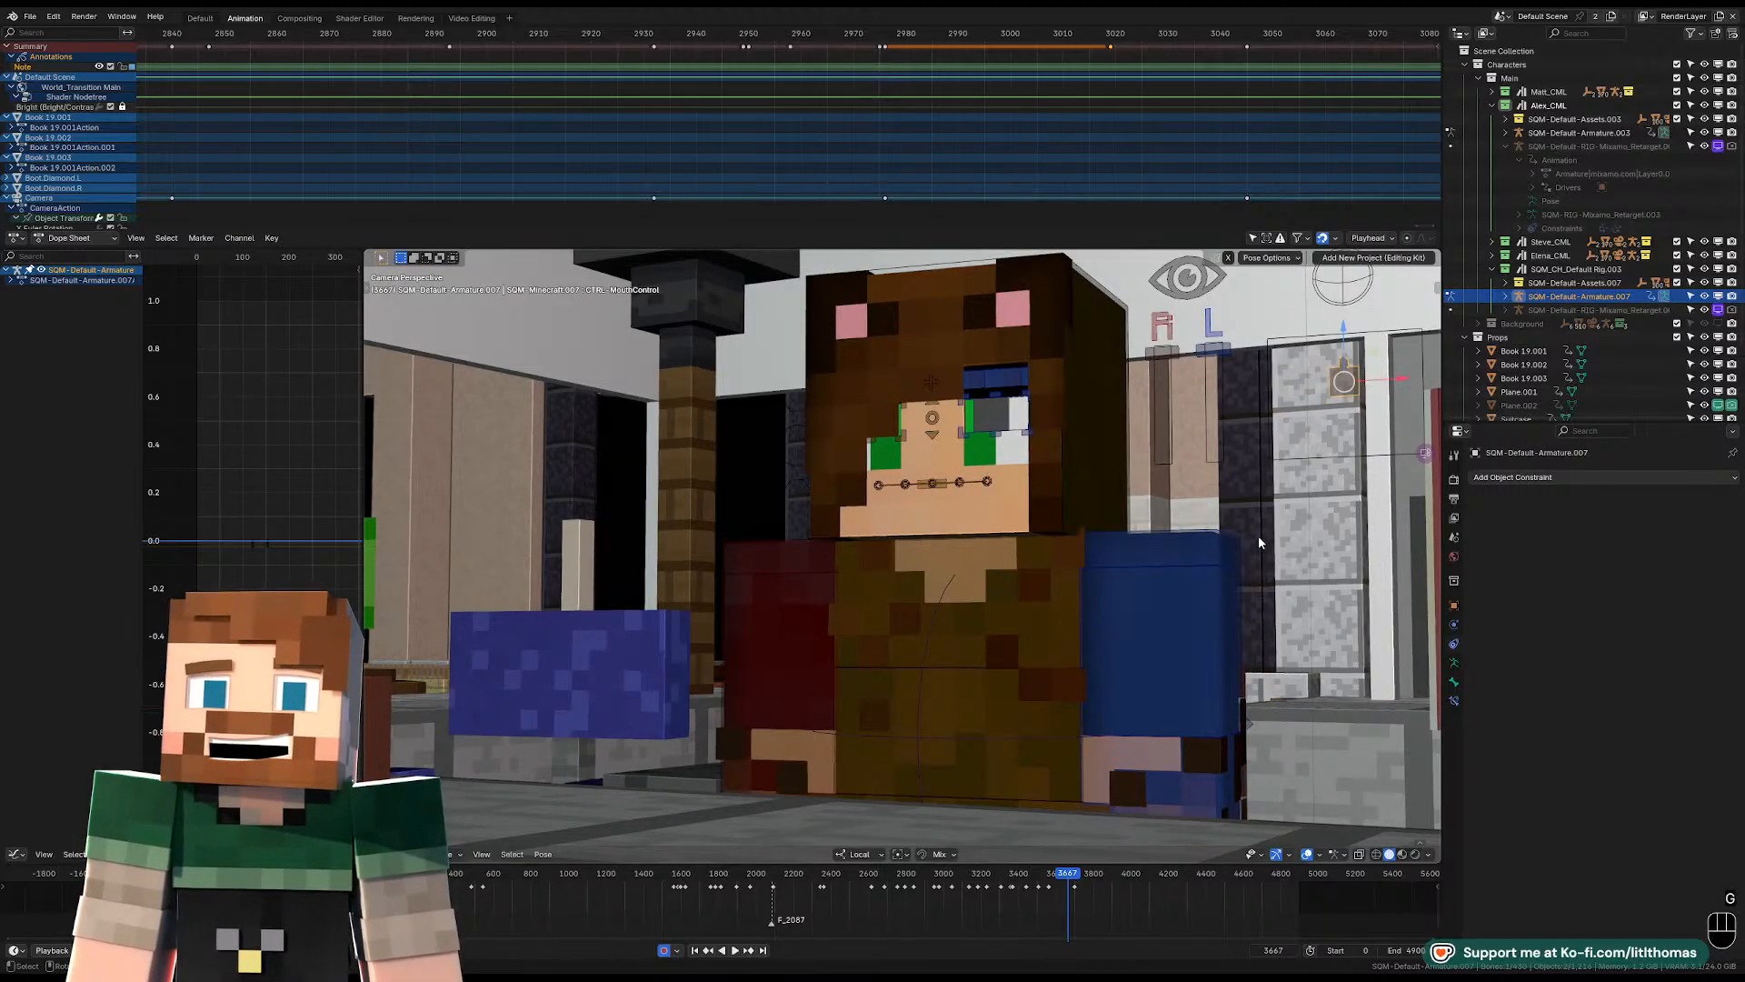
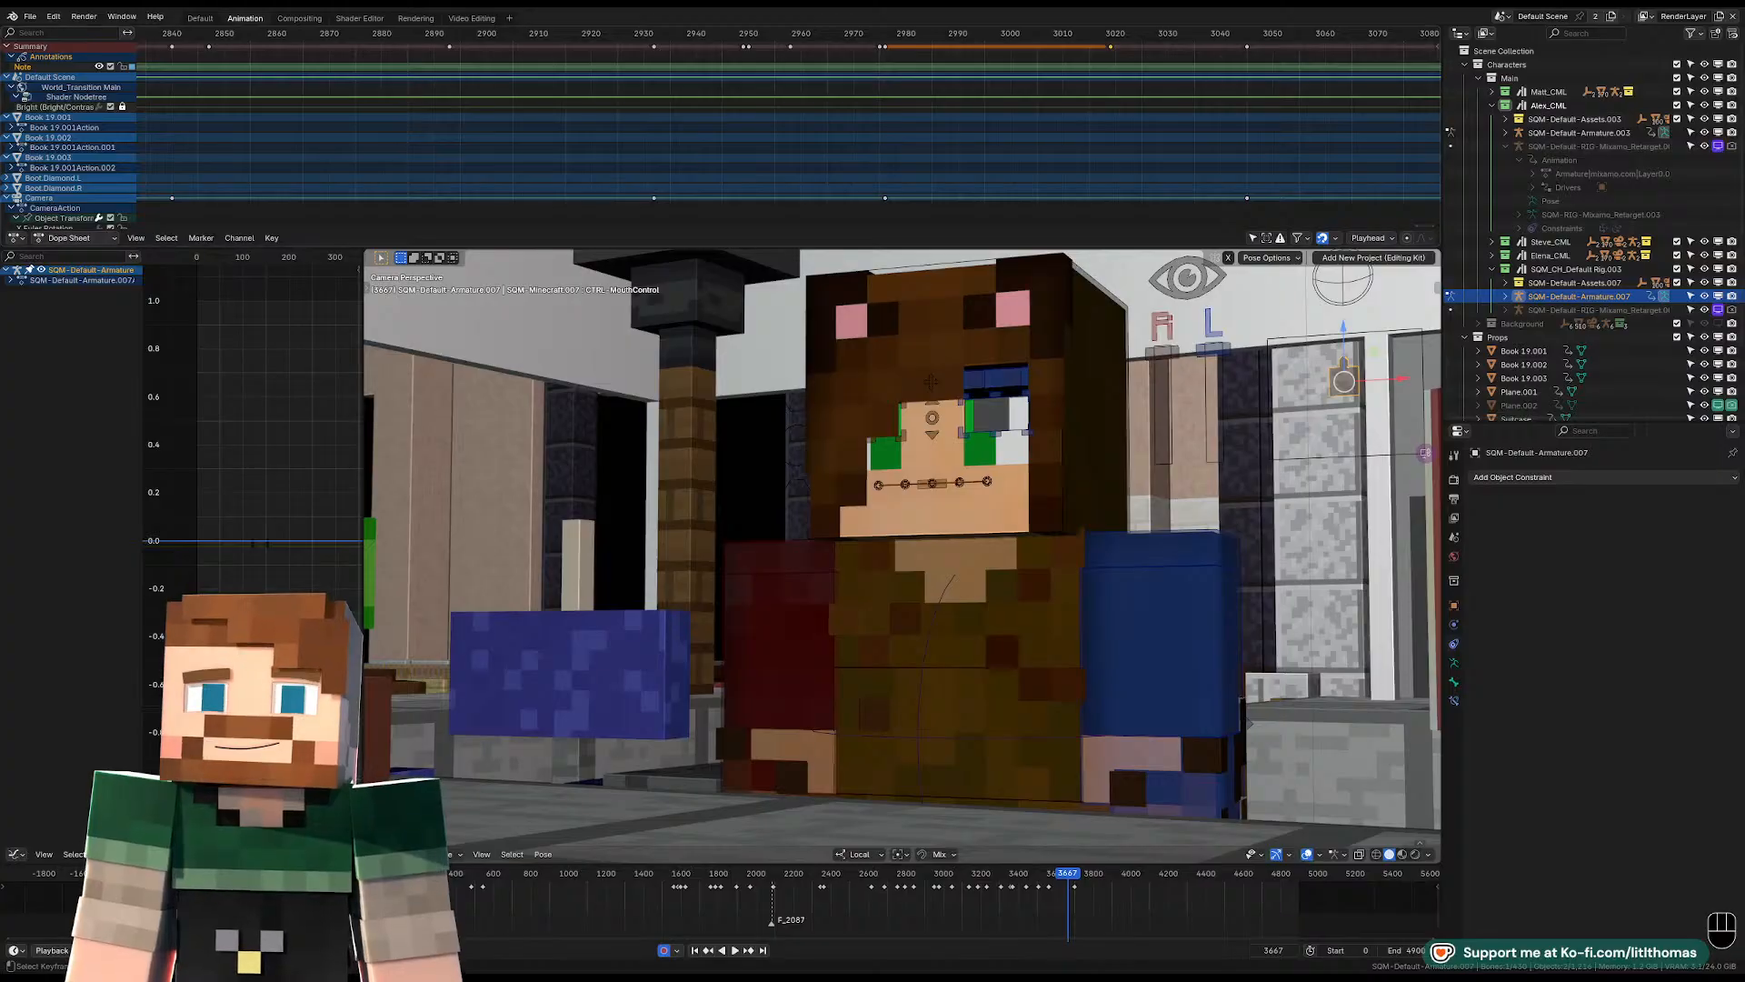
# Return to the bookshelf shot, select the hat-wearing character's pelvis control, and stop at frame 2976.
pyautogui.scroll(-8, 788, 136)
pyautogui.scroll(-3, 788, 137)
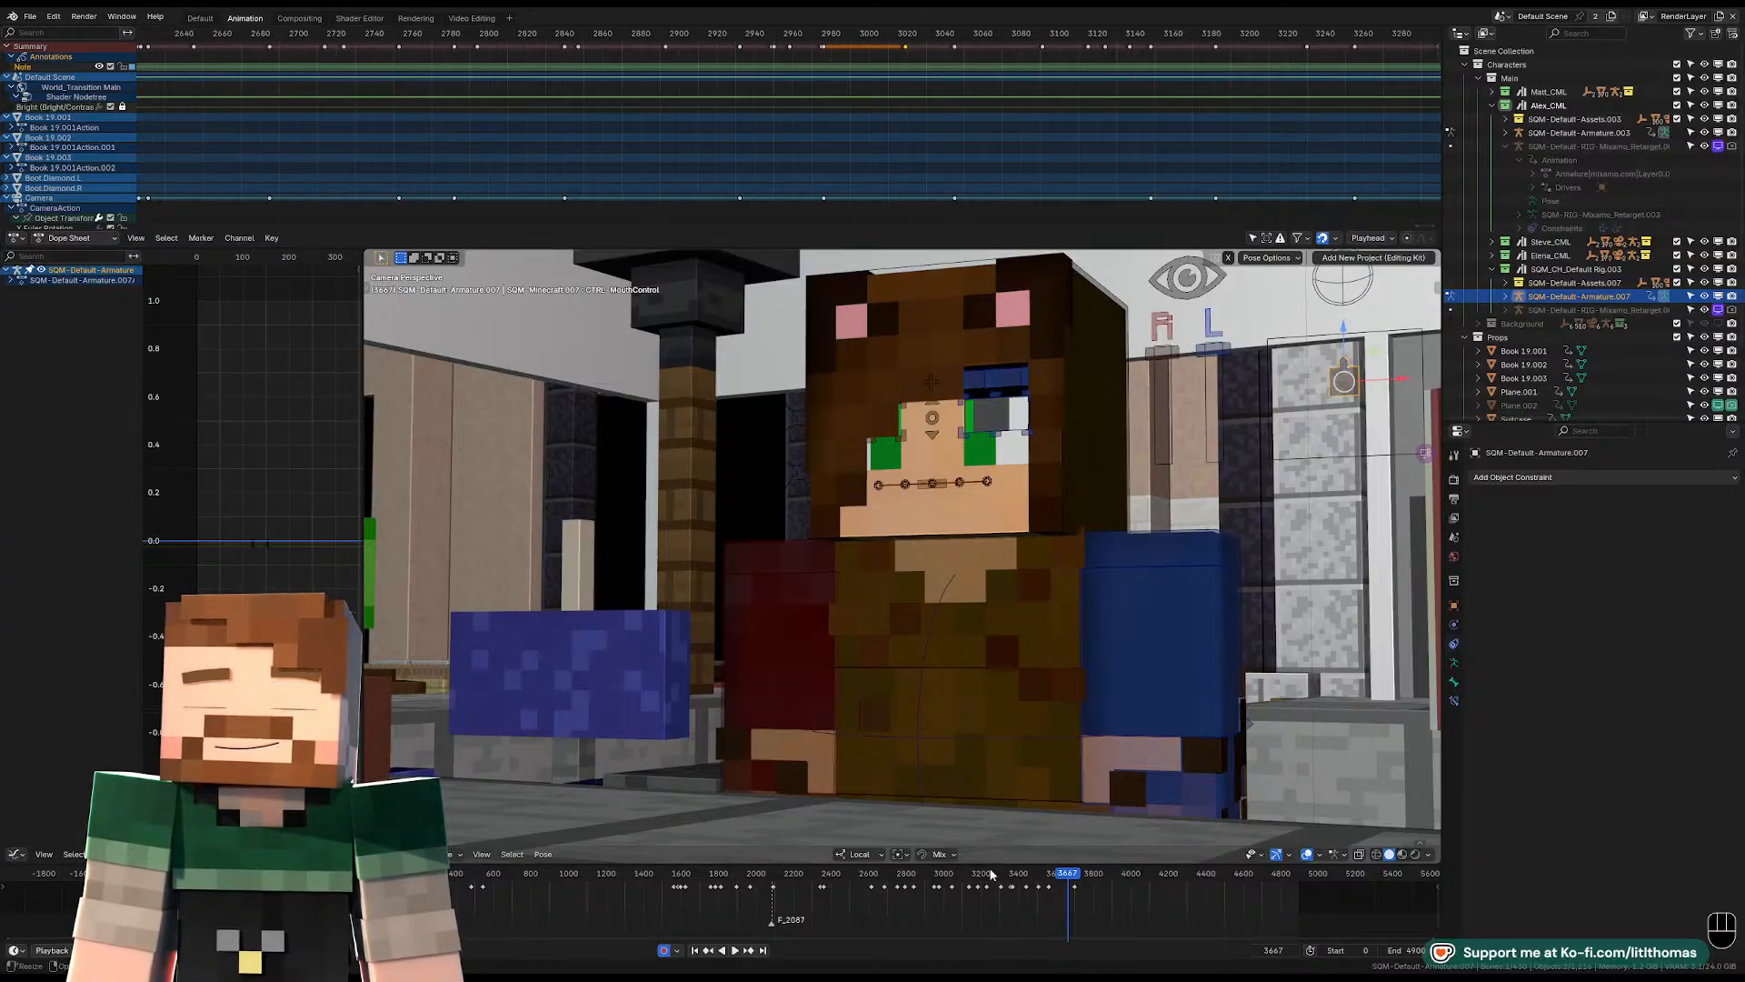
pyautogui.moveTo(974, 875); pyautogui.dragTo(936, 862)
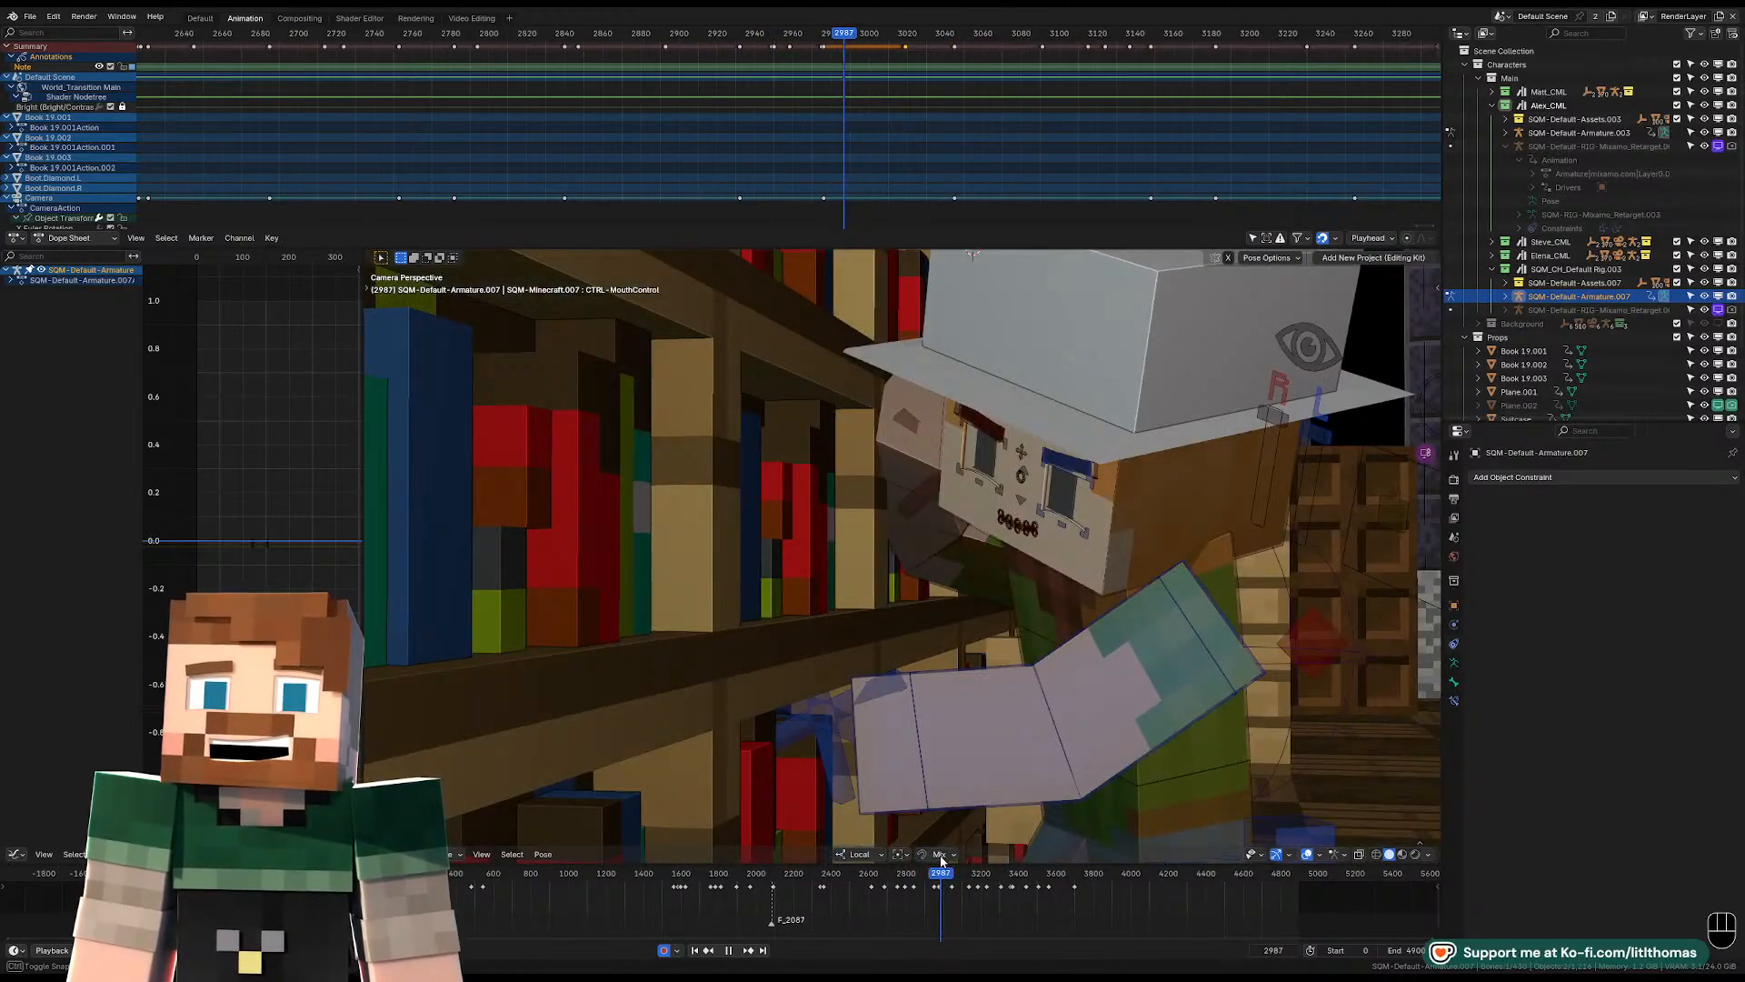
pyautogui.press('space')
pyautogui.click(1221, 749)
pyautogui.press('Left')
pyautogui.press('Left')
pyautogui.press('Left')
pyautogui.press('Left')
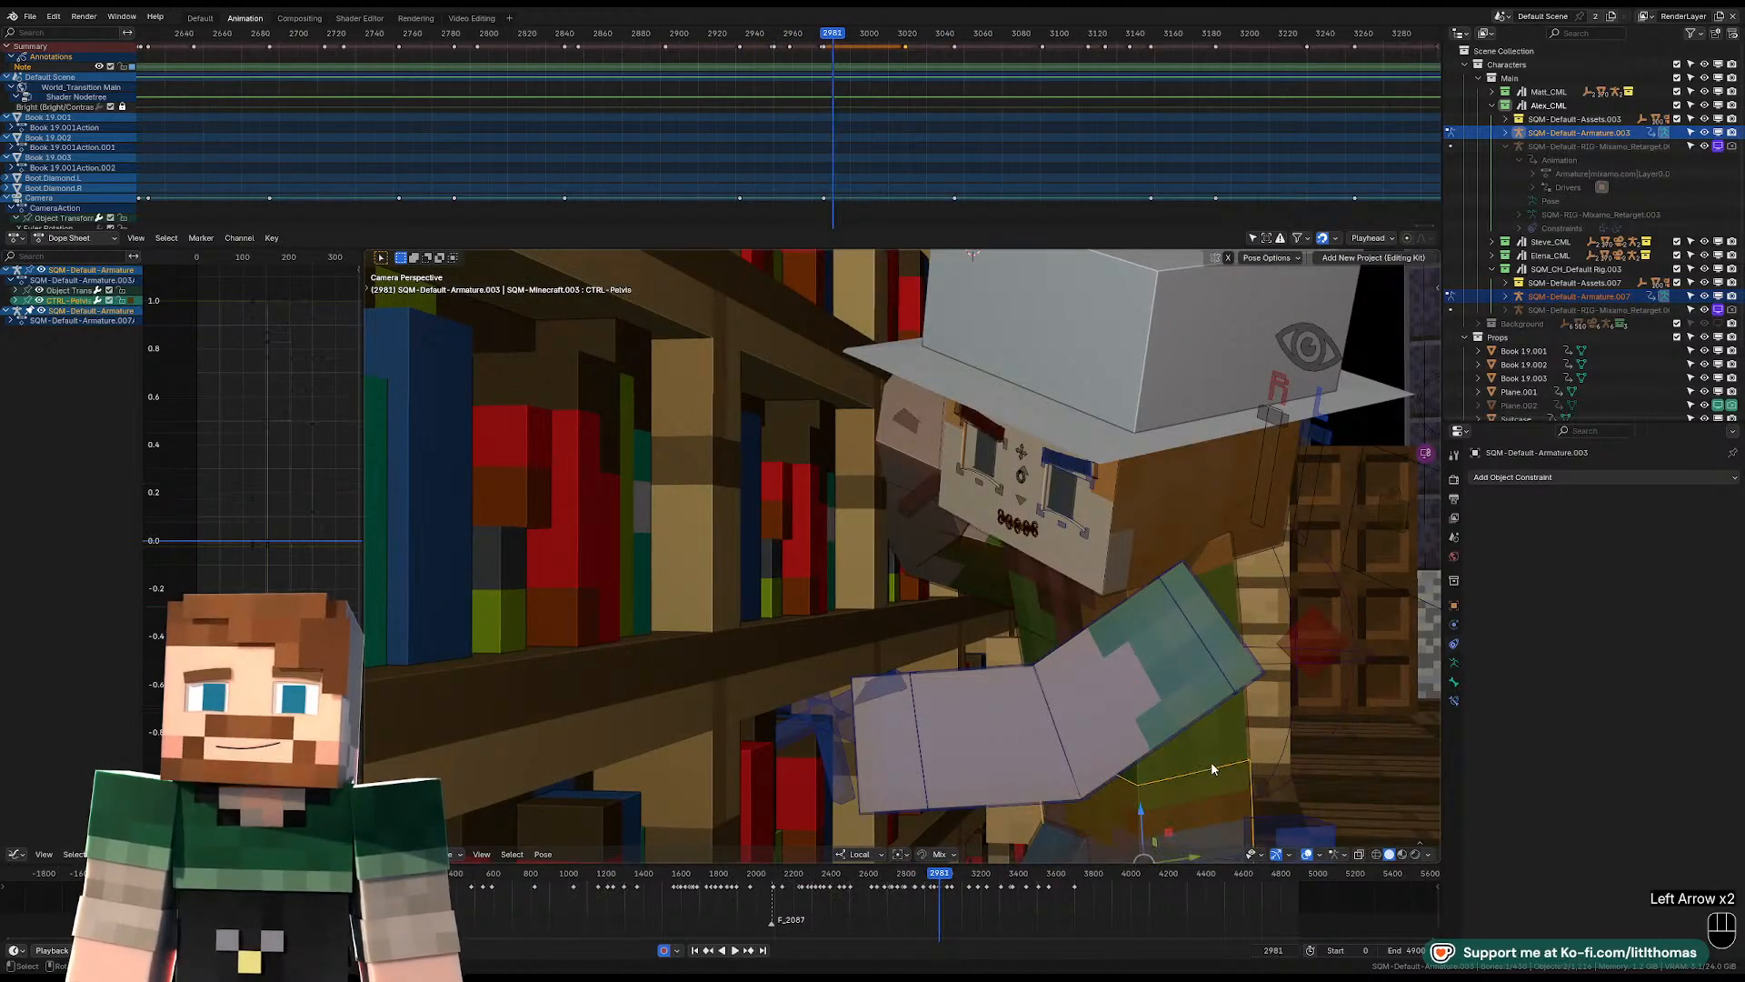
pyautogui.press('Left')
pyautogui.press('Left')
pyautogui.press('Left')
pyautogui.press('Left')
pyautogui.press('Left')
pyautogui.press('Right')
pyautogui.press('Right')
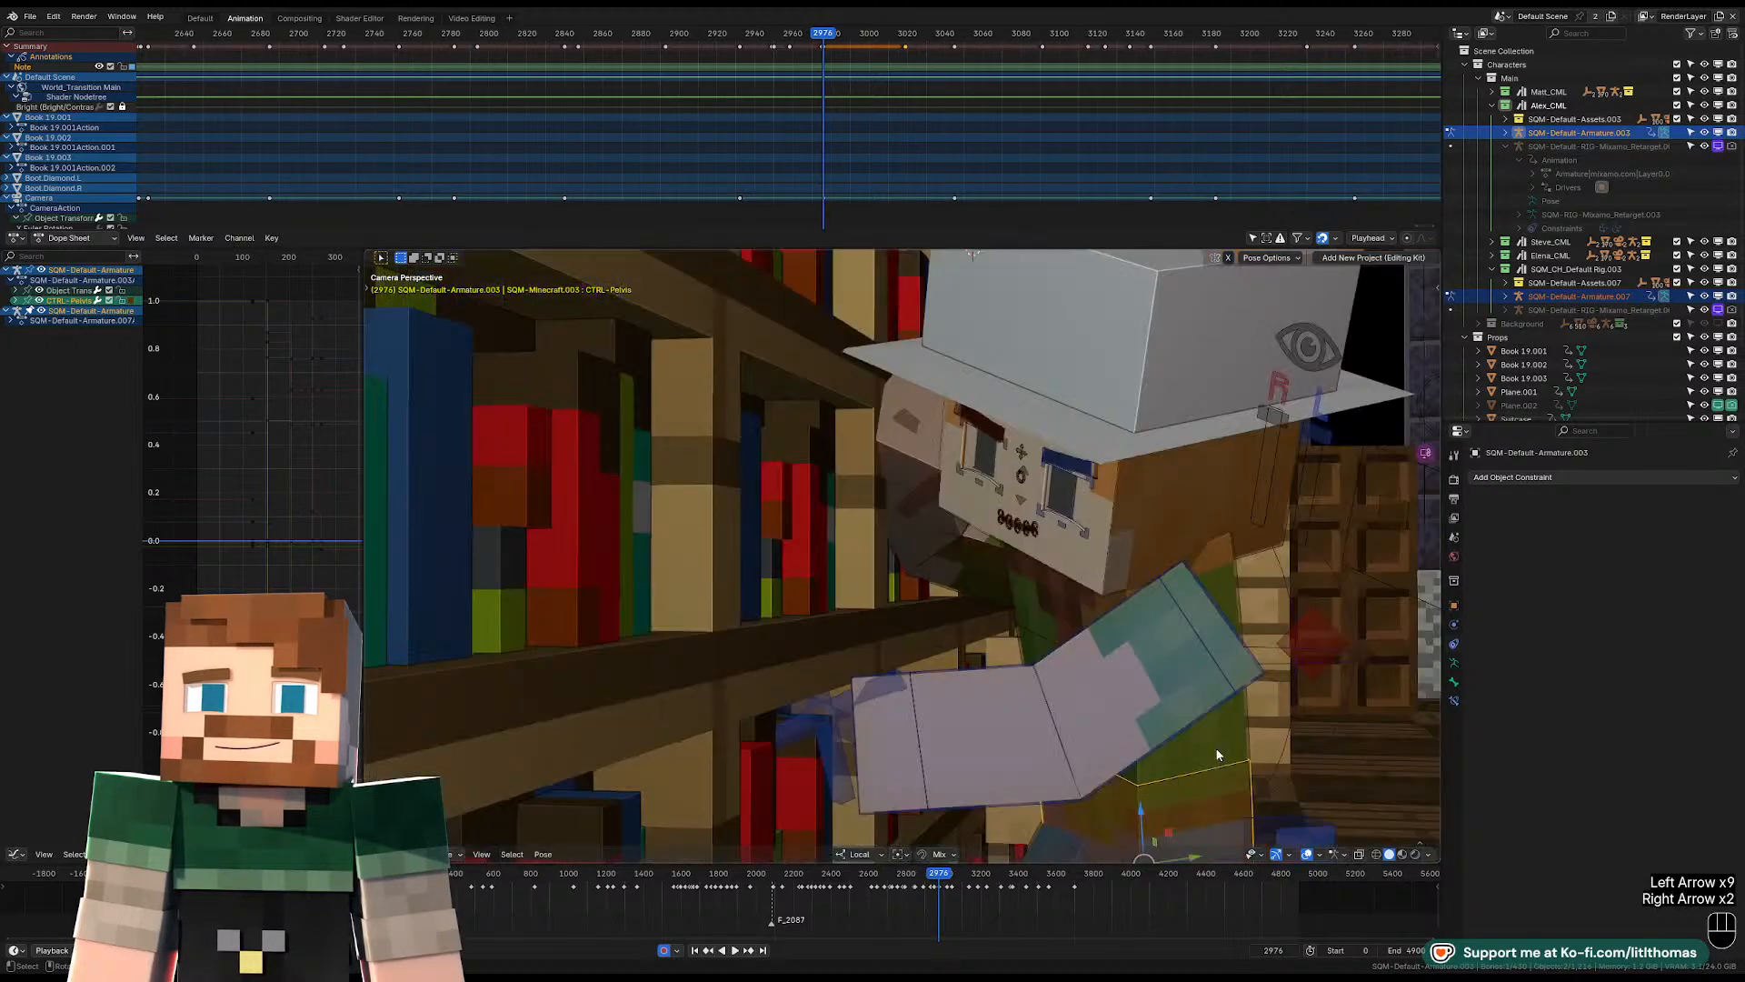
# Rotate and shift the hat-wearing character's pelvis at frame 2976 to change the body's lean by the bookshelf.
pyautogui.press('KP_Decimal')
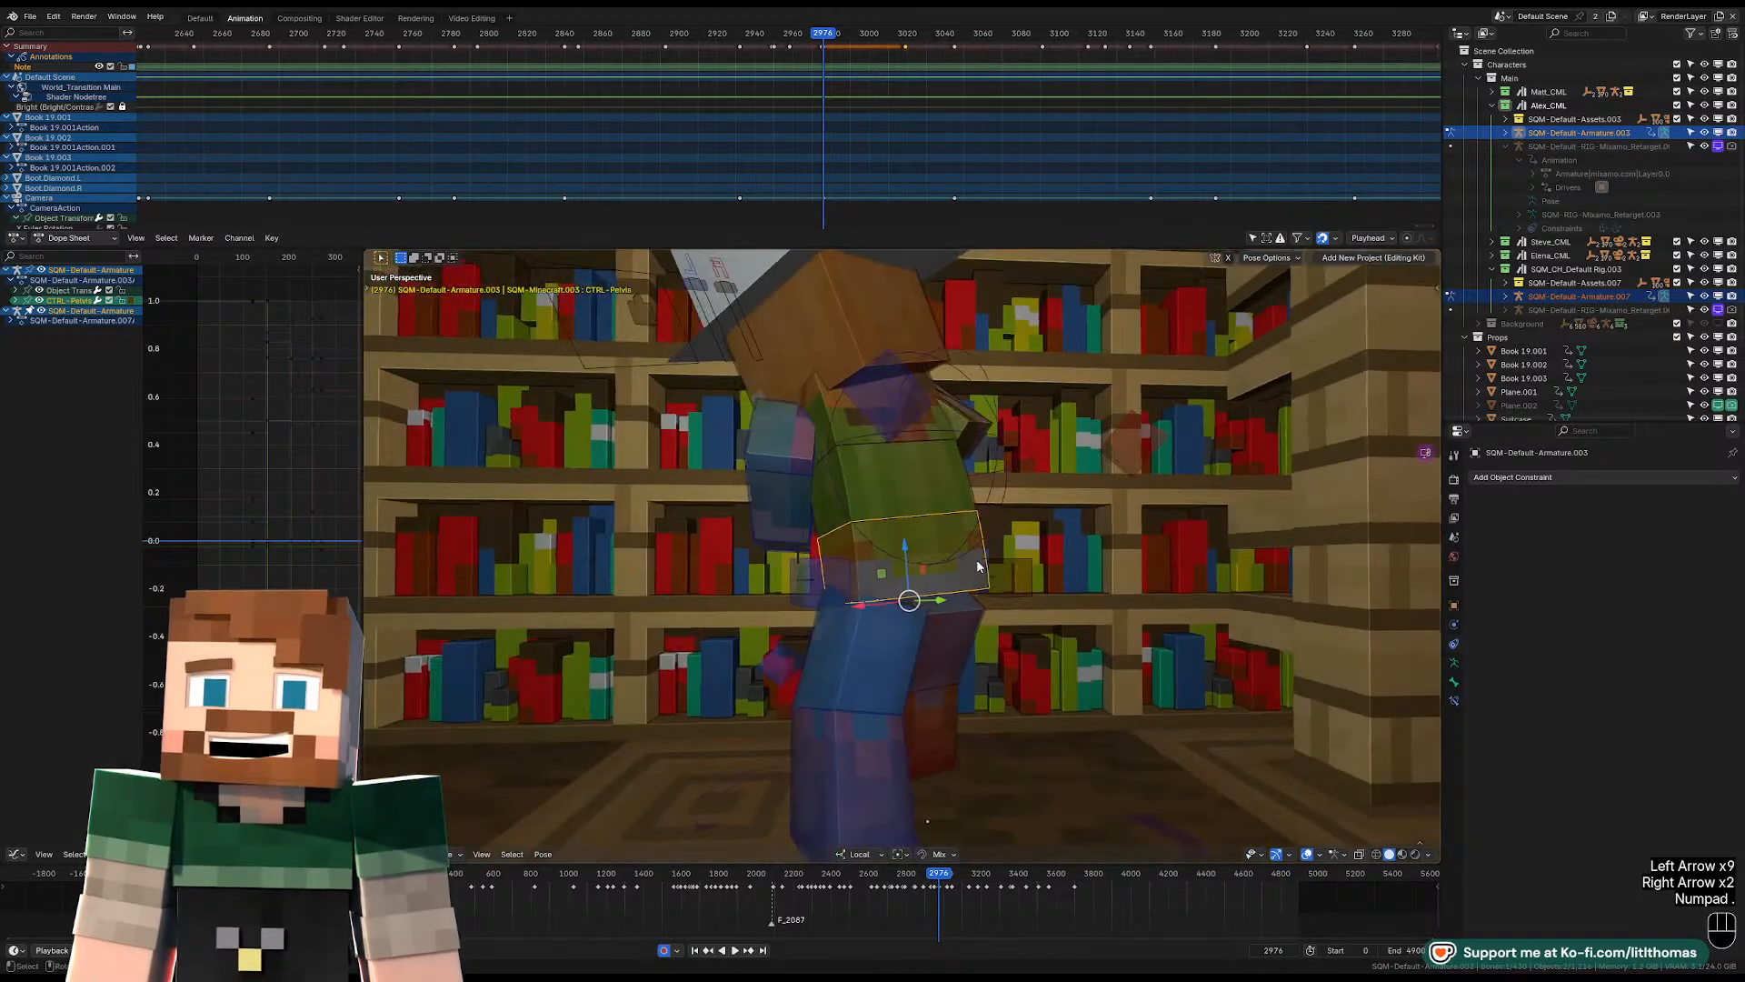
pyautogui.press('r')
pyautogui.click(1051, 582)
pyautogui.press('r')
pyautogui.press('r')
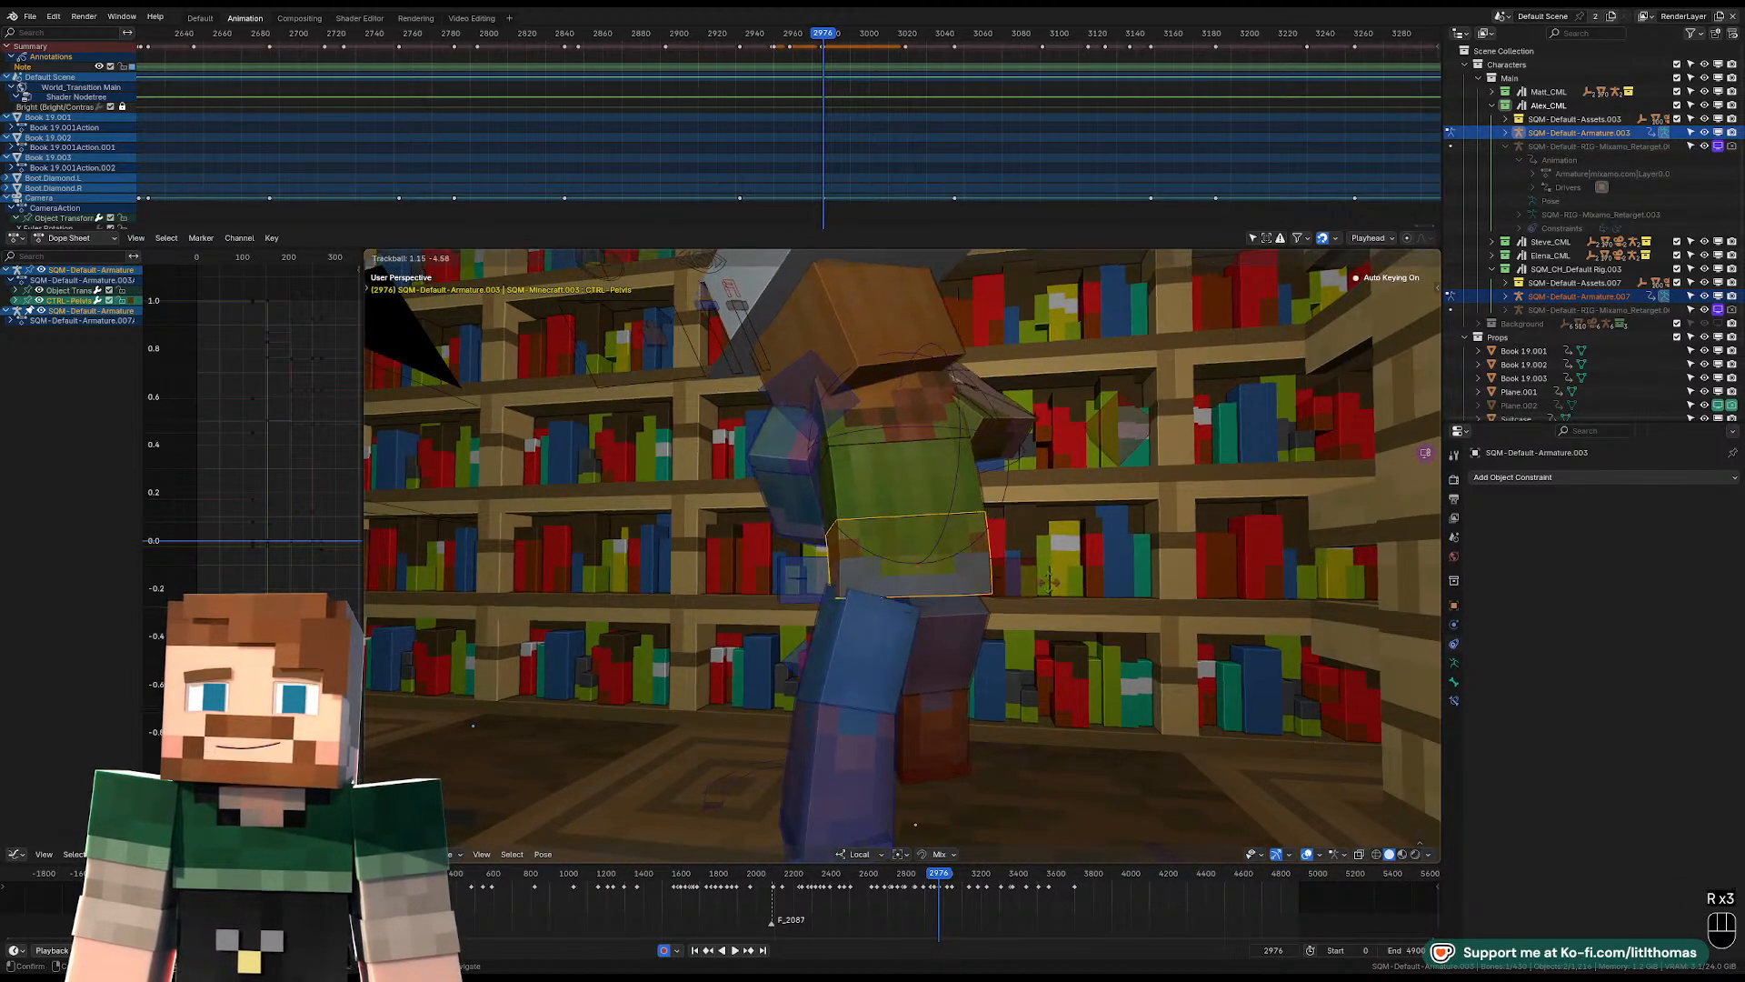
pyautogui.click(996, 580)
pyautogui.moveTo(995, 580); pyautogui.dragTo(1013, 477, button='middle')
pyautogui.press('g')
pyautogui.click(1171, 580)
pyautogui.scroll(-3, 911, 508)
# Rotate the character's torso and head controls at frame 2976 to follow the new pelvis pose.
pyautogui.click(1013, 476)
pyautogui.press('r')
pyautogui.press('r')
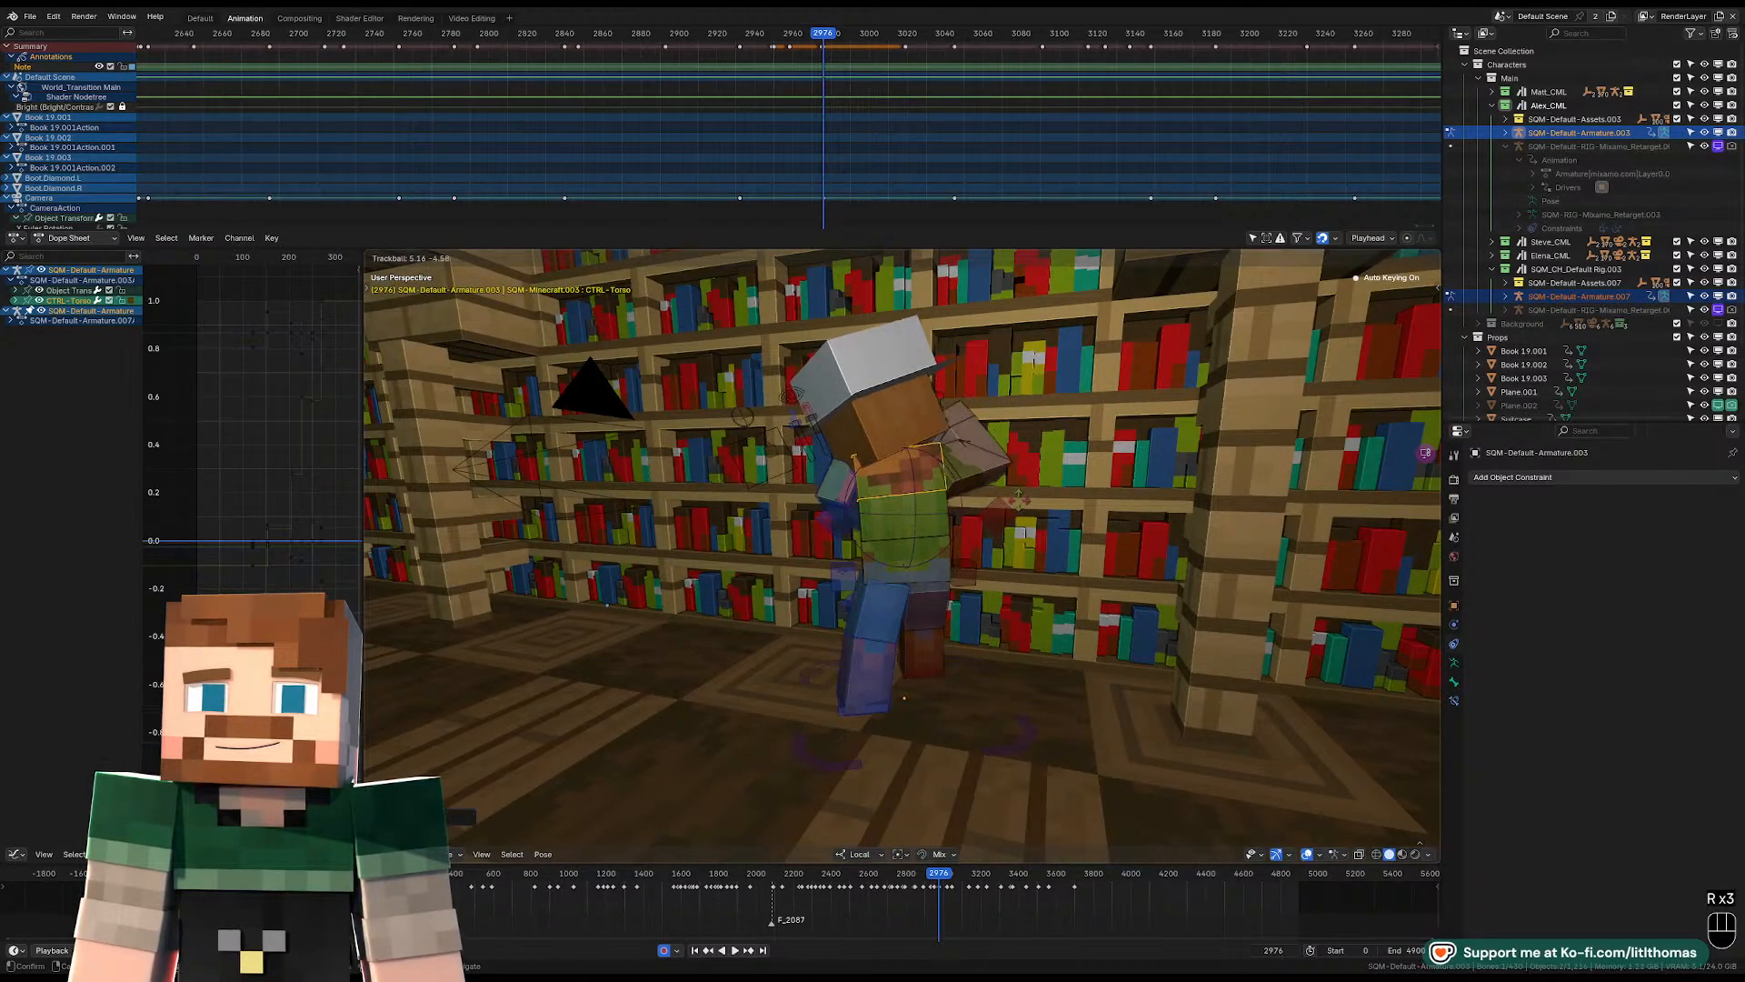
pyautogui.click(984, 478)
pyautogui.click(920, 422)
pyautogui.press('r')
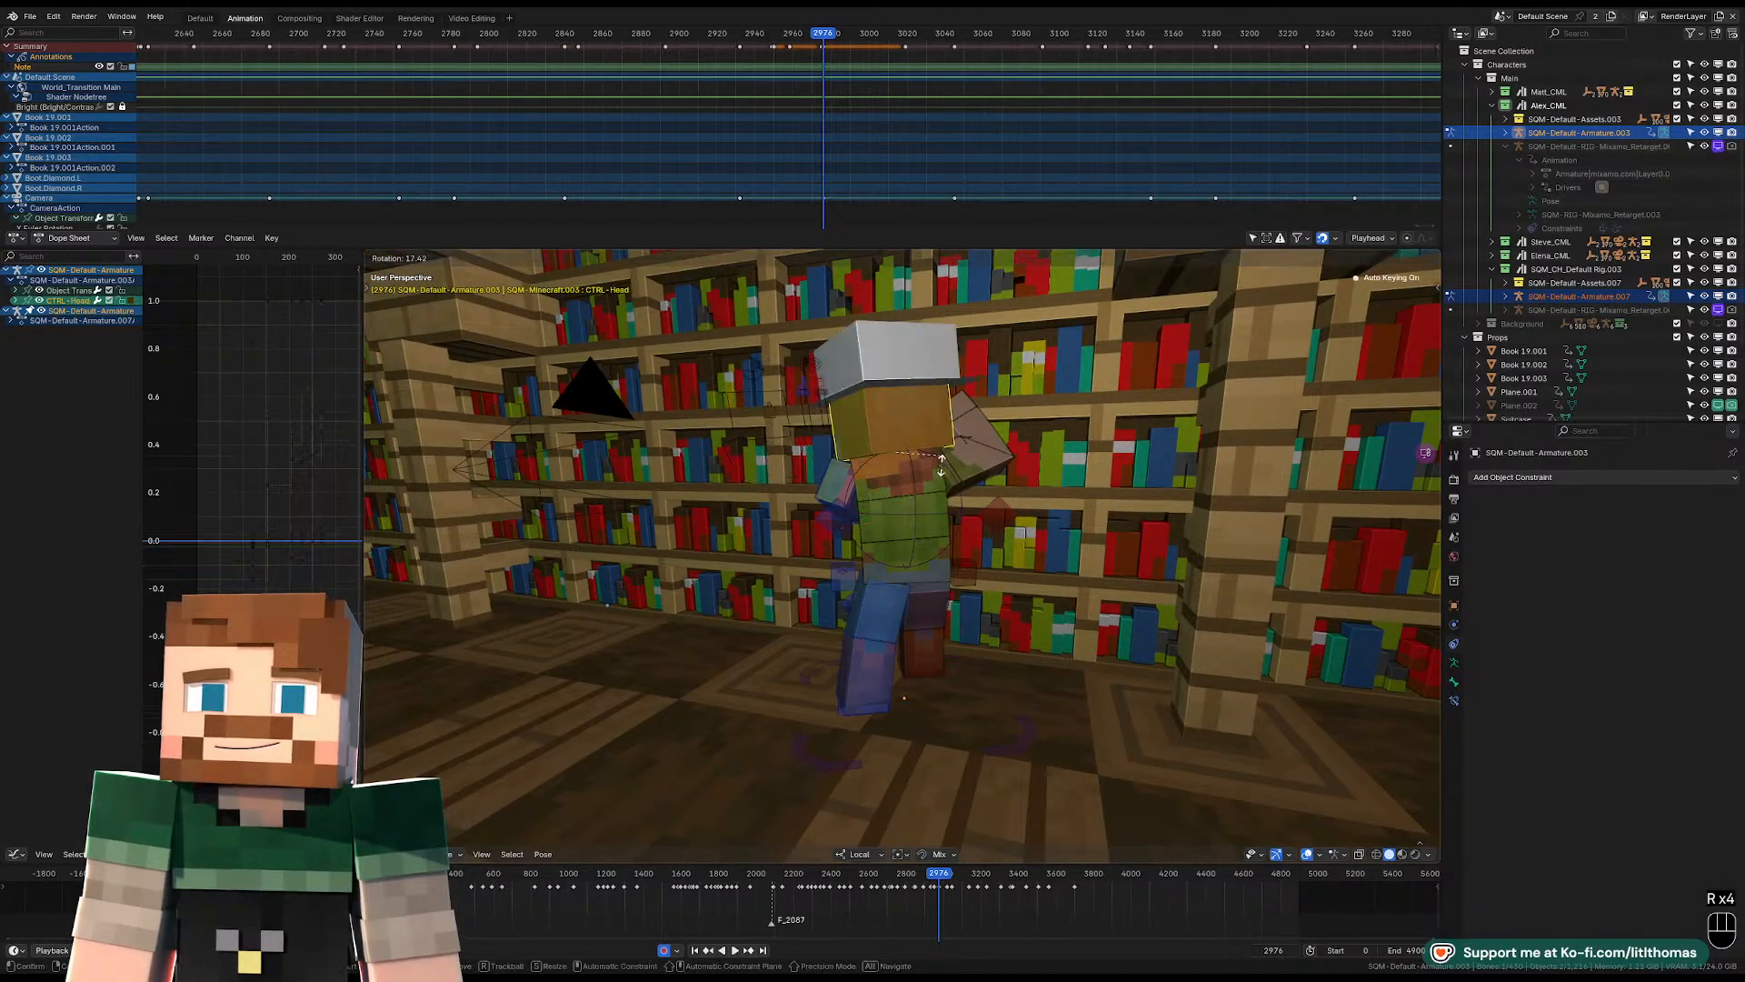
pyautogui.press('r')
pyautogui.click(922, 484)
pyautogui.moveTo(922, 483); pyautogui.dragTo(1068, 507, button='middle')
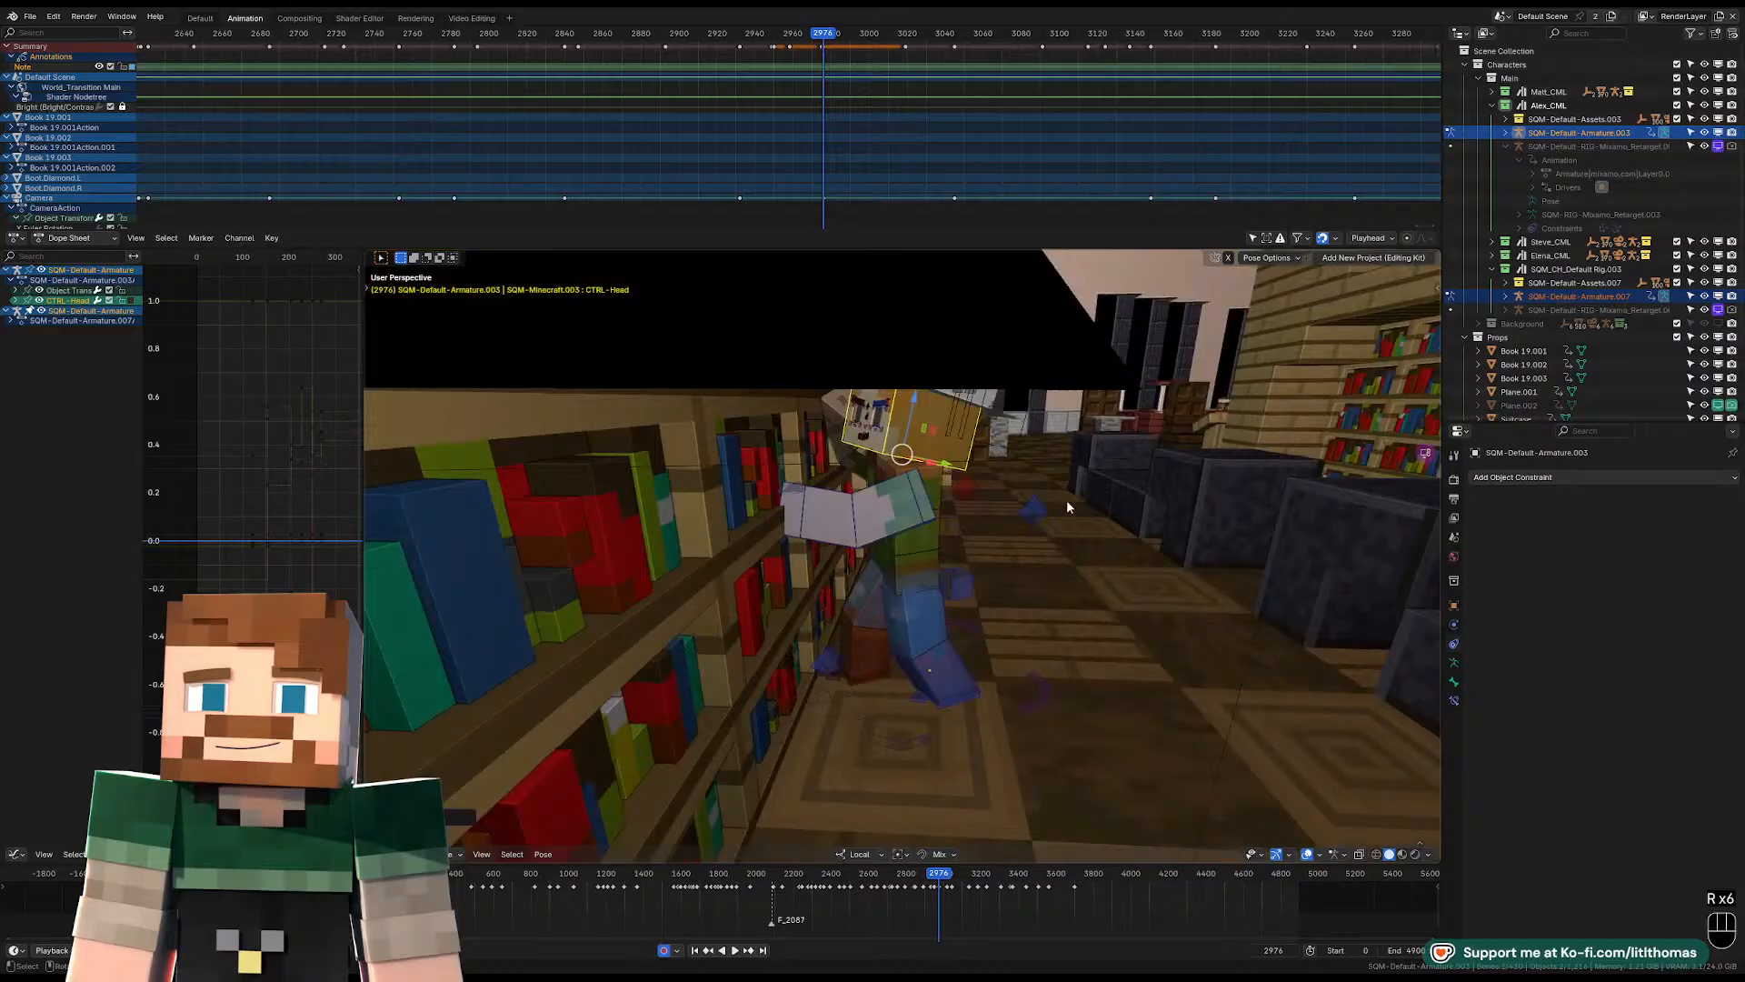
# Rotate the upper and lower controls of the character's left arm at frame 2976.
pyautogui.click(920, 482)
pyautogui.moveTo(889, 497); pyautogui.dragTo(819, 509, button='middle')
pyautogui.press('r')
pyautogui.press('r')
pyautogui.press('r')
pyautogui.click(869, 489)
pyautogui.click(818, 506)
pyautogui.press('r')
pyautogui.click(952, 565)
pyautogui.moveTo(953, 564); pyautogui.dragTo(791, 536, button='middle')
pyautogui.moveTo(1100, 463); pyautogui.dragTo(1000, 470, button='middle')
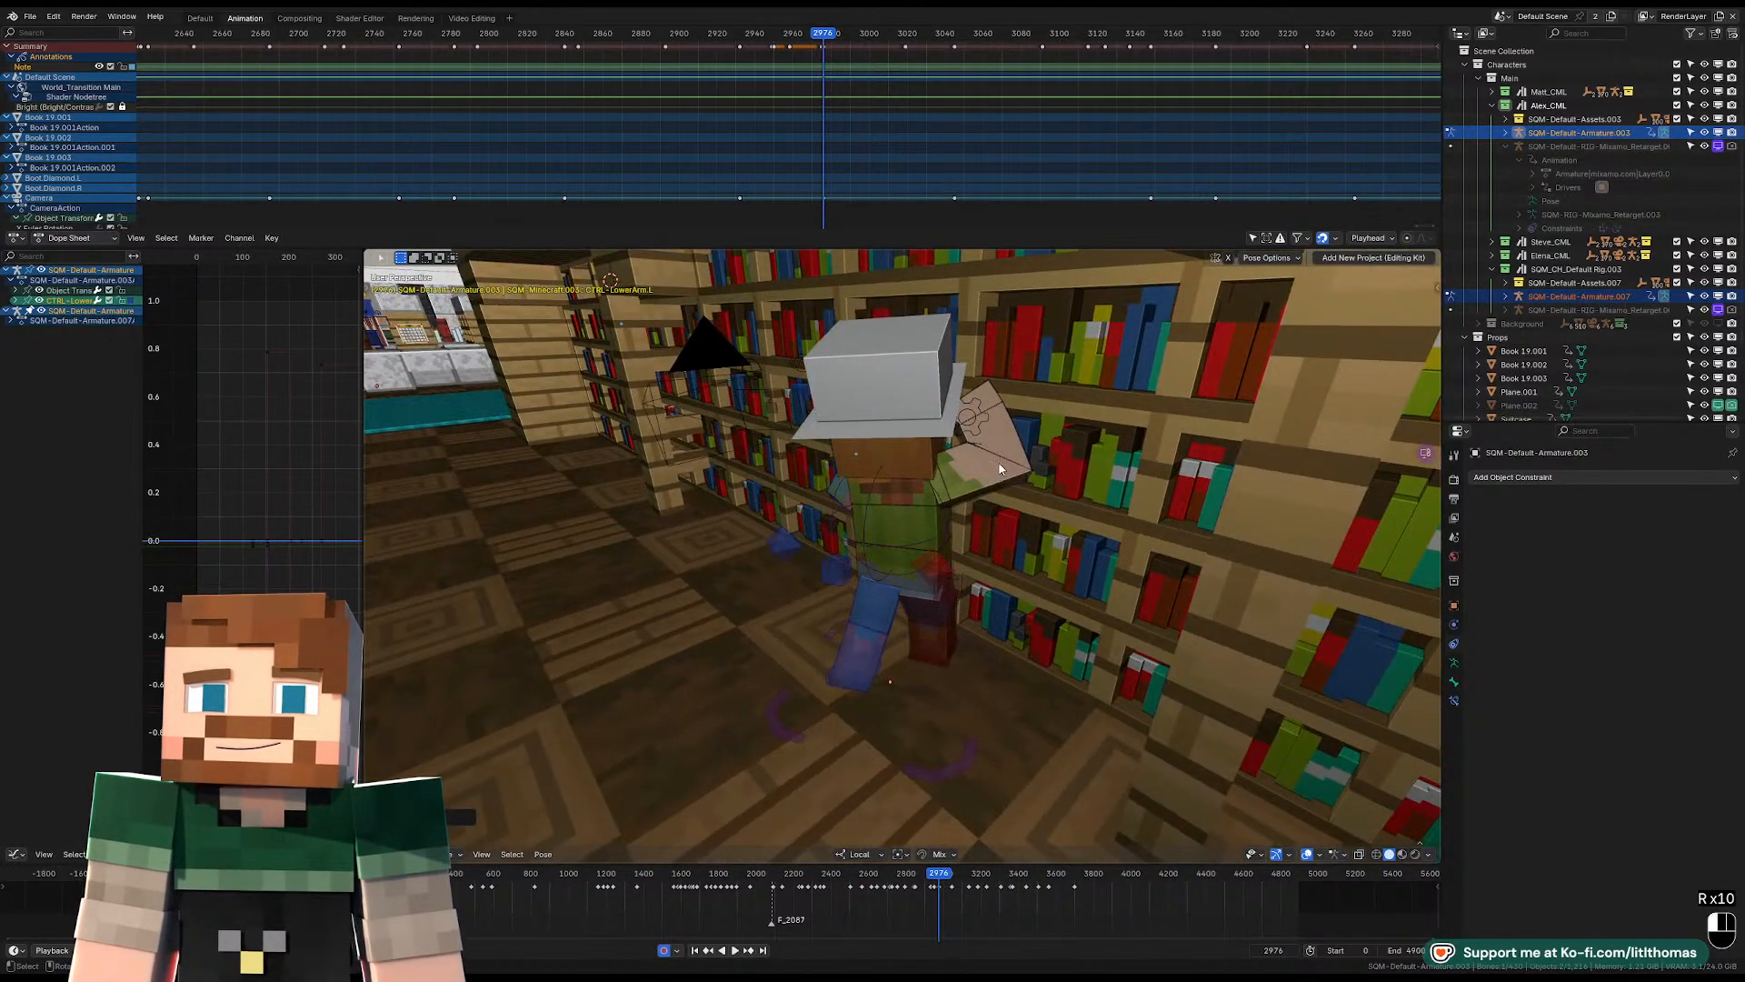
# Rotate the right upper arm toward the bookshelf at frame 2976 and compare the pose with the keyframe at 3019.
pyautogui.click(1000, 469)
pyautogui.press('r')
pyautogui.press('r')
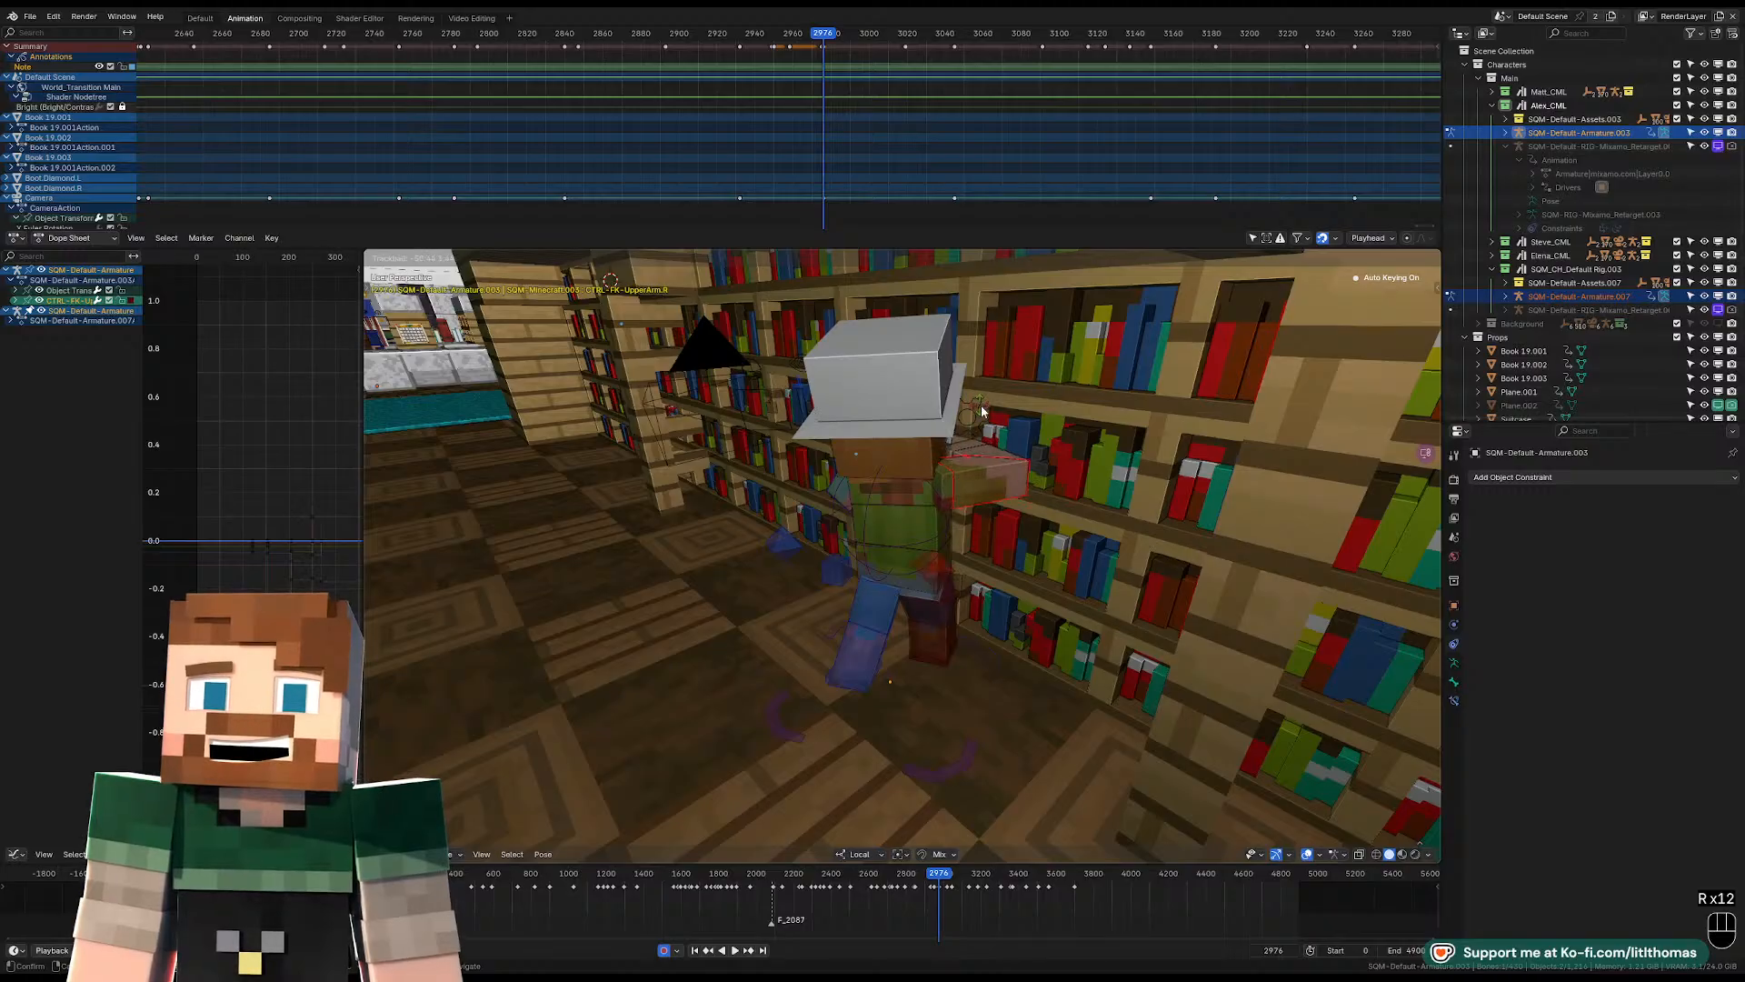
pyautogui.click(981, 409)
pyautogui.moveTo(982, 409); pyautogui.dragTo(1002, 461, button='middle')
pyautogui.press('r')
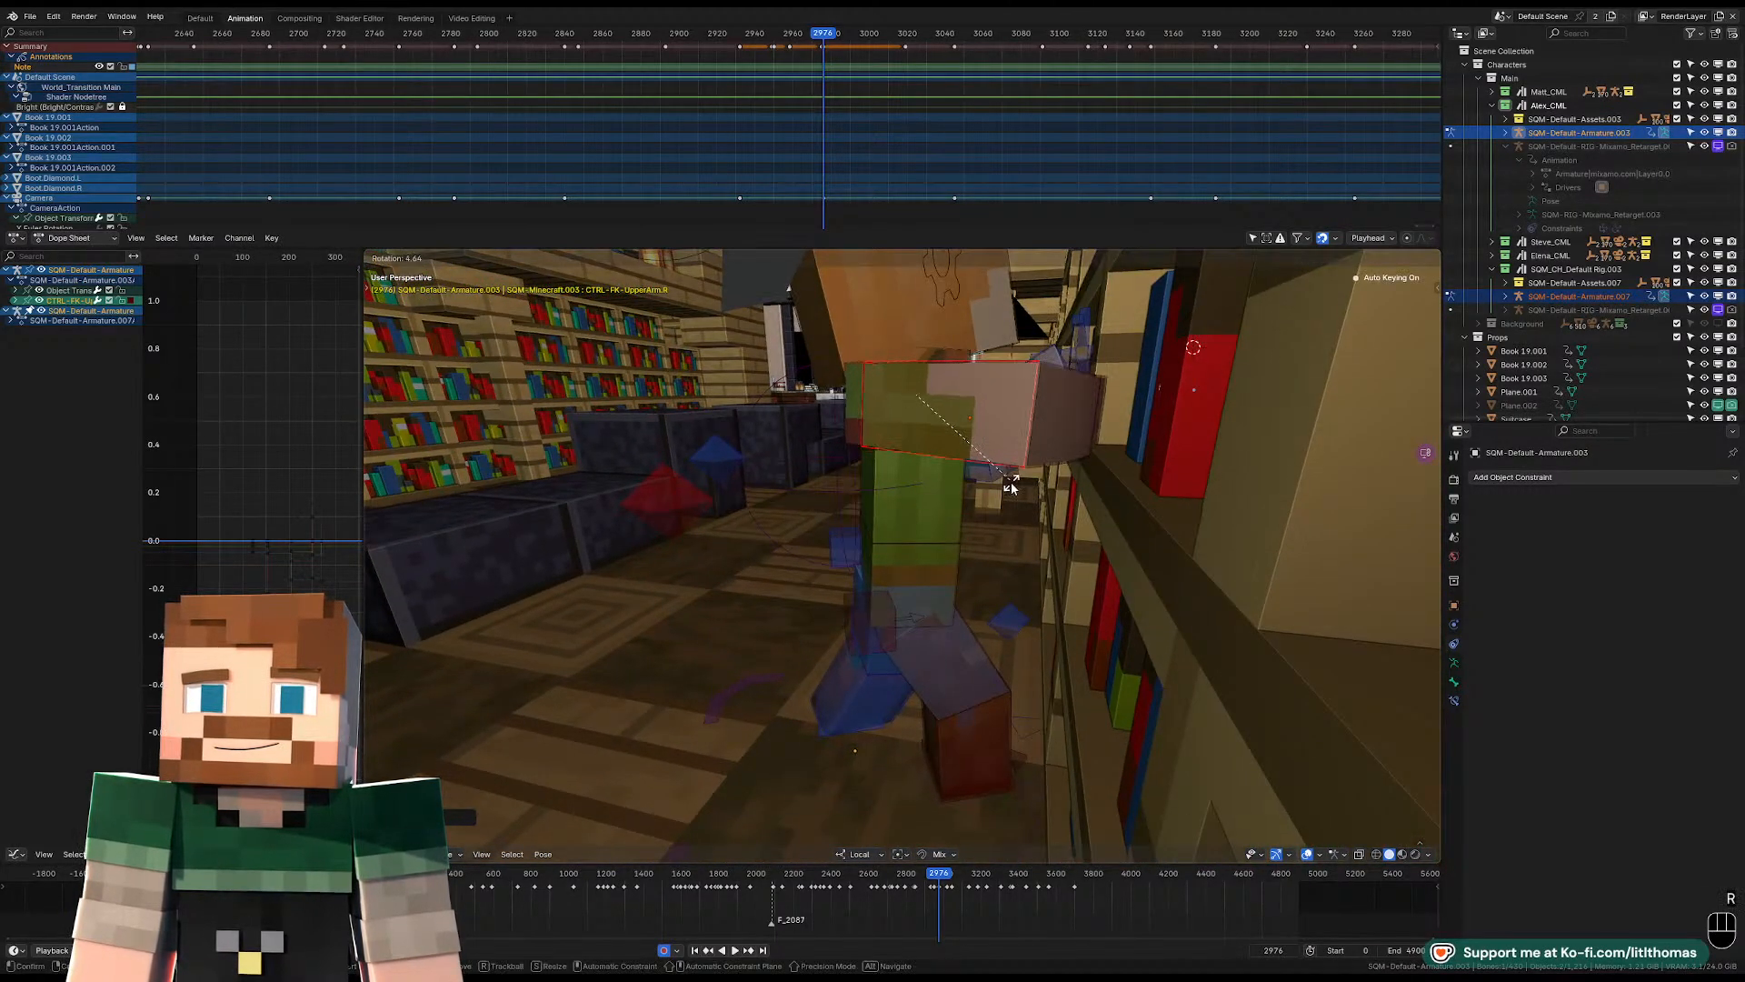
pyautogui.press('r')
pyautogui.press('r')
pyautogui.click(1013, 495)
pyautogui.press('Up')
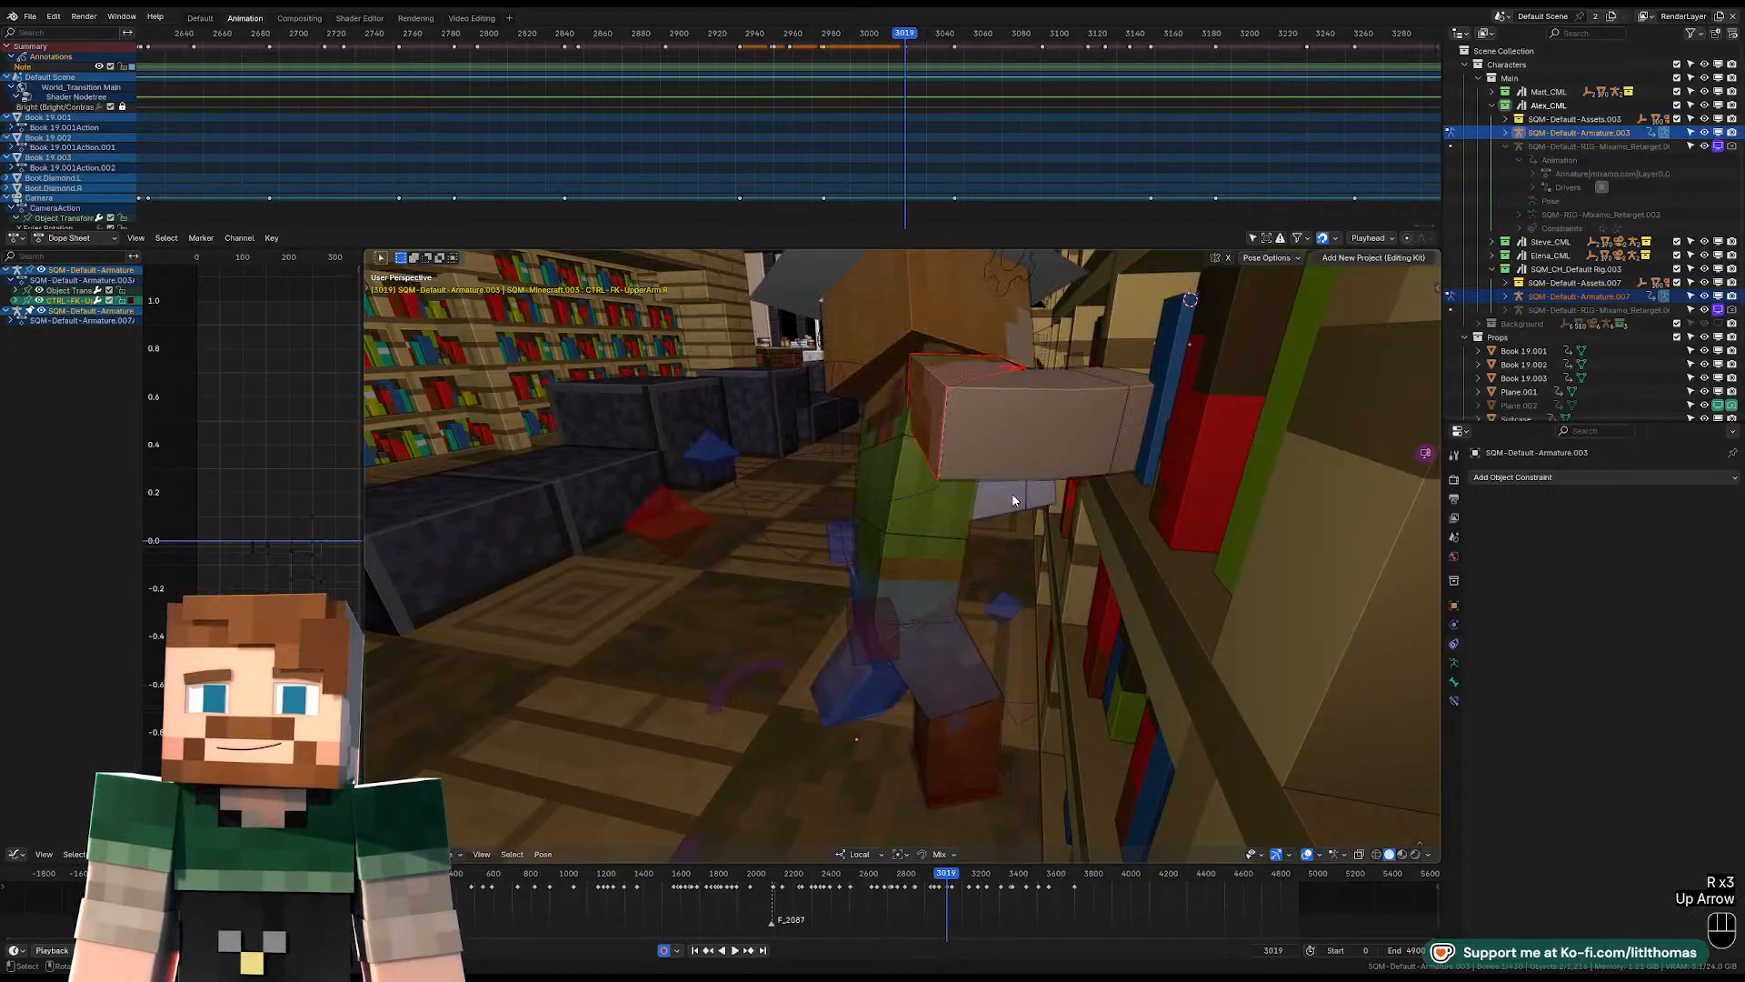
pyautogui.press('Down')
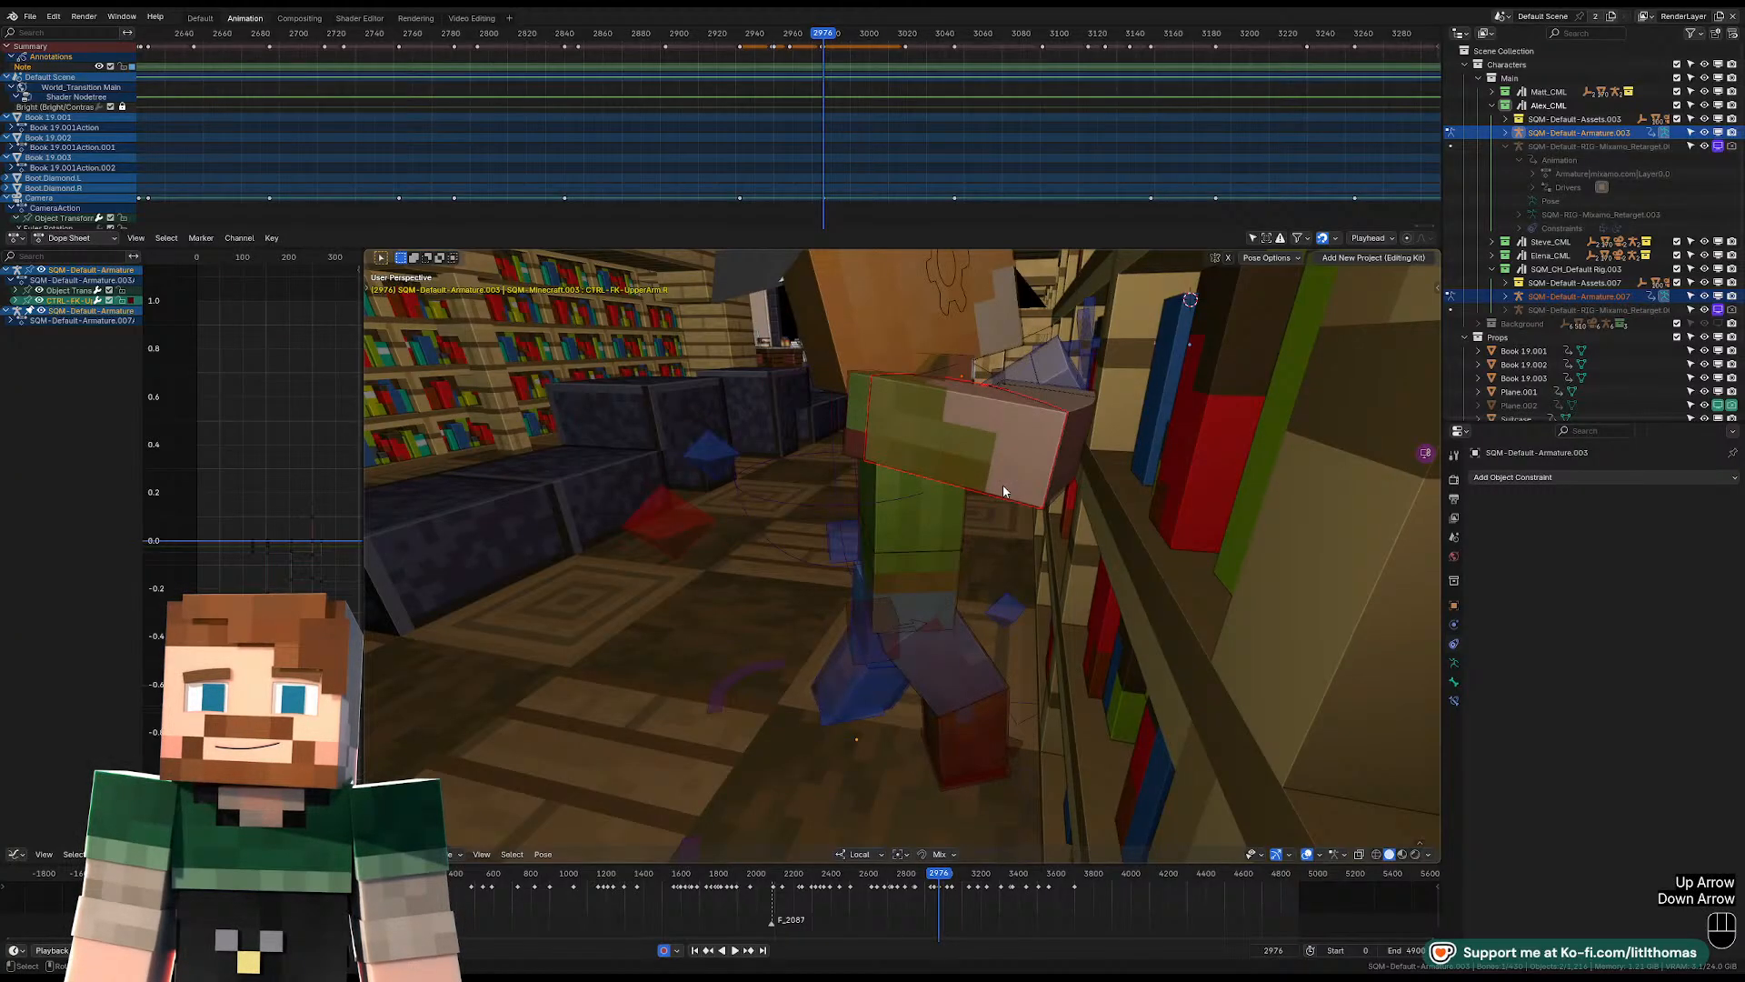
# Move the character's right shoulder control toward the bookshelf at frame 2976.
pyautogui.click(861, 435)
pyautogui.press('g')
pyautogui.click(893, 428)
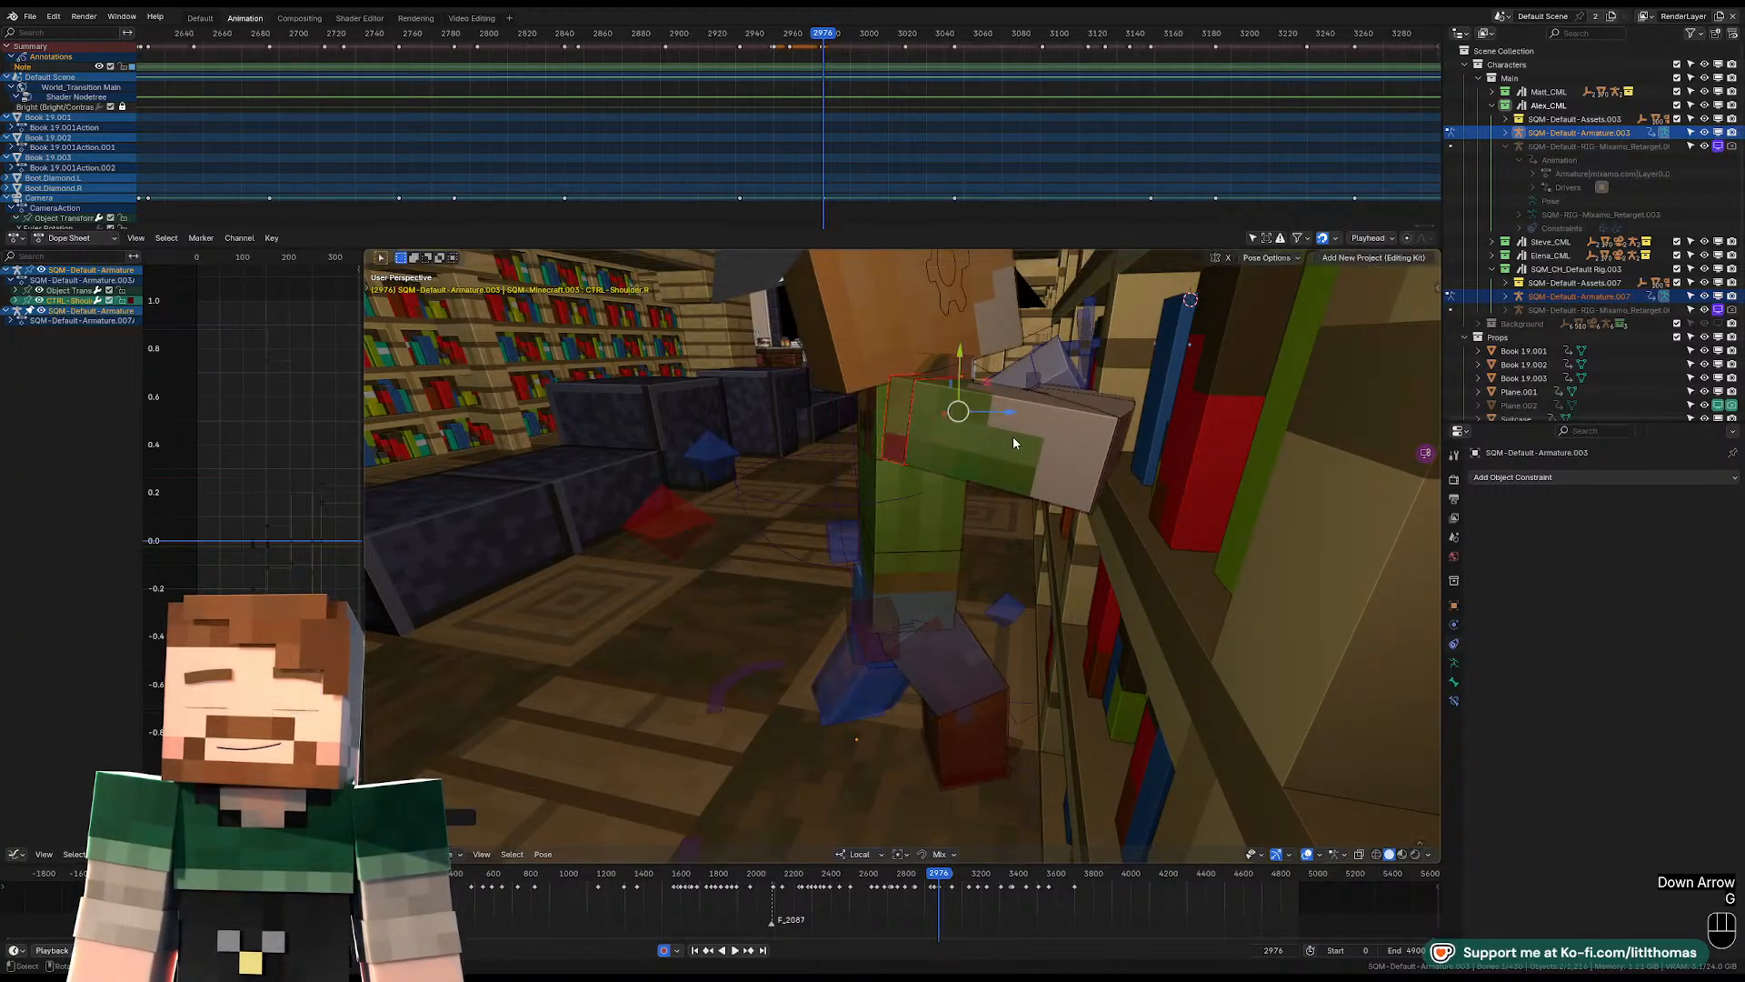
pyautogui.press('r')
pyautogui.click(1024, 440)
pyautogui.press('Up')
pyautogui.press('Down')
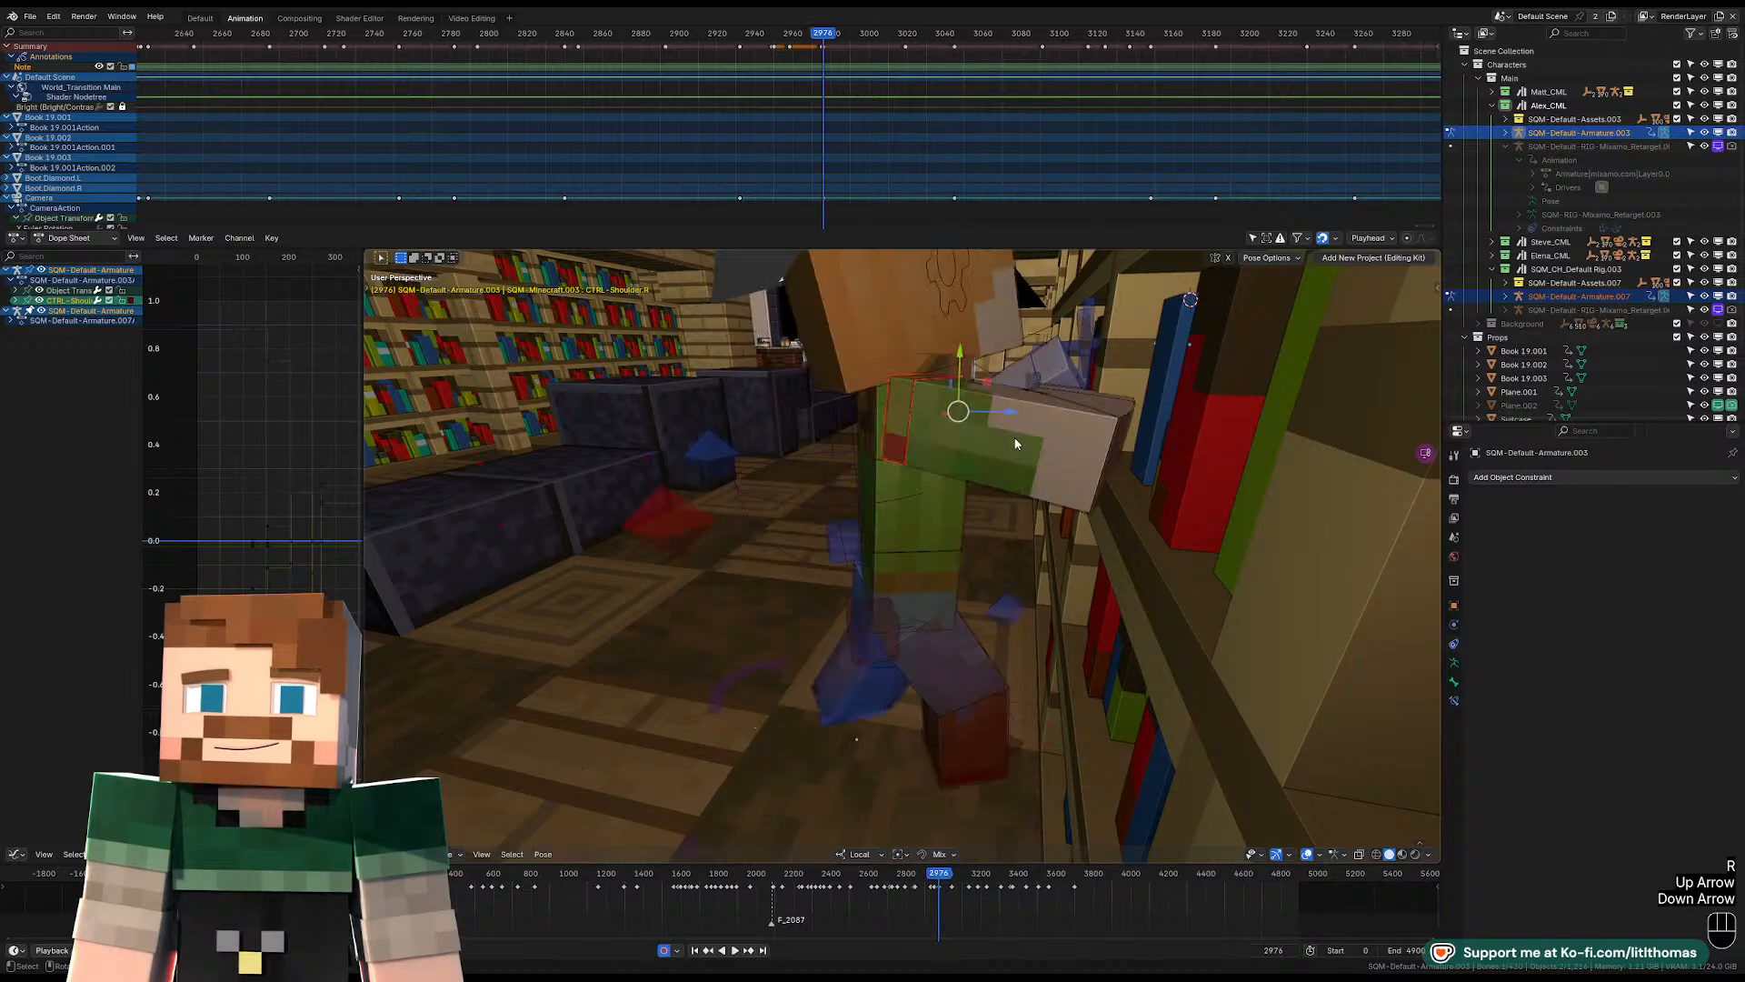
# Compare the character's poses on the keyframes around frame 2976, then step on to frame 2981.
pyautogui.press('Down')
pyautogui.press('Up')
pyautogui.press('Up')
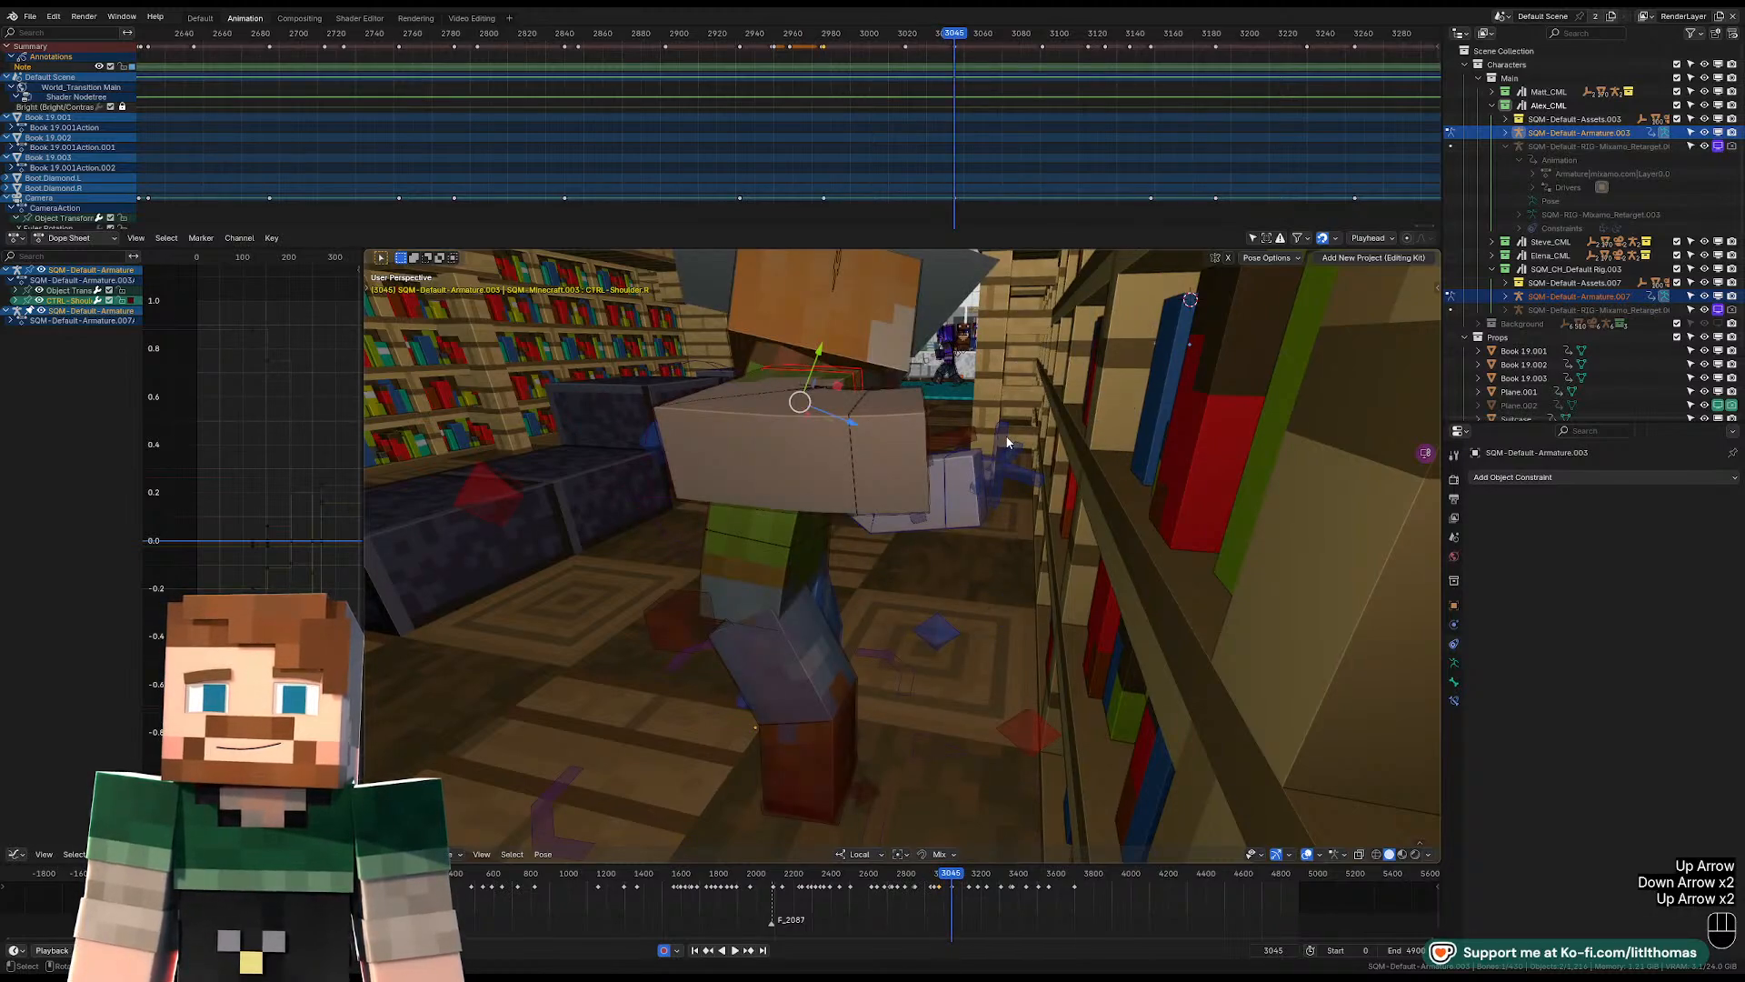
pyautogui.press('Up')
pyautogui.press('Down')
pyautogui.press('Down')
pyautogui.press('Down')
pyautogui.press('Up')
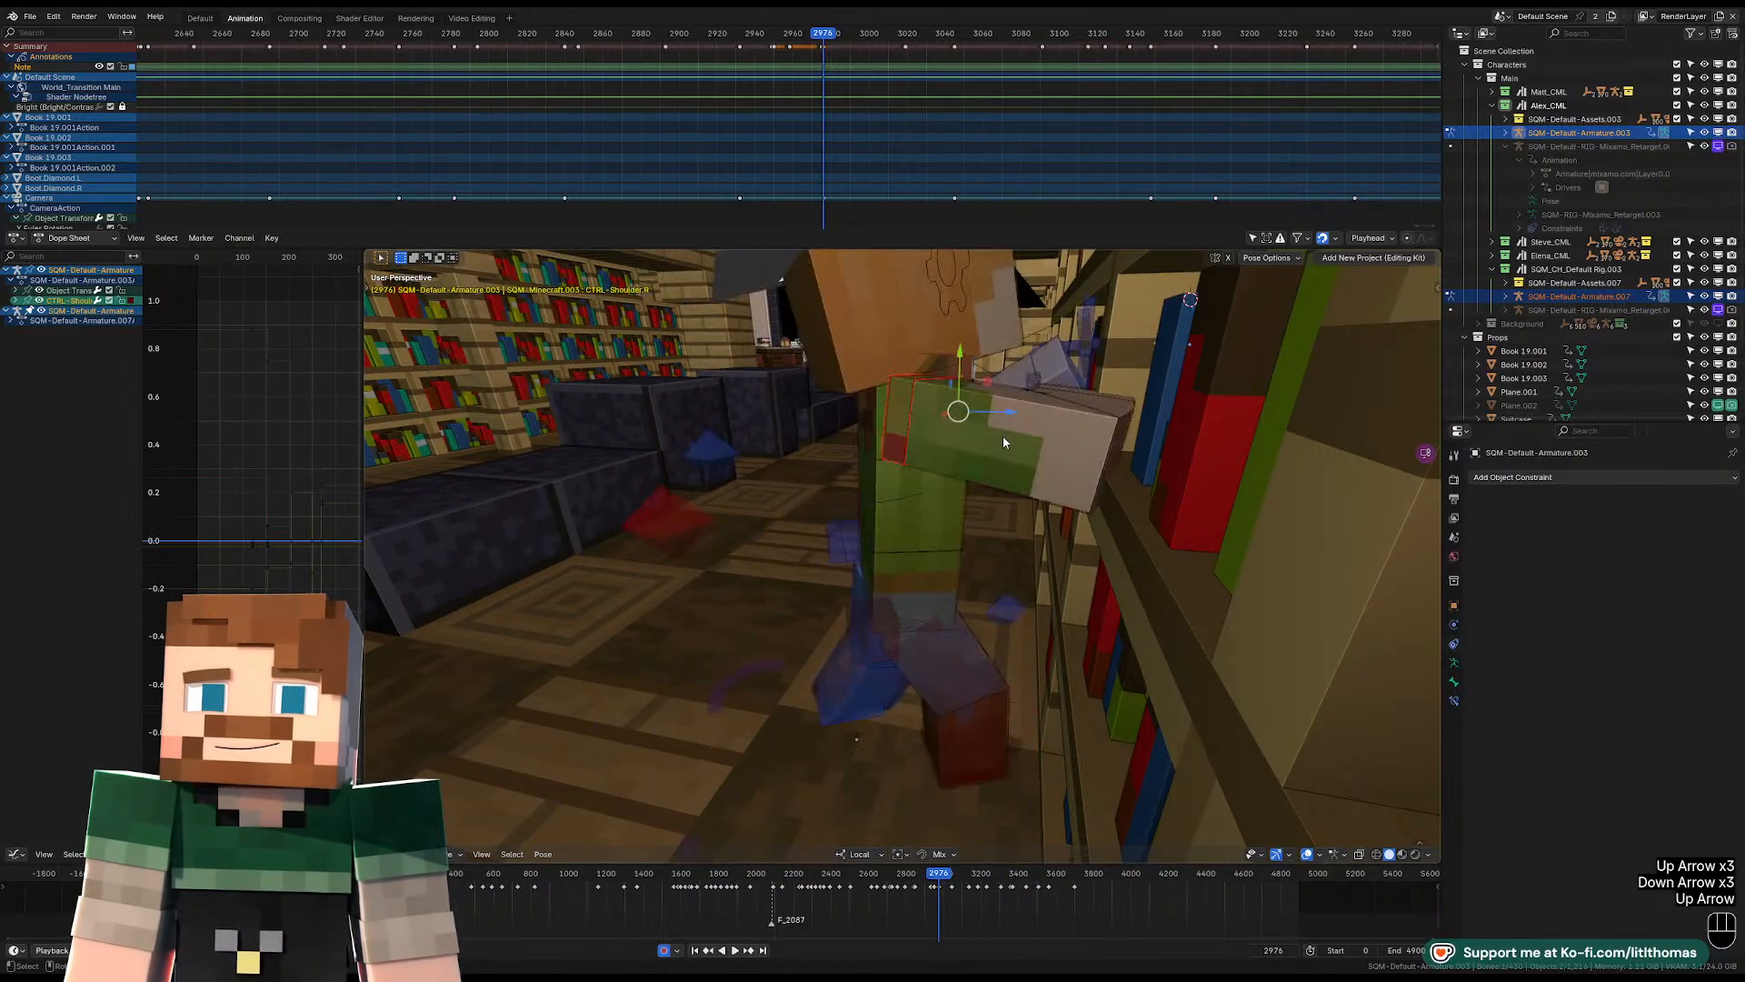
pyautogui.press('Right')
pyautogui.press('Right')
pyautogui.press('Right')
pyautogui.press('Right')
pyautogui.press('Right')
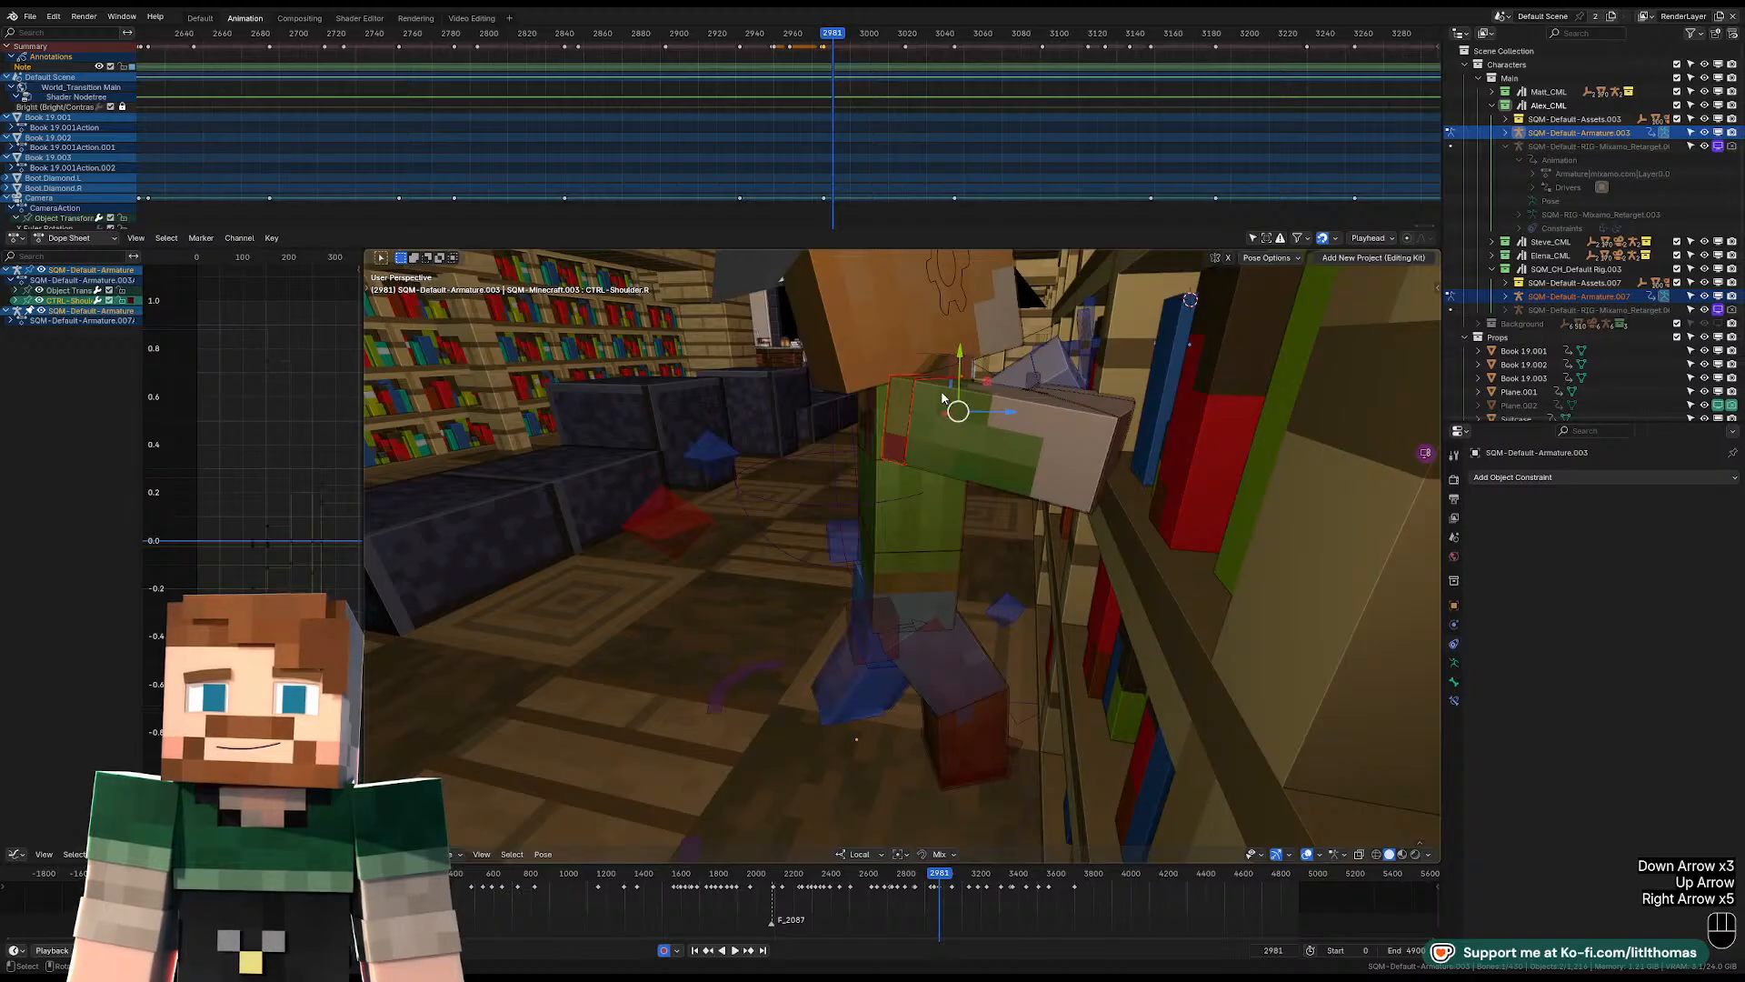
# Play the bookshelf motion and step back to frame 3019 to examine the right shoulder's pose change.
pyautogui.click(820, 39)
pyautogui.press('space')
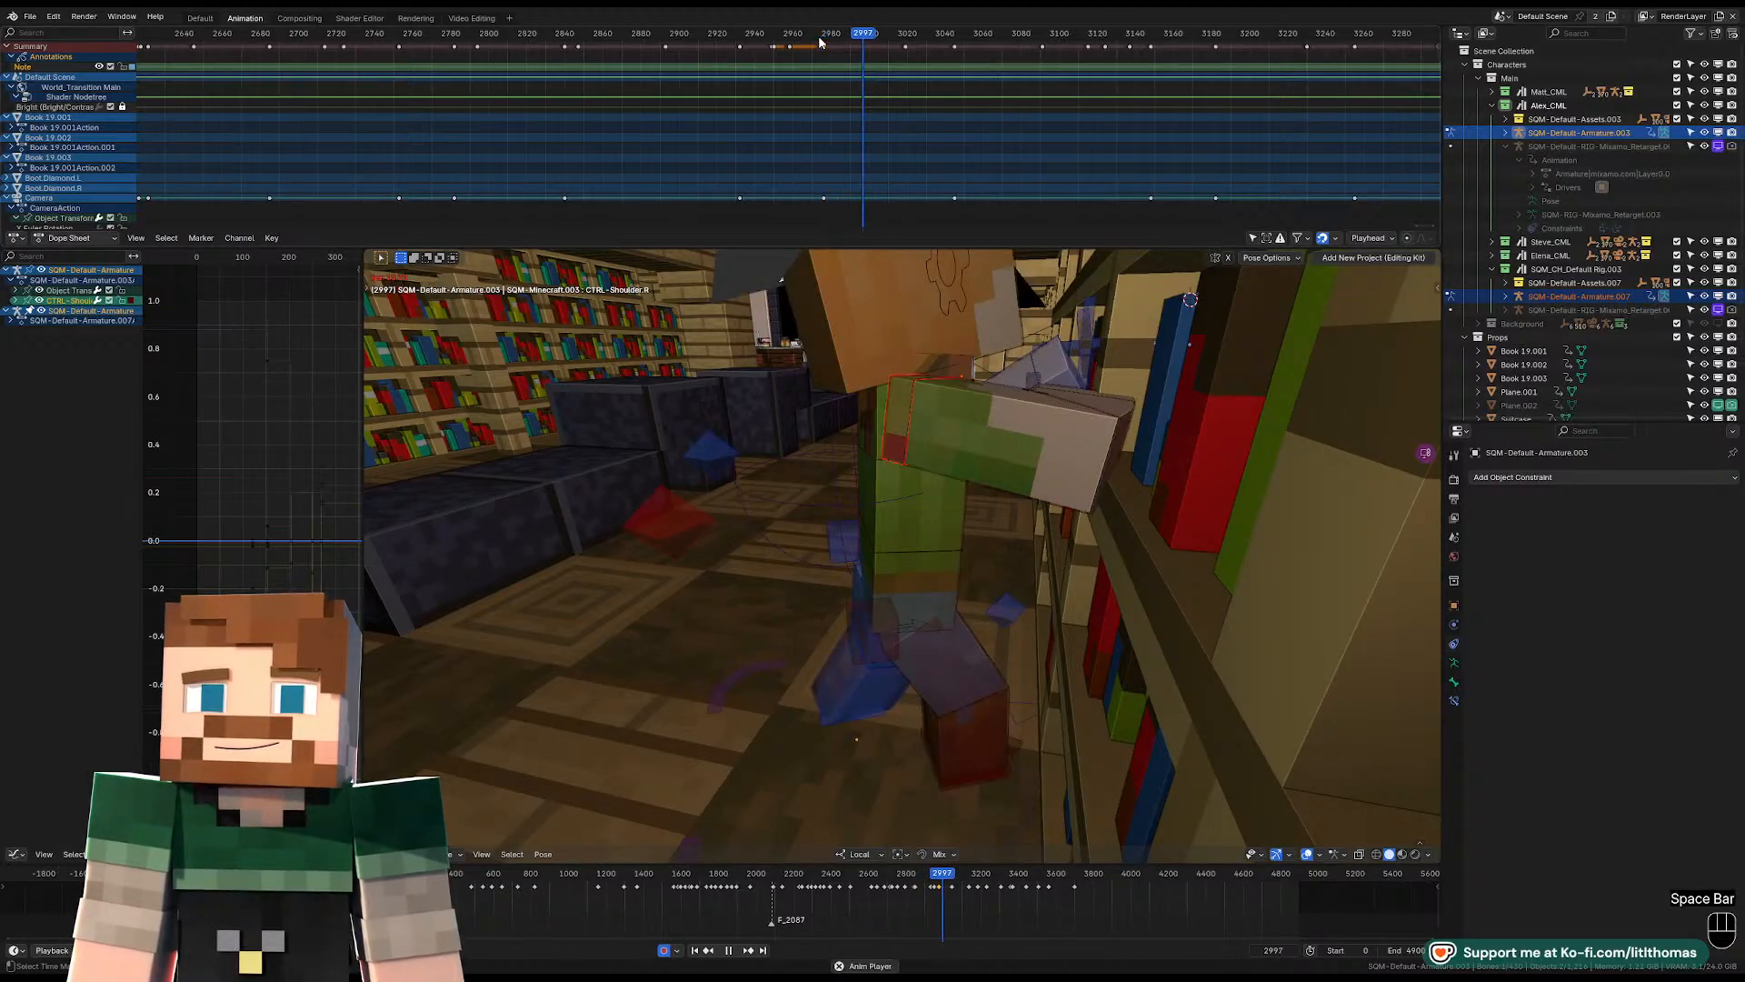
pyautogui.press('space')
pyautogui.press('Left')
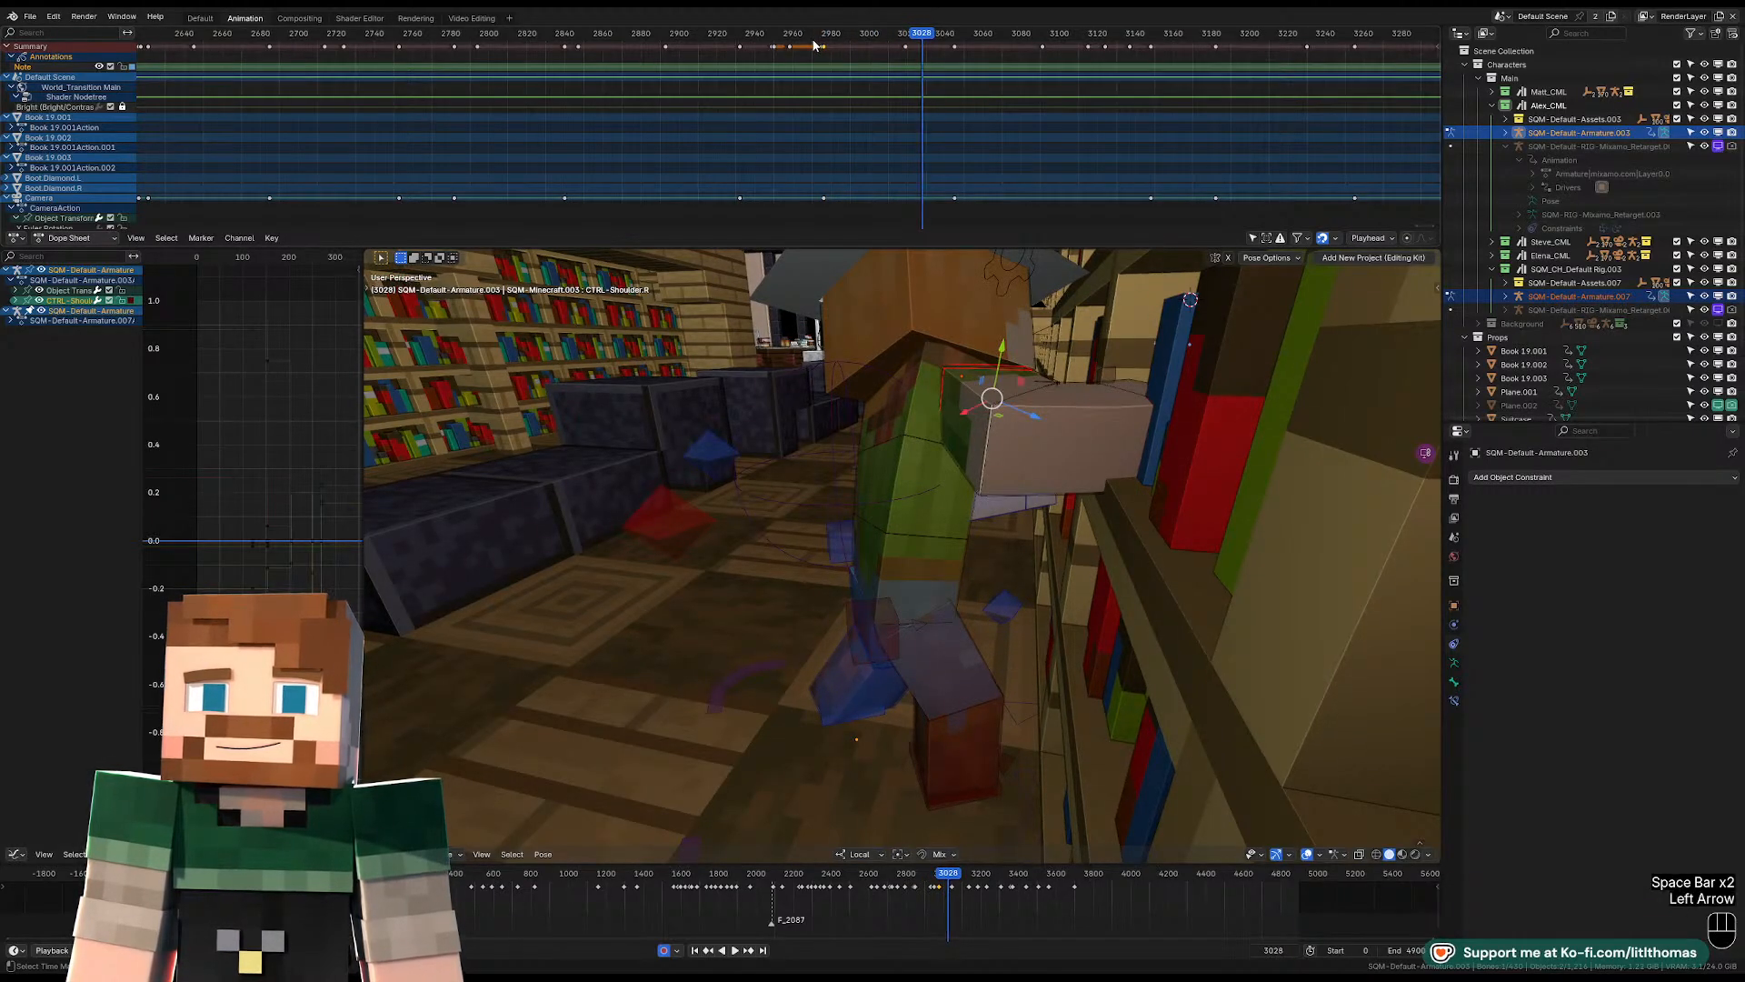
pyautogui.press('Left')
pyautogui.press('Left')
pyautogui.press('Left')
pyautogui.press('Left')
pyautogui.press('Left')
pyautogui.press('Left')
pyautogui.press('Left')
pyautogui.press('Left')
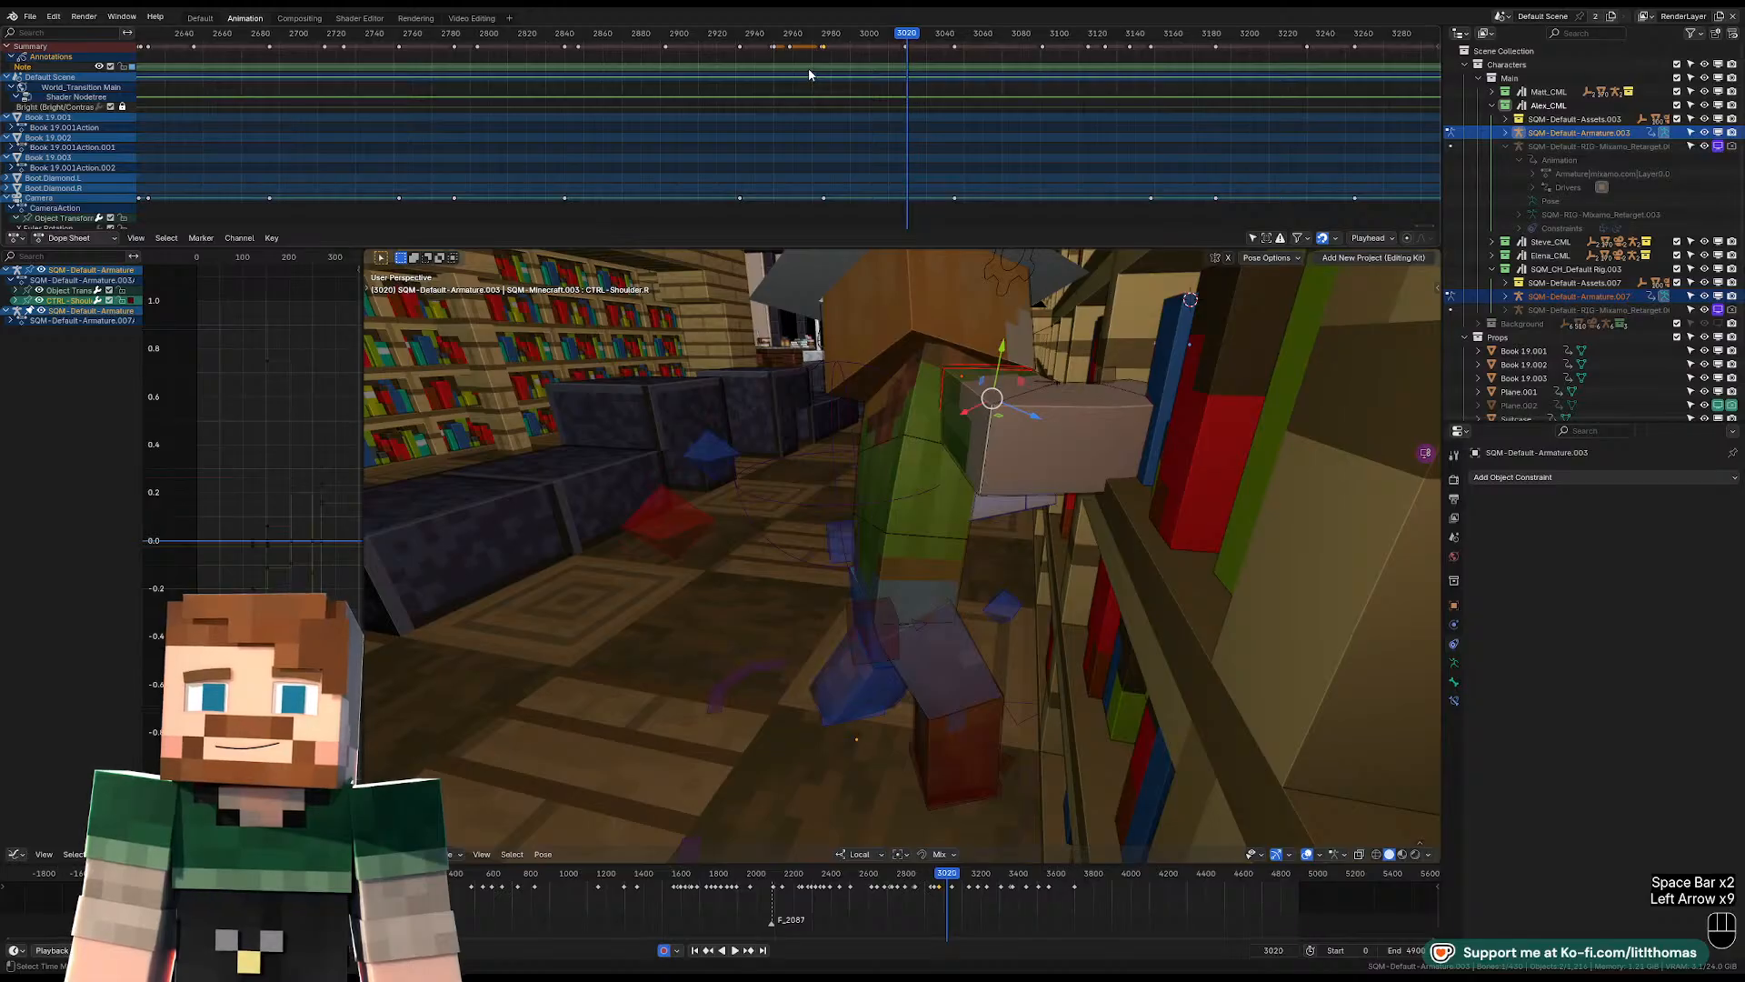
pyautogui.press('Left')
pyautogui.press('Left')
pyautogui.press('Right')
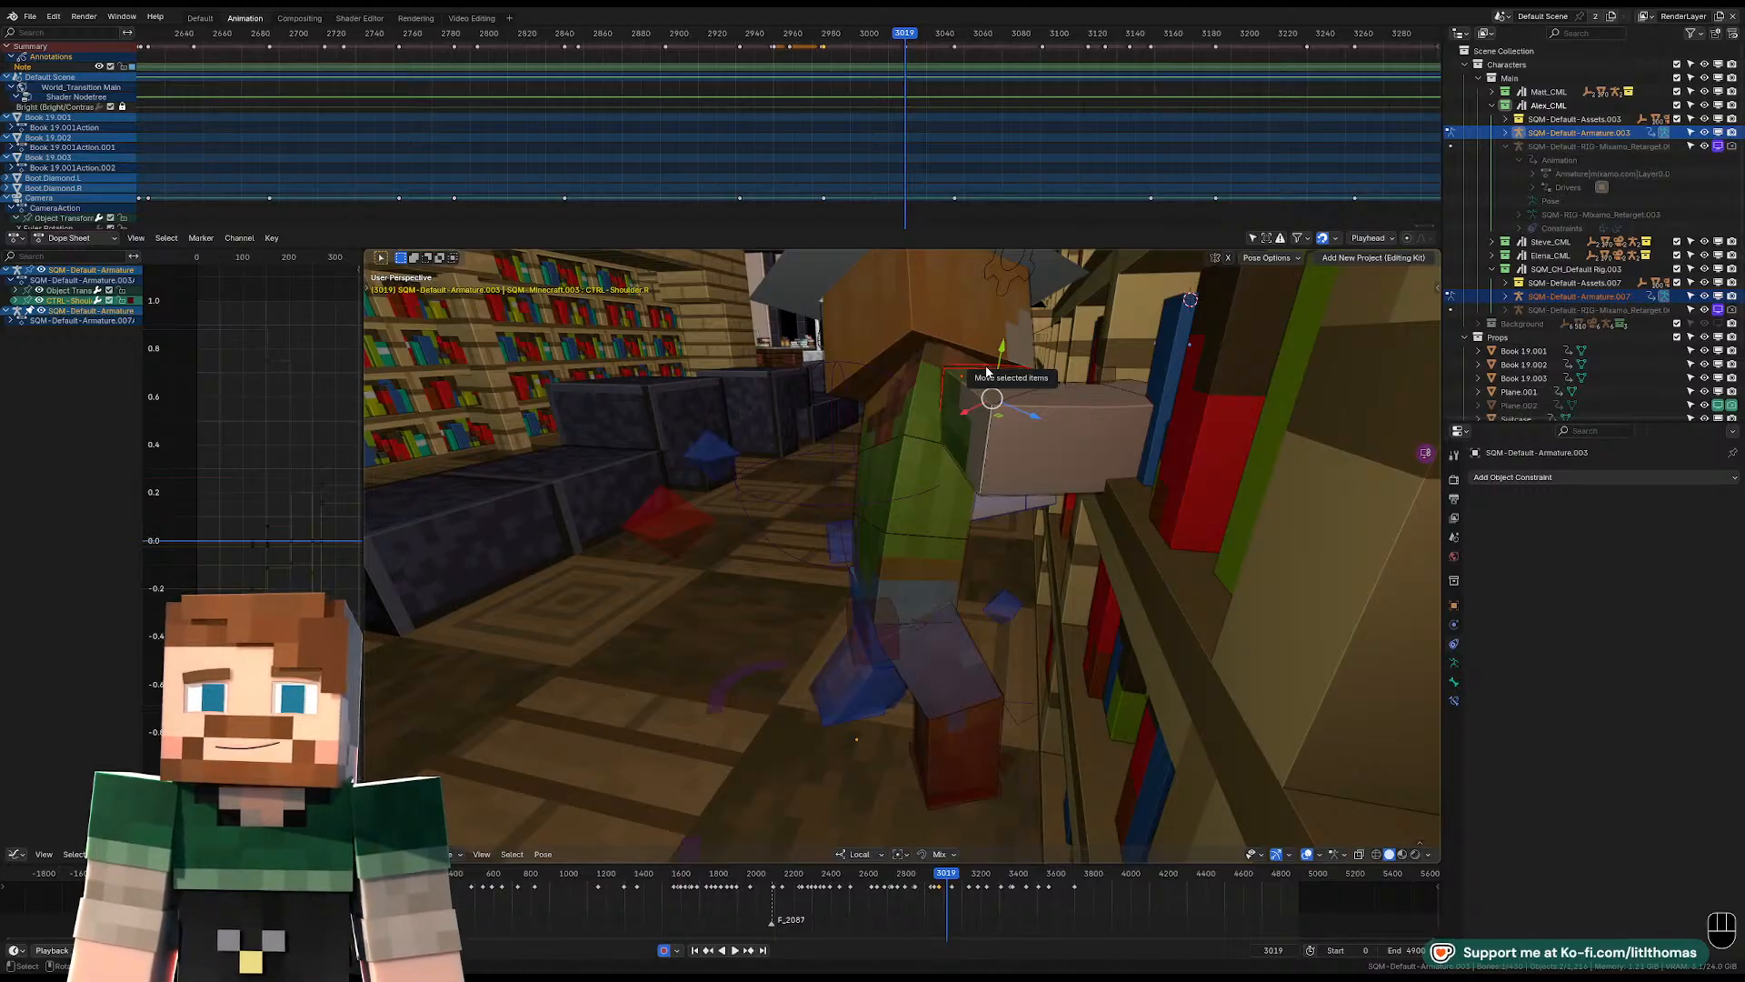
# Clear the right shoulder control's location at frame 3019, compare it with frame 3018, and rotate and reposition the shoulder.
pyautogui.hotkey('alt', 'g')
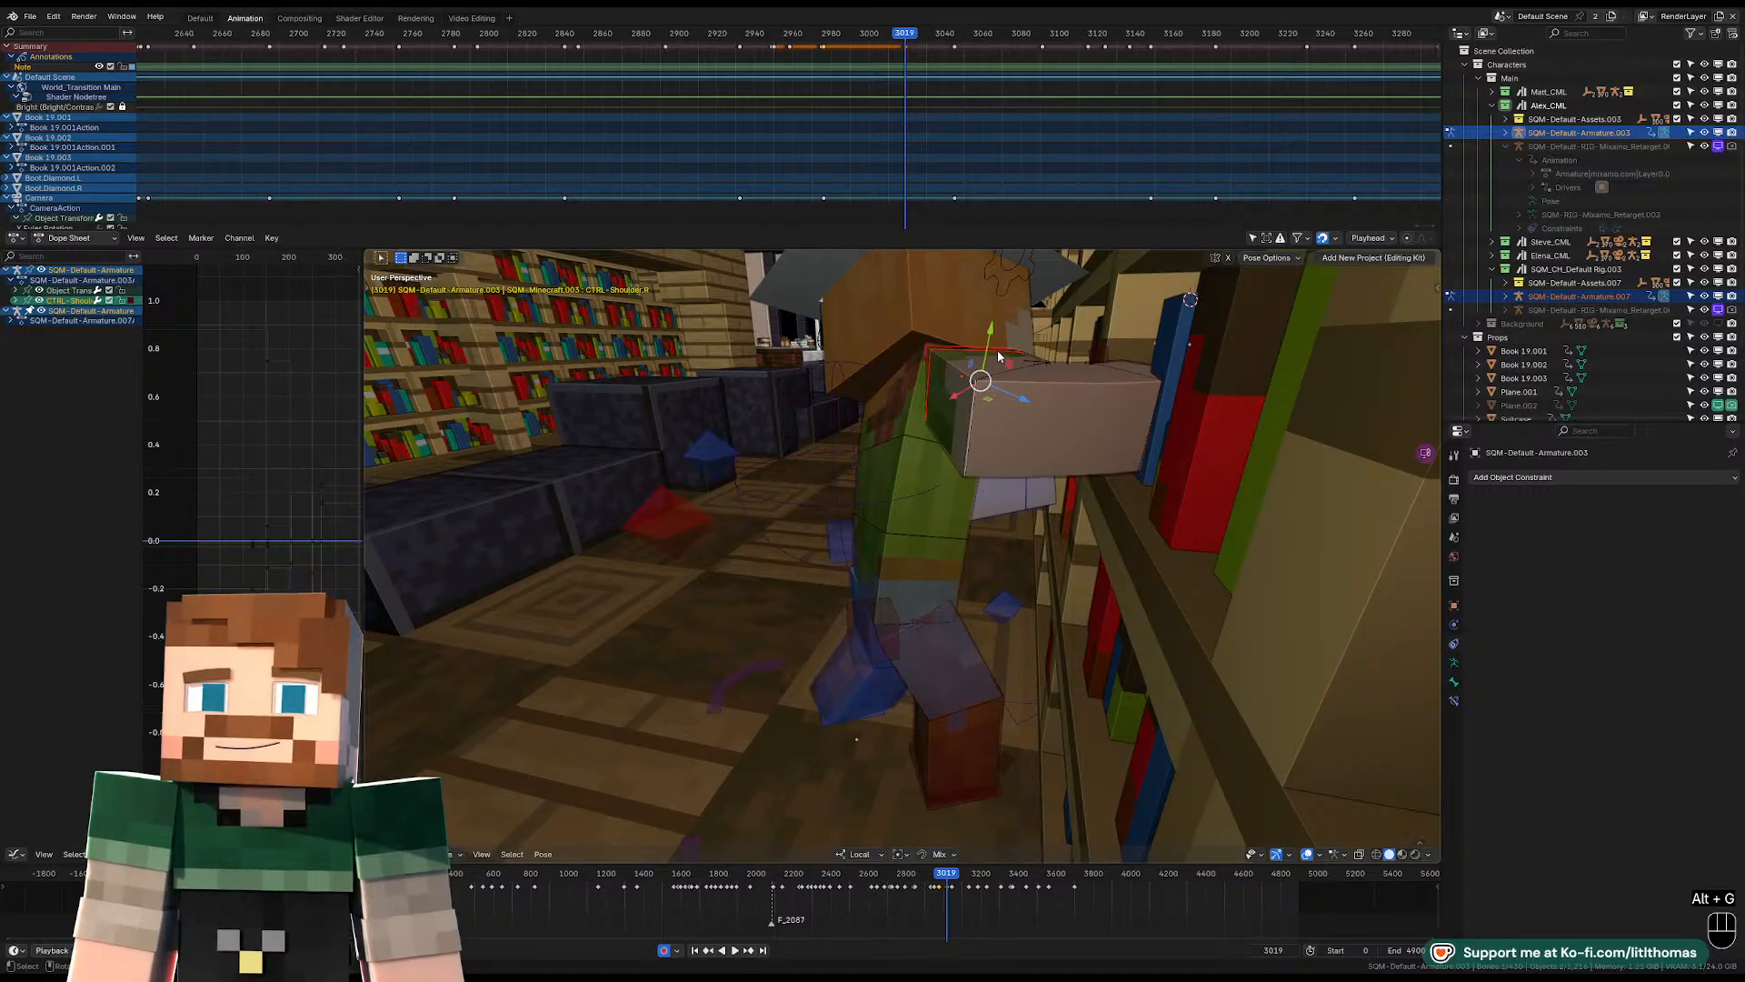
pyautogui.press('Left')
pyautogui.press('Right')
pyautogui.press('Left')
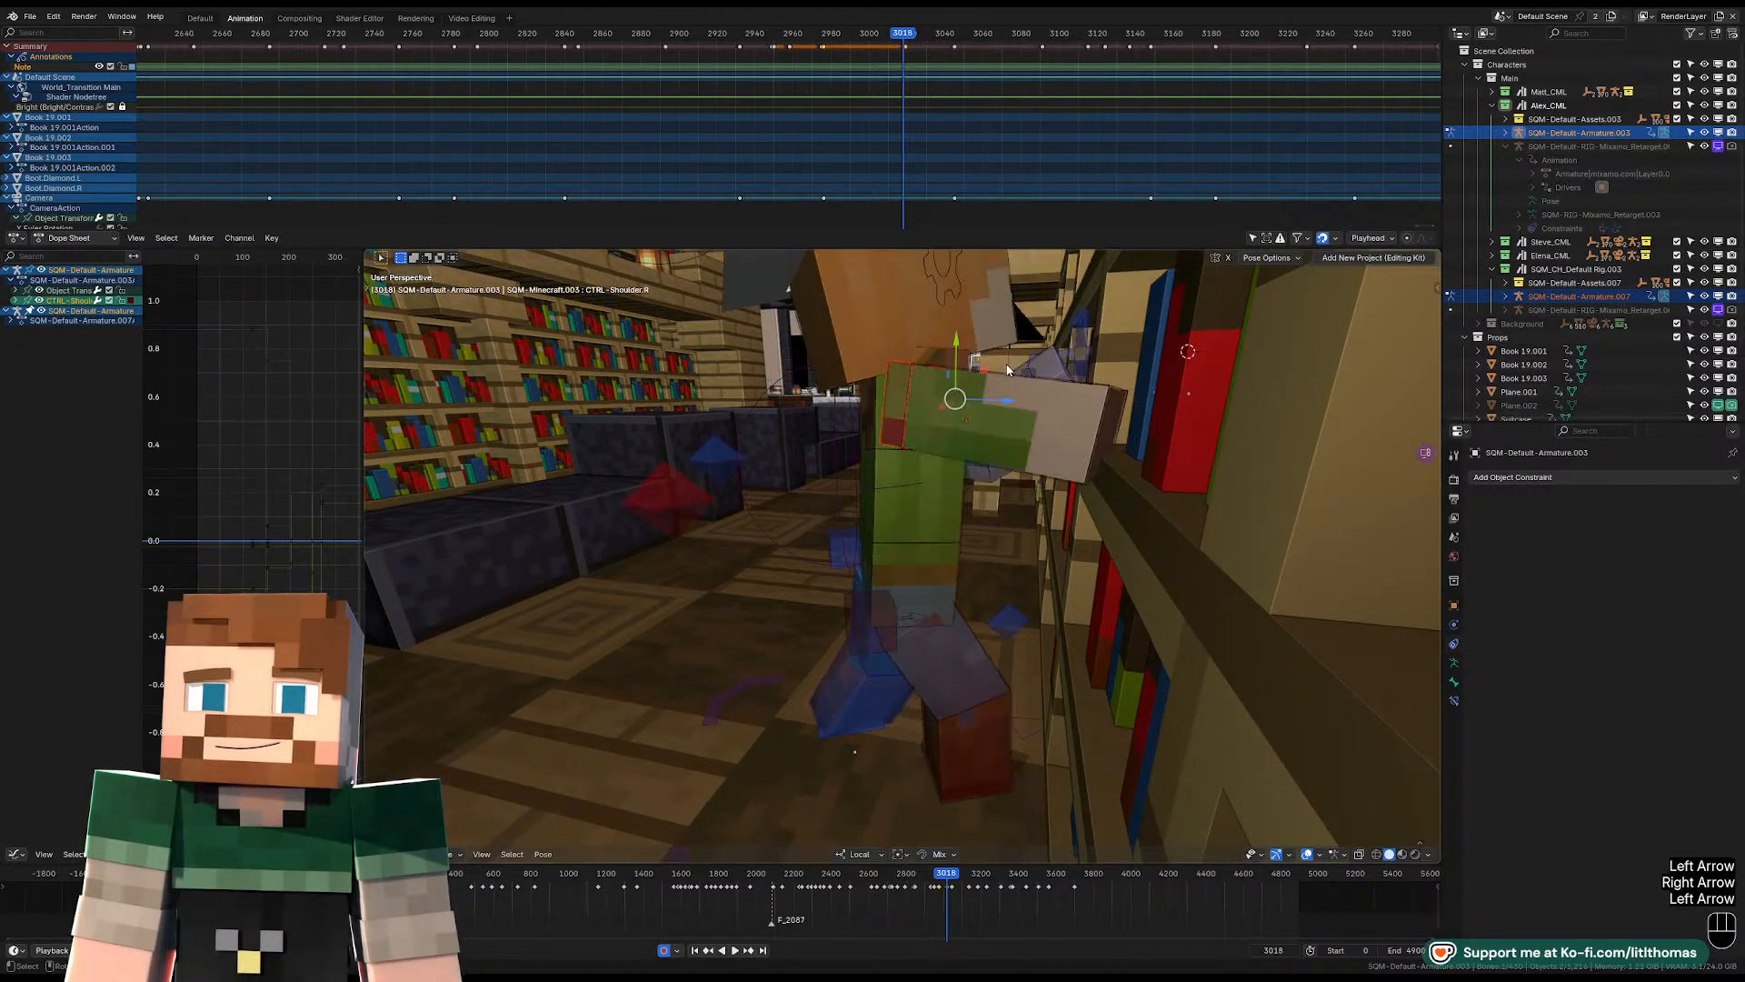
pyautogui.press('Right')
pyautogui.press('r')
pyautogui.press('r')
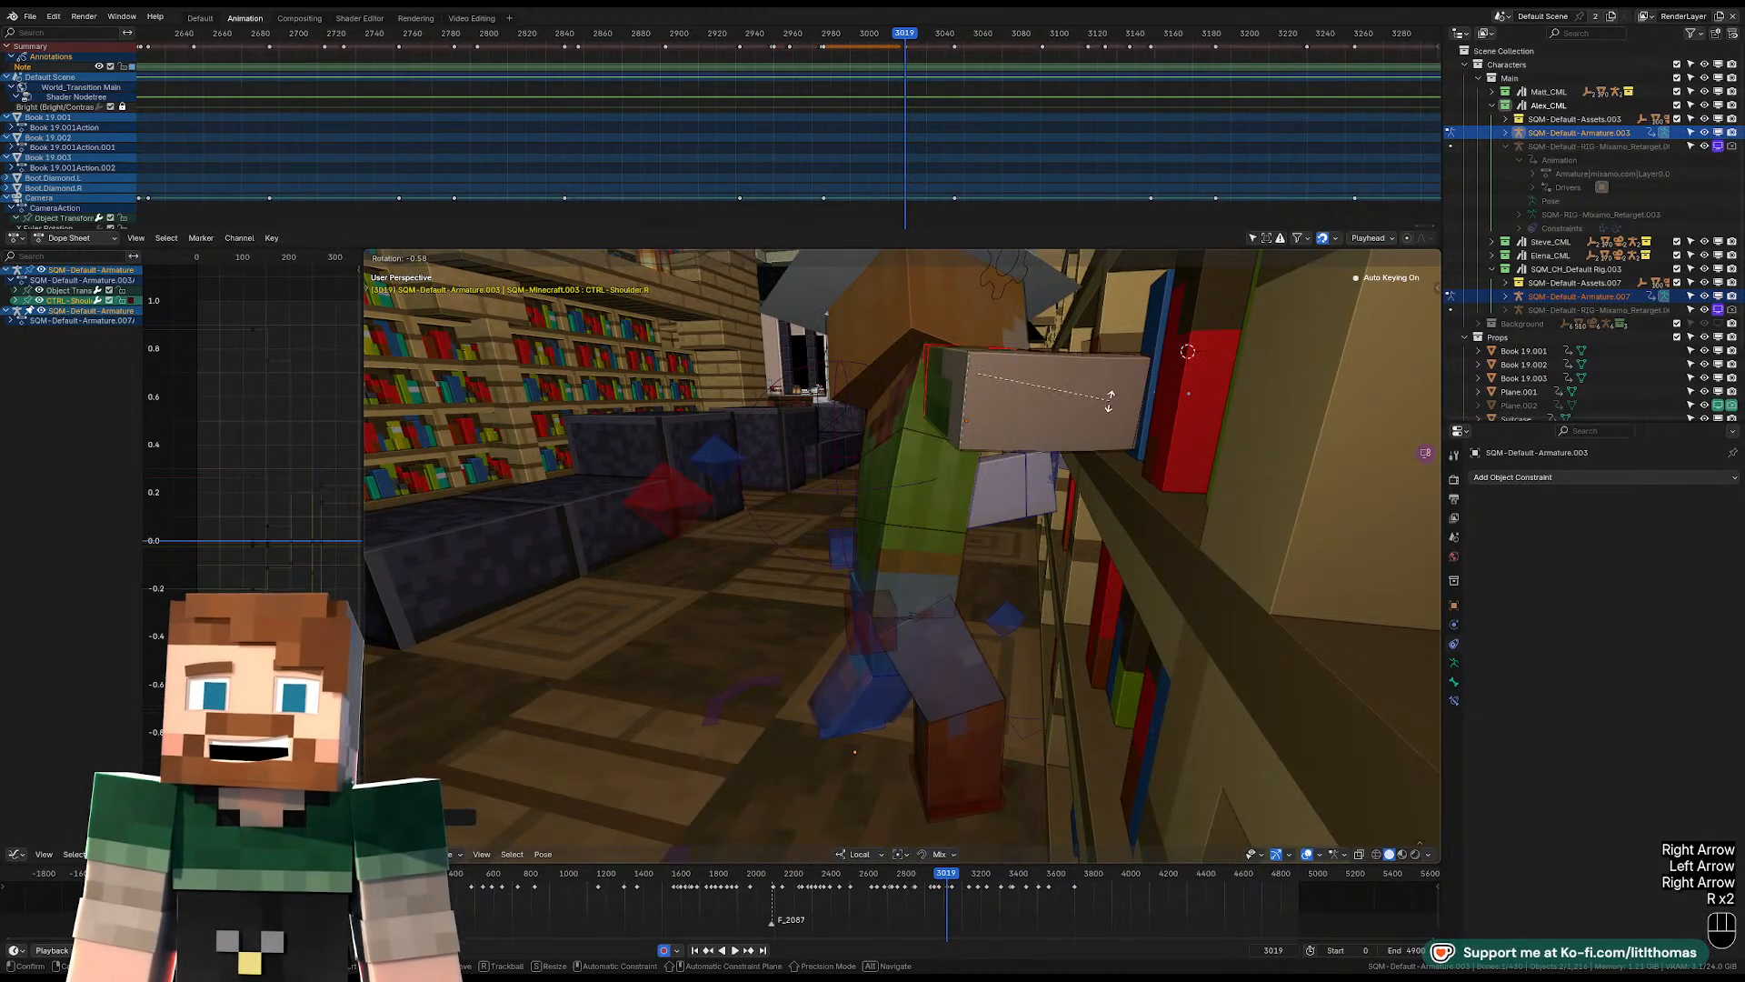
pyautogui.click(1096, 401)
pyautogui.press('g')
pyautogui.click(1057, 401)
# Rotate the right upper arm at frame 3019 and check its pose and the shoulder's against frame 3018.
pyautogui.click(1057, 401)
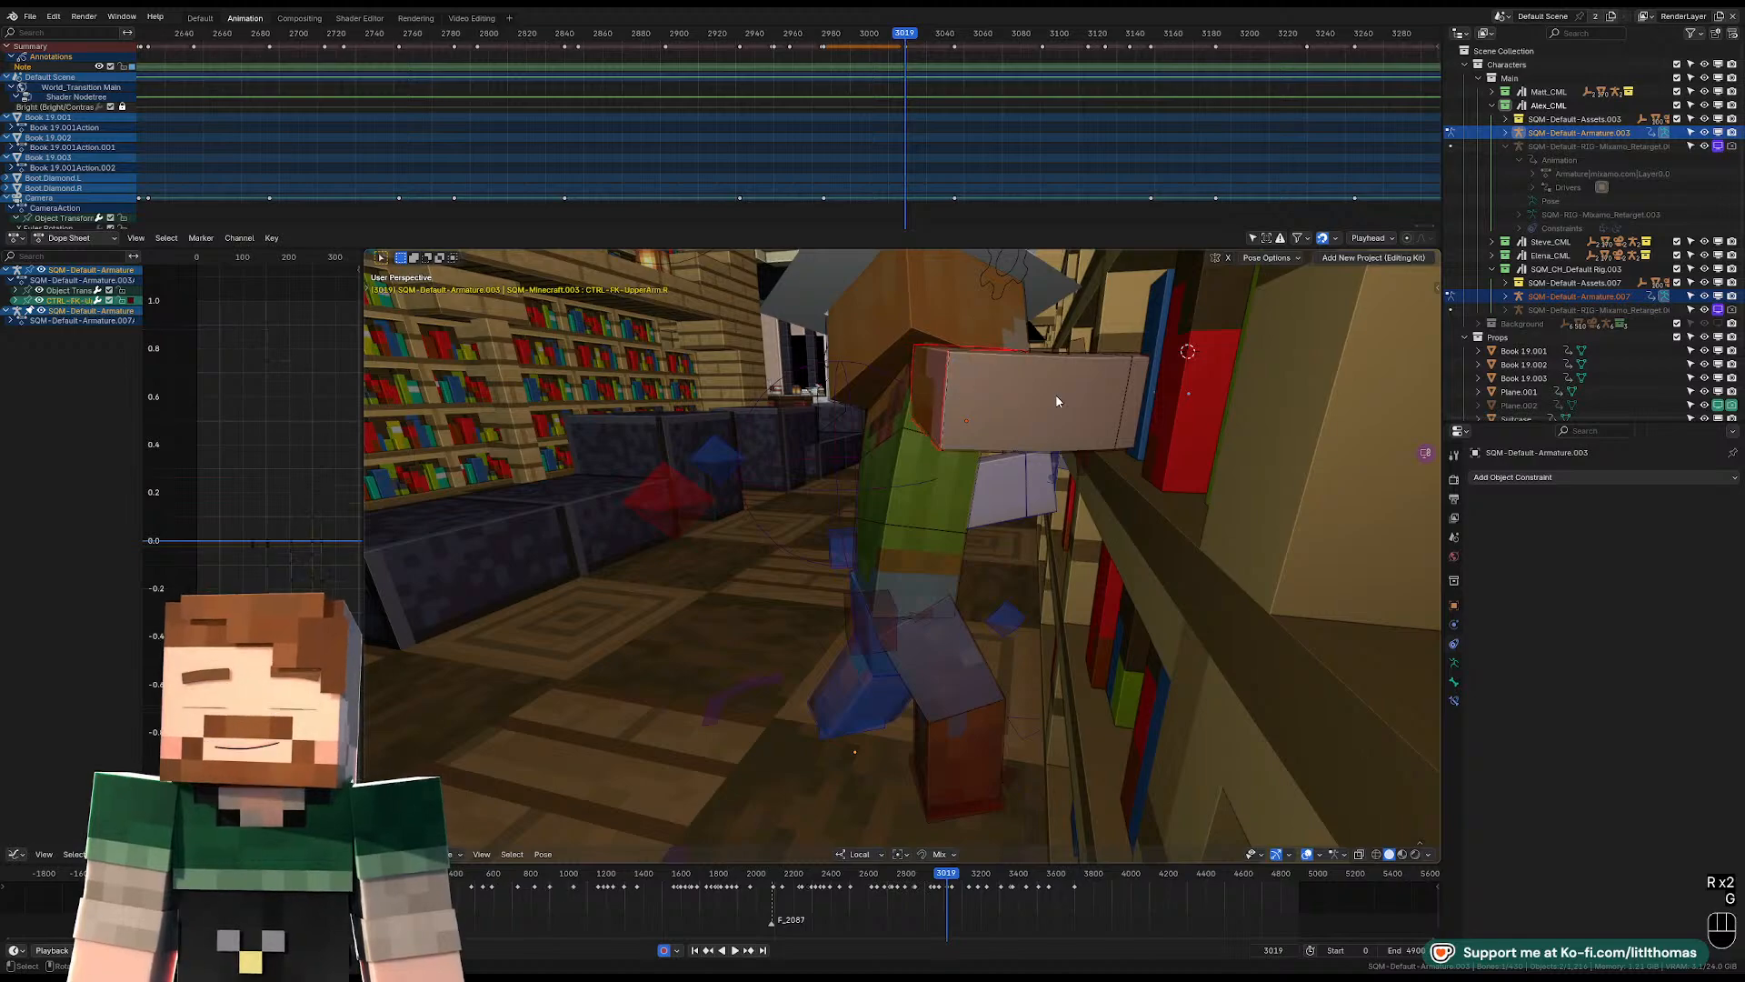
pyautogui.press('r')
pyautogui.press('r')
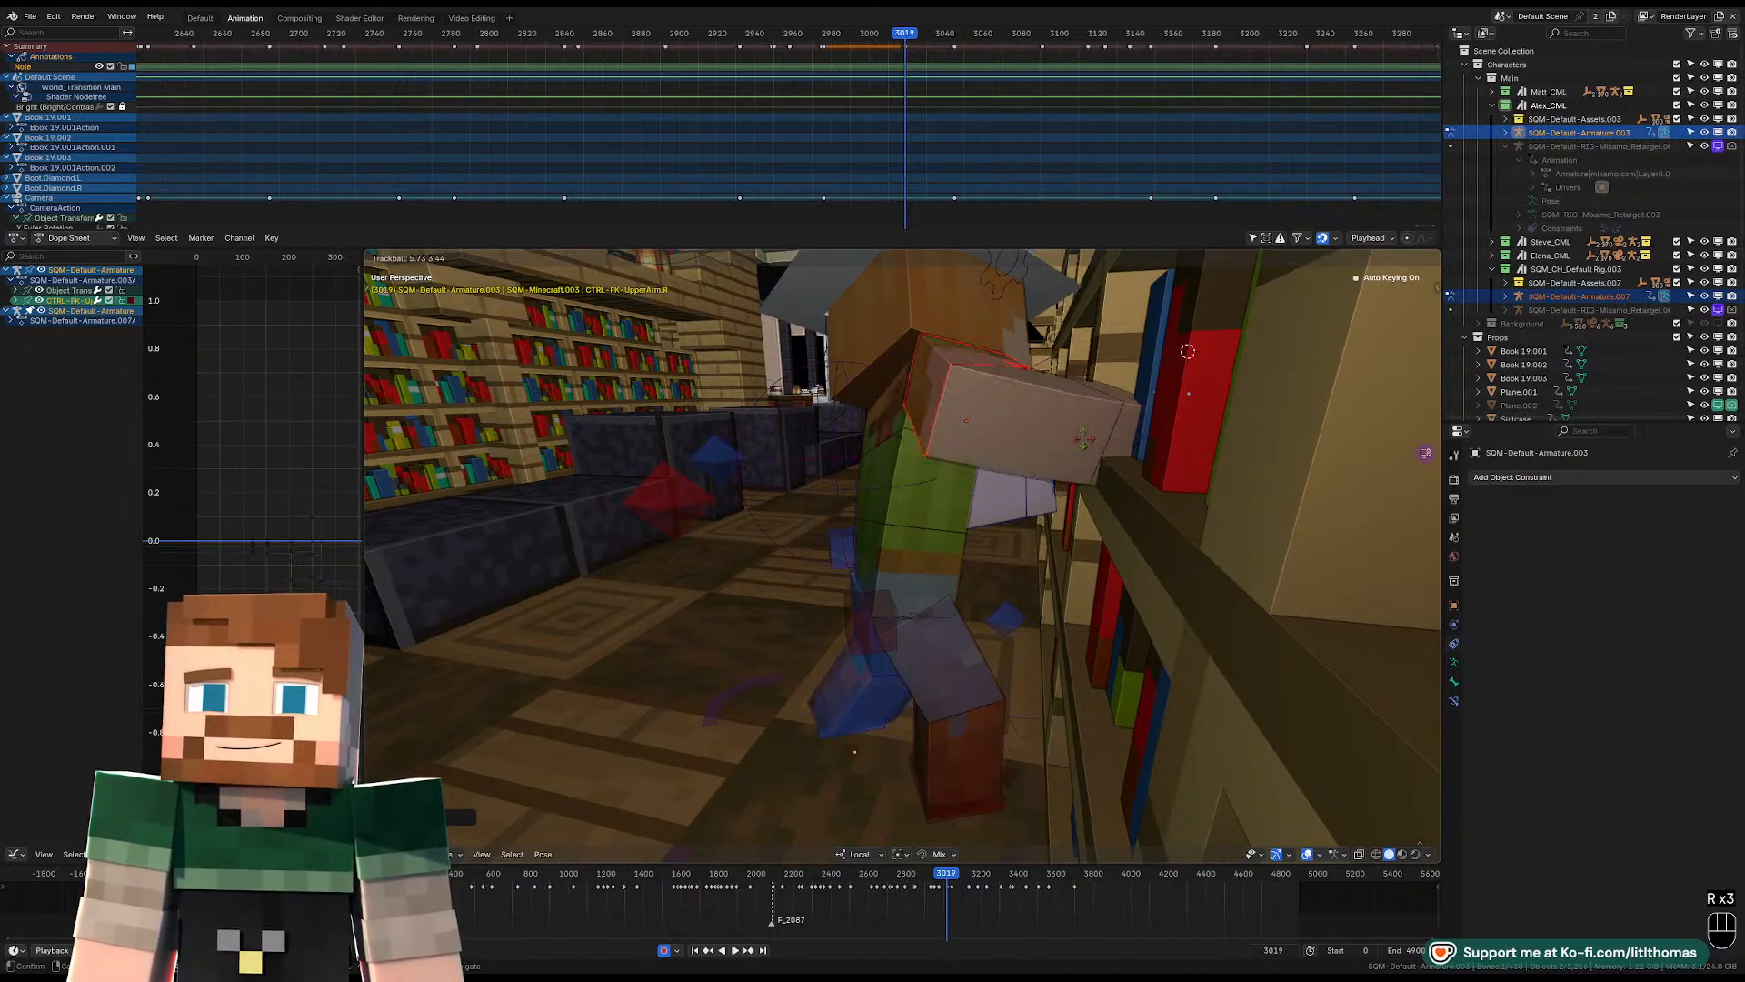
pyautogui.click(1095, 443)
pyautogui.moveTo(1094, 444); pyautogui.dragTo(1105, 518, button='middle')
pyautogui.press('Left')
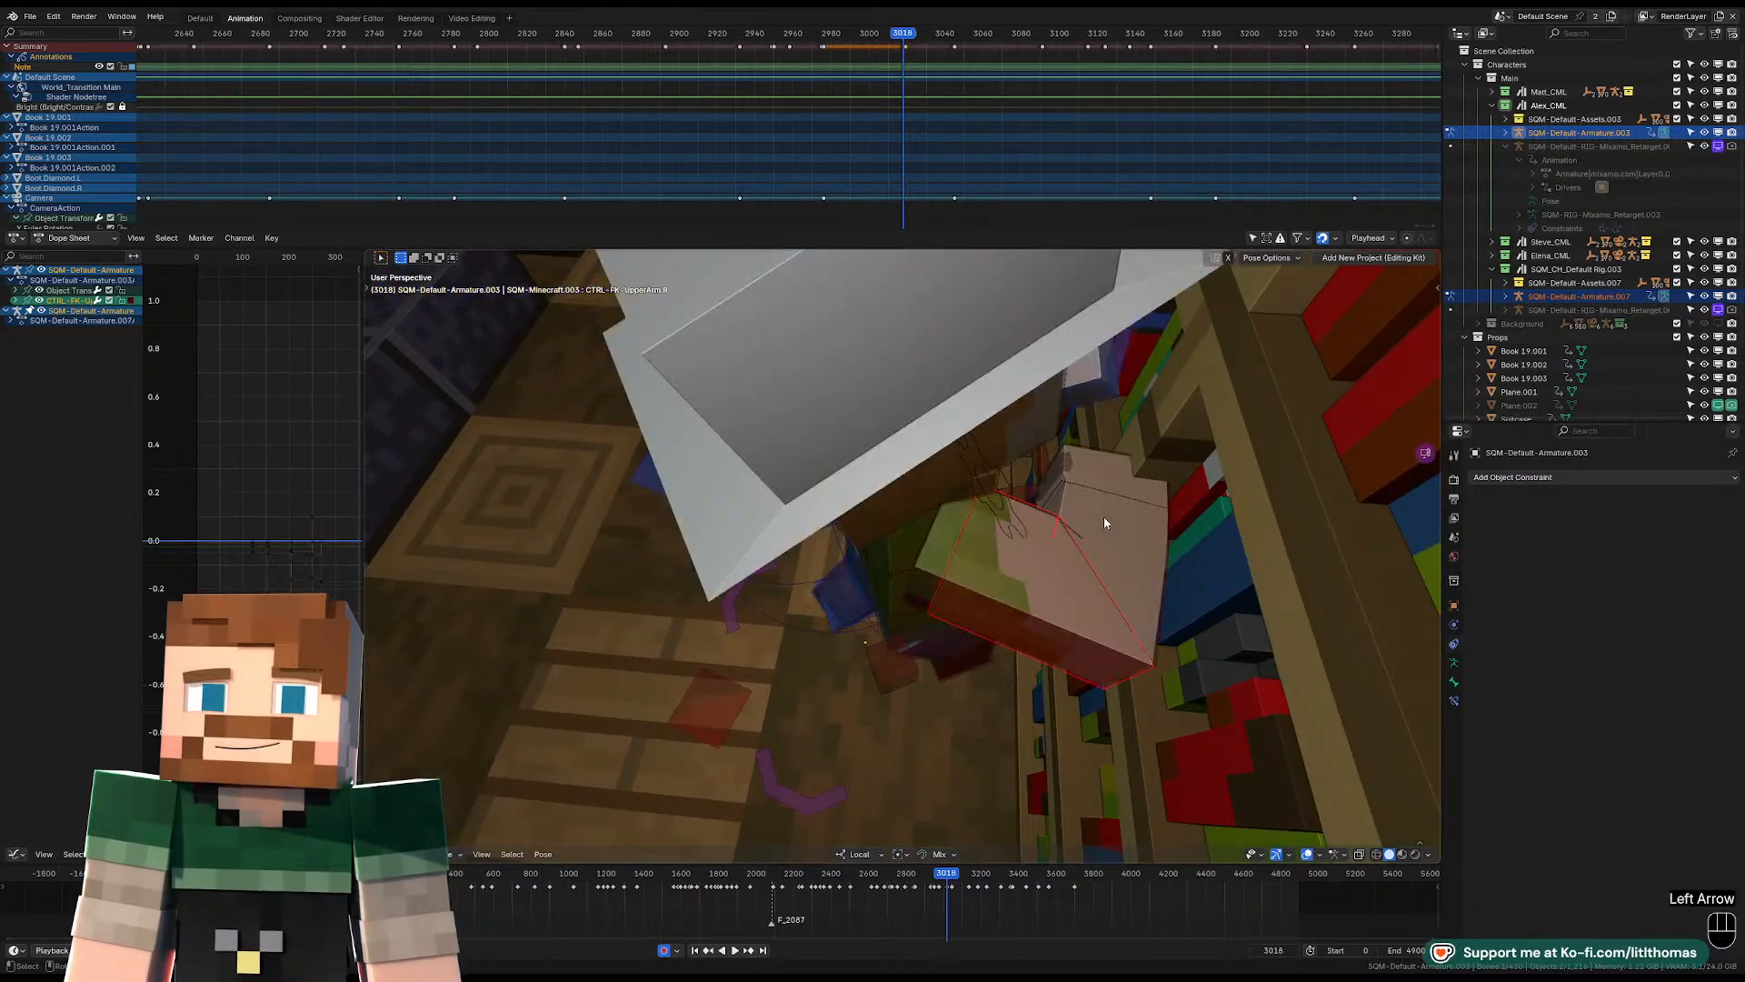
pyautogui.press('Right')
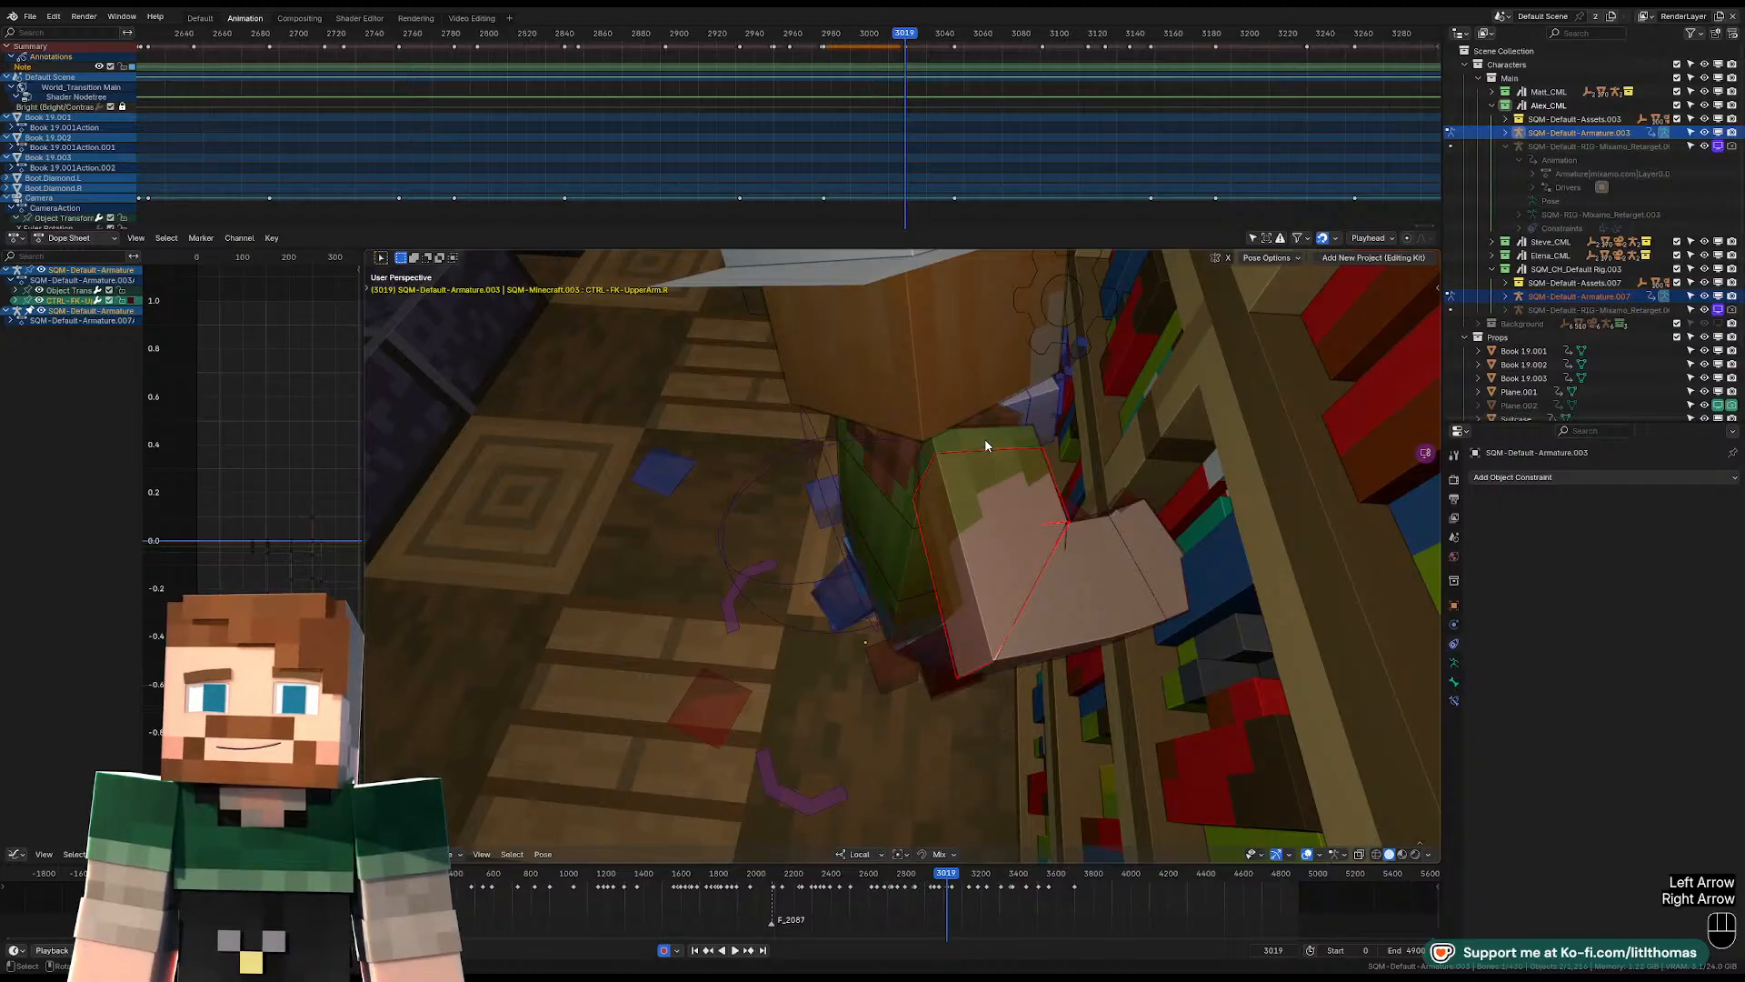
pyautogui.click(985, 438)
pyautogui.moveTo(991, 446); pyautogui.dragTo(1044, 455, button='middle')
pyautogui.press('r')
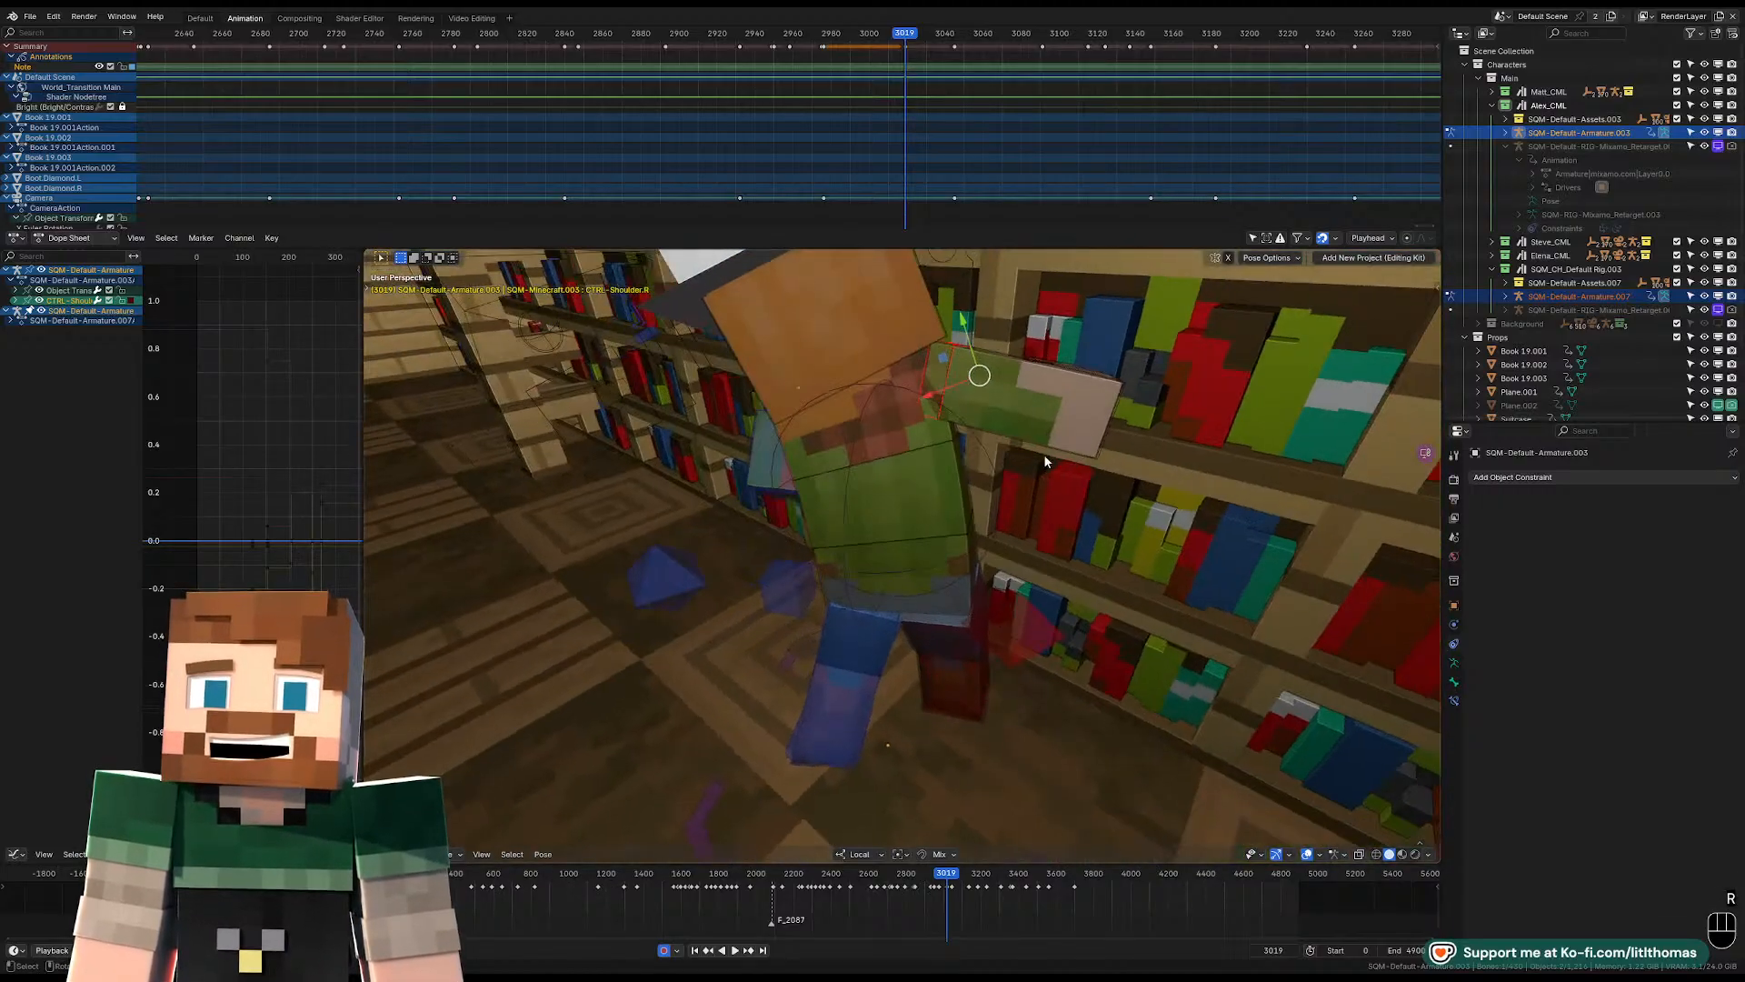
# Play the shot through the camera from frame 2976 to review the motion, and return to frame 3019.
pyautogui.press('Down')
pyautogui.press('KP_0')
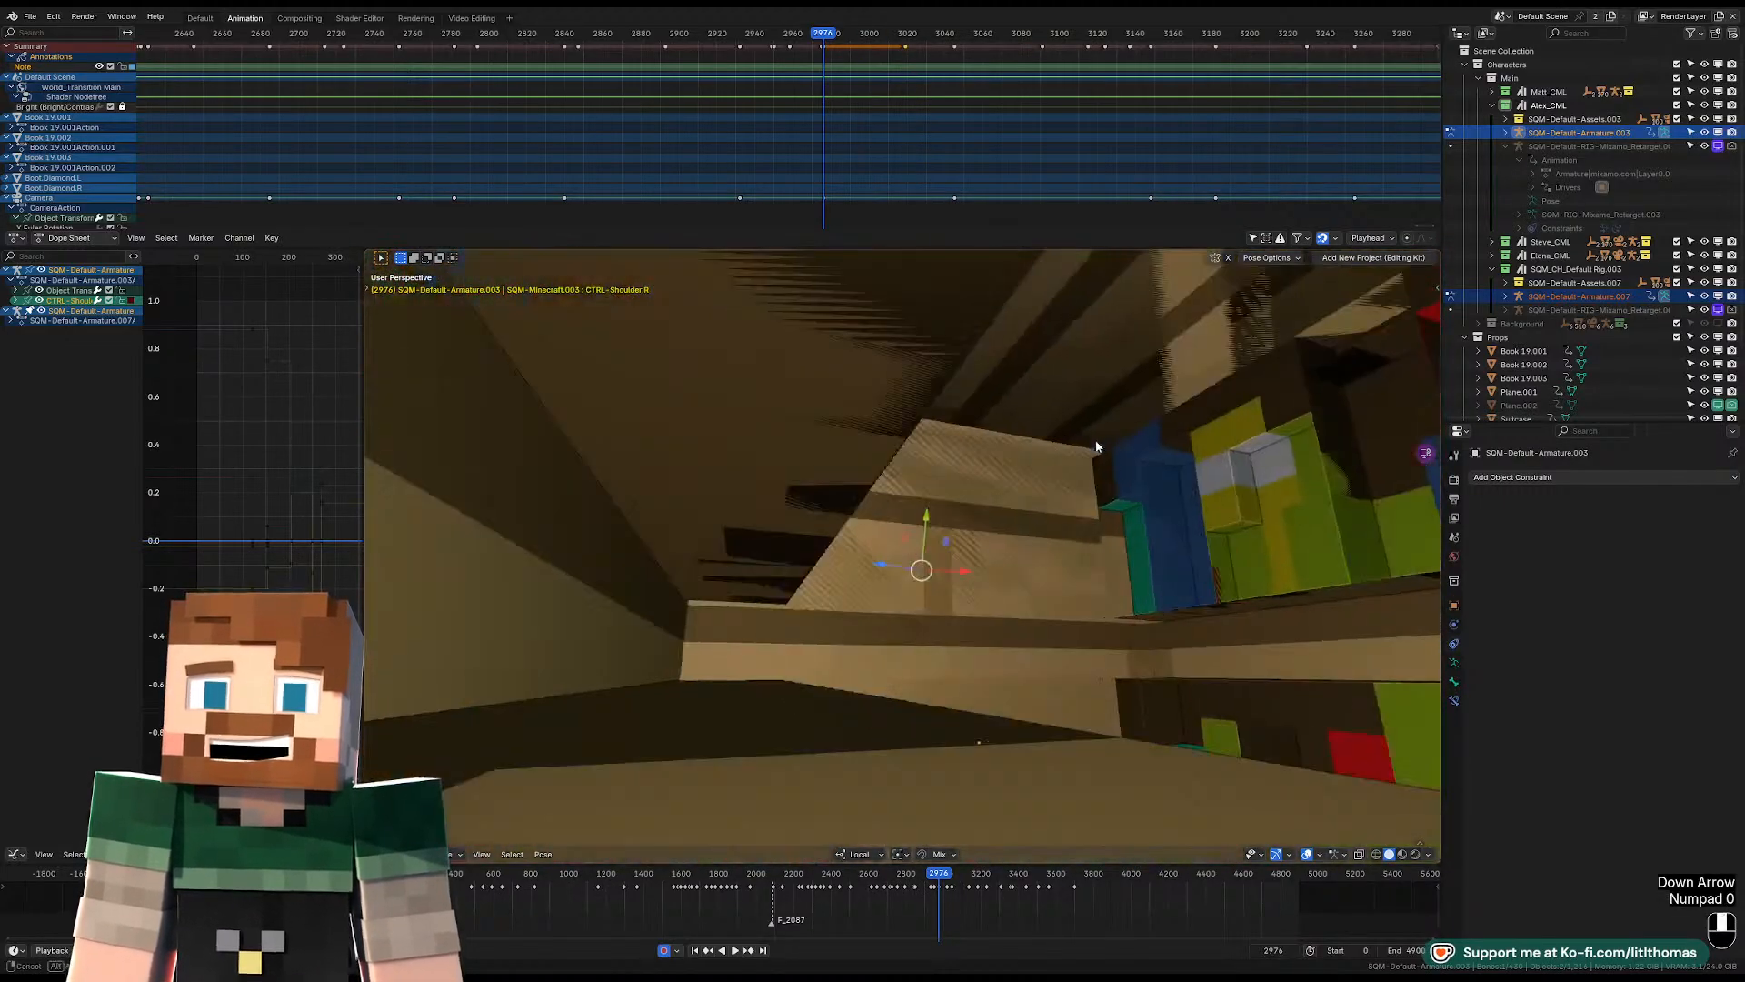
pyautogui.press('KP_0')
pyautogui.press('space')
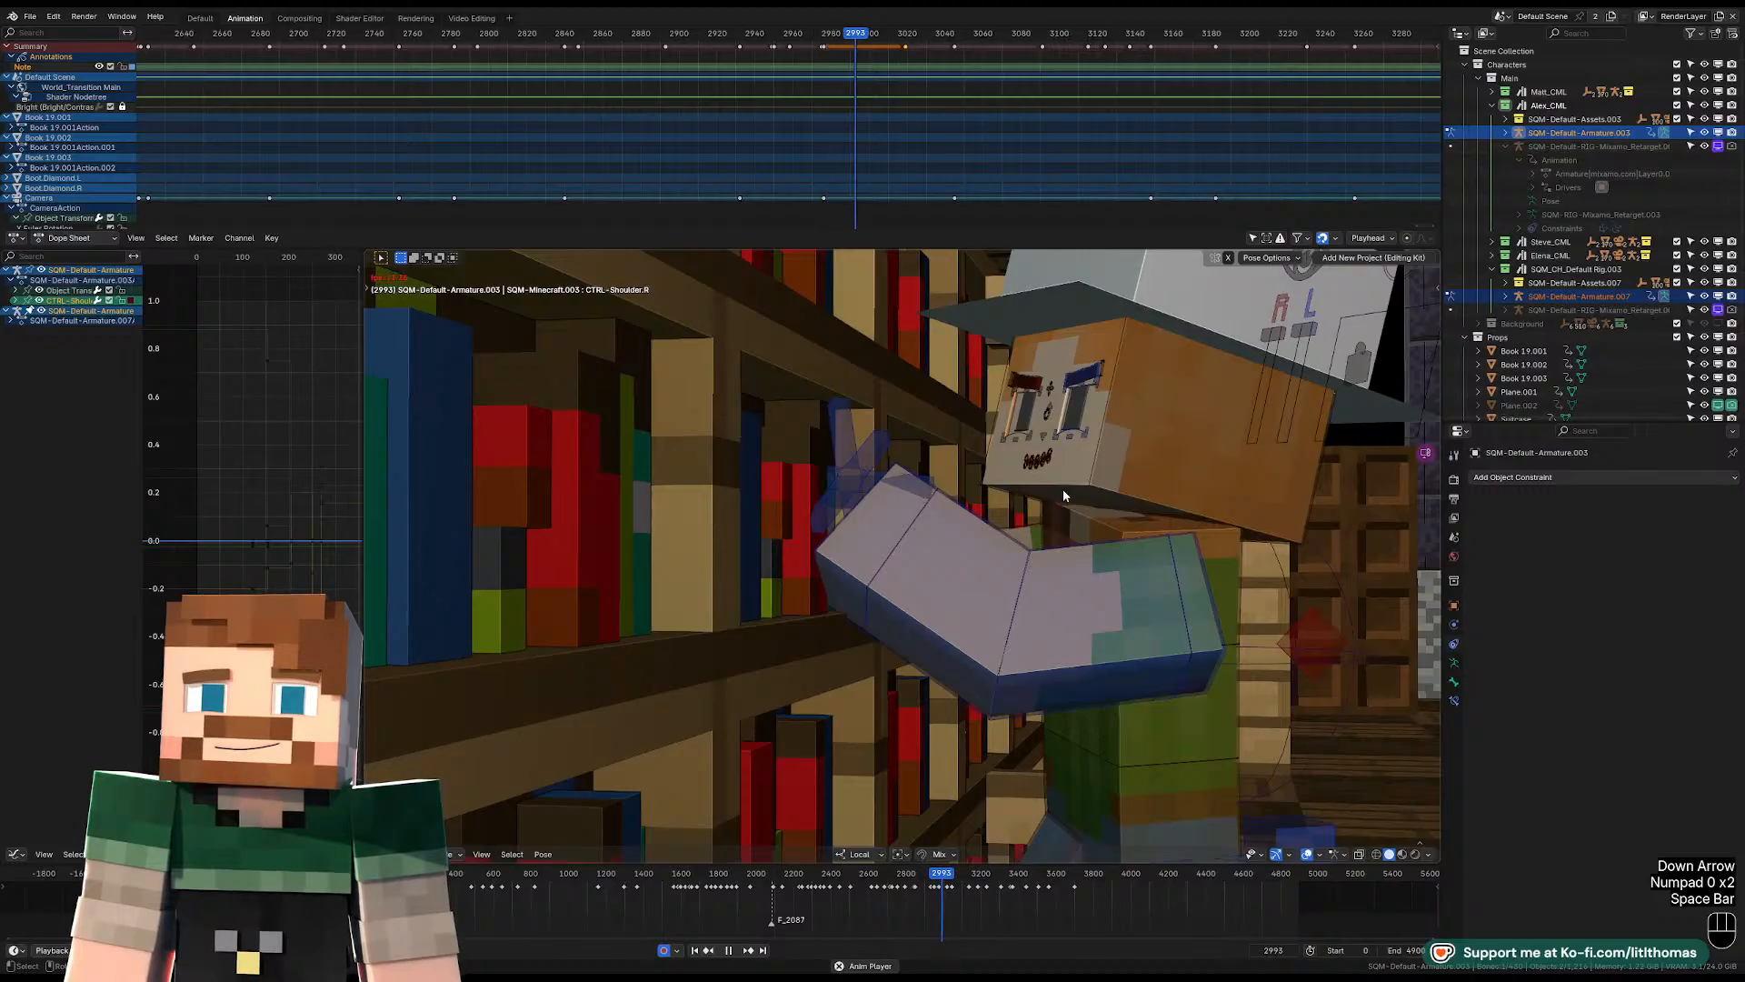
pyautogui.press('space')
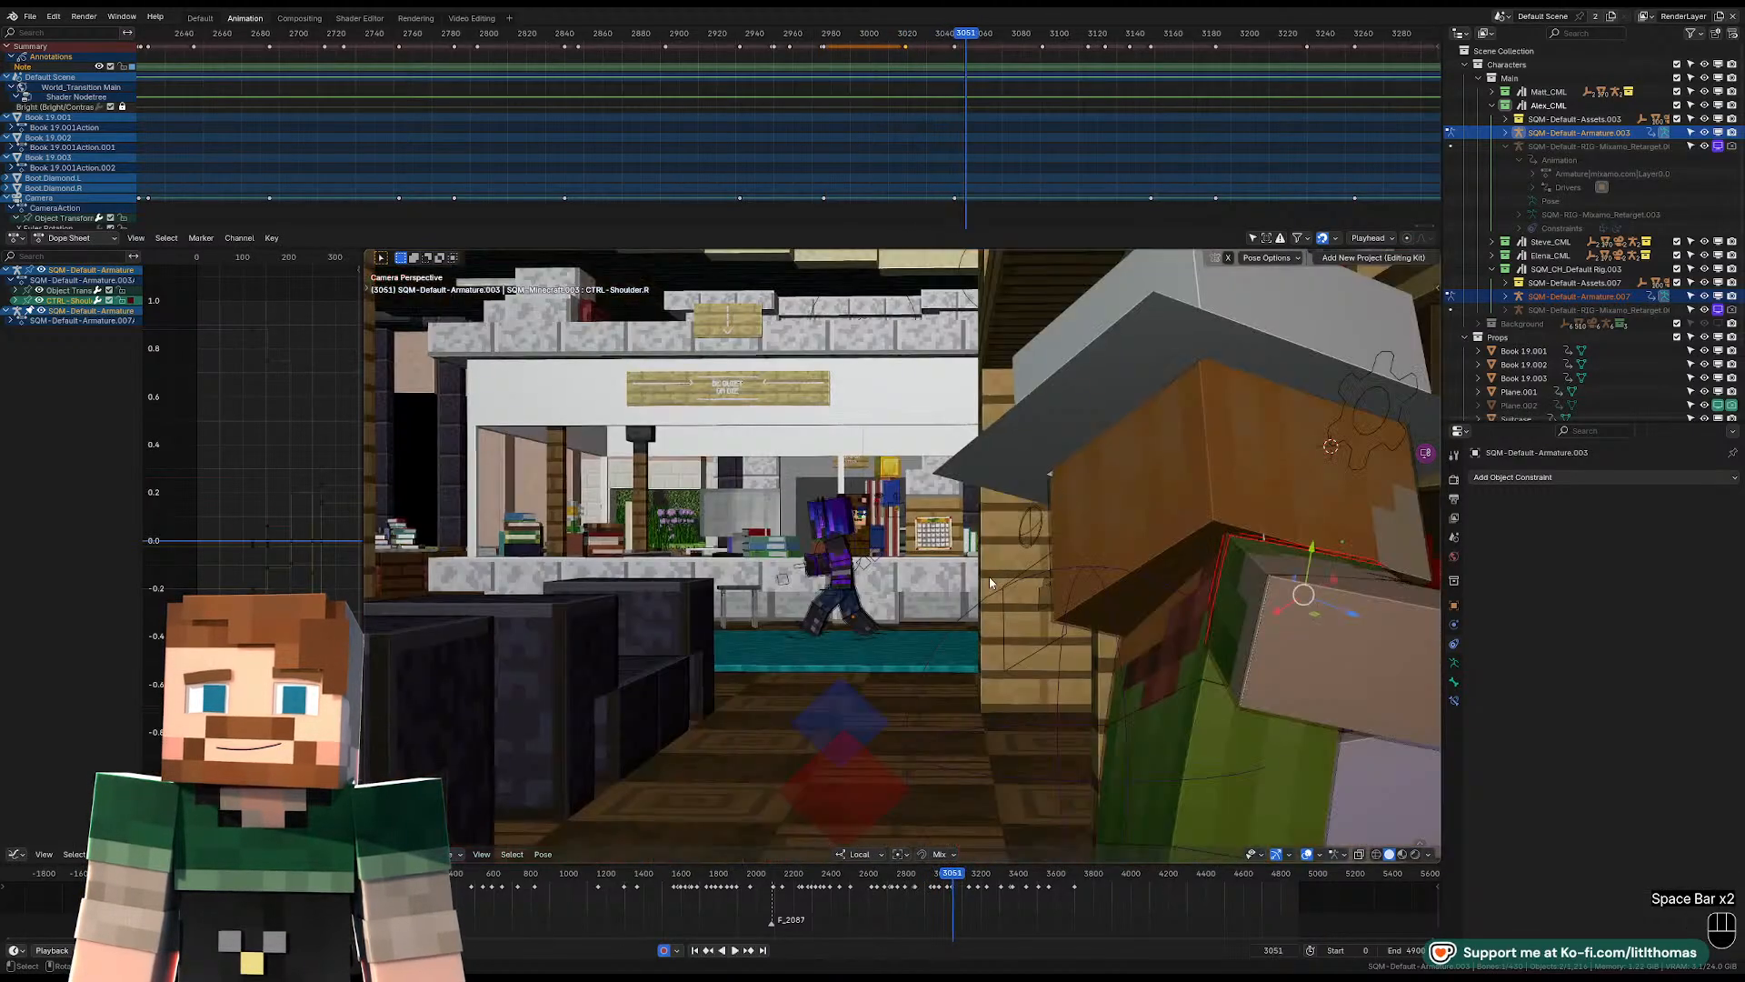
pyautogui.press('Down')
pyautogui.press('Down')
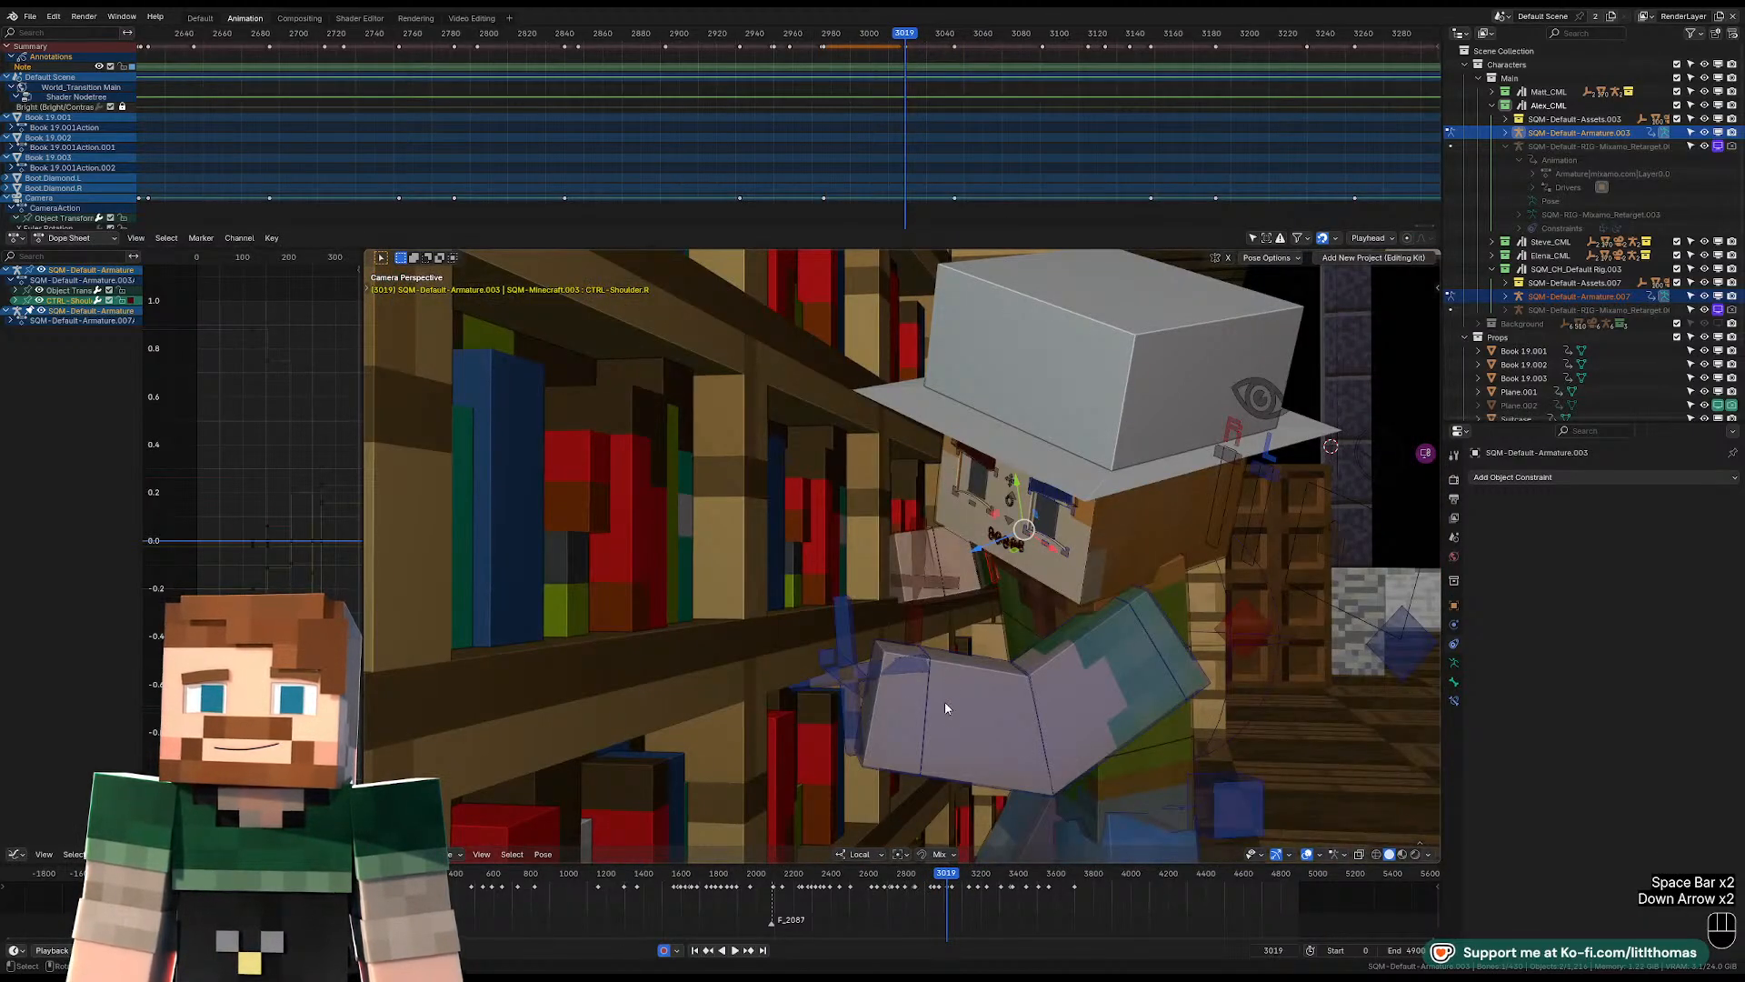
# Rotate the left forearm at frame 3019, adjust the forearm and wrist controls at frame 2976, and play the result.
pyautogui.click(945, 708)
pyautogui.press('r')
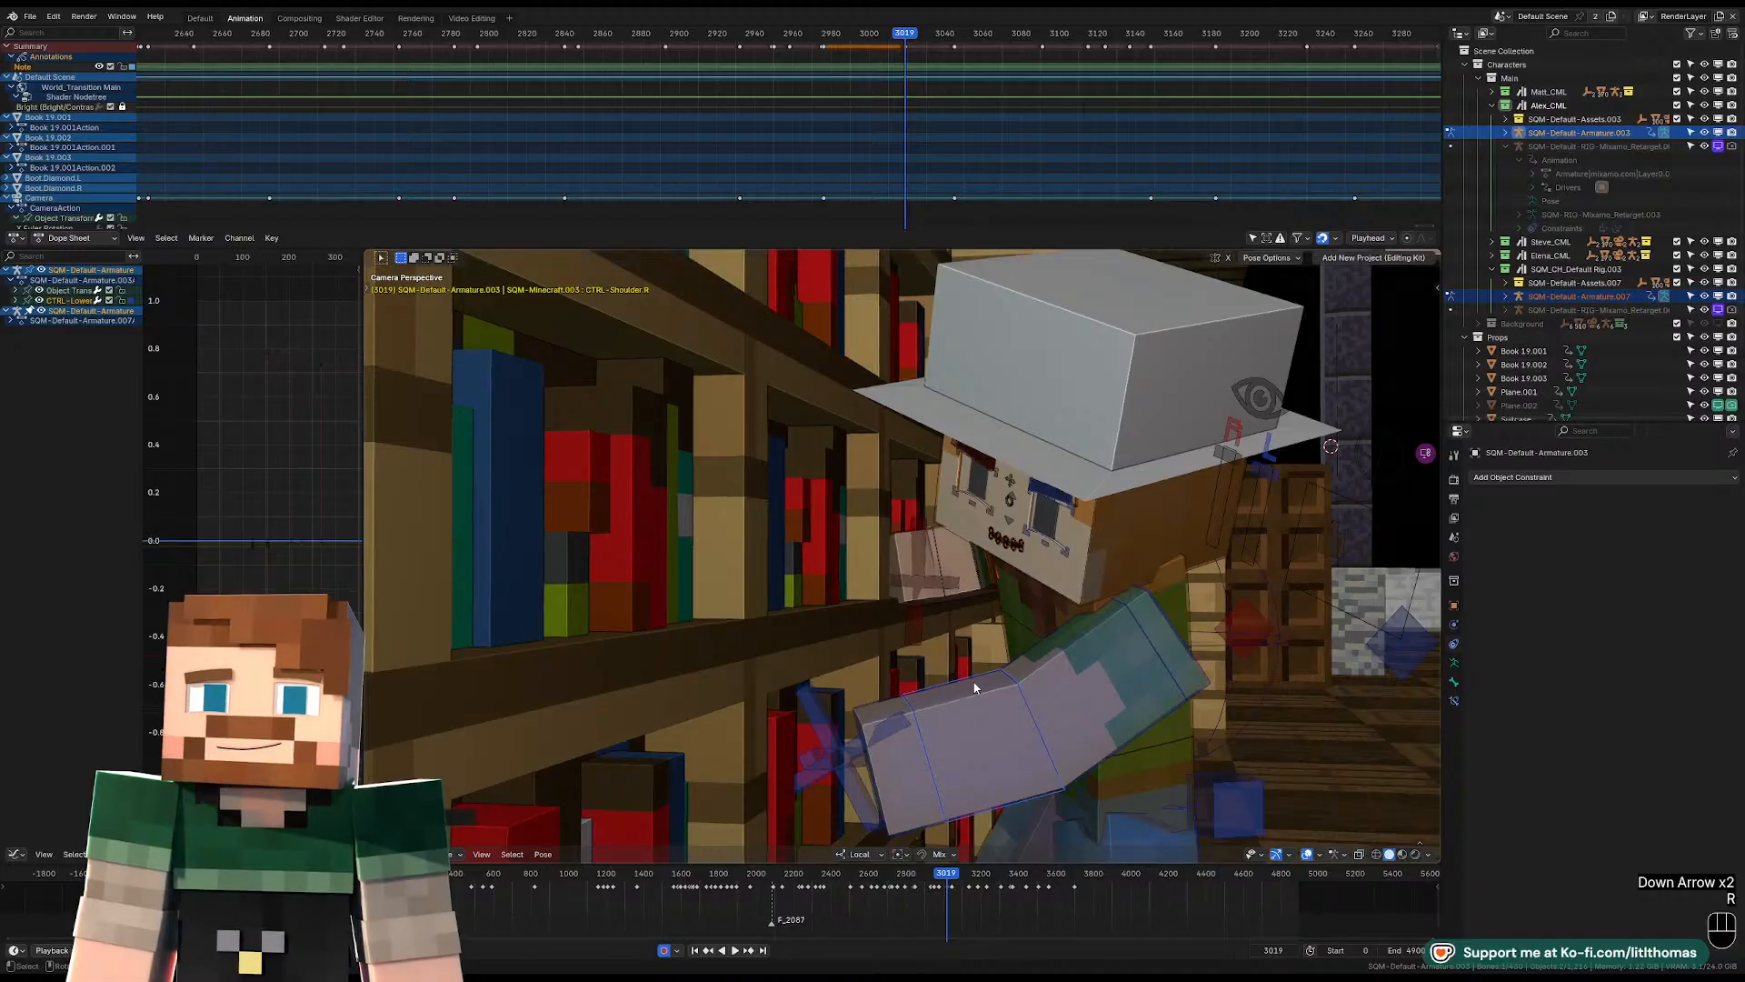
pyautogui.press('Down')
pyautogui.press('r')
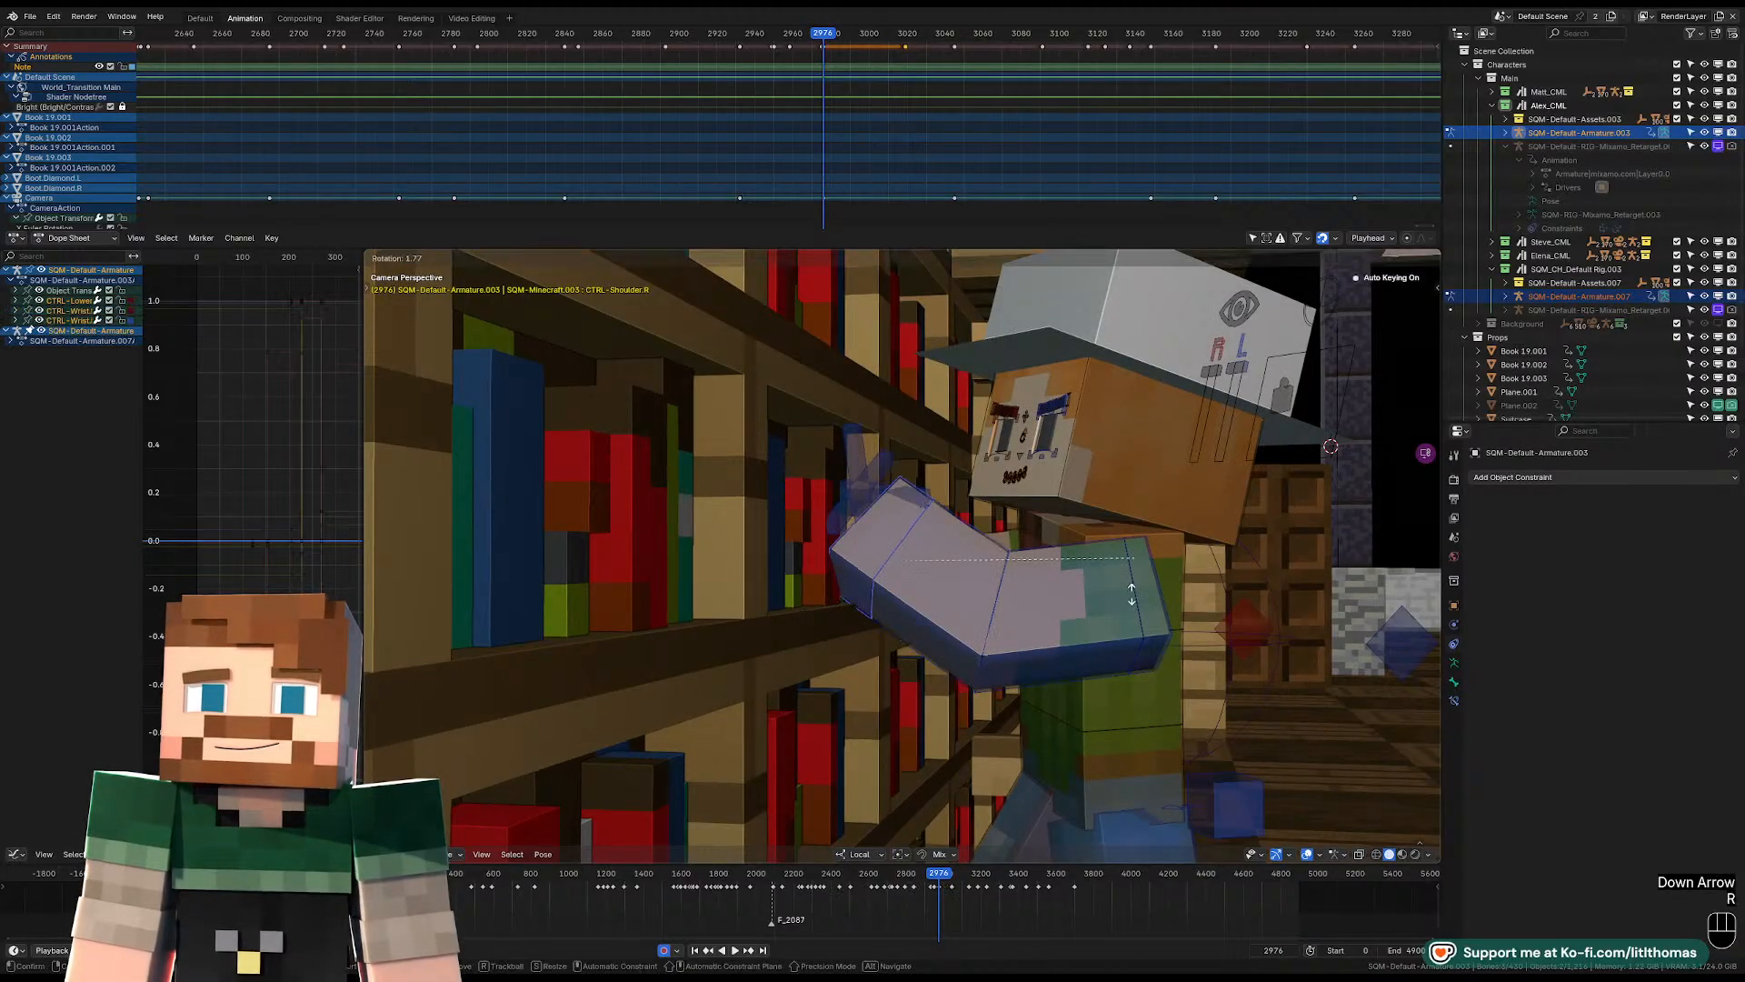
pyautogui.click(1114, 607)
pyautogui.press('space')
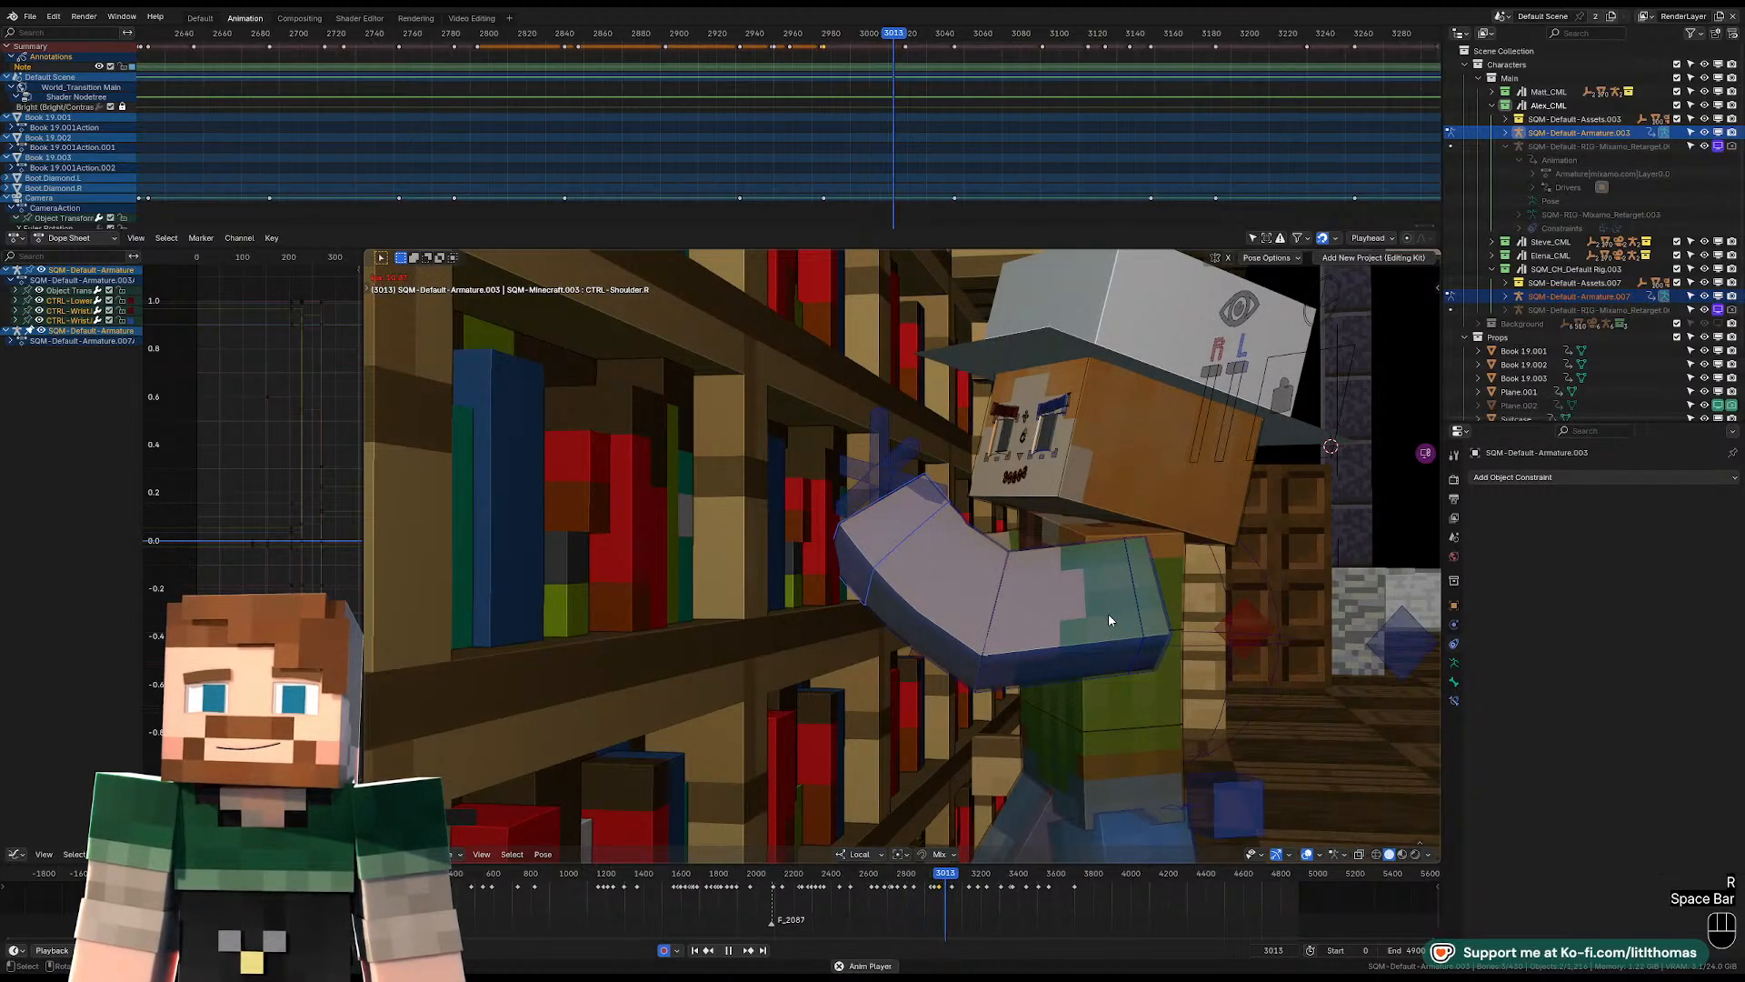
pyautogui.press('space')
pyautogui.press('Down')
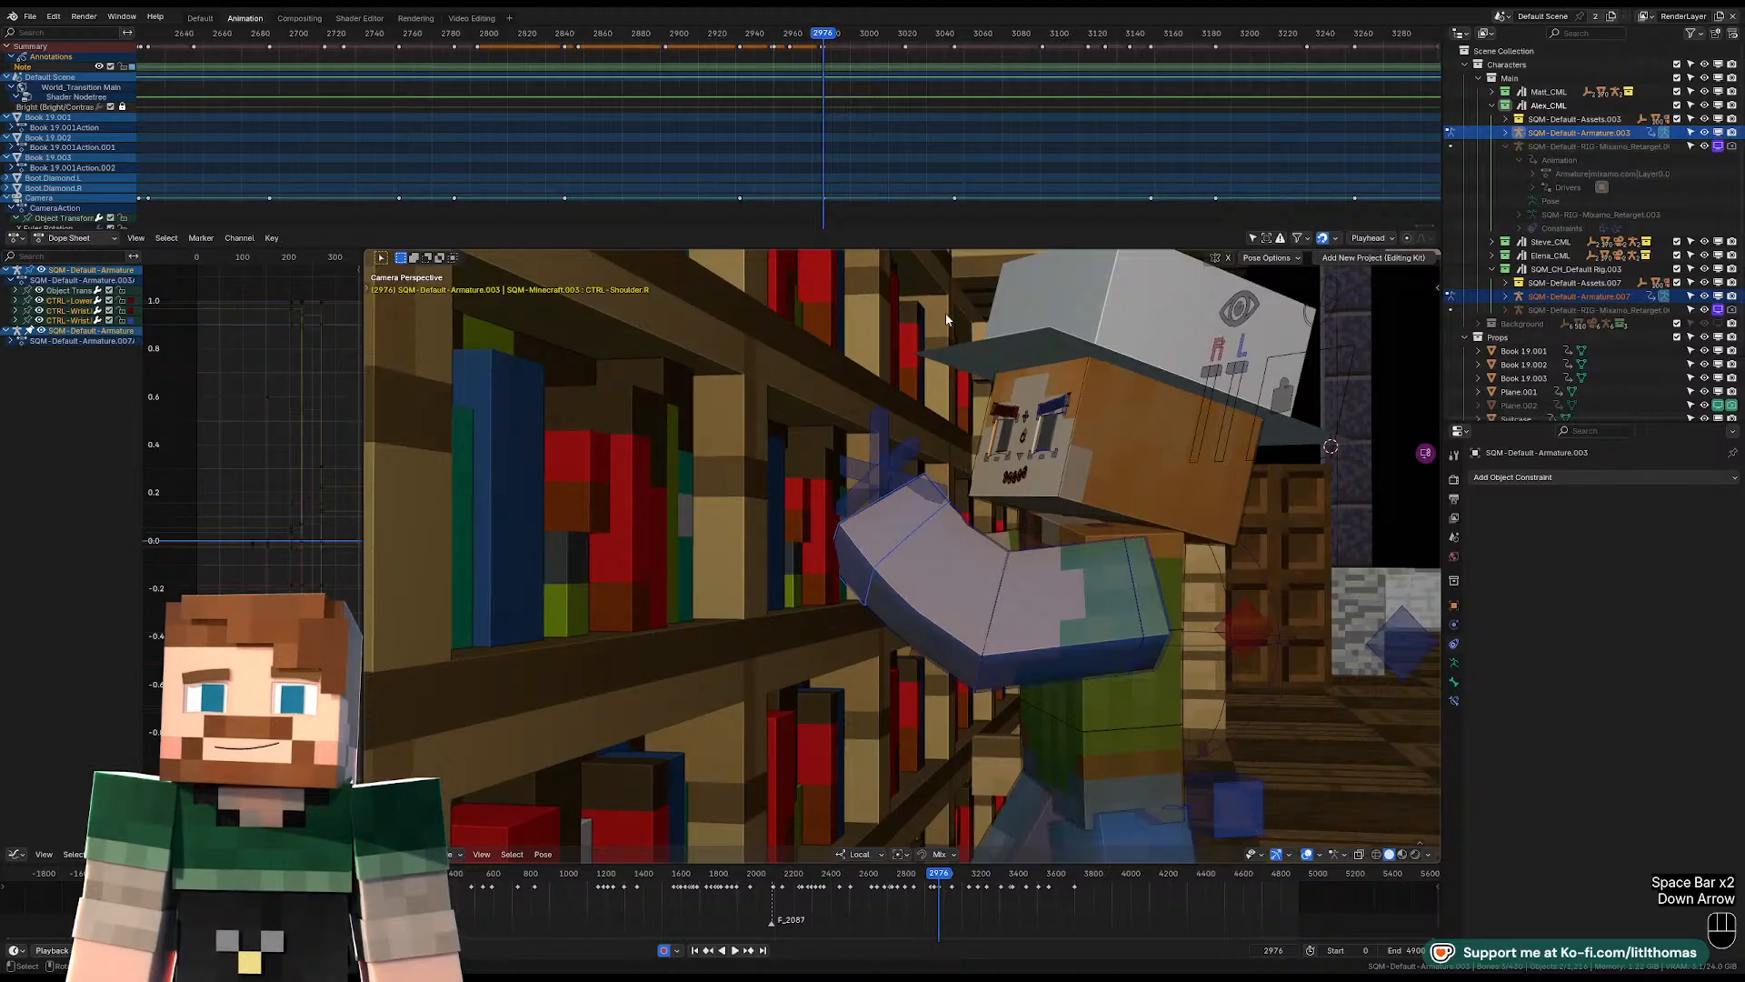
# Try to clear the arm's rotation at frame 3019, undo the change, and retry the control selection.
pyautogui.click(906, 36)
pyautogui.scroll(2, 947, 97)
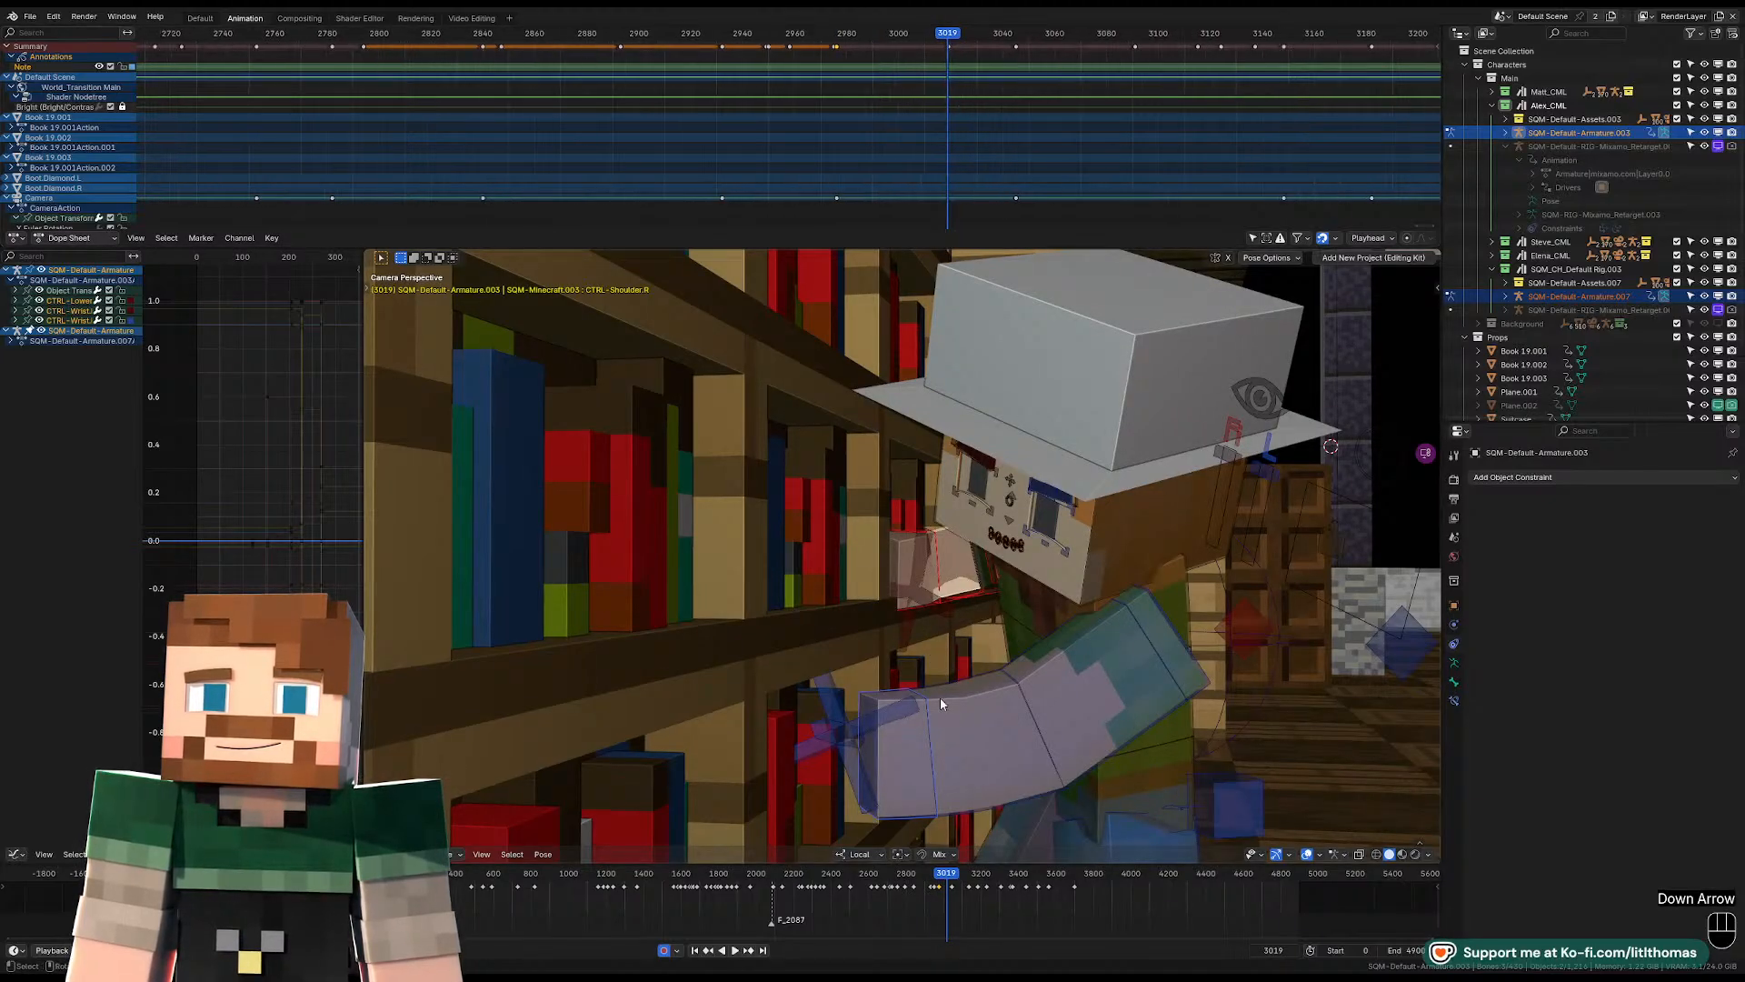
pyautogui.hotkey('alt', 'r')
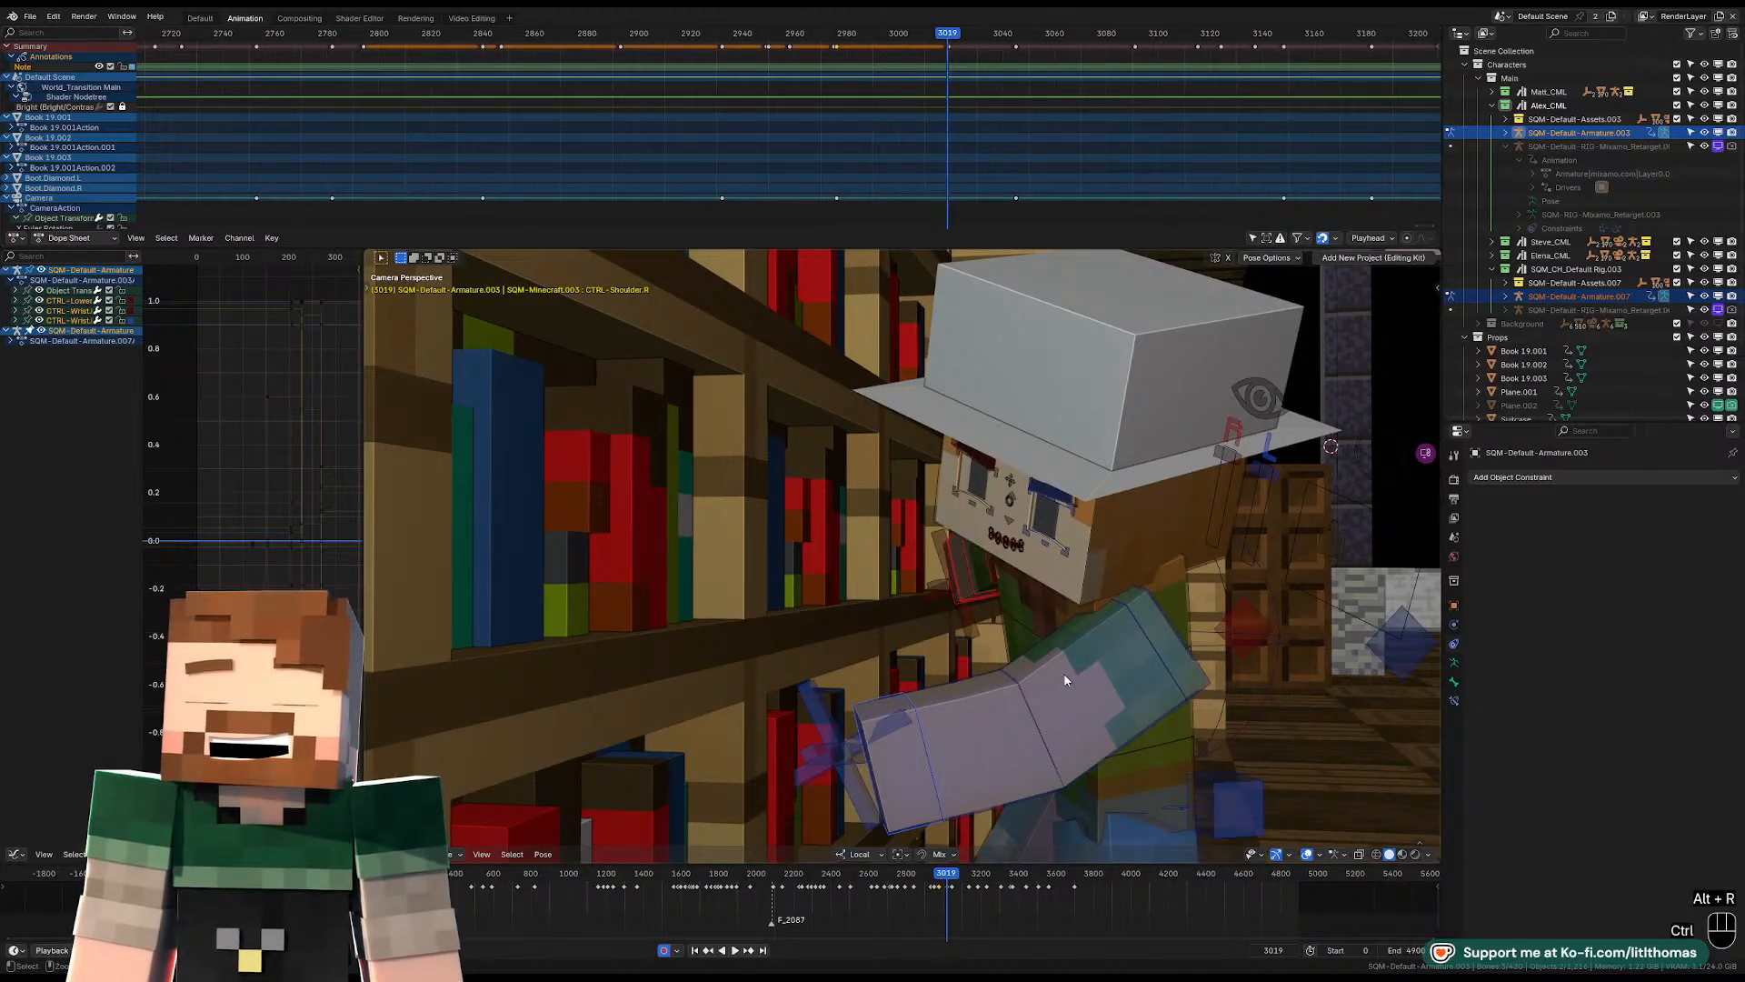
pyautogui.hotkey('ctrl', 'z')
pyautogui.click(923, 745)
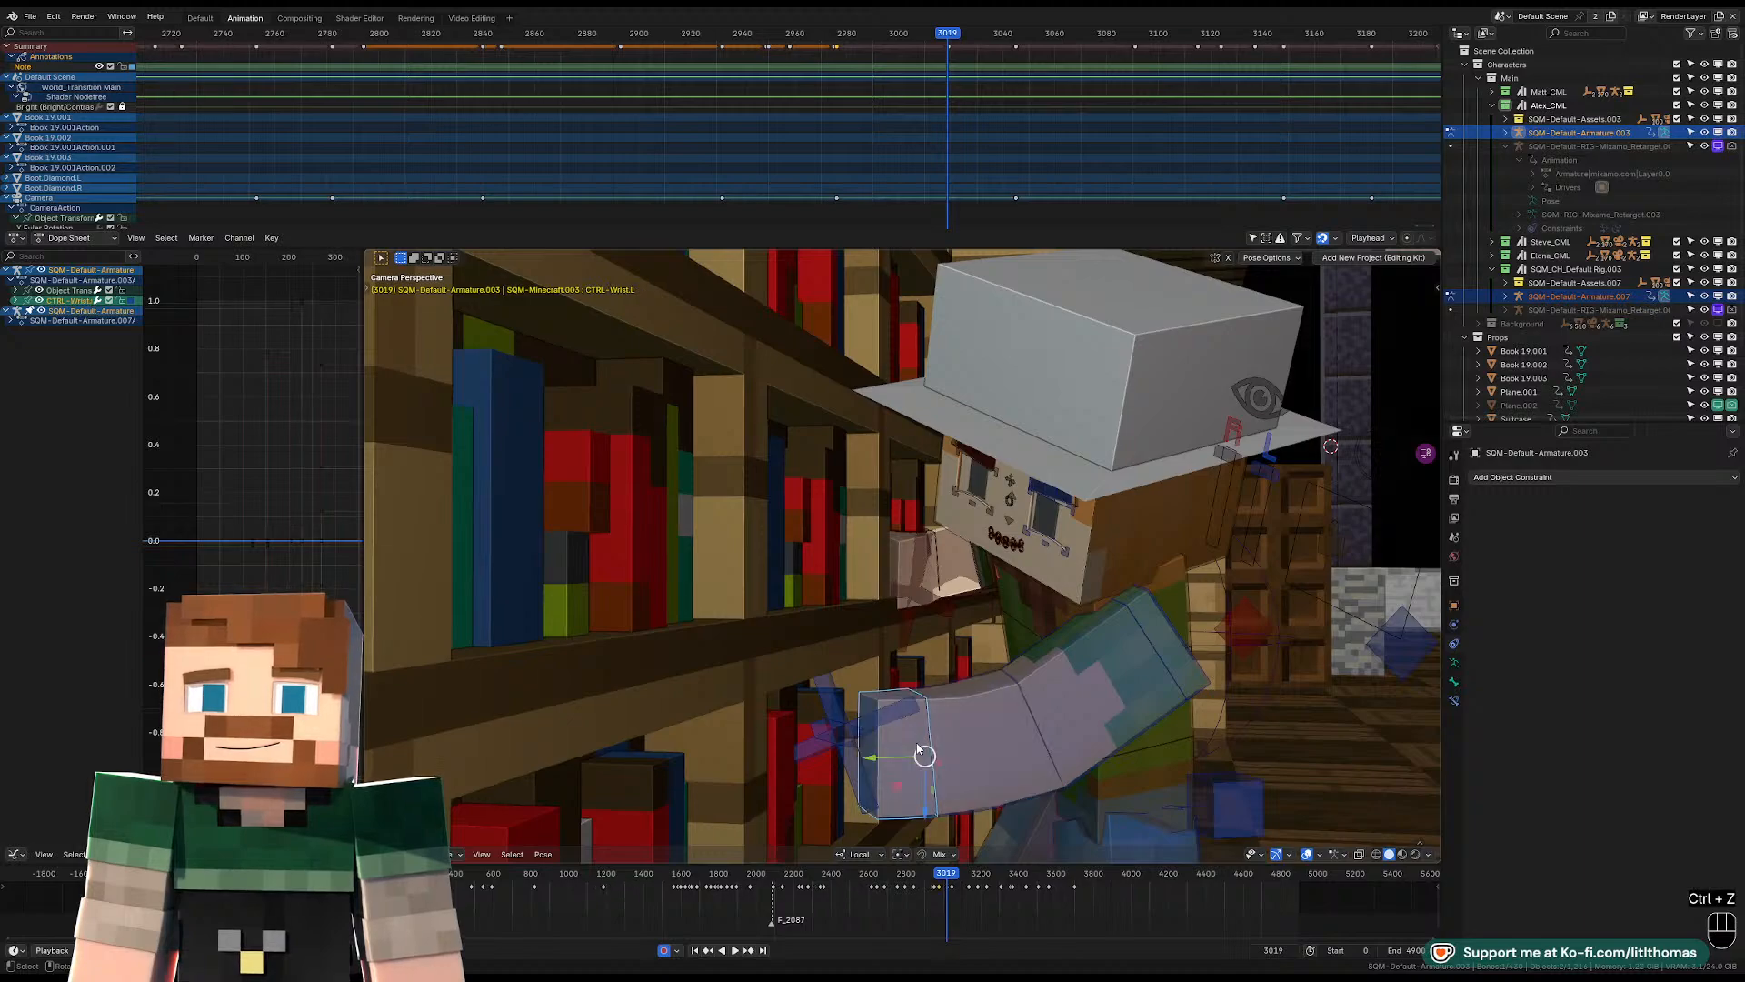
pyautogui.moveTo(873, 771); pyautogui.dragTo(928, 609)
pyautogui.hotkey('ctrl', 'z')
pyautogui.hotkey('ctrl', 'z')
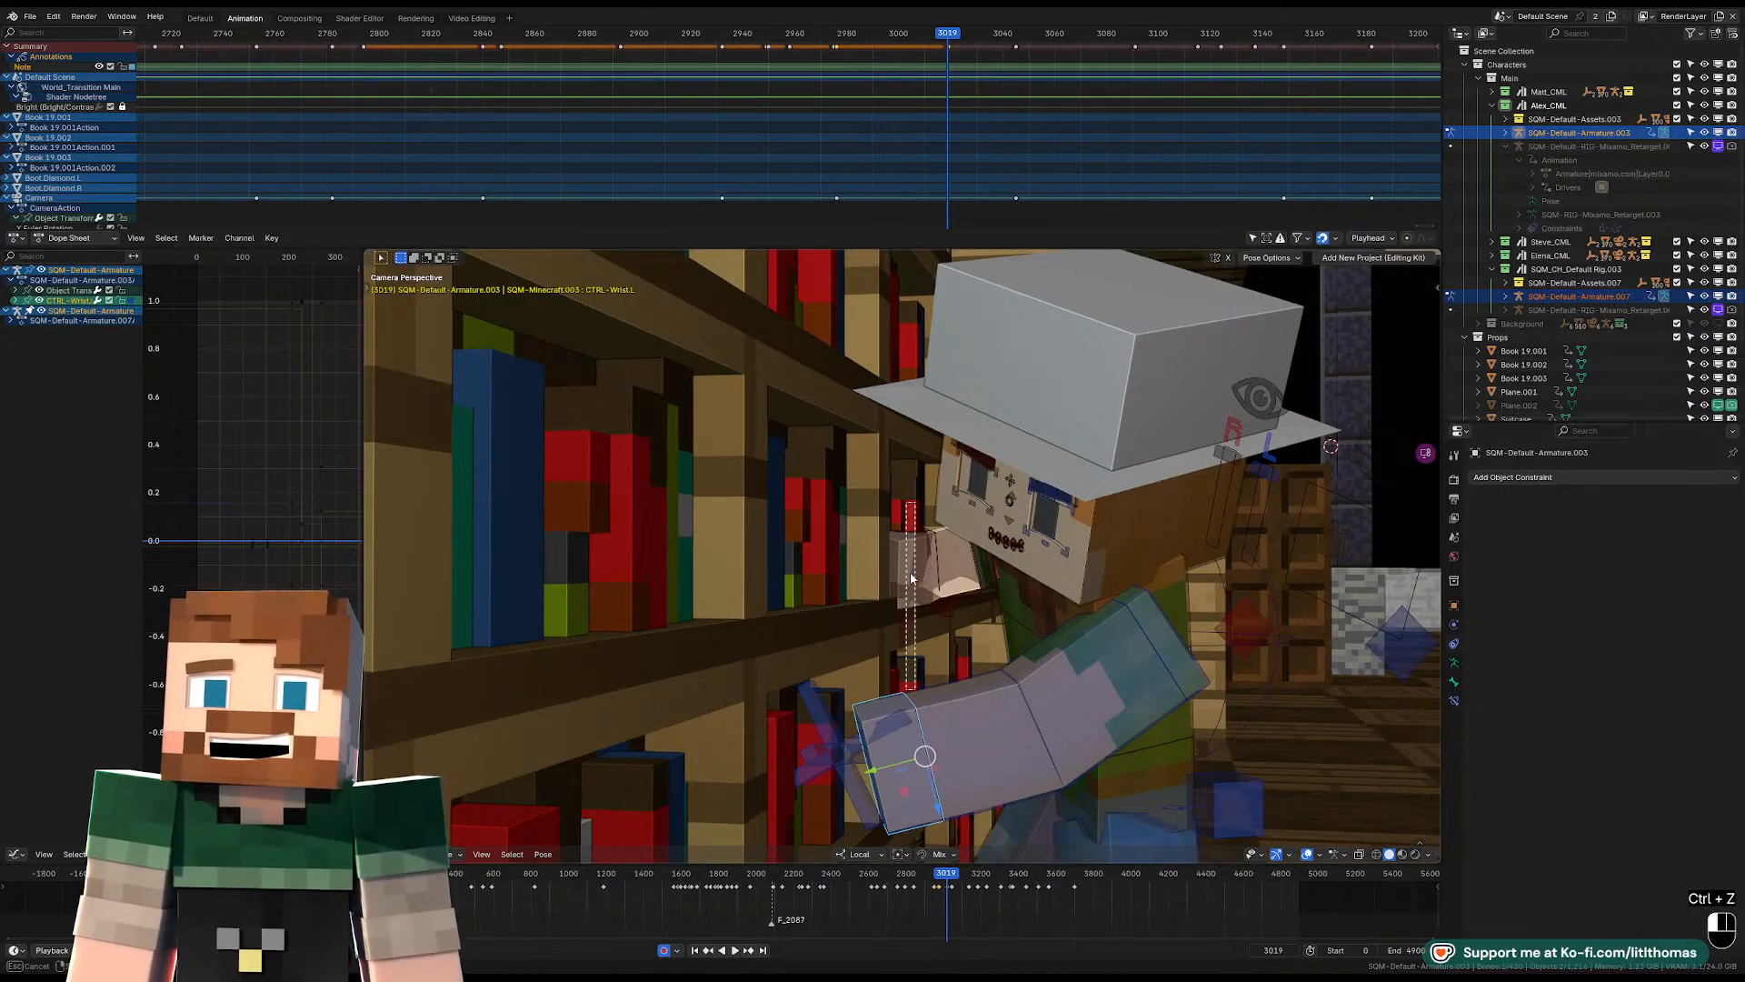
pyautogui.moveTo(898, 539); pyautogui.dragTo(938, 700)
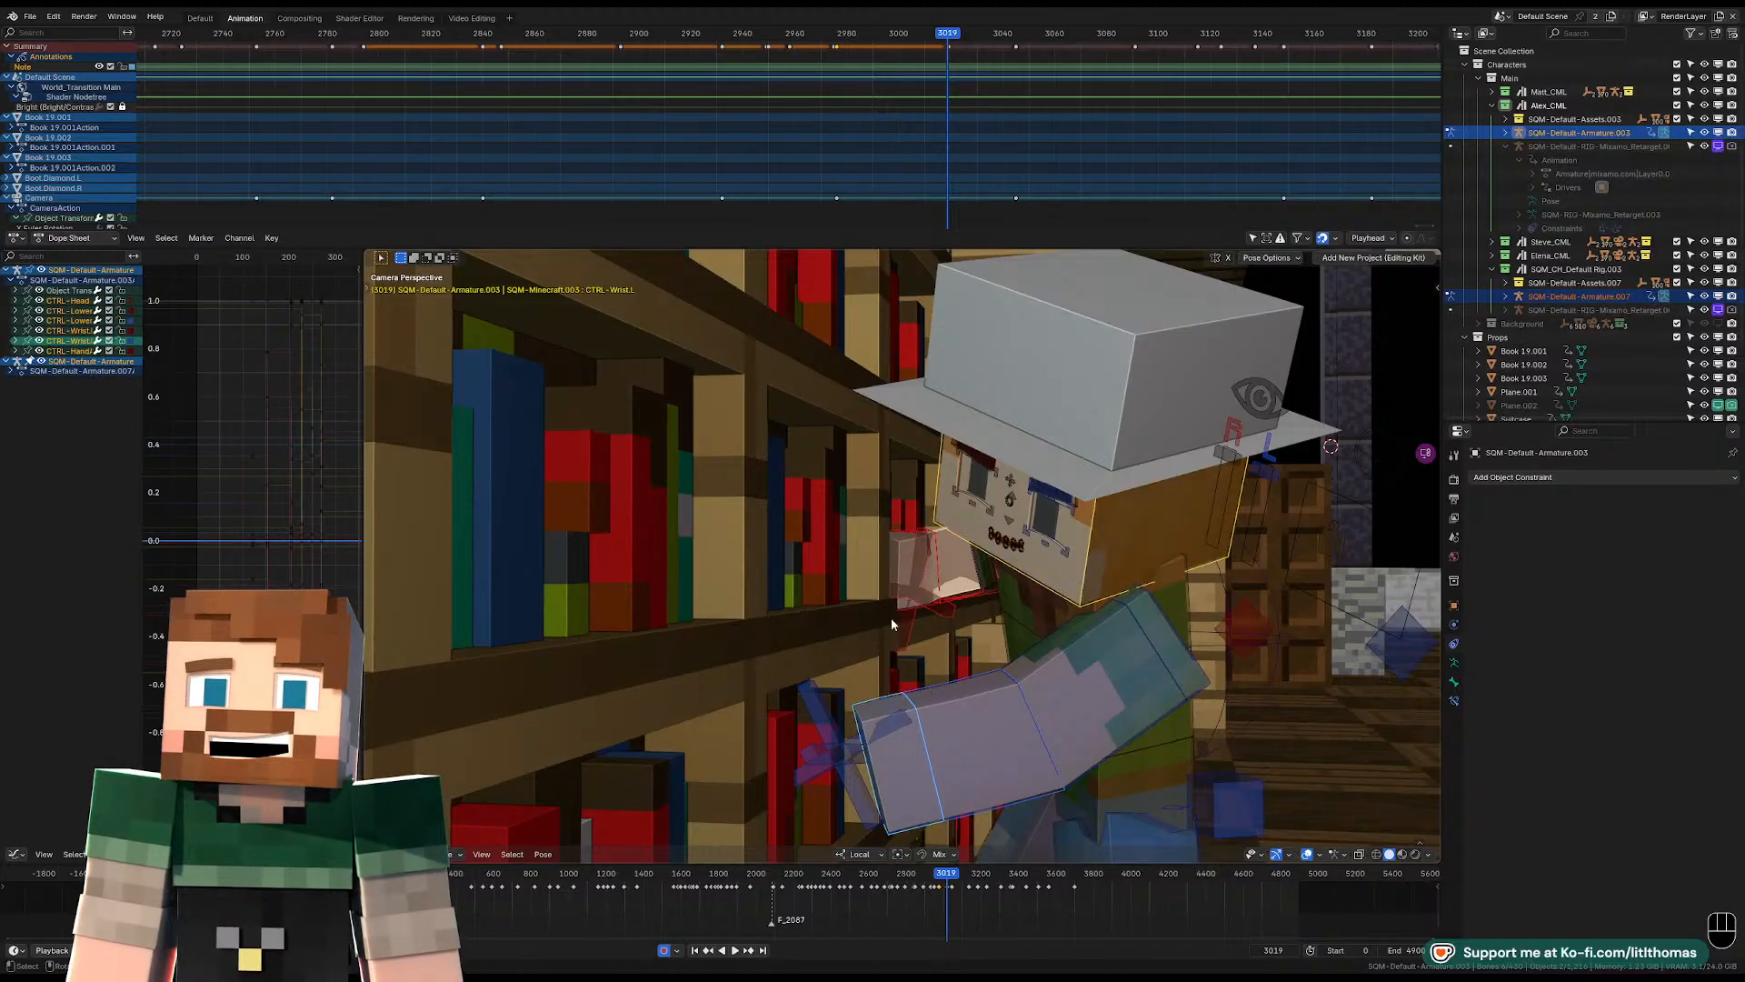
# Leave the rig unselected and play the bookshelf shot from frame 2997 to review the arm motion.
pyautogui.click(858, 494)
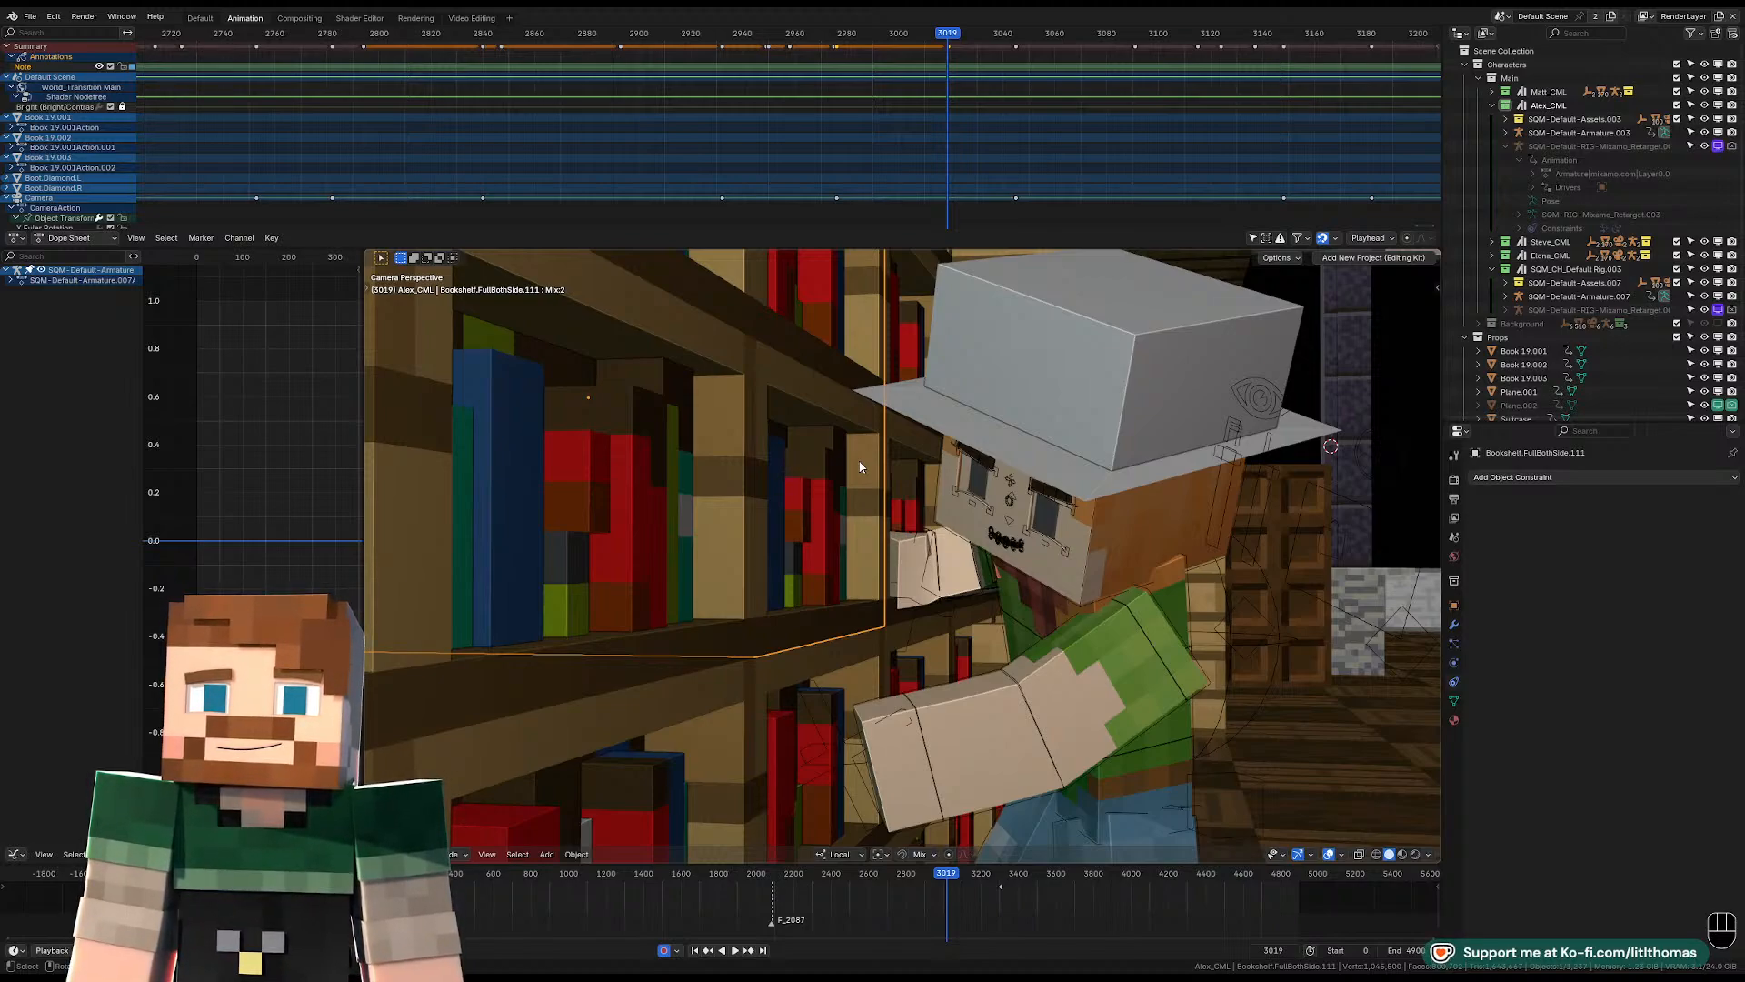
pyautogui.click(889, 33)
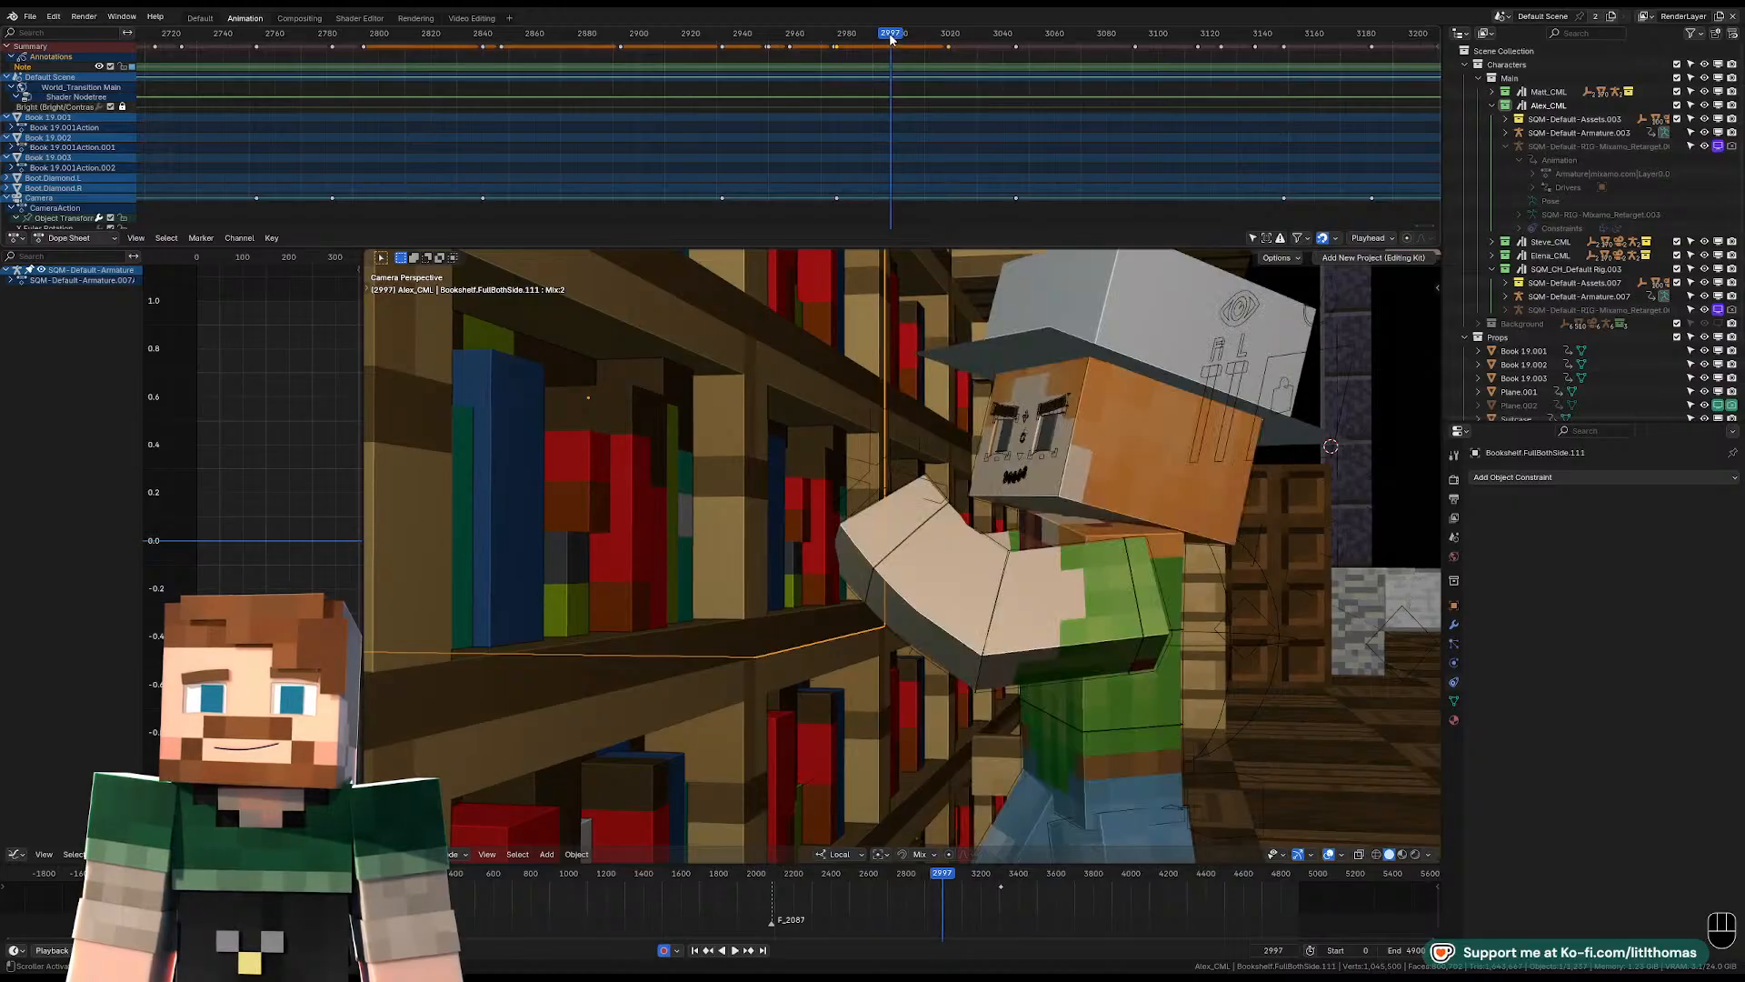
pyautogui.press('space')
pyautogui.press('space')
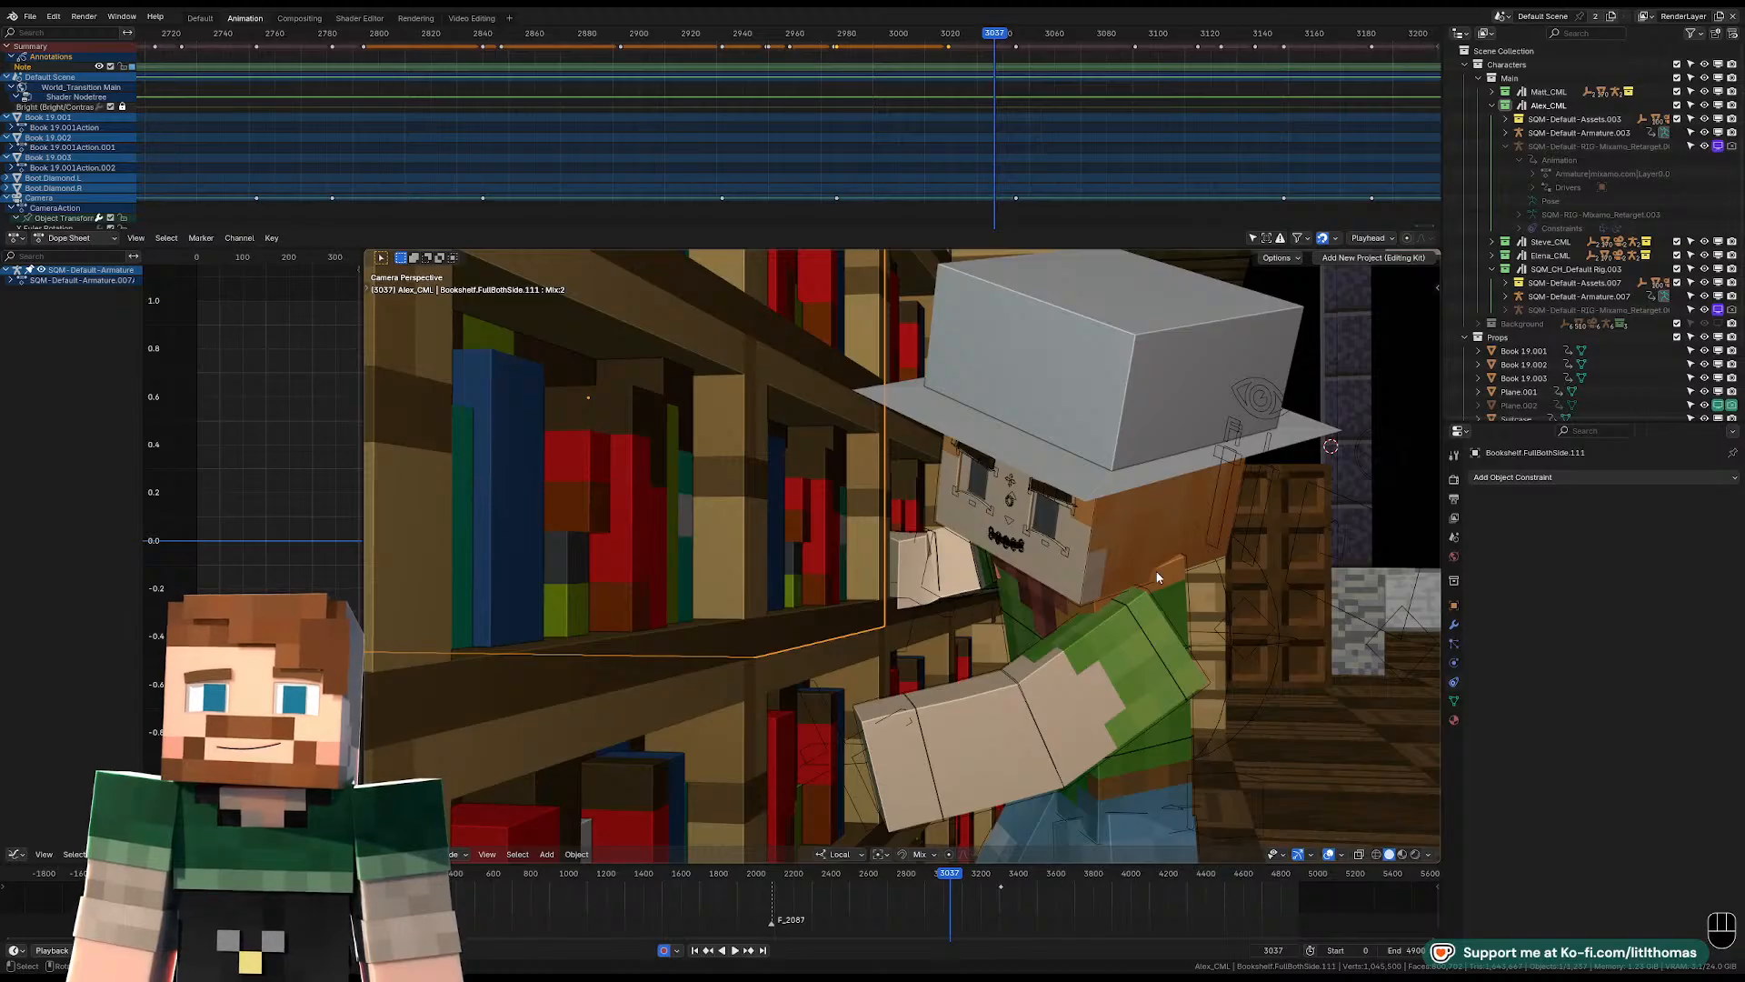
# Play the following shot with the purple-armoured character in the background, and return to frame 3045.
pyautogui.click(1008, 31)
pyautogui.press('space')
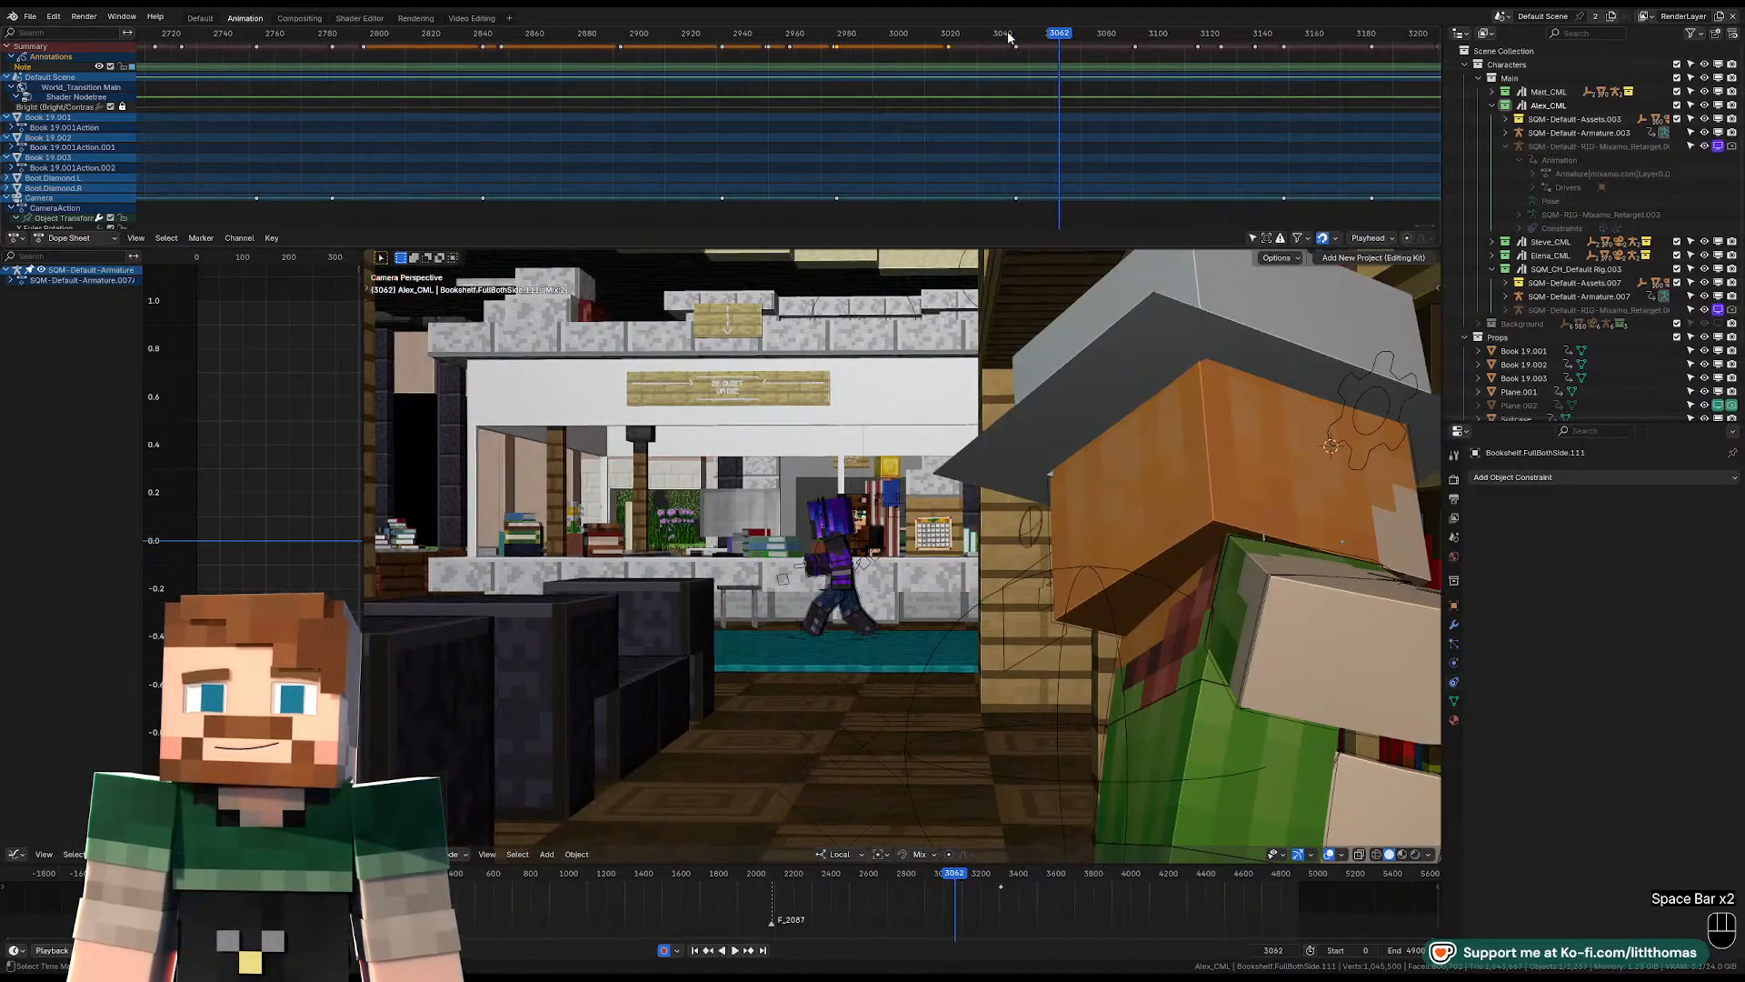
pyautogui.press('space')
pyautogui.press('space')
pyautogui.press('space')
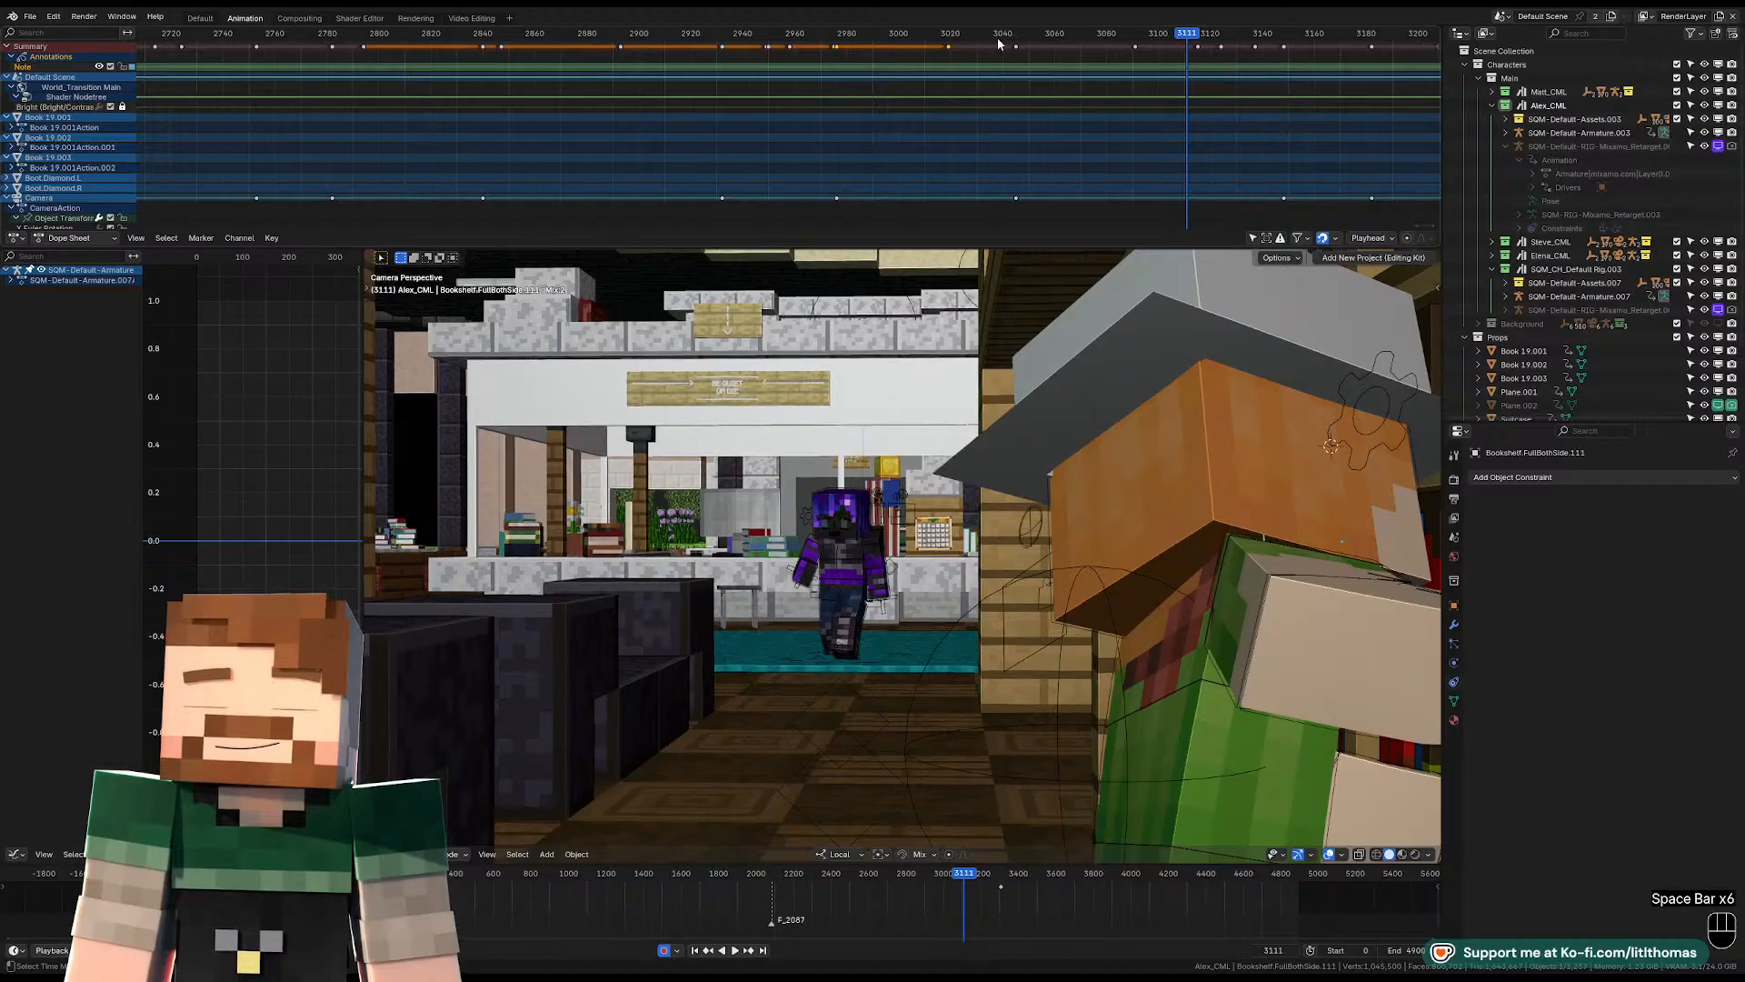
pyautogui.press('space')
pyautogui.moveTo(996, 36)
pyautogui.mouseDown()
pyautogui.moveTo(969, 37)
pyautogui.moveTo(1015, 37)
pyautogui.mouseUp()
pyautogui.scroll(-4, 1082, 767)
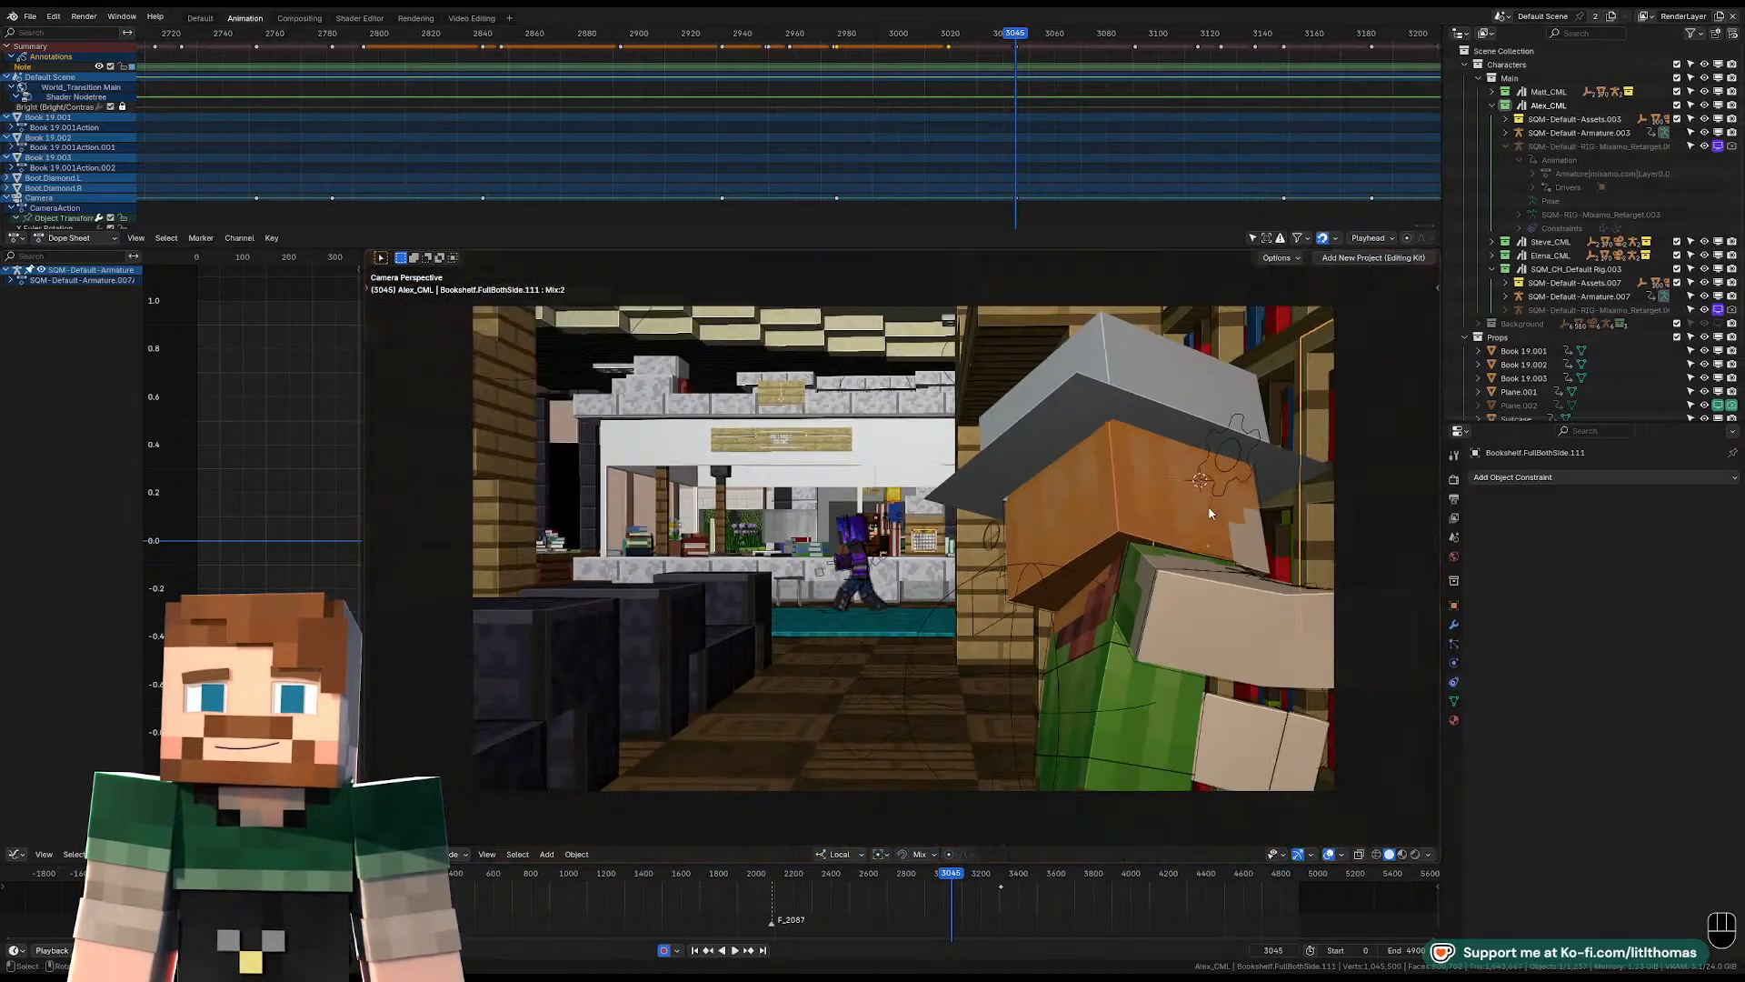
# Play on from frame 3045, select the hat-wearing character's pelvis control, and settle on frame 3065.
pyautogui.click(1083, 746)
pyautogui.press('space')
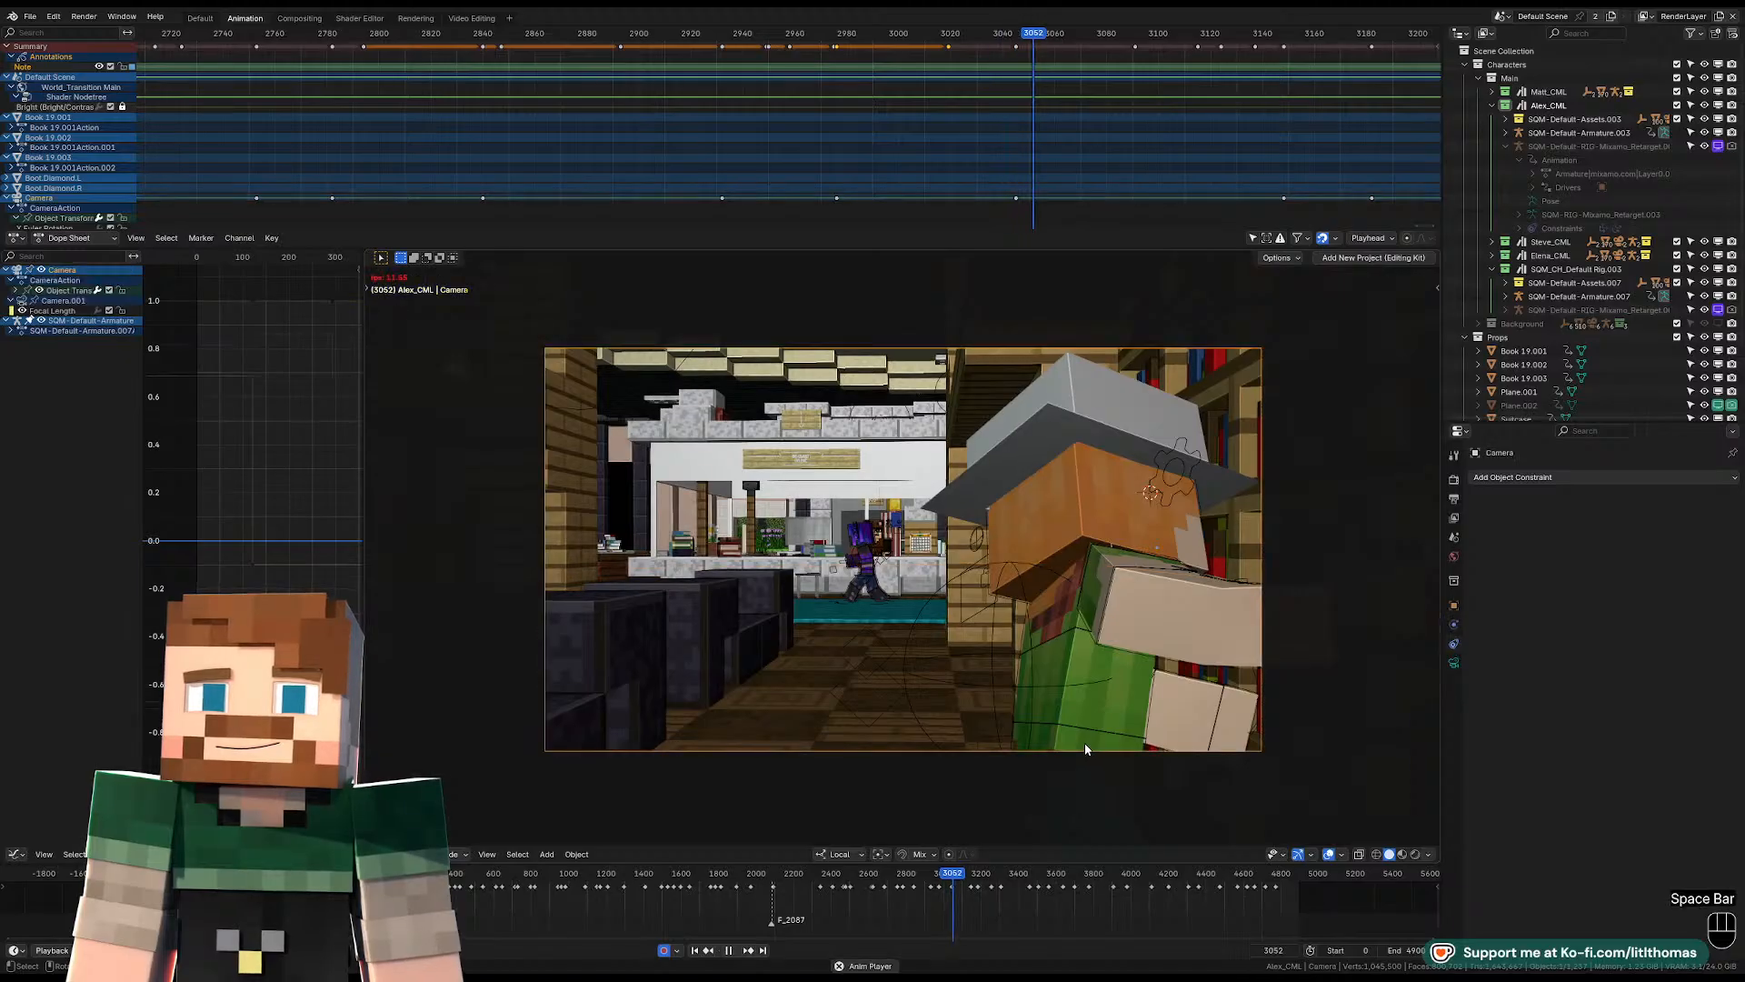
pyautogui.click(1088, 738)
pyautogui.press('space')
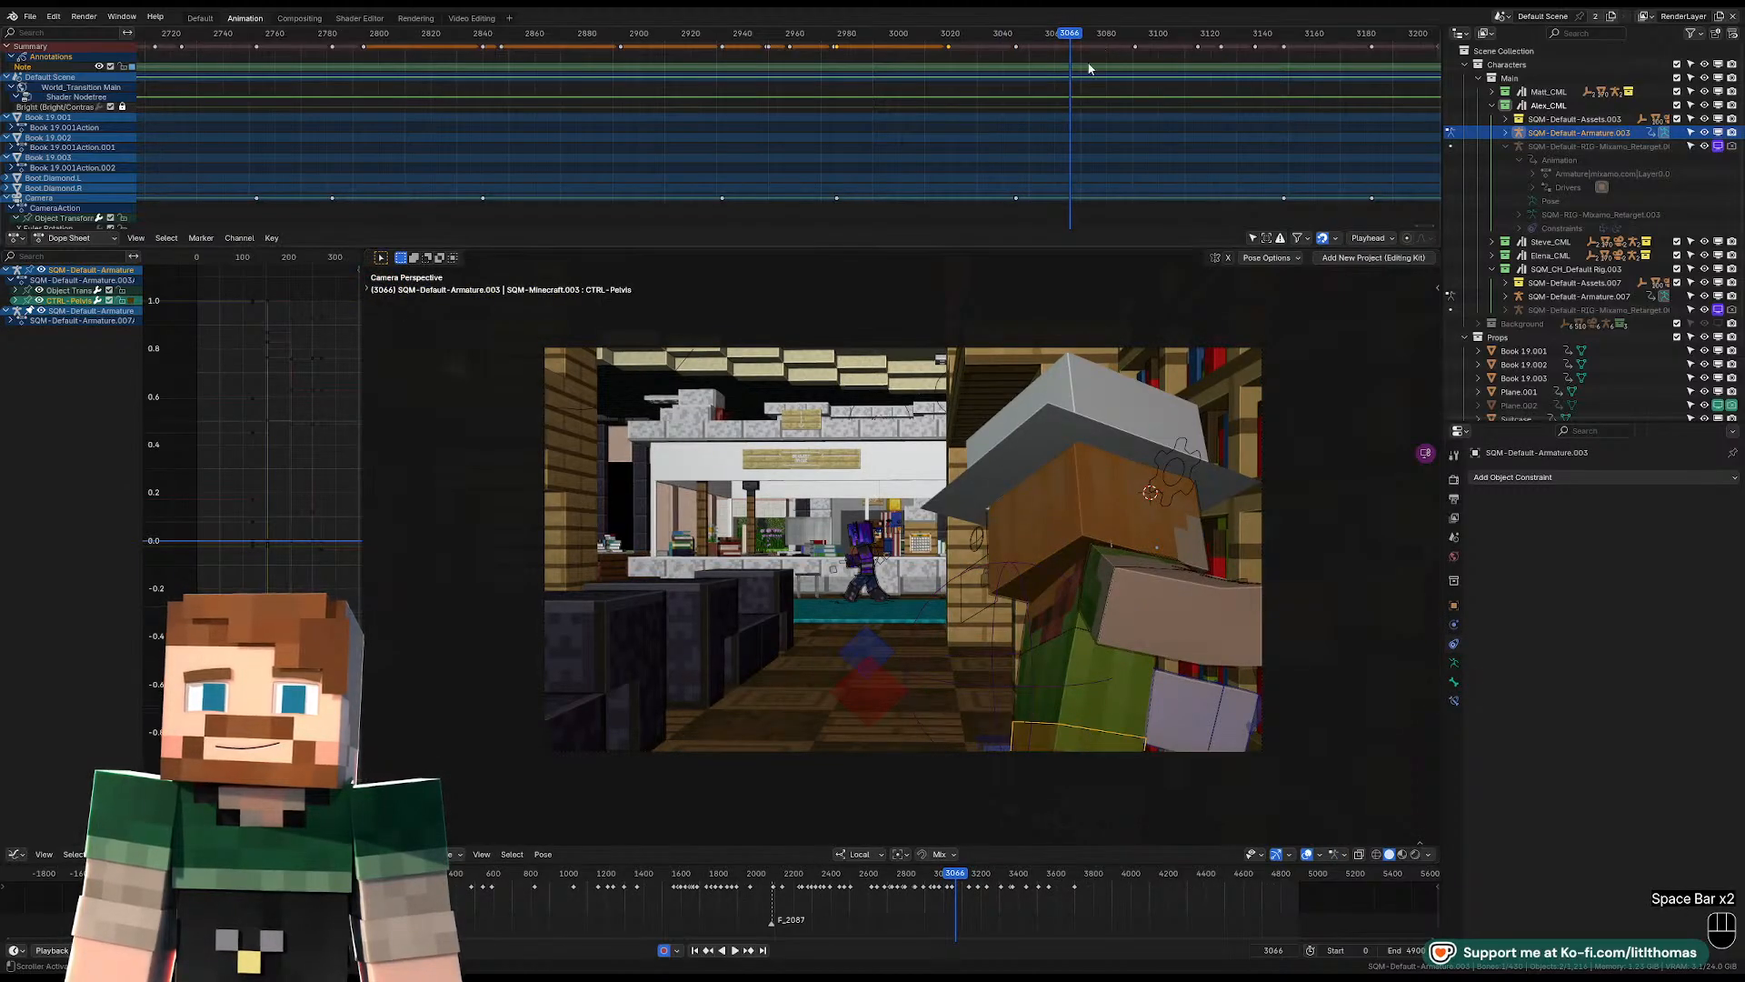
pyautogui.press('Left')
pyautogui.press('Left')
pyautogui.press('Right')
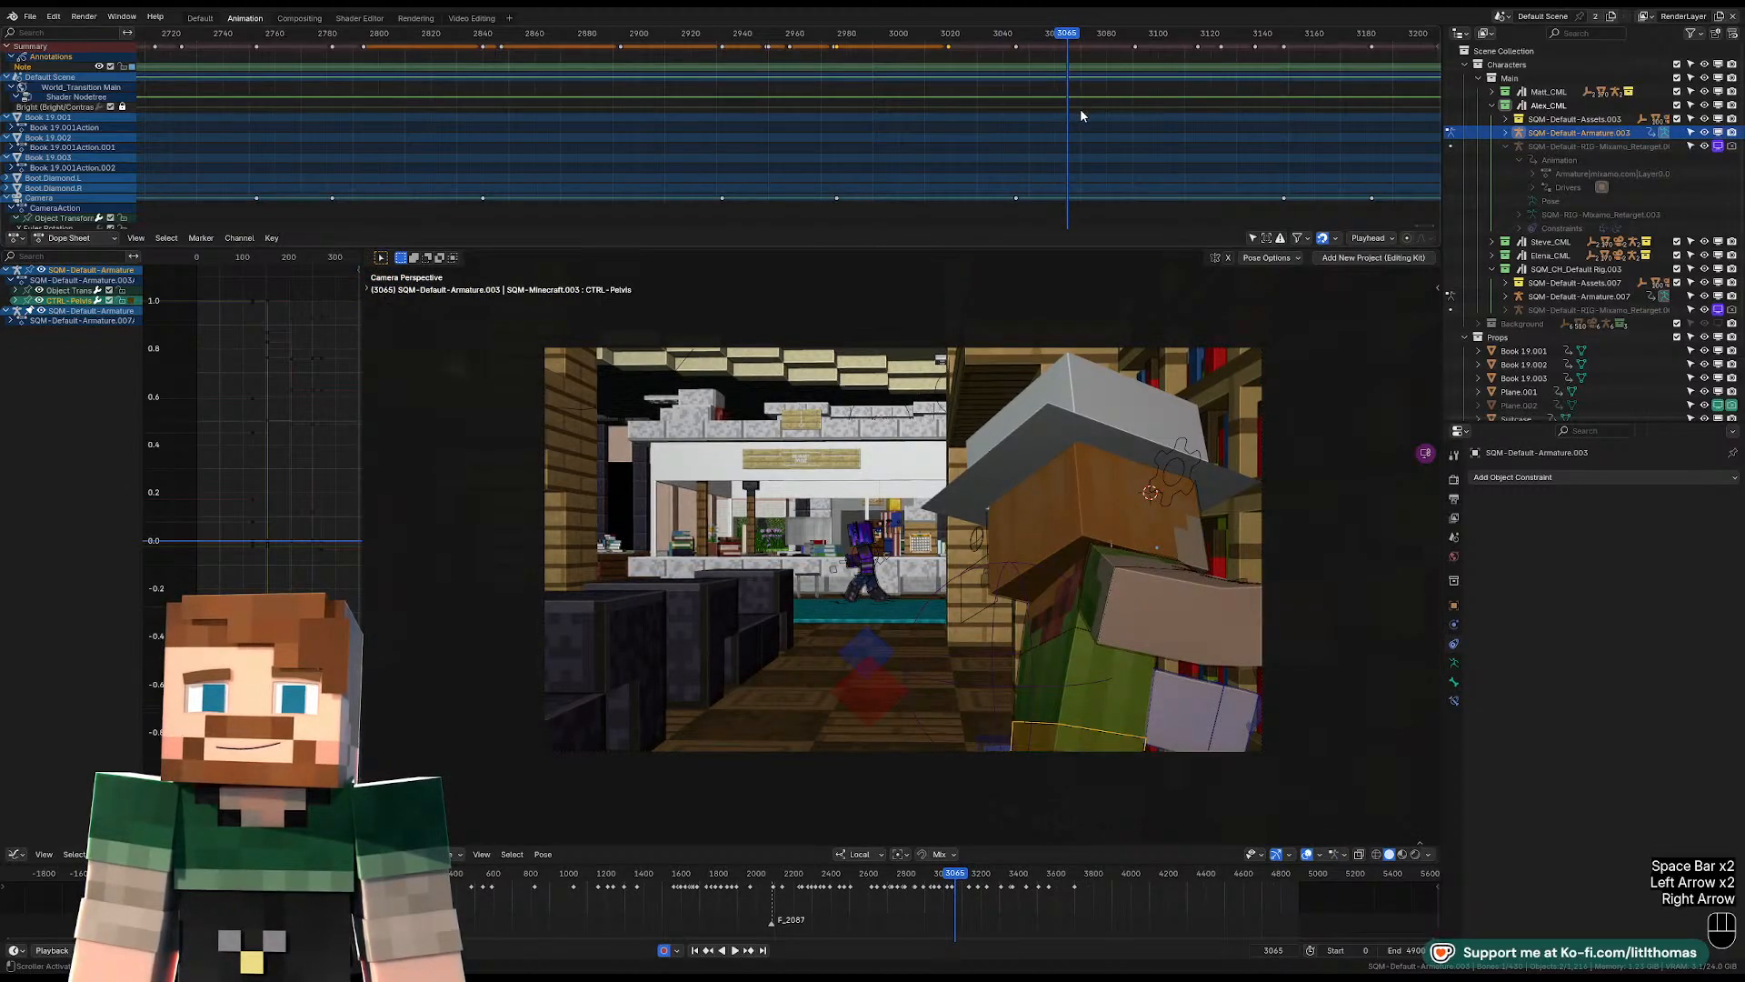
# Rotate and move the hat-wearing character's pelvis and turn the upper body at frame 3065.
pyautogui.press('KP_Decimal')
pyautogui.moveTo(1077, 584); pyautogui.dragTo(935, 549, button='middle')
pyautogui.press('r')
pyautogui.press('r')
pyautogui.click(1090, 538)
pyautogui.click(881, 378)
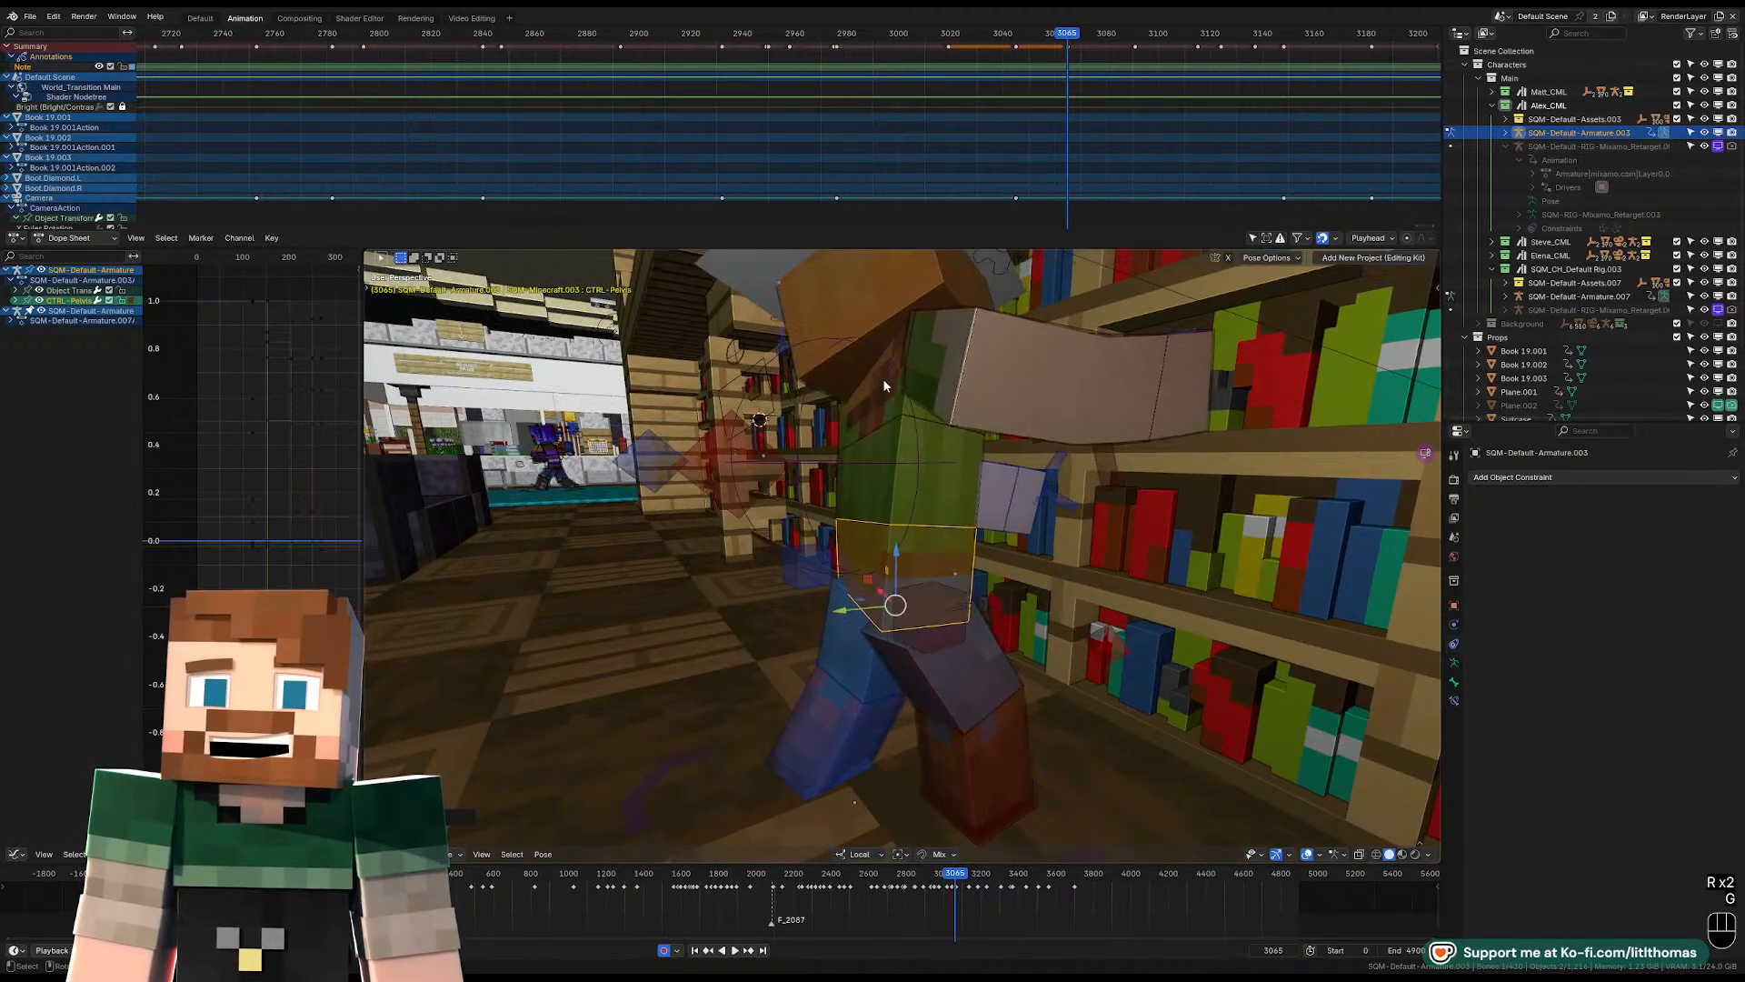
pyautogui.moveTo(881, 378); pyautogui.dragTo(1046, 509, button='middle')
pyautogui.press('r')
pyautogui.press('r')
pyautogui.click(918, 407)
# From the camera view, rotate the head at frame 3065 so the face shows and looks toward the bookshelf.
pyautogui.press('KP_0')
pyautogui.click(1096, 584)
pyautogui.press('r')
pyautogui.press('r')
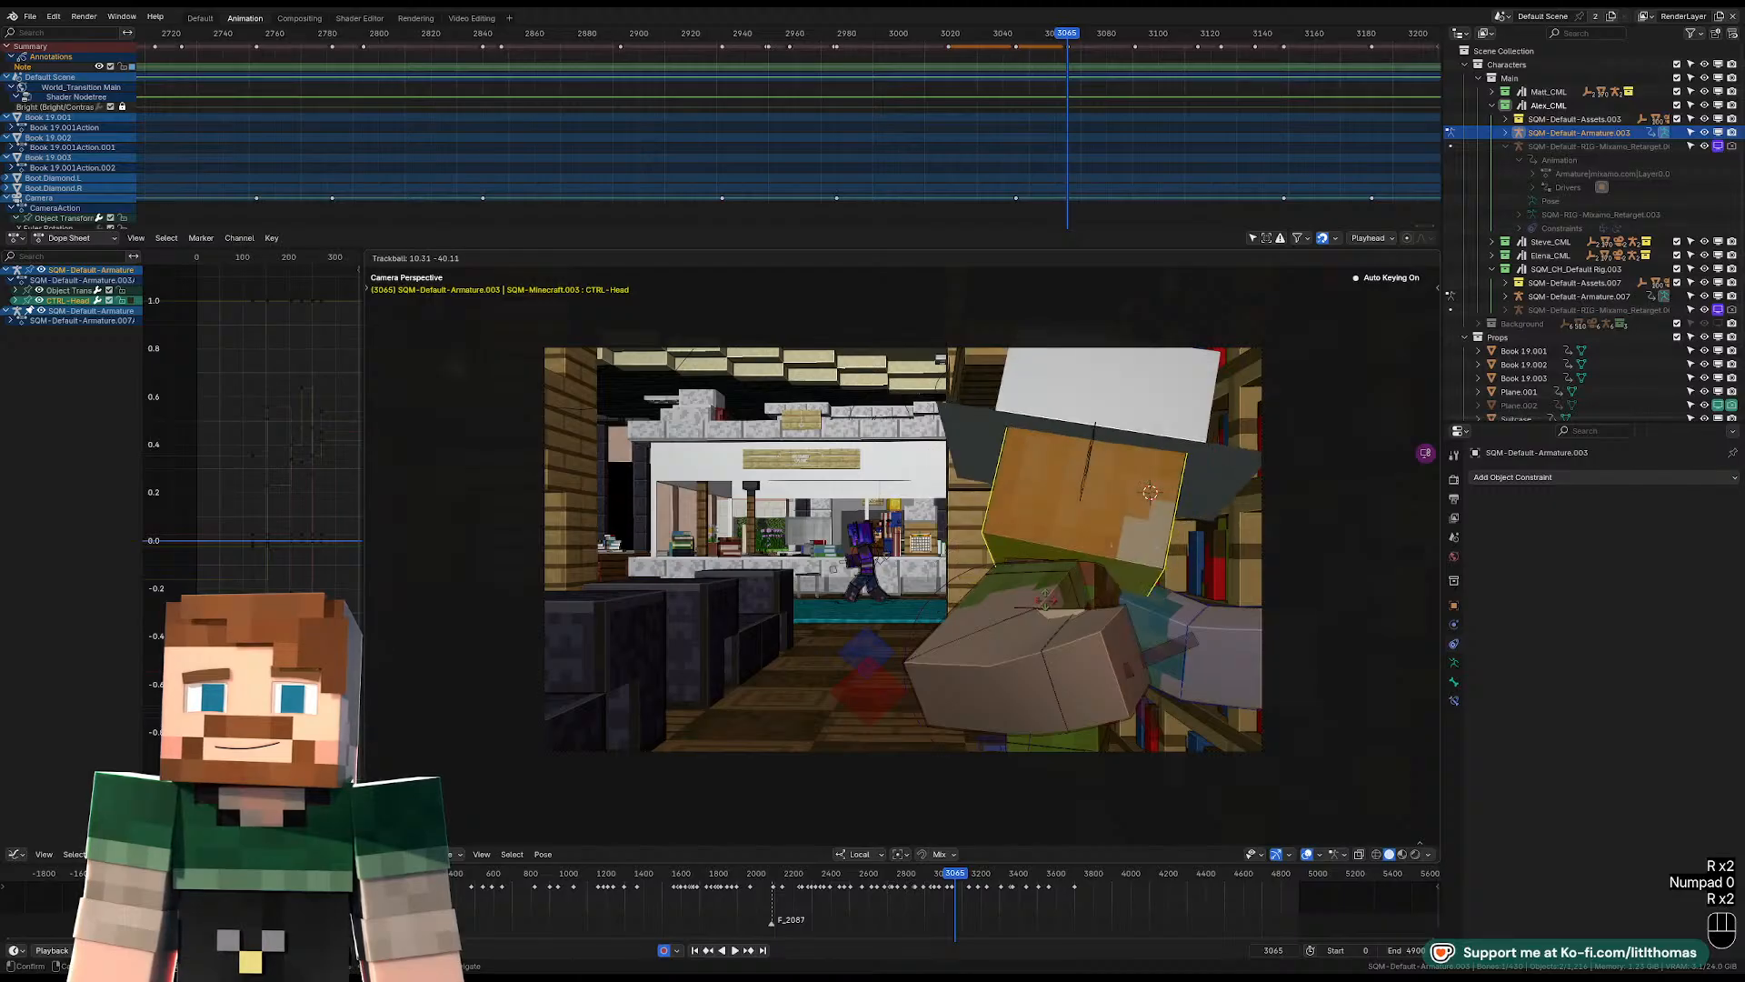
pyautogui.click(1137, 527)
pyautogui.press('r')
pyautogui.click(1069, 570)
pyautogui.press('r')
pyautogui.press('r')
pyautogui.click(1130, 526)
# Rotate the right upper arm at frame 3065 so it hangs down in front of the body.
pyautogui.press('r')
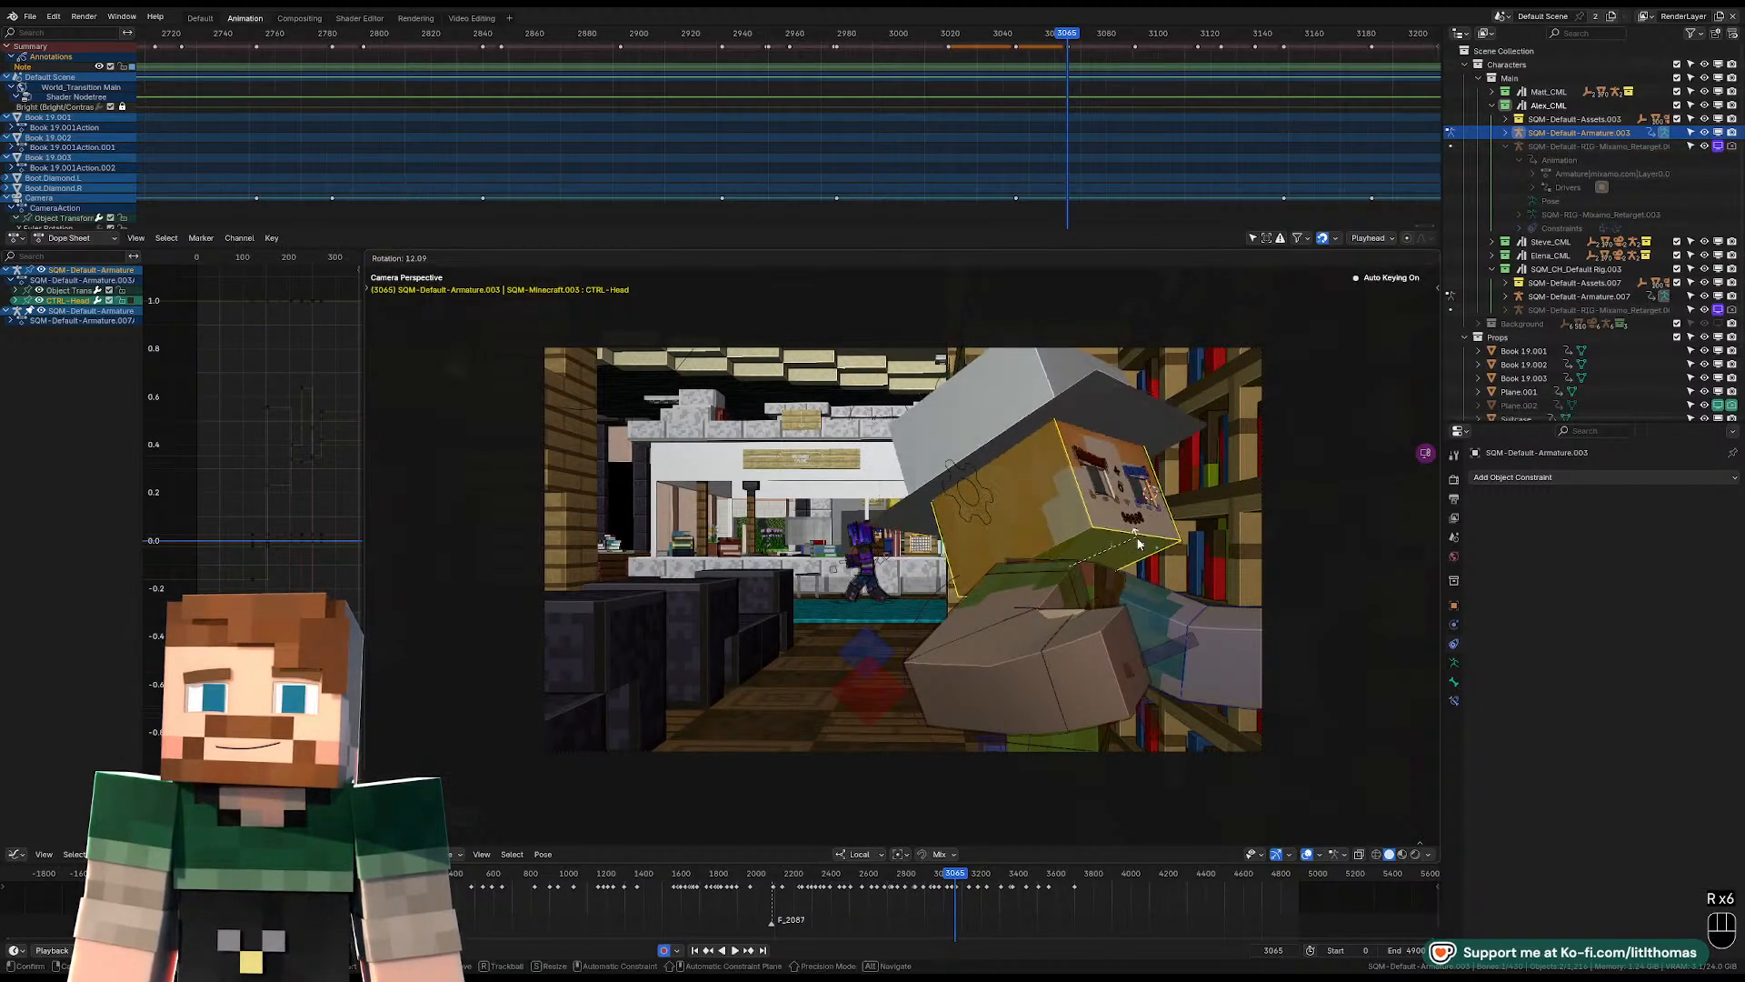
pyautogui.click(1141, 542)
pyautogui.click(1029, 586)
pyautogui.press('r')
pyautogui.press('r')
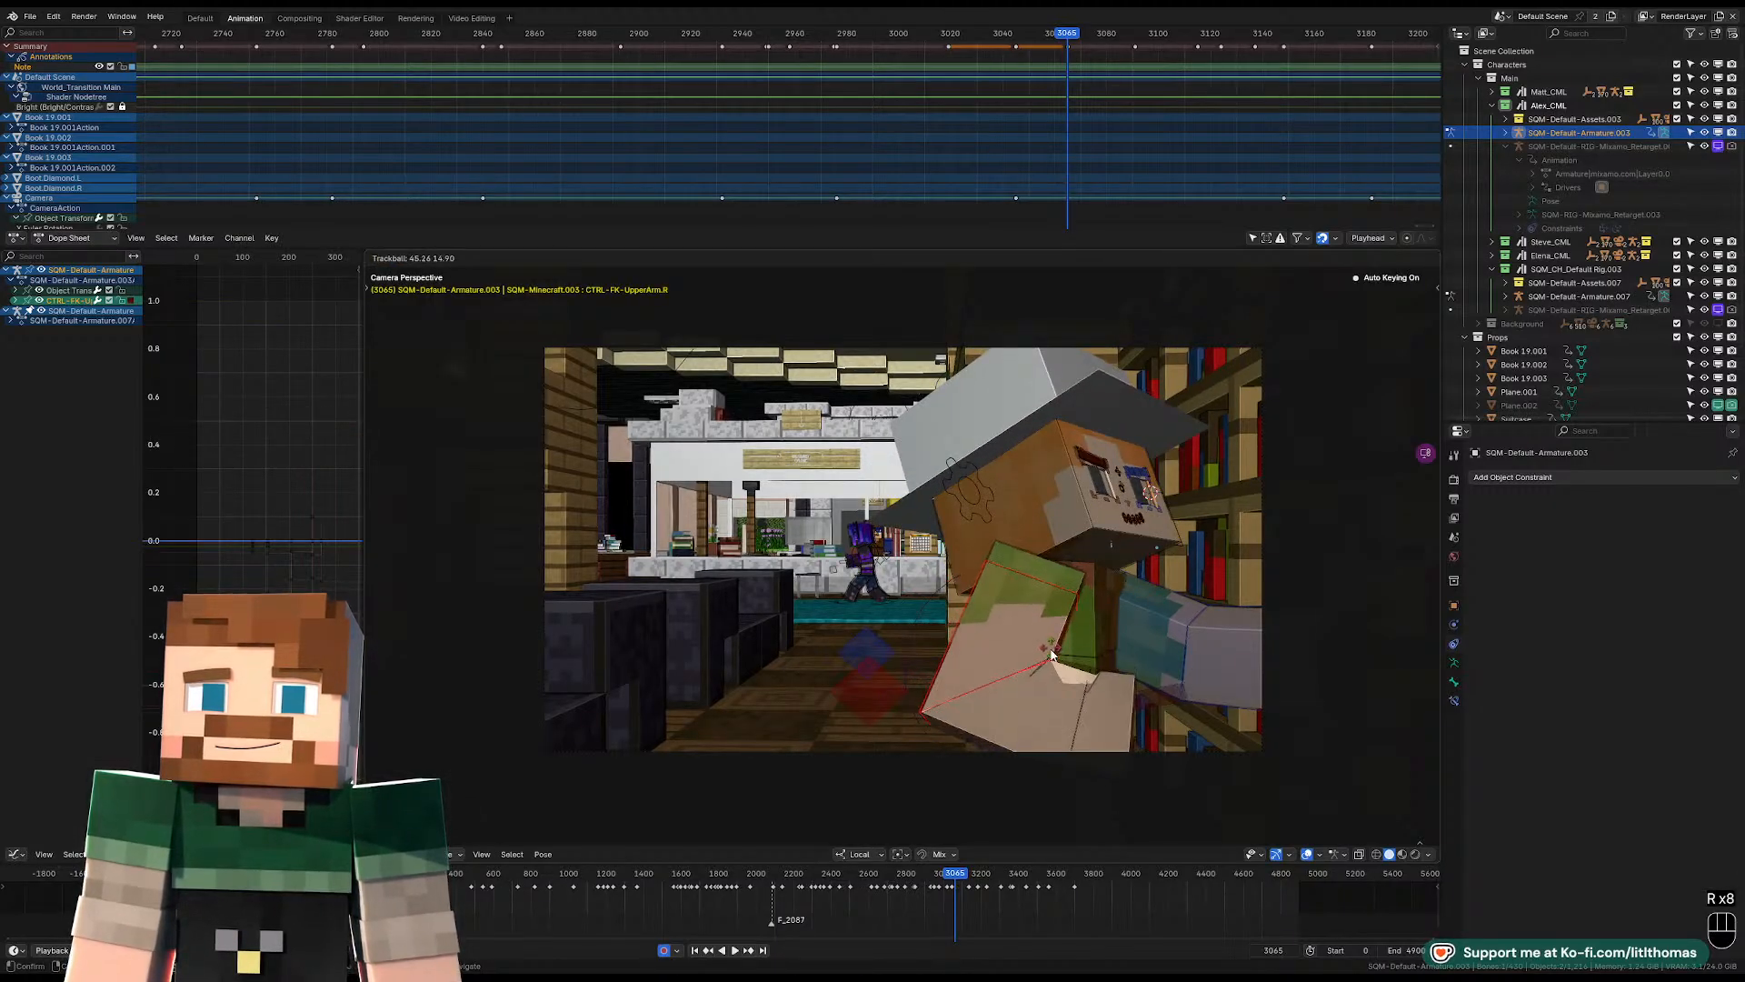
pyautogui.click(1046, 647)
# Clear the right forearm's rotation at frame 3065, rotate it again, and angle the right wrist.
pyautogui.click(1081, 727)
pyautogui.hotkey('alt', 'r')
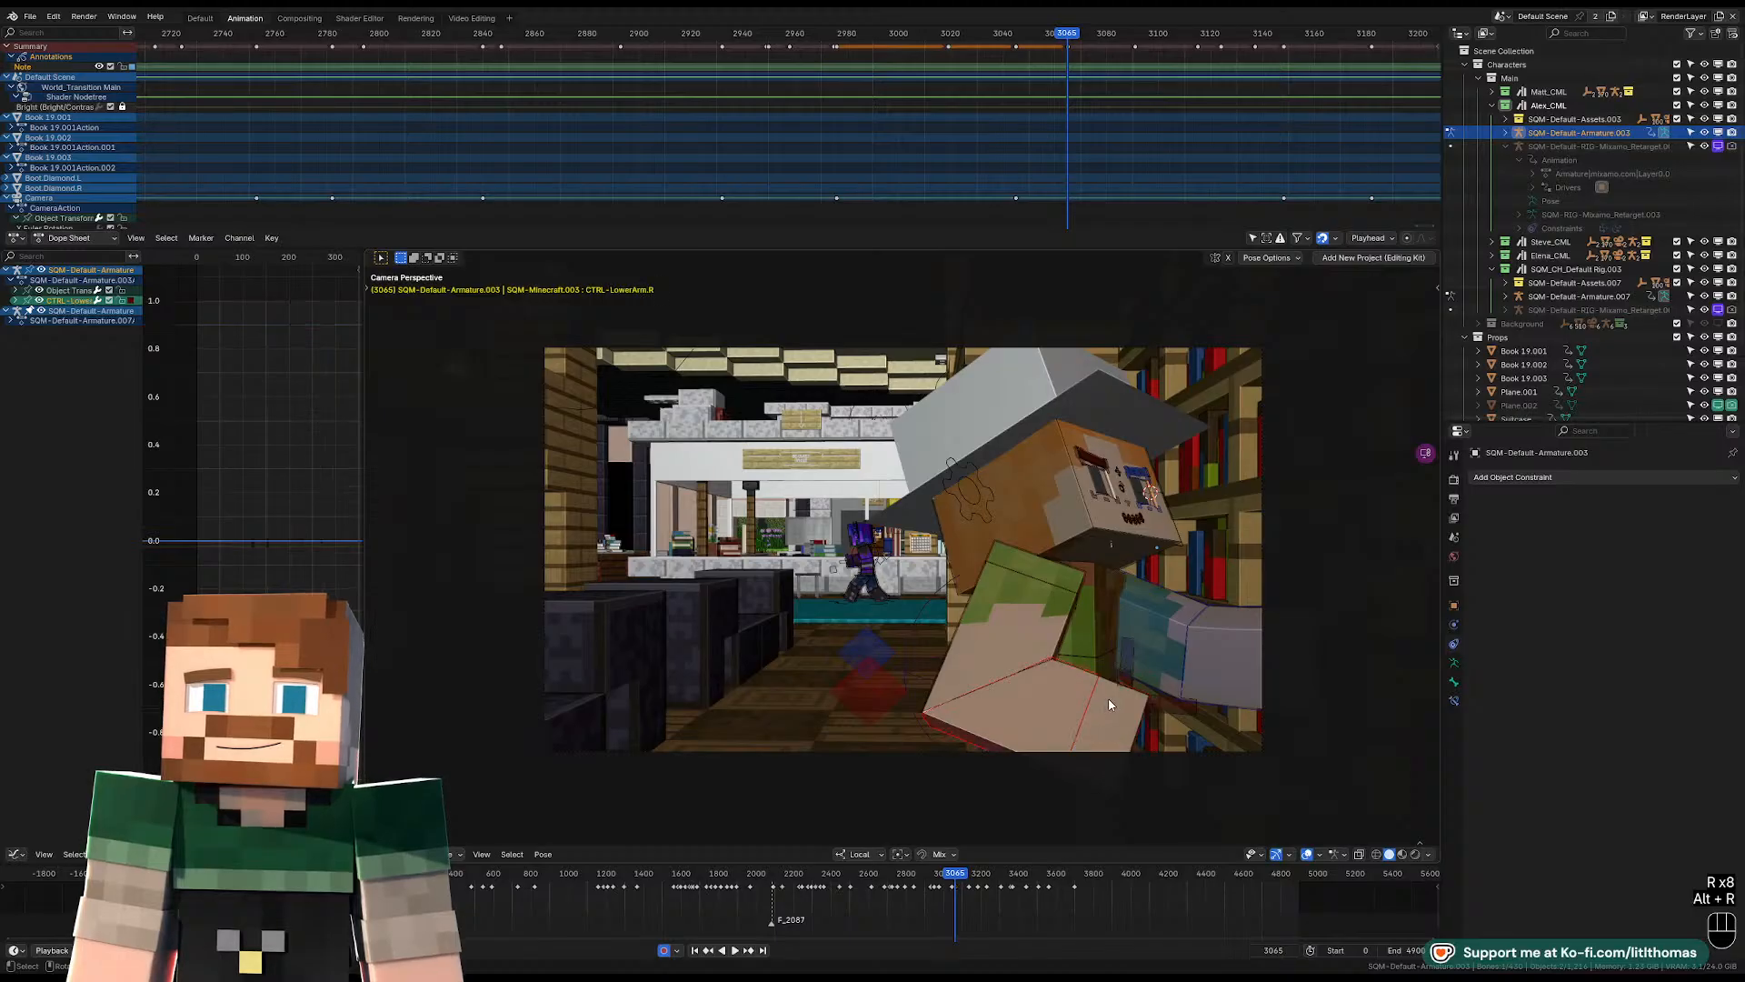
pyautogui.press('r')
pyautogui.click(1202, 680)
pyautogui.press('r')
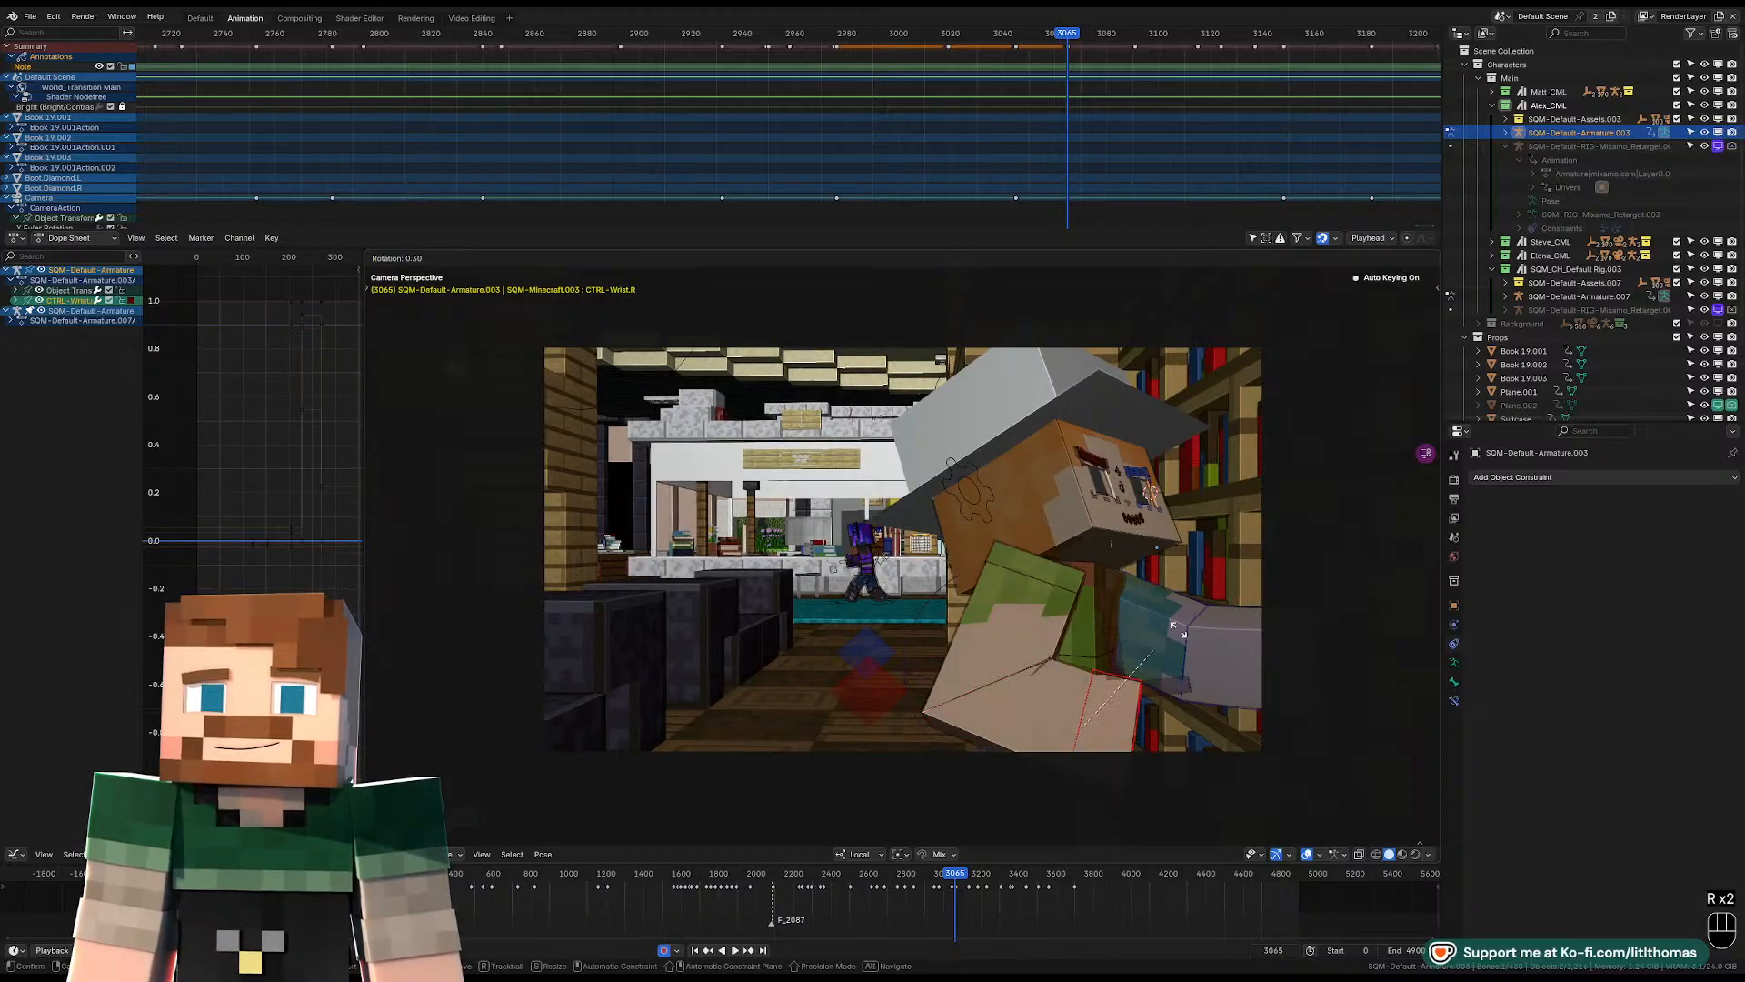
pyautogui.click(1192, 582)
# Refine the right upper arm's rotation at frame 3065, bringing the elbow closer to the body.
pyautogui.click(1056, 620)
pyautogui.press('r')
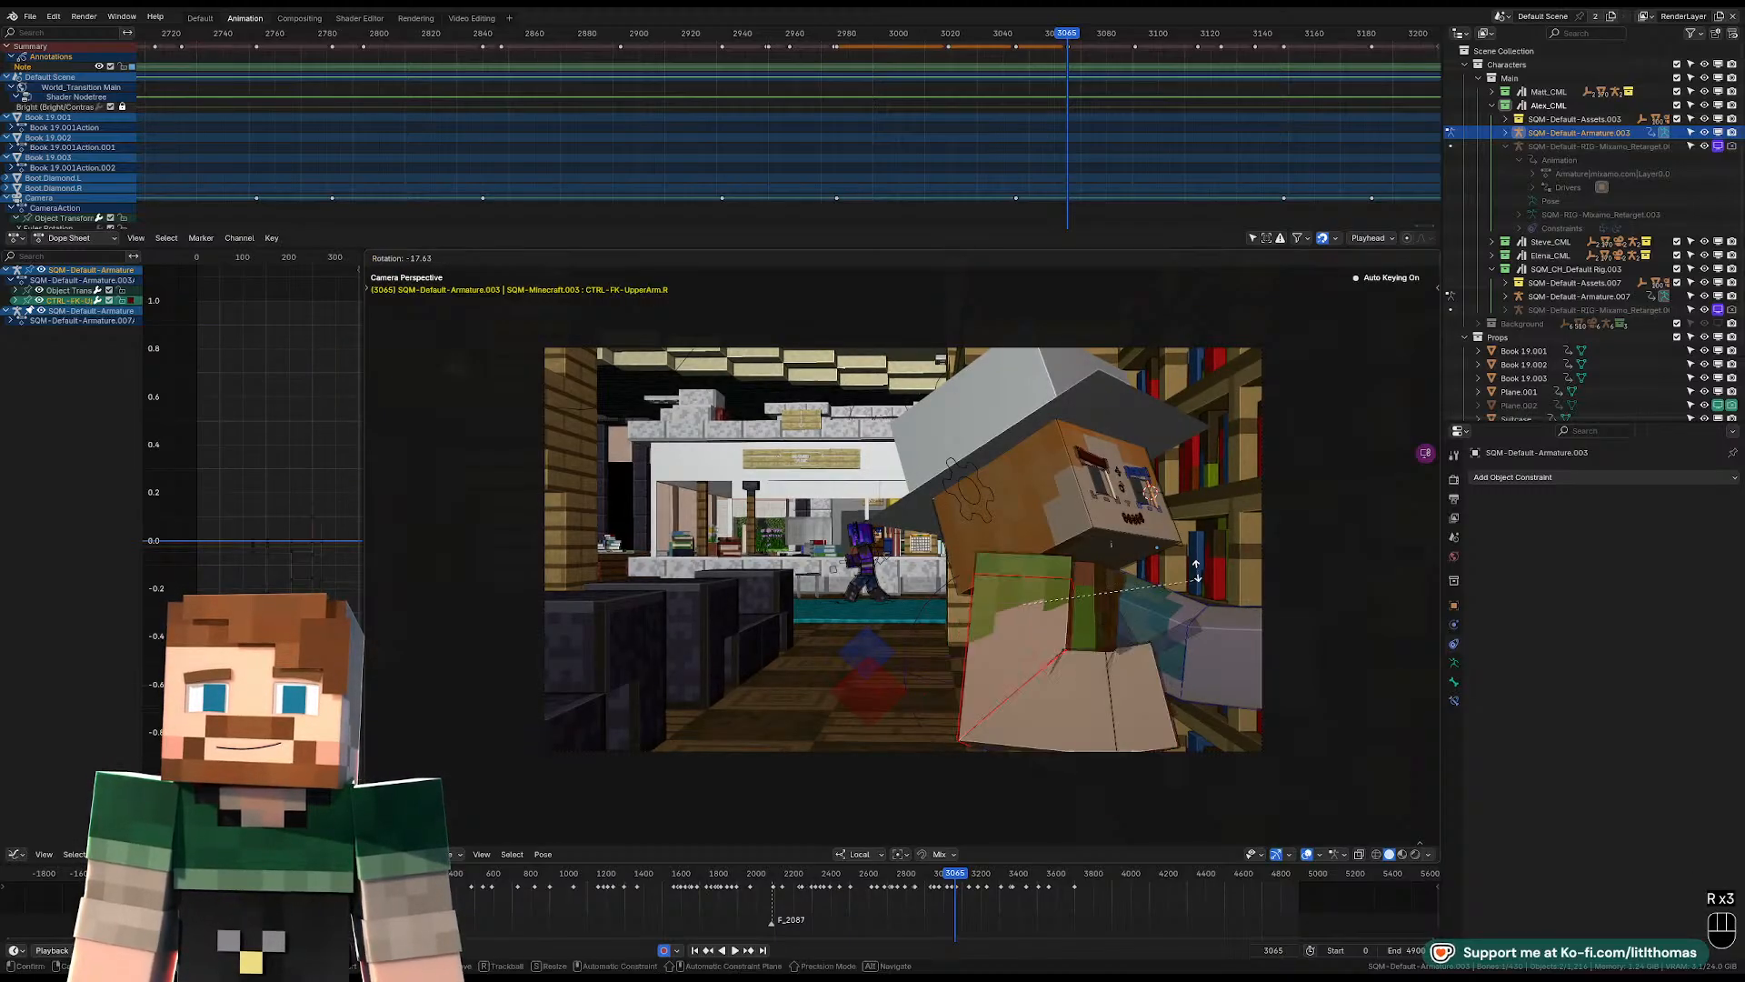
pyautogui.click(1192, 576)
pyautogui.press('r')
# Bend the left forearm upward at frame 3065 and rotate the left upper arm to suit.
pyautogui.press('r')
pyautogui.click(1133, 677)
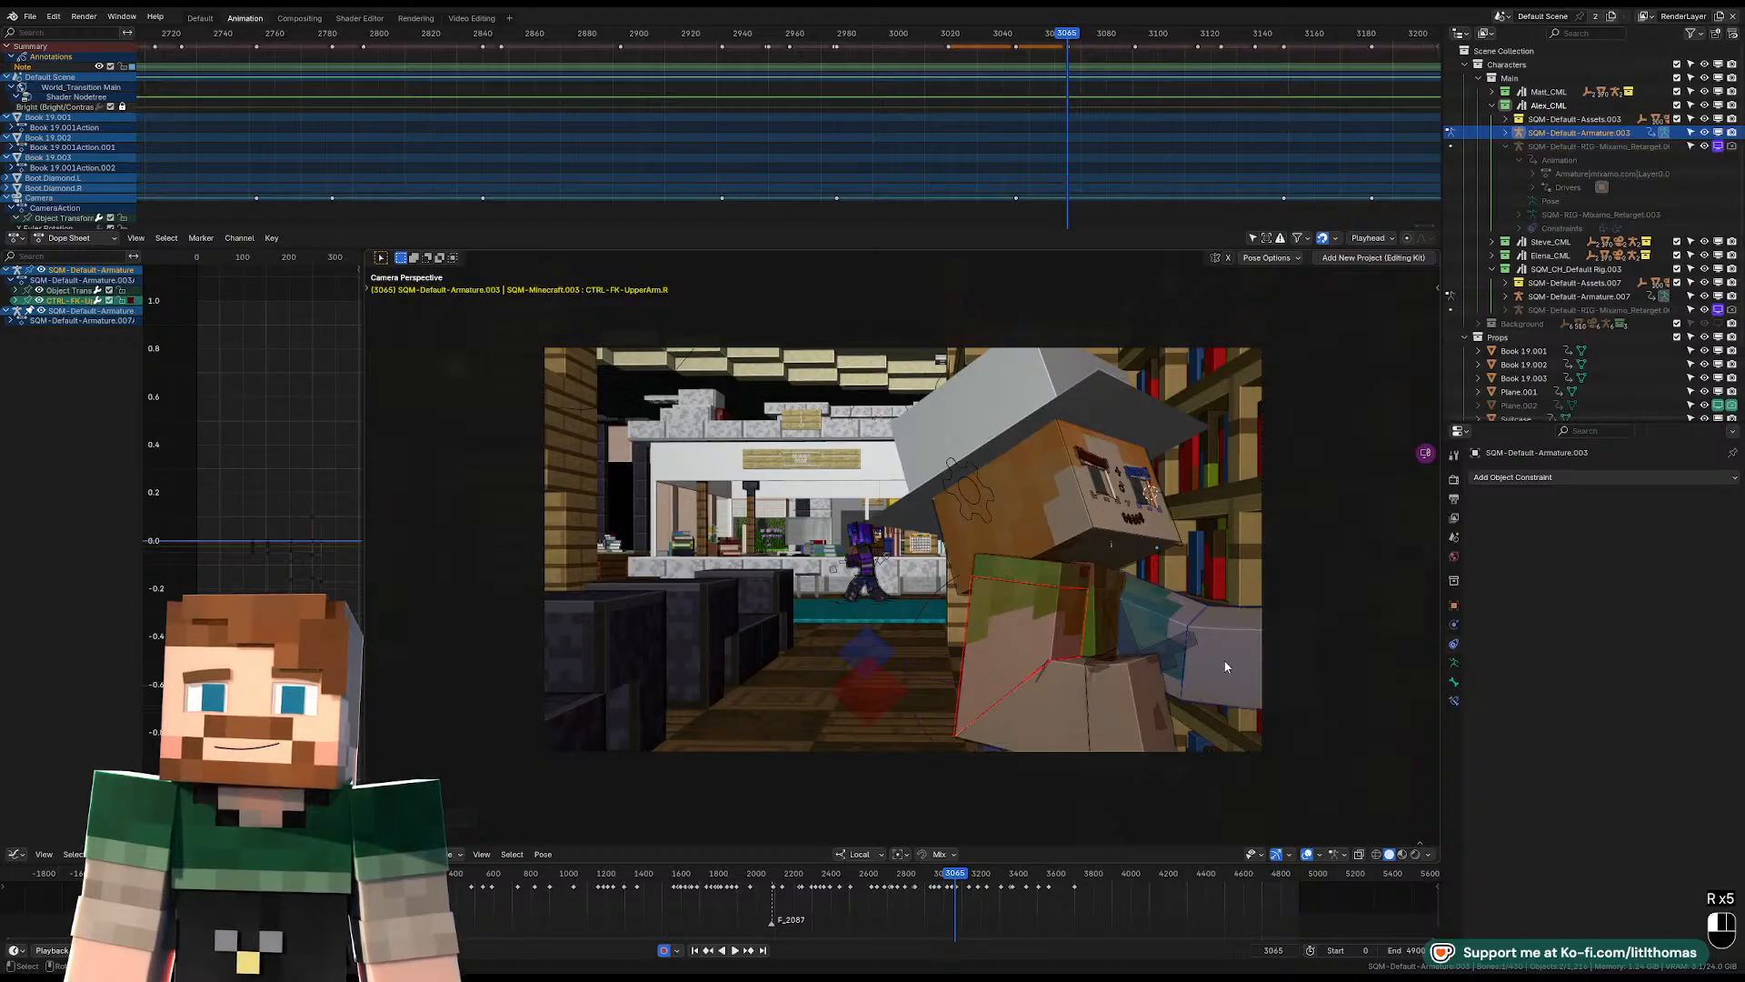
pyautogui.press('r')
pyautogui.click(1222, 565)
pyautogui.click(1152, 610)
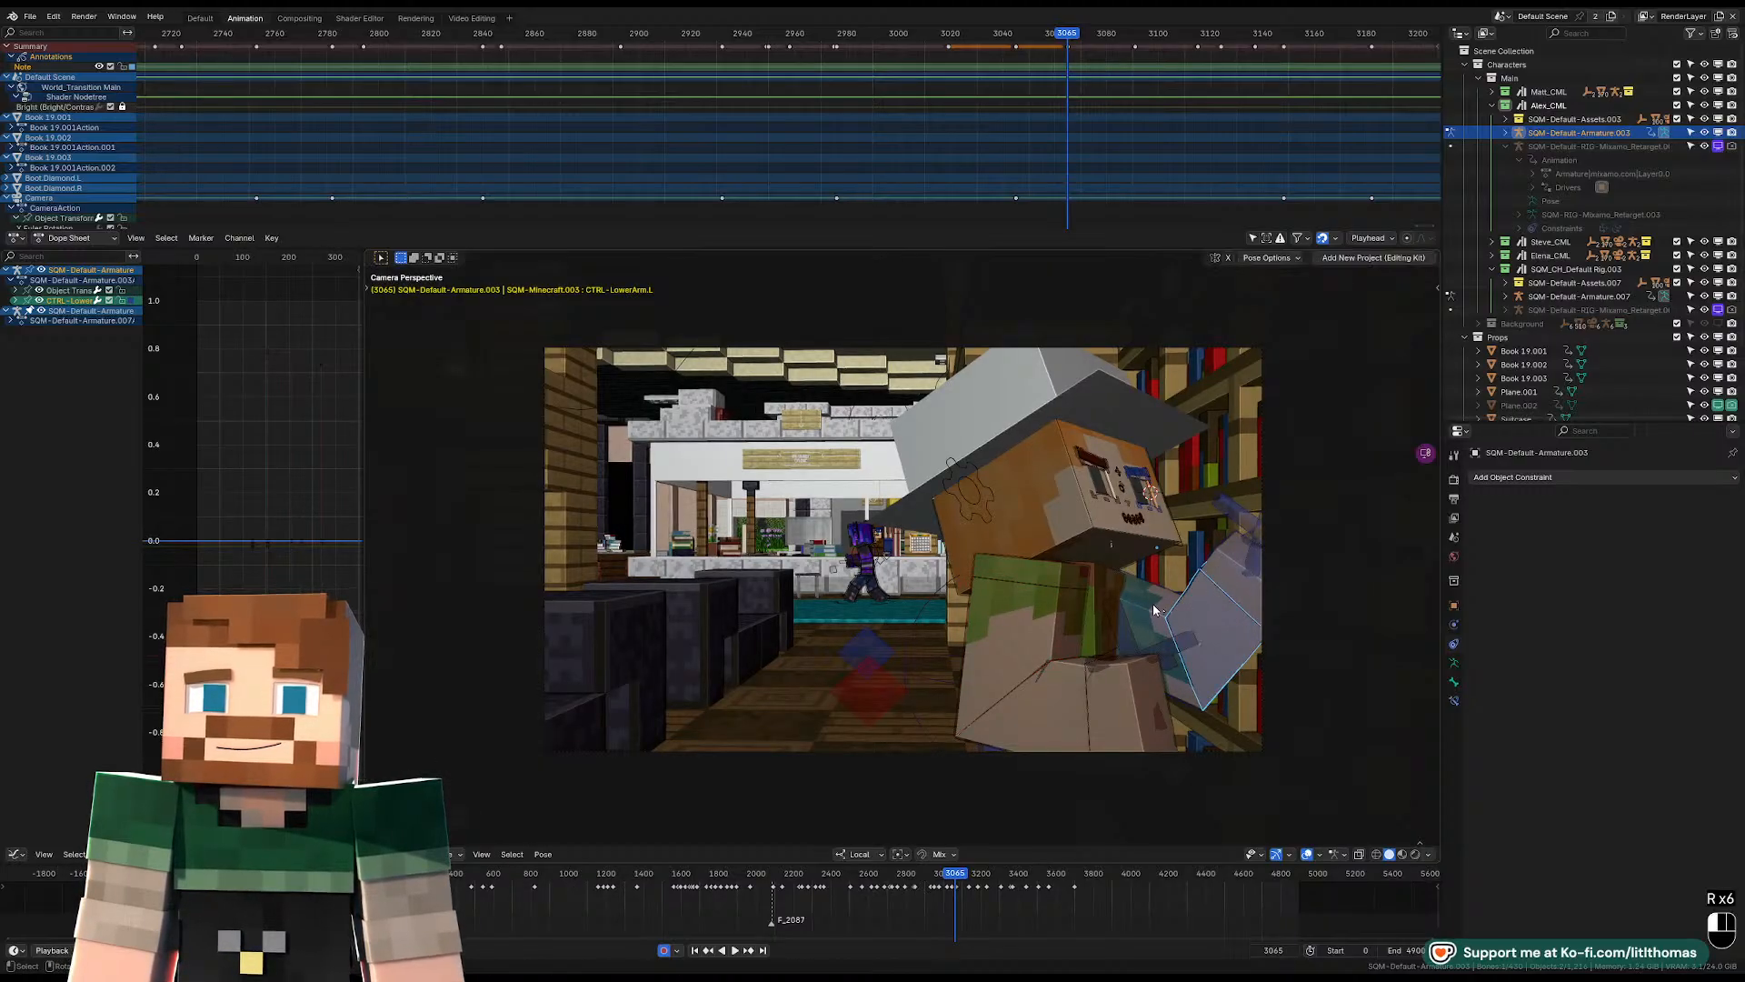
pyautogui.press('r')
pyautogui.press('r')
pyautogui.click(1109, 594)
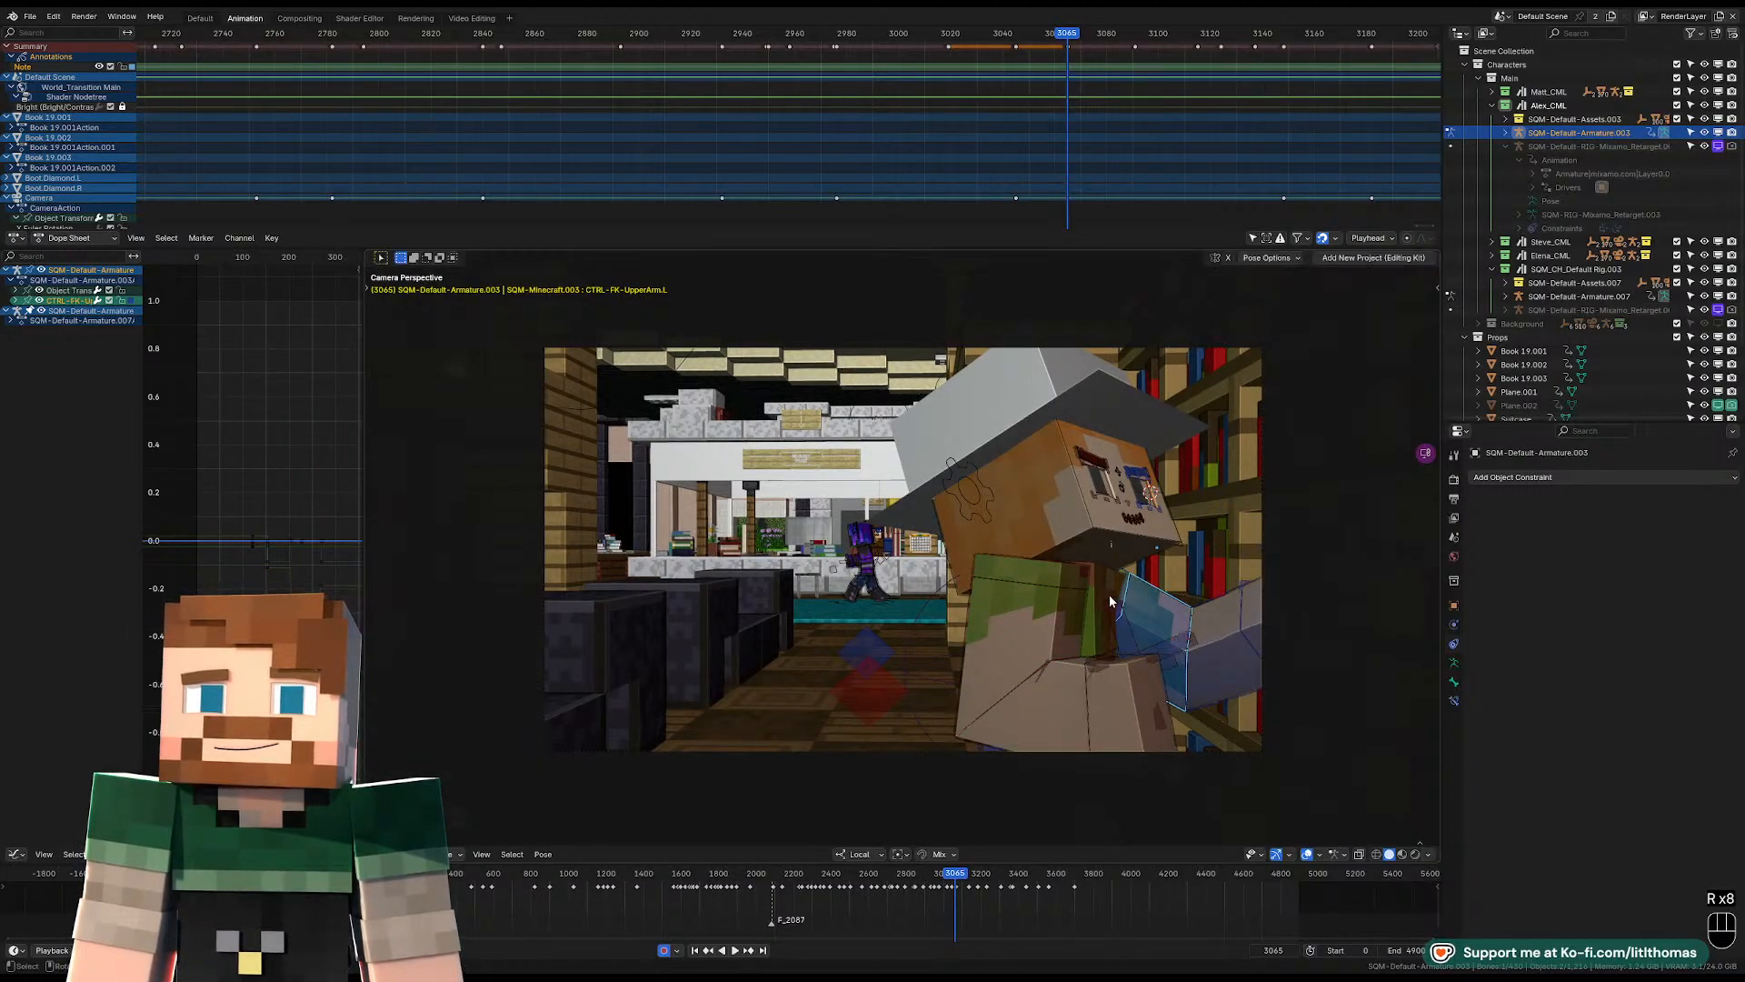
# Rotate the torso slightly at frame 3065 beneath the turned head.
pyautogui.click(1099, 587)
pyautogui.press('r')
pyautogui.press('r')
pyautogui.press('r')
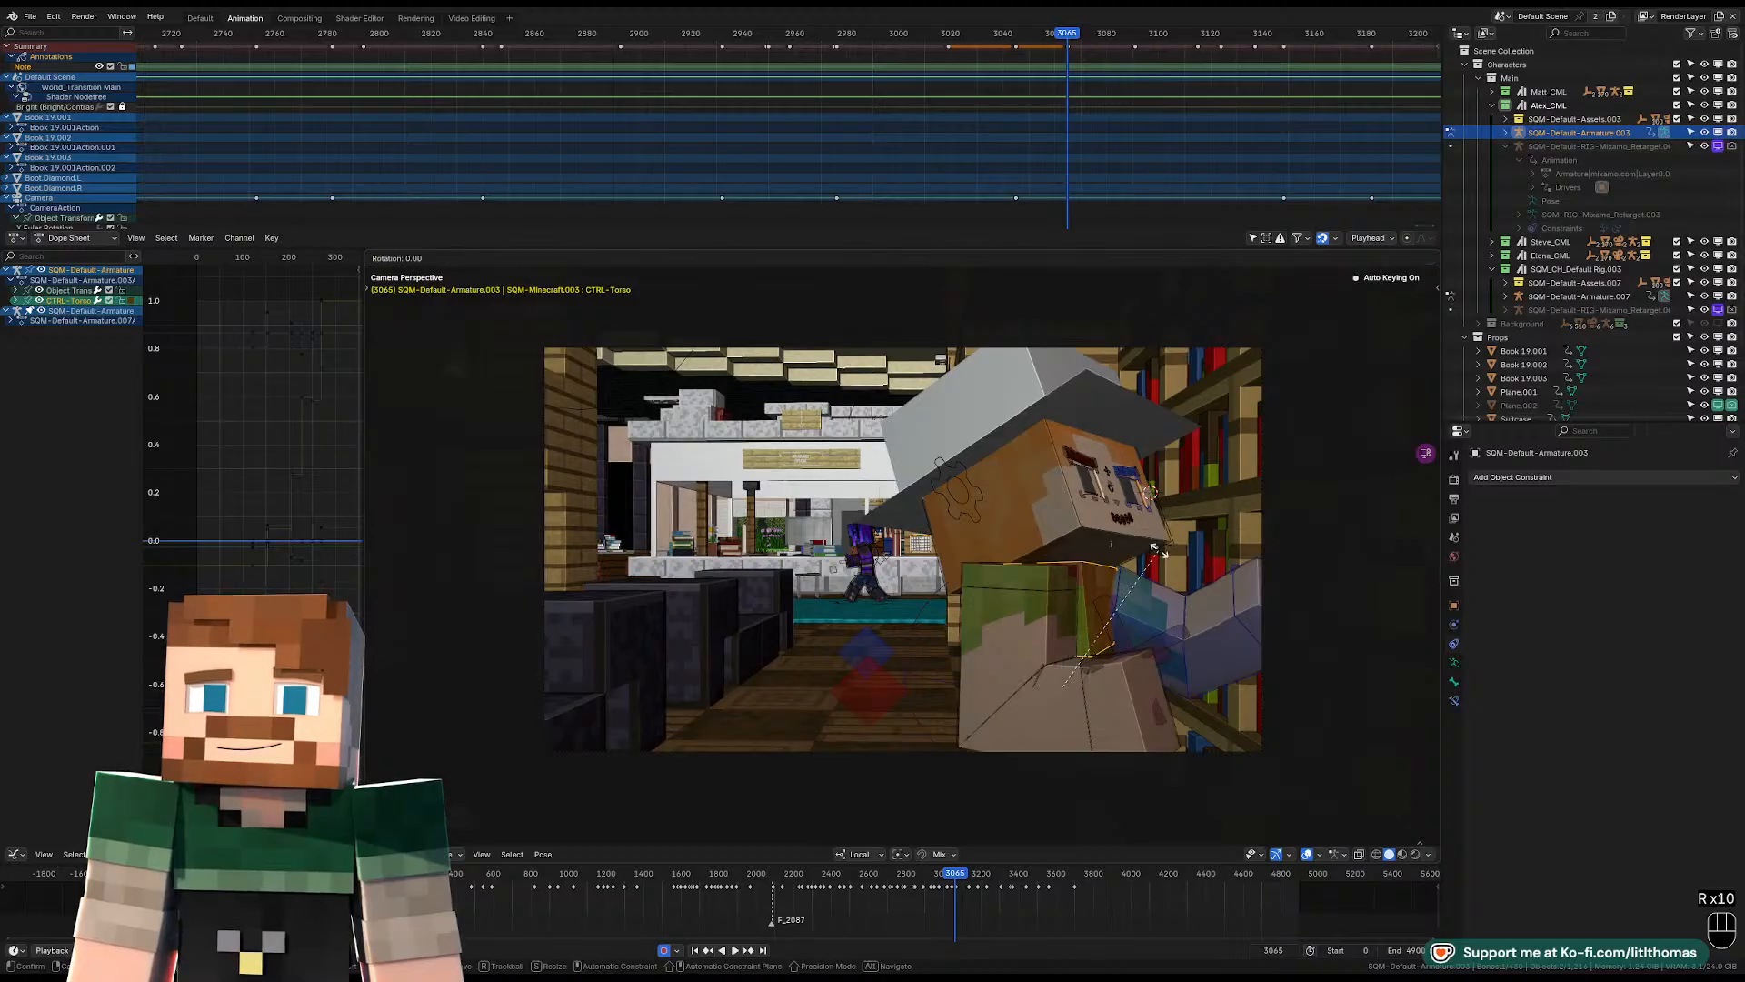
pyautogui.click(1143, 573)
# Tilt the head farther down at frame 3065 and compare the pose with frame 3064.
pyautogui.click(1055, 532)
pyautogui.press('r')
pyautogui.press('r')
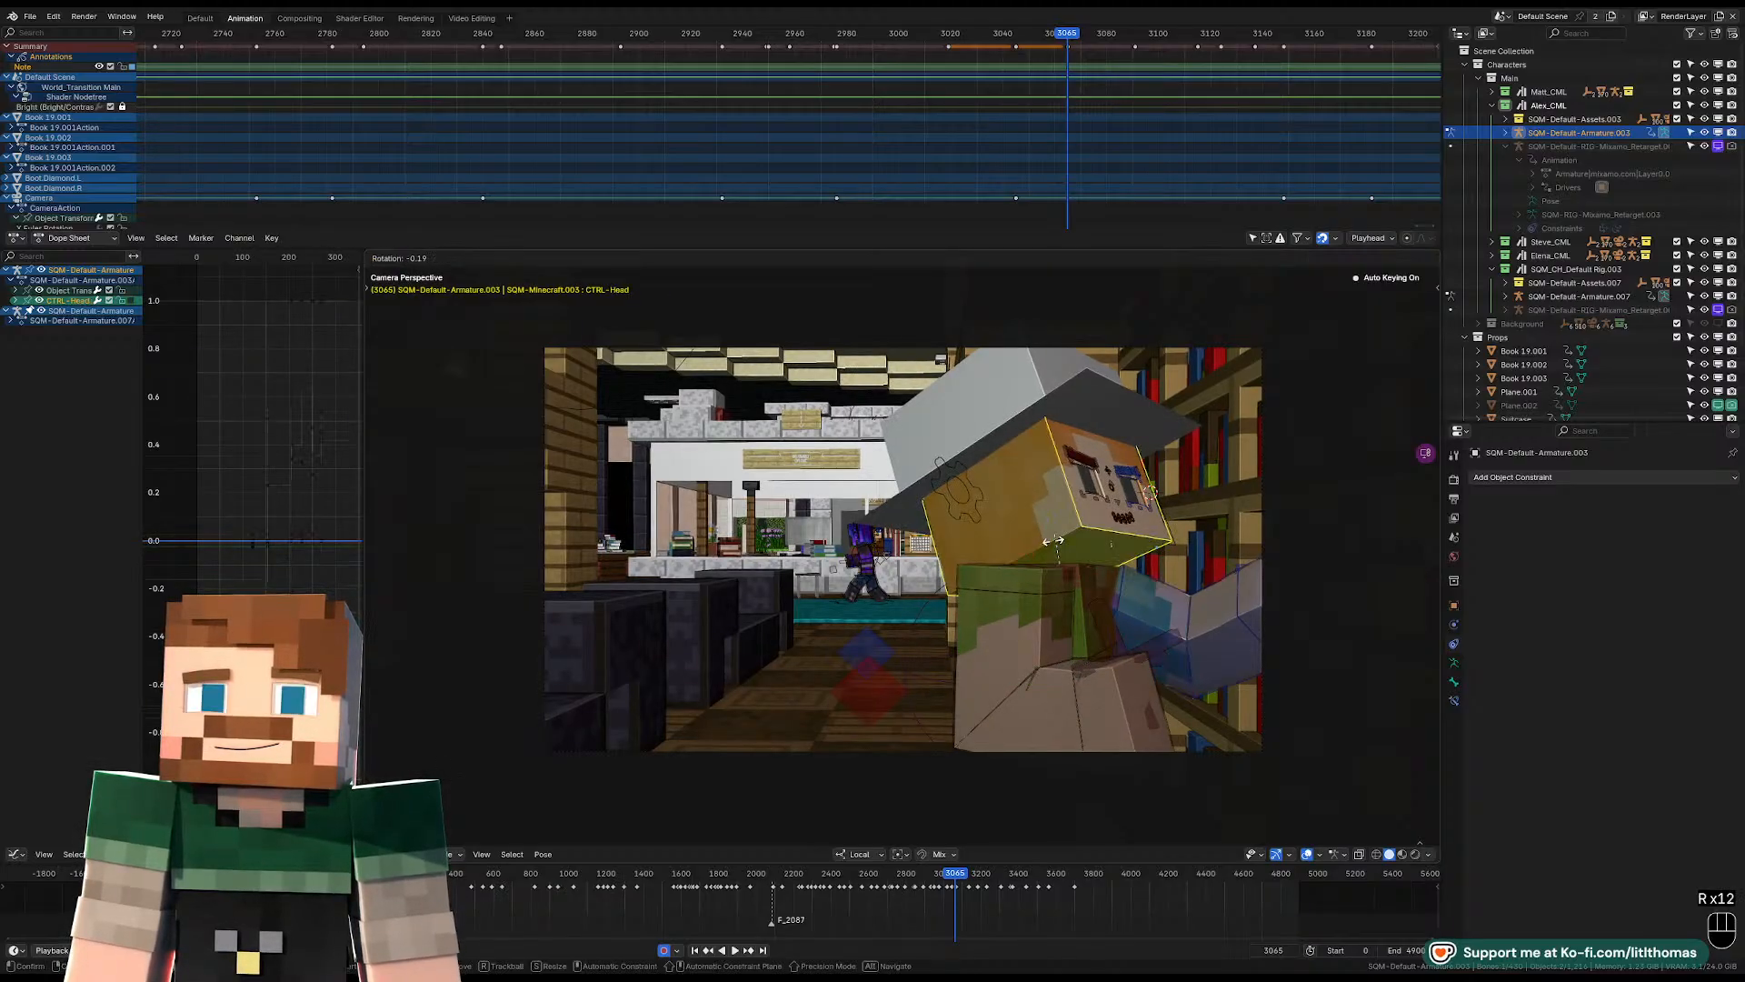
pyautogui.press('r')
pyautogui.click(1112, 582)
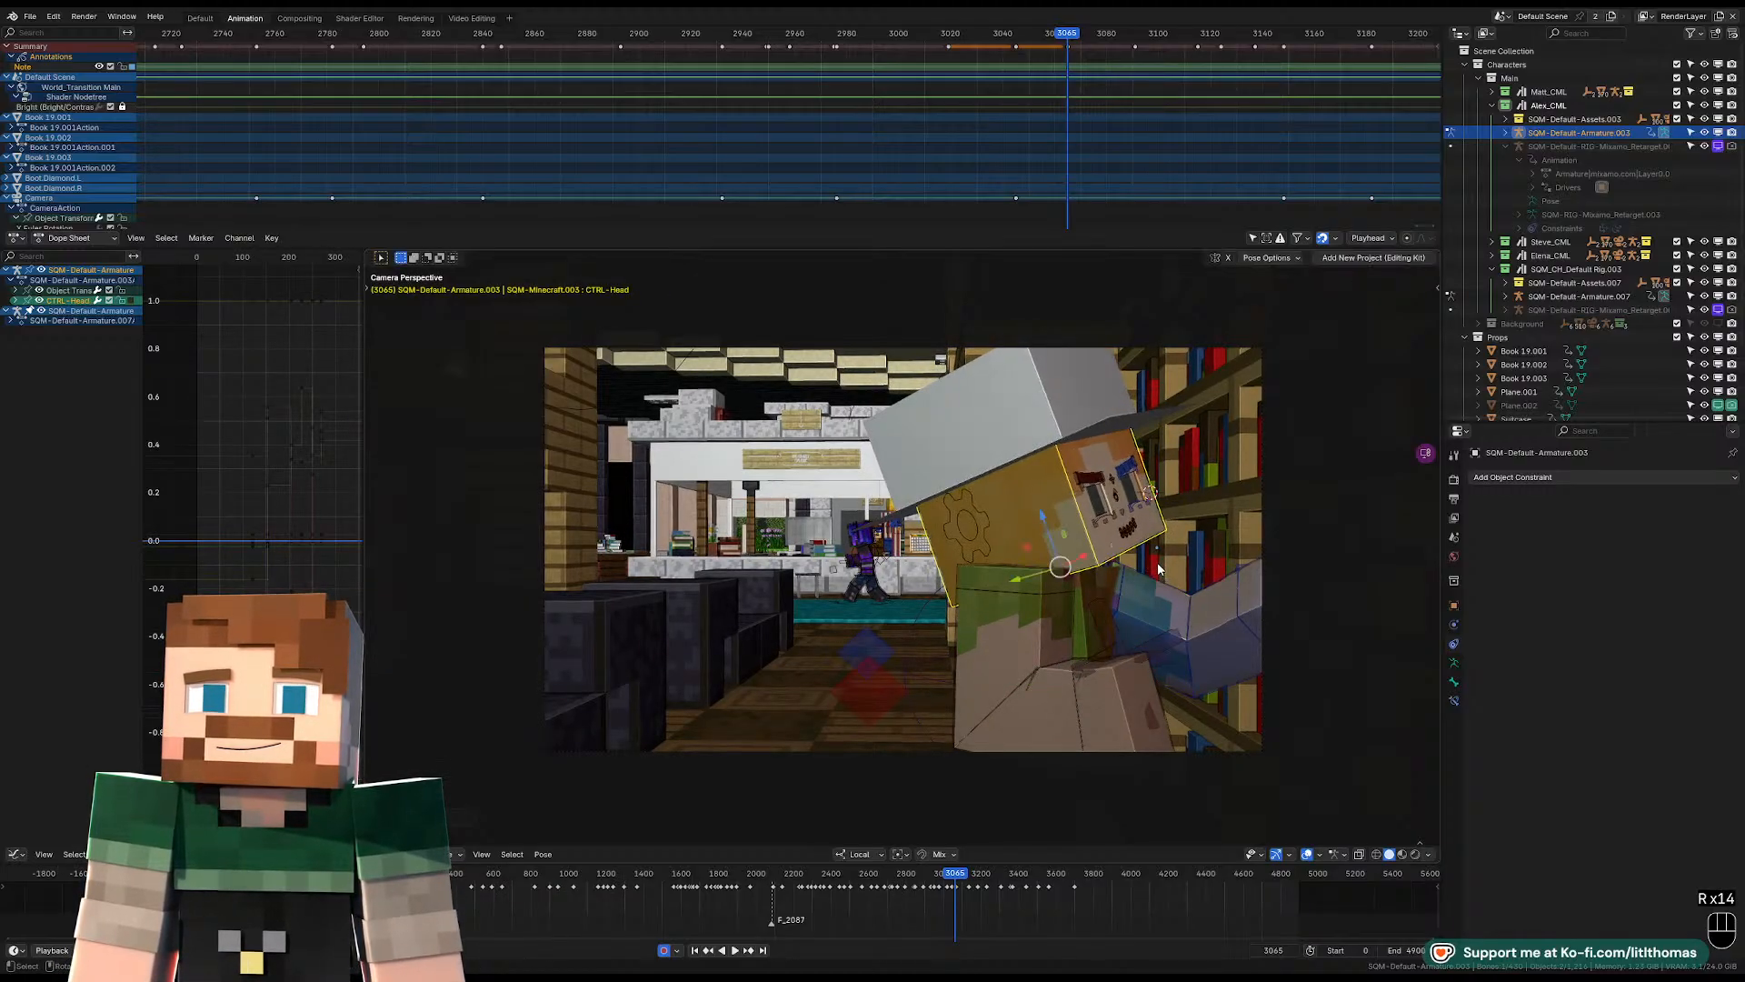
pyautogui.press('Left')
pyautogui.press('Right')
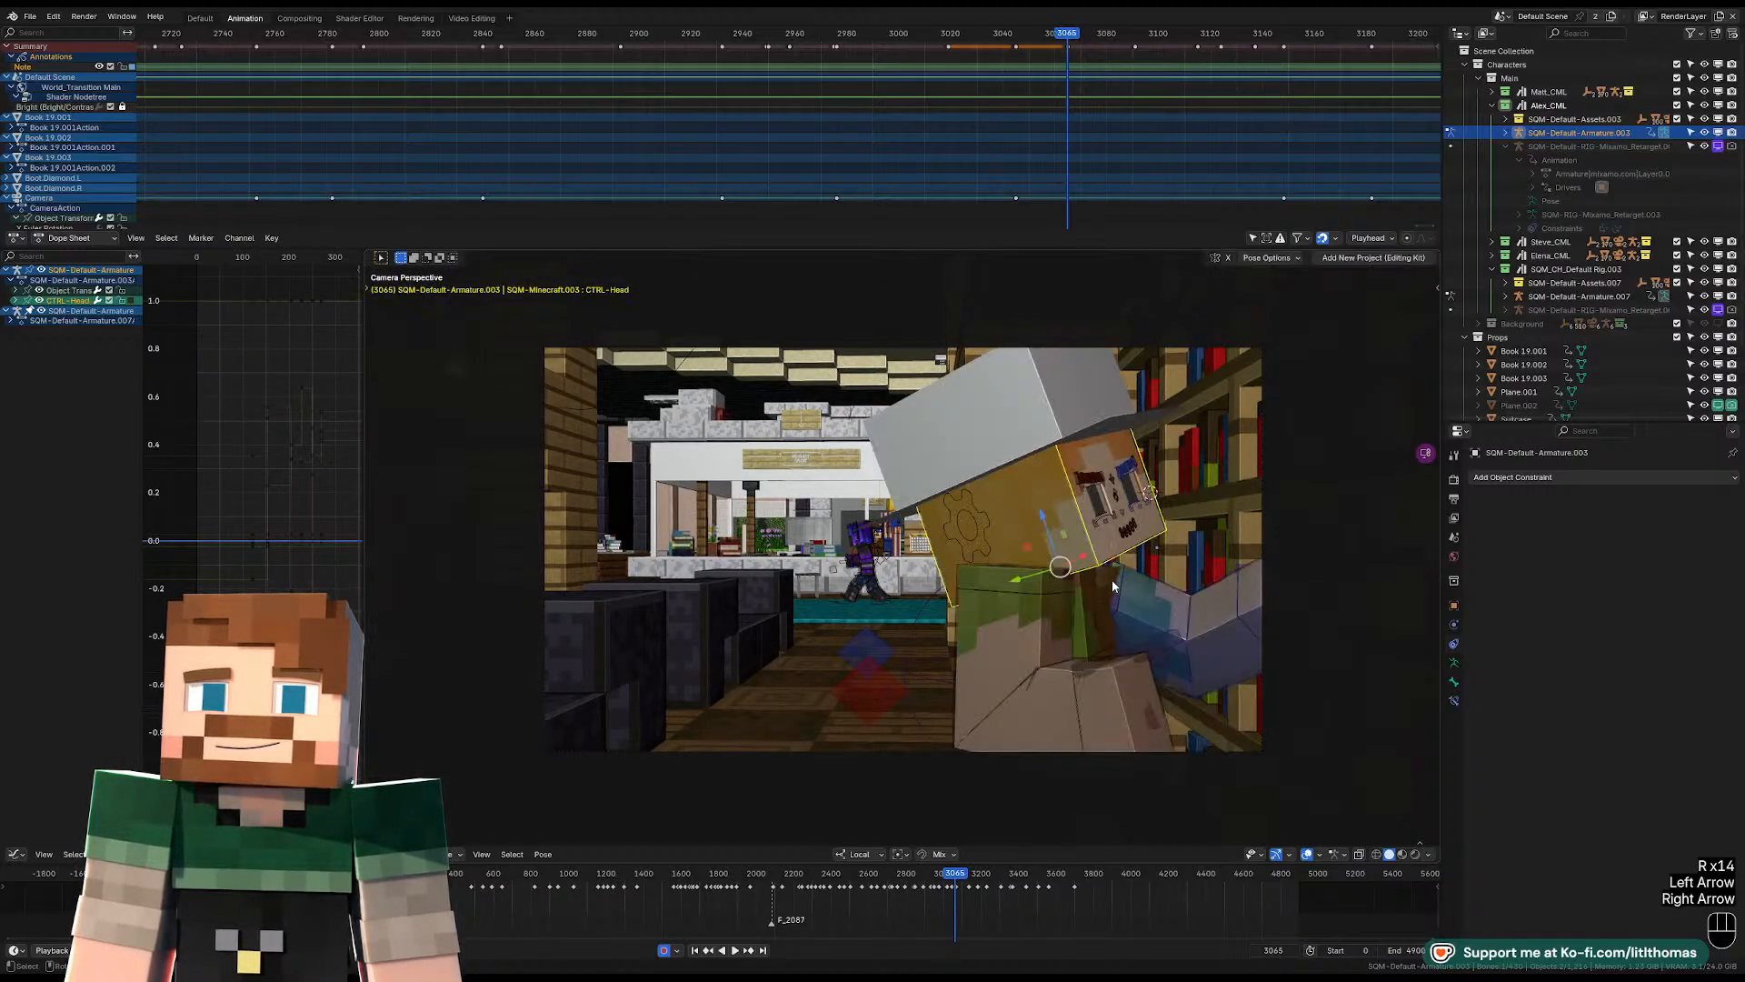
# Twist the torso farther toward the bookshelf at frame 3065.
pyautogui.click(1091, 630)
pyautogui.press('r')
pyautogui.press('r')
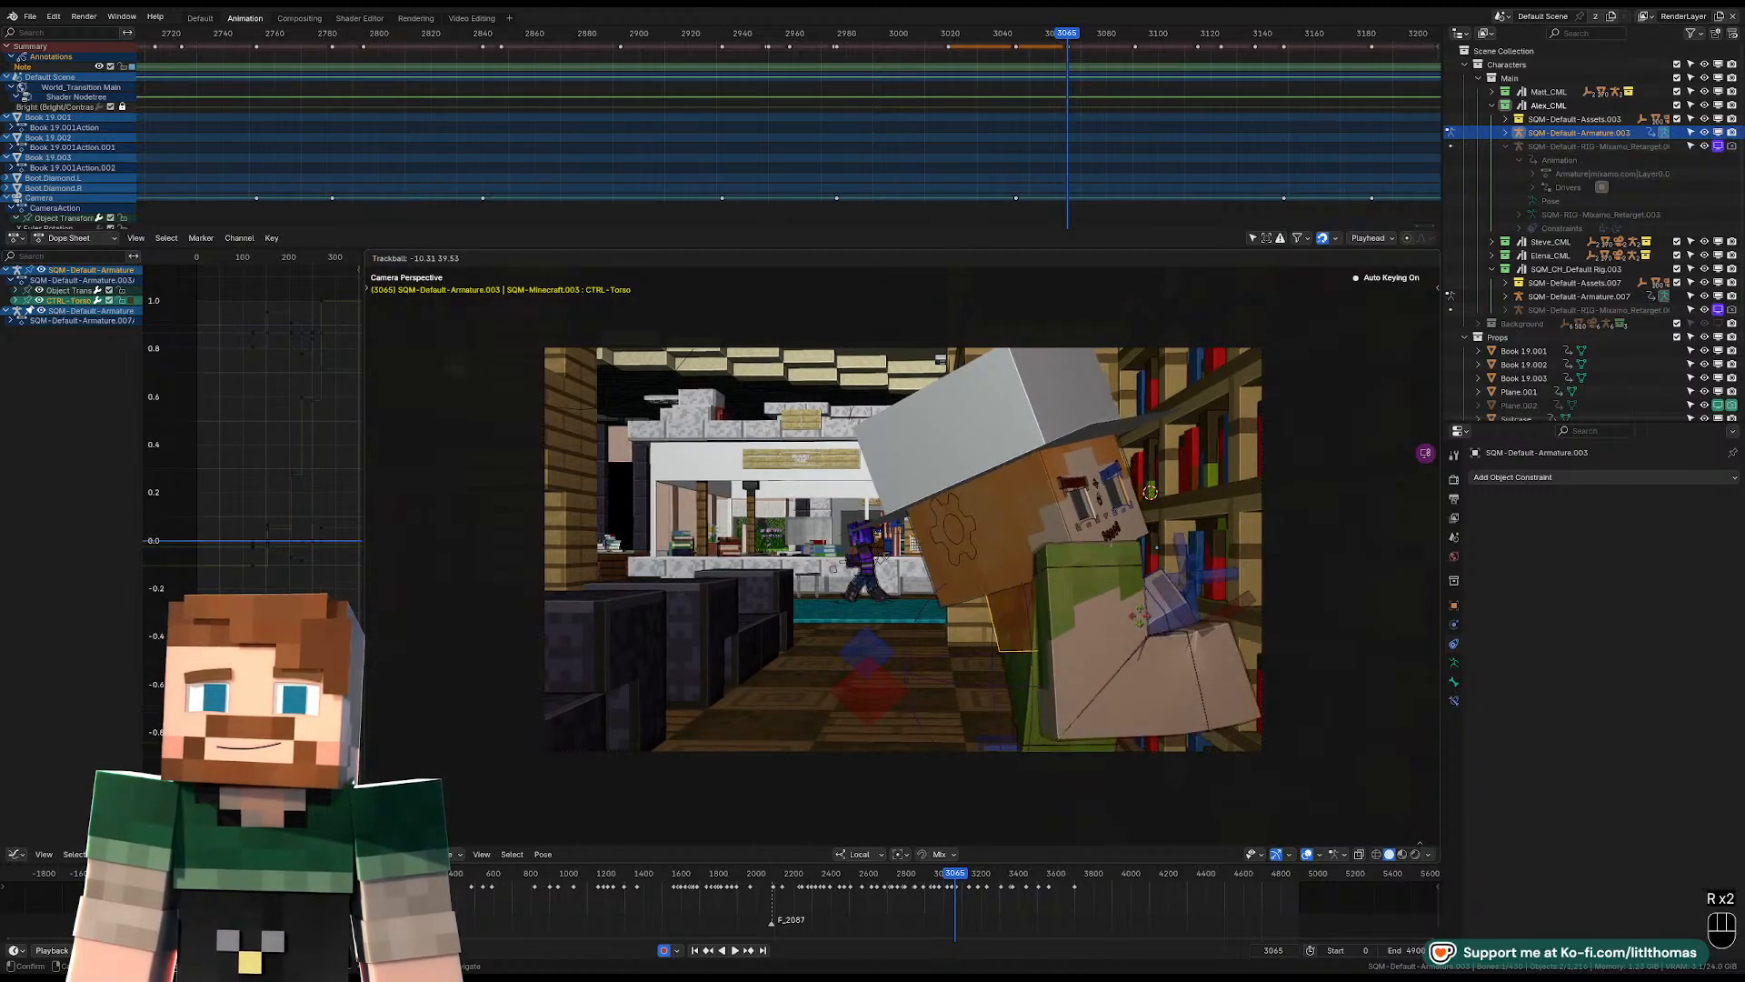
pyautogui.click(1120, 621)
# Rotate the pelvis slightly at frame 3065, comparing the pose with the neighbouring keyframe first.
pyautogui.moveTo(1120, 620); pyautogui.dragTo(948, 650, button='middle')
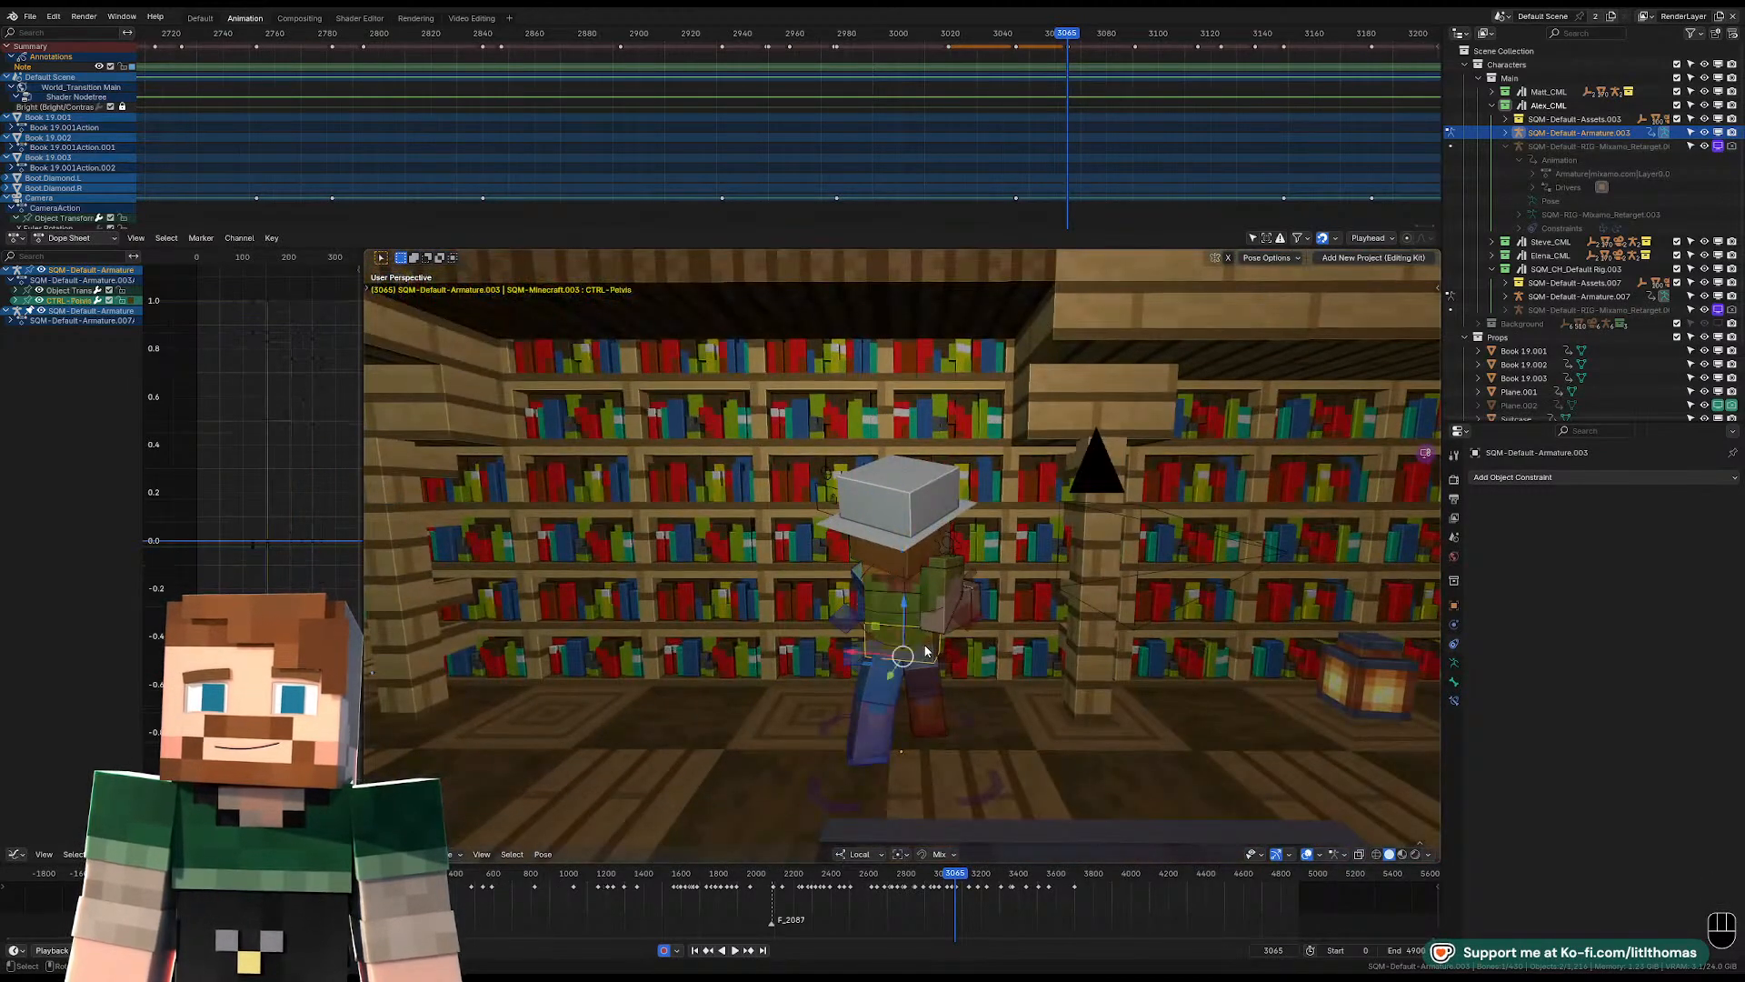
pyautogui.press('Down')
pyautogui.press('Up')
pyautogui.press('r')
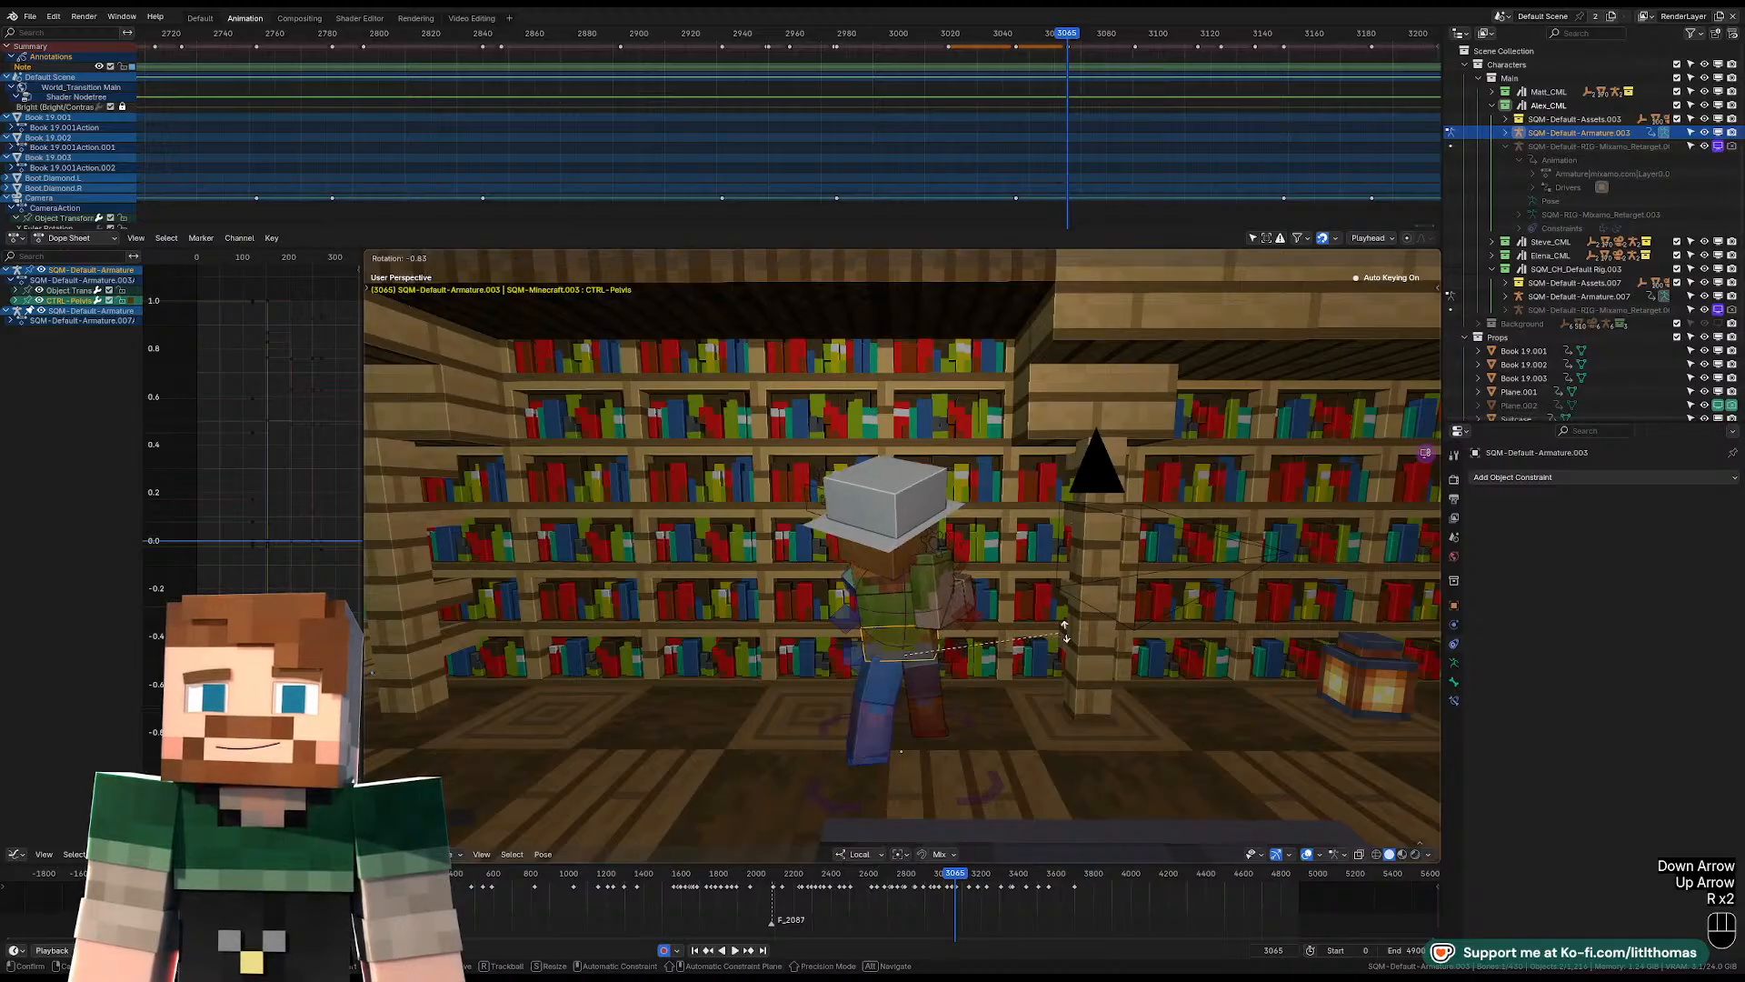
pyautogui.press('r')
pyautogui.click(1054, 626)
# Rotate the torso in several passes at frame 3065 so the body and head lean beside the bookshelf in the camera view.
pyautogui.click(913, 581)
pyautogui.press('KP_0')
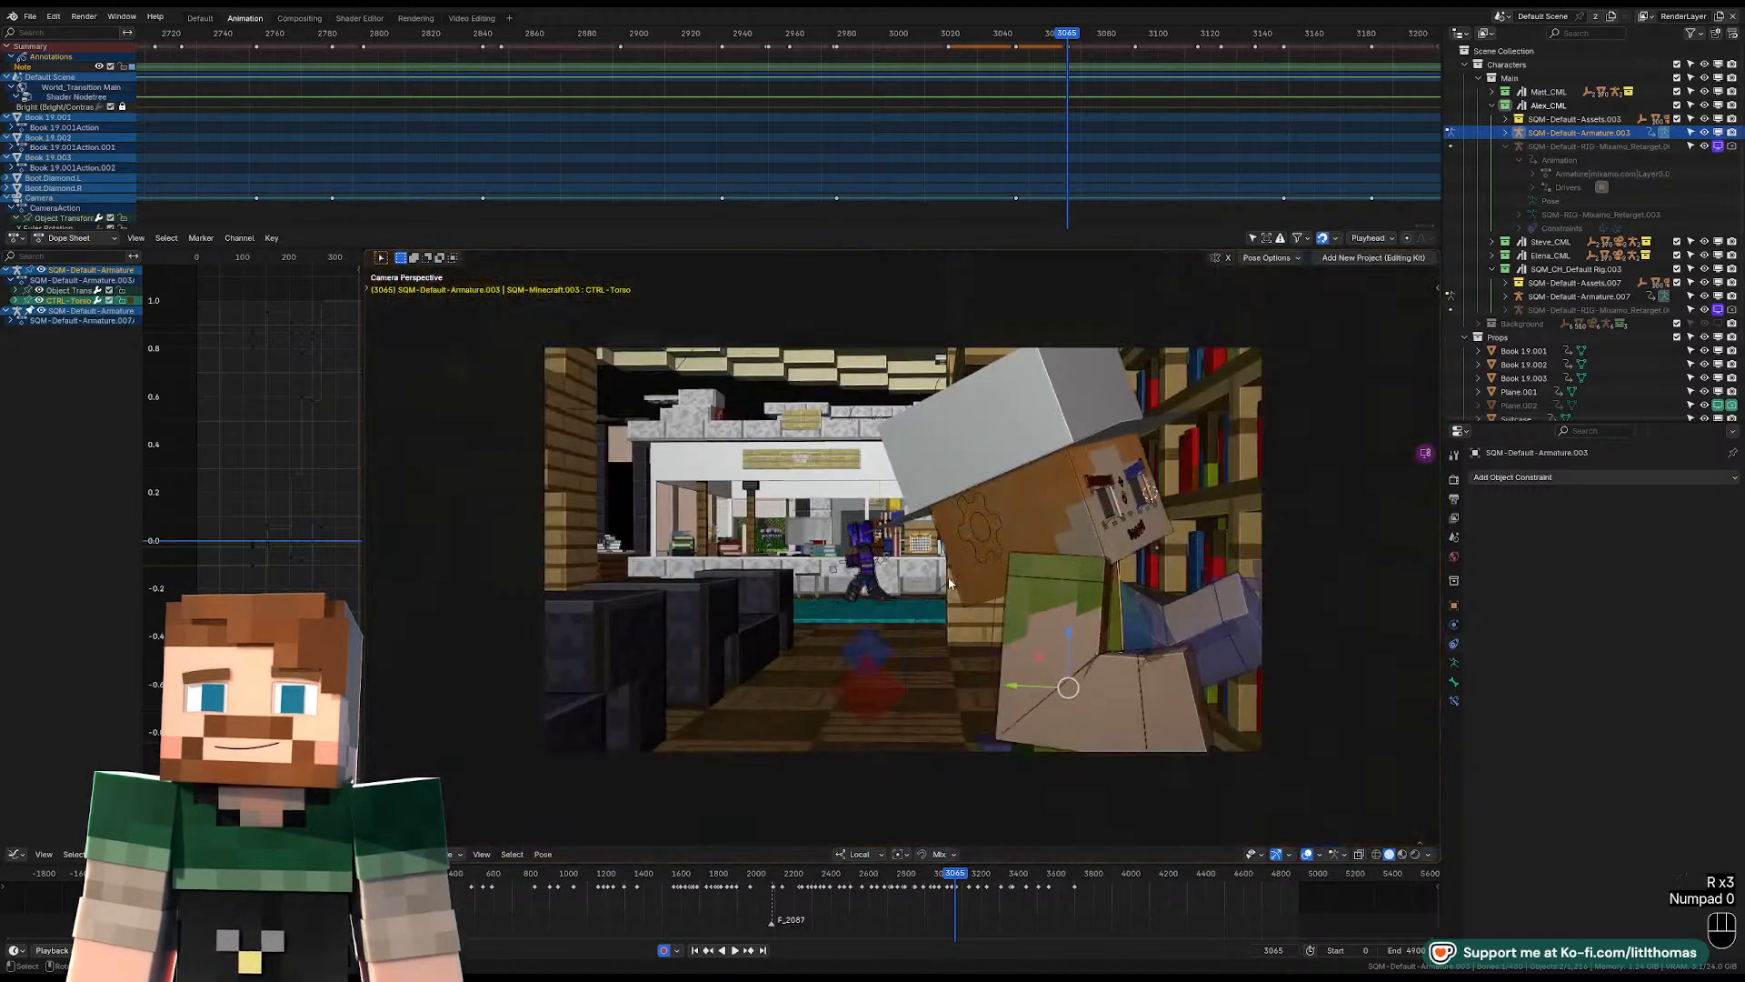
pyautogui.press('r')
pyautogui.press('r')
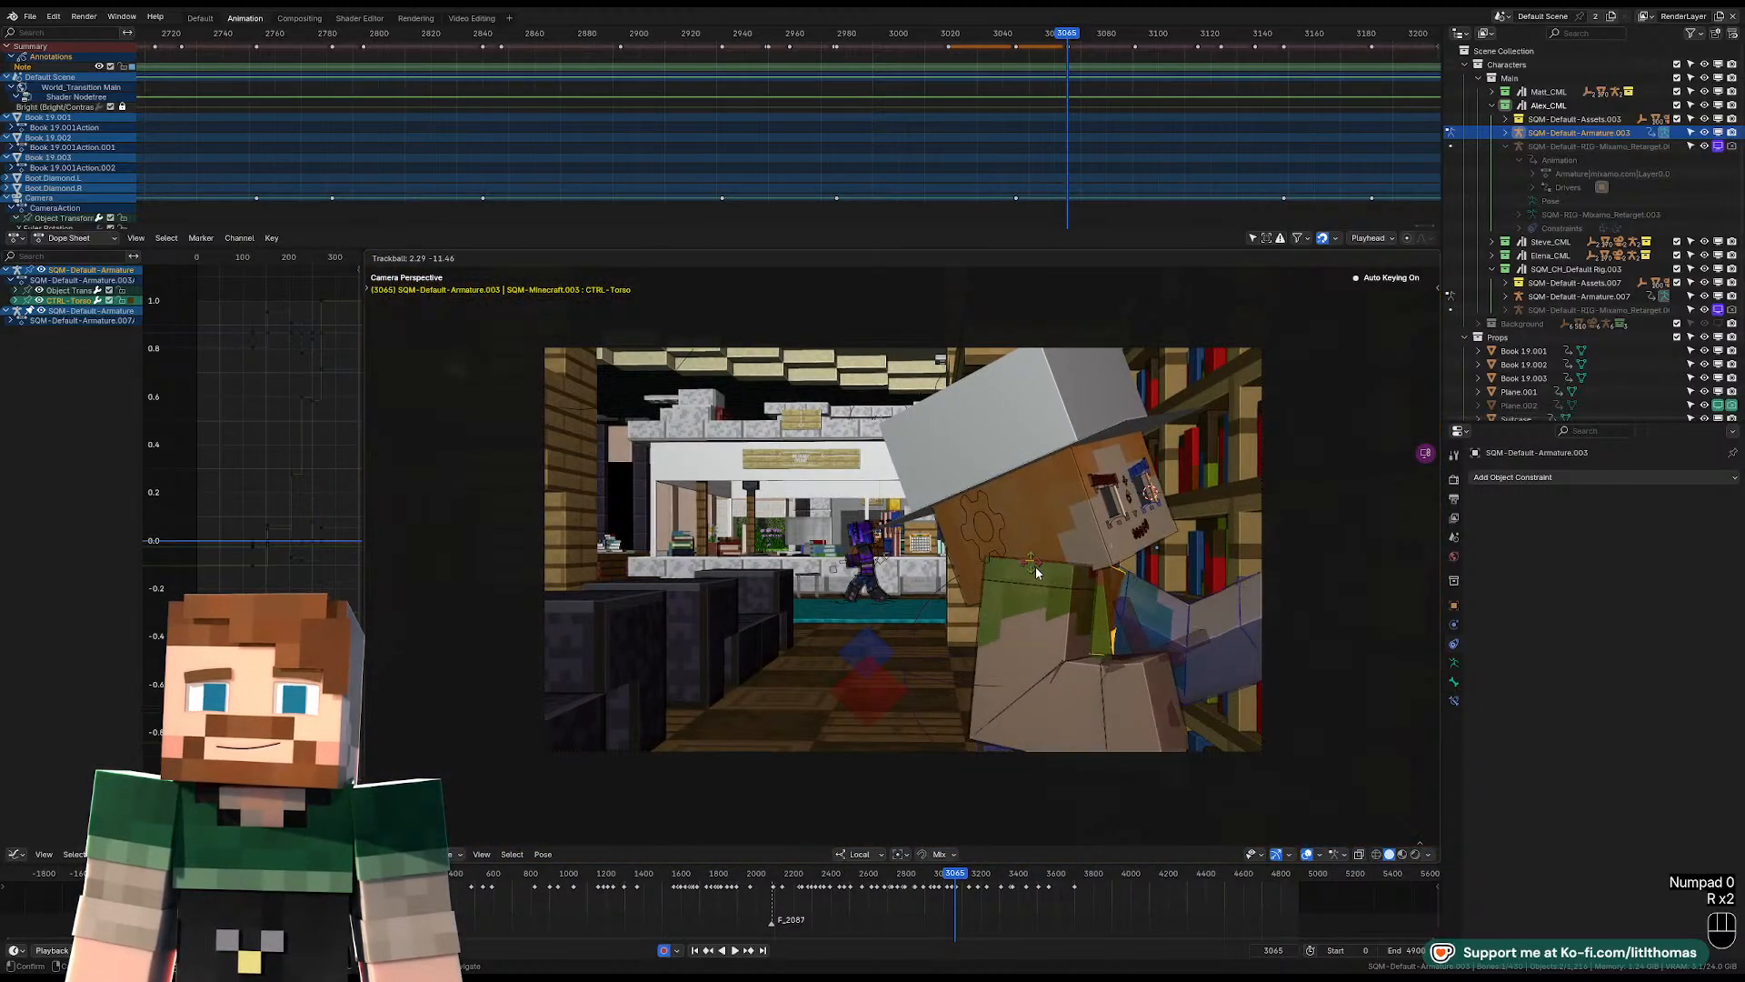
pyautogui.press('r')
pyautogui.press('r')
pyautogui.press('r')
pyautogui.press('r')
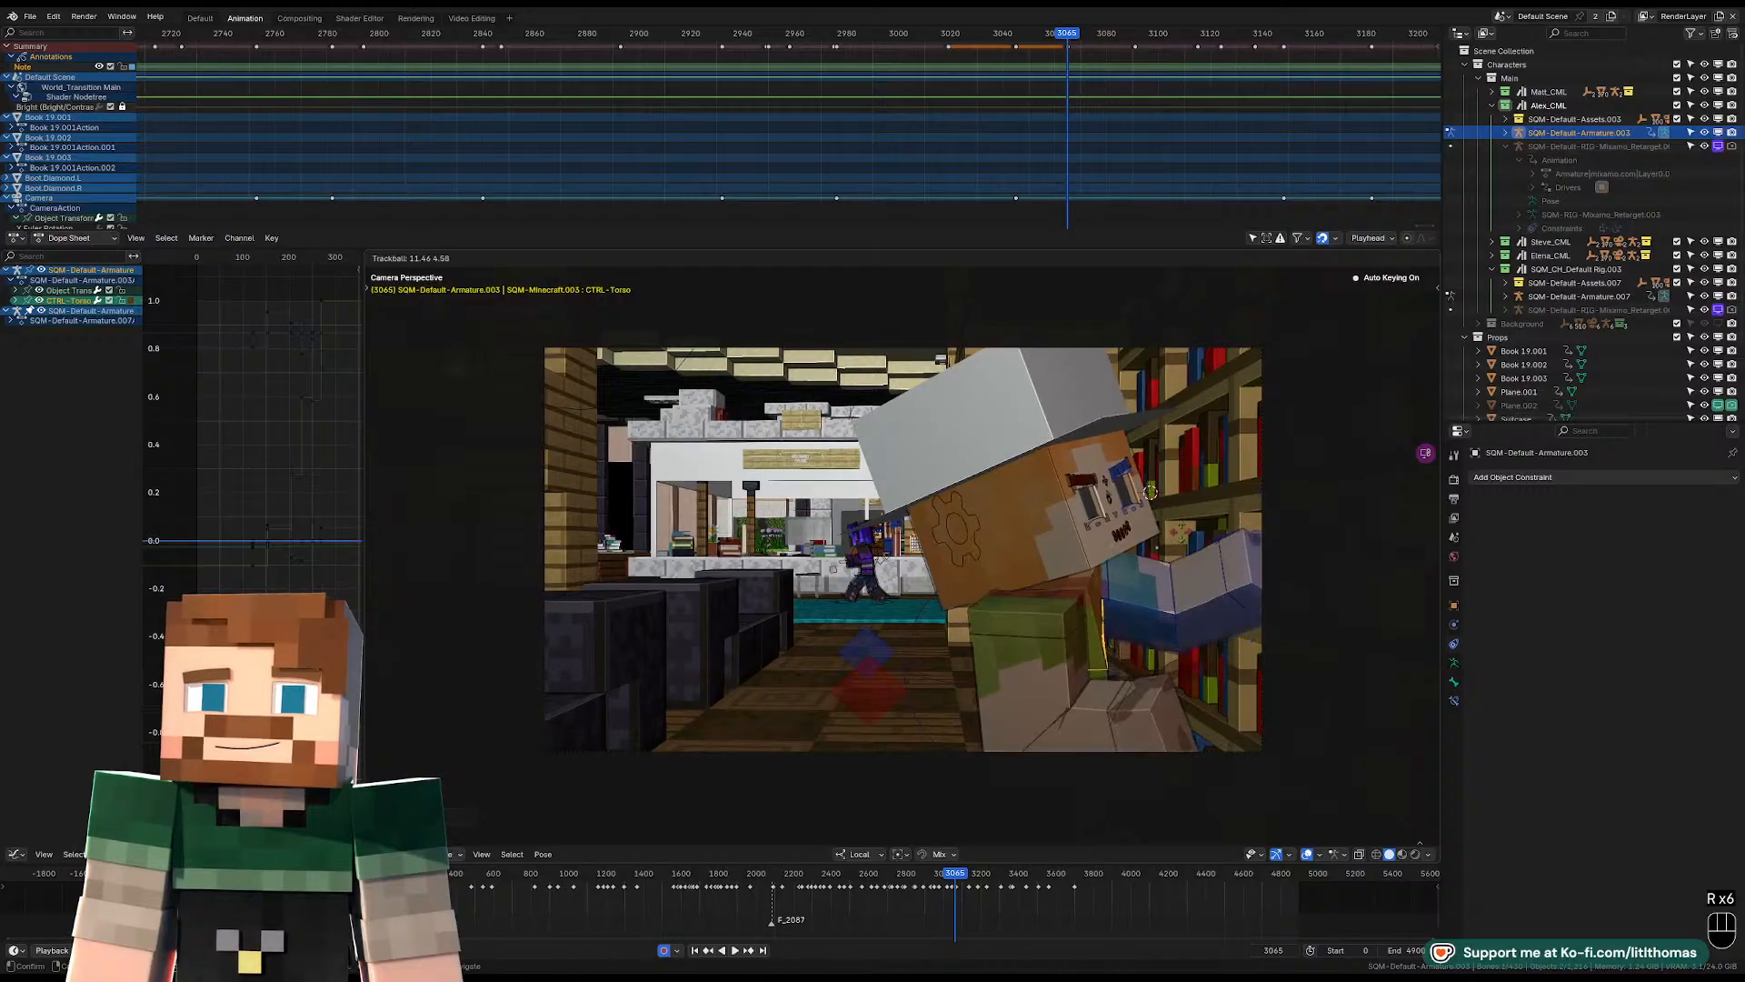
pyautogui.click(1033, 531)
pyautogui.press('r')
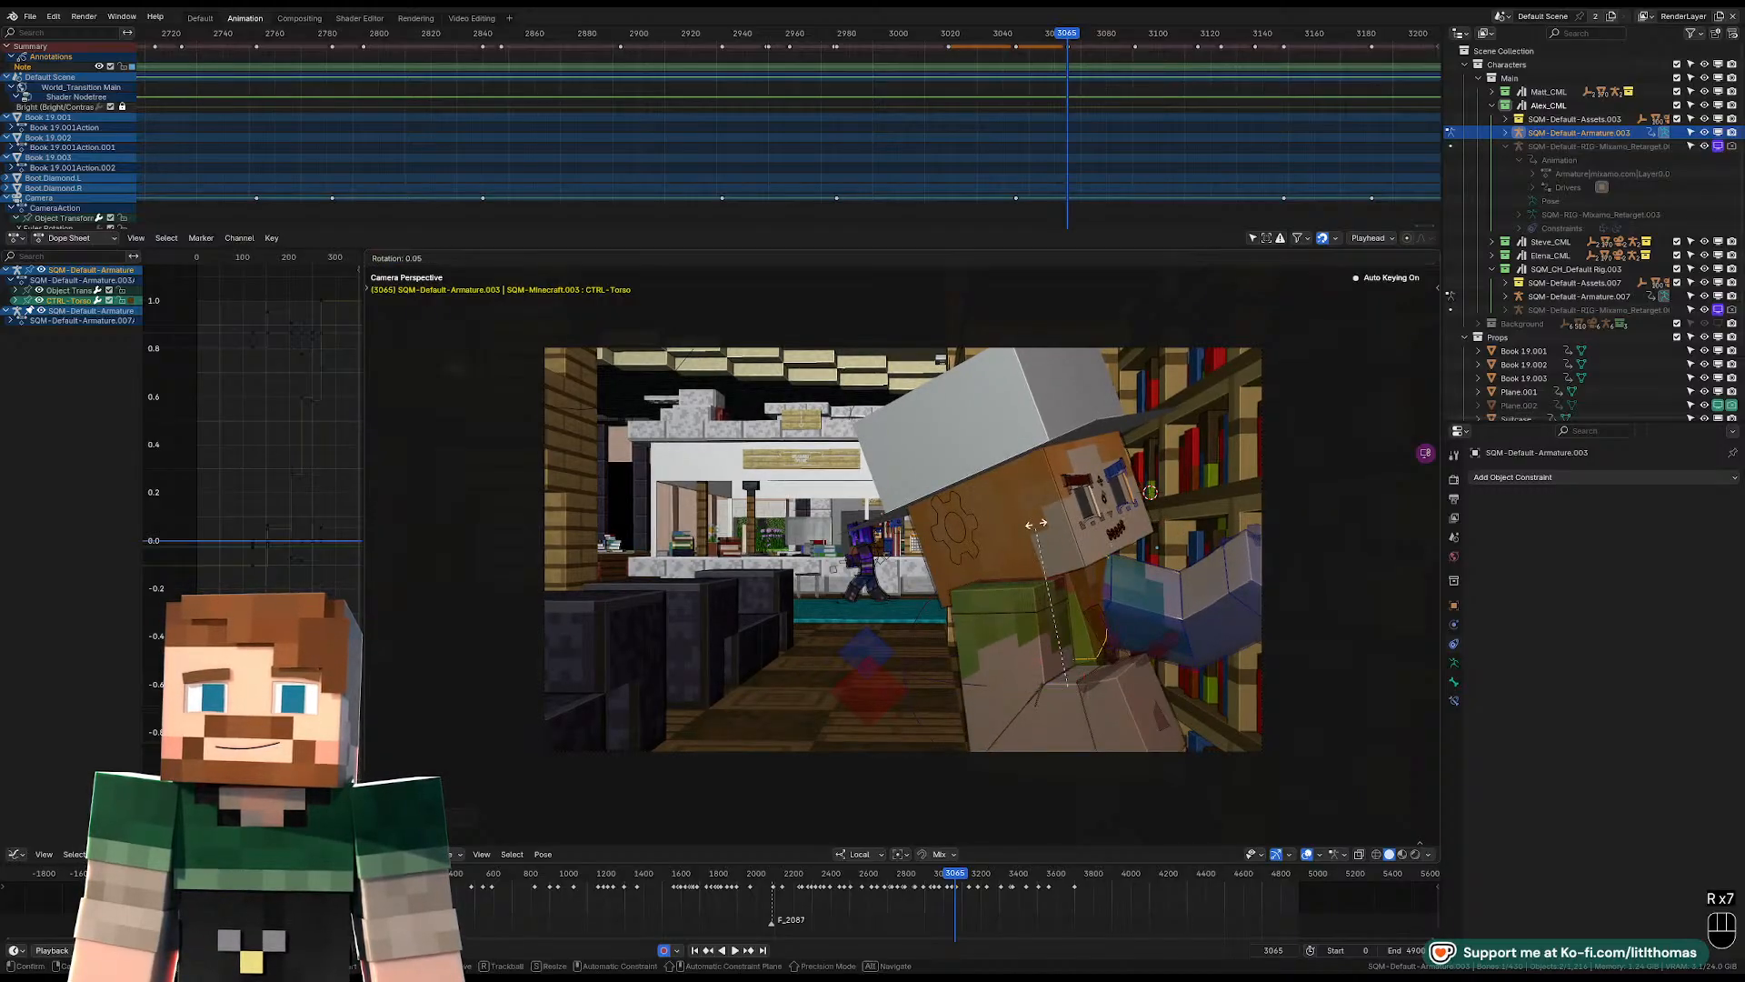
pyautogui.press('r')
pyautogui.click(1037, 537)
# Clear the left forearm's rotation at frame 3065.
pyautogui.click(1119, 592)
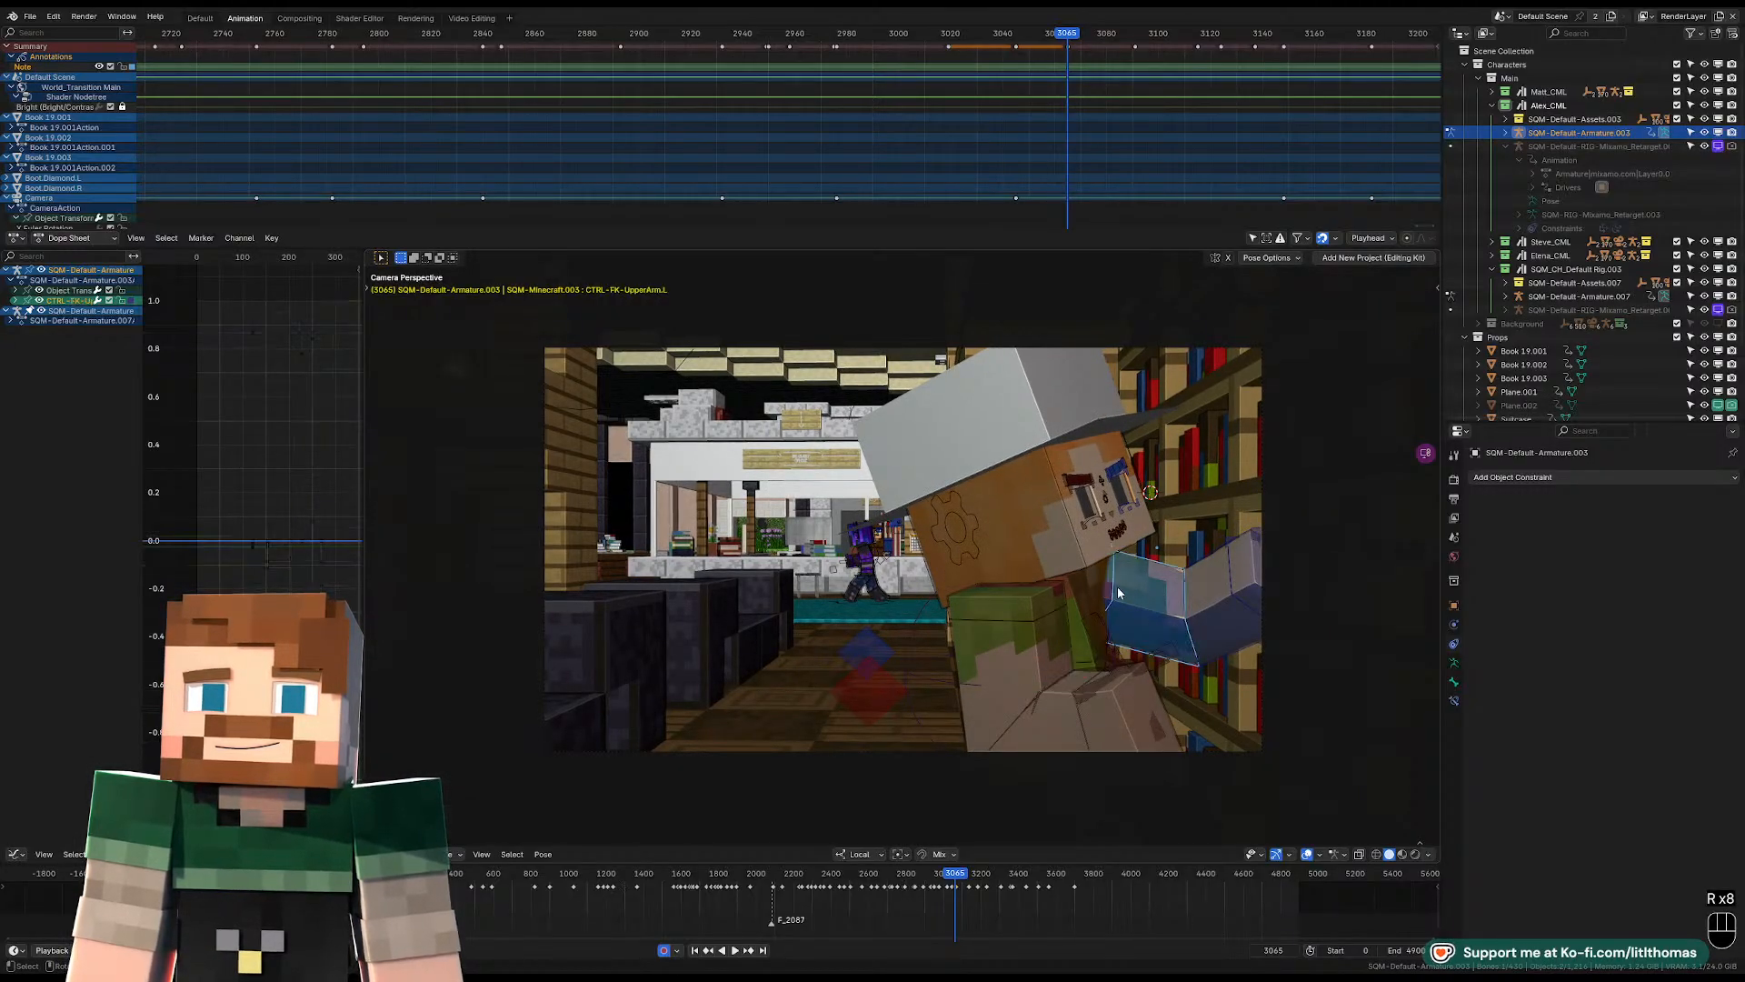
pyautogui.click(1123, 600)
pyautogui.click(1213, 607)
pyautogui.press('r')
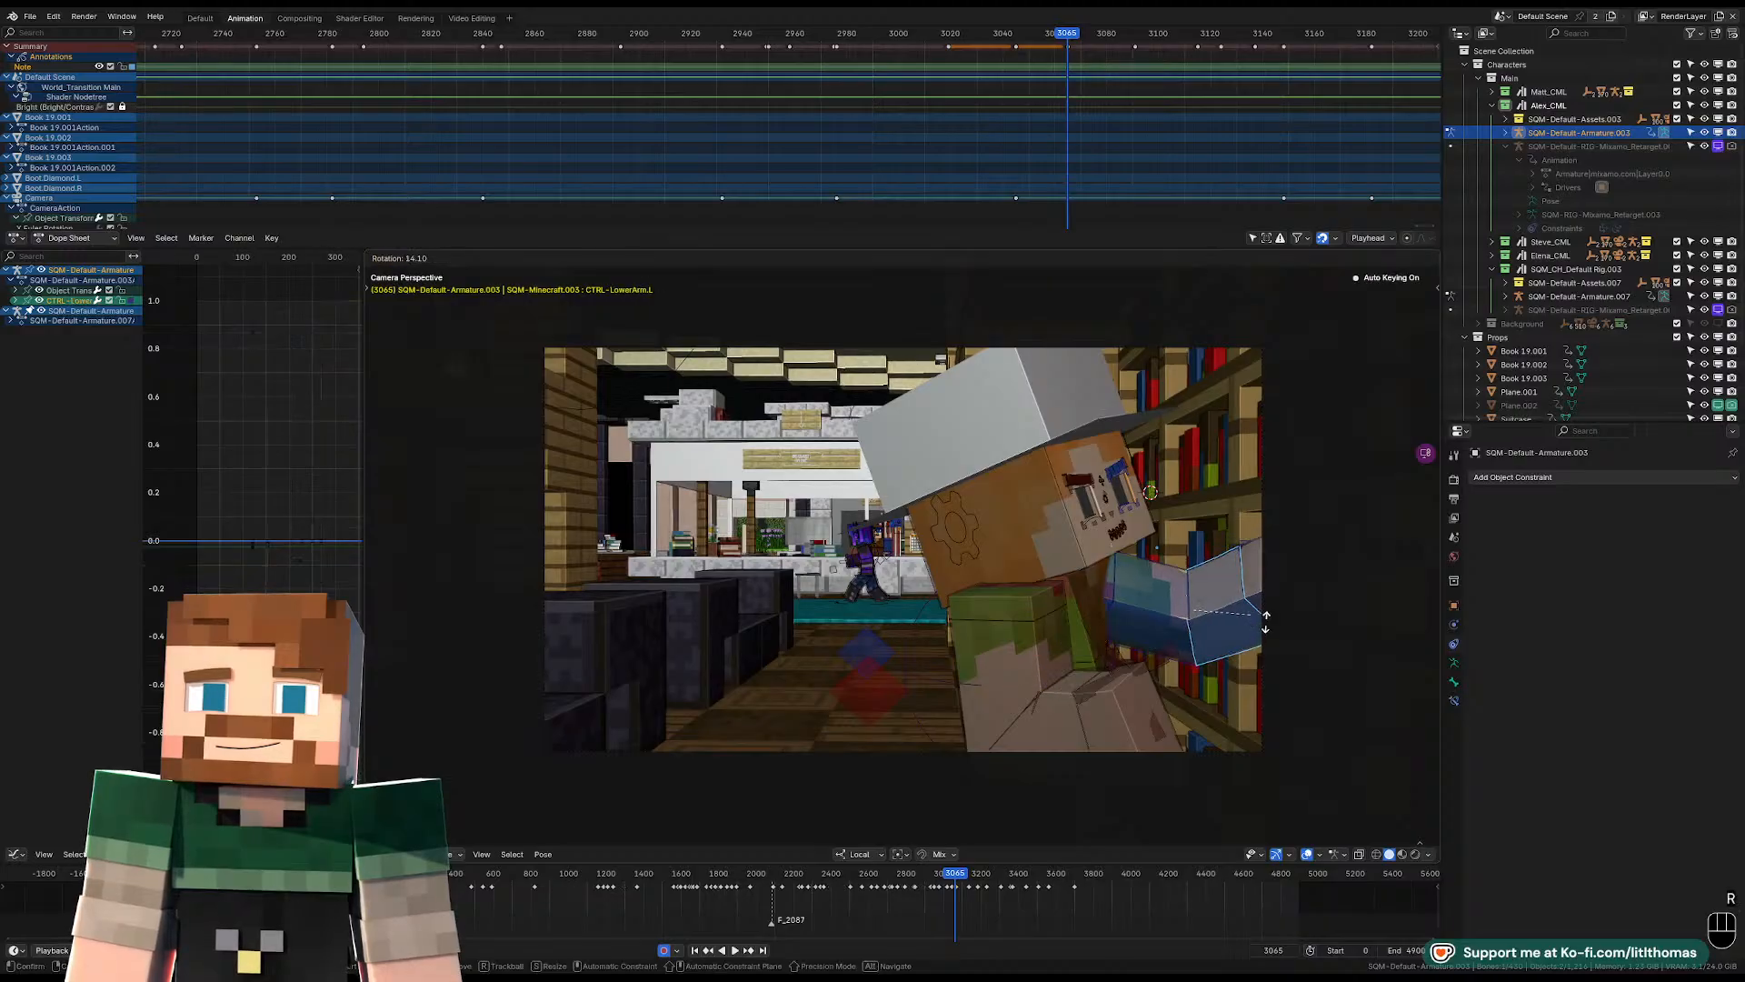
pyautogui.click(1318, 647)
pyautogui.hotkey('alt', 'r')
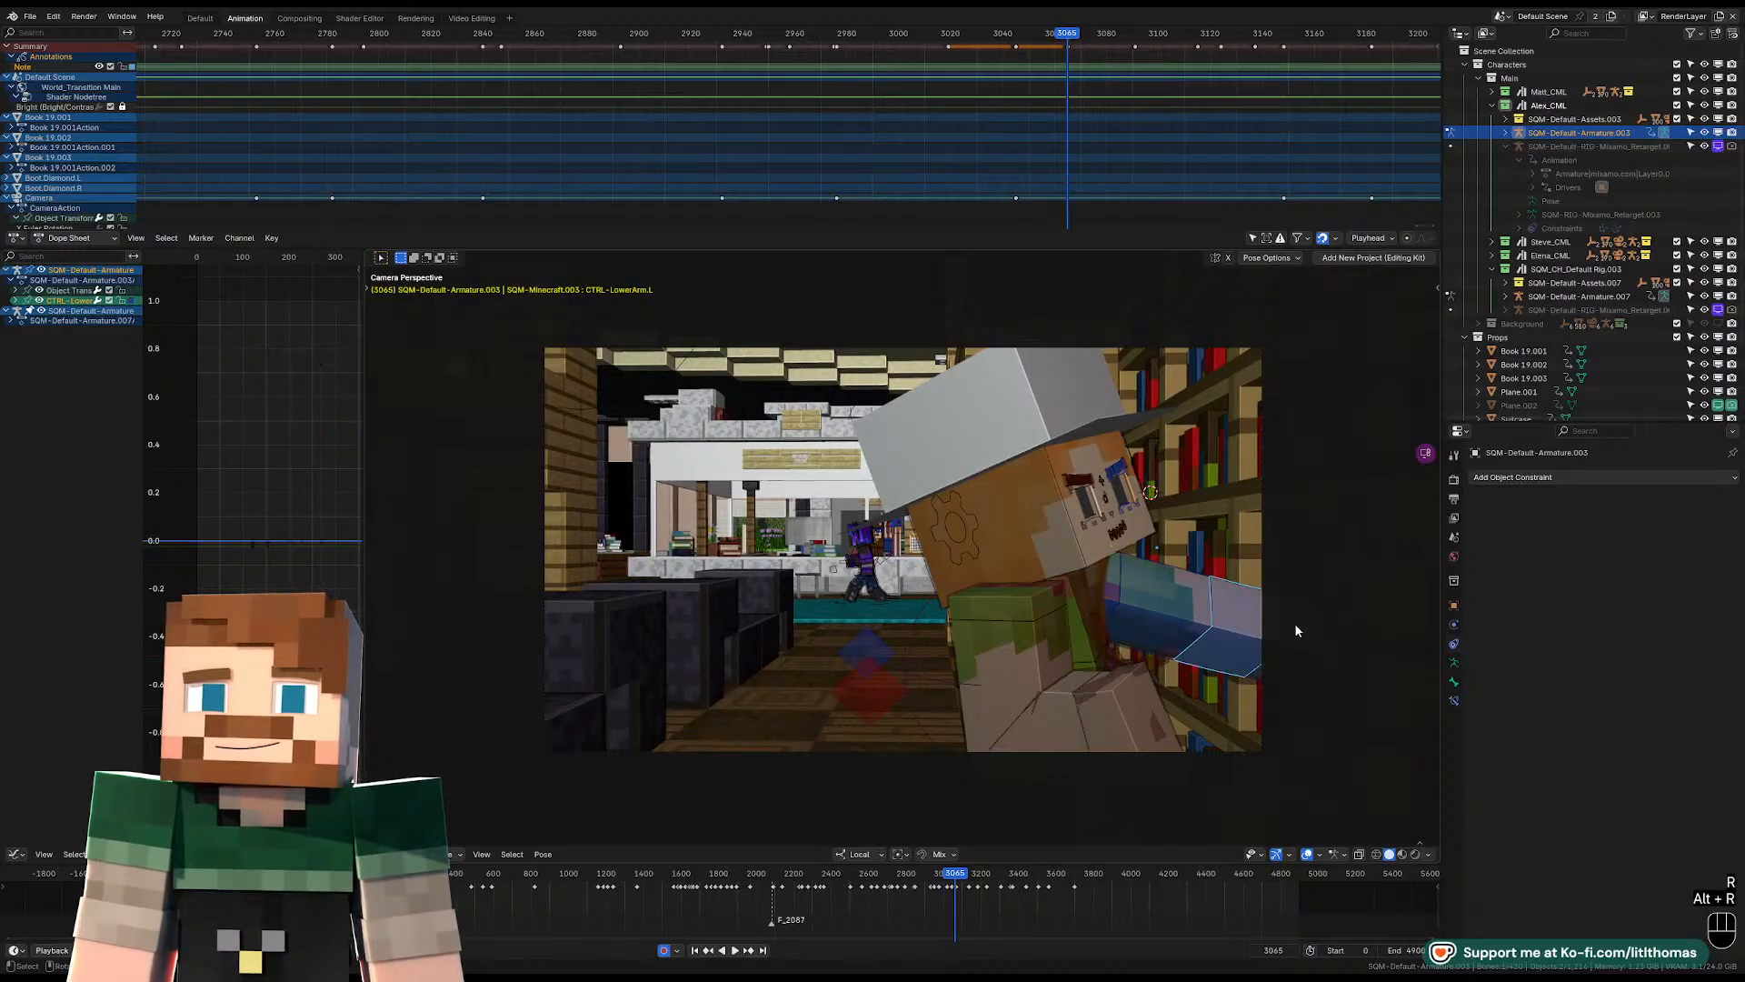
# Rotate the left forearm freely into a new bend beside the bookshelf at frame 3065.
pyautogui.press('r')
pyautogui.rightClick(1148, 570)
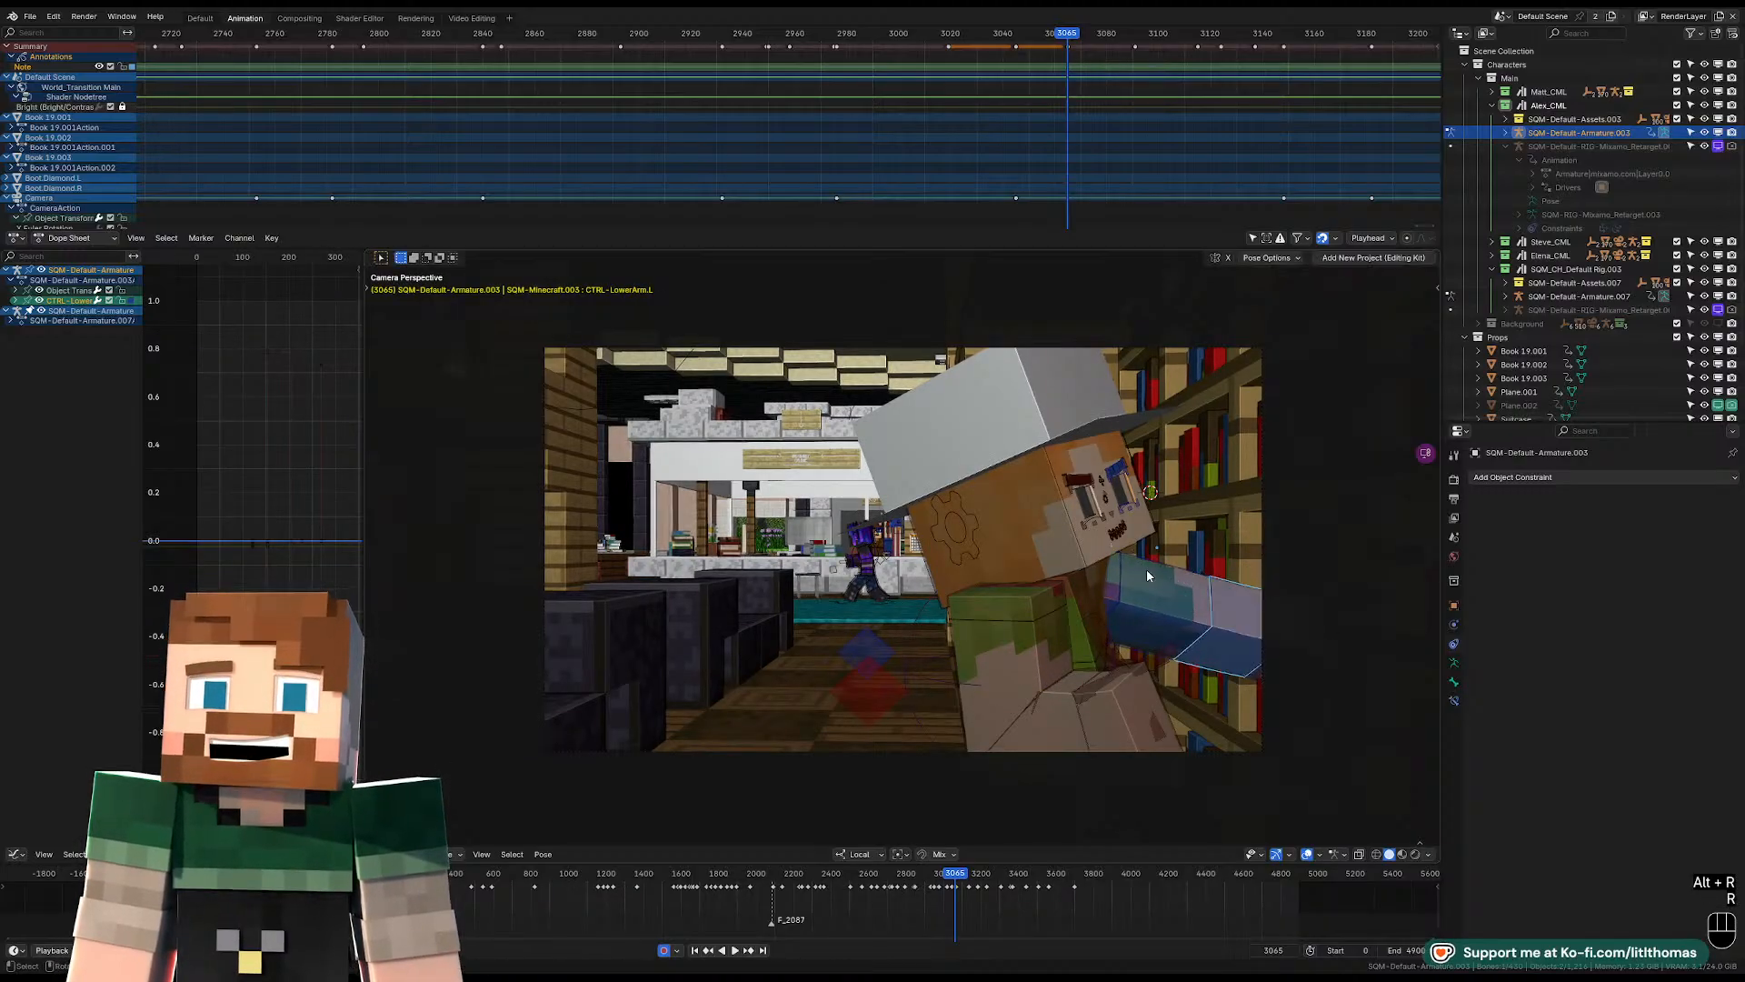
pyautogui.press('r')
pyautogui.press('r')
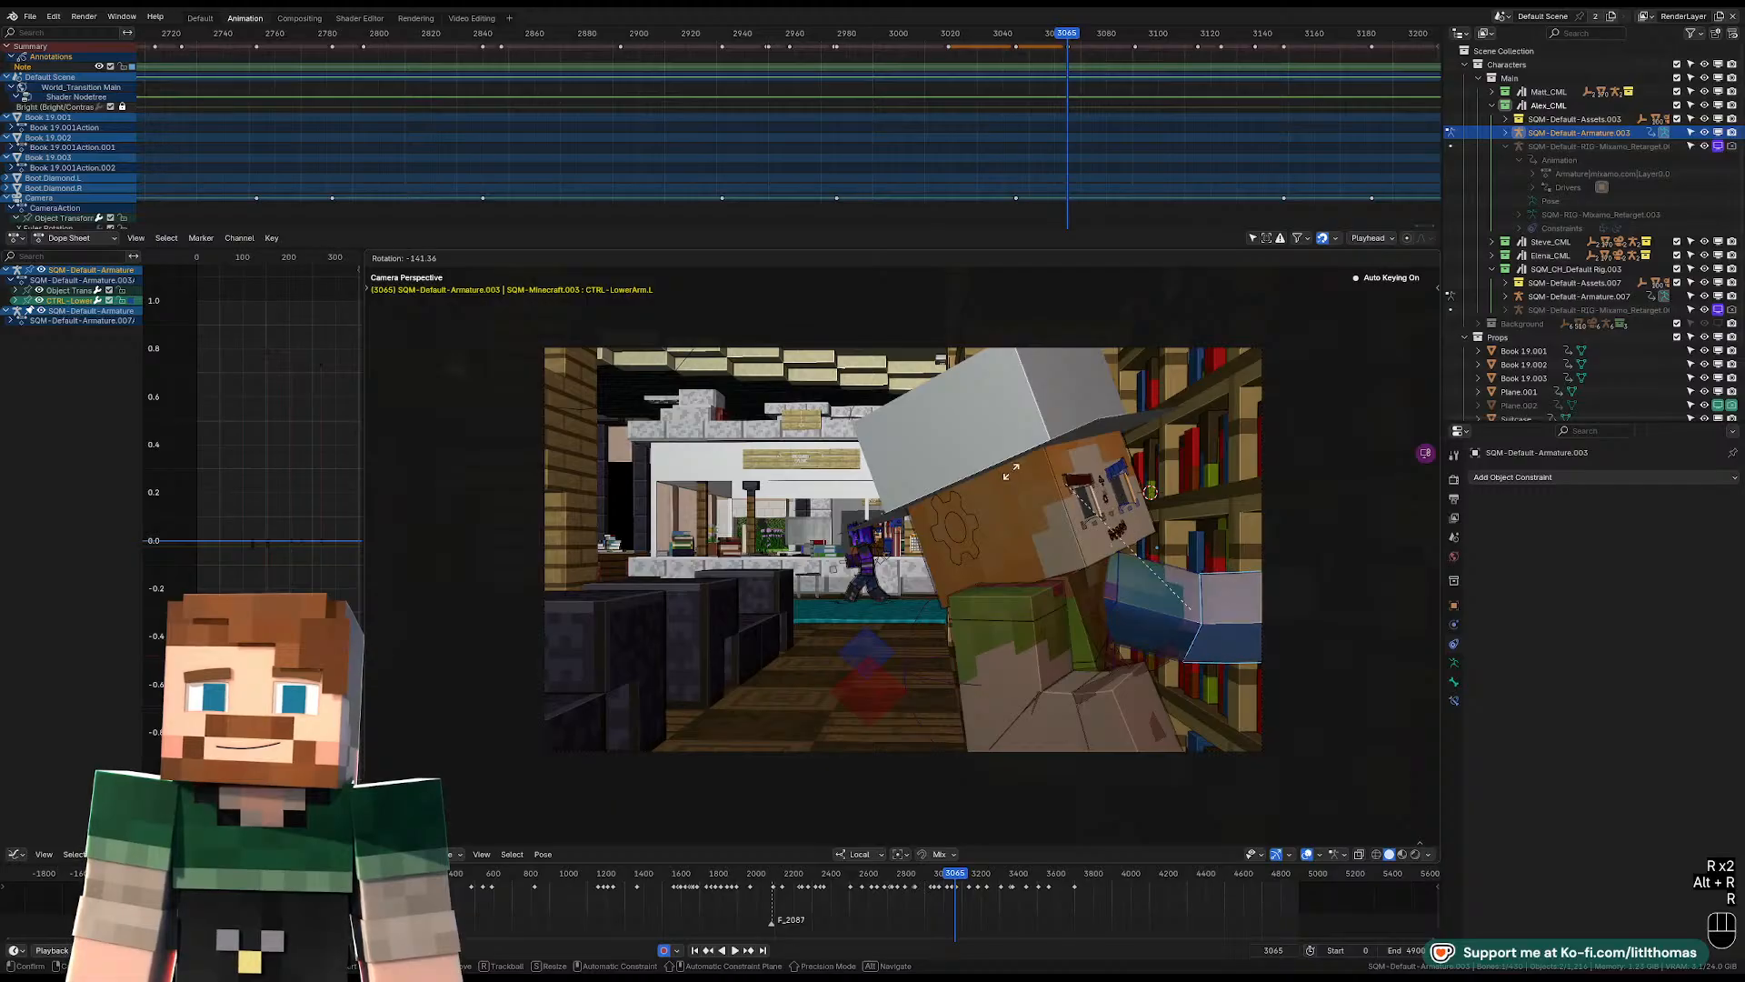
pyautogui.rightClick(1209, 514)
pyautogui.moveTo(1245, 519); pyautogui.dragTo(1215, 612, button='middle')
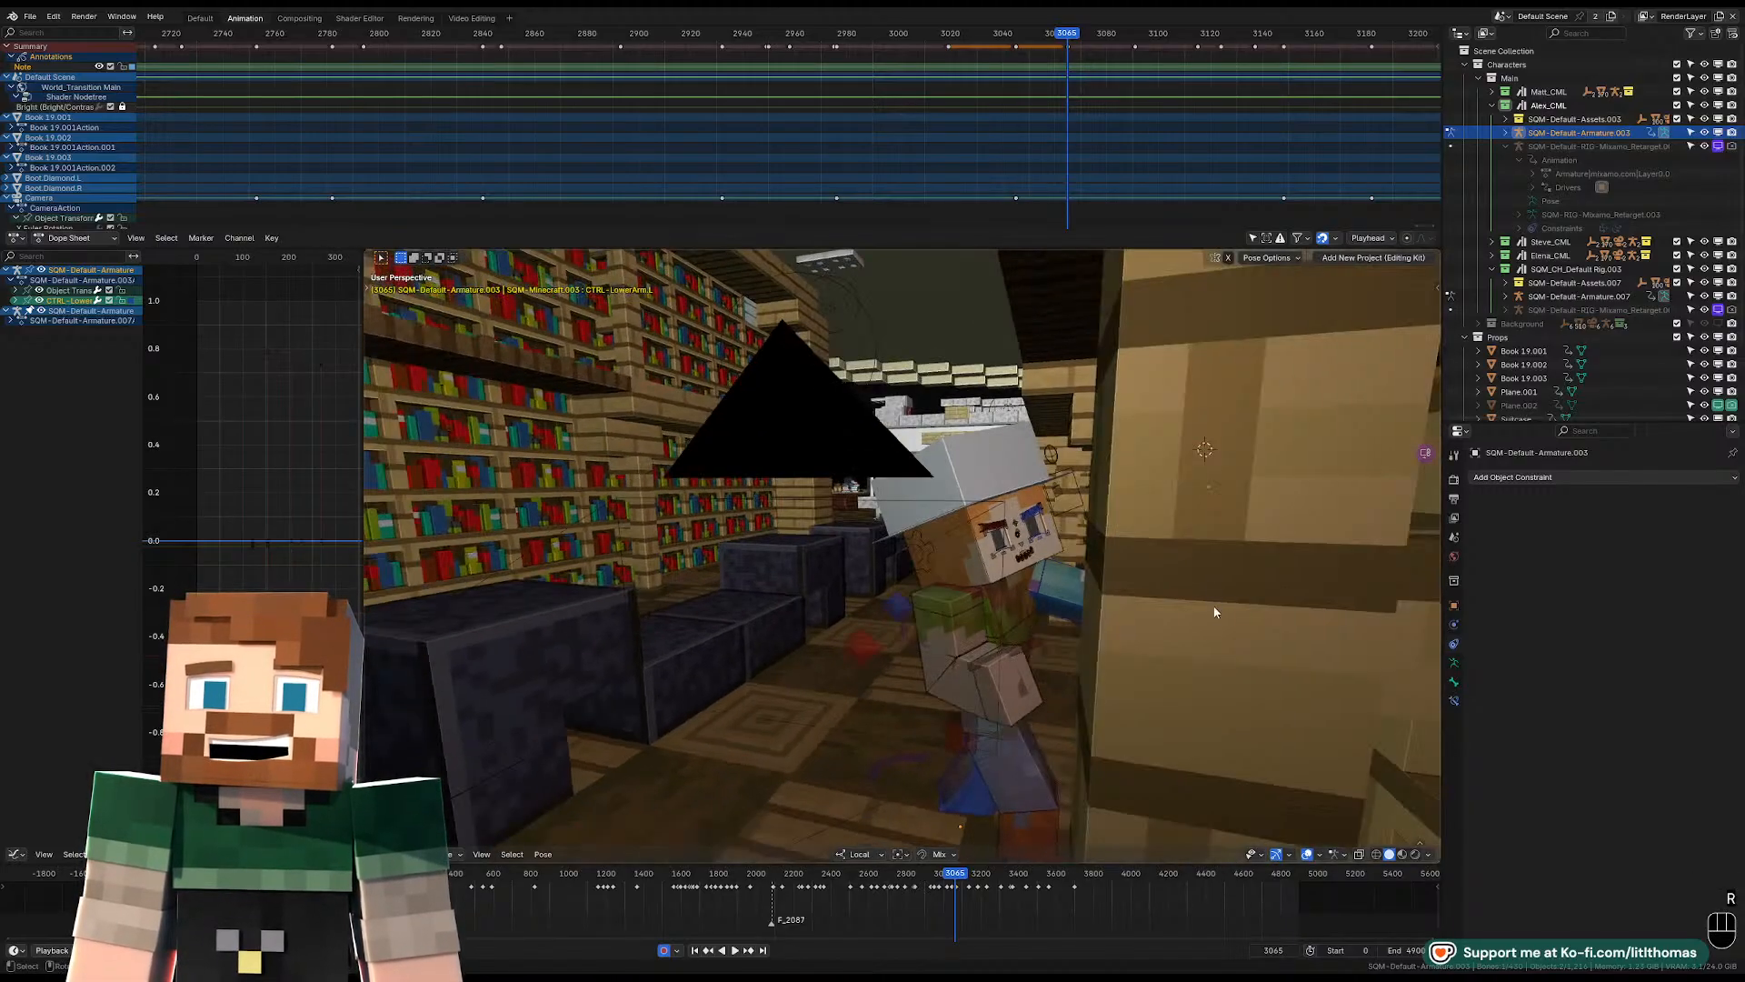
pyautogui.scroll(4, 1218, 613)
pyautogui.press('r')
# Rotate the left upper arm and shift the left shoulder's position at frame 3065.
pyautogui.press('r')
pyautogui.click(1123, 568)
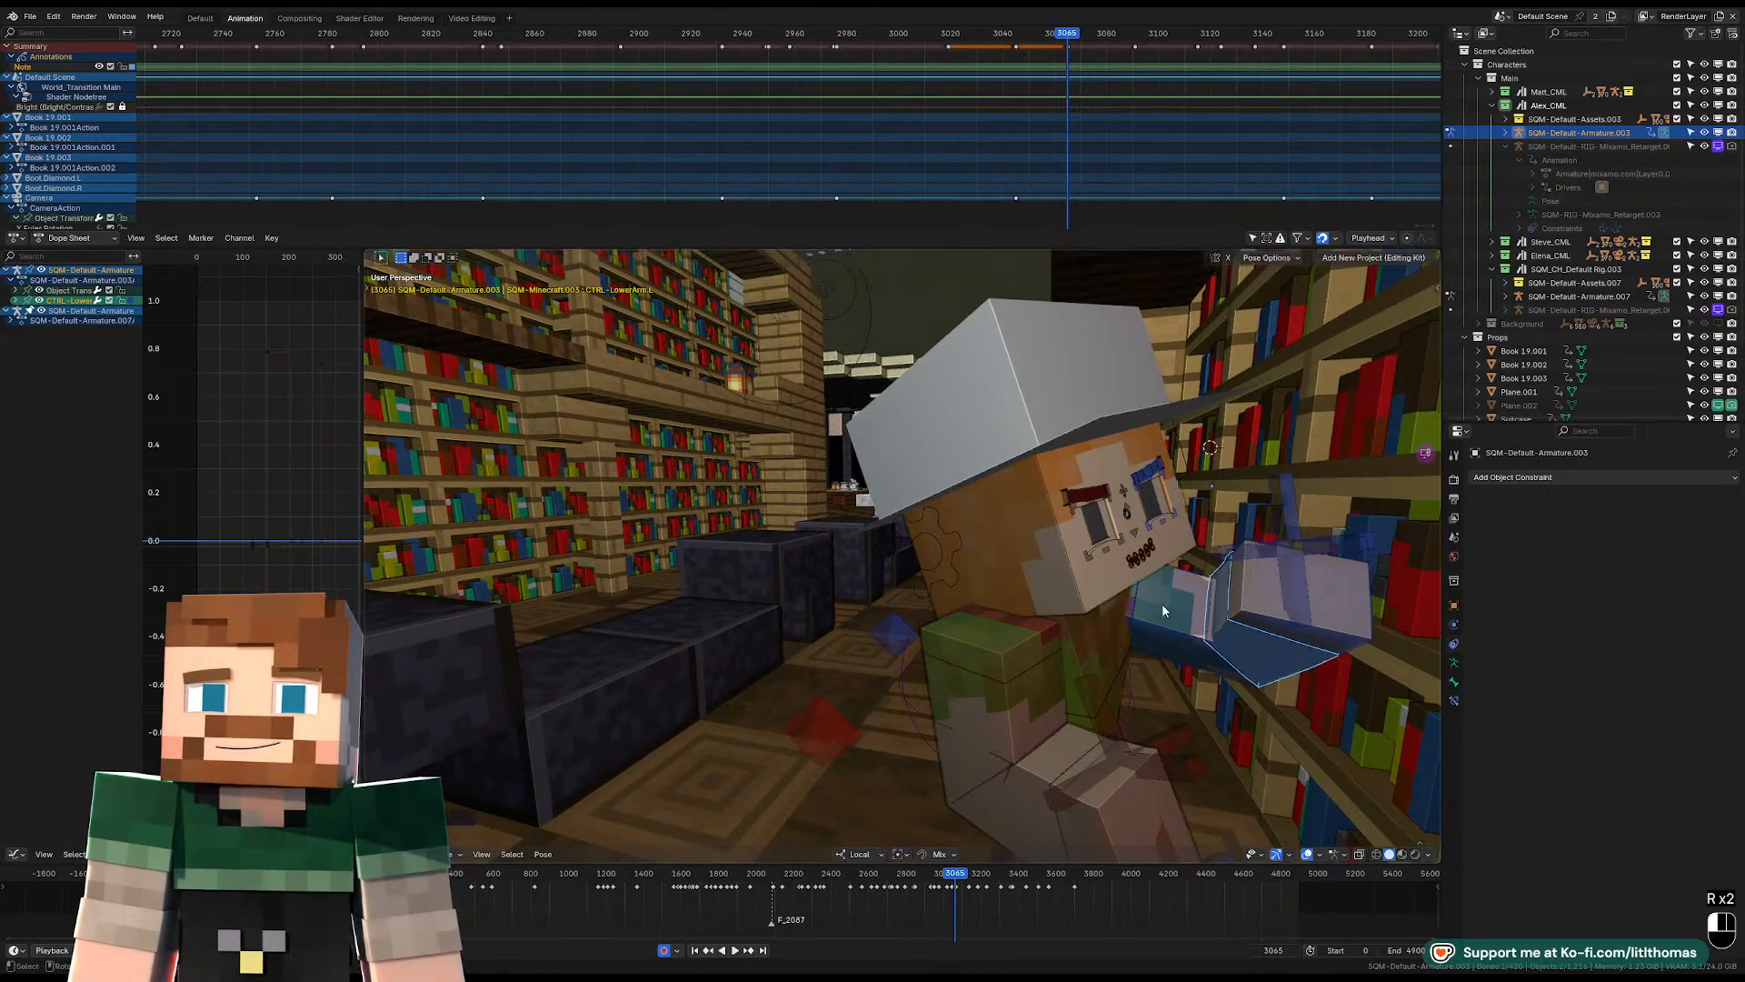
pyautogui.click(1162, 603)
pyautogui.press('r')
pyautogui.press('r')
pyautogui.click(1111, 606)
pyautogui.moveTo(1111, 606); pyautogui.dragTo(899, 670, button='middle')
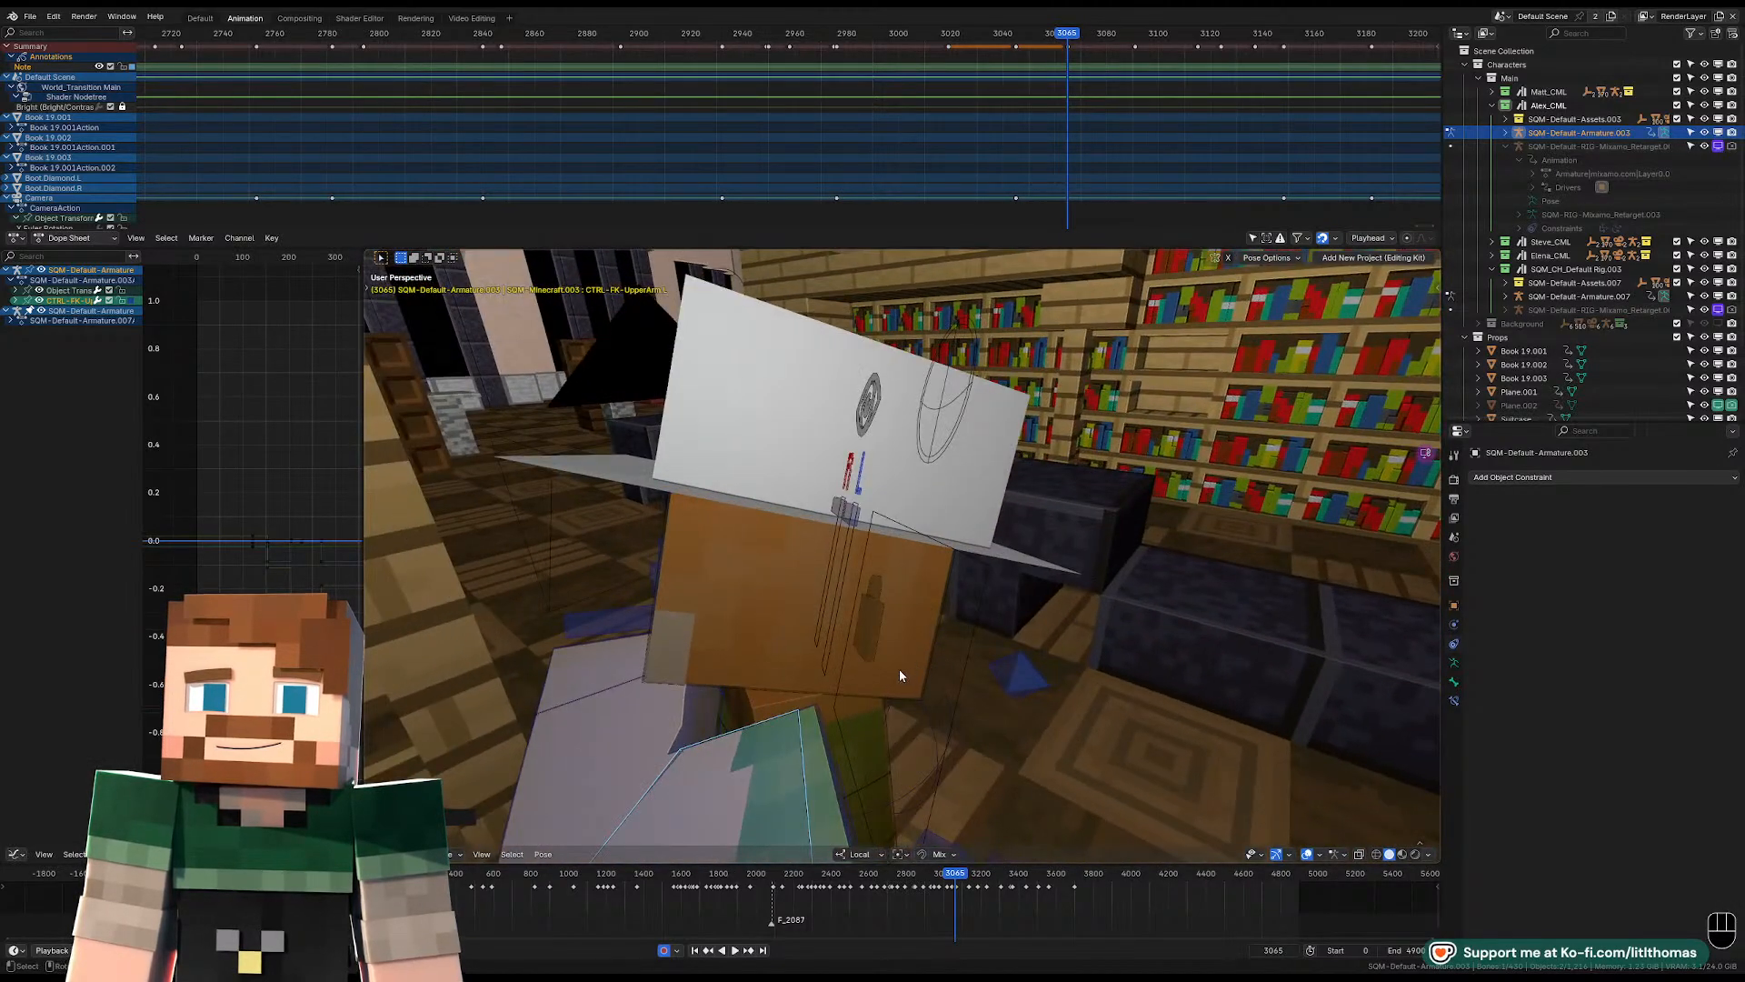
pyautogui.click(815, 760)
pyautogui.press('g')
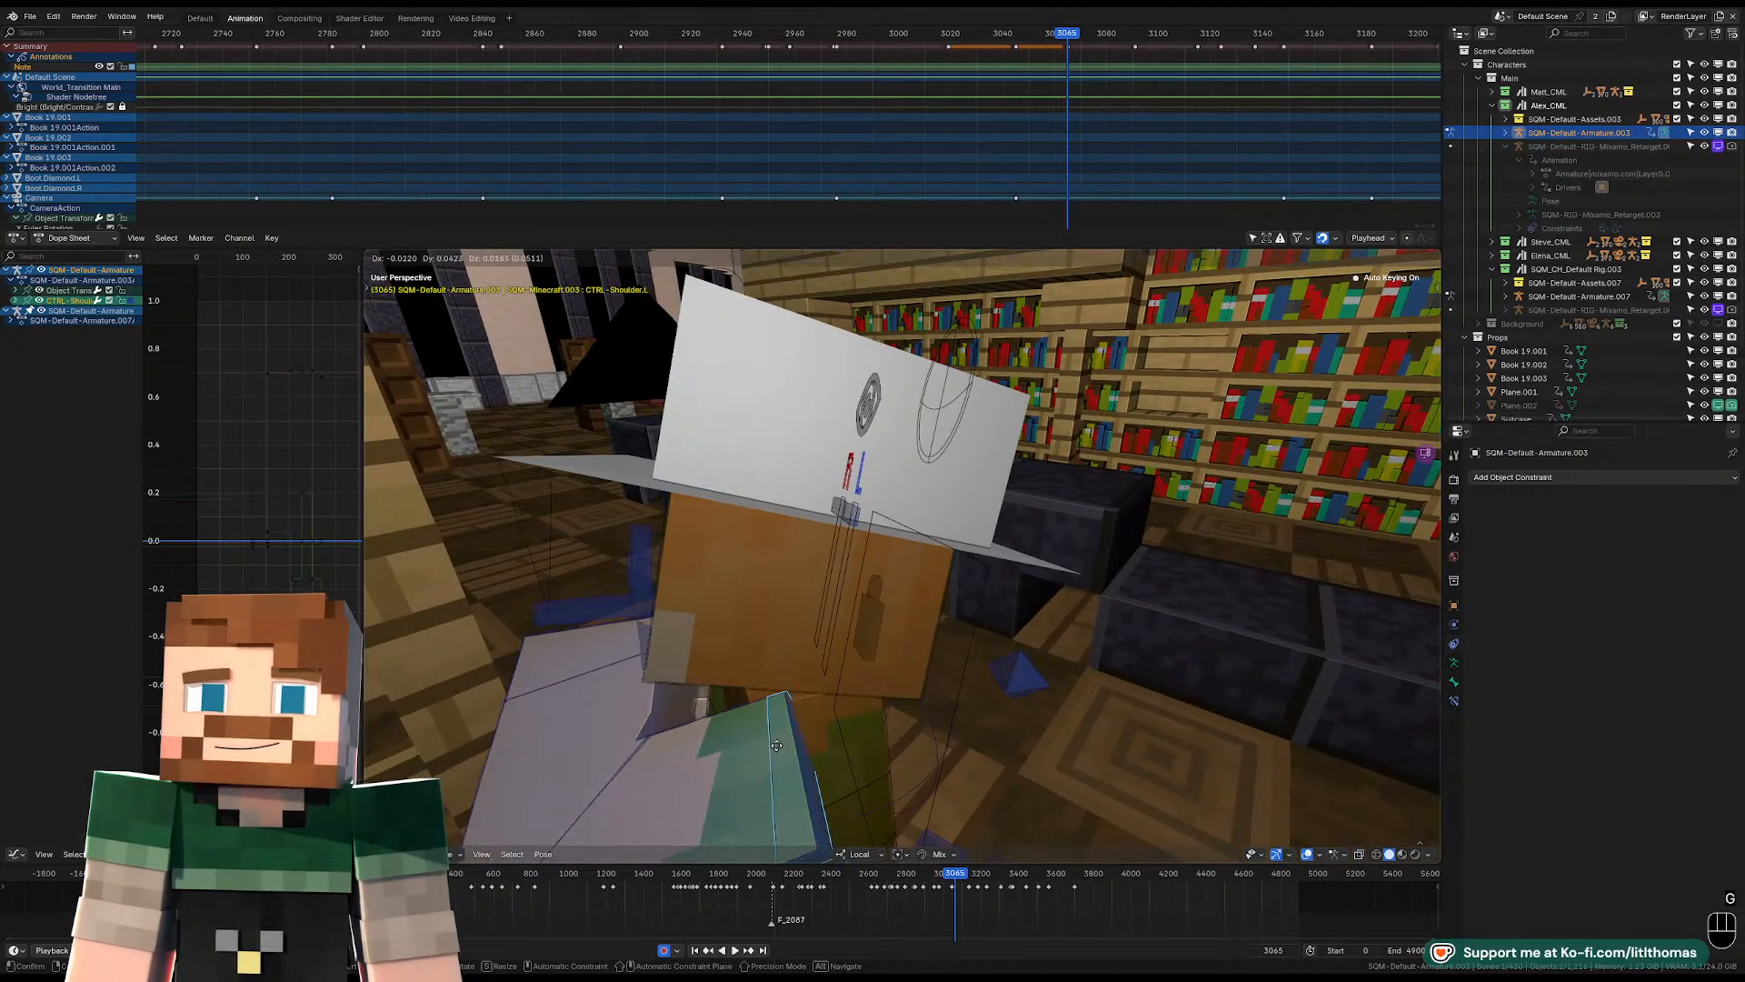
pyautogui.click(781, 743)
# Rotate the right upper arm down alongside the torso and adjust the right forearm's bend at frame 3065.
pyautogui.scroll(2, 786, 744)
pyautogui.moveTo(789, 743); pyautogui.dragTo(1000, 704, button='middle')
pyautogui.scroll(-3, 941, 711)
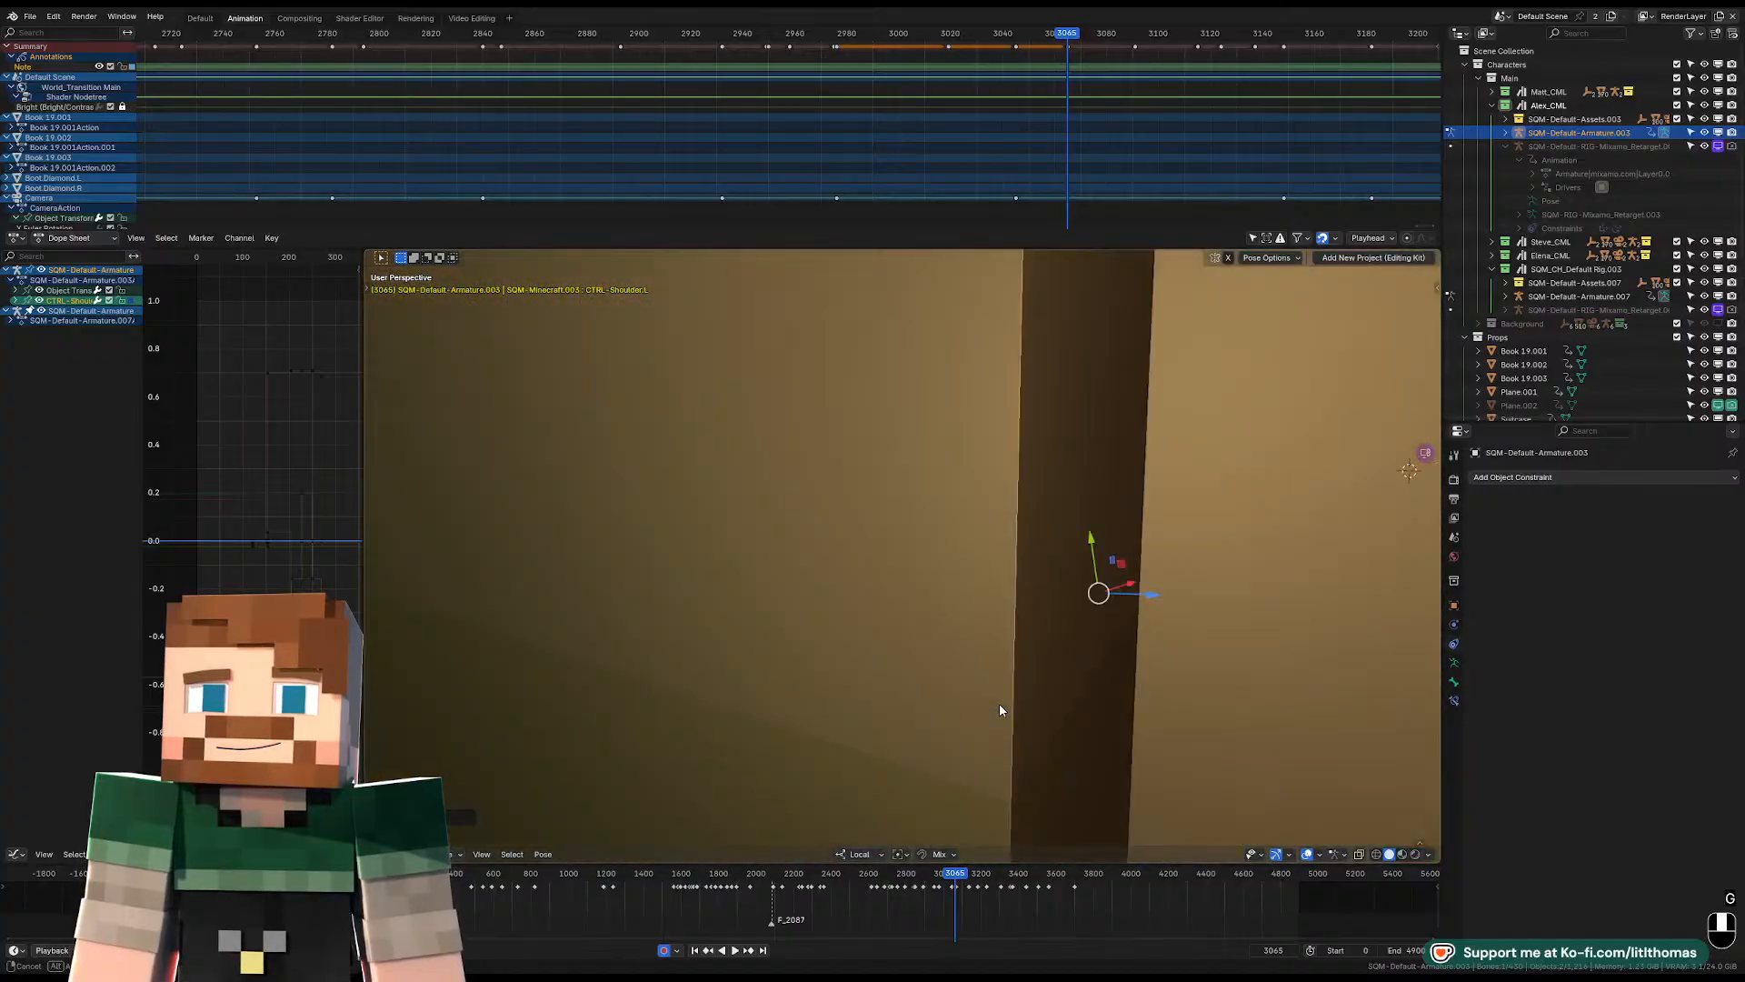
pyautogui.scroll(2, 997, 705)
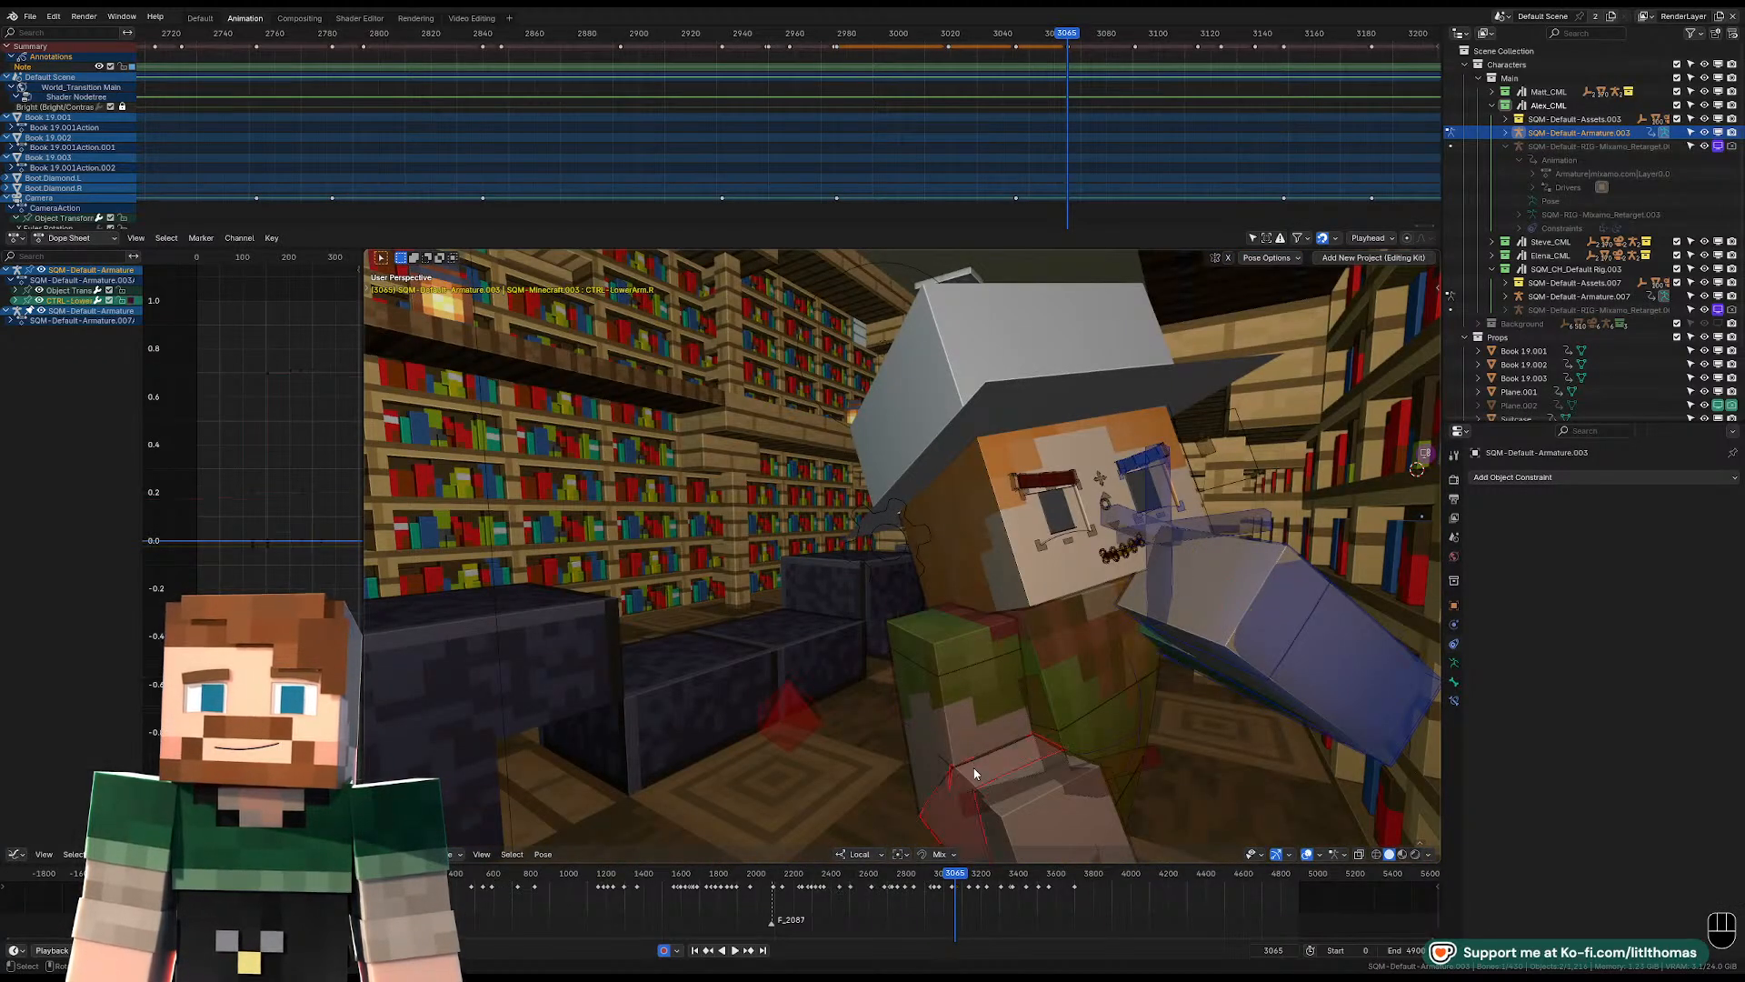
pyautogui.press('KP_0')
pyautogui.click(1045, 661)
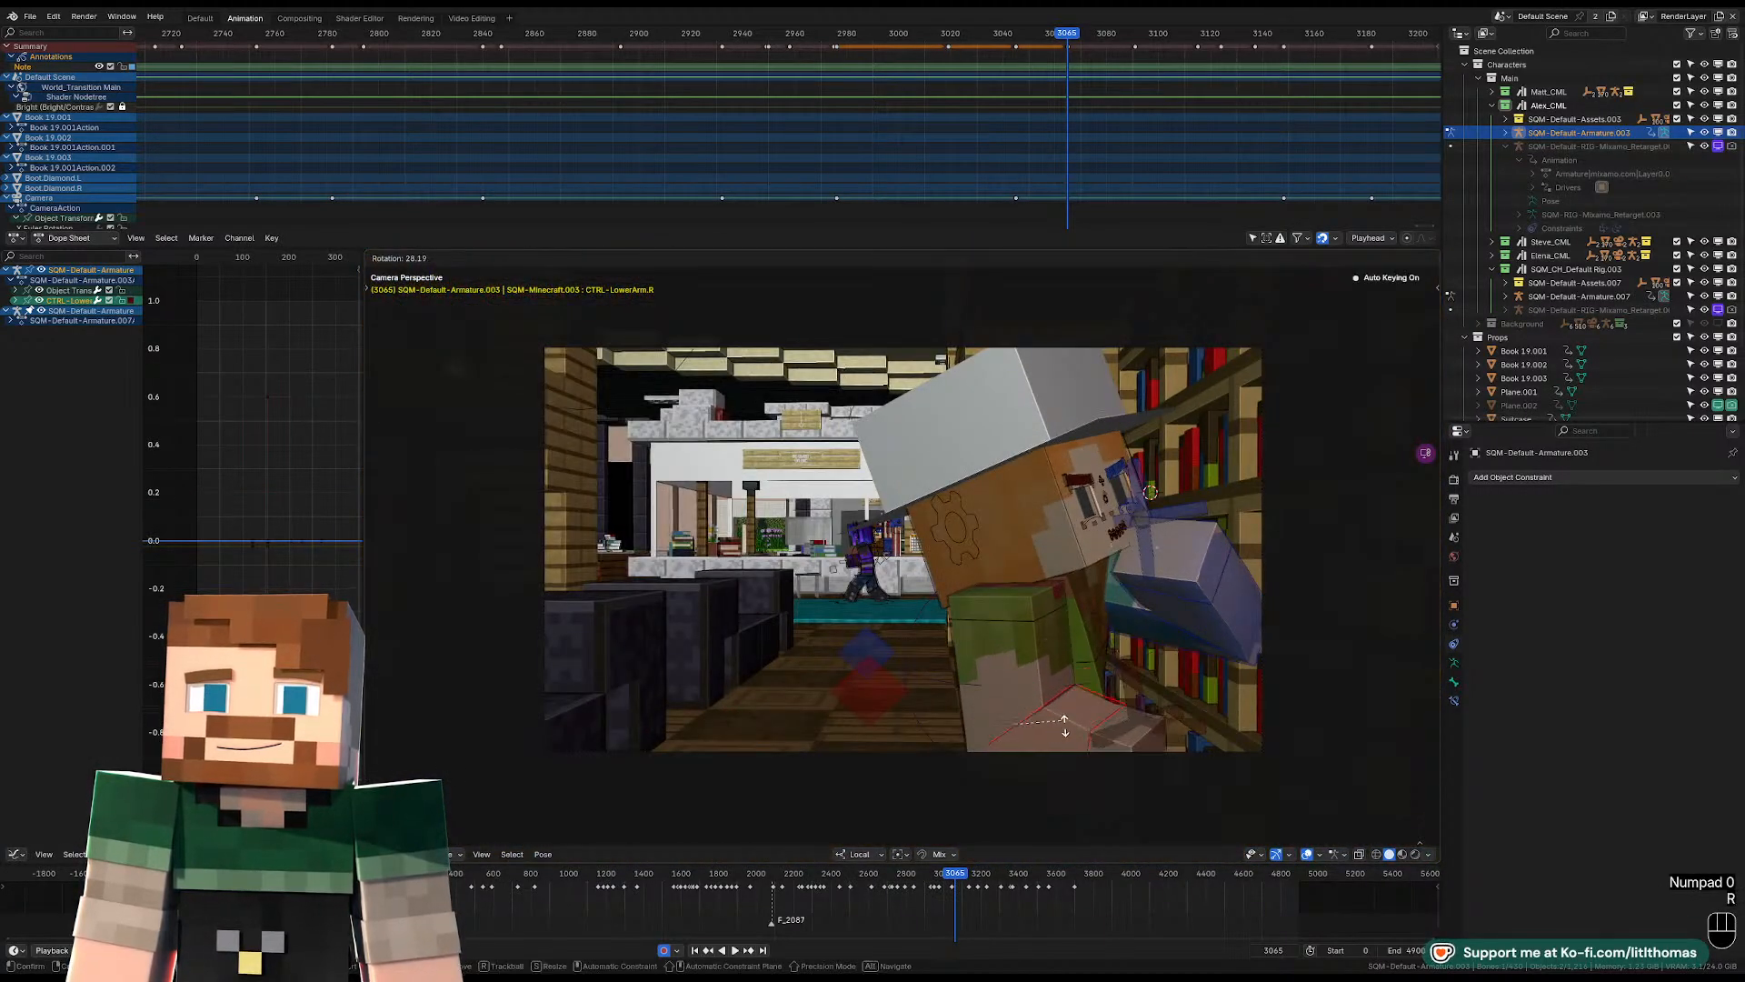
pyautogui.press('r')
pyautogui.press('r')
pyautogui.press('r')
pyautogui.press('r')
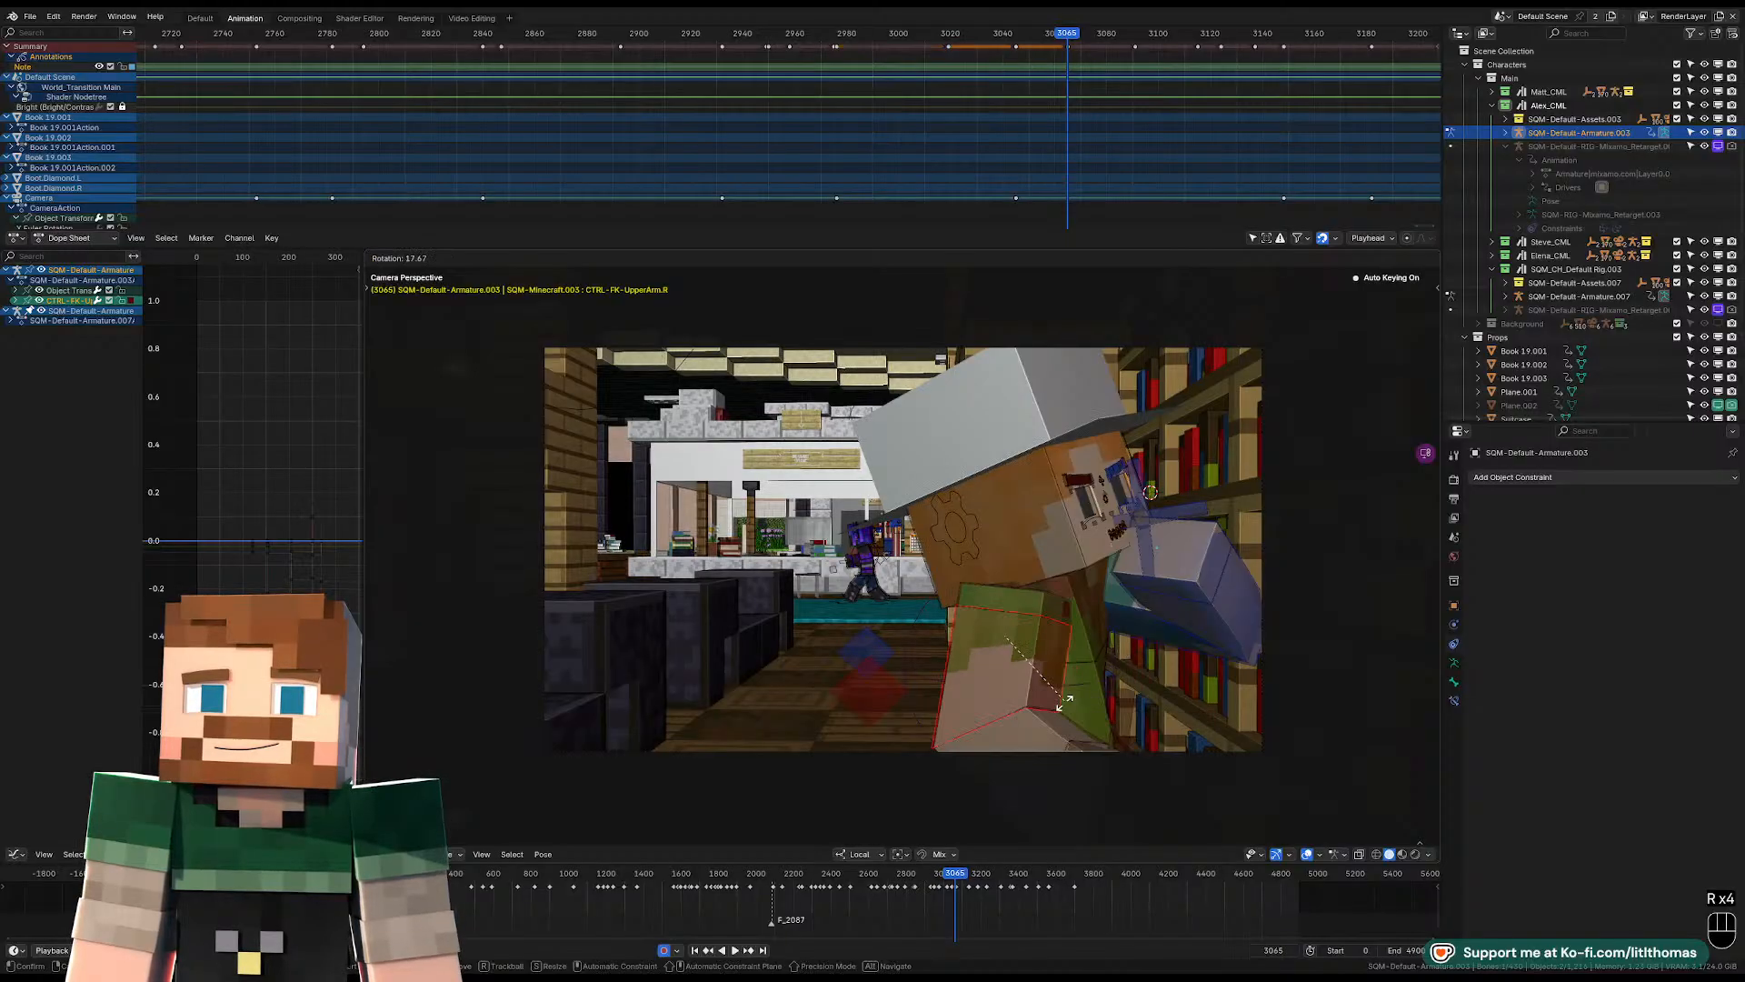
pyautogui.click(1050, 721)
pyautogui.click(1018, 727)
pyautogui.press('r')
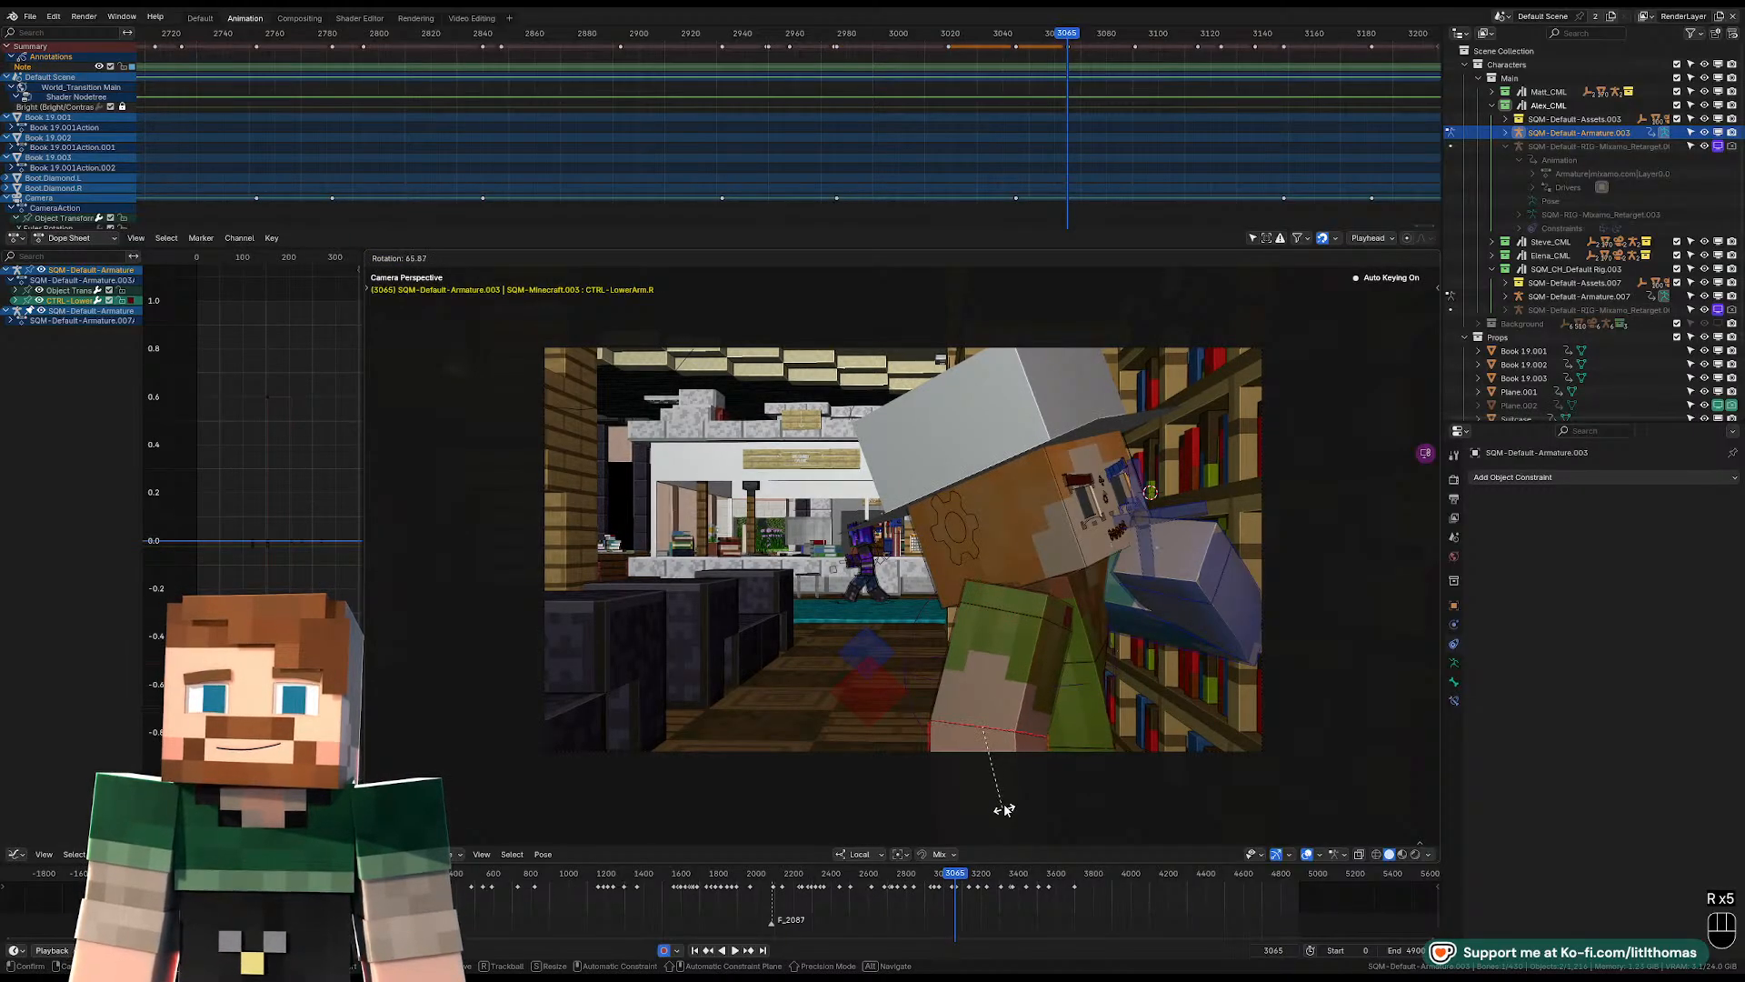
pyautogui.click(1005, 809)
# Play back the shot from frame 3065 to frame 3120 to review the pose against the background character.
pyautogui.press('space')
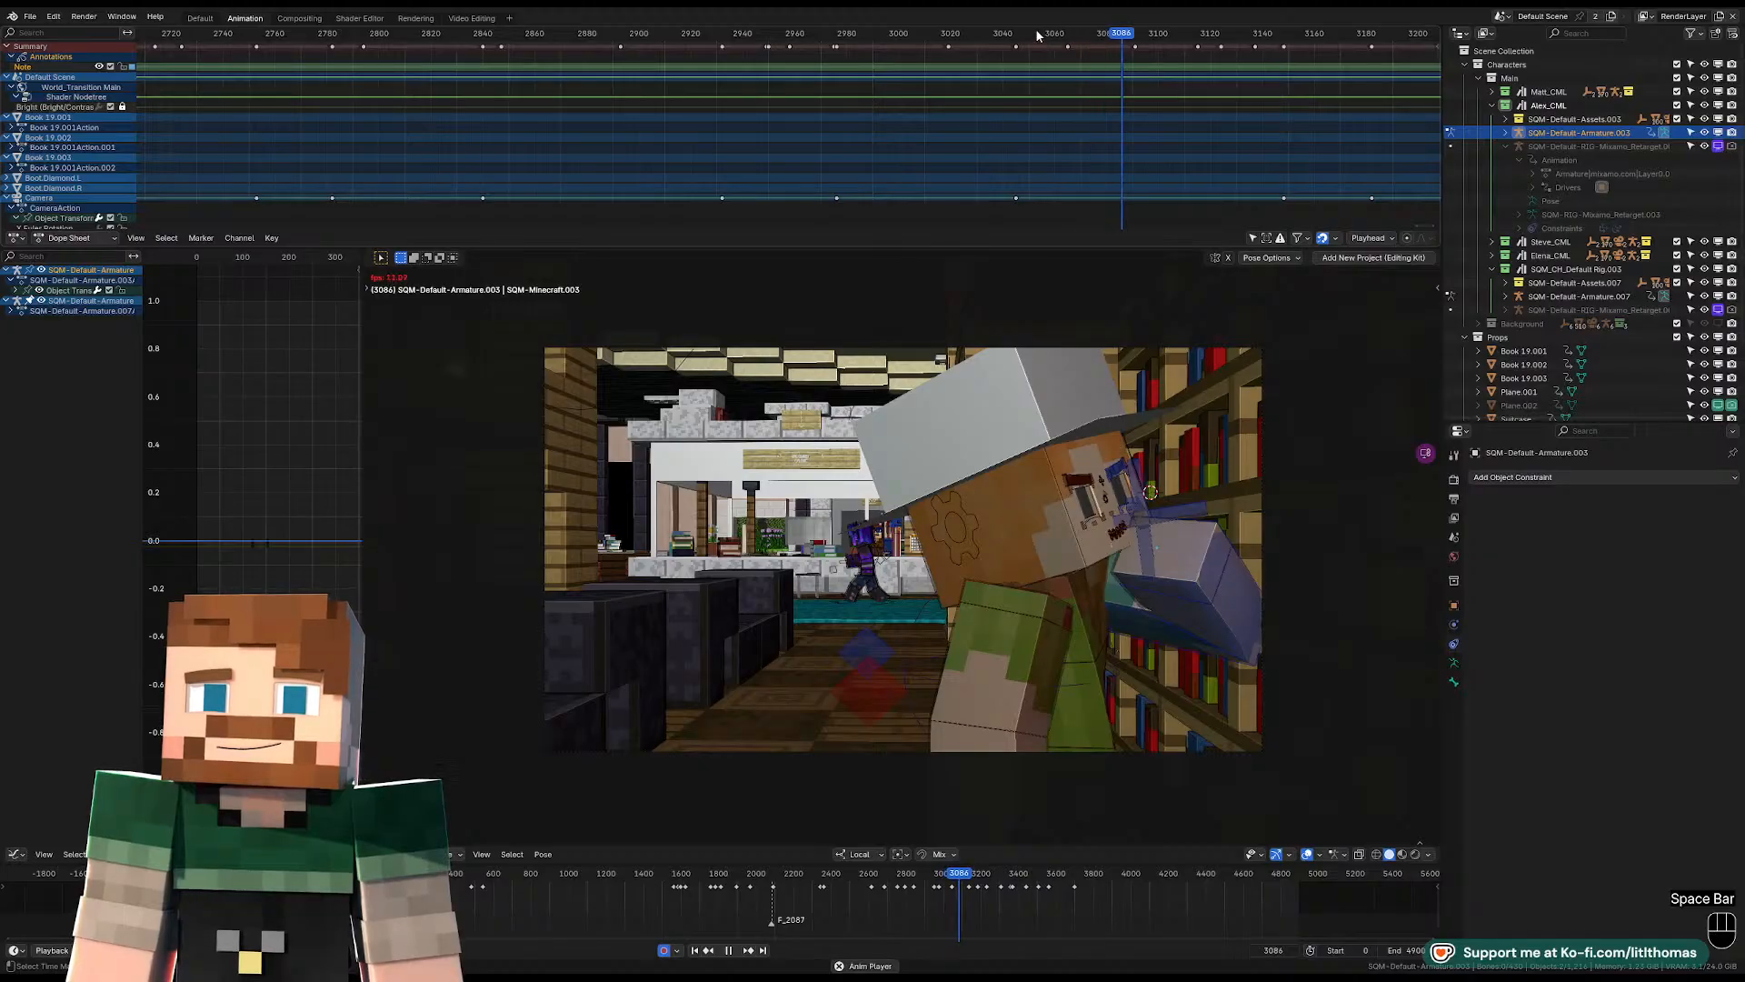
pyautogui.press('space')
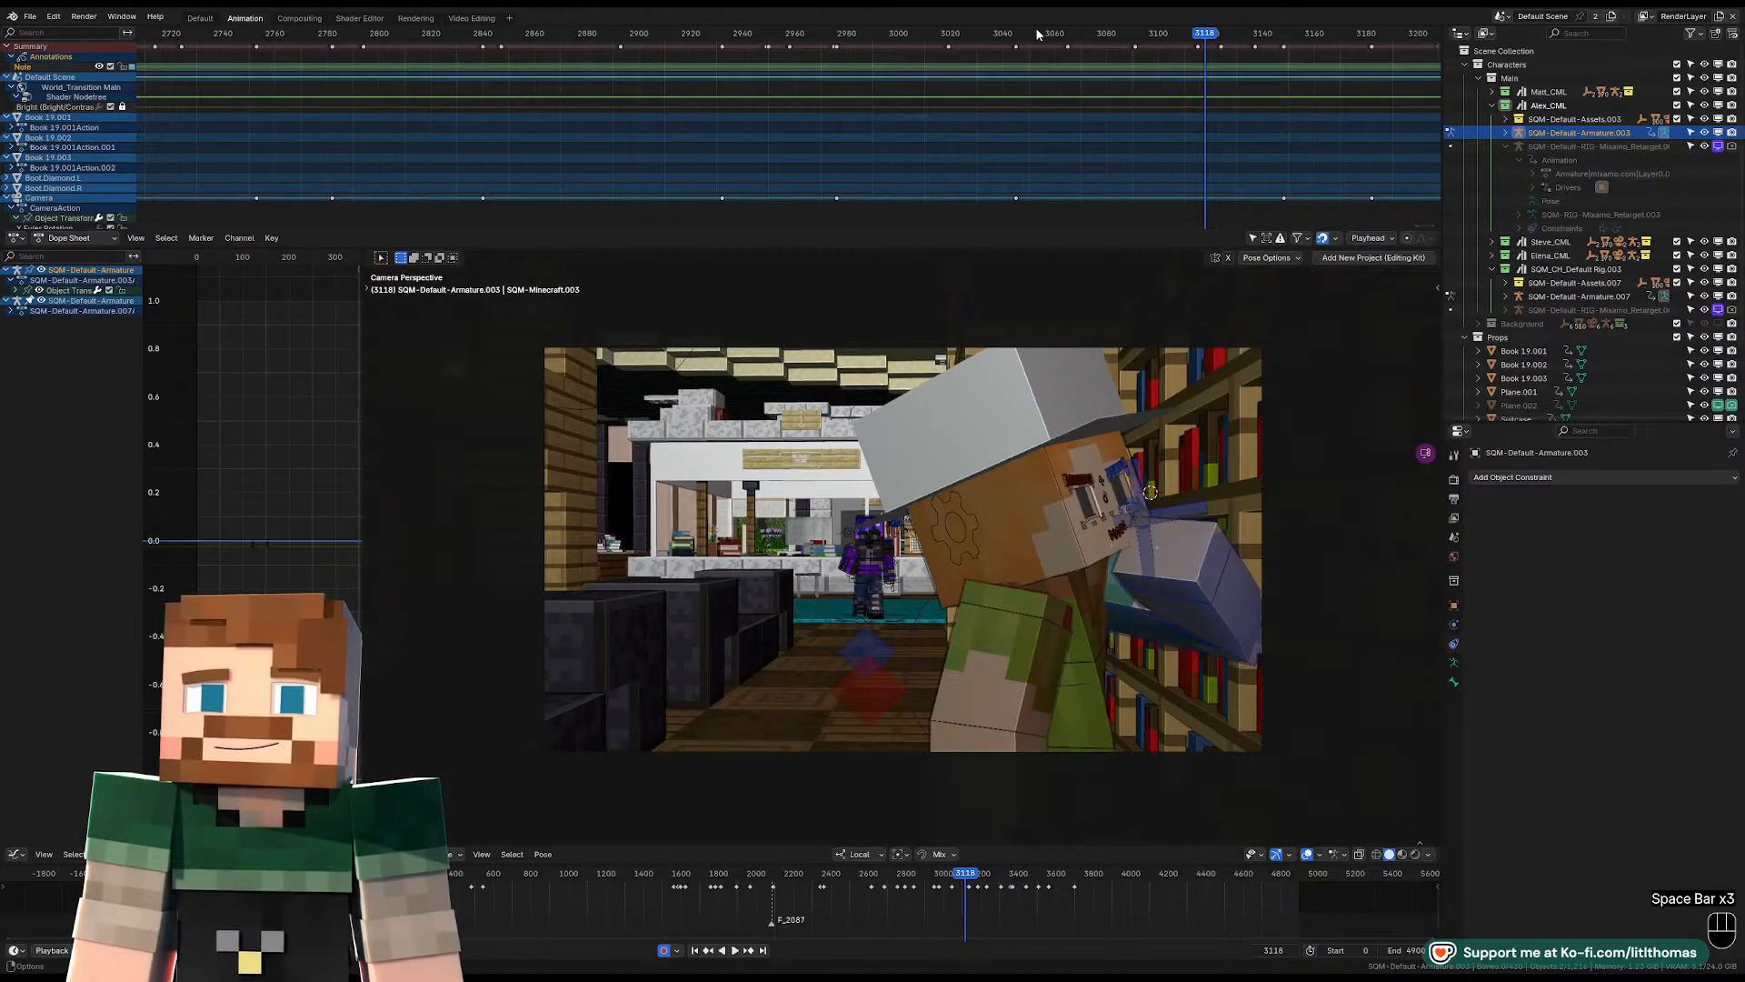
pyautogui.press('space')
pyautogui.press('space')
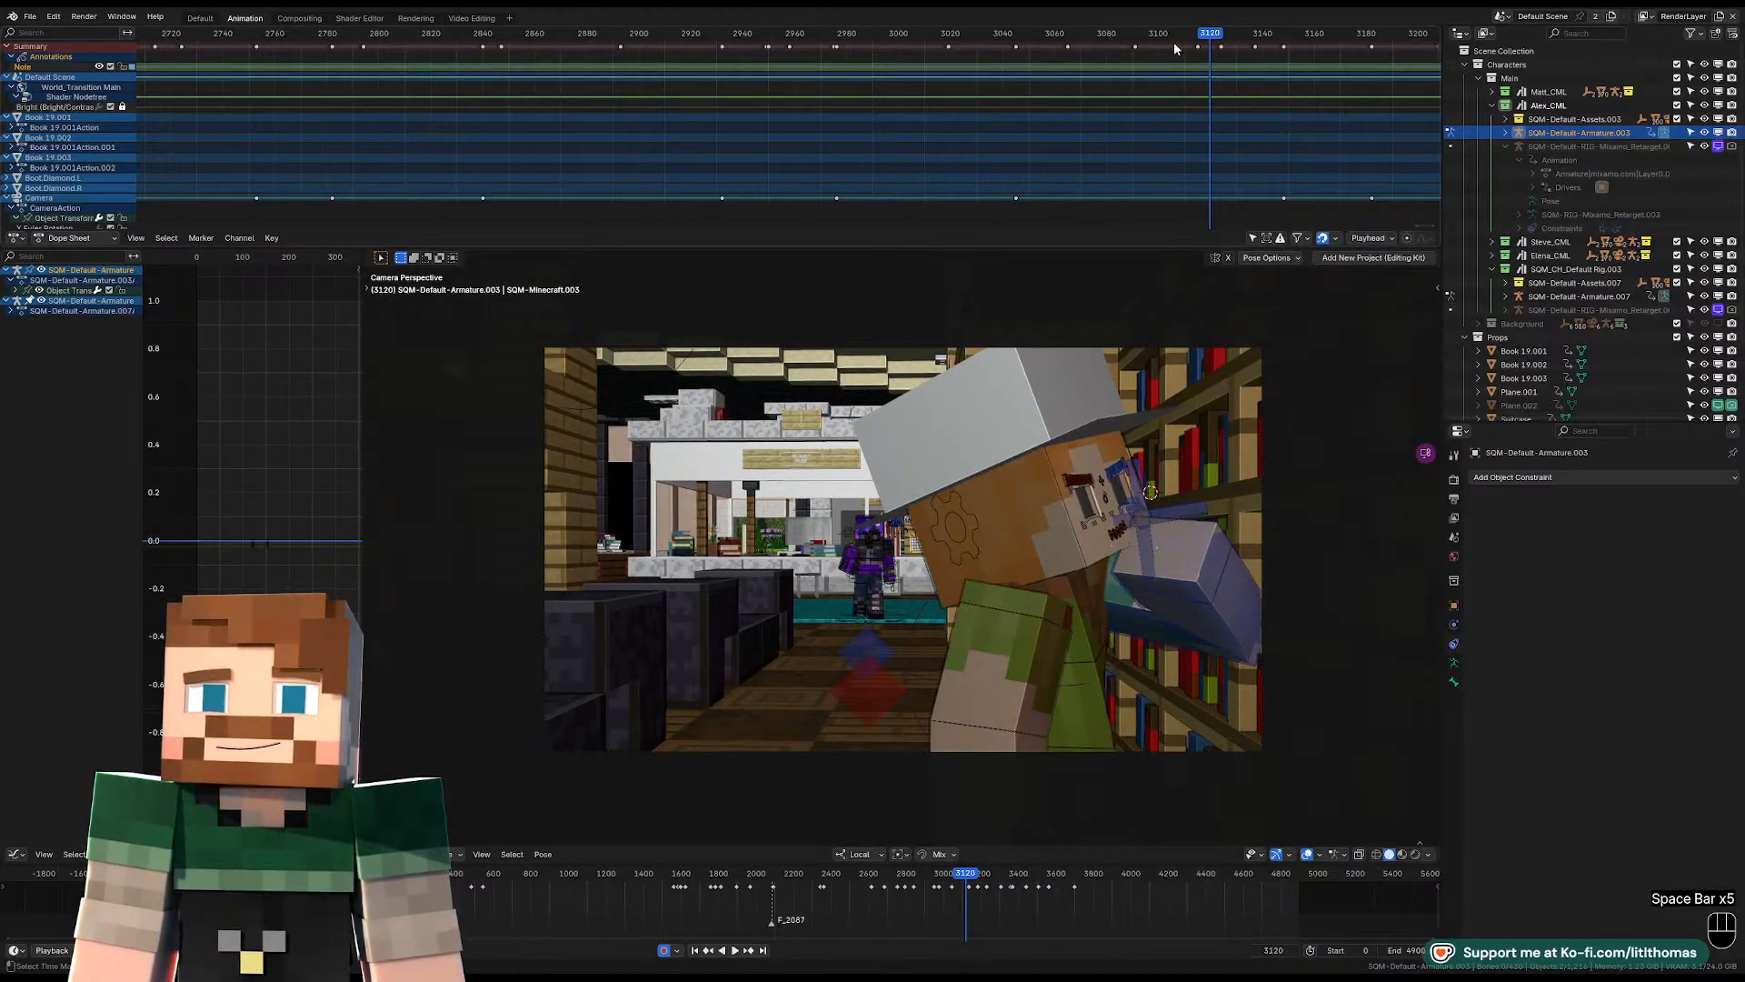
# Rotate the hat-wearing character's pelvis away from the bookshelf at frame 3119.
pyautogui.click(1099, 760)
pyautogui.press('KP_Decimal')
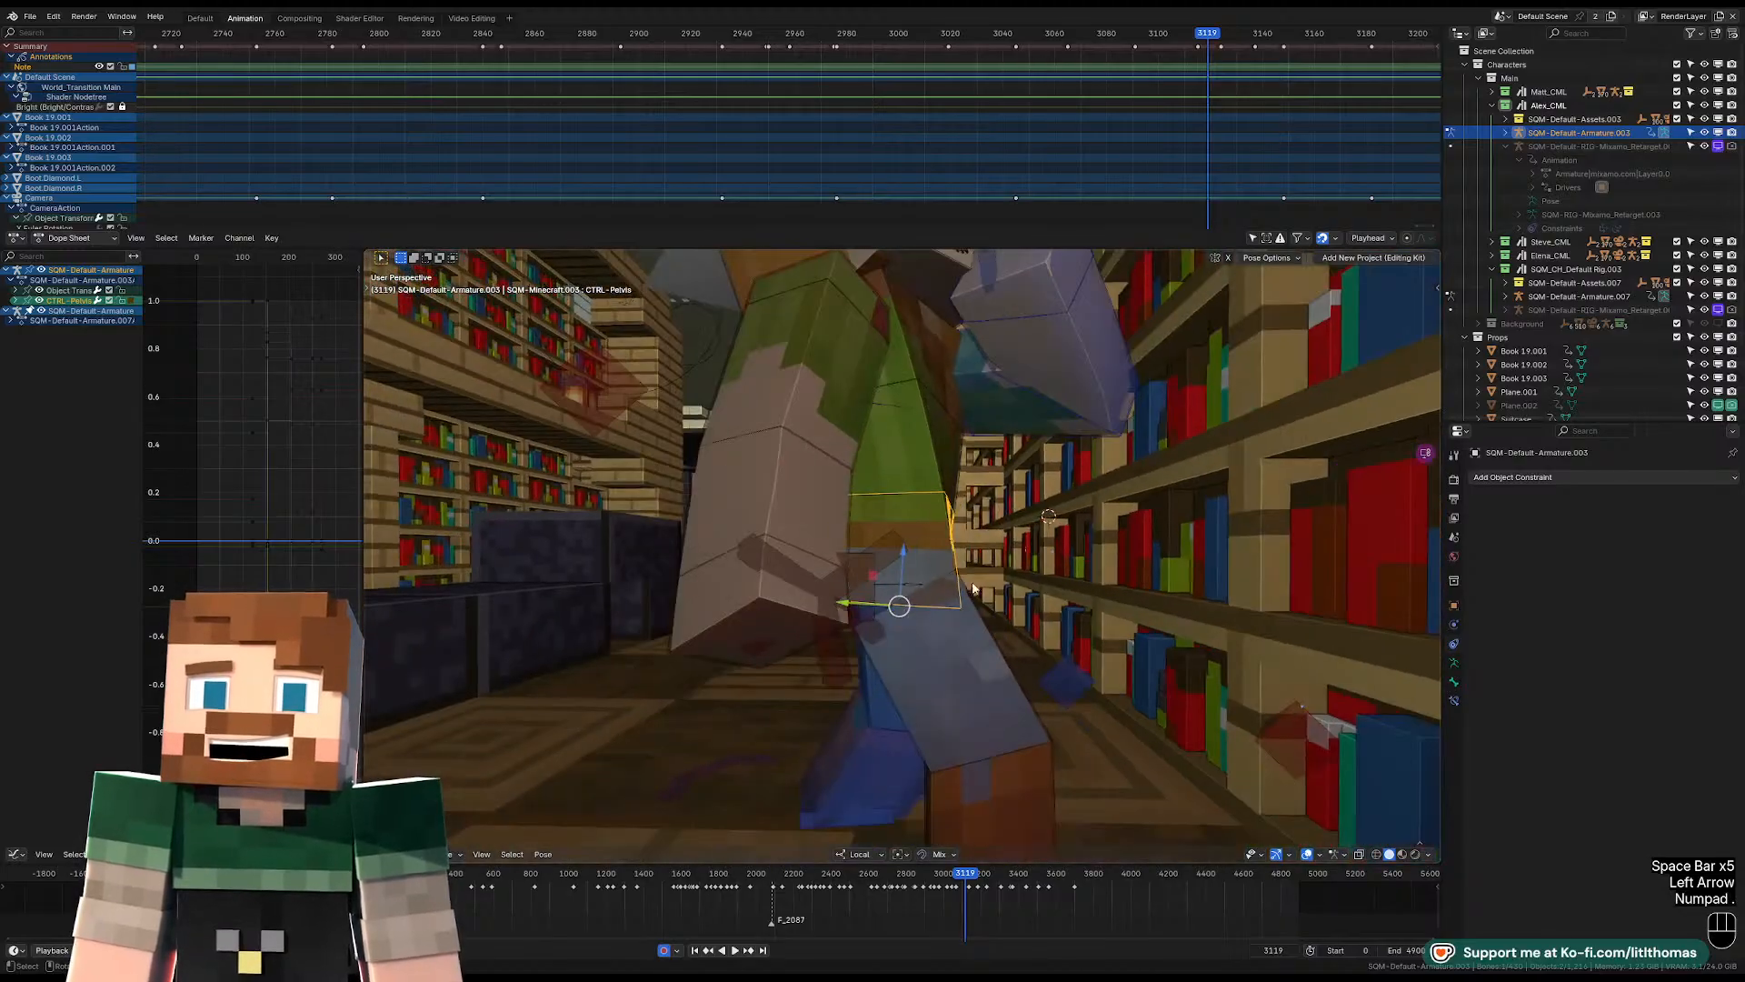
pyautogui.press('r')
pyautogui.press('r')
pyautogui.press('r')
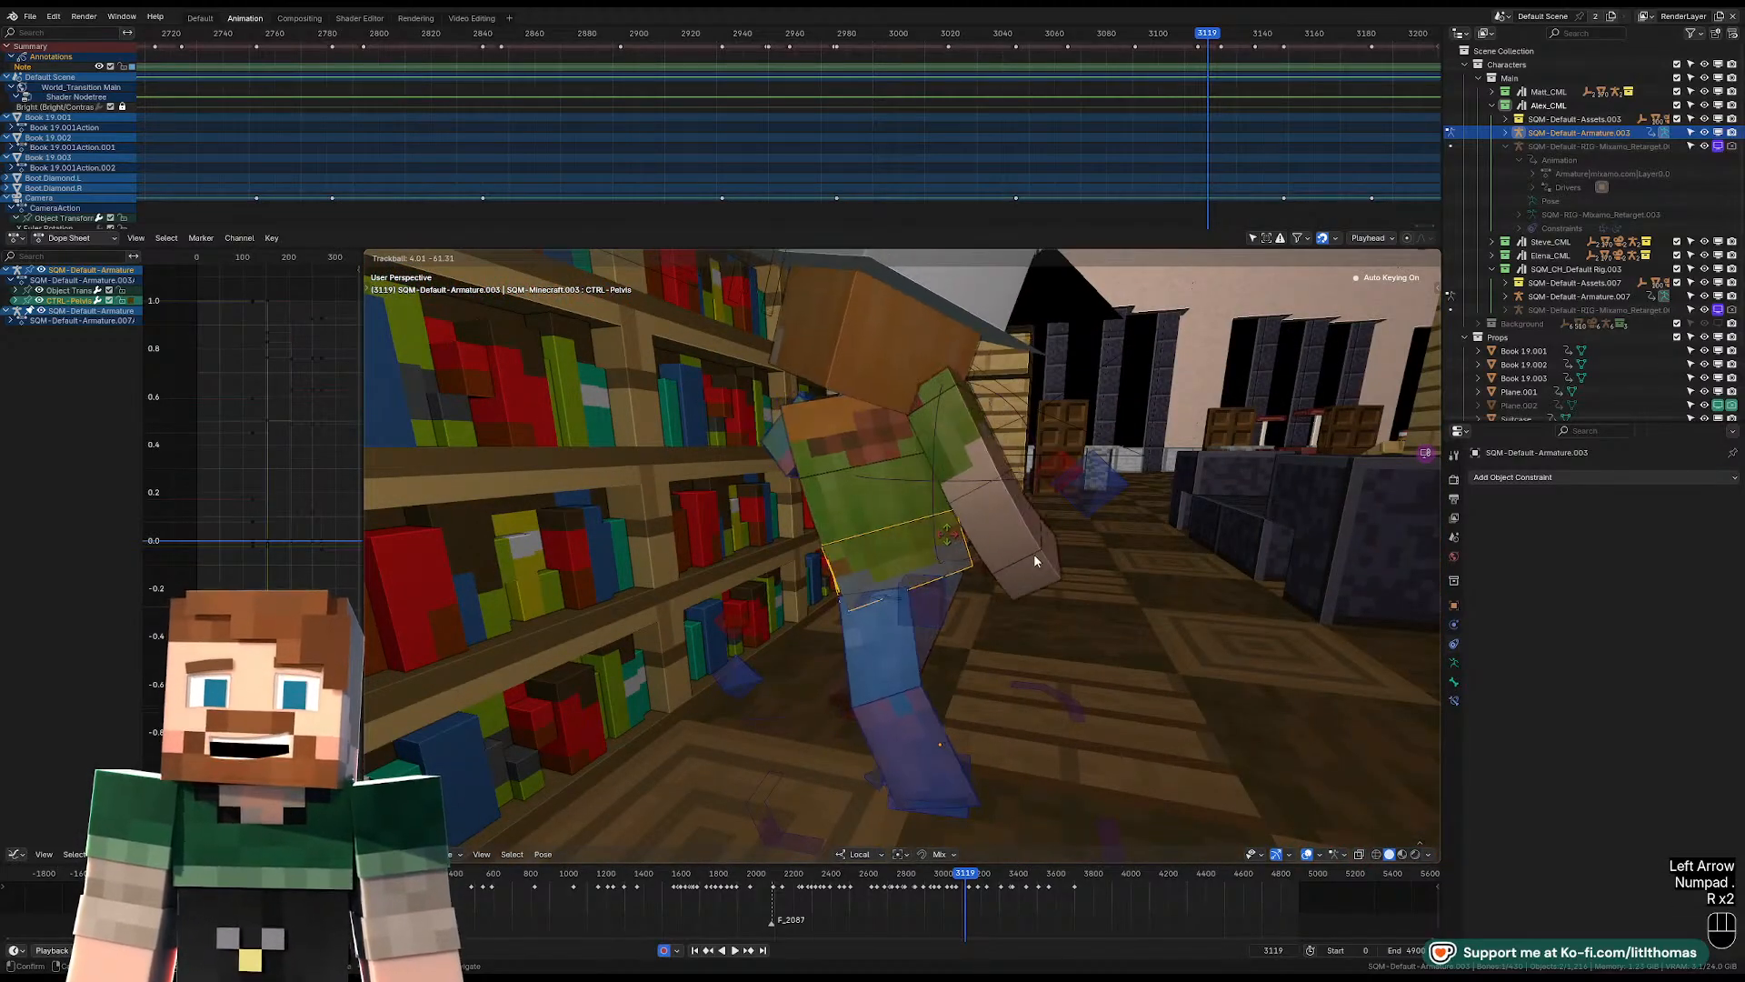
pyautogui.click(1016, 491)
# Rotate the torso at frame 3119 and compare the pose with the neighbouring keyframe.
pyautogui.click(904, 436)
pyautogui.moveTo(904, 437); pyautogui.dragTo(826, 479, button='middle')
pyautogui.press('KP_0')
pyautogui.press('r')
pyautogui.press('r')
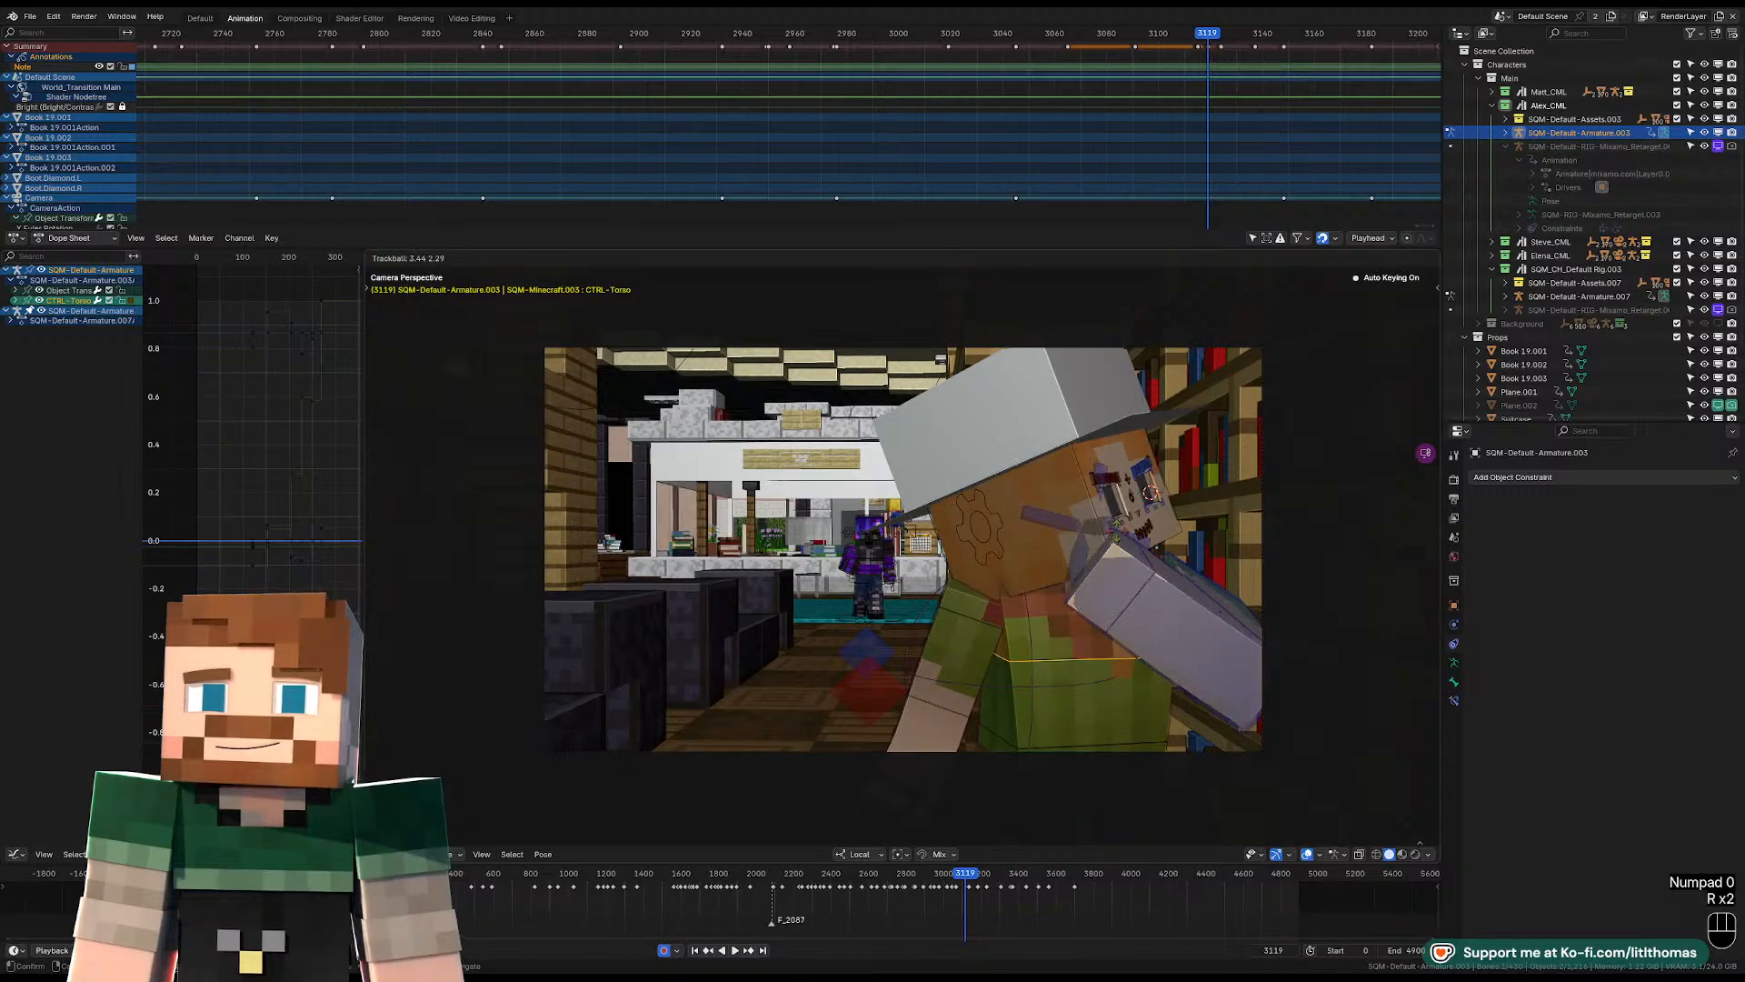
pyautogui.click(1089, 570)
pyautogui.moveTo(1089, 570); pyautogui.dragTo(949, 647, button='middle')
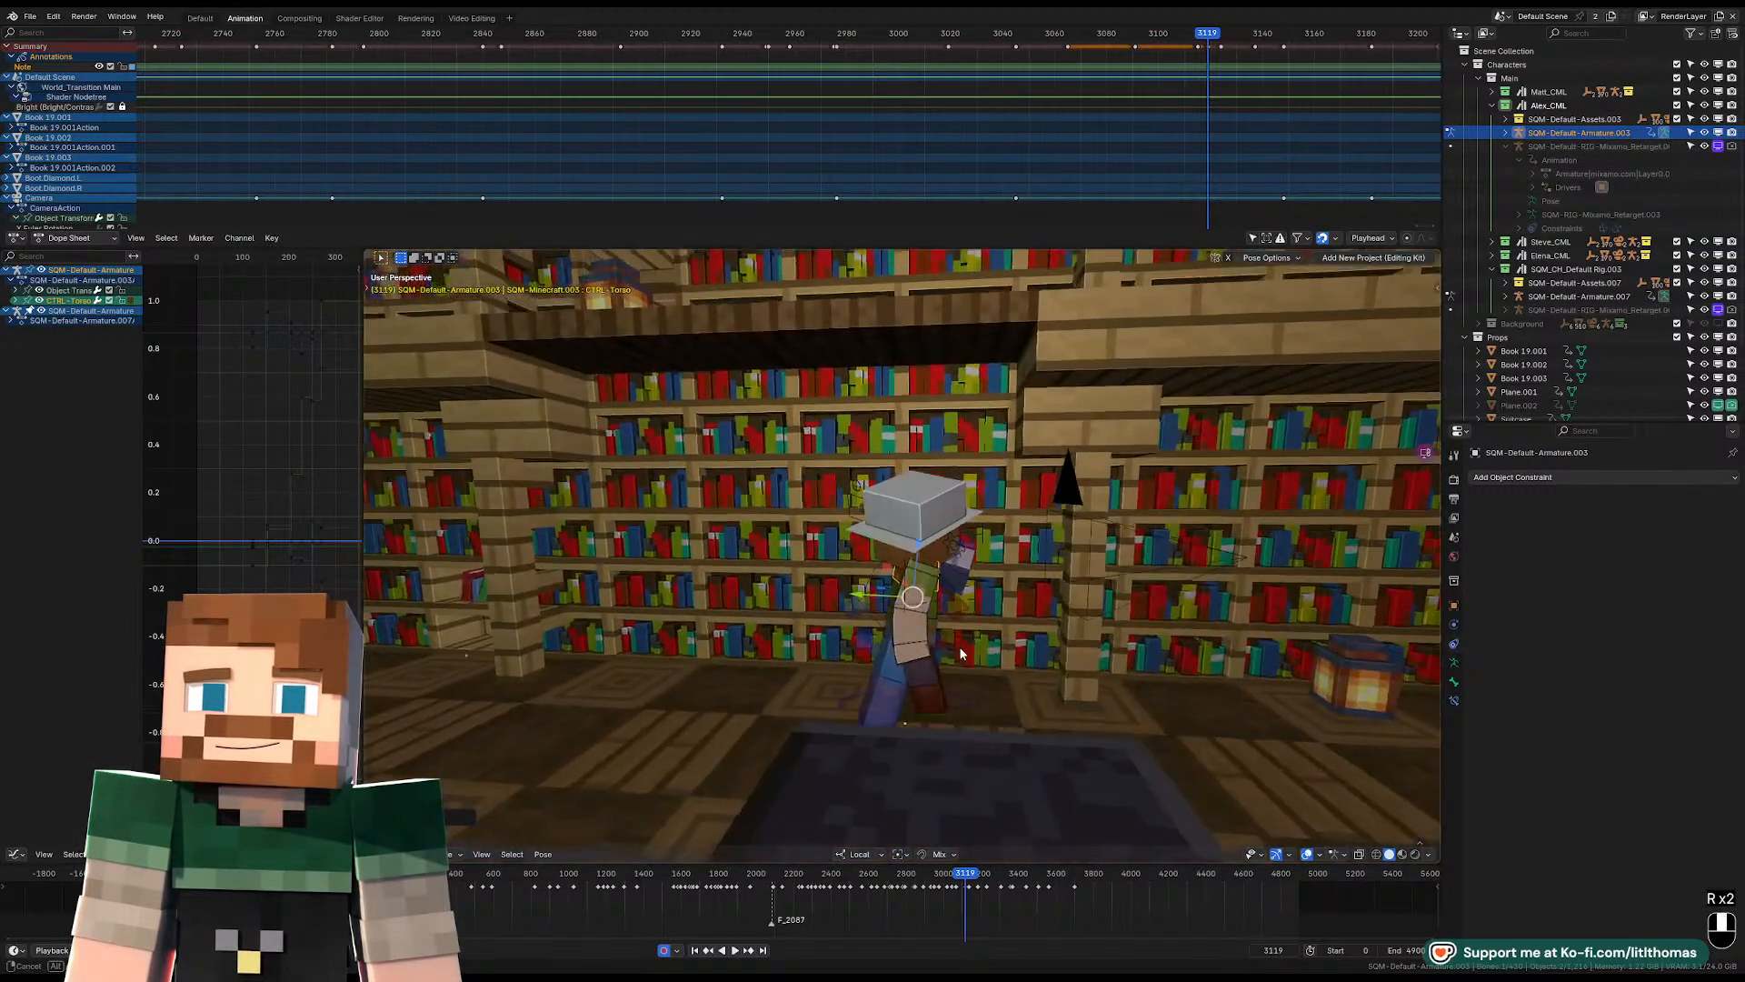
pyautogui.press('Down')
pyautogui.press('Up')
pyautogui.press('KP_0')
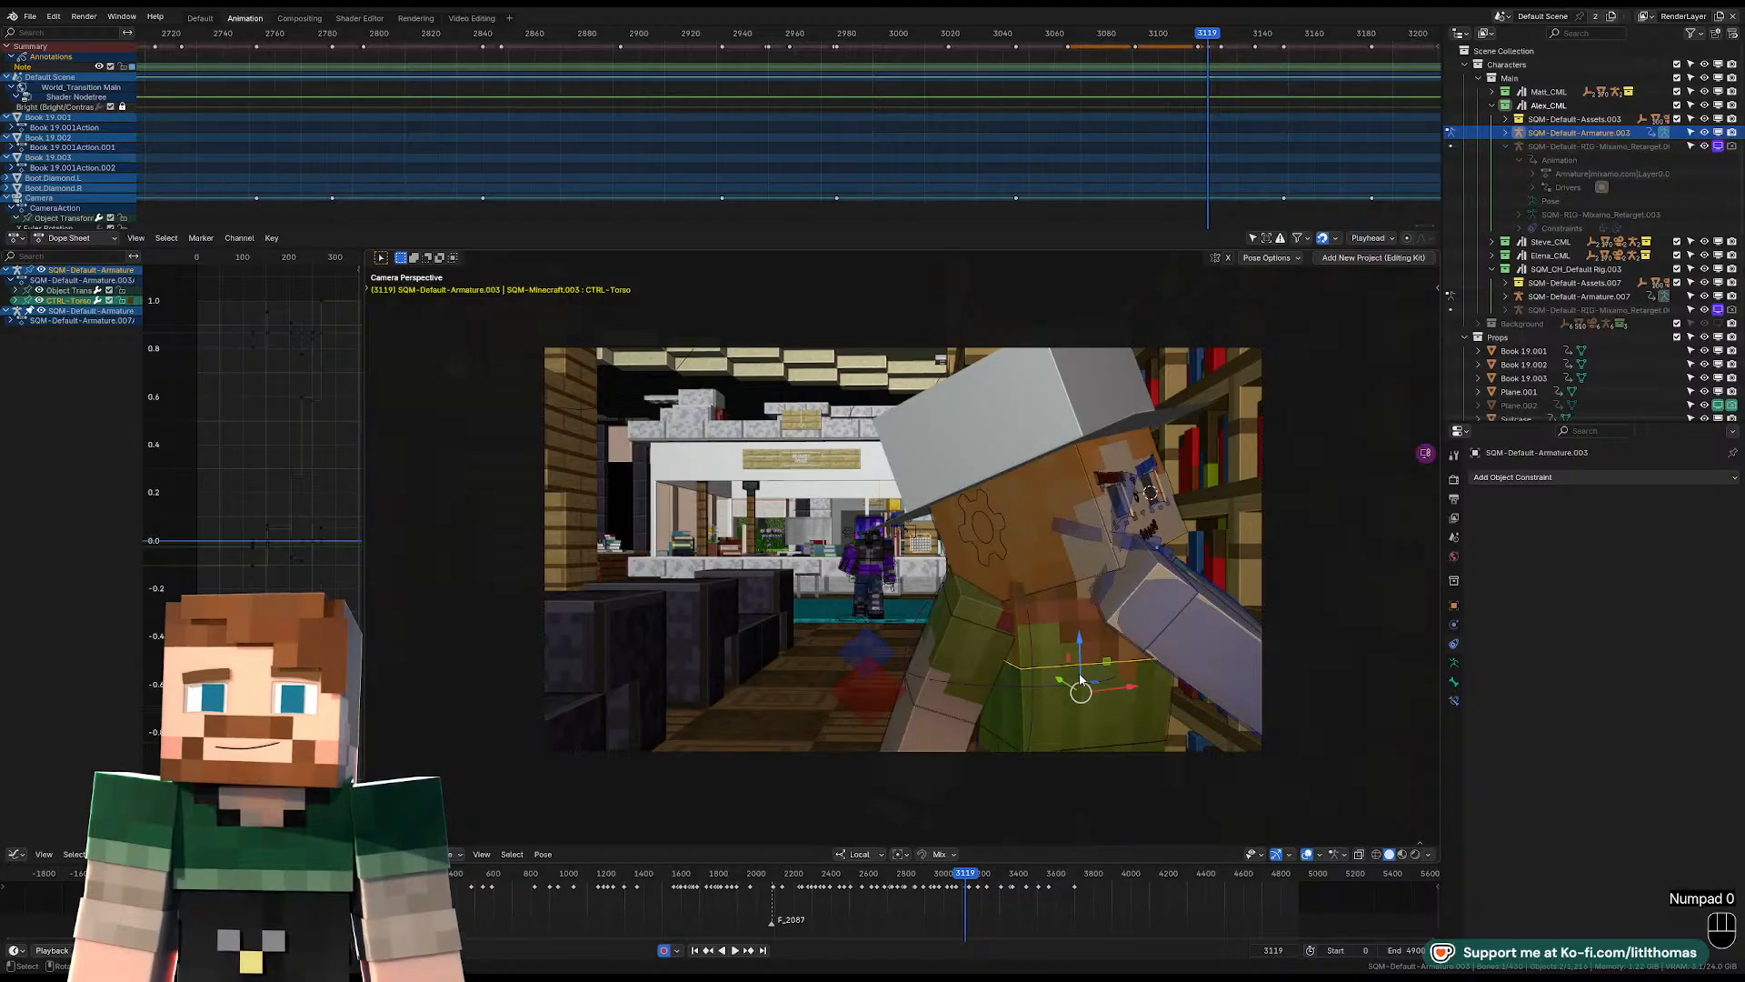
pyautogui.press('KP_0')
# Rotate the left upper arm toward the bookshelf and reset the left shoulder's location at frame 3119.
pyautogui.click(1104, 619)
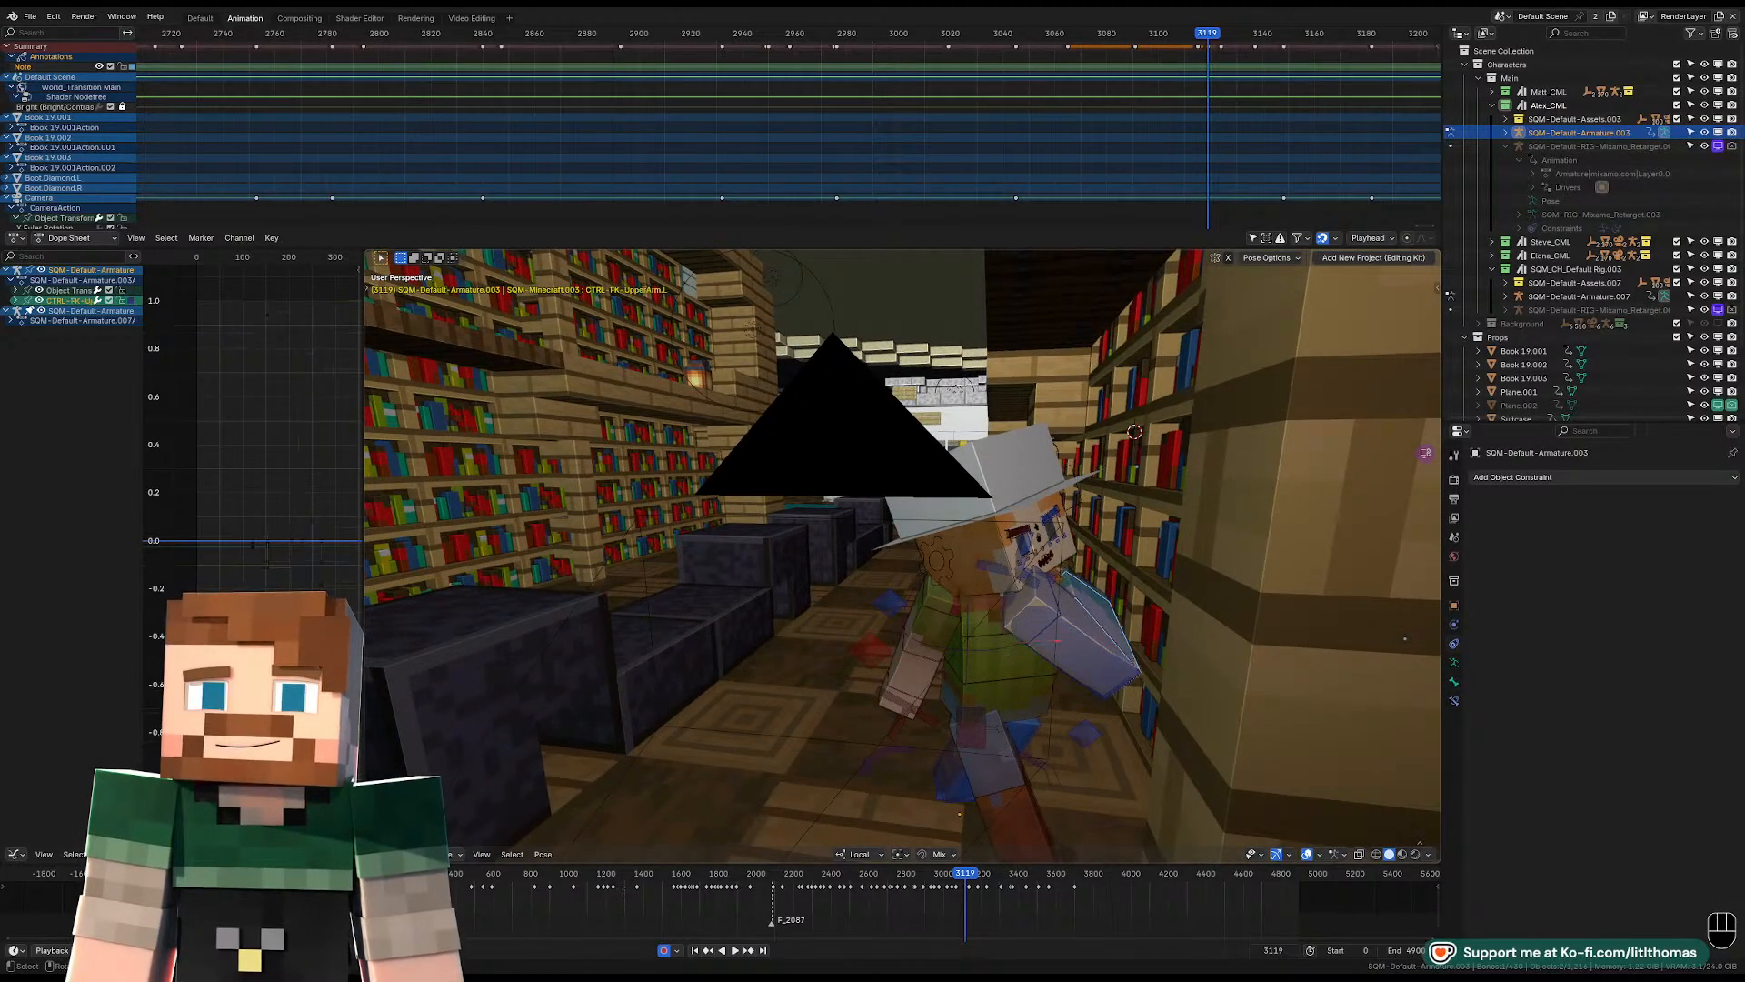
pyautogui.press('r')
pyautogui.press('r')
pyautogui.click(1066, 620)
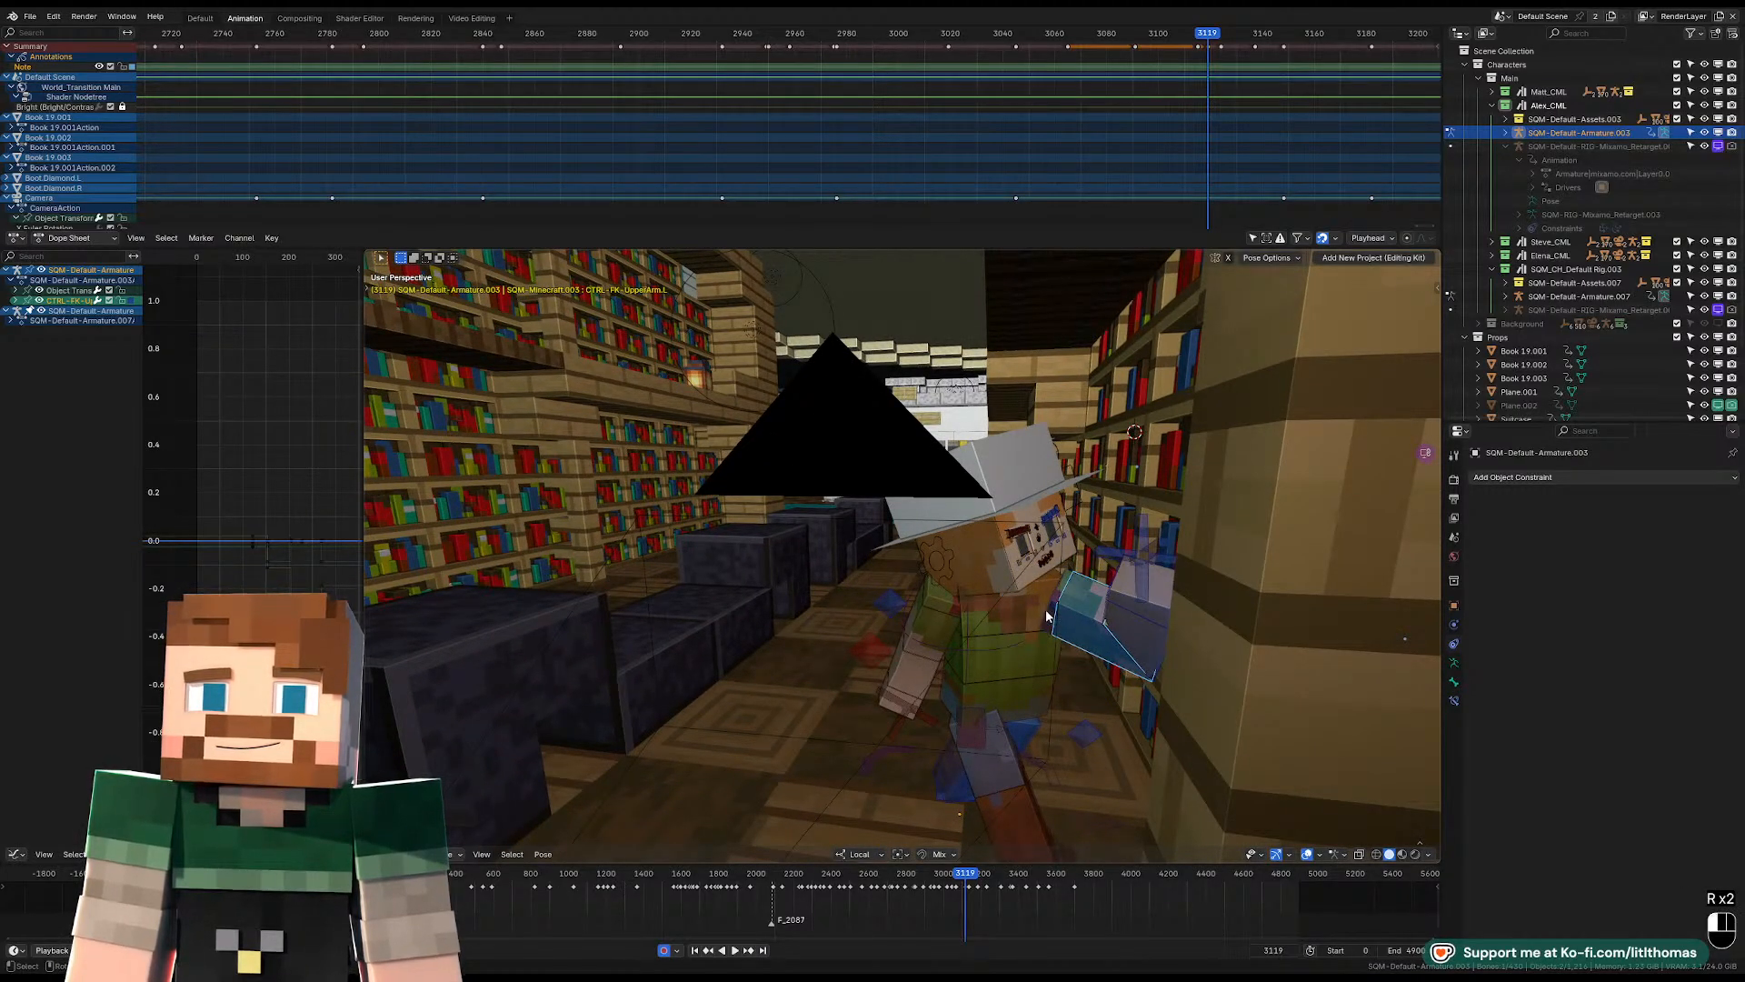
pyautogui.click(1047, 617)
pyautogui.hotkey('alt', 'g')
# Raise the head and turn the face away from the bookshelf at frame 3119.
pyautogui.click(988, 573)
pyautogui.moveTo(989, 571); pyautogui.dragTo(1020, 545, button='middle')
pyautogui.press('r')
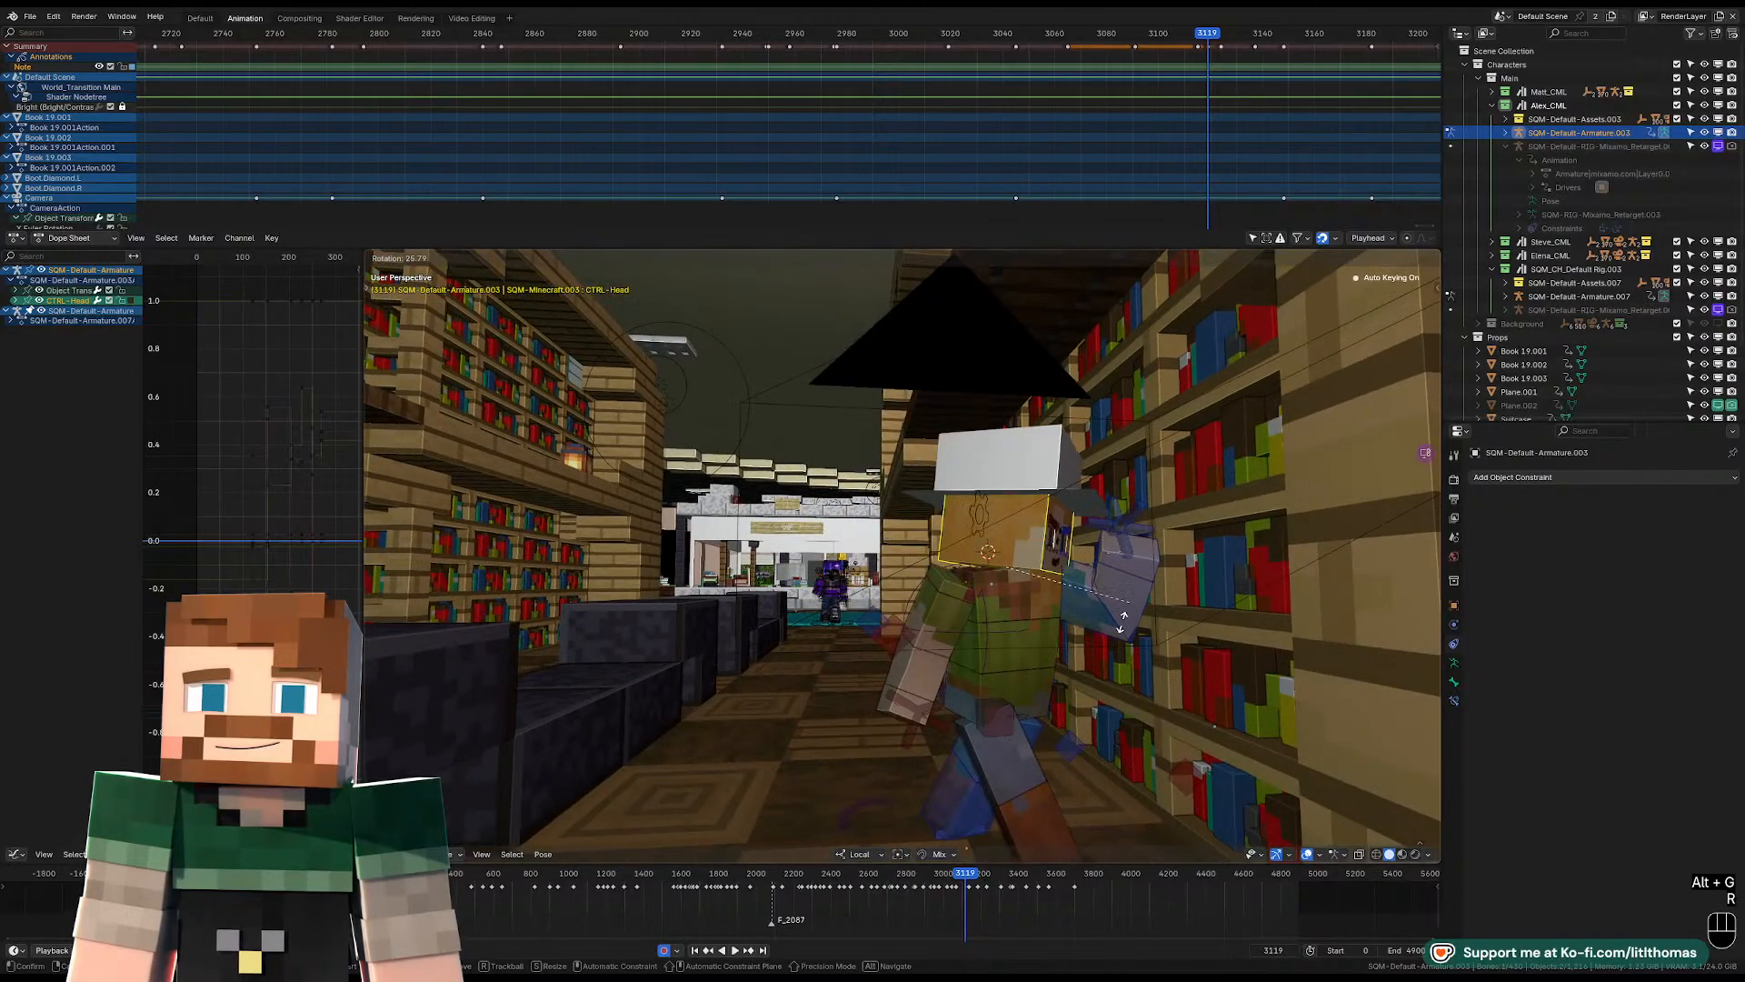
pyautogui.click(1100, 625)
pyautogui.press('r')
pyautogui.press('r')
pyautogui.click(1095, 609)
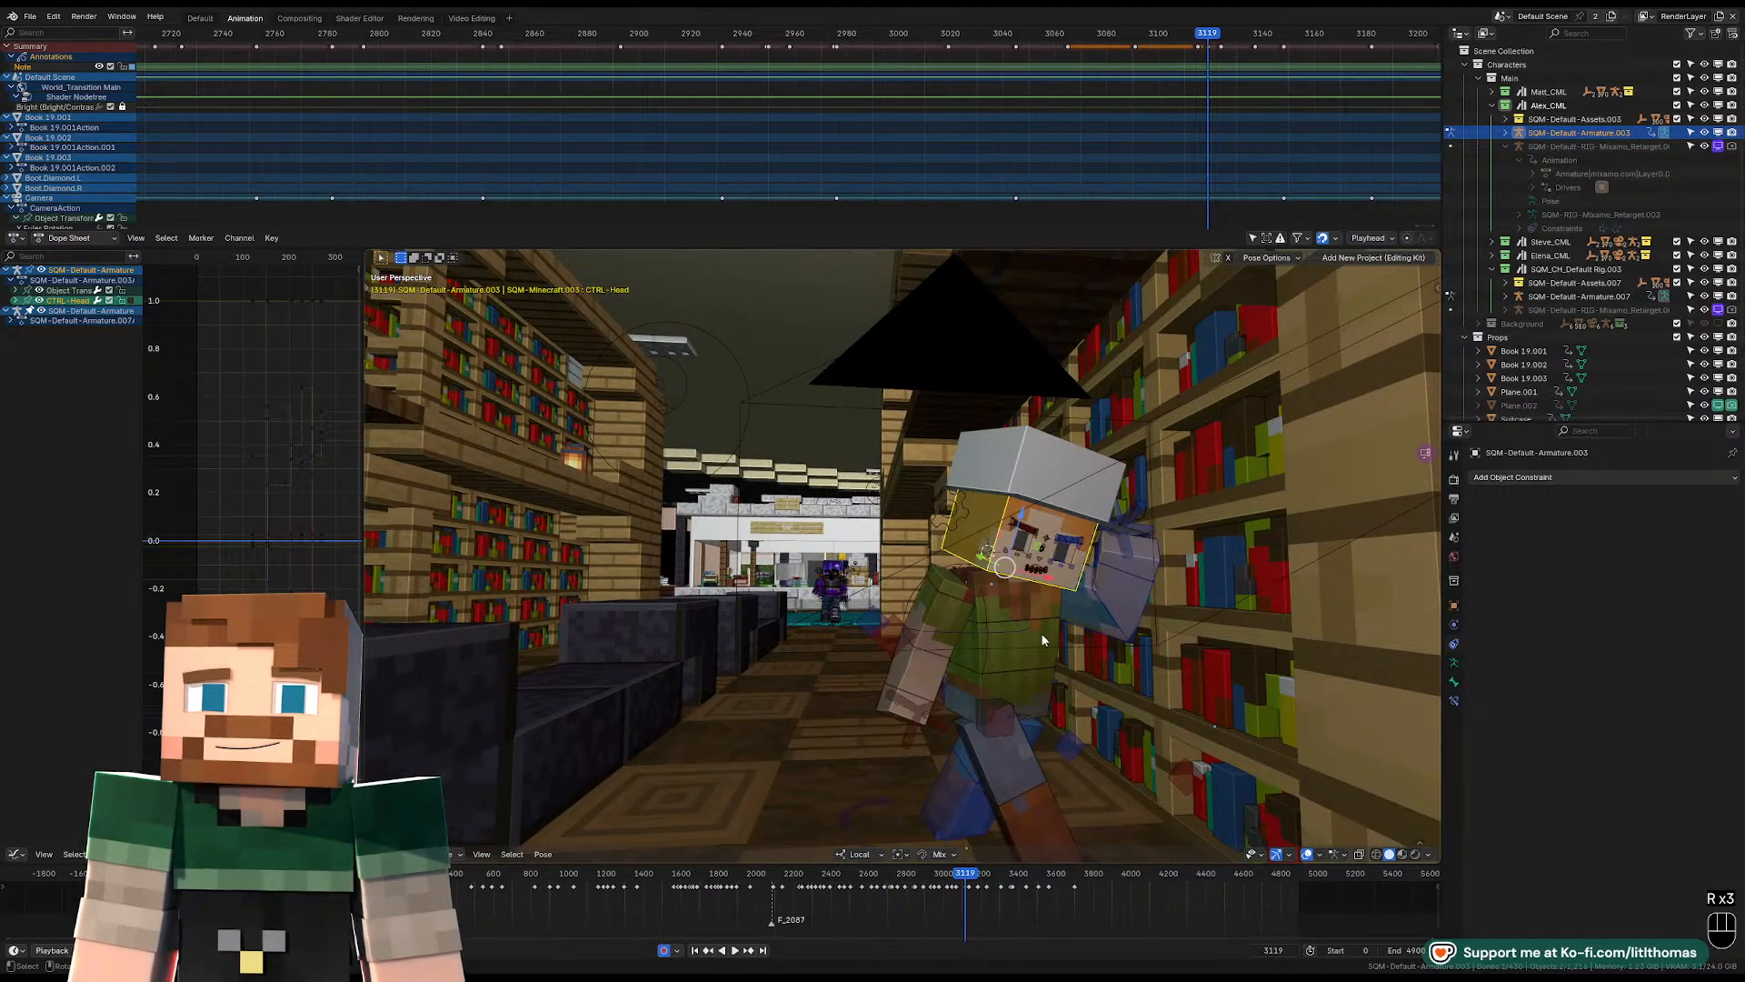
# Rotate the pelvis further at frame 3119 to adjust the character's lean in the camera view.
pyautogui.click(1035, 675)
pyautogui.press('KP_0')
pyautogui.press('r')
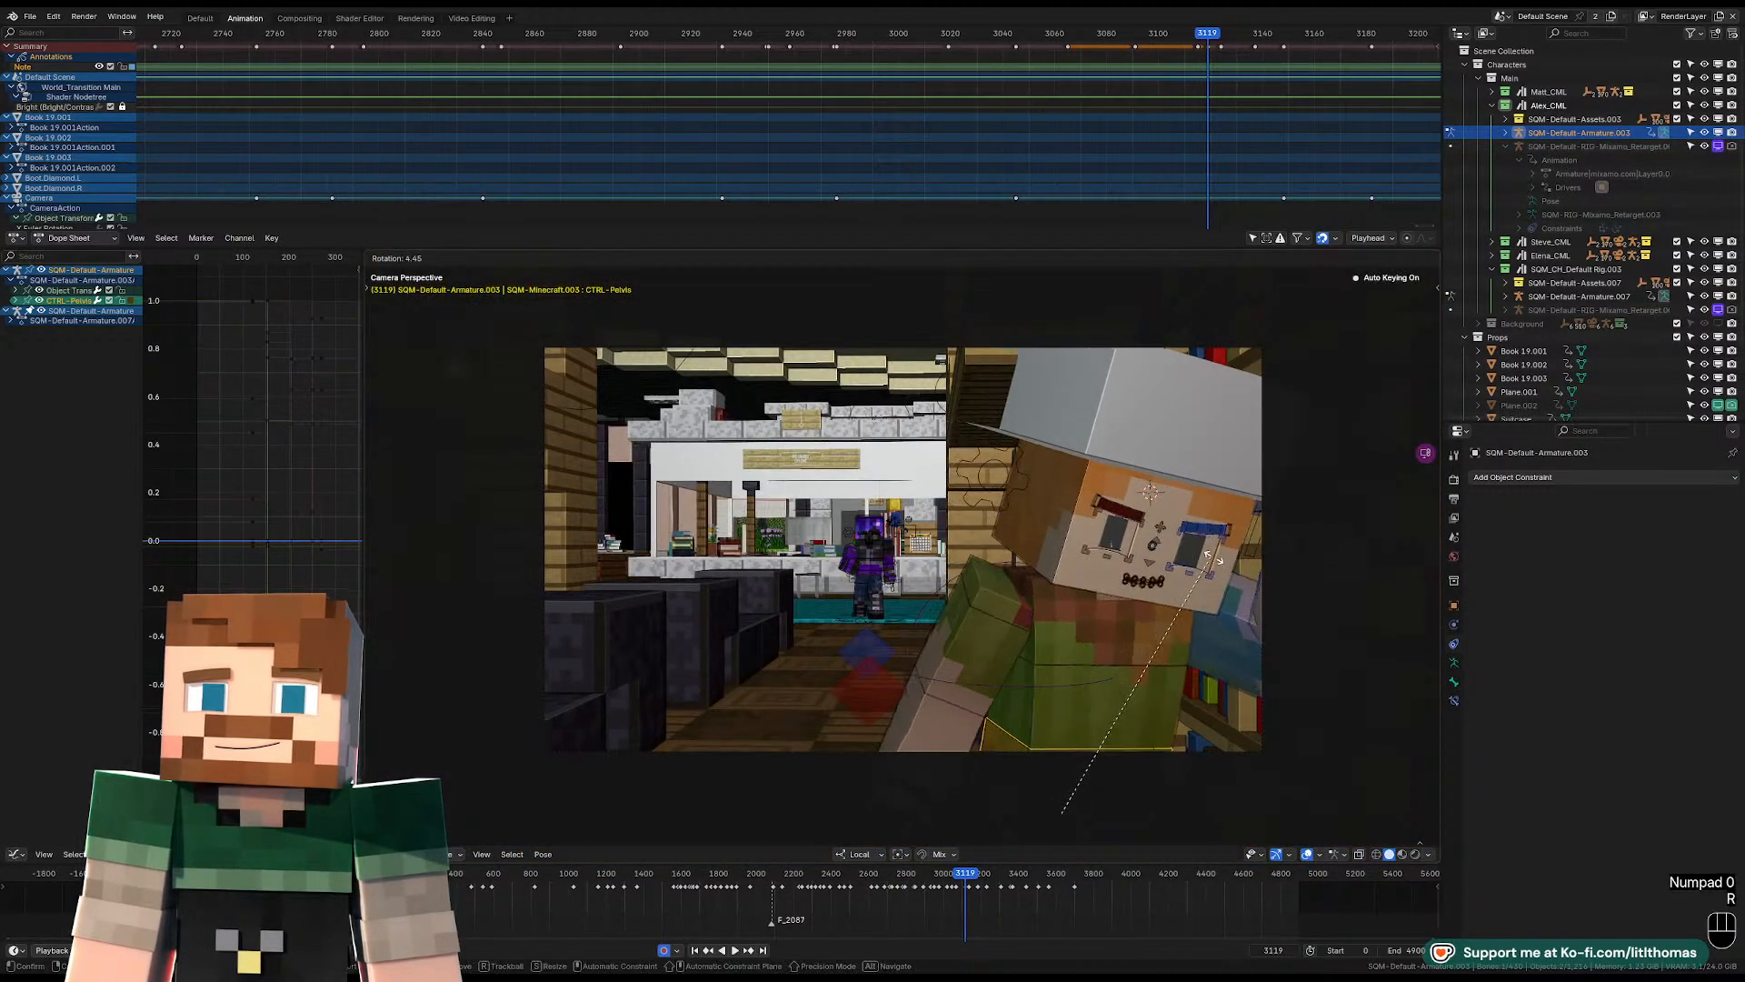
pyautogui.press('r')
pyautogui.click(1209, 624)
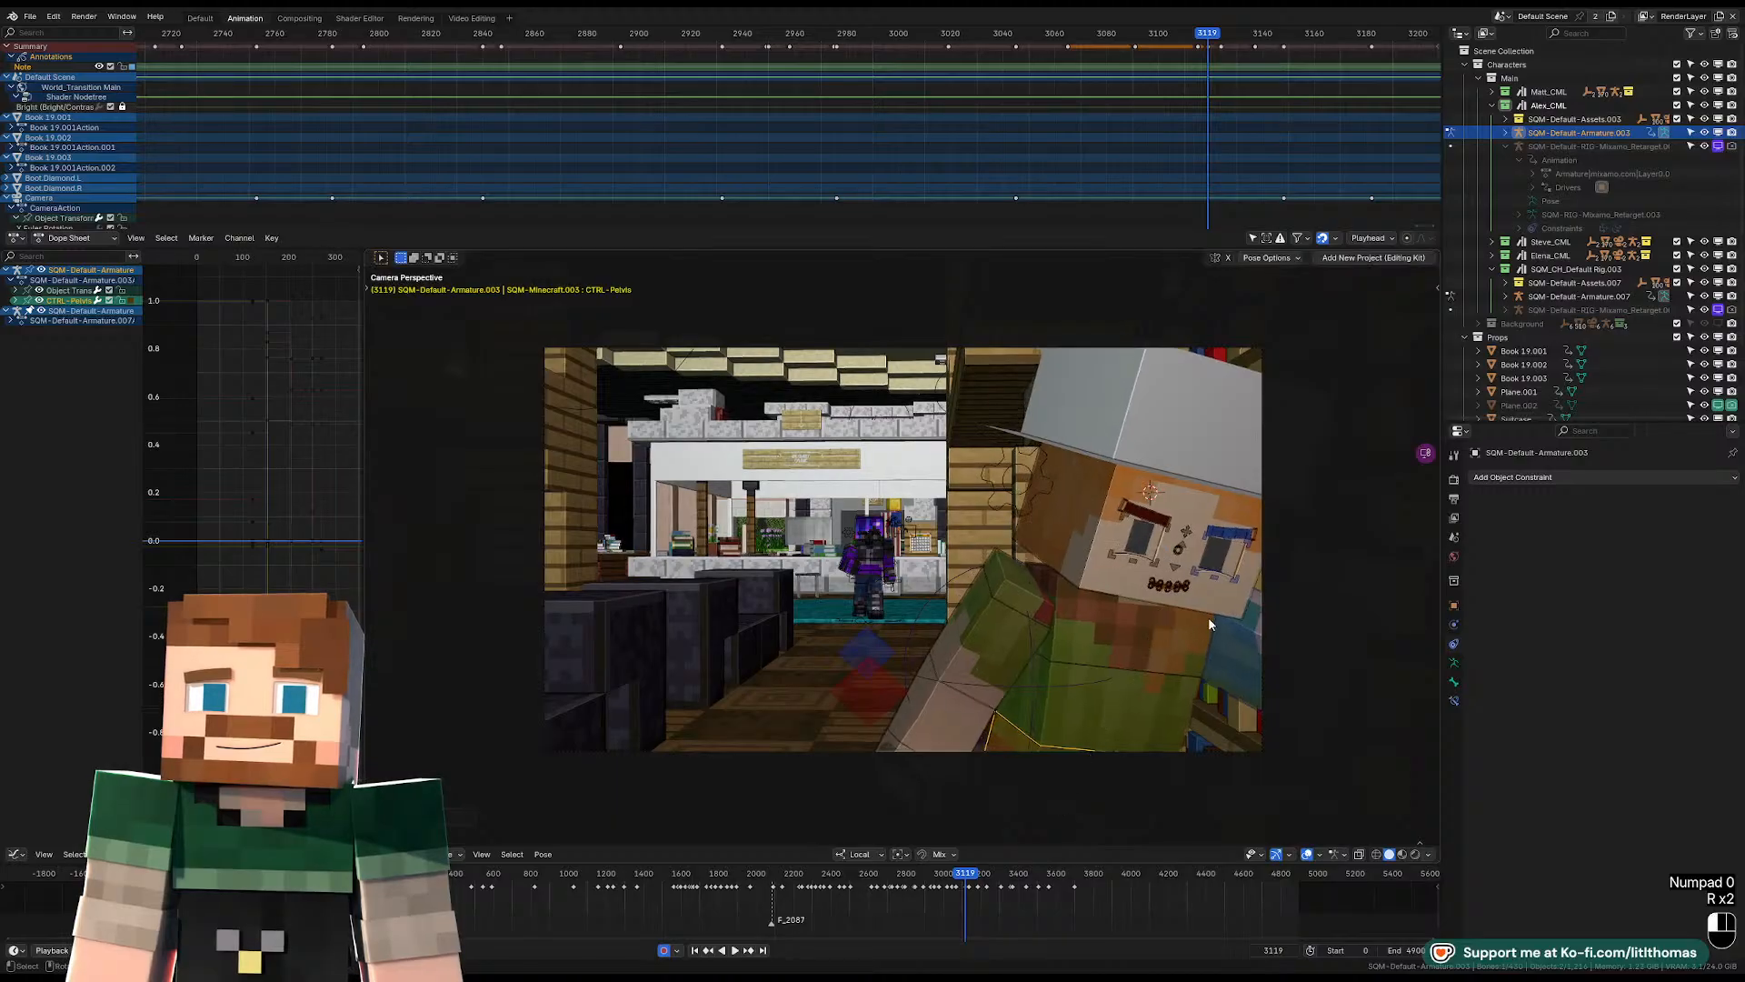
pyautogui.press('r')
pyautogui.click(1001, 588)
# Rotate the hat-wearing character's head at frame 3119 until the face and hat sit more level in the camera view.
pyautogui.click(1053, 559)
pyautogui.press('r')
pyautogui.press('r')
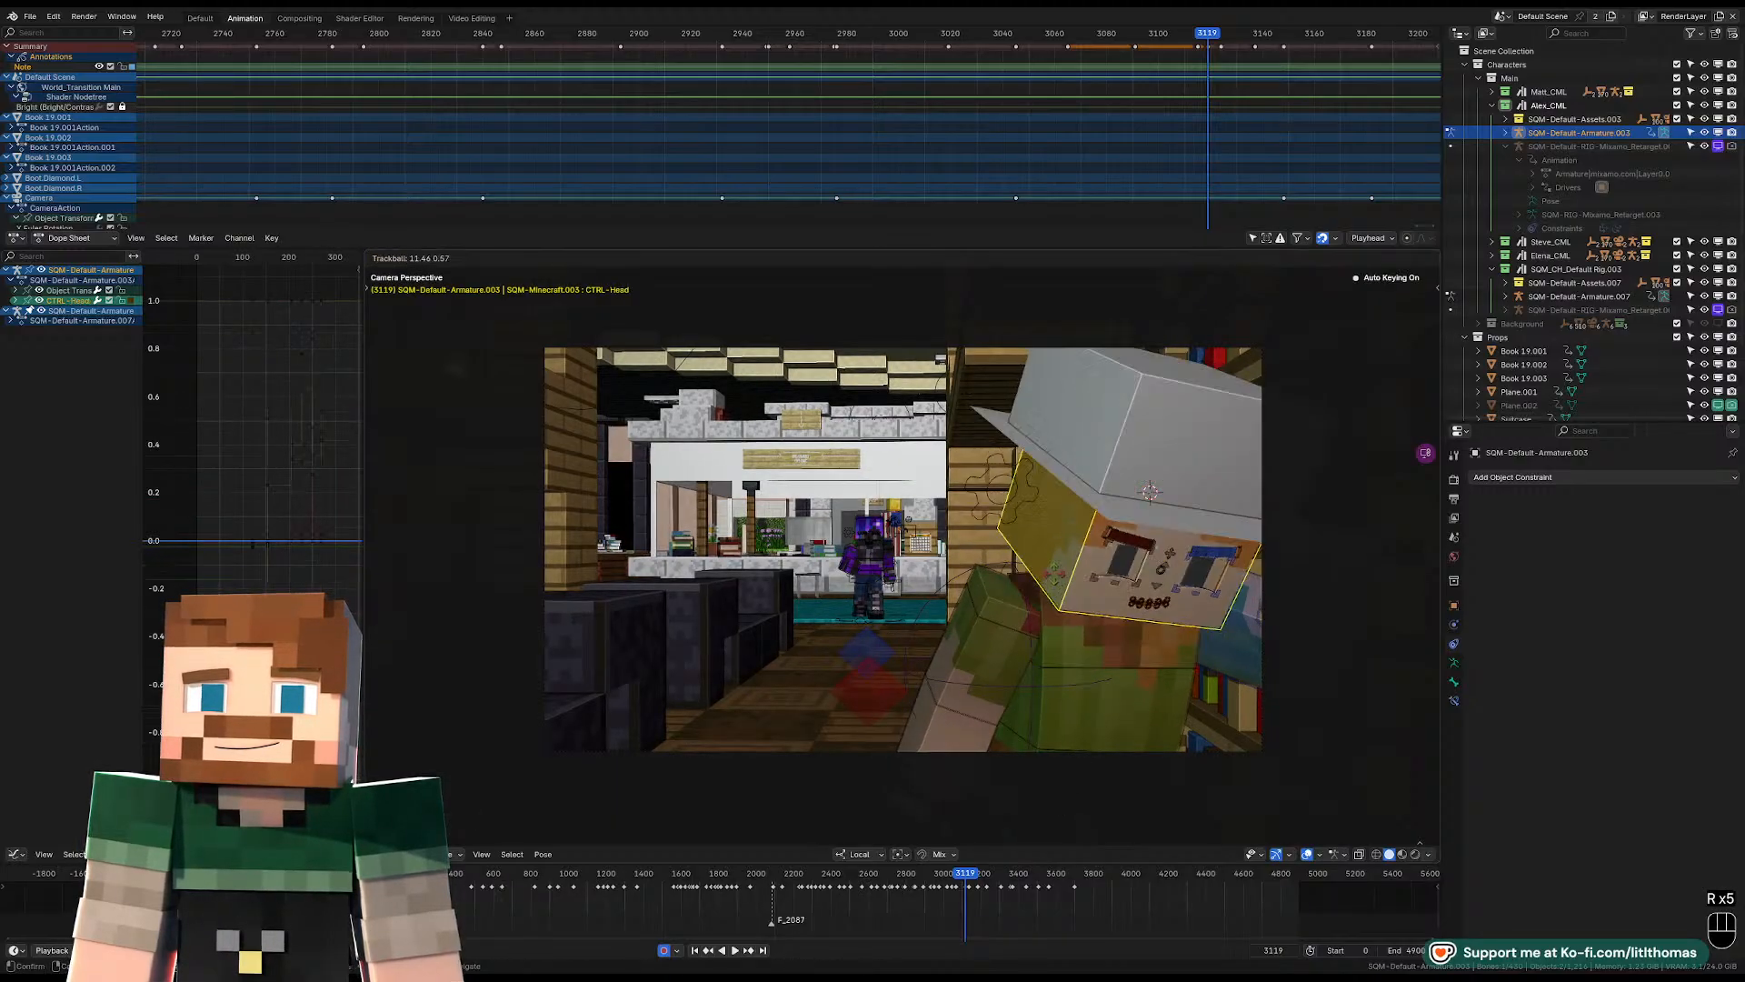
pyautogui.click(1044, 582)
pyautogui.press('r')
pyautogui.click(1016, 658)
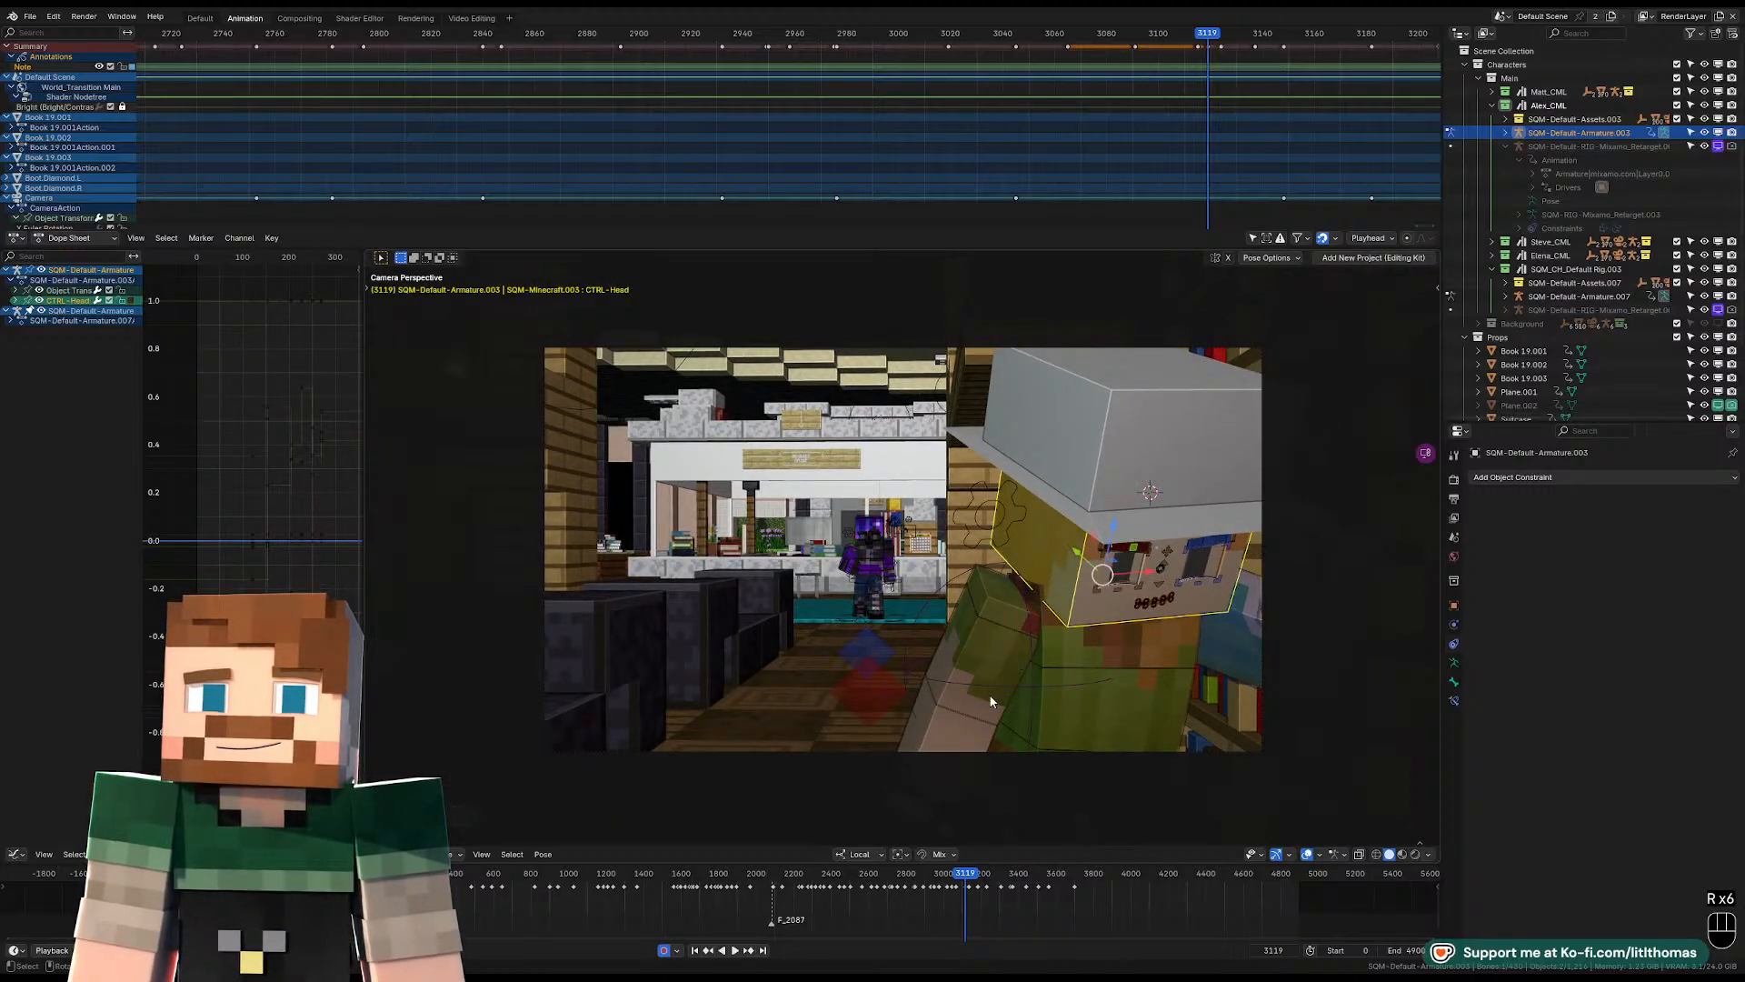
# Rotate the right upper arm at frame 3119 so the forearm crosses the chest, and reset the arm's location.
pyautogui.click(971, 729)
pyautogui.press('r')
pyautogui.press('r')
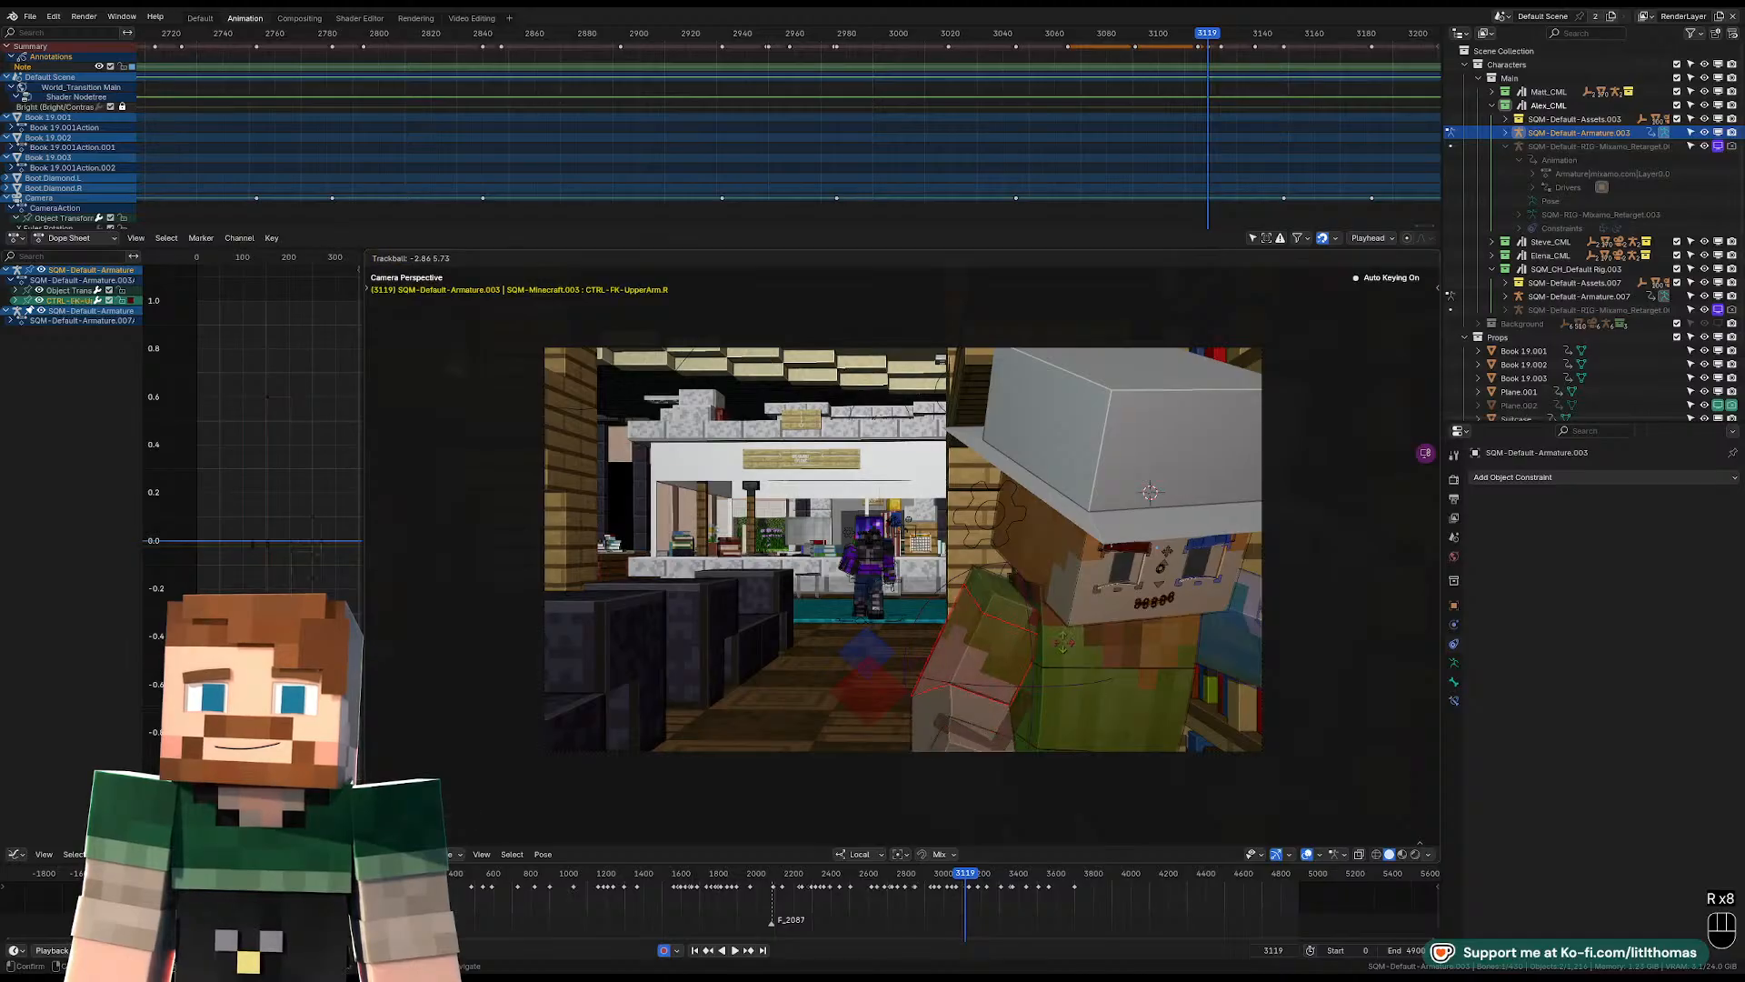
pyautogui.click(991, 583)
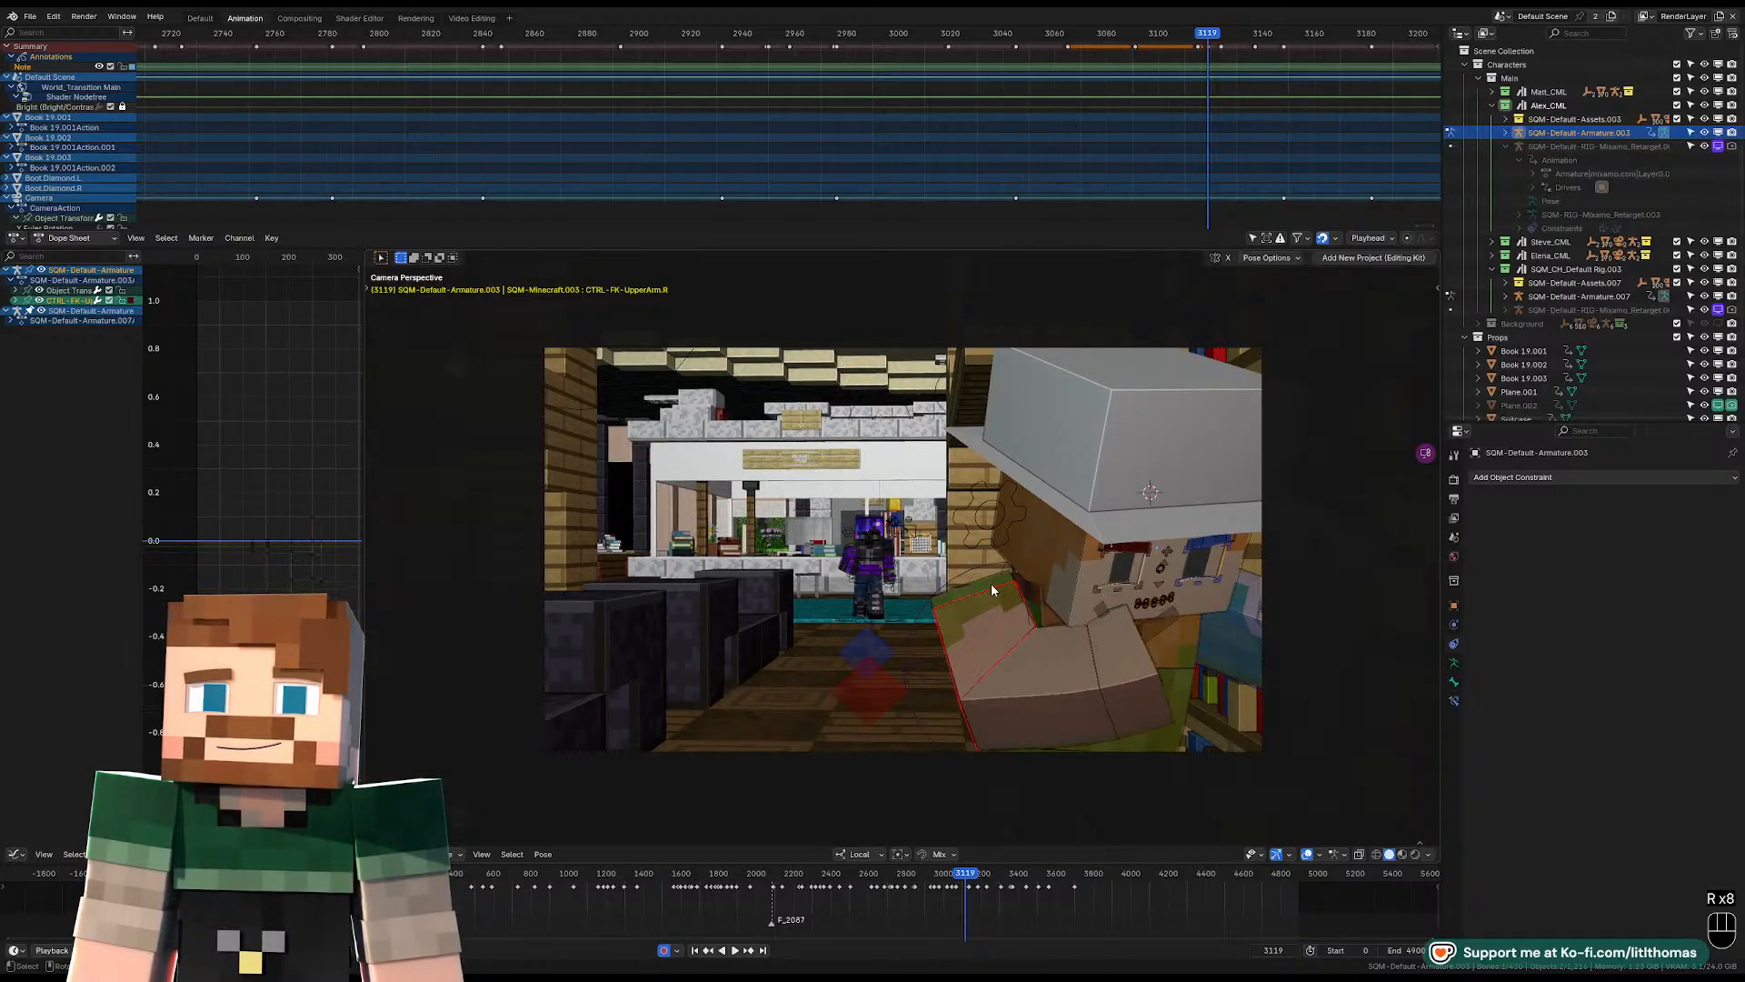
pyautogui.click(989, 582)
pyautogui.hotkey('alt', 'g')
pyautogui.moveTo(989, 582); pyautogui.dragTo(1037, 629, button='middle')
# Move and rotate the right lower arm at frame 3119 to refine how it bends across the chest.
pyautogui.press('g')
pyautogui.click(1059, 616)
pyautogui.press('g')
pyautogui.click(951, 591)
pyautogui.click(1036, 630)
pyautogui.press('g')
pyautogui.press('r')
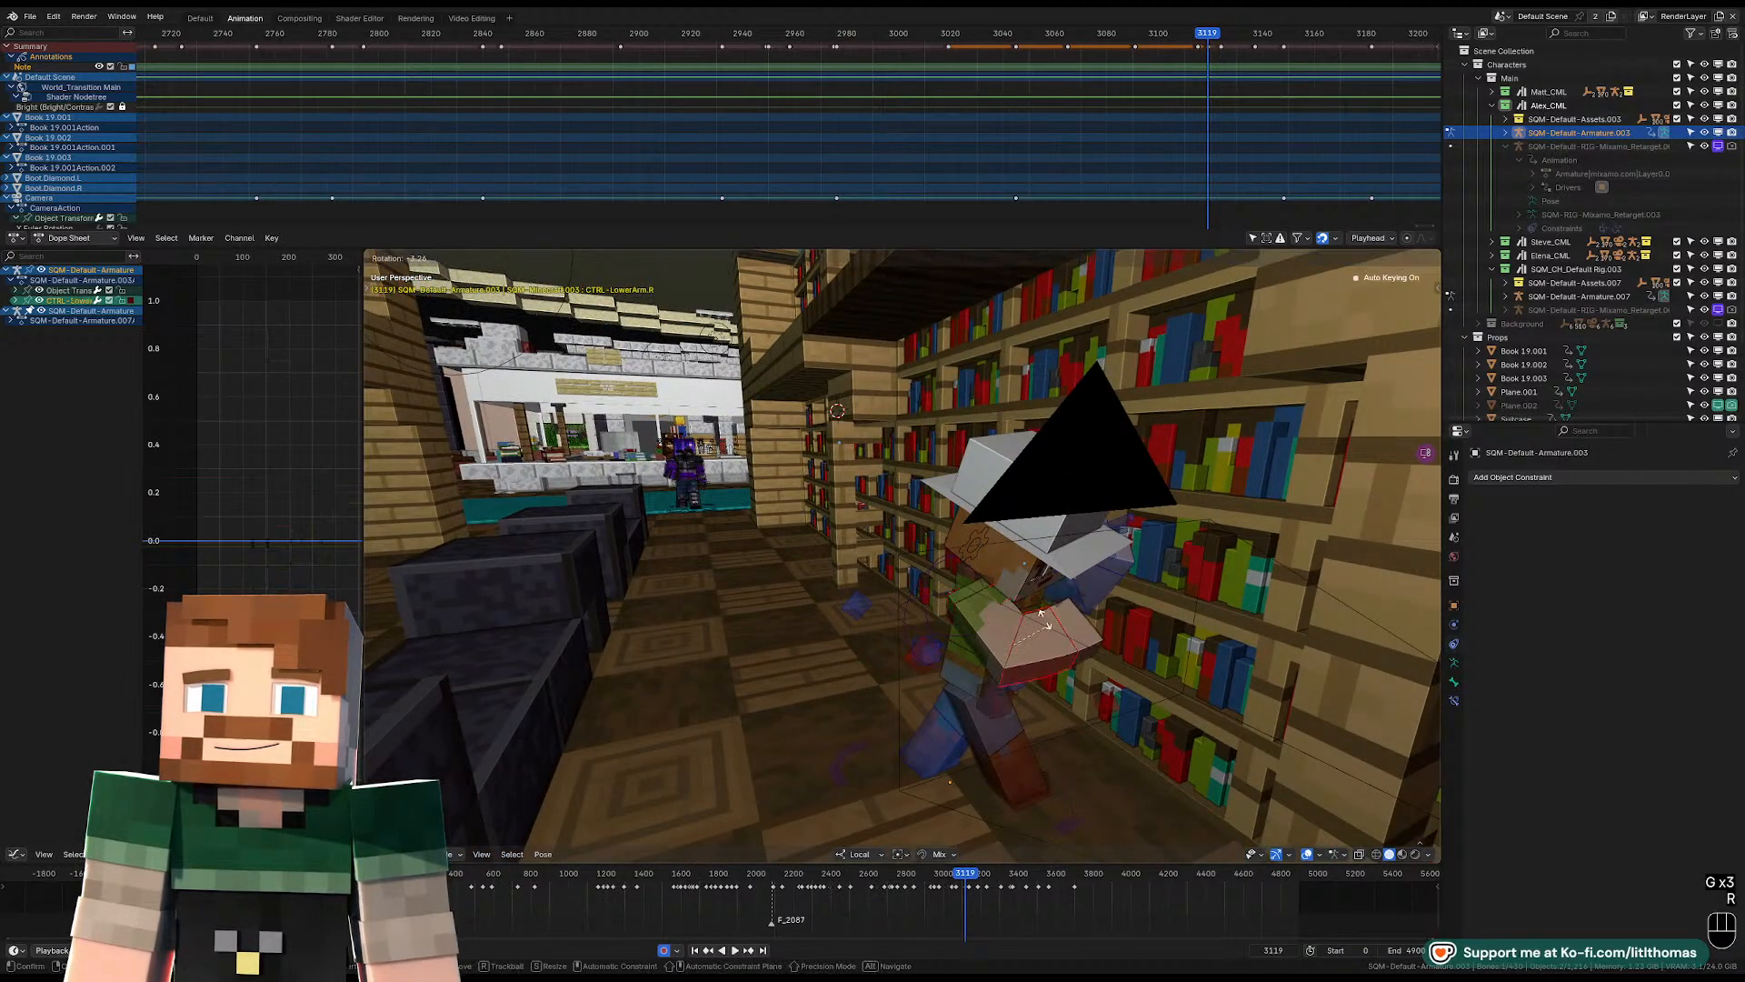
pyautogui.click(1005, 611)
pyautogui.moveTo(1005, 611); pyautogui.dragTo(936, 591, button='middle')
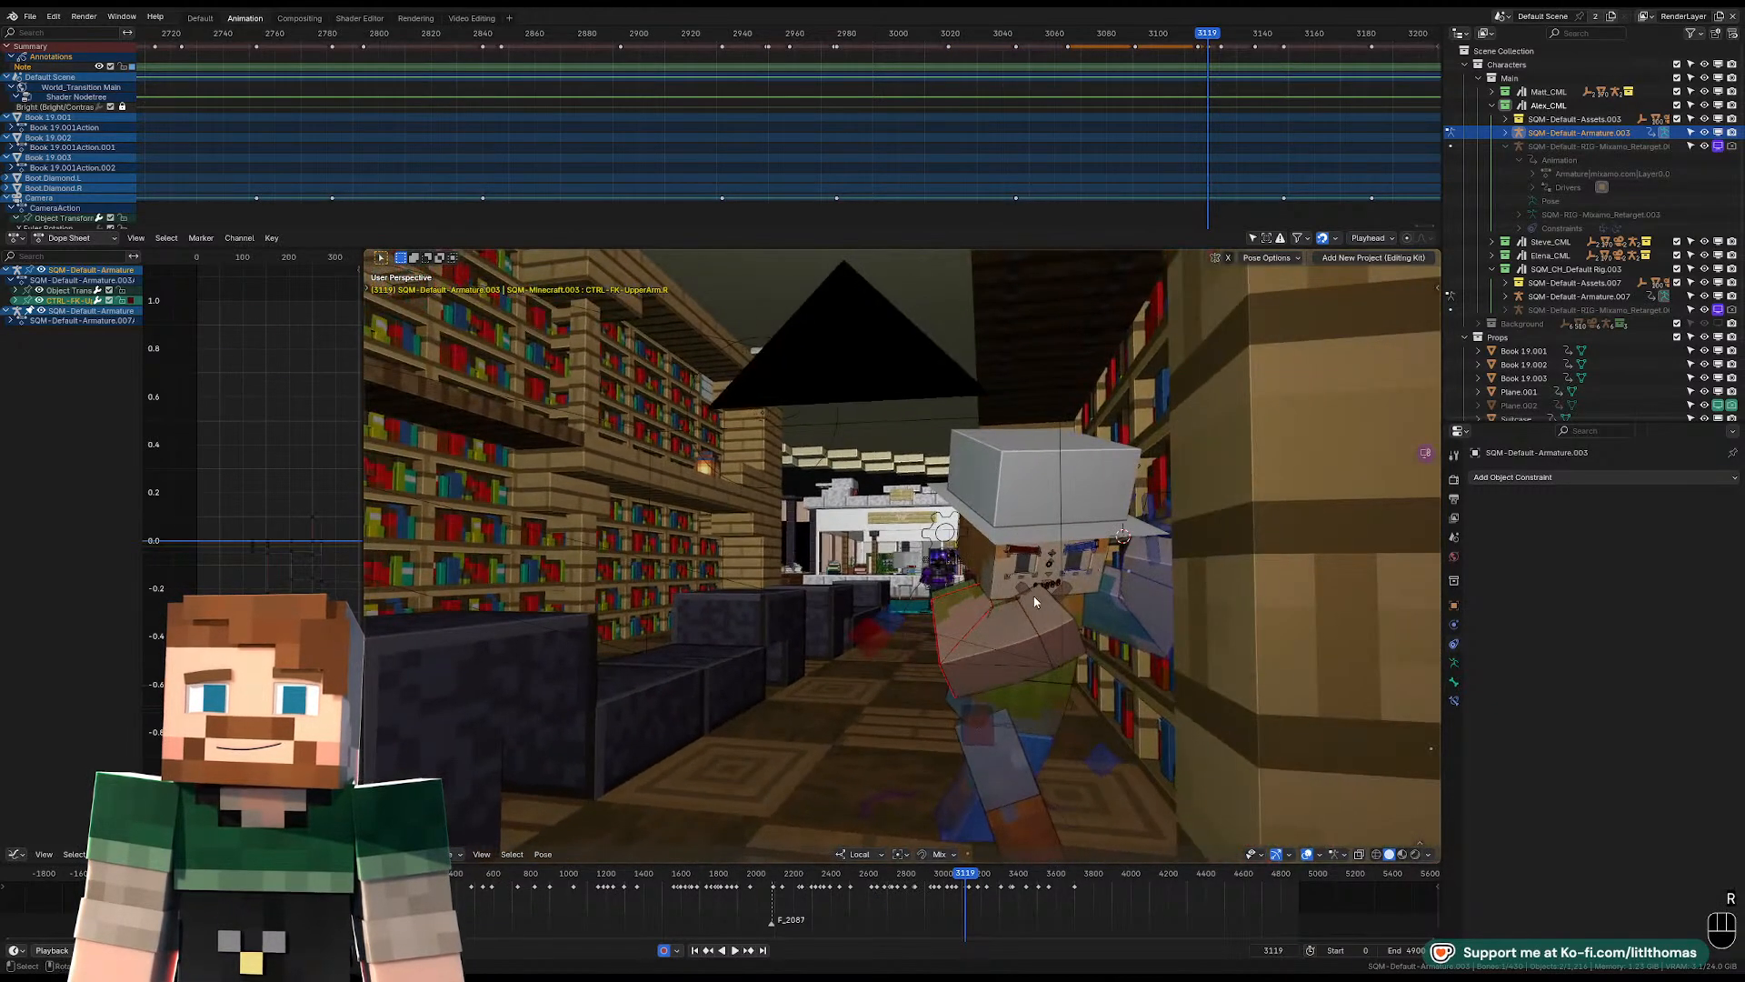
# Rotate the right upper arm again at frame 3119 to adjust the raised arm in front of the chest.
pyautogui.click(992, 612)
pyautogui.press('r')
pyautogui.press('r')
pyautogui.click(1104, 613)
# Rotate the left upper arm beside the bookshelf at frame 3119.
pyautogui.moveTo(1104, 618); pyautogui.dragTo(1046, 611, button='middle')
pyautogui.press('r')
pyautogui.press('r')
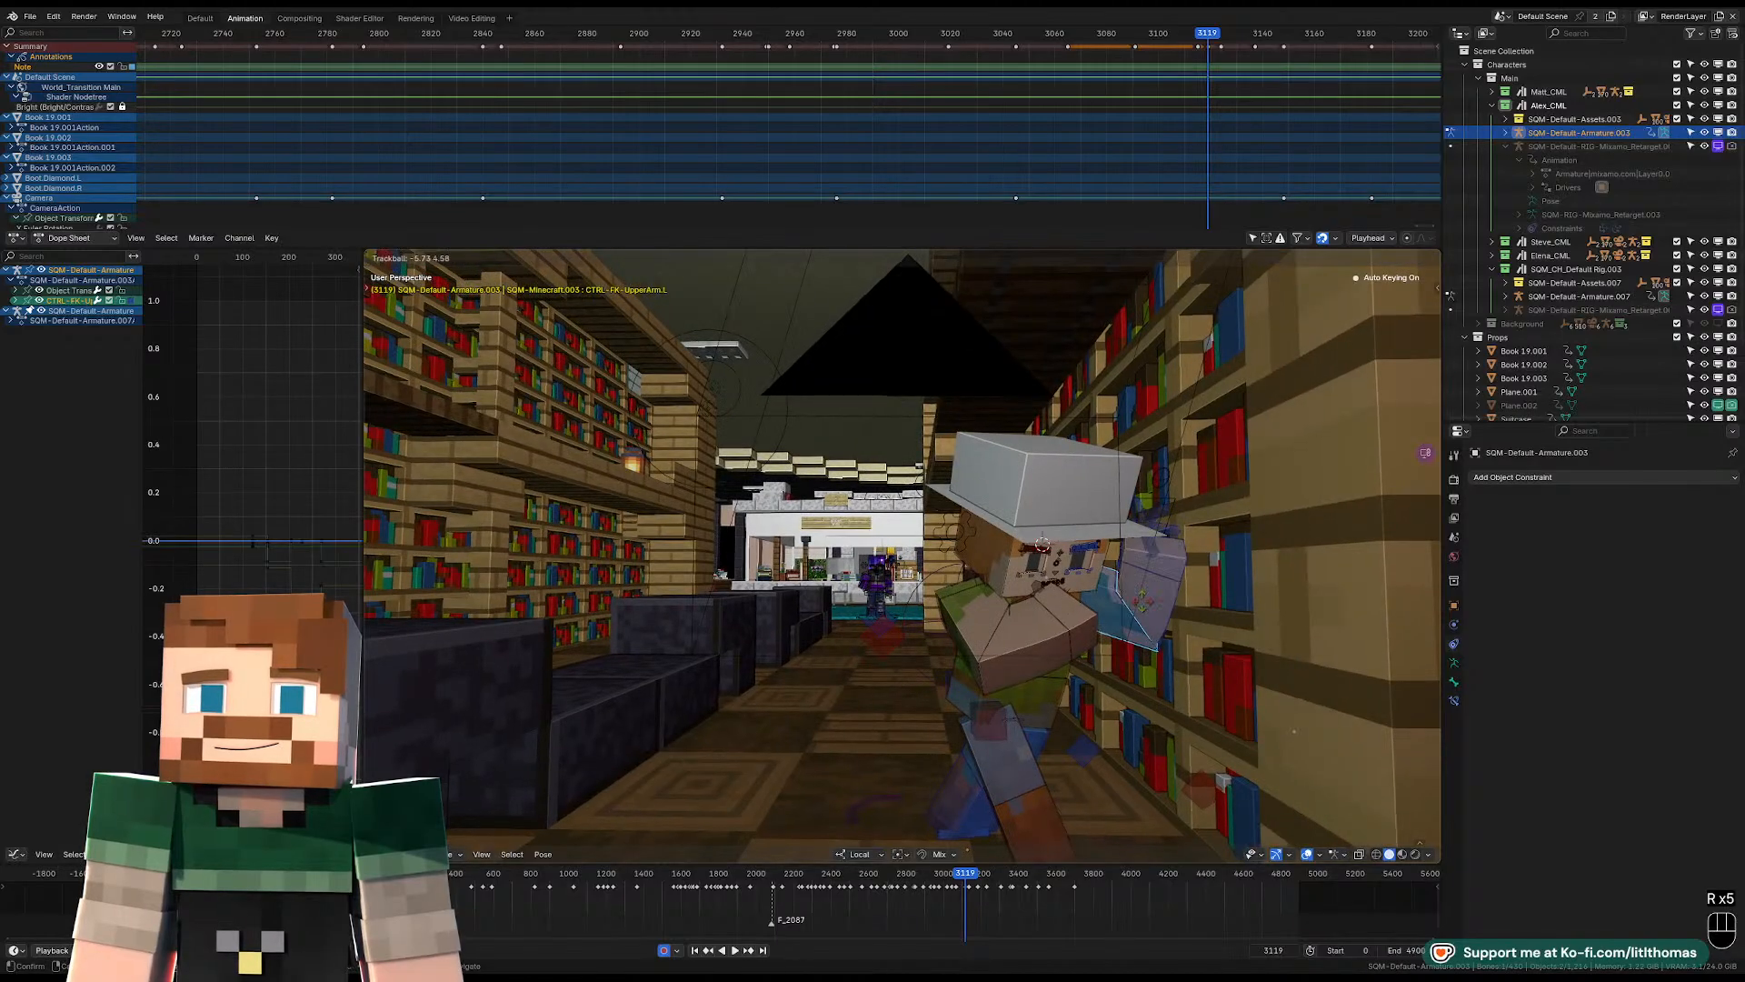
pyautogui.press('r')
pyautogui.click(1236, 598)
pyautogui.moveTo(1236, 598); pyautogui.dragTo(944, 603, button='middle')
# Play the shot through the camera view to check the timing of the turn away from the bookshelf.
pyautogui.click(815, 667)
pyautogui.moveTo(814, 667)
pyautogui.mouseDown(button='middle')
pyautogui.moveTo(832, 649)
pyautogui.moveTo(797, 659)
pyautogui.mouseUp(button='middle')
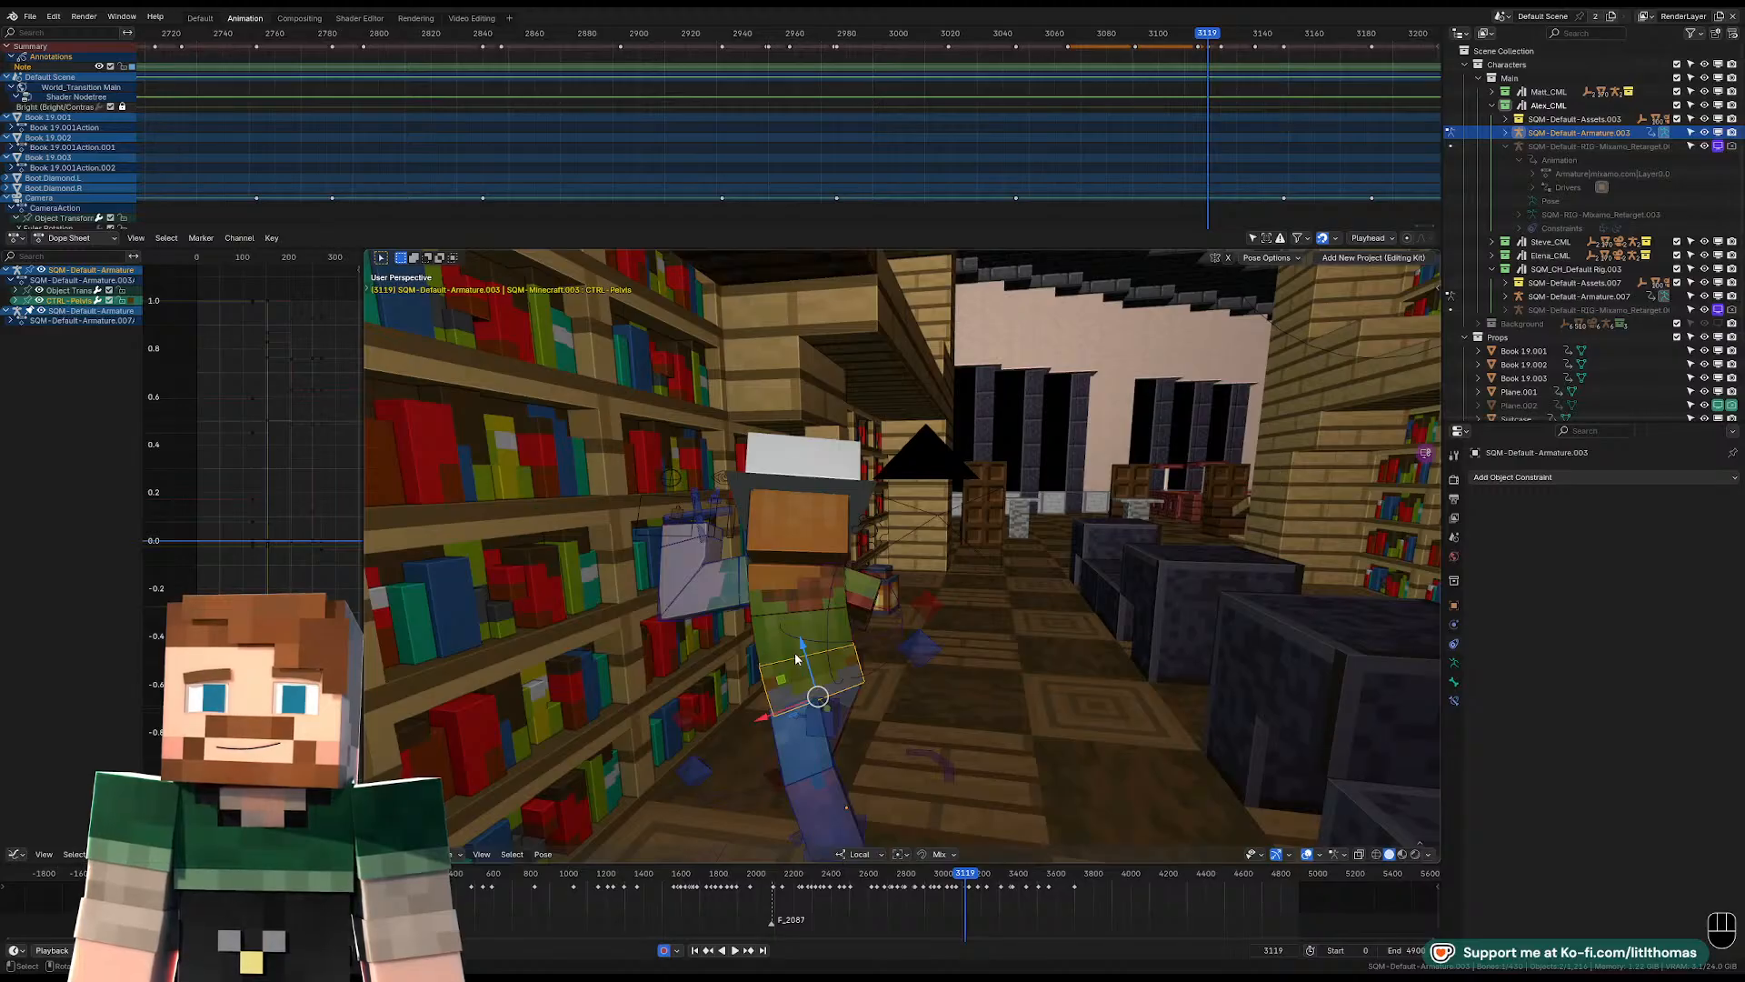
pyautogui.press('KP_0')
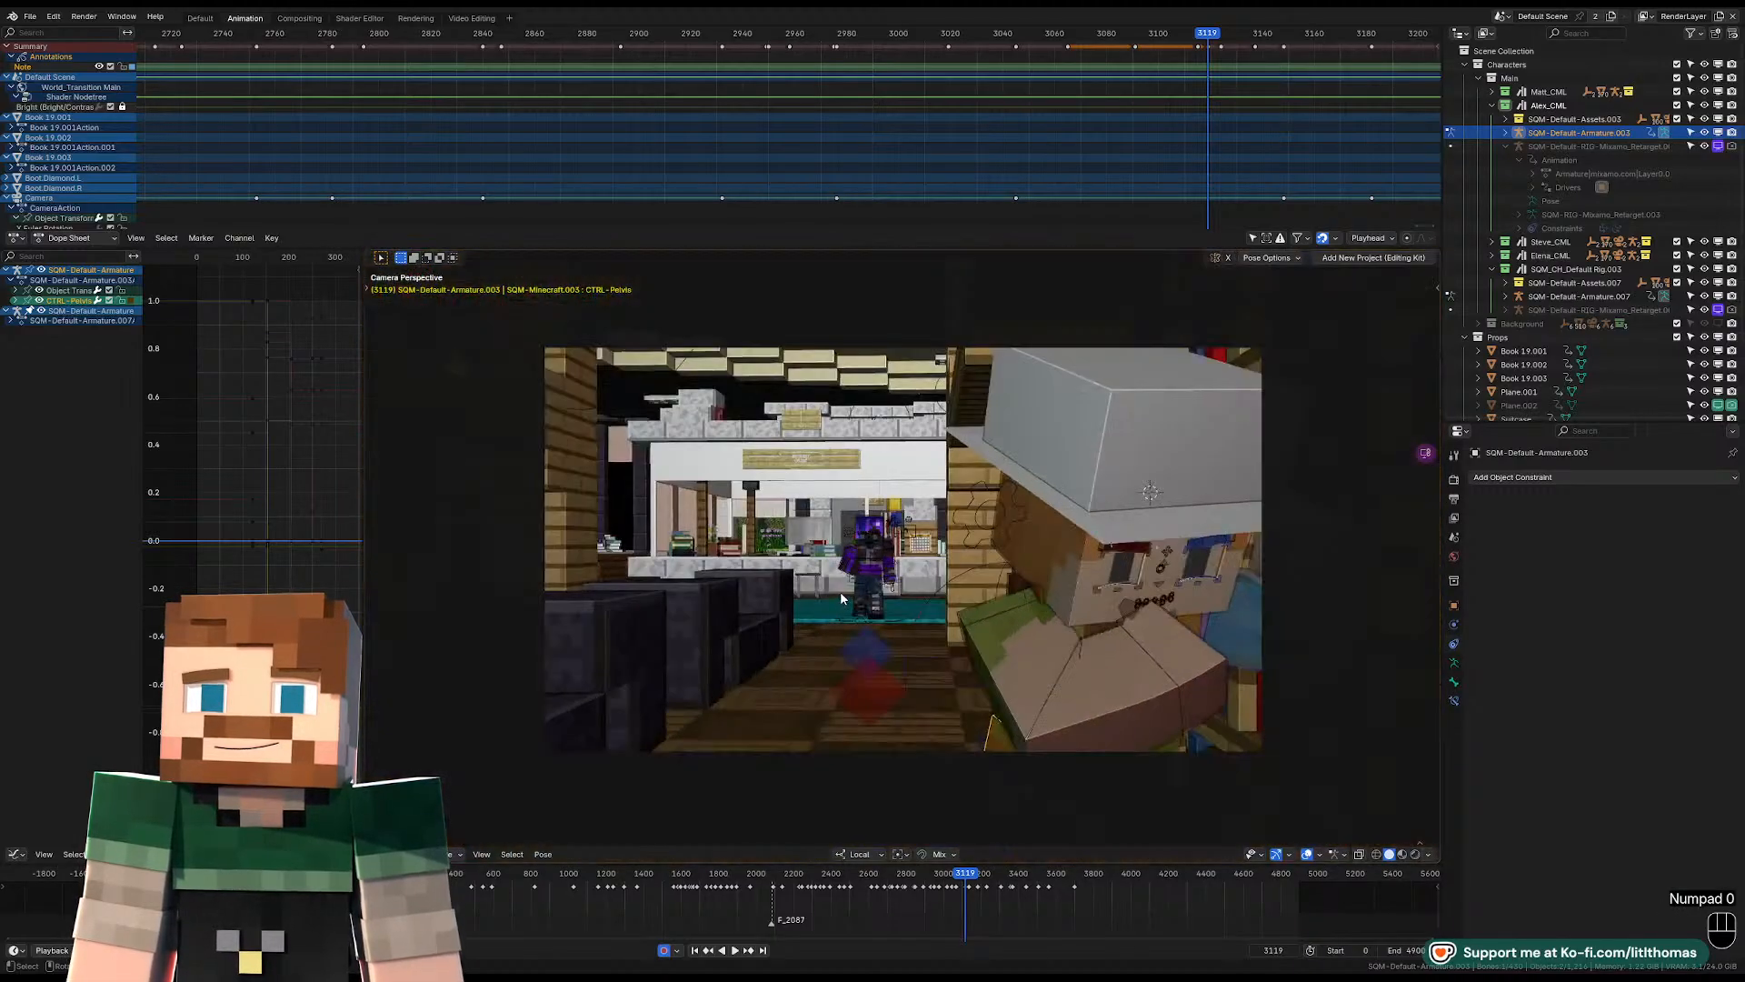
pyautogui.click(1199, 37)
pyautogui.press('space')
pyautogui.moveTo(1194, 38); pyautogui.dragTo(1032, 38)
pyautogui.press('space')
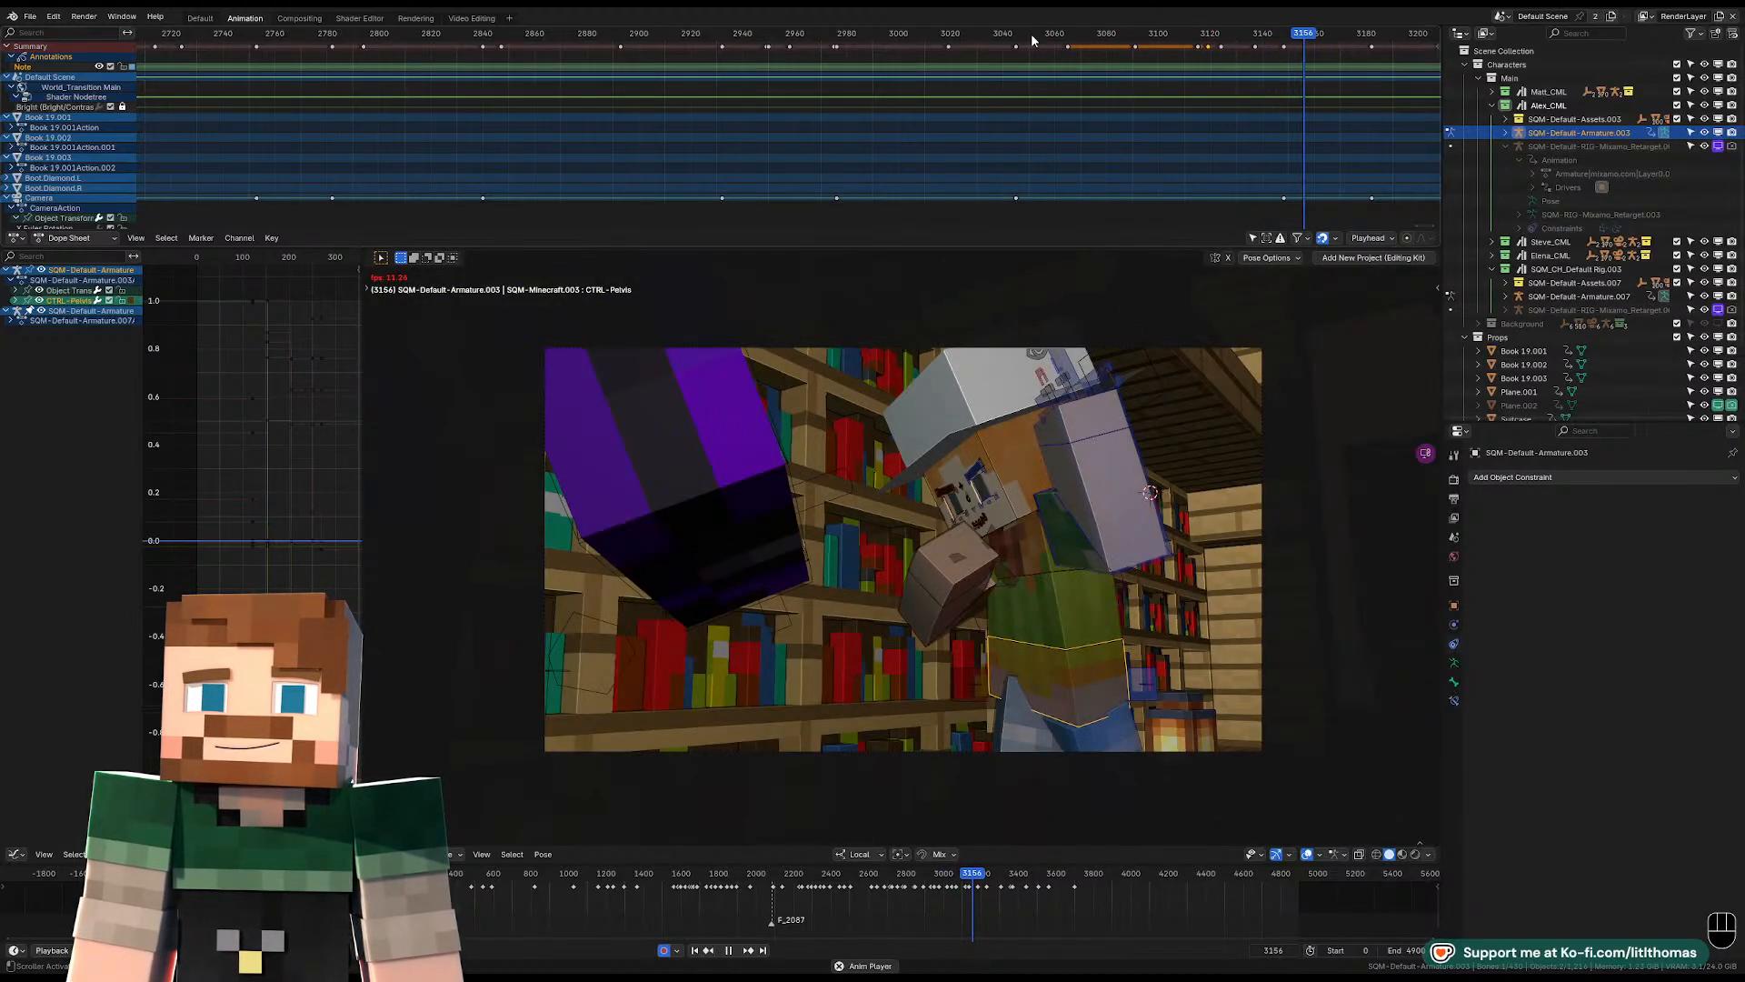
pyautogui.press('space')
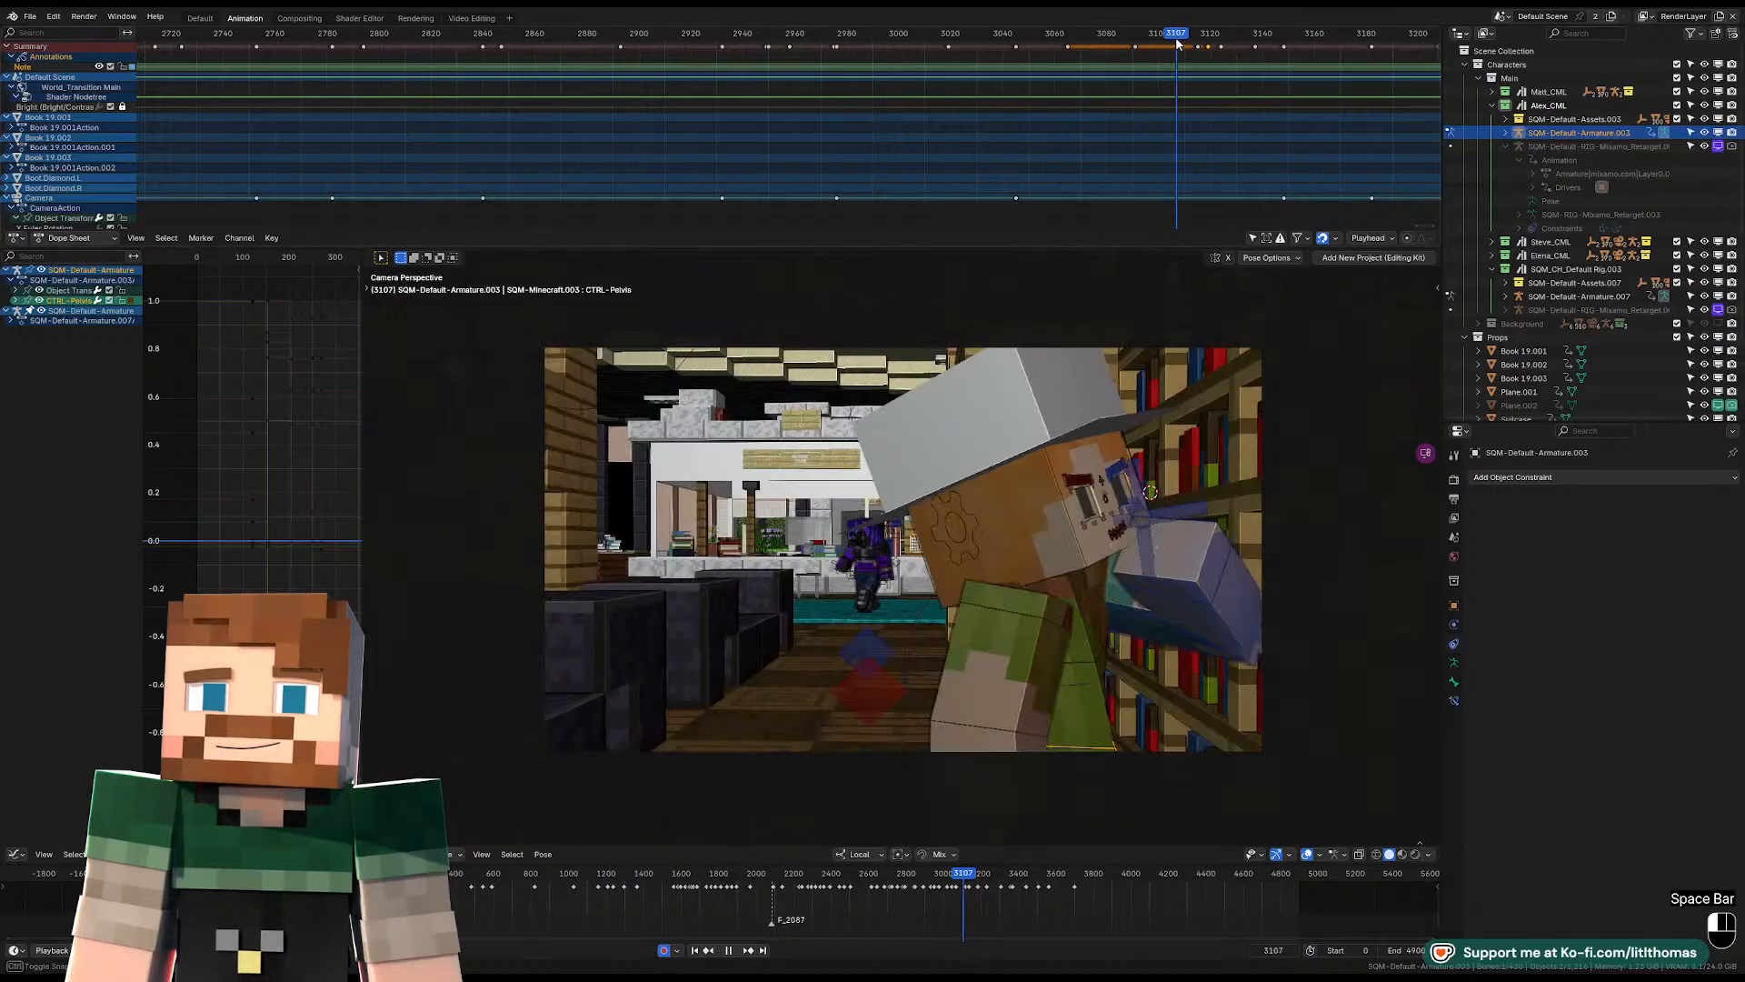
pyautogui.press('space')
pyautogui.press('space')
pyautogui.press('space')
pyautogui.press('space')
pyautogui.press('space')
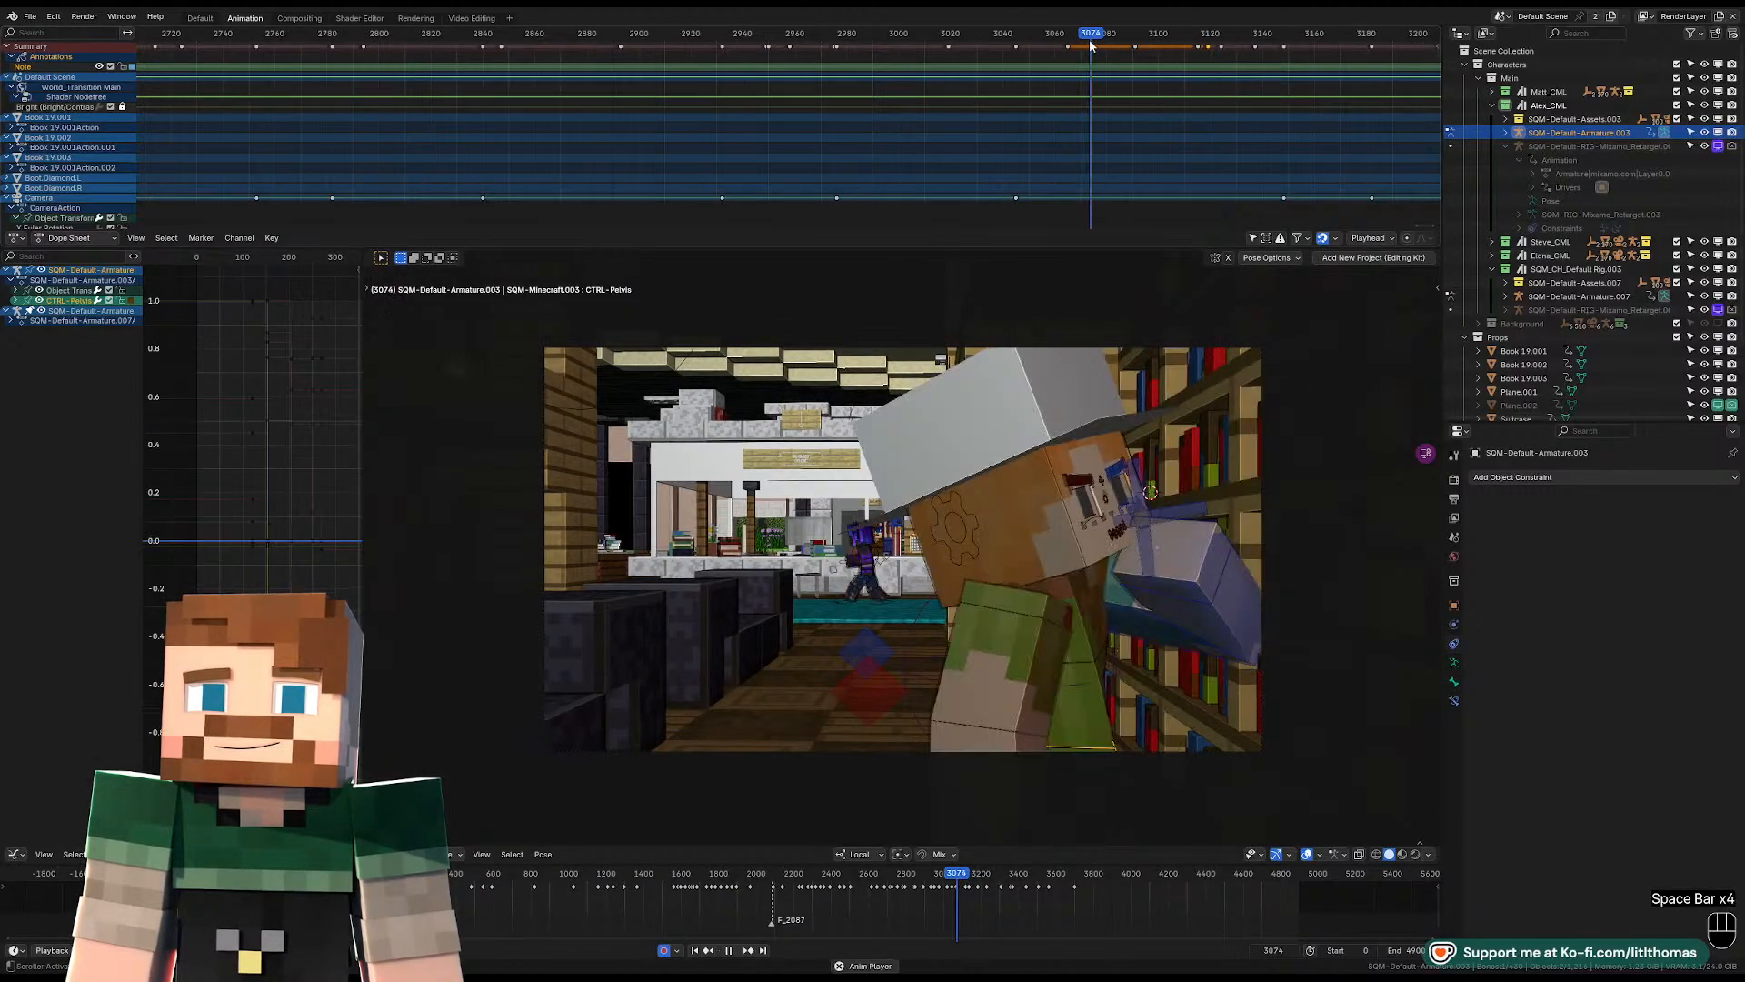
# Show only the selected armature's channels with all bones selected, and move the pose keyframes from frame 3119 to 3099.
pyautogui.click(1073, 526)
pyautogui.press('a')
pyautogui.scroll(2, 1196, 86)
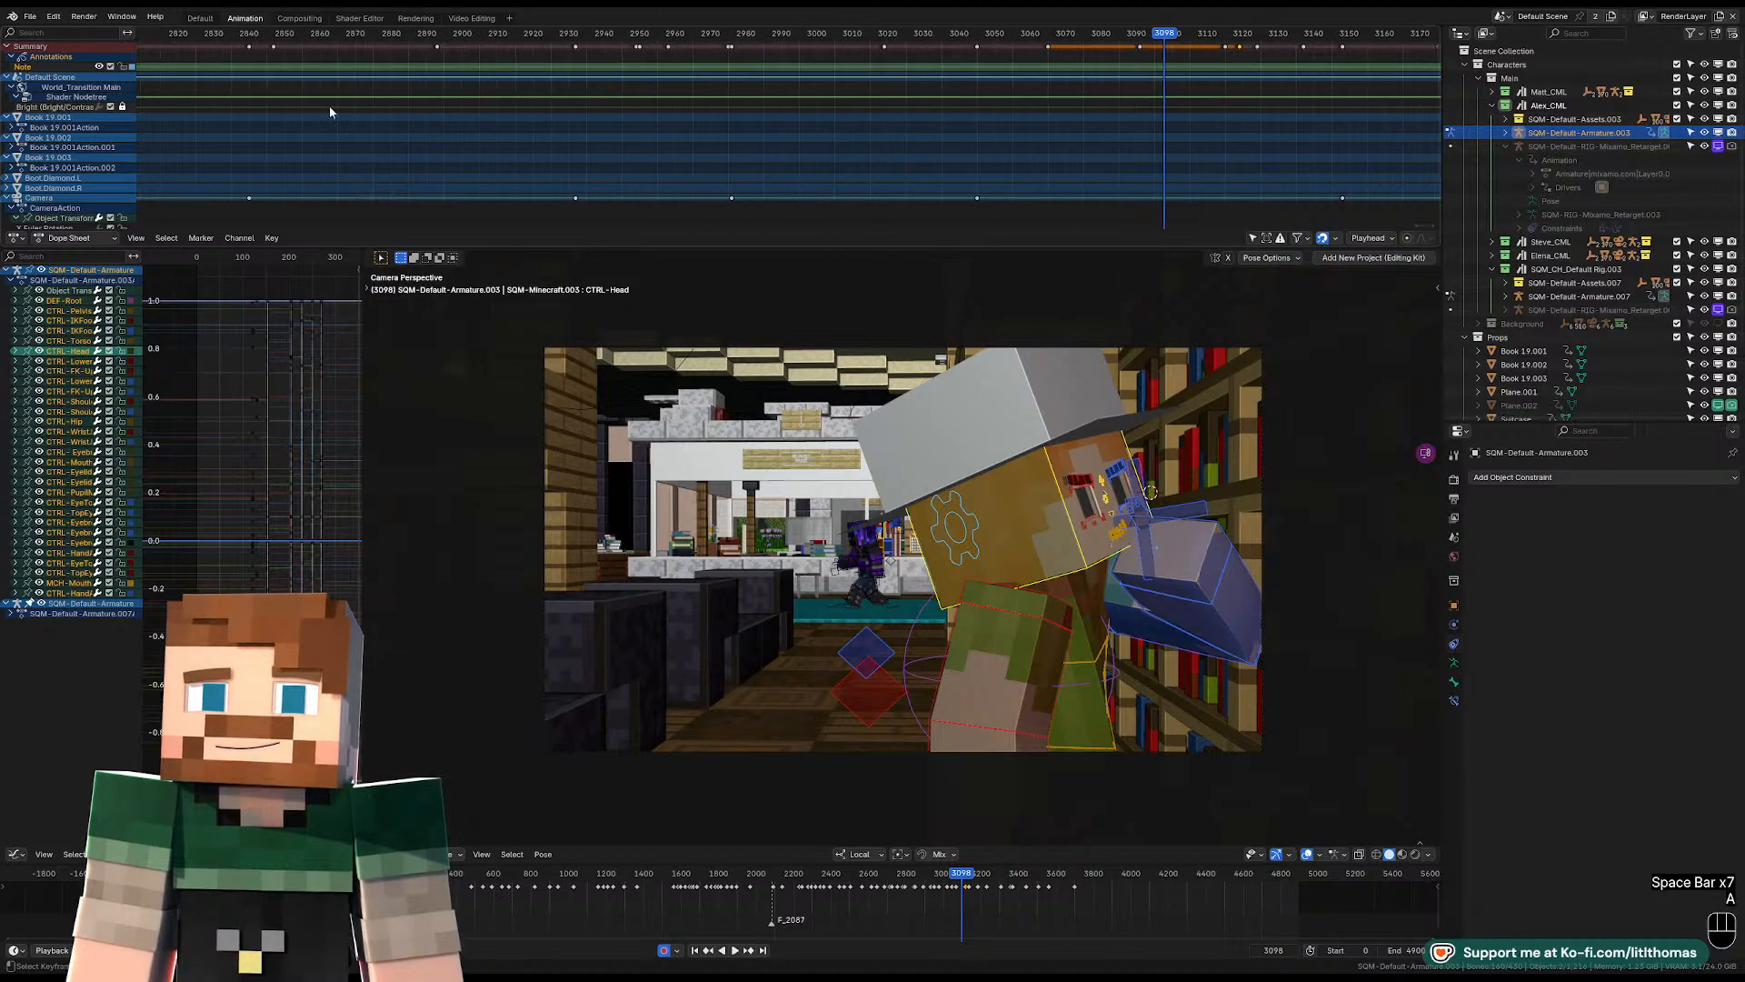
pyautogui.click(1253, 238)
pyautogui.scroll(1, 1230, 72)
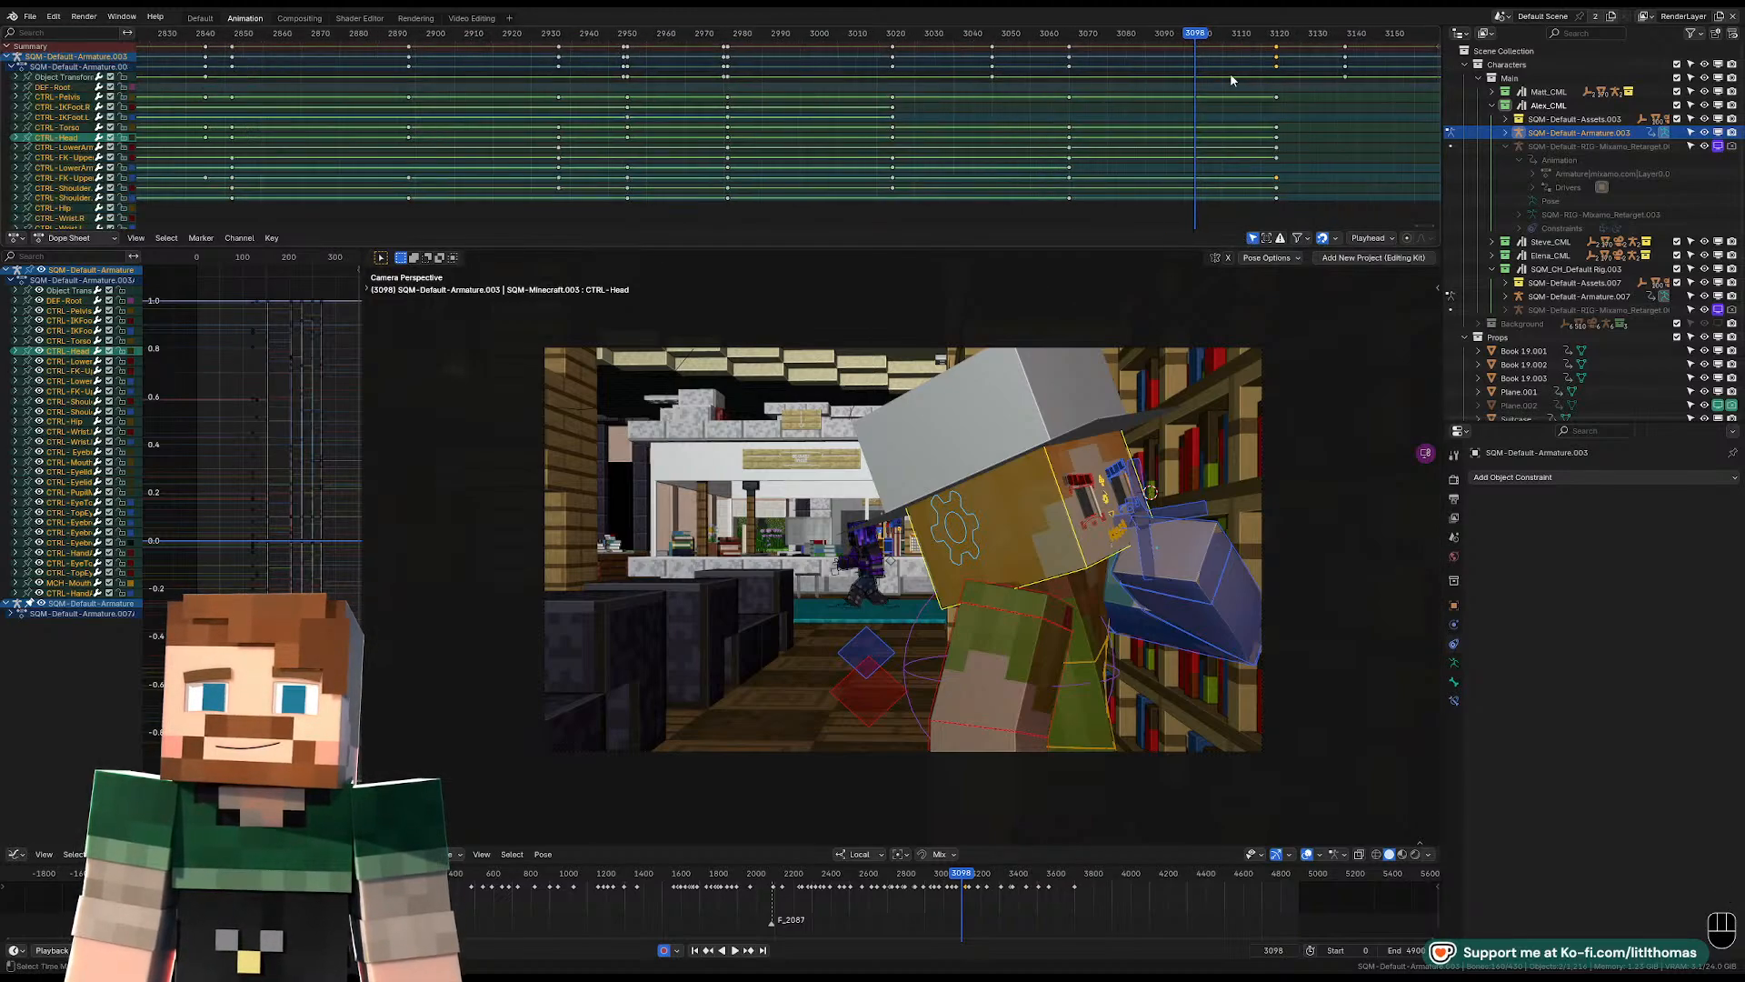
pyautogui.click(1265, 35)
pyautogui.click(1276, 49)
pyautogui.click(1276, 48)
pyautogui.press('g')
pyautogui.click(1198, 43)
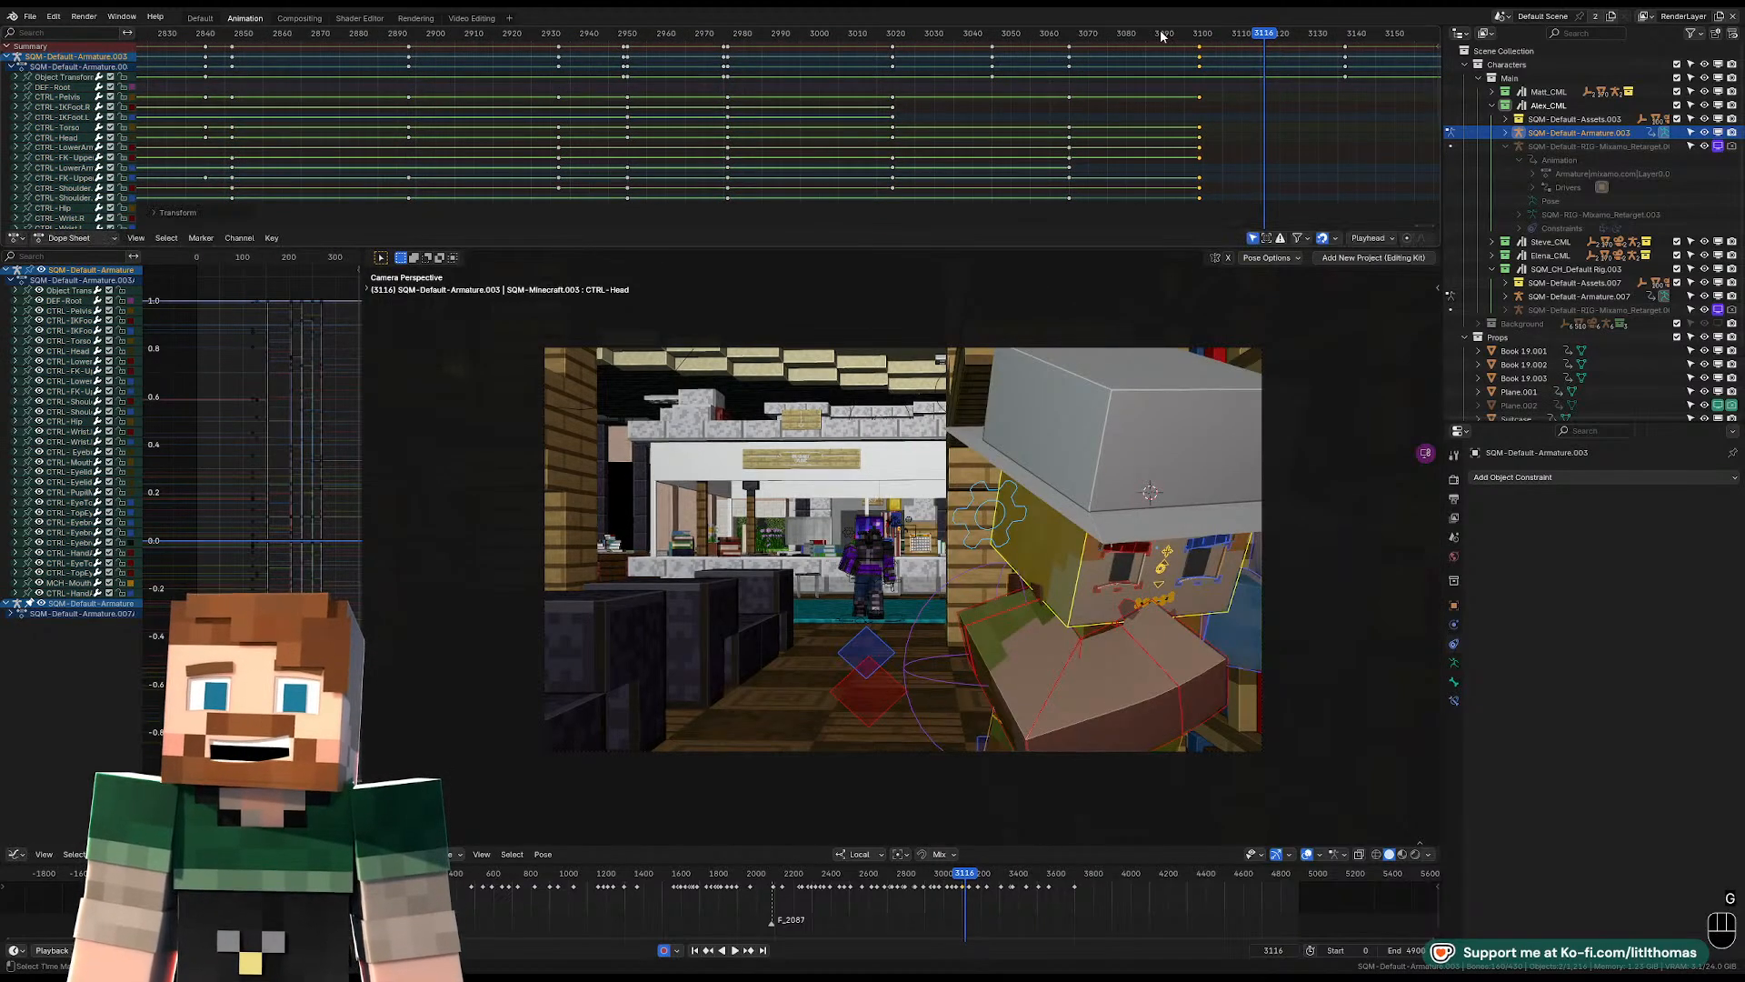
# Replay the shot to check the earlier turn against the purple character's approach.
pyautogui.click(1163, 35)
pyautogui.press('space')
pyautogui.press('space')
pyautogui.press('space')
pyautogui.press('space')
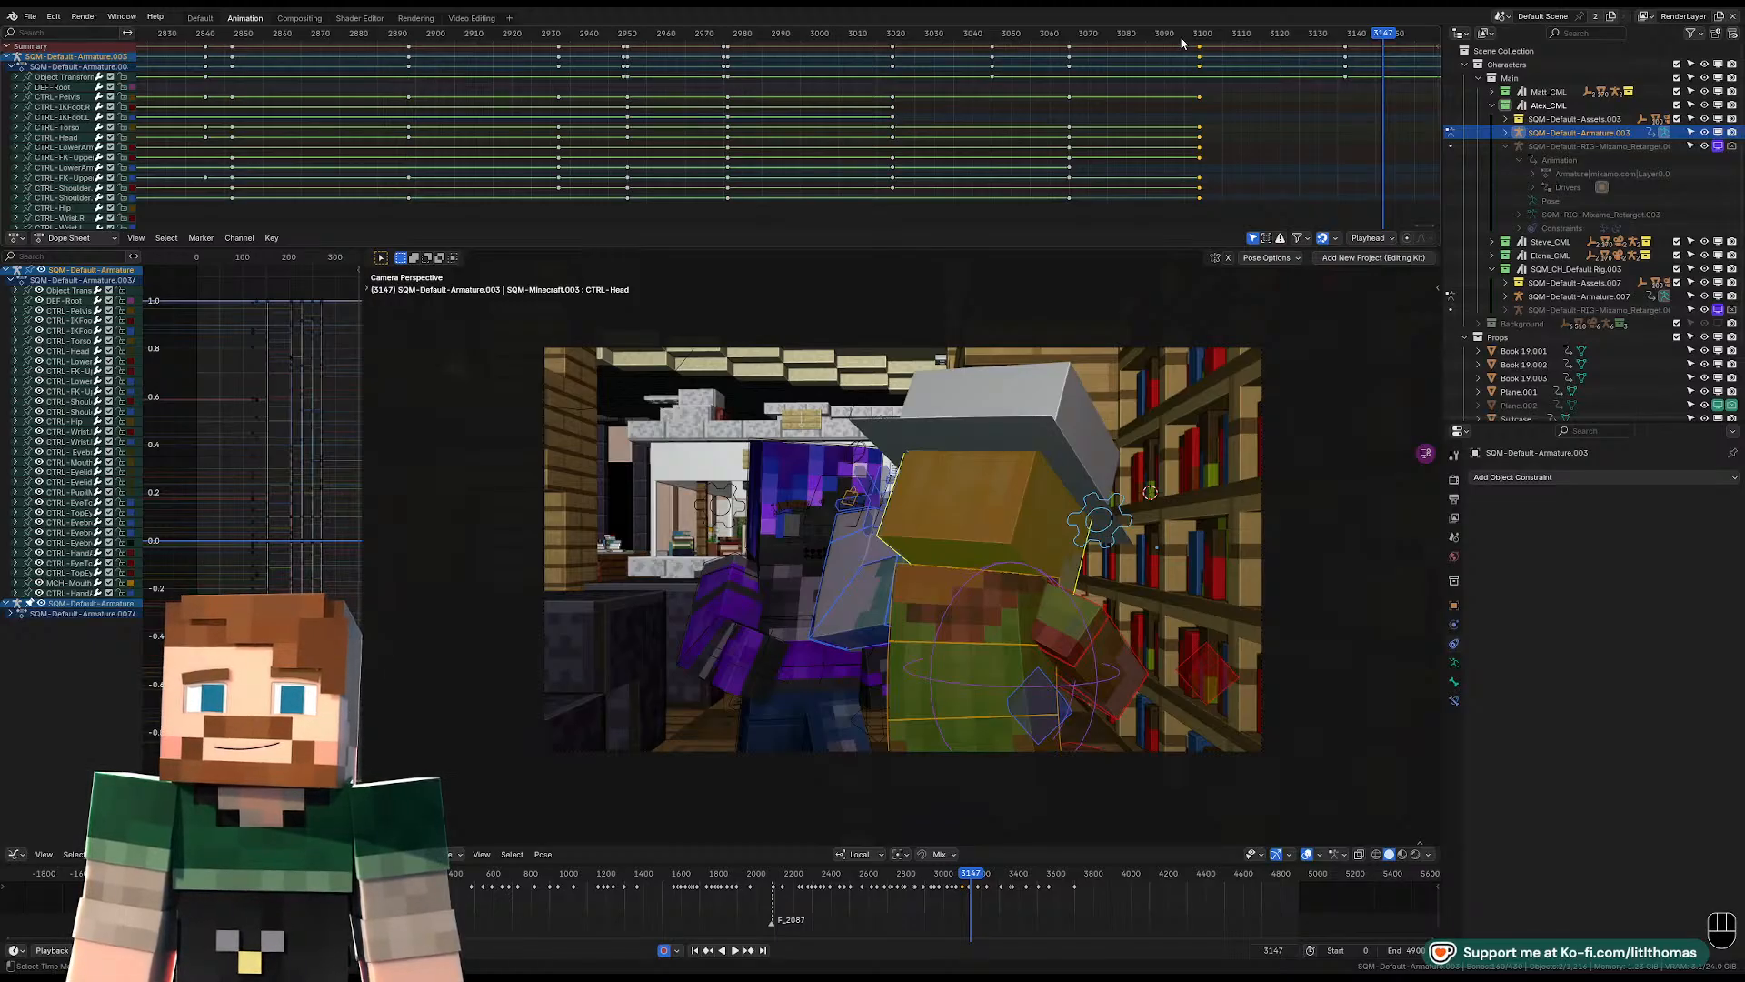
pyautogui.click(1090, 36)
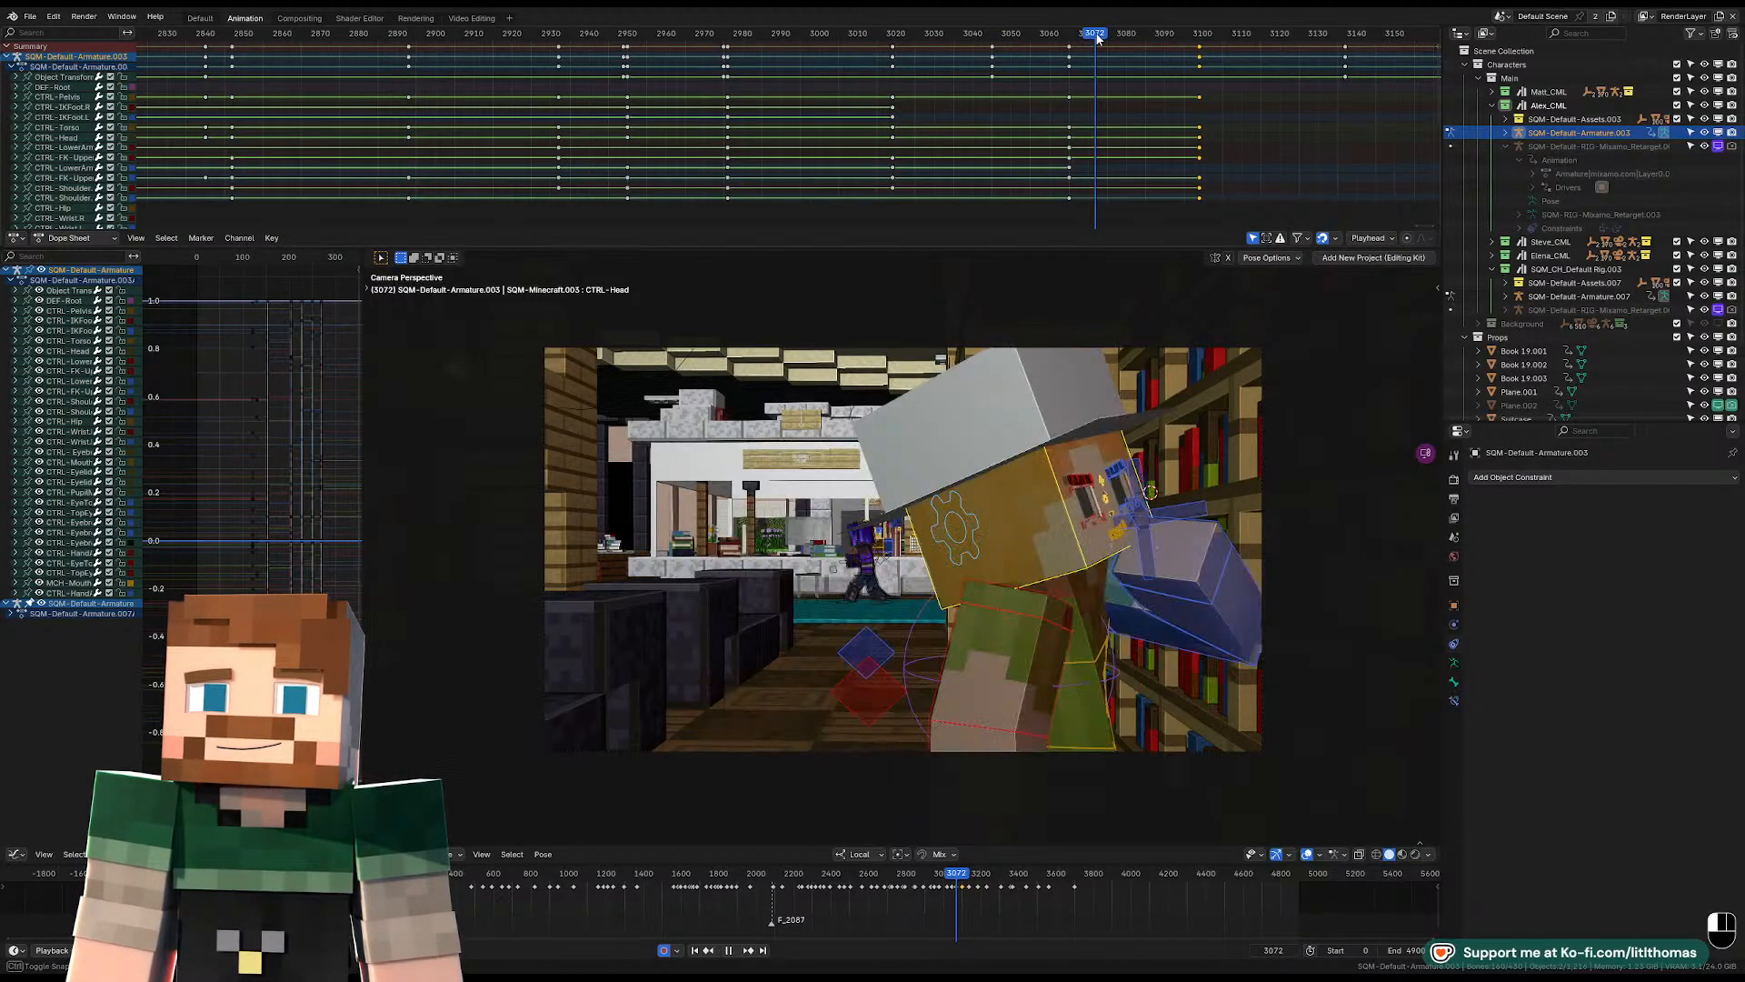
pyautogui.press('space')
pyautogui.press('space')
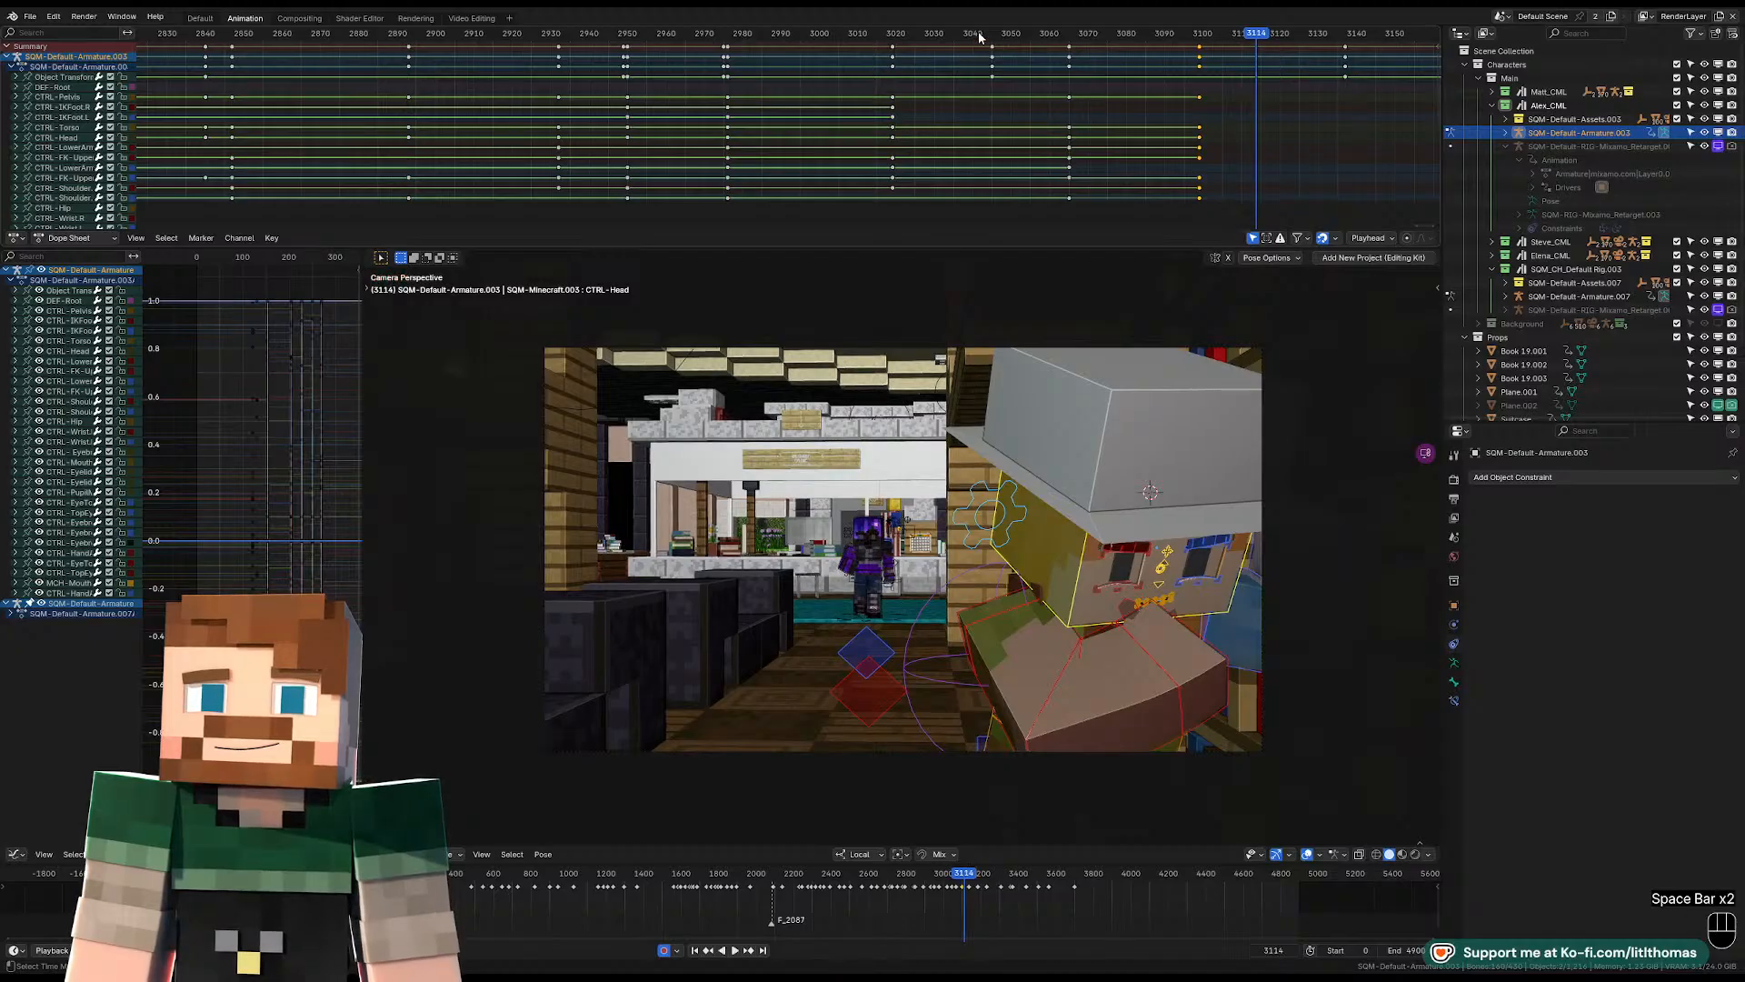
pyautogui.press('space')
pyautogui.press('space')
# Delete the armature's object transform keyframe at frame 3137 and play the animation past it.
pyautogui.moveTo(1120, 368); pyautogui.dragTo(1114, 414, button='middle')
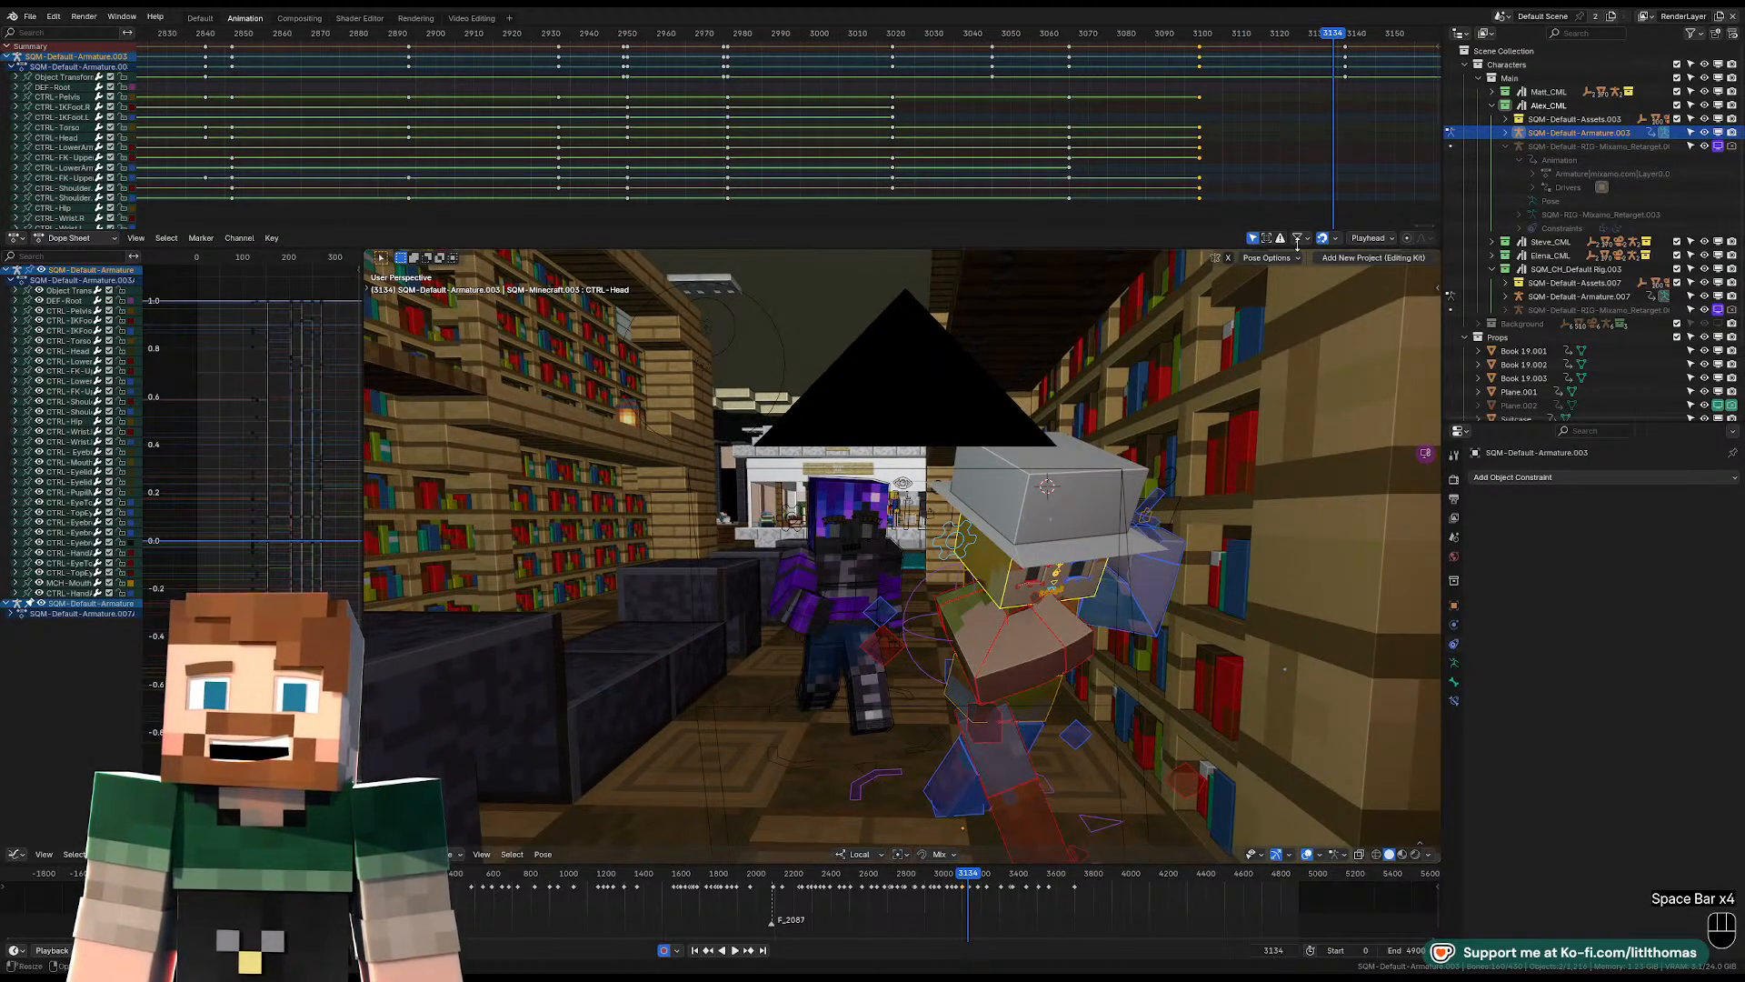
pyautogui.click(1346, 76)
pyautogui.moveTo(1347, 76); pyautogui.dragTo(1049, 114, button='middle')
pyautogui.press('Delete')
pyautogui.press('space')
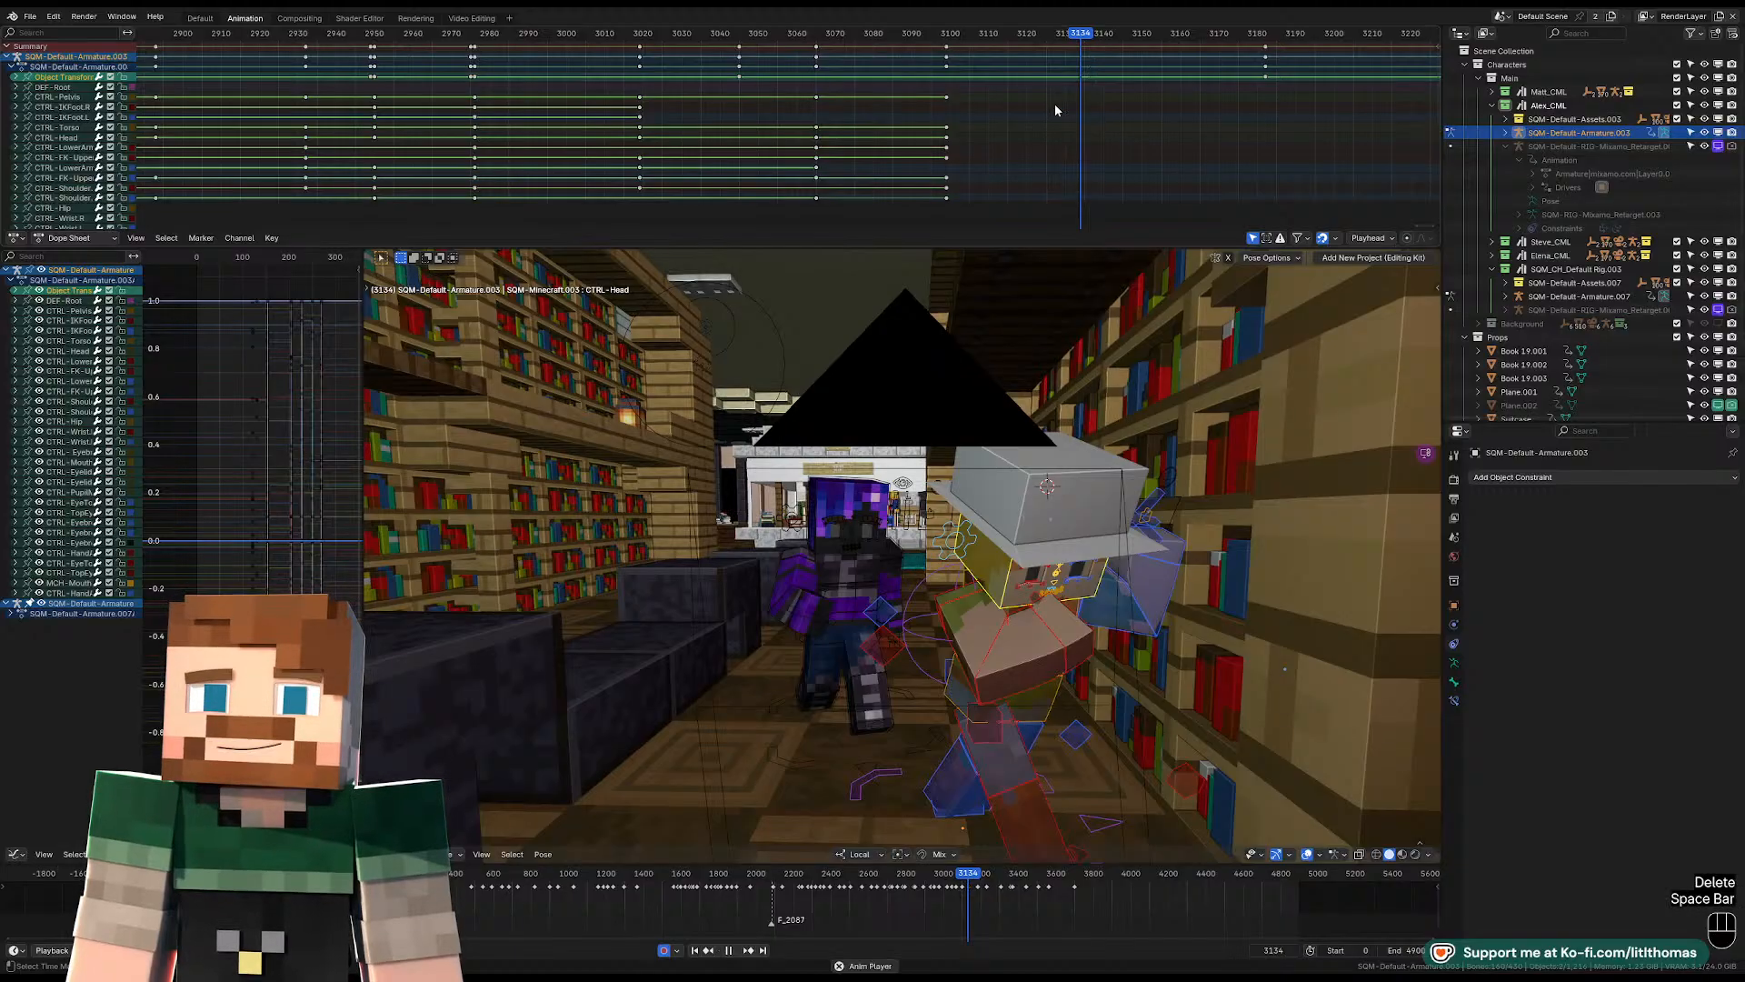
pyautogui.press('space')
pyautogui.press('KP_0')
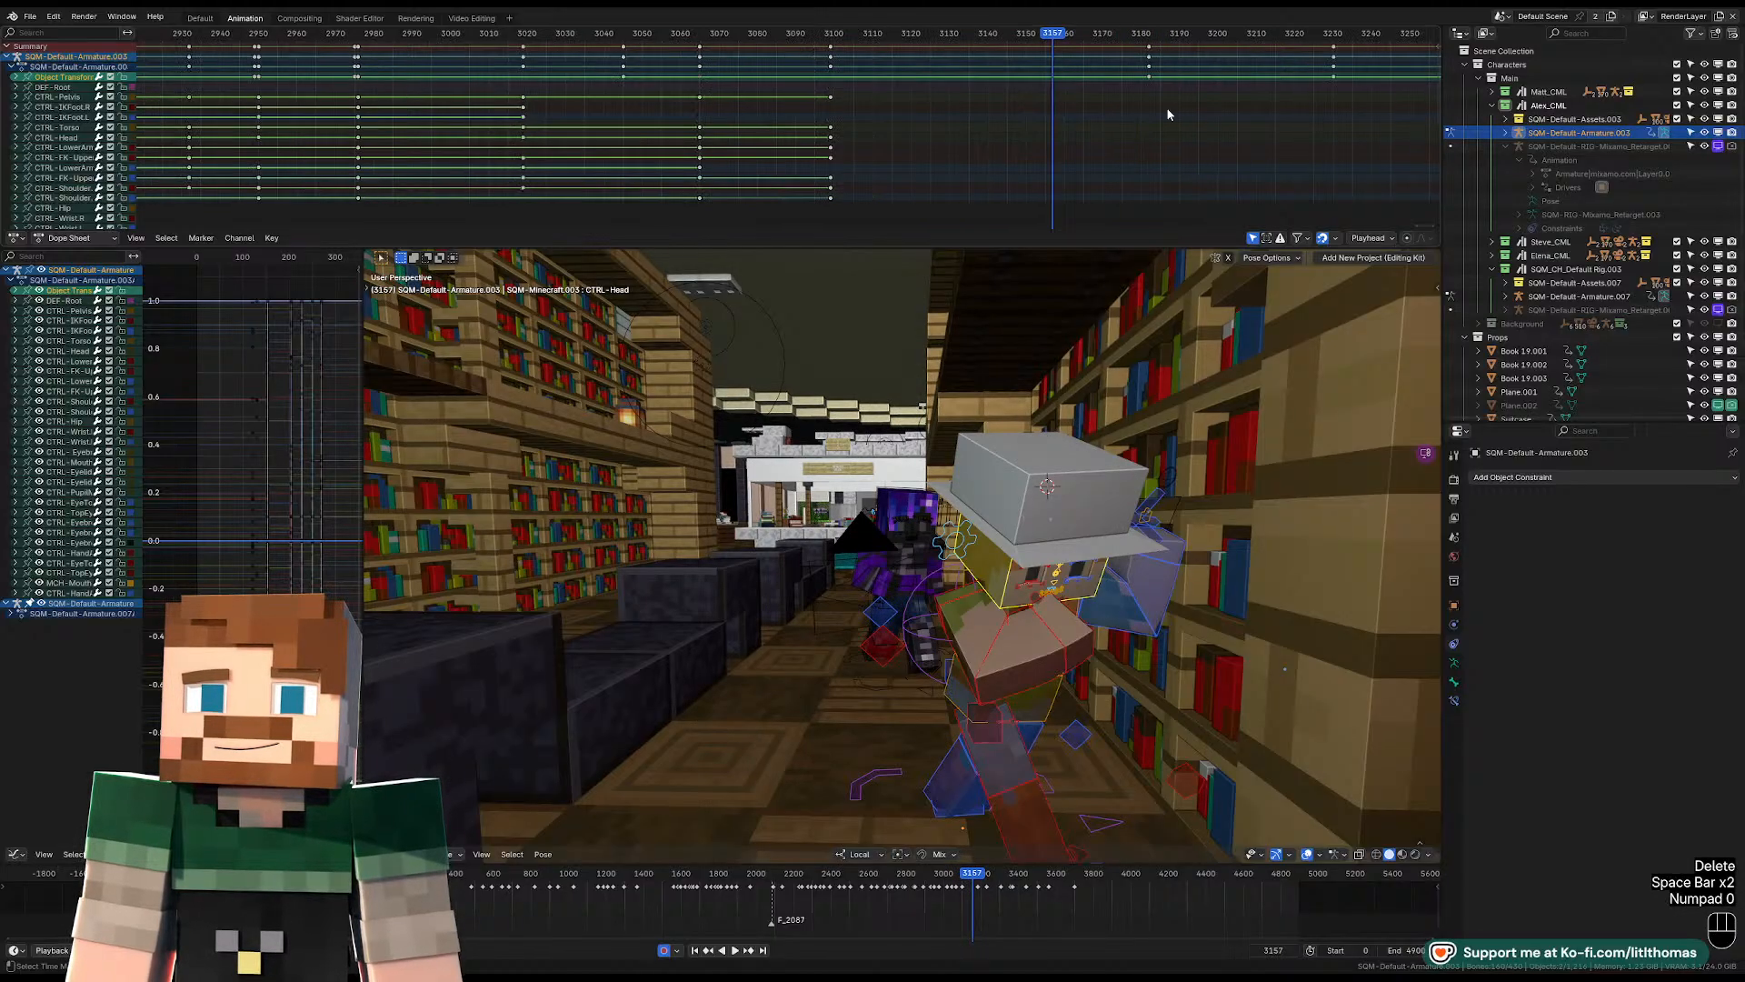
# Step frame by frame around the camera cut at frame 3148 in the camera view.
pyautogui.press('KP_0')
pyautogui.press('Left')
pyautogui.press('Left')
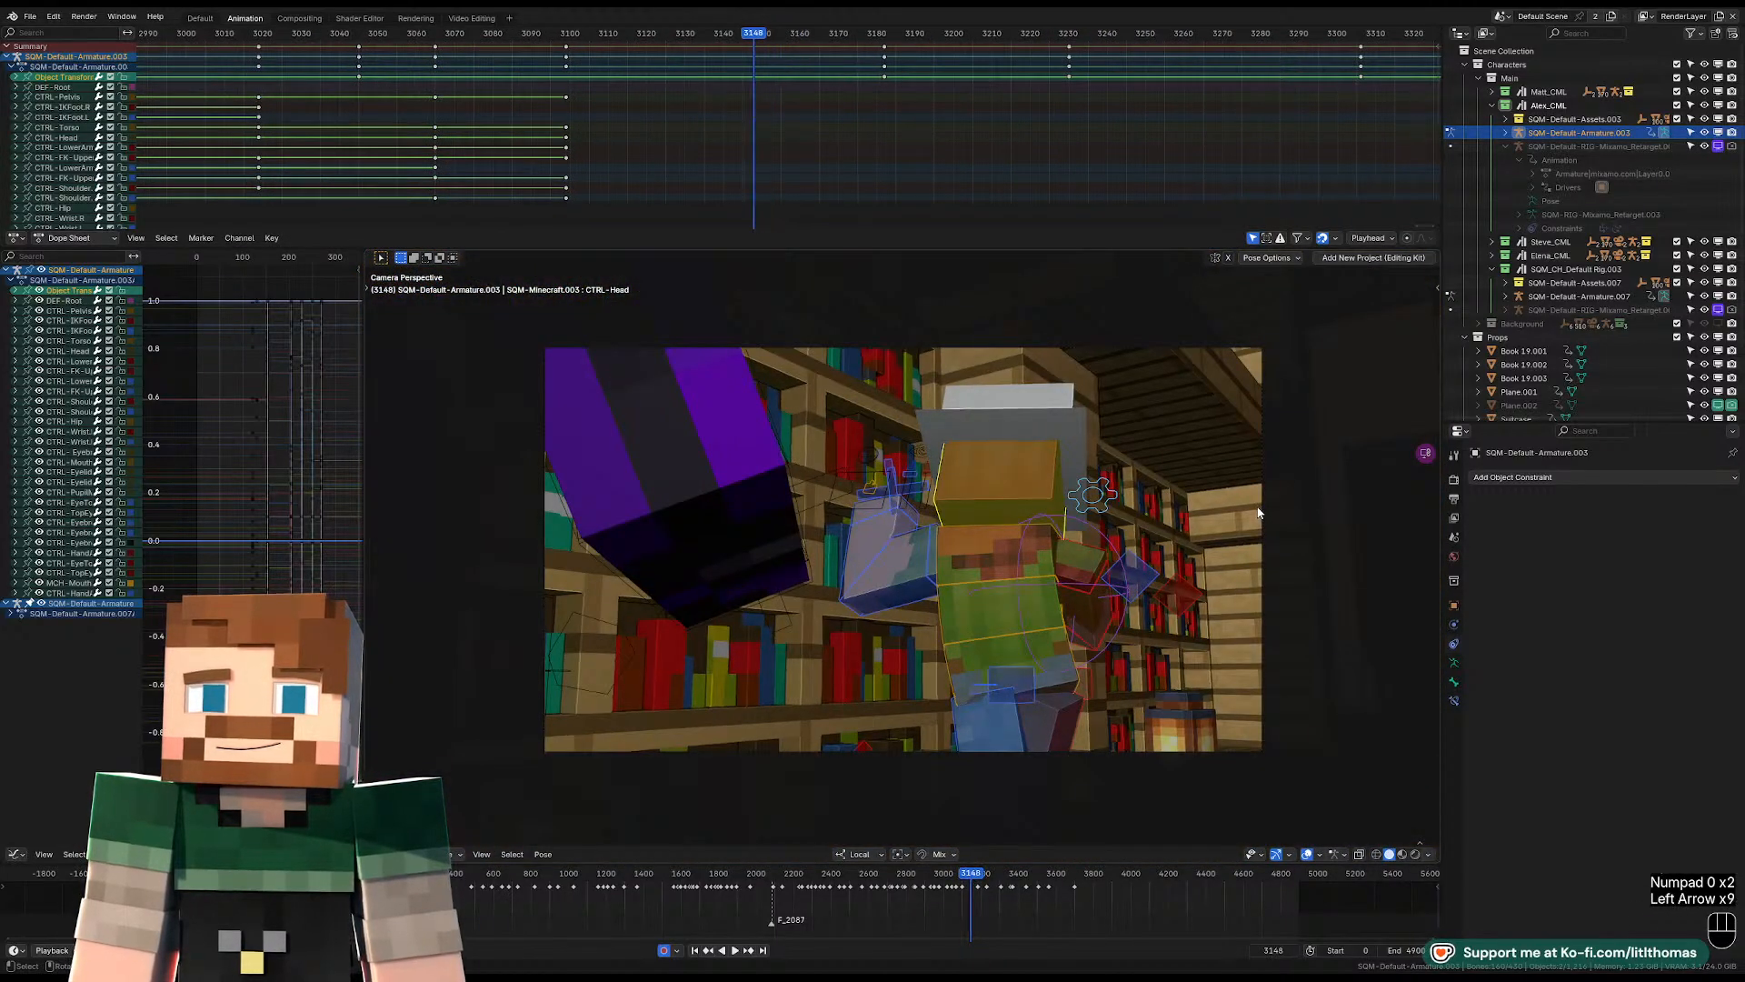
pyautogui.press('Left')
pyautogui.press('Left')
pyautogui.press('Right')
pyautogui.press('Right')
pyautogui.press('Right')
pyautogui.press('Left')
pyautogui.press('Left')
pyautogui.press('Right')
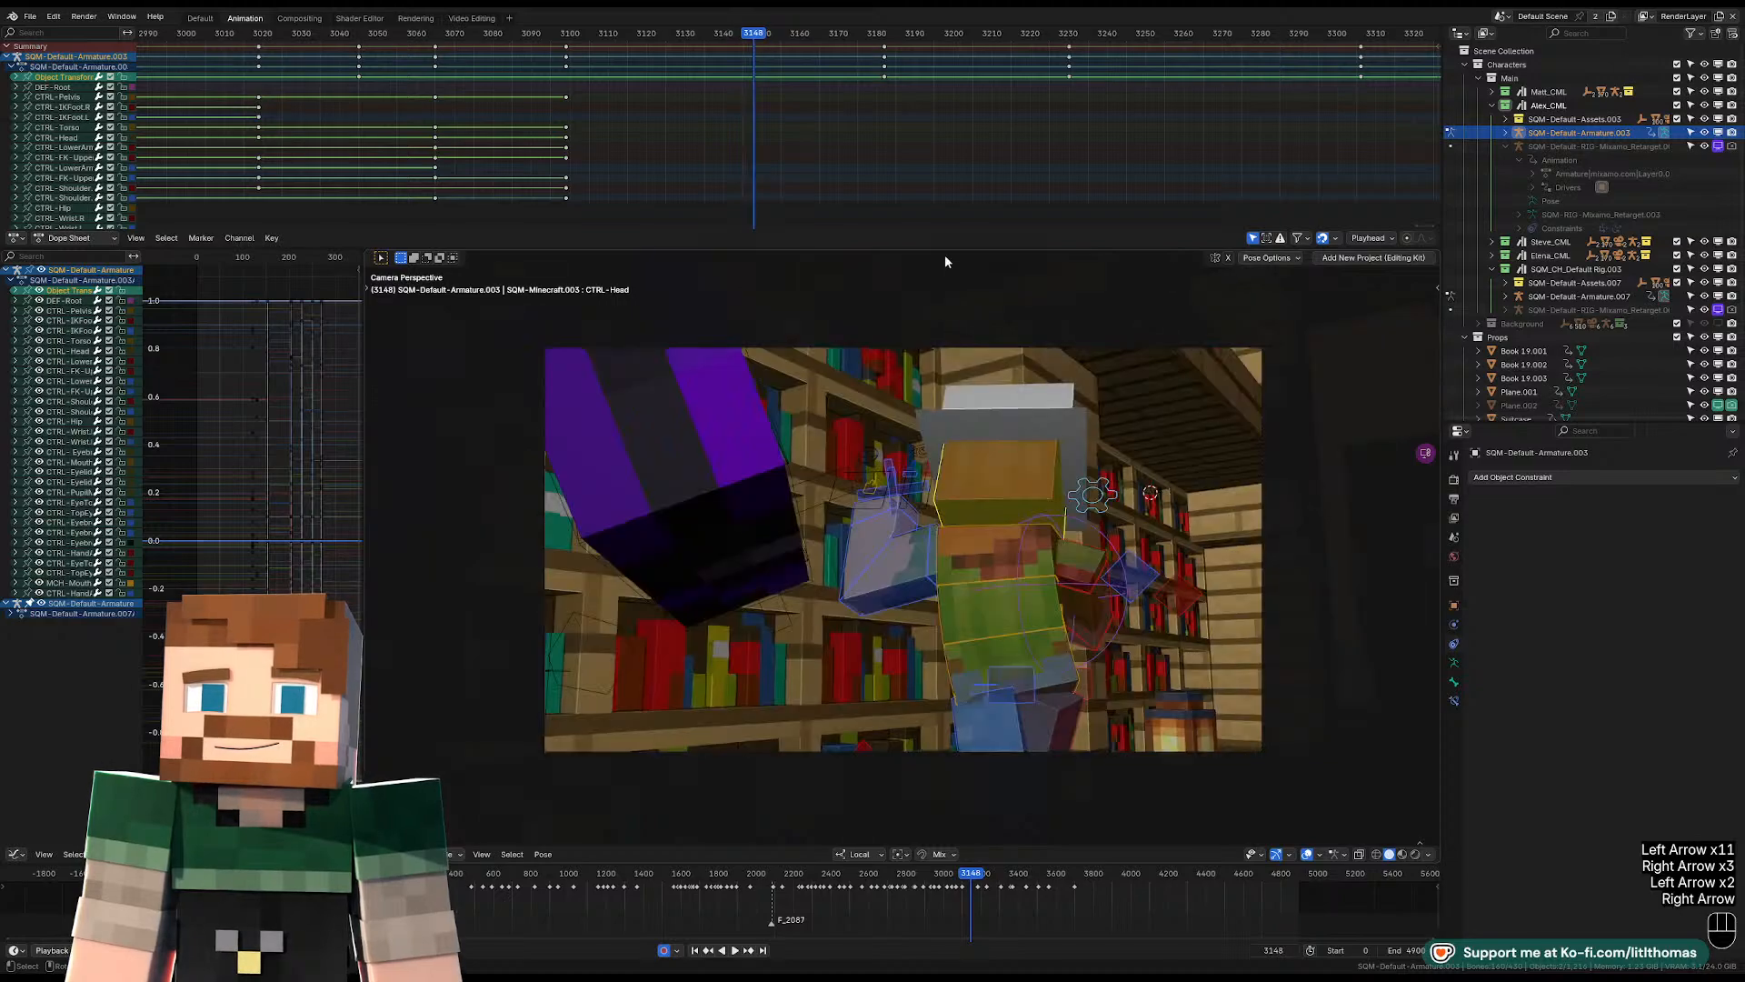
# Try to move the following object transform keyframe to frame 3147, then cancel it and undo the keyframe deletion.
pyautogui.click(885, 77)
pyautogui.press('g')
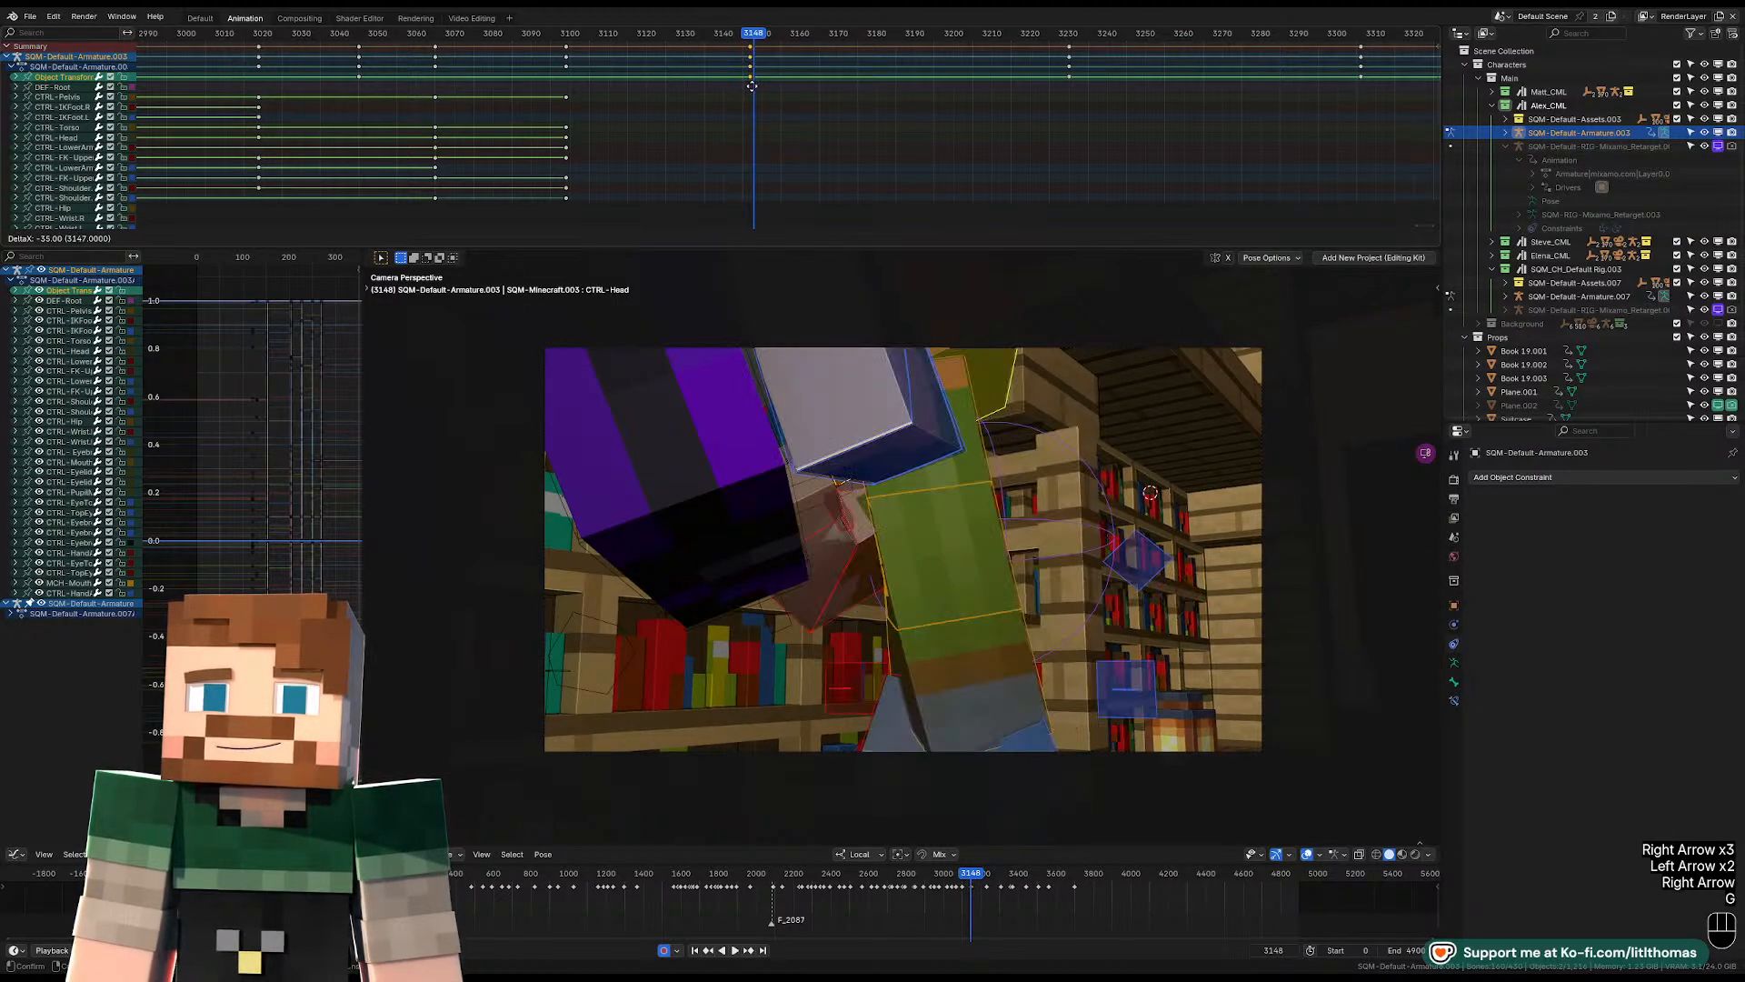
pyautogui.press('Escape')
pyautogui.hotkey('ctrl', 'z')
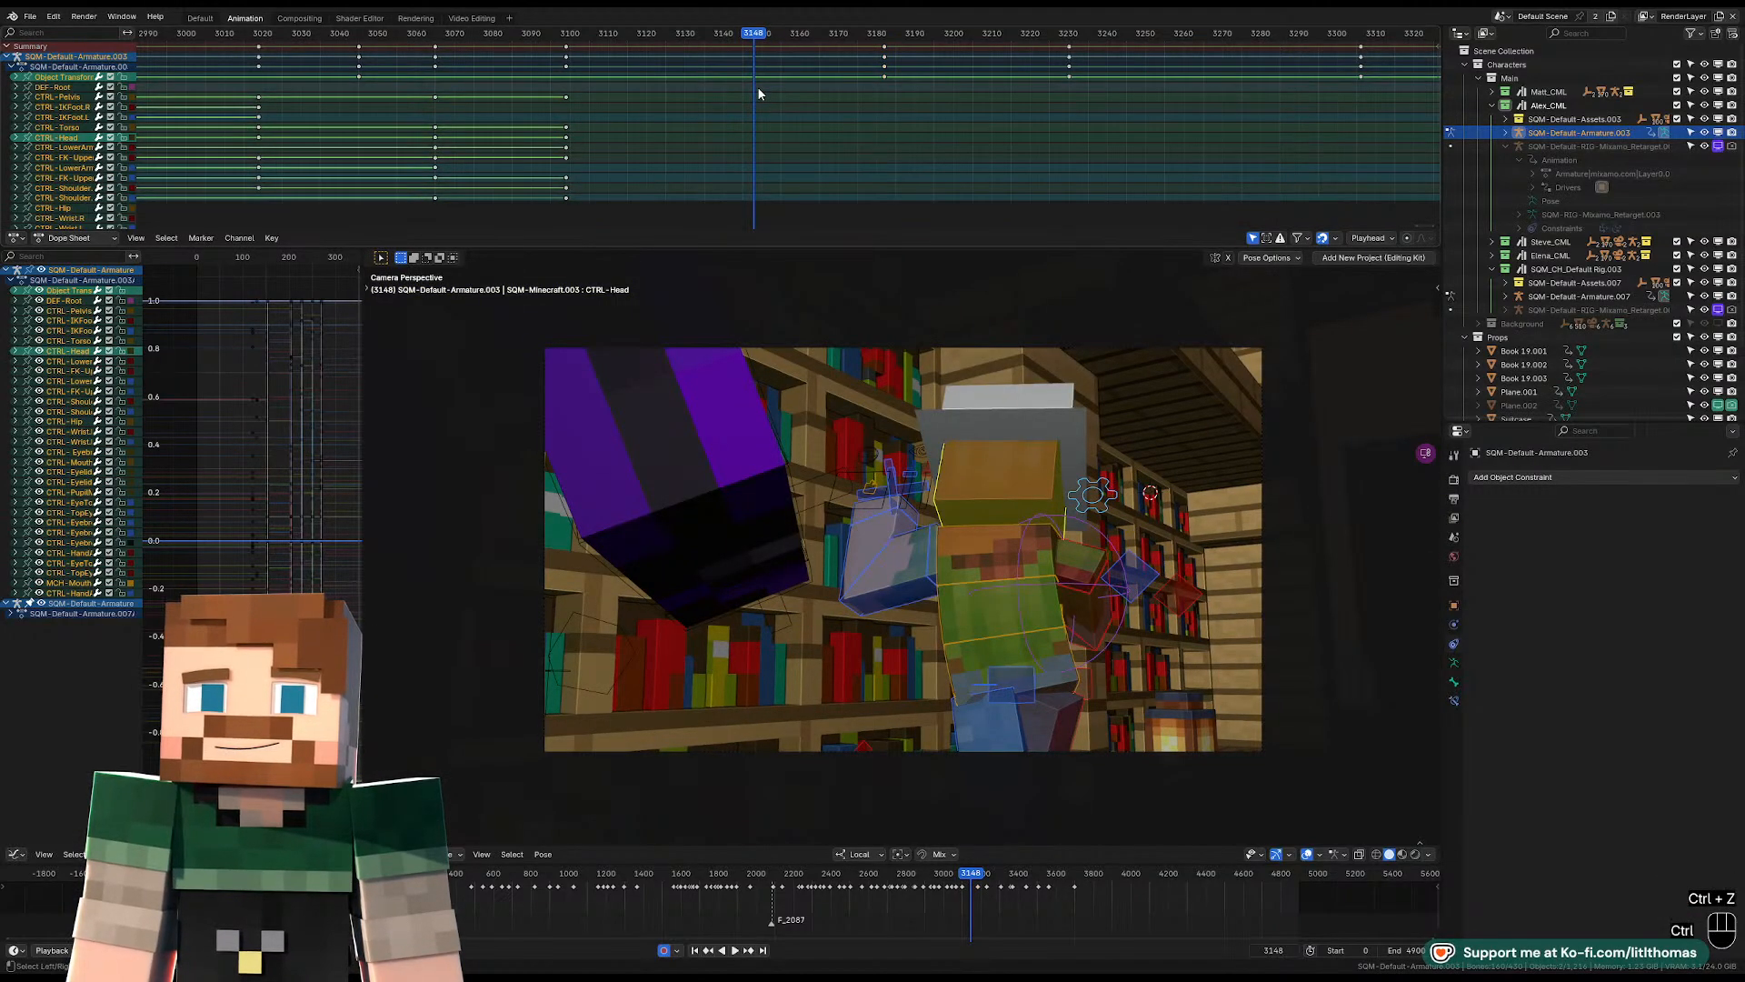
pyautogui.hotkey('ctrl', 'z')
pyautogui.hotkey('ctrl', 'z')
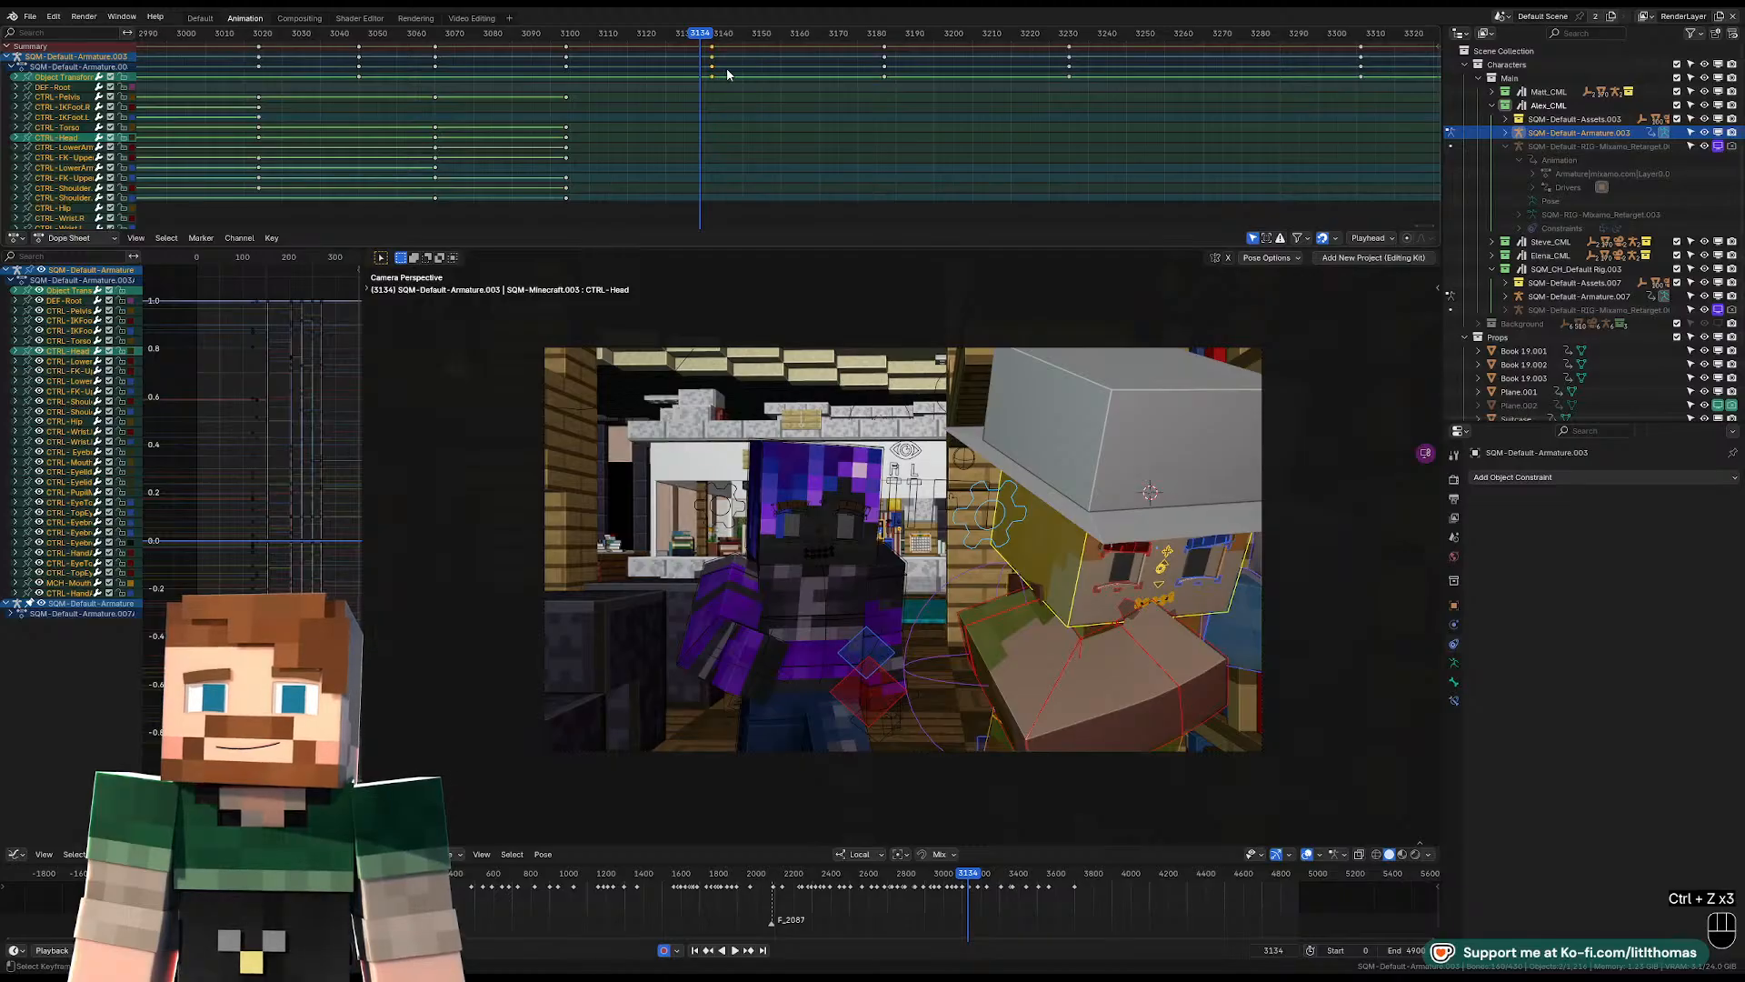
# Move the object transform keyframe from frame 3137 to the camera cut at frame 3148 and replay the transition.
pyautogui.moveTo(766, 35); pyautogui.dragTo(753, 40)
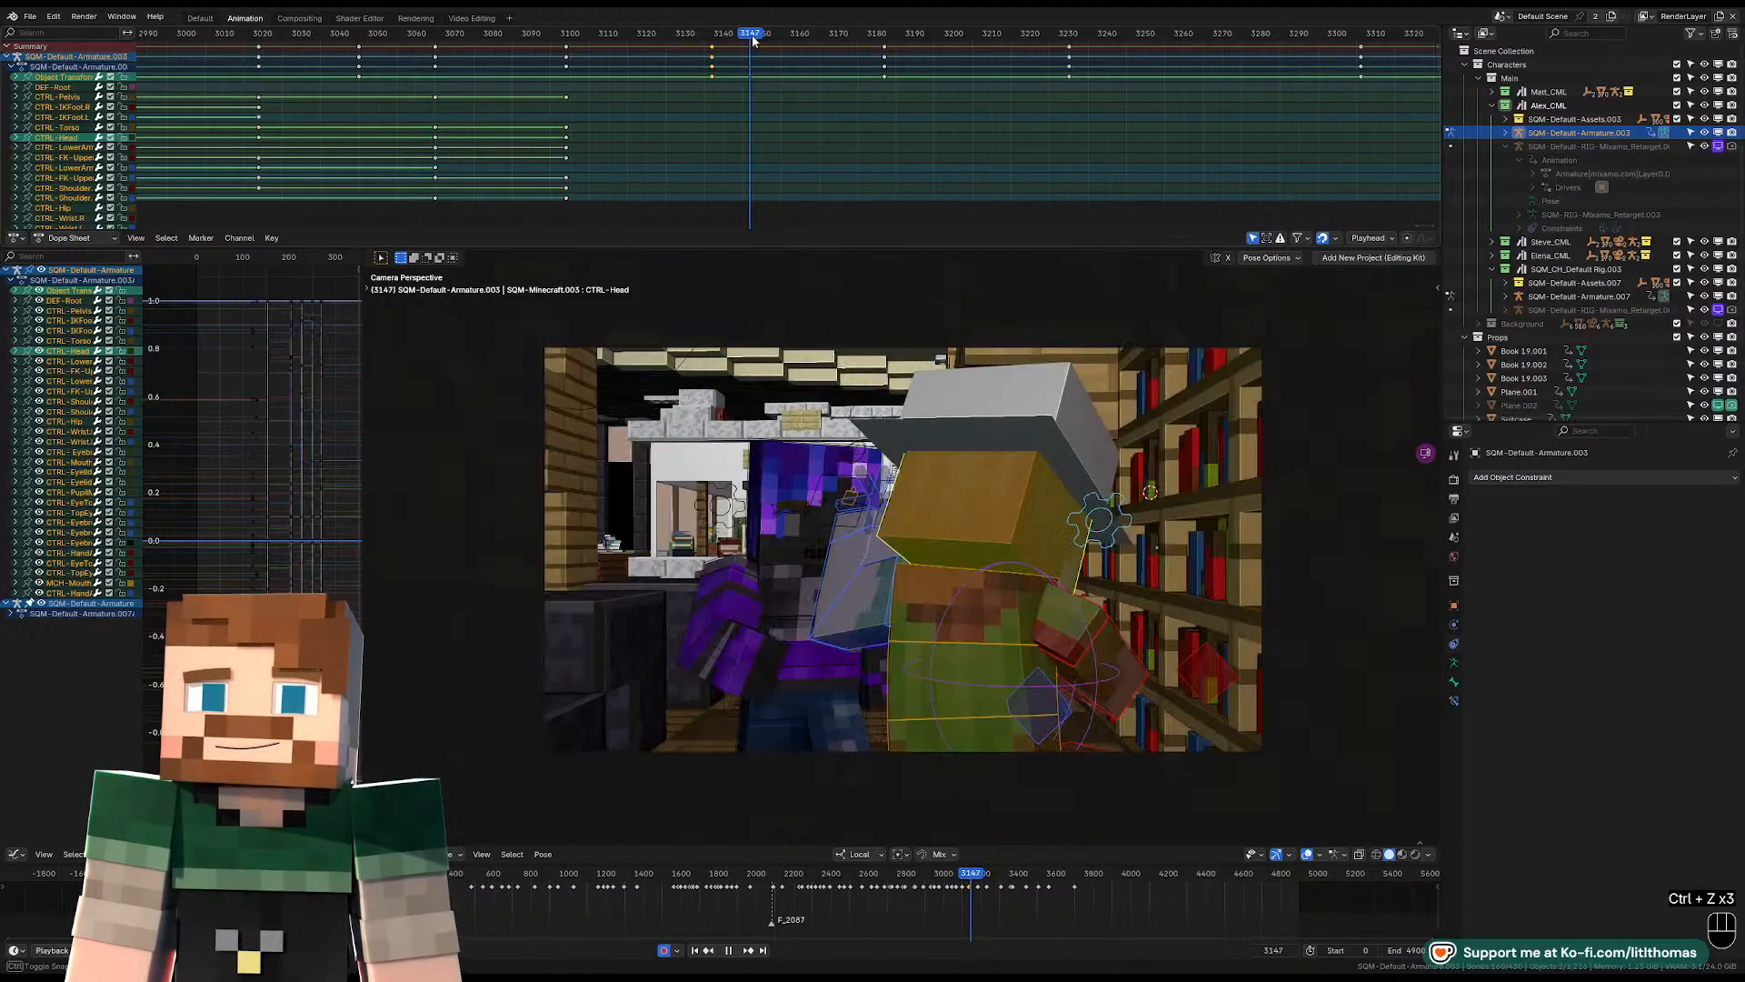
pyautogui.press('Right')
pyautogui.press('g')
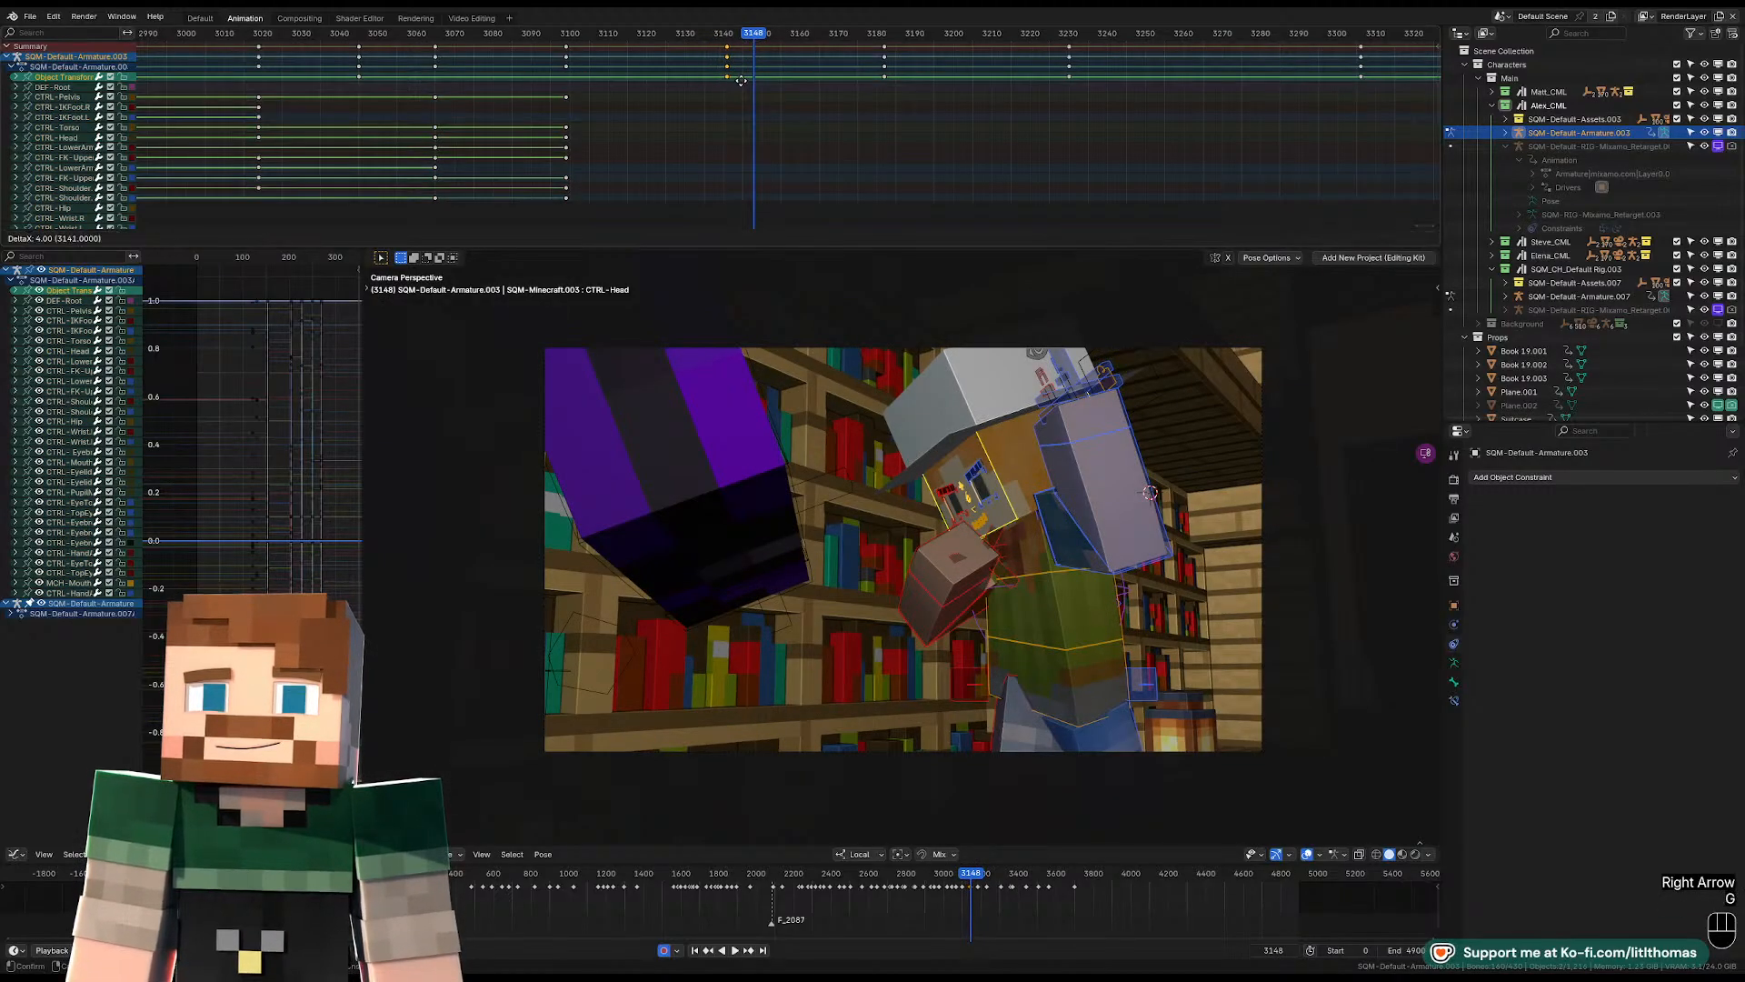
pyautogui.click(755, 88)
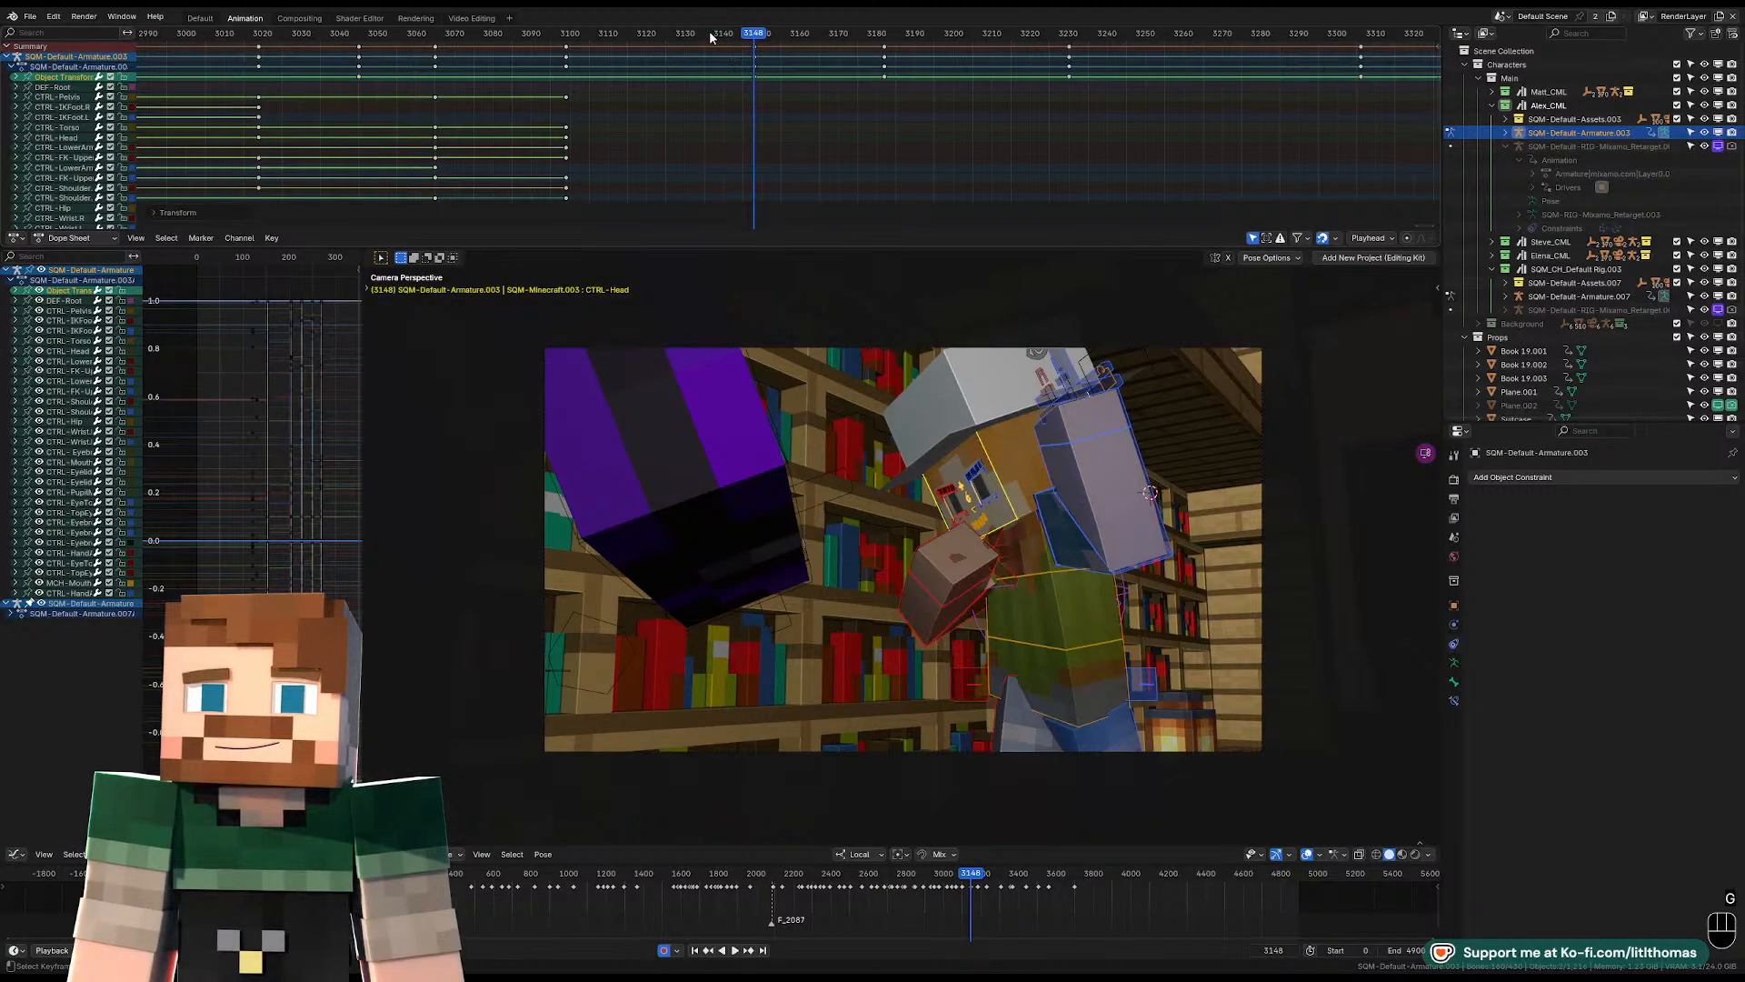
pyautogui.moveTo(712, 36); pyautogui.dragTo(721, 42)
pyautogui.press('space')
pyautogui.press('space')
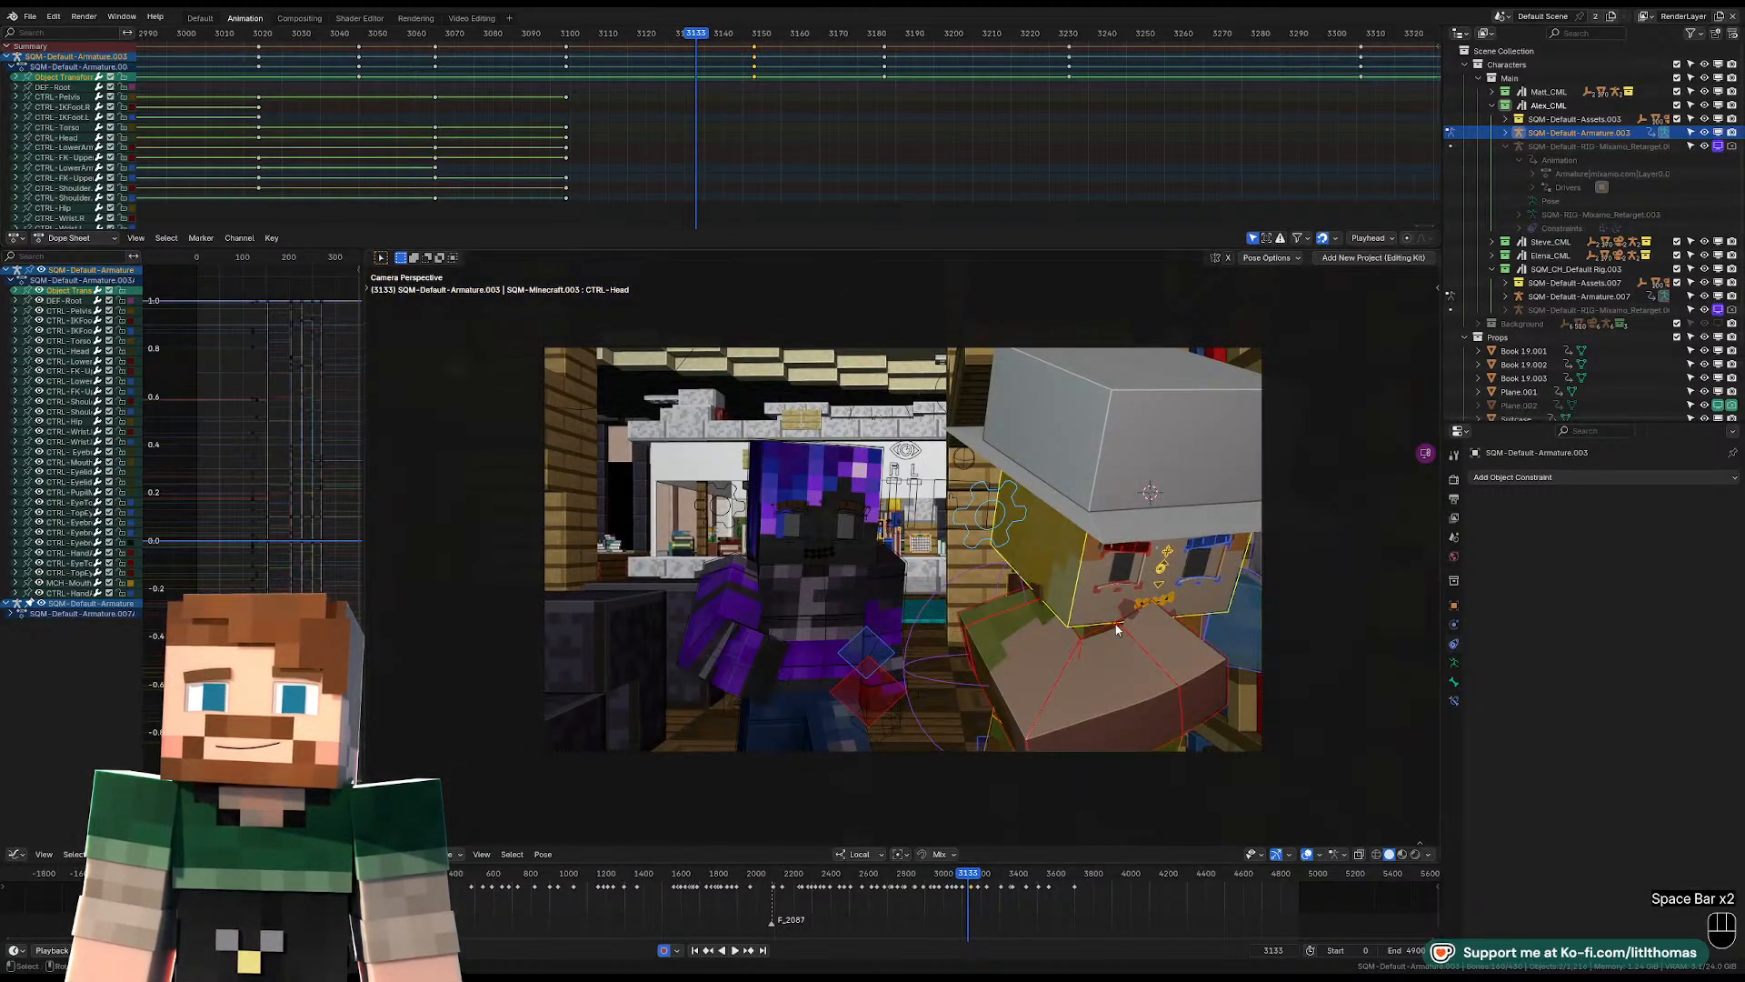
# Rotate the hat-wearing character's pelvis at frame 3133.
pyautogui.press('KP_0')
pyautogui.click(969, 688)
pyautogui.press('KP_Decimal')
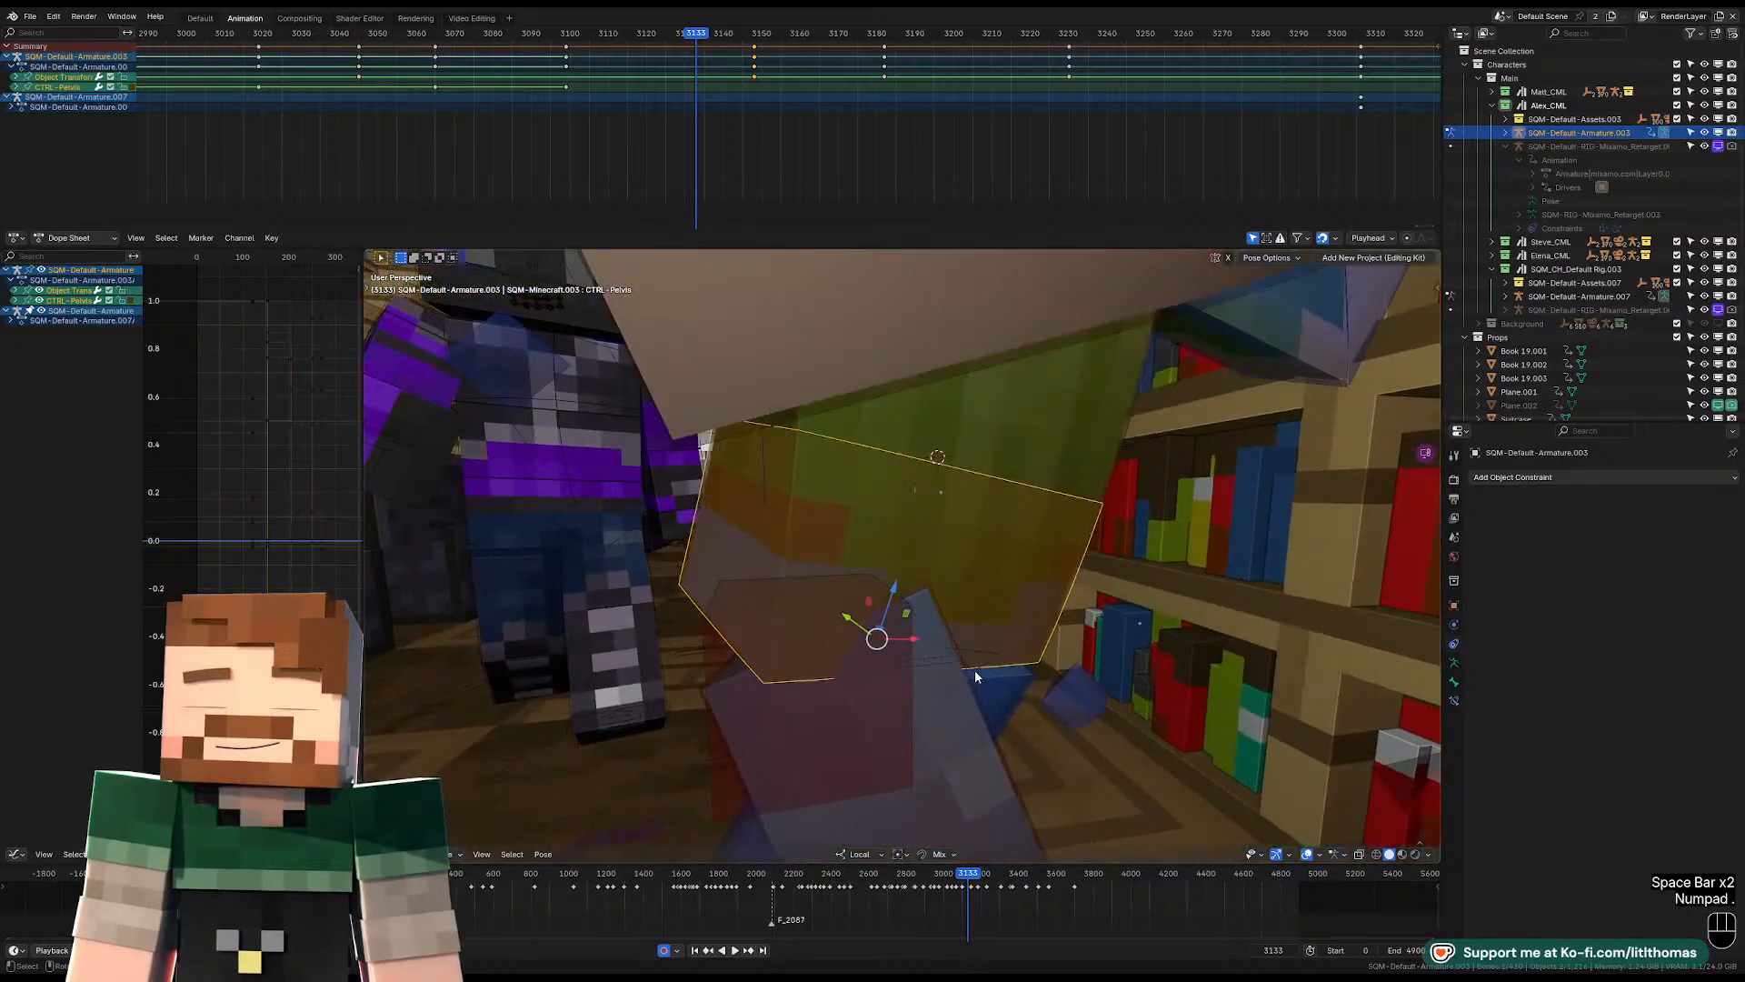
pyautogui.press('r')
pyautogui.click(1130, 469)
pyautogui.press('r')
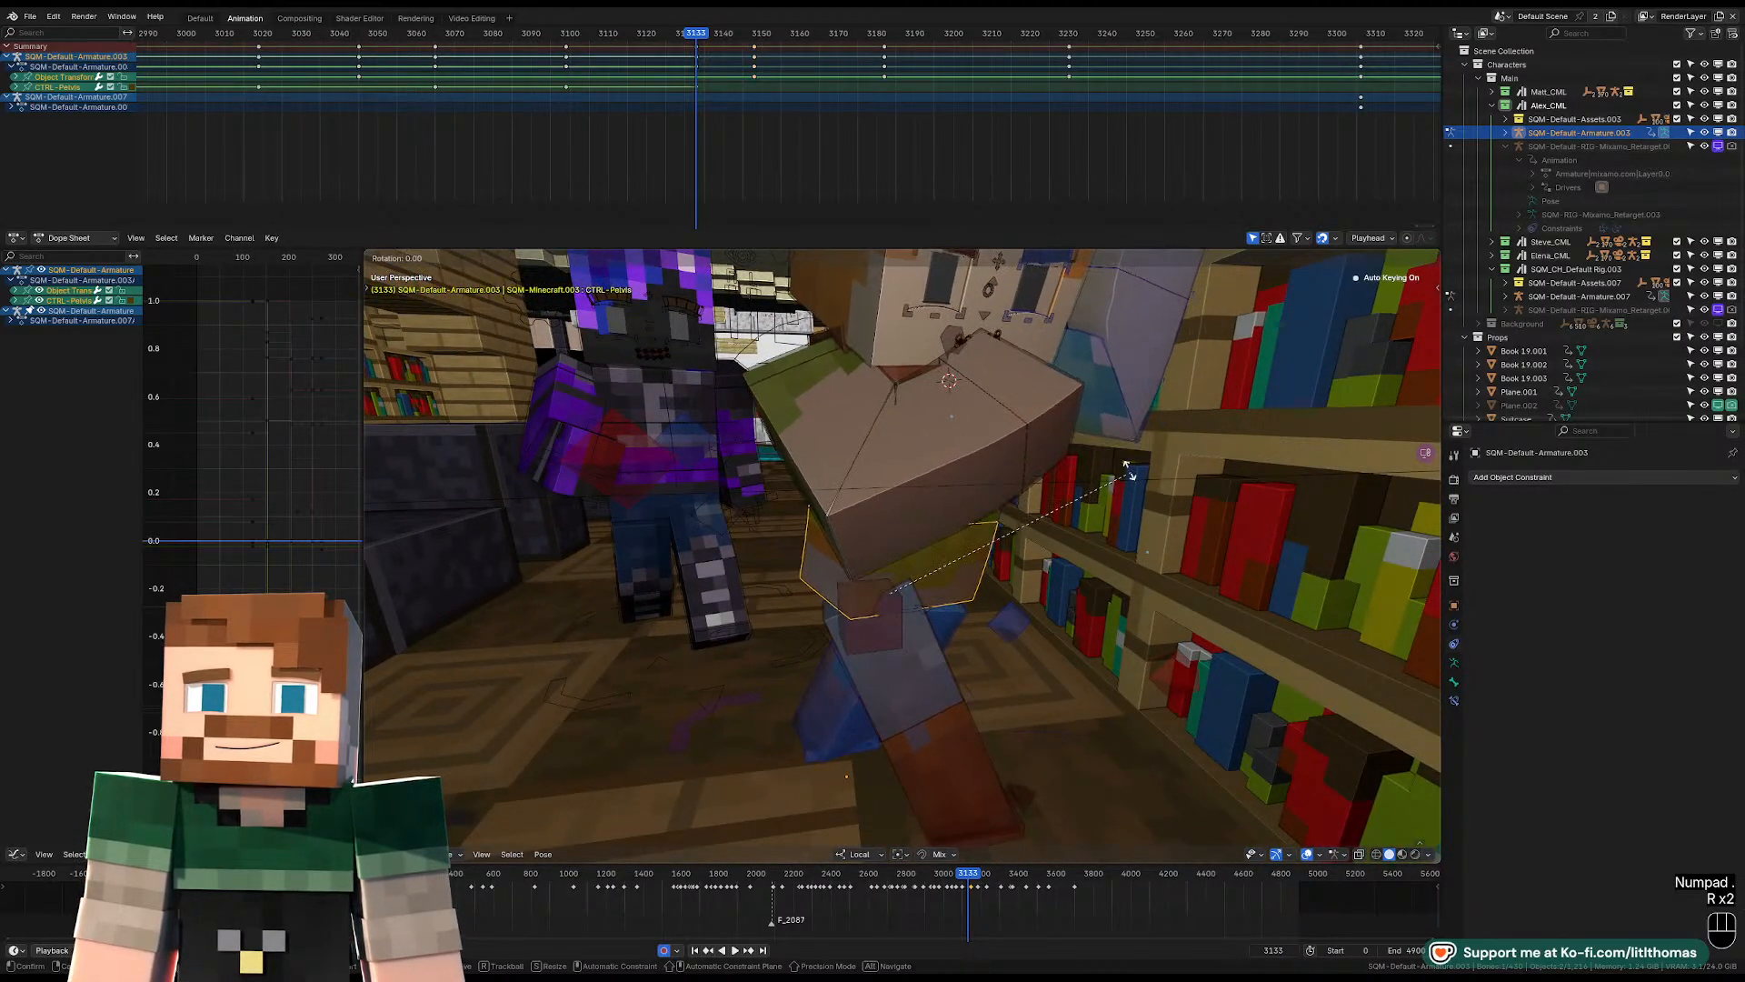
pyautogui.press('r')
pyautogui.click(1096, 464)
pyautogui.moveTo(1095, 464); pyautogui.dragTo(992, 413, button='middle')
# Rotate the torso at frame 3133 to turn the upper body further away from the bookshelf.
pyautogui.click(1000, 398)
pyautogui.press('r')
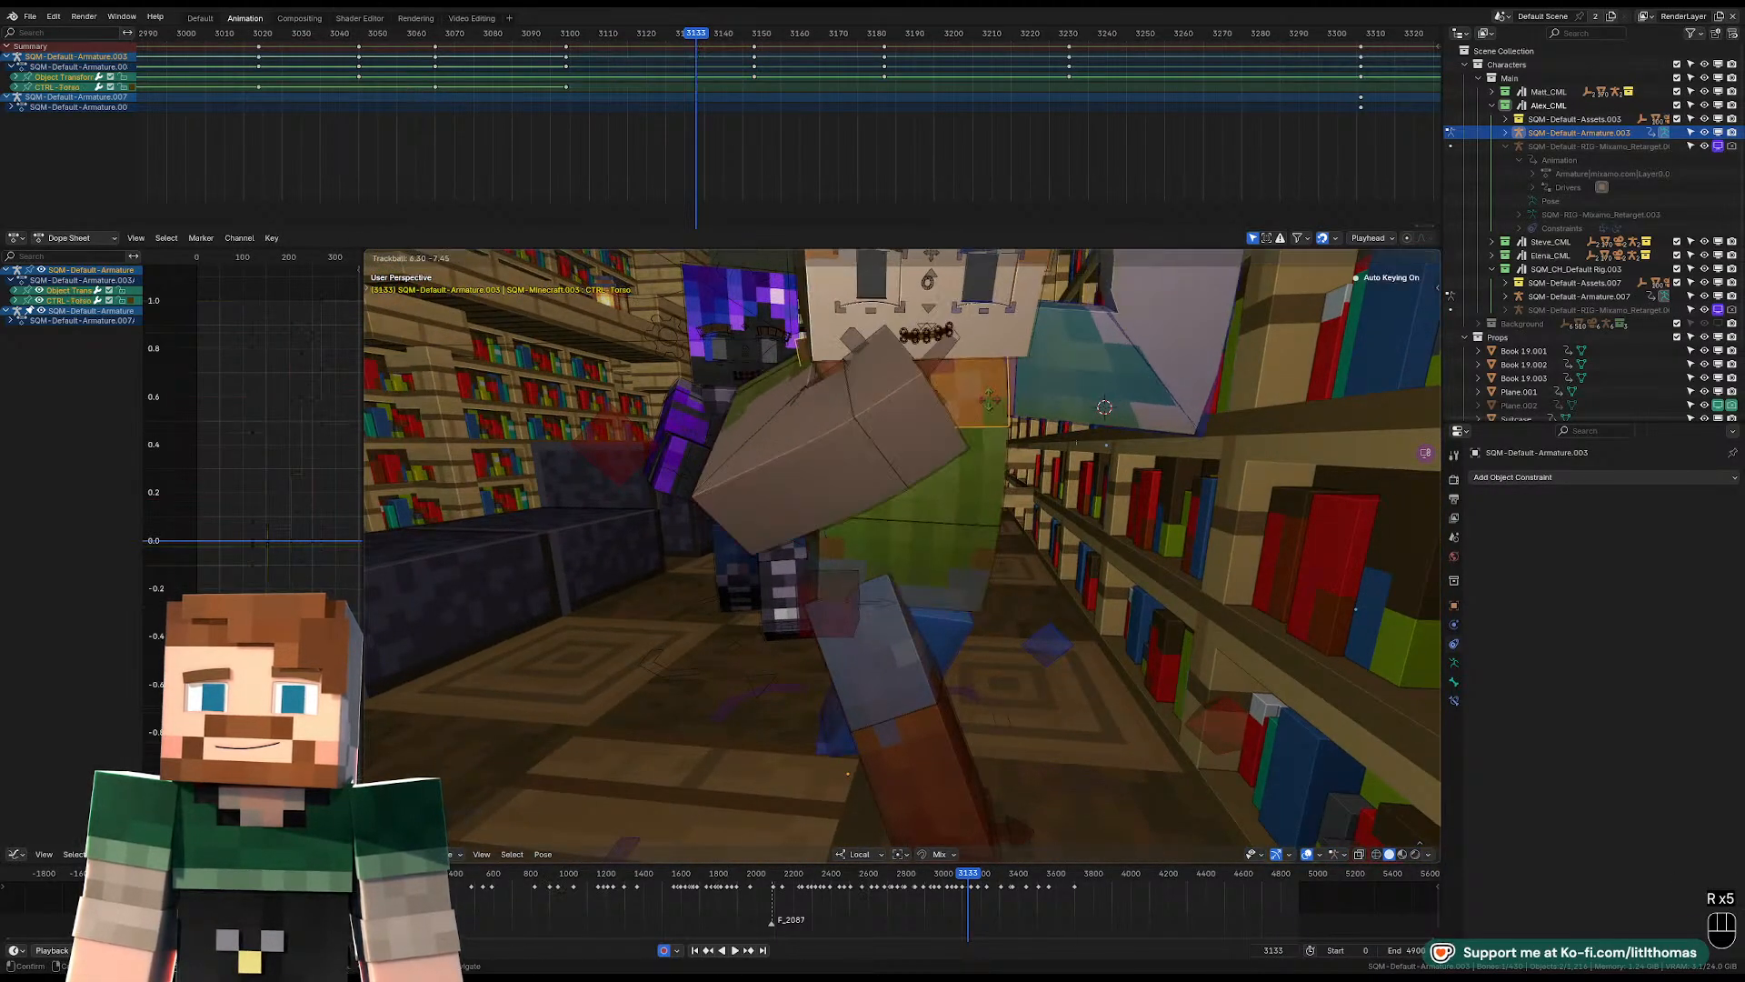
pyautogui.click(1041, 426)
pyautogui.press('r')
pyautogui.press('r')
pyautogui.click(1051, 422)
pyautogui.press('r')
pyautogui.press('r')
pyautogui.press('r')
pyautogui.click(1043, 395)
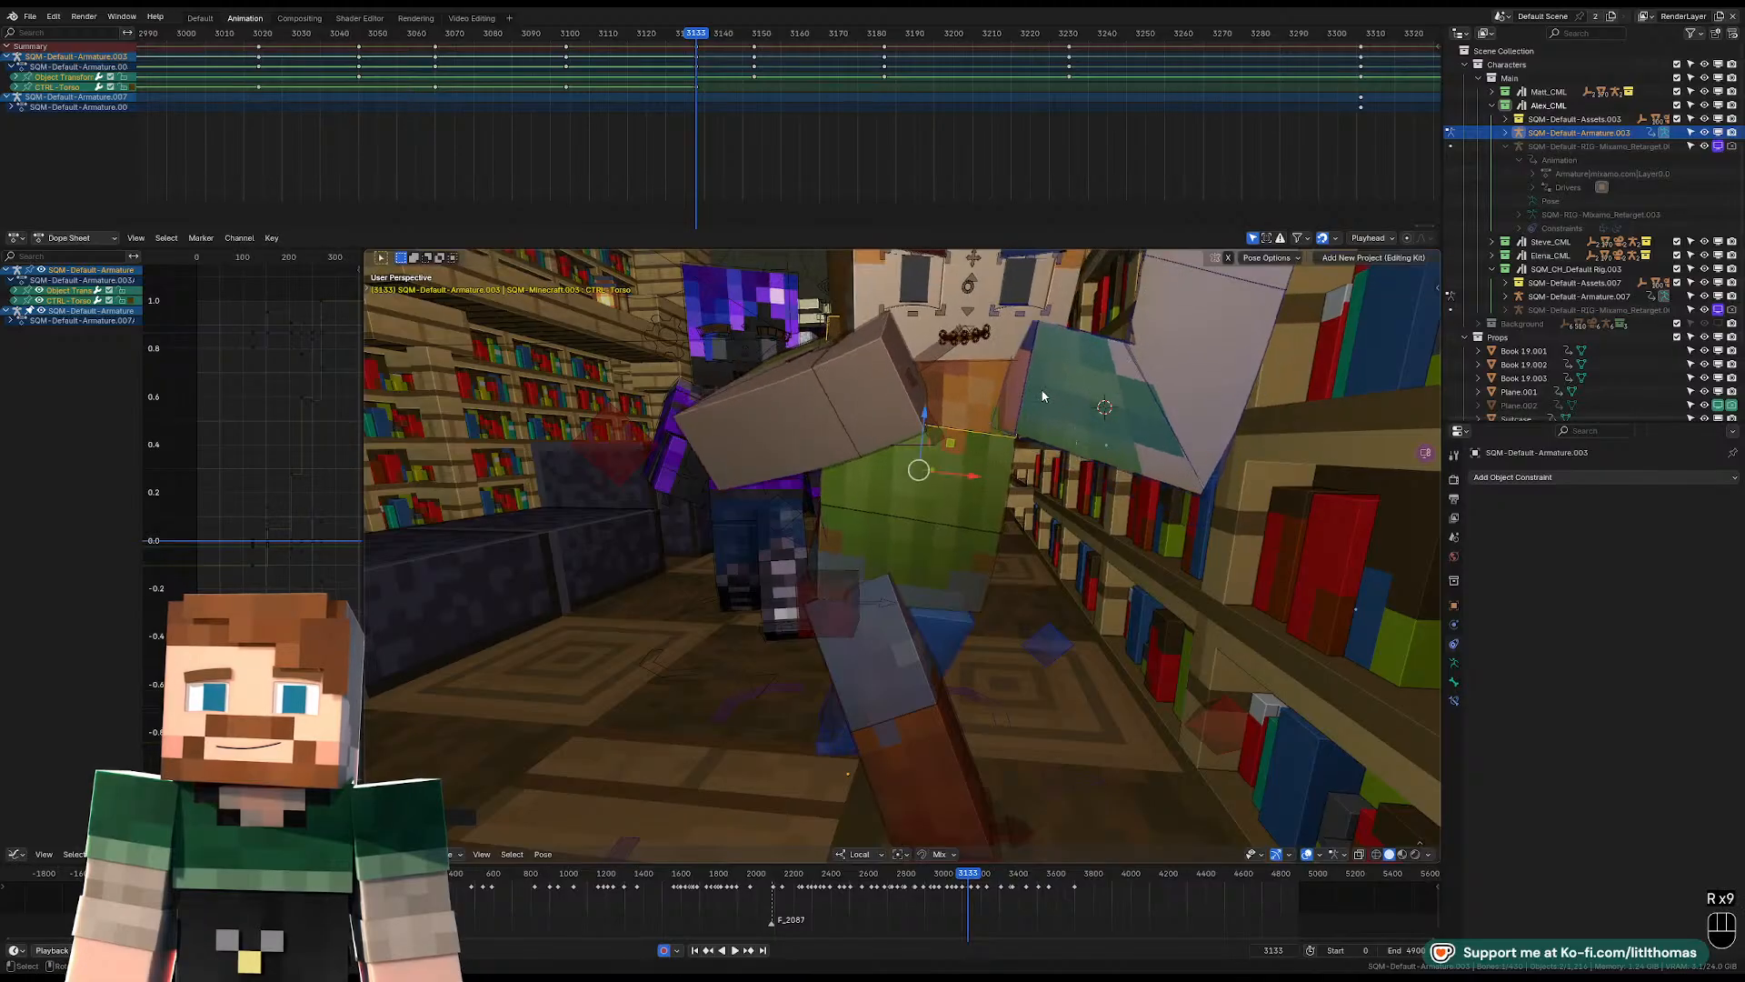
# Rotate the hat-wearing character's head at frame 3133 to face away from the bookshelf, and check it through the camera.
pyautogui.moveTo(1044, 394); pyautogui.dragTo(1000, 414, button='middle')
pyautogui.click(951, 372)
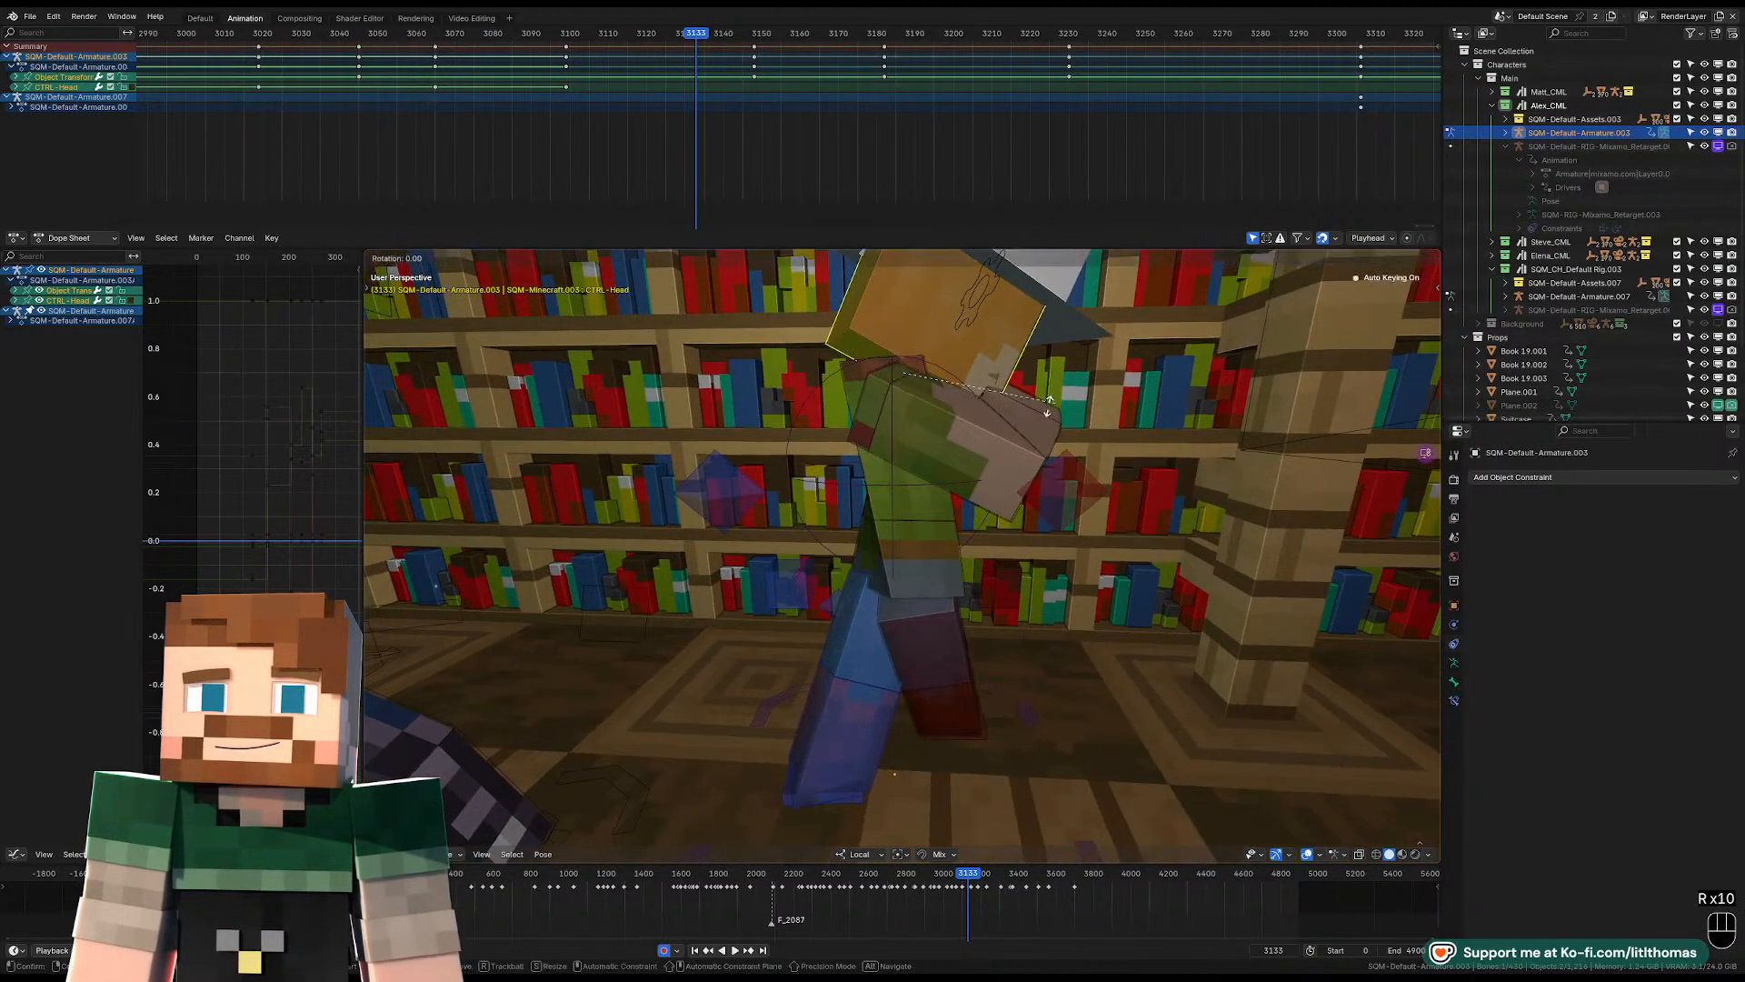
pyautogui.press('r')
pyautogui.press('r')
pyautogui.press('KP_0')
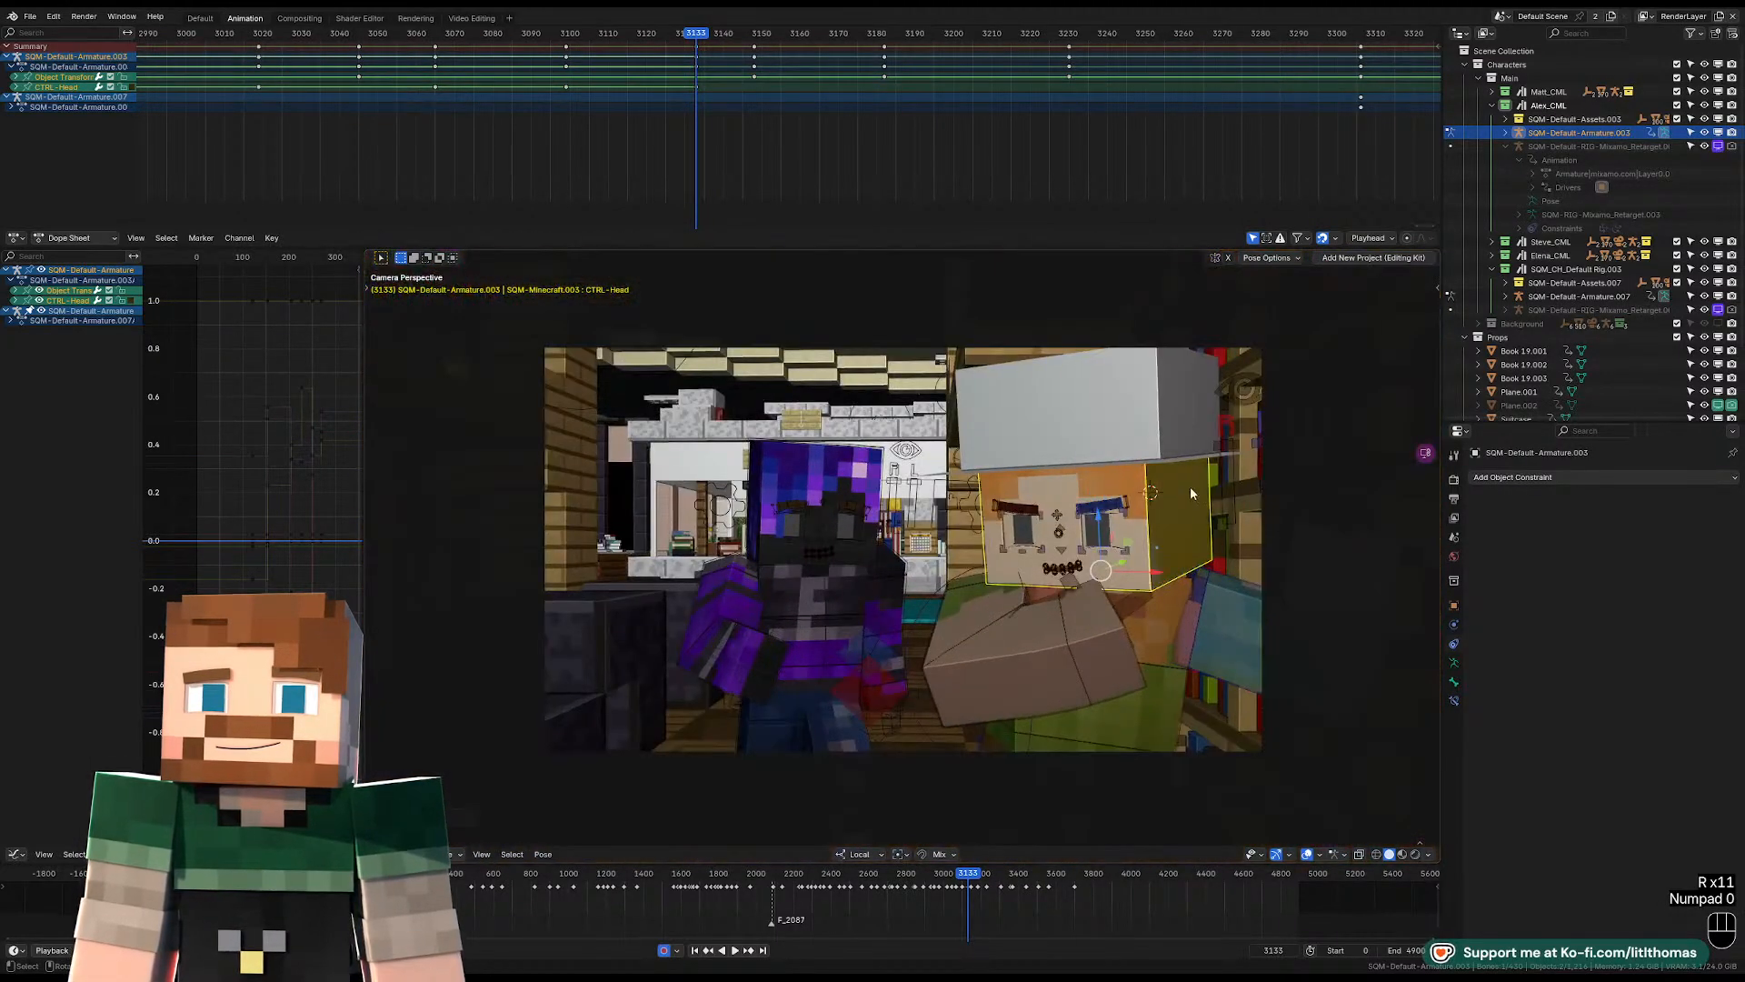
# Clear the location, rotation and scale of the right upper arm at frame 3133.
pyautogui.click(969, 582)
pyautogui.hotkey('alt', 'g')
pyautogui.hotkey('alt', 'g')
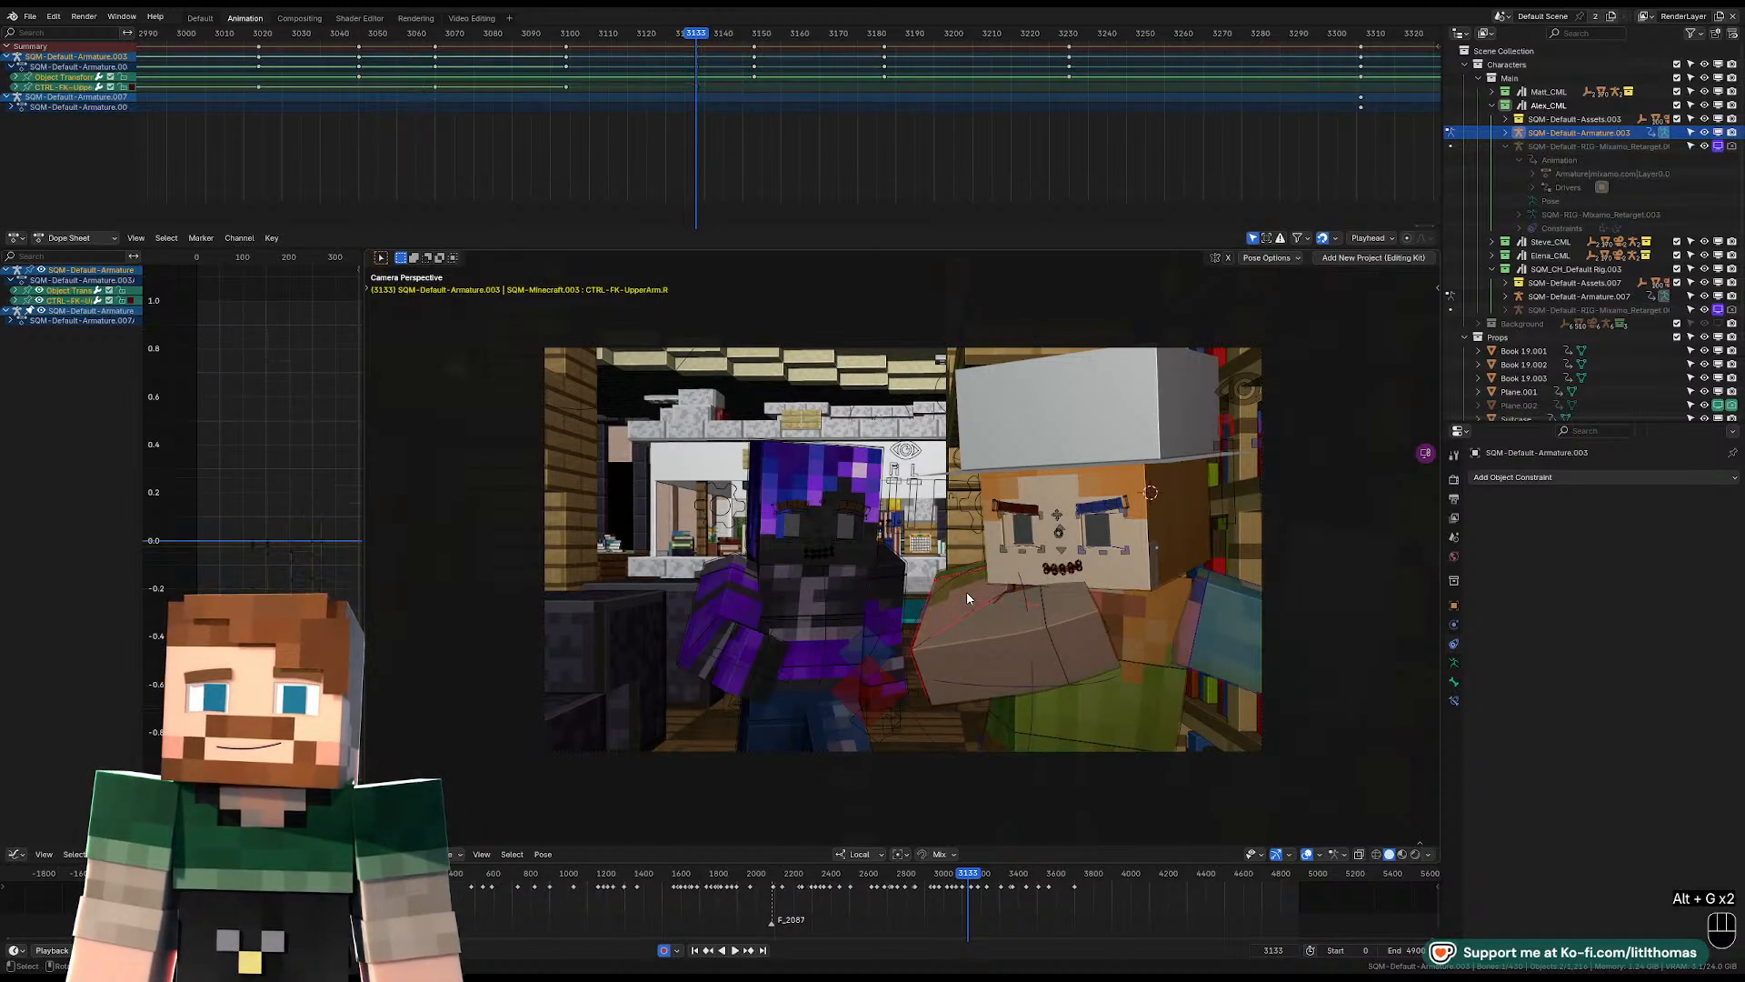
pyautogui.hotkey('alt', 'g')
pyautogui.hotkey('alt', 'r')
pyautogui.hotkey('alt', 's')
# Reset the right wrist and lower arm to their rest transforms at frame 3133, and freely rotate the lower arm into a slight bend.
pyautogui.click(986, 680)
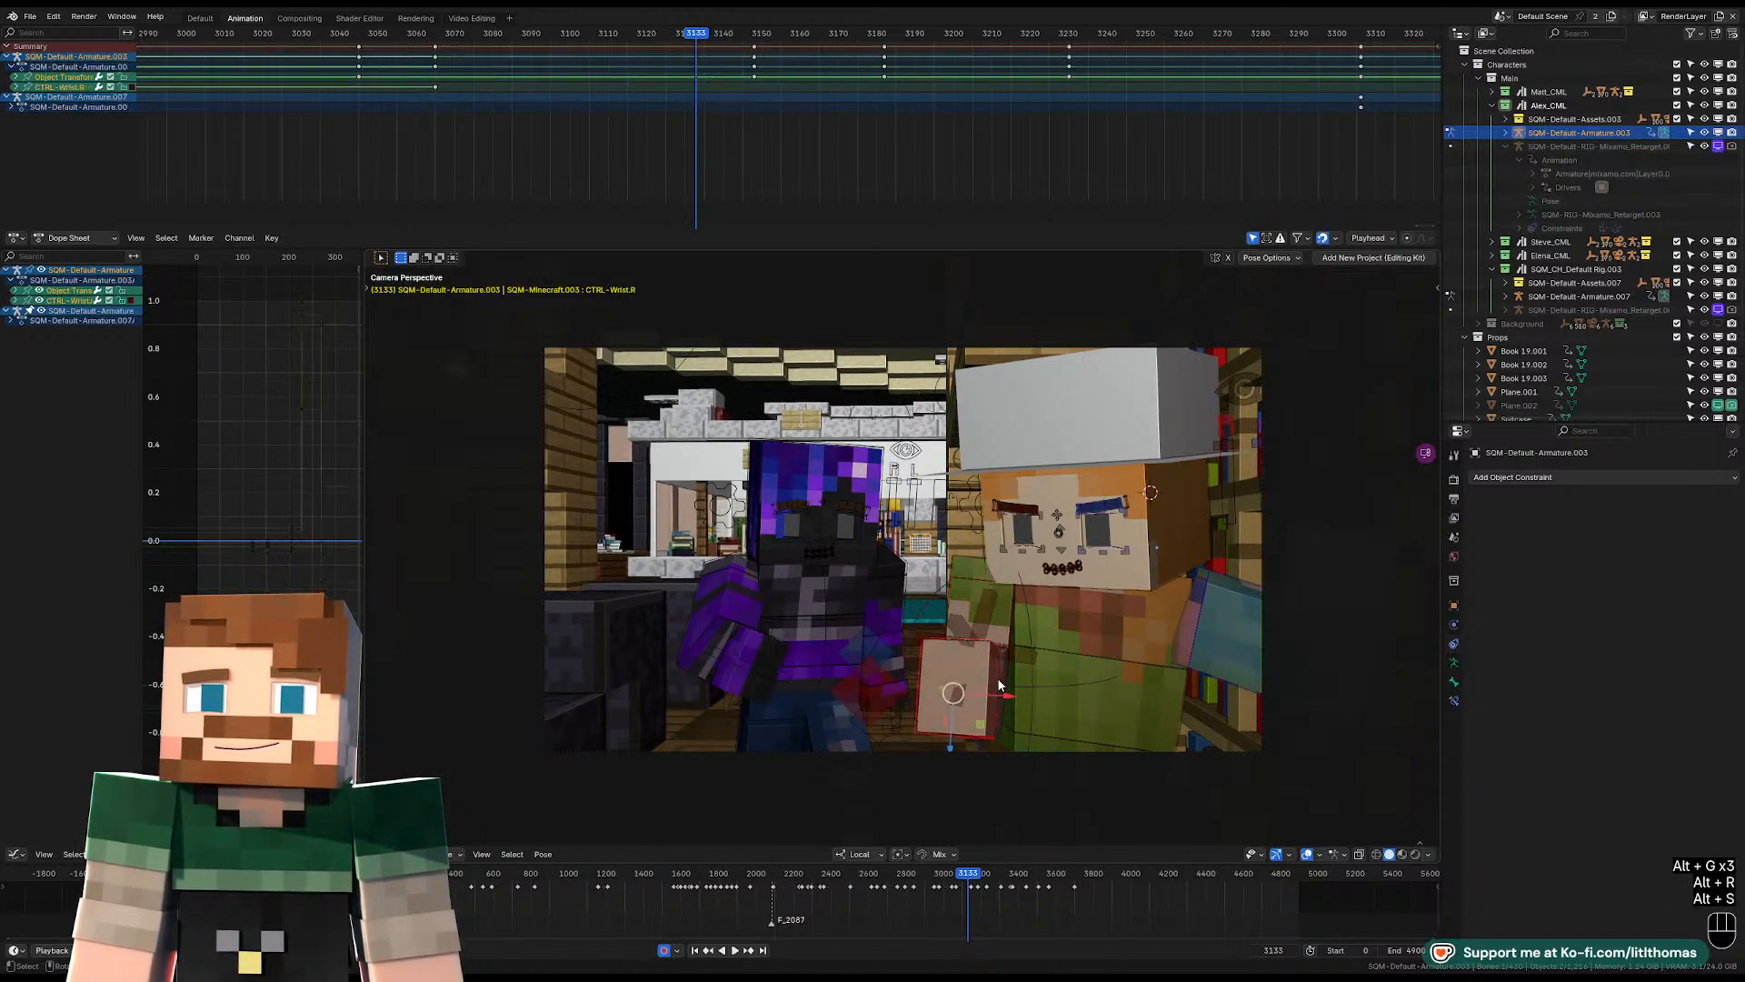
pyautogui.hotkey('alt', 's')
pyautogui.hotkey('alt', 'r')
pyautogui.hotkey('alt', 'g')
pyautogui.press('r')
pyautogui.press('r')
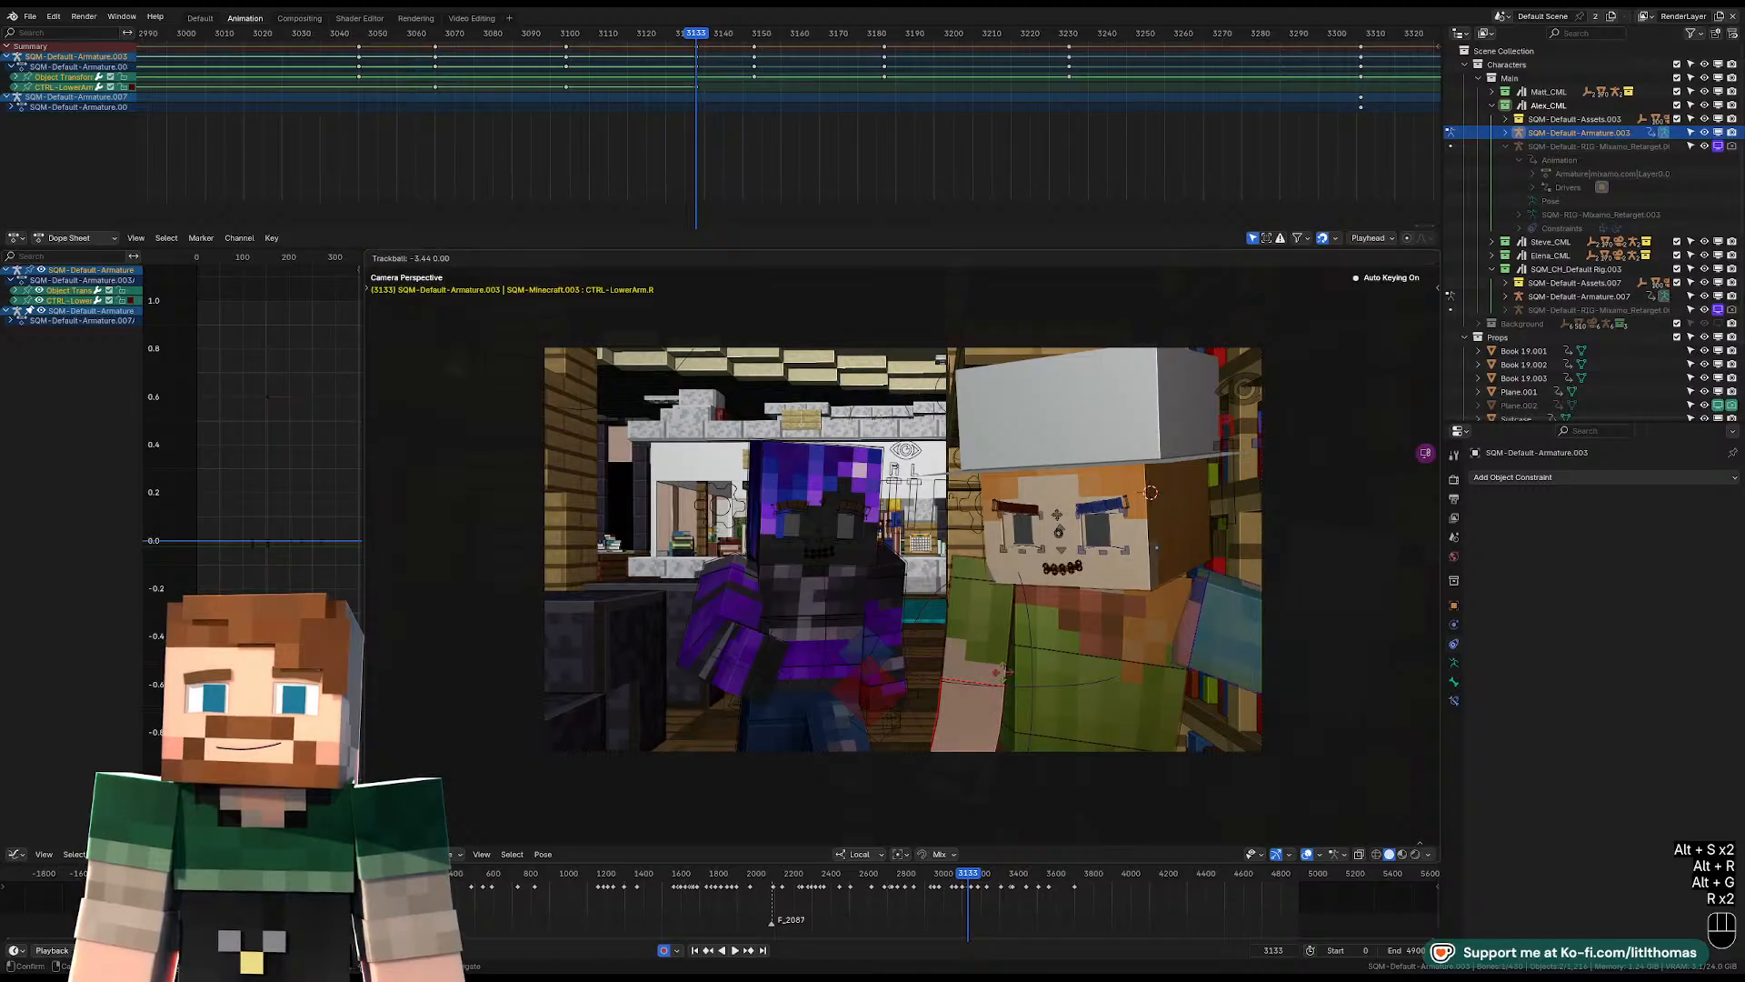
pyautogui.click(1005, 665)
pyautogui.click(985, 762)
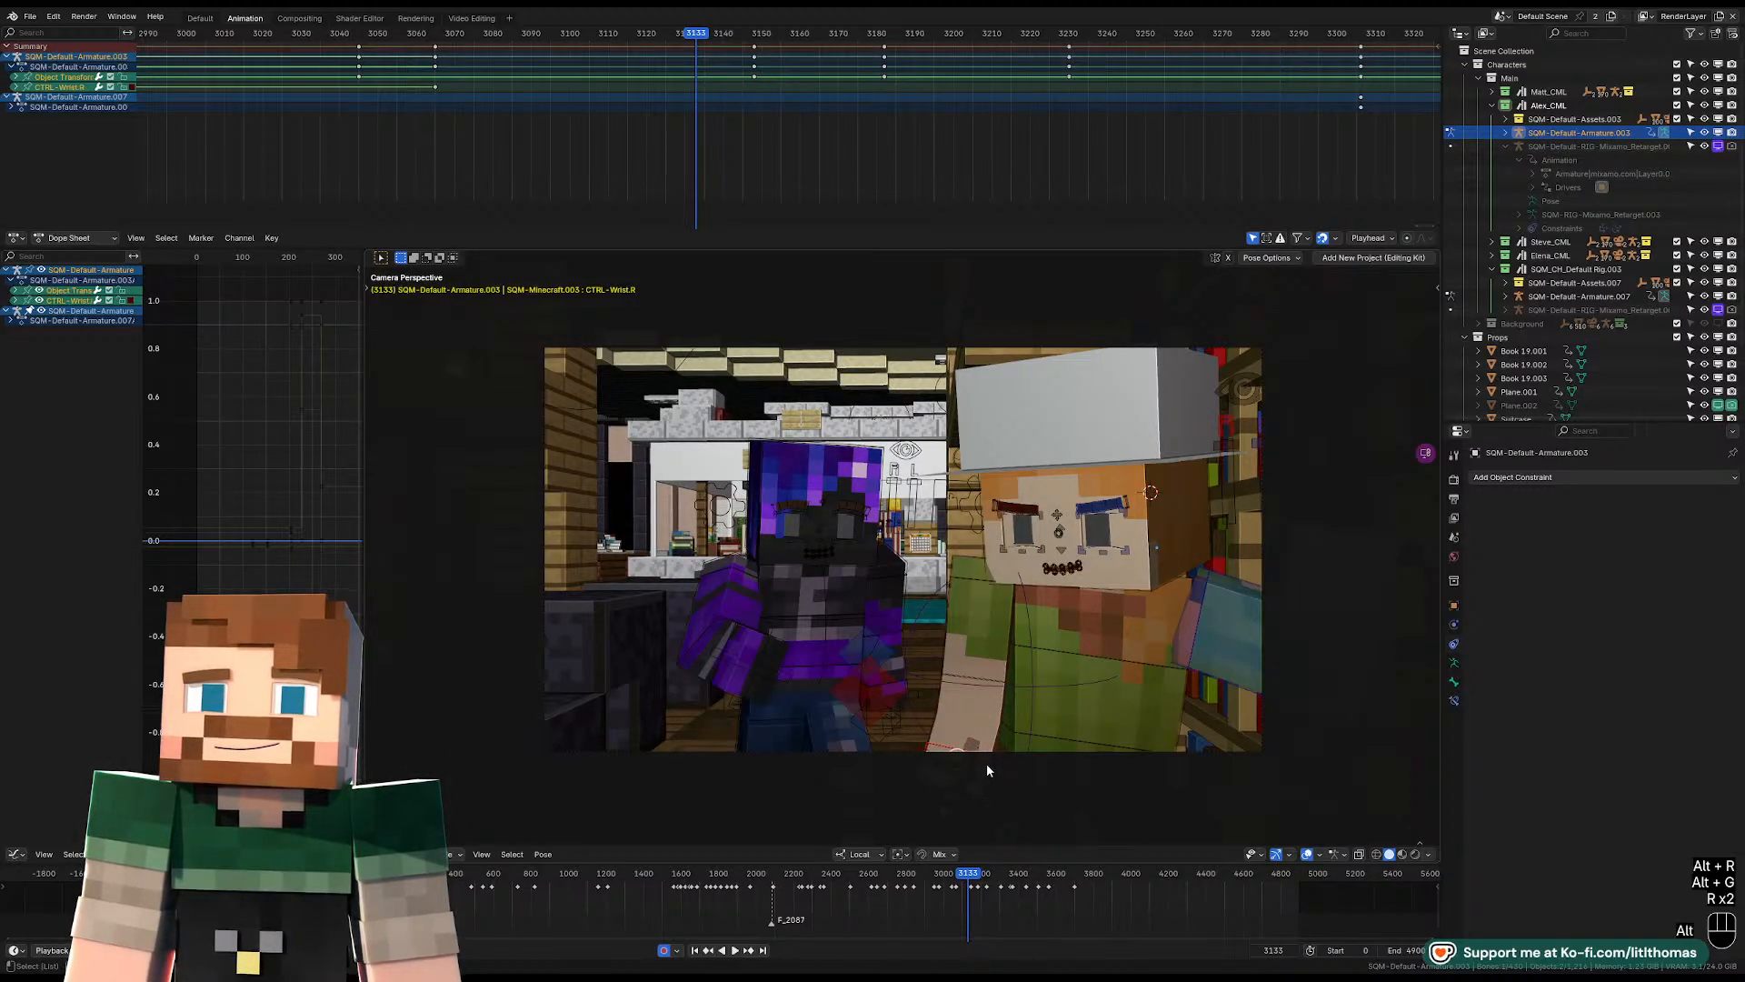
pyautogui.hotkey('alt', 'r')
# Freely rotate the right upper arm at frame 3133 so it hangs beside the torso.
pyautogui.click(986, 659)
pyautogui.press('r')
pyautogui.press('r')
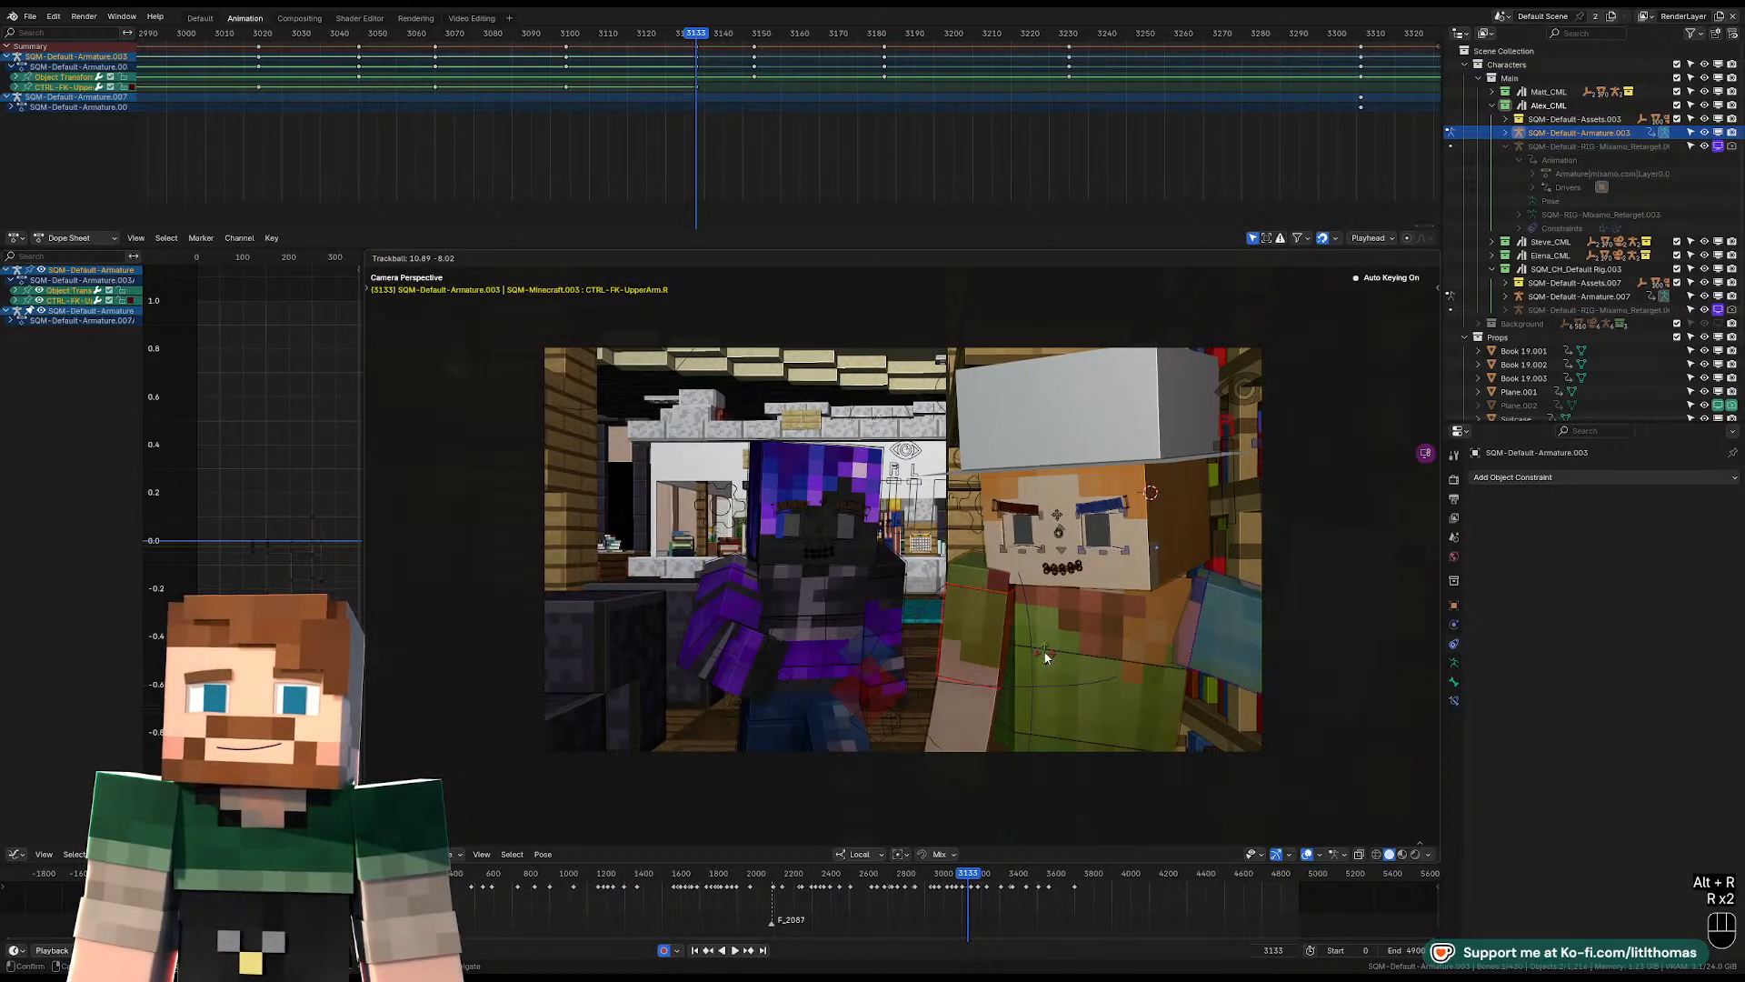
# Tilt the head about 10 degrees at frame 3133.
pyautogui.click(1150, 559)
pyautogui.press('r')
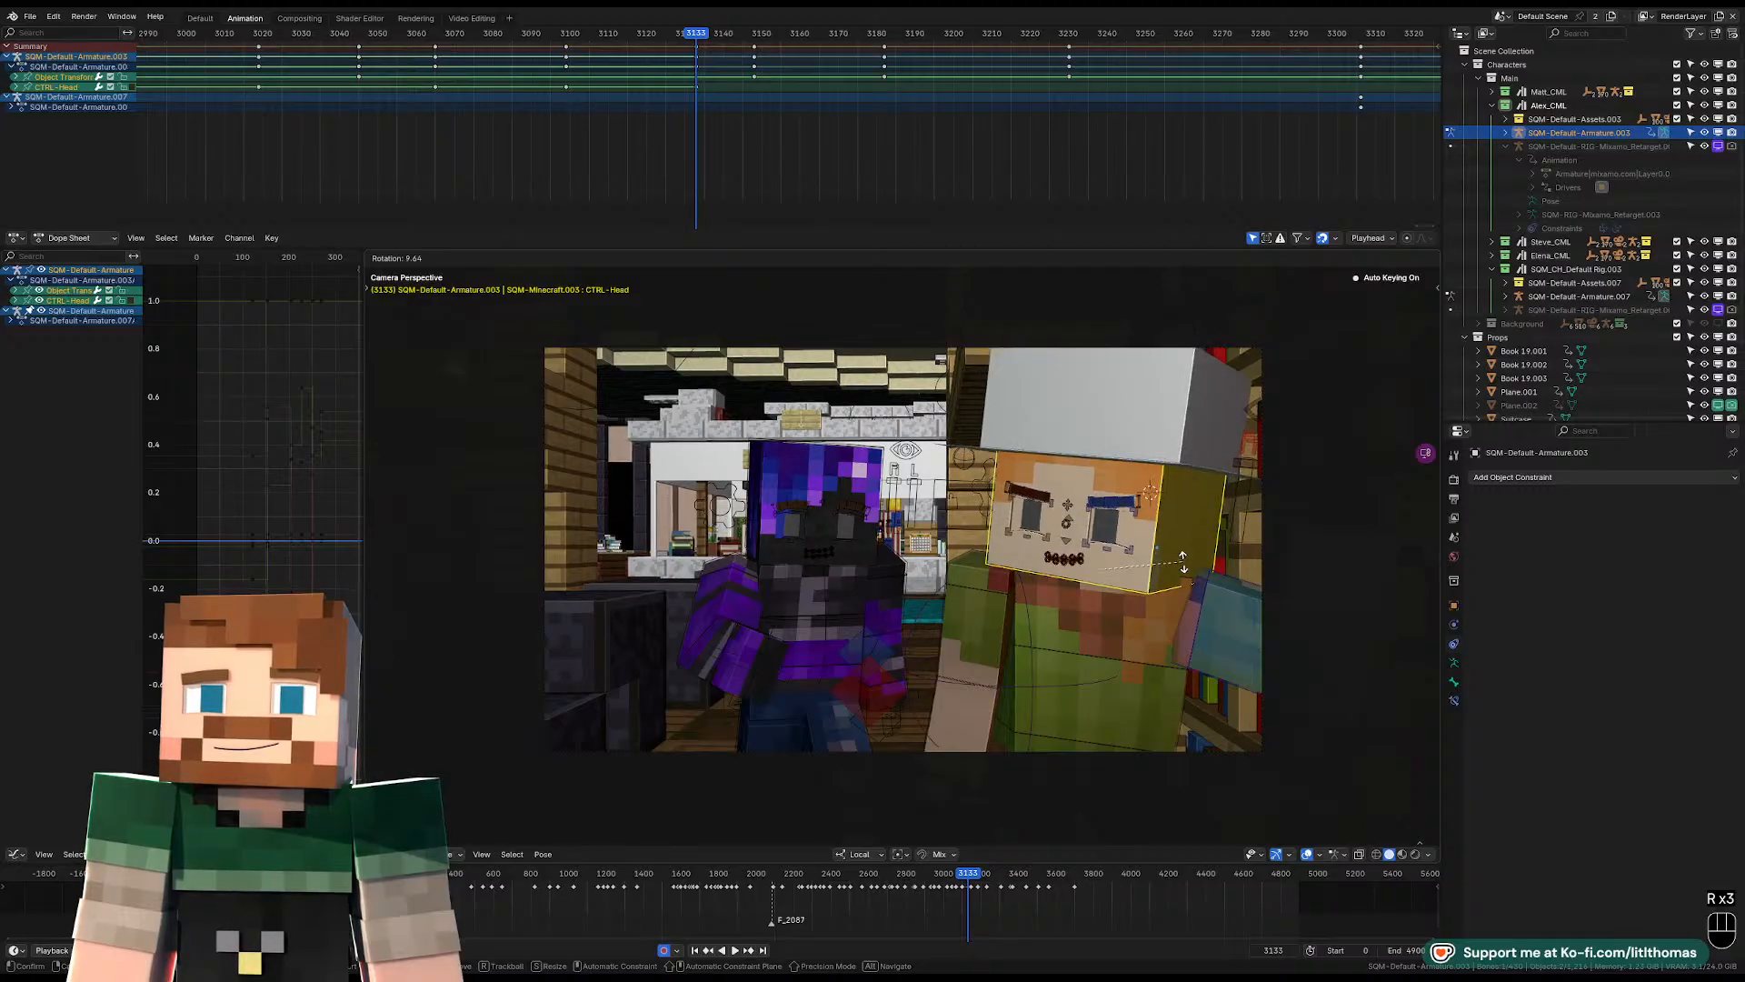
pyautogui.click(1188, 567)
# Compare the left arm between frames 3132 and 3133, and rotate the left upper arm slightly at frame 3133.
pyautogui.moveTo(1196, 578); pyautogui.dragTo(1119, 607, button='middle')
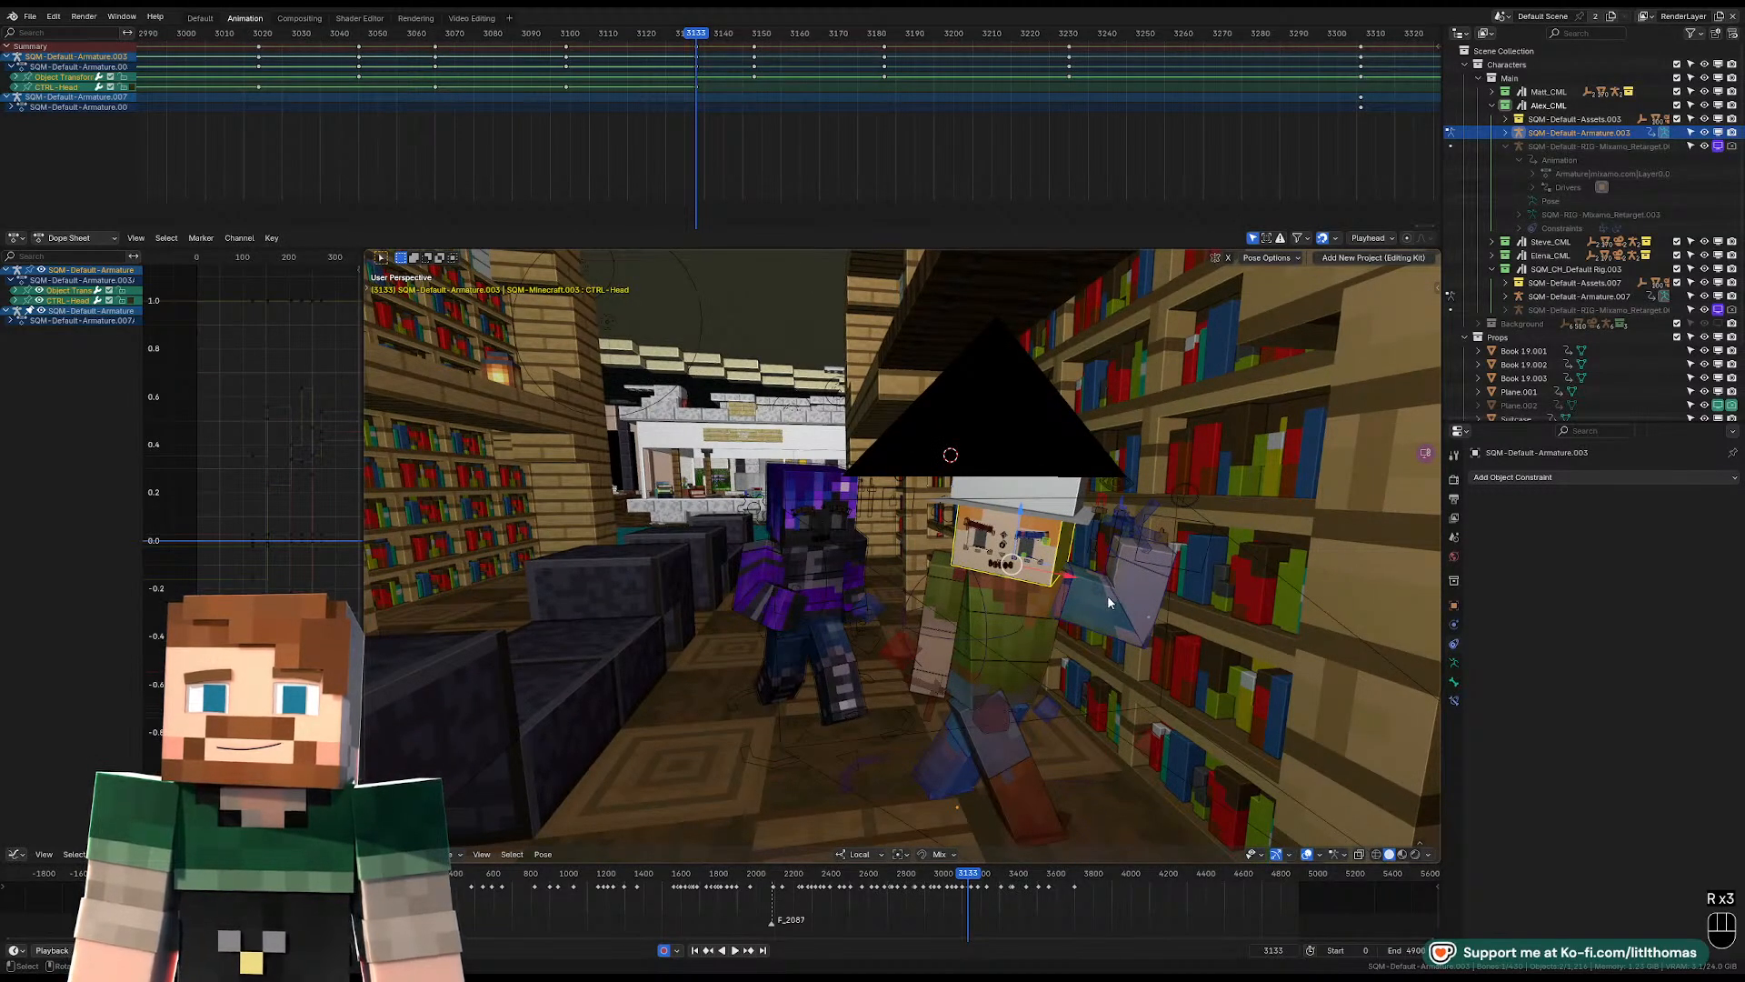
pyautogui.click(1109, 595)
pyautogui.press('Left')
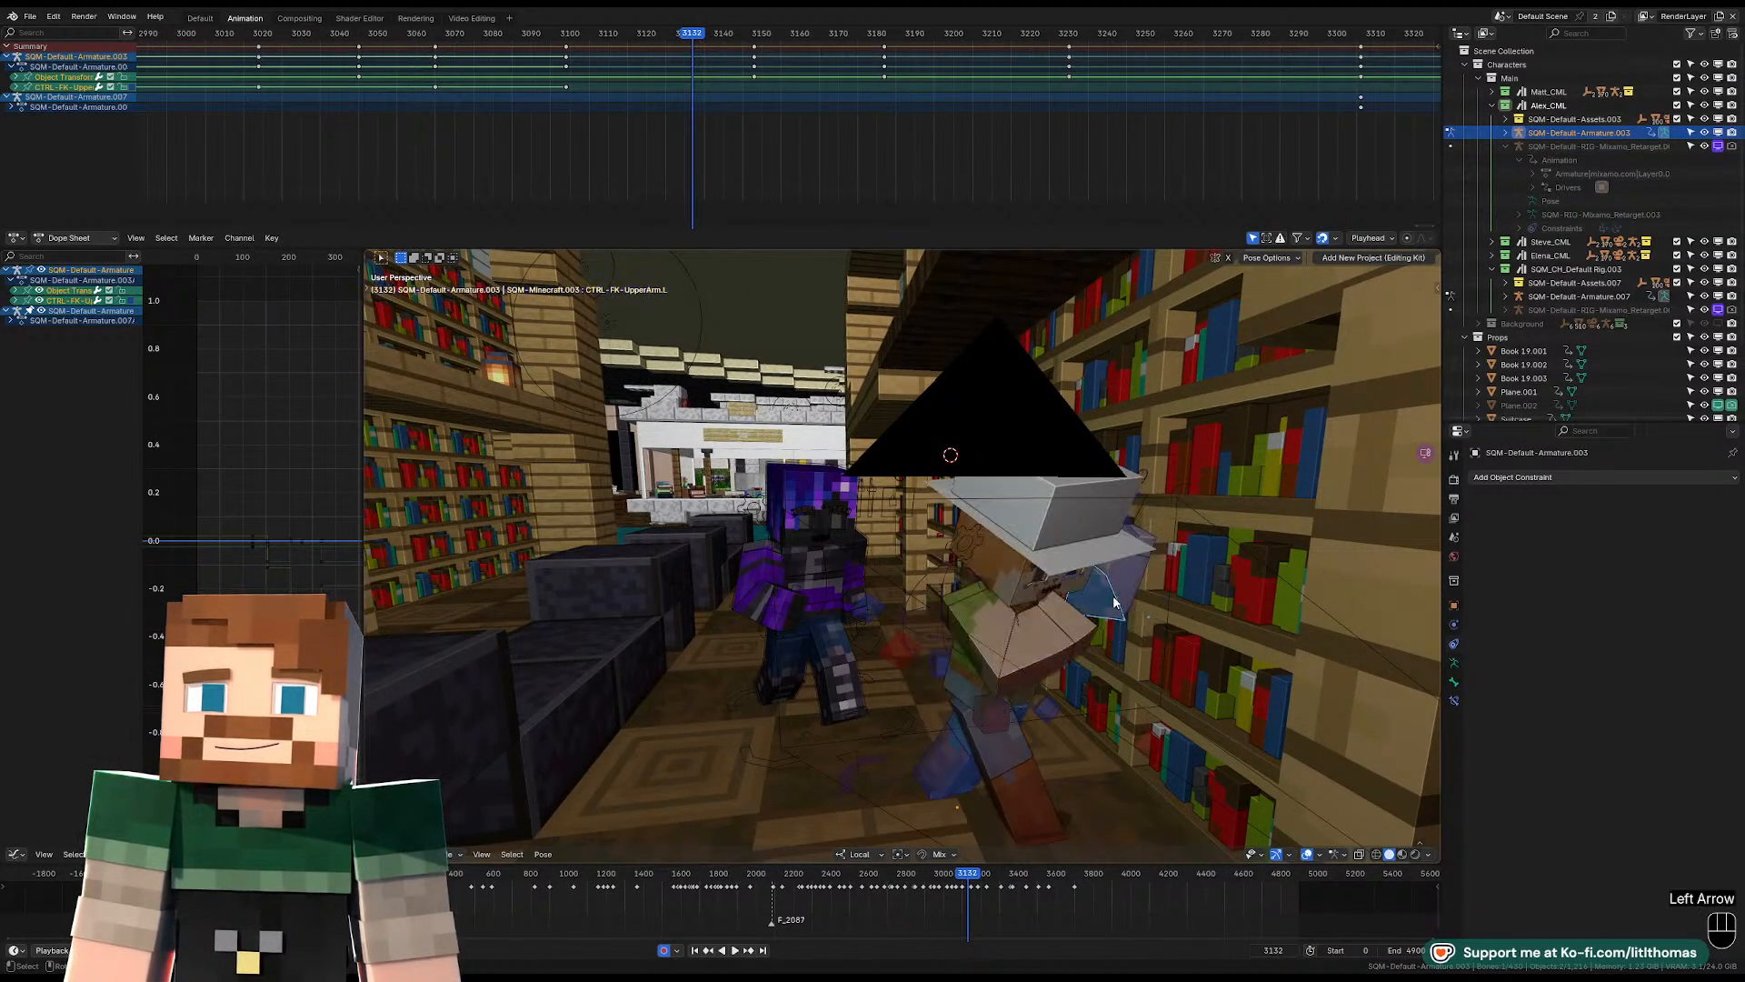
pyautogui.press('Right')
pyautogui.press('Left')
pyautogui.press('KP_0')
pyautogui.press('Right')
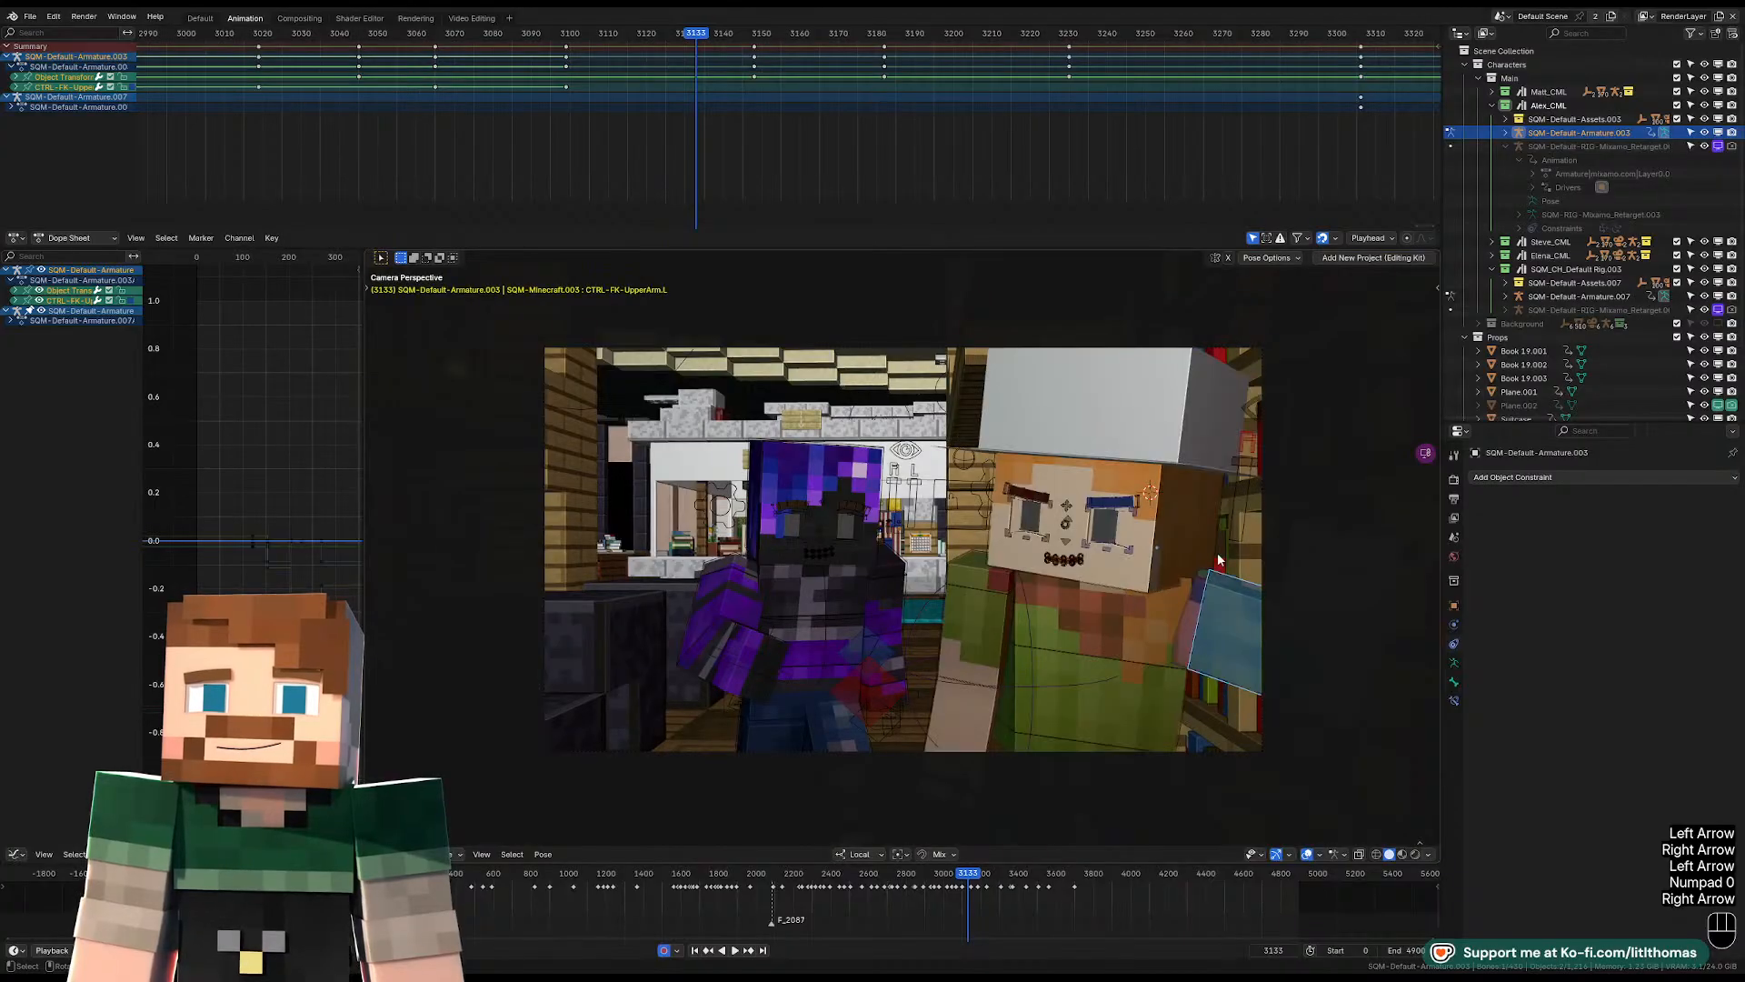
pyautogui.press('r')
pyautogui.press('r')
pyautogui.press('r')
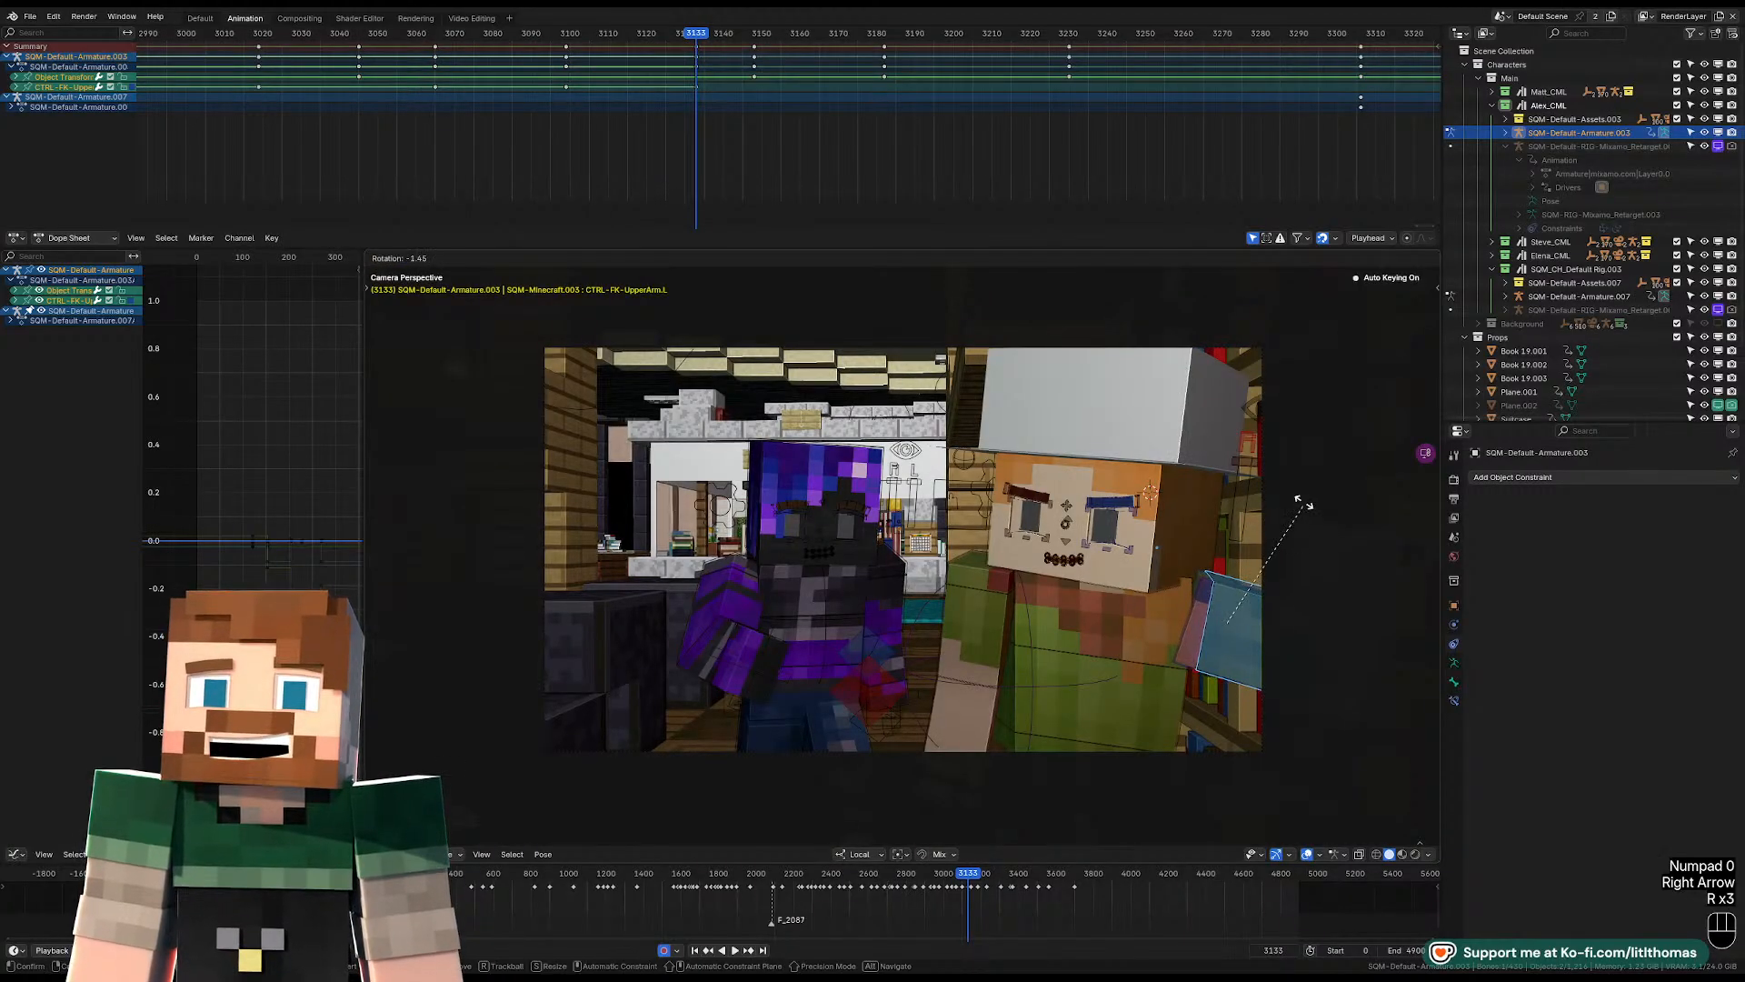
pyautogui.moveTo(1264, 518); pyautogui.dragTo(1293, 578, button='middle')
# Inspect the frame 3133 pose from above and play the shot from frame 3072 through the camera cut to review the turn.
pyautogui.moveTo(1204, 500); pyautogui.dragTo(1214, 562, button='middle')
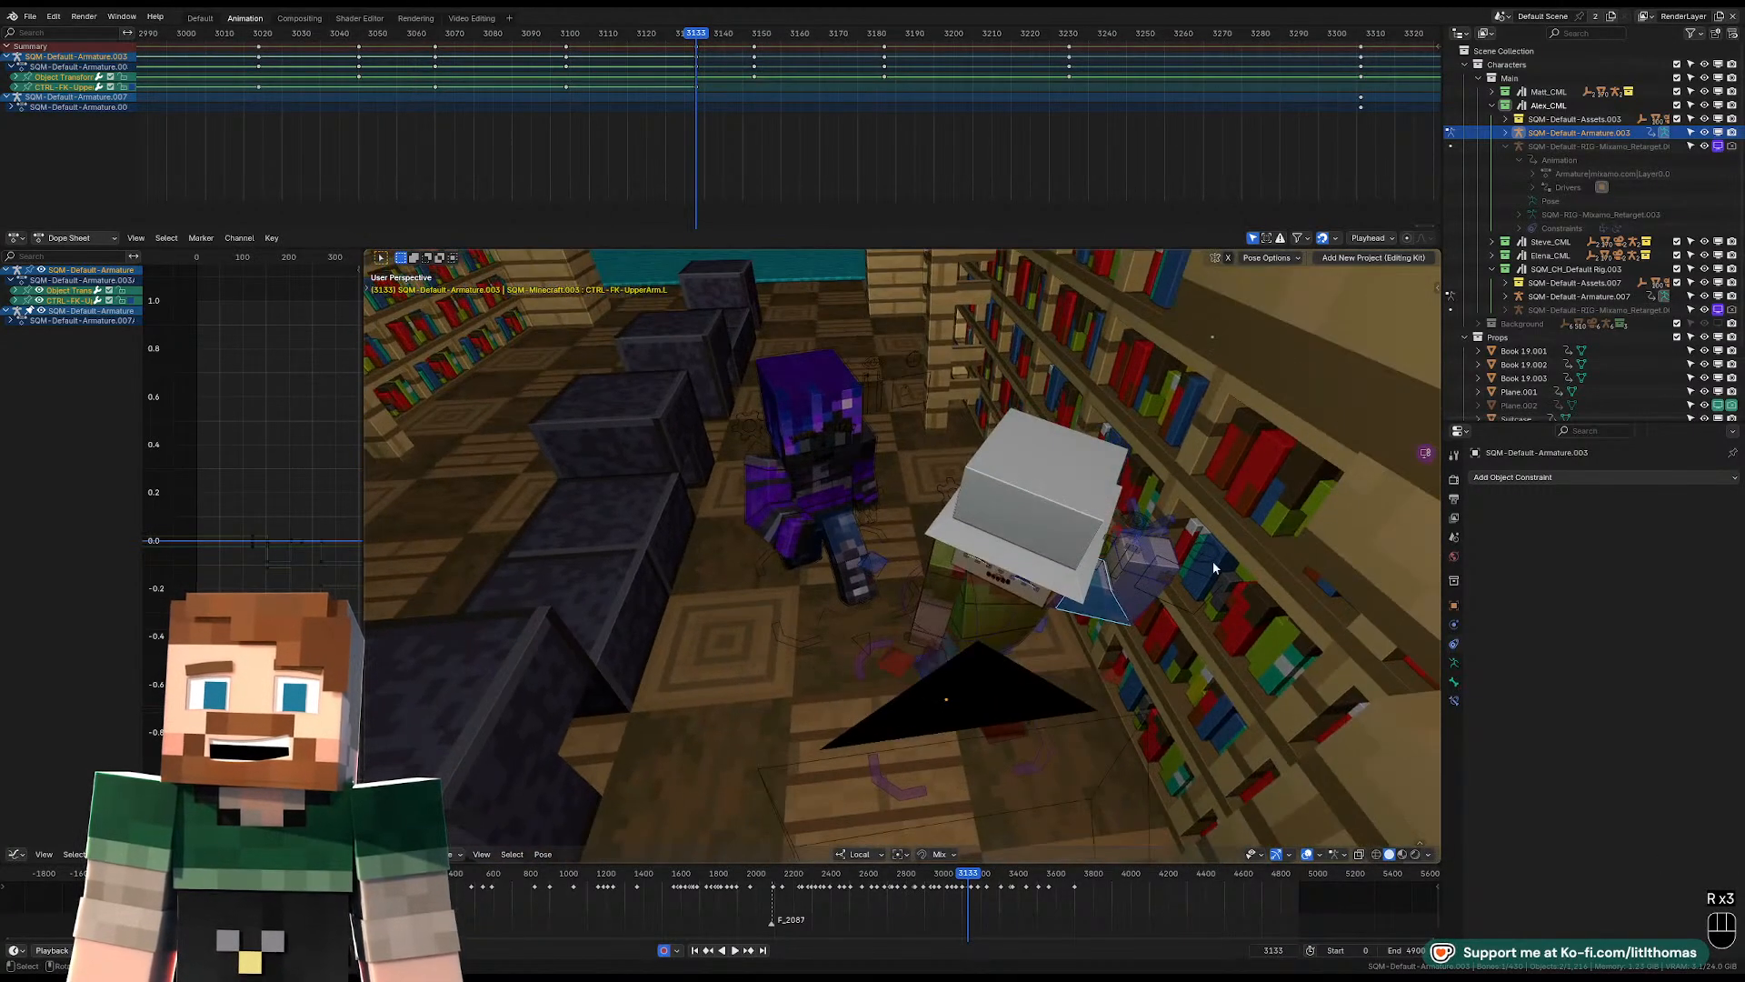
pyautogui.moveTo(1174, 670); pyautogui.dragTo(1166, 515, button='middle')
pyautogui.press('KP_0')
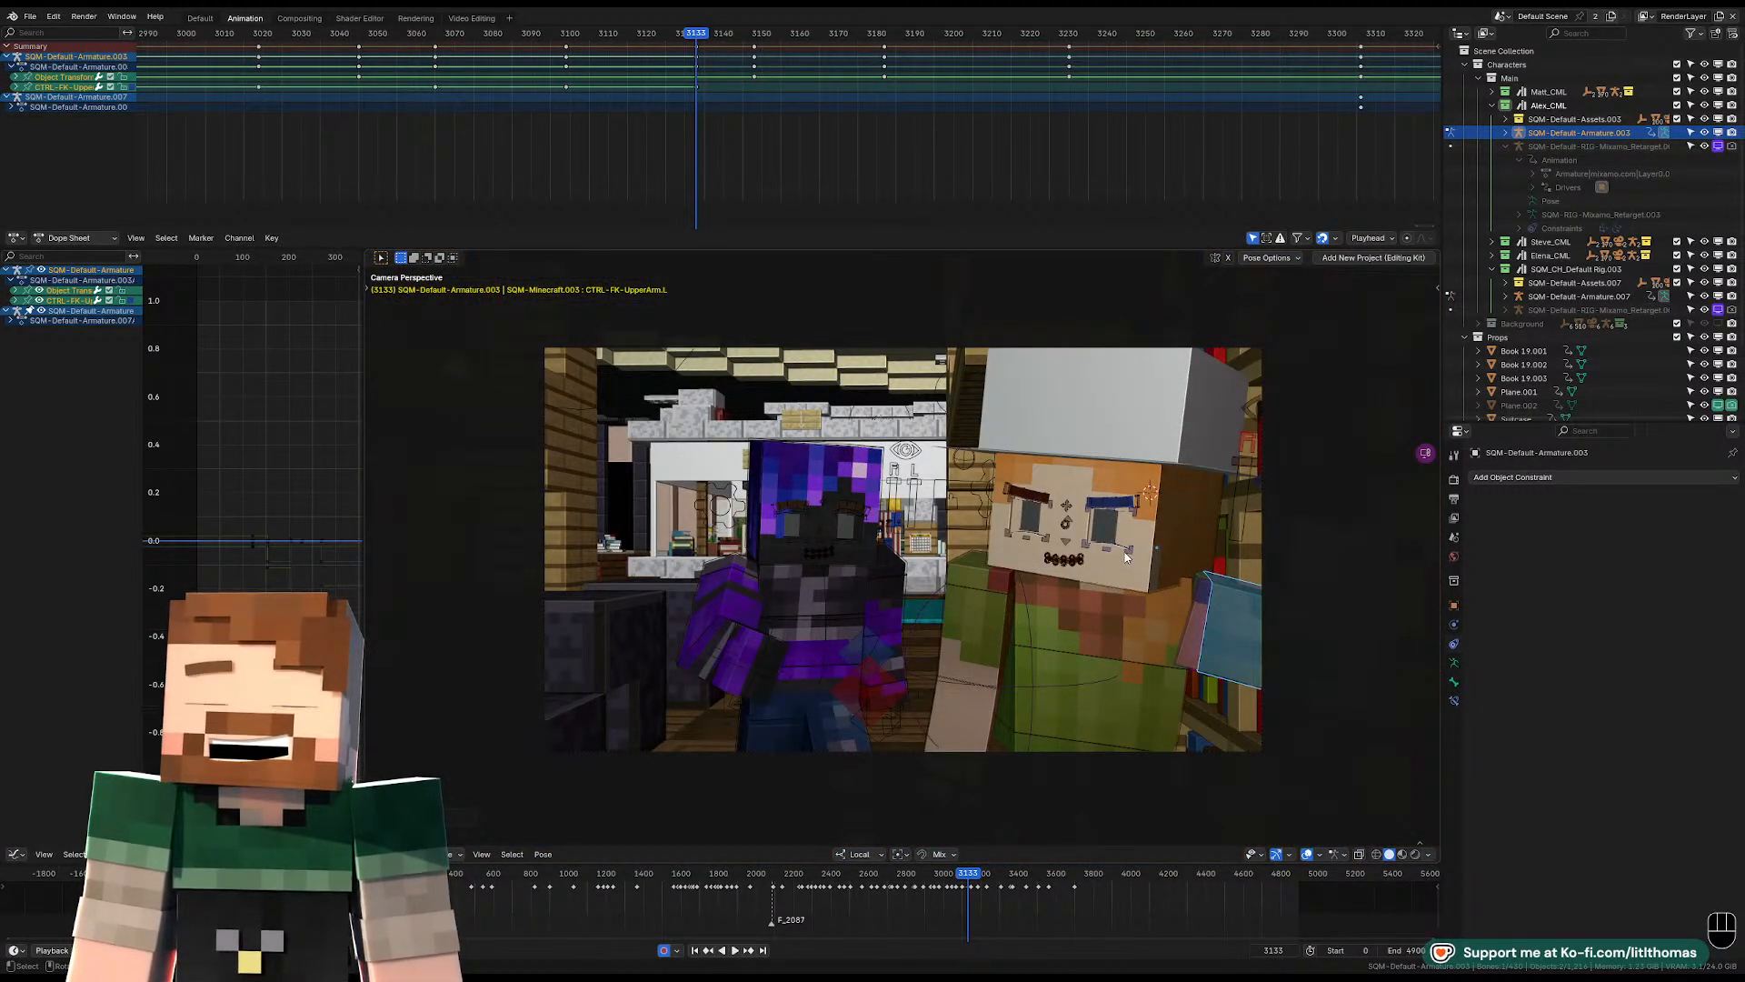
pyautogui.press('Left')
pyautogui.press('Left')
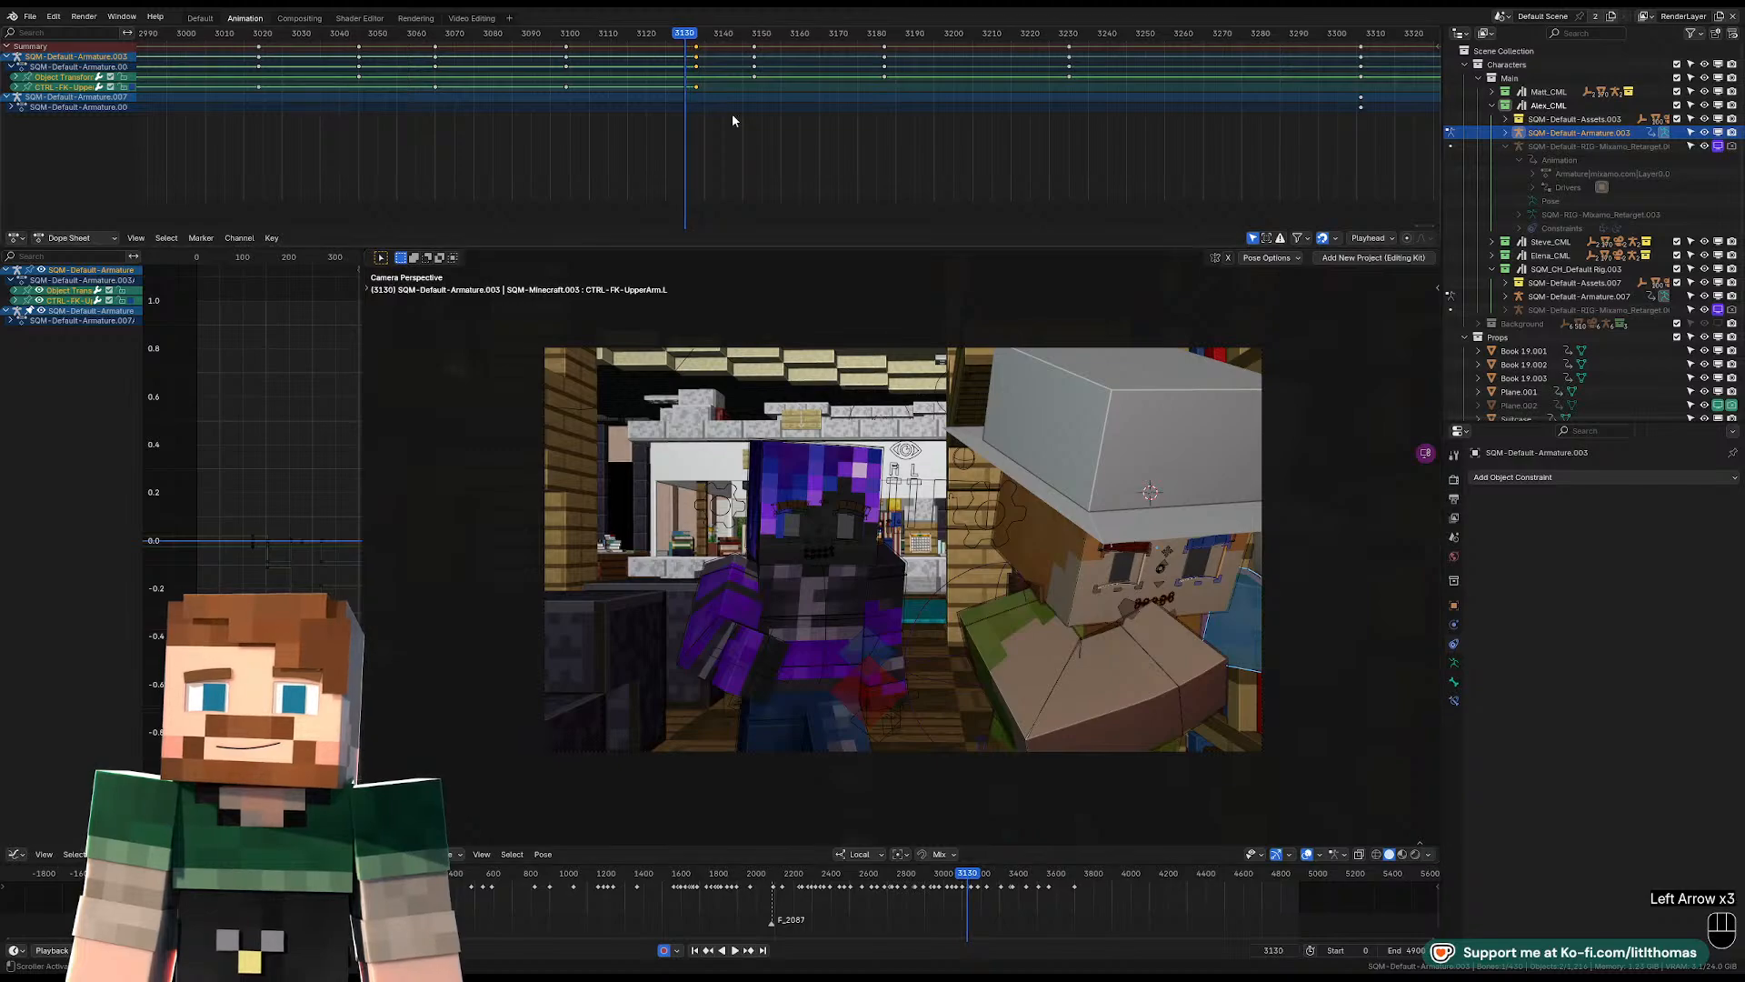
pyautogui.click(463, 33)
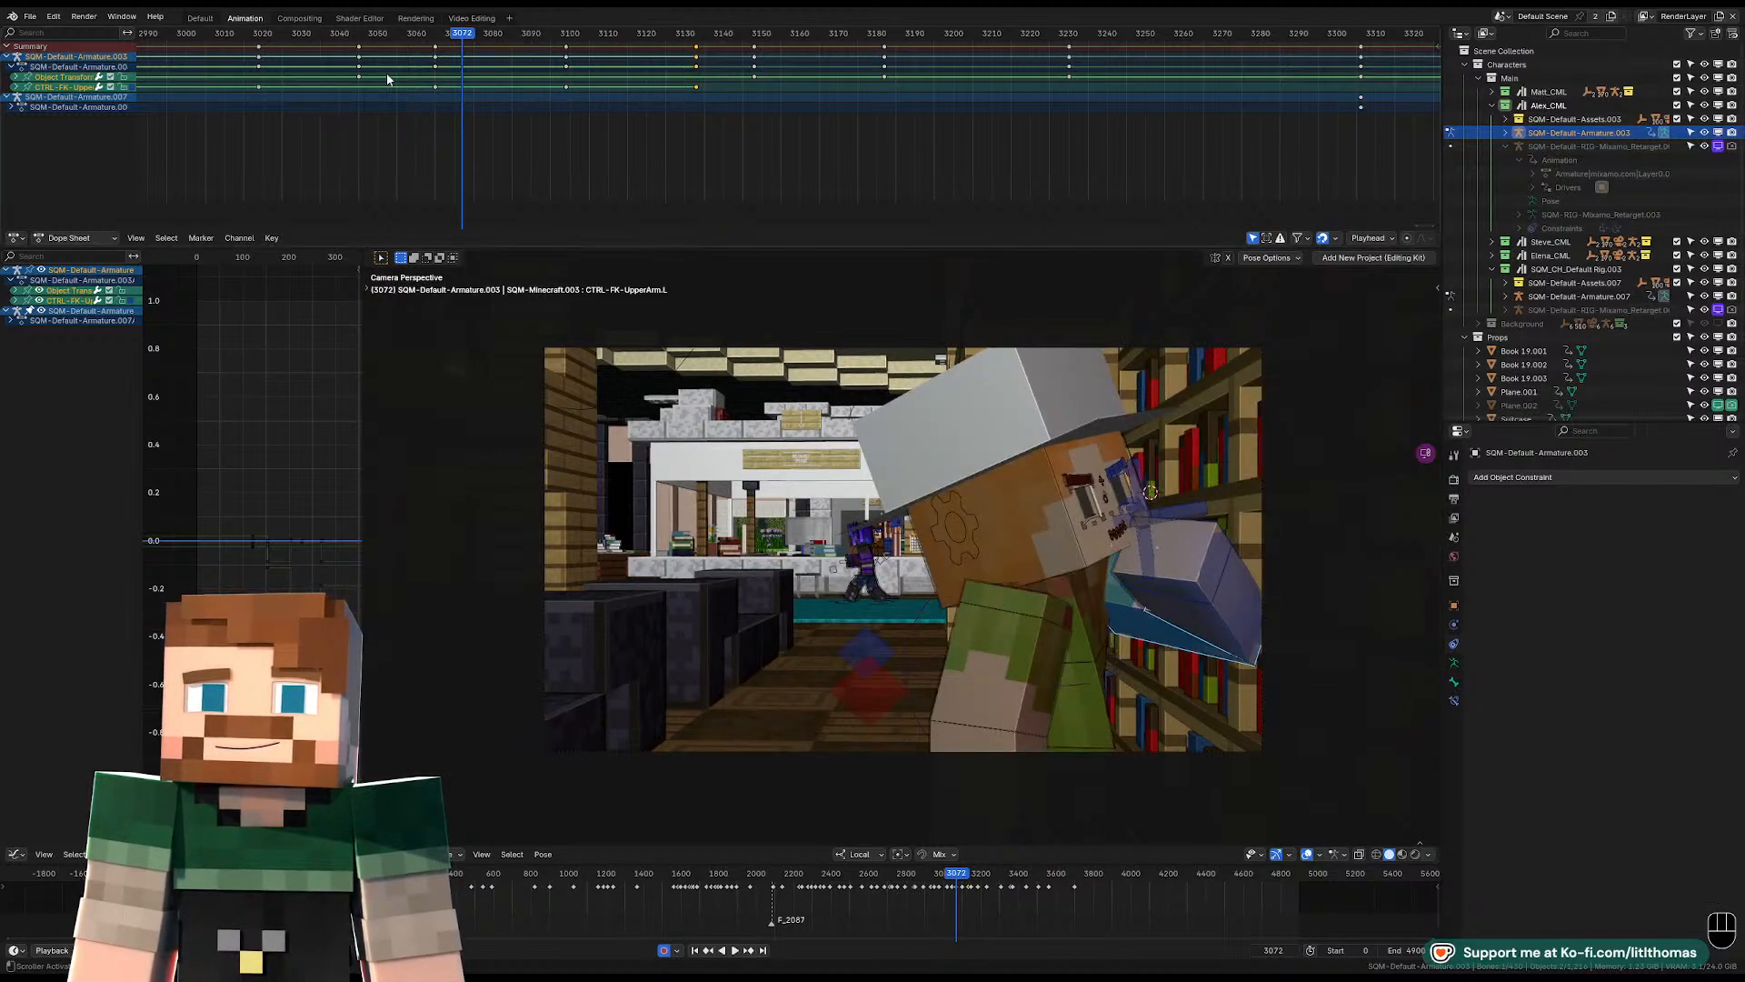
pyautogui.press('space')
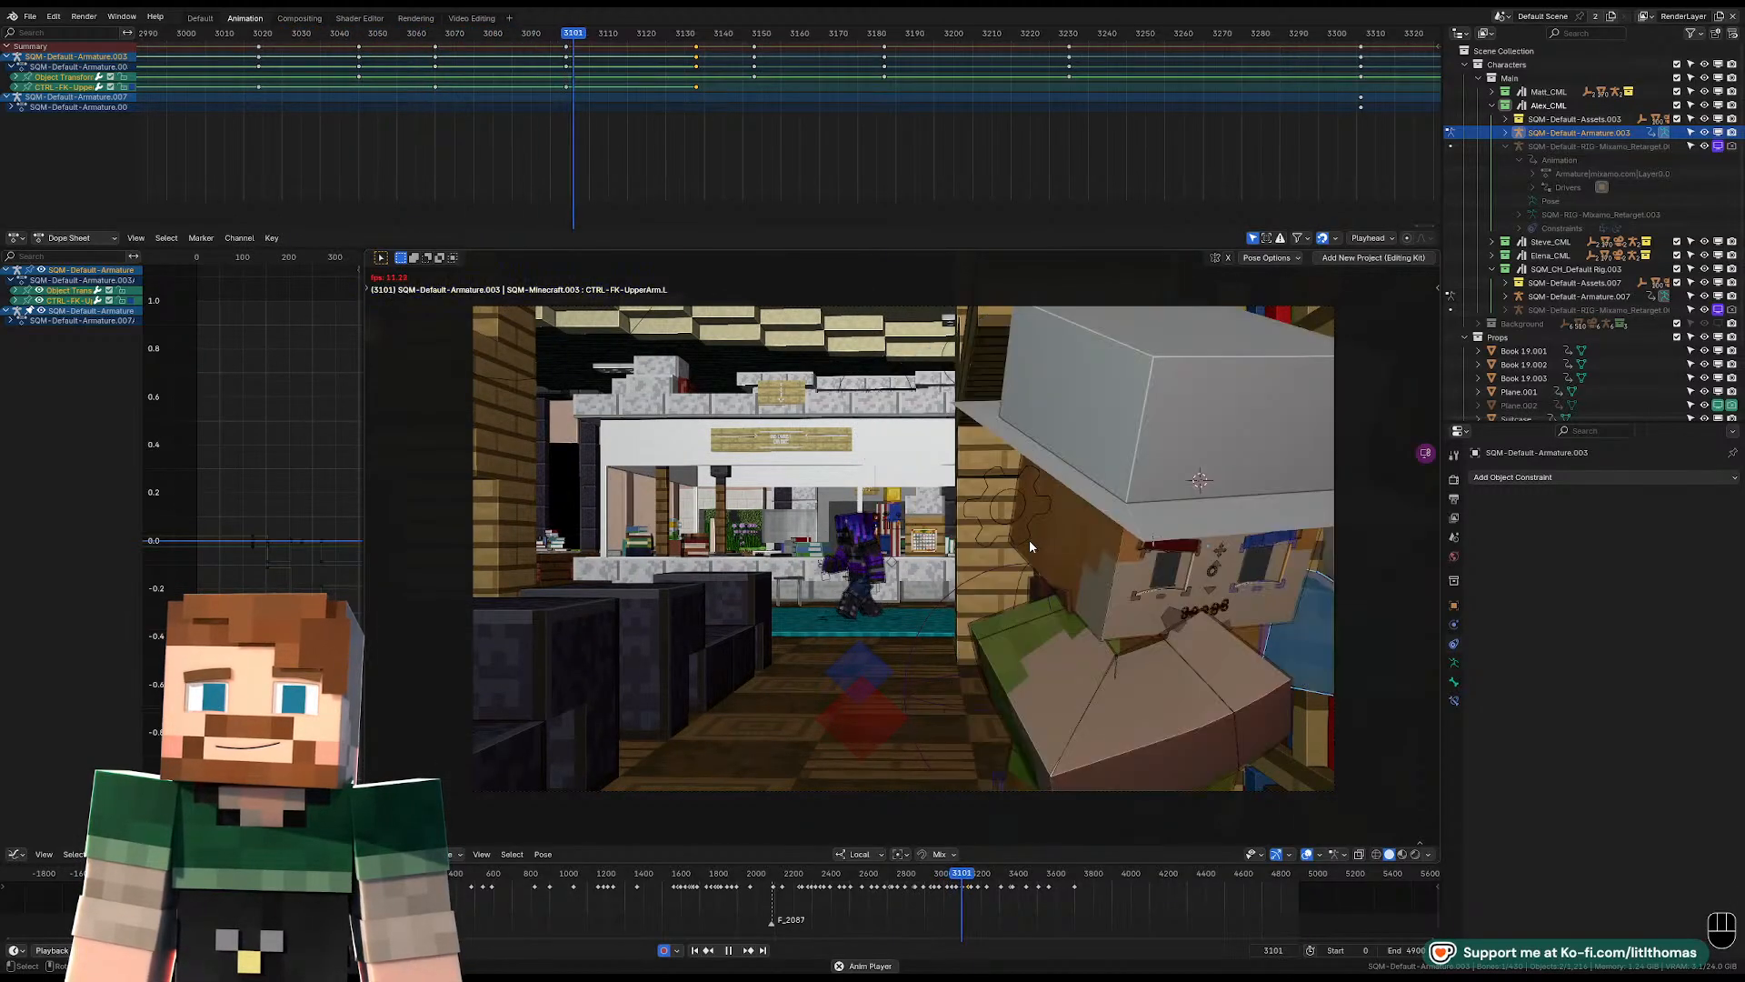
pyautogui.press('space')
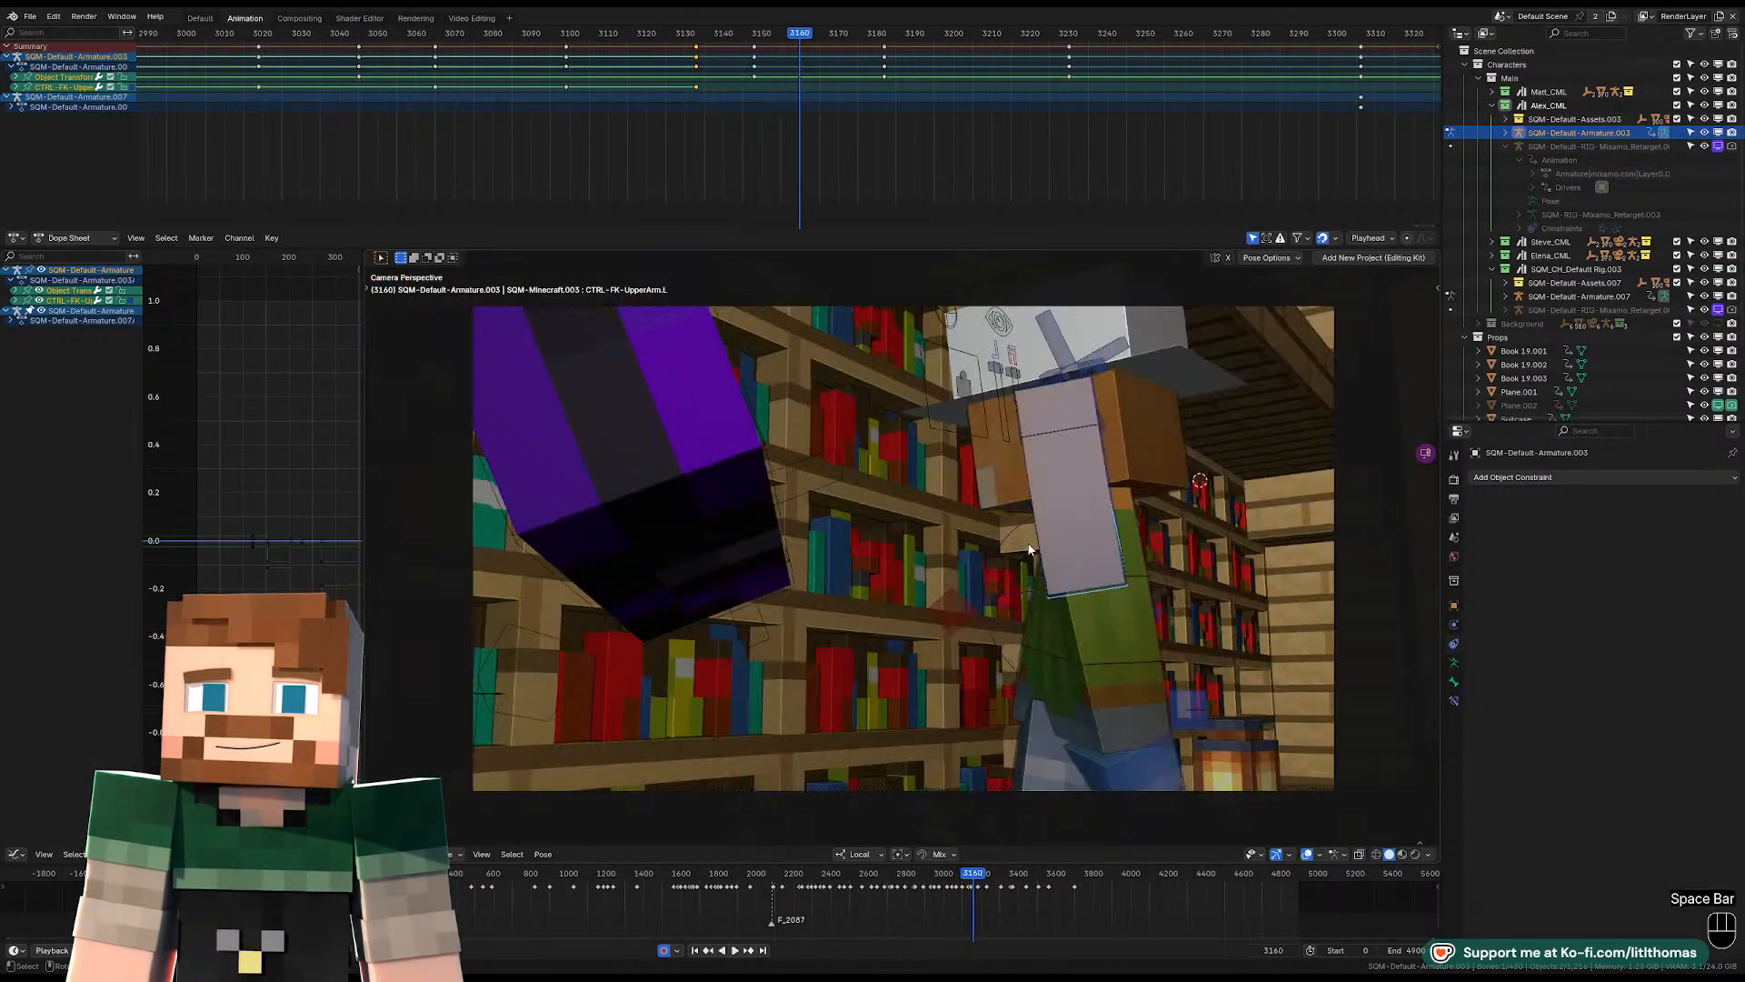
pyautogui.press('space')
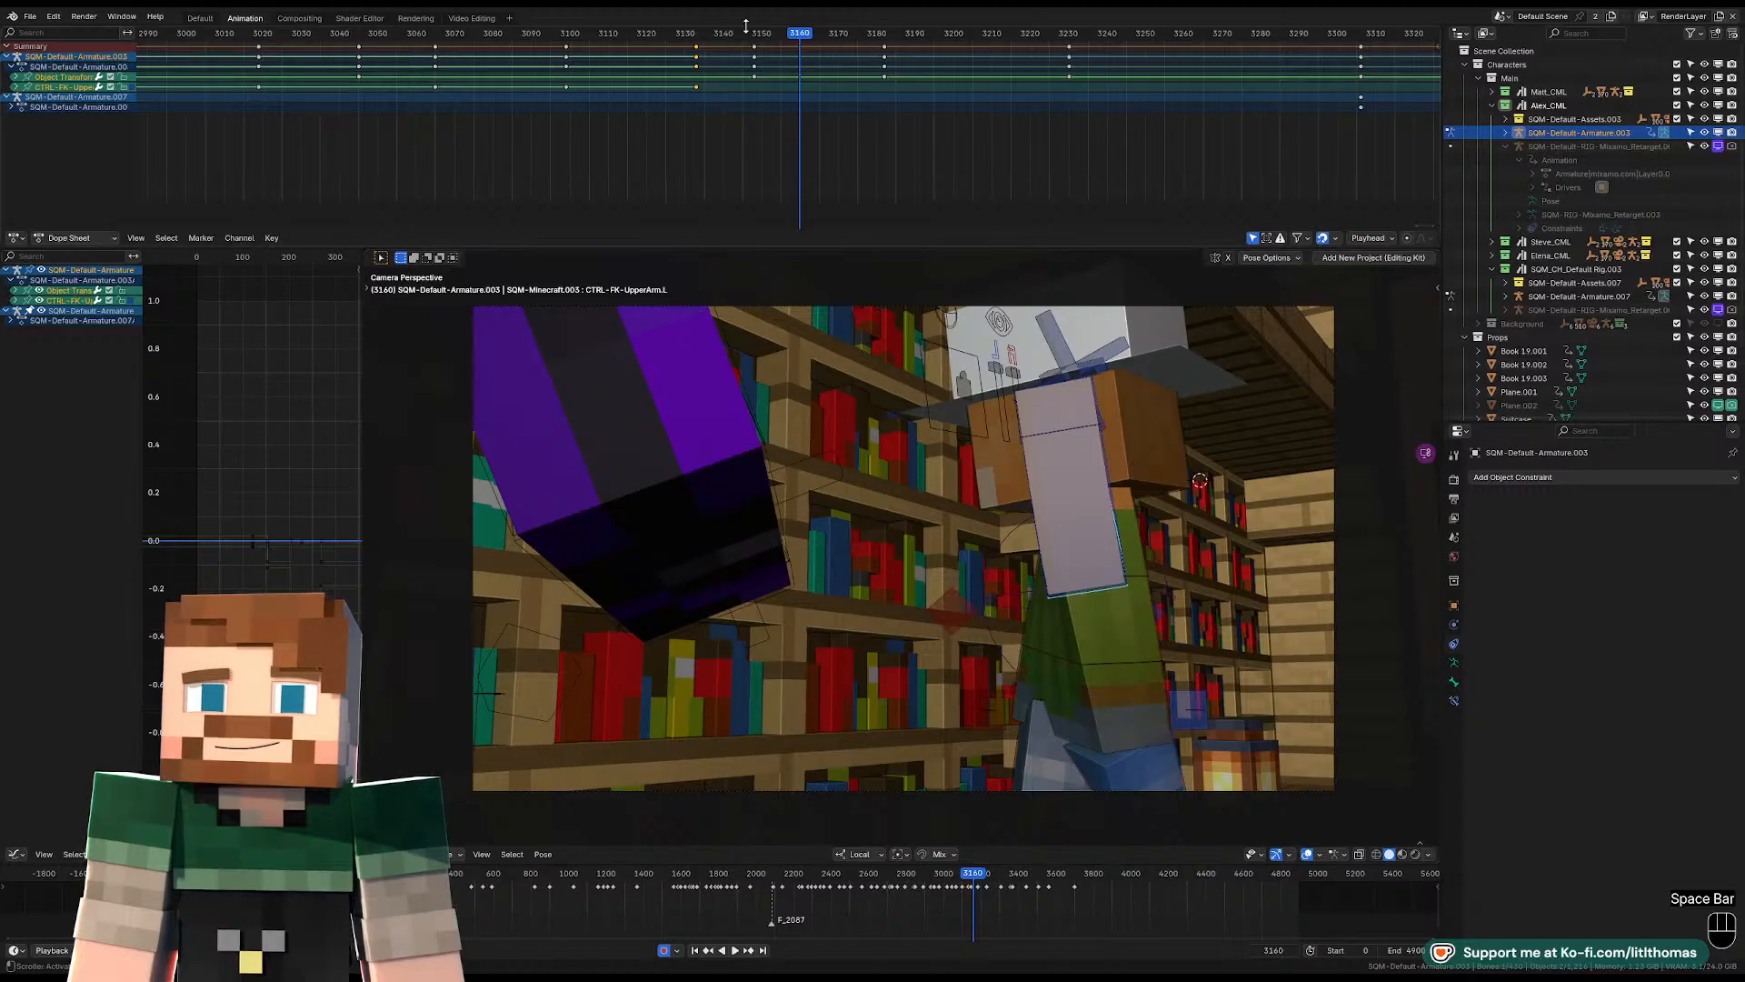
# Clear the transforms of the pelvis, torso and head at frame 3148.
pyautogui.click(755, 34)
pyautogui.click(1089, 701)
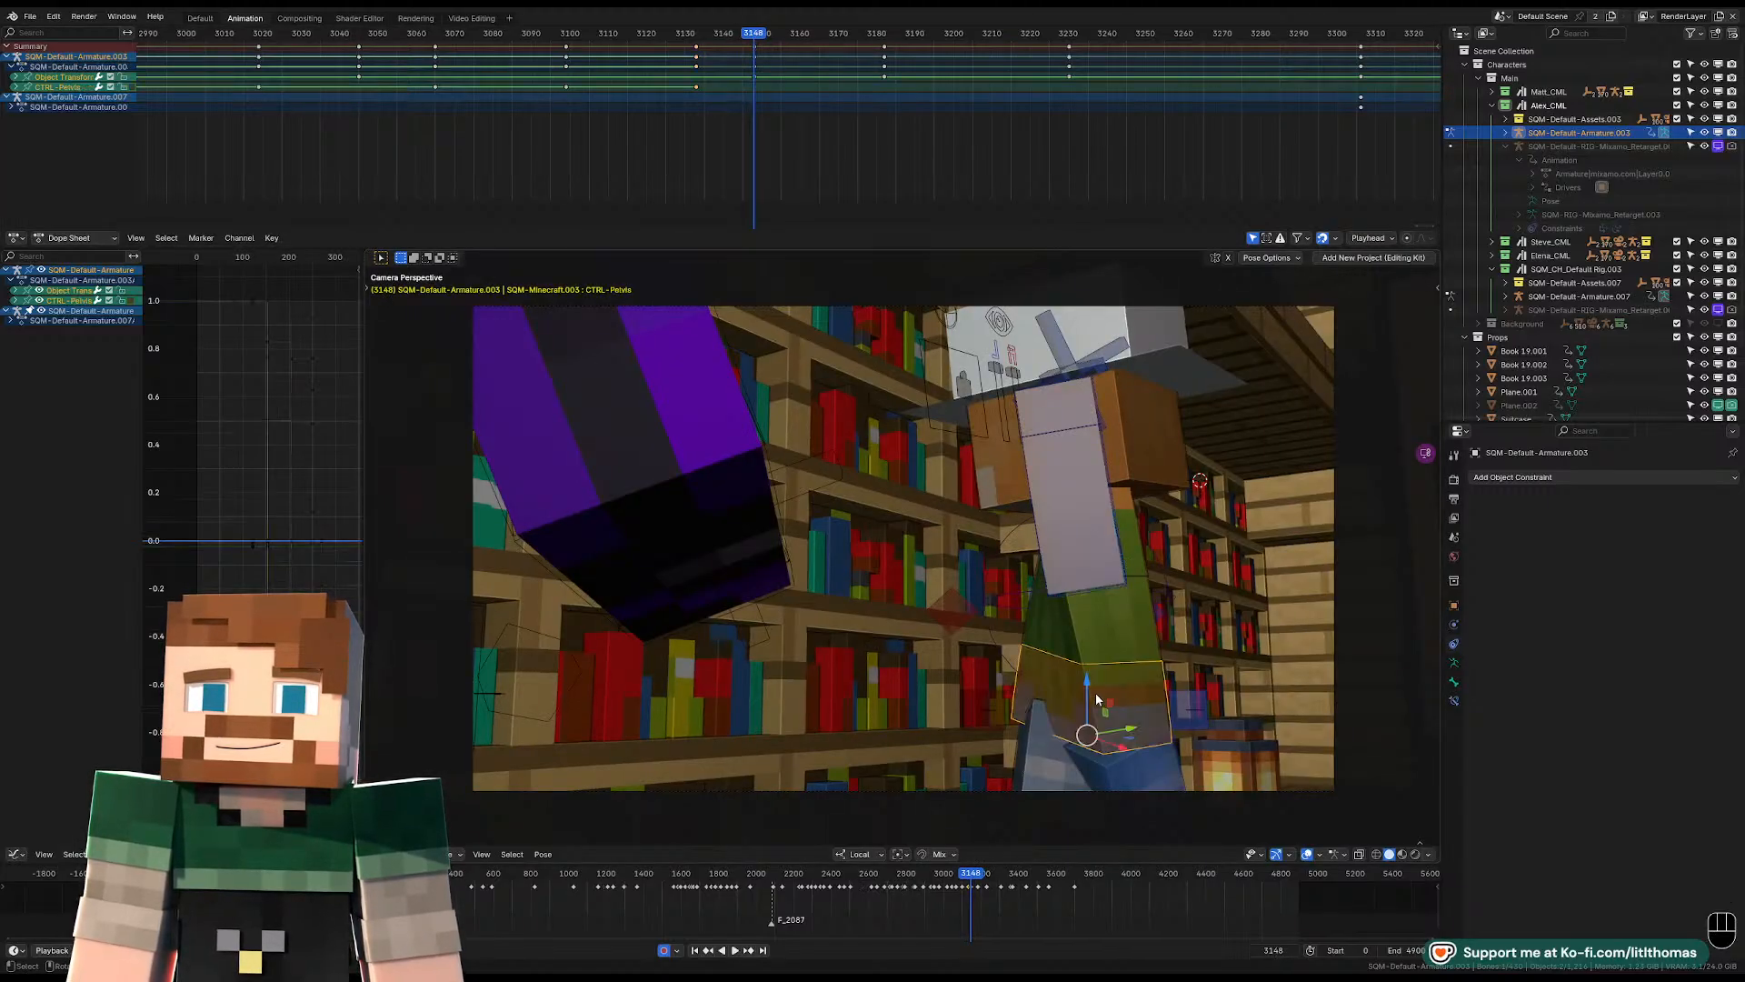
pyautogui.hotkey('alt', 'r')
pyautogui.hotkey('alt', 'g')
pyautogui.hotkey('alt', 's')
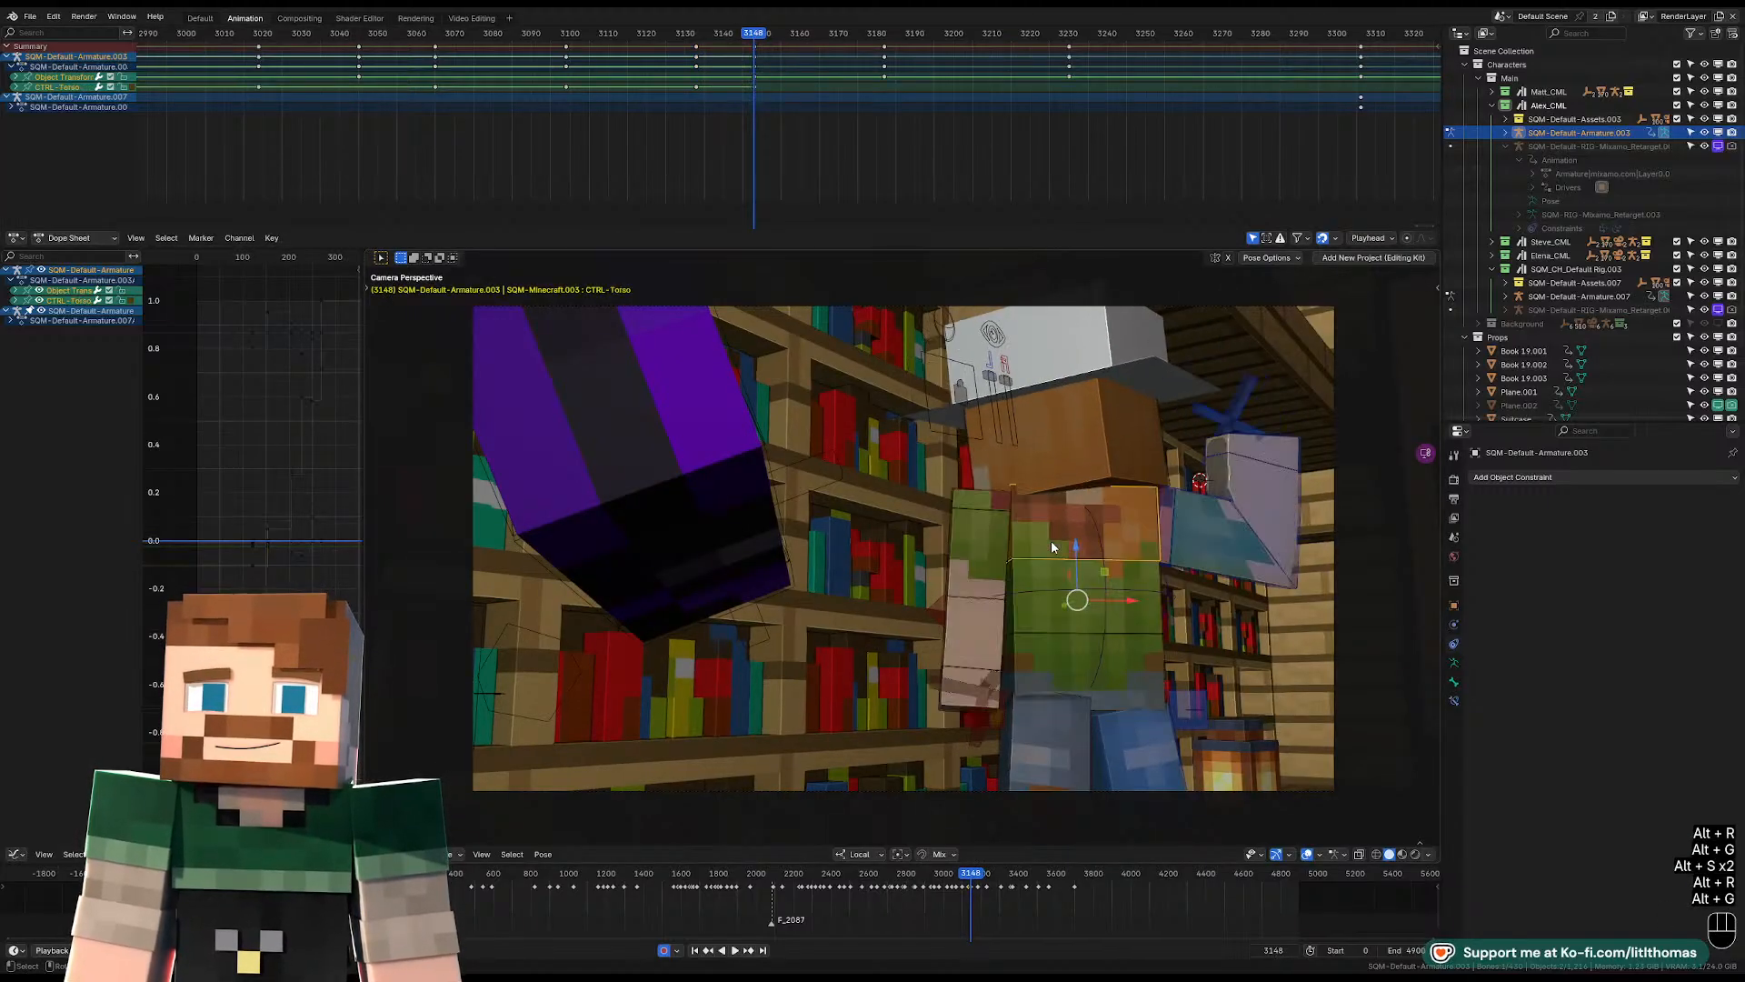
pyautogui.click(1082, 471)
pyautogui.hotkey('alt', 'r')
pyautogui.hotkey('alt', 'g')
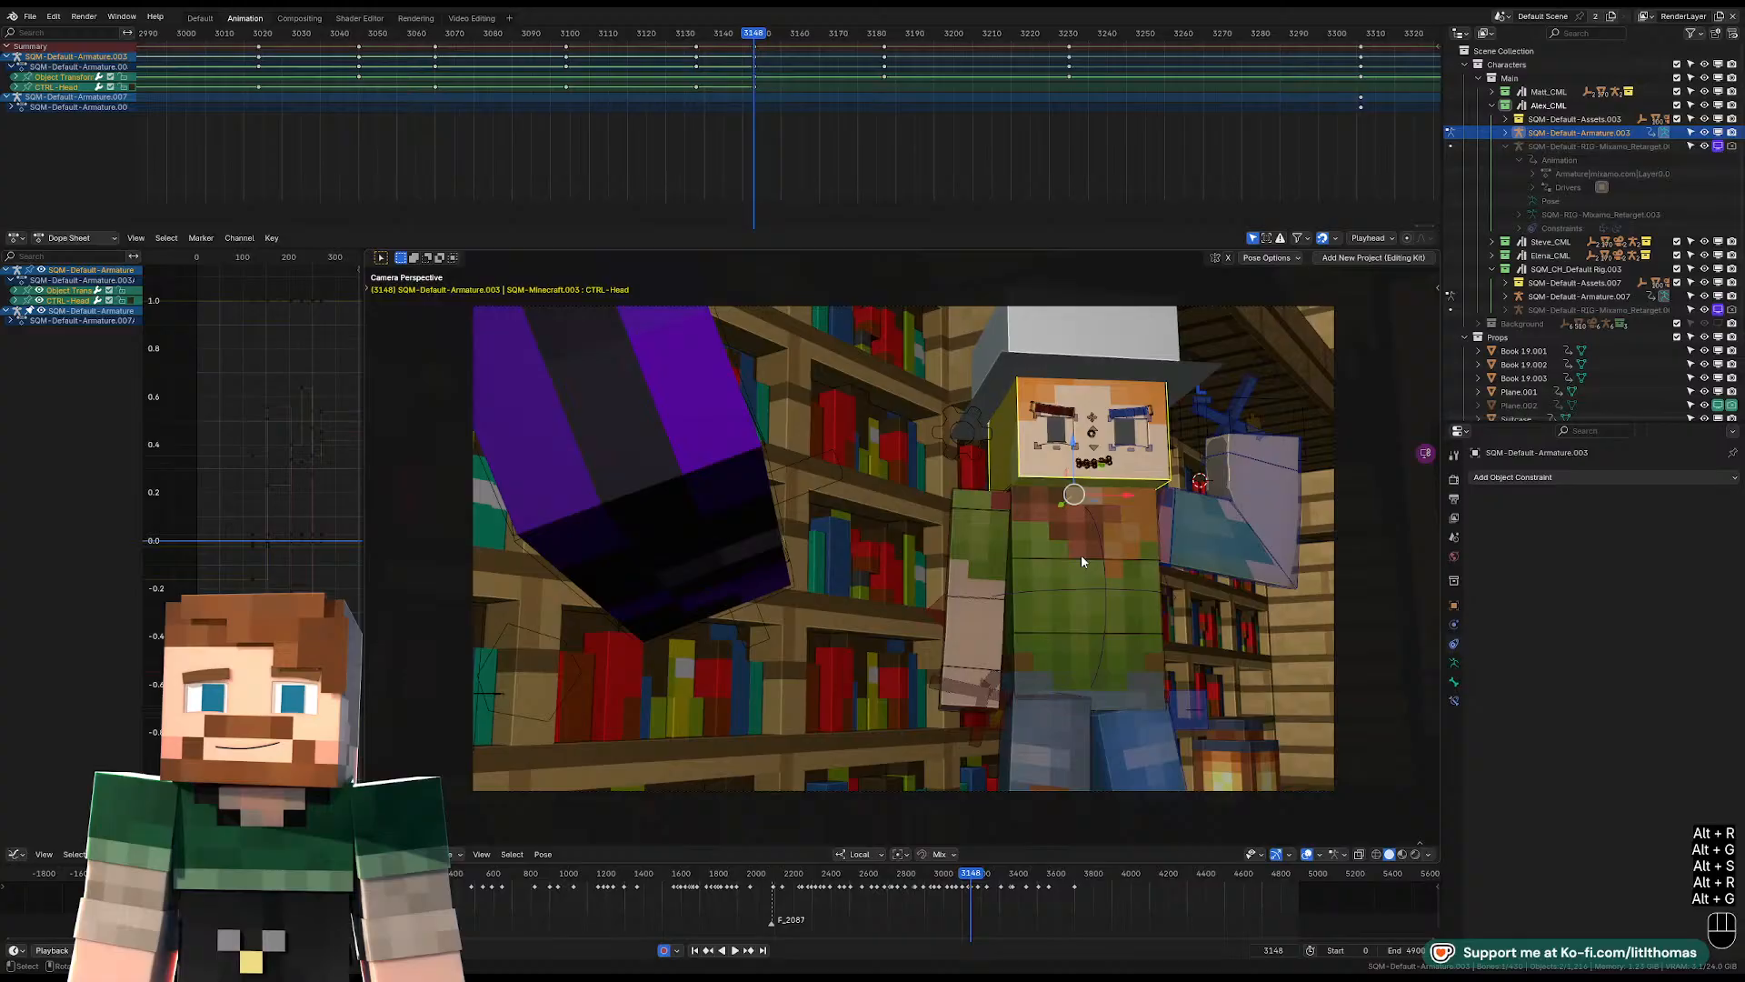
# Move and rotate the pelvis at frame 3148 to start the character's new stance.
pyautogui.click(1071, 675)
pyautogui.moveTo(1071, 676); pyautogui.dragTo(986, 728, button='middle')
pyautogui.press('g')
pyautogui.click(1053, 674)
pyautogui.press('g')
pyautogui.click(971, 688)
pyautogui.press('r')
pyautogui.click(1125, 693)
pyautogui.press('g')
pyautogui.click(1113, 700)
# Reposition the right IK foot at frame 3148, including a move along its local X axis.
pyautogui.click(934, 788)
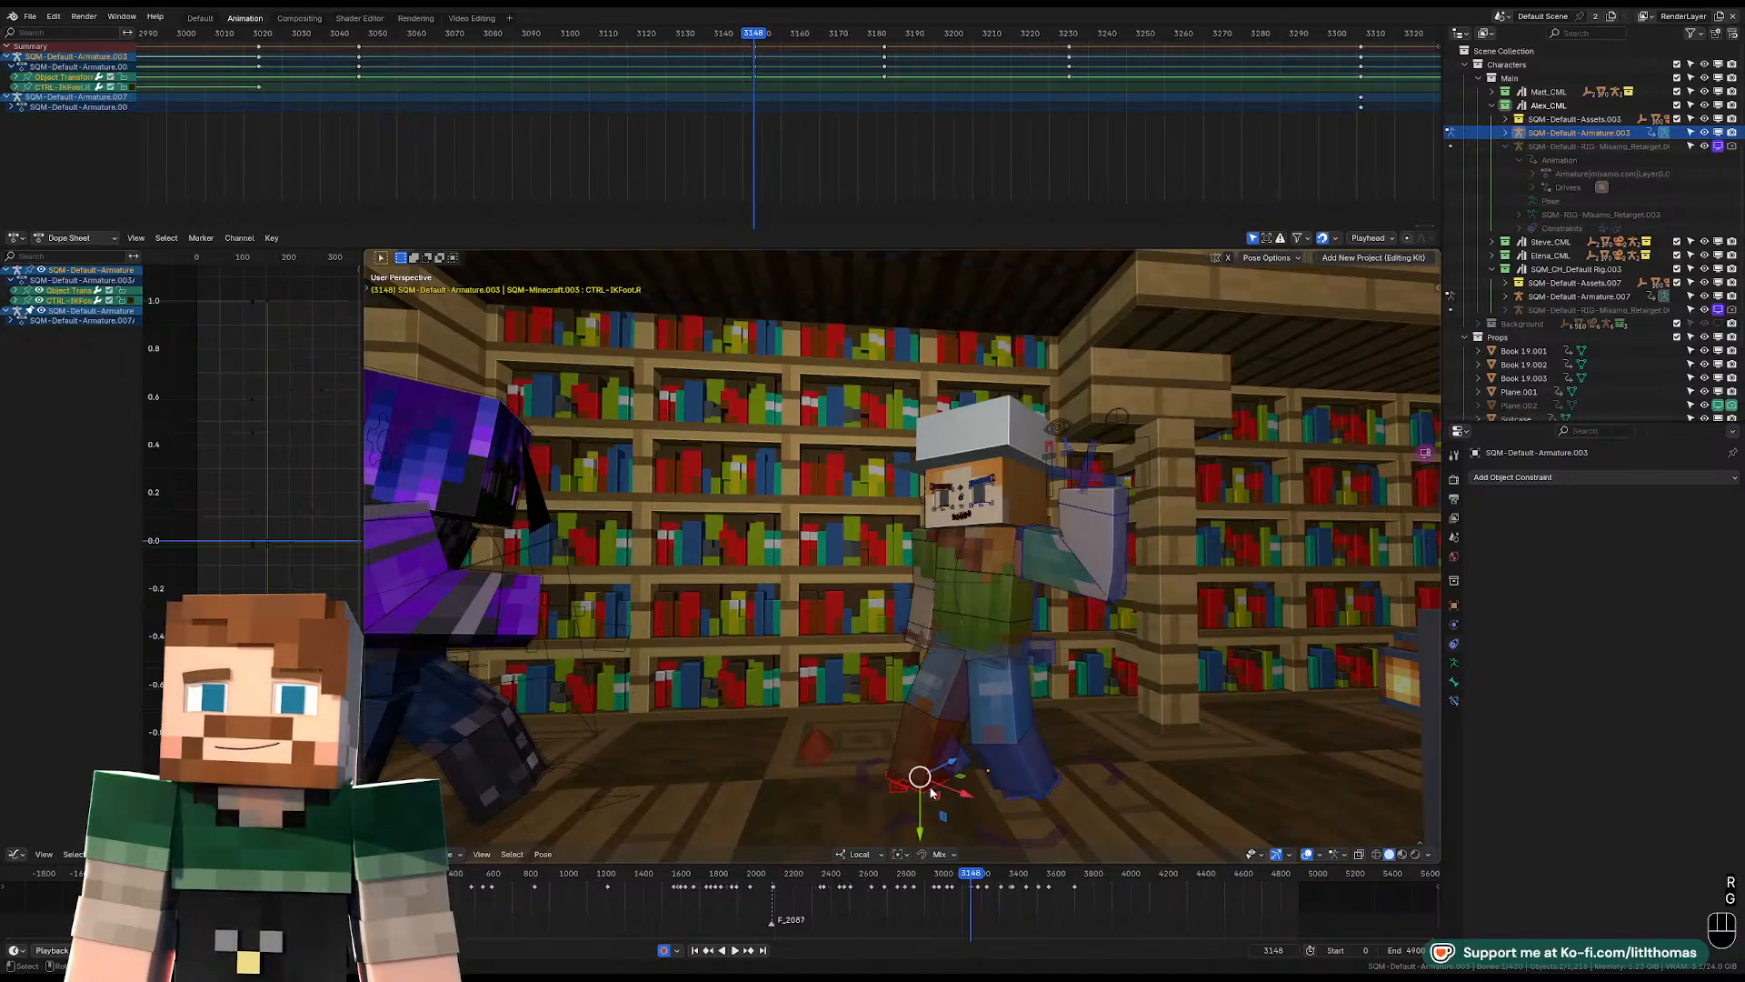
pyautogui.press('z')
pyautogui.click(987, 746)
pyautogui.press('g')
pyautogui.press('x')
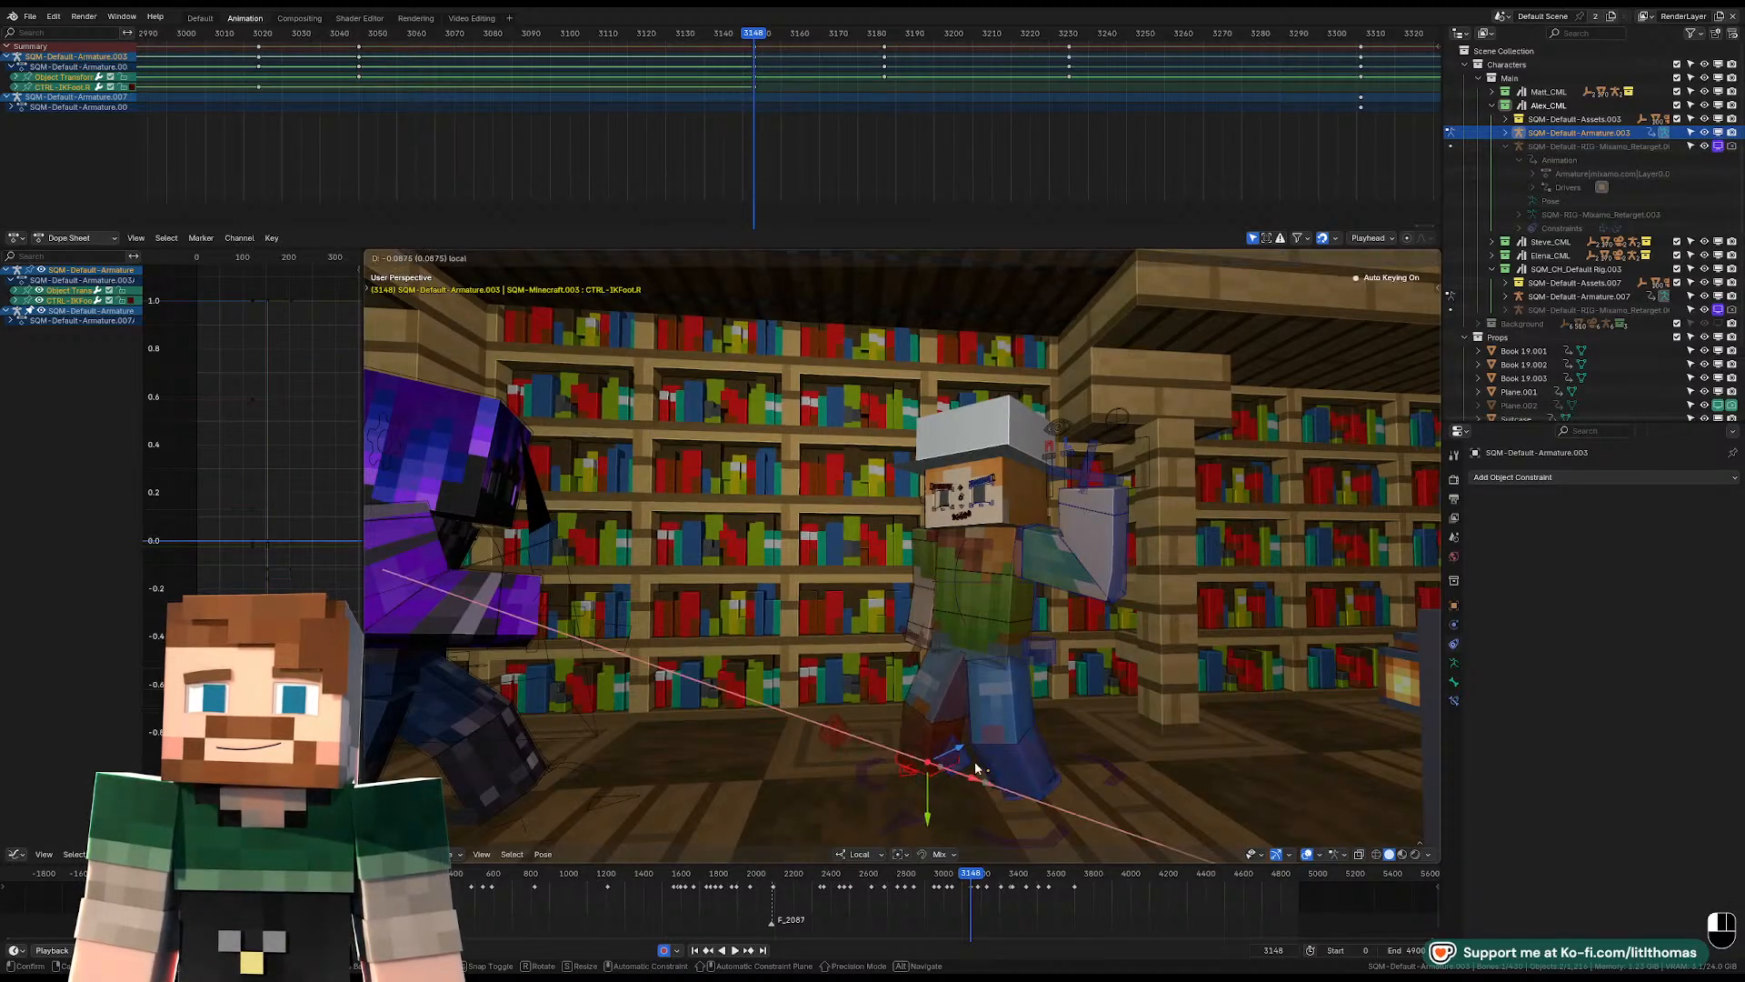
pyautogui.click(974, 761)
# Adjust the pelvis position over the feet at frame 3148 and rotate it to balance the stance.
pyautogui.press('KP_0')
pyautogui.click(1041, 636)
pyautogui.moveTo(1040, 620); pyautogui.dragTo(1109, 631, button='middle')
pyautogui.press('g')
pyautogui.press('g')
pyautogui.click(902, 631)
pyautogui.press('r')
pyautogui.click(1109, 627)
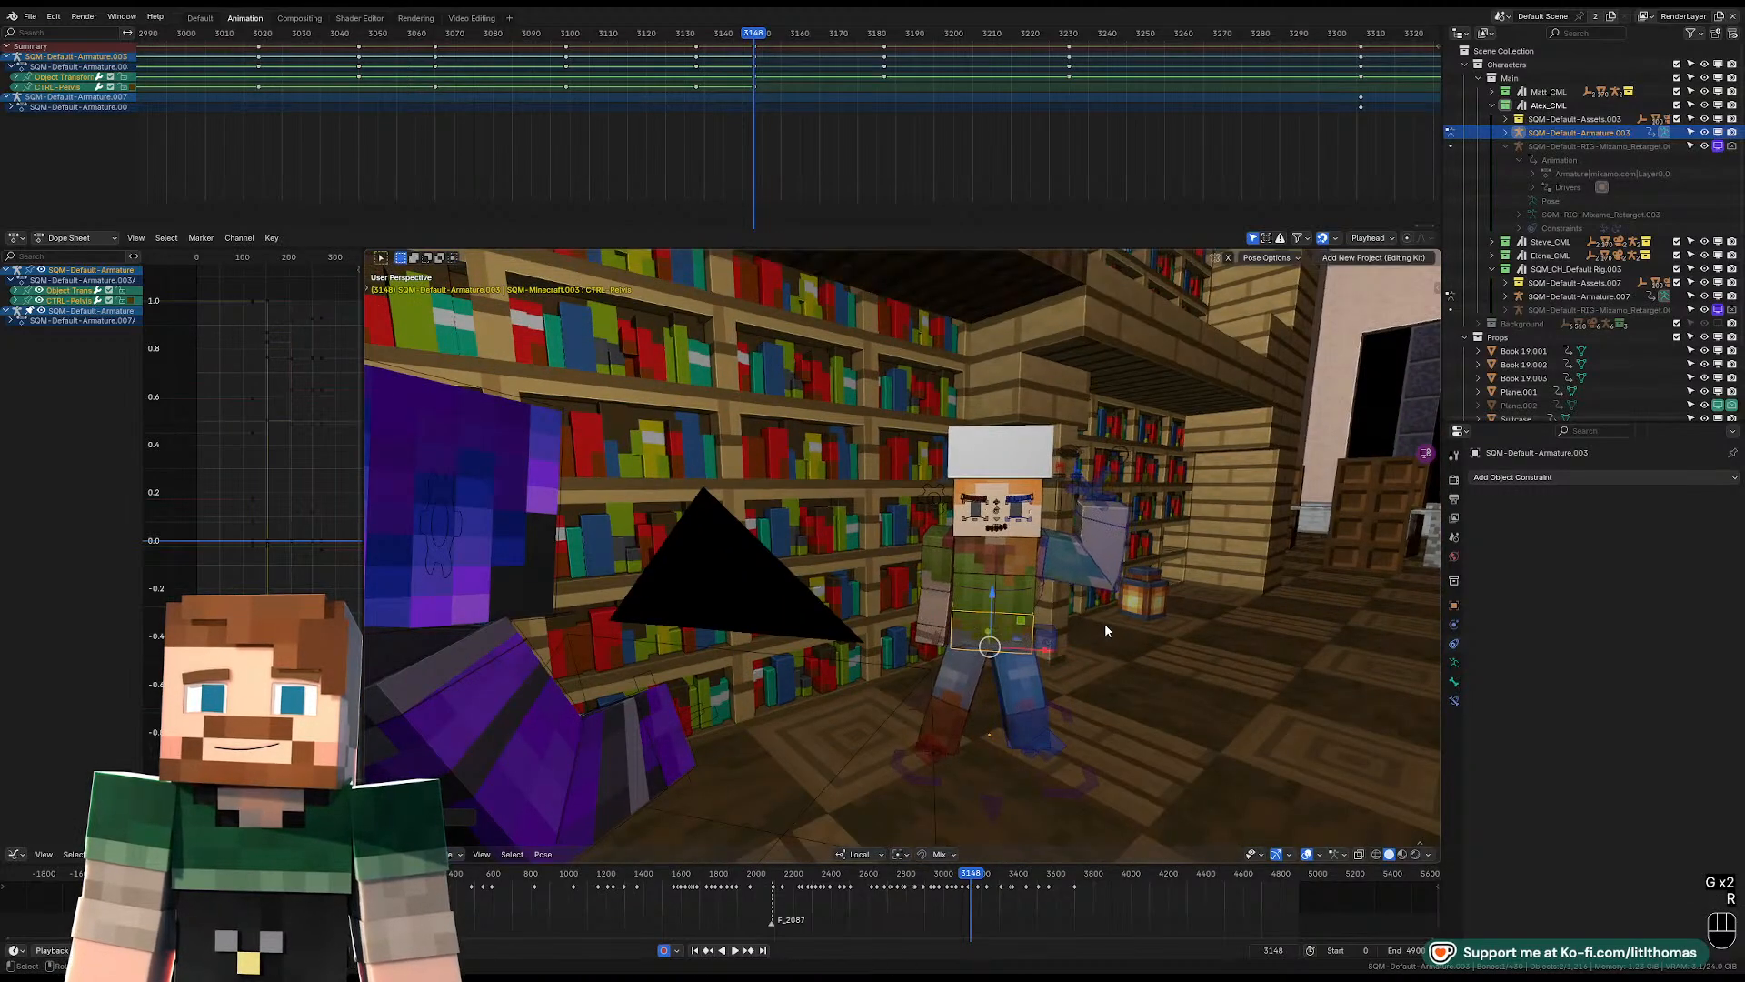
# Rotate the left IK foot about its local Z axis at frame 3148.
pyautogui.click(1018, 749)
pyautogui.press('KP_Decimal')
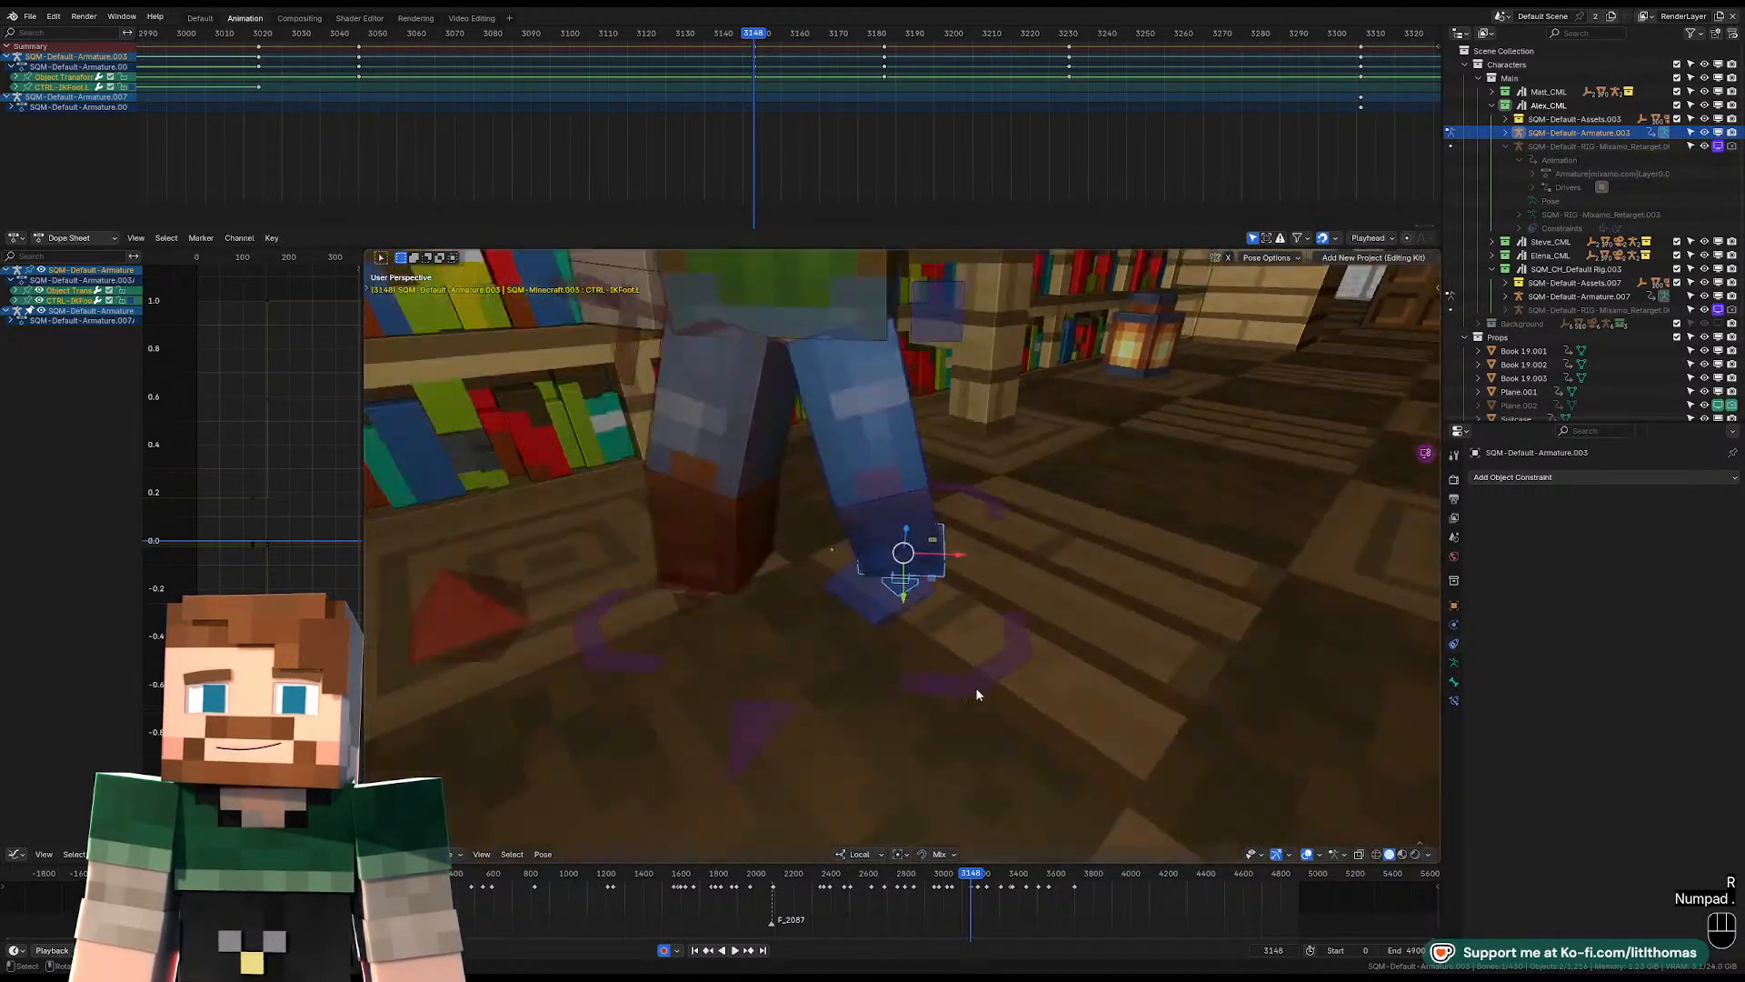
pyautogui.press('r')
pyautogui.press('z')
pyautogui.press('z')
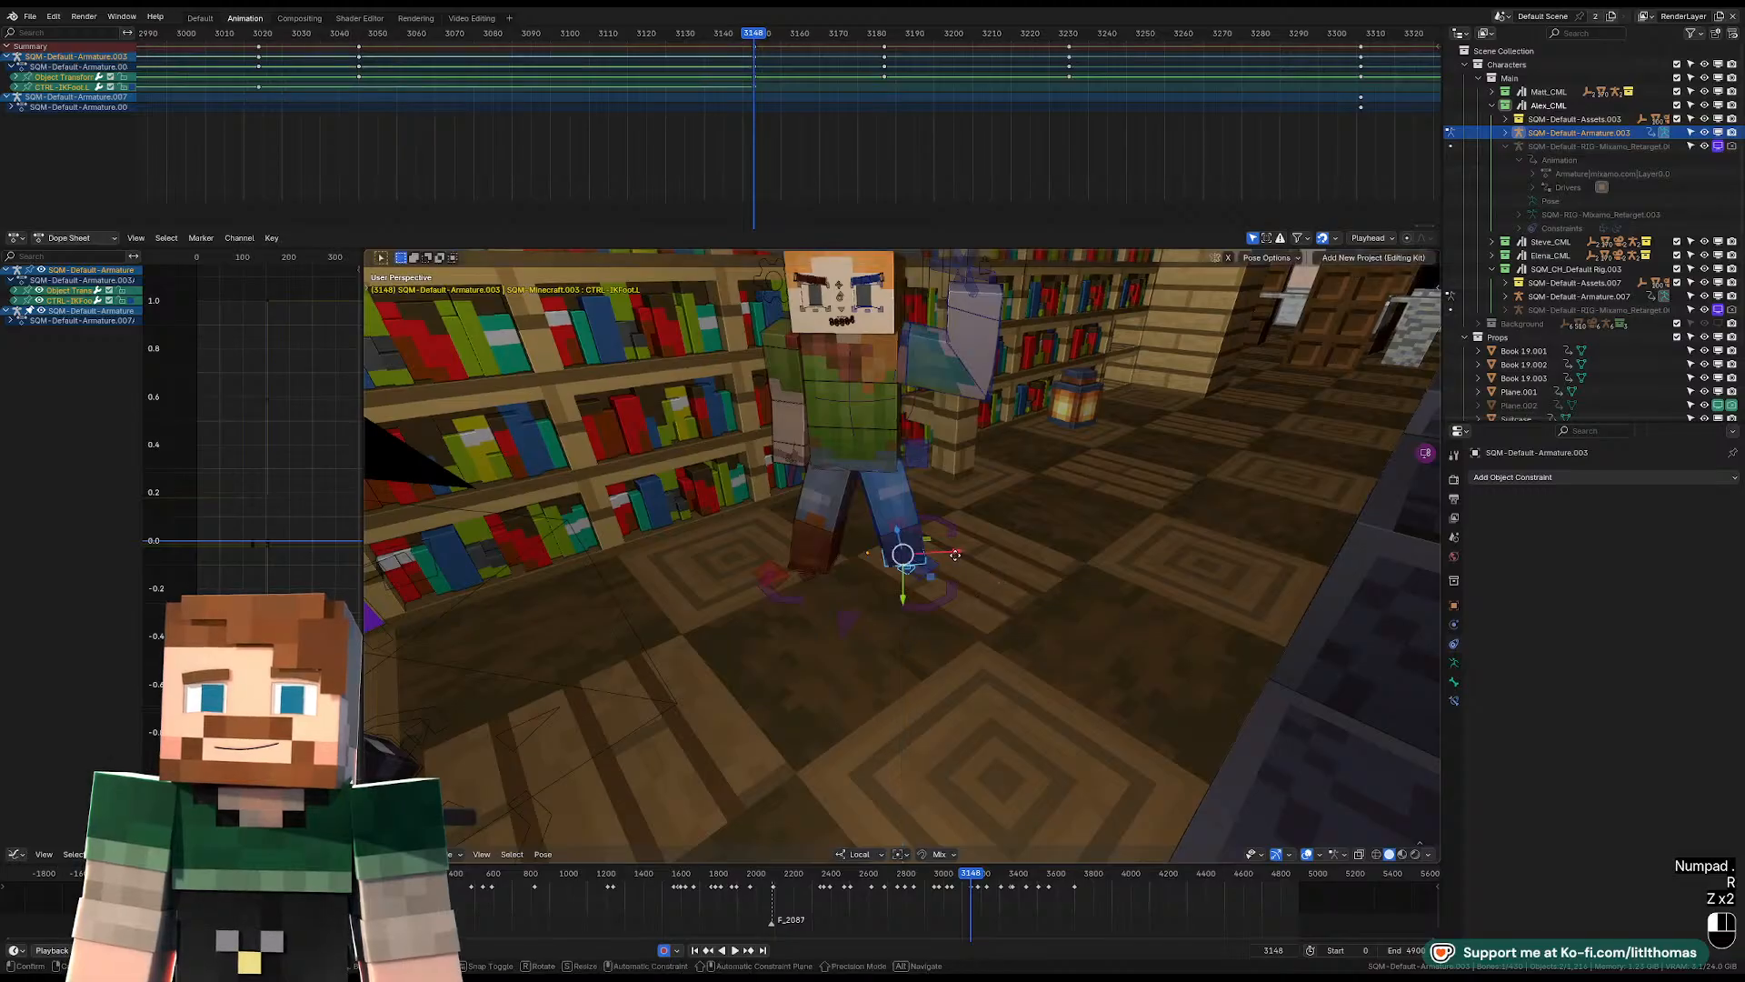
pyautogui.click(944, 573)
# Shift the pelvis between the feet at frame 3148 and check the torso through the camera.
pyautogui.click(876, 435)
pyautogui.moveTo(860, 456); pyautogui.dragTo(869, 411, button='middle')
pyautogui.press('g')
pyautogui.click(838, 416)
pyautogui.click(874, 398)
pyautogui.press('KP_Decimal')
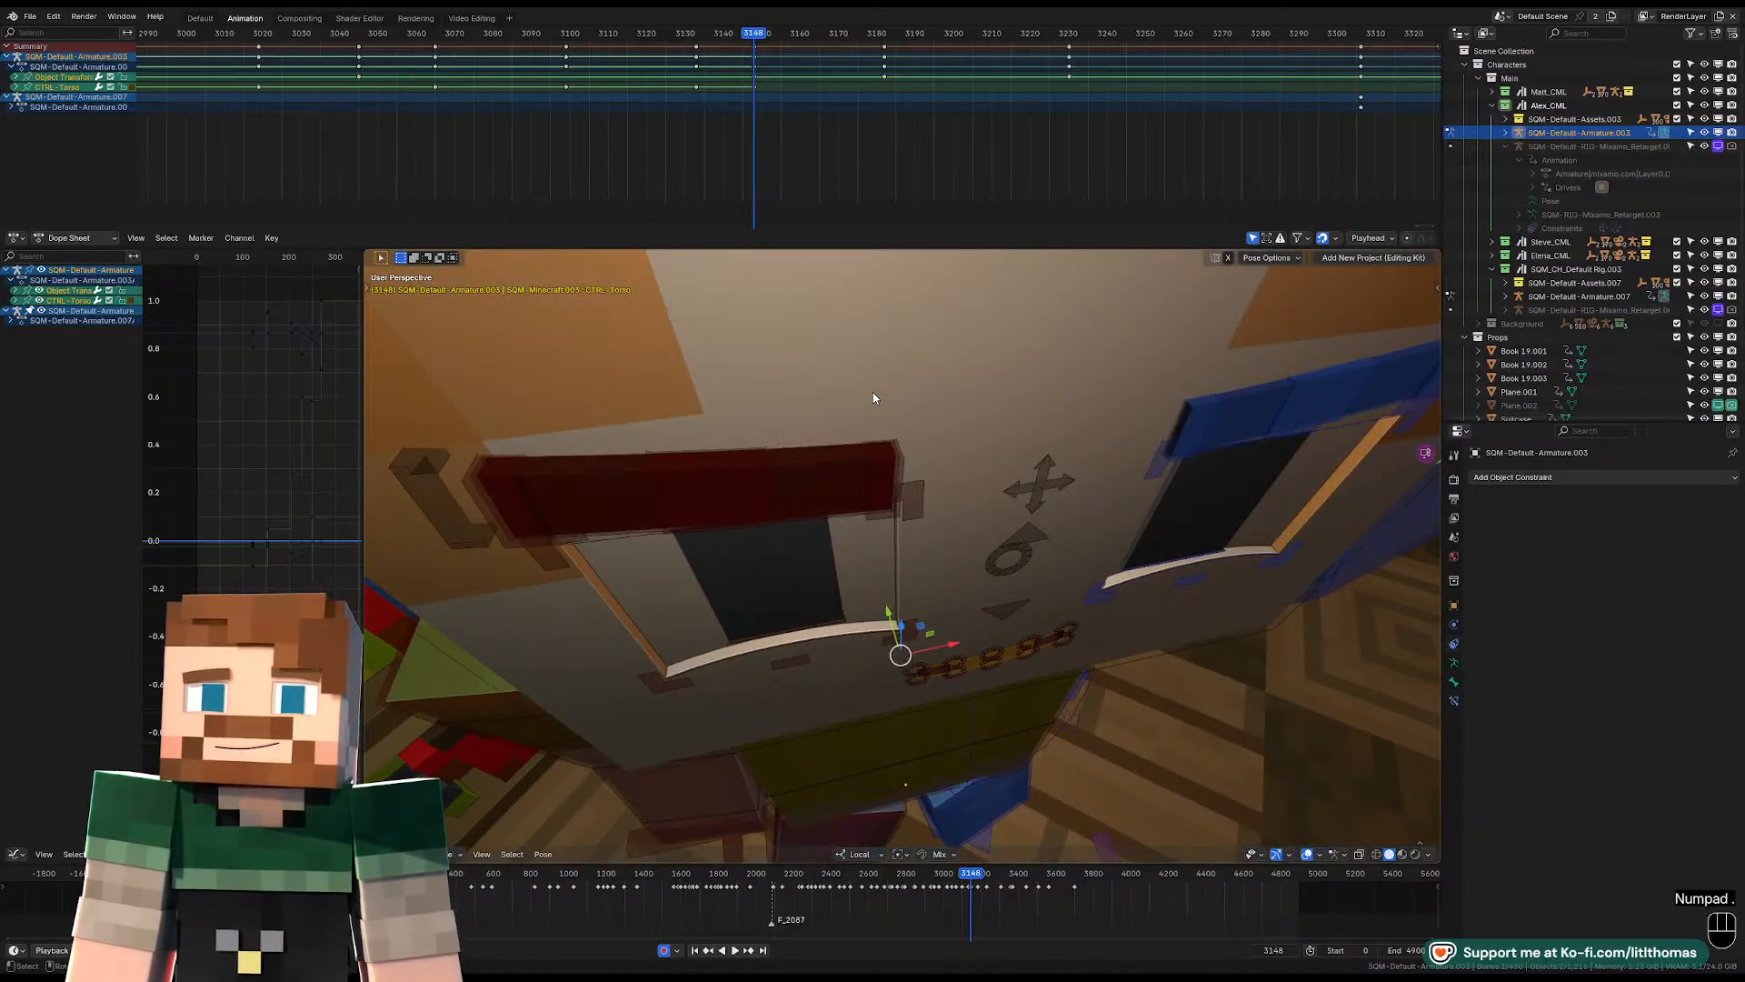
pyautogui.press('KP_0')
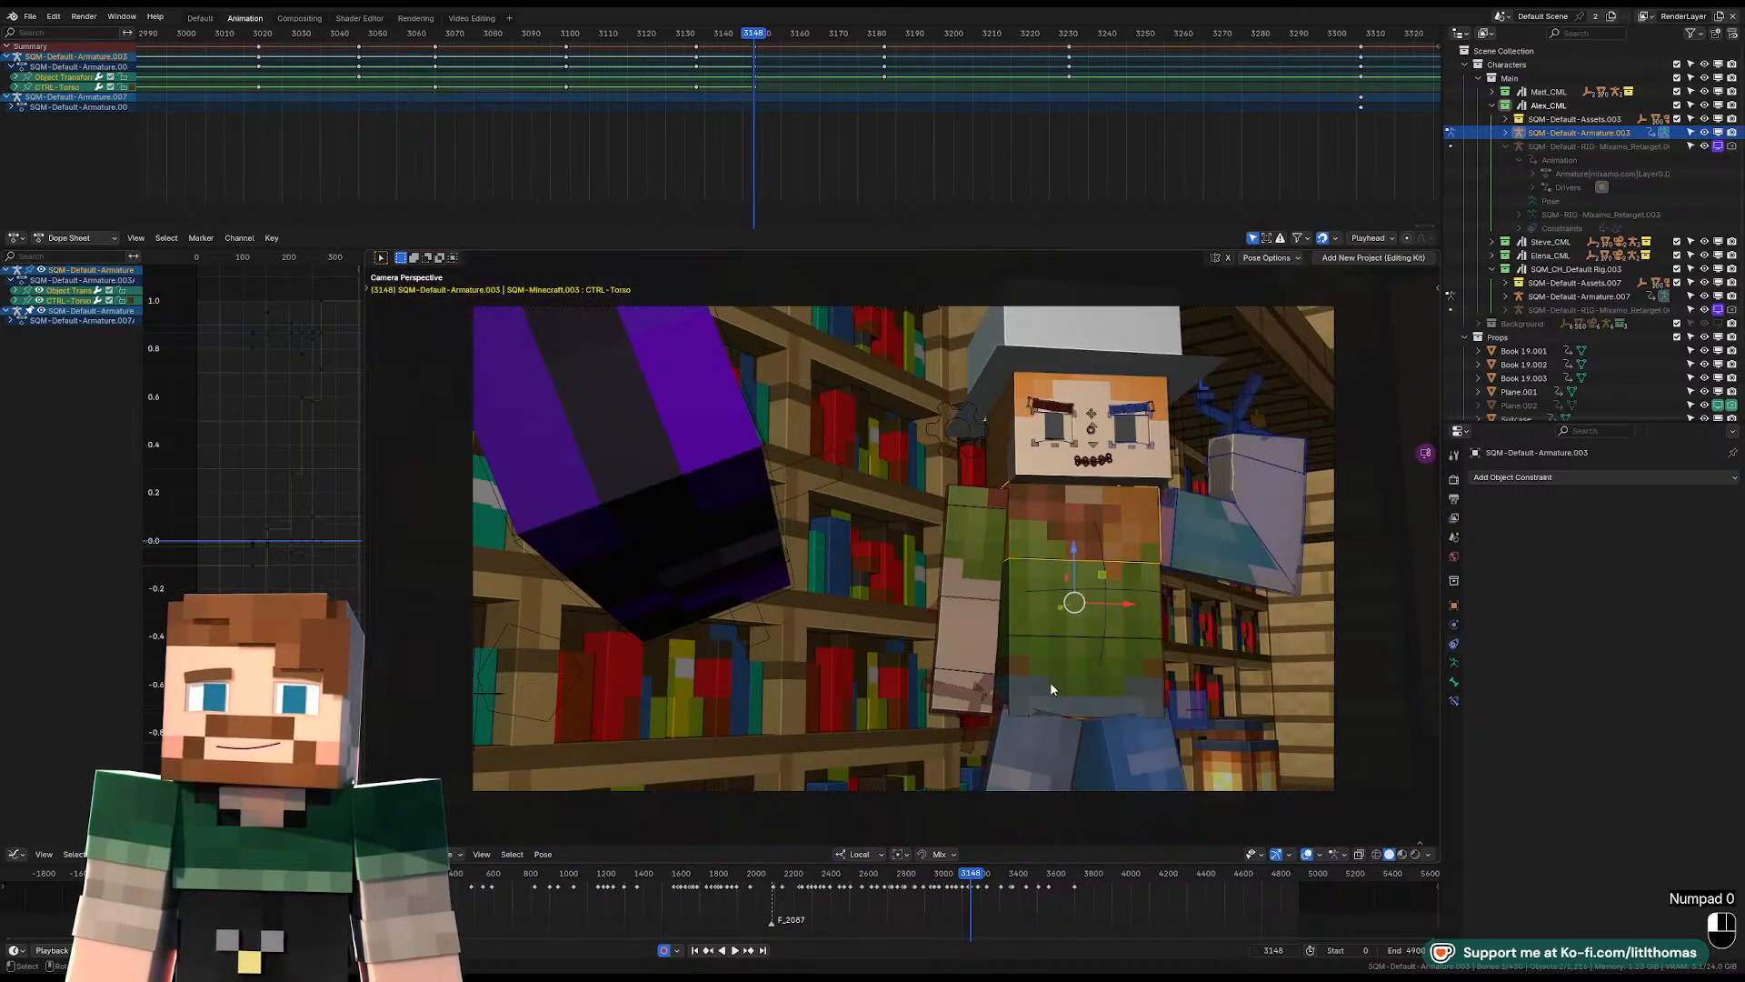
# Tilt the pelvis at frame 3148 so the upper body leans away from the purple character.
pyautogui.click(1050, 682)
pyautogui.press('r')
pyautogui.press('r')
pyautogui.press('r')
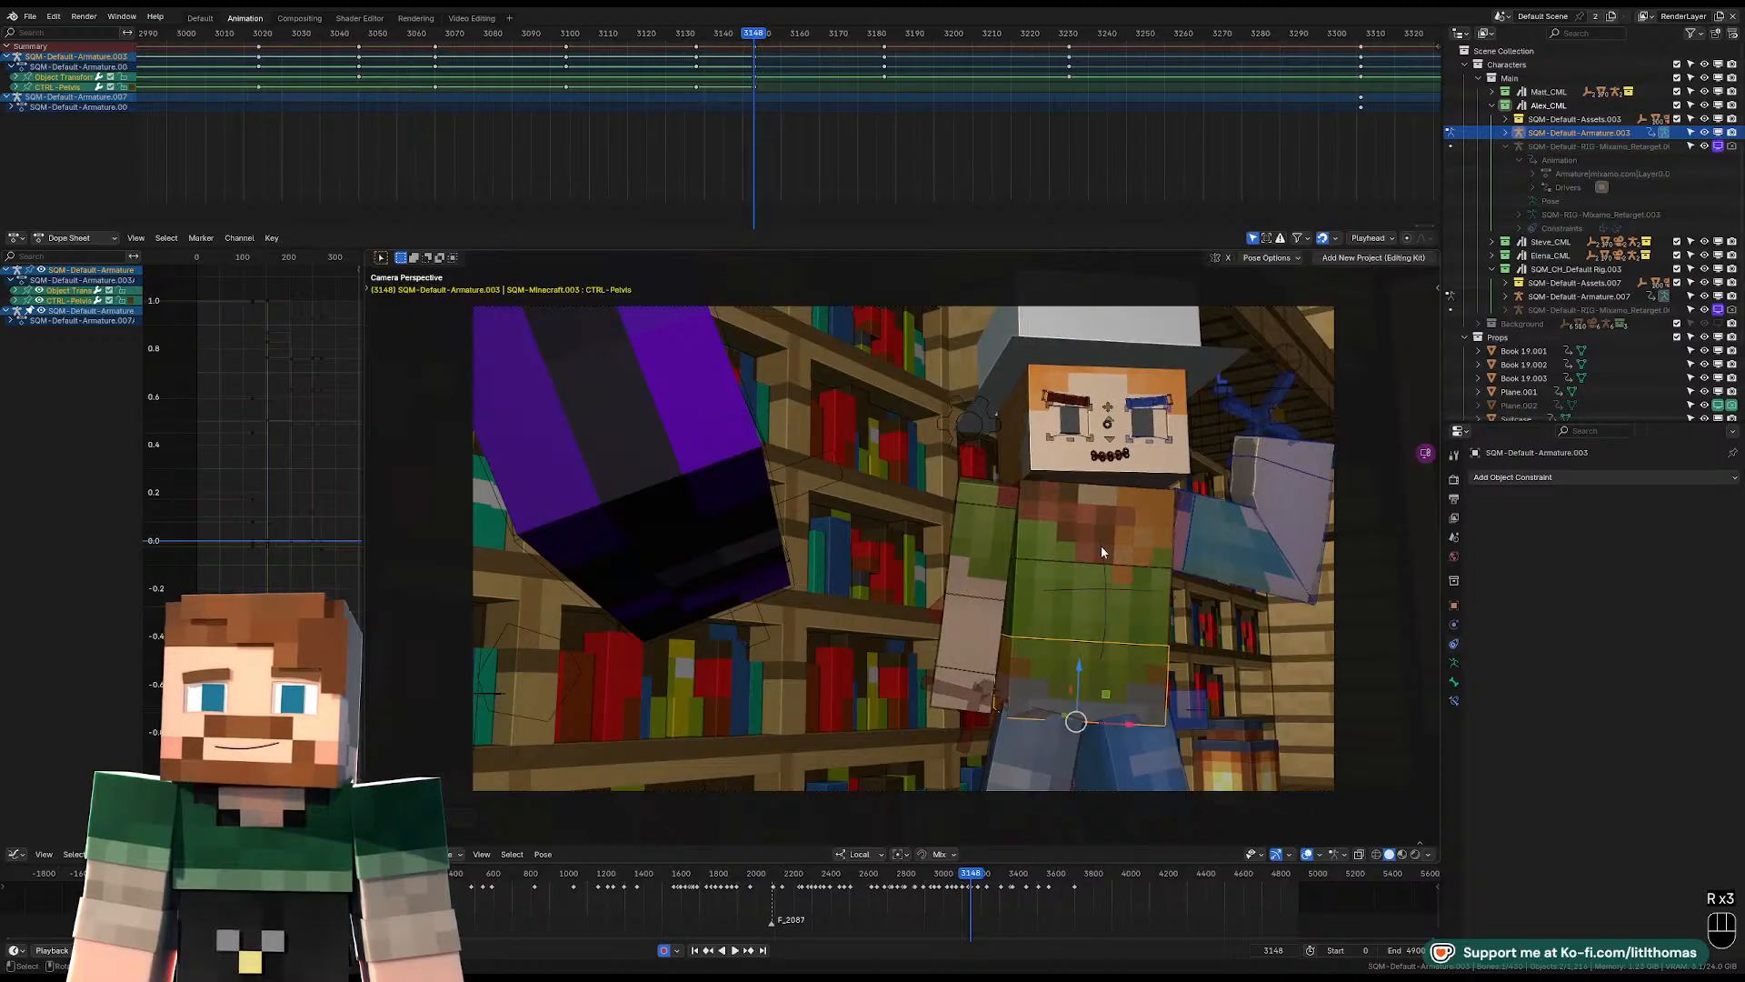
pyautogui.press('r')
pyautogui.press('r')
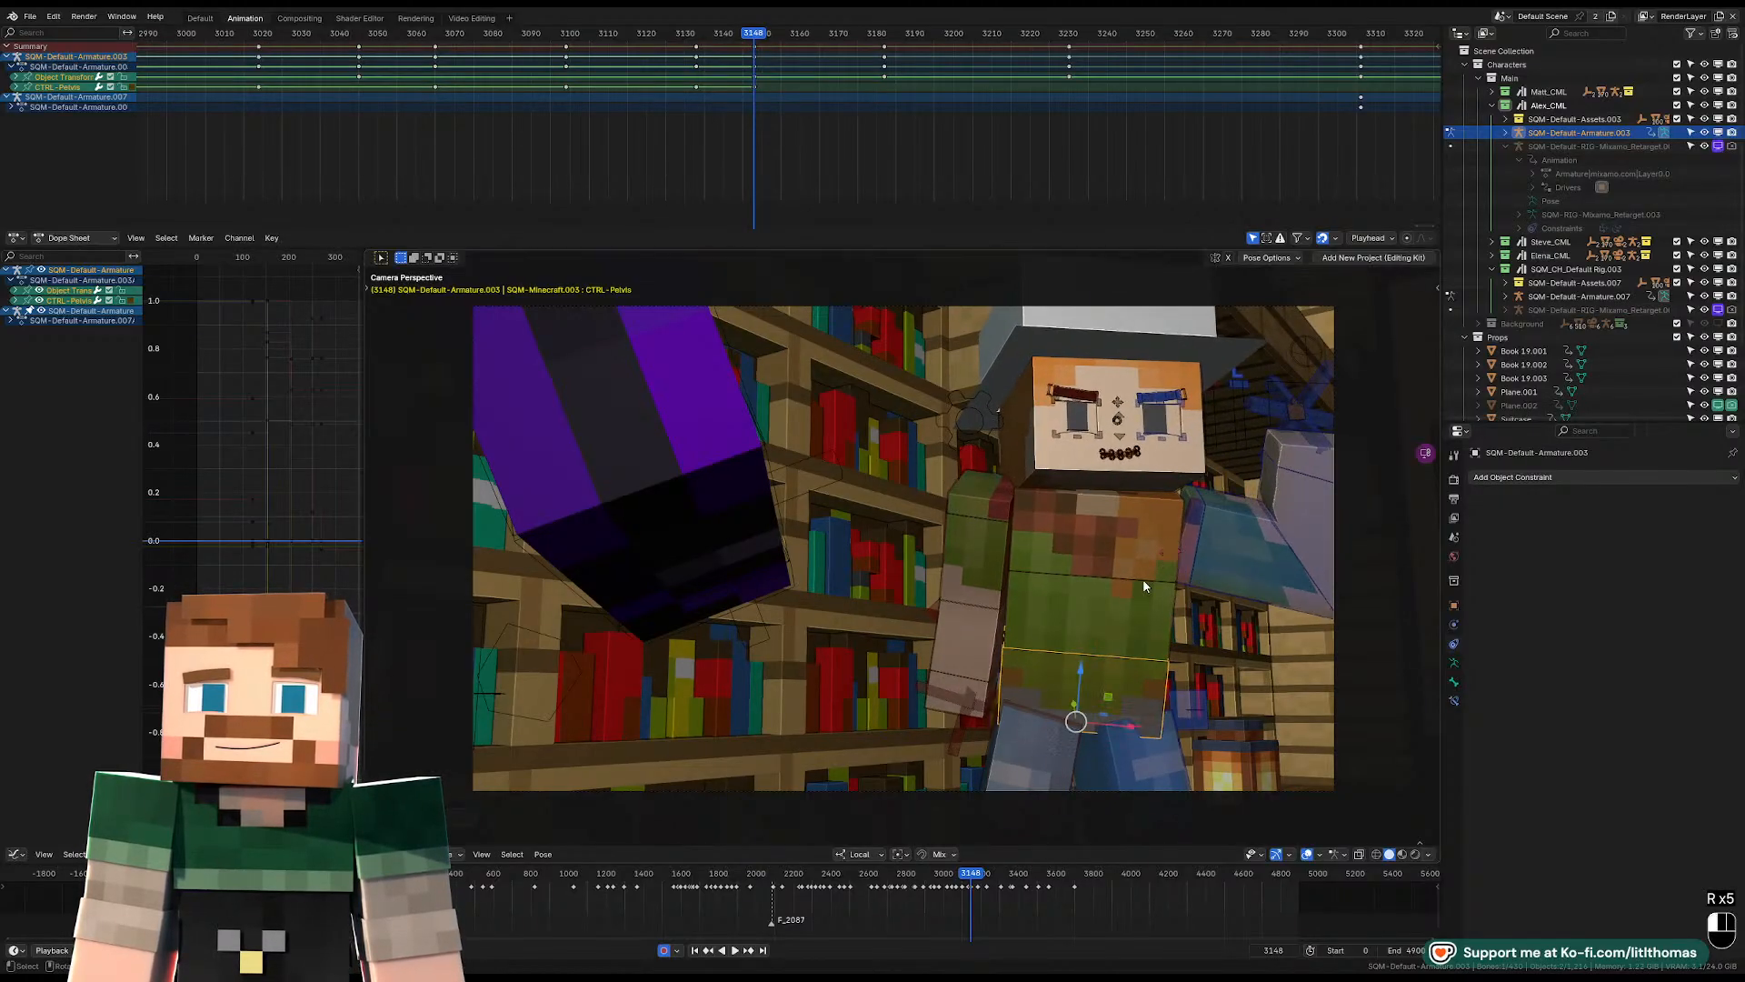
# Move the tilted pelvis into its final place at frame 3148, checking it against the camera view.
pyautogui.press('g')
pyautogui.click(1105, 647)
pyautogui.moveTo(1105, 648); pyautogui.dragTo(943, 661, button='middle')
pyautogui.press('g')
pyautogui.click(985, 686)
pyautogui.press('KP_0')
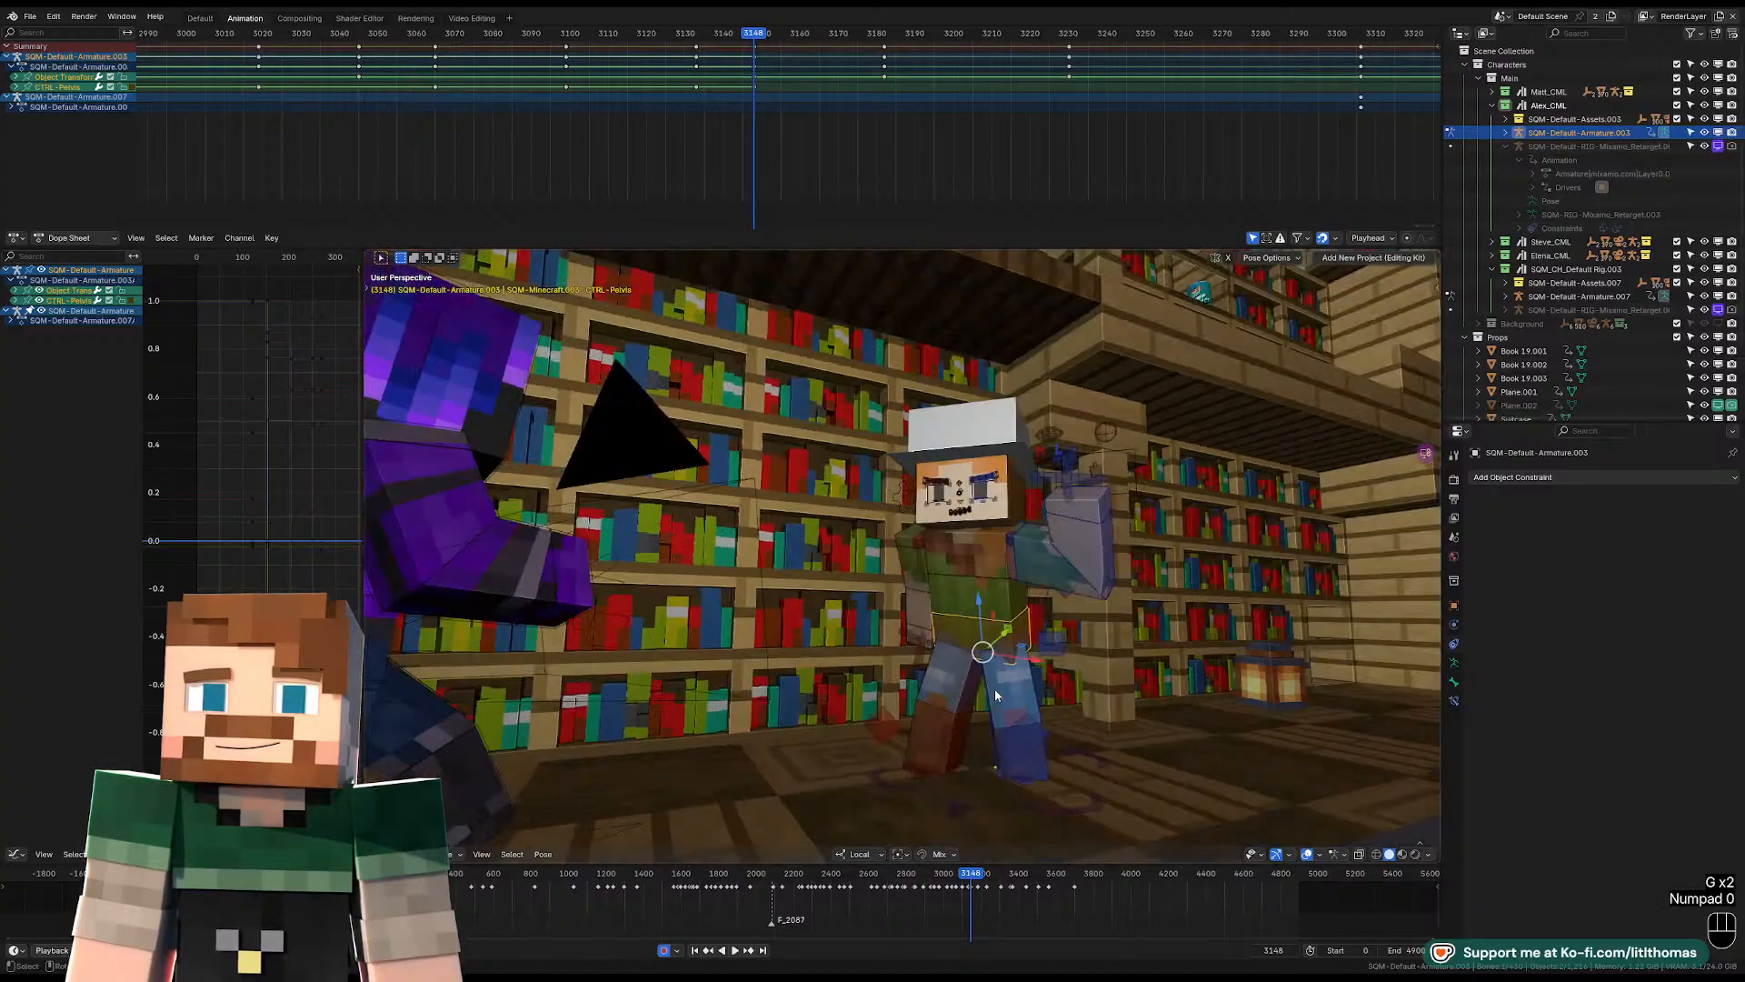
pyautogui.press('KP_0')
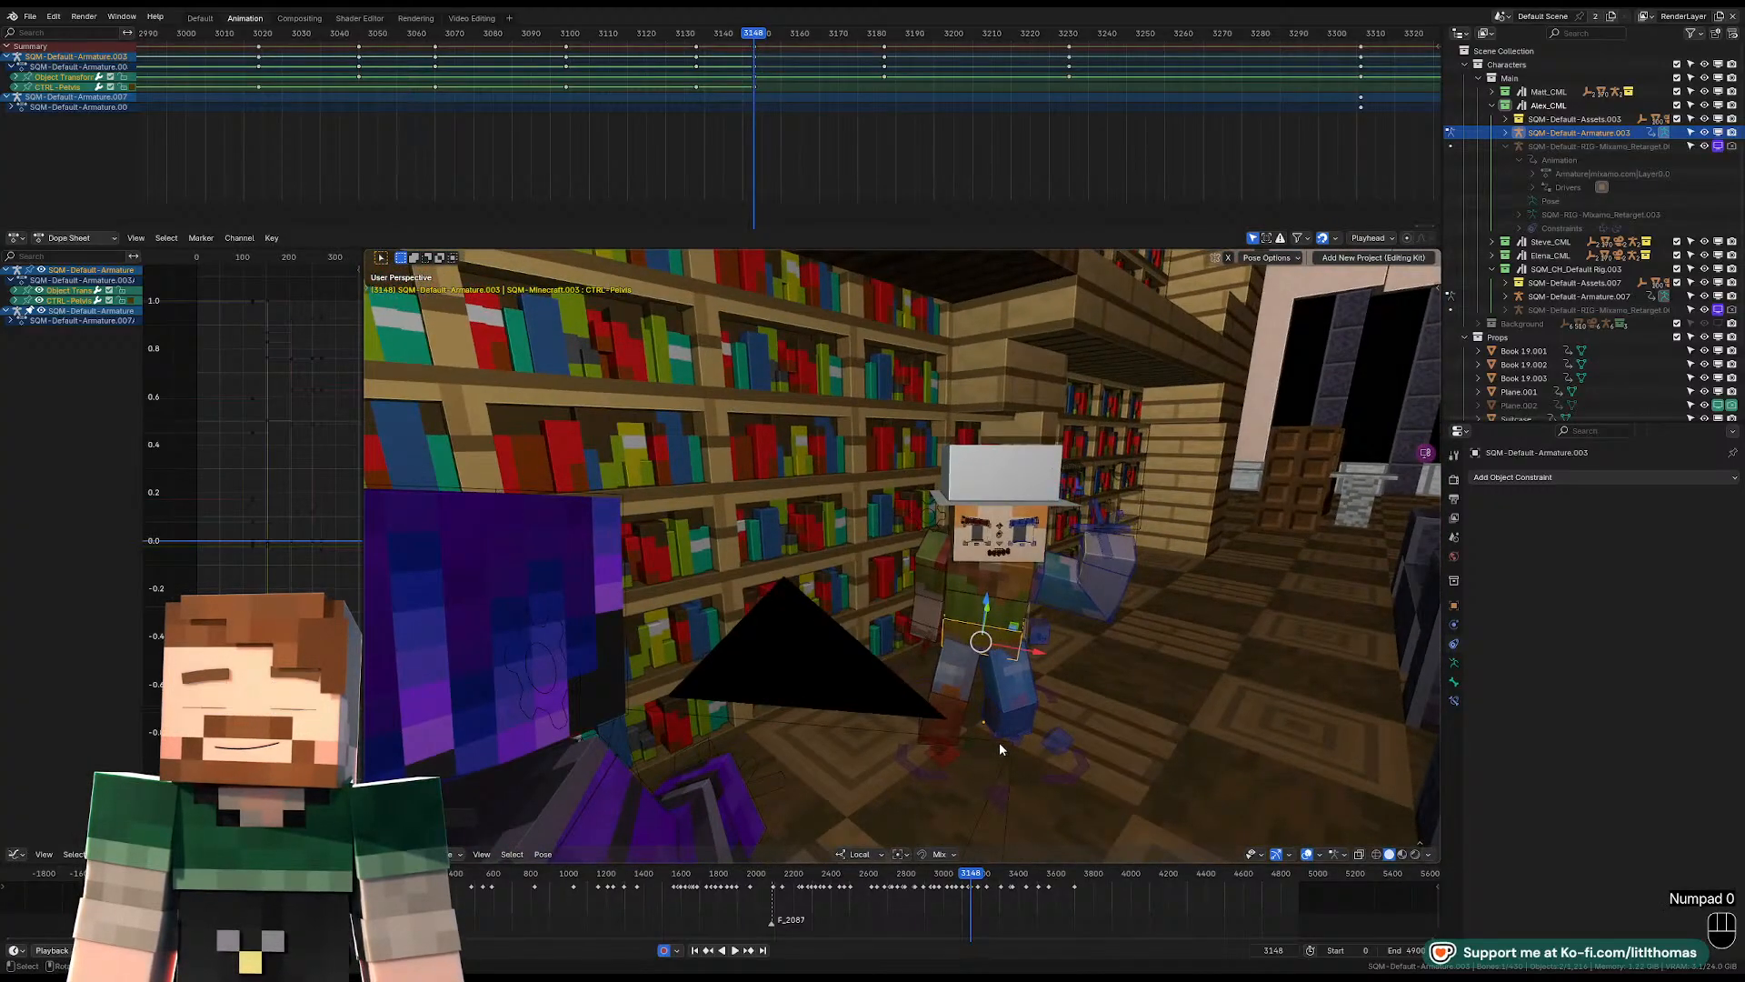
# Rotate the right IK foot about its local Z axis at frame 3148.
pyautogui.click(953, 747)
pyautogui.moveTo(959, 750); pyautogui.dragTo(935, 749, button='middle')
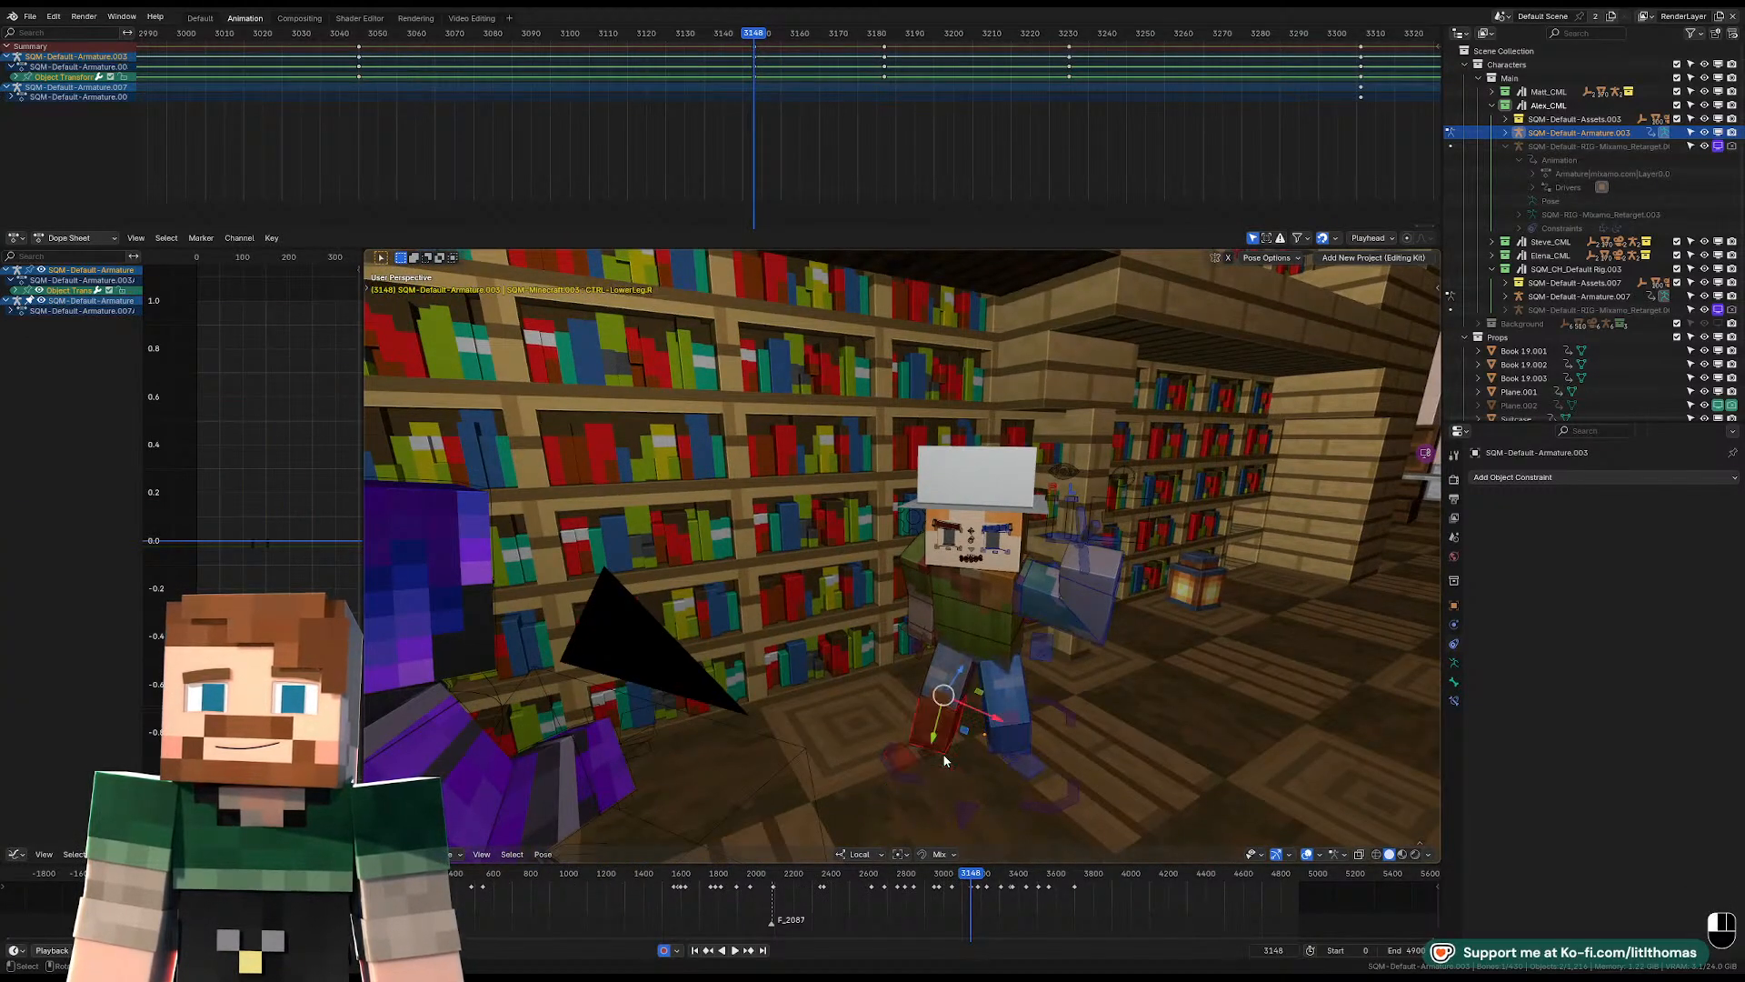
pyautogui.click(943, 757)
pyautogui.press('r')
pyautogui.press('z')
pyautogui.press('z')
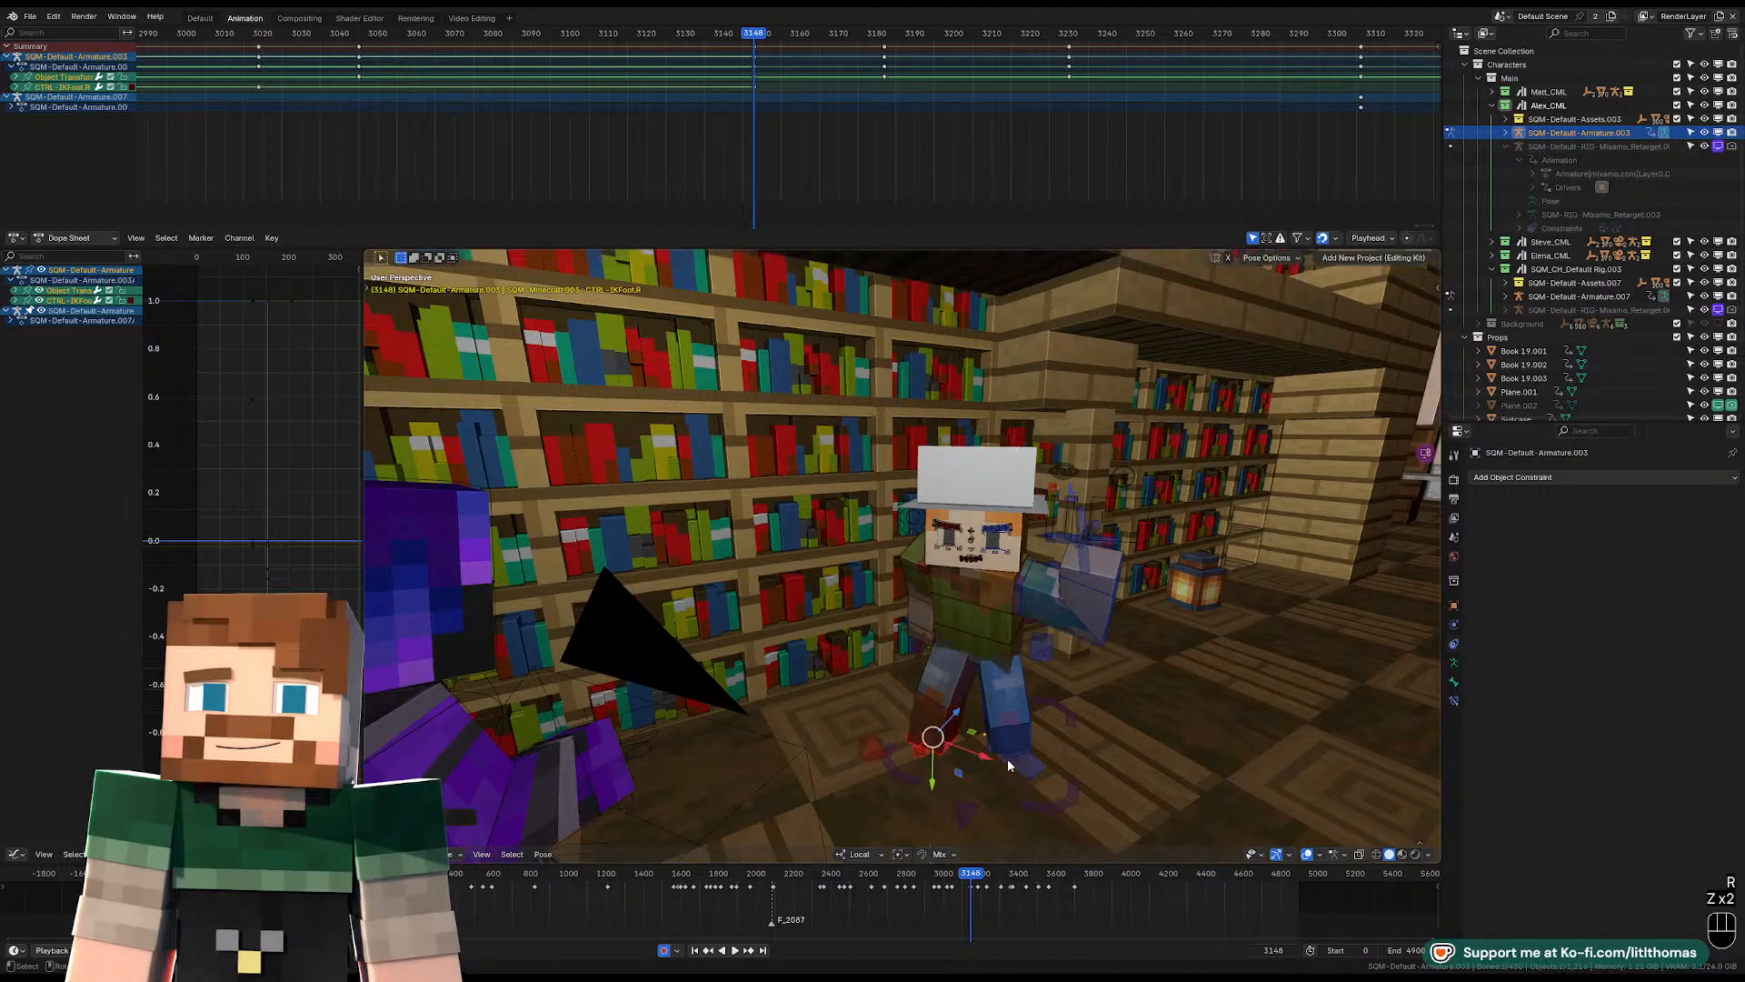
# Rotate the left IK foot about the global Z axis at frame 3148 and check it through the camera.
pyautogui.press('r')
pyautogui.press('z')
pyautogui.press('z')
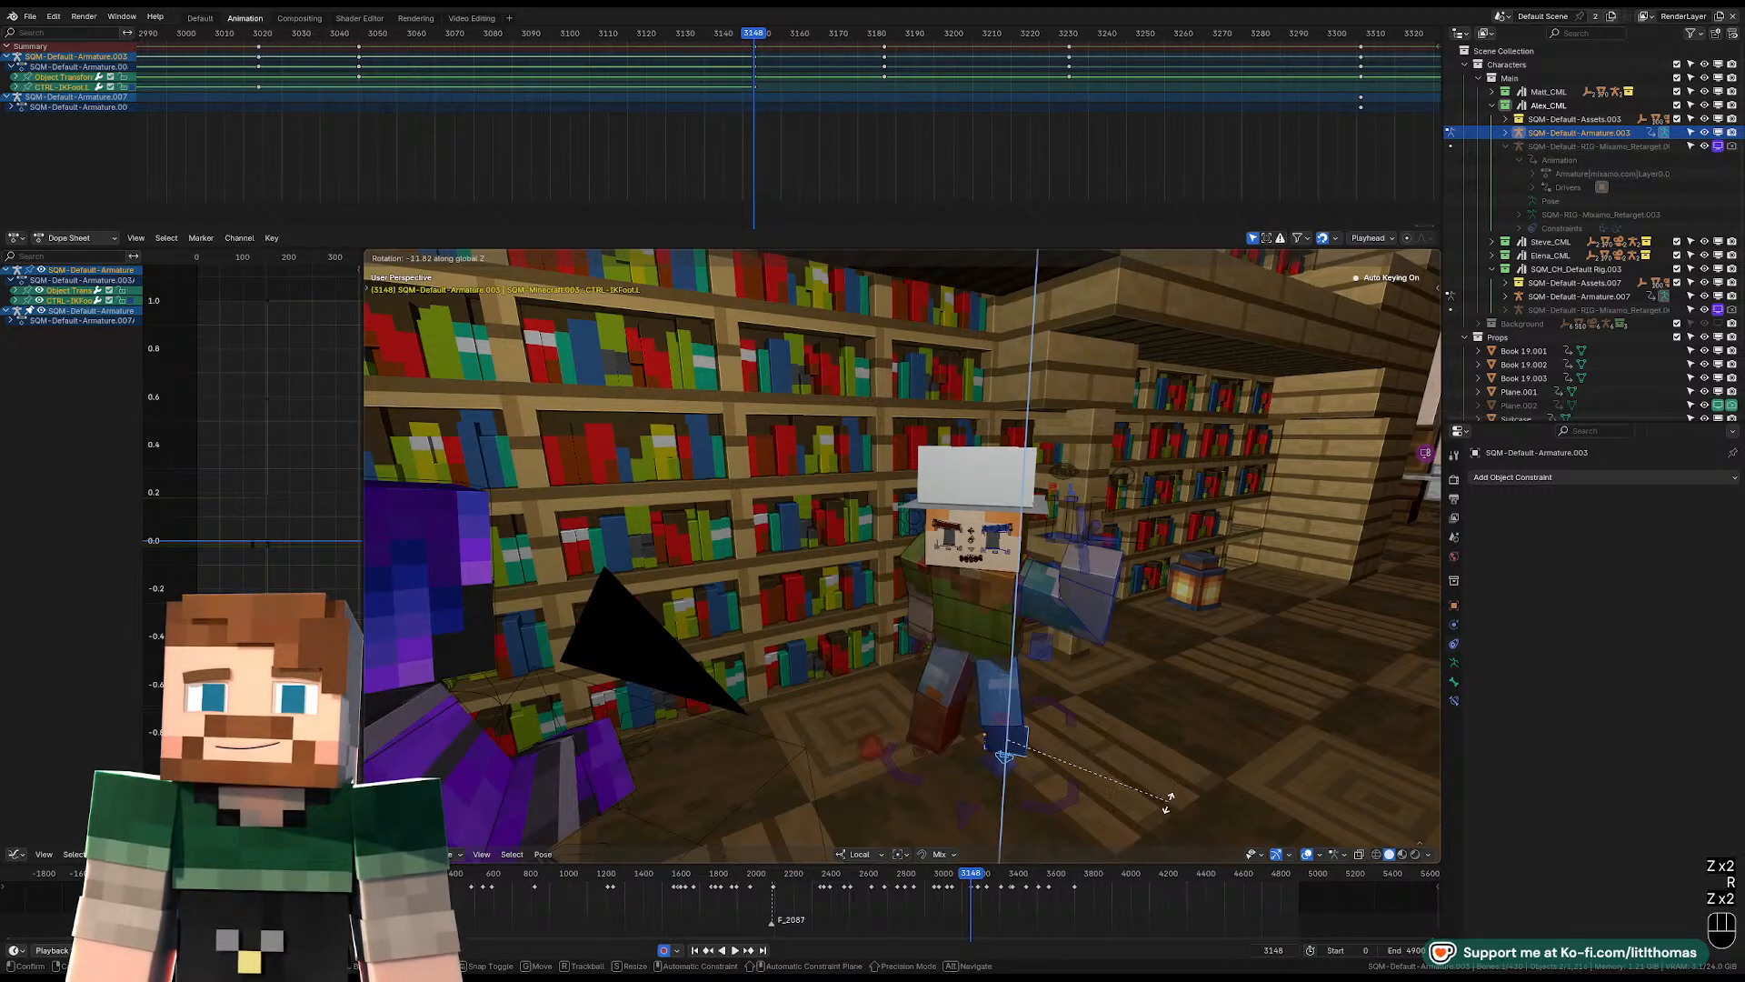
pyautogui.click(1168, 800)
pyautogui.press('KP_0')
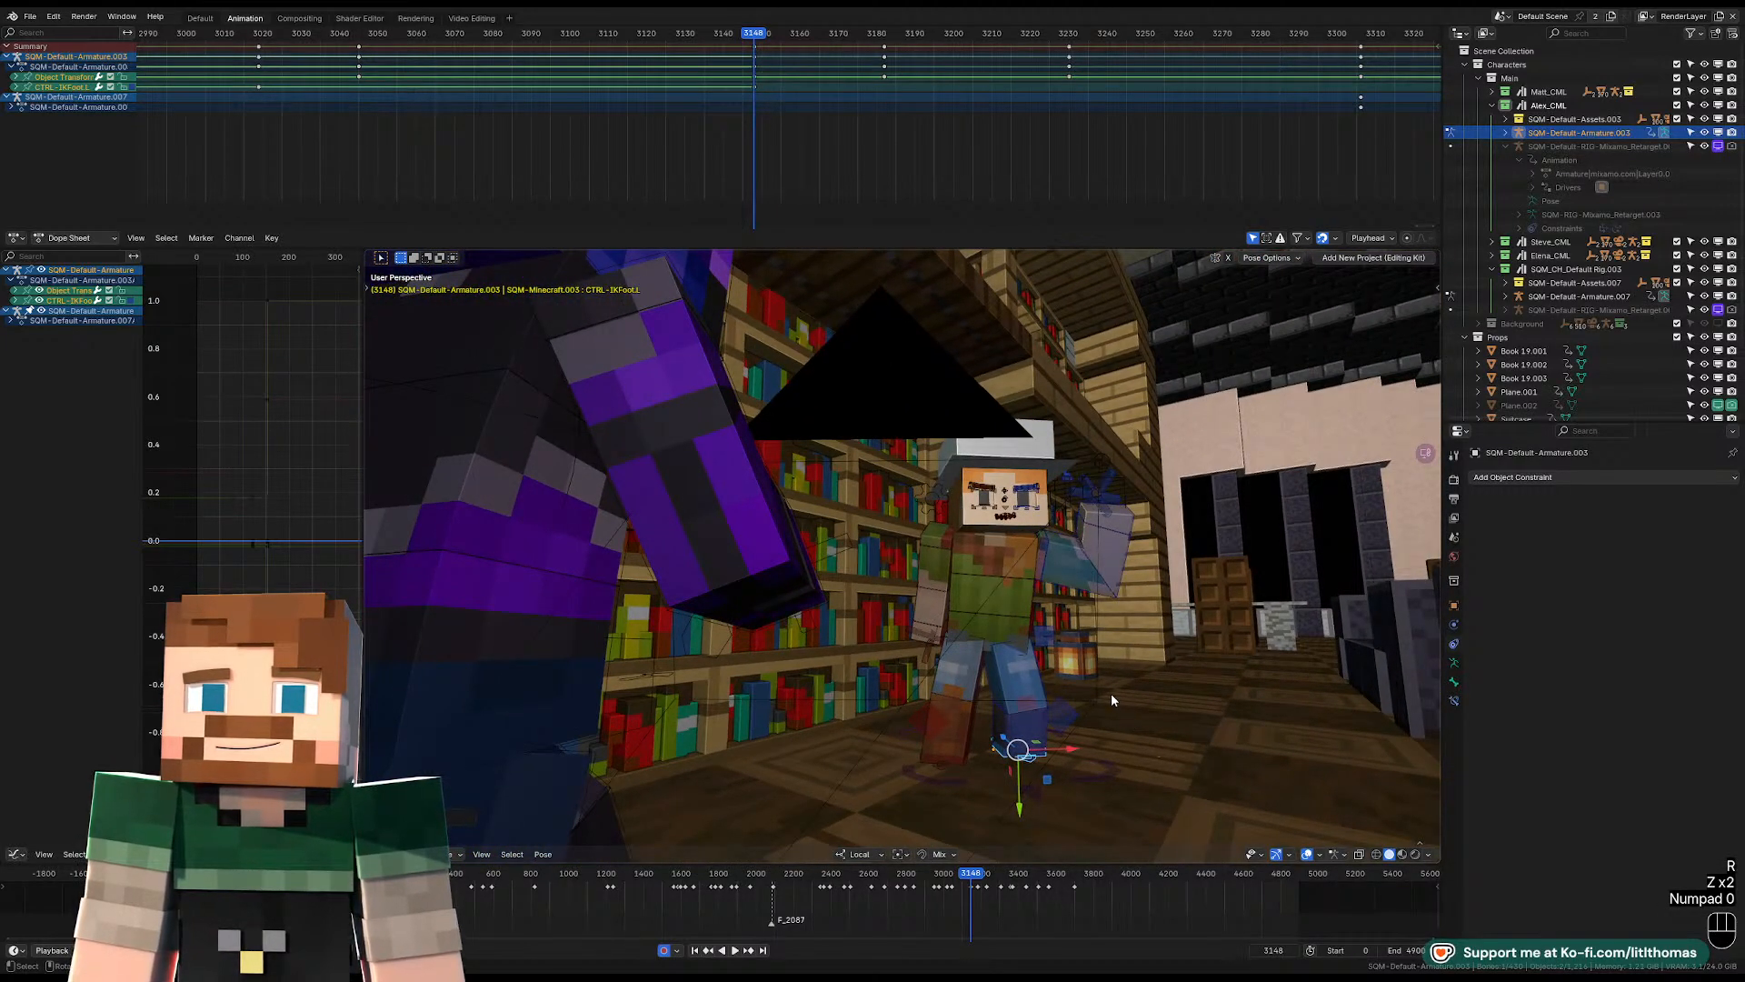
pyautogui.press('KP_0')
# Rotate the hat-wearing character's torso freely in the camera view at frame 3148.
pyautogui.click(1071, 571)
pyautogui.press('r')
pyautogui.press('r')
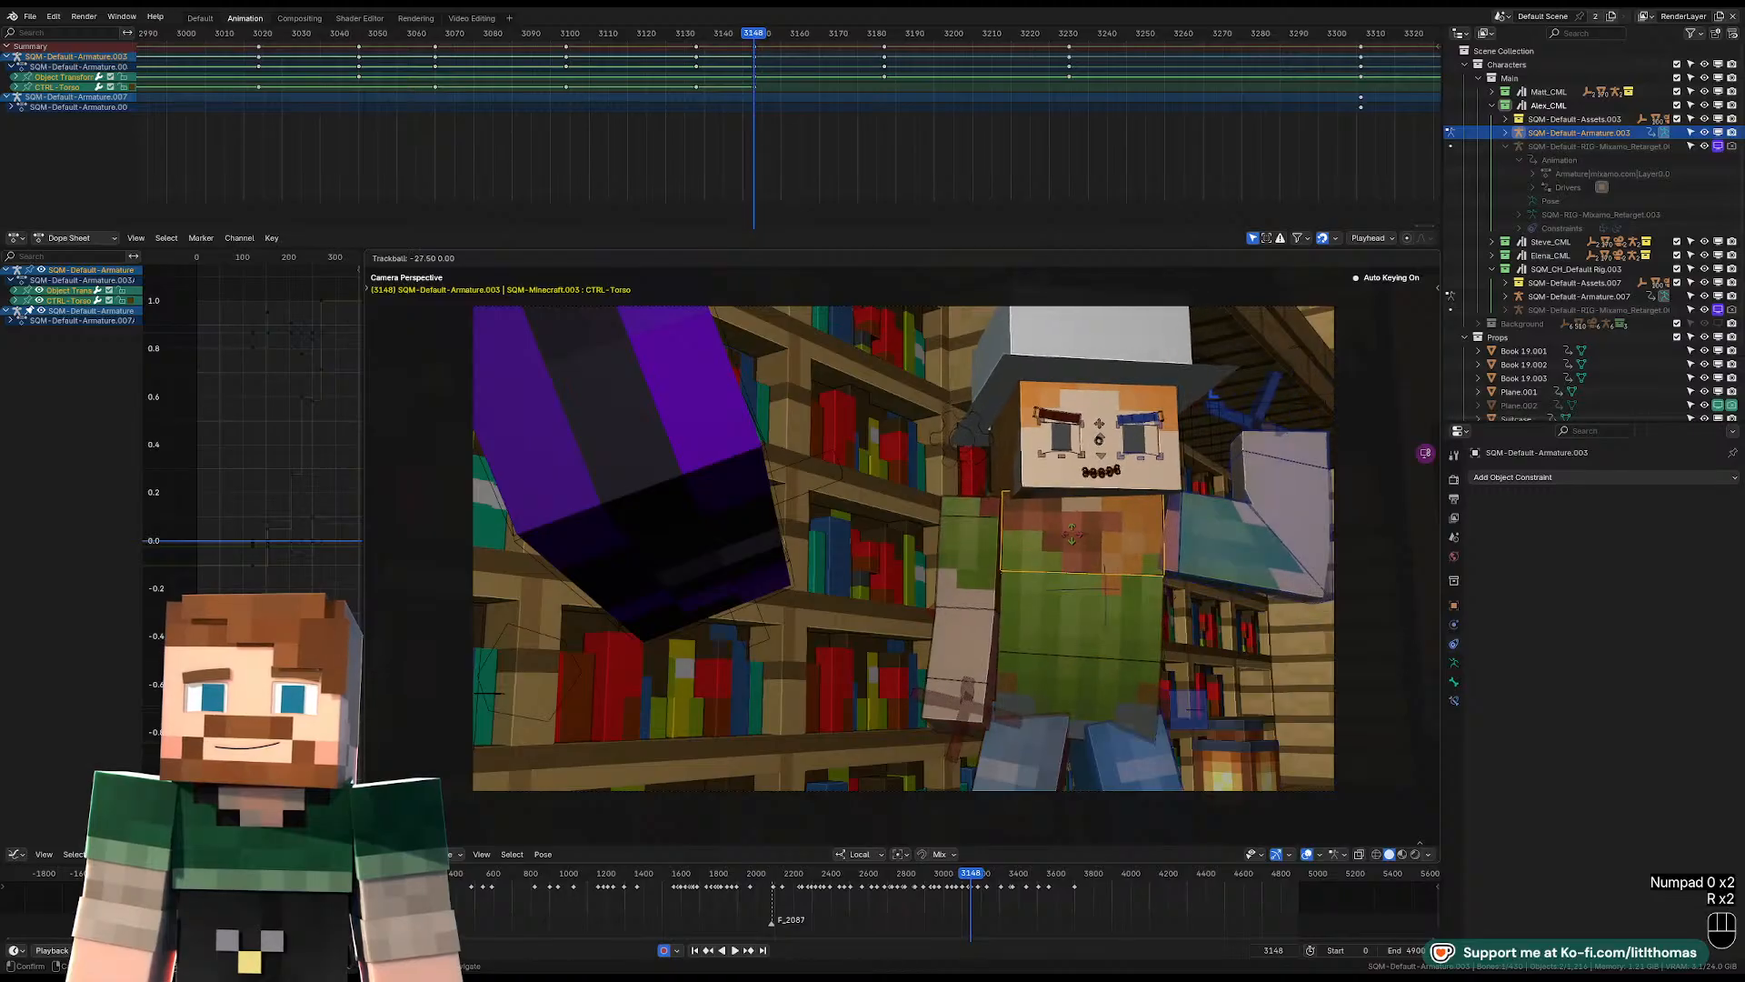
pyautogui.click(1033, 491)
pyautogui.press('r')
pyautogui.press('r')
pyautogui.click(1095, 557)
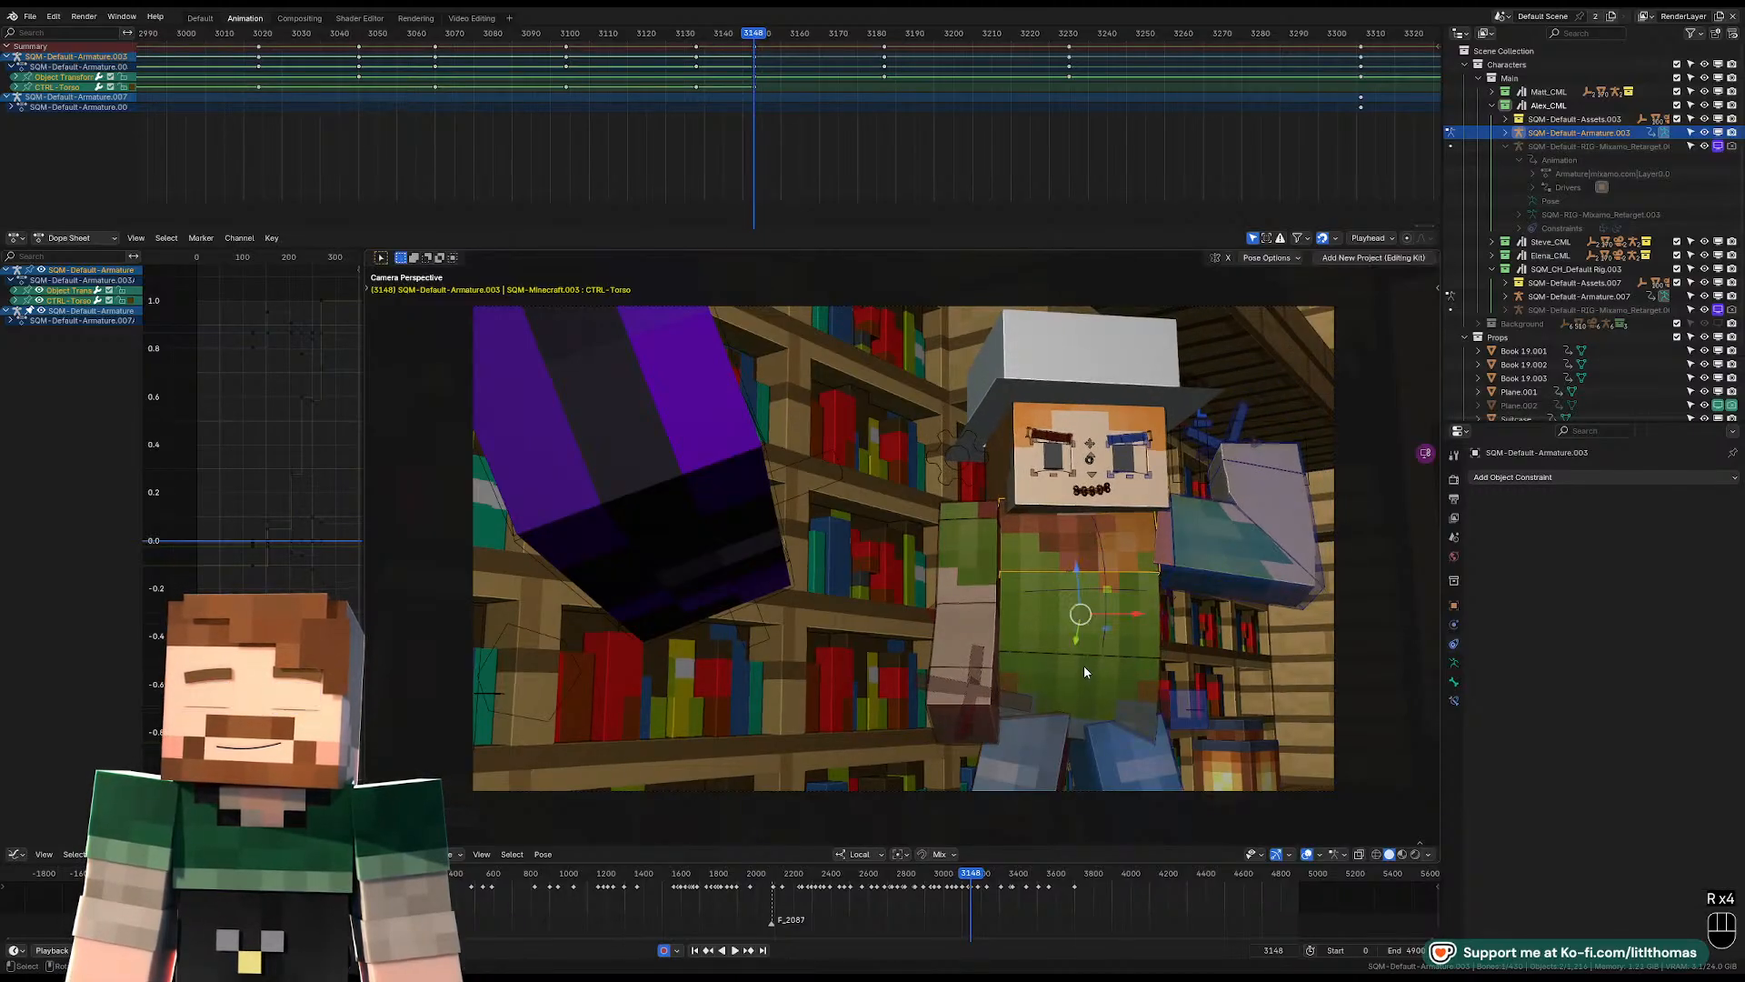
# Rotate the pelvis in the camera view so the upper body leans slightly toward the purple character's side.
pyautogui.click(1083, 665)
pyautogui.press('r')
pyautogui.press('r')
# Bend the right lower arm upward with a free rotation at frame 3148.
pyautogui.press('r')
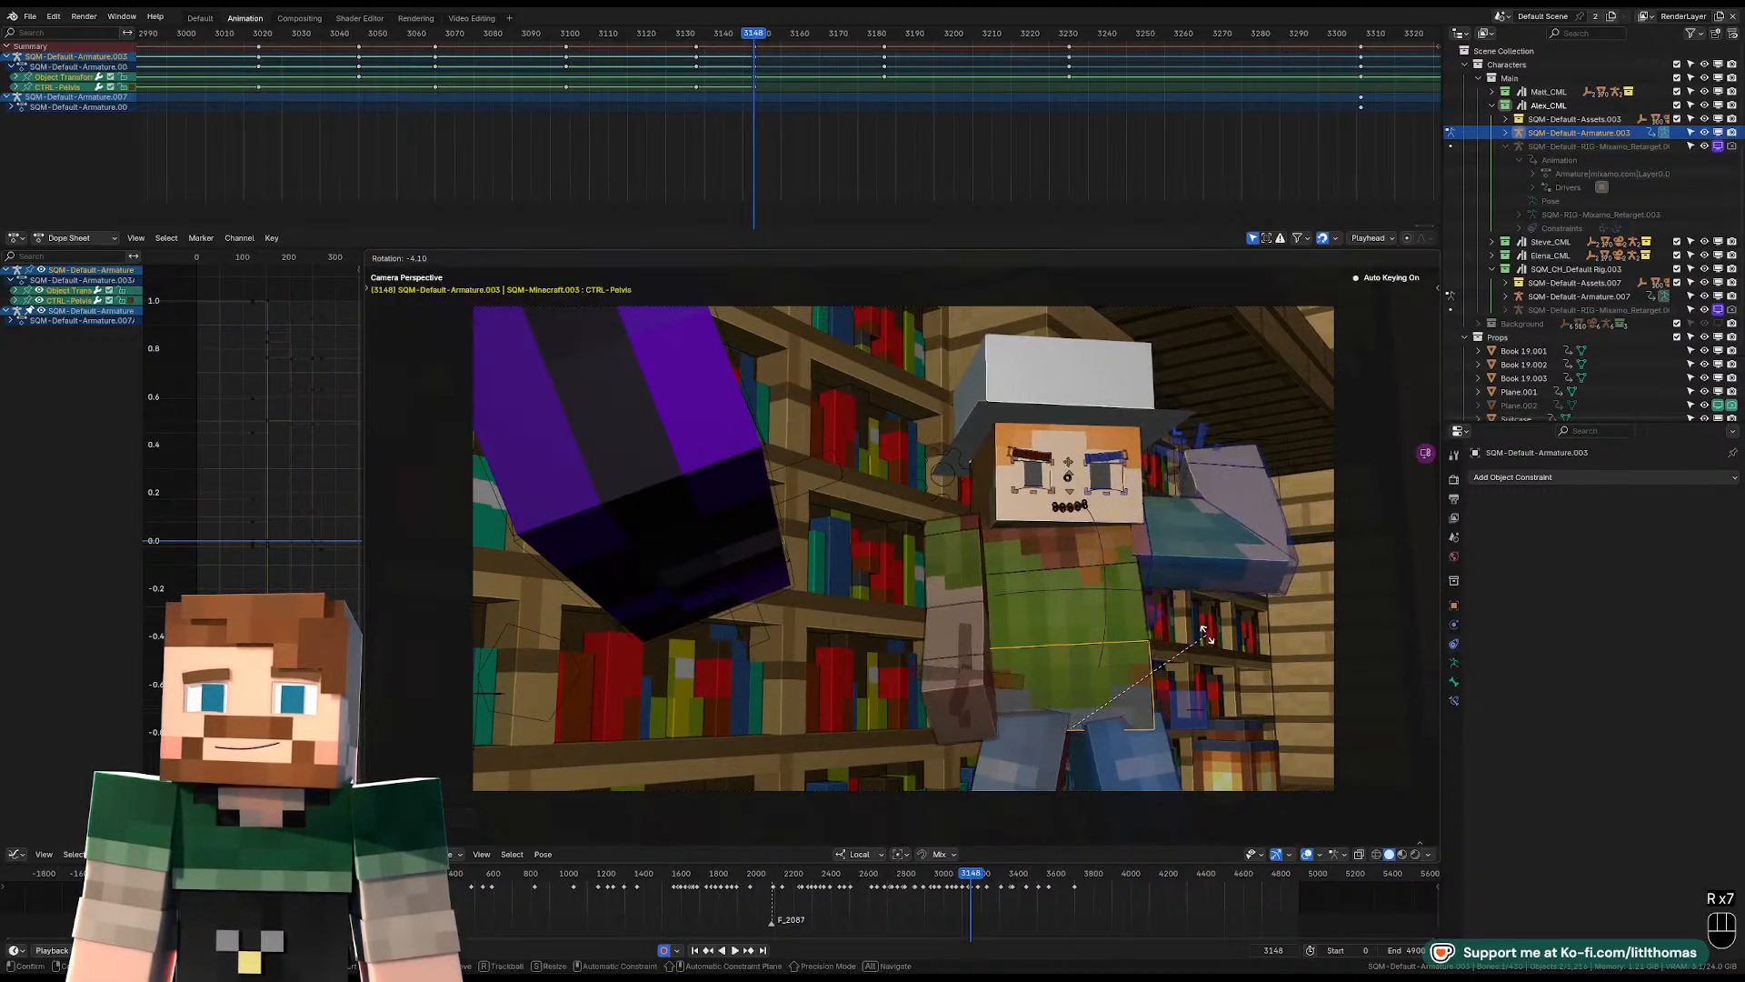
pyautogui.click(966, 564)
pyautogui.click(965, 625)
# Rotate the right upper arm so the bent forearm crosses in front of the chest.
pyautogui.press('r')
pyautogui.press('r')
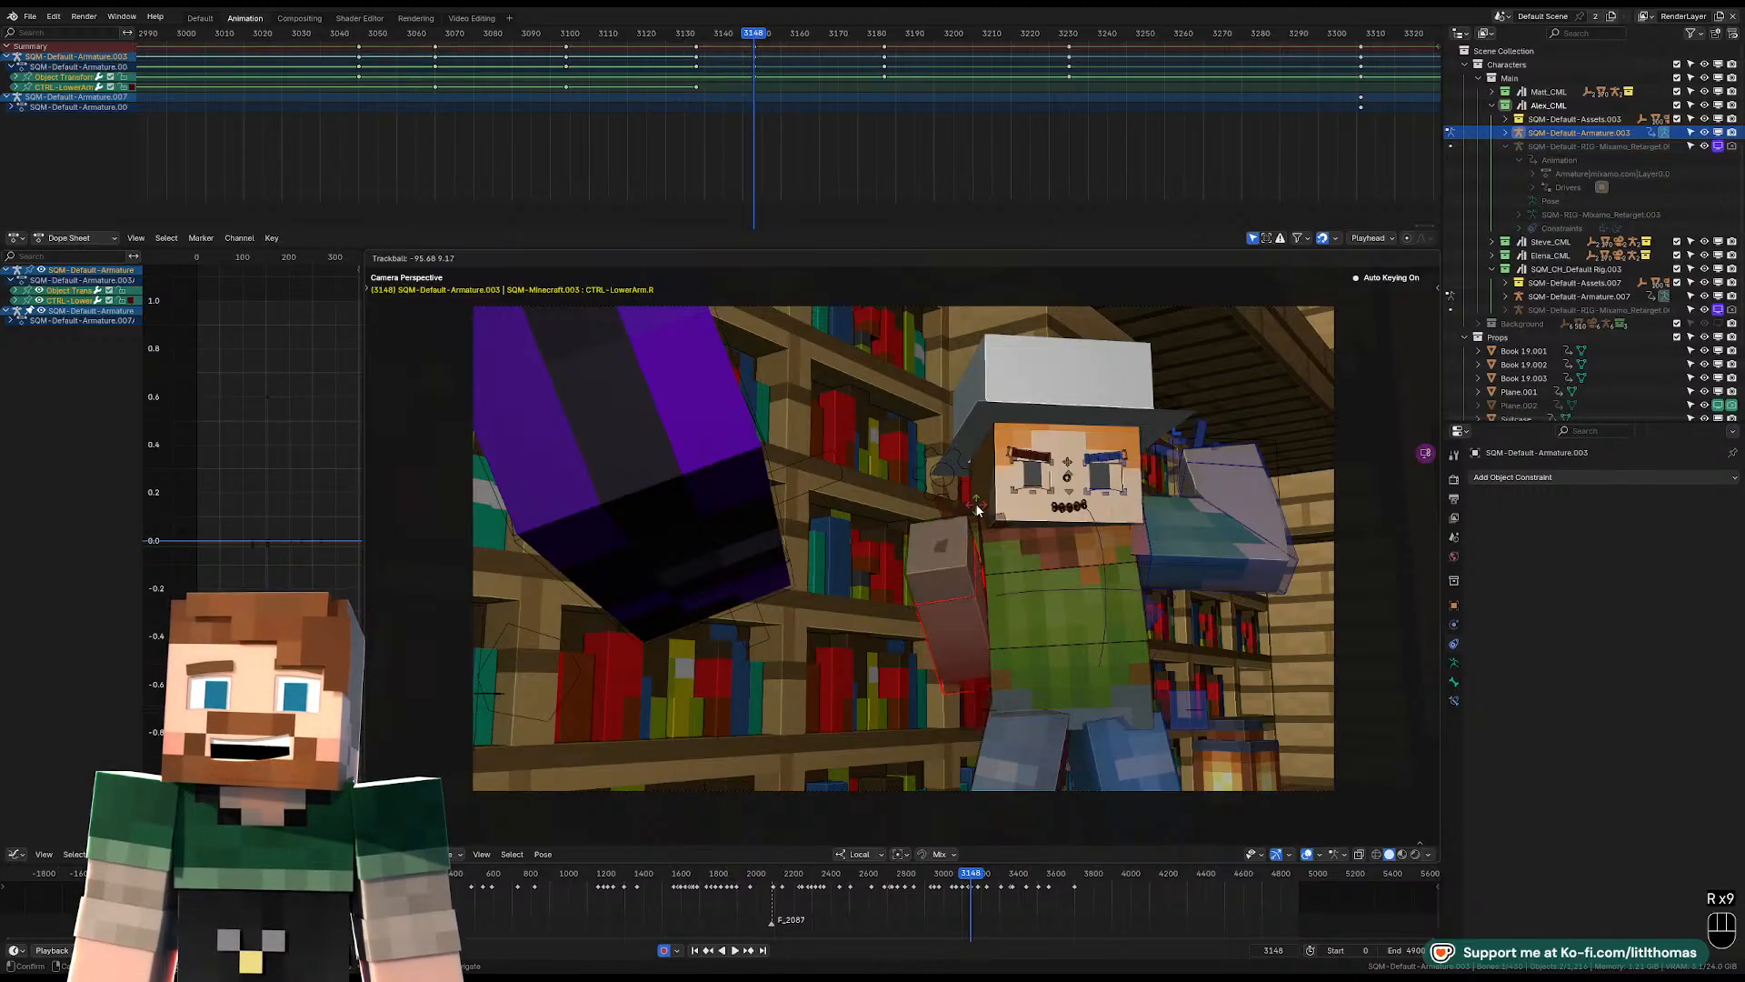
pyautogui.click(975, 509)
pyautogui.moveTo(975, 511); pyautogui.dragTo(935, 528, button='middle')
pyautogui.scroll(4, 962, 587)
pyautogui.click(962, 558)
pyautogui.click(917, 545)
pyautogui.press('r')
pyautogui.press('r')
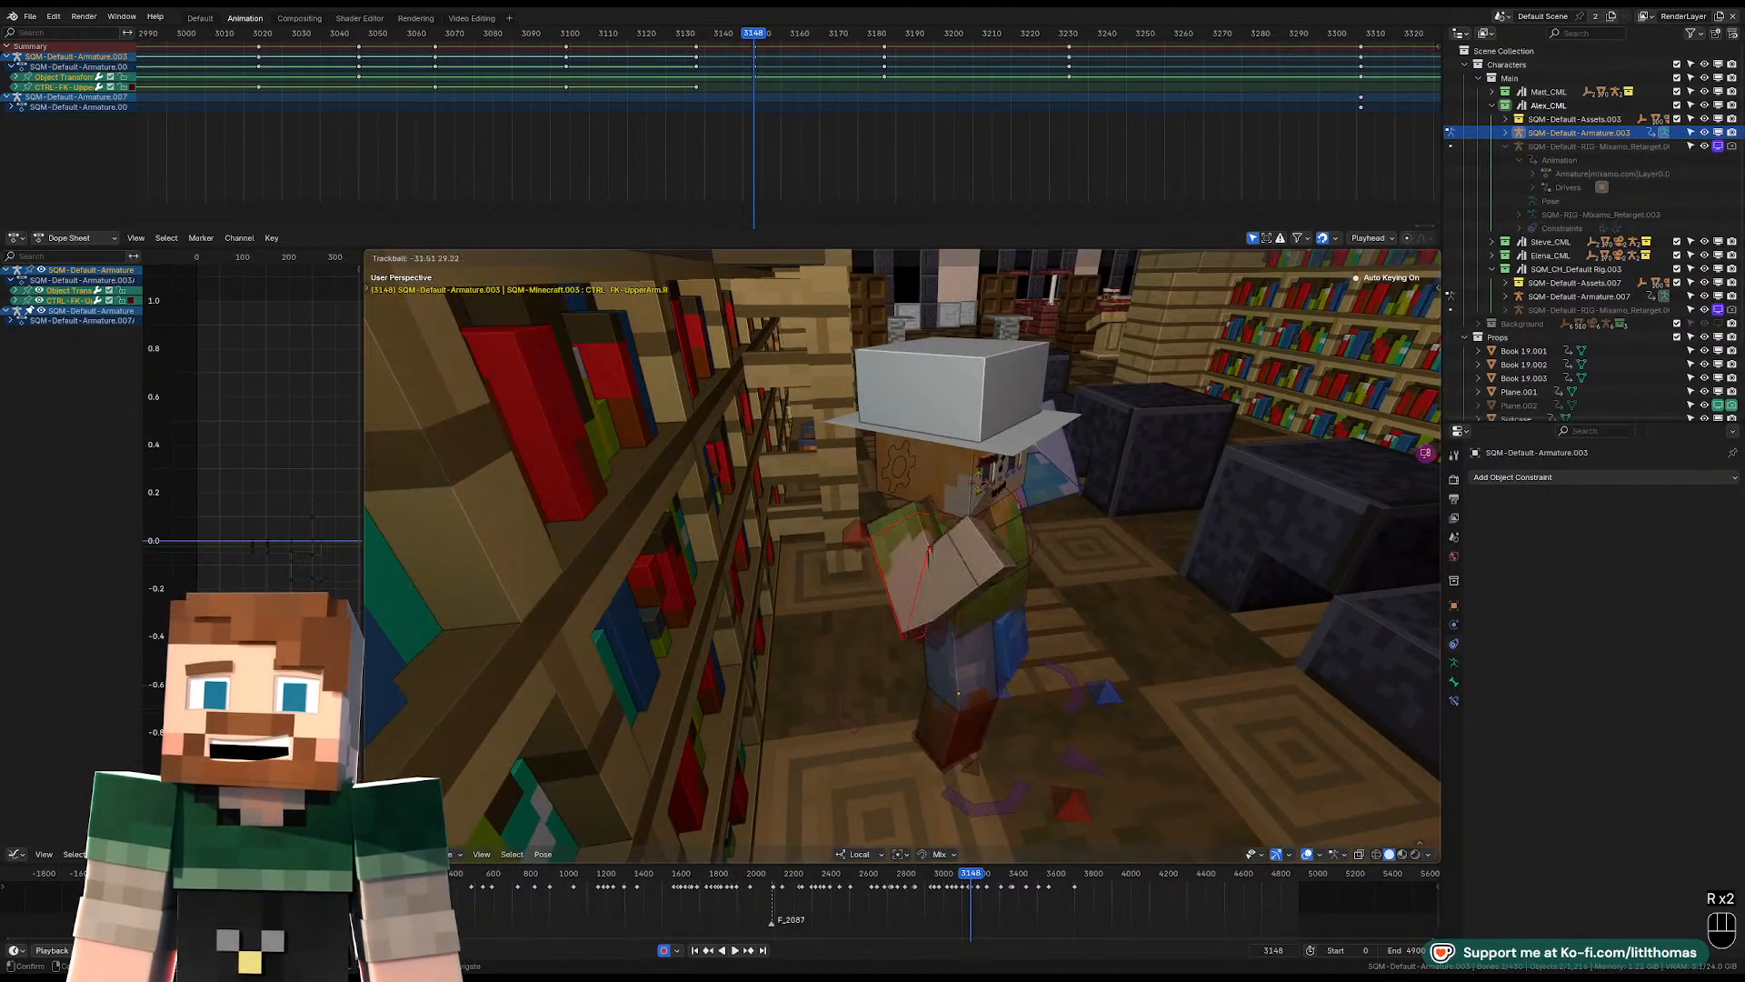
pyautogui.click(906, 516)
# Move the right shoulder forward toward the chest.
pyautogui.click(924, 519)
pyautogui.press('g')
pyautogui.click(967, 525)
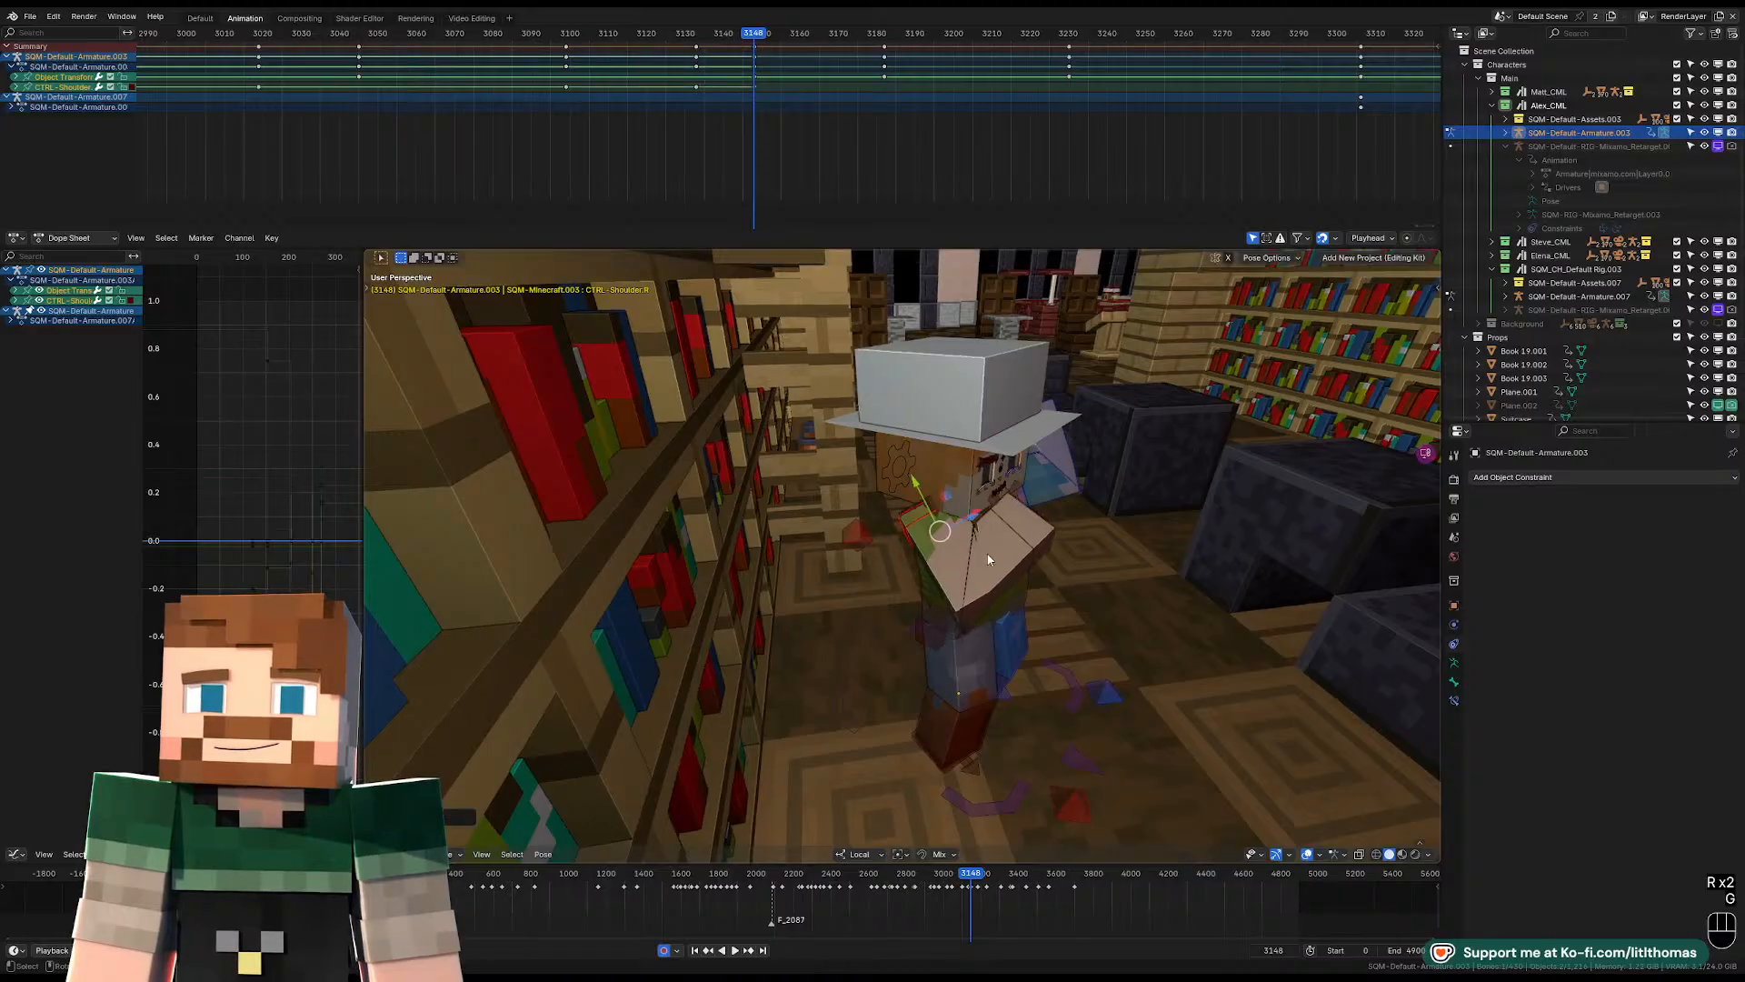
# Rotate the raised left upper arm down so its forearm folds in front of the chest.
pyautogui.moveTo(973, 529); pyautogui.dragTo(880, 510, button='middle')
pyautogui.click(1215, 550)
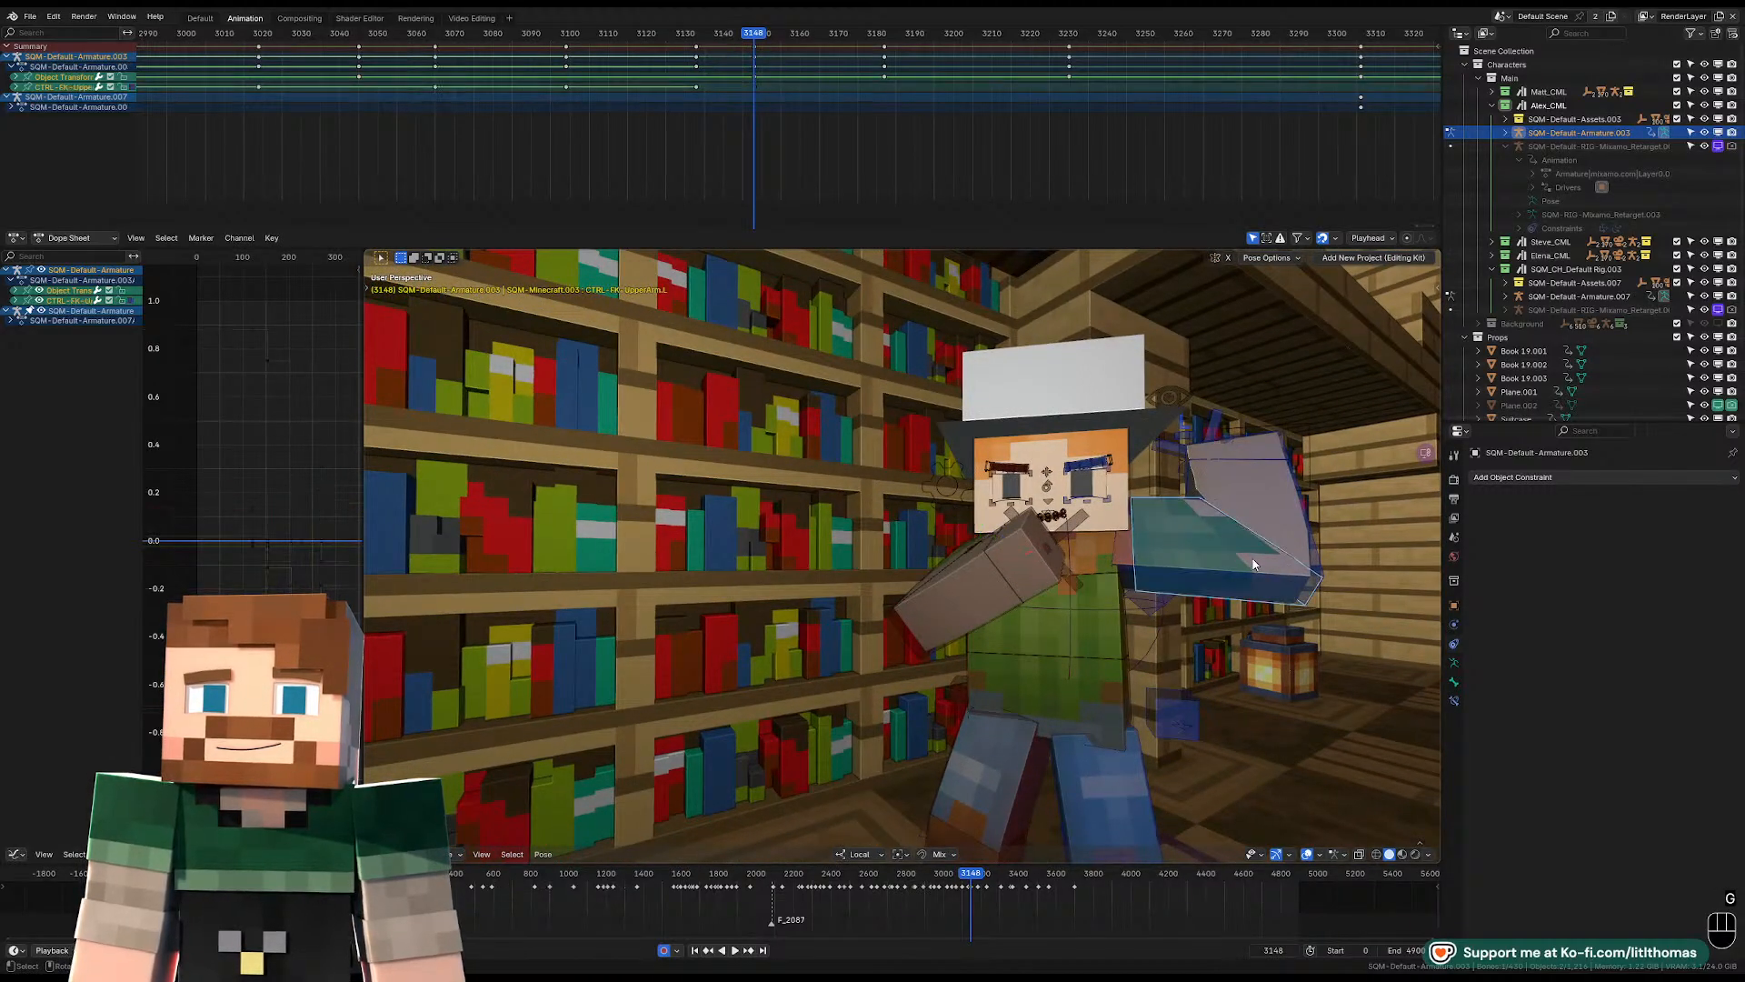
pyautogui.press('r')
pyautogui.press('r')
pyautogui.press('r')
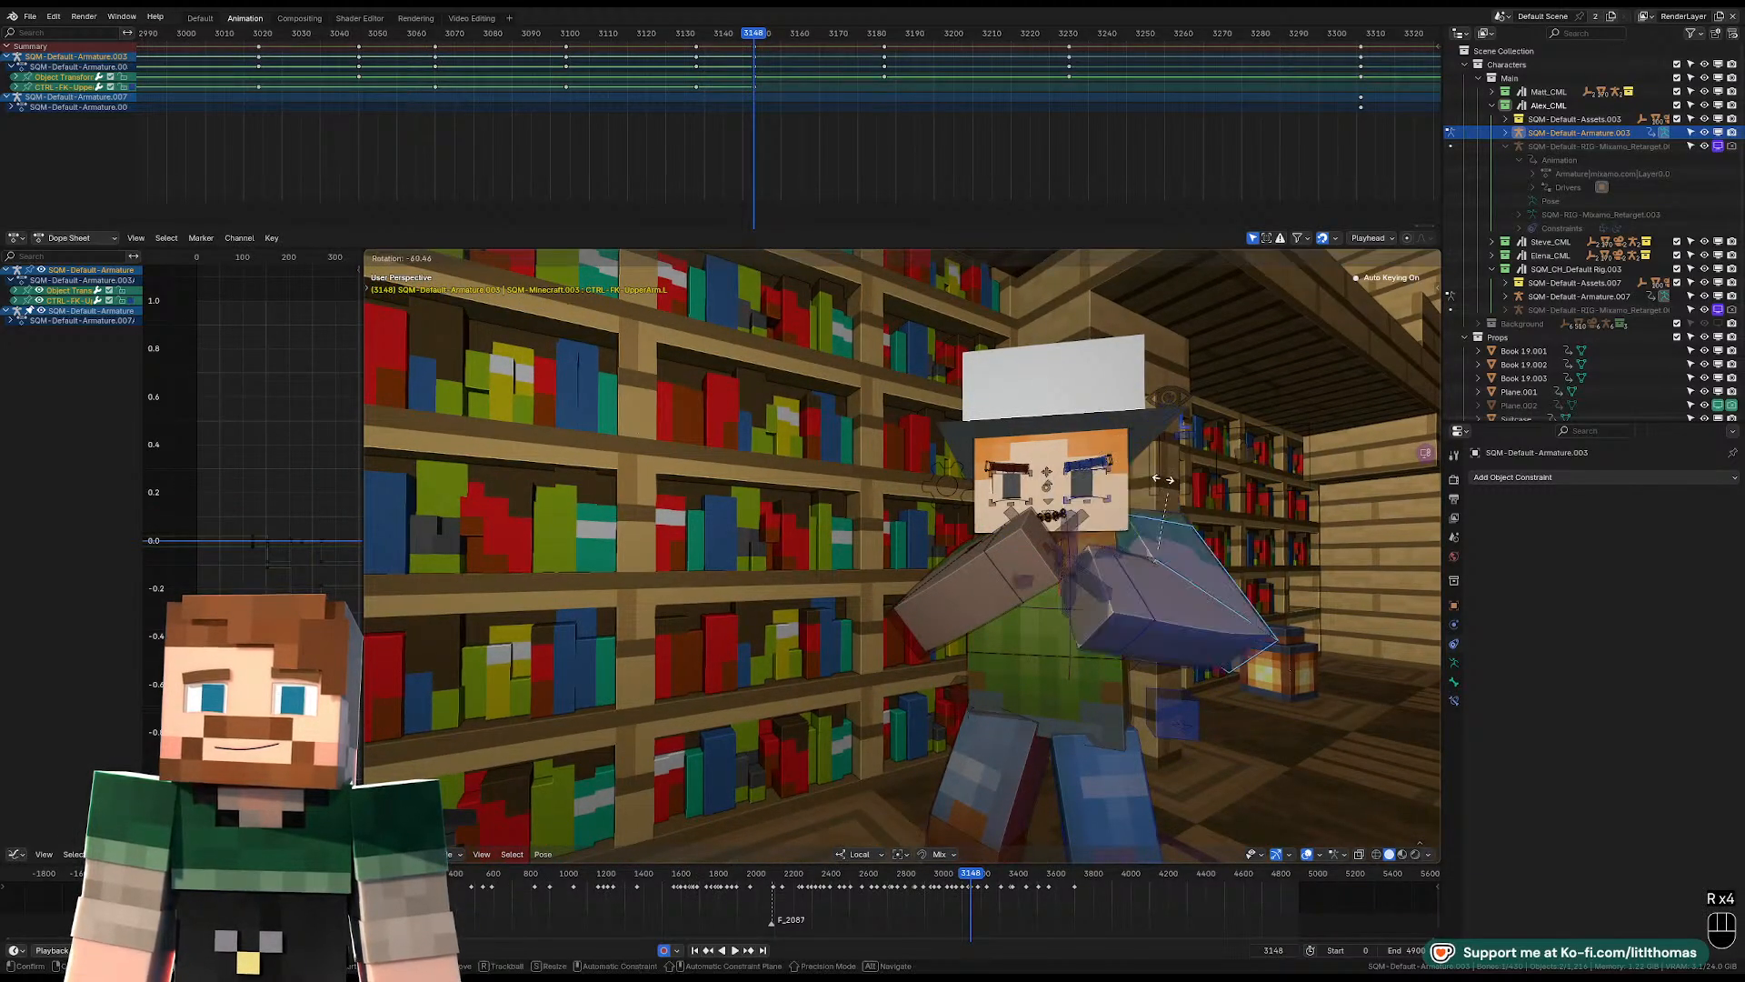
pyautogui.press('r')
pyautogui.press('r')
pyautogui.press('r')
pyautogui.click(1168, 498)
# Tilt the head sideways at frame 3148 while viewing the character from behind.
pyautogui.moveTo(1167, 498); pyautogui.dragTo(967, 532, button='middle')
pyautogui.click(1094, 485)
pyautogui.press('r')
pyautogui.click(1079, 586)
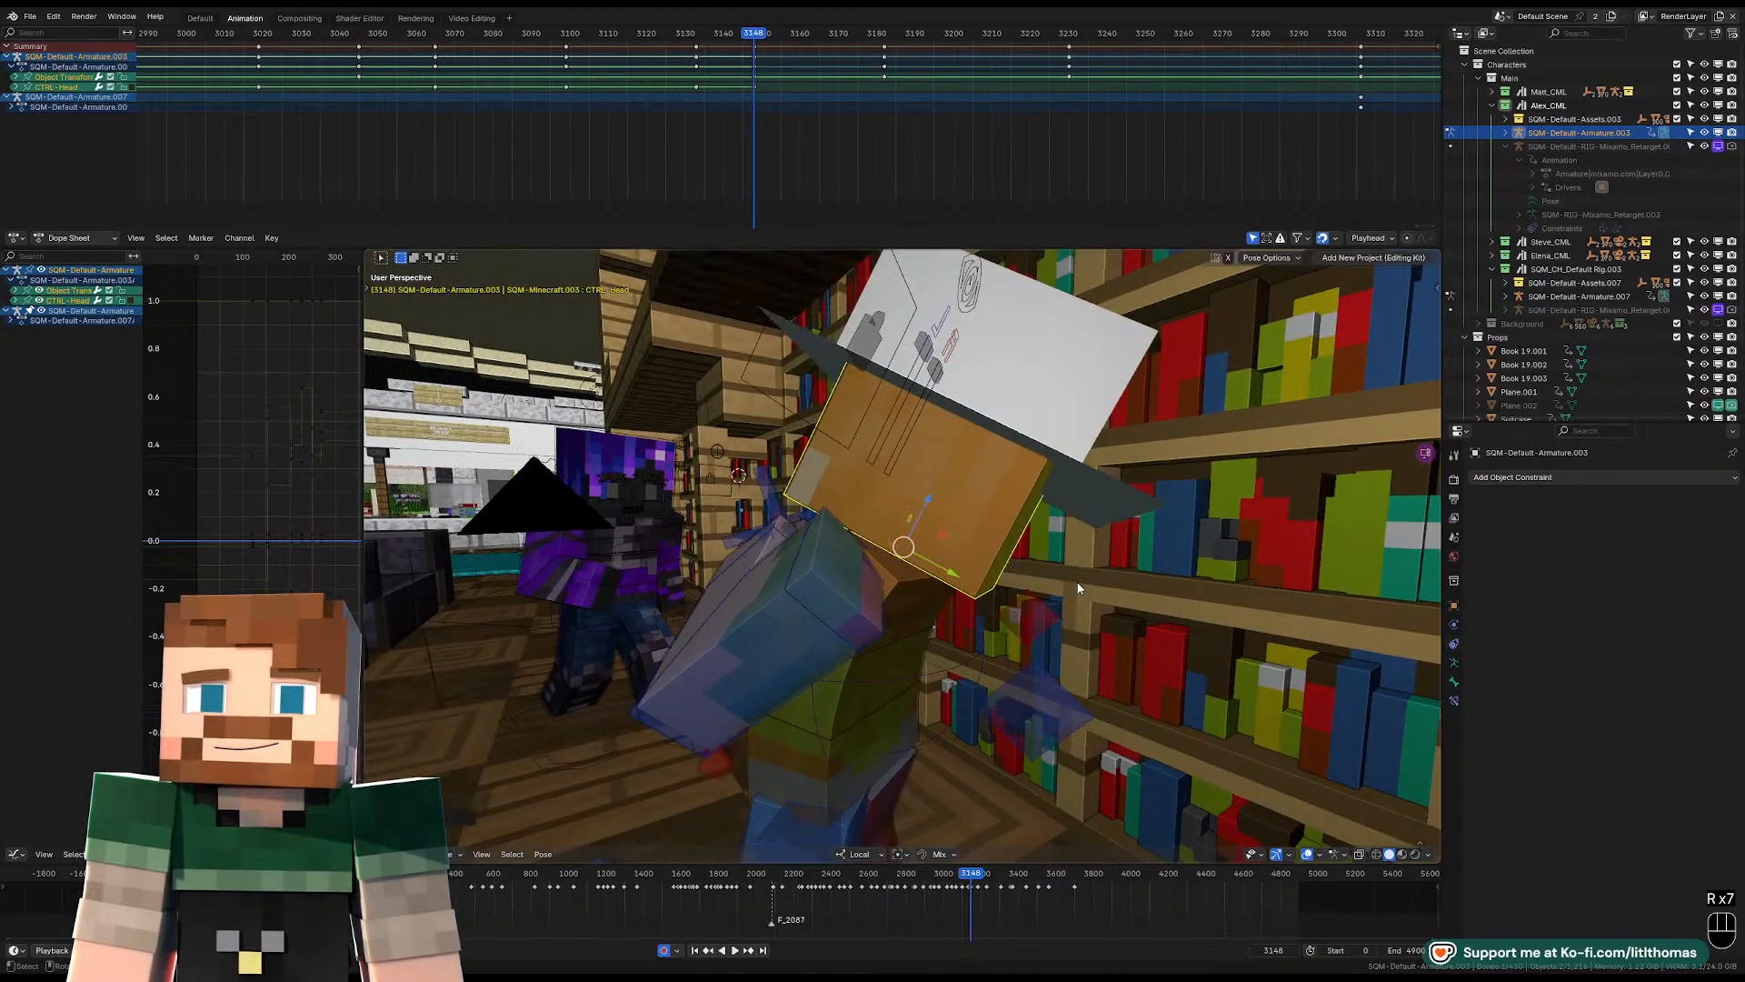
# Refine the head's tilt through the camera so the face angles down behind the raised arms.
pyautogui.press('KP_0')
pyautogui.press('r')
pyautogui.press('r')
pyautogui.click(1106, 580)
pyautogui.press('r')
pyautogui.click(1117, 582)
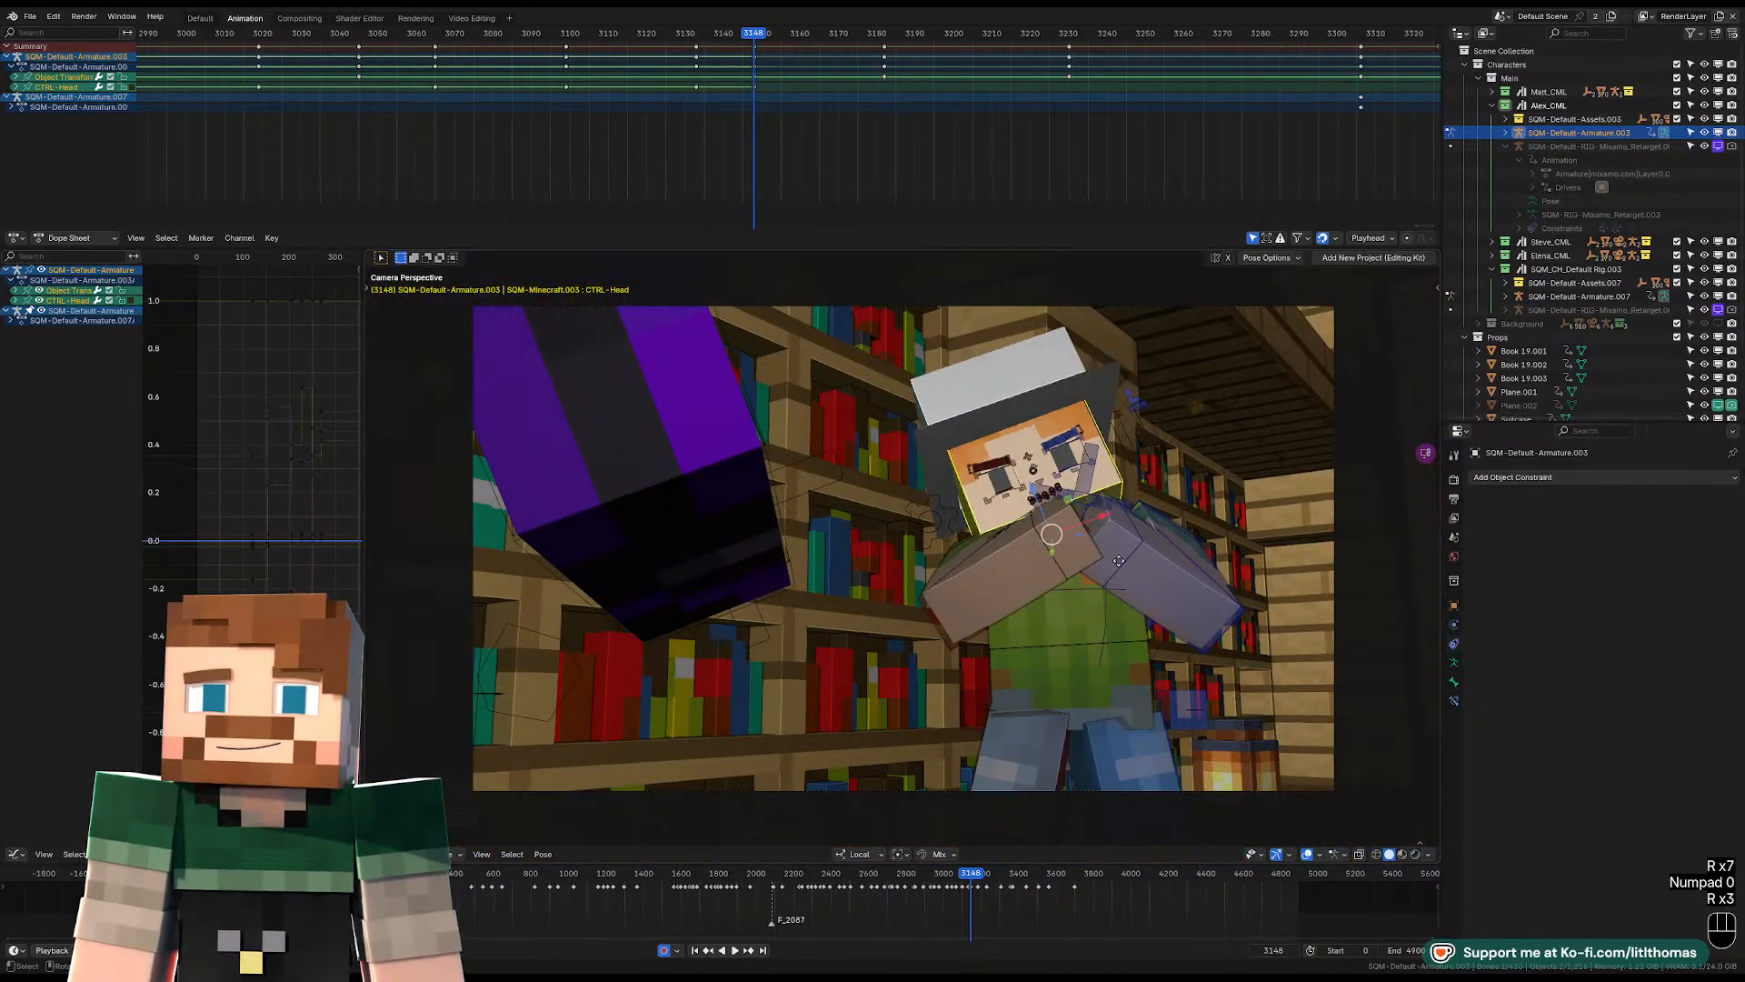
pyautogui.press('g')
pyautogui.rightClick(1104, 618)
pyautogui.press('r')
pyautogui.click(1082, 654)
# Rotate the pelvis in the camera view to adjust the upper body's lean.
pyautogui.click(1081, 654)
pyautogui.press('r')
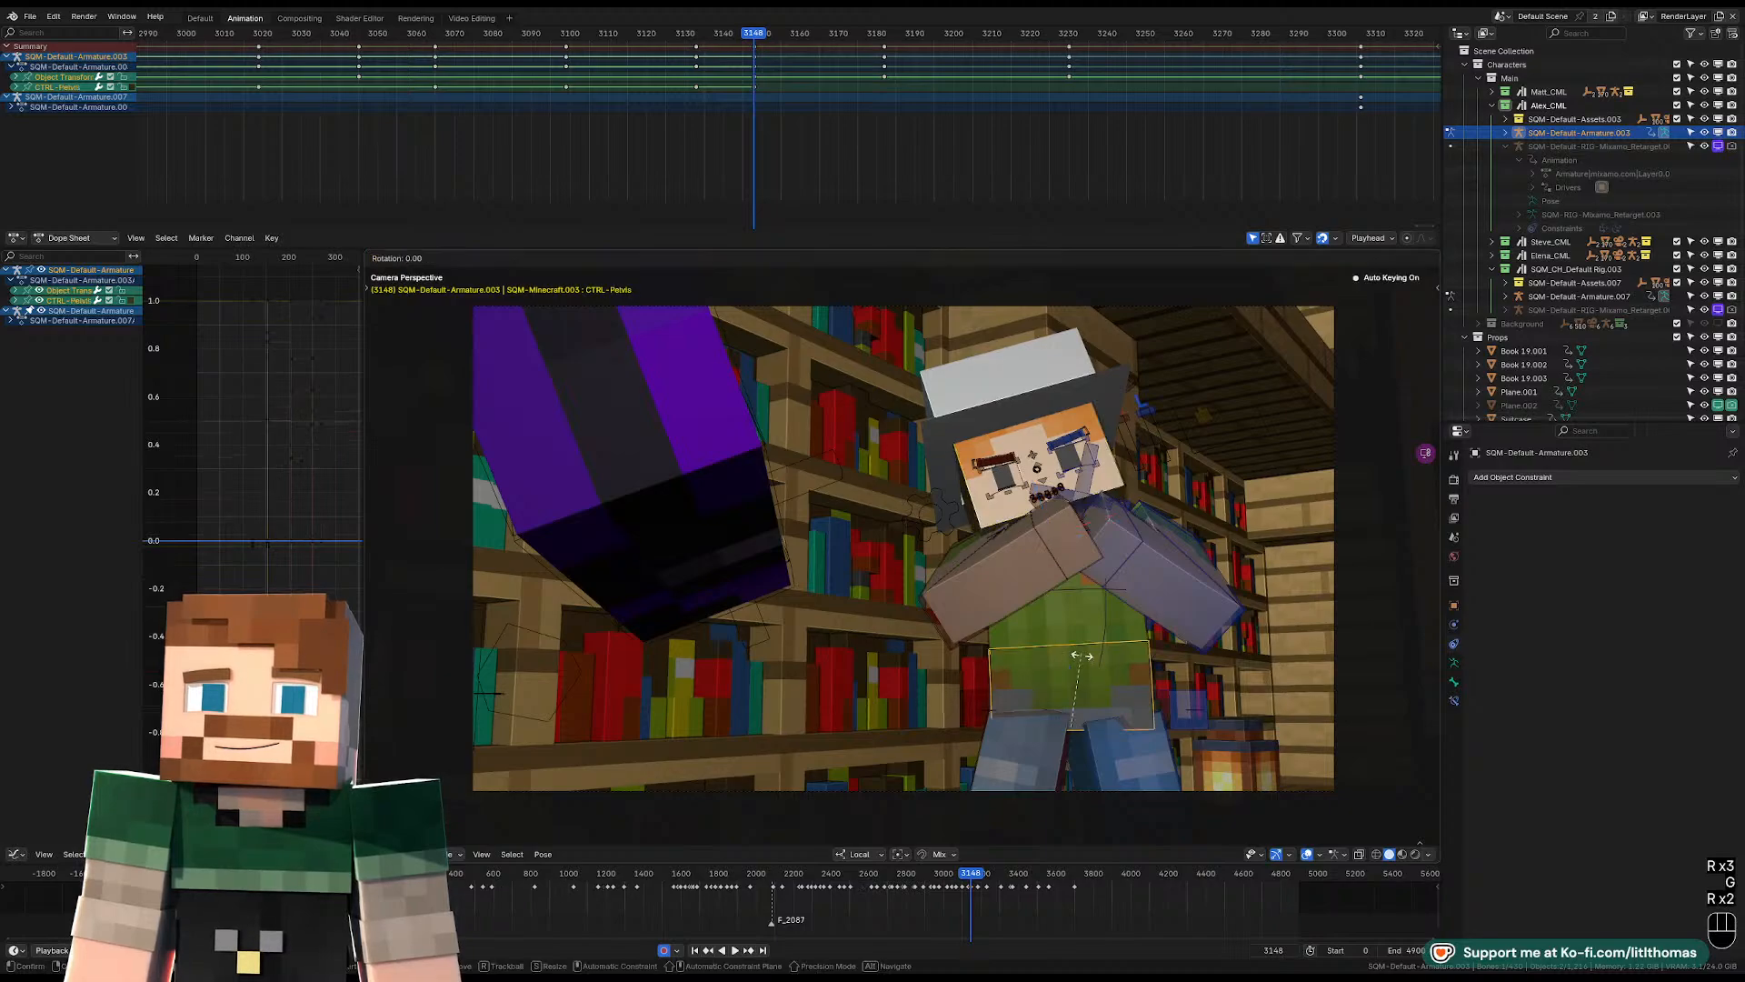
pyautogui.click(1100, 666)
pyautogui.press('r')
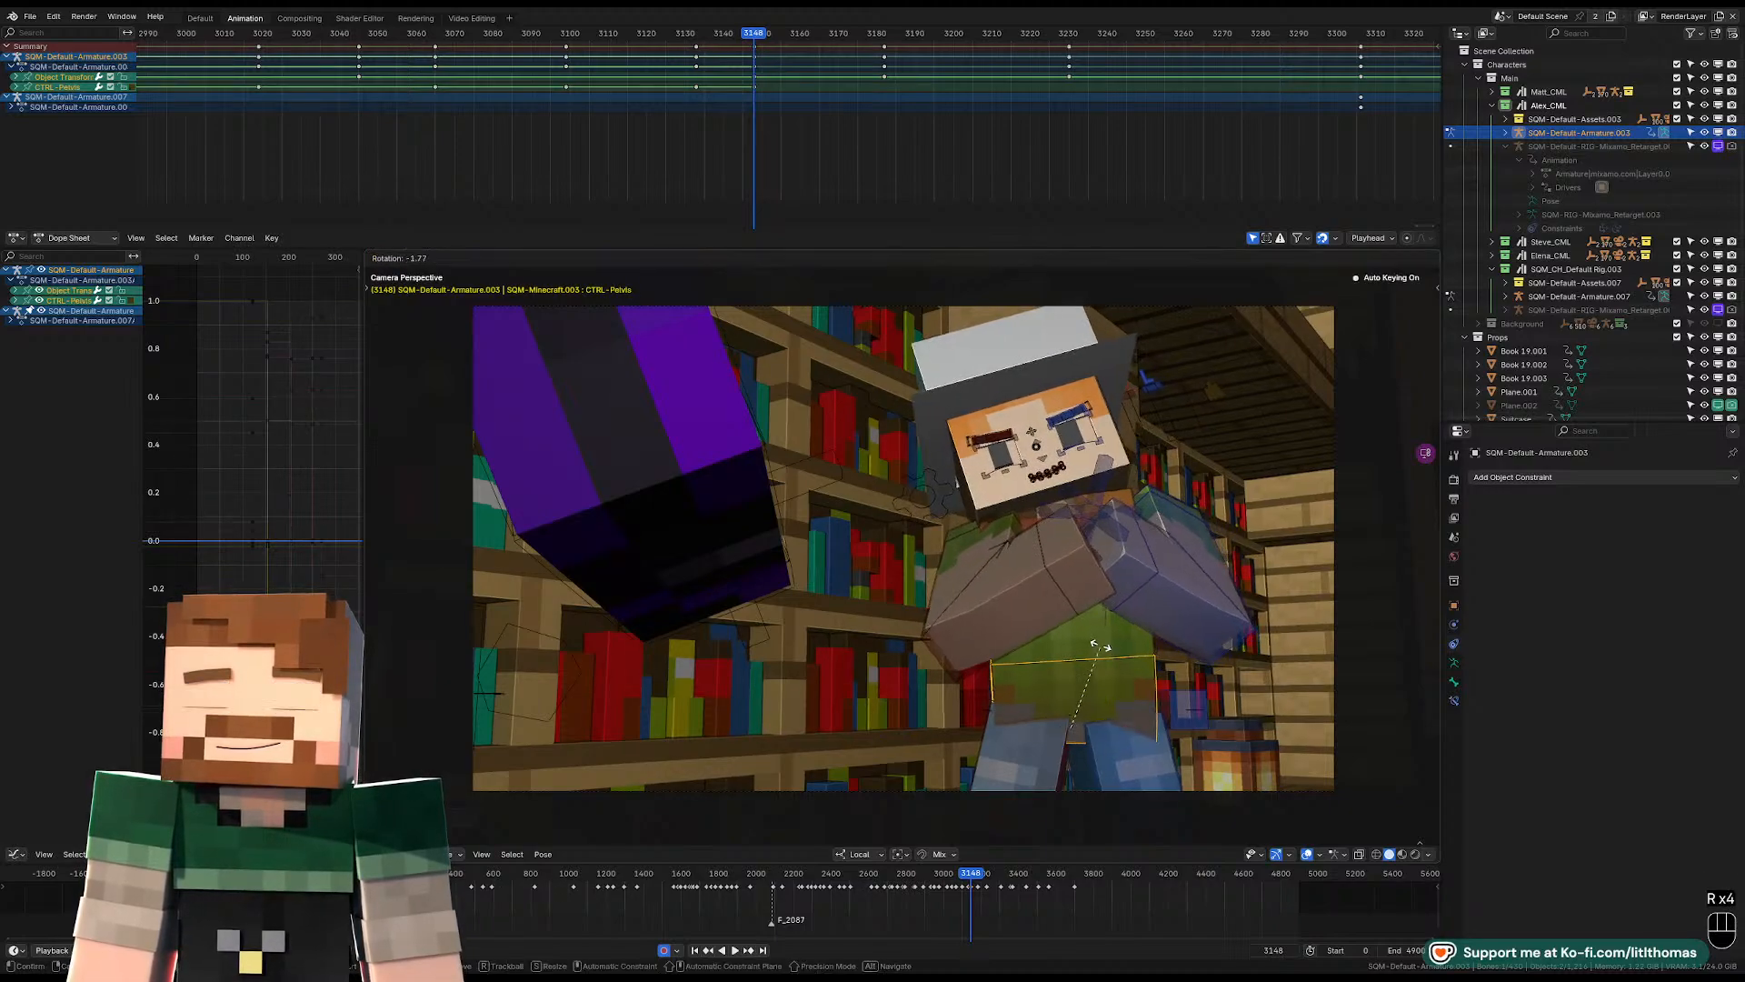
pyautogui.click(1103, 621)
# Rotate the head freely in the camera view to match the adjusted body lean.
pyautogui.click(1125, 478)
pyautogui.press('r')
pyautogui.press('r')
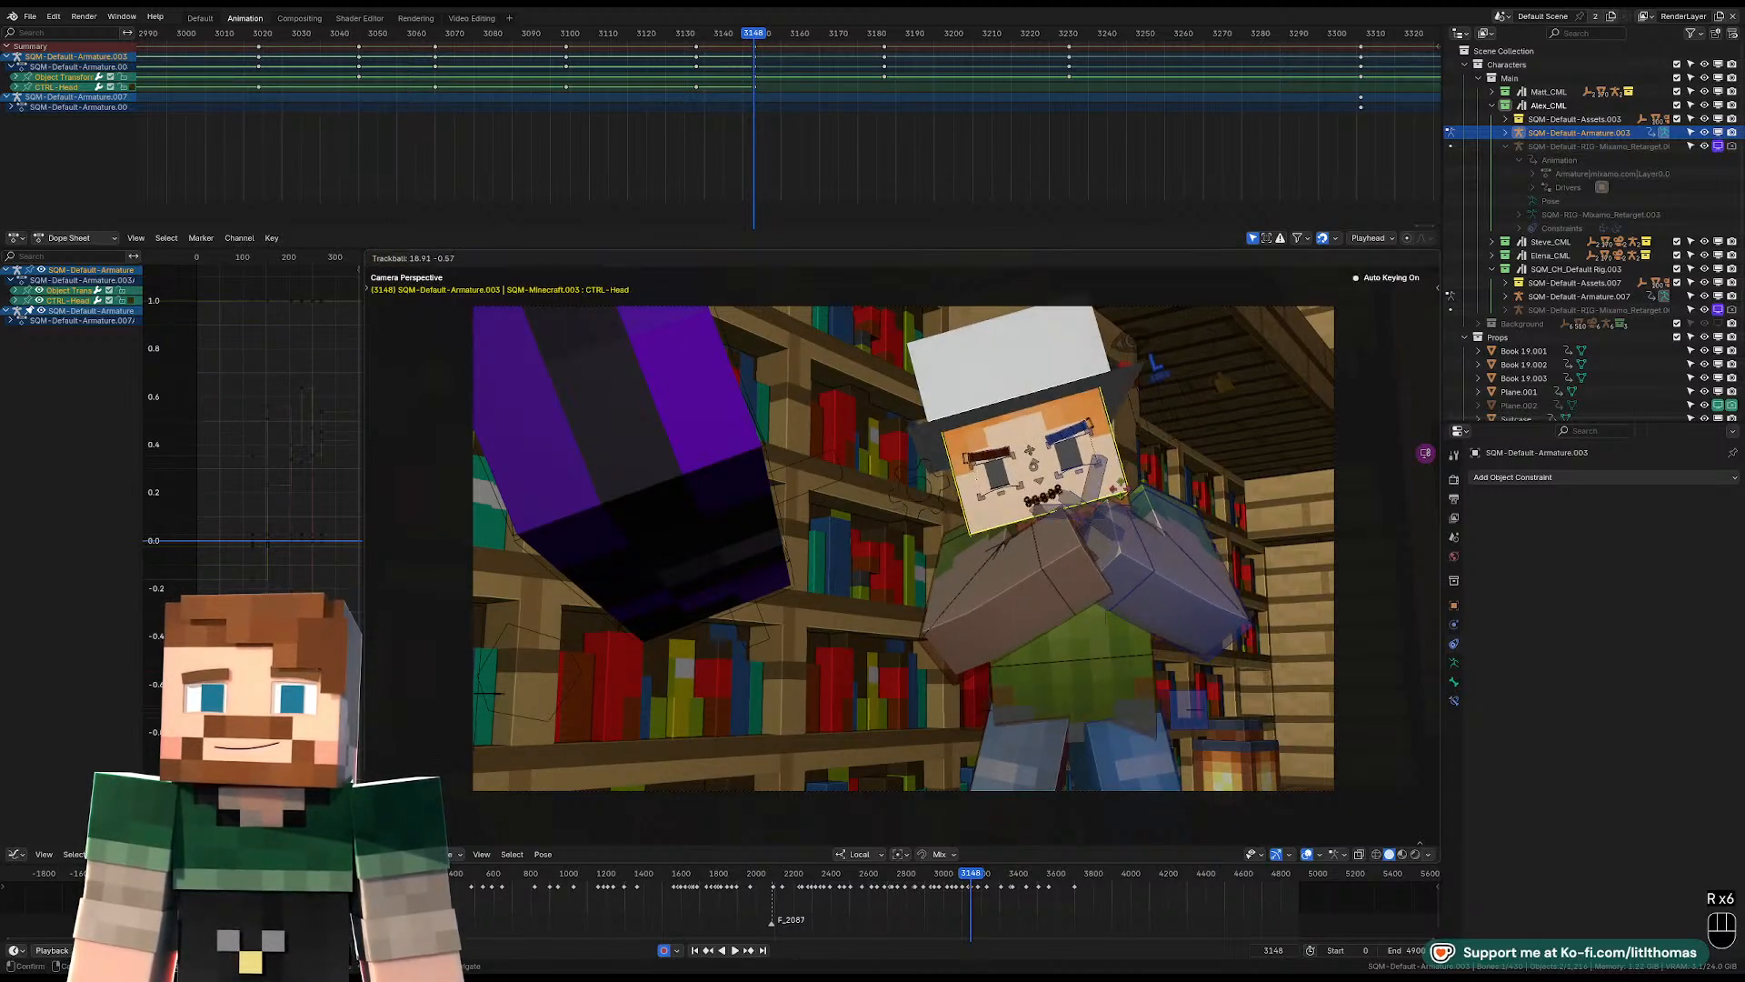
pyautogui.click(1122, 490)
pyautogui.press('r')
pyautogui.press('r')
pyautogui.click(1125, 480)
# Clear the torso control's rotation at frame 3148.
pyautogui.moveTo(1120, 484); pyautogui.dragTo(904, 636, button='middle')
pyautogui.click(916, 626)
pyautogui.moveTo(915, 571); pyautogui.dragTo(902, 580, button='middle')
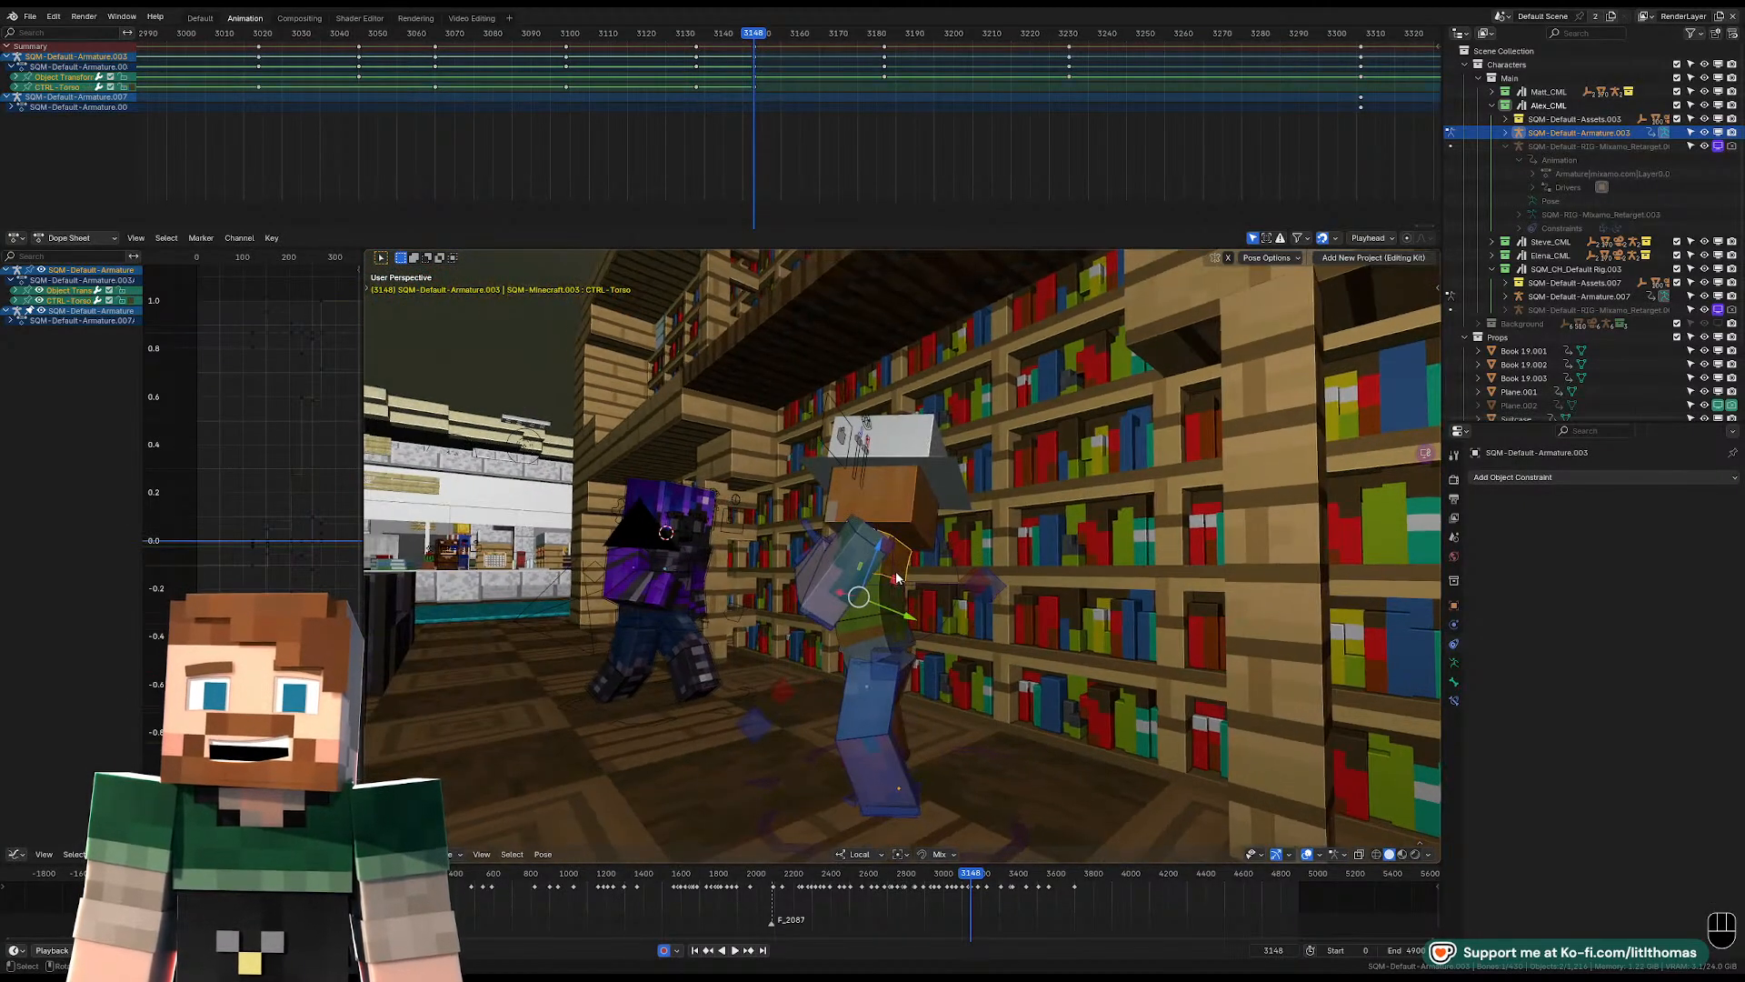
pyautogui.click(904, 582)
pyautogui.hotkey('alt', 'r')
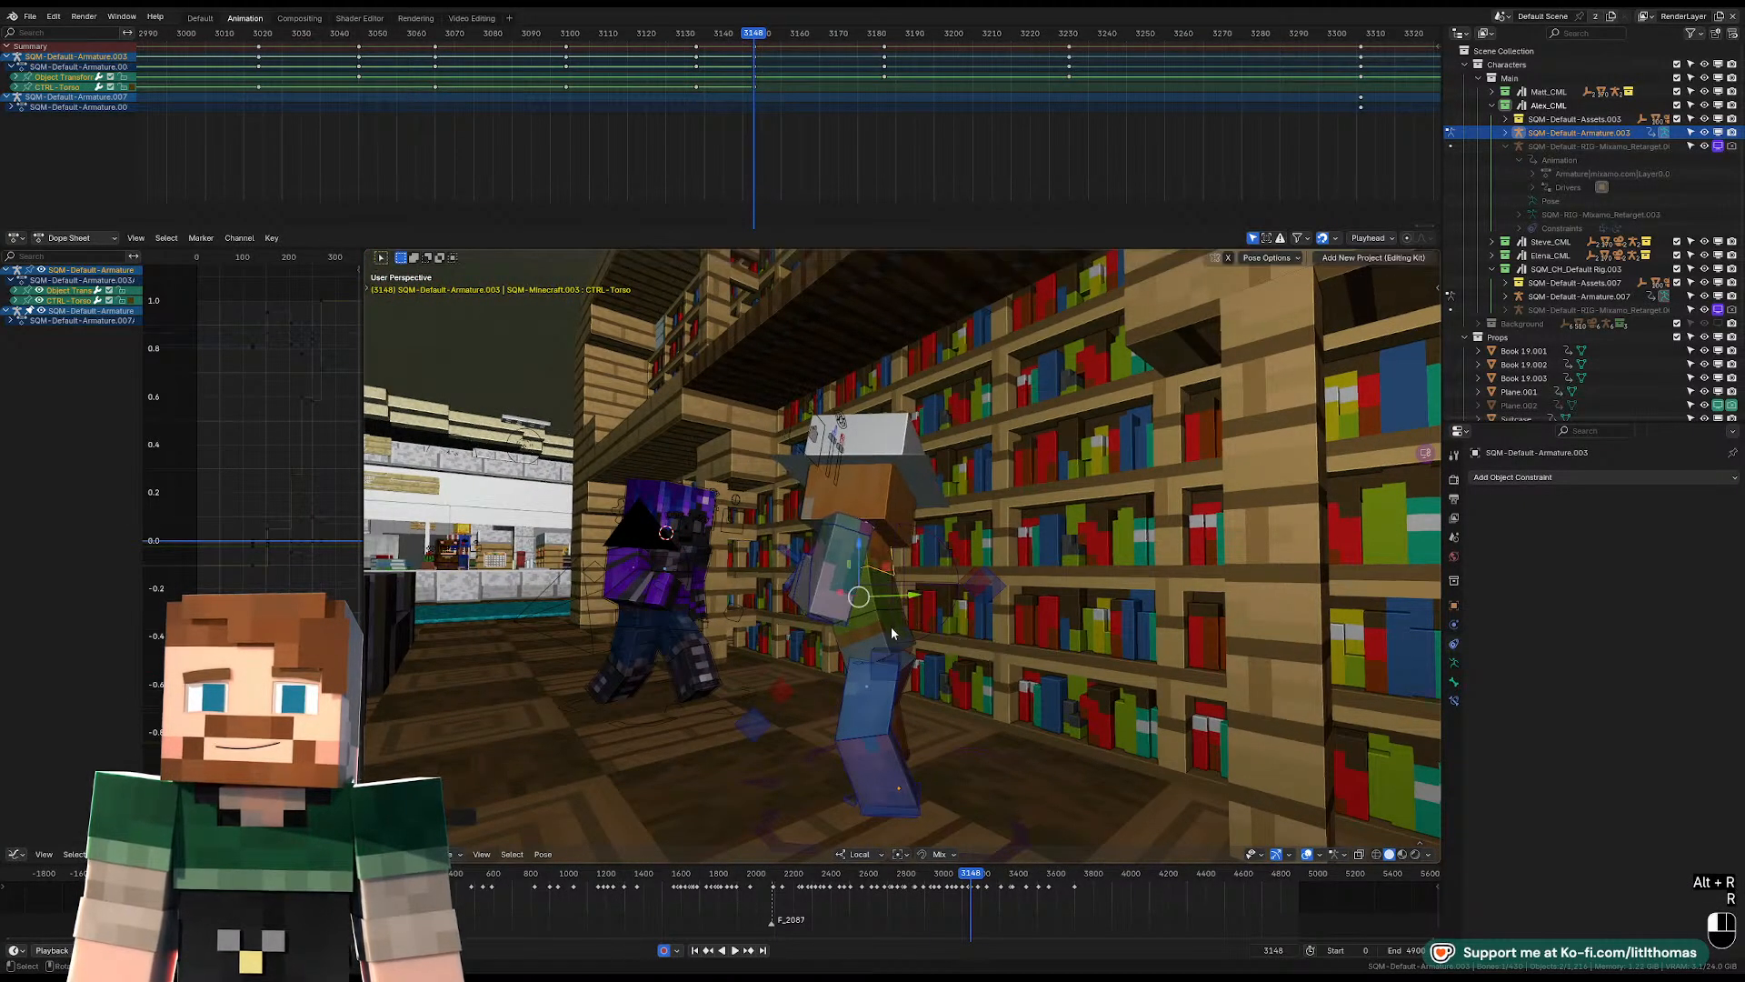
# Rotate the pelvis in the side view so the upper body leans back from the purple character.
pyautogui.click(891, 626)
pyautogui.press('r')
pyautogui.press('r')
pyautogui.click(858, 627)
pyautogui.press('r')
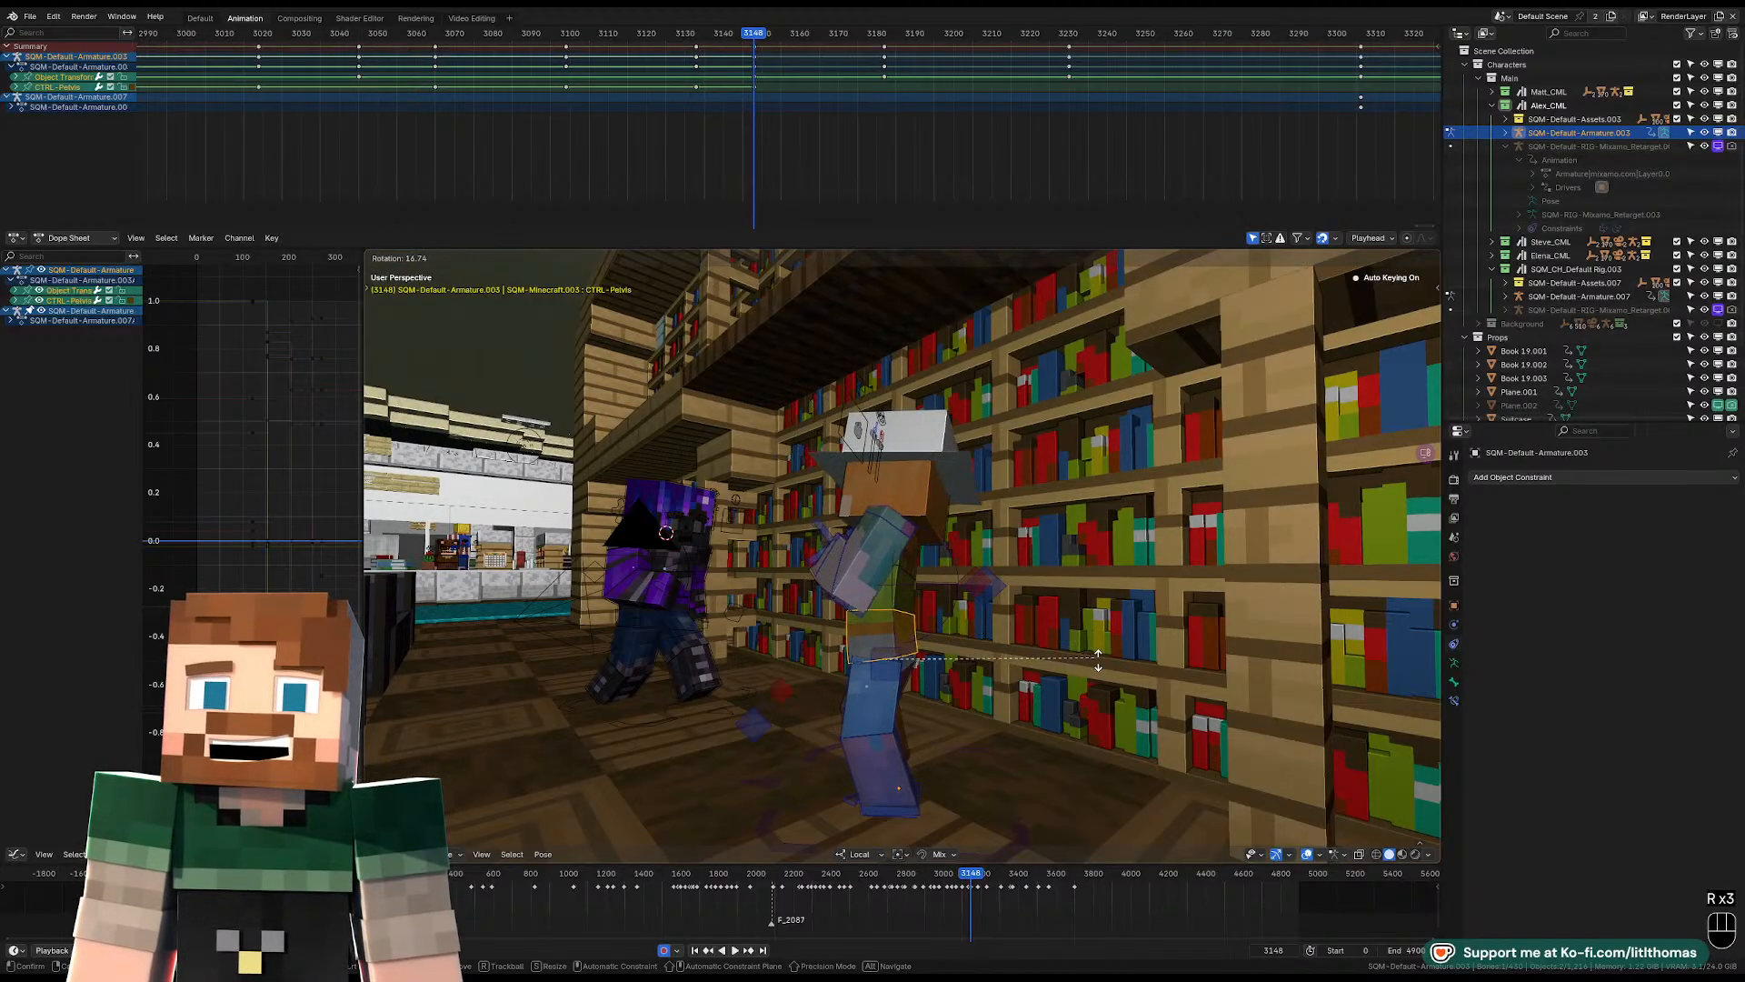
pyautogui.click(868, 634)
# Rotate both upper arms together in the camera view, raising the forearms toward the face.
pyautogui.moveTo(868, 635); pyautogui.dragTo(1104, 618, button='middle')
pyautogui.moveTo(919, 556); pyautogui.dragTo(1000, 576, button='middle')
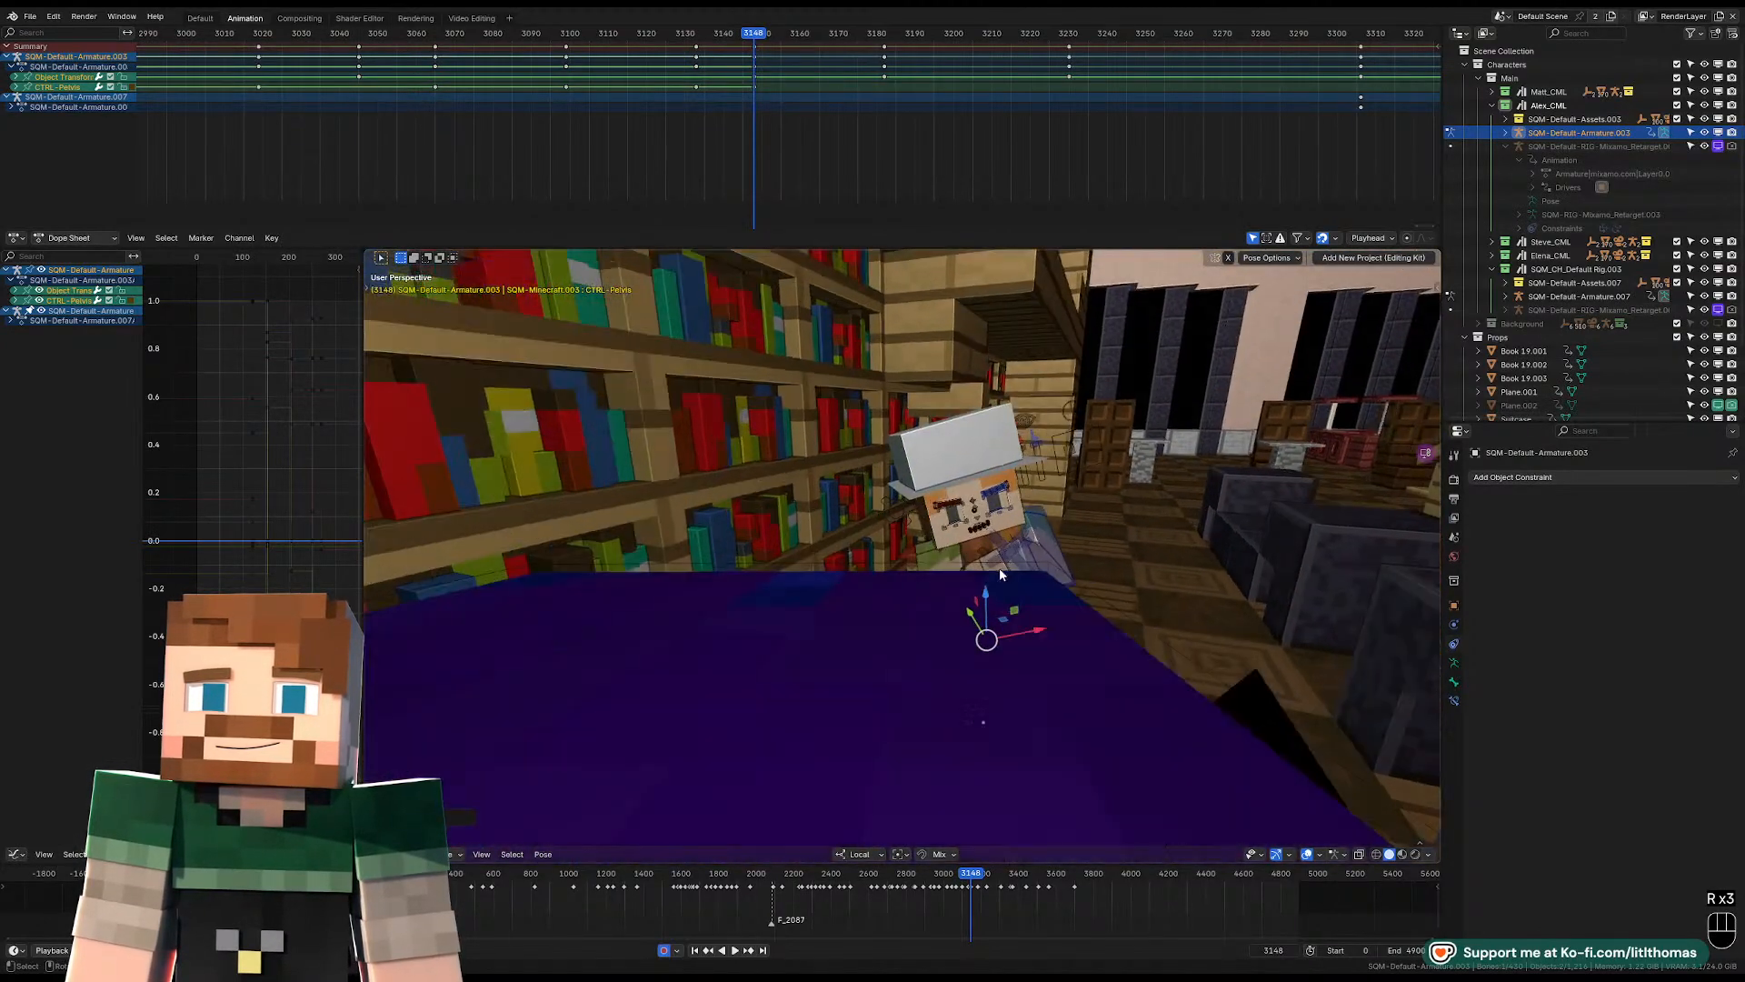
pyautogui.scroll(4, 977, 591)
pyautogui.click(982, 607)
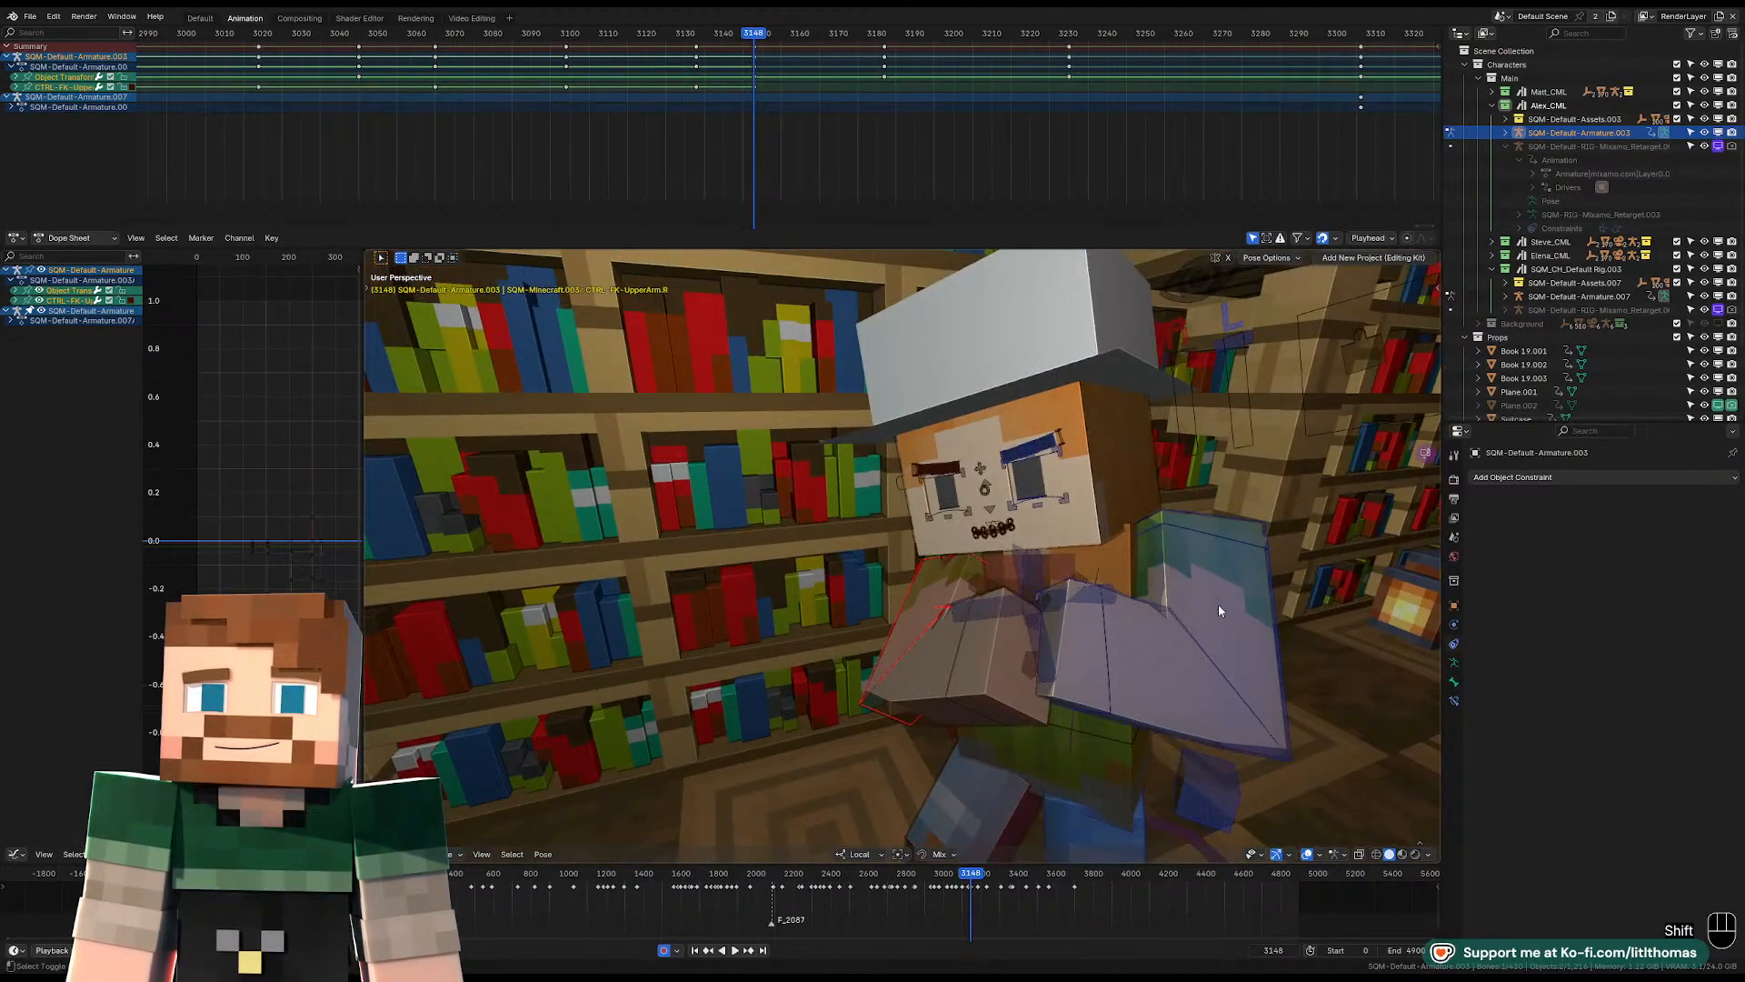
pyautogui.keyDown('shift'); pyautogui.click(1220, 600); pyautogui.keyUp('shift')
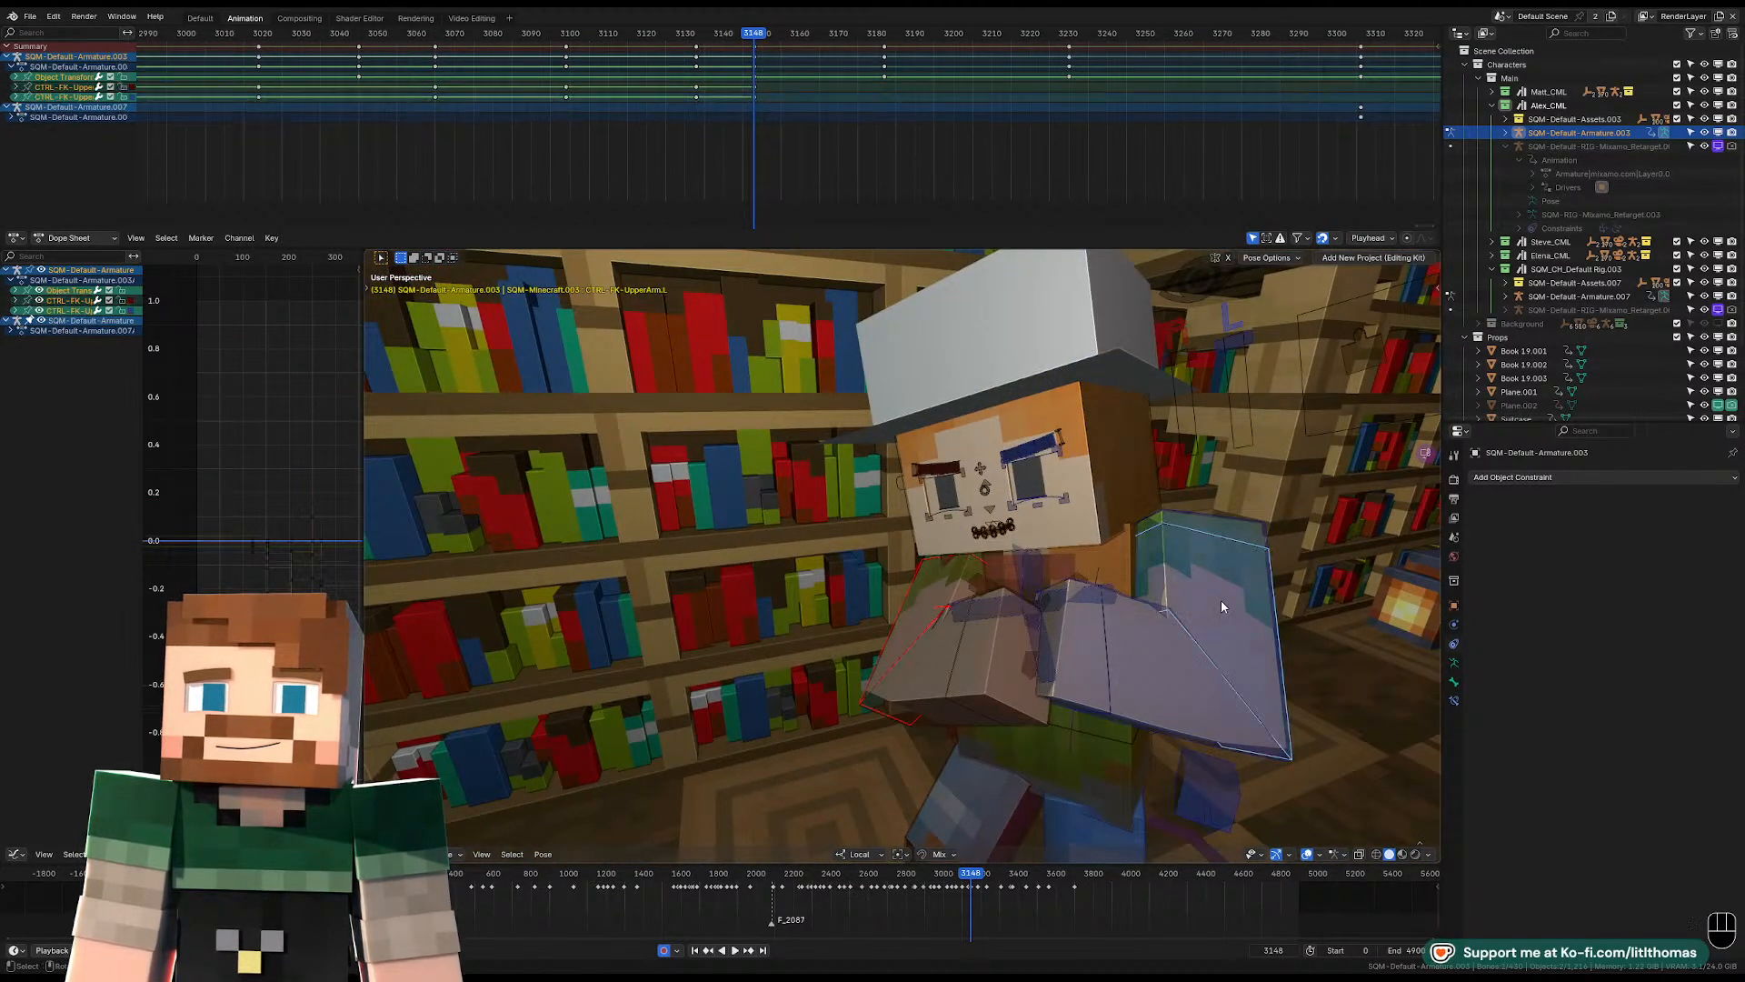
pyautogui.press('KP_0')
pyautogui.press('r')
pyautogui.press('r')
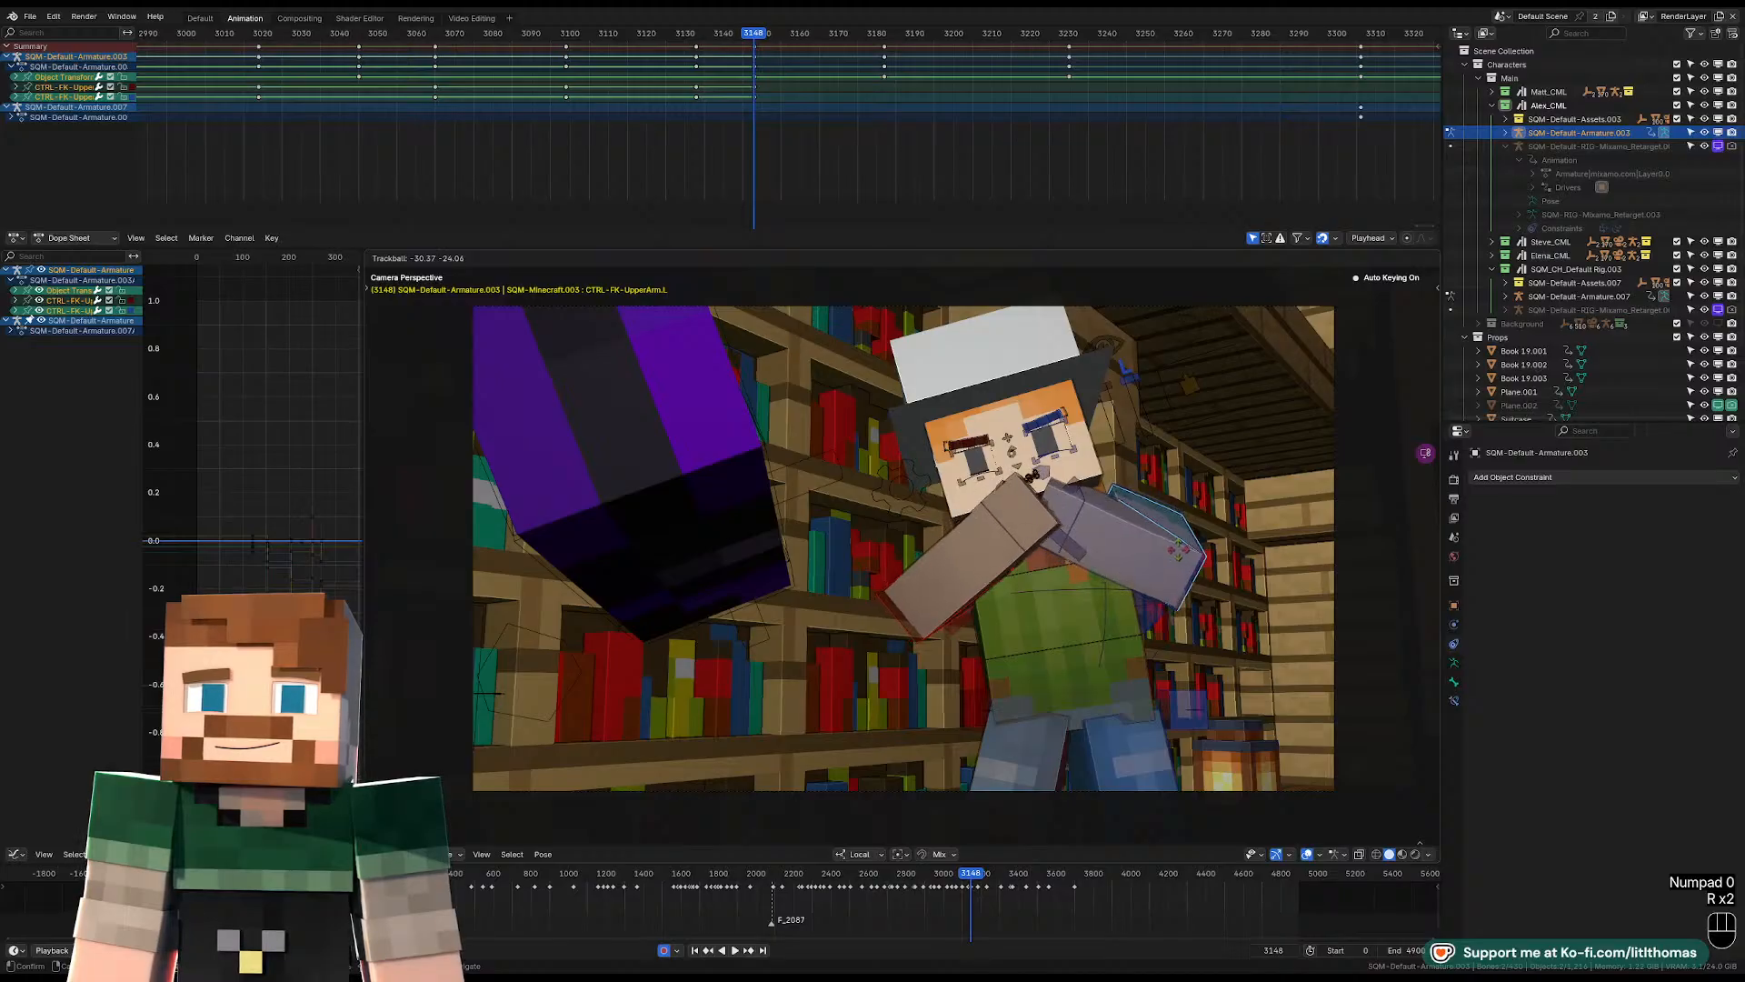
pyautogui.click(1180, 554)
# Clear the right shoulder control's location at frame 3148.
pyautogui.click(964, 551)
pyautogui.moveTo(964, 551)
pyautogui.mouseDown(button='middle')
pyautogui.moveTo(969, 580)
pyautogui.moveTo(947, 576)
pyautogui.mouseUp(button='middle')
pyautogui.scroll(4, 943, 584)
pyautogui.click(935, 565)
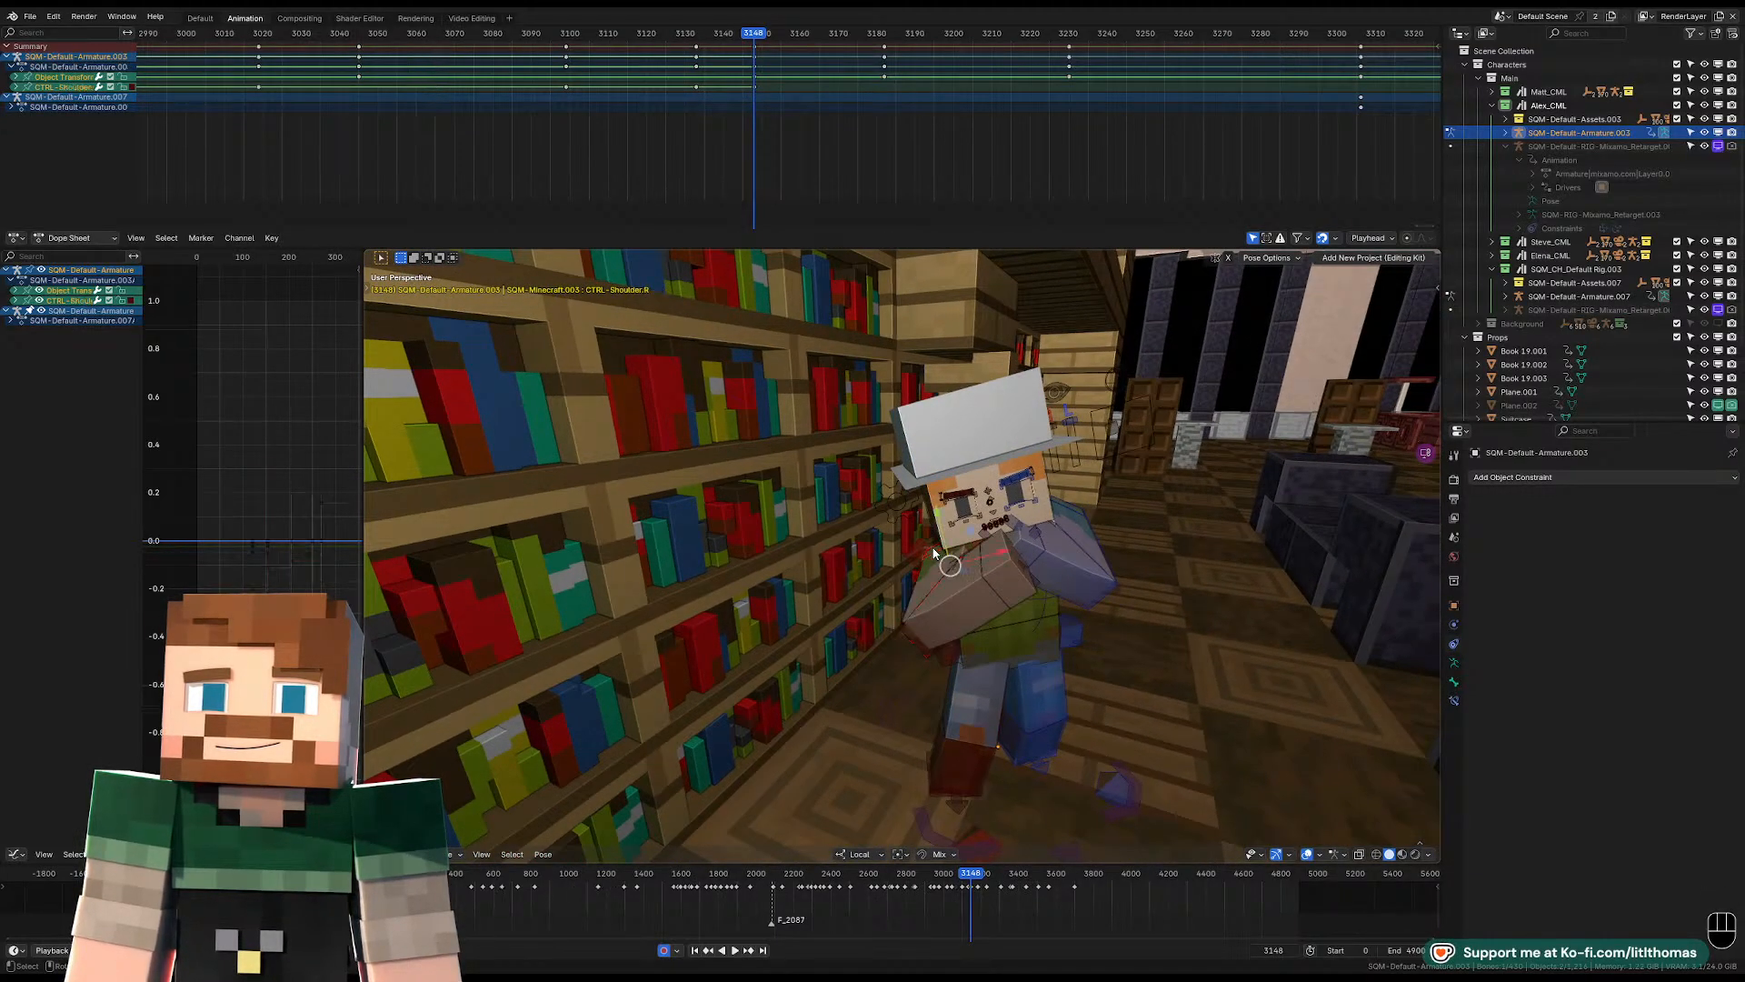
pyautogui.hotkey('alt', 'g')
# Rotate the right upper arm in the camera view so its forearm sits in front of the chest below the chin.
pyautogui.click(920, 557)
pyautogui.moveTo(920, 556); pyautogui.dragTo(930, 546, button='middle')
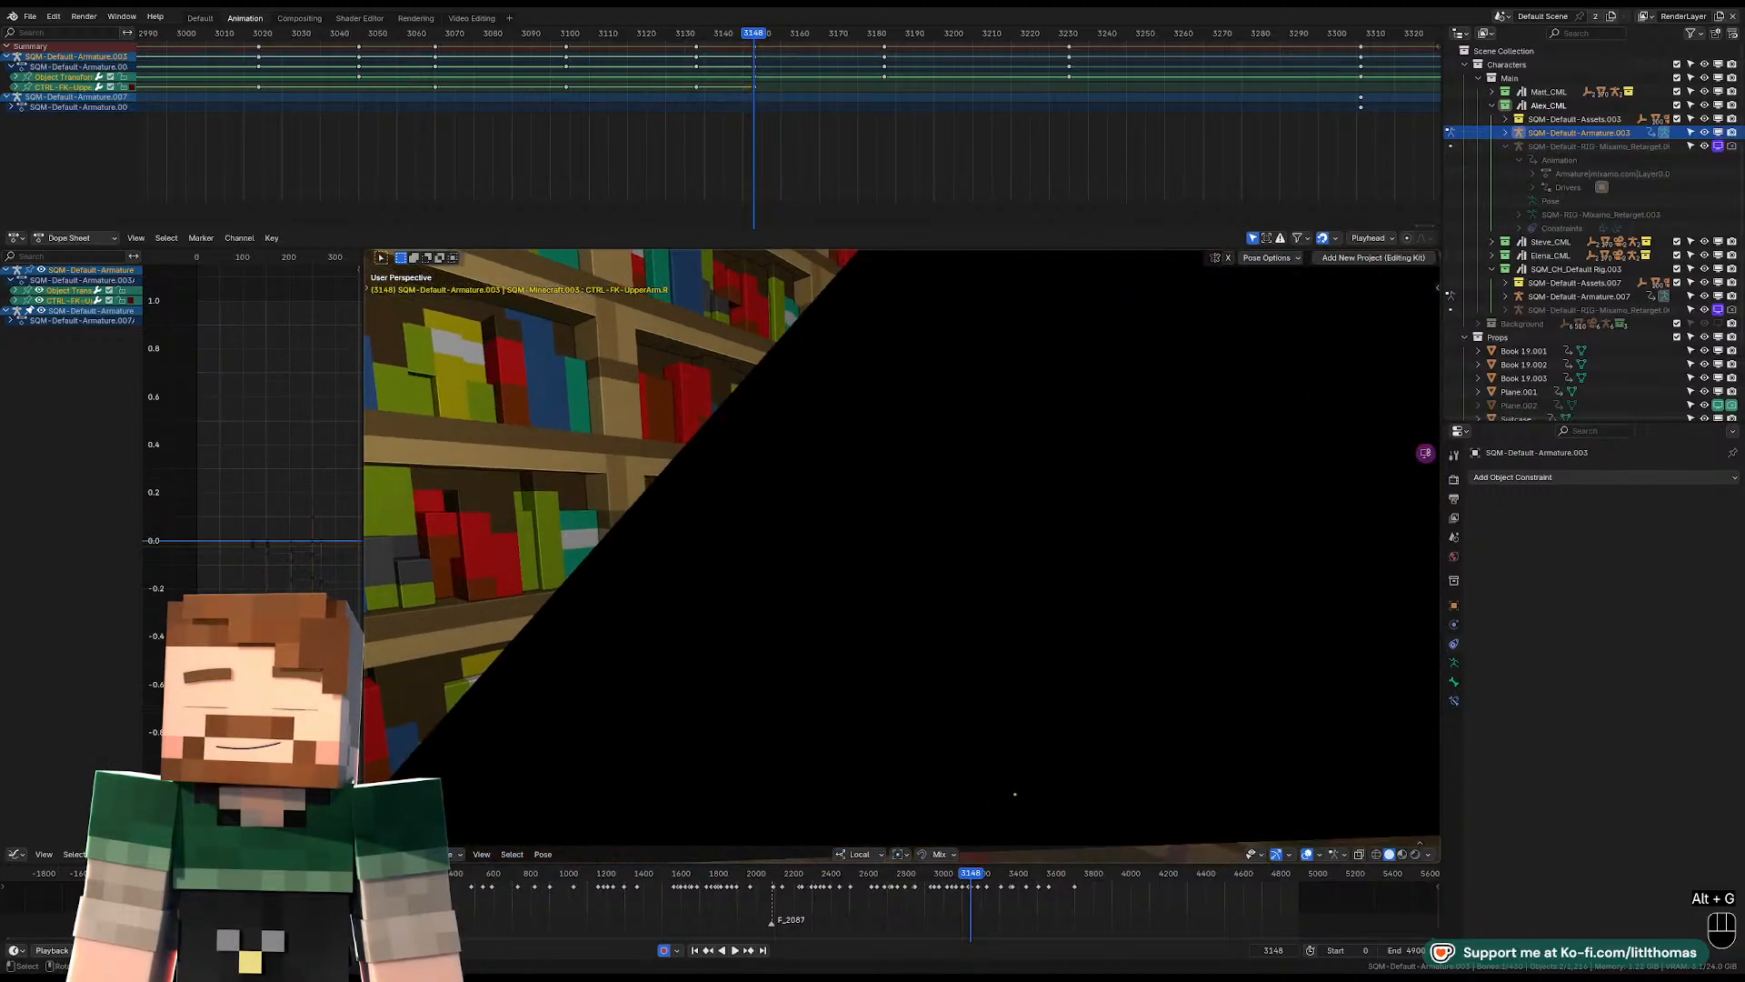
pyautogui.press('r')
pyautogui.press('r')
pyautogui.rightClick(931, 547)
pyautogui.press('KP_0')
pyautogui.press('r')
pyautogui.press('r')
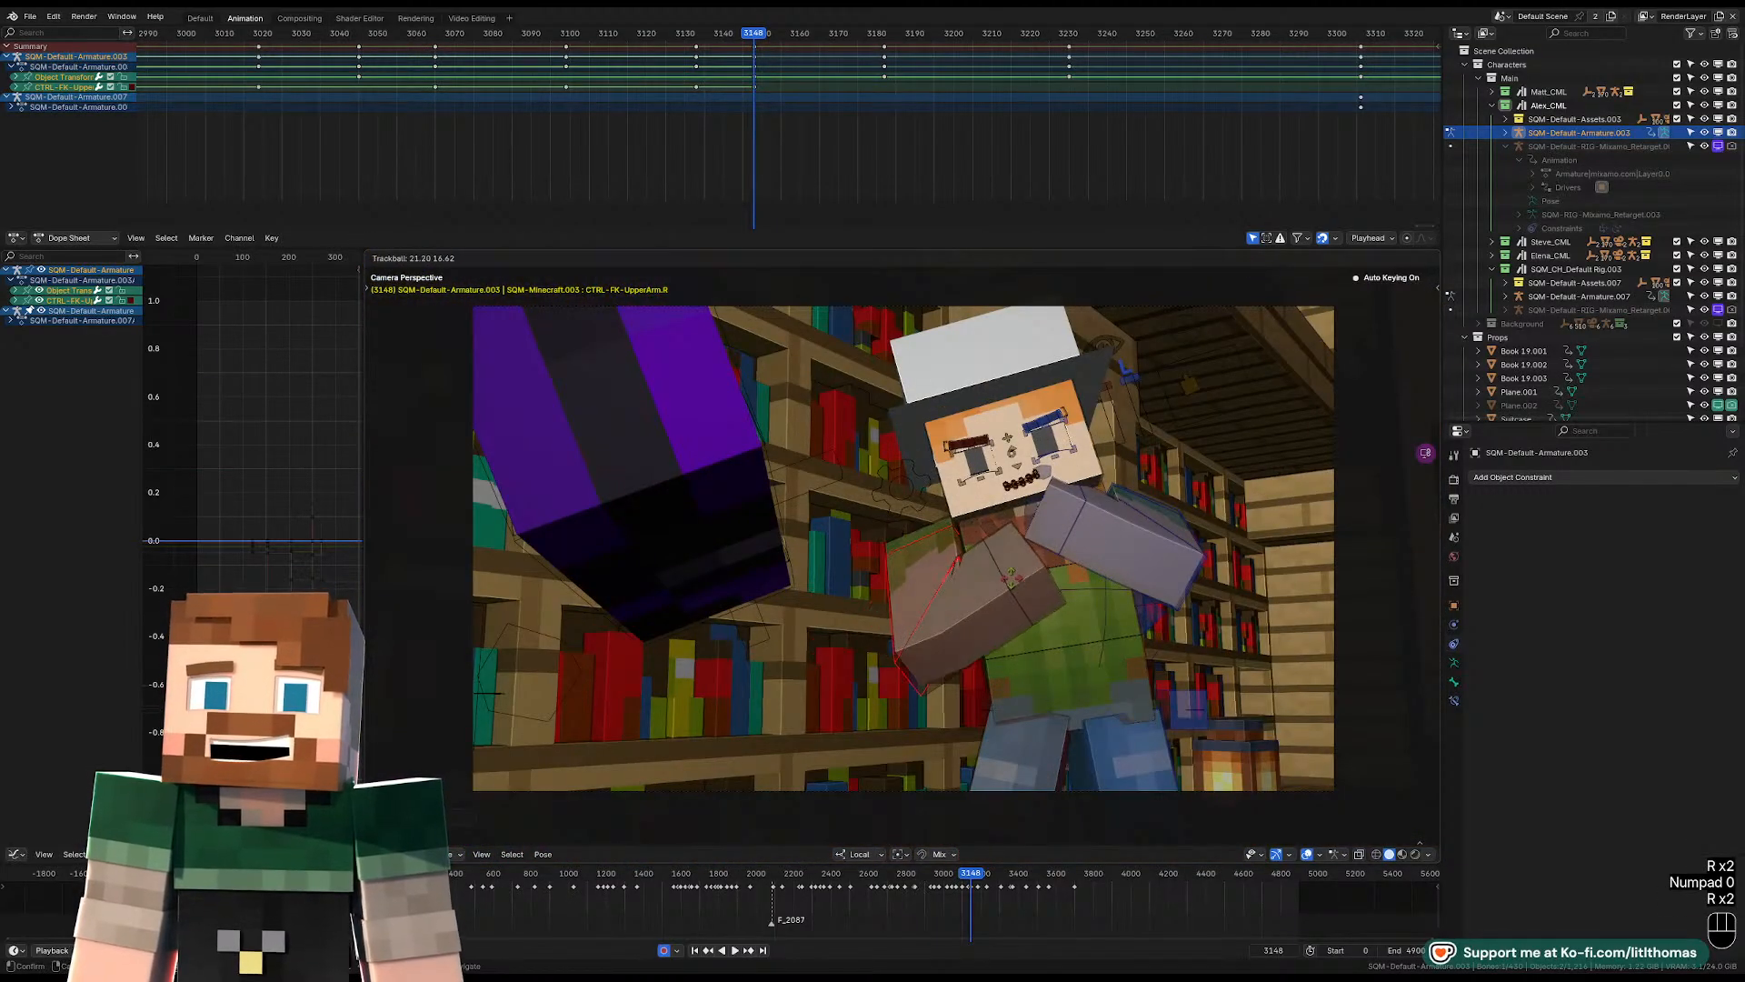
pyautogui.press('r')
pyautogui.click(953, 573)
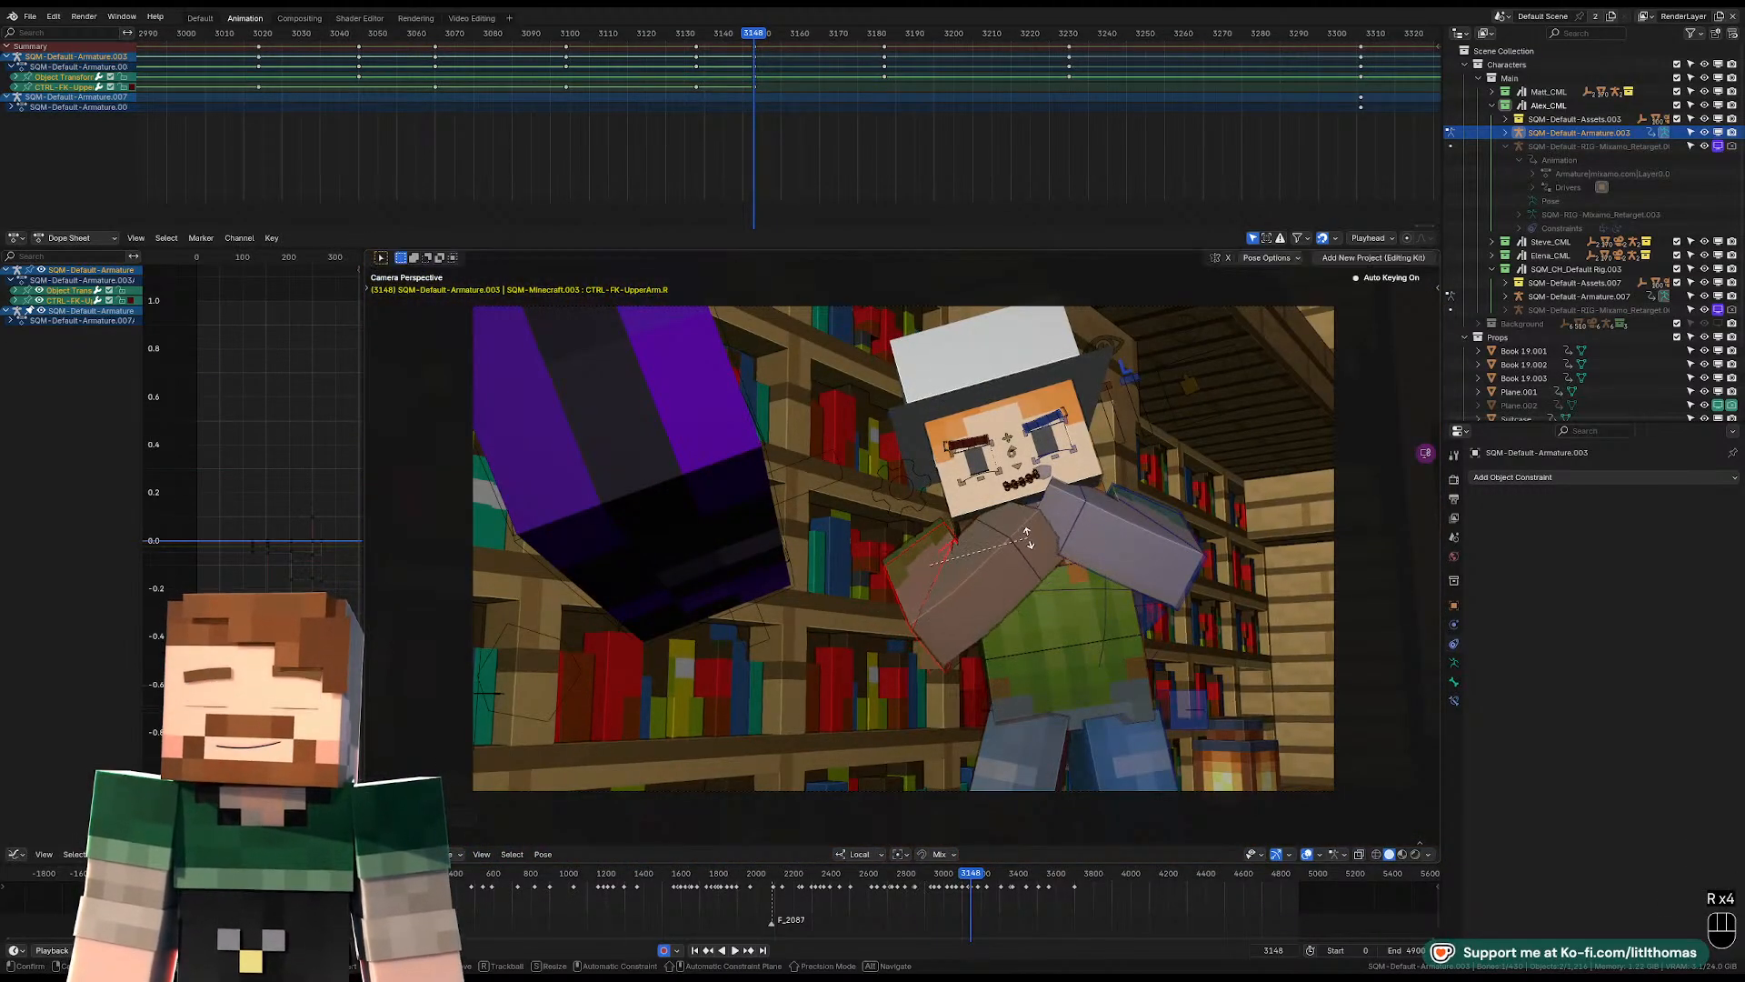
pyautogui.press('r')
pyautogui.press('r')
pyautogui.click(954, 572)
pyautogui.moveTo(933, 557); pyautogui.dragTo(916, 526, button='middle')
pyautogui.click(918, 529)
pyautogui.scroll(-7, 923, 555)
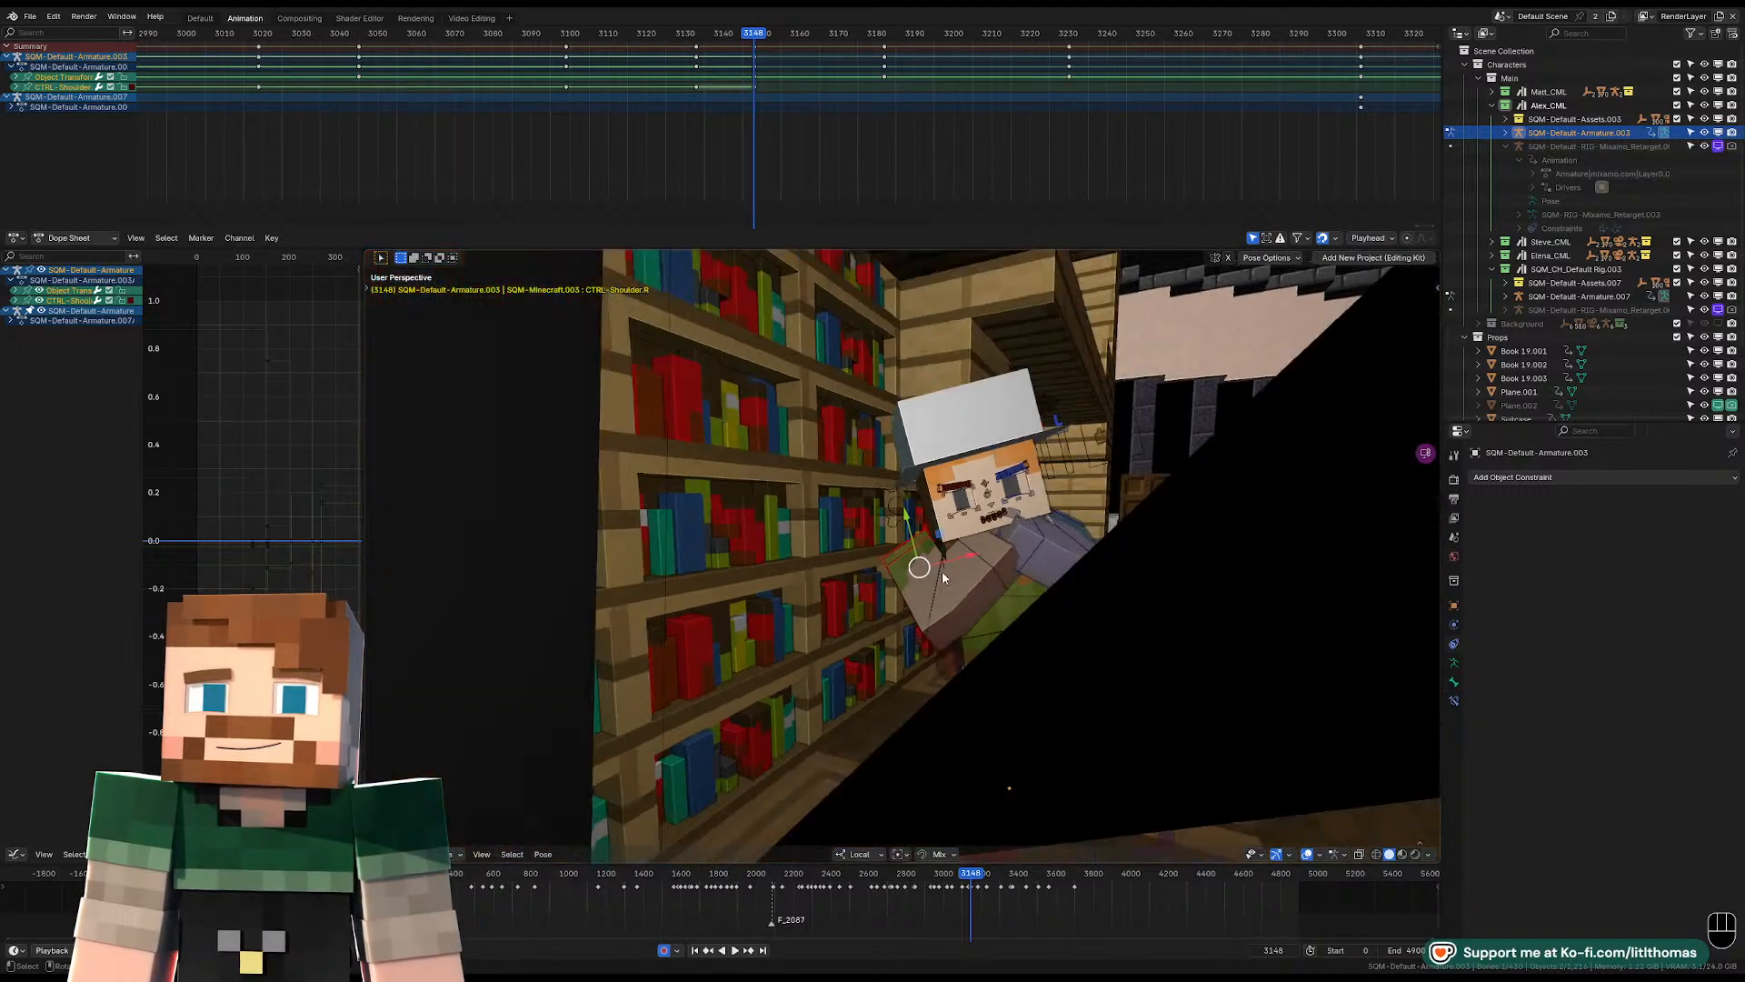
pyautogui.click(920, 570)
pyautogui.scroll(7, 920, 570)
pyautogui.click(923, 573)
pyautogui.click(913, 543)
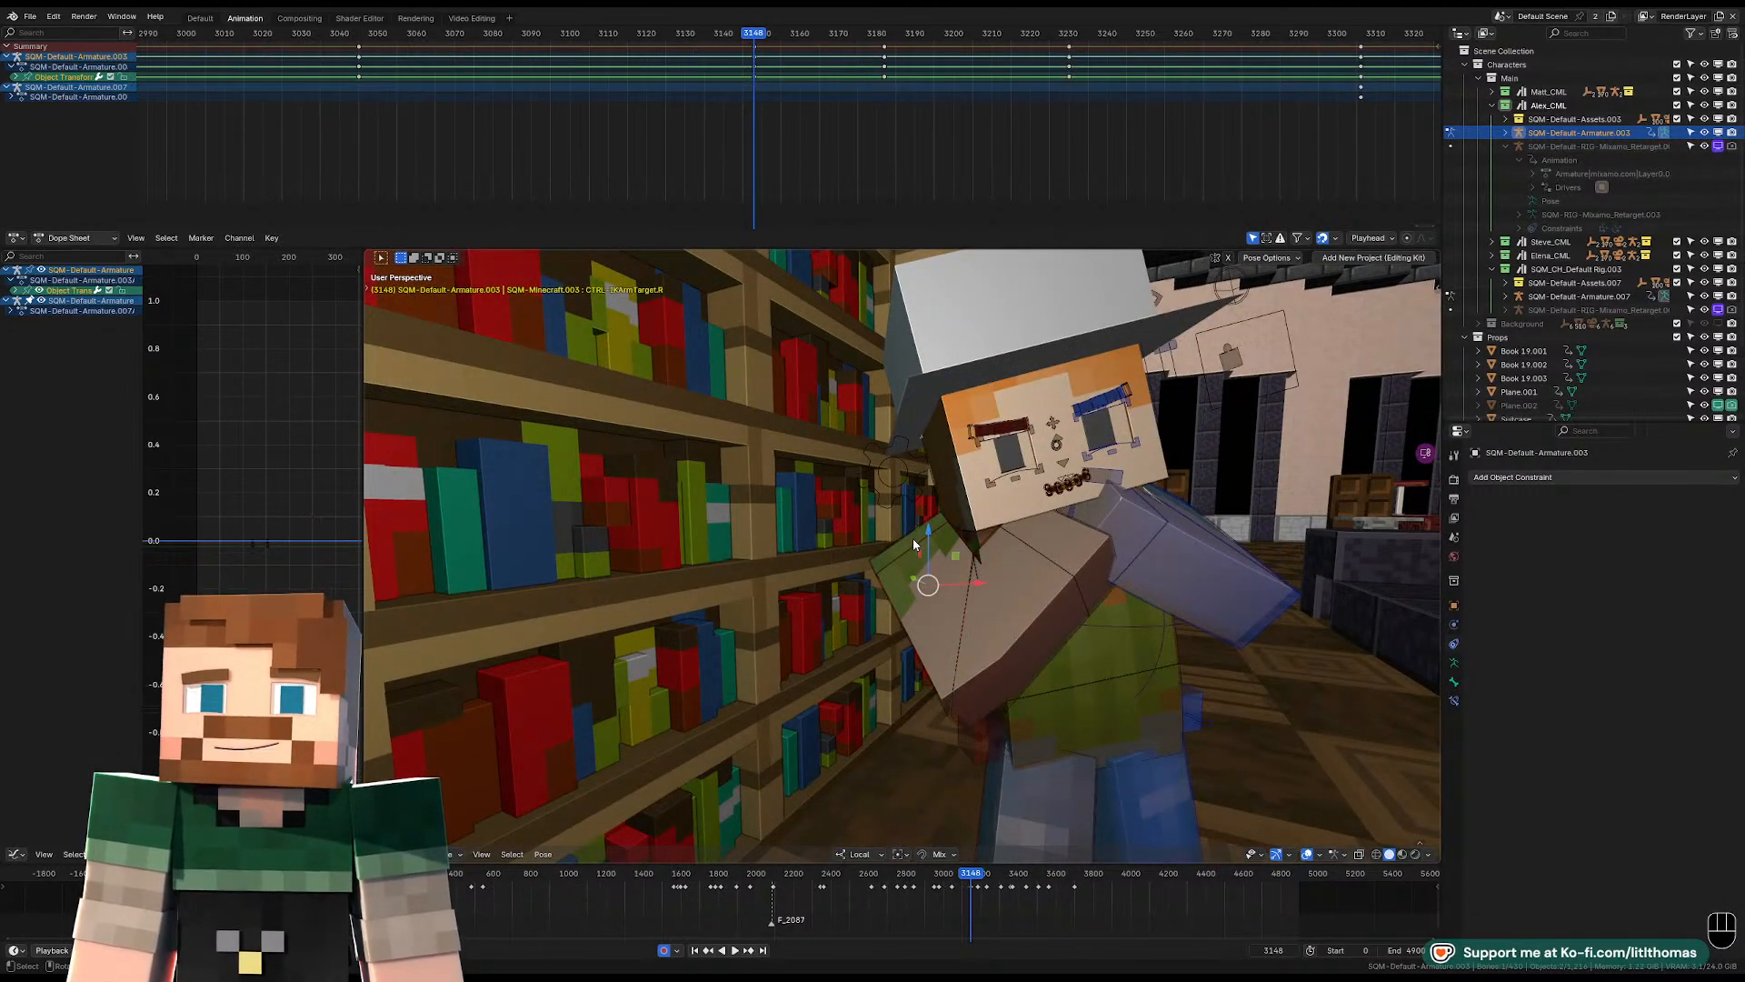
pyautogui.click(929, 569)
pyautogui.keyDown('shift'); pyautogui.click(907, 542); pyautogui.keyUp('shift')
pyautogui.press('g')
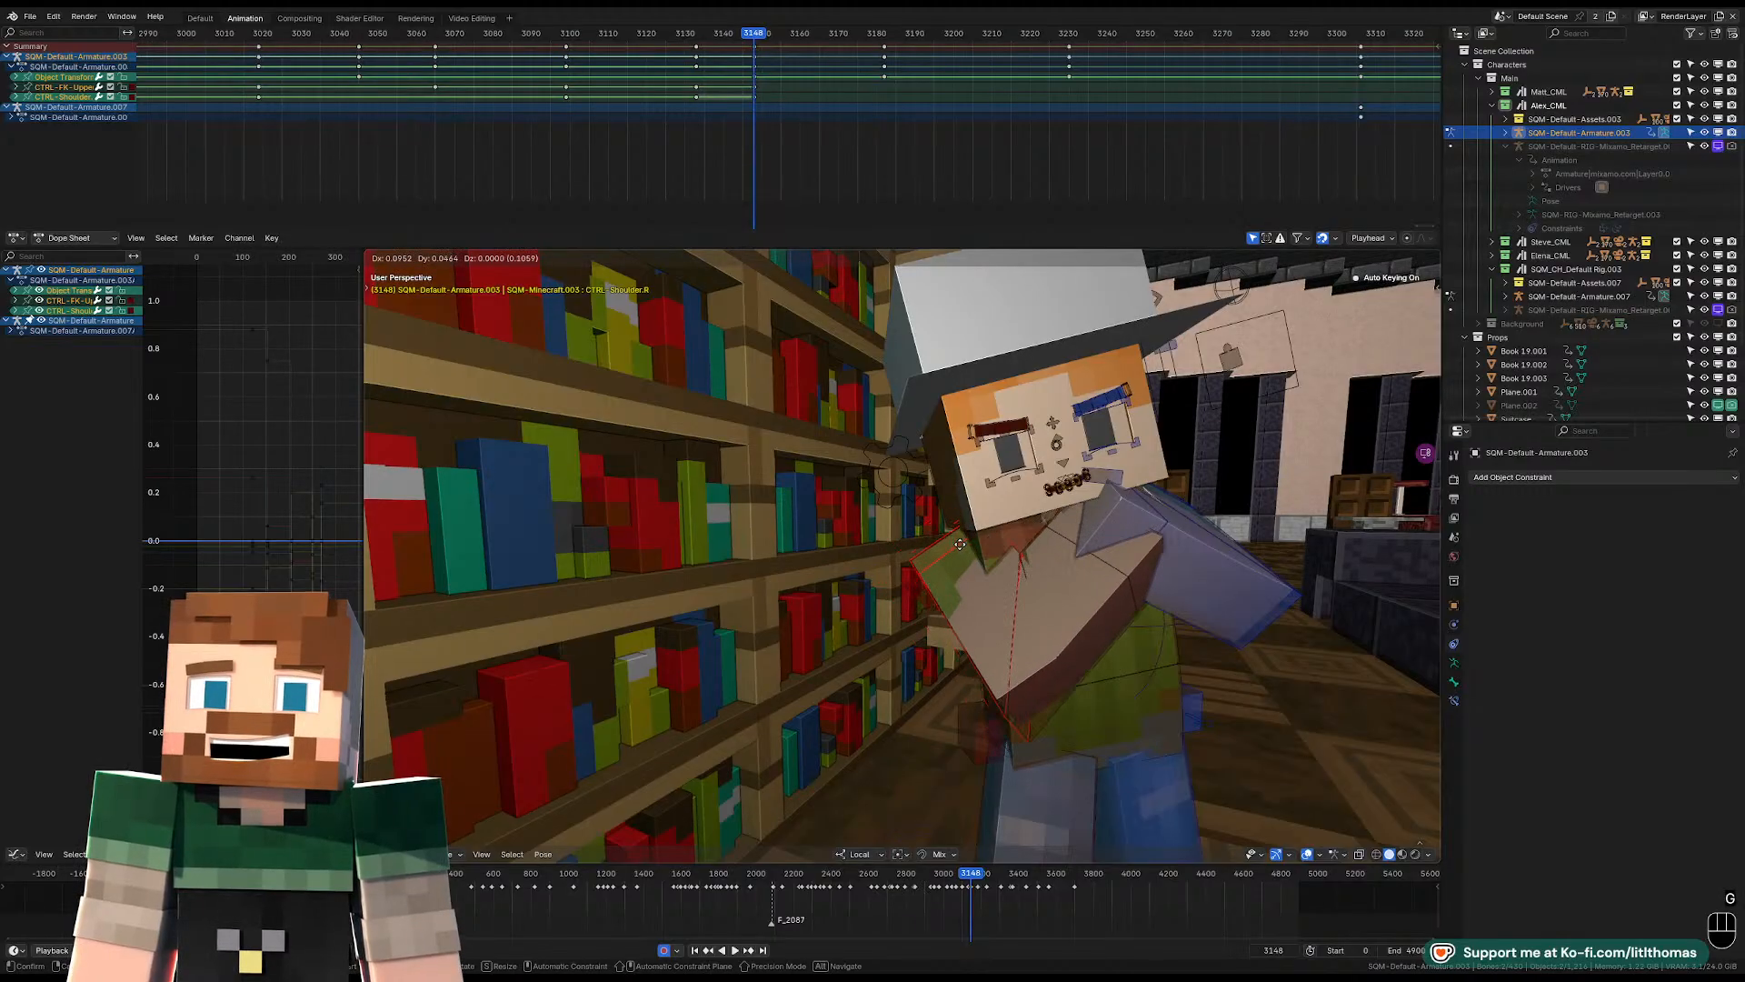
pyautogui.rightClick(956, 545)
pyautogui.press('r')
pyautogui.press('r')
pyautogui.press('KP_0')
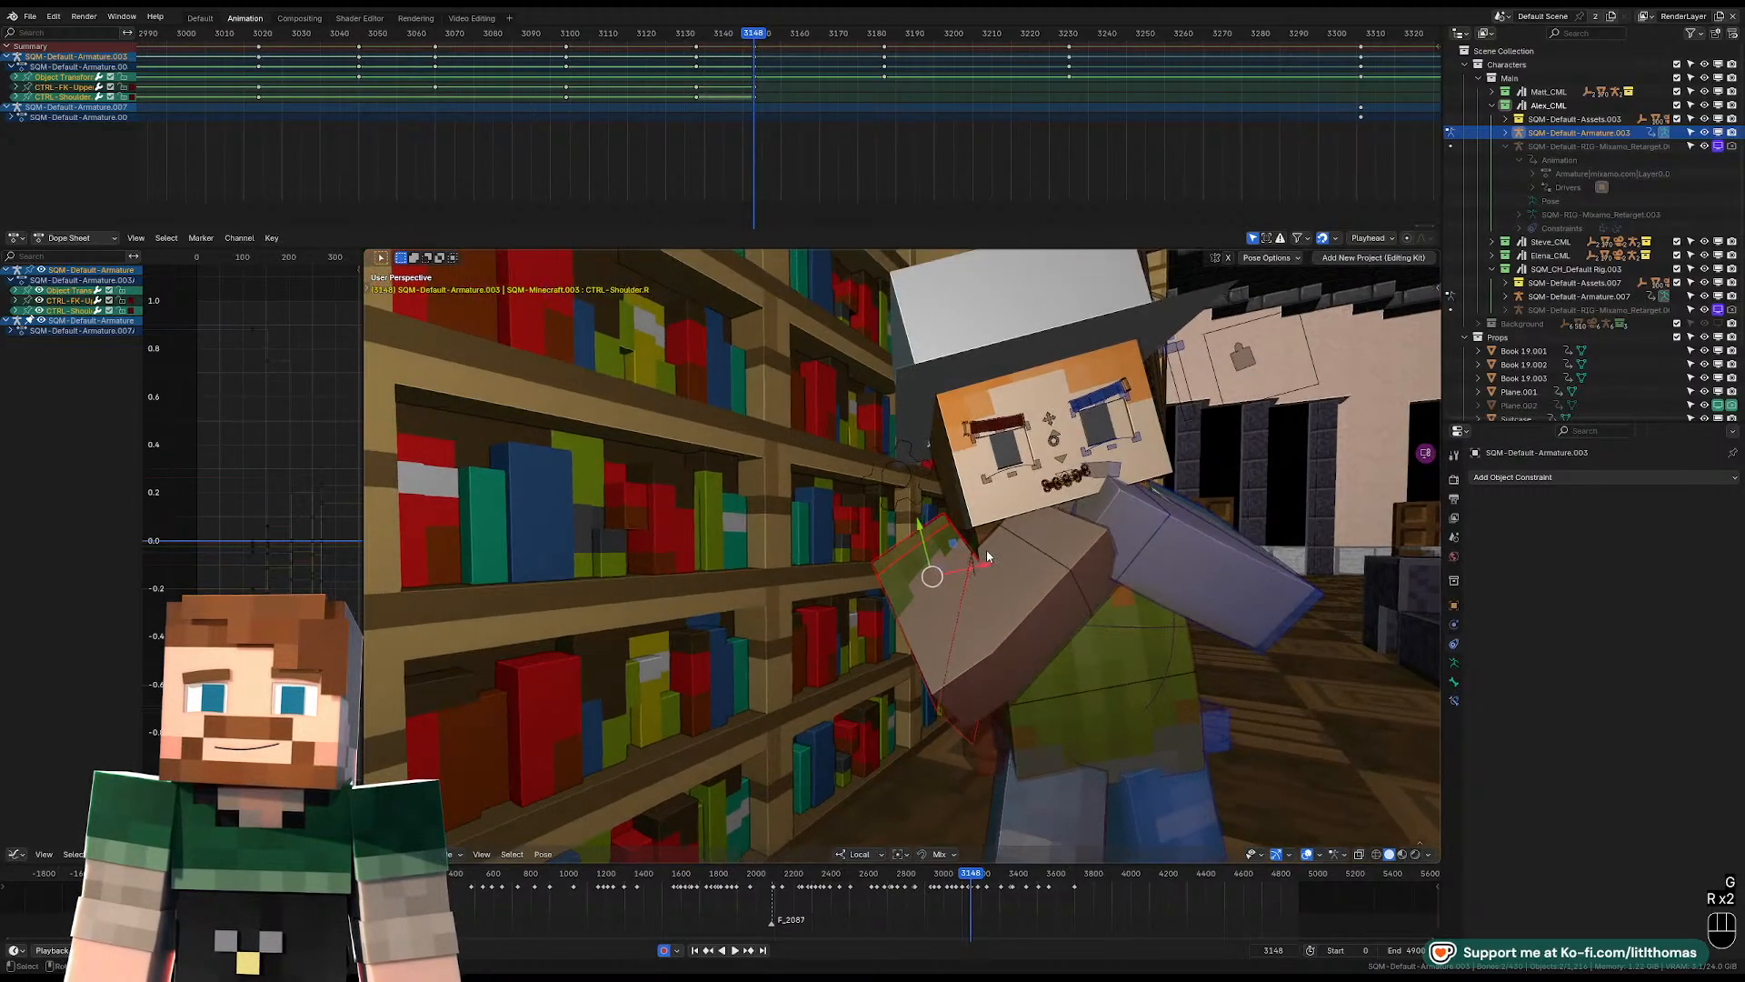
# Adjust the right lower arm's bend and rotate the right upper arm to lift the hand toward the chin.
pyautogui.click(994, 572)
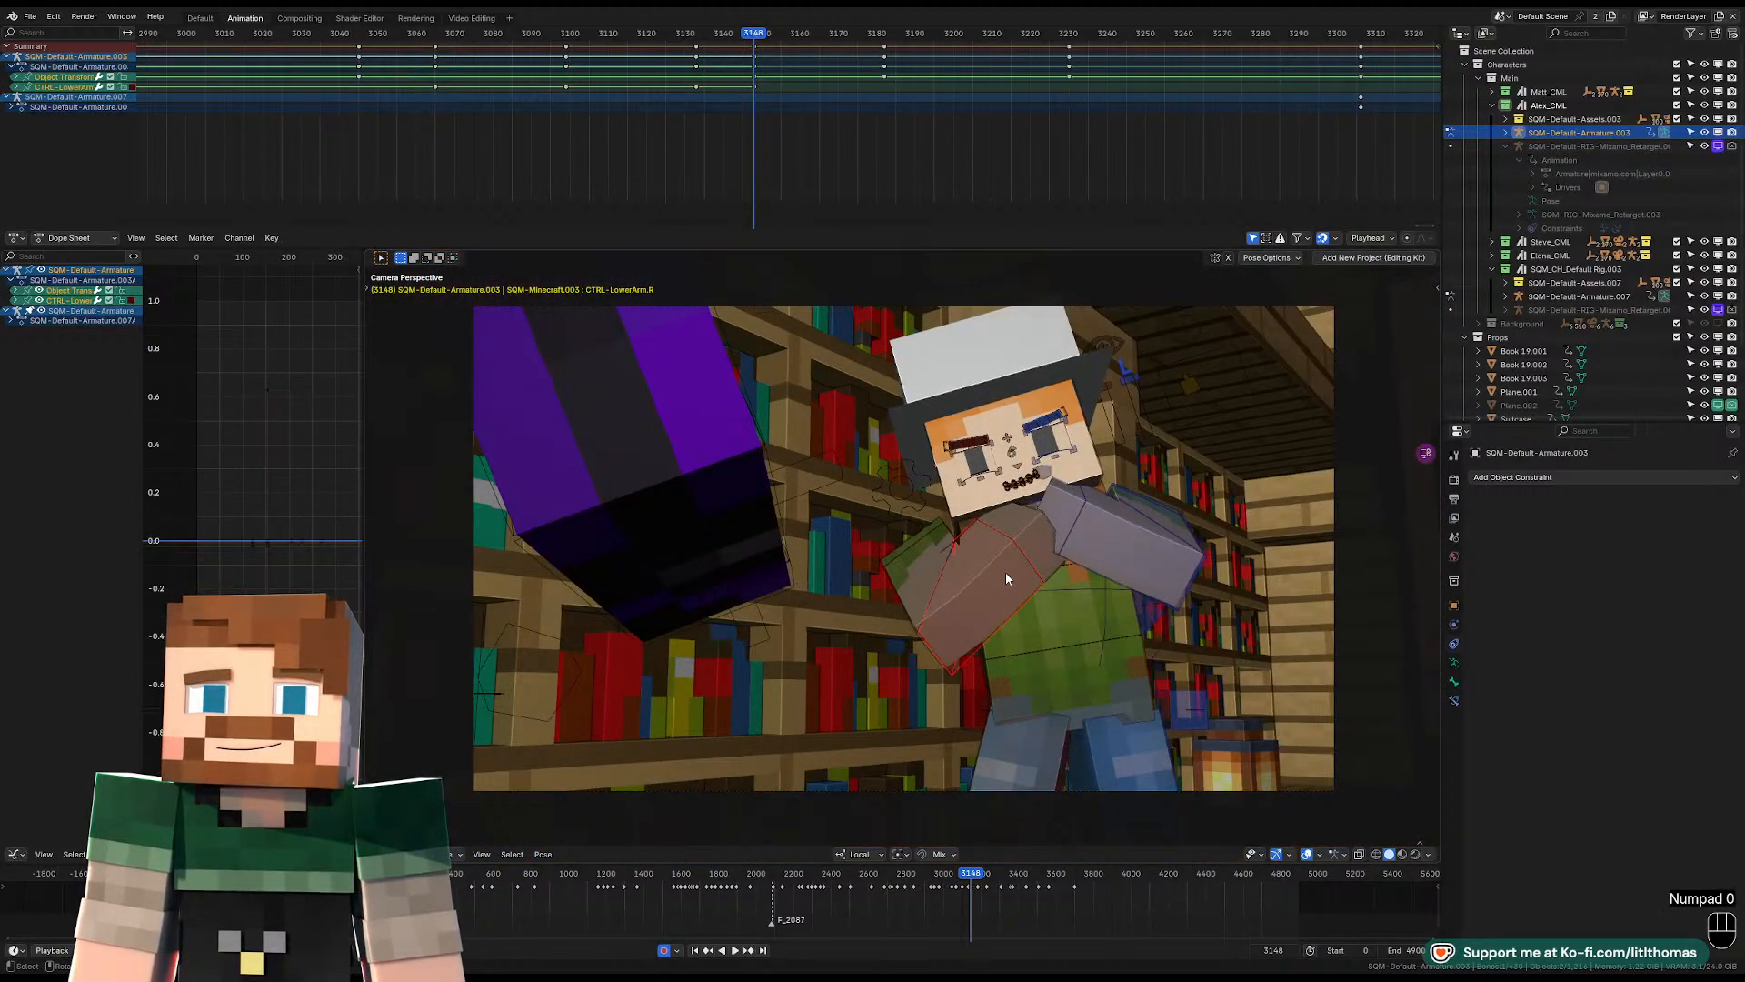
pyautogui.press('r')
pyautogui.click(1038, 546)
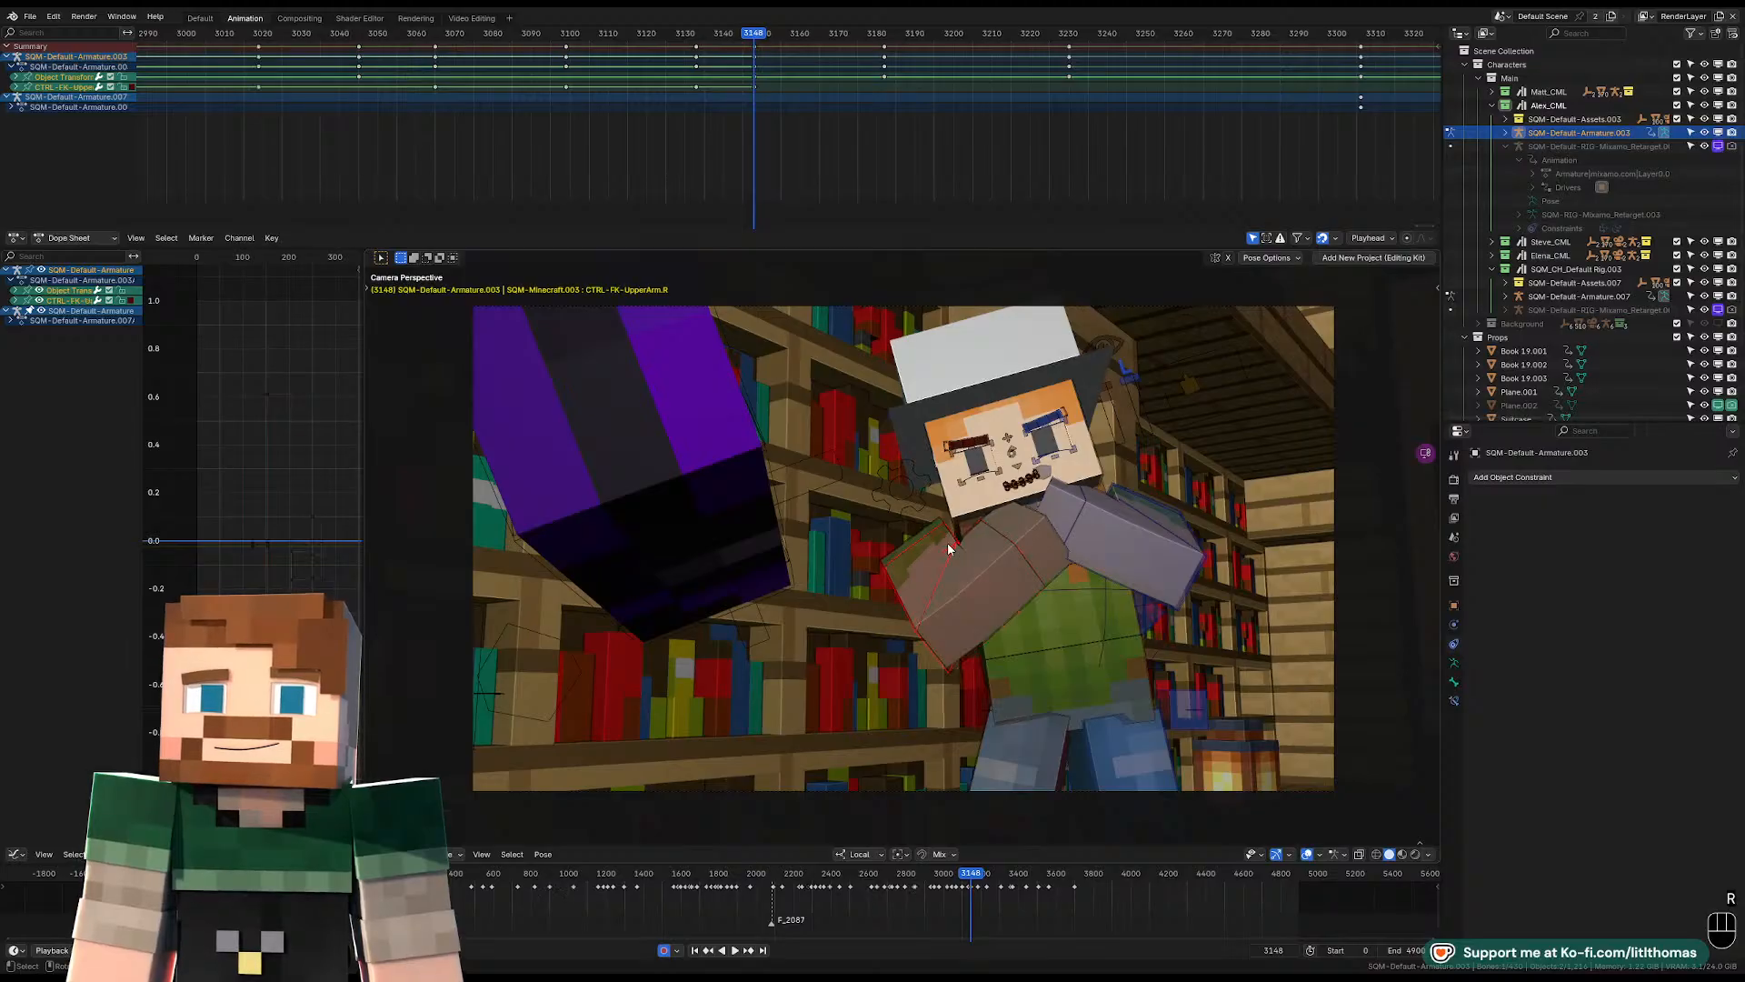
pyautogui.press('r')
pyautogui.press('r')
pyautogui.click(987, 519)
pyautogui.press('r')
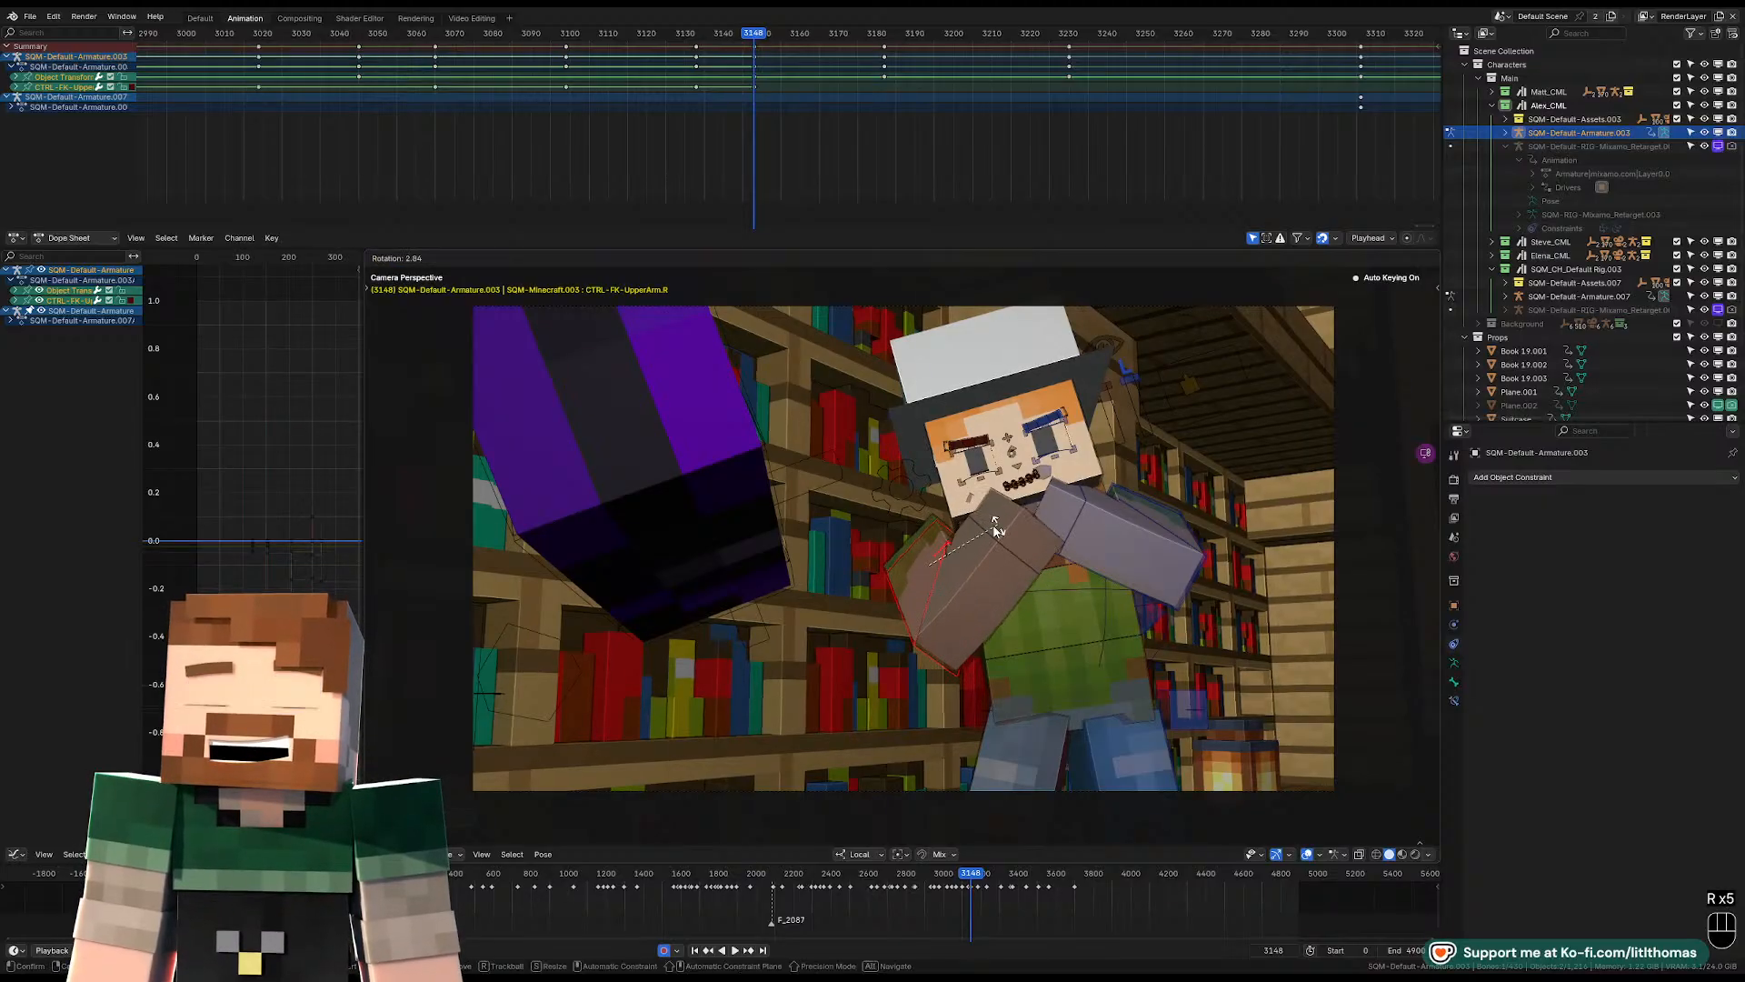
pyautogui.click(997, 522)
# Move the right shoulder inward toward the neck and fine-tune the right arm's rotation in the camera view.
pyautogui.click(931, 516)
pyautogui.press('g')
pyautogui.click(948, 556)
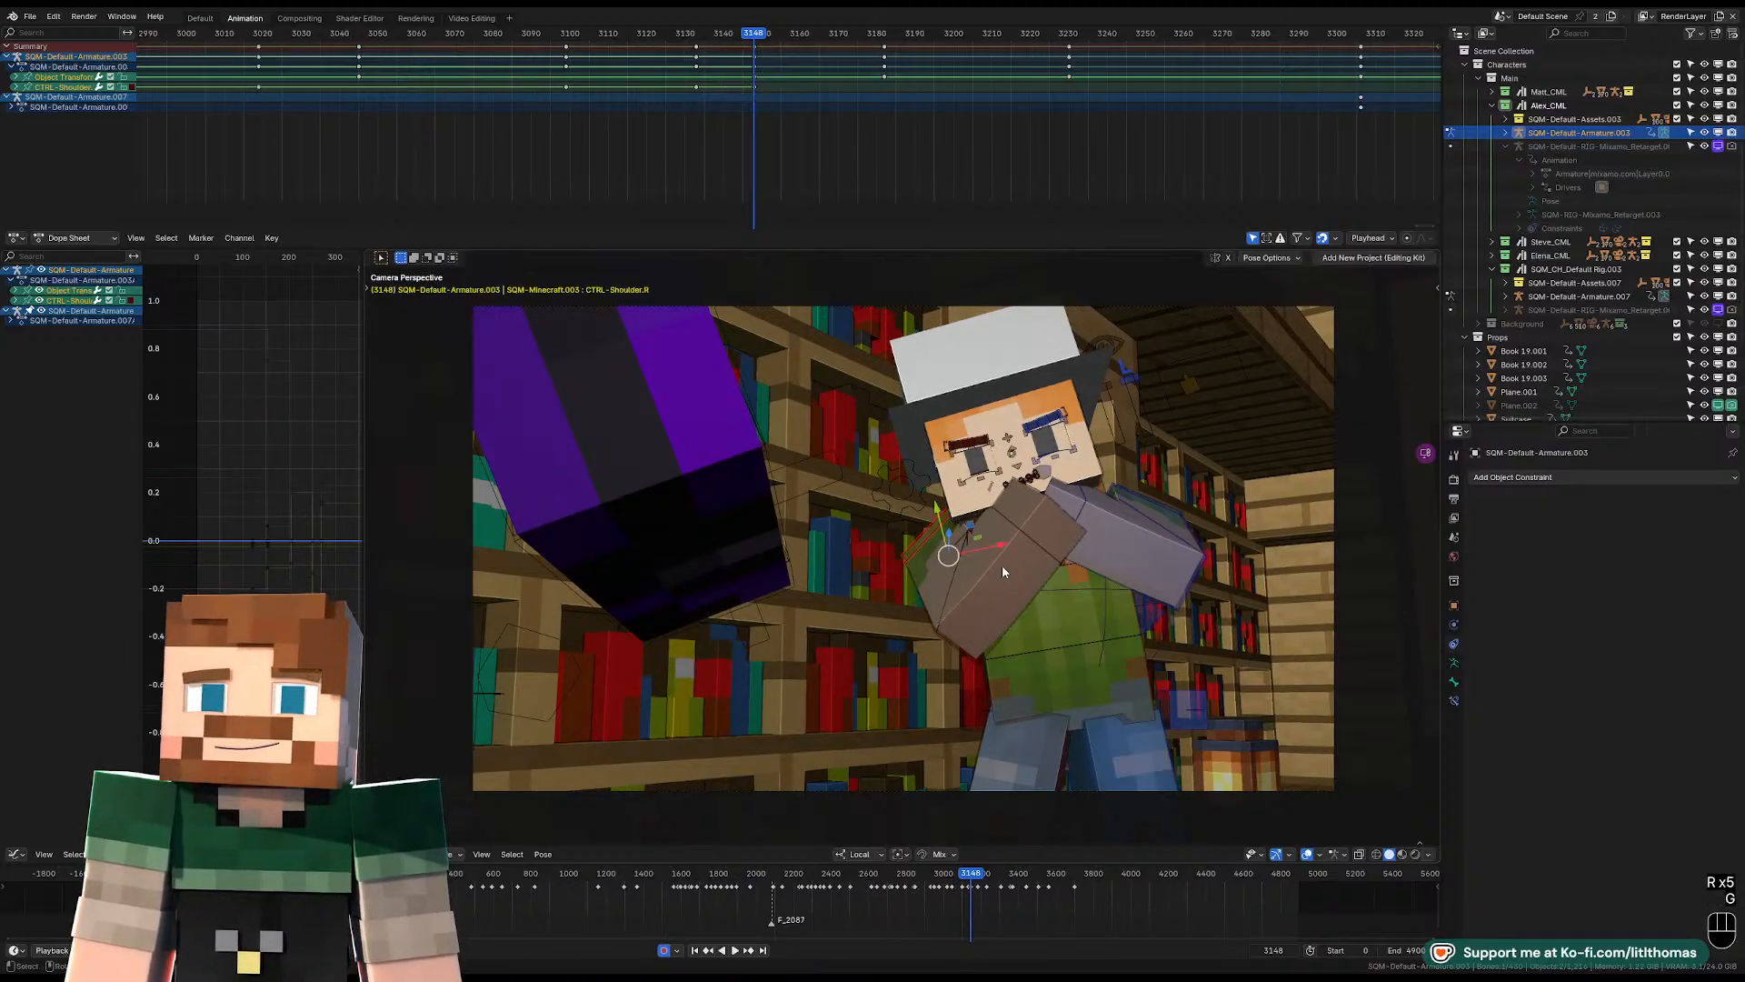
pyautogui.press('r')
pyautogui.press('r')
pyautogui.click(1006, 563)
# Move the left shoulder inward toward the chest at frame 3148.
pyautogui.moveTo(1006, 565)
pyautogui.mouseDown(button='middle')
pyautogui.moveTo(984, 592)
pyautogui.moveTo(1043, 574)
pyautogui.moveTo(1032, 562)
pyautogui.mouseUp(button='middle')
pyautogui.click(1033, 562)
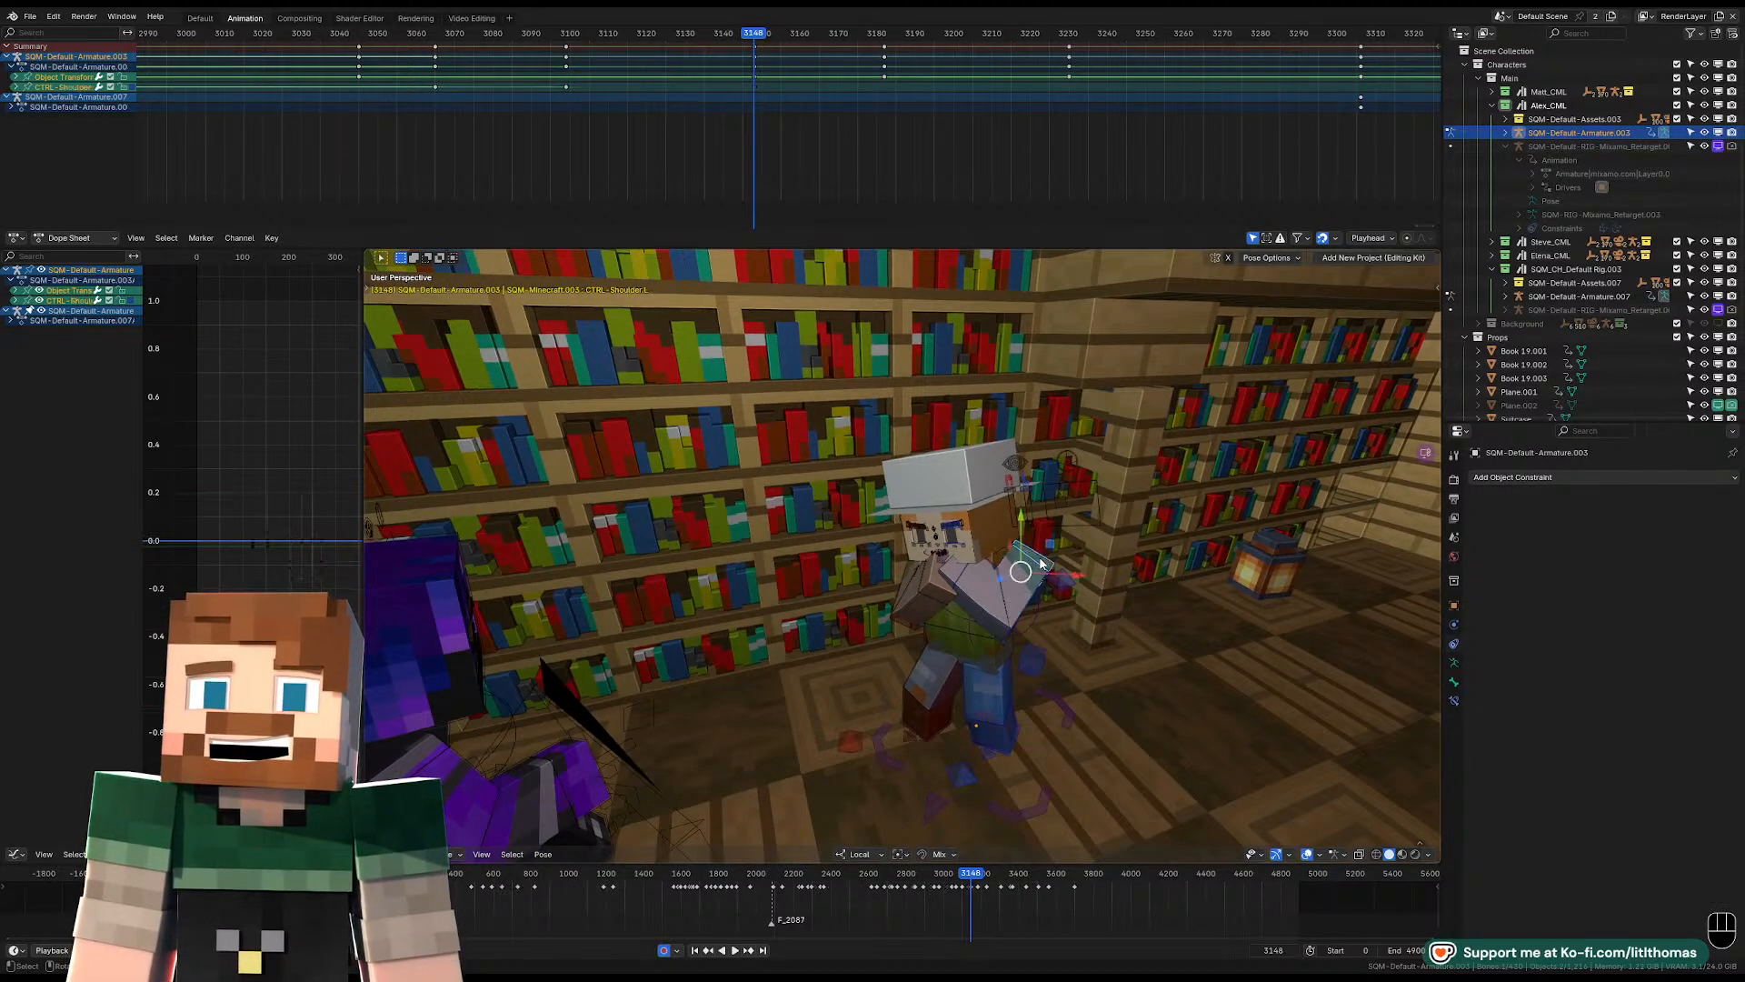
pyautogui.press('g')
pyautogui.click(1028, 569)
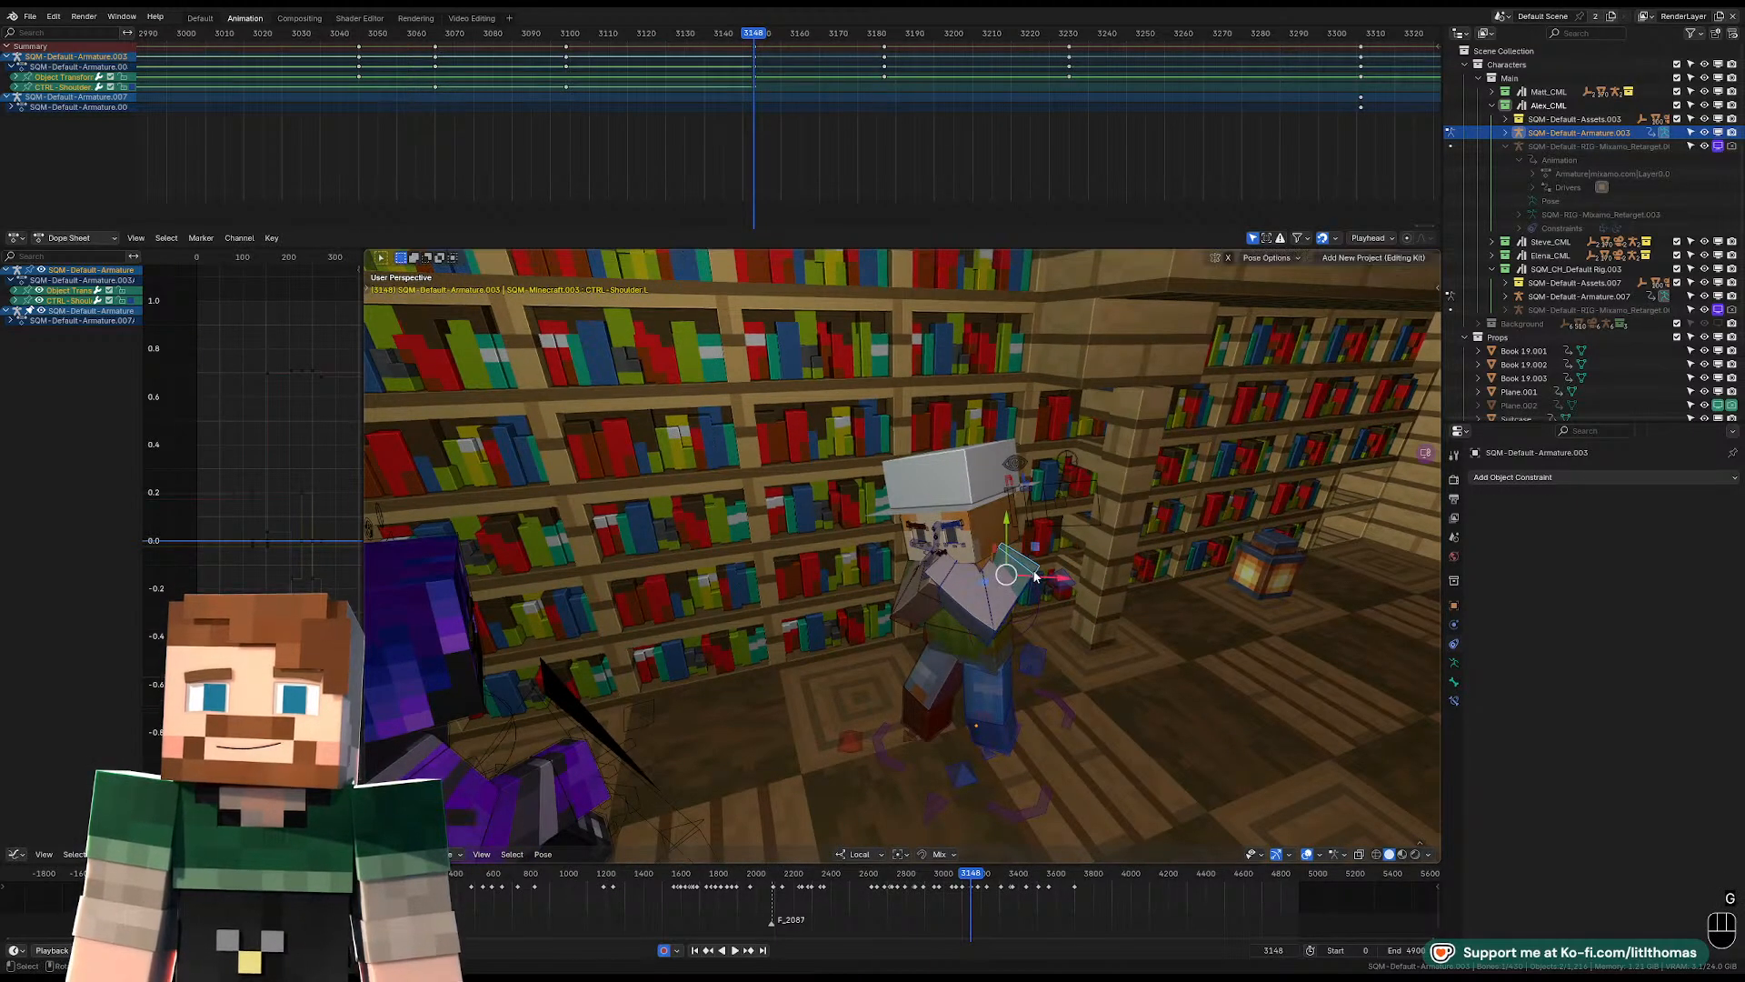
# Rotate the right wrist so the hand sits in front of the chin at frame 3148.
pyautogui.press('KP_Decimal')
pyautogui.press('KP_0')
pyautogui.moveTo(1102, 544); pyautogui.dragTo(902, 553, button='middle')
pyautogui.press('KP_Decimal')
pyautogui.scroll(-4, 1060, 630)
pyautogui.press('o')
pyautogui.scroll(-3, 878, 551)
pyautogui.press('o')
pyautogui.click(854, 594)
pyautogui.press('r')
pyautogui.press('r')
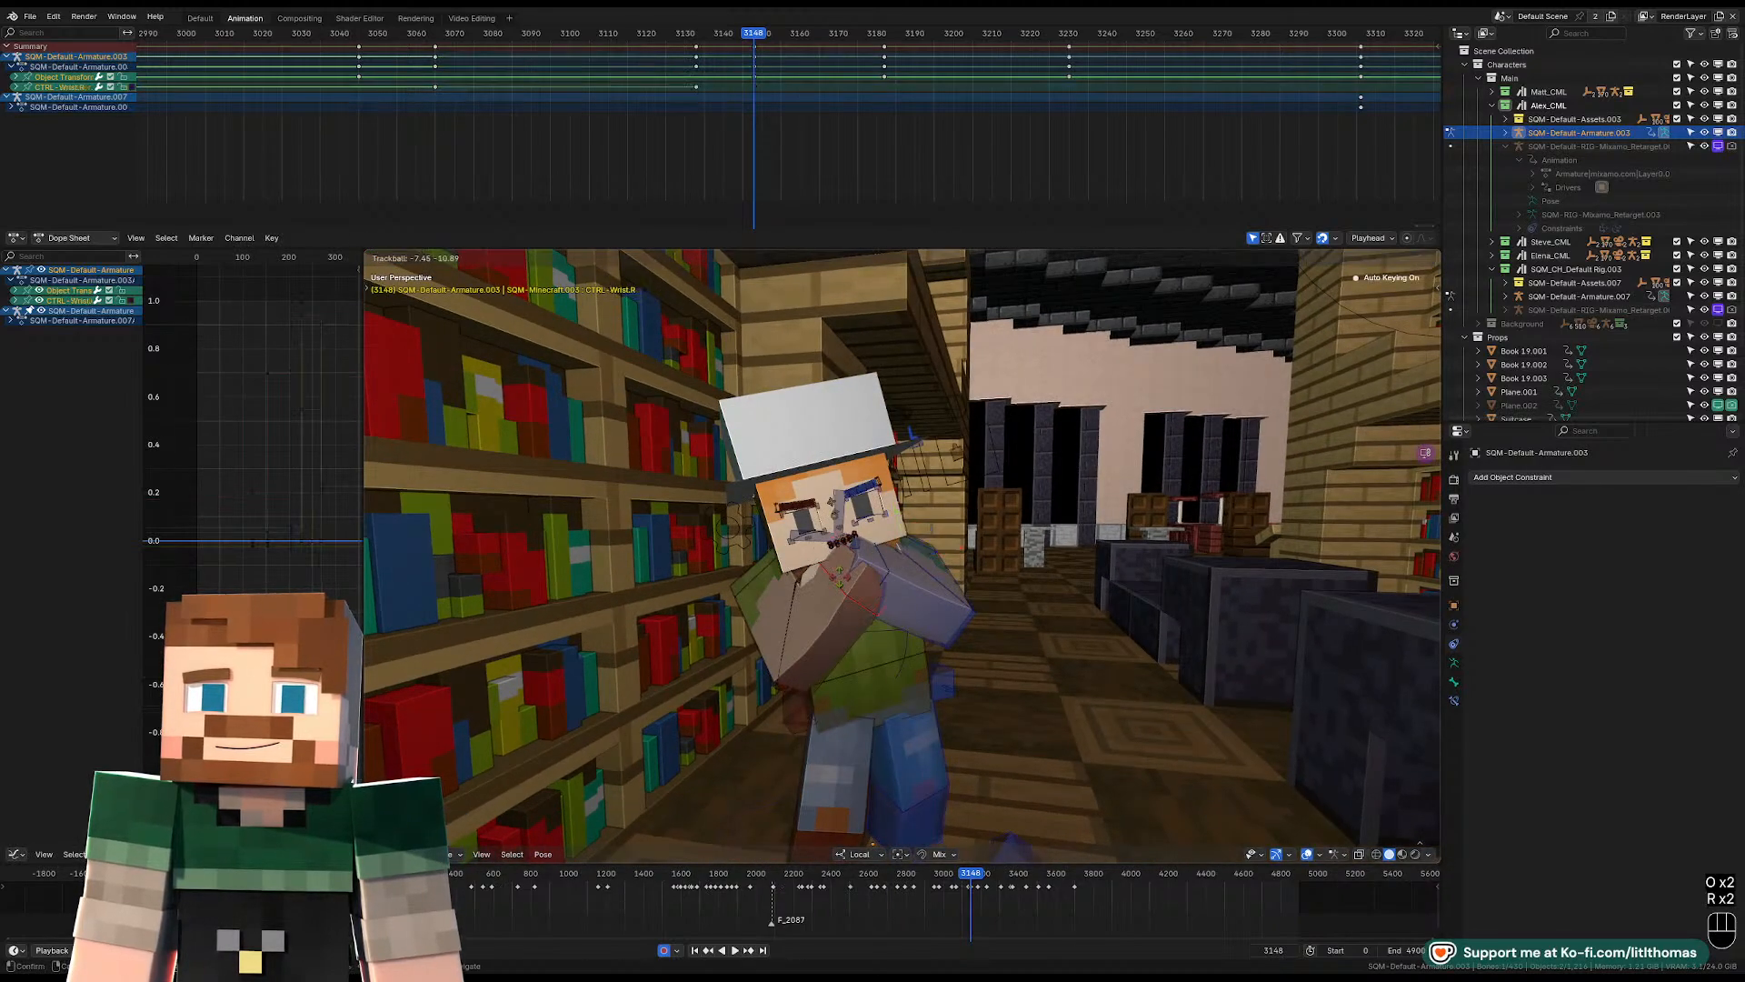
pyautogui.click(859, 577)
# Rotate the left wrist to match the defensive pose and check it in the camera view without overlays.
pyautogui.click(874, 563)
pyautogui.press('r')
pyautogui.press('r')
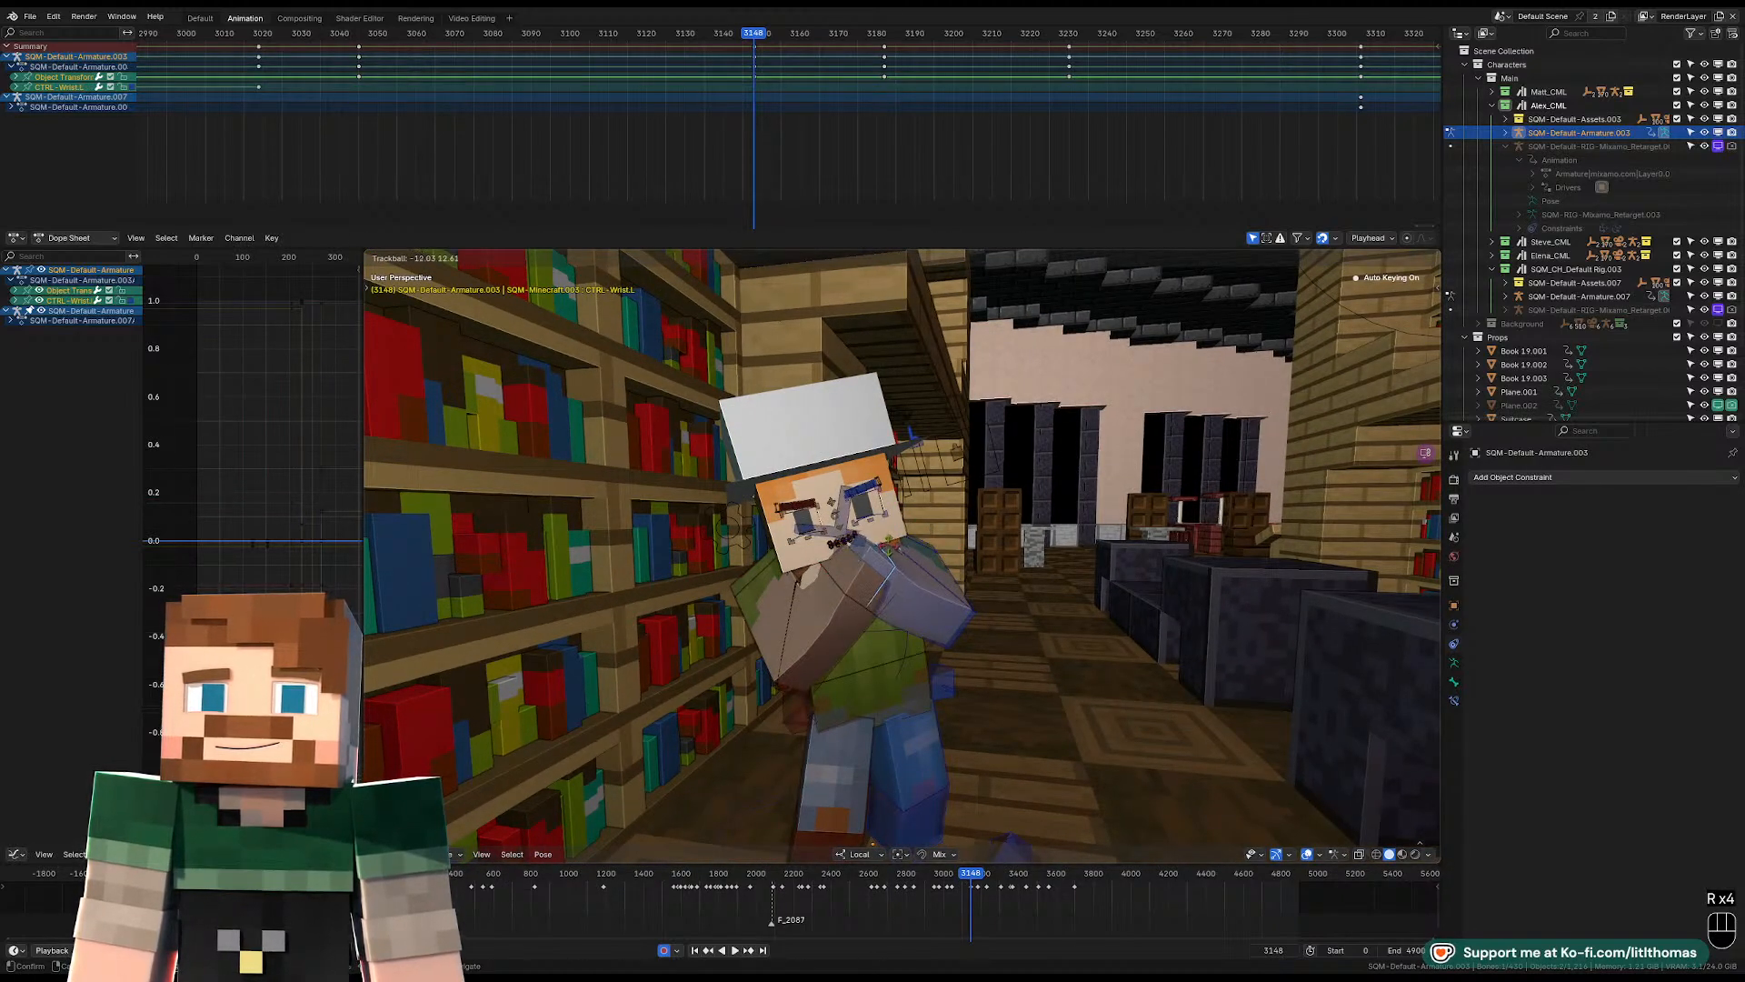
pyautogui.click(888, 550)
pyautogui.press('r')
pyautogui.click(950, 530)
pyautogui.press('o')
pyautogui.moveTo(950, 535); pyautogui.dragTo(904, 556, button='middle')
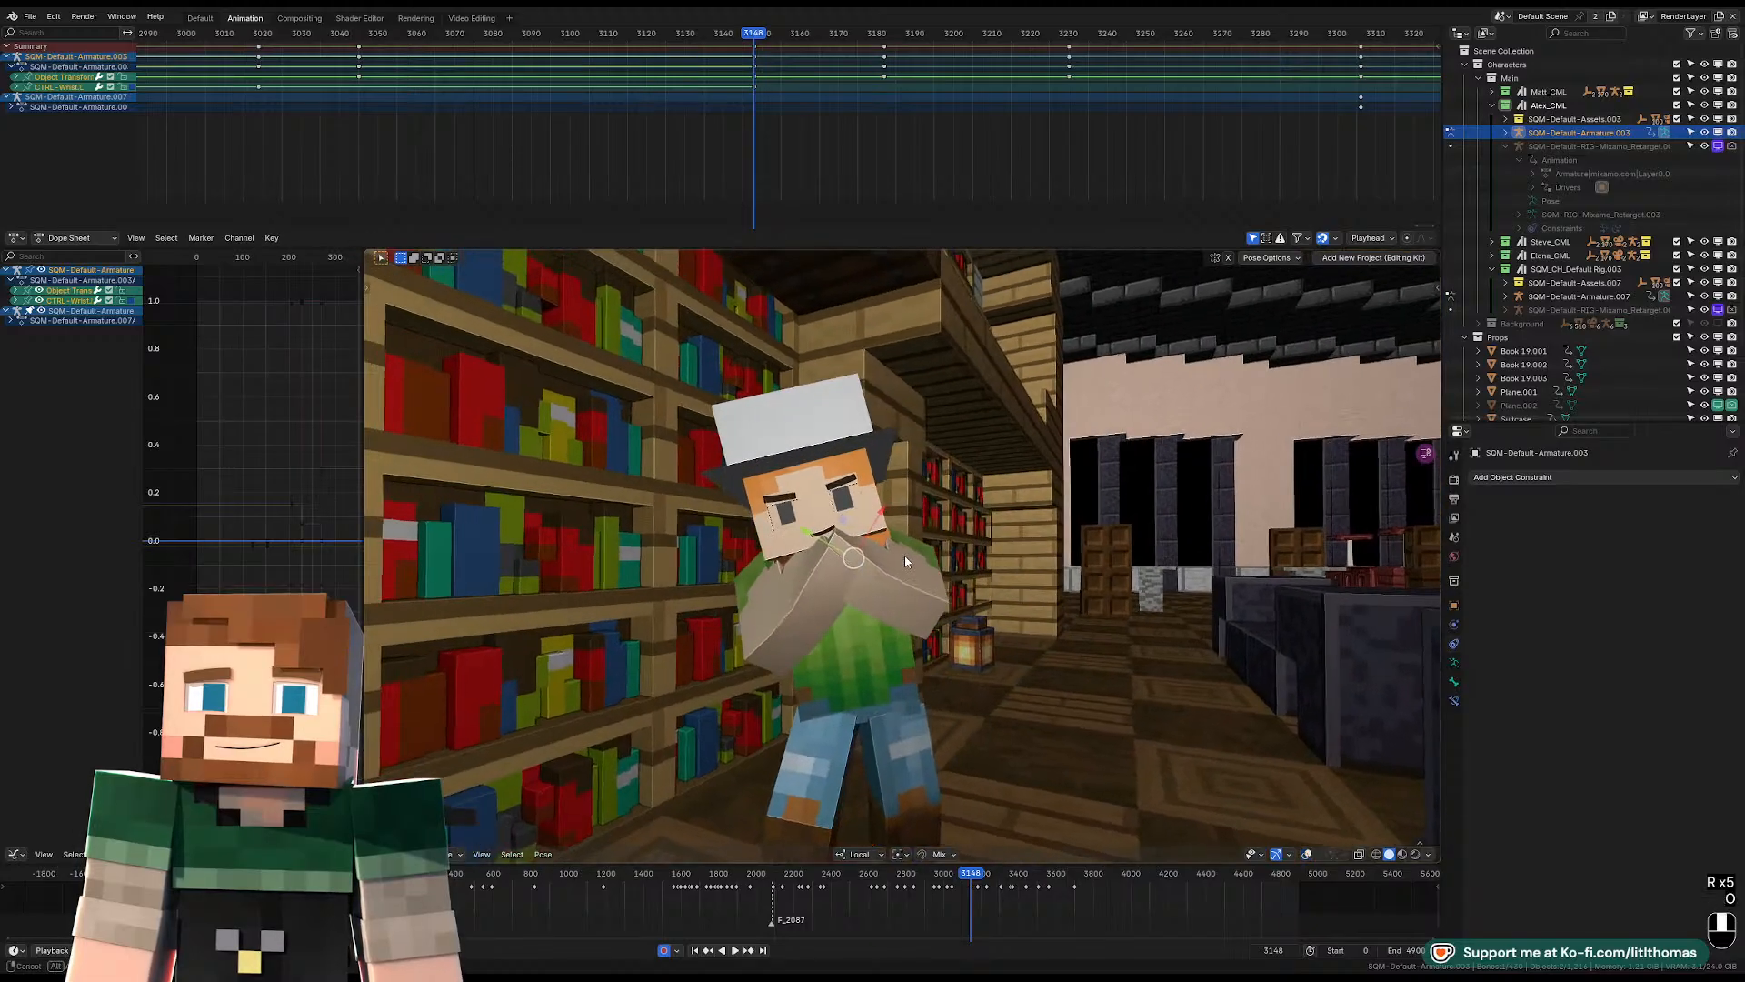
pyautogui.press('KP_0')
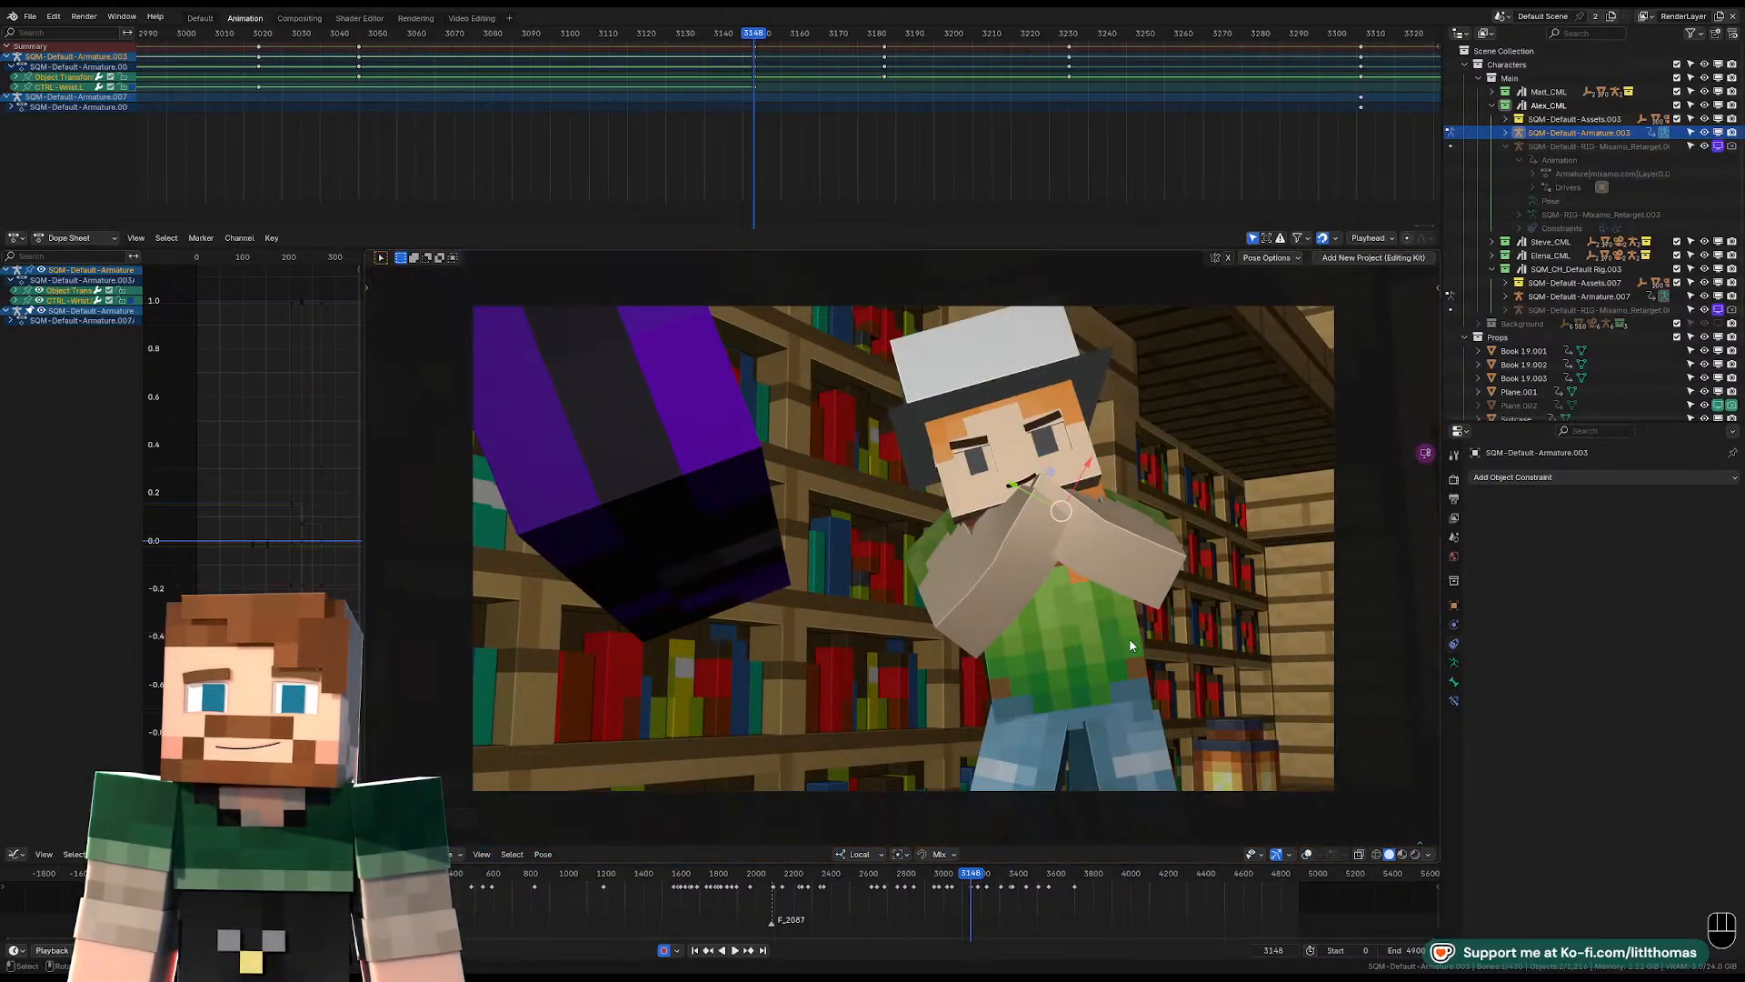
# Play forward to the next shot, stop on frame 3182 and show the viewport overlays.
pyautogui.press('Right')
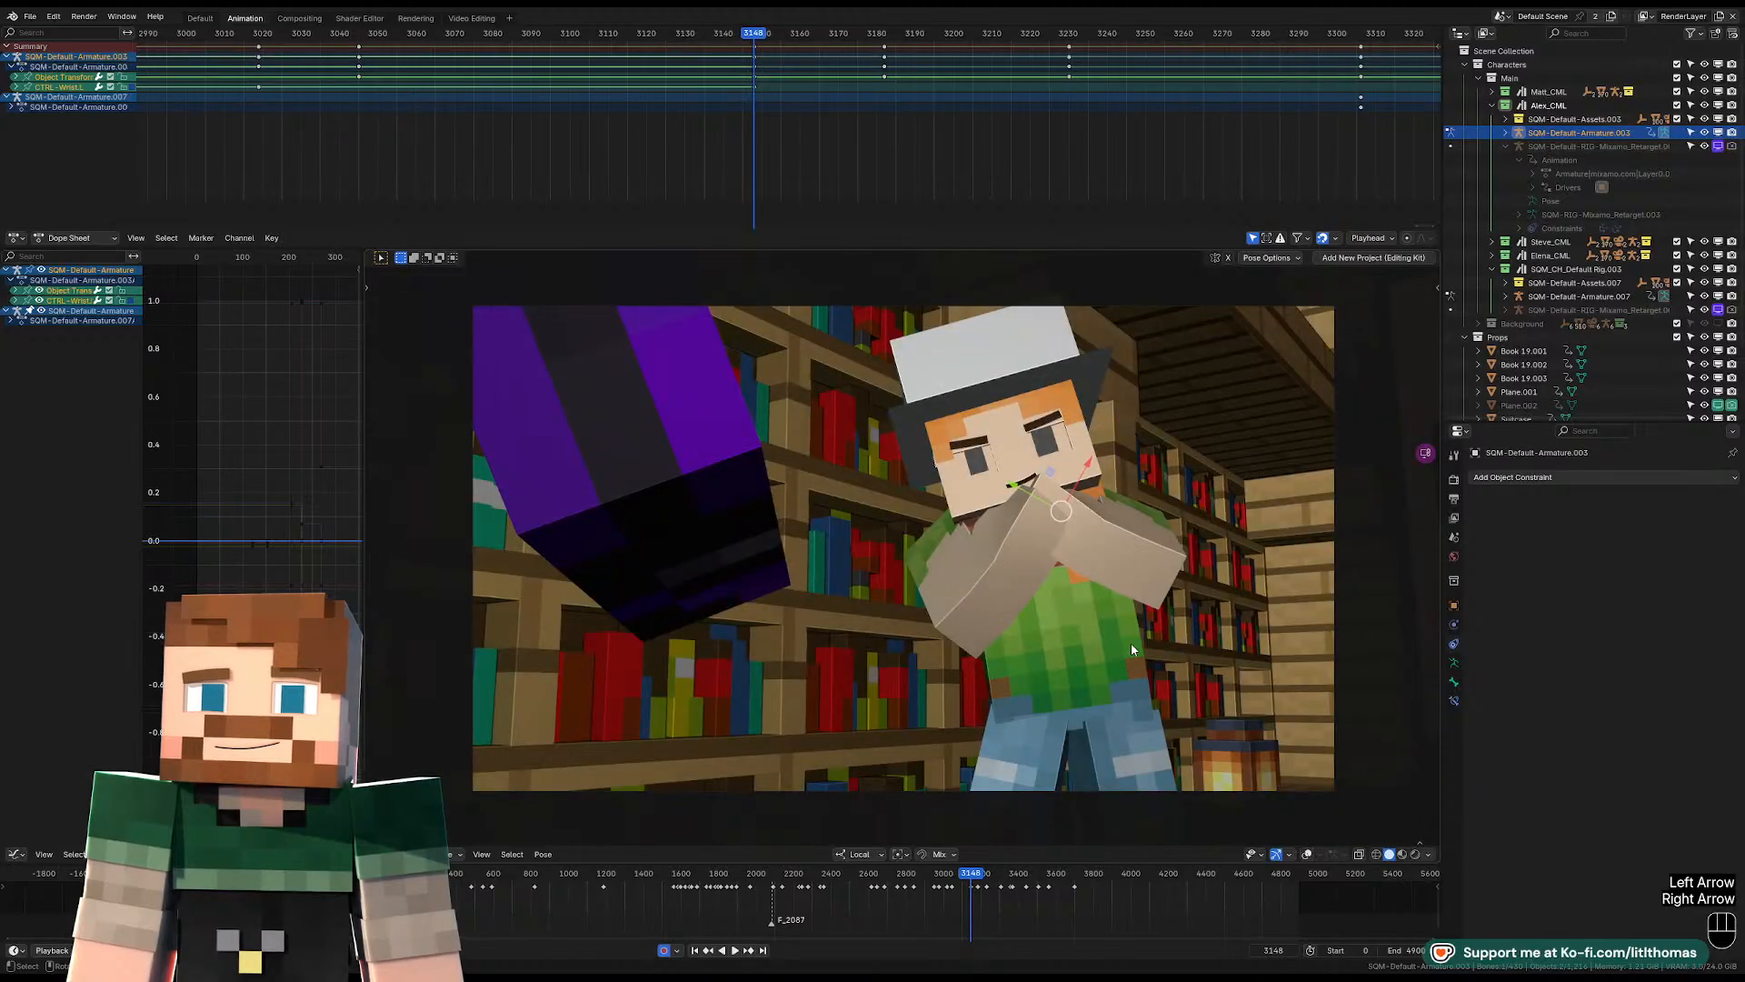
pyautogui.press('space')
pyautogui.press('space')
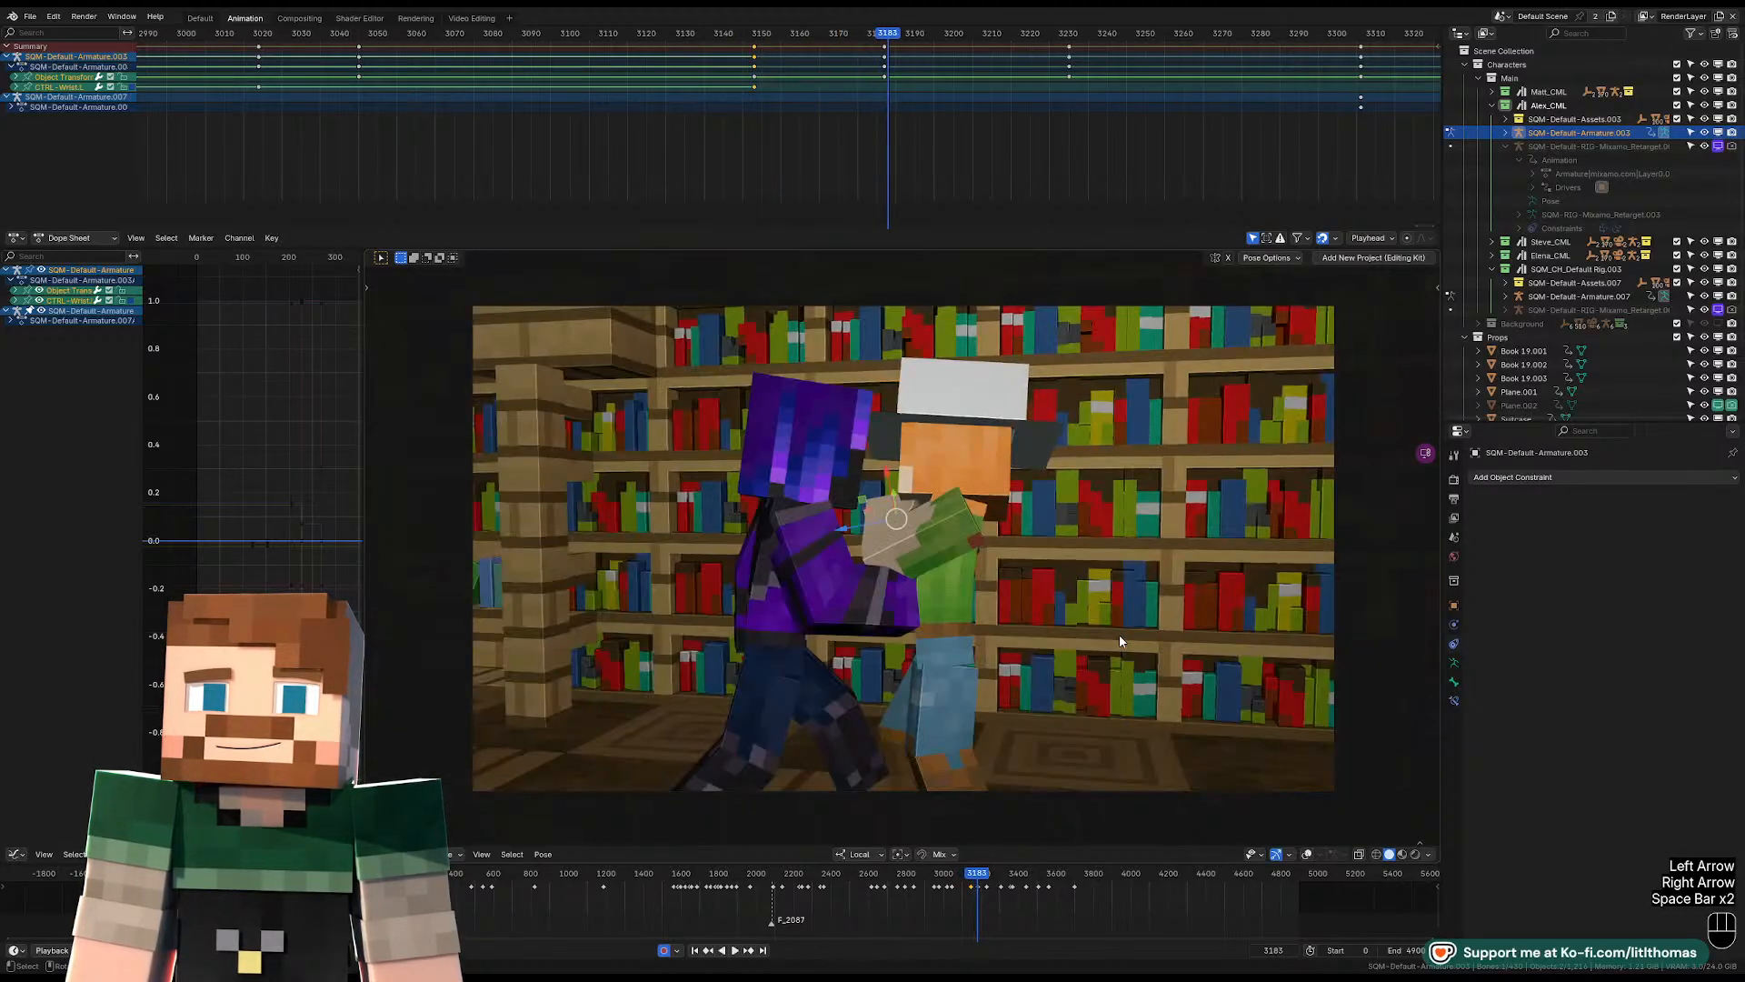
pyautogui.press('Left')
pyautogui.press('Left')
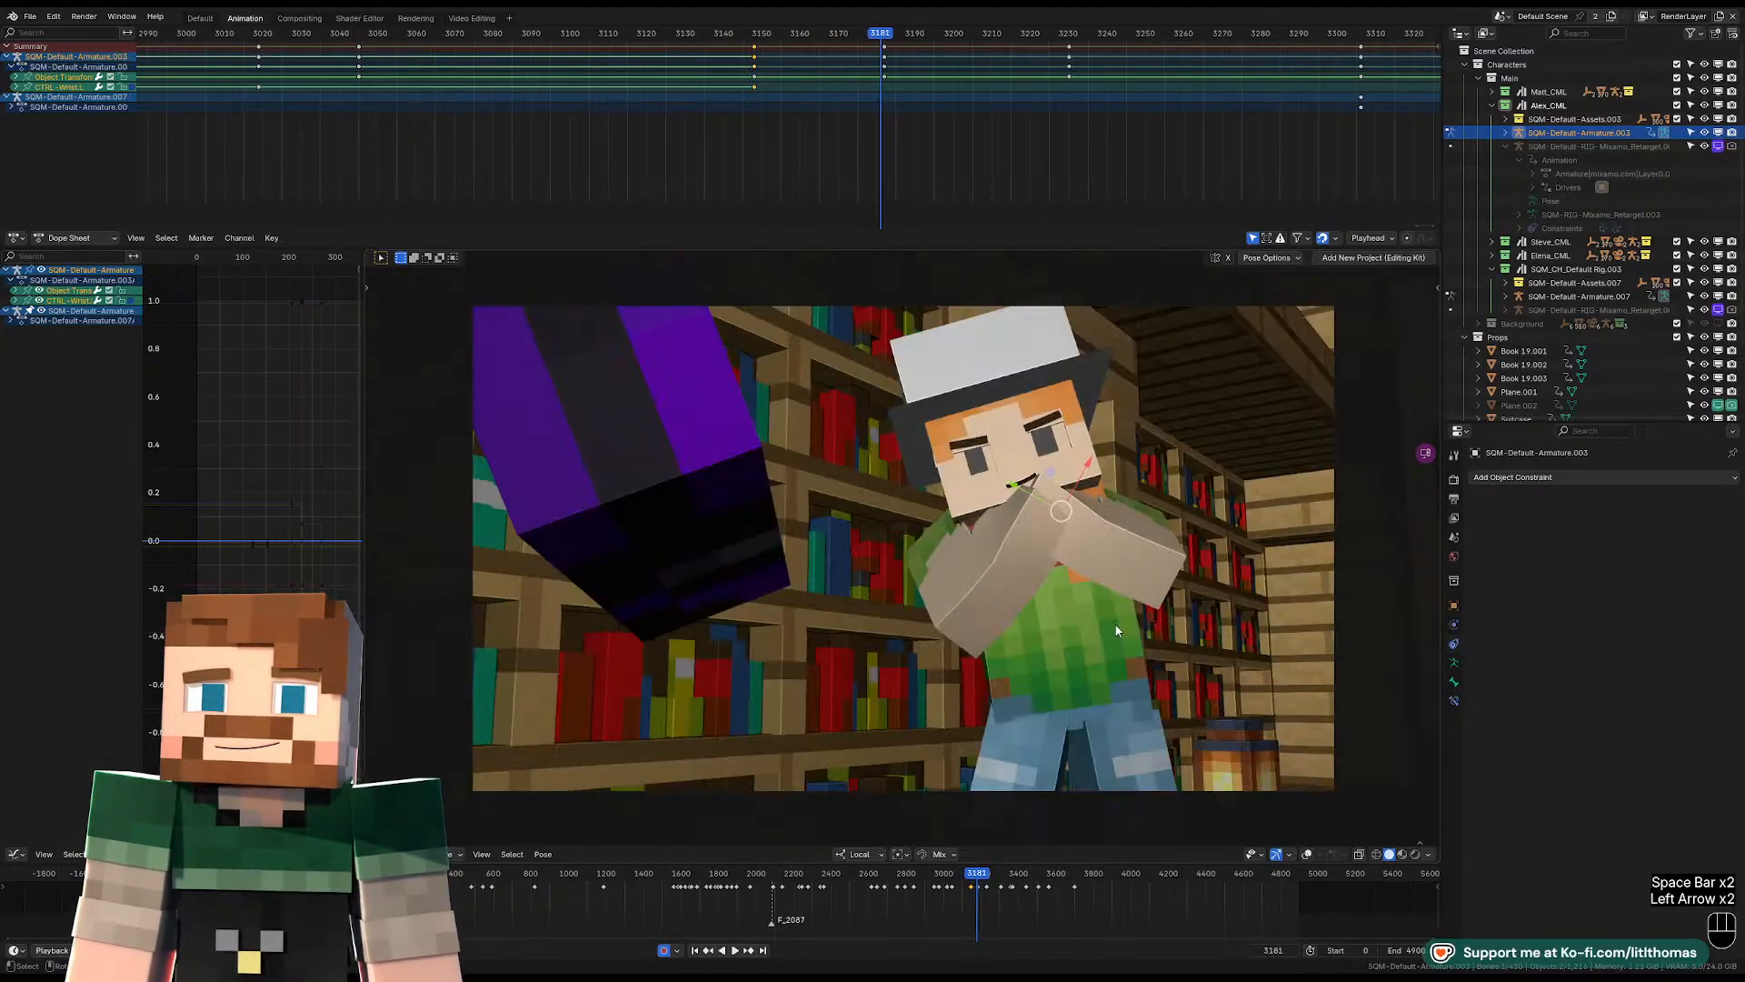
pyautogui.press('Right')
pyautogui.click(1306, 853)
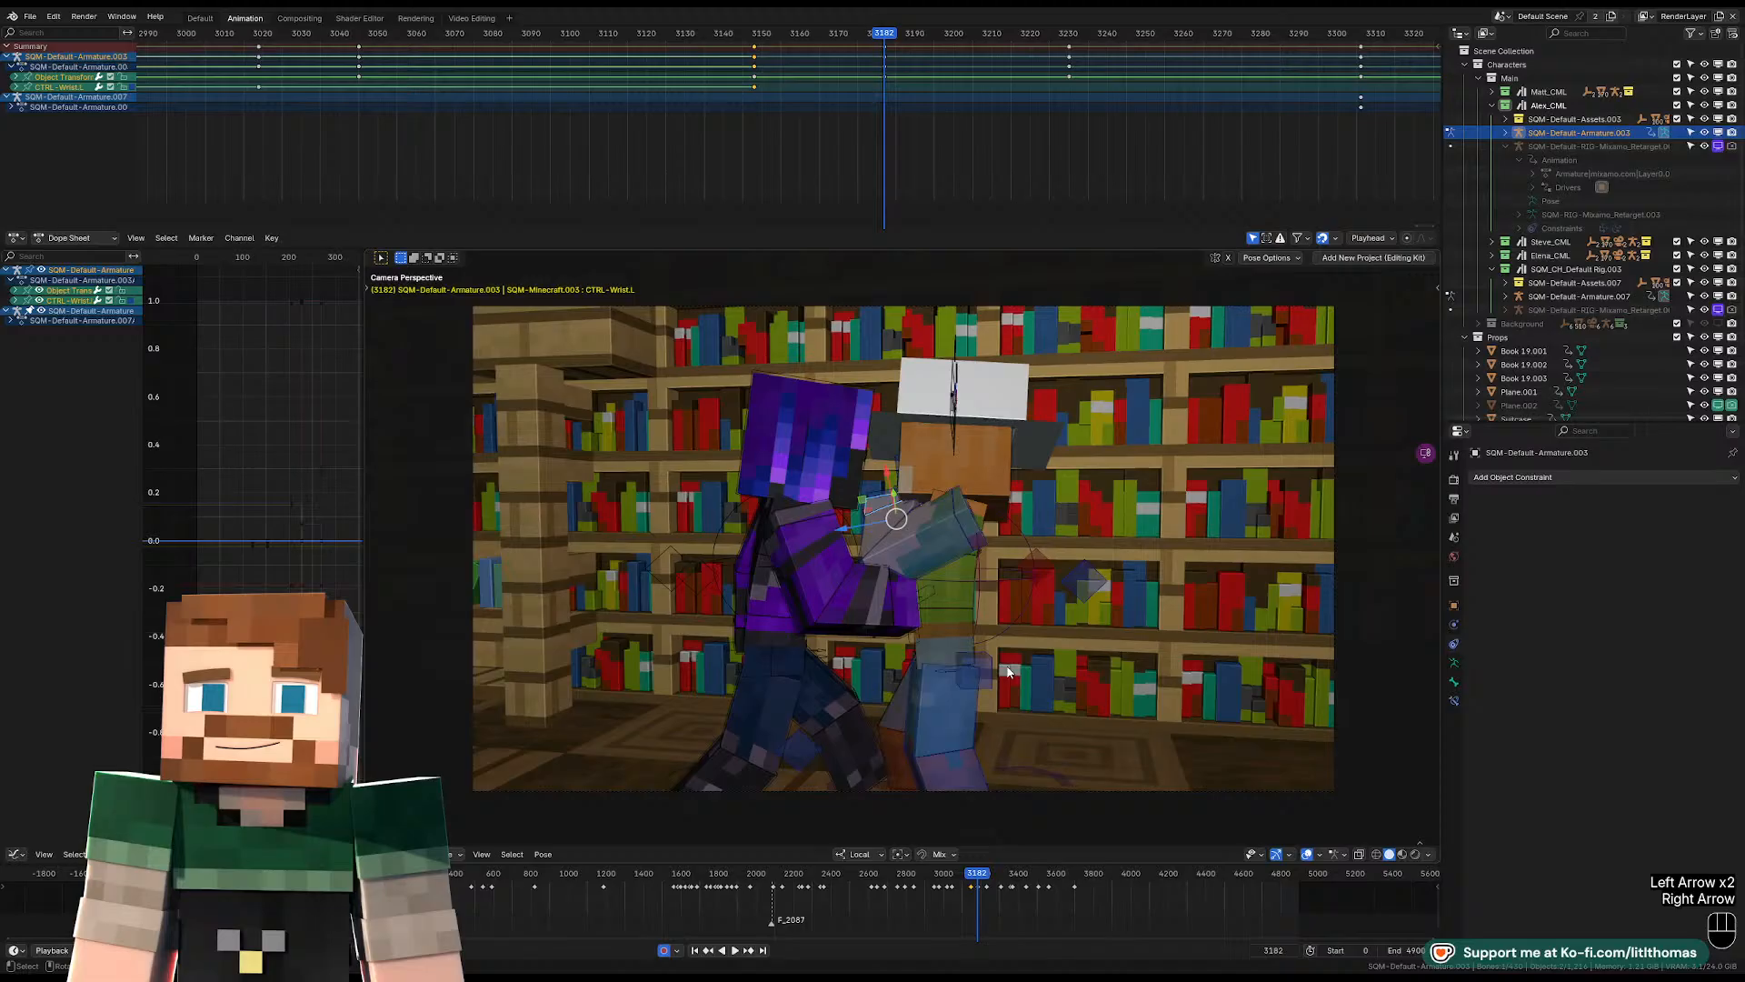
# Rotate and reposition the hat-wearing character's pelvis at frame 3182.
pyautogui.click(943, 647)
pyautogui.press('KP_Decimal')
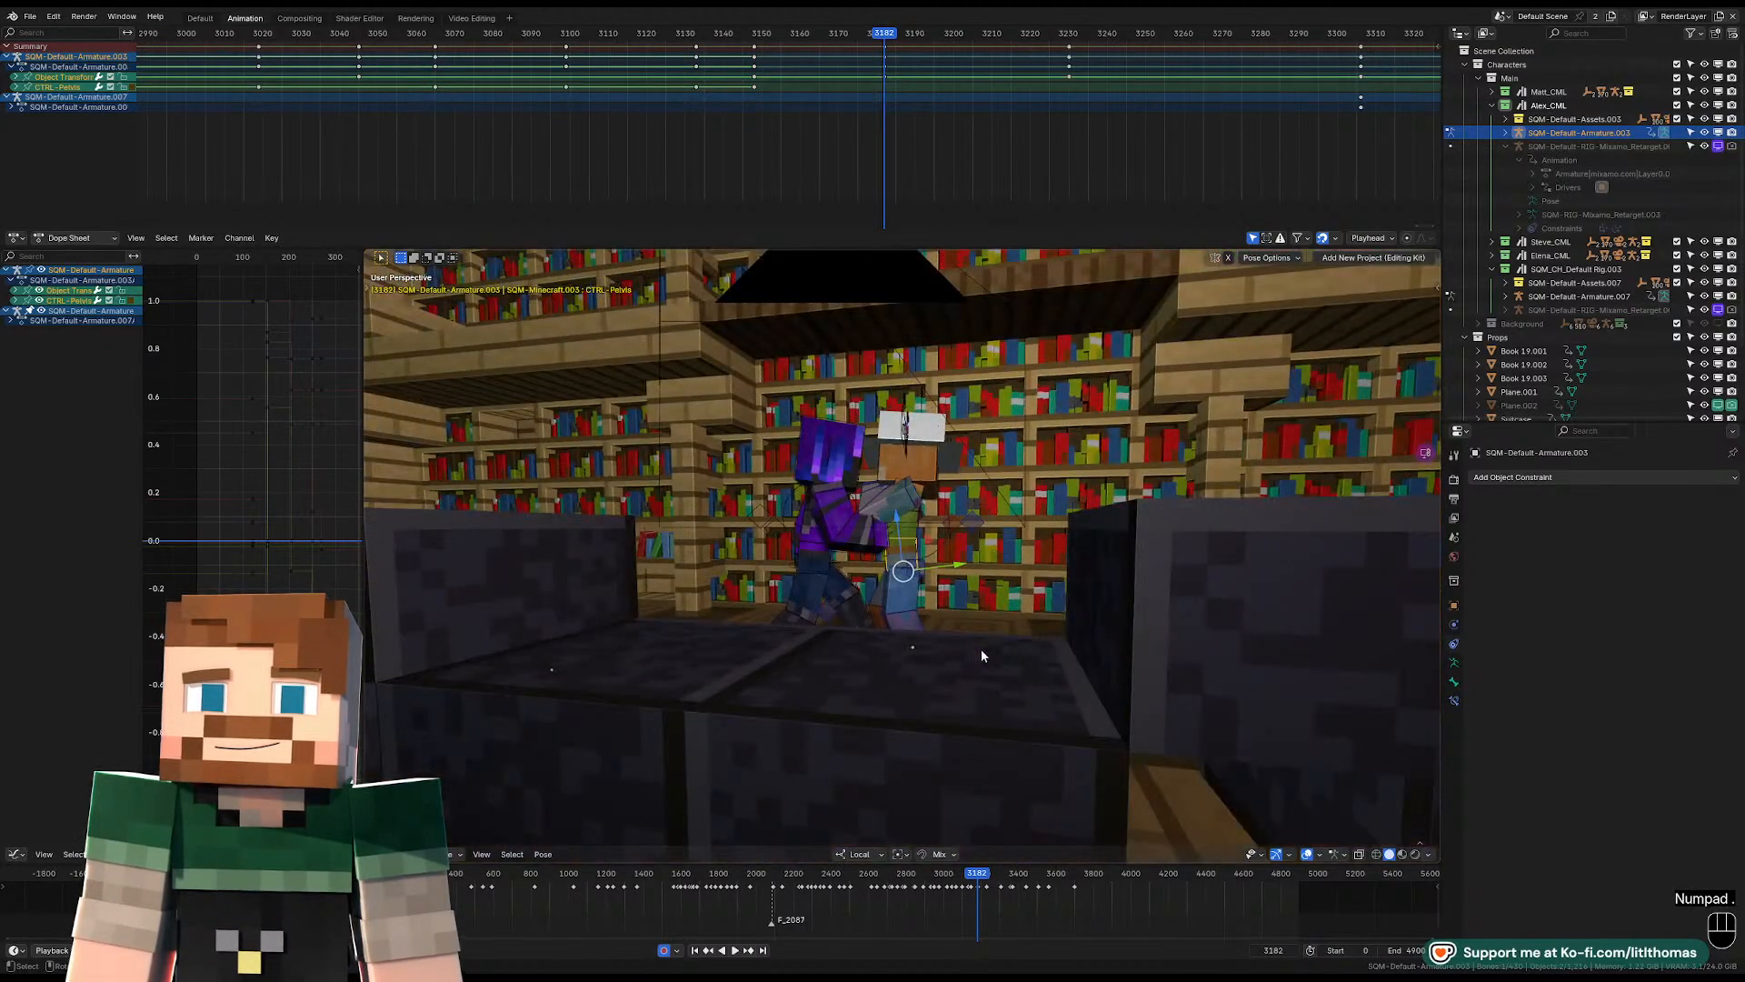
pyautogui.moveTo(980, 649); pyautogui.dragTo(1084, 562, button='middle')
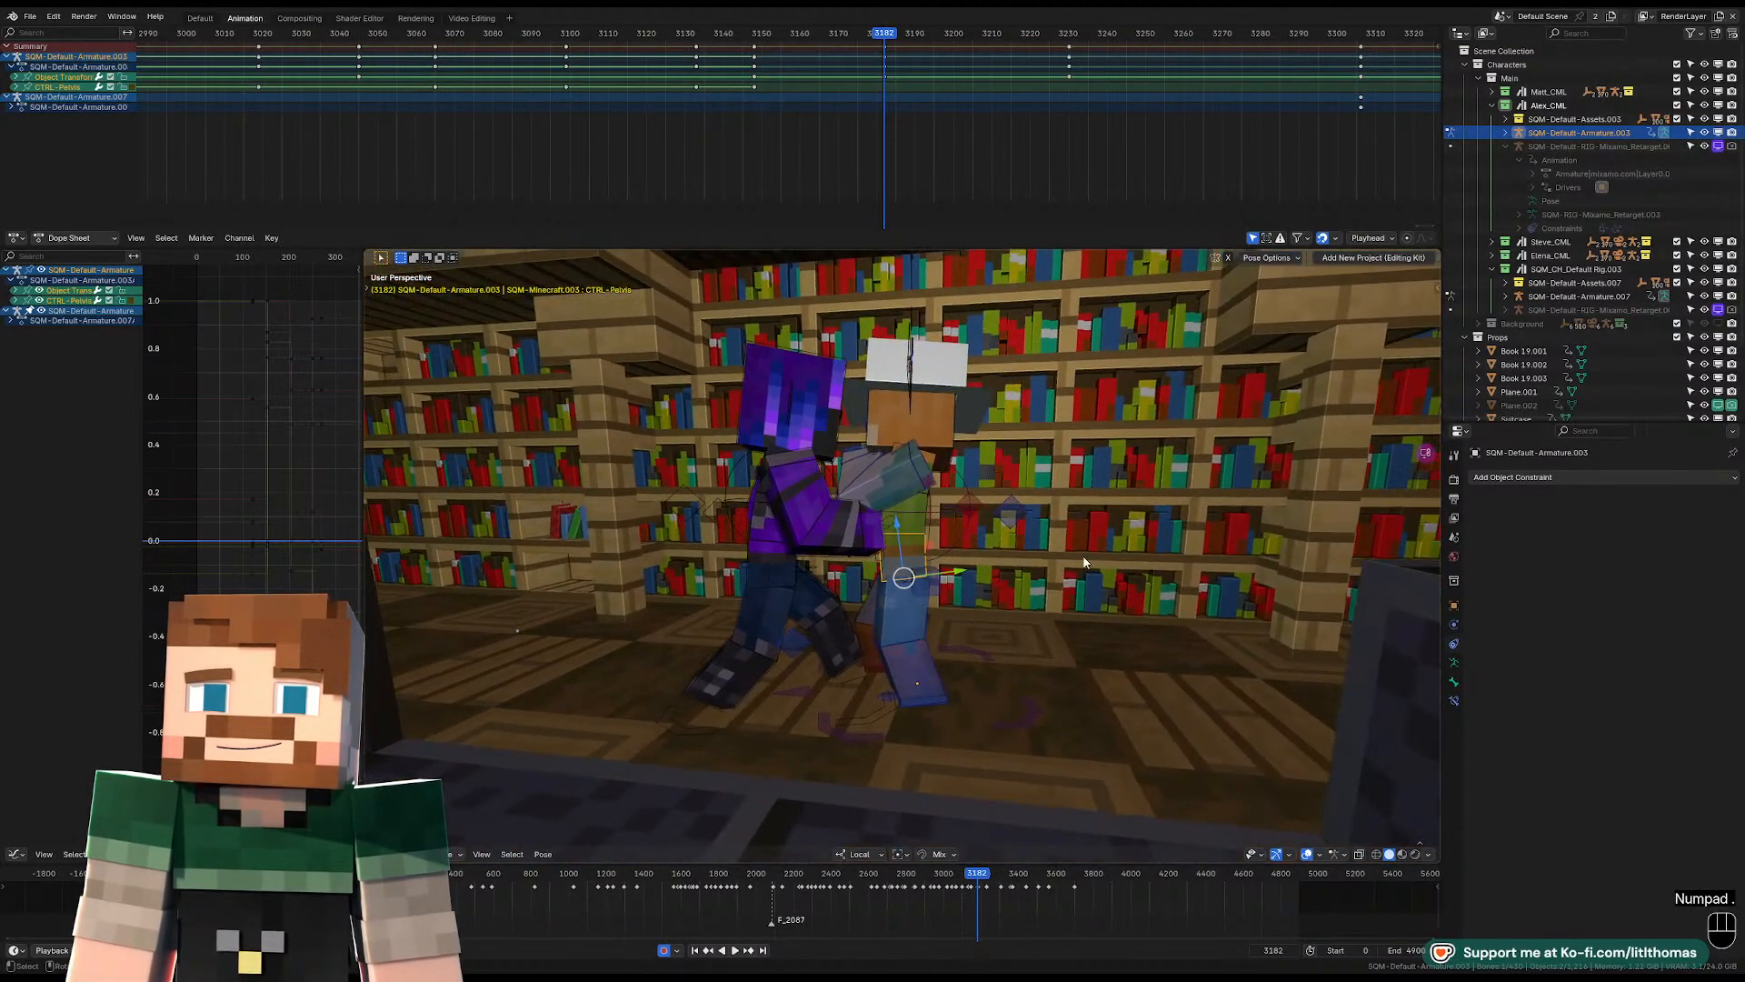
pyautogui.press('r')
pyautogui.press('r')
pyautogui.press('r')
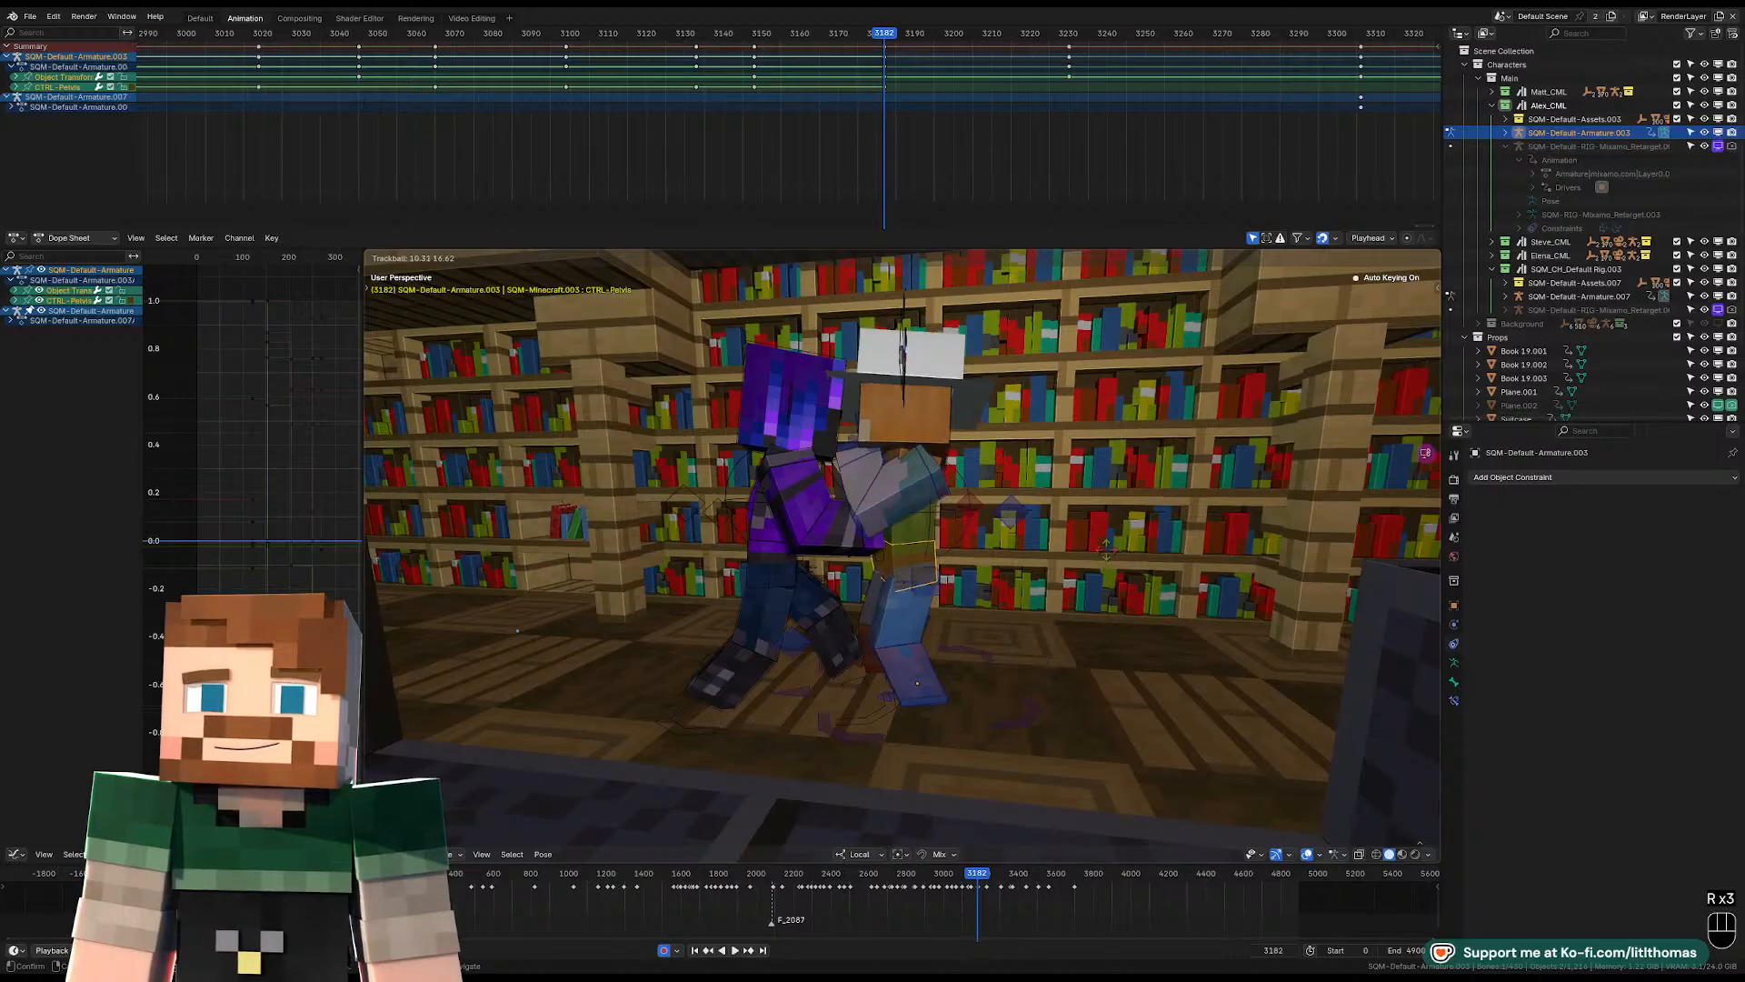
pyautogui.click(1118, 564)
pyautogui.moveTo(1114, 564); pyautogui.dragTo(995, 570, button='middle')
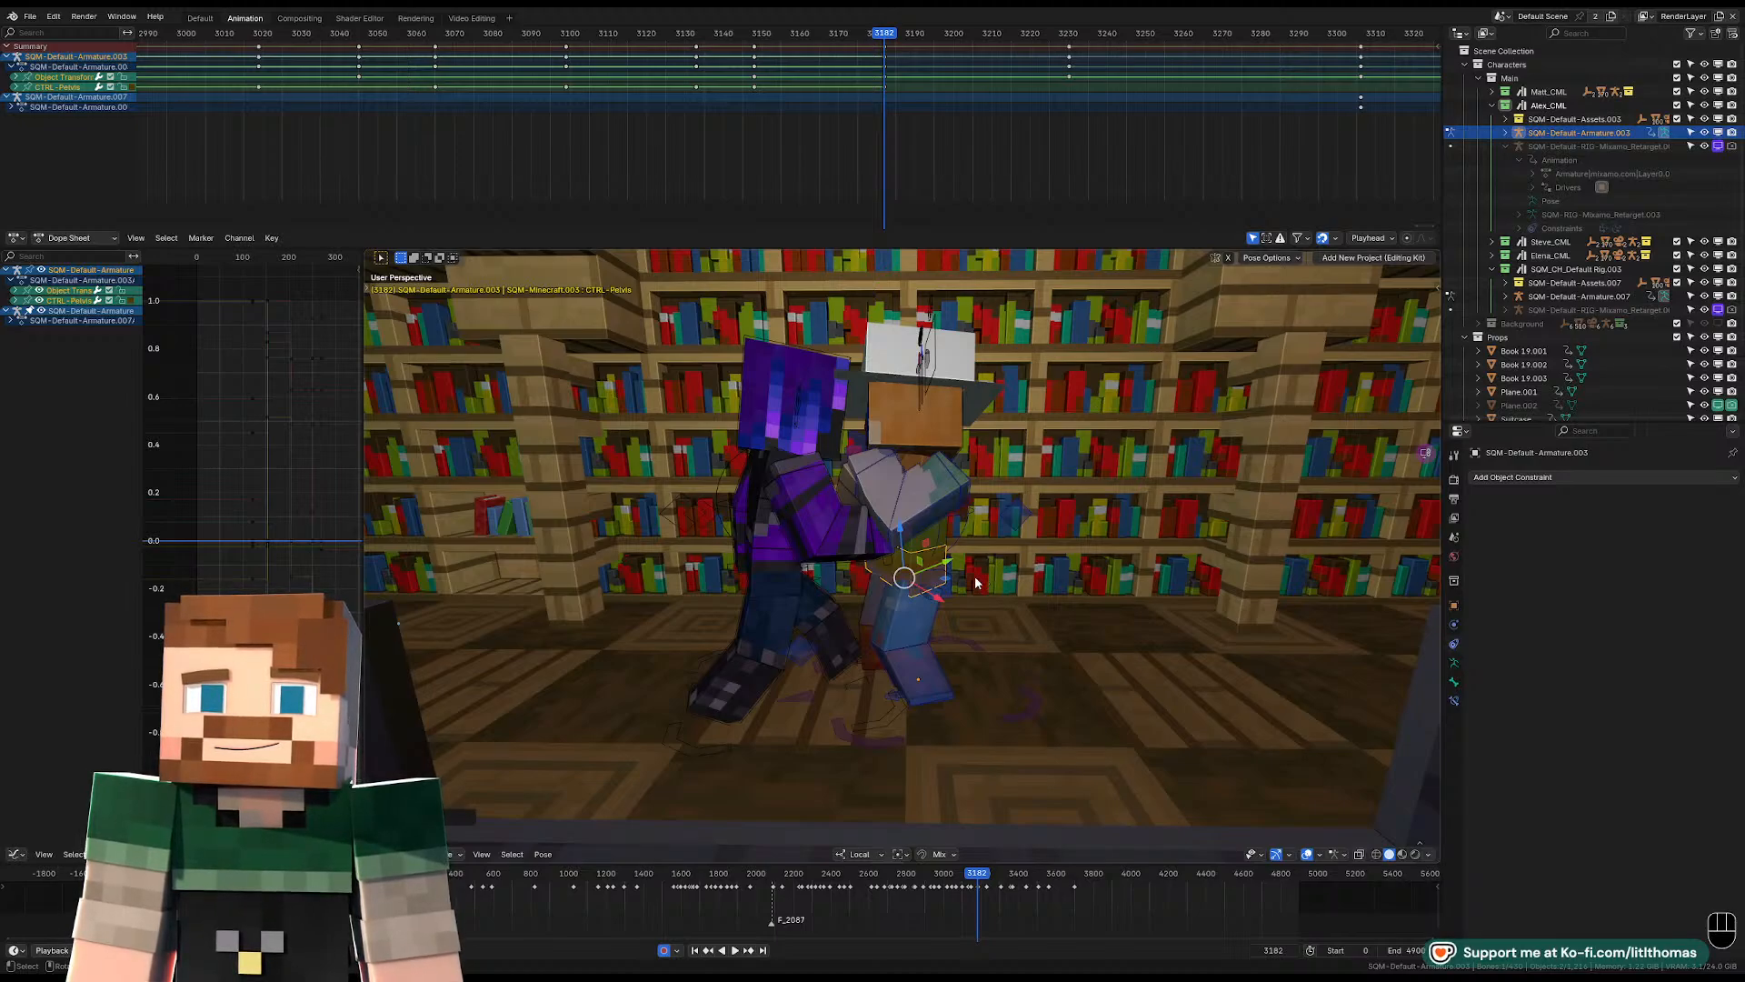
pyautogui.moveTo(984, 582); pyautogui.dragTo(1058, 651, button='middle')
pyautogui.press('g')
pyautogui.click(957, 555)
# Rotate the right foot and move it up and back so the leg kicks out behind the character.
pyautogui.click(942, 665)
pyautogui.moveTo(949, 693); pyautogui.dragTo(945, 662, button='middle')
pyautogui.press('g')
pyautogui.press('r')
pyautogui.press('g')
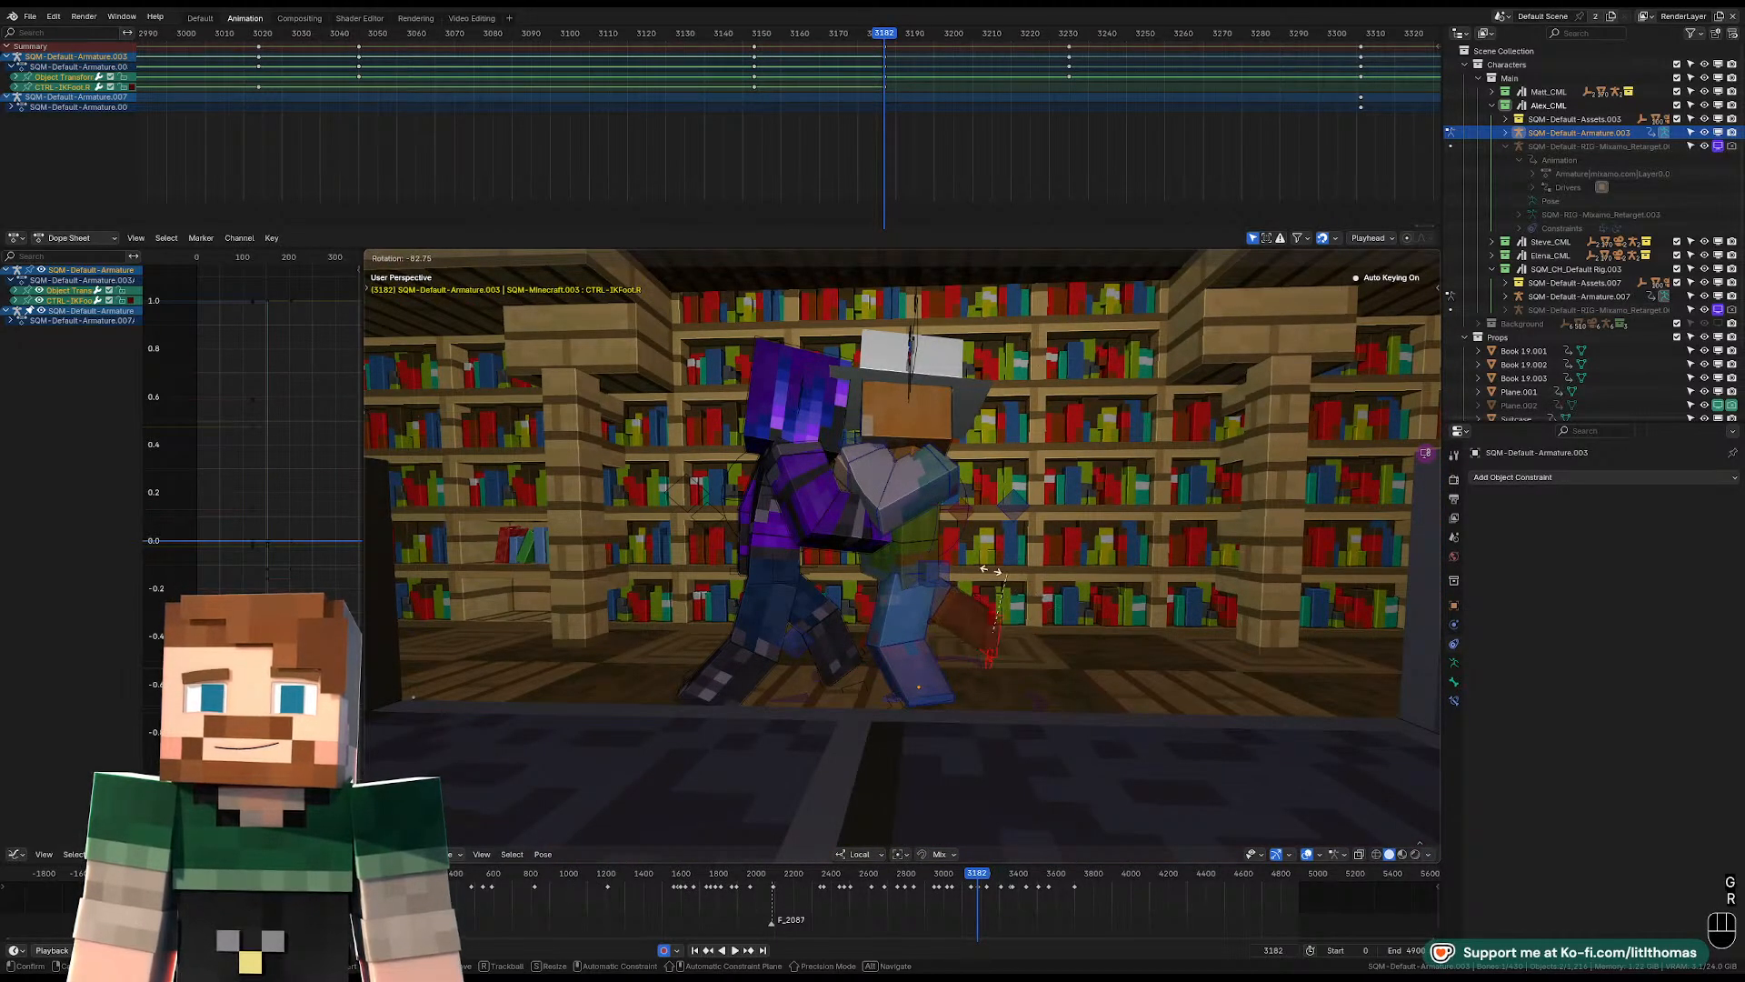
pyautogui.click(974, 506)
# Tilt the pelvis and move it toward the purple character so the body lunges forward.
pyautogui.click(894, 556)
pyautogui.moveTo(894, 556); pyautogui.dragTo(918, 545, button='middle')
pyautogui.press('r')
pyautogui.press('r')
pyautogui.press('r')
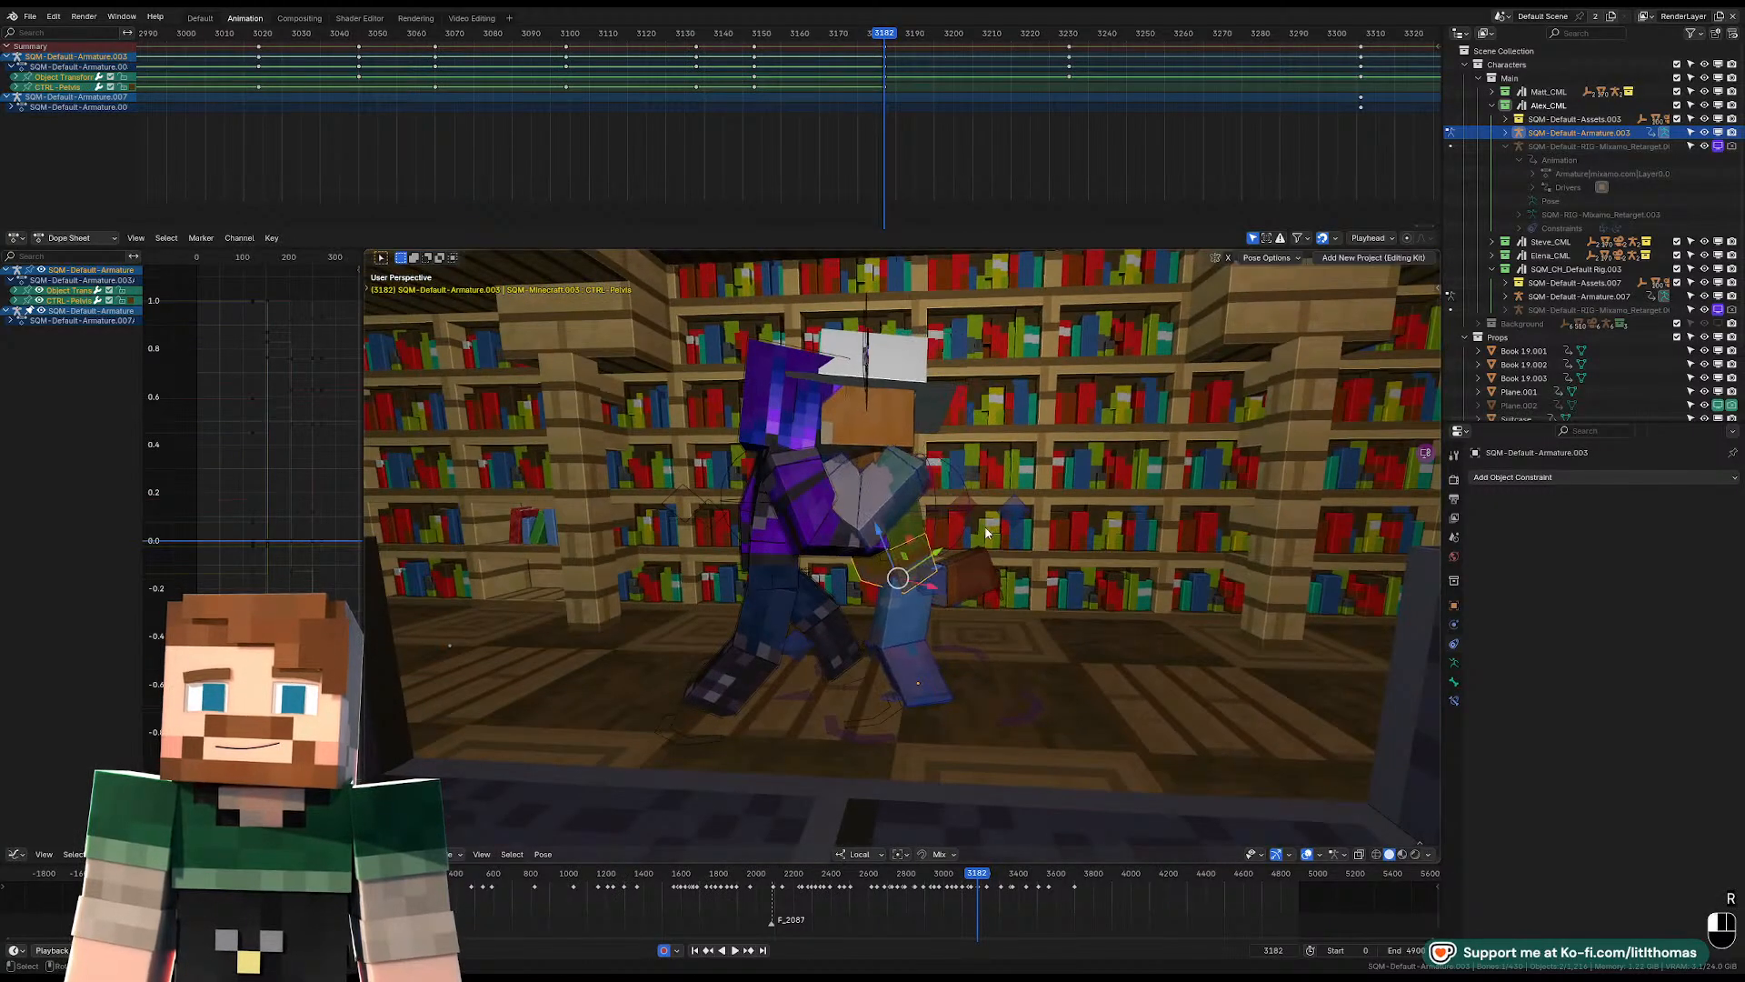
pyautogui.click(970, 531)
pyautogui.press('g')
pyautogui.click(958, 533)
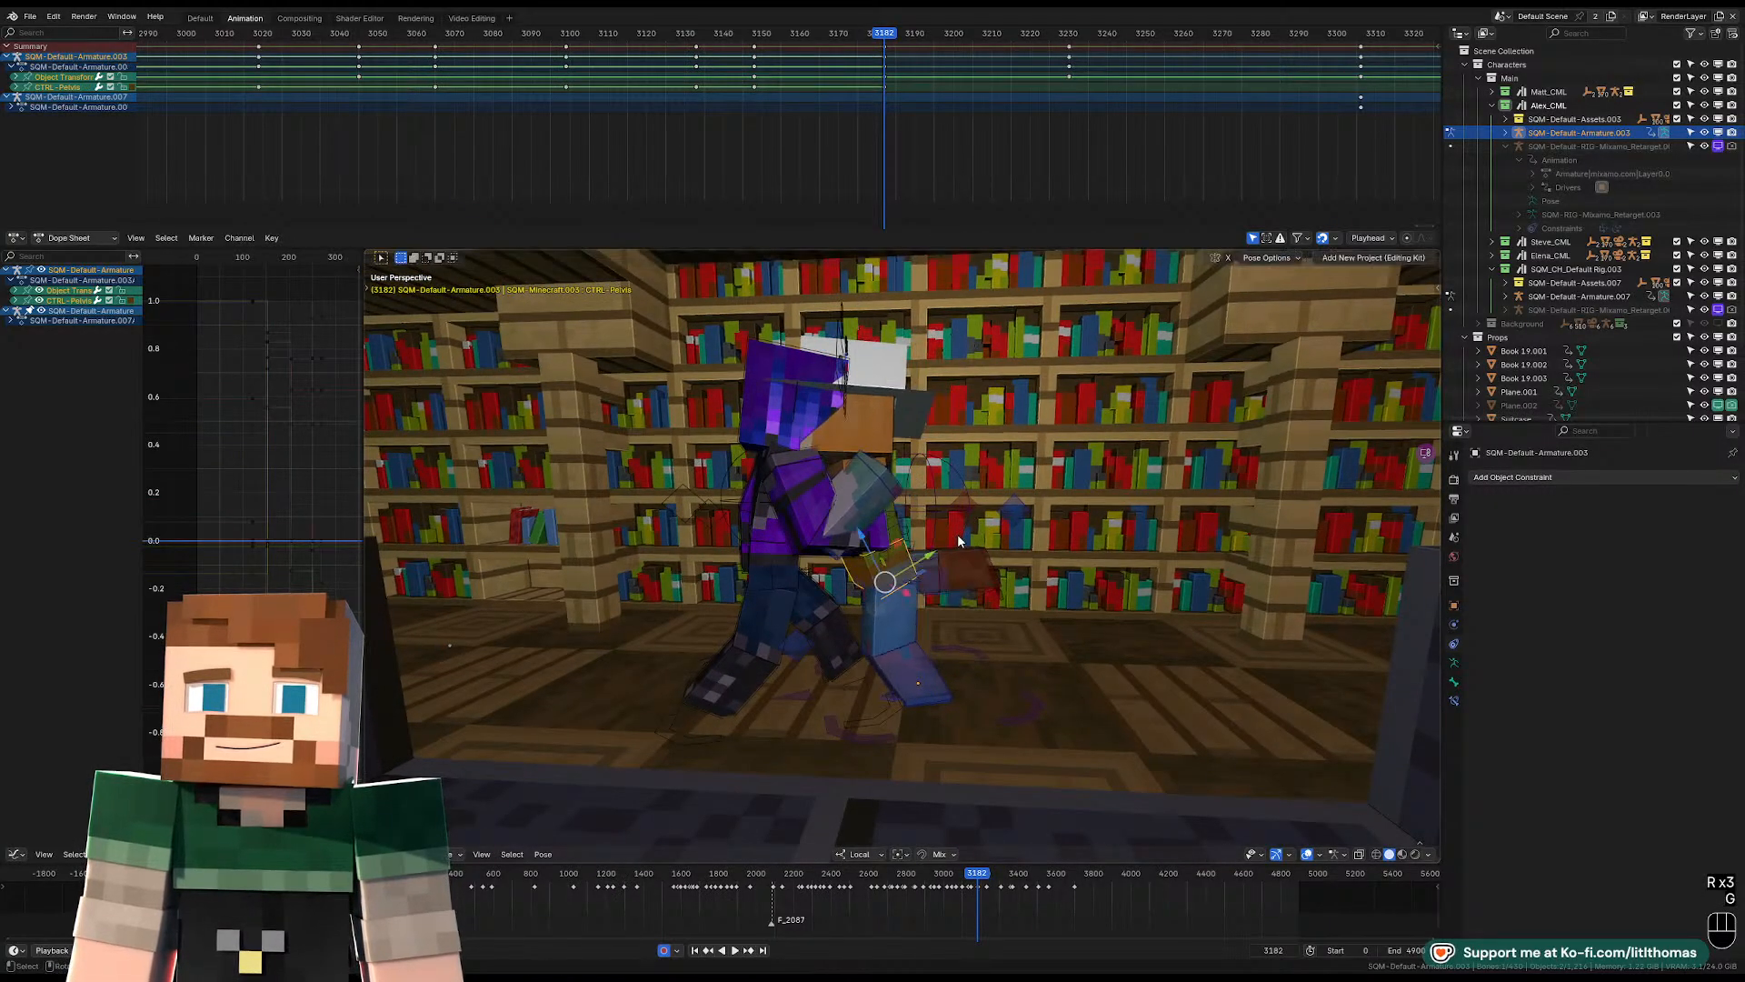
pyautogui.moveTo(958, 532); pyautogui.dragTo(807, 574, button='middle')
pyautogui.press('g')
pyautogui.click(929, 547)
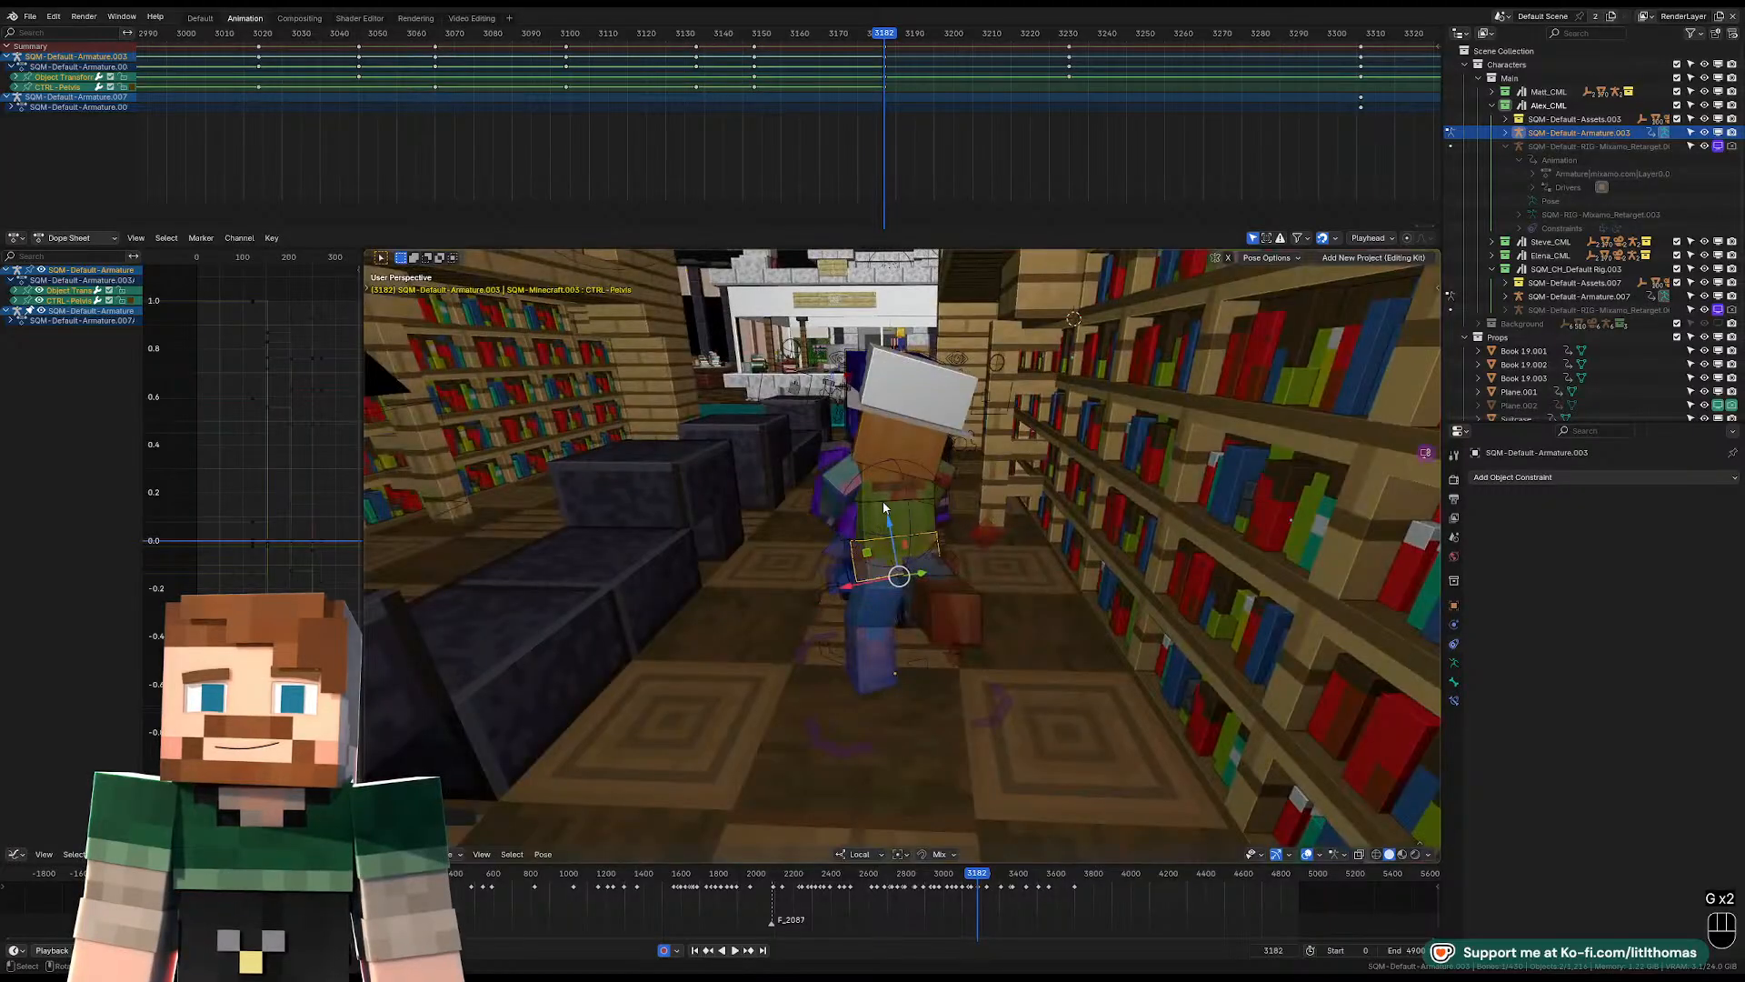
# Fine-tune the position of the raised right foot behind the character.
pyautogui.click(956, 620)
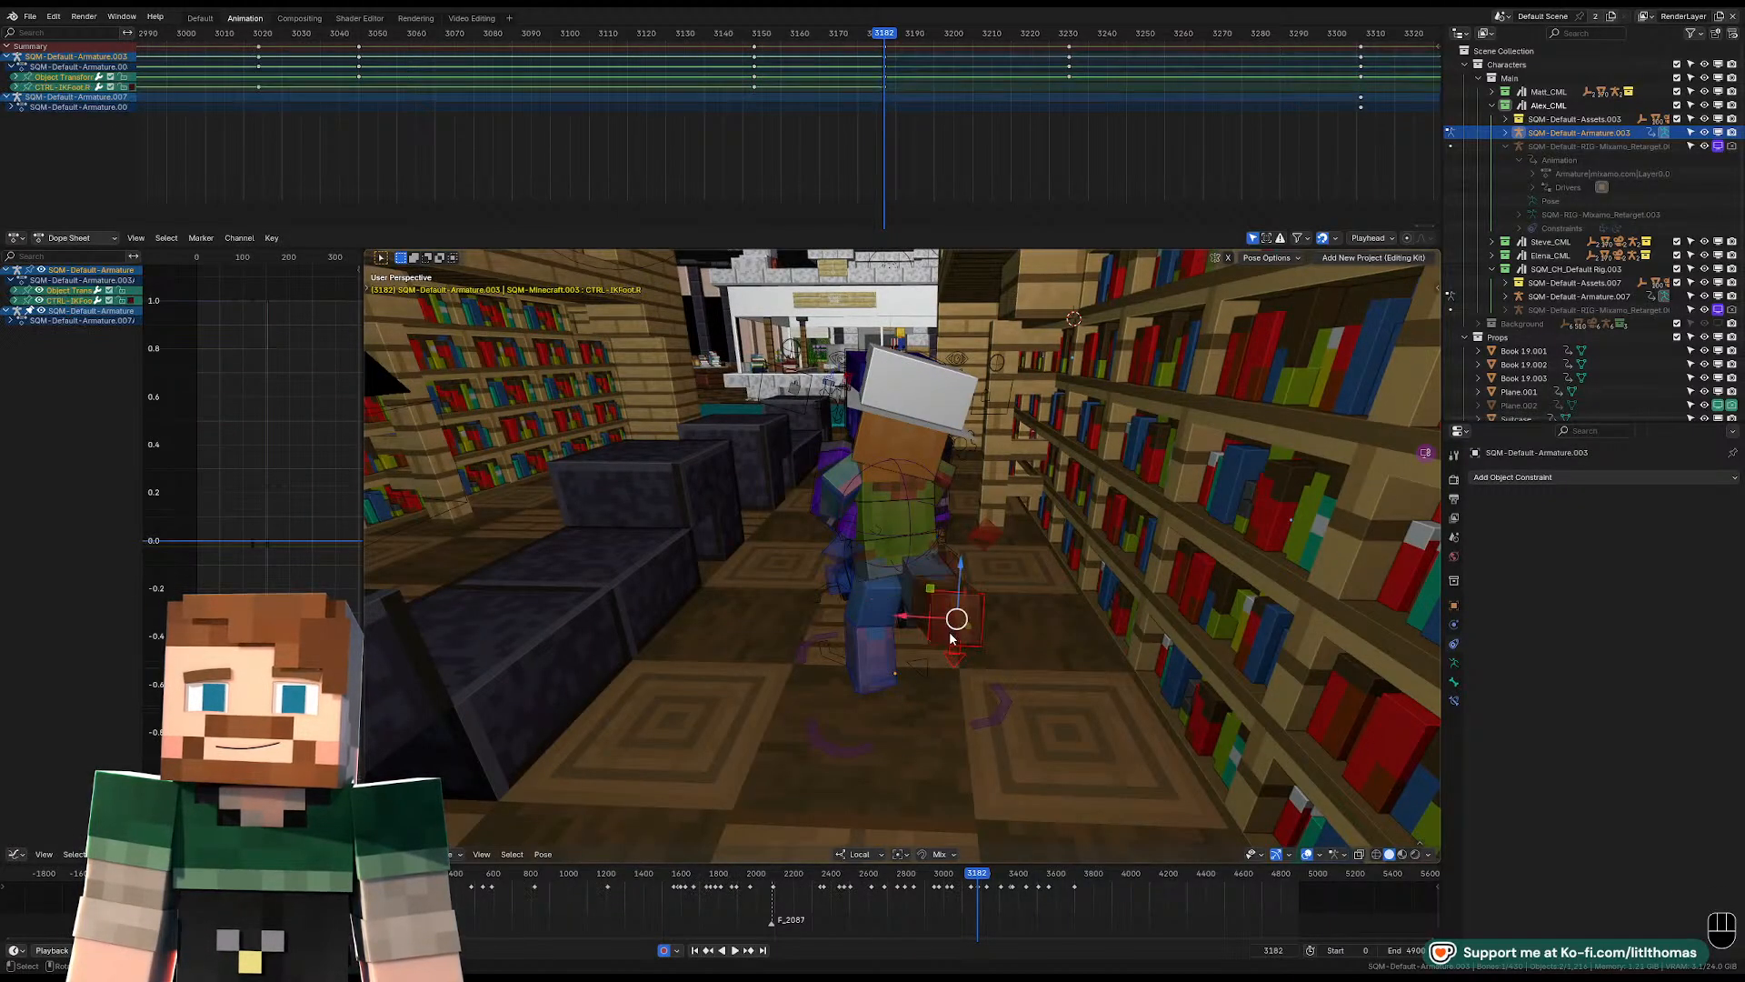
pyautogui.press('KP_Decimal')
pyautogui.press('g')
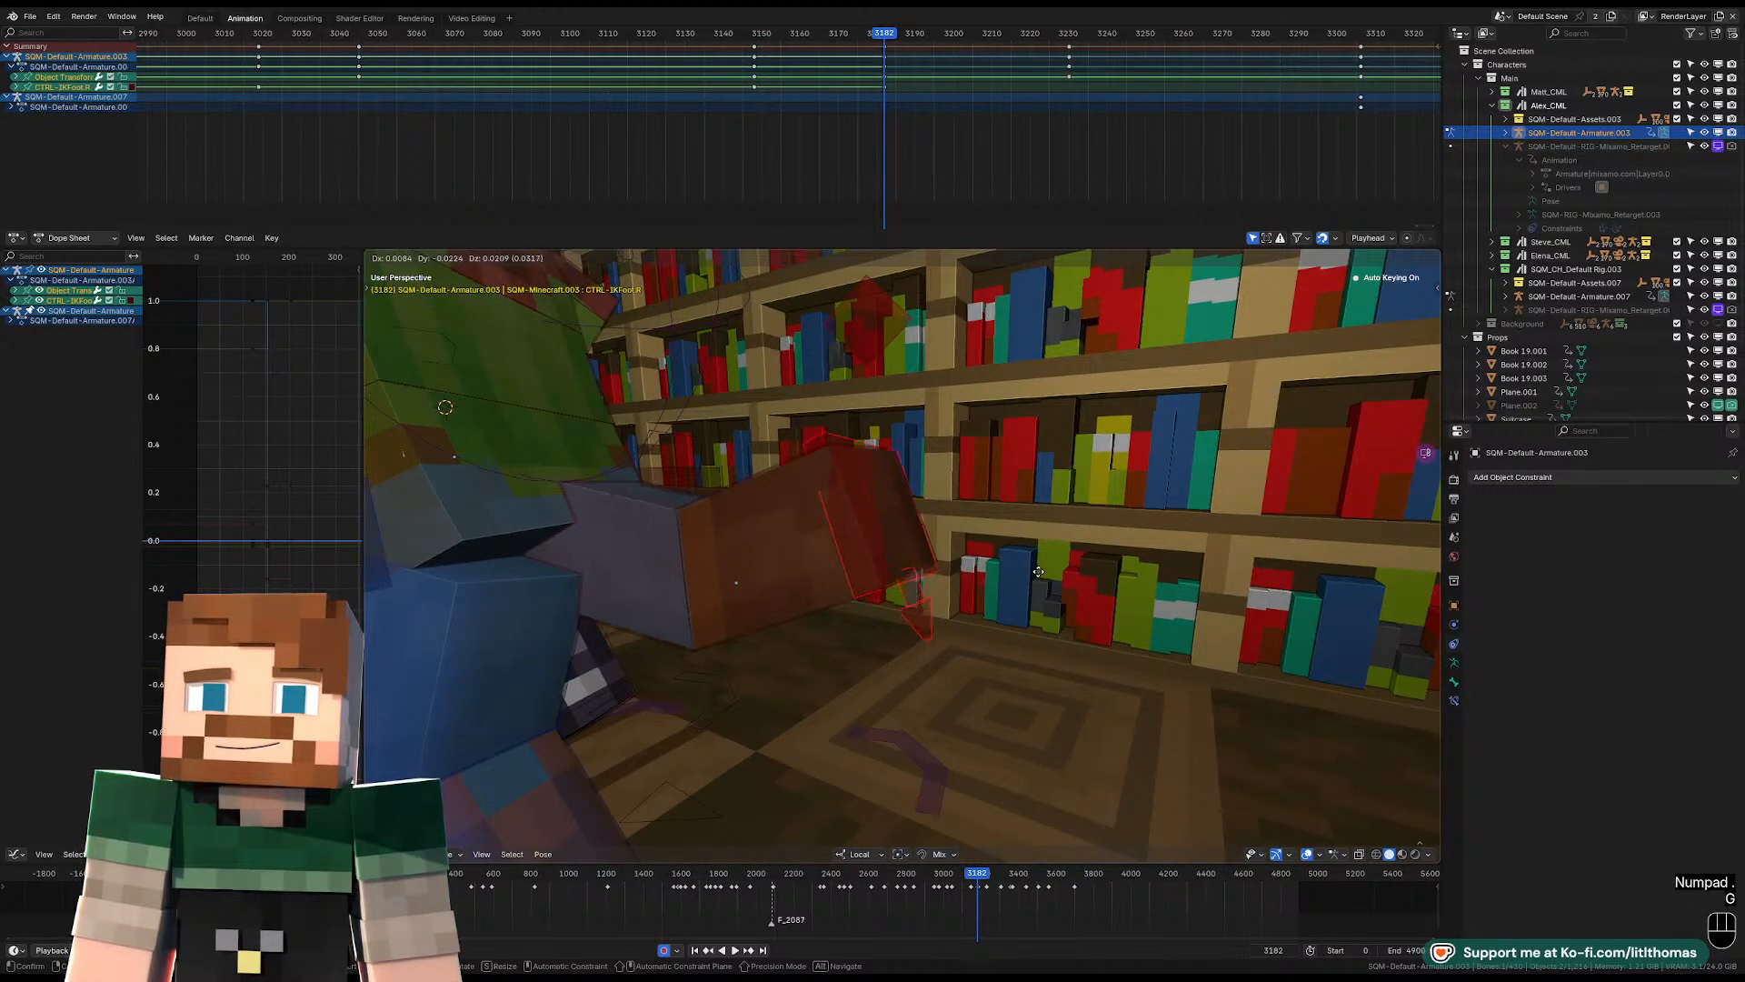
pyautogui.click(1038, 572)
pyautogui.scroll(-7, 832, 618)
pyautogui.moveTo(832, 618); pyautogui.dragTo(847, 667, button='middle')
pyautogui.click(840, 677)
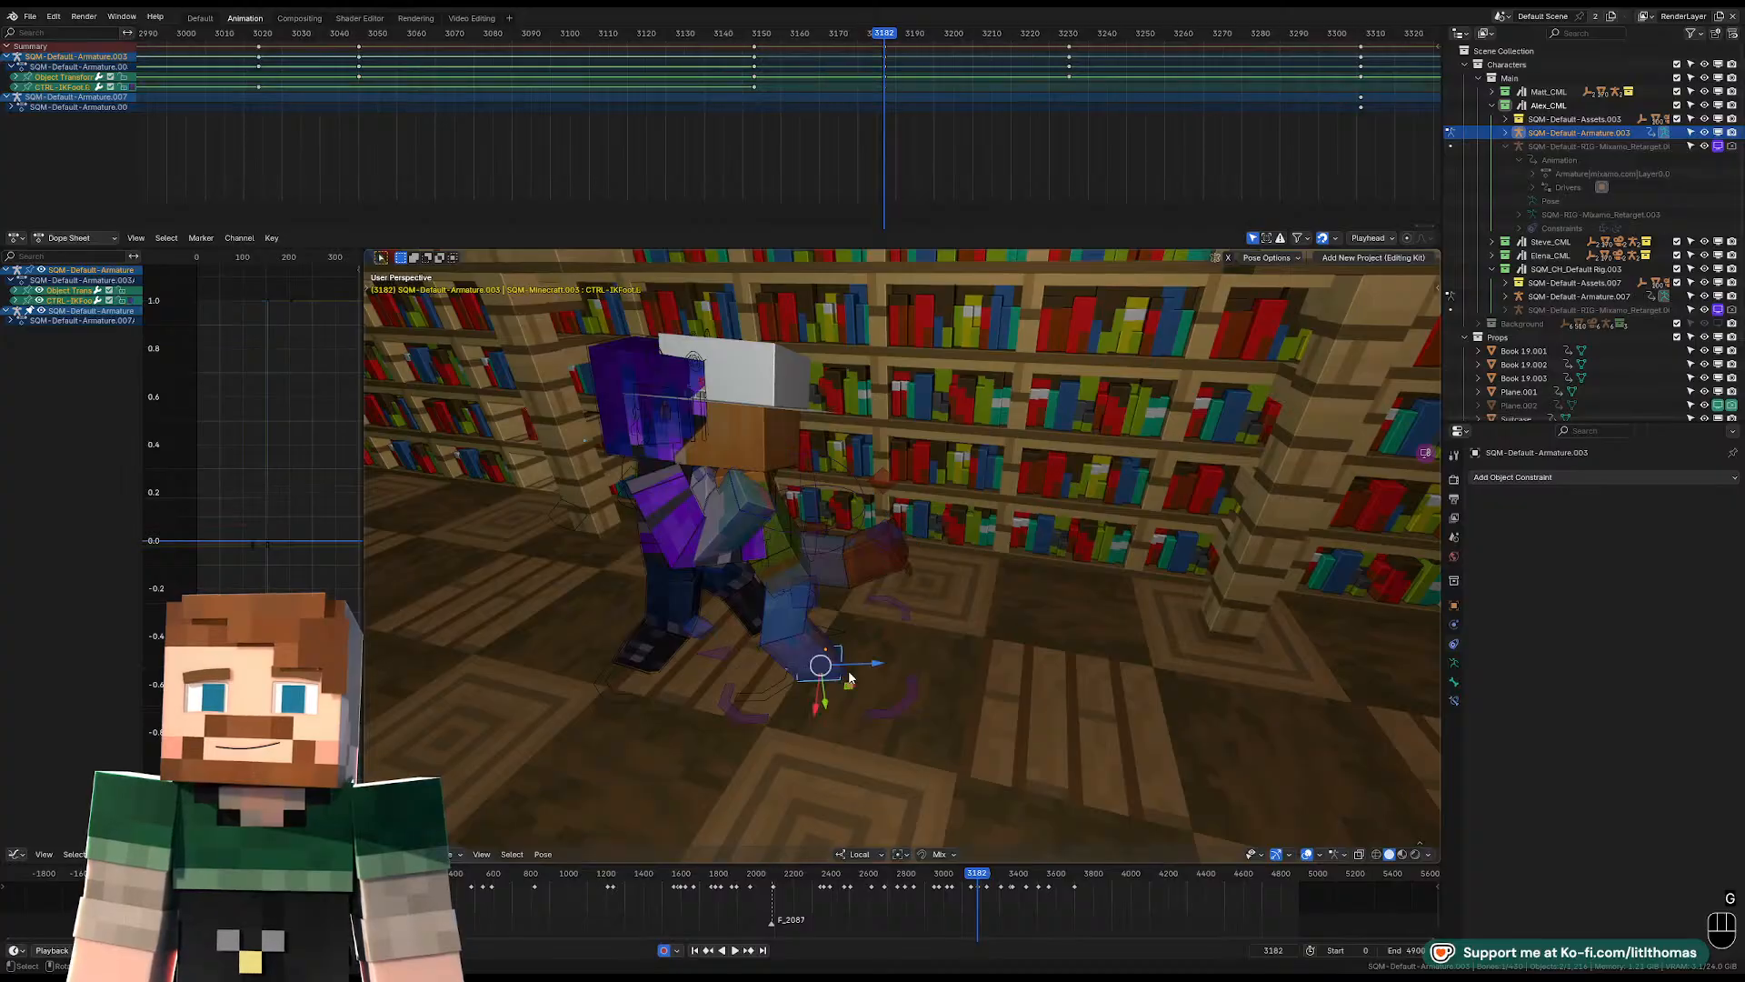
# Move the pelvis slightly to refine the balance over the planted left leg.
pyautogui.click(785, 567)
pyautogui.press('KP_Decimal')
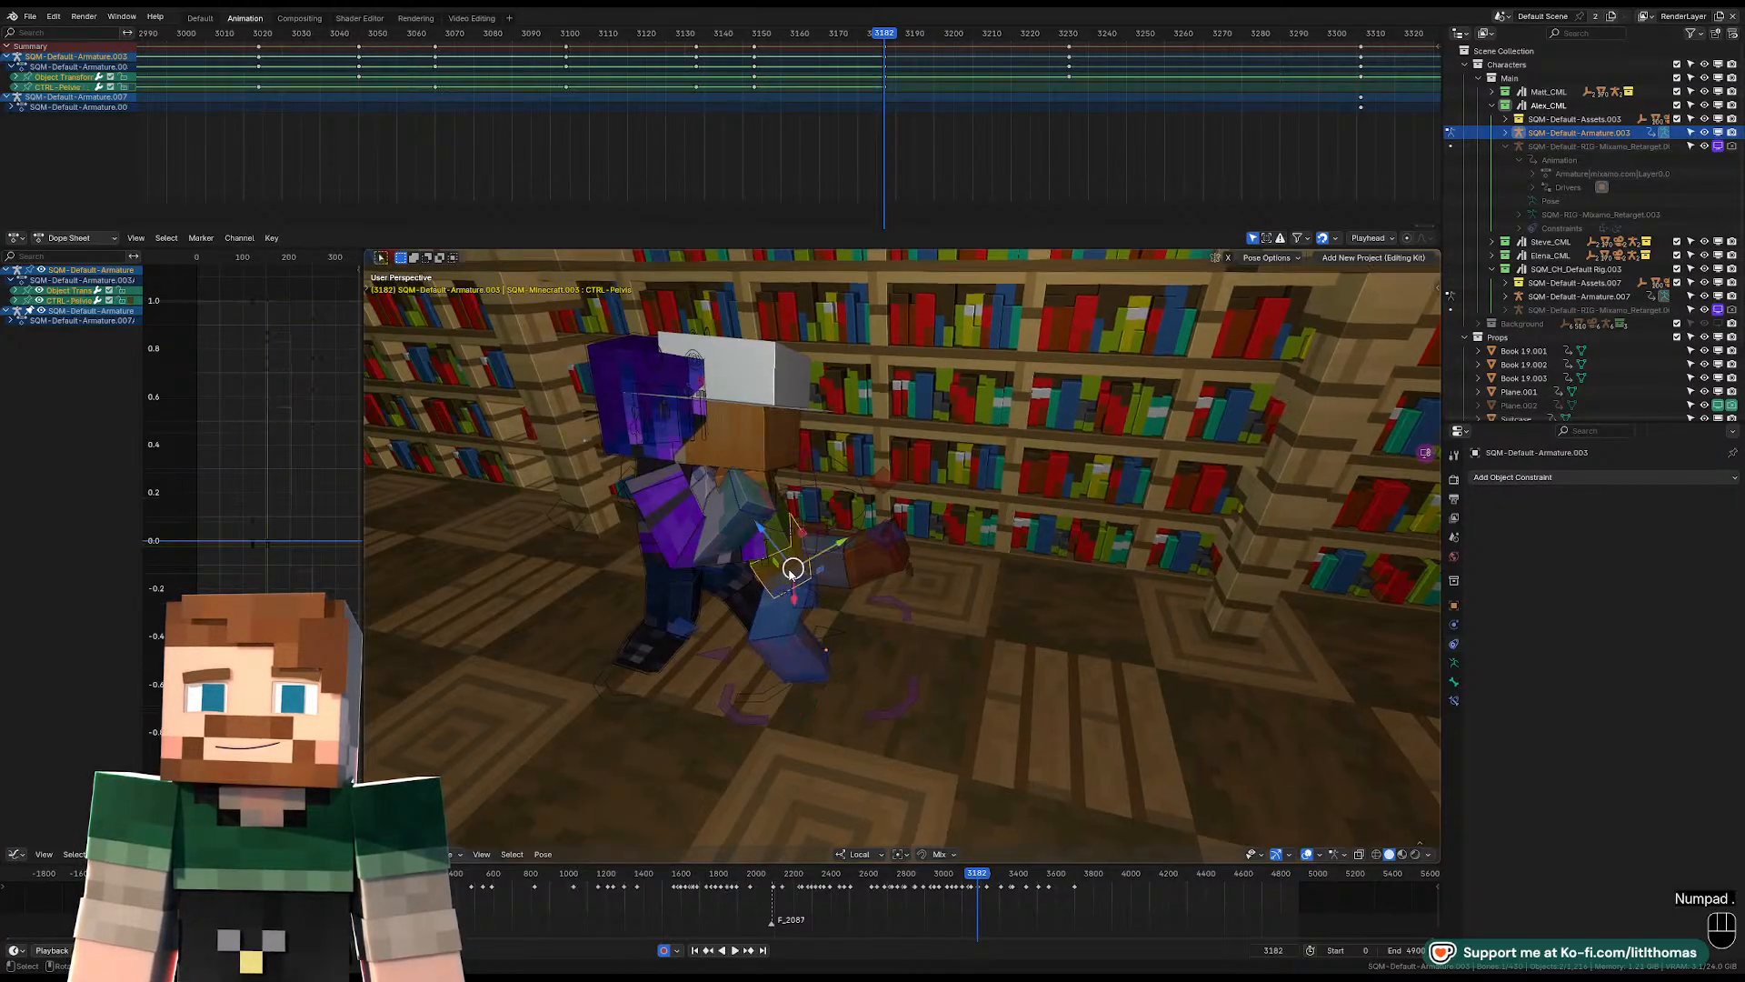
pyautogui.press('g')
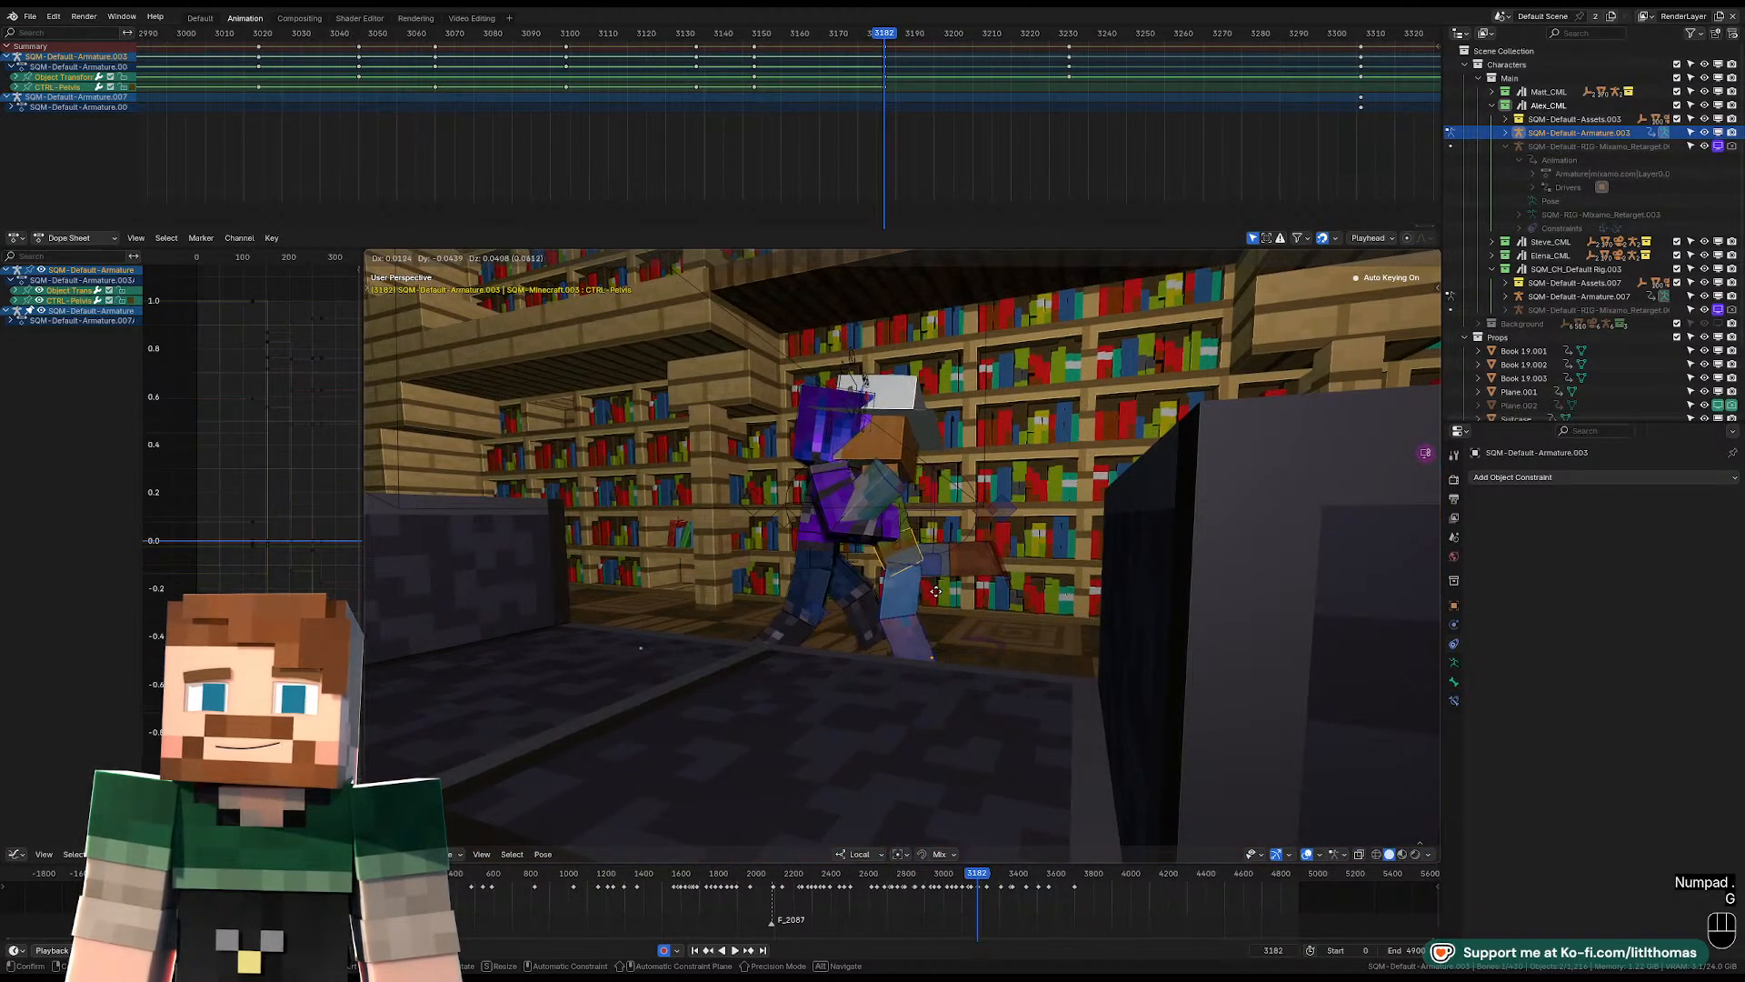
pyautogui.click(936, 592)
pyautogui.scroll(2, 963, 587)
pyautogui.moveTo(1027, 568); pyautogui.dragTo(821, 633, button='middle')
pyautogui.moveTo(1054, 636); pyautogui.dragTo(974, 609, button='middle')
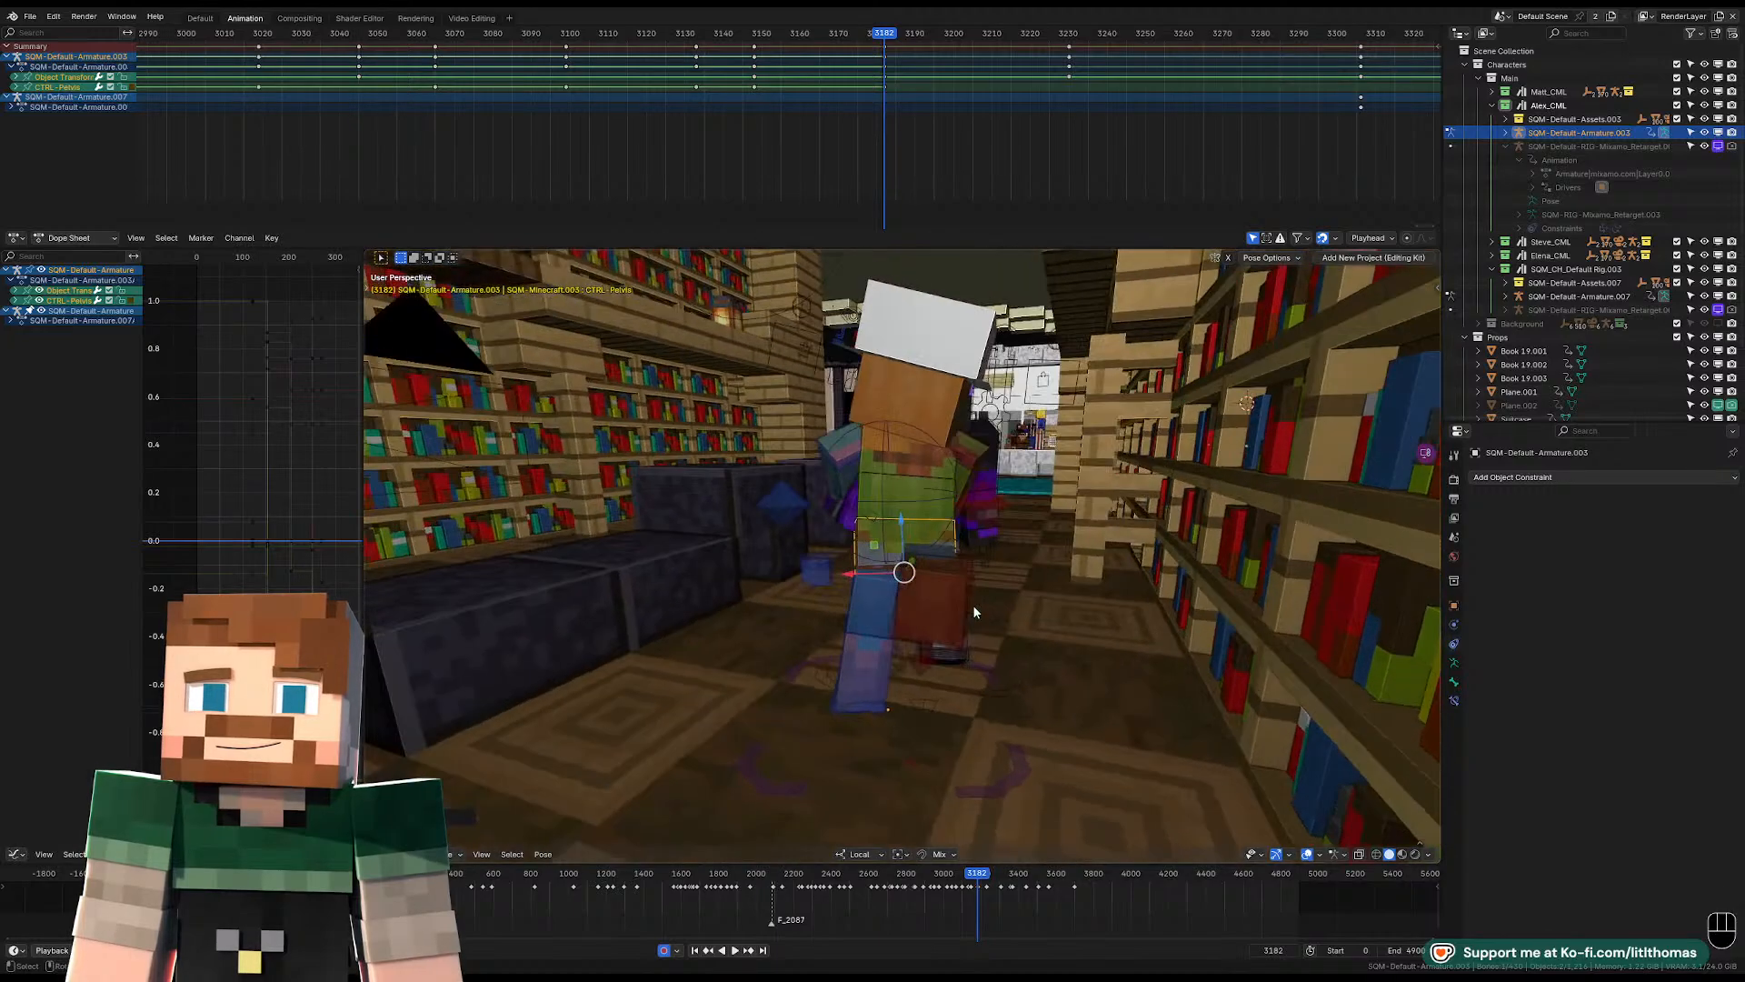
# Rotate the torso to tilt and twist the upper body at frame 3182.
pyautogui.moveTo(881, 472); pyautogui.dragTo(937, 475, button='middle')
pyautogui.click(938, 475)
pyautogui.press('r')
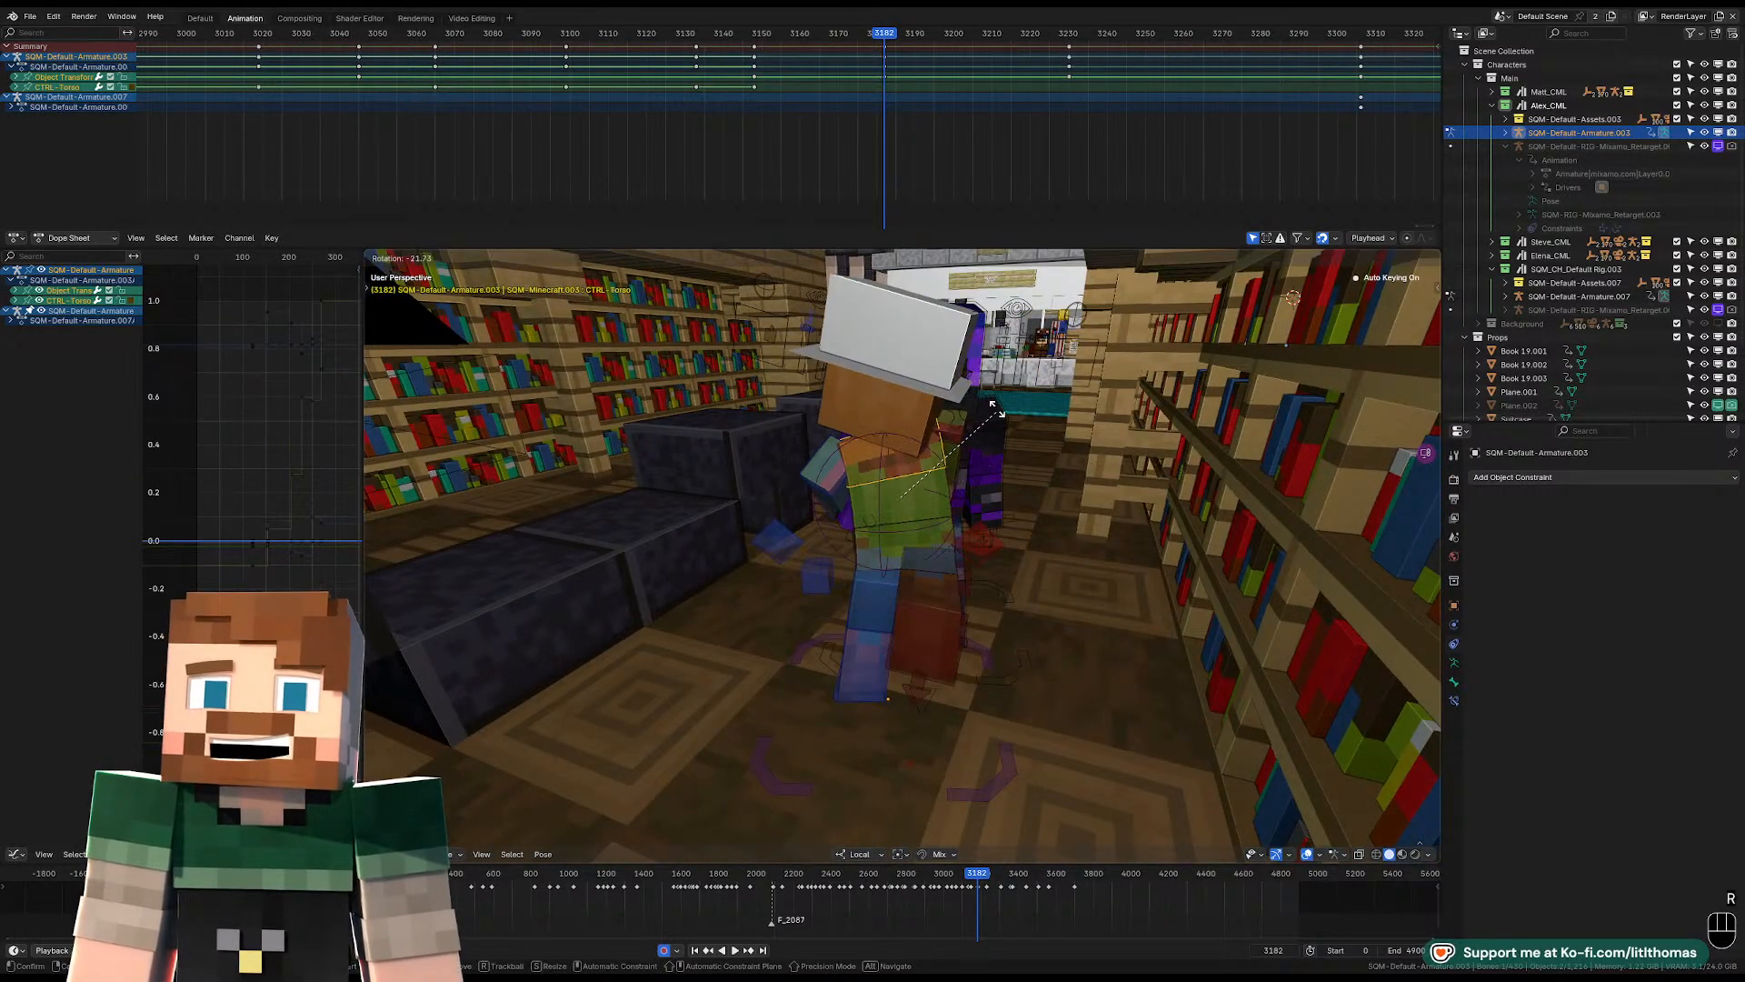
pyautogui.click(990, 409)
pyautogui.press('r')
pyautogui.press('r')
pyautogui.click(990, 409)
pyautogui.moveTo(982, 414); pyautogui.dragTo(1191, 427, button='middle')
# Rotate the left upper arm to bring the arm forward toward the purple character.
pyautogui.click(858, 557)
pyautogui.moveTo(858, 557); pyautogui.dragTo(900, 520, button='middle')
pyautogui.press('r')
pyautogui.press('r')
pyautogui.click(874, 487)
# Clear the left lower arm's rotation and rotate the arm so it extends across the purple character.
pyautogui.click(822, 499)
pyautogui.hotkey('alt', 'r')
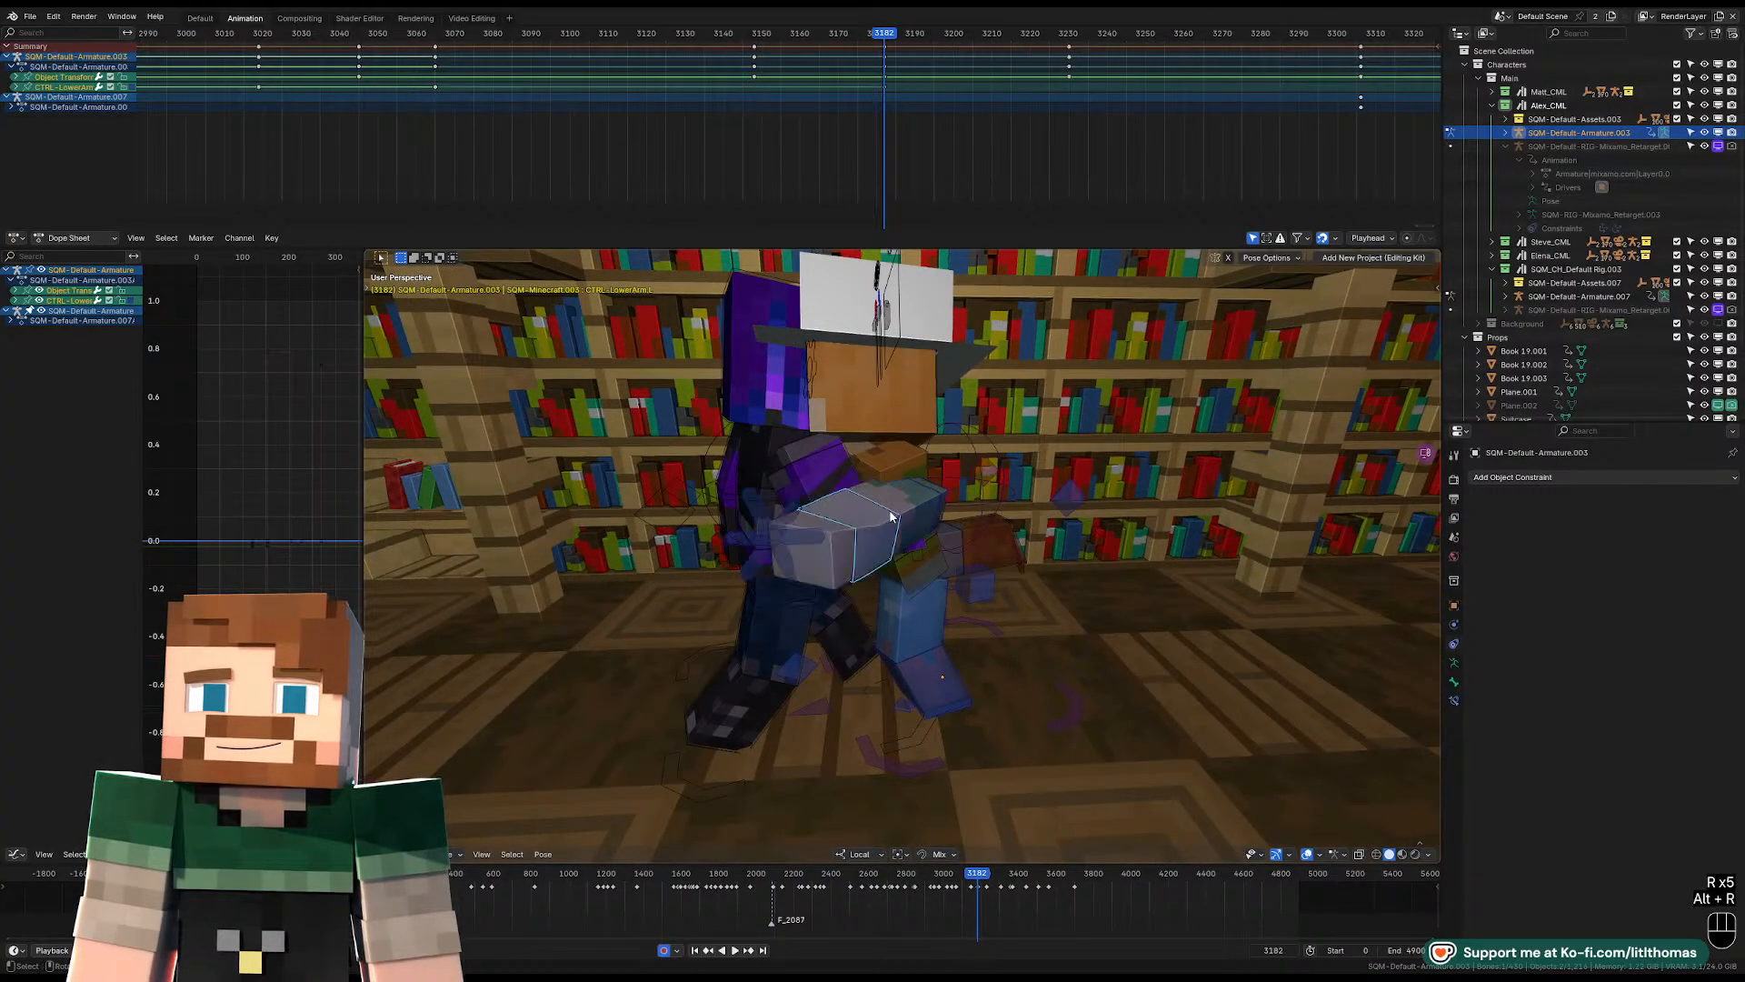
pyautogui.click(893, 512)
pyautogui.press('r')
pyautogui.press('r')
pyautogui.click(888, 501)
# Turn and tilt the head so the face points out toward the viewer.
pyautogui.click(903, 422)
pyautogui.press('r')
pyautogui.press('r')
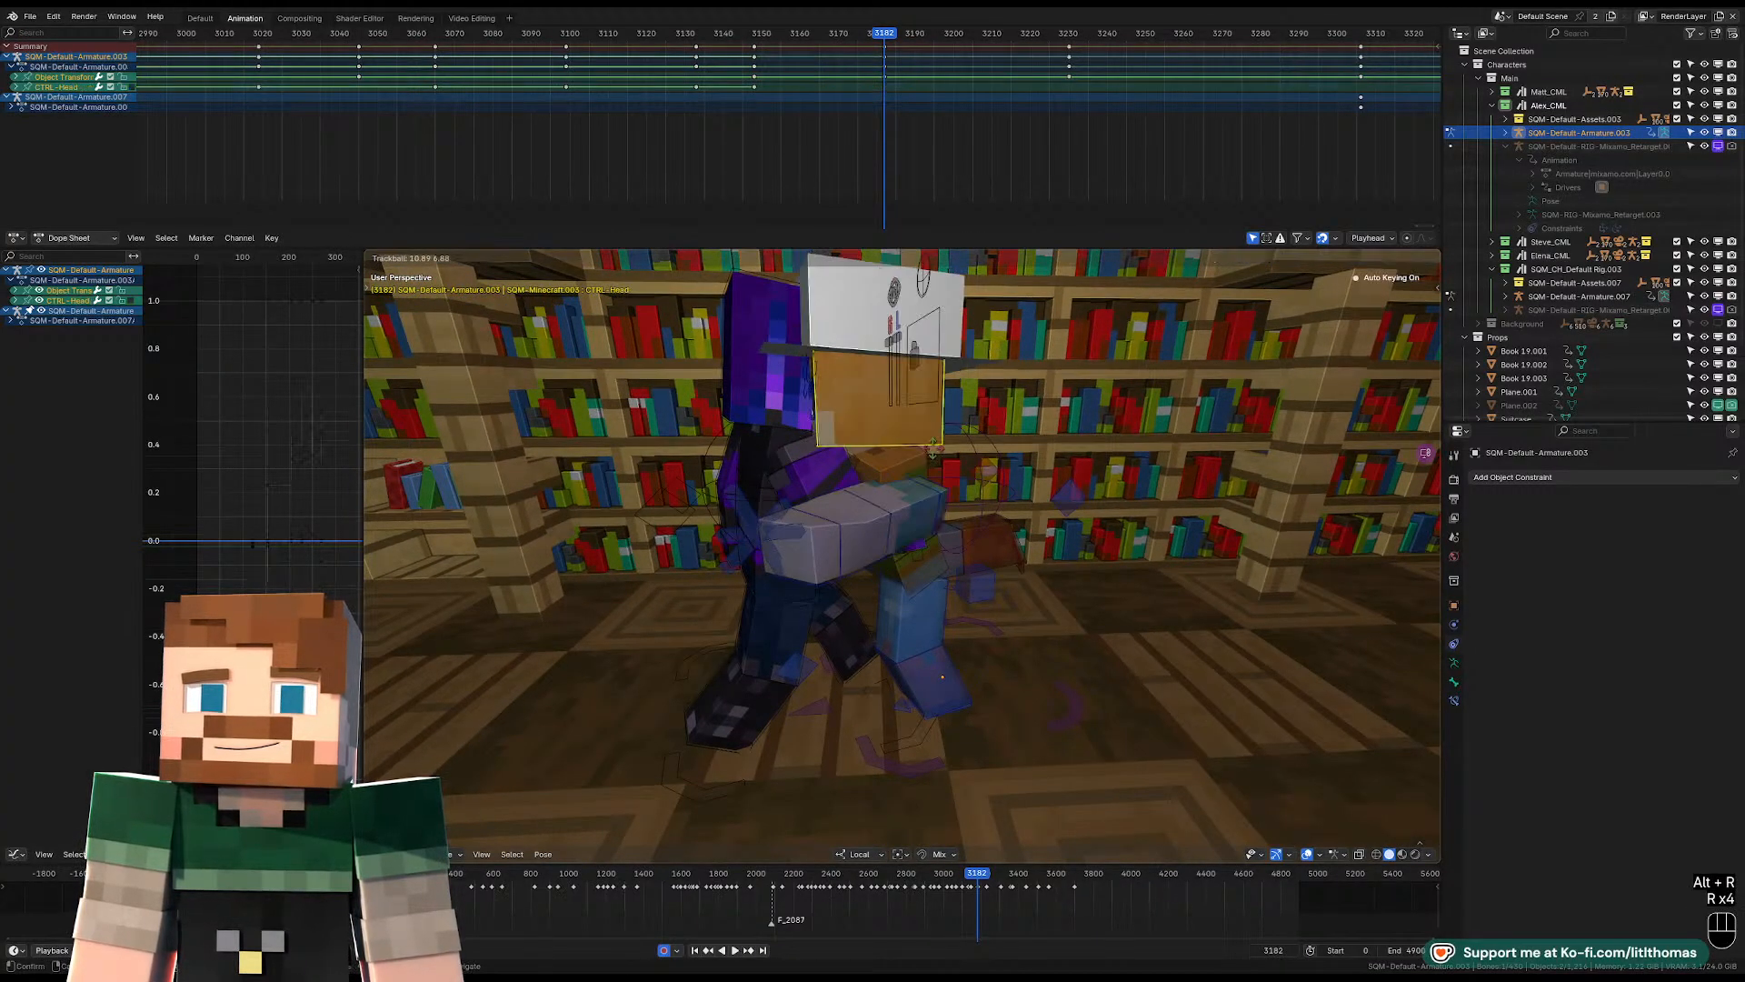
pyautogui.click(978, 446)
pyautogui.press('r')
pyautogui.click(963, 414)
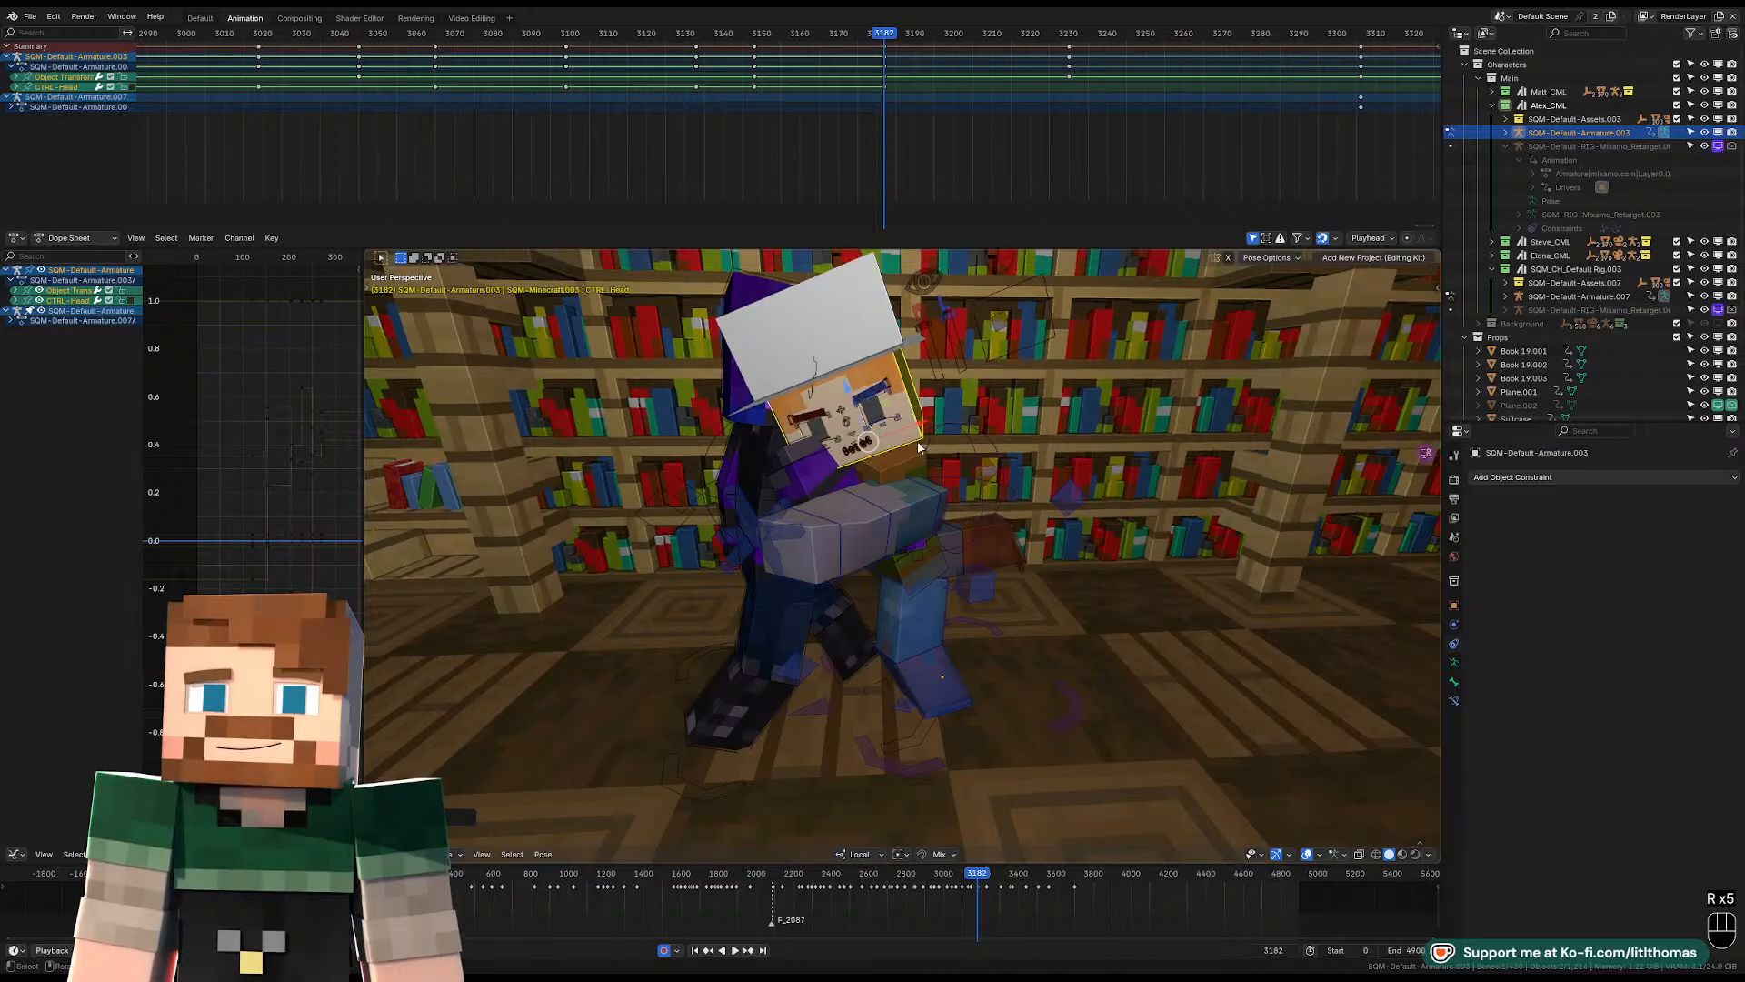
pyautogui.moveTo(964, 414); pyautogui.dragTo(911, 466, button='middle')
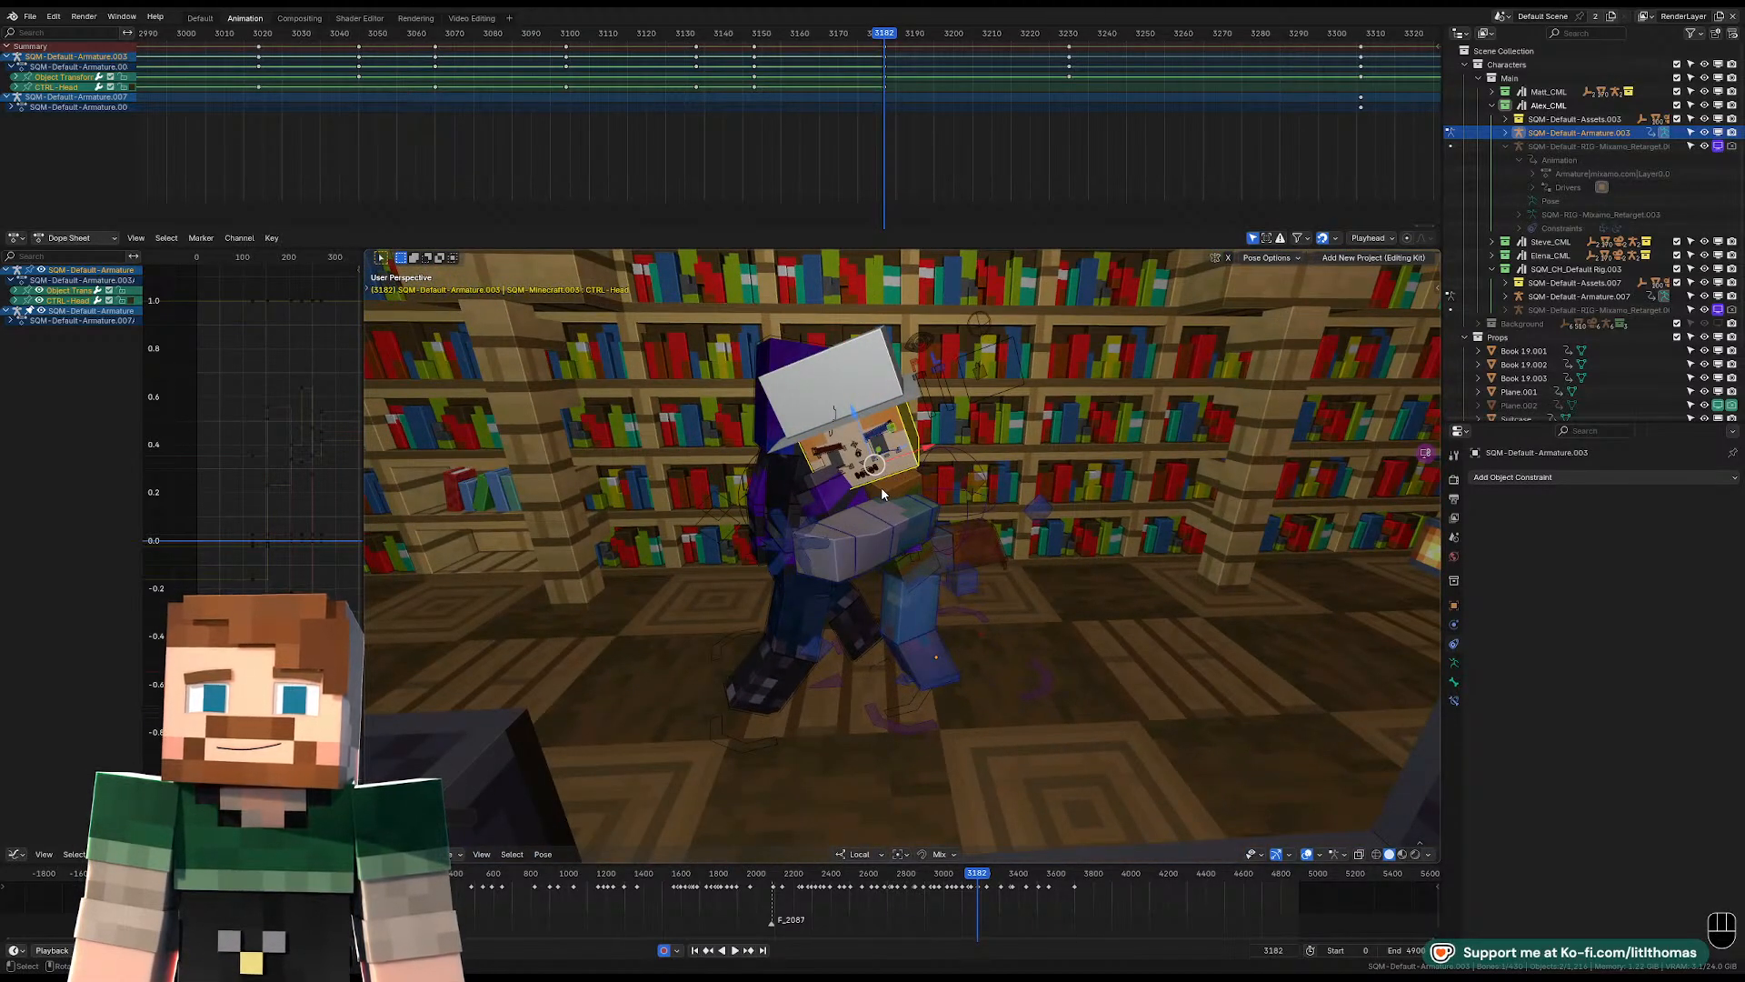
# Adjust the left arm's rotation so it reaches level across the purple character's body.
pyautogui.moveTo(879, 507); pyautogui.dragTo(1057, 596, button='middle')
pyautogui.scroll(4, 1057, 597)
pyautogui.scroll(-2, 1058, 596)
pyautogui.moveTo(946, 578); pyautogui.dragTo(929, 474, button='middle')
pyautogui.click(987, 498)
pyautogui.press('r')
pyautogui.press('r')
pyautogui.click(956, 478)
# Clear the left wrist's rotation and rotate it slightly, including around its local X axis.
pyautogui.click(743, 514)
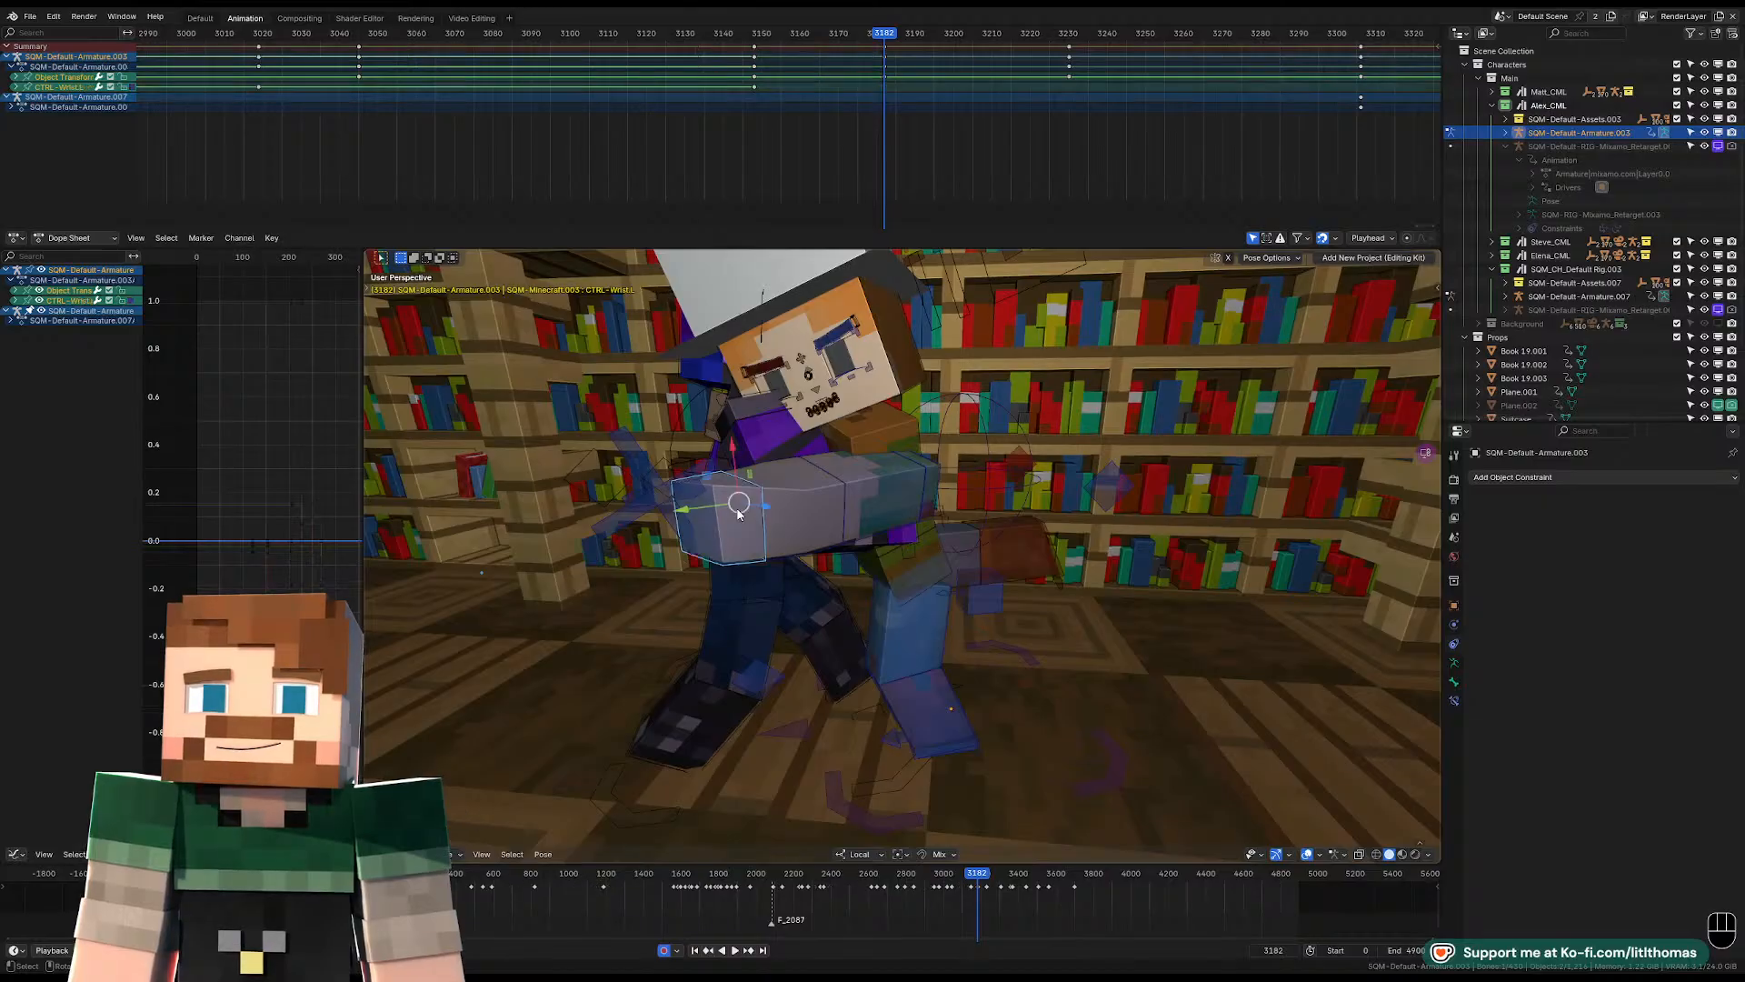
pyautogui.hotkey('alt', 'r')
pyautogui.press('r')
pyautogui.press('r')
pyautogui.click(790, 524)
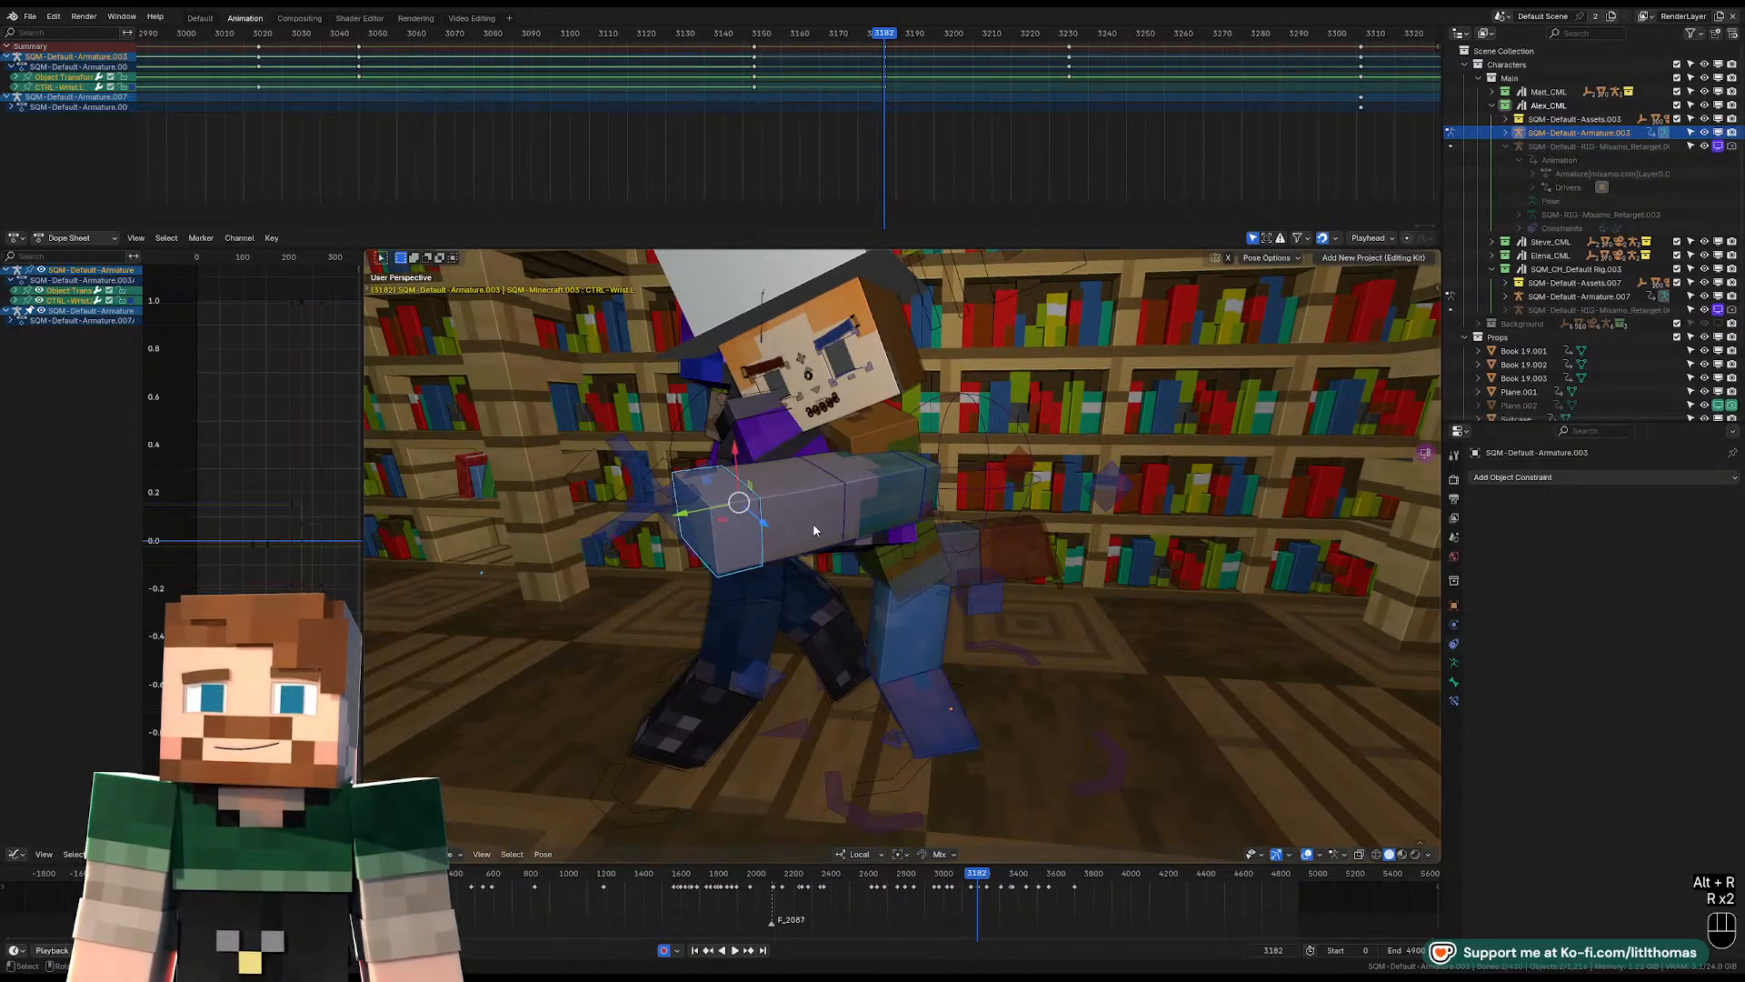
pyautogui.press('r')
pyautogui.press('x')
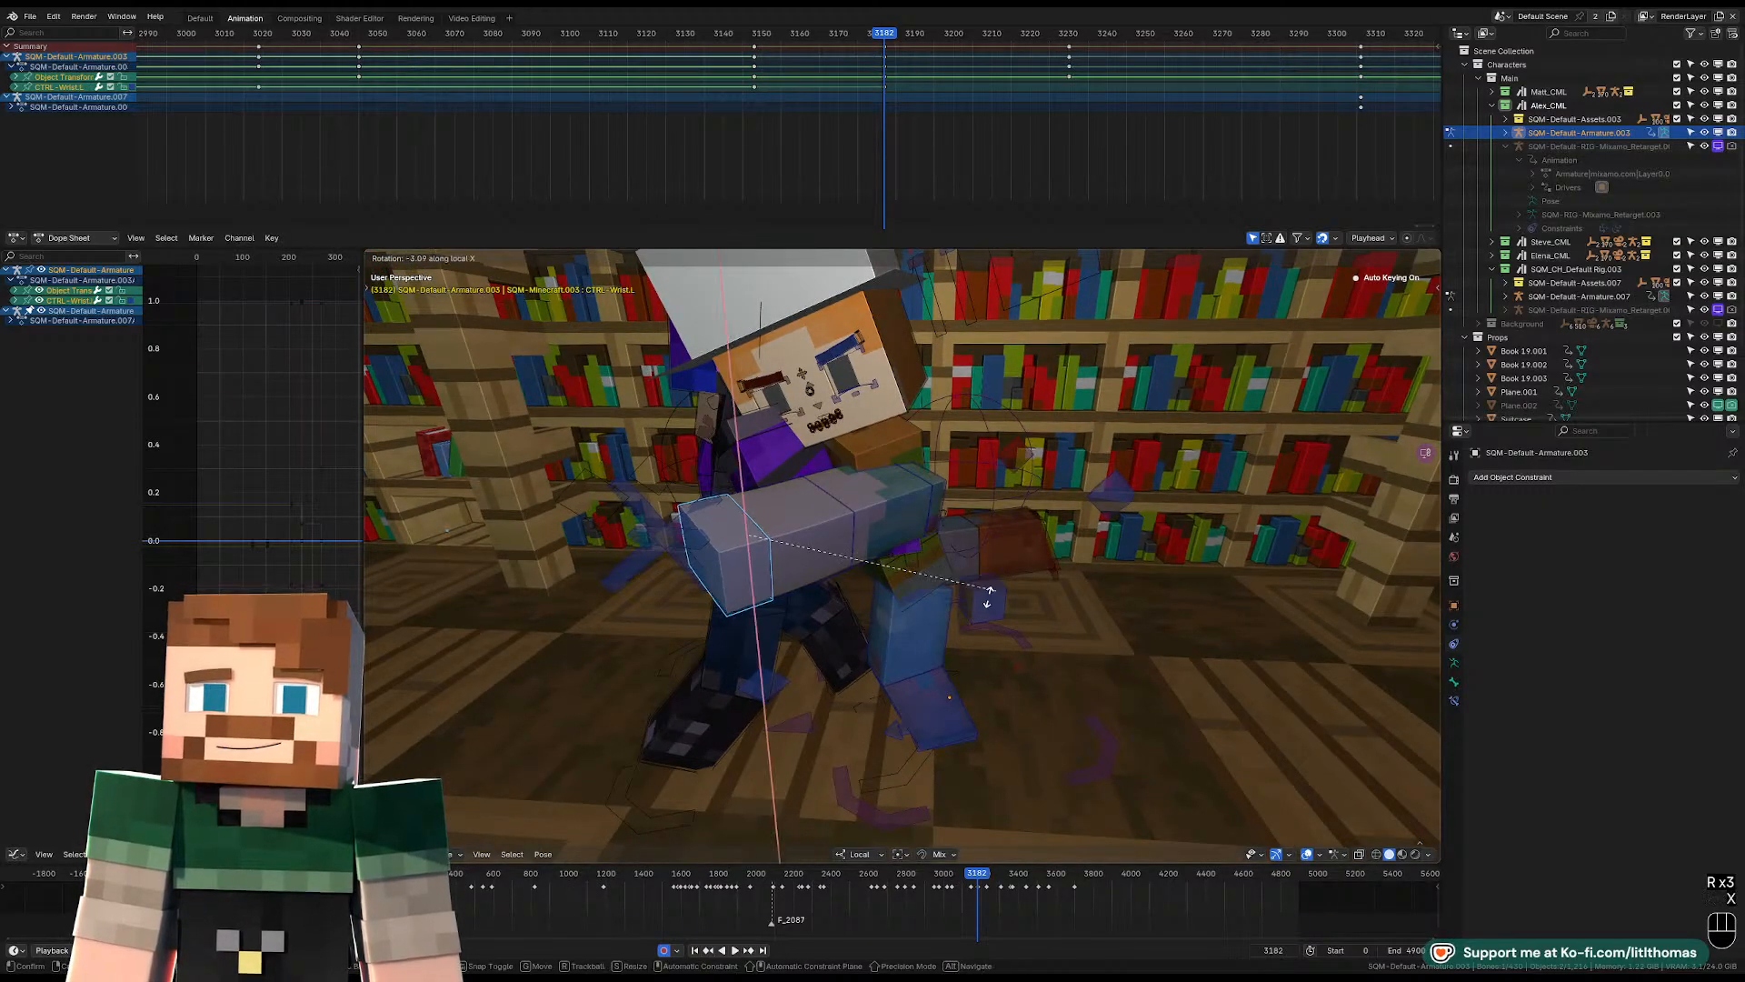
pyautogui.click(989, 595)
# Rotate the left lower arm to bend the elbow around the purple character.
pyautogui.click(844, 550)
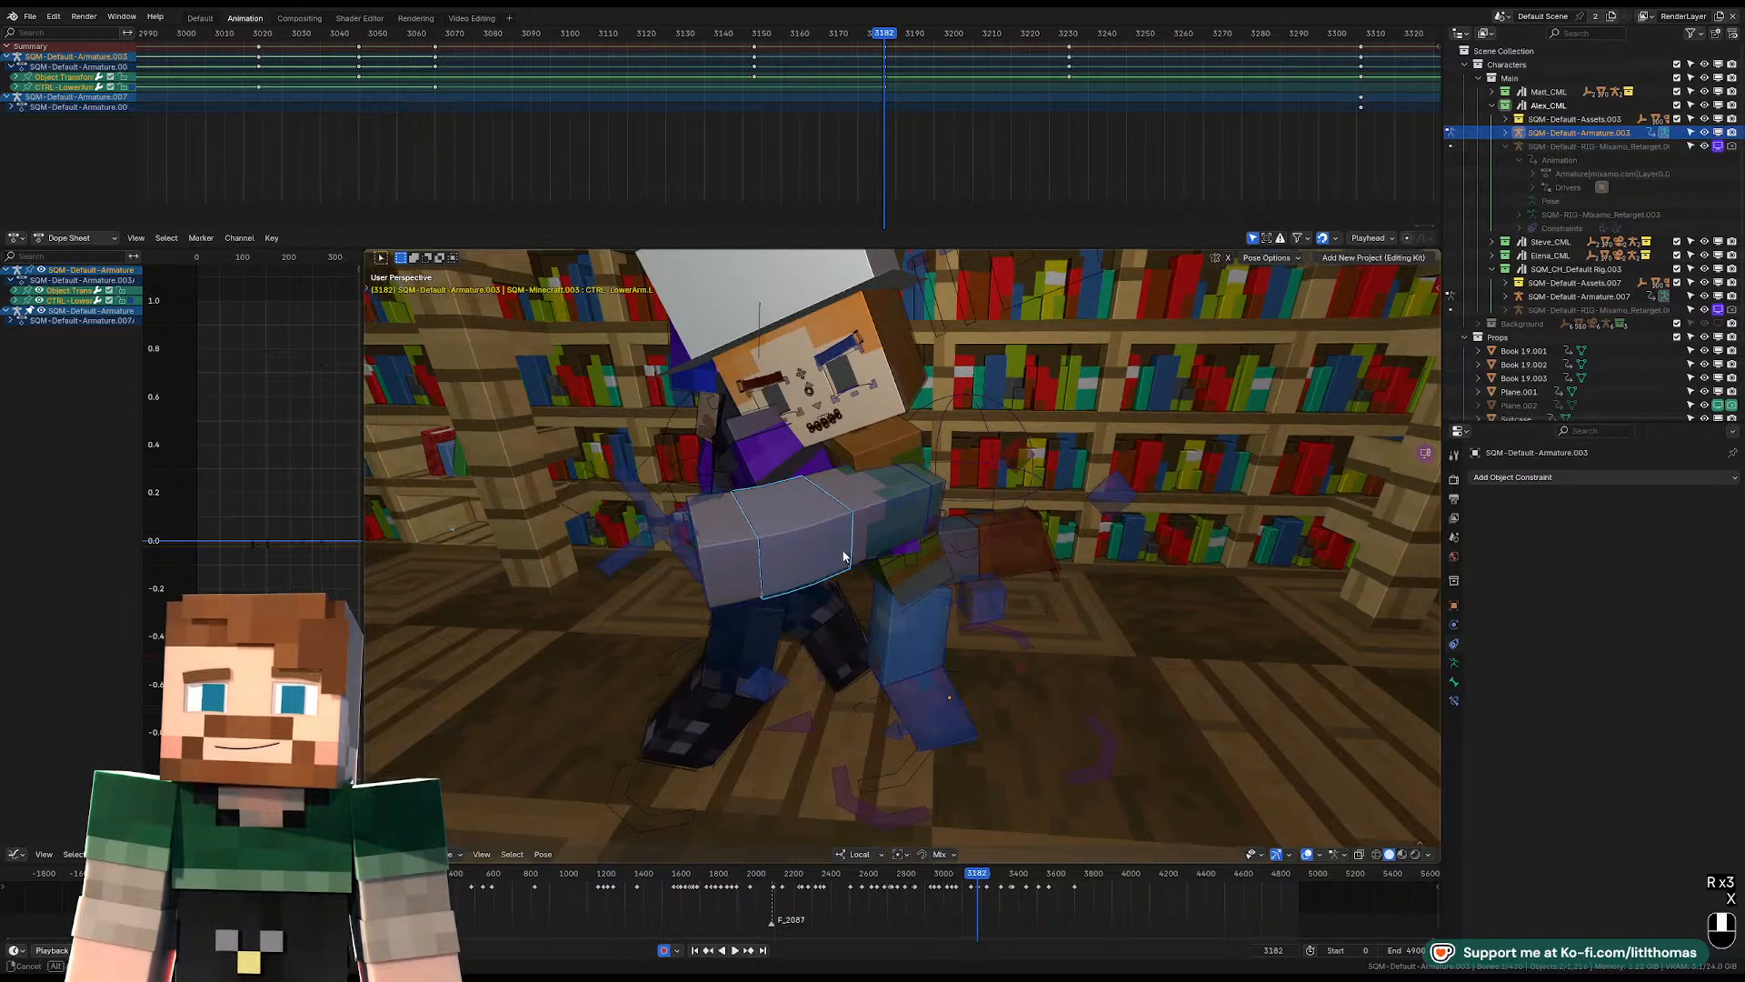
pyautogui.moveTo(844, 552); pyautogui.dragTo(847, 600, button='middle')
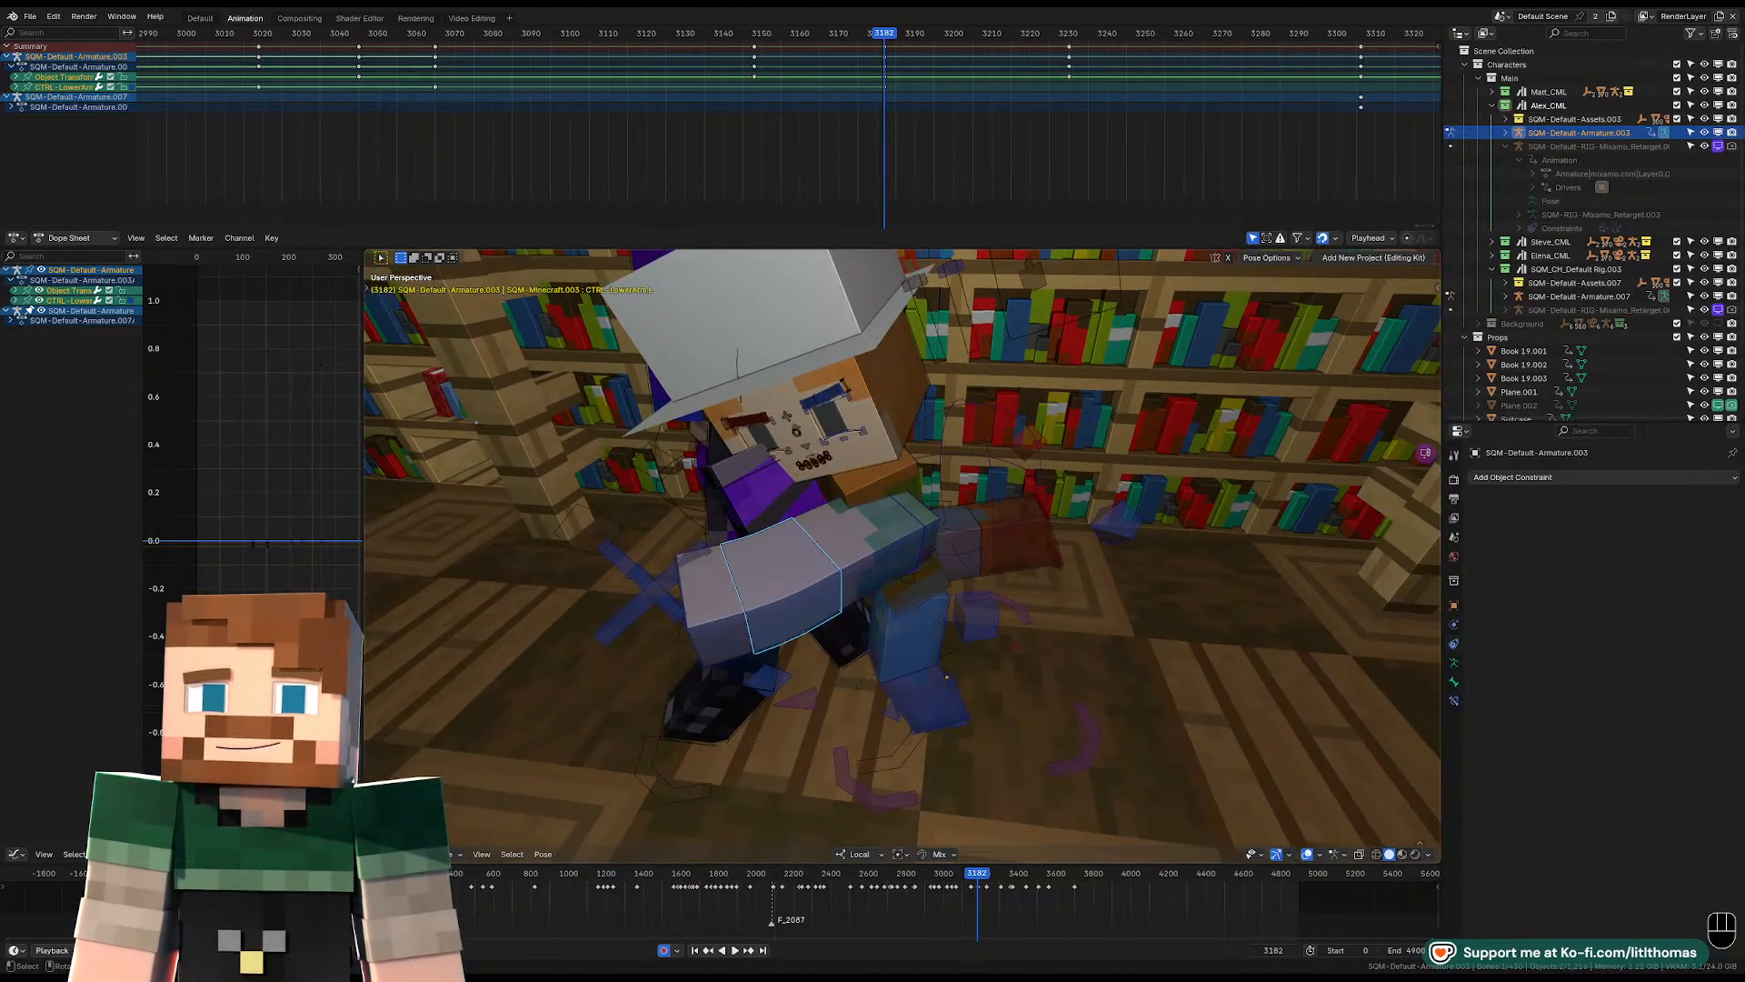
pyautogui.press('r')
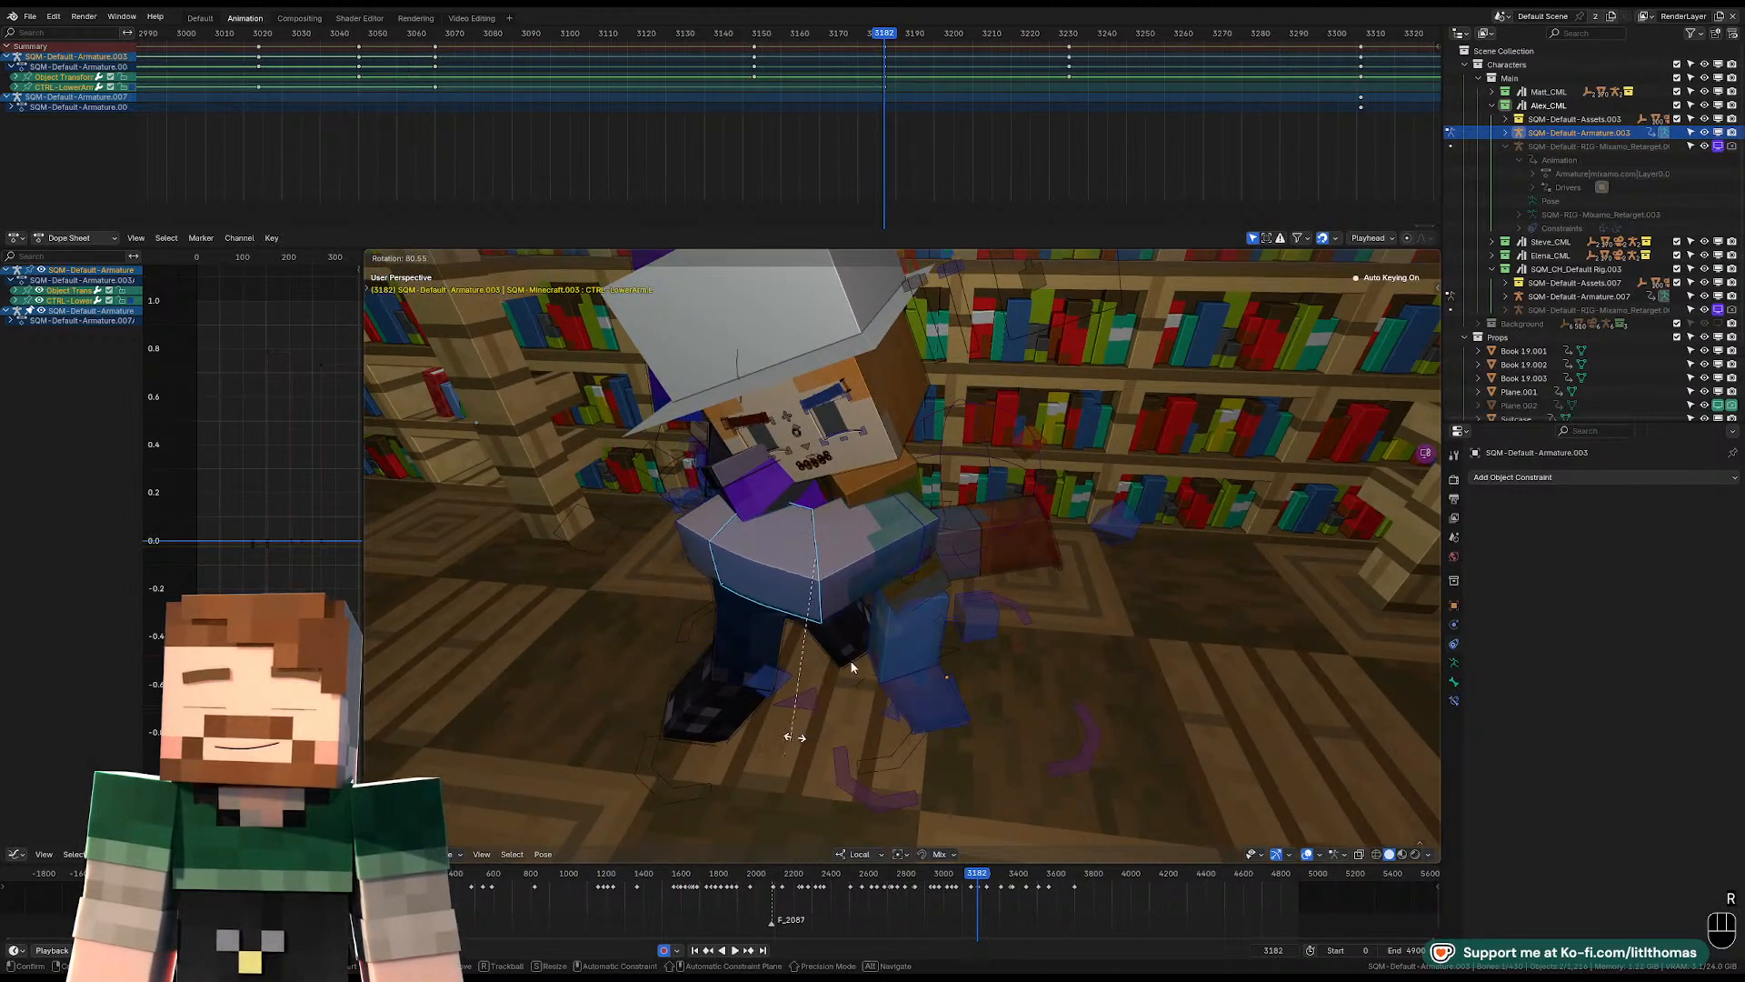
pyautogui.click(794, 737)
# Move the left shoulder forward and up toward the purple character.
pyautogui.click(935, 527)
pyautogui.moveTo(931, 530); pyautogui.dragTo(903, 481, button='middle')
pyautogui.press('g')
pyautogui.click(837, 469)
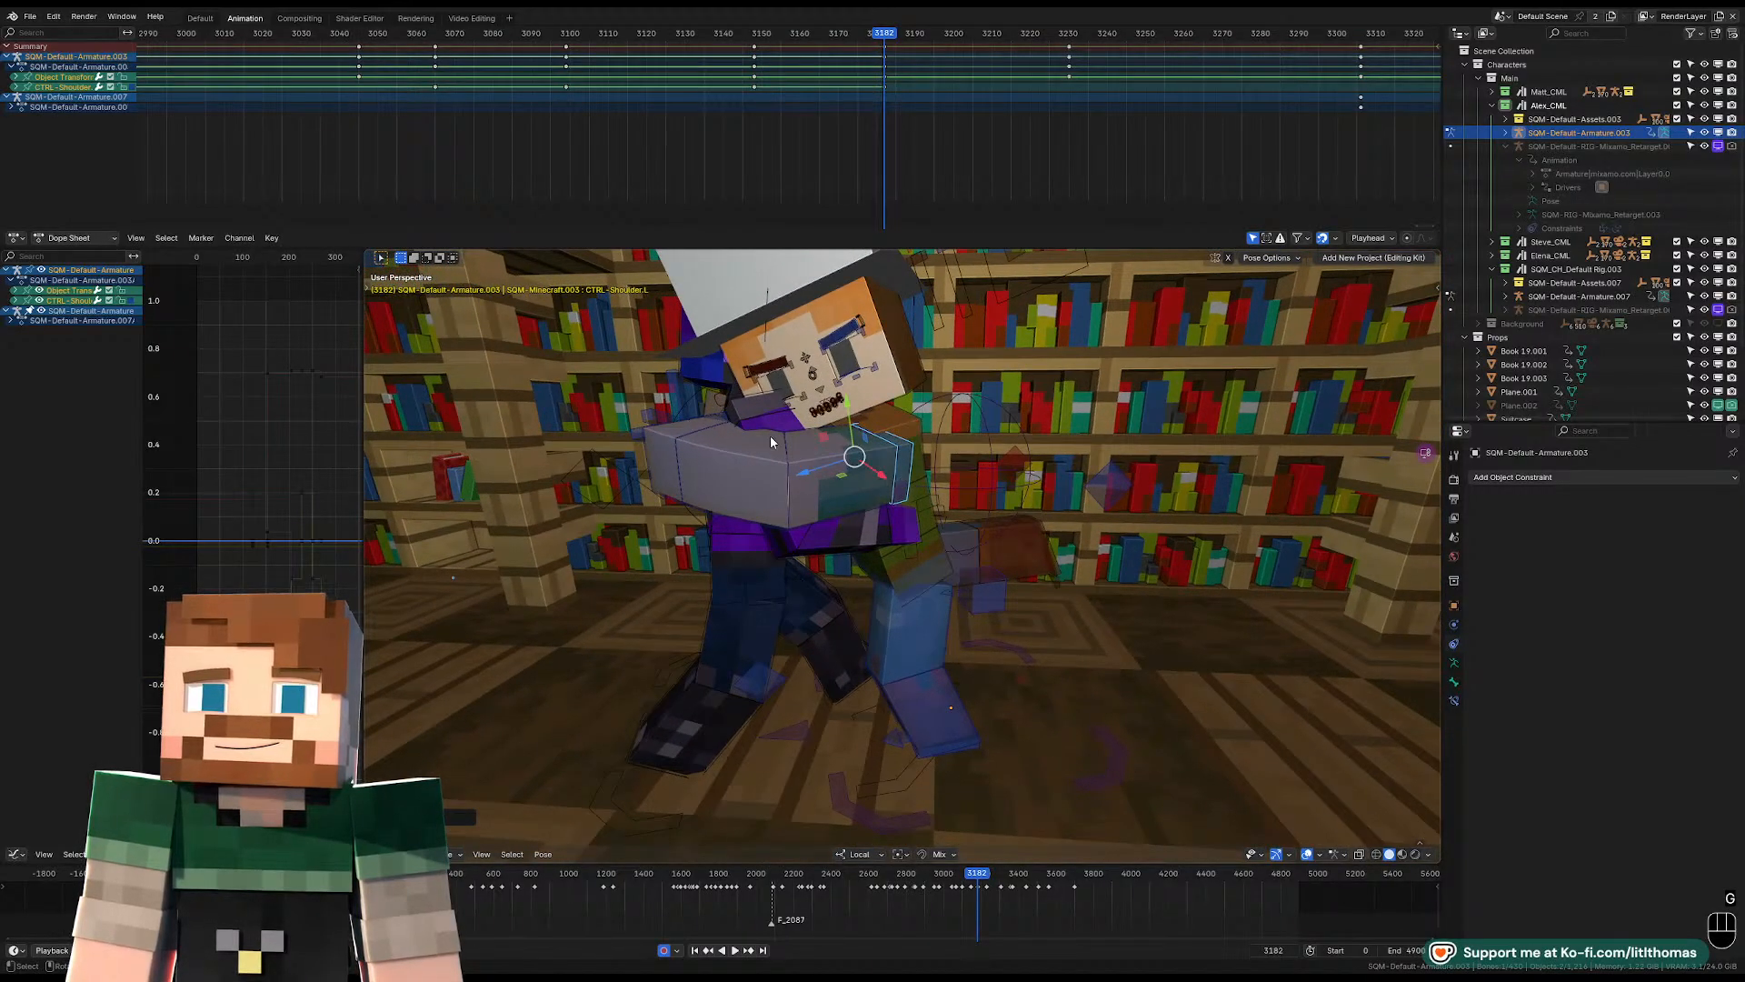
# Lift and rotate the hat-wearing character's right foot so the rear leg kicks up behind the body.
pyautogui.click(786, 501)
pyautogui.click(756, 572)
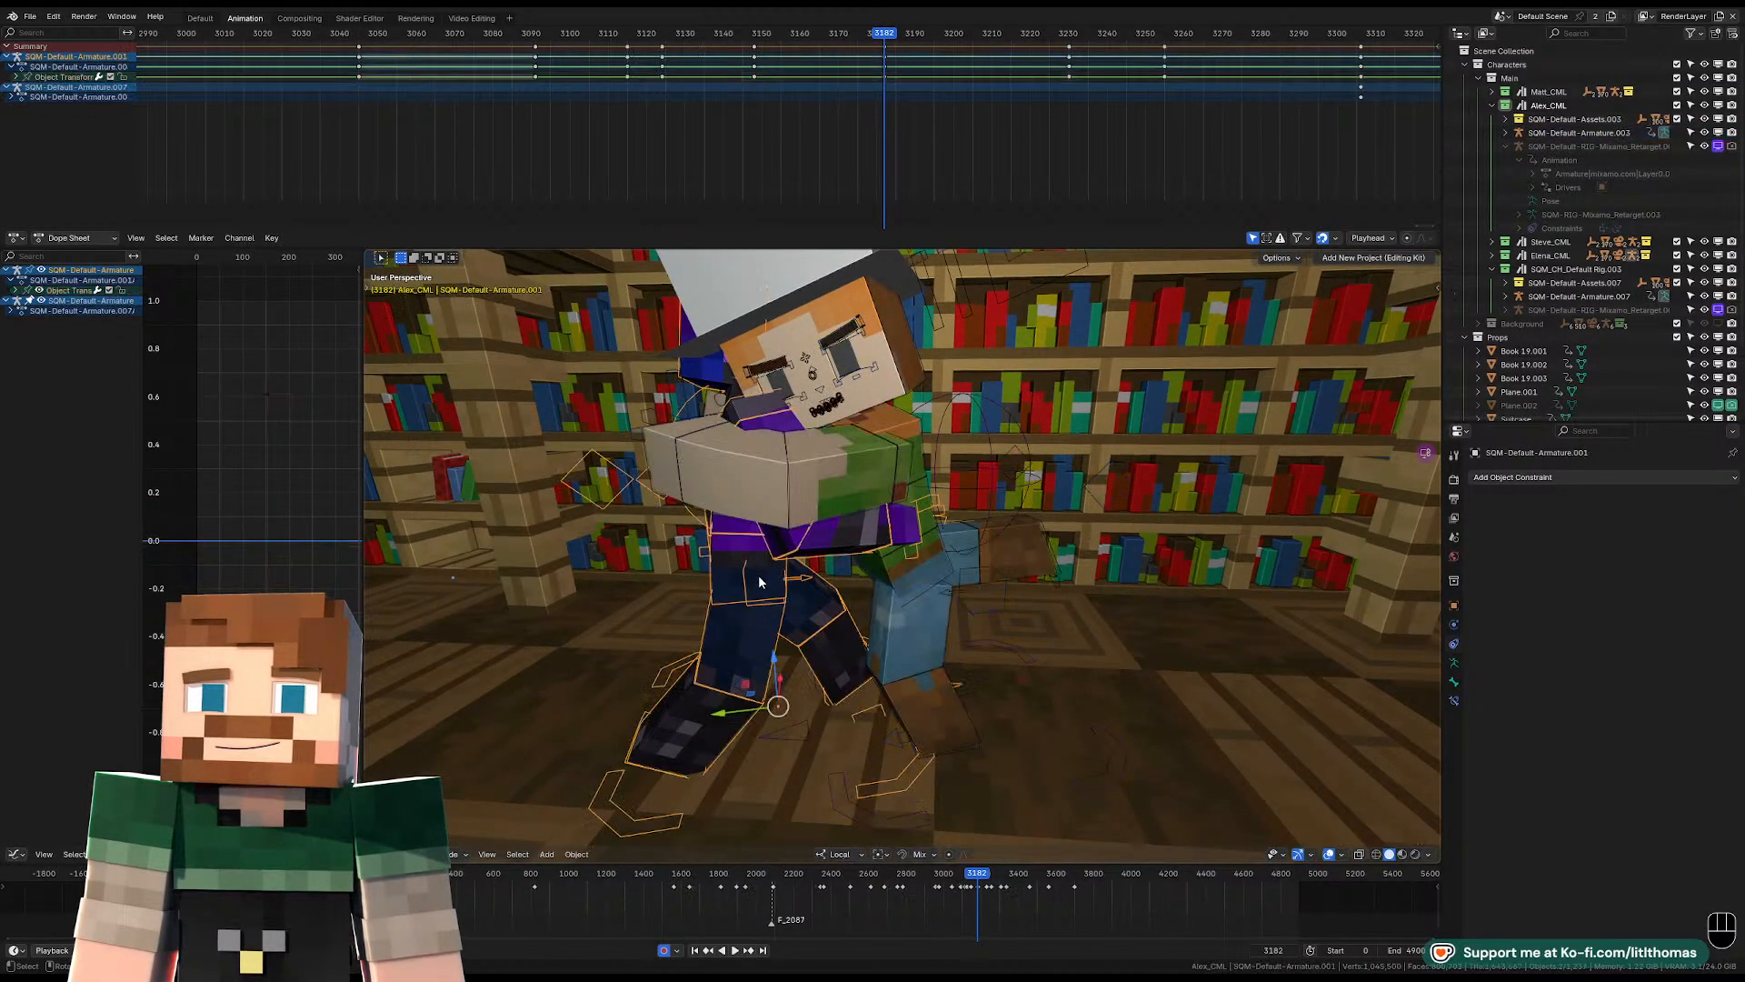
pyautogui.moveTo(767, 579); pyautogui.dragTo(702, 574, button='middle')
pyautogui.scroll(-2, 853, 595)
pyautogui.click(1044, 594)
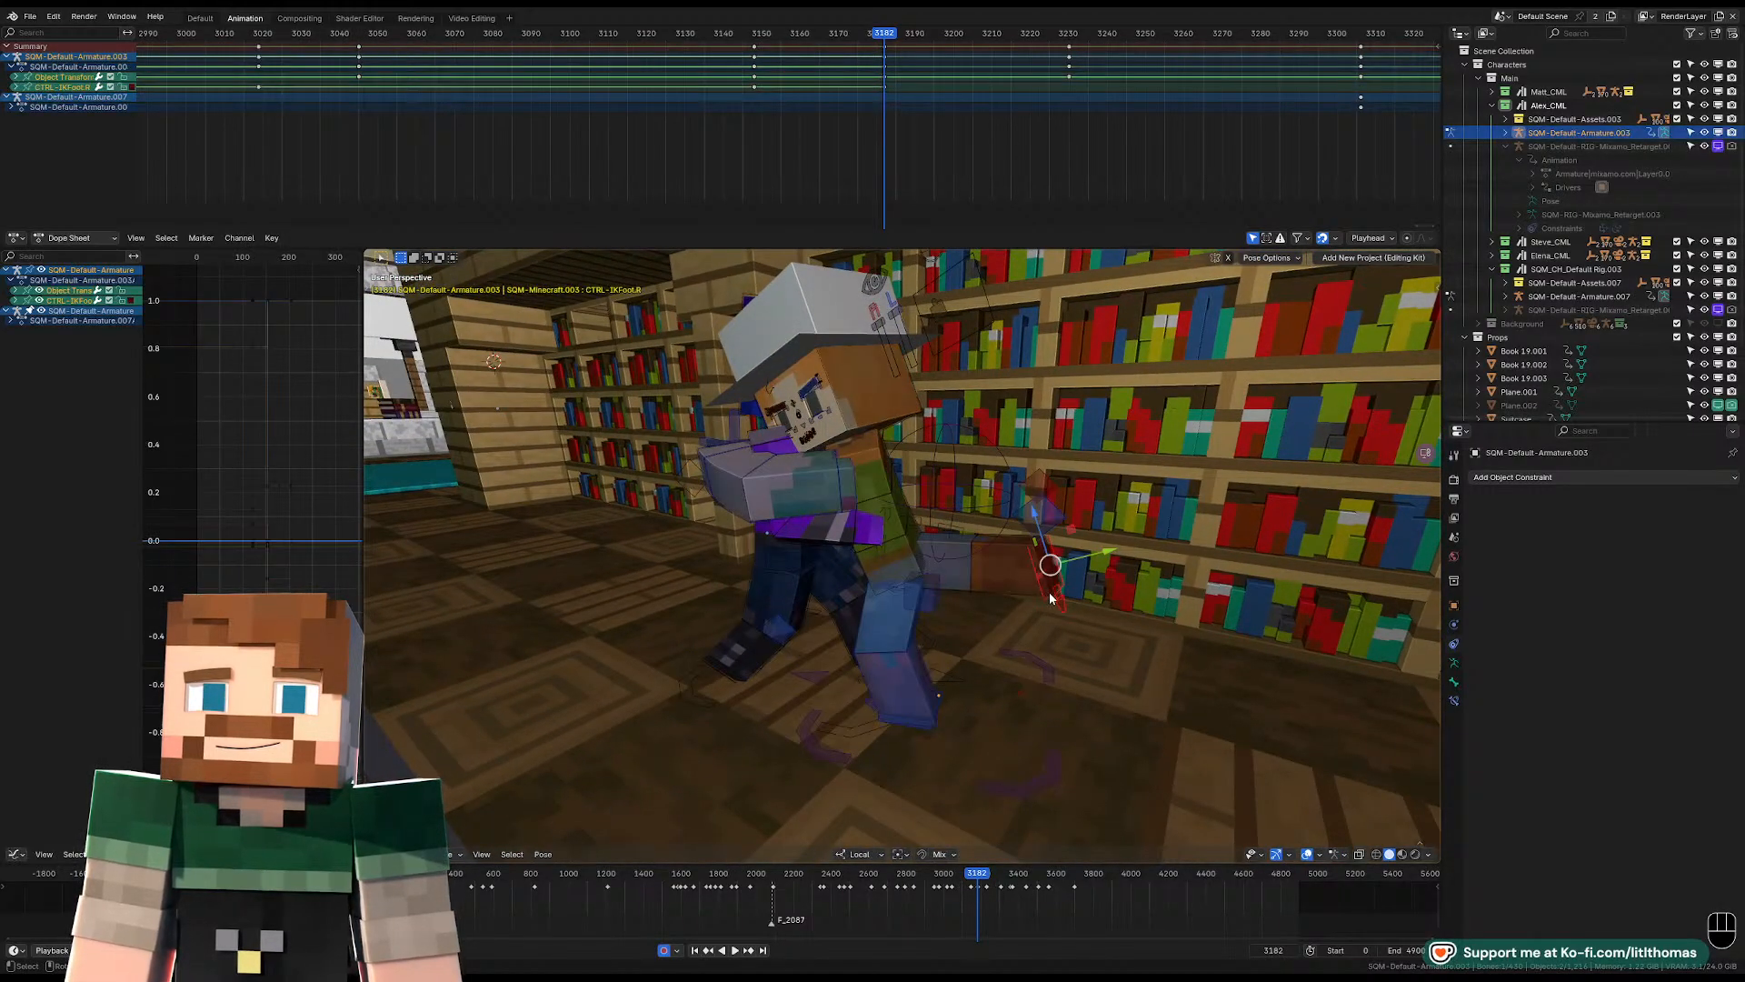
pyautogui.press('g')
pyautogui.press('r')
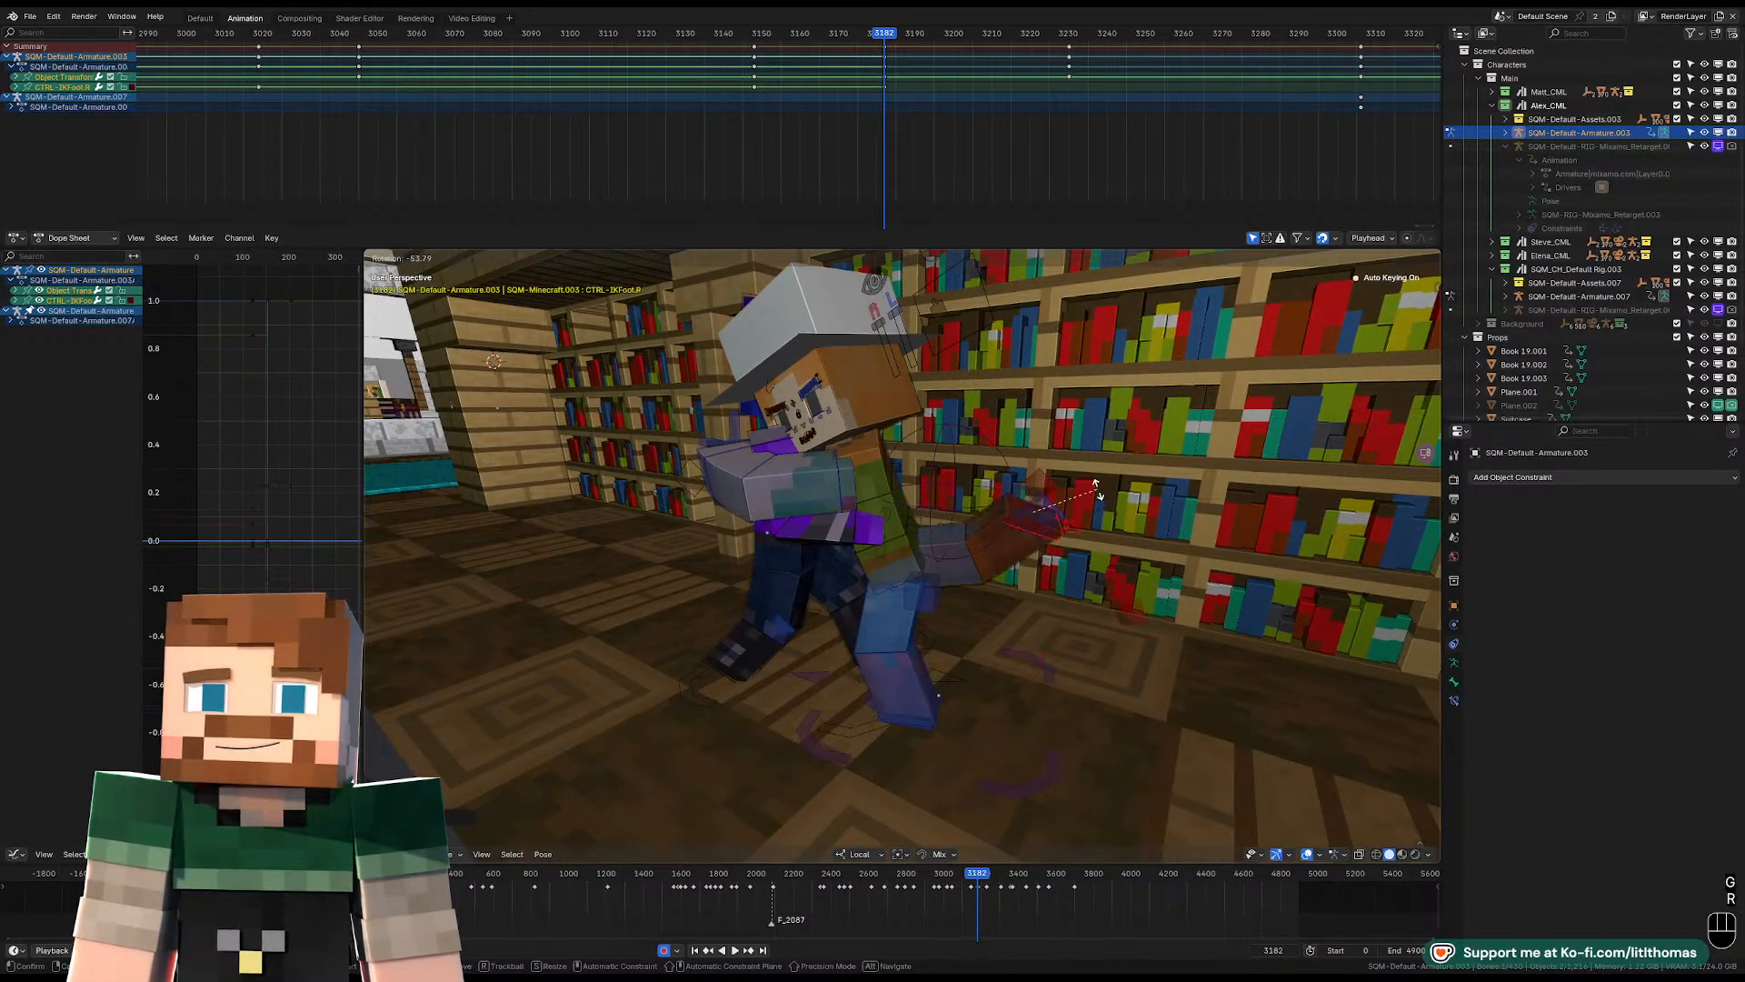
pyautogui.click(1068, 527)
pyautogui.press('KP_0')
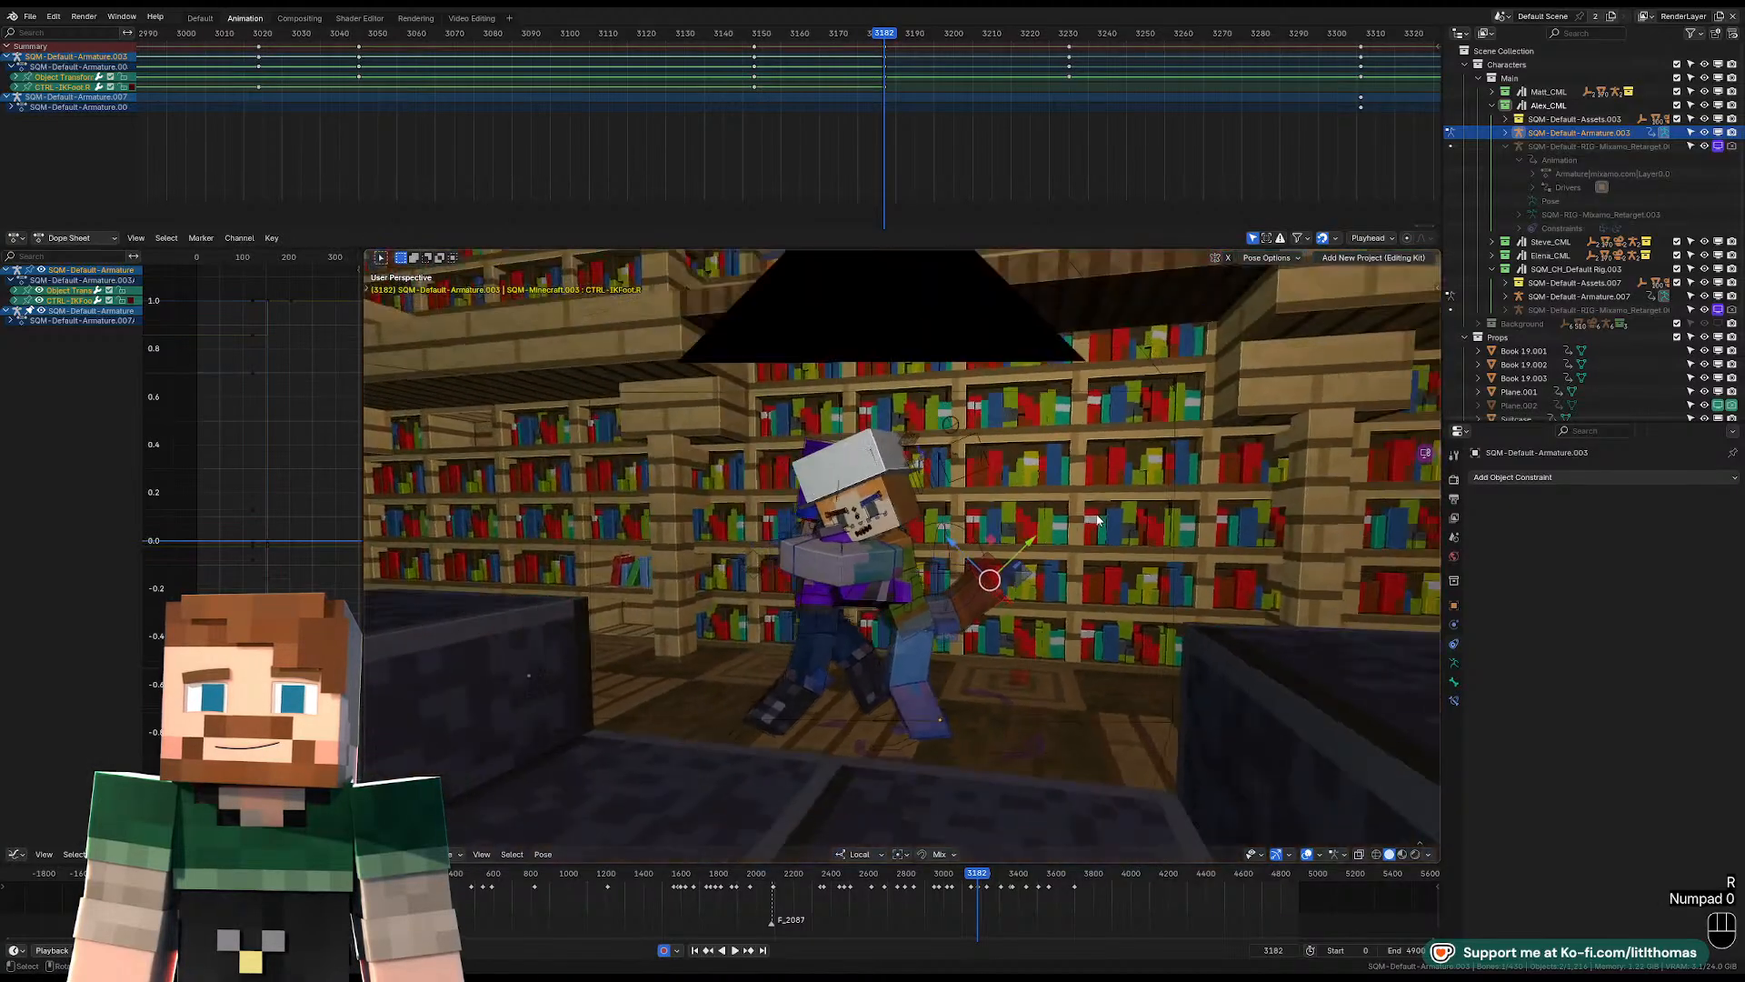
# Rotate the hat-wearing character's head to tilt it beside the purple character's shoulder.
pyautogui.click(906, 476)
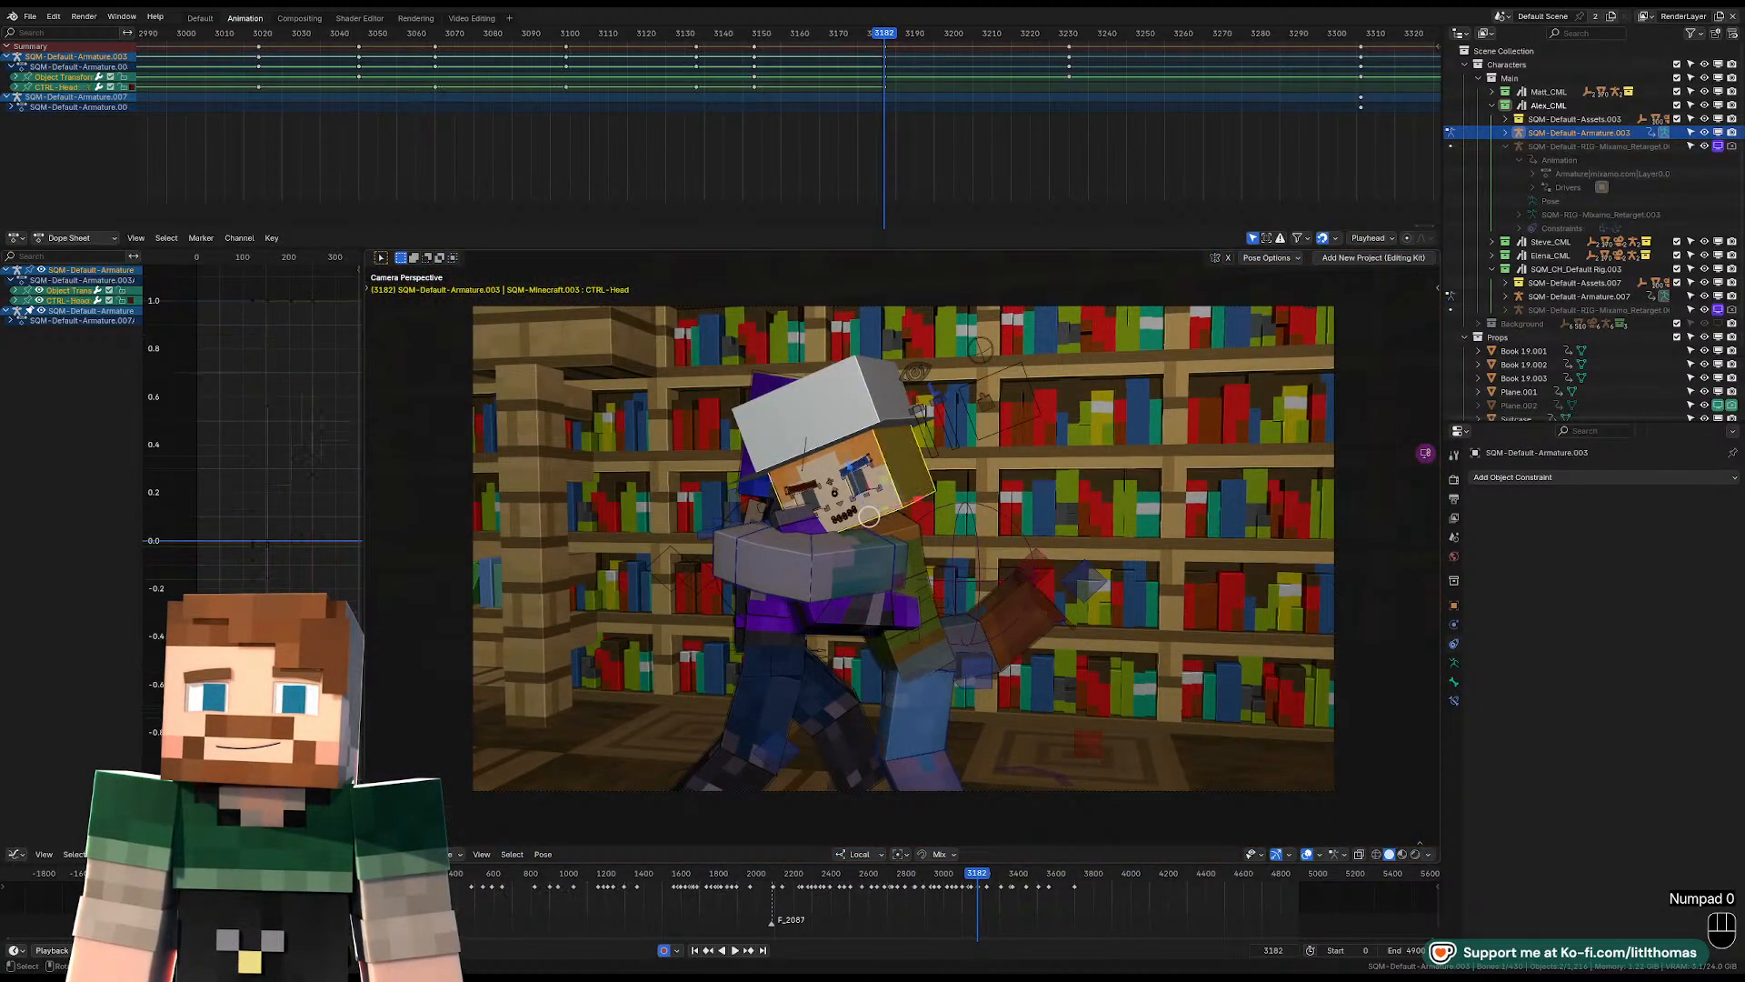
pyautogui.press('r')
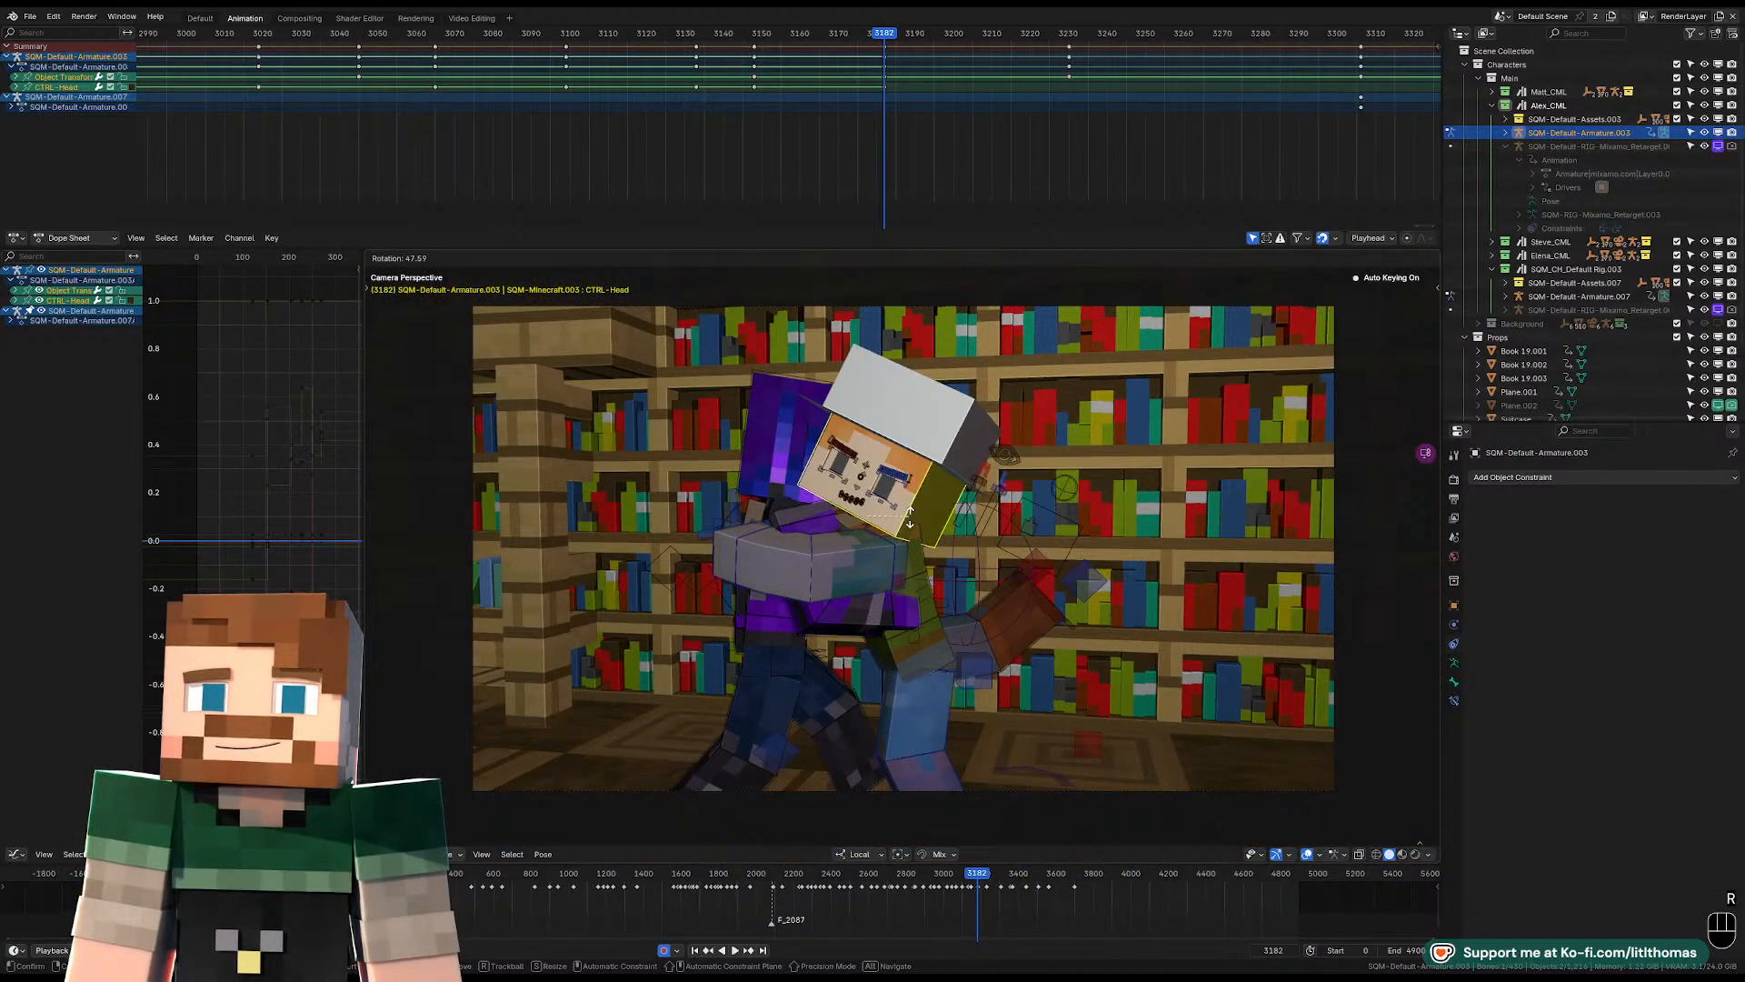
pyautogui.click(775, 464)
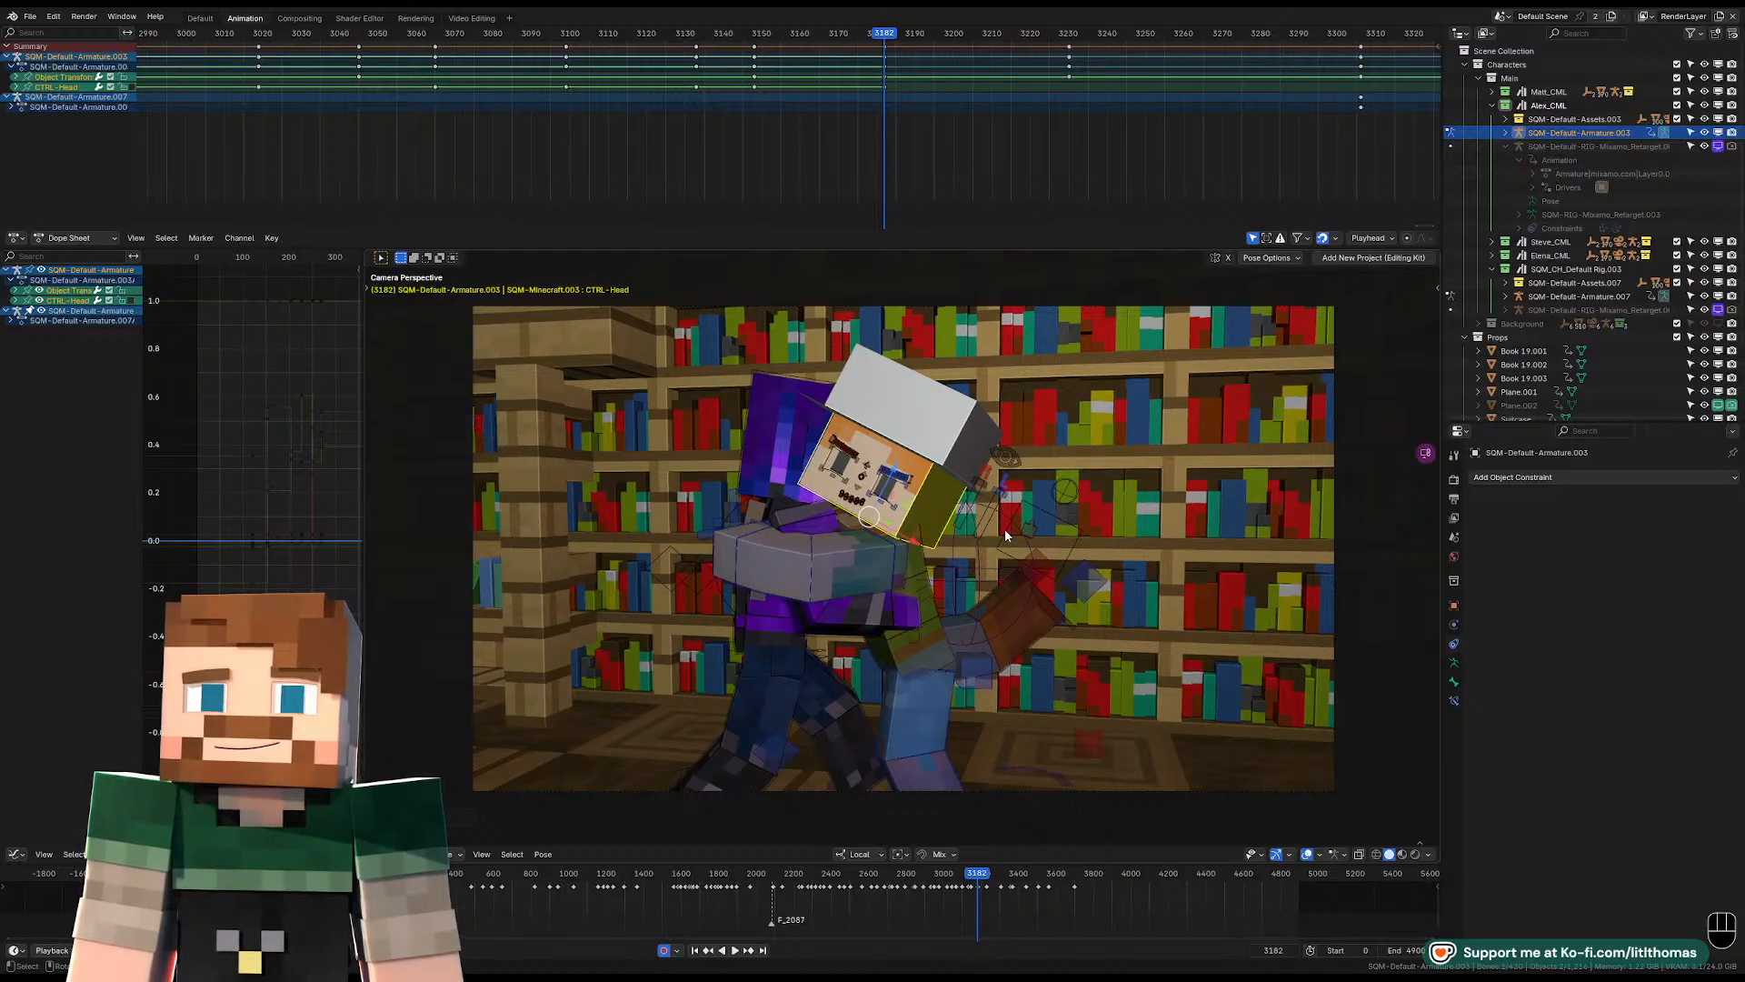
# Play back the grab in the camera view with the overlays hidden.
pyautogui.hotkey('shift', 'alt', 'z')
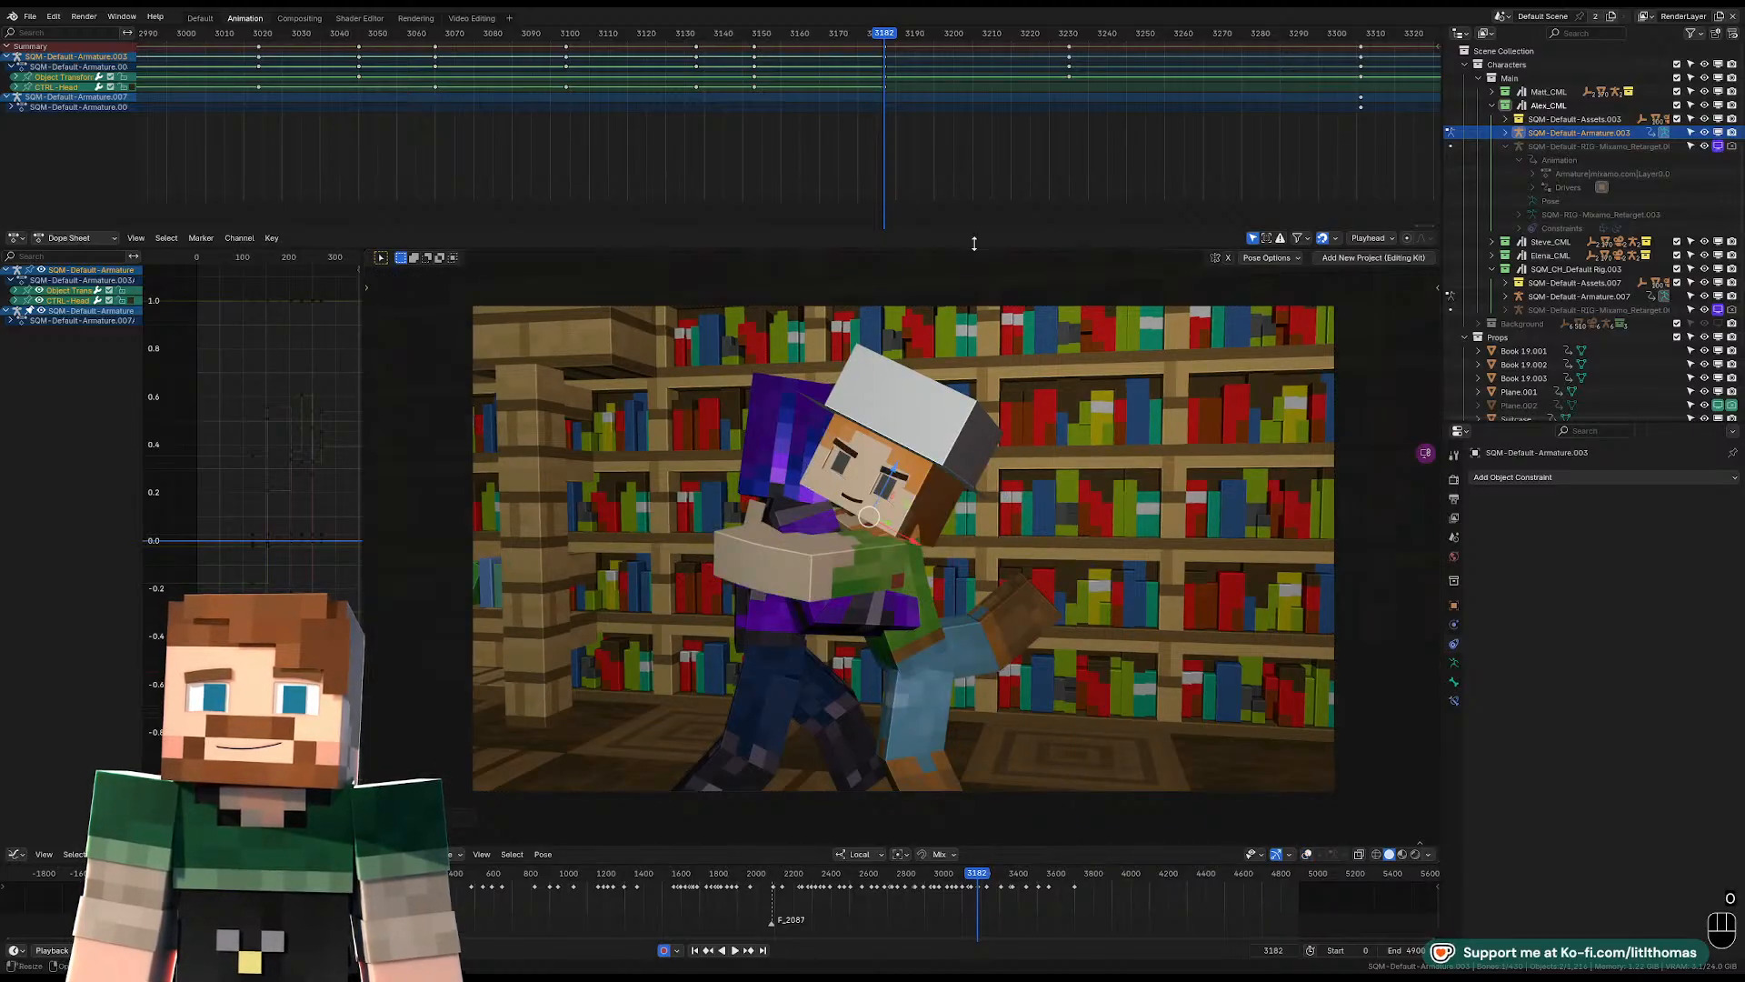
pyautogui.press('space')
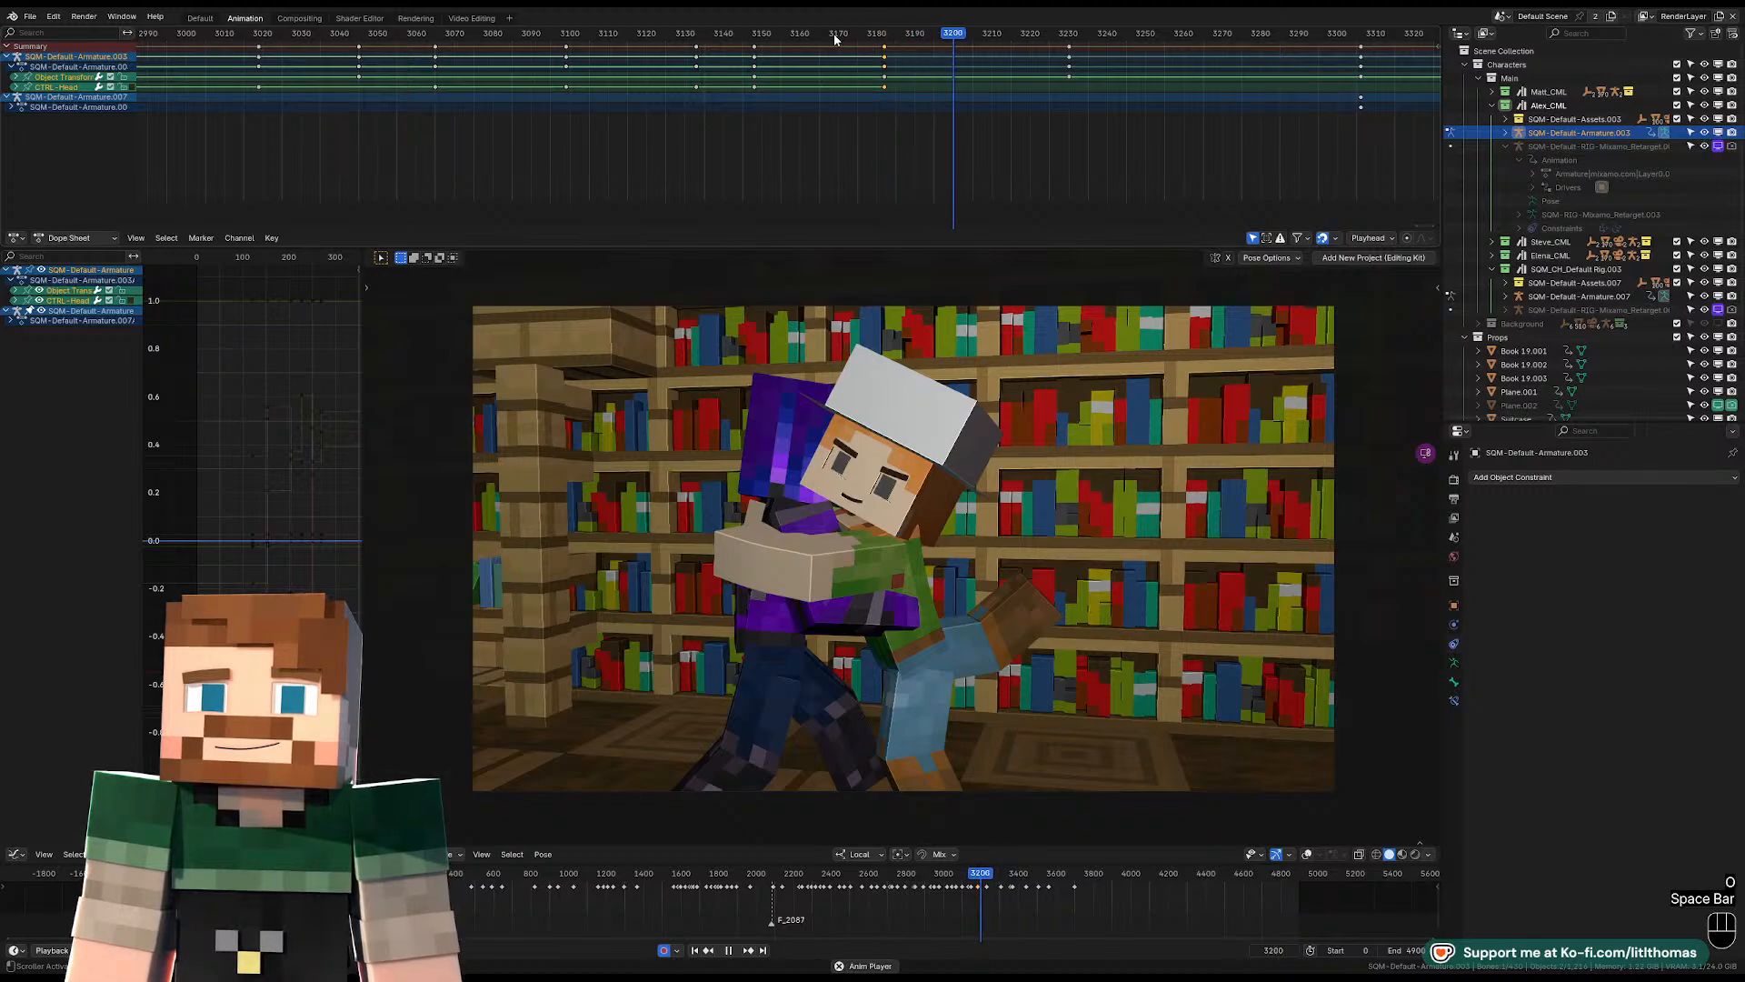
pyautogui.press('space')
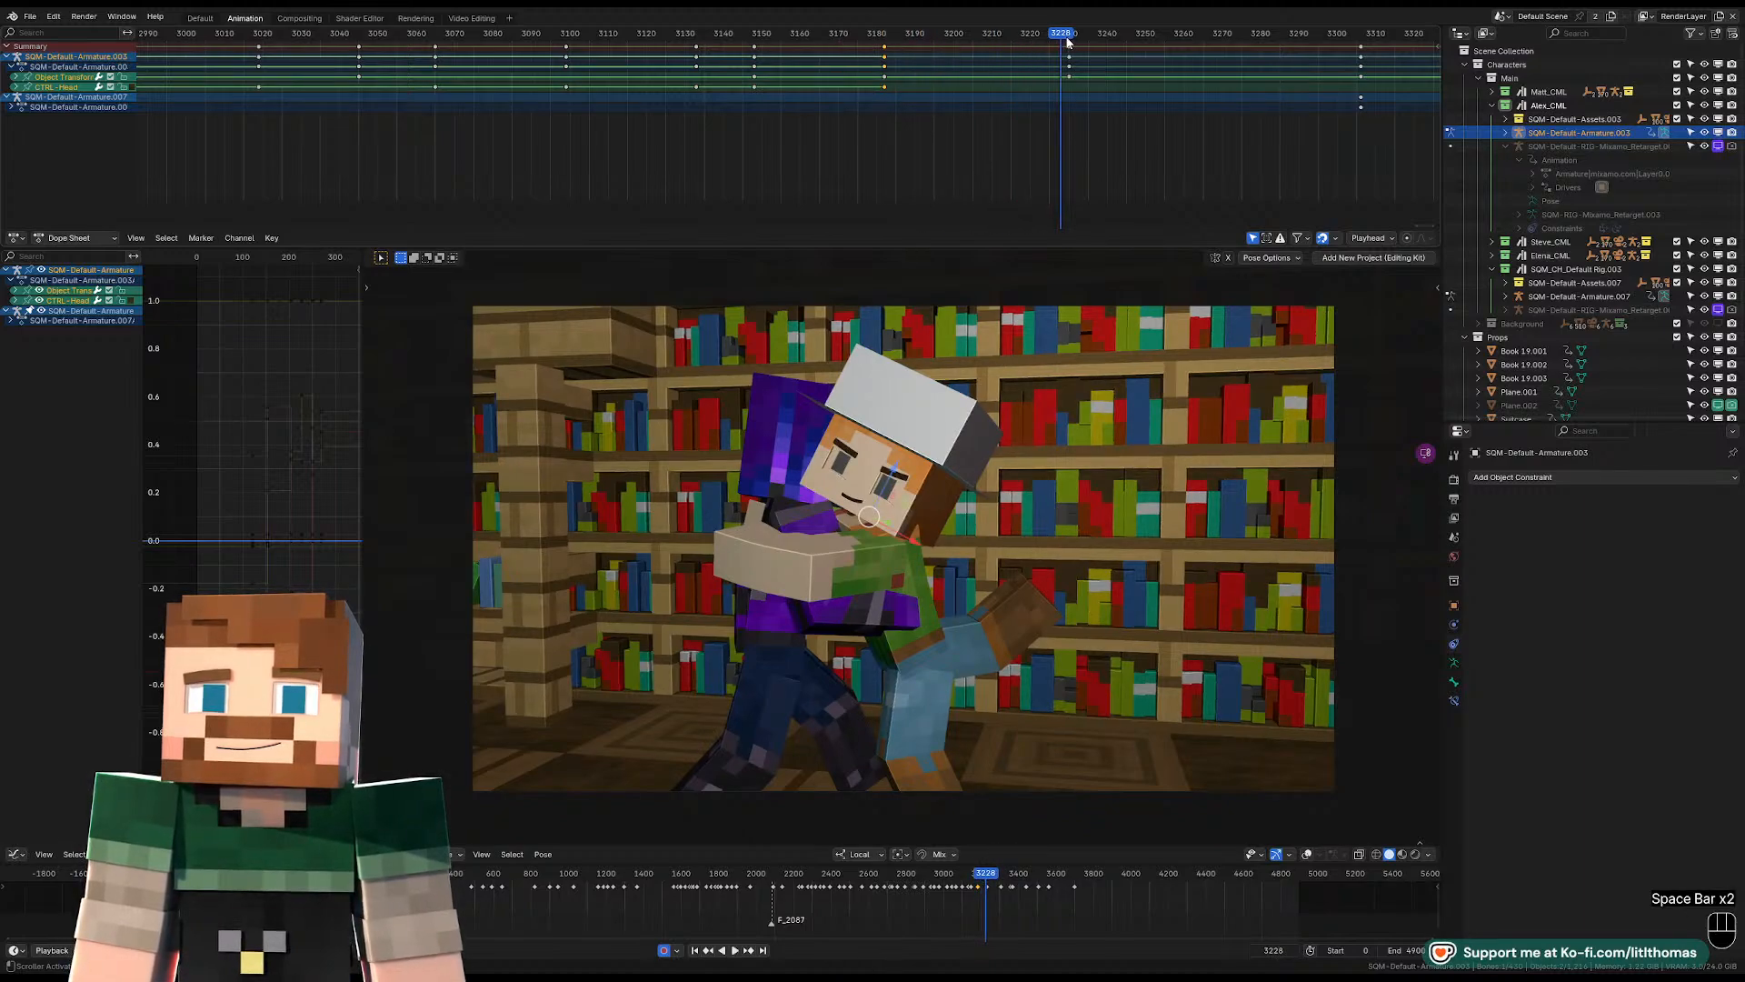
pyautogui.press('space')
pyautogui.press('space')
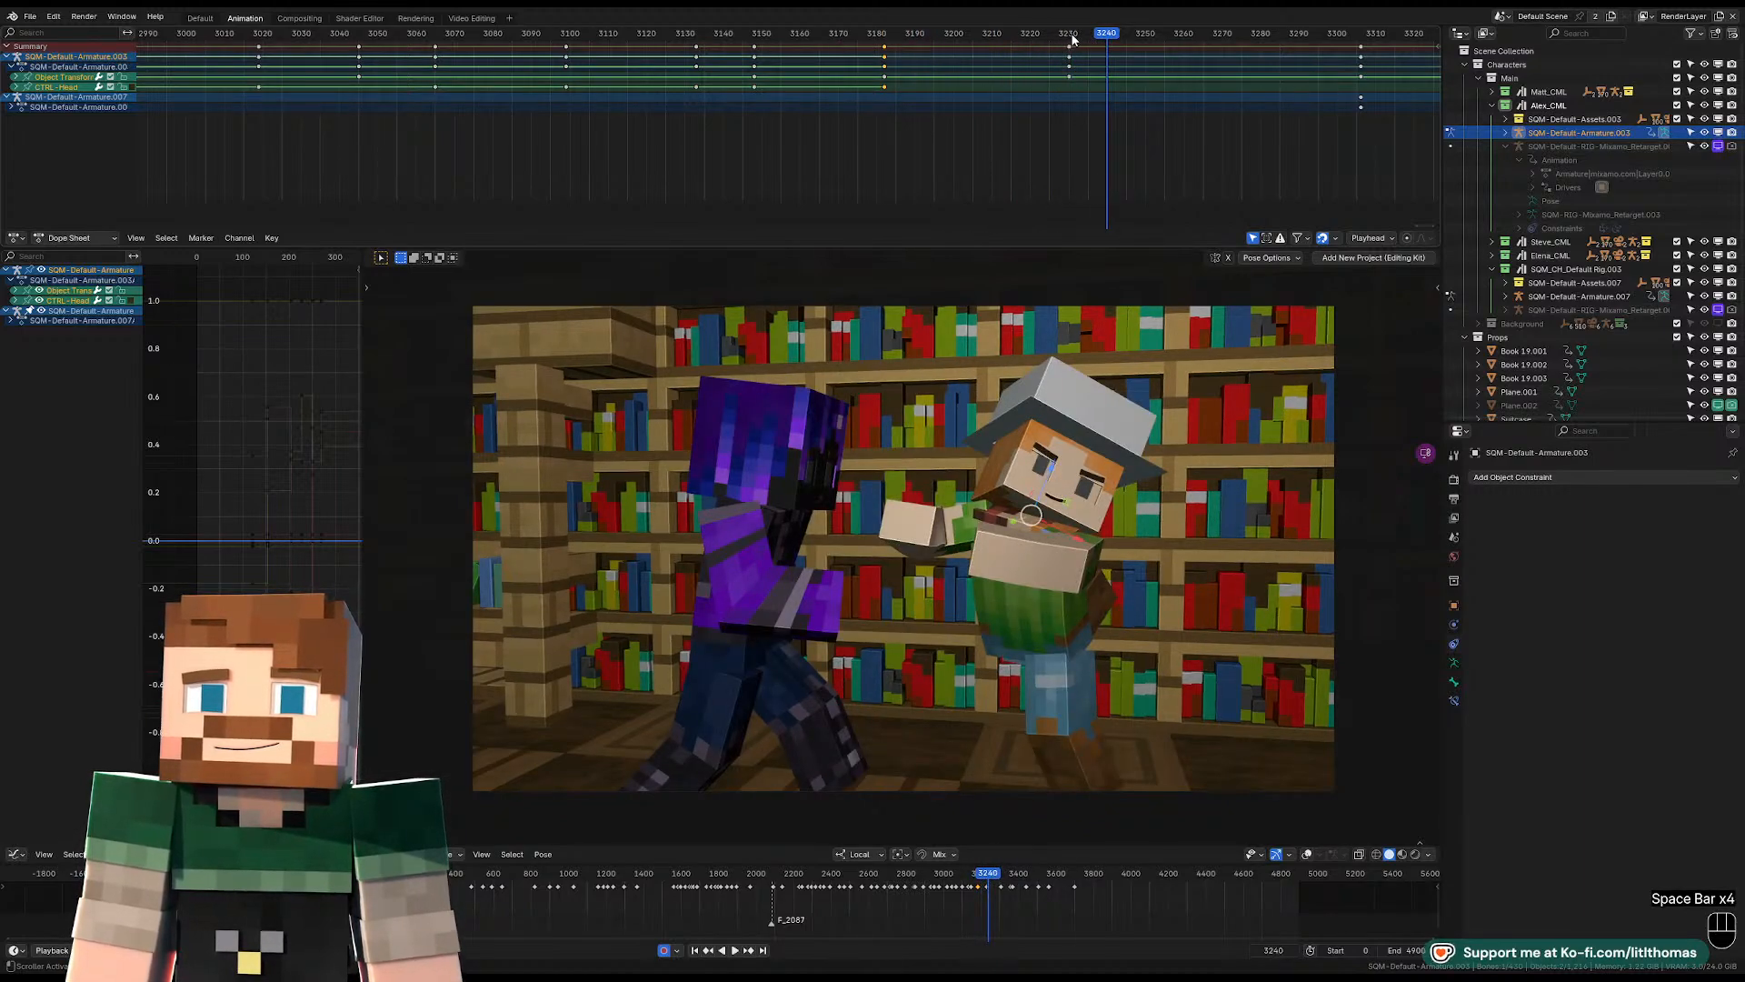
# At frame 3230, clear the location, rotation and scale of the hat-wearing character's right foot control.
pyautogui.click(1070, 34)
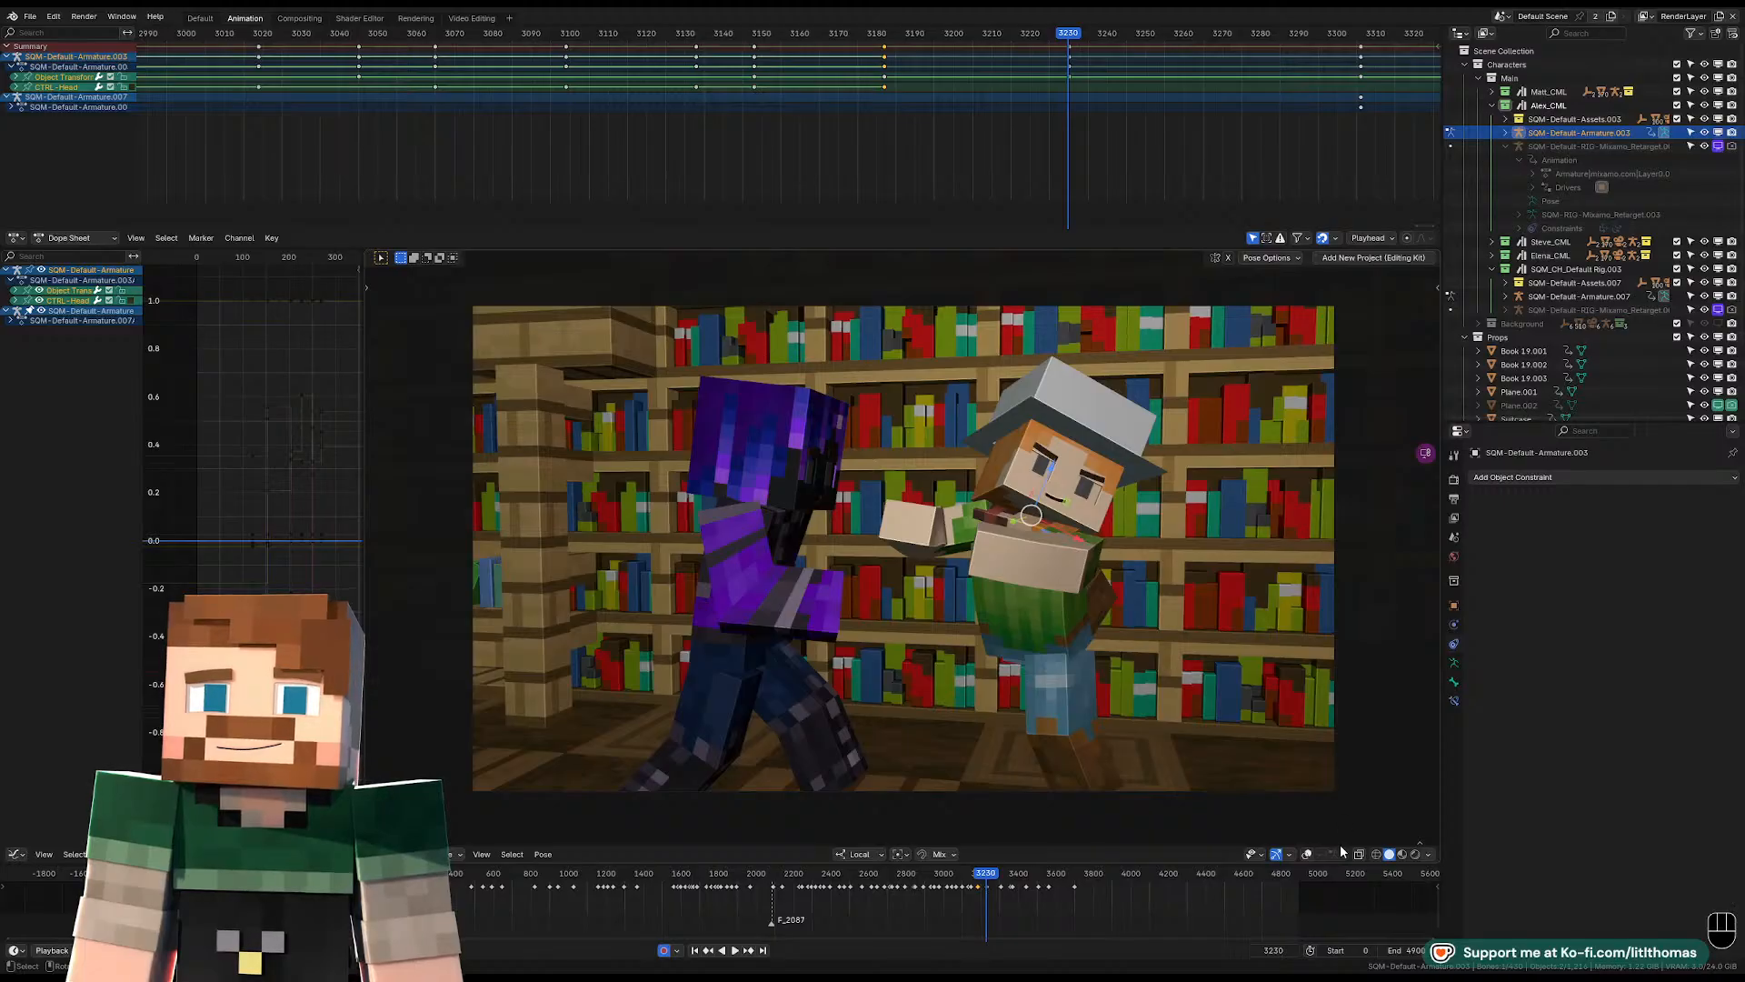
pyautogui.click(1308, 854)
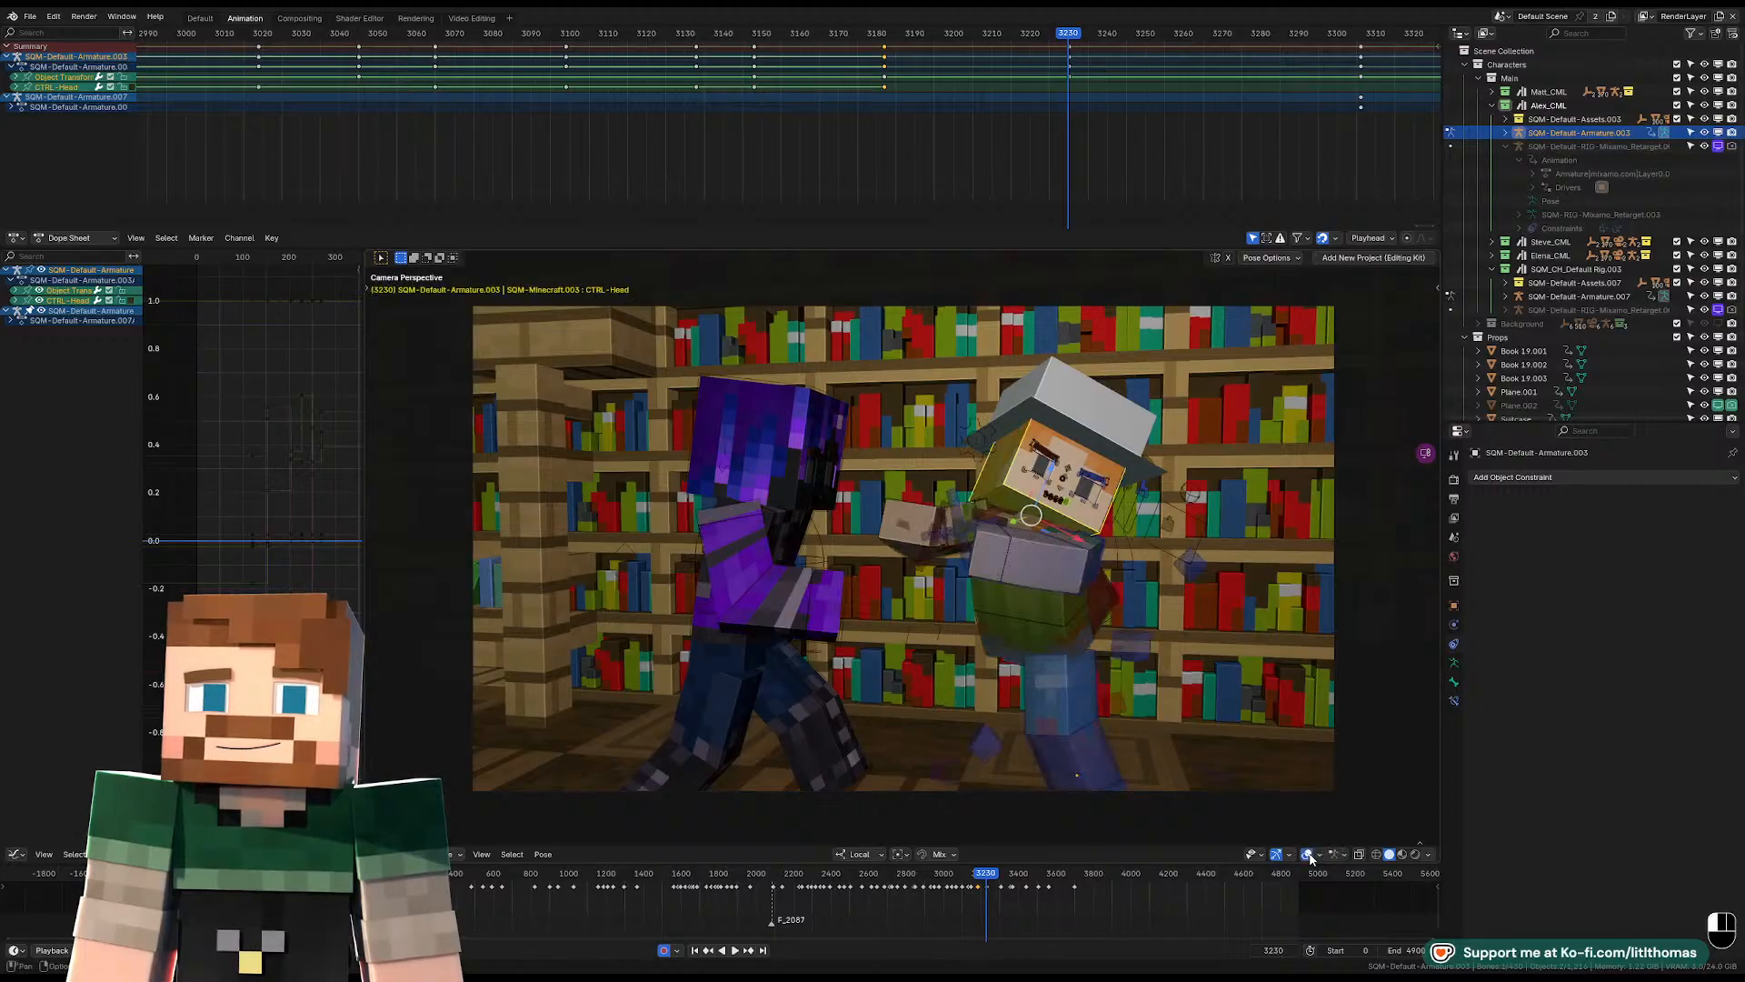
pyautogui.click(1115, 593)
pyautogui.moveTo(1115, 593); pyautogui.dragTo(1081, 604, button='middle')
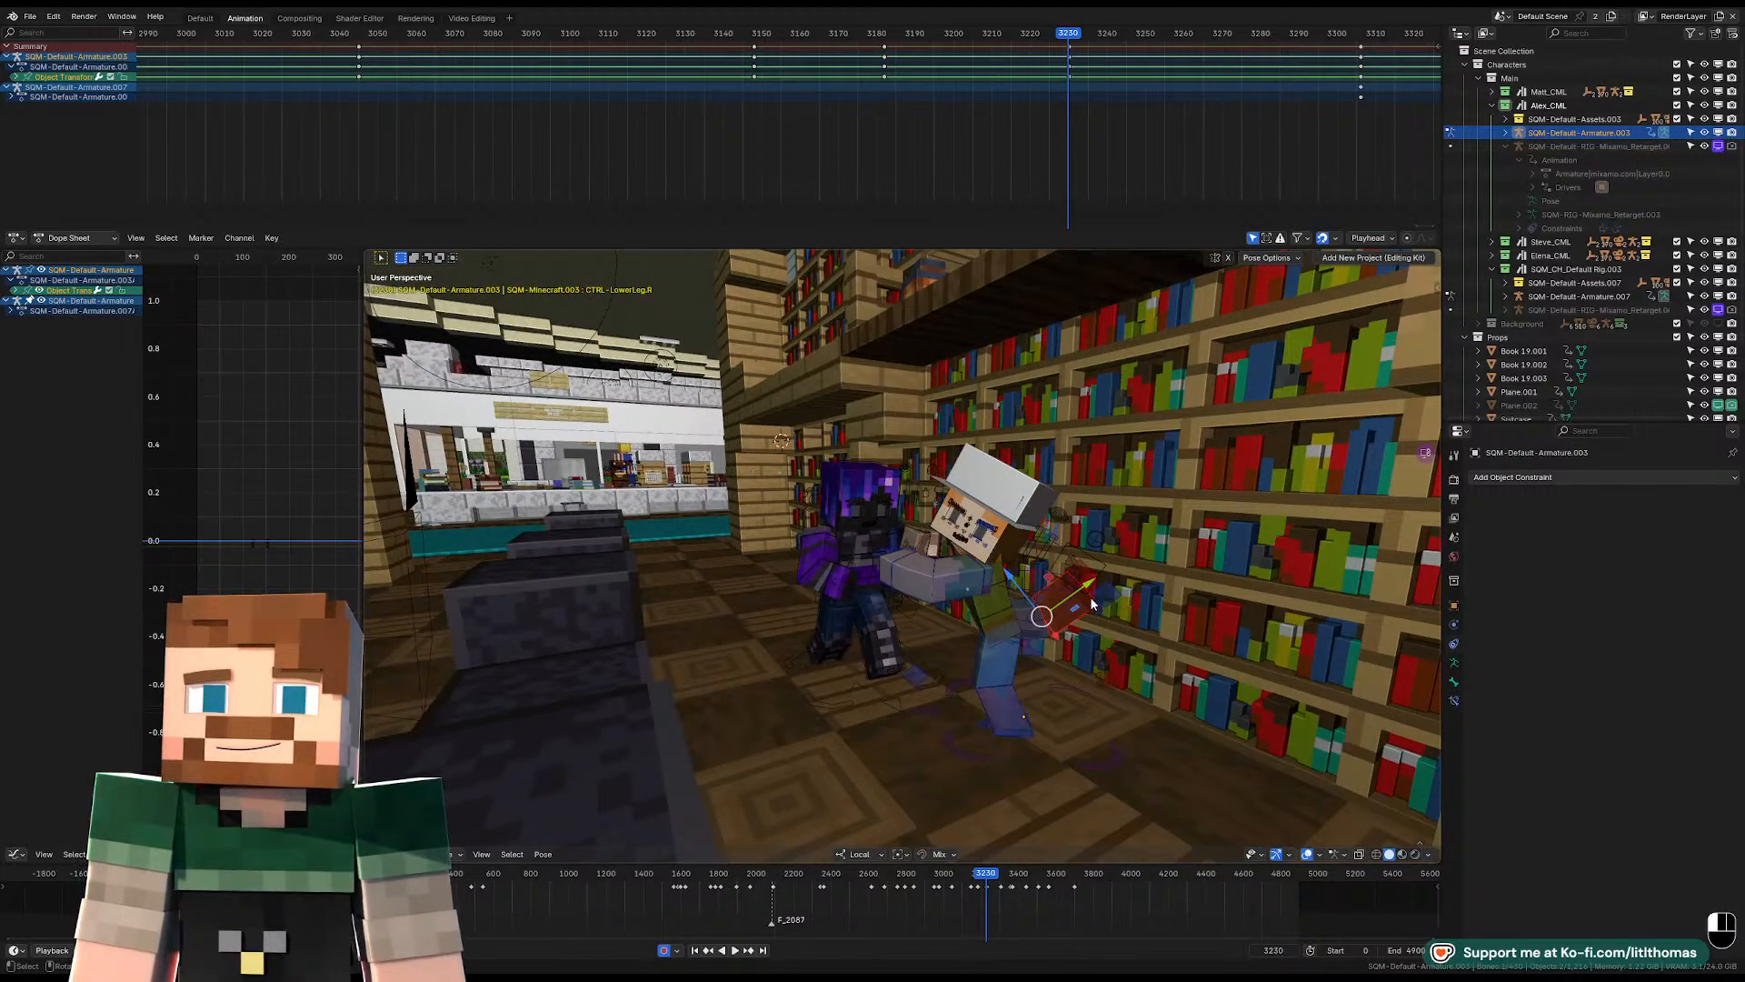
pyautogui.scroll(6, 1091, 605)
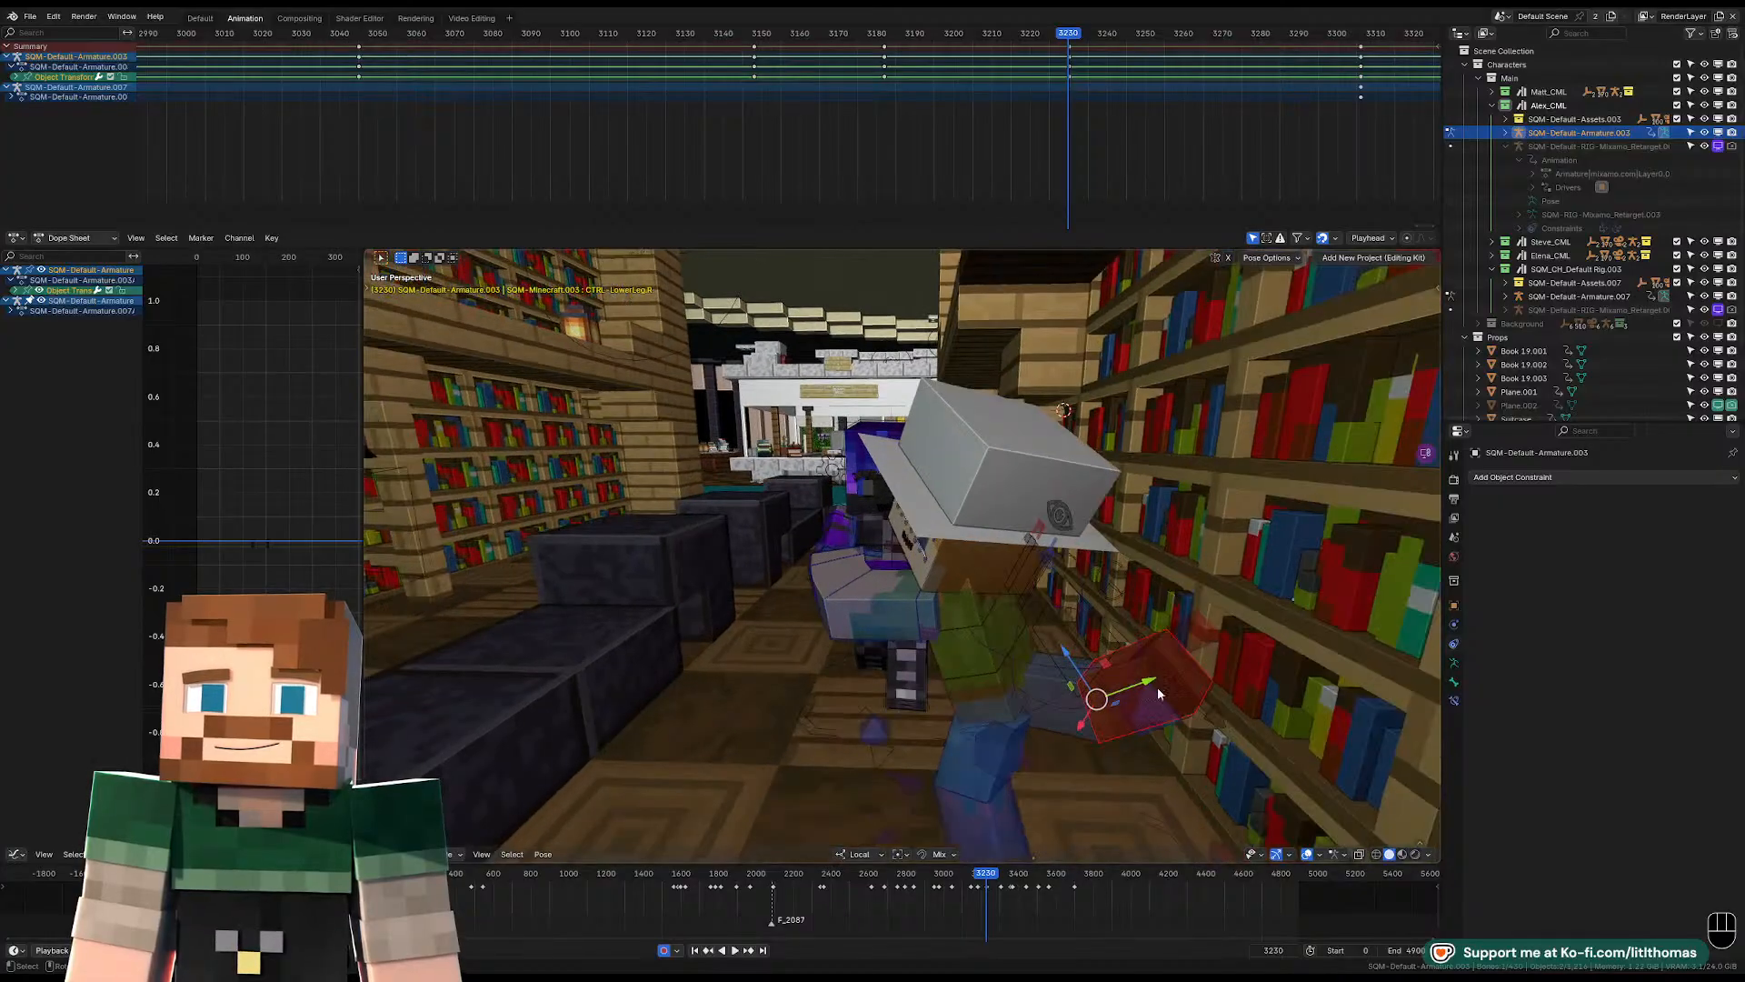
pyautogui.click(1218, 726)
pyautogui.press('g')
pyautogui.hotkey('alt', 'r')
pyautogui.hotkey('alt', 's')
pyautogui.rightClick(1082, 726)
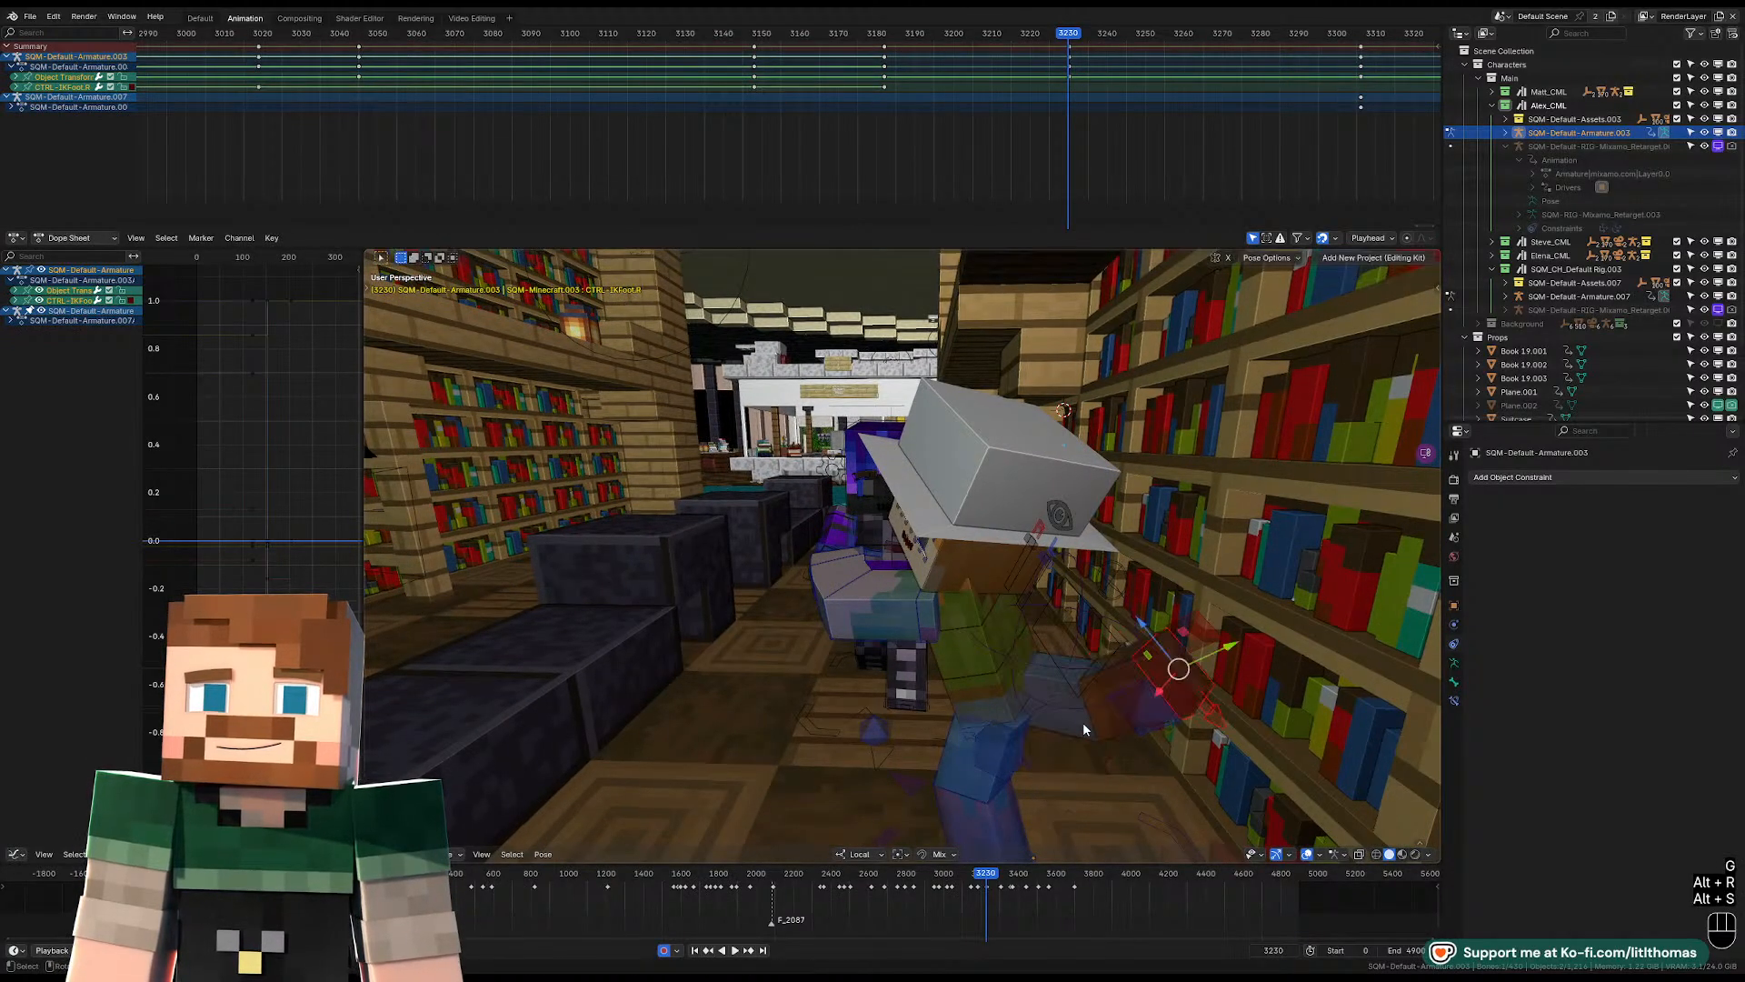
pyautogui.hotkey('alt', 's')
pyautogui.hotkey('alt', 'g')
pyautogui.hotkey('alt', 'r')
# Move the right foot control along the floor without changing its local Y position, placing it behind the left foot.
pyautogui.scroll(-6, 1082, 726)
pyautogui.moveTo(1081, 727); pyautogui.dragTo(977, 628, button='middle')
pyautogui.press('KP_Decimal')
pyautogui.scroll(-4, 1133, 701)
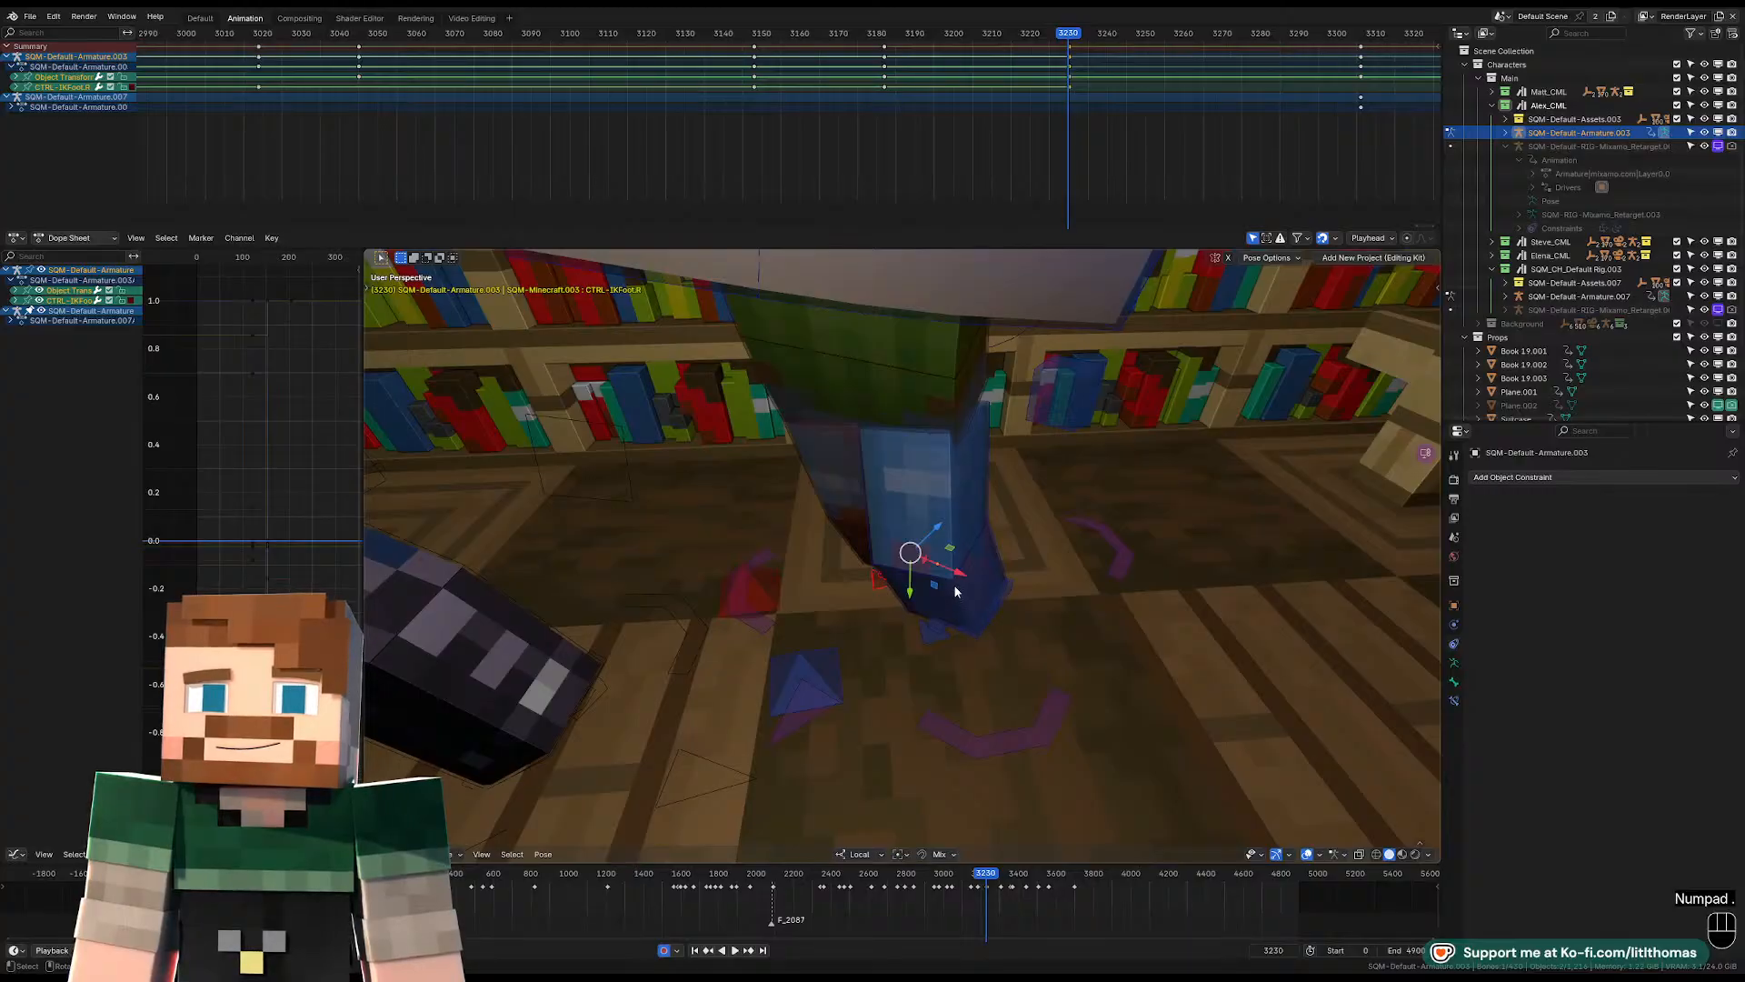
pyautogui.scroll(4, 956, 591)
pyautogui.press('g')
pyautogui.hotkey('shift', 'y')
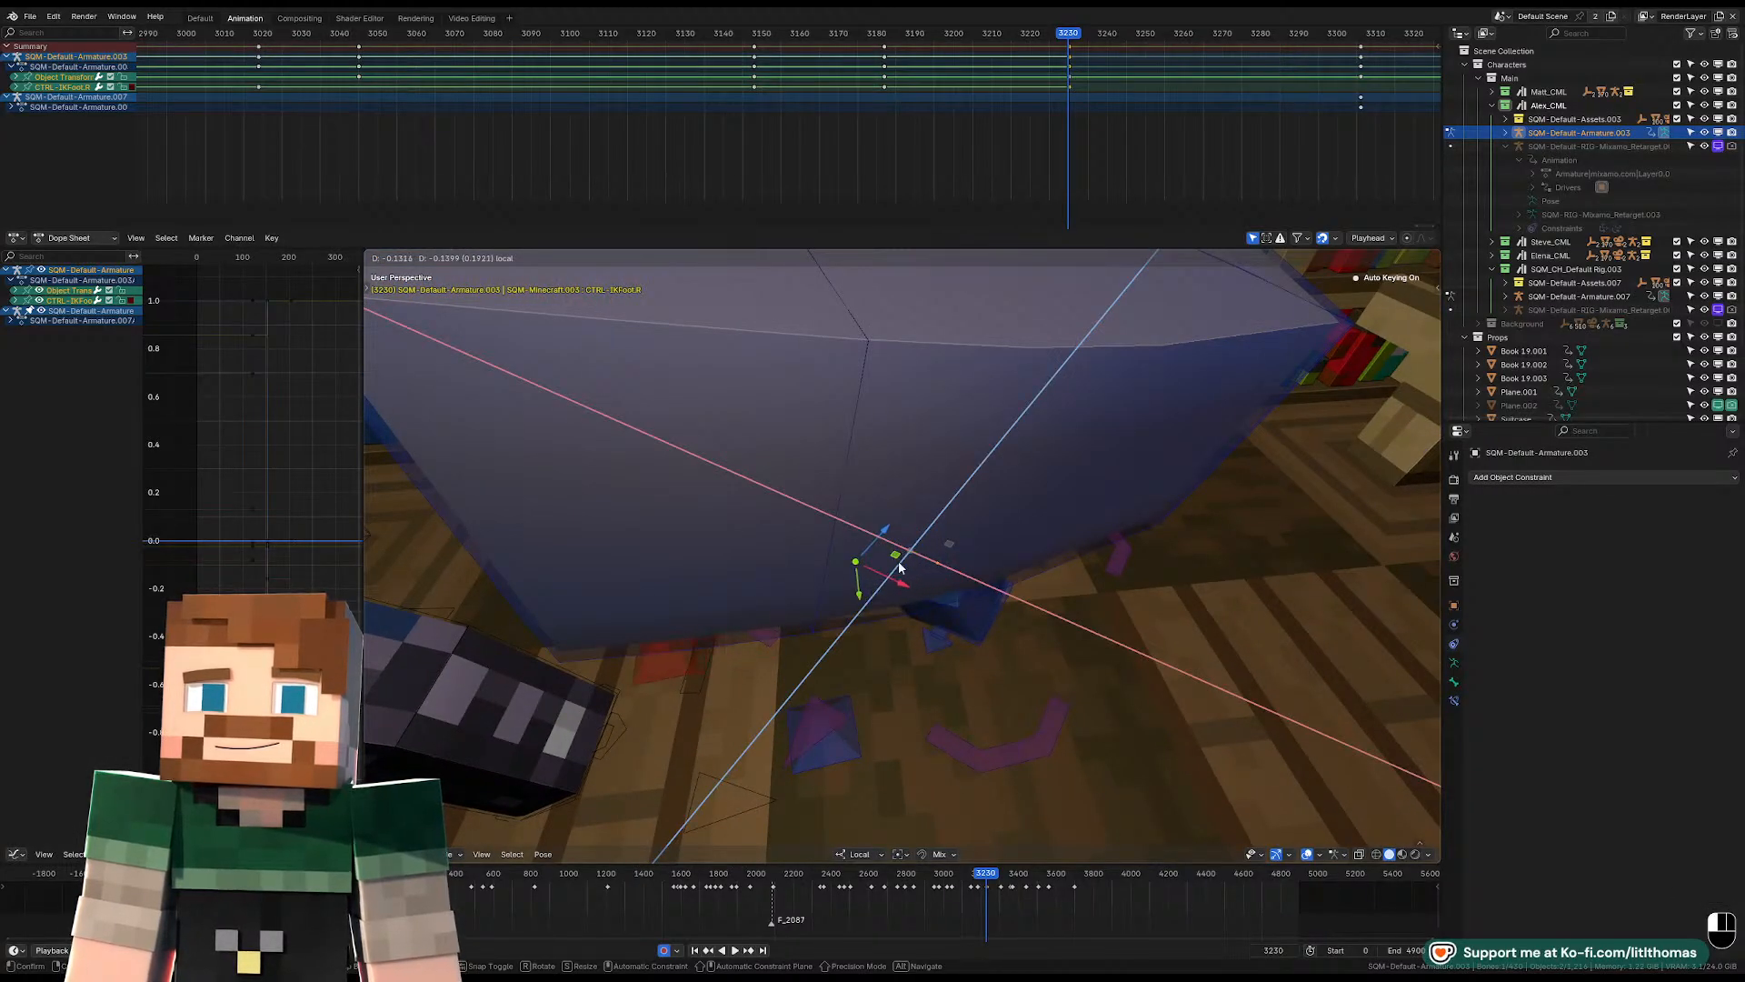
pyautogui.moveTo(899, 568); pyautogui.dragTo(901, 570)
pyautogui.click(1000, 607)
pyautogui.moveTo(1000, 607); pyautogui.dragTo(993, 566, button='middle')
pyautogui.moveTo(994, 591); pyautogui.dragTo(1044, 587)
# Clear the pelvis location and reposition the pelvis above the two feet.
pyautogui.click(902, 342)
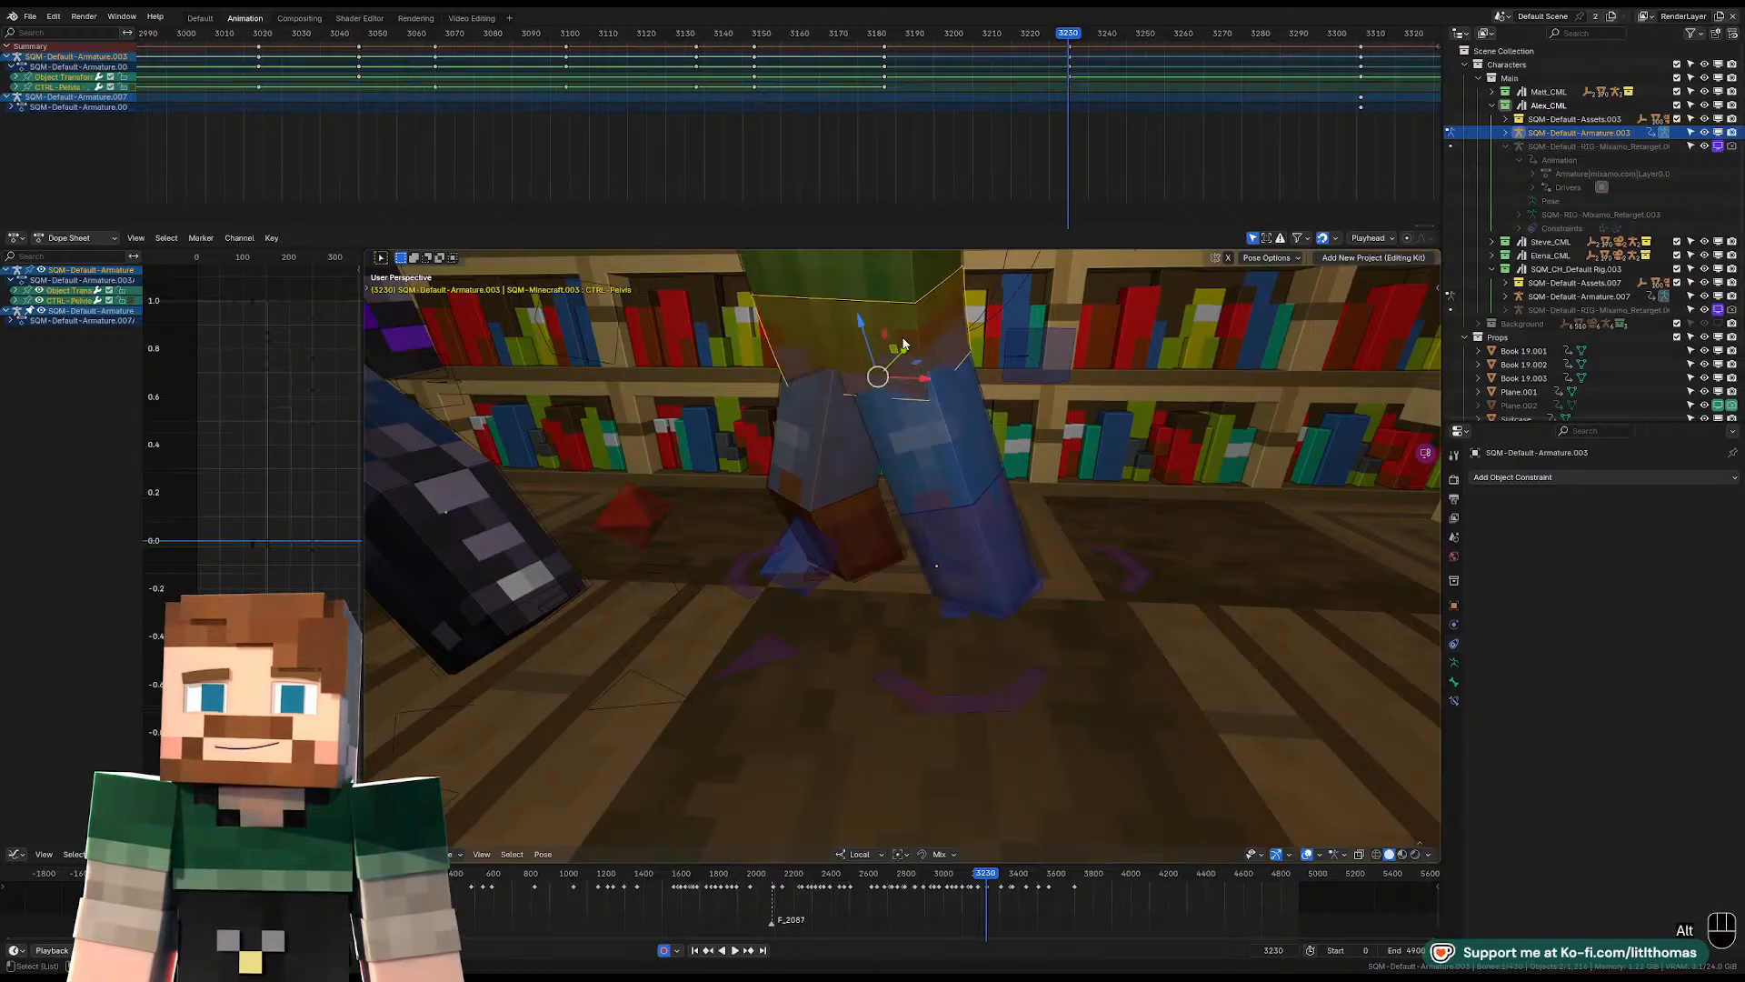
pyautogui.hotkey('alt', 'g')
pyautogui.scroll(-2, 971, 491)
pyautogui.press('g')
pyautogui.click(980, 554)
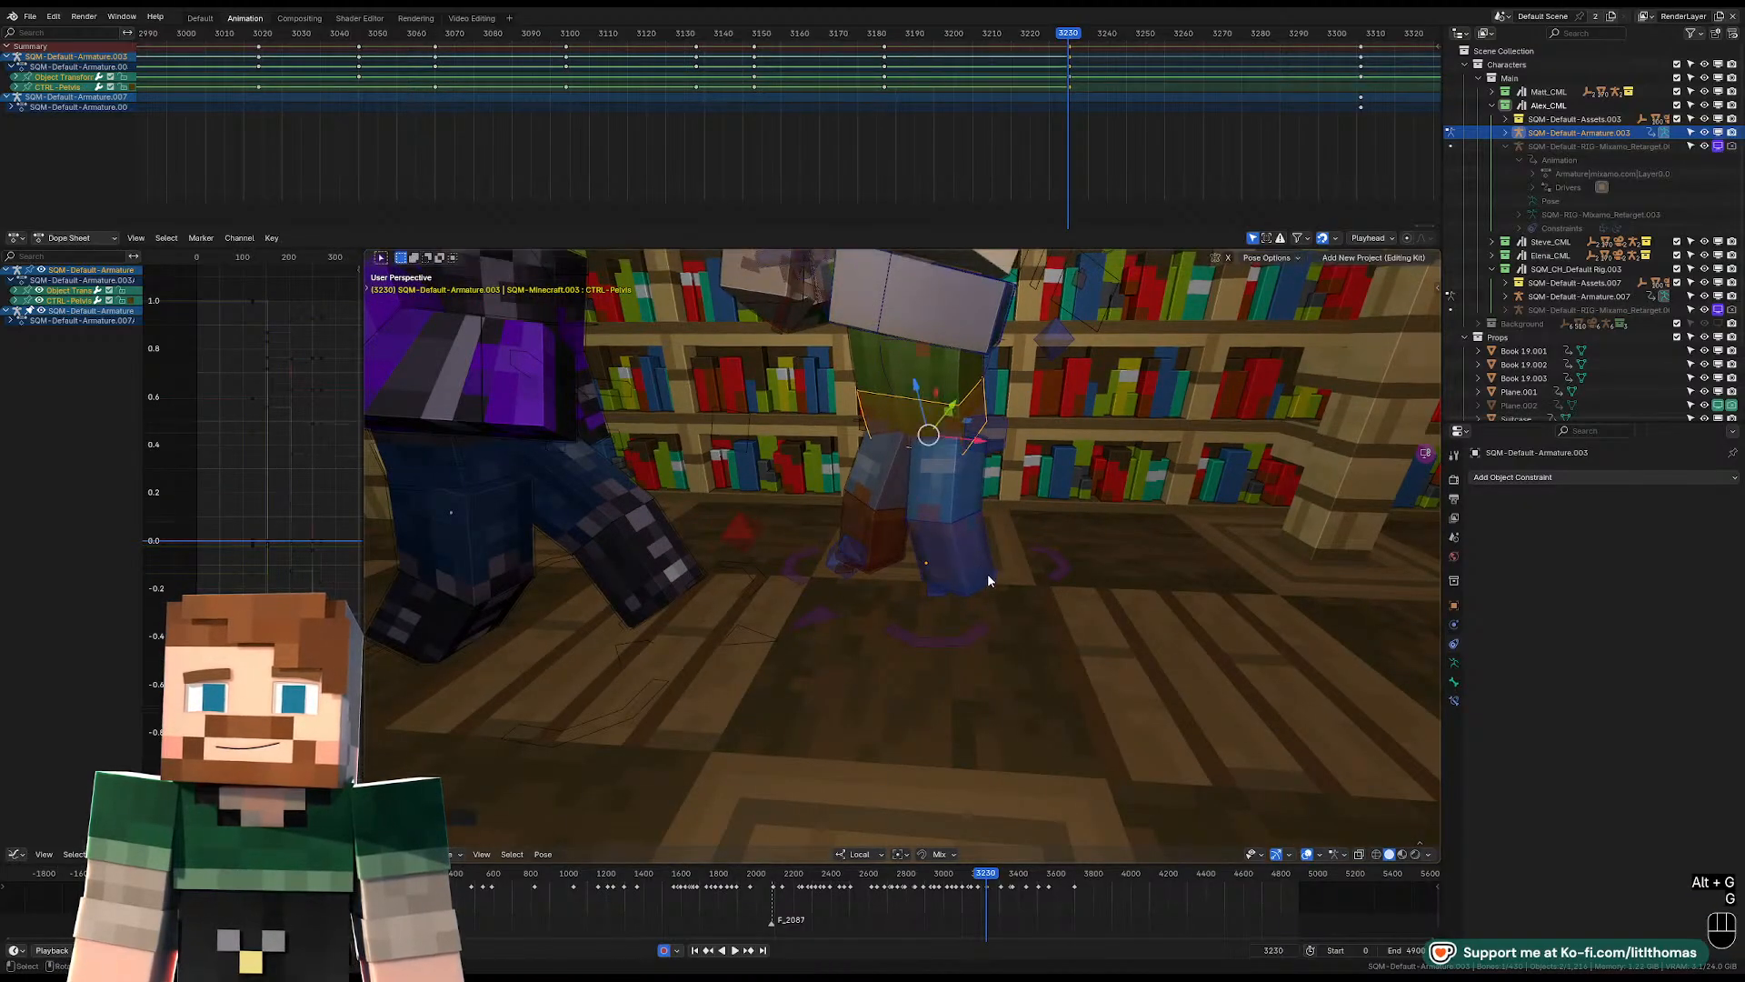
# Move the left foot control slightly outward to widen the stance.
pyautogui.click(995, 576)
pyautogui.press('g')
pyautogui.click(1076, 578)
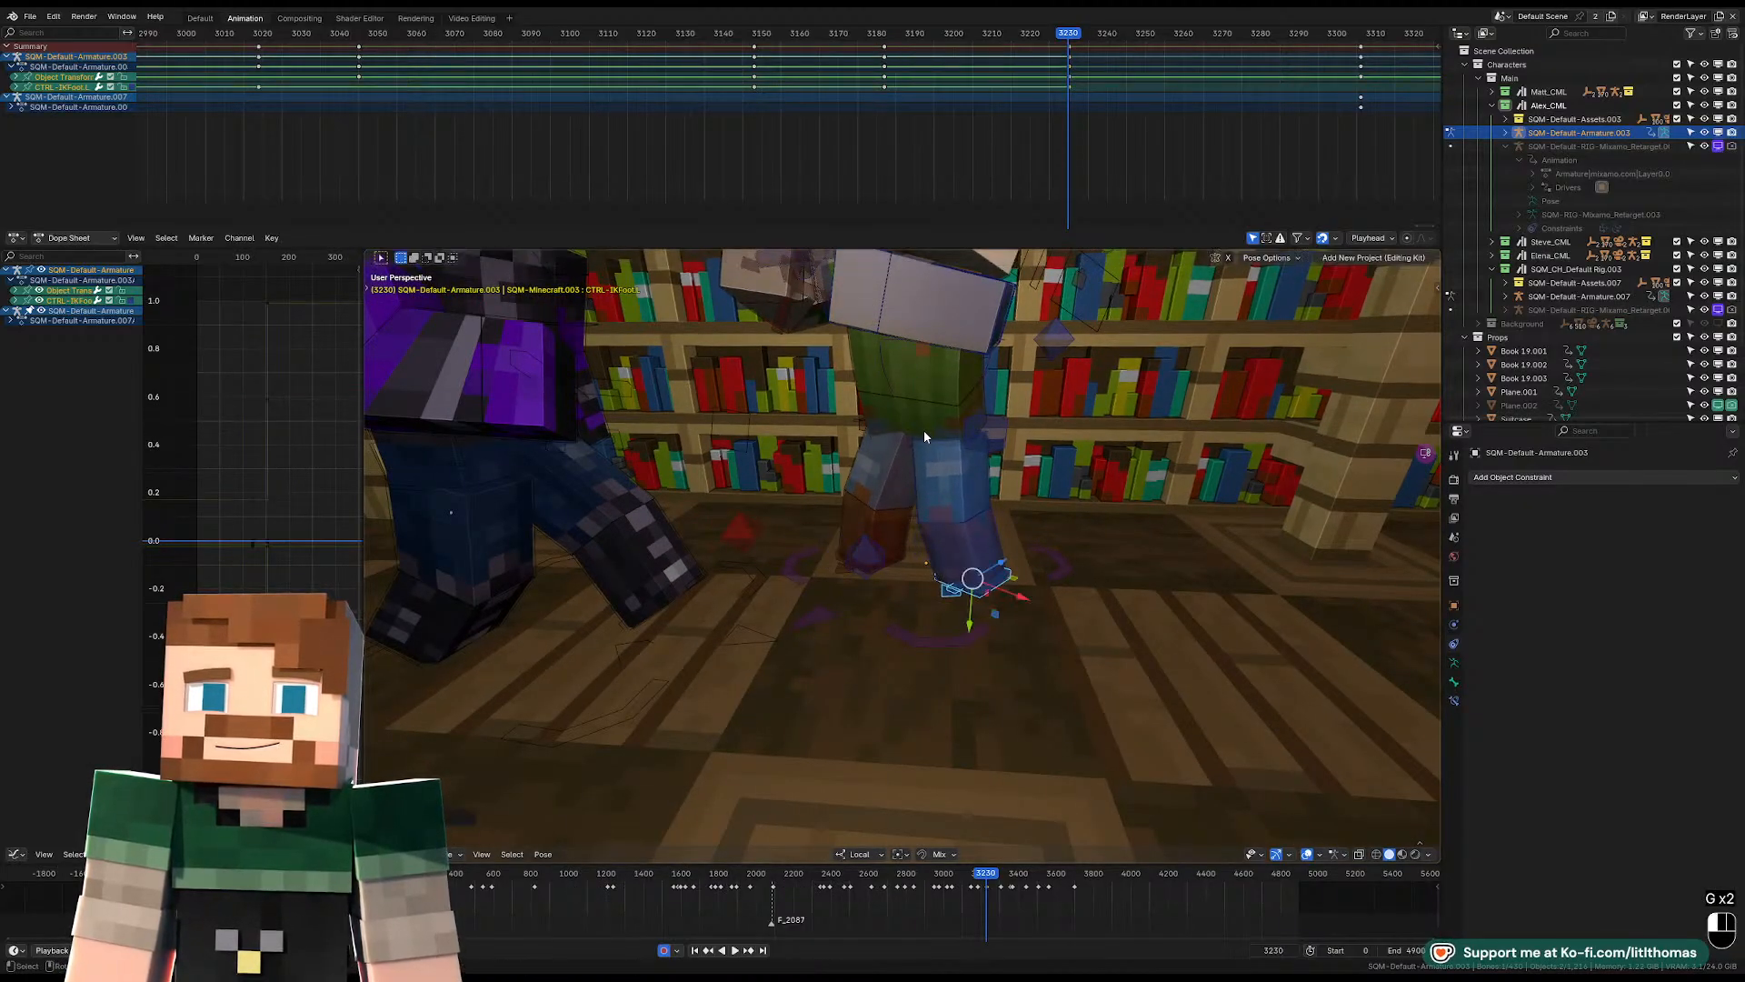
# Clear the pelvis rotation and scale, turn the pelvis freely, and move it to balance over the legs.
pyautogui.click(924, 429)
pyautogui.hotkey('alt', 'r')
pyautogui.hotkey('alt', 's')
pyautogui.scroll(2, 924, 430)
pyautogui.press('r')
pyautogui.press('r')
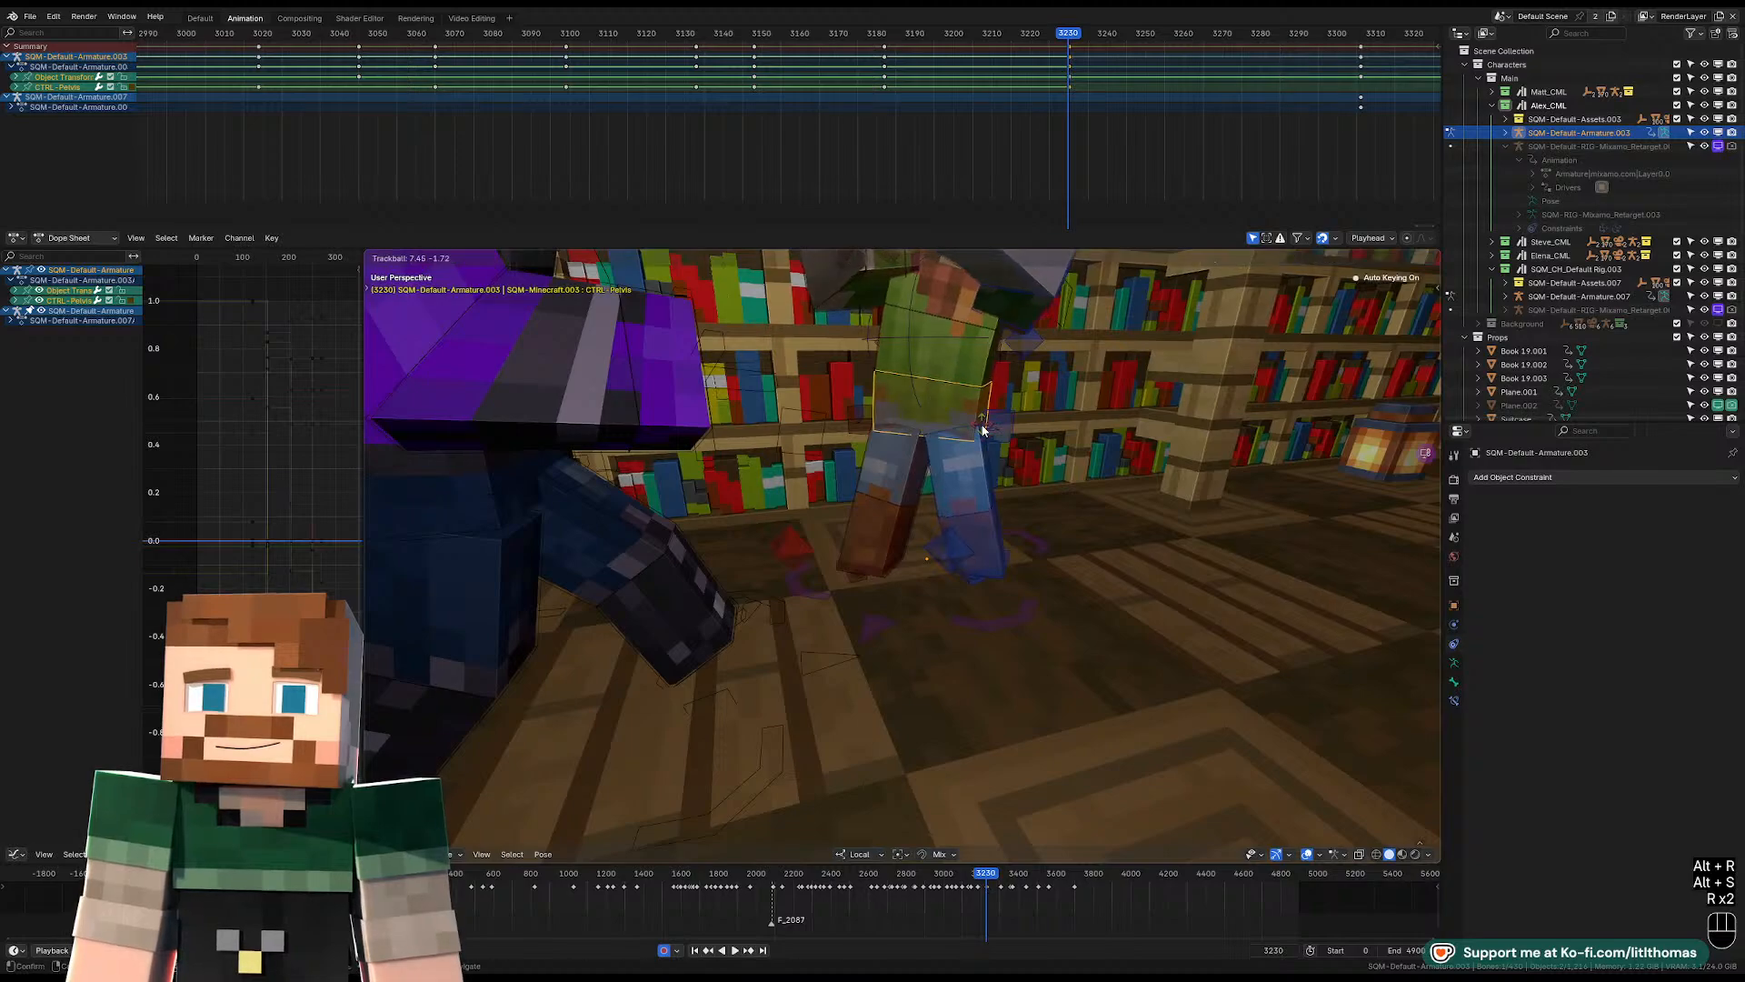
pyautogui.press('g')
pyautogui.press('r')
pyautogui.click(1021, 405)
pyautogui.moveTo(1021, 405); pyautogui.dragTo(981, 411, button='middle')
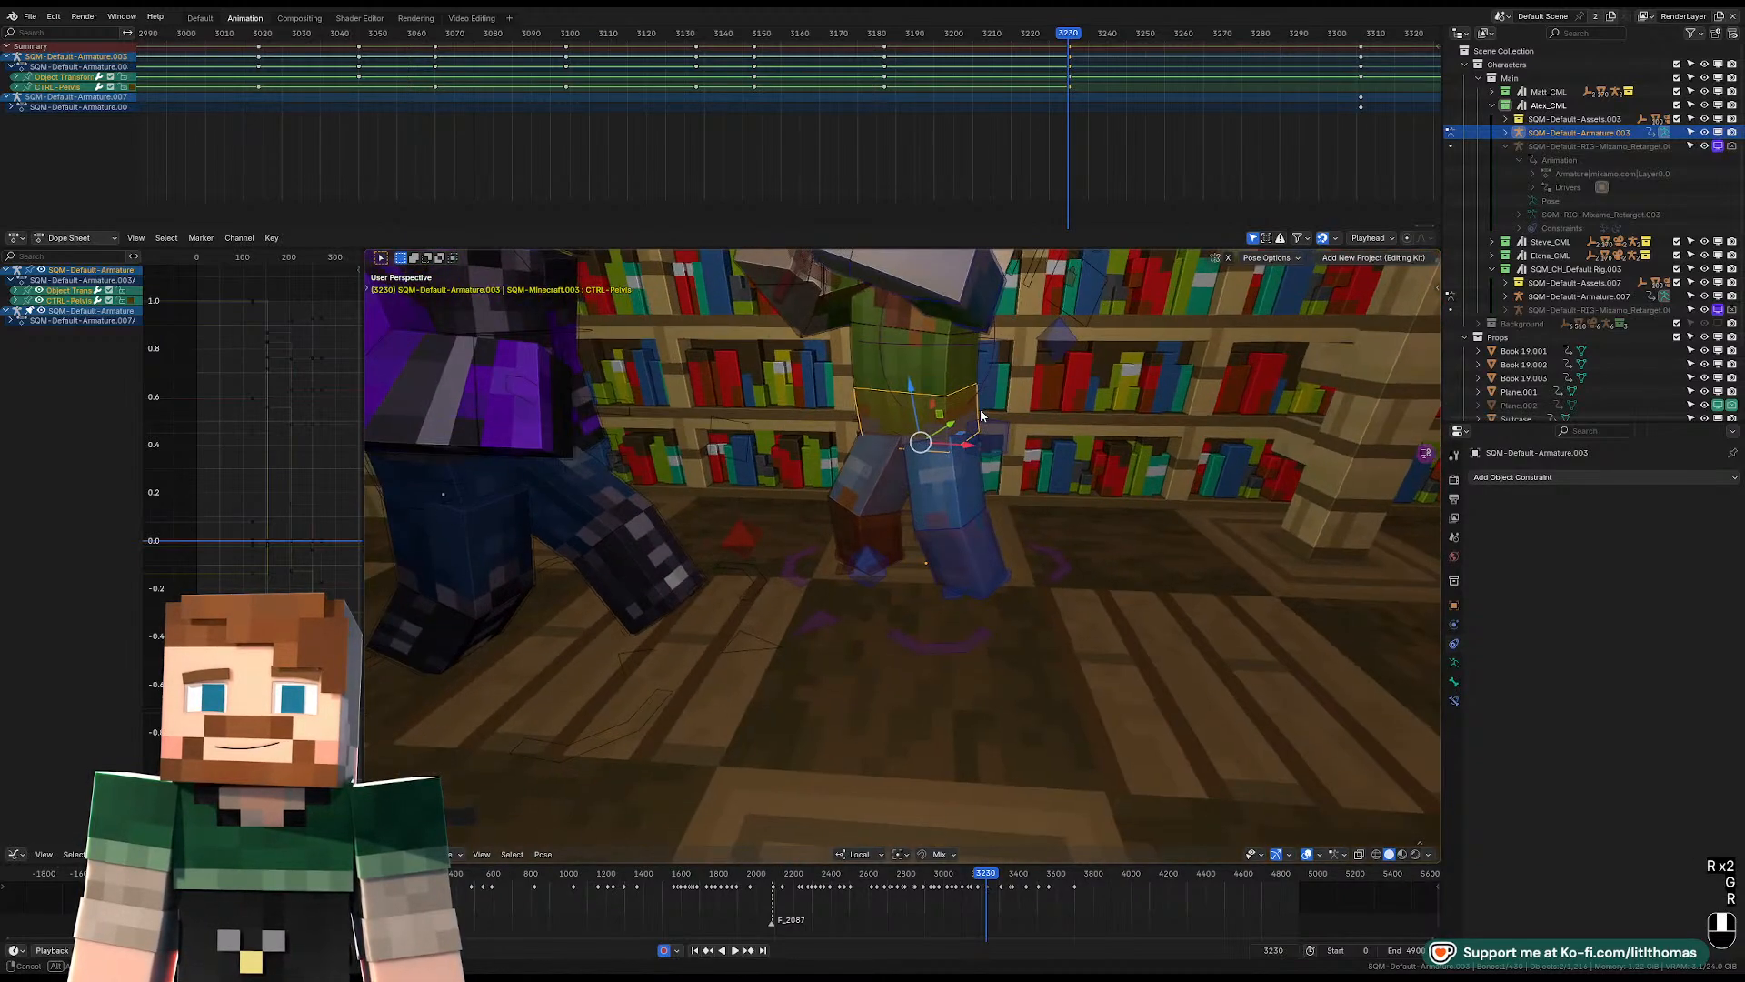
pyautogui.press('g')
pyautogui.click(959, 400)
# Rotate the head freely so it sits level and faces the purple character.
pyautogui.scroll(-3, 928, 329)
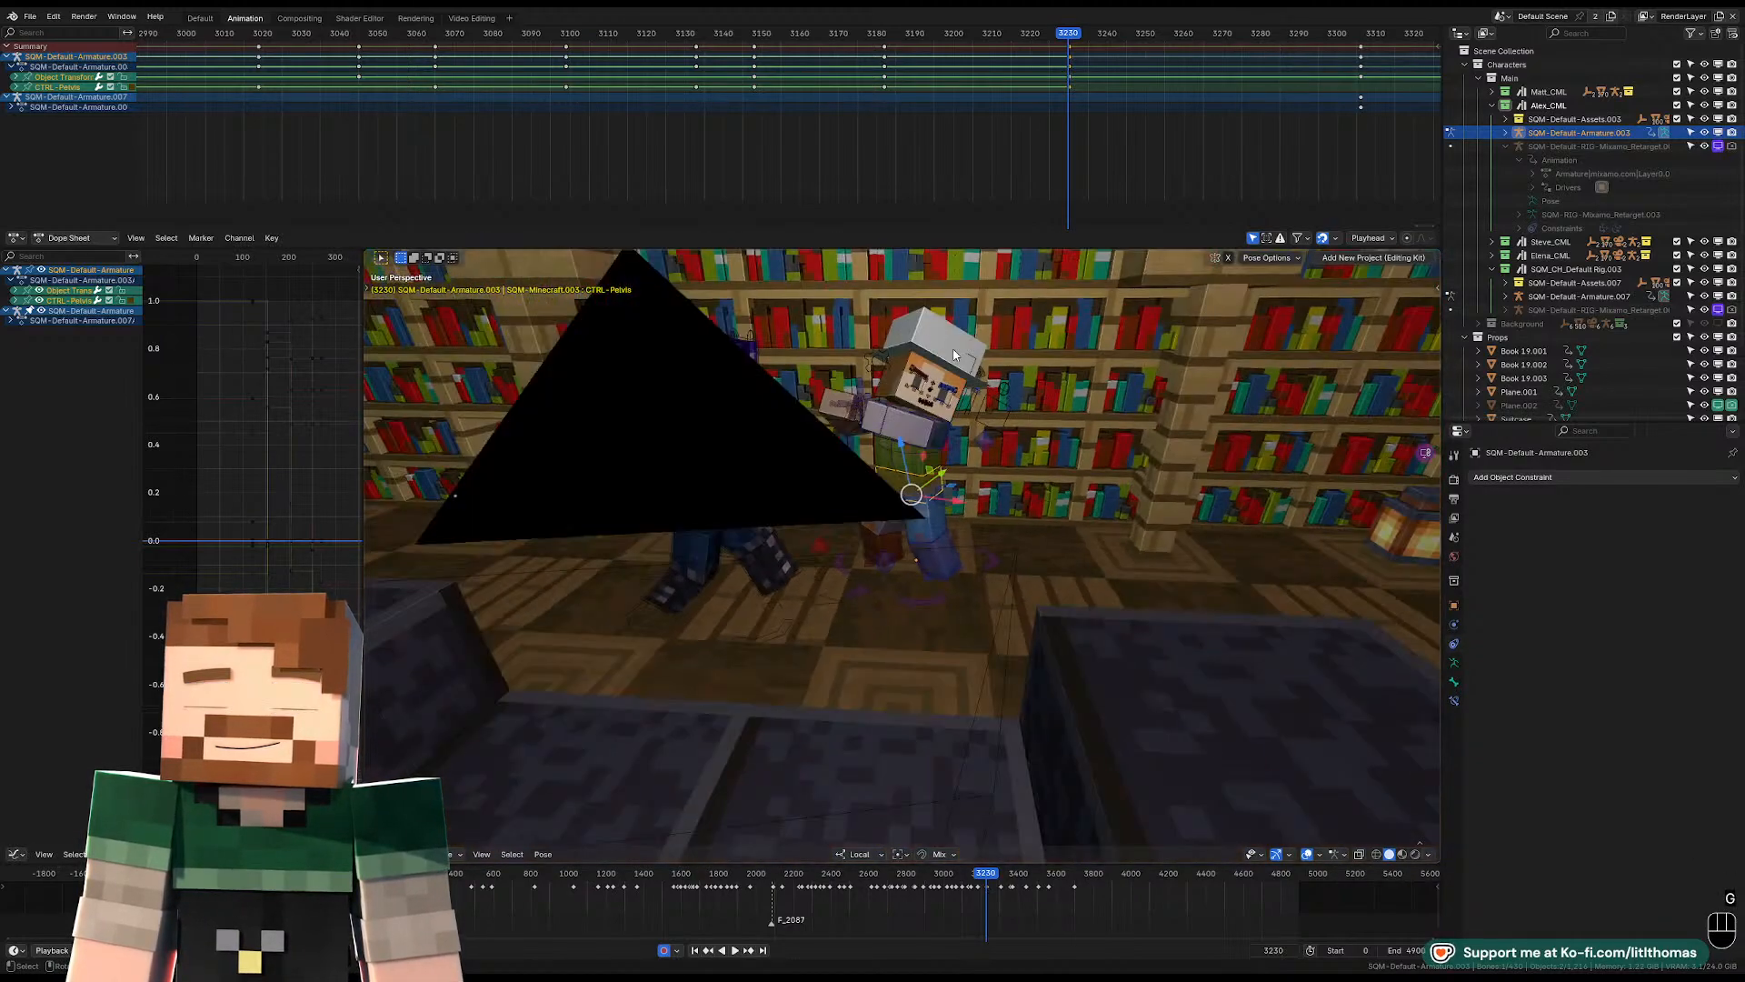
pyautogui.click(908, 381)
pyautogui.press('KP_Decimal')
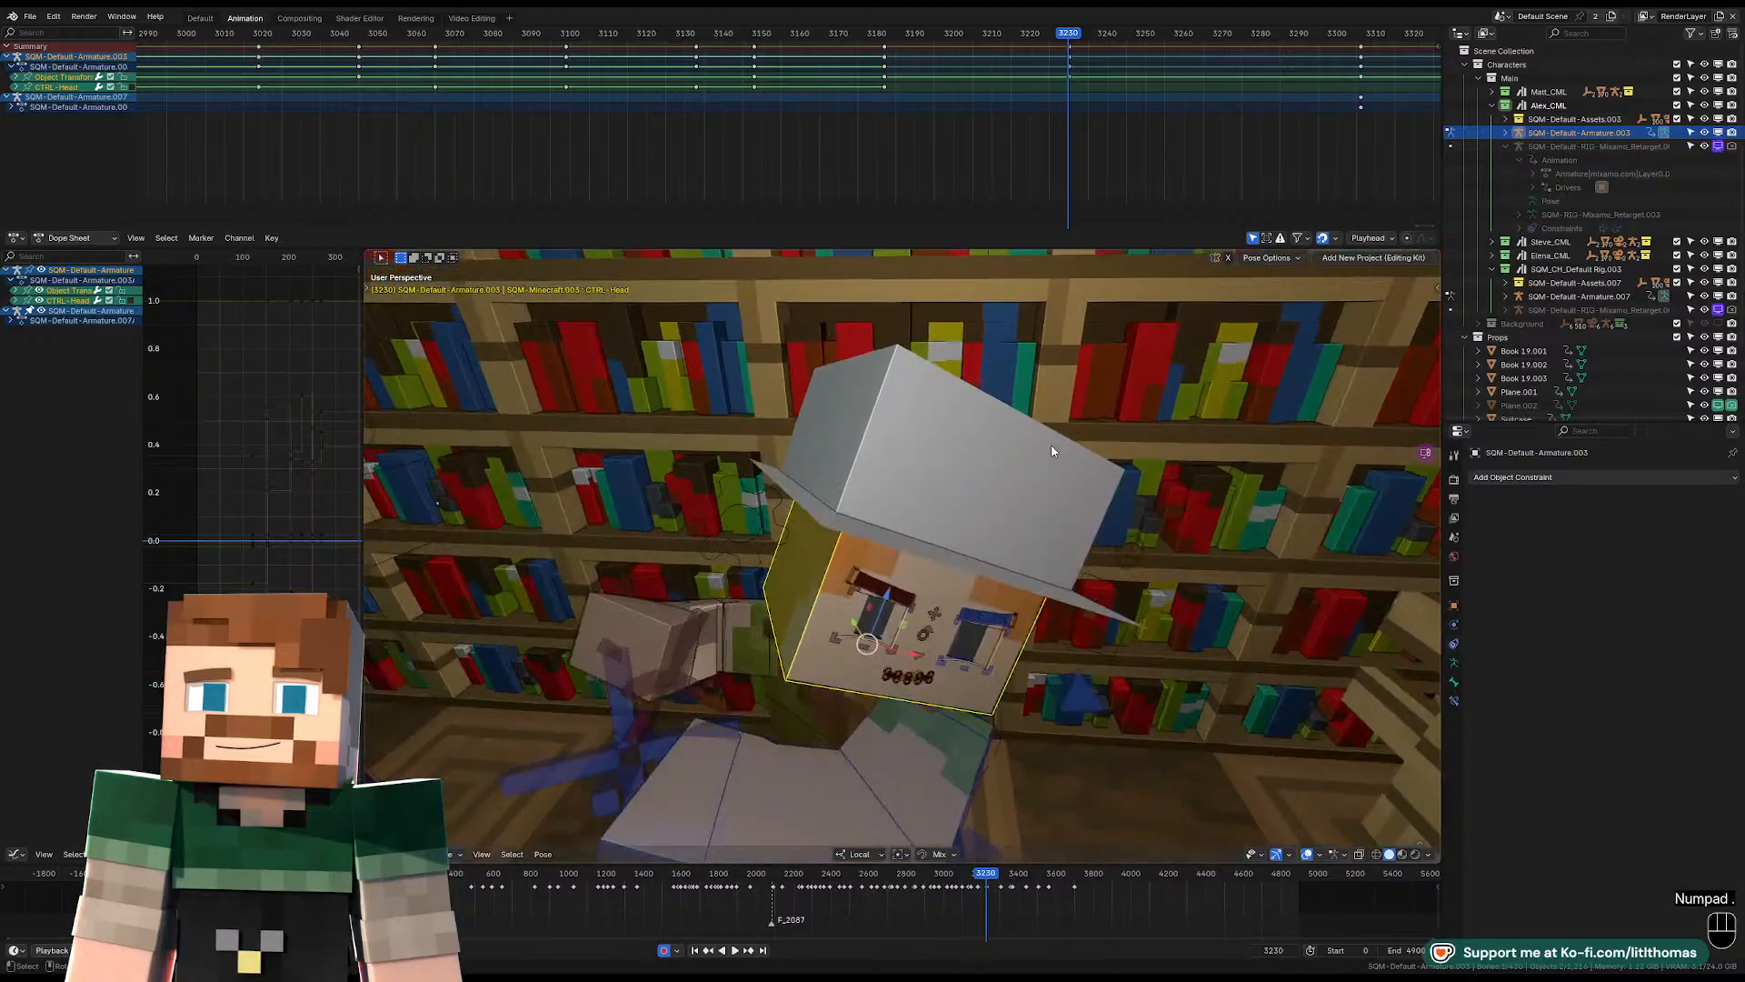
pyautogui.scroll(-3, 996, 542)
pyautogui.press('r')
pyautogui.press('r')
pyautogui.press('r')
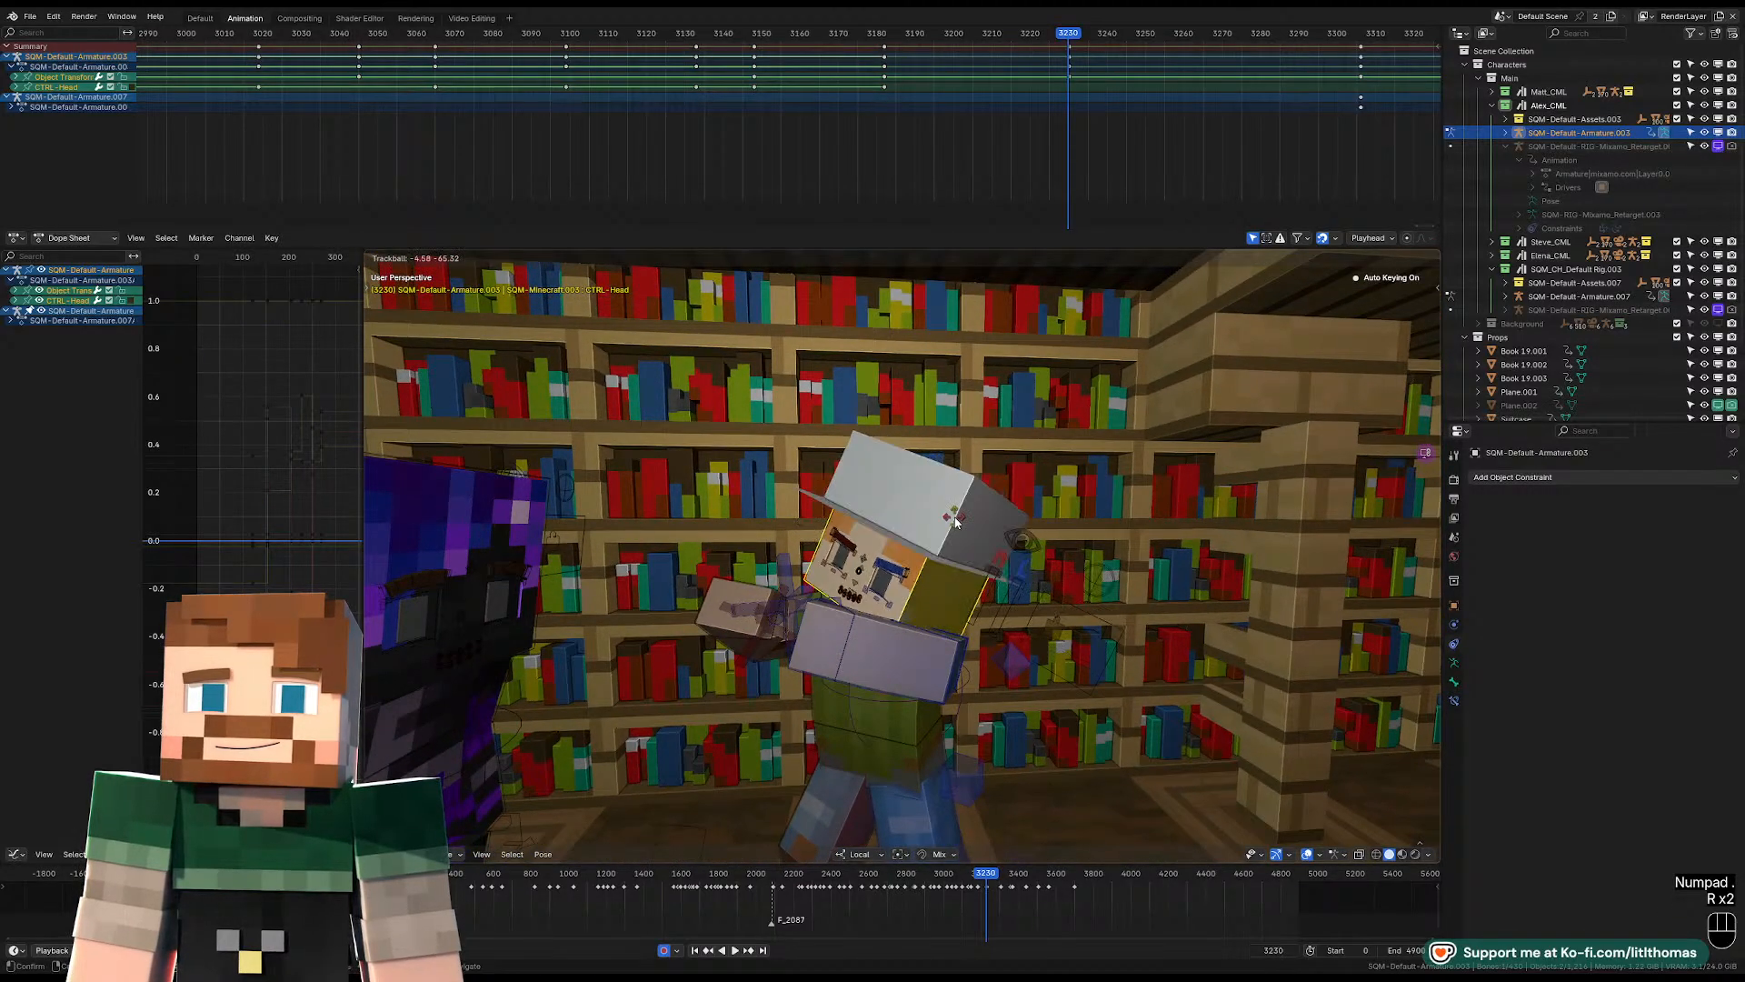
pyautogui.click(938, 482)
pyautogui.press('r')
pyautogui.press('r')
pyautogui.click(936, 509)
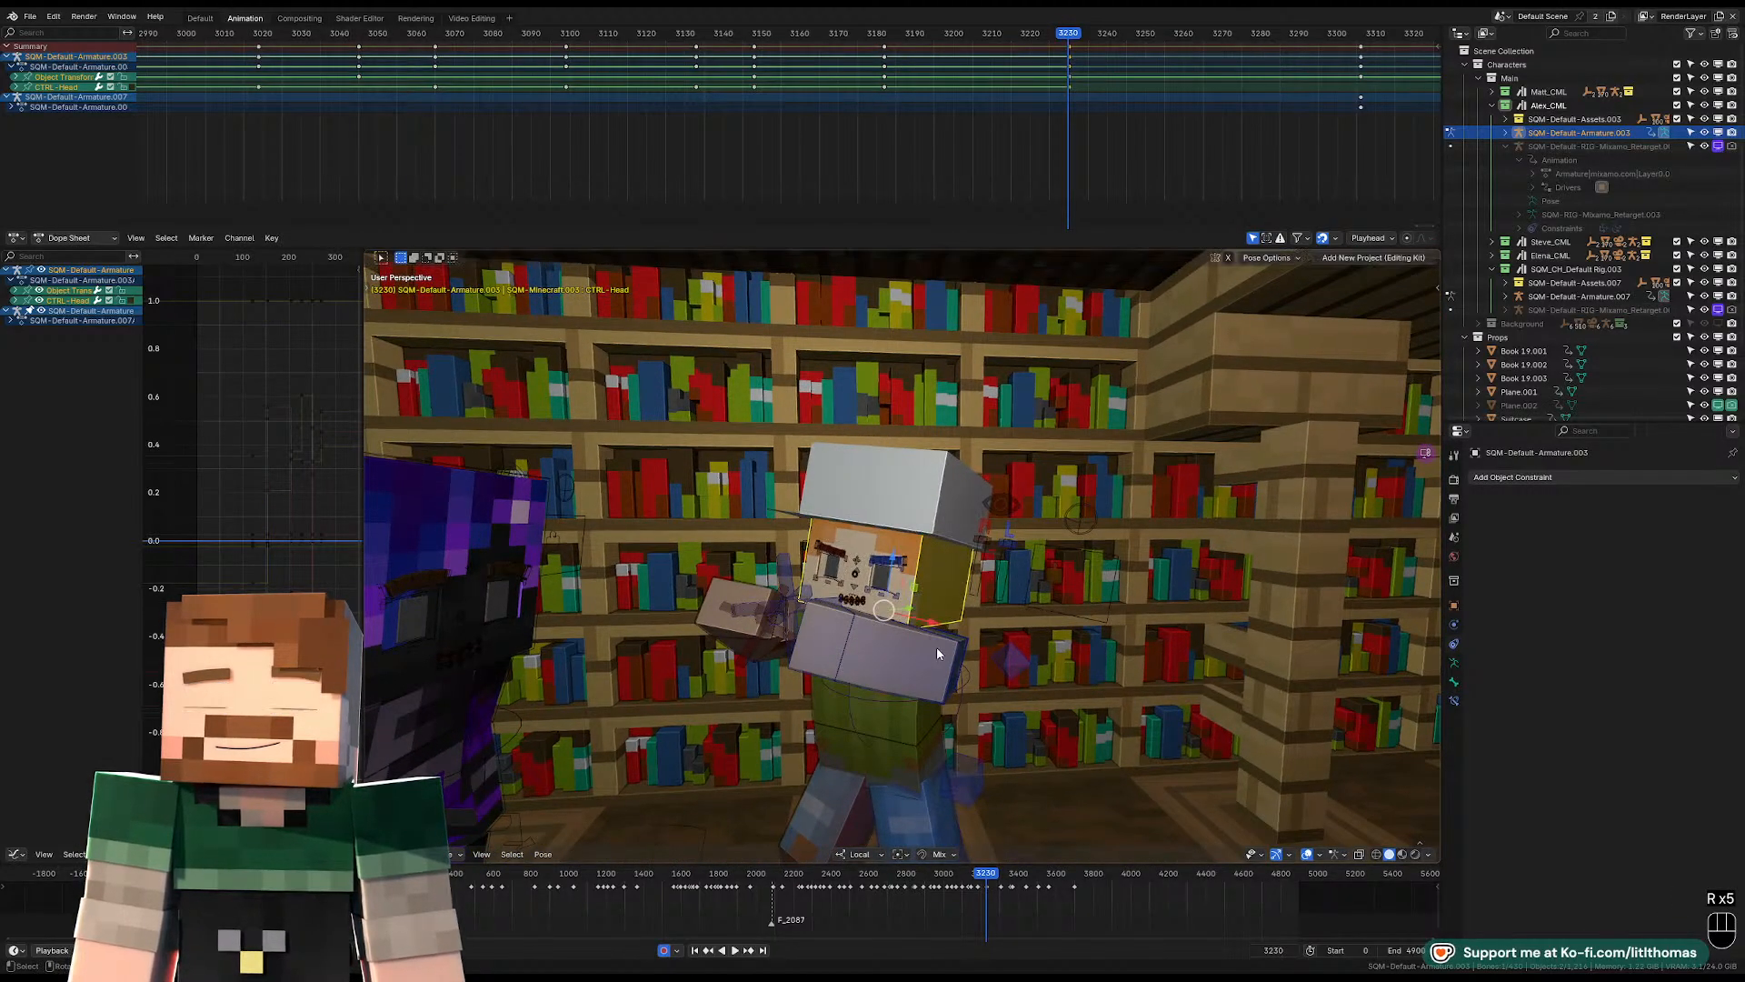
# Try clearing the rotation of the torso and lower arm together.
pyautogui.moveTo(936, 647); pyautogui.dragTo(912, 684)
pyautogui.hotkey('alt', 'r')
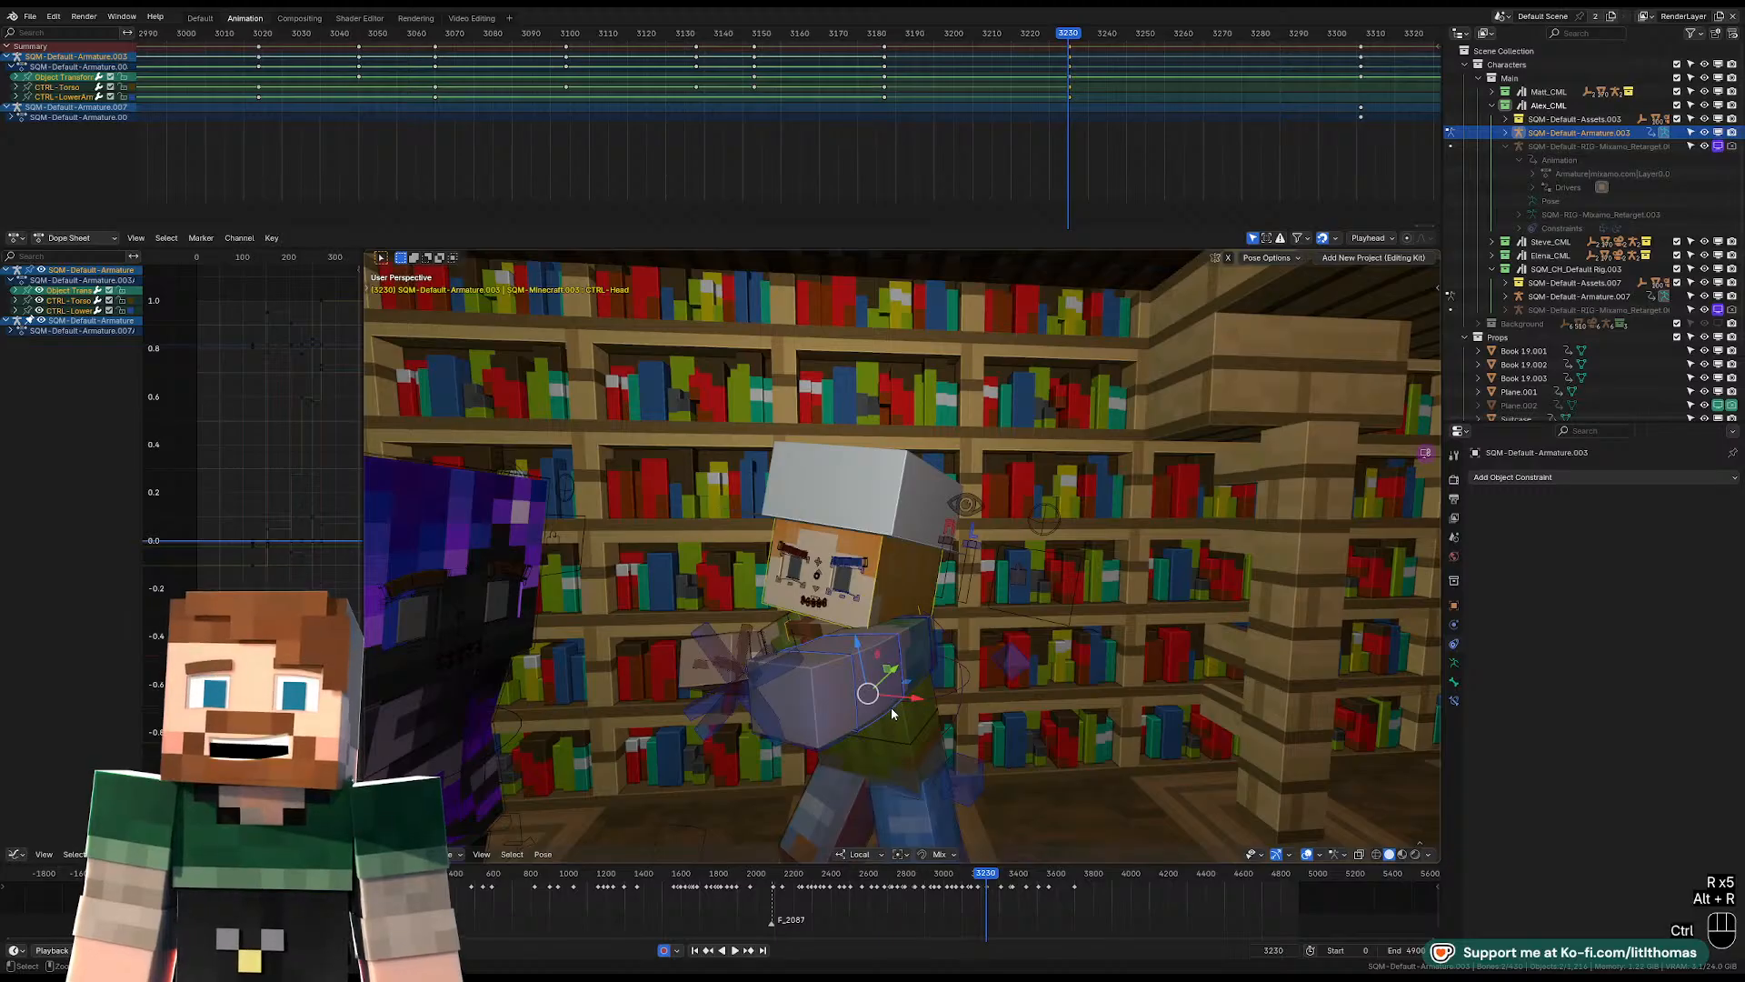
pyautogui.hotkey('ctrl', 'z')
pyautogui.scroll(-2, 907, 663)
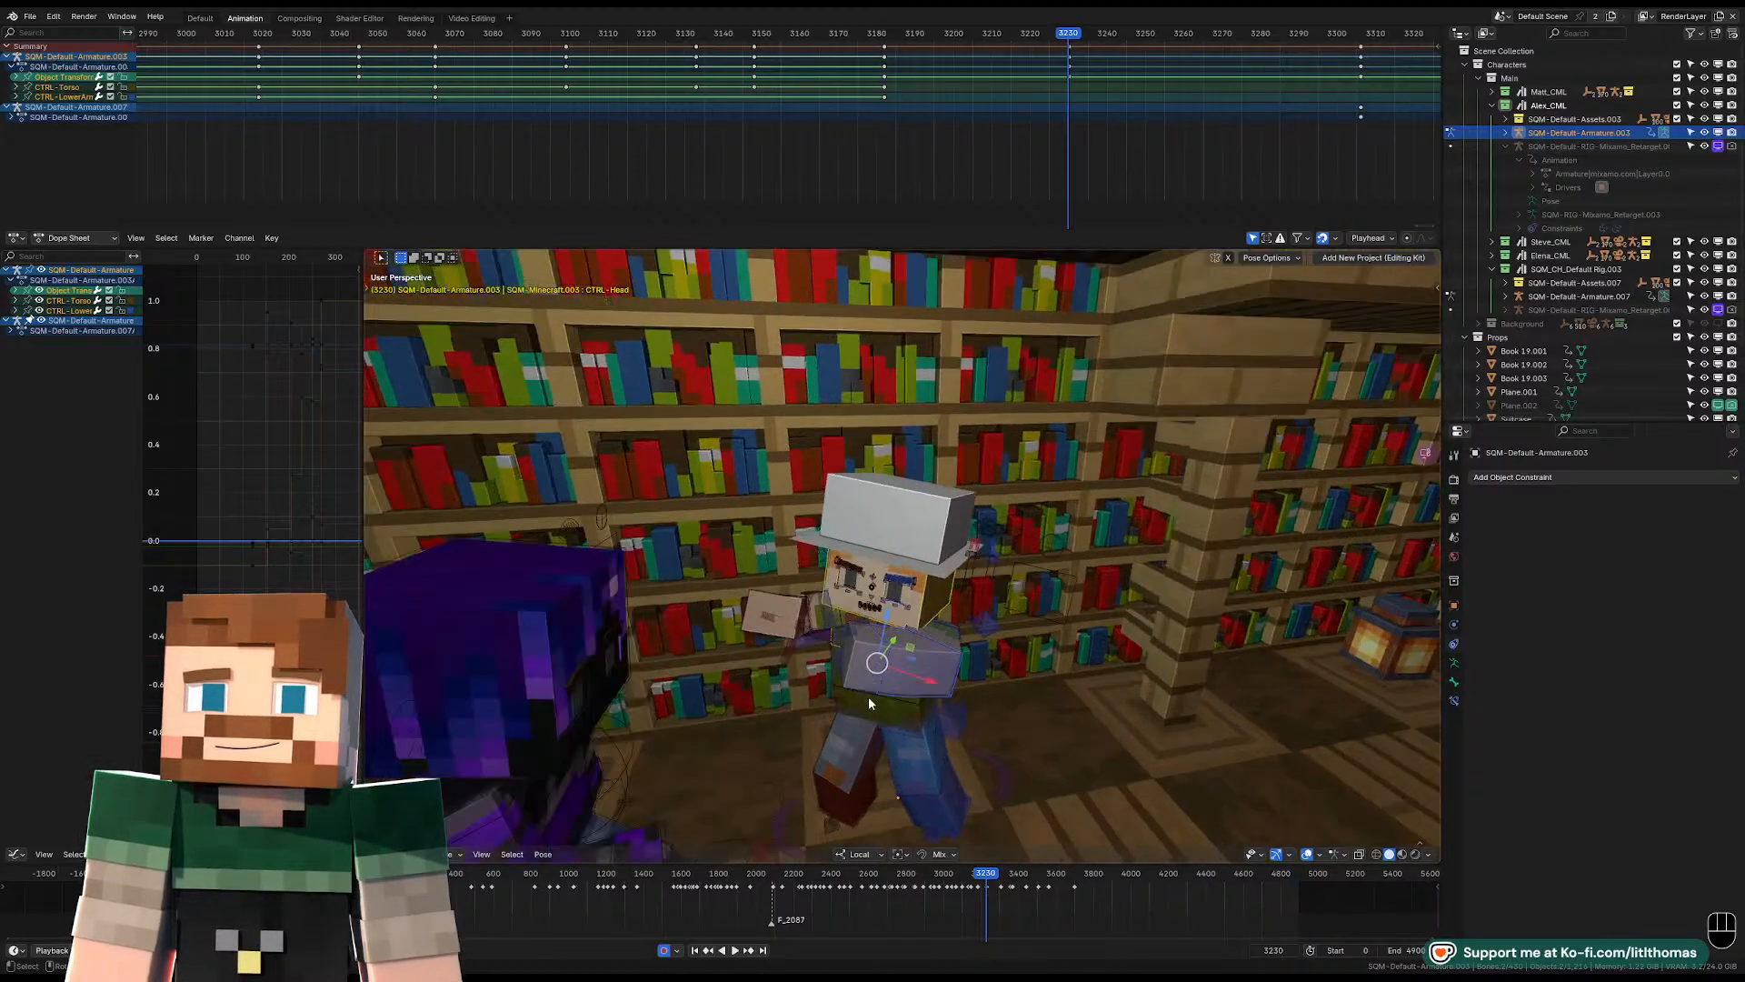
# Clear the right arm's rotation and rotate the right upper arm to bring the hand in front of the body.
pyautogui.moveTo(869, 697); pyautogui.dragTo(1122, 661, button='middle')
pyautogui.click(860, 649)
pyautogui.hotkey('alt', 'r')
pyautogui.click(857, 639)
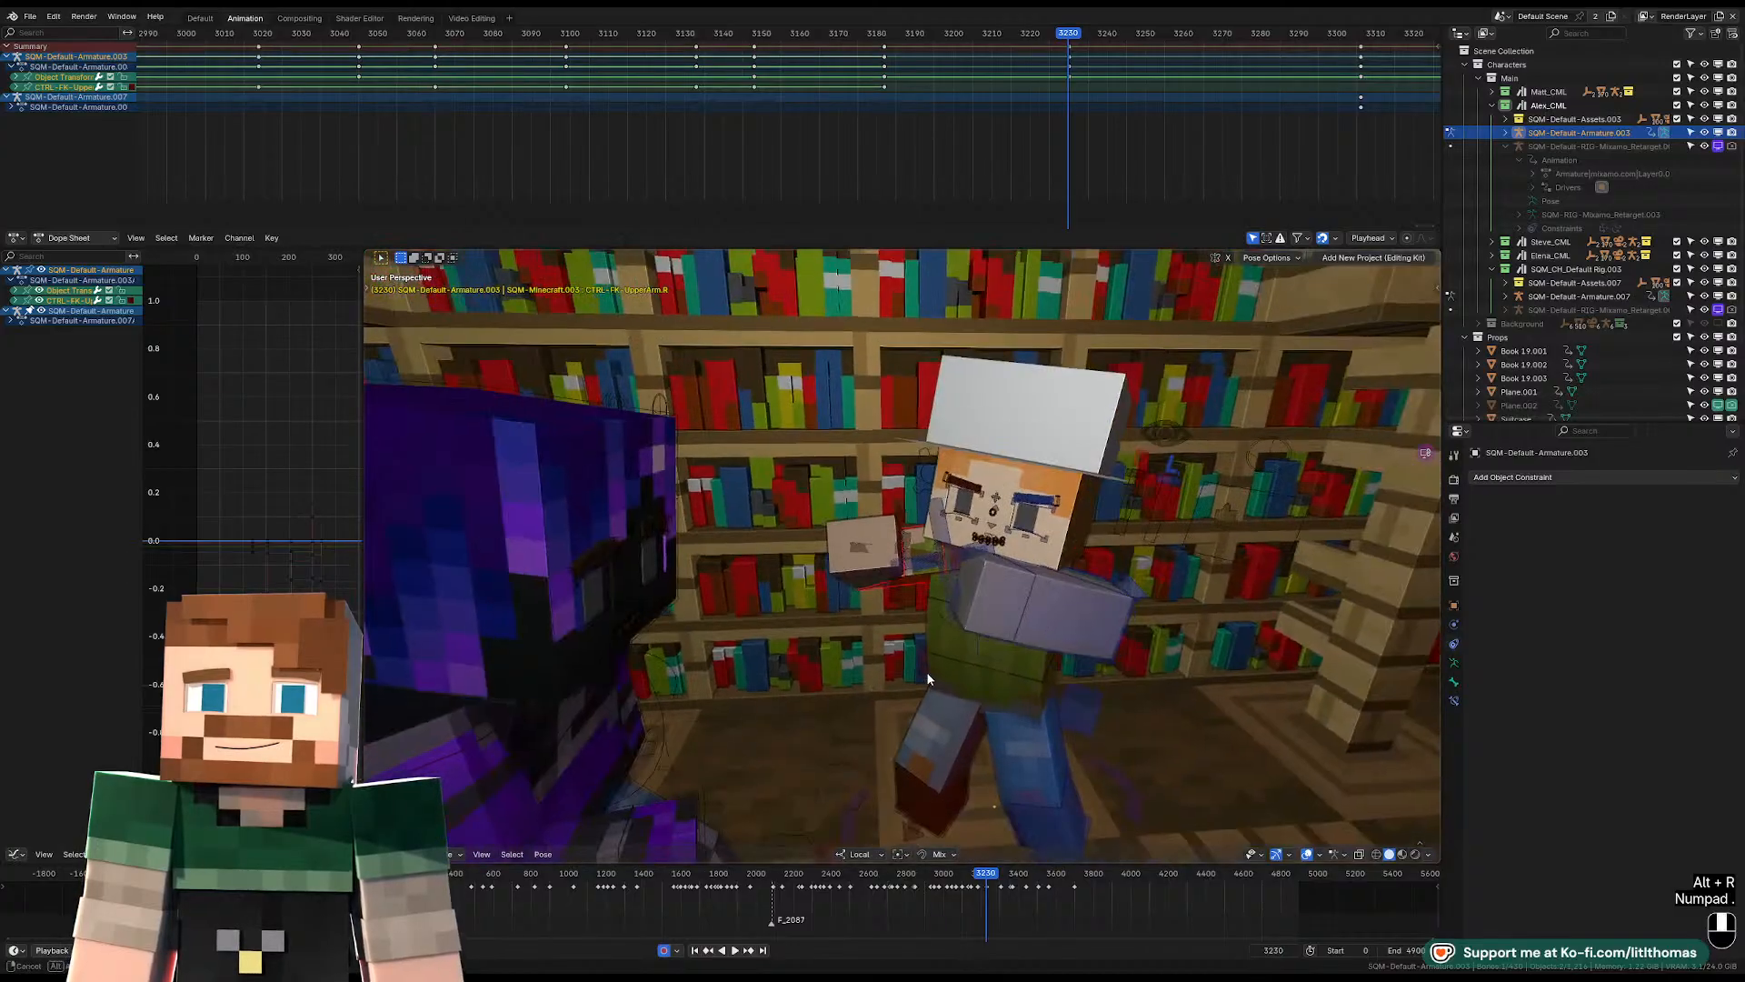
pyautogui.press('KP_Decimal')
pyautogui.press('r')
pyautogui.click(1095, 582)
pyautogui.press('r')
pyautogui.press('r')
pyautogui.click(1019, 552)
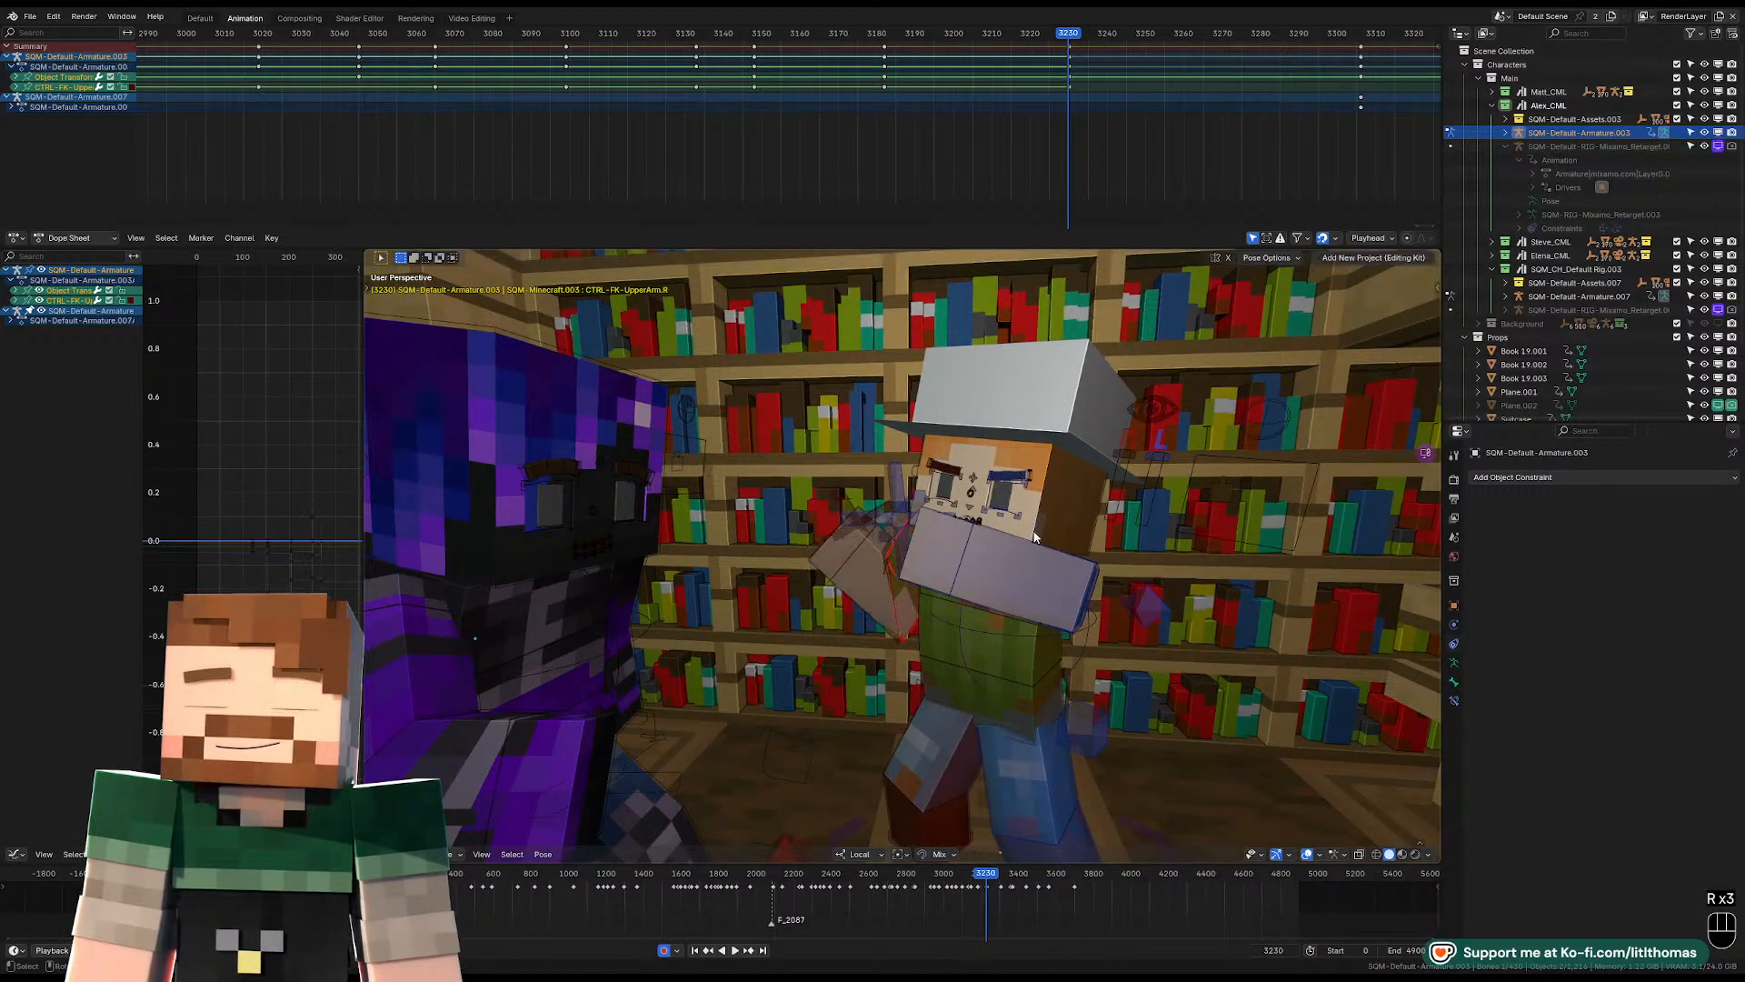
# Refine the right upper arm's free rotation so the hand is raised beside the face.
pyautogui.moveTo(1018, 553); pyautogui.dragTo(873, 482, button='middle')
pyautogui.press('r')
pyautogui.press('r')
pyautogui.press('r')
pyautogui.click(1100, 573)
# Clear the left lower arm's location, rotation and scale.
pyautogui.click(1092, 571)
pyautogui.hotkey('alt', 'g')
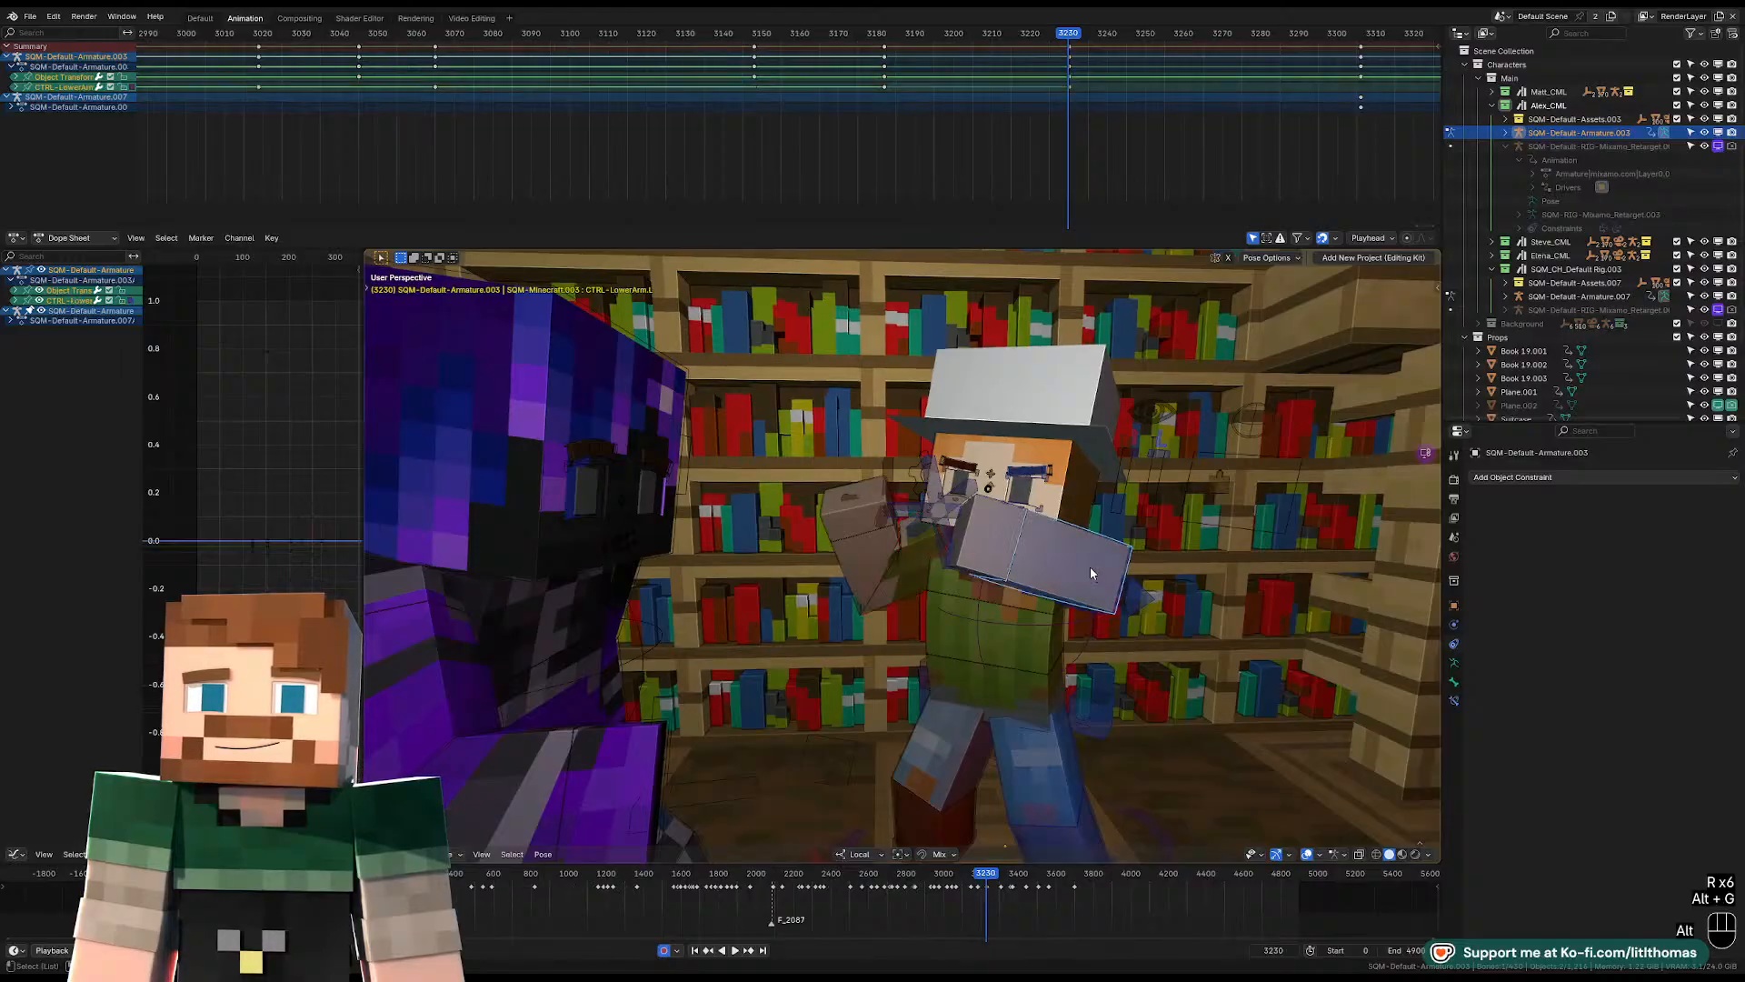
pyautogui.hotkey('alt', 'r')
pyautogui.hotkey('alt', 's')
# Clear the location, rotation and scale of the left upper arm and the left shoulder.
pyautogui.moveTo(1089, 573); pyautogui.dragTo(980, 627, button='middle')
pyautogui.click(854, 678)
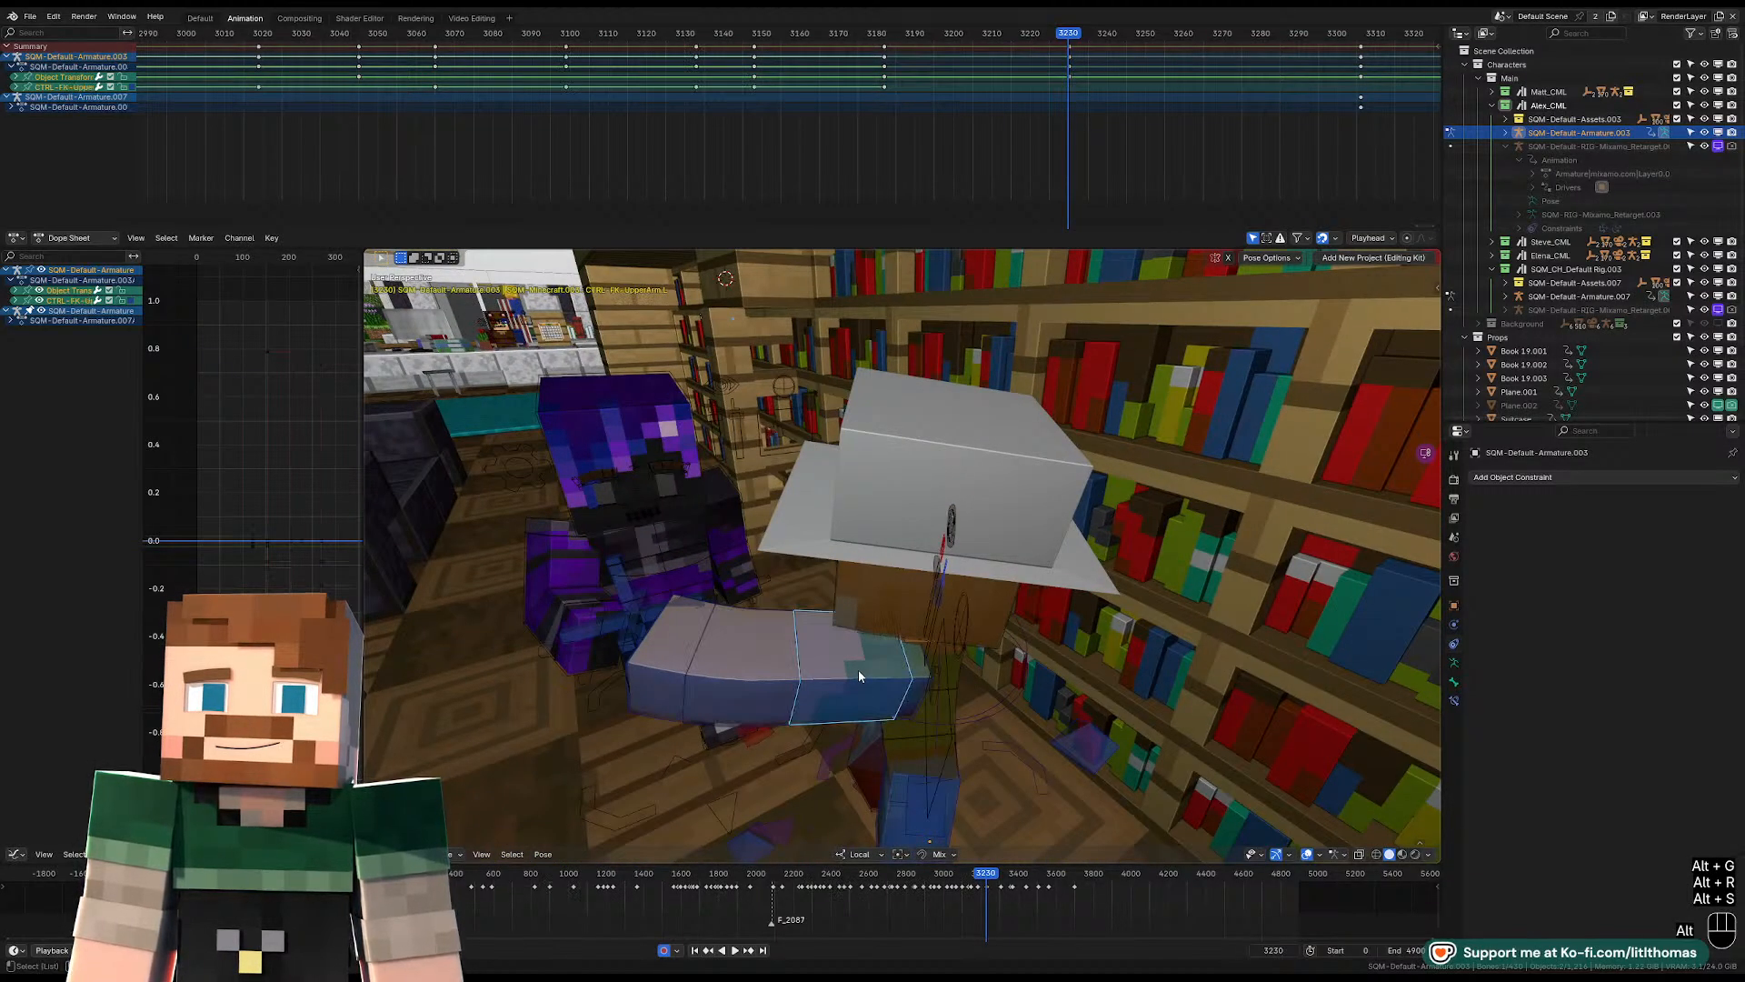
pyautogui.hotkey('alt', 'g')
pyautogui.hotkey('alt', 's')
pyautogui.hotkey('alt', 'r')
pyautogui.hotkey('alt', 'g')
pyautogui.click(895, 688)
pyautogui.hotkey('alt', 's')
pyautogui.hotkey('alt', 'r')
pyautogui.hotkey('alt', 'g')
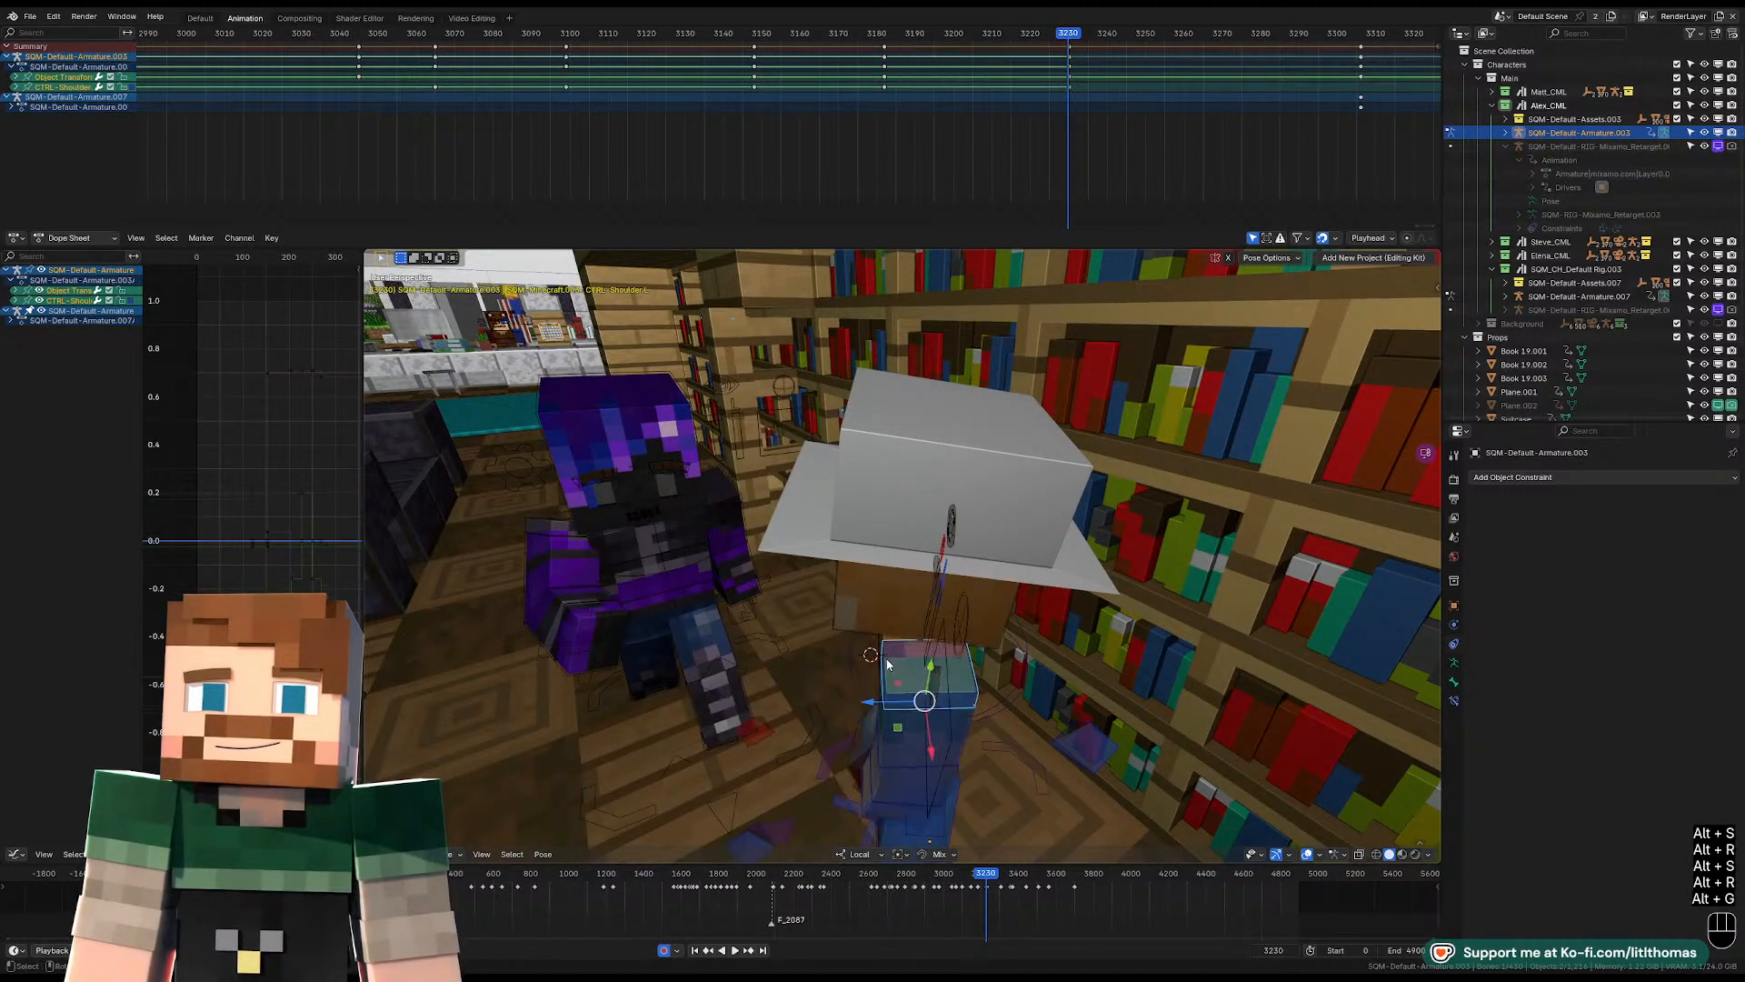
# Rotate the left upper arm outward so the arm hangs slightly away from the body.
pyautogui.moveTo(946, 662); pyautogui.dragTo(1181, 645, button='middle')
pyautogui.press('r')
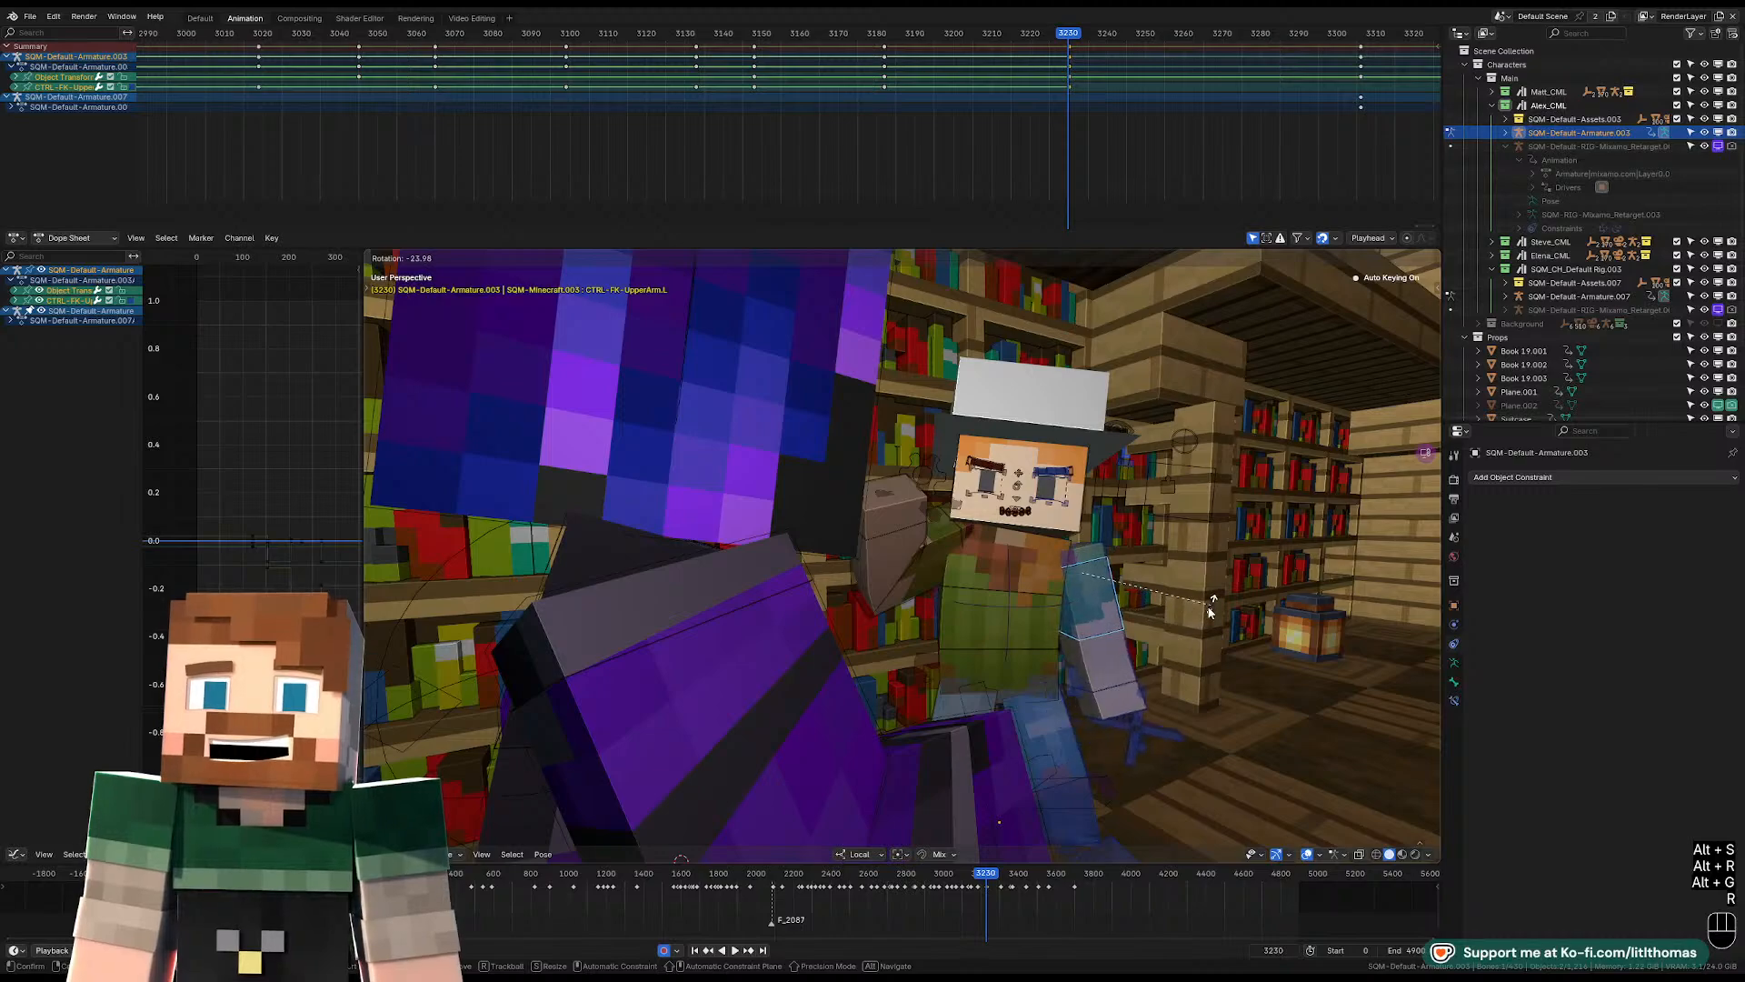
pyautogui.click(1196, 621)
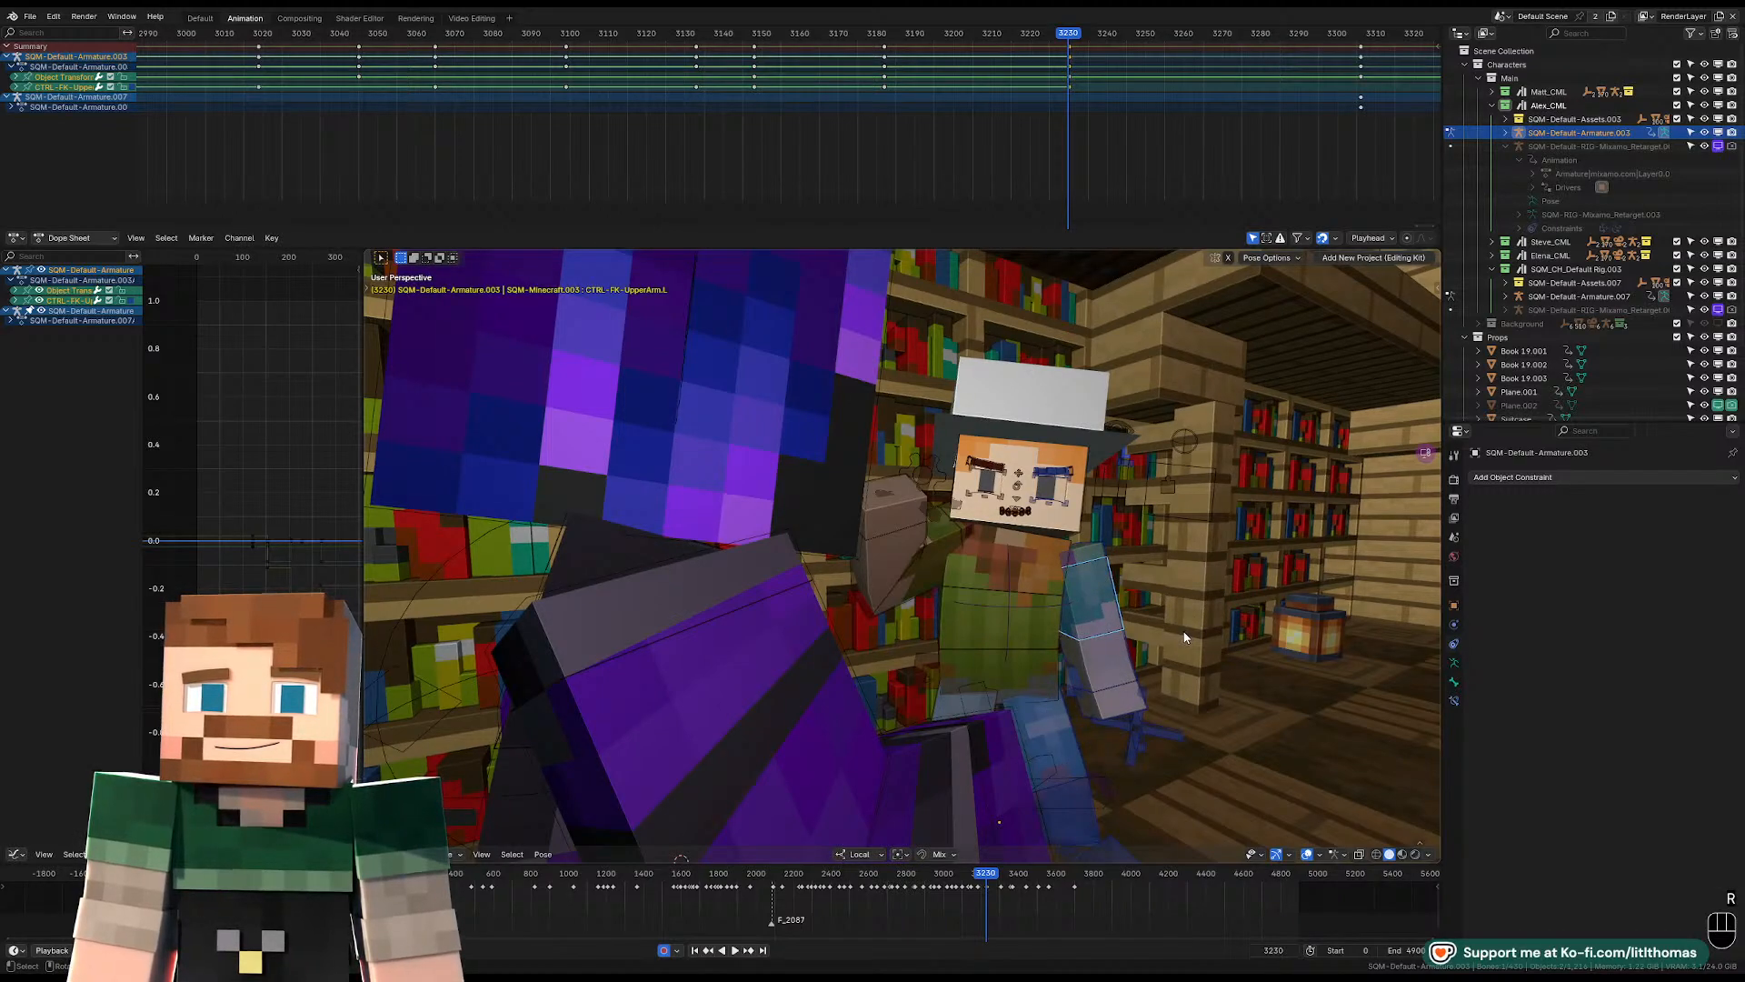
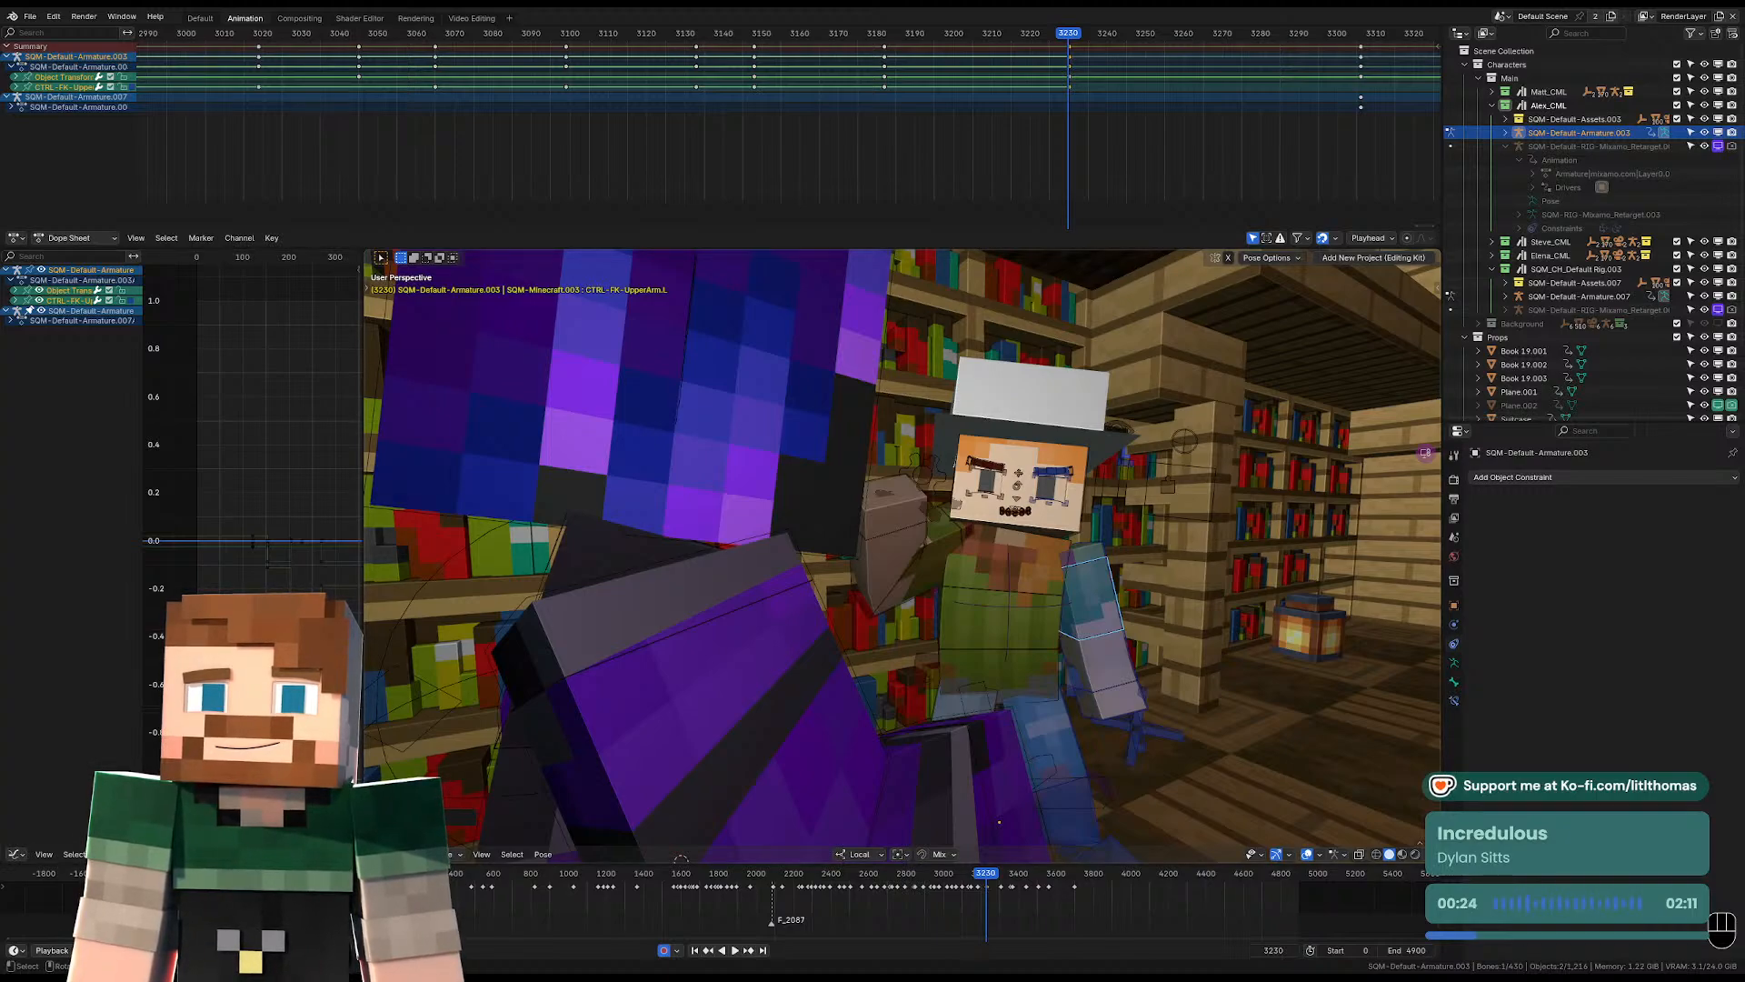
# Play the animation from frame 3198 through the camera to review the character pulling back from the grab.
pyautogui.click(946, 40)
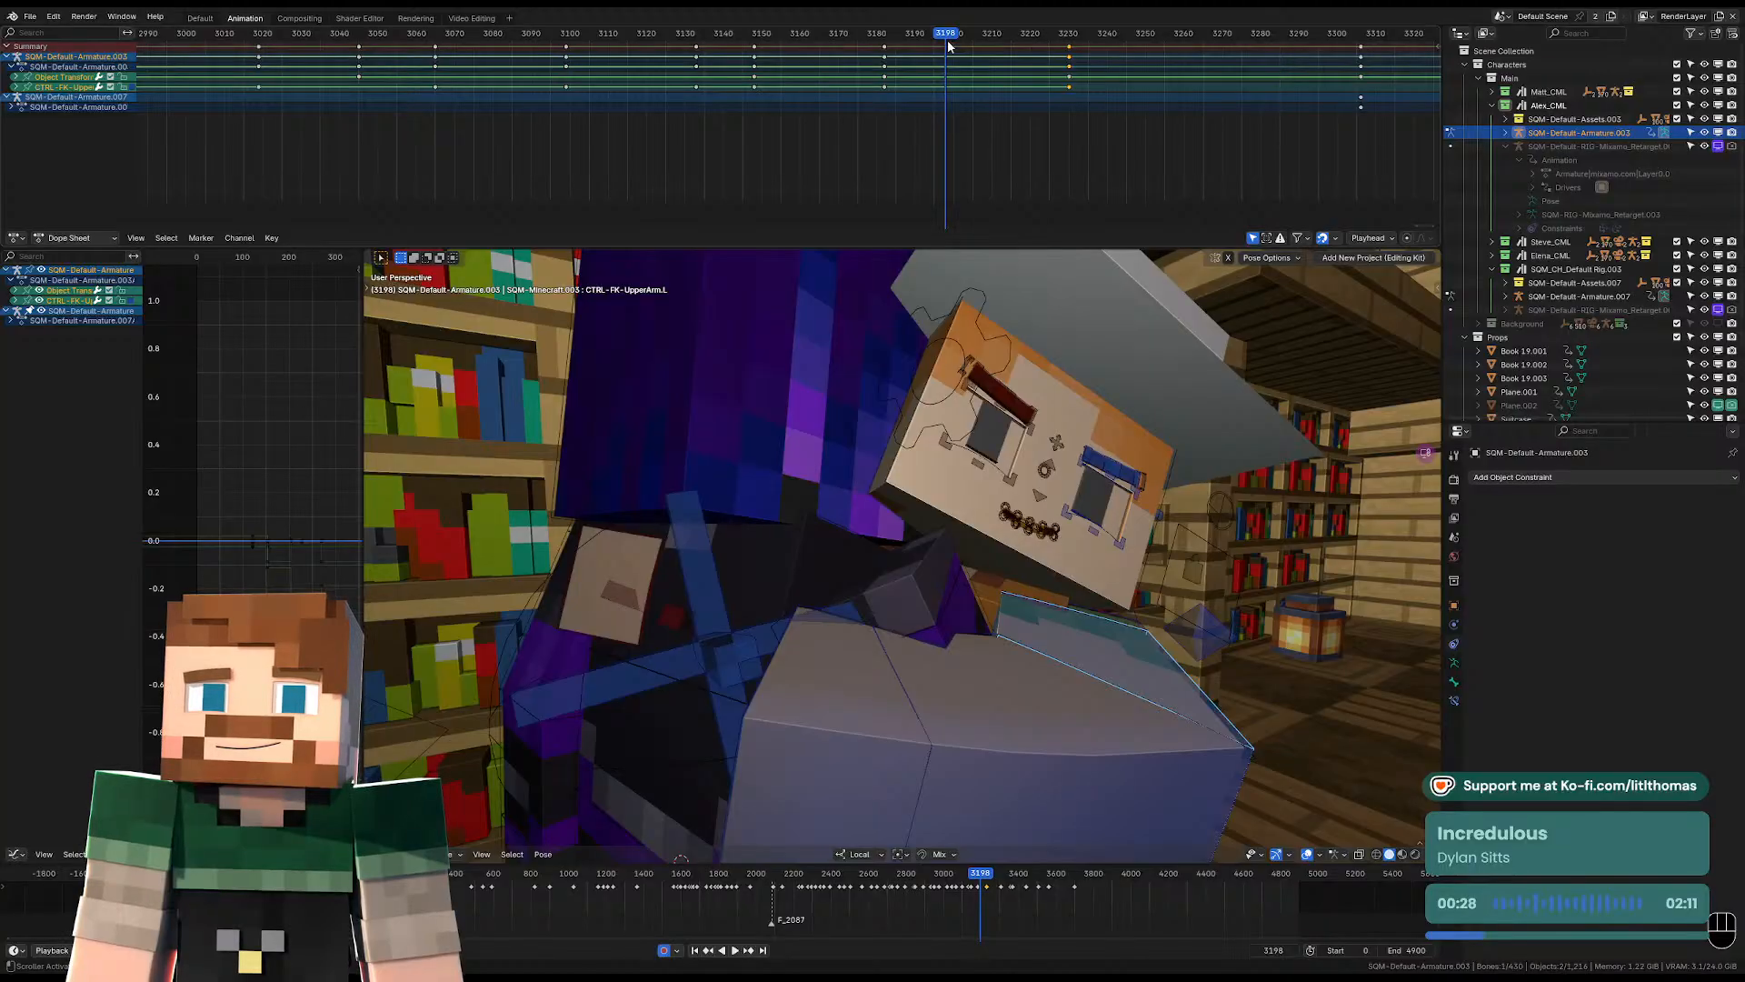
pyautogui.press('space')
pyautogui.press('KP_0')
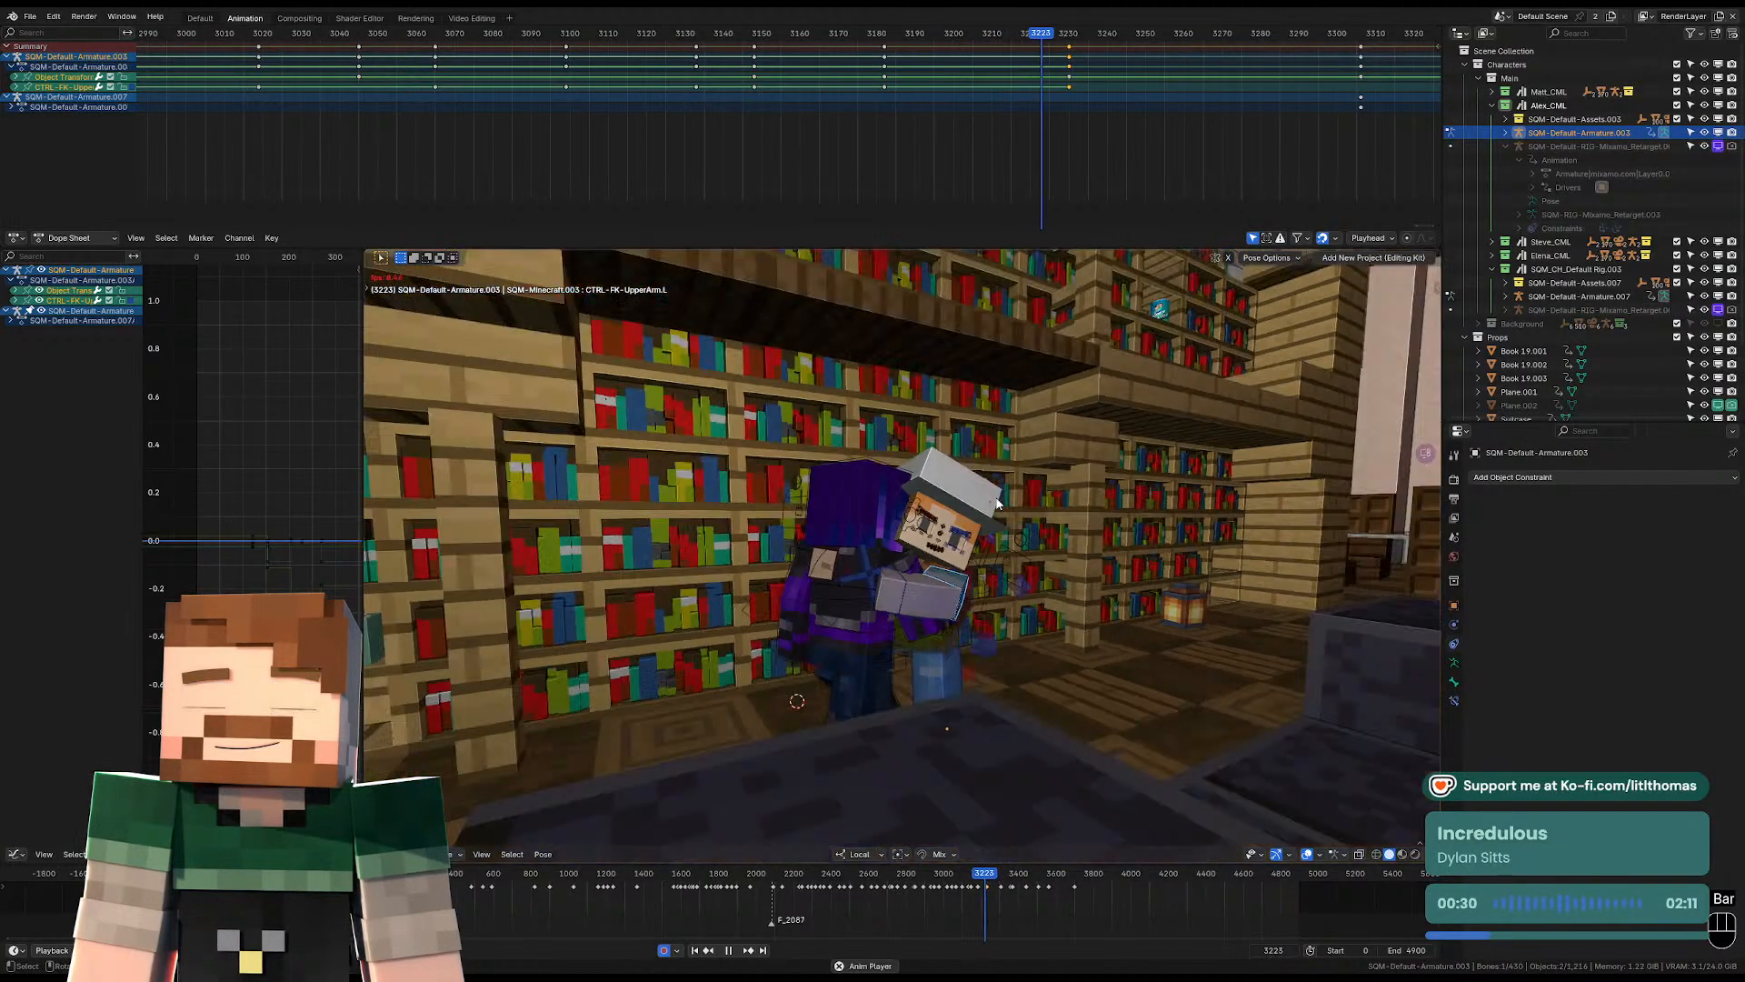
pyautogui.press('space')
pyautogui.press('KP_0')
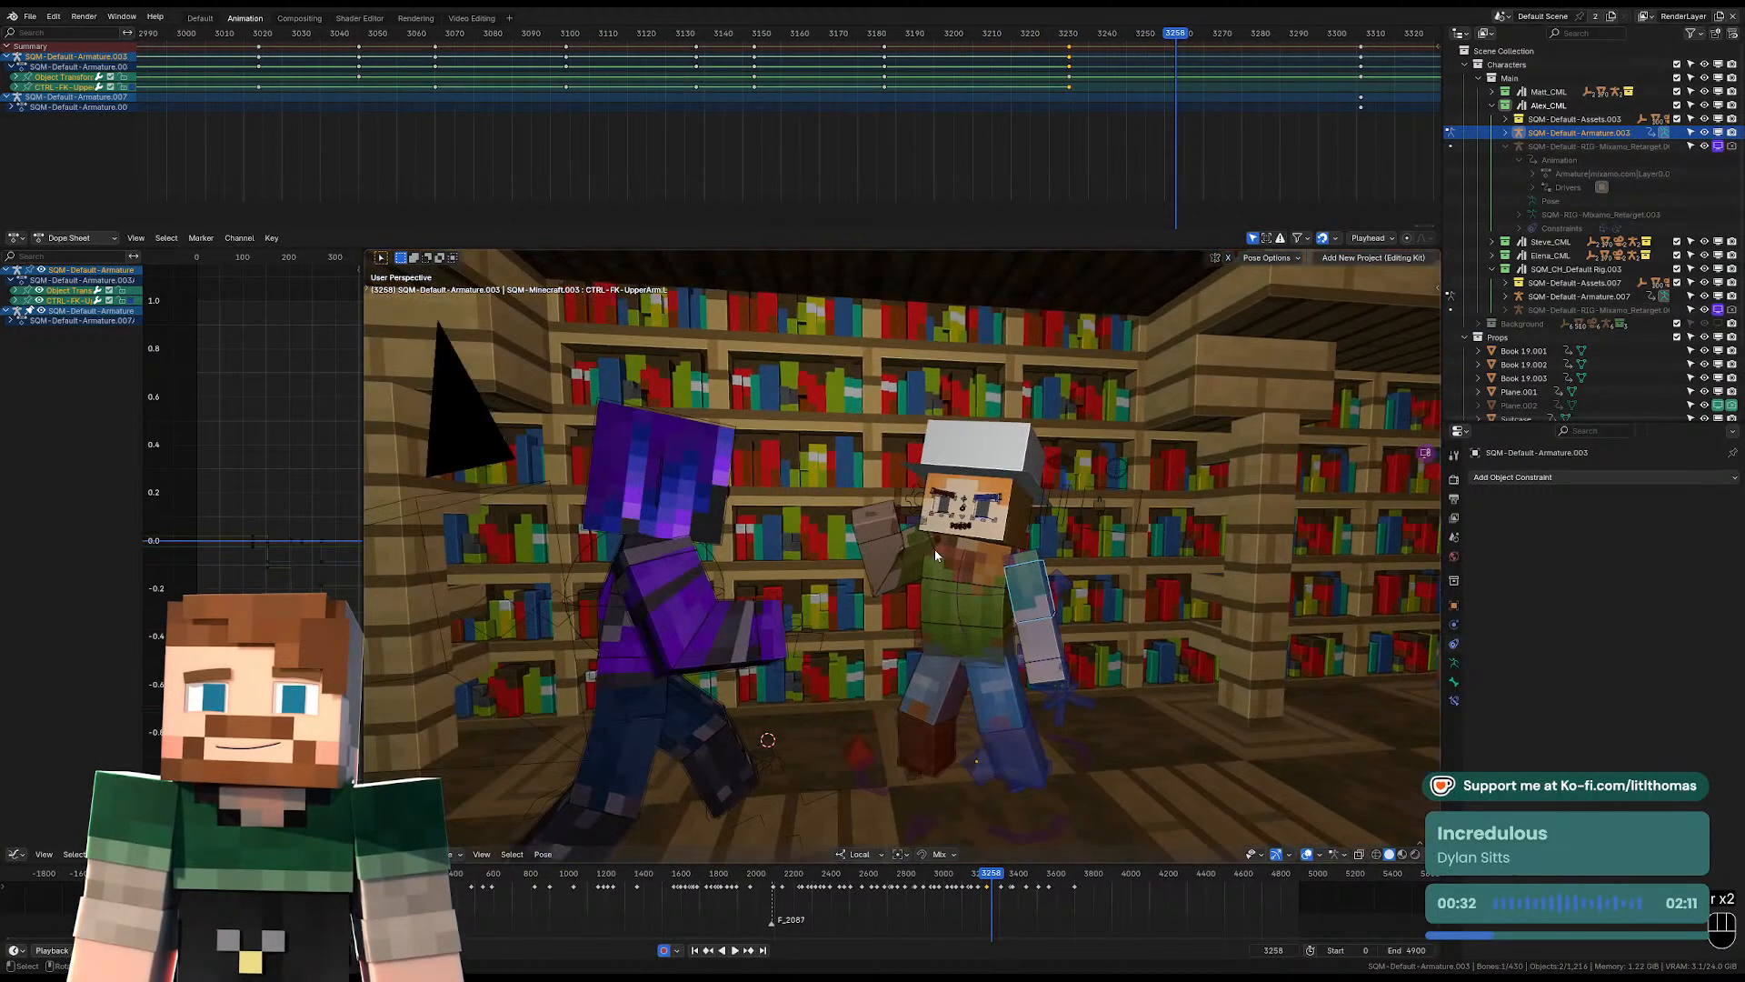
# At frame 3230, move the hat-wearing character's right shoulder slightly toward the purple character.
pyautogui.click(937, 541)
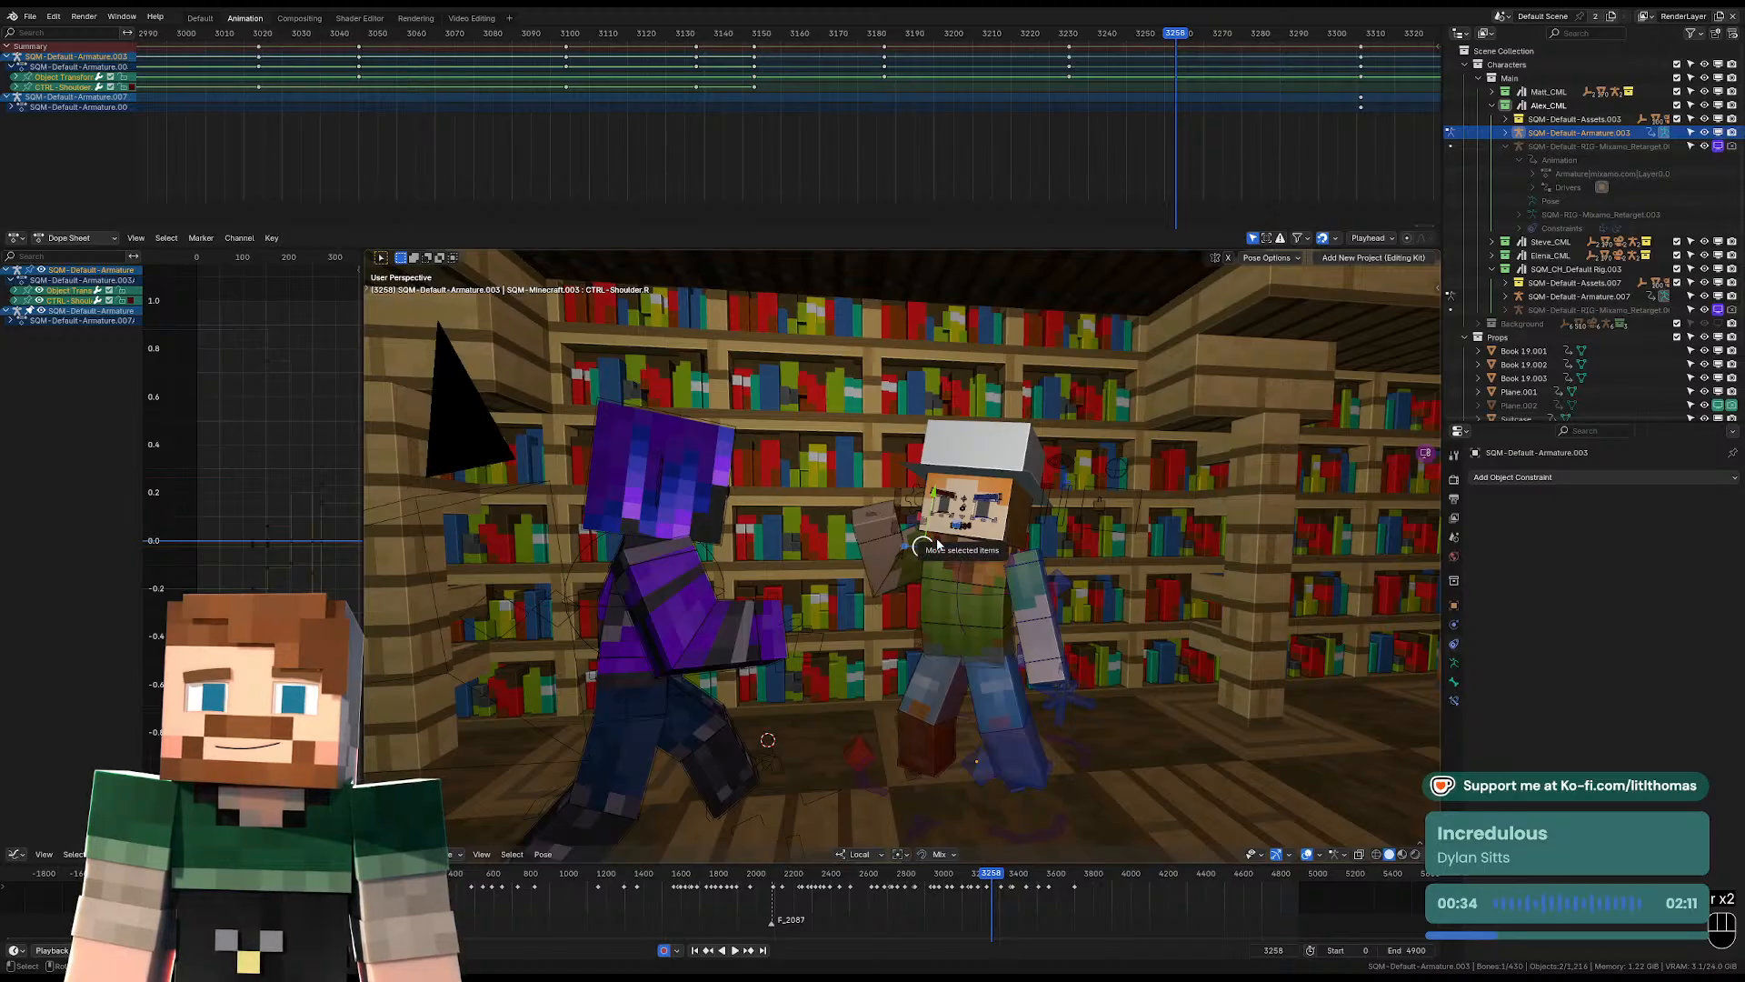
pyautogui.press('Down')
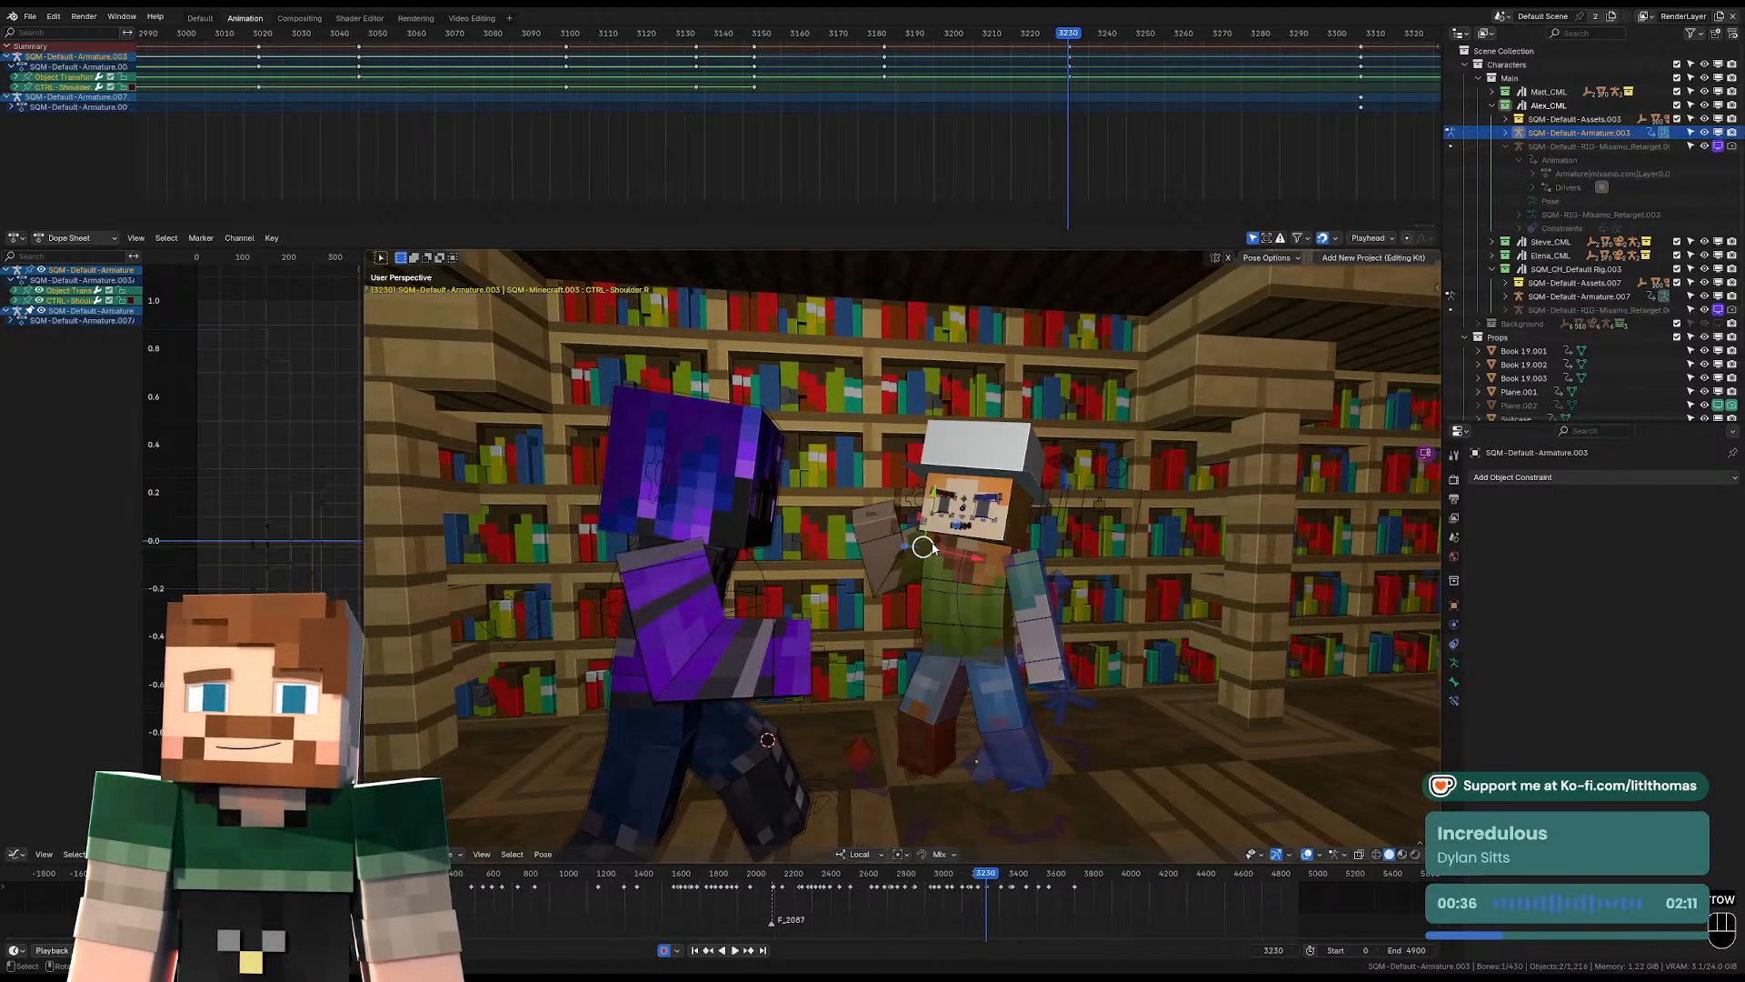
pyautogui.press('KP_0')
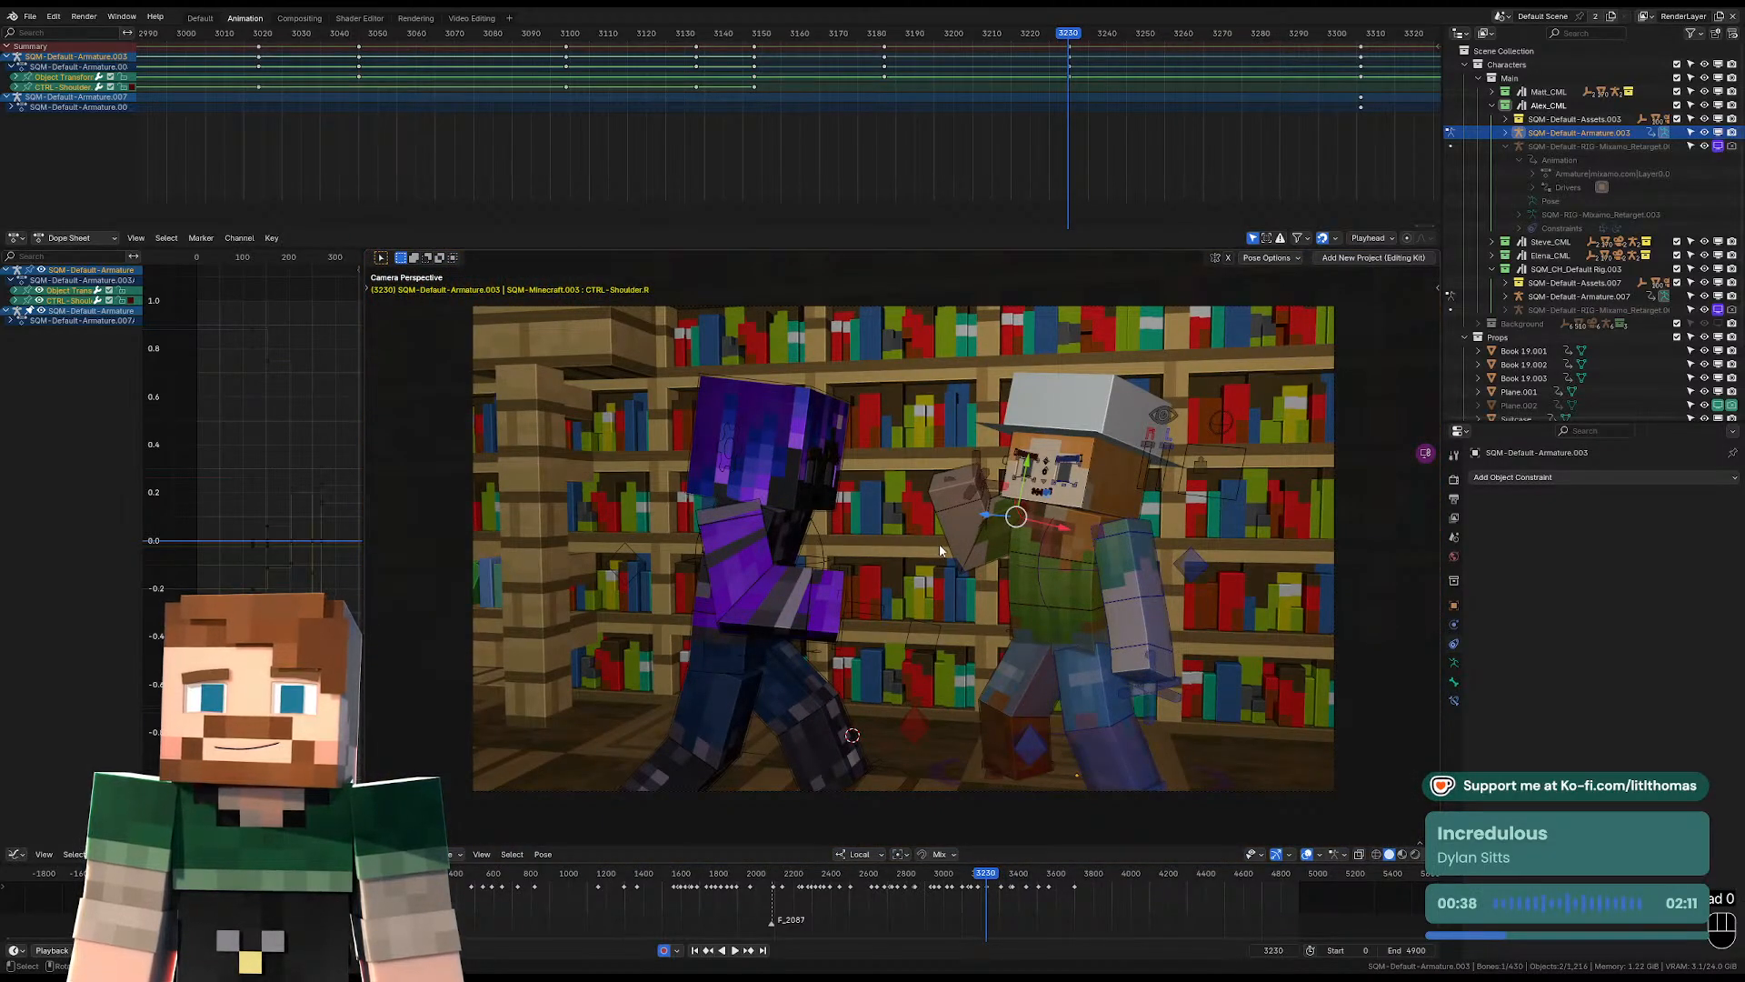
pyautogui.press('g')
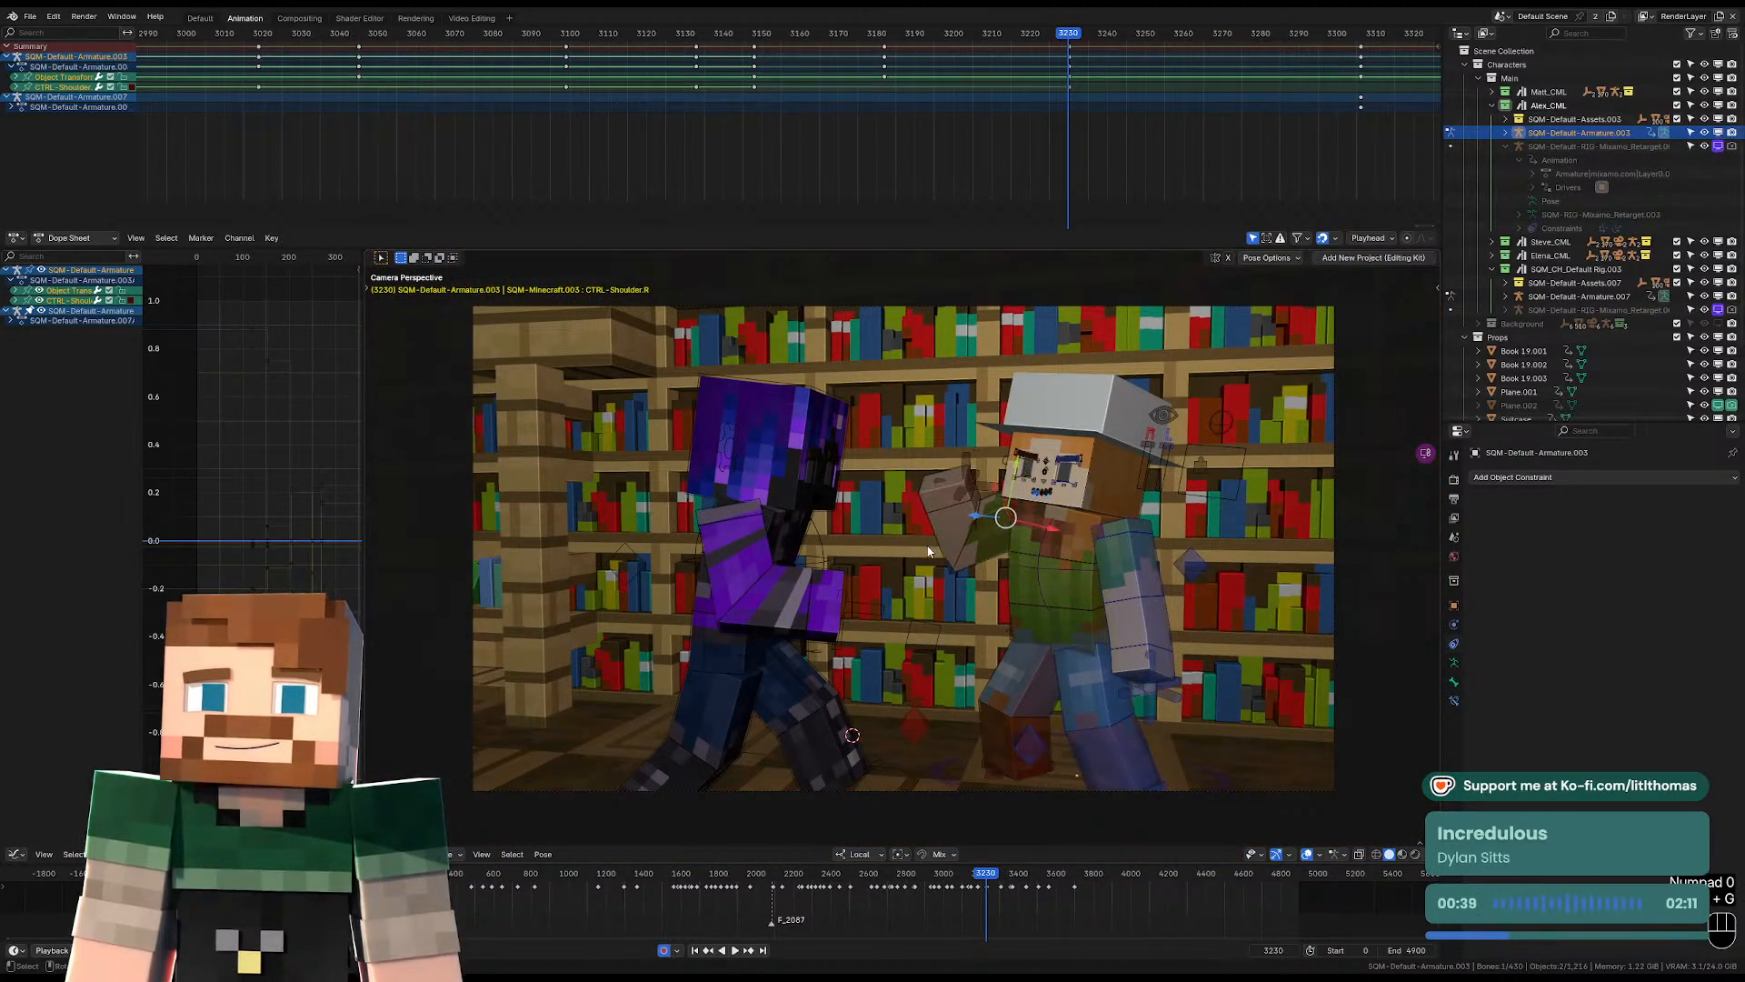
# Freely rotate the hat-wearing character's head so it tilts back at frame 3230.
pyautogui.click(1111, 482)
pyautogui.press('r')
pyautogui.press('r')
pyautogui.press('r')
pyautogui.click(1117, 498)
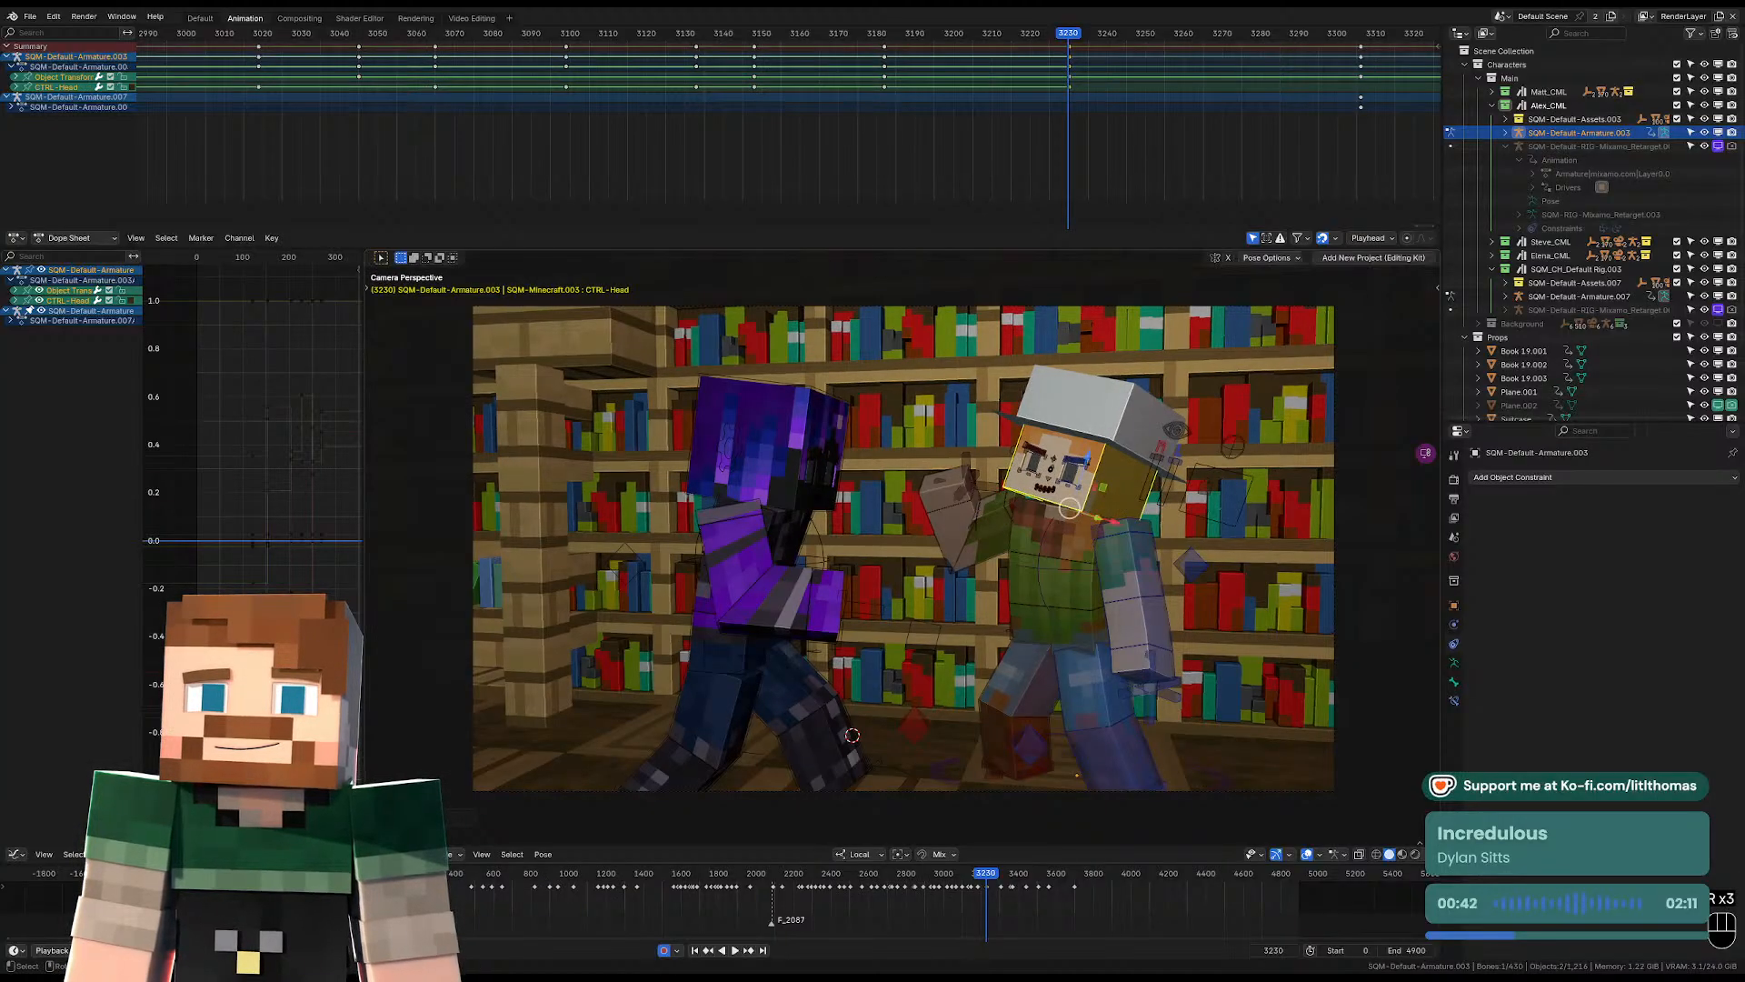
pyautogui.press('r')
pyautogui.press('r')
pyautogui.click(1114, 496)
# Rotate the right lower arm toward the purple character and angle the right wrist to suit the raised hand.
pyautogui.click(982, 500)
pyautogui.press('r')
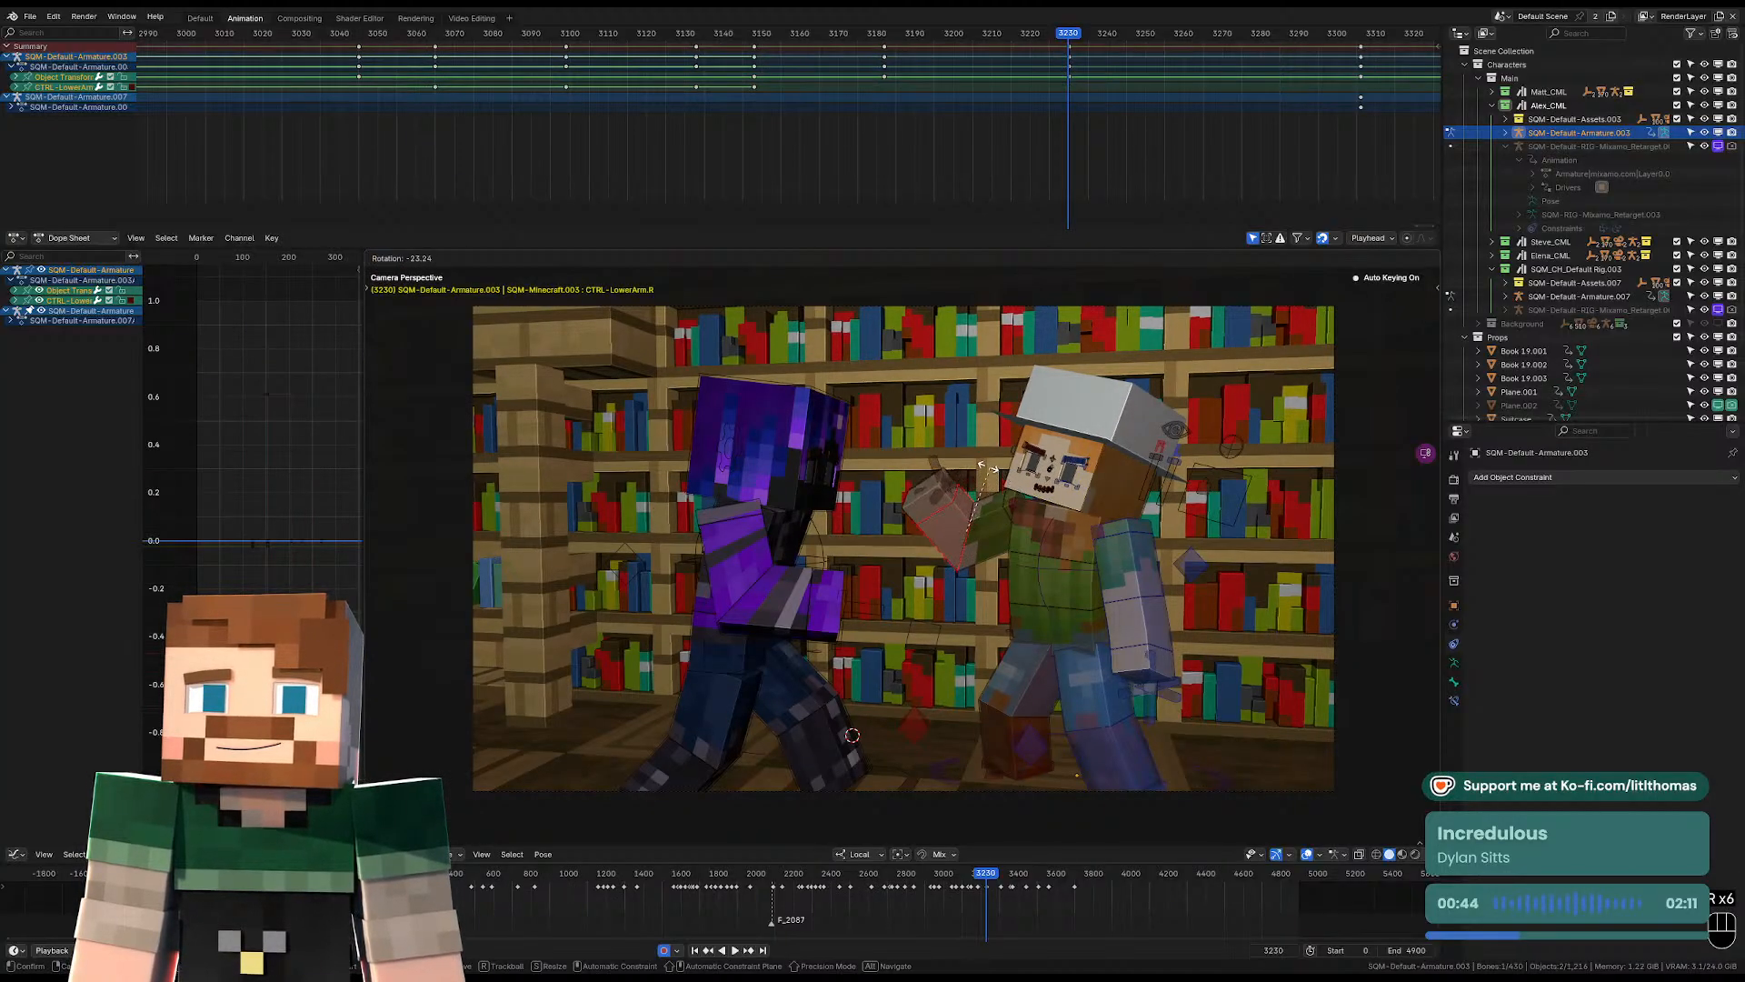
pyautogui.click(950, 495)
pyautogui.click(934, 490)
pyautogui.press('r')
pyautogui.press('r')
pyautogui.click(934, 493)
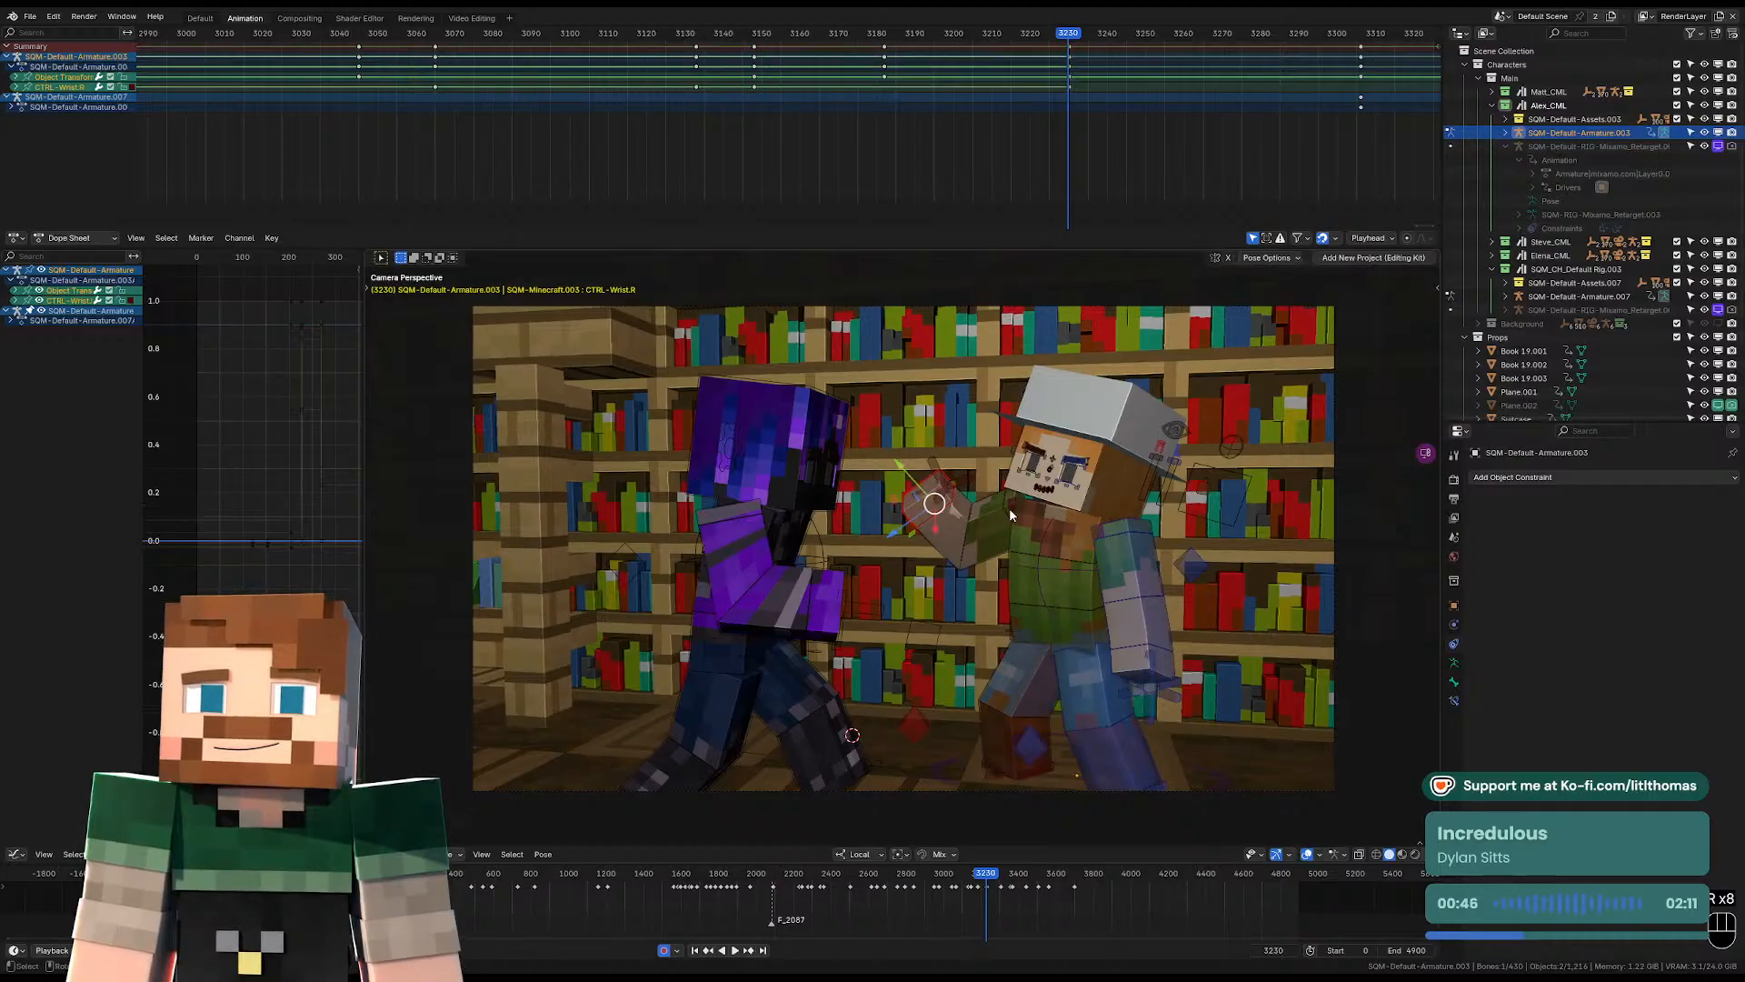
pyautogui.press('r')
pyautogui.click(1005, 511)
# Nudge the right shoulder's position and rotate the right upper arm to settle the raised arm.
pyautogui.click(1002, 507)
pyautogui.press('g')
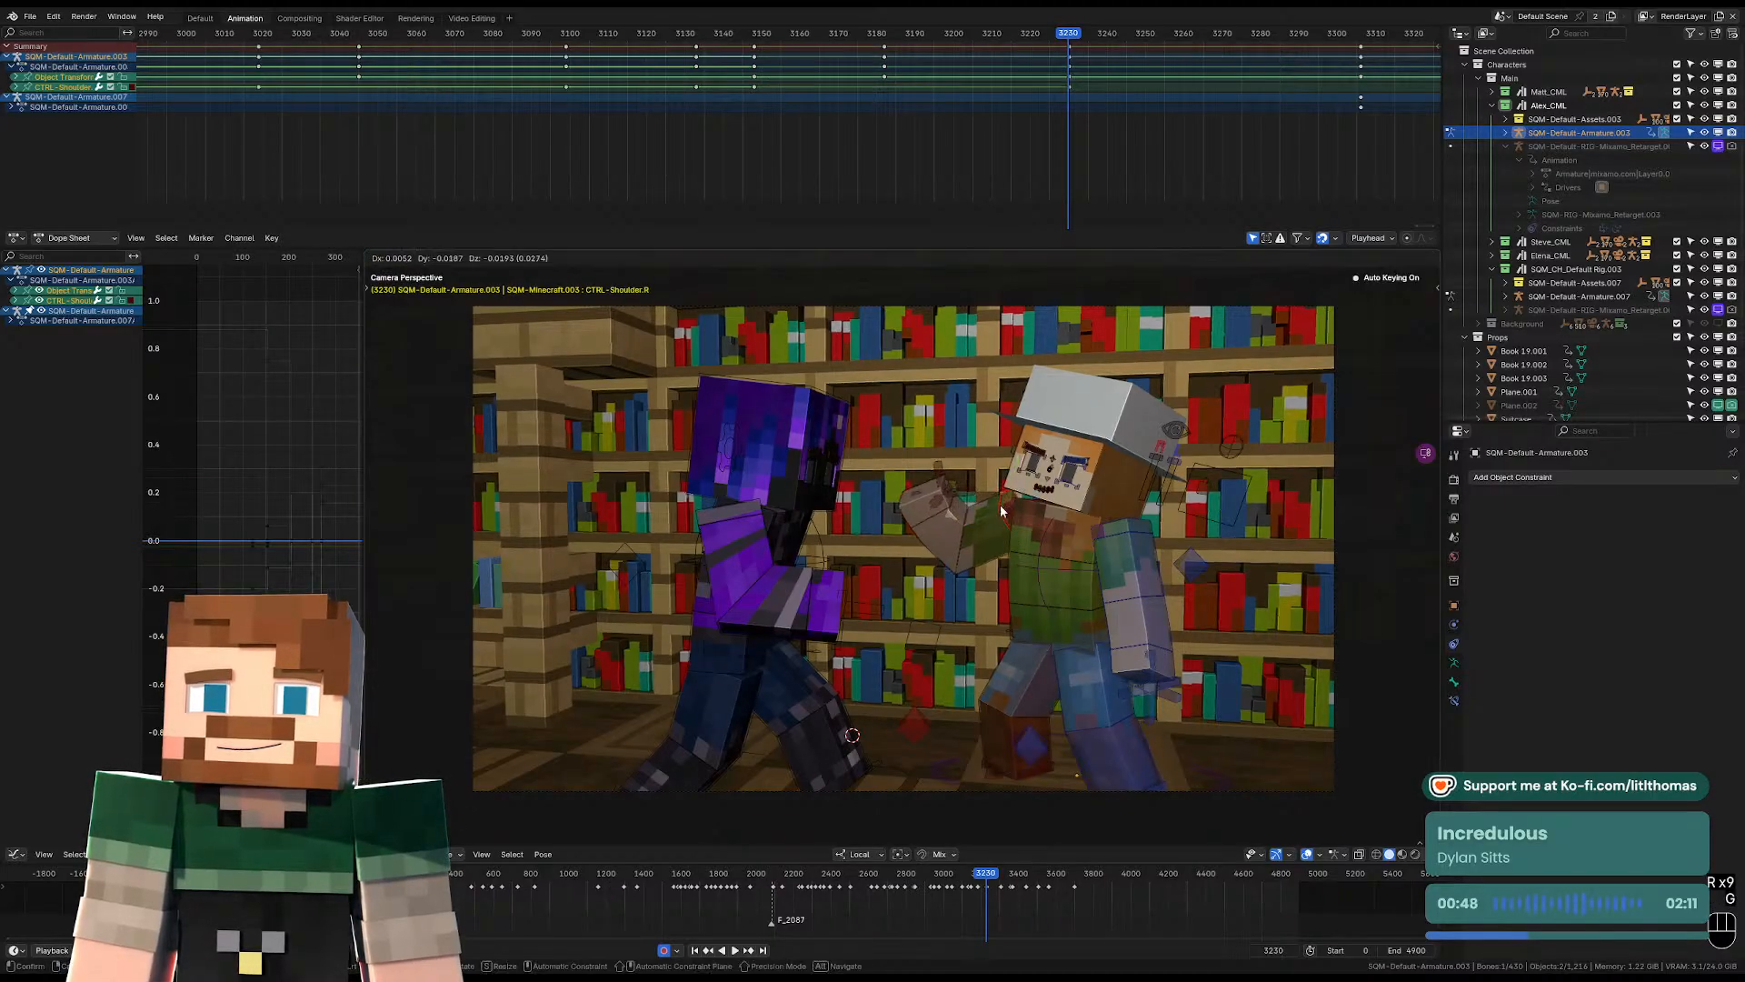
pyautogui.click(1001, 509)
pyautogui.click(987, 527)
pyautogui.press('r')
pyautogui.click(982, 532)
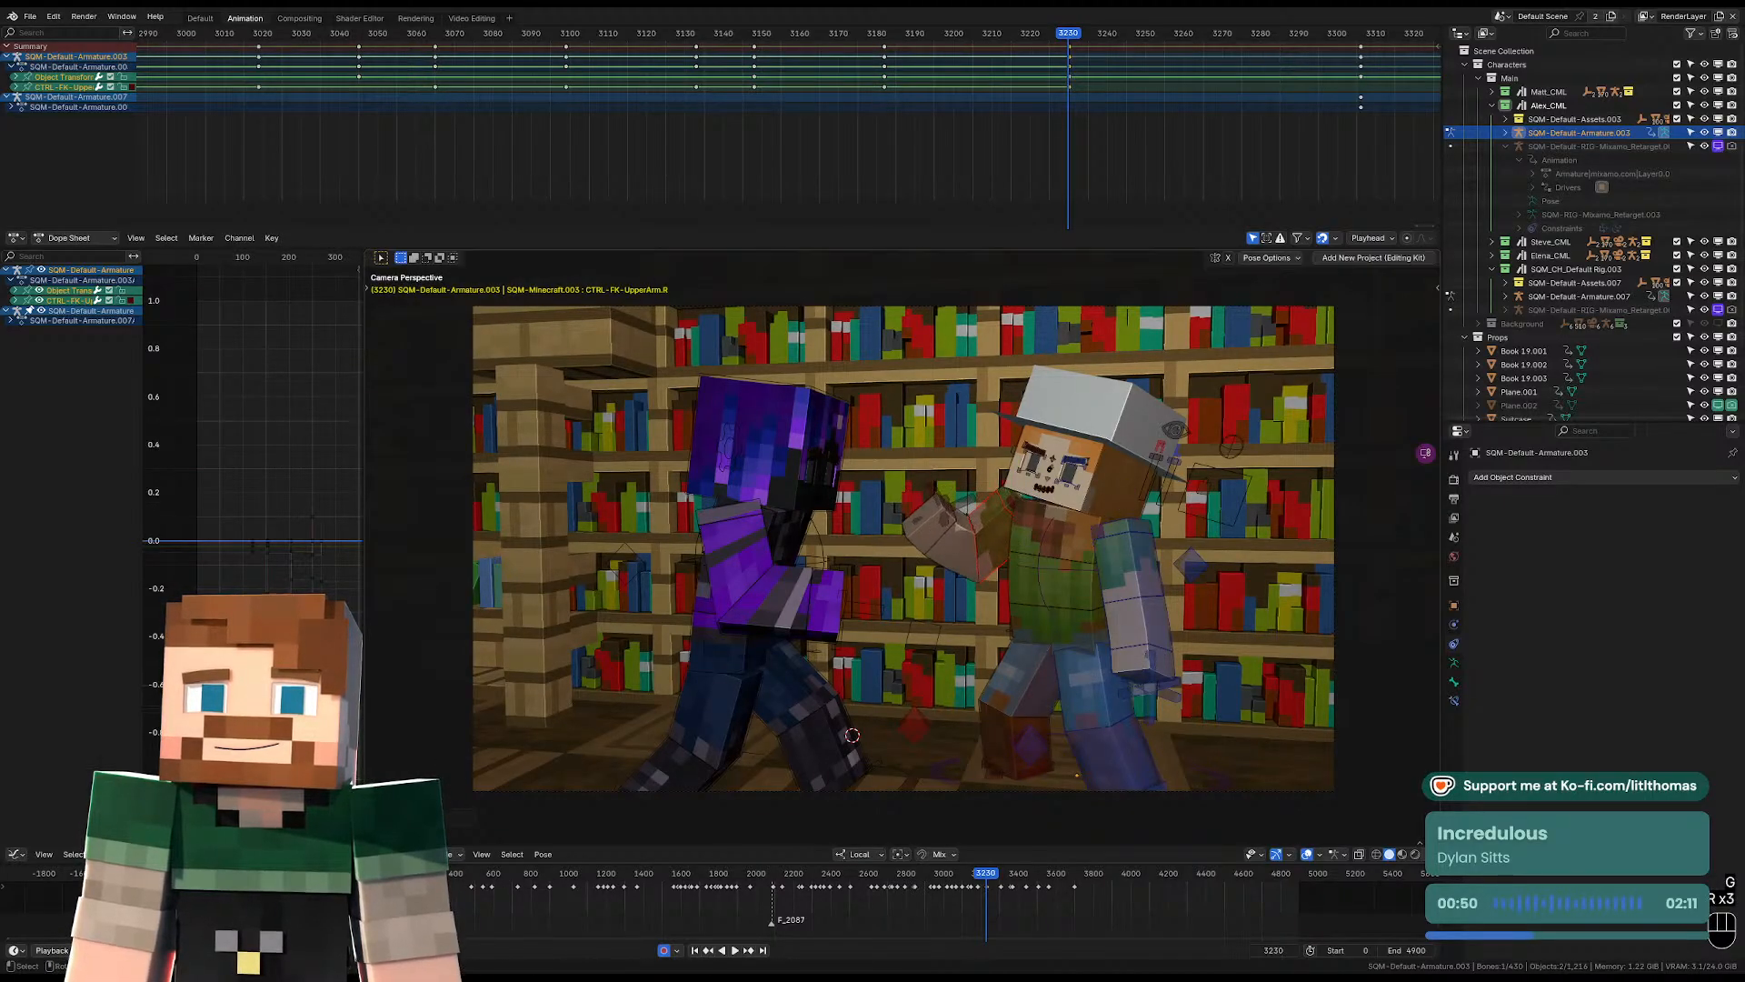
# Refine the head's free rotation so the face turns further toward the purple character.
pyautogui.click(1116, 475)
pyautogui.press('r')
pyautogui.press('r')
pyautogui.press('r')
pyautogui.press('r')
pyautogui.press('r')
pyautogui.press('r')
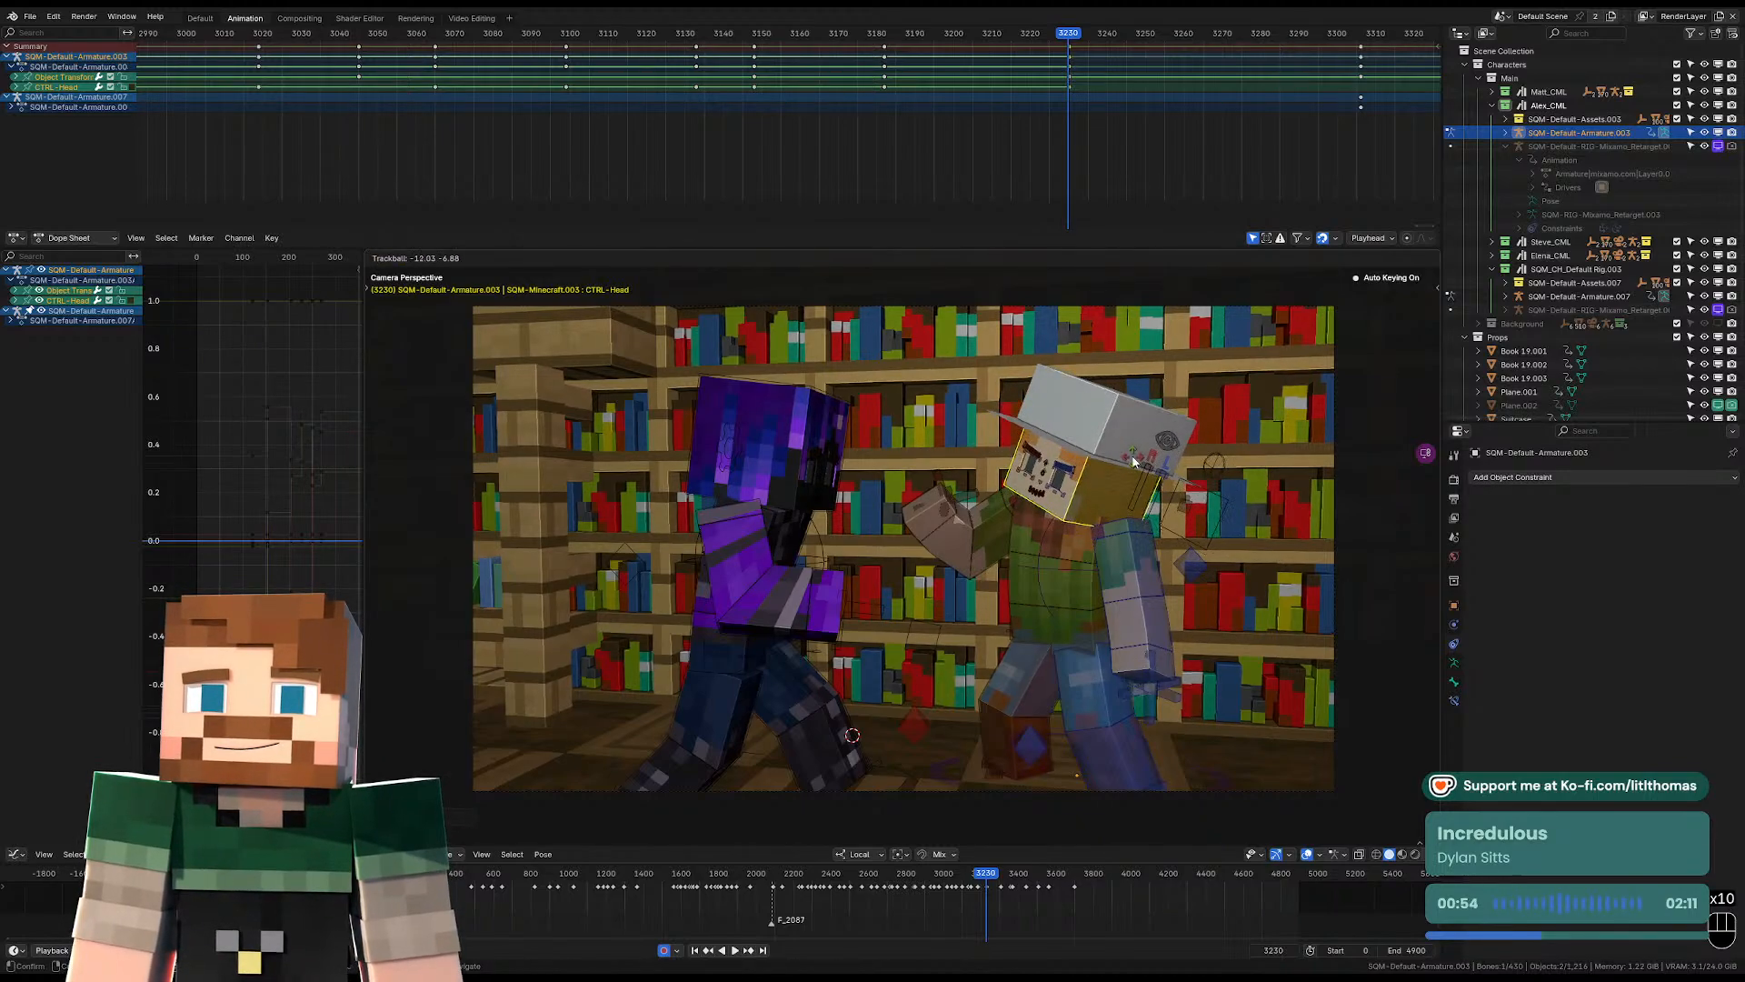
pyautogui.click(1148, 586)
# Rotate the left upper arm slightly further away from the body.
pyautogui.click(1151, 584)
pyautogui.press('r')
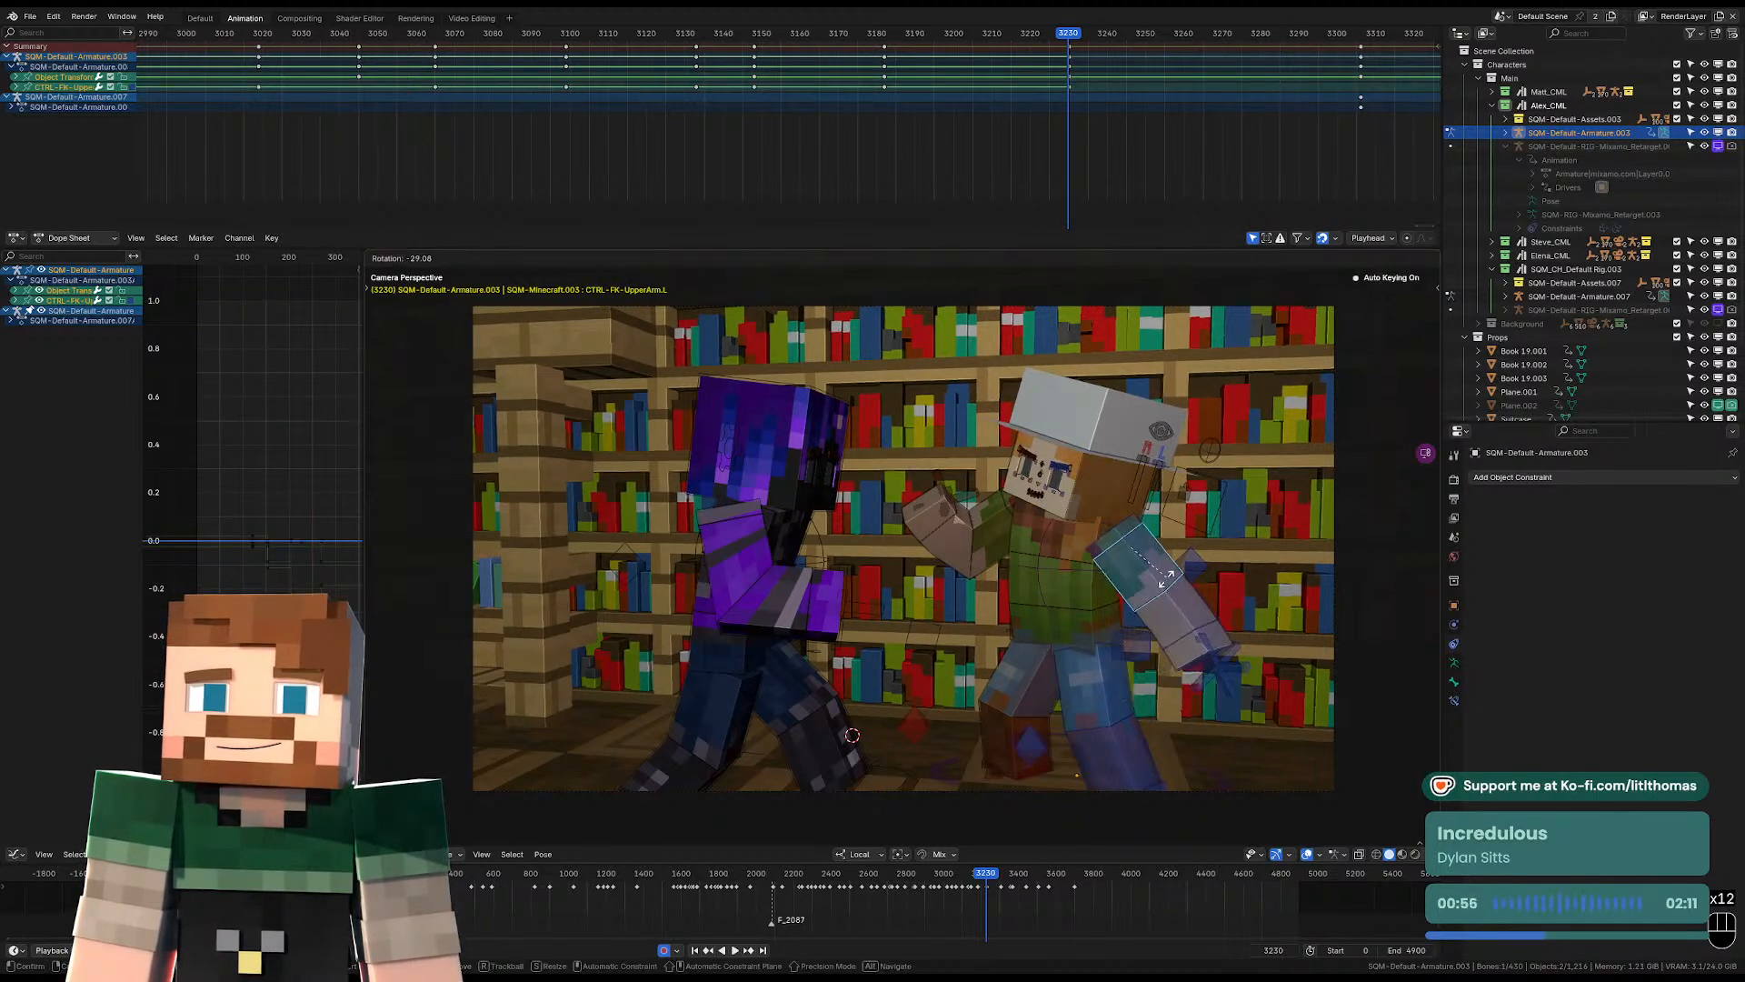
pyautogui.click(1152, 594)
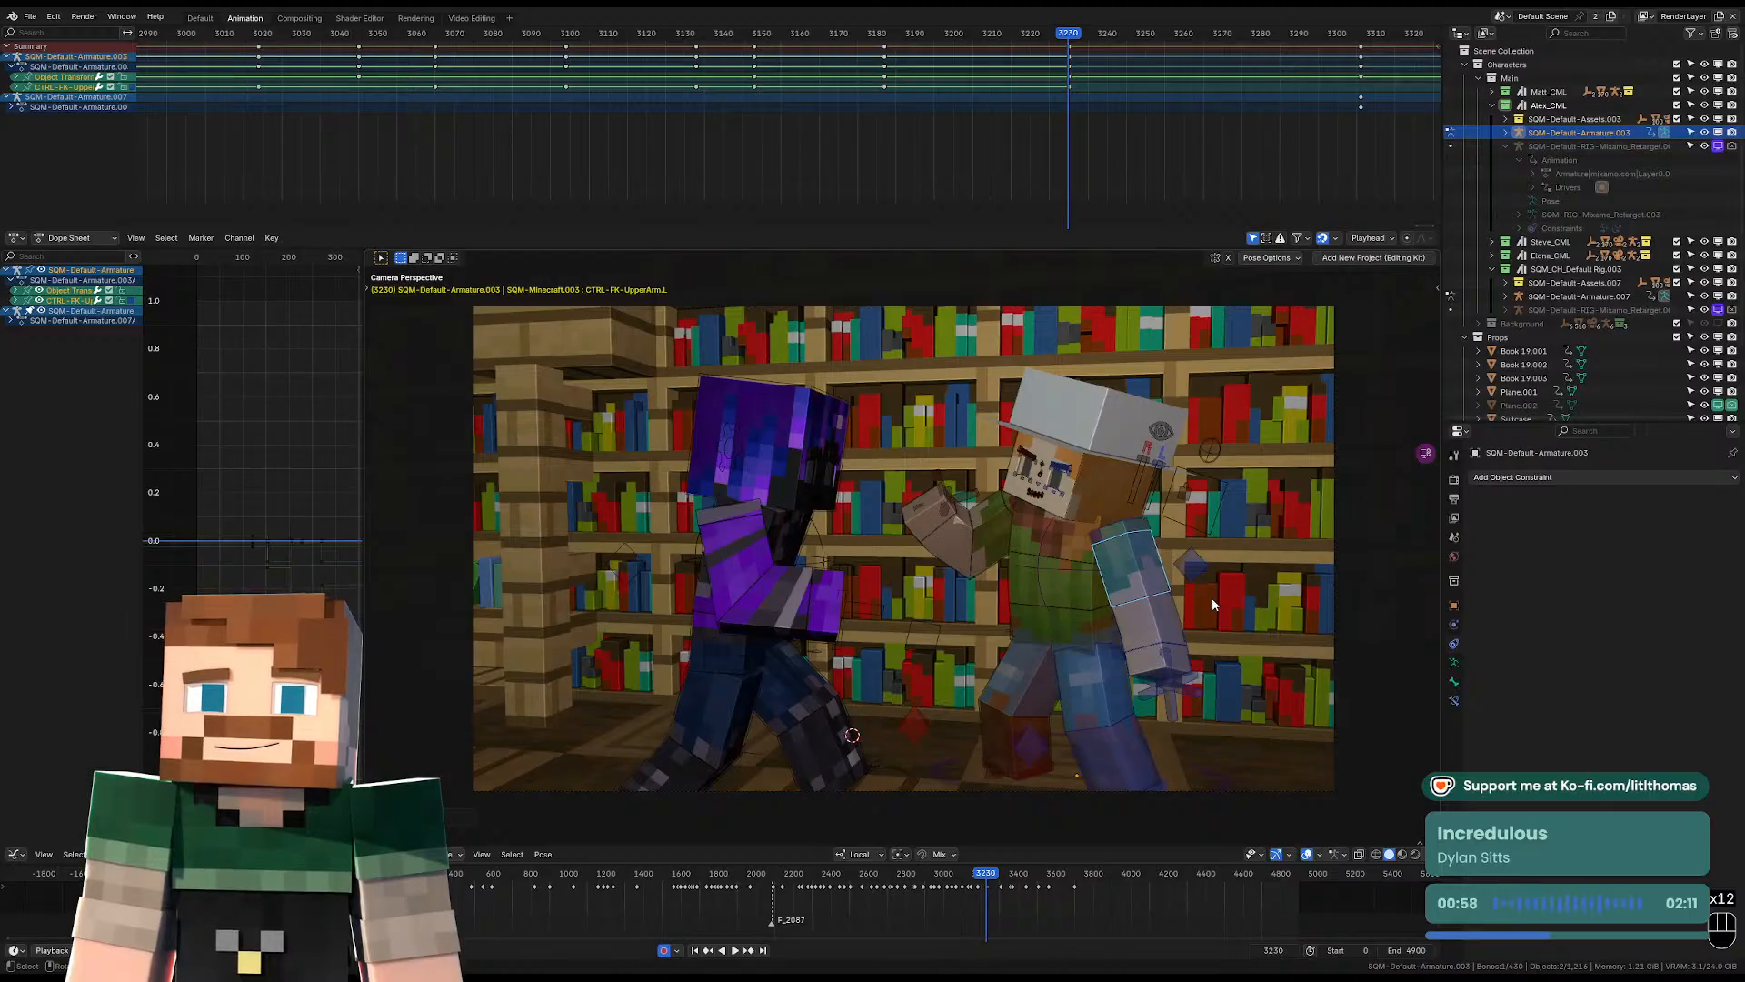
# Fine-tune the head's rotation at frame 3230 with a small free turn and a slight tilt.
pyautogui.click(1123, 487)
pyautogui.press('r')
pyautogui.press('r')
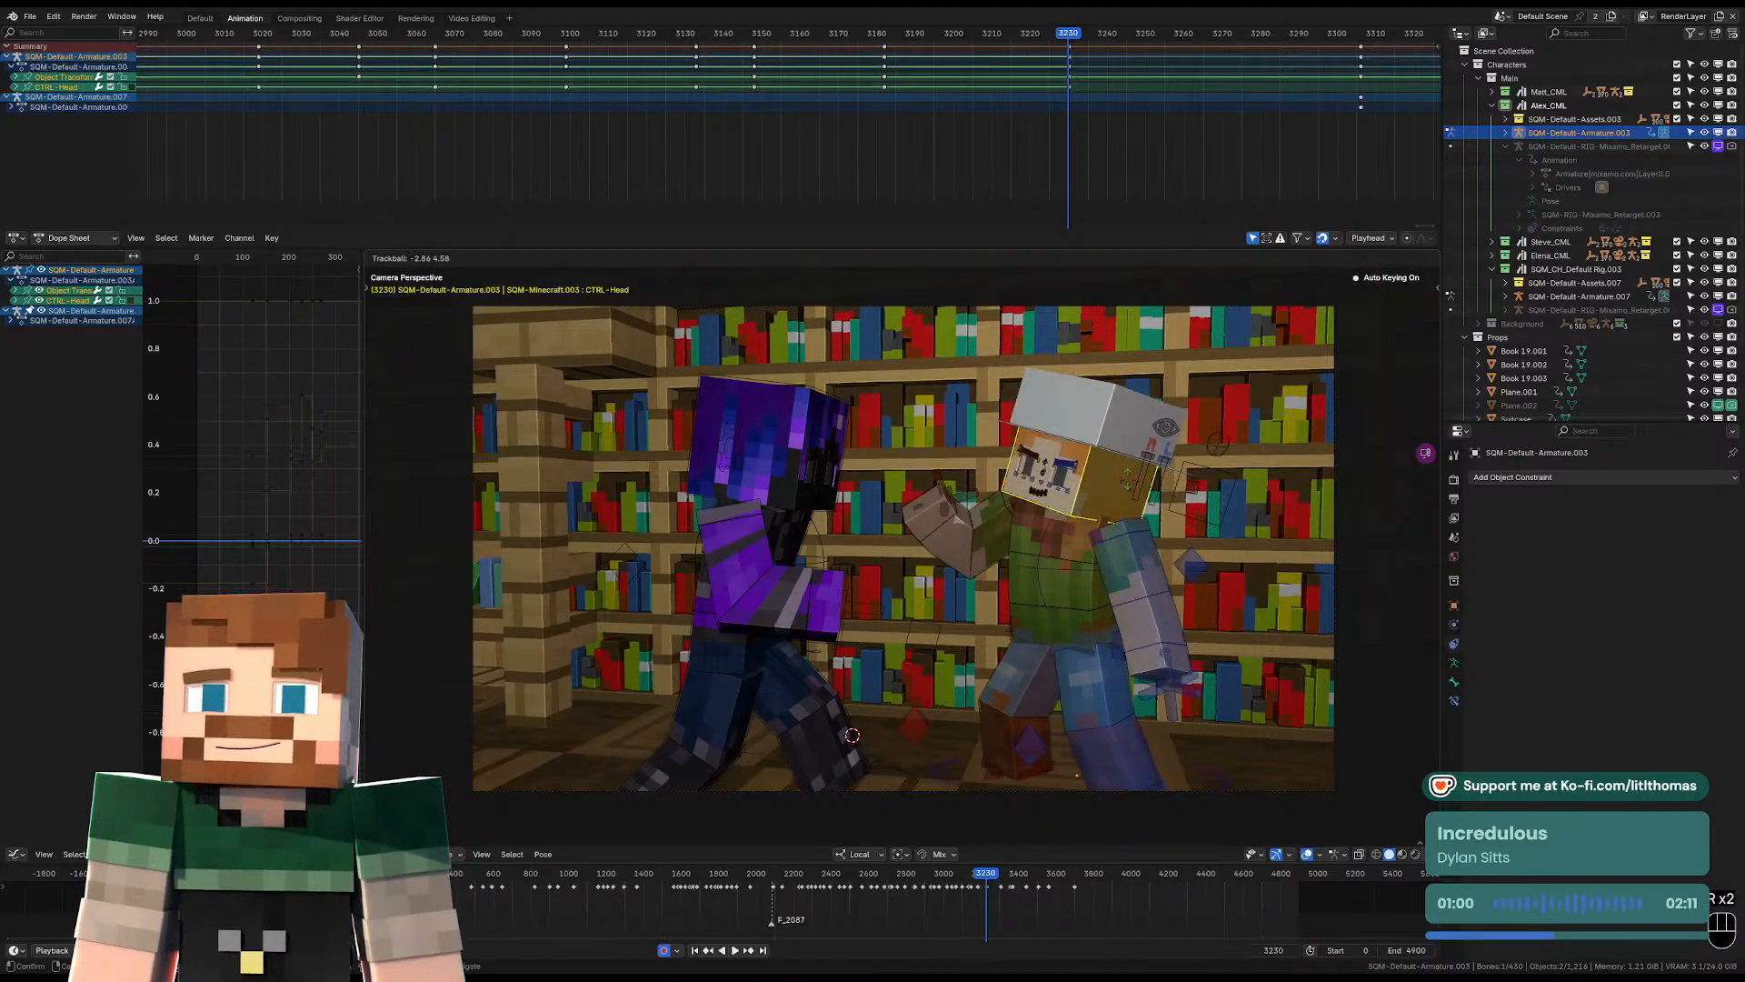
pyautogui.click(1046, 485)
pyautogui.press('r')
pyautogui.click(1033, 482)
pyautogui.scroll(3, 1037, 482)
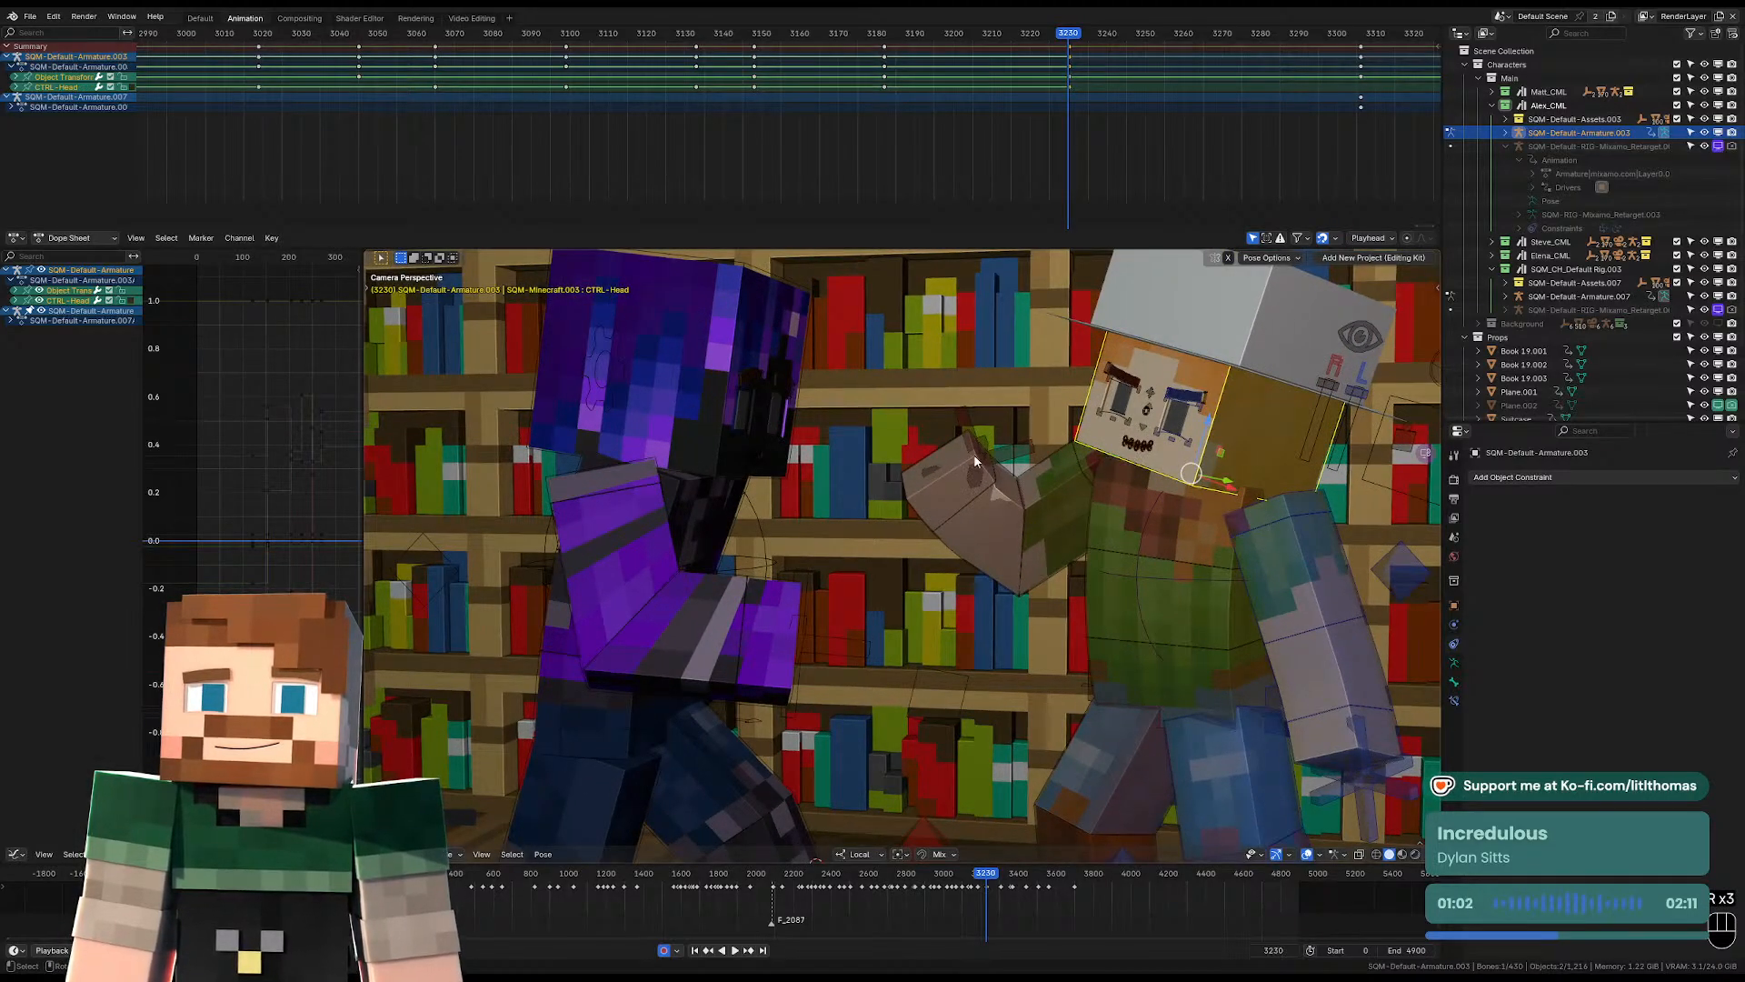
pyautogui.scroll(-6, 974, 462)
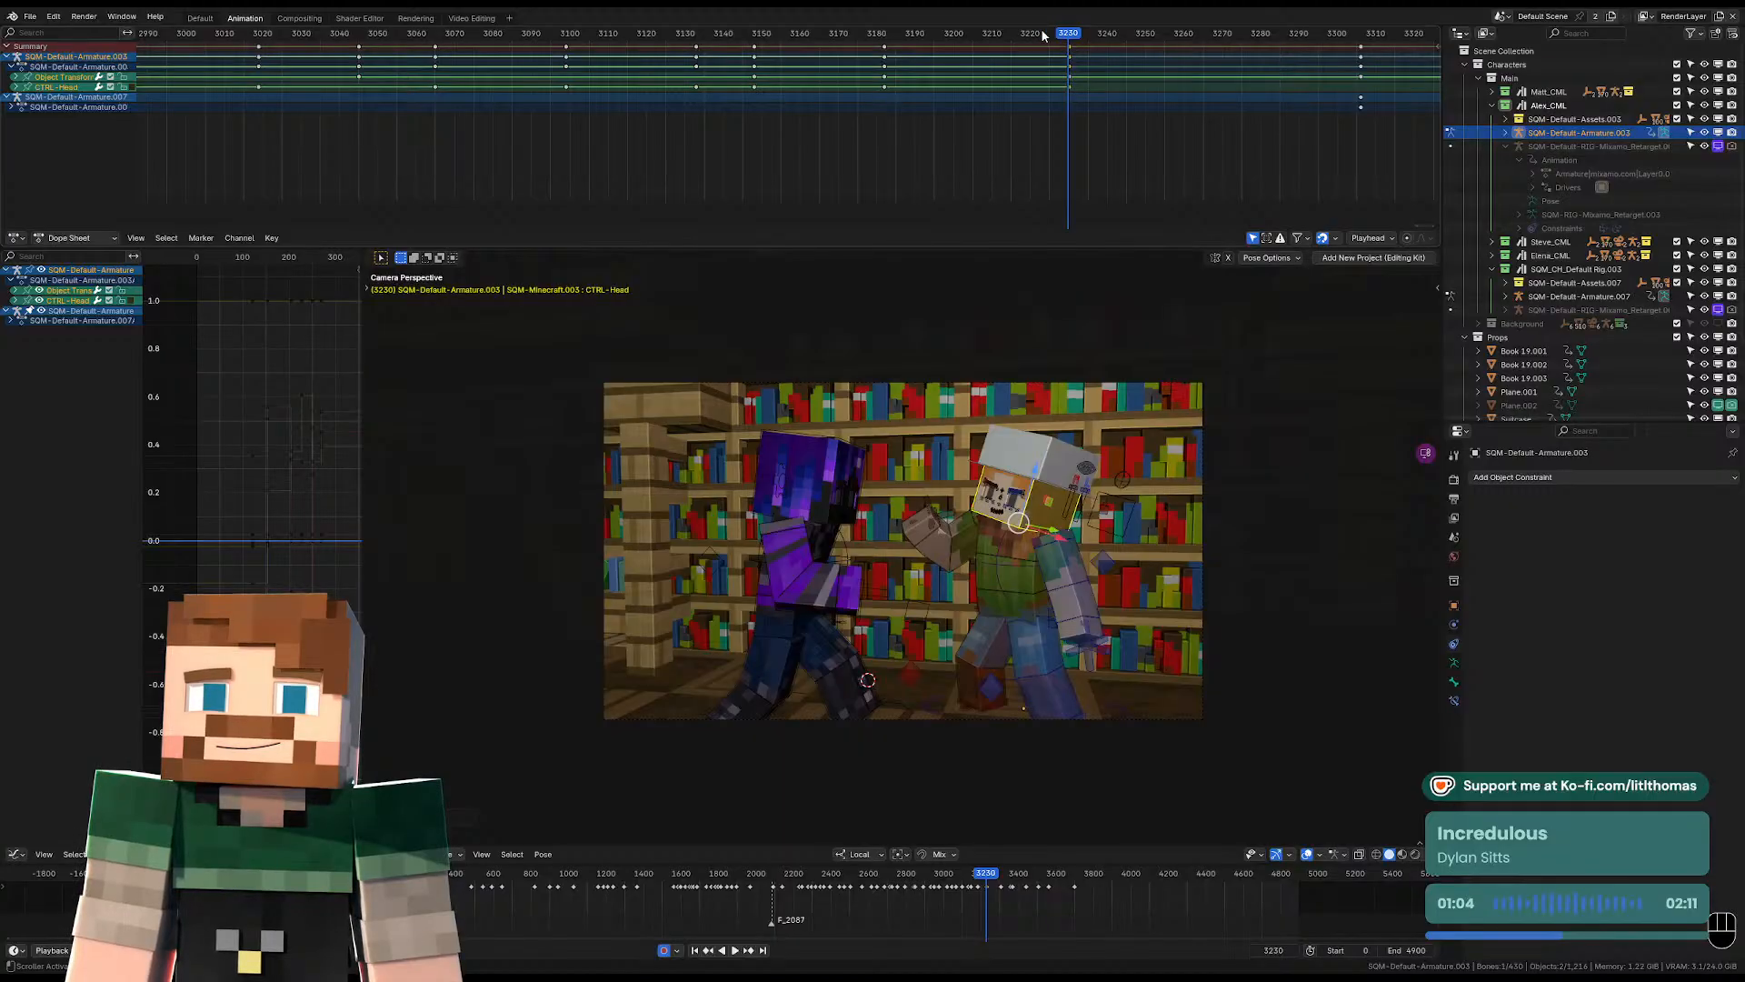
# Play the grab and pull-back again through the camera to check the refined pose.
pyautogui.moveTo(1042, 34); pyautogui.dragTo(855, 31)
pyautogui.press('space')
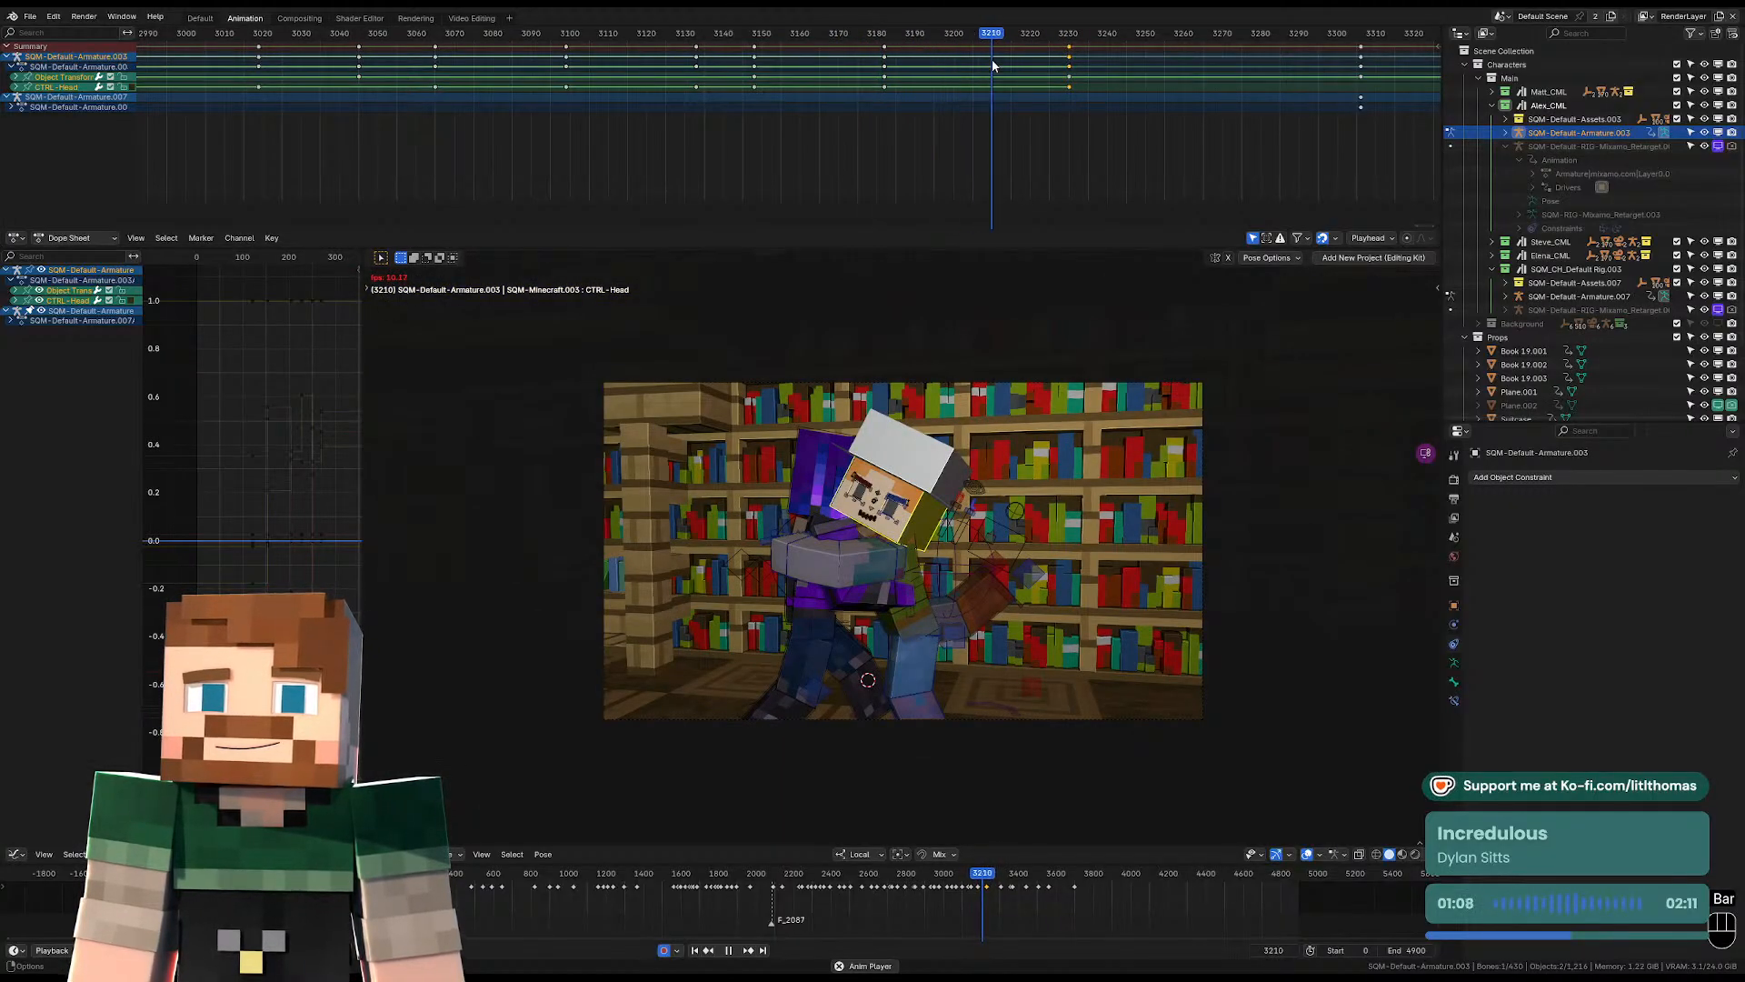
pyautogui.press('space')
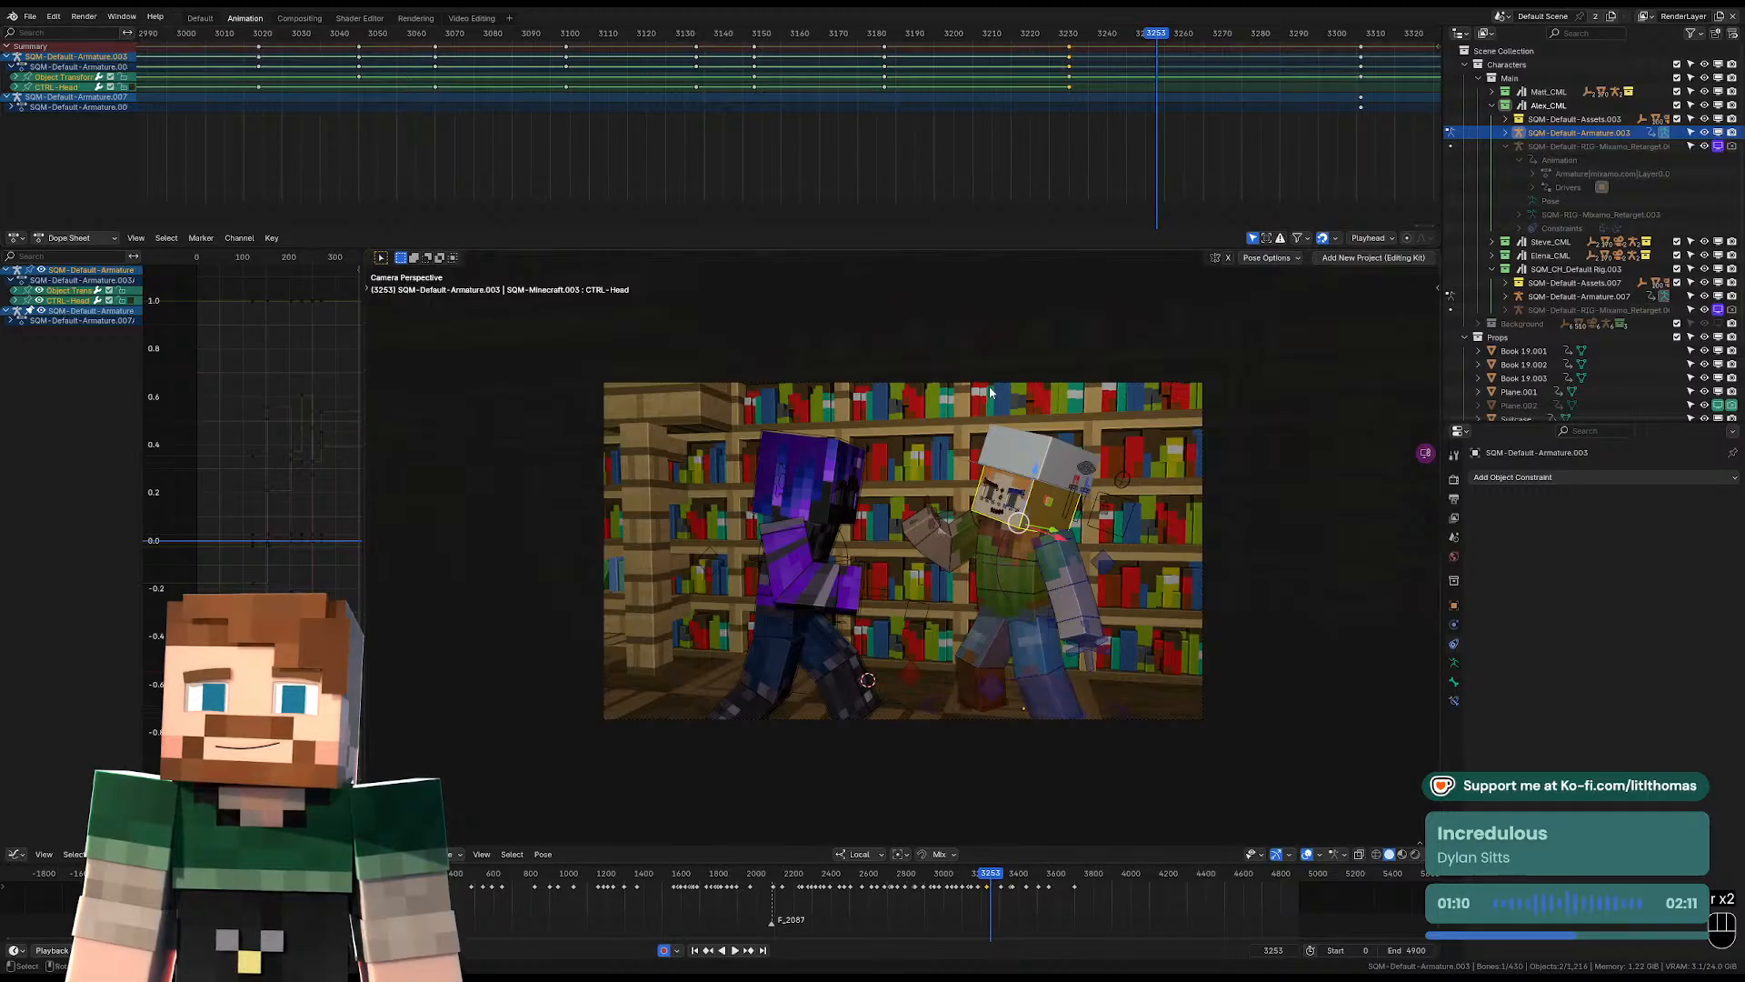
# Step through the frames around the camera cut and stop at frame 3255, in the over-the-shoulder shot.
pyautogui.moveTo(1027, 446); pyautogui.dragTo(946, 545, button='middle')
pyautogui.moveTo(920, 36); pyautogui.dragTo(1081, 61)
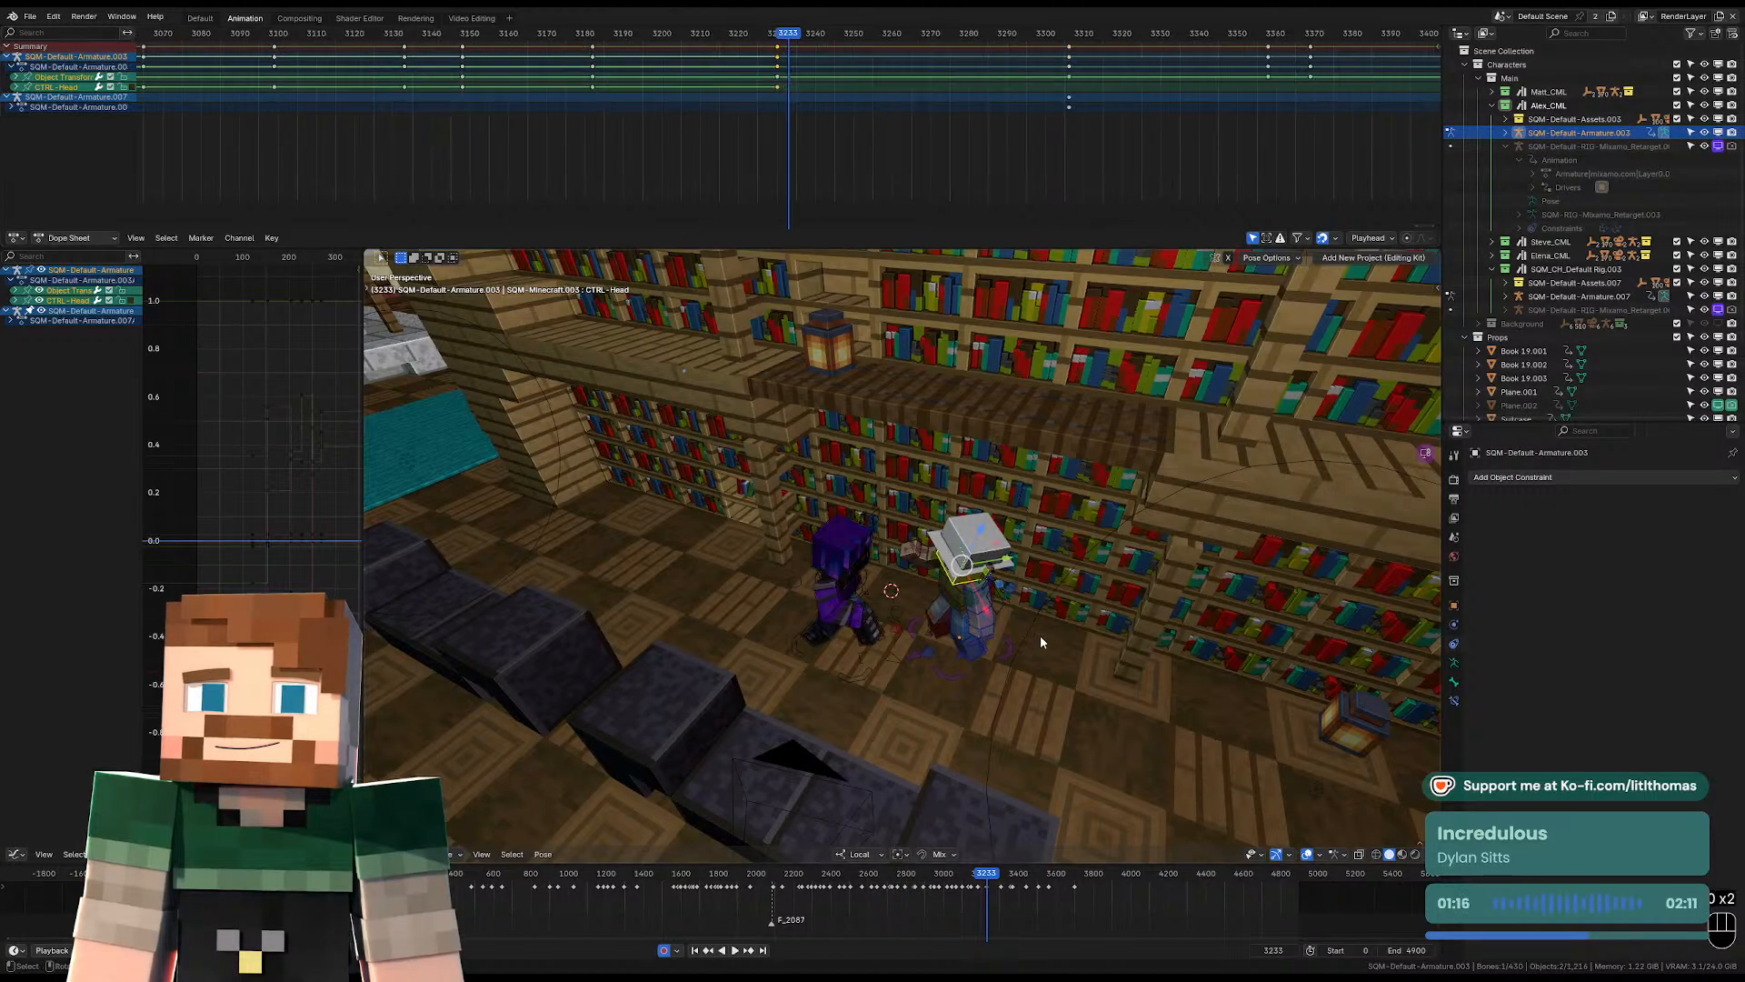
pyautogui.press('KP_0')
pyautogui.press('space')
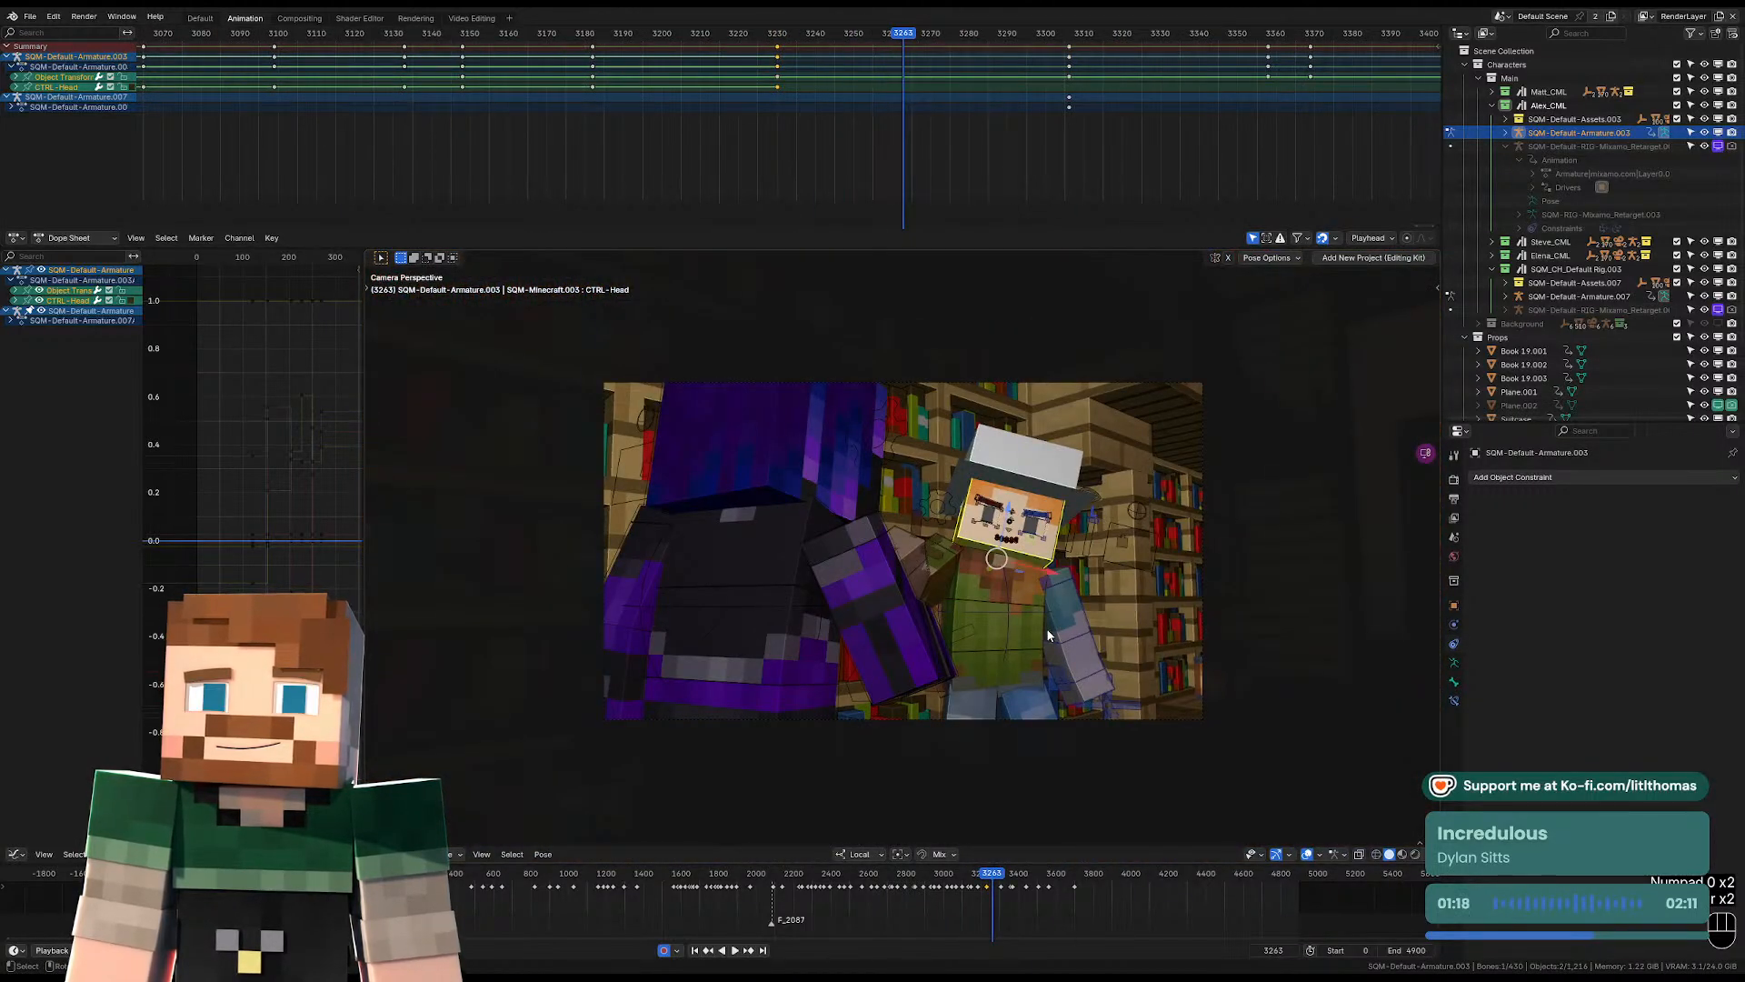
pyautogui.press('Left')
pyautogui.press('Left')
pyautogui.press('Left')
pyautogui.press('Left')
pyautogui.press('Left')
pyautogui.press('Left')
pyautogui.press('Left')
pyautogui.press('Left')
pyautogui.press('Left')
pyautogui.press('Left')
pyautogui.press('Left')
pyautogui.press('Right')
pyautogui.press('Right')
pyautogui.press('Right')
pyautogui.press('Right')
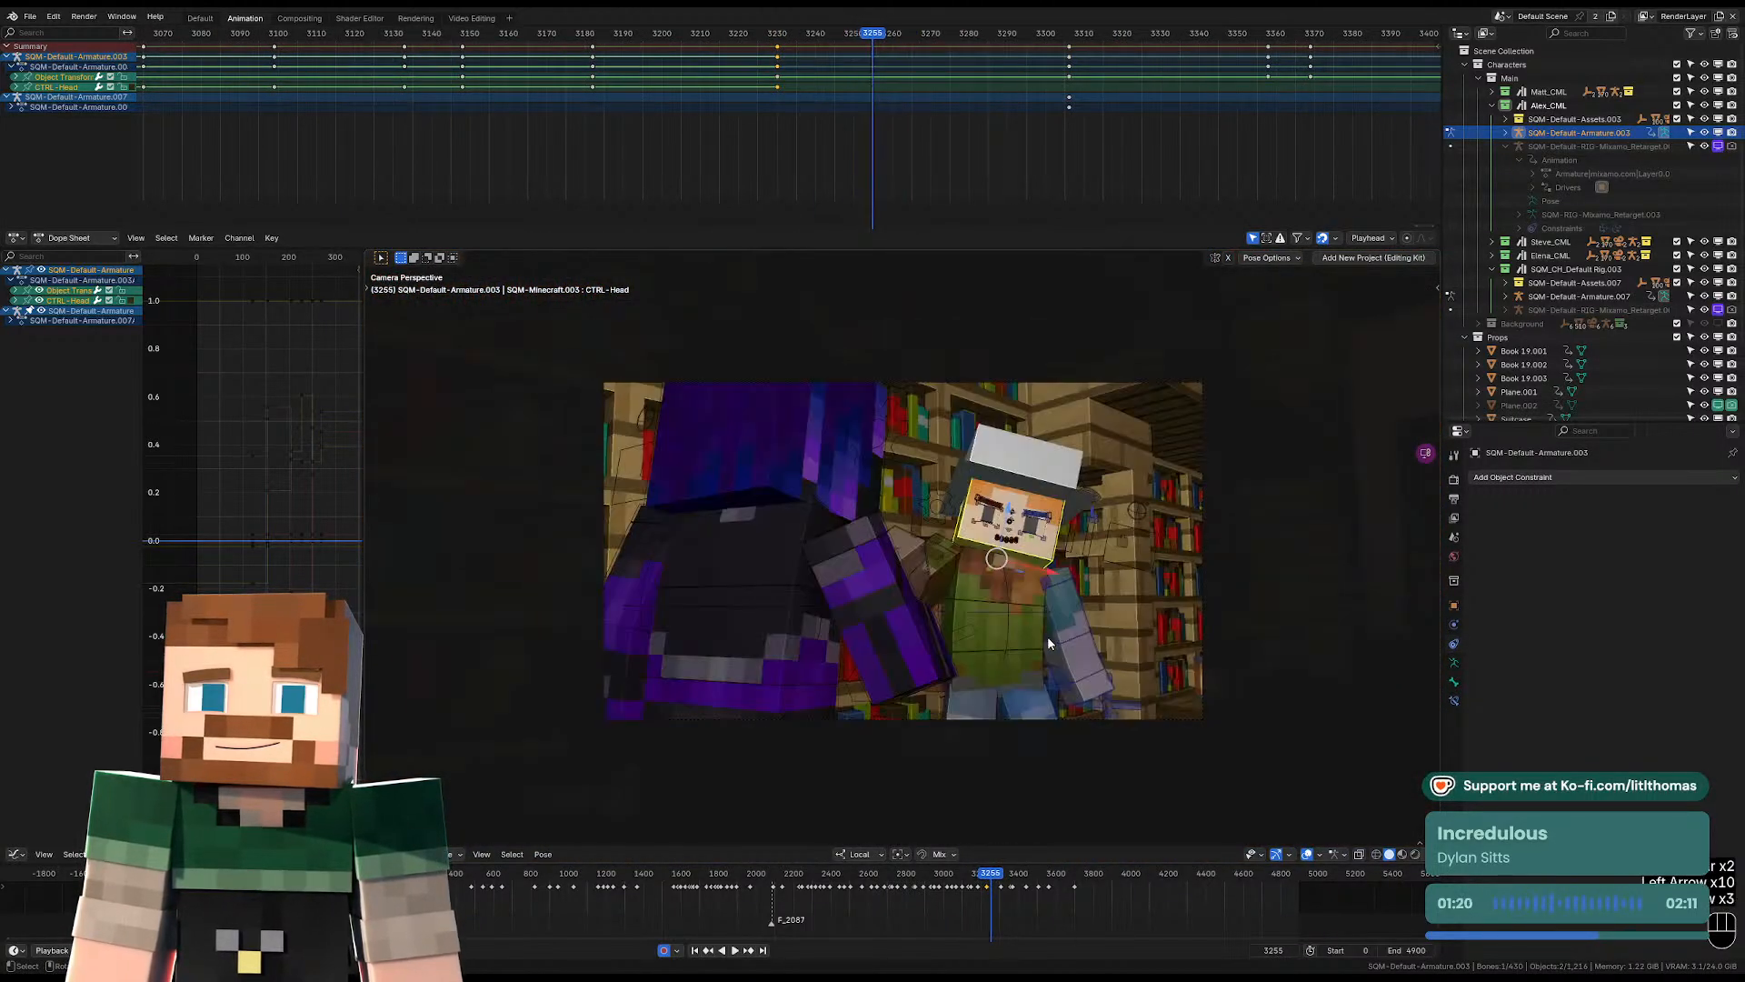
pyautogui.press('Left')
pyautogui.press('Left')
pyautogui.press('Right')
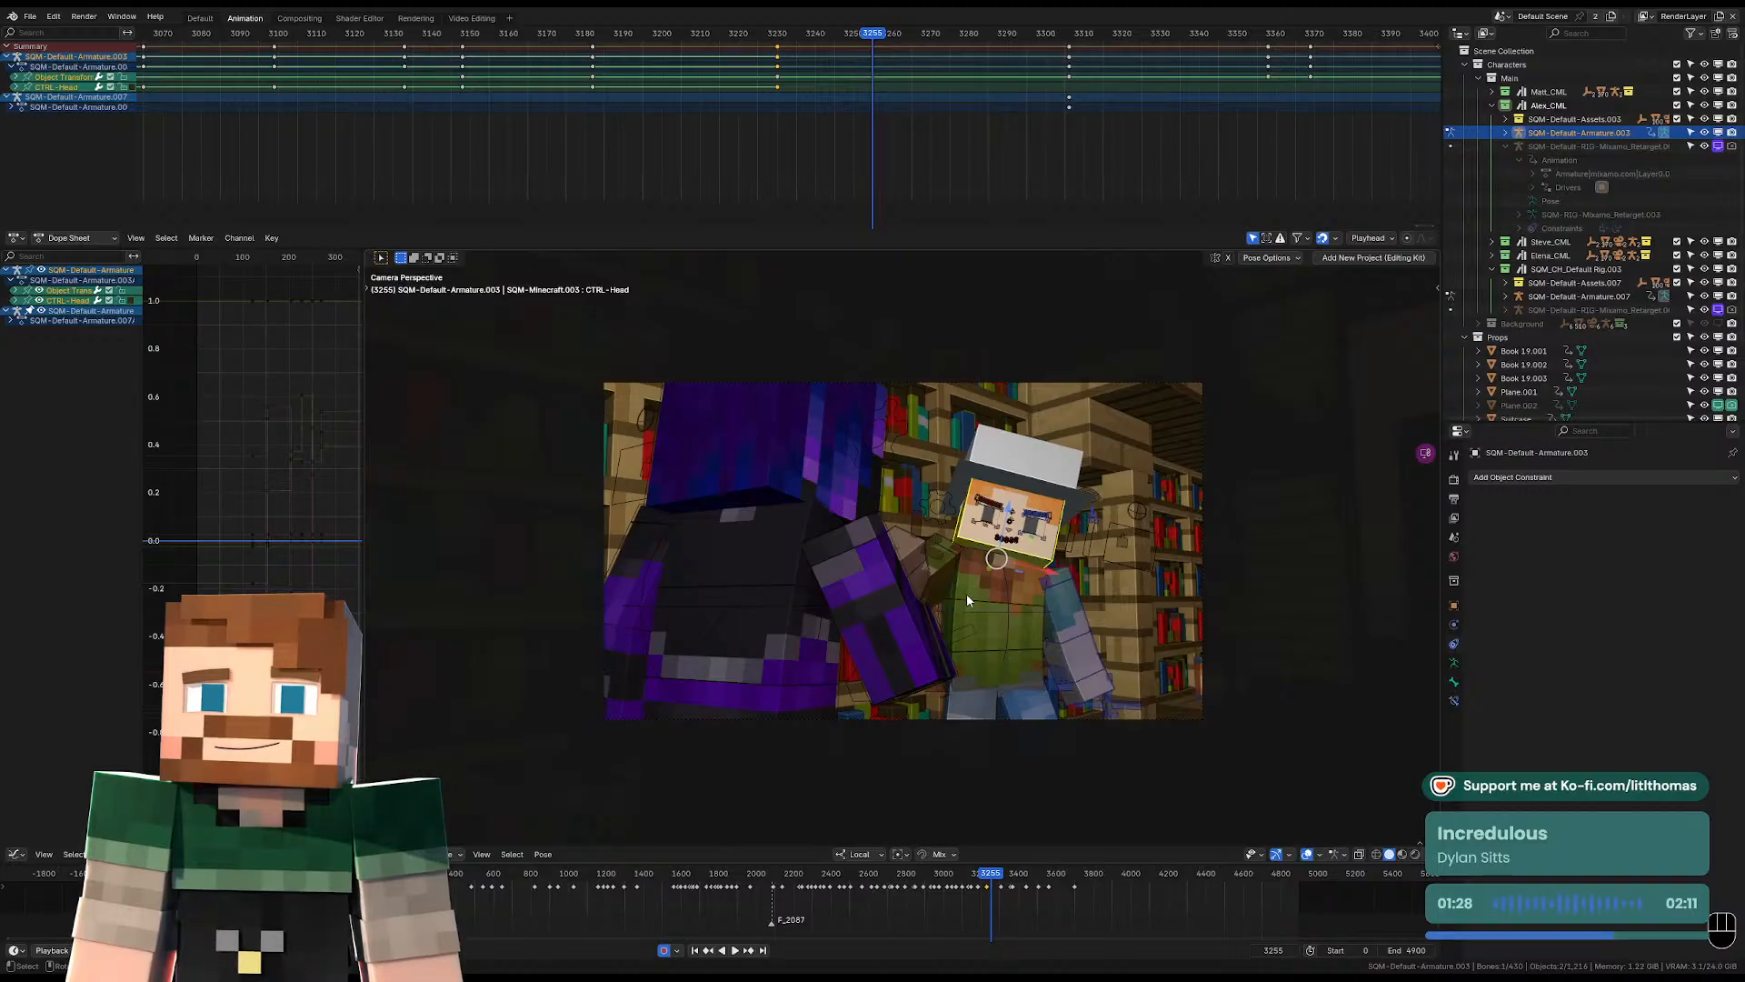
# Freely rotate the hat-wearing character's pelvis slightly at frame 3255.
pyautogui.click(990, 658)
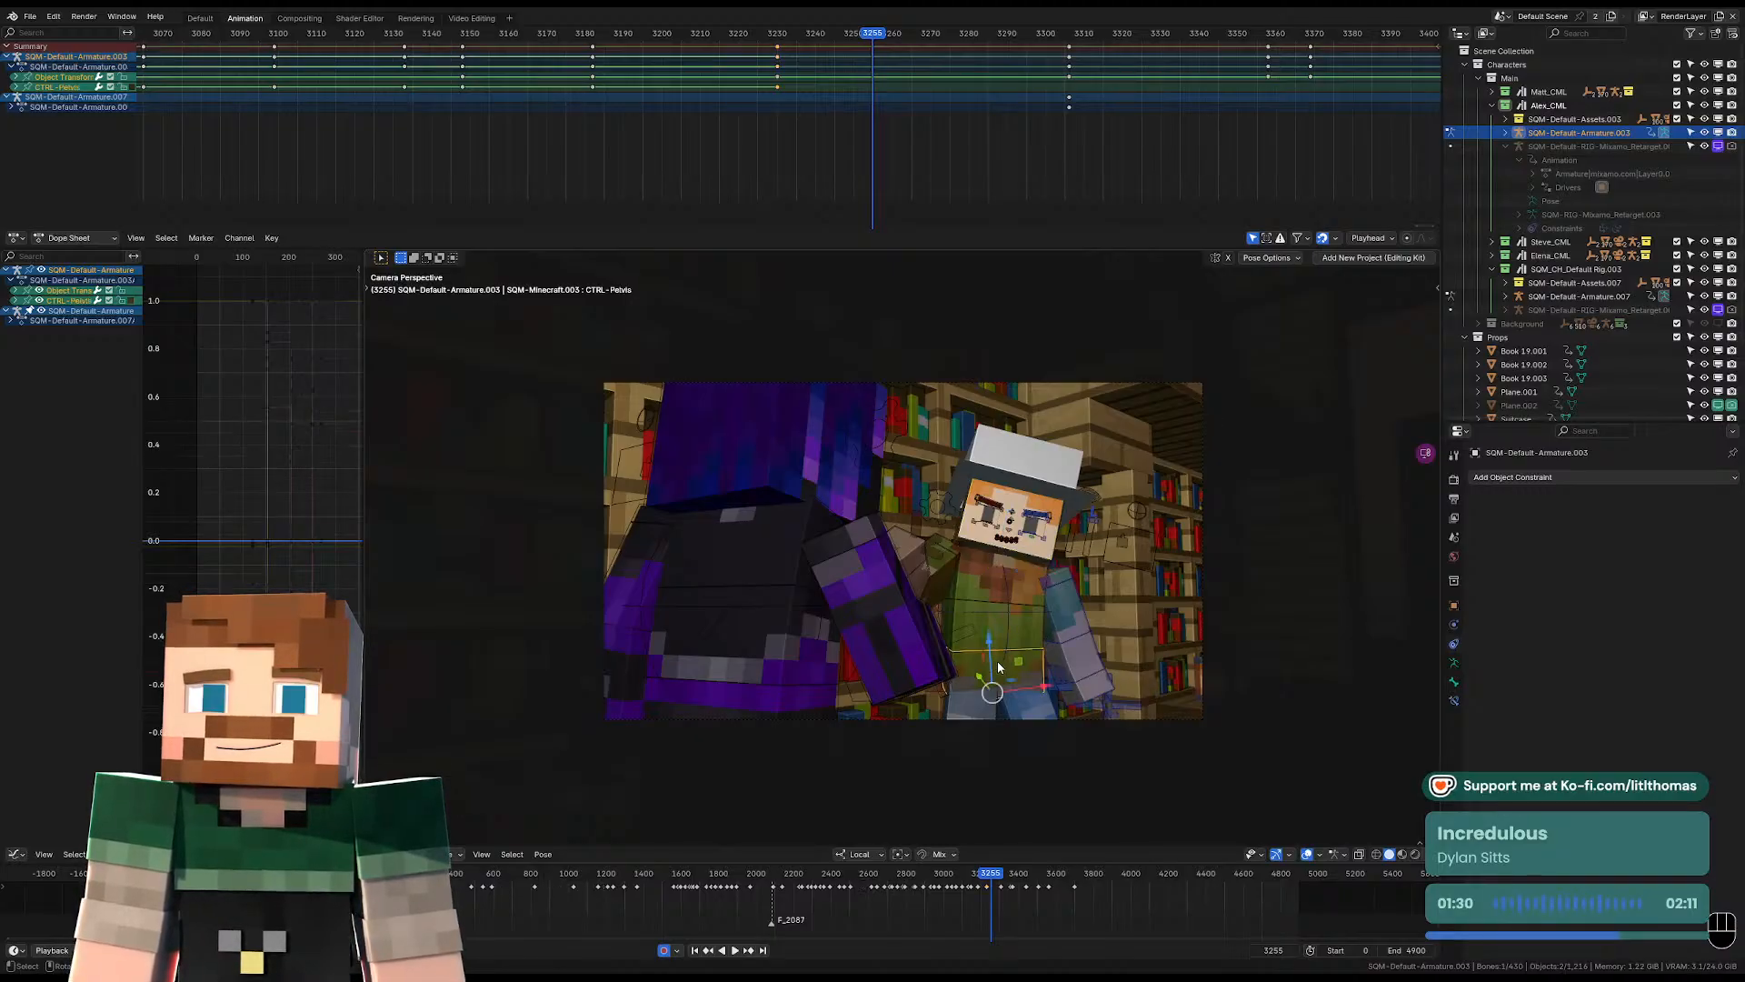
pyautogui.press('KP_Decimal')
pyautogui.scroll(-4, 998, 663)
pyautogui.moveTo(998, 663); pyautogui.dragTo(1021, 562, button='middle')
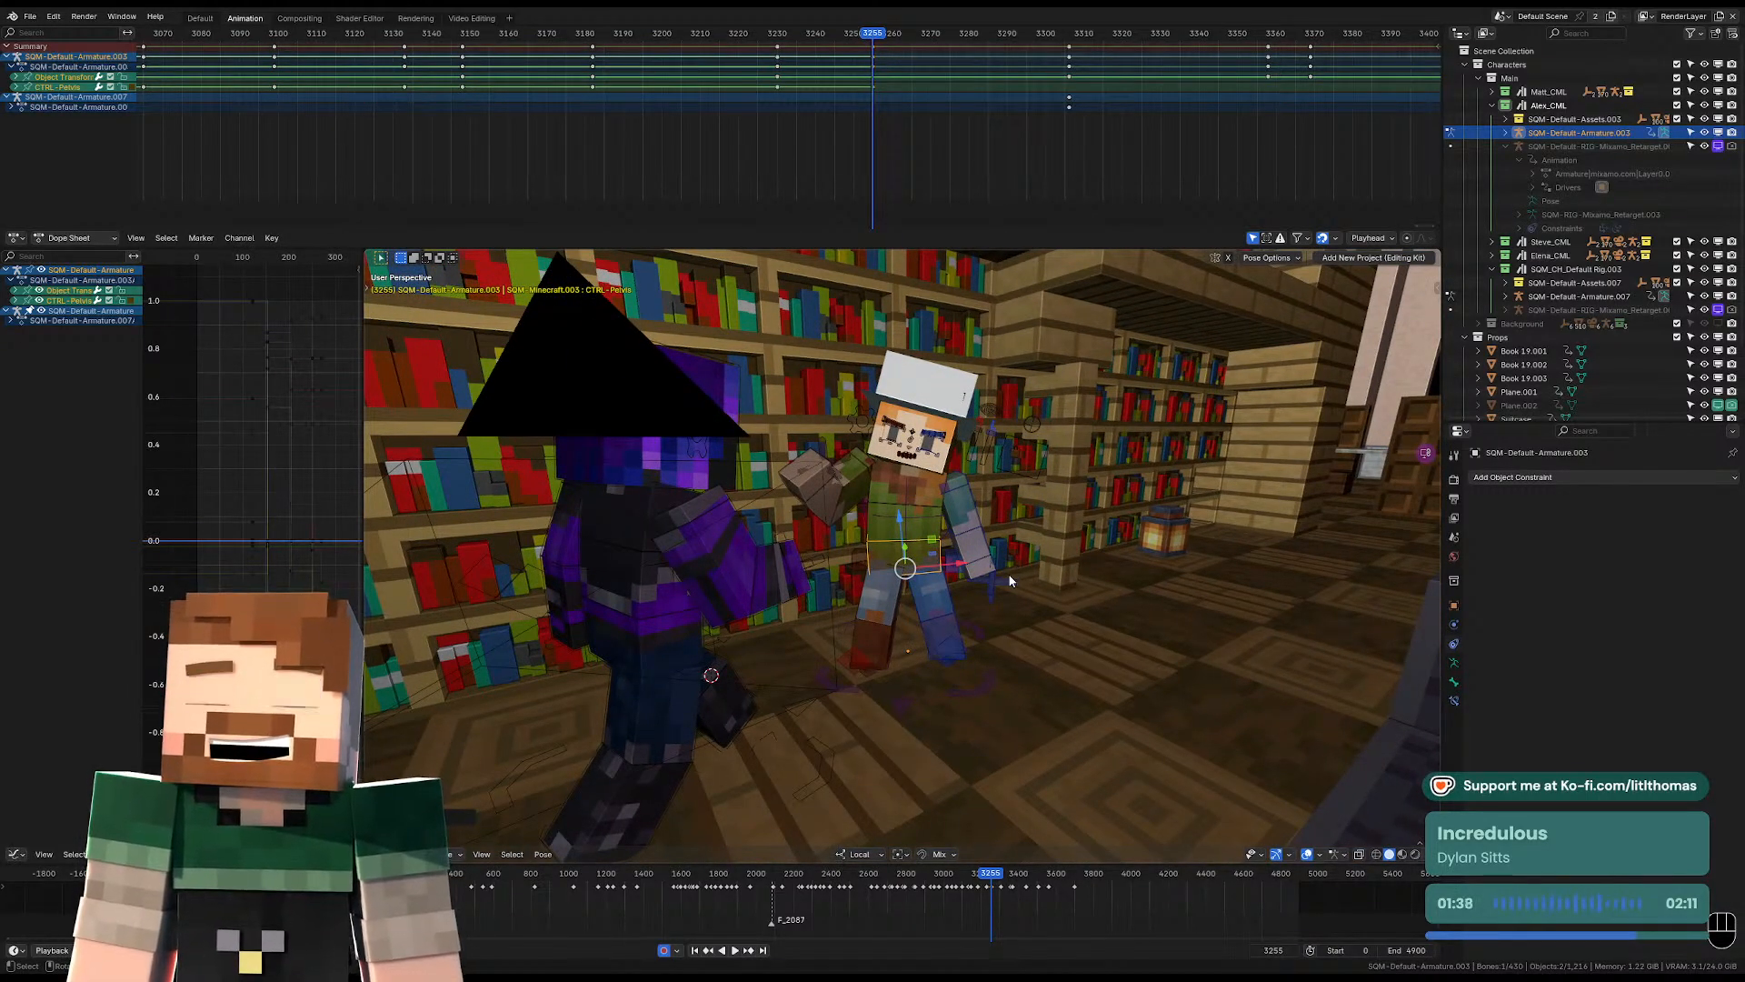
pyautogui.moveTo(955, 522); pyautogui.dragTo(1046, 542, button='middle')
pyautogui.scroll(5, 983, 542)
pyautogui.scroll(-5, 963, 538)
pyautogui.press('KP_0')
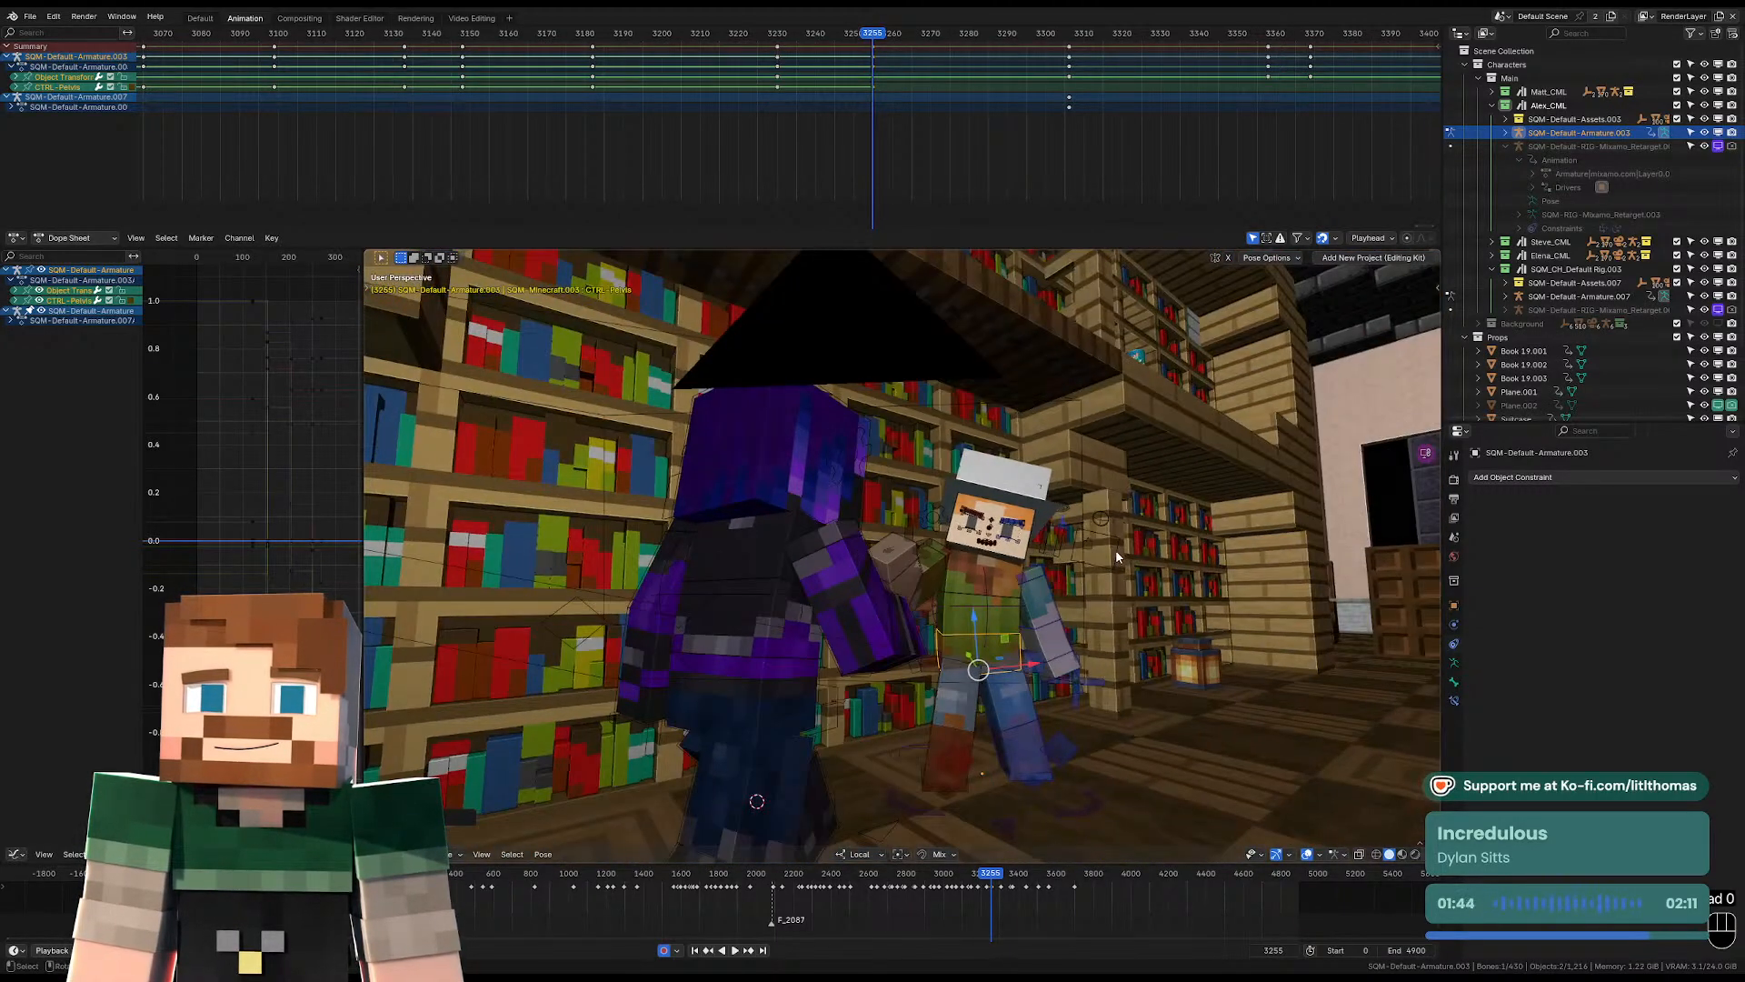
pyautogui.press('r')
pyautogui.press('r')
pyautogui.press('r')
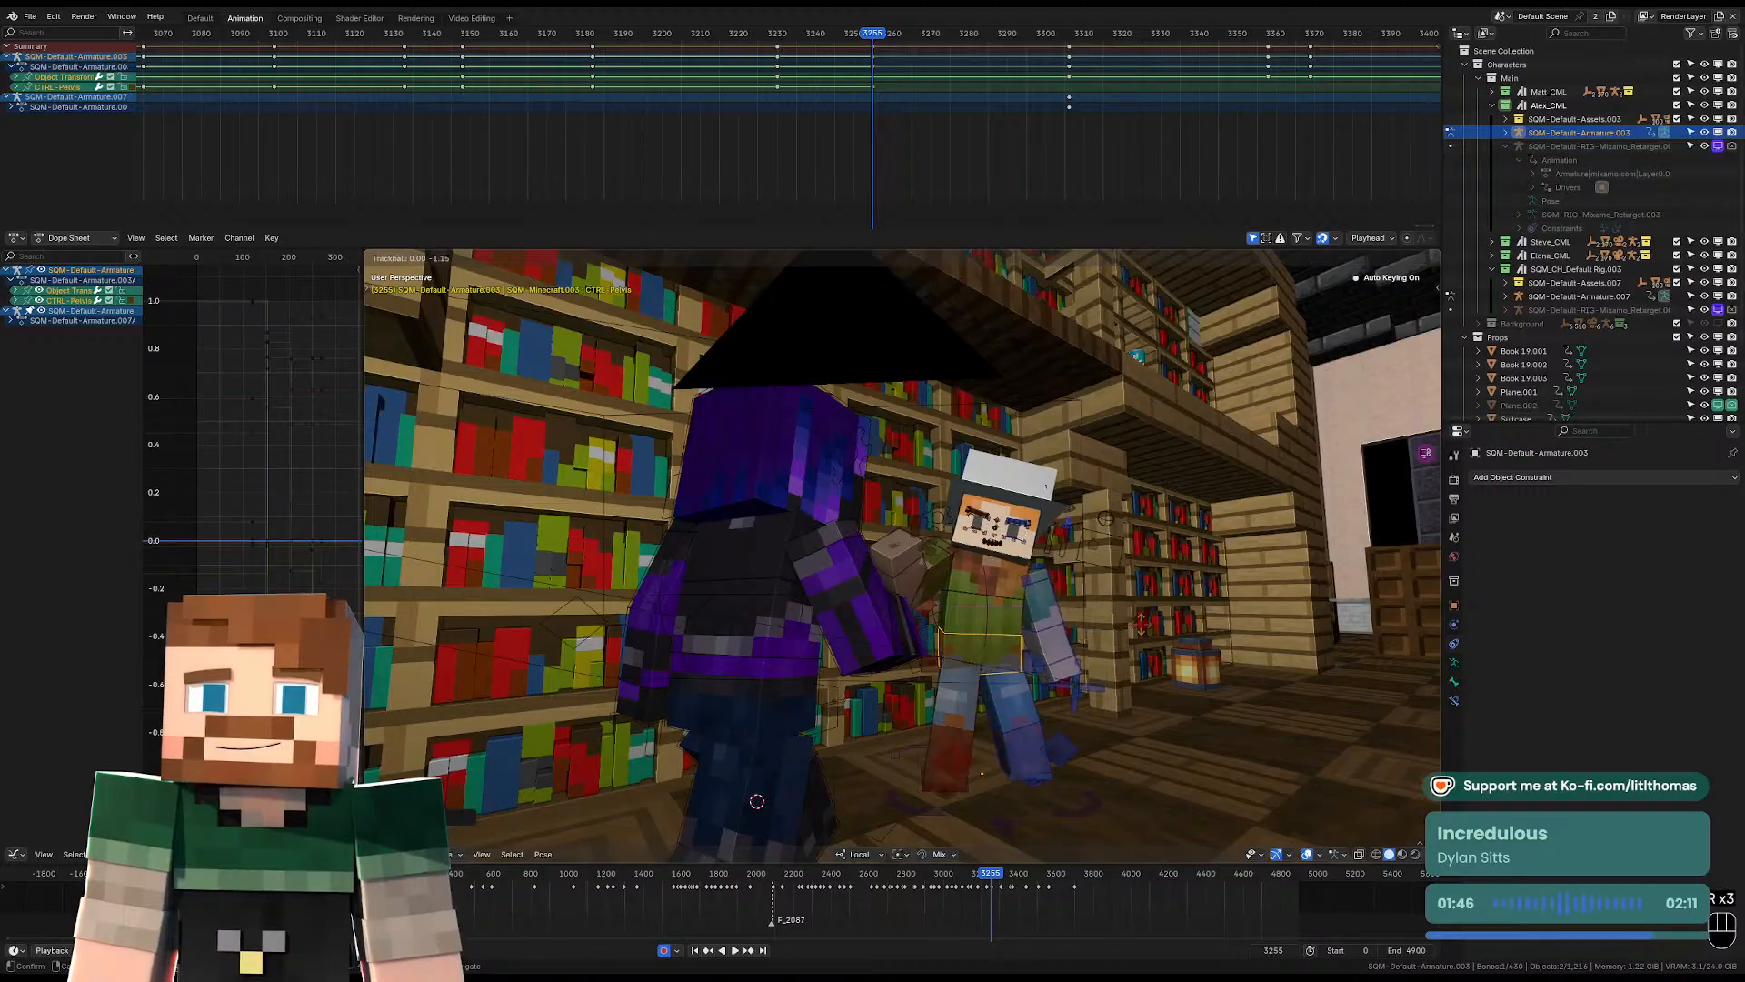
pyautogui.press('r')
pyautogui.click(1055, 595)
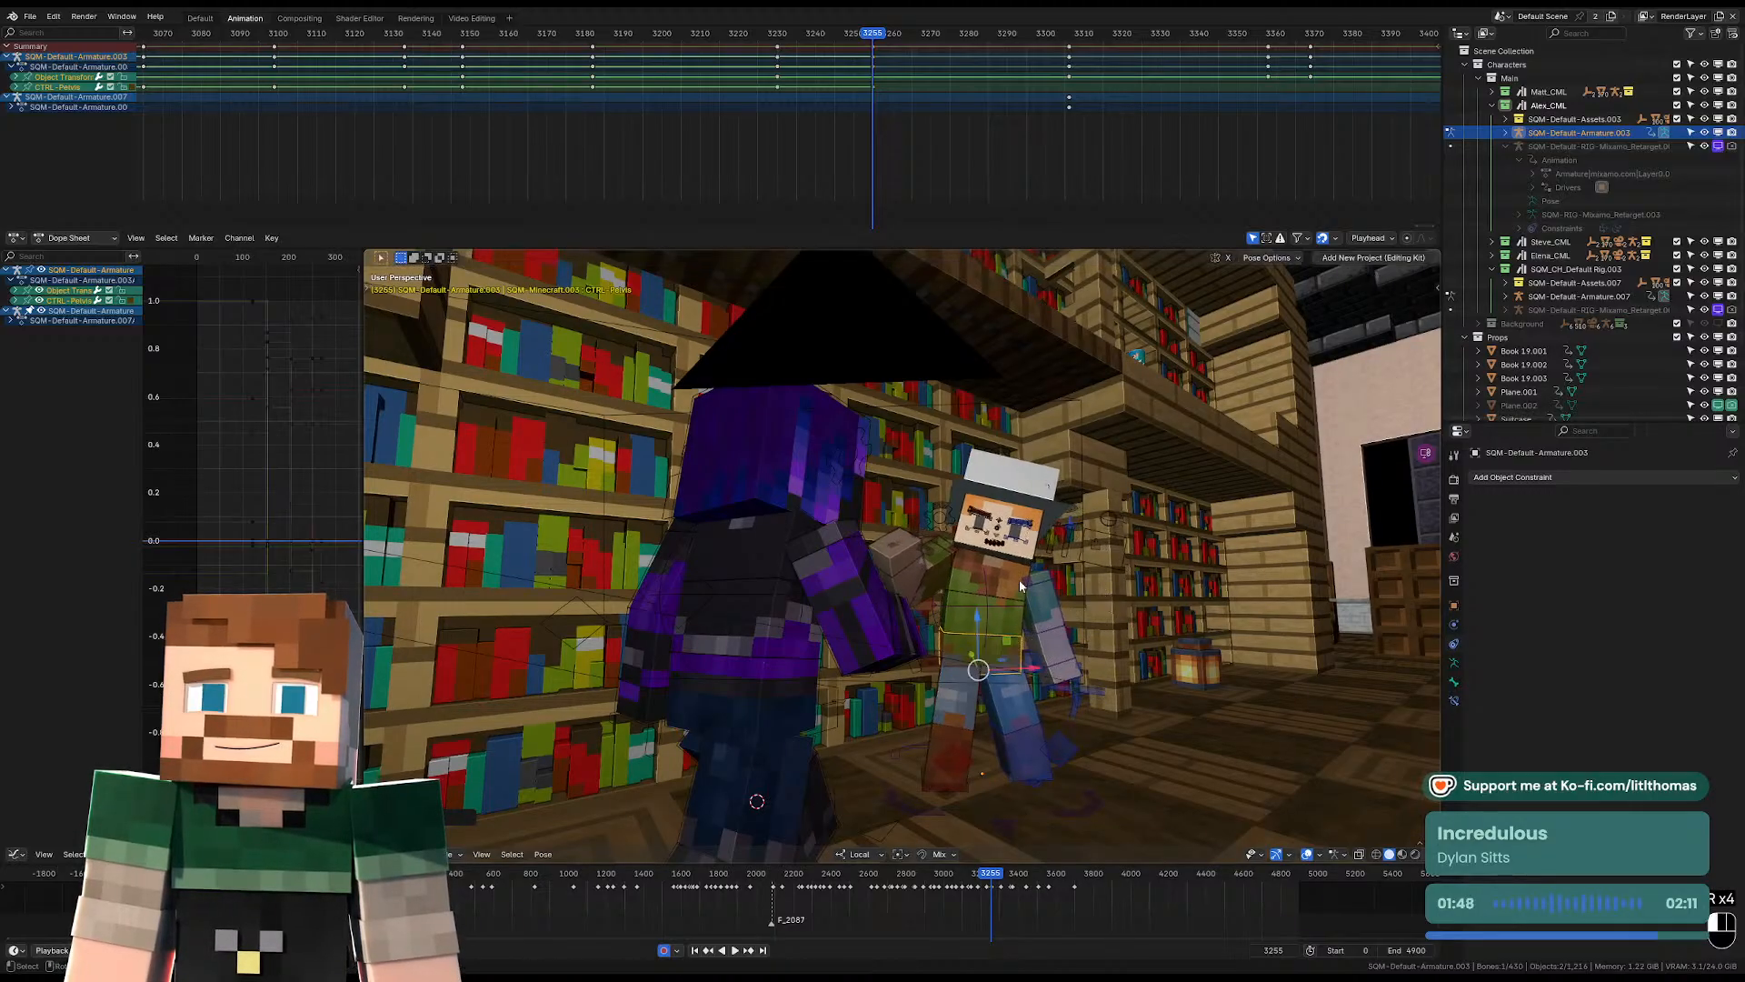
# Rotate the hat-wearing character's torso so the upper body leans back from the purple character.
pyautogui.click(1022, 585)
pyautogui.press('r')
pyautogui.click(1092, 593)
pyautogui.press('r')
pyautogui.press('r')
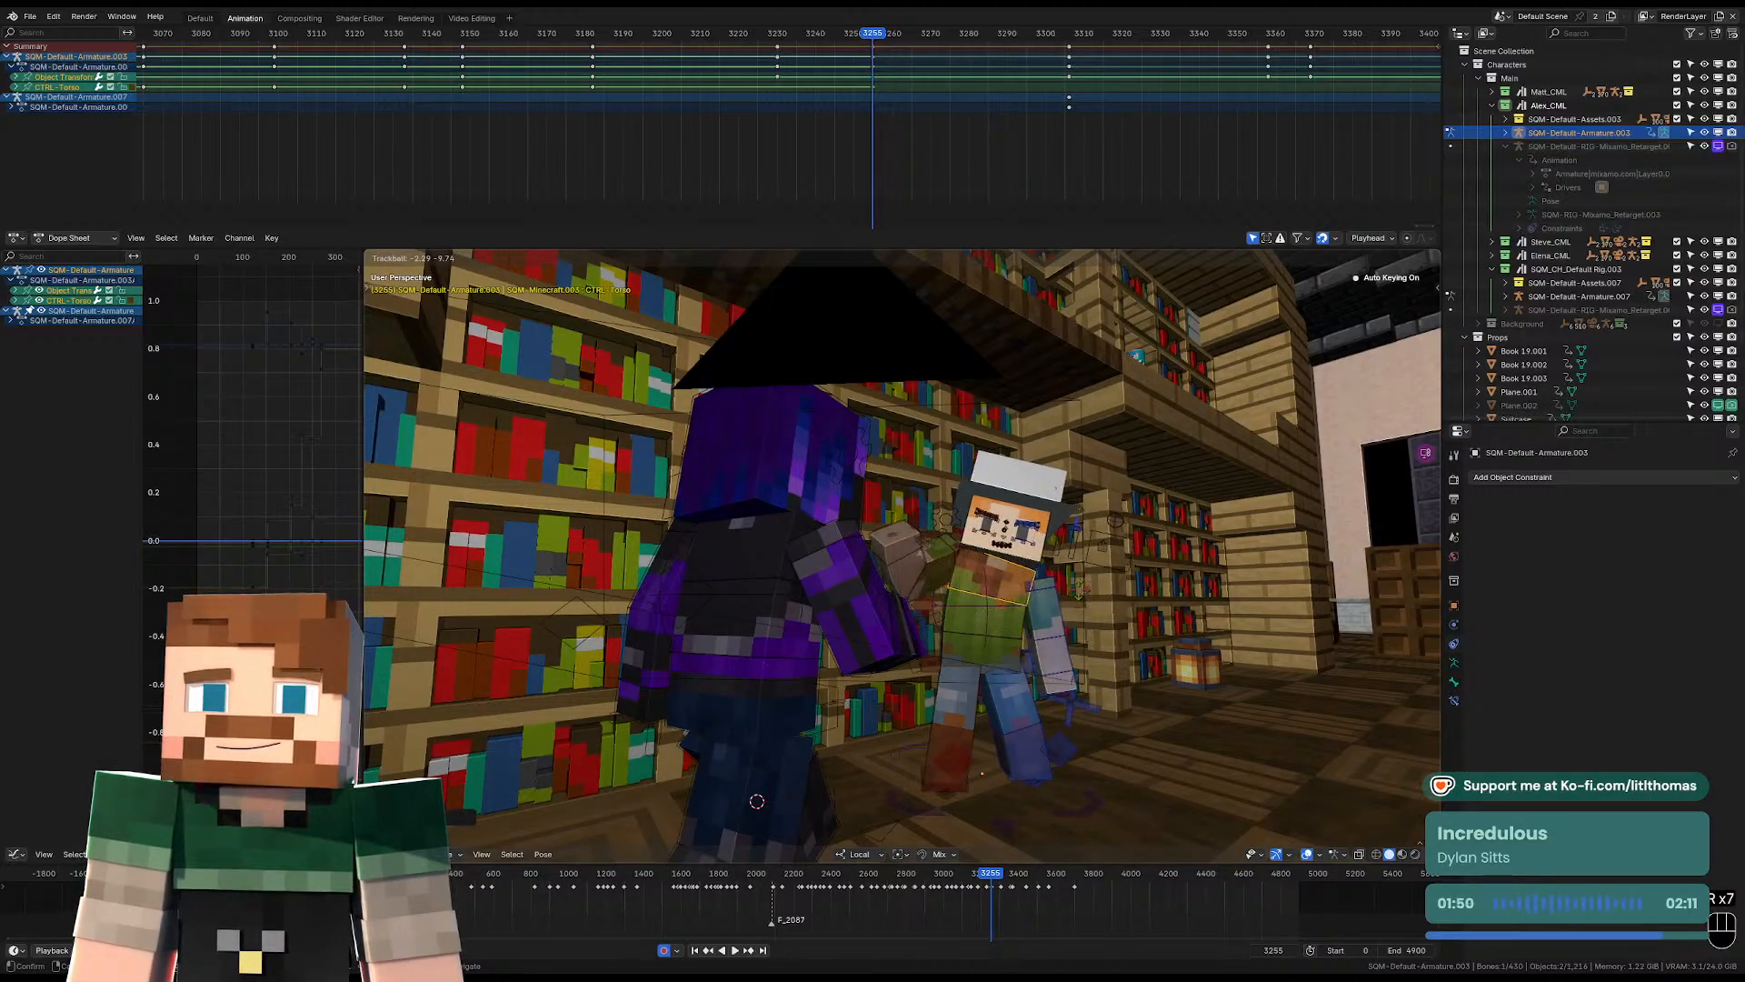
pyautogui.click(1054, 587)
# Rotate the right upper arm to lift the raised hand higher beside the face.
pyautogui.click(935, 576)
pyautogui.moveTo(936, 577); pyautogui.dragTo(926, 596, button='middle')
pyautogui.press('r')
pyautogui.press('r')
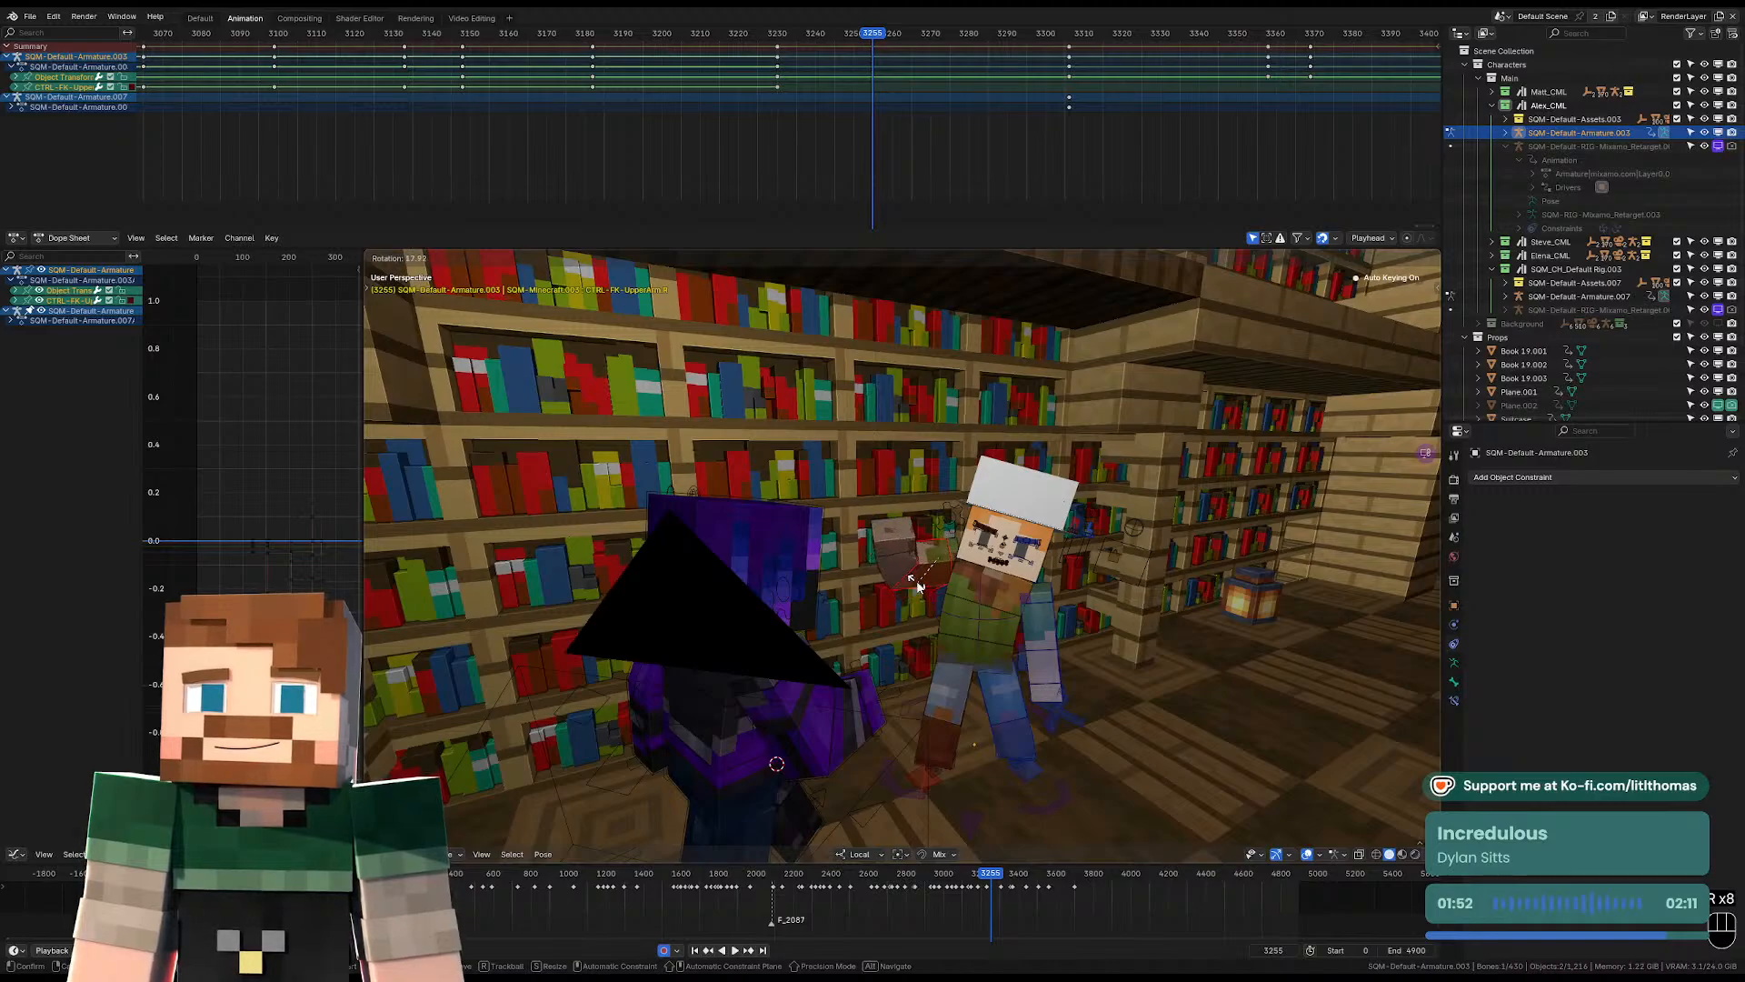
pyautogui.click(995, 572)
pyautogui.press('r')
pyautogui.click(1062, 546)
pyautogui.moveTo(1062, 545)
pyautogui.mouseDown(button='middle')
pyautogui.moveTo(1041, 559)
pyautogui.moveTo(1080, 560)
pyautogui.mouseUp(button='middle')
# Freely rotate the head so the face turns toward the purple character and tilts back.
pyautogui.click(1038, 553)
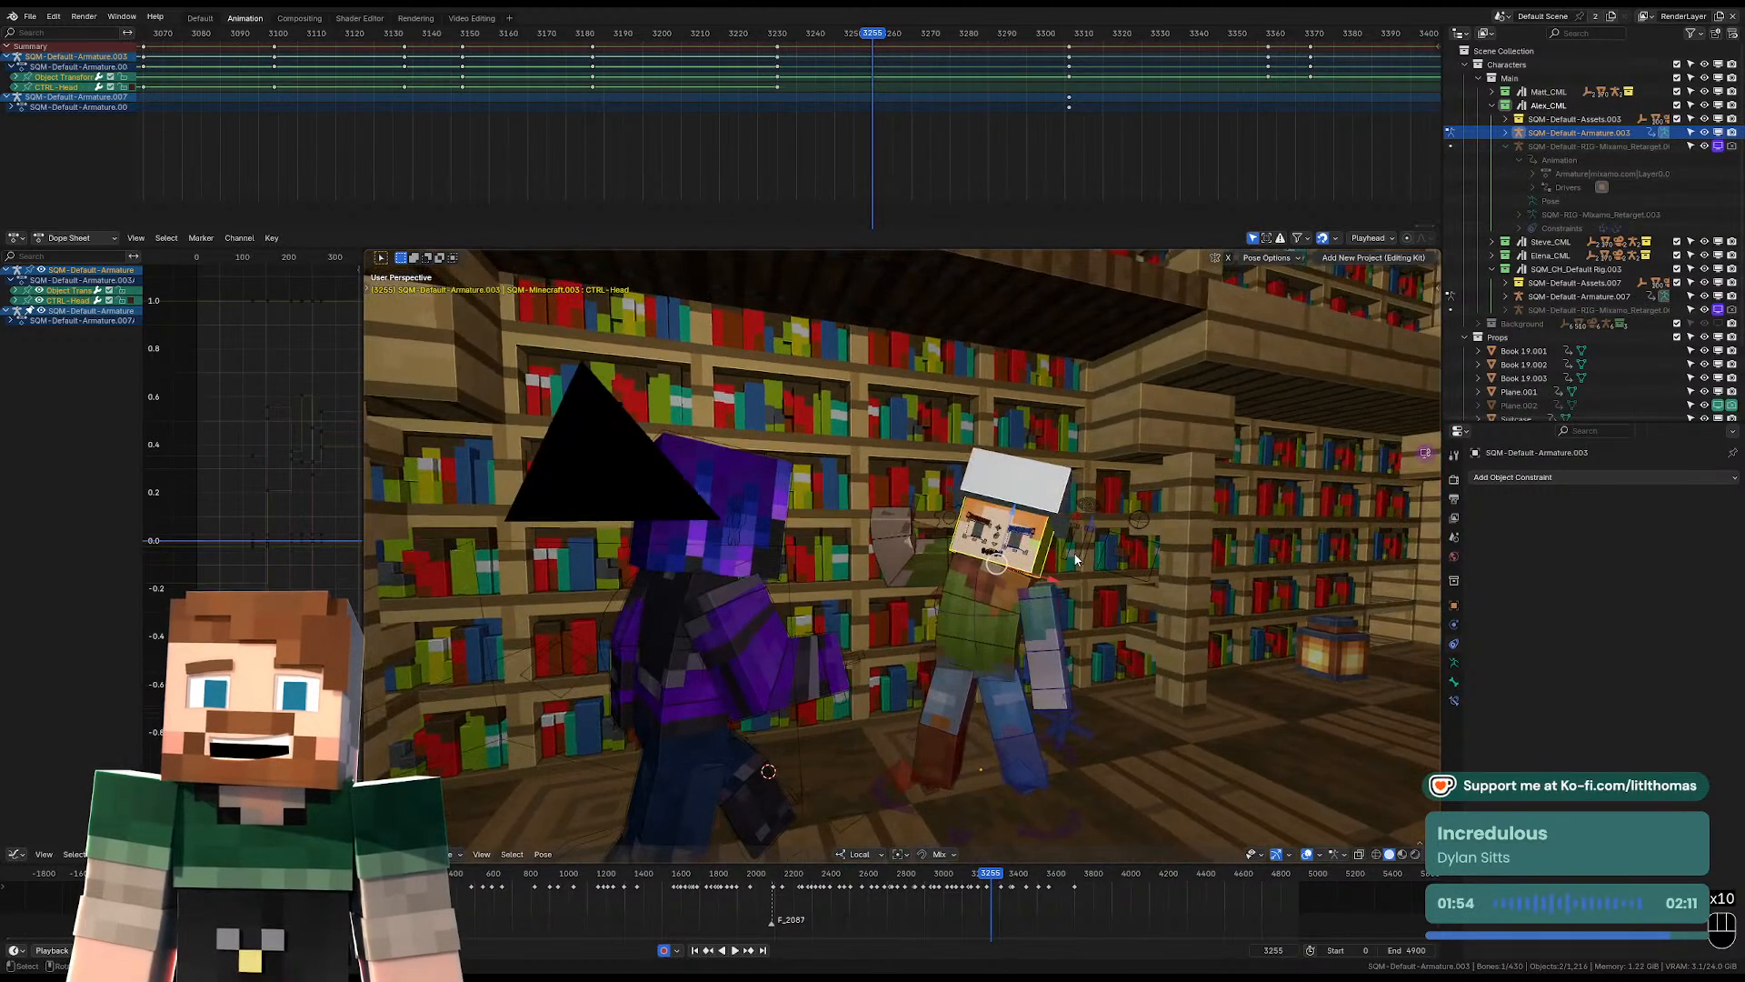
pyautogui.press('r')
pyautogui.press('r')
pyautogui.click(1015, 571)
# Rotate the right lower arm and the right upper arm to raise the hand between the two characters.
pyautogui.click(893, 570)
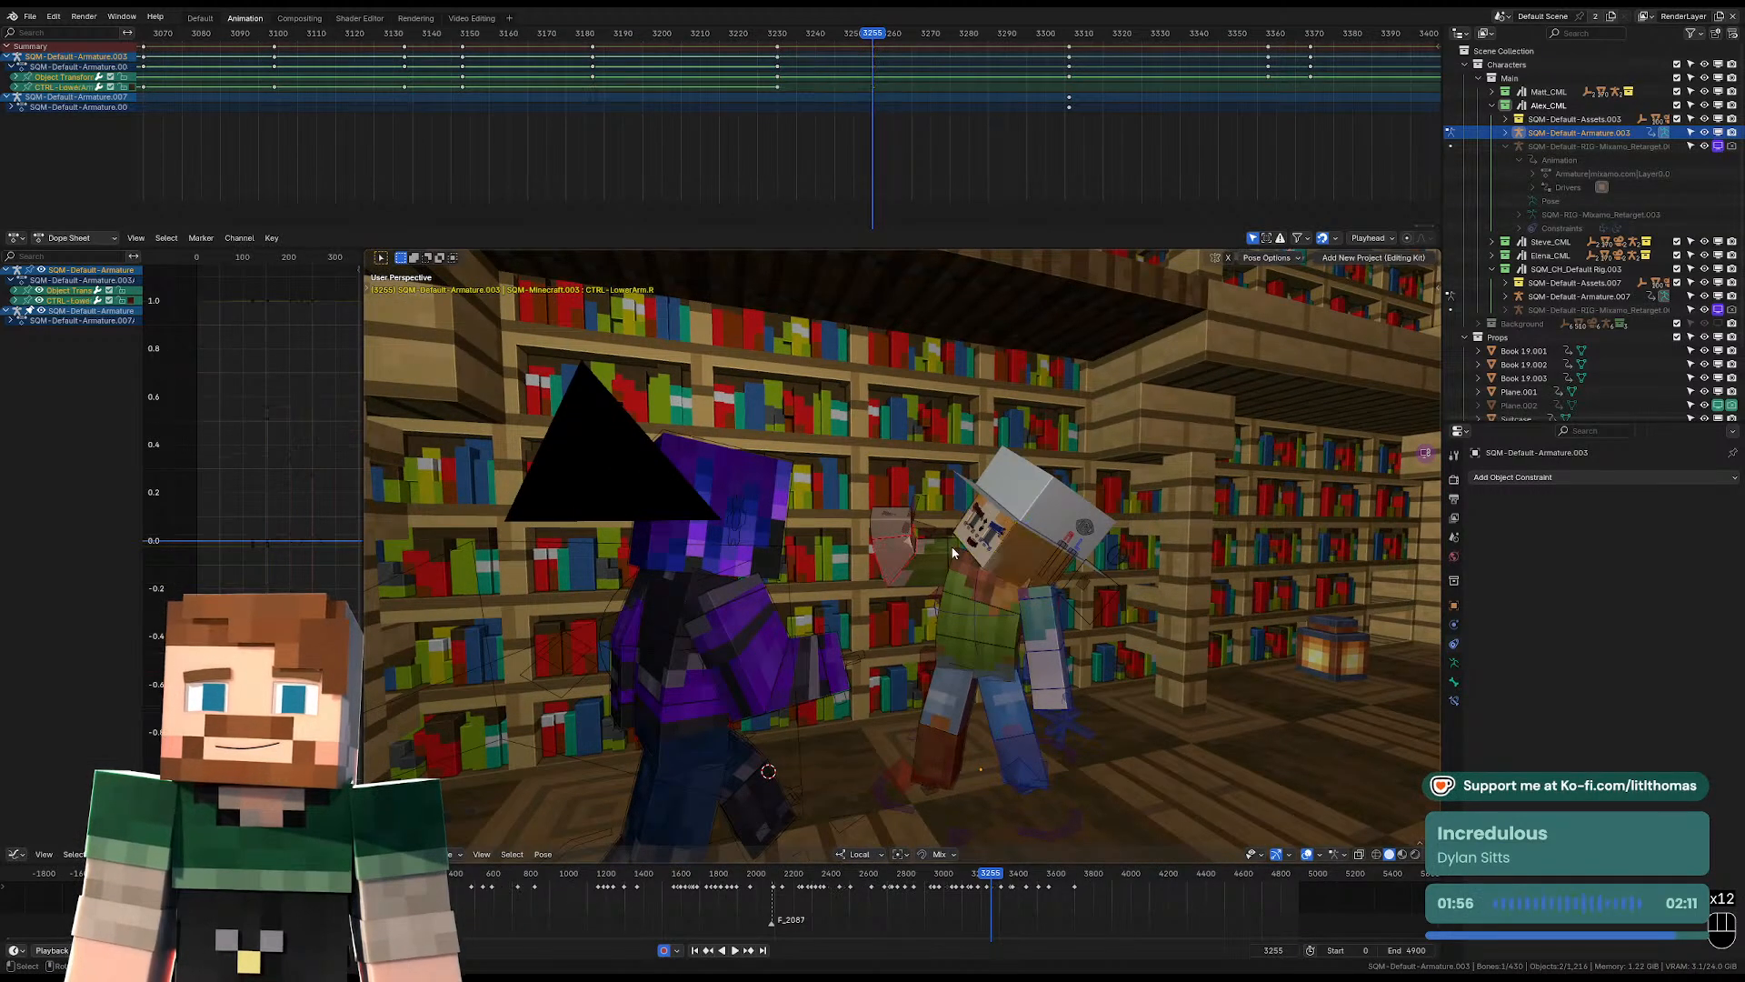
pyautogui.press('r')
pyautogui.click(929, 570)
pyautogui.moveTo(928, 570); pyautogui.dragTo(944, 558, button='middle')
pyautogui.click(940, 558)
pyautogui.press('r')
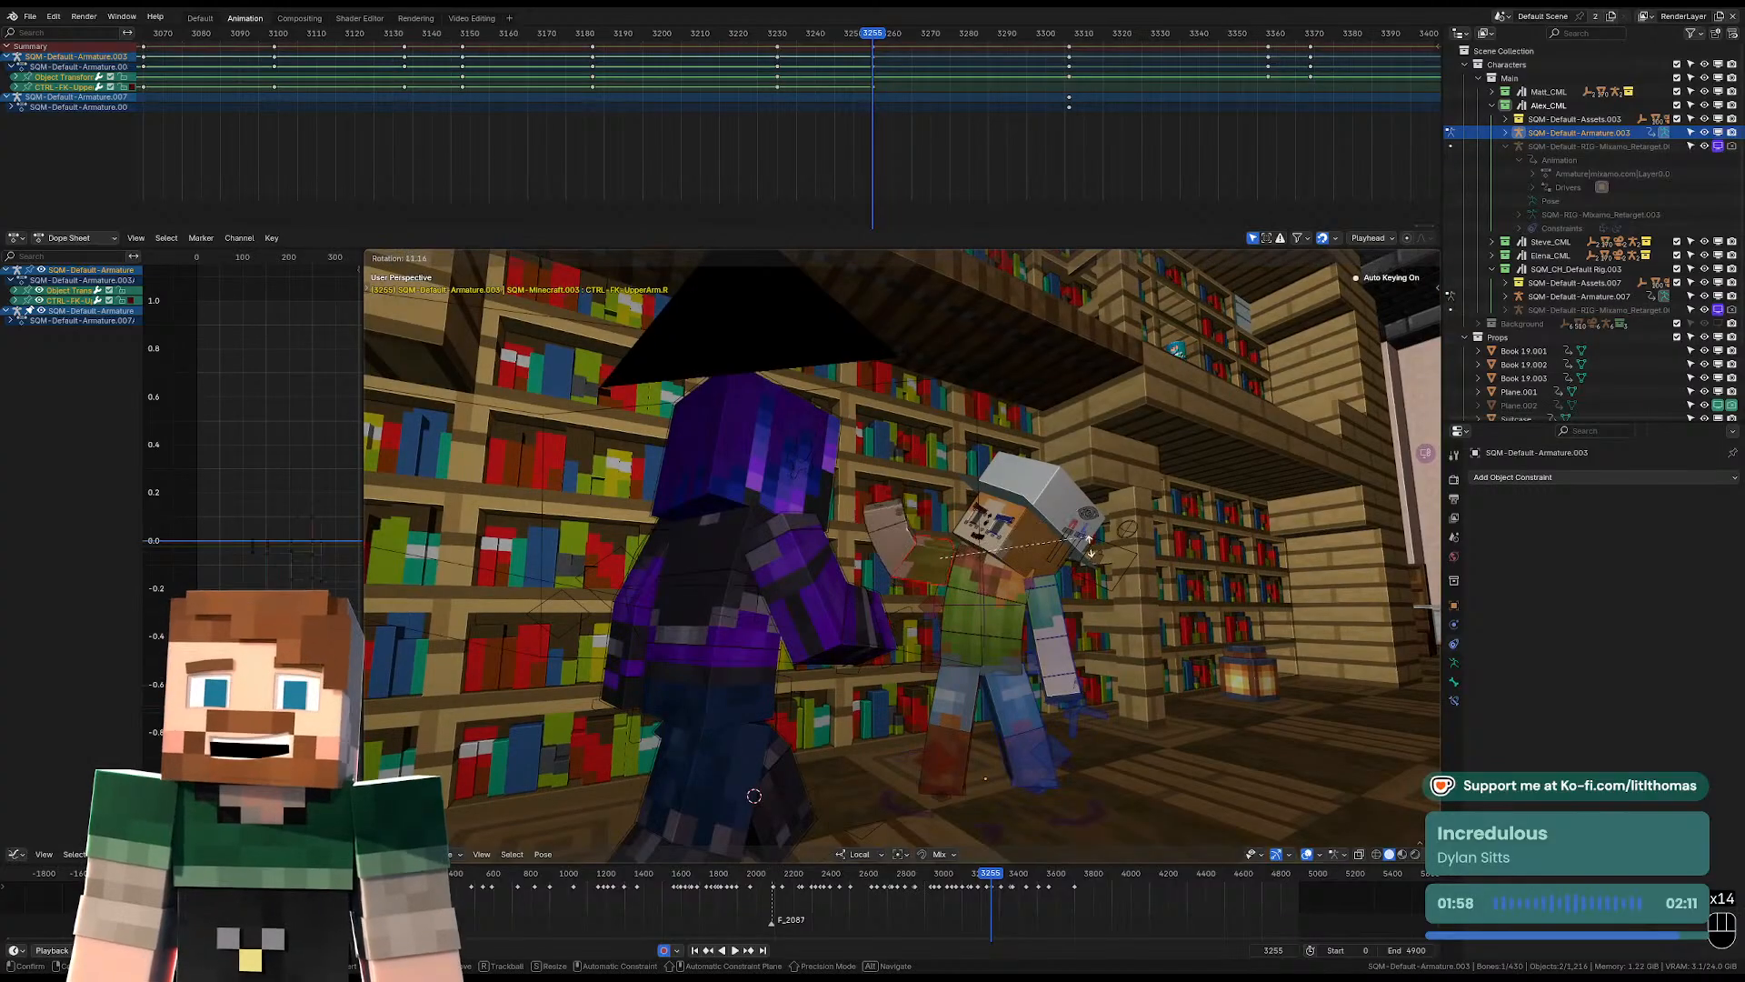
pyautogui.click(1084, 558)
# Rotate the hat-wearing character's head at frame 3255 to refine its tilt toward the purple character in the camera framing.
pyautogui.press('KP_0')
pyautogui.click(1014, 558)
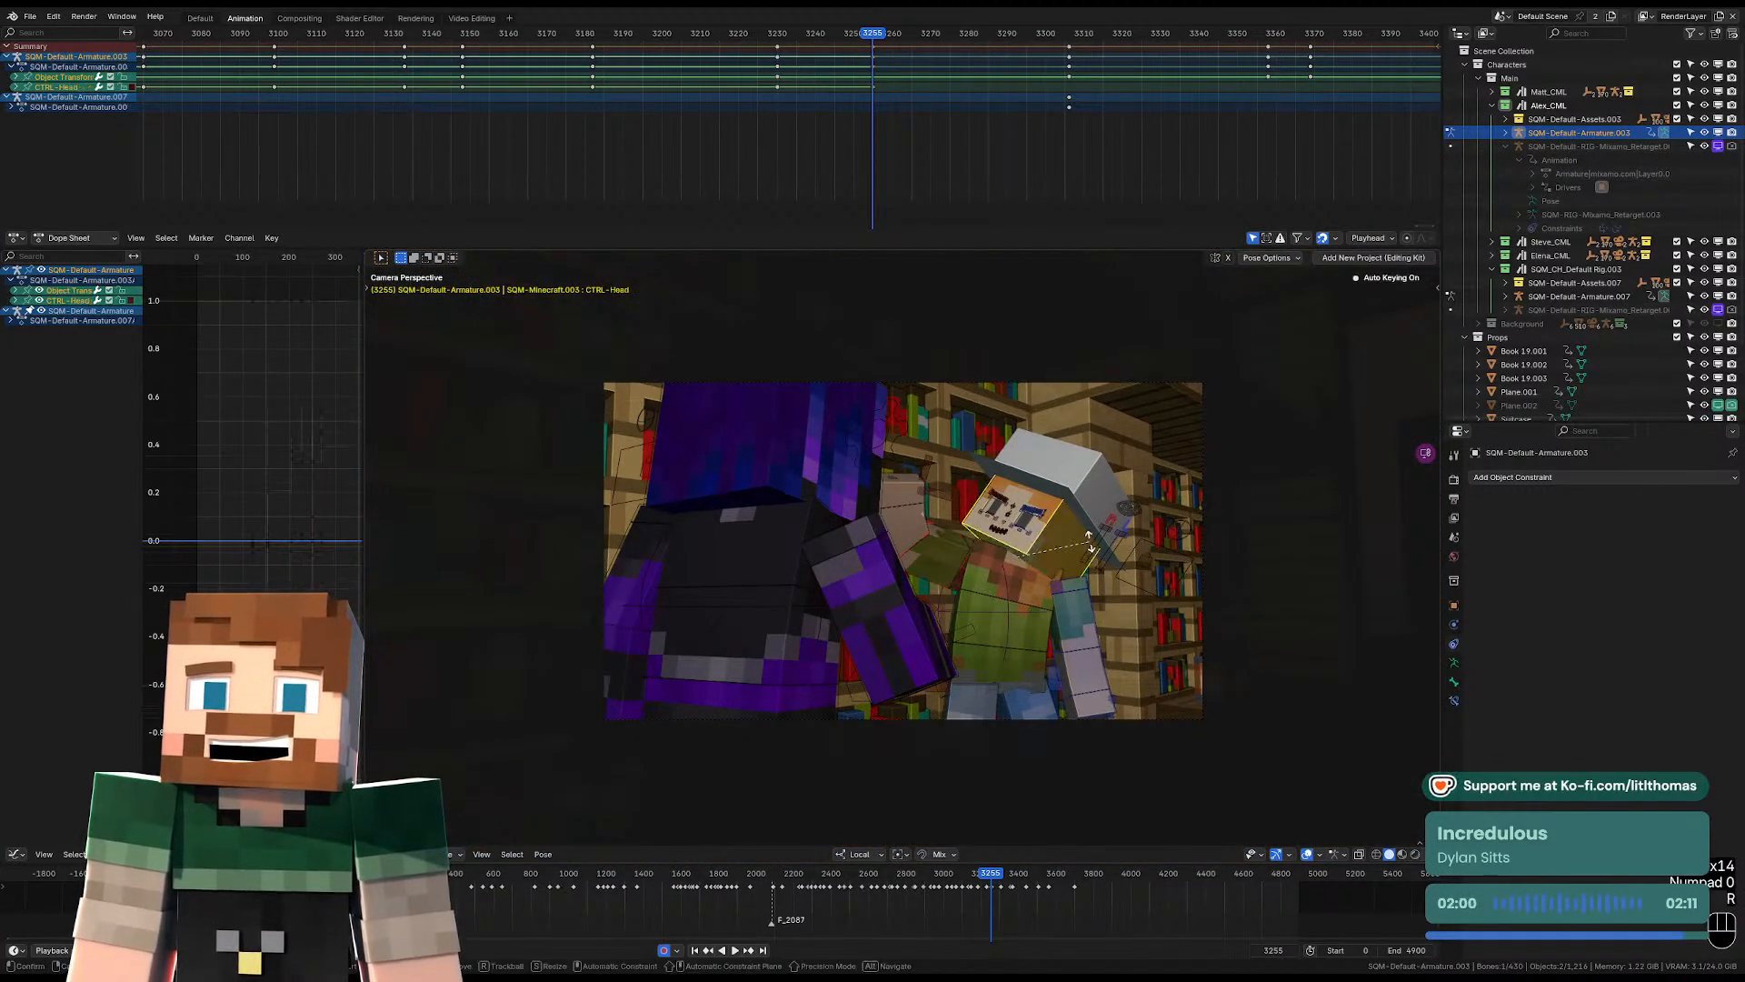
pyautogui.press('r')
pyautogui.click(788, 585)
# Move the purple character's whole armature at frame 3255 toward the foreground edge of the shot, opening space around the hat-wearing character.
pyautogui.moveTo(788, 585); pyautogui.dragTo(853, 686, button='middle')
pyautogui.scroll(-2, 809, 667)
pyautogui.press('KP_0')
pyautogui.press('Left')
pyautogui.press('Right')
pyautogui.scroll(-2, 853, 686)
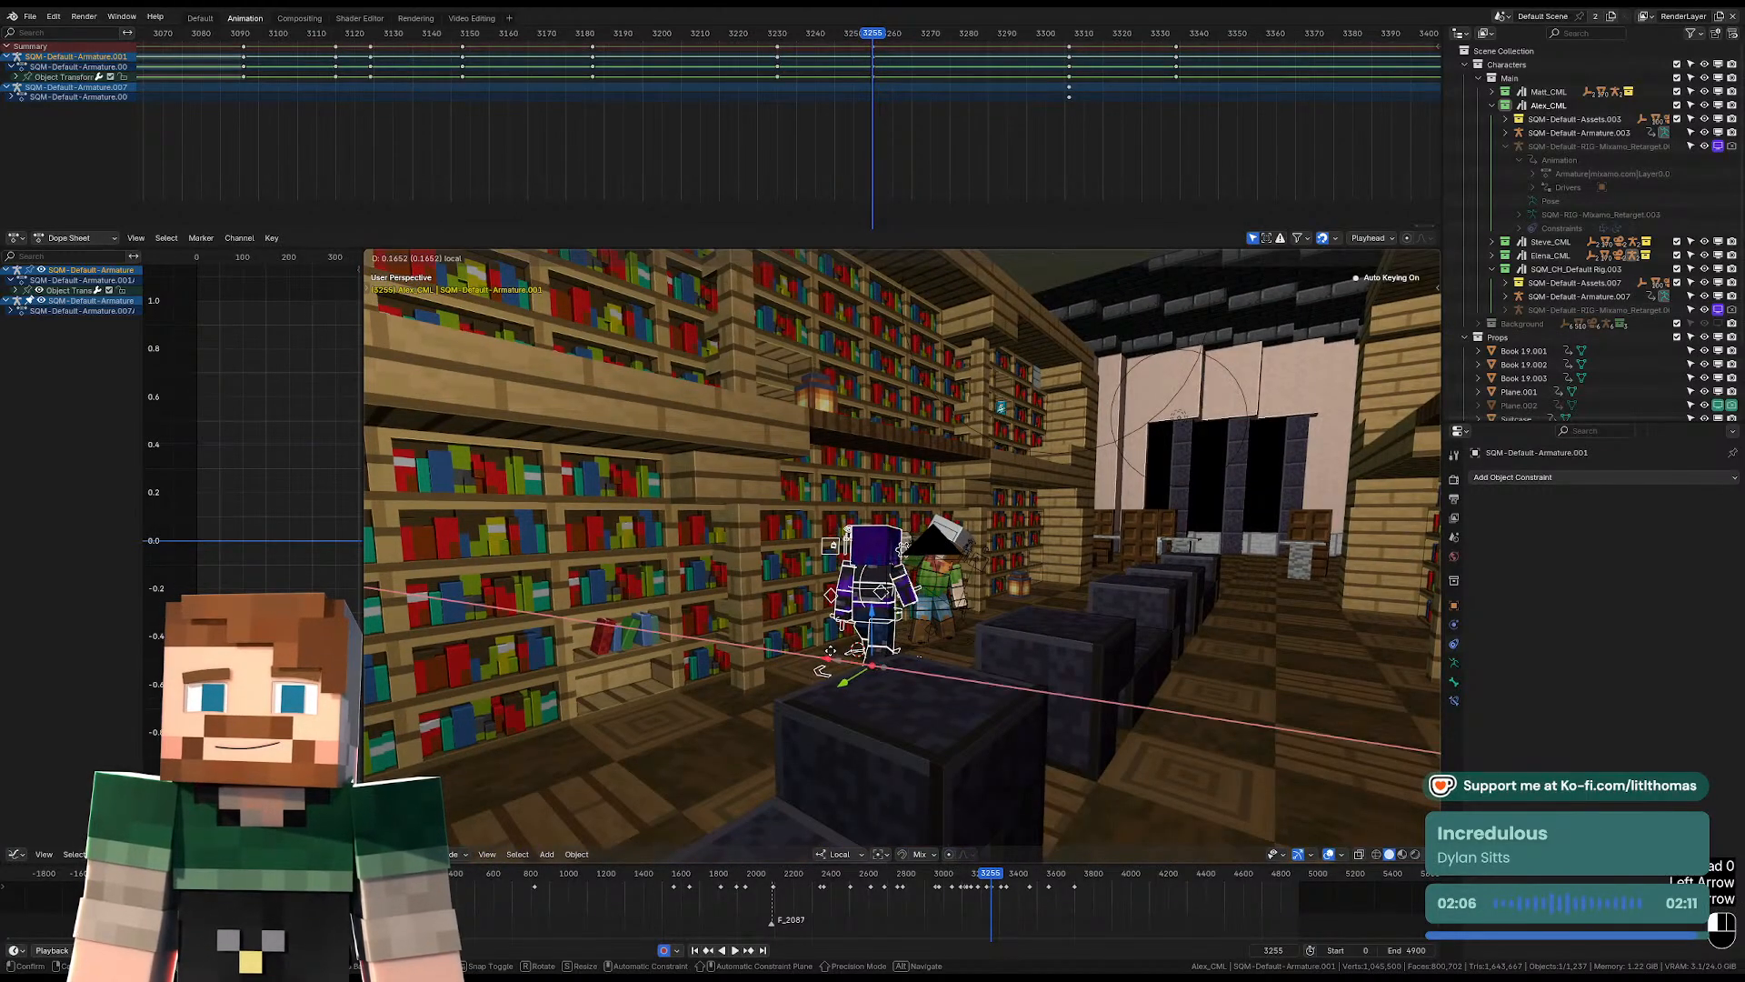
pyautogui.press('KP_0')
pyautogui.moveTo(833, 673); pyautogui.dragTo(829, 688, button='middle')
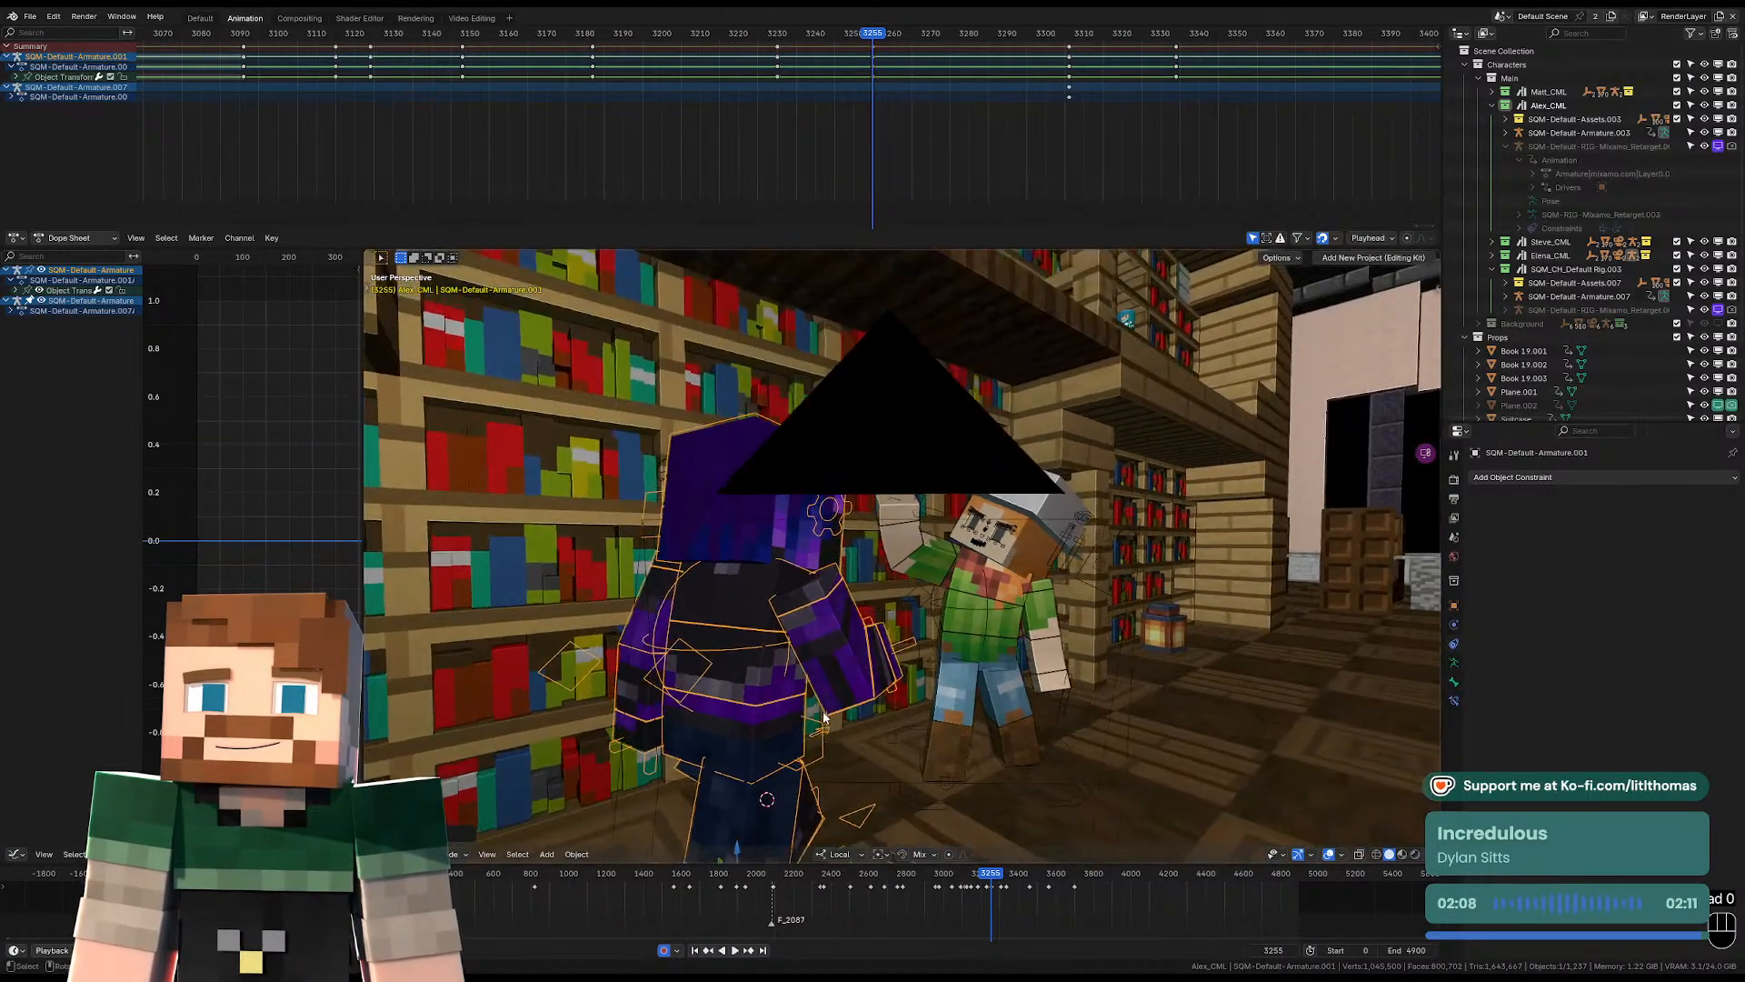
pyautogui.scroll(-2, 794, 802)
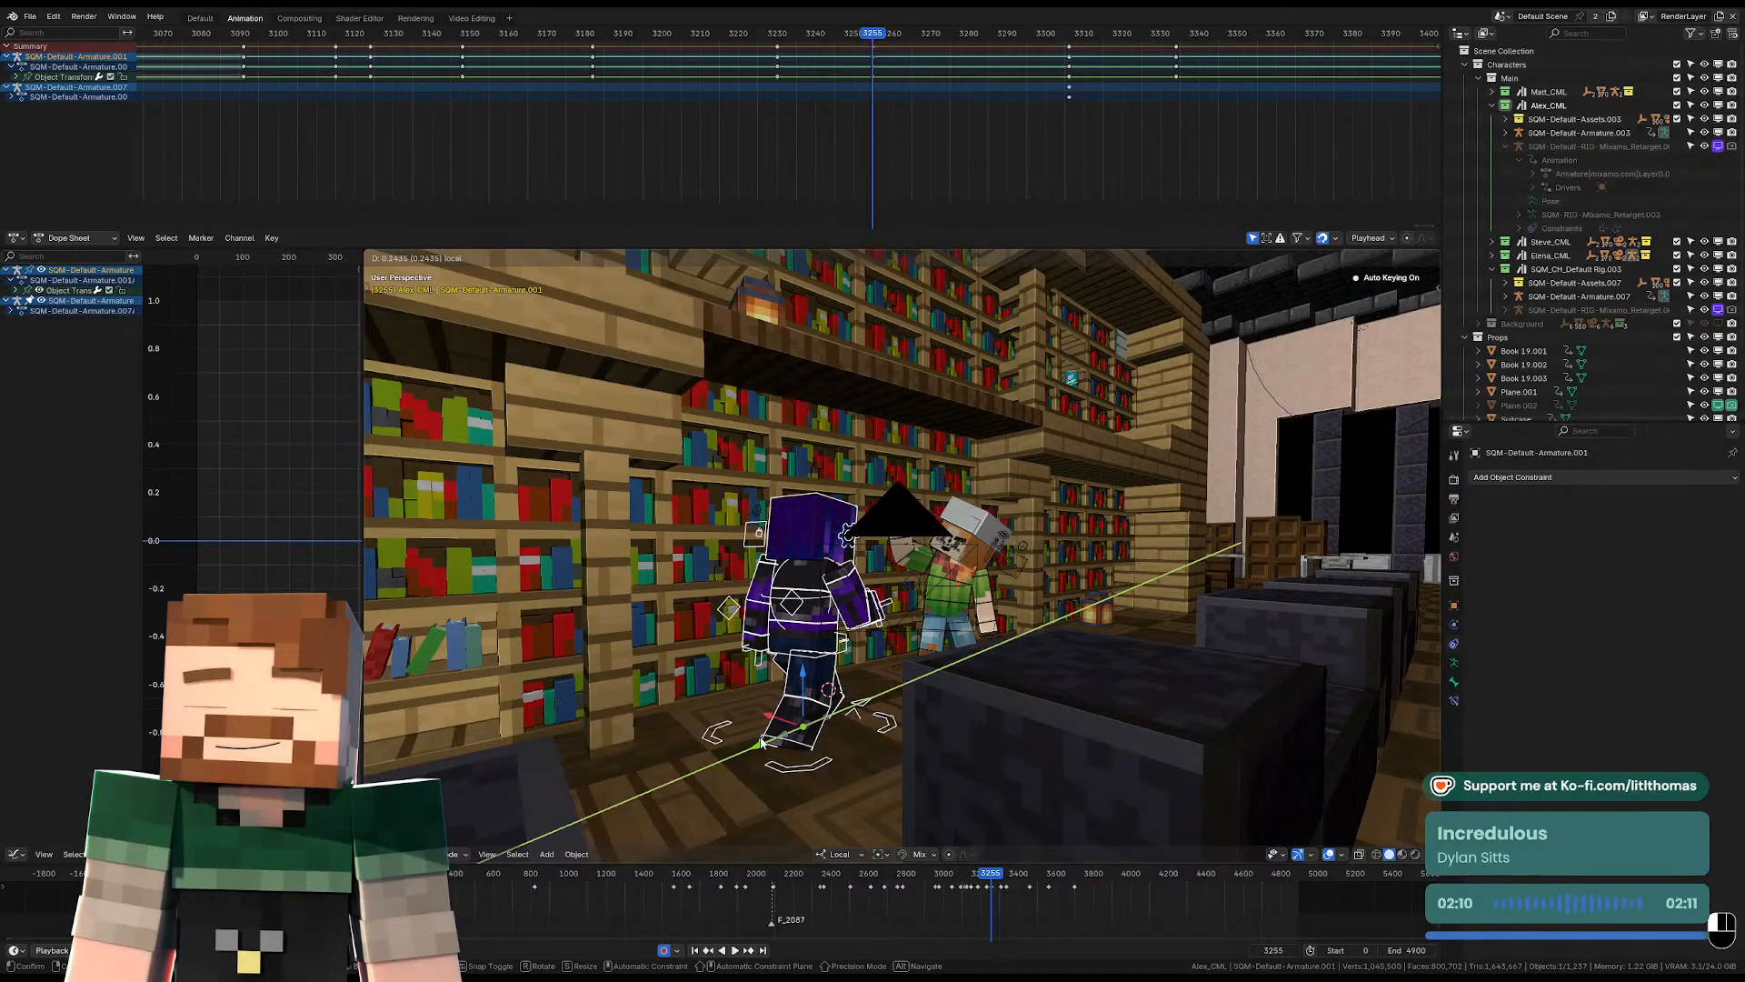
pyautogui.press('KP_0')
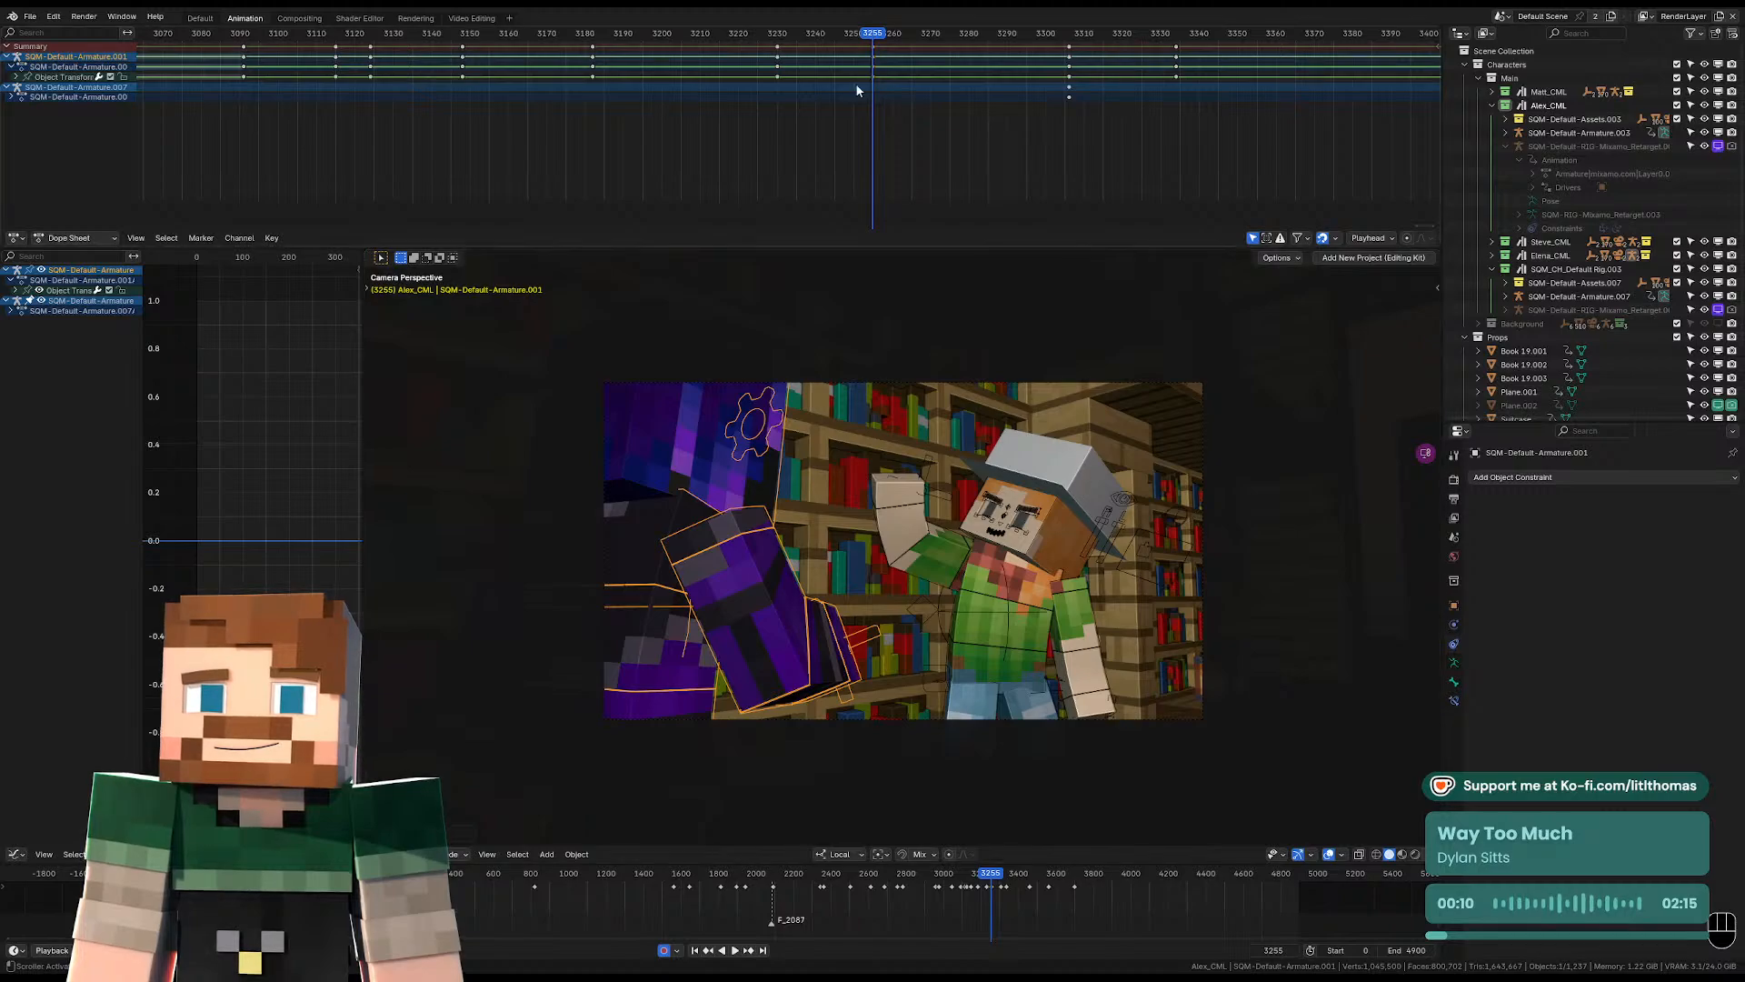
# Play back the cut from the wide shot into the over-the-shoulder shot to check the poses and timing.
pyautogui.press('space')
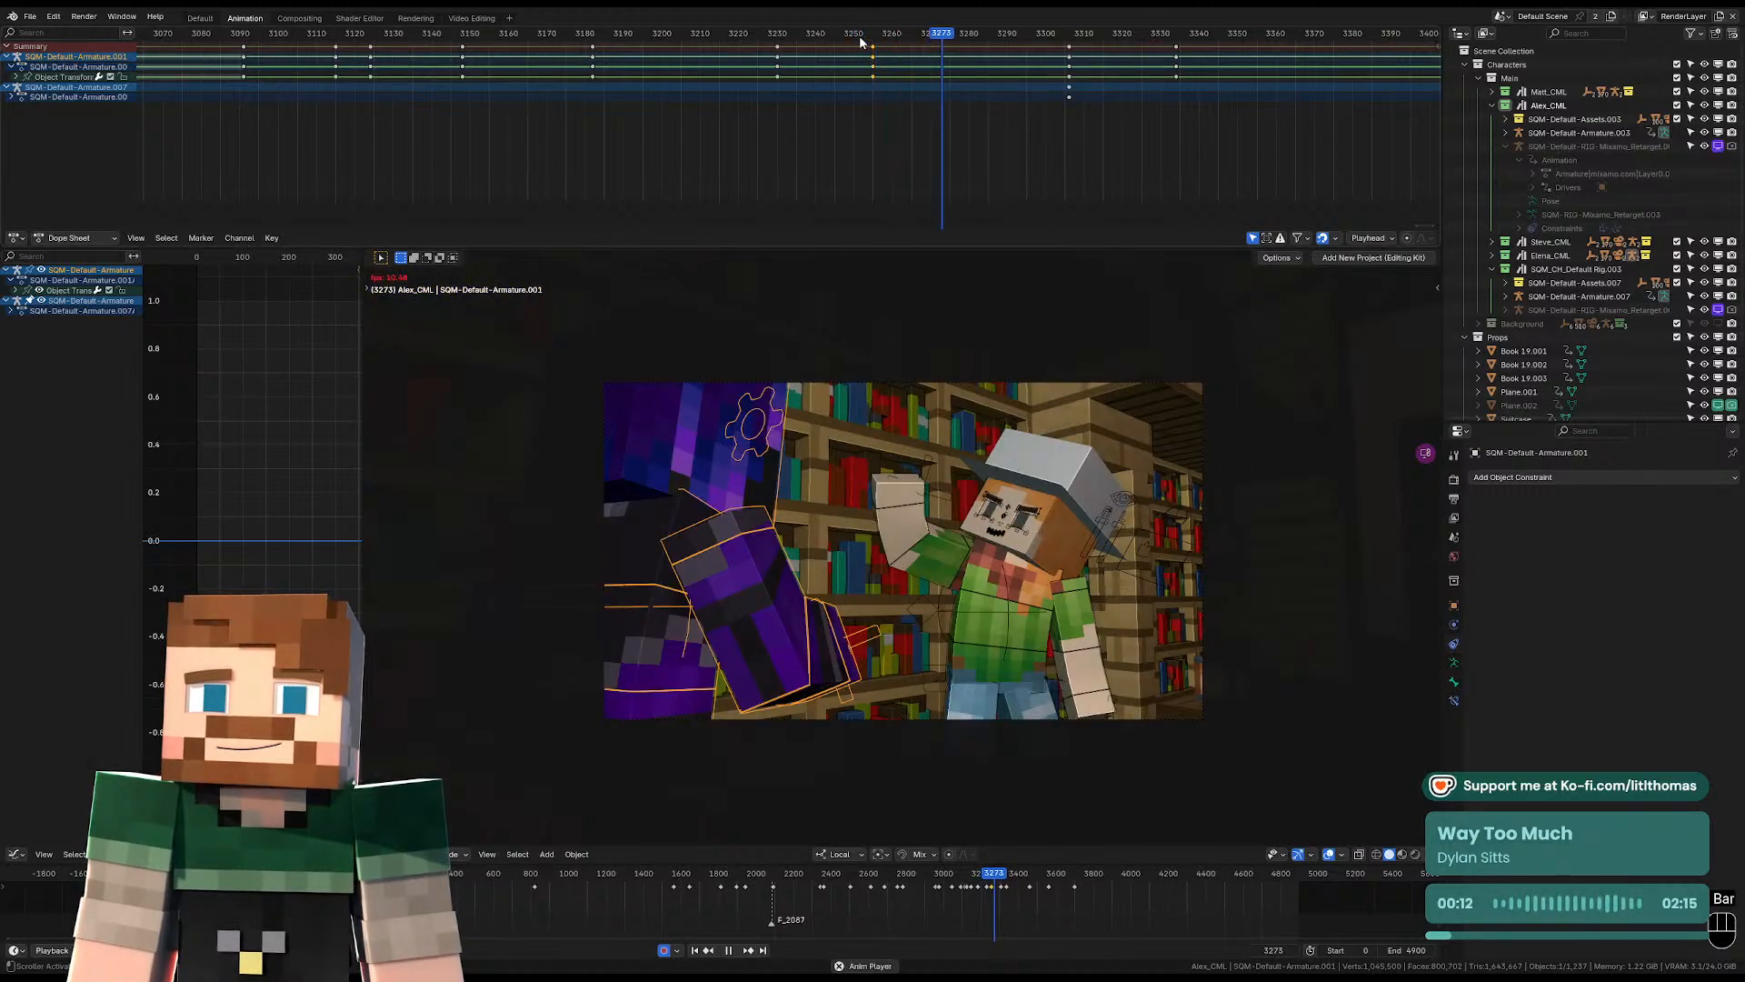
pyautogui.press('space')
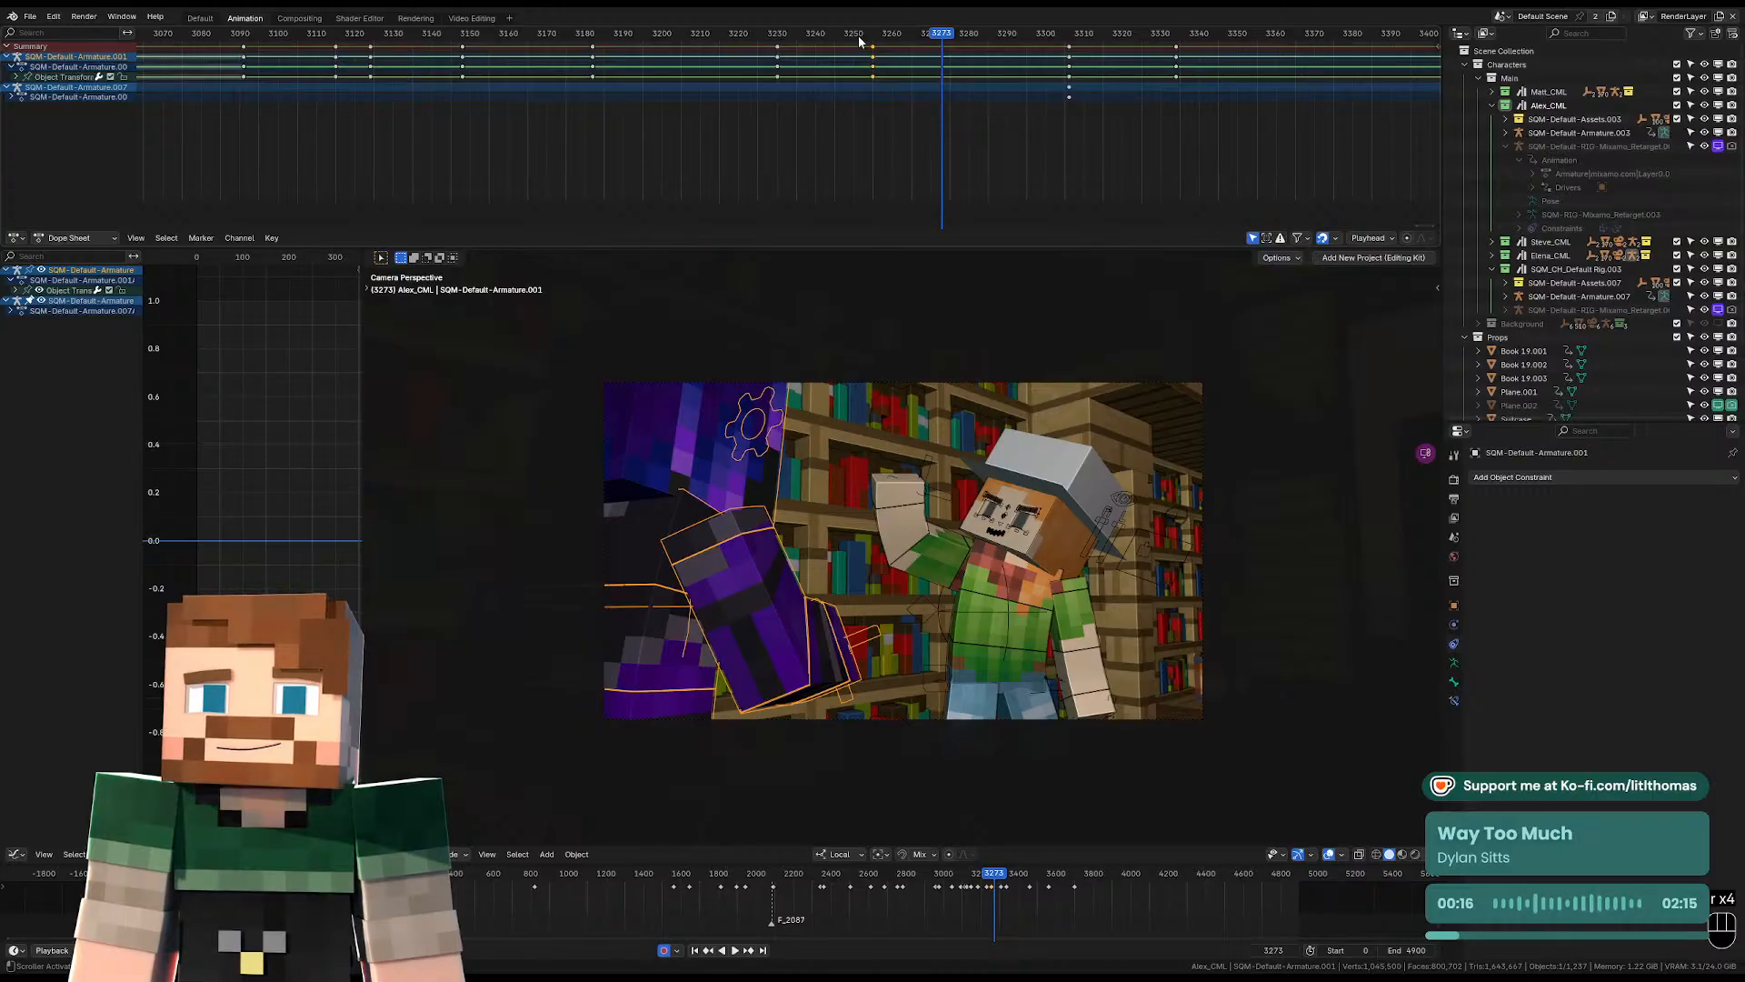
pyautogui.moveTo(873, 40); pyautogui.dragTo(842, 32)
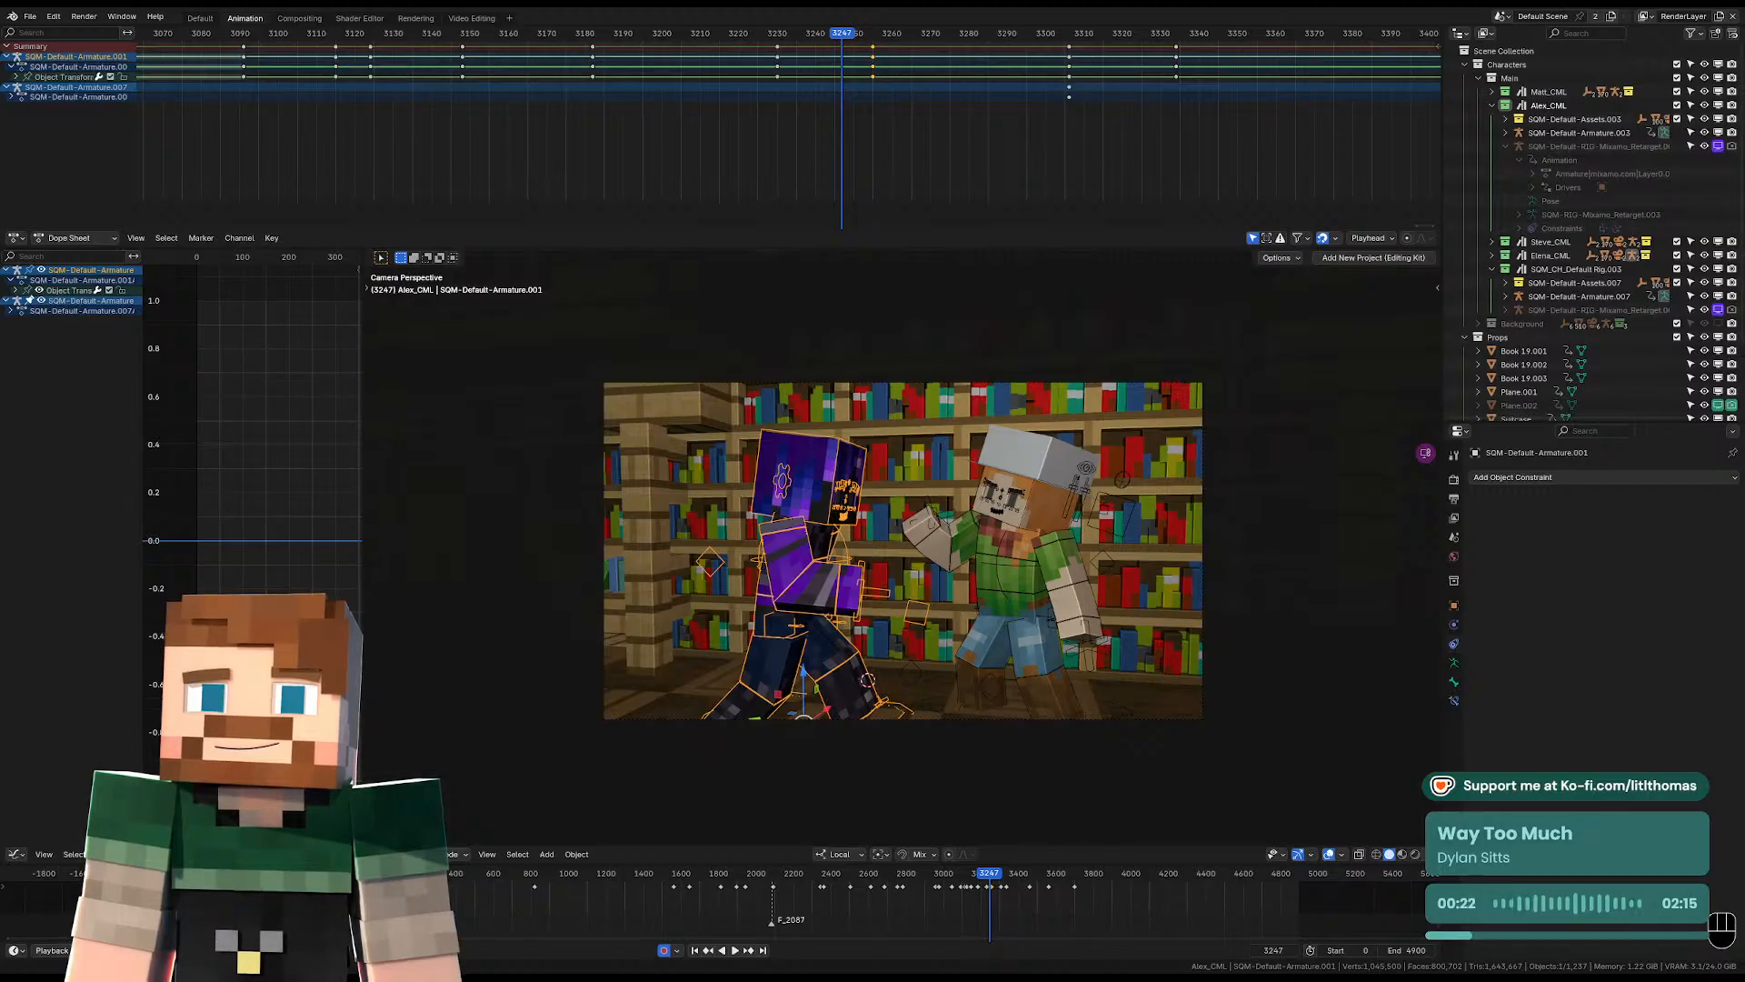
pyautogui.click(789, 35)
pyautogui.press('space')
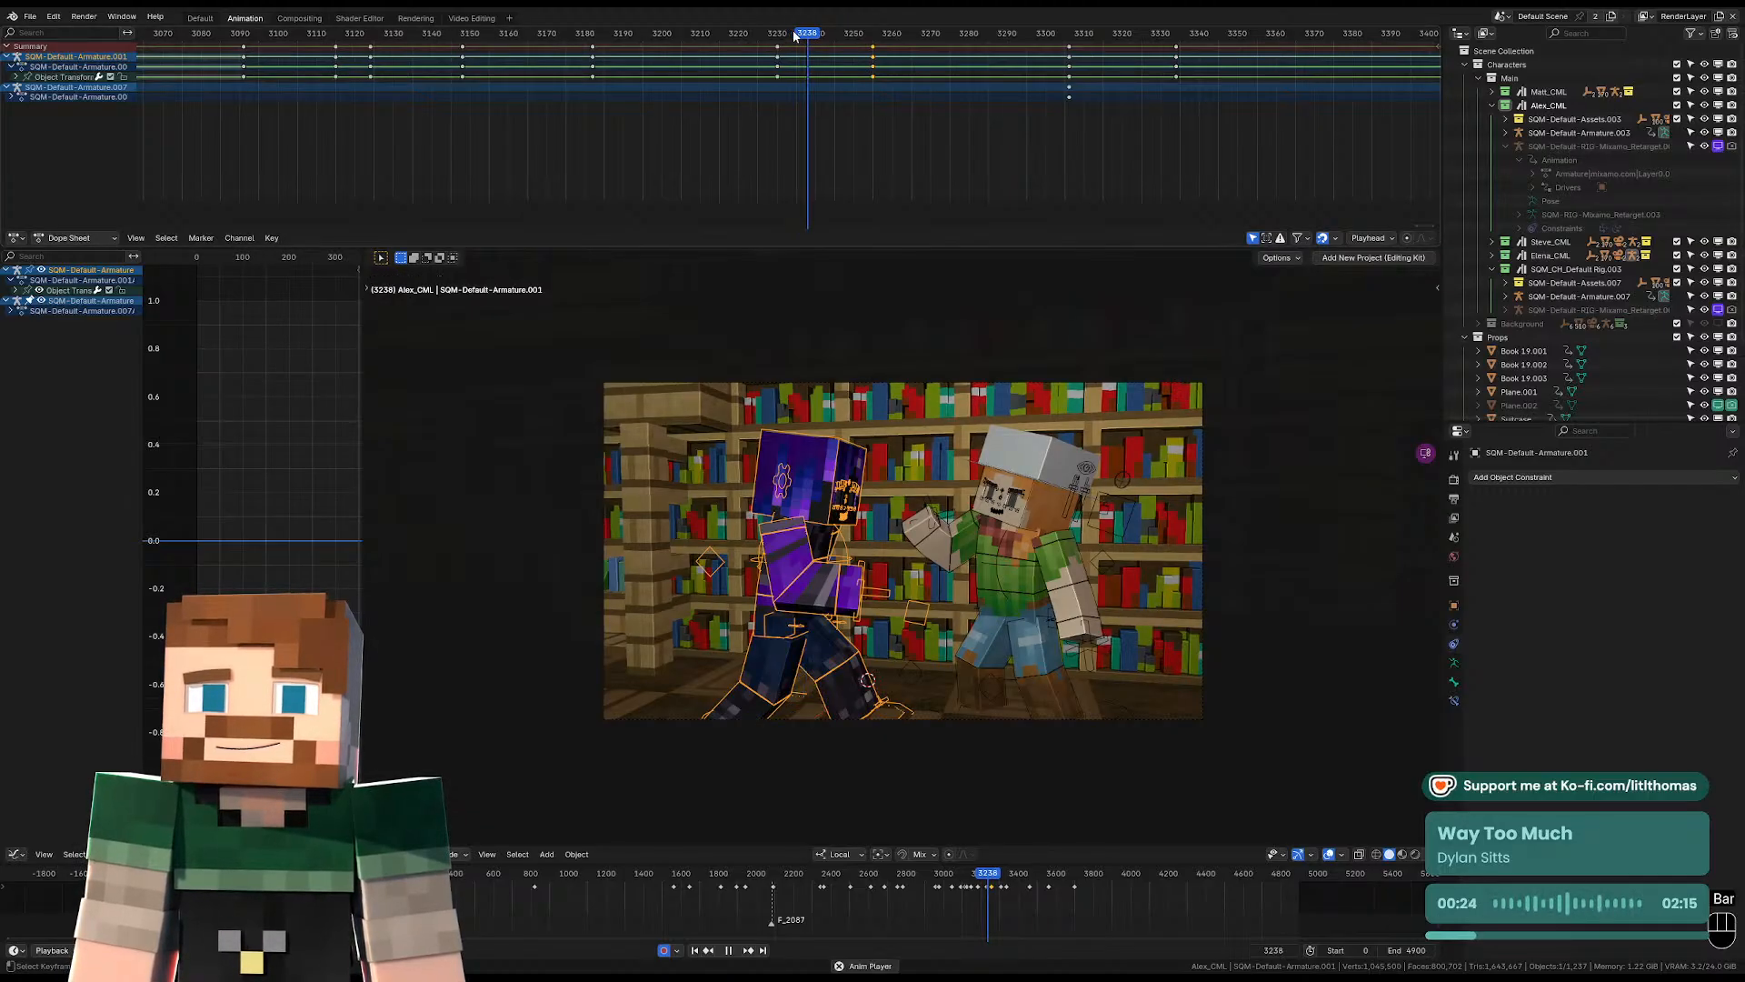
pyautogui.press('space')
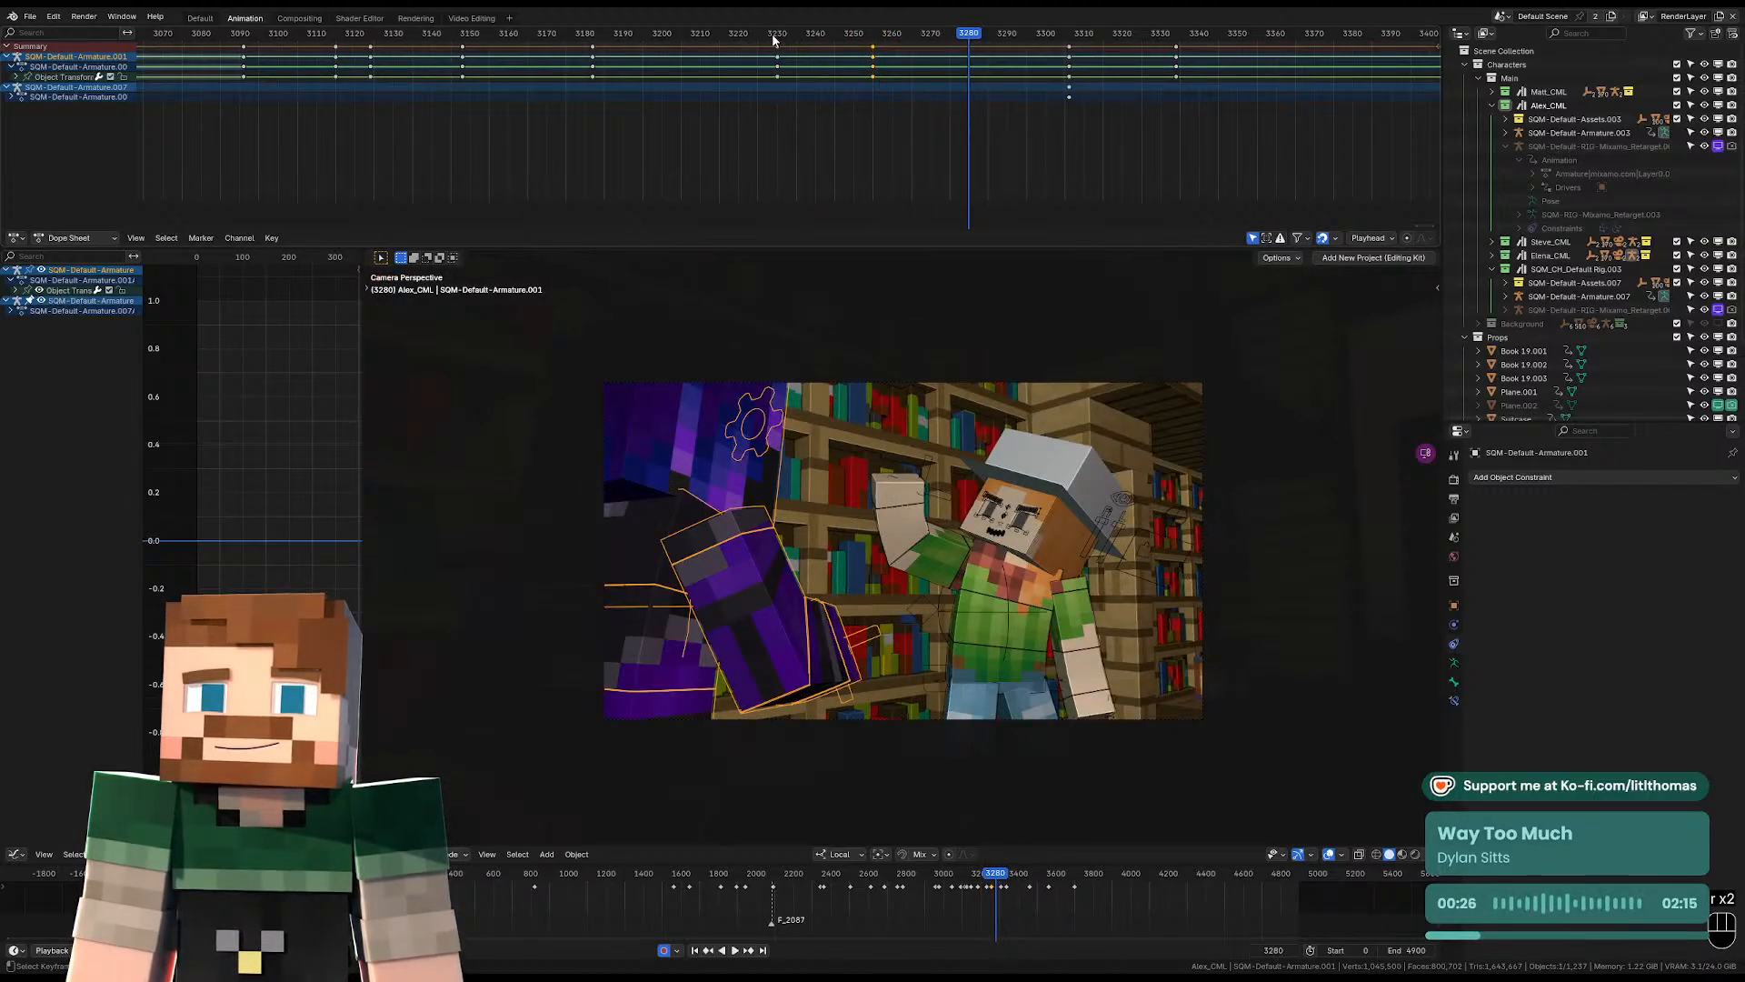
pyautogui.moveTo(771, 34); pyautogui.dragTo(877, 35)
pyautogui.press('space')
pyautogui.press('space')
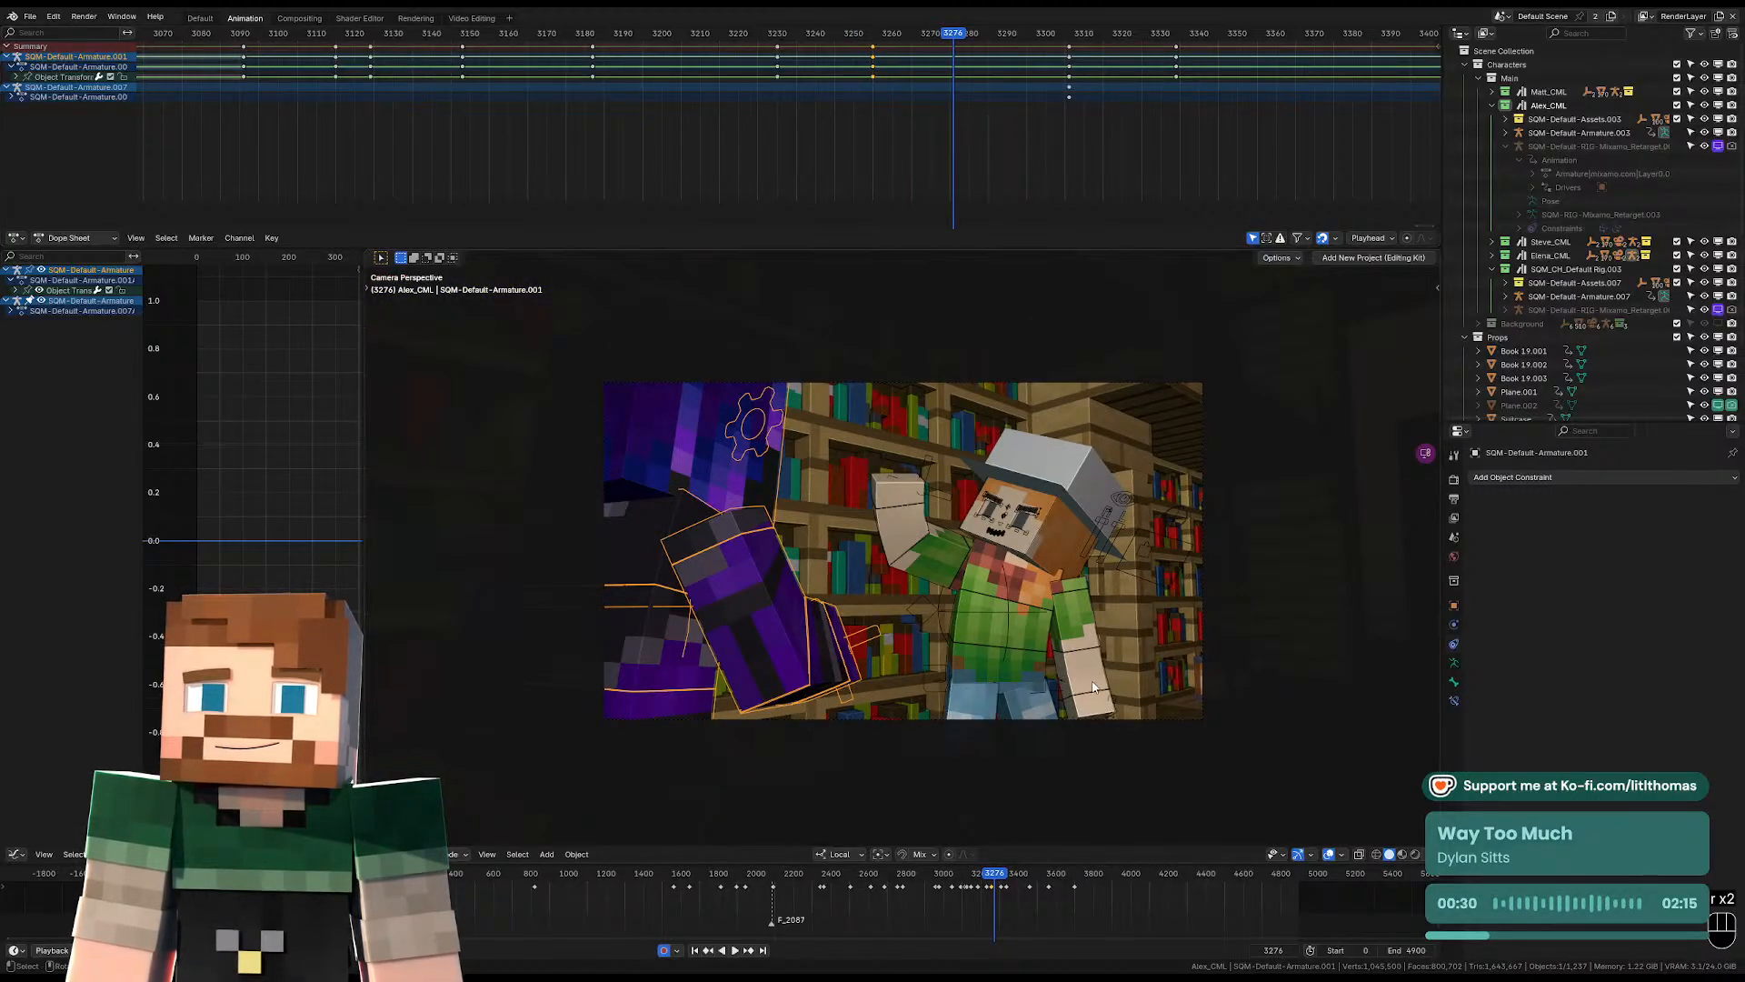
# Move all of the hat-wearing character's pose keyframes from frame 3255 to frame 3276.
pyautogui.click(1022, 651)
pyautogui.hotkey('ctrl', 'Tab')
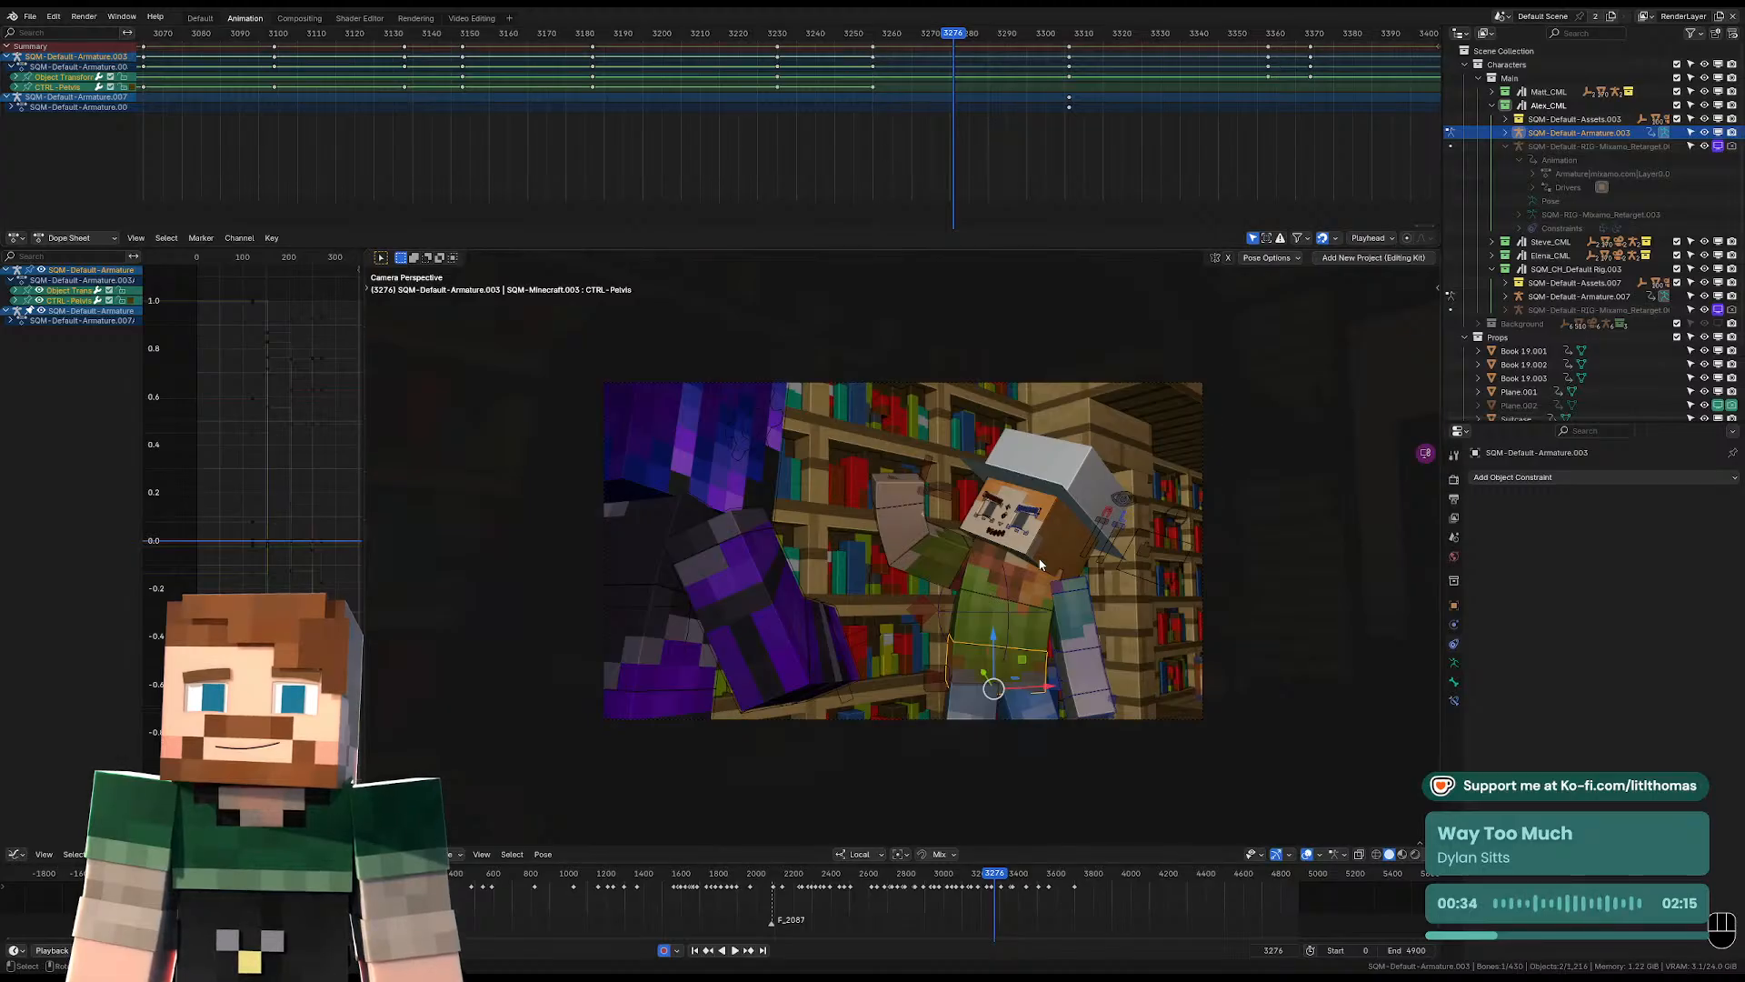
pyautogui.press('a')
pyautogui.press('g')
pyautogui.click(948, 53)
# Play back the over-the-shoulder shot with the retimed pose and examine the cut to the next shot around frame 3306.
pyautogui.press('space')
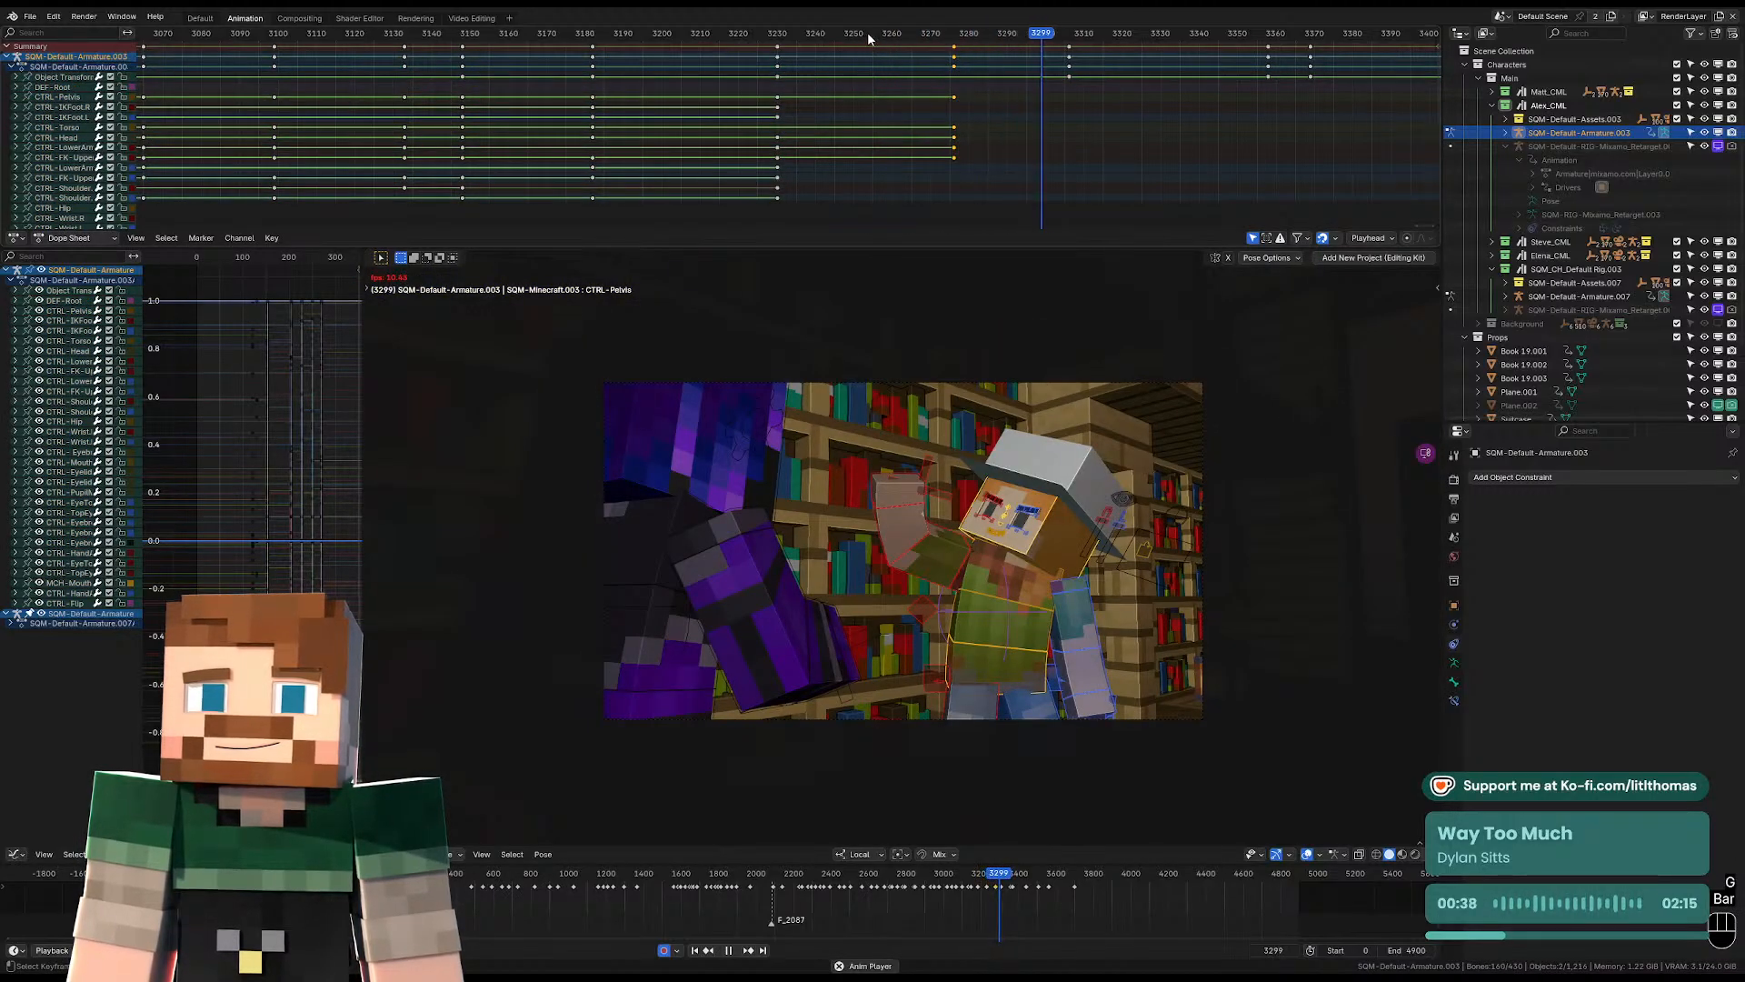
pyautogui.press('space')
pyautogui.press('space')
pyautogui.press('space')
pyautogui.press('space')
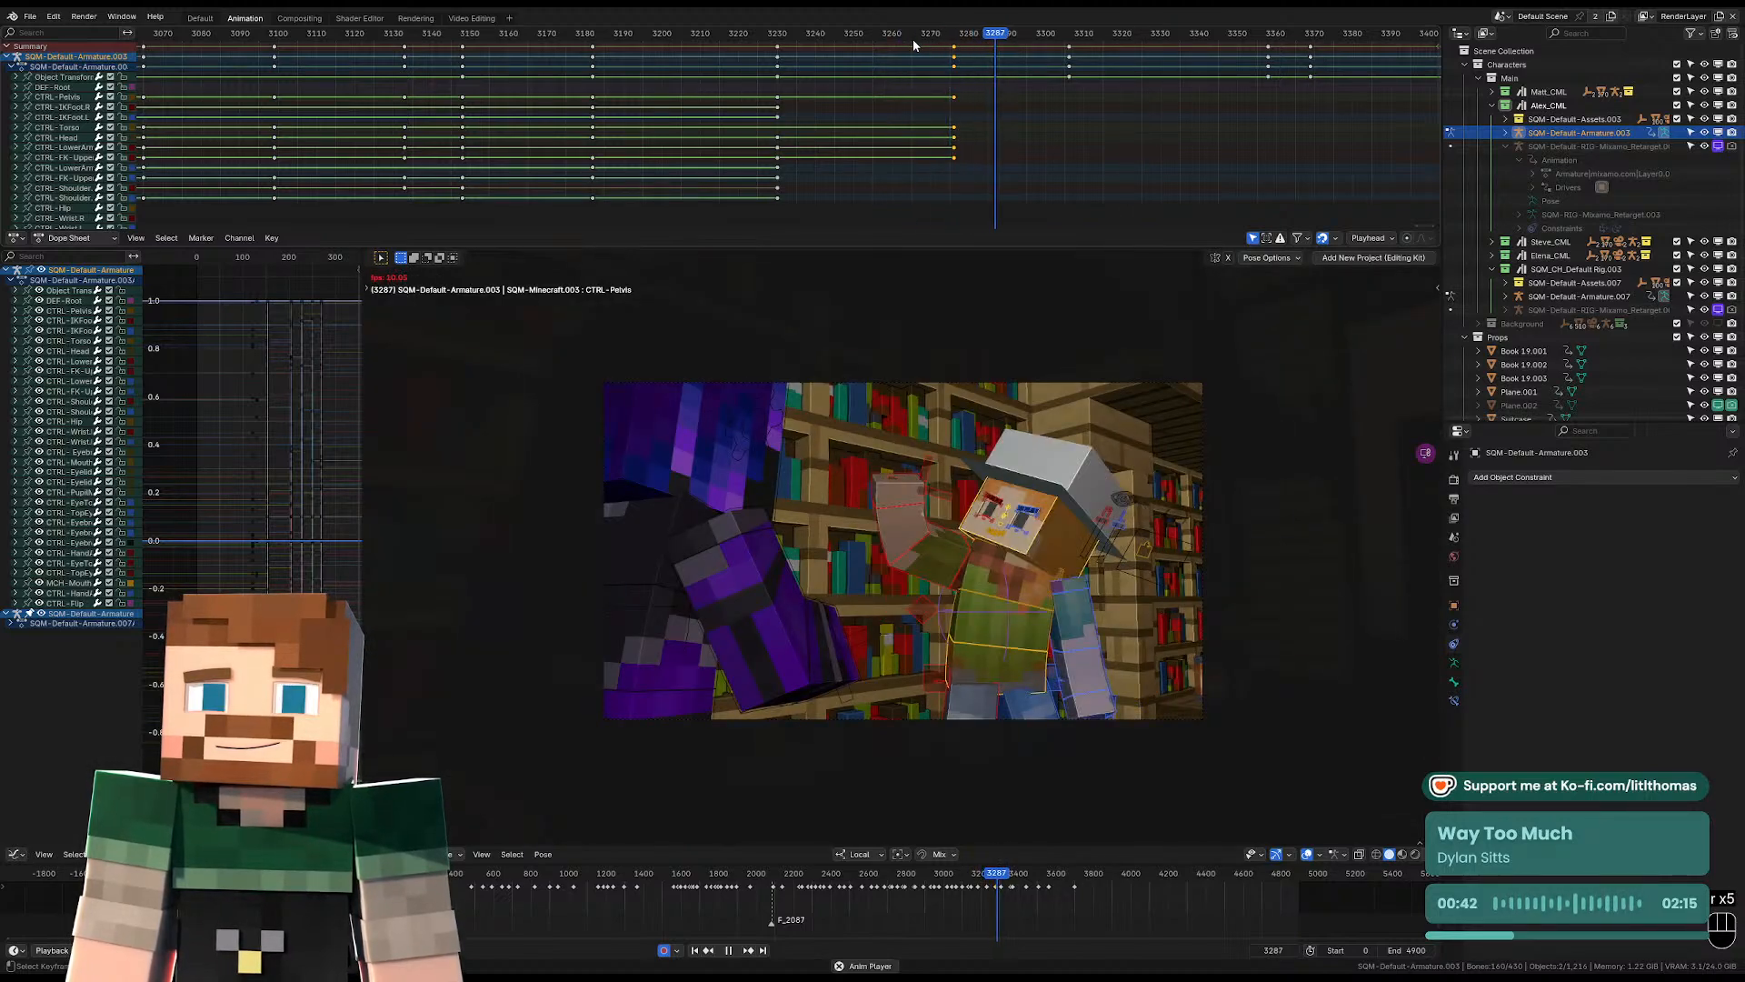
pyautogui.press('space')
pyautogui.press('space')
pyautogui.press('space')
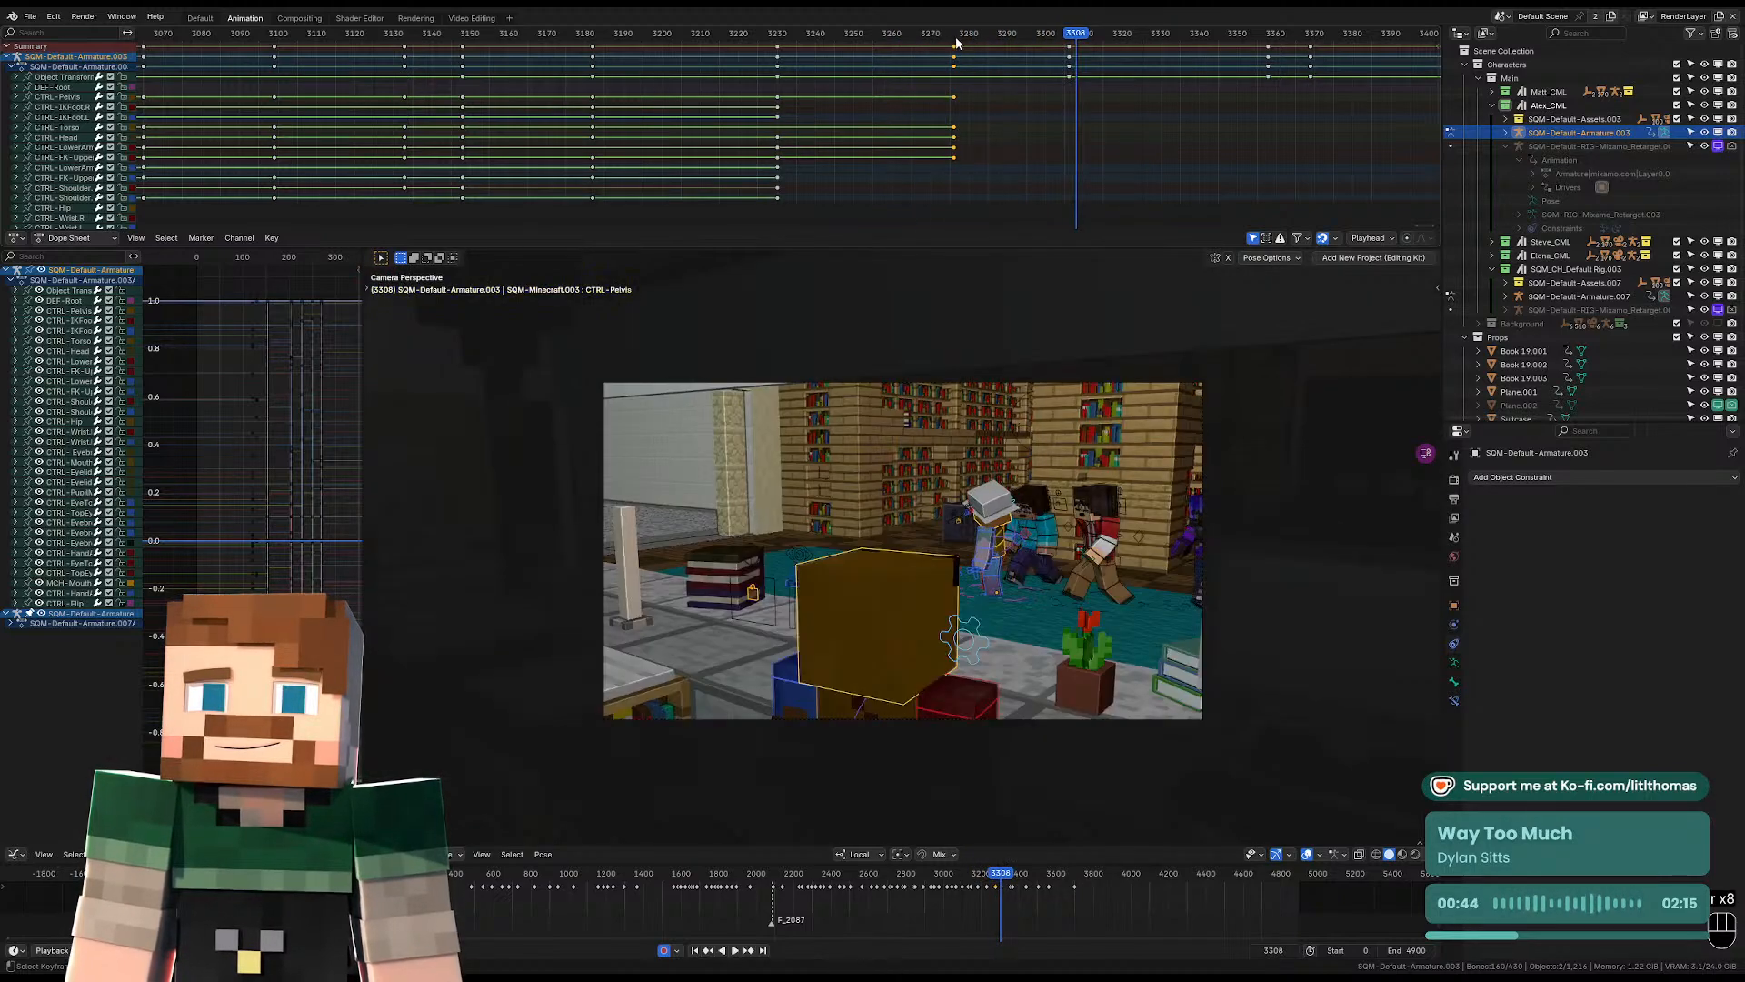
pyautogui.moveTo(1076, 35); pyautogui.dragTo(1072, 34)
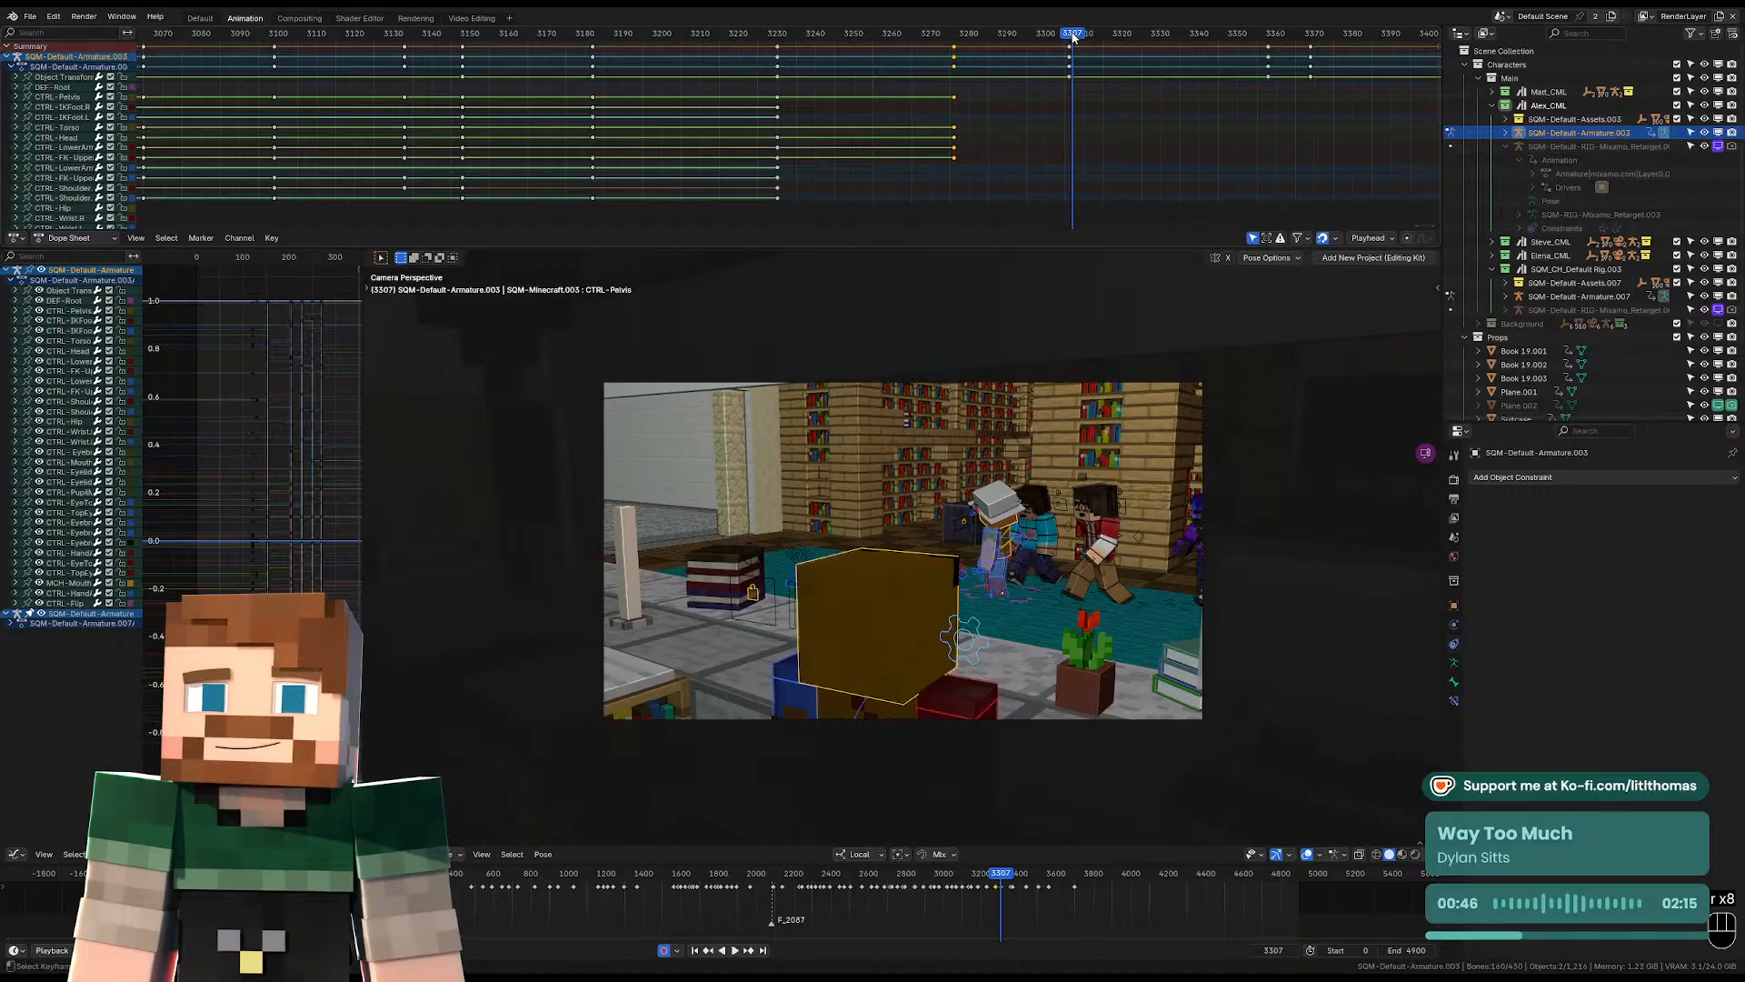
pyautogui.press('Left')
pyautogui.press('Left')
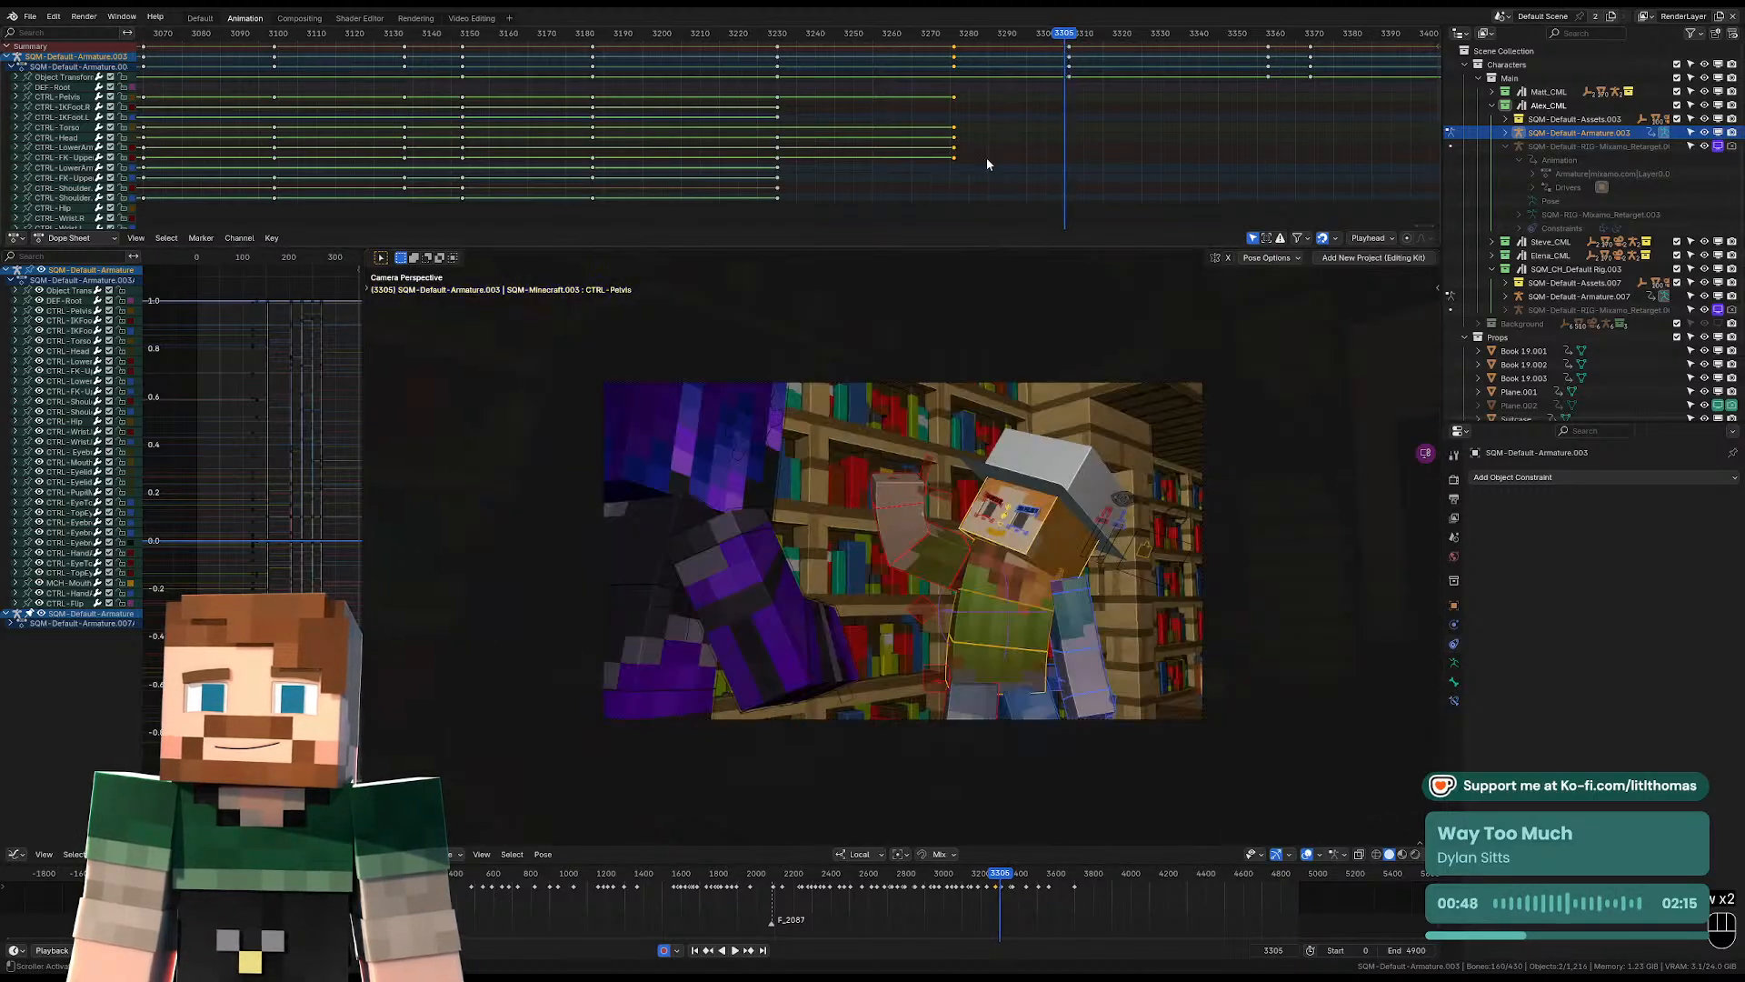
# At frame 3276, adjust the hat-wearing character's foot placement and rotate the left upper arm.
pyautogui.press('Down')
pyautogui.moveTo(1018, 582); pyautogui.dragTo(1073, 661, button='middle')
pyautogui.click(955, 796)
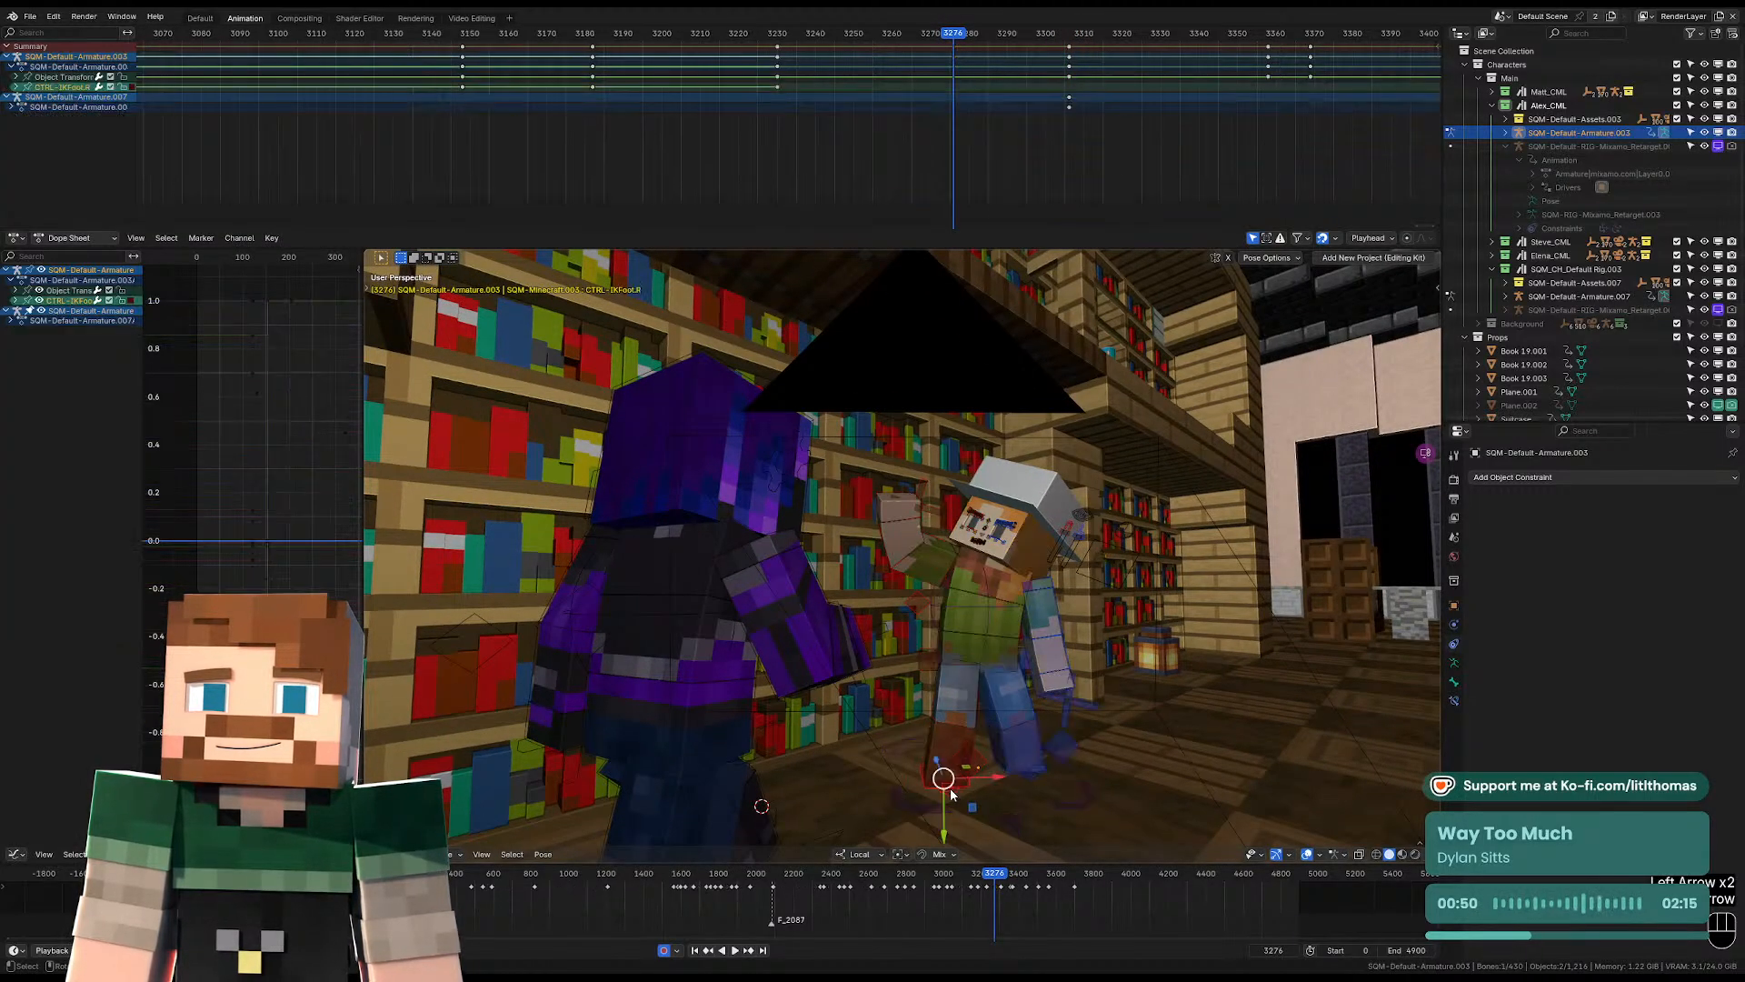
pyautogui.press('g')
pyautogui.press('g')
pyautogui.click(1029, 782)
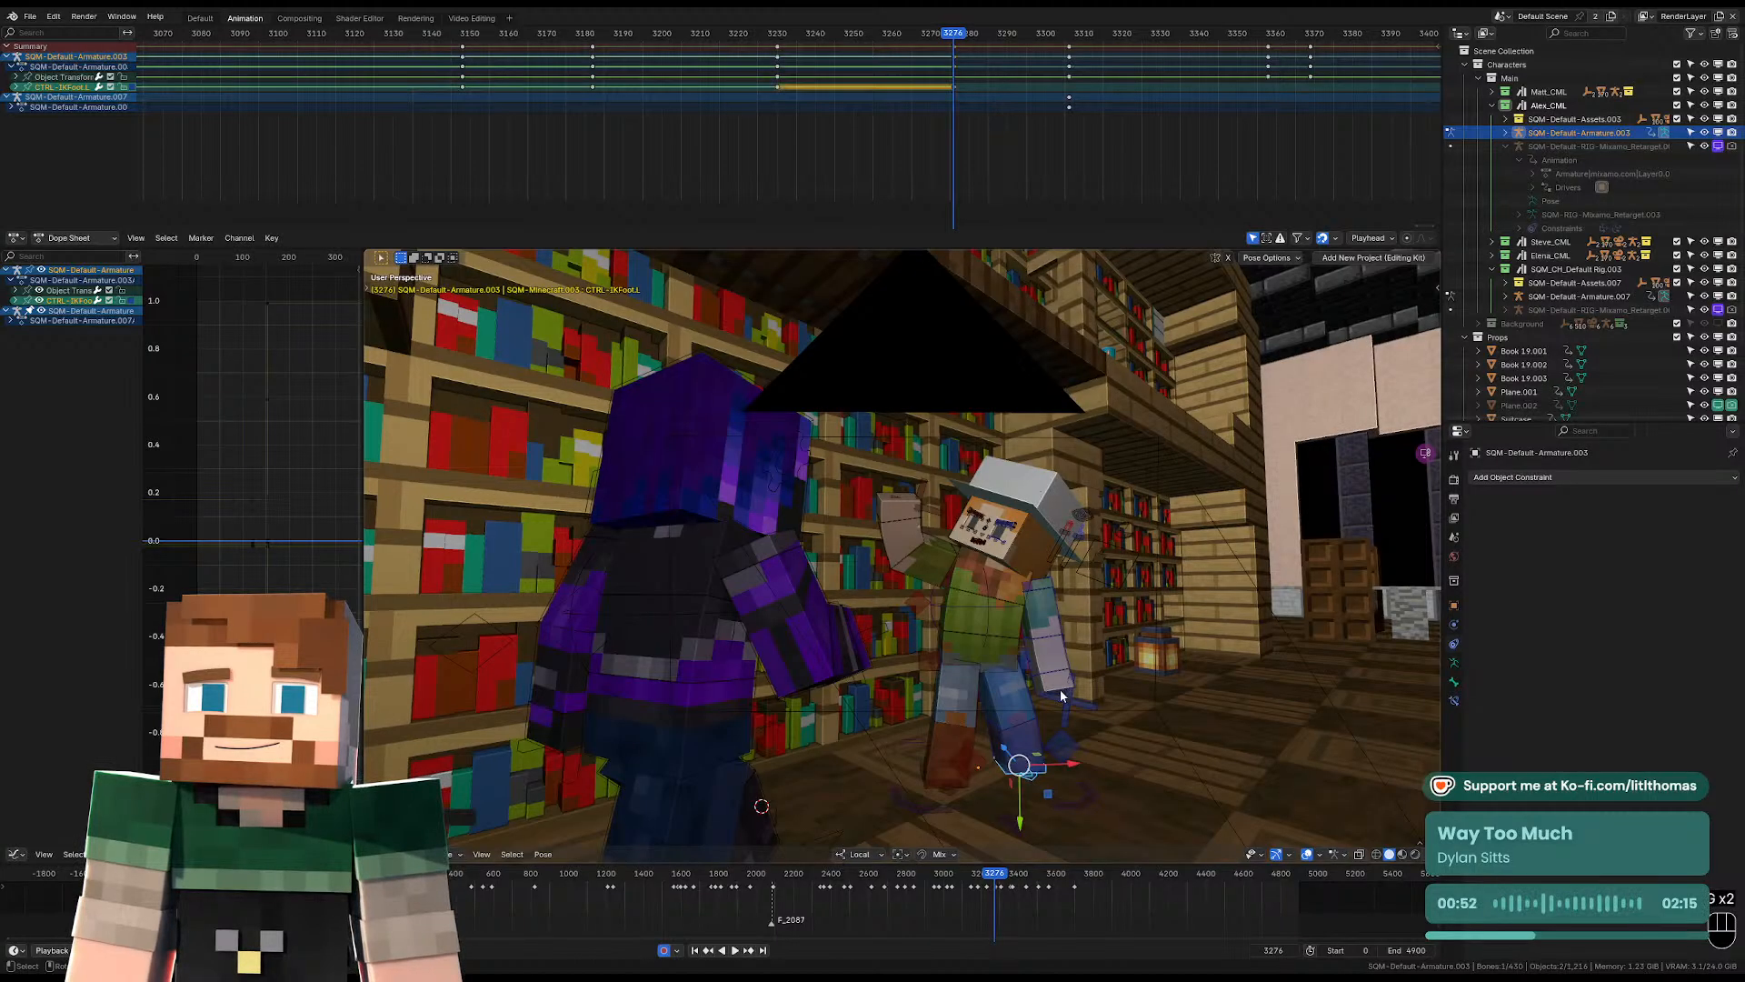
pyautogui.click(1042, 630)
pyautogui.press('r')
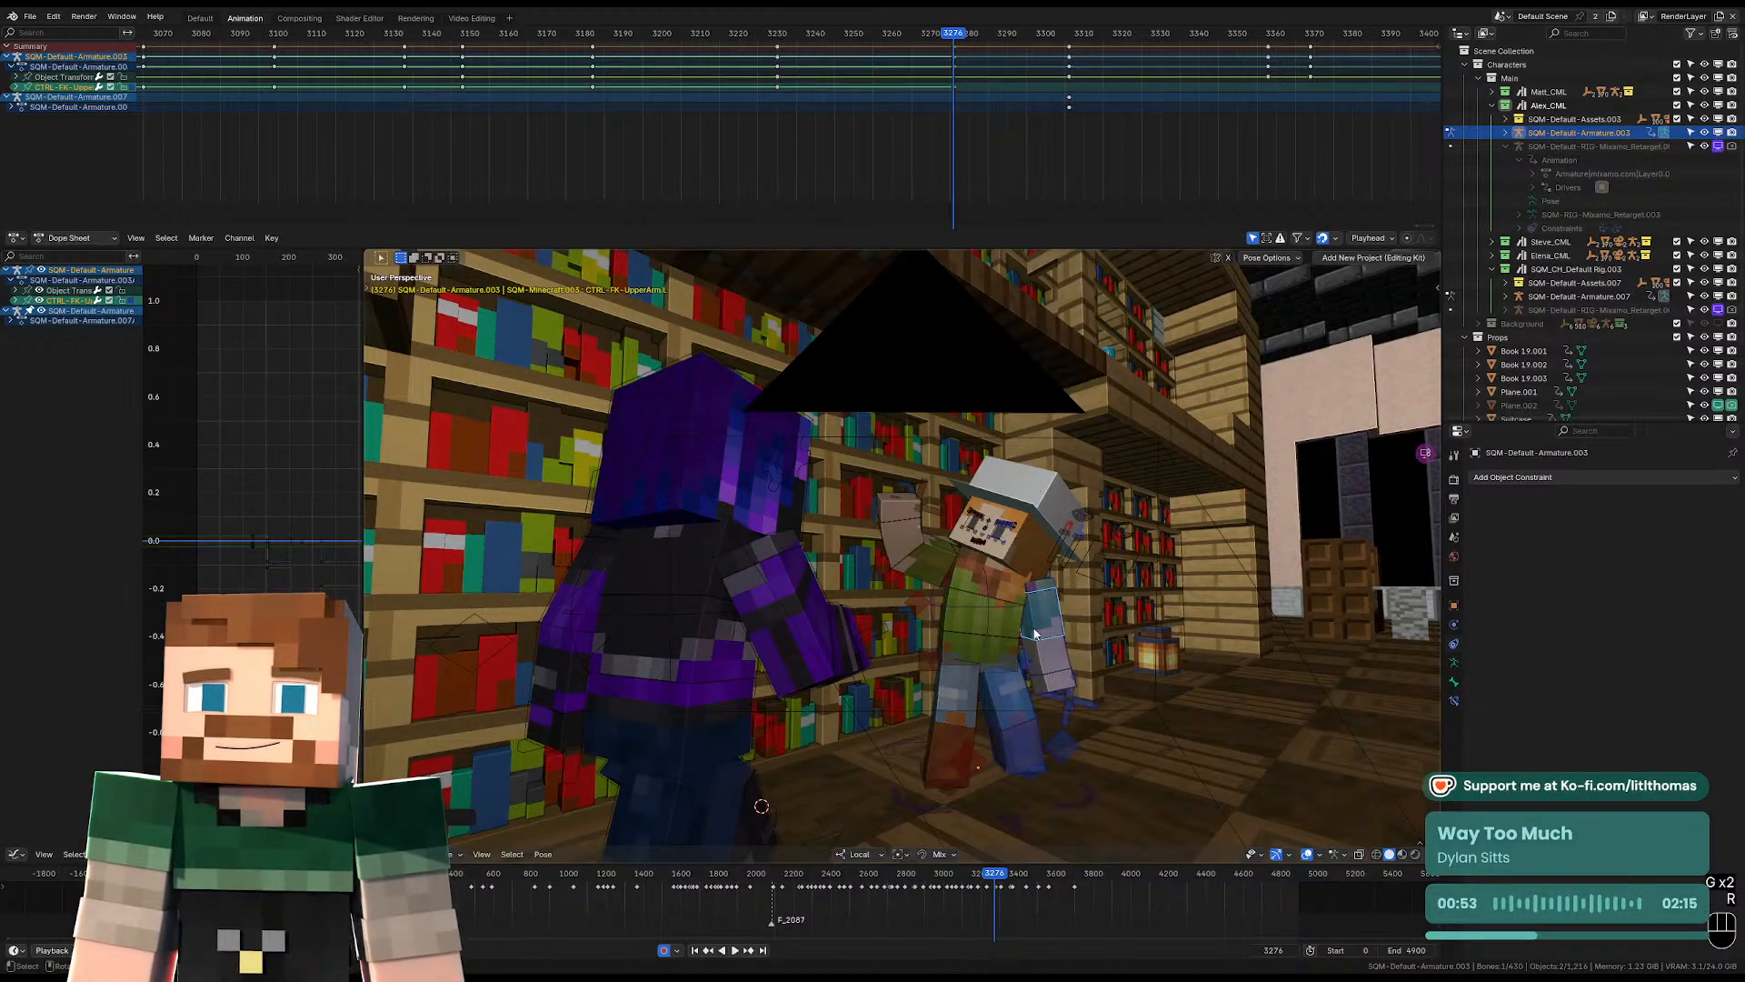
pyautogui.click(962, 642)
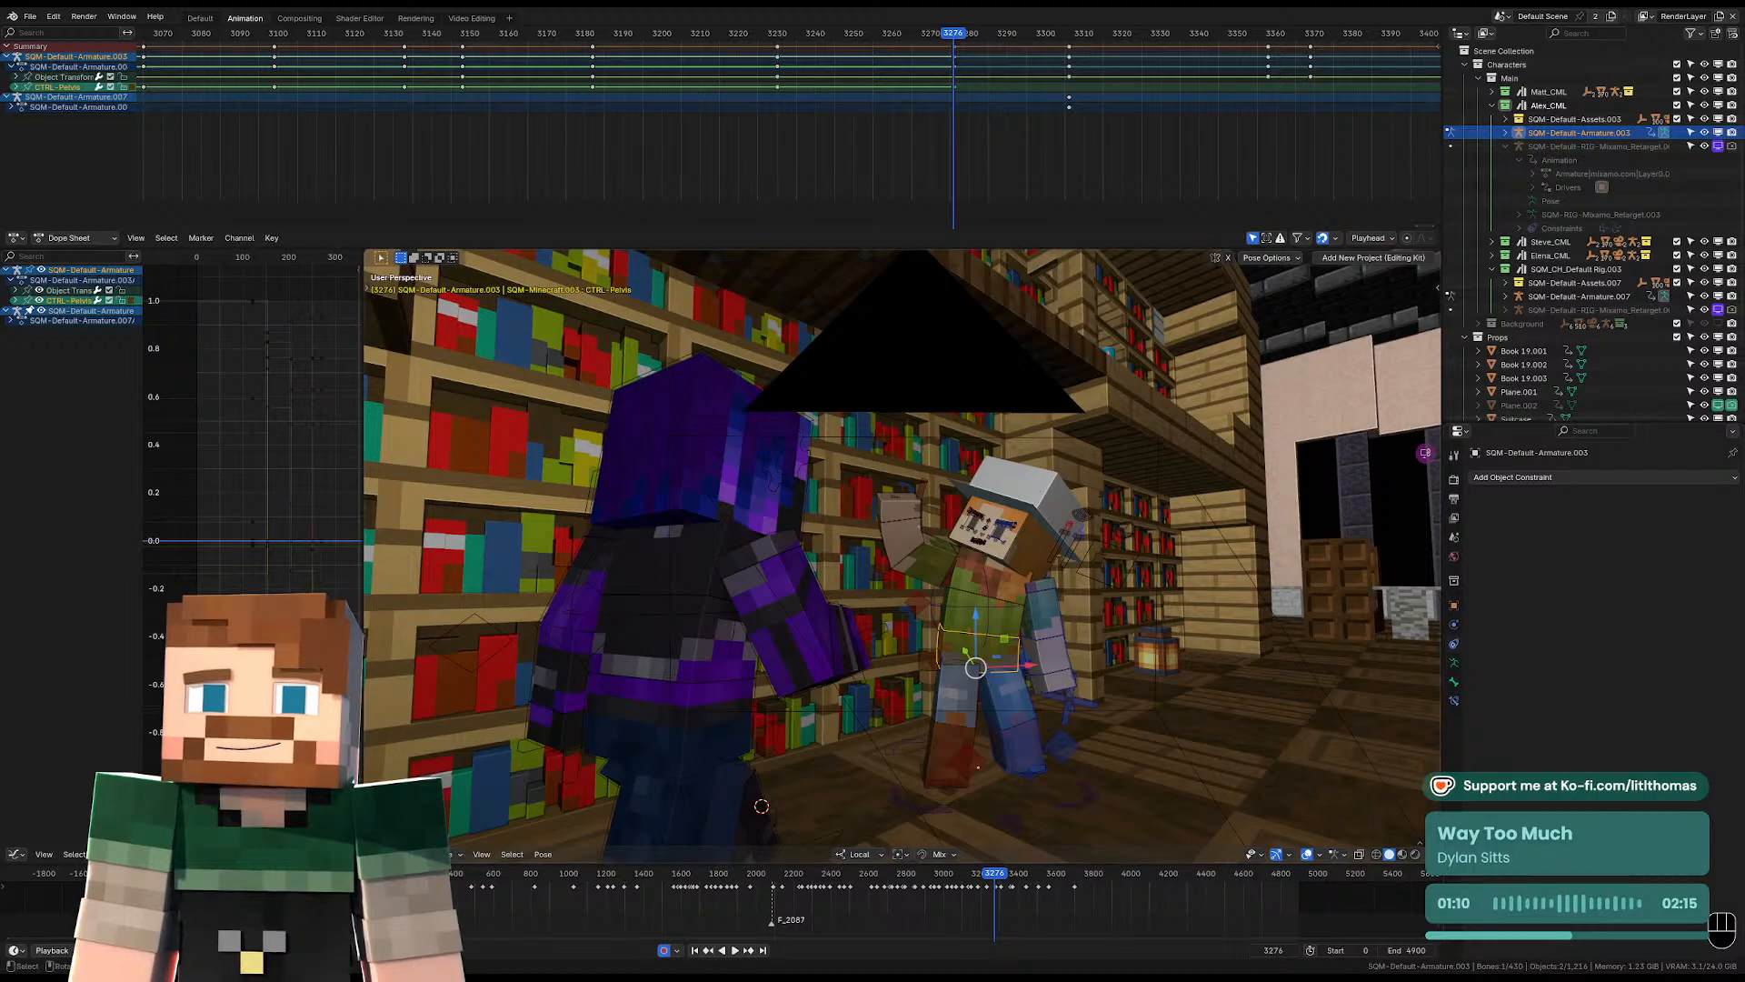
# At frame 3306, rotate the hat-wearing character's torso so the upper body leans toward the teal-shirted character.
pyautogui.press('space')
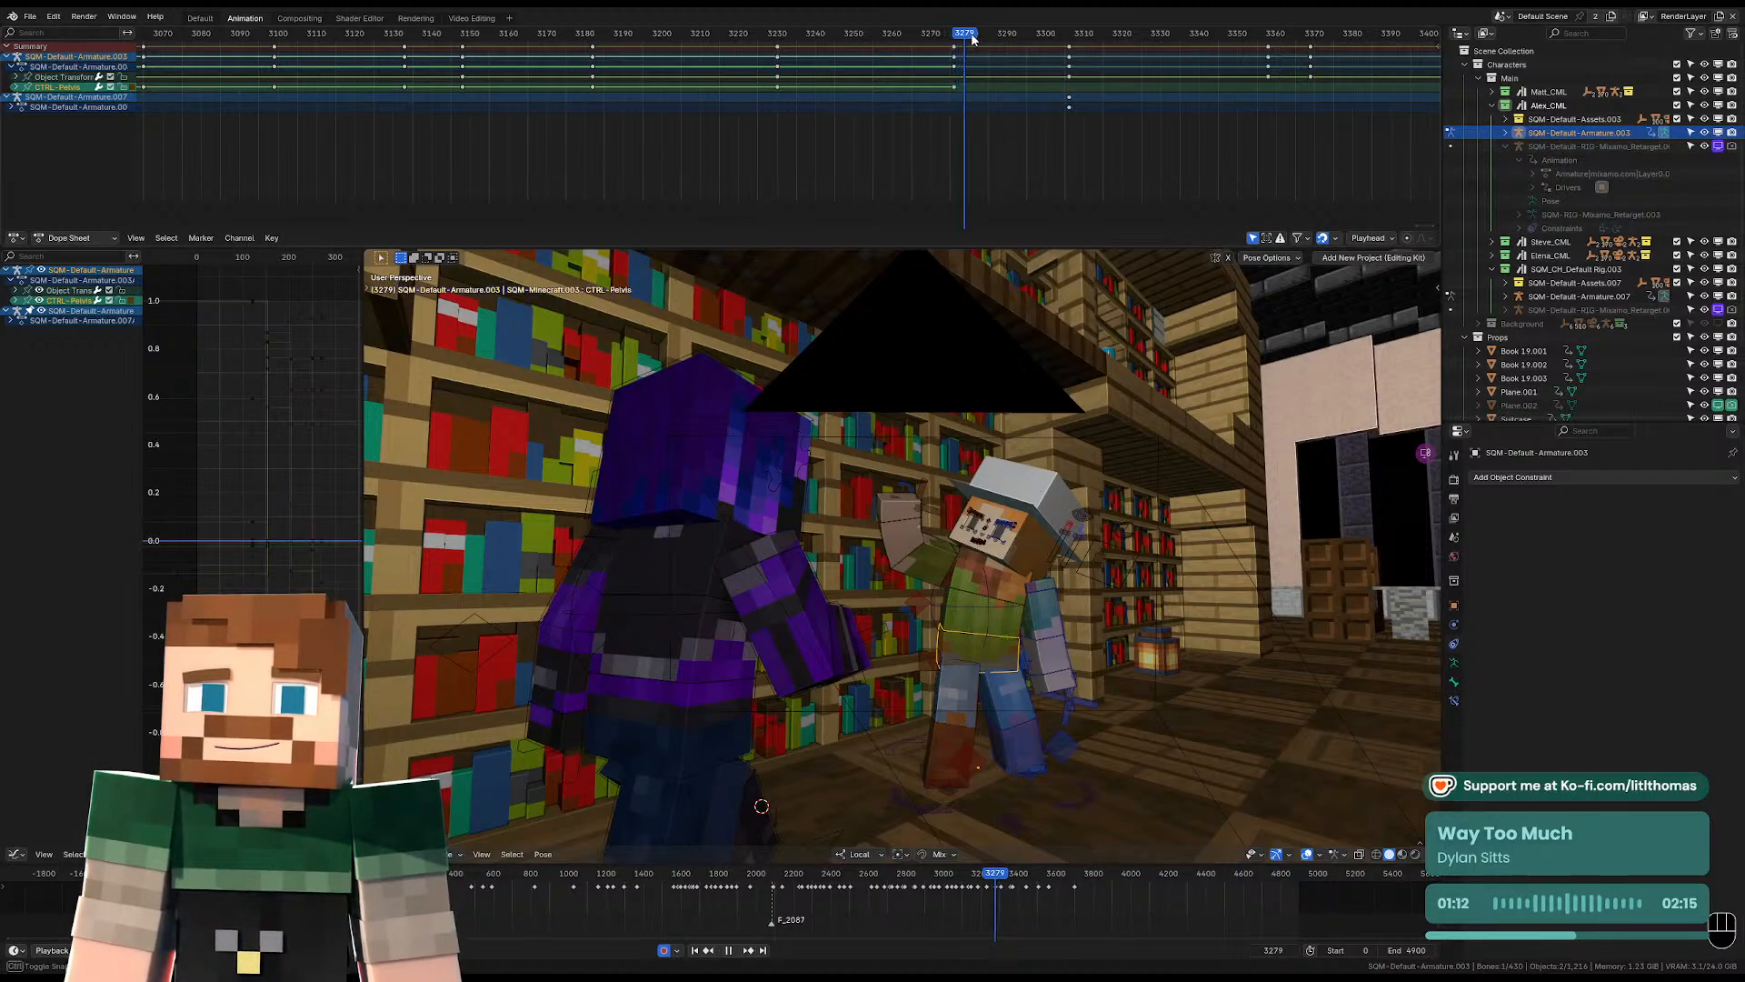
pyautogui.moveTo(995, 41); pyautogui.dragTo(1069, 64)
pyautogui.press('KP_0')
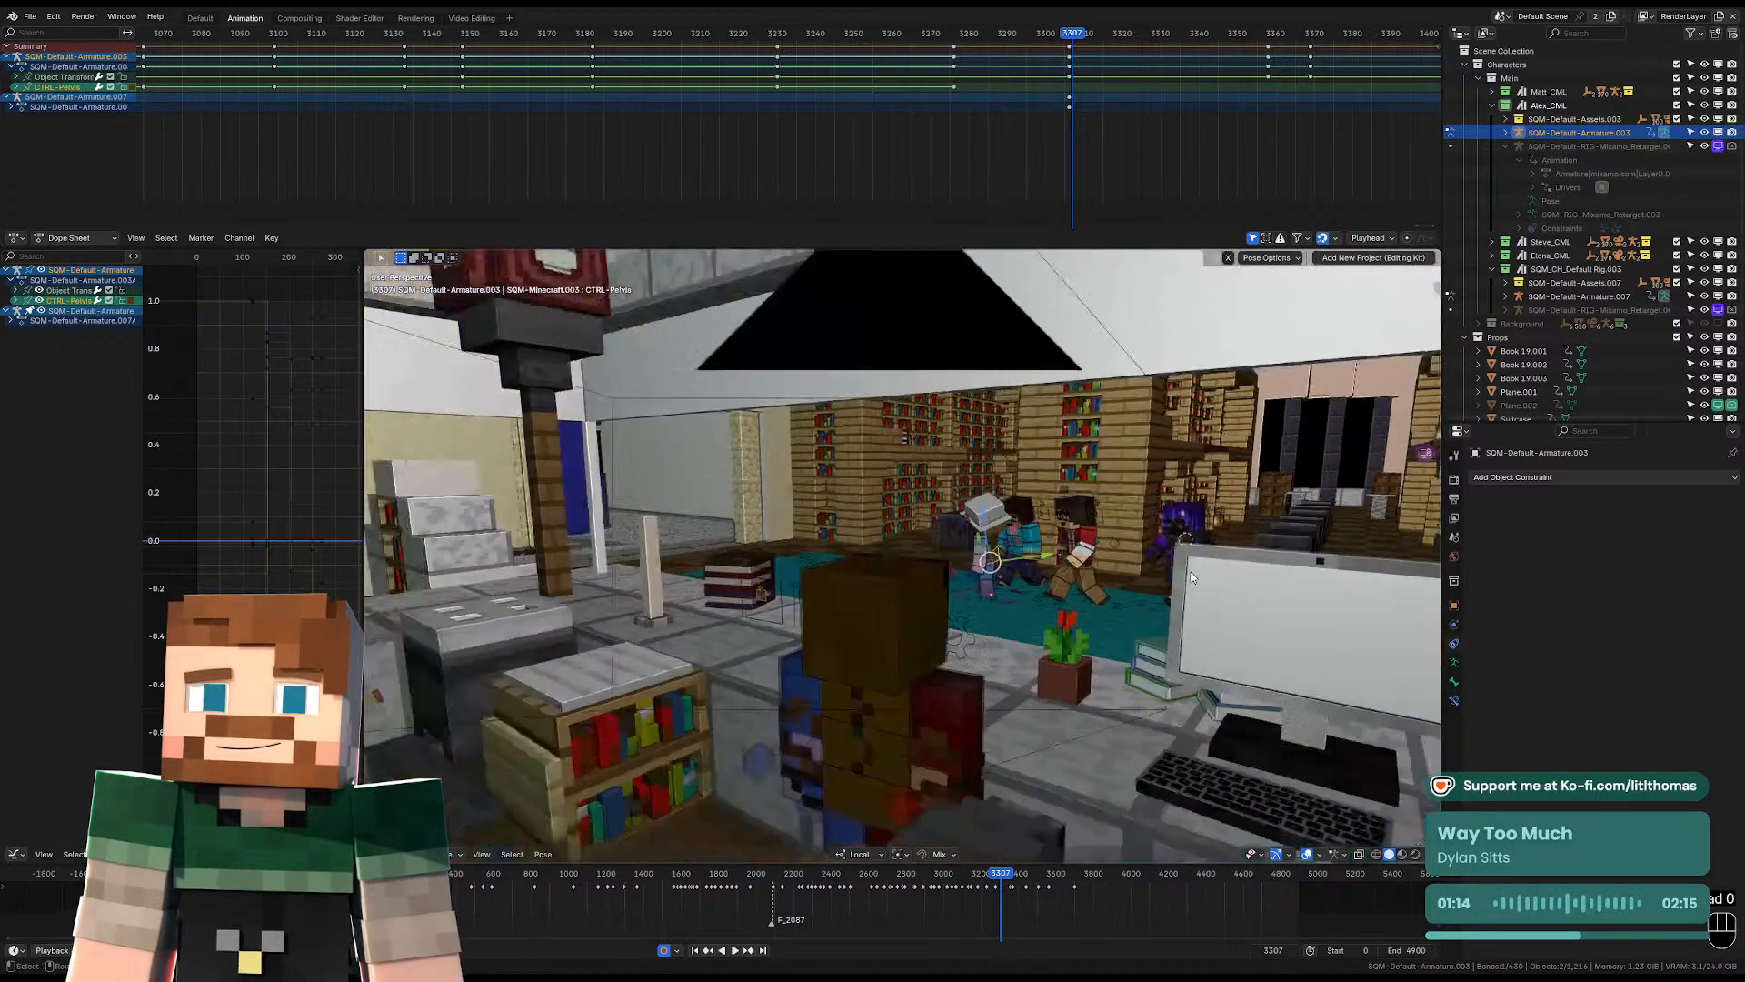
pyautogui.press('Left')
pyautogui.press('Left')
pyautogui.press('Right')
pyautogui.press('KP_Decimal')
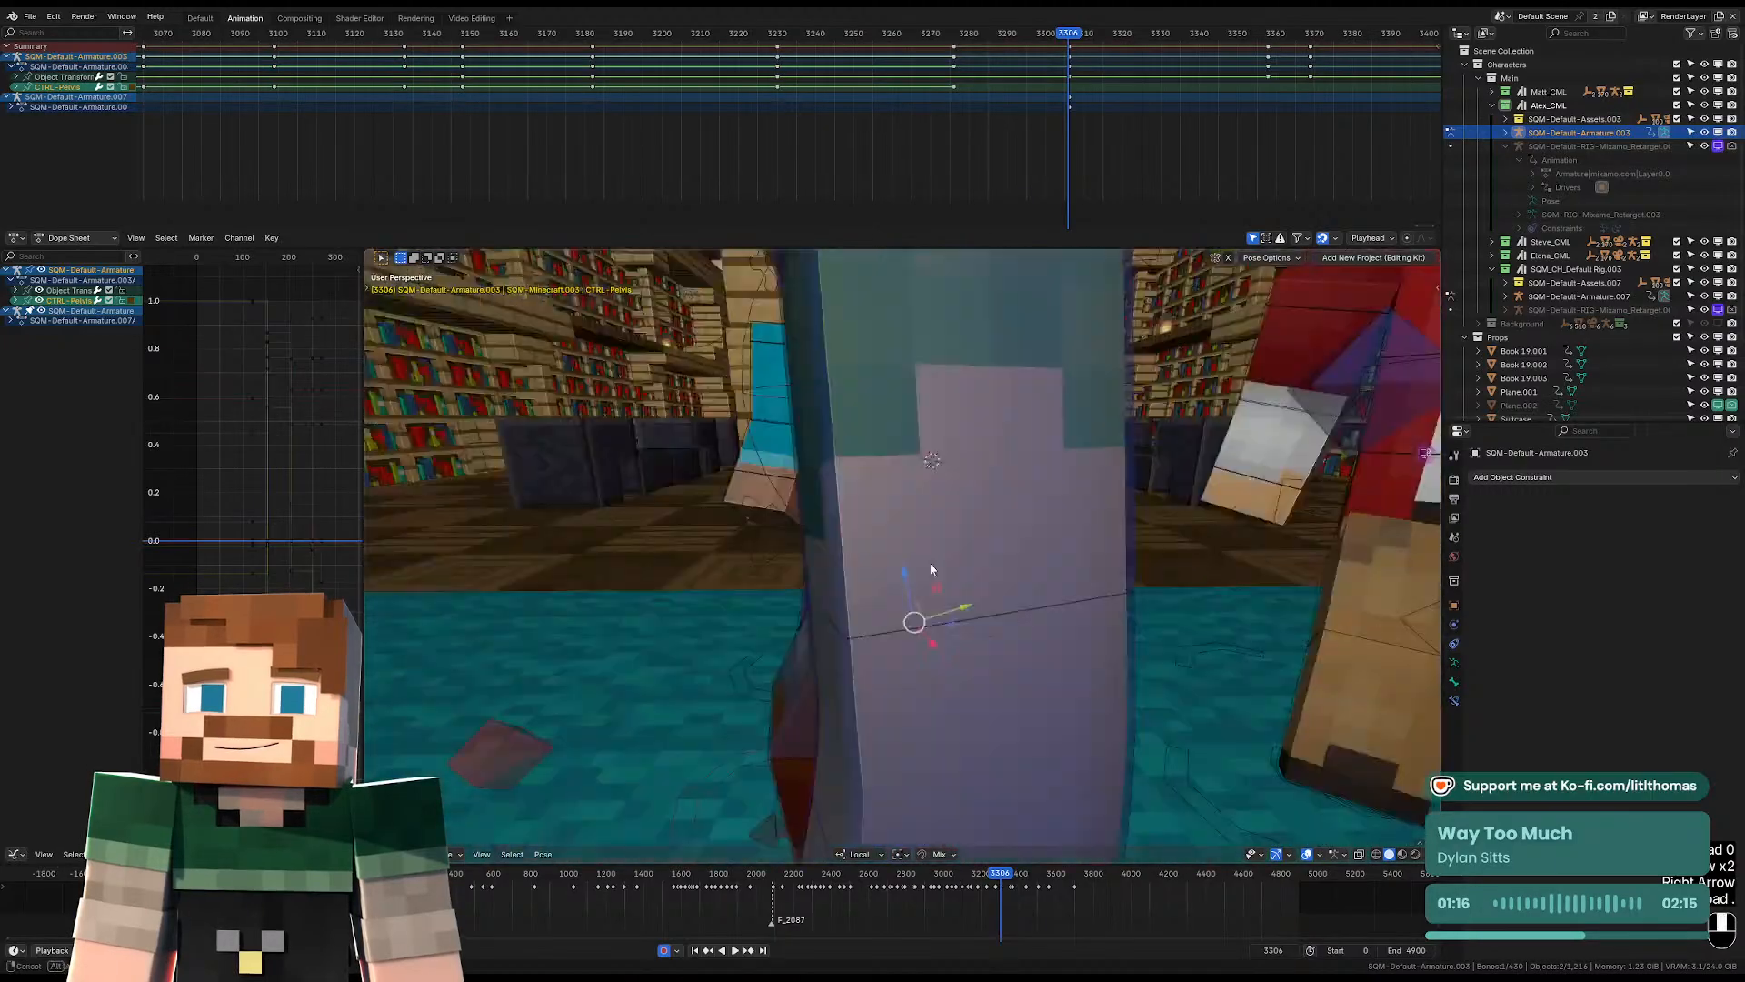
pyautogui.moveTo(875, 587); pyautogui.dragTo(903, 537, button='middle')
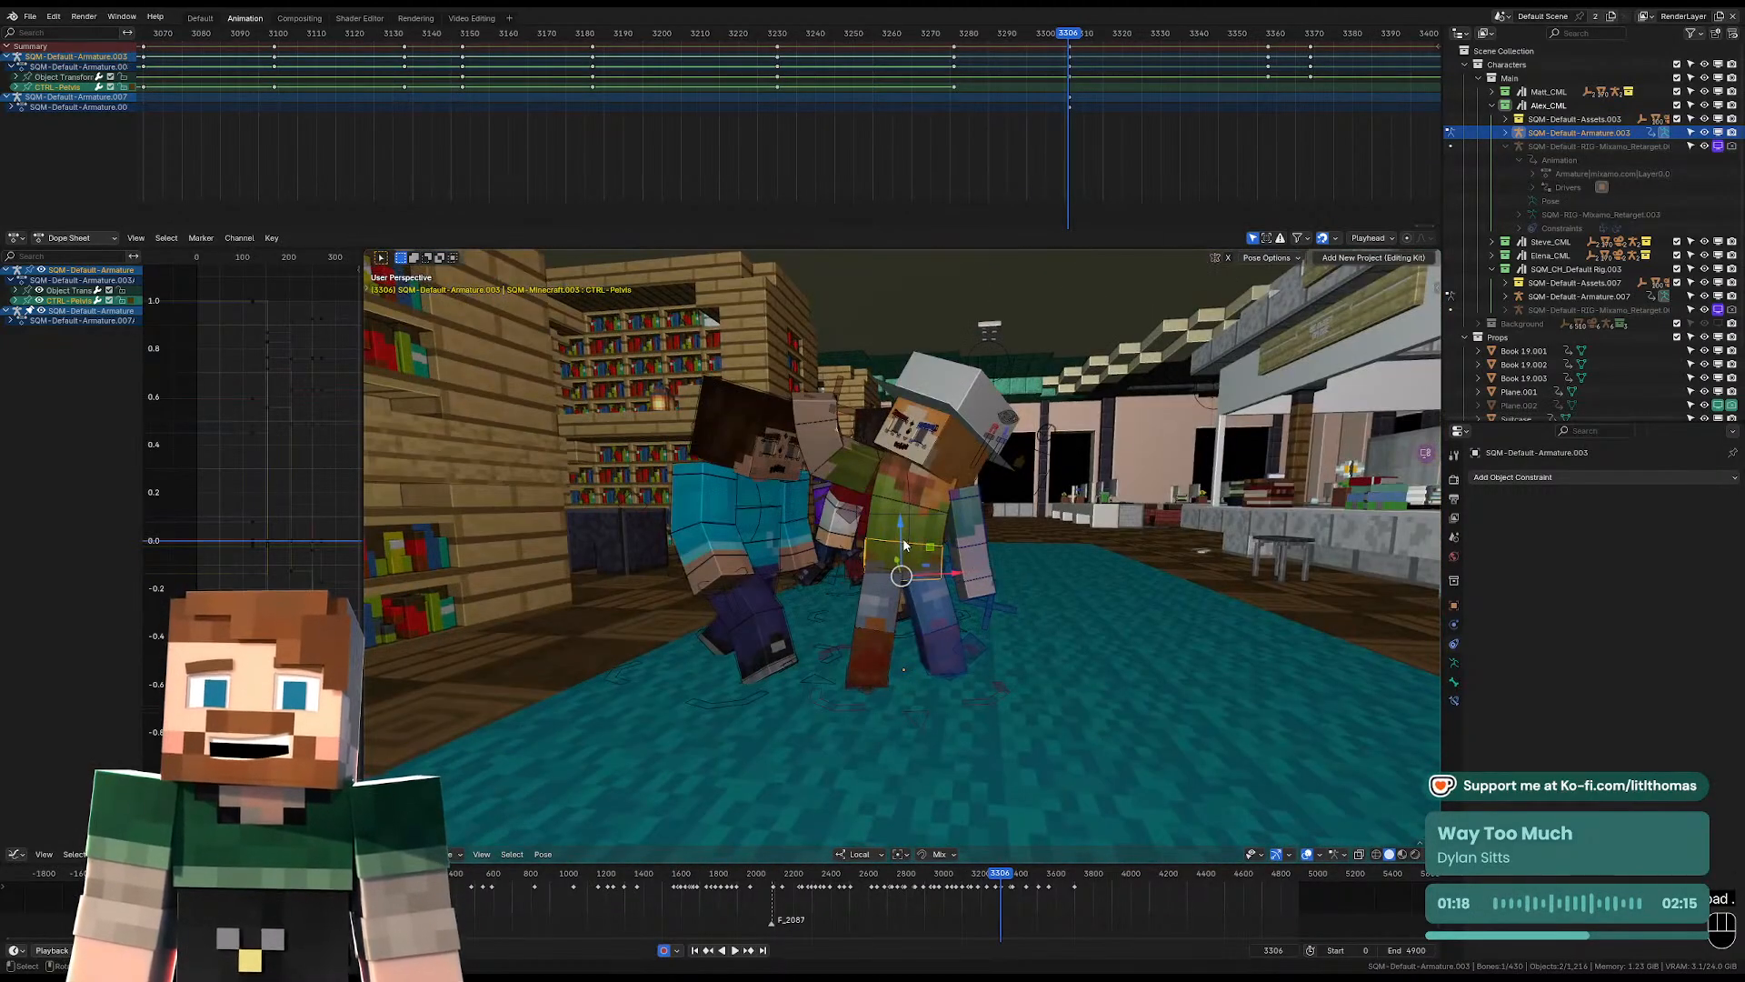
pyautogui.click(948, 499)
pyautogui.press('r')
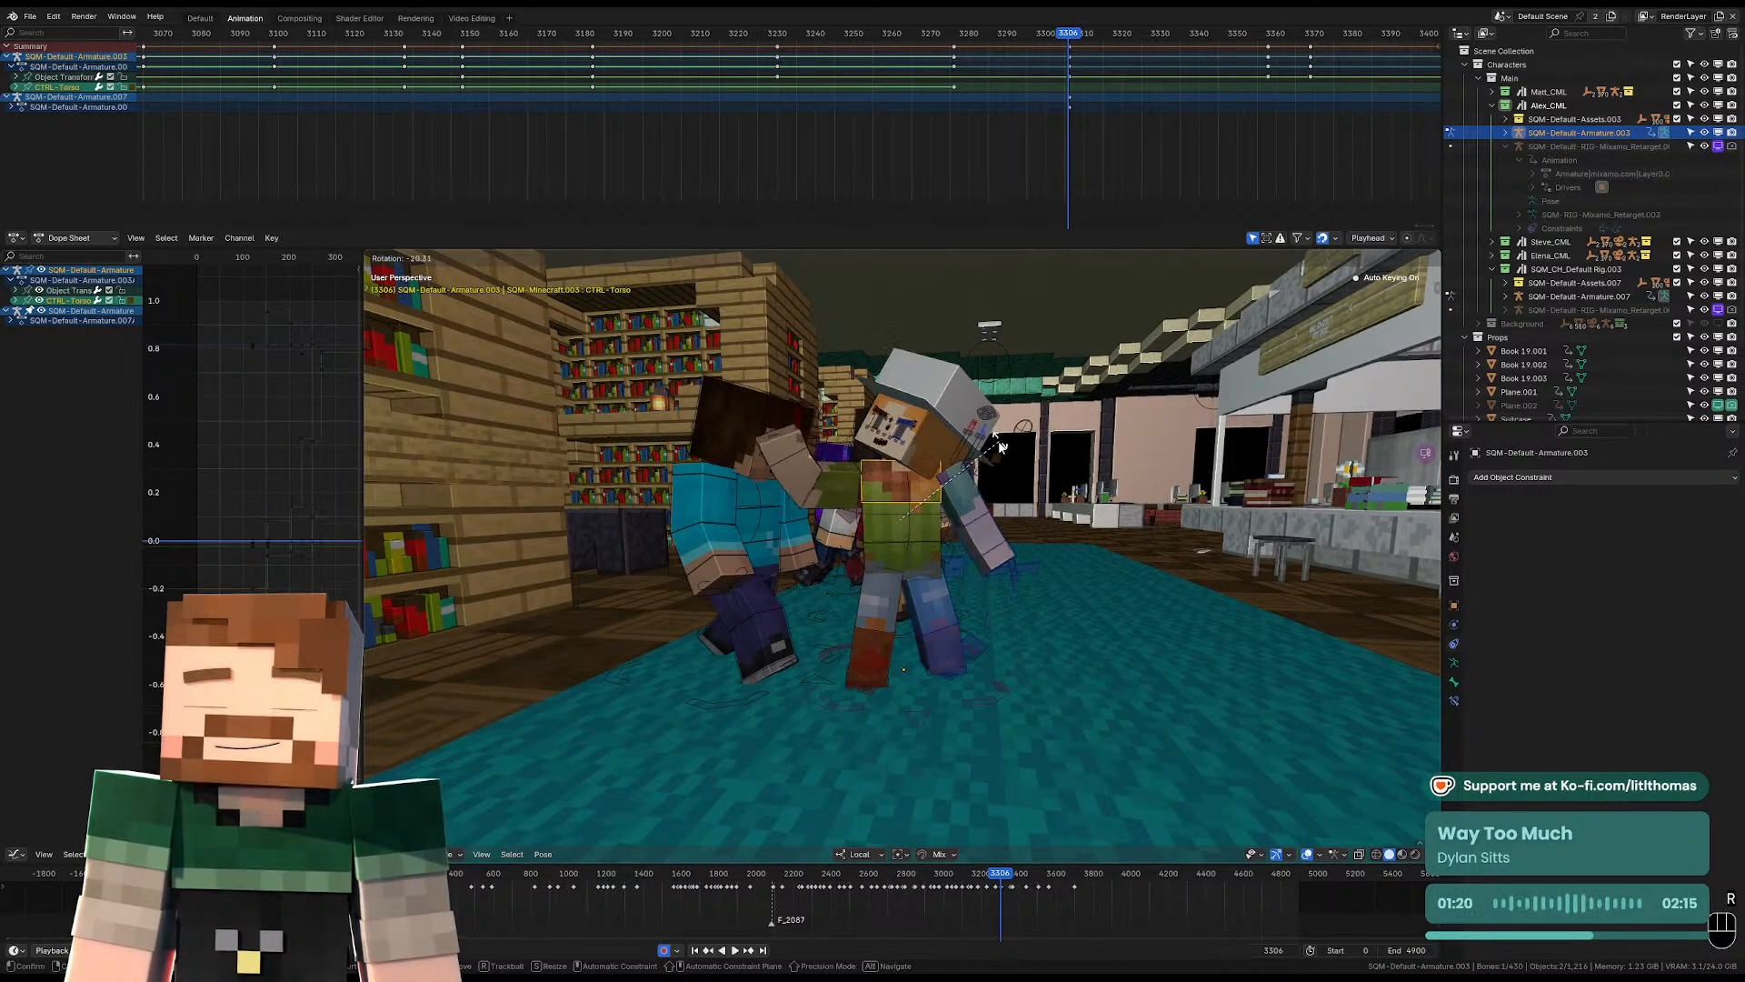
pyautogui.click(920, 464)
# Move the hat-wearing character's left foot control backward and off the floor so the leg trails behind the body.
pyautogui.moveTo(855, 465); pyautogui.dragTo(884, 489, button='middle')
pyautogui.moveTo(891, 558); pyautogui.dragTo(794, 558, button='middle')
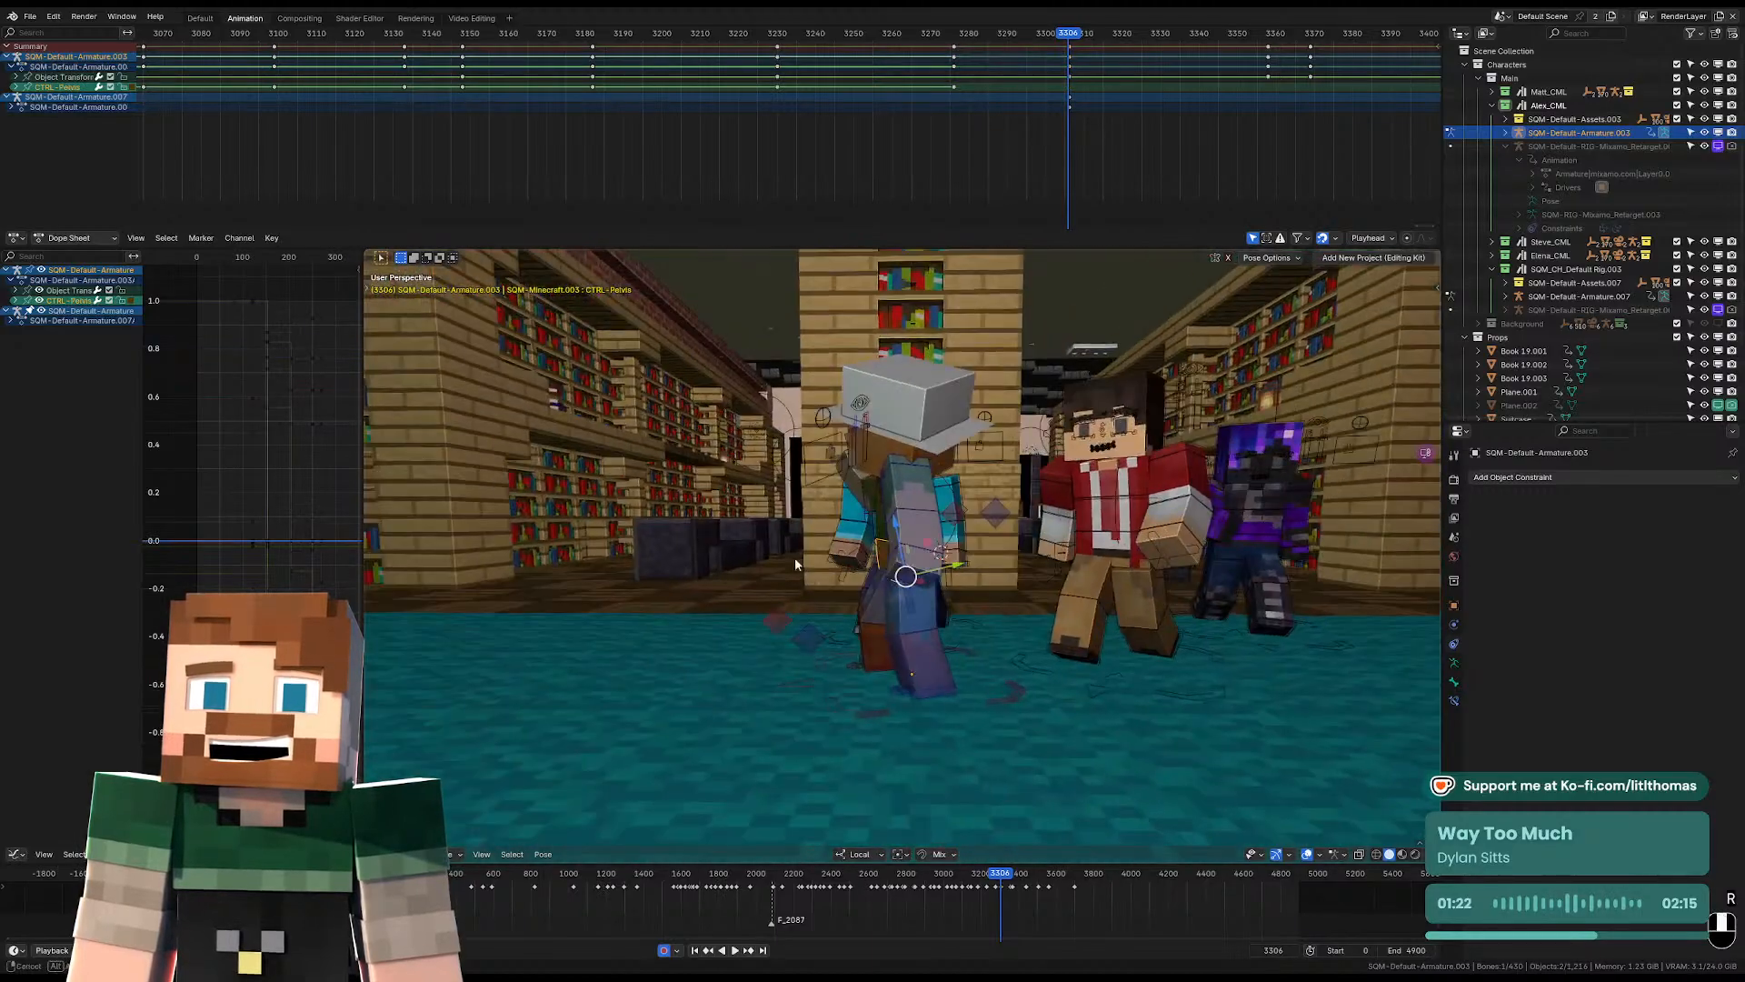
pyautogui.click(946, 696)
pyautogui.moveTo(947, 695); pyautogui.dragTo(976, 702, button='middle')
pyautogui.press('g')
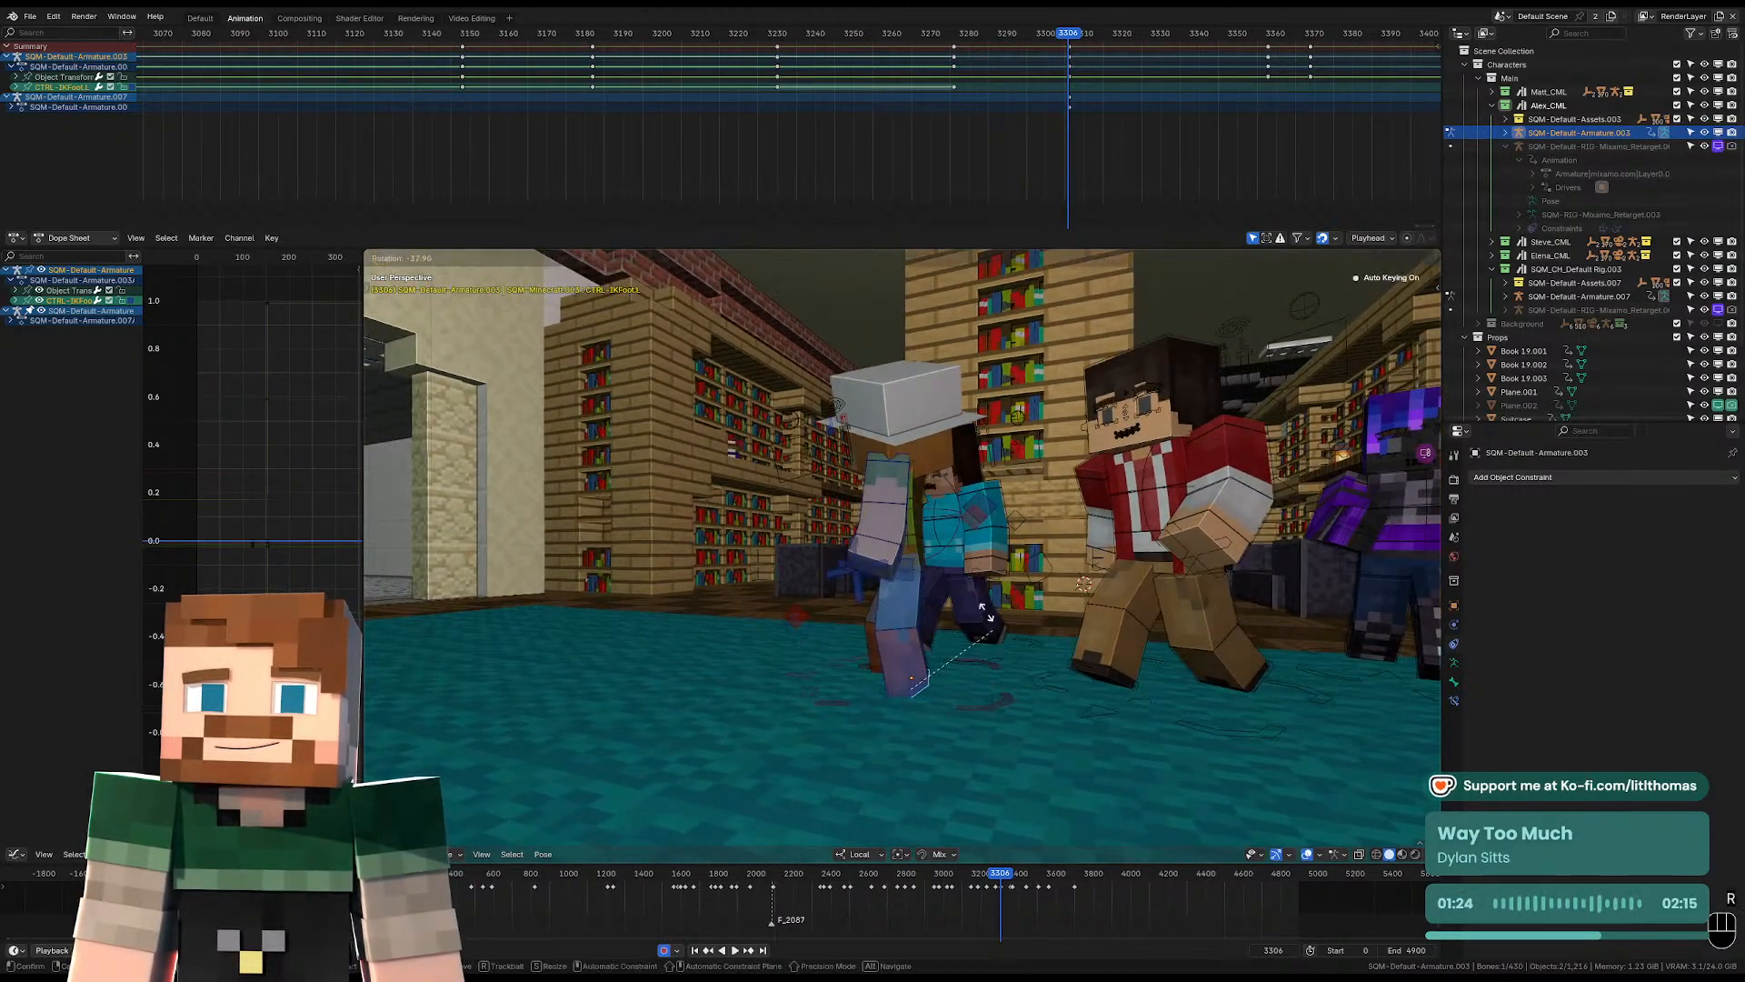
pyautogui.click(1036, 527)
# Reset the location, rotation and scale of the hat-wearing character's right foot control at frame 3306.
pyautogui.click(897, 668)
pyautogui.moveTo(898, 669); pyautogui.dragTo(988, 670, button='middle')
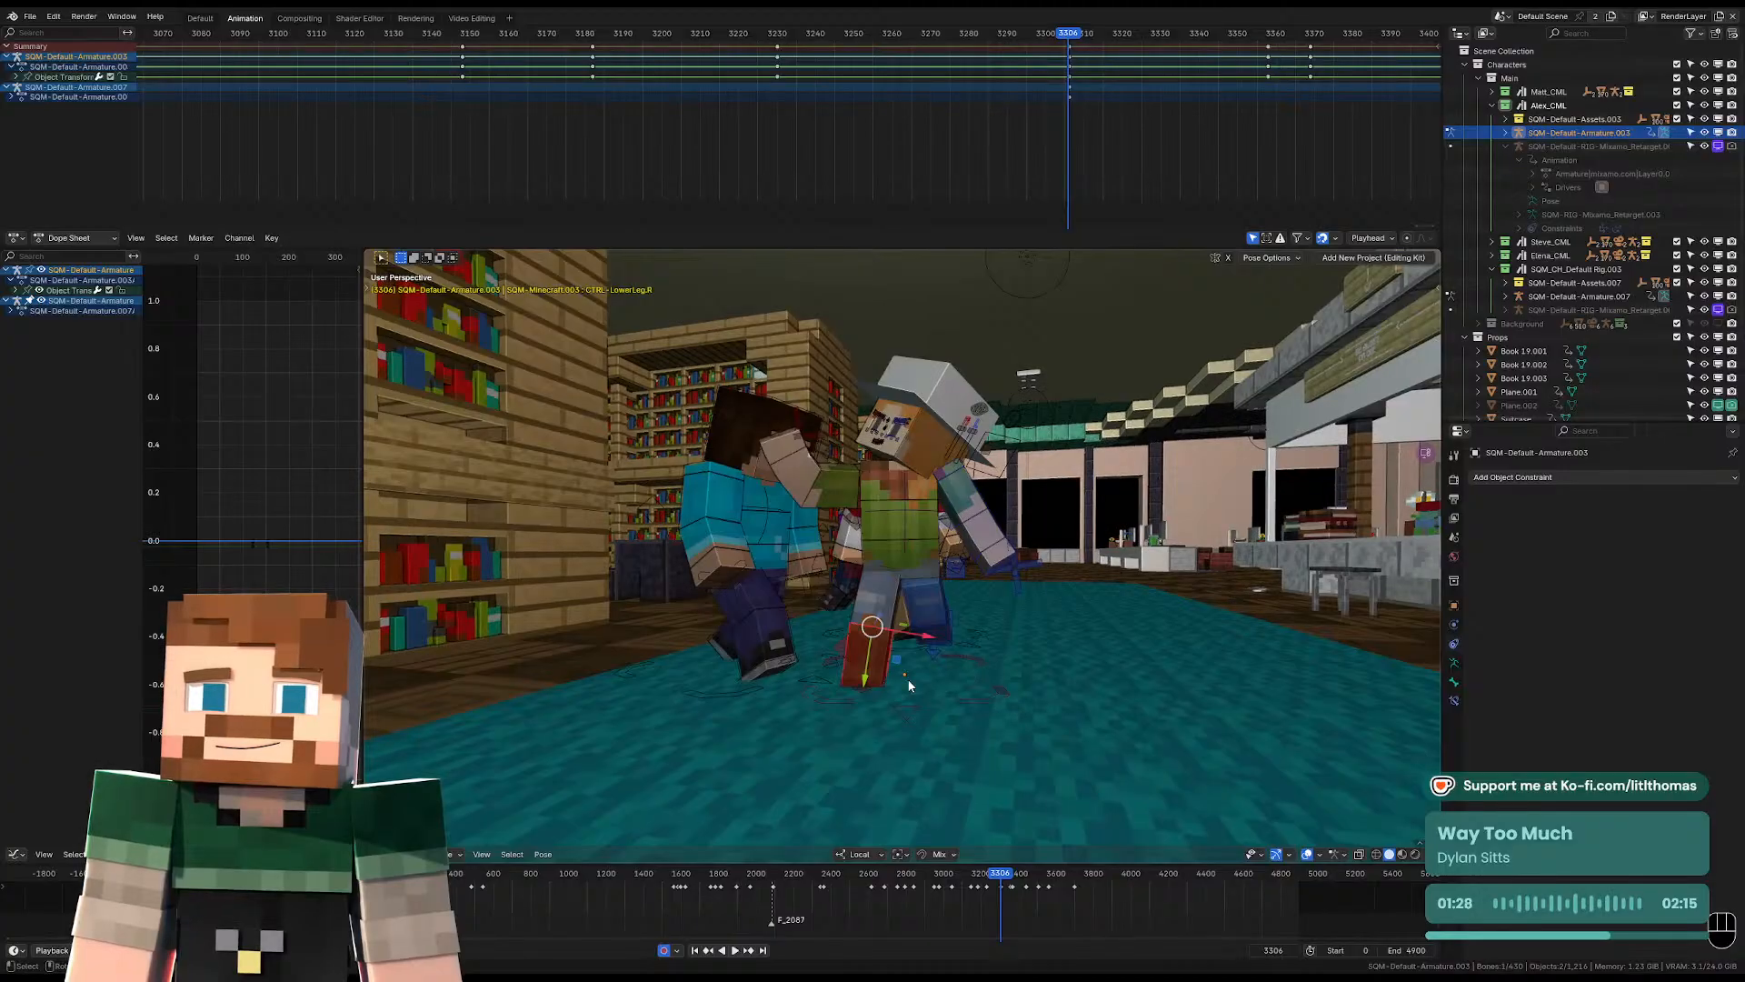
pyautogui.click(864, 688)
pyautogui.hotkey('alt', 'g')
pyautogui.hotkey('alt', 'r')
pyautogui.hotkey('alt', 's')
pyautogui.moveTo(864, 689); pyautogui.dragTo(798, 683, button='middle')
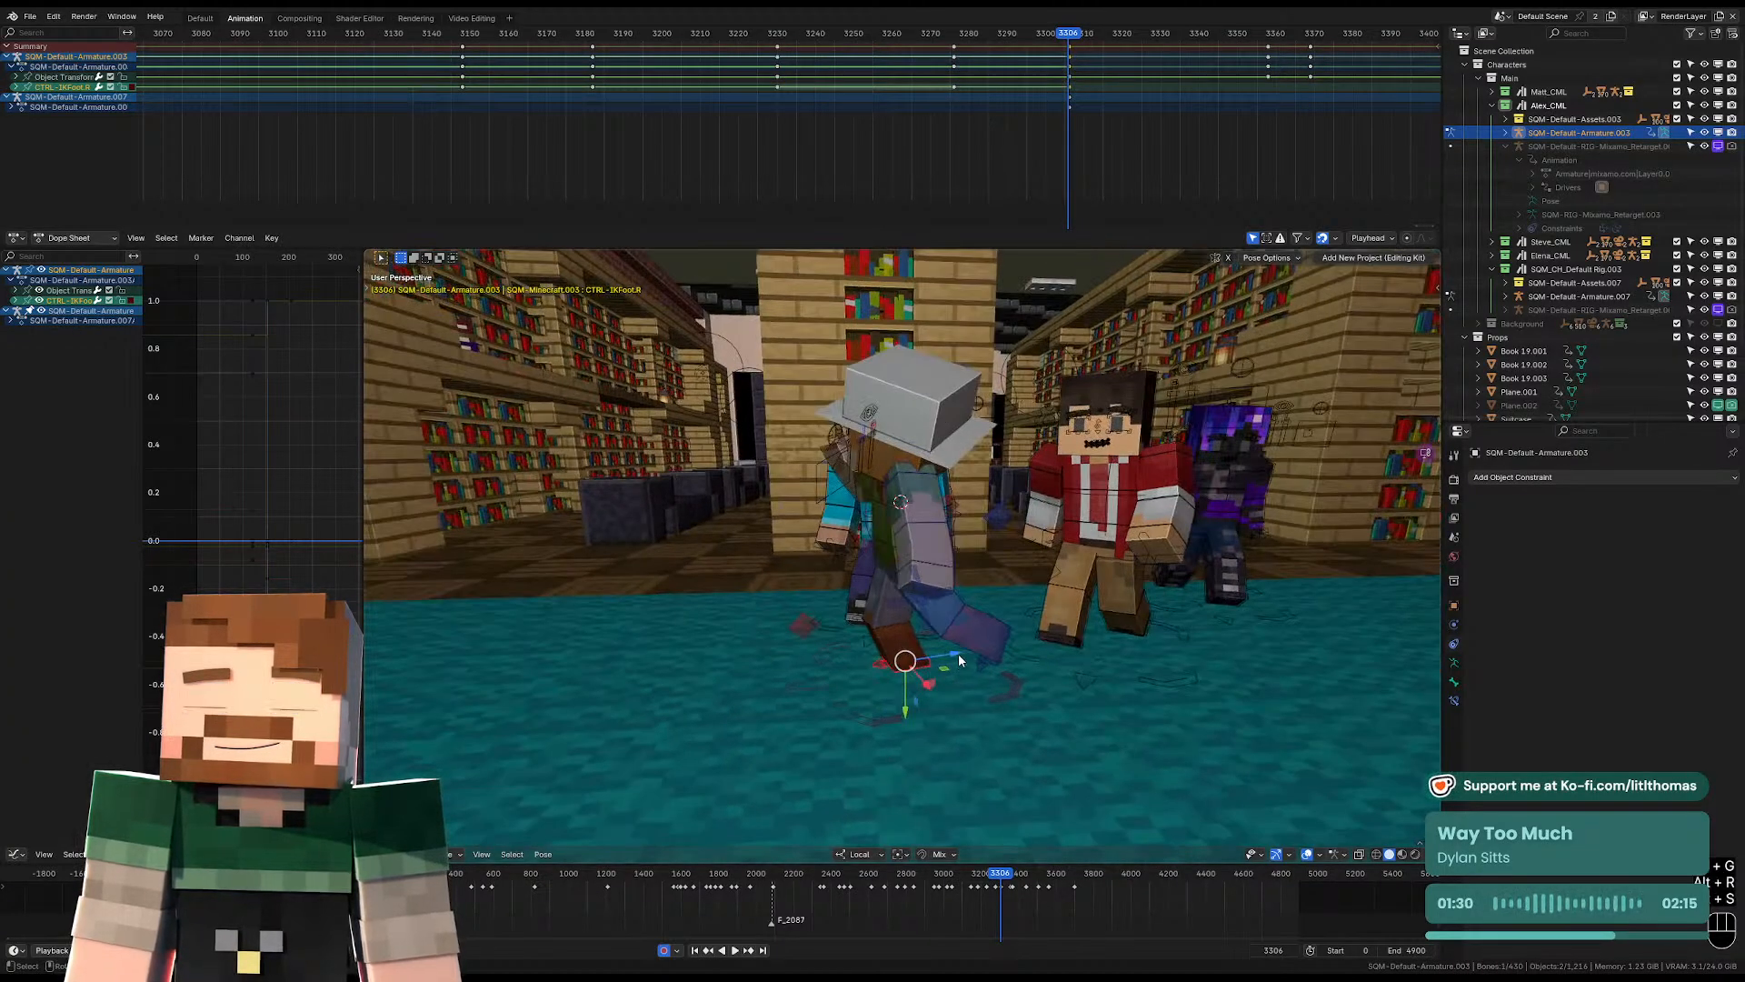
# Clear the pelvis rotation, lower the pelvis so the knees bend, and rotate it for the walking pose.
pyautogui.click(889, 565)
pyautogui.scroll(3, 890, 570)
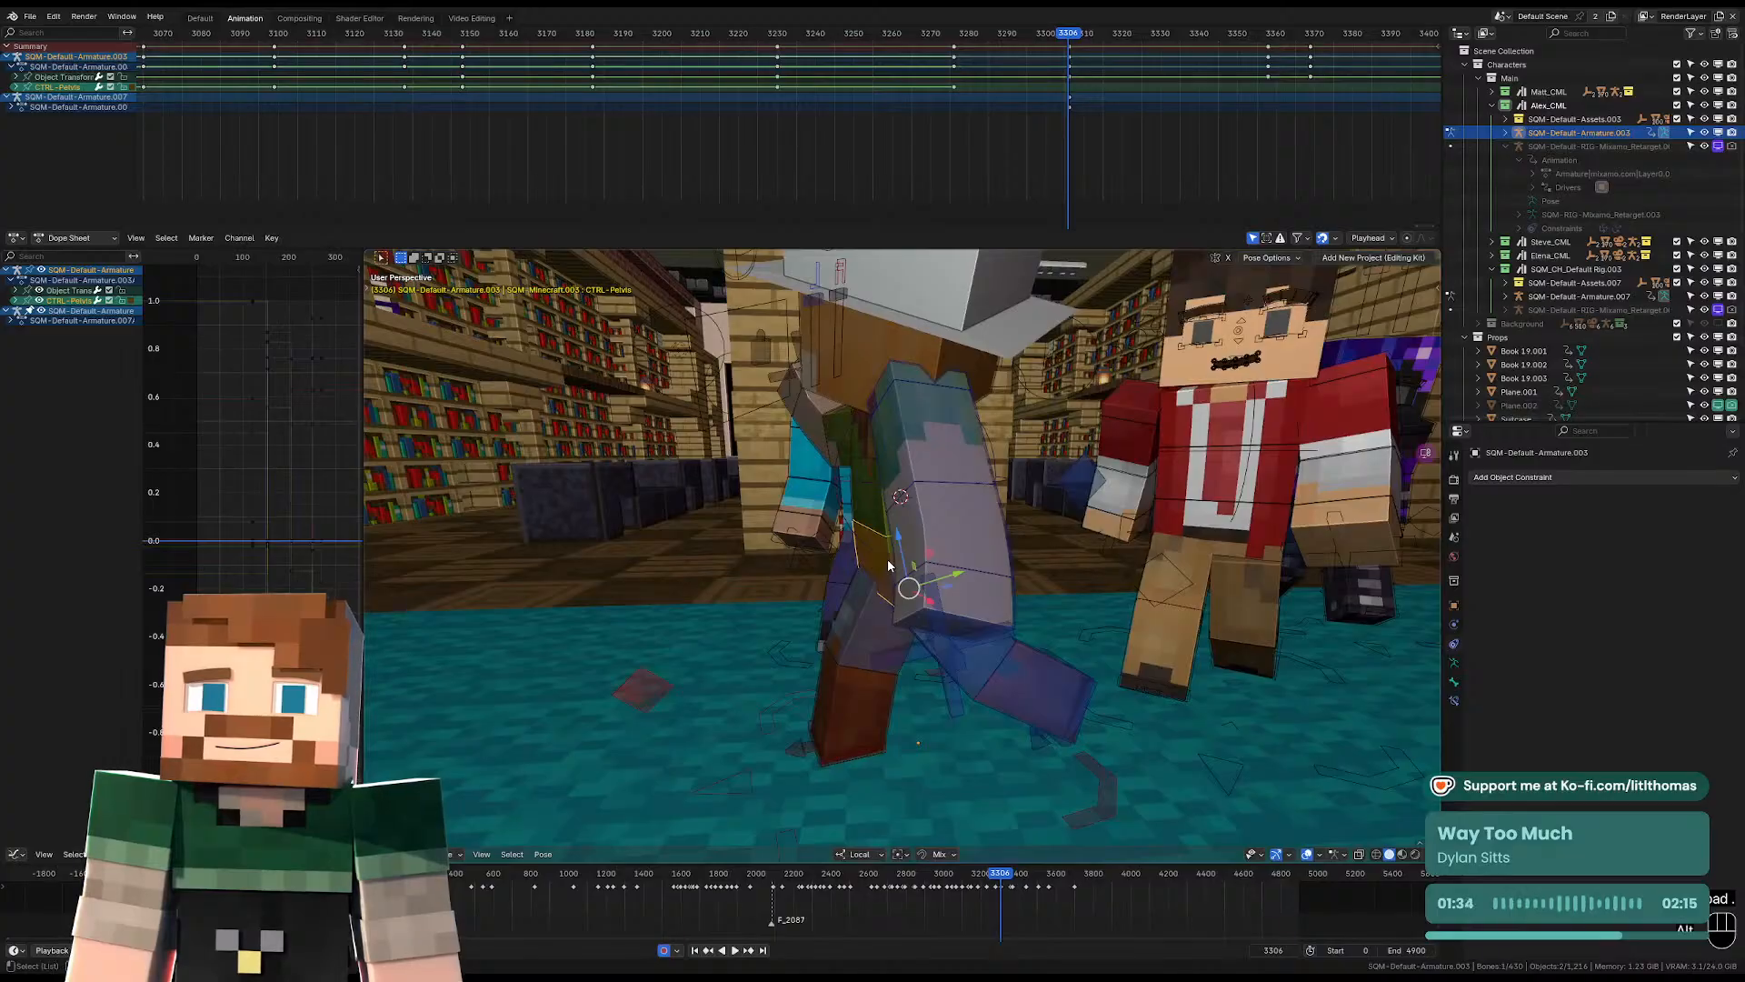
pyautogui.hotkey('alt', 'r')
pyautogui.press('g')
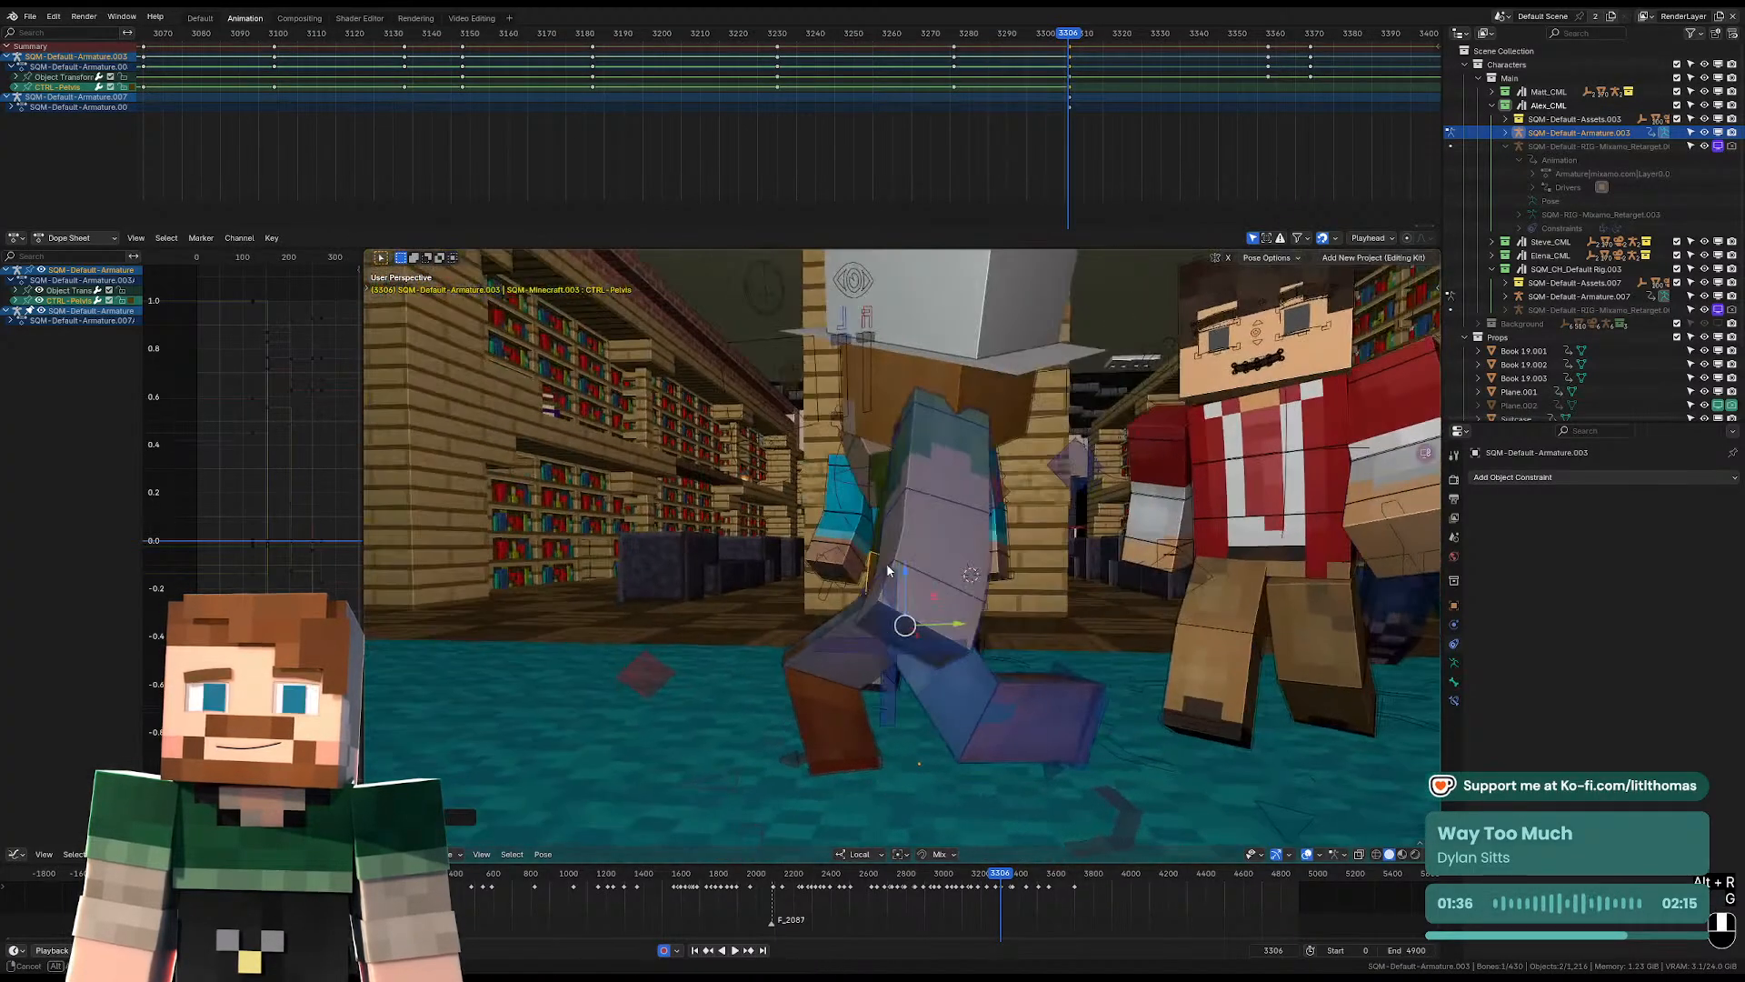
pyautogui.moveTo(887, 564); pyautogui.dragTo(958, 554, button='middle')
pyautogui.press('r')
pyautogui.click(923, 538)
# At frame 3306, shift the hat-wearing character's right foot slightly and move the left foot control down toward the floor behind the body.
pyautogui.click(875, 766)
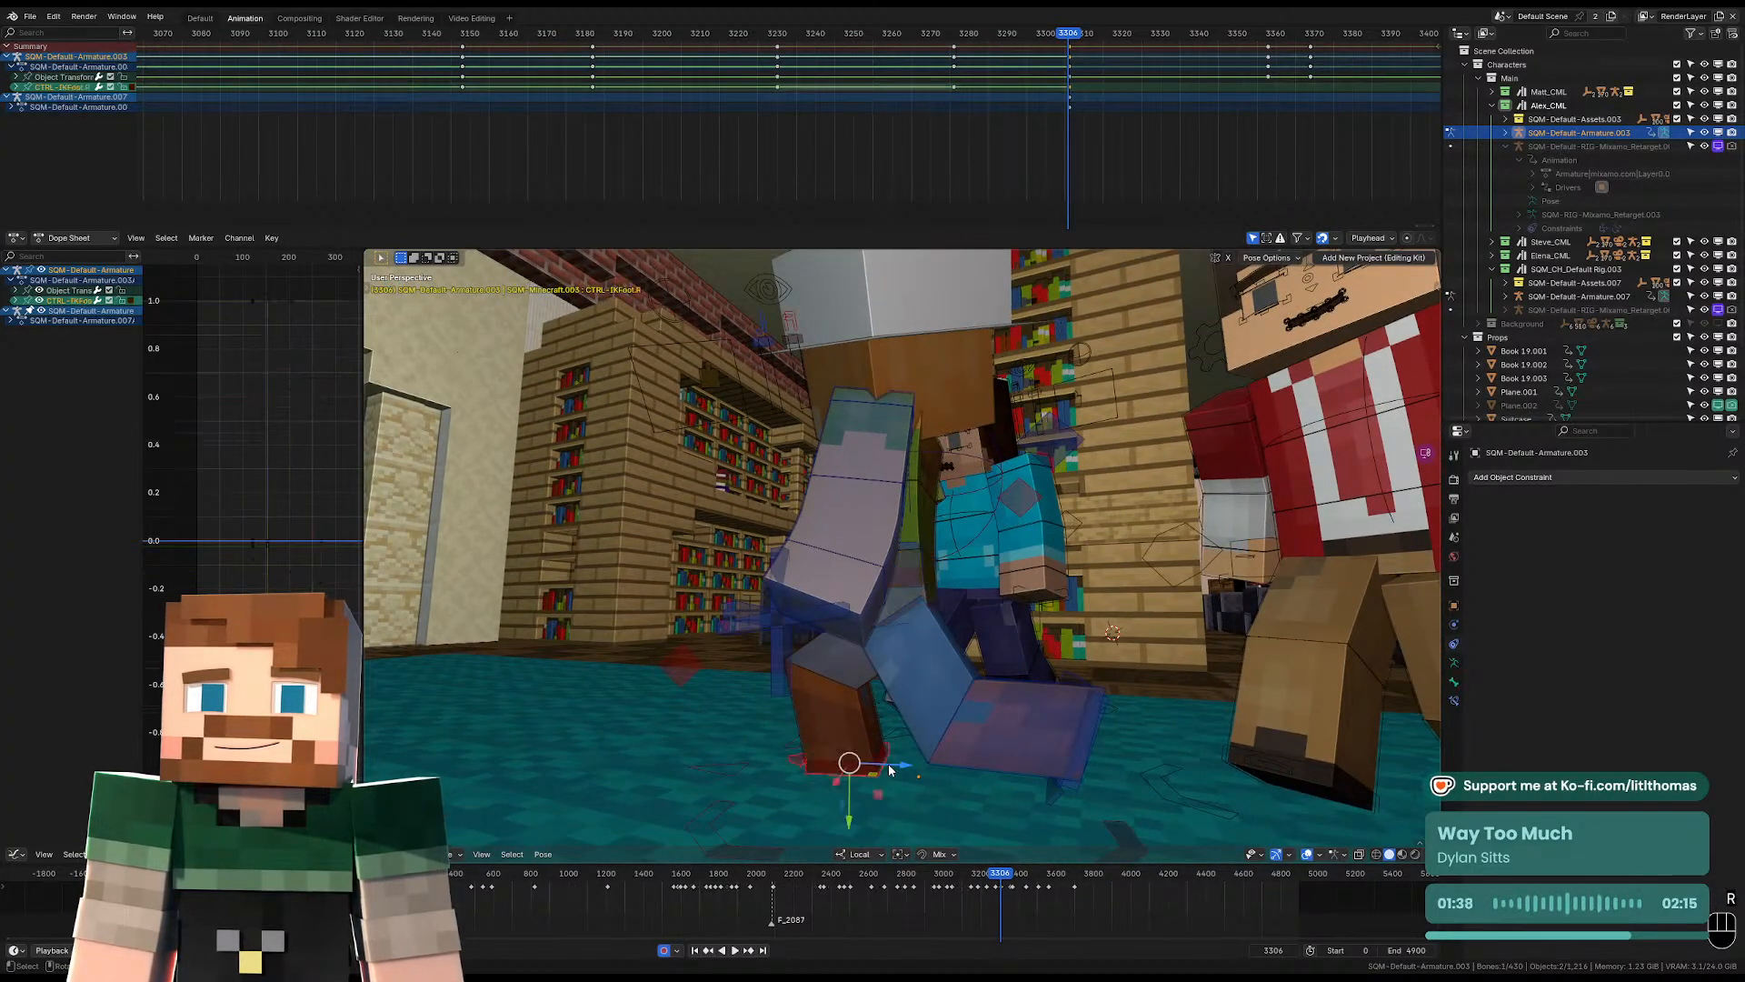
pyautogui.moveTo(890, 767); pyautogui.dragTo(859, 766)
pyautogui.click(1078, 759)
pyautogui.scroll(-2, 1067, 745)
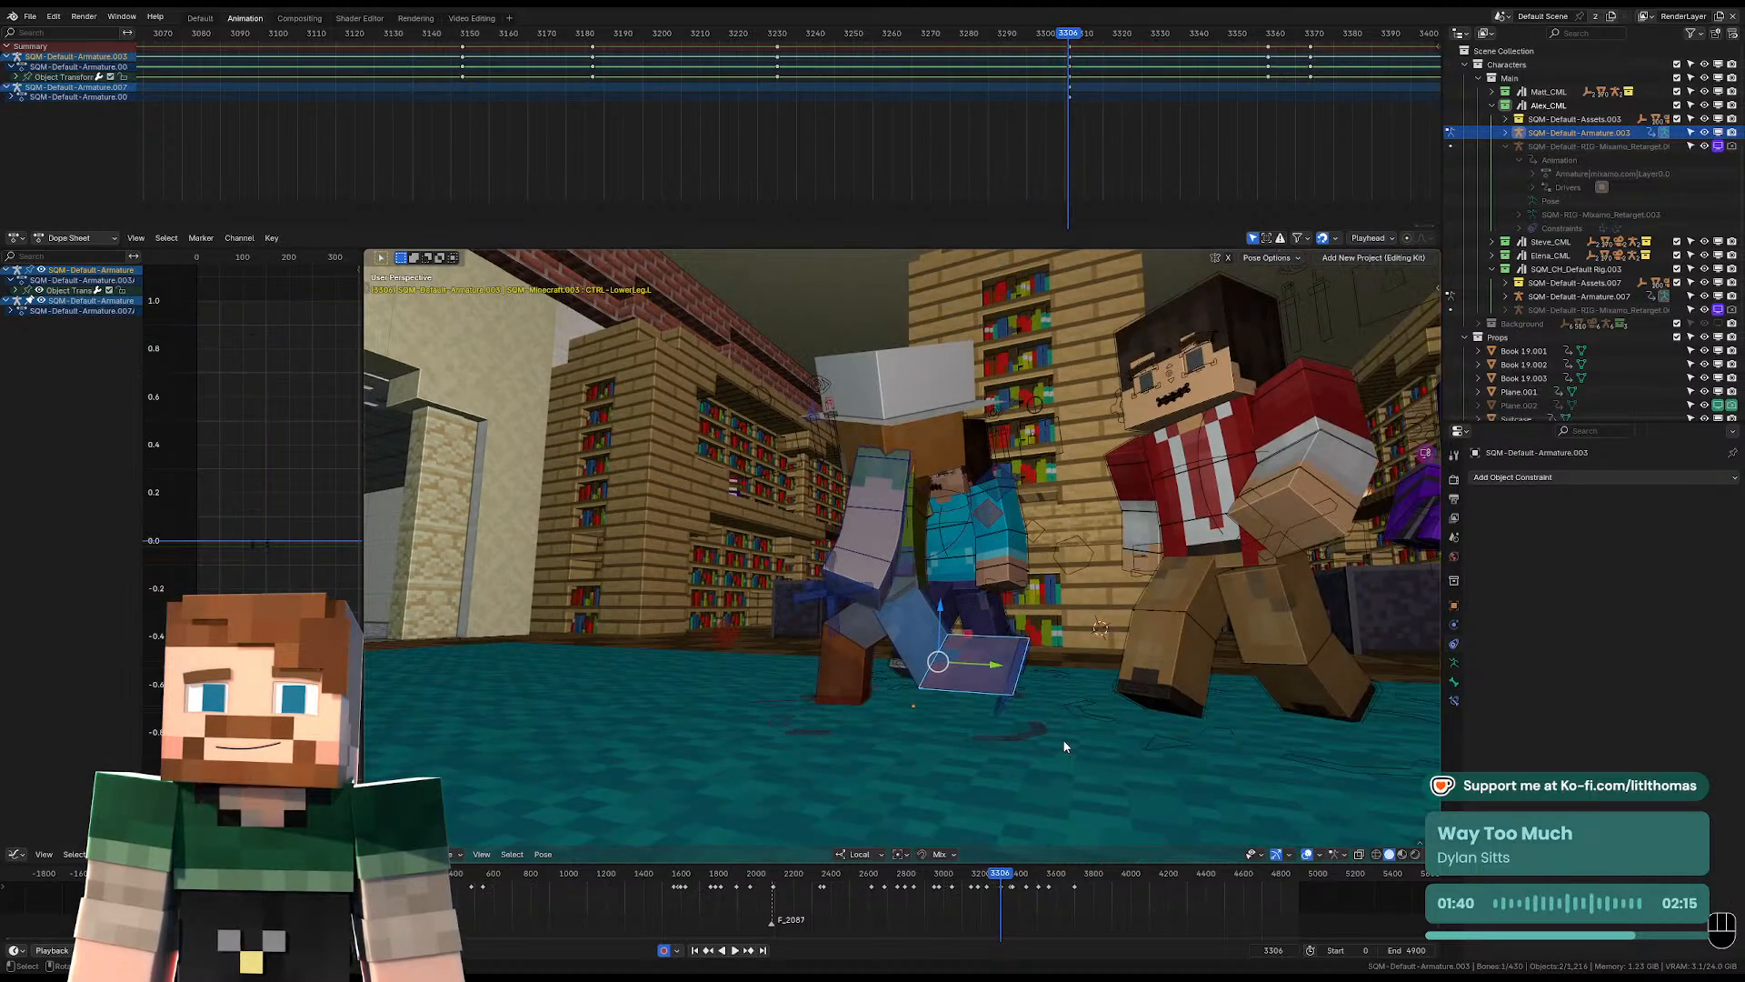
pyautogui.press('g')
pyautogui.click(1027, 721)
pyautogui.click(1003, 713)
pyautogui.press('g')
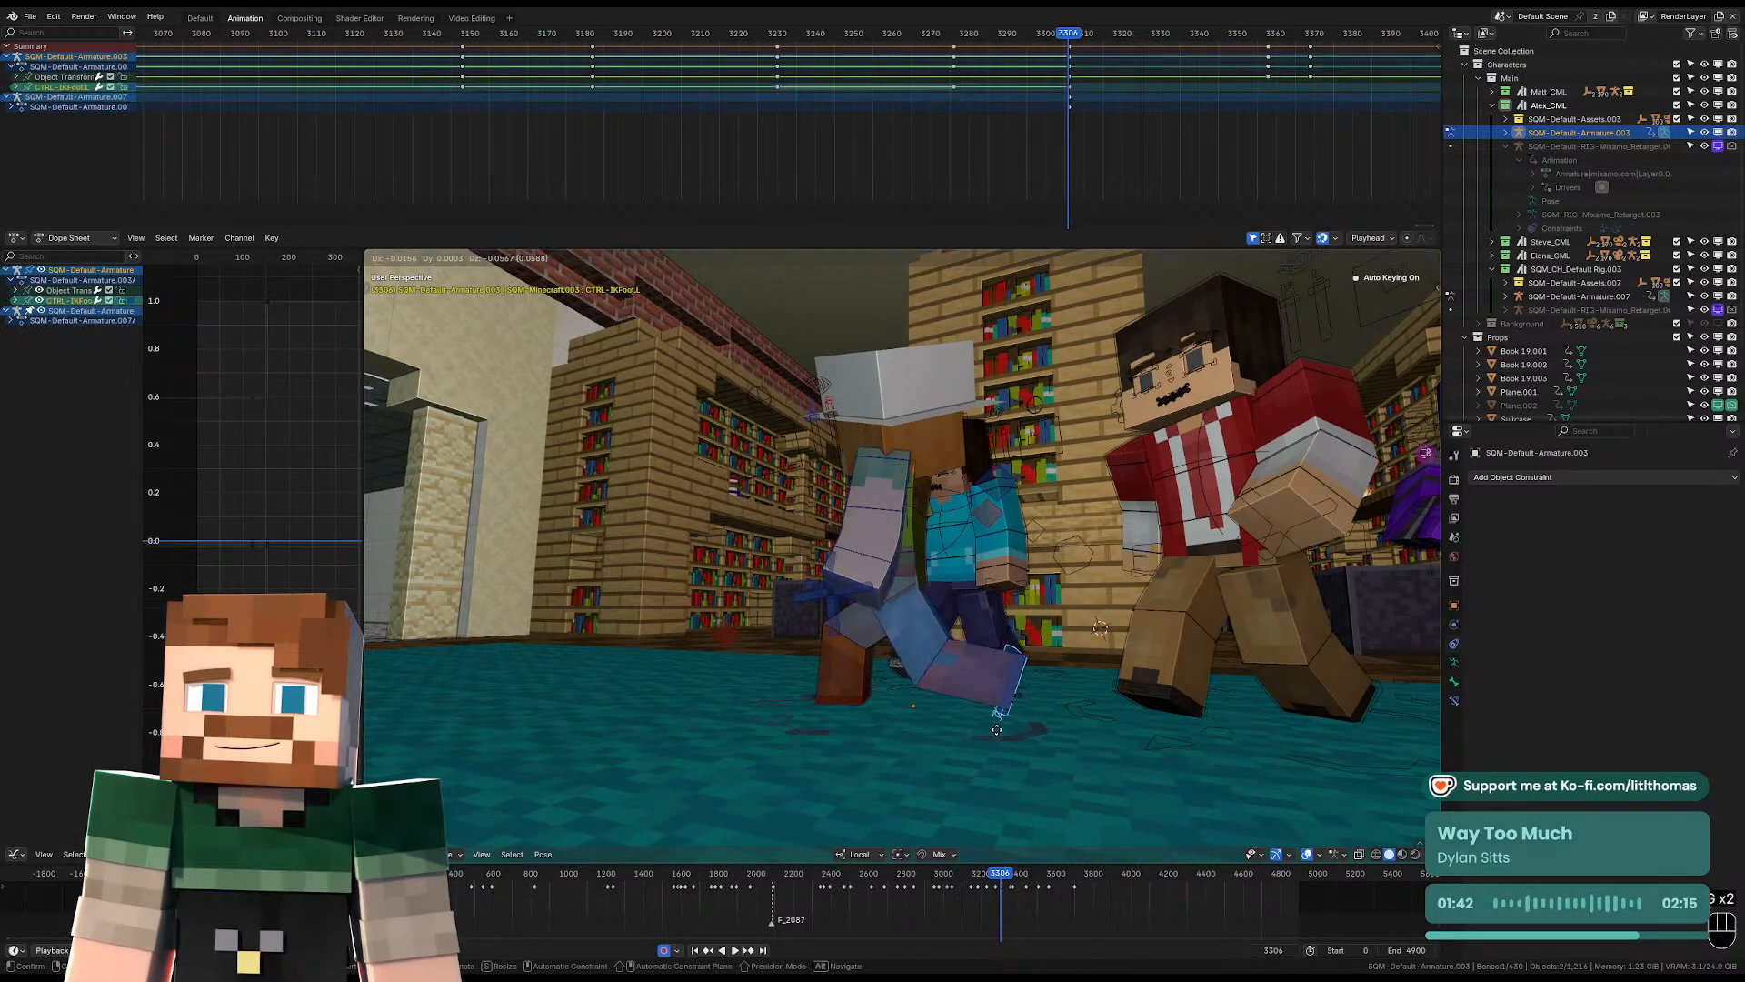
pyautogui.click(992, 730)
# Adjust the trailing left foot's position from a second angle so the leg extends behind the body.
pyautogui.moveTo(992, 730); pyautogui.dragTo(896, 608, button='middle')
pyautogui.press('g')
pyautogui.click(937, 675)
pyautogui.press('g')
pyautogui.click(912, 669)
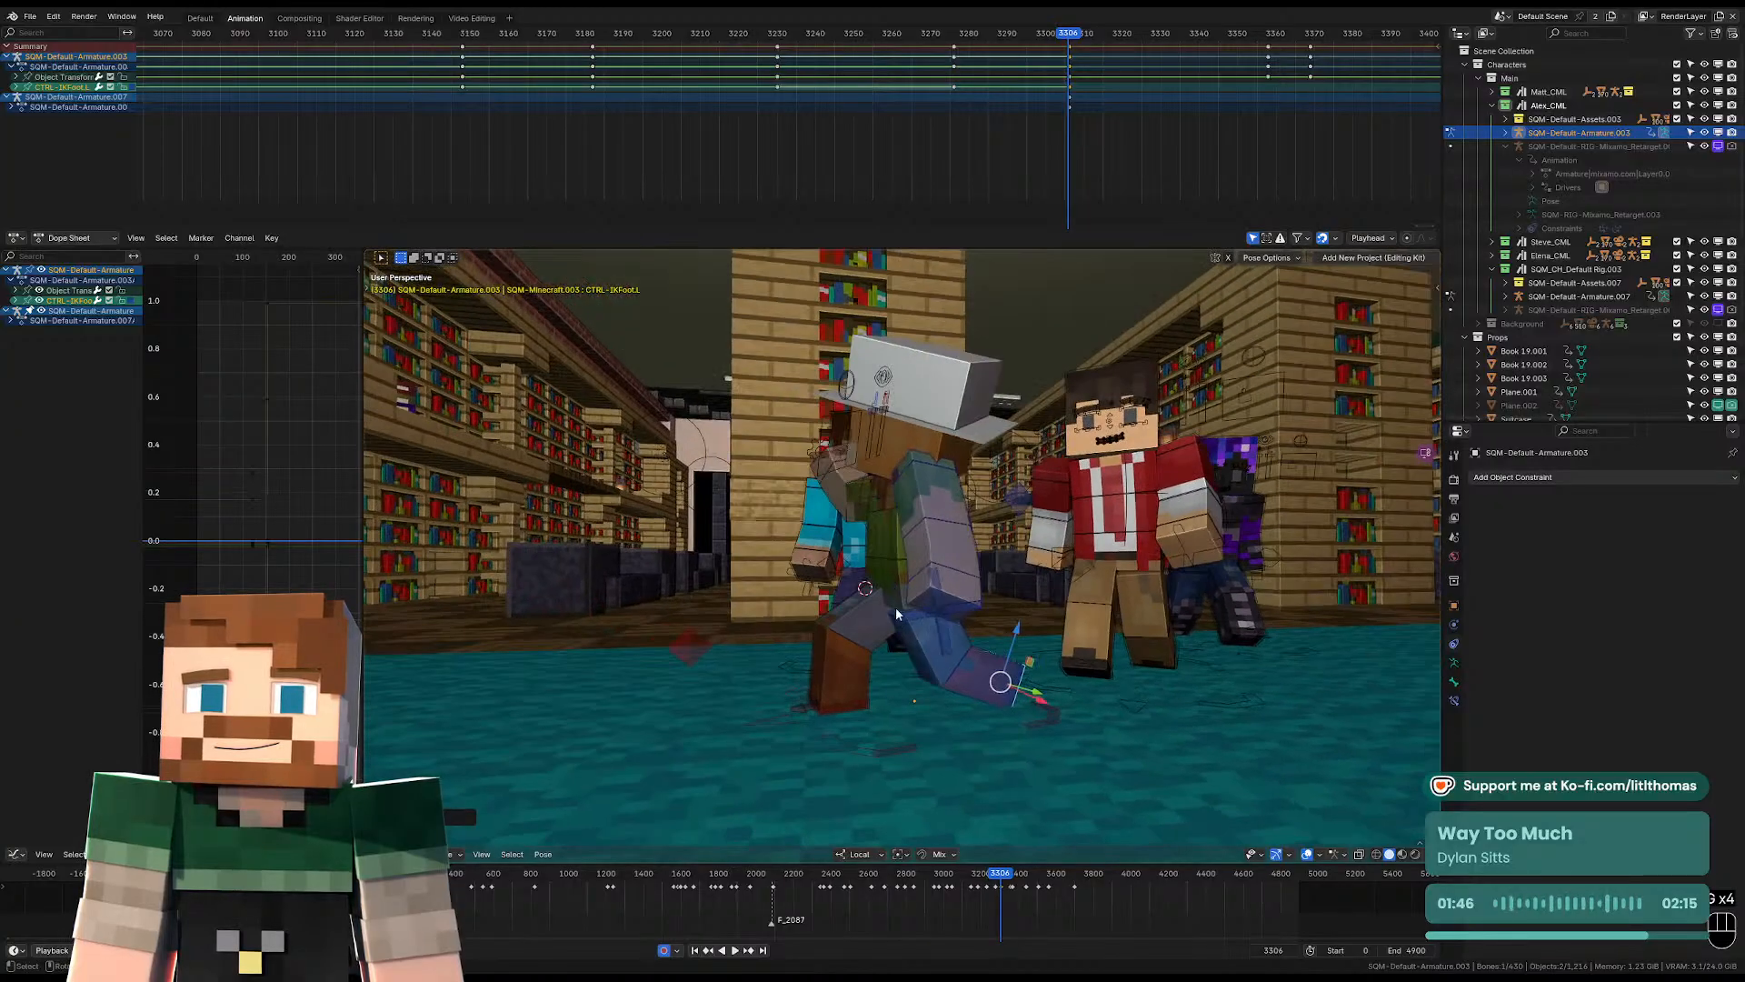
# Clear the pelvis location and rotation, and lower the pelvis slightly over the striding legs.
pyautogui.click(886, 577)
pyautogui.press('g')
pyautogui.click(885, 557)
pyautogui.hotkey('alt', 'g')
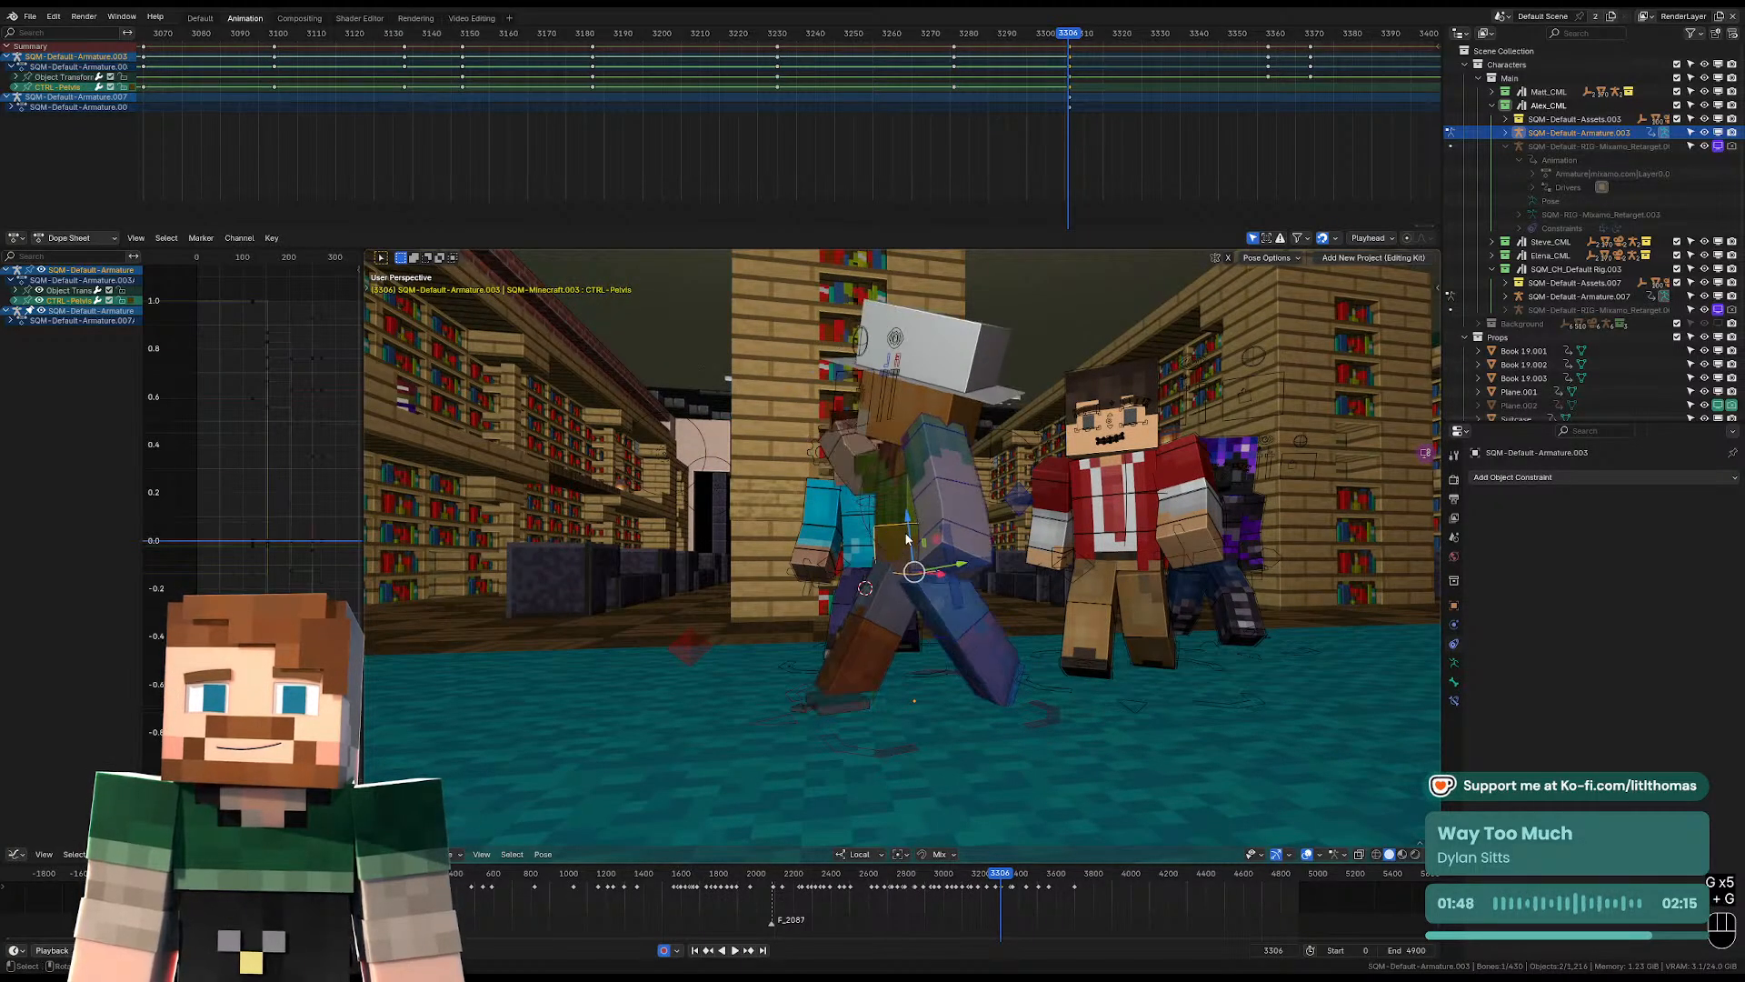
pyautogui.moveTo(908, 523); pyautogui.dragTo(911, 544)
pyautogui.hotkey('alt', 'r')
pyautogui.moveTo(912, 544); pyautogui.dragTo(883, 544, button='middle')
# Reposition and rotate the right foot control so the toes lift off the floor for the heel contact.
pyautogui.click(849, 700)
pyautogui.moveTo(849, 698); pyautogui.dragTo(849, 680, button='middle')
pyautogui.press('g')
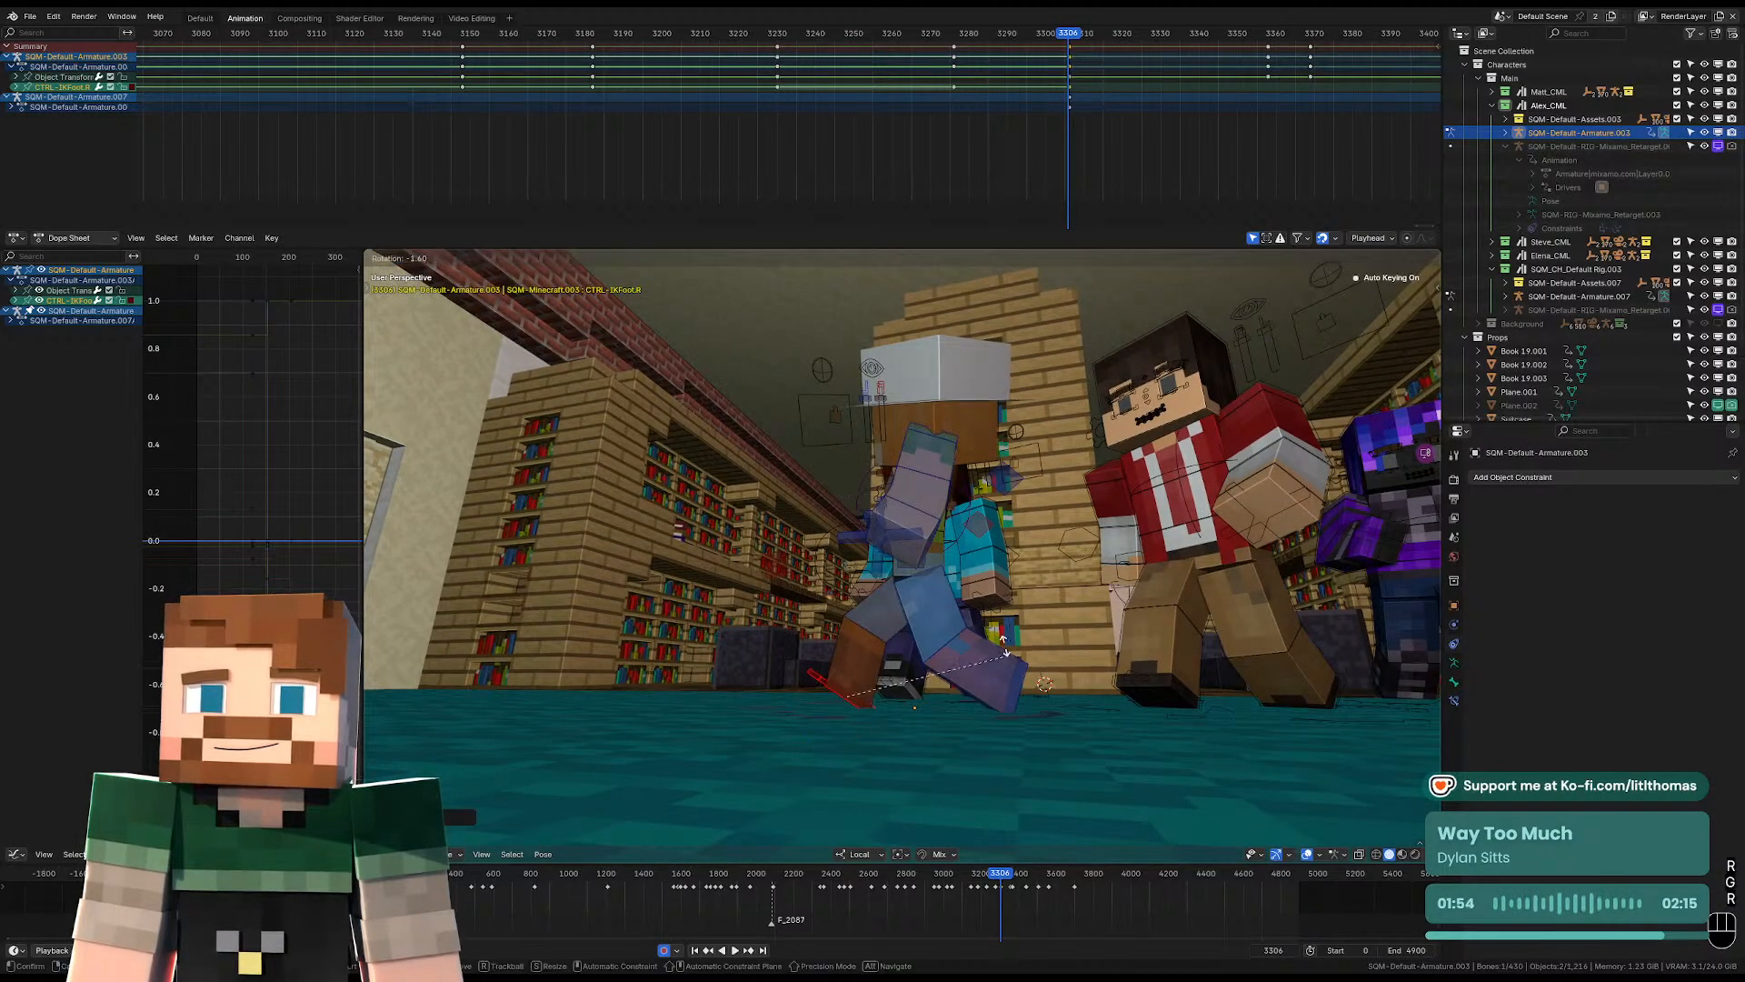
pyautogui.click(1002, 646)
pyautogui.moveTo(1001, 647); pyautogui.dragTo(1010, 556, button='middle')
# Rotate the hat-wearing character's pelvis to turn the hips into the stride.
pyautogui.click(922, 552)
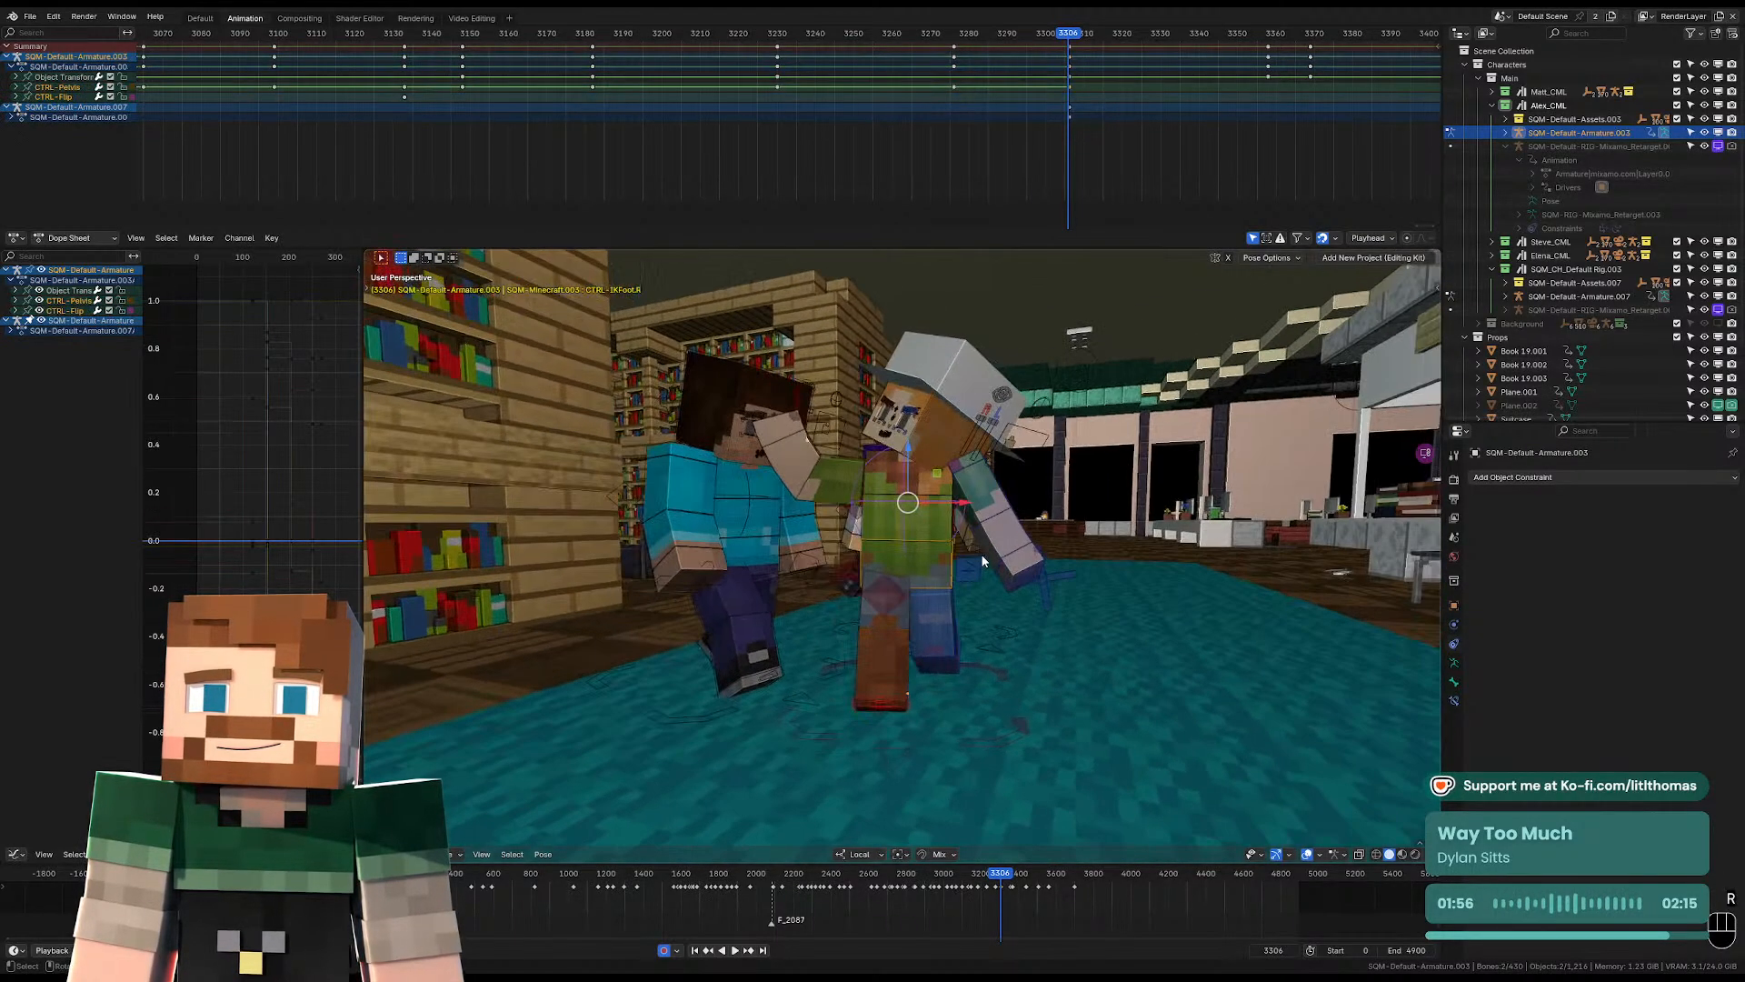
pyautogui.press('r')
pyautogui.press('r')
pyautogui.click(960, 574)
pyautogui.click(934, 571)
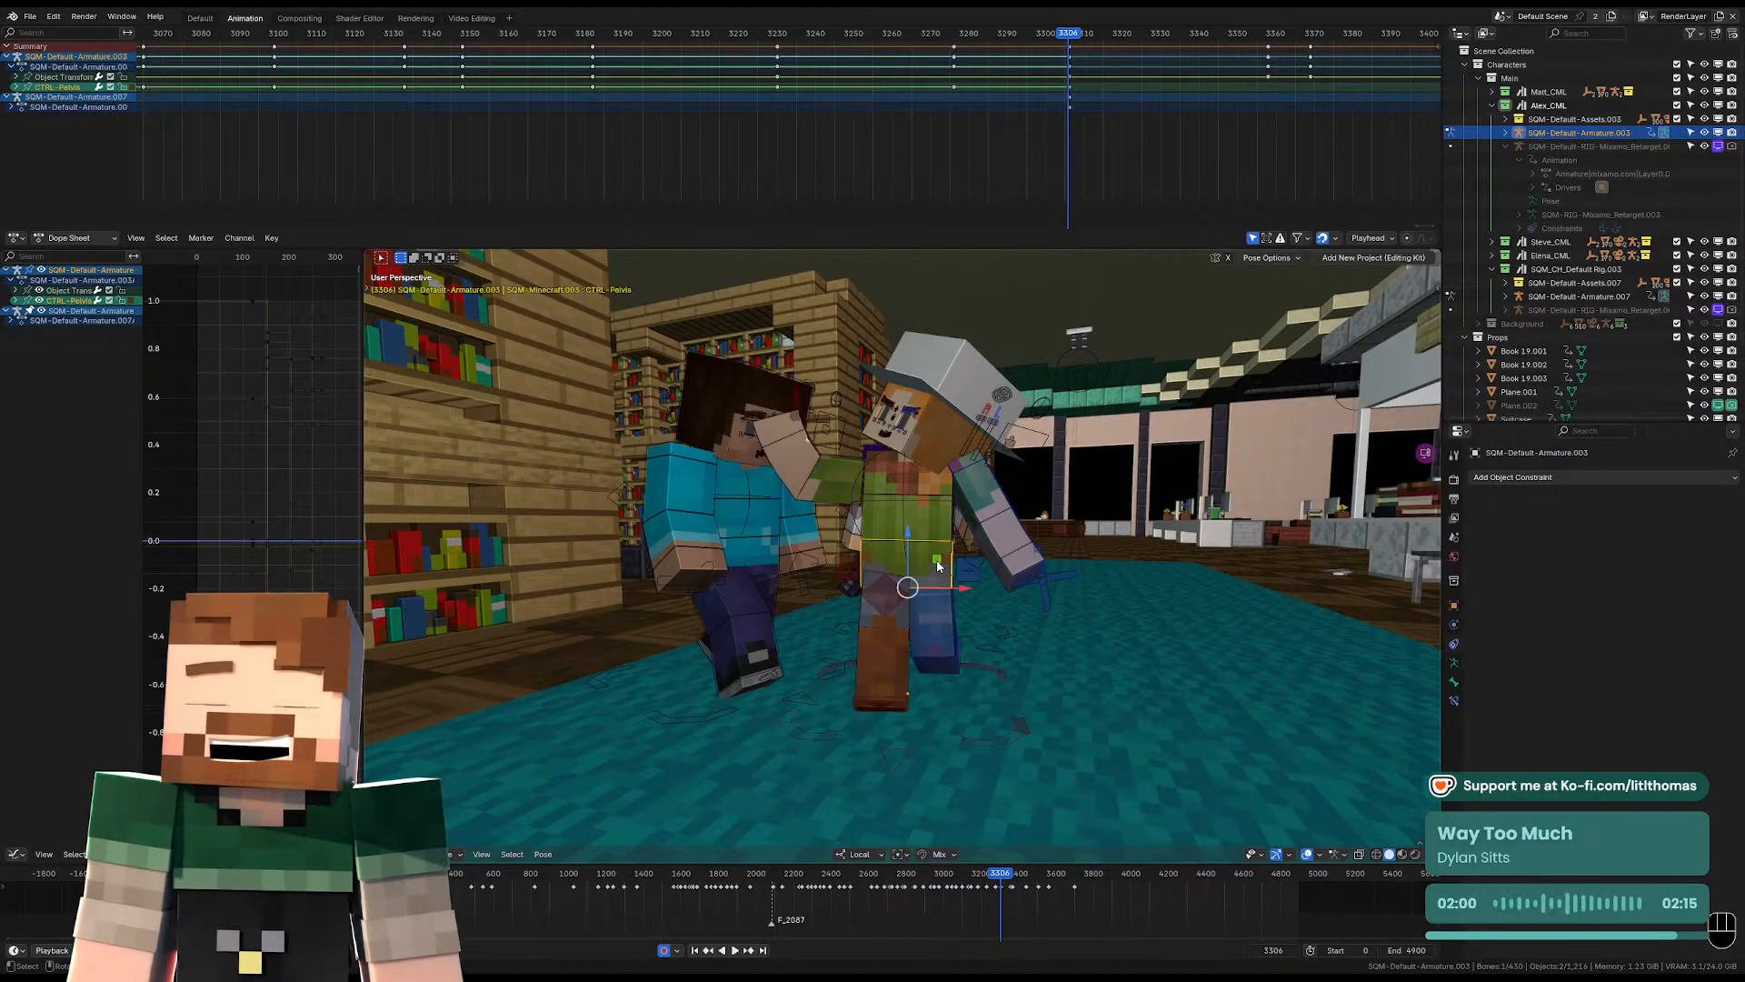
pyautogui.press('KP_Decimal')
pyautogui.scroll(-6, 932, 586)
pyautogui.moveTo(932, 587); pyautogui.dragTo(946, 518, button='middle')
pyautogui.press('r')
pyautogui.press('r')
pyautogui.click(869, 424)
# Rotate the torso control freely to tilt and twist the upper body for the walking pose.
pyautogui.click(870, 423)
pyautogui.moveTo(870, 424); pyautogui.dragTo(913, 453, button='middle')
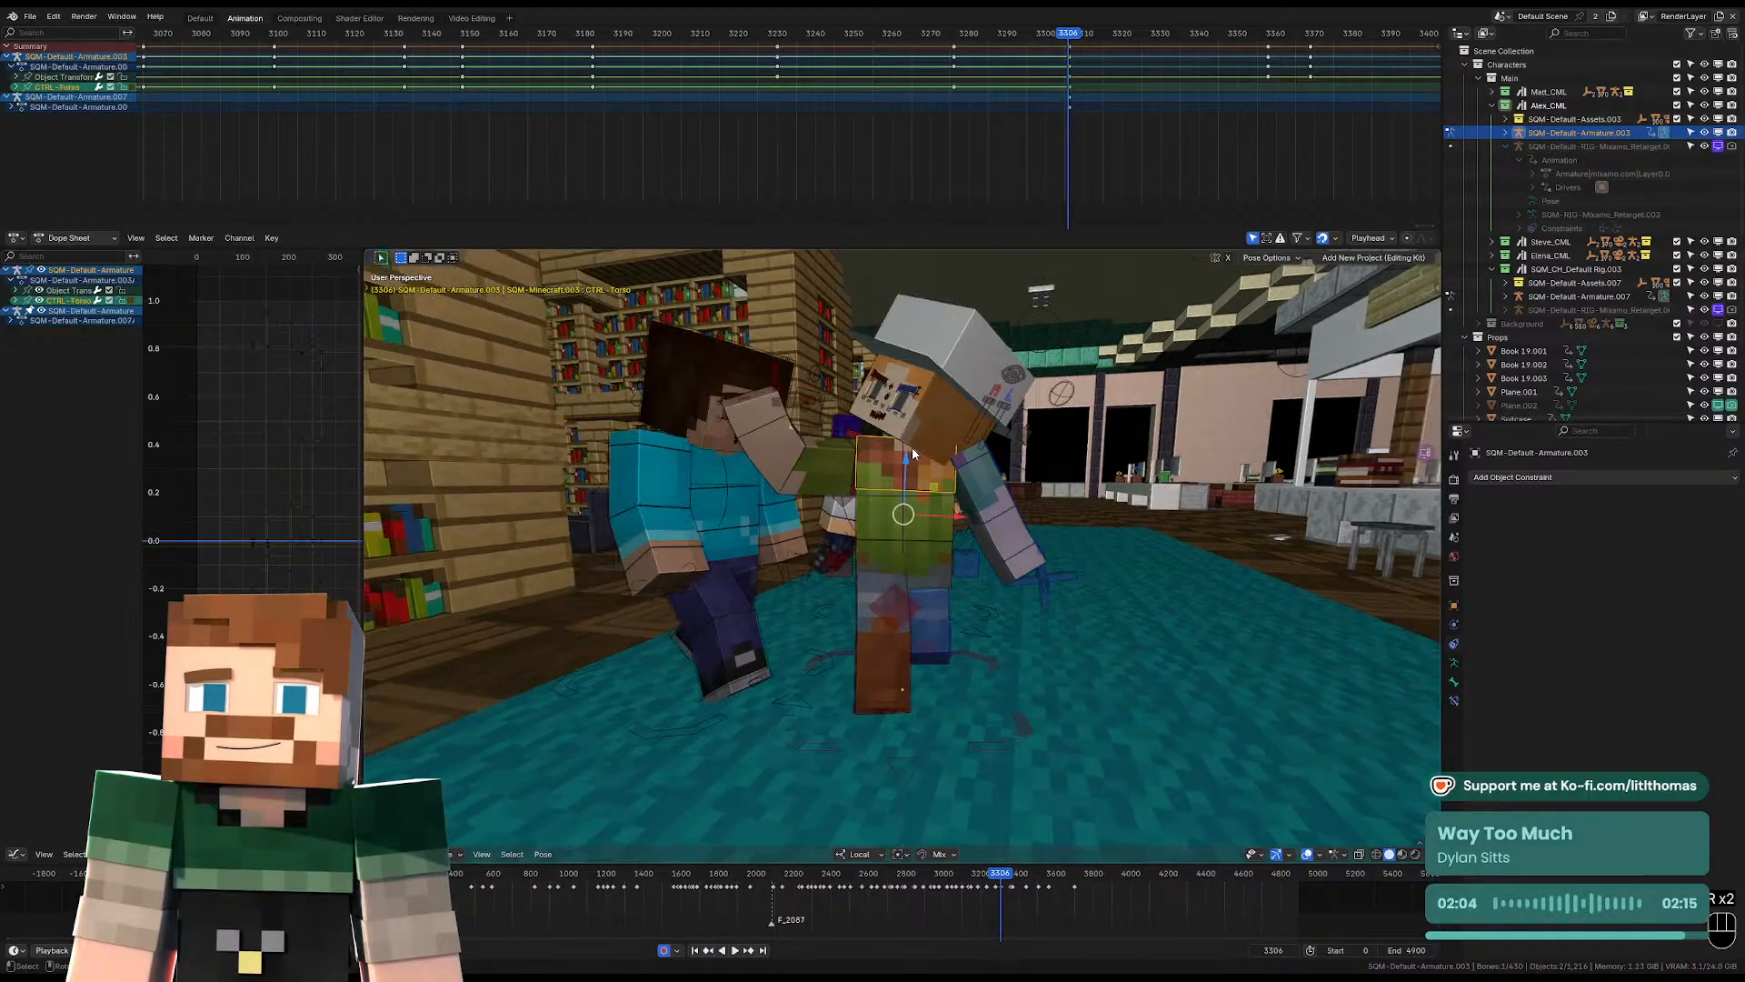
pyautogui.scroll(-2, 919, 464)
pyautogui.scroll(4, 945, 546)
pyautogui.moveTo(928, 541); pyautogui.dragTo(993, 466, button='middle')
pyautogui.press('r')
pyautogui.click(936, 460)
pyautogui.press('r')
pyautogui.click(1031, 403)
pyautogui.press('r')
pyautogui.press('r')
pyautogui.click(1063, 436)
# Refine the torso's twist and lean with several small rotations so the shoulders counter the hips.
pyautogui.press('r')
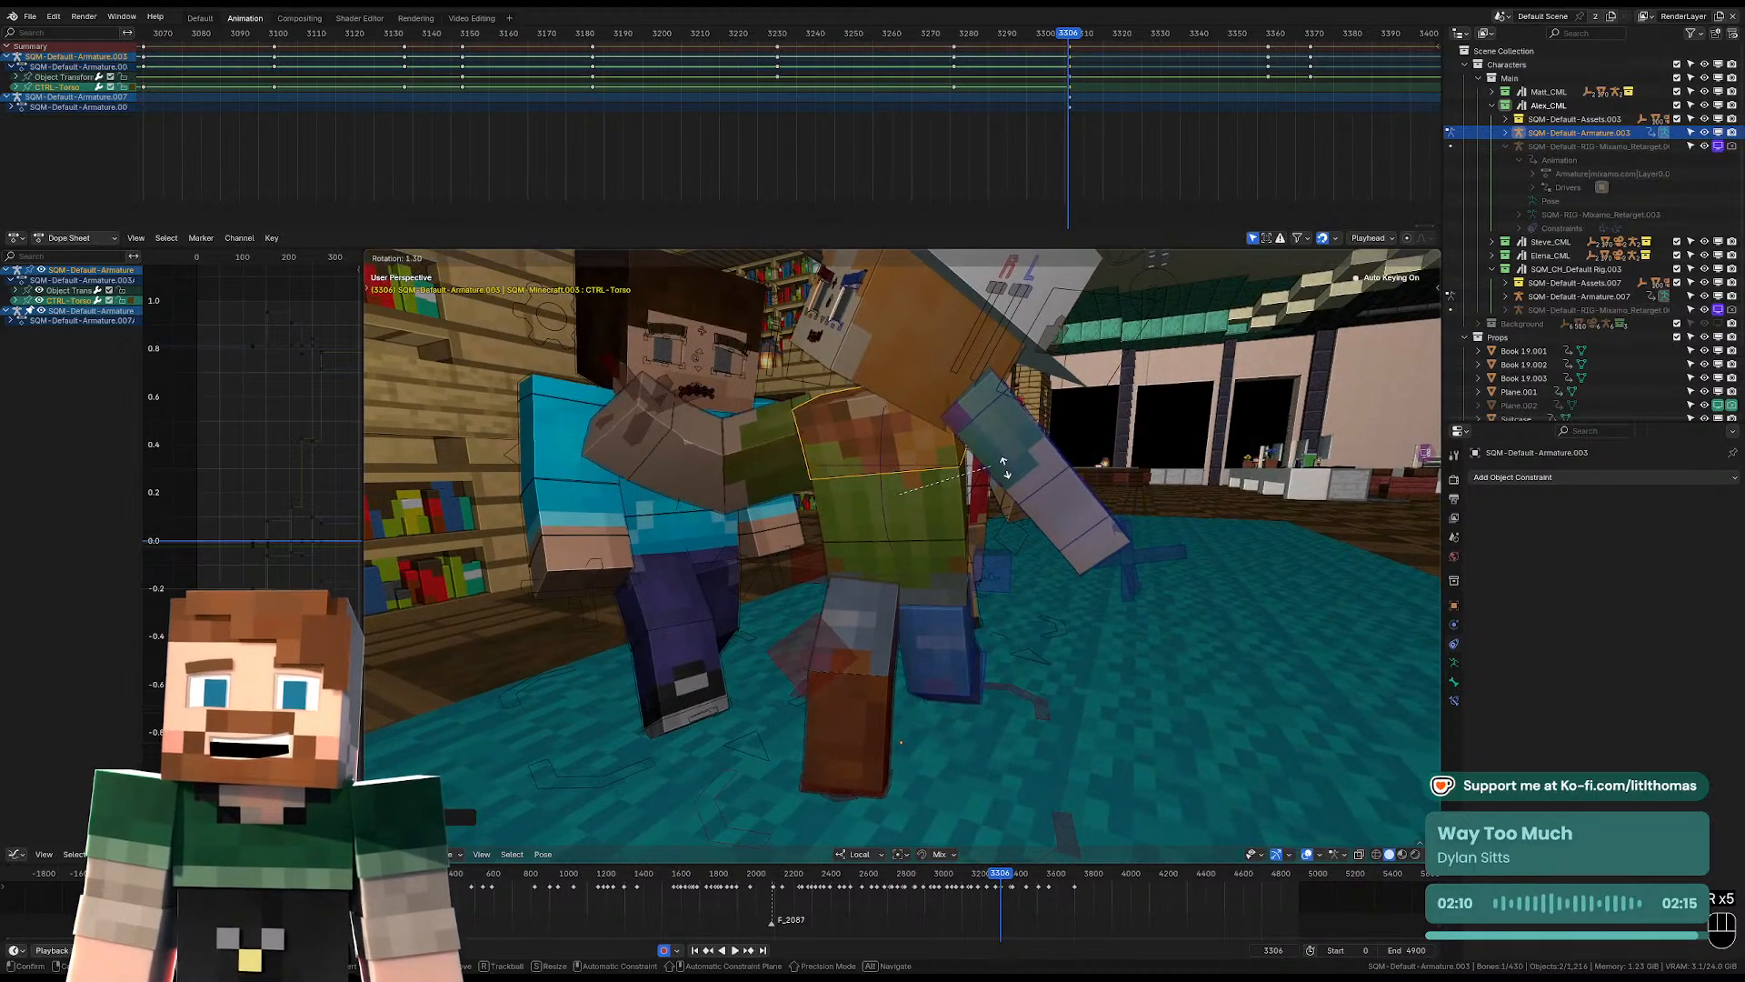
pyautogui.press('r')
pyautogui.press('r')
pyautogui.click(1008, 508)
pyautogui.press('r')
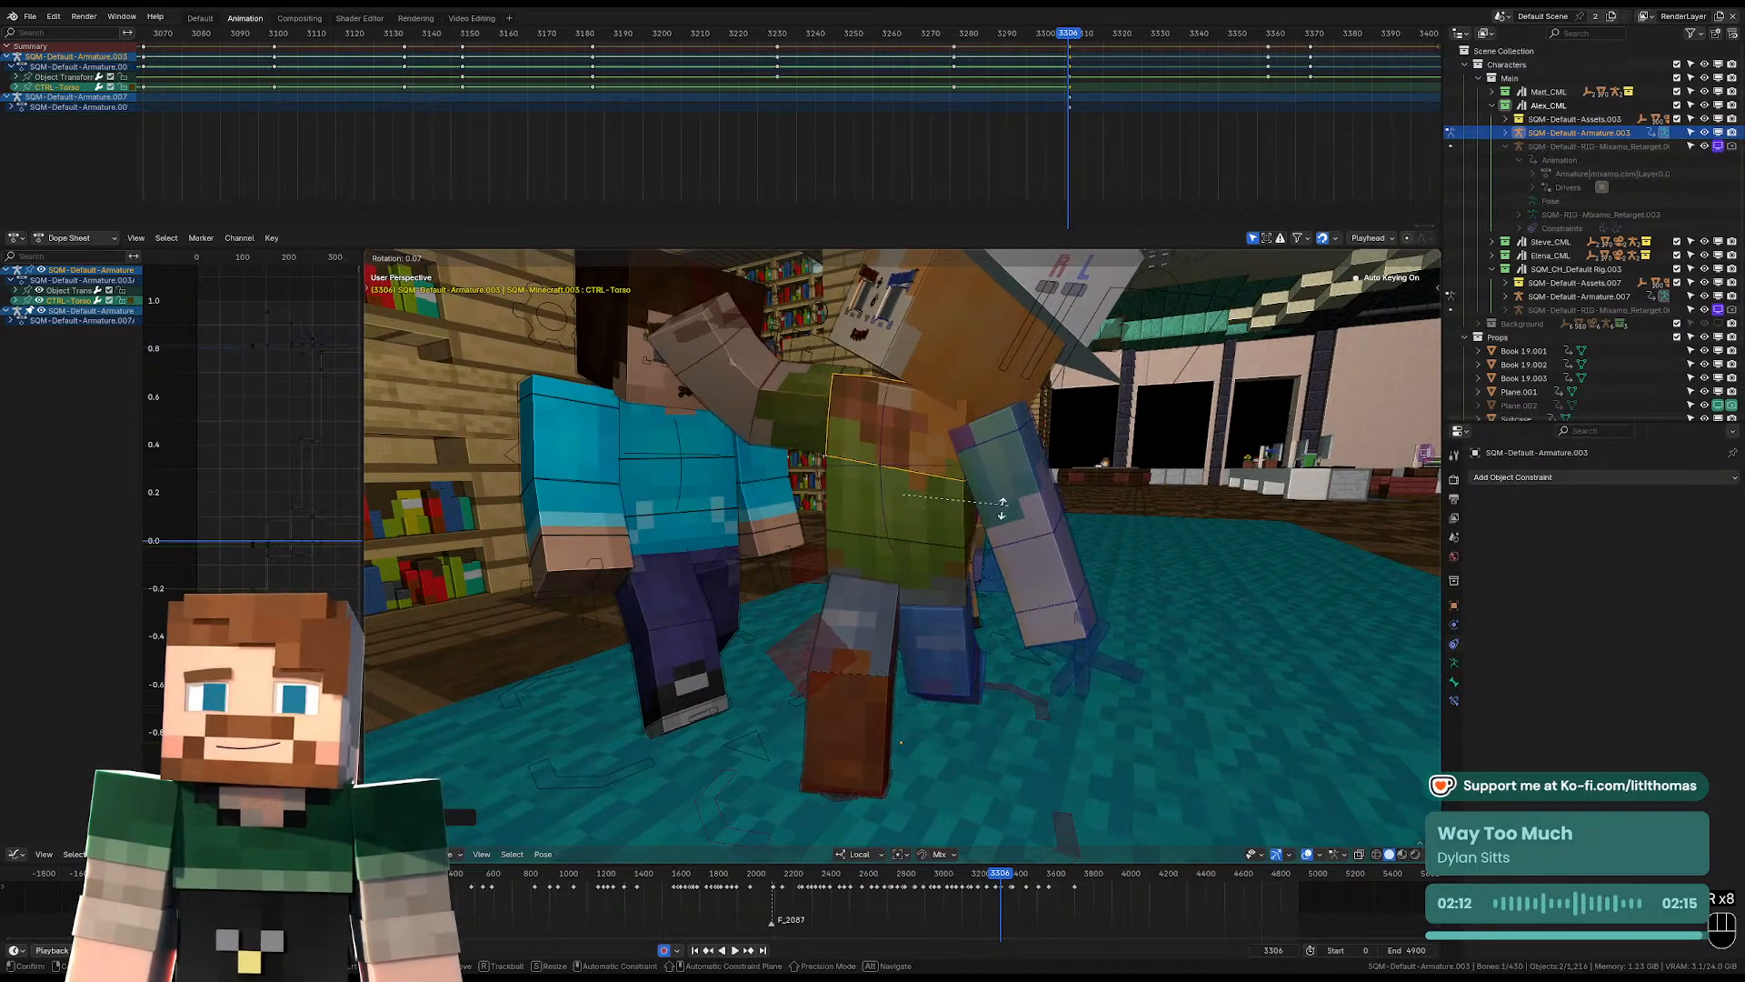
pyautogui.press('r')
pyautogui.click(1008, 507)
# Rotate the hat-wearing character's head upright so the face looks in the walking direction.
pyautogui.press('r')
pyautogui.click(1031, 497)
pyautogui.click(914, 371)
pyautogui.scroll(-3, 987, 516)
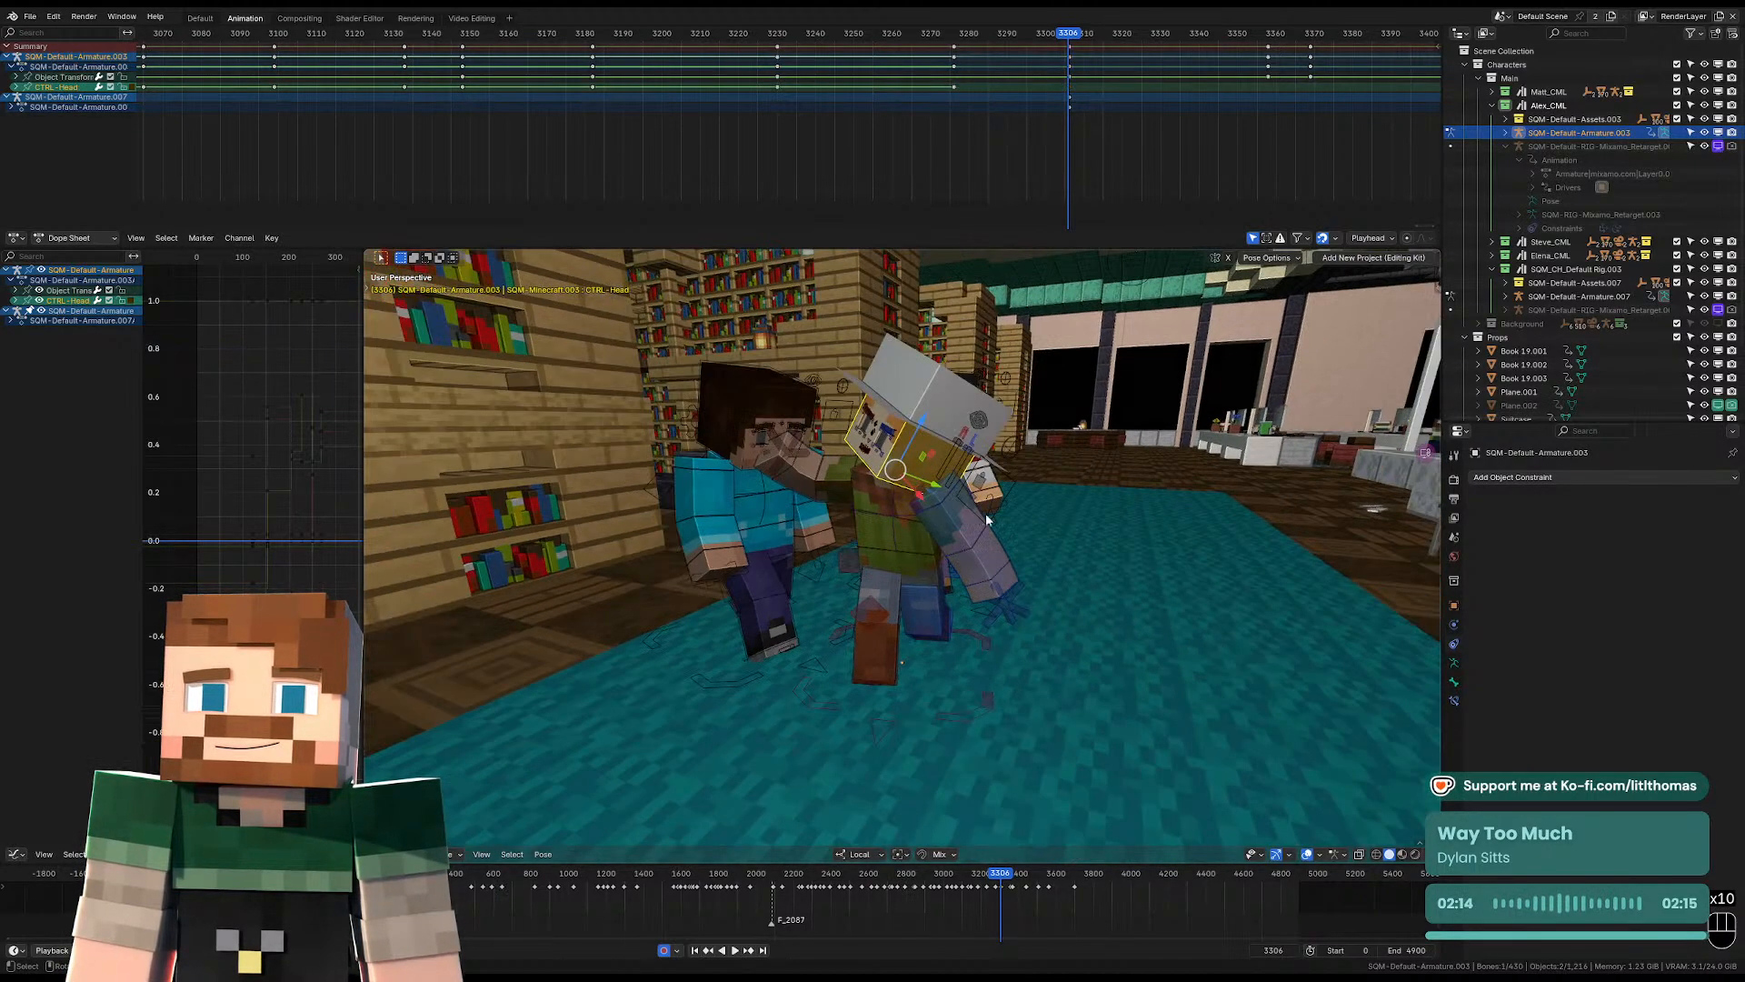
pyautogui.press('r')
pyautogui.click(997, 474)
# Clear the selected control's rotation and rotate the left arm so it swings forward.
pyautogui.press('r')
pyautogui.press('r')
pyautogui.click(973, 543)
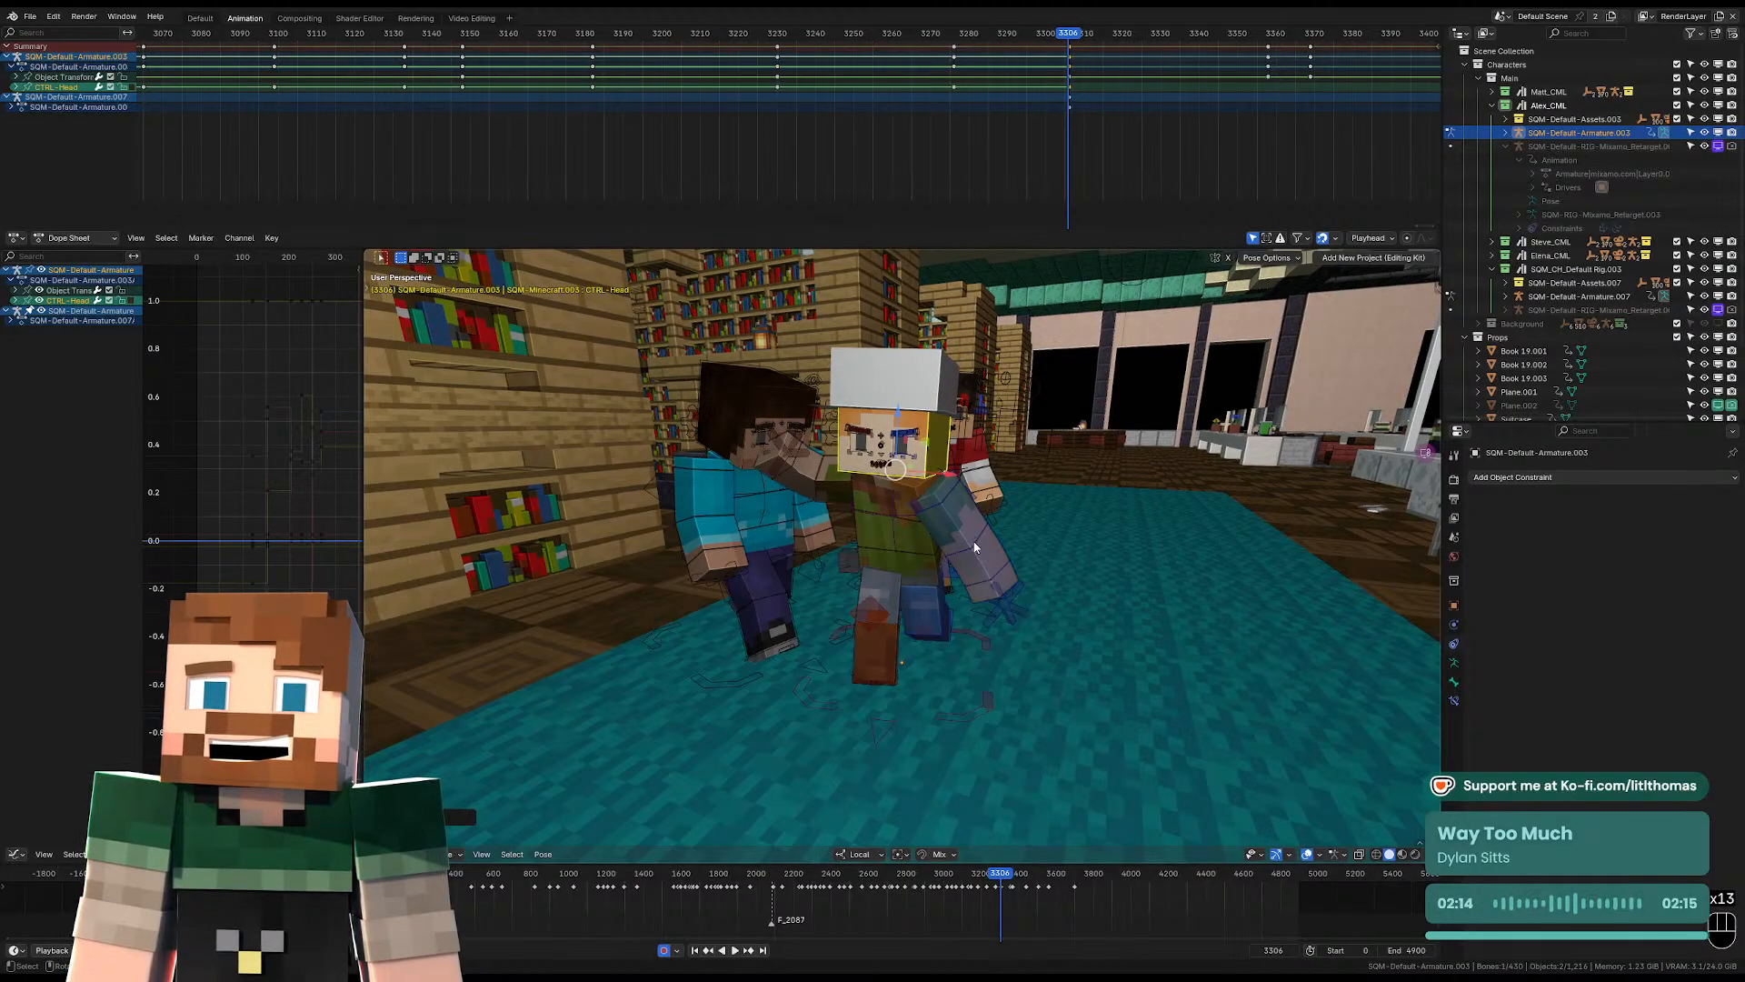
pyautogui.moveTo(974, 542); pyautogui.dragTo(940, 511, button='middle')
pyautogui.click(888, 607)
pyautogui.hotkey('alt', 'r')
pyautogui.click(957, 549)
# Bend the left forearm across the front of the body and shift the left shoulder control.
pyautogui.press('r')
pyautogui.click(997, 555)
pyautogui.press('r')
pyautogui.press('r')
pyautogui.click(961, 544)
pyautogui.click(939, 552)
pyautogui.press('r')
pyautogui.click(900, 589)
pyautogui.click(884, 518)
pyautogui.press('g')
pyautogui.click(868, 532)
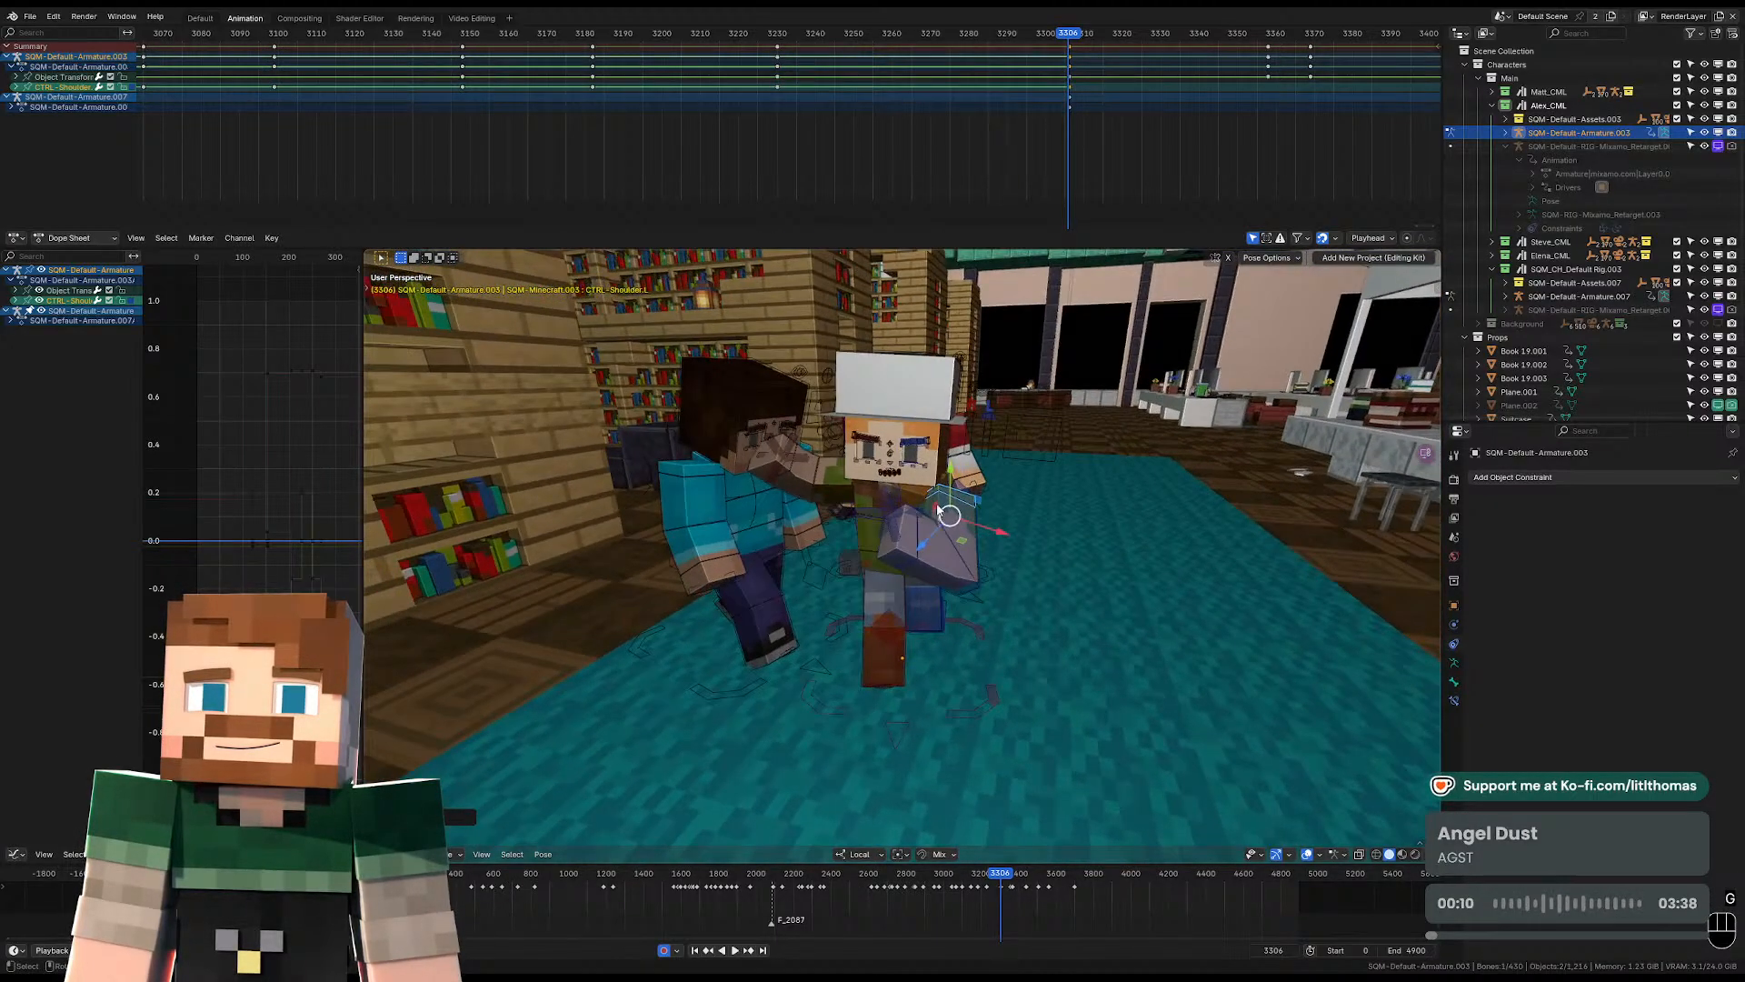
# Fine-tune the head rotation with a free trackball rotation at frame 3306.
pyautogui.click(933, 456)
pyautogui.press('r')
# Rotate the right upper arm down from the teal-shirted character's face to hang beside the body.
pyautogui.press('r')
pyautogui.click(942, 455)
pyautogui.click(826, 479)
pyautogui.press('r')
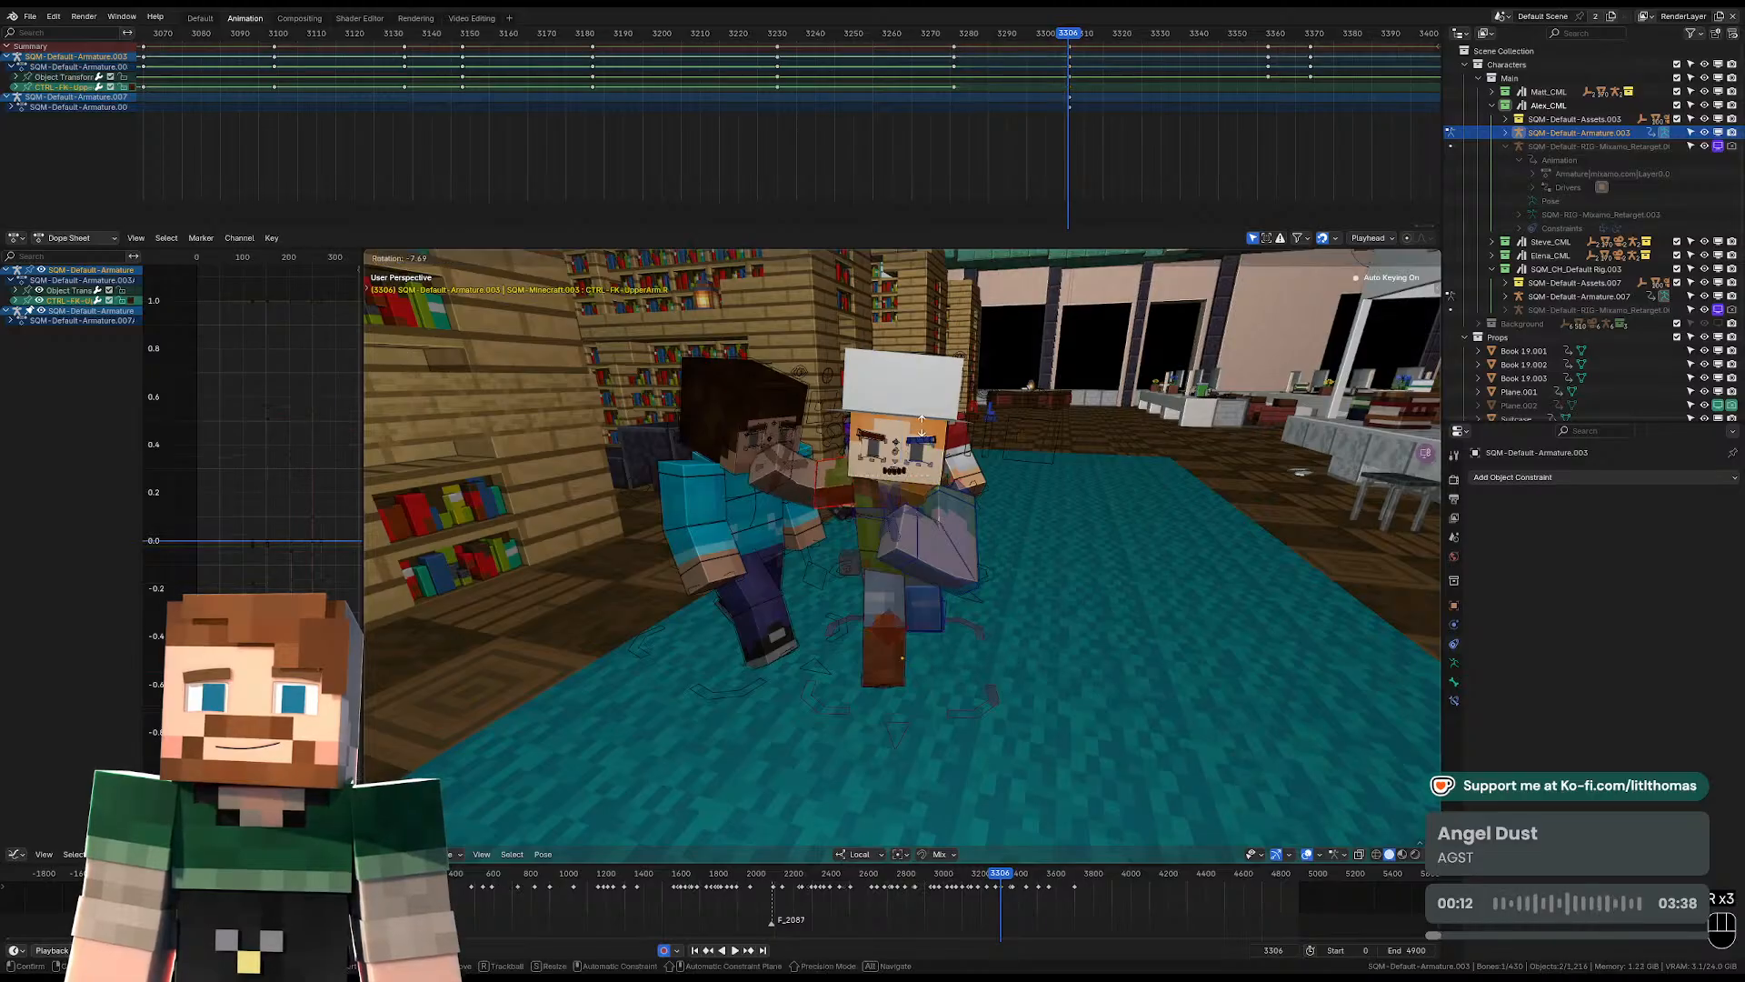
pyautogui.click(924, 436)
pyautogui.press('r')
pyautogui.press('r')
pyautogui.click(932, 483)
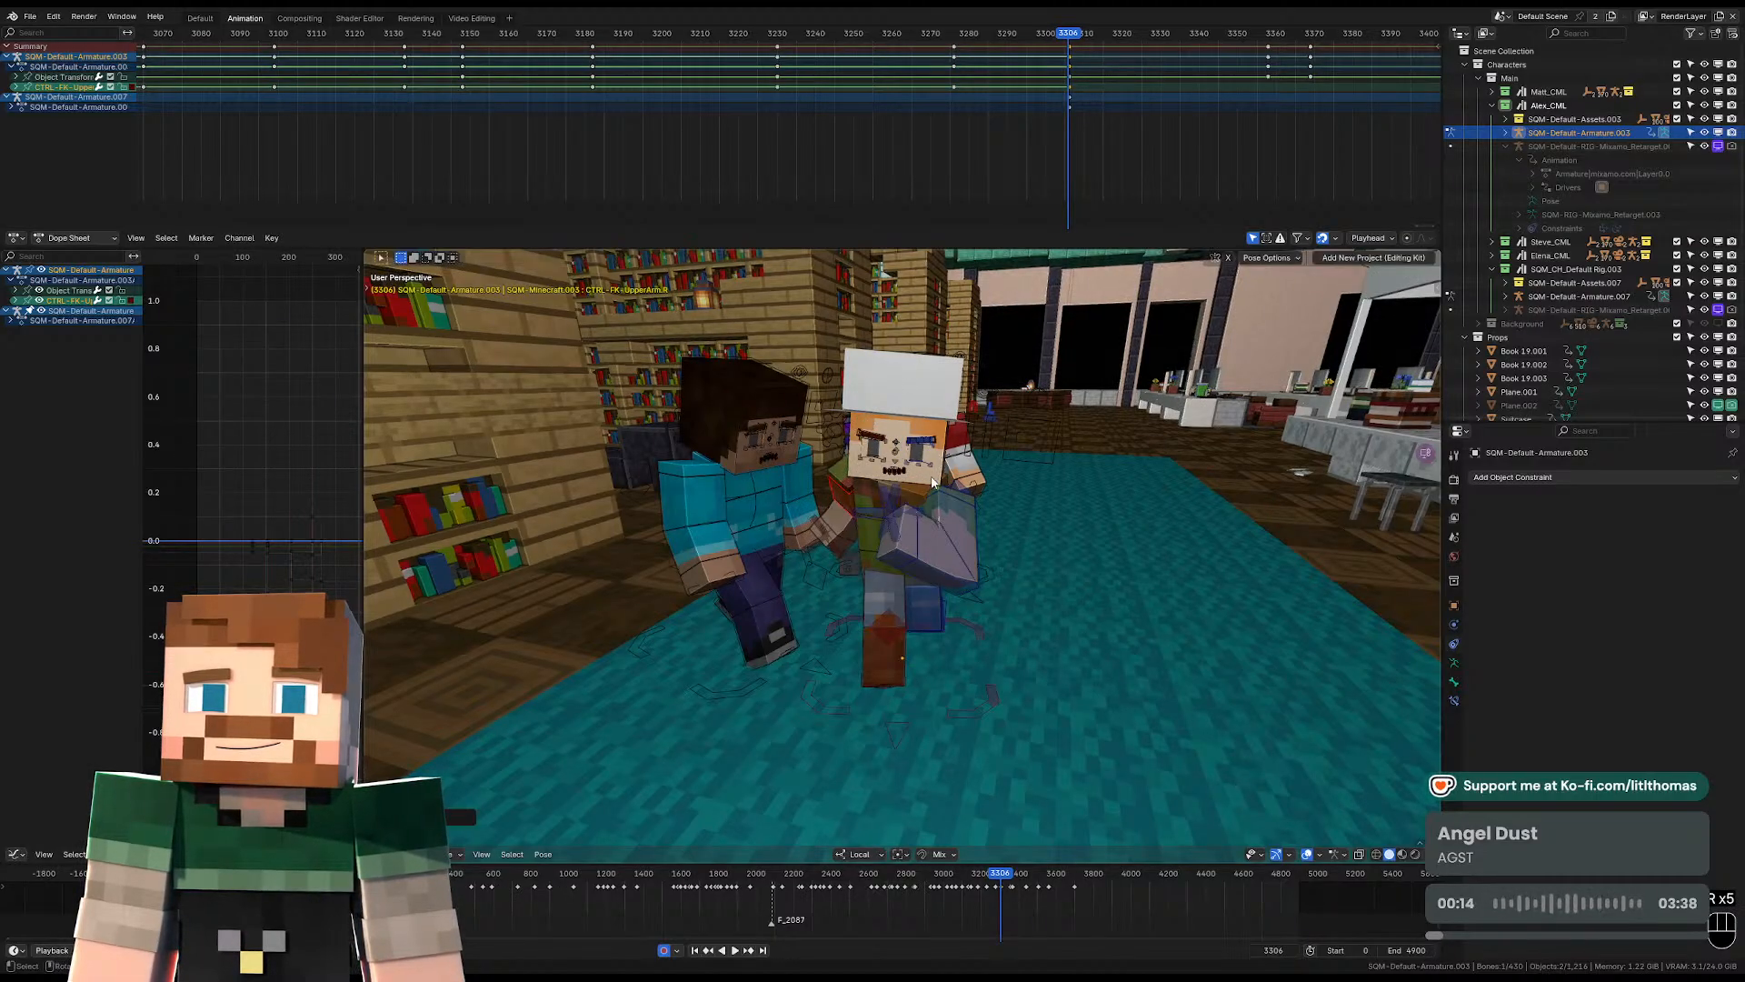
# Play the shot through the camera from frame 3306 to review the hat-wearing character's walk.
pyautogui.click(928, 494)
pyautogui.moveTo(935, 488); pyautogui.dragTo(1069, 482, button='middle')
pyautogui.click(853, 438)
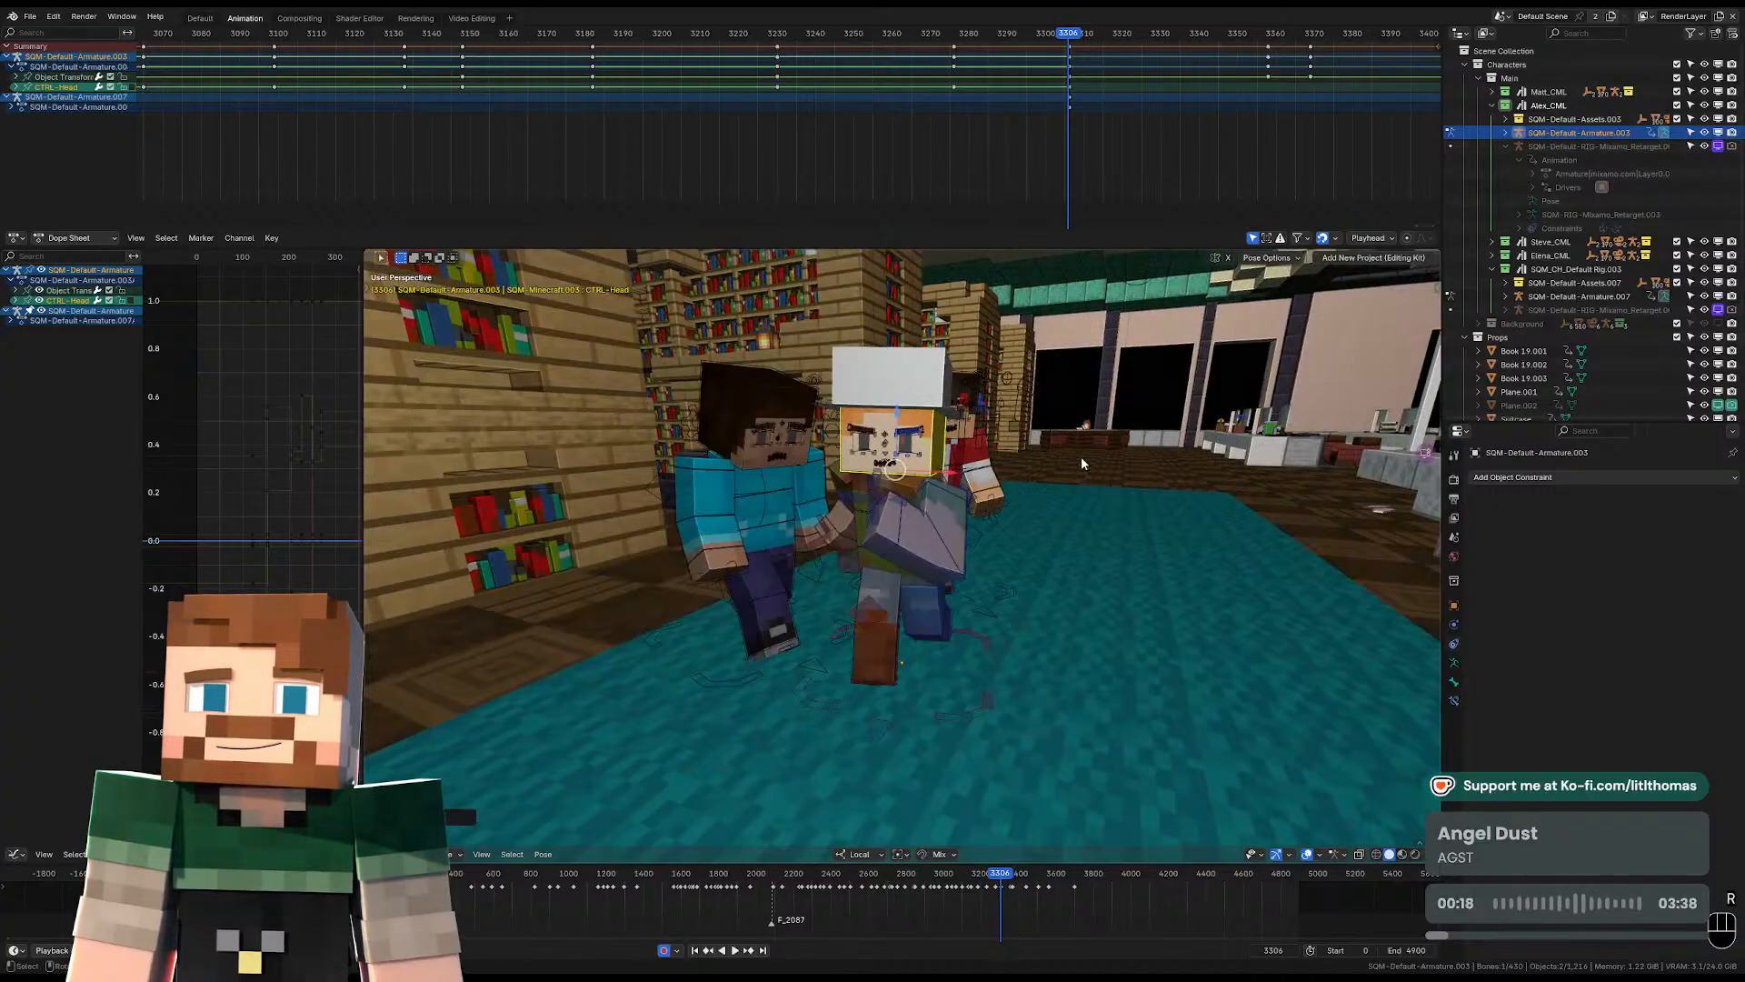
pyautogui.press('KP_0')
pyautogui.press('space')
pyautogui.scroll(4, 924, 524)
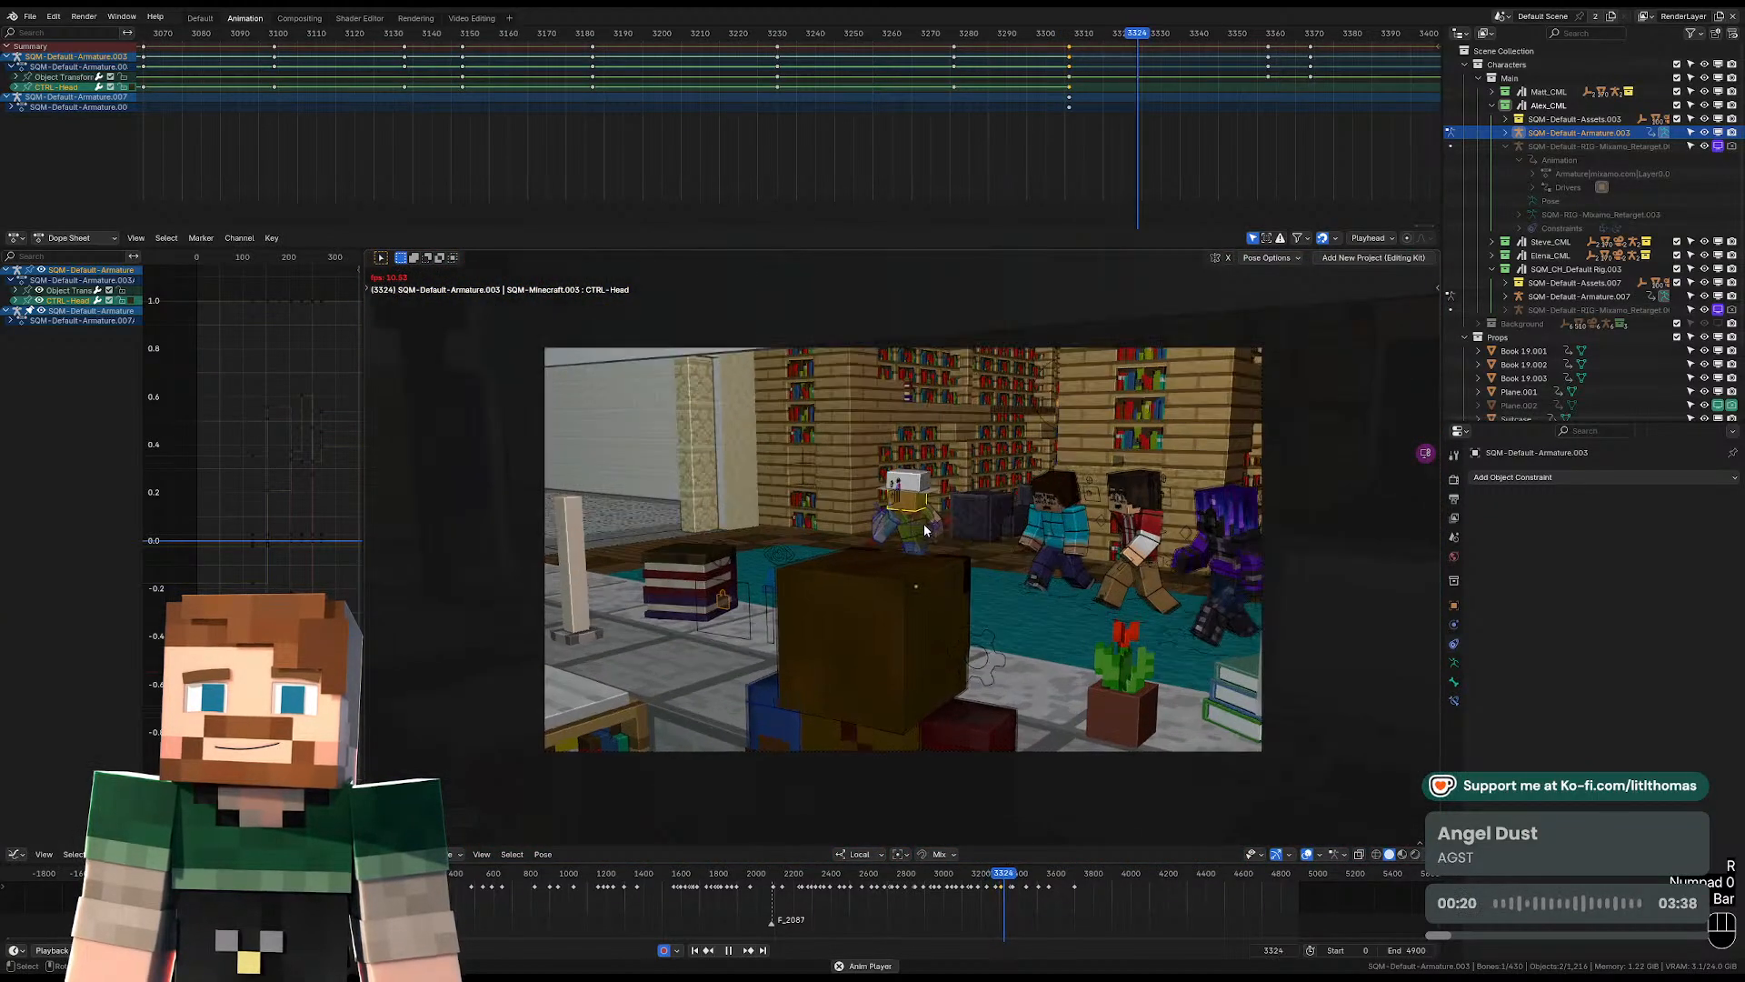
pyautogui.press('space')
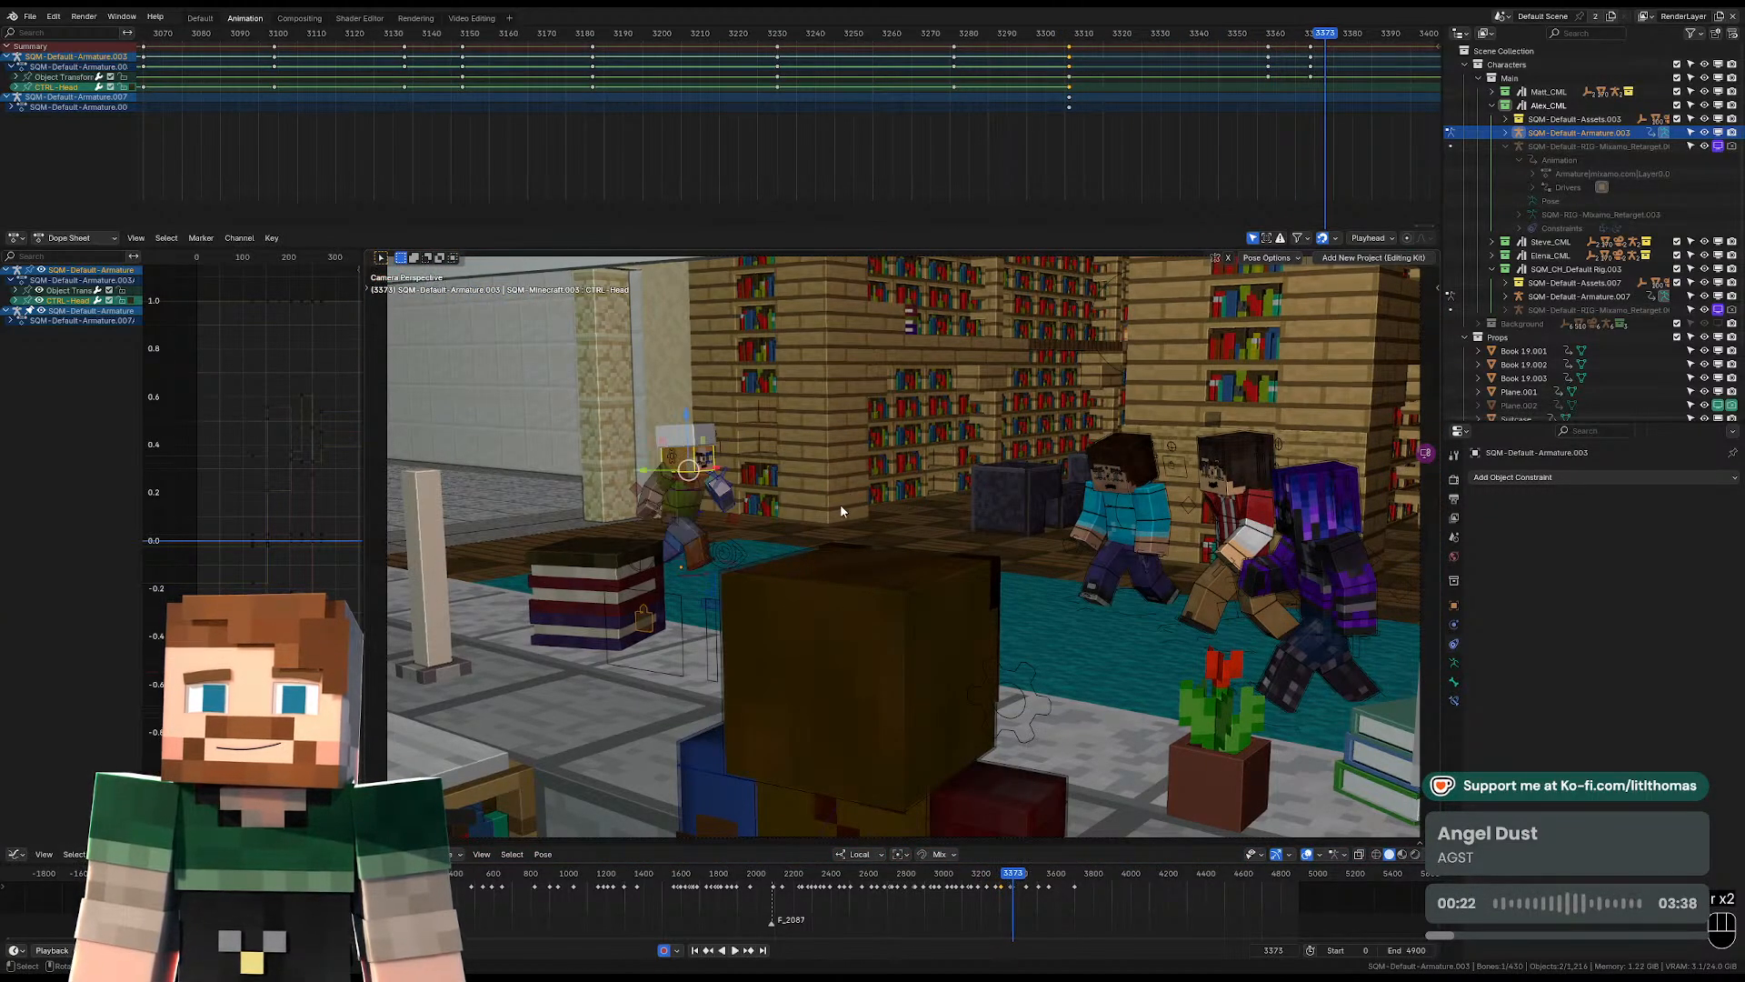
# Go to frame 3369 and reset the location, rotation and scale of both of the hat-wearing character's foot controls.
pyautogui.press('Left')
pyautogui.press('Left')
pyautogui.press('Left')
pyautogui.press('Left')
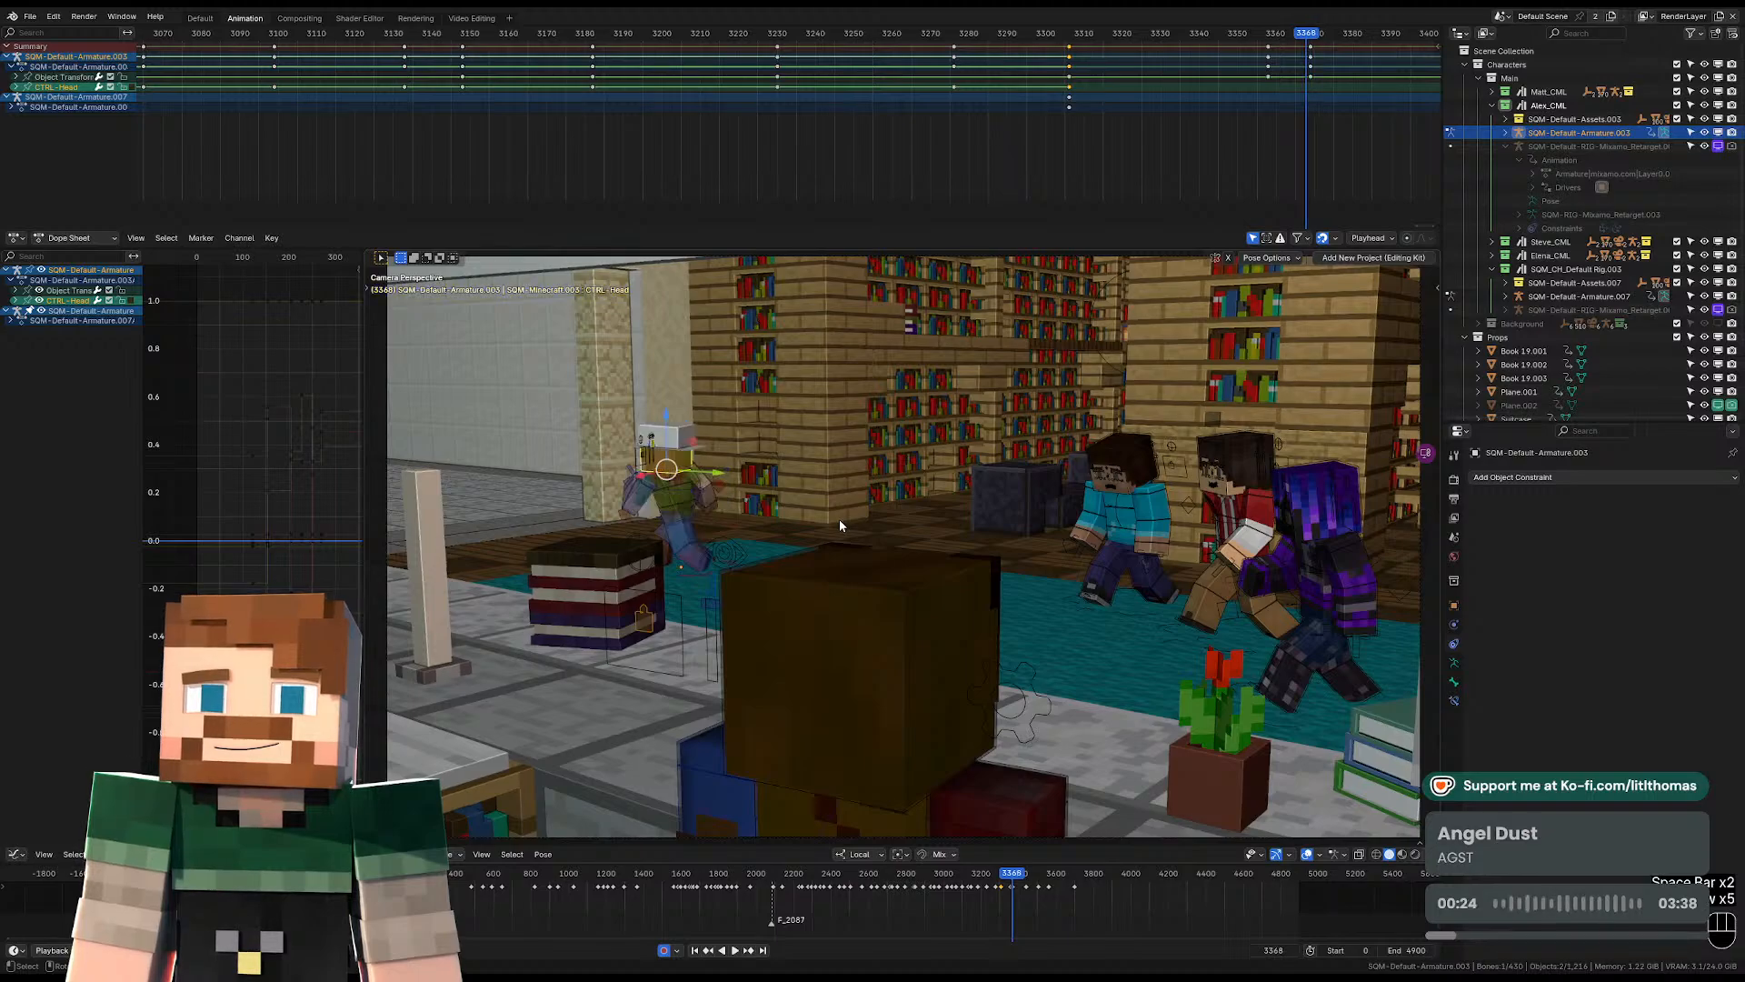
pyautogui.click(685, 515)
pyautogui.press('KP_Decimal')
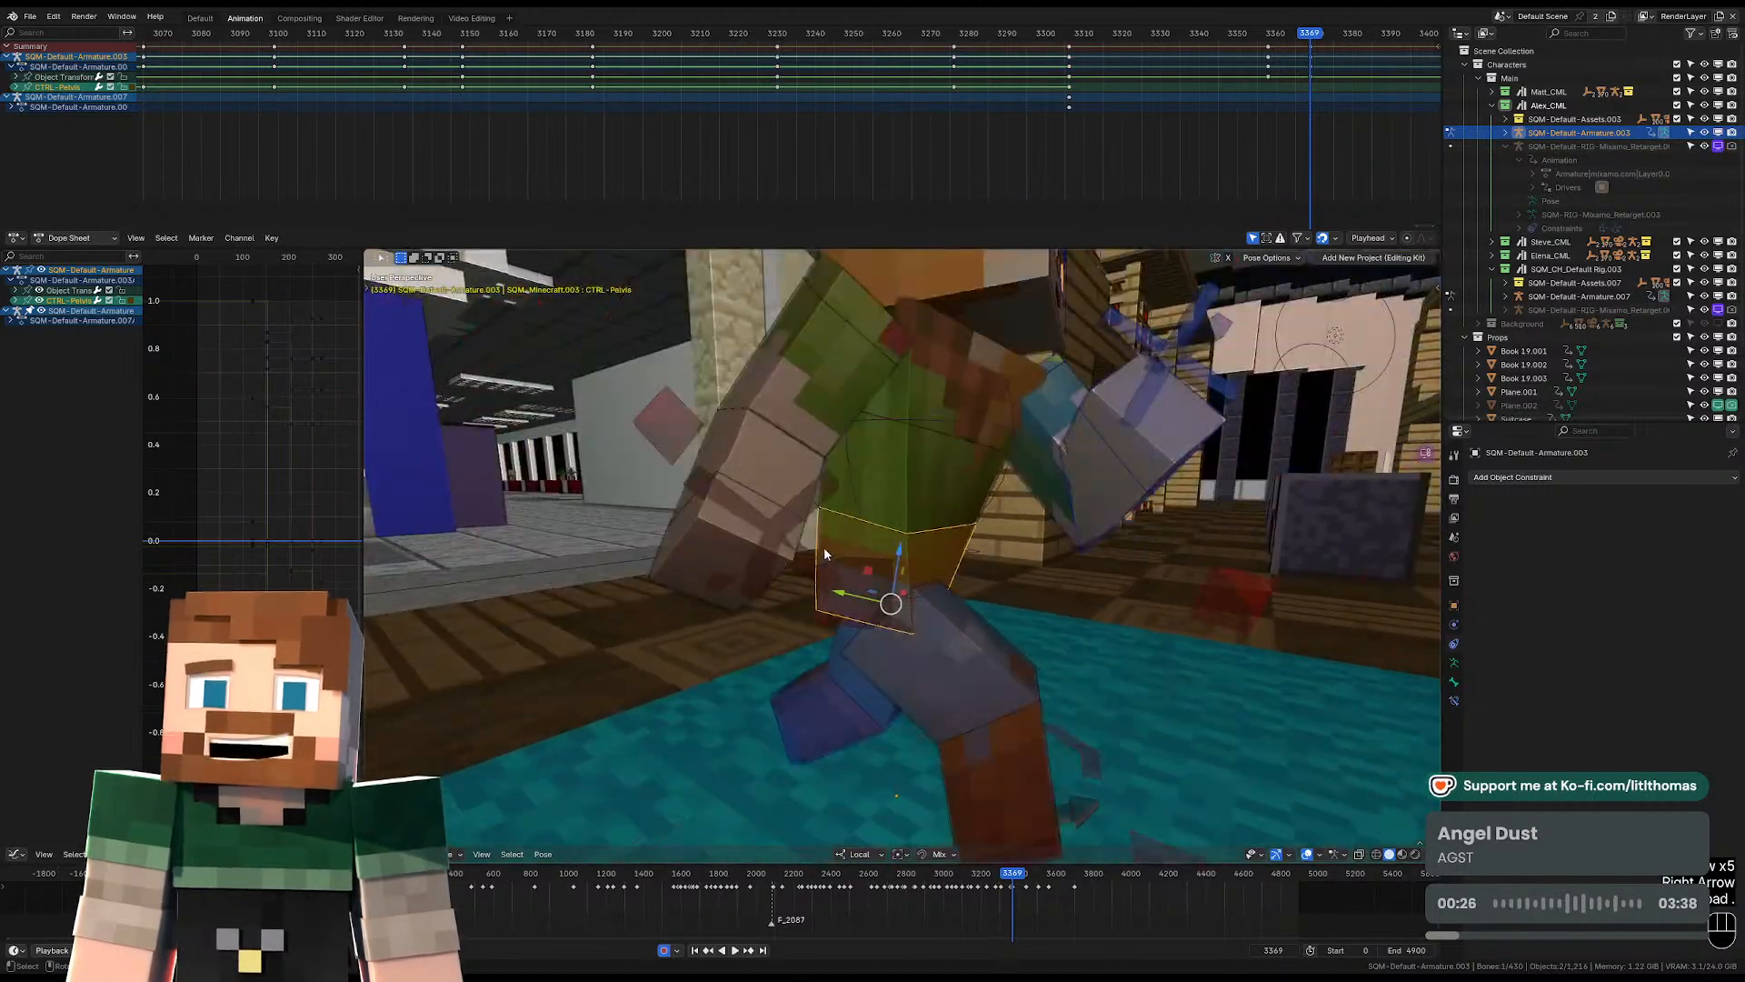
pyautogui.click(897, 692)
pyautogui.hotkey('alt', 'r')
pyautogui.hotkey('alt', 'g')
pyautogui.hotkey('alt', 's')
pyautogui.moveTo(897, 693); pyautogui.dragTo(791, 668, button='middle')
pyautogui.moveTo(964, 666); pyautogui.dragTo(1043, 693, button='middle')
pyautogui.click(1000, 656)
pyautogui.hotkey('alt', 's')
pyautogui.hotkey('alt', 'r')
pyautogui.hotkey('alt', 'g')
pyautogui.moveTo(974, 647); pyautogui.dragTo(918, 656)
# Rotate the right foot control about the global Z axis so the toes point outward.
pyautogui.click(891, 672)
pyautogui.moveTo(1009, 648); pyautogui.dragTo(973, 652, button='middle')
pyautogui.press('r')
pyautogui.press('z')
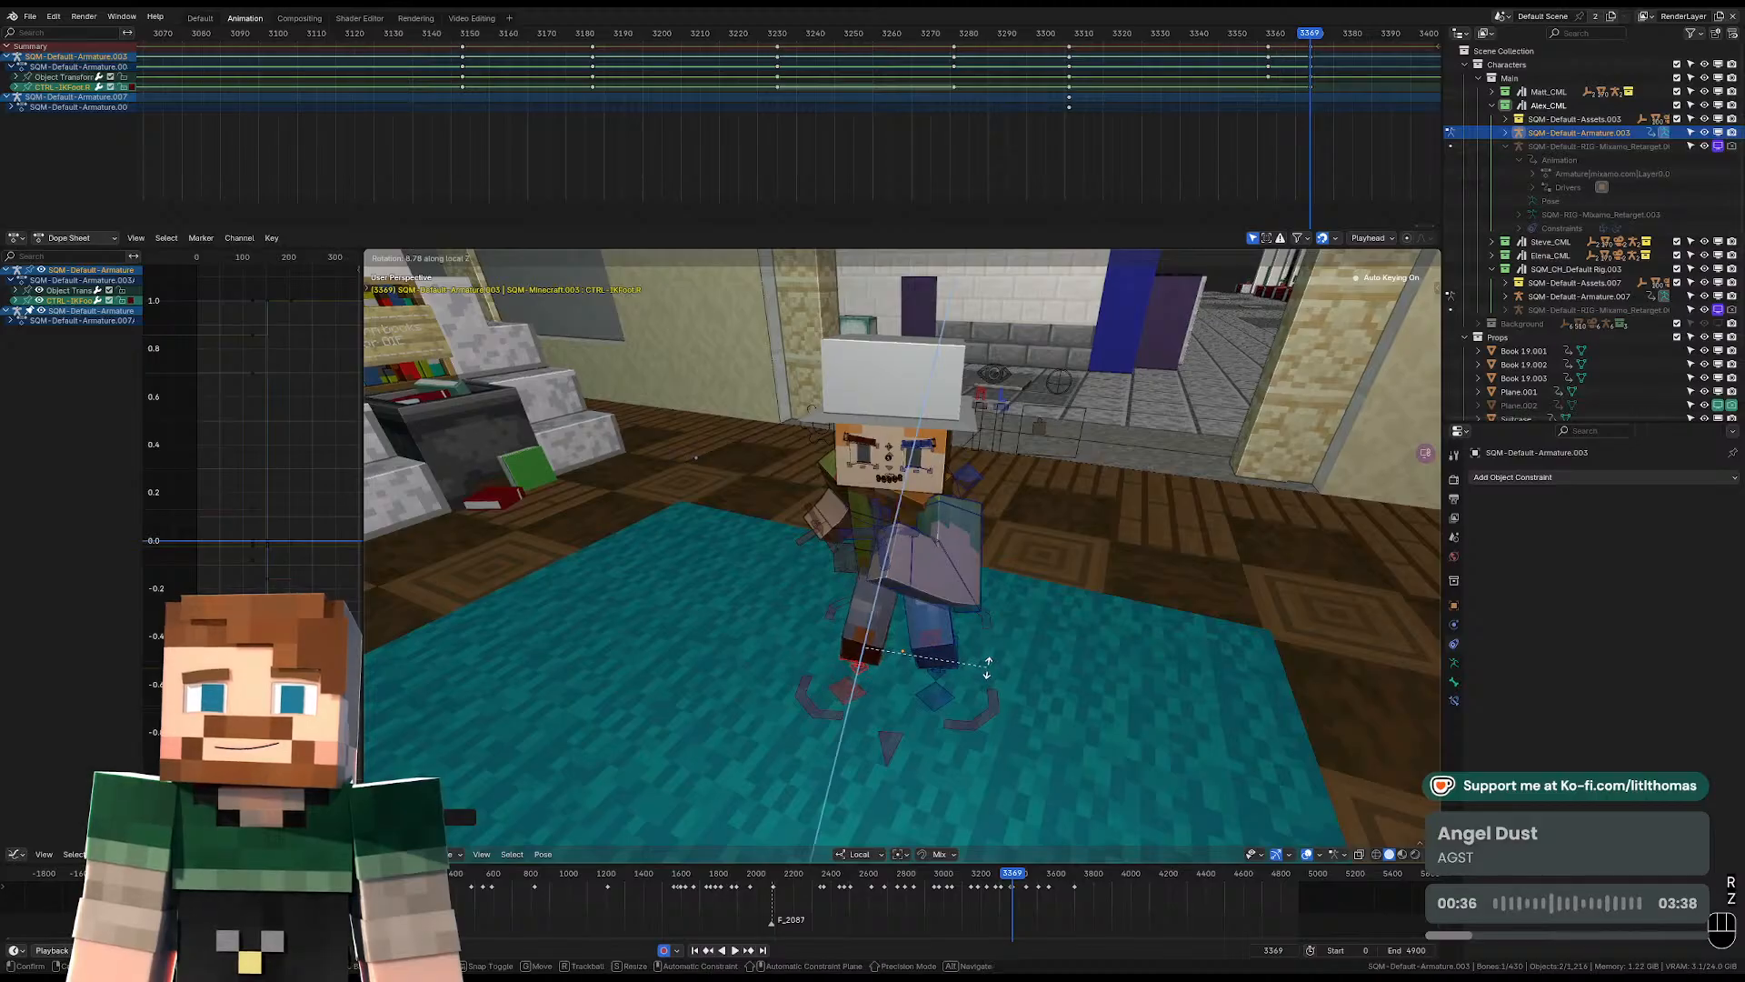
pyautogui.rightClick(986, 668)
pyautogui.press('r')
pyautogui.press('z')
pyautogui.press('z')
pyautogui.click(985, 673)
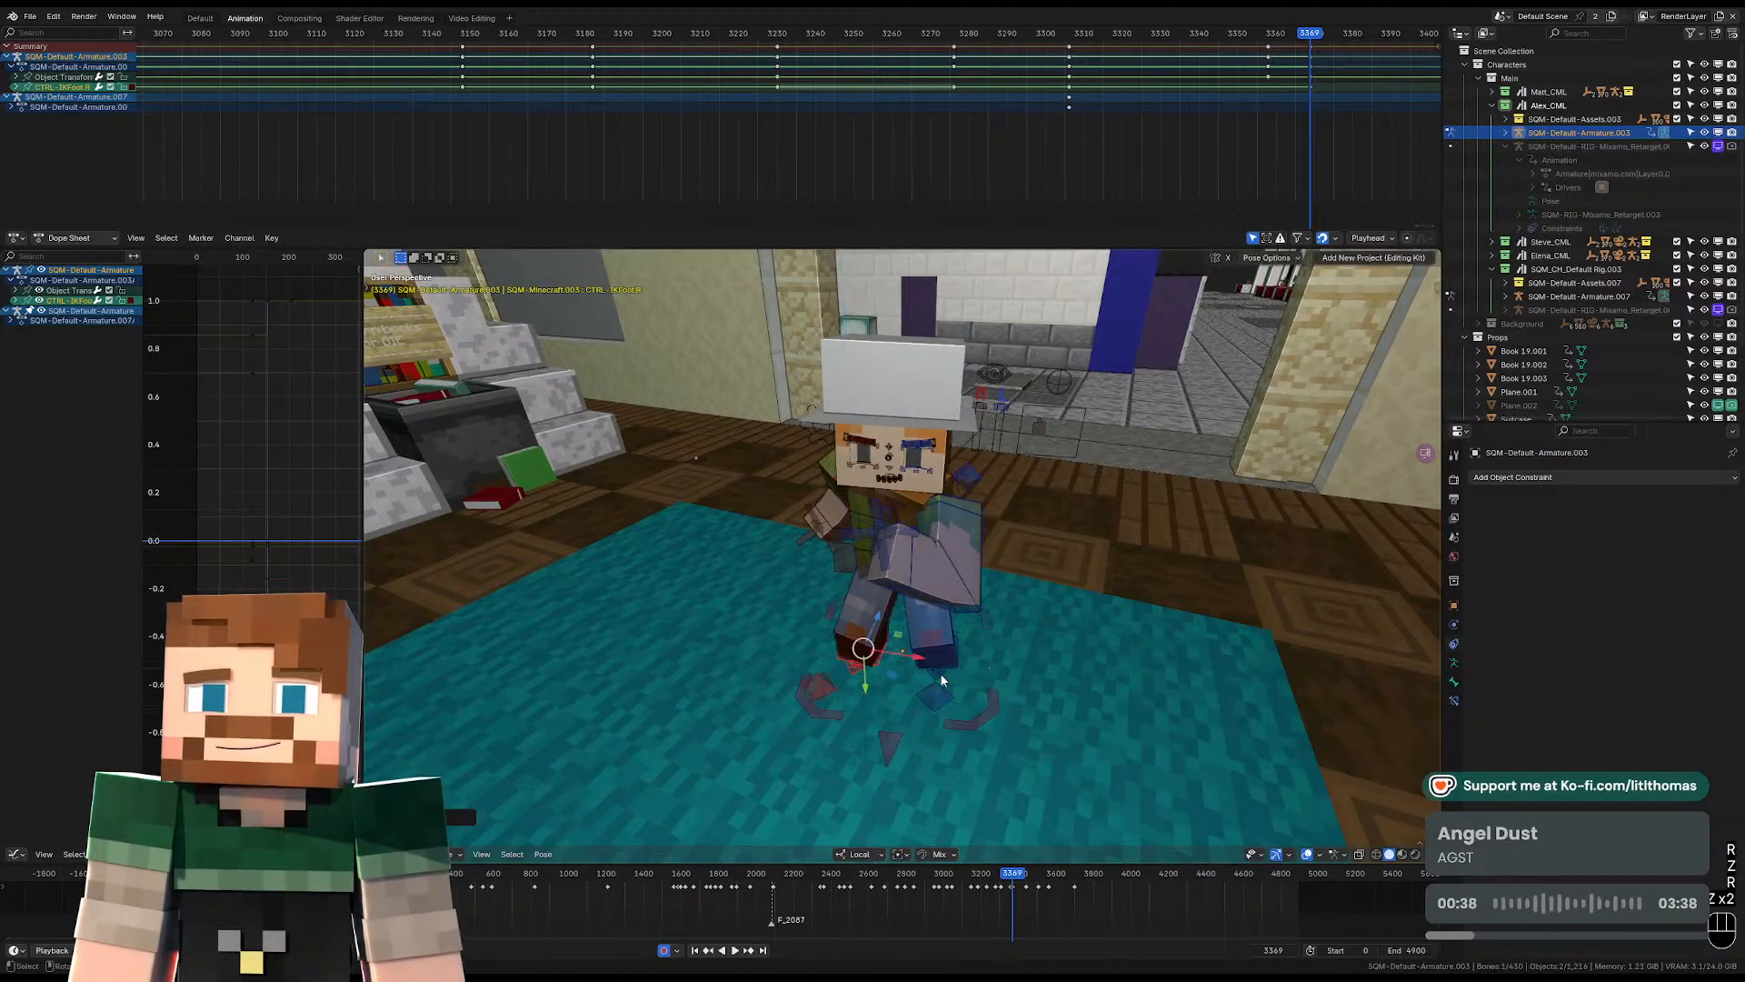
# Rotate the left foot control outward about the global Z axis and nudge it sideways toward the right foot.
pyautogui.click(940, 673)
pyautogui.press('r')
pyautogui.press('z')
pyautogui.press('z')
pyautogui.click(1028, 671)
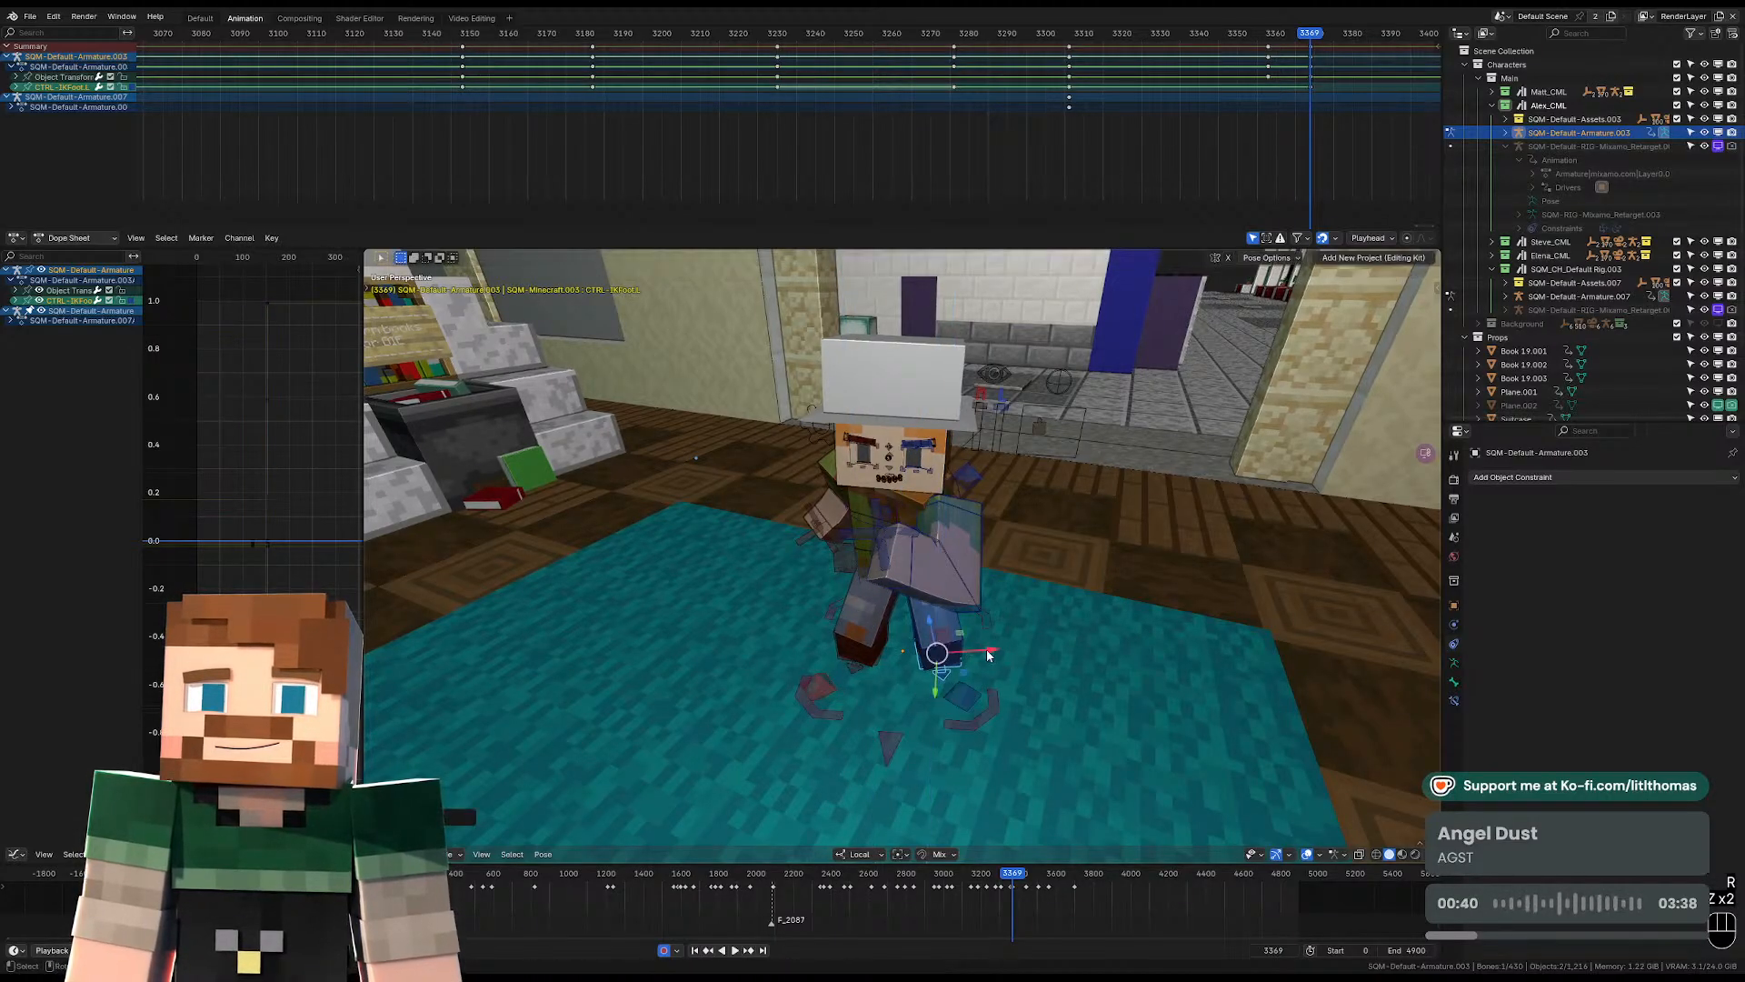
pyautogui.moveTo(988, 652); pyautogui.dragTo(979, 654)
# Reposition the pelvis over the feet at frame 3369 with the knees slightly bent.
pyautogui.moveTo(979, 653); pyautogui.dragTo(1053, 627, button='middle')
pyautogui.click(898, 567)
pyautogui.moveTo(900, 567)
pyautogui.mouseDown(button='middle')
pyautogui.moveTo(1004, 544)
pyautogui.moveTo(880, 536)
pyautogui.moveTo(900, 534)
pyautogui.mouseUp(button='middle')
pyautogui.press('g')
pyautogui.click(1032, 538)
pyautogui.press('g')
pyautogui.click(899, 535)
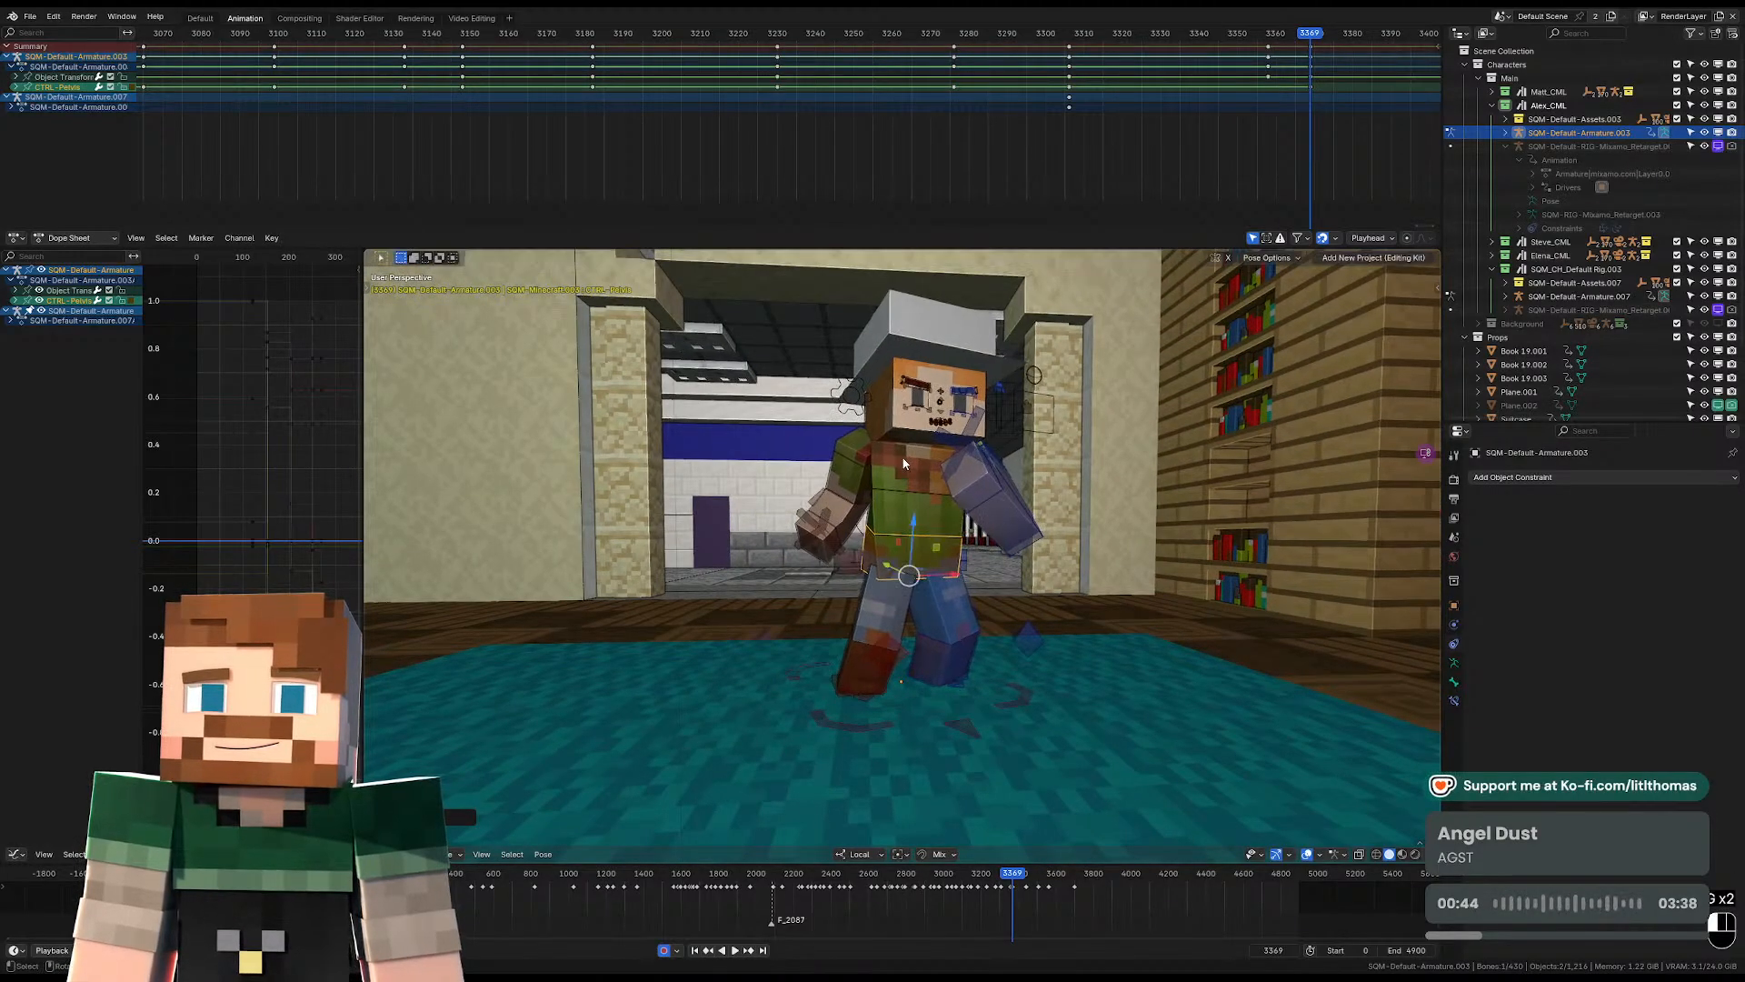
# Clear the torso's rotation and scale so the upper body straightens at frame 3369.
pyautogui.click(902, 459)
pyautogui.hotkey('alt', 'r')
pyautogui.hotkey('alt', 's')
pyautogui.moveTo(902, 458); pyautogui.dragTo(866, 478, button='middle')
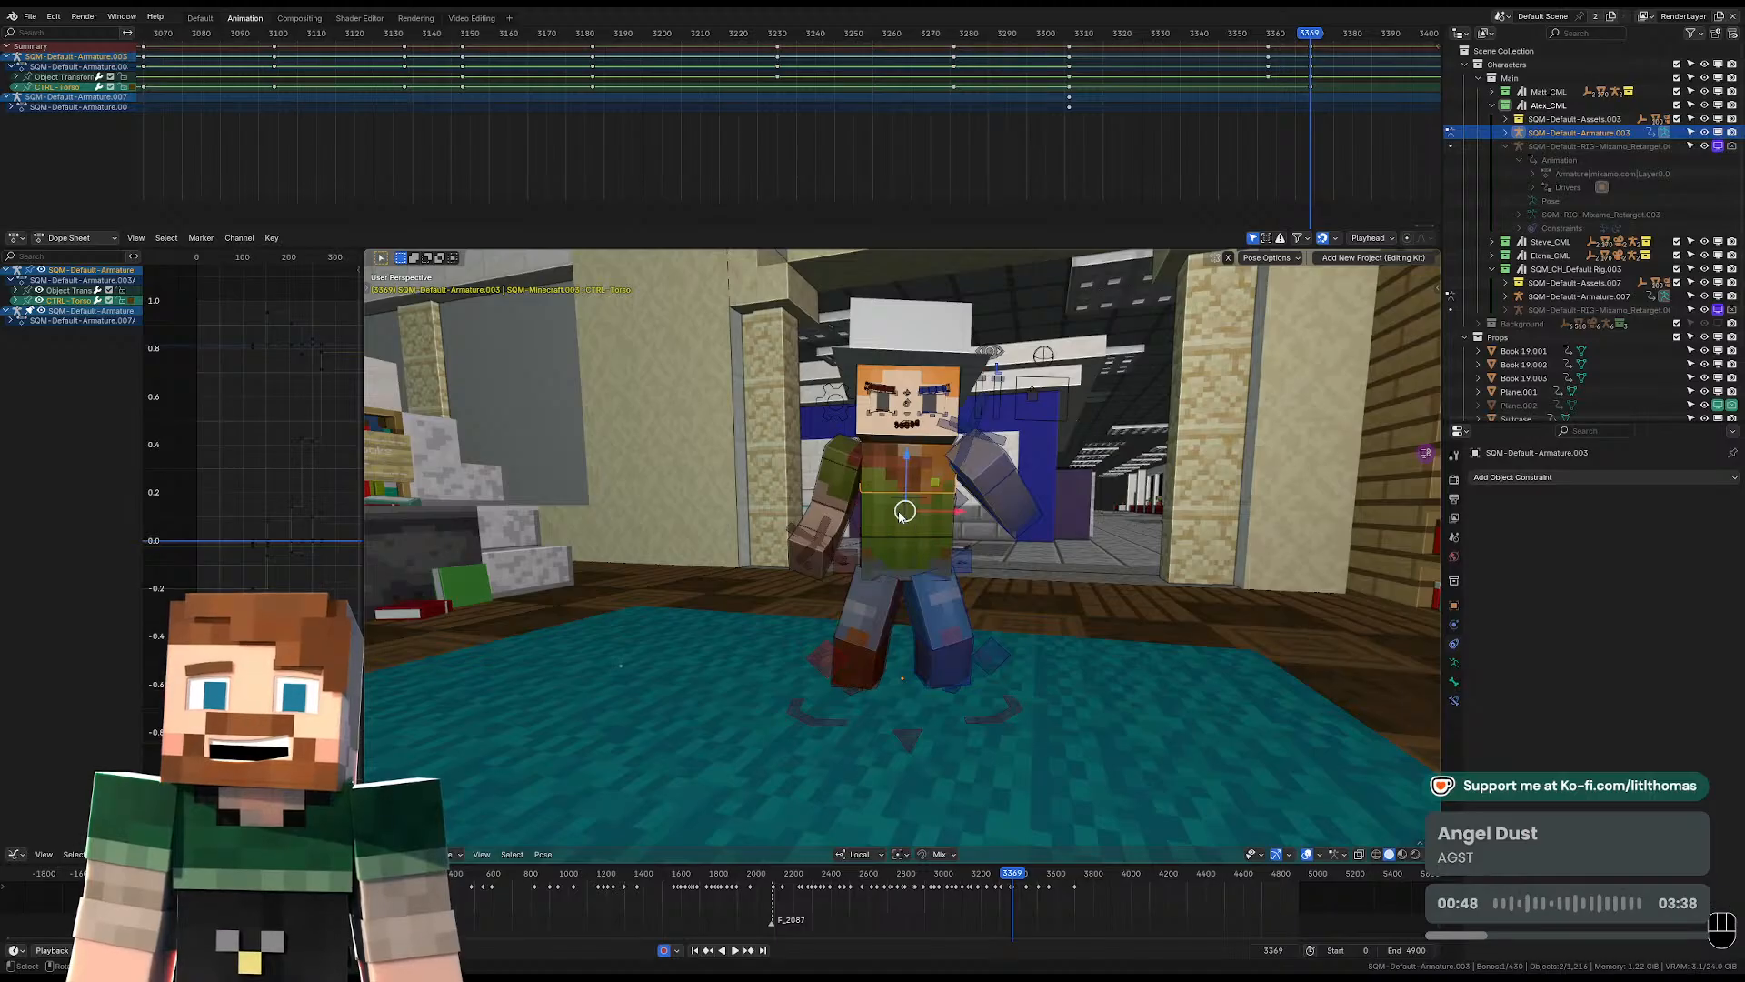
pyautogui.moveTo(909, 515); pyautogui.dragTo(934, 529, button='middle')
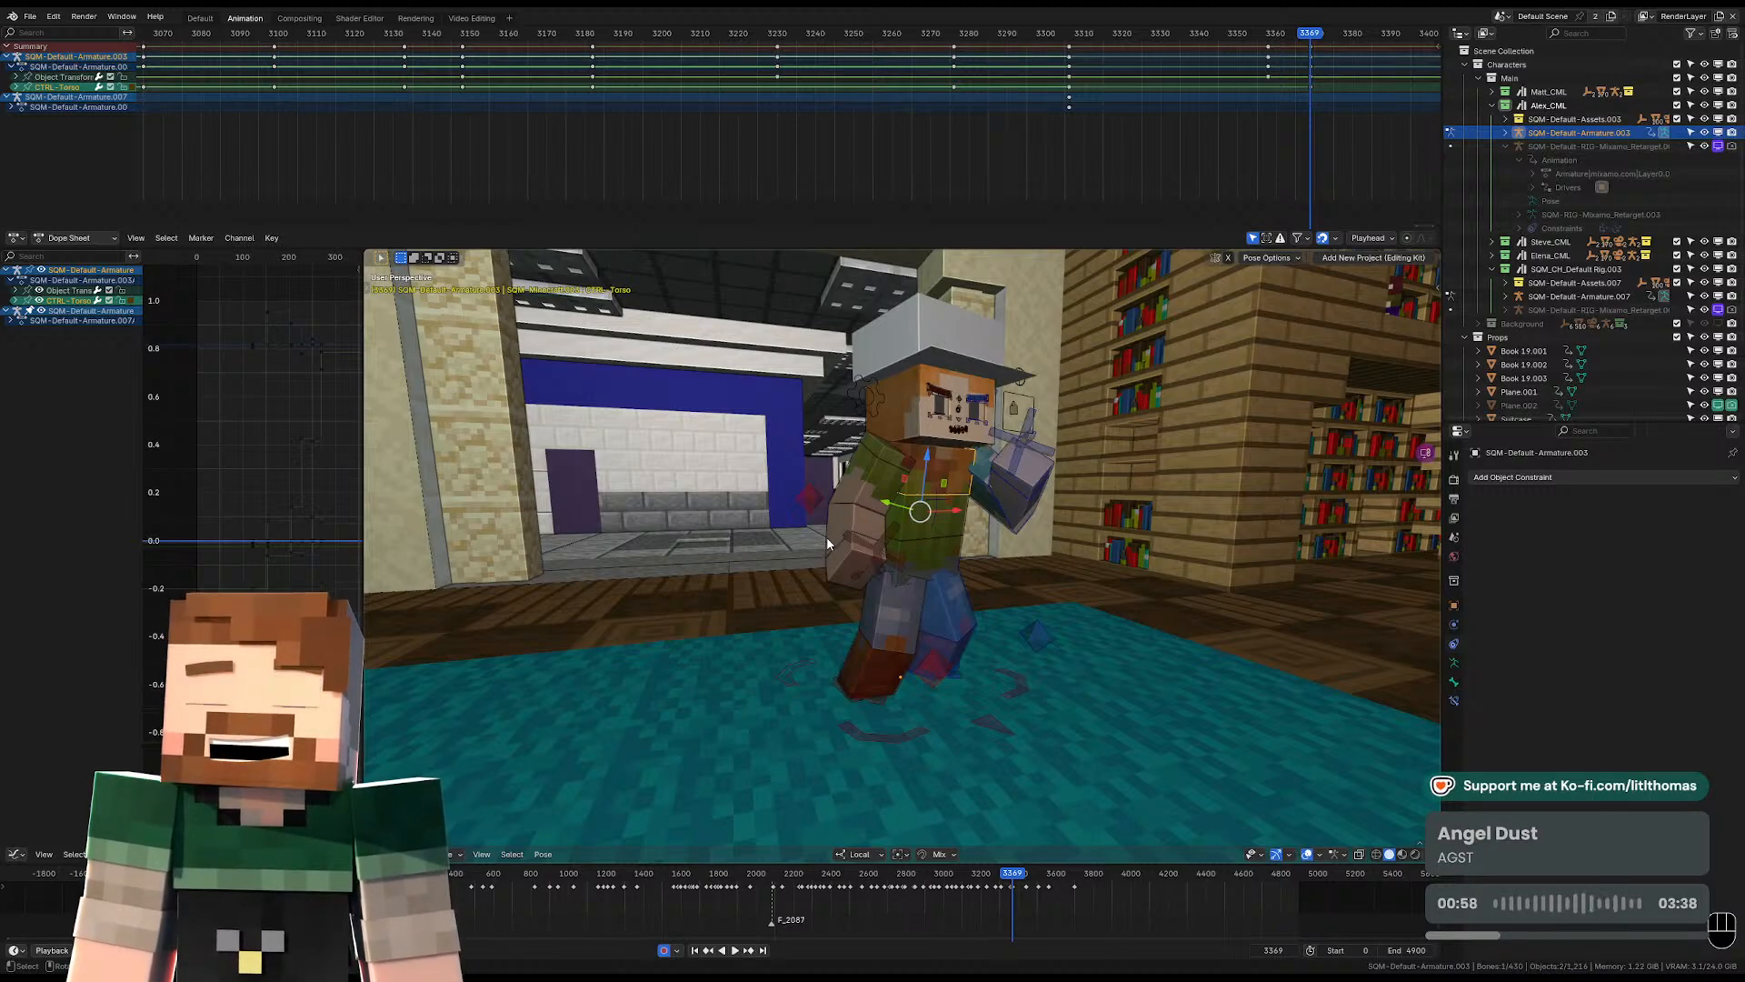
# Clear the left forearm's rotation and rotate the left arm so it hangs beside the body.
pyautogui.click(866, 531)
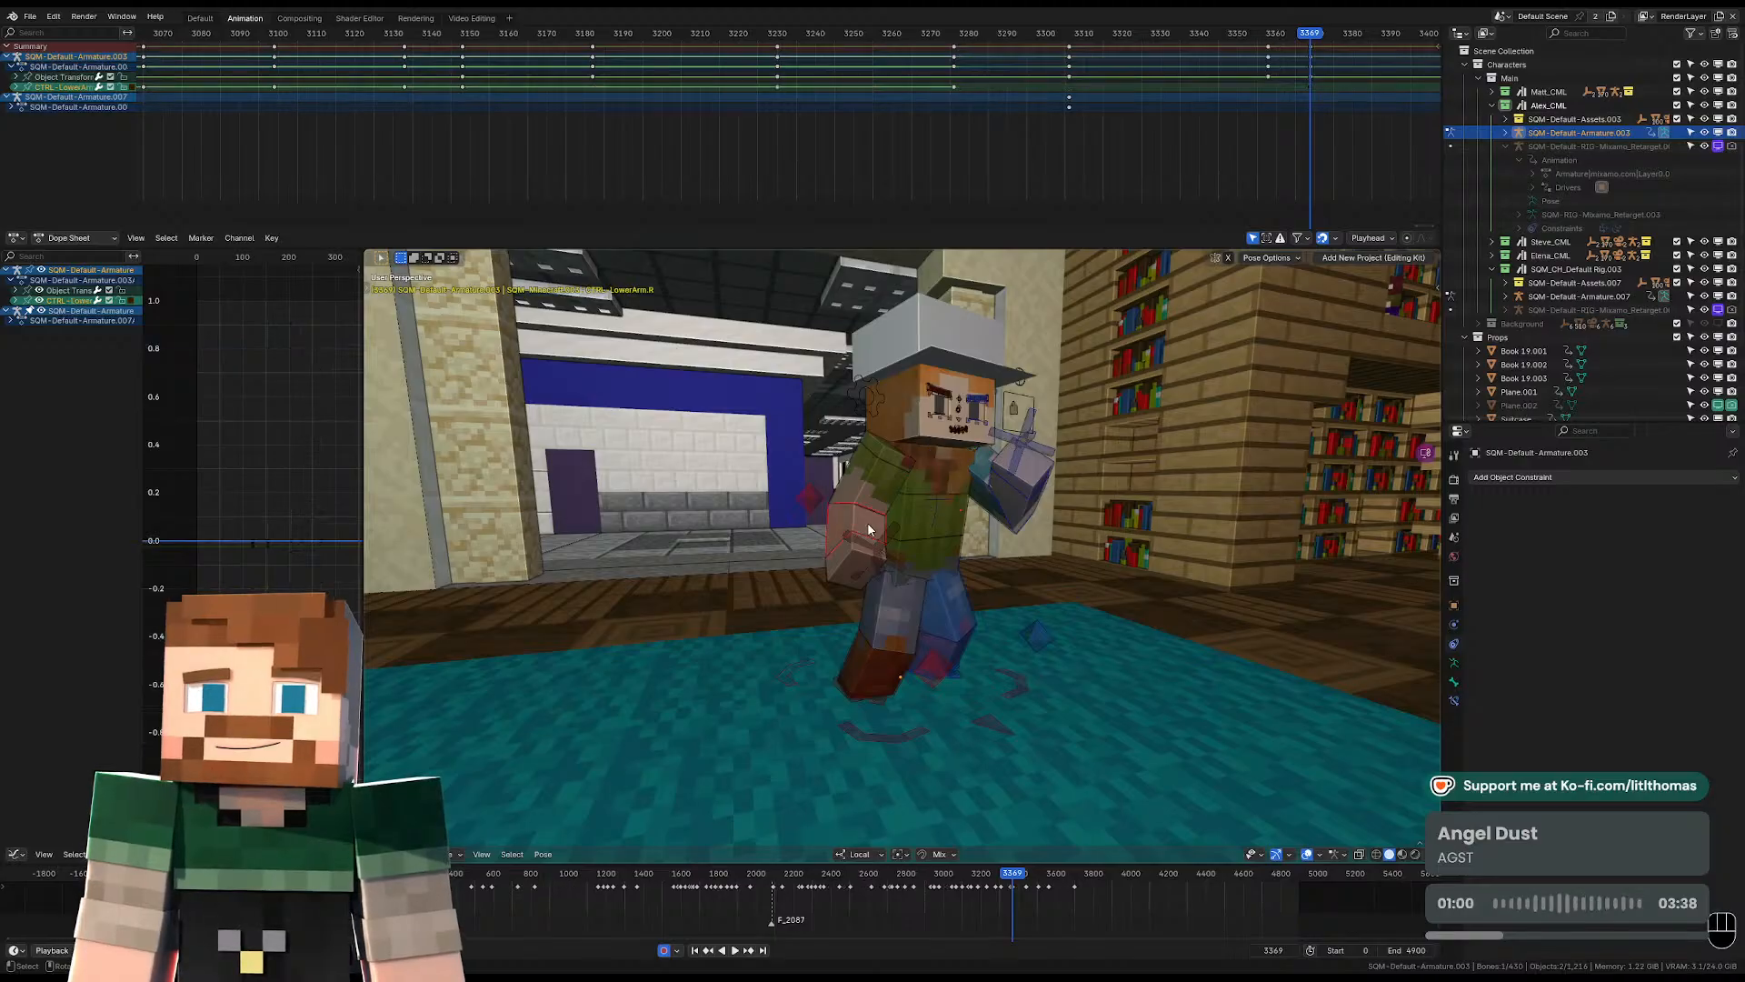
pyautogui.press('KP_Decimal')
pyautogui.scroll(-4, 868, 531)
pyautogui.moveTo(988, 566); pyautogui.dragTo(886, 628, button='middle')
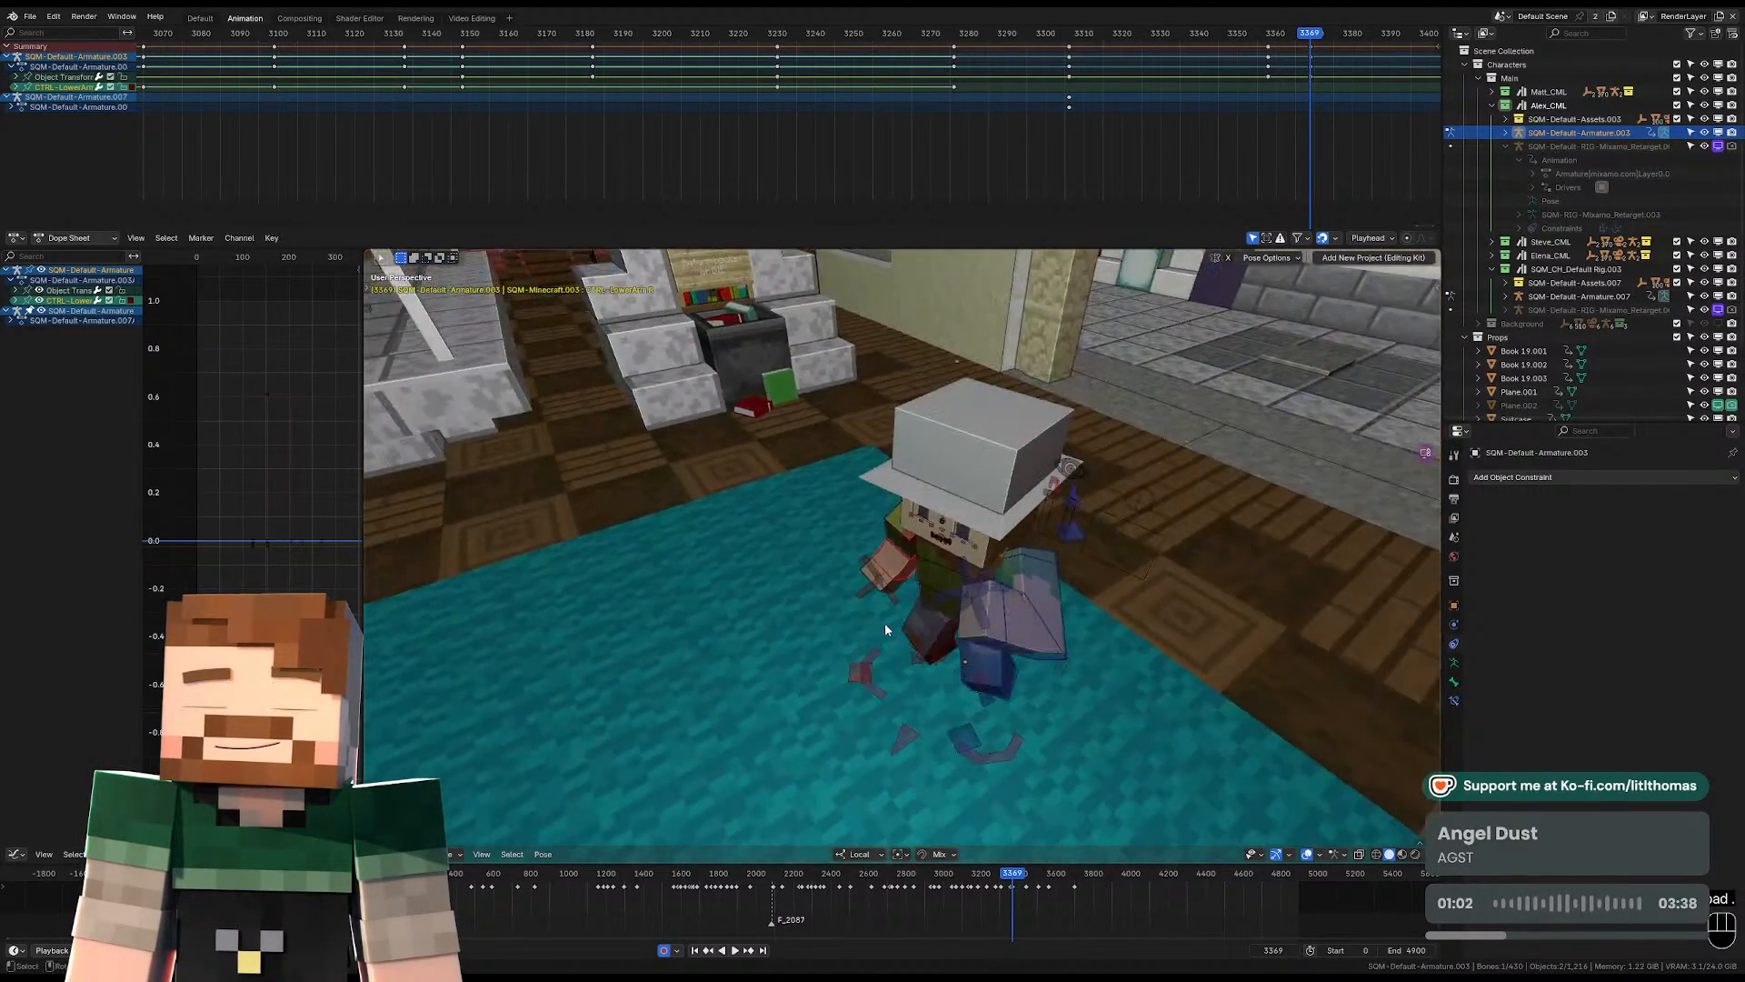
pyautogui.hotkey('alt', 'r')
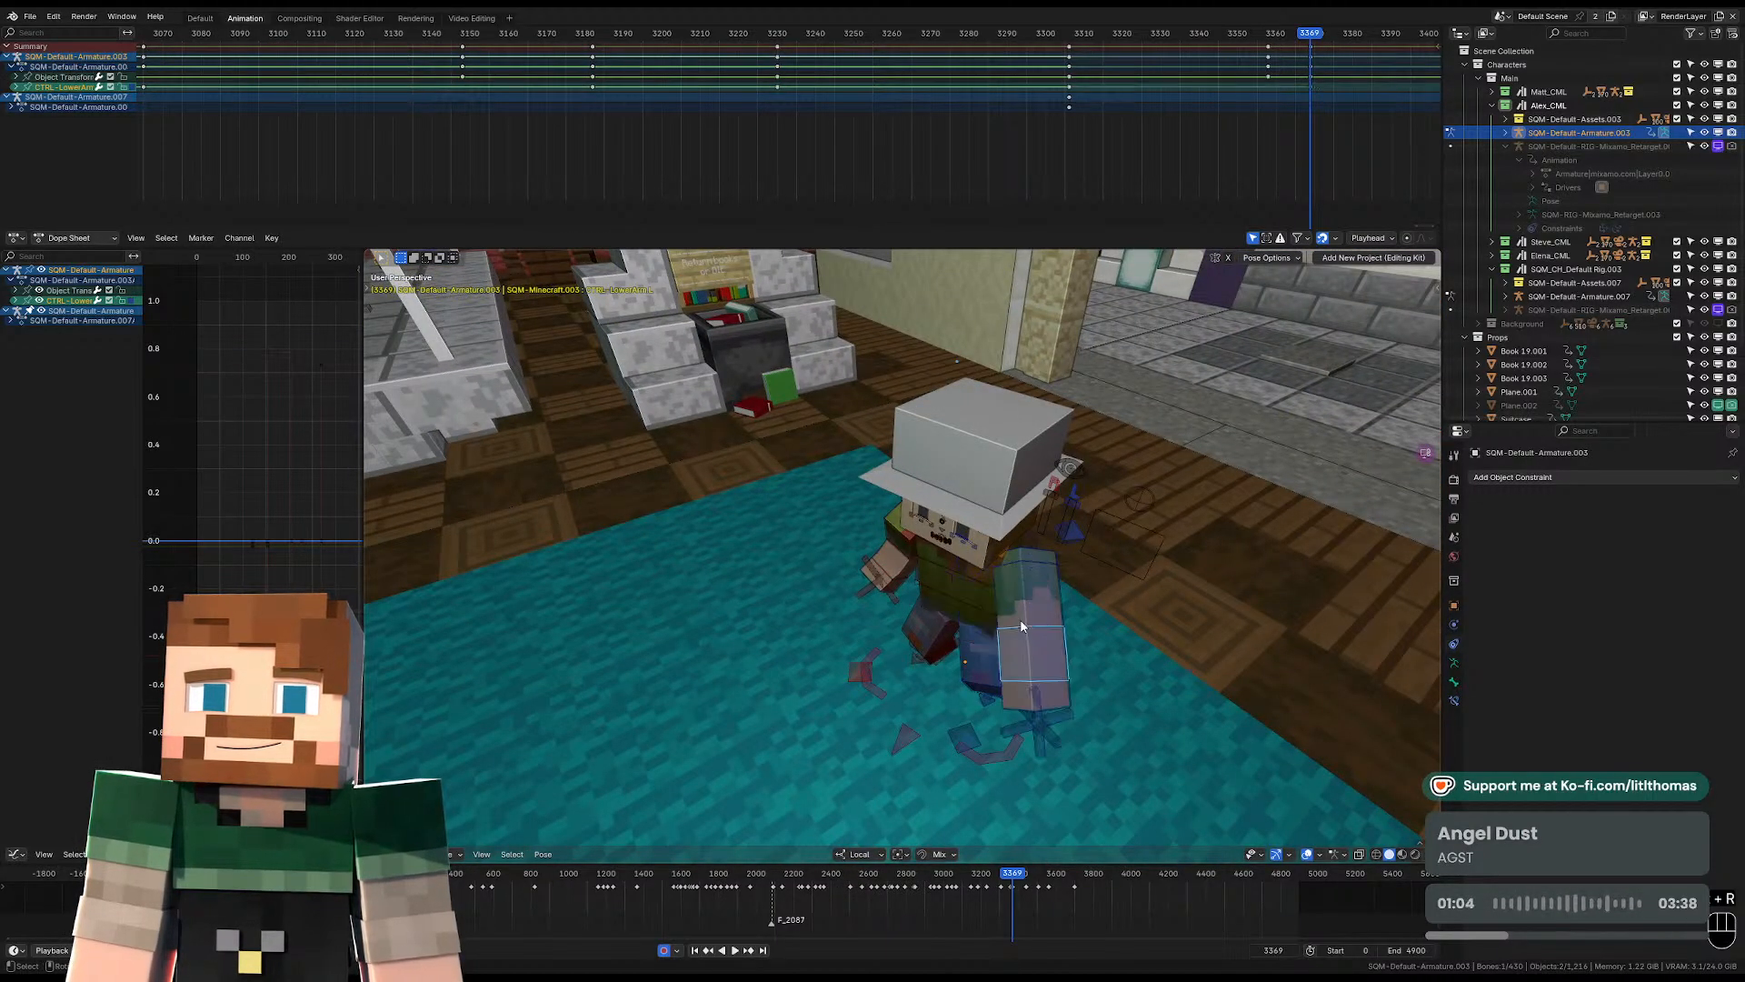
pyautogui.moveTo(1036, 621); pyautogui.dragTo(1139, 673, button='middle')
pyautogui.press('r')
pyautogui.click(963, 760)
pyautogui.moveTo(955, 760); pyautogui.dragTo(1144, 674, button='middle')
# Adjust the torso with a free trackball rotation for the standing pose, and select the head control.
pyautogui.moveTo(878, 545); pyautogui.dragTo(969, 514, button='middle')
pyautogui.click(962, 499)
pyautogui.press('r')
pyautogui.press('r')
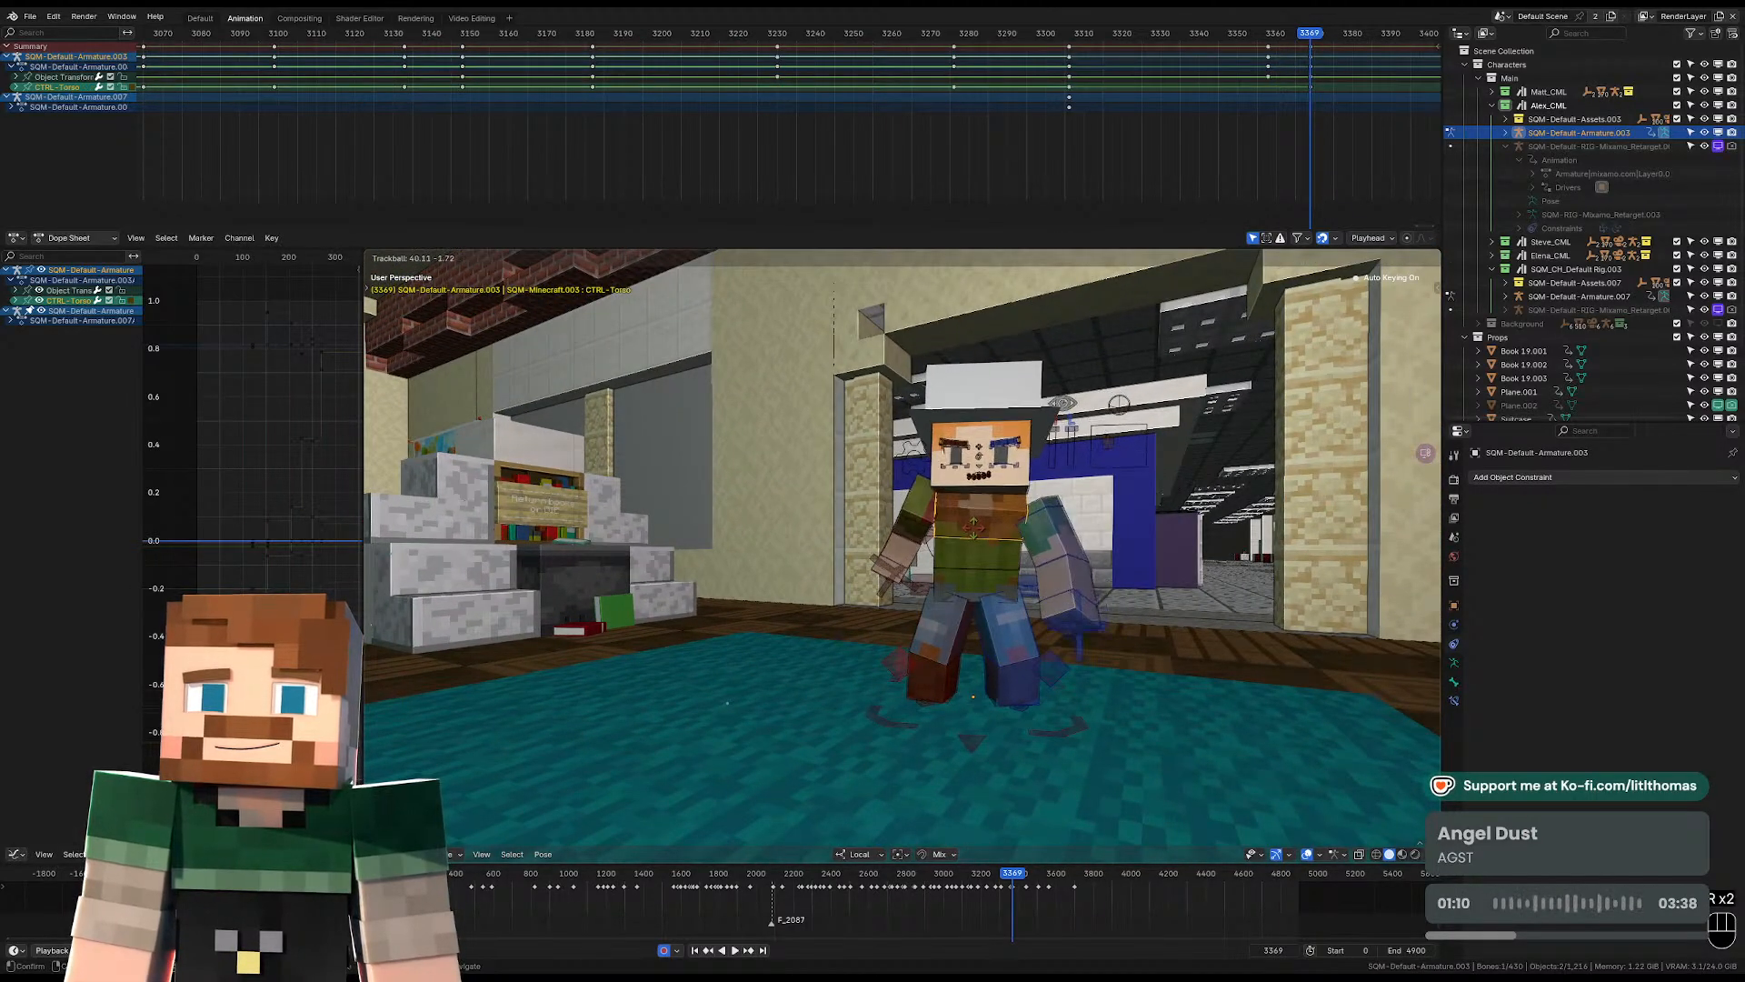
pyautogui.click(978, 514)
pyautogui.click(1019, 492)
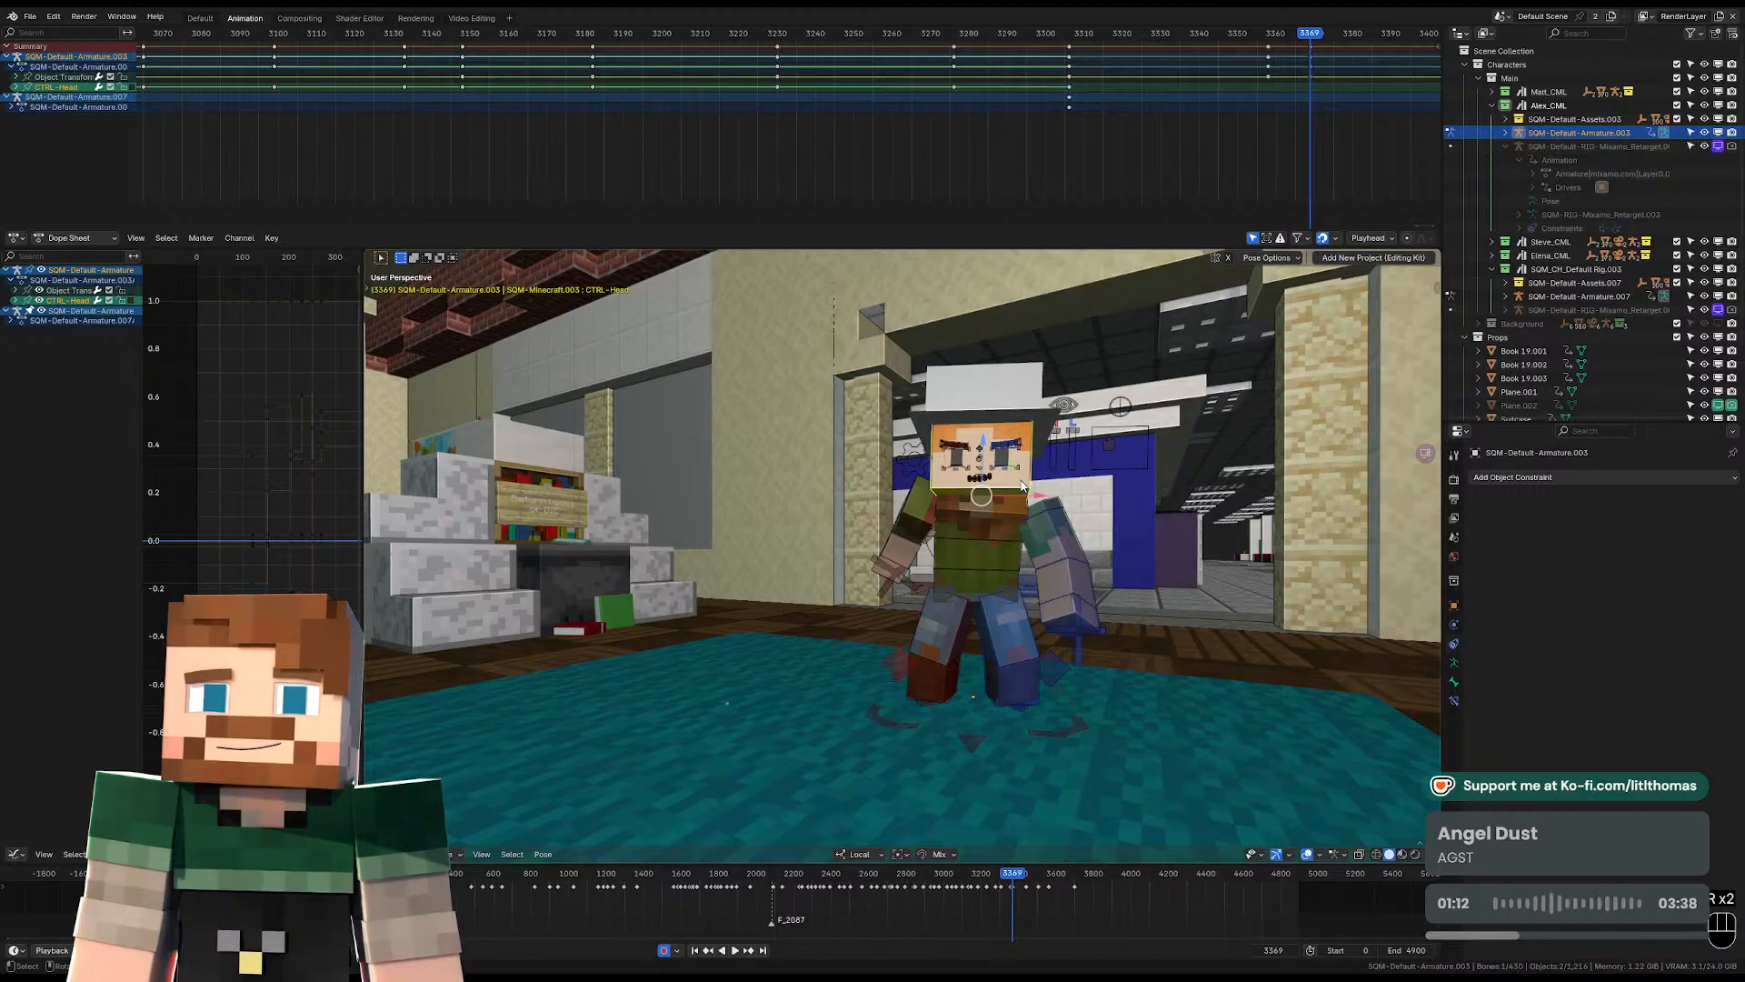
# Rotate the left upper arm freely at frame 3369 so the arm swings outward from the body.
pyautogui.click(1070, 582)
pyautogui.press('r')
pyautogui.press('r')
pyautogui.press('r')
pyautogui.press('r')
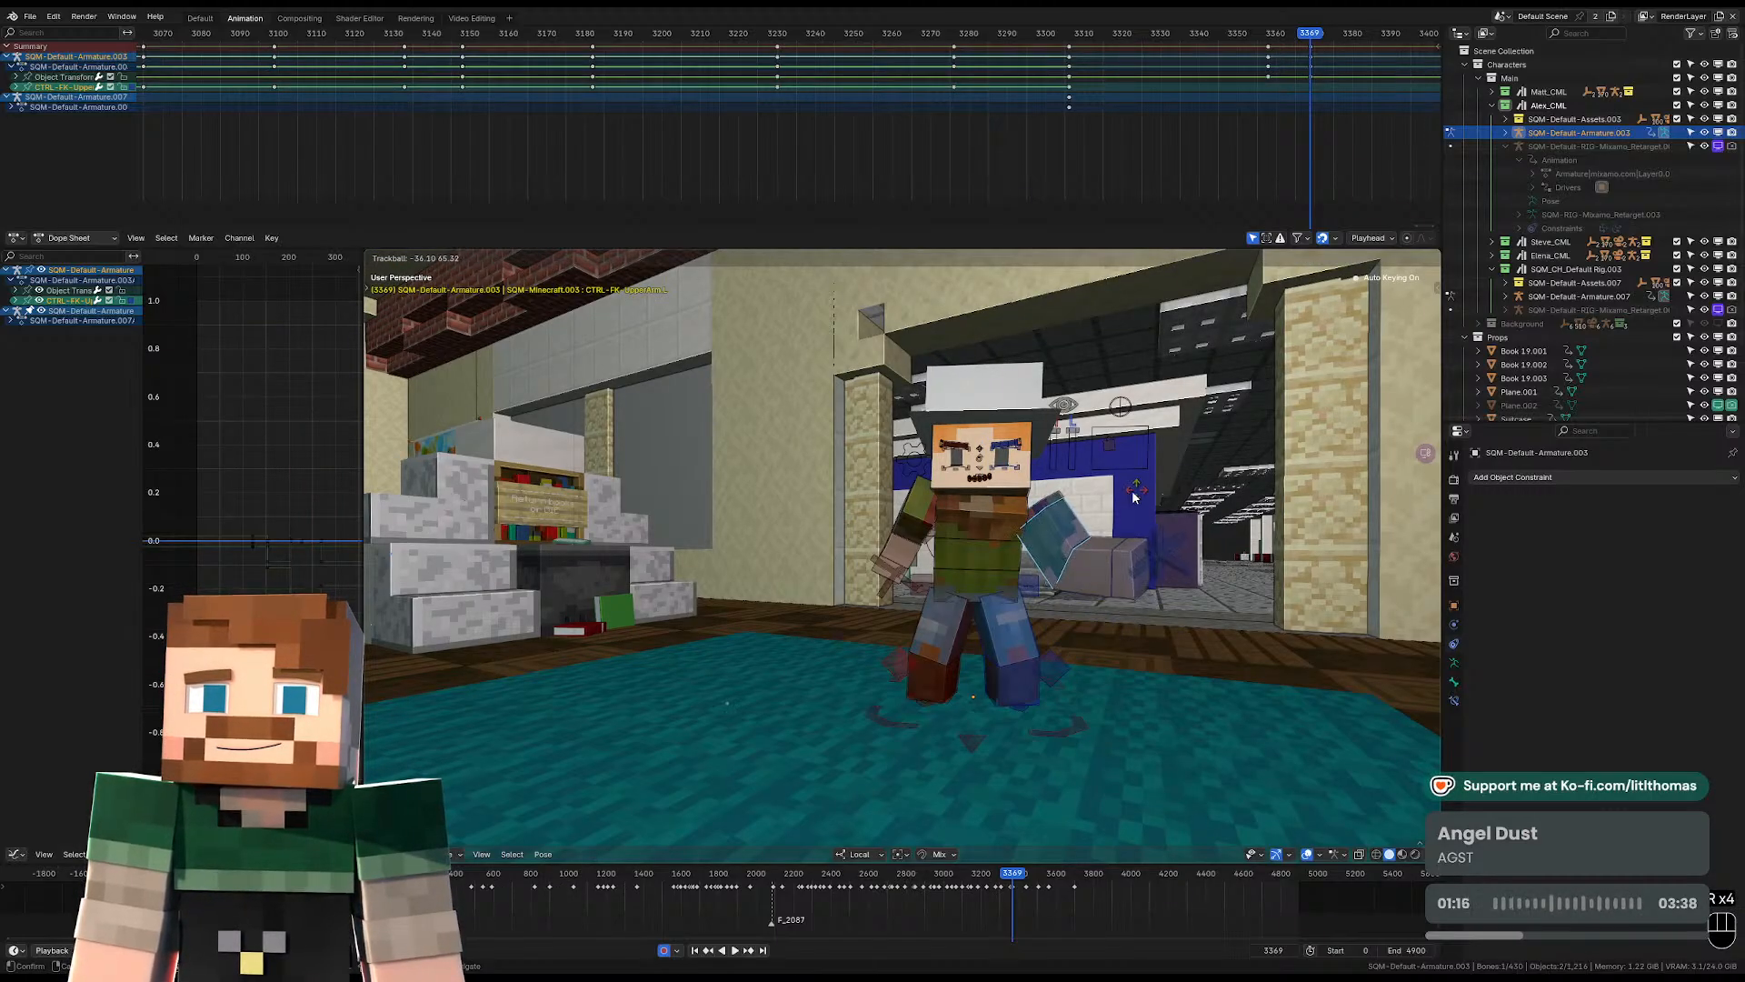
pyautogui.click(1134, 495)
# Rotate the right upper arm and shoulder at frame 3369 so the right arm lifts outward beside the torso.
pyautogui.click(905, 544)
pyautogui.press('r')
pyautogui.click(920, 534)
pyautogui.click(916, 522)
pyautogui.press('r')
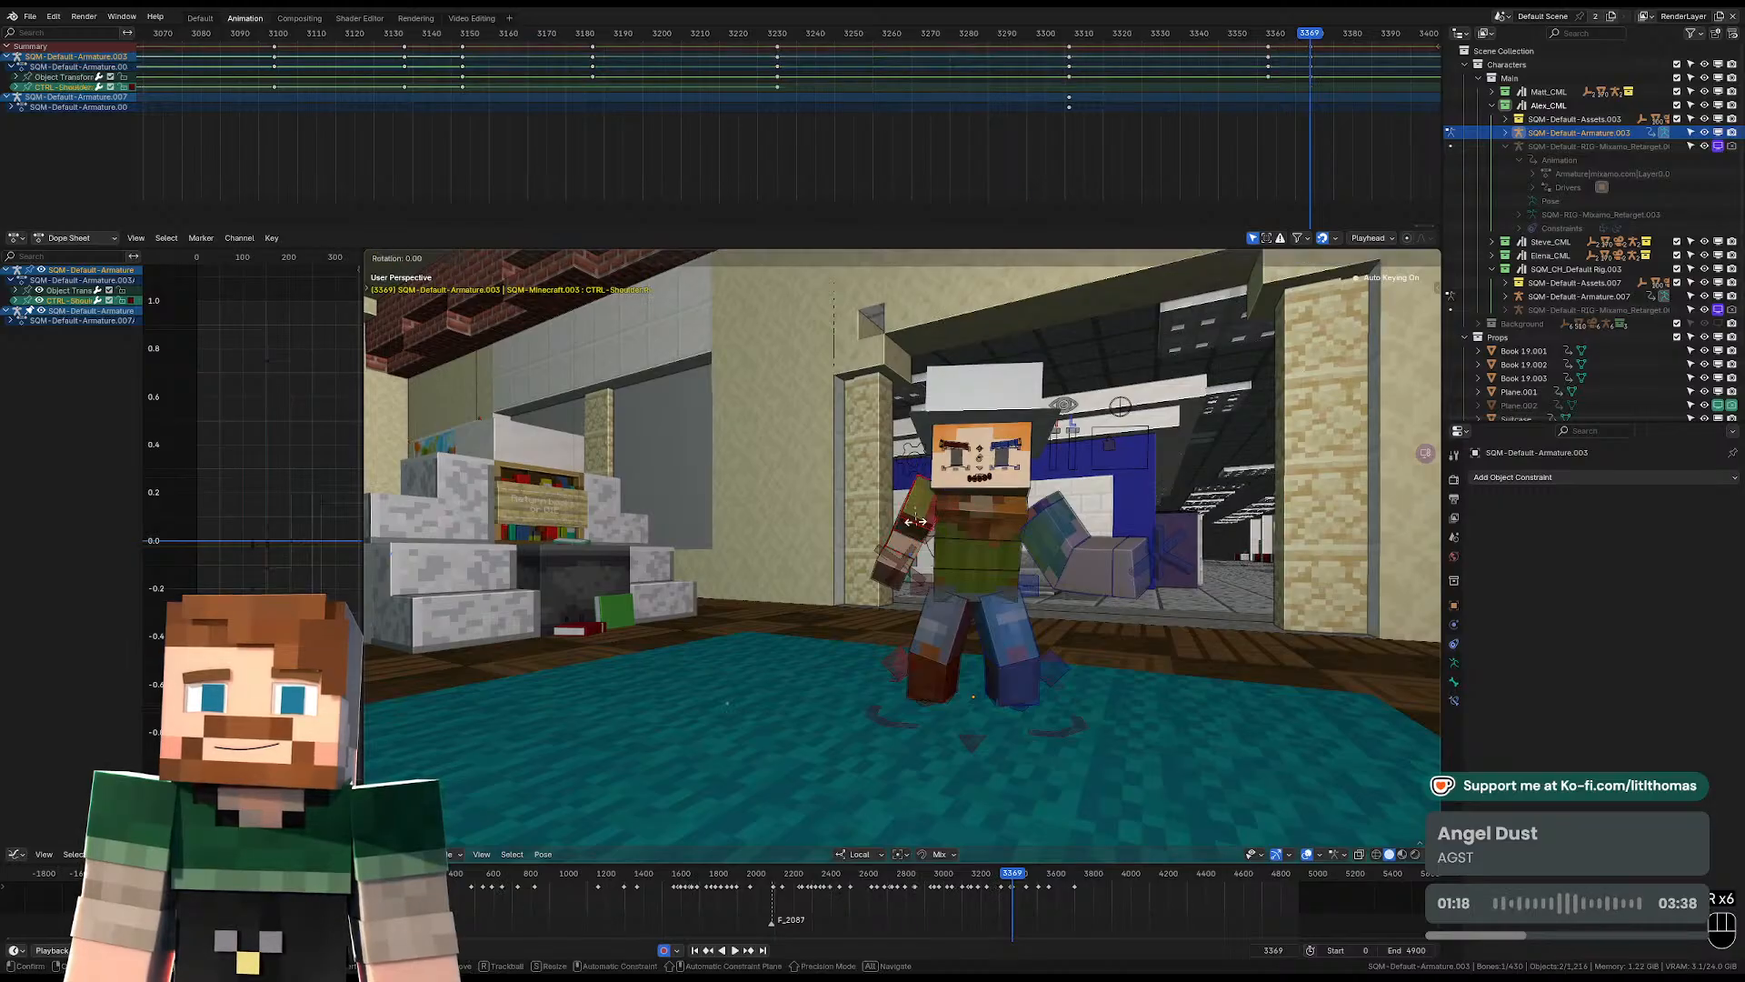
pyautogui.click(936, 498)
pyautogui.click(917, 523)
pyautogui.press('r')
pyautogui.press('r')
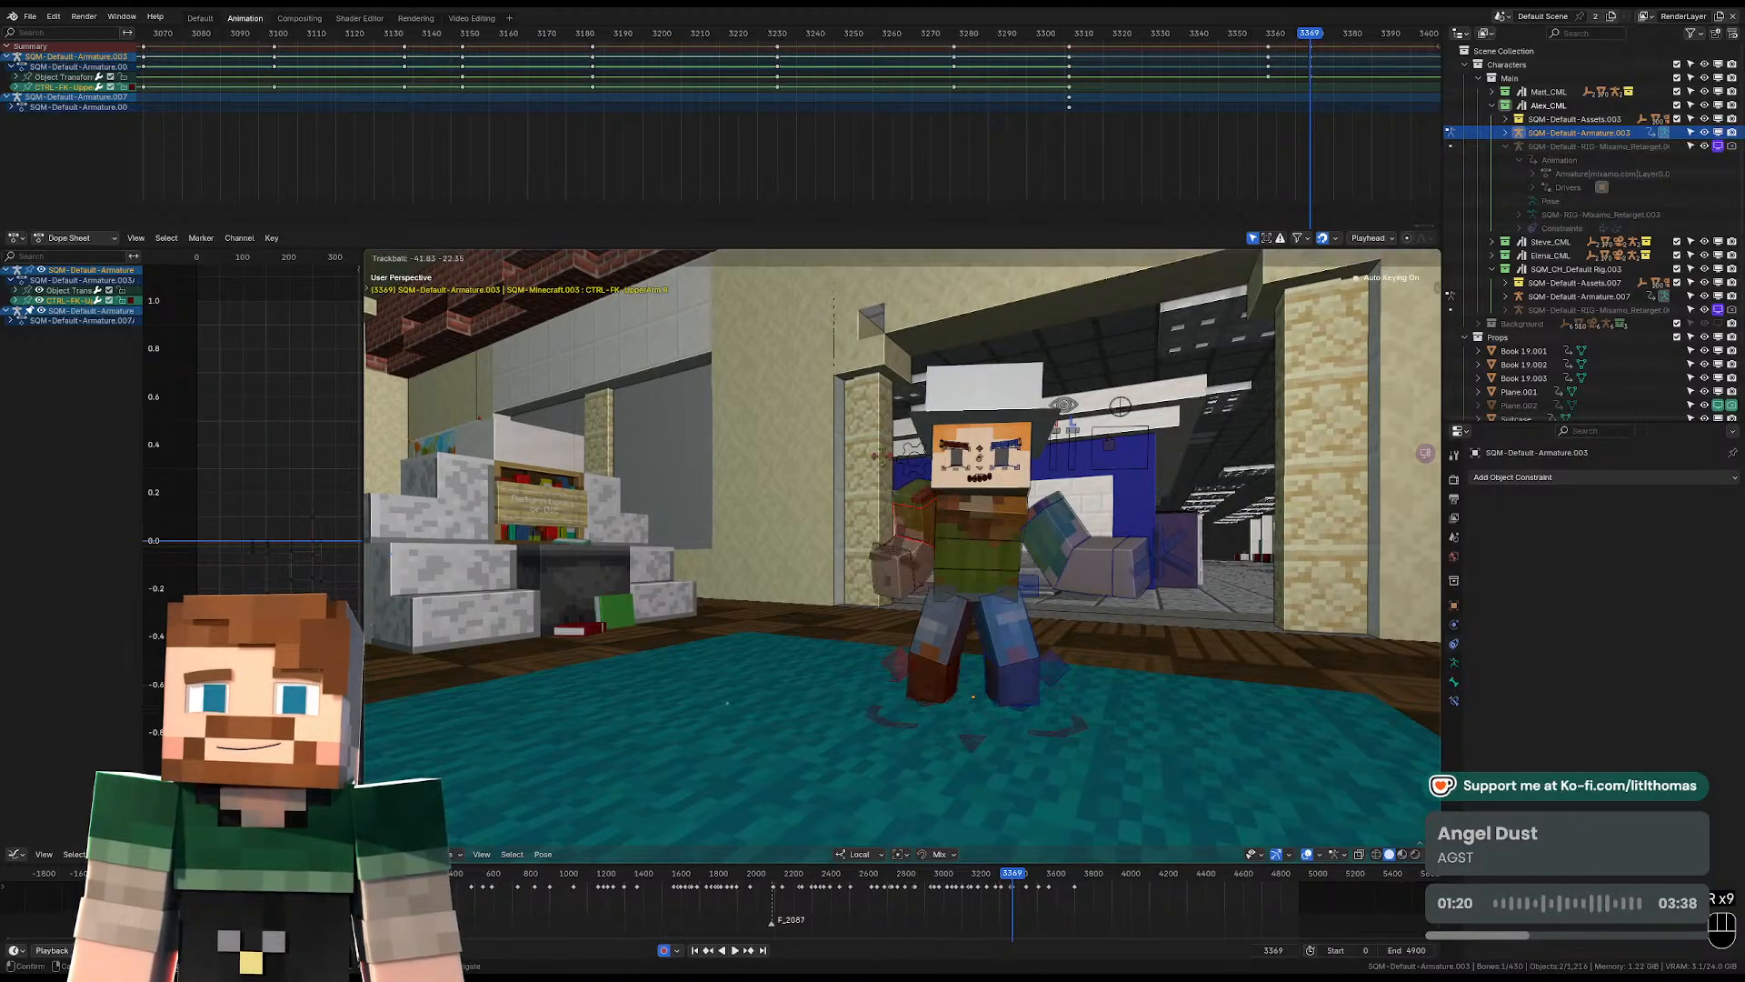
pyautogui.click(1020, 437)
pyautogui.press('r')
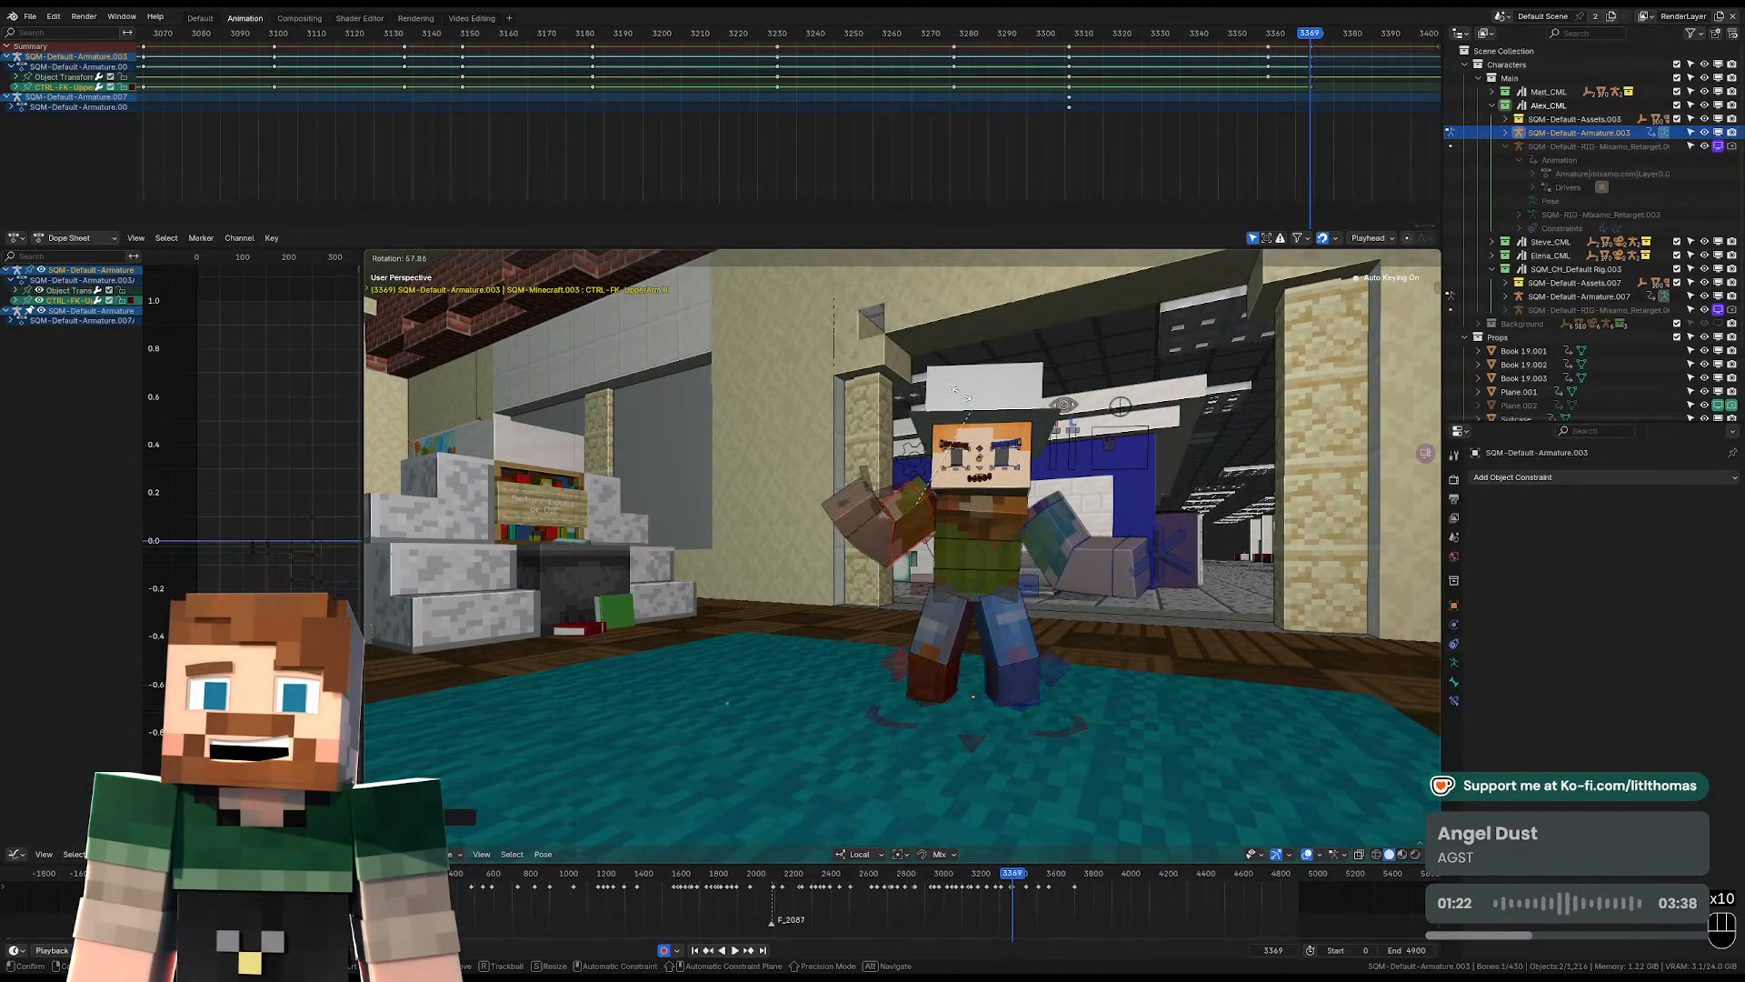
pyautogui.click(916, 472)
# Clear the location of both shoulder controls and move them slightly at frame 3369.
pyautogui.click(955, 502)
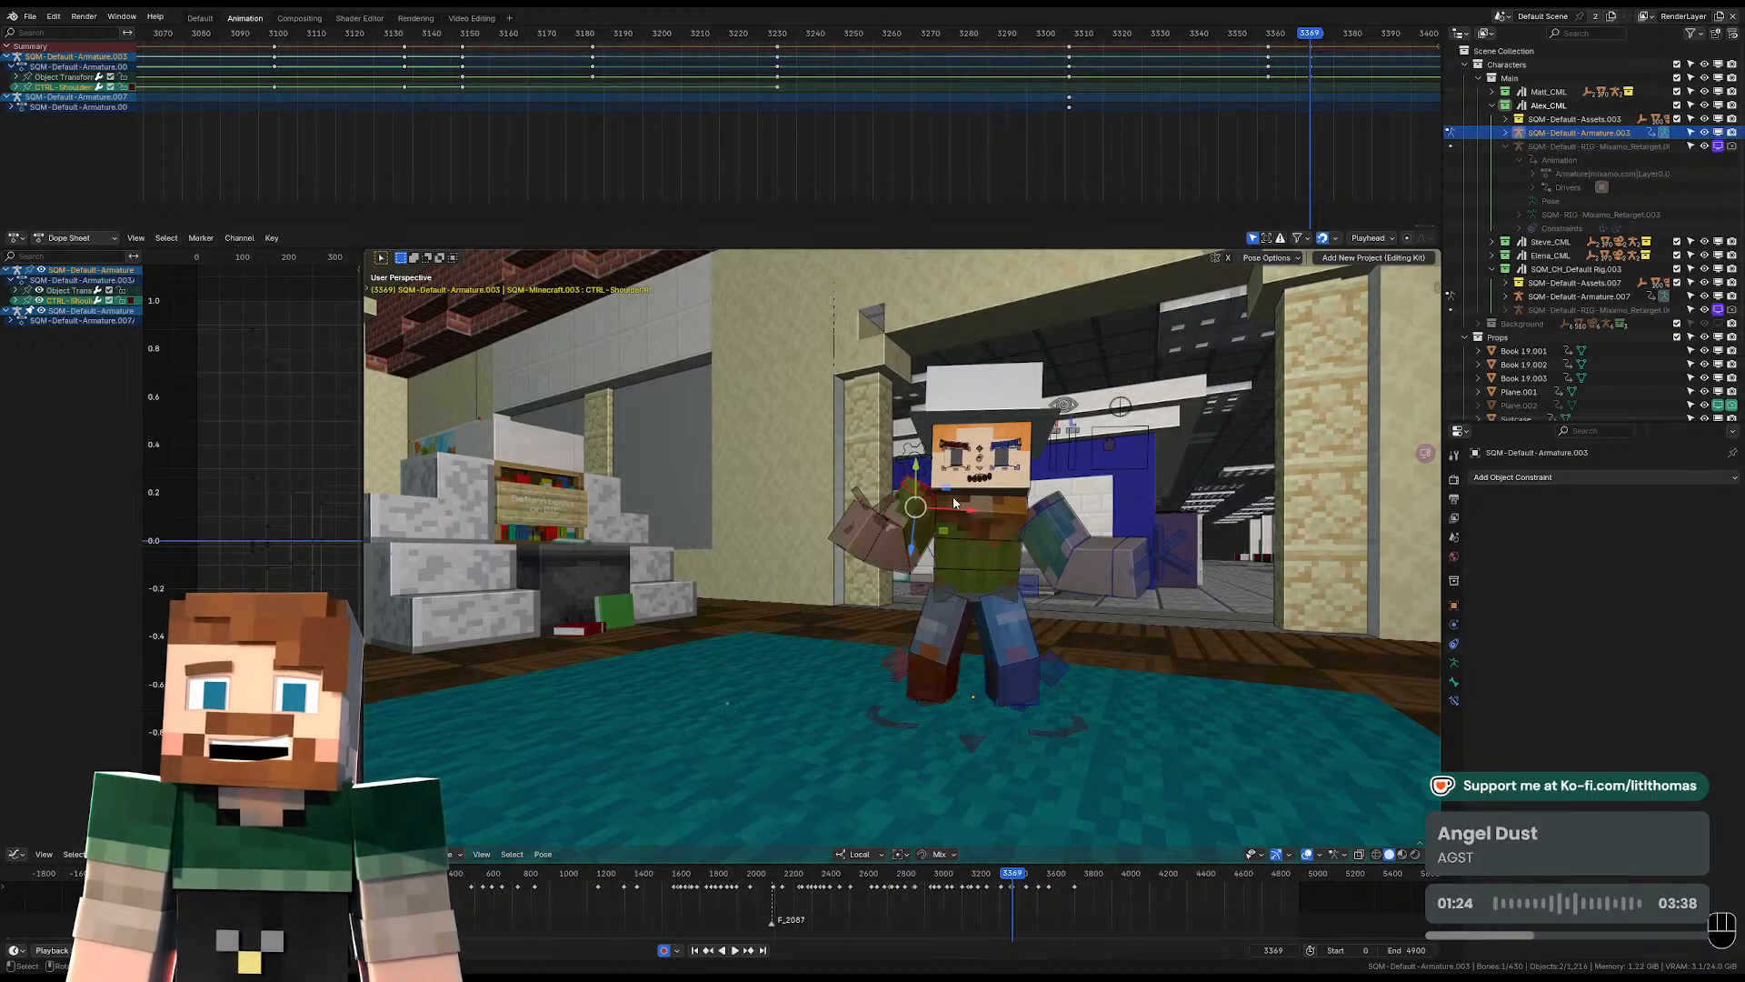
pyautogui.click(1040, 505)
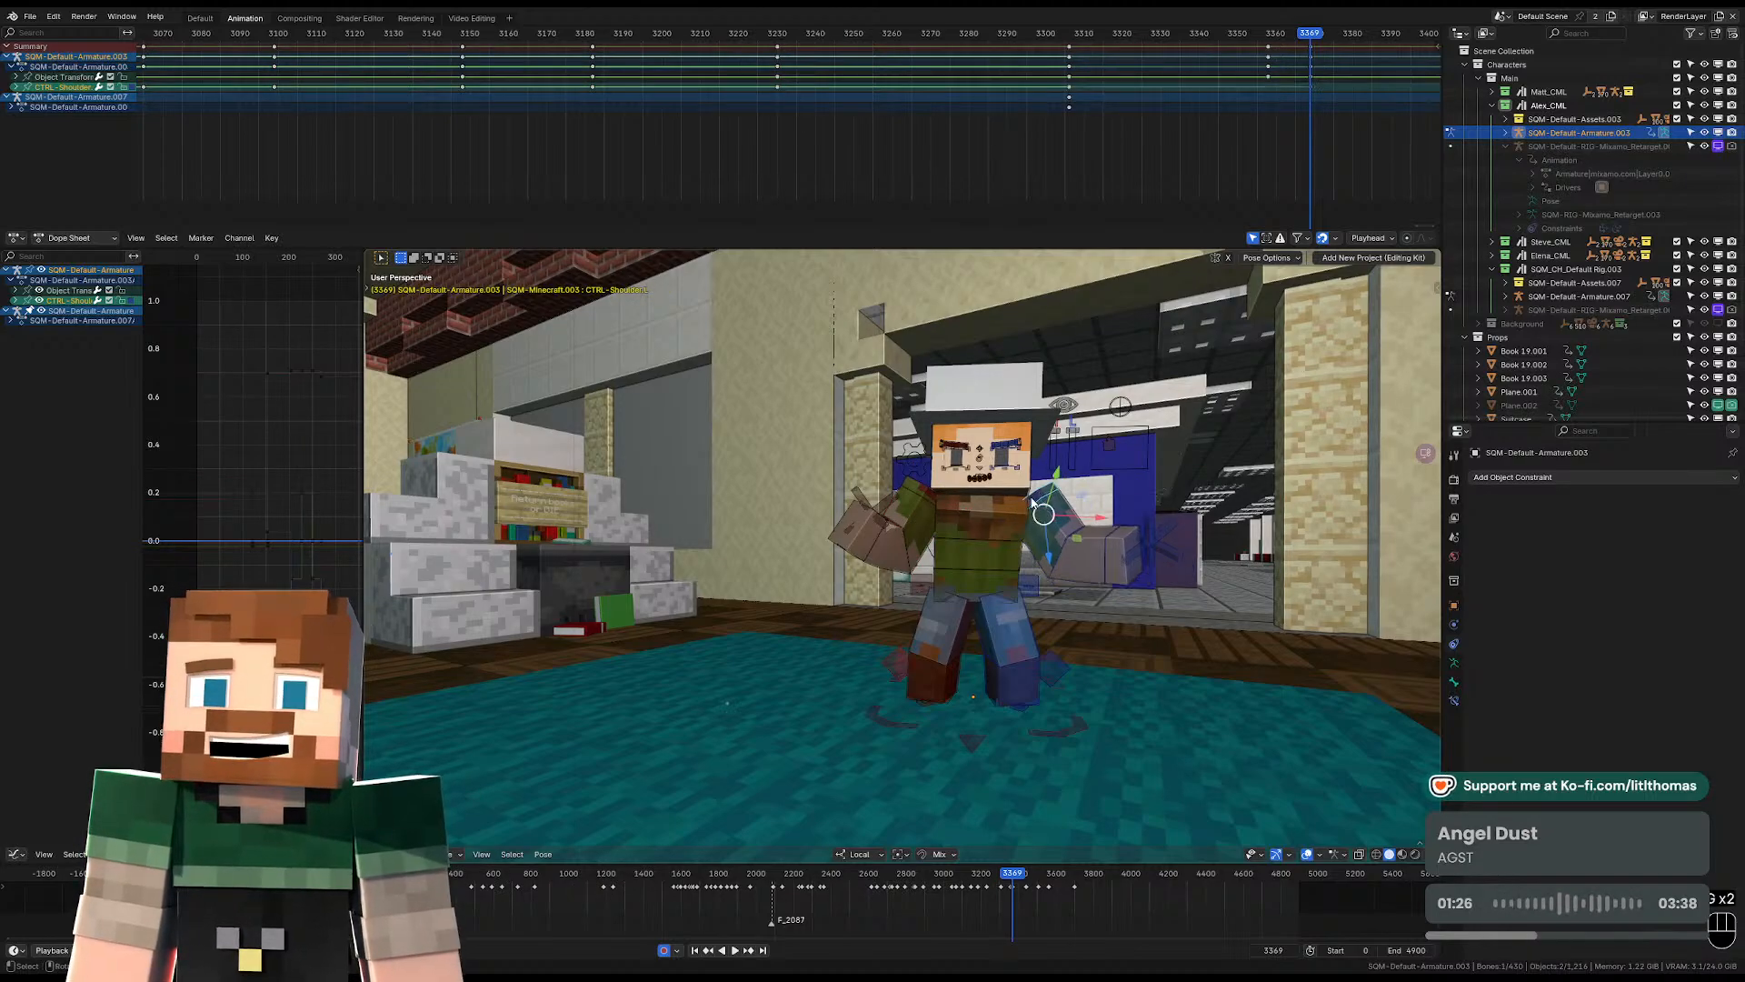
pyautogui.keyDown('shift'); pyautogui.click(924, 488); pyautogui.keyUp('shift')
pyautogui.hotkey('alt', 'g')
pyautogui.hotkey('alt', 'g')
pyautogui.press('g')
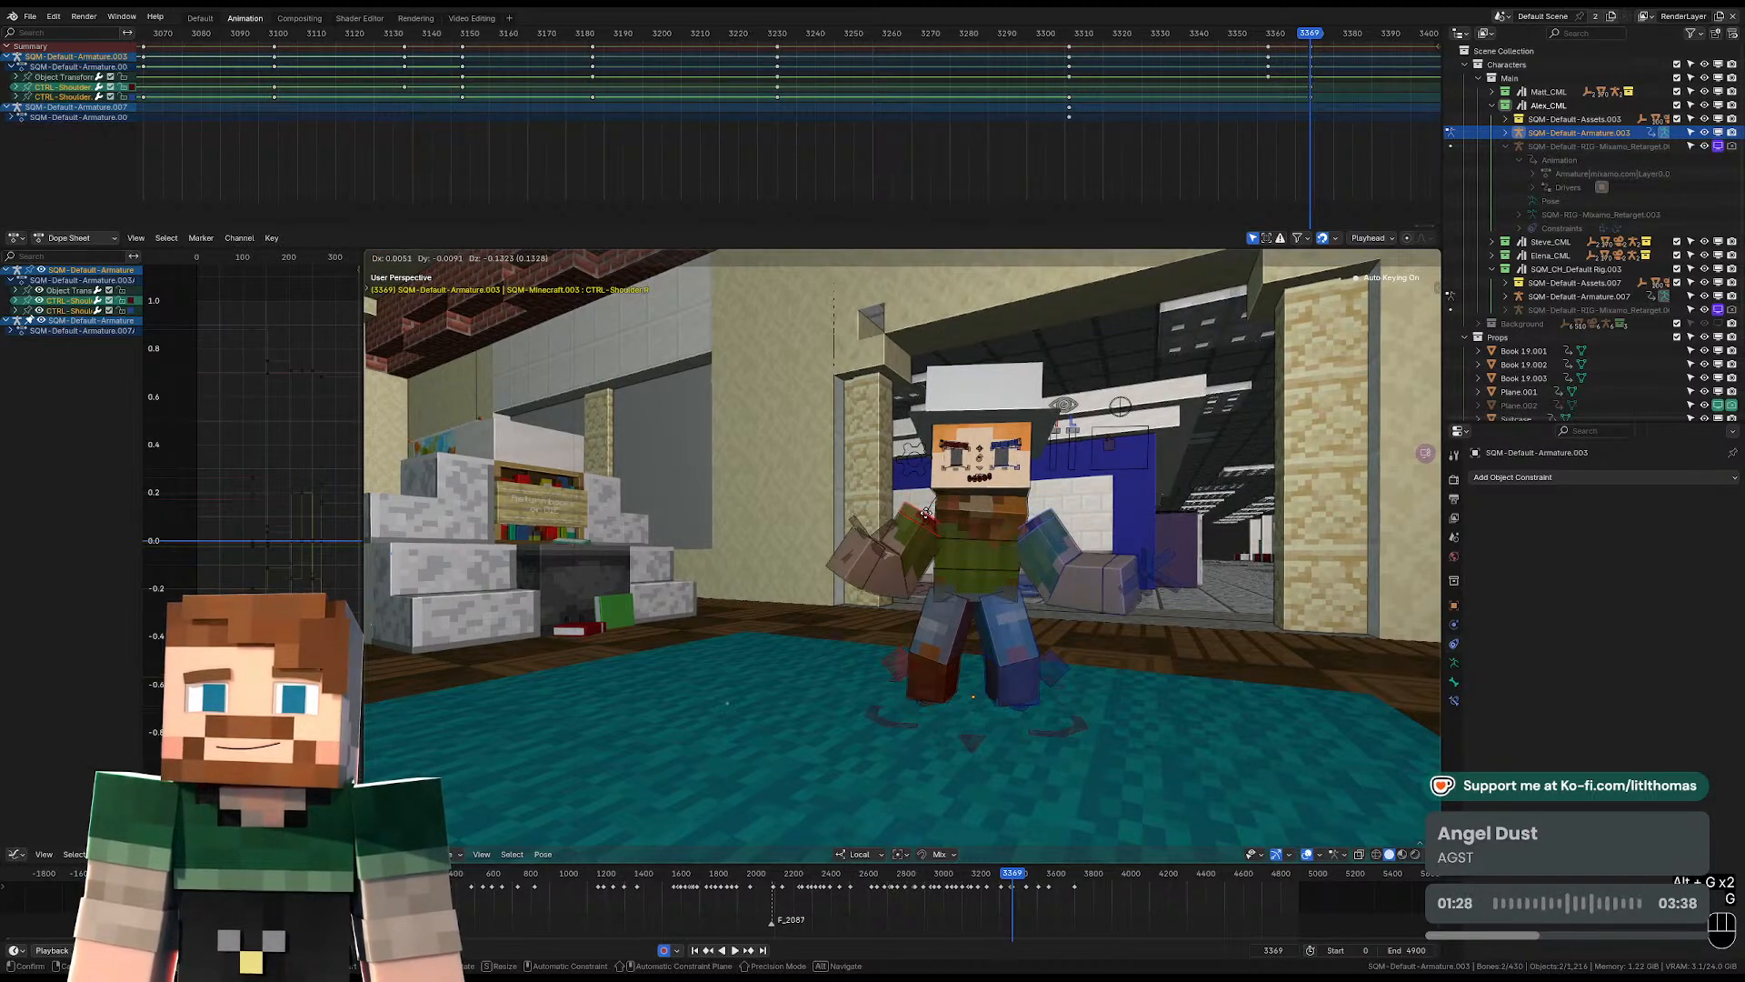
pyautogui.click(929, 514)
# Refine the shoulders' position against the torso from a closer view.
pyautogui.moveTo(928, 515); pyautogui.dragTo(854, 538, button='middle')
pyautogui.press('g')
pyautogui.click(1100, 536)
pyautogui.scroll(2, 1042, 614)
pyautogui.press('g')
pyautogui.click(1054, 600)
# Select the pelvis control and adjust its position above the legs at frame 3369.
pyautogui.click(862, 540)
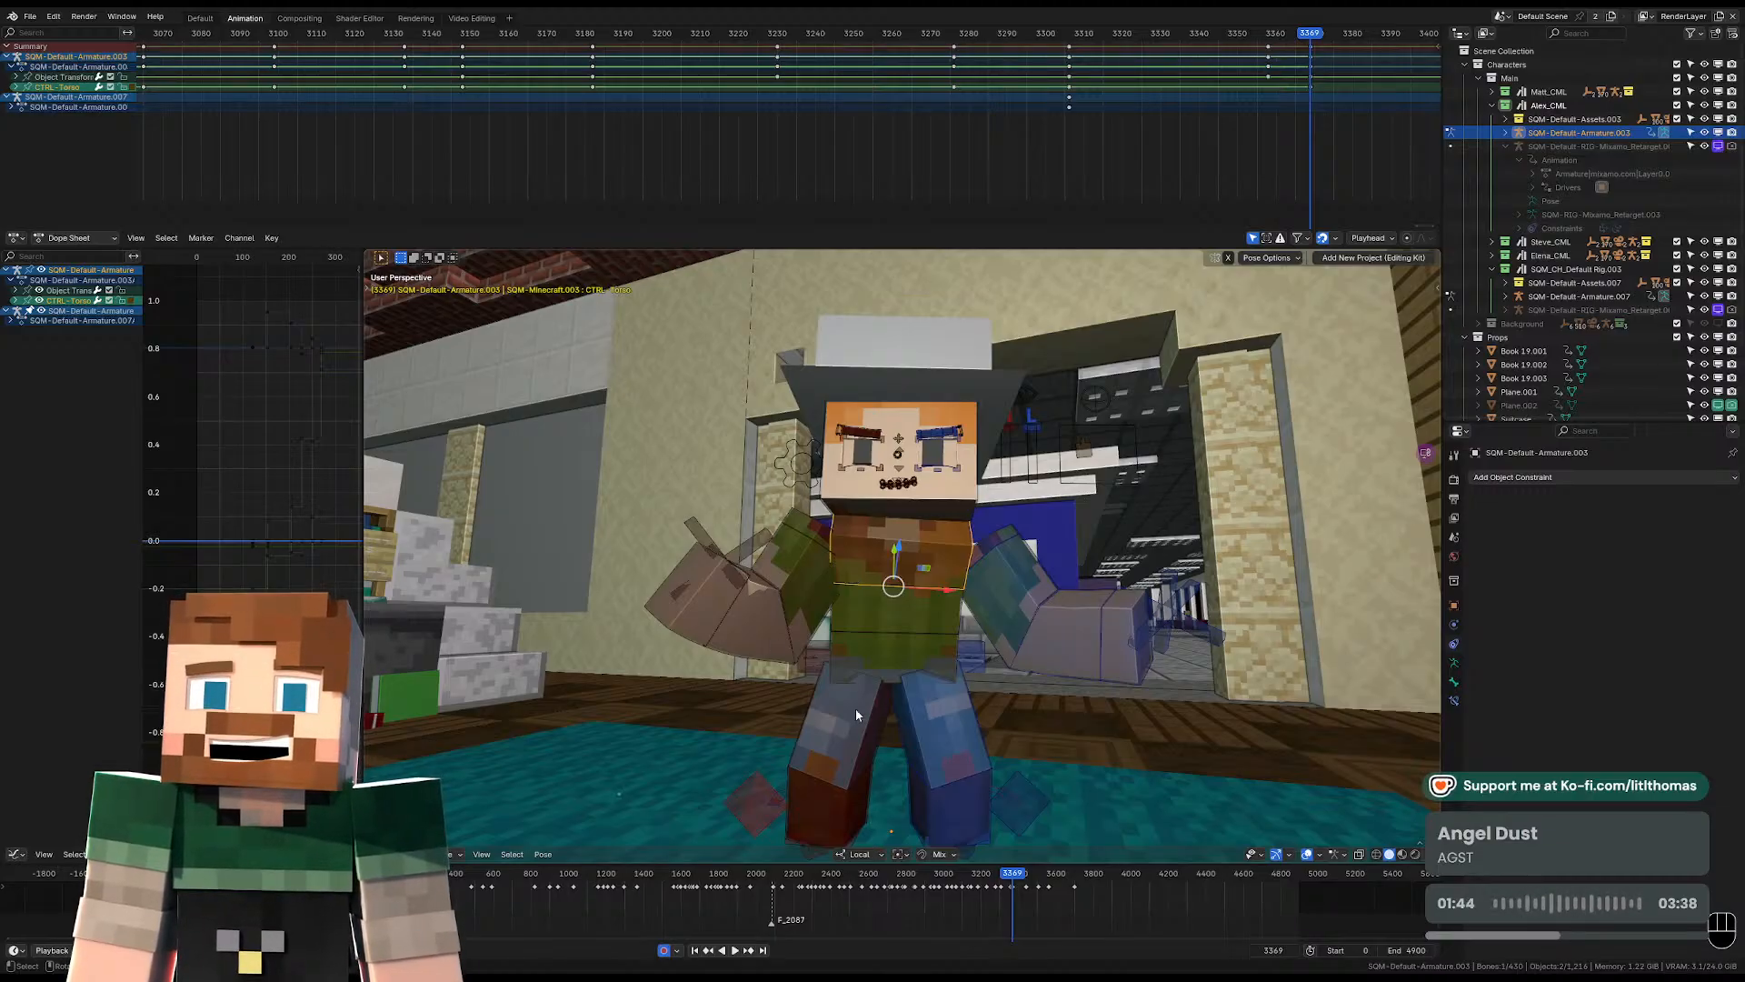
pyautogui.click(900, 637)
pyautogui.press('KP_Decimal')
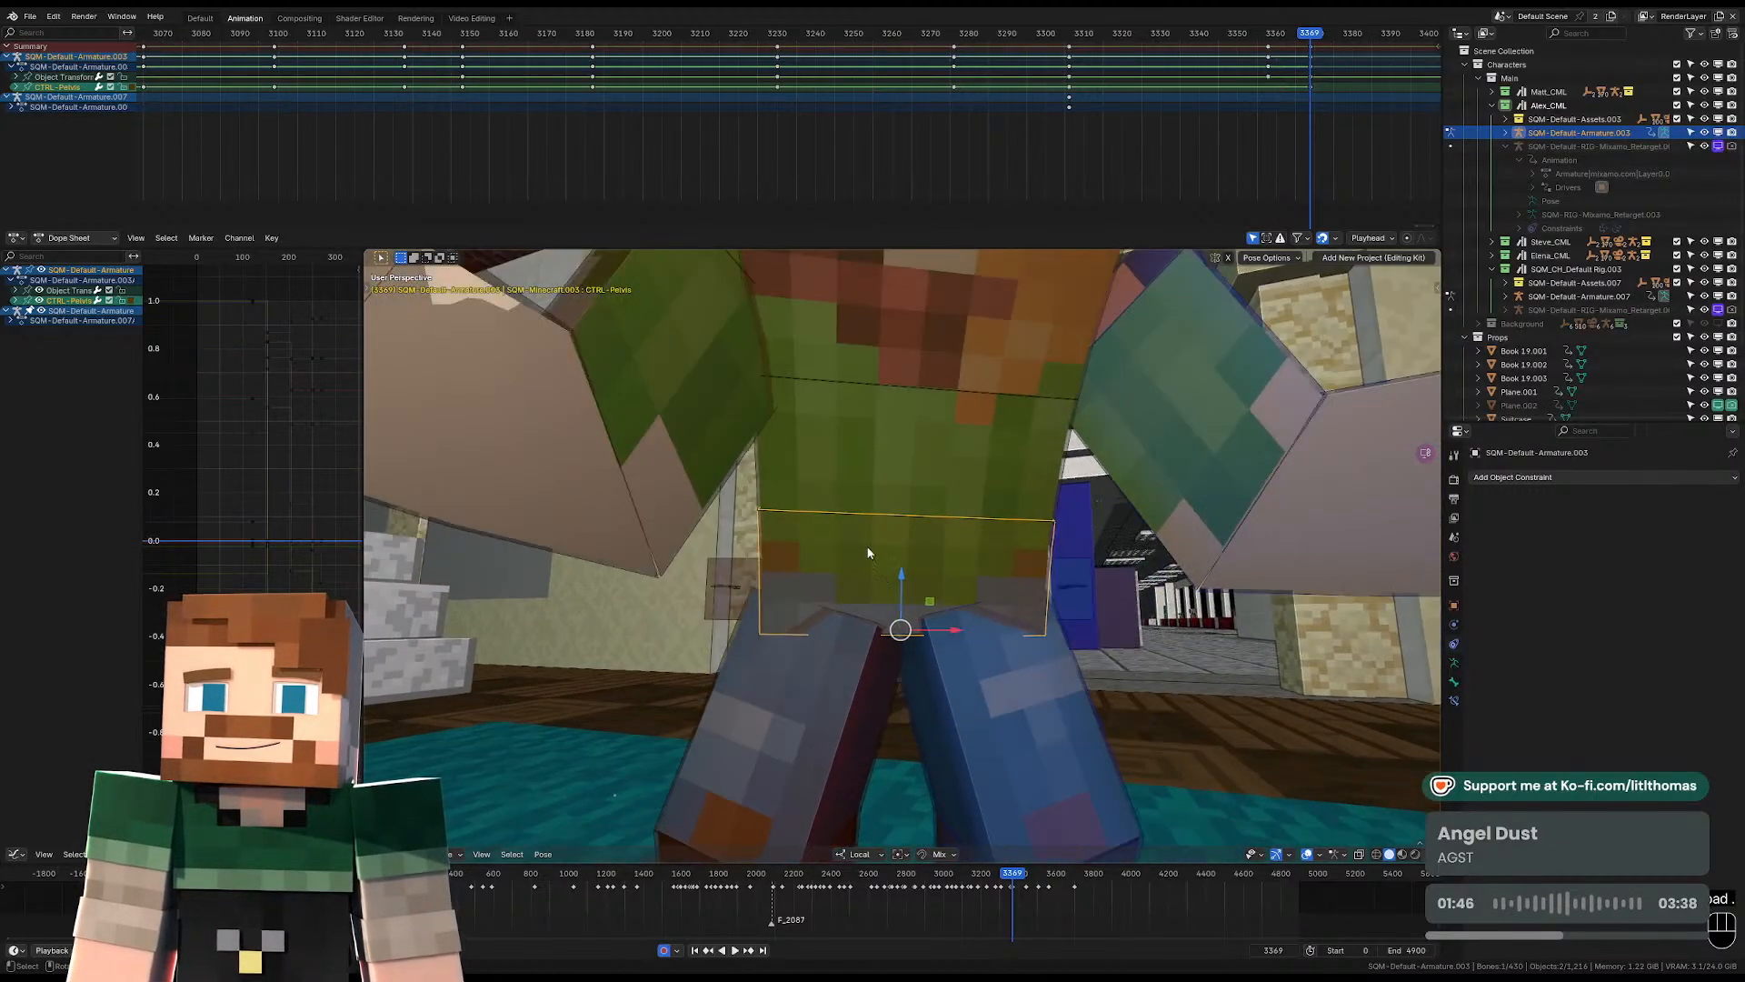
pyautogui.scroll(-3, 869, 551)
pyautogui.moveTo(869, 551); pyautogui.dragTo(1023, 519, button='middle')
pyautogui.scroll(-3, 991, 563)
pyautogui.press('g')
pyautogui.click(980, 584)
# Rotate the pelvis and the torso slightly to refine the body's lean at frame 3369.
pyautogui.press('KP_Decimal')
pyautogui.scroll(-6, 921, 529)
pyautogui.press('r')
pyautogui.click(1113, 530)
pyautogui.click(971, 490)
pyautogui.press('r')
pyautogui.click(977, 491)
pyautogui.press('r')
pyautogui.press('r')
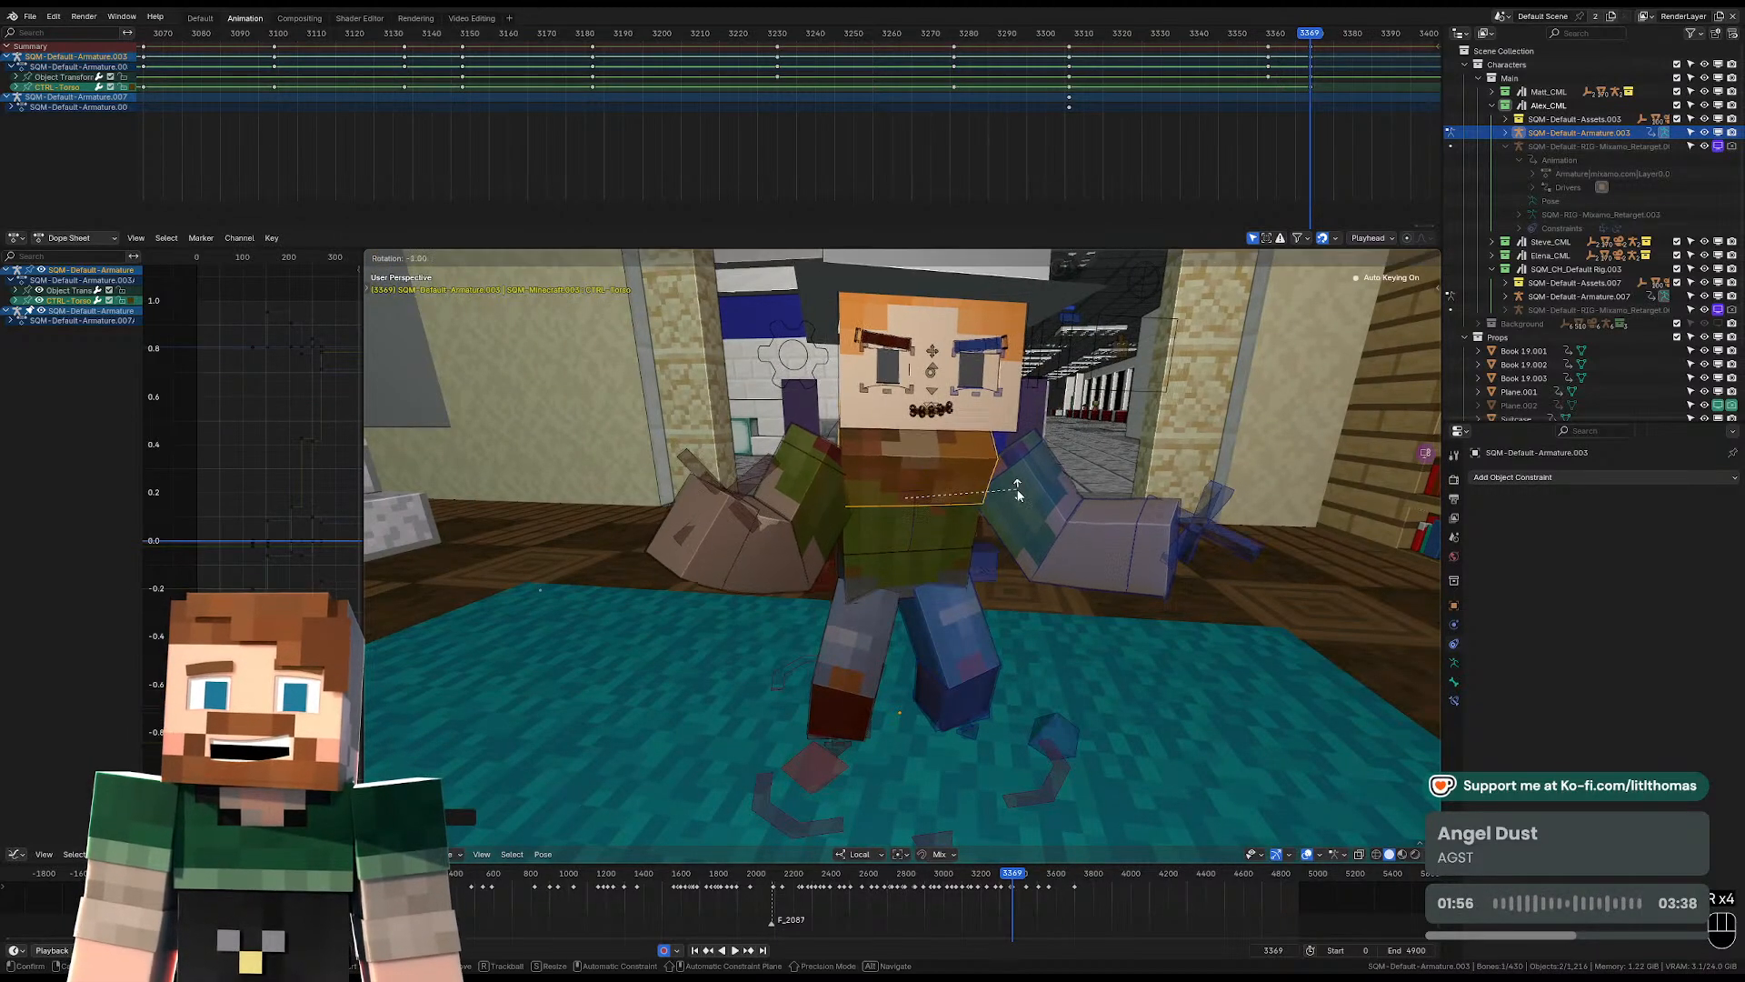
pyautogui.click(1001, 447)
# Adjust the head's rotation at frame 3369 while viewing through the scene camera.
pyautogui.click(1000, 443)
pyautogui.press('KP_0')
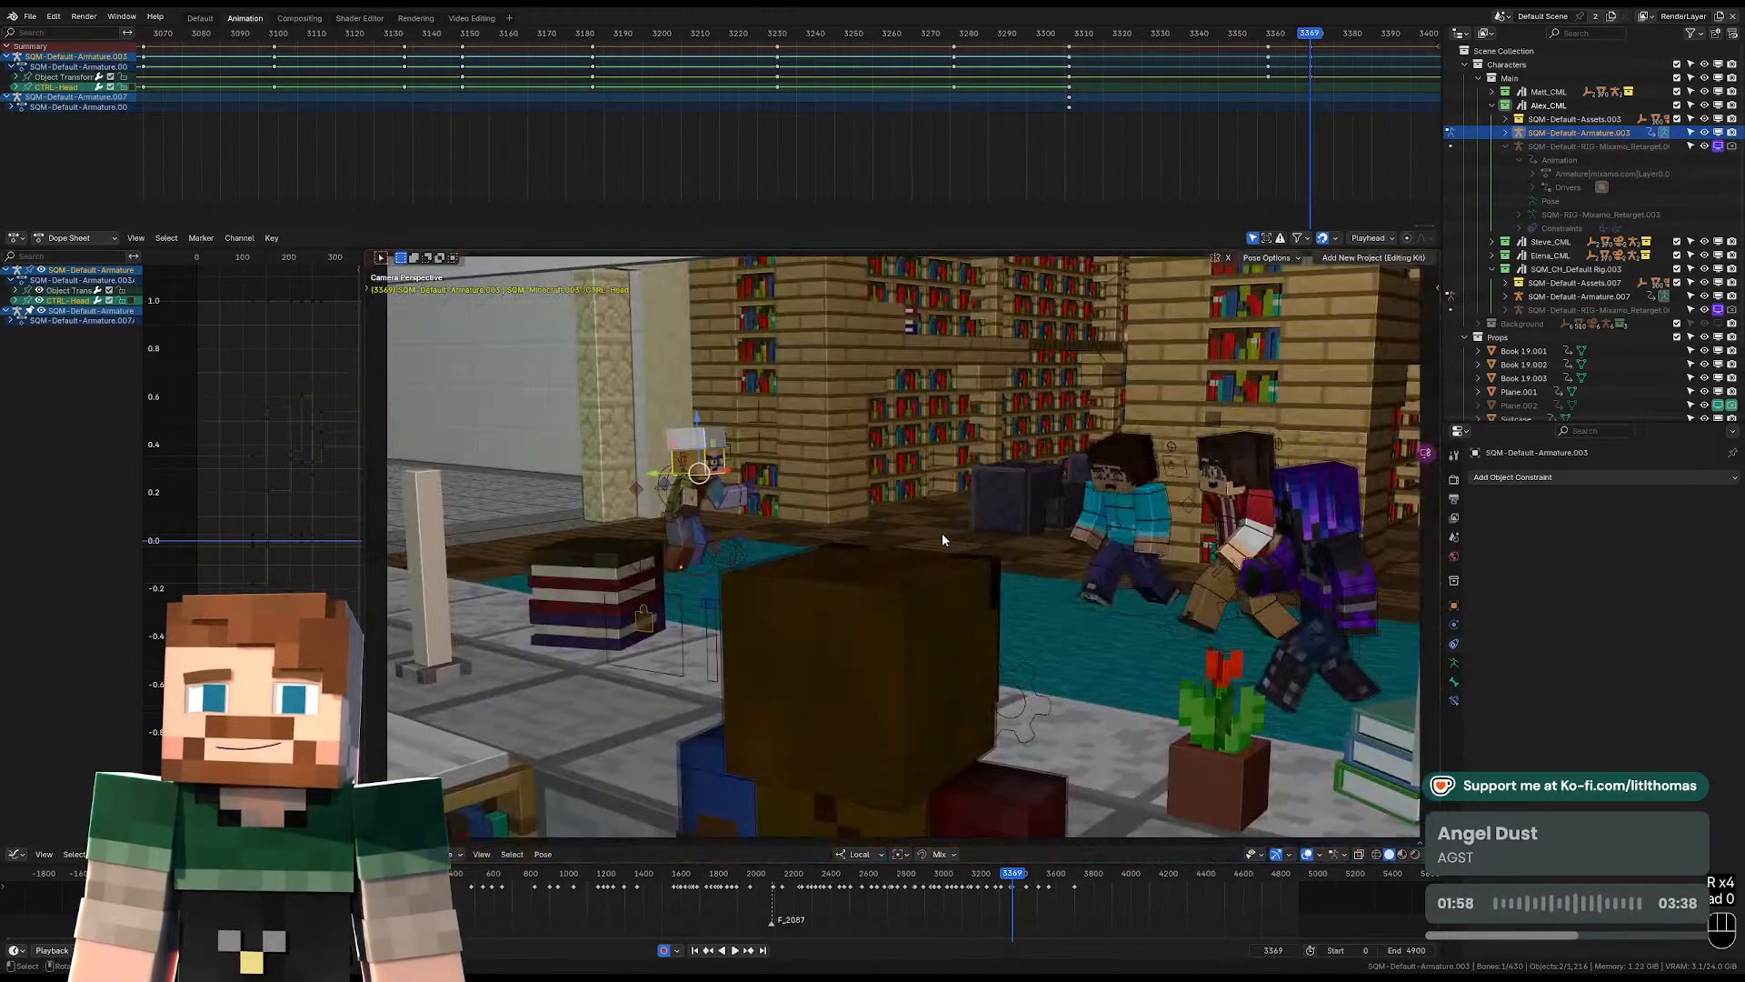
pyautogui.press('r')
pyautogui.click(943, 519)
pyautogui.press('r')
pyautogui.press('r')
pyautogui.click(766, 511)
# Swing the right forearm downward with a free trackball rotation at frame 3369.
pyautogui.moveTo(766, 511); pyautogui.dragTo(714, 516, button='middle')
pyautogui.scroll(3, 714, 516)
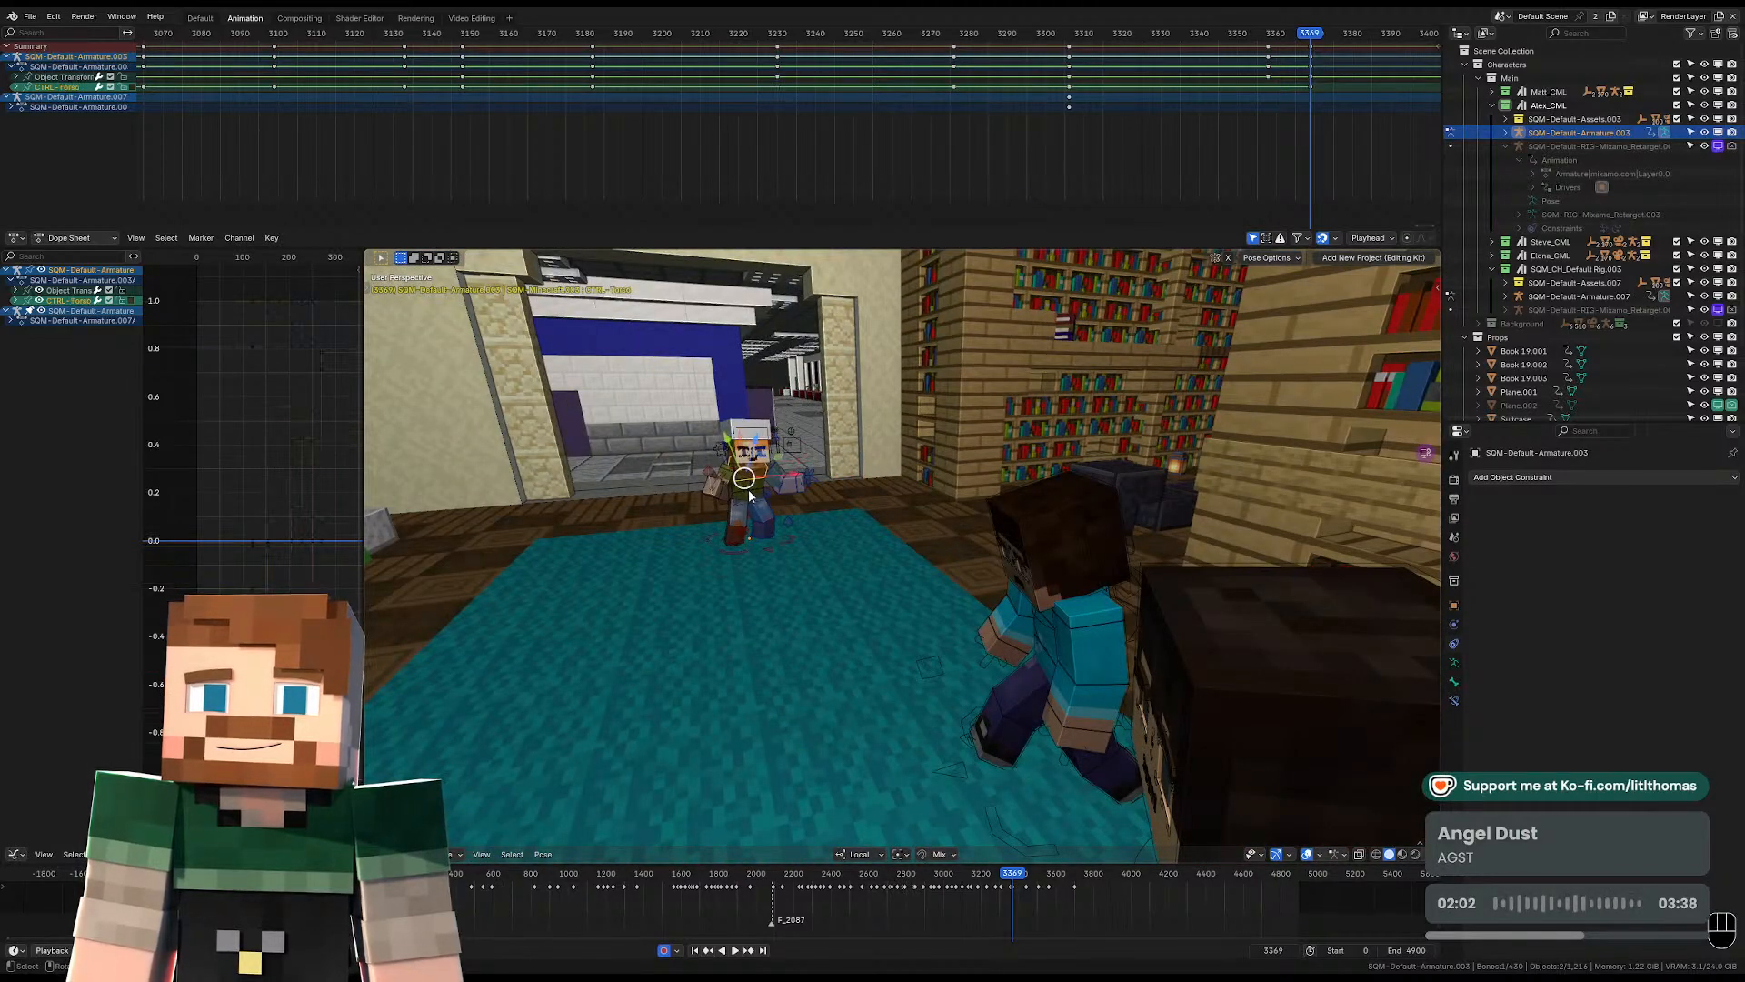
pyautogui.press('KP_Decimal')
pyautogui.scroll(-4, 840, 631)
pyautogui.press('KP_Decimal')
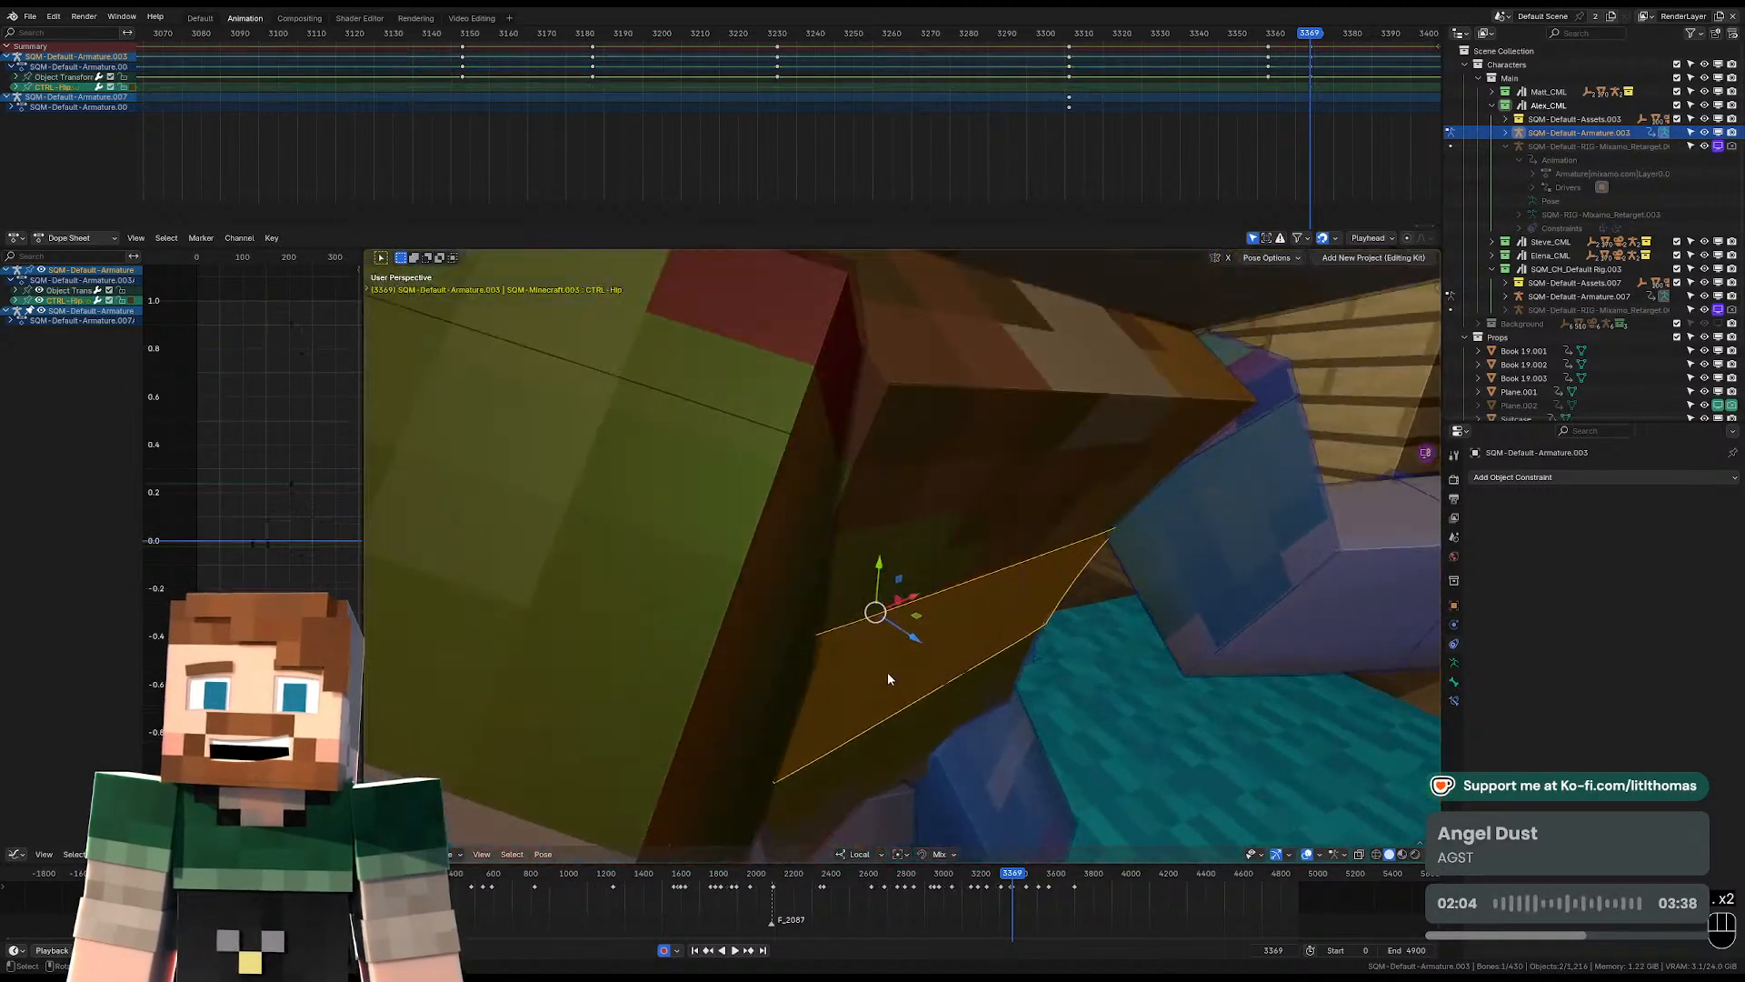
pyautogui.scroll(-7, 887, 673)
pyautogui.moveTo(908, 657); pyautogui.dragTo(825, 576, button='middle')
pyautogui.click(876, 603)
pyautogui.click(787, 587)
pyautogui.press('r')
pyautogui.press('r')
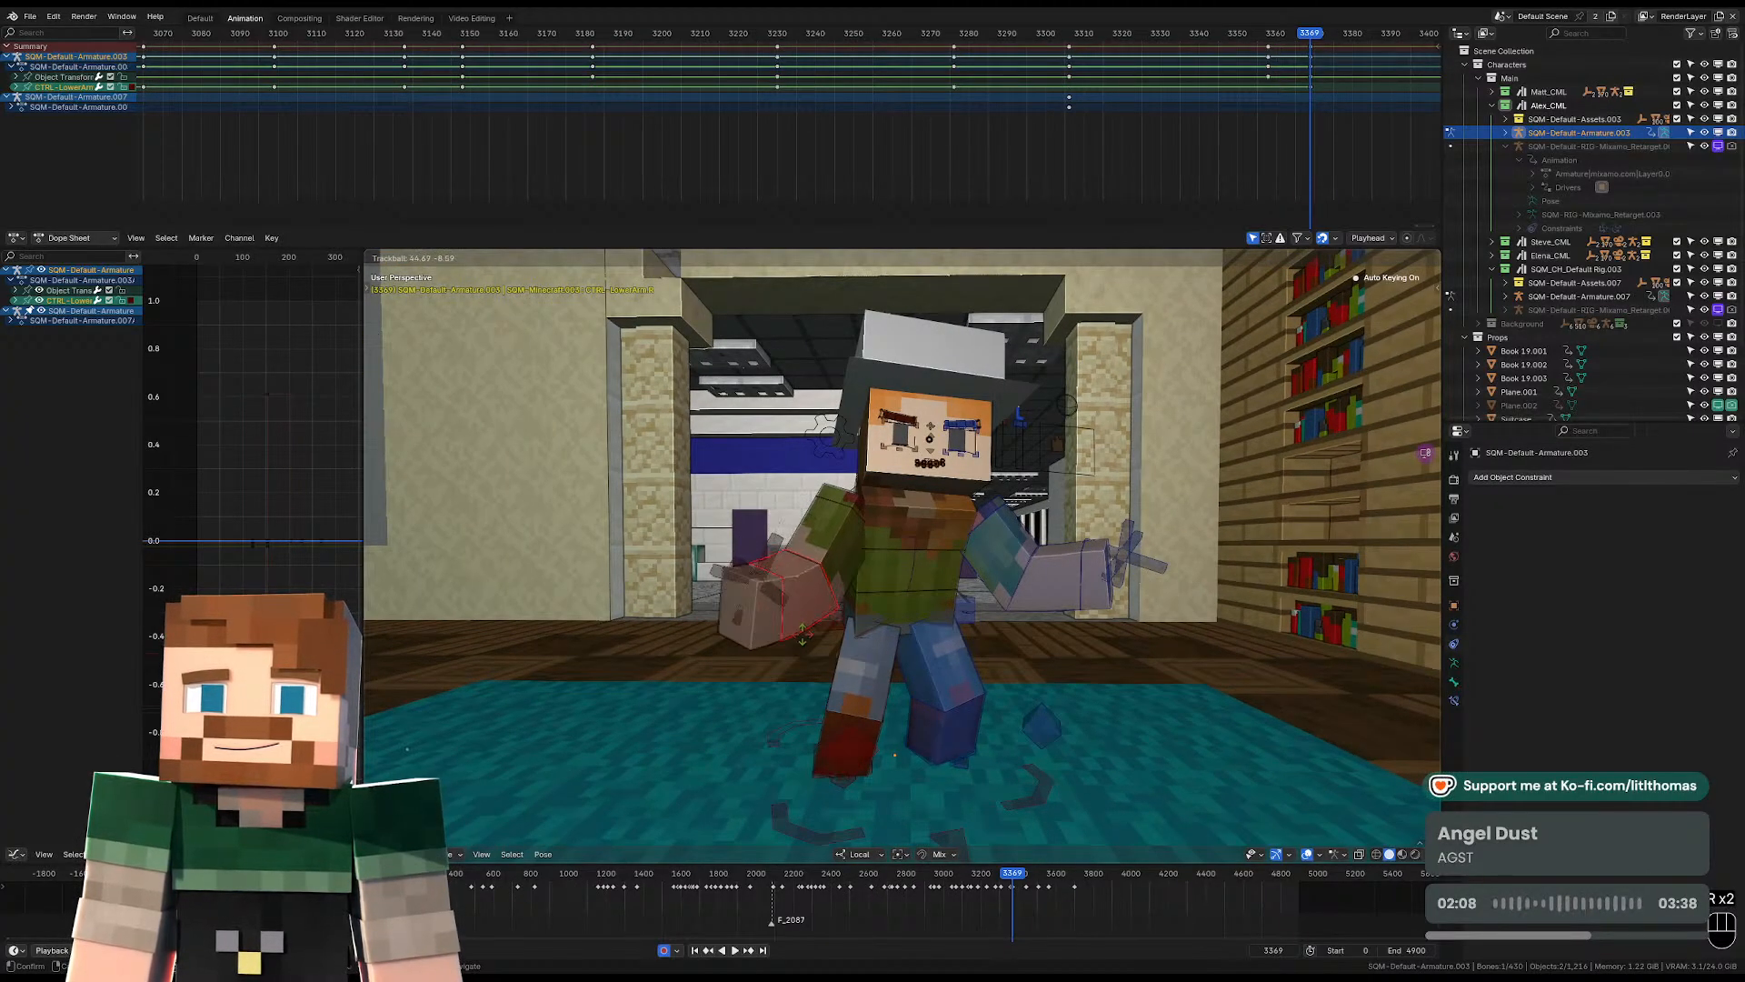
pyautogui.click(803, 648)
# Rotate the right arm's lower and upper parts so the arm drops closer to the body.
pyautogui.moveTo(804, 647); pyautogui.dragTo(768, 541, button='middle')
pyautogui.click(823, 641)
pyautogui.press('r')
pyautogui.press('r')
pyautogui.click(825, 636)
pyautogui.click(823, 530)
pyautogui.press('r')
pyautogui.press('r')
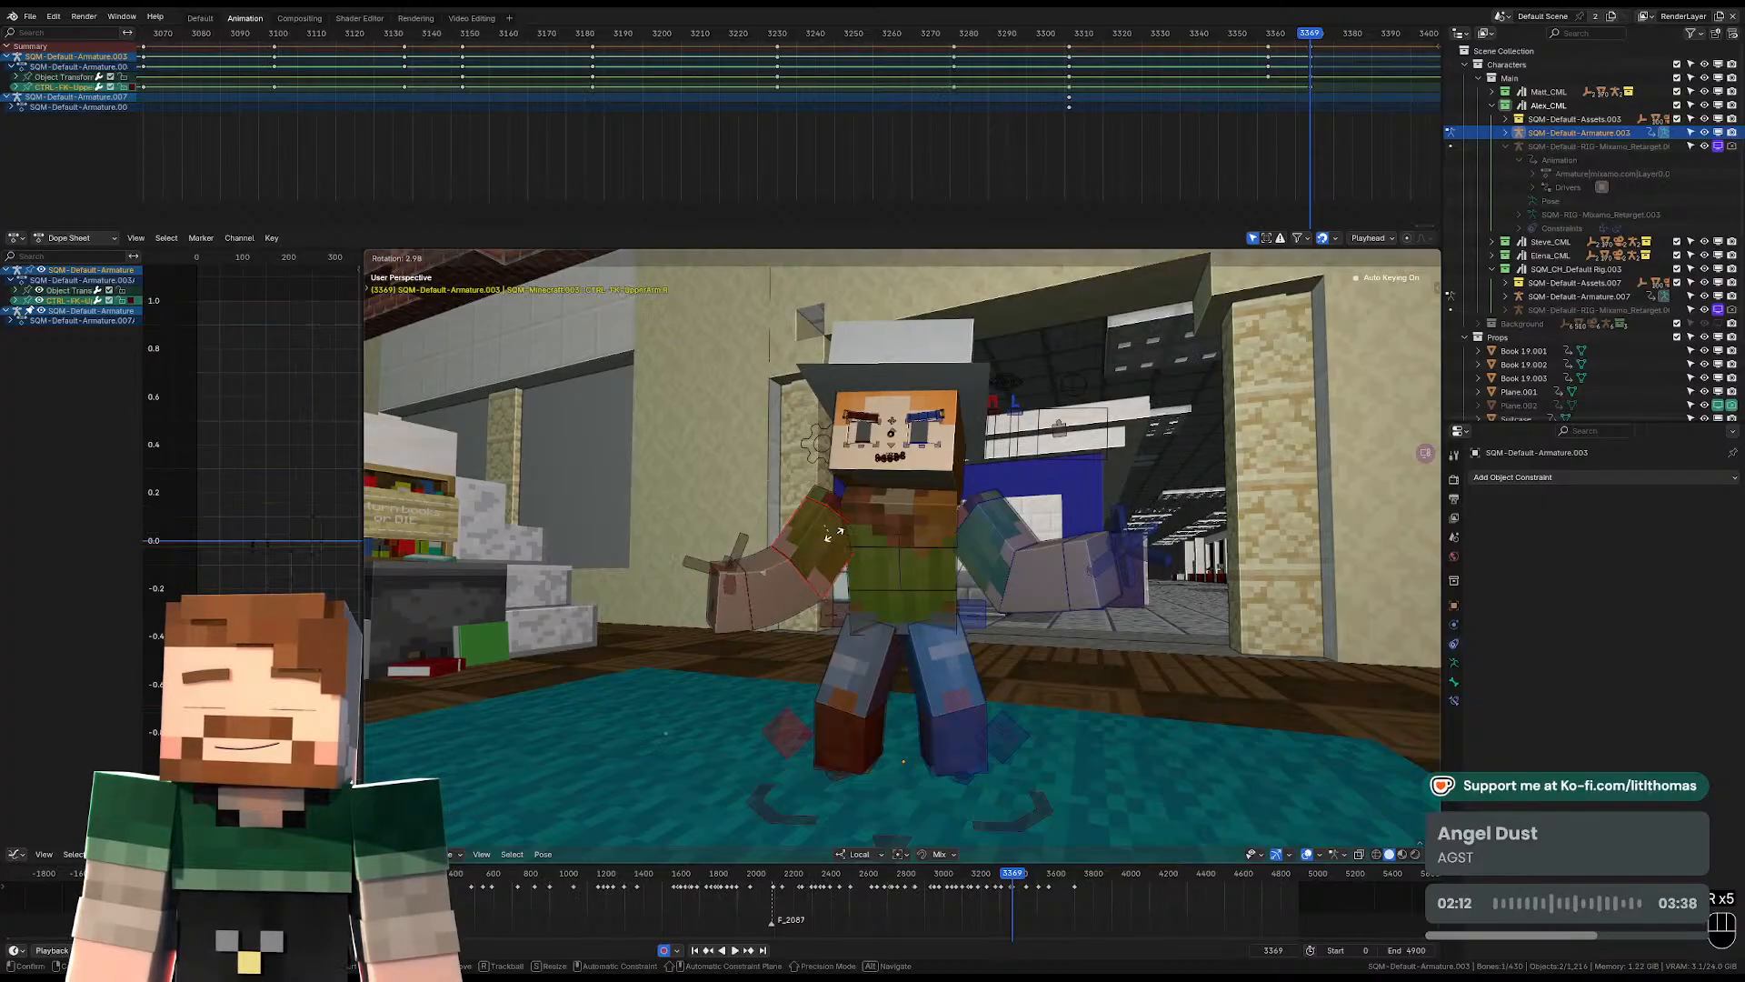
pyautogui.click(864, 546)
# Rotate the left upper arm freely so the left arm lowers toward the hip.
pyautogui.click(993, 543)
pyautogui.press('r')
pyautogui.press('r')
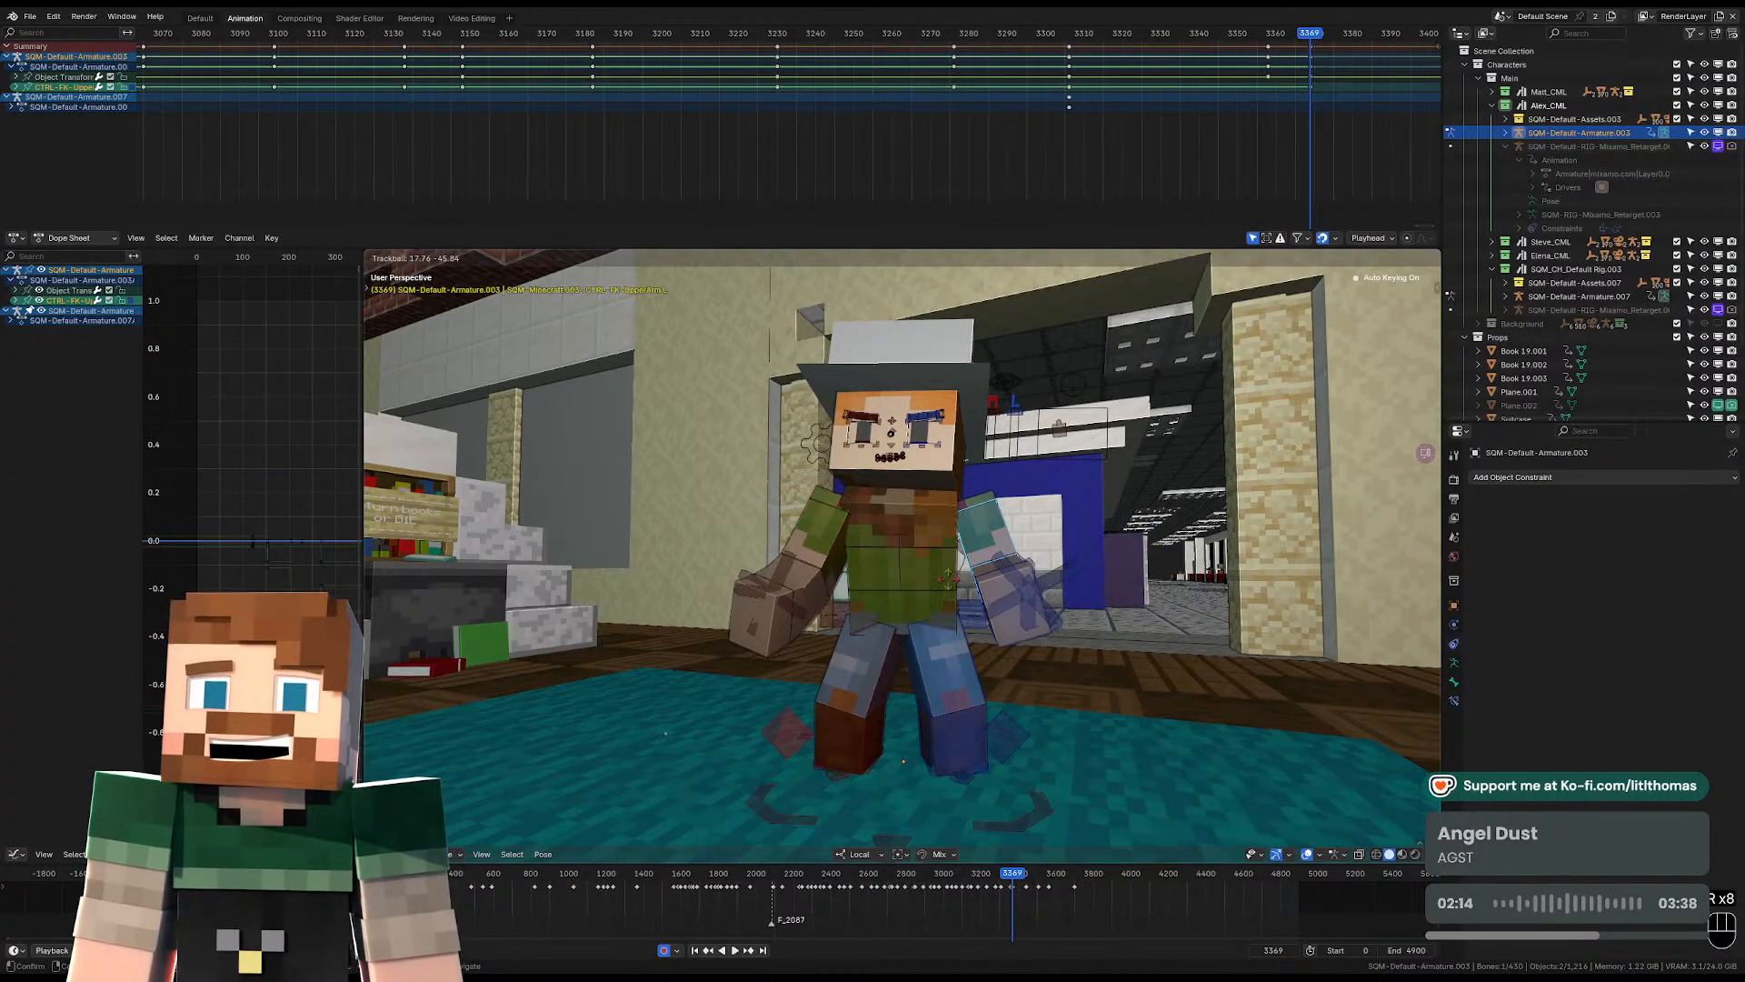
pyautogui.click(1036, 587)
# Try bending the left forearm at the elbow from a side view.
pyautogui.moveTo(1036, 588); pyautogui.dragTo(847, 611, button='middle')
pyautogui.click(859, 625)
pyautogui.press('r')
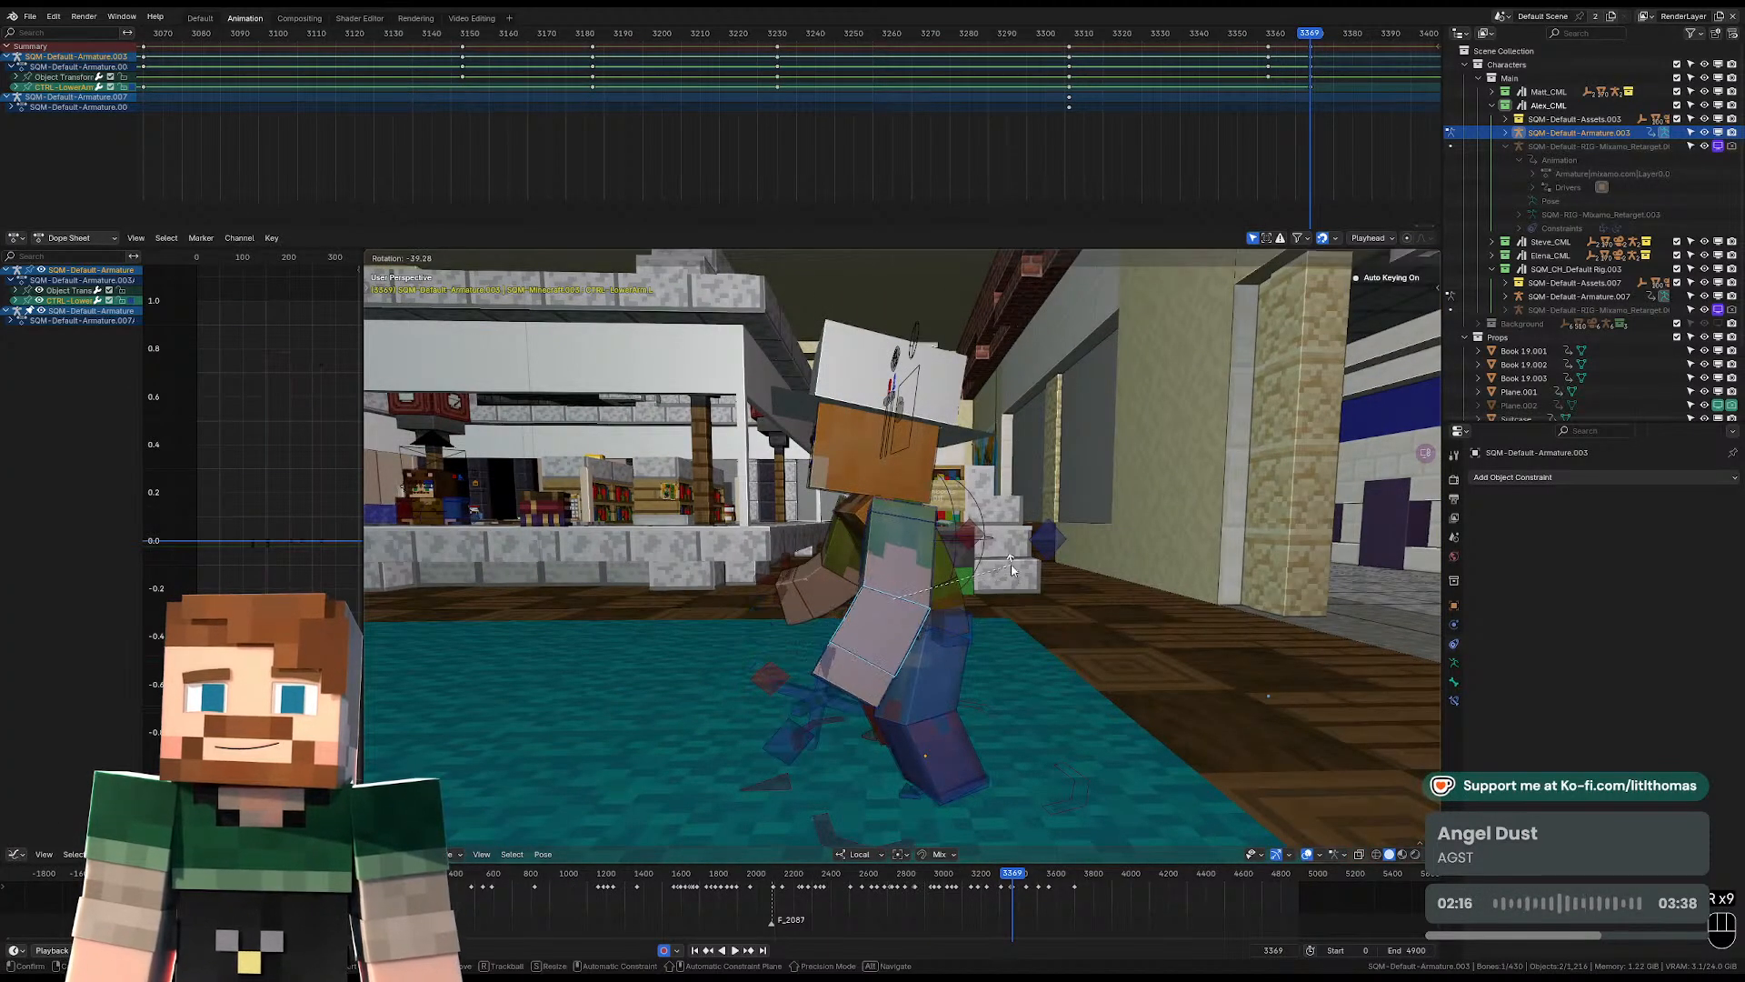
pyautogui.click(872, 705)
pyautogui.press('r')
pyautogui.rightClick(966, 750)
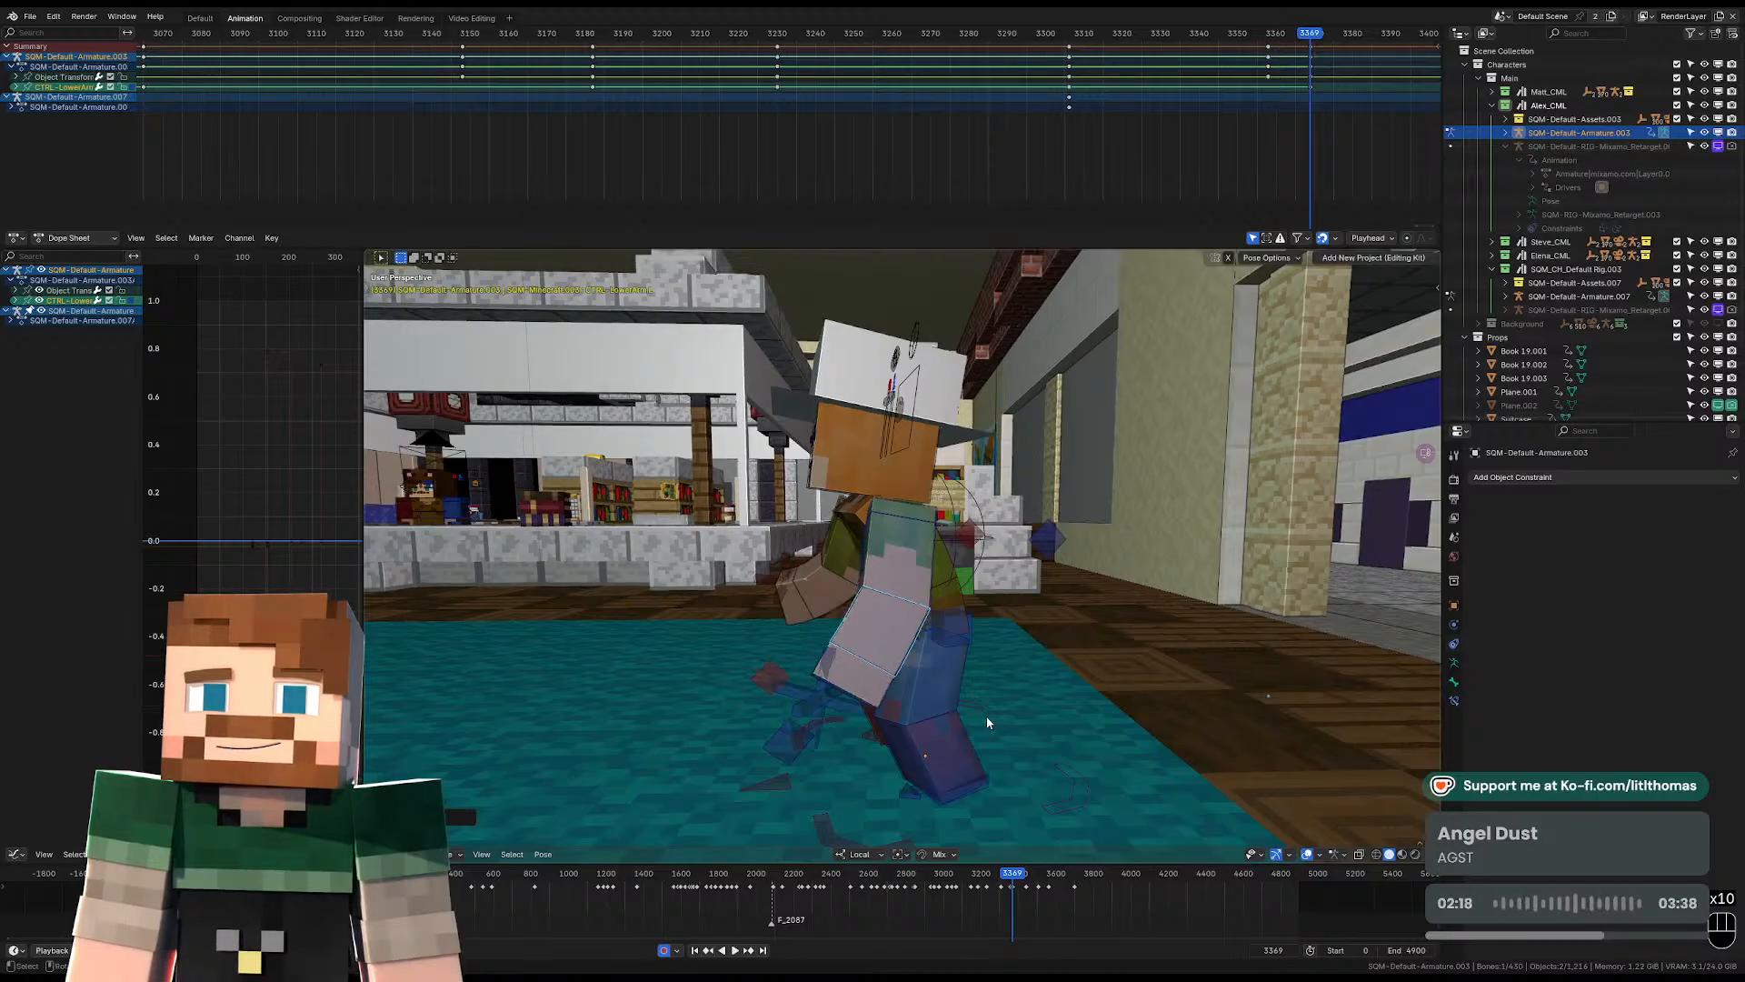
# Clear the rotation of both forearms so the arms straighten at frame 3369.
pyautogui.hotkey('alt', 'r')
pyautogui.hotkey('alt', 'r')
pyautogui.click(829, 600)
pyautogui.moveTo(829, 600); pyautogui.dragTo(978, 600, button='middle')
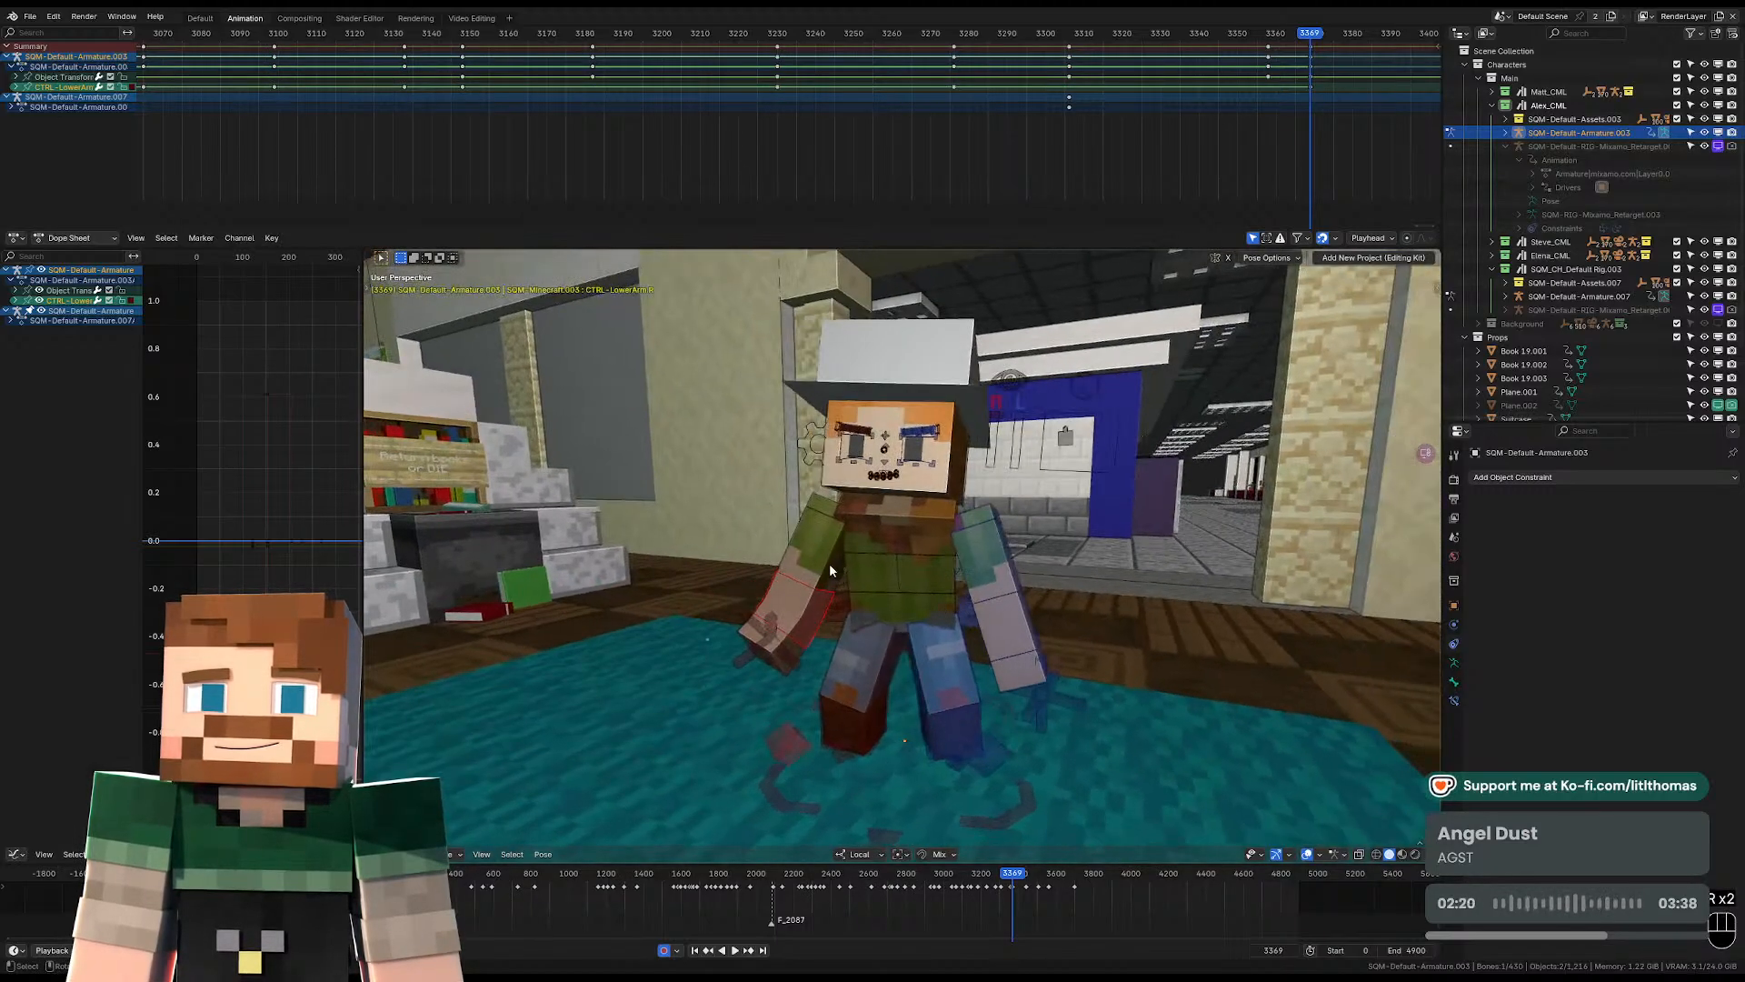
# Rotate the right upper arm so the straightened arm hangs close to the body.
pyautogui.click(829, 564)
pyautogui.moveTo(829, 564); pyautogui.dragTo(883, 549, button='middle')
pyautogui.press('r')
pyautogui.press('r')
pyautogui.click(865, 530)
pyautogui.press('r')
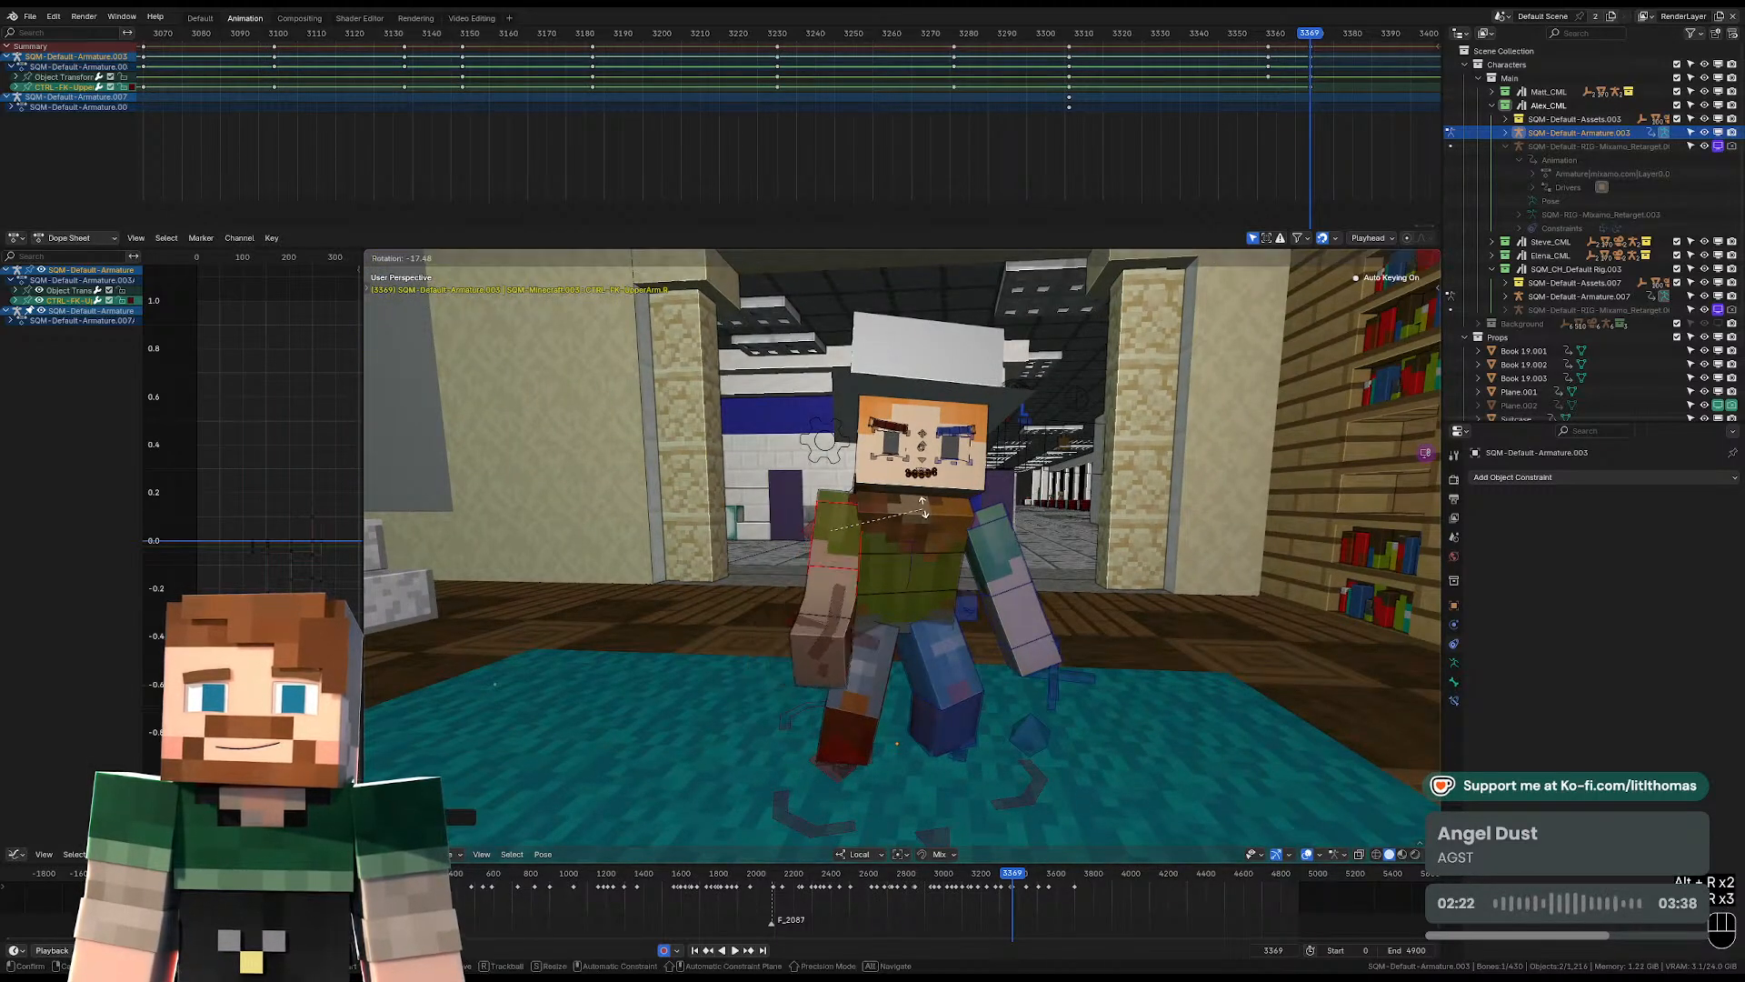
pyautogui.click(879, 525)
# Rotate the left upper arm so the straightened arm angles away from the body.
pyautogui.click(1009, 563)
pyautogui.press('r')
pyautogui.press('r')
pyautogui.click(1007, 530)
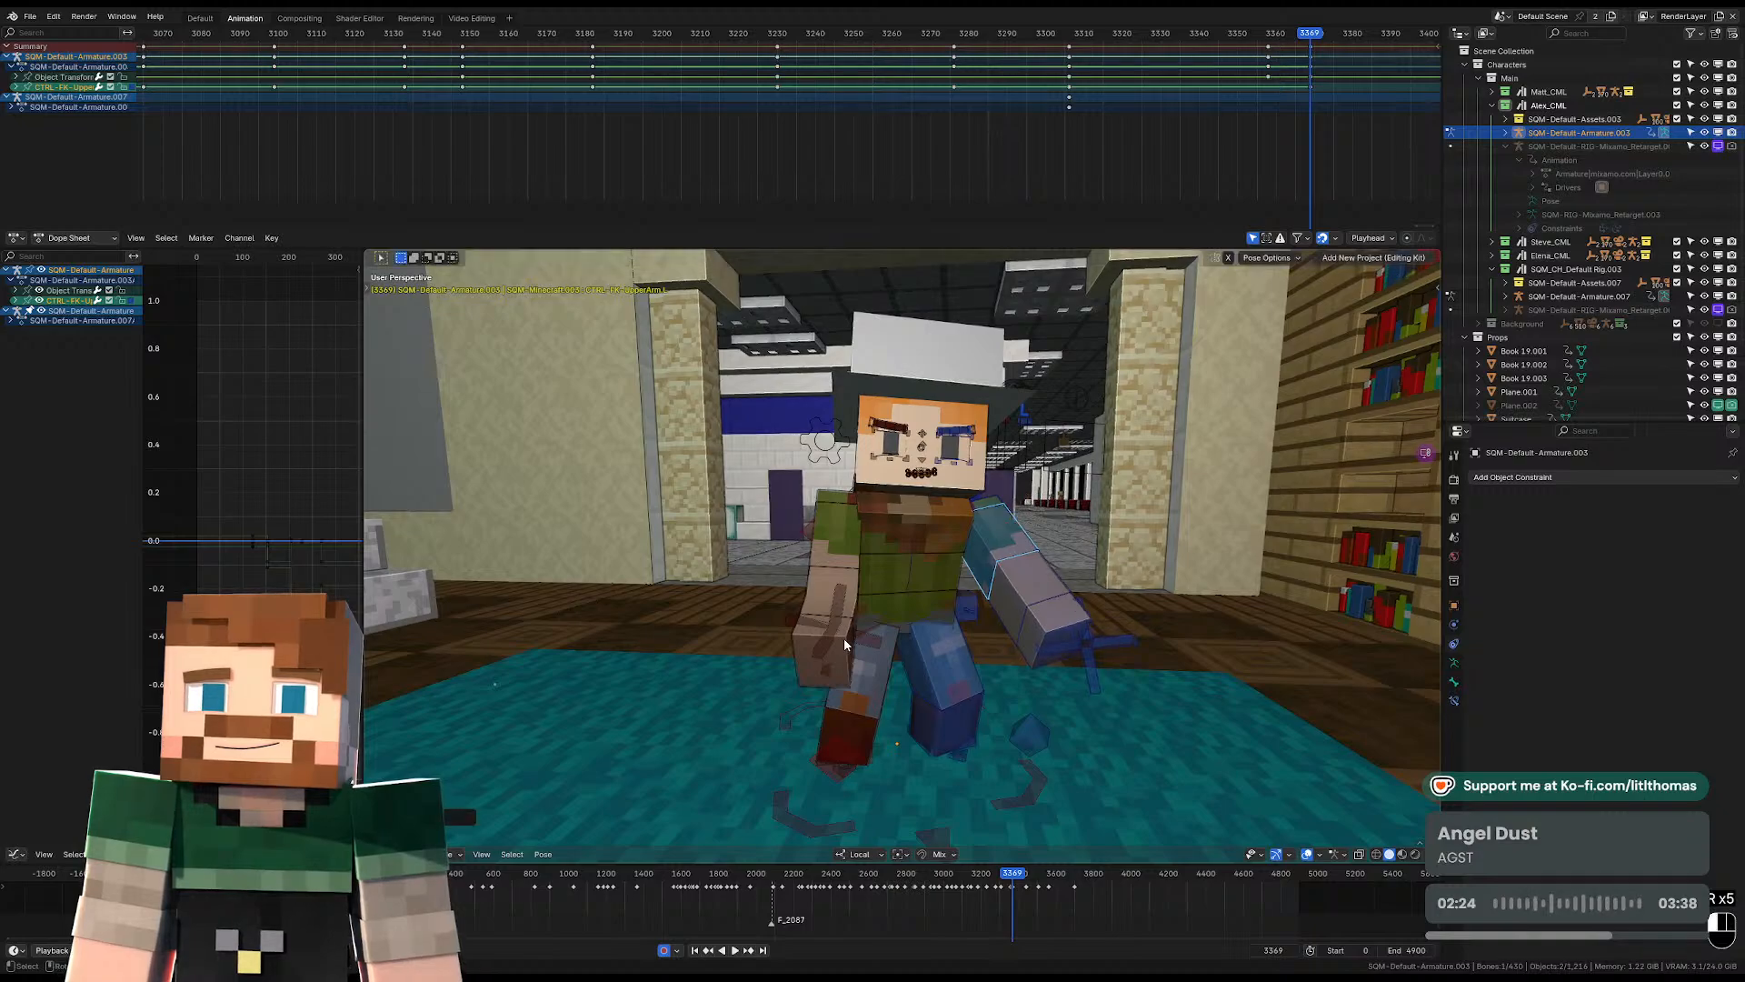
# Clear the right wrist's rotation and rotate the right upper arm outward from the body.
pyautogui.click(844, 638)
pyautogui.moveTo(844, 638)
pyautogui.mouseDown(button='middle')
pyautogui.moveTo(930, 644)
pyautogui.moveTo(816, 638)
pyautogui.mouseUp(button='middle')
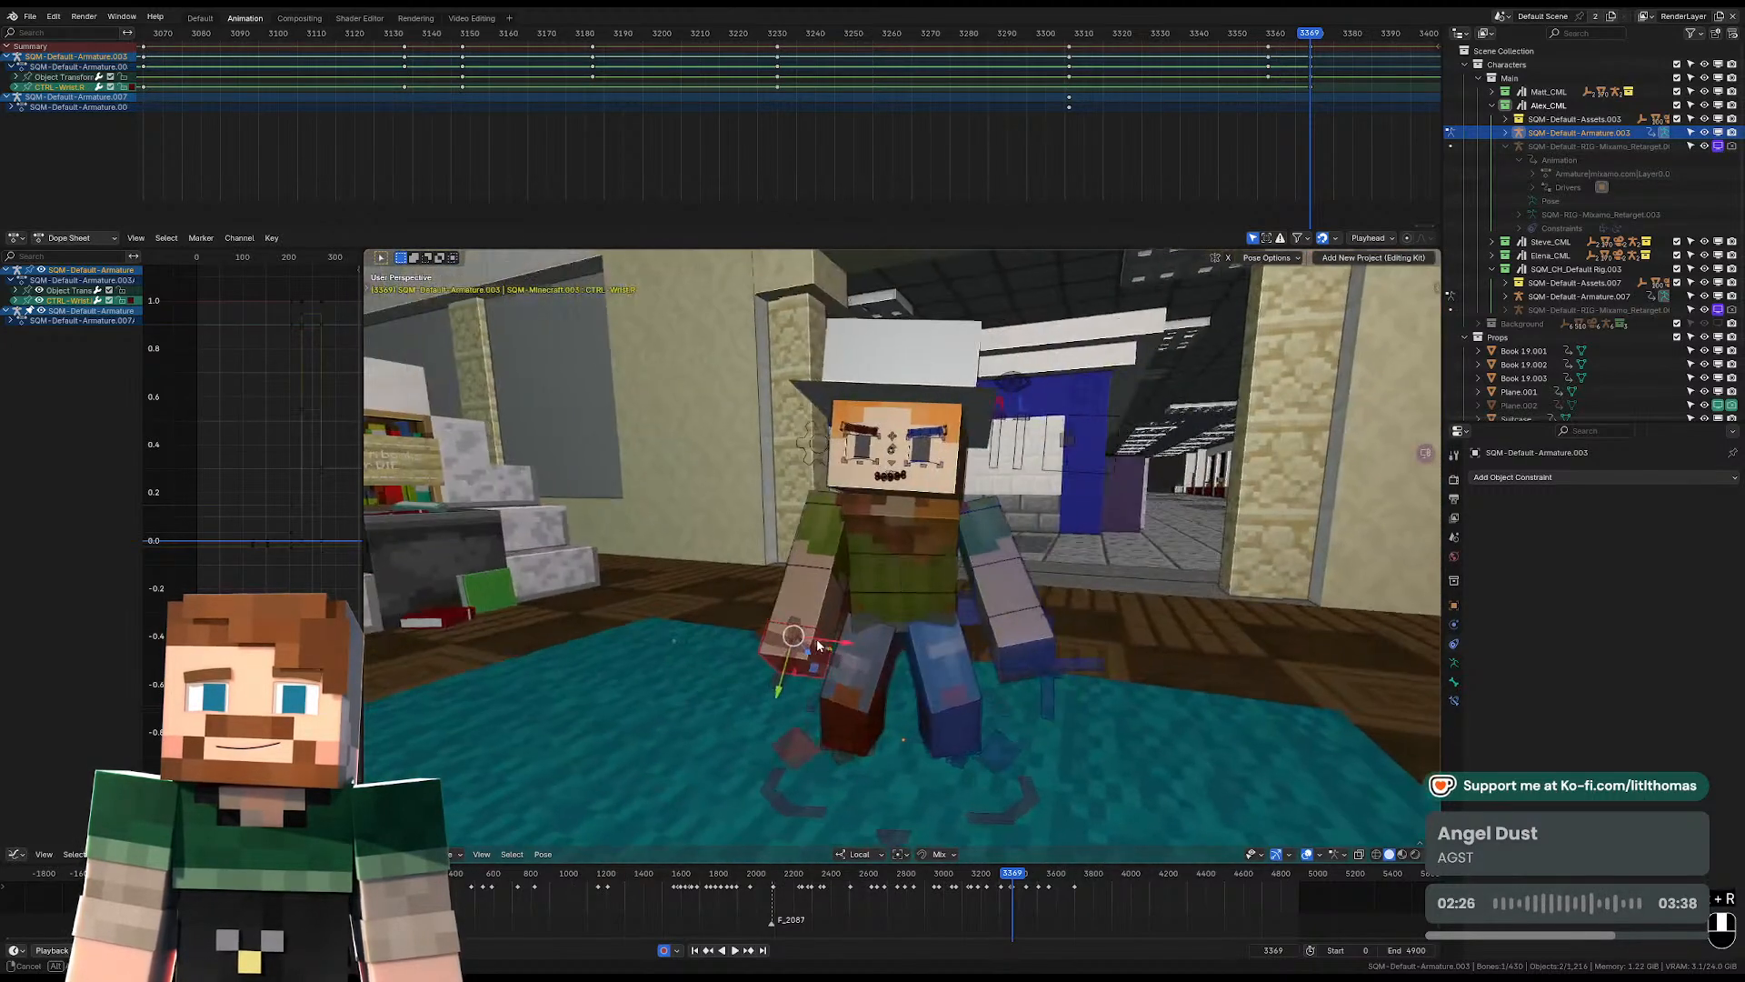
pyautogui.click(817, 545)
pyautogui.hotkey('alt', 'r')
pyautogui.press('r')
pyautogui.press('r')
pyautogui.press('r')
pyautogui.press('r')
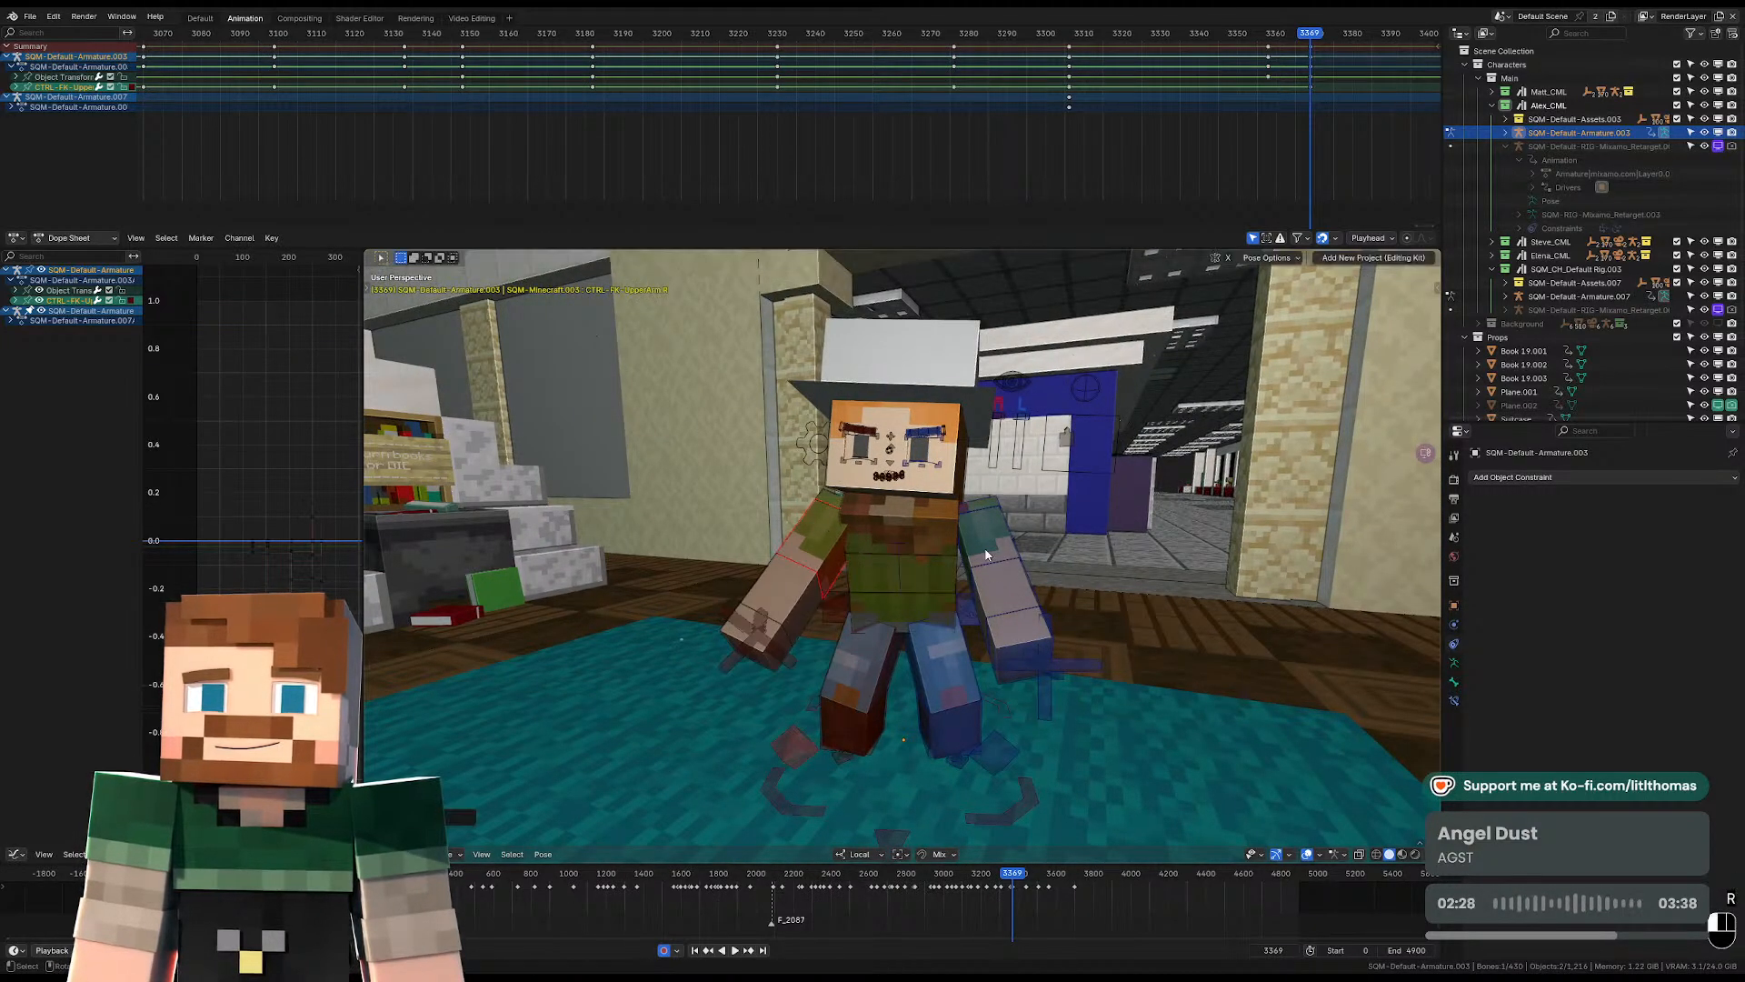
pyautogui.click(791, 552)
pyautogui.moveTo(790, 553); pyautogui.dragTo(1009, 576, button='middle')
# Play the shot through the scene camera and go to frame 3410.
pyautogui.press('KP_0')
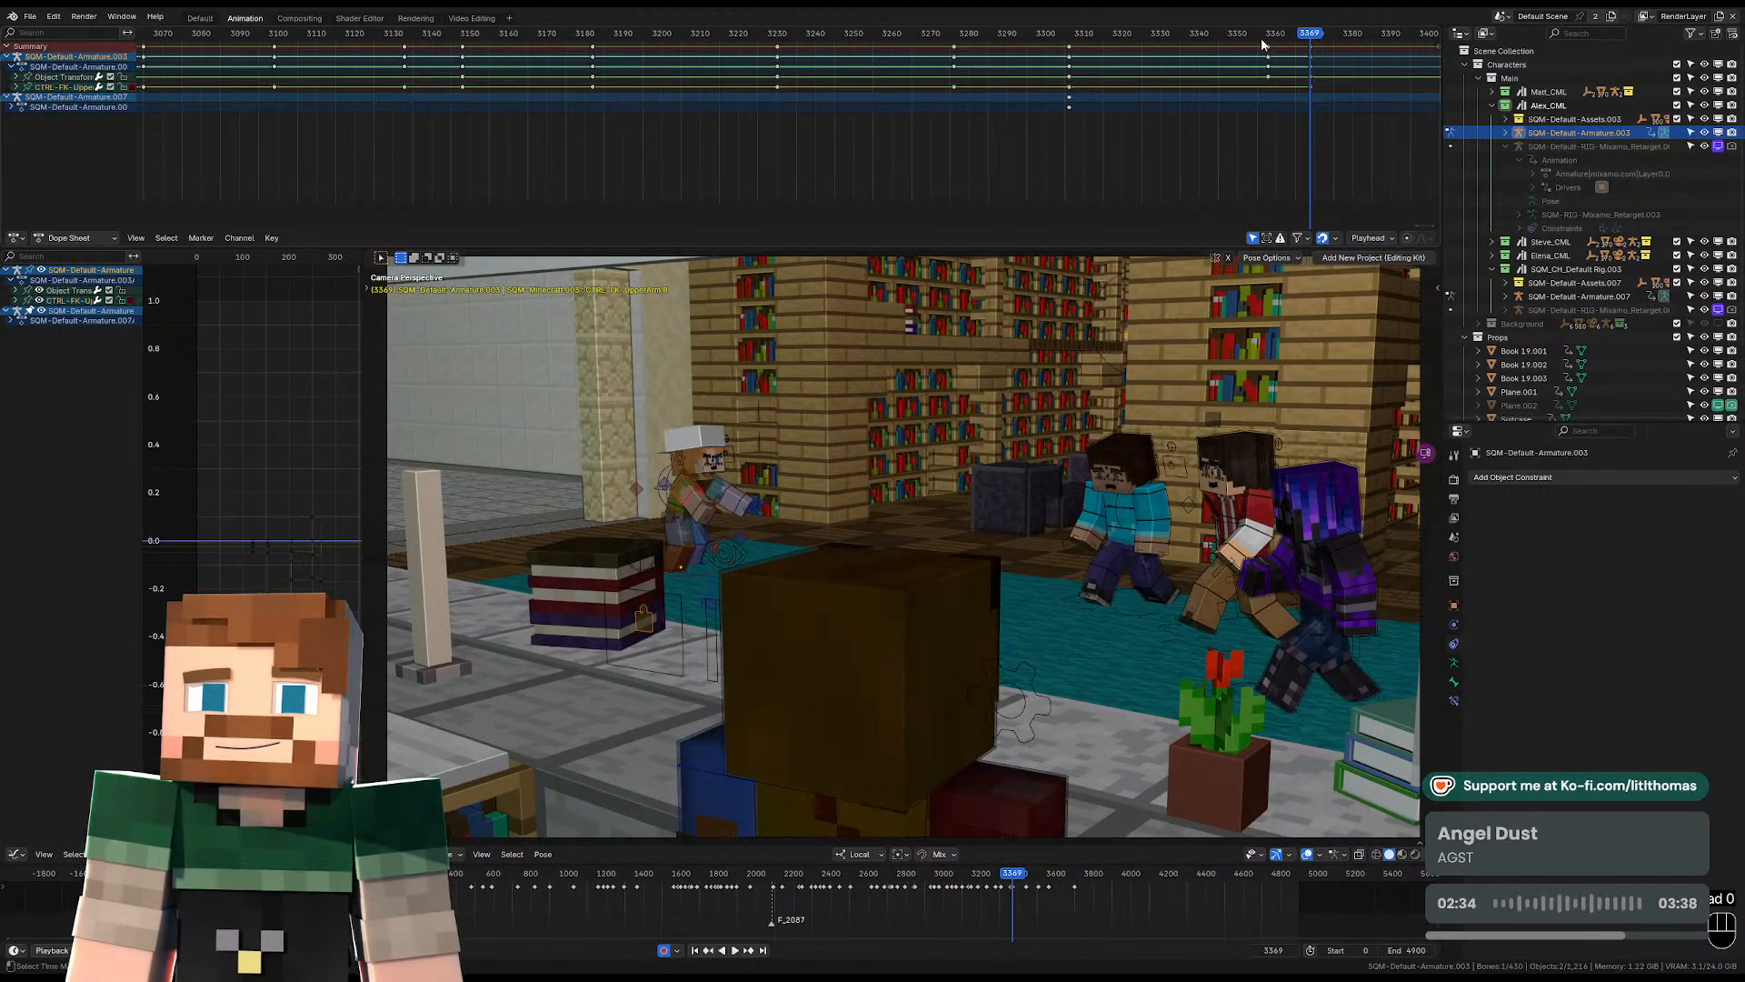
pyautogui.press('space')
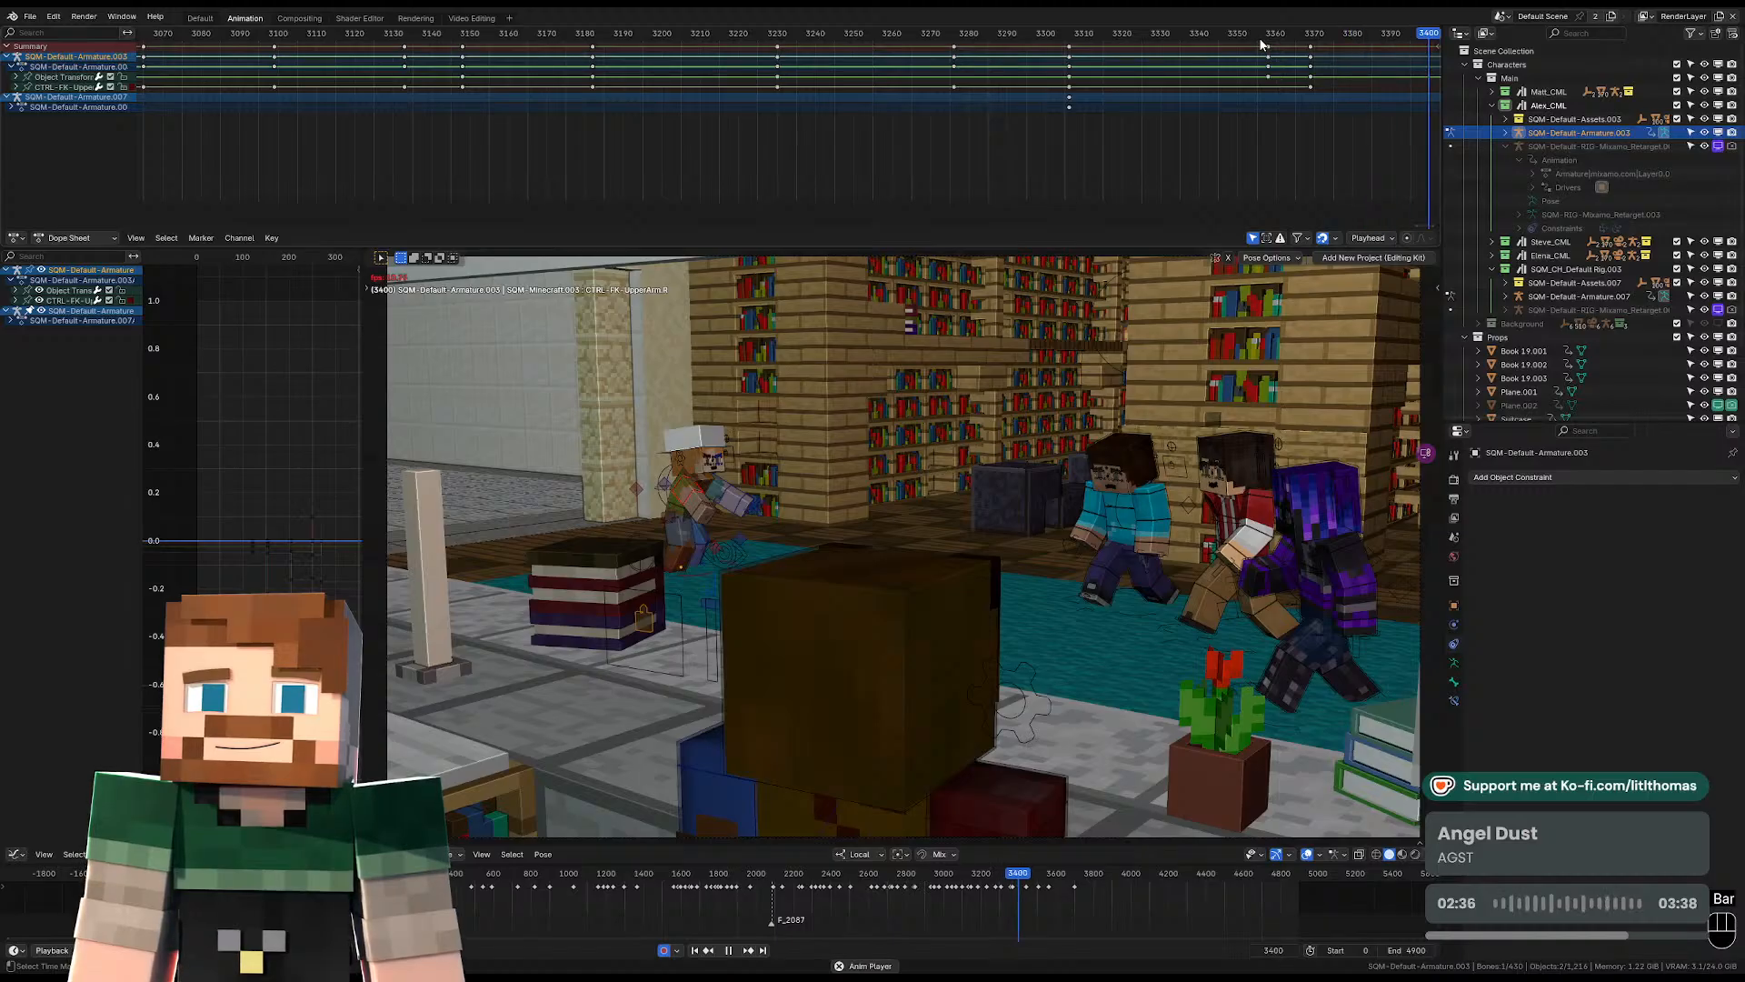
pyautogui.scroll(-2, 1273, 79)
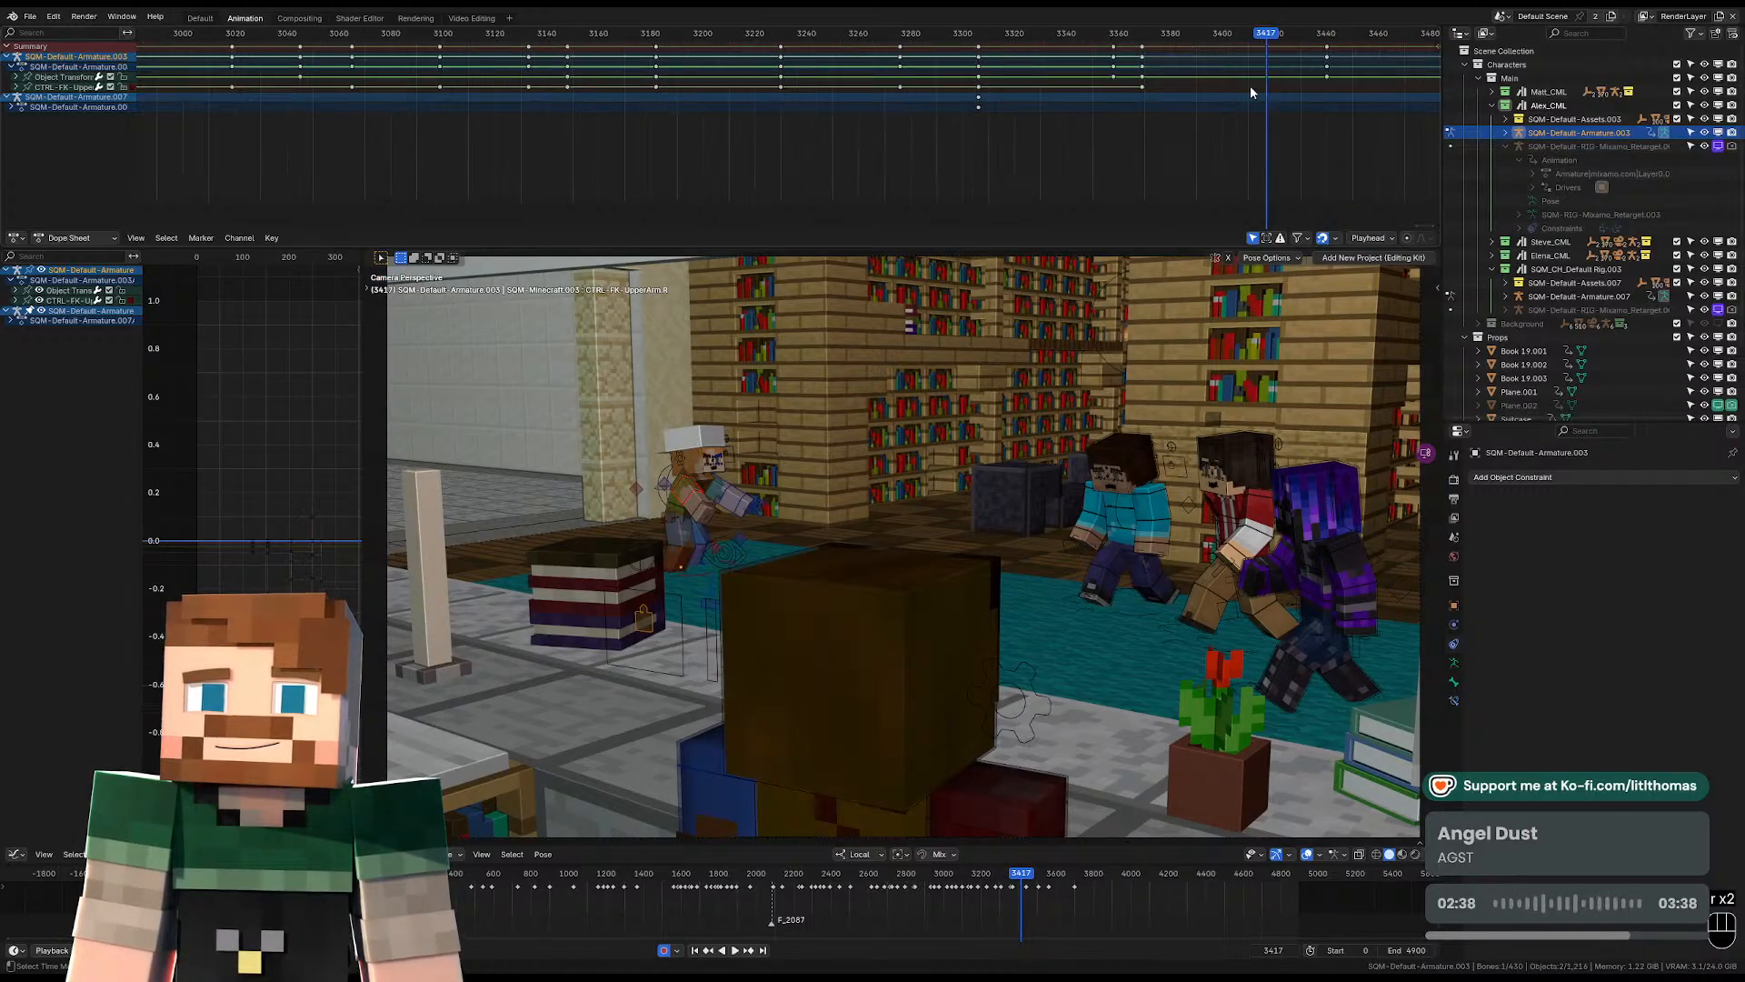
pyautogui.press('space')
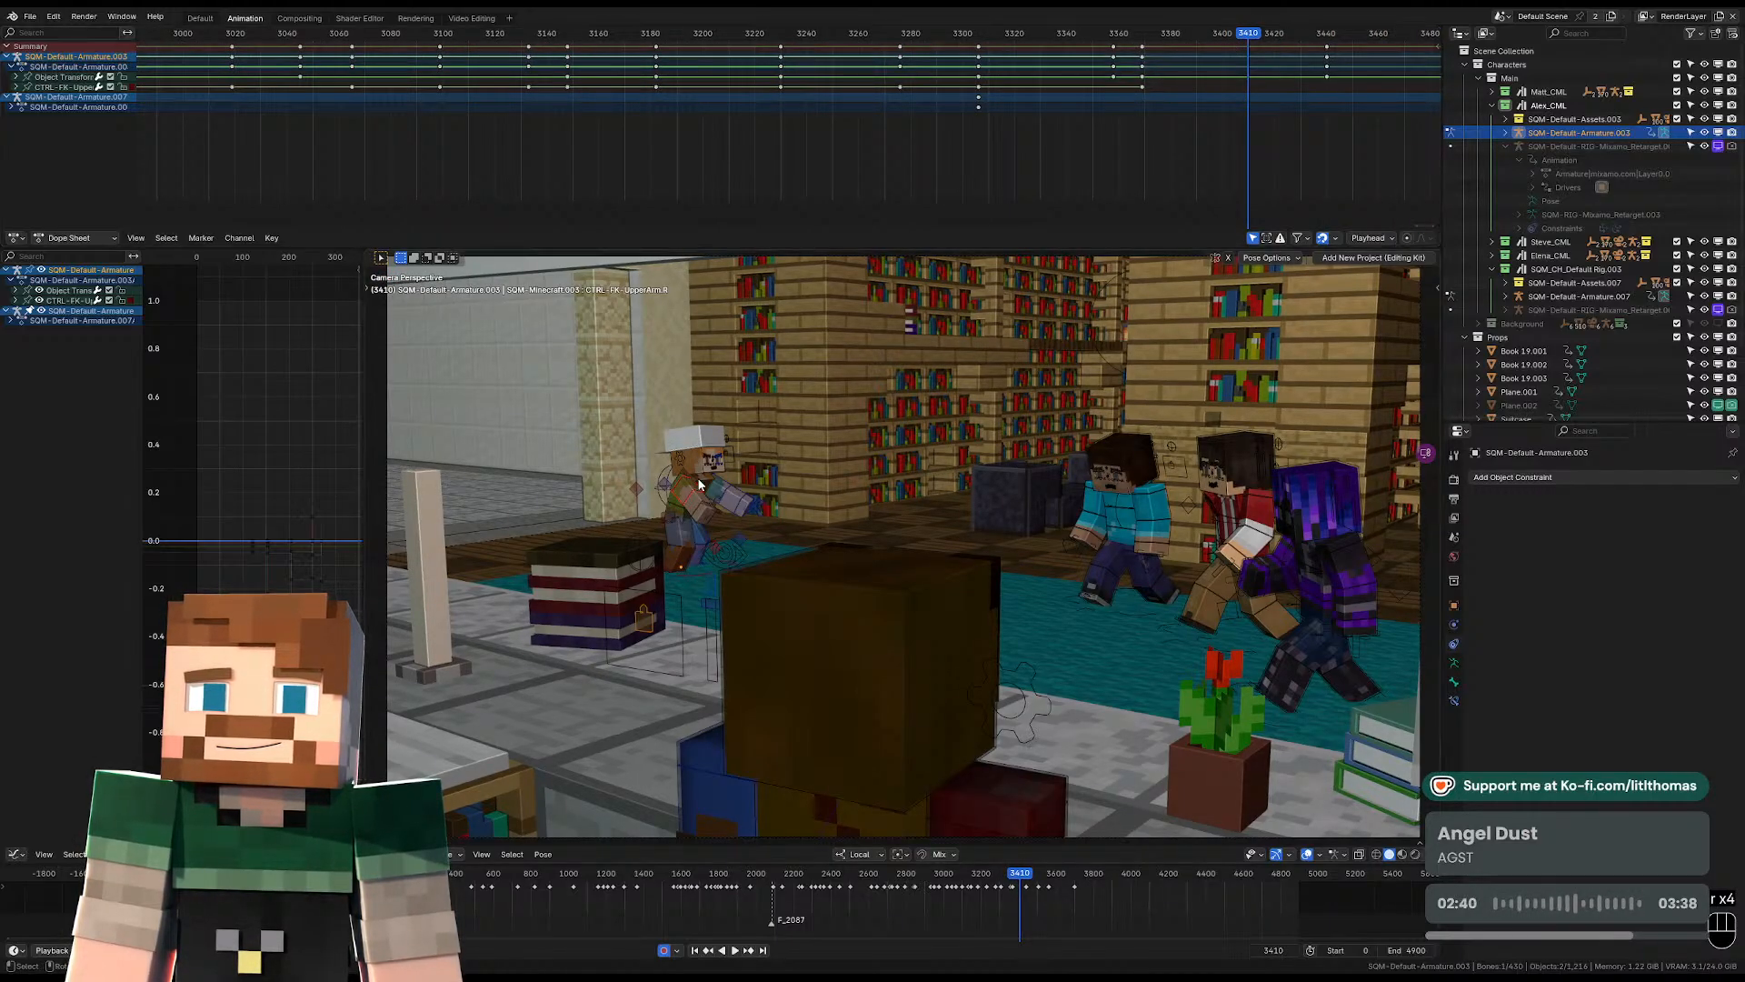
# Move and rotate the hat-wearing character's pelvis at frame 3410 to shift the body into a new stance.
pyautogui.click(682, 517)
pyautogui.press('KP_Decimal')
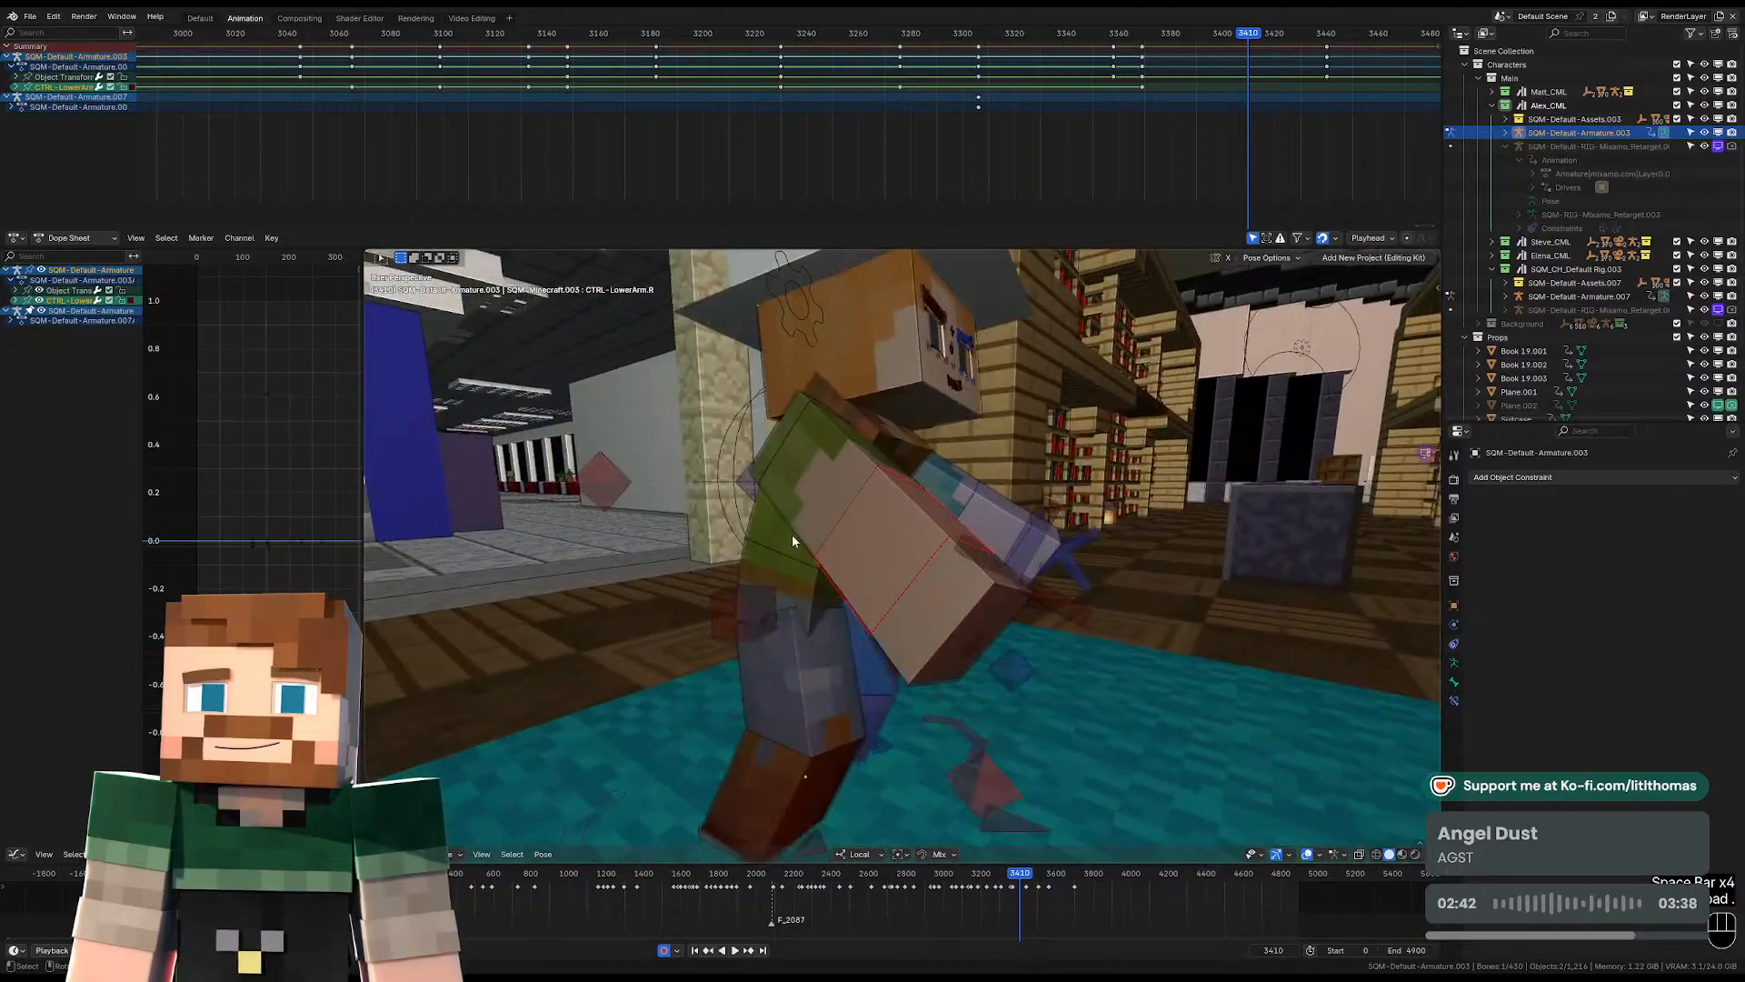
pyautogui.click(790, 573)
pyautogui.moveTo(790, 572); pyautogui.dragTo(686, 549, button='middle')
pyautogui.press('g')
pyautogui.click(832, 557)
pyautogui.press('r')
pyautogui.press('r')
pyautogui.click(770, 560)
pyautogui.scroll(-3, 770, 564)
pyautogui.press('g')
pyautogui.click(715, 618)
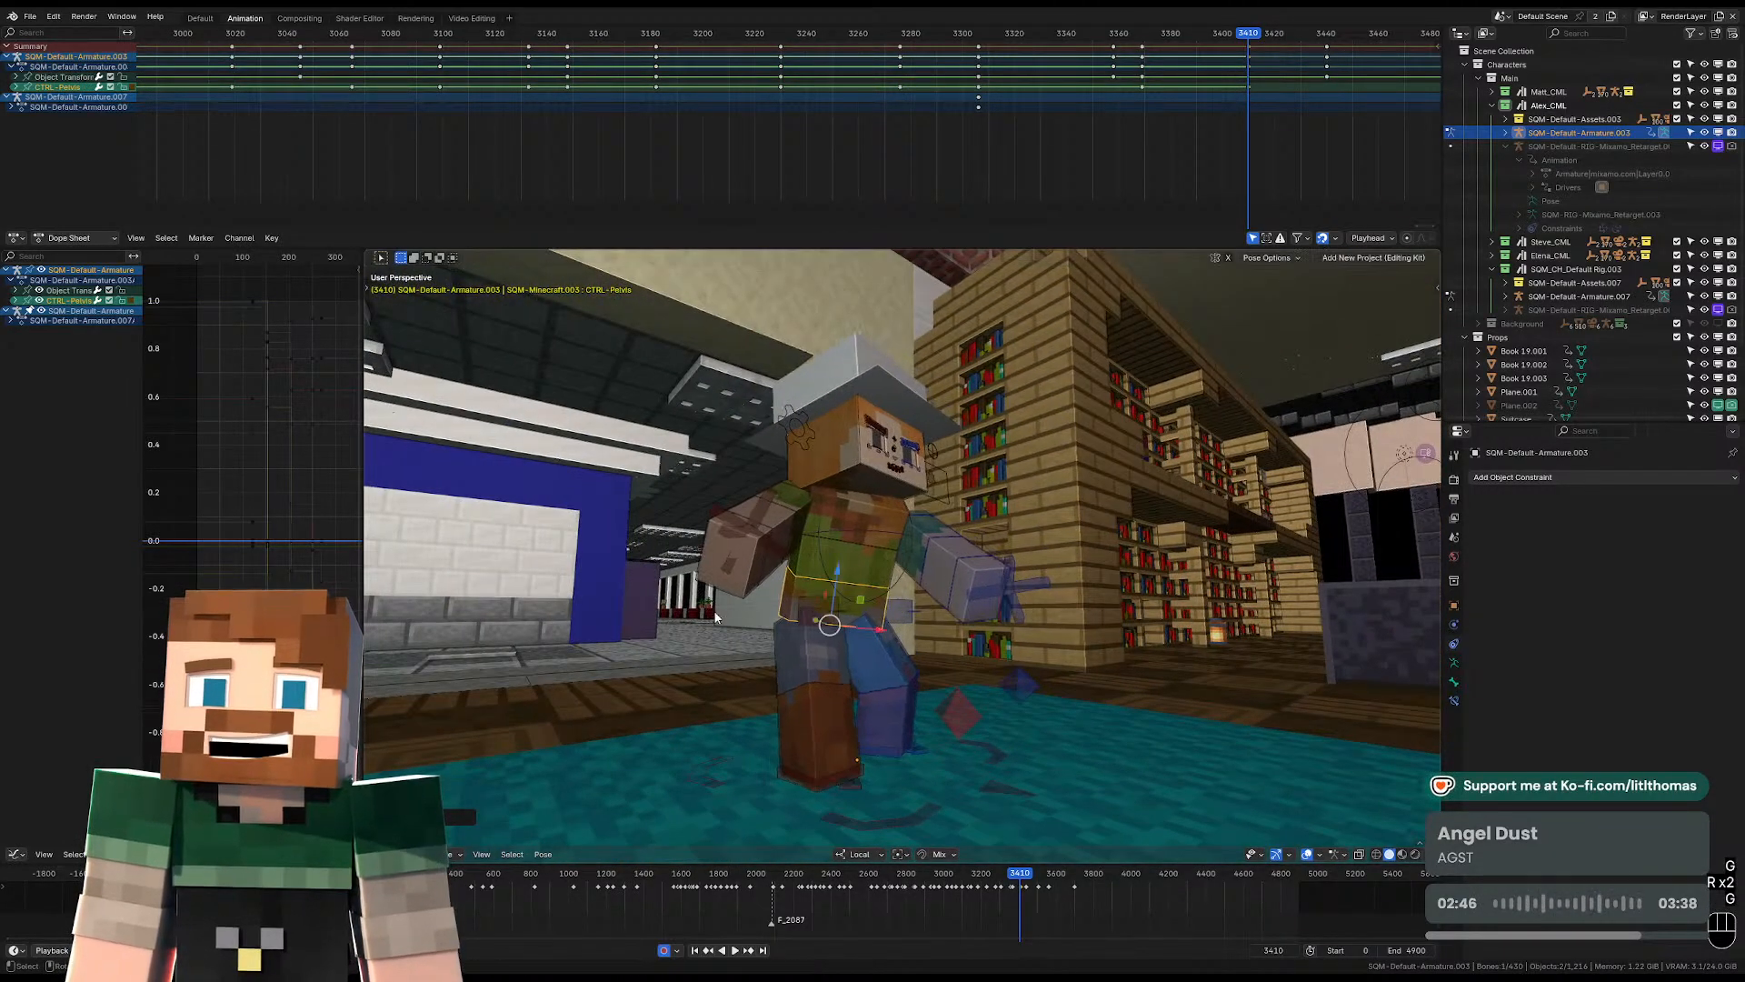
# Rotate the right foot around the global Z axis and place it behind the body at frame 3410.
pyautogui.click(805, 780)
pyautogui.moveTo(806, 780); pyautogui.dragTo(845, 768, button='middle')
pyautogui.press('r')
pyautogui.press('r')
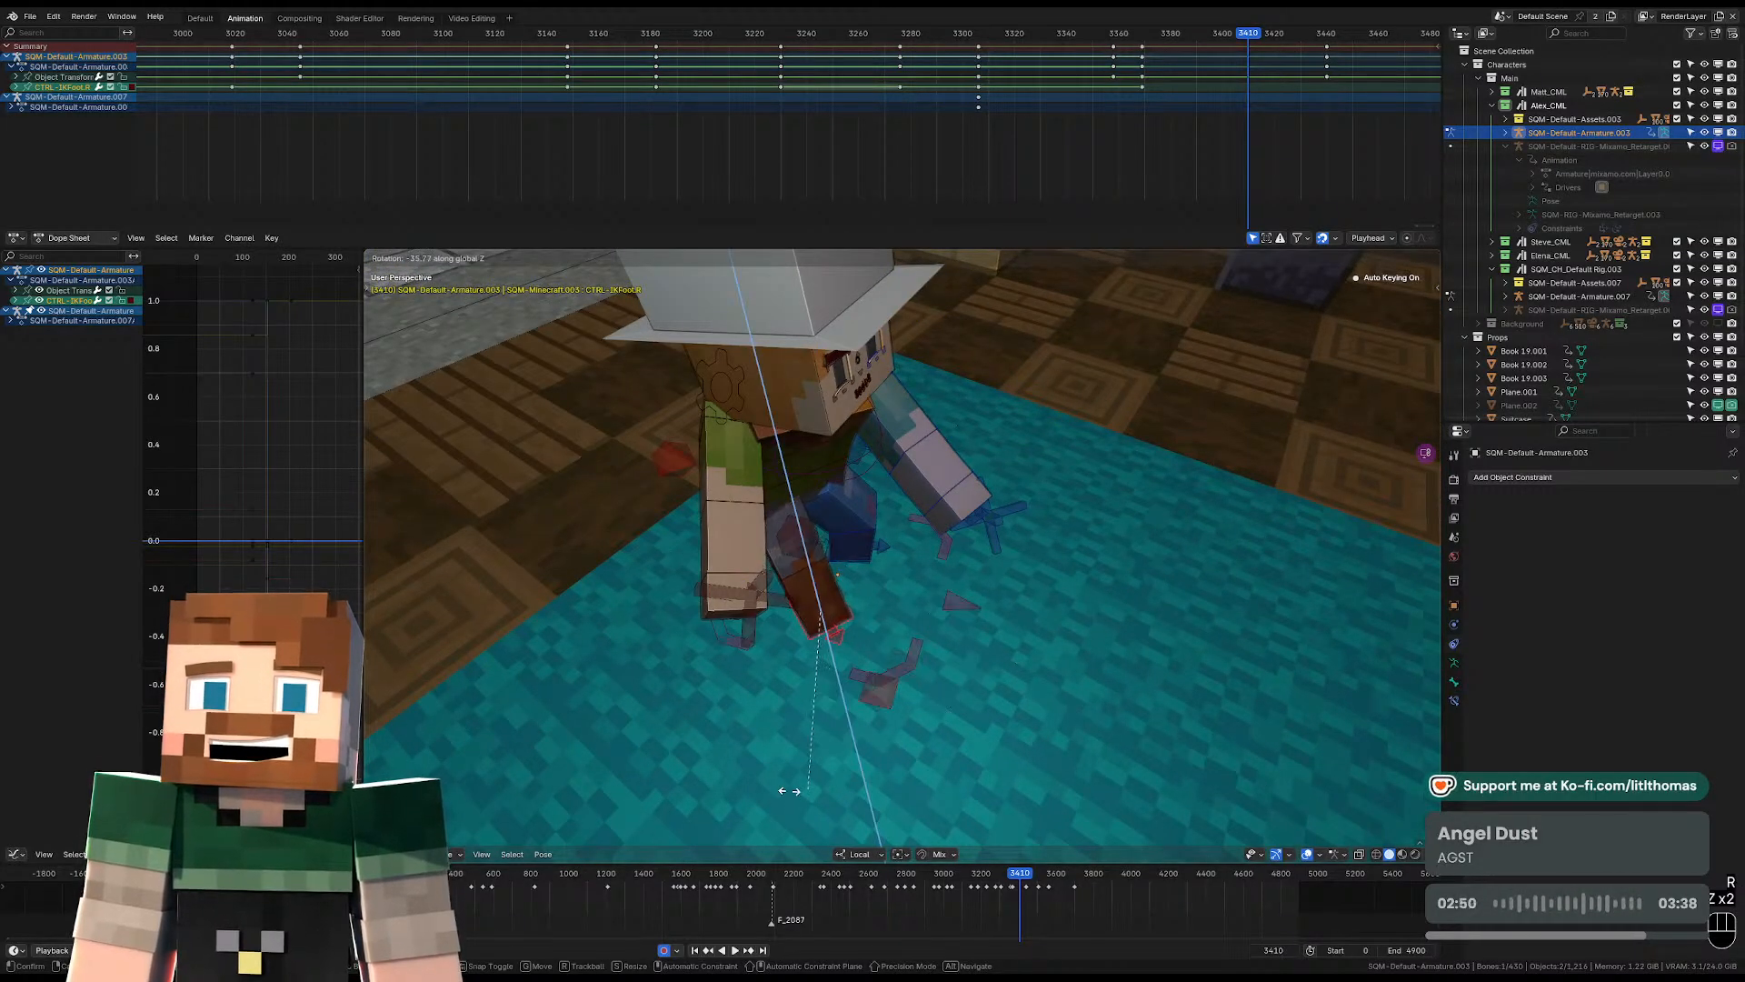
pyautogui.click(789, 791)
pyautogui.moveTo(866, 599); pyautogui.dragTo(773, 639)
pyautogui.moveTo(750, 664); pyautogui.dragTo(805, 619, button='middle')
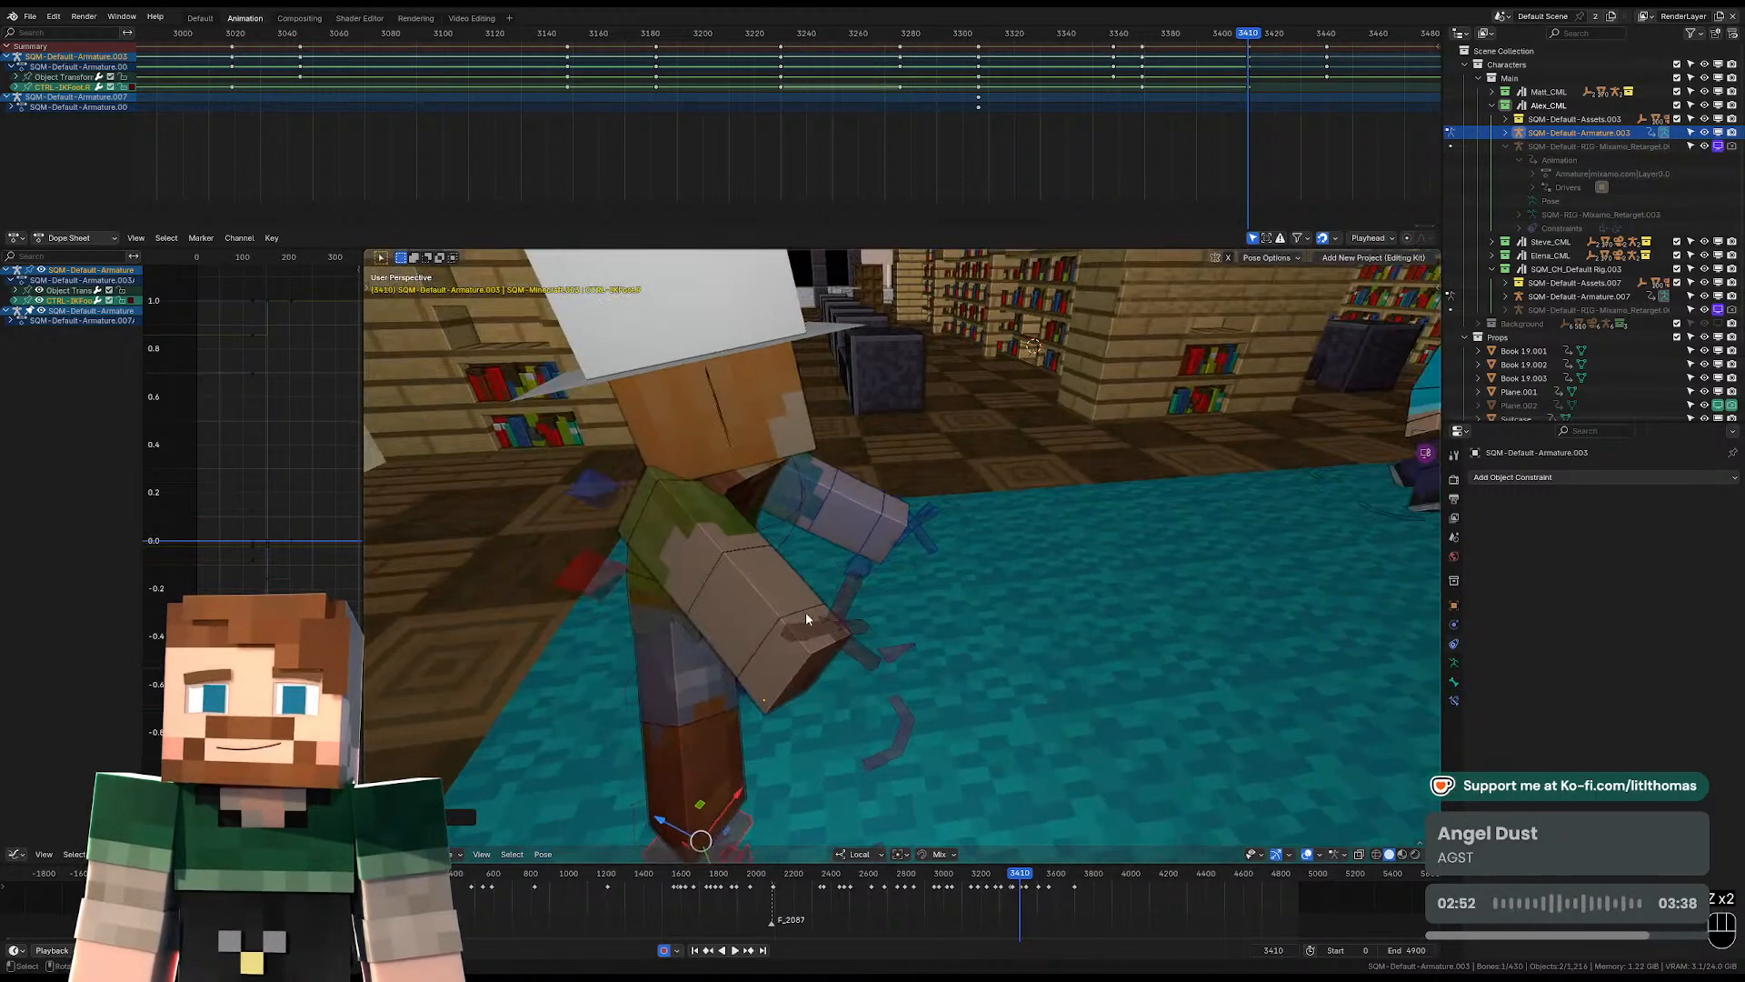
pyautogui.moveTo(663, 820); pyautogui.dragTo(606, 789)
pyautogui.moveTo(613, 783); pyautogui.dragTo(509, 732, button='middle')
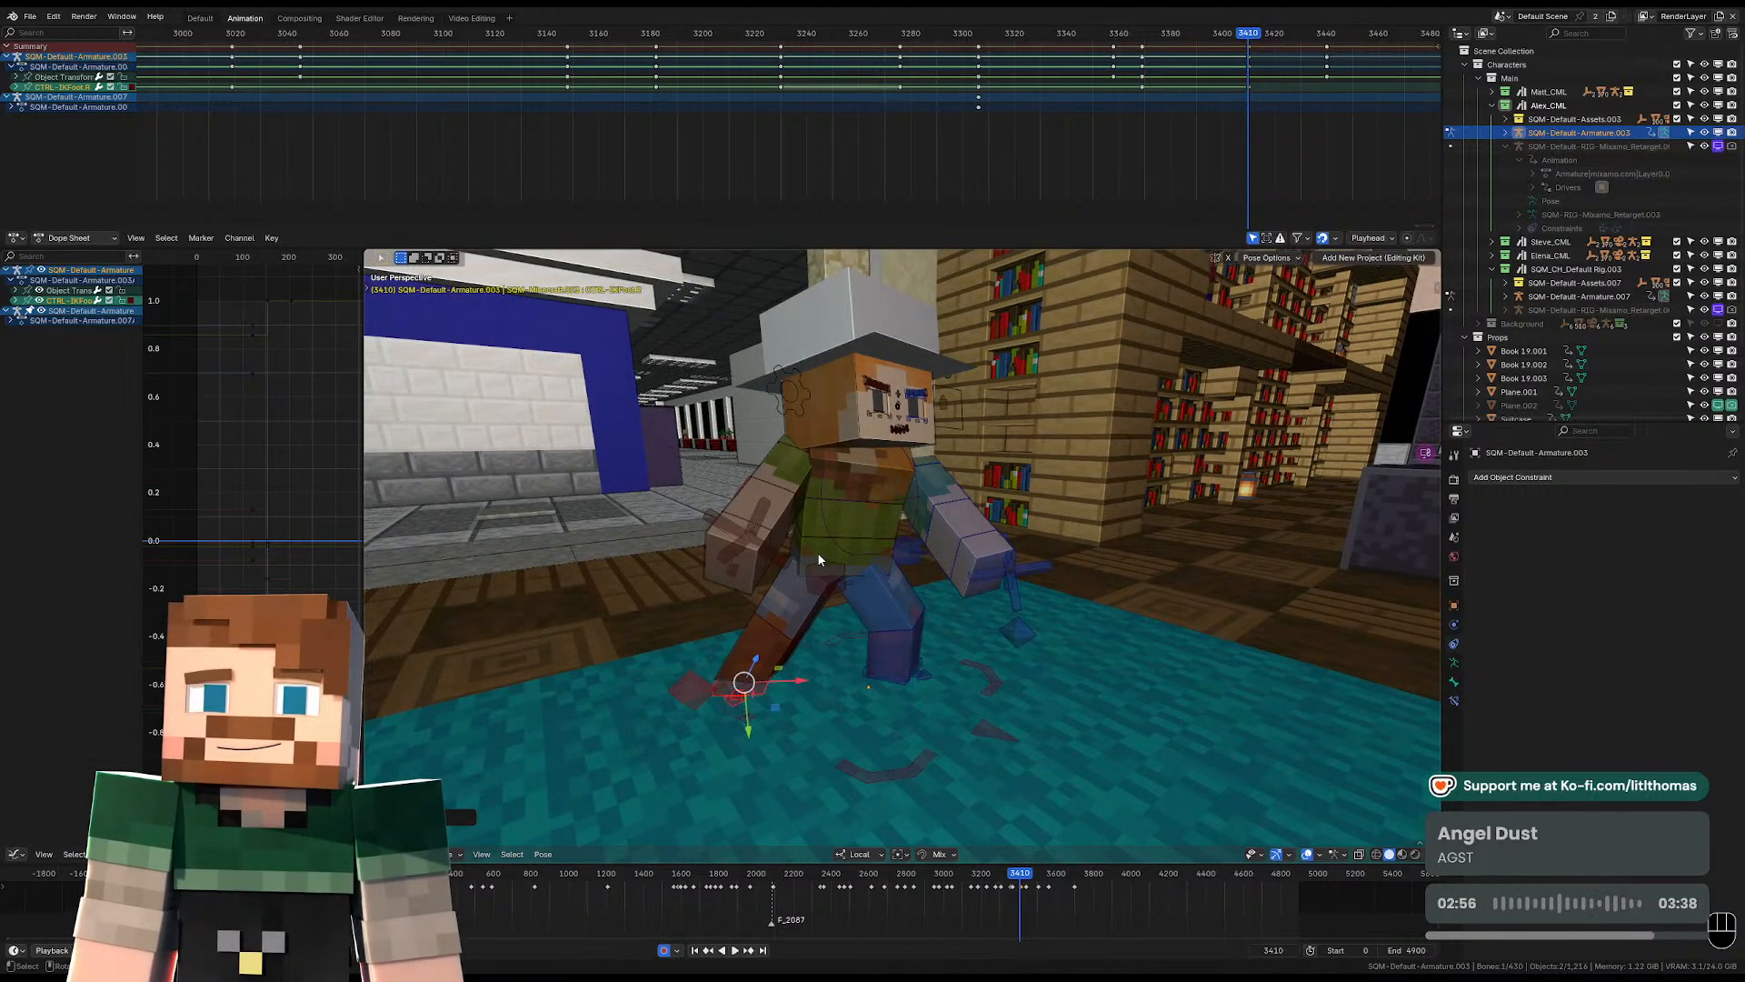
# Reposition the pelvis between the two planted feet at frame 3410, checking it against the camera view.
pyautogui.scroll(-6, 821, 550)
pyautogui.click(709, 516)
pyautogui.click(680, 510)
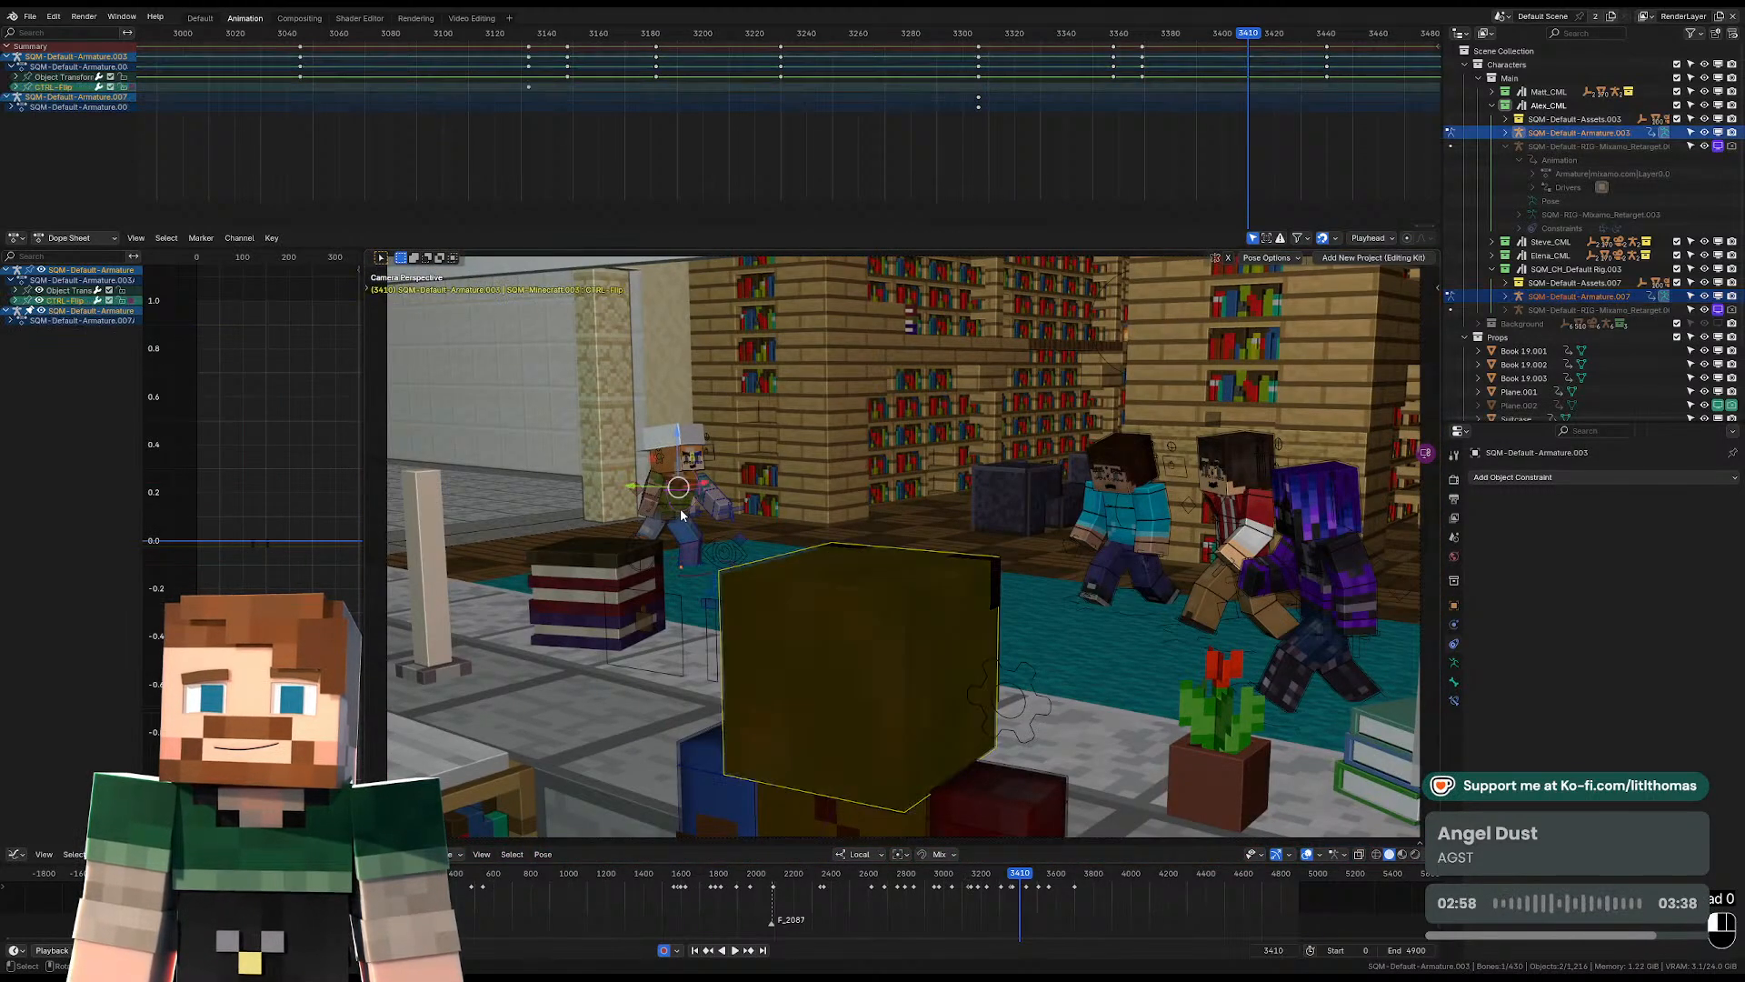
pyautogui.press('KP_Decimal')
pyautogui.press('g')
pyautogui.click(958, 624)
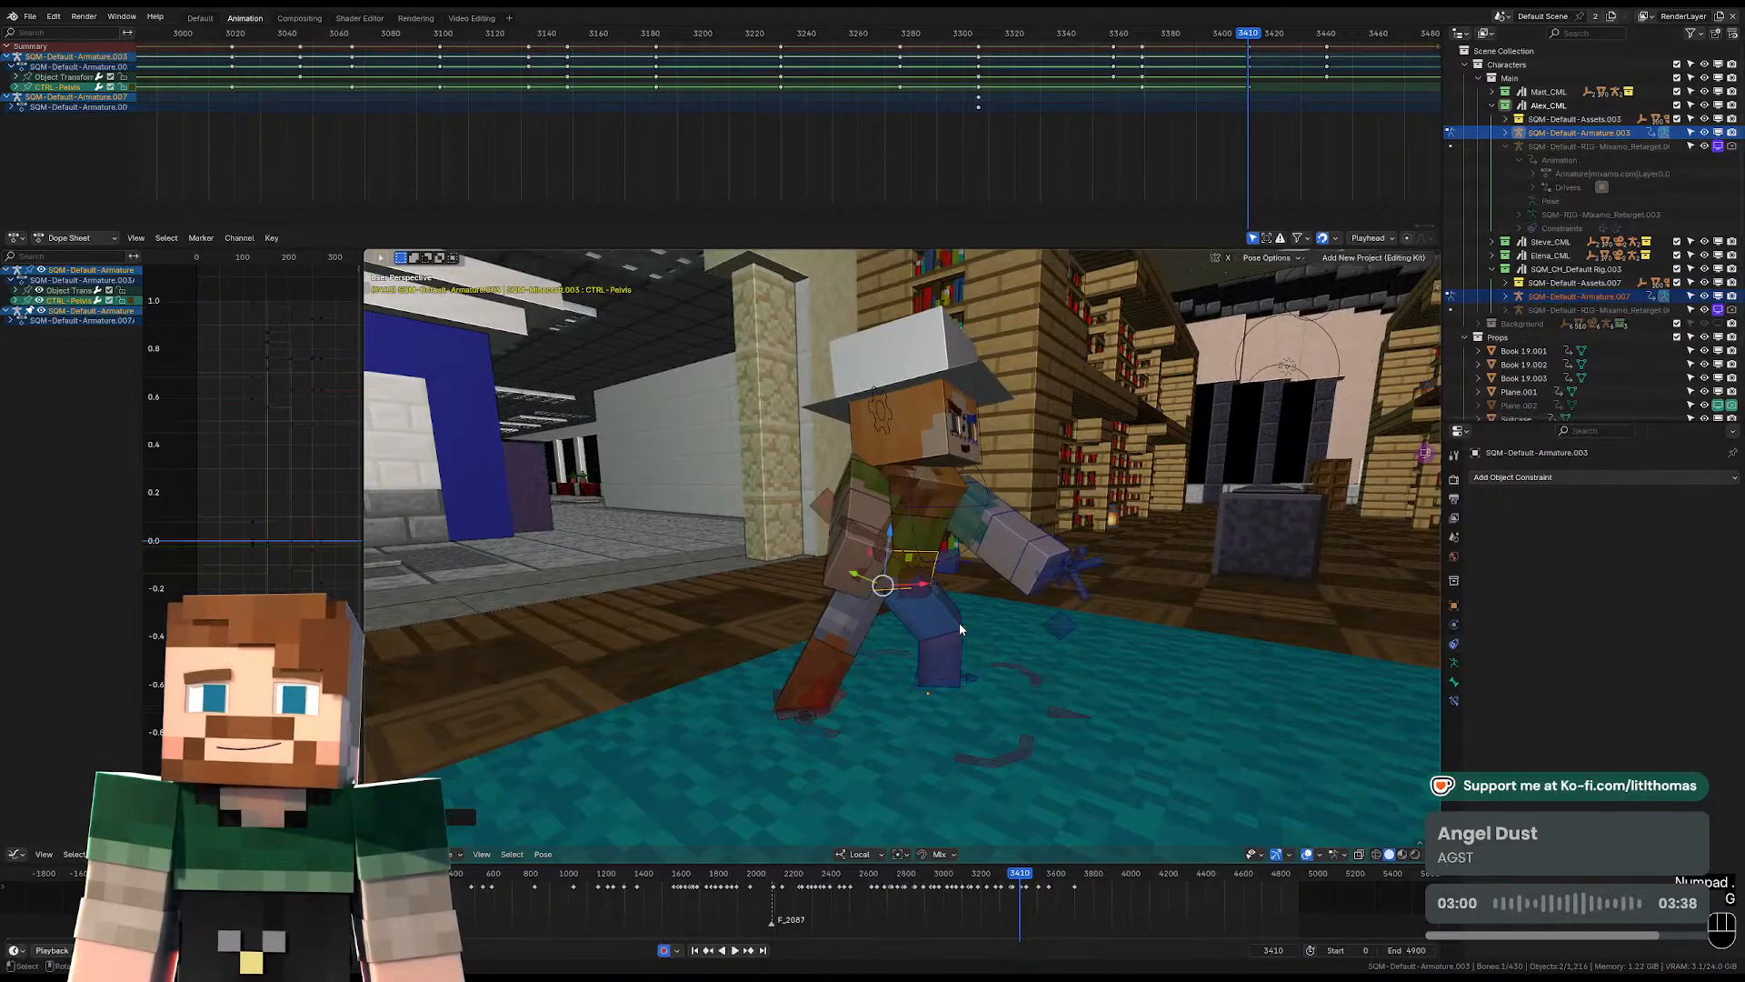
pyautogui.moveTo(958, 624); pyautogui.dragTo(1030, 622, button='middle')
pyautogui.press('g')
pyautogui.click(832, 753)
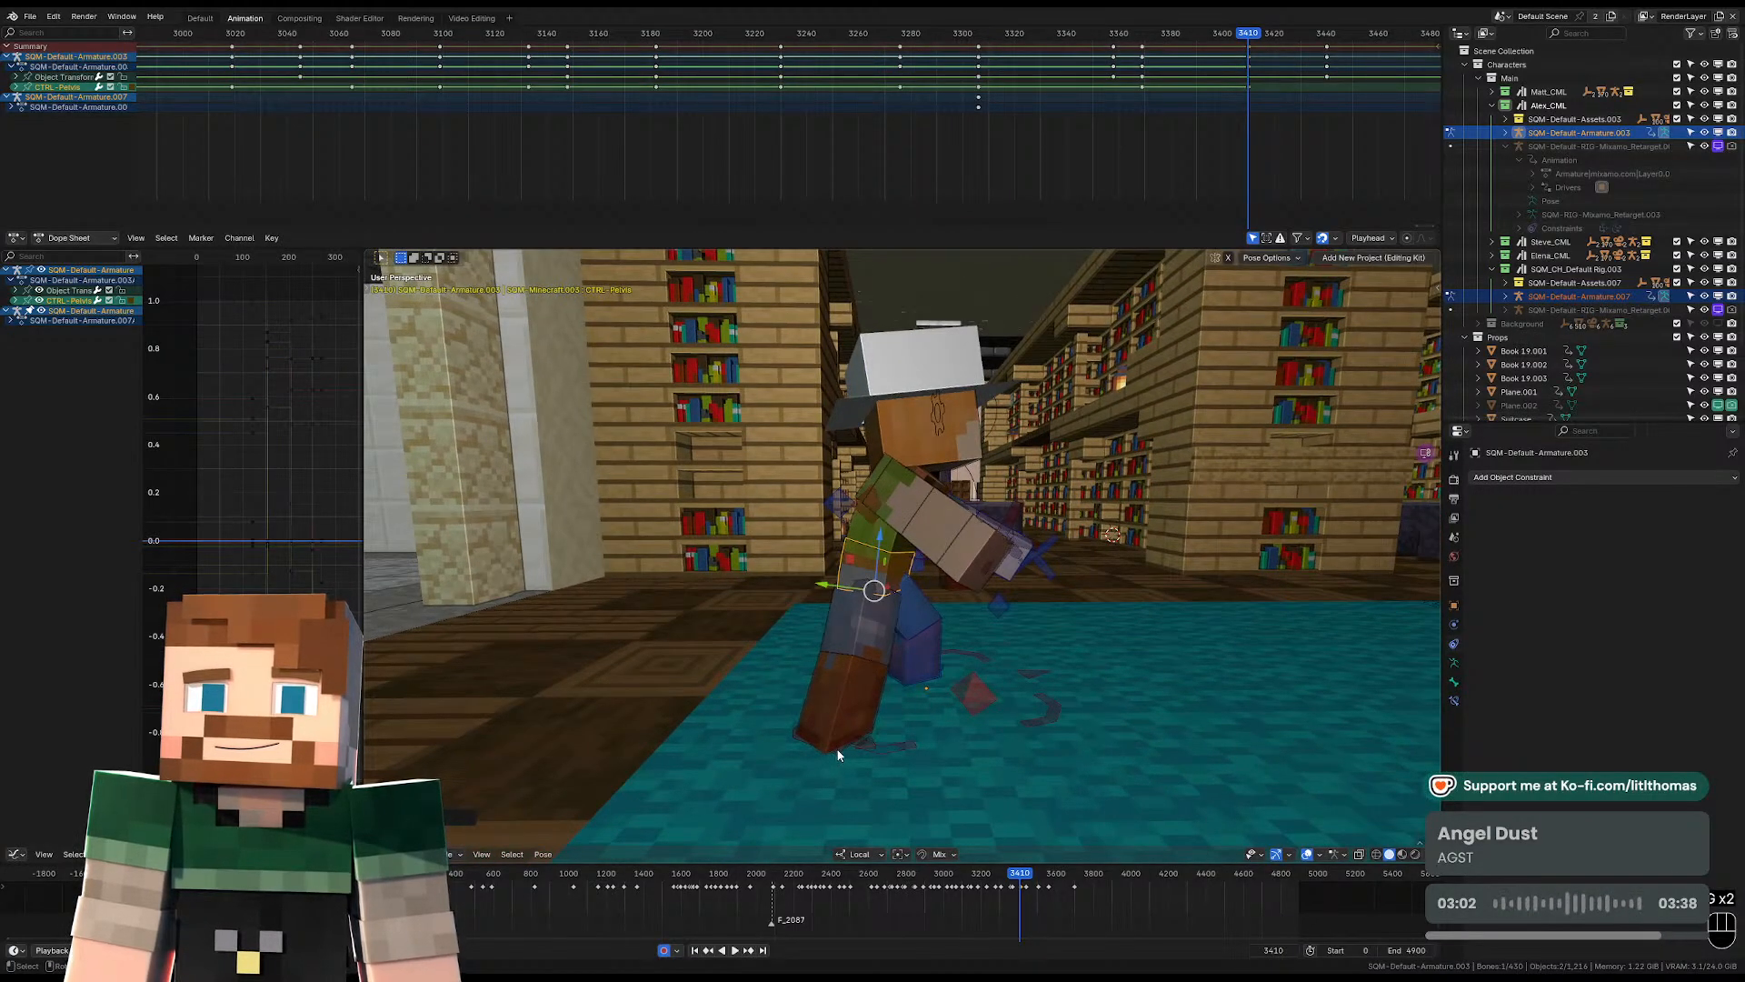
# Rotate the hat-wearing character's torso at frame 3410 to follow the new stance.
pyautogui.moveTo(839, 754); pyautogui.dragTo(874, 755, button='middle')
pyautogui.click(875, 754)
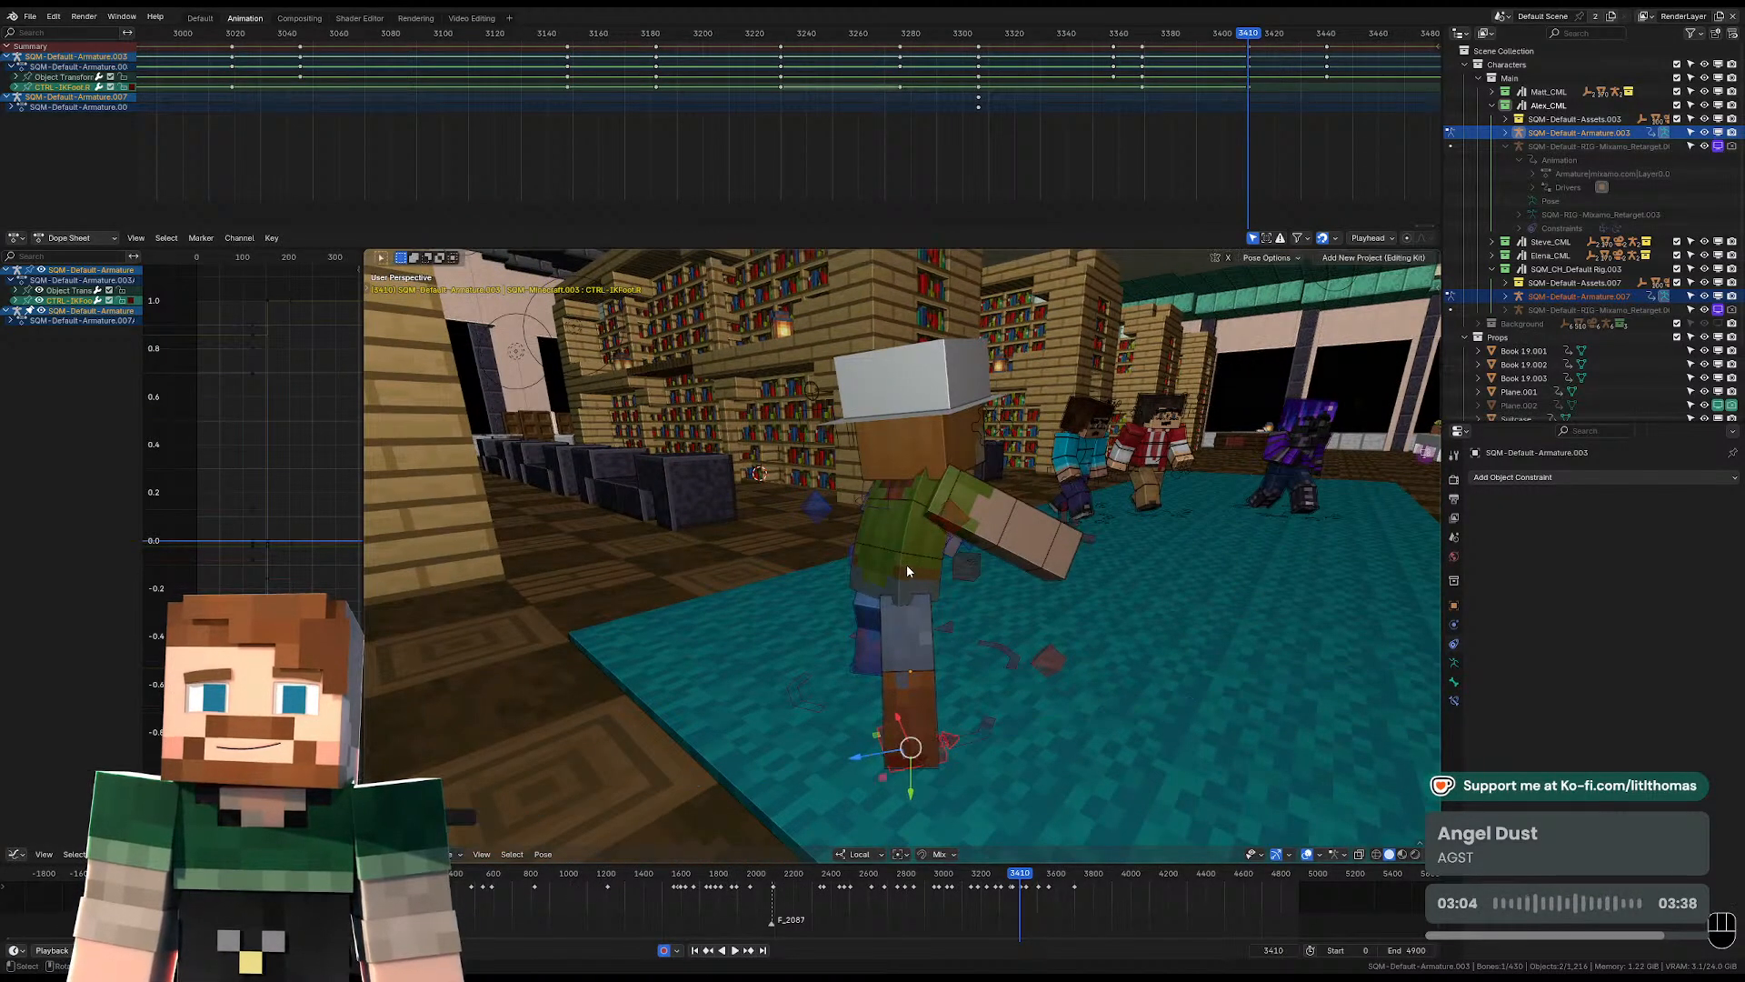
pyautogui.click(902, 538)
pyautogui.click(923, 498)
pyautogui.press('r')
pyautogui.press('r')
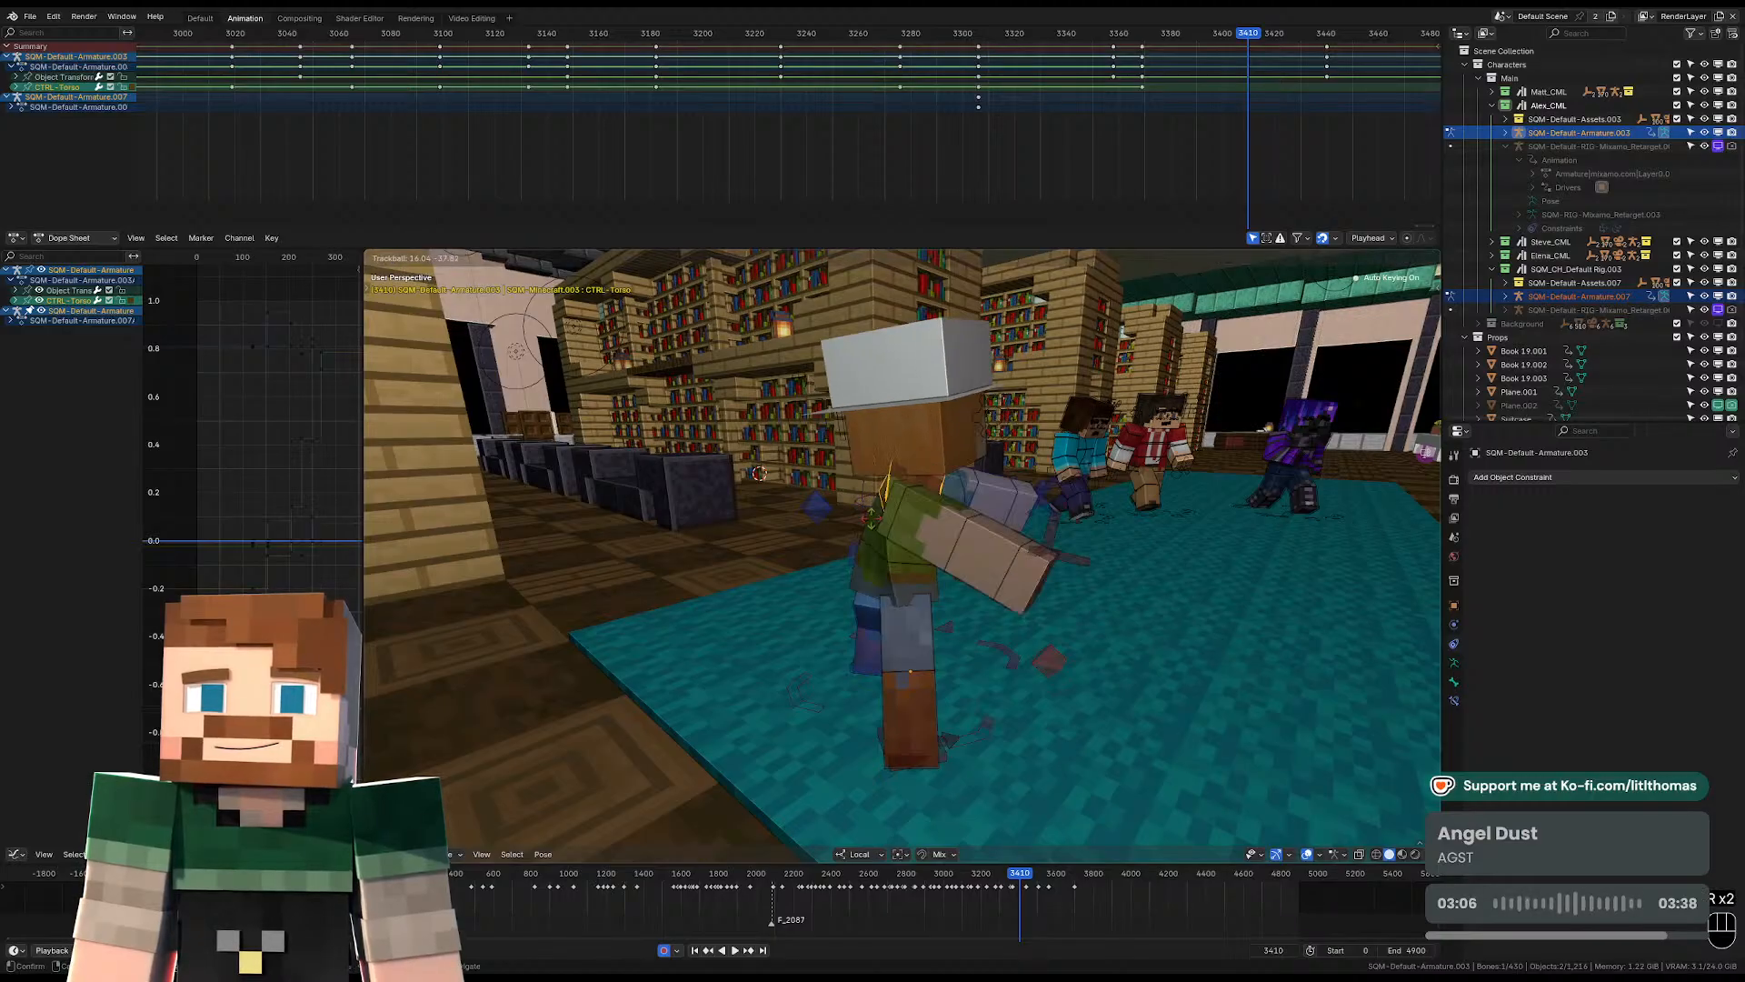
pyautogui.click(861, 521)
# Rotate the head at frame 3410 to turn the face away from the torso's direction.
pyautogui.moveTo(861, 521); pyautogui.dragTo(644, 526, button='middle')
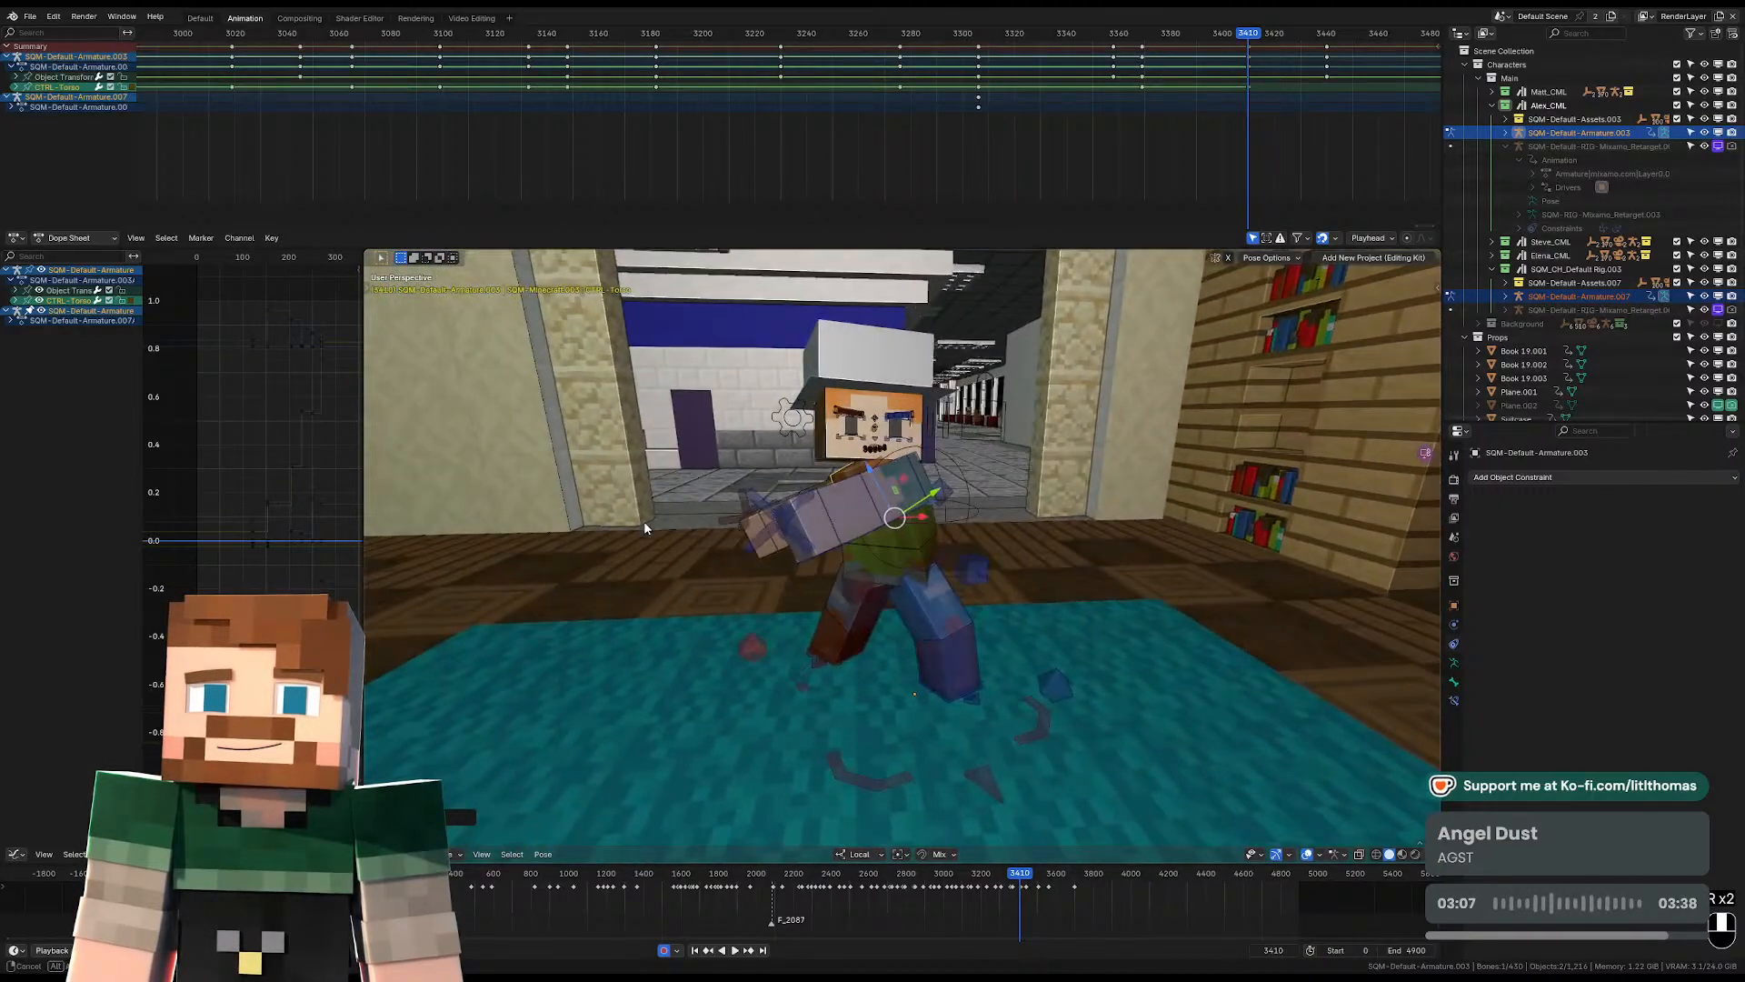
pyautogui.click(839, 447)
pyautogui.moveTo(839, 447); pyautogui.dragTo(975, 456, button='middle')
pyautogui.click(840, 456)
pyautogui.moveTo(840, 455); pyautogui.dragTo(909, 450, button='middle')
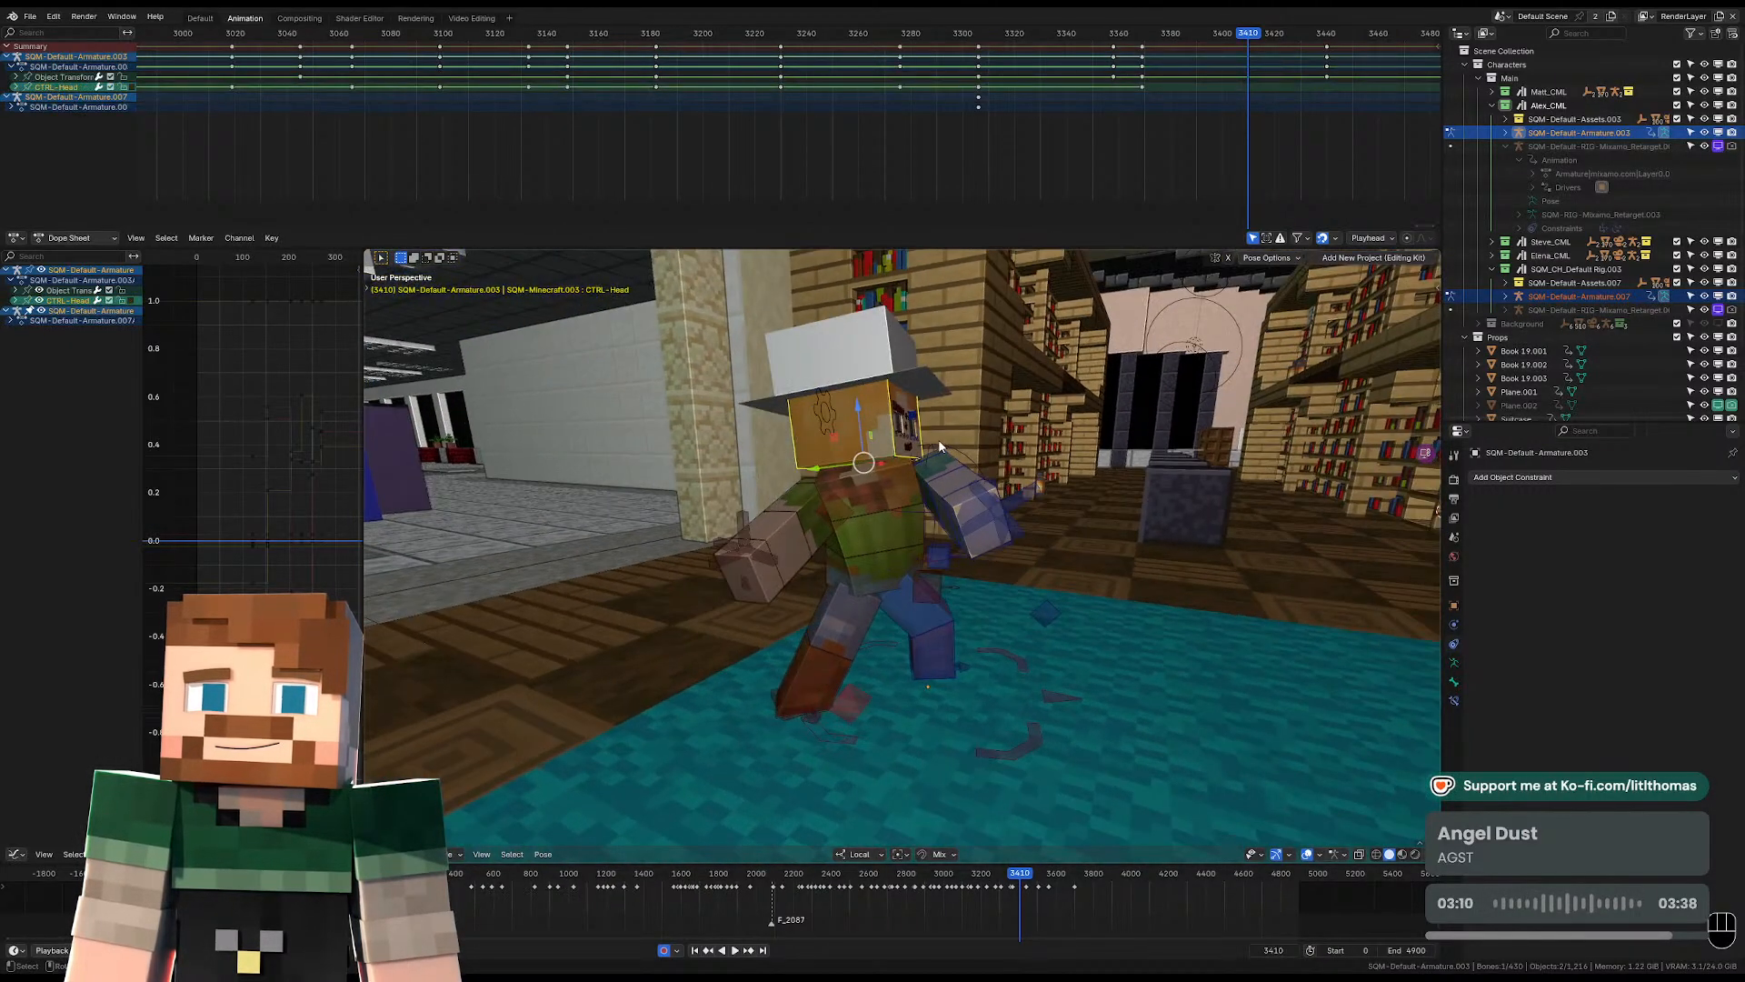
pyautogui.press('r')
pyautogui.click(895, 473)
pyautogui.press('r')
pyautogui.press('r')
pyautogui.click(810, 509)
# Raise the right upper arm out behind the body and shift the right shoulder at frame 3410.
pyautogui.click(810, 510)
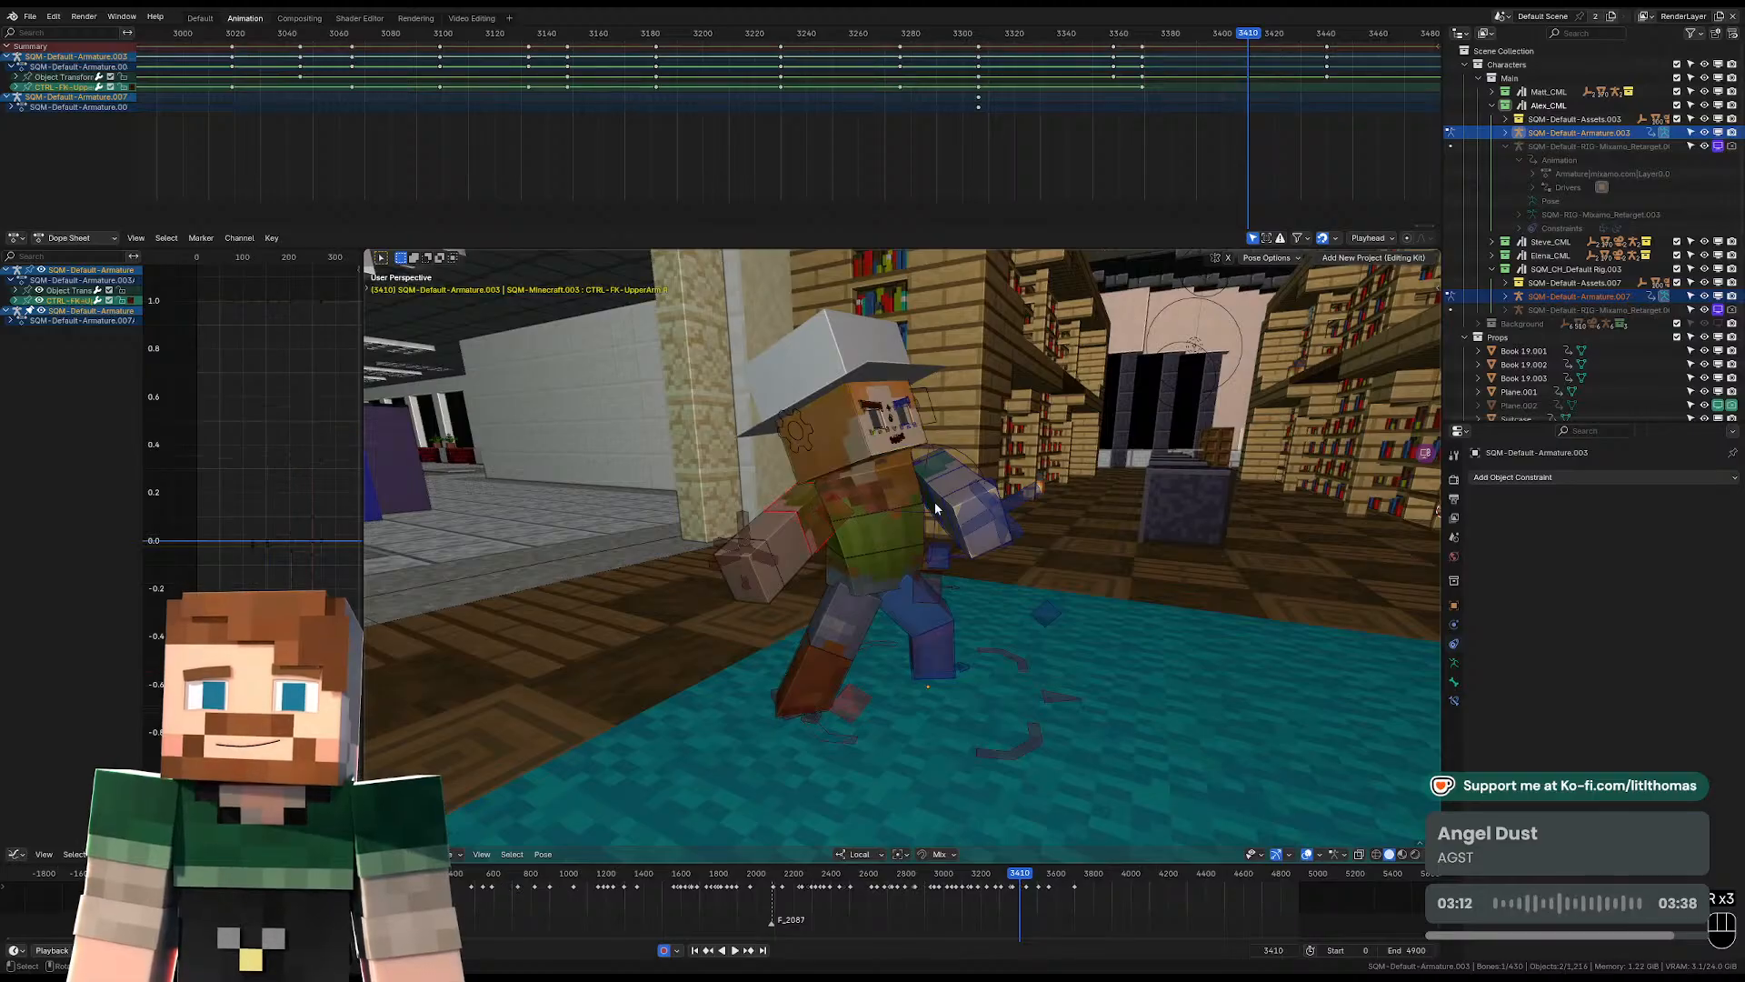
pyautogui.press('r')
pyautogui.click(918, 585)
pyautogui.press('r')
pyautogui.press('r')
pyautogui.click(918, 581)
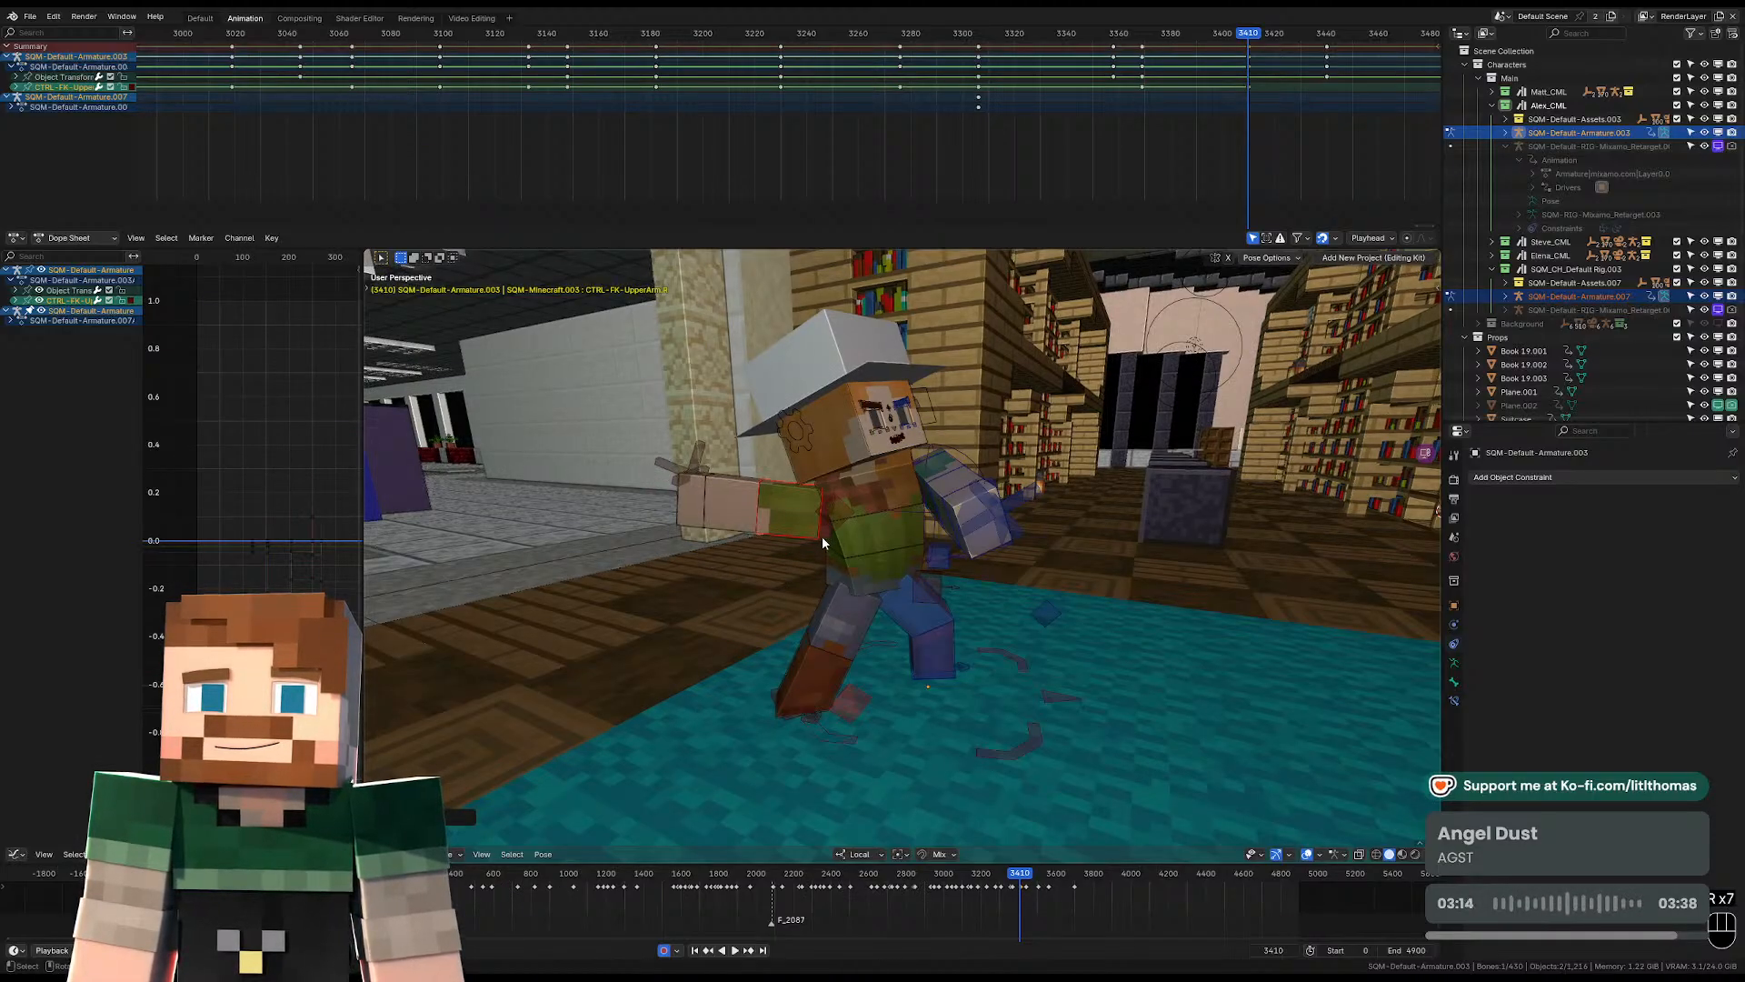
pyautogui.click(822, 531)
pyautogui.press('g')
pyautogui.click(835, 528)
# Bend the left forearm and rotate the left upper arm so the arm crosses the chest at frame 3410.
pyautogui.moveTo(834, 527); pyautogui.dragTo(702, 553, button='middle')
pyautogui.click(853, 542)
pyautogui.moveTo(1004, 486); pyautogui.dragTo(921, 547, button='middle')
pyautogui.press('r')
pyautogui.click(854, 600)
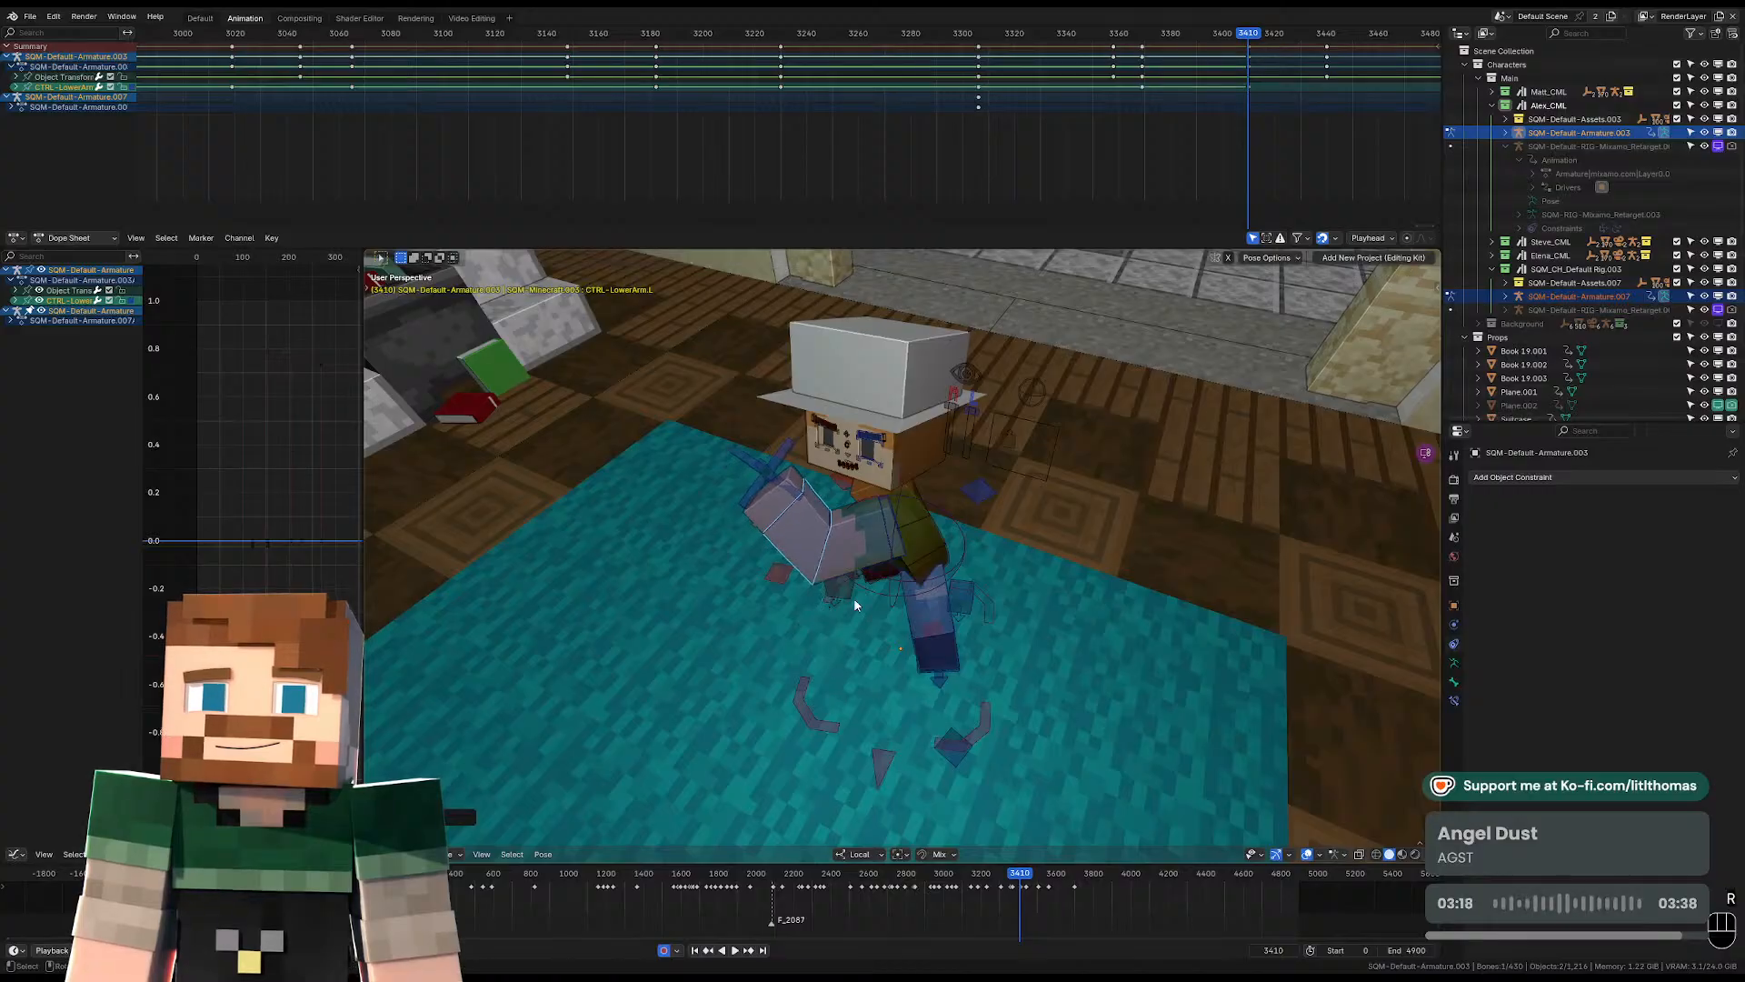
pyautogui.moveTo(853, 605); pyautogui.dragTo(864, 518, button='middle')
pyautogui.click(914, 512)
pyautogui.press('r')
pyautogui.press('r')
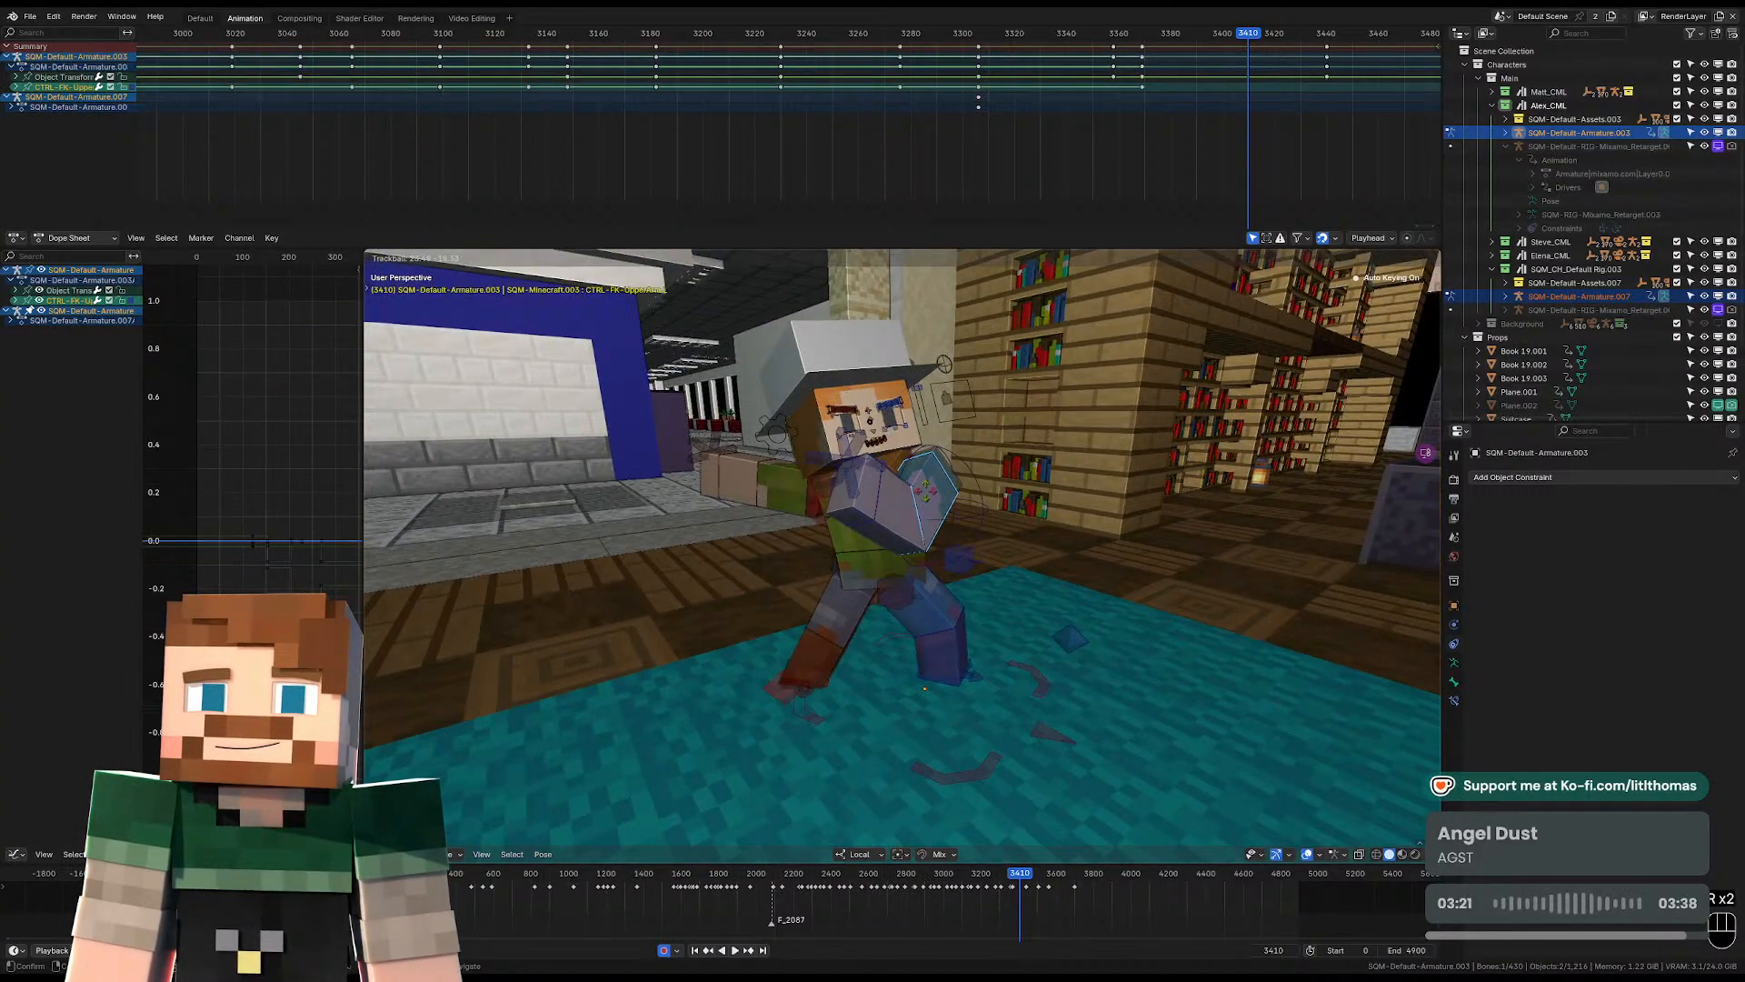
pyautogui.click(928, 498)
# Fine-tune the head's tilt at frame 3410 while looking through the scene camera.
pyautogui.press('KP_0')
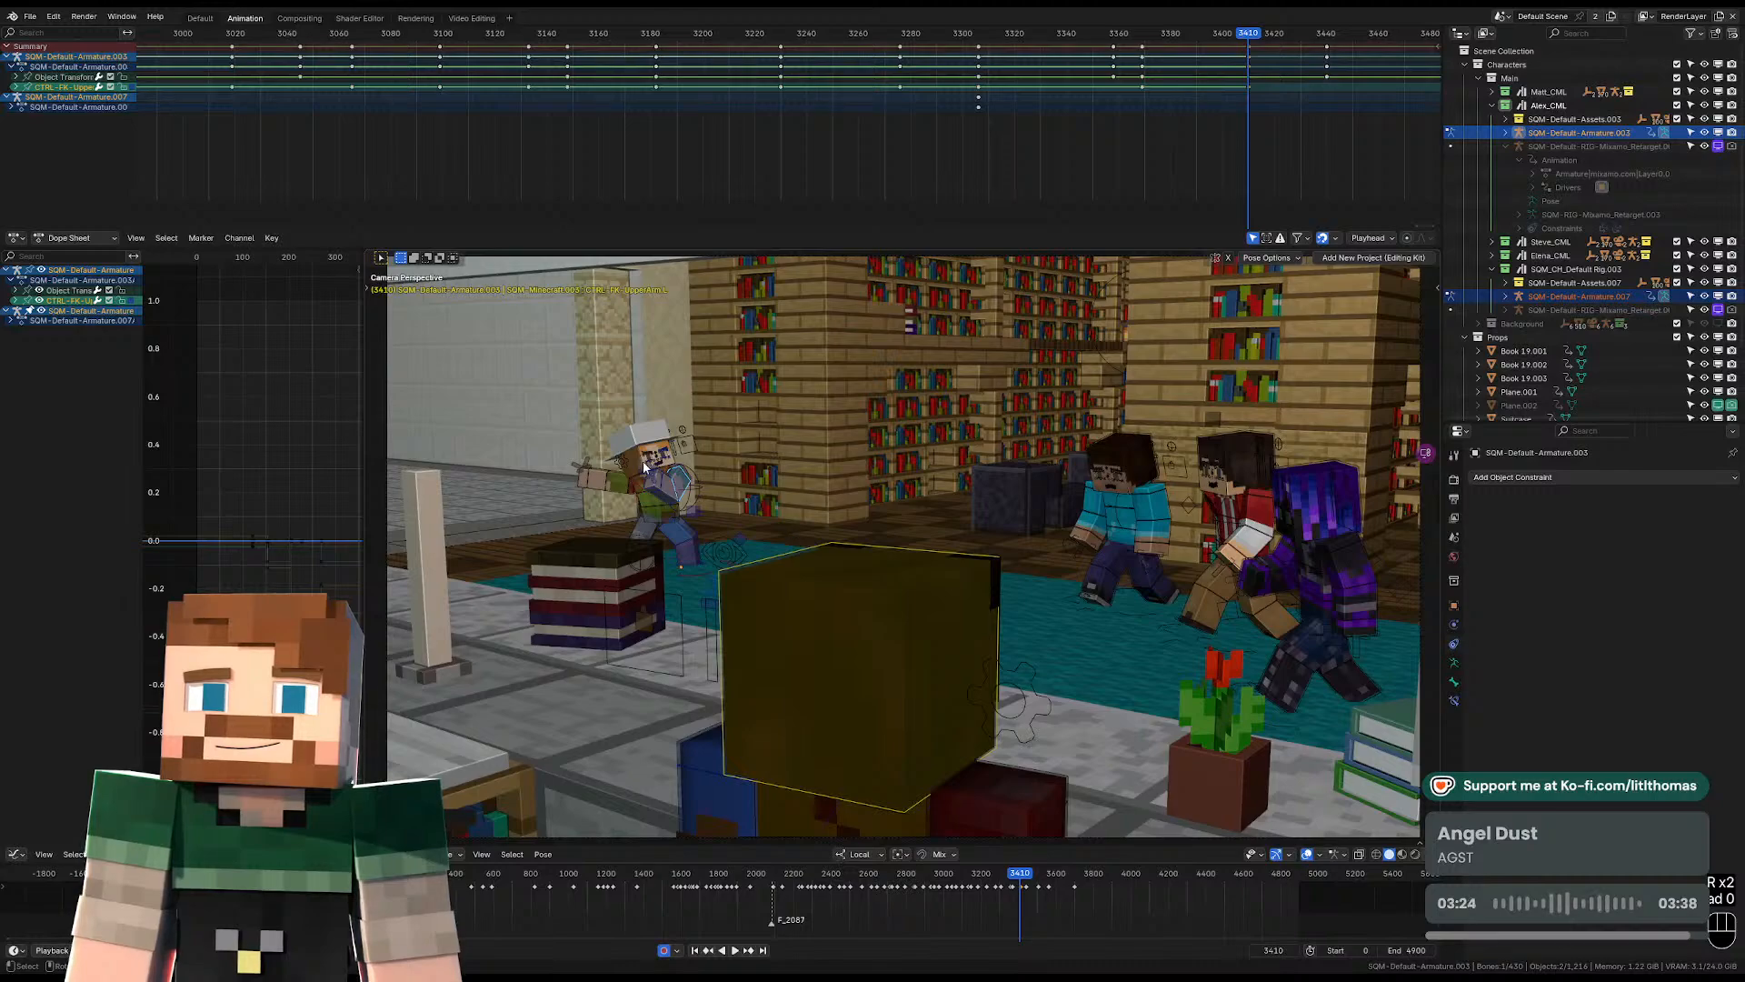
pyautogui.press('r')
pyautogui.press('r')
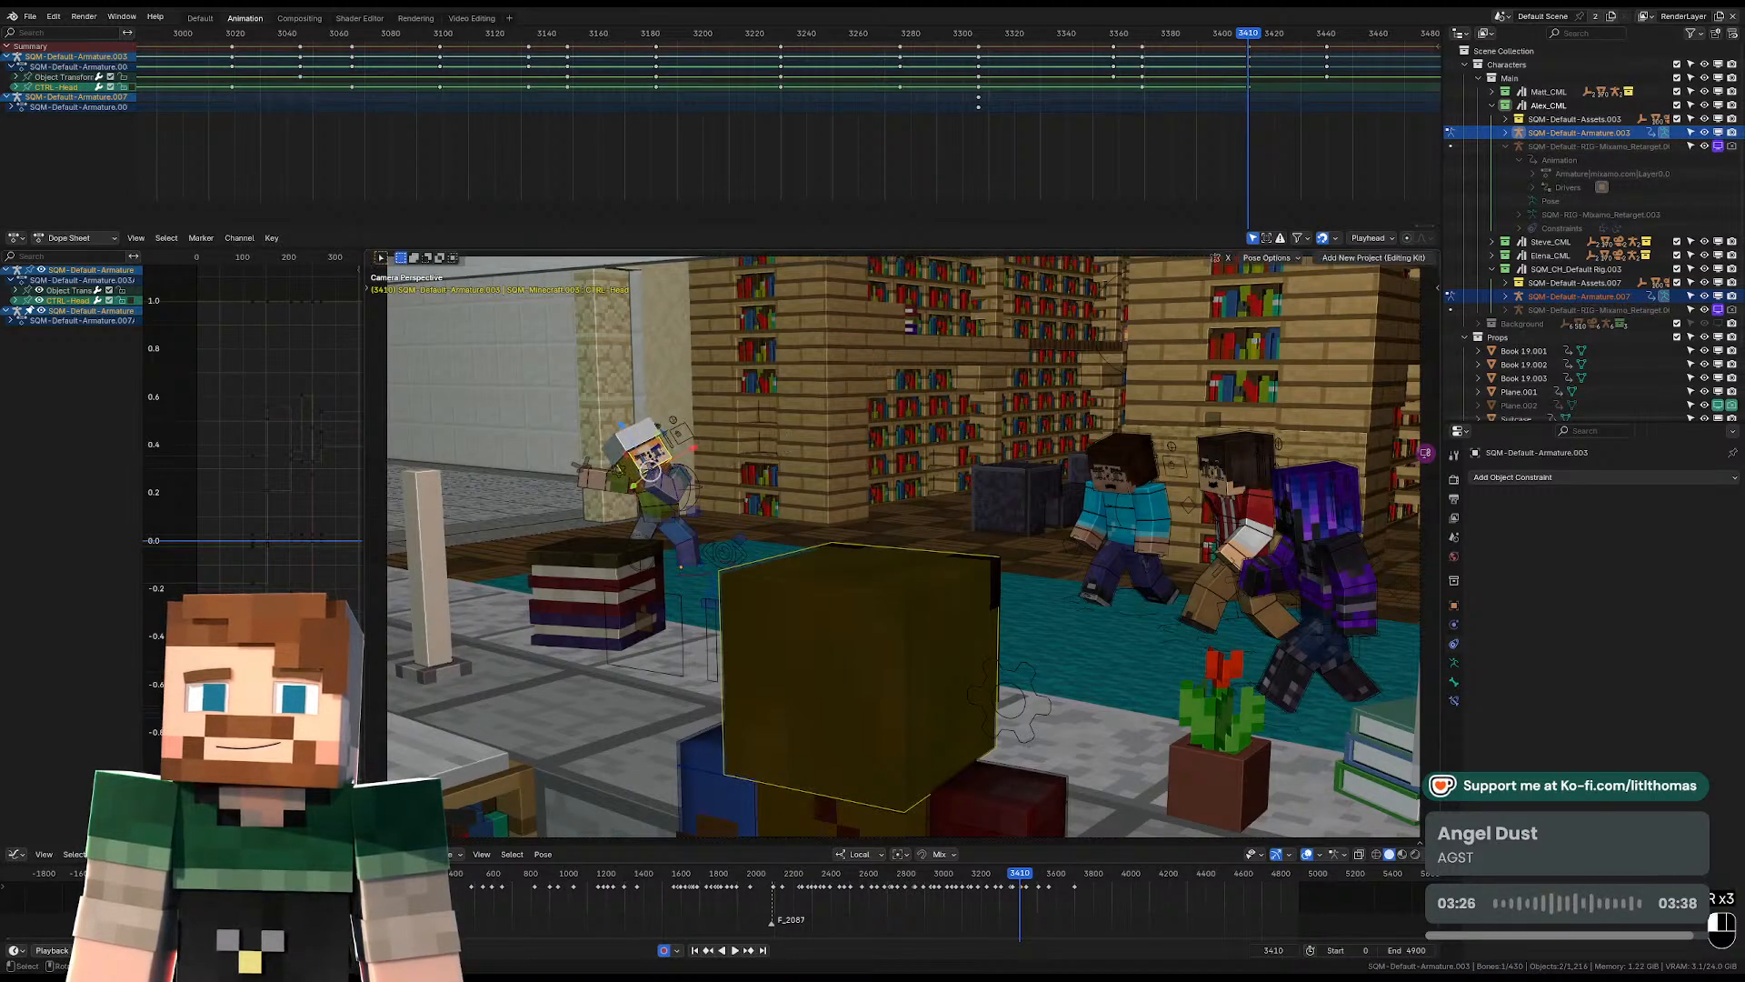
pyautogui.click(781, 440)
# Play the shot through the scene camera to check the new pose at frame 3410.
pyautogui.click(1116, 36)
pyautogui.press('space')
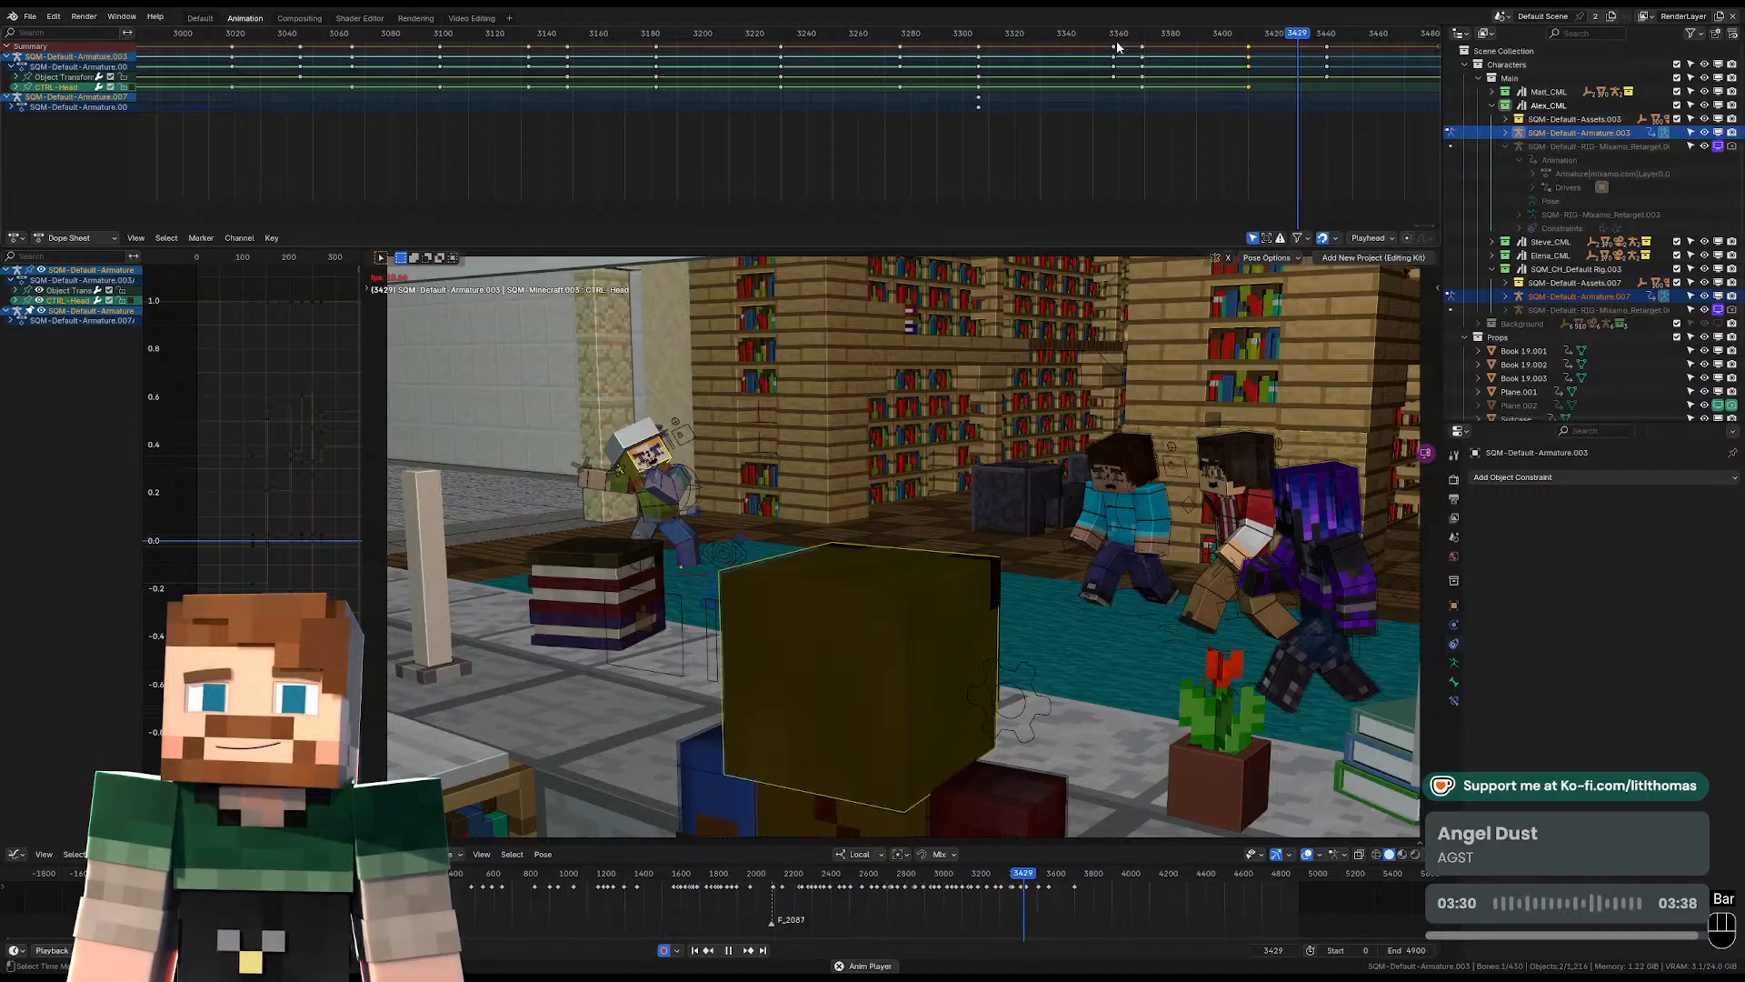
pyautogui.press('space')
# Delete the armature's existing keyframes at frame 3440 and stay on that frame.
pyautogui.moveTo(1316, 41); pyautogui.dragTo(1327, 42)
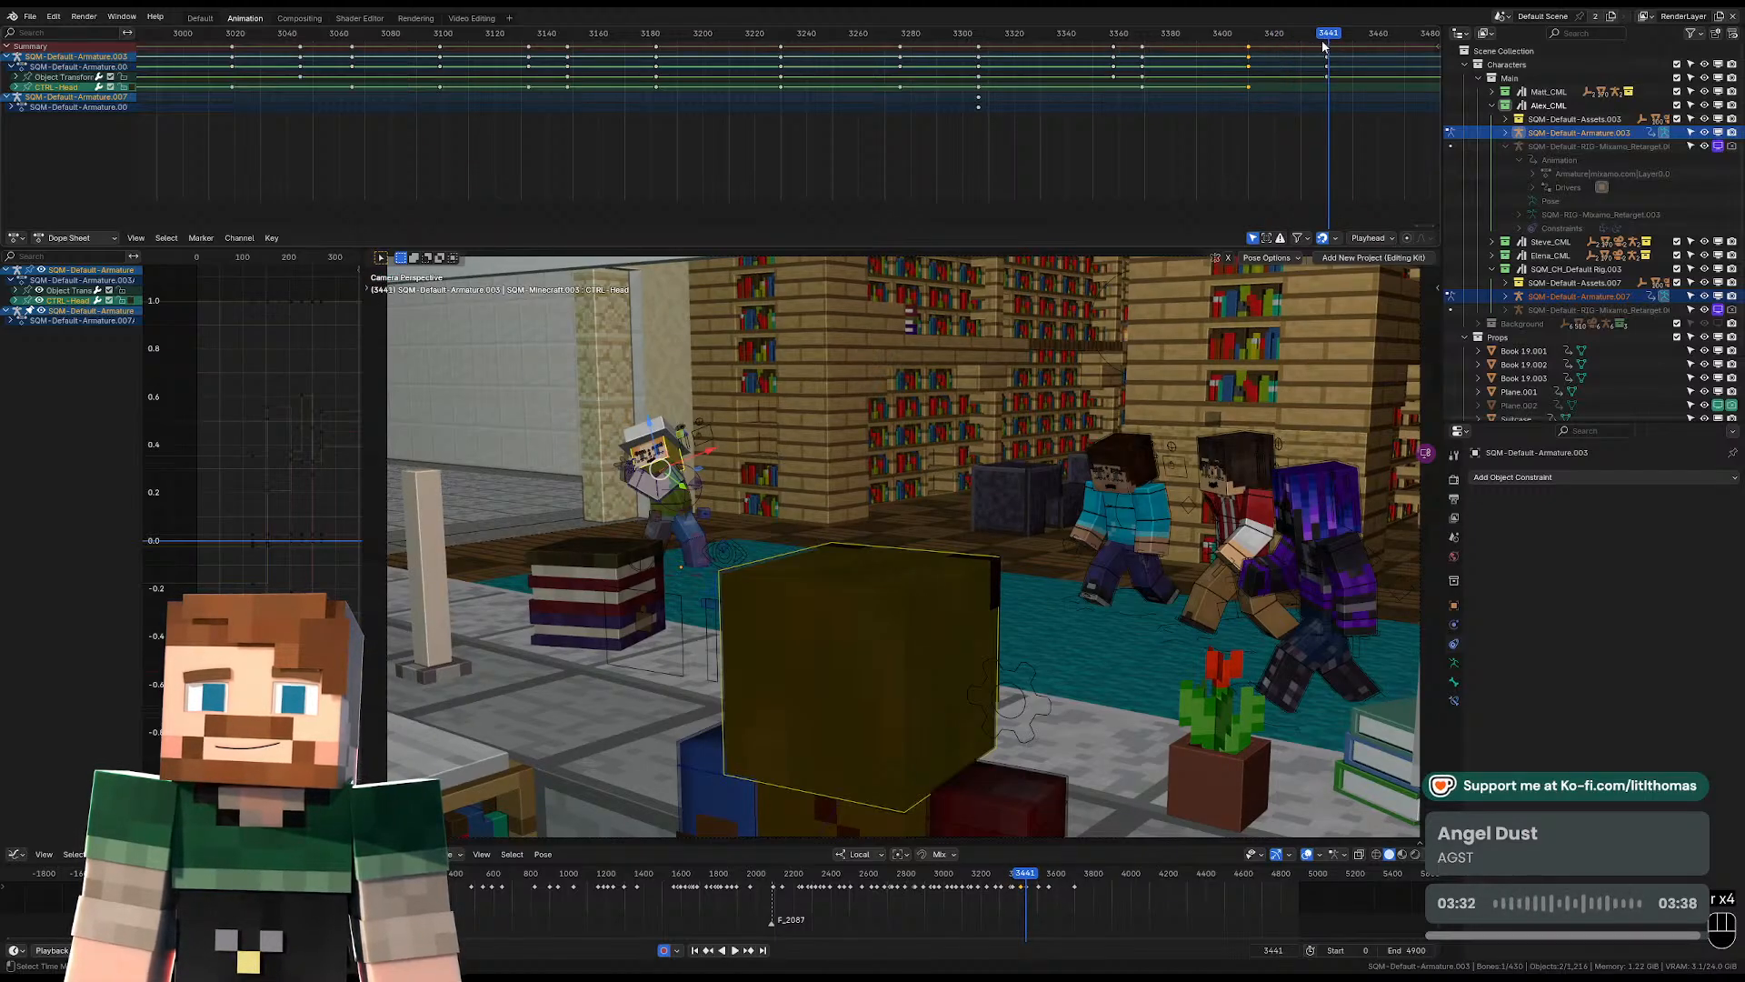
pyautogui.press('Left')
pyautogui.press('Left')
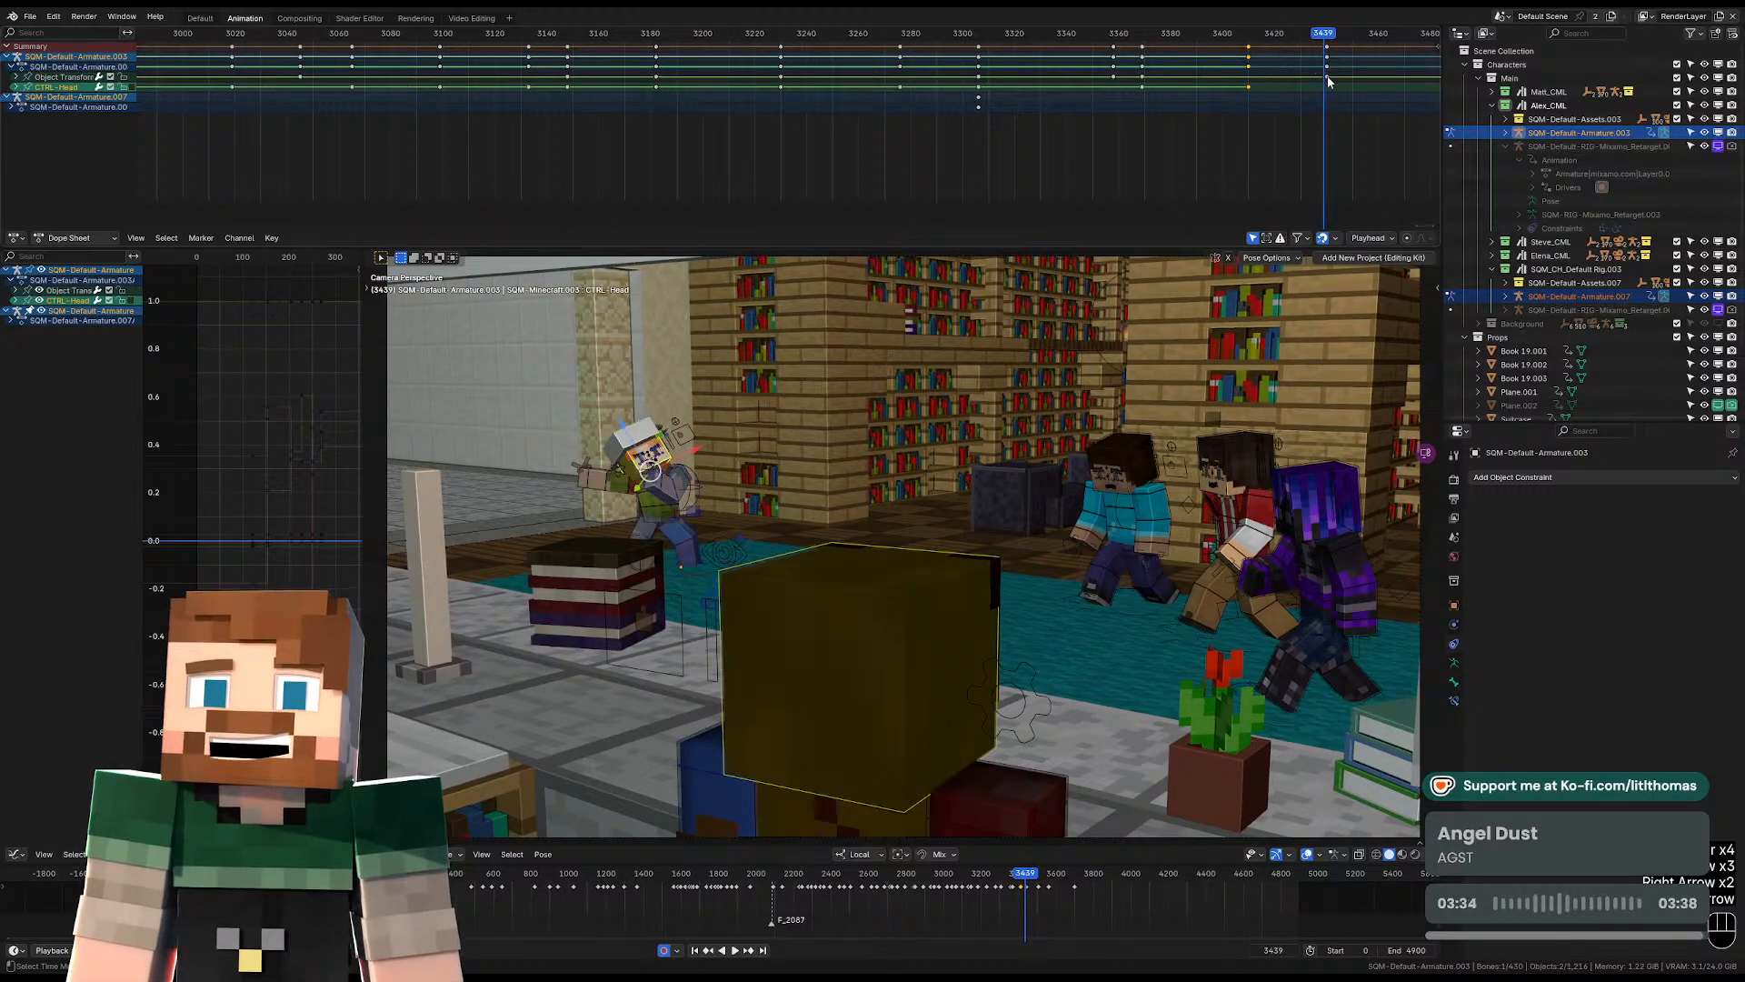
pyautogui.click(1327, 81)
pyautogui.press('Right')
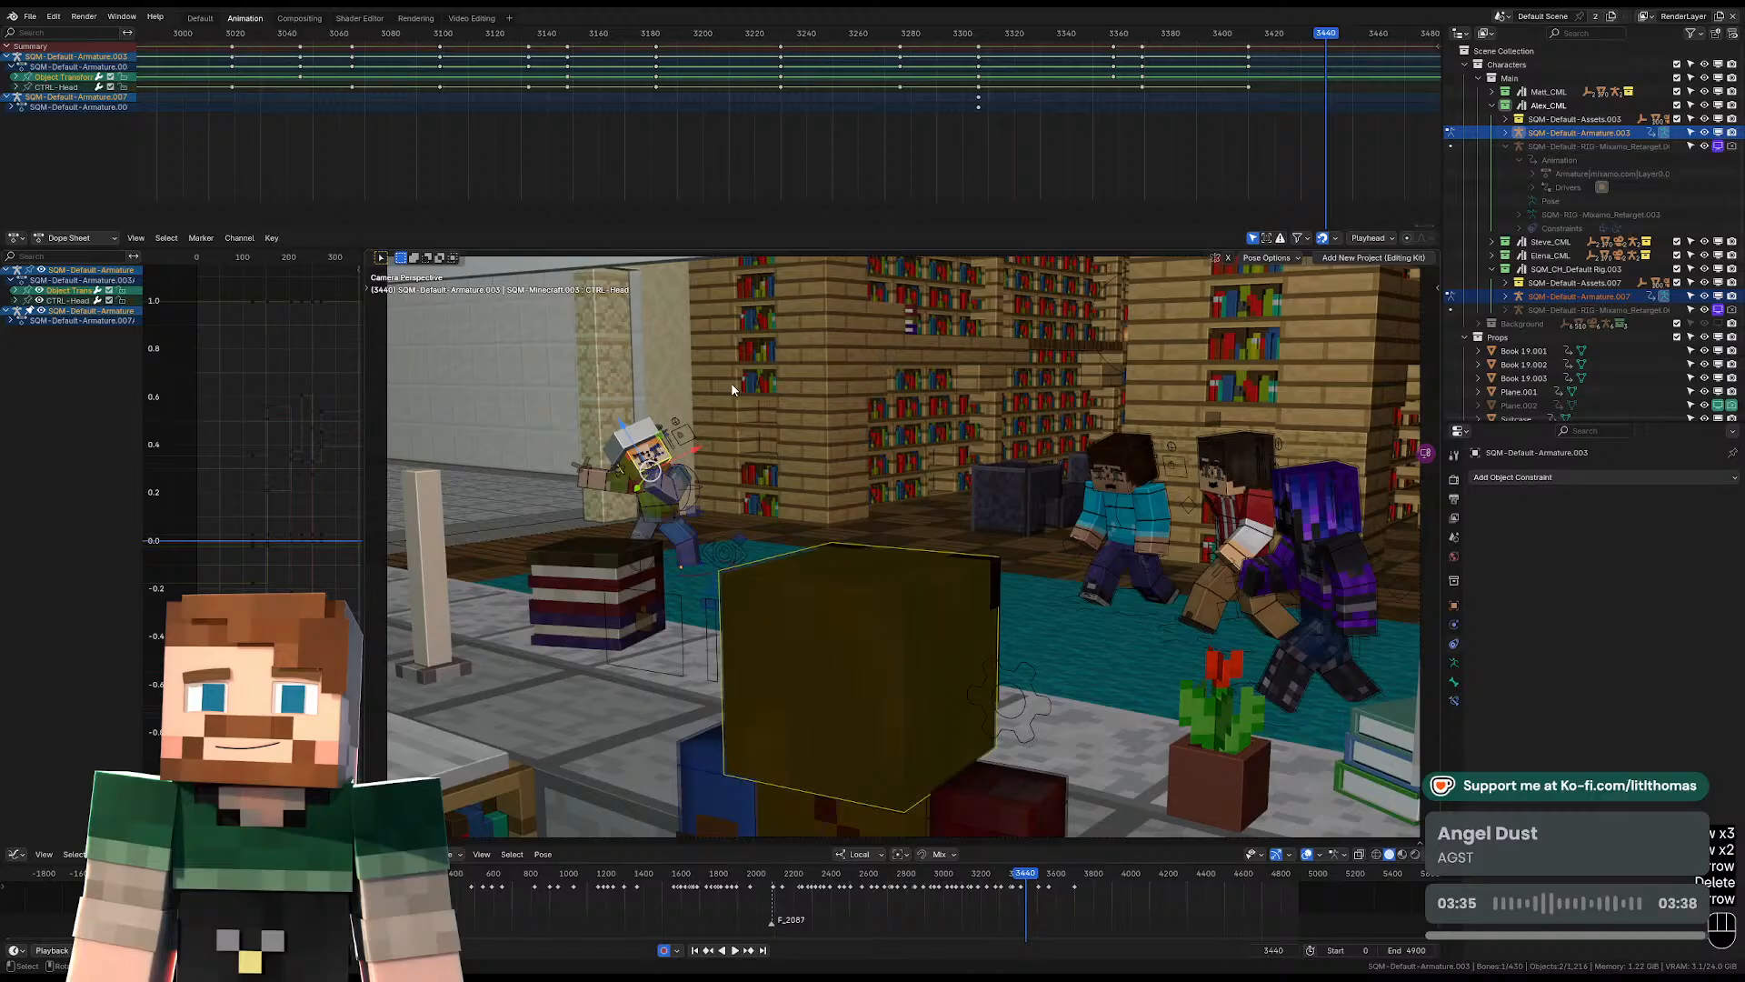
# Zoom in on the hat-wearing character's pelvis and rotate the body at frame 3440.
pyautogui.click(653, 512)
pyautogui.press('KP_Decimal')
pyautogui.scroll(-4, 955, 522)
pyautogui.moveTo(1041, 532)
pyautogui.mouseDown(button='middle')
pyautogui.moveTo(983, 520)
pyautogui.moveTo(1040, 547)
pyautogui.mouseUp(button='middle')
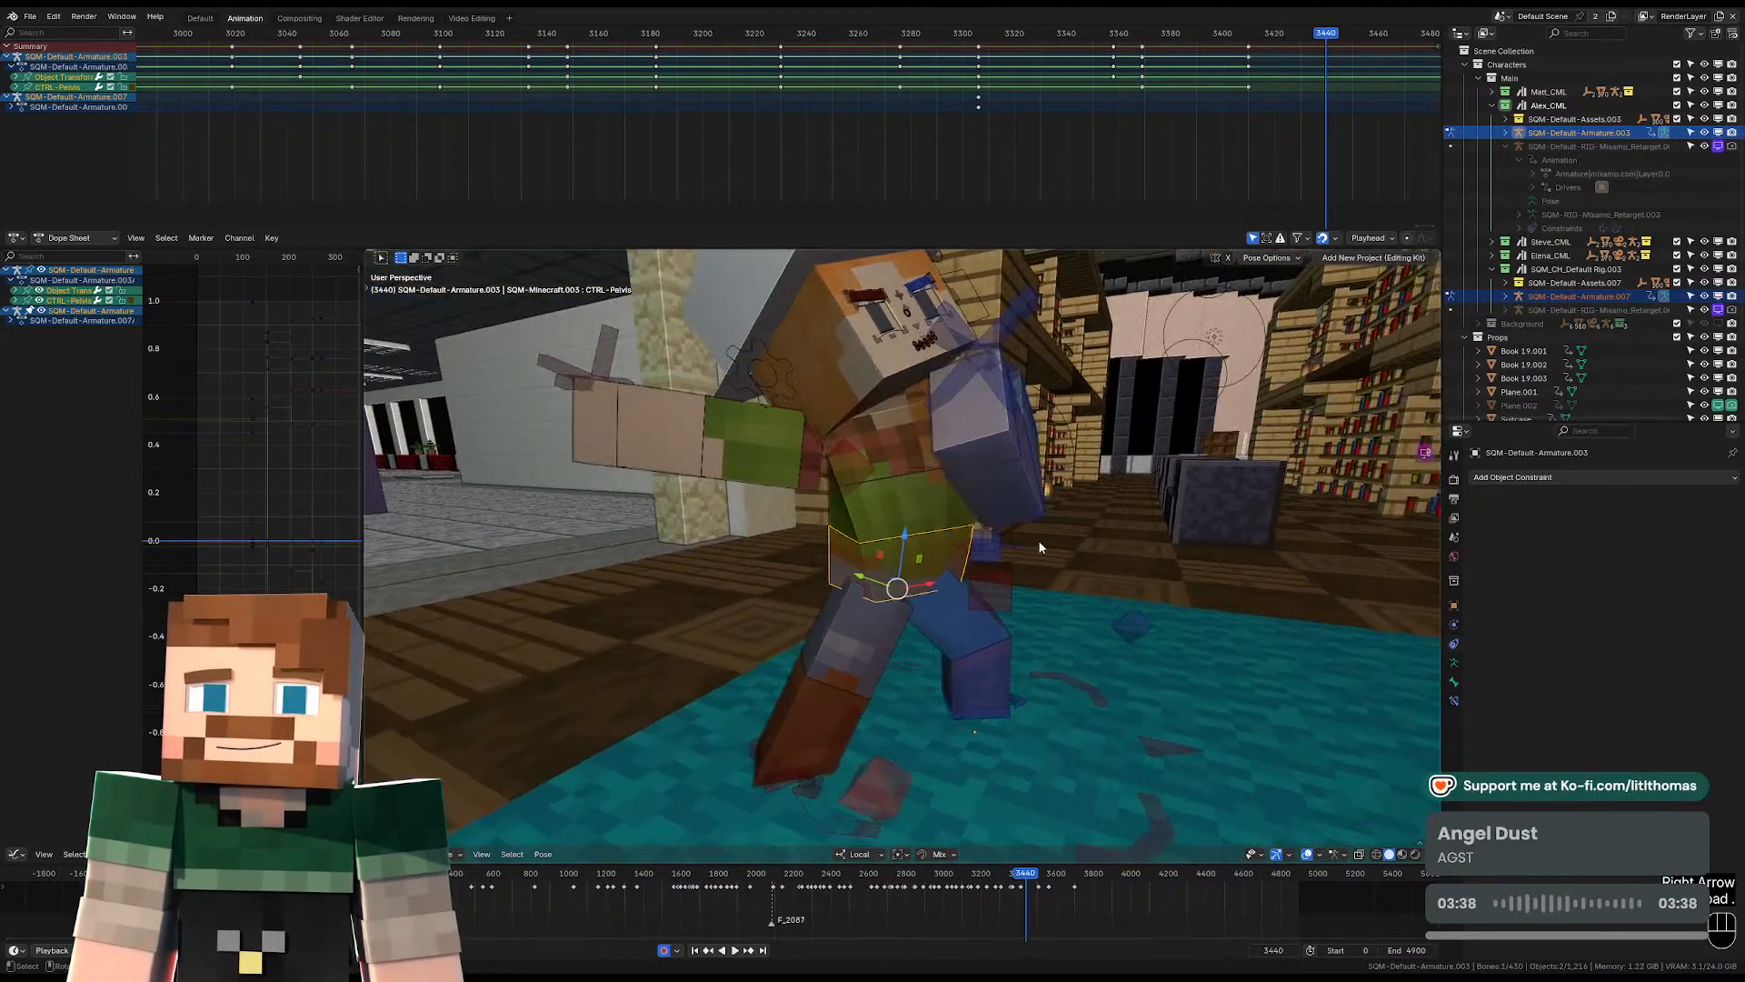
pyautogui.press('r')
pyautogui.press('r')
pyautogui.click(843, 427)
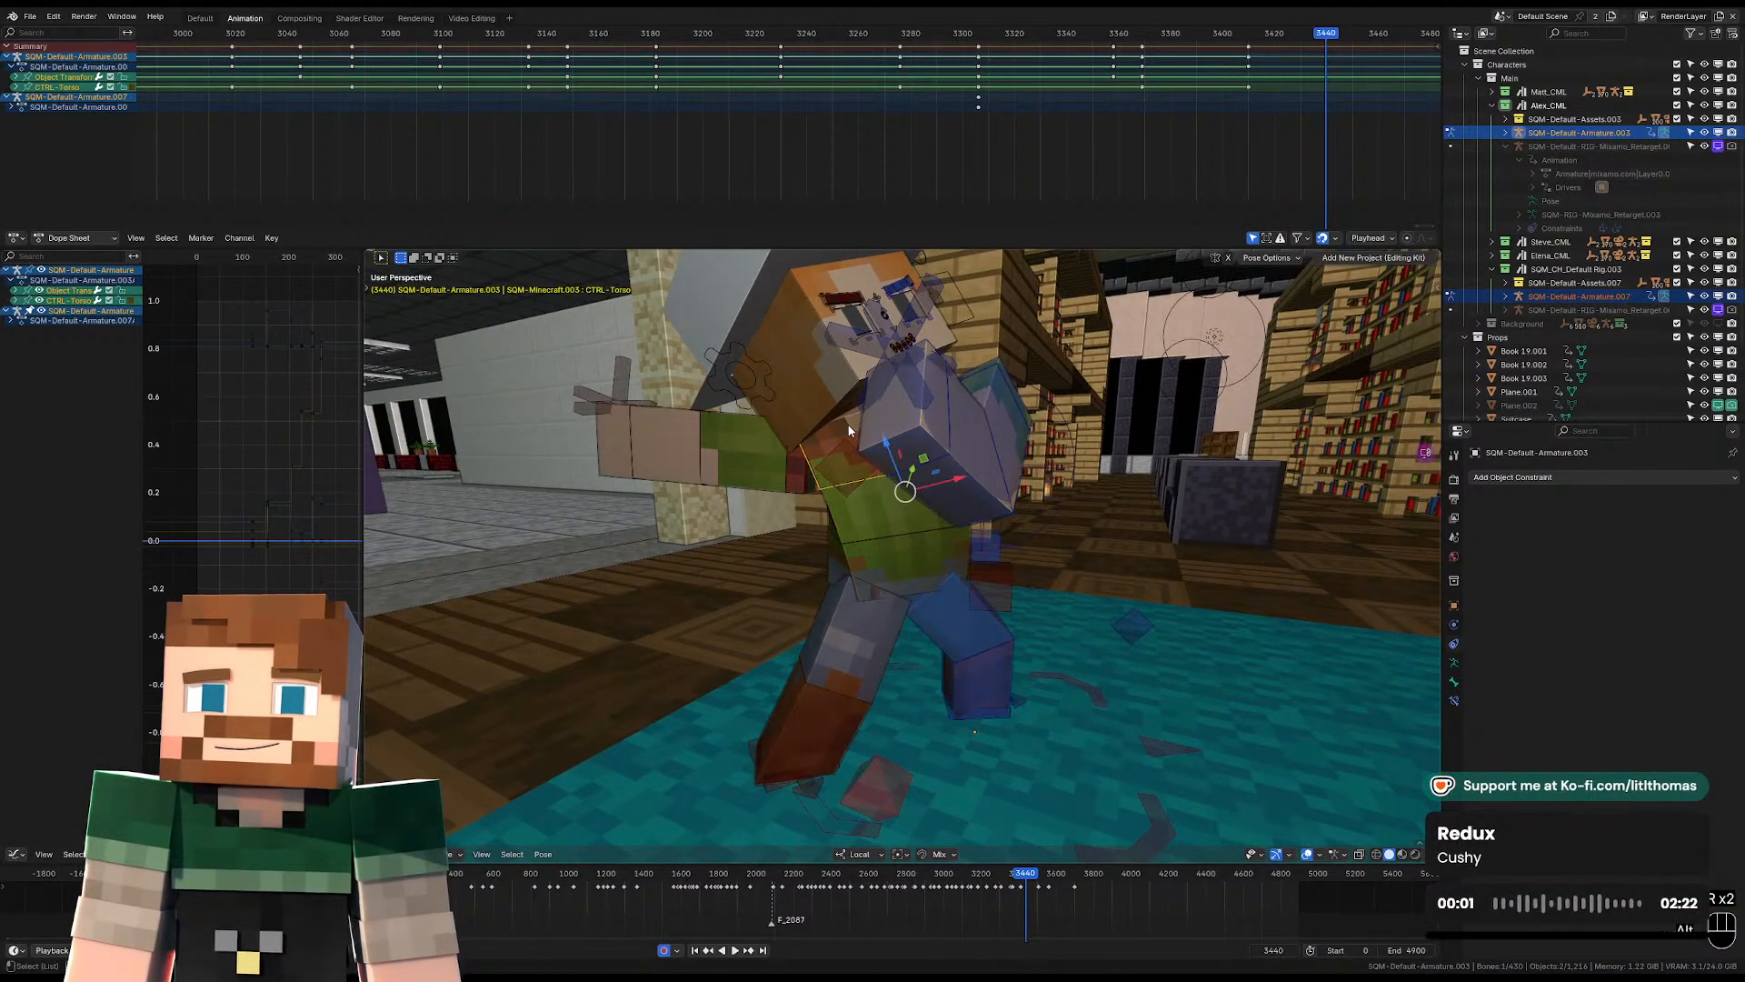
# Clear the torso's rotation and turn it into a more upright angle at frame 3440.
pyautogui.hotkey('alt', 'r')
pyautogui.moveTo(818, 427); pyautogui.dragTo(920, 429, button='middle')
pyautogui.press('r')
pyautogui.press('r')
pyautogui.click(963, 644)
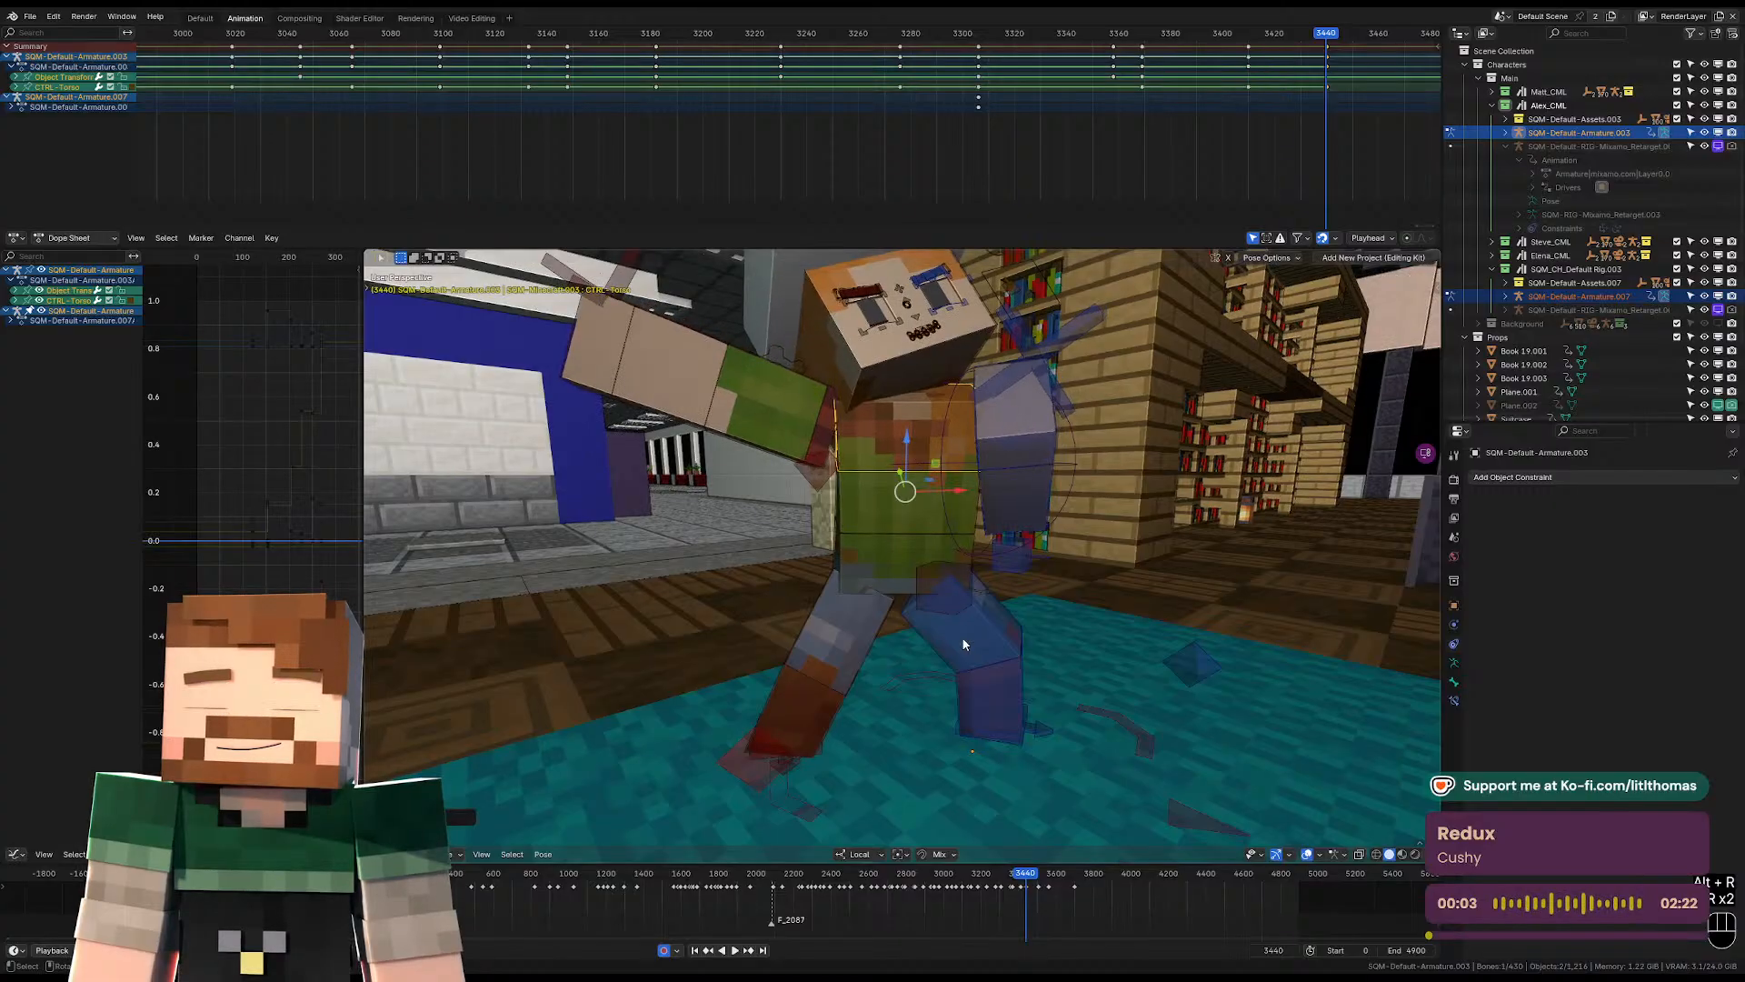
# Rotate the left foot around the global Z axis at frame 3440.
pyautogui.click(1016, 743)
pyautogui.press('r')
pyautogui.press('z')
pyautogui.press('z')
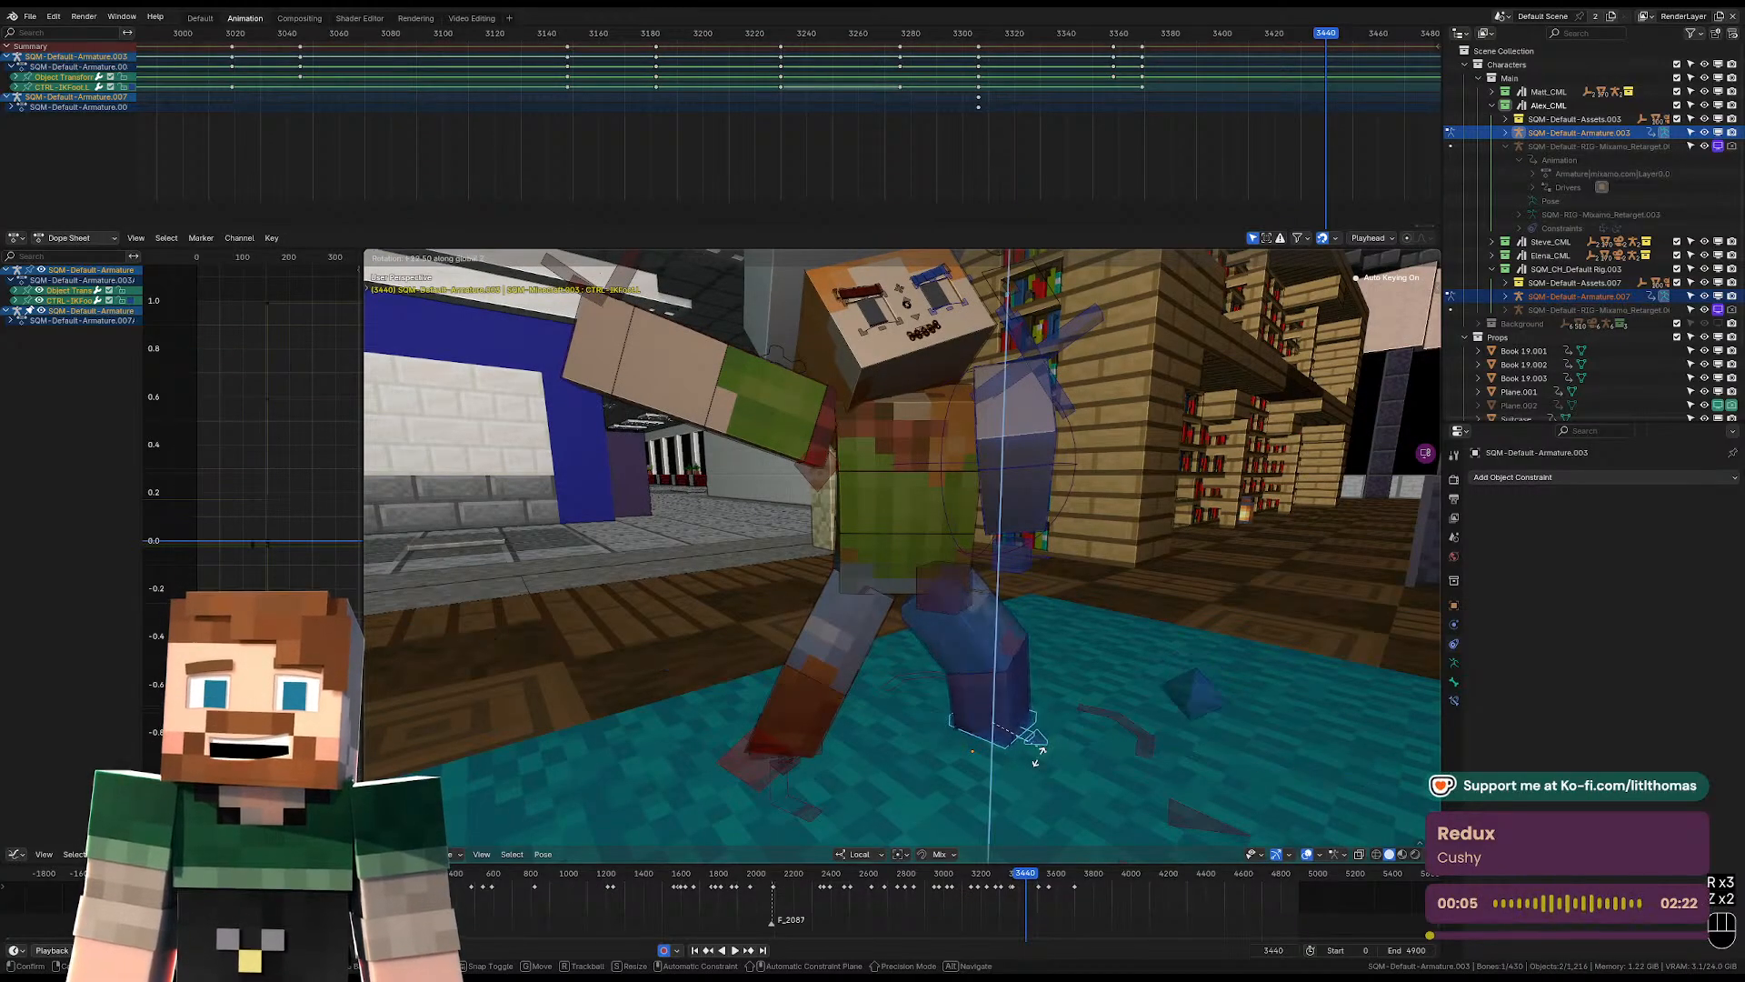
pyautogui.click(1018, 761)
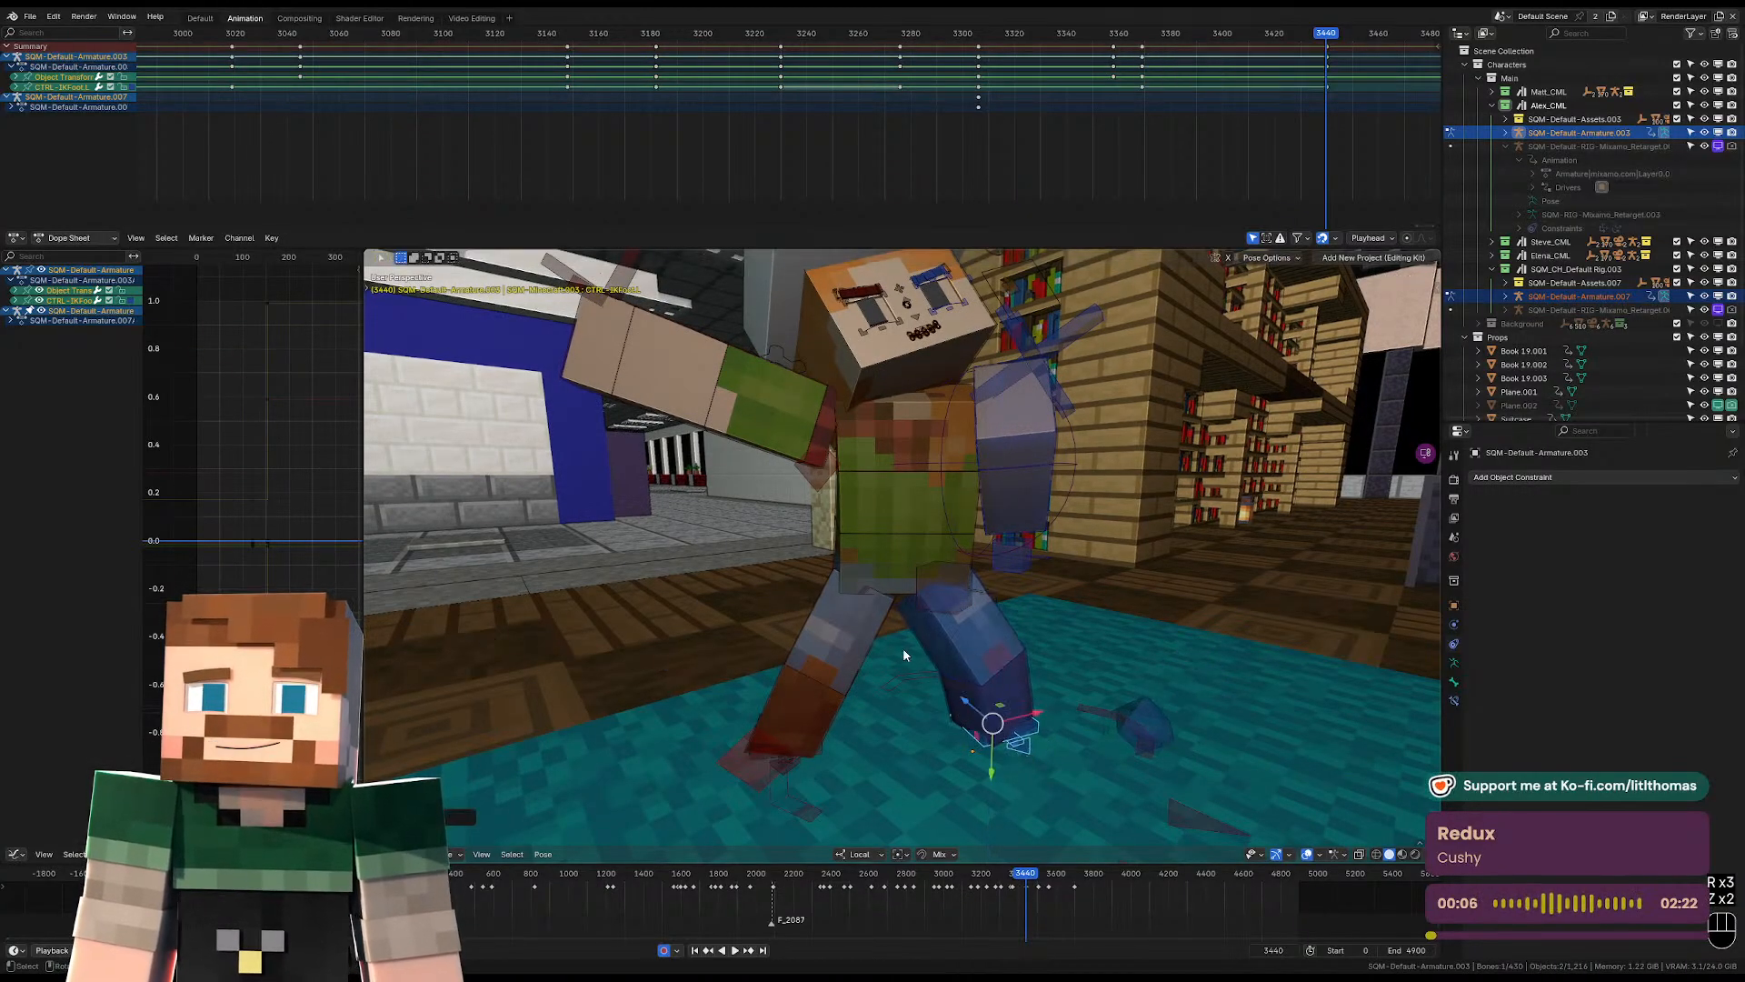
pyautogui.click(824, 750)
pyautogui.click(824, 750)
# Clear the rotation of both upper arms and the left forearm at frame 3440.
pyautogui.moveTo(847, 732); pyautogui.dragTo(879, 732)
pyautogui.moveTo(878, 732); pyautogui.dragTo(921, 663, button='middle')
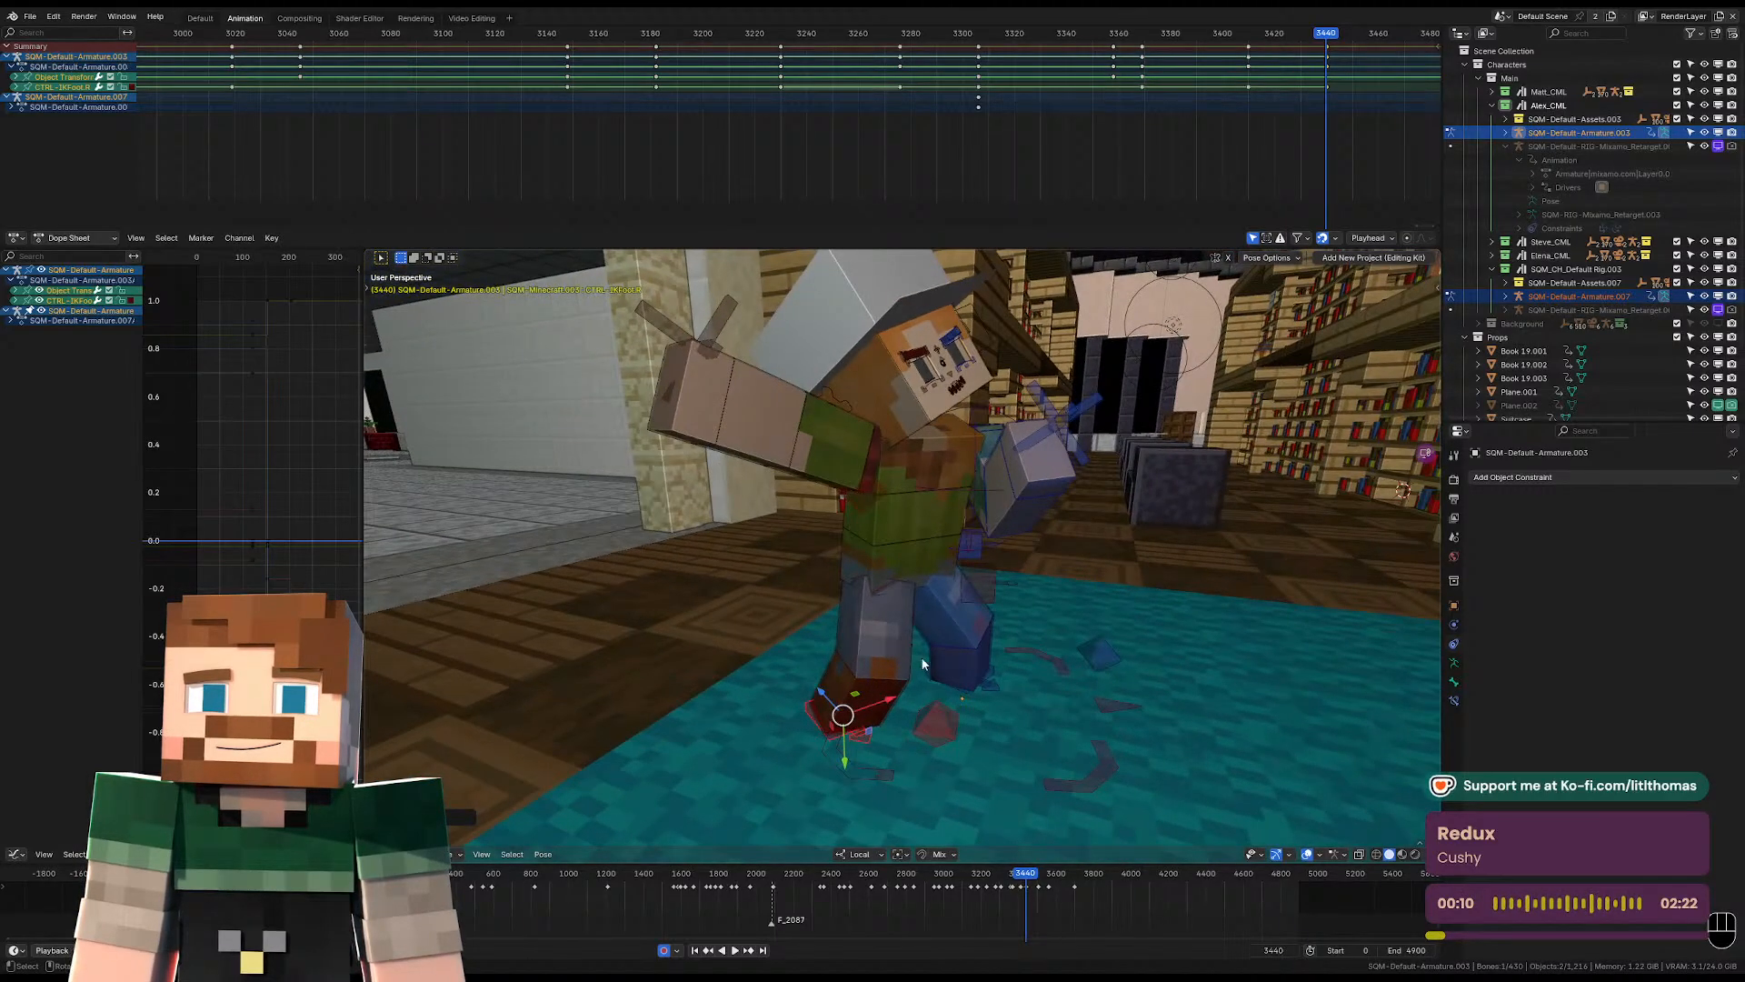
pyautogui.click(859, 462)
pyautogui.moveTo(859, 462); pyautogui.dragTo(902, 494, button='middle')
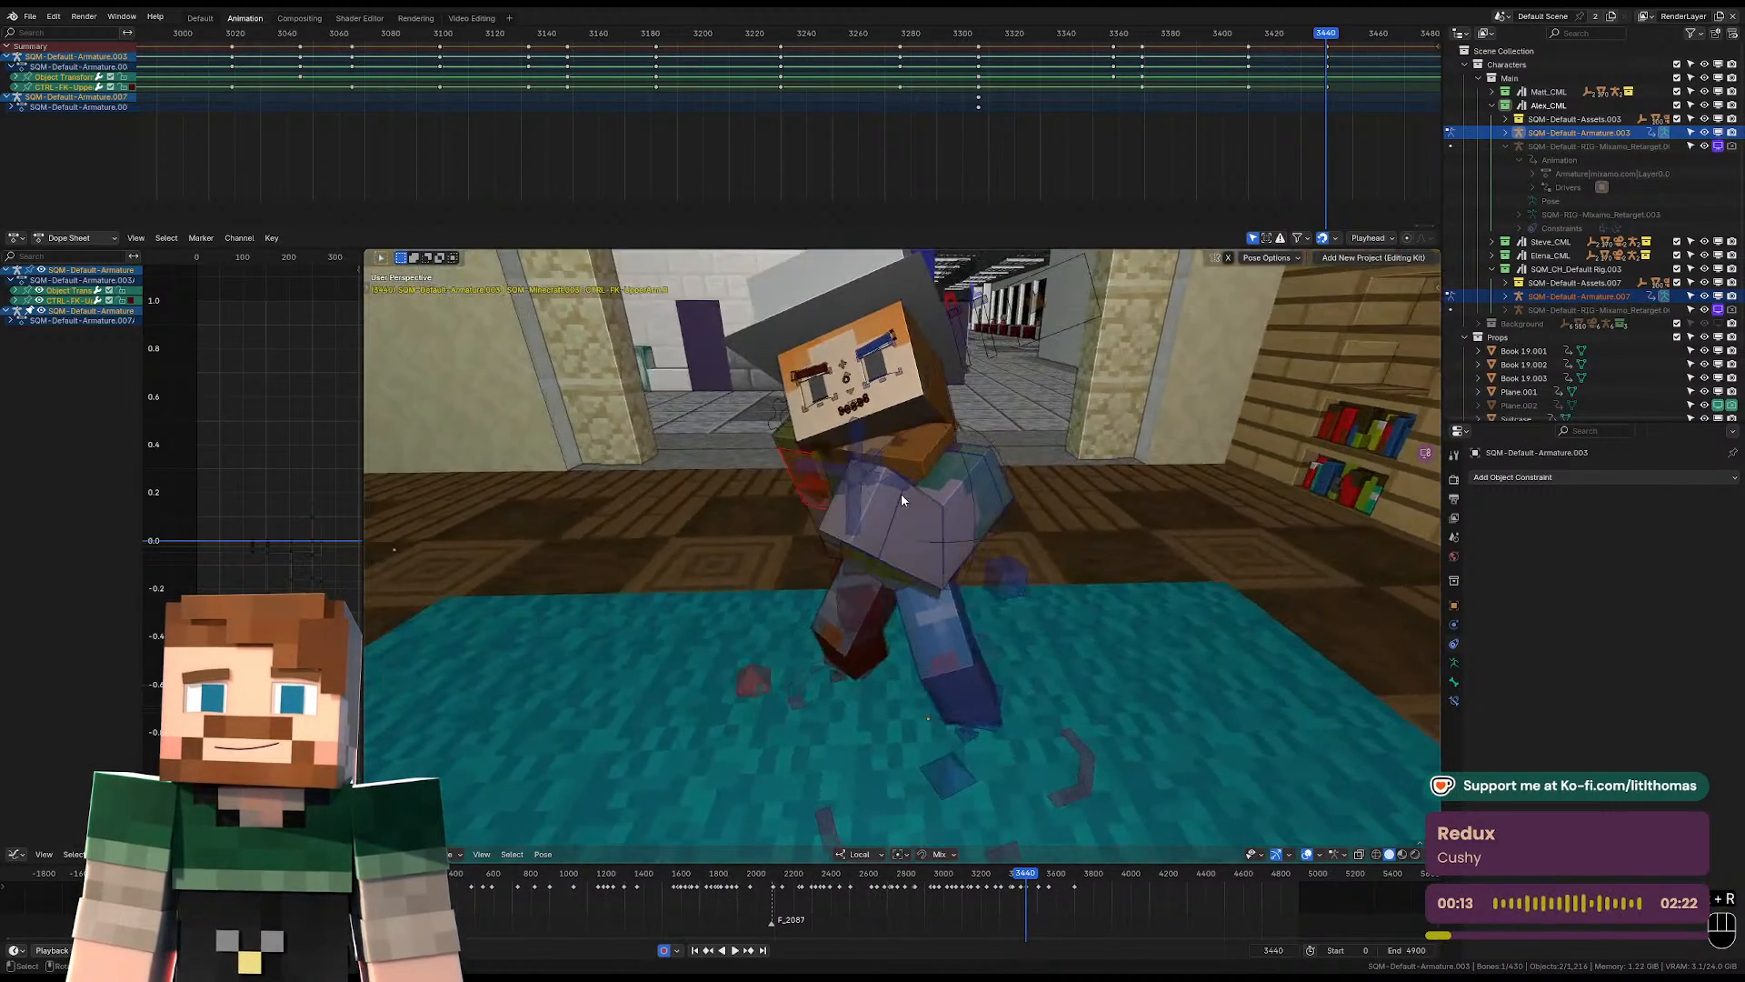
pyautogui.click(970, 515)
pyautogui.click(959, 517)
pyautogui.hotkey('alt', 'r')
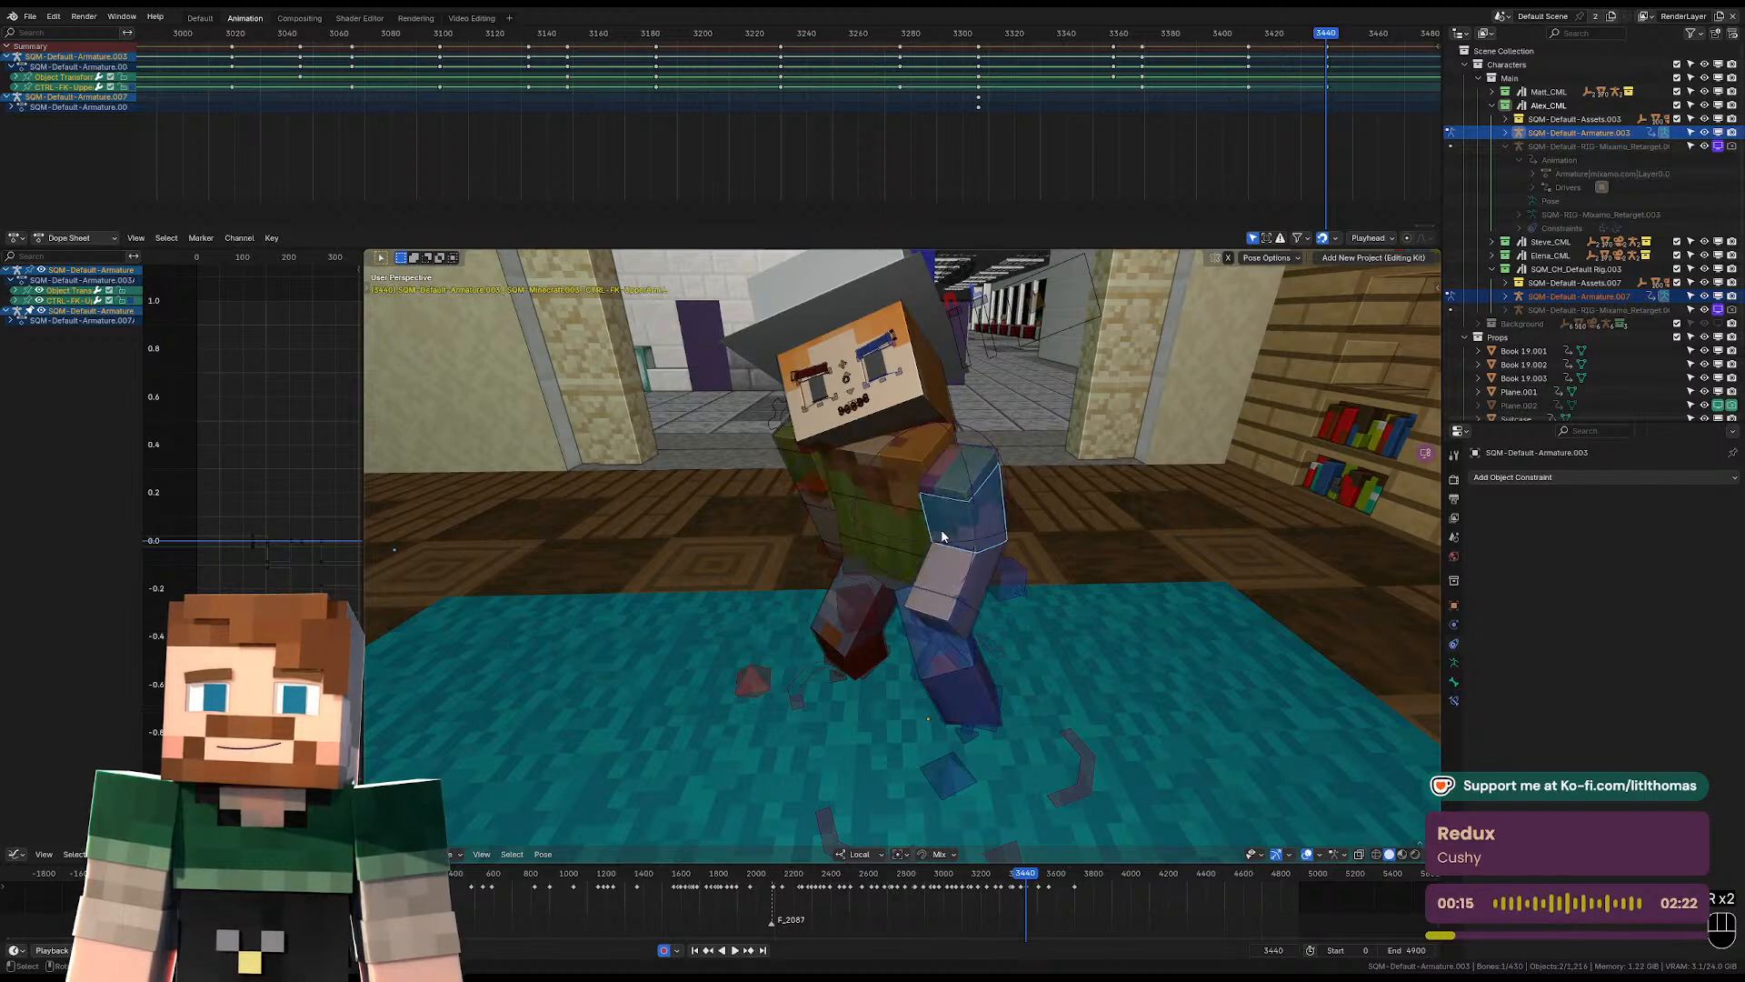
pyautogui.click(955, 576)
pyautogui.hotkey('alt', 'r')
# Clear the location offsets of the left and right shoulders at frame 3440.
pyautogui.click(967, 473)
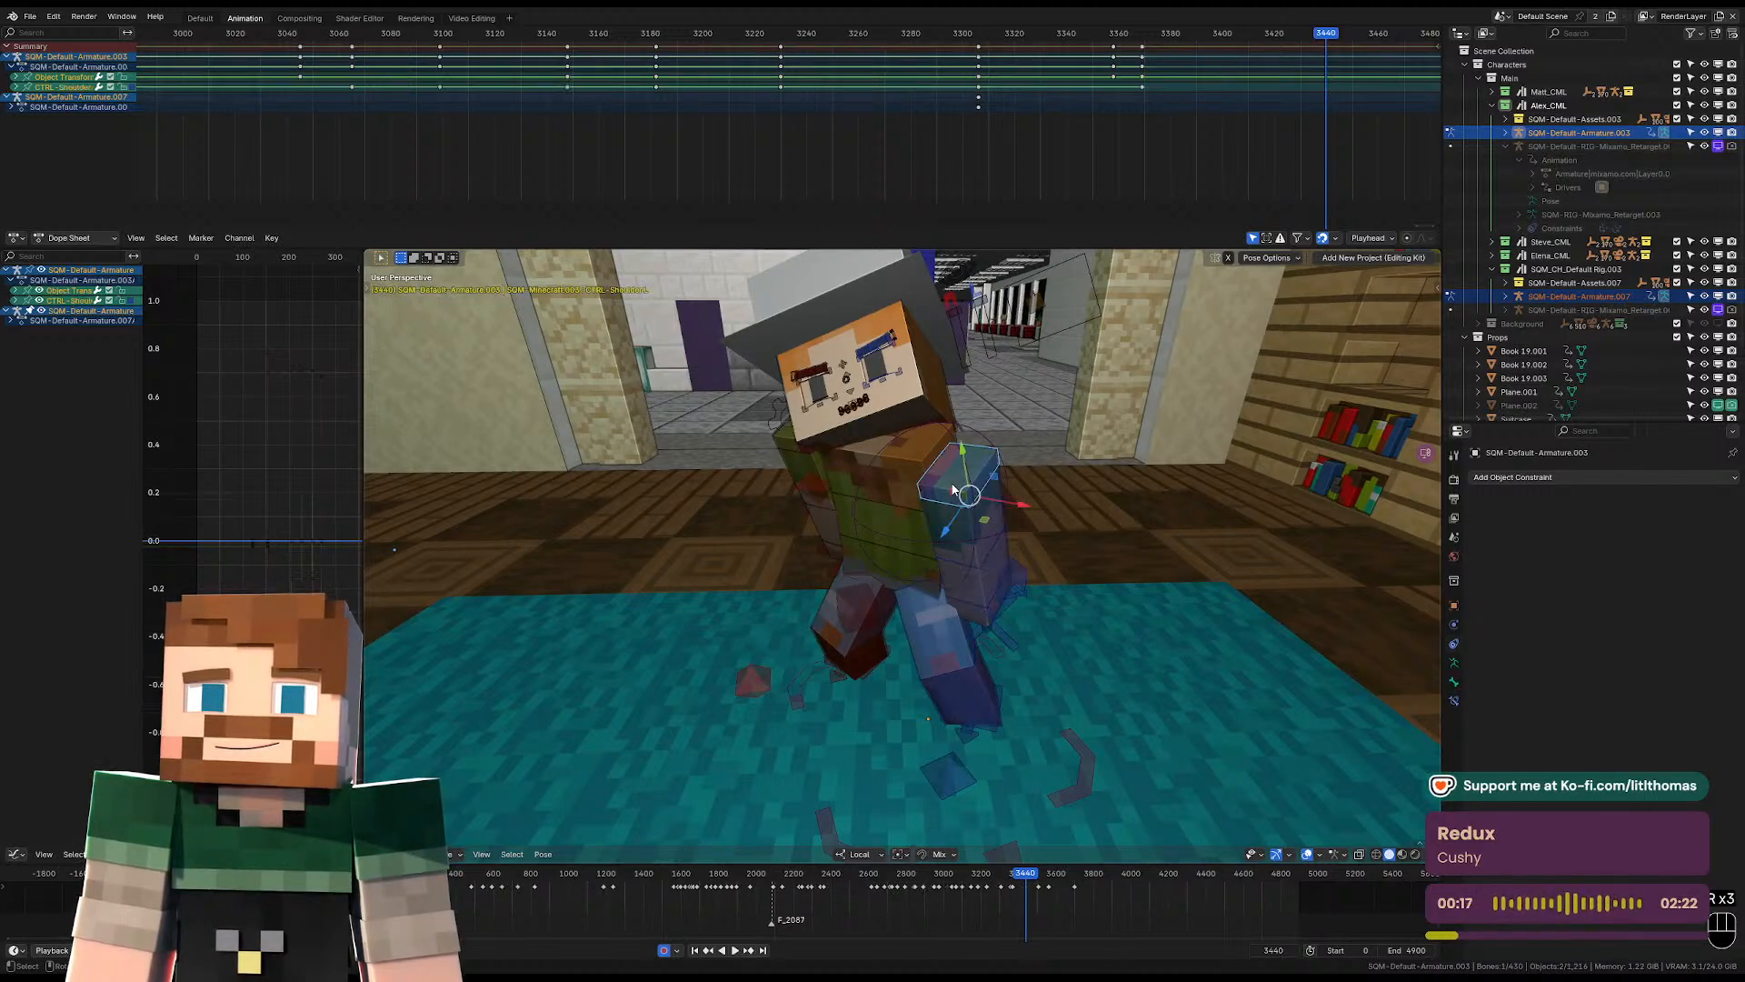
pyautogui.hotkey('alt', 'g')
pyautogui.moveTo(853, 482); pyautogui.dragTo(807, 506, button='middle')
pyautogui.hotkey('alt', 'g')
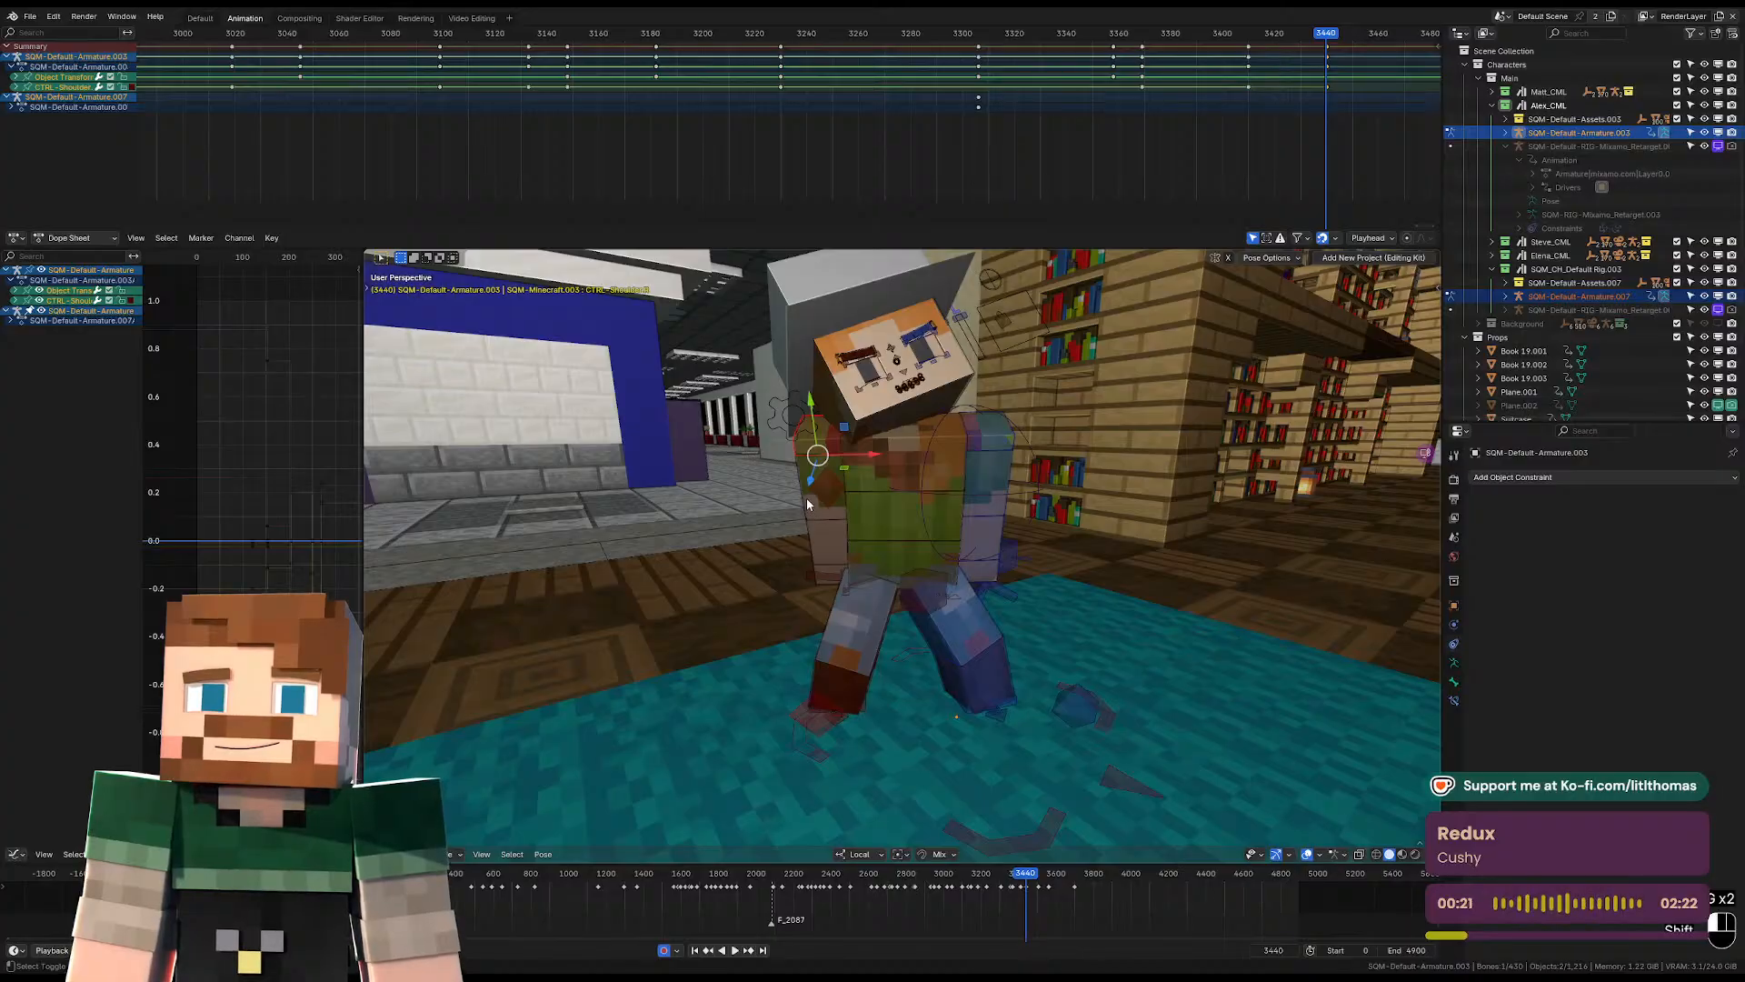
# Rotate both upper arms together around their local X axis at frame 3440.
pyautogui.keyDown('shift'); pyautogui.click(807, 506); pyautogui.keyUp('shift')
pyautogui.click(986, 494)
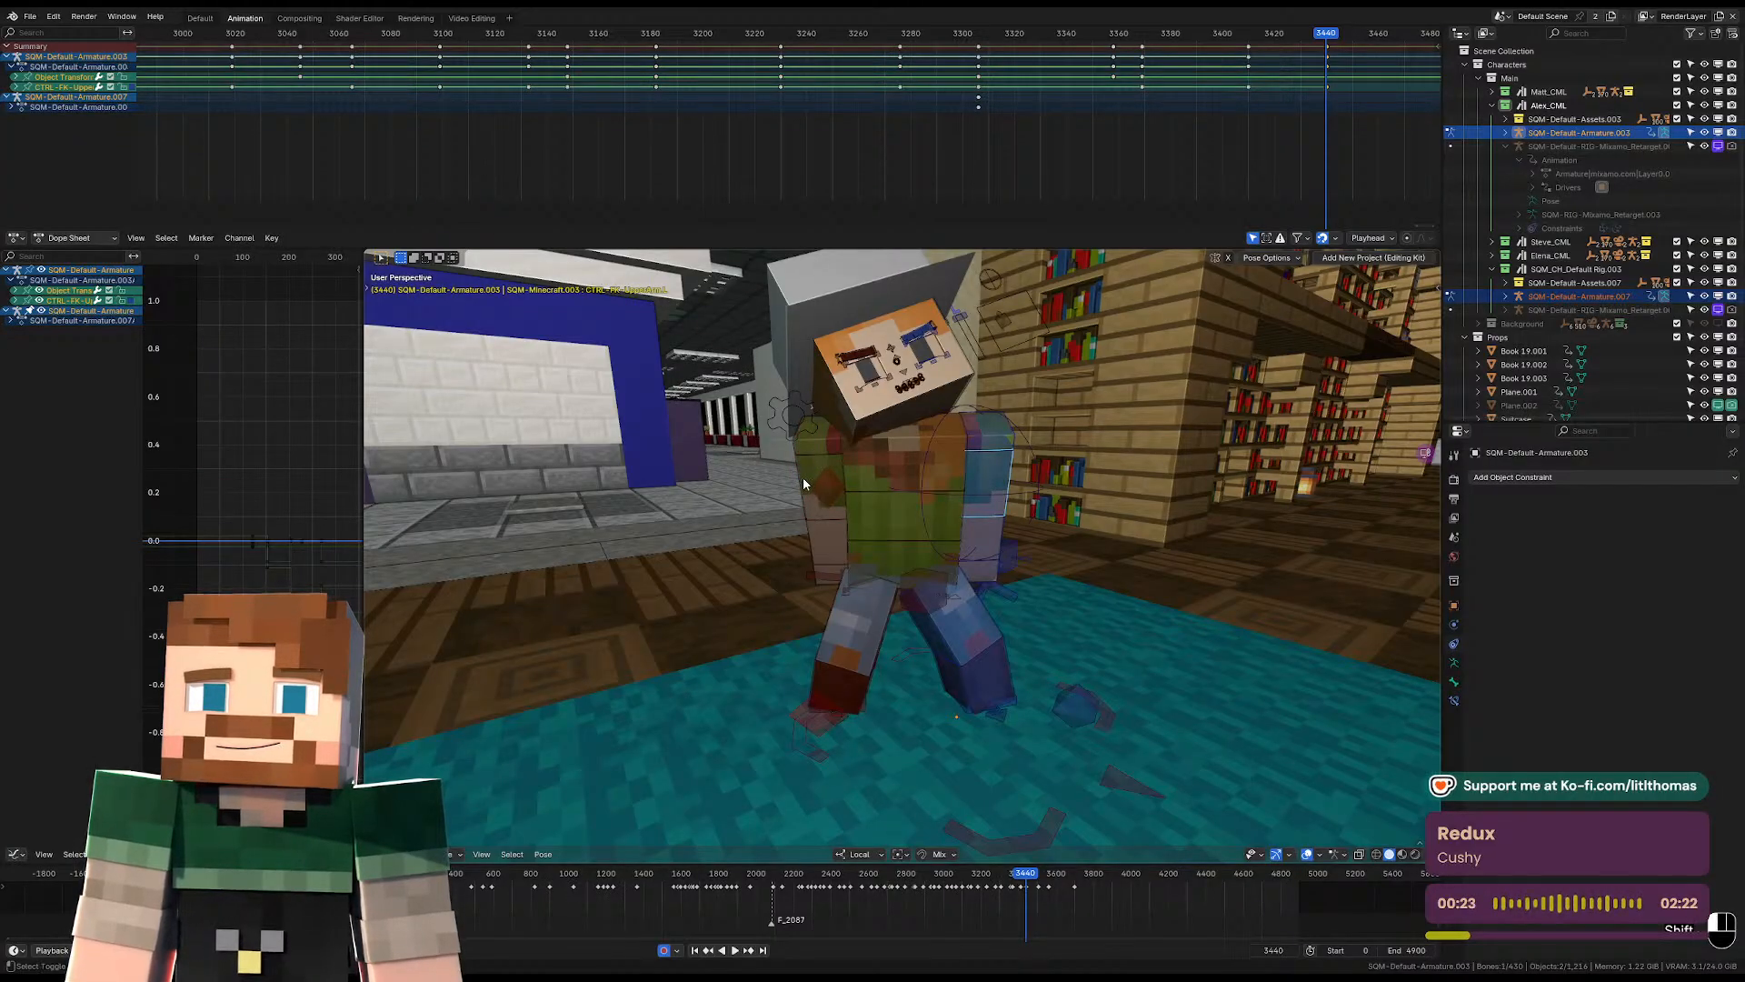
pyautogui.keyDown('shift'); pyautogui.click(803, 477); pyautogui.keyUp('shift')
pyautogui.moveTo(804, 477); pyautogui.dragTo(1020, 524, button='middle')
pyautogui.press('r')
pyautogui.press('x')
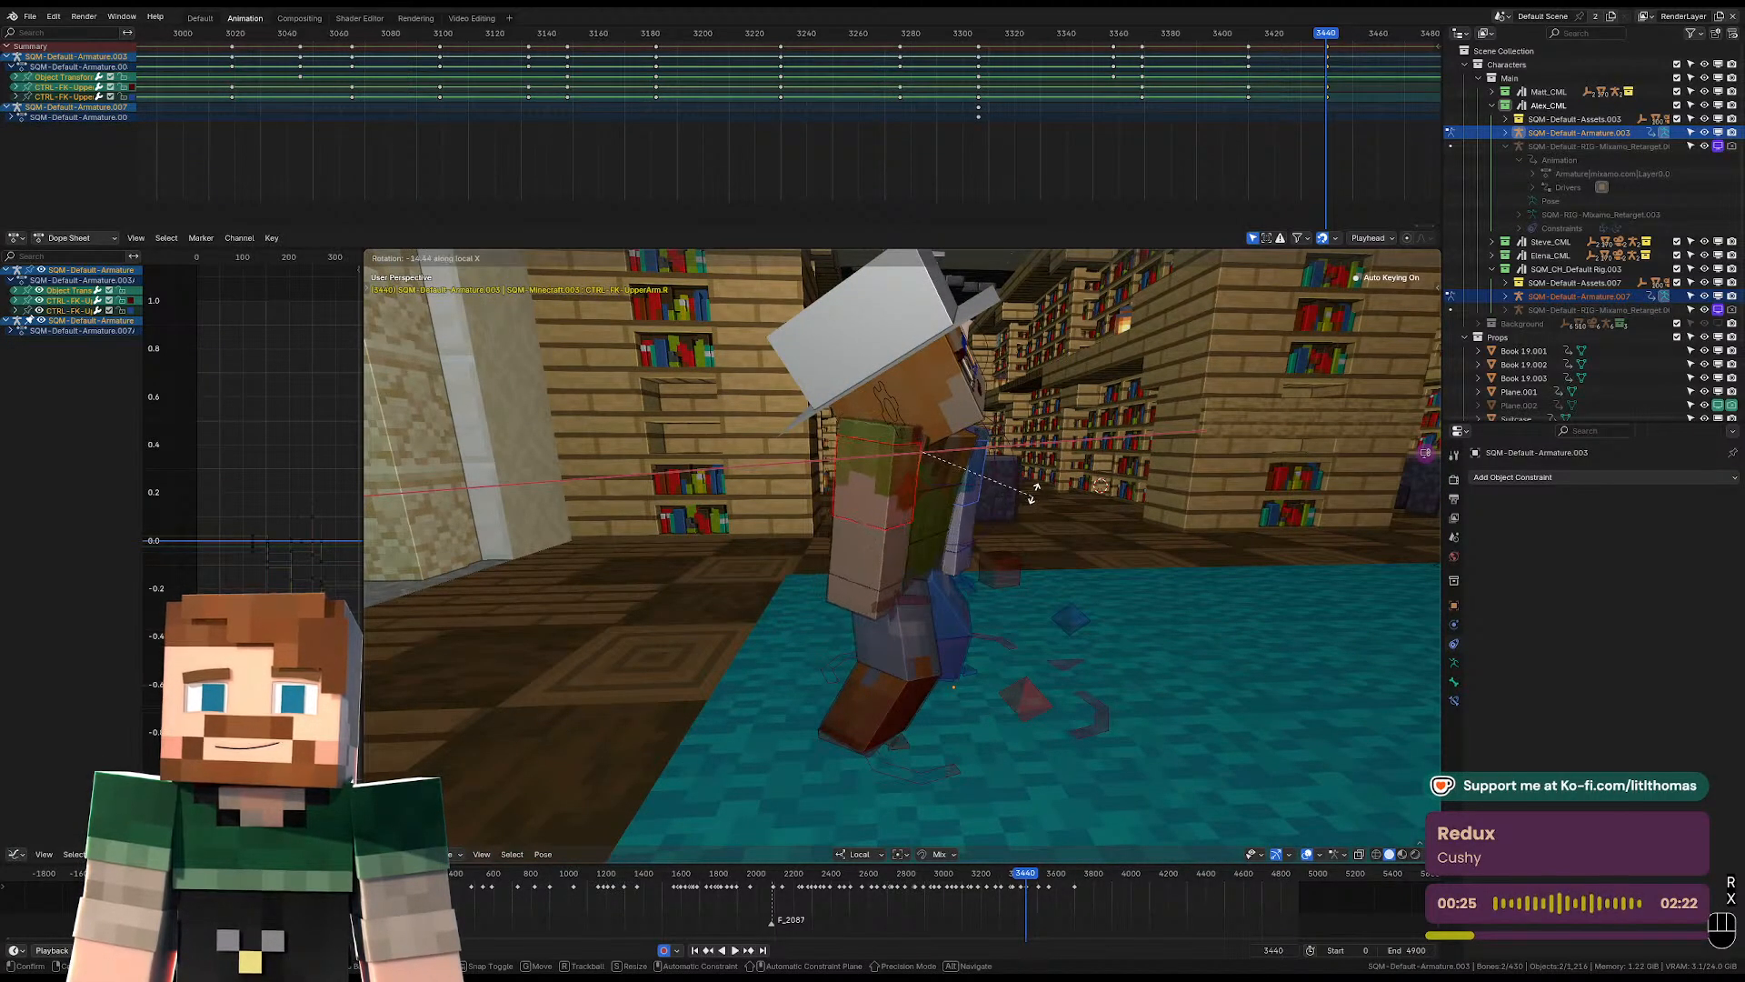
pyautogui.click(1037, 482)
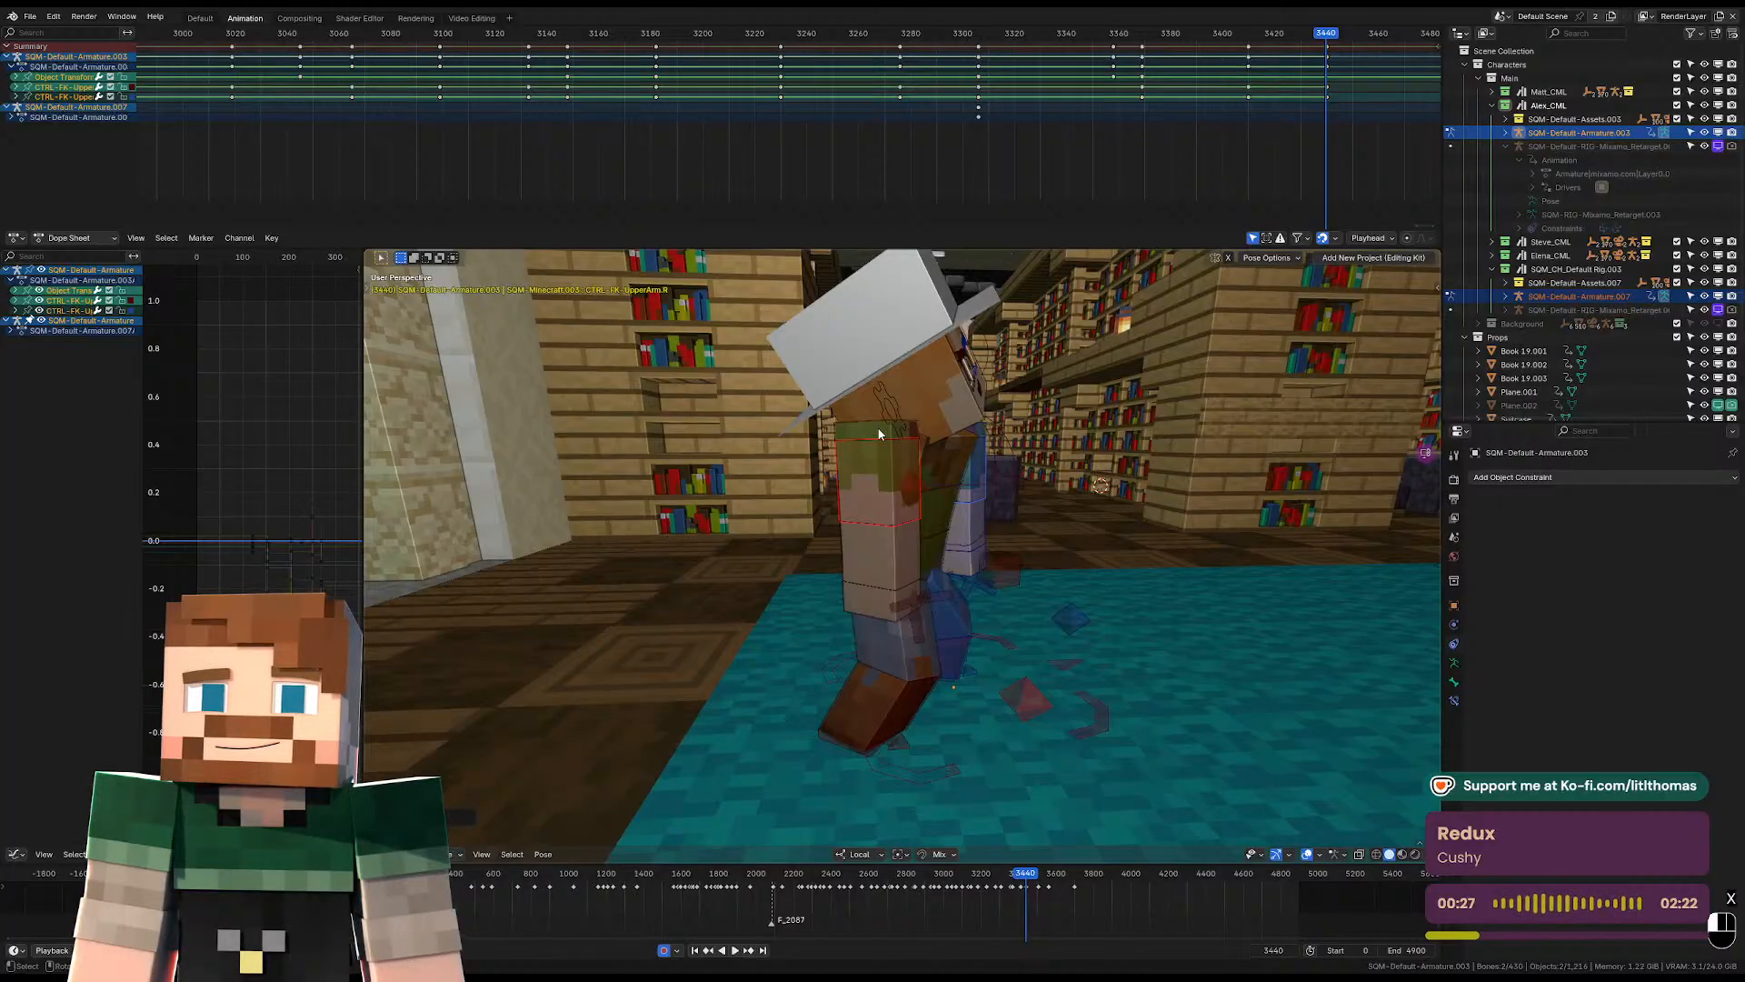
# Move both shoulders together down and forward at frame 3440.
pyautogui.click(878, 434)
pyautogui.moveTo(878, 434); pyautogui.dragTo(860, 441, button='middle')
pyautogui.keyDown('shift'); pyautogui.click(978, 437); pyautogui.keyUp('shift')
pyautogui.moveTo(979, 437); pyautogui.dragTo(1129, 432, button='middle')
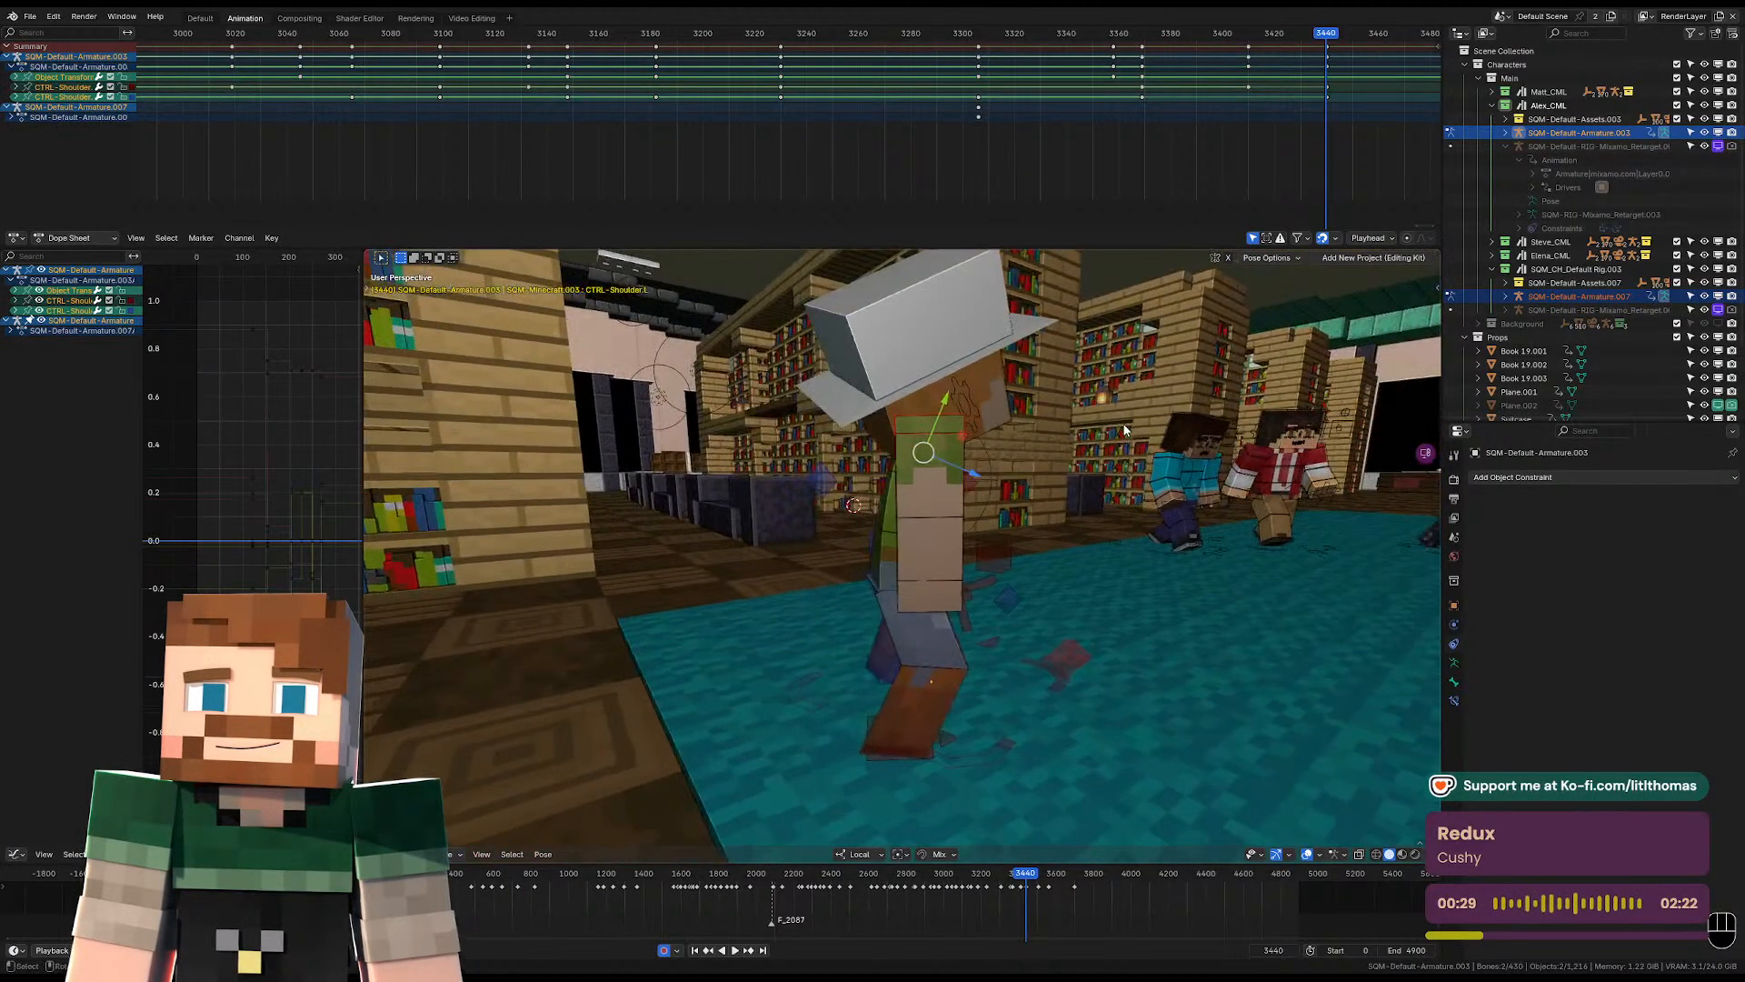
pyautogui.press('g')
pyautogui.click(1133, 459)
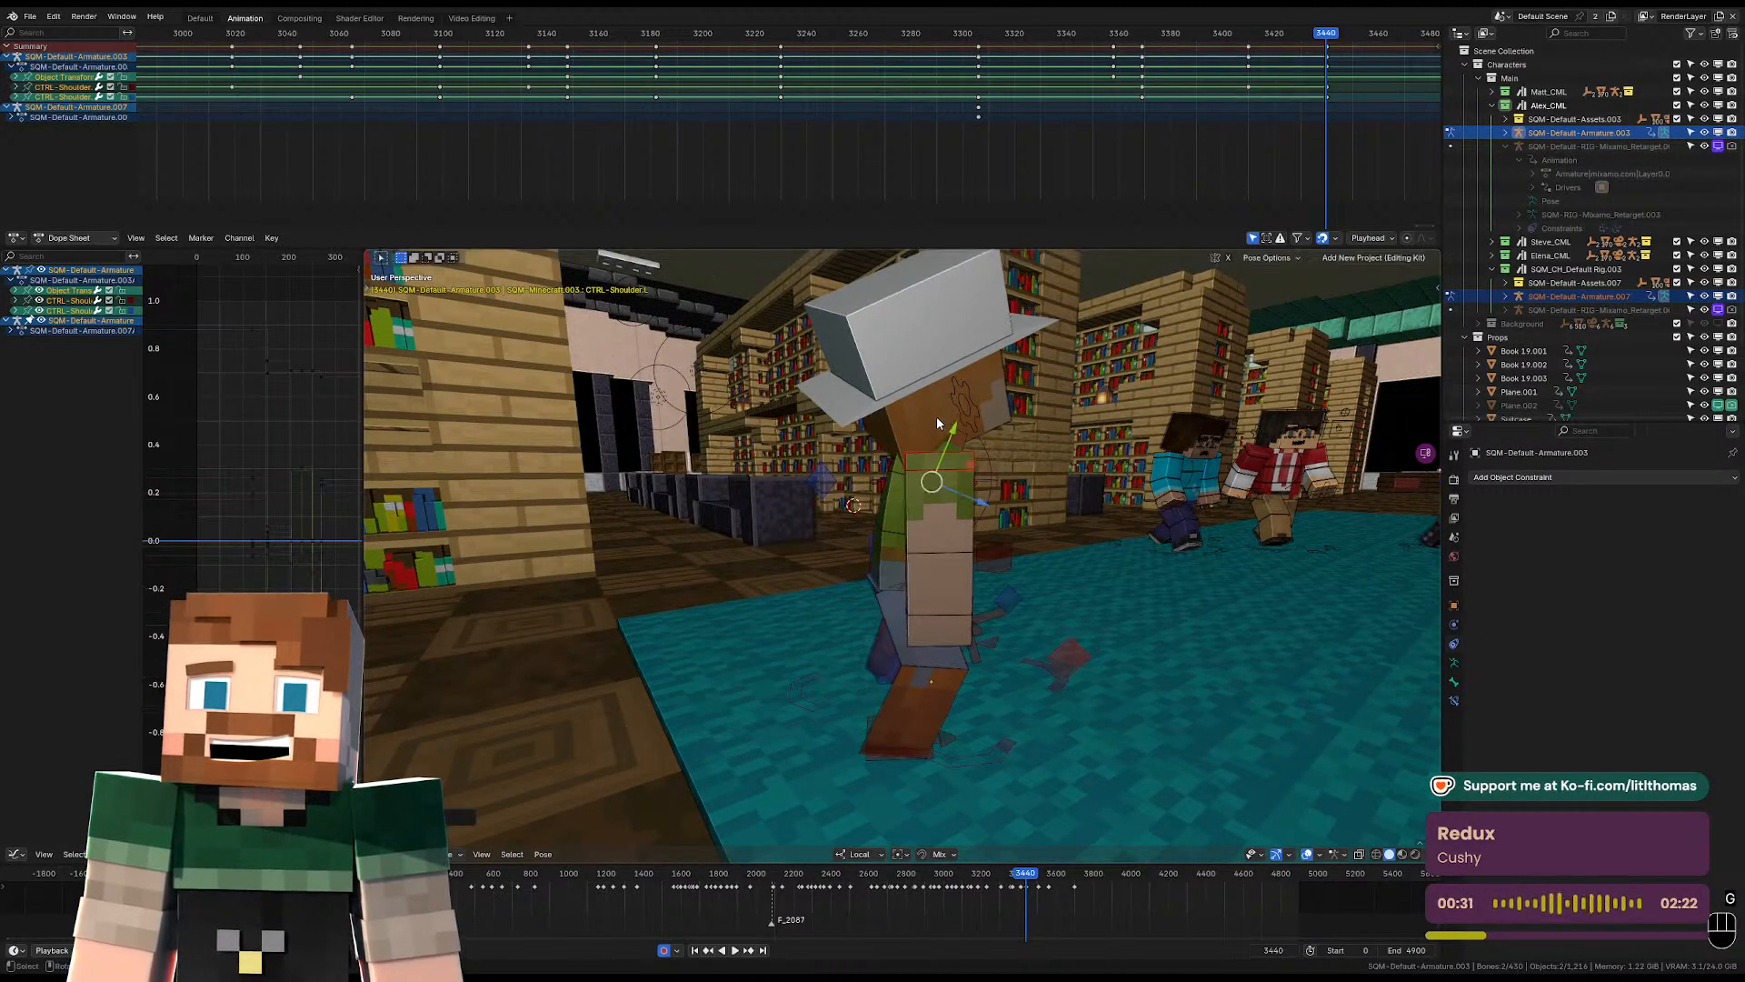
# Rotate the head upright at frame 3440 so the face looks straight ahead, adjusting it from side and front.
pyautogui.click(936, 415)
pyautogui.press('r')
pyautogui.press('r')
pyautogui.click(1108, 461)
pyautogui.moveTo(1108, 462); pyautogui.dragTo(934, 479, button='middle')
pyautogui.press('r')
pyautogui.press('r')
pyautogui.click(968, 479)
pyautogui.scroll(-2, 968, 478)
pyautogui.press('r')
pyautogui.press('r')
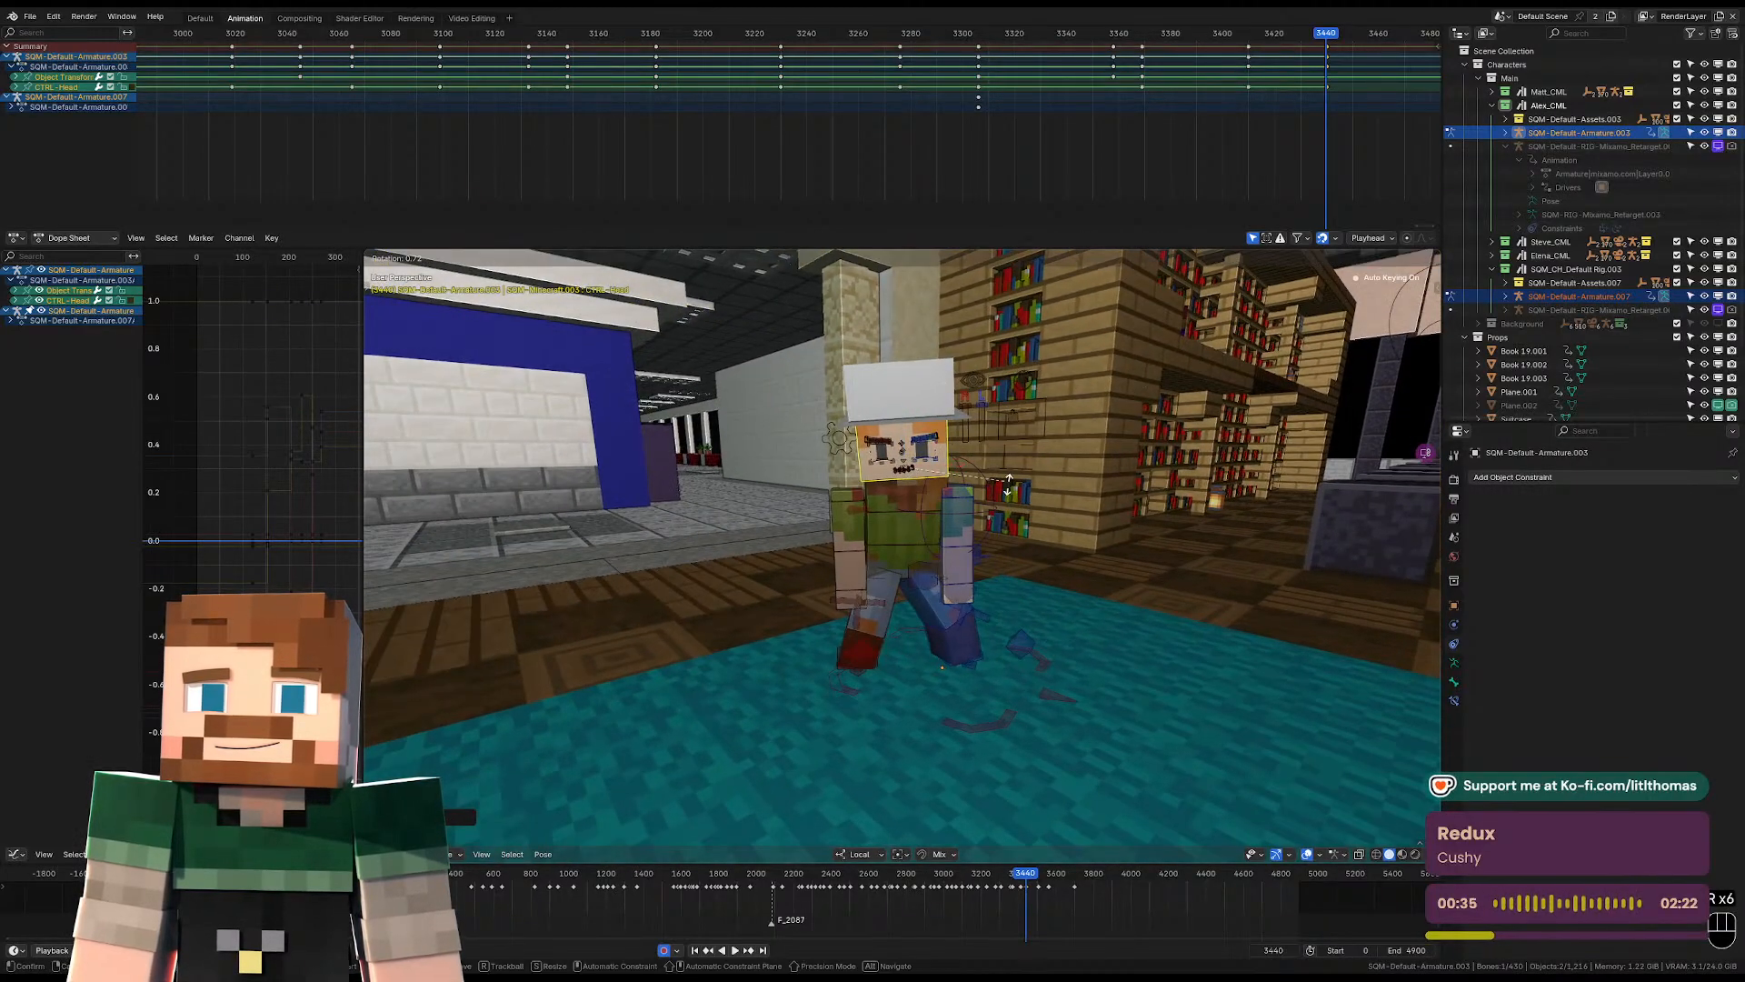
pyautogui.press('r')
pyautogui.click(1005, 491)
# Select both shoulders and nudge them slightly outward at frame 3440.
pyautogui.scroll(3, 854, 496)
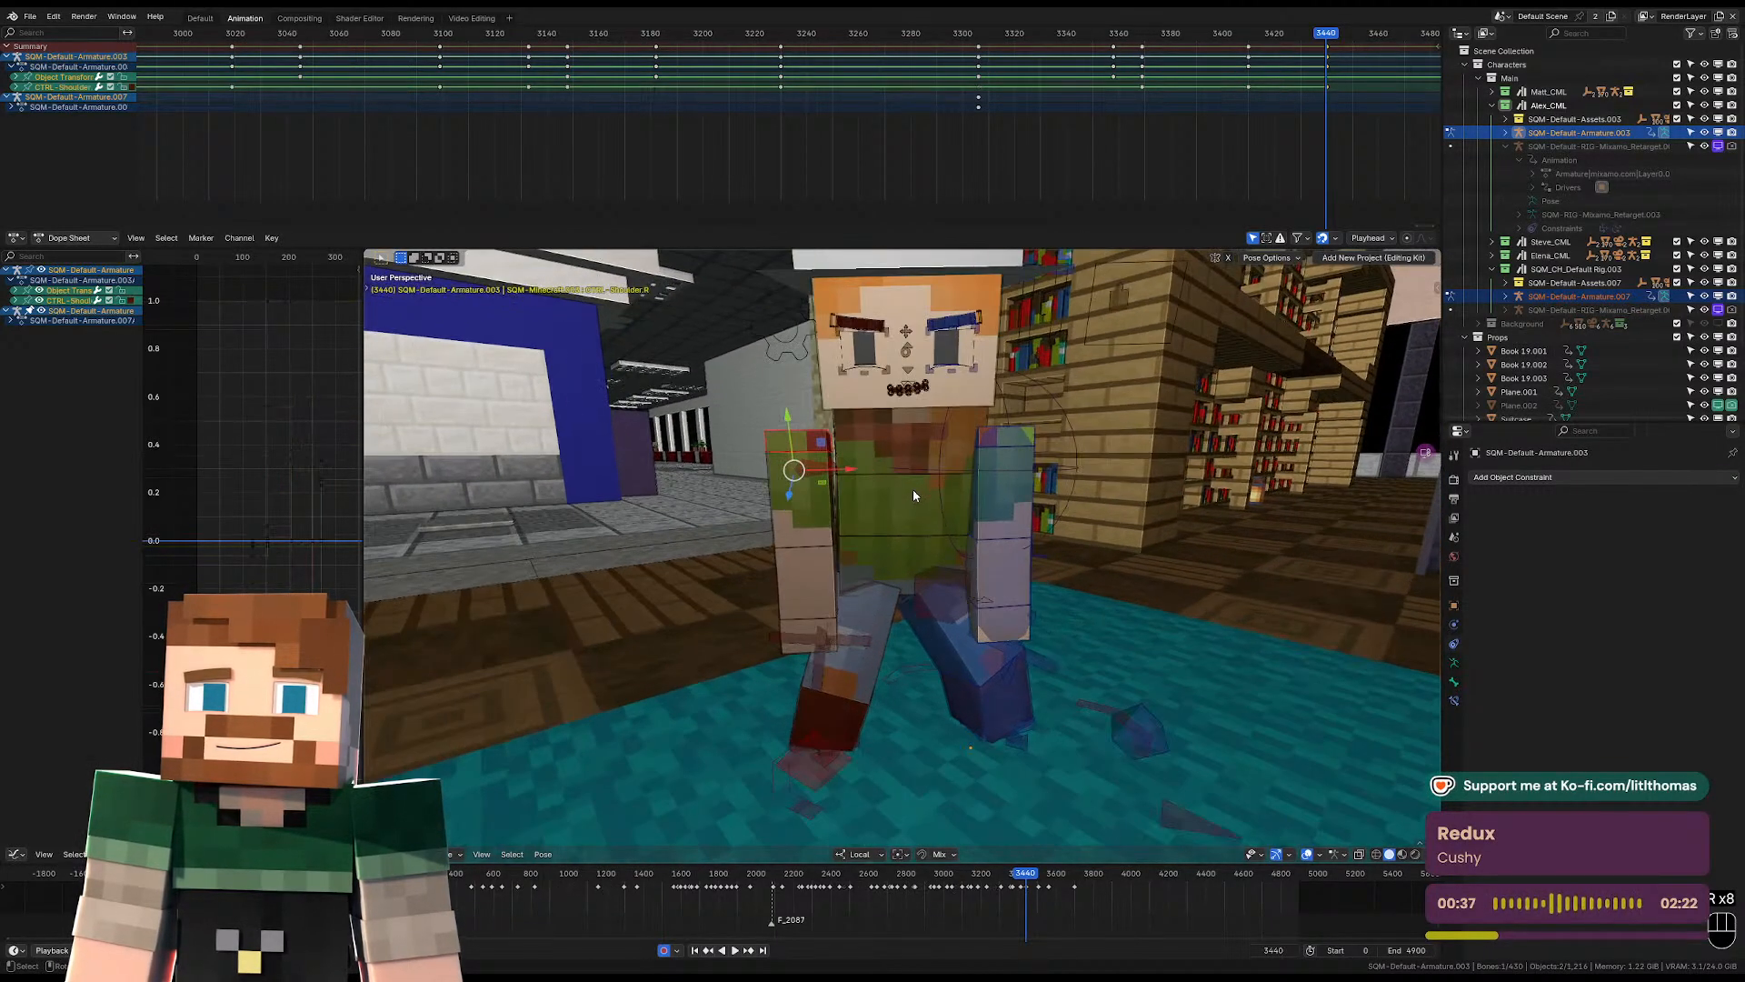
pyautogui.click(1006, 437)
pyautogui.press('g')
pyautogui.click(1008, 430)
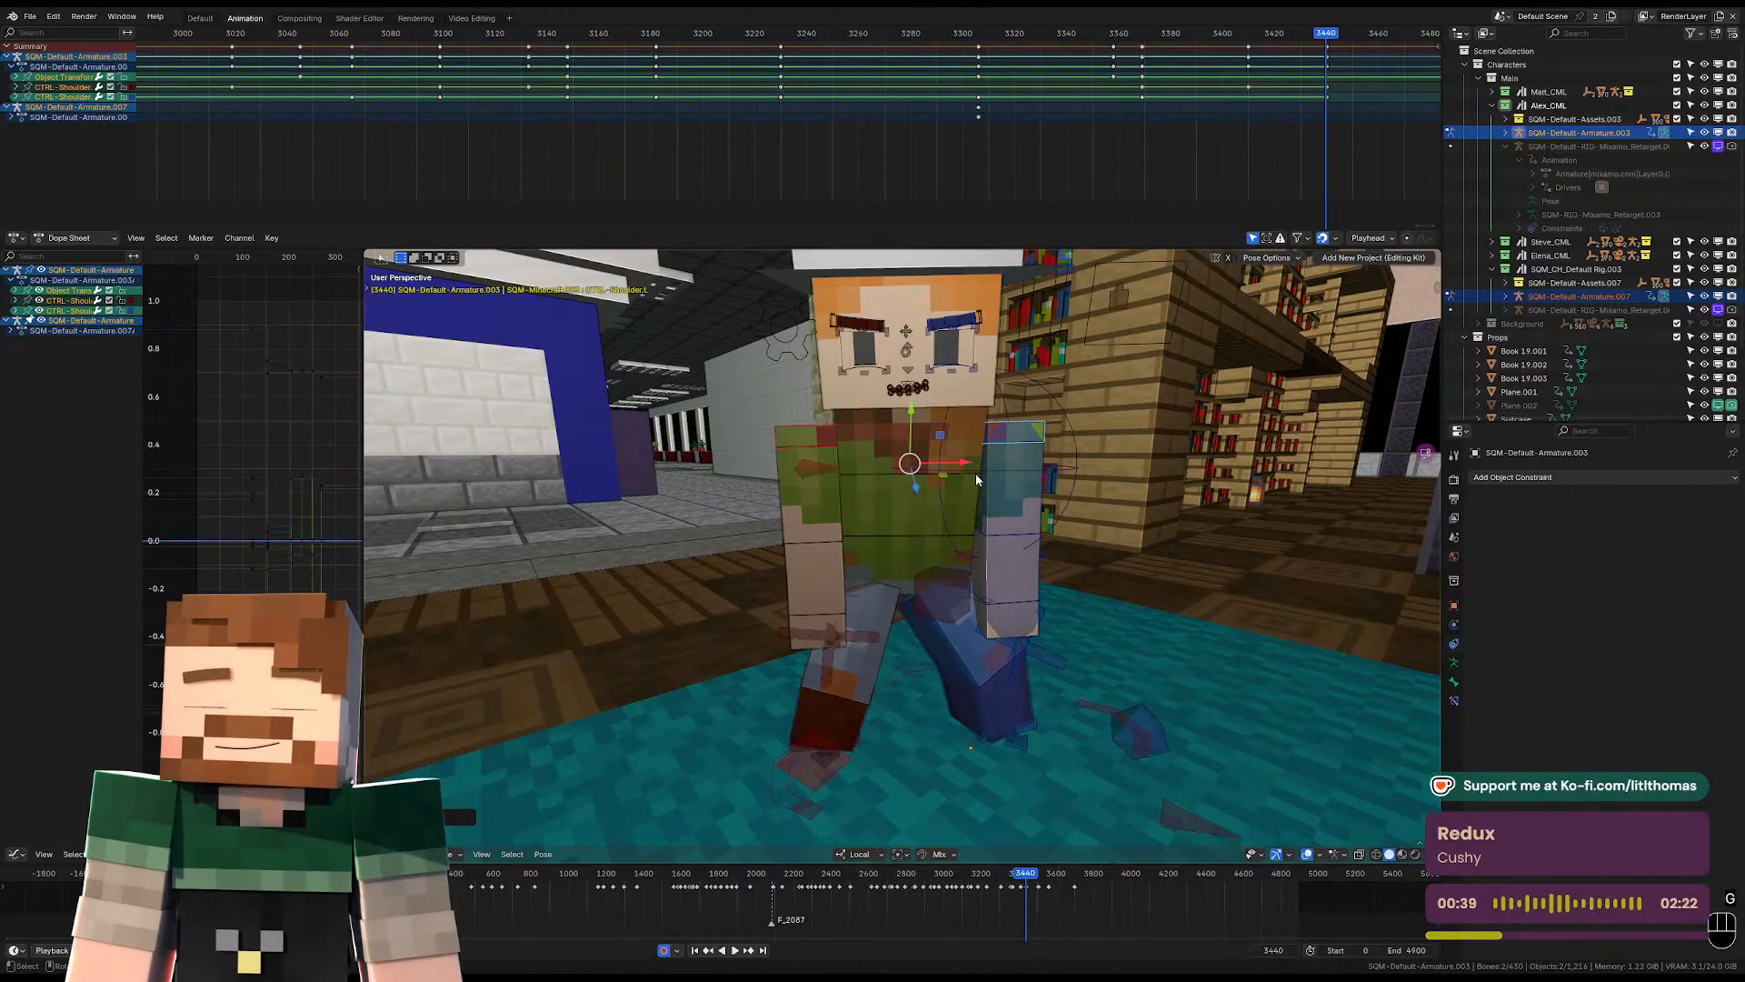
# Rotate the right and left forearms into a slight bend at frame 3440.
pyautogui.moveTo(841, 531); pyautogui.dragTo(886, 537, button='middle')
pyautogui.click(855, 568)
pyautogui.press('r')
pyautogui.press('r')
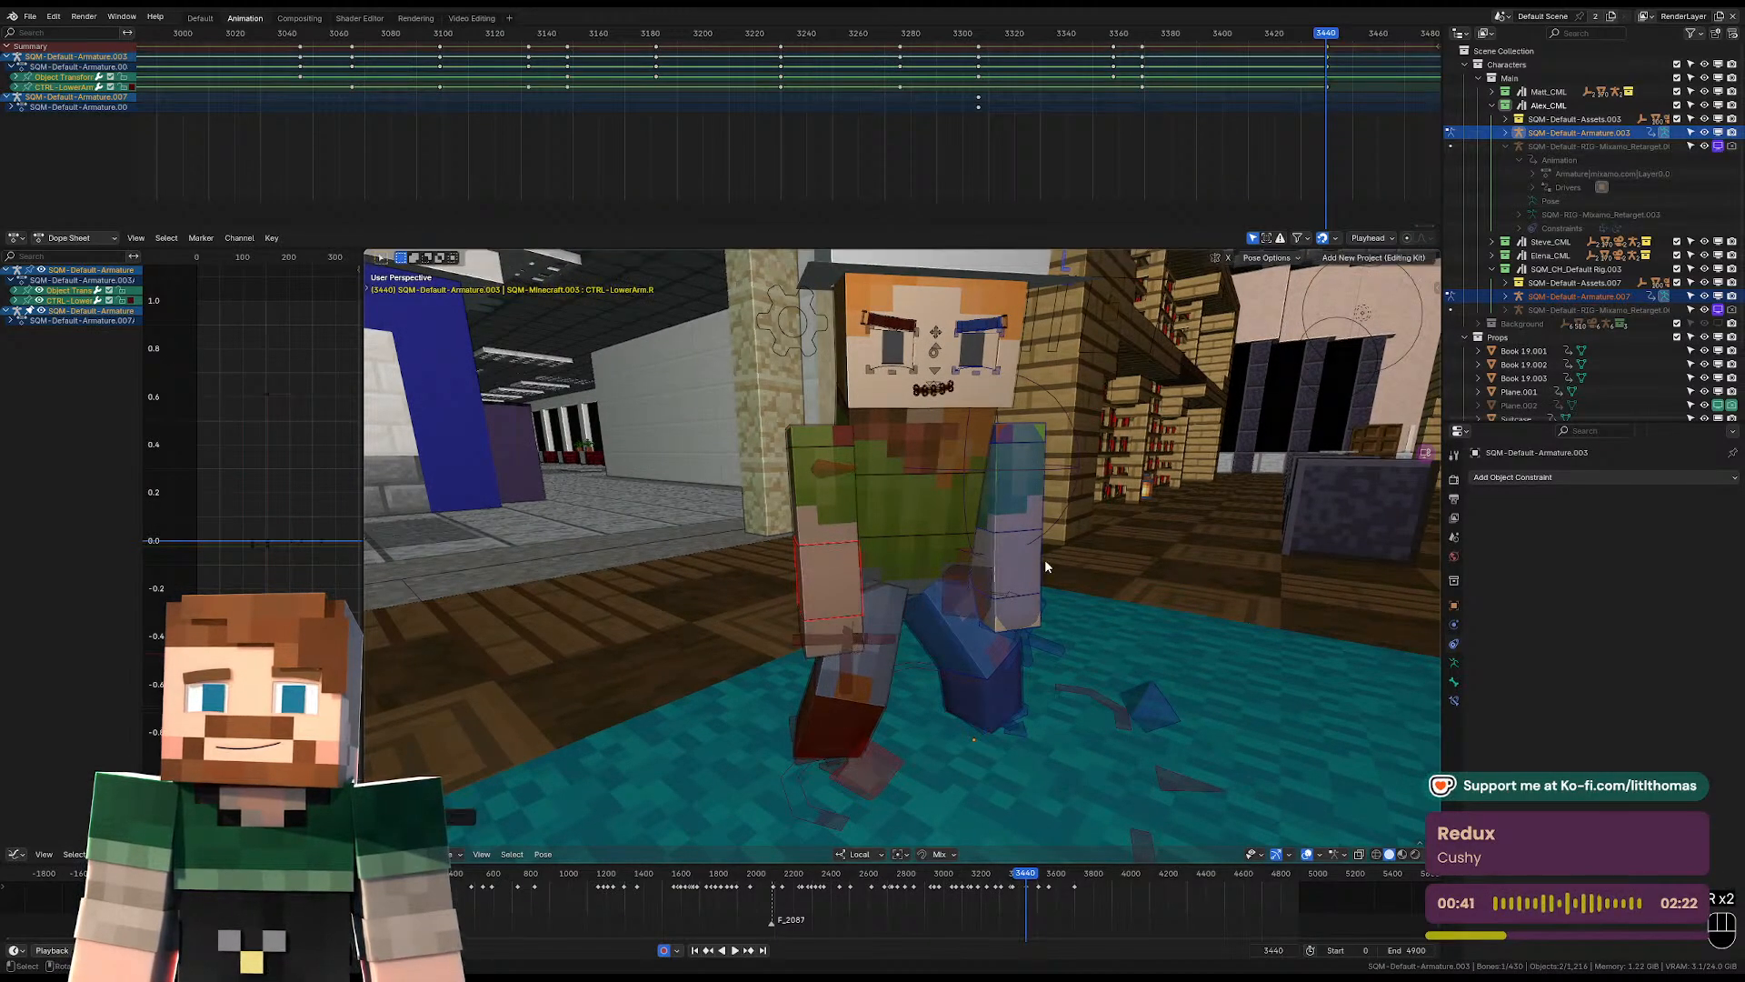
pyautogui.click(1022, 558)
pyautogui.press('r')
pyautogui.press('r')
pyautogui.click(1017, 553)
# Step back to frame 3439 and view the shot through the scene camera.
pyautogui.scroll(-4, 1017, 553)
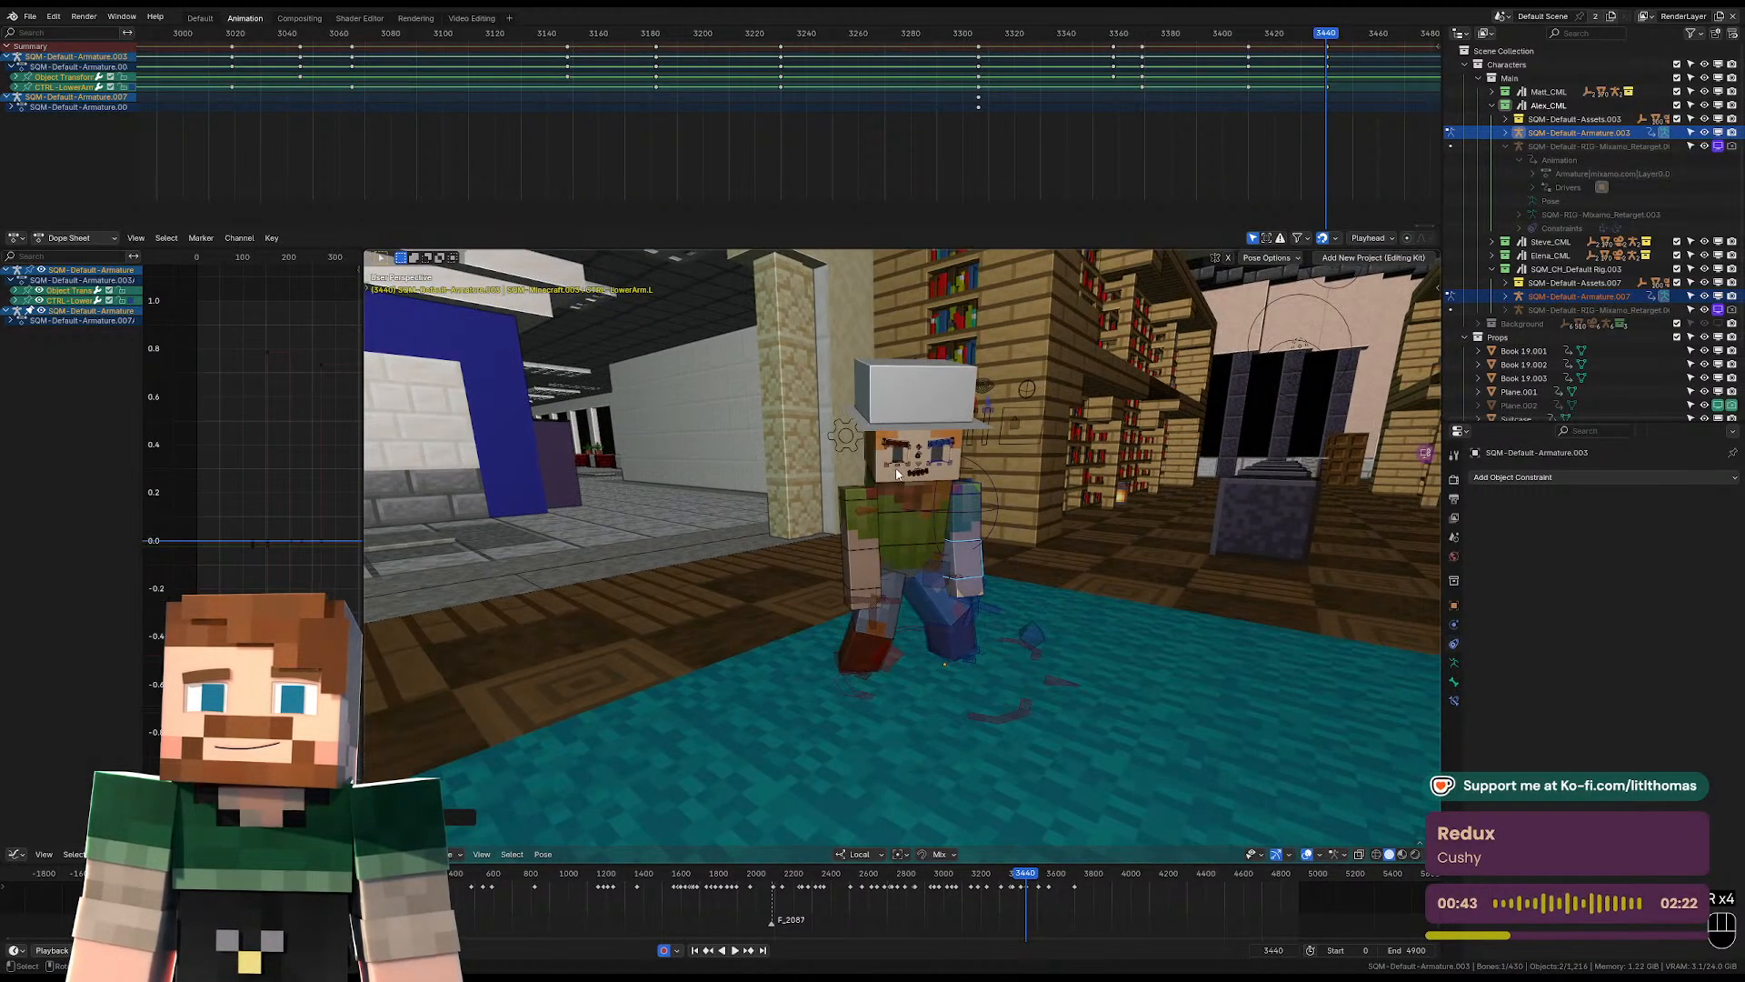
pyautogui.press('Left')
pyautogui.press('KP_0')
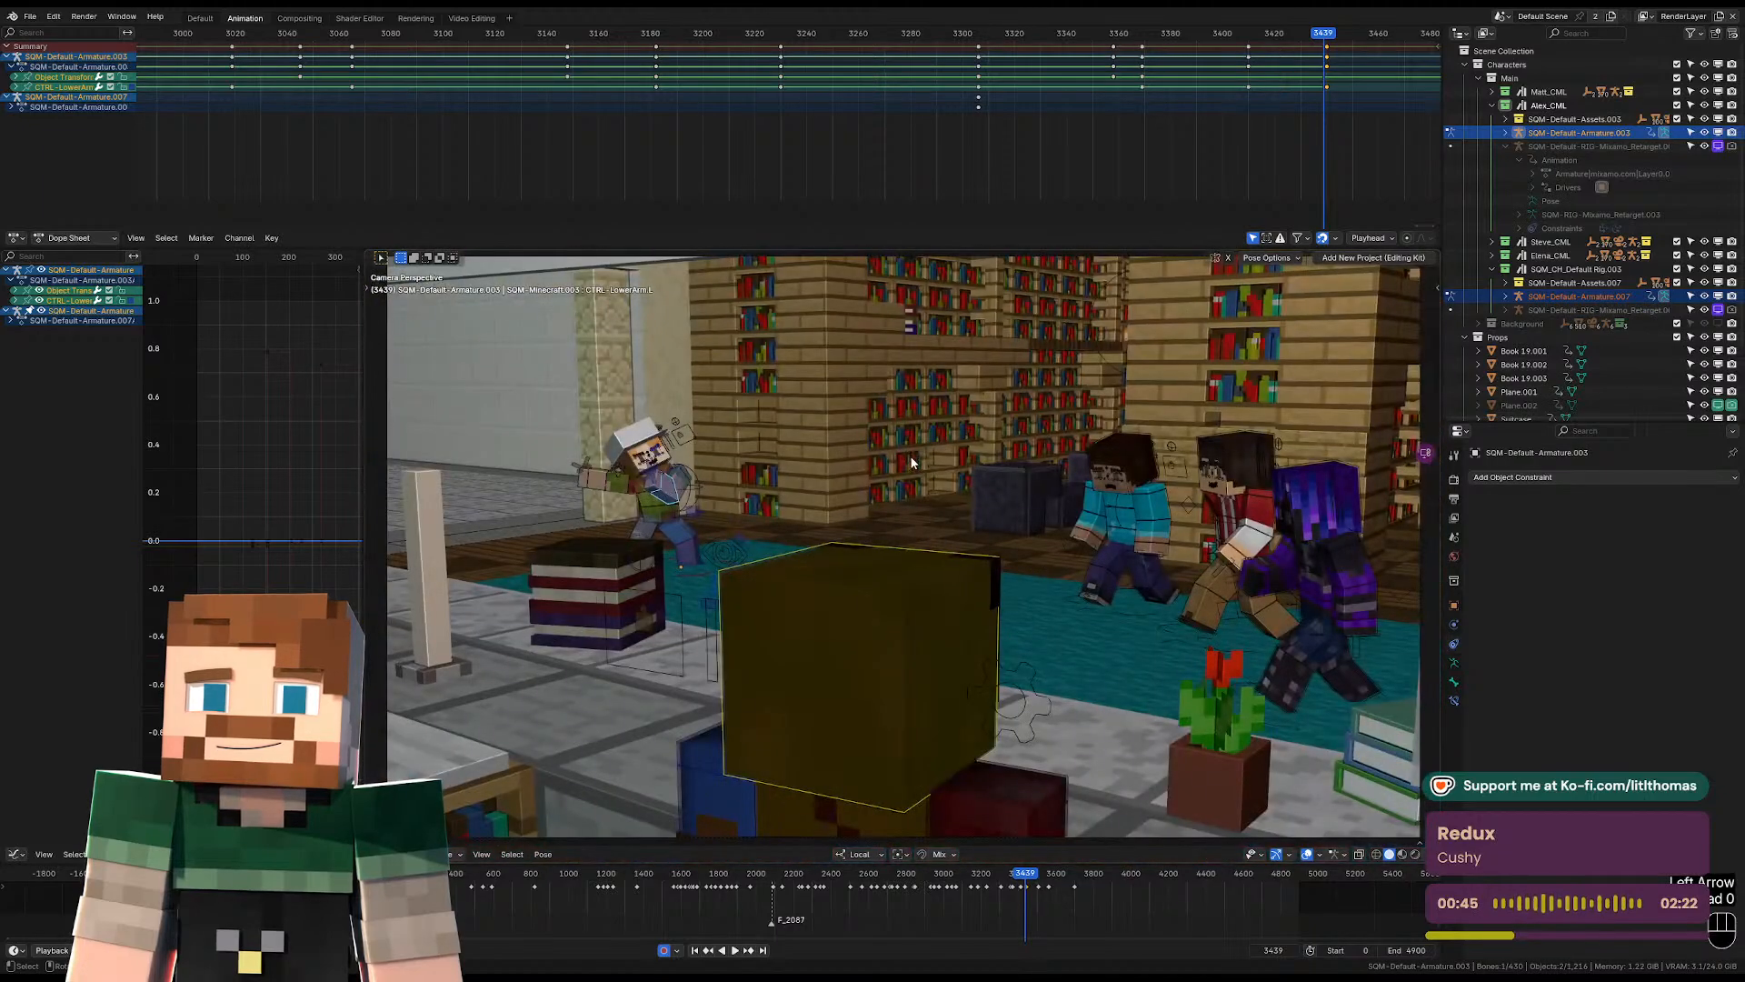
# Play the animation onward through the scene camera and go to frame 3507.
pyautogui.press('Up')
pyautogui.press('Up')
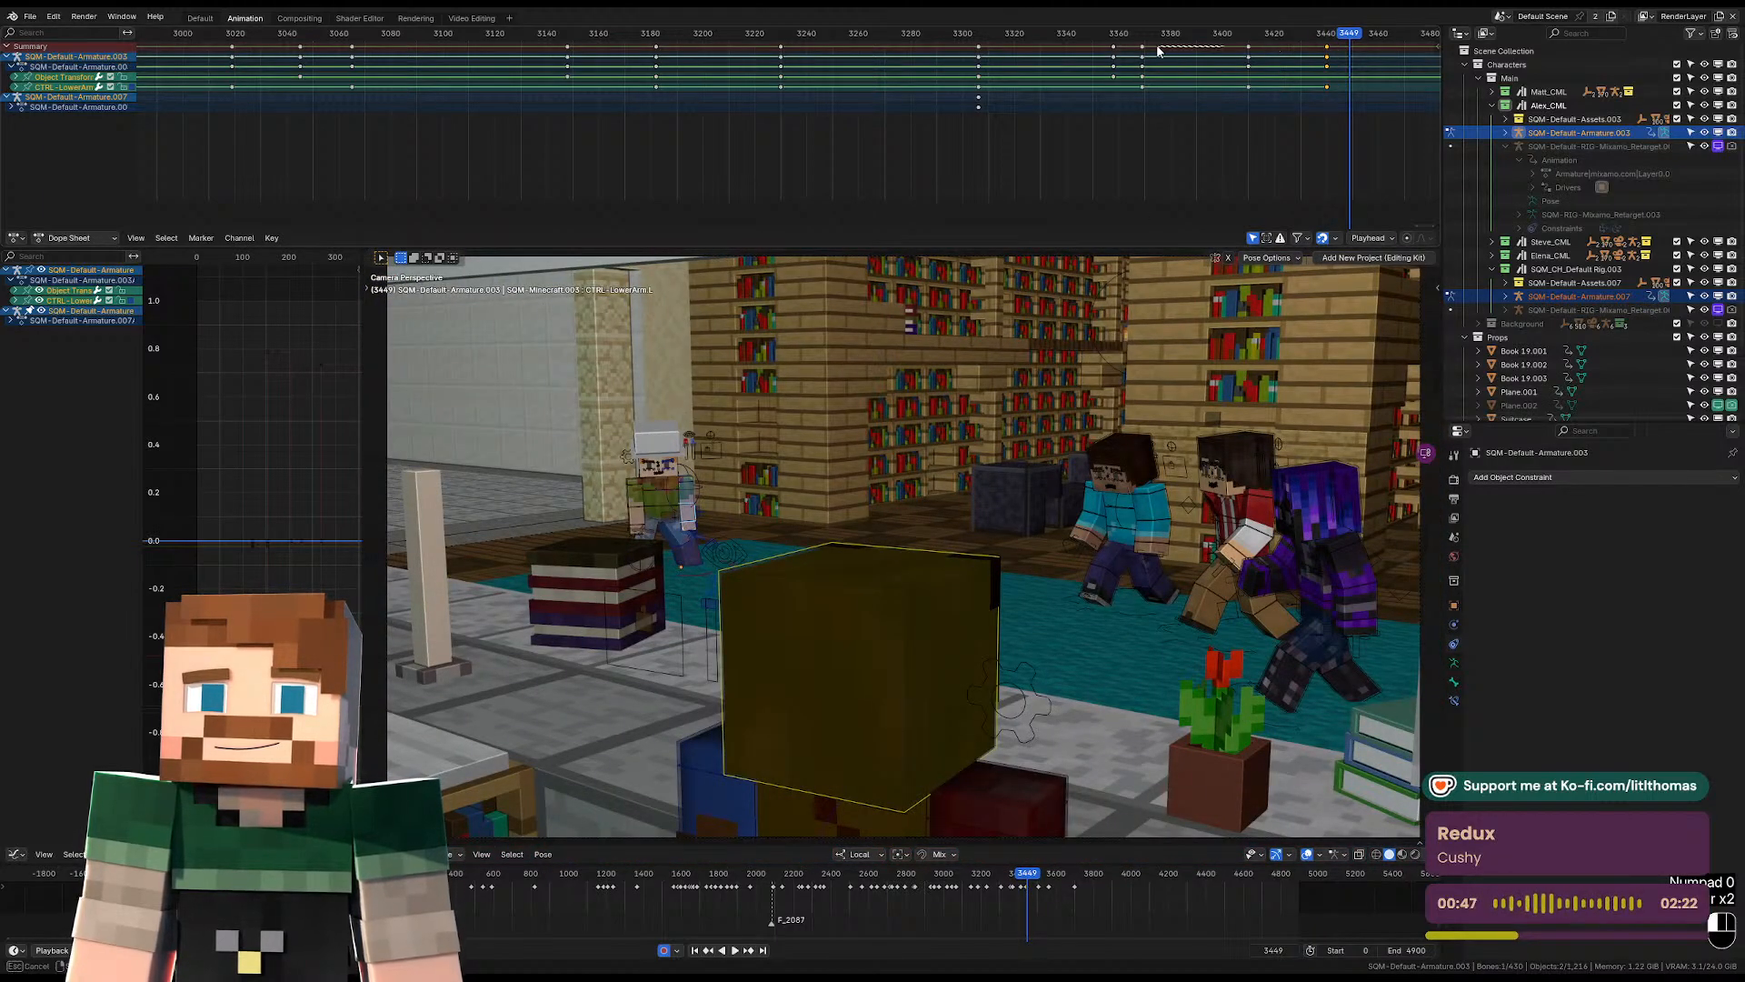
pyautogui.click(1004, 38)
pyautogui.press('space')
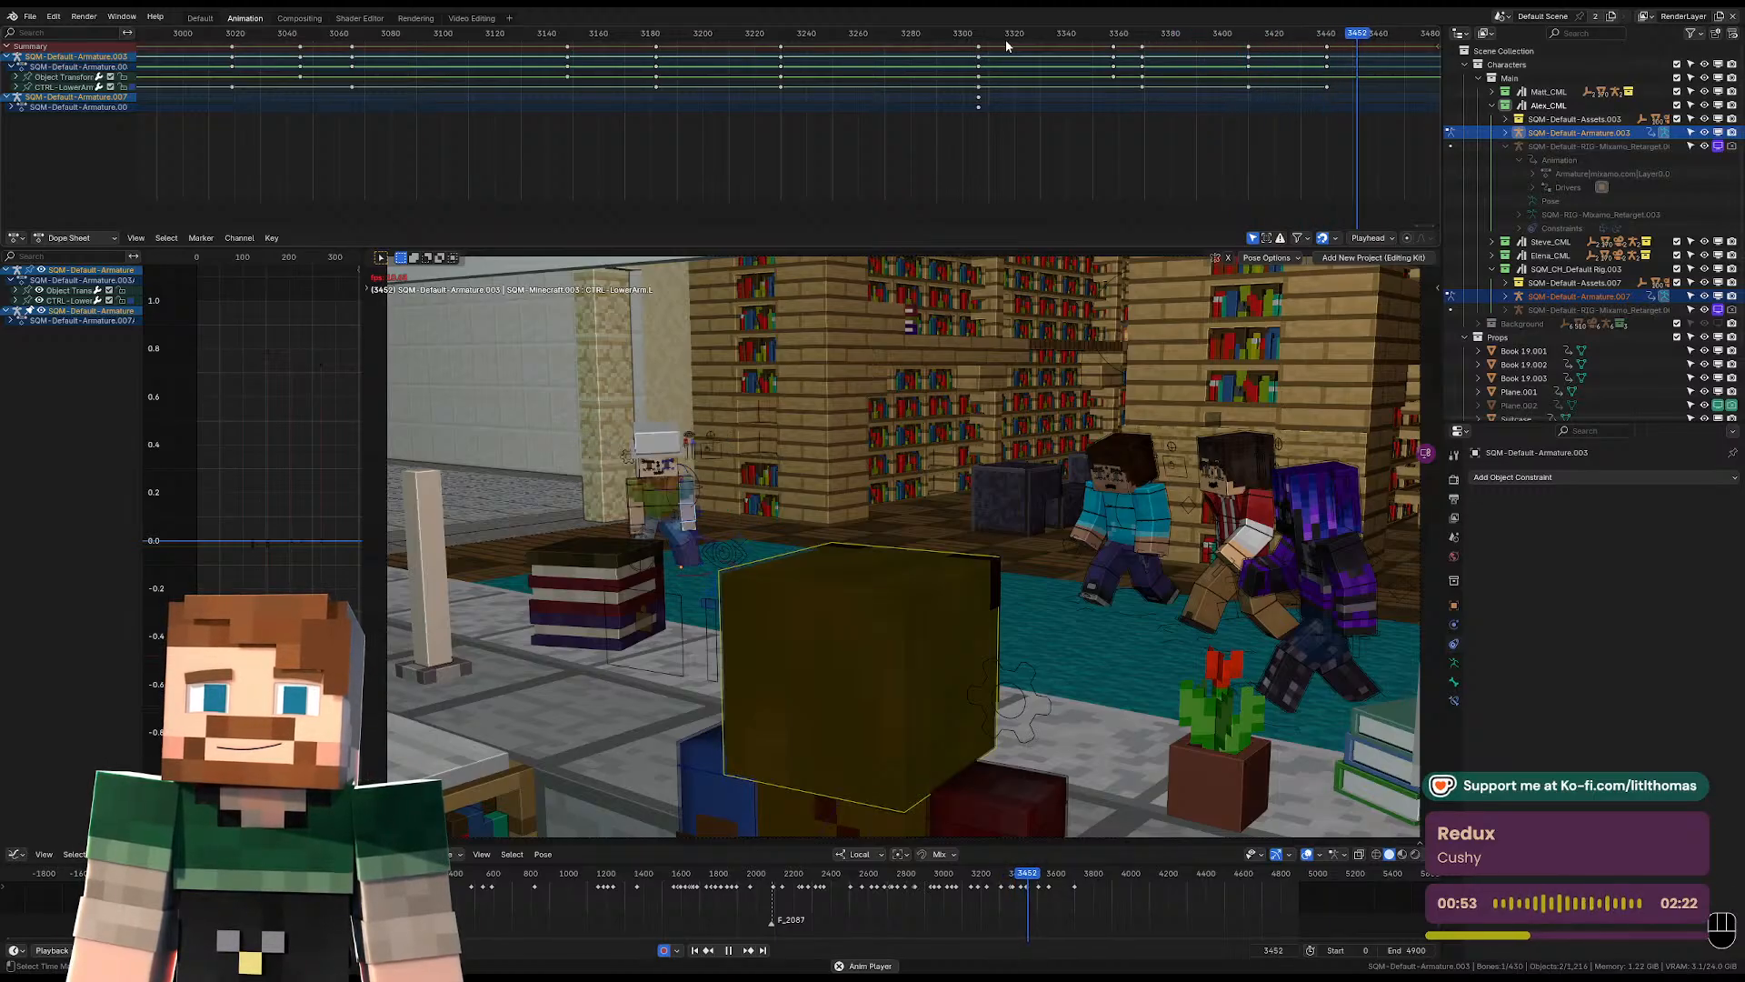
pyautogui.press('space')
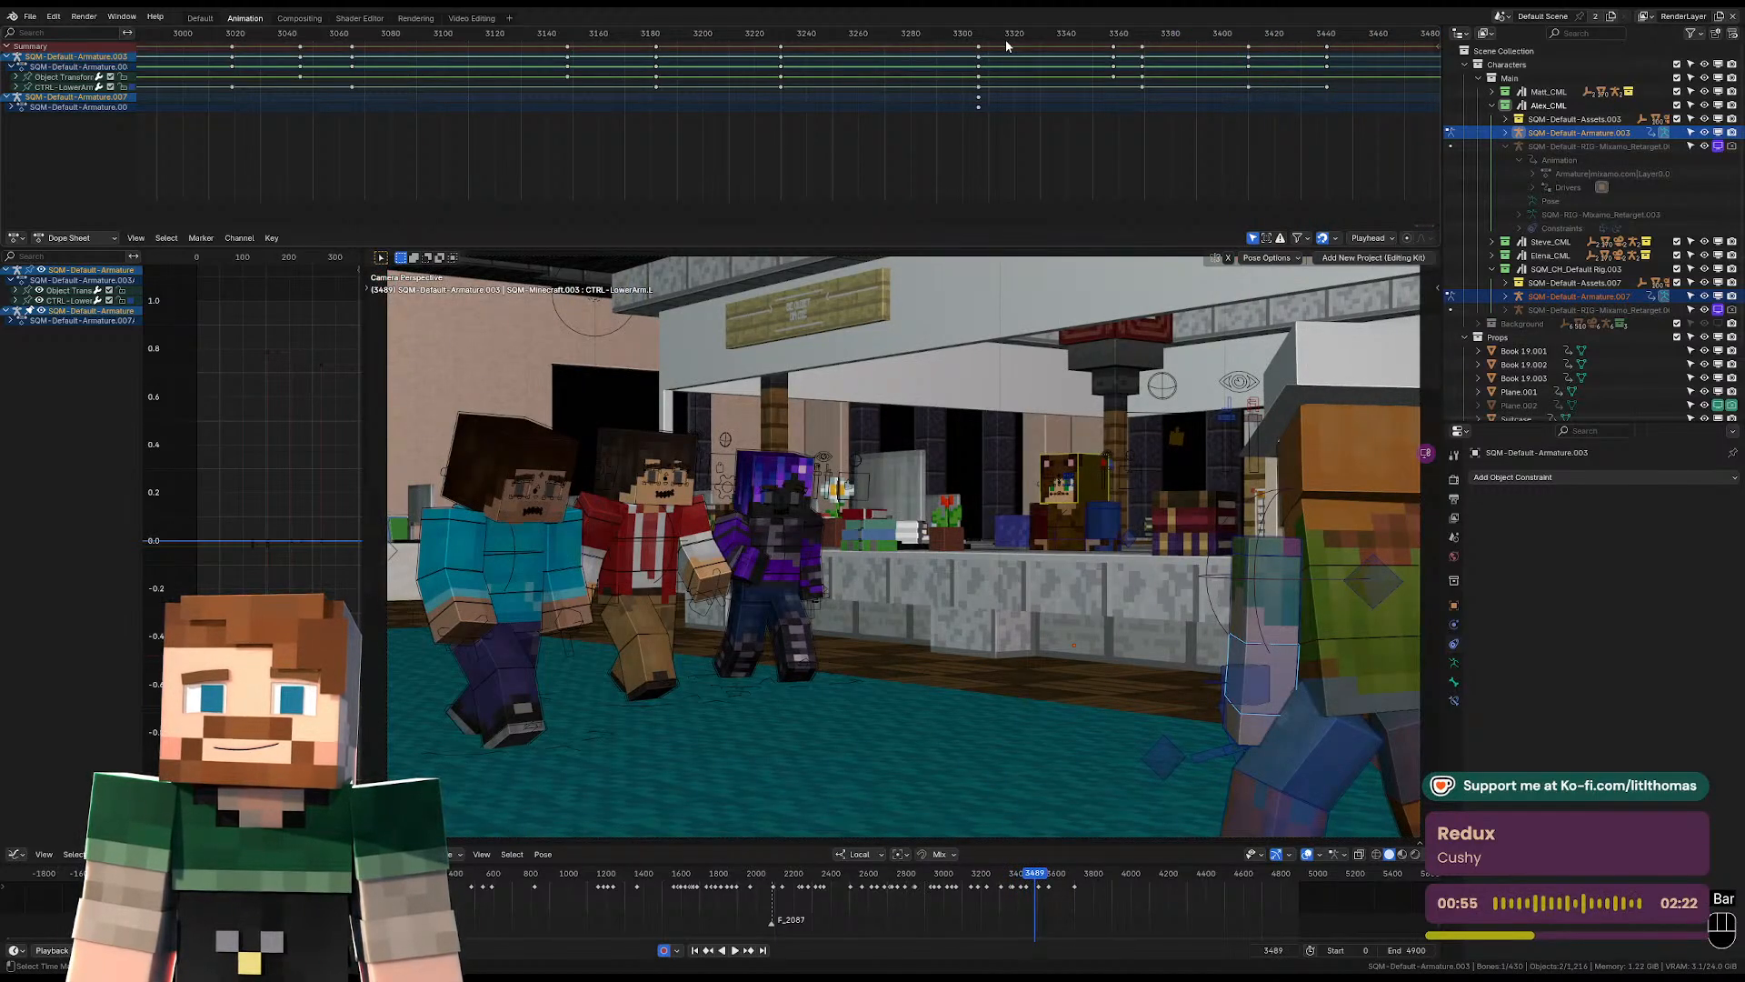
pyautogui.press('space')
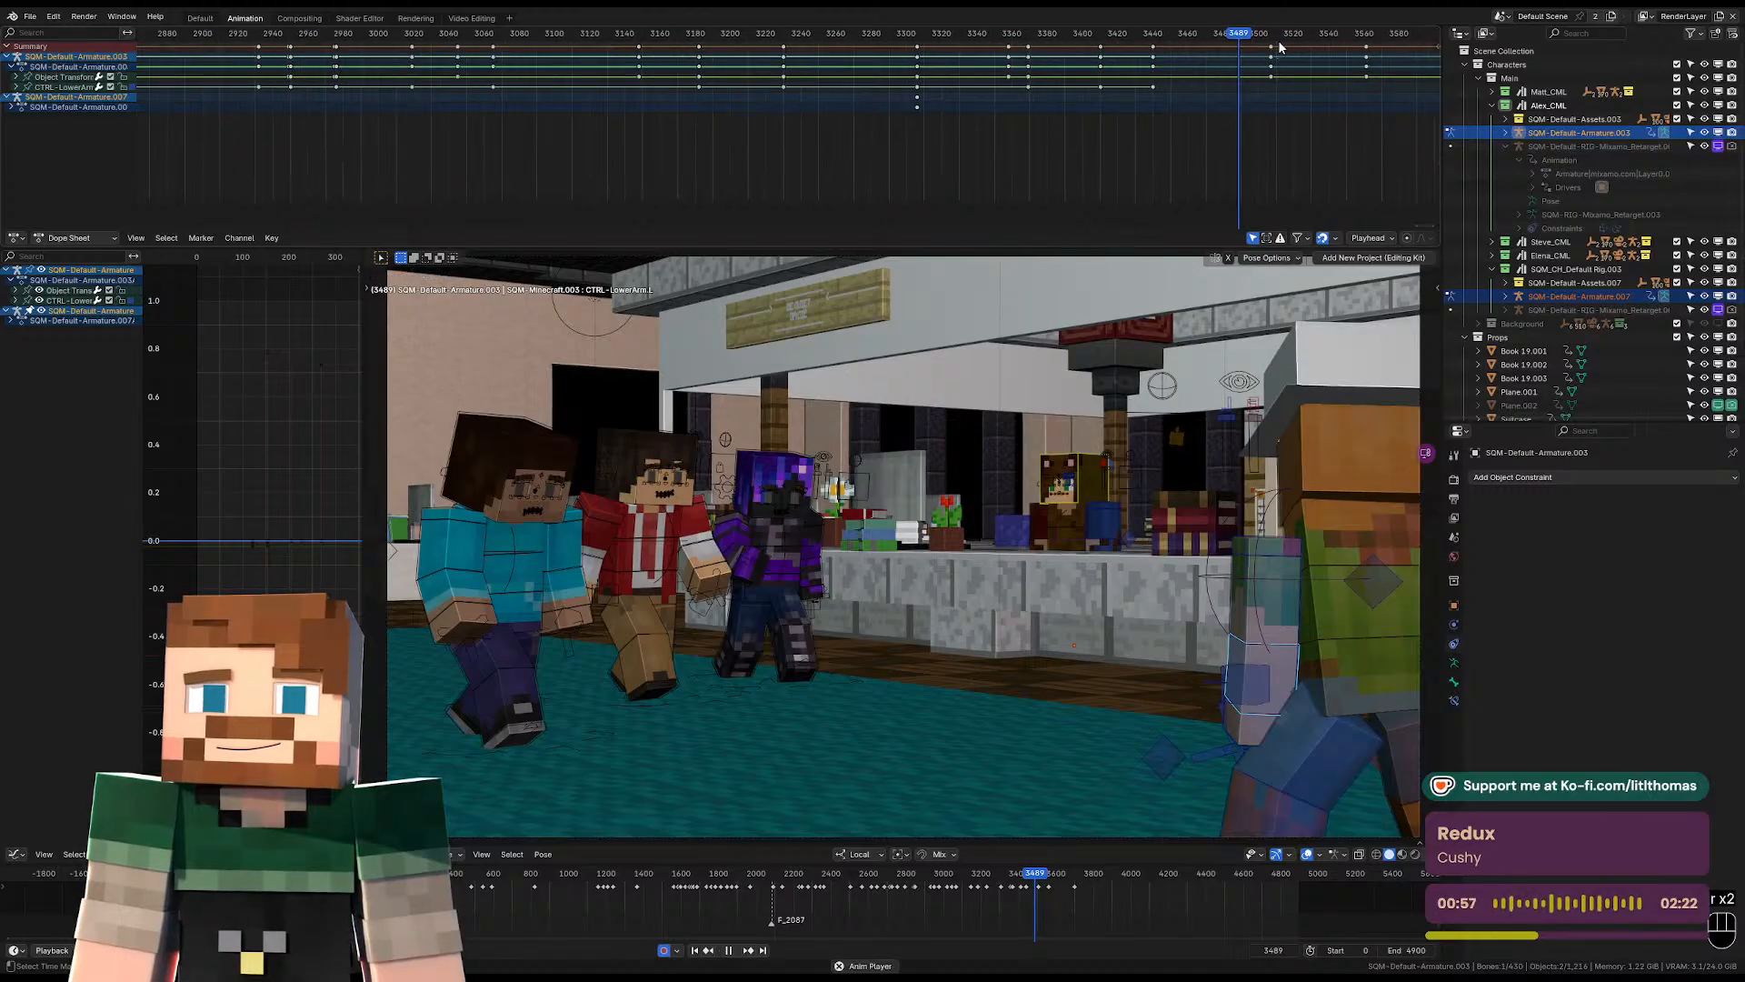
pyautogui.press('space')
pyautogui.click(1272, 39)
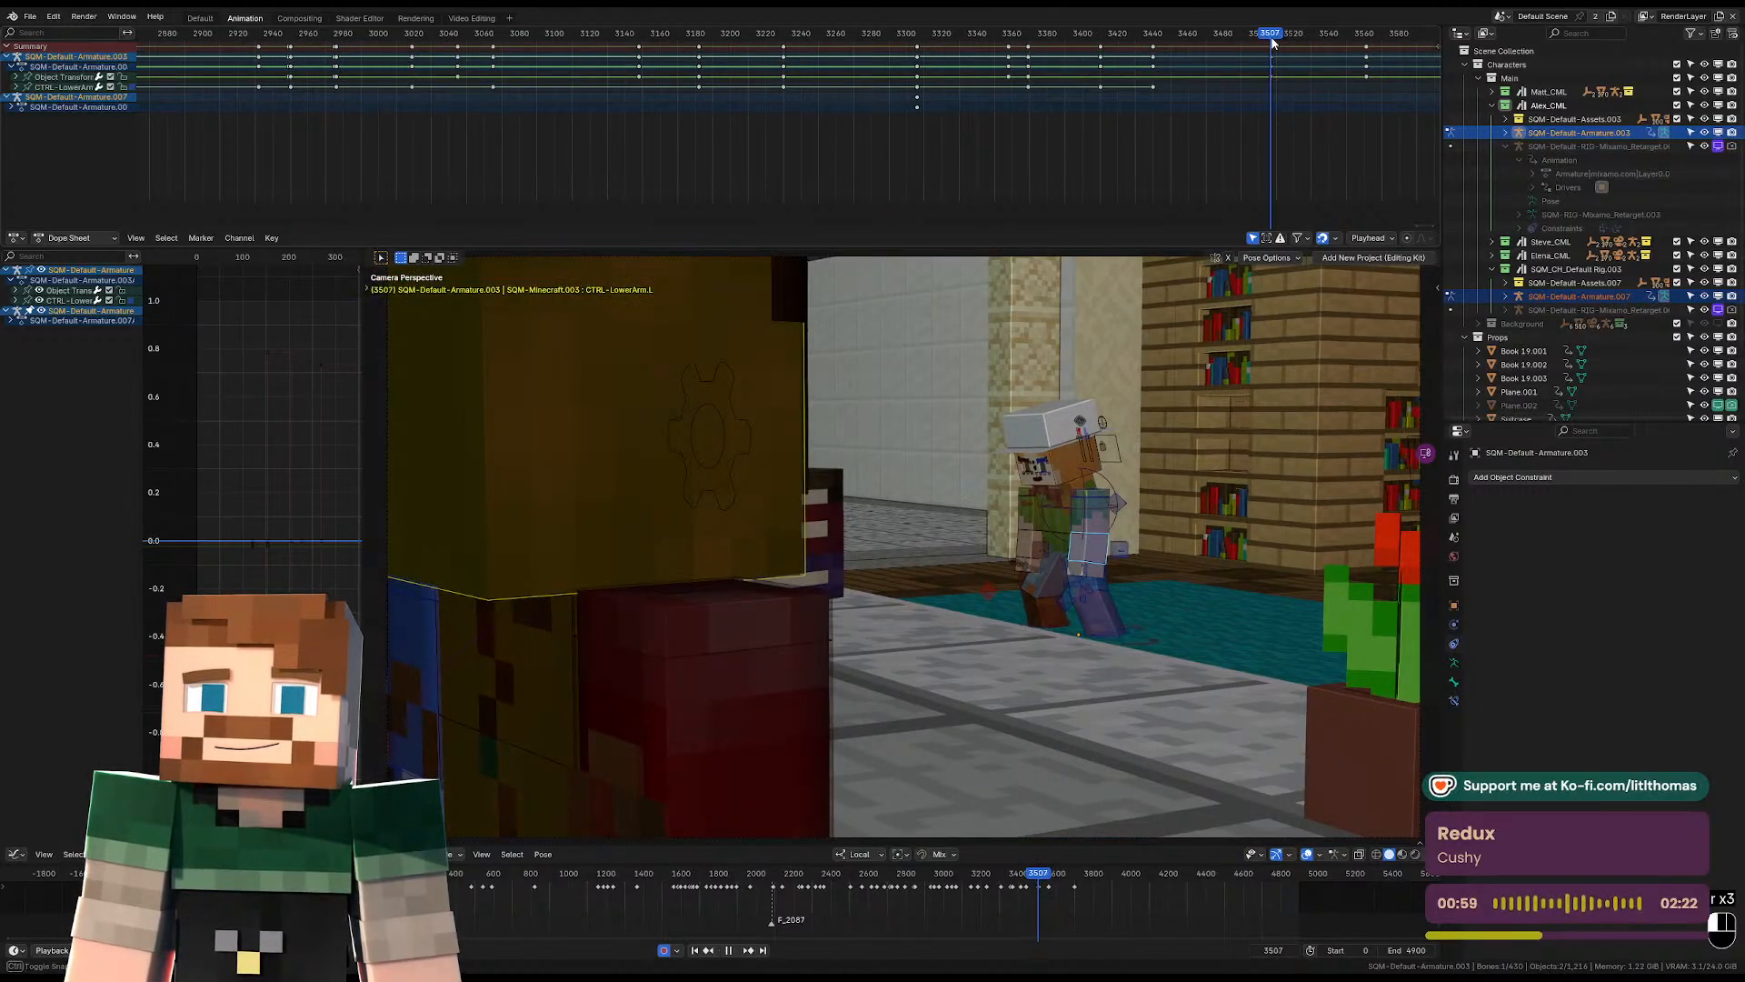
# Select the hat-wearing character's pelvis control, try deleting the armature's object-transform keyframe at frame 3507, and undo the deletion.
pyautogui.moveTo(1186, 412); pyautogui.dragTo(1085, 605, button='middle')
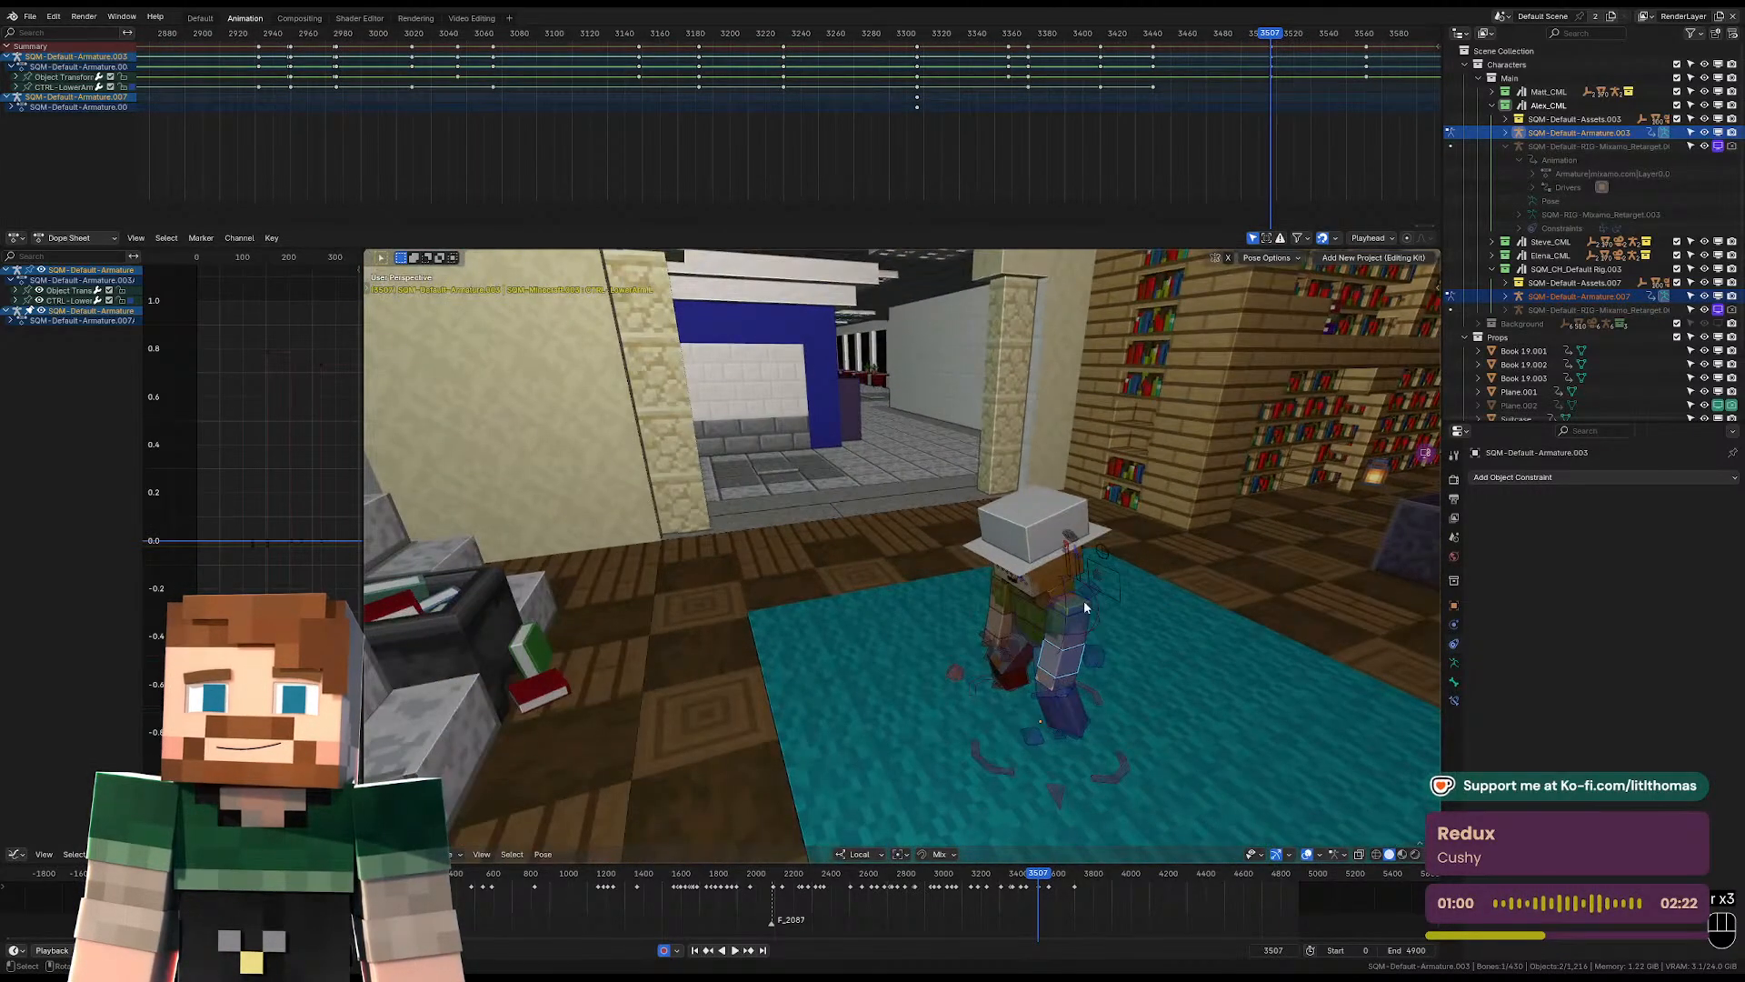
pyautogui.click(1032, 638)
pyautogui.click(1037, 641)
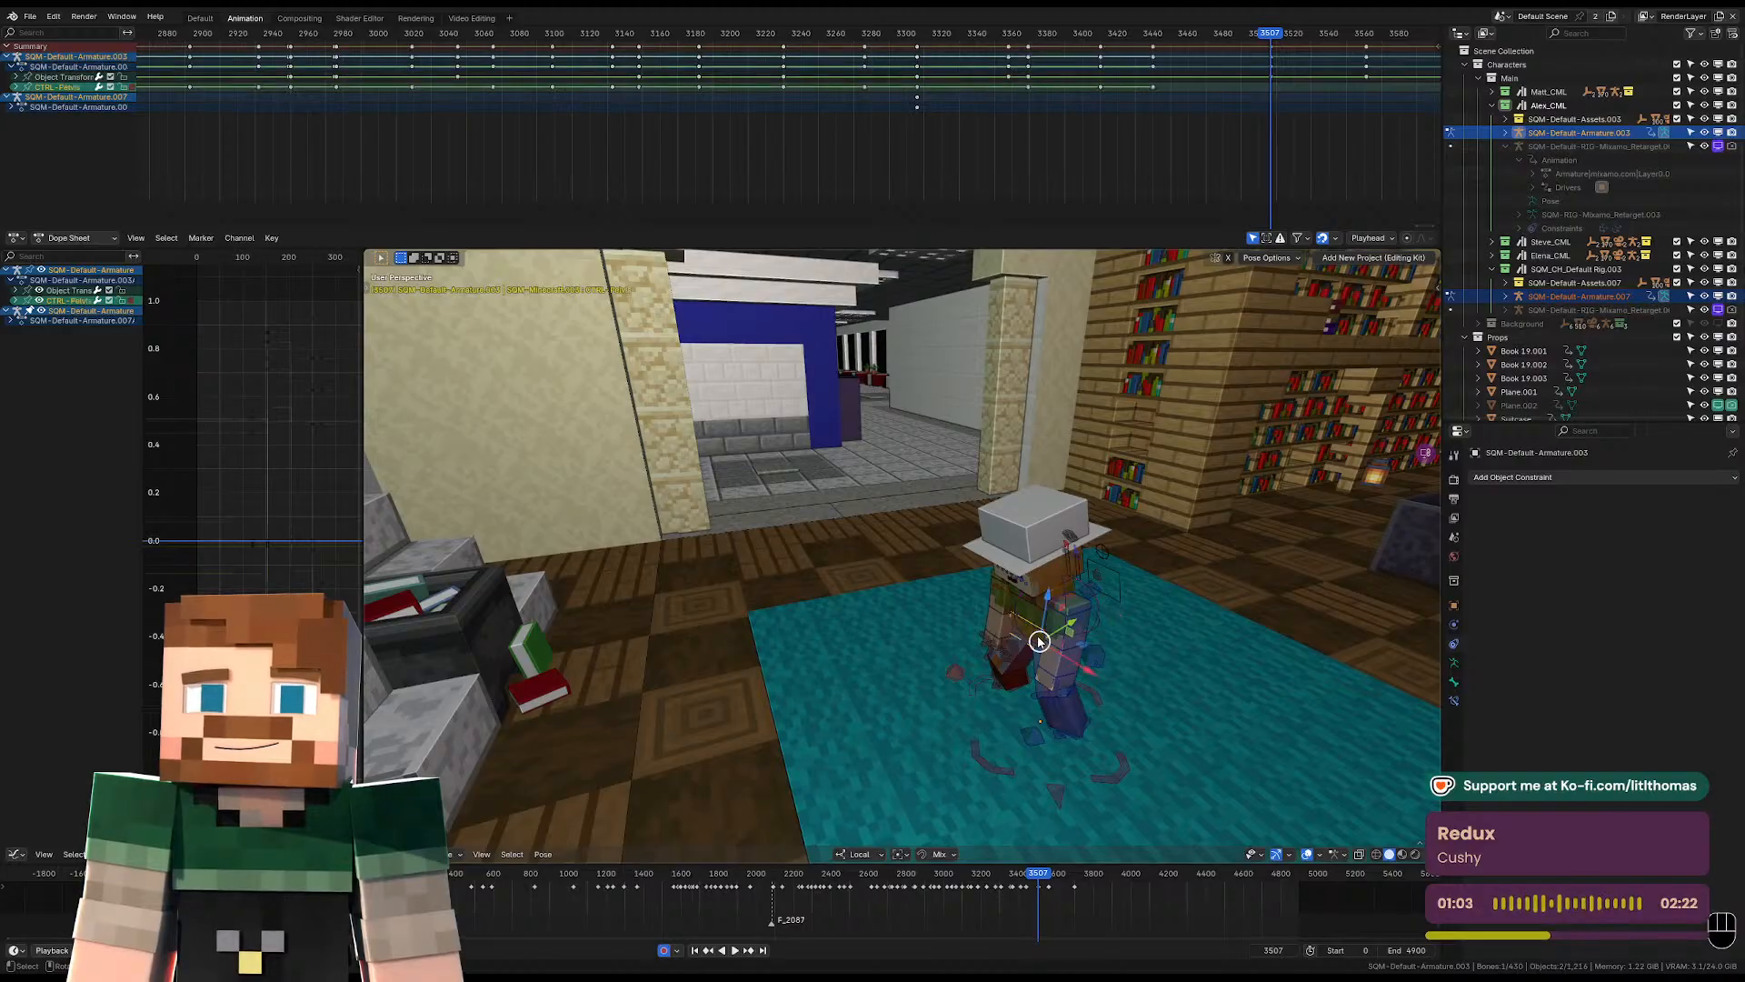
pyautogui.press('KP_0')
pyautogui.press('KP_Decimal')
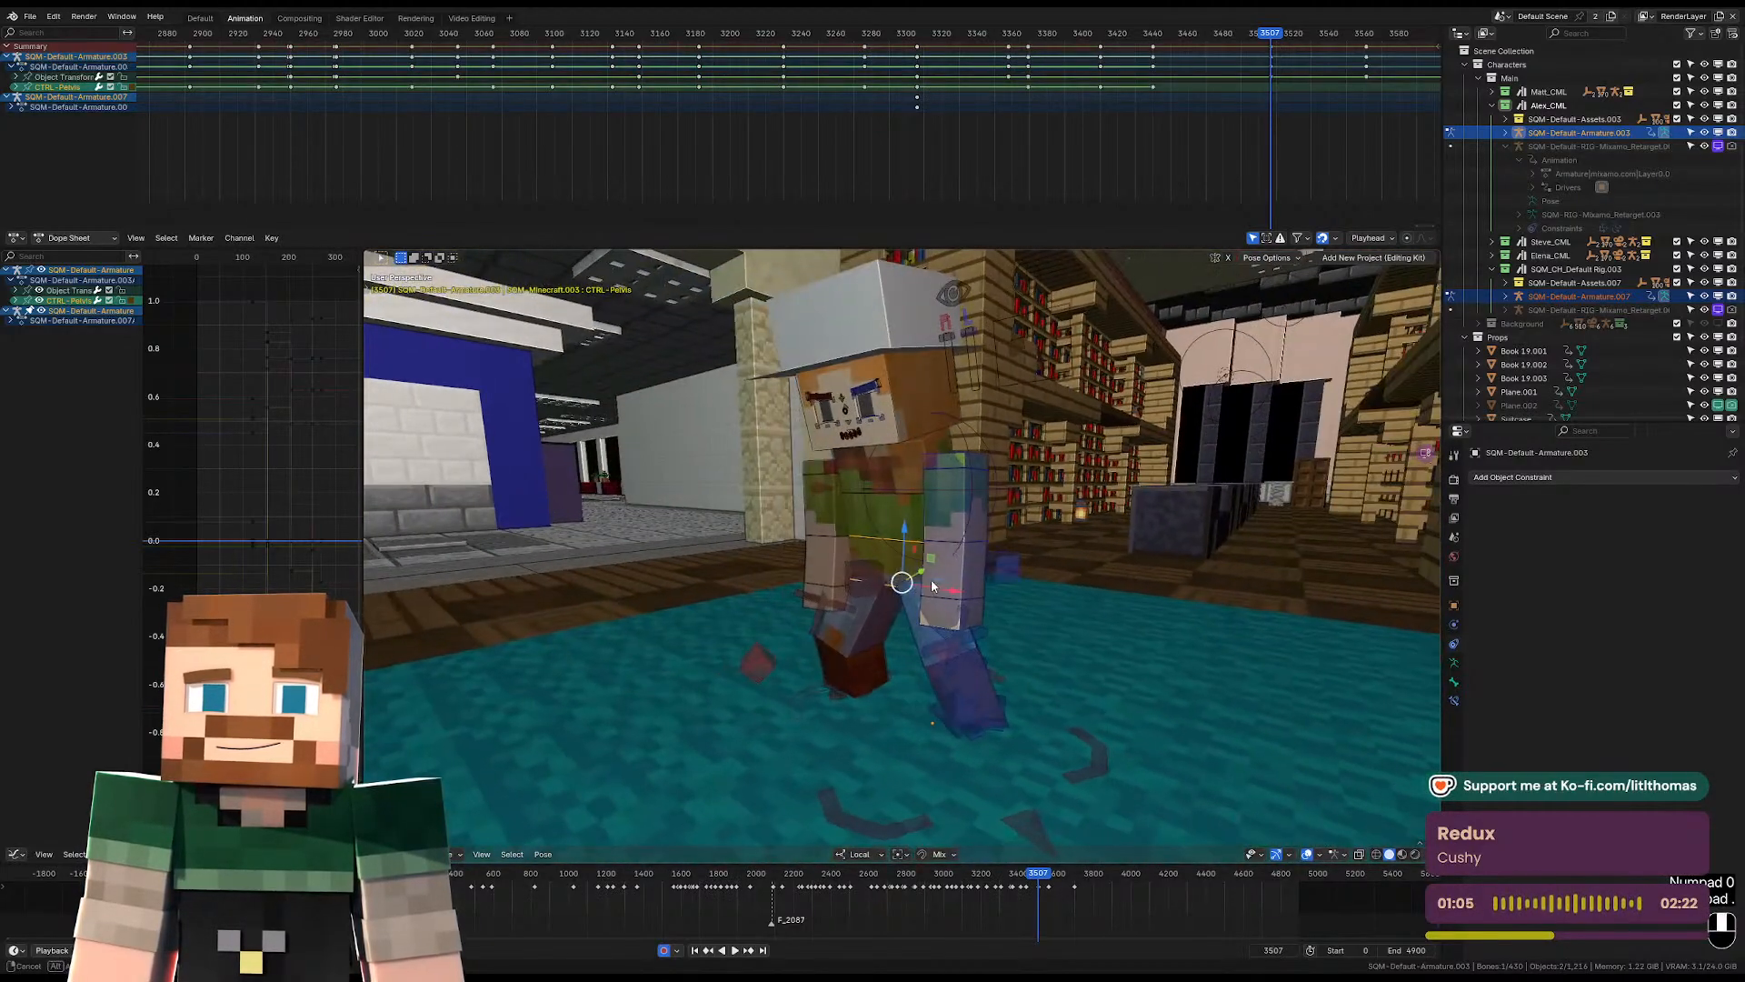
pyautogui.press('KP_Decimal')
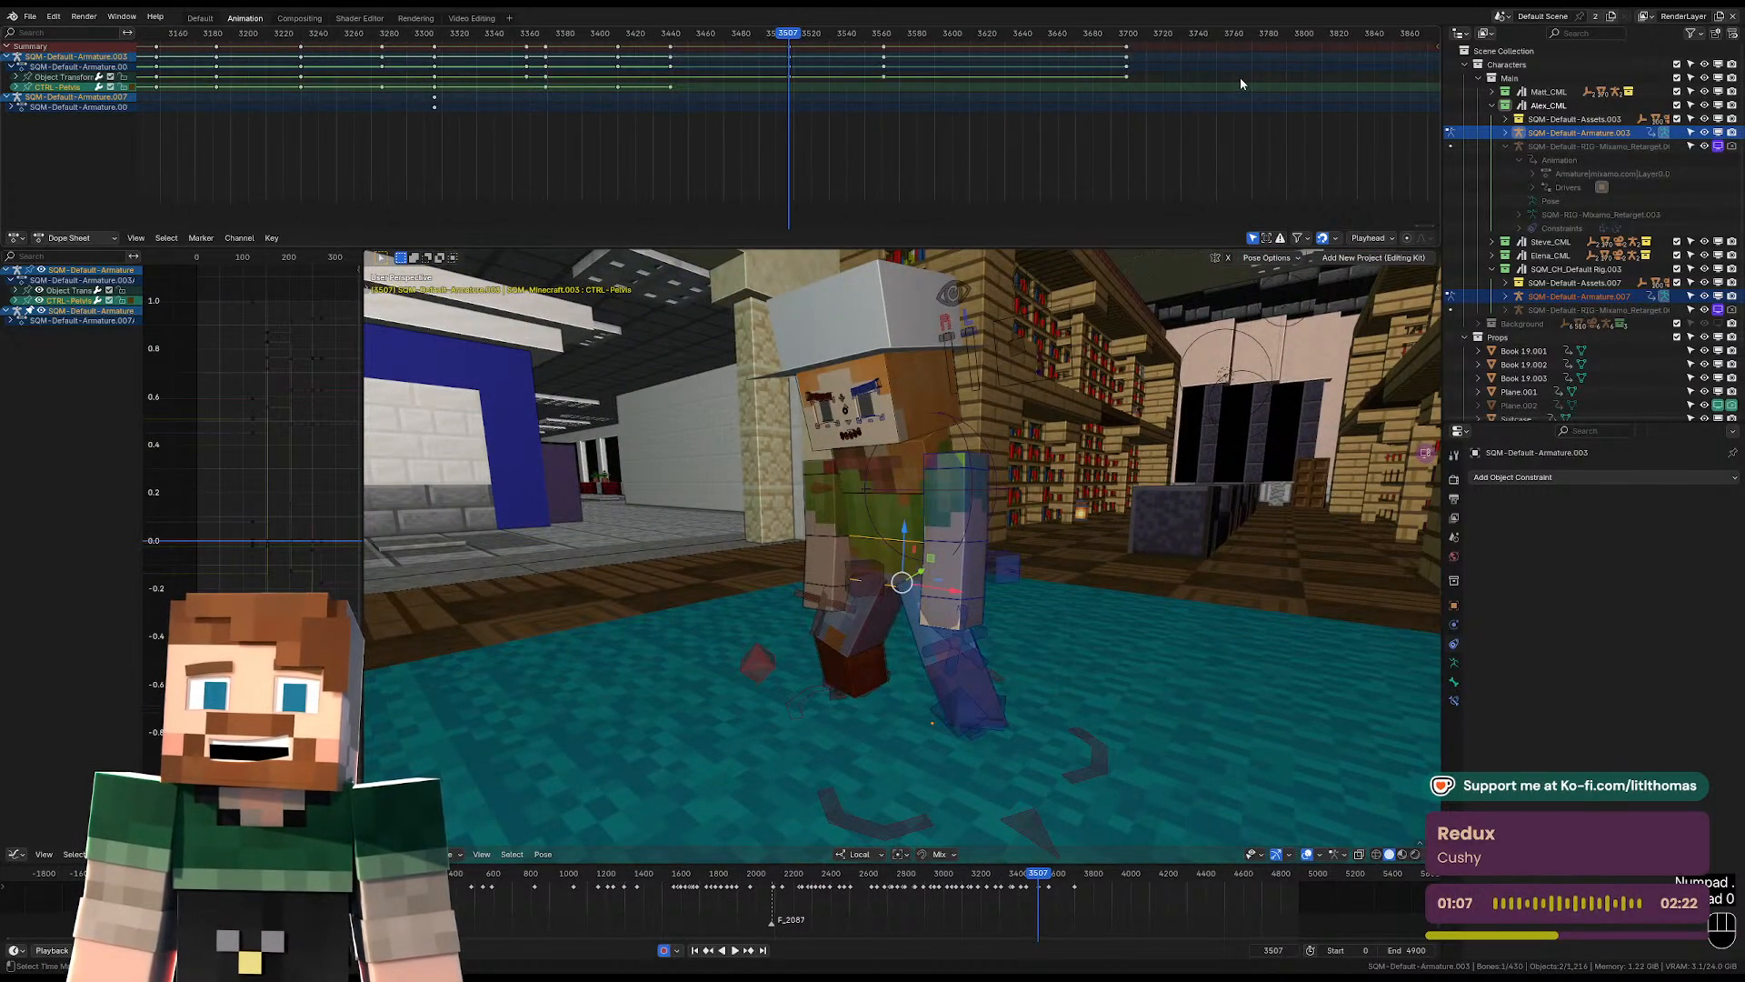
pyautogui.click(787, 78)
pyautogui.press('Delete')
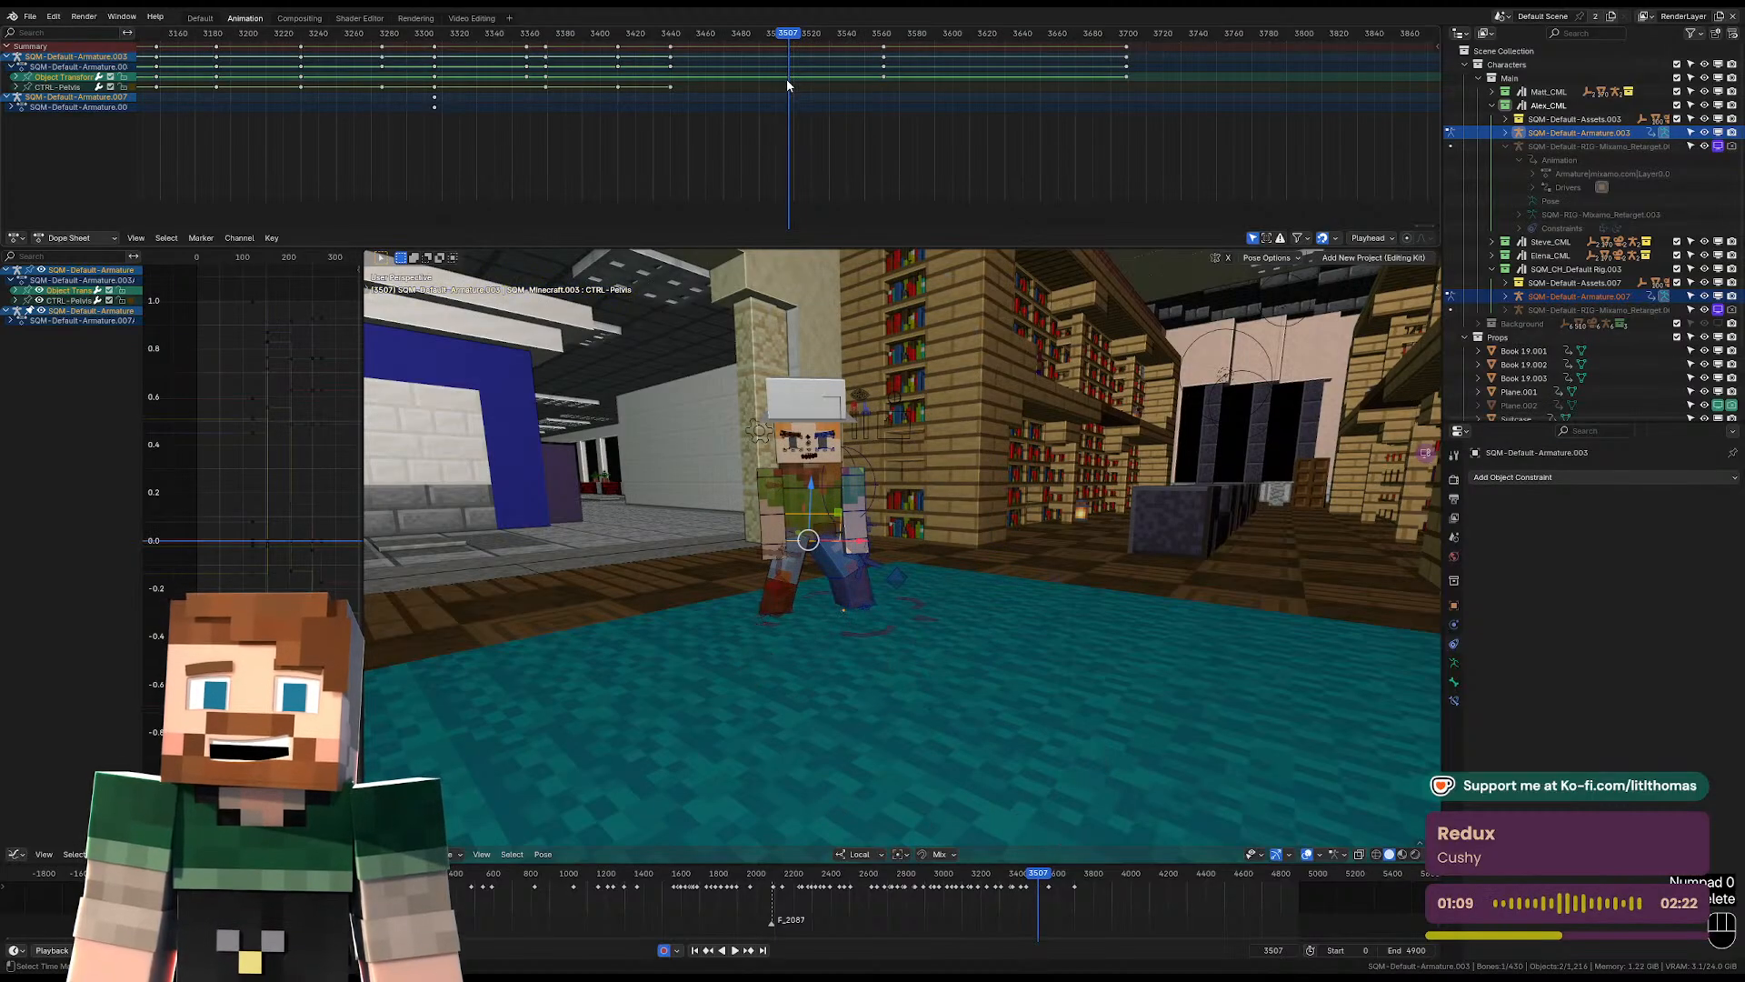
pyautogui.hotkey('ctrl', 'z')
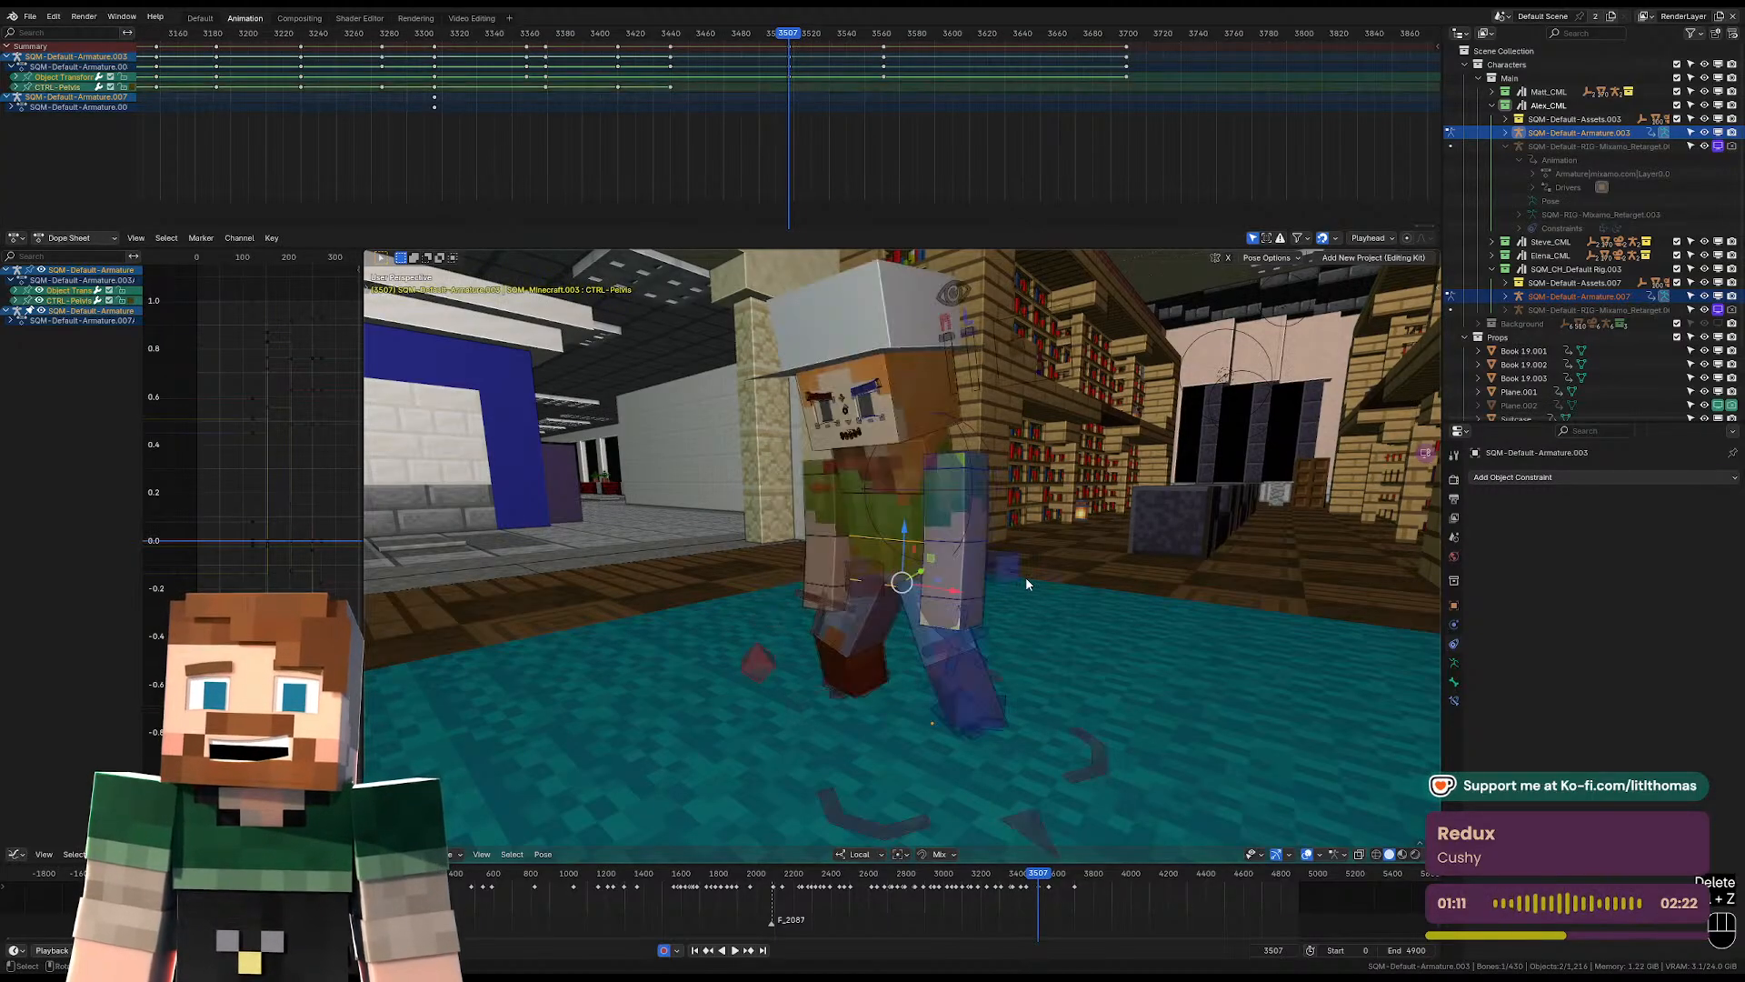
# Try clearing the location, rotation and scale of the character's root bone at frame 3507, and undo it.
pyautogui.moveTo(1025, 576); pyautogui.dragTo(1009, 698, button='middle')
pyautogui.click(995, 697)
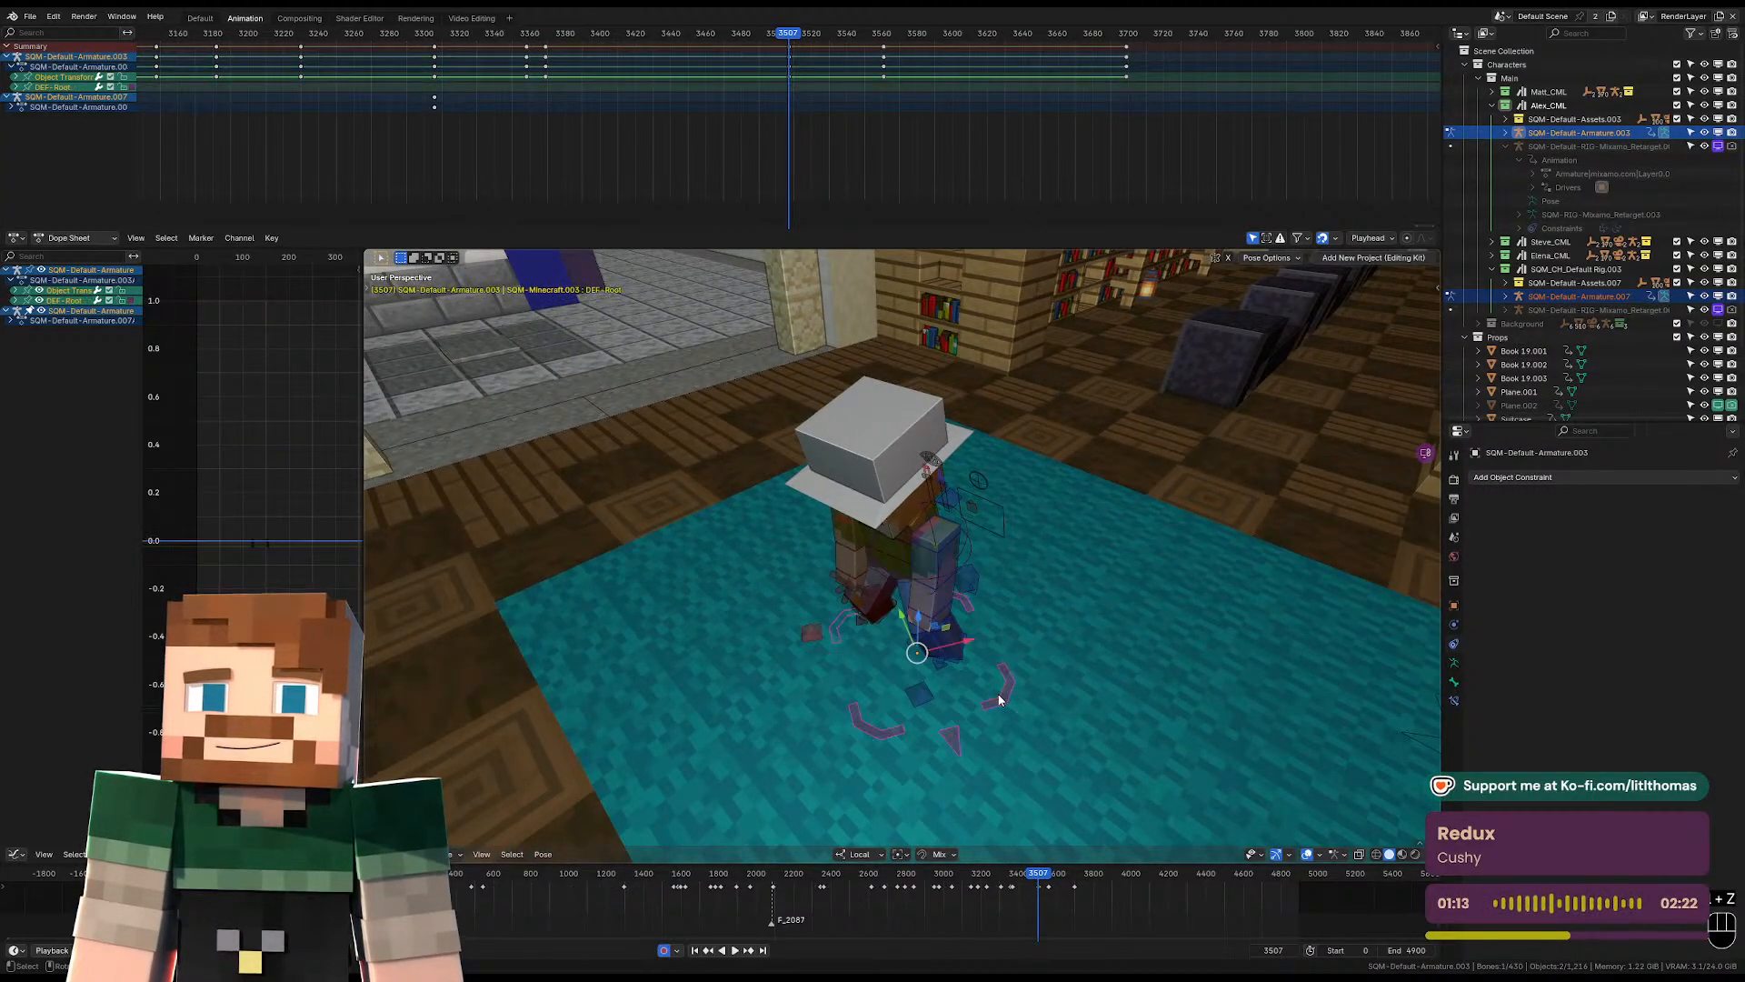
pyautogui.hotkey('alt', 'r')
pyautogui.hotkey('alt', 's')
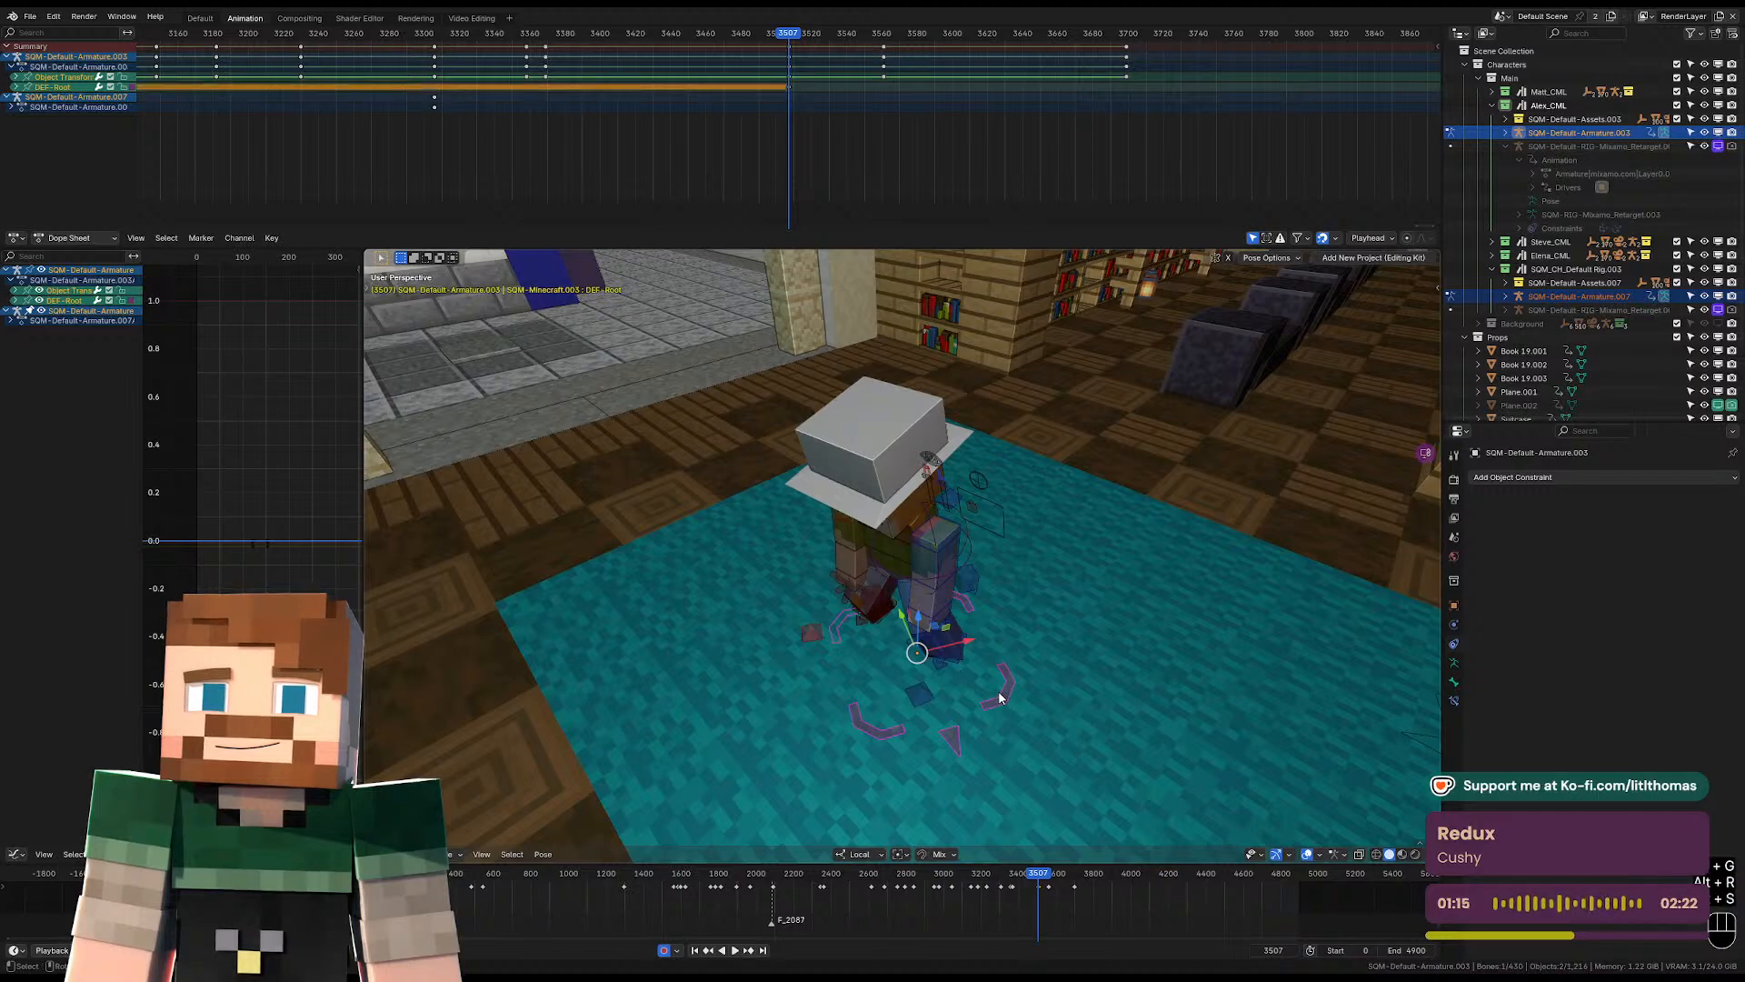
pyautogui.hotkey('ctrl', 'z')
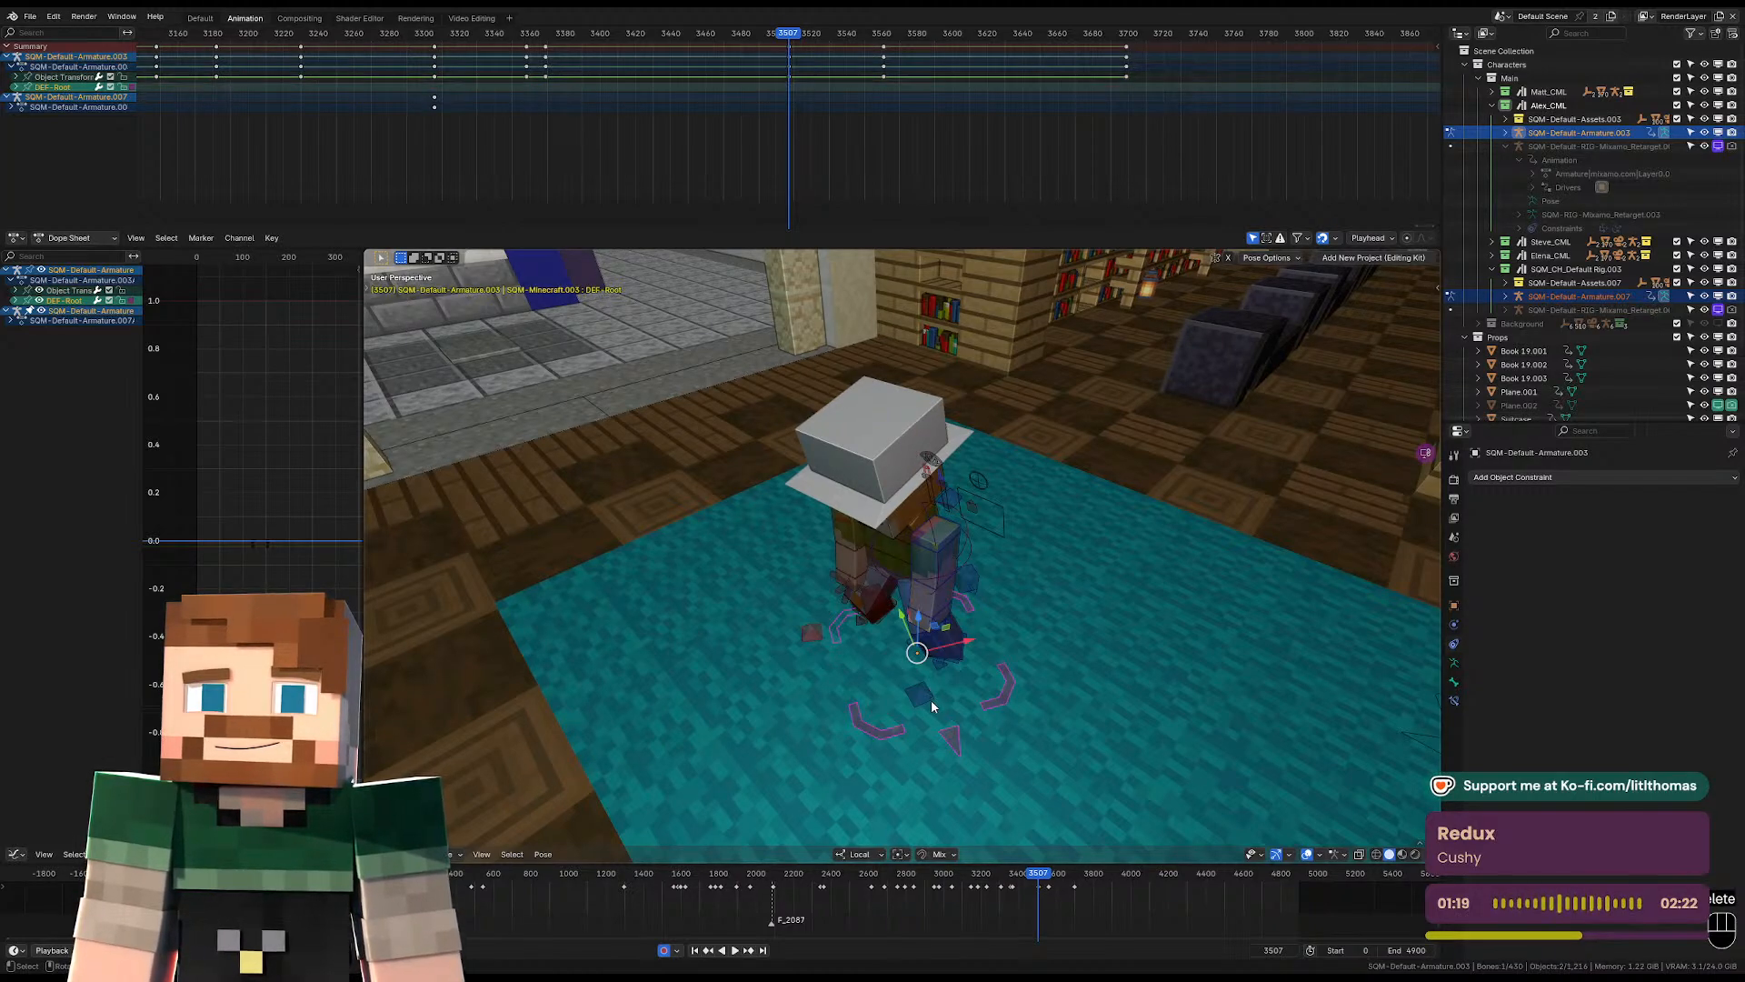
# Switch to Object Mode, compare frames 3506 and 3507, try a Z rotation, and set the transform pivot point to Individual Origins.
pyautogui.press('Tab')
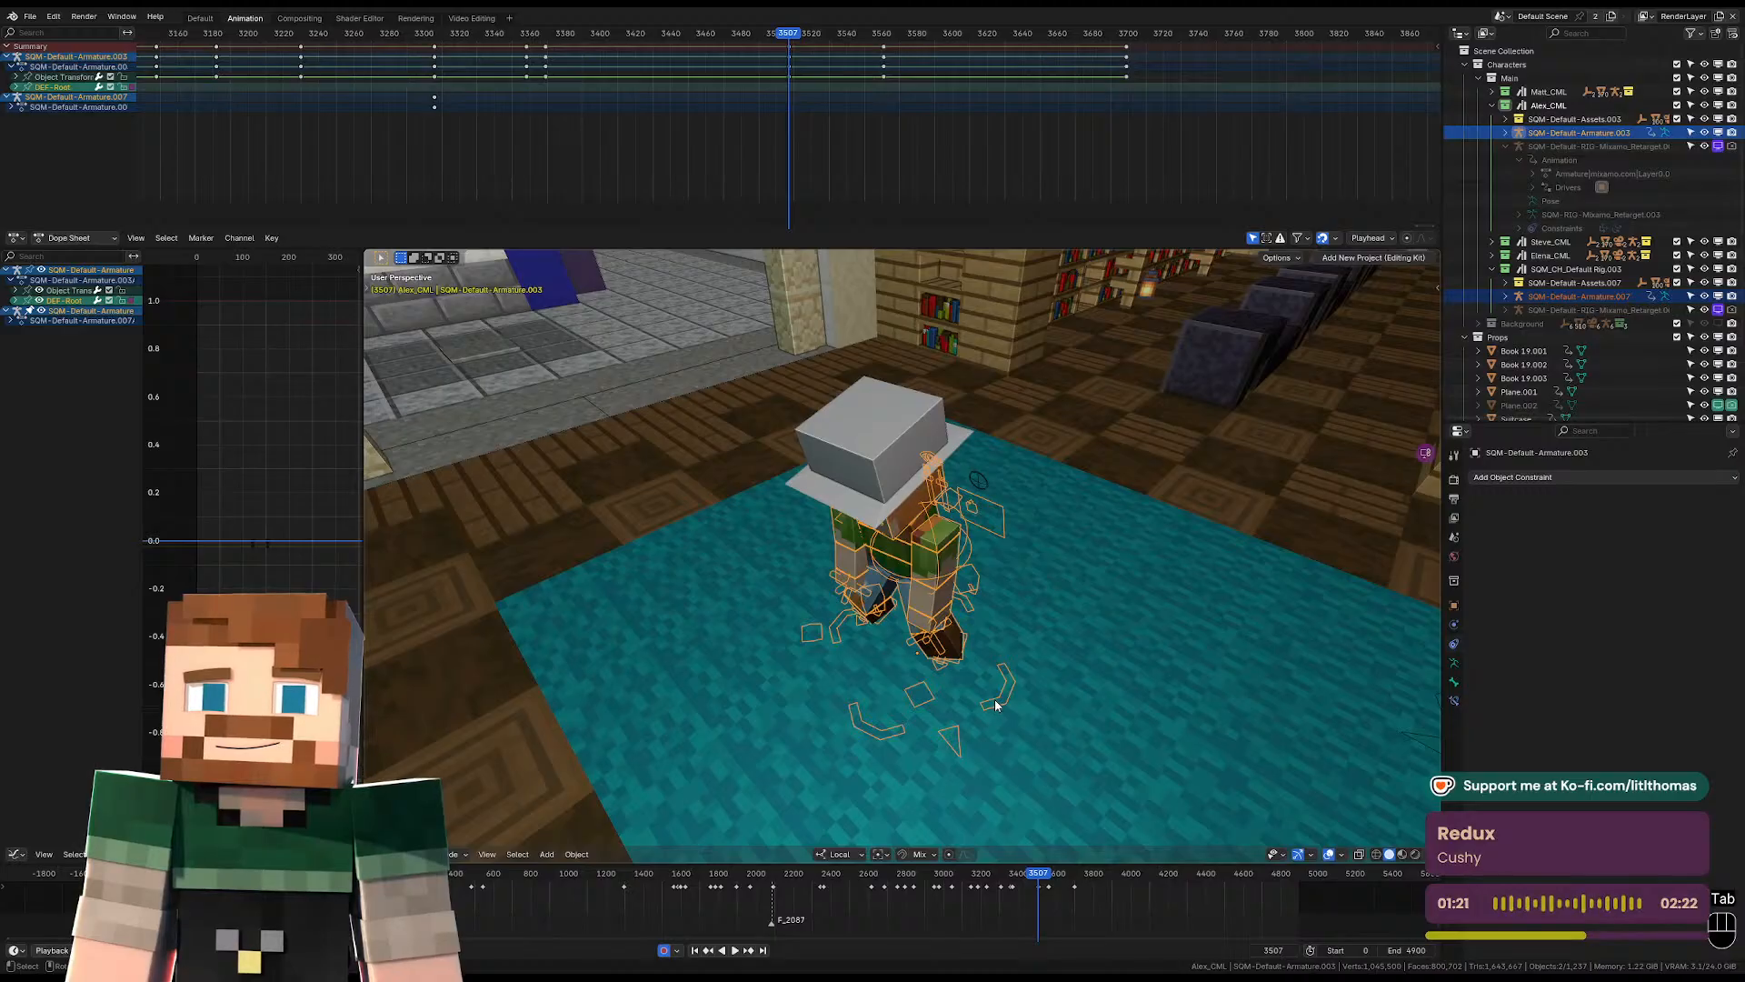
pyautogui.press('KP_0')
pyautogui.press('Left')
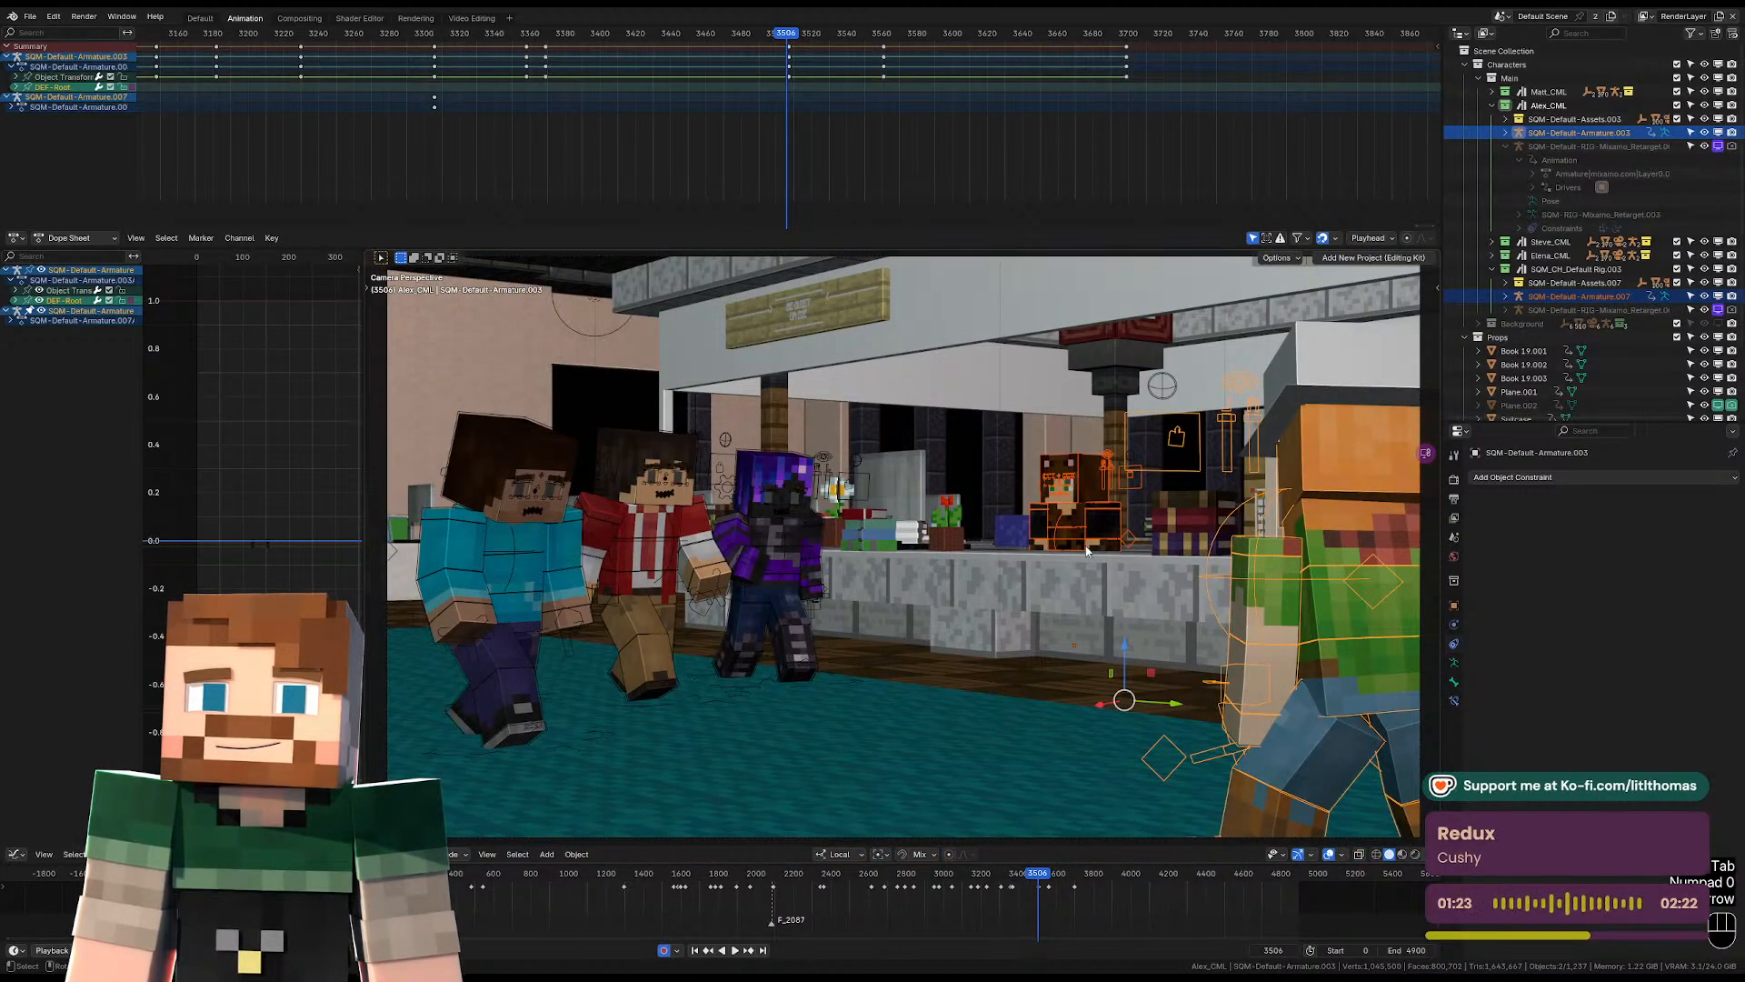
pyautogui.press('KP_0')
pyautogui.press('Right')
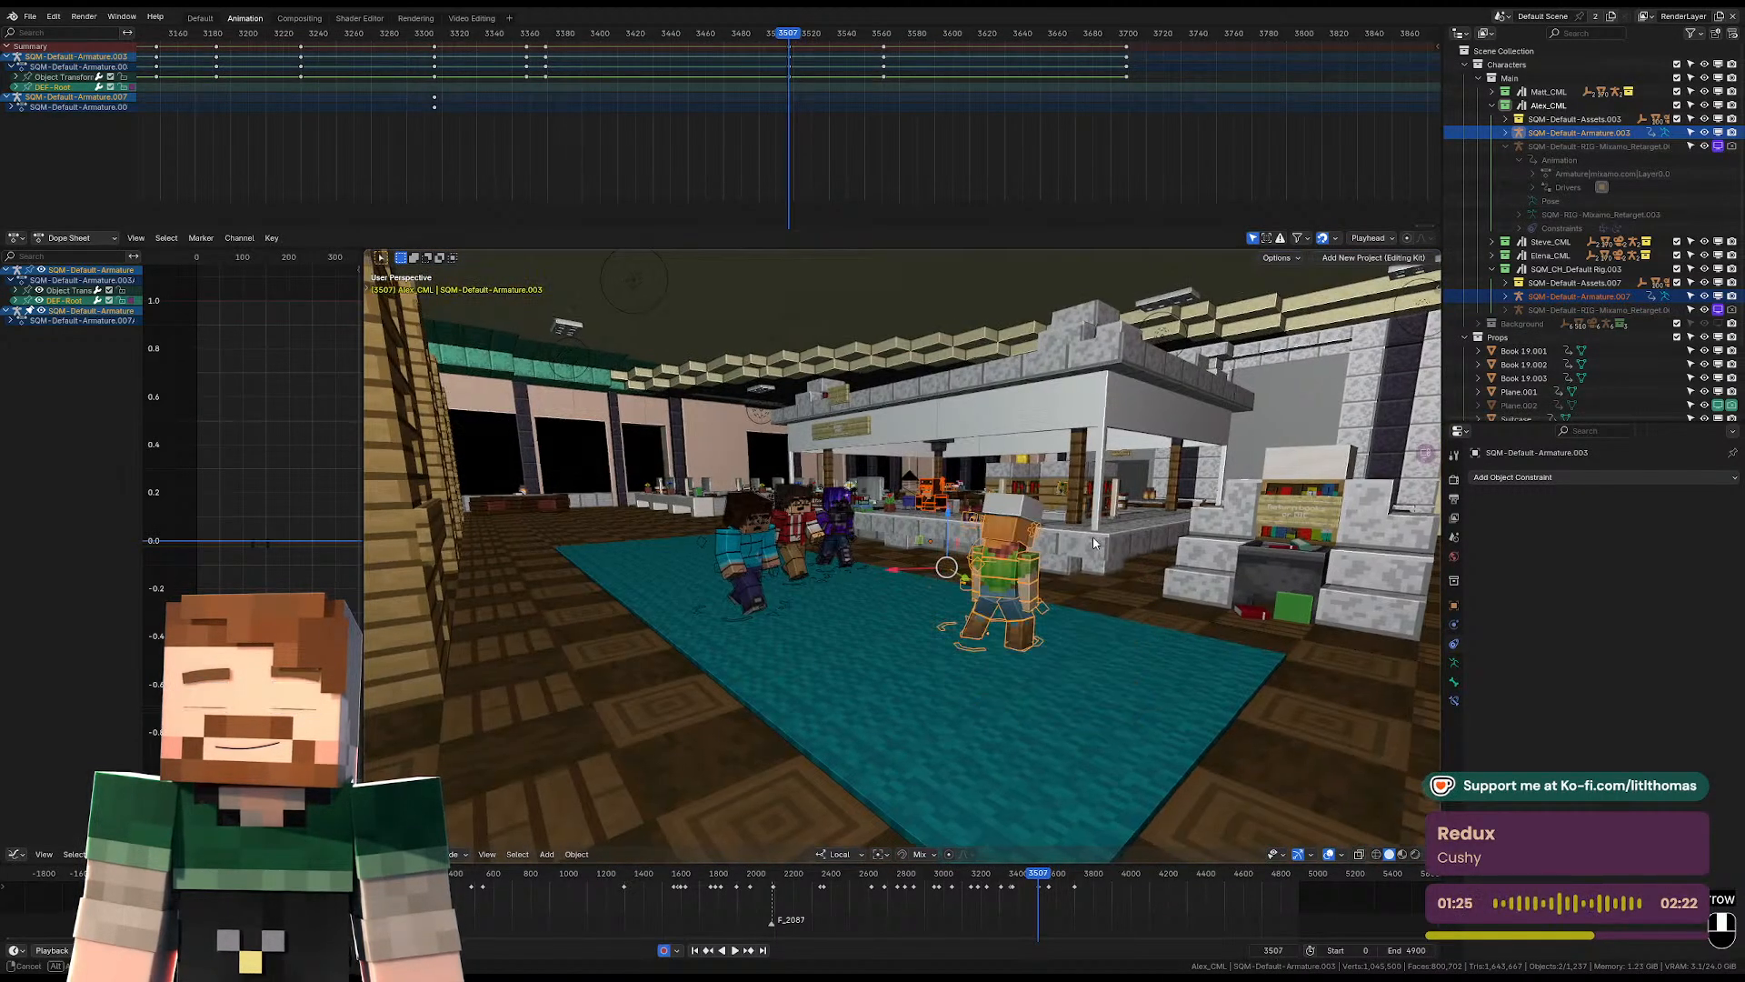
pyautogui.moveTo(1094, 543); pyautogui.dragTo(1066, 629, button='middle')
pyautogui.press('r')
pyautogui.press('z')
pyautogui.click(1127, 609)
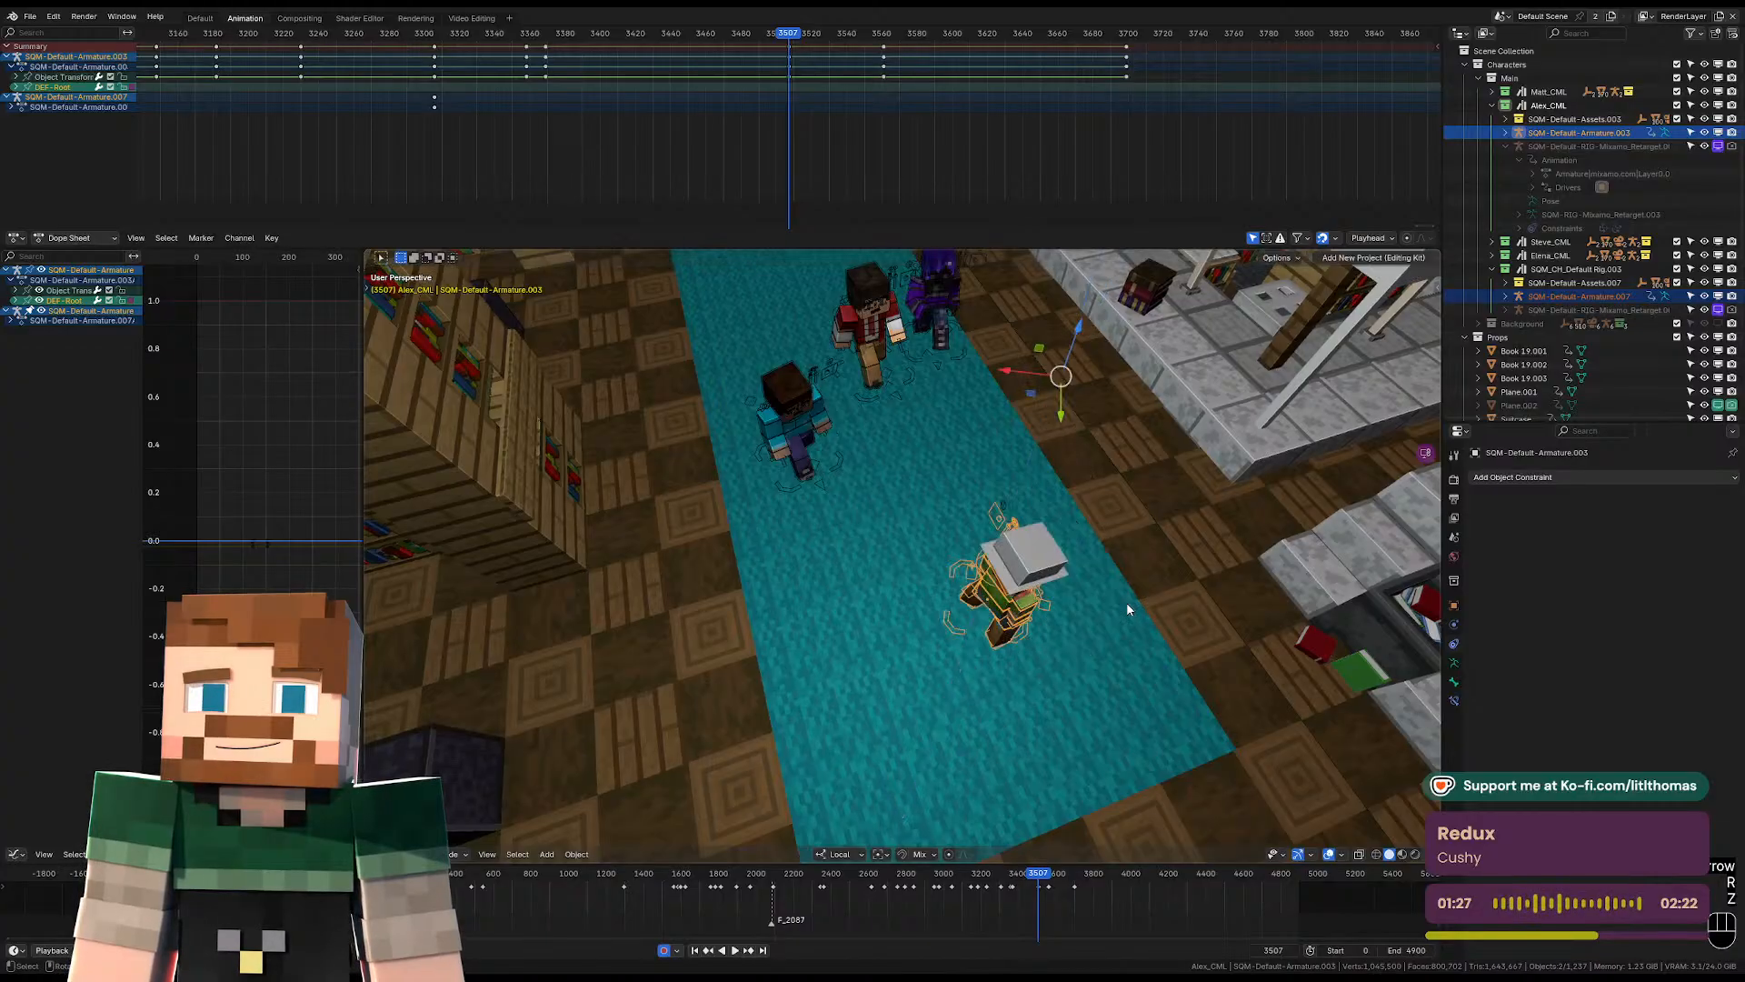
pyautogui.click(880, 855)
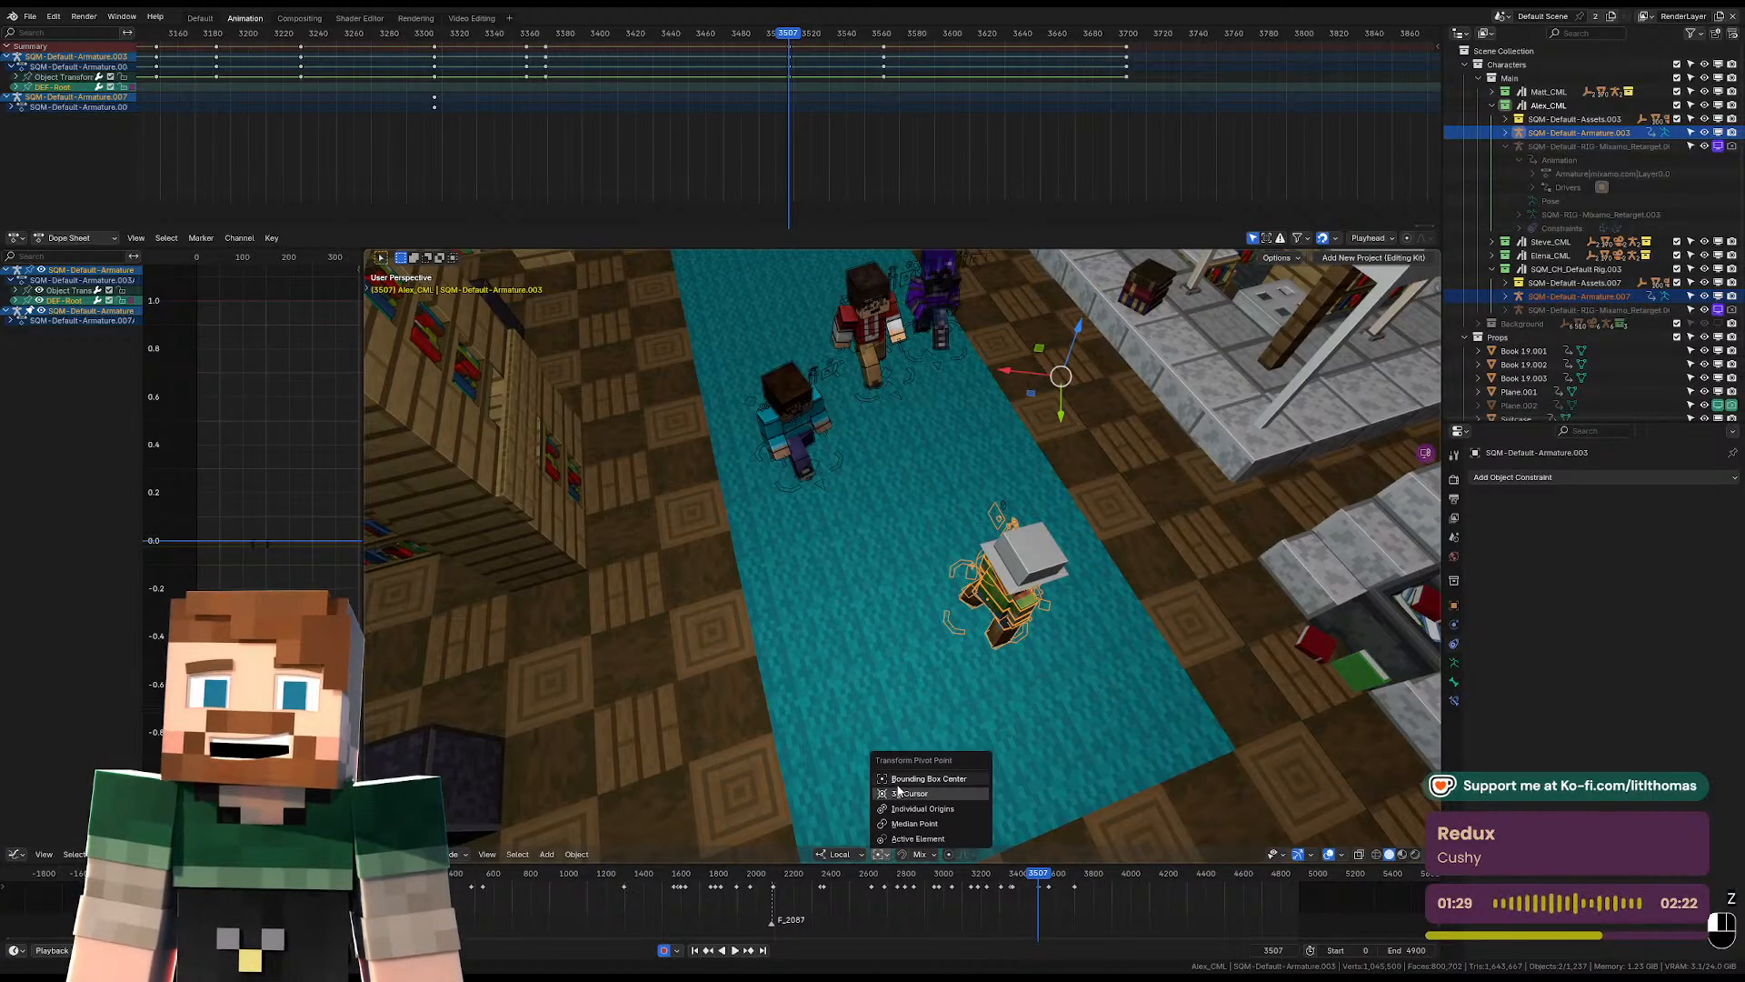
pyautogui.click(909, 809)
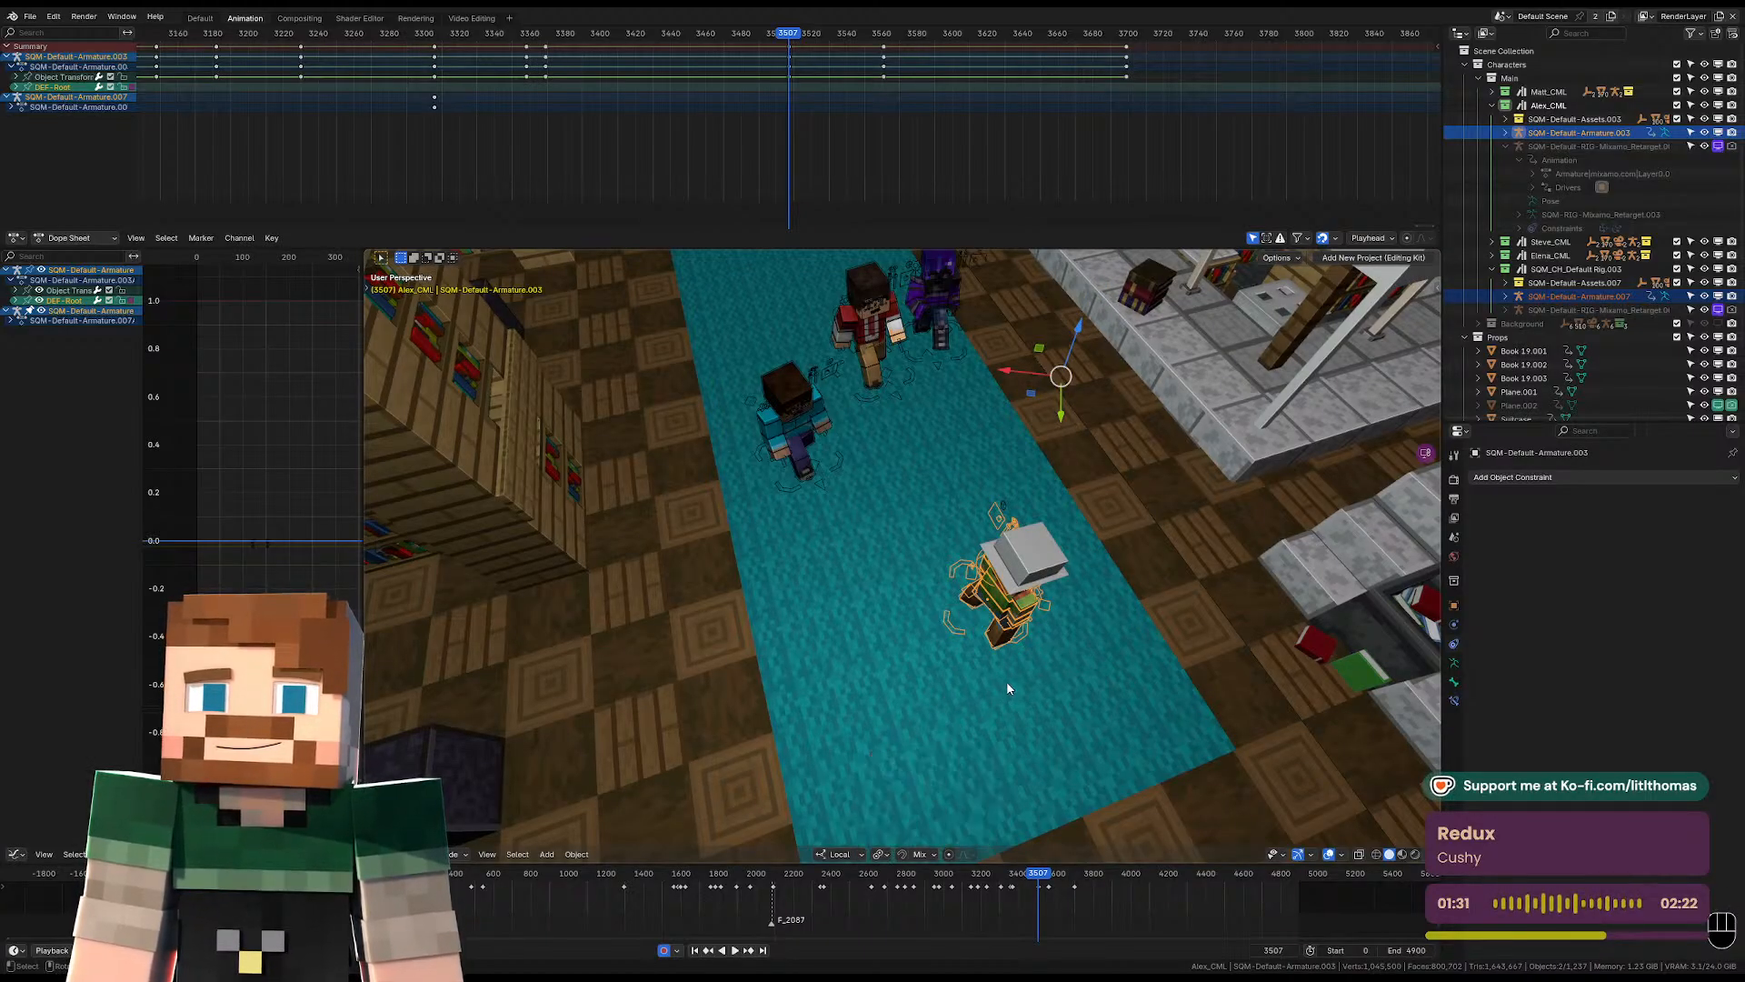
# Select only the hat-wearing character's armature and rotate it about Z to face the scene camera at frame 3507.
pyautogui.moveTo(1006, 680); pyautogui.dragTo(1029, 572, button='middle')
pyautogui.click(940, 661)
pyautogui.click(943, 654)
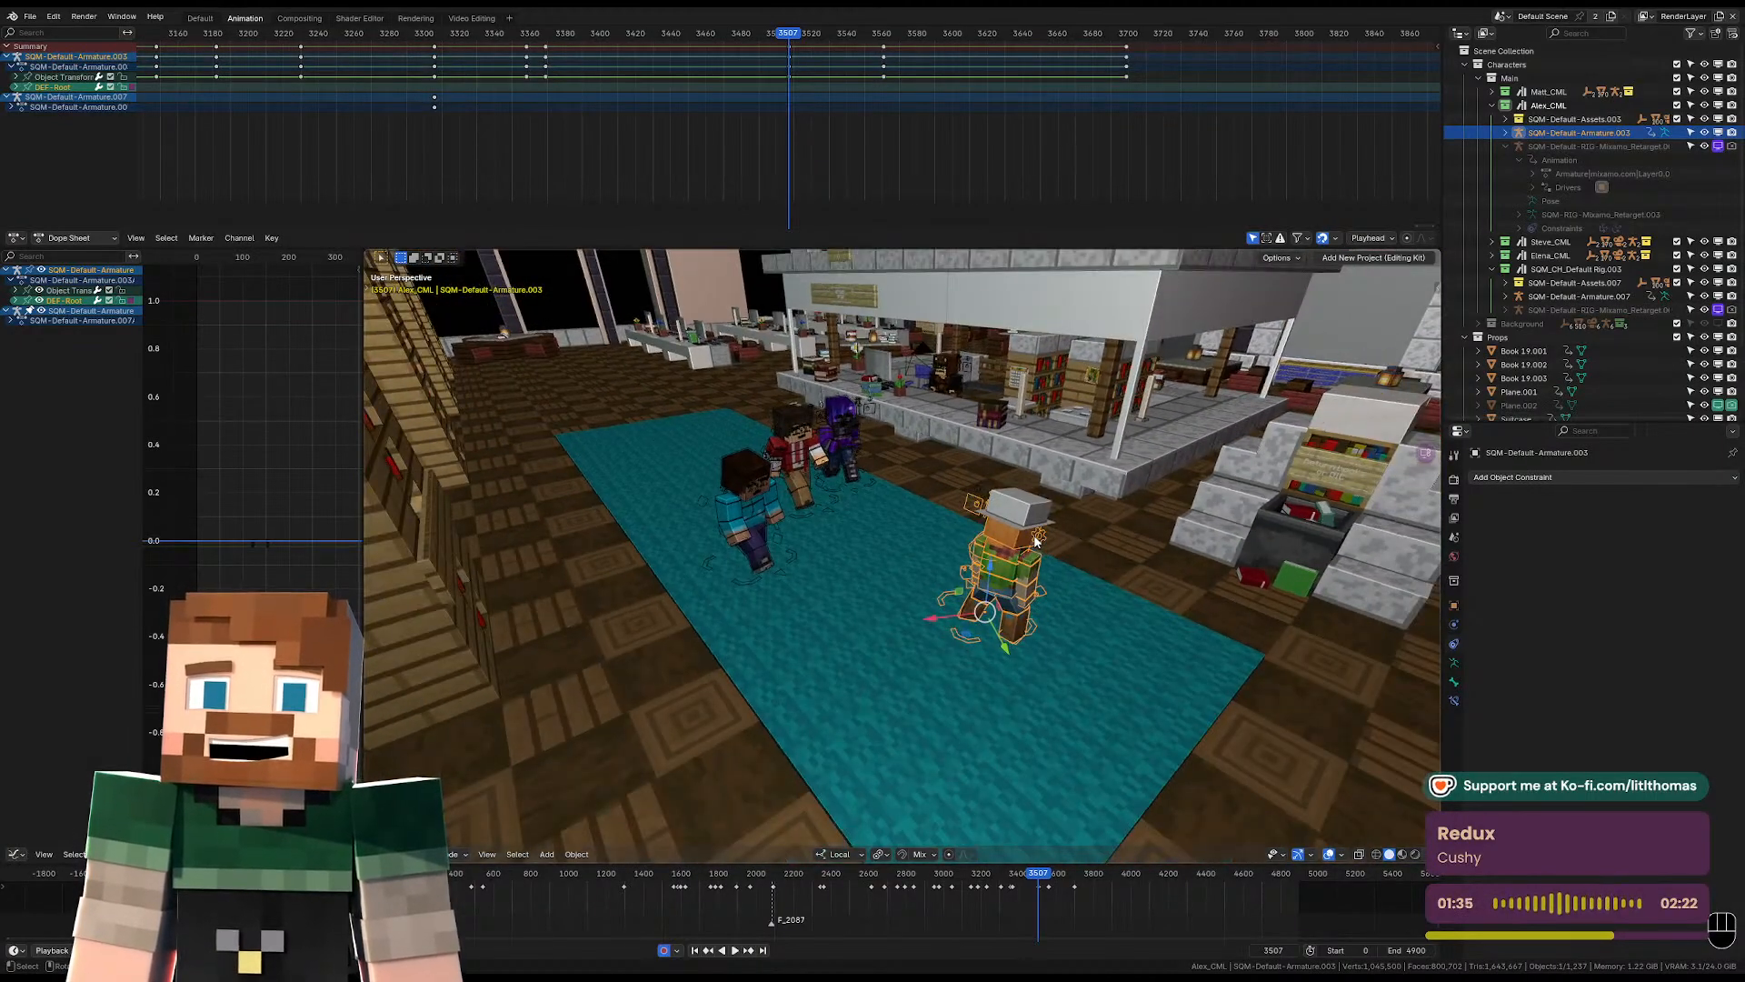
pyautogui.press('KP_0')
pyautogui.press('r')
pyautogui.press('z')
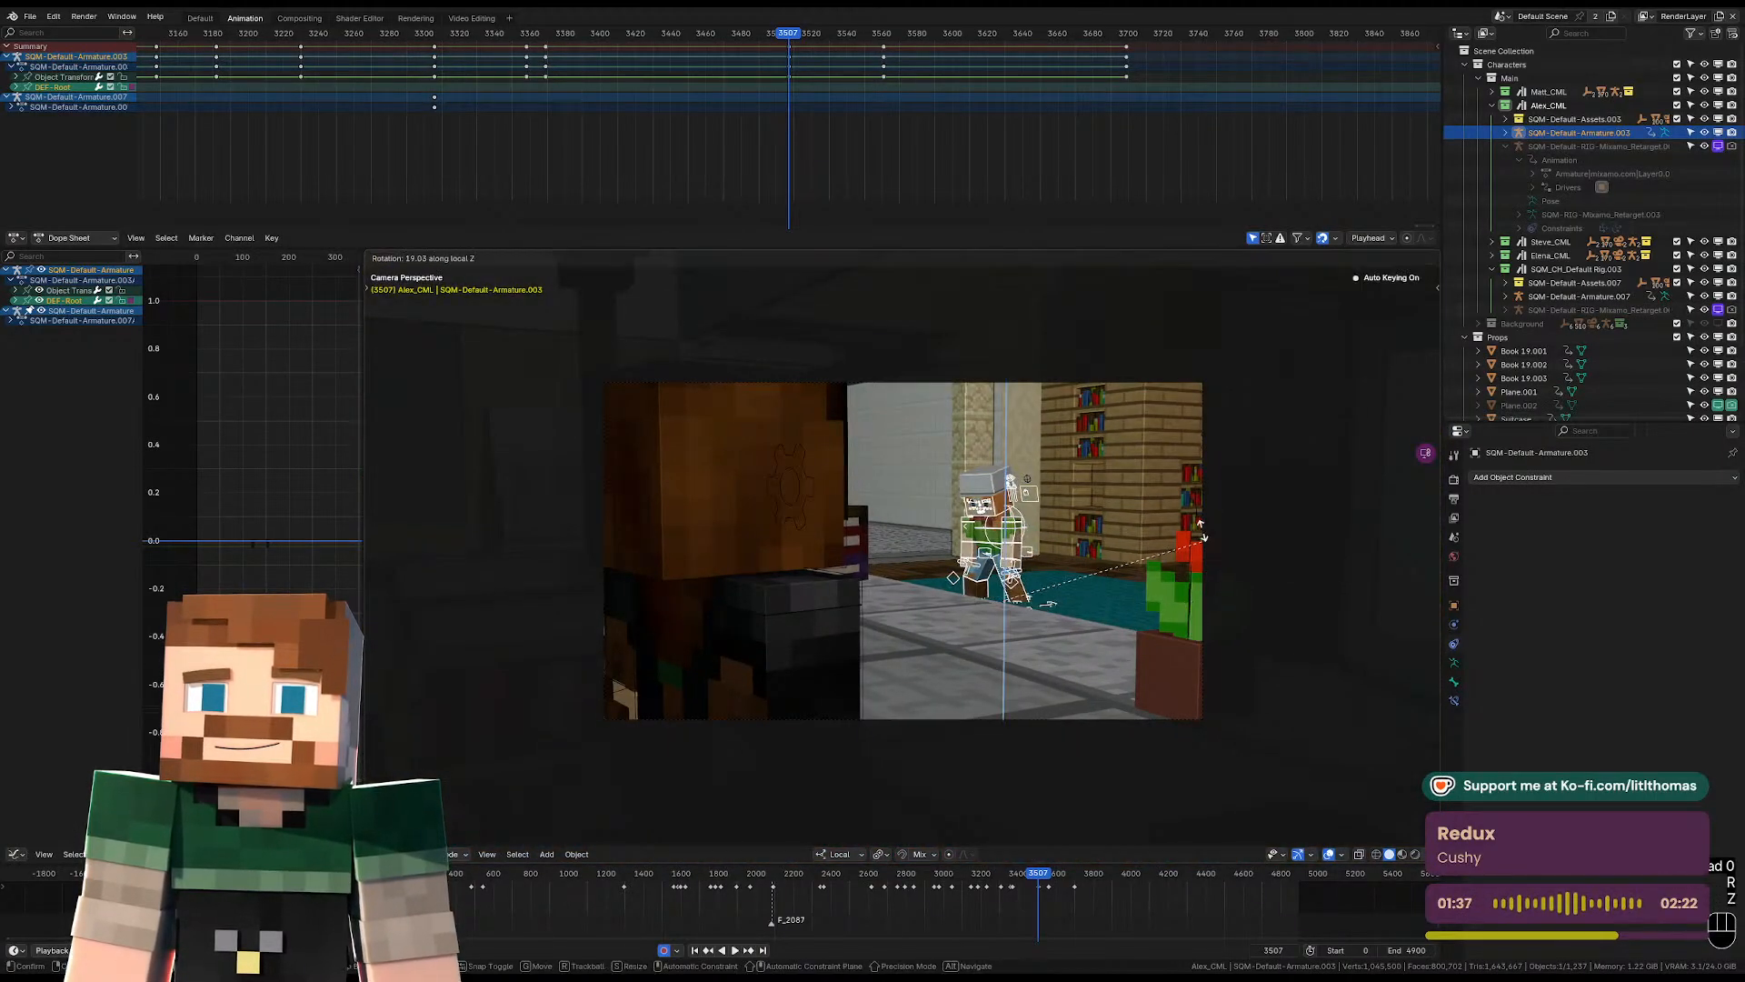
pyautogui.click(1166, 456)
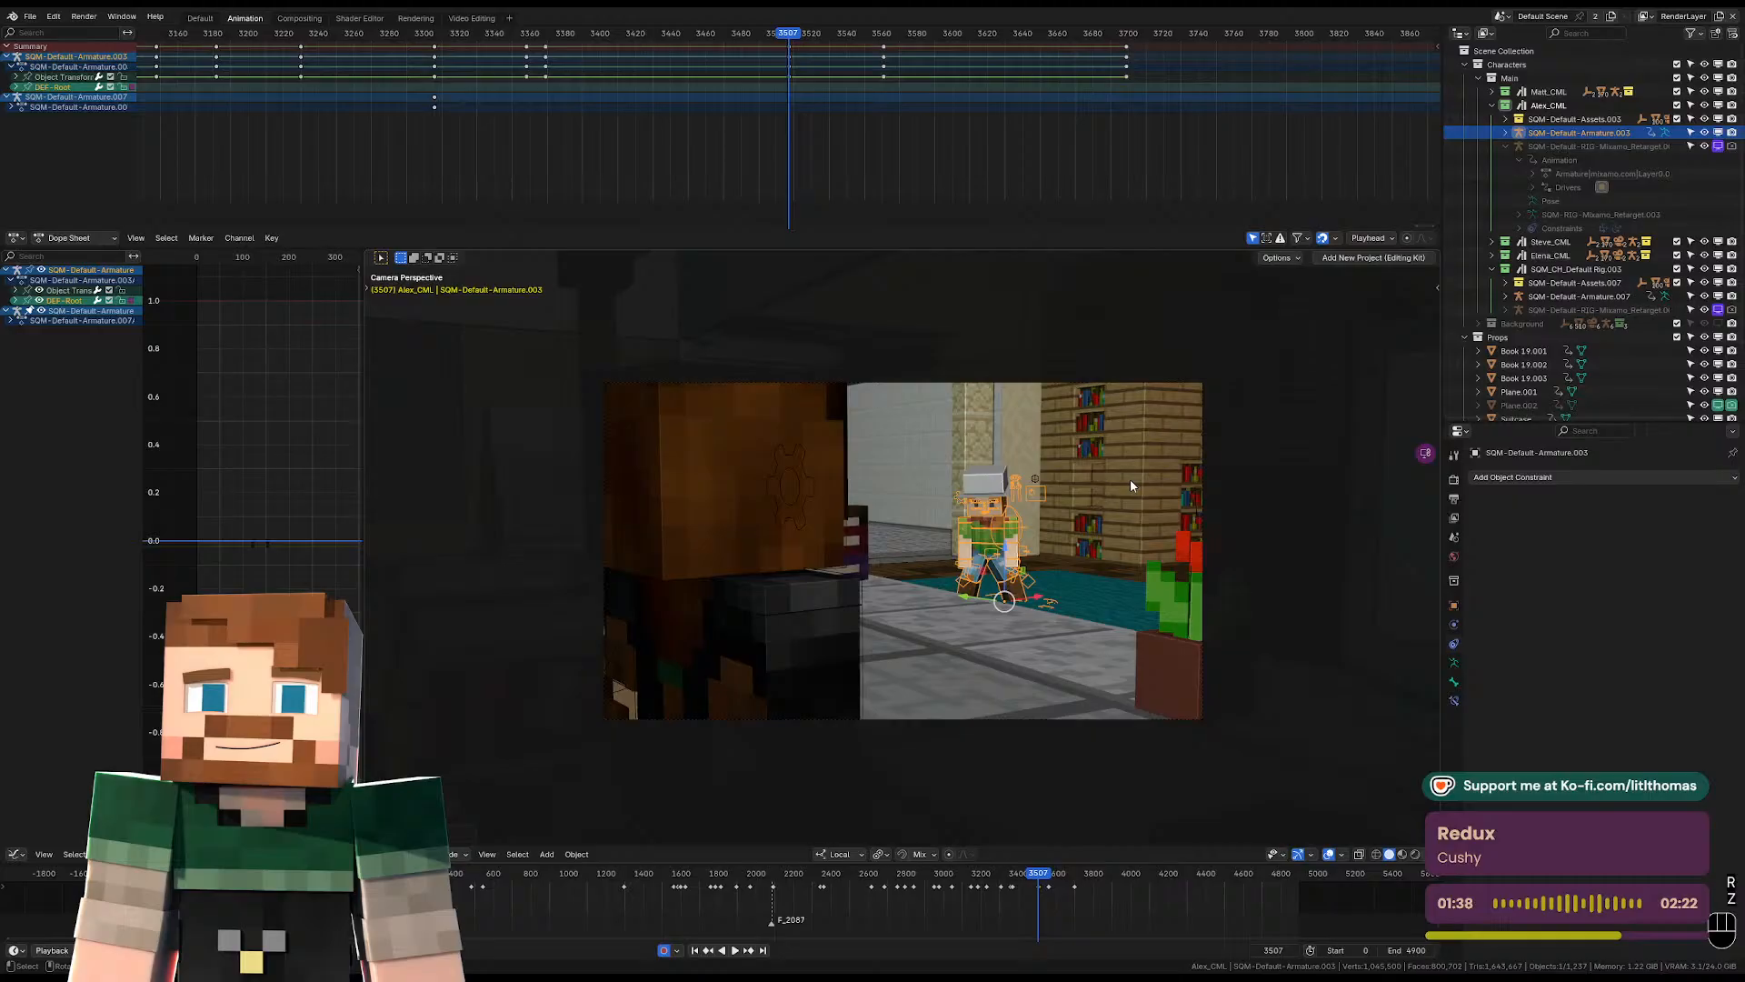
# Return to Pose Mode and move the left and right foot controls inward to narrow the character's stance.
pyautogui.click(980, 552)
pyautogui.click(980, 550)
pyautogui.hotkey('ctrl', 'Tab')
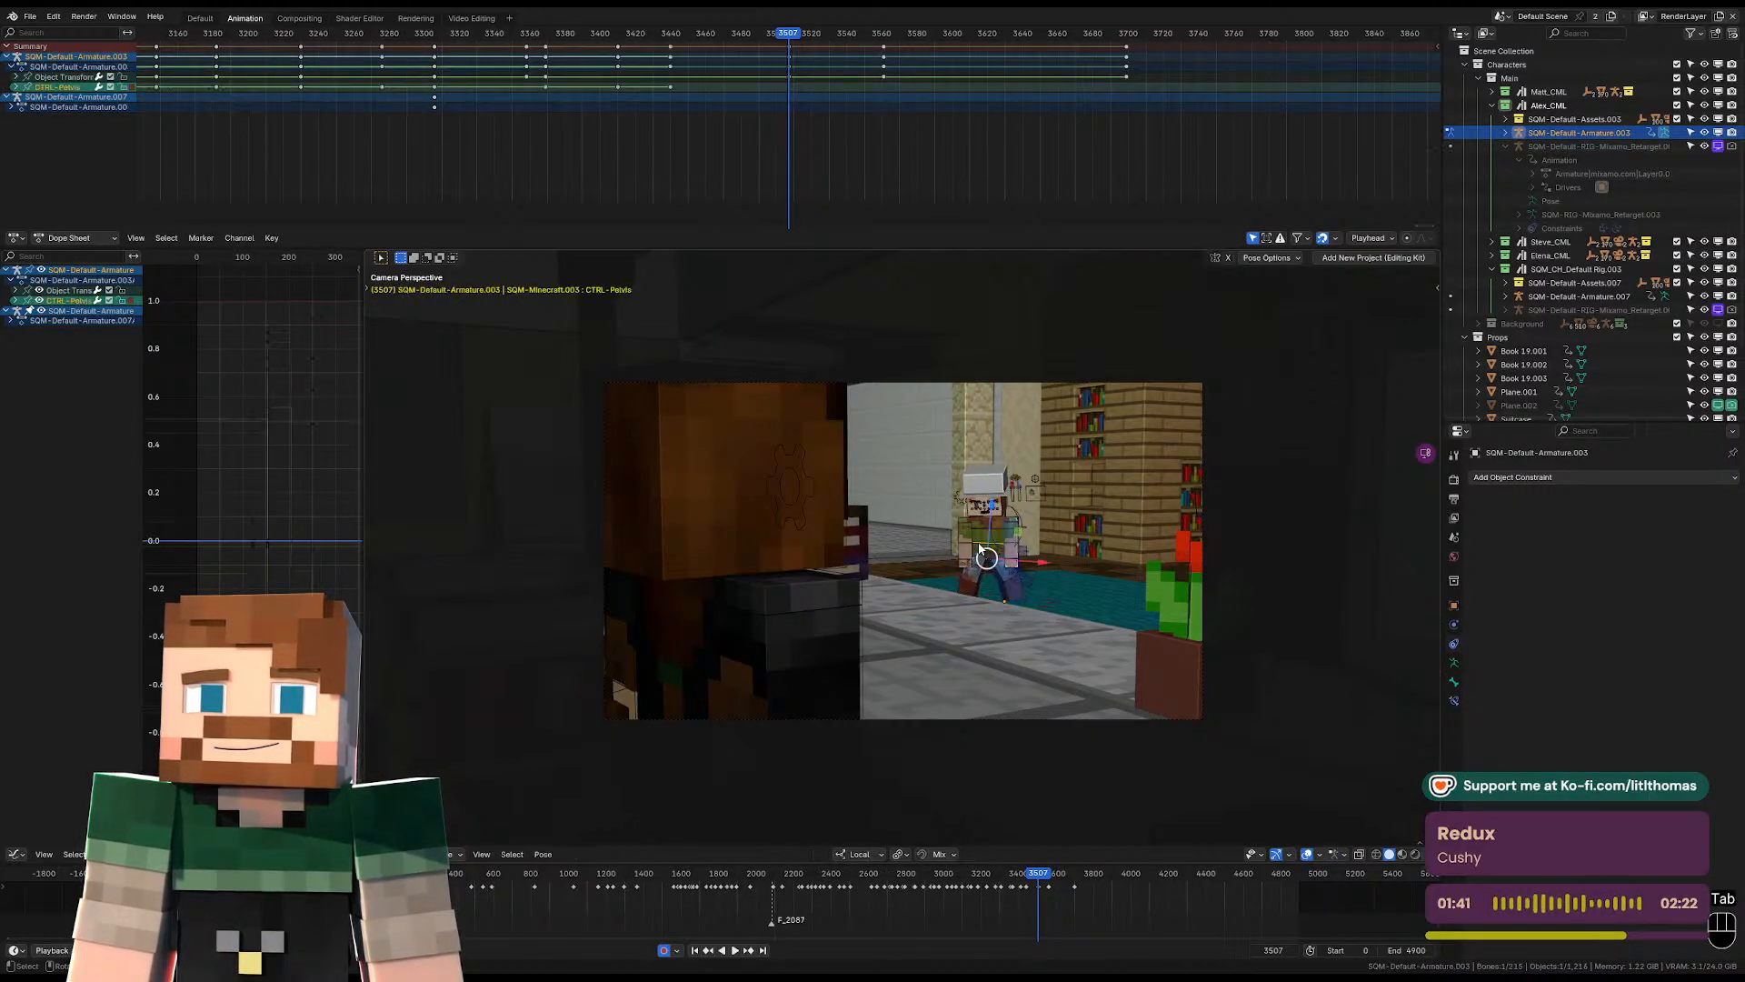
pyautogui.press('KP_Decimal')
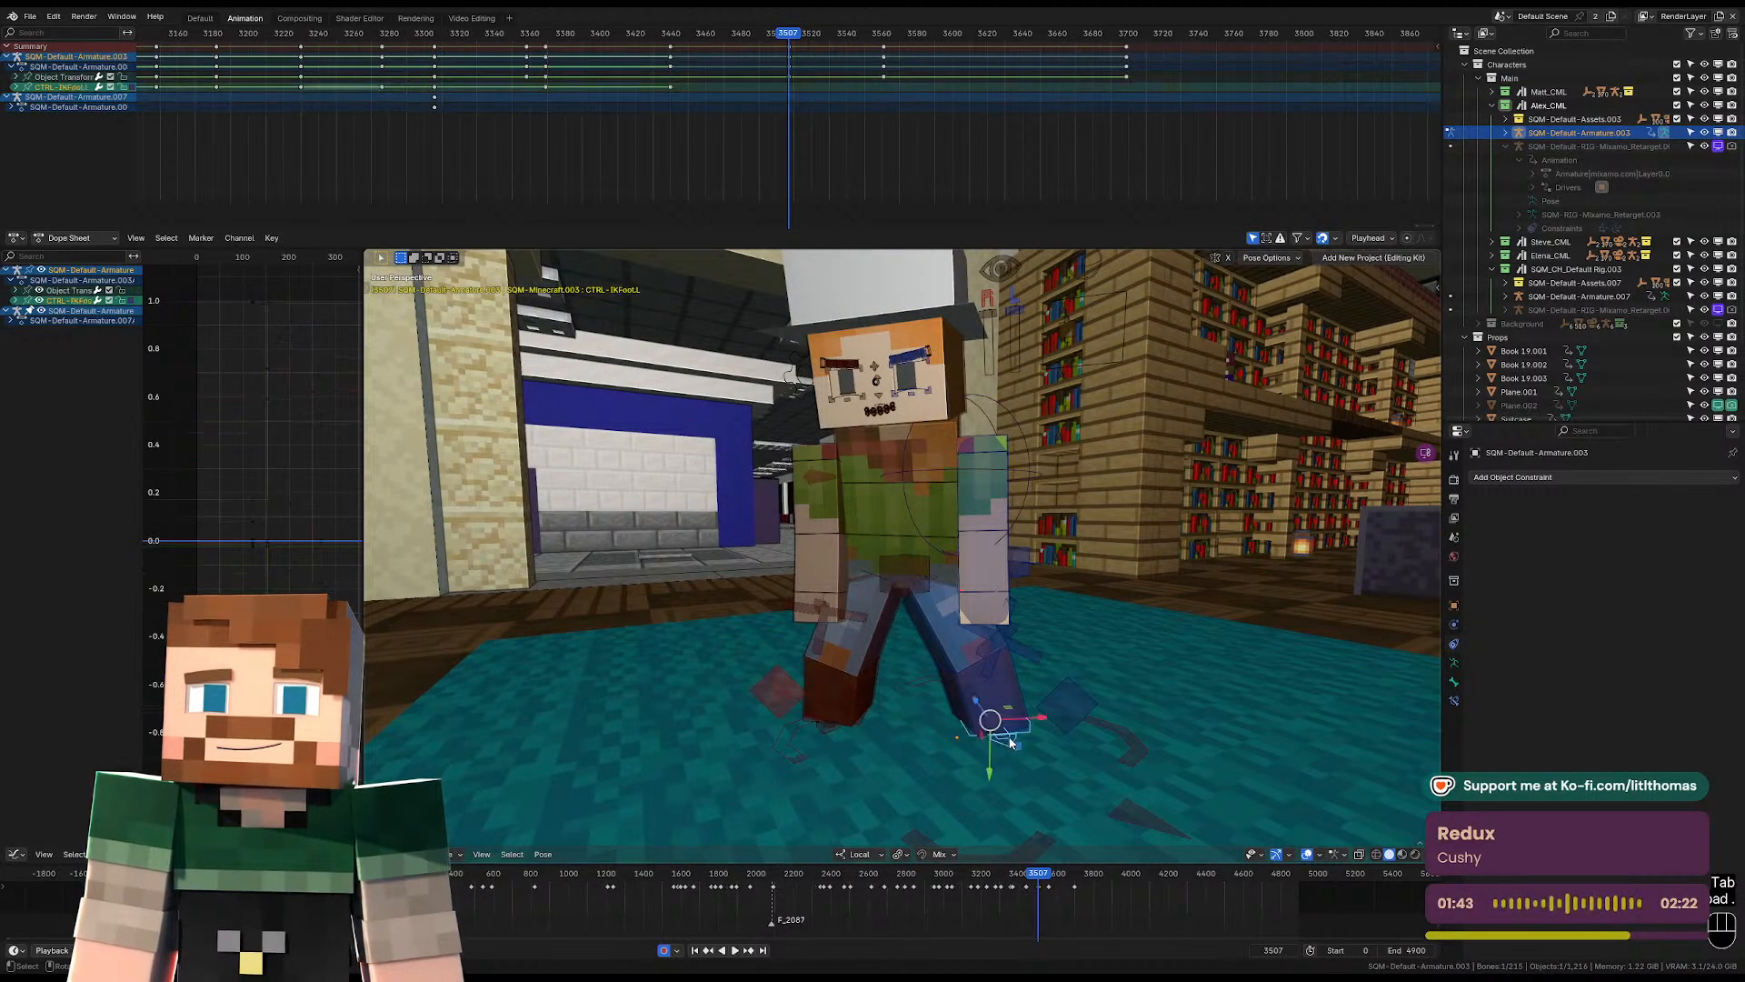
pyautogui.moveTo(1029, 713); pyautogui.dragTo(1009, 715)
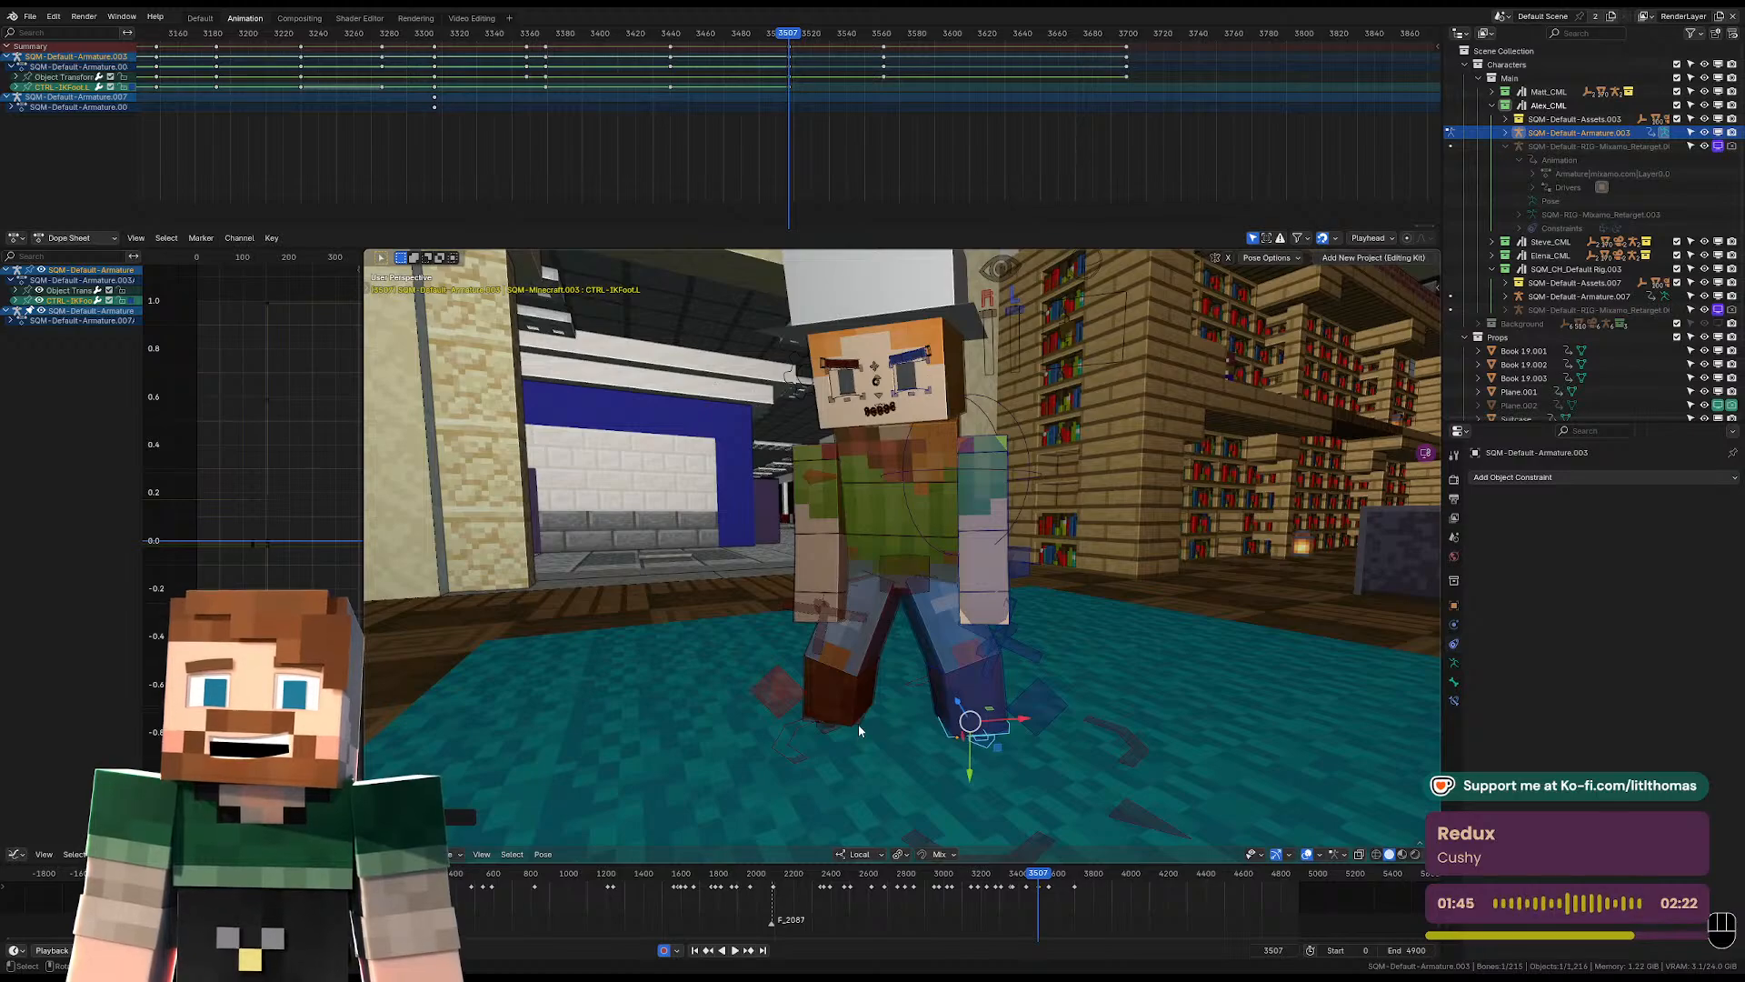
pyautogui.moveTo(884, 713); pyautogui.dragTo(899, 597)
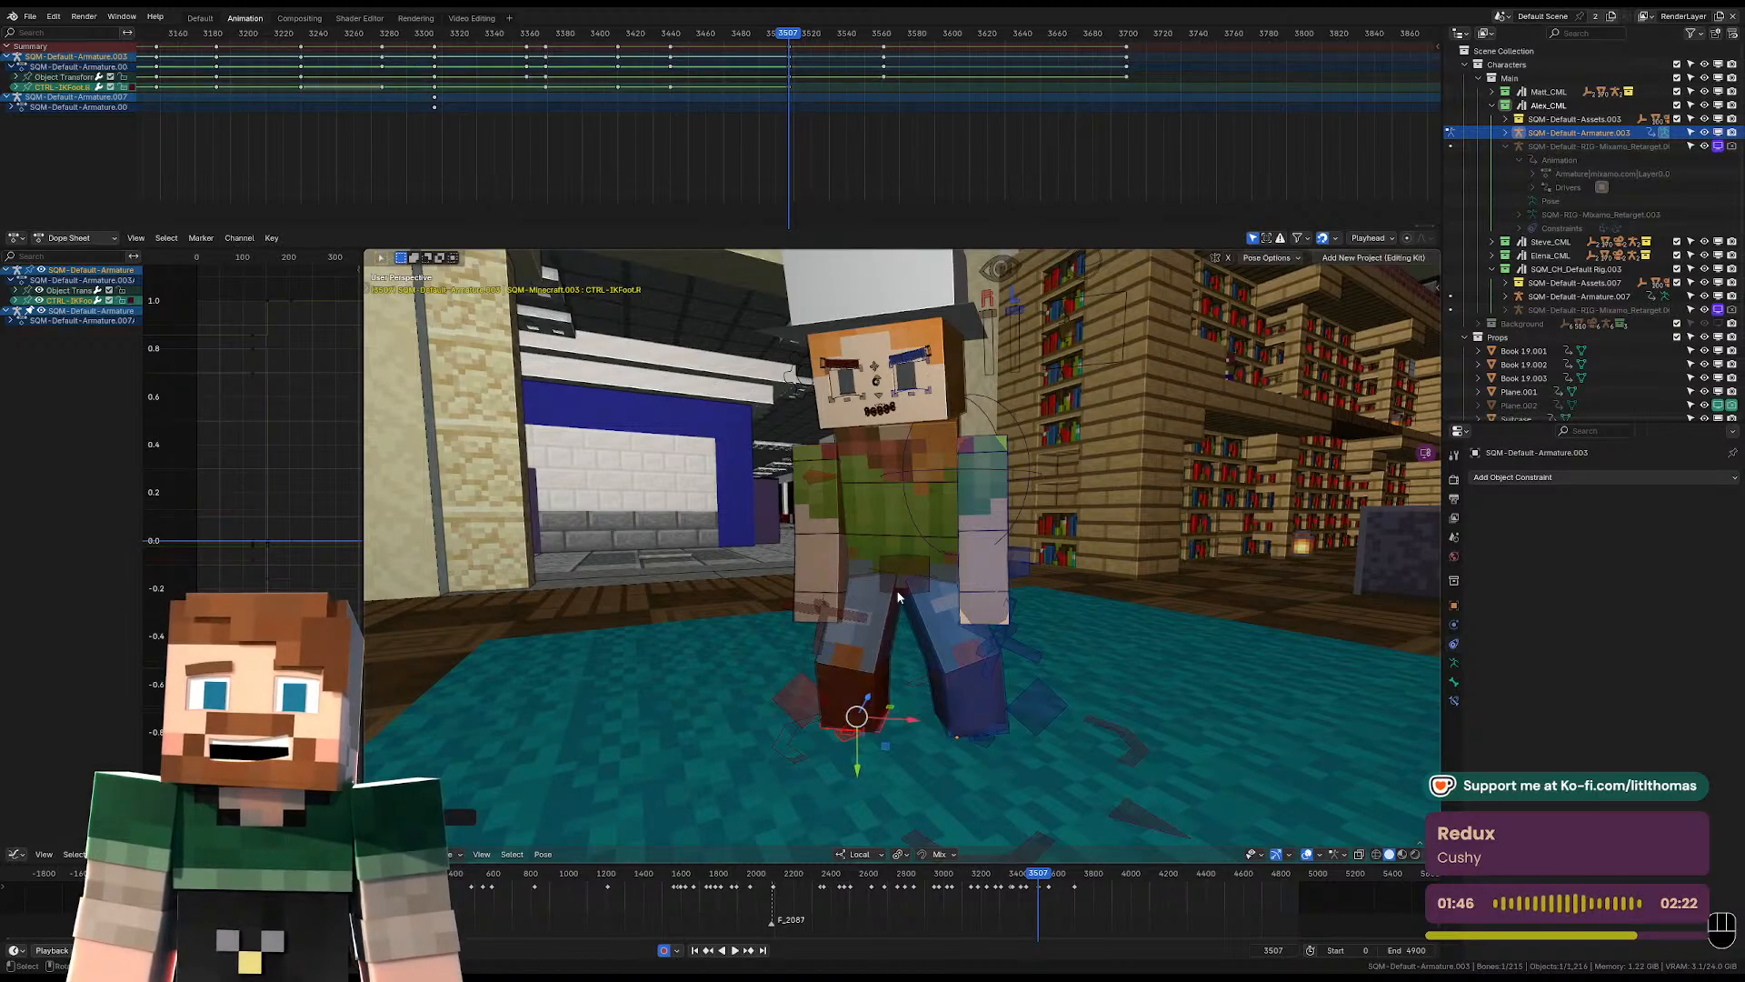
# Shift the pelvis control to rebalance the body over the feet at frame 3507, adjusting it from two angles.
pyautogui.click(887, 543)
pyautogui.press('g')
pyautogui.press('g')
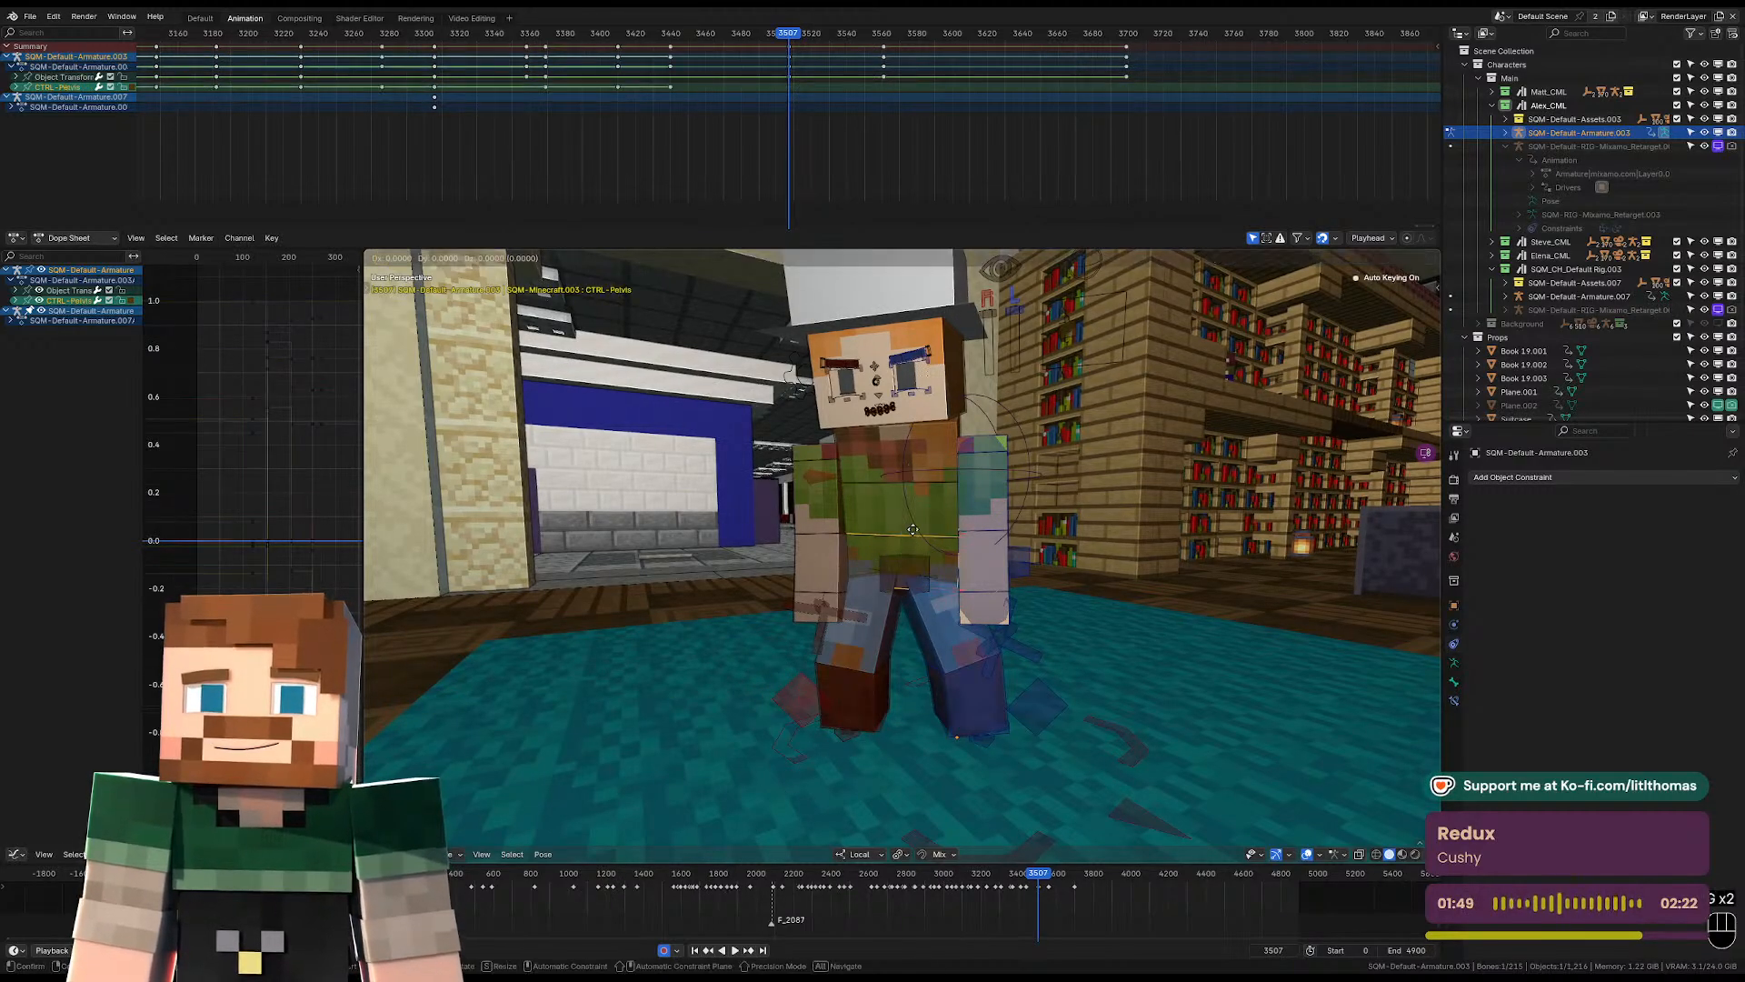
pyautogui.click(914, 522)
pyautogui.moveTo(915, 522)
pyautogui.mouseDown(button='middle')
pyautogui.moveTo(1018, 549)
pyautogui.moveTo(940, 550)
pyautogui.moveTo(890, 511)
pyautogui.mouseUp(button='middle')
pyautogui.press('g')
pyautogui.click(1023, 563)
# Tilt the torso and head sideways at frame 3507 to give the stance a lean.
pyautogui.click(912, 452)
pyautogui.moveTo(912, 452); pyautogui.dragTo(864, 468, button='middle')
pyautogui.press('r')
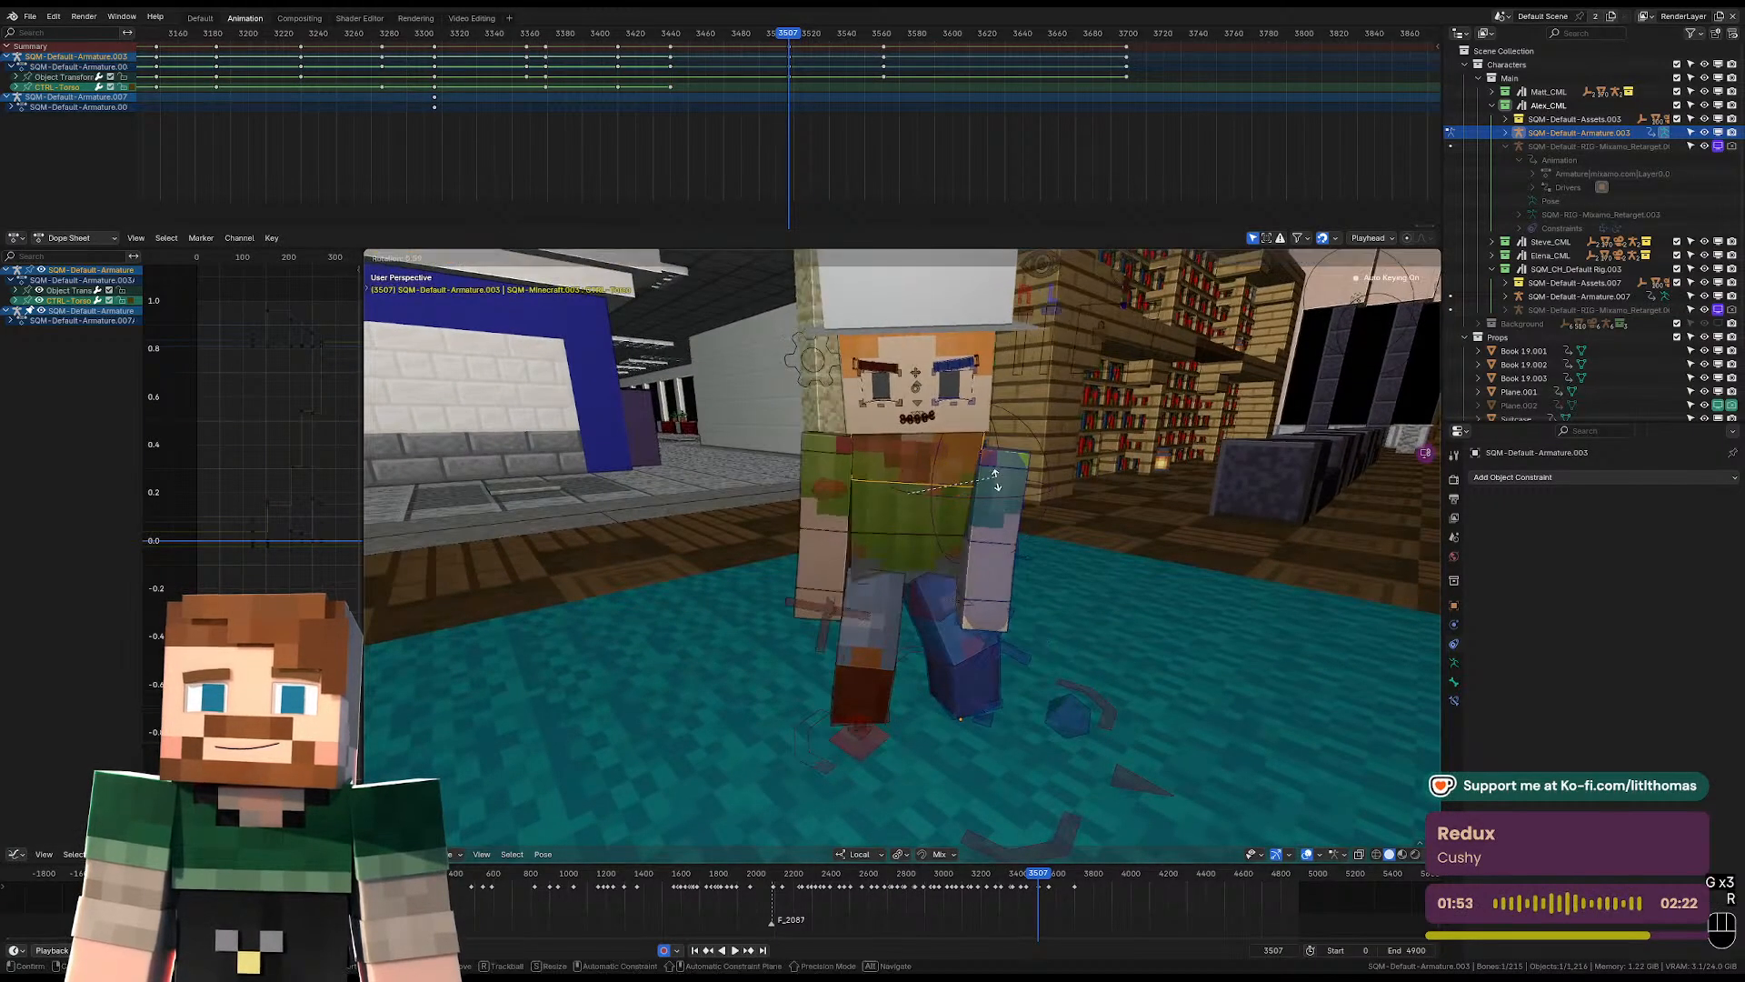
pyautogui.click(849, 416)
pyautogui.click(850, 421)
pyautogui.press('r')
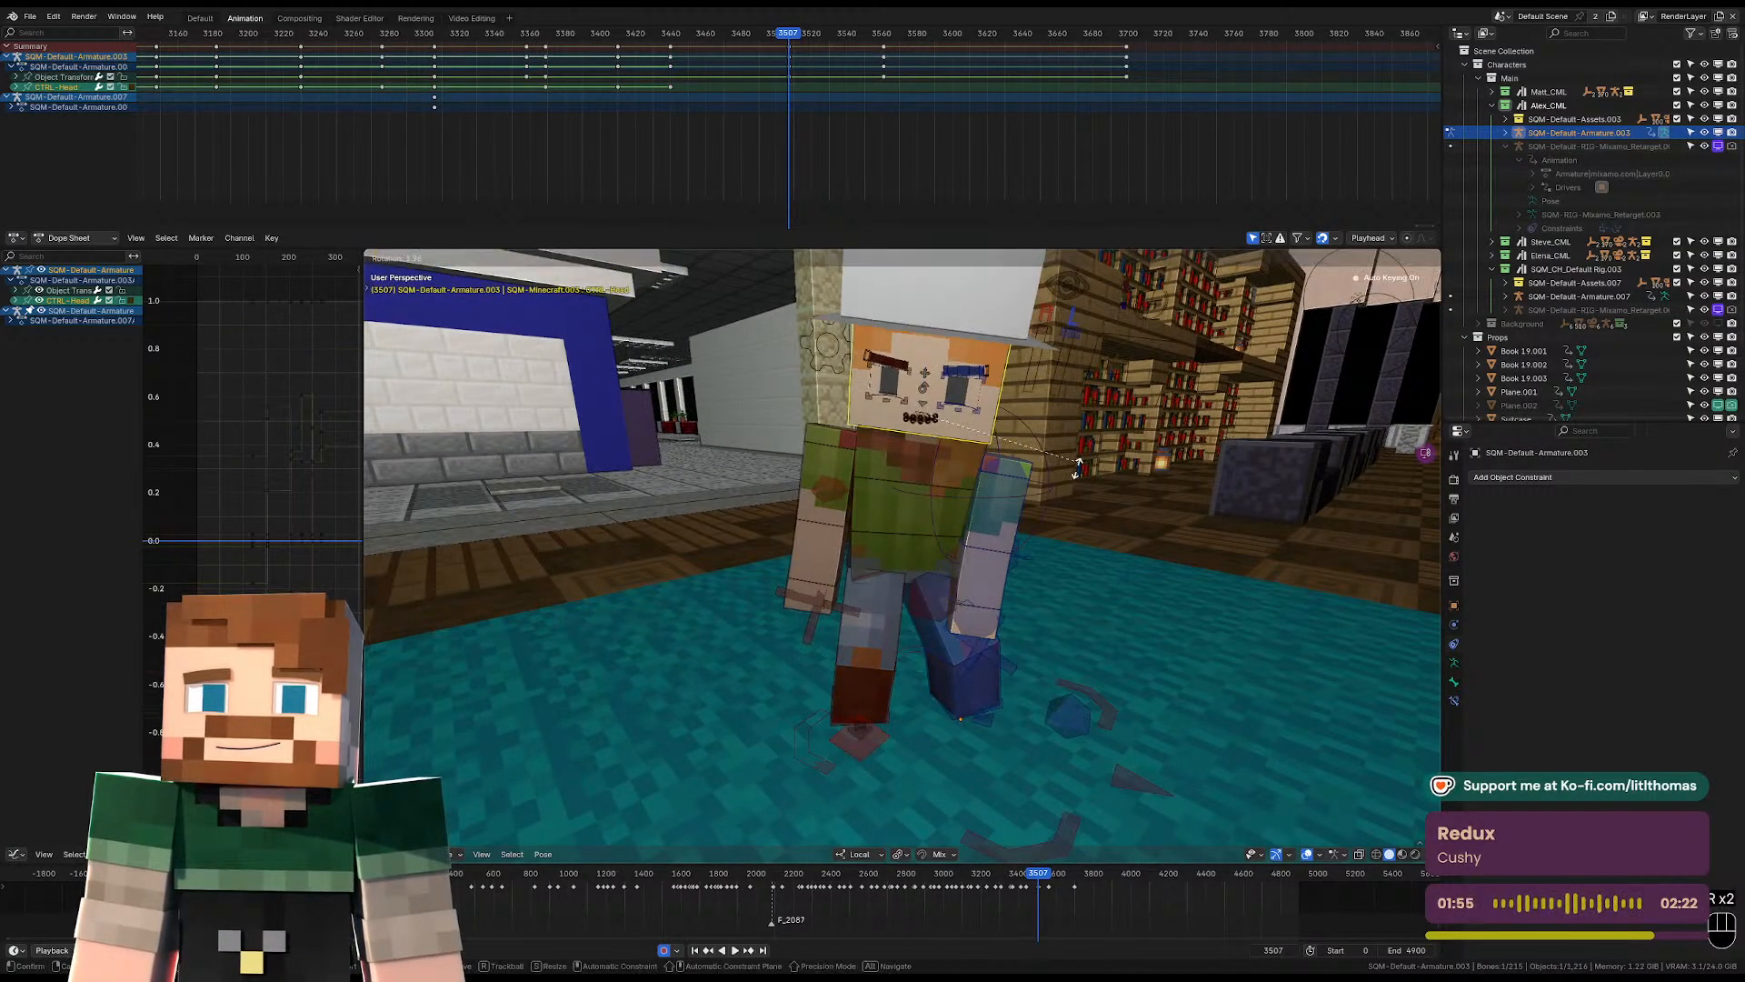
# Clear the rotation and location of both shoulder controls at frame 3507.
pyautogui.click(1001, 541)
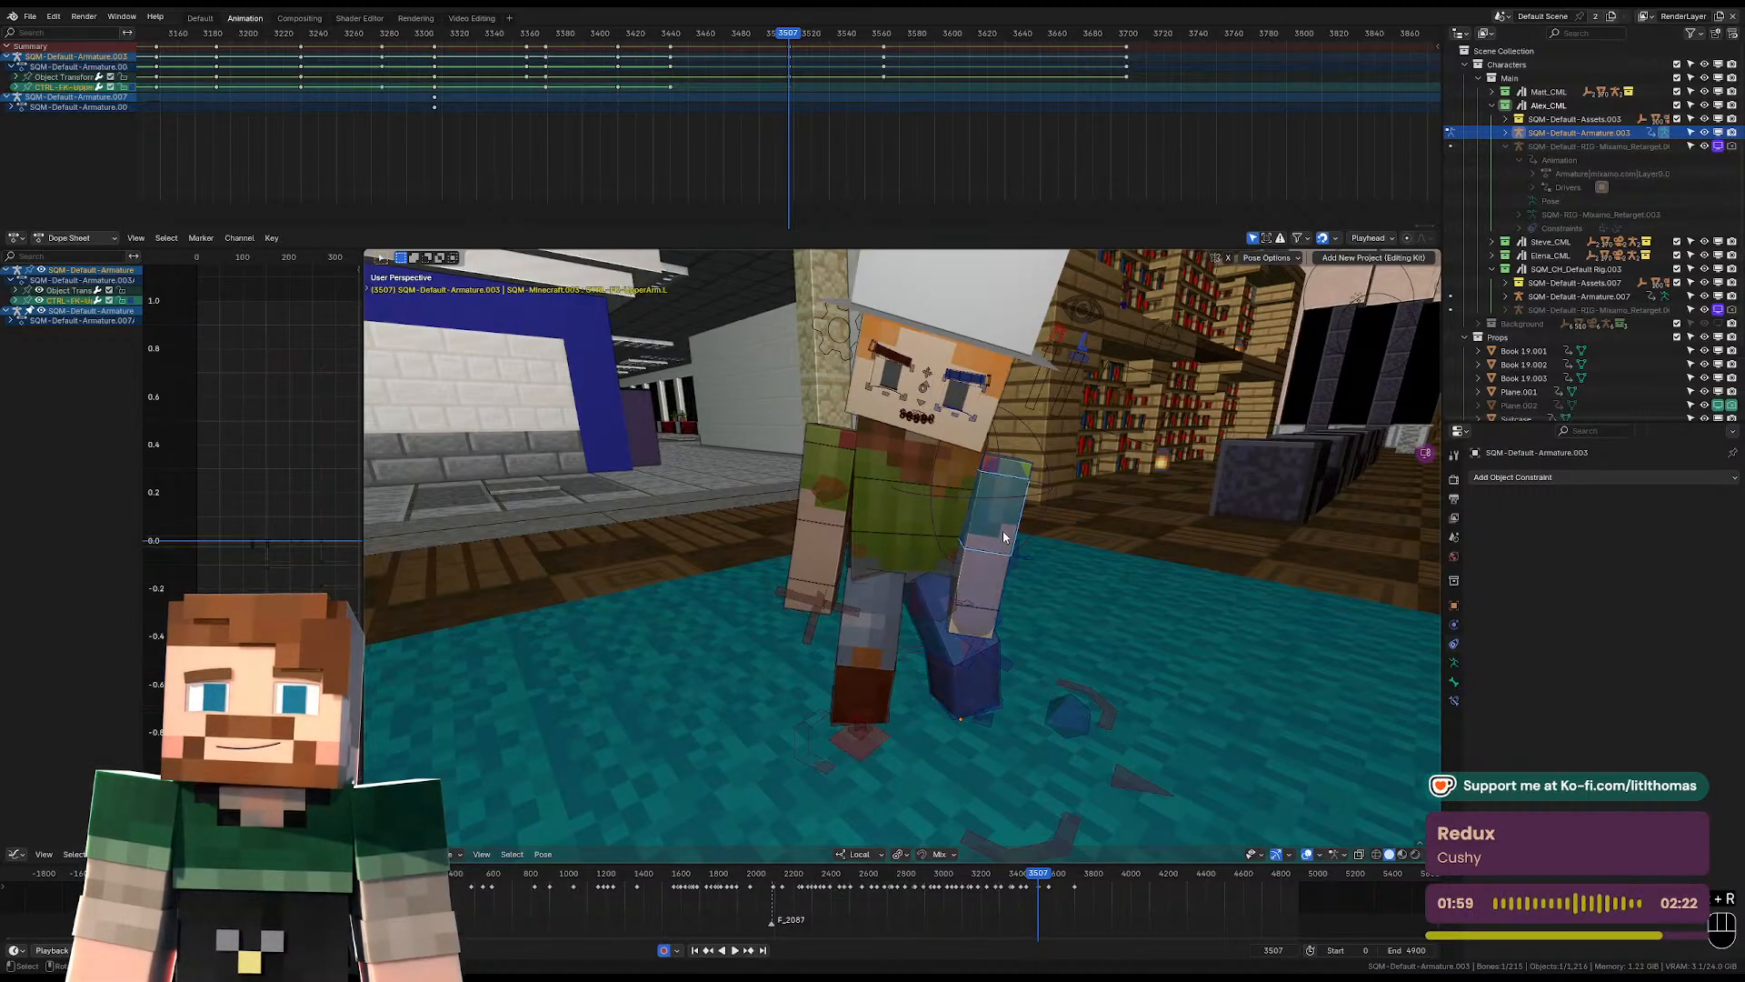
pyautogui.click(1019, 475)
pyautogui.hotkey('alt', 'r')
pyautogui.hotkey('alt', 'g')
pyautogui.click(836, 440)
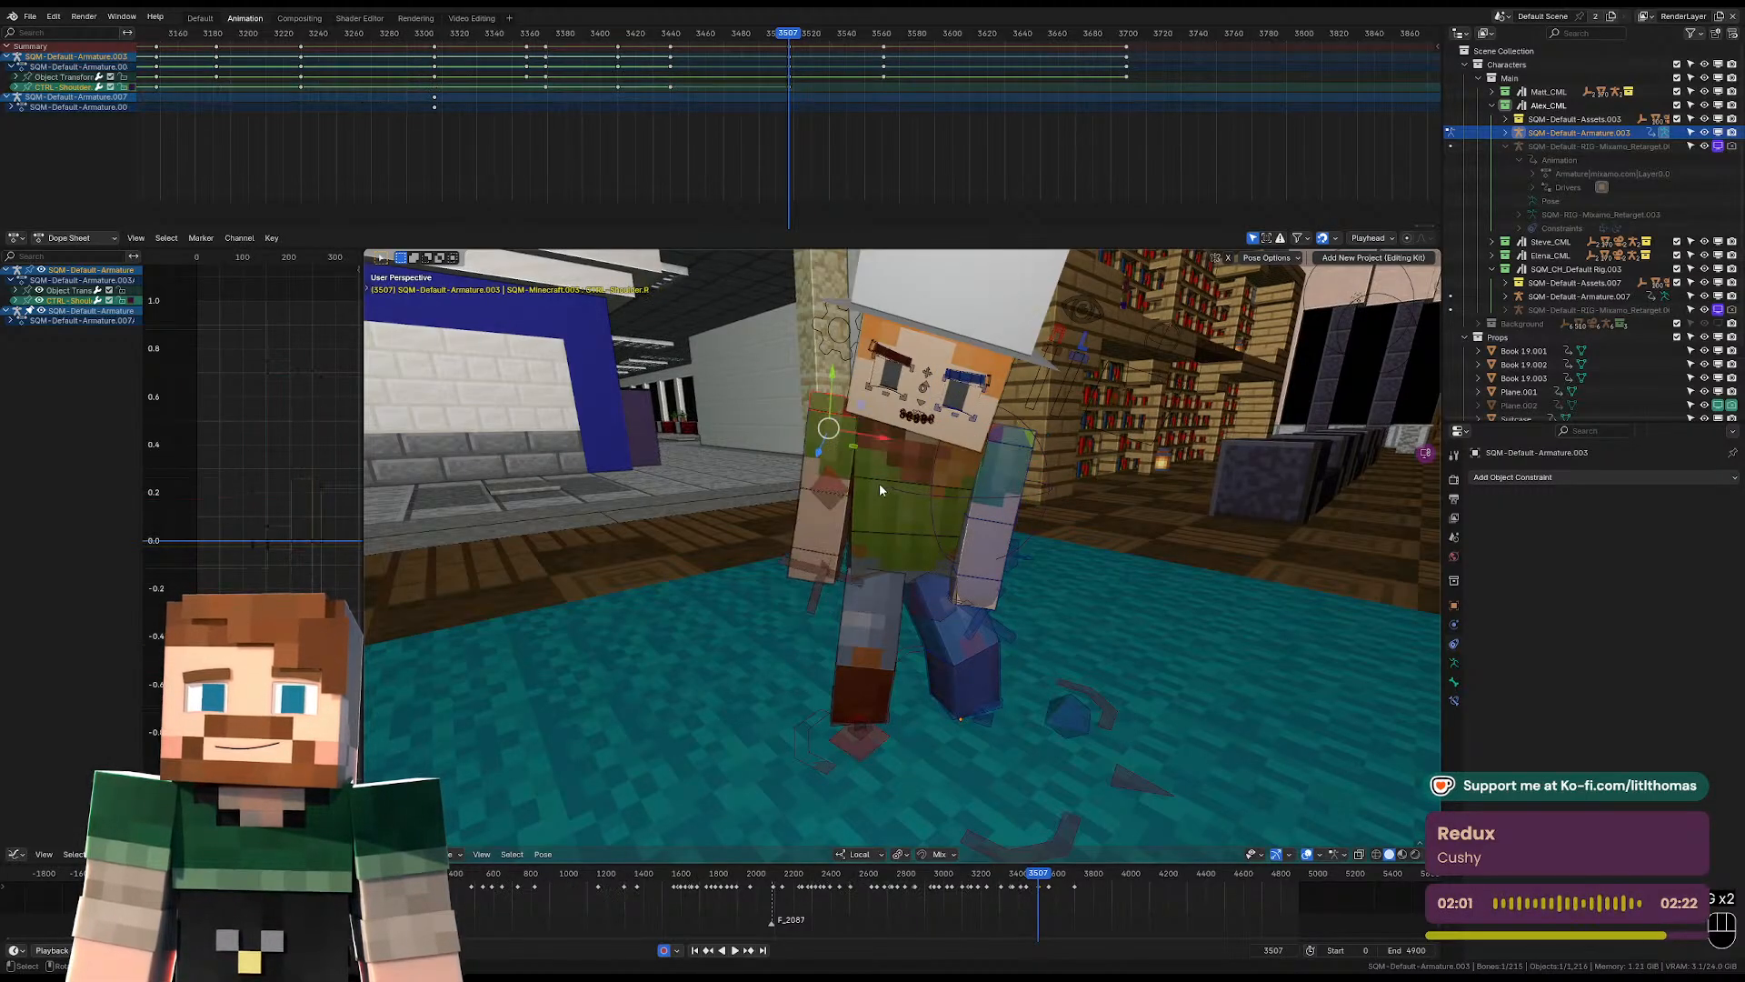
# Rotate the torso and pelvis from a side view and shift the pelvis at frame 3507.
pyautogui.moveTo(880, 482); pyautogui.dragTo(978, 438, button='middle')
pyautogui.press('r')
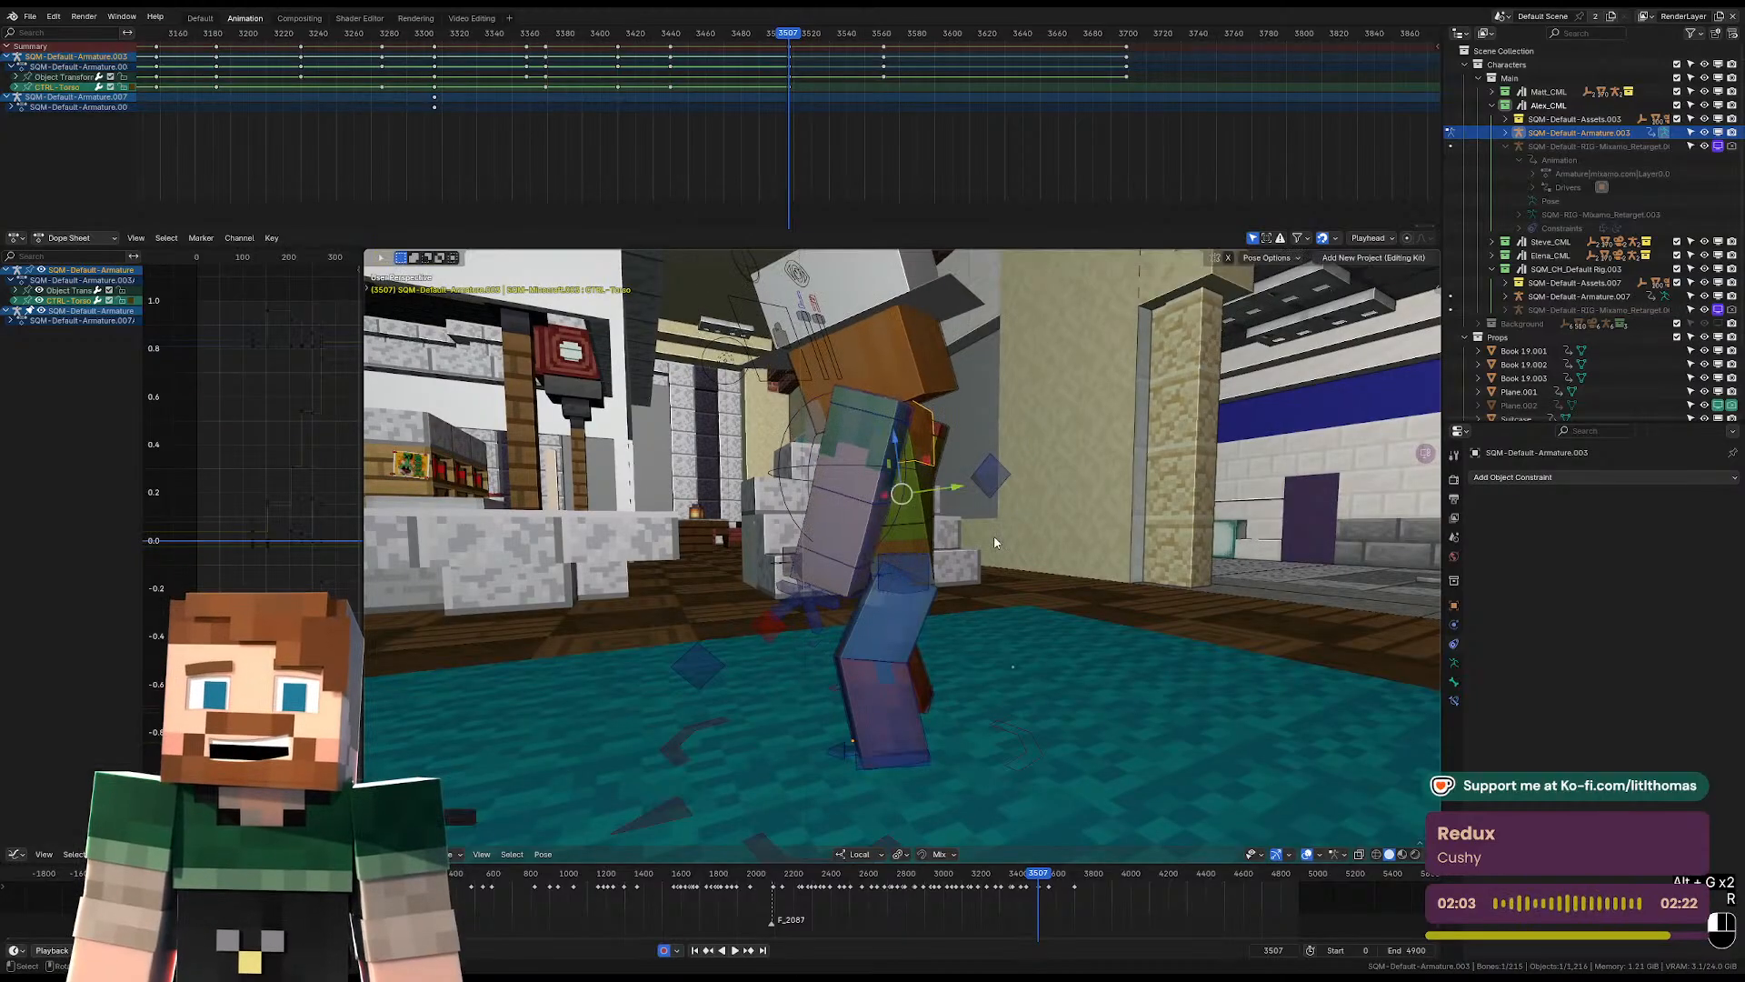
pyautogui.click(928, 537)
pyautogui.press('r')
pyautogui.click(941, 550)
pyautogui.press('g')
pyautogui.click(872, 544)
# Rotate the pelvis control and shift its position from a side view at frame 3507.
pyautogui.moveTo(836, 541); pyautogui.dragTo(1069, 468, button='middle')
pyautogui.press('r')
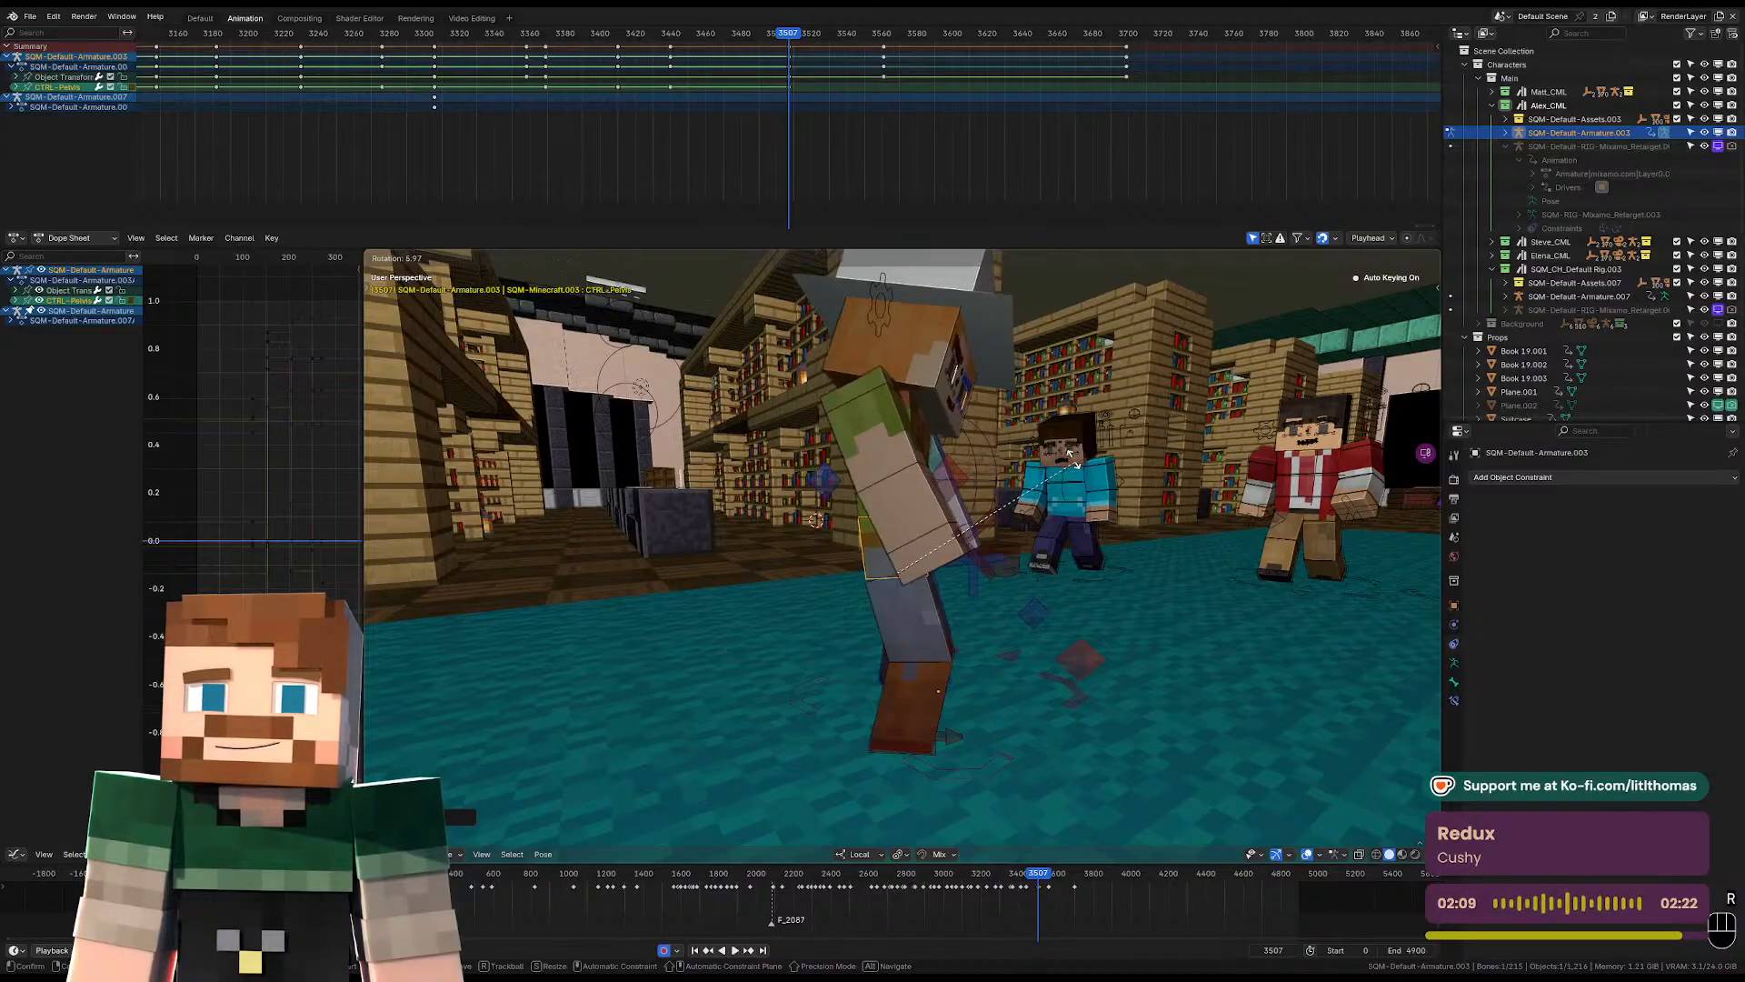
pyautogui.click(938, 433)
pyautogui.press('g')
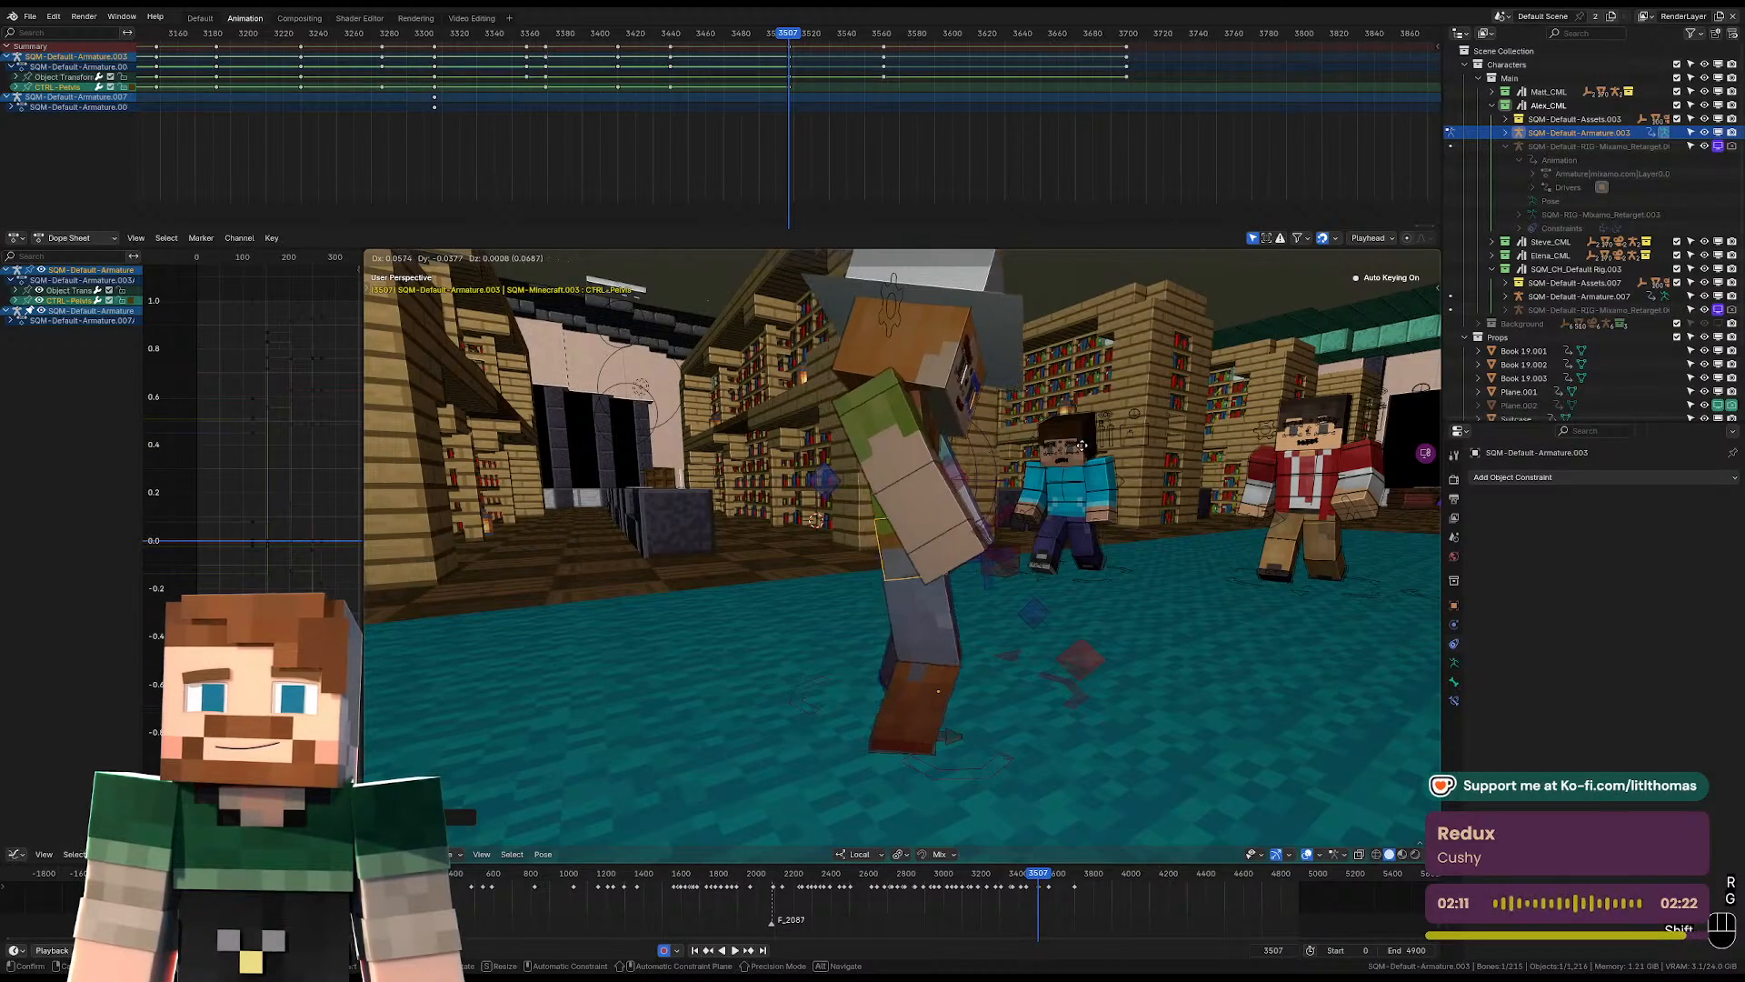
pyautogui.click(1028, 451)
pyautogui.press('r')
pyautogui.click(1125, 477)
# Rotate the torso control from the front to refine the body's lean at frame 3507.
pyautogui.moveTo(1114, 469); pyautogui.dragTo(859, 451, button='middle')
pyautogui.click(913, 446)
pyautogui.press('r')
pyautogui.press('r')
pyautogui.click(956, 447)
pyautogui.click(966, 387)
pyautogui.press('r')
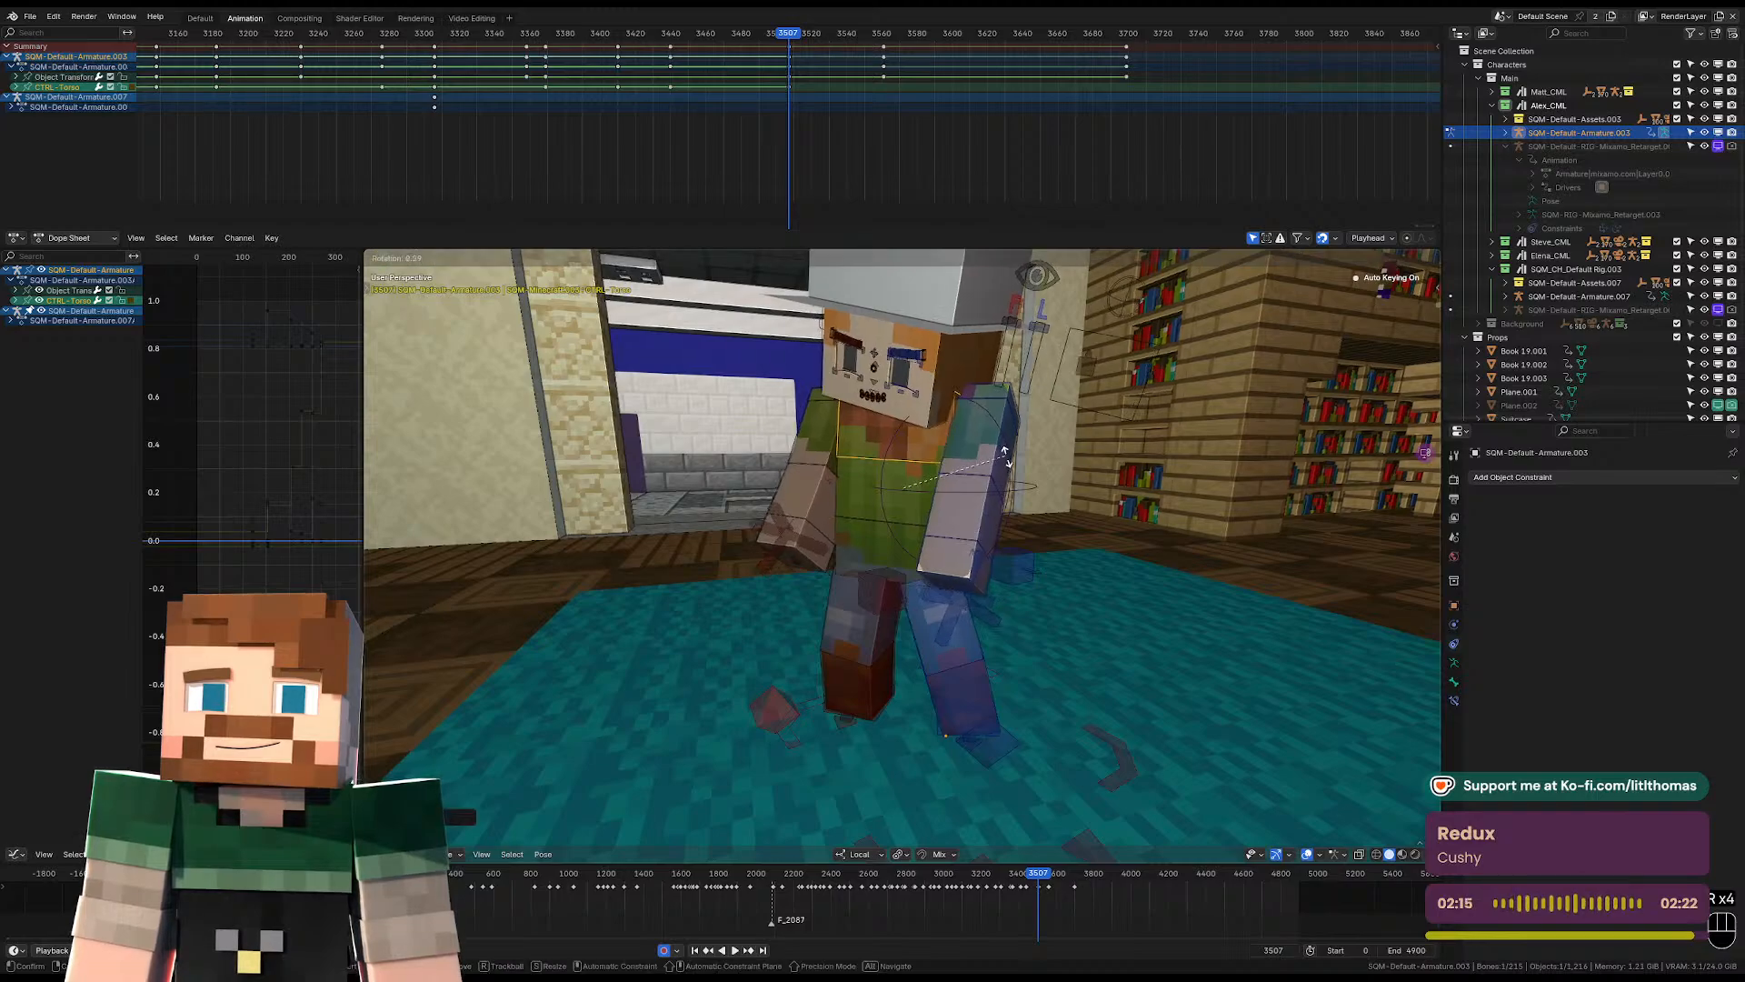
pyautogui.click(969, 373)
# Turn and tilt the head control from several angles at frame 3507.
pyautogui.moveTo(967, 372); pyautogui.dragTo(1011, 371, button='middle')
pyautogui.scroll(-1, 1011, 371)
pyautogui.press('r')
pyautogui.click(986, 400)
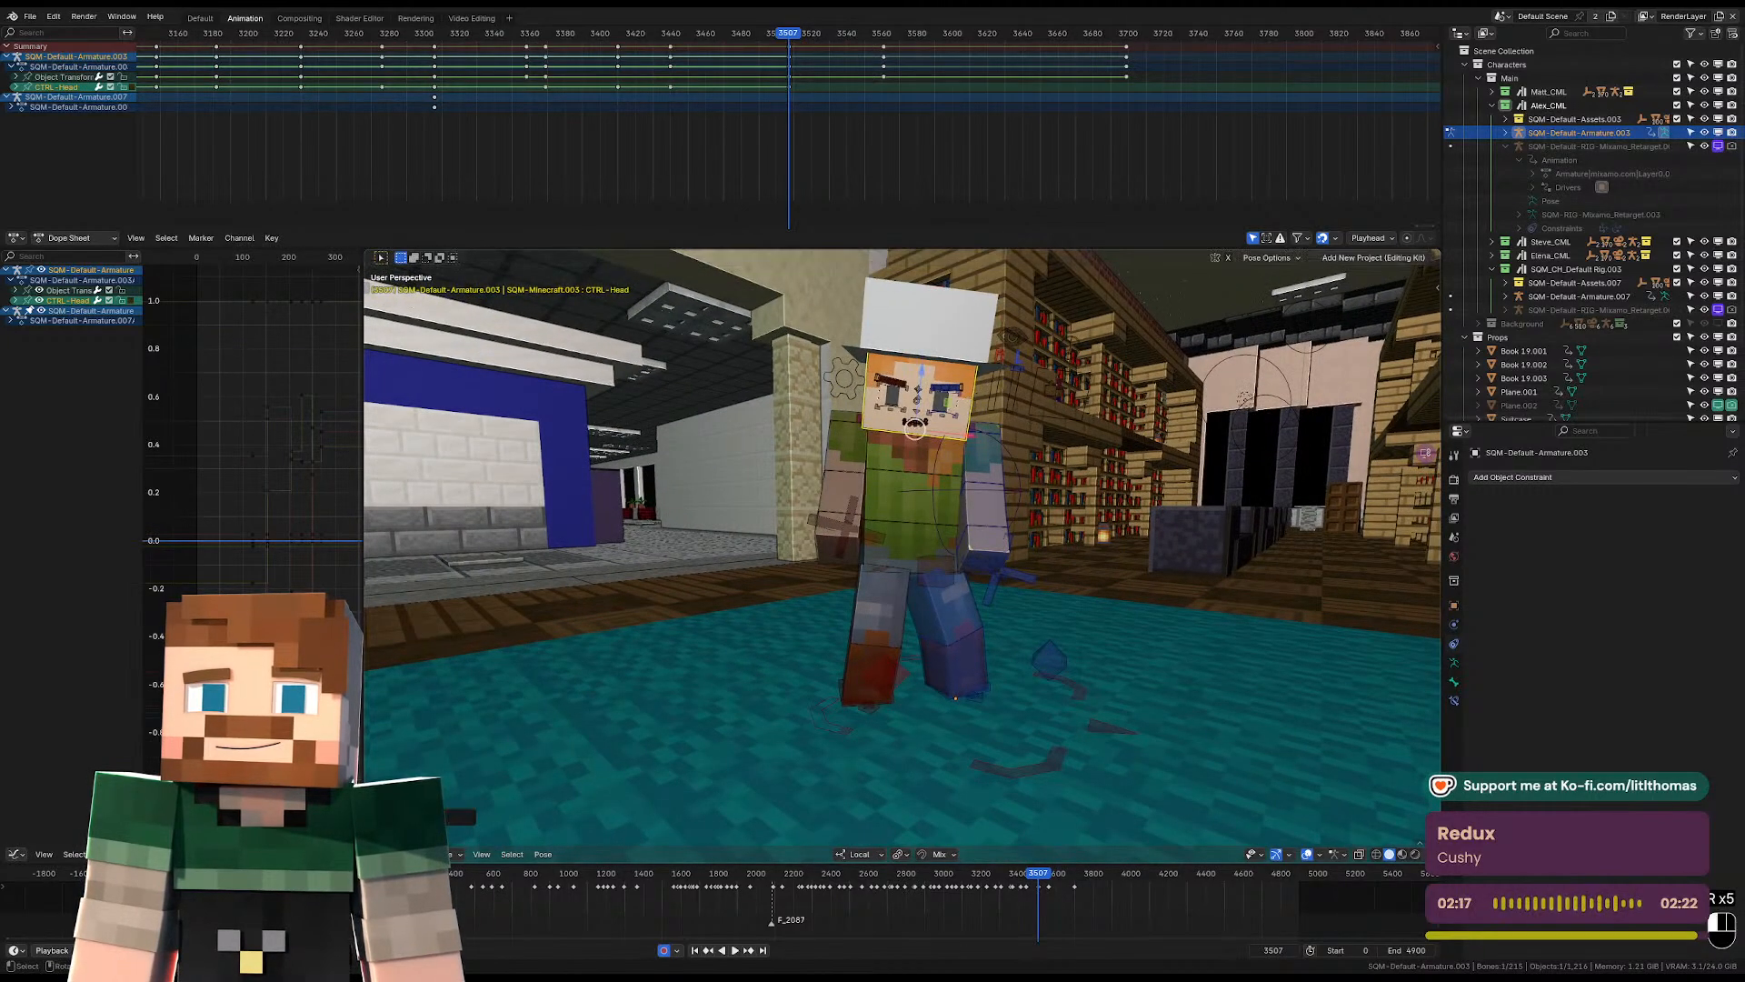
pyautogui.press('r')
pyautogui.press('r')
pyautogui.click(945, 428)
pyautogui.moveTo(940, 429); pyautogui.dragTo(1081, 442, button='middle')
pyautogui.press('r')
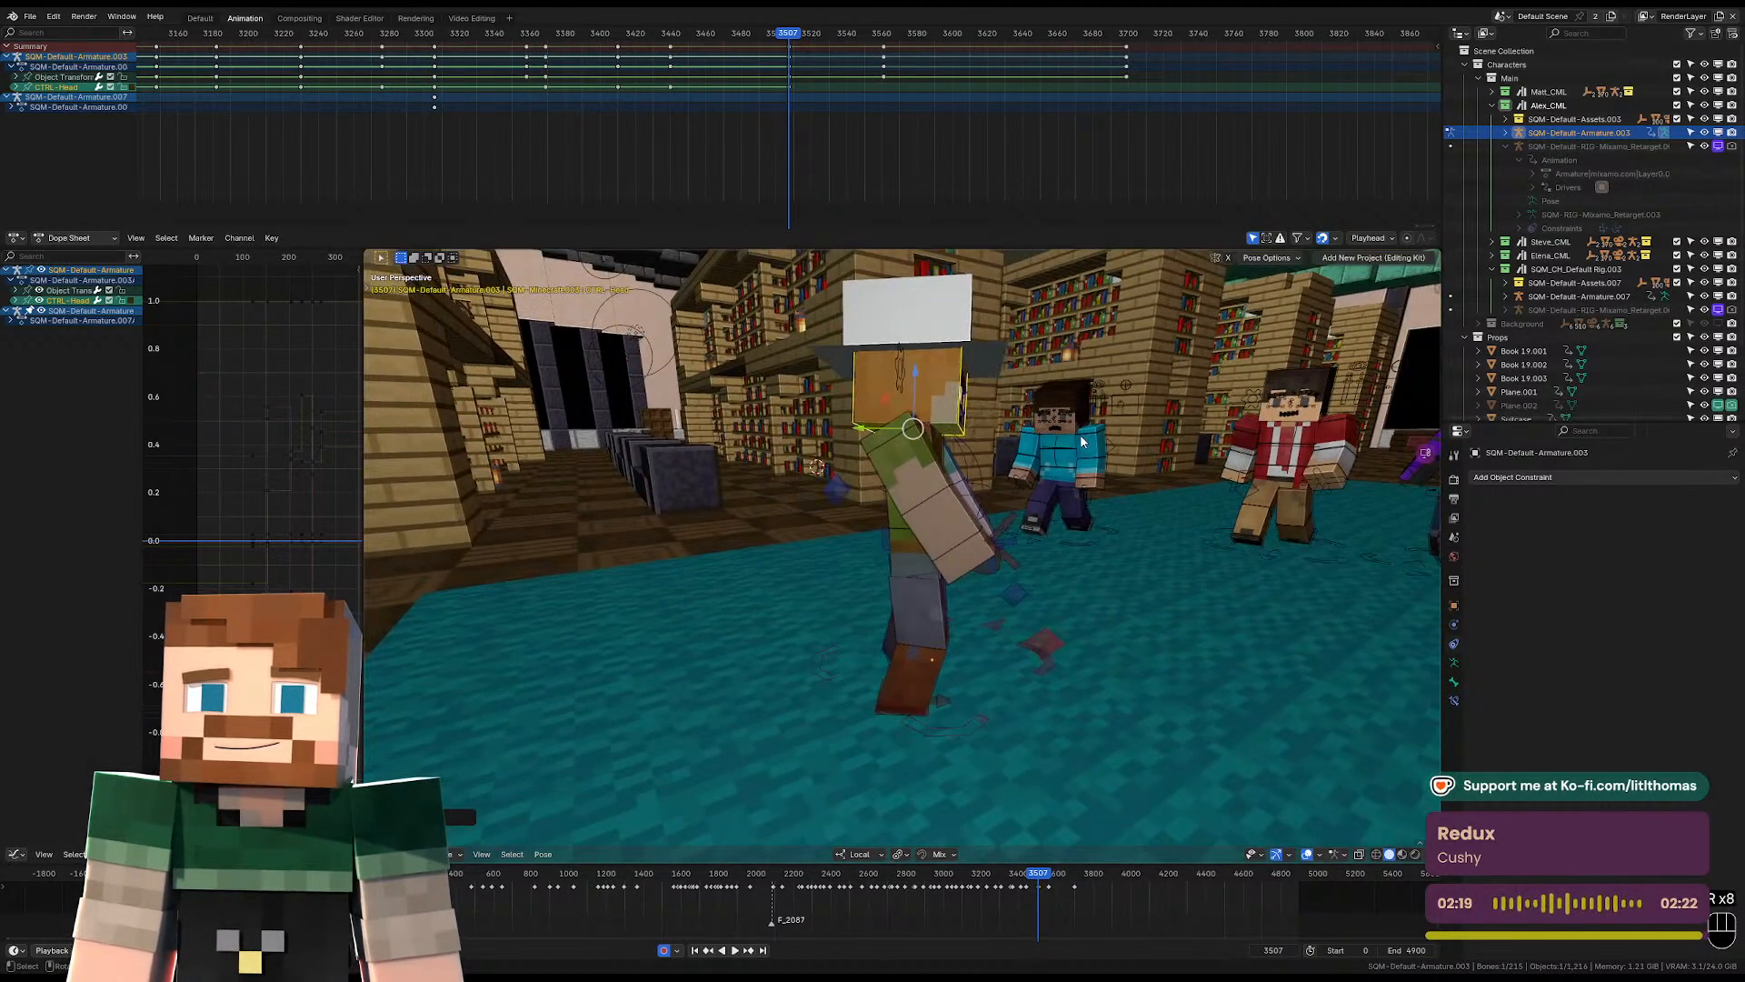
# Rotate the right upper arm to raise the hand up beside the head at frame 3507.
pyautogui.click(933, 528)
pyautogui.moveTo(933, 528); pyautogui.dragTo(862, 475, button='middle')
pyautogui.press('r')
pyautogui.click(1007, 471)
pyautogui.press('r')
pyautogui.press('r')
pyautogui.press('r')
pyautogui.press('r')
pyautogui.press('r')
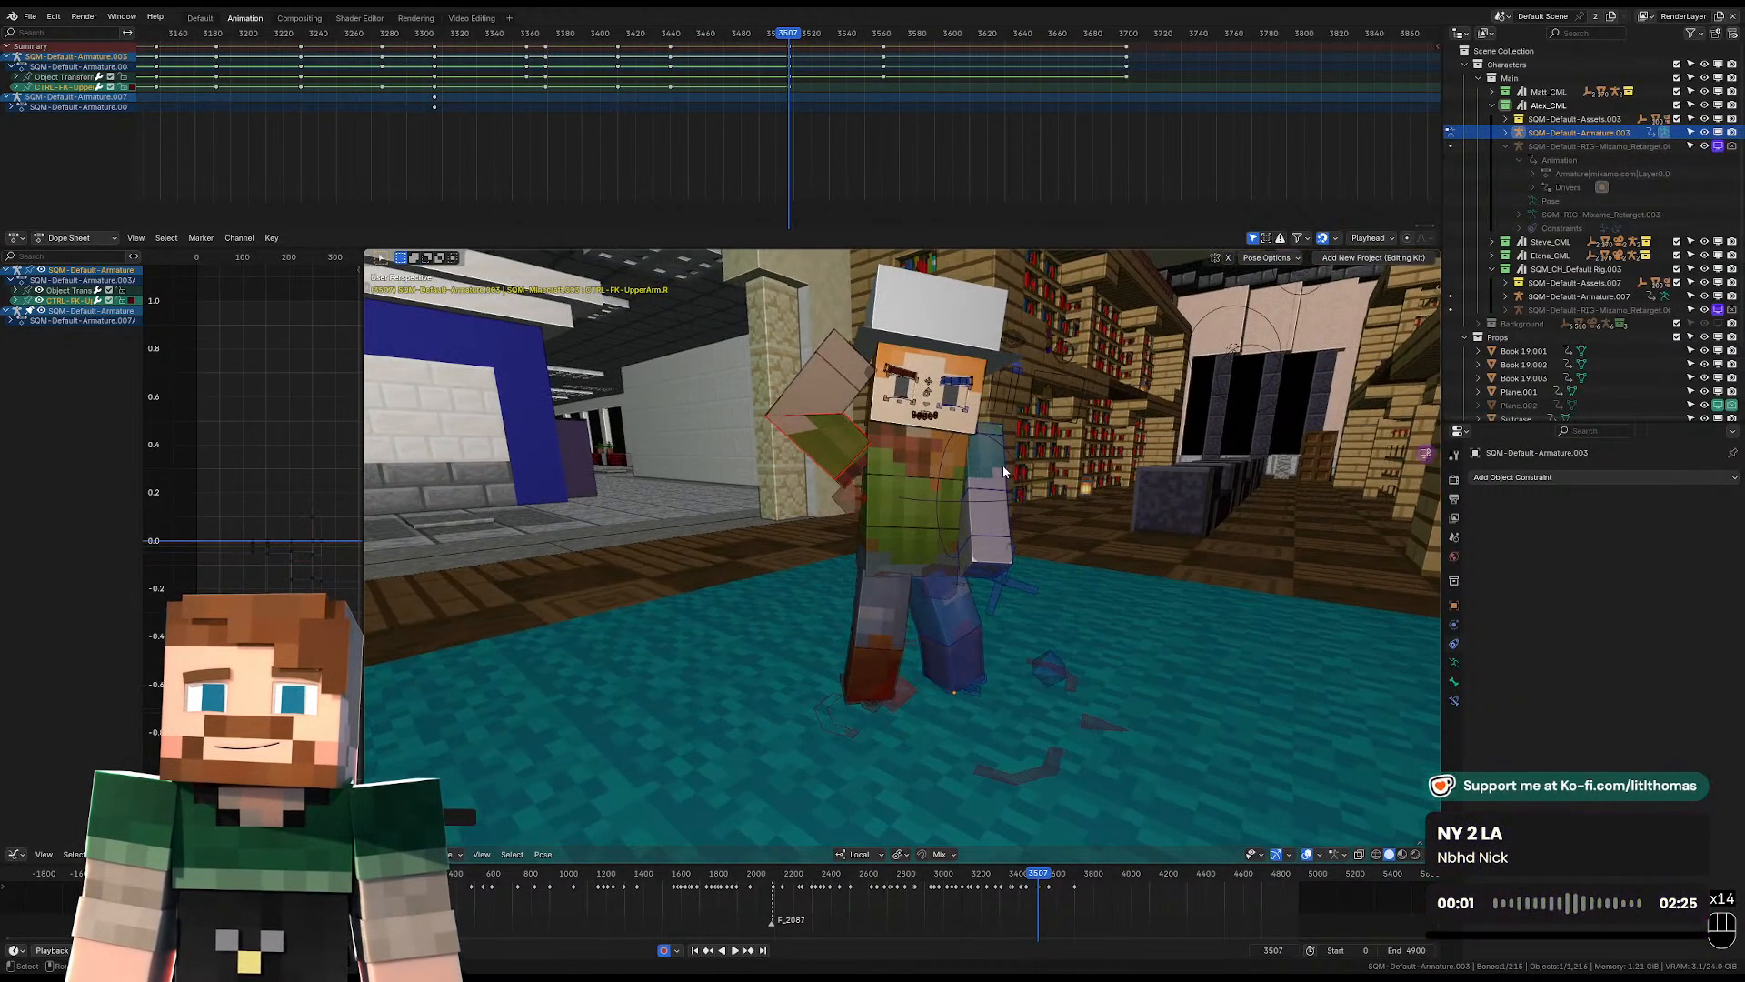
pyautogui.click(980, 461)
# Swing the left upper arm away from the body and readjust the head's tilt at frame 3507.
pyautogui.press('r')
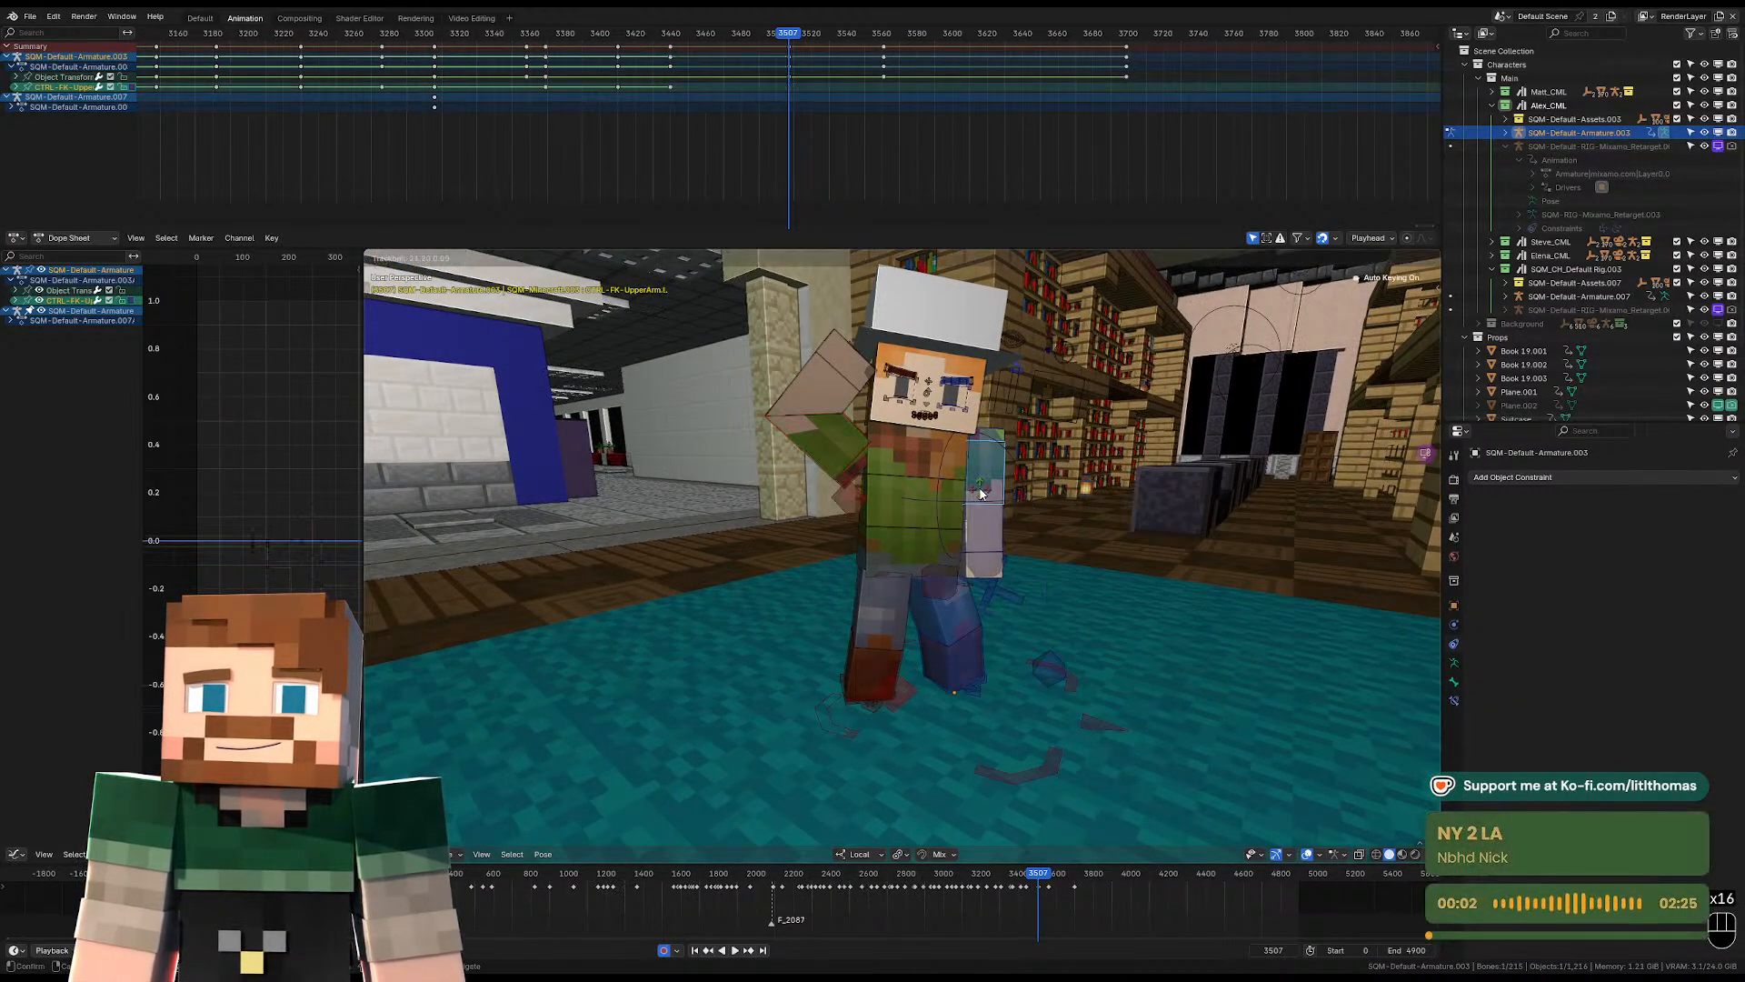
pyautogui.click(1000, 506)
pyautogui.click(868, 420)
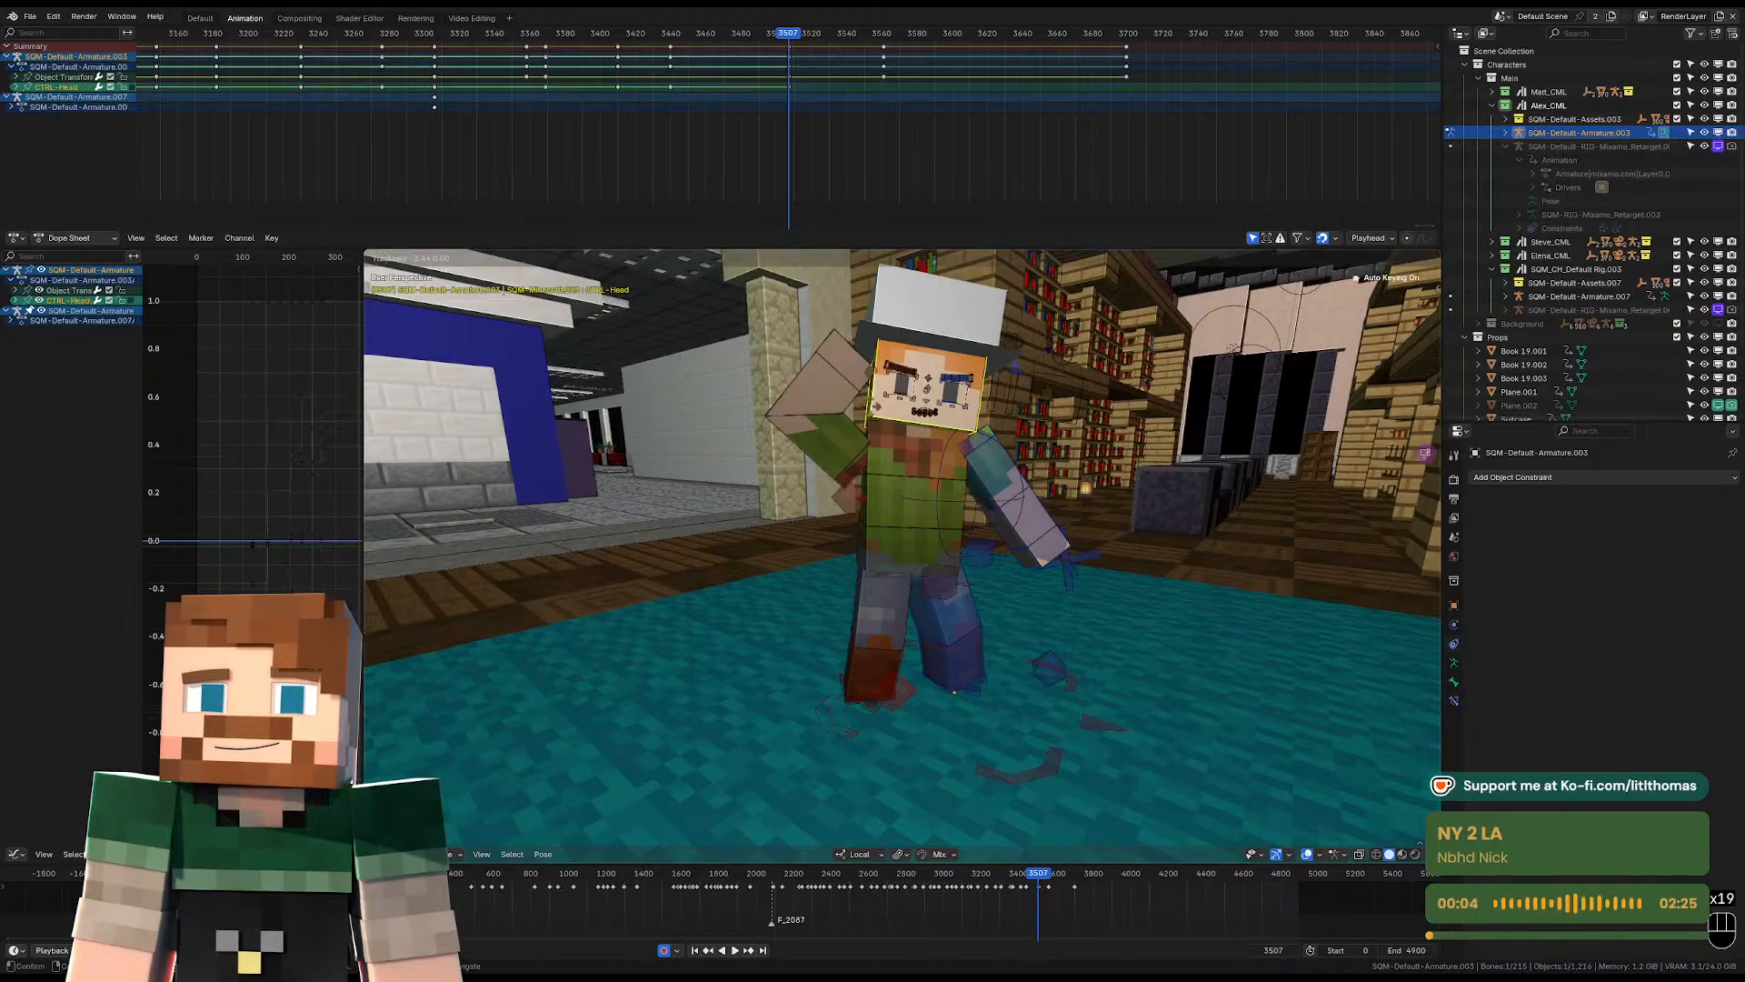
pyautogui.moveTo(959, 441); pyautogui.dragTo(928, 484, button='middle')
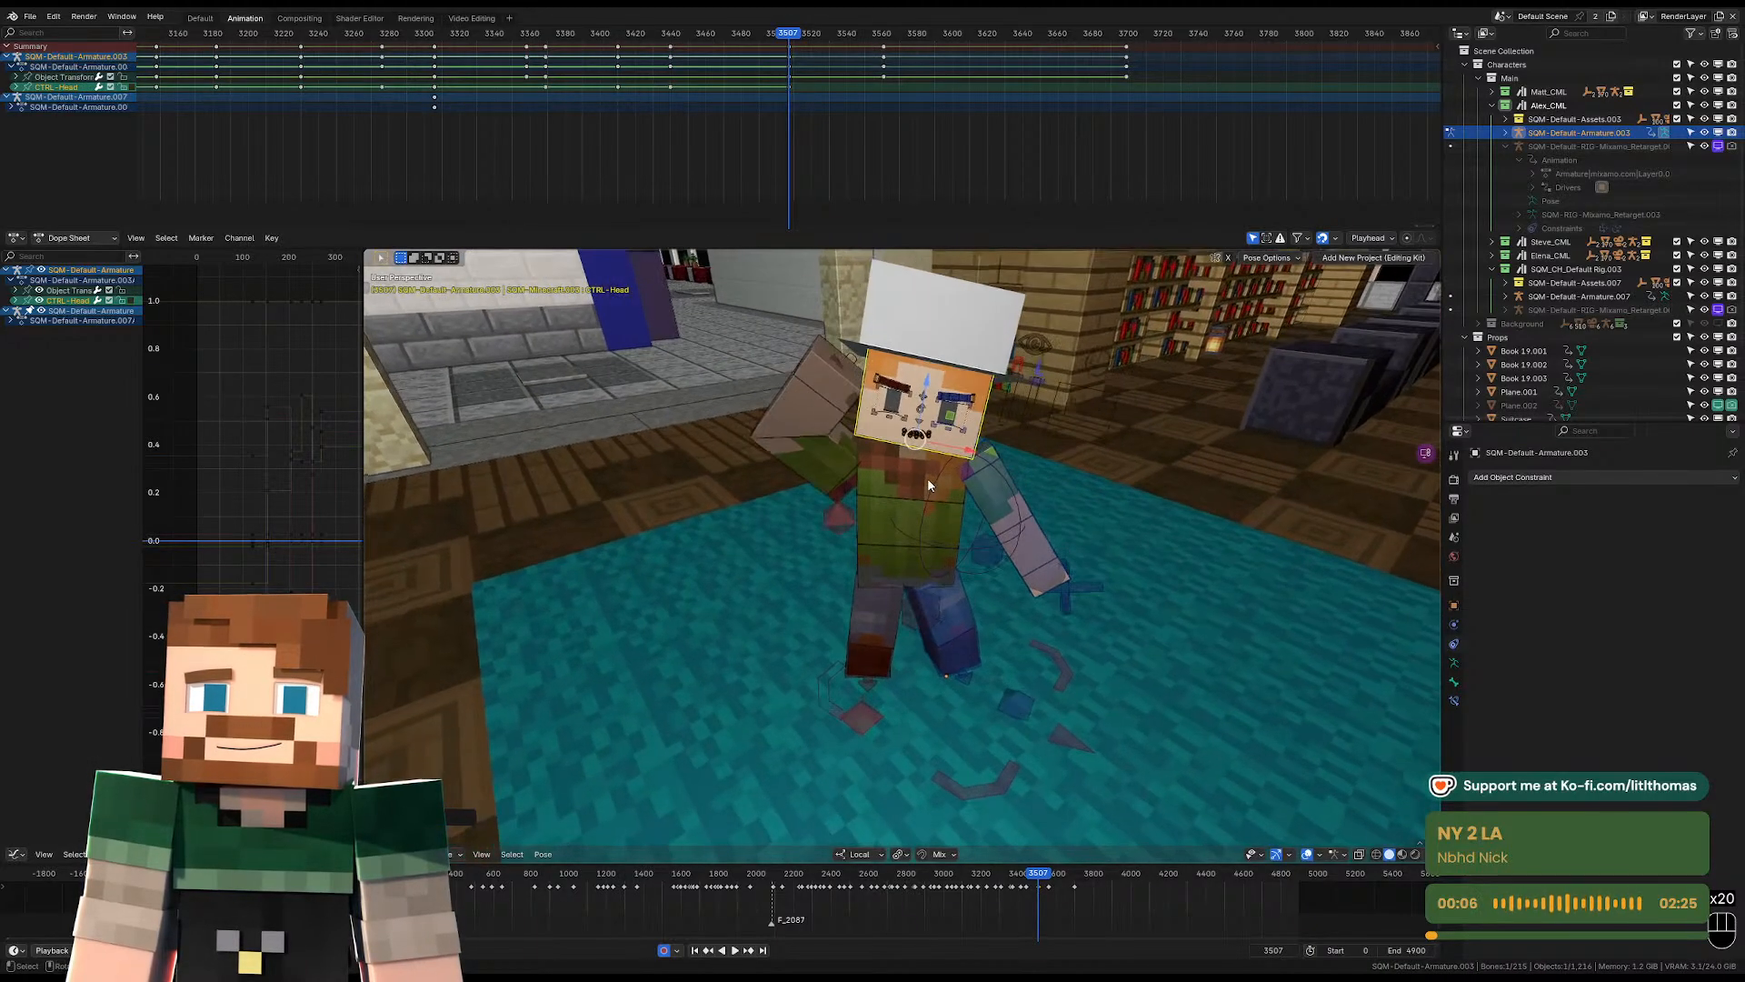
# Play the shot through the scene camera from frame 3507 to check the pose.
pyautogui.press('KP_0')
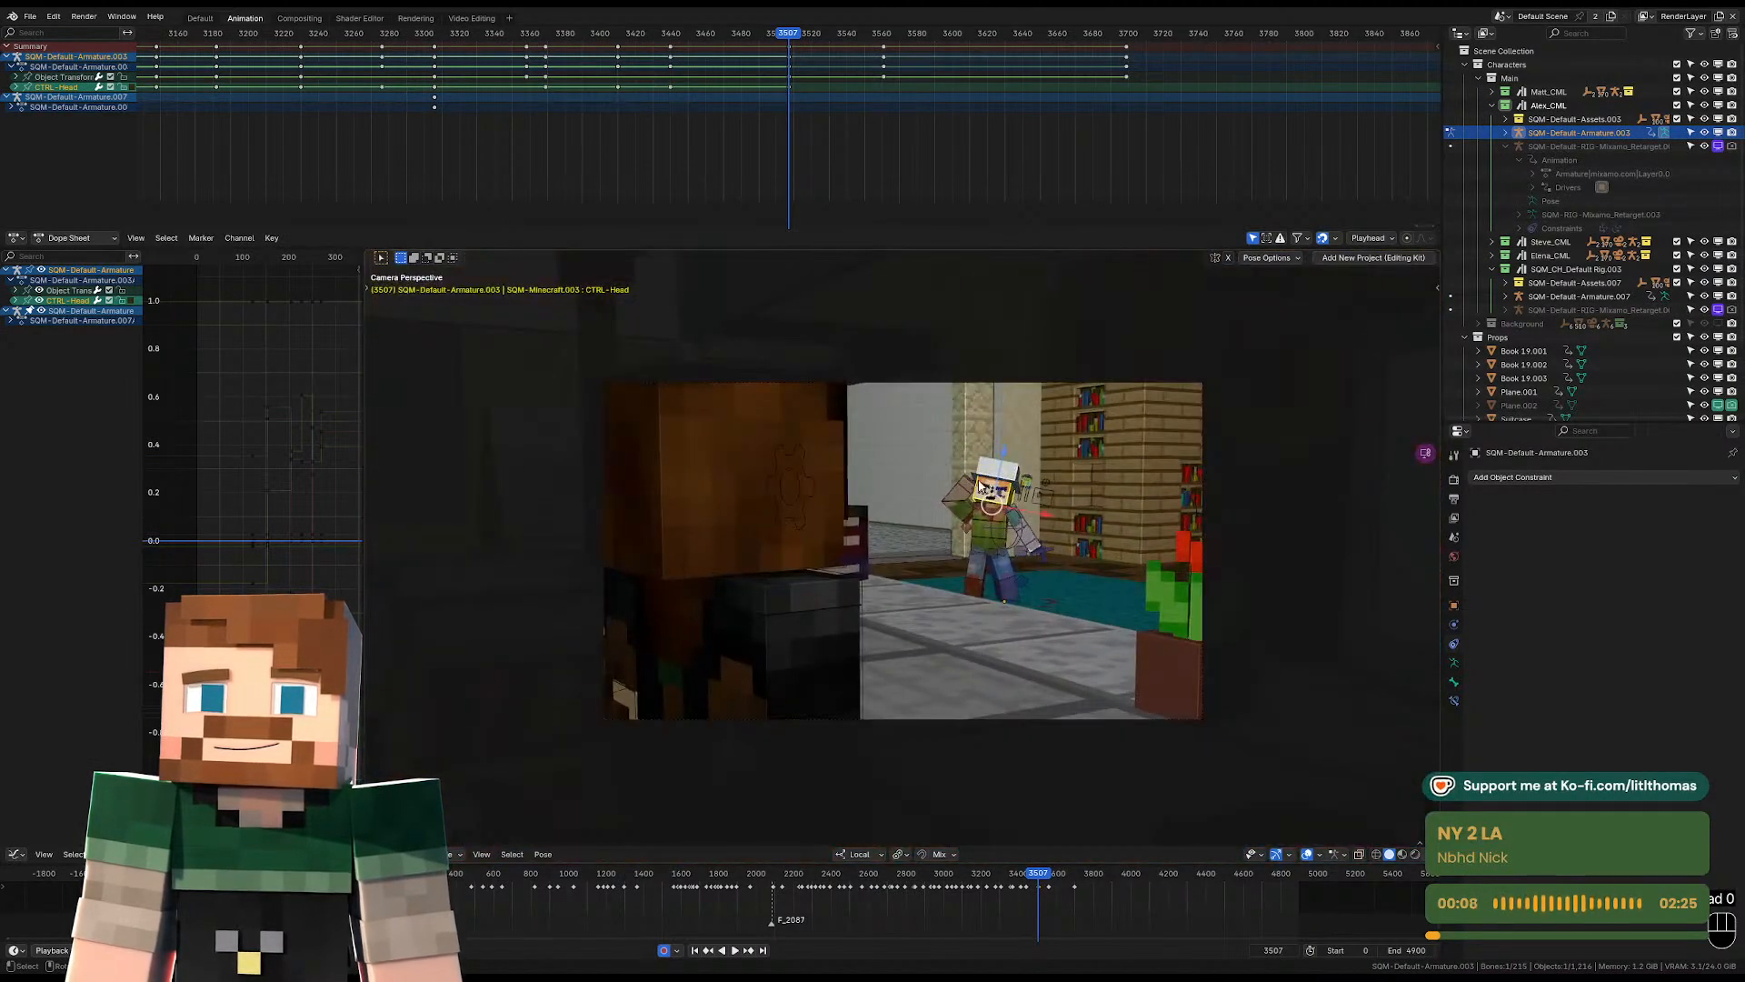
pyautogui.press('space')
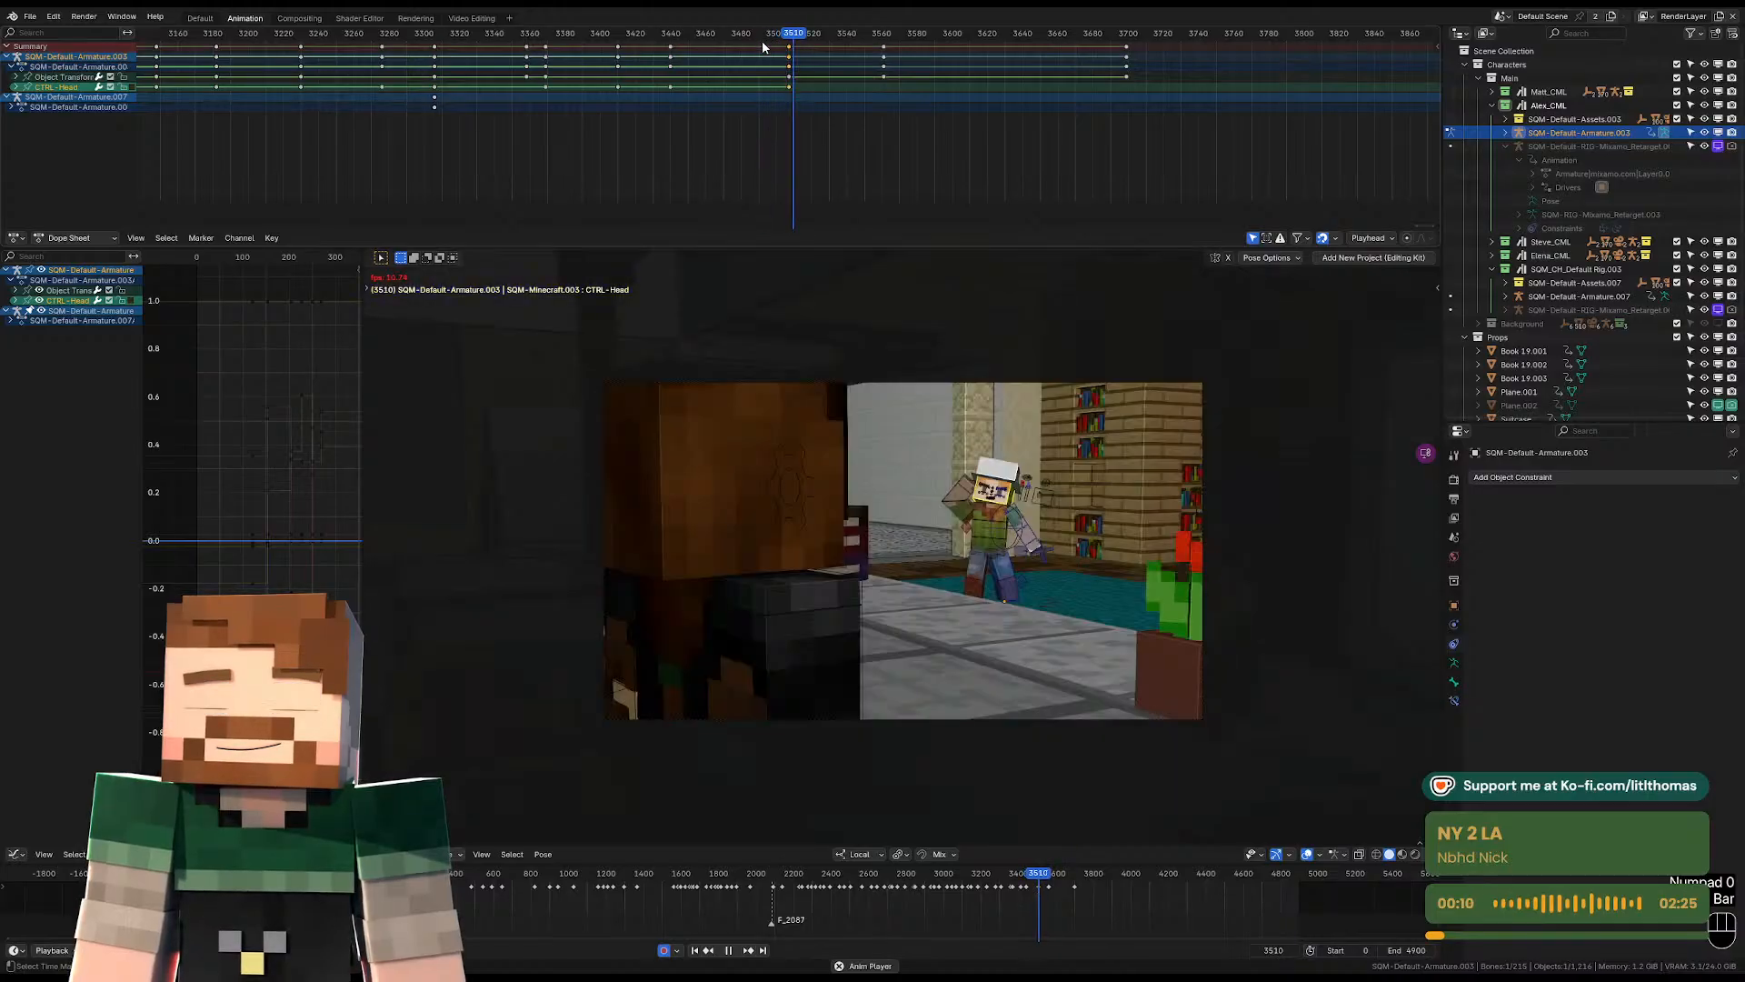
pyautogui.press('space')
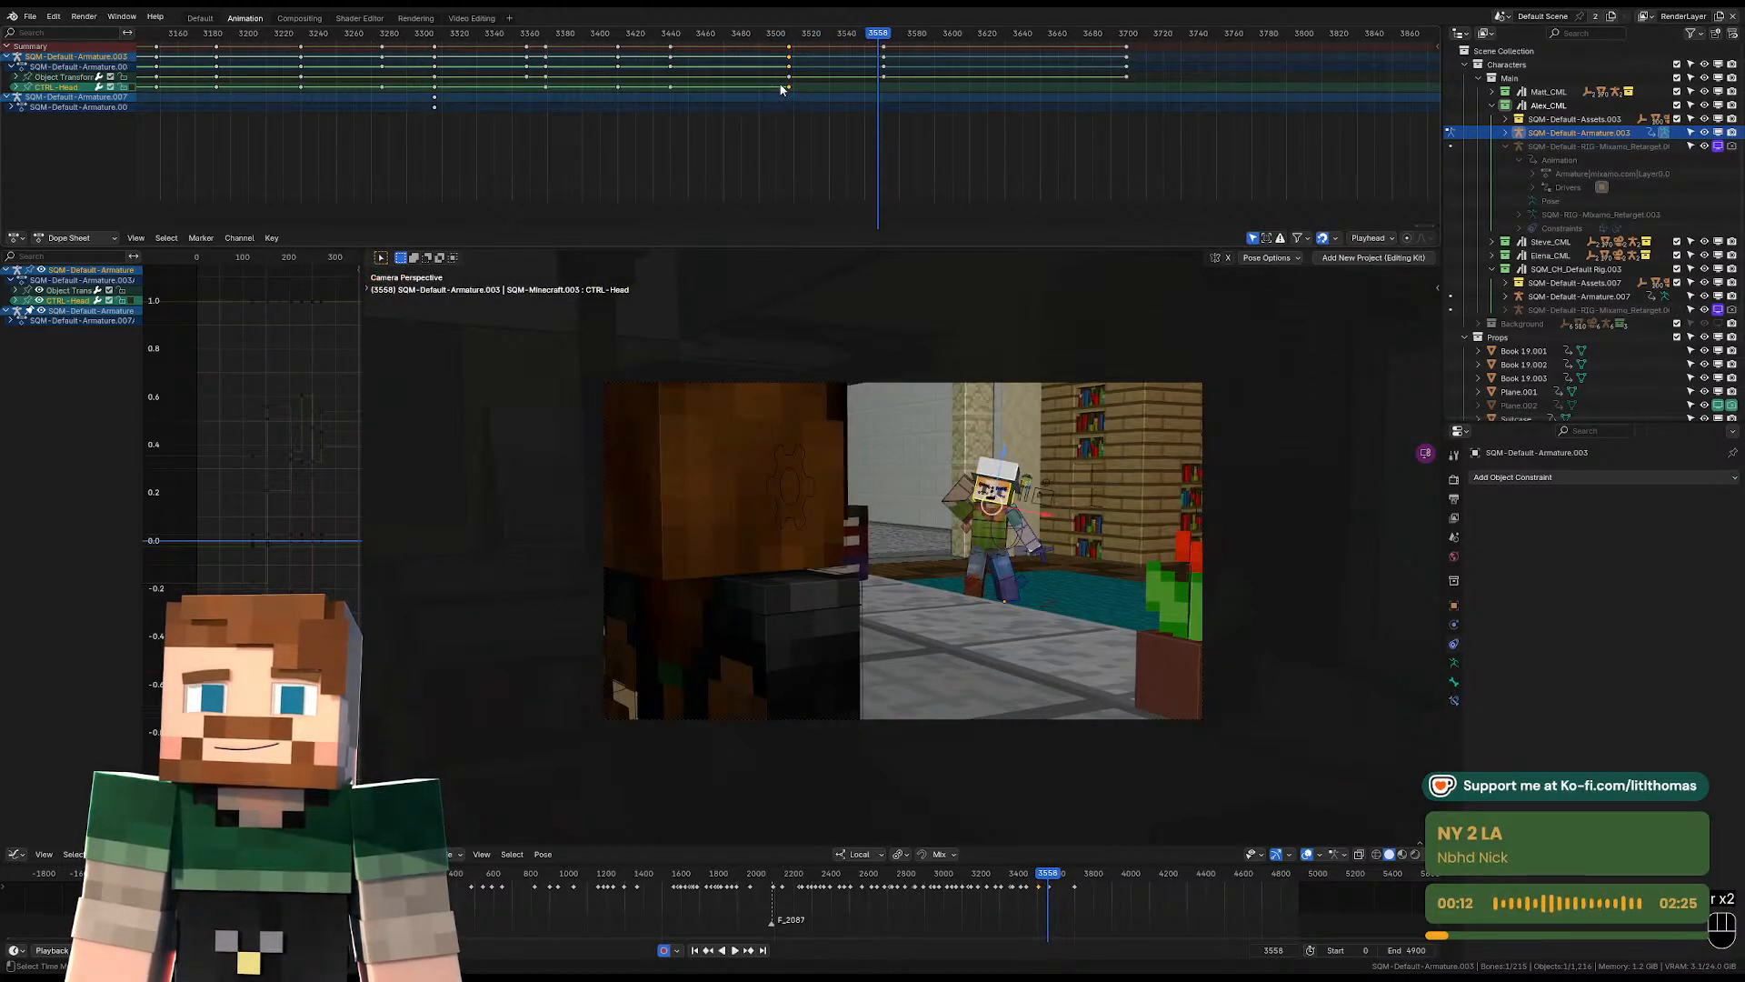
# Go to frame 3561 and rotate the hat-wearing character's whole armature about its local Z axis in Object Mode.
pyautogui.press('Left')
pyautogui.press('Left')
pyautogui.press('Left')
pyautogui.press('Left')
pyautogui.press('Left')
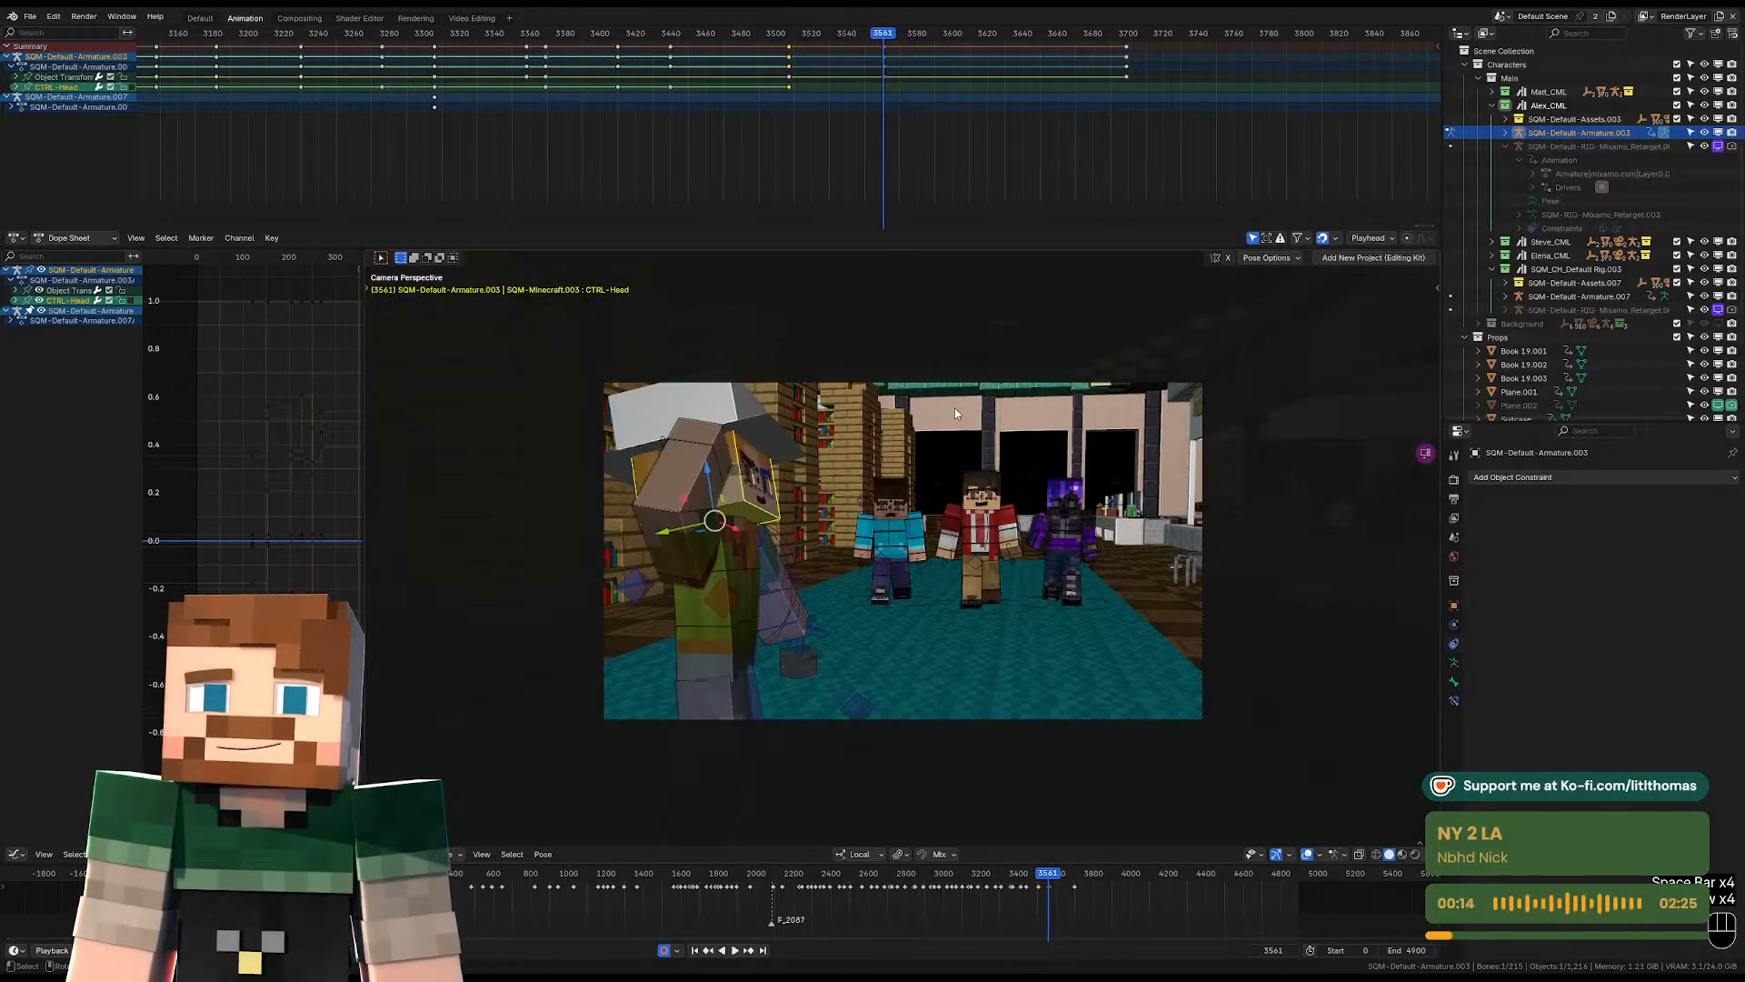
pyautogui.press('Right')
pyautogui.click(721, 629)
pyautogui.press('KP_Decimal')
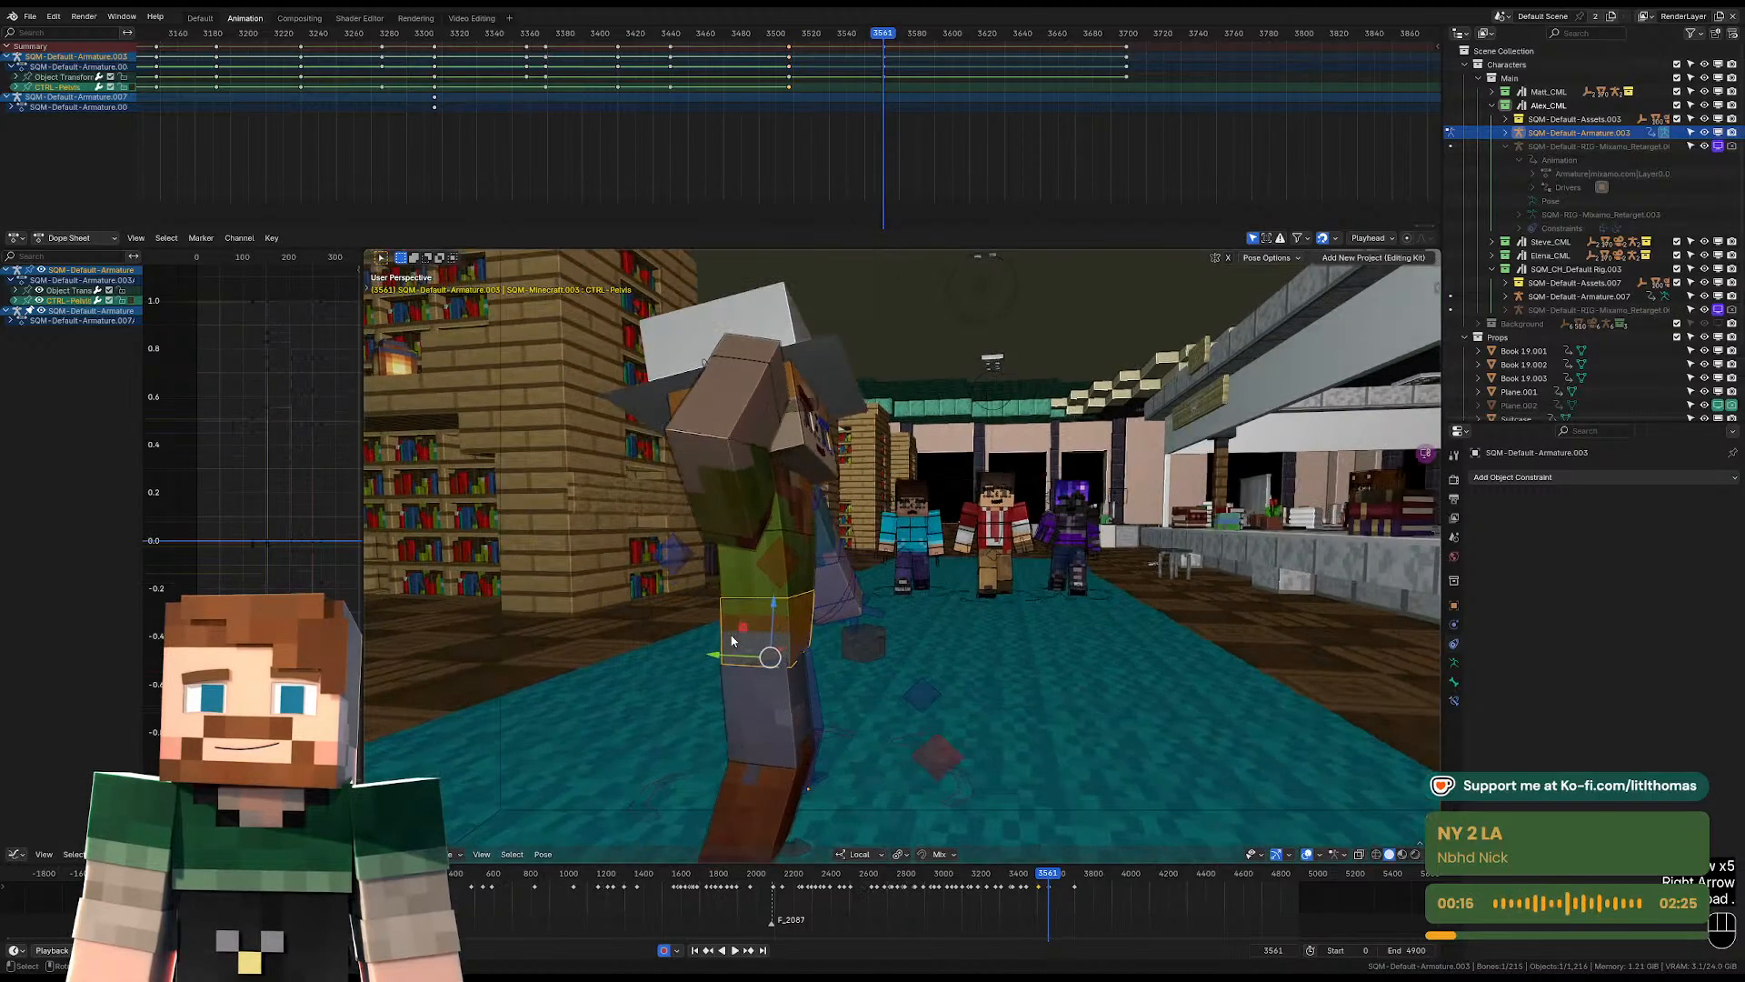
pyautogui.moveTo(860, 580); pyautogui.dragTo(854, 657, button='middle')
pyautogui.press('Tab')
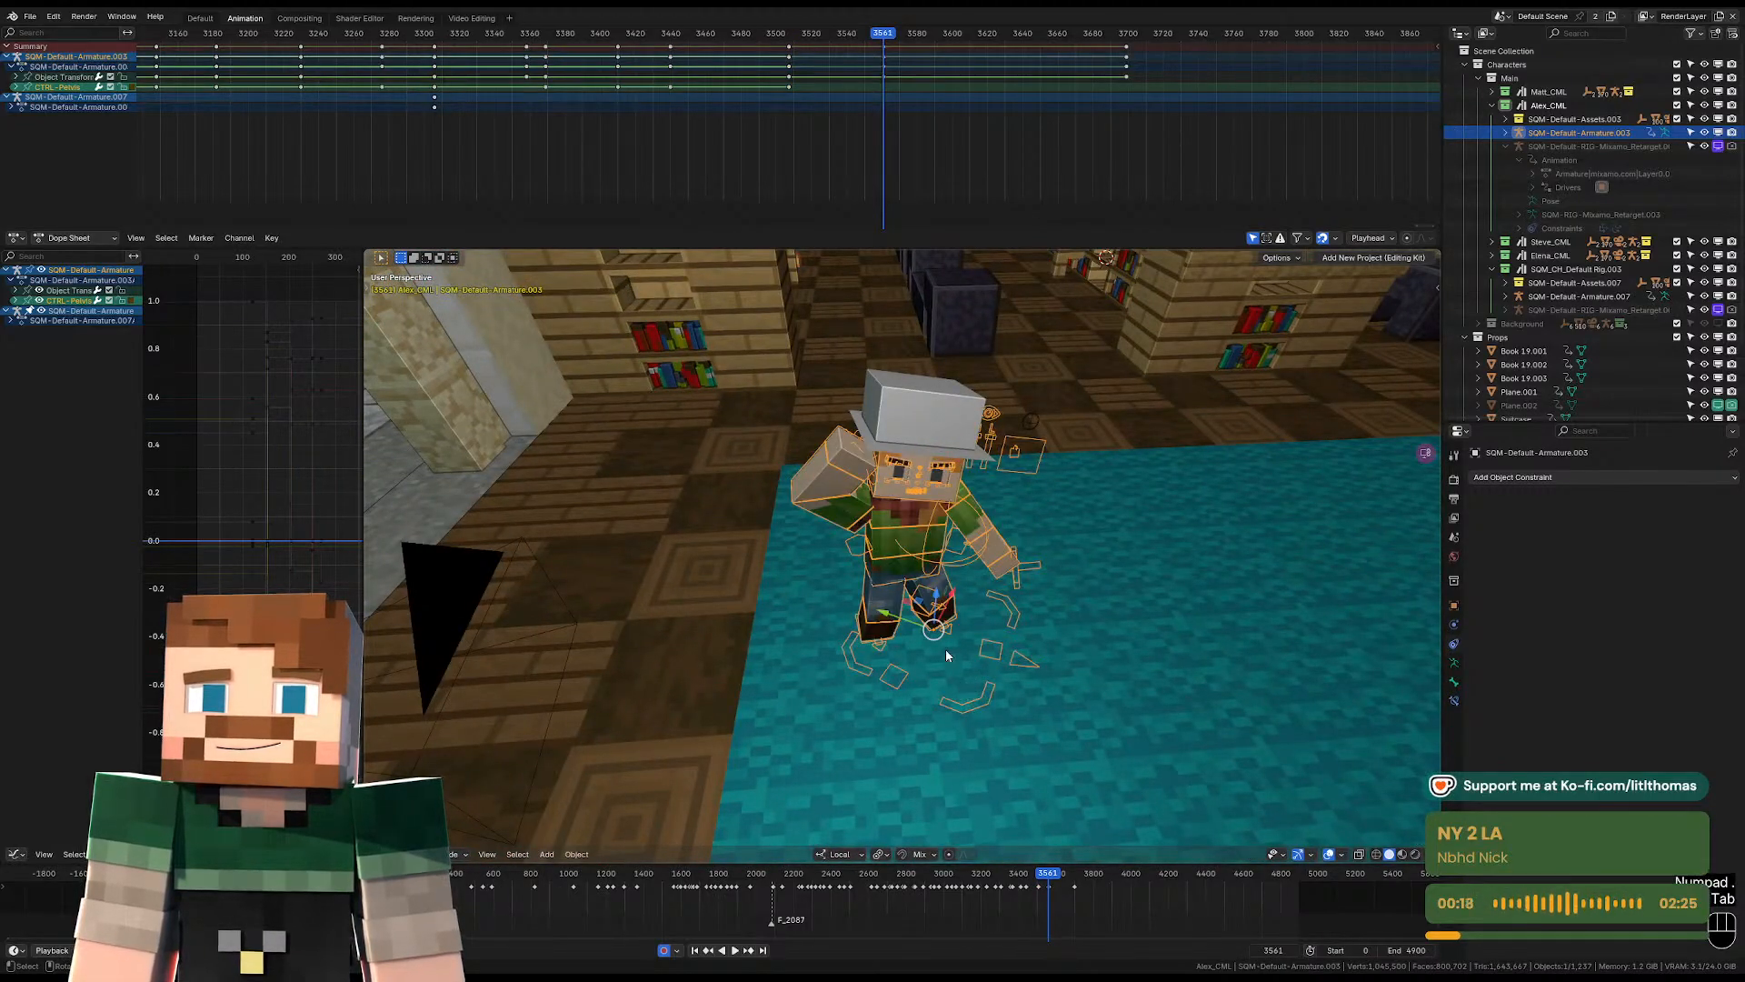
pyautogui.press('r')
pyautogui.press('z')
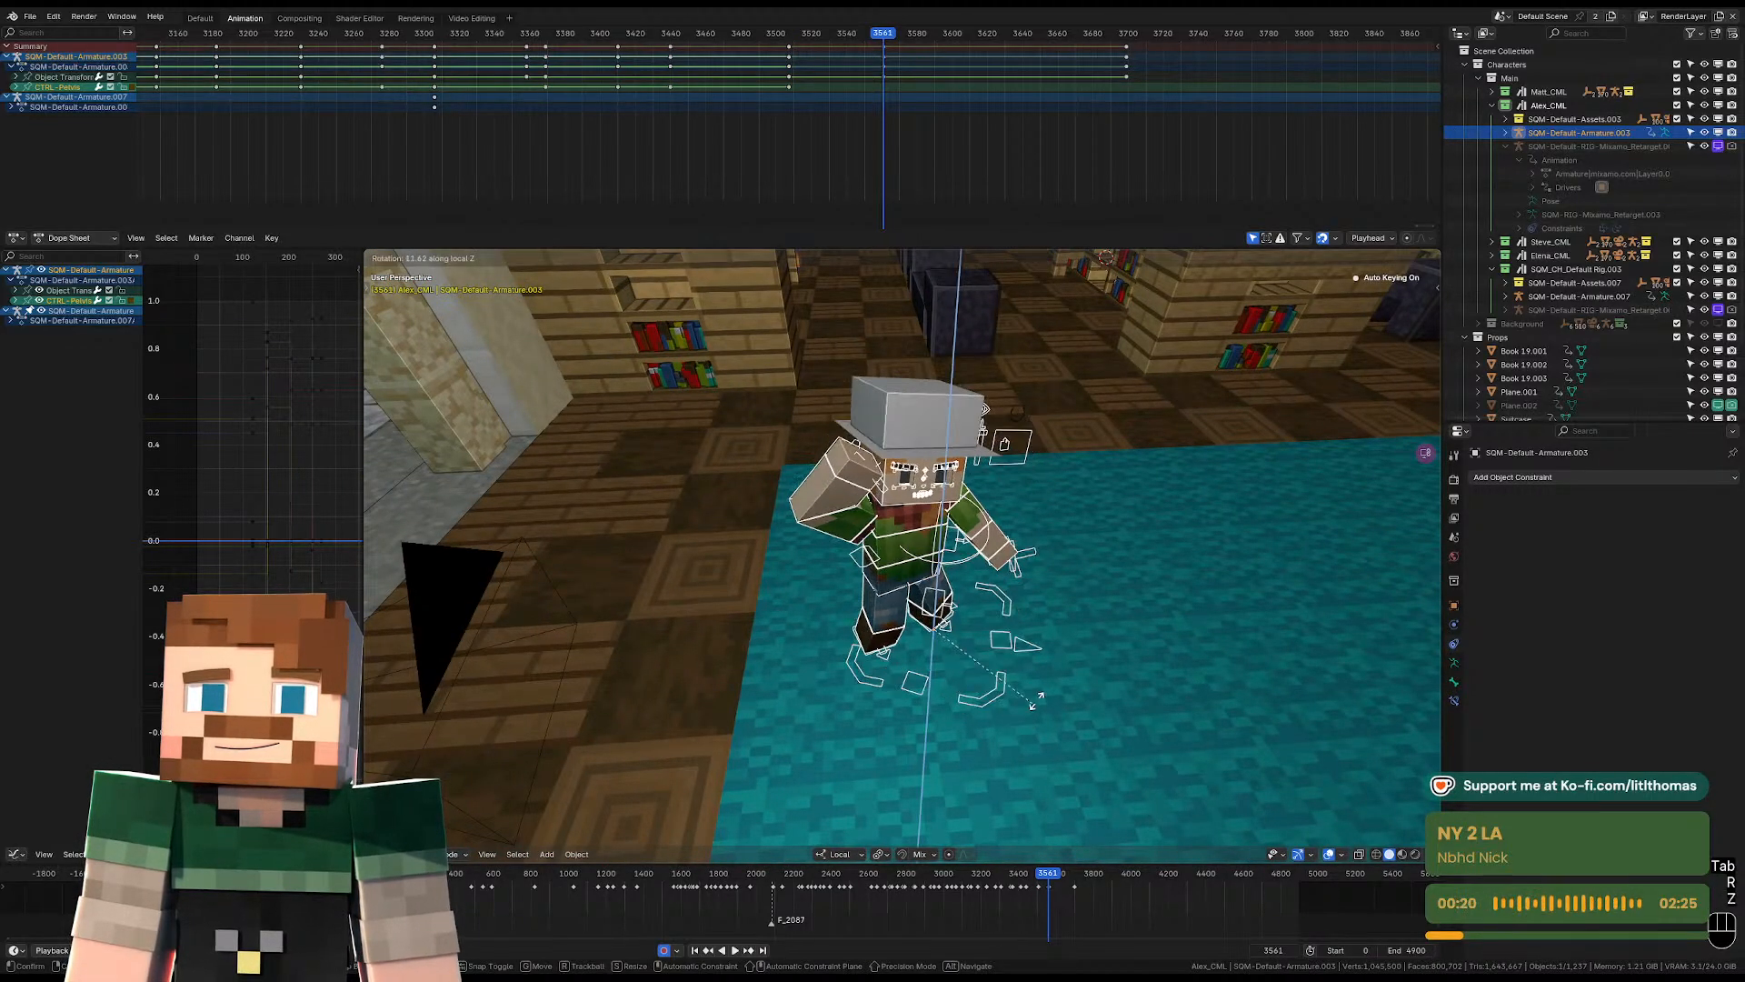
pyautogui.click(1071, 680)
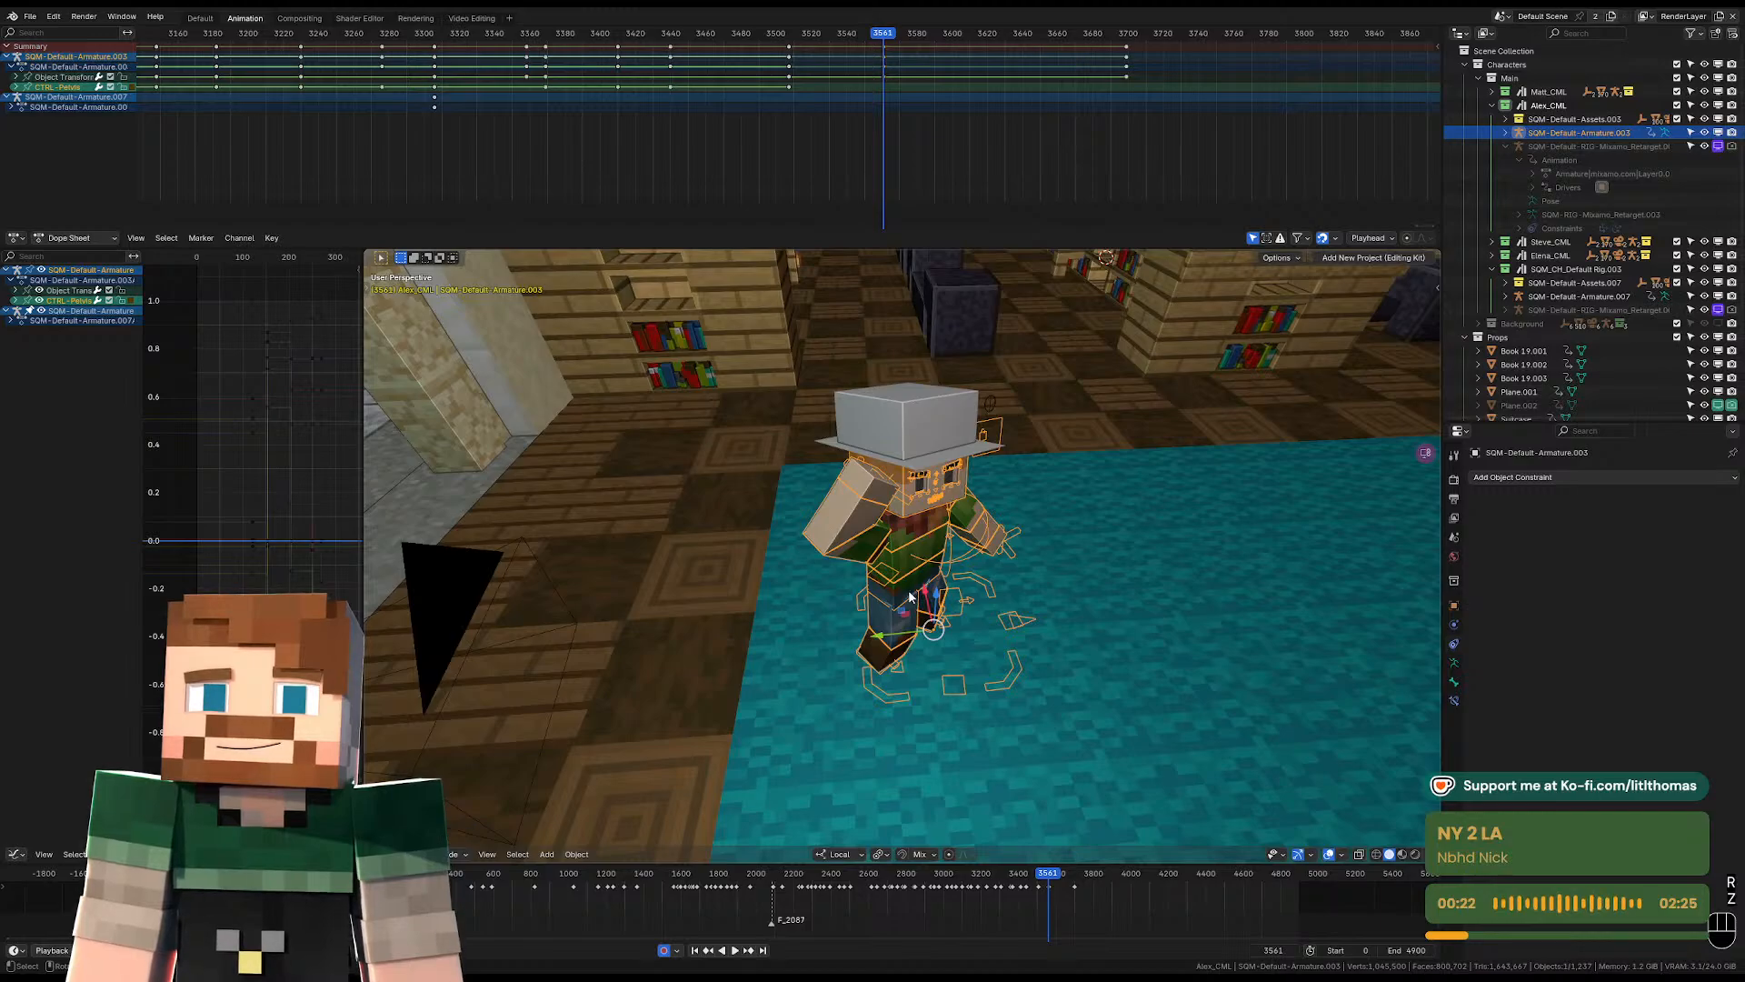
# Return the armature to Pose Mode and twist the torso control at frame 3561.
pyautogui.moveTo(910, 596); pyautogui.dragTo(879, 579, button='middle')
pyautogui.press('Tab')
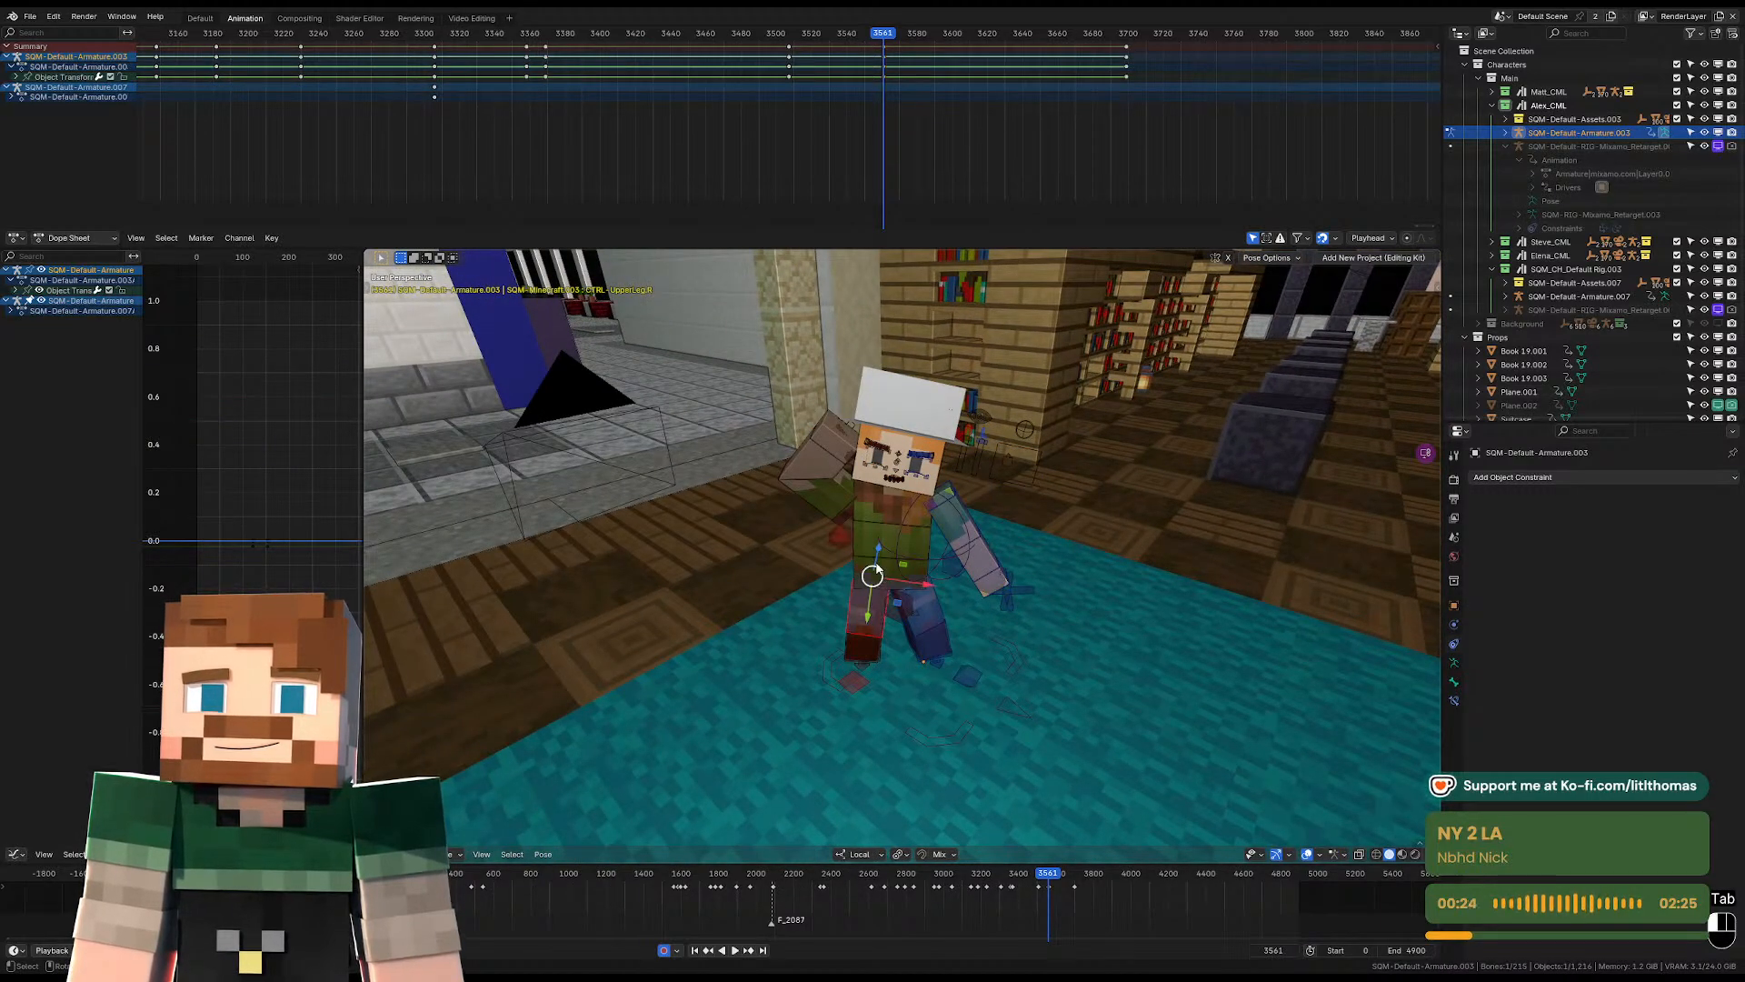
pyautogui.click(877, 569)
pyautogui.press('KP_Decimal')
pyautogui.scroll(-2, 951, 488)
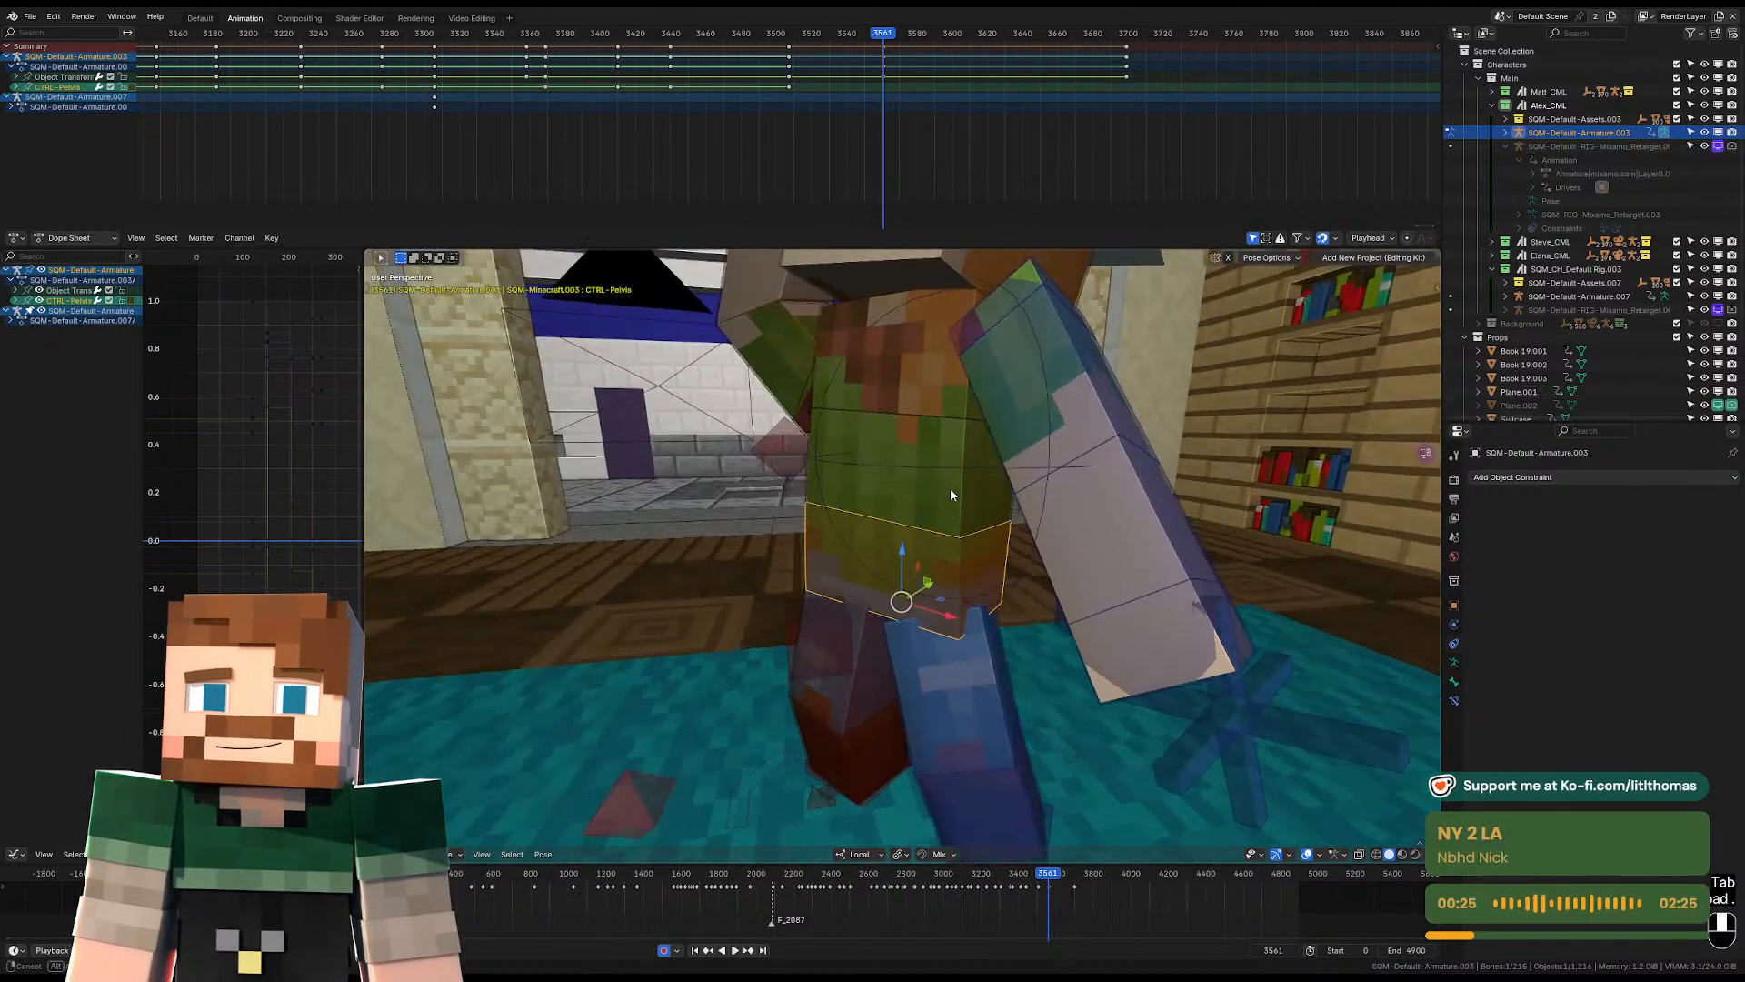
pyautogui.click(927, 339)
pyautogui.press('r')
pyautogui.press('r')
pyautogui.click(957, 360)
# Refine the torso's rotation from additional viewing angles at frame 3561.
pyautogui.scroll(-3, 960, 363)
pyautogui.moveTo(966, 372); pyautogui.dragTo(1037, 413, button='middle')
pyautogui.press('r')
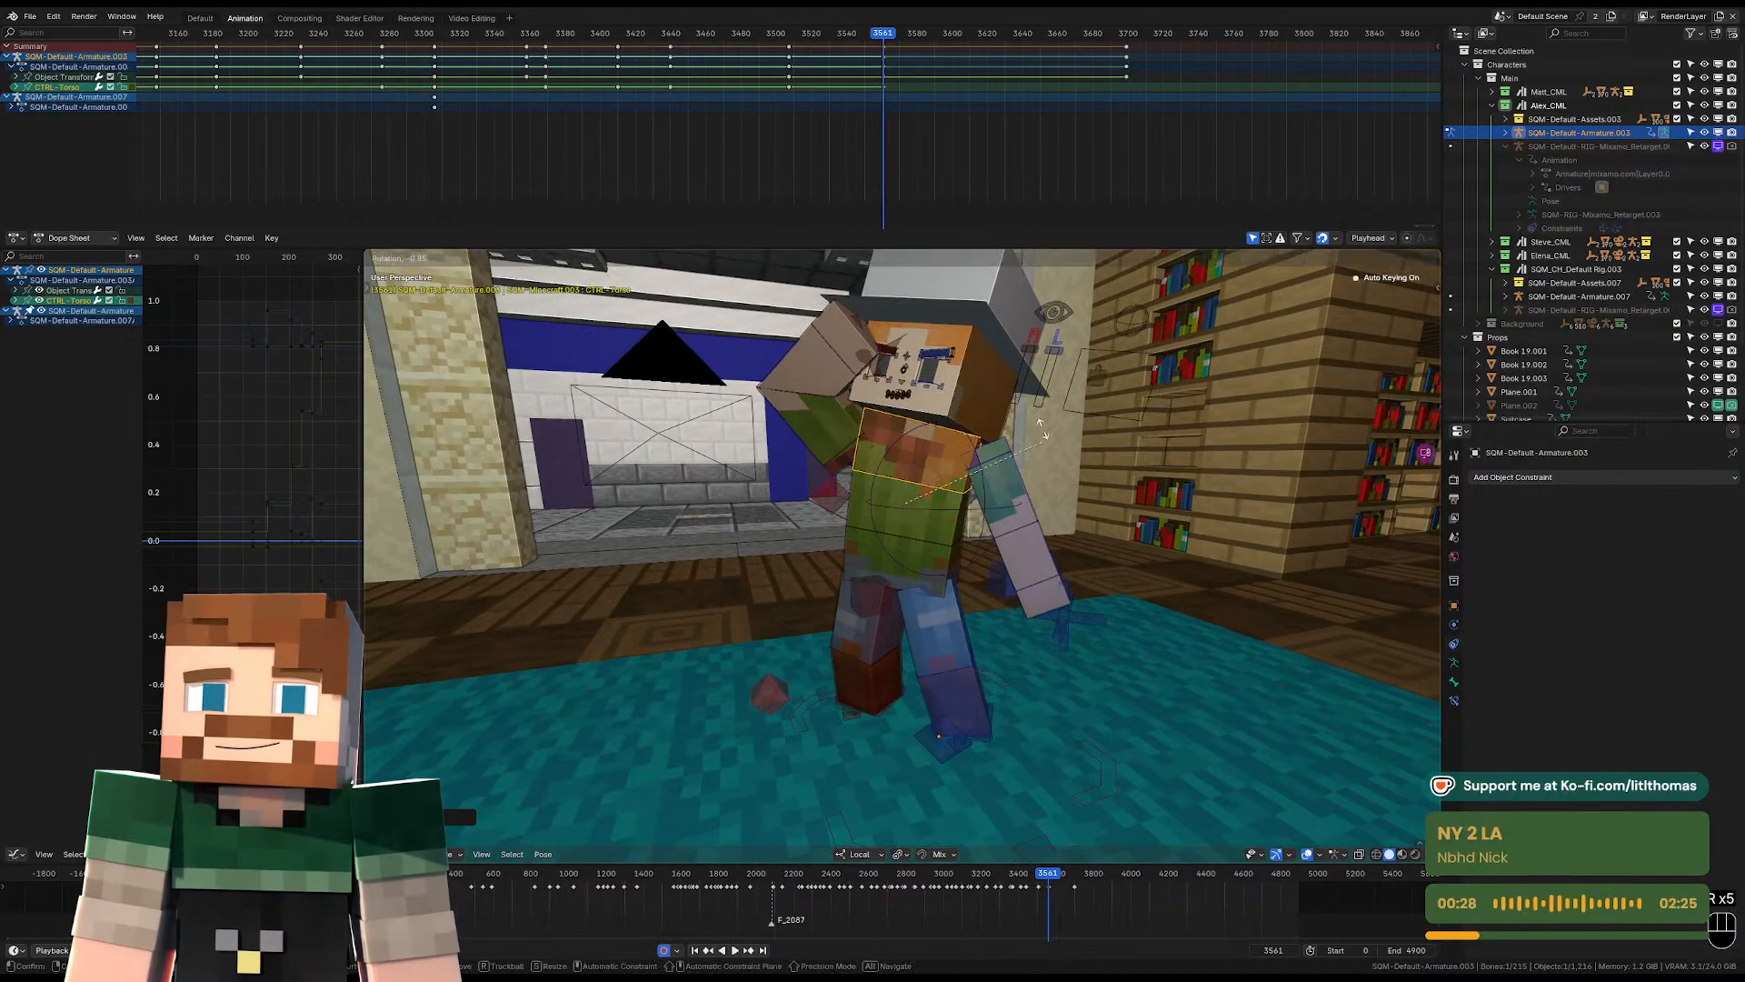
pyautogui.click(1025, 396)
pyautogui.moveTo(816, 431); pyautogui.dragTo(951, 475, button='middle')
pyautogui.click(838, 436)
pyautogui.click(924, 454)
pyautogui.press('r')
pyautogui.click(871, 460)
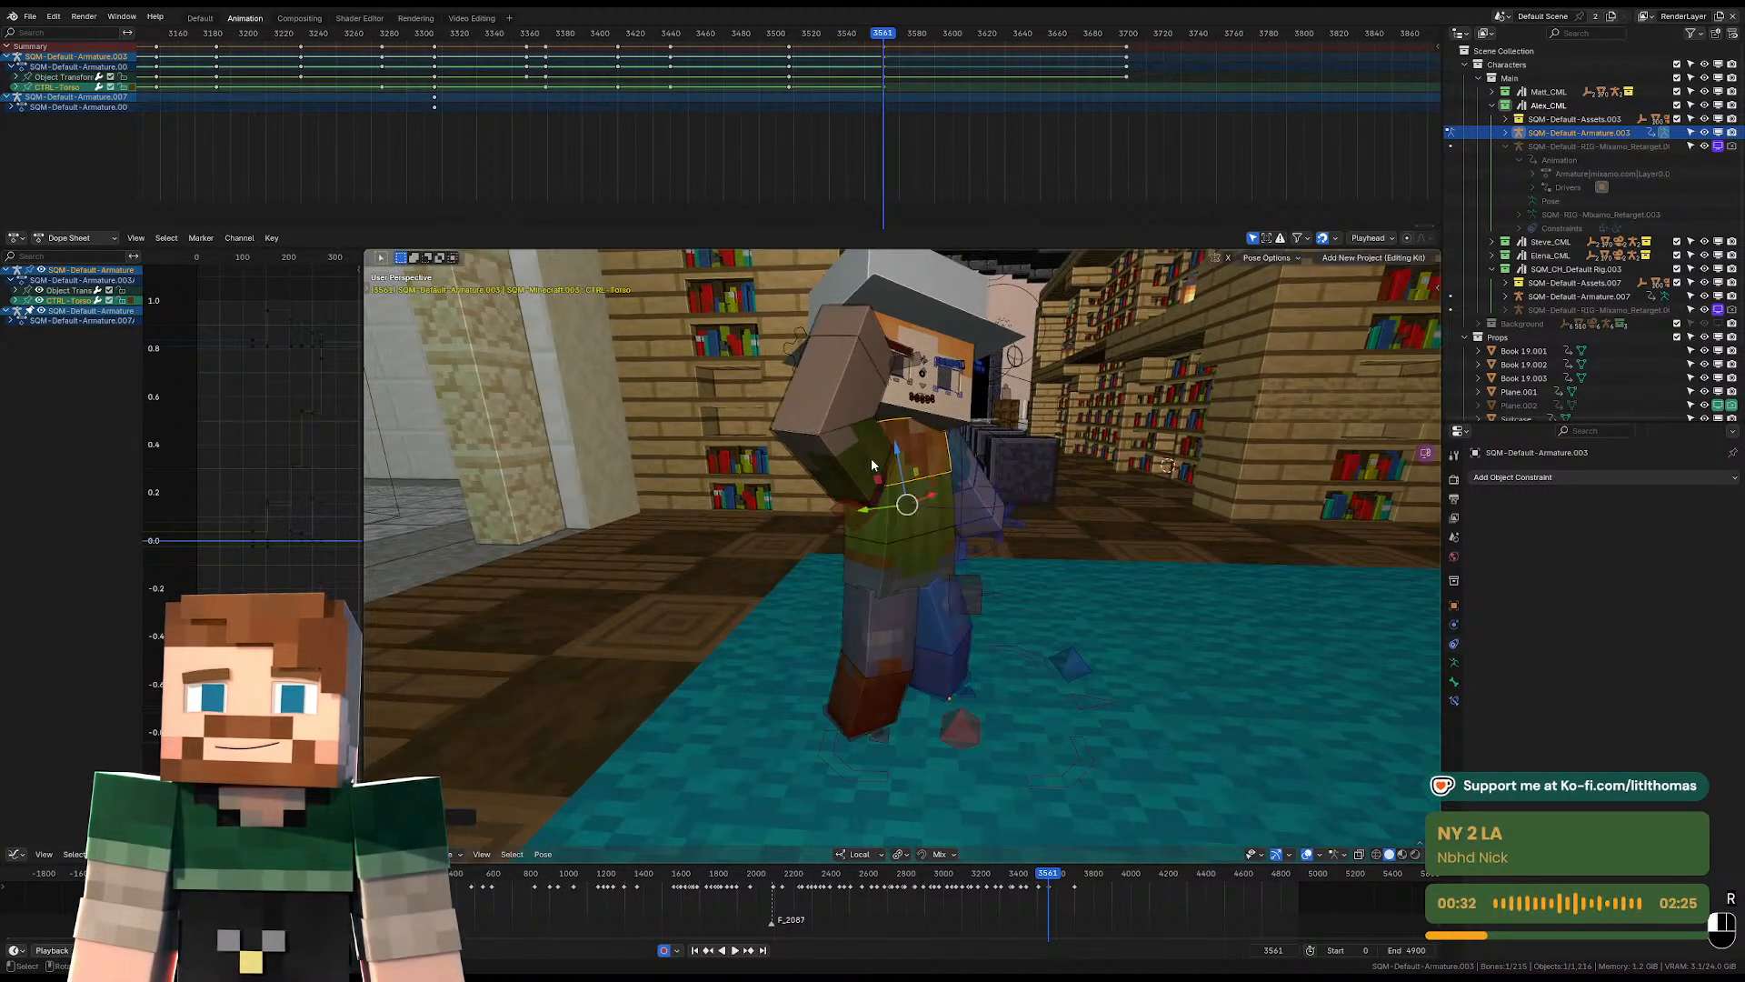
# Rotate the right upper arm to lower the raised hand from the head at frame 3561.
pyautogui.click(870, 458)
pyautogui.press('r')
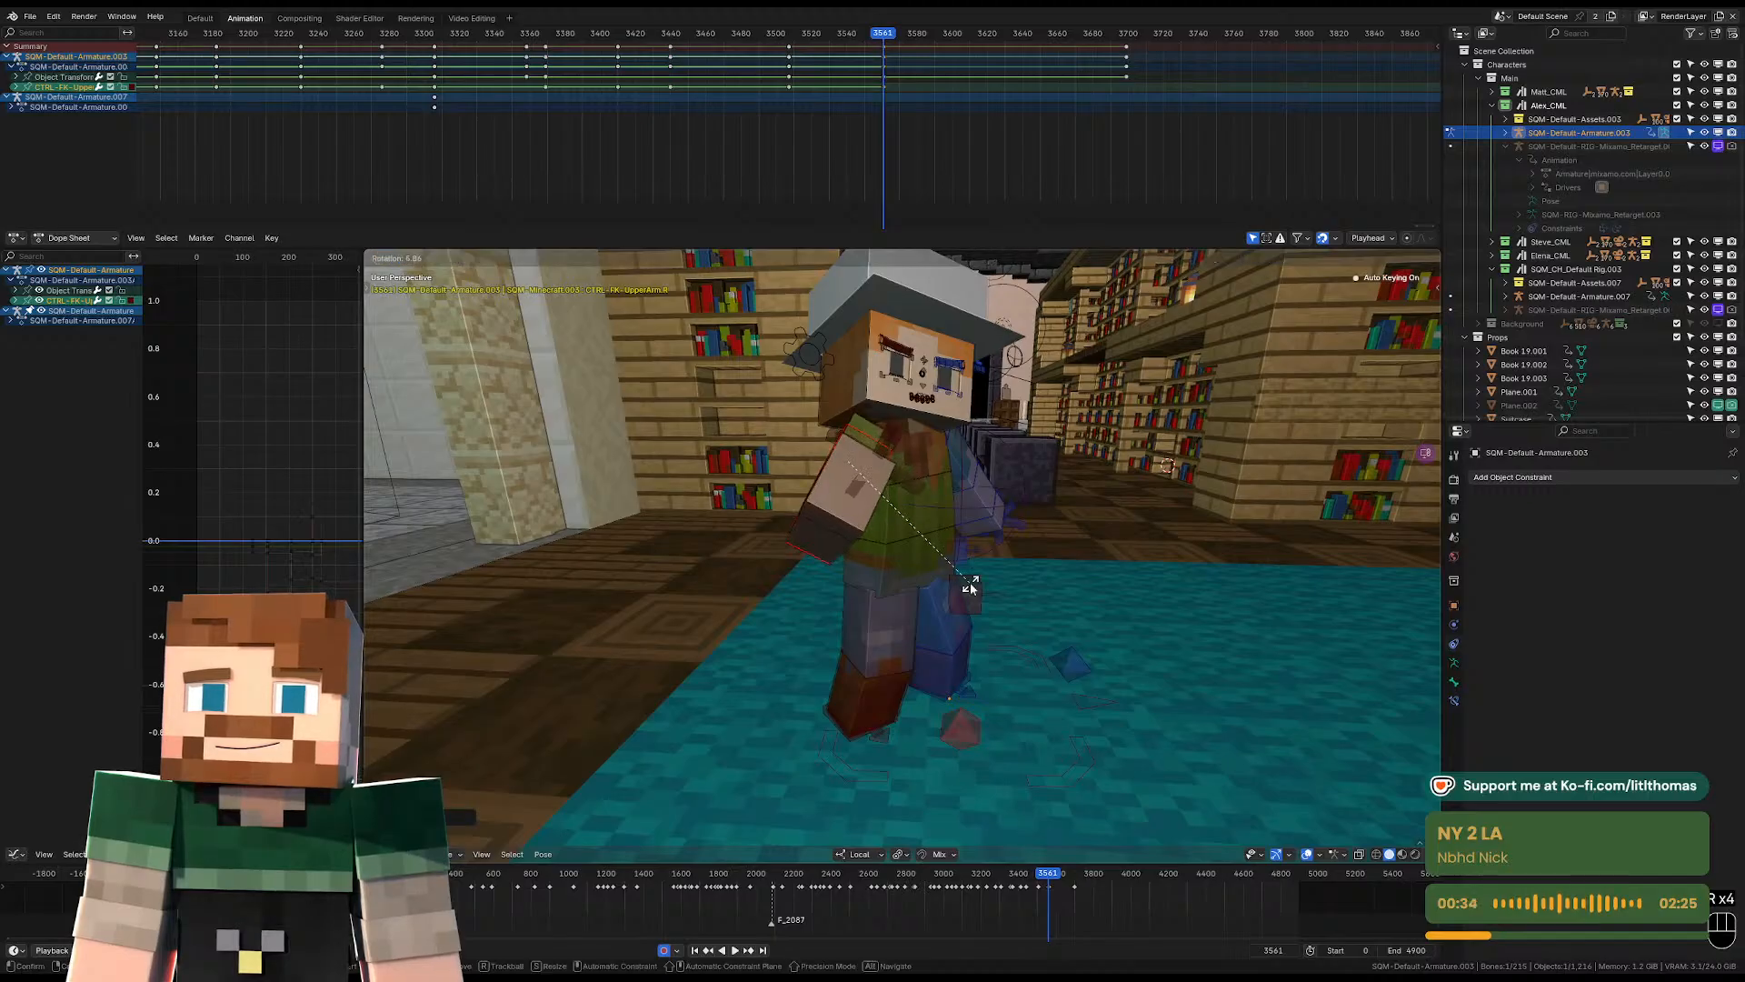
pyautogui.press('r')
pyautogui.click(954, 554)
pyautogui.press('r')
pyautogui.press('r')
pyautogui.click(967, 529)
# Bend the left lower arm and rotate the left upper arm into an outward gesture at frame 3561.
pyautogui.moveTo(967, 529); pyautogui.dragTo(902, 534, button='middle')
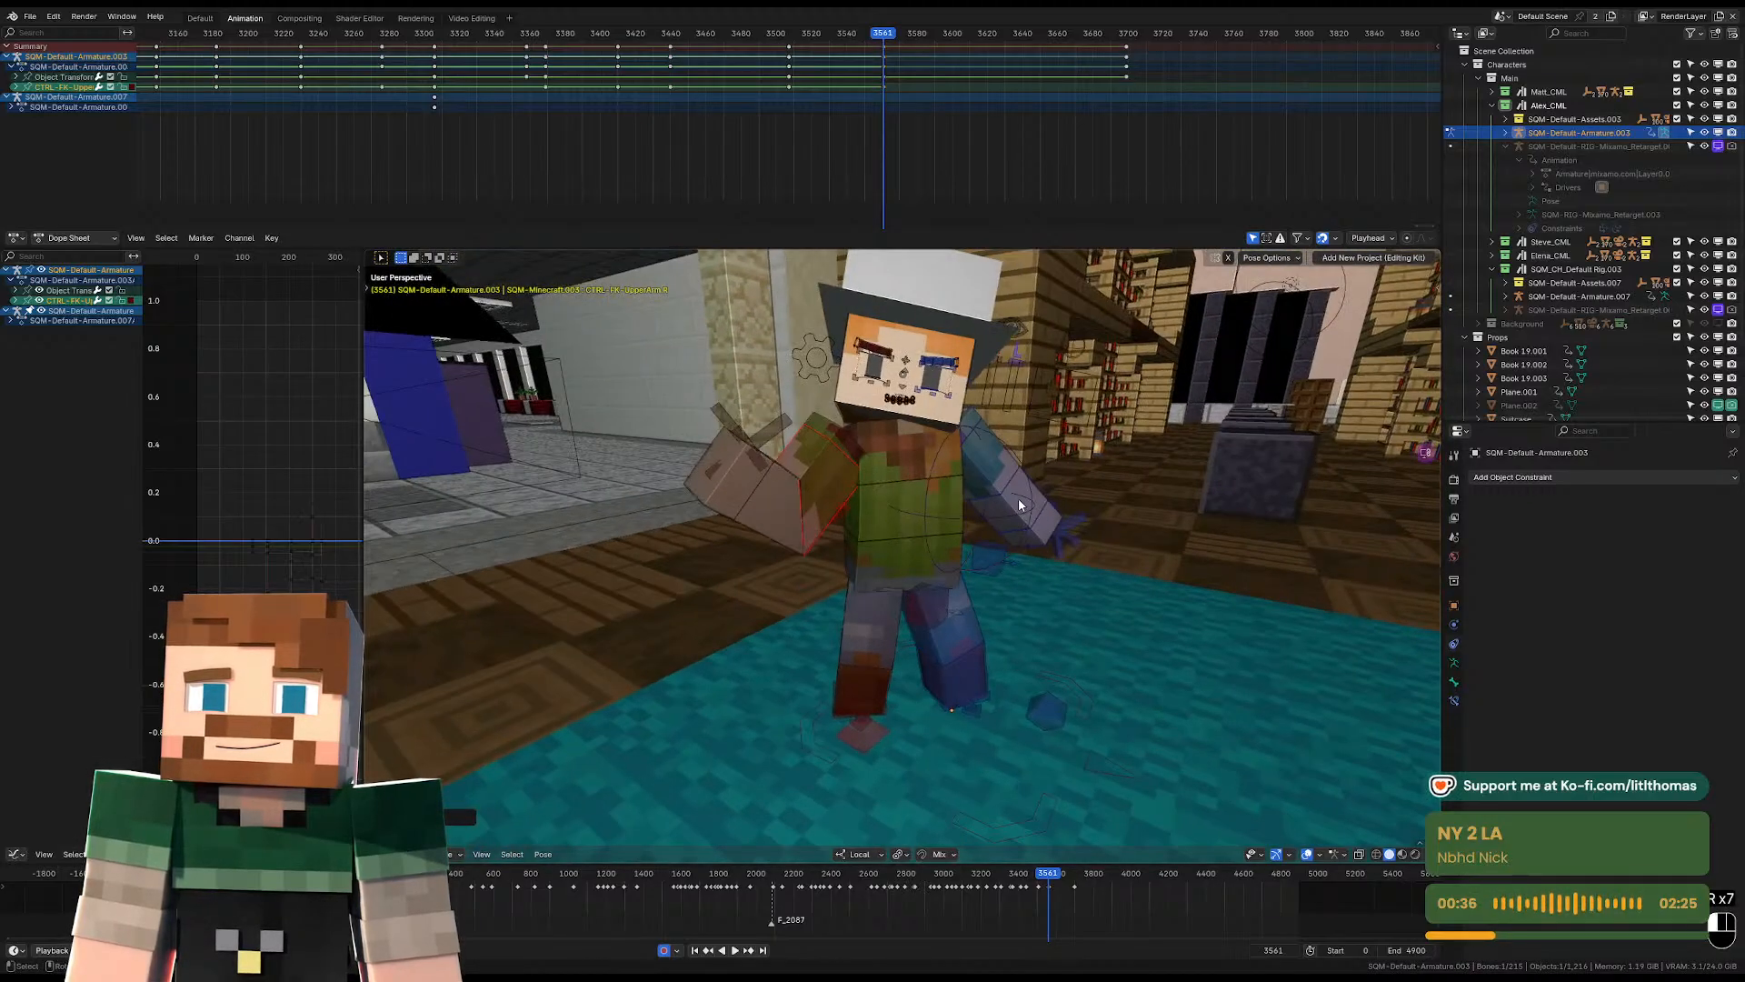
pyautogui.moveTo(1018, 498); pyautogui.dragTo(980, 477, button='middle')
pyautogui.click(984, 475)
pyautogui.press('r')
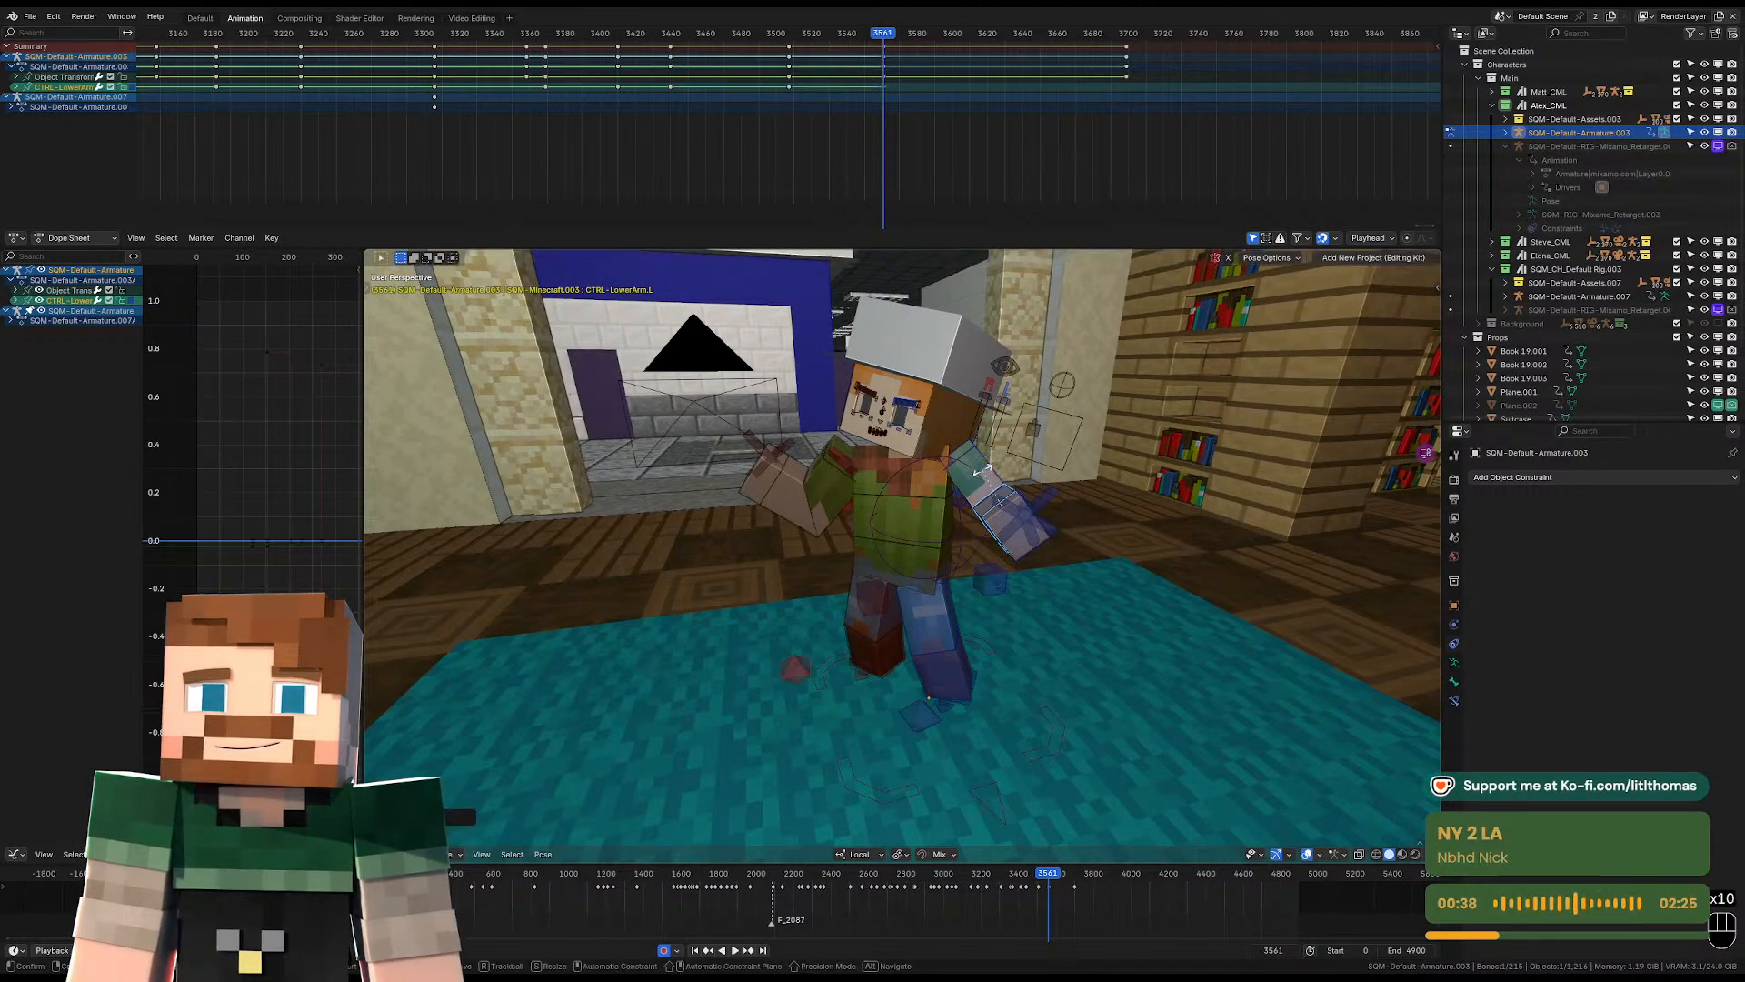
pyautogui.click(990, 465)
pyautogui.press('r')
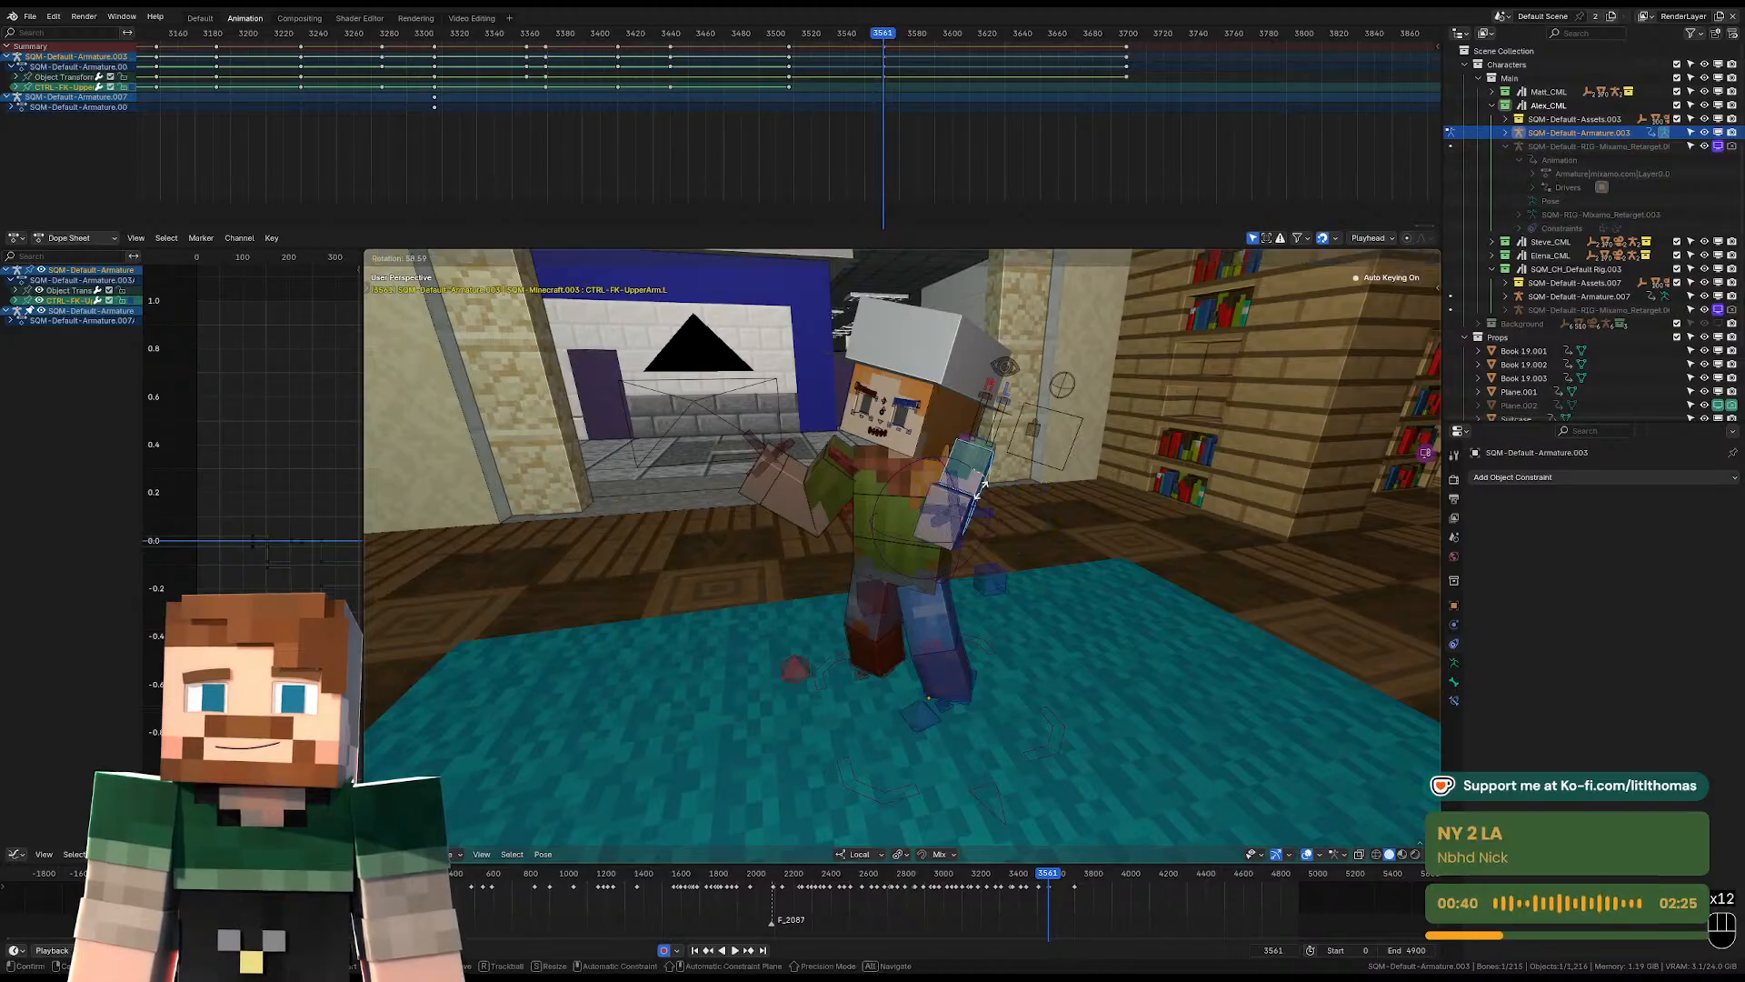
pyautogui.click(973, 422)
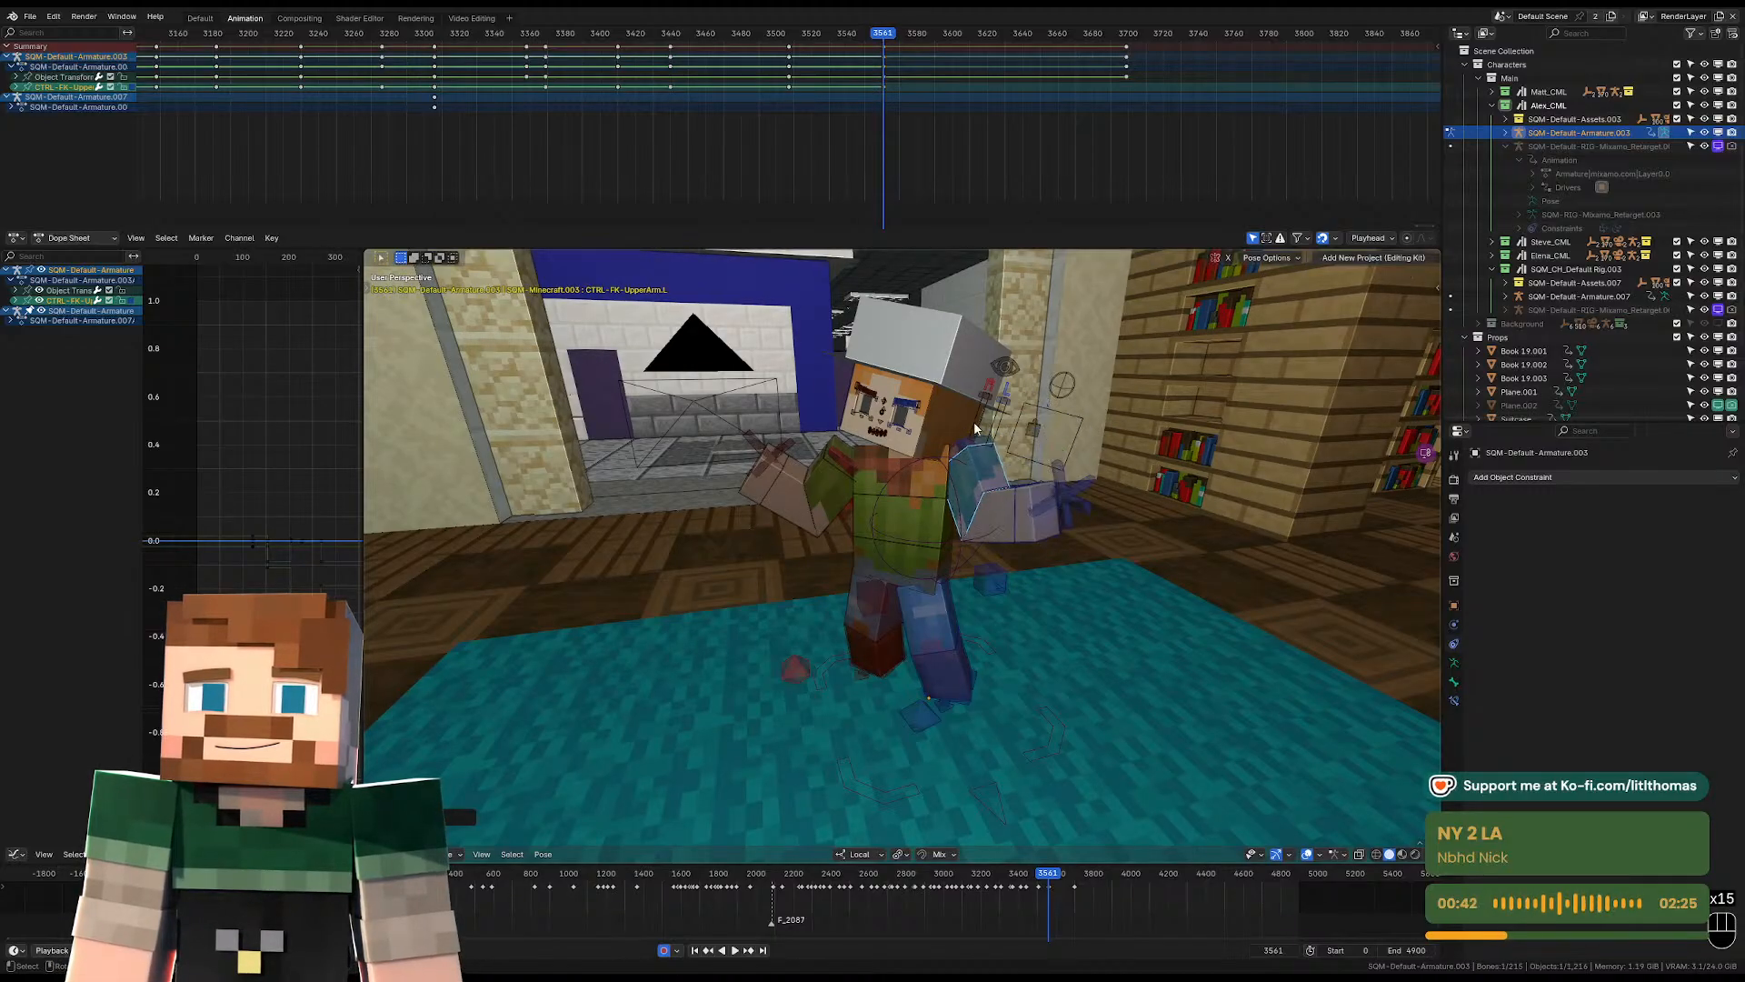
# Rotate the head toward the three approaching characters at frame 3561, refining it through the camera view.
pyautogui.press('r')
pyautogui.press('r')
pyautogui.press('r')
pyautogui.click(1062, 411)
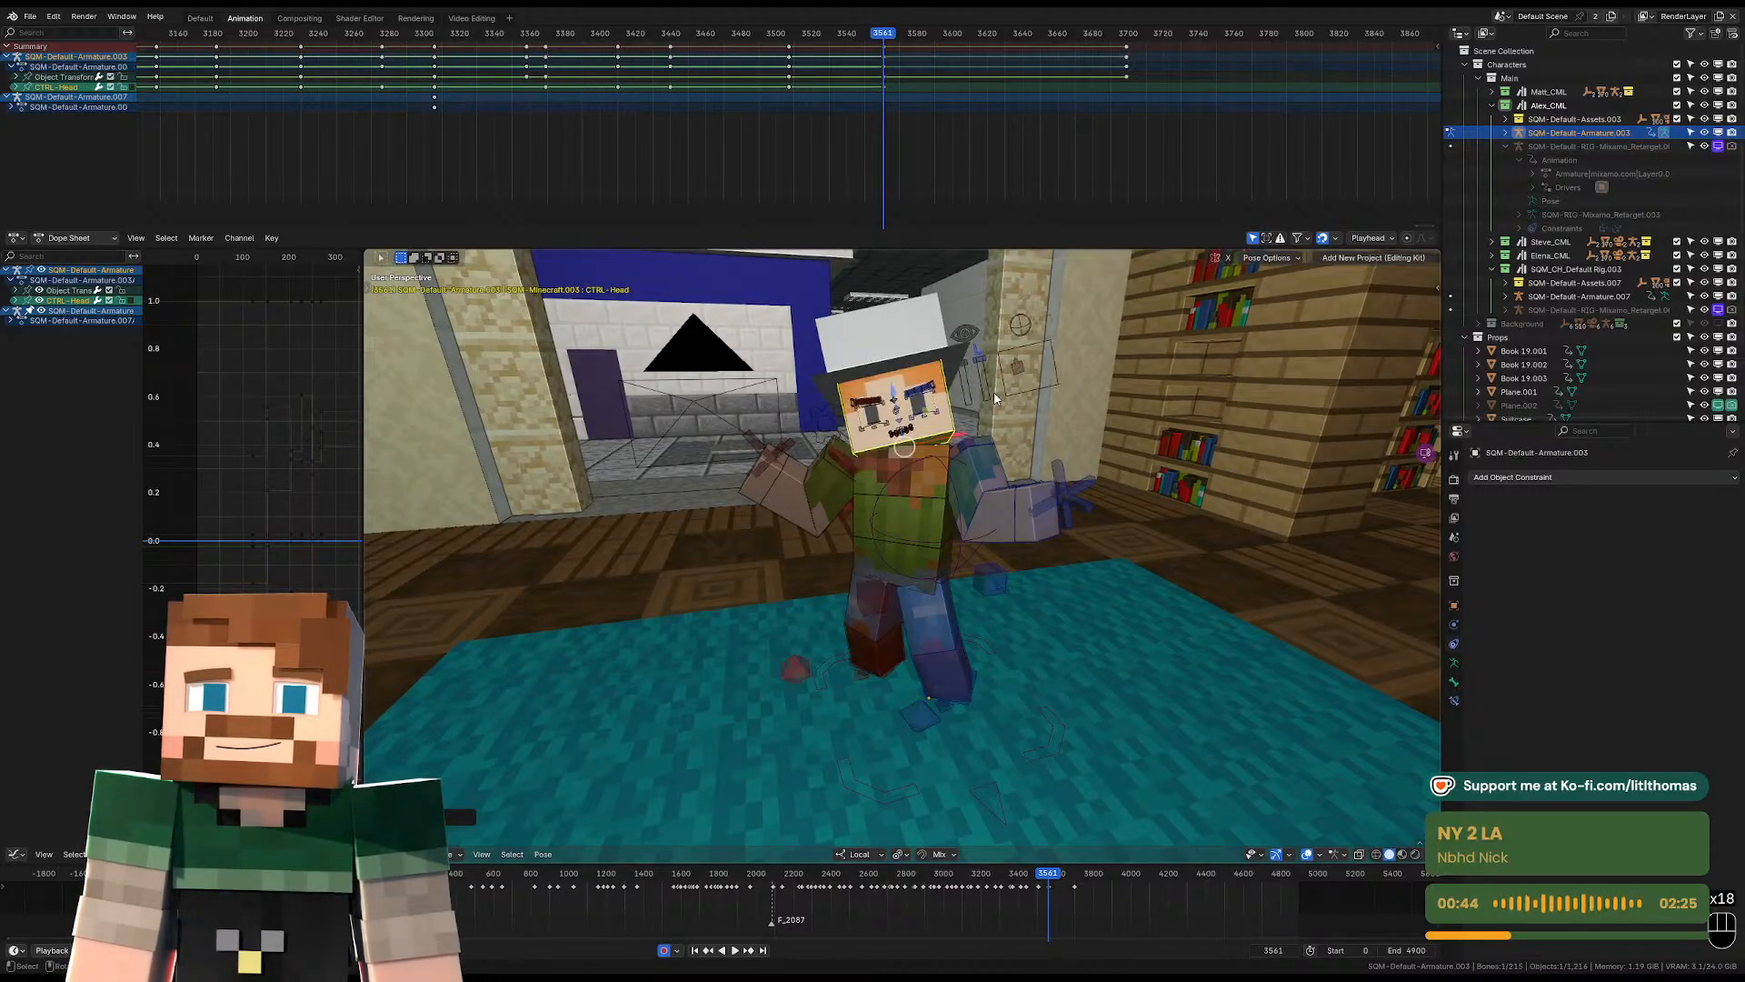
pyautogui.press('KP_0')
pyautogui.press('r')
pyautogui.press('r')
pyautogui.press('r')
pyautogui.press('r')
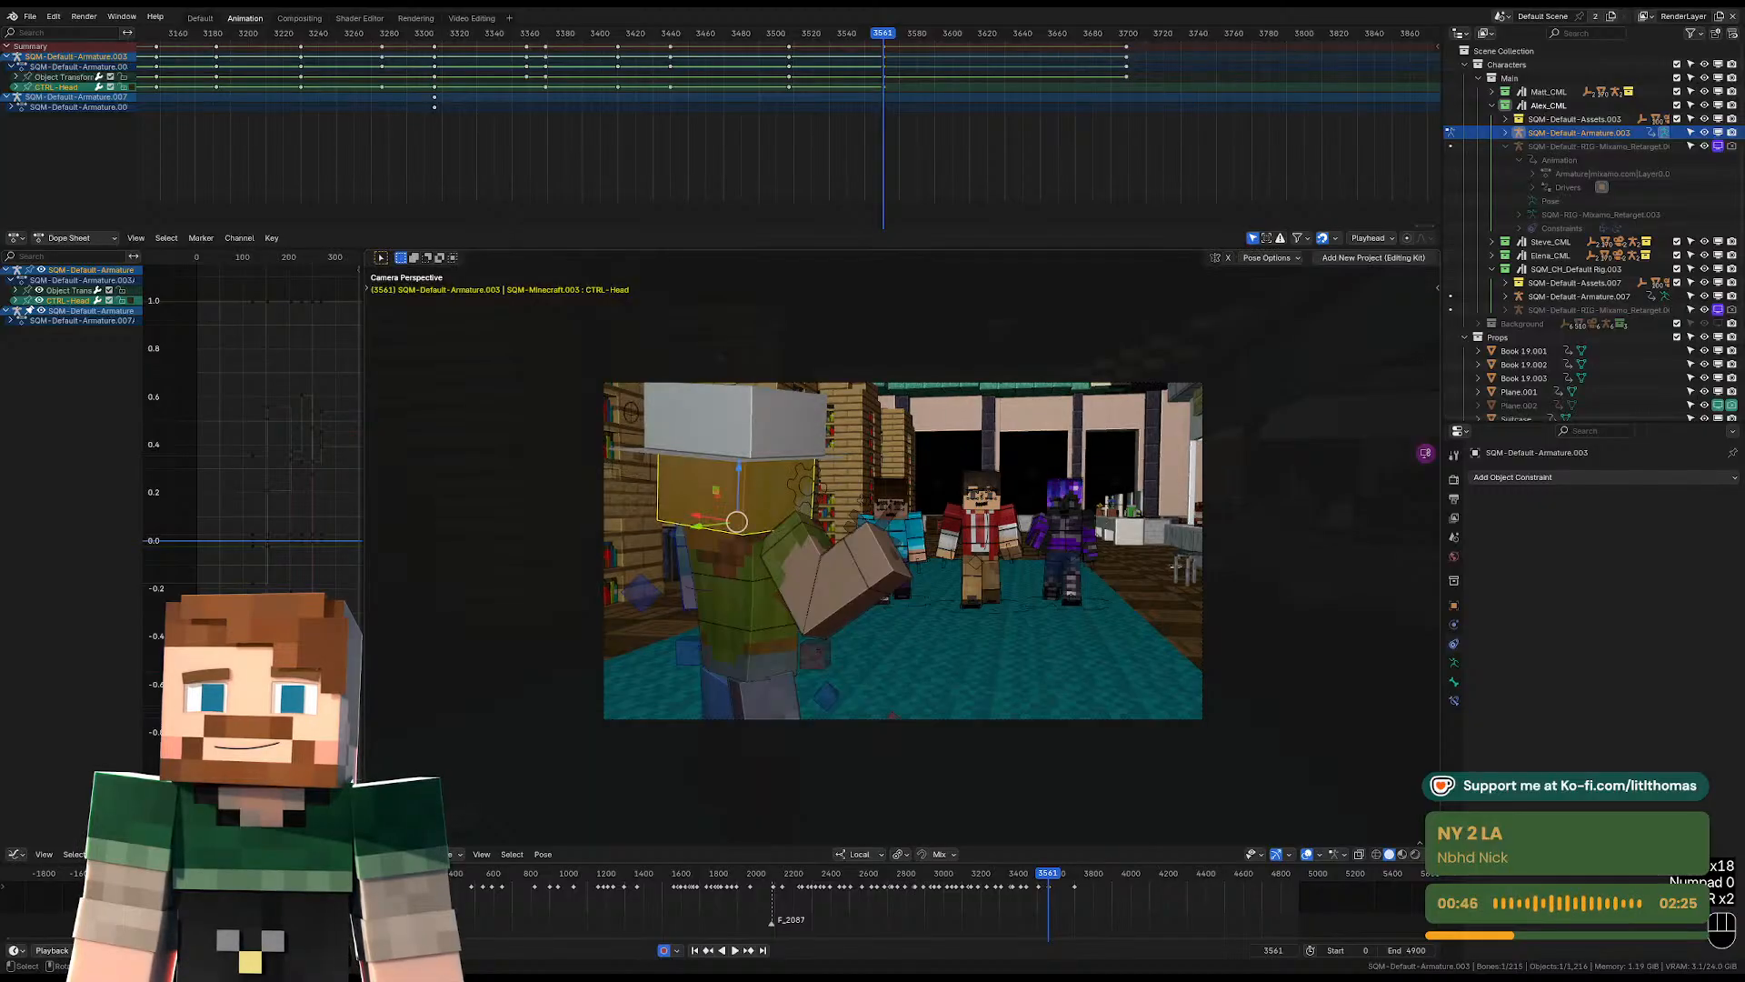
# Replay the shot around frame 3561 through the camera to judge the timing of the new pose.
pyautogui.click(798, 44)
pyautogui.press('space')
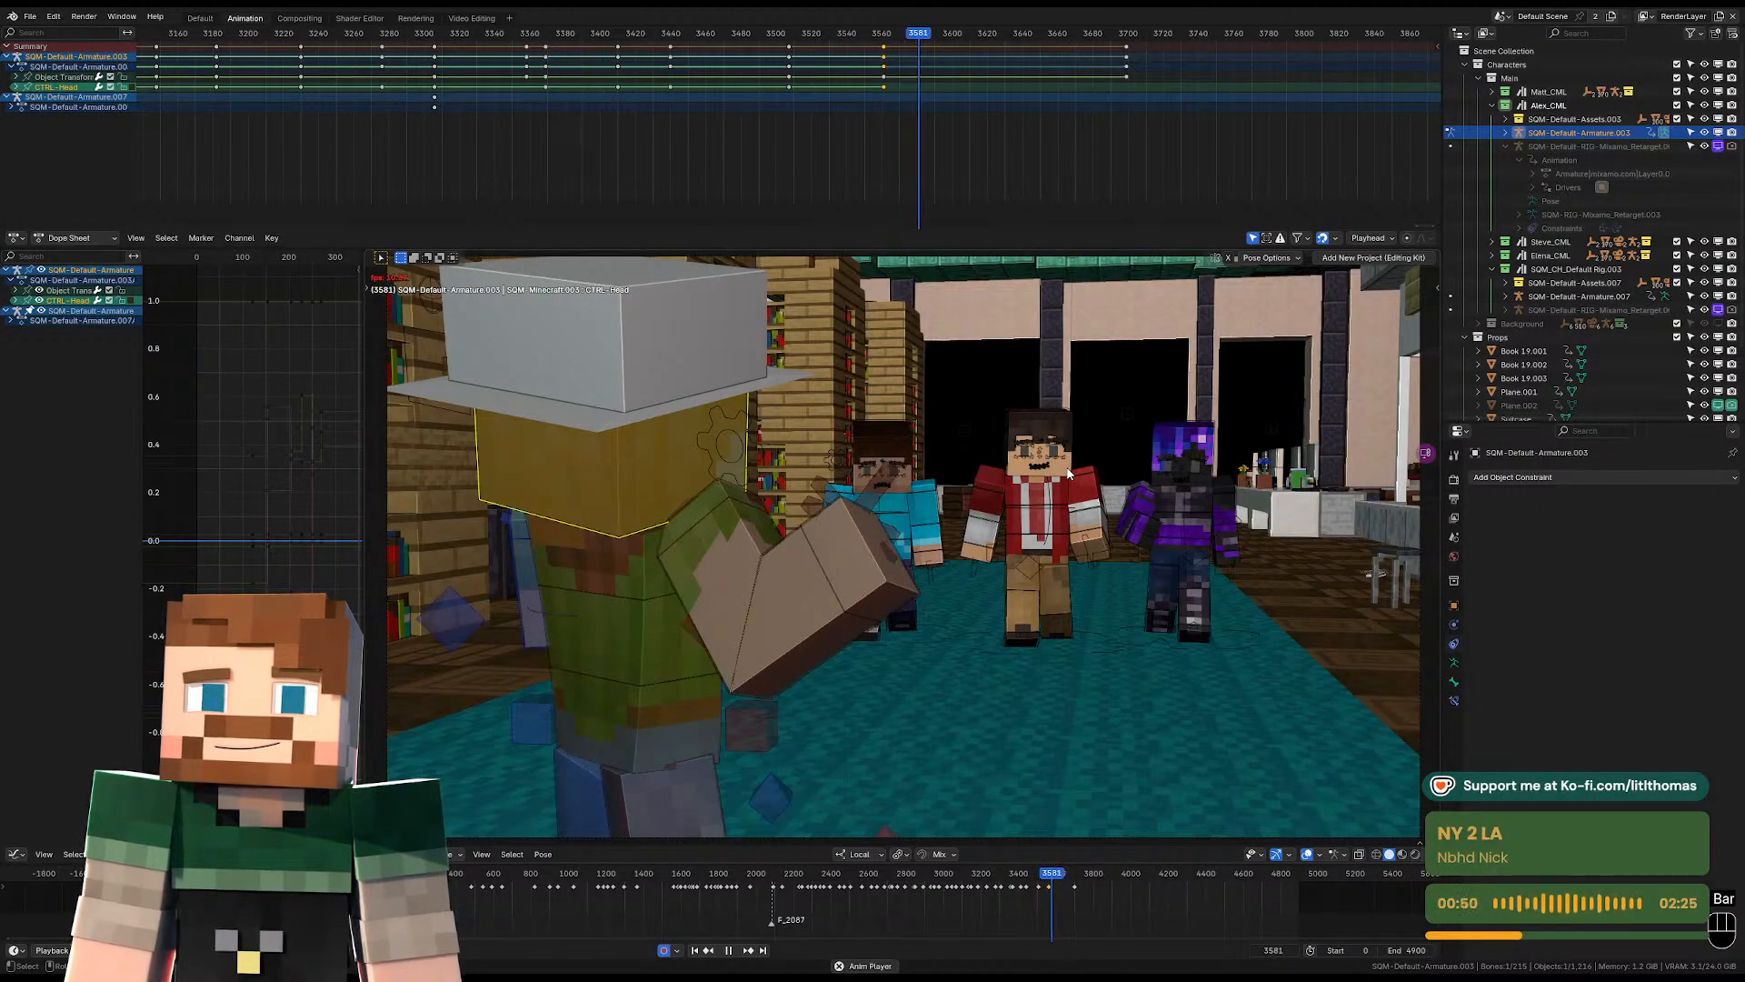
pyautogui.press('space')
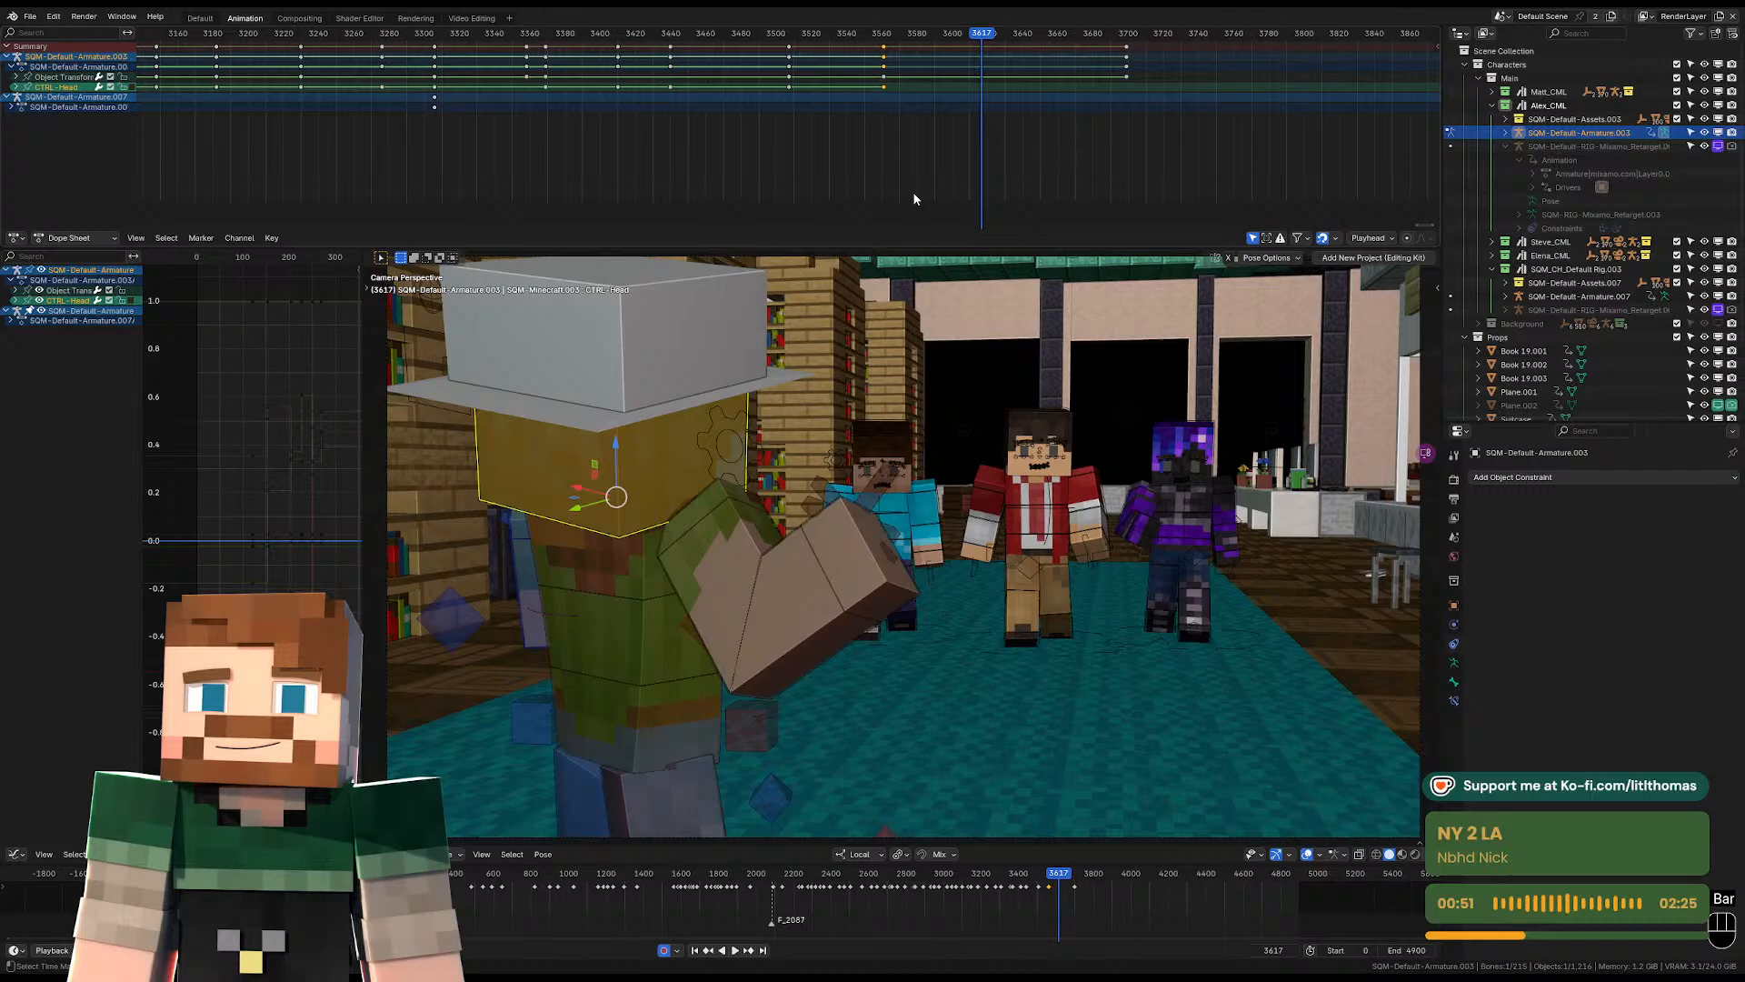
pyautogui.click(882, 36)
pyautogui.press('space')
pyautogui.press('space')
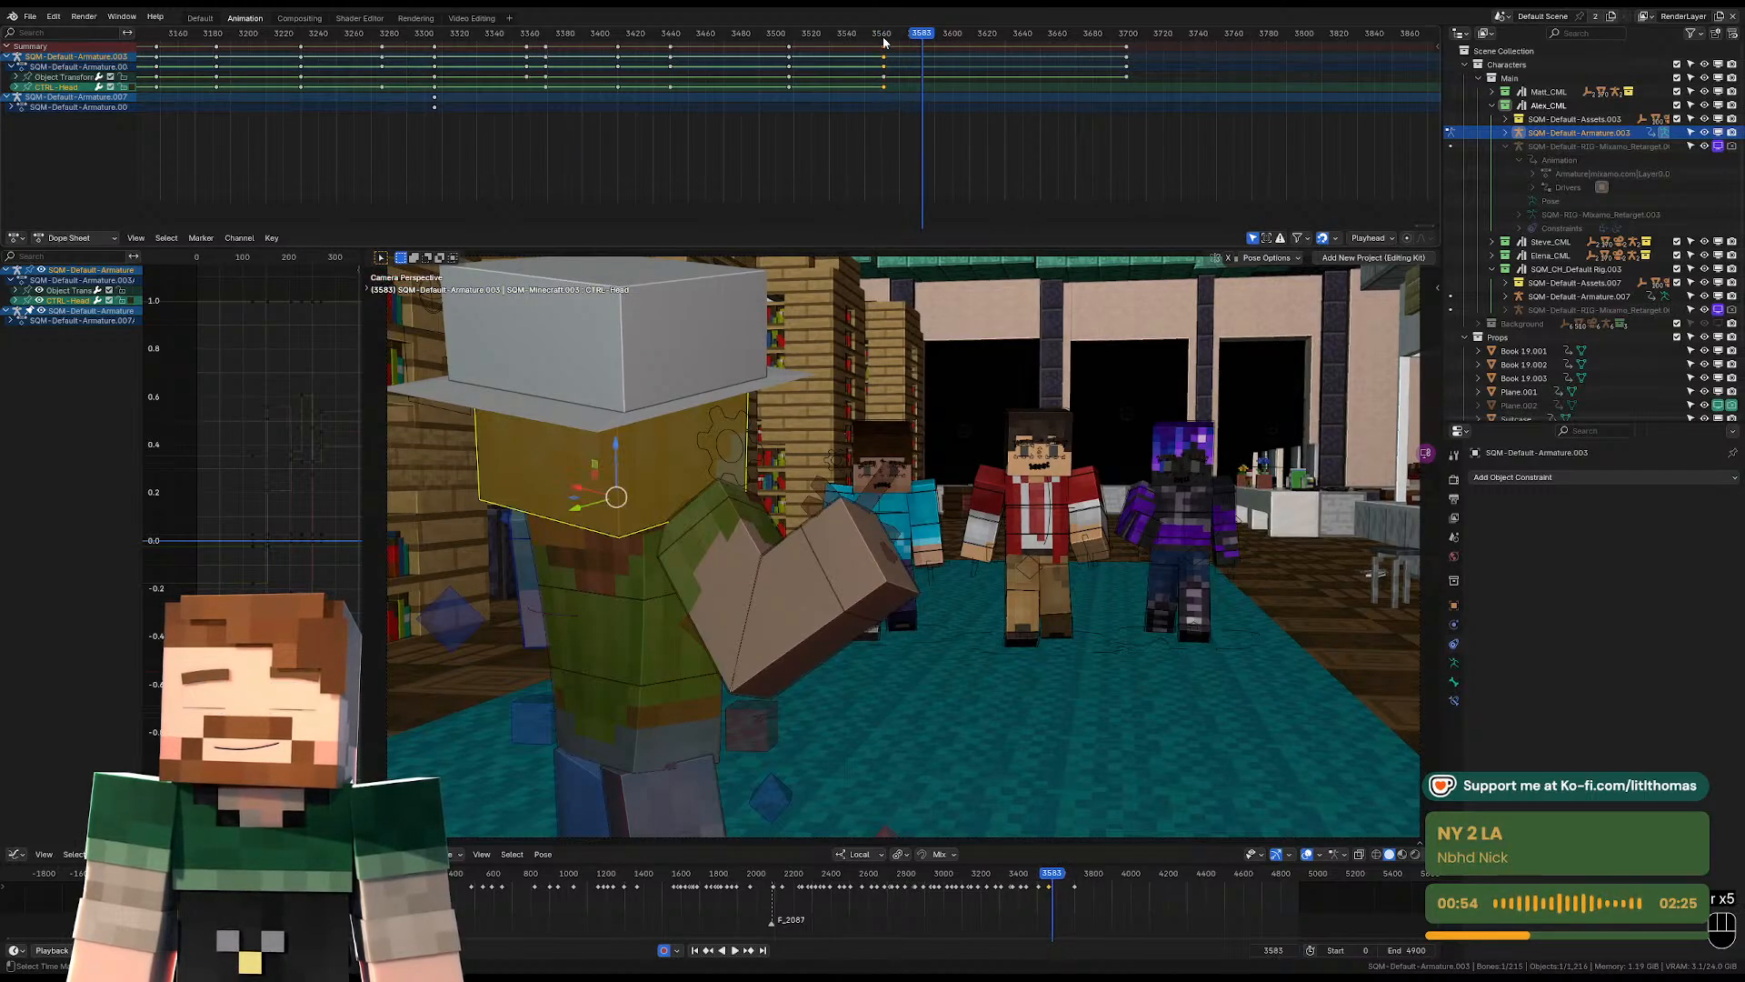
pyautogui.click(877, 39)
pyautogui.press('space')
pyautogui.press('space')
# Select all of the hat-wearing character's bones and move the pose keyframes from frame 3561 to frame 3579.
pyautogui.moveTo(869, 482); pyautogui.dragTo(913, 537, button='middle')
pyautogui.scroll(3, 889, 515)
pyautogui.click(913, 618)
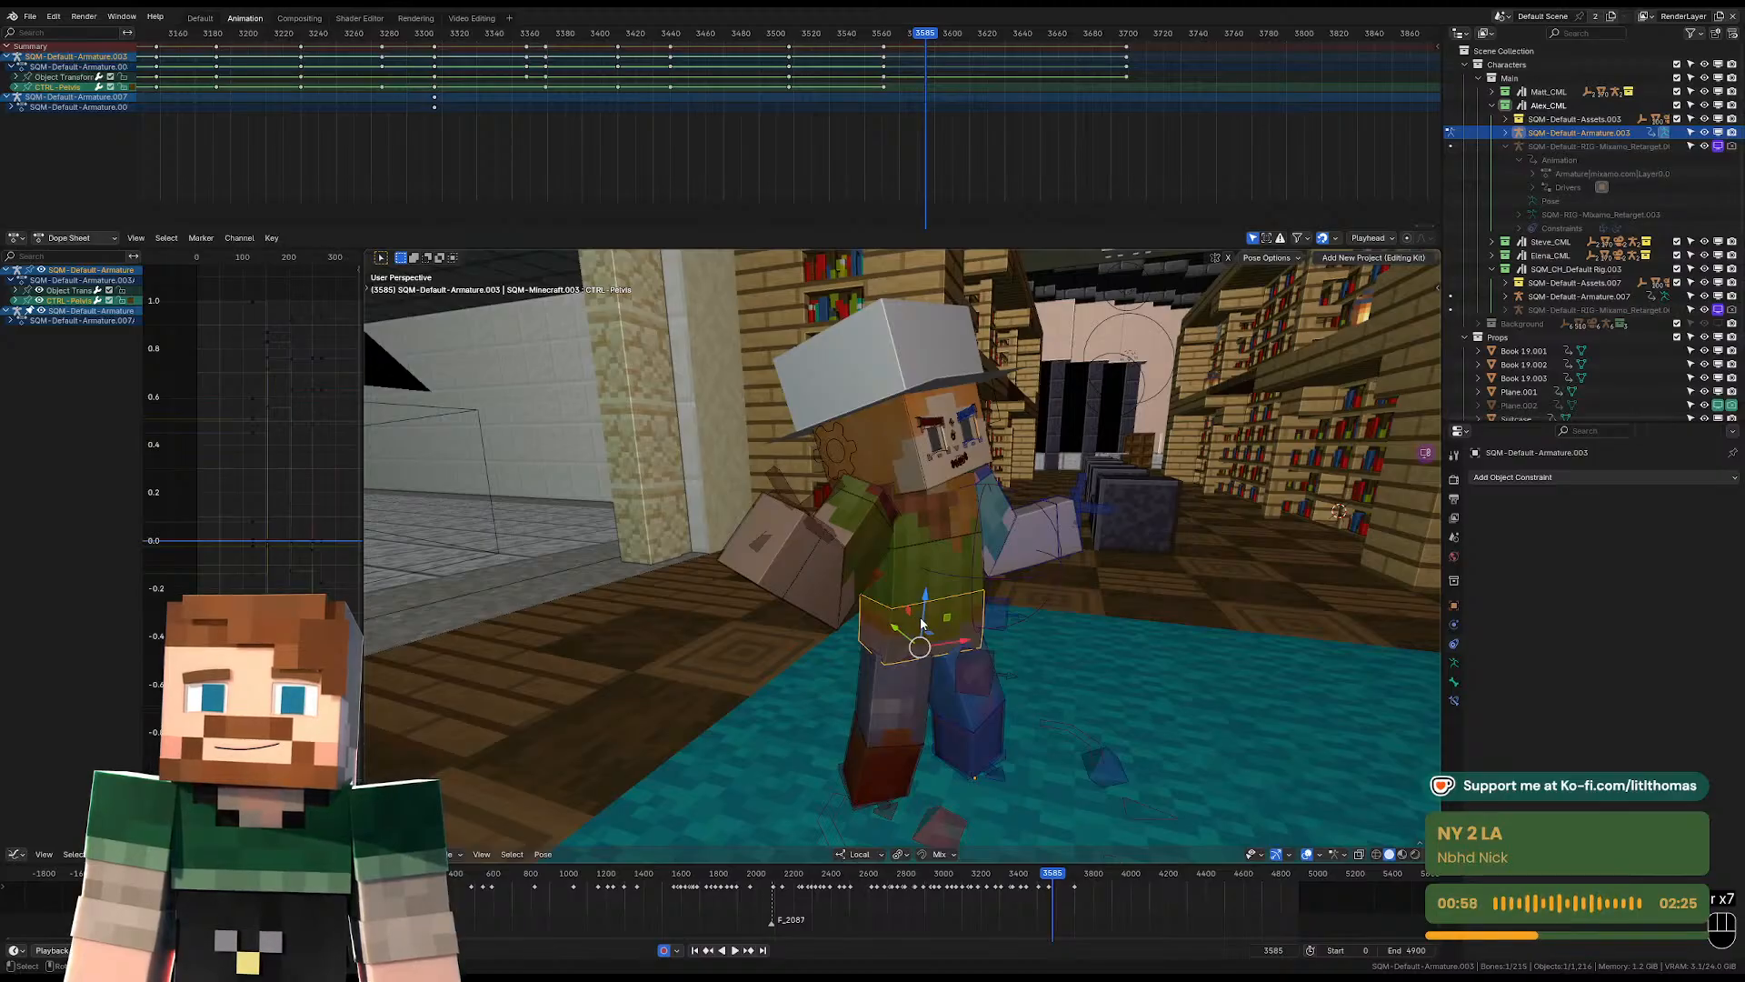
pyautogui.press('a')
pyautogui.click(899, 36)
pyautogui.press('space')
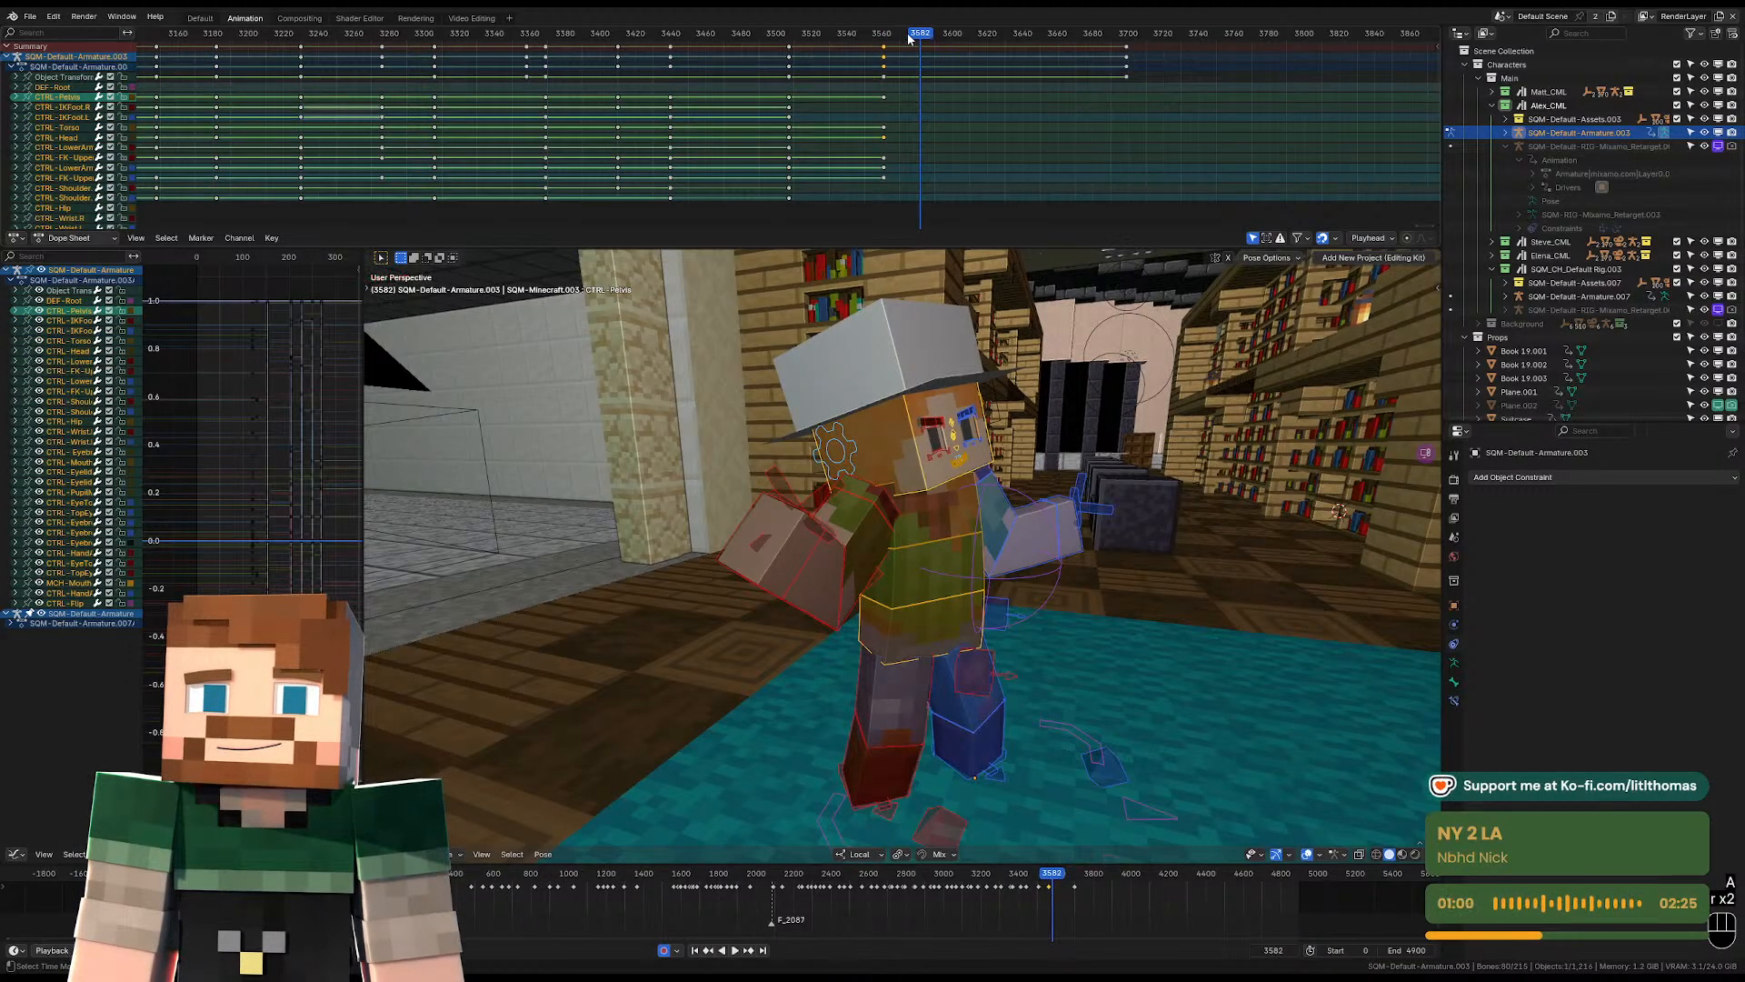
pyautogui.press('space')
pyautogui.press('space')
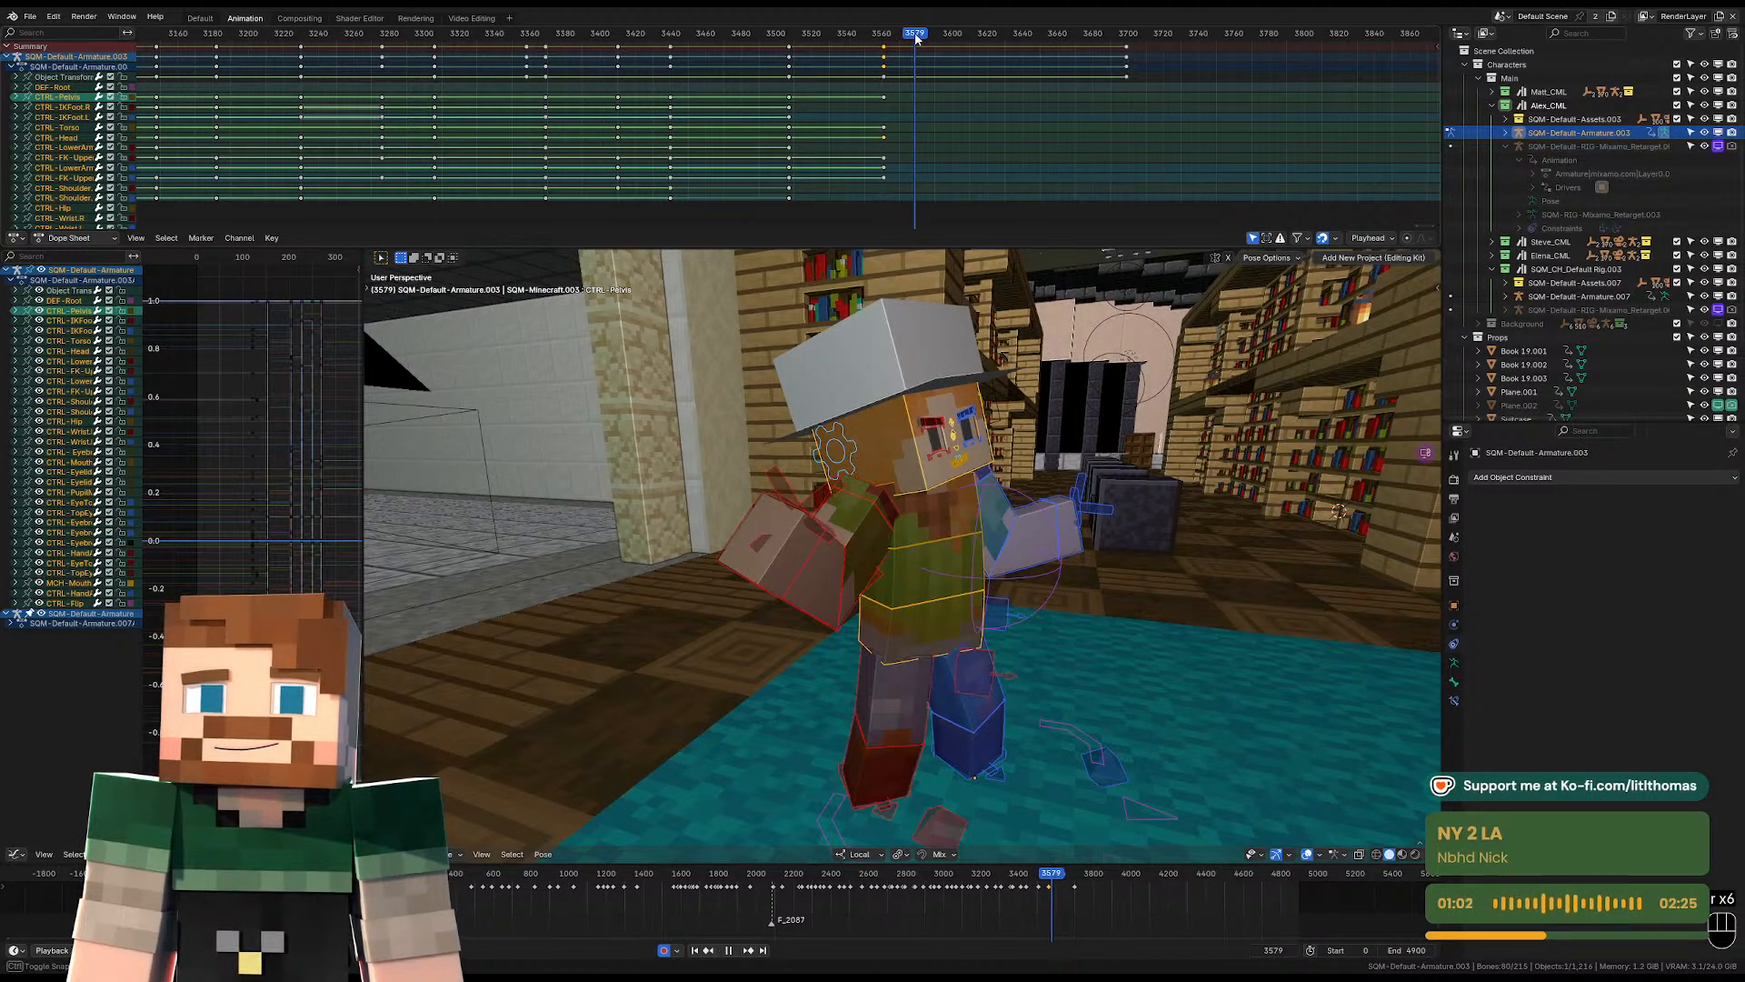
pyautogui.click(882, 53)
pyautogui.press('g')
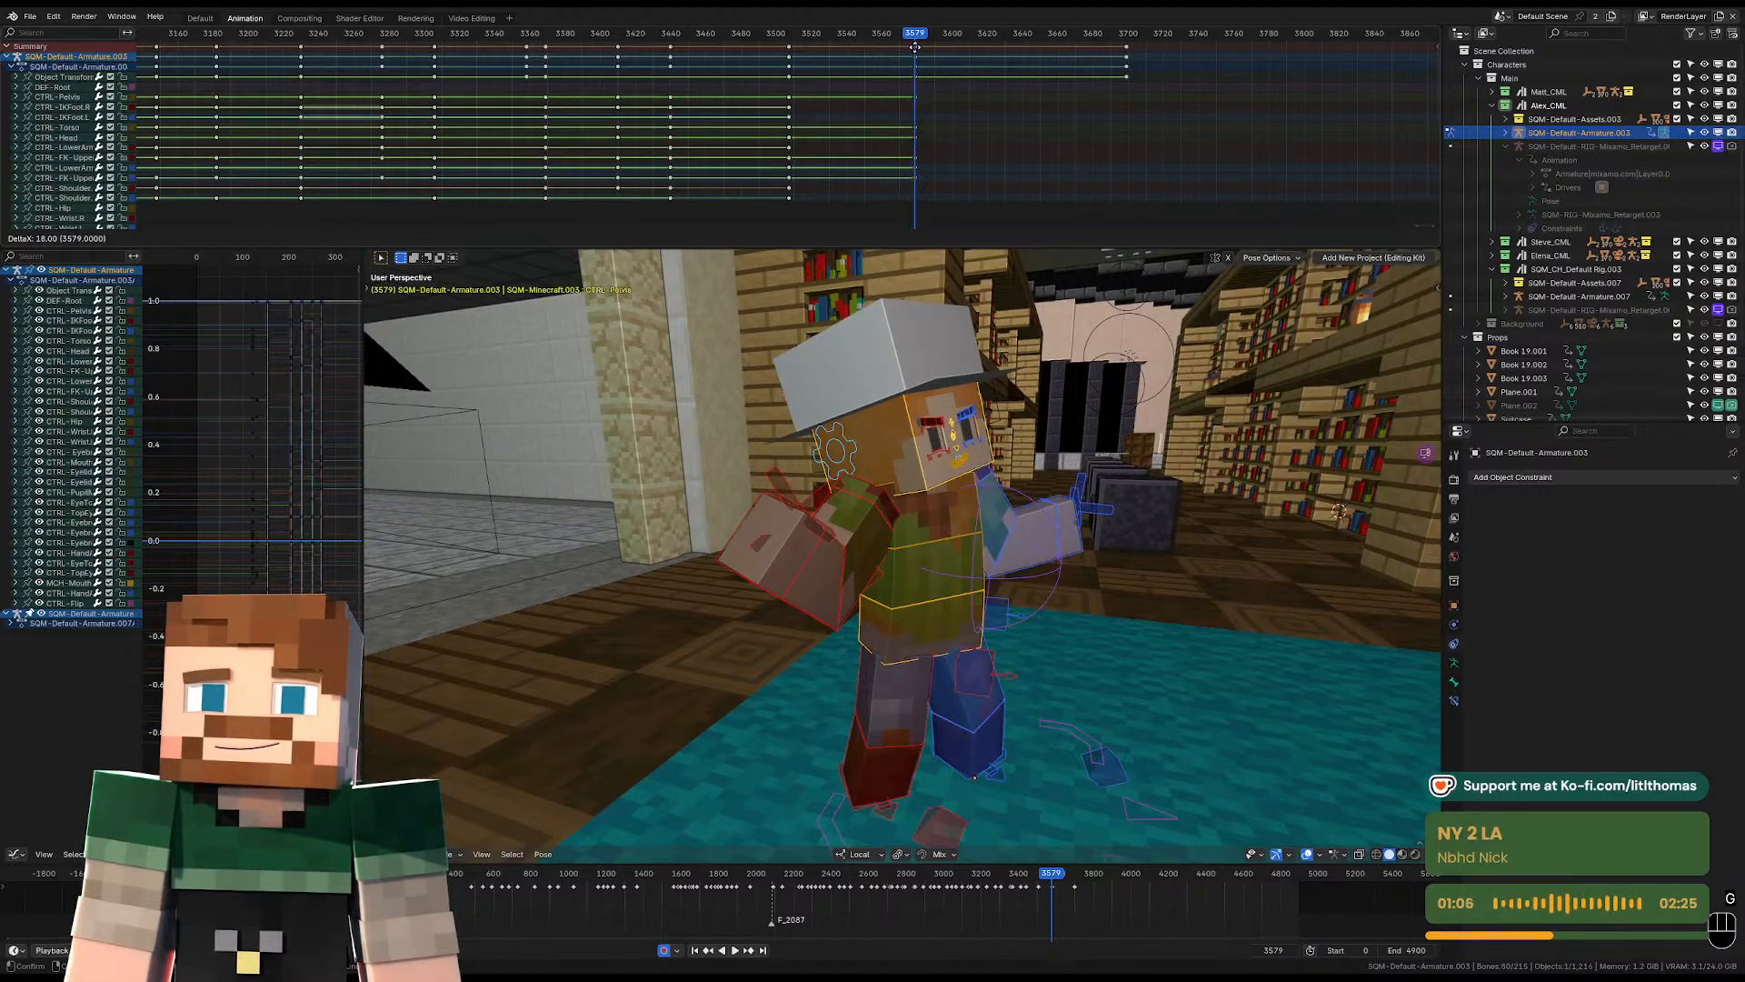
pyautogui.click(915, 46)
# Replay the retimed shot through the camera and move the armature's object transform keyframe back to frame 3561.
pyautogui.click(906, 39)
pyautogui.moveTo(907, 42); pyautogui.dragTo(855, 47)
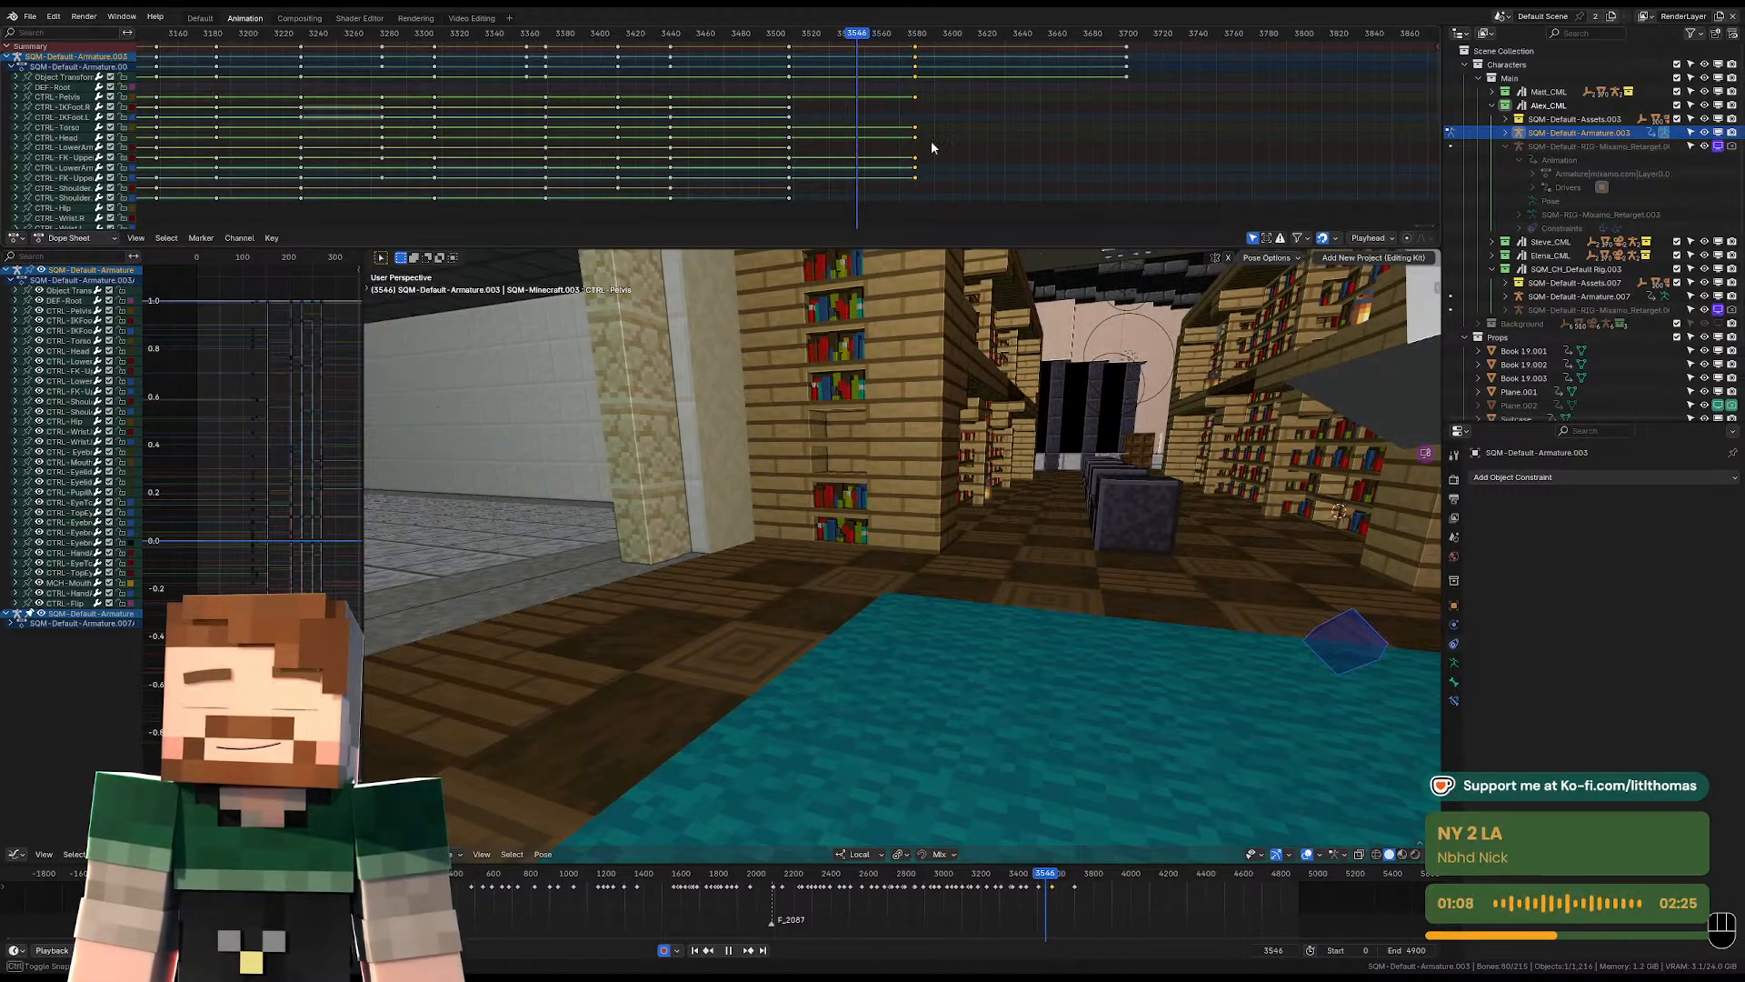
pyautogui.press('KP_0')
pyautogui.press('space')
pyautogui.press('space')
pyautogui.press('space')
pyautogui.press('space')
pyautogui.press('space')
pyautogui.press('space')
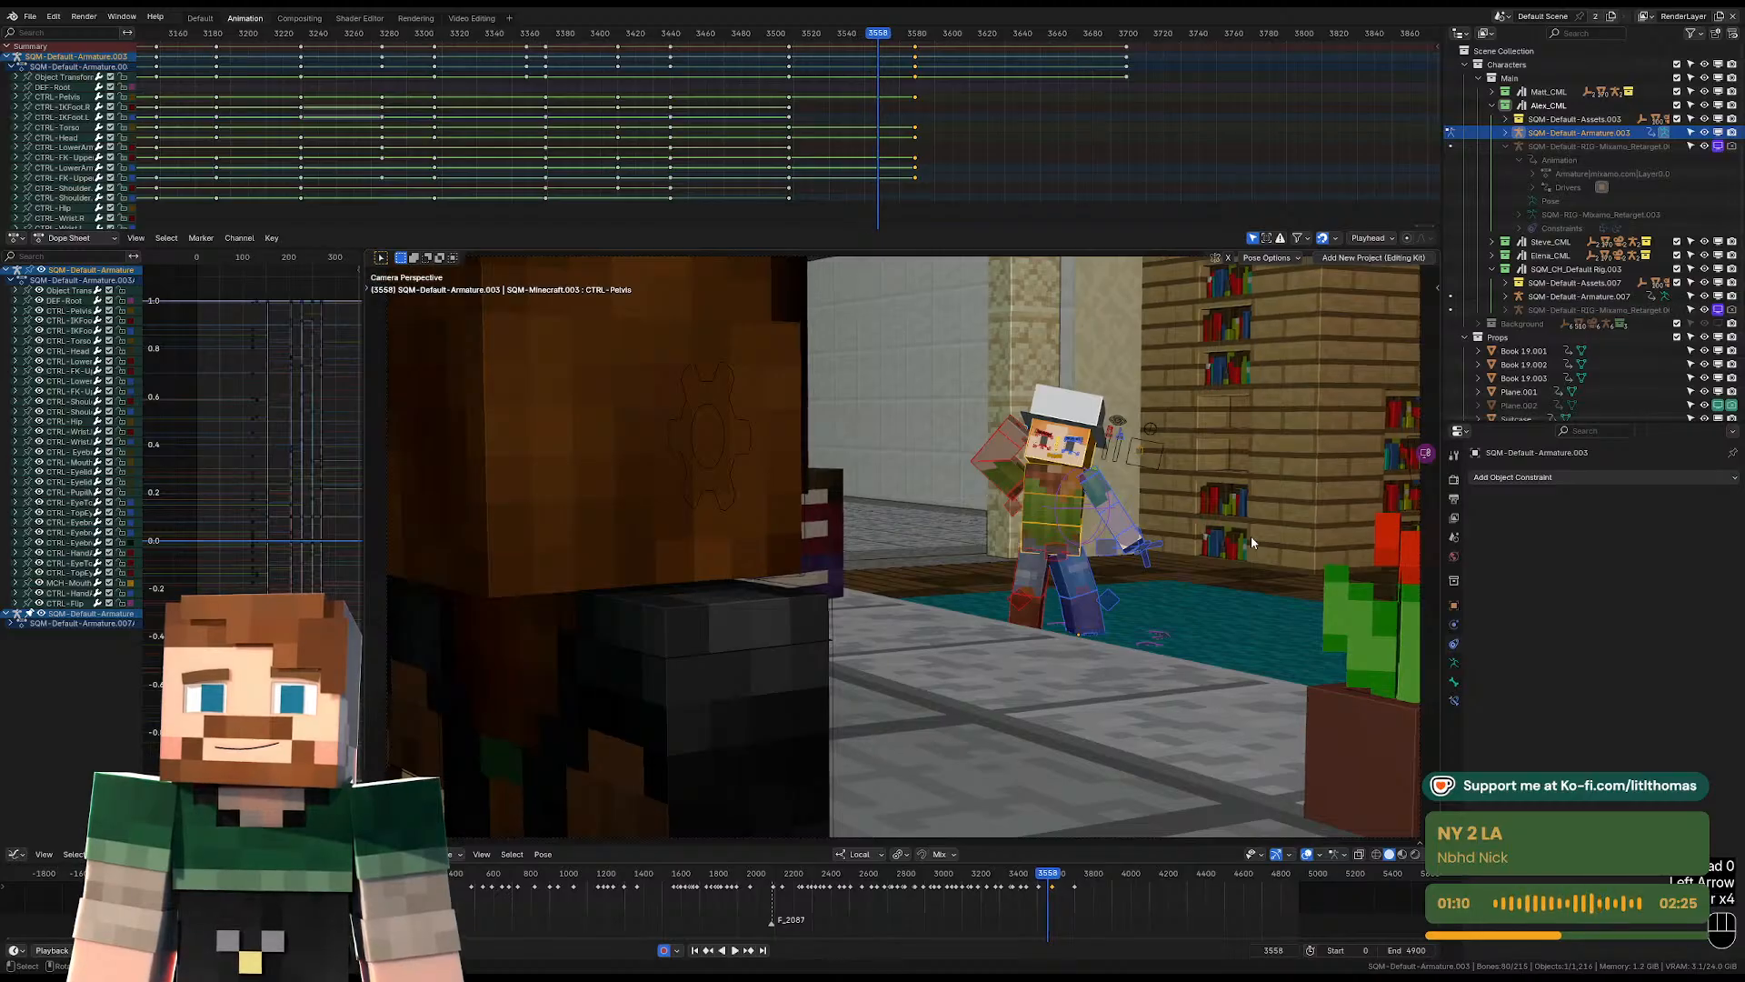
pyautogui.press('Left')
pyautogui.press('Right')
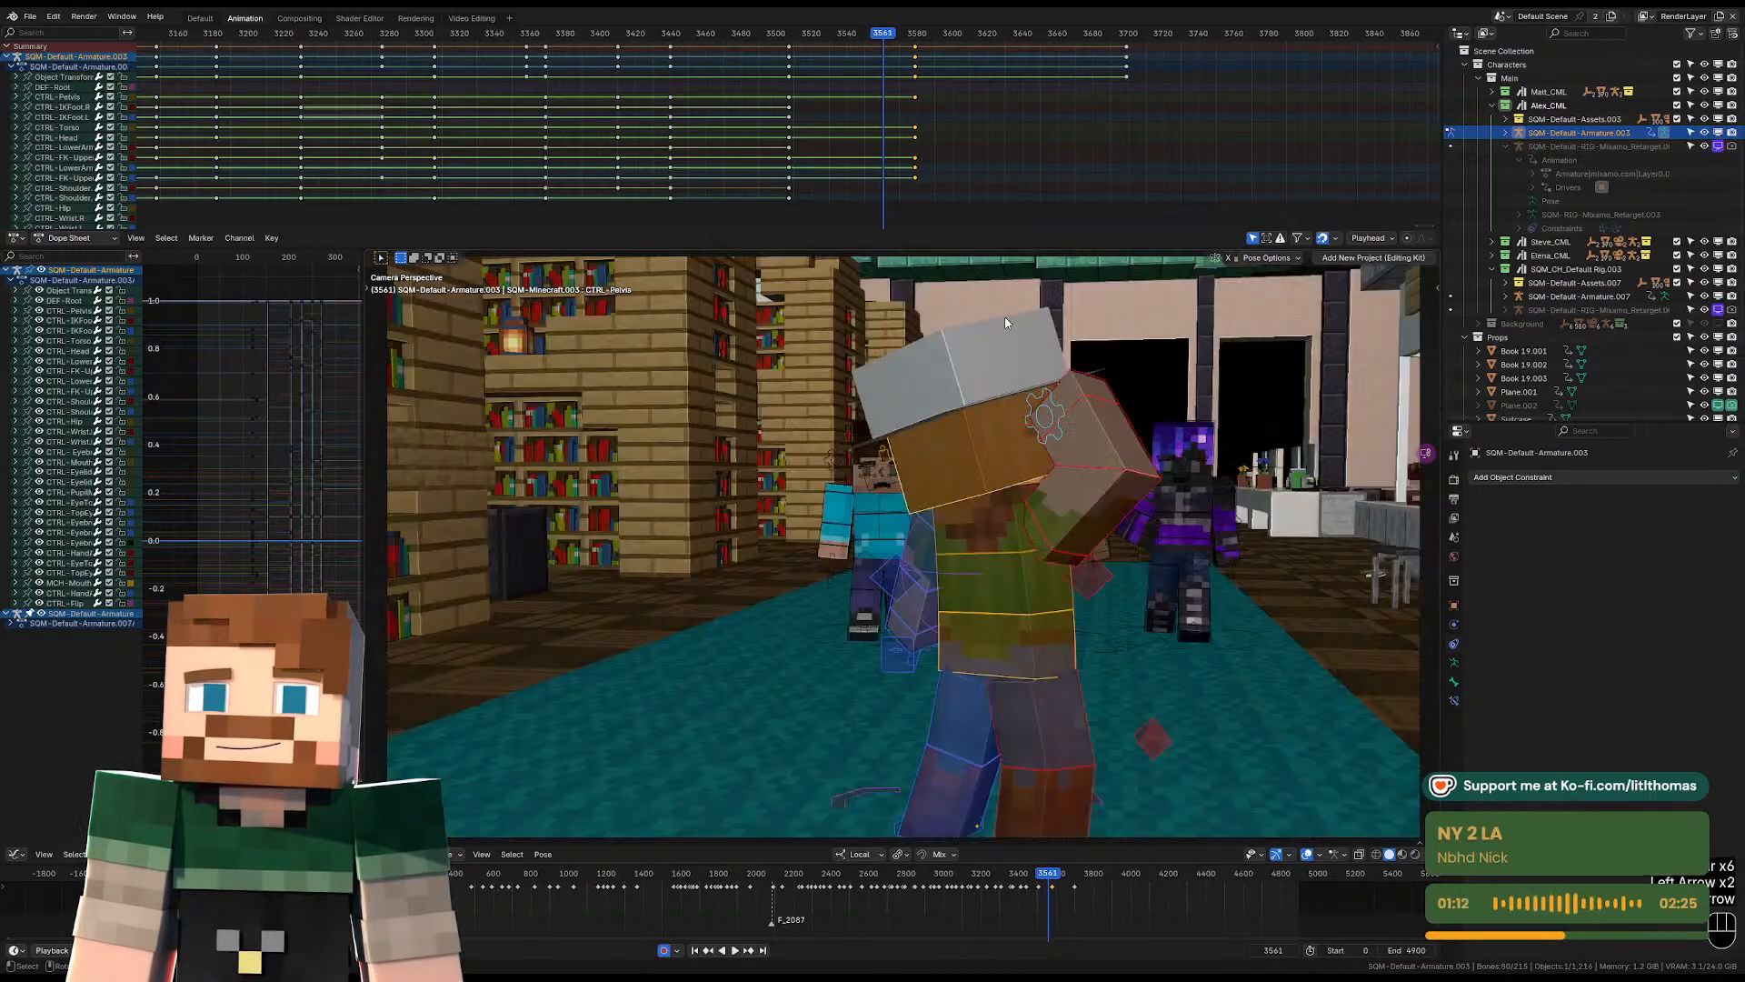
pyautogui.click(915, 76)
pyautogui.press('g')
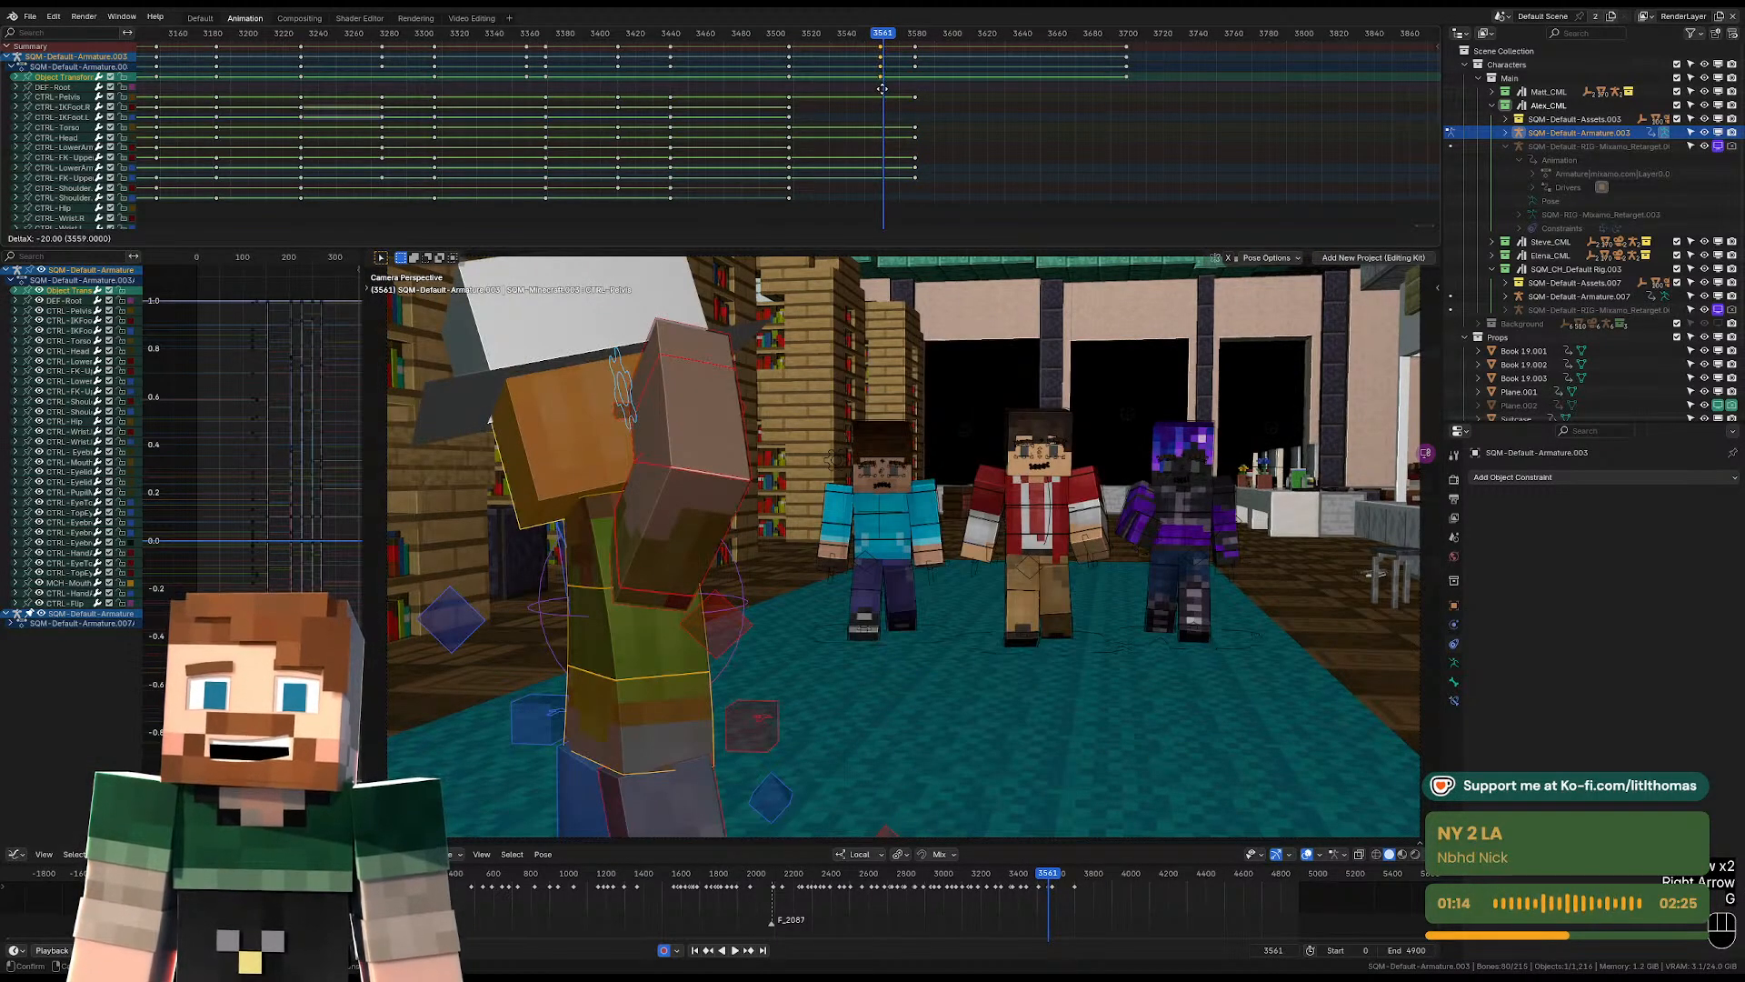
pyautogui.click(884, 88)
# Rotate the character's head and twist the torso toward the three approaching characters at frame 3561.
pyautogui.click(584, 443)
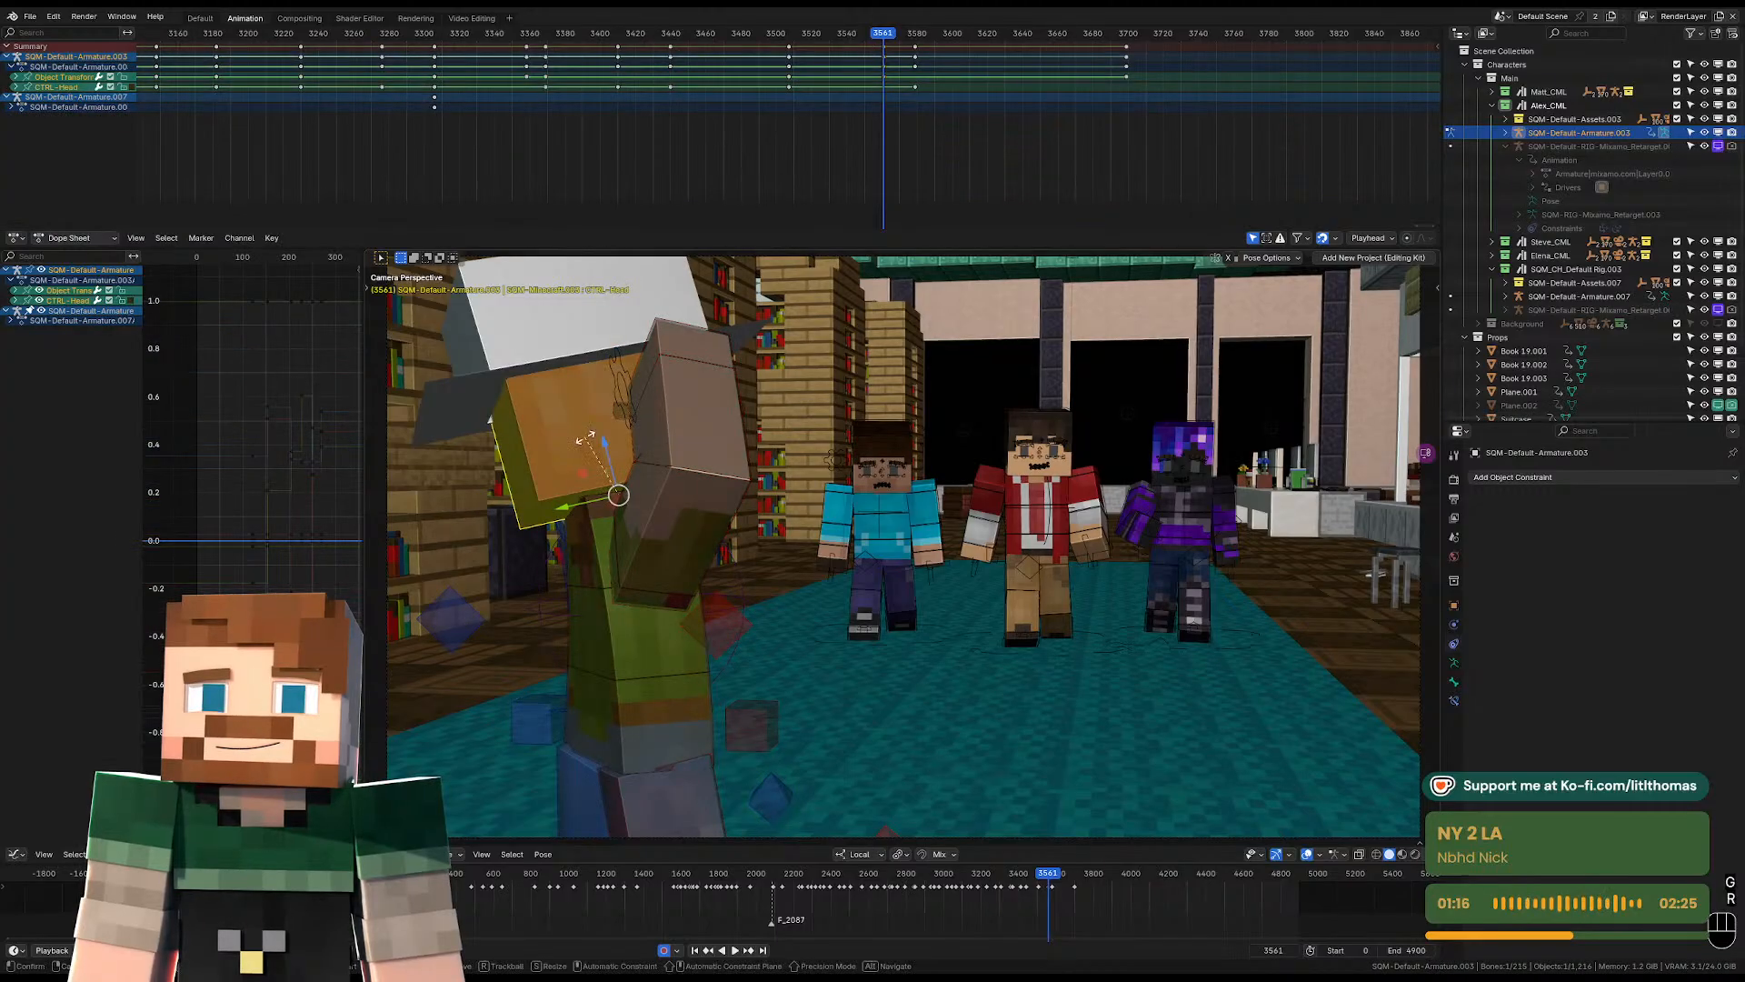
pyautogui.press('r')
pyautogui.press('r')
pyautogui.click(604, 556)
pyautogui.click(604, 553)
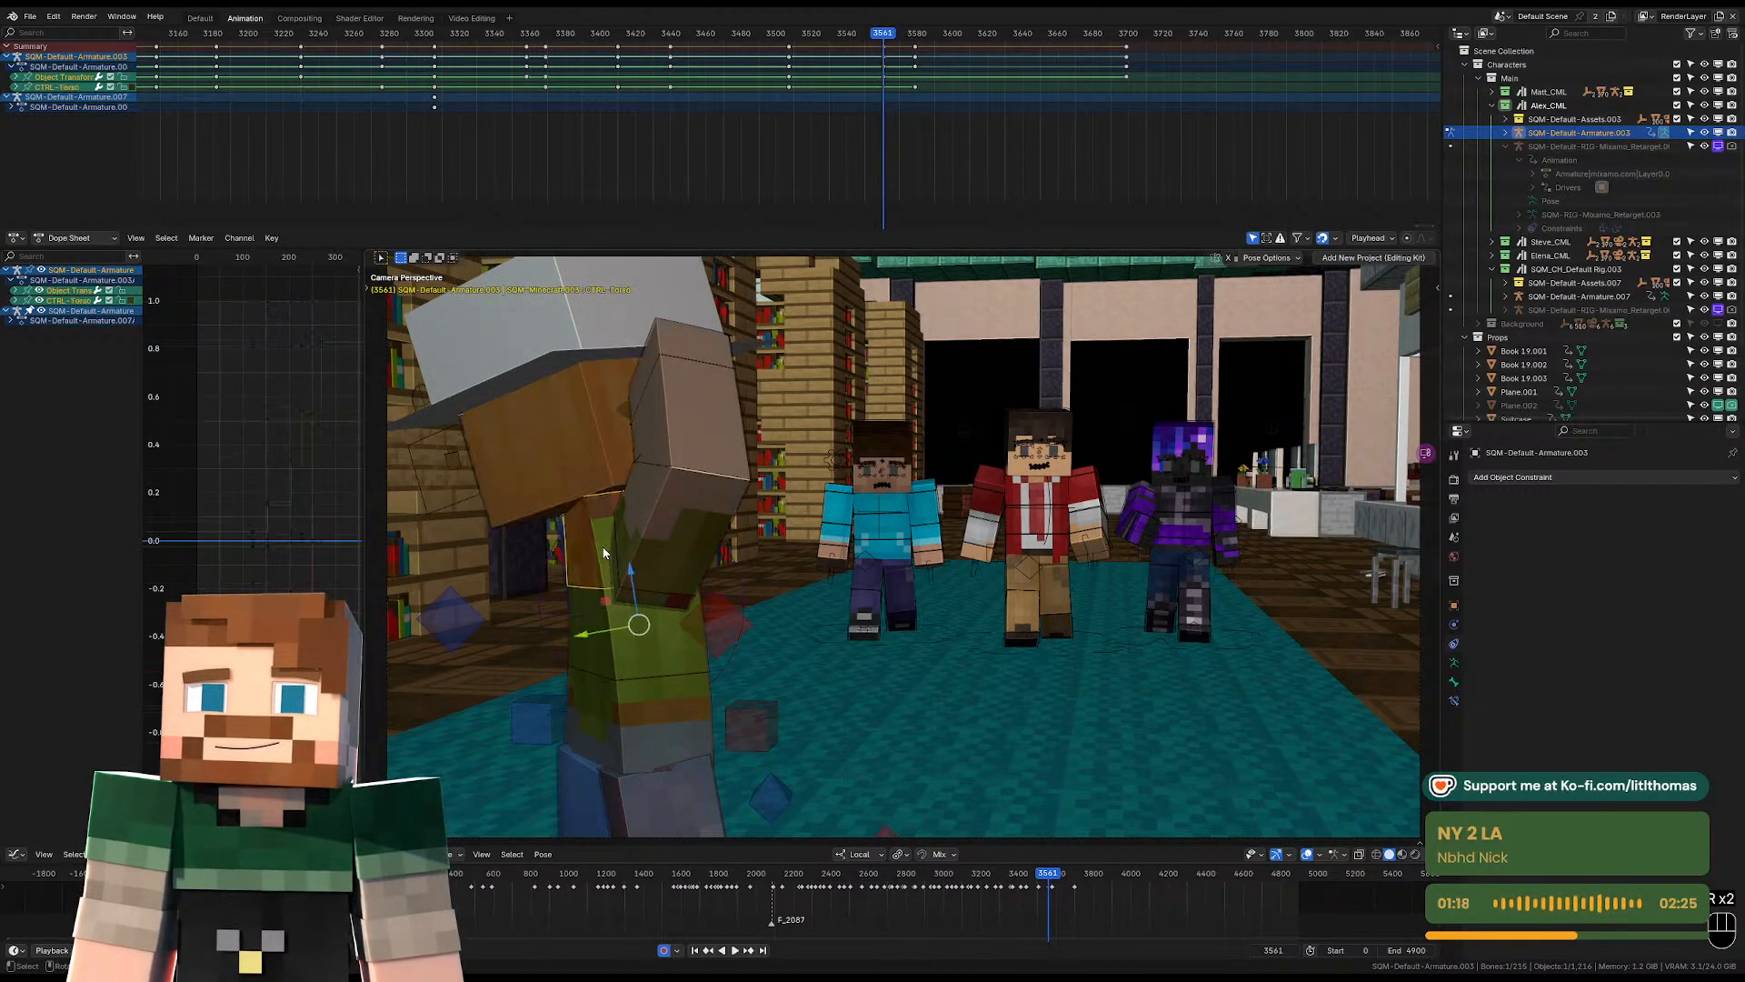
pyautogui.press('r')
pyautogui.press('r')
pyautogui.click(660, 532)
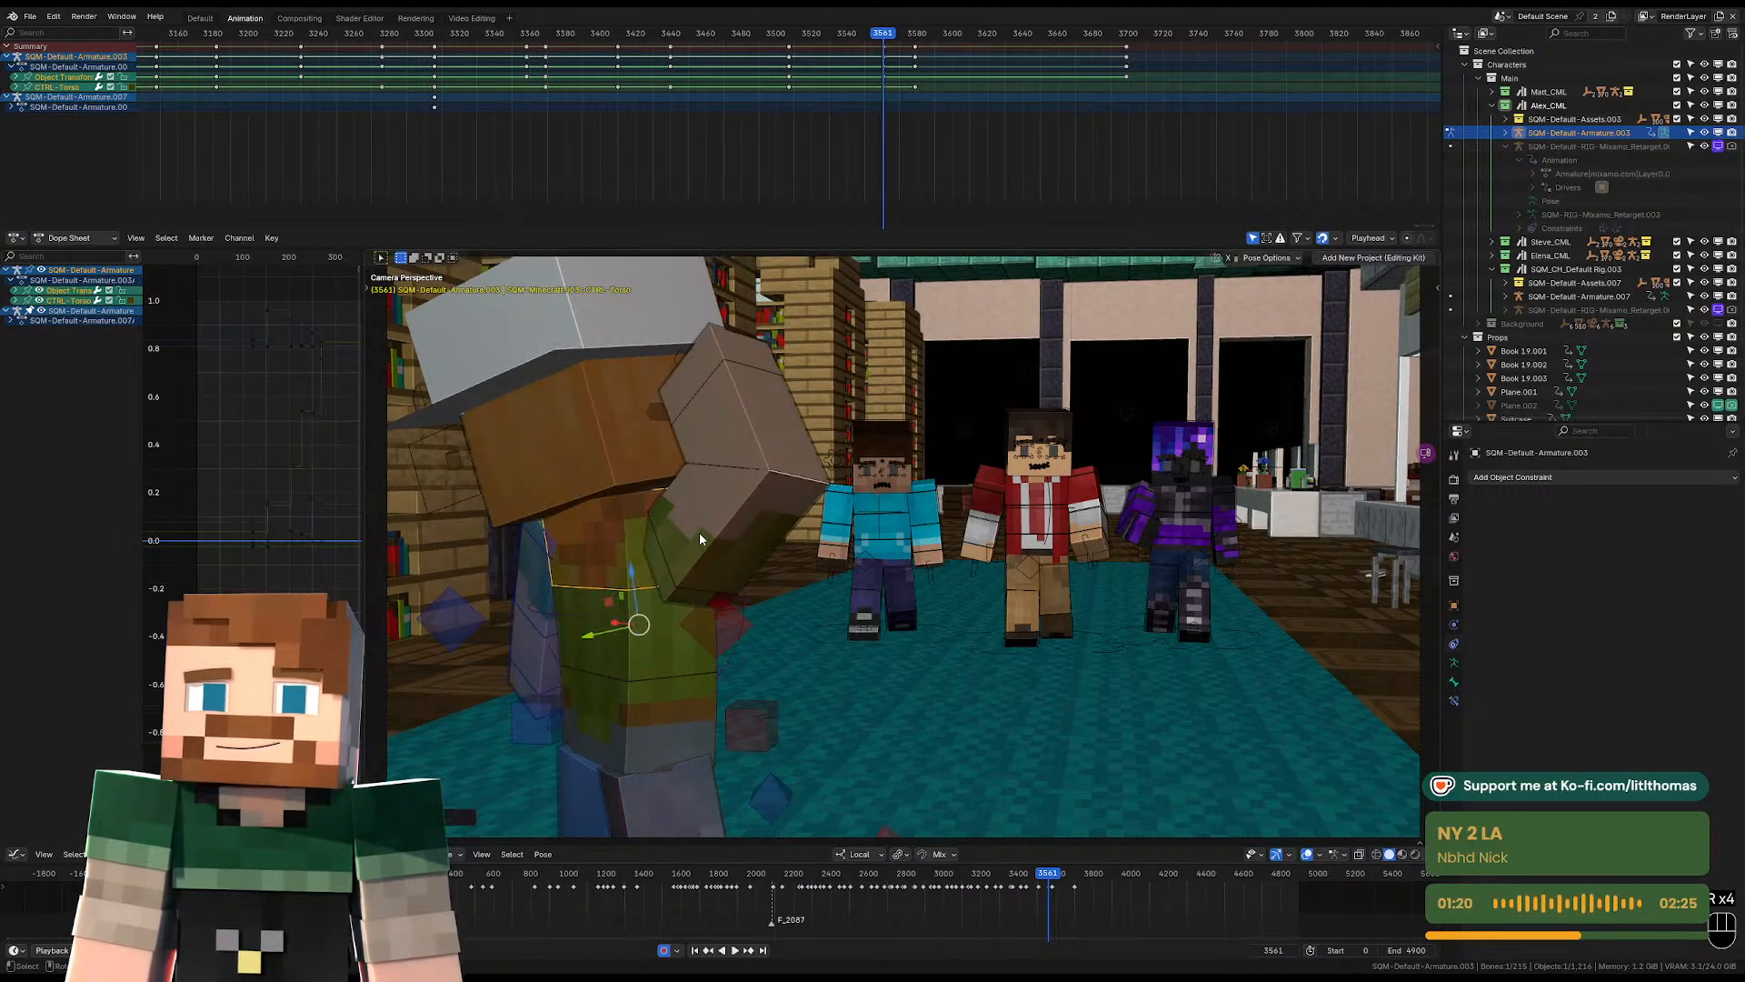
# Lower the right upper arm from the head and adjust the bend of both lower arms at frame 3561.
pyautogui.click(700, 532)
pyautogui.press('r')
pyautogui.click(755, 663)
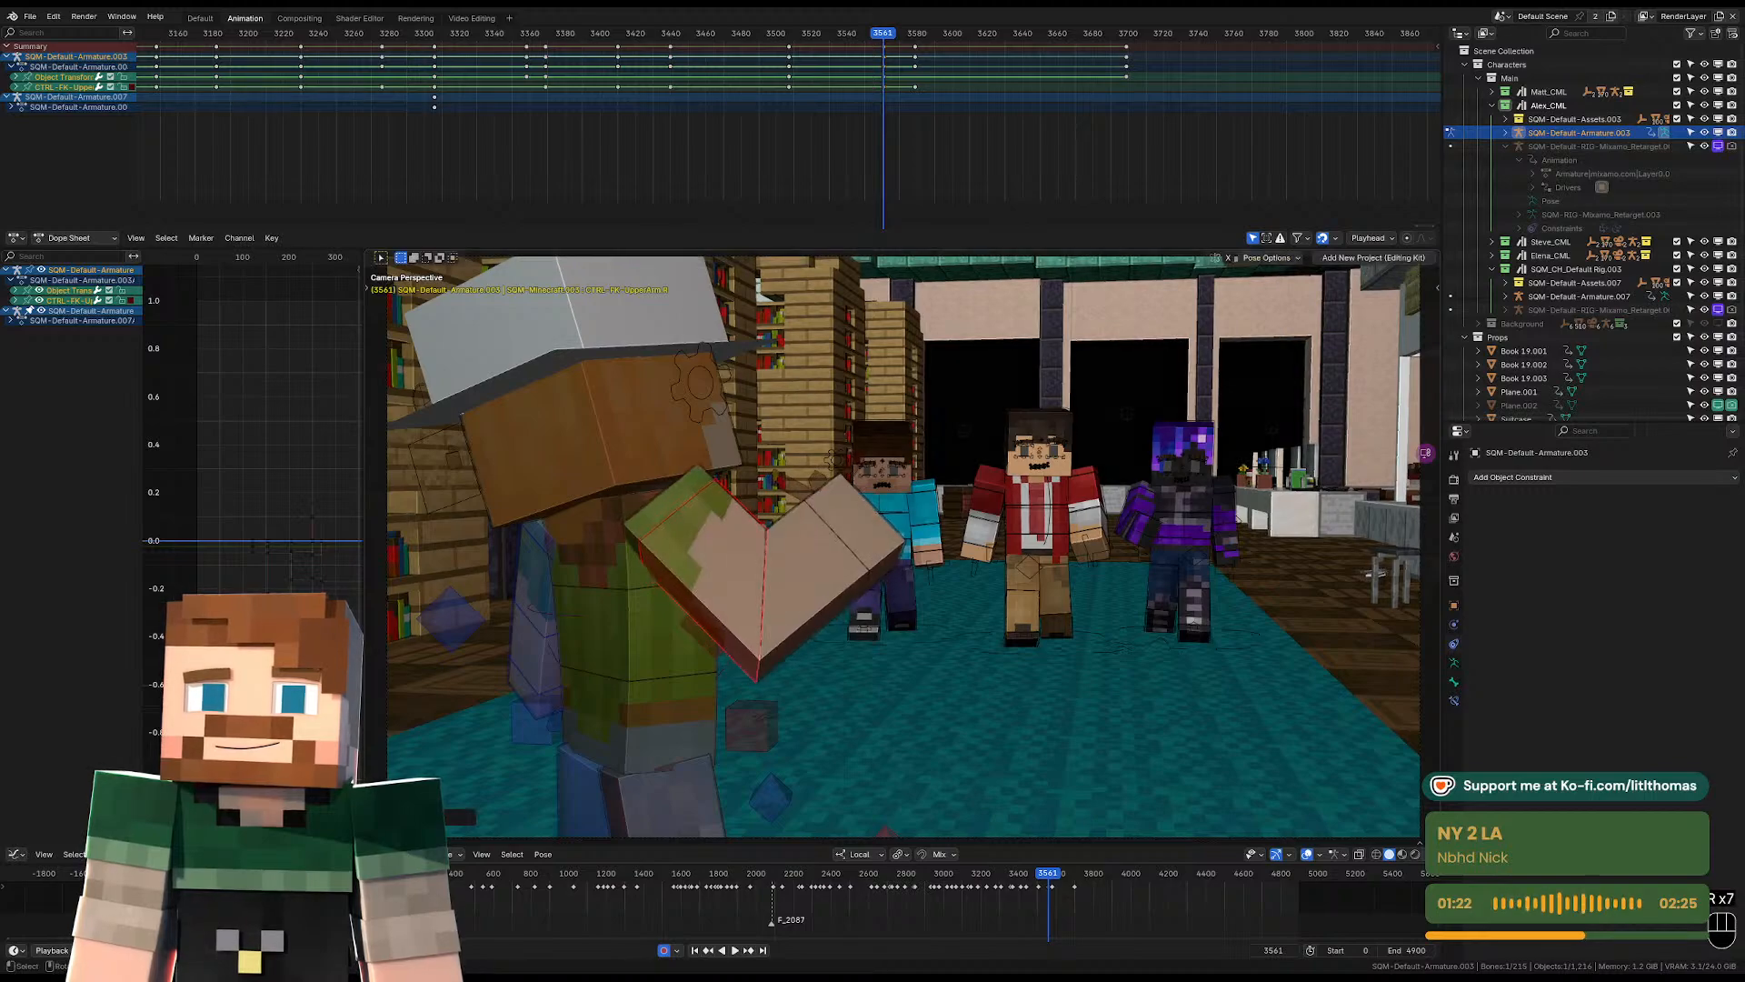
pyautogui.click(827, 690)
pyautogui.press('r')
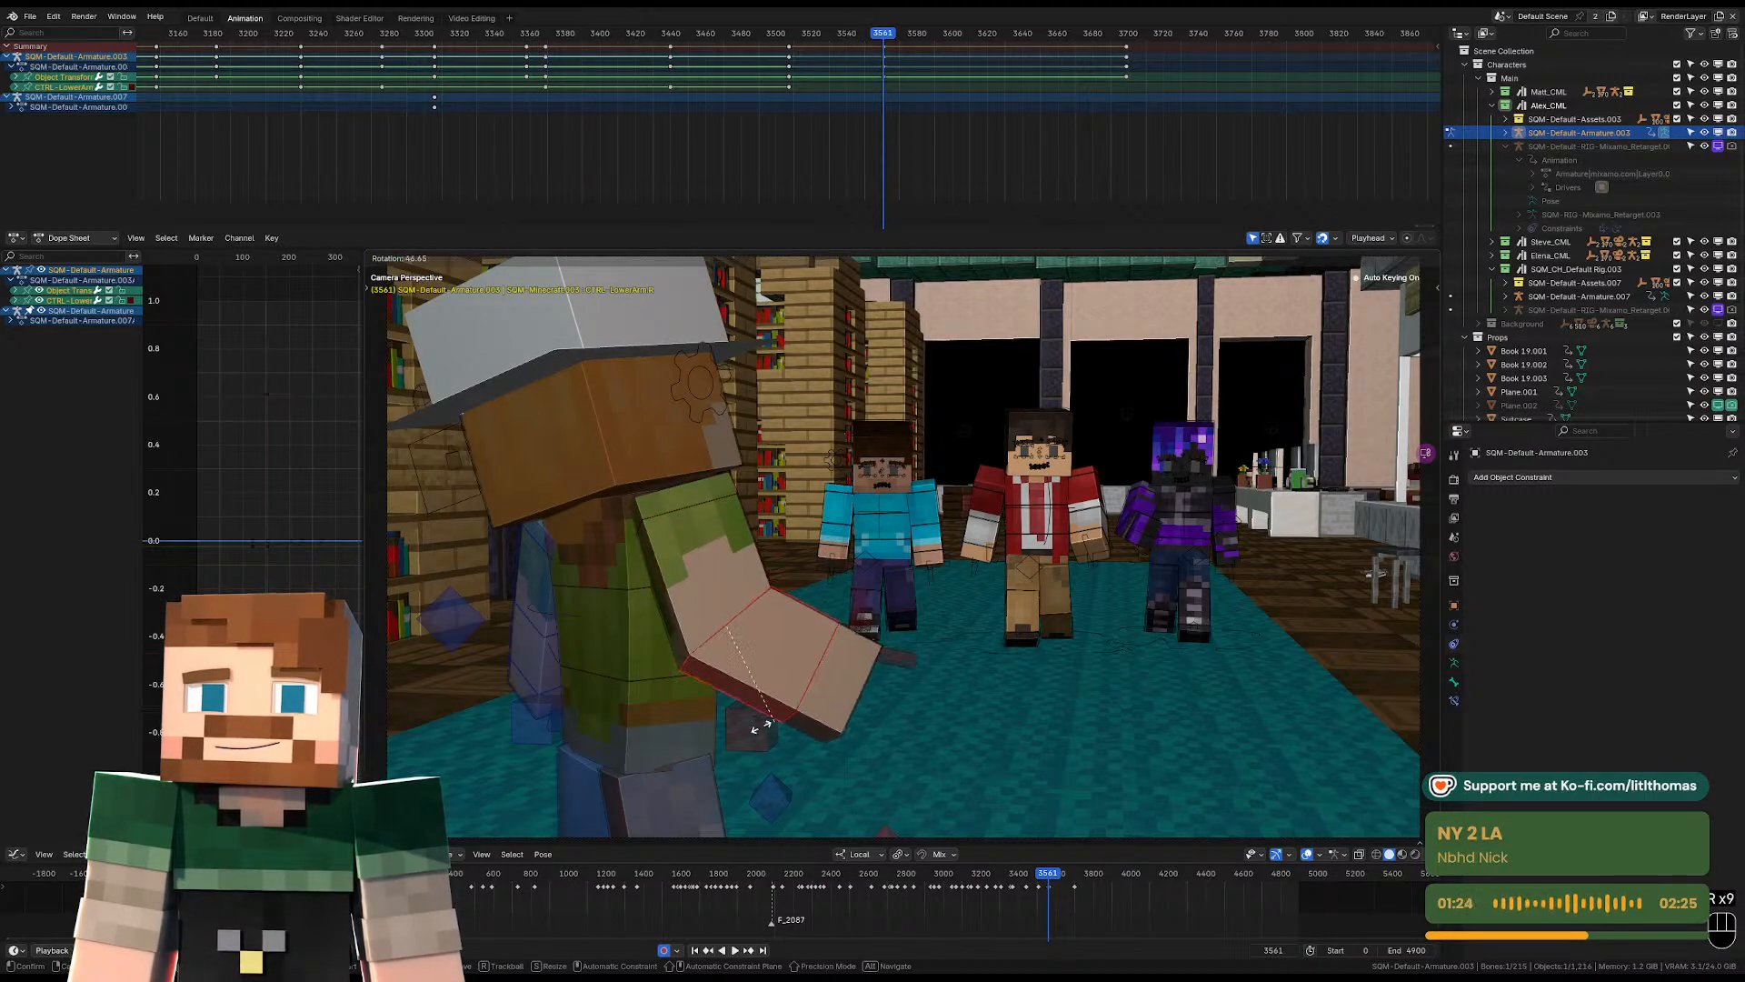
pyautogui.click(548, 667)
pyautogui.press('r')
pyautogui.press('r')
pyautogui.click(573, 637)
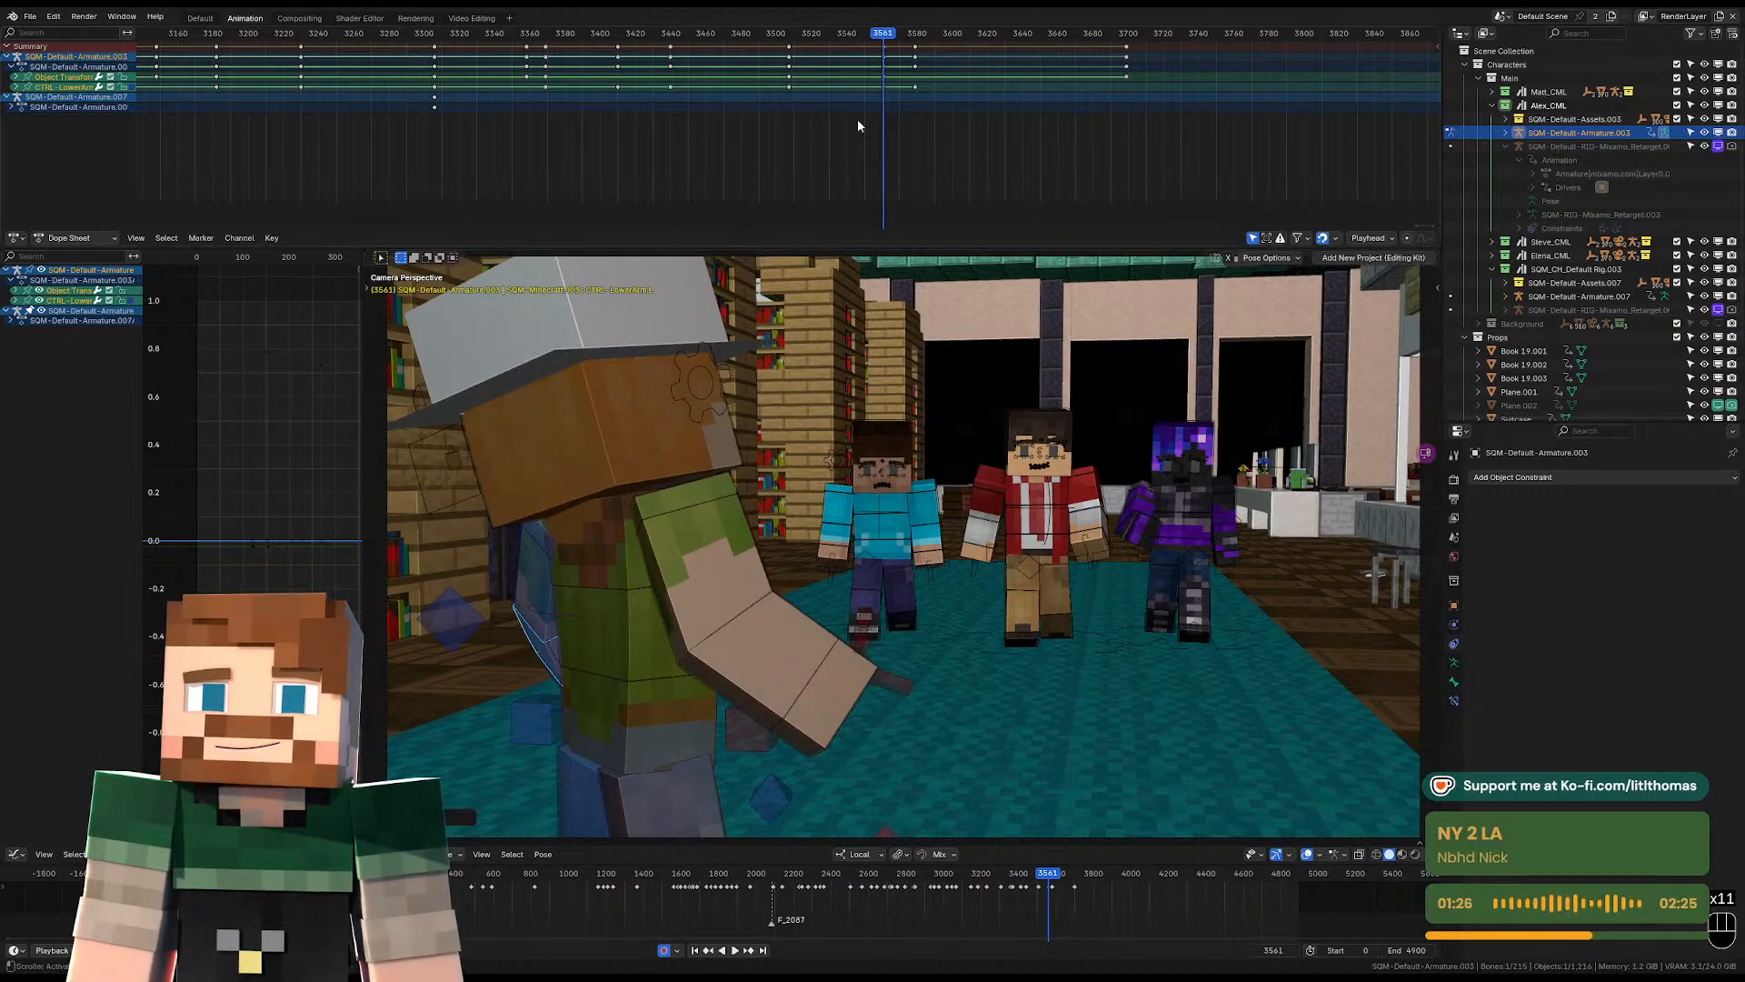
# Replay the transition between the poses and rotate the right lower arm up to horizontal at frame 3579.
pyautogui.press('space')
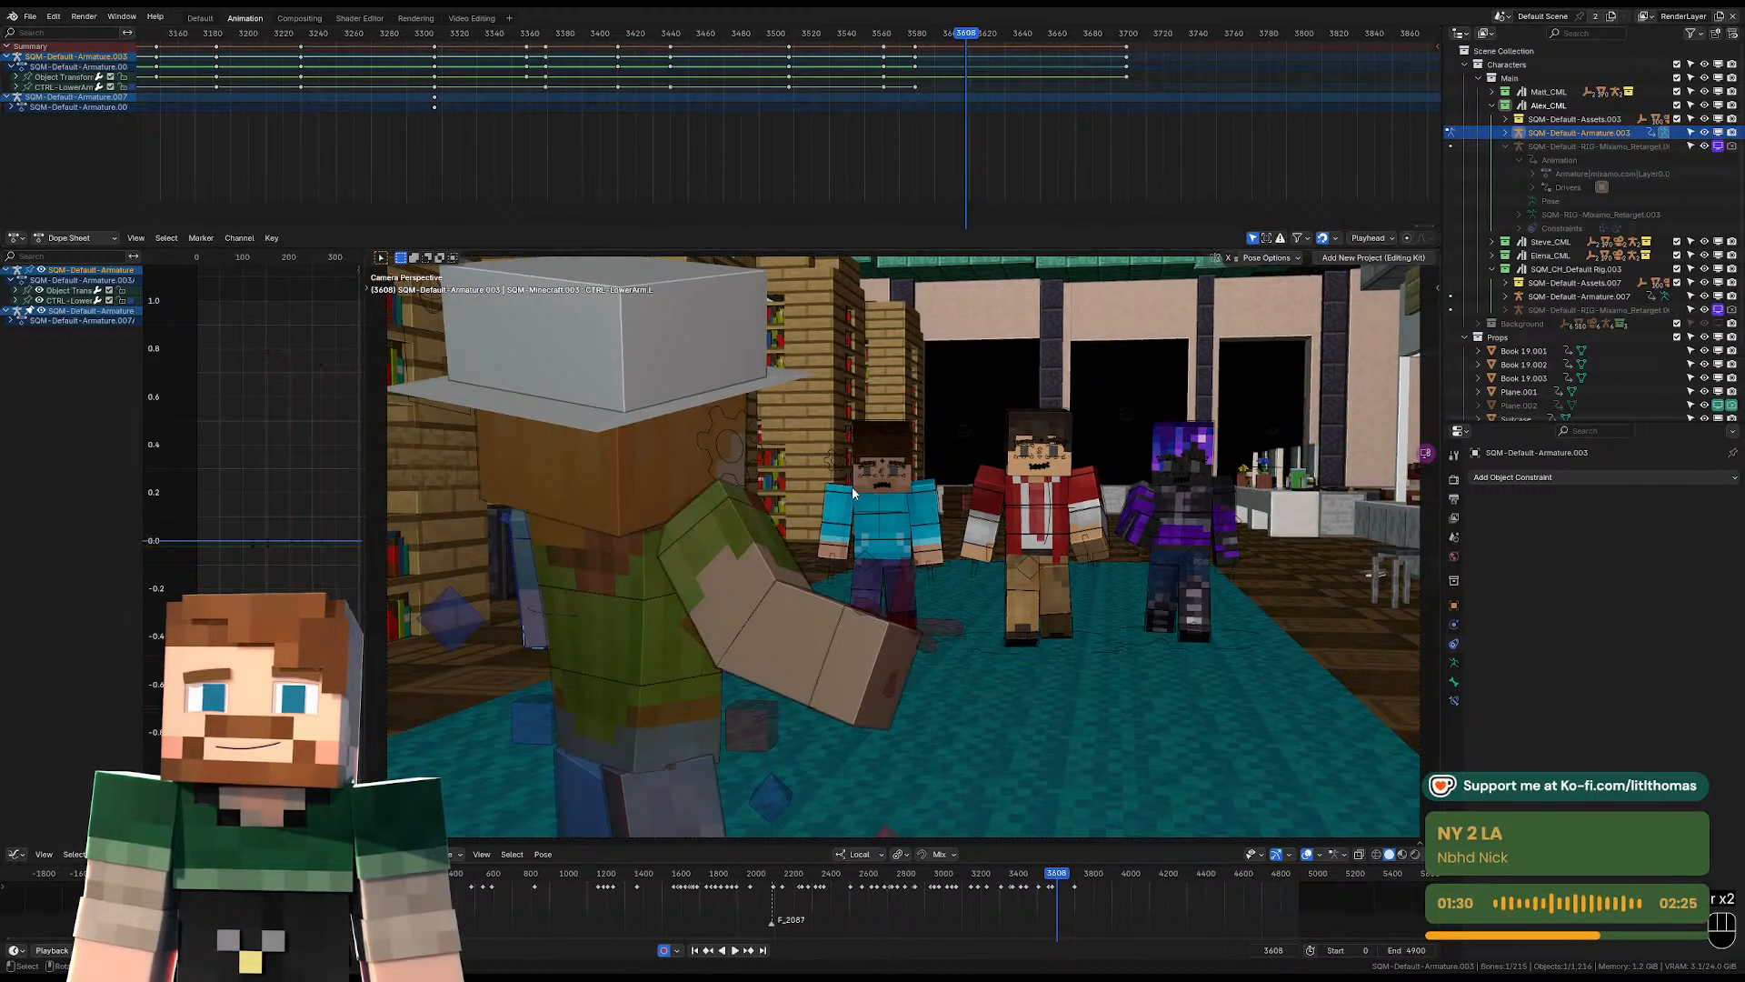
pyautogui.press('Down')
pyautogui.press('space')
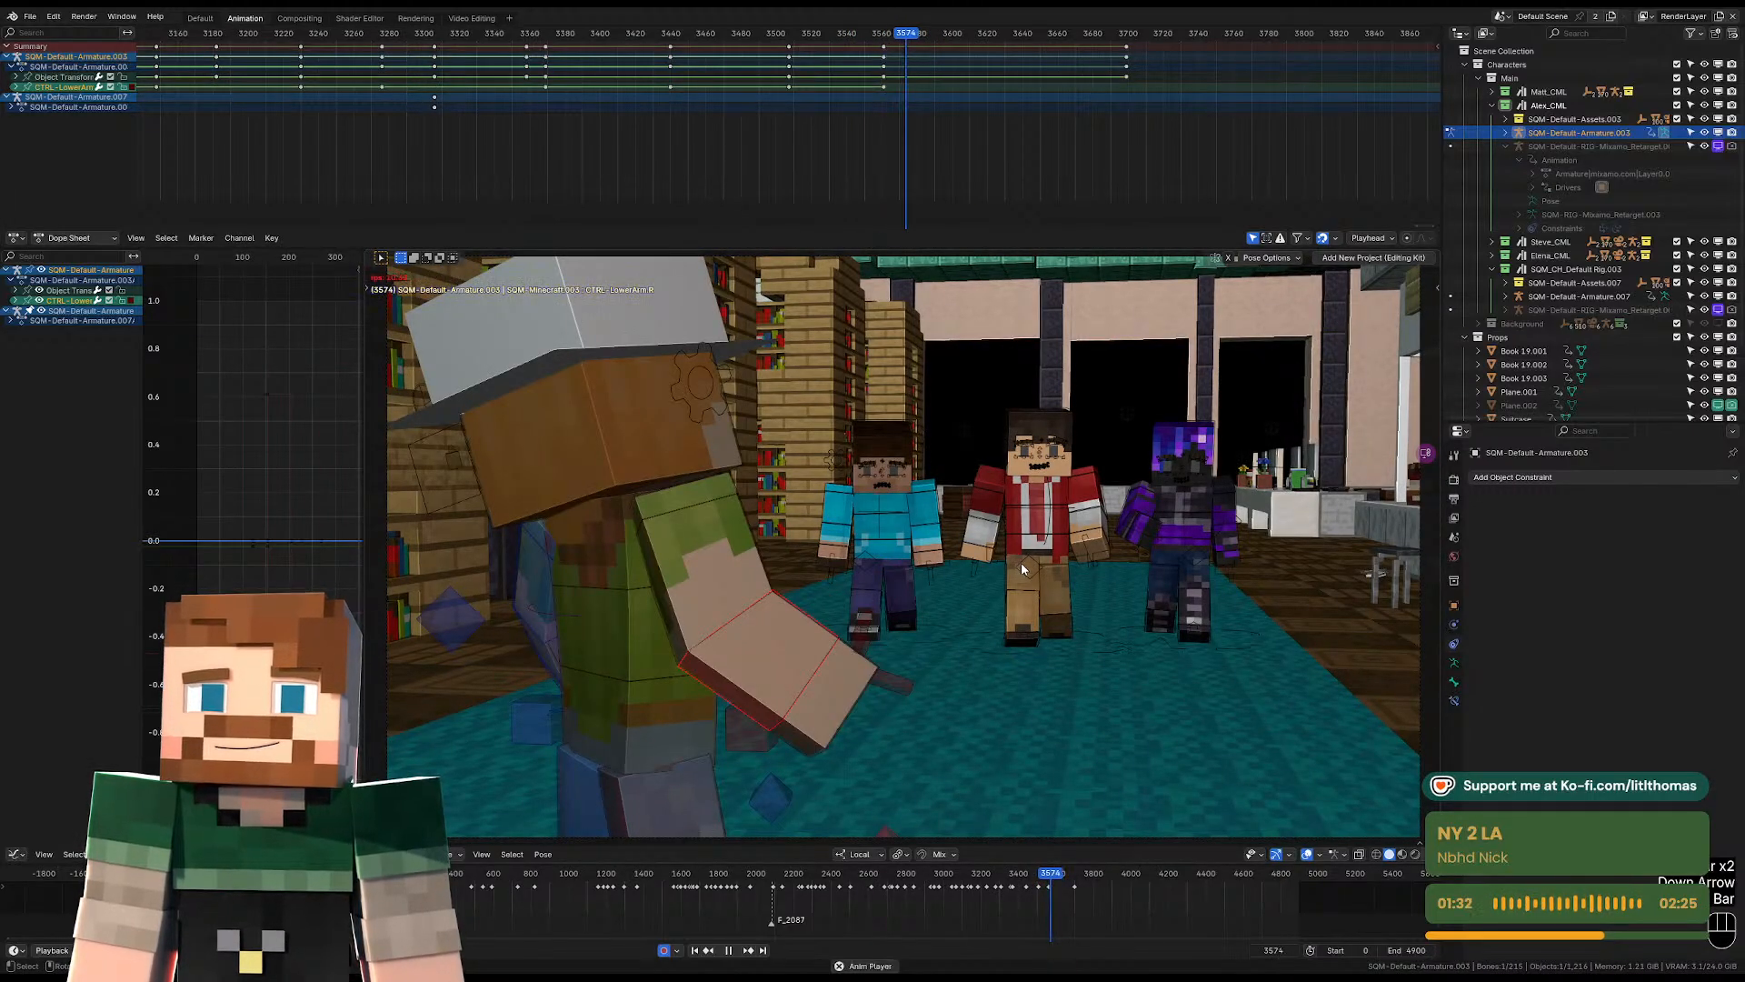
pyautogui.press('space')
pyautogui.press('Left')
pyautogui.press('Left')
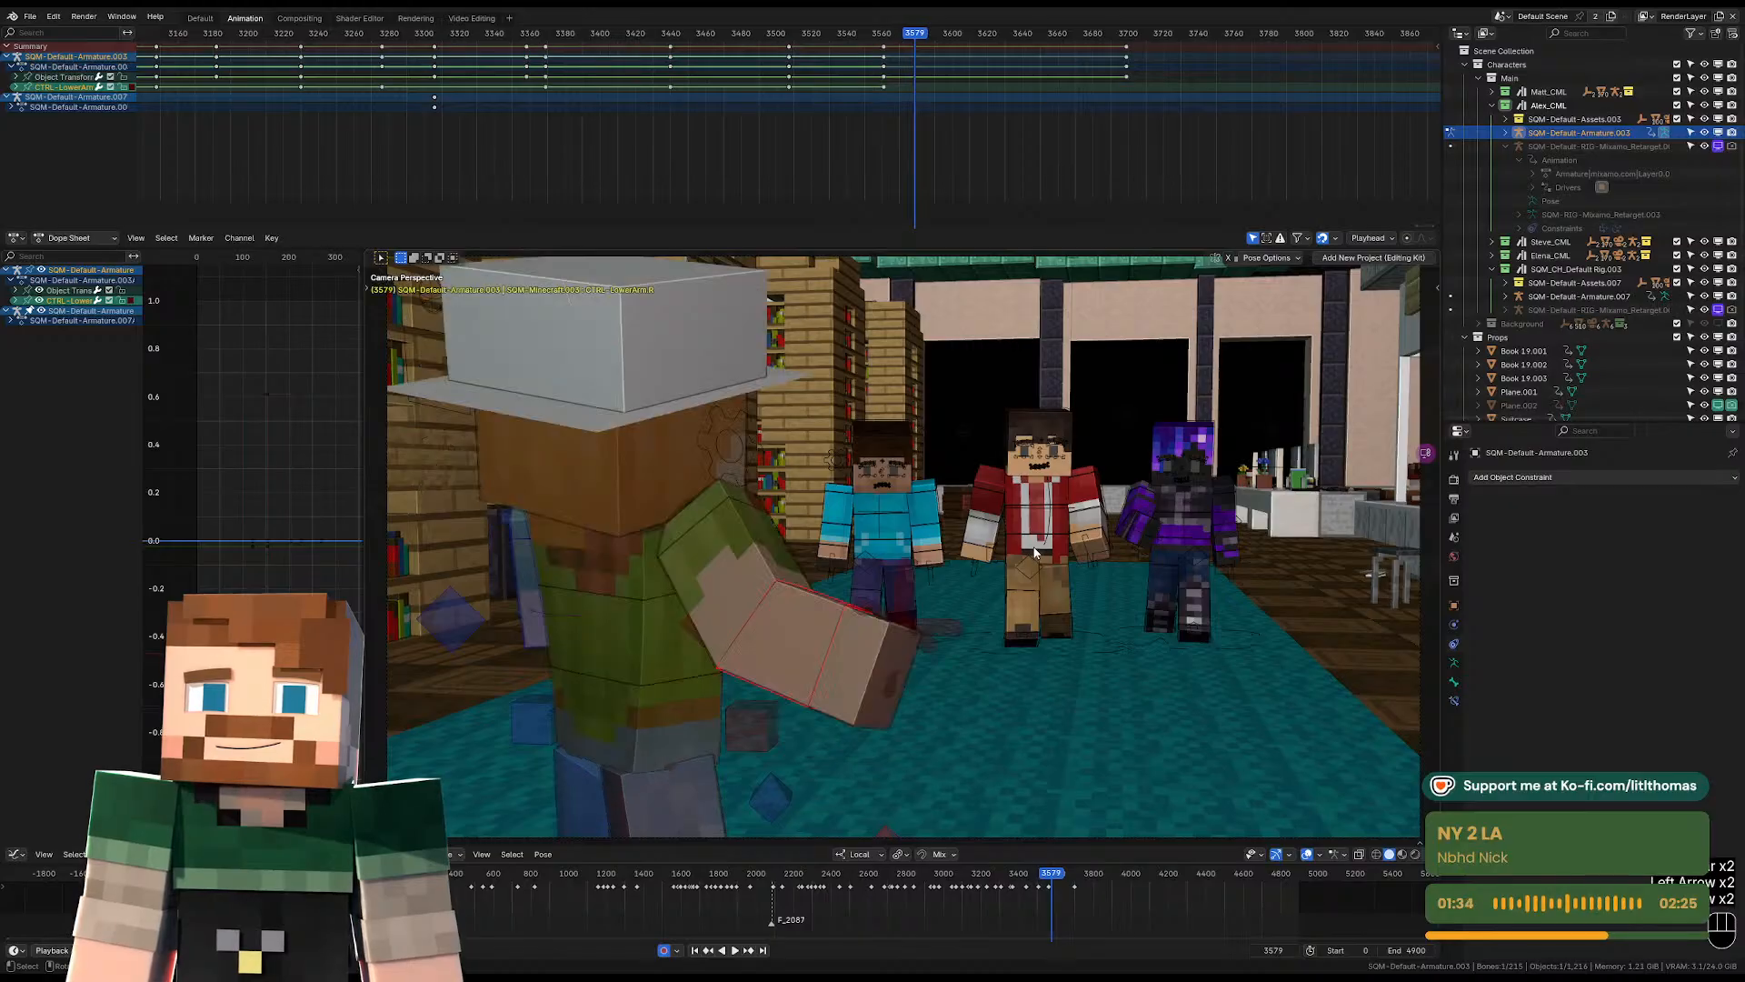
pyautogui.press('r')
pyautogui.click(978, 467)
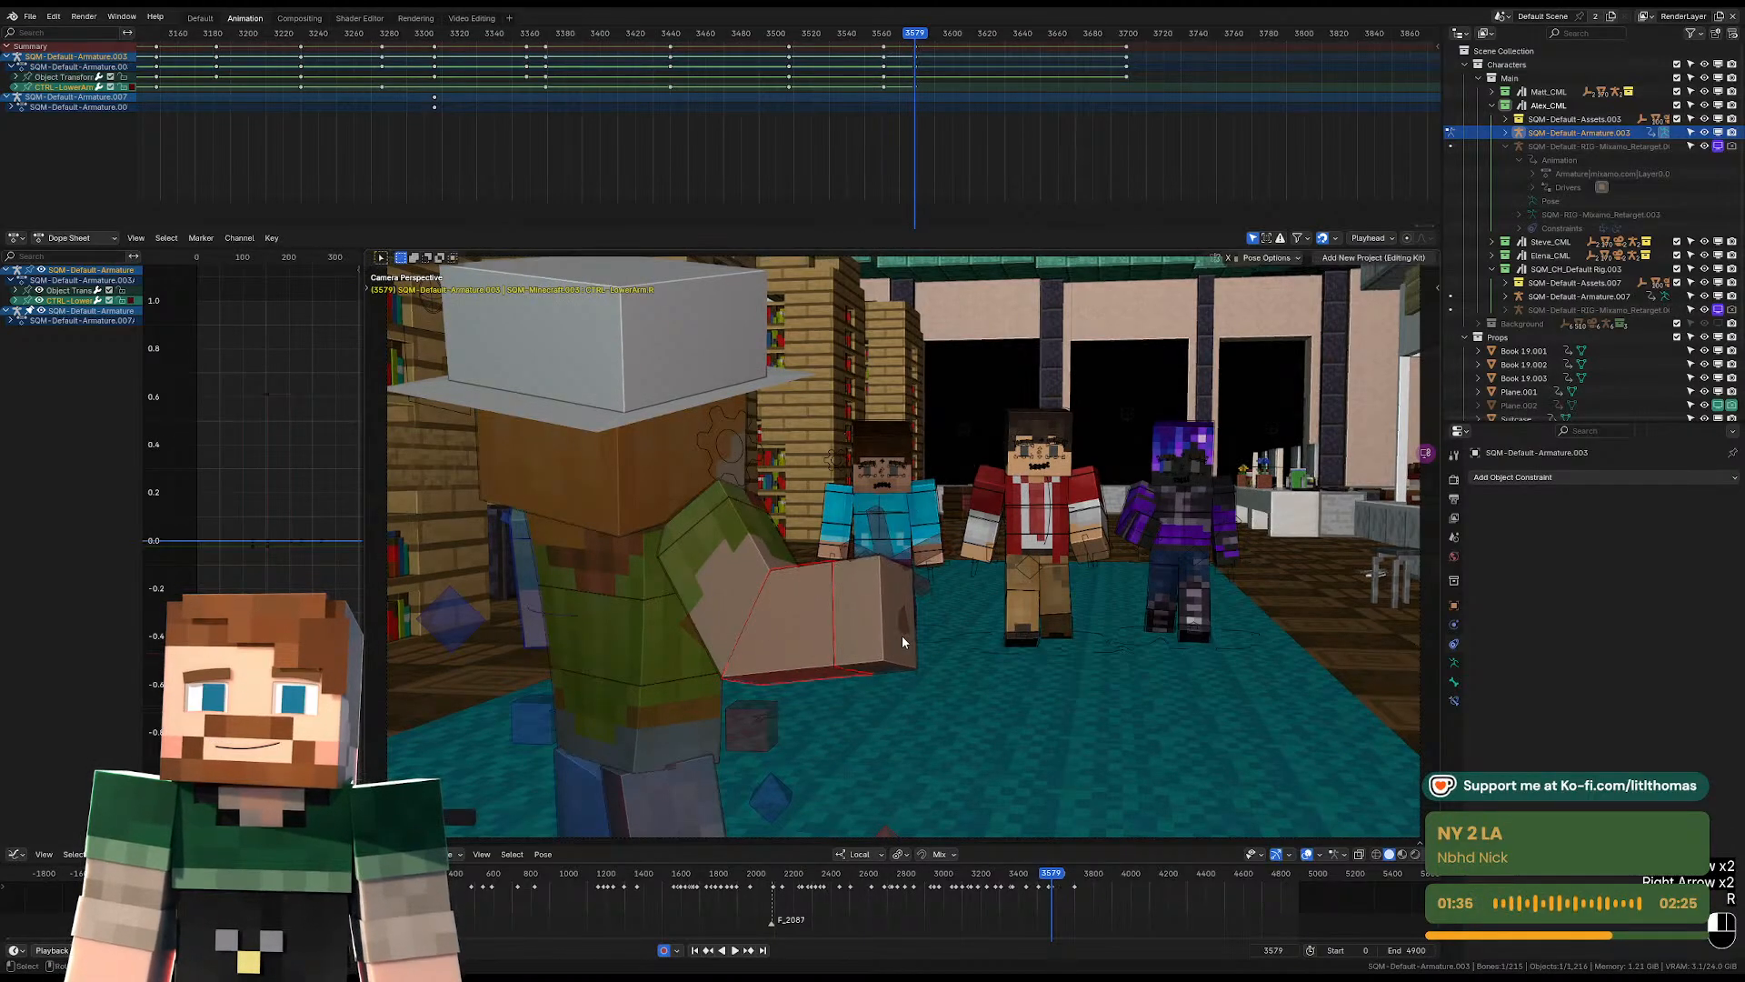
# Rotate the right and left wrists at frame 3579 to finish the open-handed gesture.
pyautogui.click(903, 636)
pyautogui.moveTo(914, 662); pyautogui.dragTo(1102, 661, button='middle')
pyautogui.press('r')
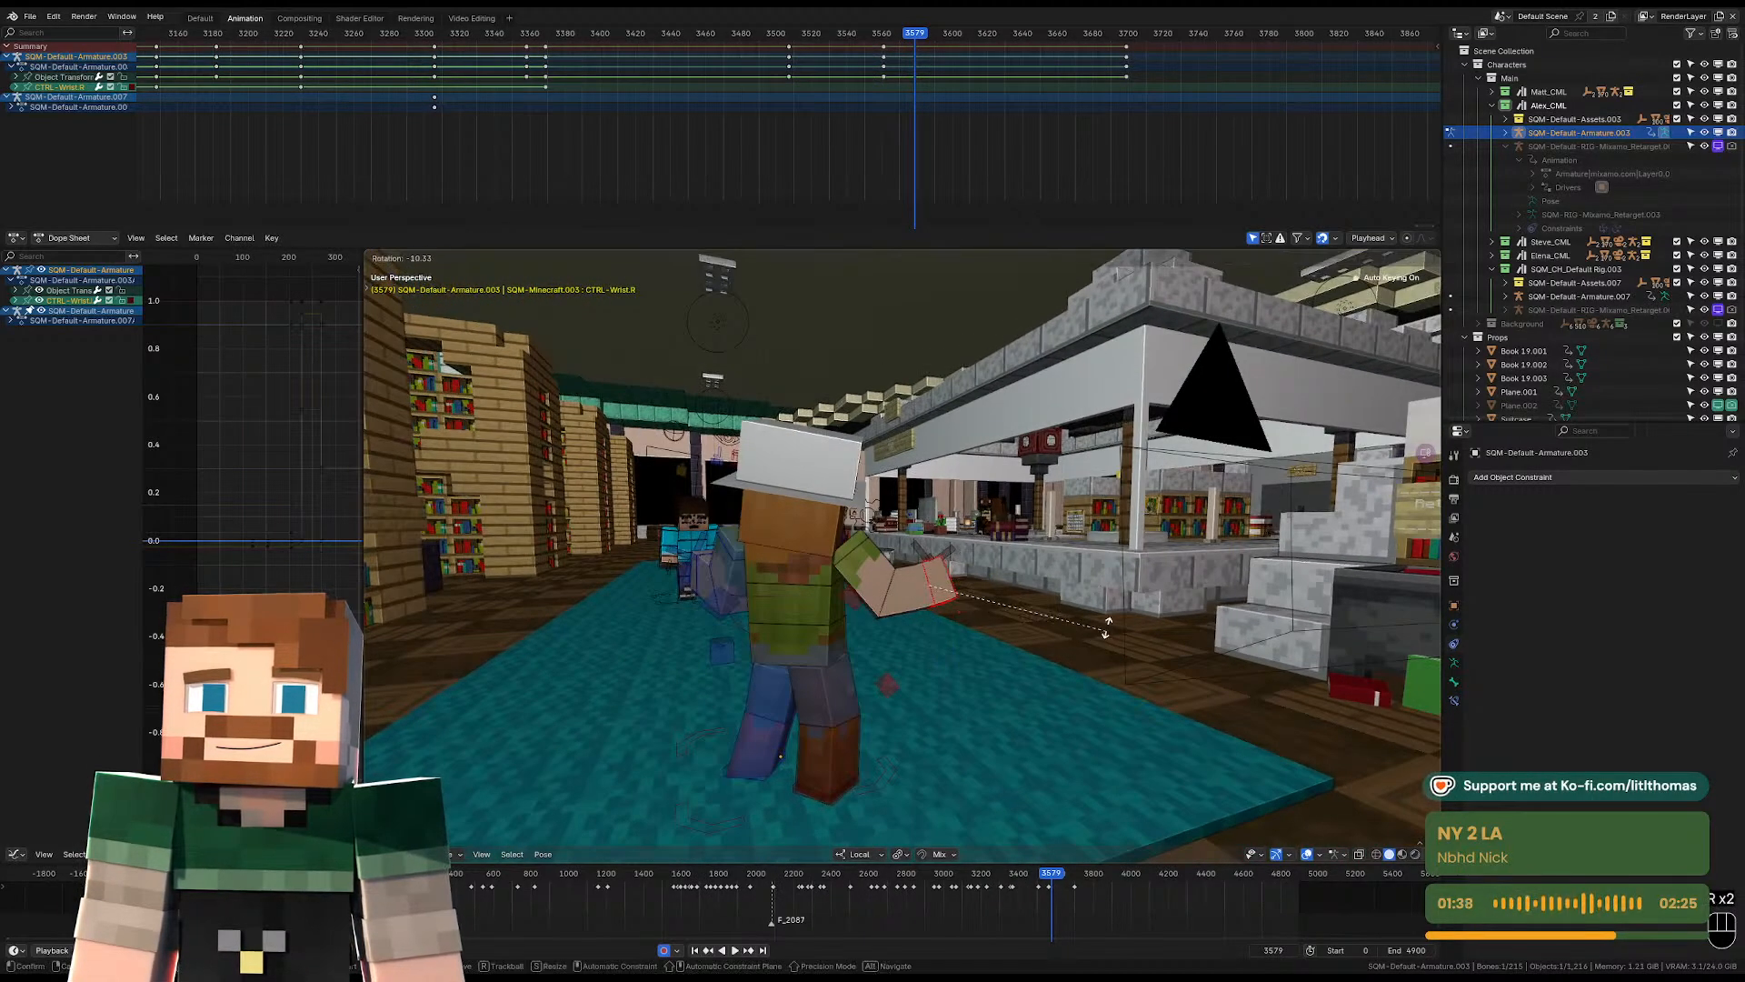
pyautogui.click(1104, 597)
pyautogui.moveTo(1091, 595); pyautogui.dragTo(943, 550, button='middle')
pyautogui.click(803, 596)
pyautogui.press('r')
pyautogui.click(1082, 653)
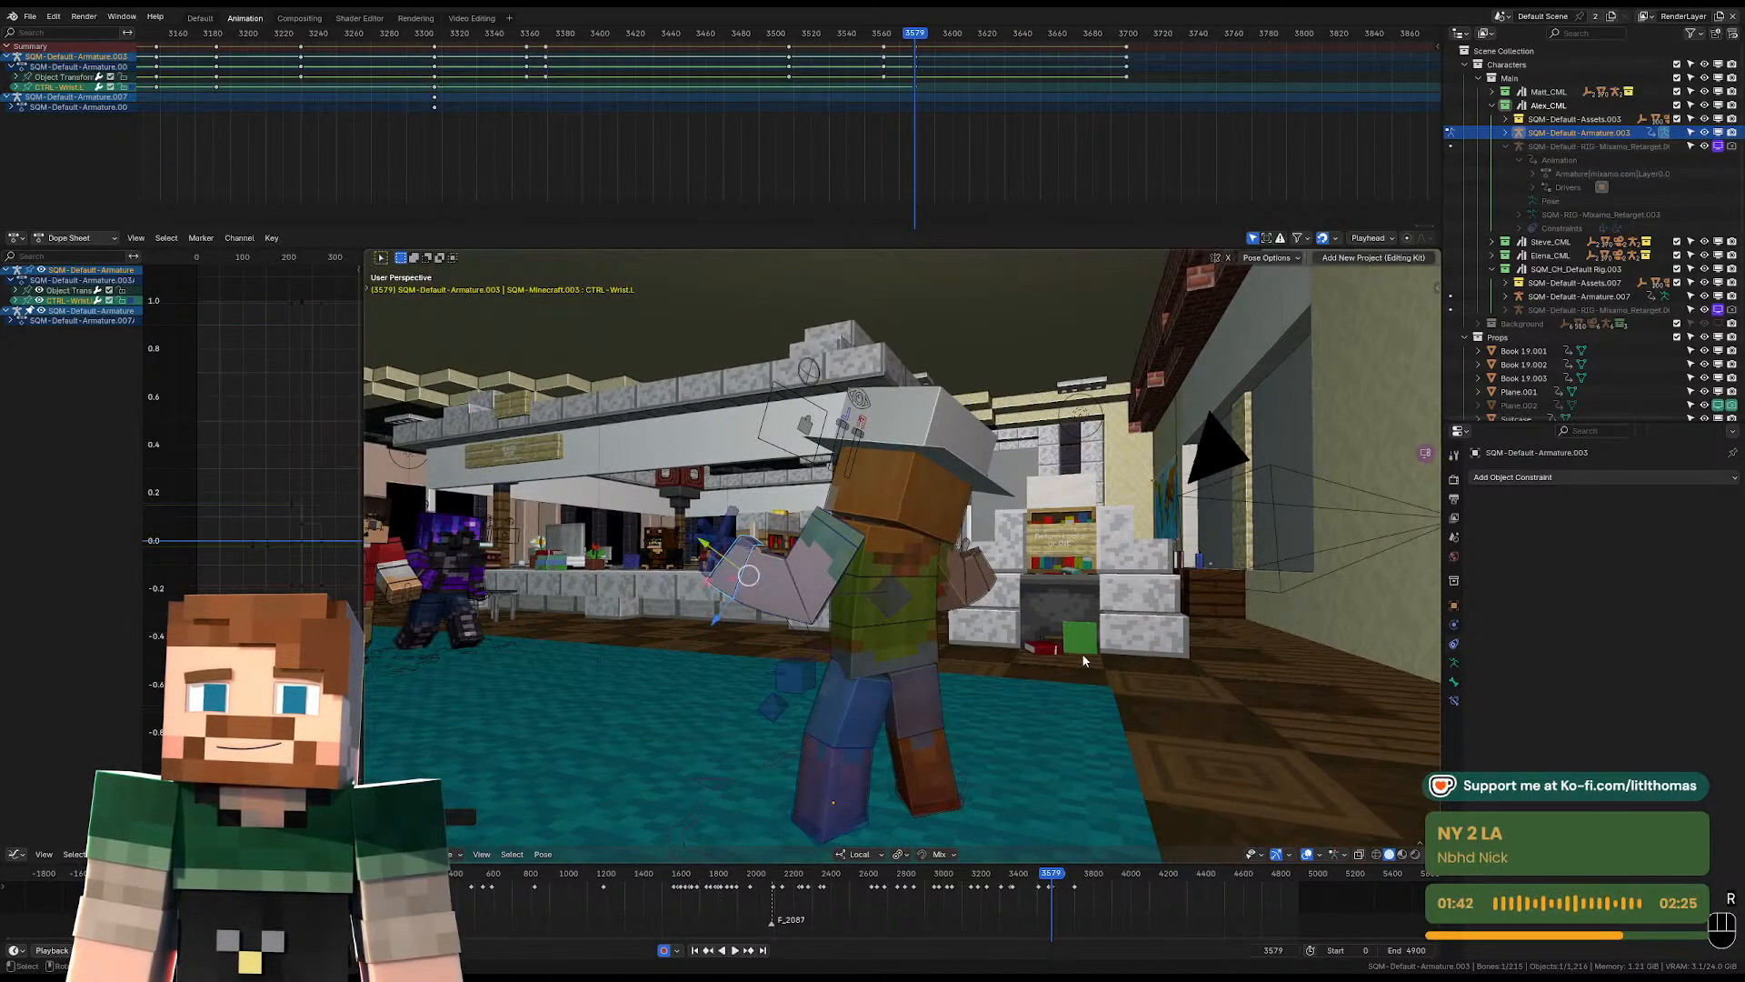
# Replay the shot through the camera and rotate the character's pelvis at frame 3605 to start a new pose.
pyautogui.press('KP_0')
pyautogui.press('space')
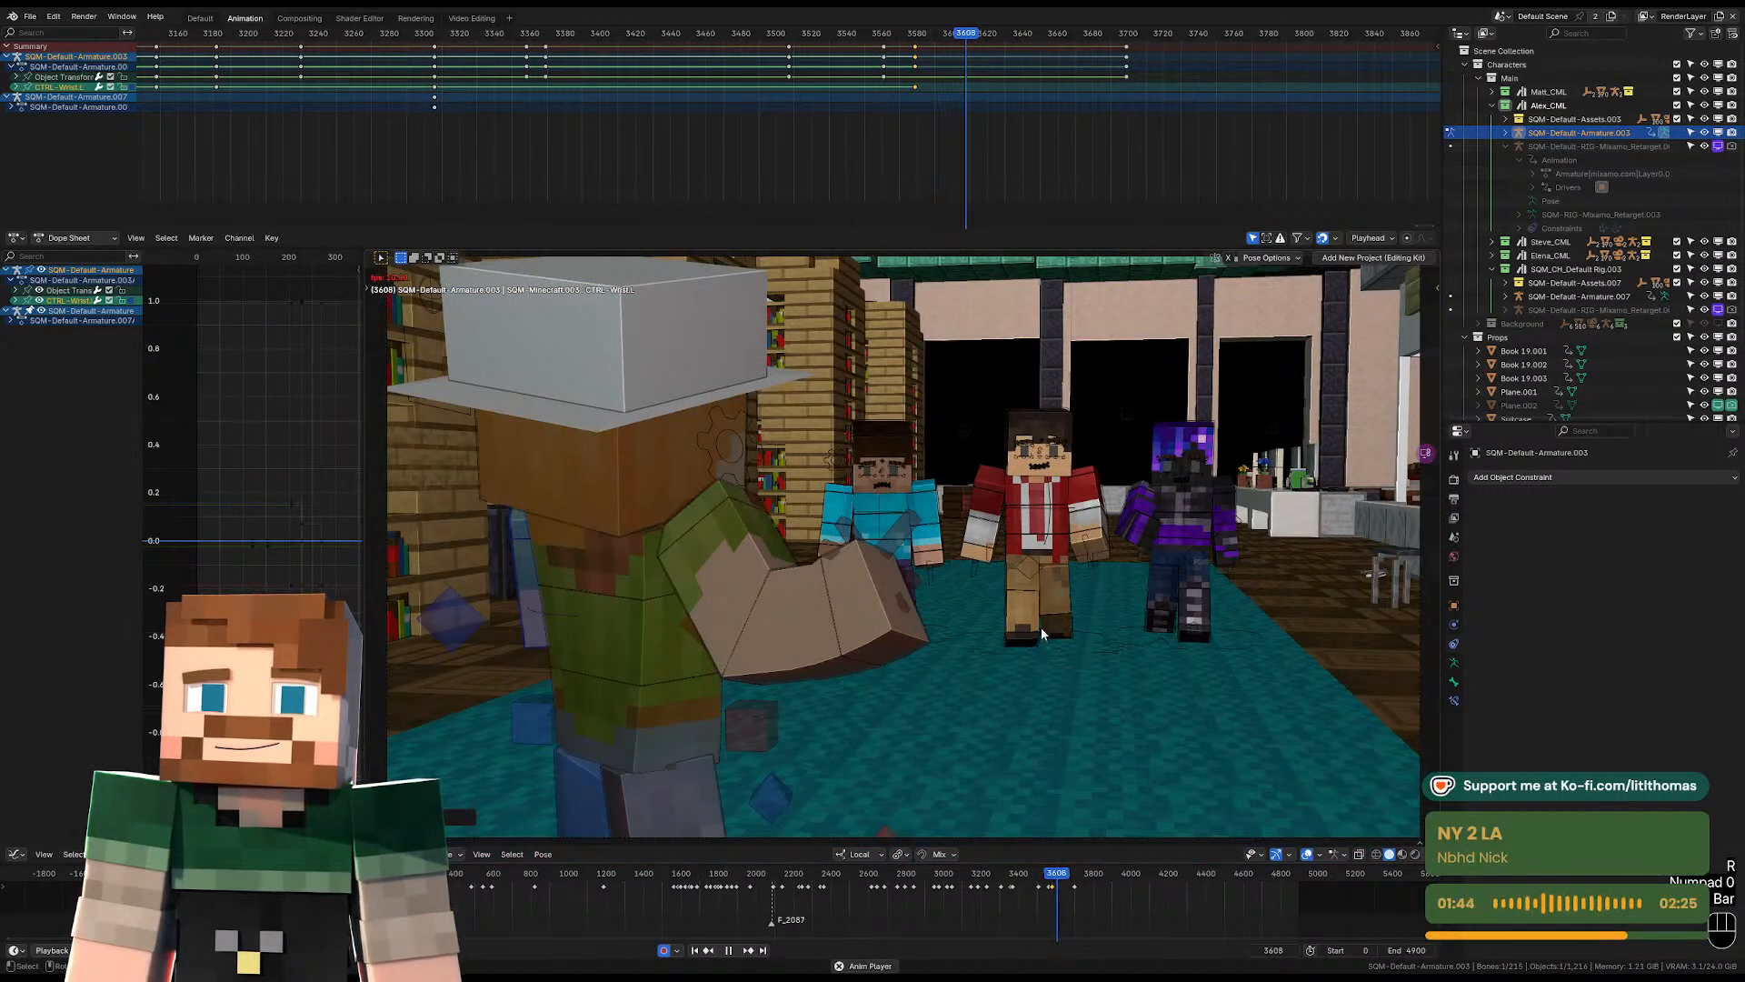
pyautogui.press('space')
pyautogui.click(689, 695)
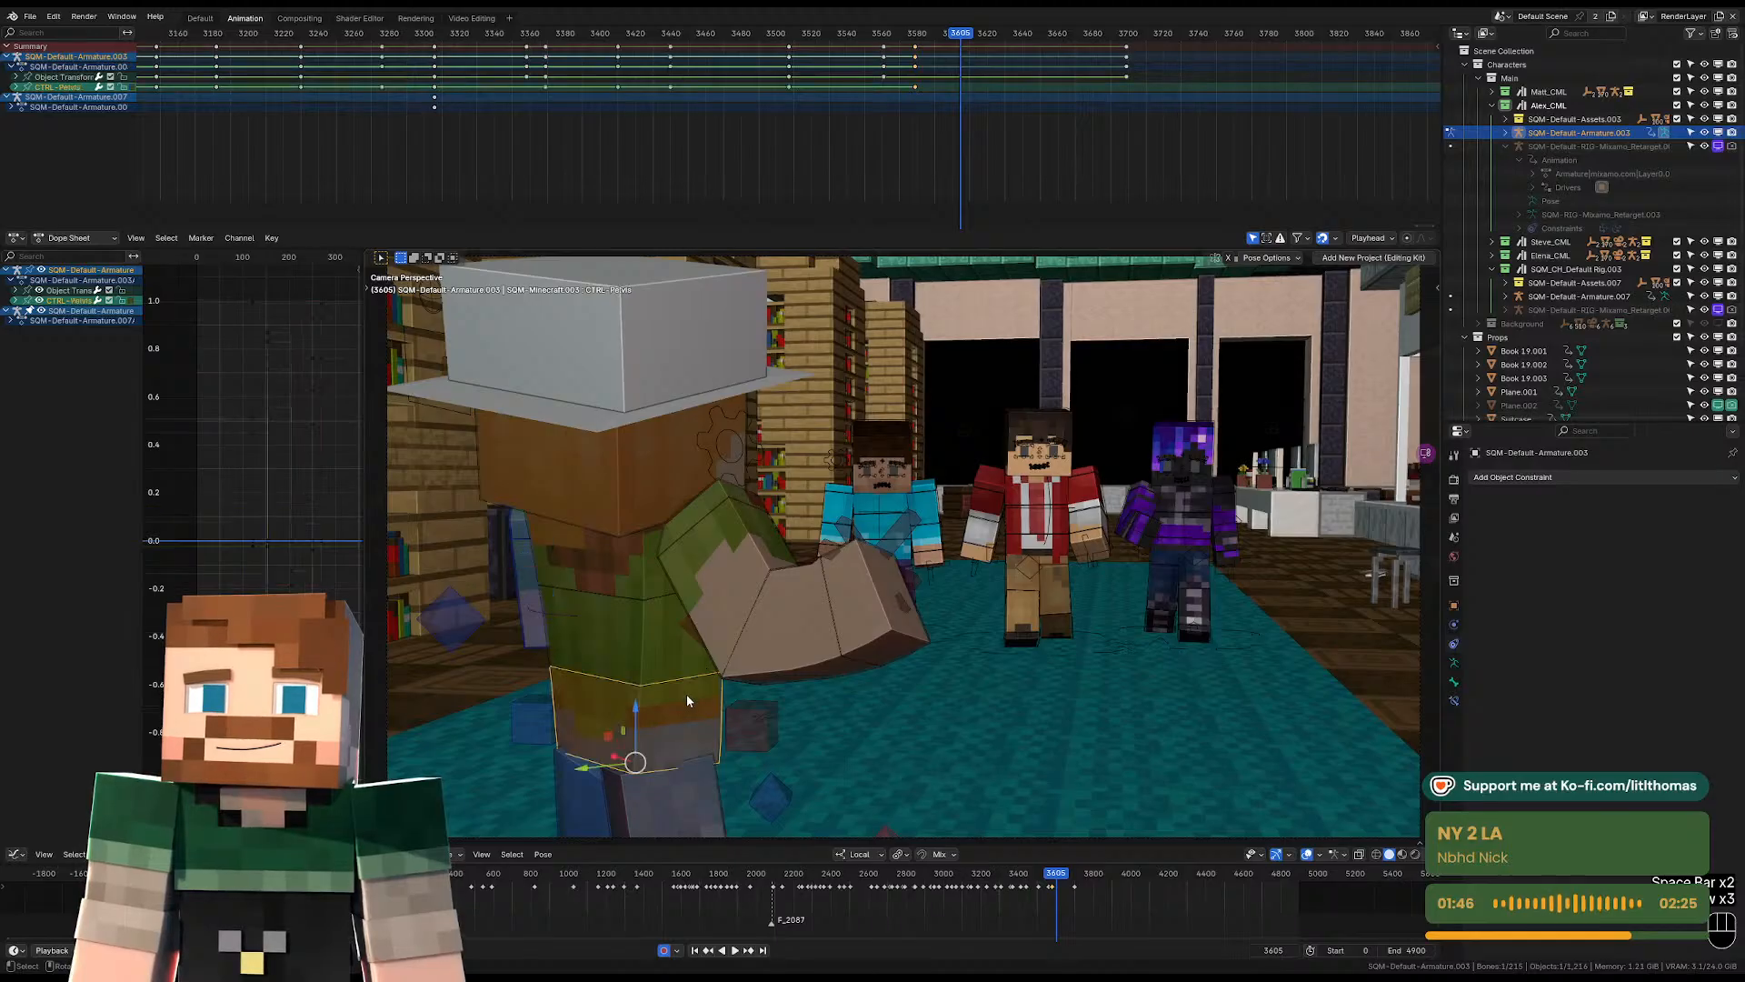
pyautogui.press('KP_Decimal')
pyautogui.scroll(-2, 842, 626)
pyautogui.press('r')
# Twist the torso at frame 3605 so the left arm swings toward the three approaching characters.
pyautogui.press('r')
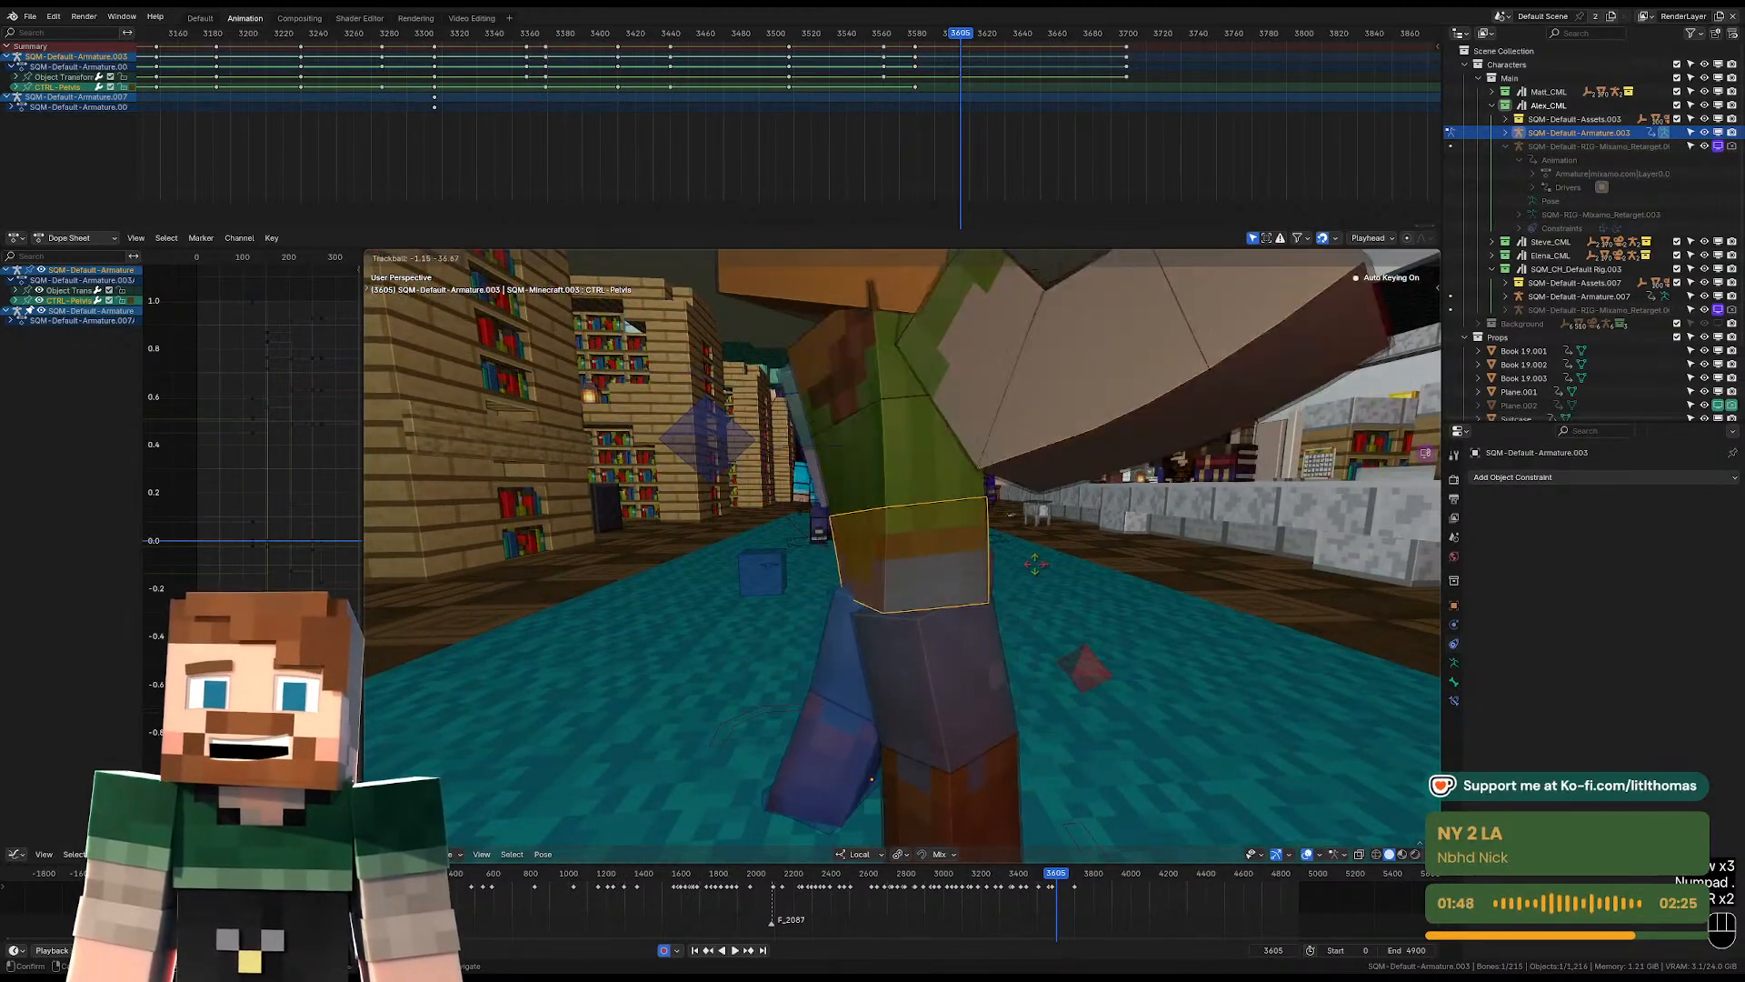
pyautogui.click(1069, 552)
pyautogui.moveTo(1068, 553); pyautogui.dragTo(951, 550, button='middle')
pyautogui.click(968, 381)
pyautogui.moveTo(969, 381); pyautogui.dragTo(1061, 388, button='middle')
pyautogui.press('r')
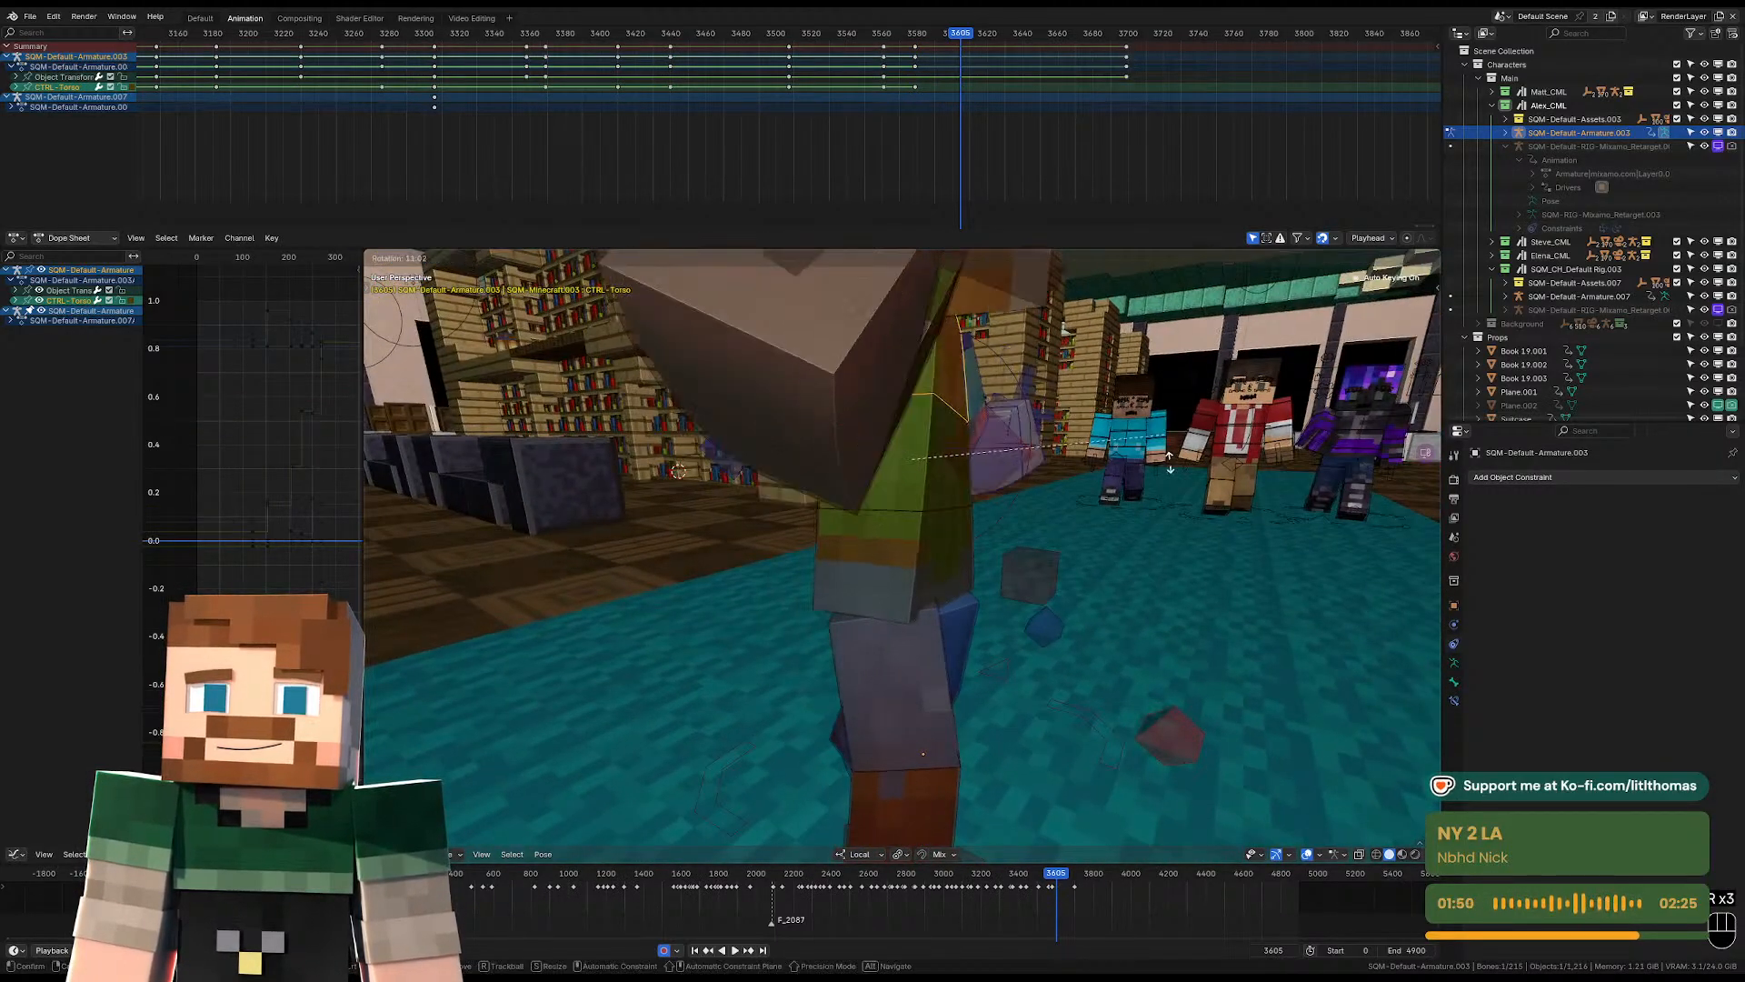
pyautogui.click(1154, 468)
pyautogui.press('r')
pyautogui.press('r')
pyautogui.click(1134, 493)
pyautogui.press('r')
pyautogui.click(1133, 506)
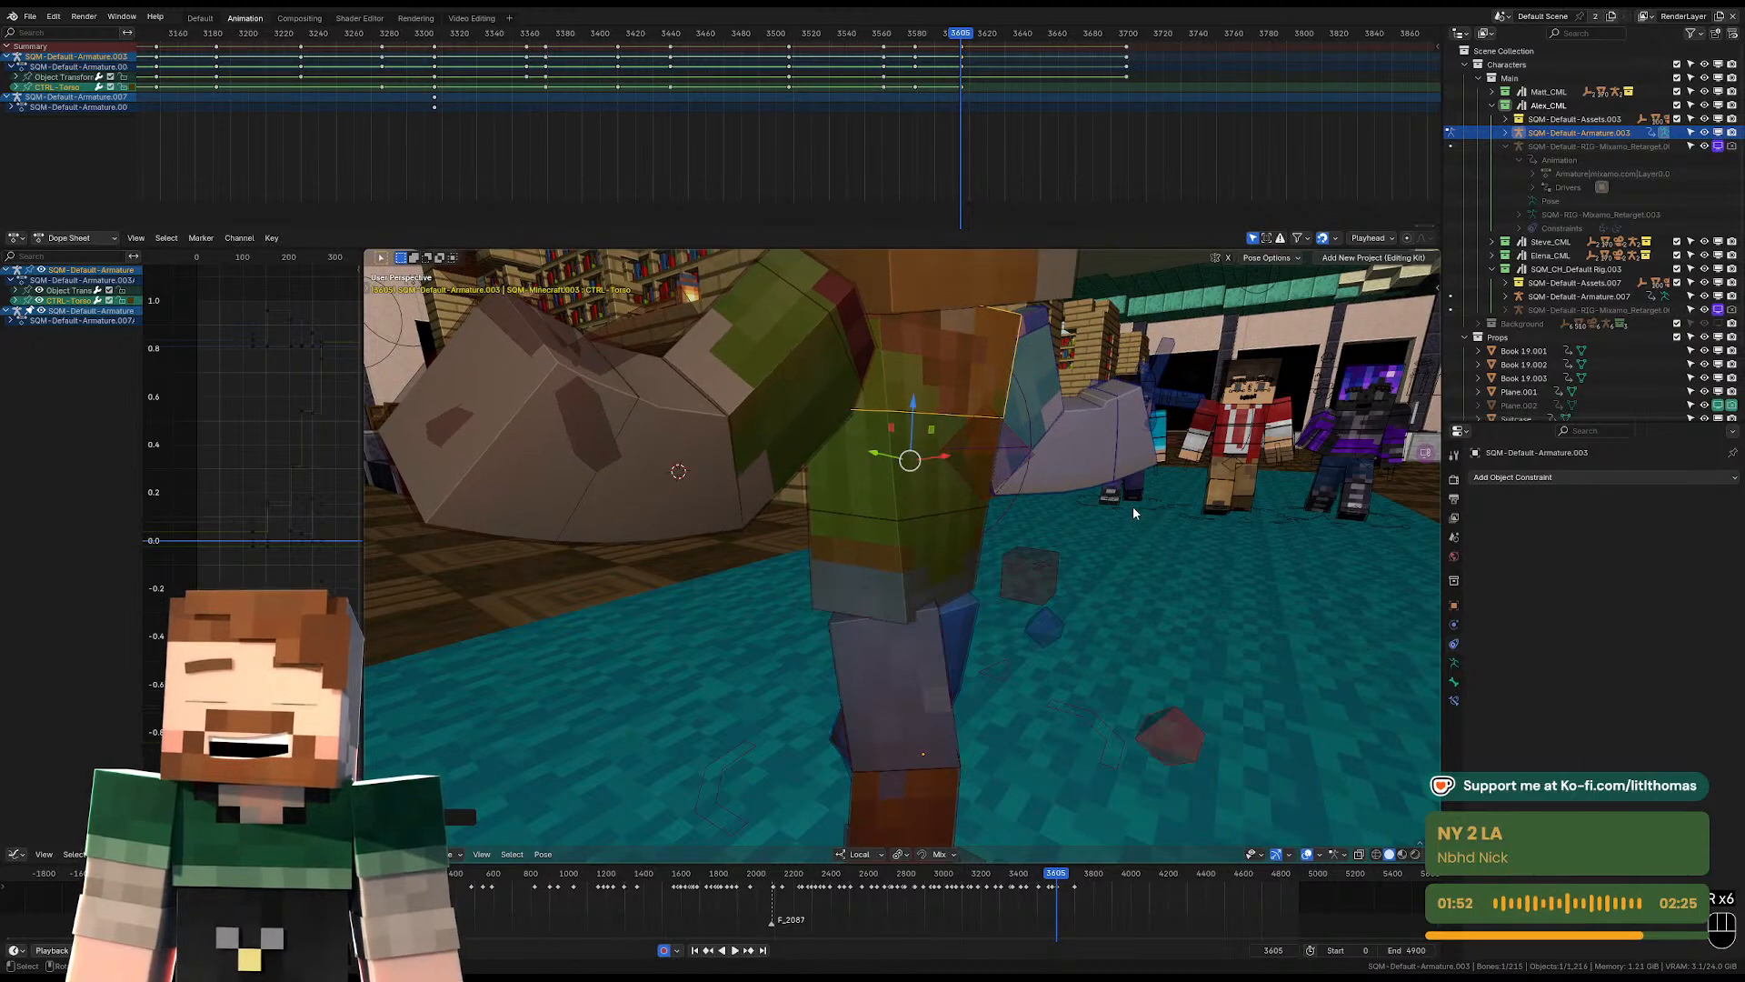
# Turn the head at frame 3605 so the face looks back toward the camera, and level its tilt.
pyautogui.scroll(-2, 1082, 427)
pyautogui.press('KP_0')
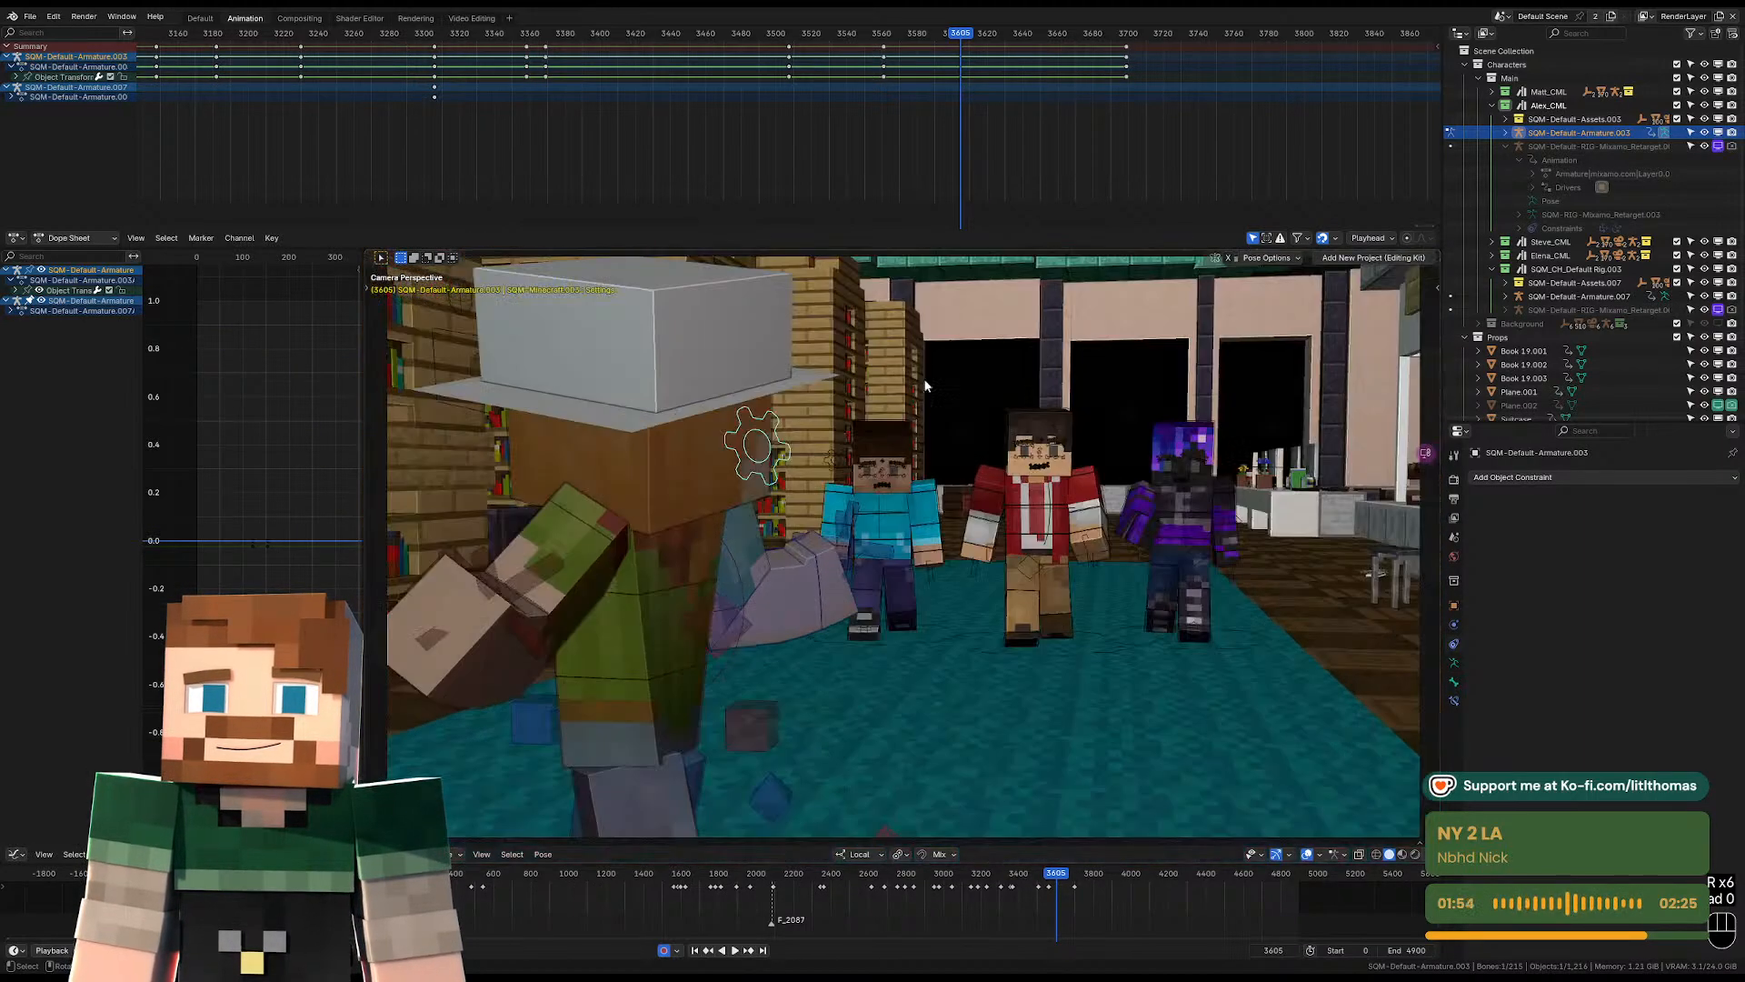
pyautogui.click(702, 476)
pyautogui.press('r')
pyautogui.press('r')
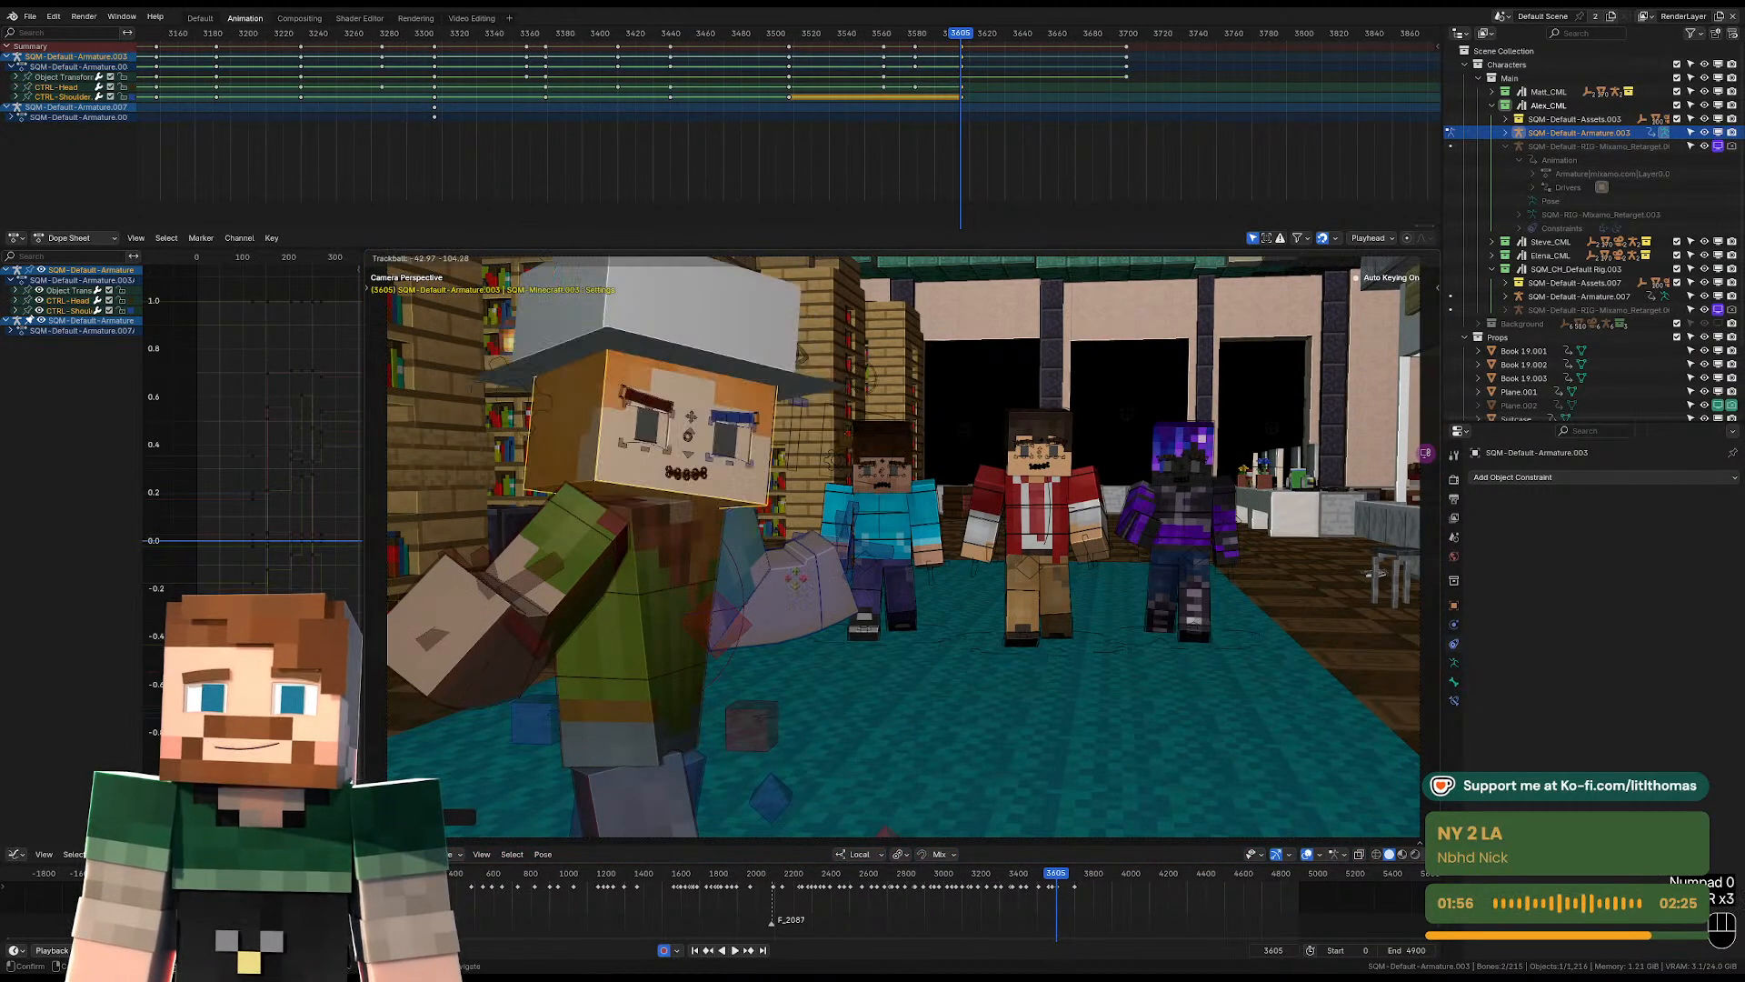
pyautogui.click(836, 609)
pyautogui.press('r')
pyautogui.press('r')
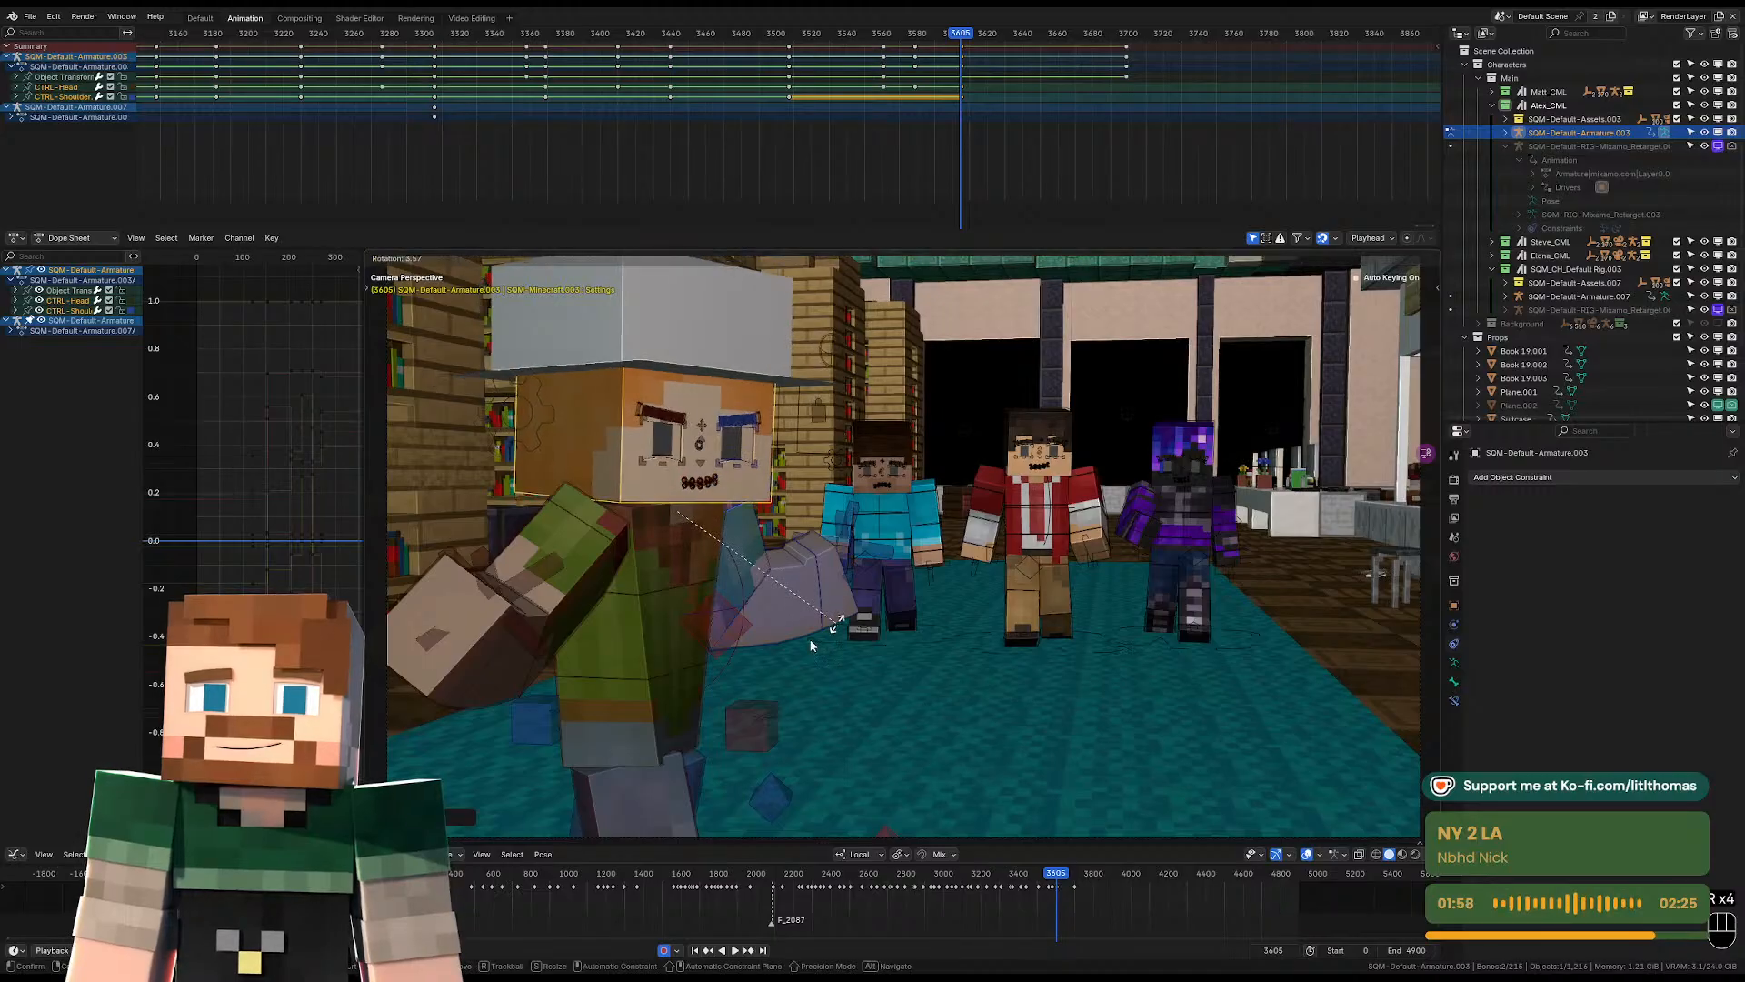
pyautogui.click(814, 642)
# Rotate the pelvis again at frame 3605 to reorient the upper body in the camera view.
pyautogui.click(657, 717)
pyautogui.press('r')
pyautogui.press('r')
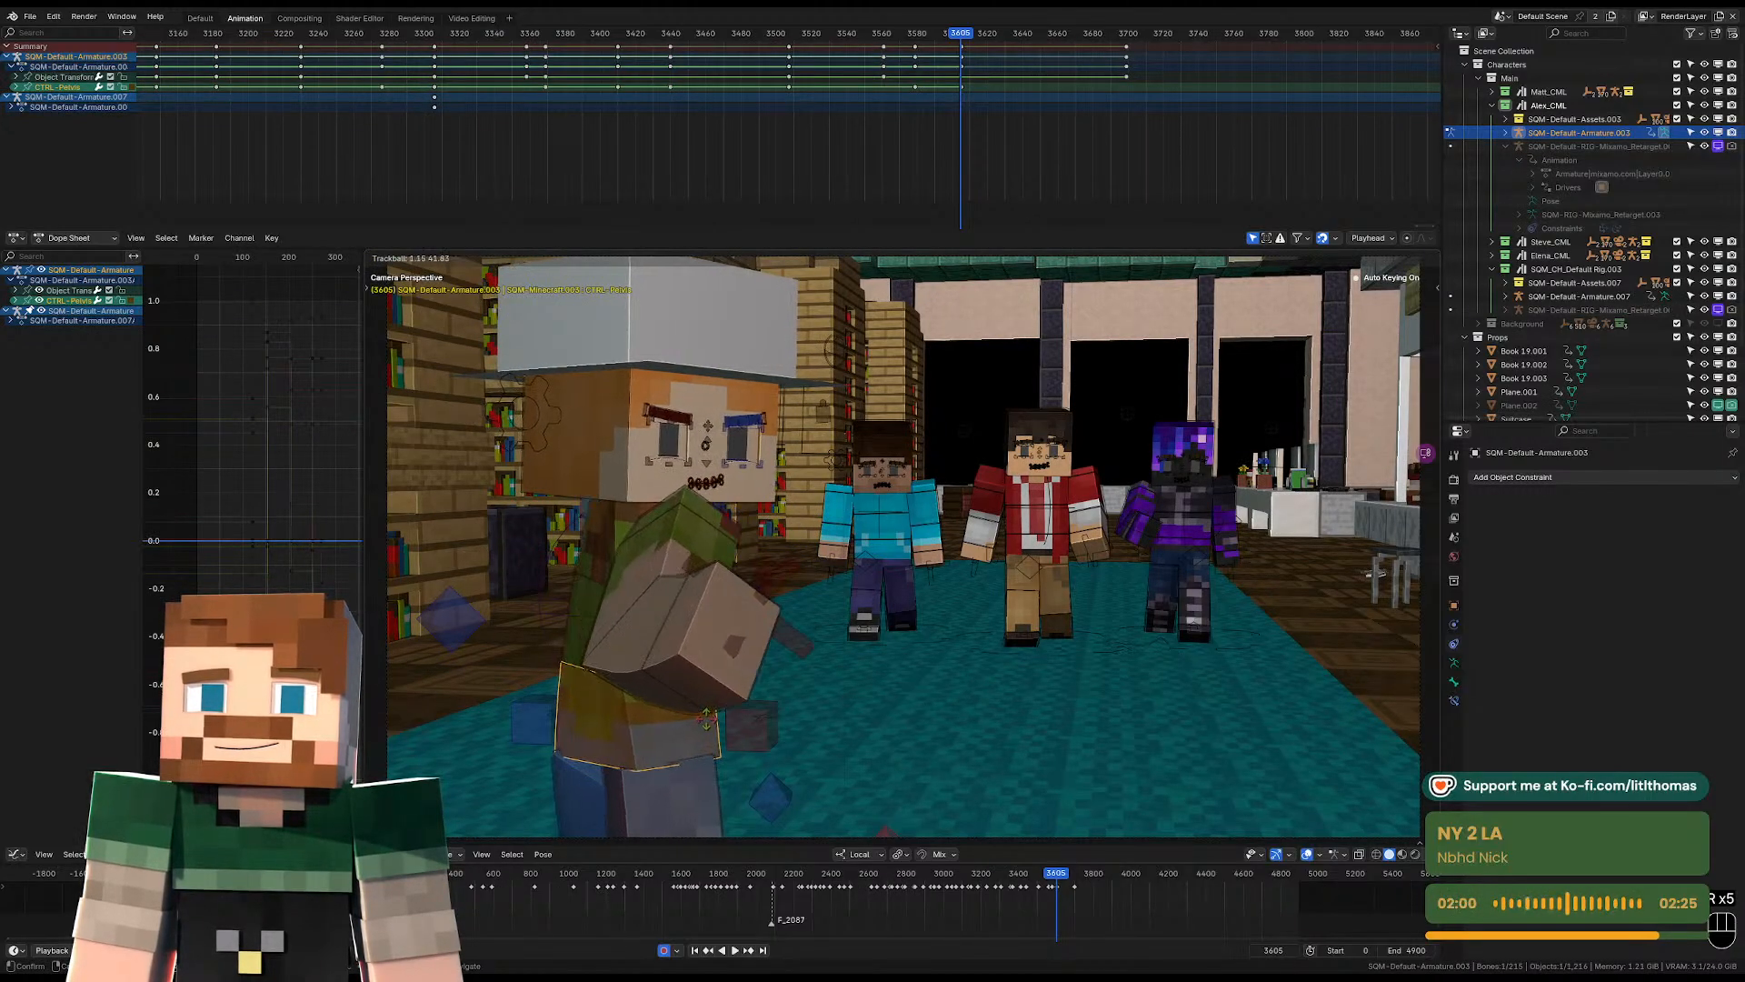
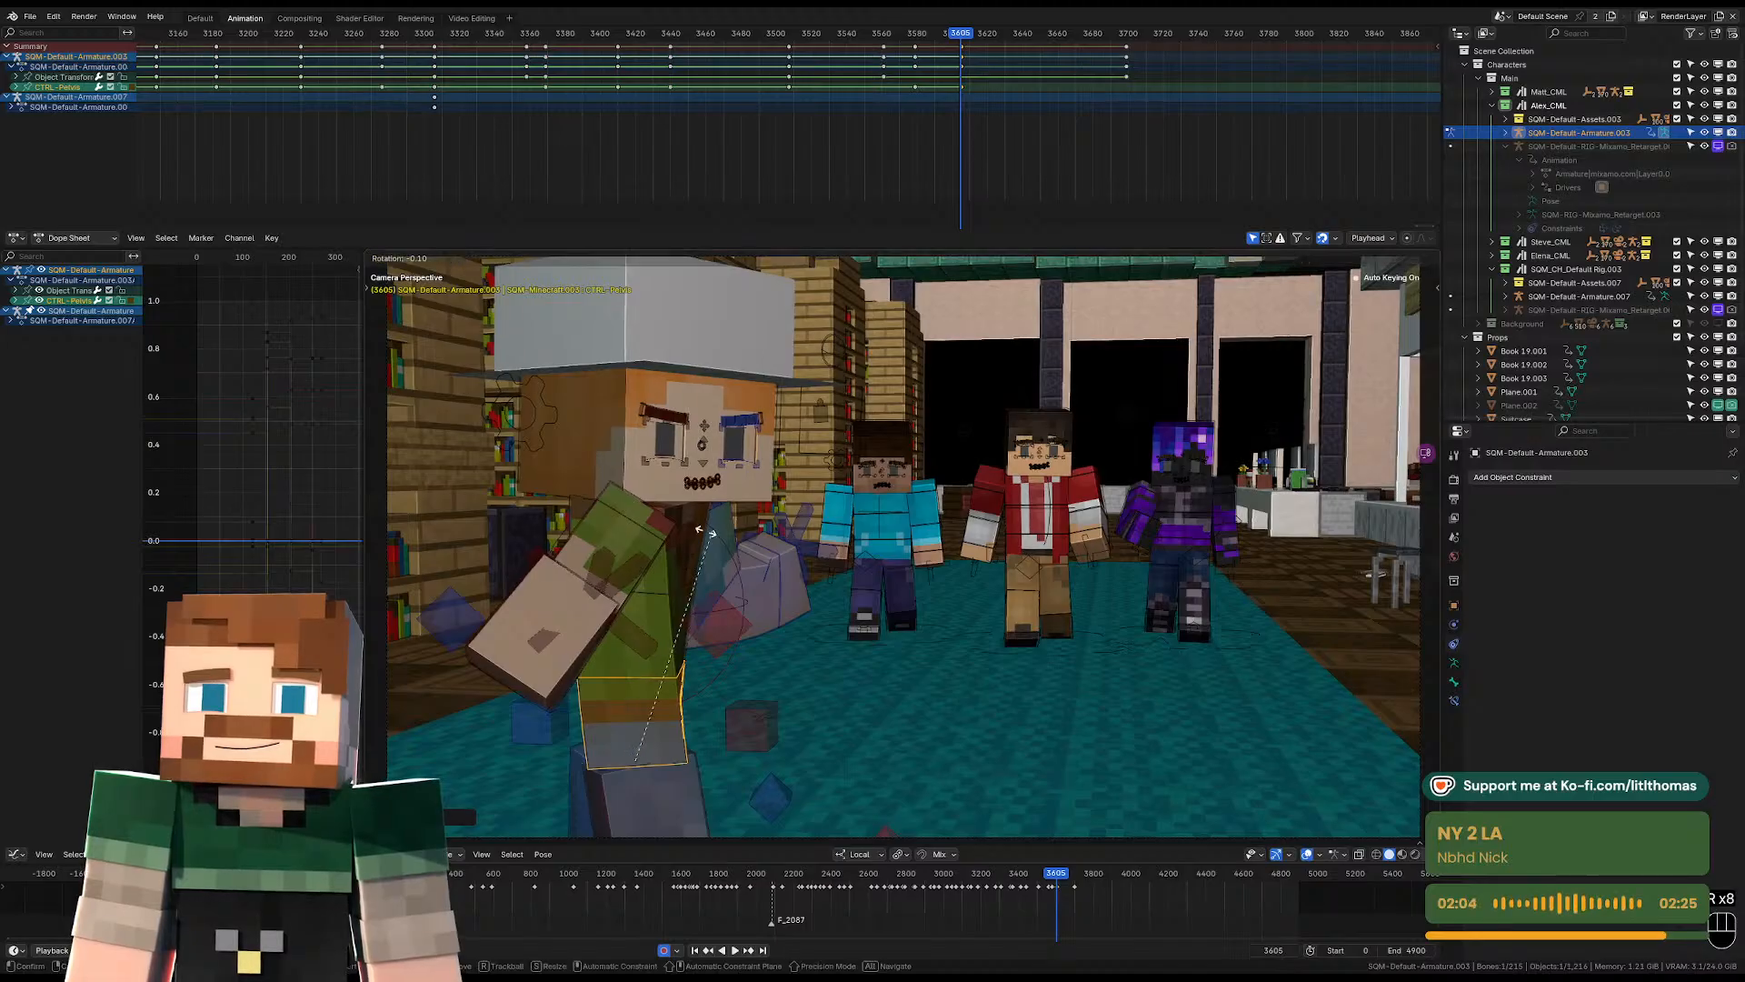
# Finish the pelvis rotation and twist the torso at frame 3605 to swing the upper body further around.
pyautogui.click(697, 534)
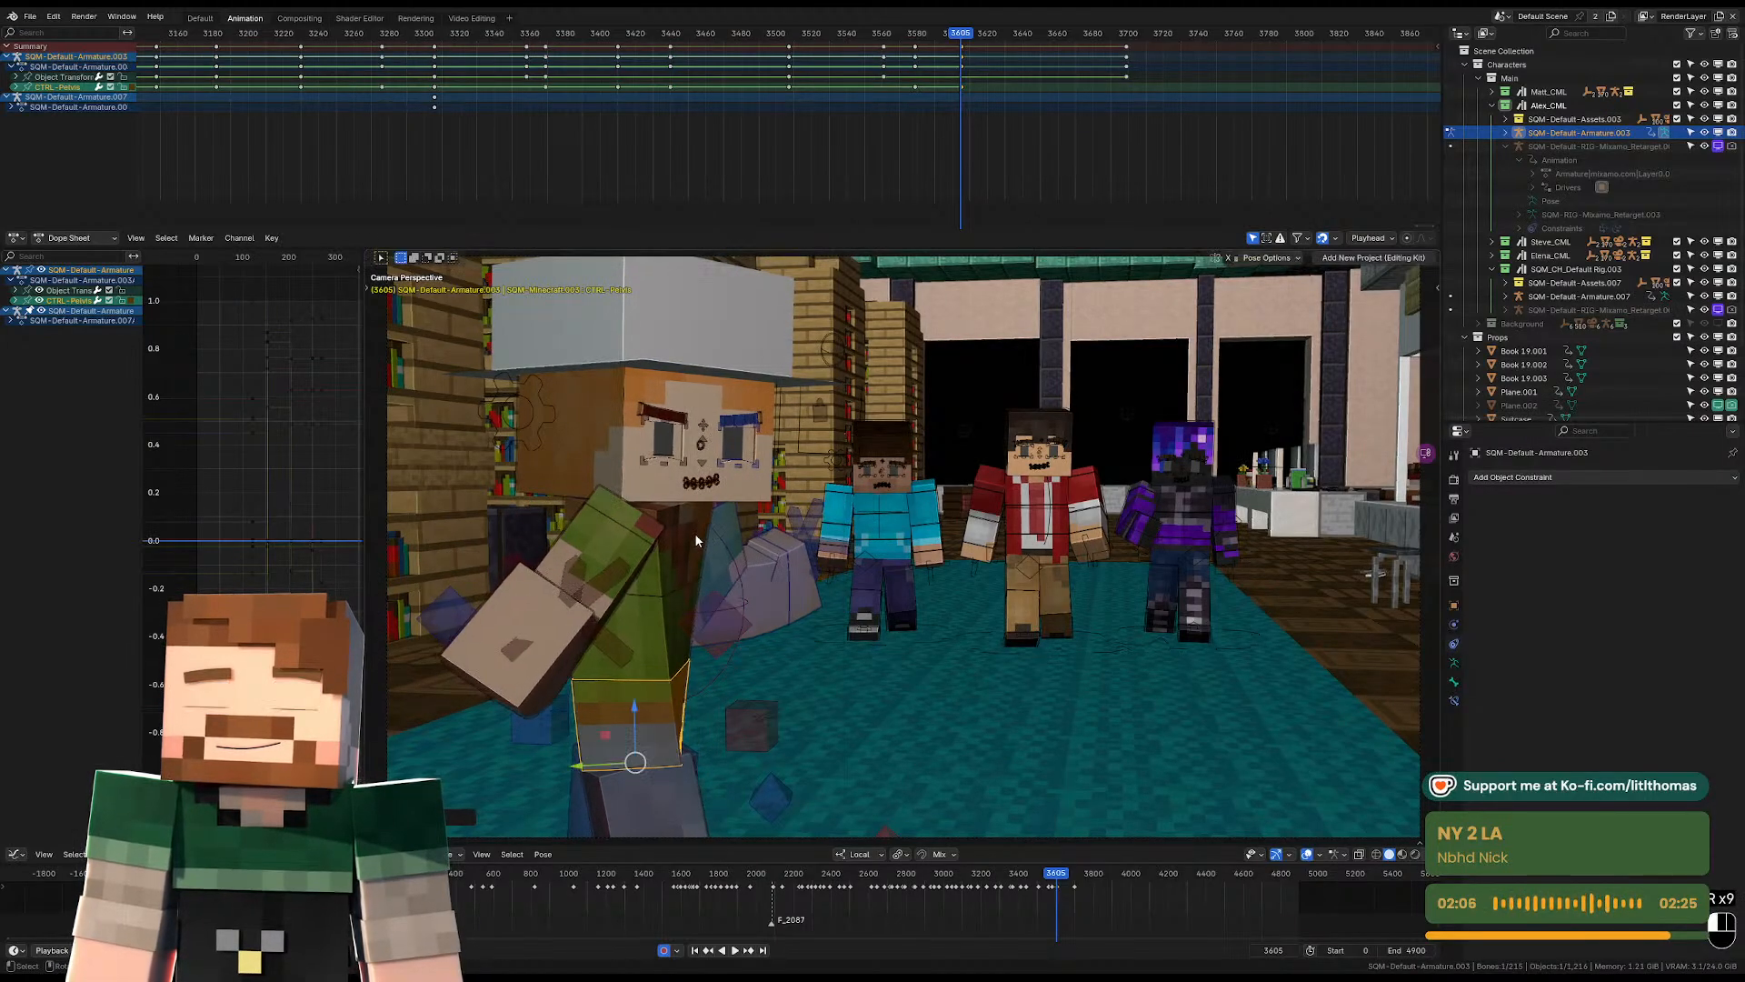
pyautogui.click(693, 532)
pyautogui.press('r')
pyautogui.press('r')
pyautogui.click(603, 461)
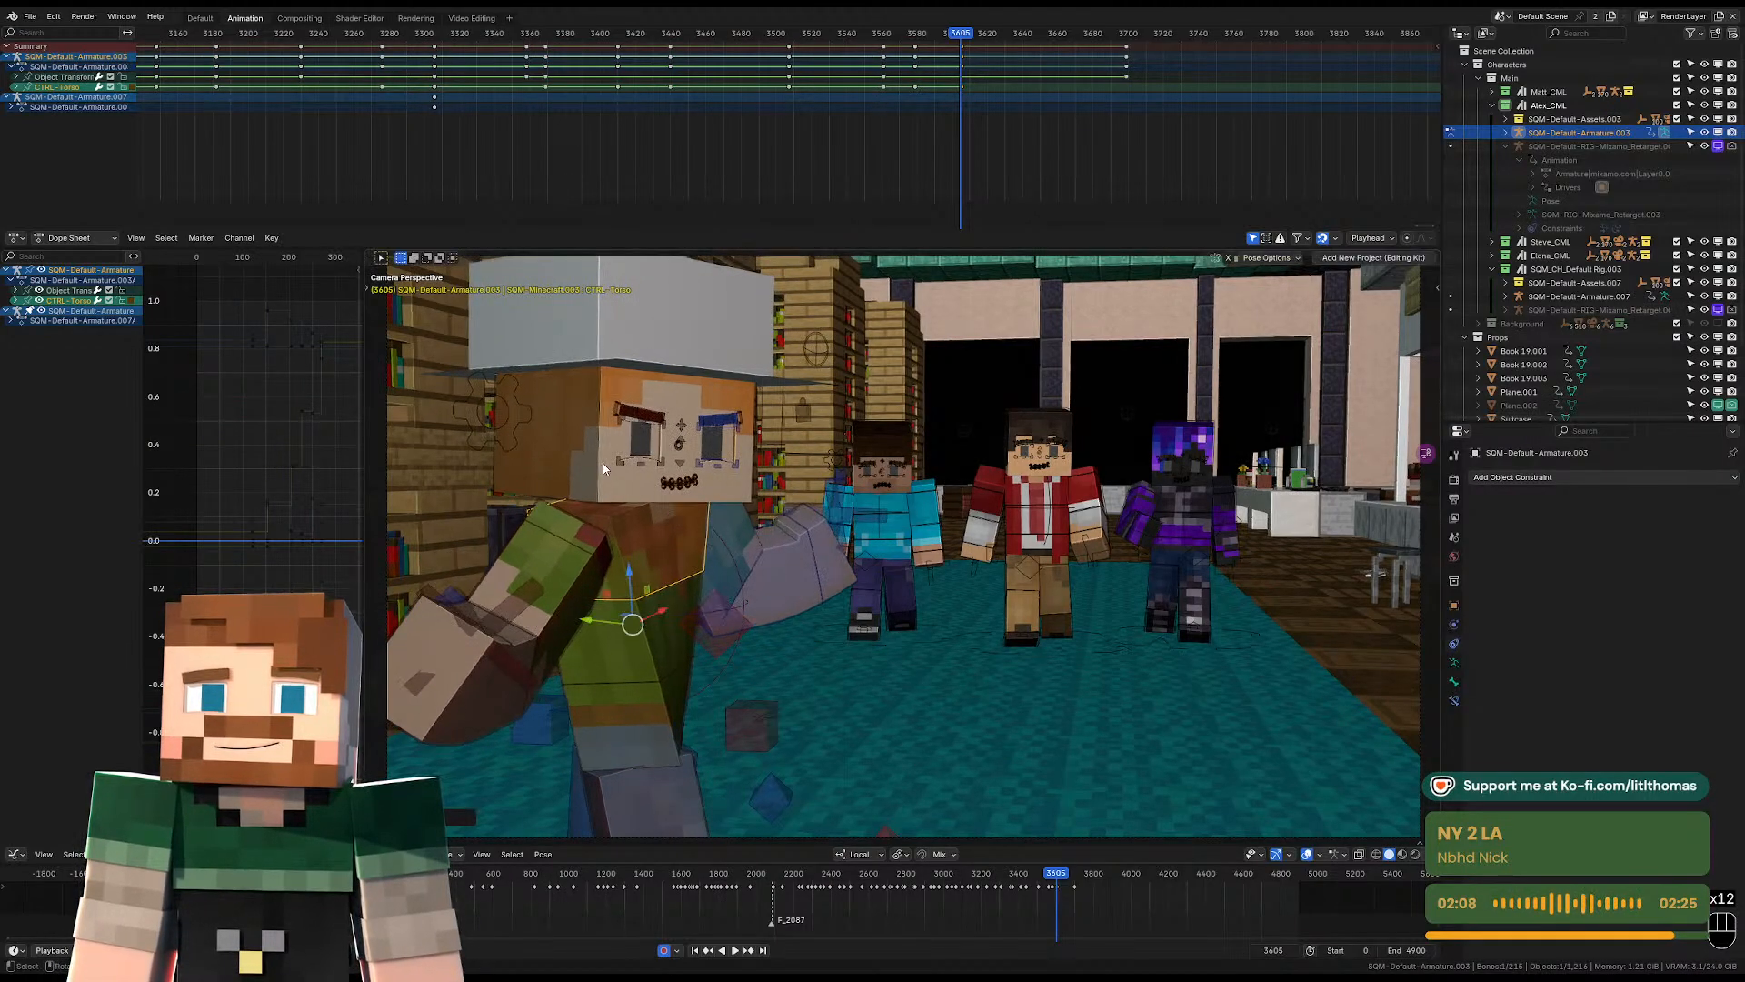
# Tilt the head sideways and downward at frame 3605.
pyautogui.click(598, 465)
pyautogui.press('r')
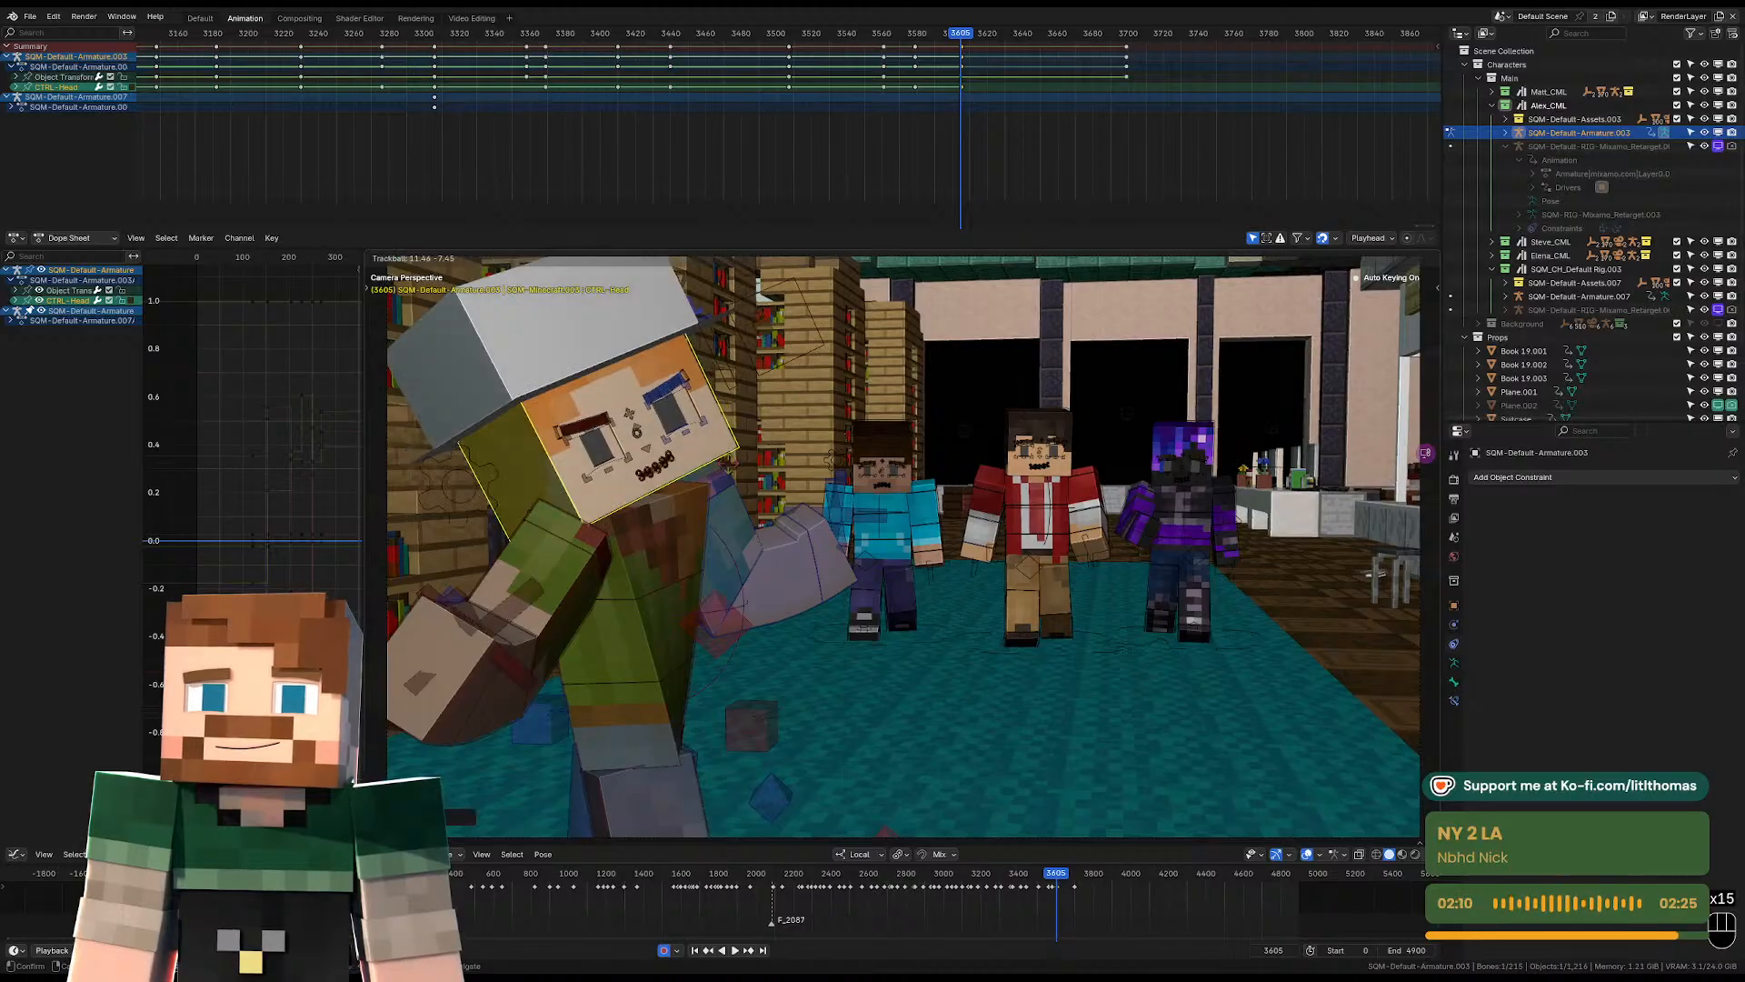
pyautogui.click(598, 555)
# Straighten the right forearm and rotate the upper arm at frame 3605 so the arm hangs down beside the body.
pyautogui.click(509, 700)
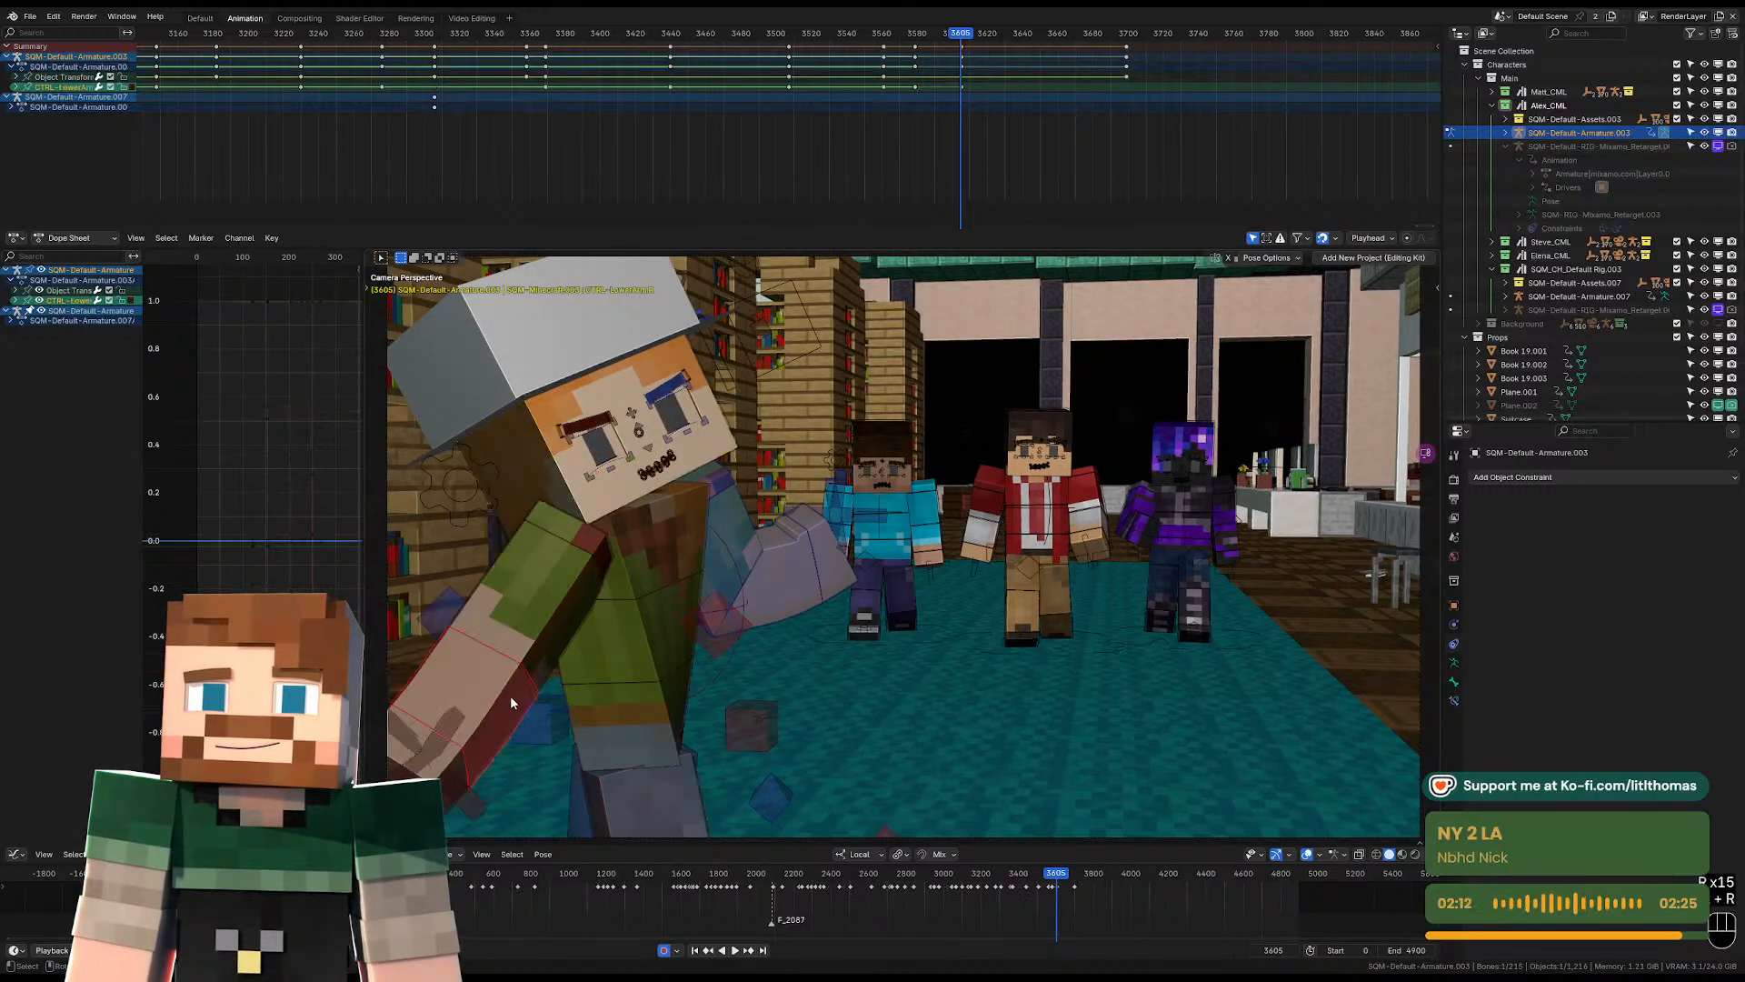
pyautogui.press('r')
pyautogui.click(582, 542)
pyautogui.press('r')
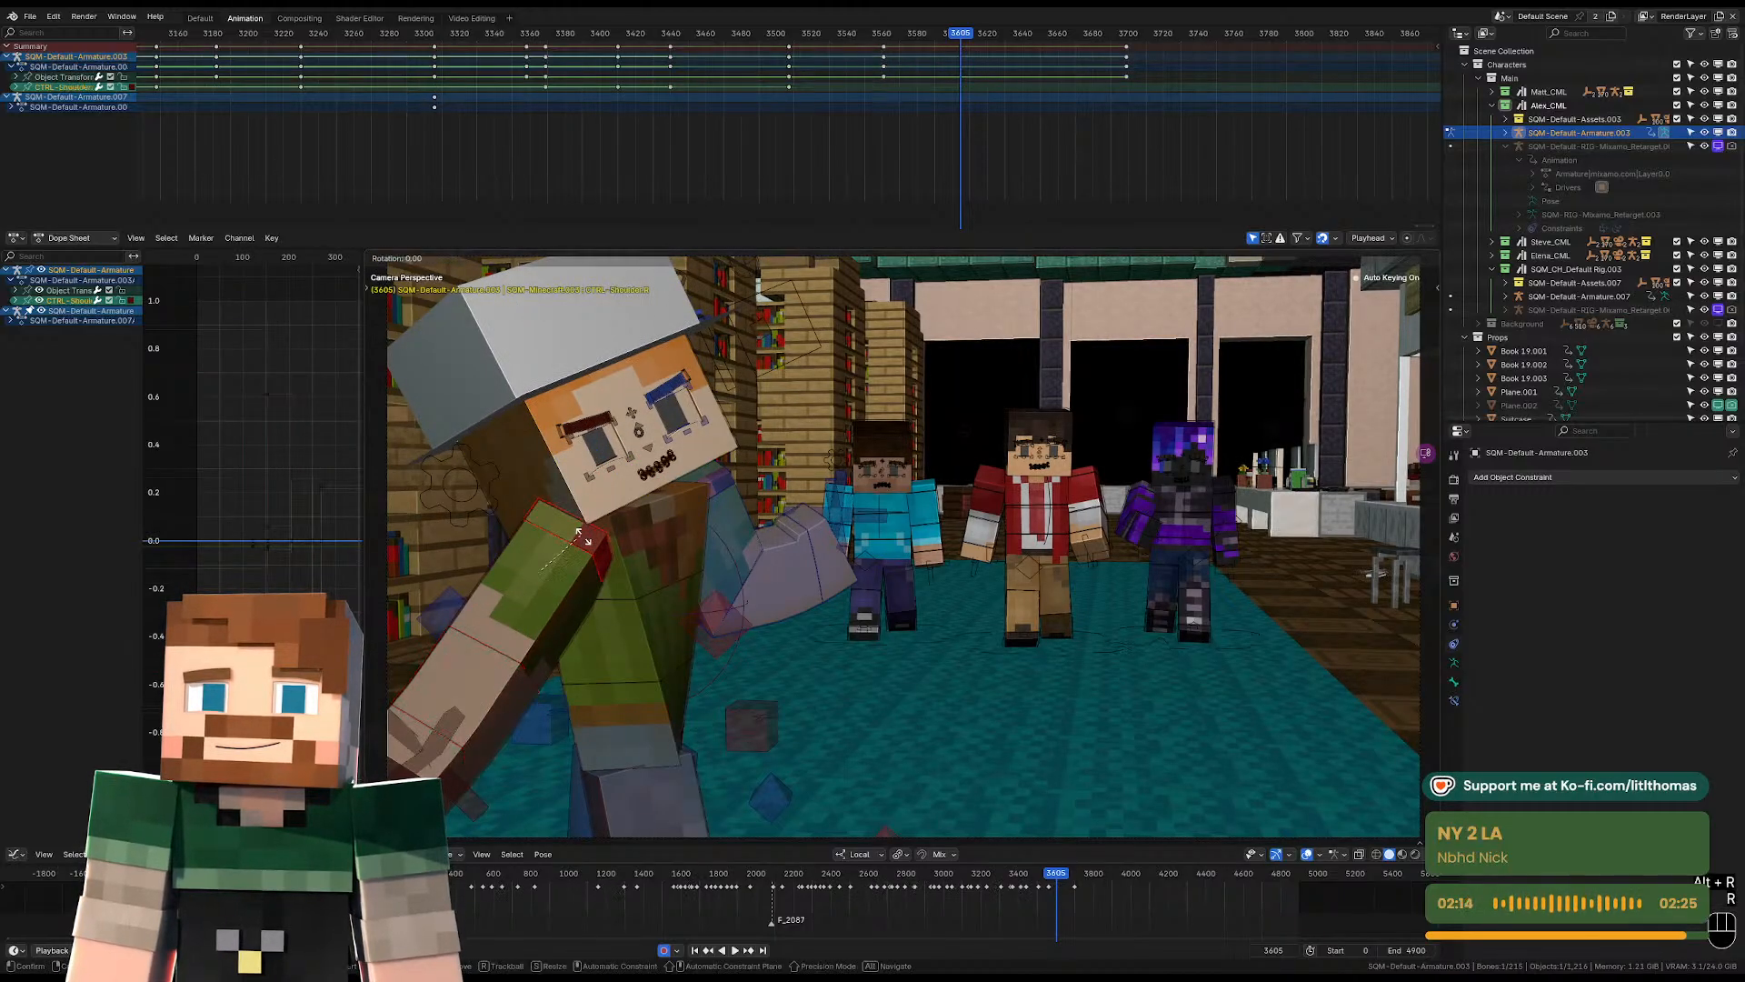
pyautogui.click(564, 589)
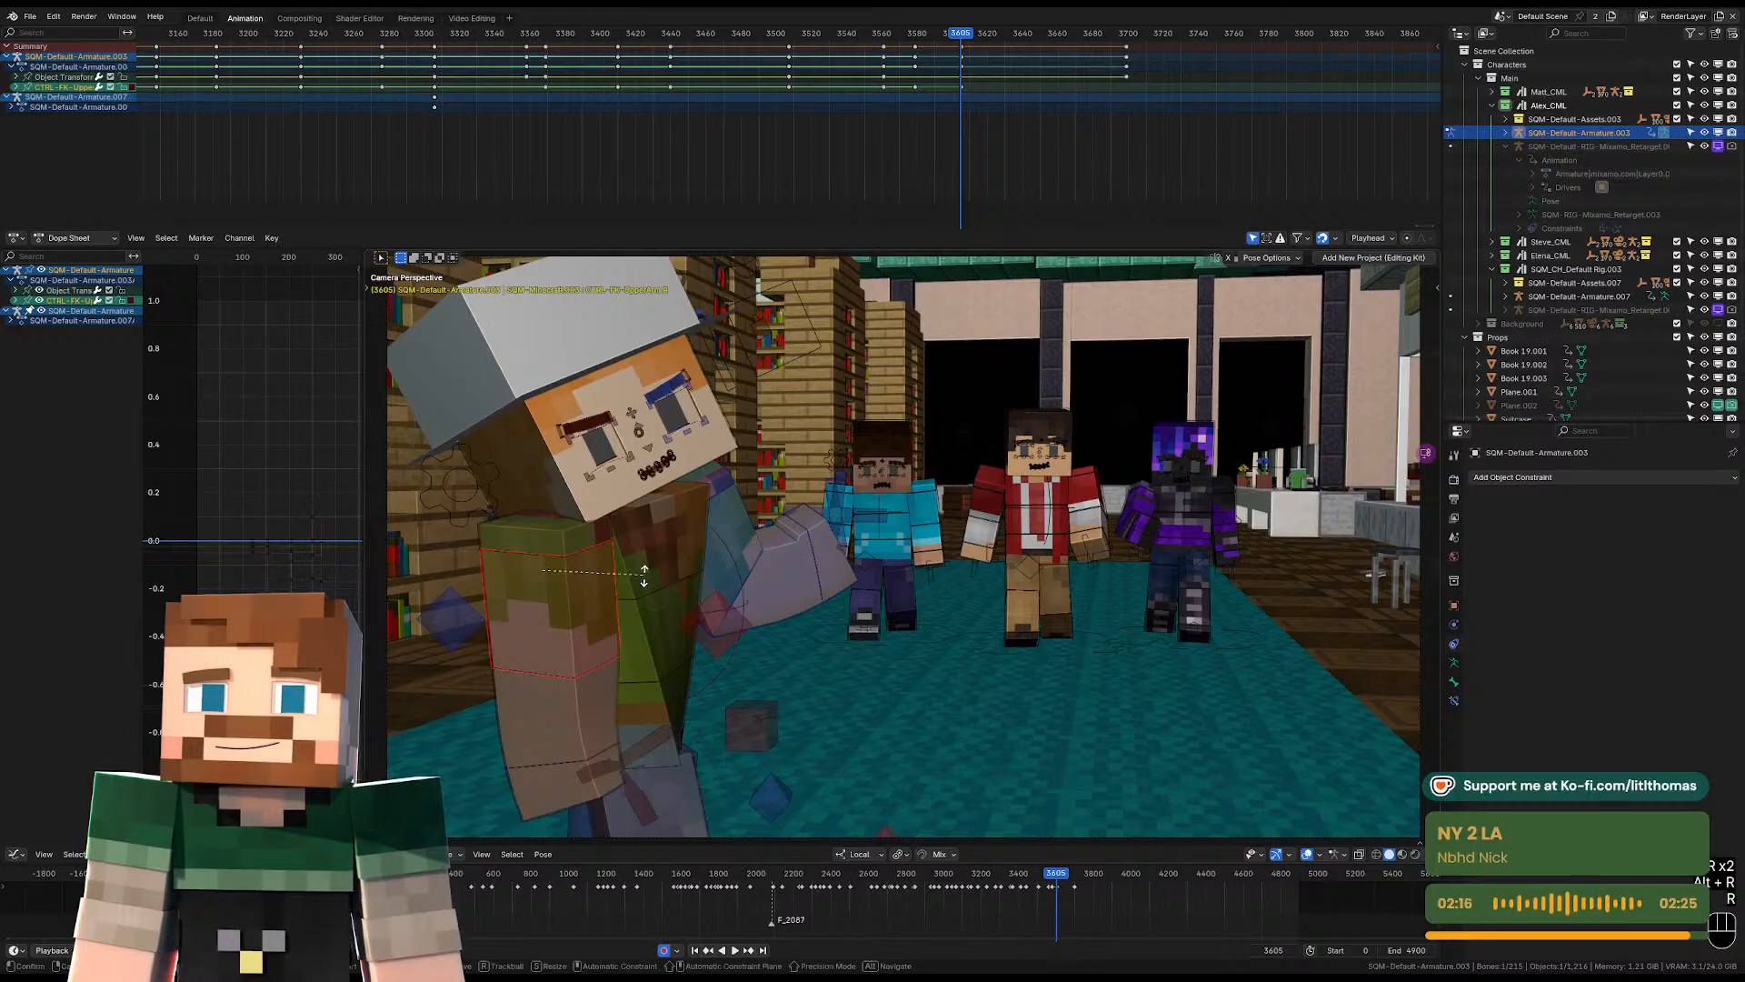
pyautogui.press('r')
pyautogui.click(607, 653)
# Adjust the right wrist and forearm at frame 3605, and shift the right shoulder slightly down.
pyautogui.click(553, 777)
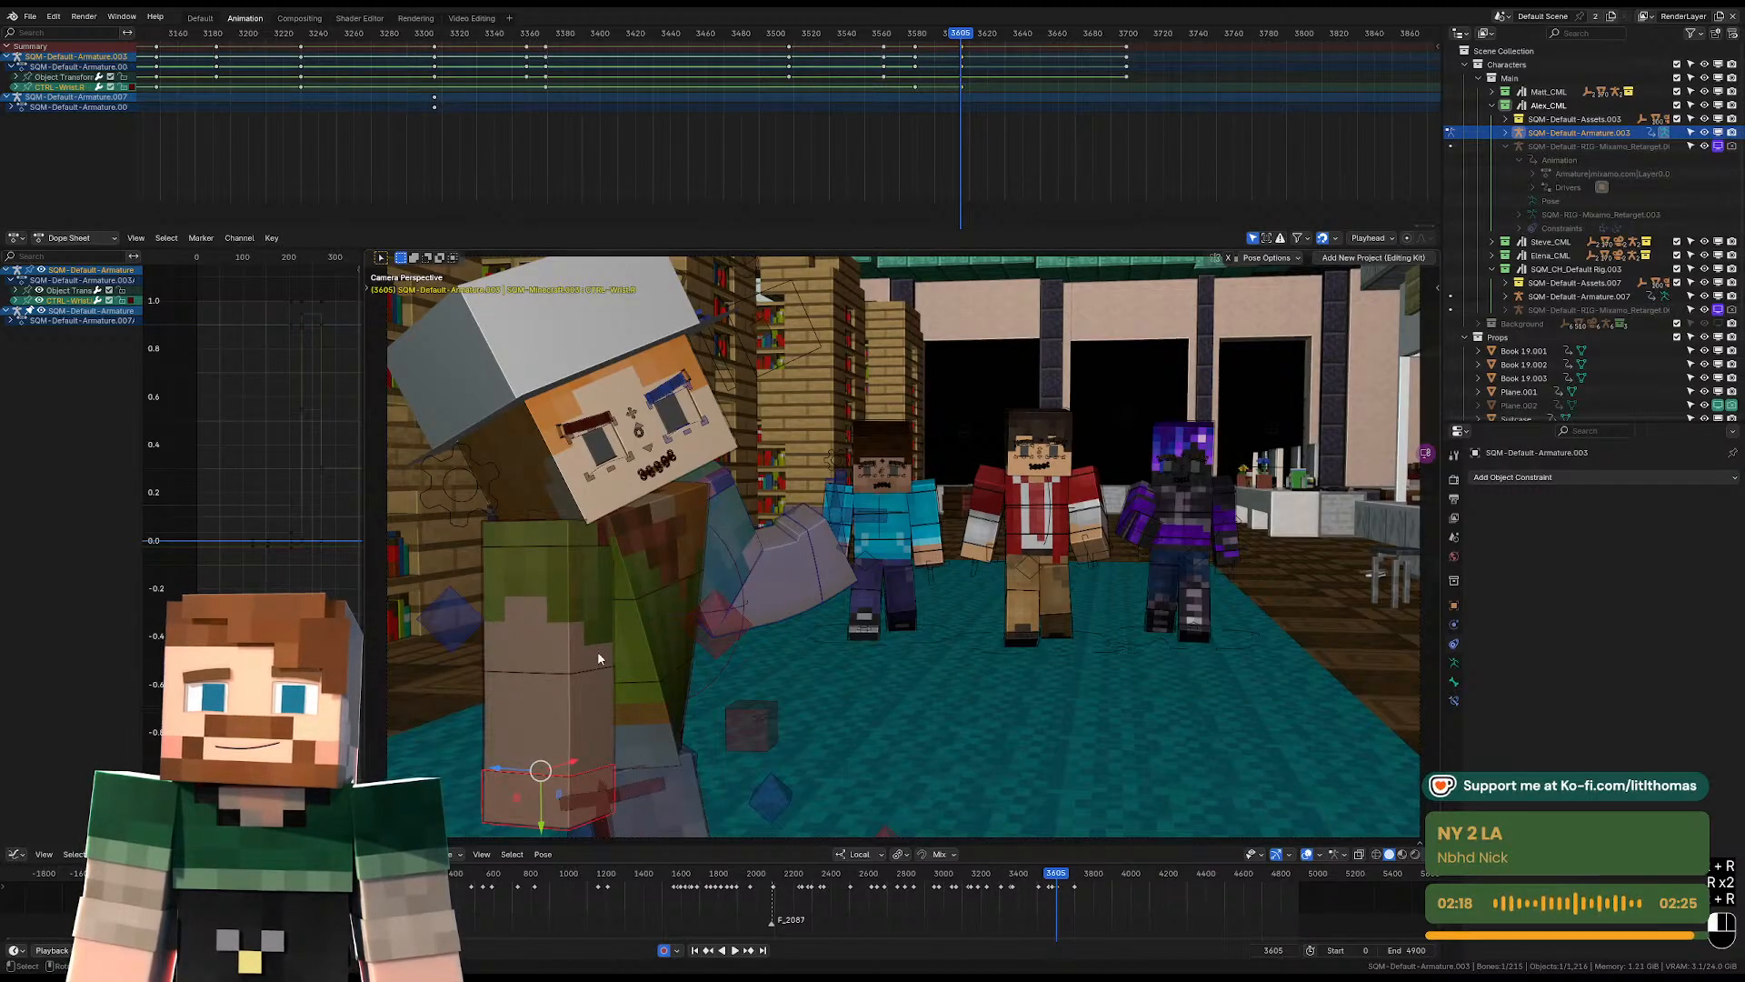
pyautogui.press('r')
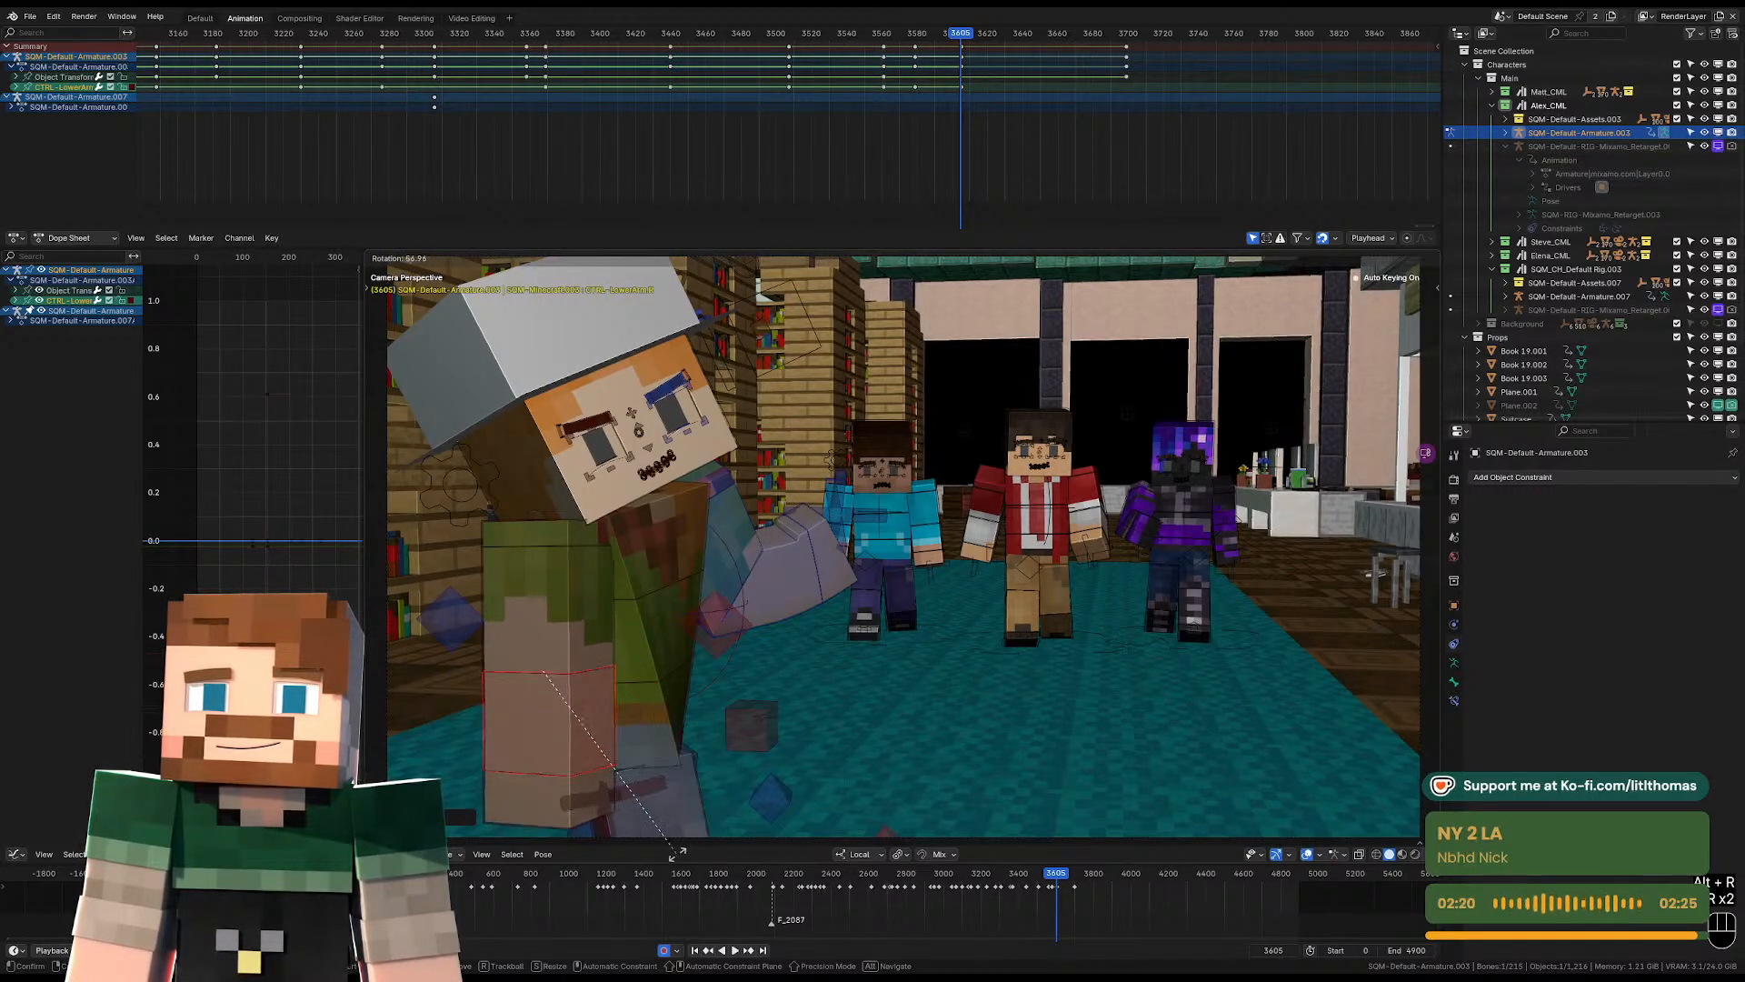
pyautogui.click(713, 795)
pyautogui.click(582, 553)
pyautogui.press('g')
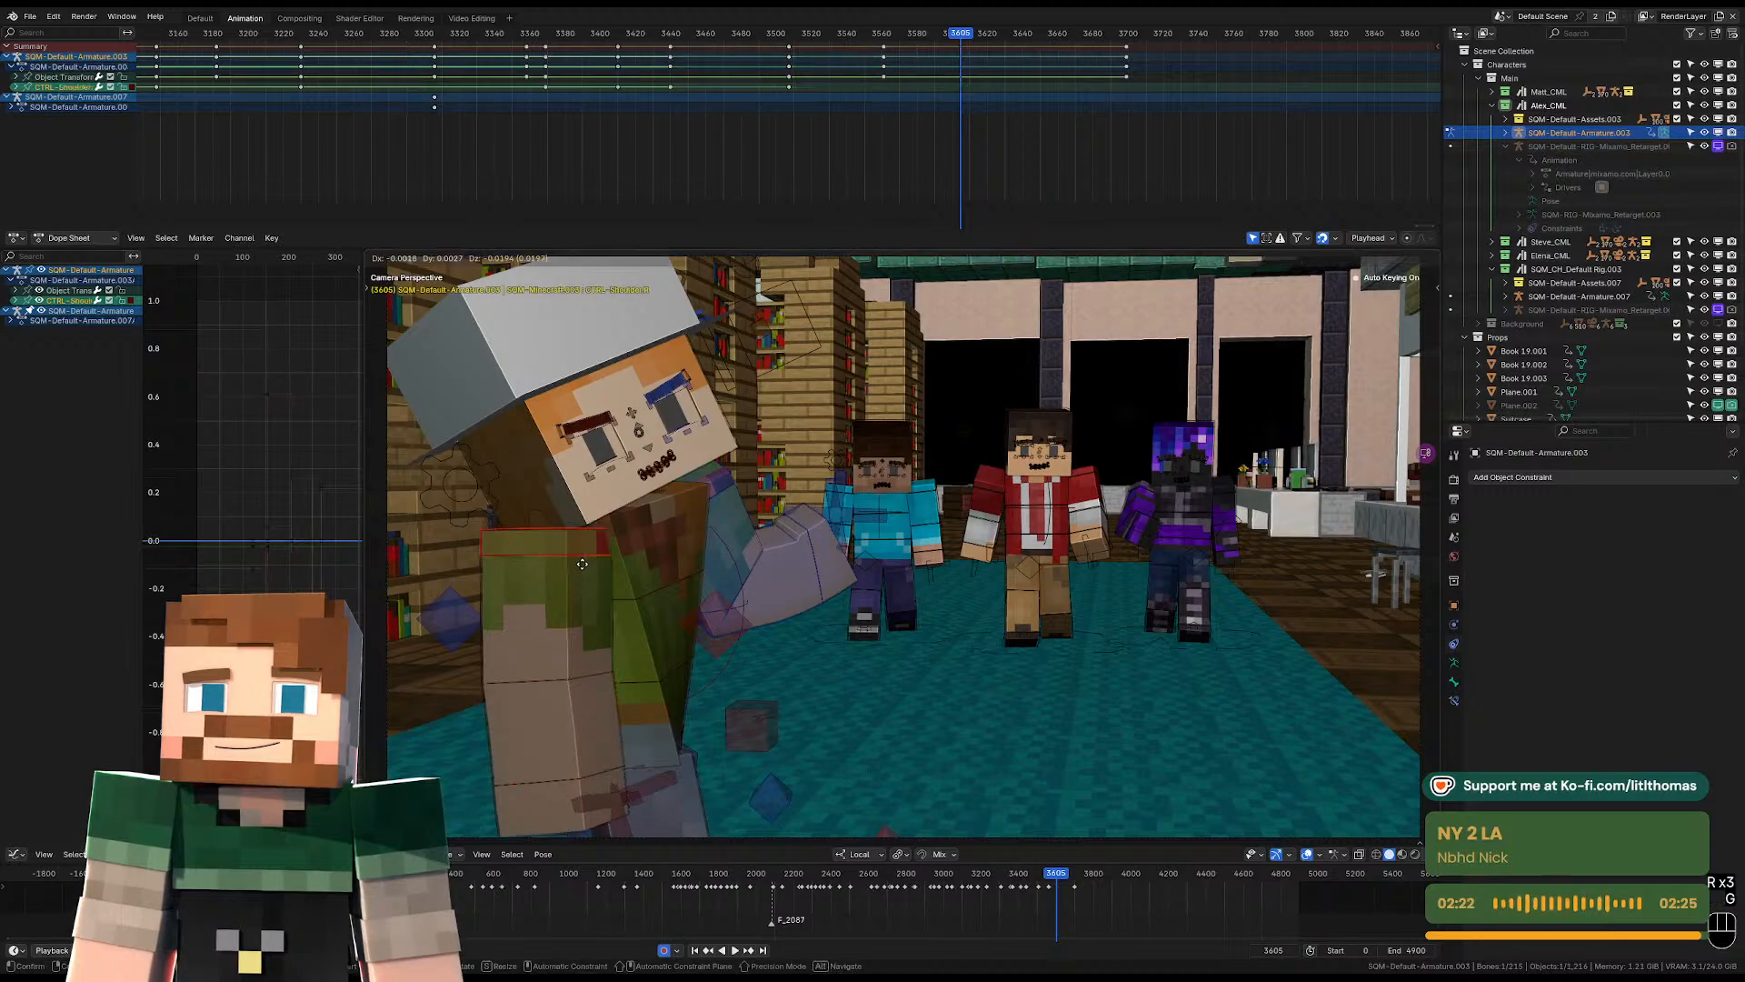
pyautogui.click(584, 576)
# Rotate the left upper arm at frame 3605 to bring the forearm up in front of the head.
pyautogui.moveTo(741, 532); pyautogui.dragTo(1045, 557, button='middle')
pyautogui.click(1034, 534)
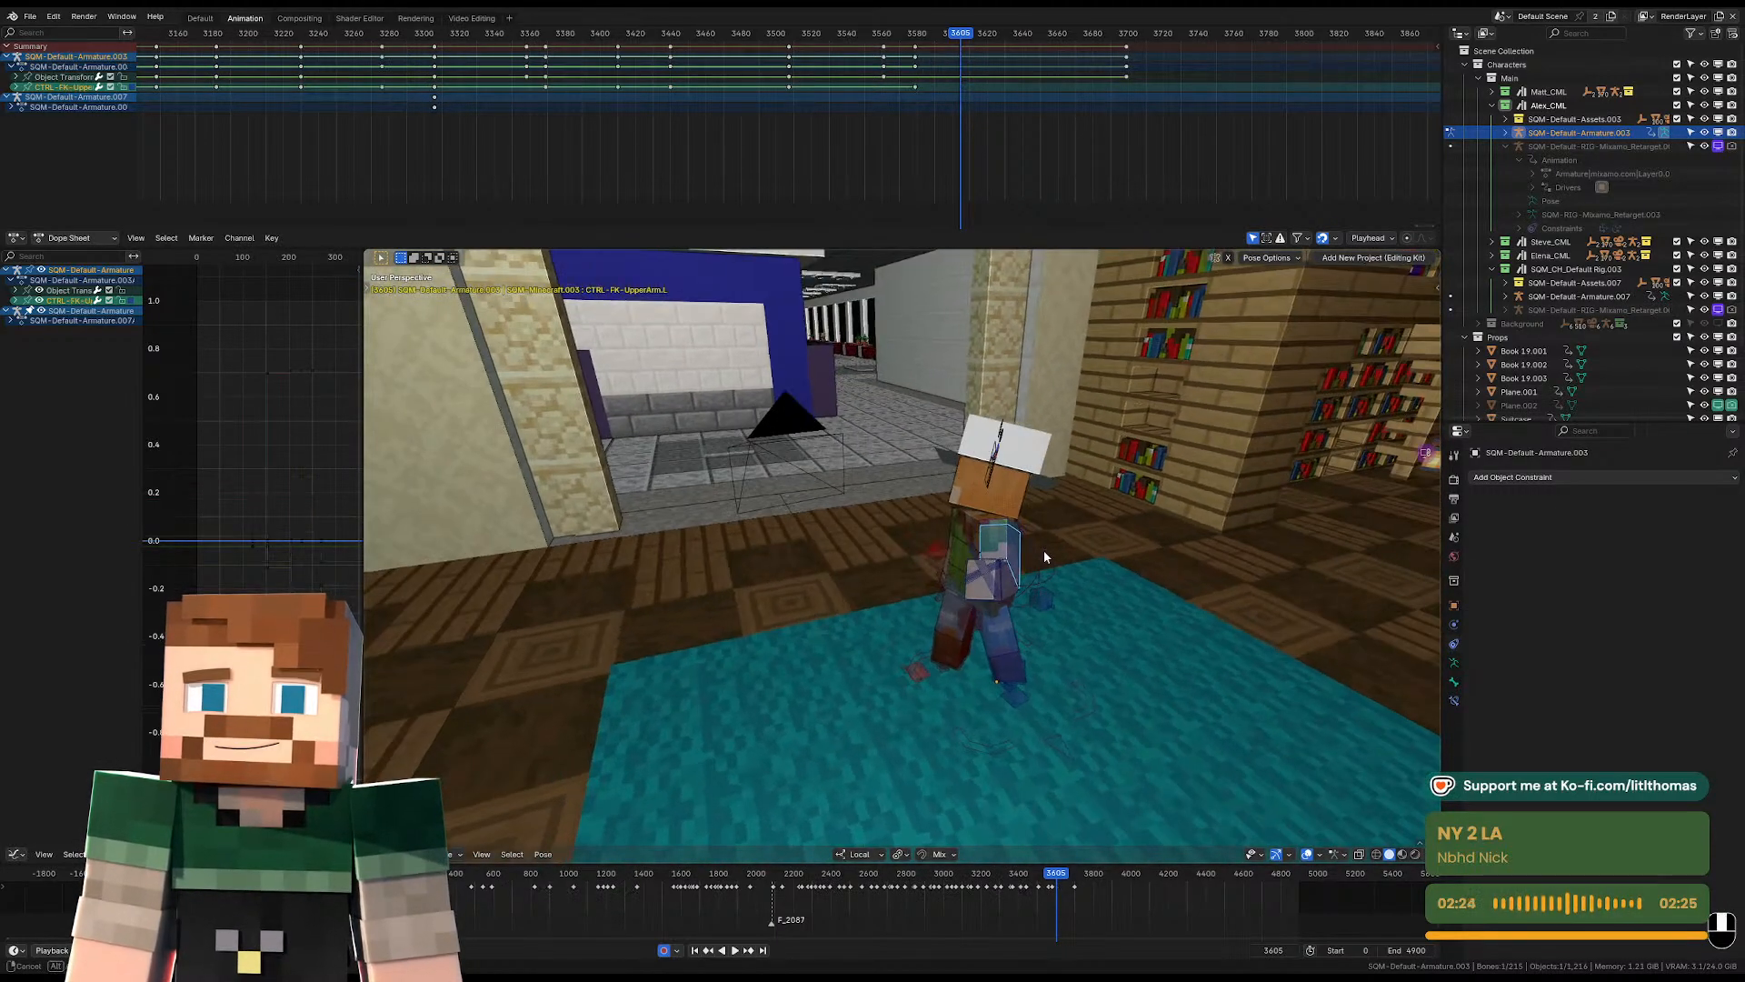
pyautogui.click(1022, 558)
pyautogui.press('r')
pyautogui.press('r')
pyautogui.click(1016, 425)
pyautogui.press('r')
pyautogui.click(1016, 425)
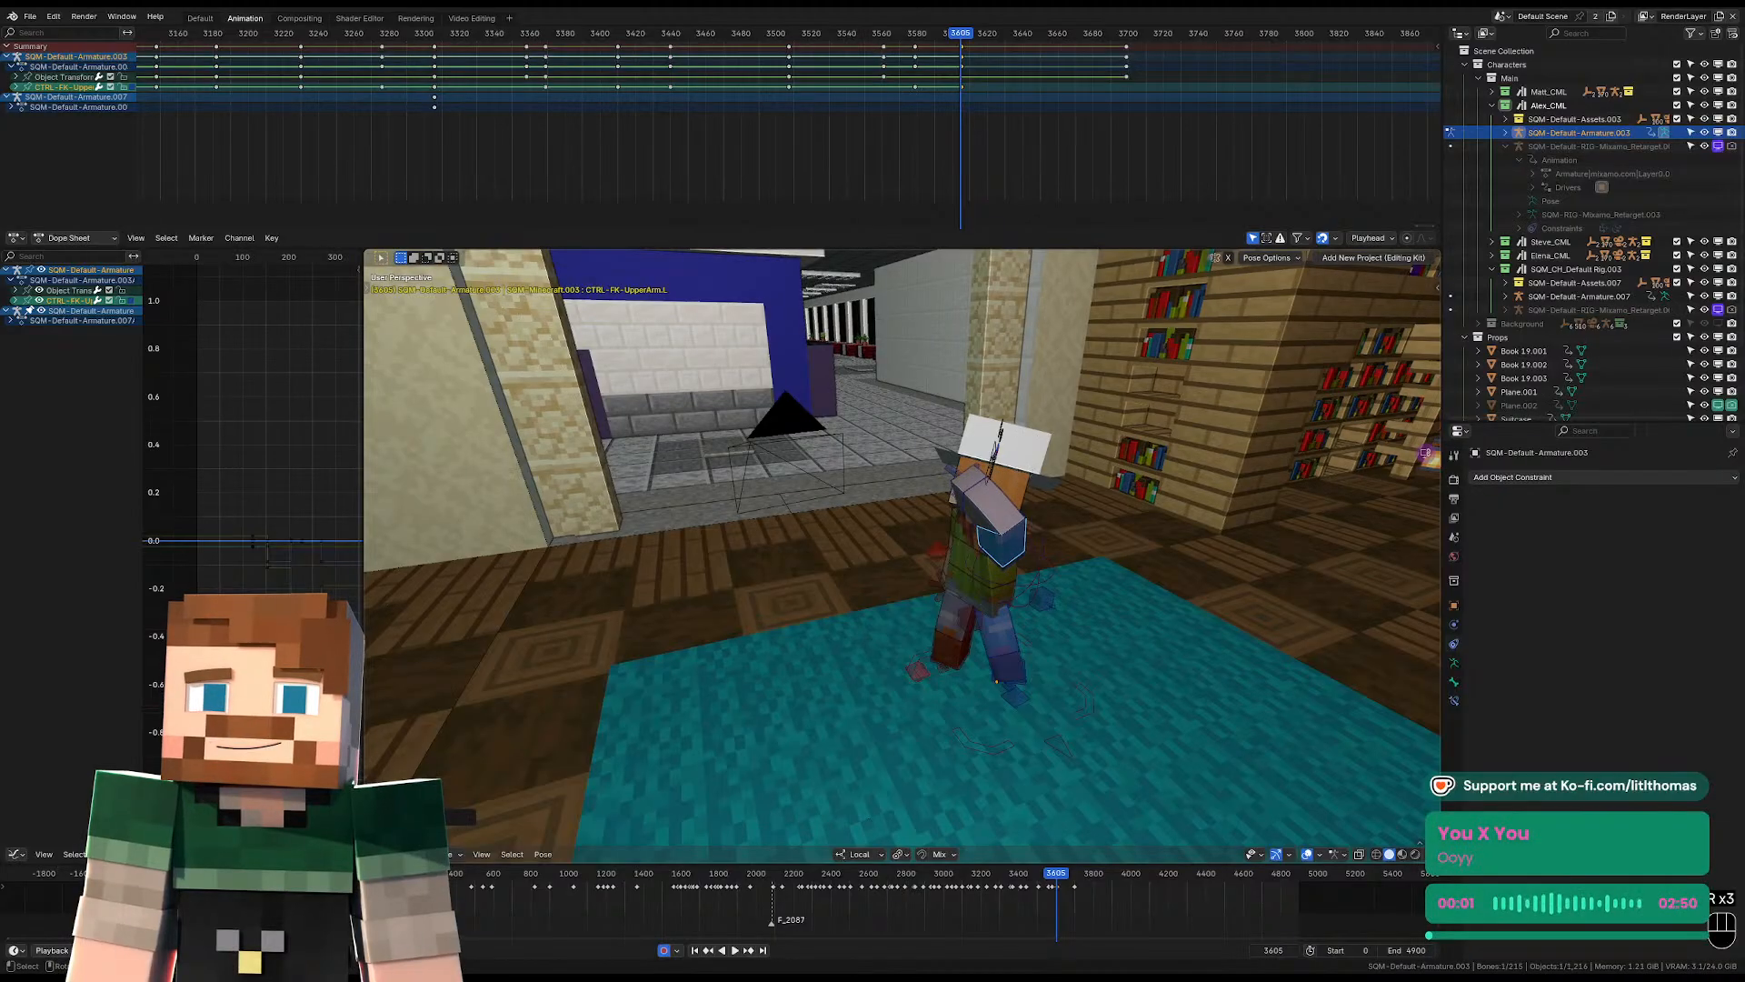
# Refine the left upper arm's rotation at frame 3605 so the raised elbow sits beside the head.
pyautogui.press('r')
pyautogui.click(1019, 445)
pyautogui.press('r')
pyautogui.press('r')
pyautogui.click(1020, 455)
pyautogui.press('r')
pyautogui.click(1016, 464)
# Move the left shoulder at frame 3605 to fit the raised arm and return to the camera view.
pyautogui.moveTo(1017, 466); pyautogui.dragTo(886, 509, button='middle')
pyautogui.click(977, 608)
pyautogui.press('g')
pyautogui.click(973, 586)
pyautogui.press('KP_0')
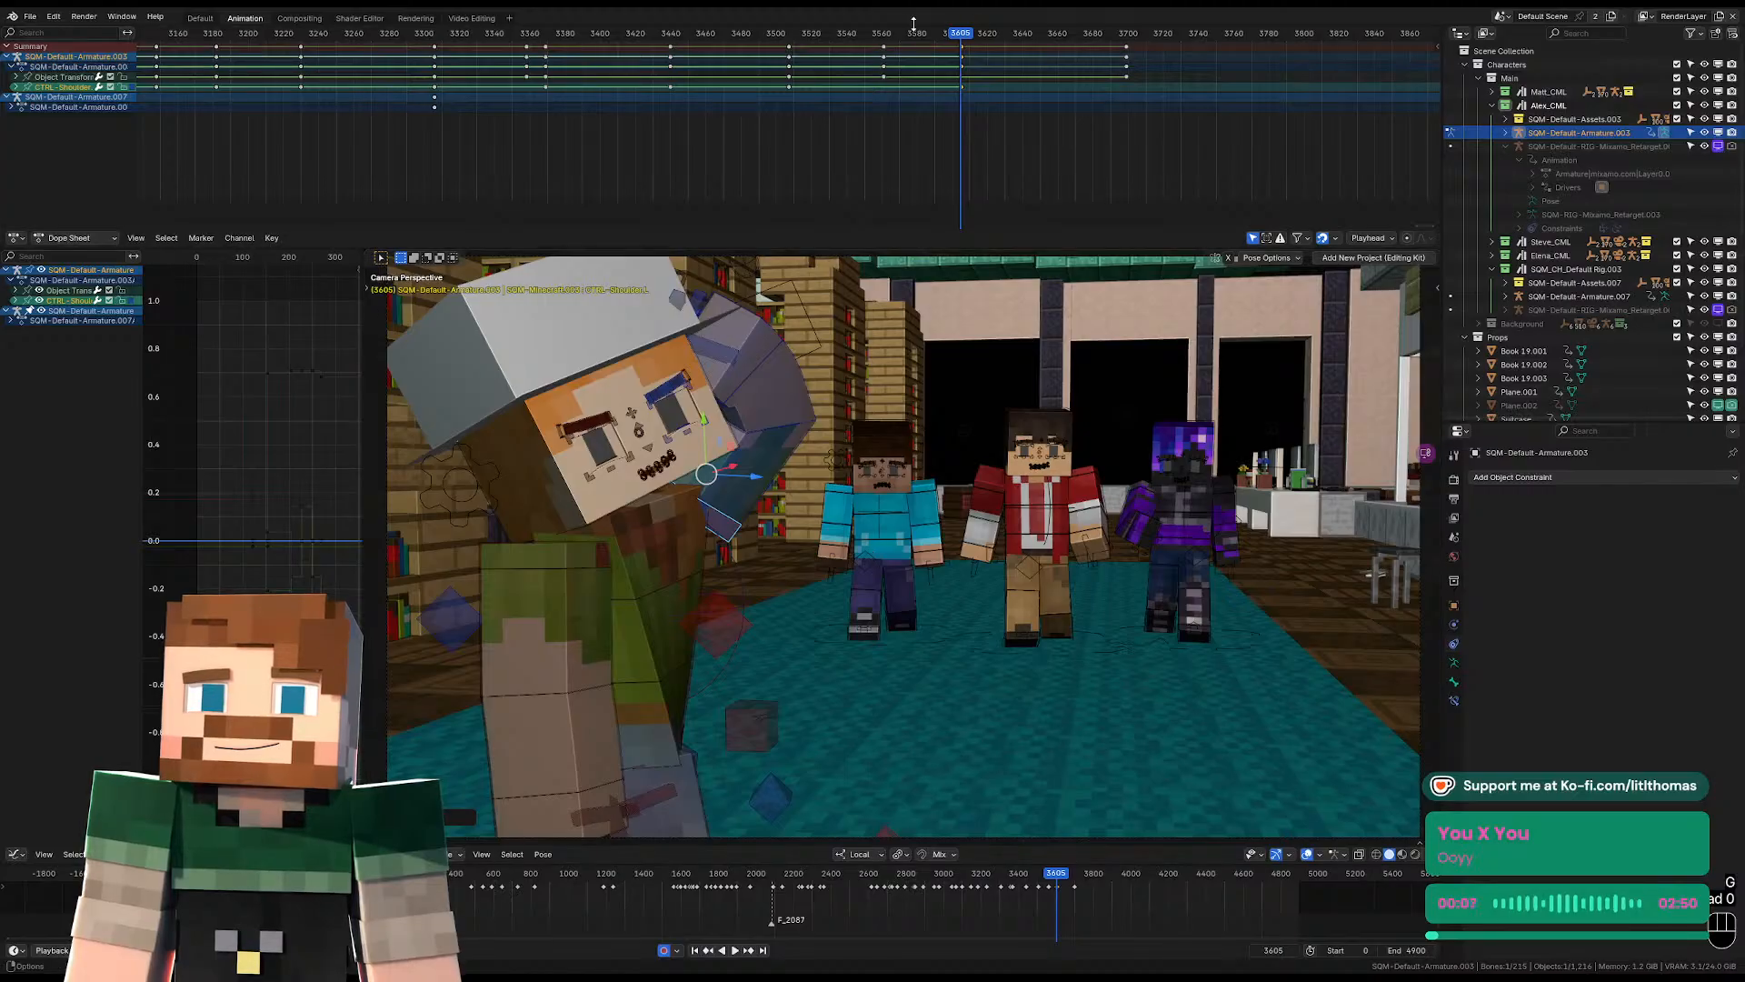
# Replay the turn through the camera, then play on from frame 3605 to frame 3629.
pyautogui.press('space')
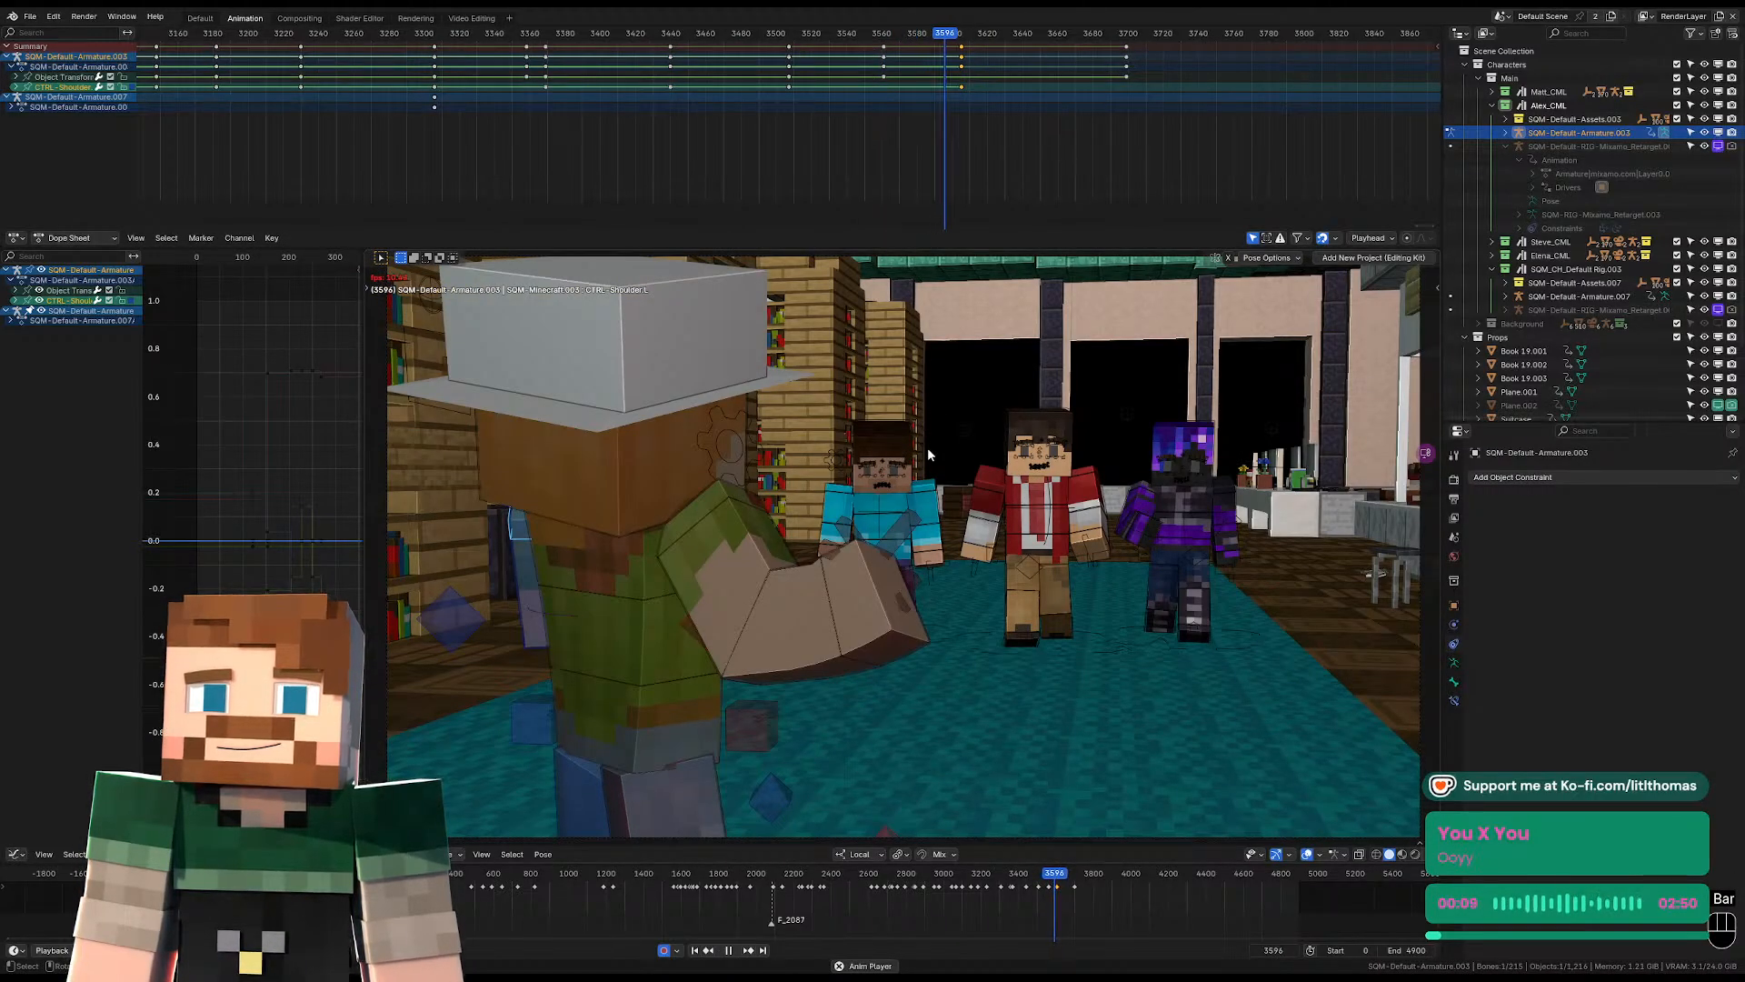
pyautogui.press('space')
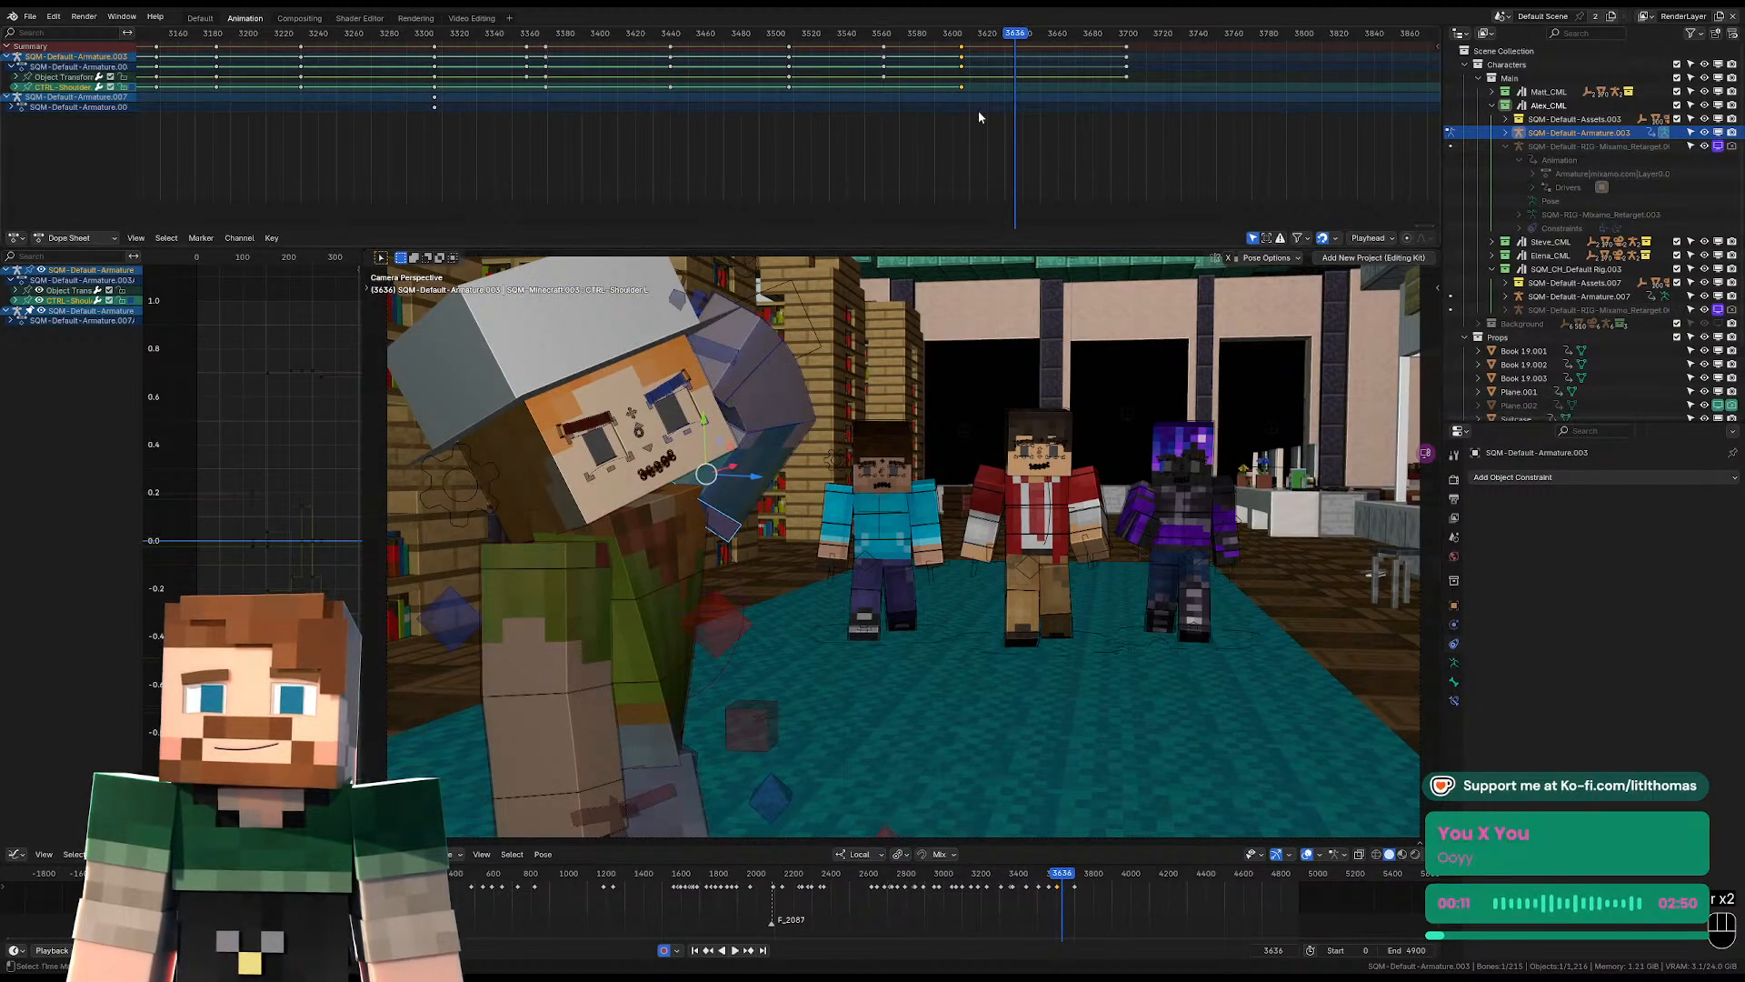
pyautogui.click(961, 34)
pyautogui.press('space')
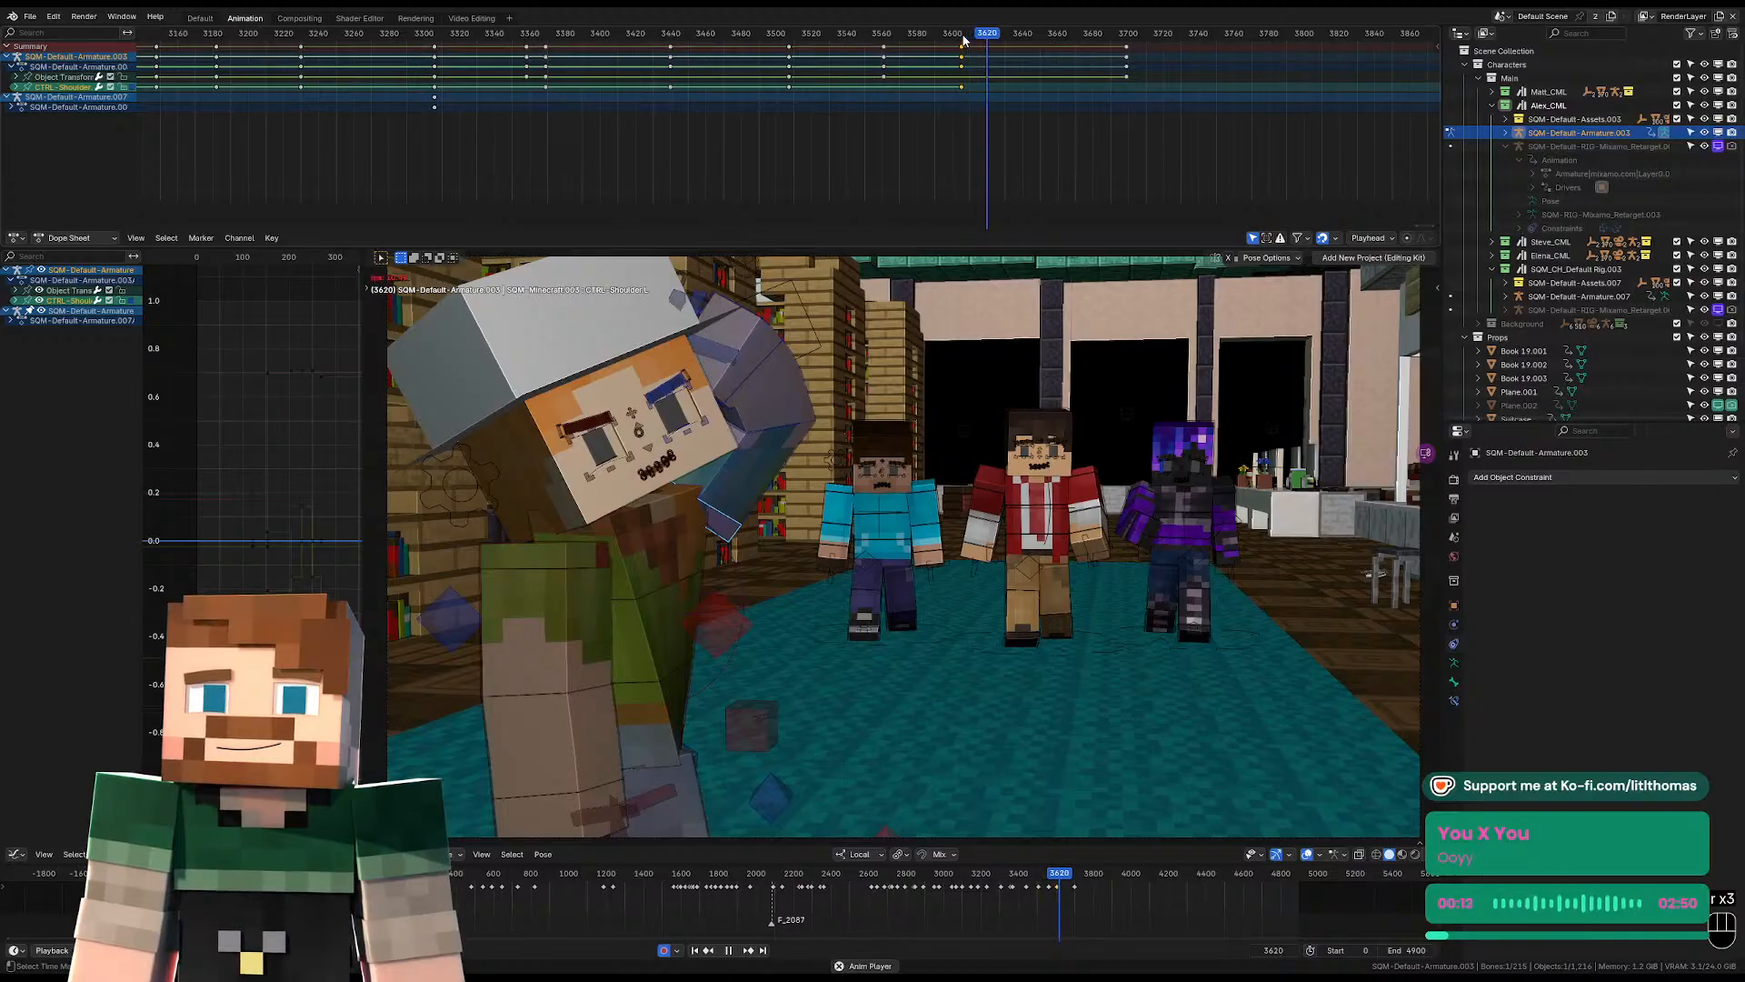
# Rotate and reposition the pelvis at frame 3629 to start the next pose.
pyautogui.click(648, 716)
pyautogui.press('KP_Decimal')
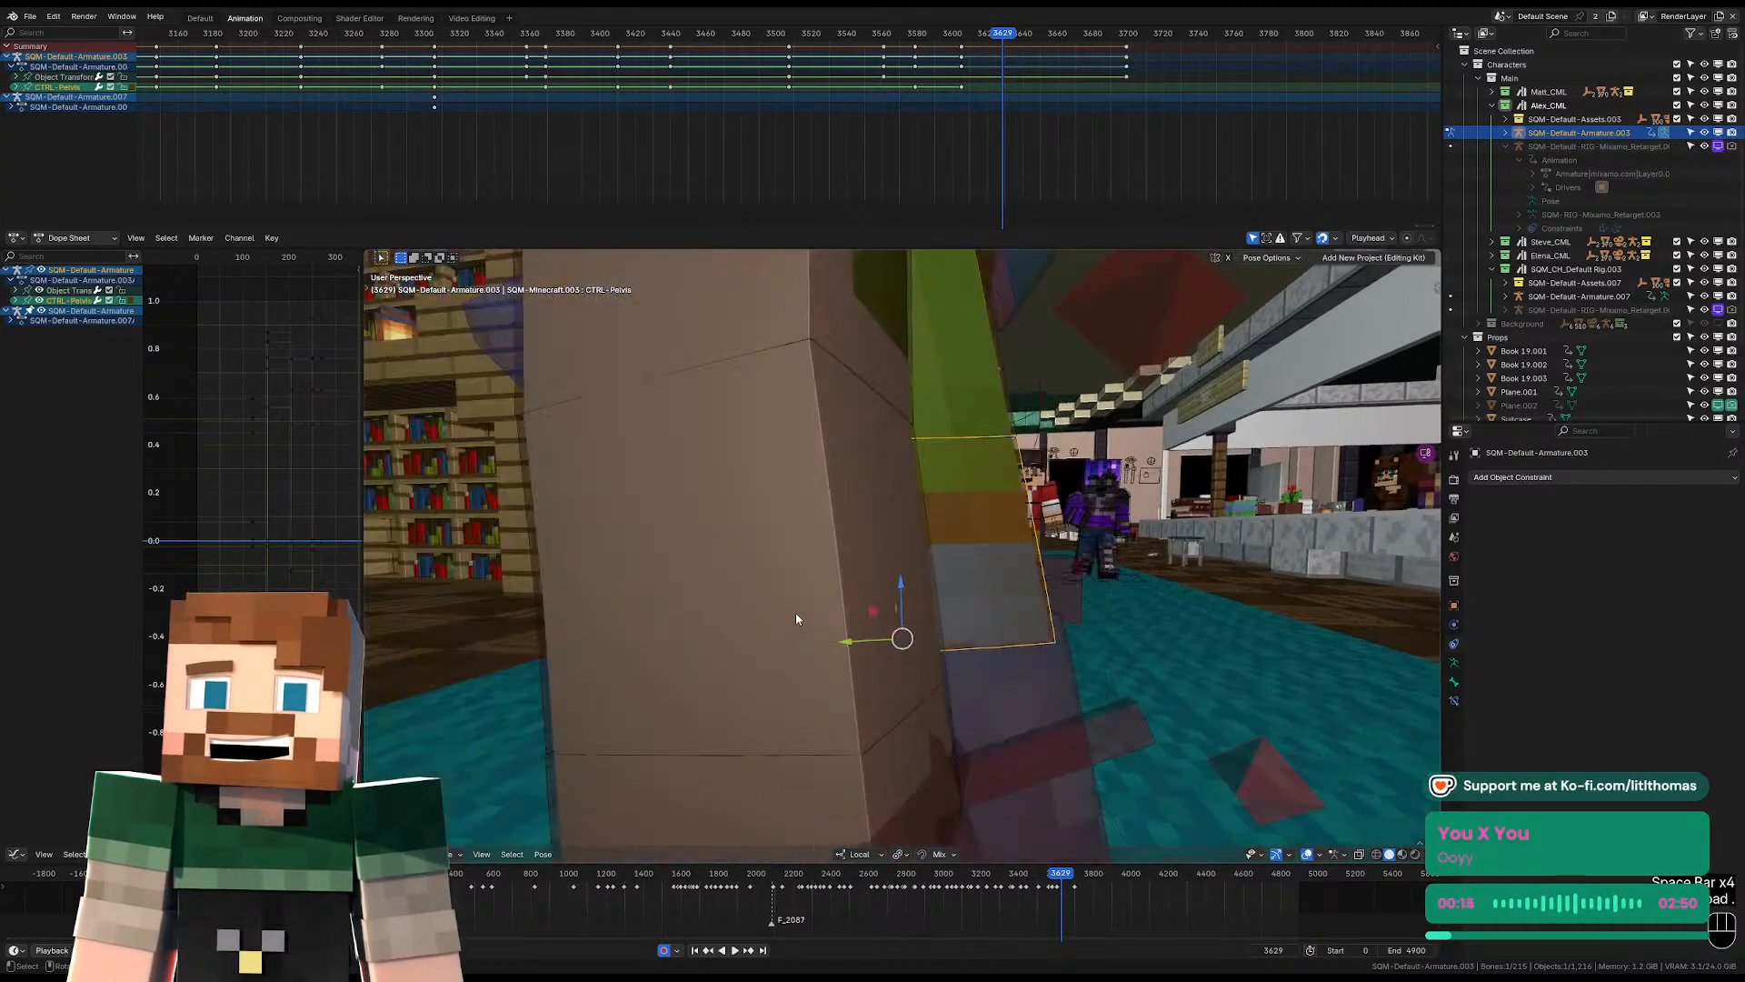
pyautogui.press('r')
pyautogui.click(982, 473)
pyautogui.moveTo(986, 471); pyautogui.dragTo(918, 478, button='middle')
pyautogui.press('g')
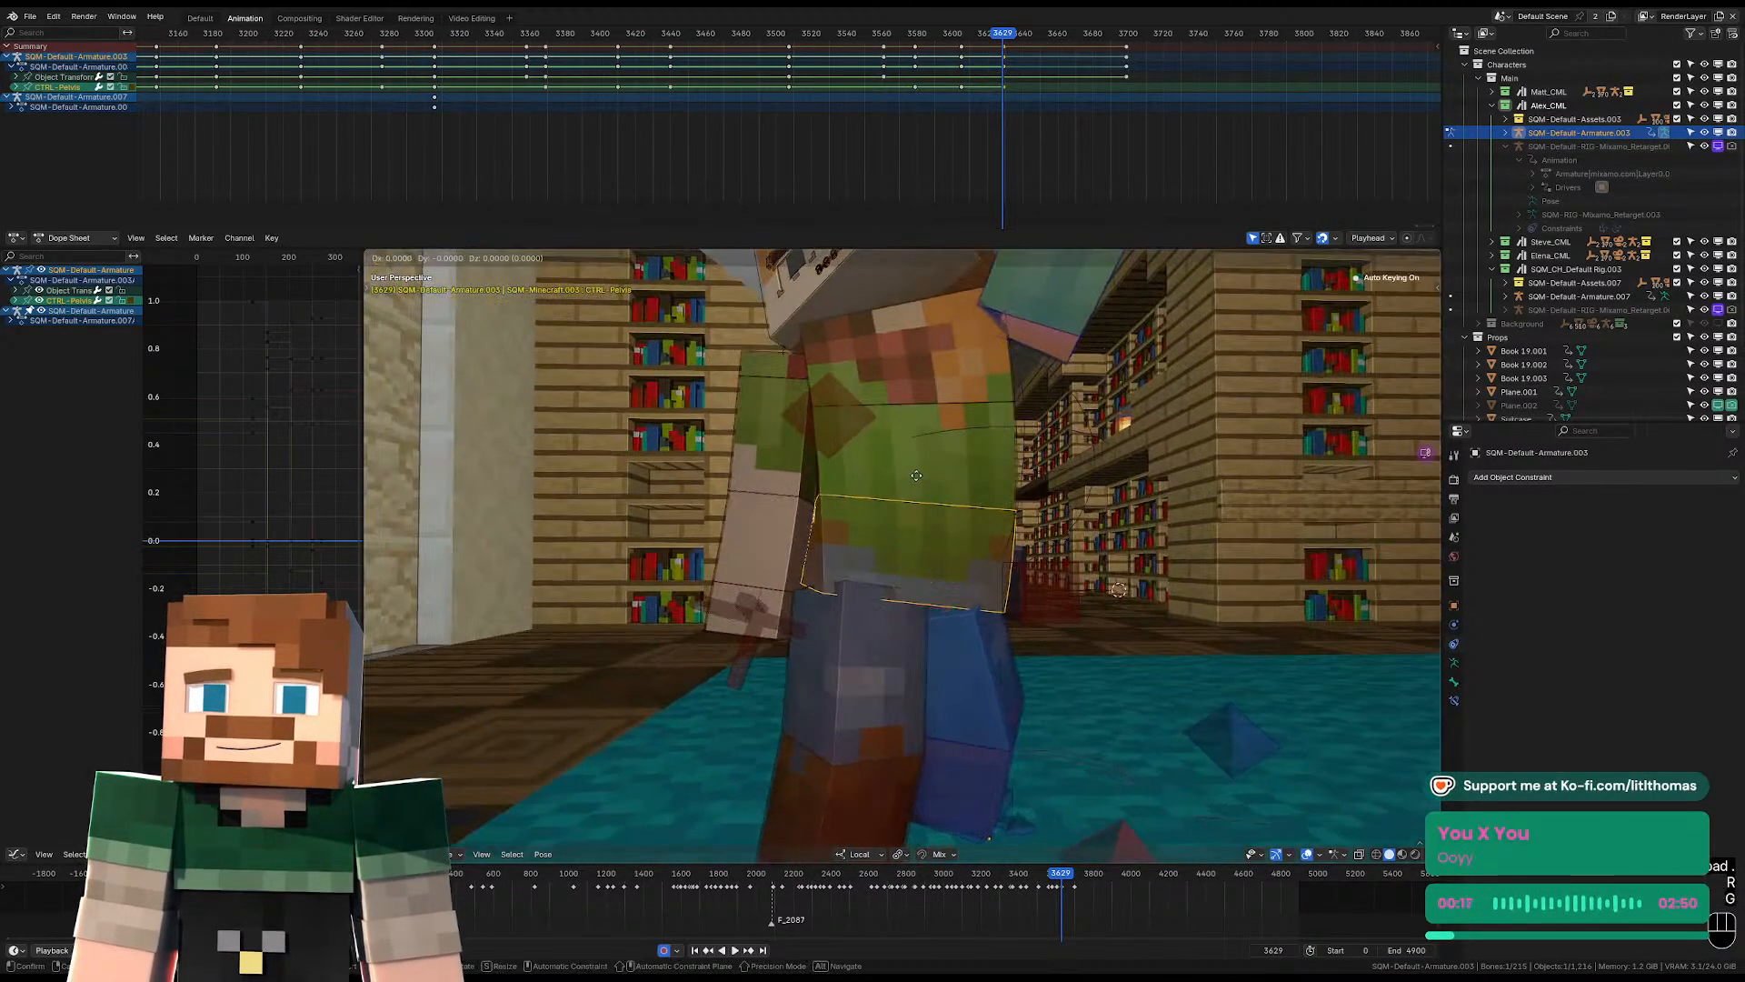
pyautogui.click(919, 477)
# Rotate the torso at frame 3629 to turn and lean the chest over the new pelvis pose.
pyautogui.click(895, 342)
pyautogui.press('r')
pyautogui.press('r')
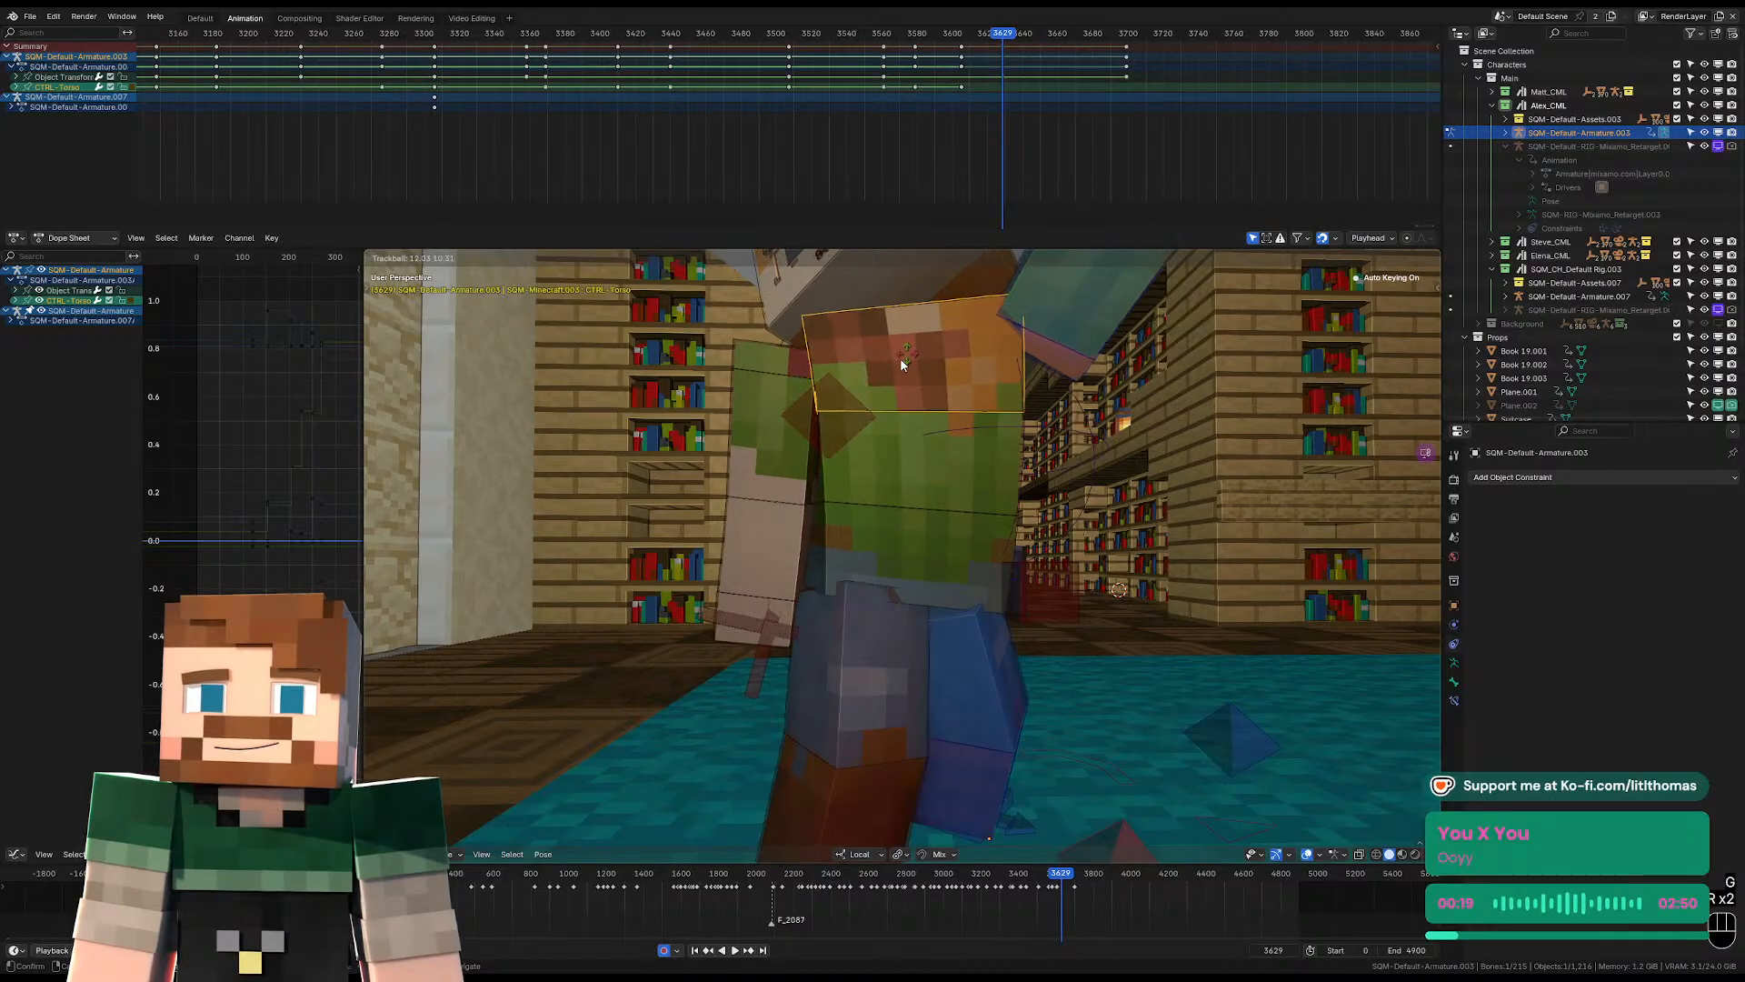
pyautogui.click(846, 377)
pyautogui.moveTo(846, 377); pyautogui.dragTo(950, 406, button='middle')
pyautogui.press('r')
pyautogui.click(946, 336)
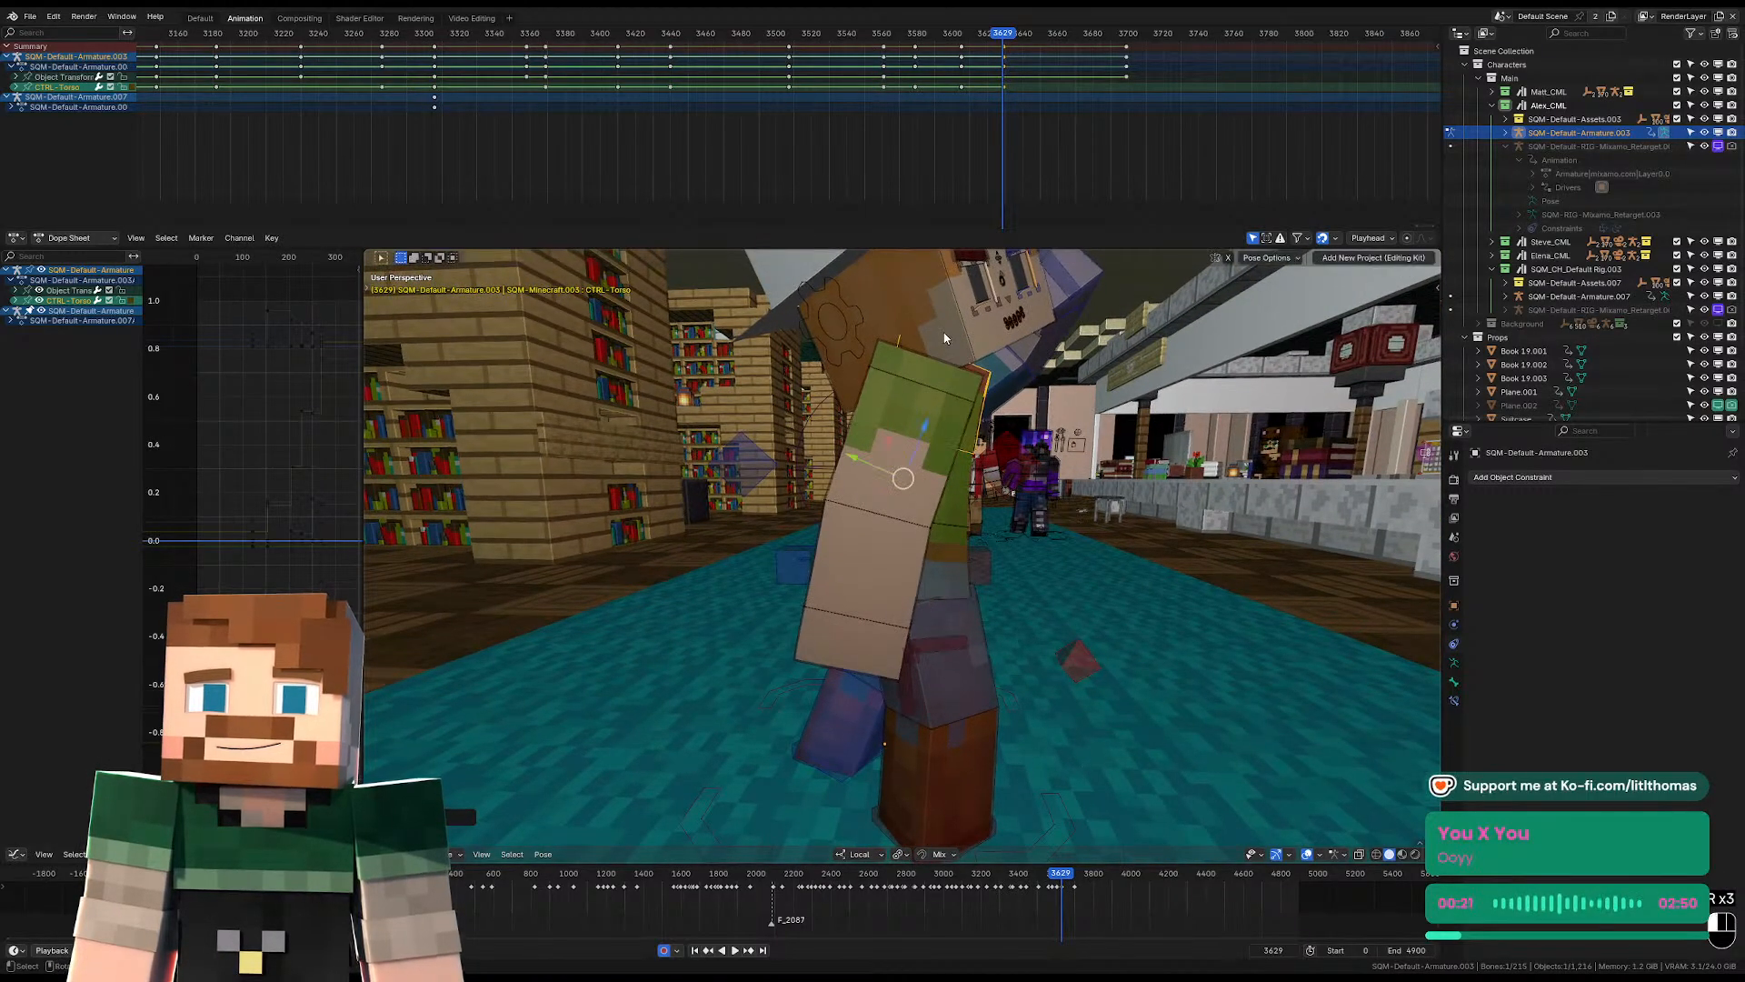
# Rotate the head at frame 3629 to match the new torso direction.
pyautogui.click(946, 338)
pyautogui.moveTo(1064, 345); pyautogui.dragTo(952, 355, button='middle')
pyautogui.press('r')
pyautogui.press('r')
pyautogui.click(1035, 369)
# Clear the left arm's raised pose at frame 3629 by resetting its upper arm, shoulder, wrist and forearm.
pyautogui.click(1085, 344)
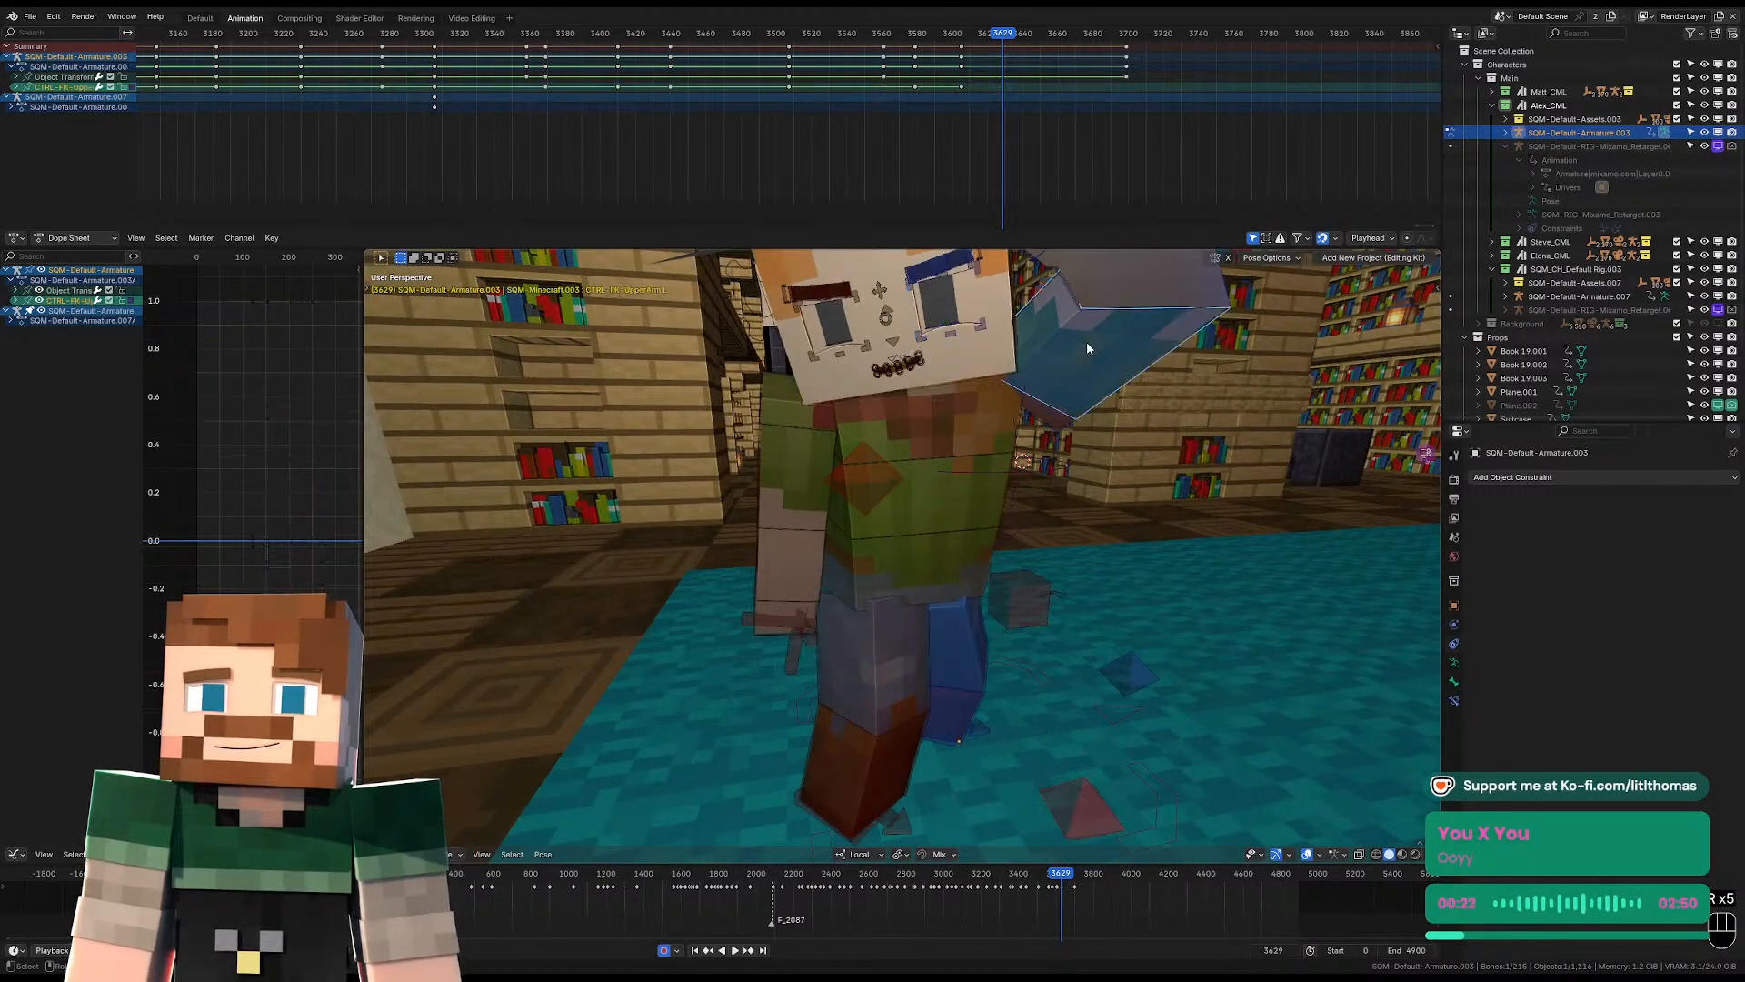
pyautogui.hotkey('alt', 'r')
pyautogui.click(1070, 322)
pyautogui.hotkey('alt', 'g')
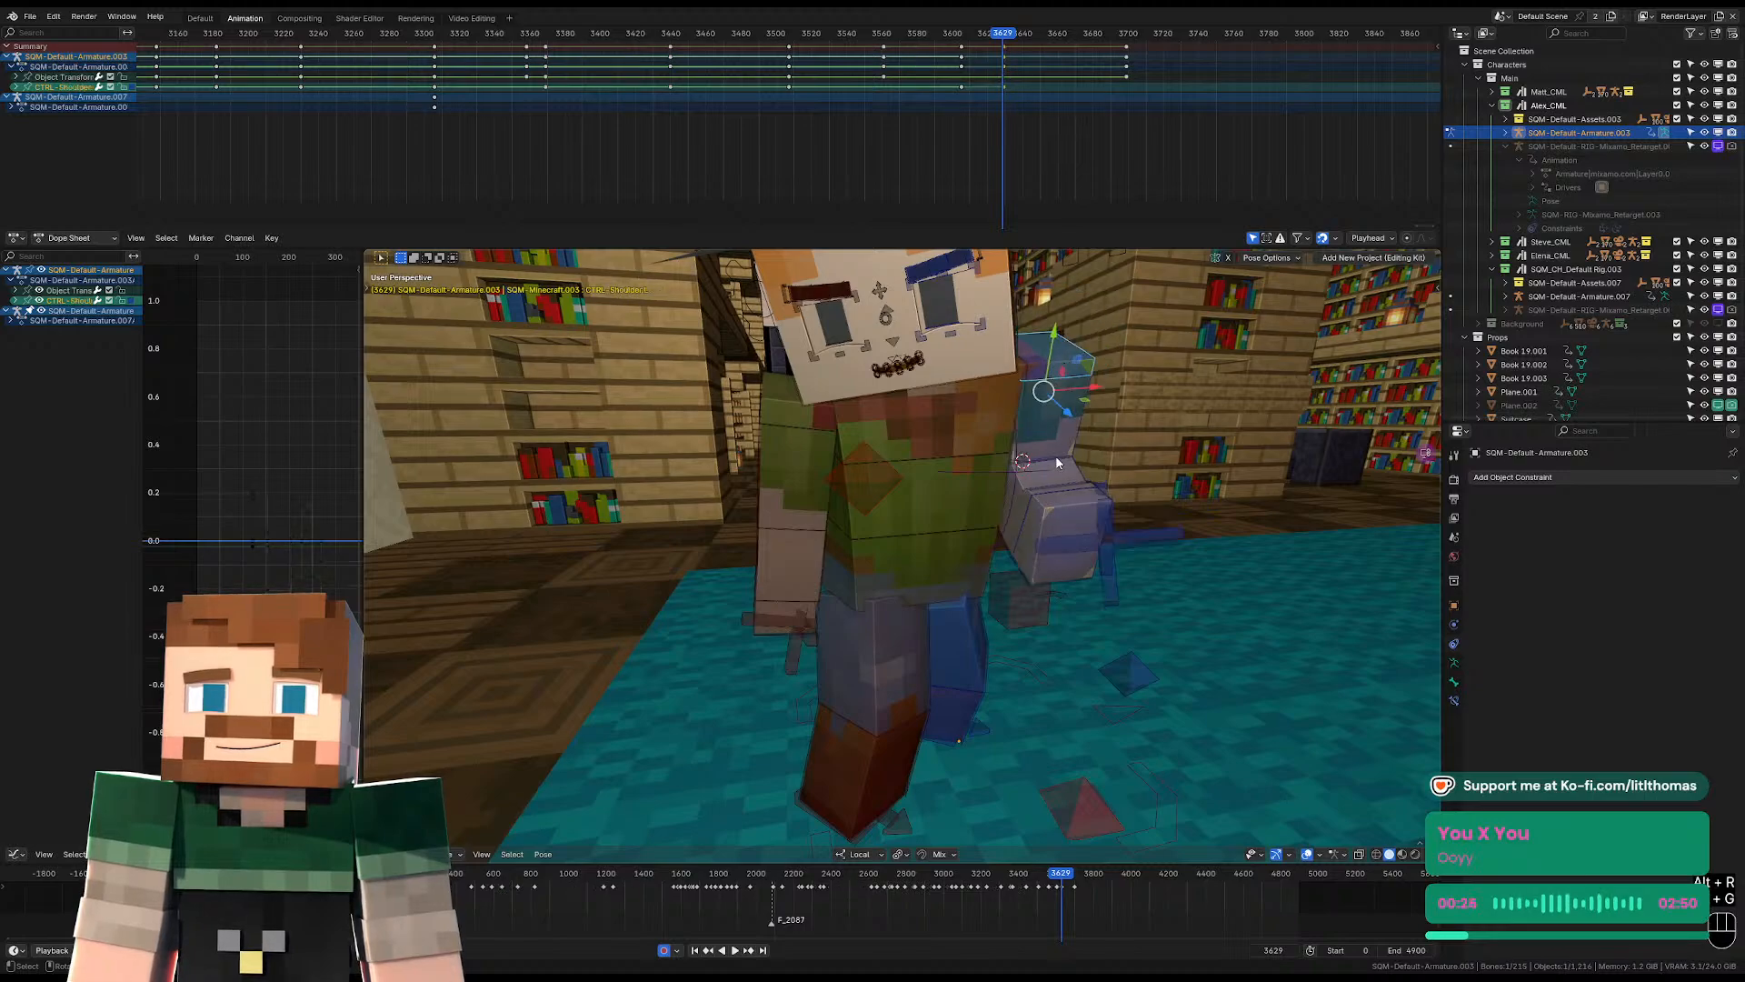
pyautogui.hotkey('alt', 'r')
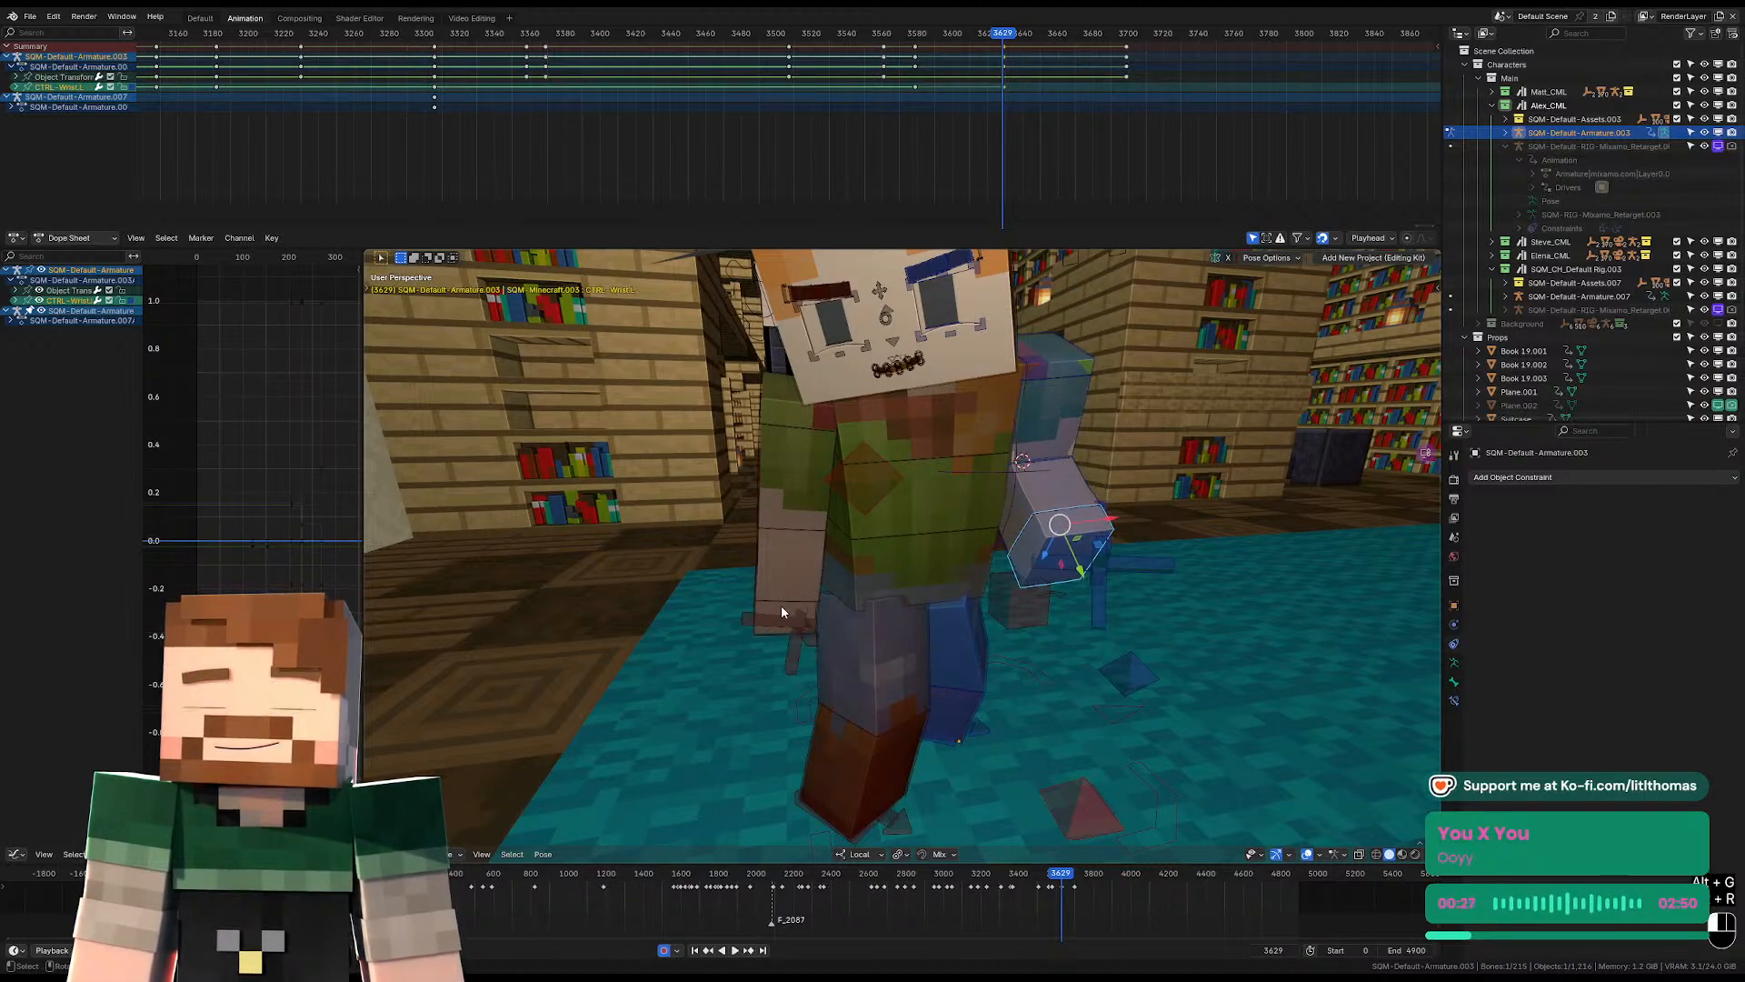
pyautogui.click(782, 606)
pyautogui.click(1051, 472)
pyautogui.click(1054, 478)
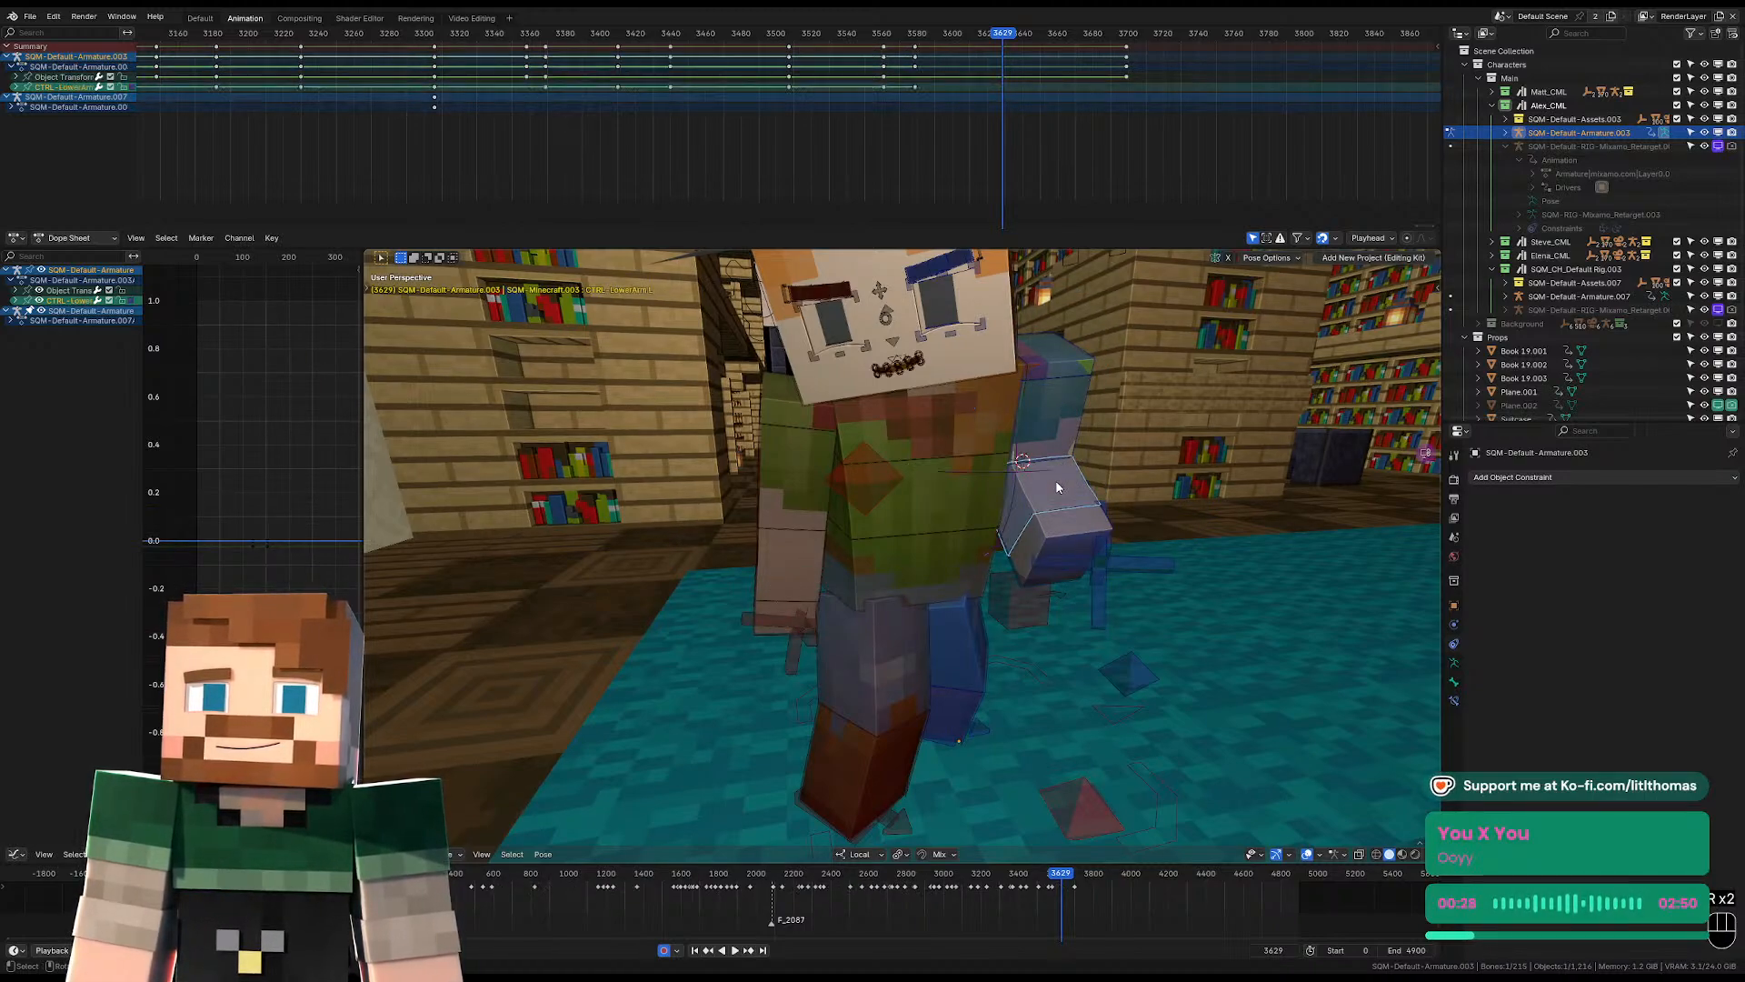
pyautogui.hotkey('alt', 'r')
# Rotate the right upper arm at frame 3629 so it hangs down, and shift the right shoulder into place.
pyautogui.click(804, 405)
pyautogui.moveTo(804, 405); pyautogui.dragTo(955, 473, button='middle')
pyautogui.press('r')
pyautogui.click(930, 385)
pyautogui.click(930, 382)
pyautogui.press('g')
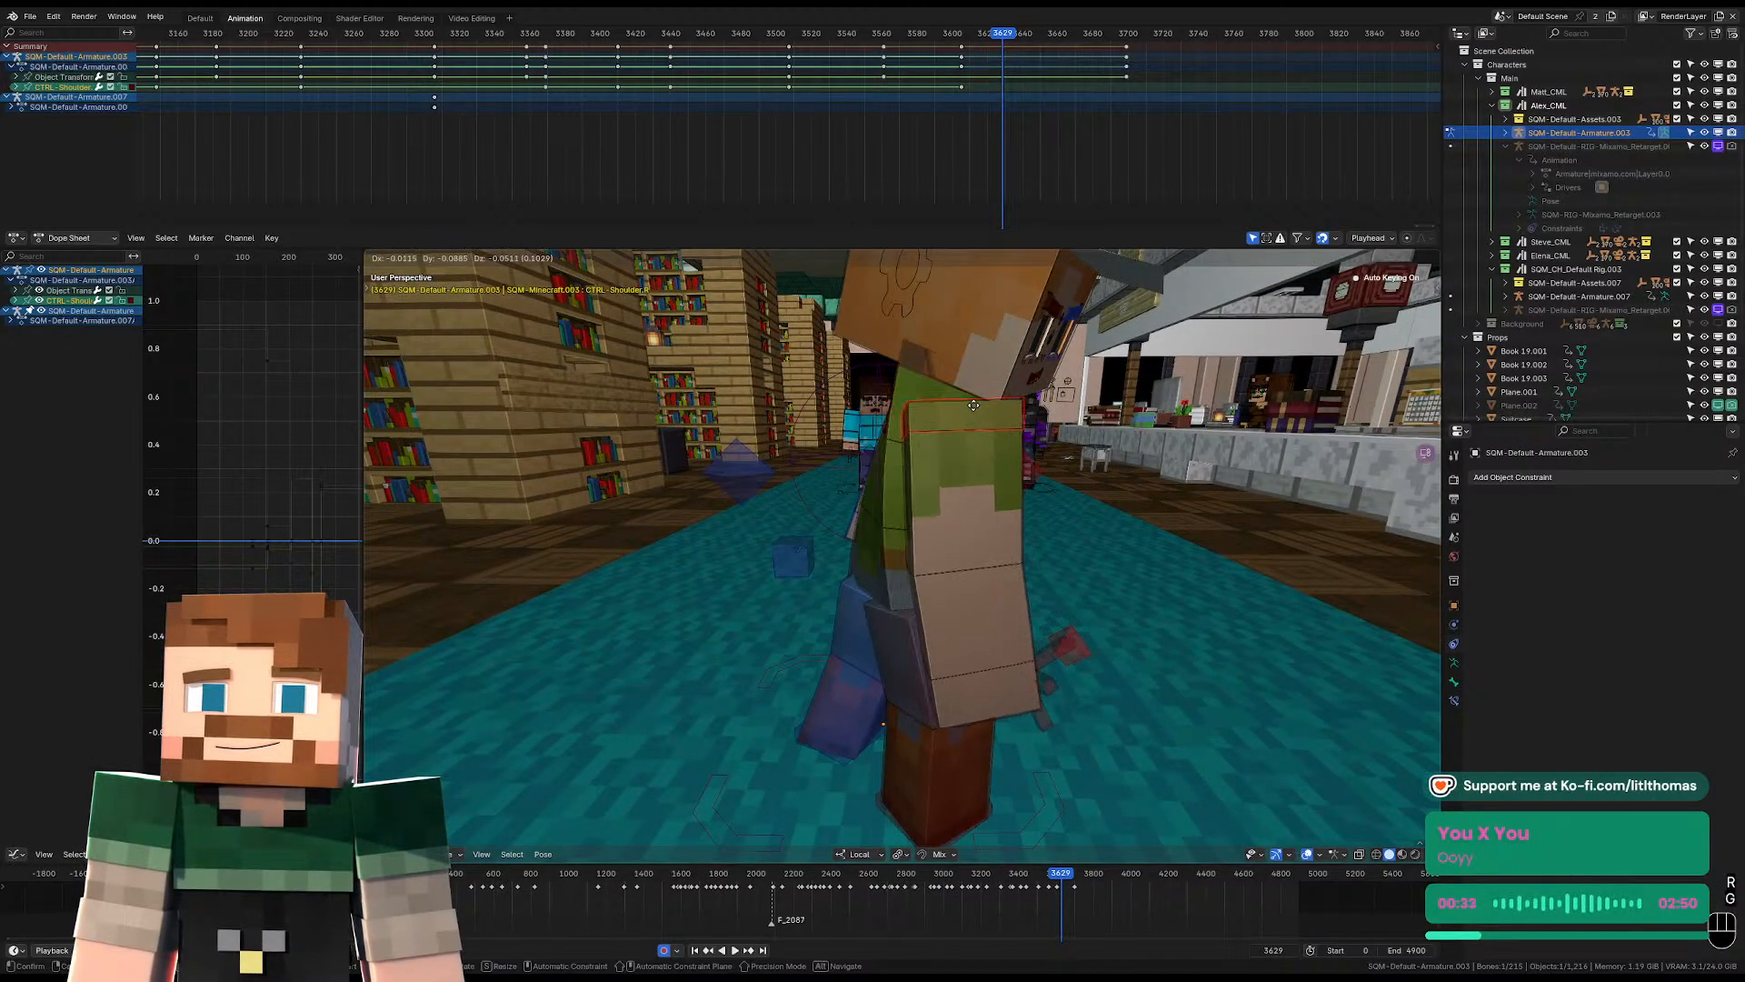
pyautogui.click(974, 405)
pyautogui.moveTo(974, 406); pyautogui.dragTo(928, 404, button='middle')
# Lower the left shoulder and rotate the left upper arm at frame 3629, checking the pose through the camera.
pyautogui.click(1039, 367)
pyautogui.moveTo(1039, 366); pyautogui.dragTo(948, 403, button='middle')
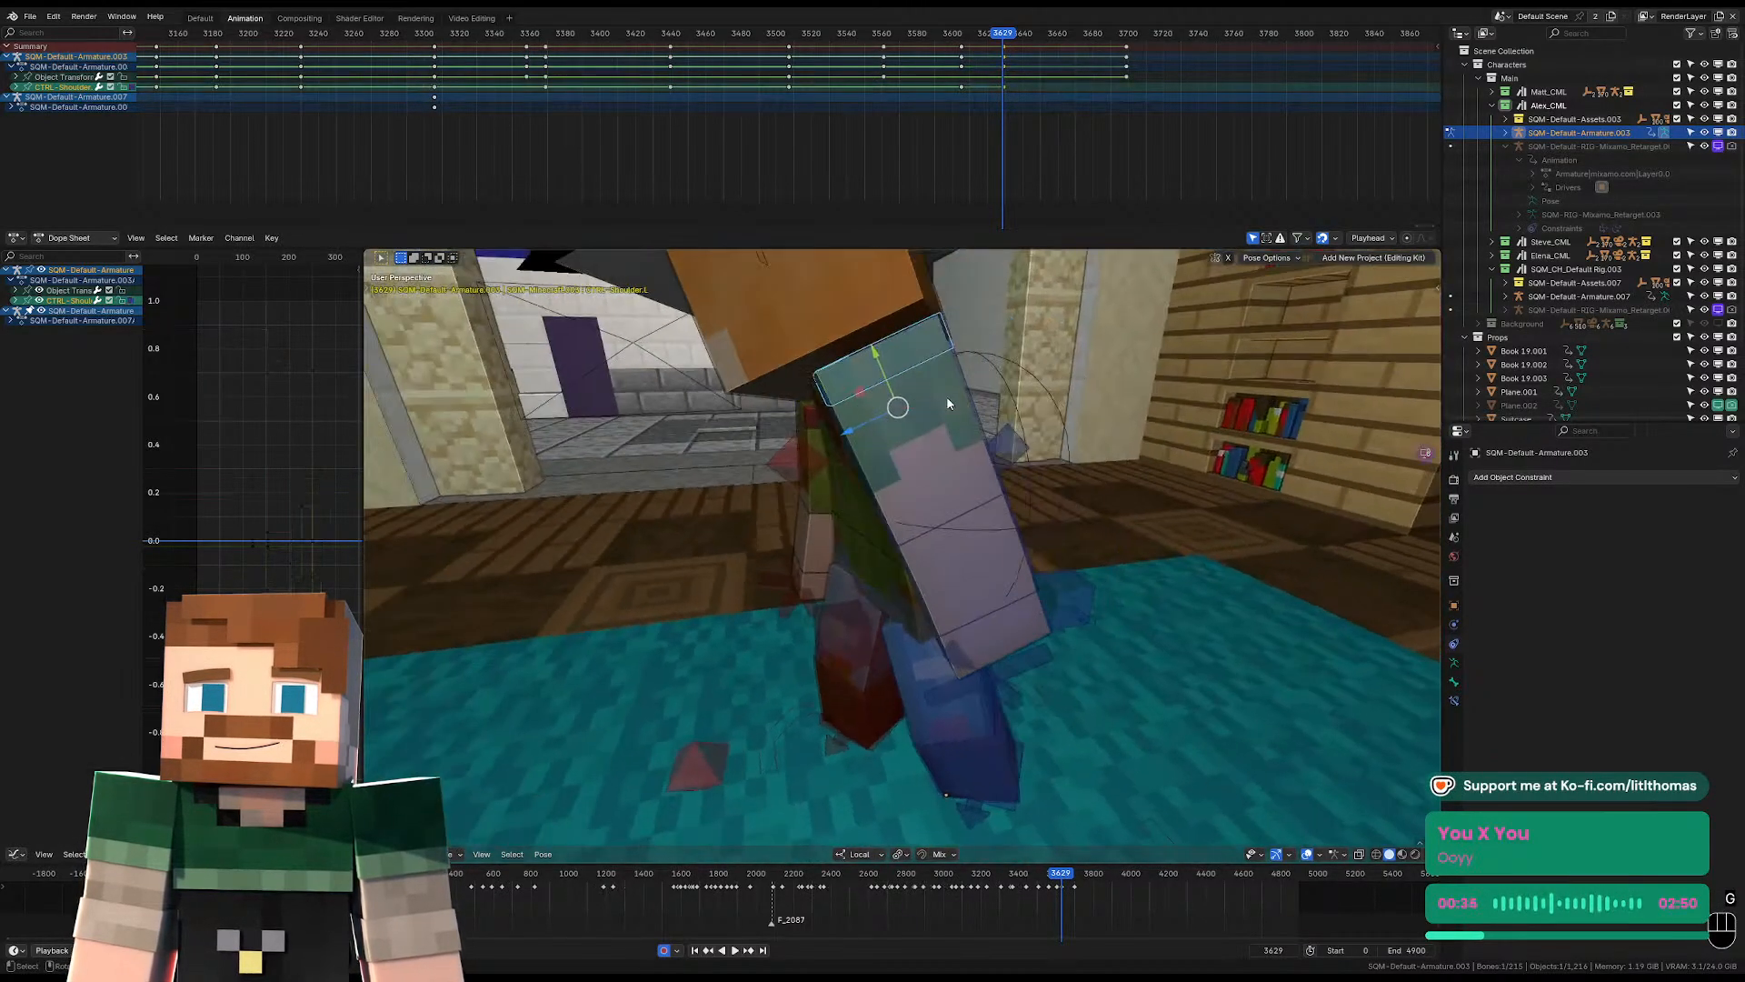
pyautogui.press('g')
pyautogui.click(1000, 515)
pyautogui.click(915, 505)
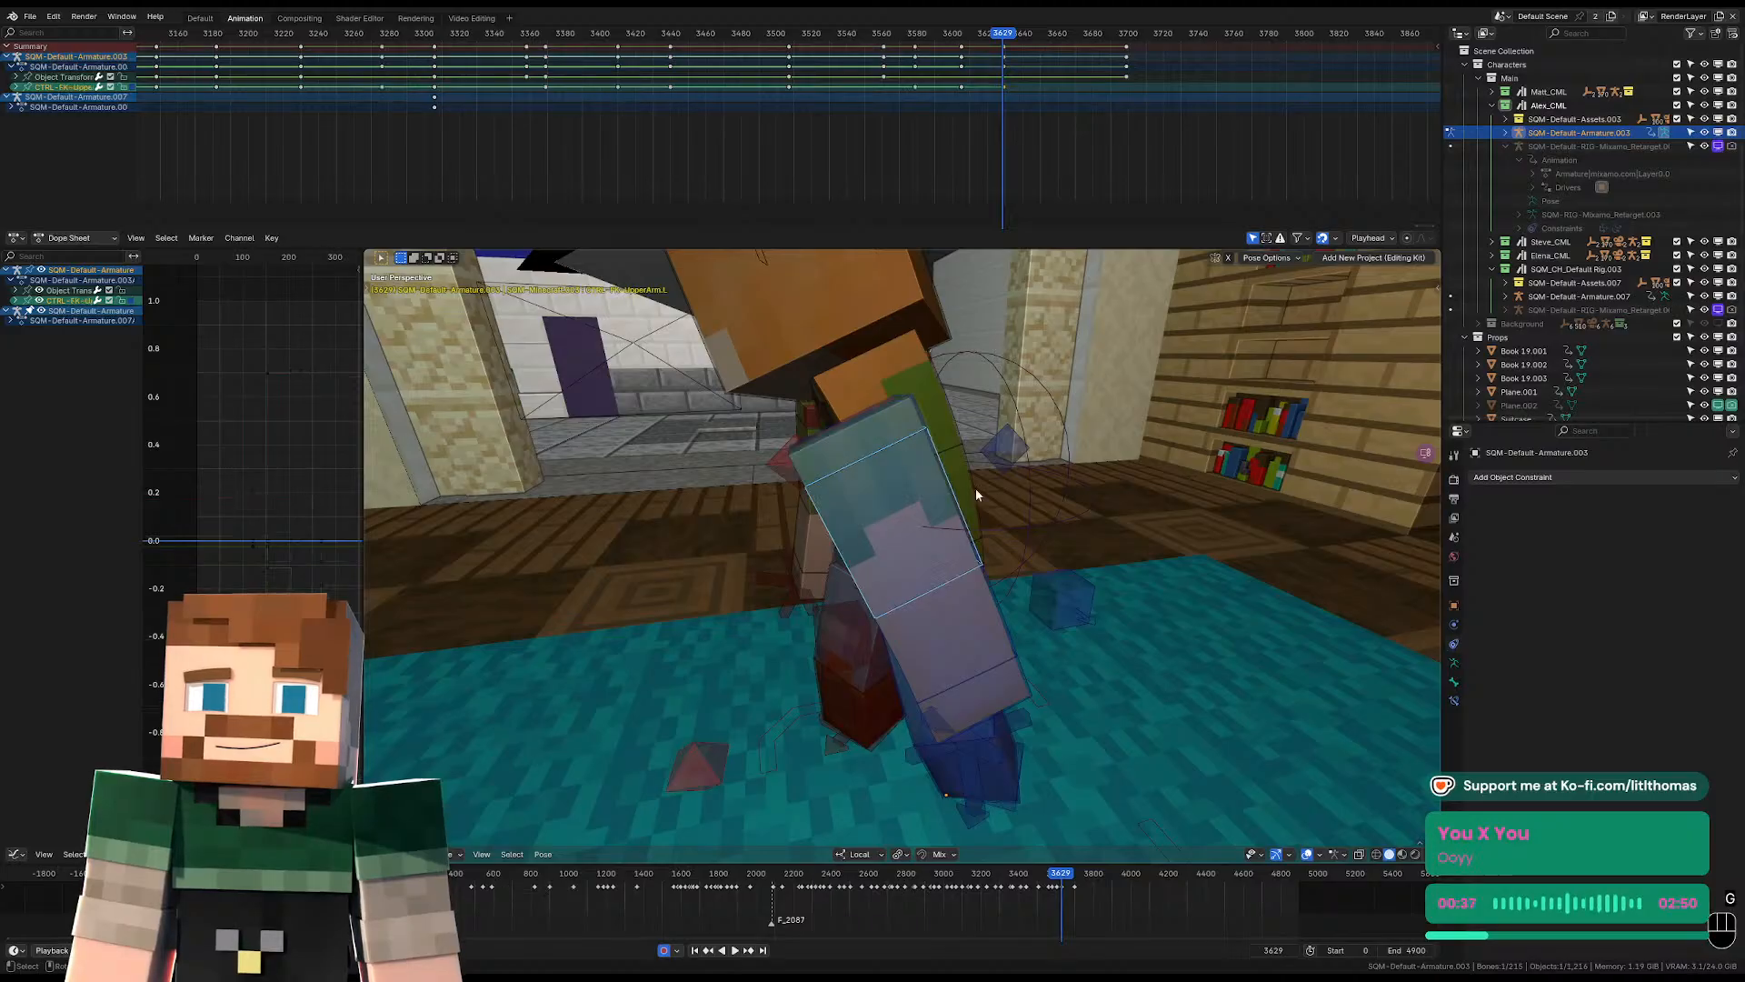
pyautogui.press('r')
pyautogui.click(1001, 547)
pyautogui.press('KP_0')
pyautogui.press('r')
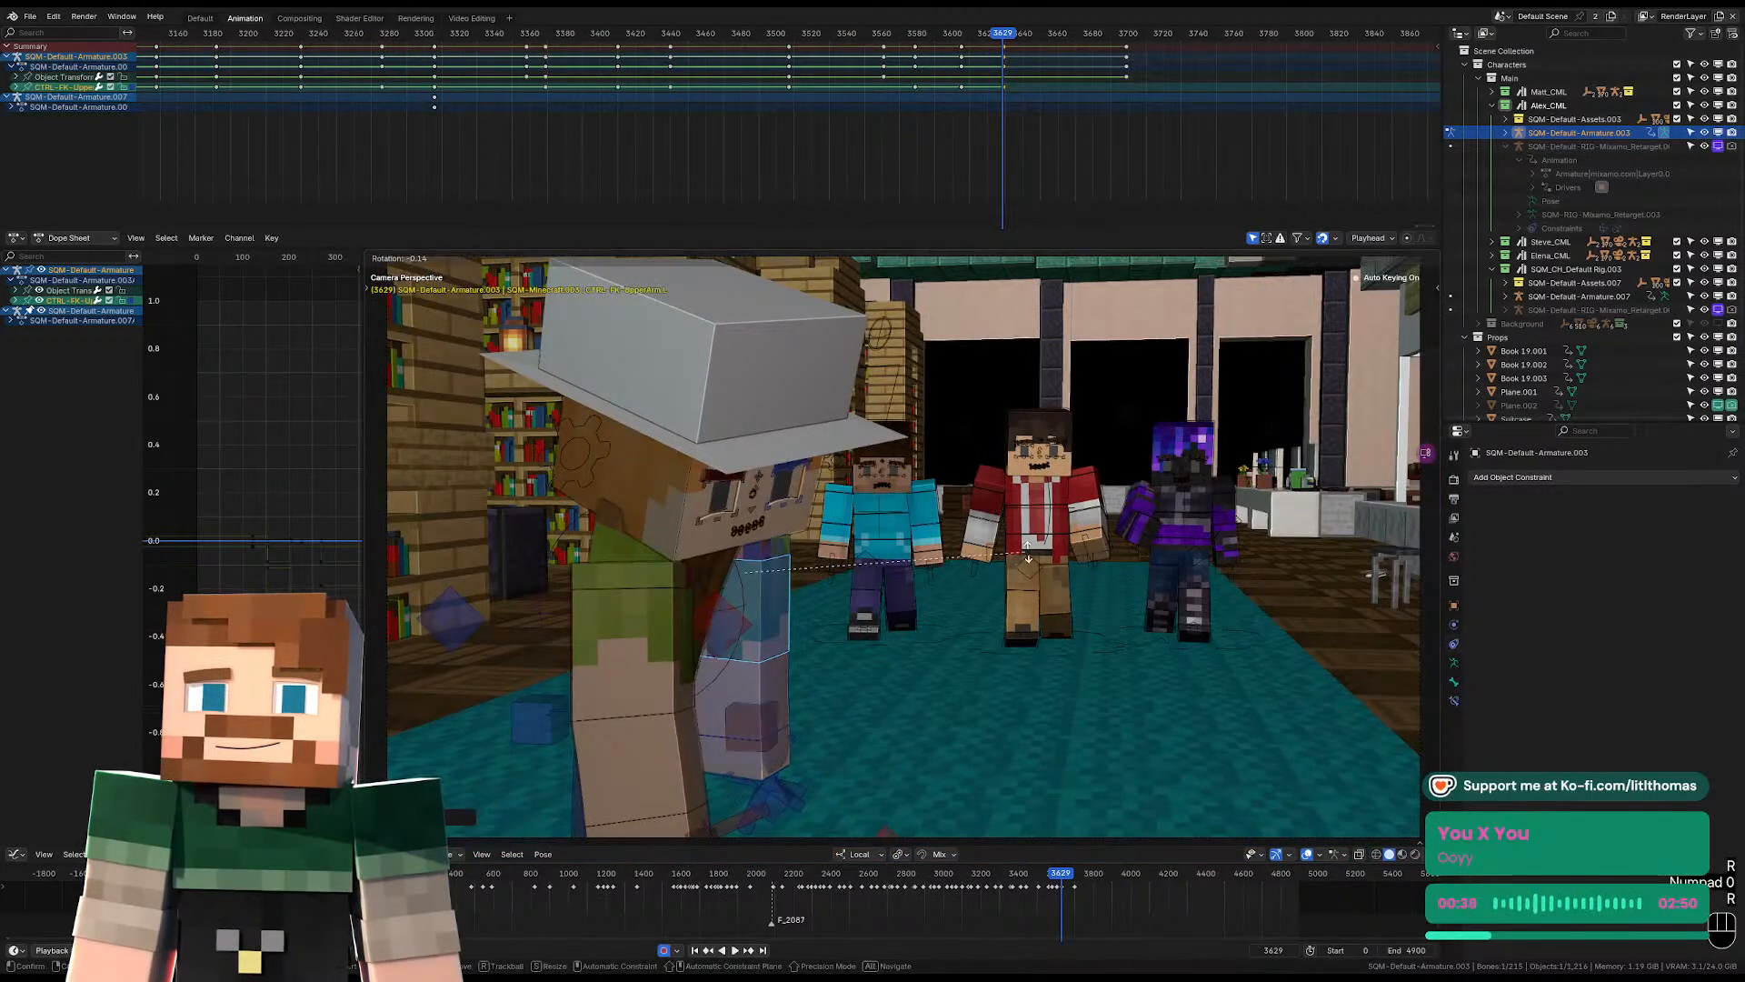
pyautogui.rightClick(895, 561)
# Rotate the pelvis and torso at frame 3629 to adjust the upper body's sideways lean.
pyautogui.moveTo(896, 561); pyautogui.dragTo(816, 591, button='middle')
pyautogui.scroll(4, 847, 585)
pyautogui.click(847, 588)
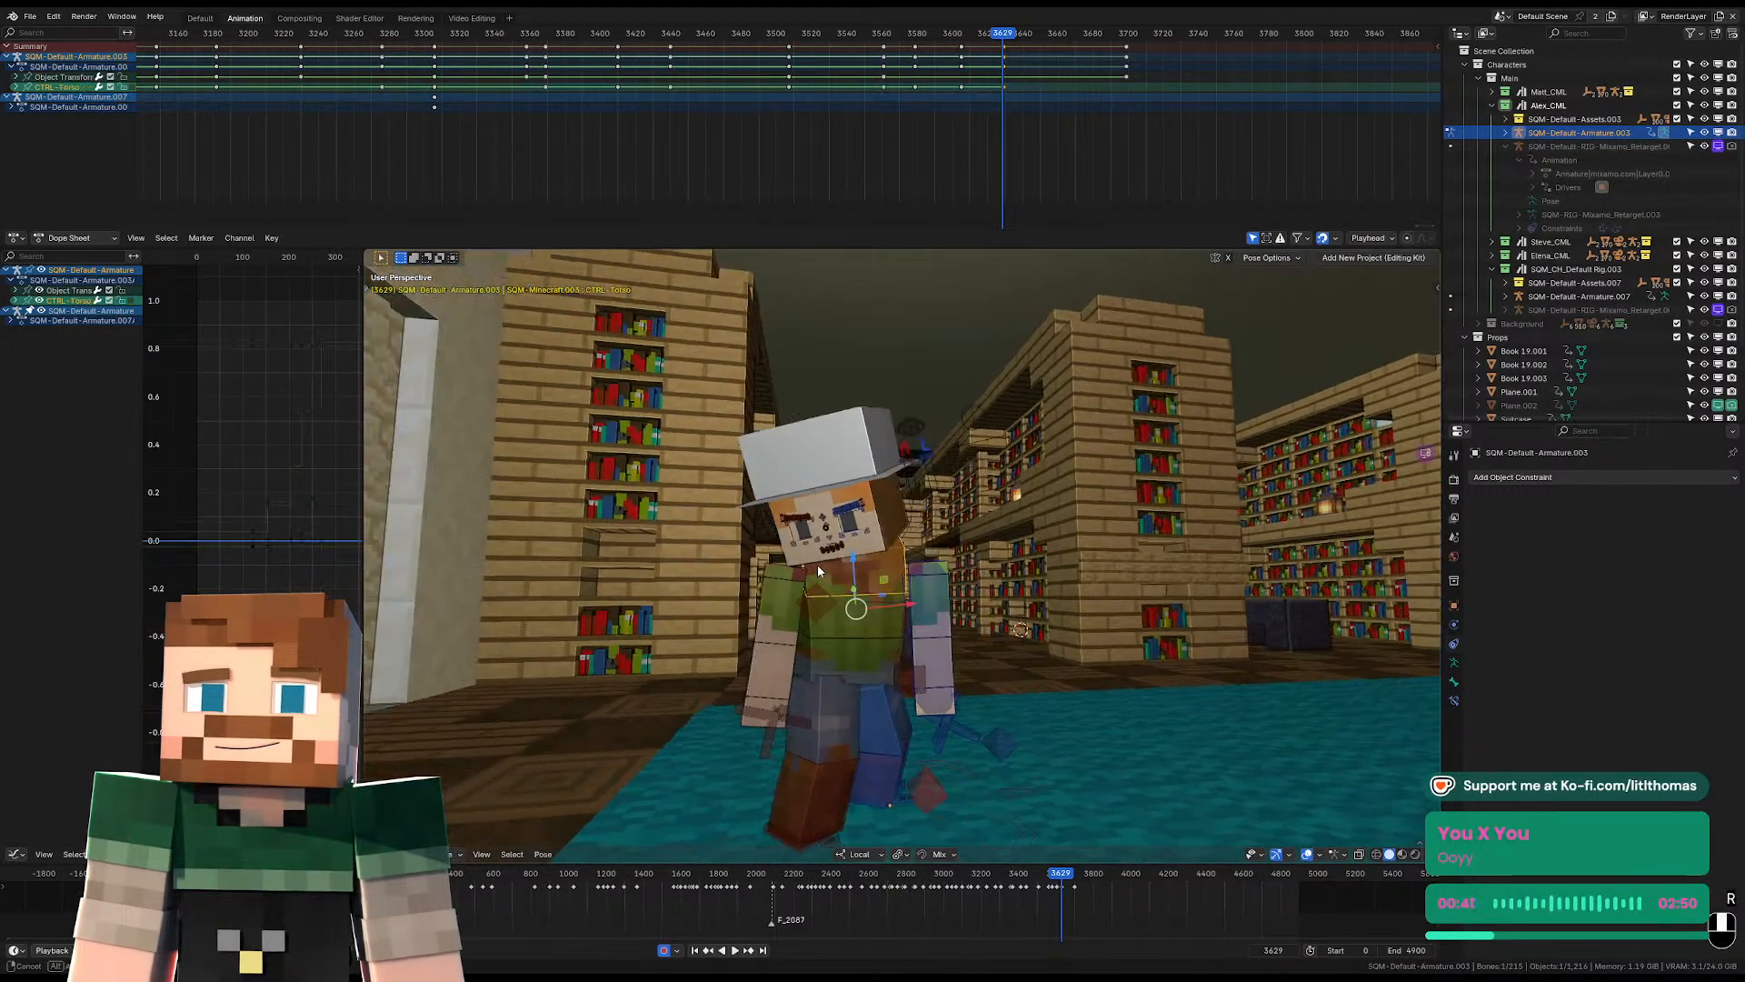
pyautogui.click(854, 658)
pyautogui.press('r')
pyautogui.press('r')
pyautogui.click(856, 593)
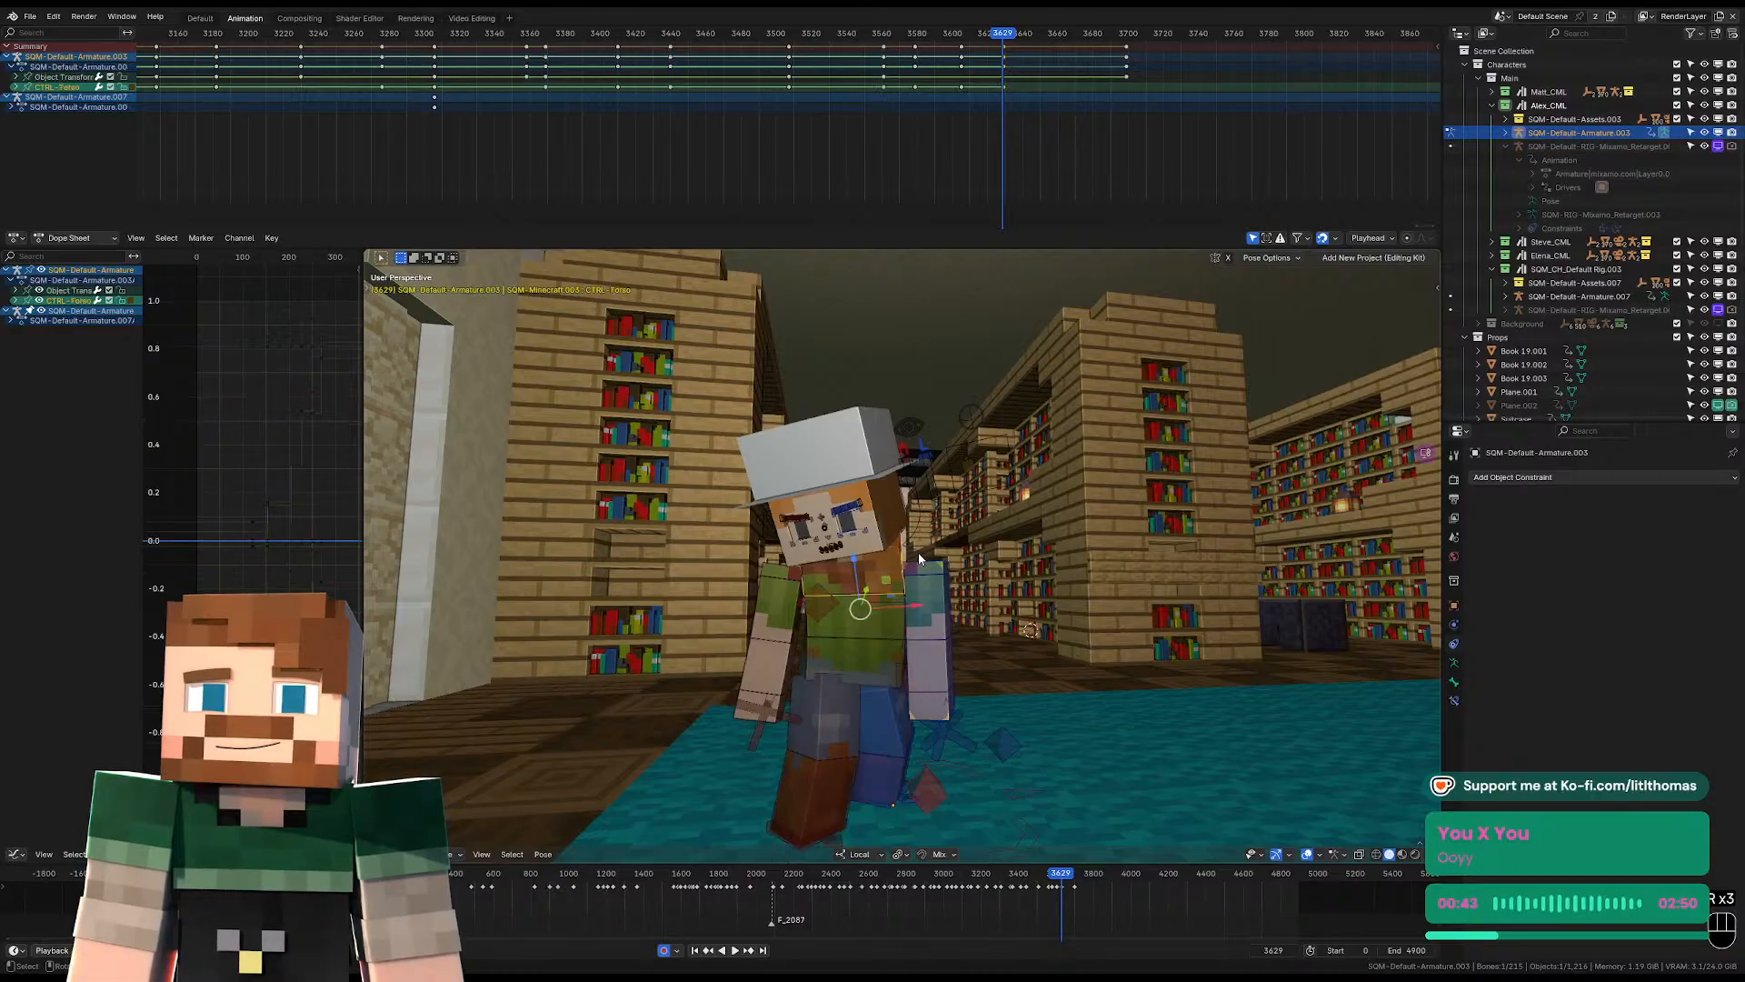
pyautogui.press('r')
pyautogui.press('r')
pyautogui.press('r')
pyautogui.press('r')
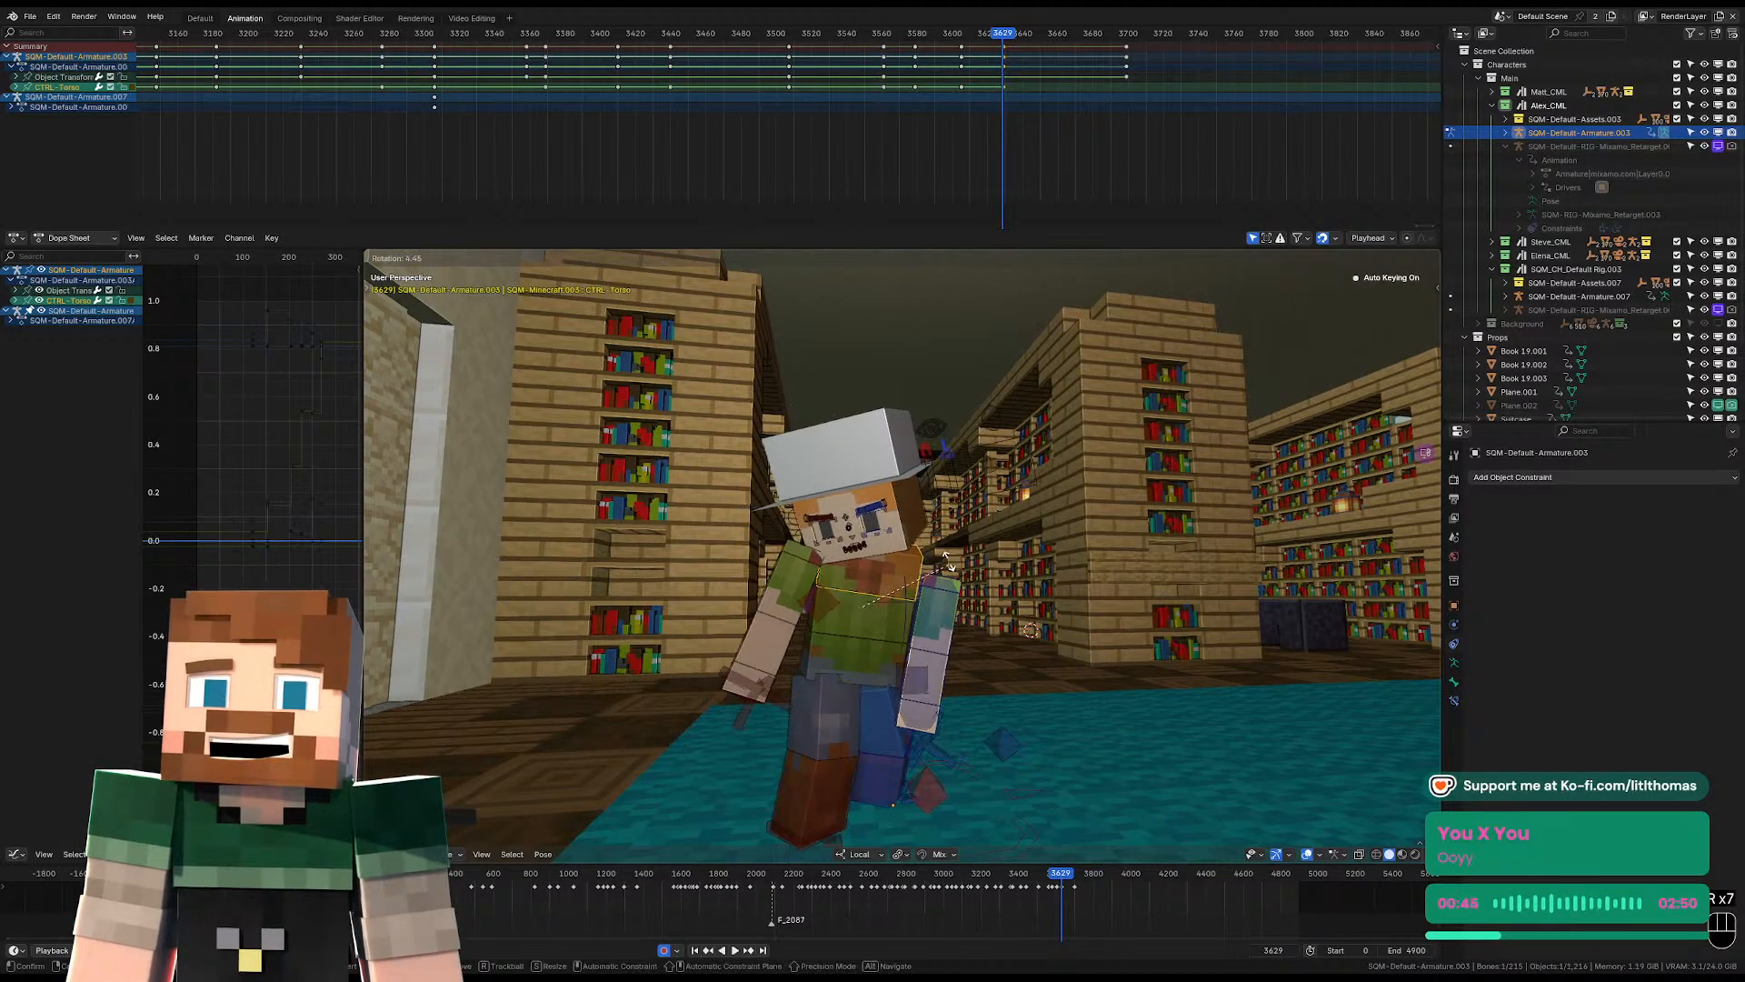
pyautogui.click(946, 575)
pyautogui.press('r')
pyautogui.press('r')
pyautogui.click(940, 589)
# Reposition the left shoulder against the leaning torso at frame 3629.
pyautogui.click(940, 591)
pyautogui.moveTo(940, 591); pyautogui.dragTo(991, 511, button='middle')
pyautogui.press('g')
pyautogui.click(902, 571)
# Level the head's sideways tilt at frame 3629 and refine the direction the face points.
pyautogui.click(915, 528)
pyautogui.press('r')
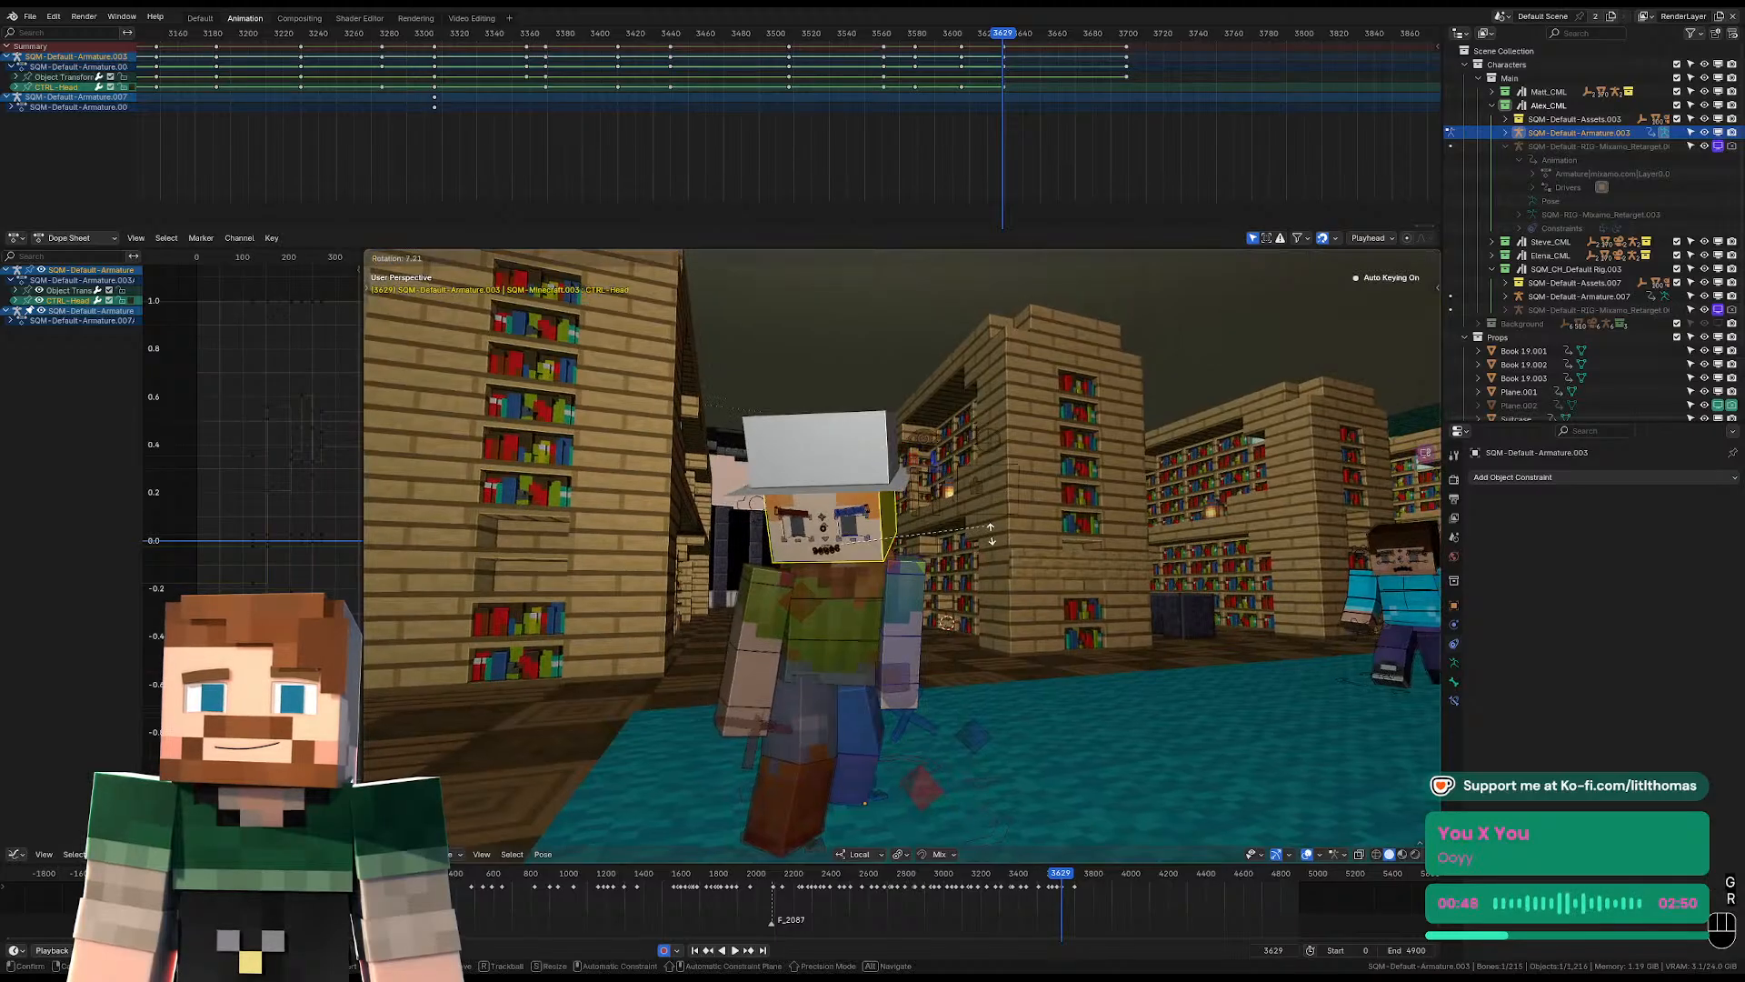
pyautogui.click(992, 532)
pyautogui.press('r')
pyautogui.press('r')
pyautogui.click(1011, 548)
# Shift the right shoulder at frame 3629 to sit properly against the torso.
pyautogui.moveTo(846, 559); pyautogui.dragTo(909, 589, button='middle')
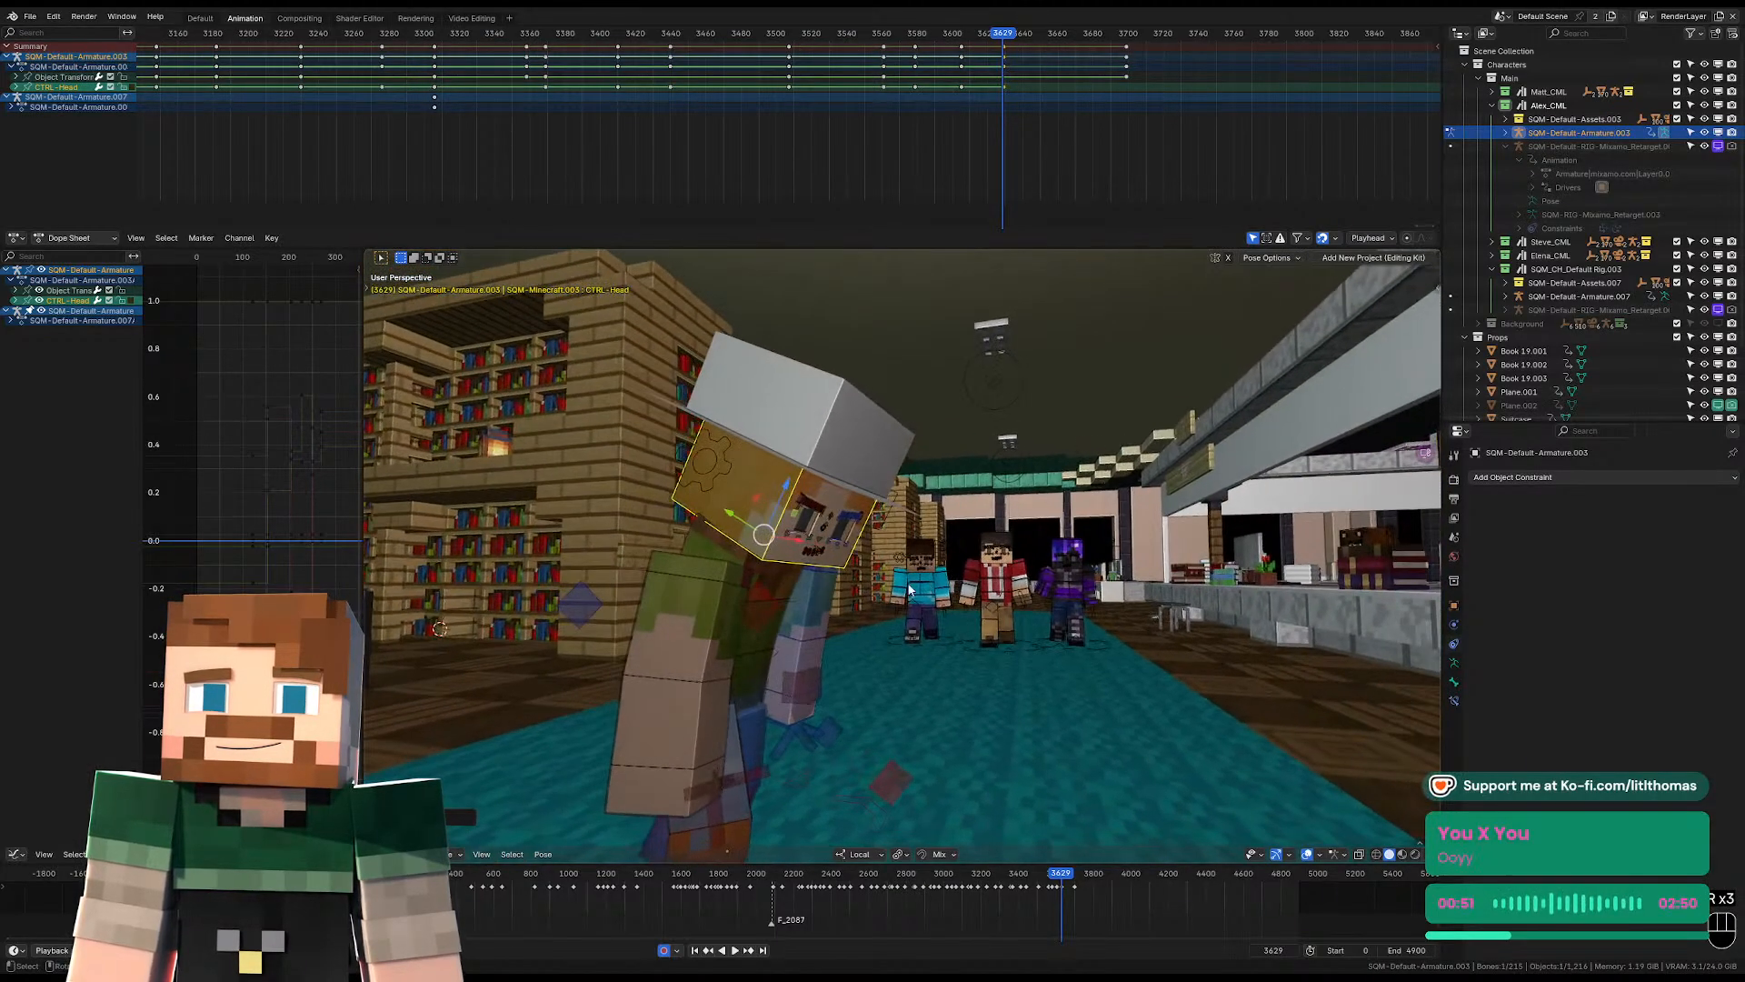
pyautogui.click(752, 587)
pyautogui.moveTo(752, 586); pyautogui.dragTo(819, 587, button='middle')
pyautogui.press('g')
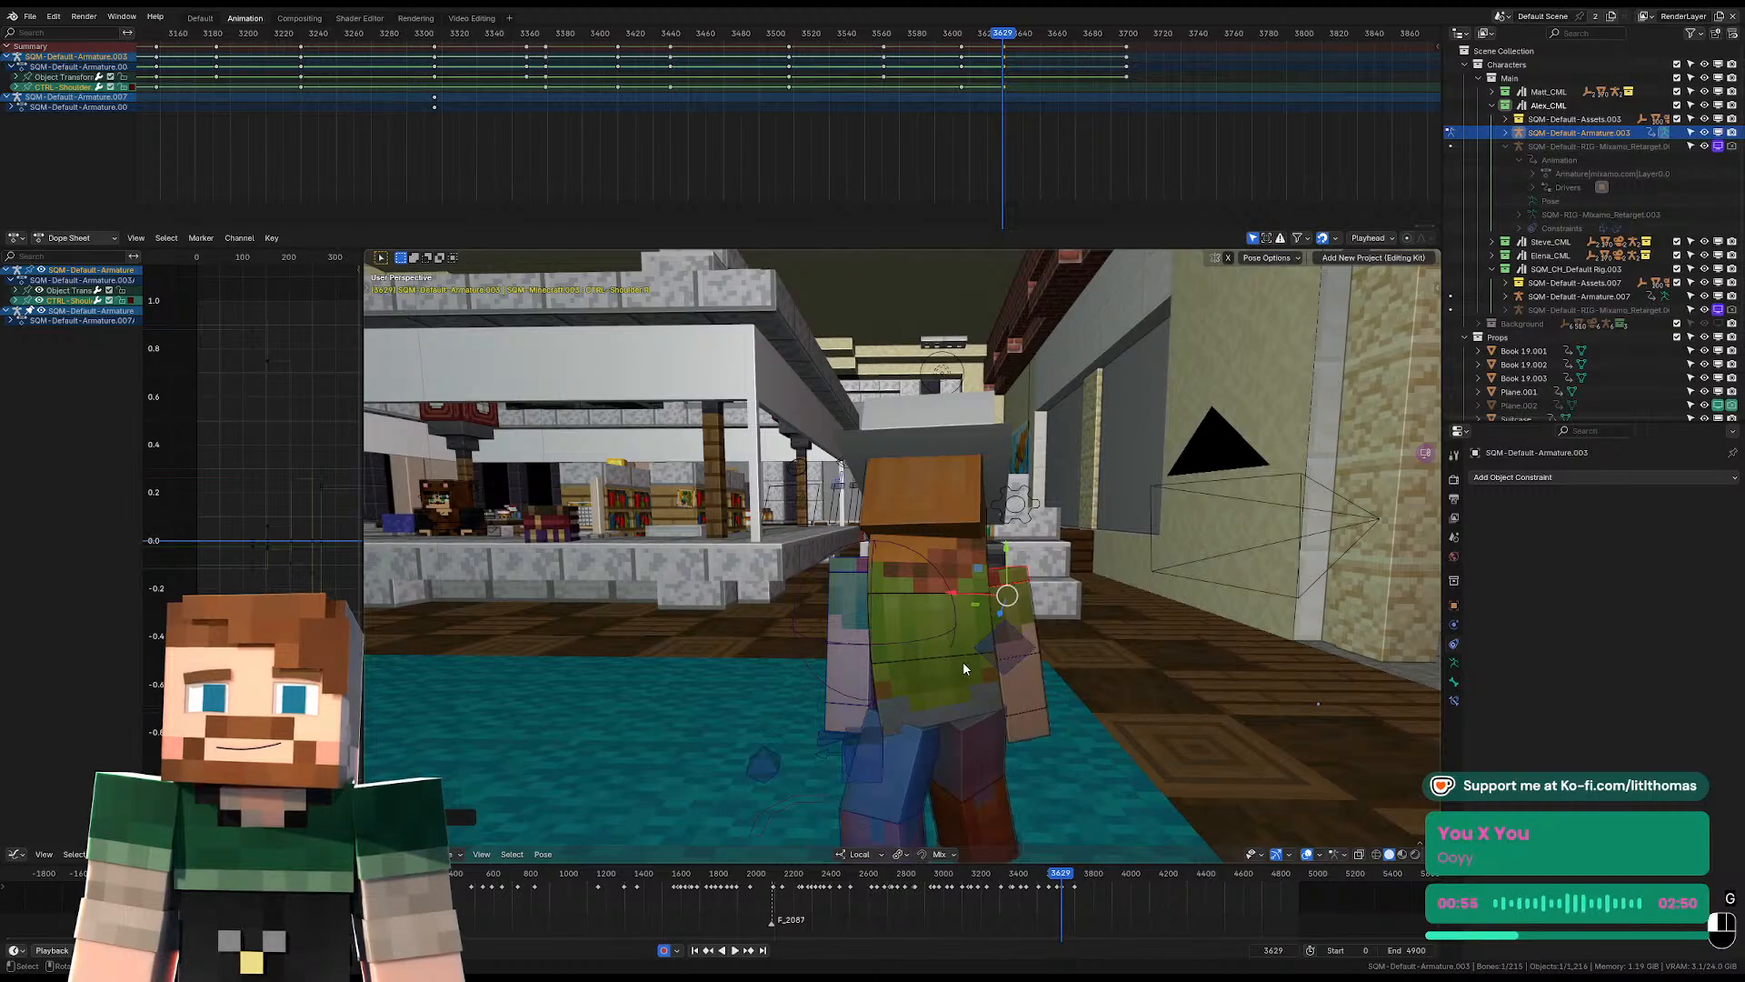
# Rotate the pelvis and torso again at frame 3629 to refine the upper body's lean.
pyautogui.moveTo(963, 663); pyautogui.dragTo(950, 658, button='middle')
pyautogui.click(964, 678)
pyautogui.press('r')
pyautogui.click(1044, 671)
pyautogui.press('r')
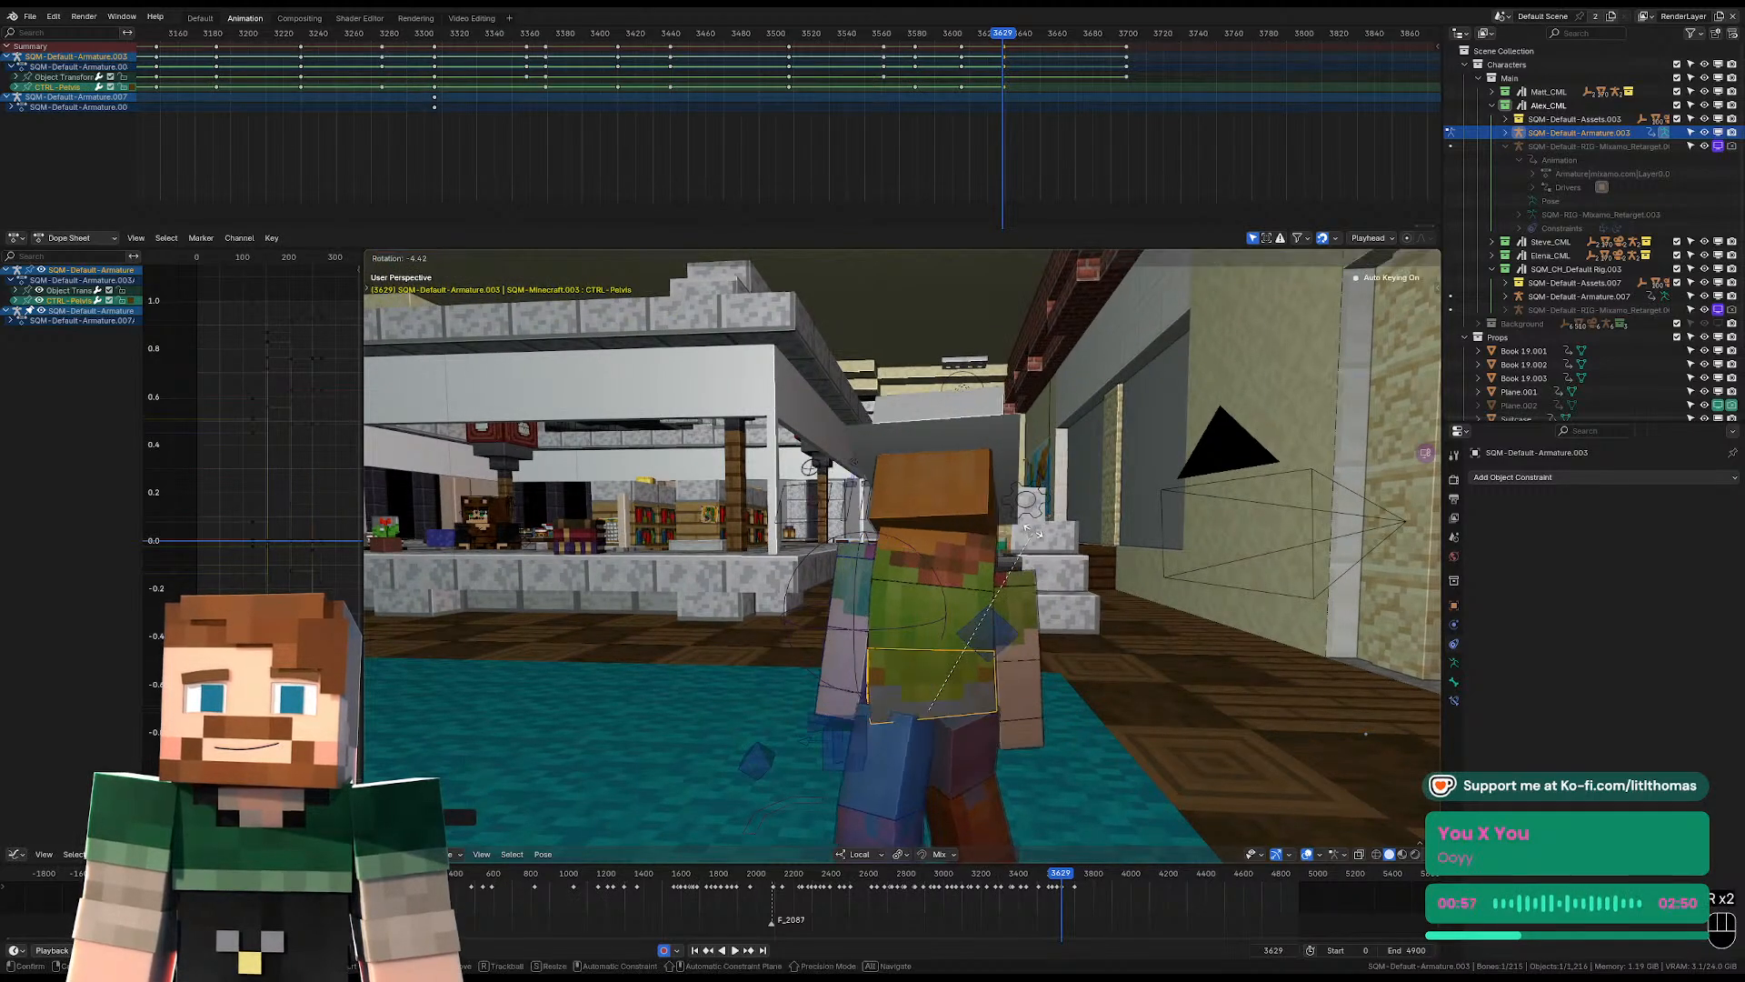
pyautogui.click(986, 568)
pyautogui.click(980, 574)
pyautogui.press('r')
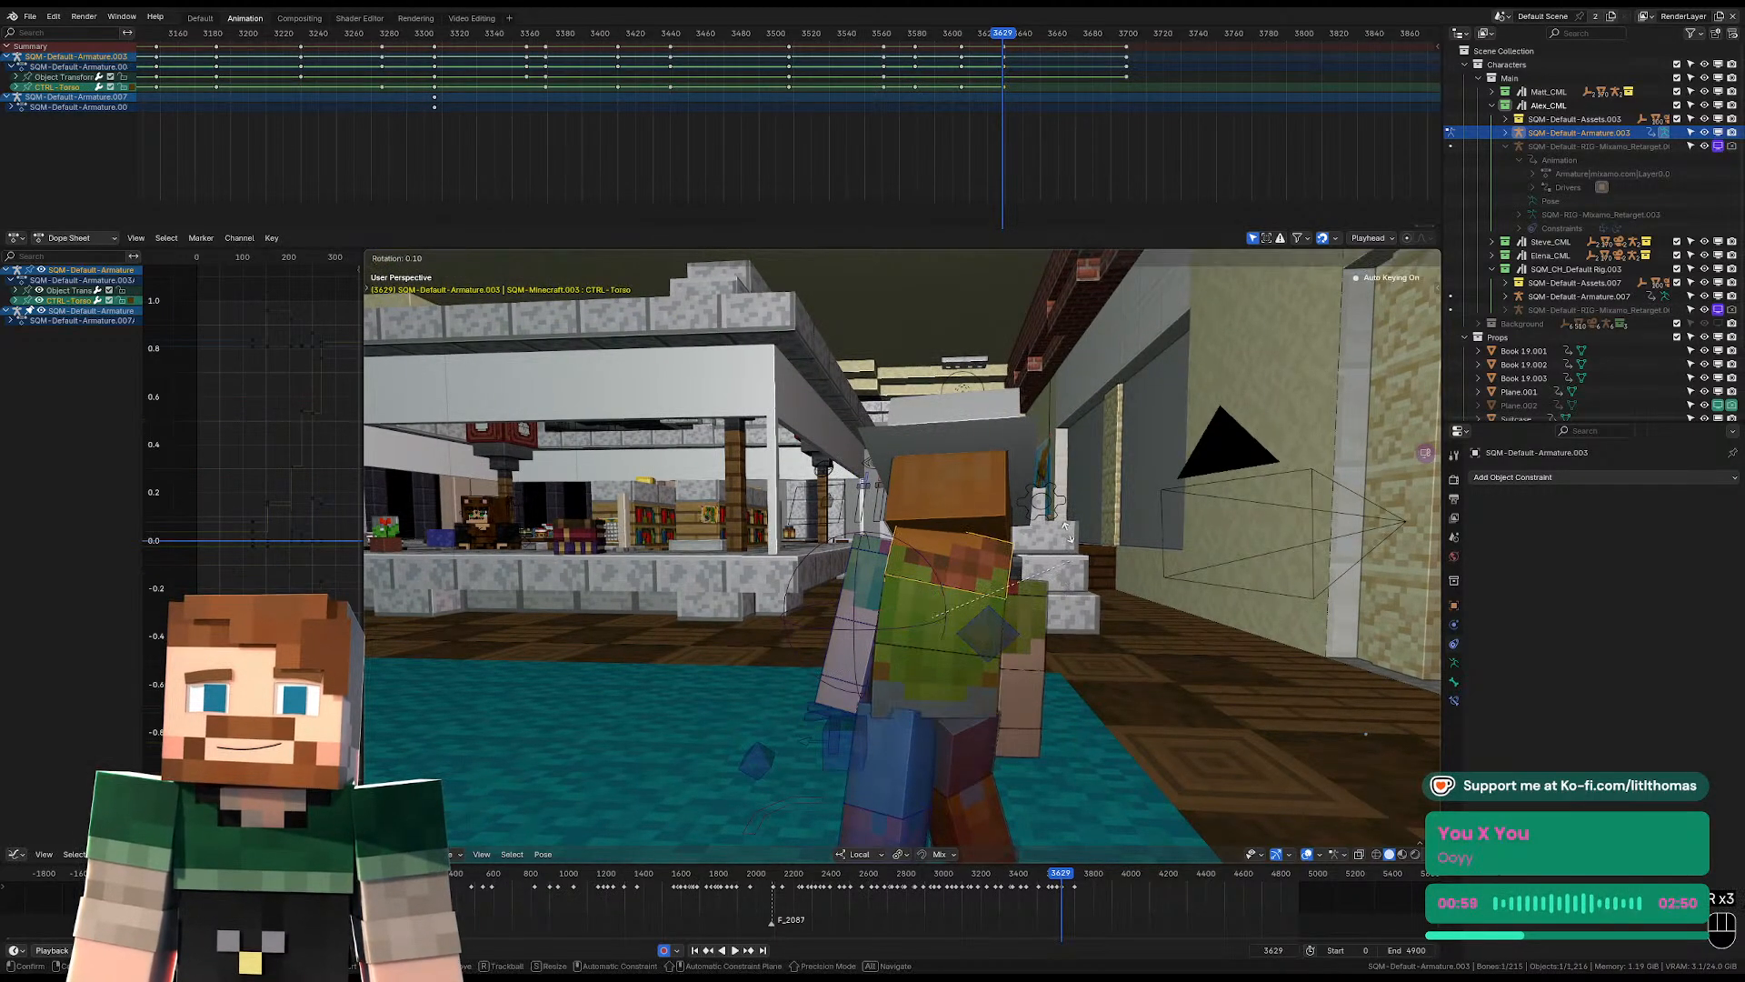
pyautogui.click(1071, 509)
# Examine the hat-wearing character's arms and body at frame 3629 from the front and through the camera.
pyautogui.moveTo(1072, 509); pyautogui.dragTo(840, 551, button='middle')
pyautogui.scroll(-2, 840, 551)
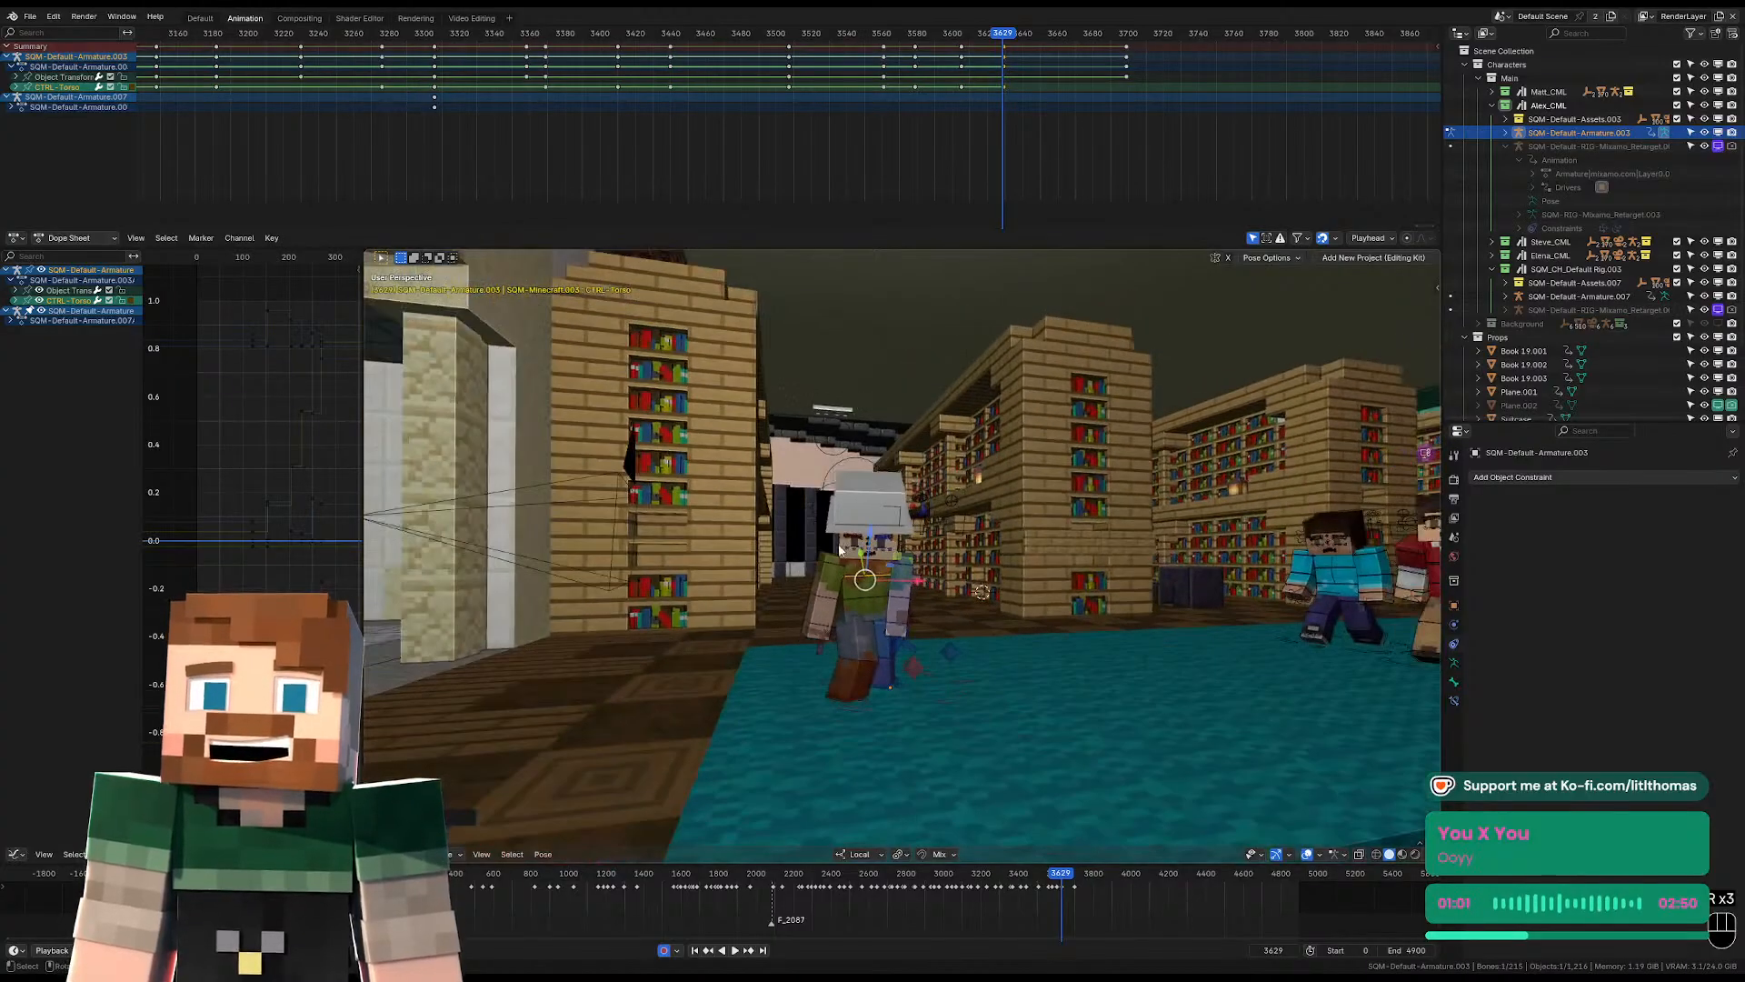
pyautogui.scroll(2, 818, 558)
pyautogui.click(815, 583)
pyautogui.press('KP_0')
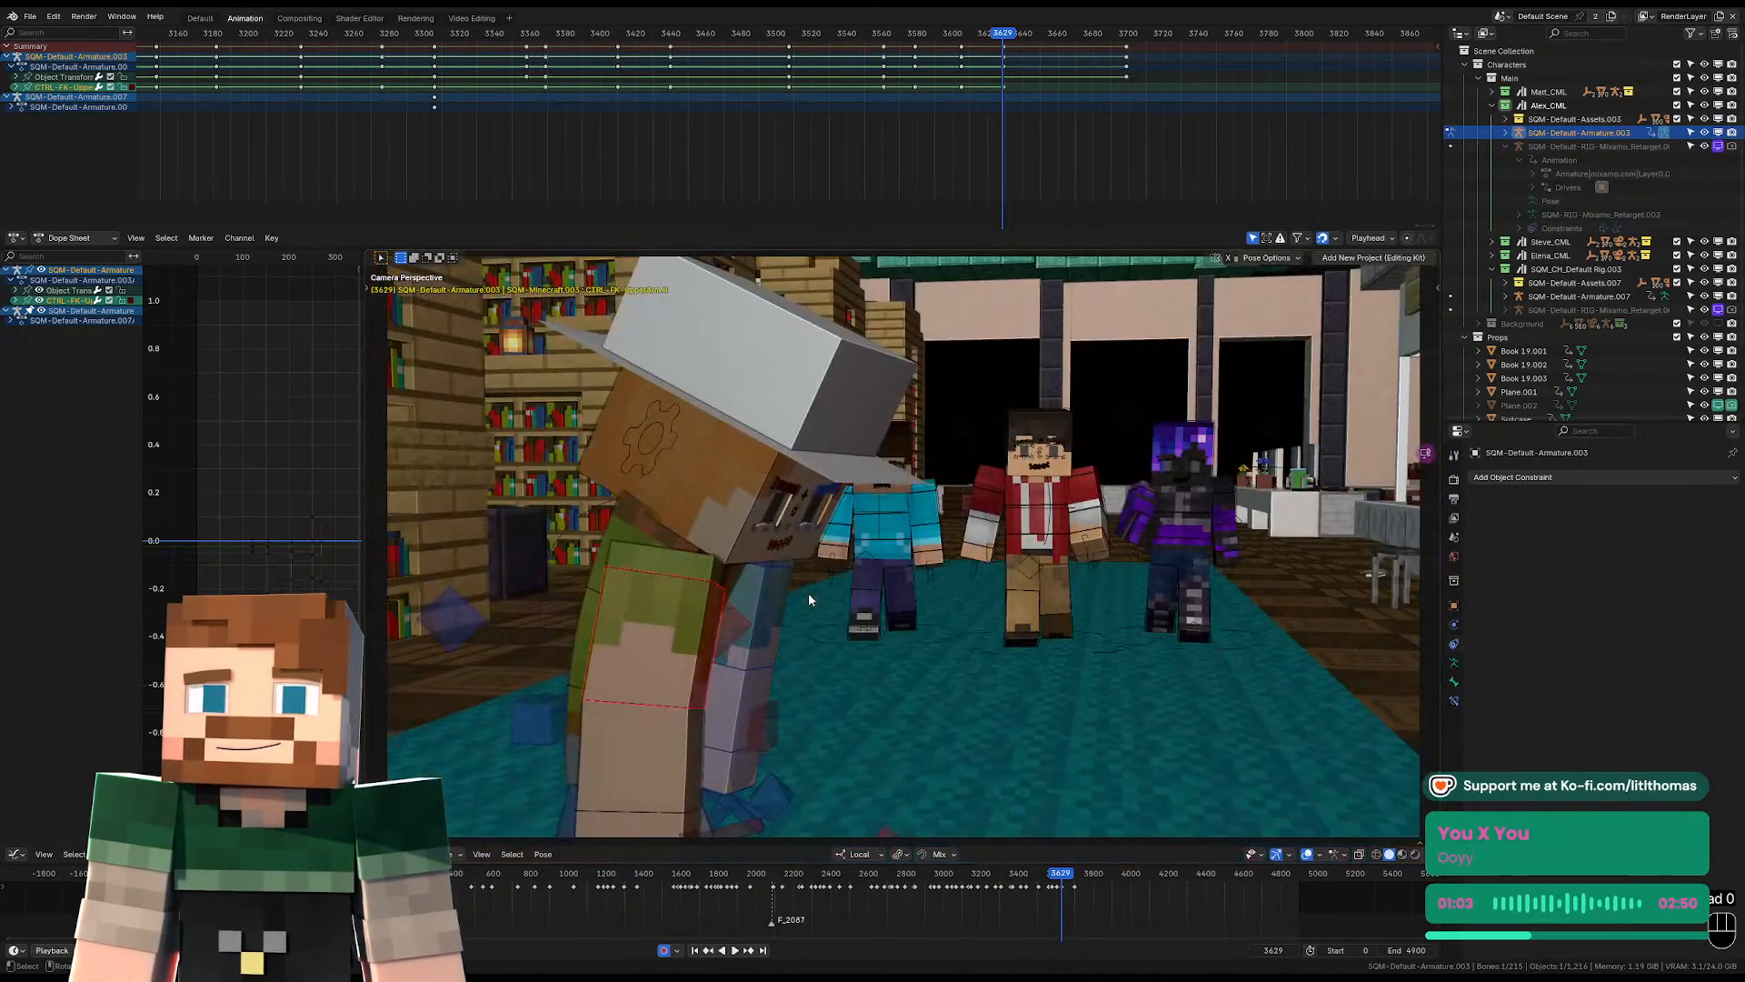
pyautogui.click(684, 636)
pyautogui.press('KP_0')
pyautogui.press('KP_Decimal')
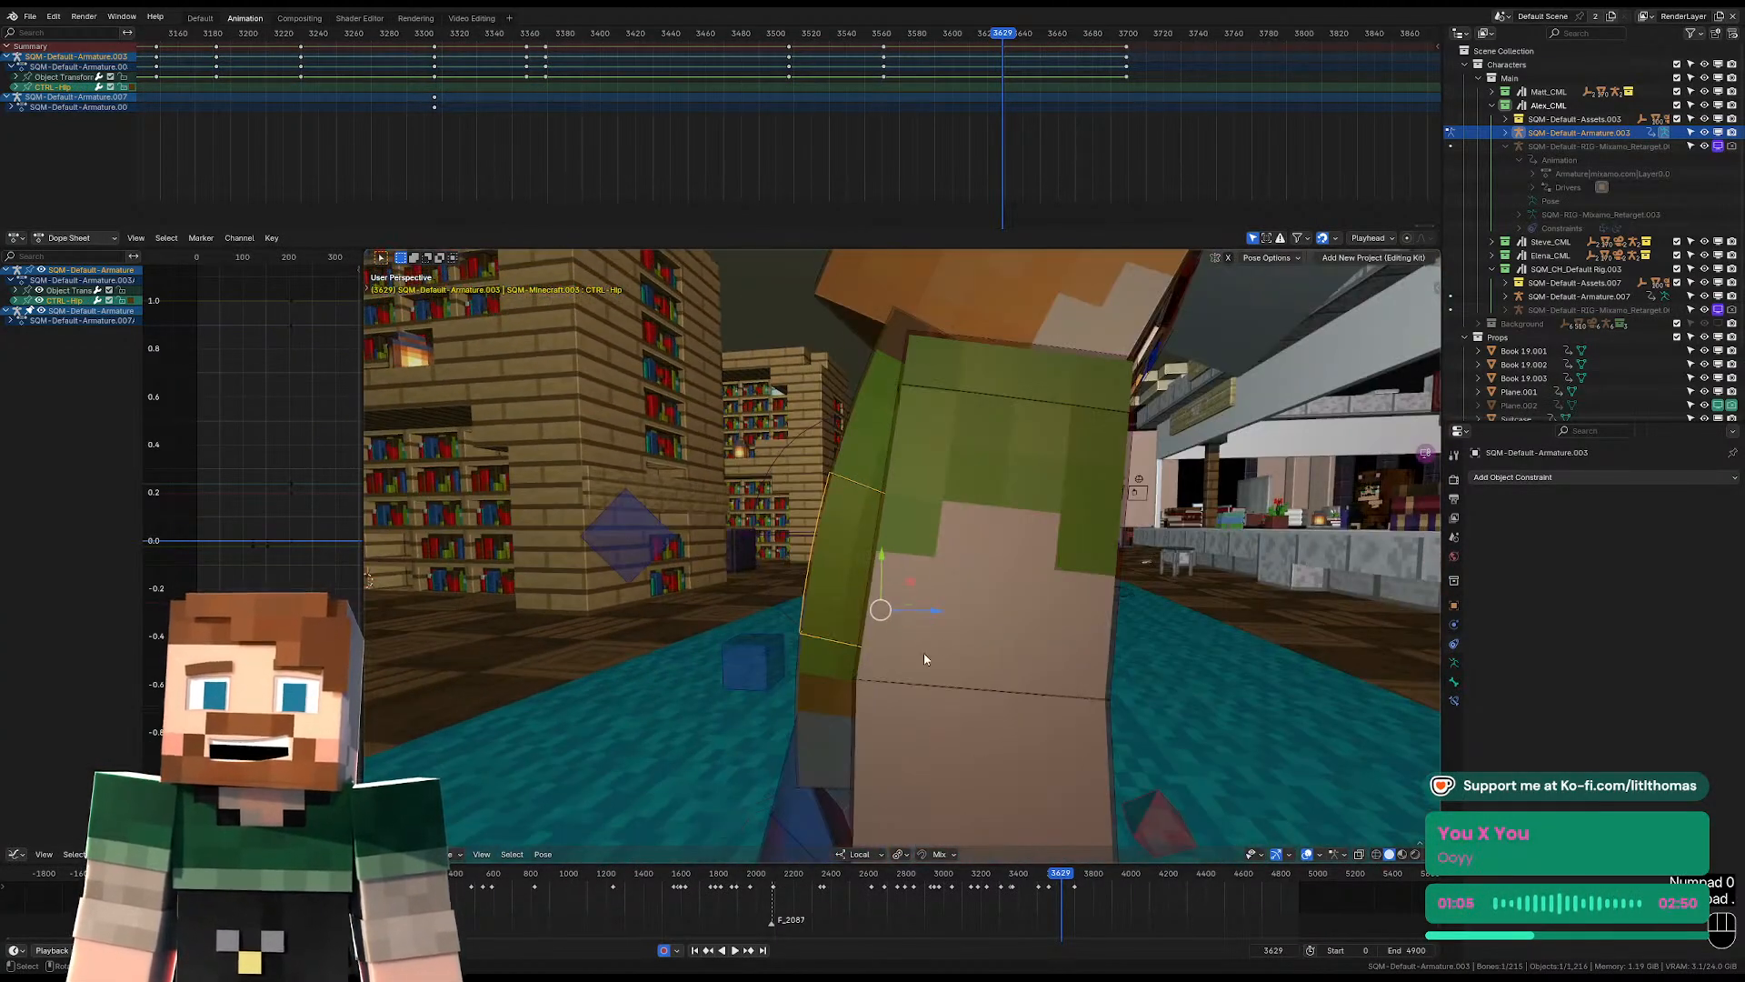
pyautogui.click(829, 595)
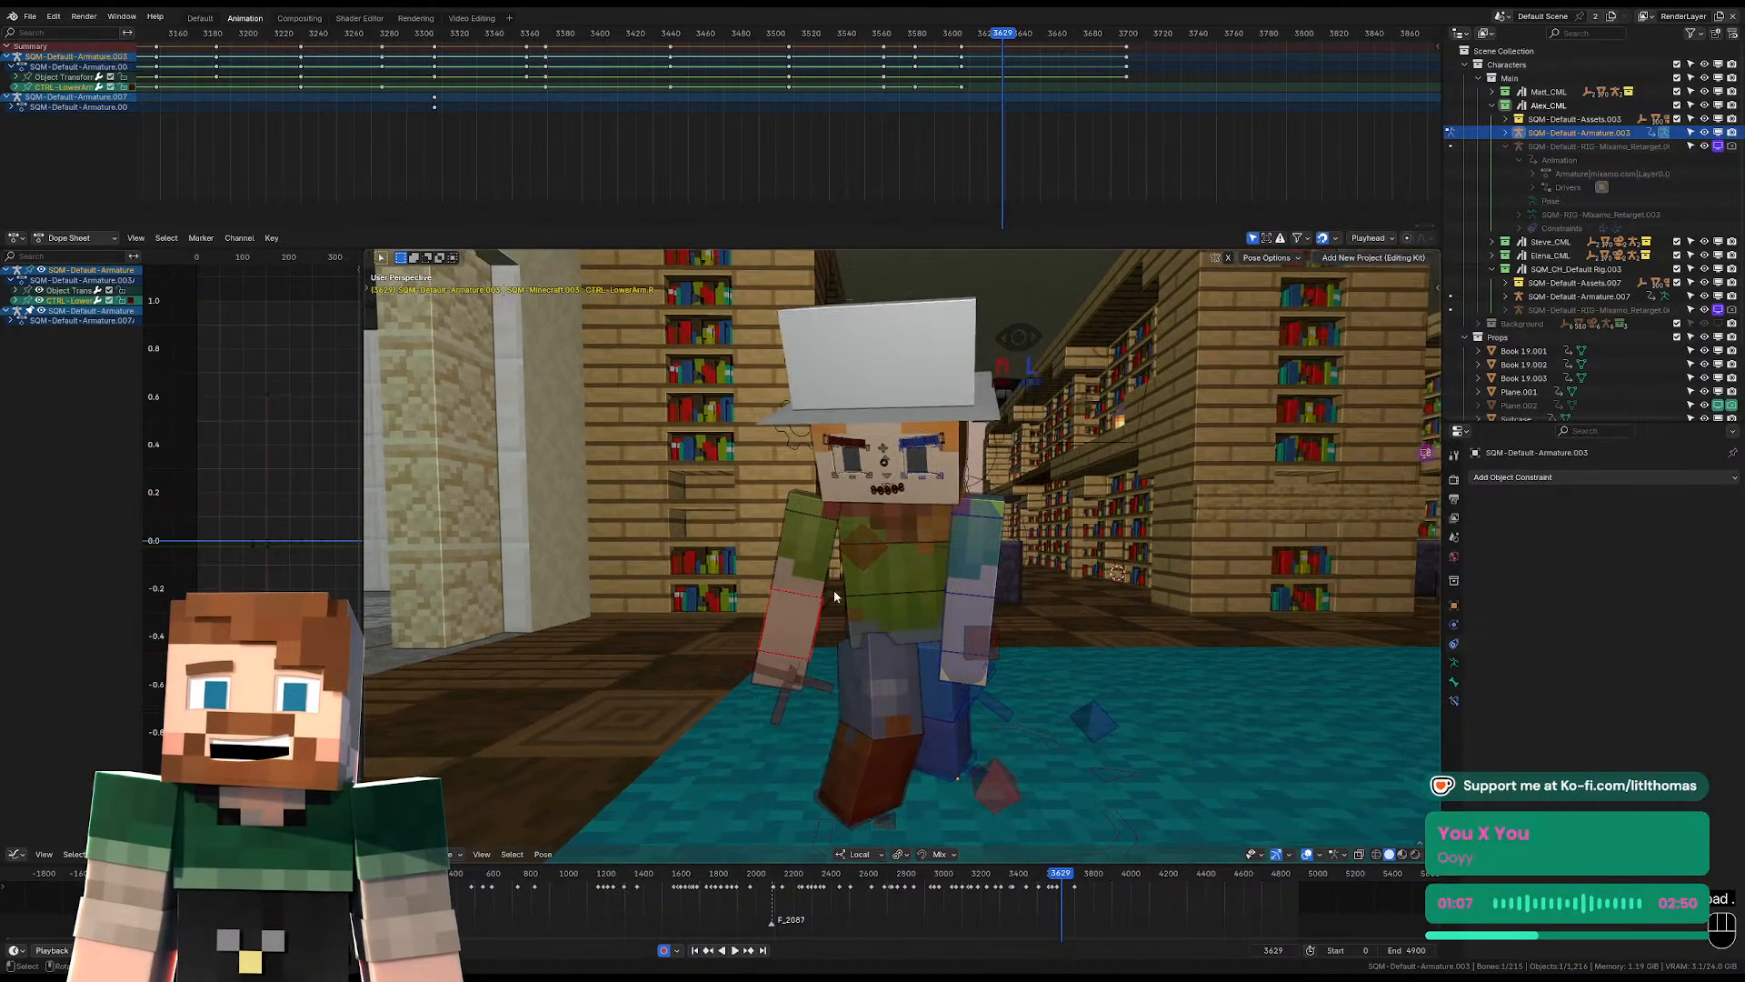
# Rotate the right upper arm at frame 3629 so it hangs straighter beside the body.
pyautogui.moveTo(891, 609); pyautogui.dragTo(1018, 562, button='middle')
pyautogui.click(806, 560)
pyautogui.moveTo(806, 560); pyautogui.dragTo(842, 559, button='middle')
pyautogui.press('r')
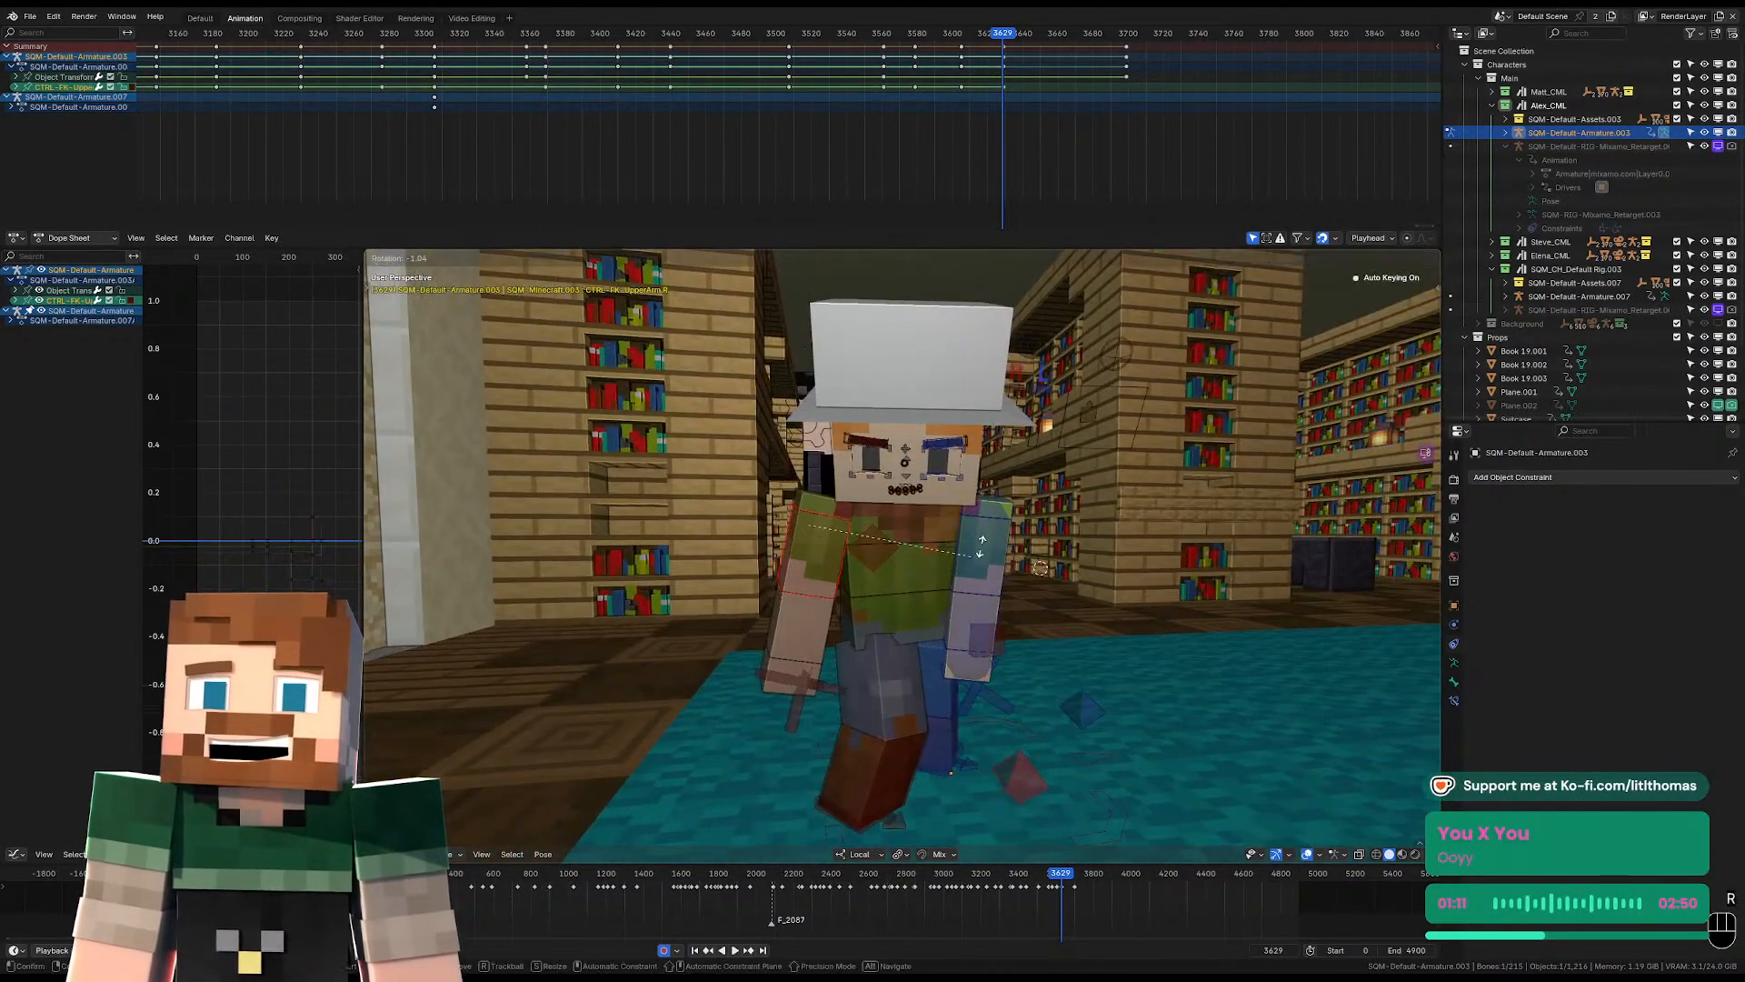
pyautogui.click(967, 532)
pyautogui.press('r')
pyautogui.press('r')
pyautogui.click(975, 535)
# Rotate the left upper arm at frame 3629 to adjust how it hangs beside the torso.
pyautogui.click(983, 546)
pyautogui.press('r')
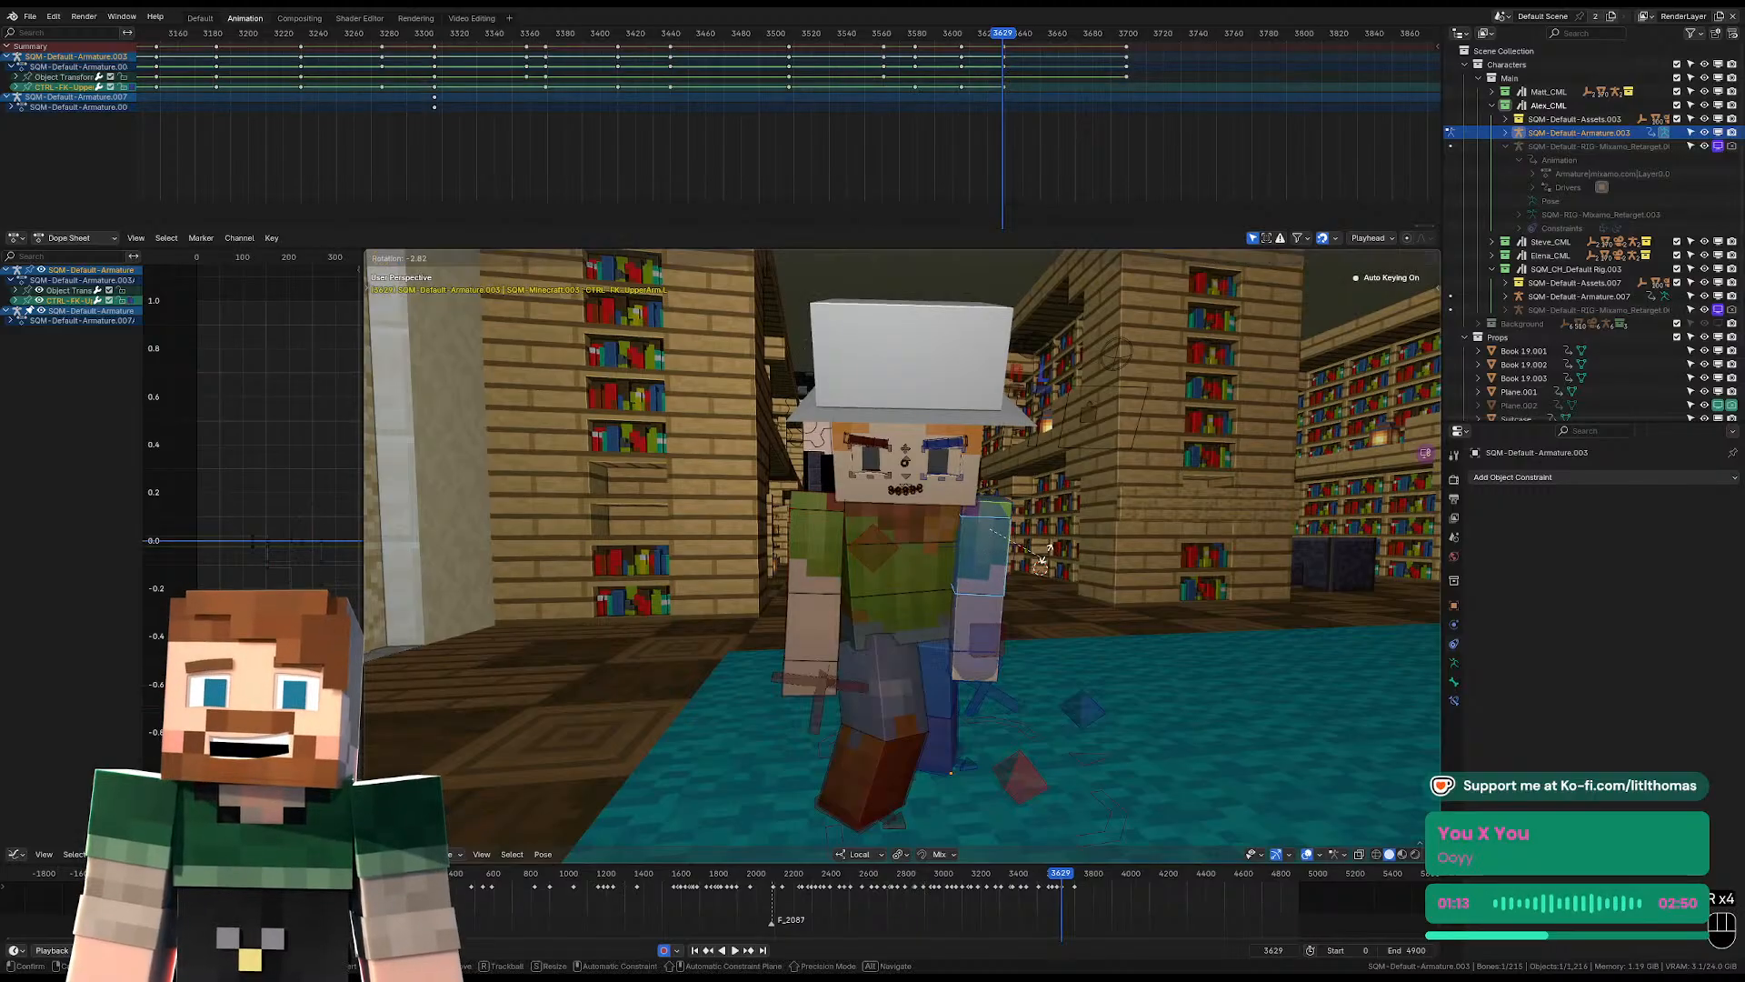
pyautogui.click(1045, 551)
pyautogui.moveTo(1045, 551); pyautogui.dragTo(1108, 552, button='middle')
pyautogui.press('r')
pyautogui.click(1112, 555)
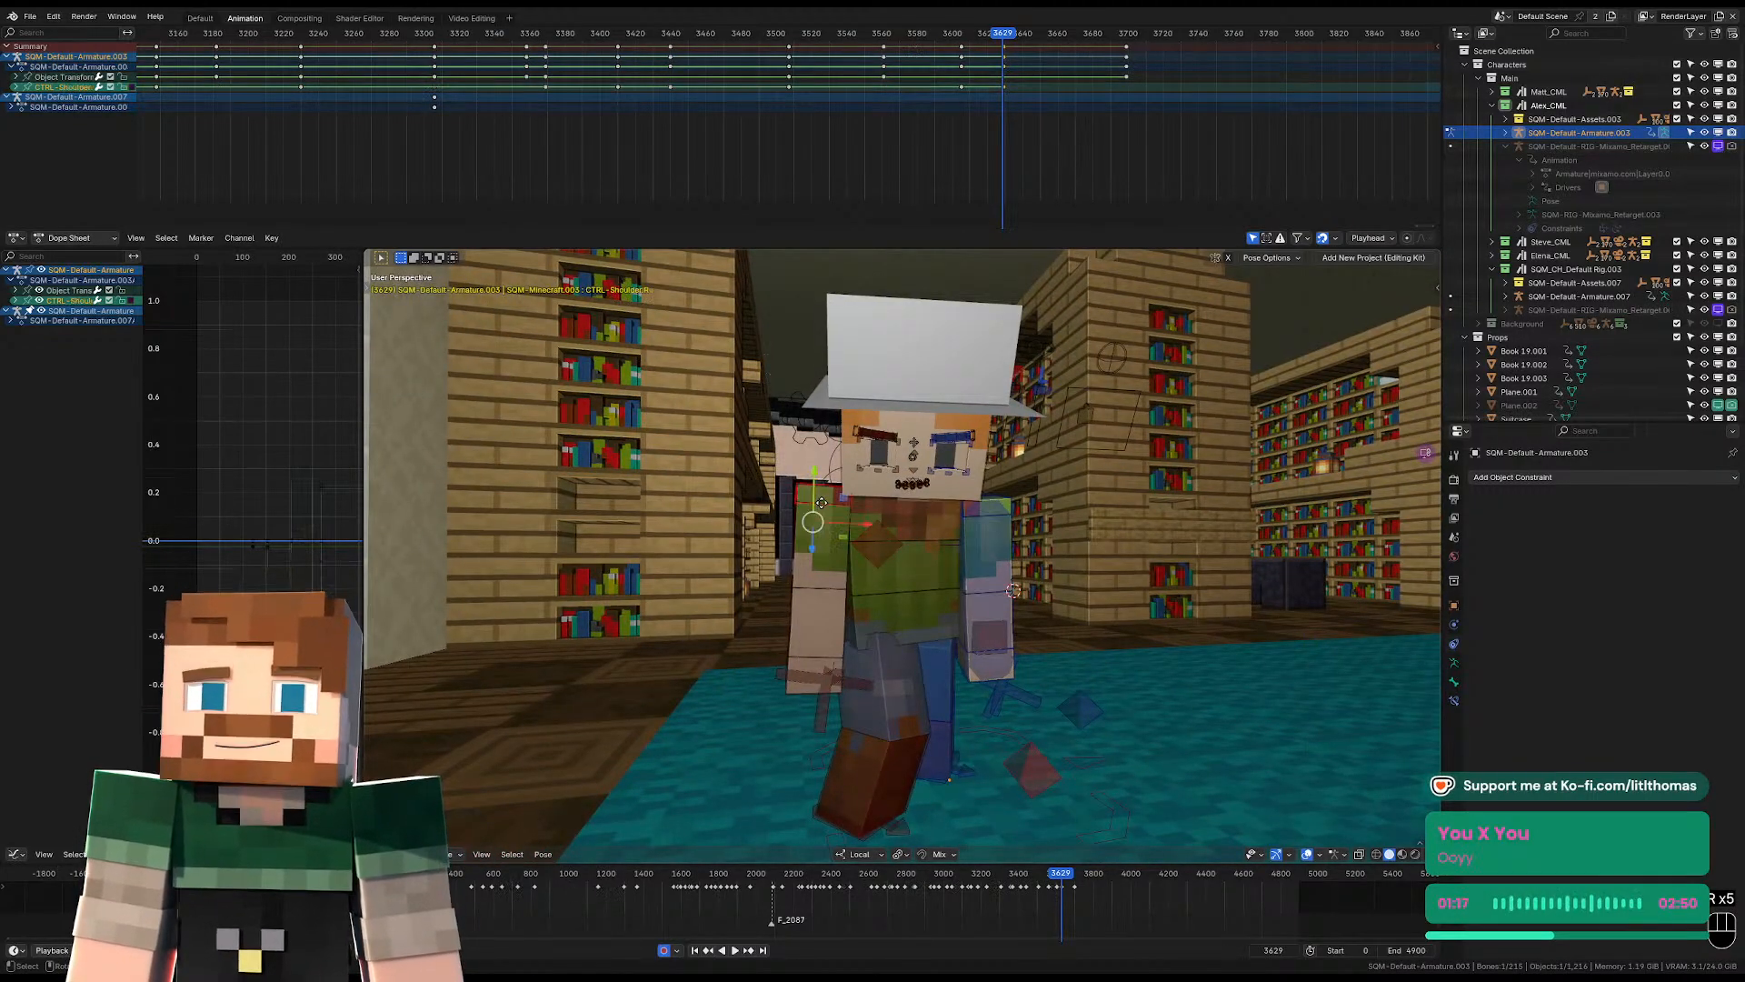
# Move the right shoulder at frame 3629 to fit it against the torso, adjusting it from the front and side.
pyautogui.press('g')
pyautogui.click(820, 516)
pyautogui.moveTo(820, 516); pyautogui.dragTo(861, 533, button='middle')
pyautogui.press('g')
pyautogui.click(944, 523)
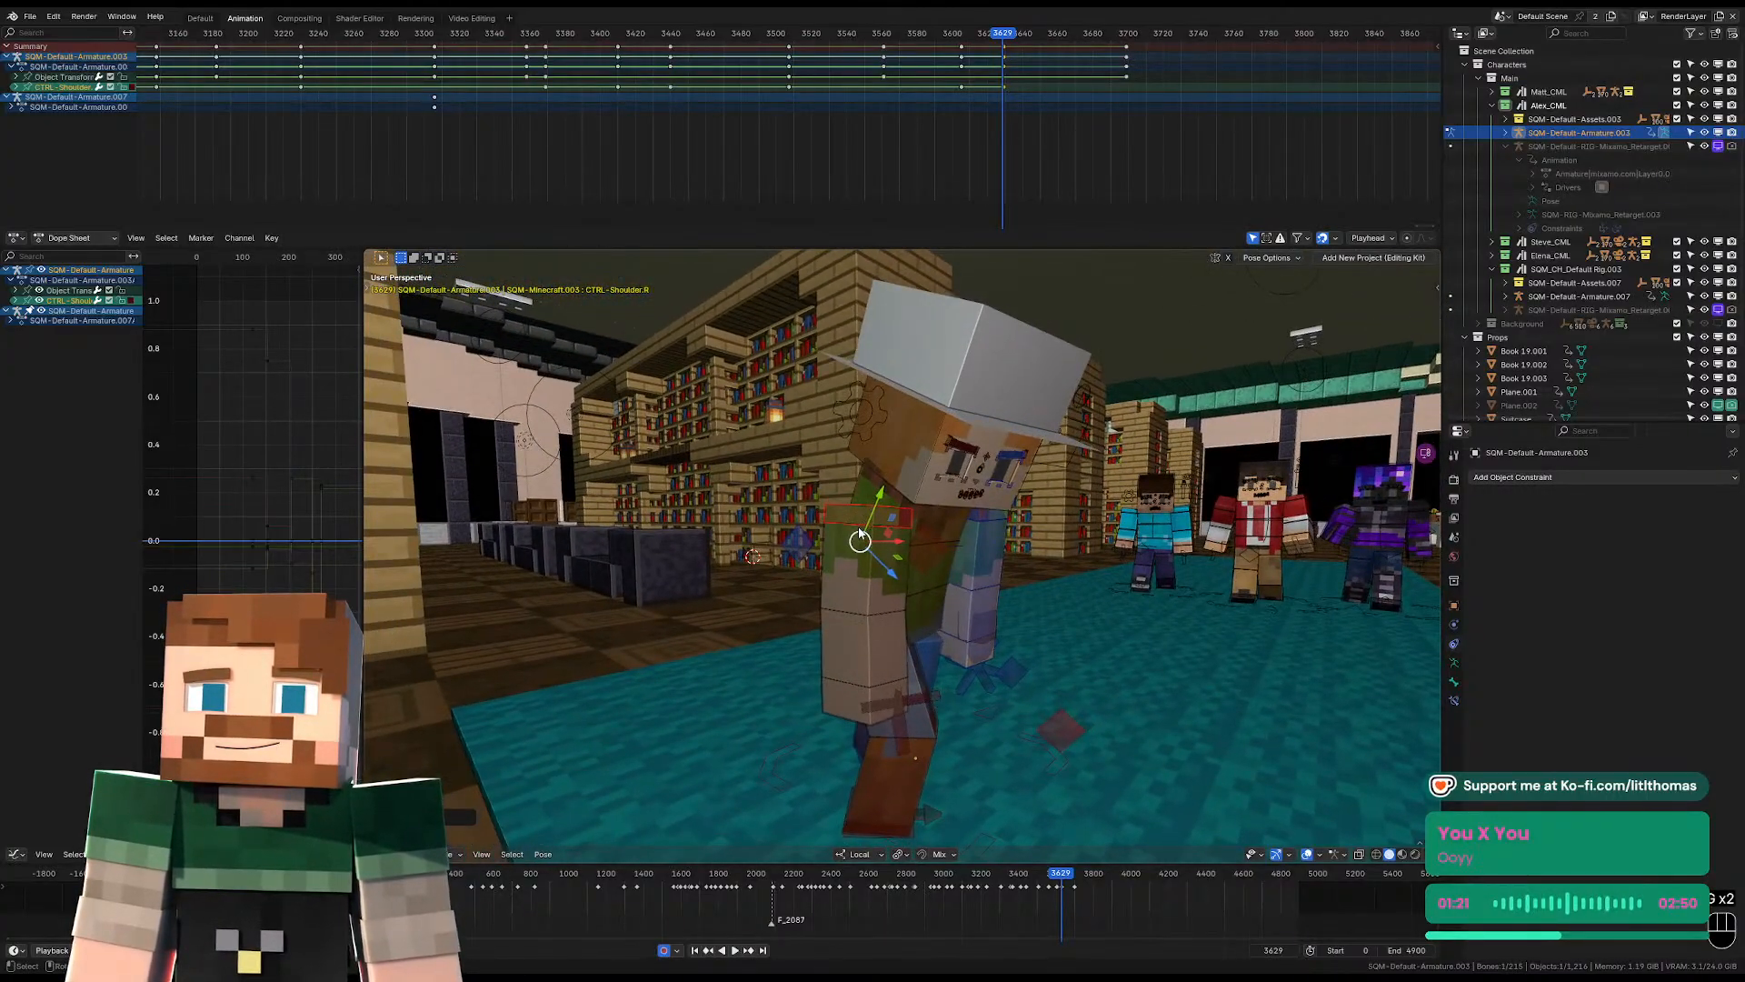
# Play back the animation through the camera to review the turn and the shots that follow up to frame 3701.
pyautogui.press('KP_0')
pyautogui.click(947, 35)
pyautogui.press('space')
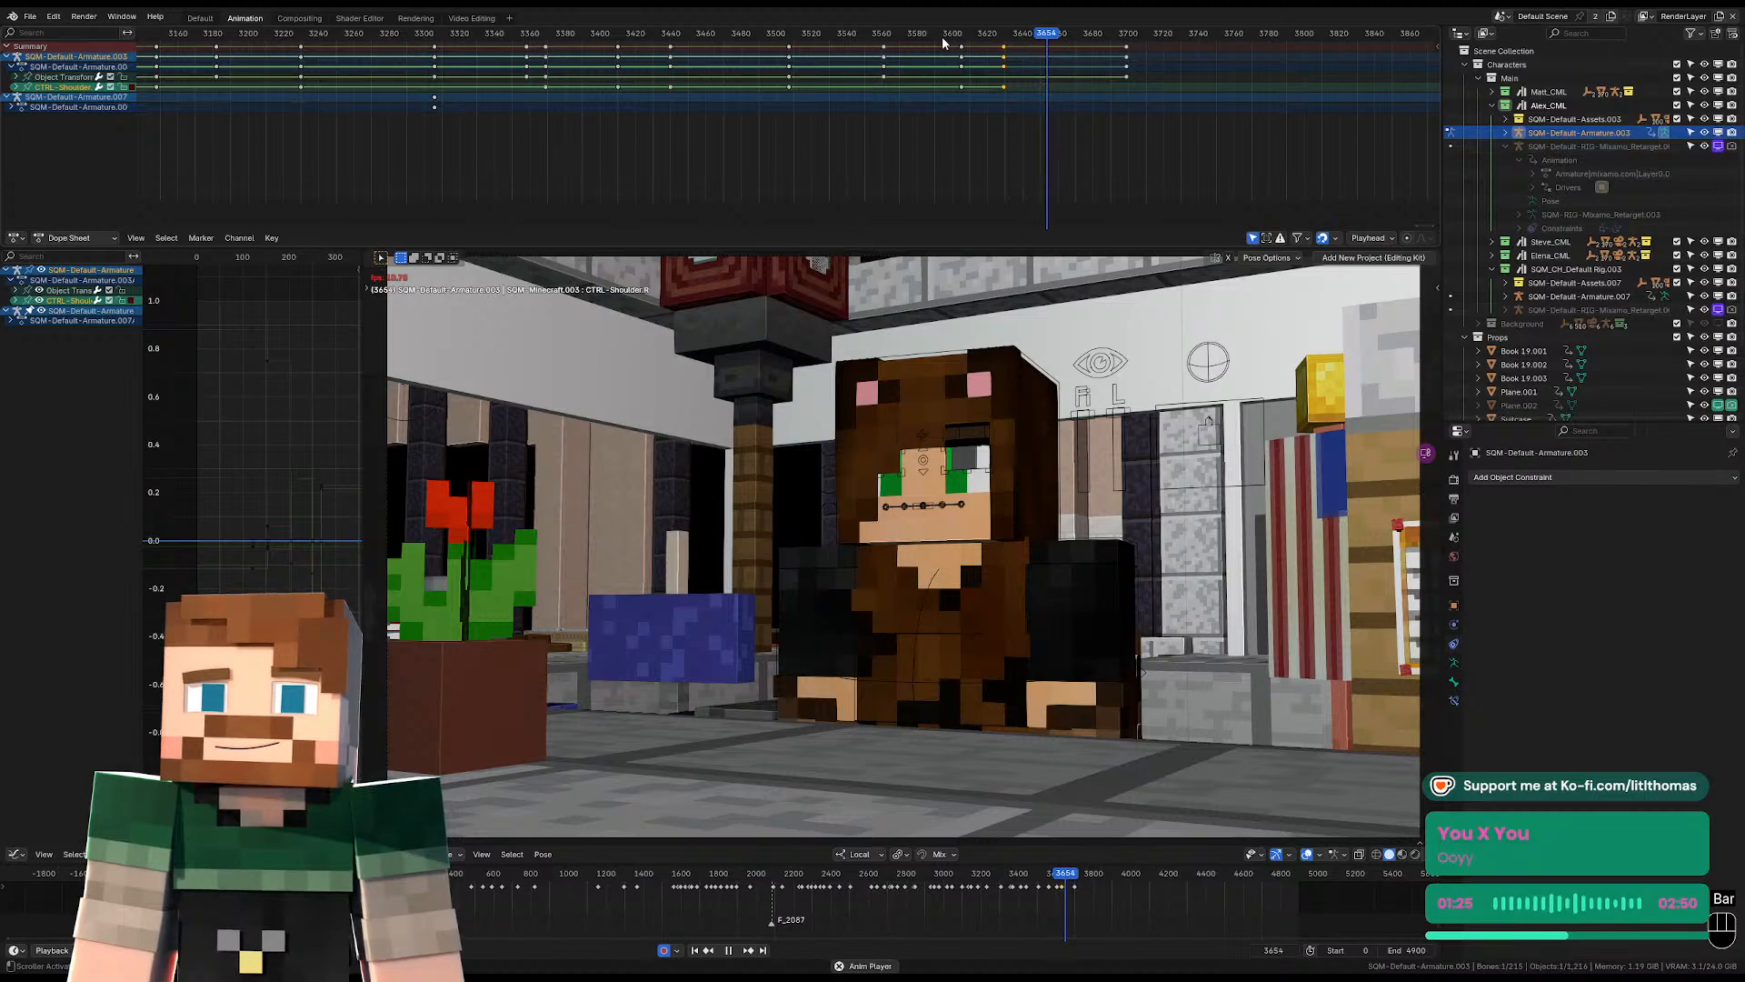
pyautogui.click(946, 36)
pyautogui.press('space')
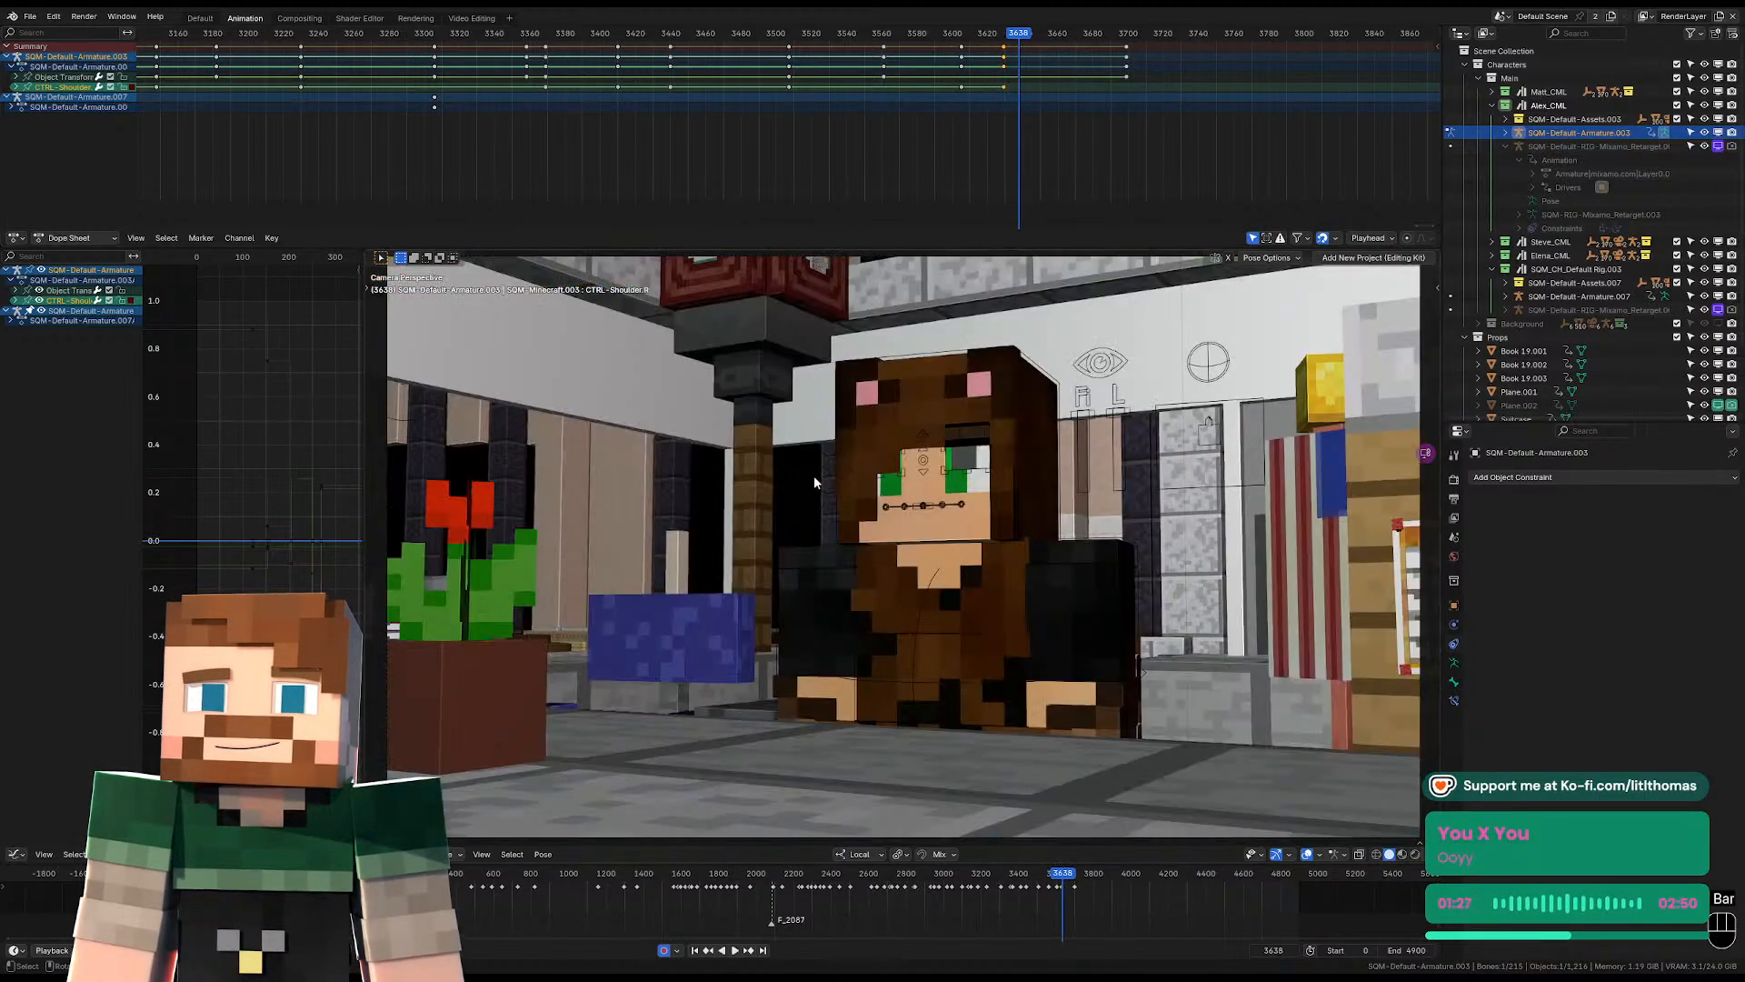
pyautogui.click(977, 38)
pyautogui.press('space')
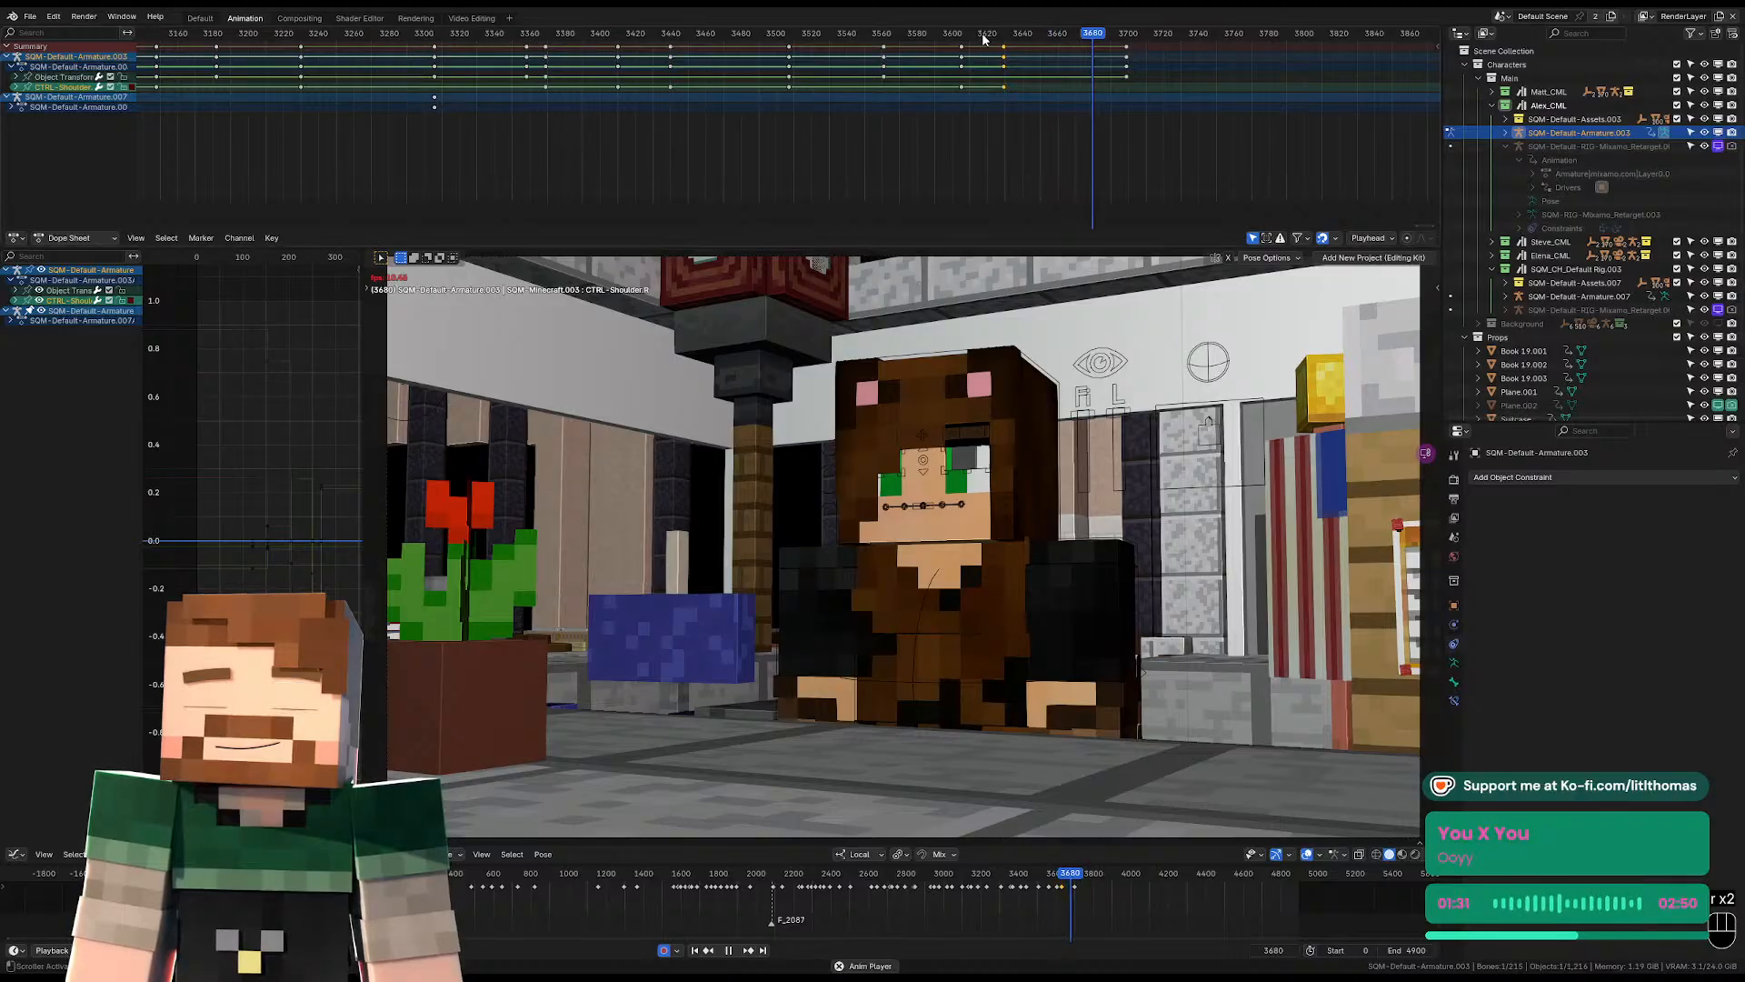
pyautogui.press('space')
pyautogui.press('space')
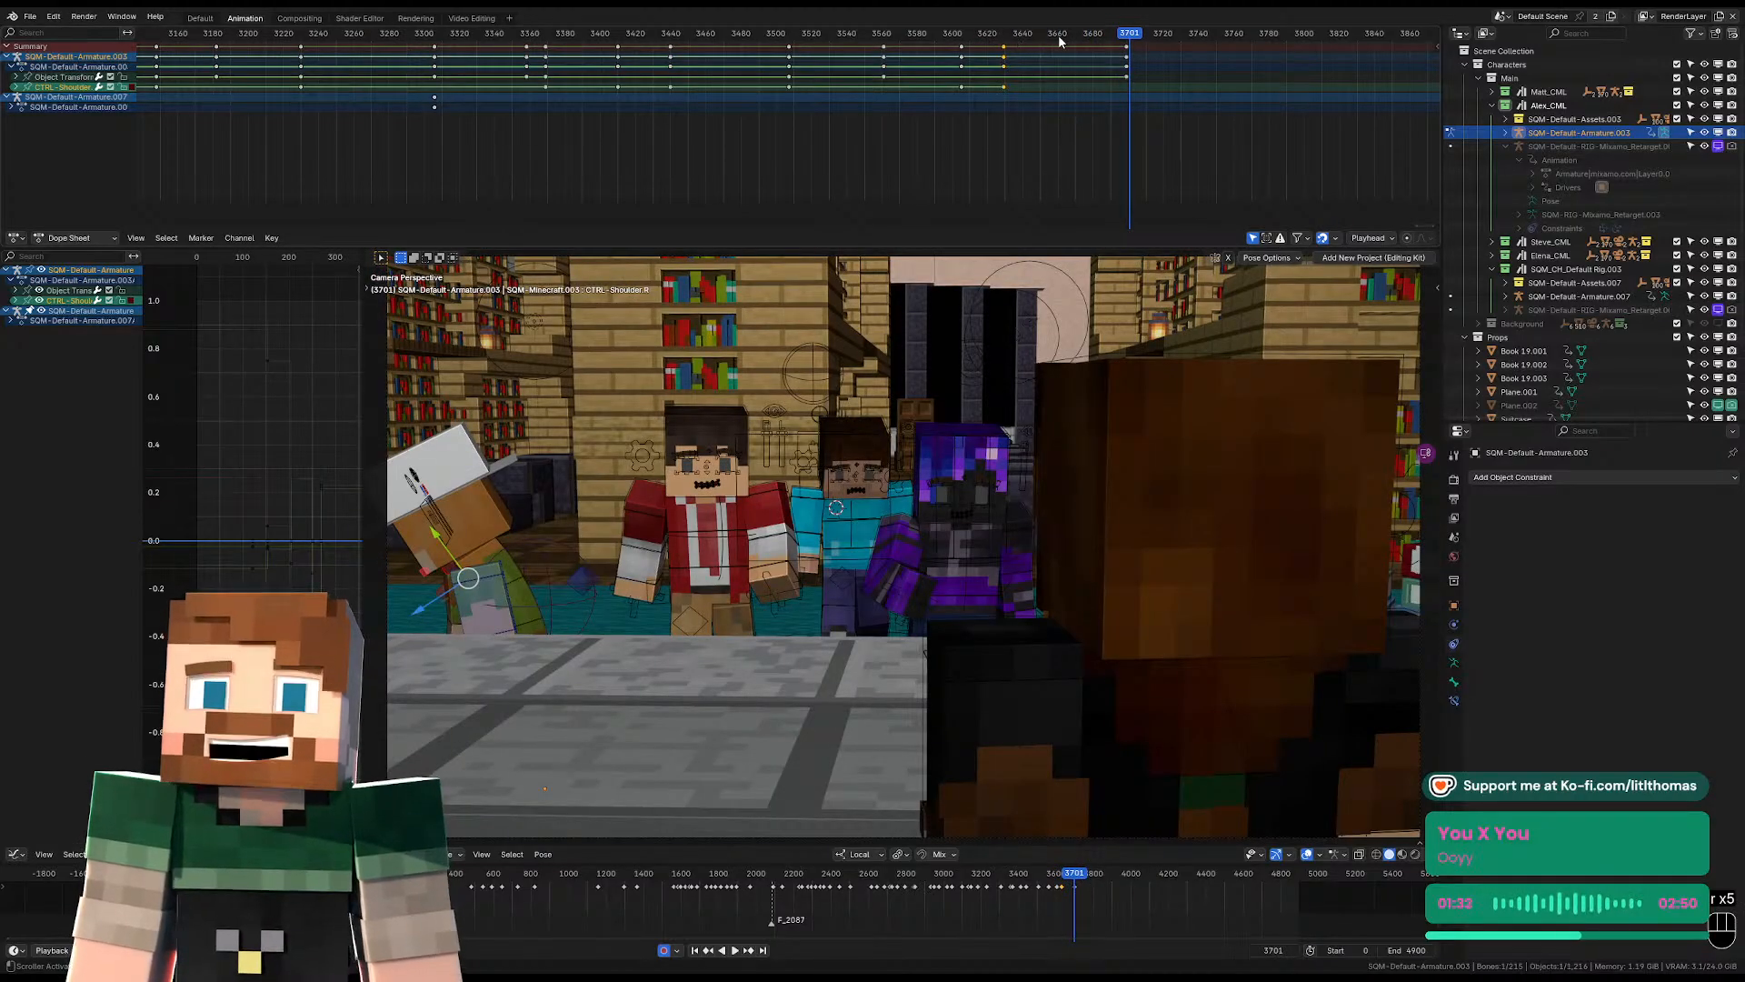
# Go to frame 3699 and clear the pelvis's location, rotation and scale on the hat-wearing character.
pyautogui.press('Left')
pyautogui.press('Left')
pyautogui.press('Right')
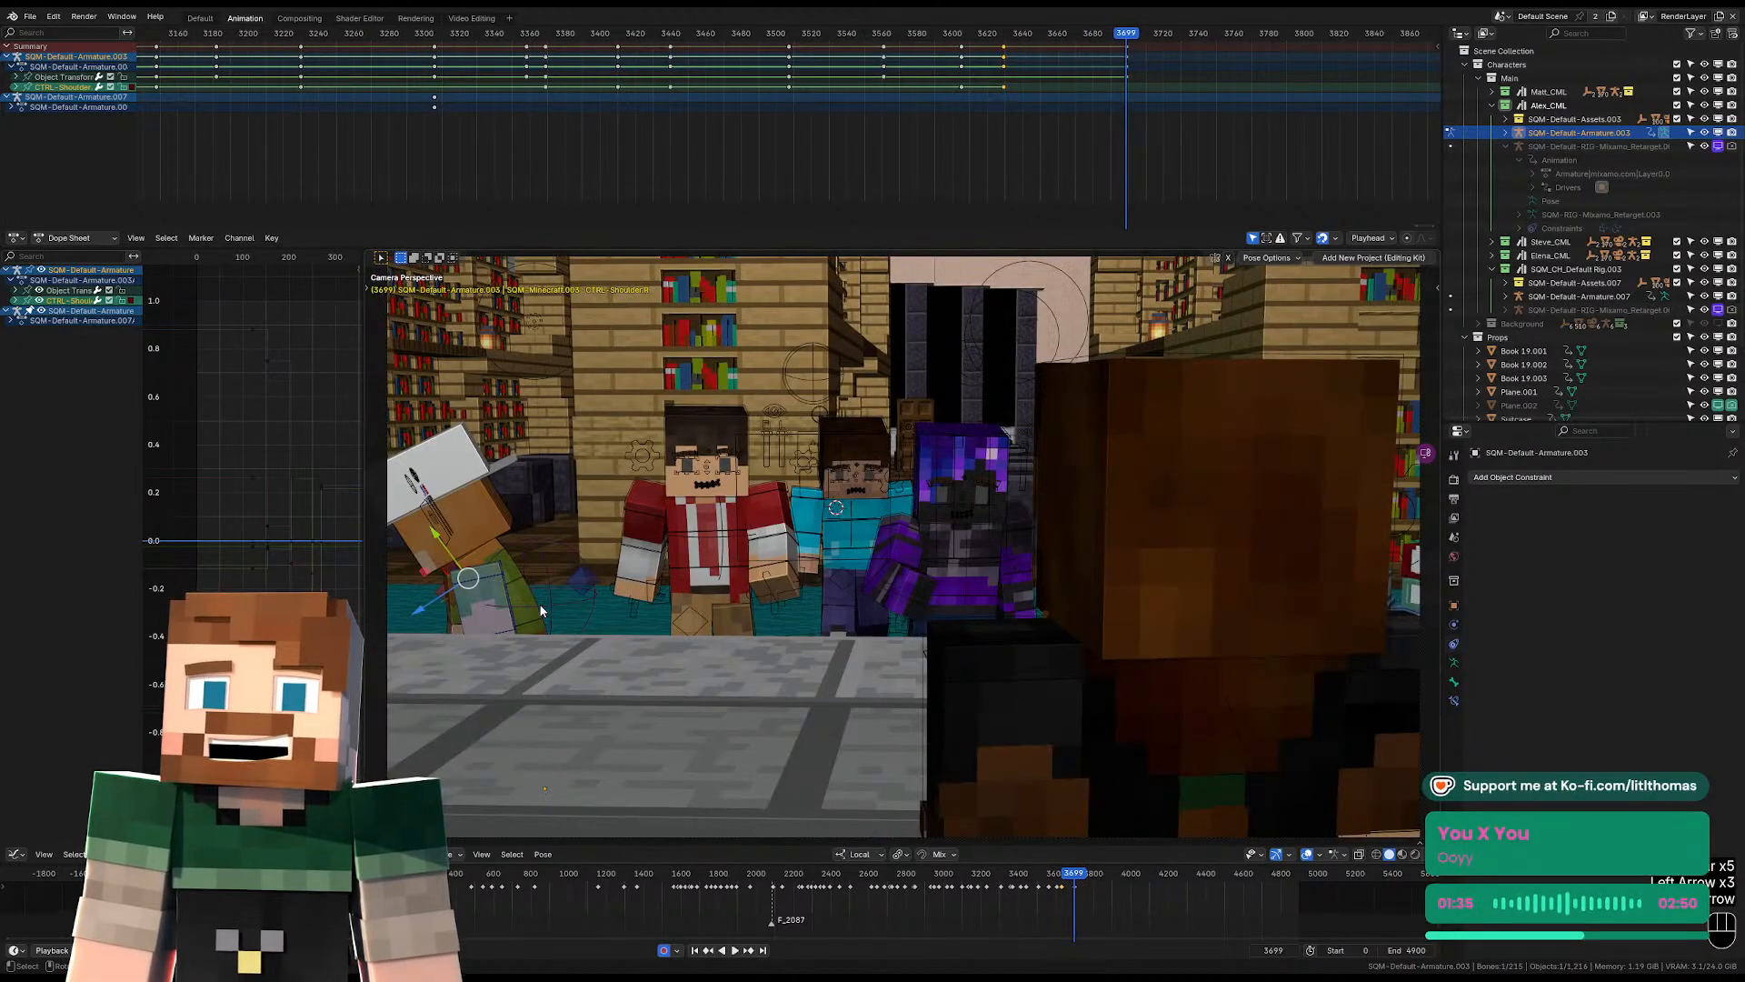
pyautogui.moveTo(536, 611); pyautogui.dragTo(540, 622)
pyautogui.click(541, 626)
pyautogui.press('KP_Decimal')
pyautogui.scroll(-4, 691, 571)
pyautogui.moveTo(691, 571); pyautogui.dragTo(891, 589, button='middle')
pyautogui.hotkey('alt', 'g')
pyautogui.hotkey('alt', 'r')
pyautogui.hotkey('alt', 's')
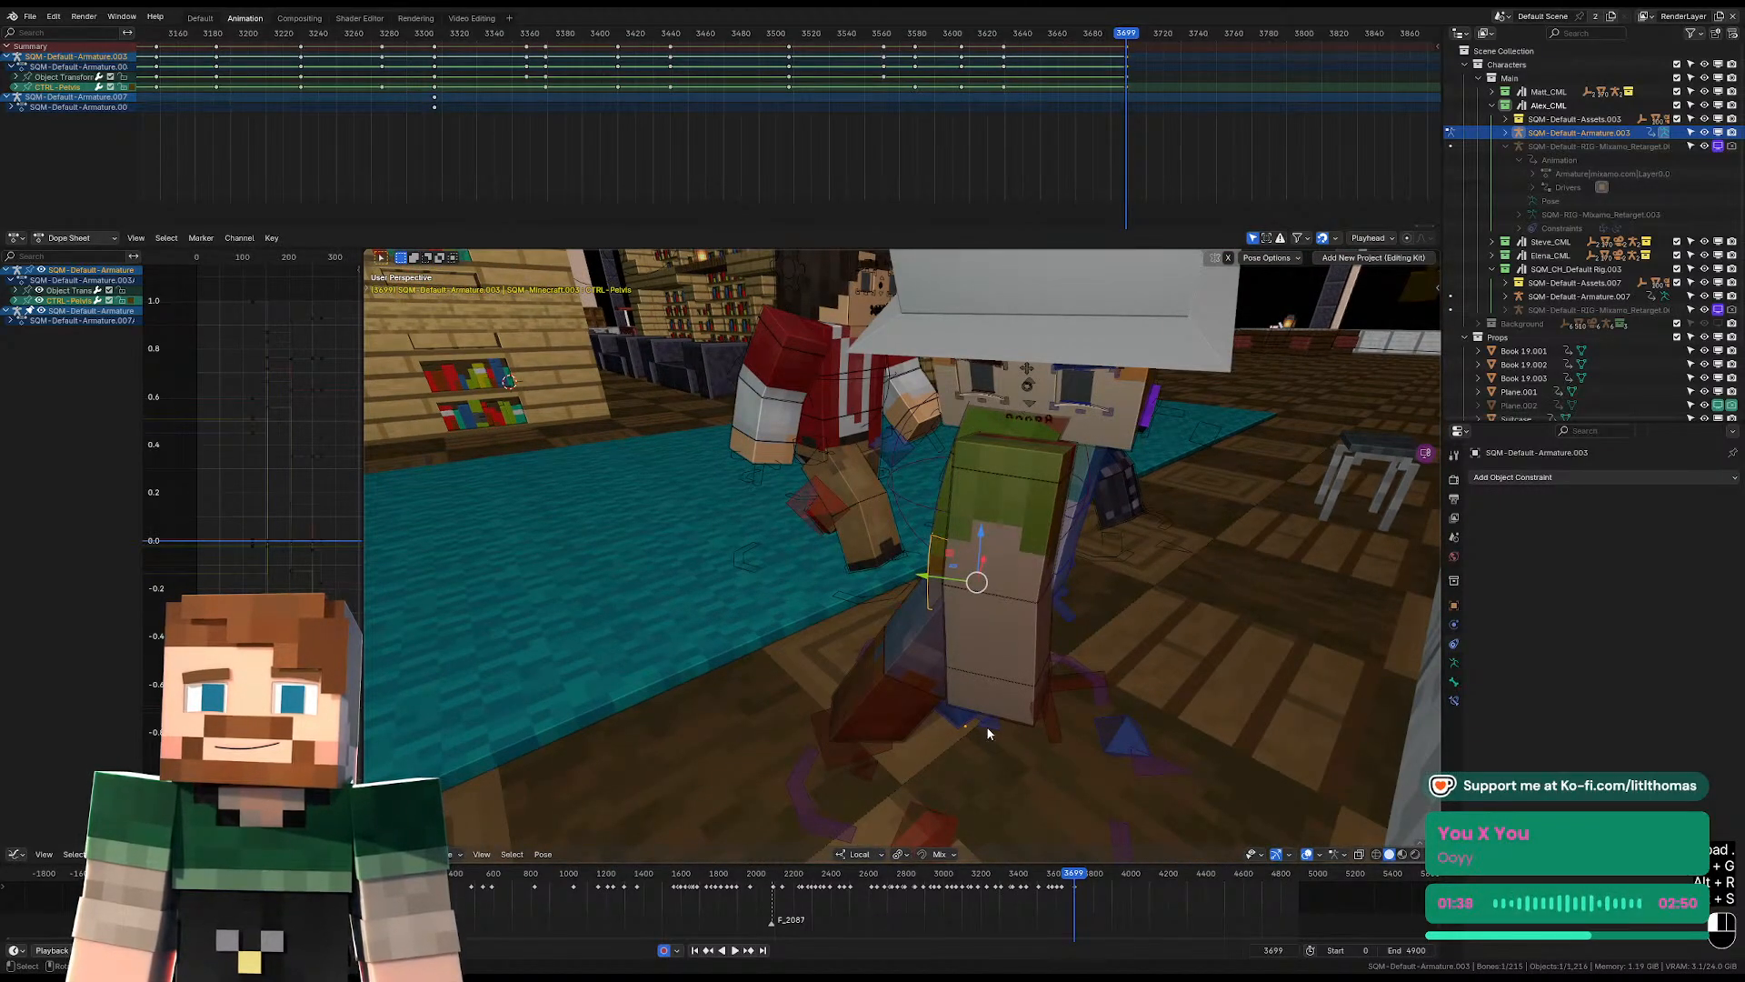
# Clear the transforms of both foot controls at frame 3699 to return the feet to their rest placement.
pyautogui.click(988, 733)
pyautogui.hotkey('alt', 'r')
pyautogui.hotkey('alt', 'g')
pyautogui.hotkey('alt', 's')
pyautogui.click(866, 752)
pyautogui.hotkey('alt', 'r')
pyautogui.hotkey('alt', 'g')
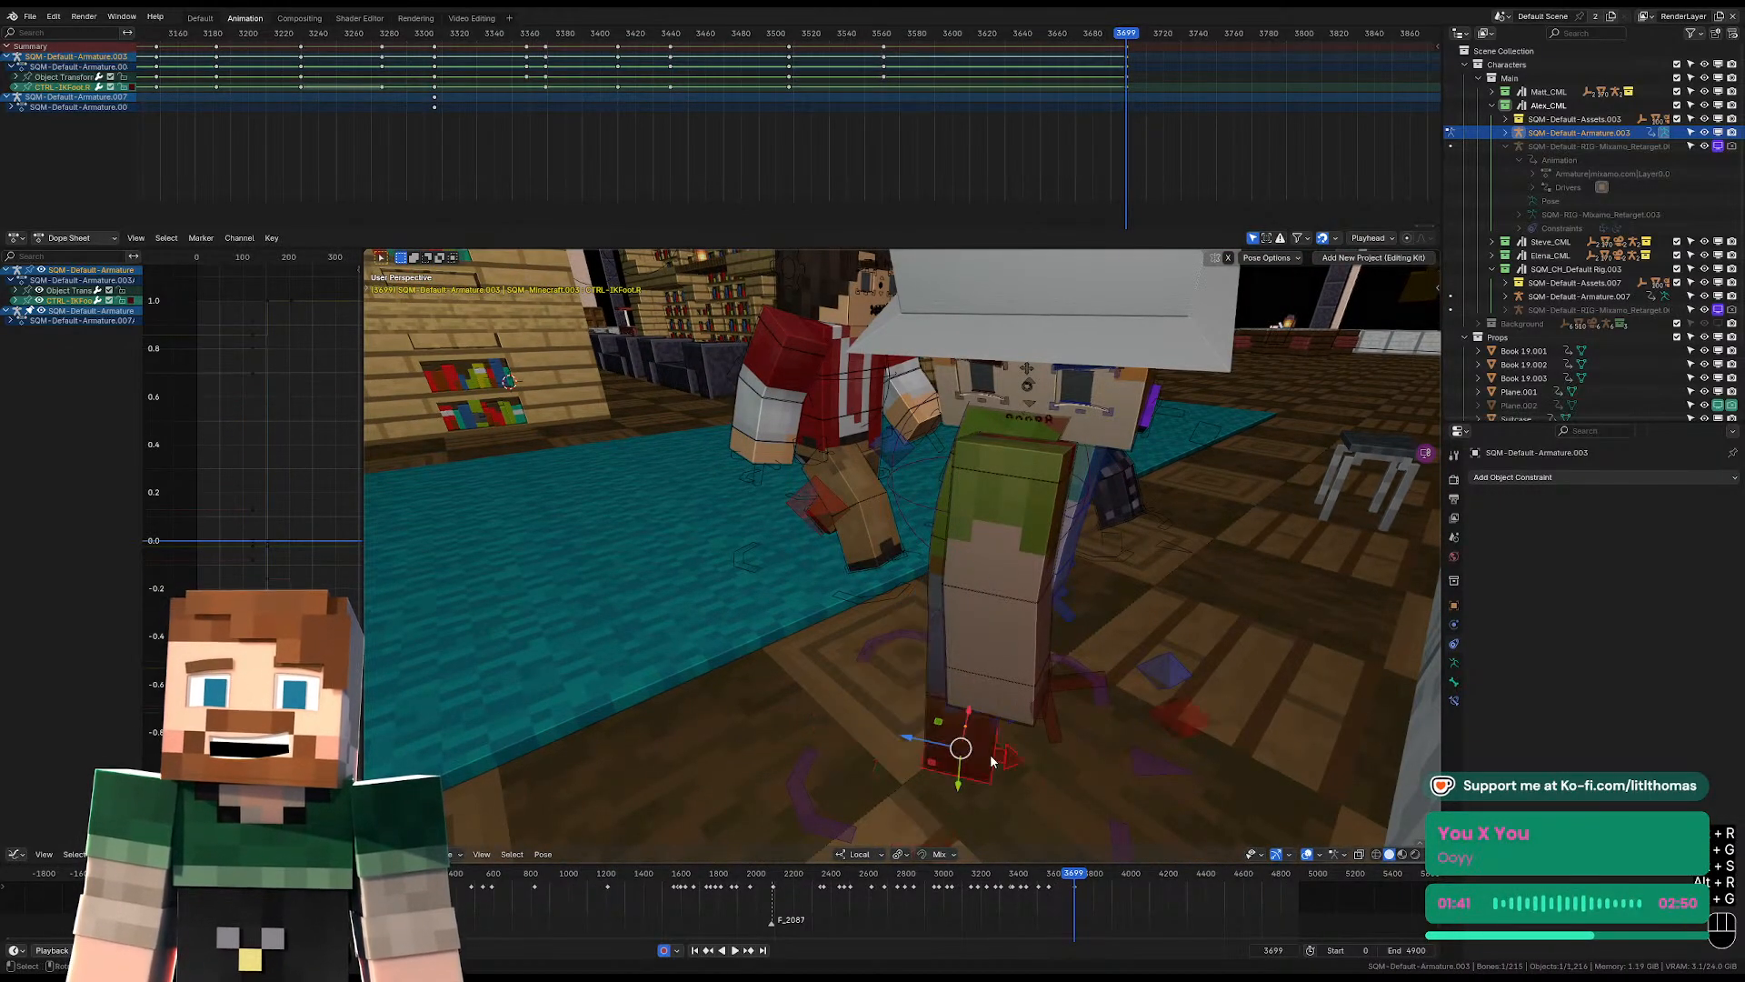
# Move the right and left feet outward at frame 3699 to widen the stance.
pyautogui.press('KP_Decimal')
pyautogui.scroll(-2, 1001, 728)
pyautogui.moveTo(1001, 727); pyautogui.dragTo(962, 567, button='middle')
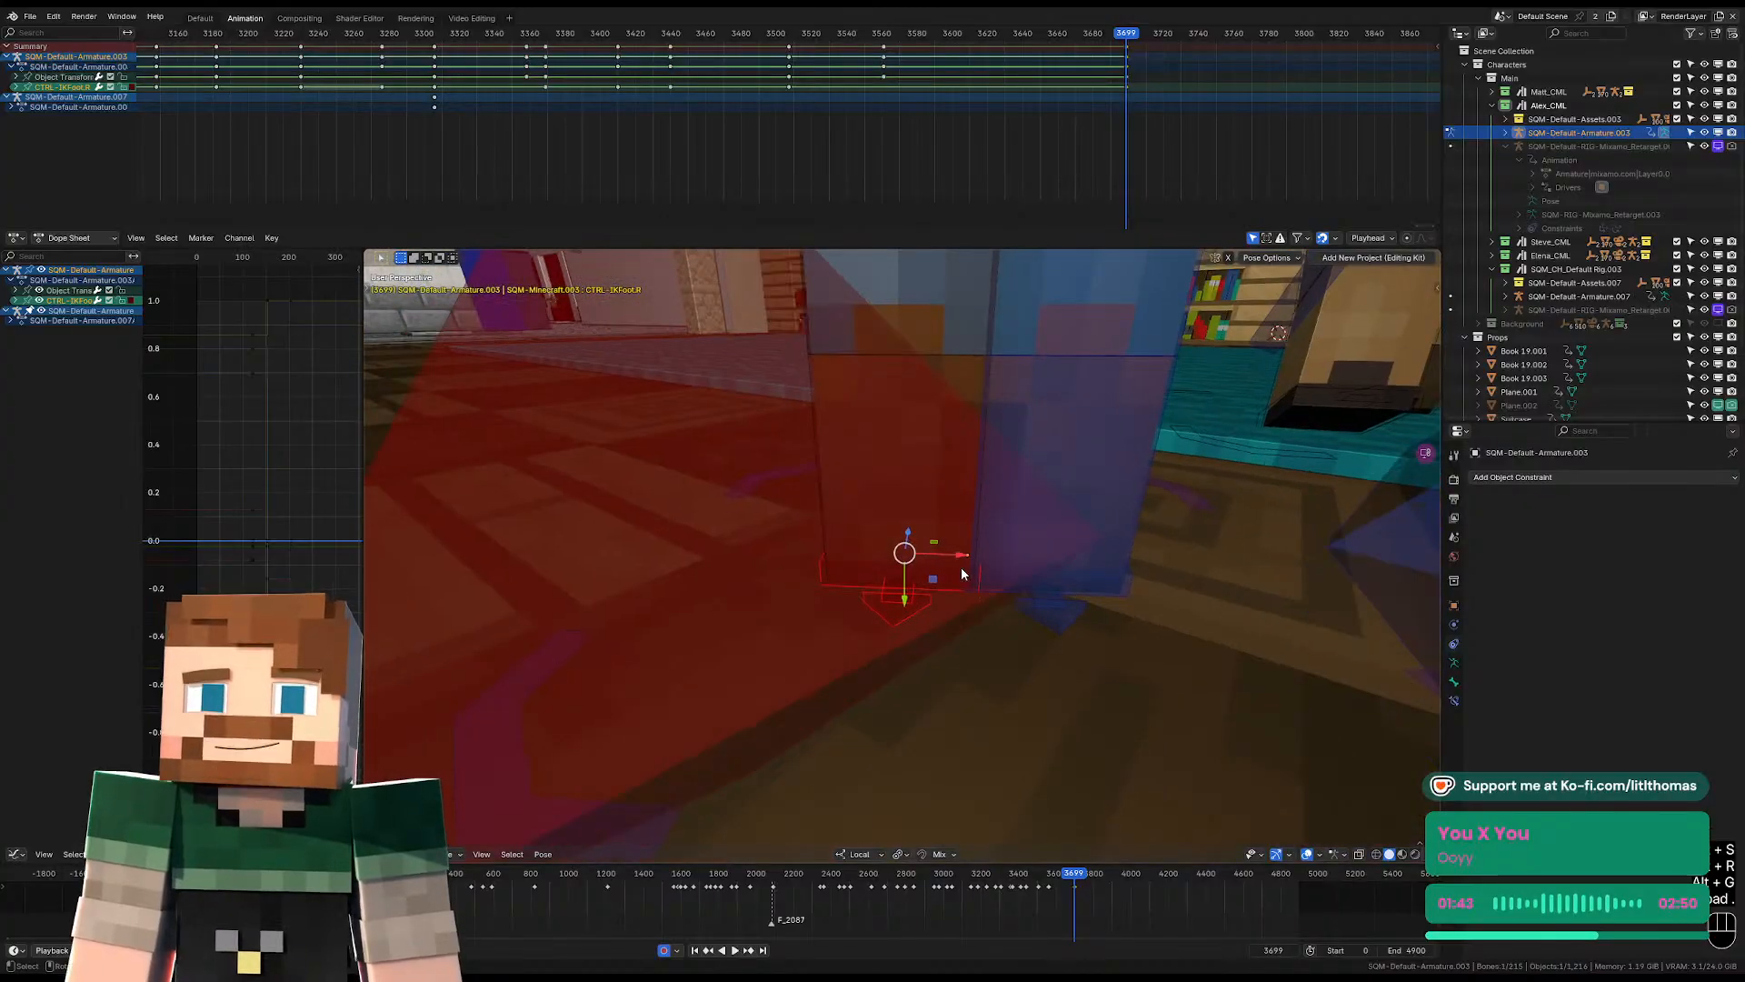
pyautogui.moveTo(928, 559); pyautogui.dragTo(862, 558)
pyautogui.click(1044, 605)
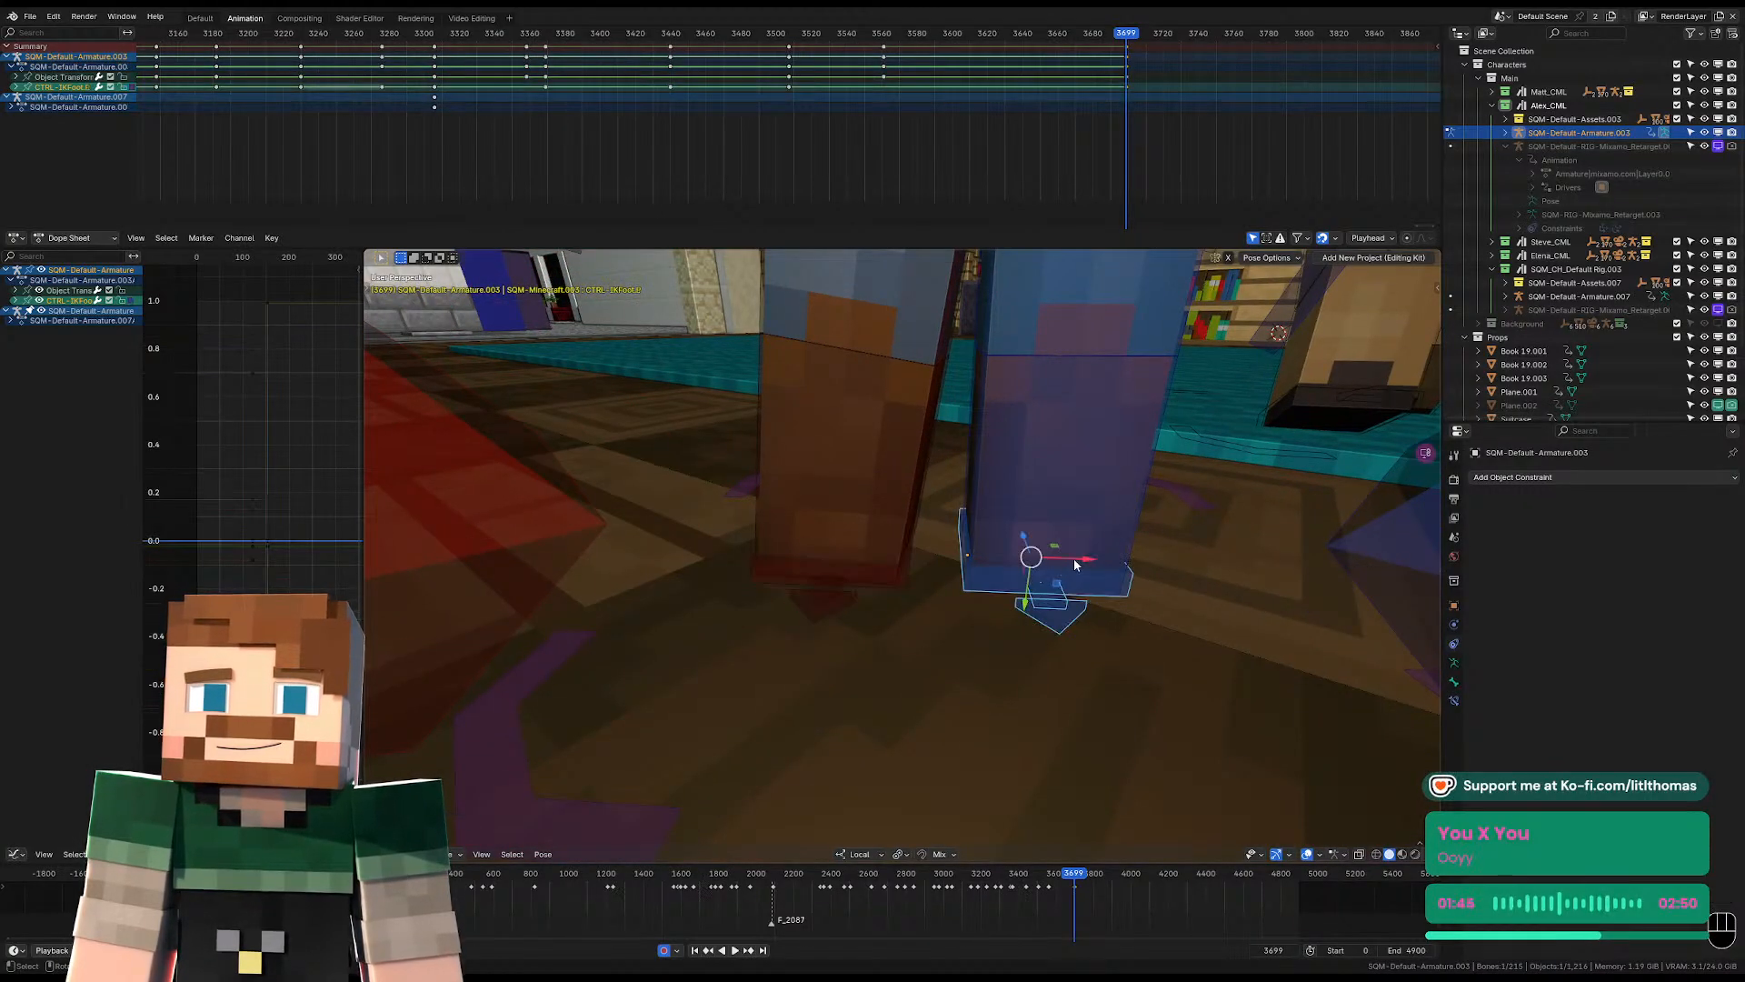
pyautogui.moveTo(1098, 561)
pyautogui.mouseDown()
pyautogui.moveTo(1162, 563)
pyautogui.moveTo(1130, 565)
pyautogui.mouseUp()
# Lower the pelvis slightly at frame 3699, judging its placement through the camera.
pyautogui.scroll(-4, 1127, 562)
pyautogui.moveTo(977, 400); pyautogui.dragTo(889, 460, button='middle')
pyautogui.click(902, 413)
pyautogui.press('KP_0')
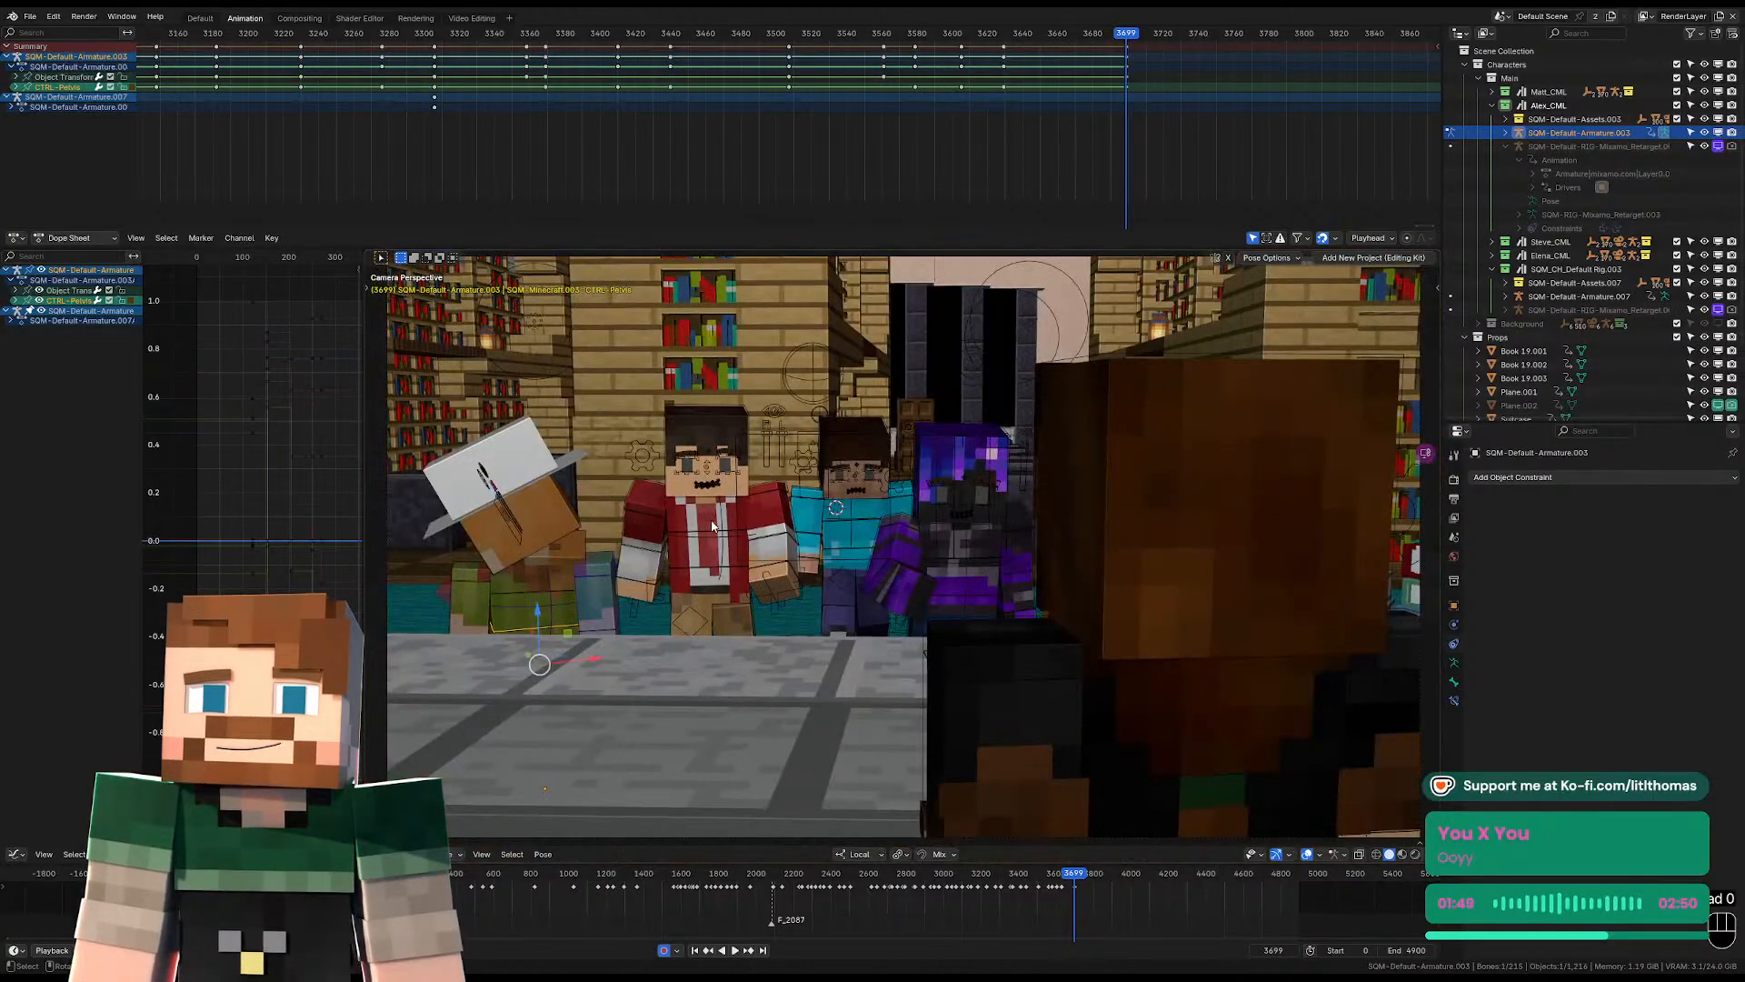
pyautogui.press('g')
pyautogui.click(713, 551)
# Shift the pelvis from a side angle at frame 3699 and rotate it to adjust the body's lean.
pyautogui.press('KP_Decimal')
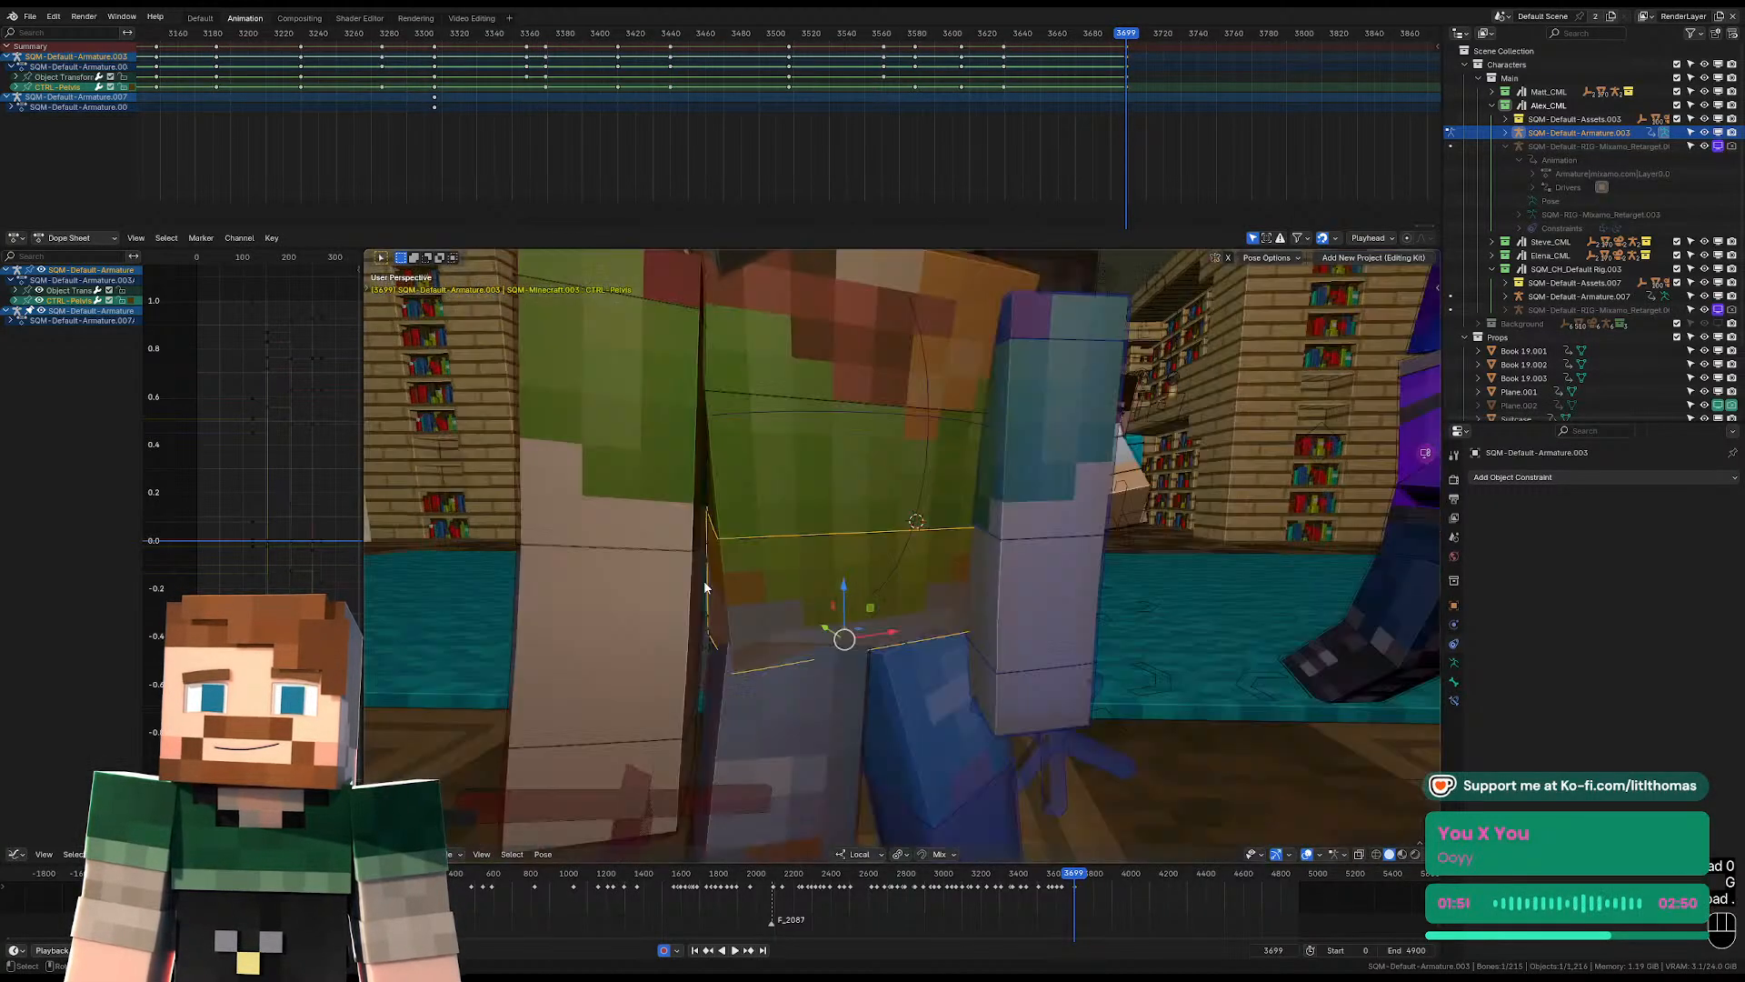
pyautogui.moveTo(829, 596); pyautogui.dragTo(886, 564, button='middle')
pyautogui.press('g')
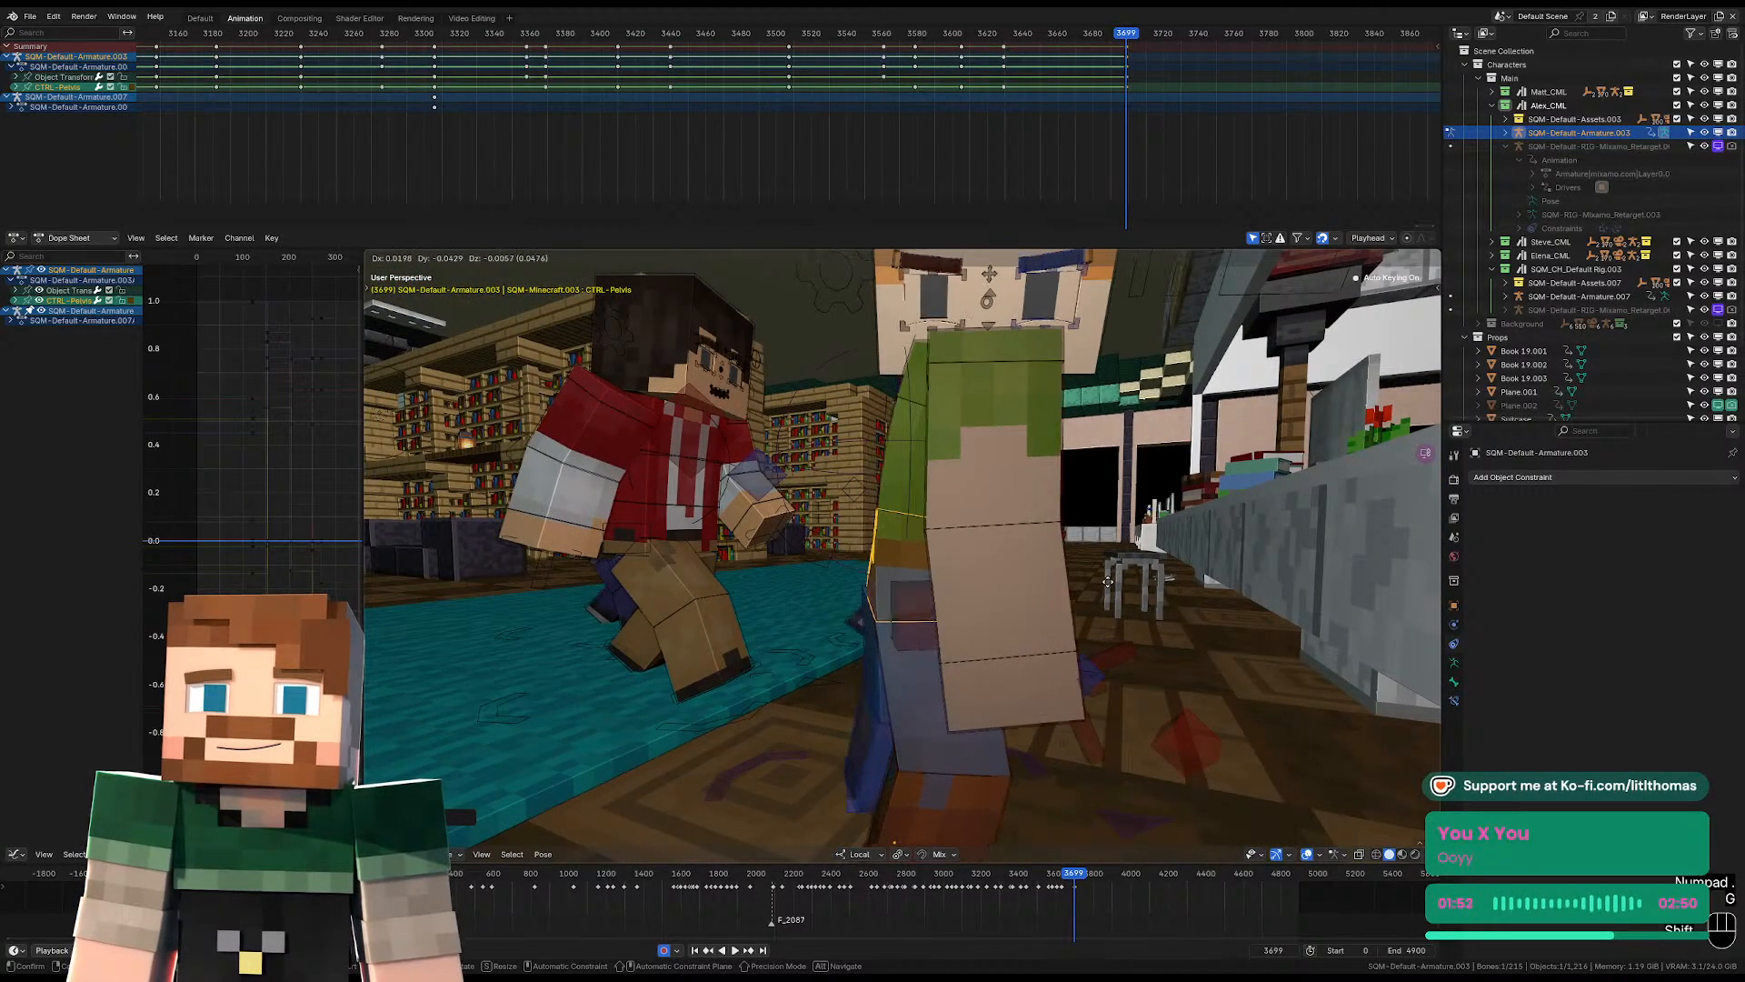
pyautogui.click(918, 573)
pyautogui.press('r')
pyautogui.click(1129, 589)
# Clear the torso's rotation at frame 3699 and rotate it anew to set the upper body's lean and twist.
pyautogui.hotkey('alt', 'r')
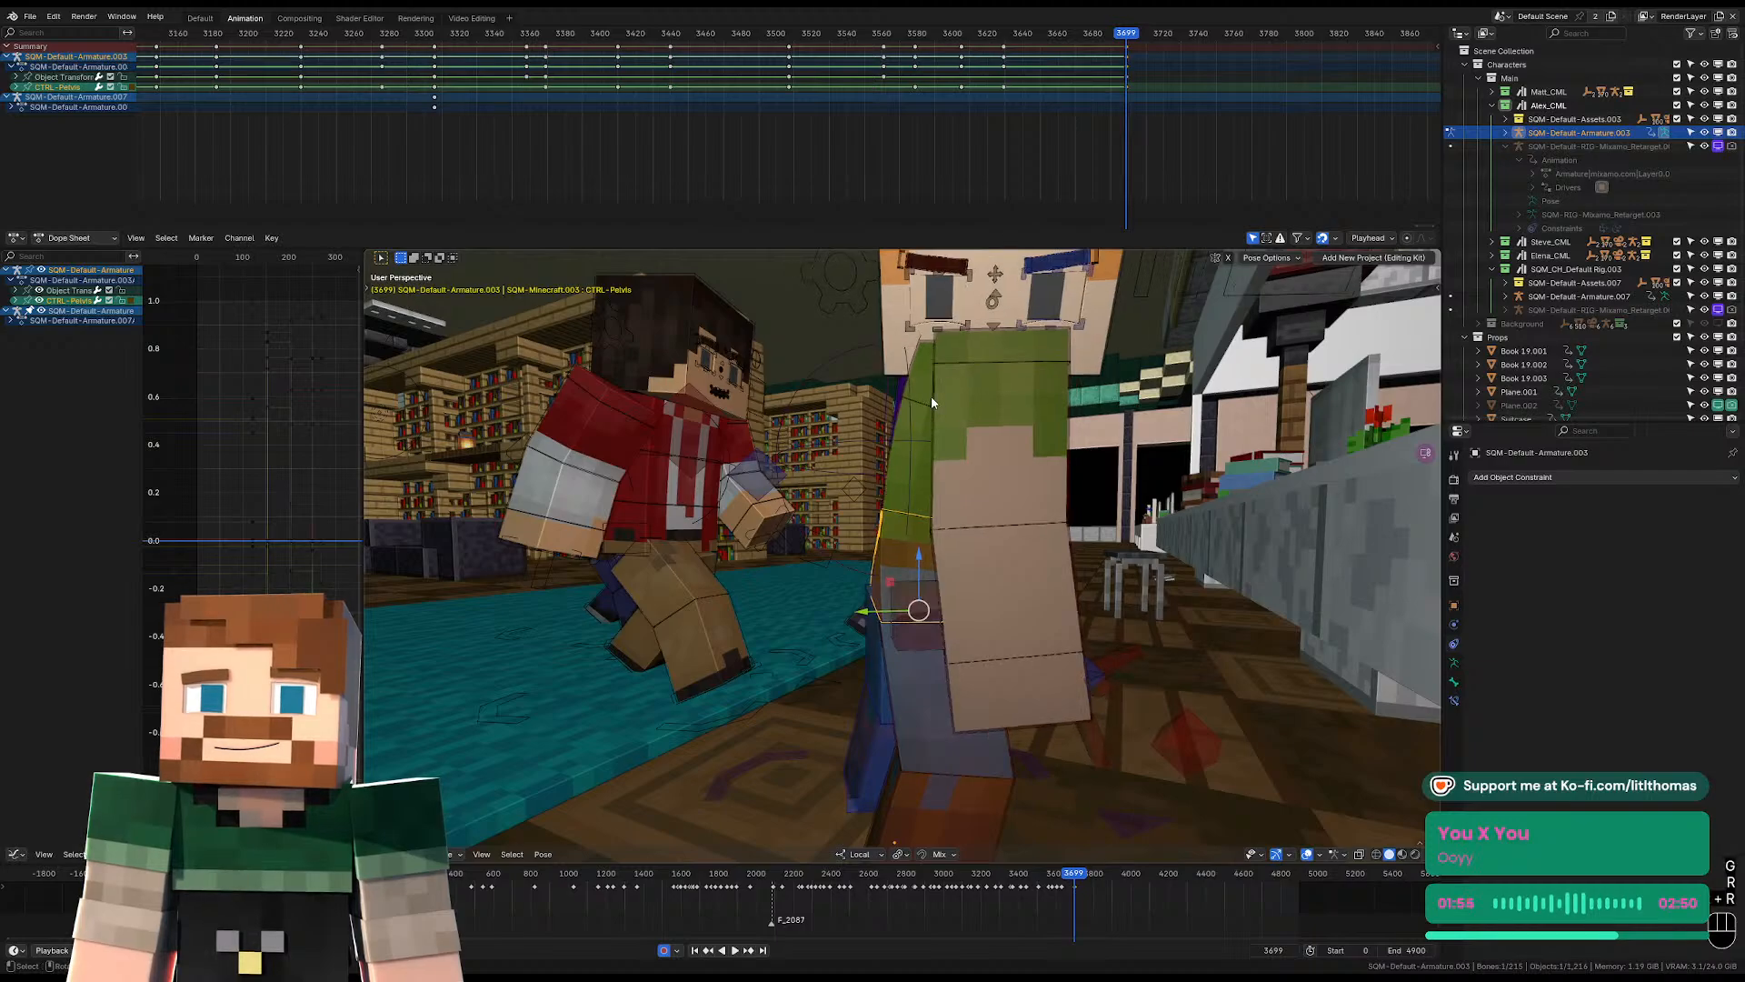
pyautogui.press('r')
pyautogui.click(934, 385)
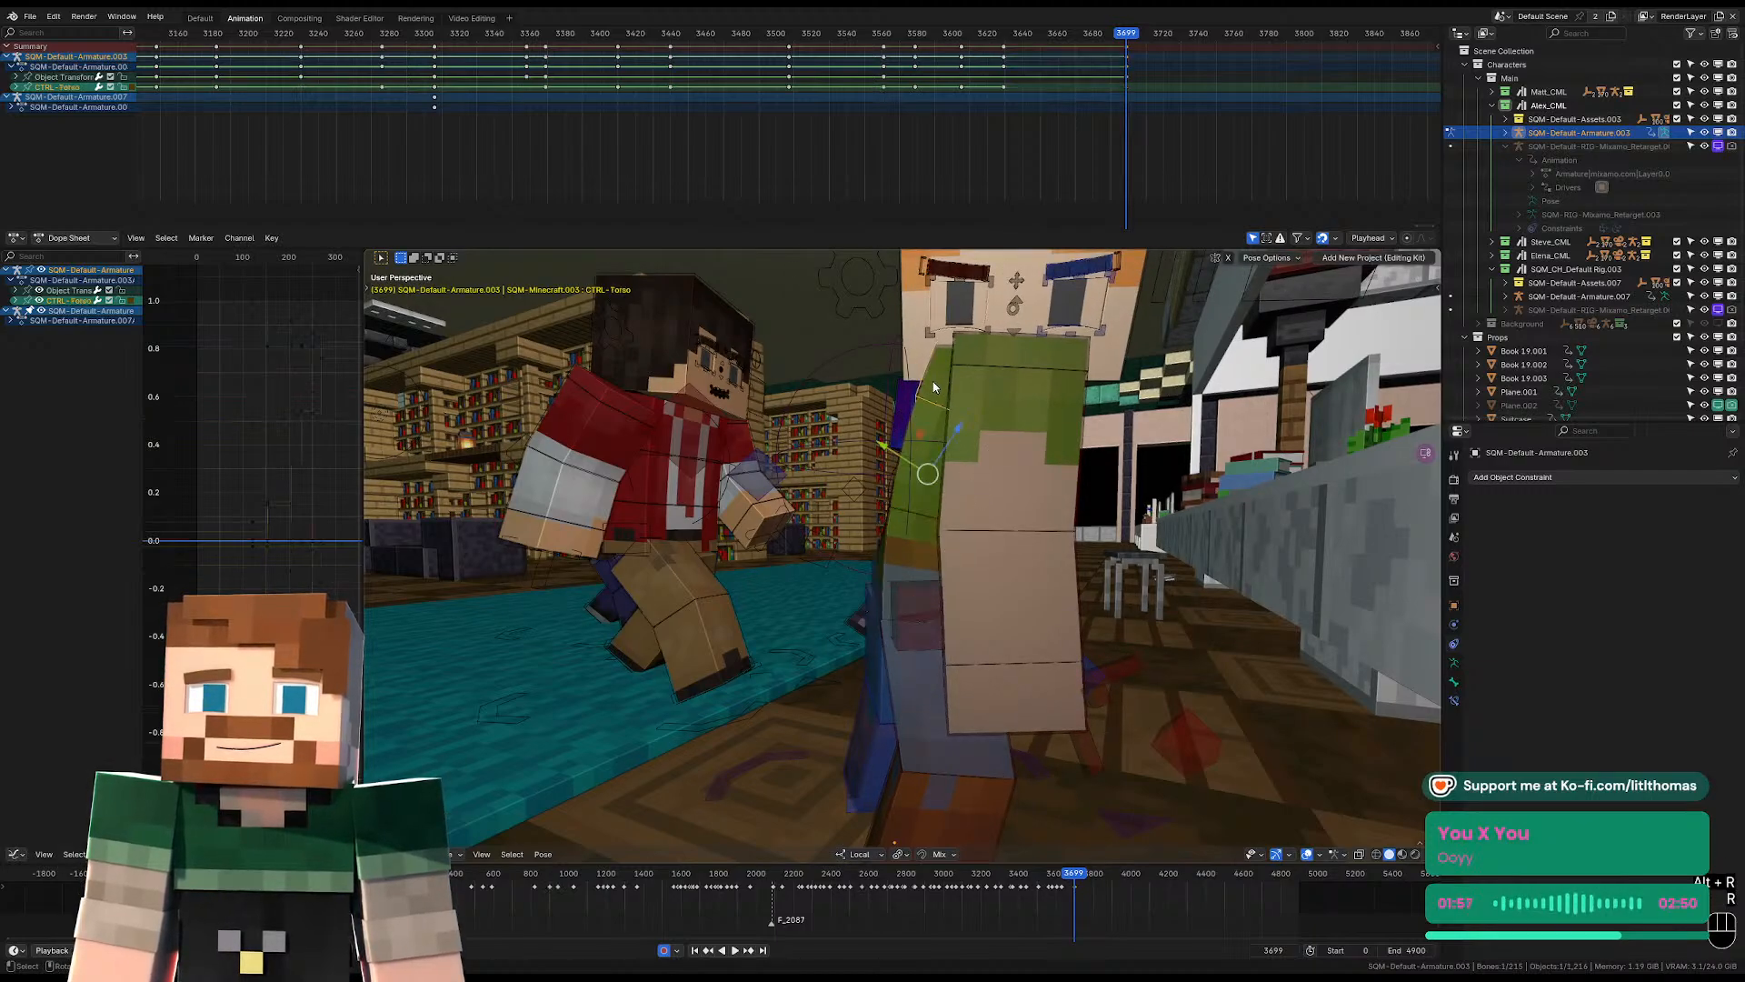
pyautogui.moveTo(934, 386); pyautogui.dragTo(973, 409, button='middle')
pyautogui.press('r')
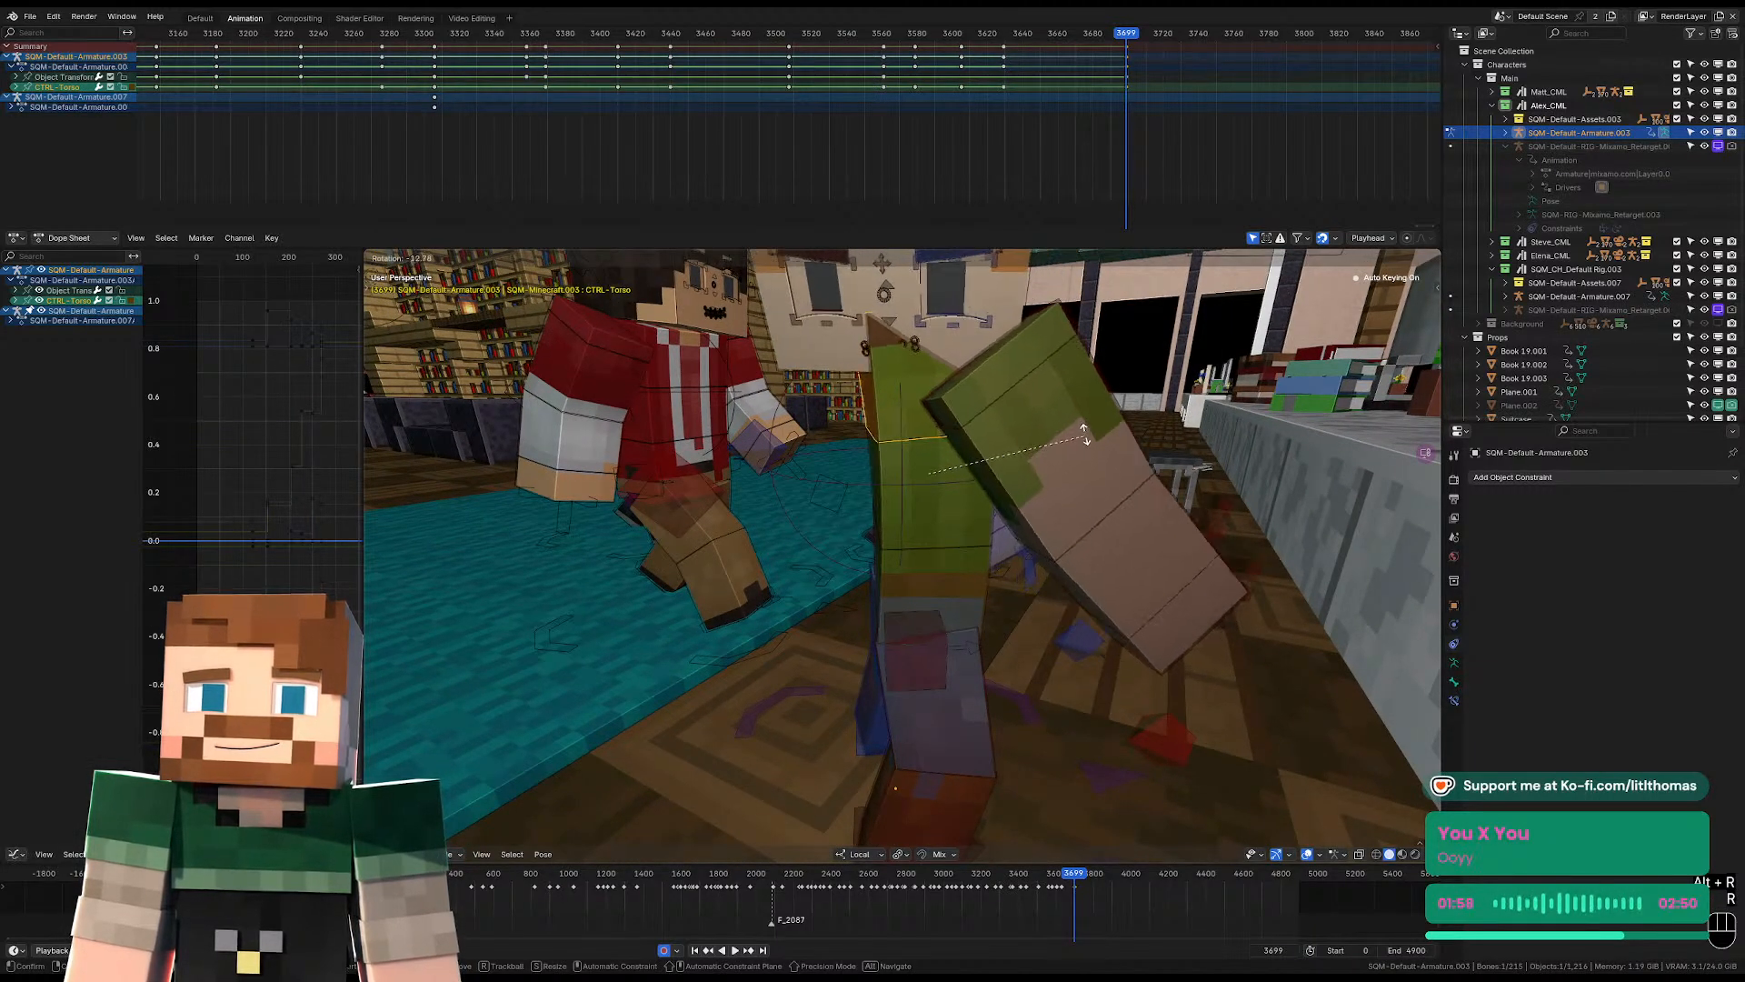
pyautogui.click(1086, 434)
pyautogui.moveTo(1081, 437); pyautogui.dragTo(942, 457, button='middle')
pyautogui.press('r')
# Clear the head's rotation at frame 3699 and rotate it to set its tilt and facing direction.
pyautogui.press('r')
pyautogui.click(982, 450)
pyautogui.click(859, 349)
pyautogui.hotkey('alt', 'r')
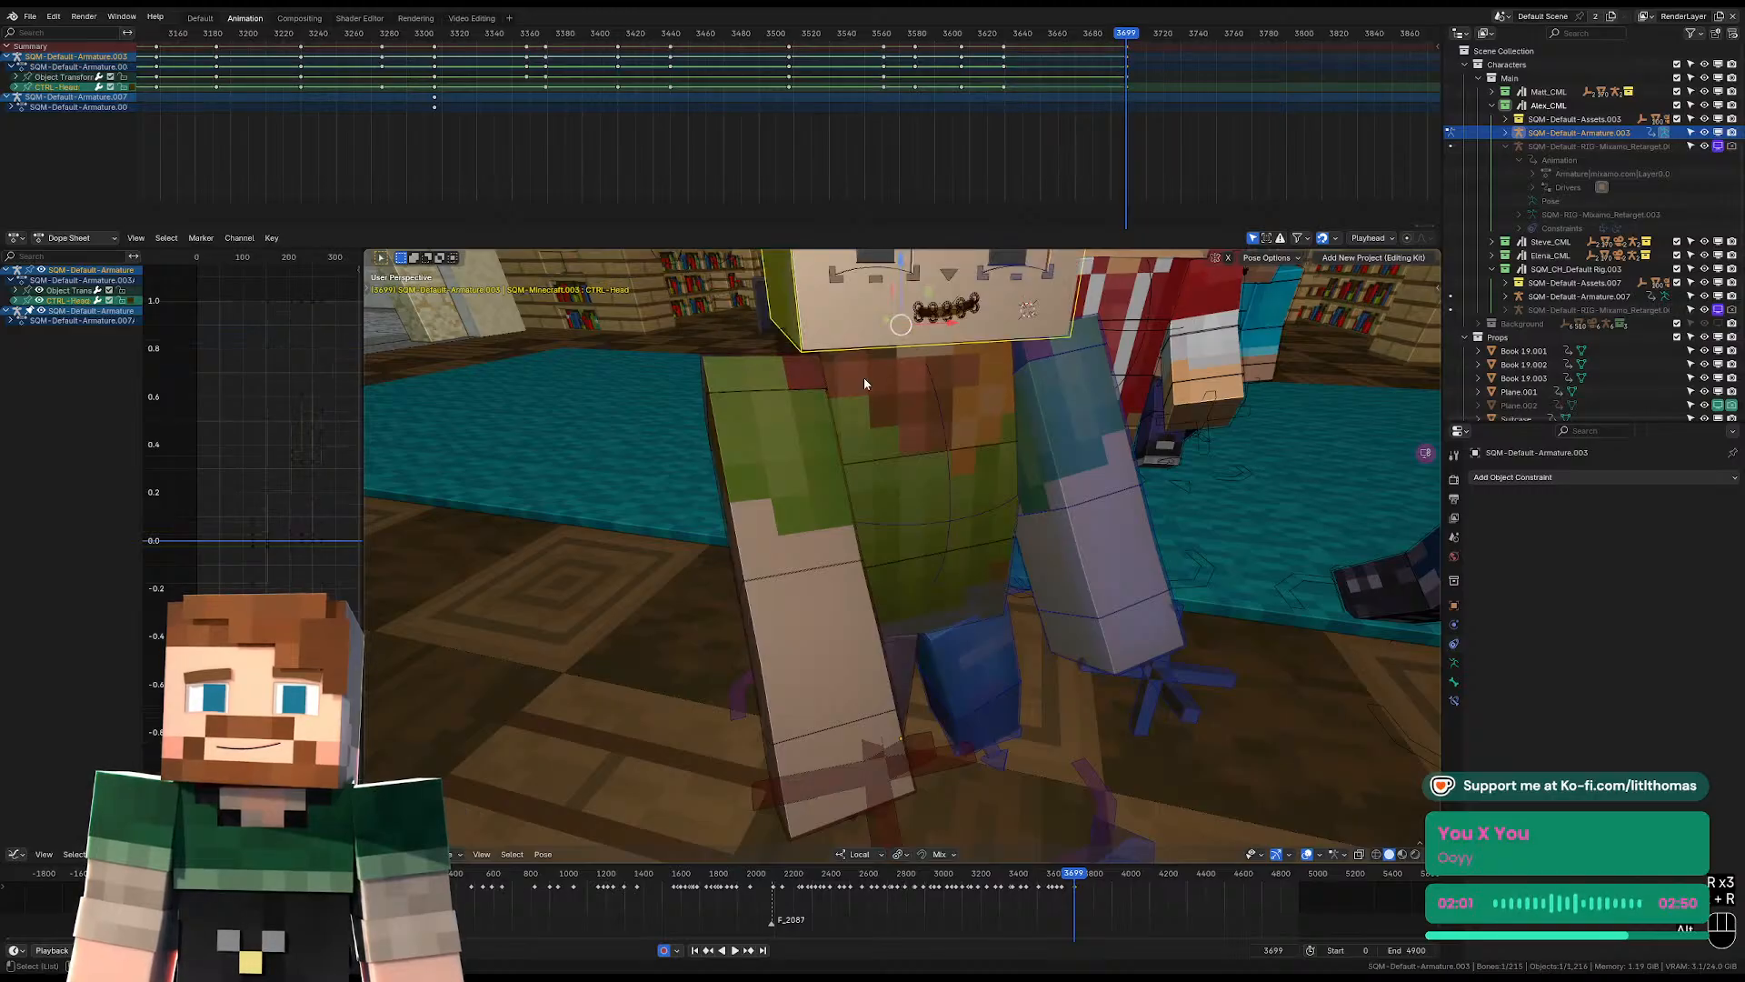
pyautogui.scroll(-5, 891, 409)
pyautogui.press('r')
pyautogui.press('r')
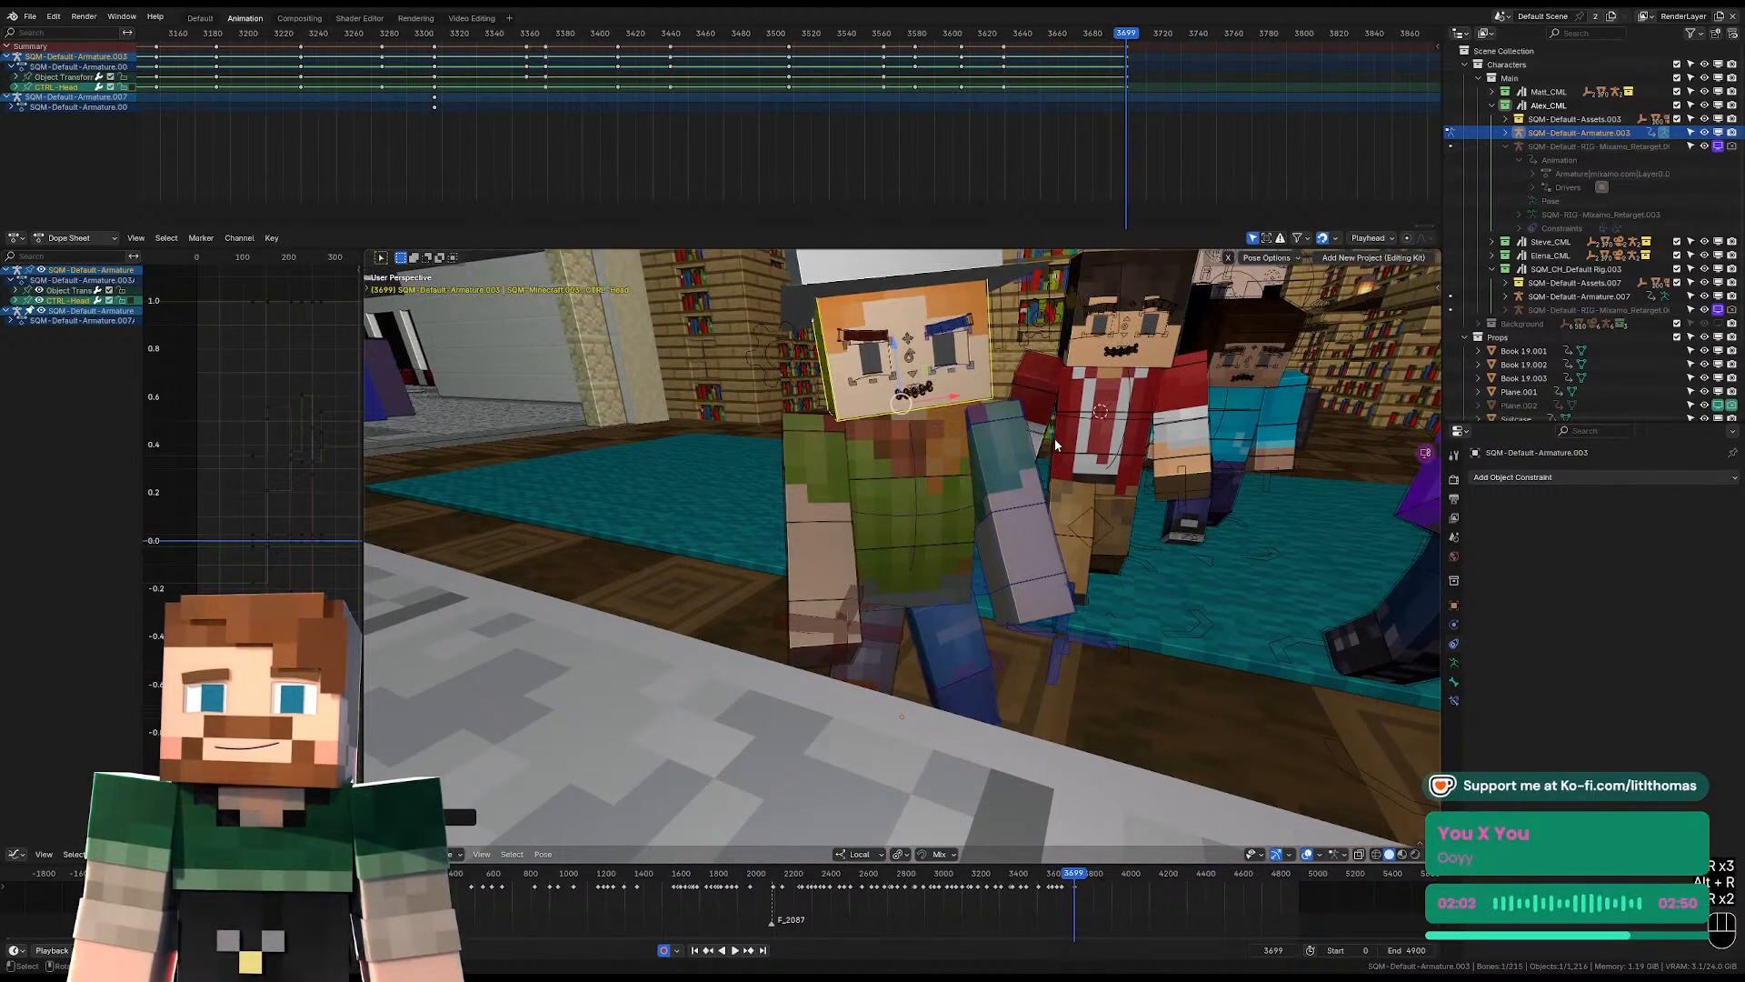
pyautogui.press('r')
pyautogui.press('r')
pyautogui.hotkey('alt', 'r')
# Clear both upper arms' rotations and the right shoulder's location at frame 3699.
pyautogui.click(830, 476)
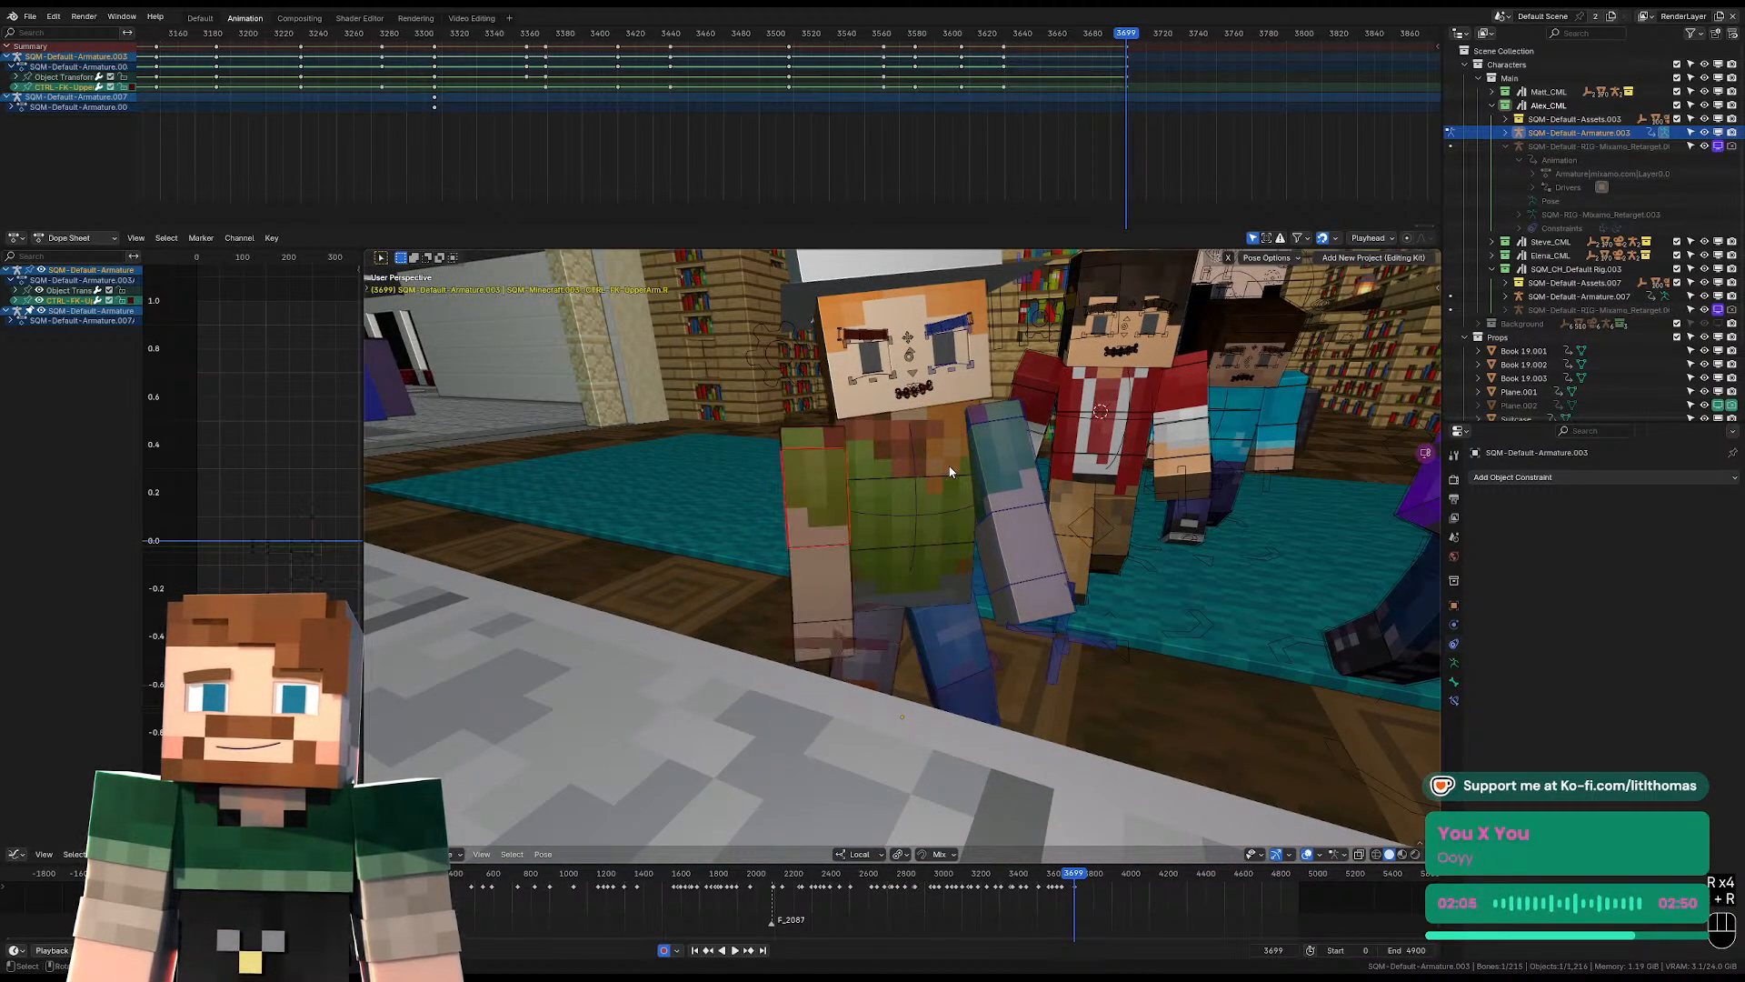
pyautogui.hotkey('alt', 'r')
pyautogui.click(806, 430)
pyautogui.hotkey('alt', 'g')
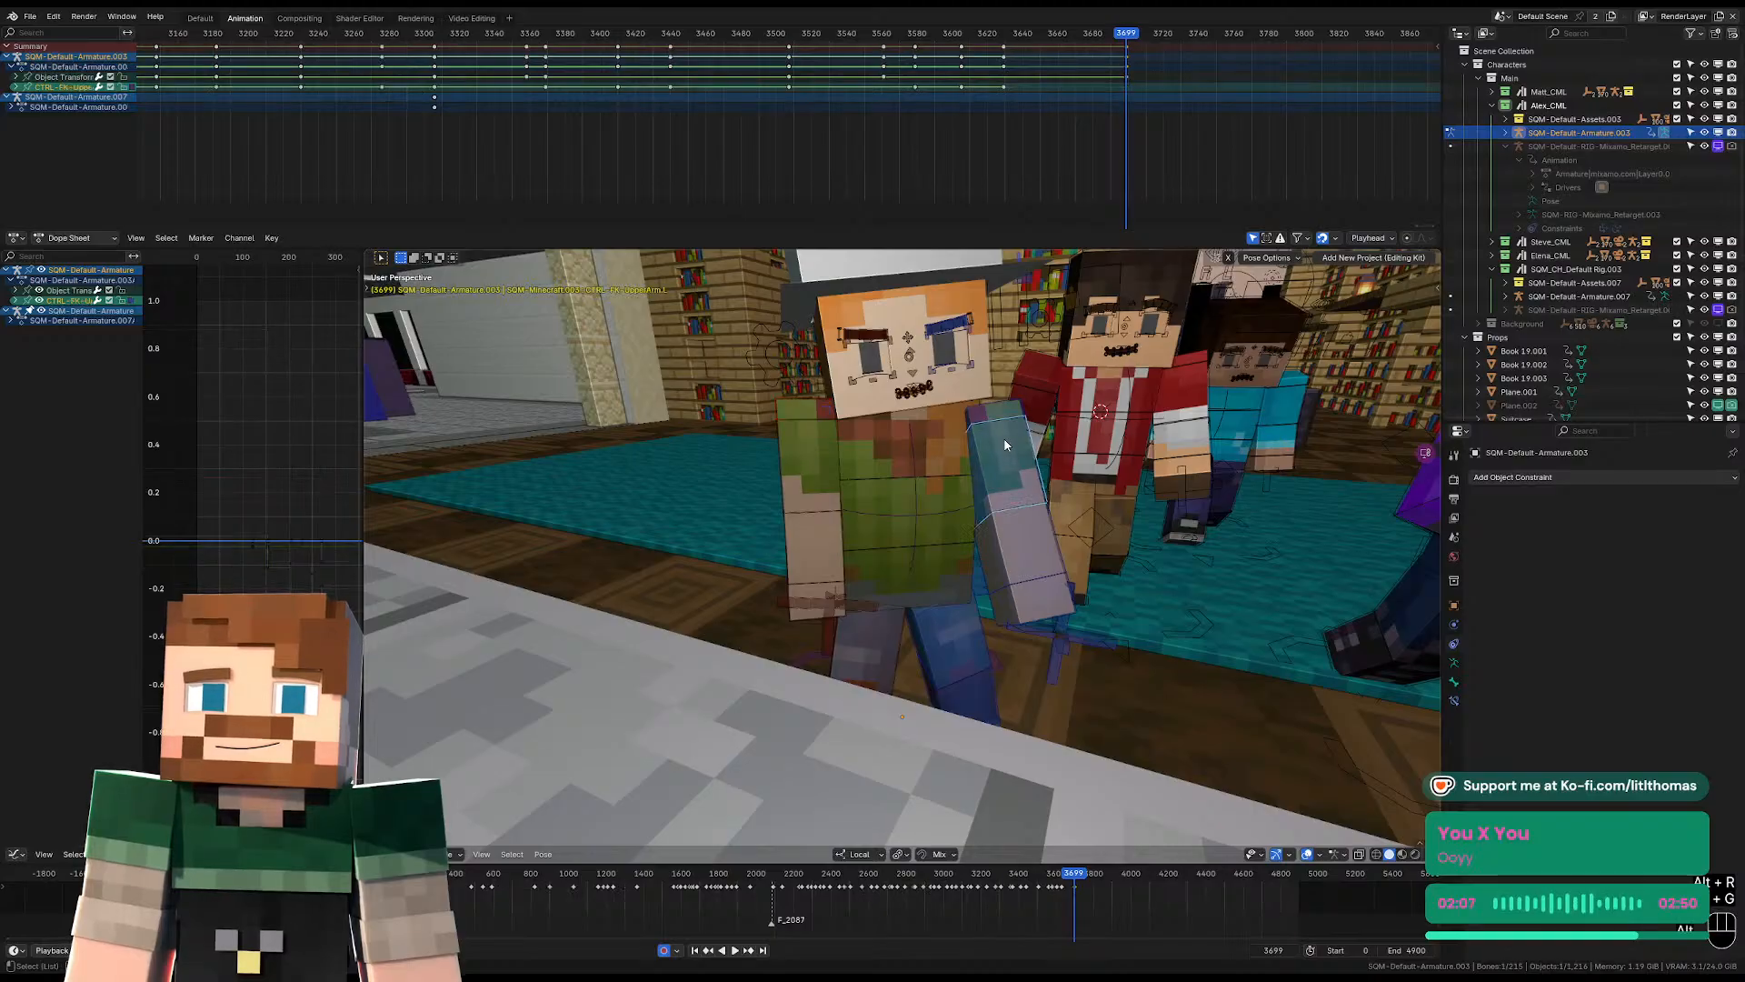
pyautogui.hotkey('alt', 'r')
pyautogui.click(996, 437)
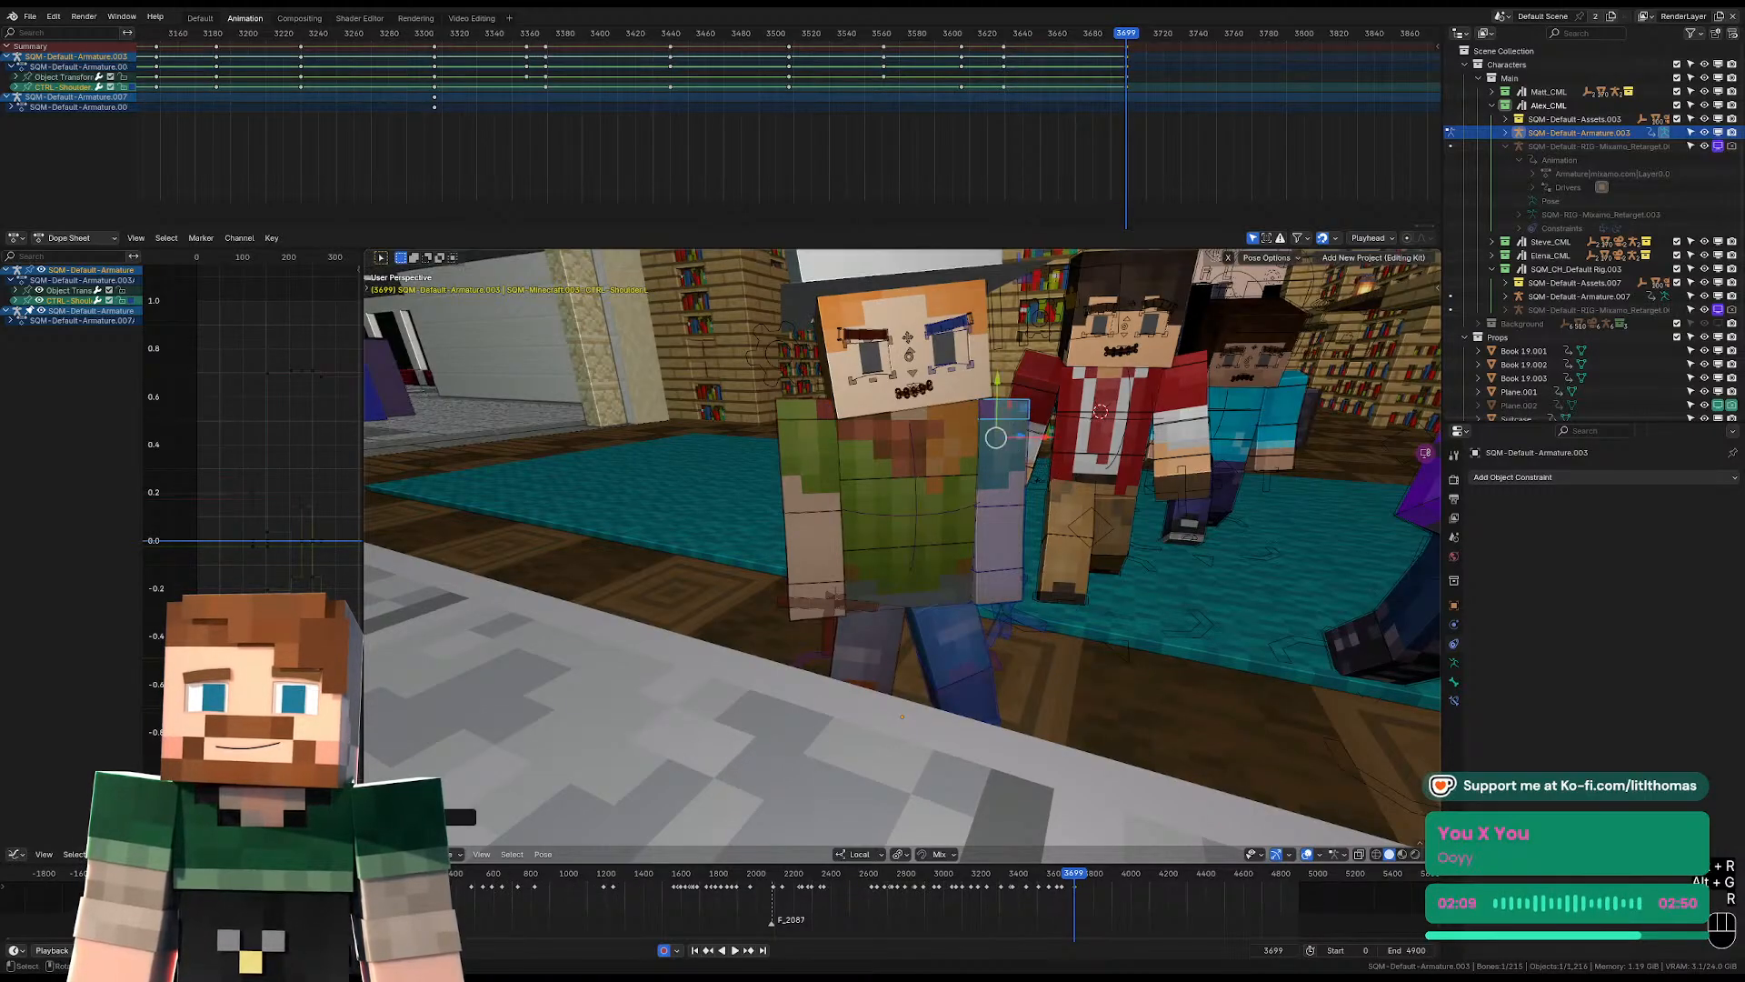
# Rotate the left and right forearms freely at frame 3699 to adjust the bend of the elbows.
pyautogui.press('r')
pyautogui.click(1007, 537)
pyautogui.press('r')
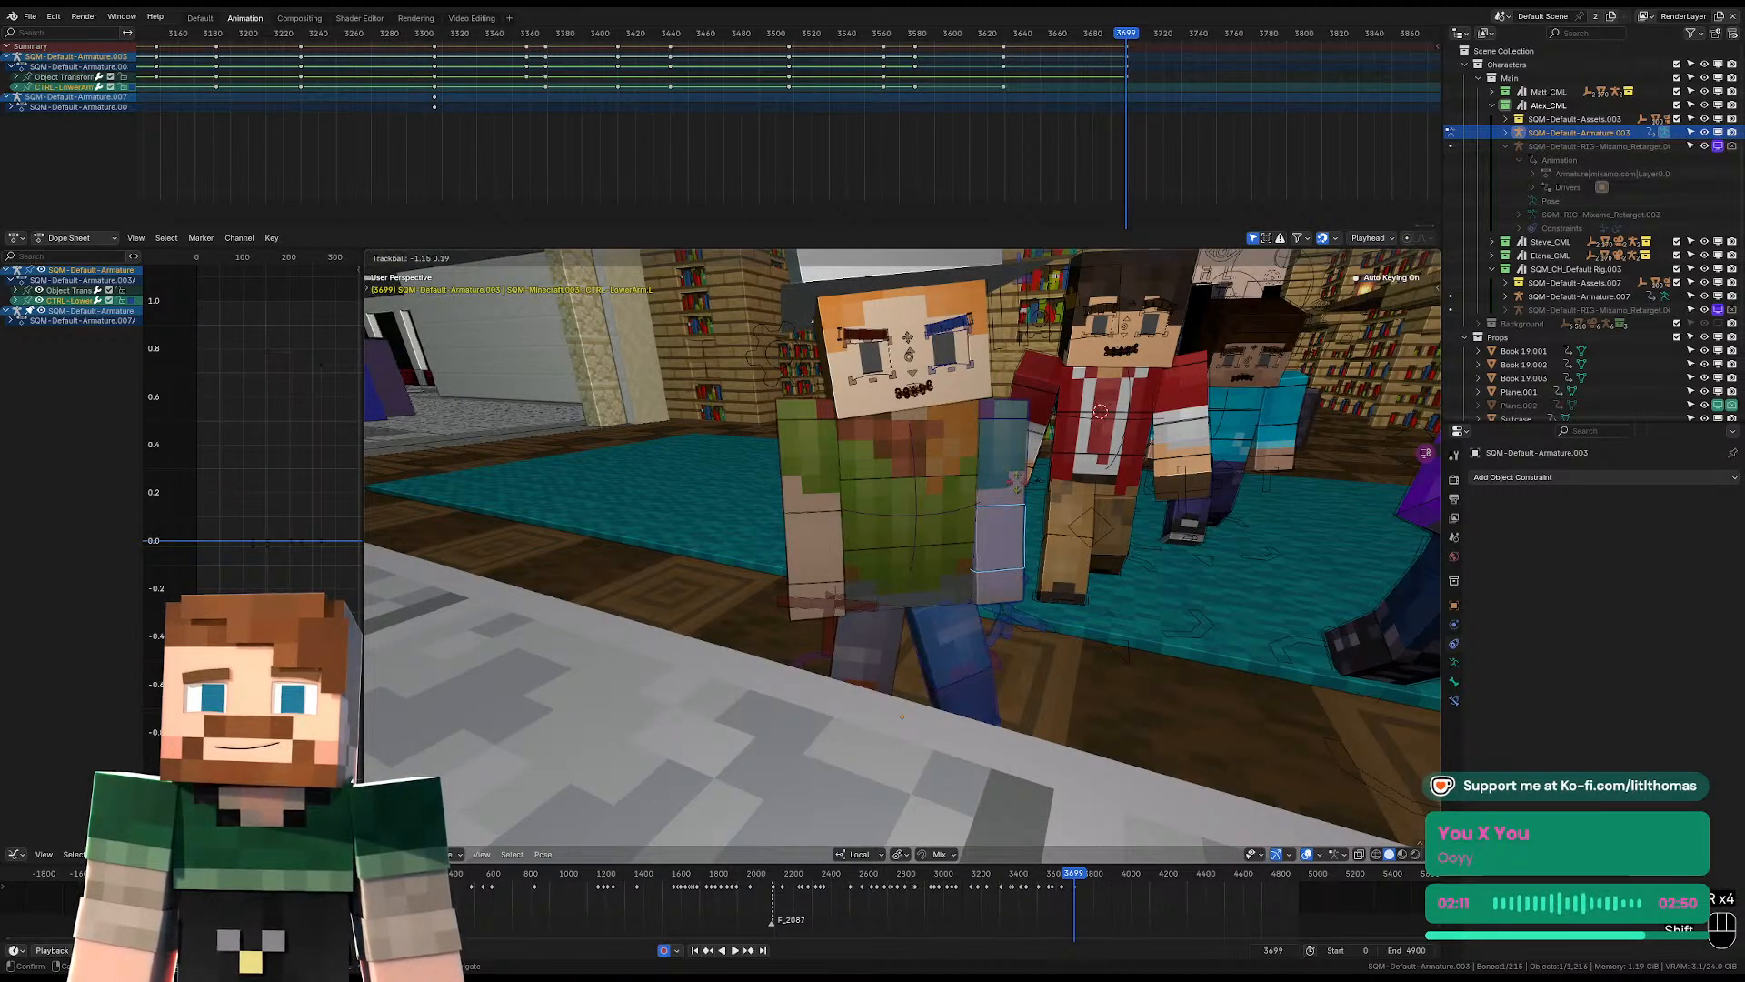
pyautogui.click(995, 445)
pyautogui.click(812, 536)
pyautogui.press('r')
pyautogui.press('r')
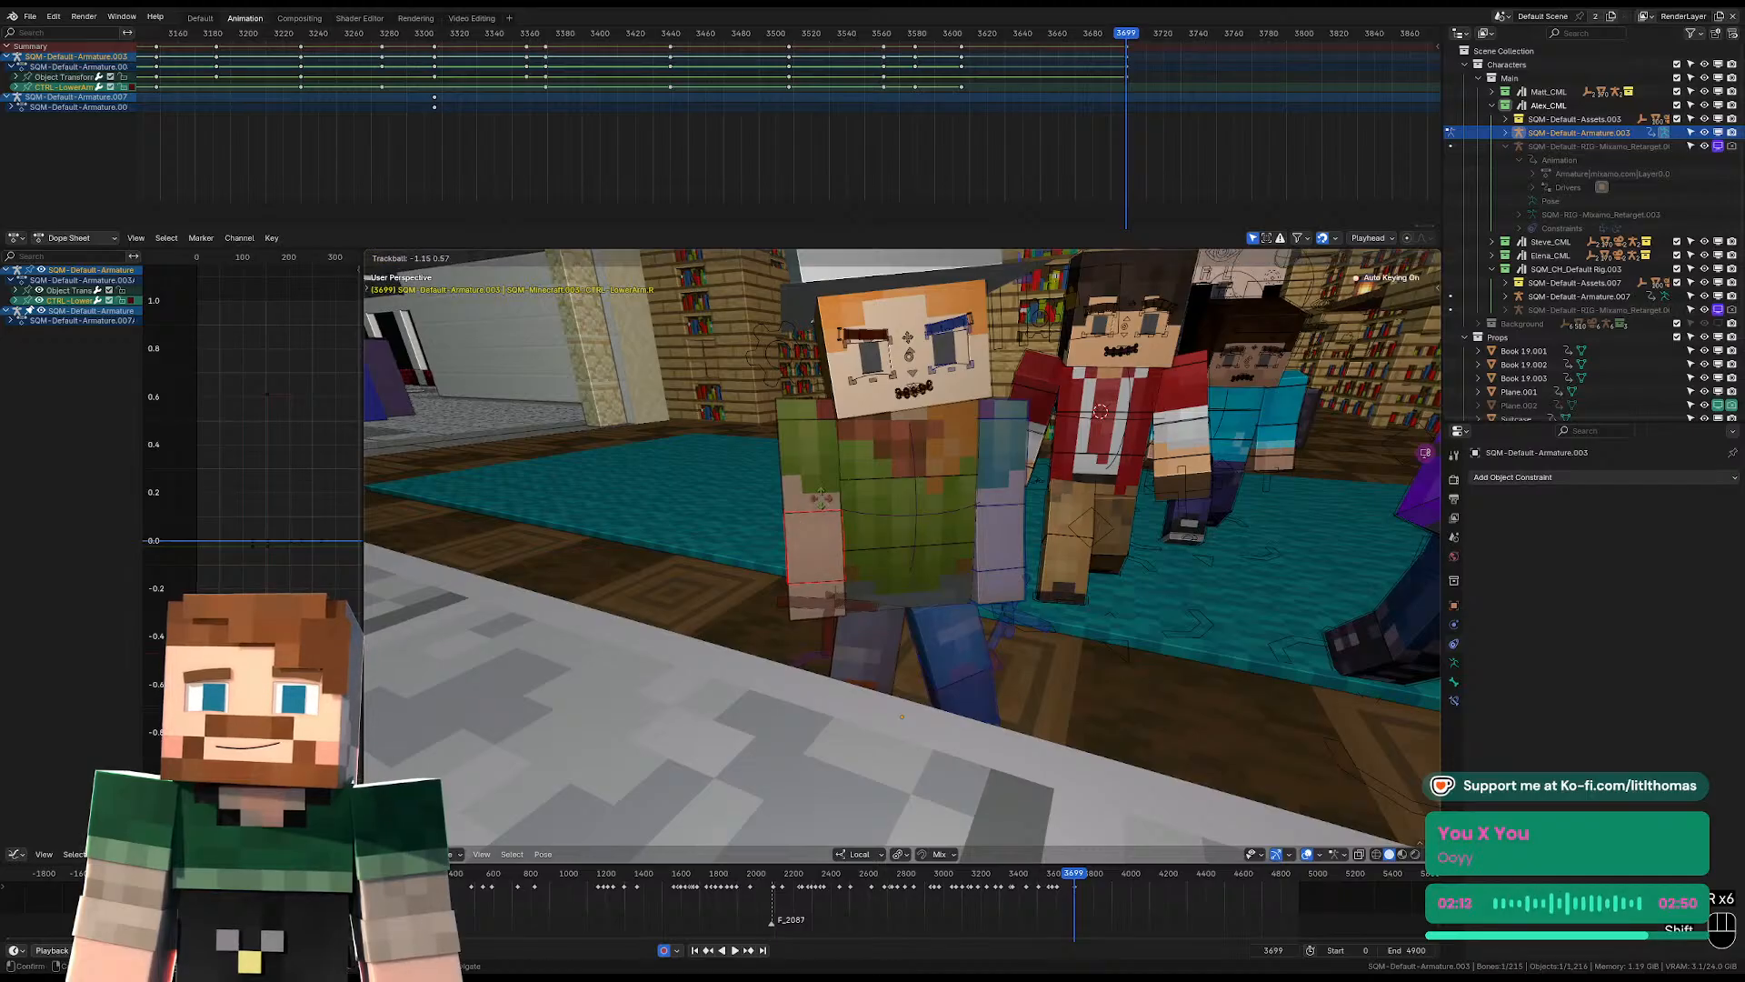
pyautogui.click(827, 411)
# Rotate the right and left upper arms at frame 3699 to angle them naturally beside the torso.
pyautogui.press('r')
pyautogui.press('r')
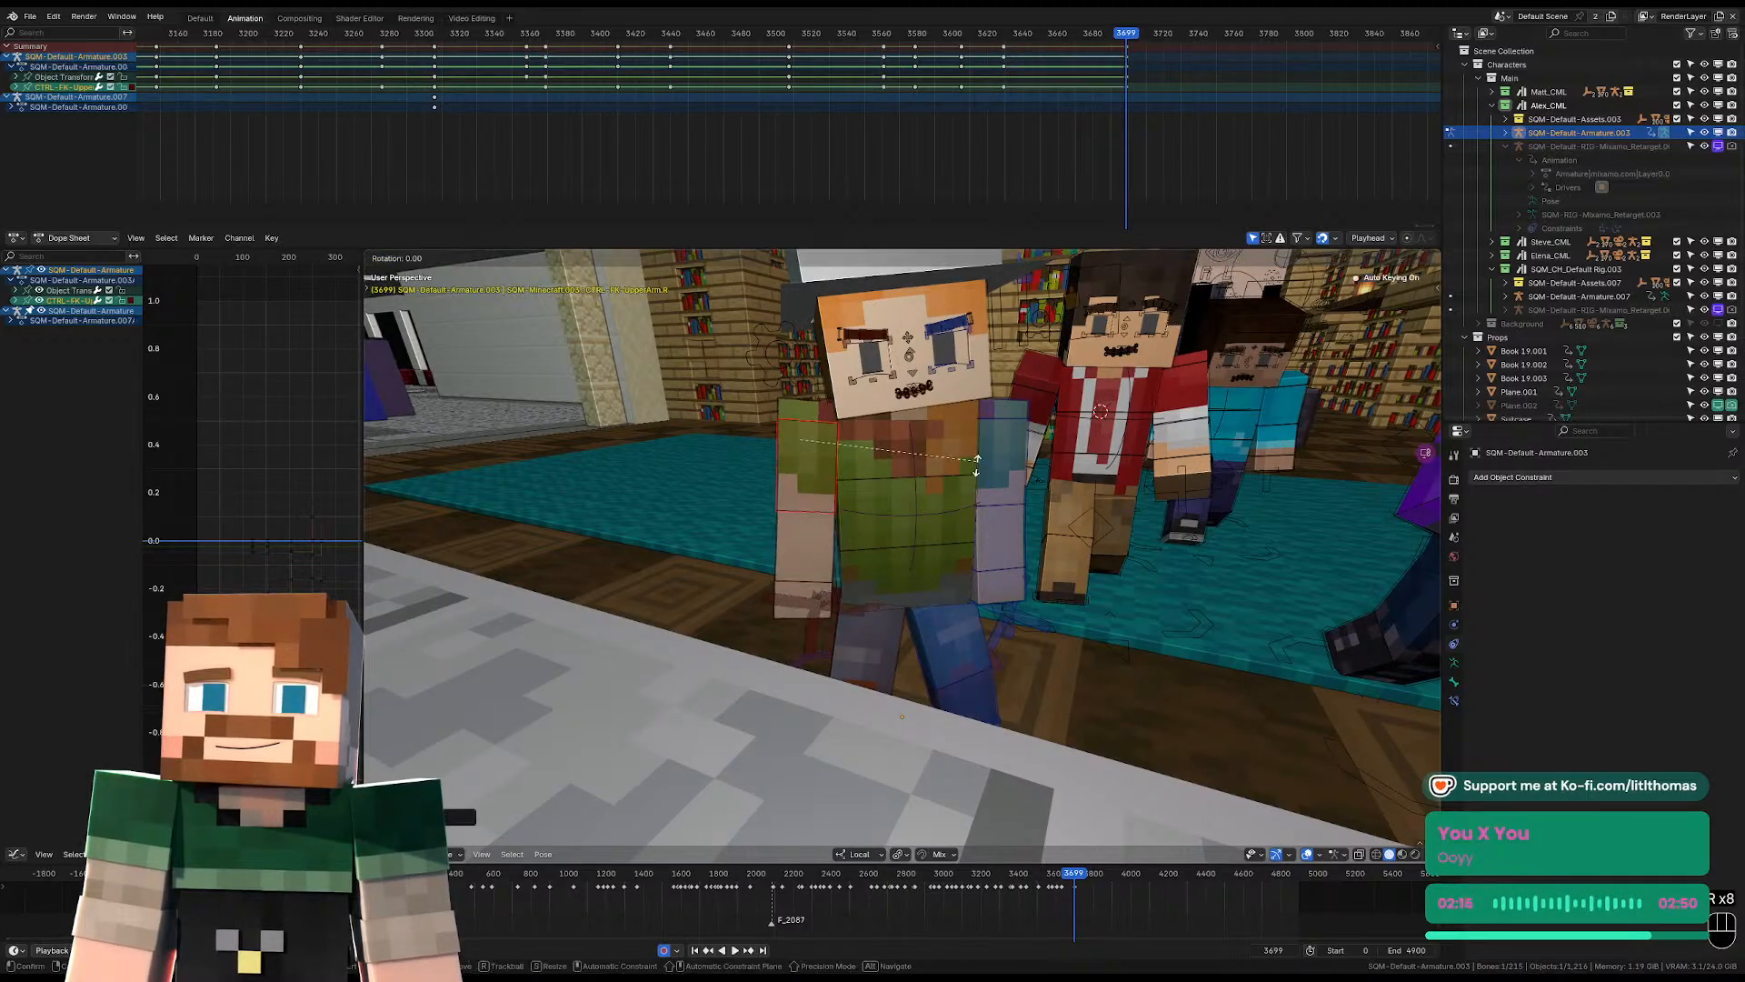
pyautogui.click(823, 472)
pyautogui.click(993, 464)
pyautogui.moveTo(993, 463); pyautogui.dragTo(909, 491, button='middle')
pyautogui.press('r')
pyautogui.press('r')
pyautogui.click(1111, 488)
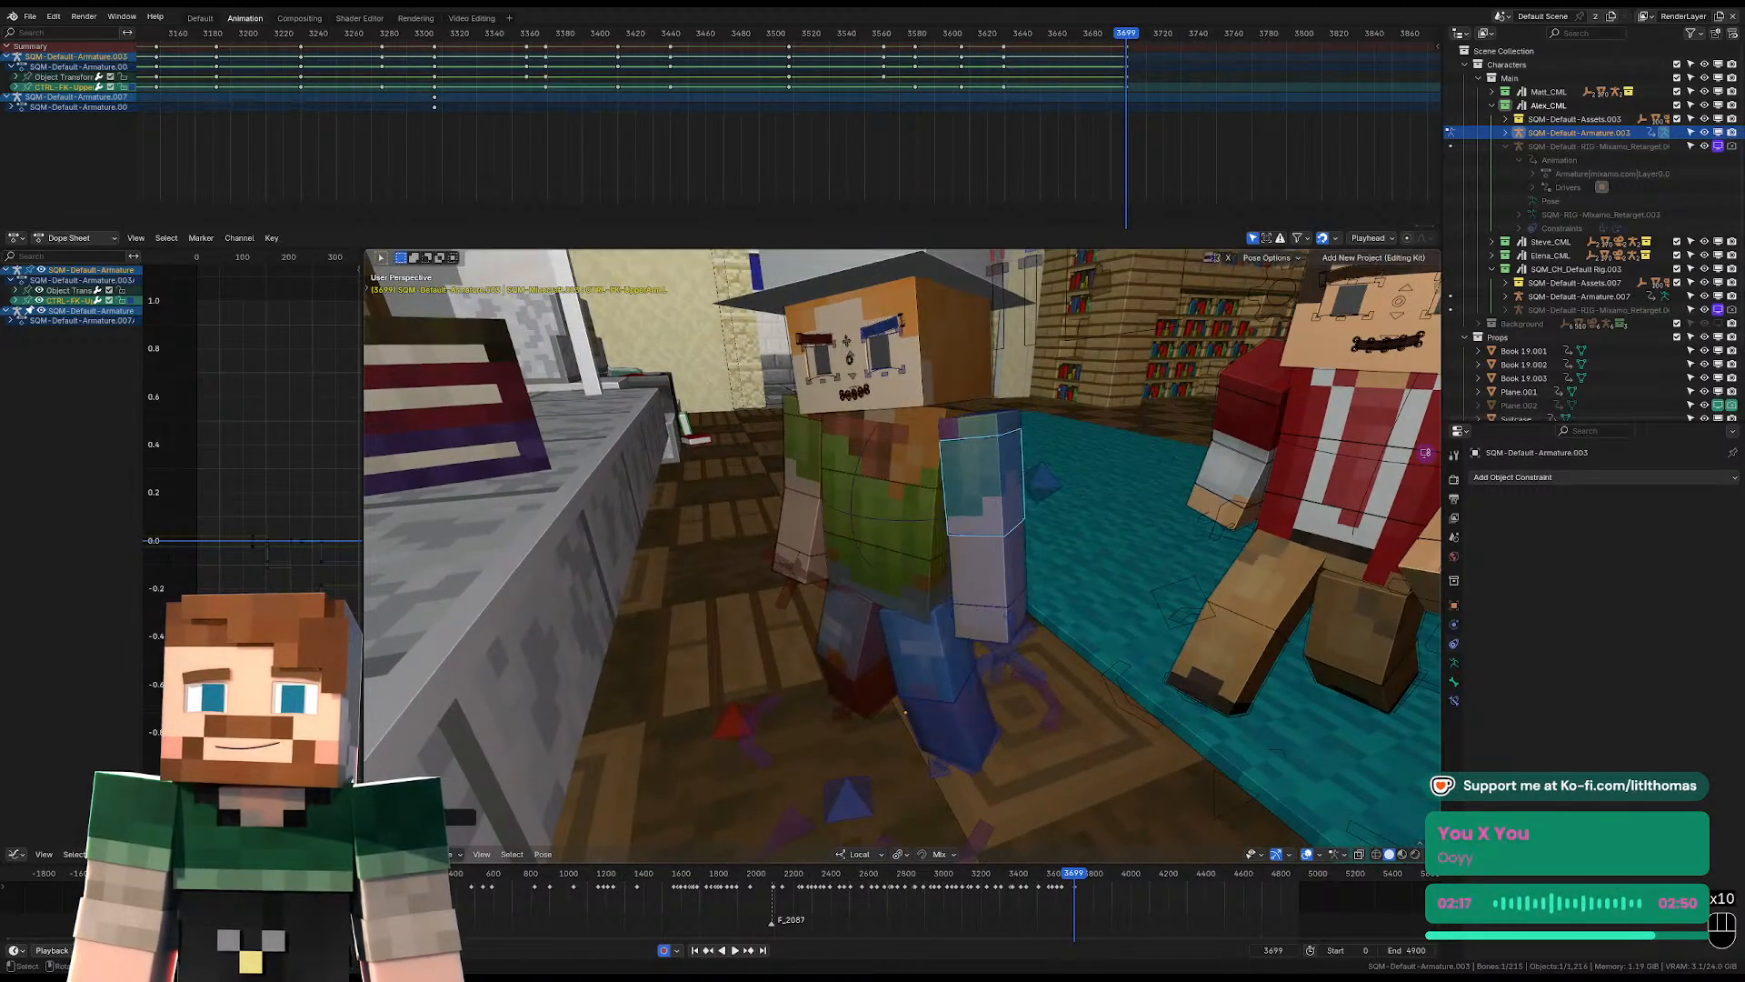
pyautogui.moveTo(1111, 488); pyautogui.dragTo(1033, 517, button='middle')
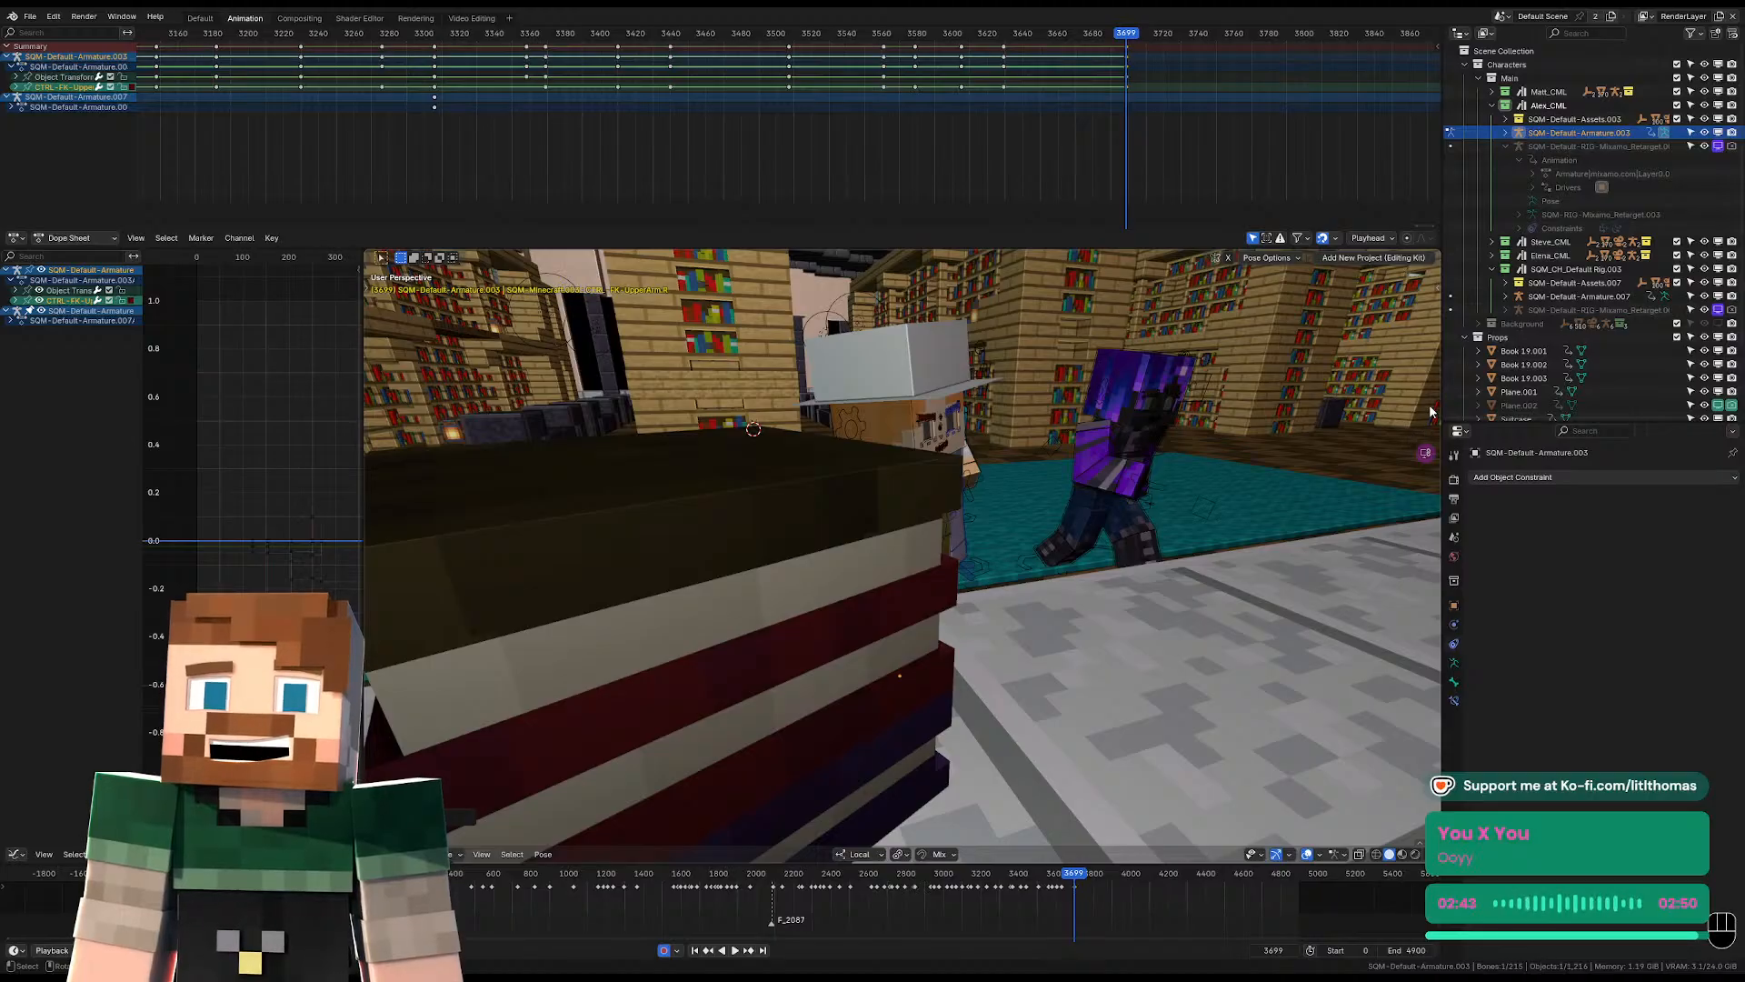
# Play the animation through the scene camera from frame 3621 to review the hat-wearing character's motion.
pyautogui.click(1012, 33)
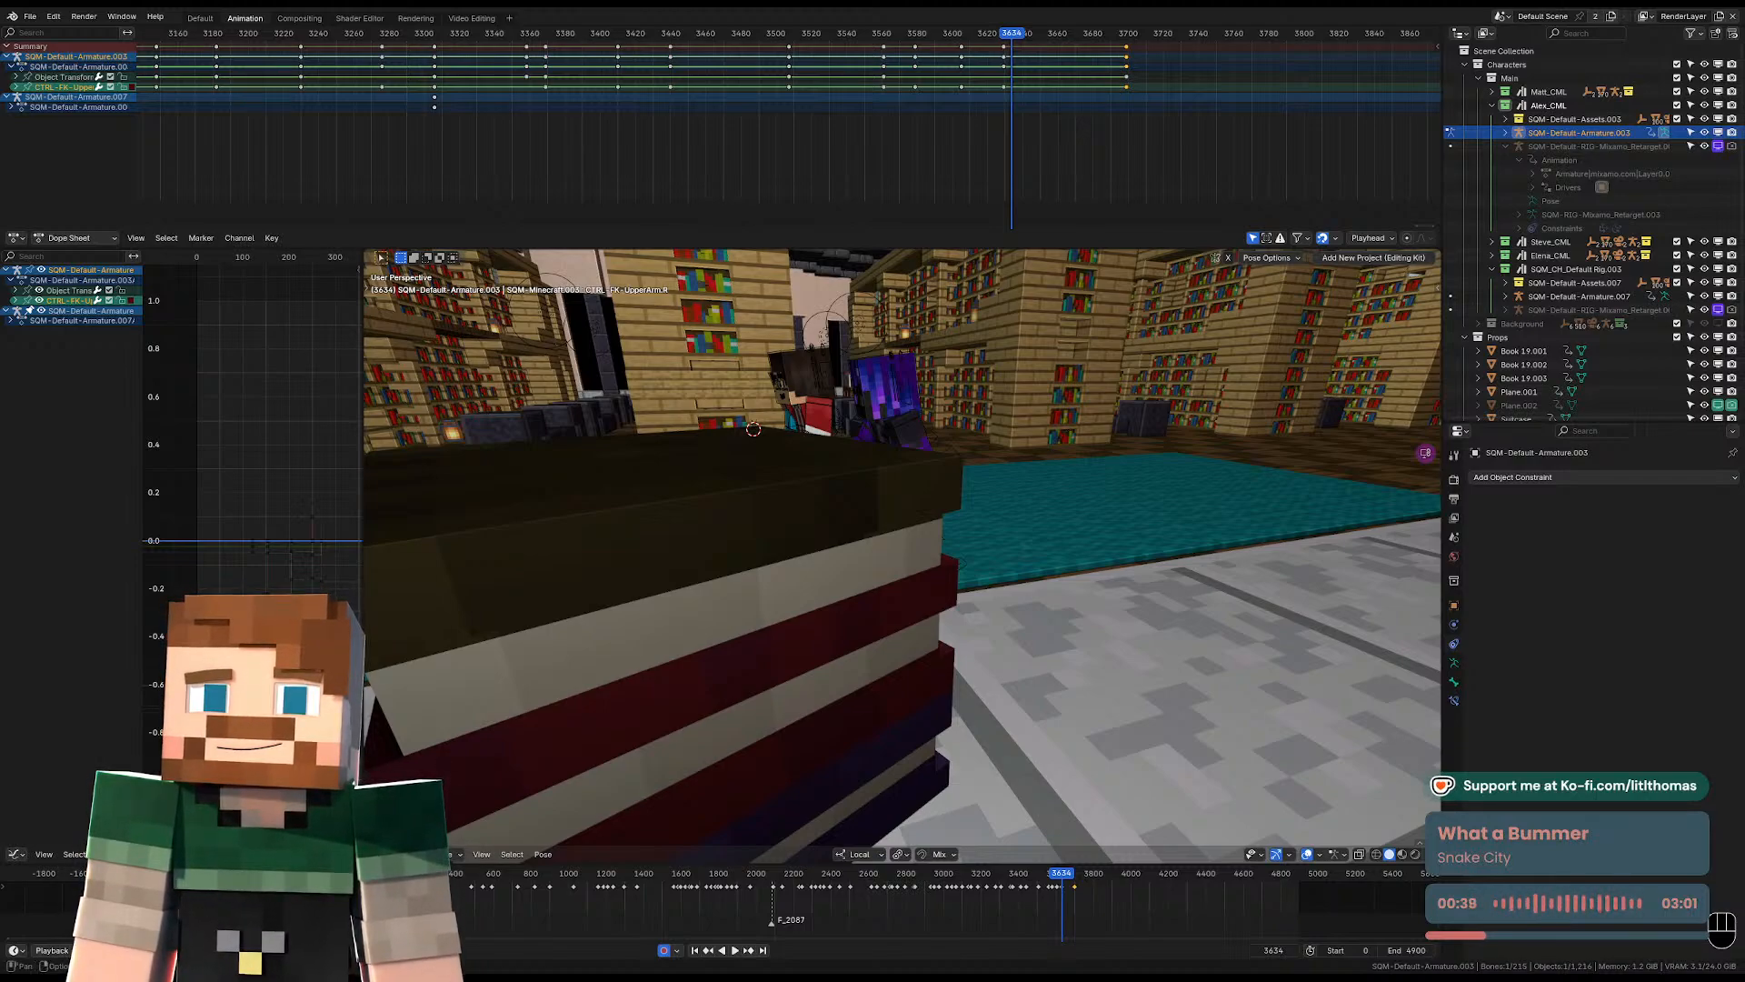
pyautogui.click(31, 18)
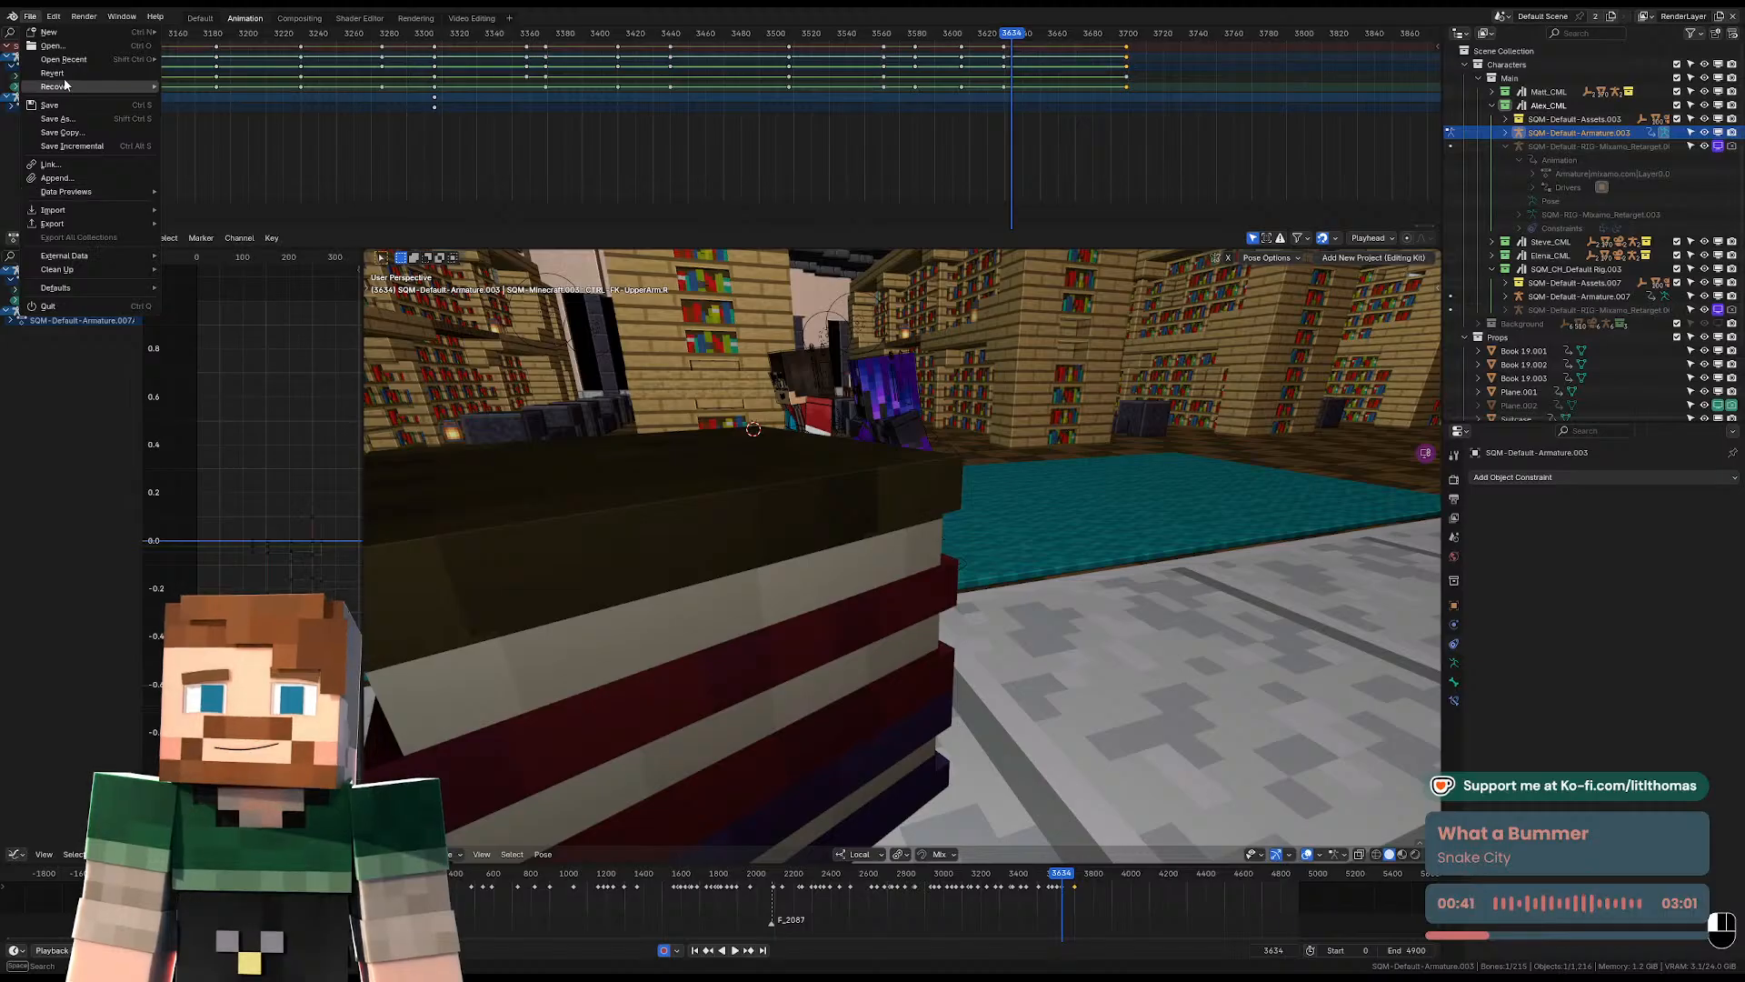
pyautogui.moveTo(143, 88)
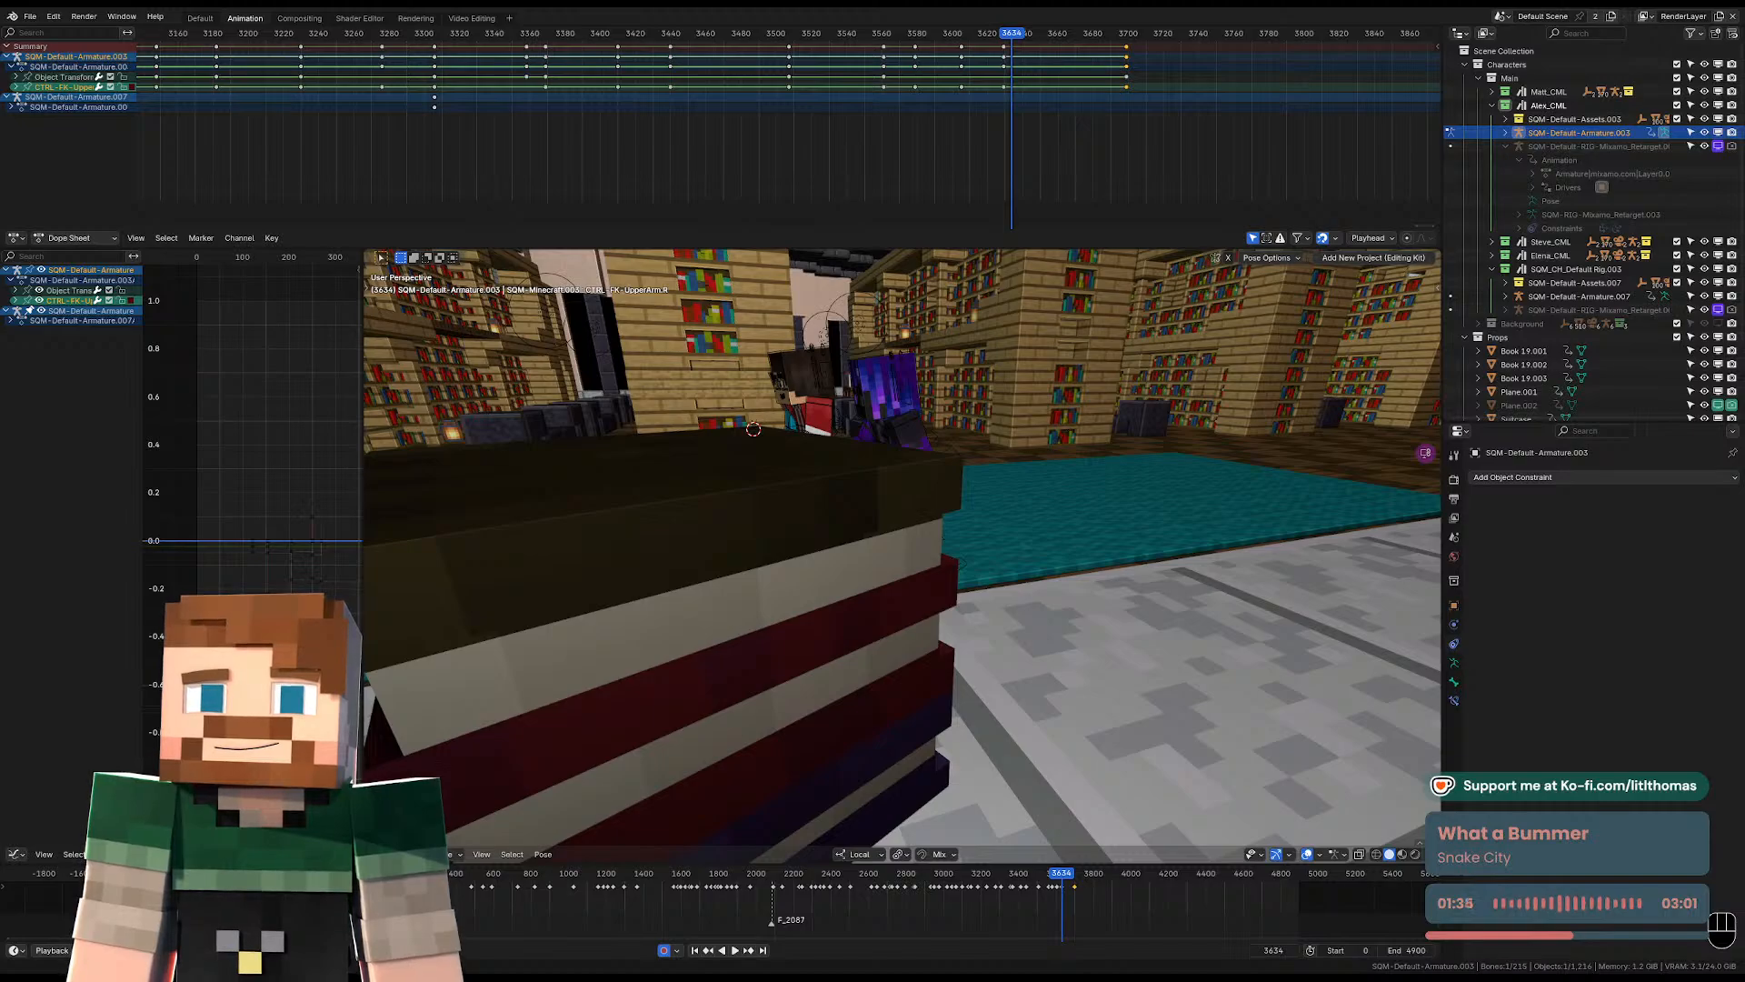
pyautogui.click(989, 36)
pyautogui.press('KP_0')
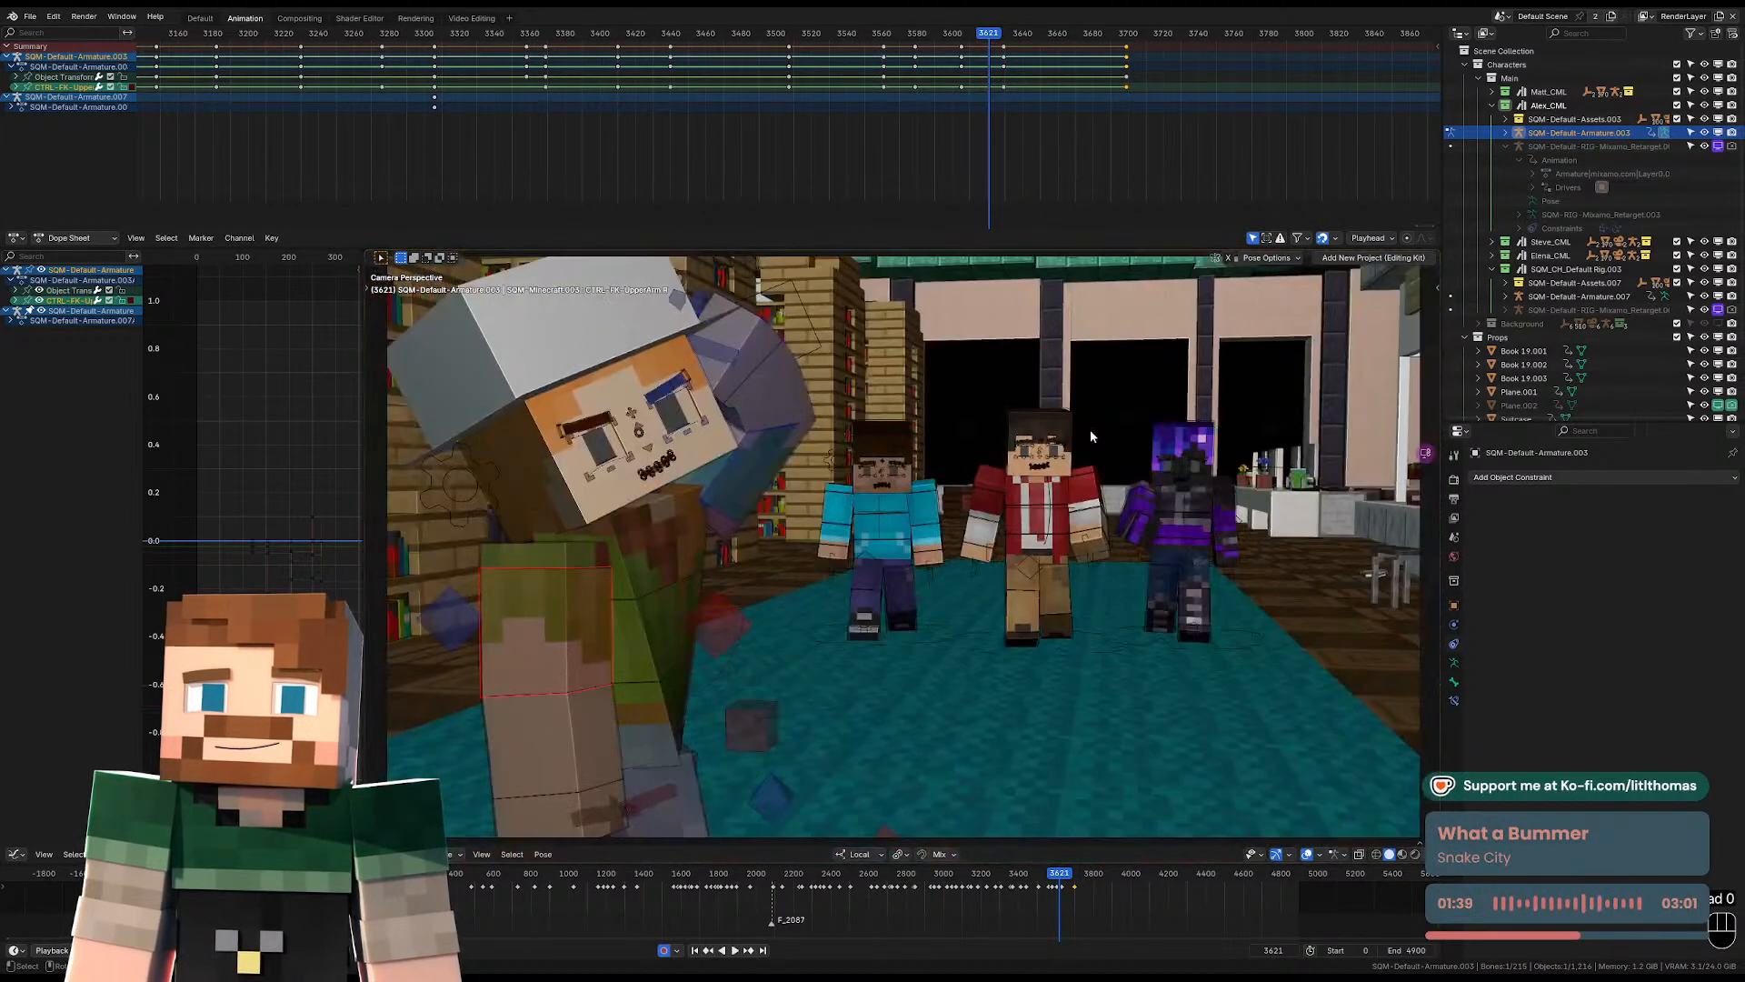
pyautogui.press('space')
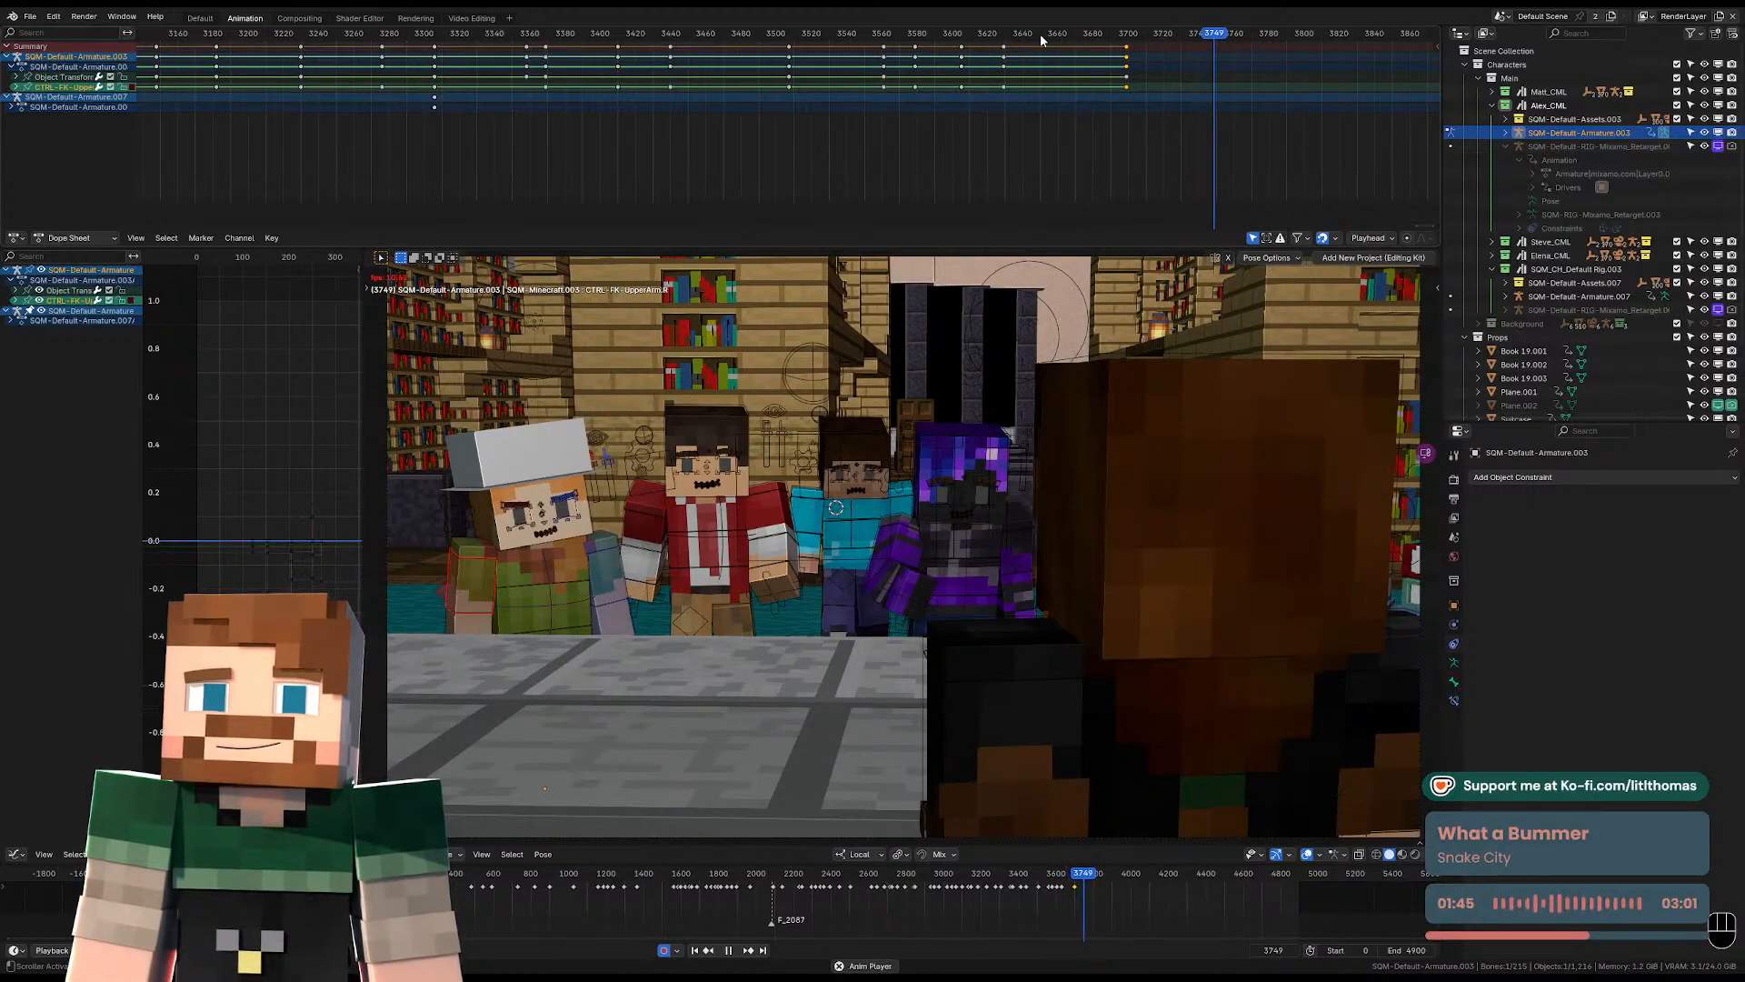
pyautogui.press('space')
# Rotate the hat-wearing character's head freely at frame 3699 to adjust its tilt in the camera view.
pyautogui.click(510, 525)
pyautogui.press('Down')
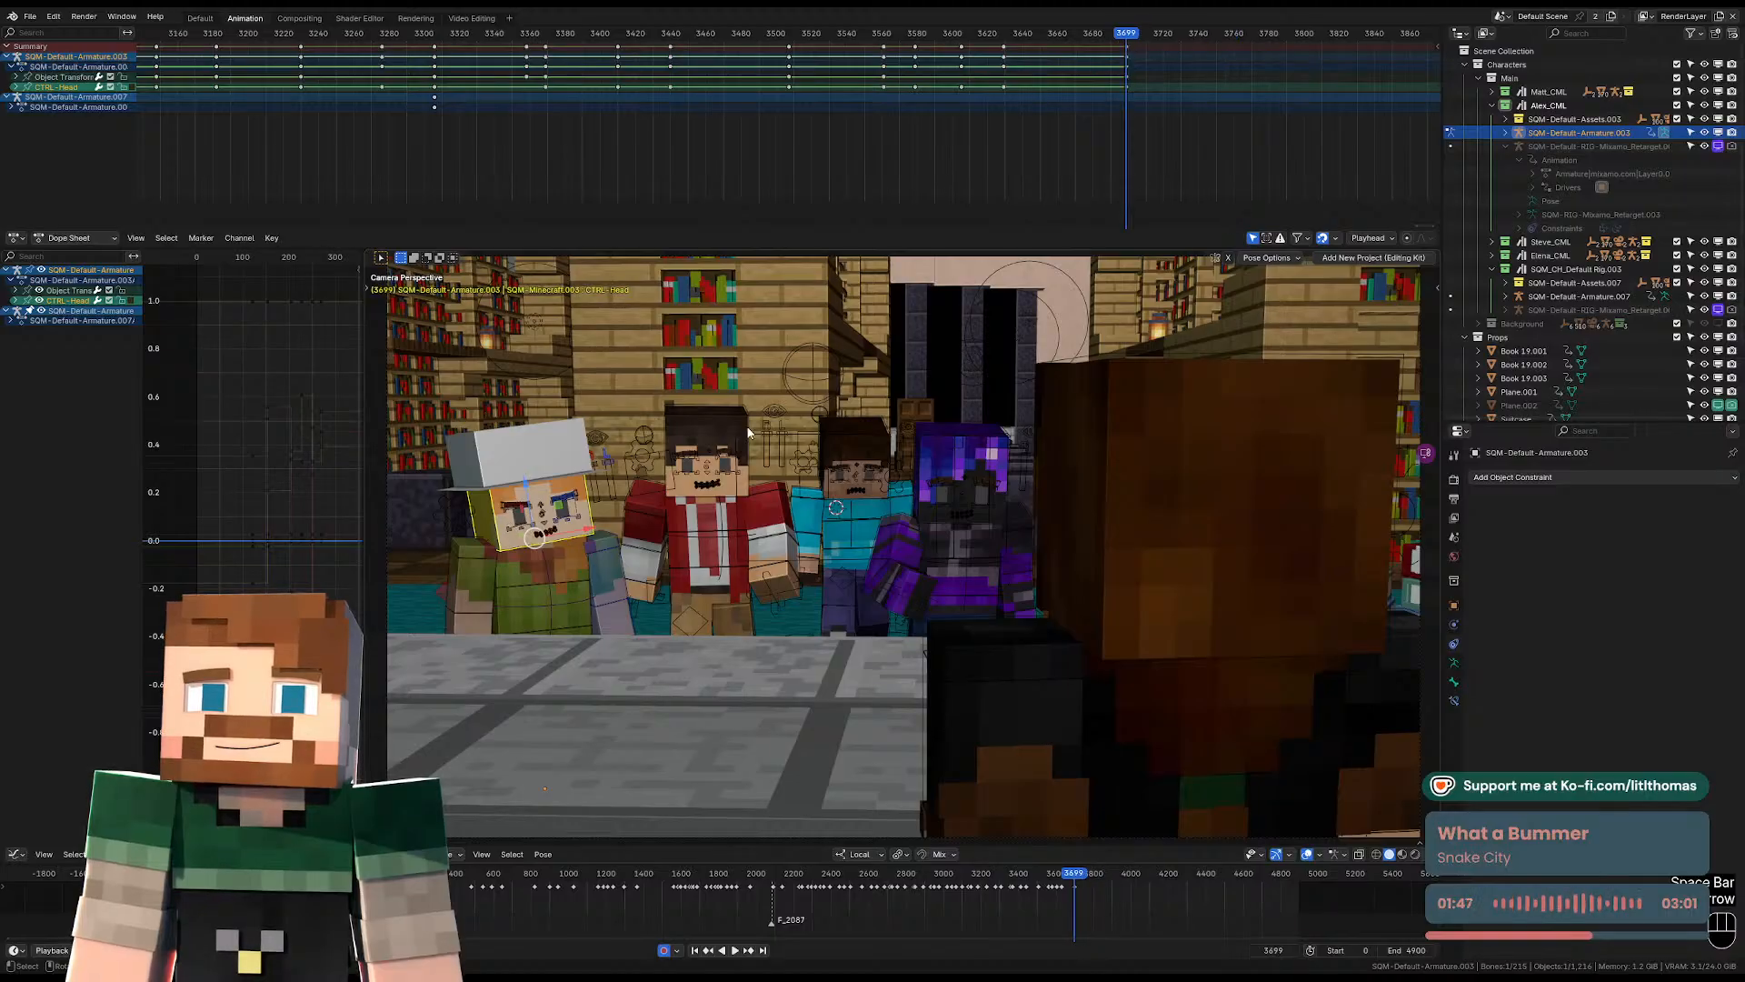
pyautogui.press('r')
pyautogui.press('r')
pyautogui.press('r')
pyautogui.click(713, 459)
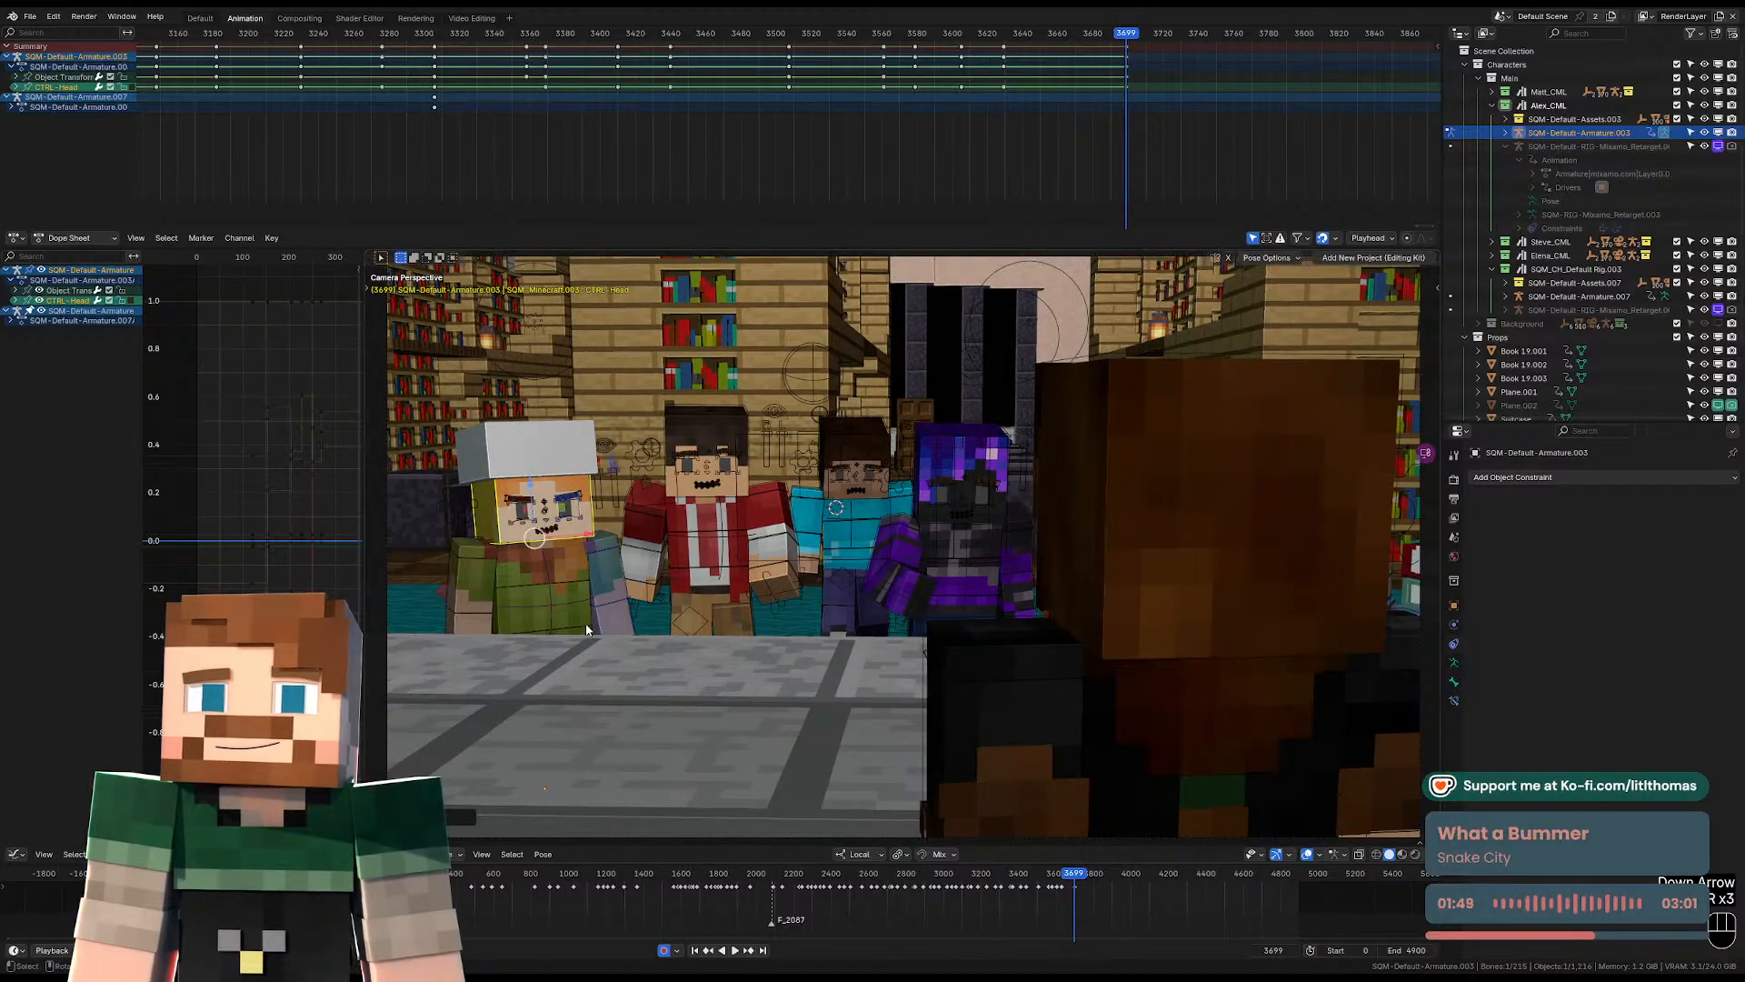
# Rotate and slightly reposition the hat-wearing character's pelvis at frame 3699 to adjust the stance.
pyautogui.click(591, 631)
pyautogui.press('KP_Decimal')
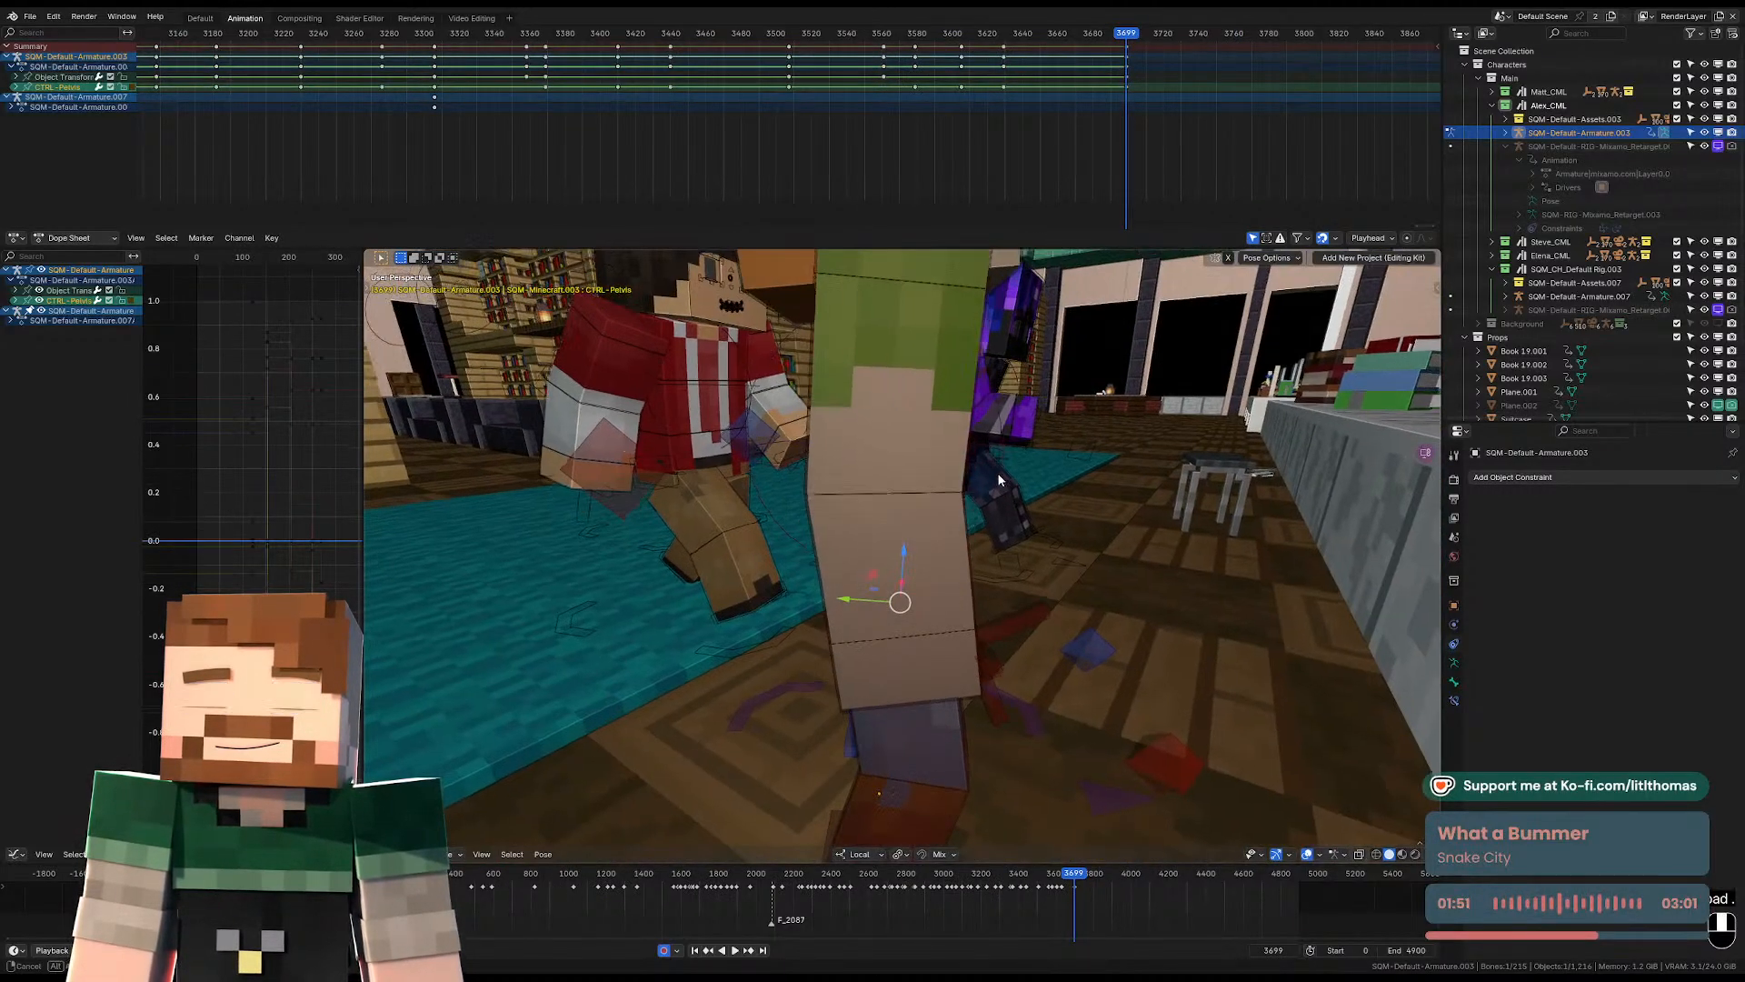
pyautogui.press('r')
pyautogui.click(1075, 430)
pyautogui.press('g')
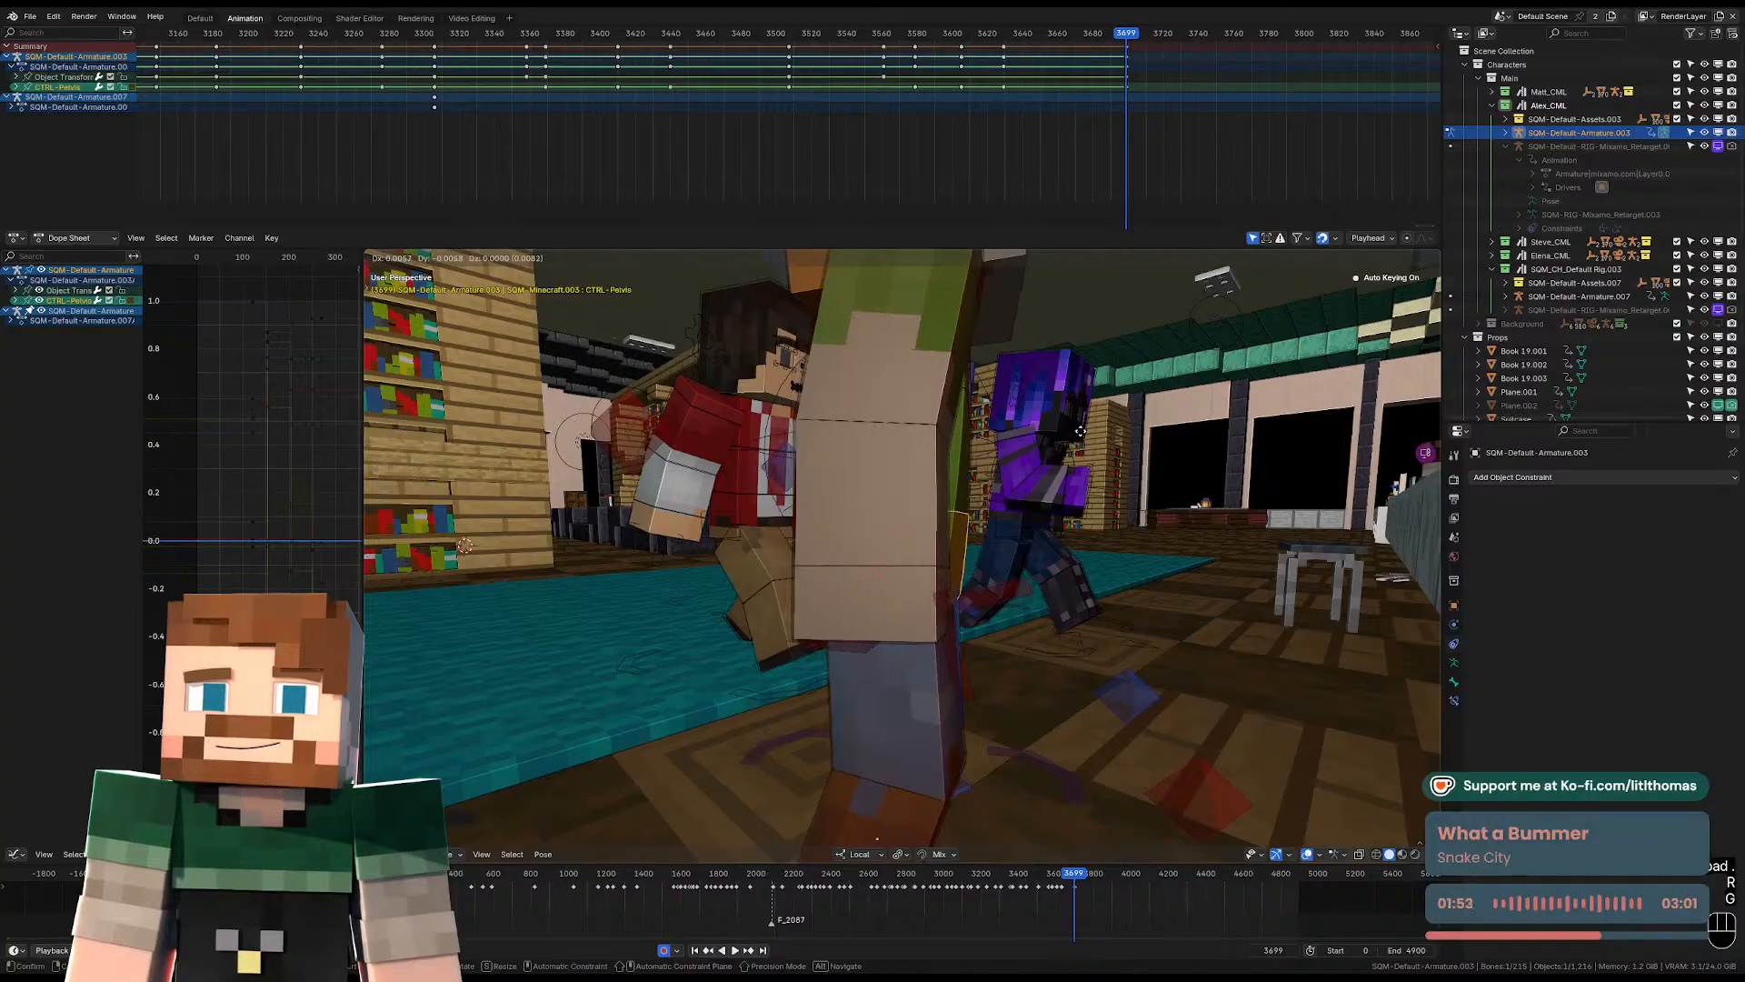
pyautogui.click(1082, 424)
pyautogui.moveTo(1082, 425); pyautogui.dragTo(804, 429, button='middle')
pyautogui.press('r')
pyautogui.press('r')
pyautogui.click(915, 450)
# Rotate the hat-wearing character's torso at frame 3699 to adjust its lean above the pelvis.
pyautogui.click(915, 450)
pyautogui.press('r')
pyautogui.click(1026, 401)
pyautogui.click(932, 462)
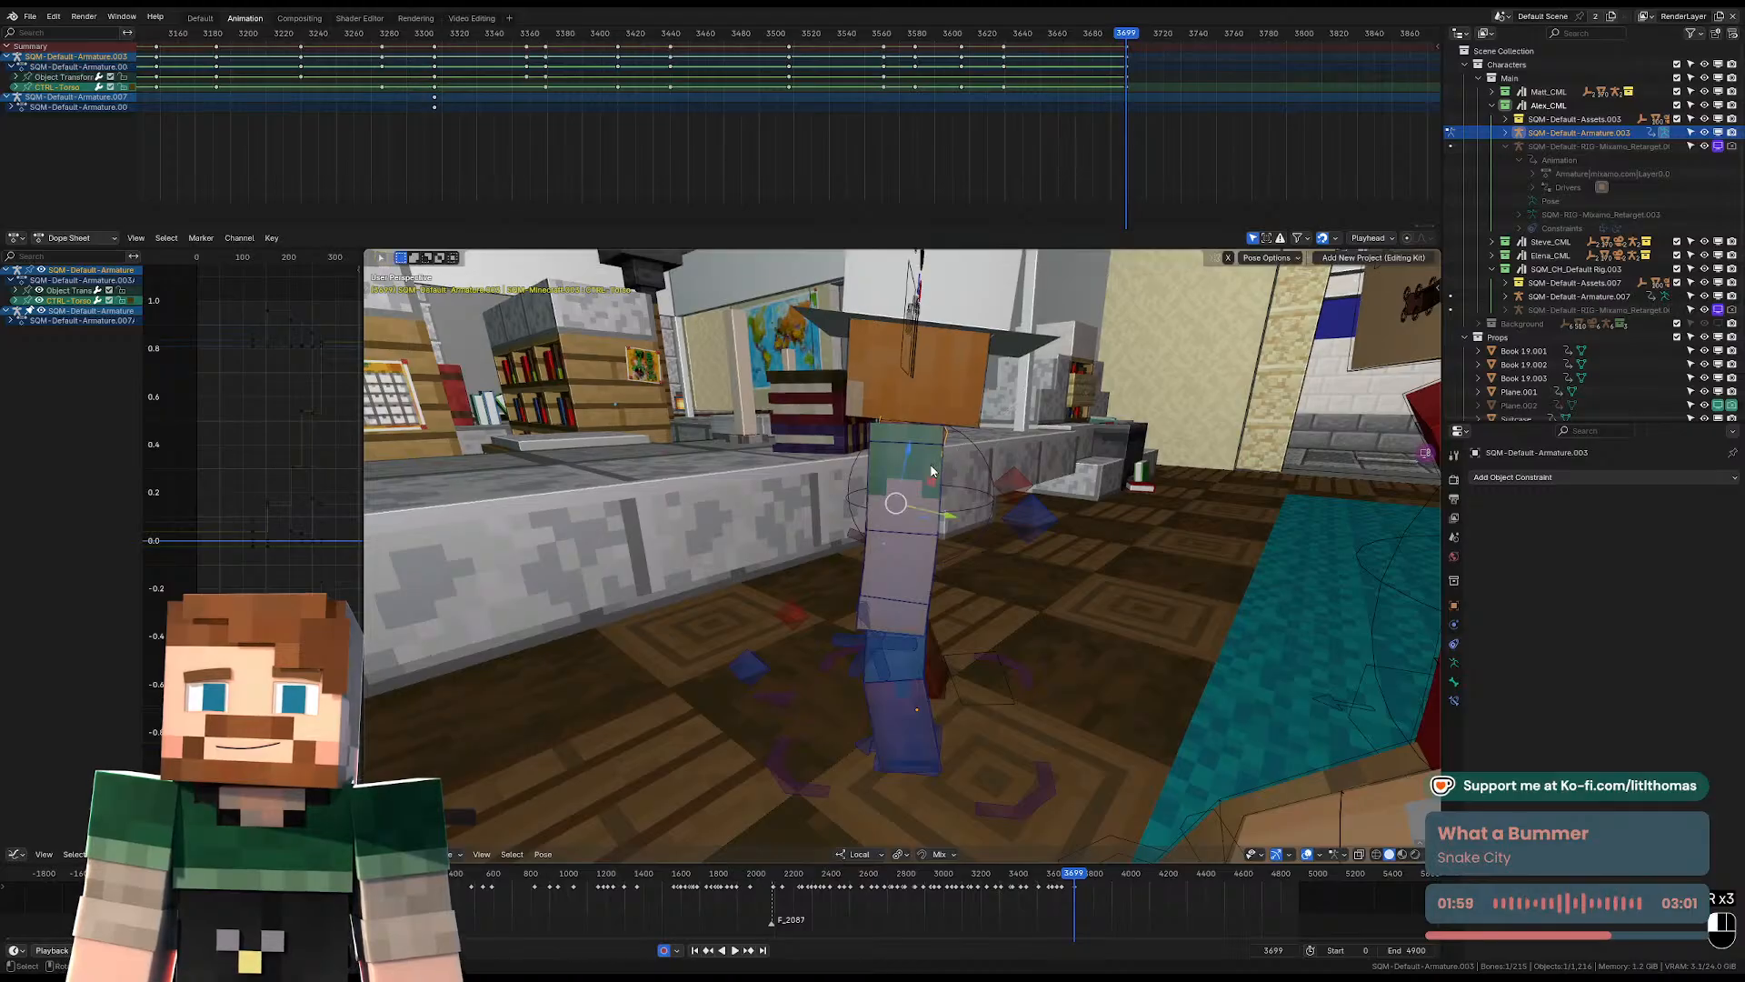
pyautogui.press('r')
pyautogui.click(944, 465)
# Rotate the left and right upper arms freely at frame 3699 so they follow the adjusted torso.
pyautogui.moveTo(944, 465); pyautogui.dragTo(1141, 462, button='middle')
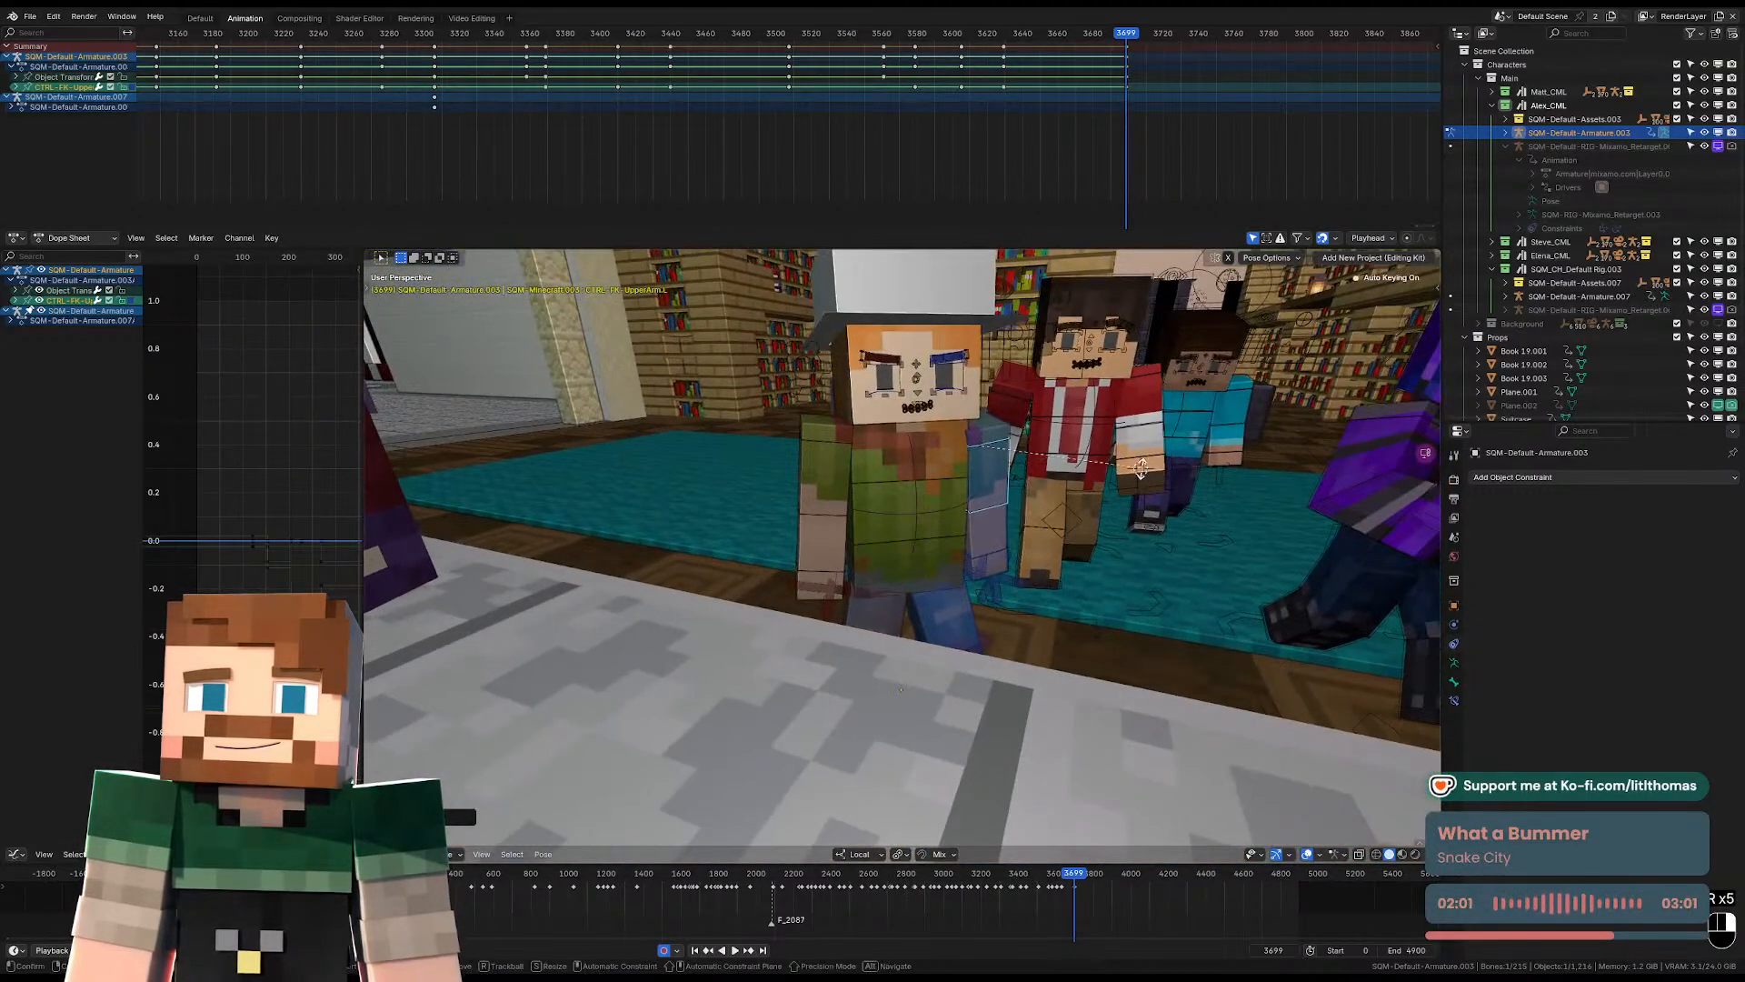
pyautogui.press('r')
pyautogui.press('r')
pyautogui.click(1143, 464)
pyautogui.keyDown('shift'); pyautogui.click(824, 472); pyautogui.keyUp('shift')
pyautogui.moveTo(824, 472); pyautogui.dragTo(970, 471, button='middle')
pyautogui.press('r')
pyautogui.press('r')
pyautogui.click(860, 466)
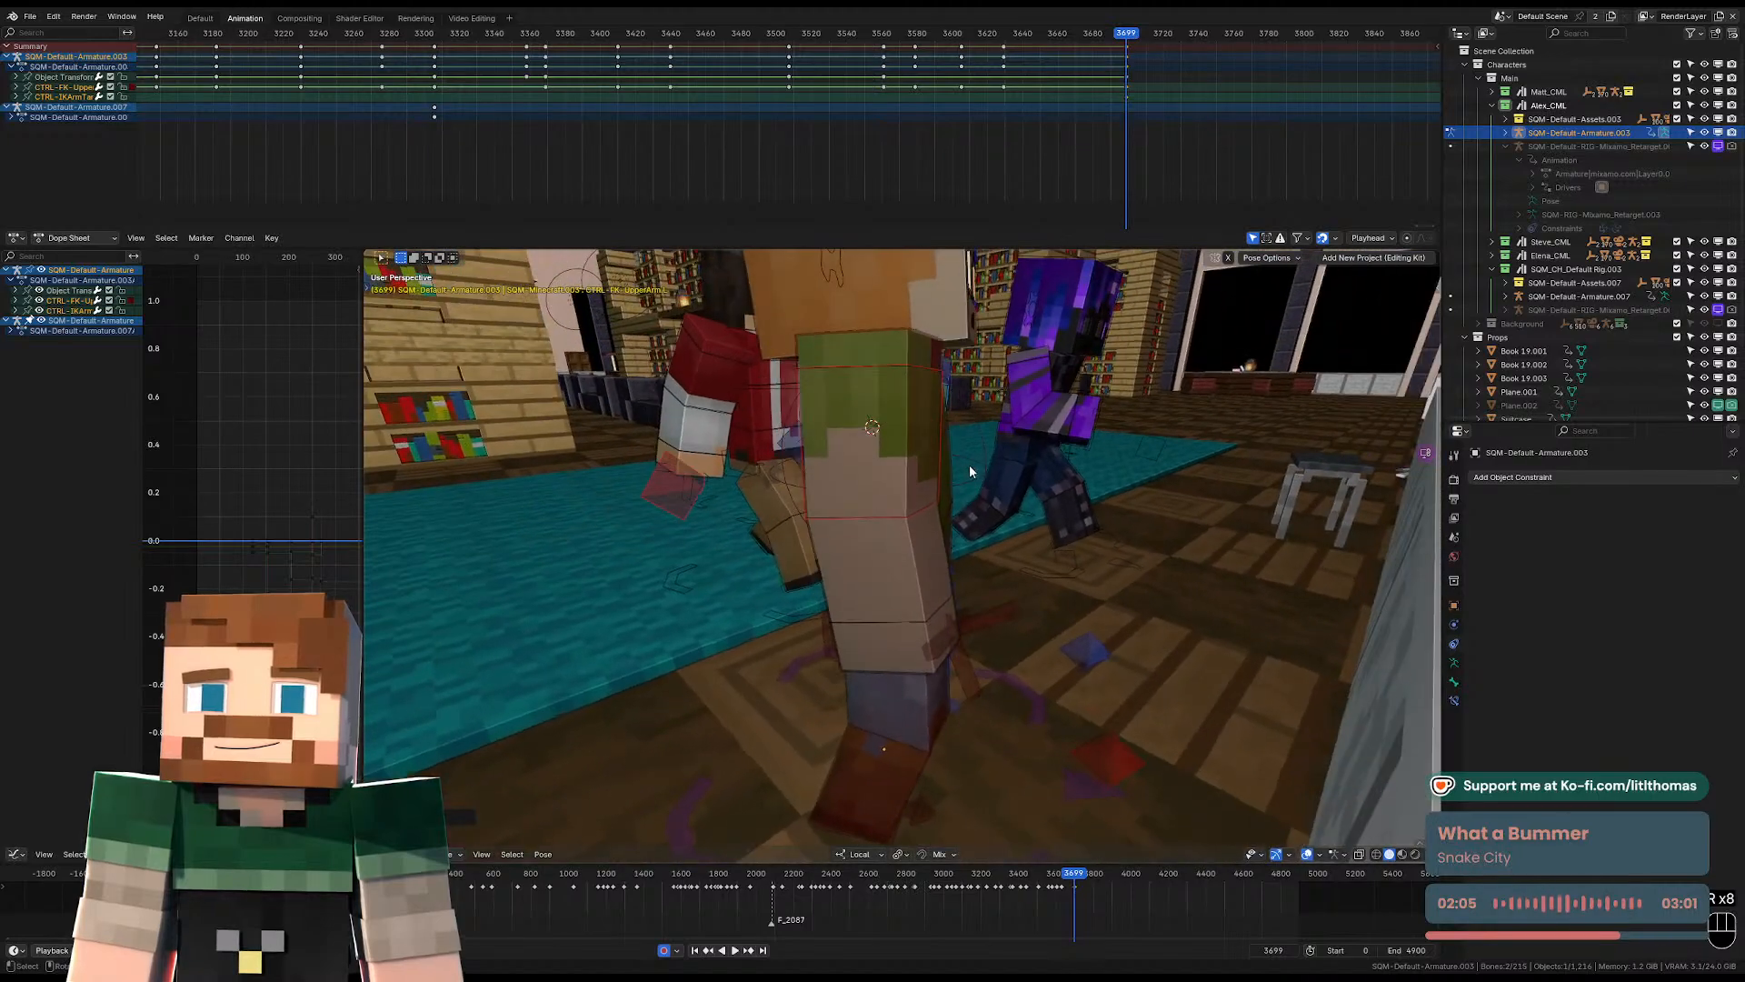
# Clear the right shoulder's location at frame 3699 and move the shoulder along its local axes.
pyautogui.click(882, 359)
pyautogui.moveTo(882, 359); pyautogui.dragTo(833, 362, button='middle')
pyautogui.hotkey('alt', 'g')
pyautogui.press('g')
pyautogui.press('g')
pyautogui.click(885, 367)
# Rotate and move the left shoulder at frame 3699, and rotate the left upper arm to match.
pyautogui.click(1033, 375)
pyautogui.moveTo(1033, 375)
pyautogui.mouseDown(button='middle')
pyautogui.moveTo(1055, 369)
pyautogui.moveTo(1011, 358)
pyautogui.mouseUp(button='middle')
pyautogui.press('r')
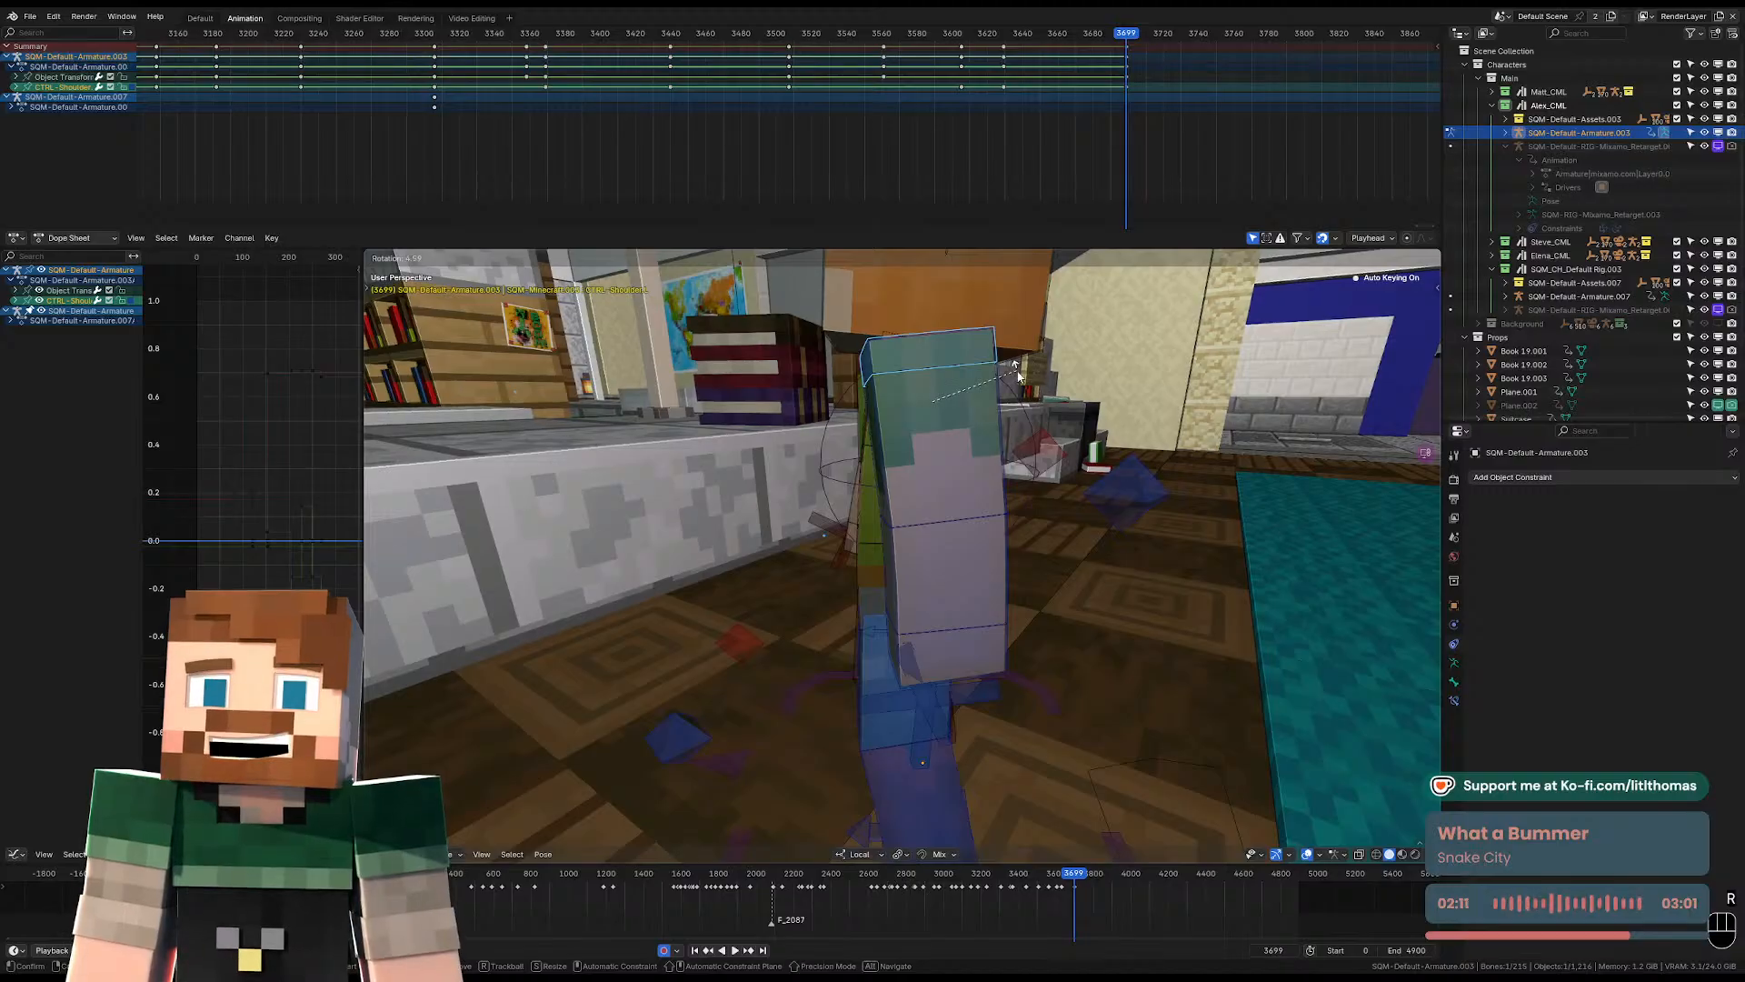
pyautogui.click(1019, 376)
pyautogui.press('g')
pyautogui.click(1029, 378)
pyautogui.click(948, 402)
pyautogui.press('r')
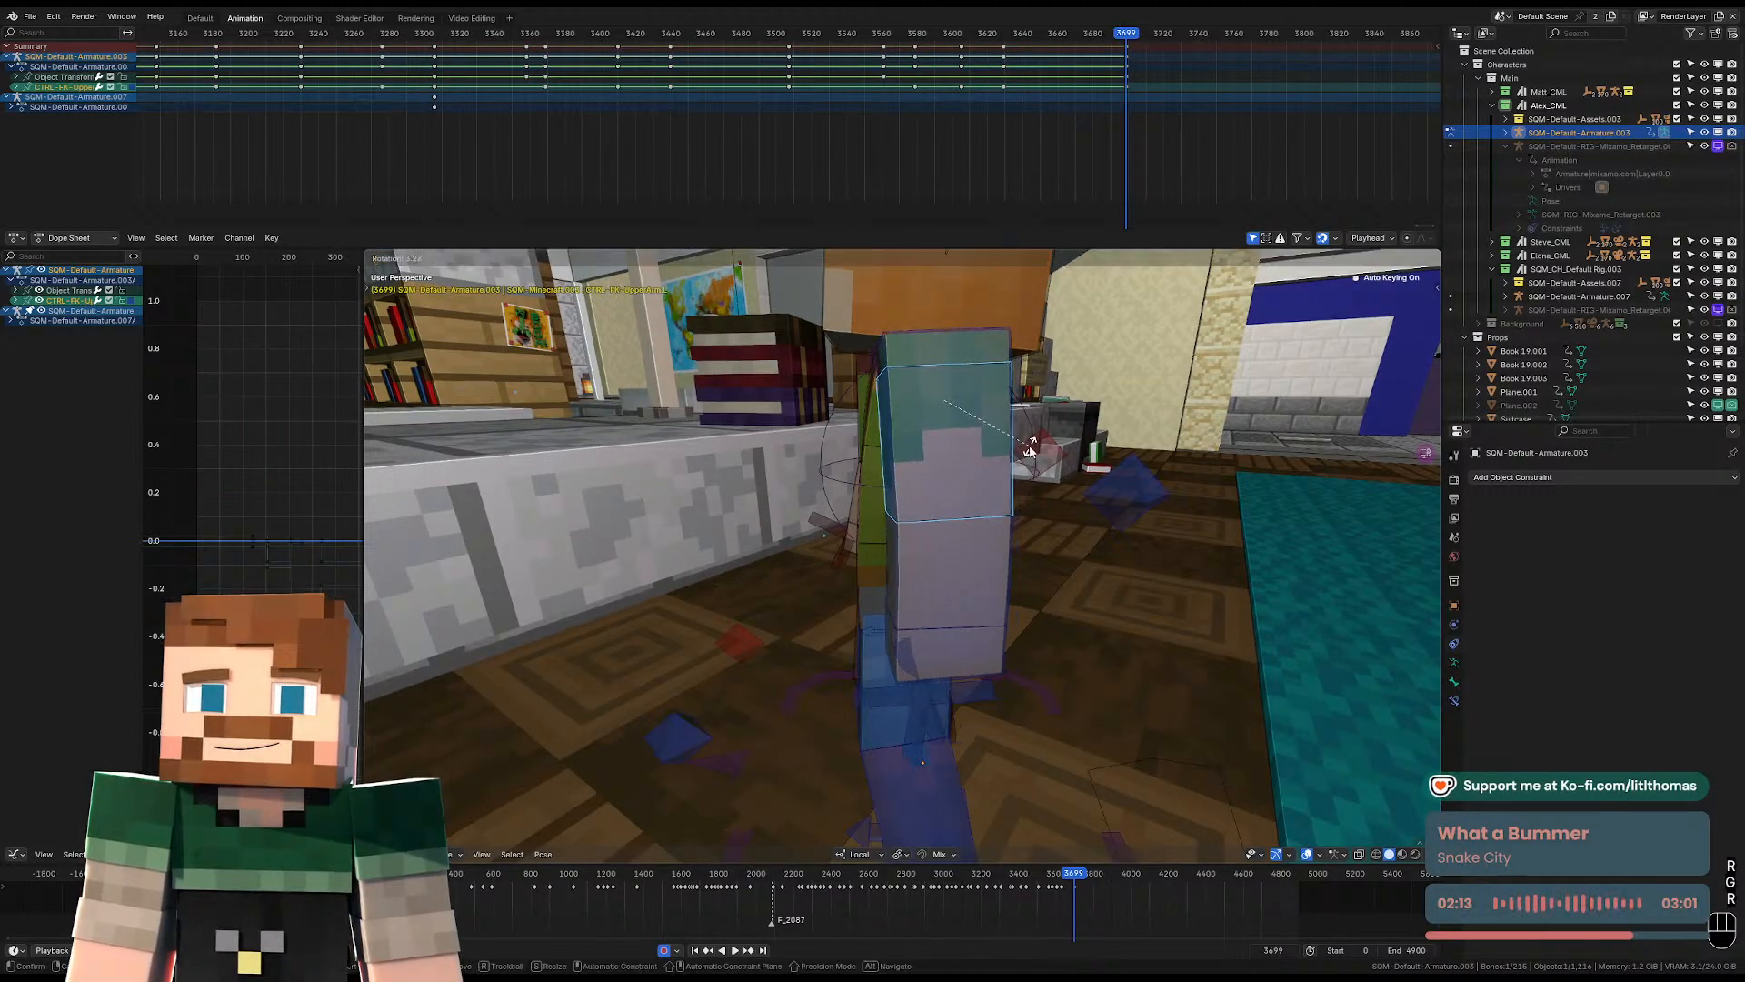
pyautogui.click(1030, 450)
# Move the right shoulder again at frame 3699 and rotate the right upper arm to match.
pyautogui.moveTo(1030, 450); pyautogui.dragTo(1071, 431, button='middle')
pyautogui.click(798, 356)
pyautogui.moveTo(799, 356); pyautogui.dragTo(851, 445, button='middle')
pyautogui.press('g')
pyautogui.press('g')
pyautogui.click(798, 393)
pyautogui.click(766, 437)
pyautogui.press('r')
pyautogui.click(967, 441)
# Rotate the left upper arm at frame 3699 to refine its angle beside the torso.
pyautogui.scroll(-2, 1009, 449)
pyautogui.click(1019, 448)
pyautogui.moveTo(1020, 448); pyautogui.dragTo(1000, 458, button='middle')
pyautogui.press('r')
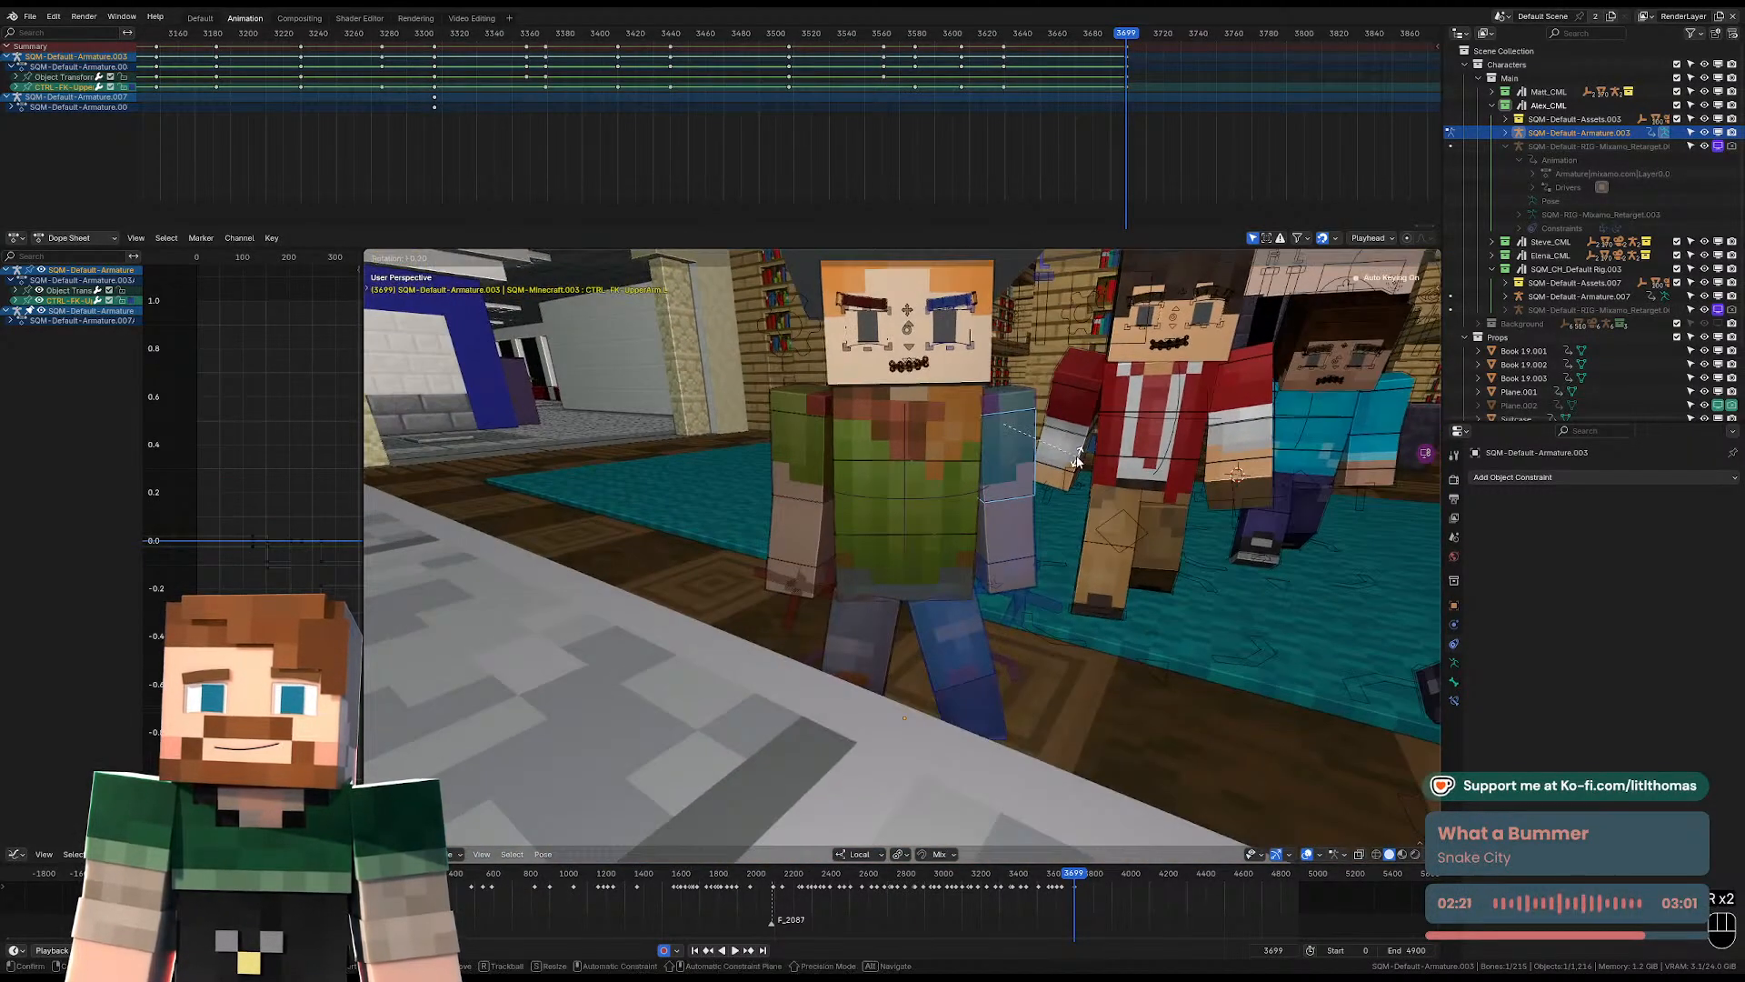
pyautogui.click(1077, 461)
# Check the pose through the scene camera and rotate the head freely at frame 3699 to refine its tilt.
pyautogui.press('KP_0')
pyautogui.click(512, 520)
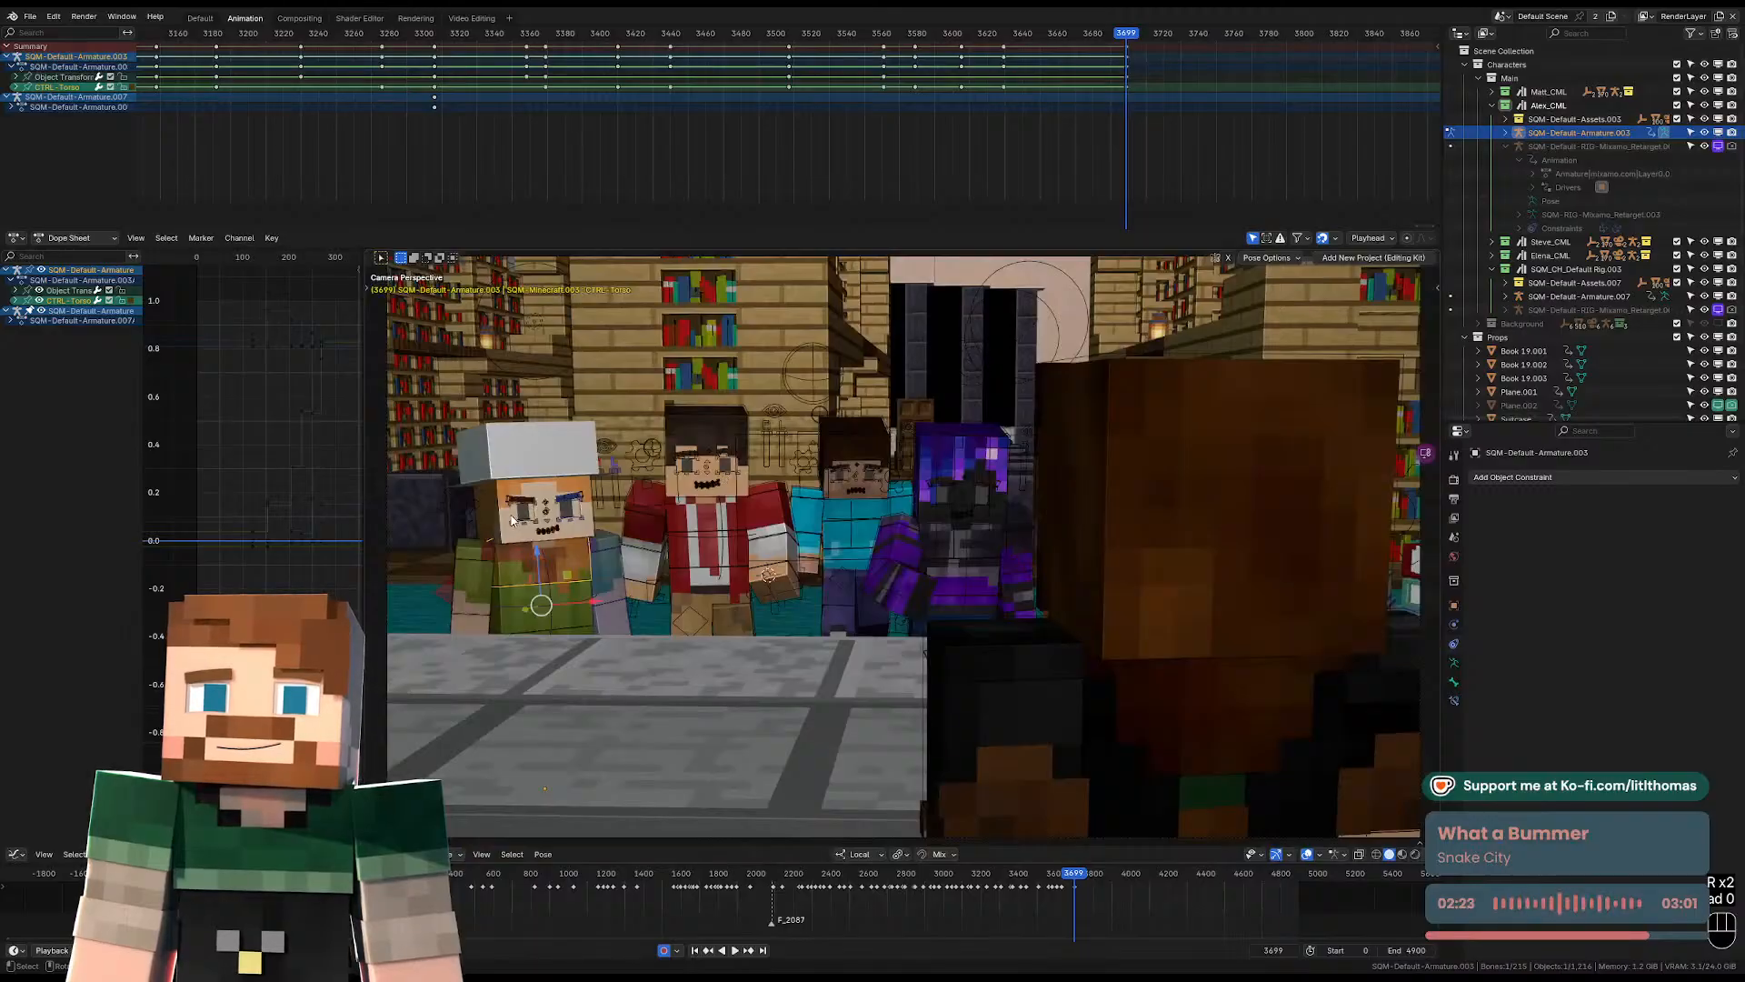
pyautogui.click(511, 521)
pyautogui.press('r')
pyautogui.press('r')
pyautogui.click(718, 502)
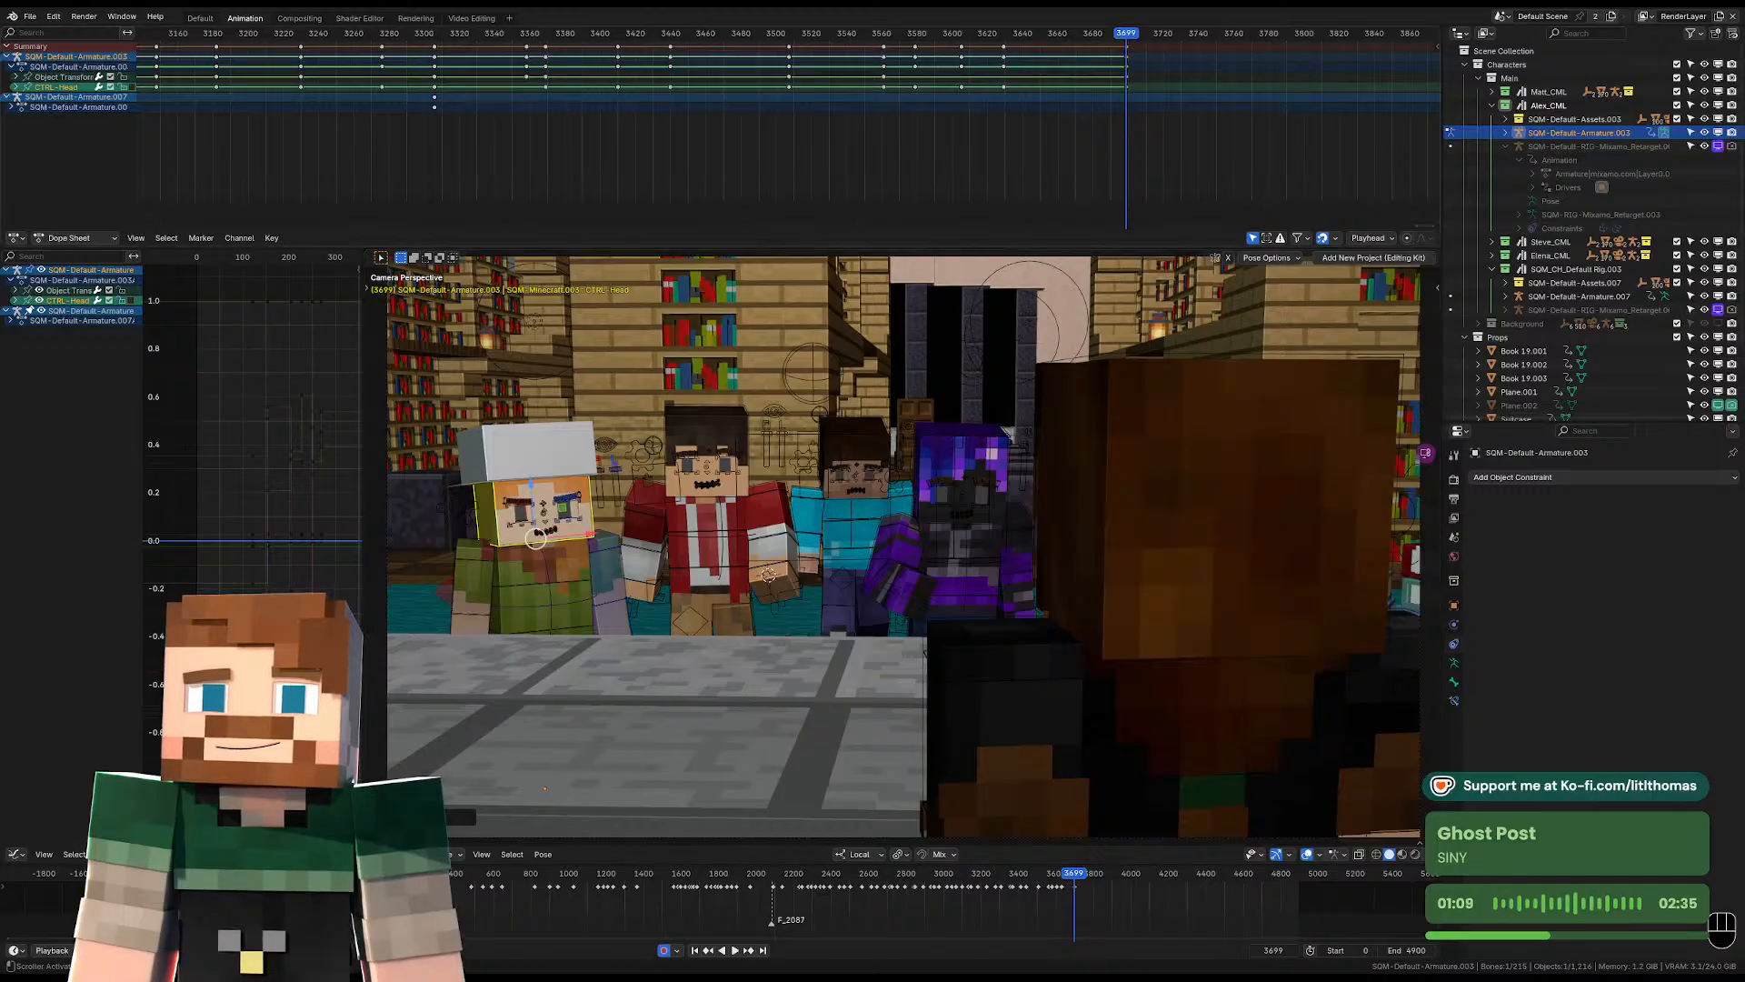
# Play the shot onward from frame 3699 to judge the timing, and settle on frame 3759.
pyautogui.press('space')
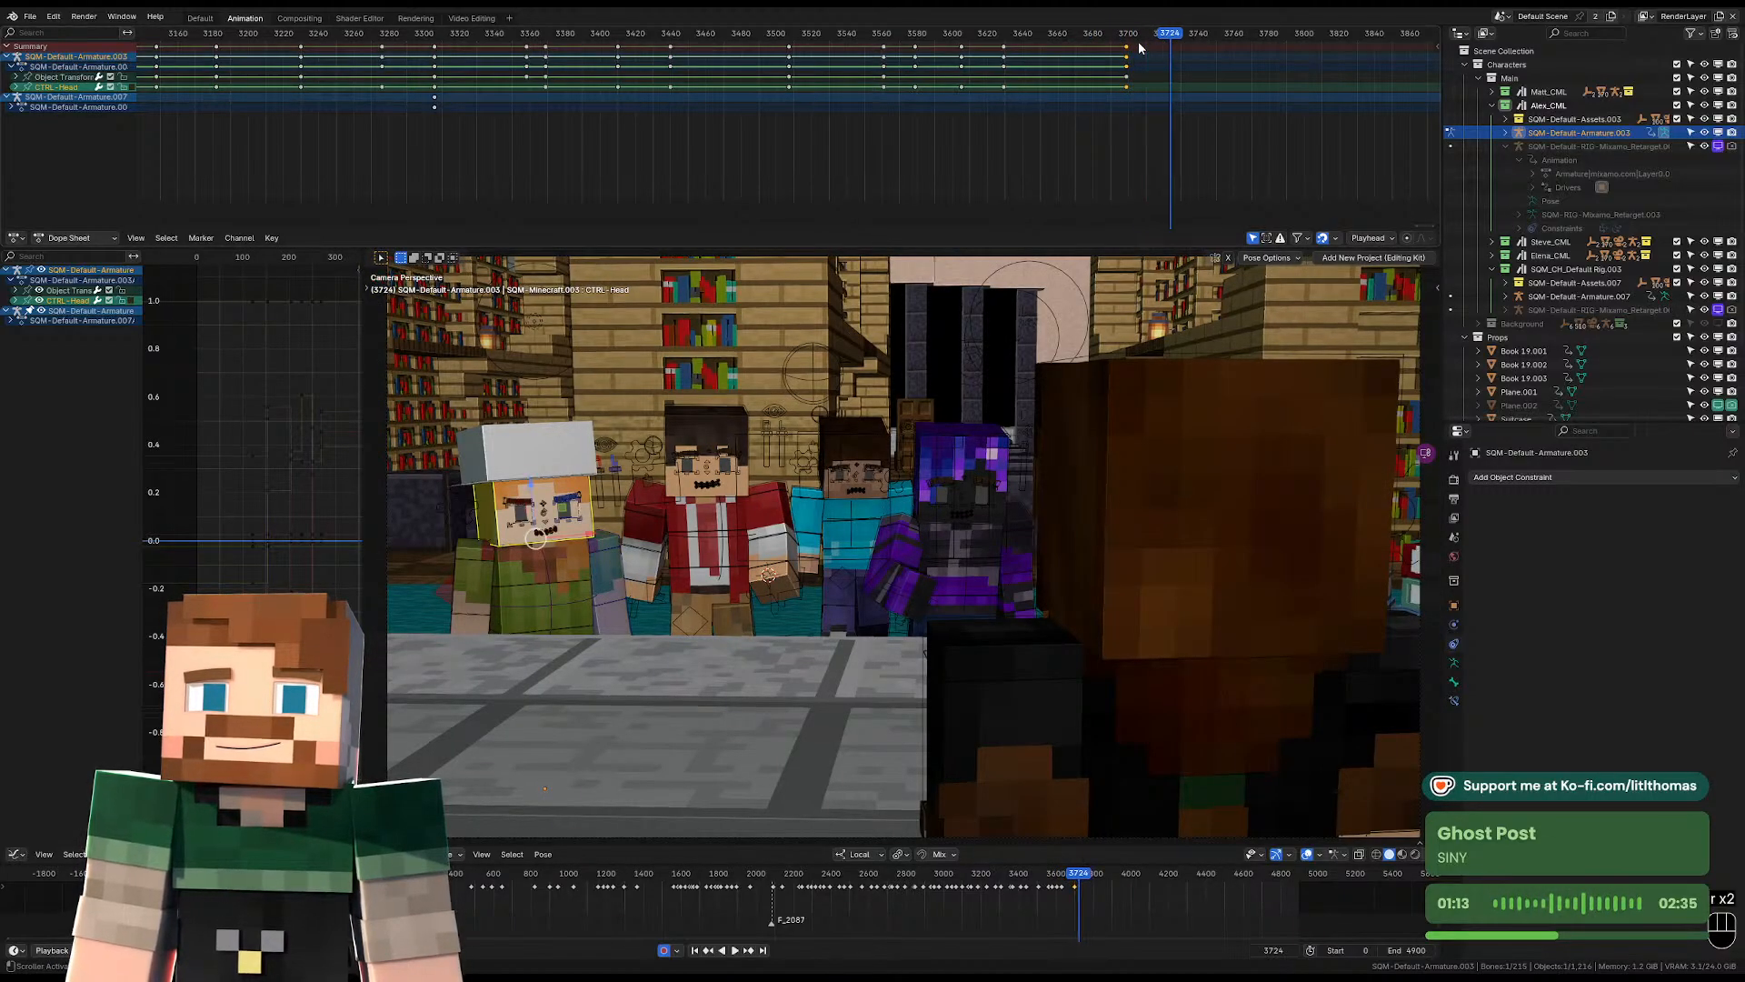
pyautogui.press('space')
pyautogui.press('space')
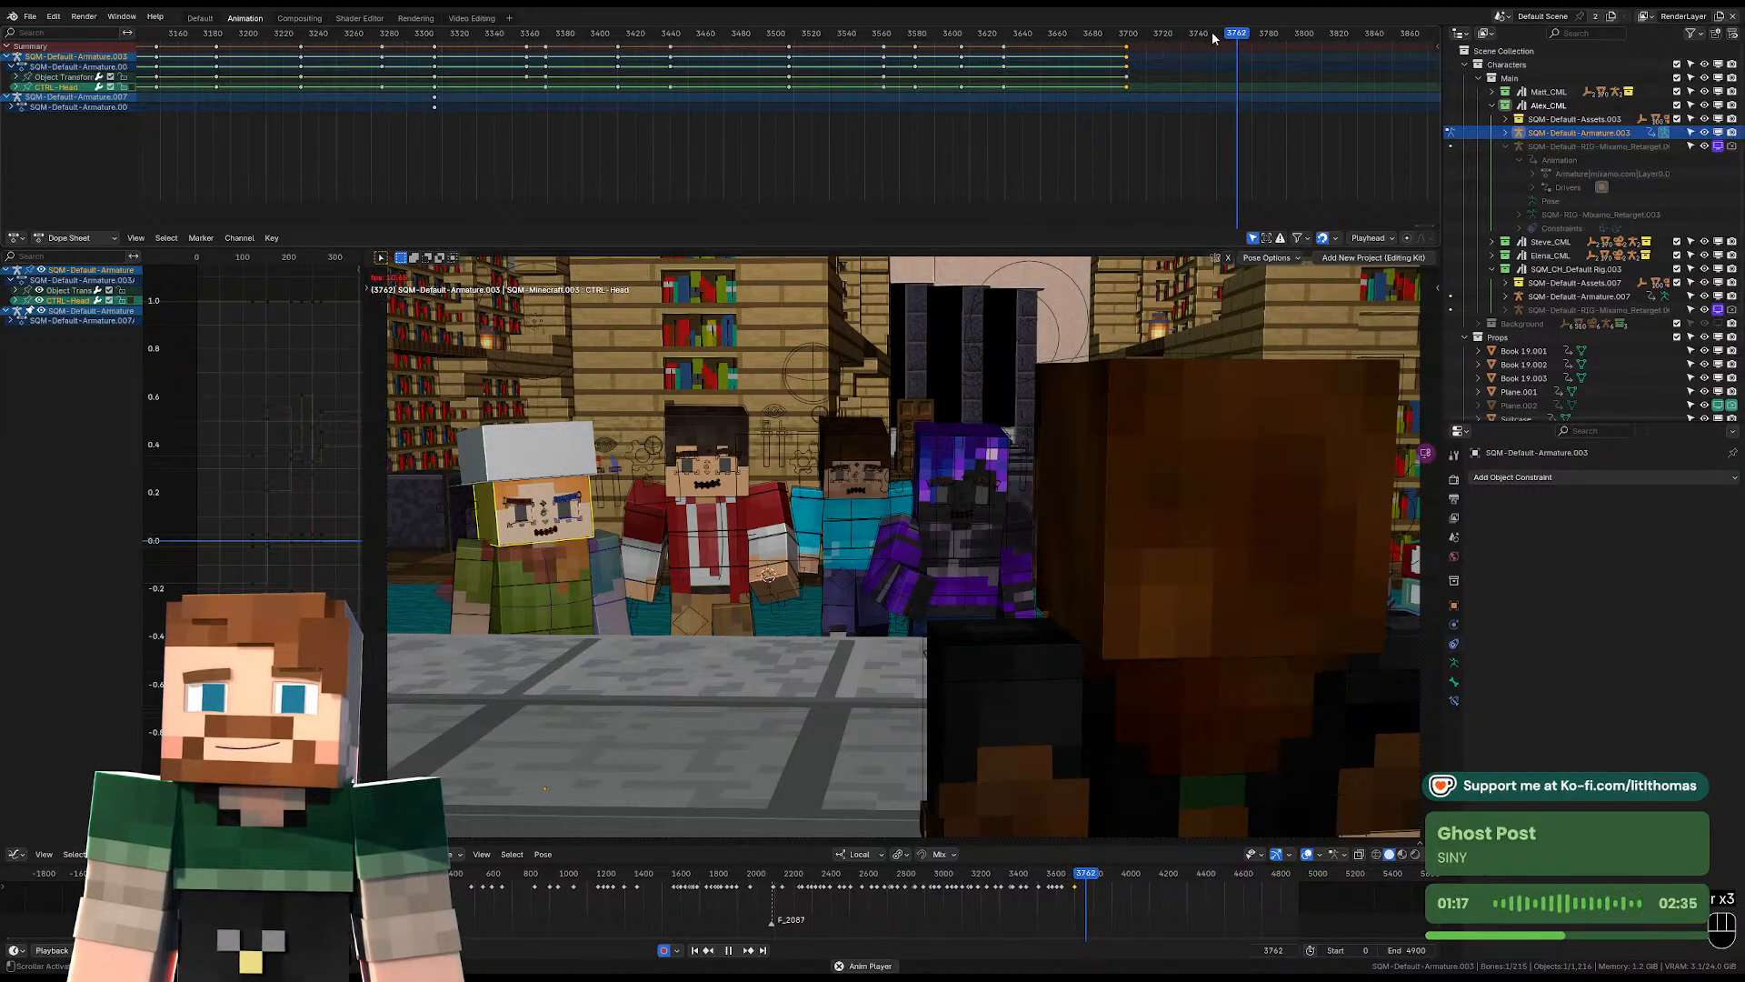
pyautogui.press('space')
pyautogui.moveTo(1217, 37); pyautogui.dragTo(1231, 33)
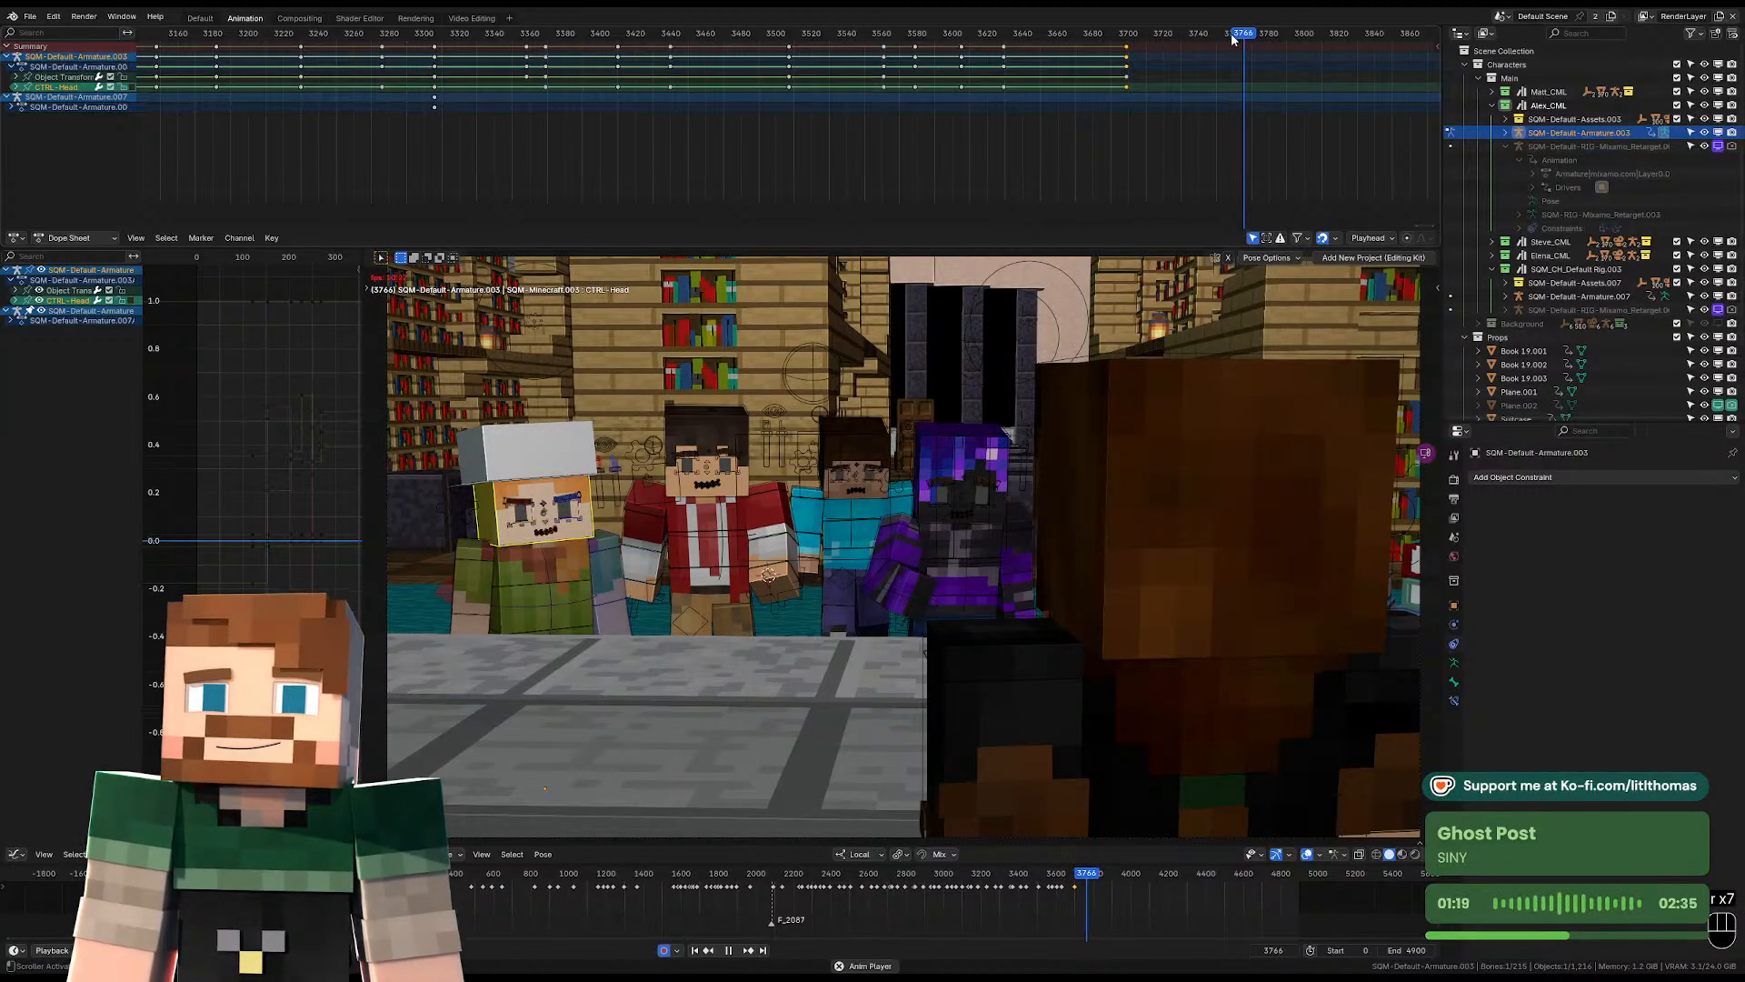
# Rotate the hat-wearing character's torso freely at frame 3759 to key a slight turn of the upper body.
pyautogui.click(580, 633)
pyautogui.click(588, 628)
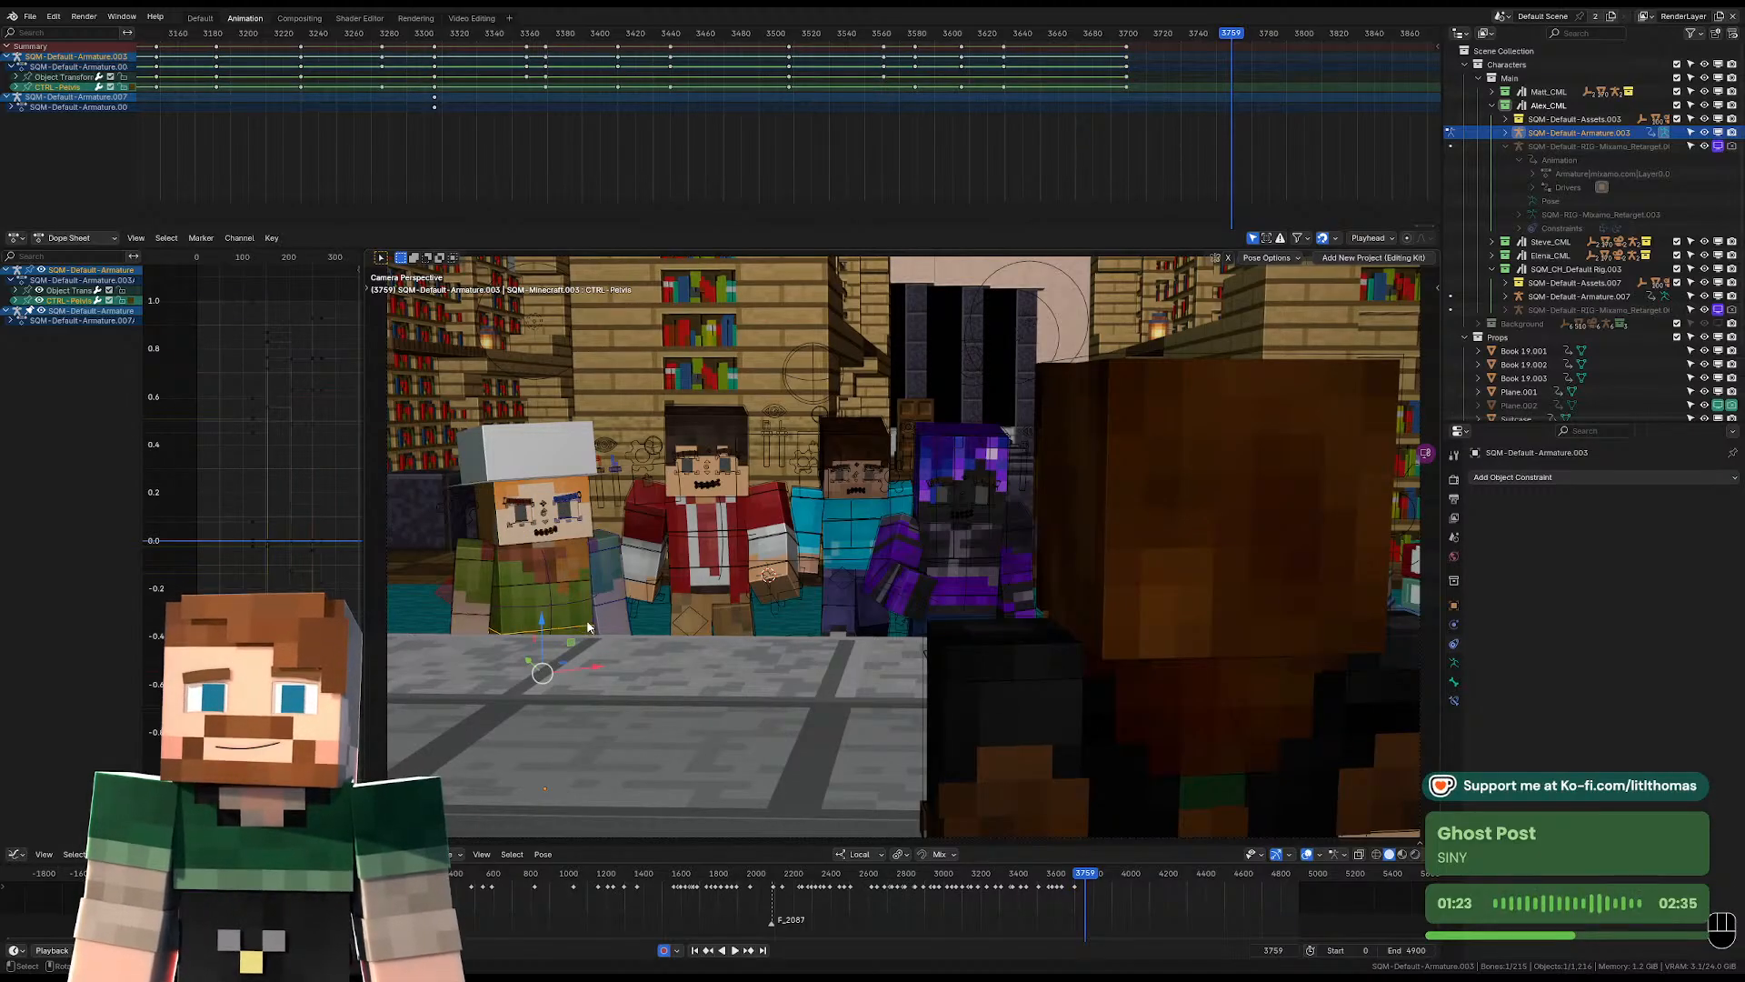
pyautogui.press('KP_Decimal')
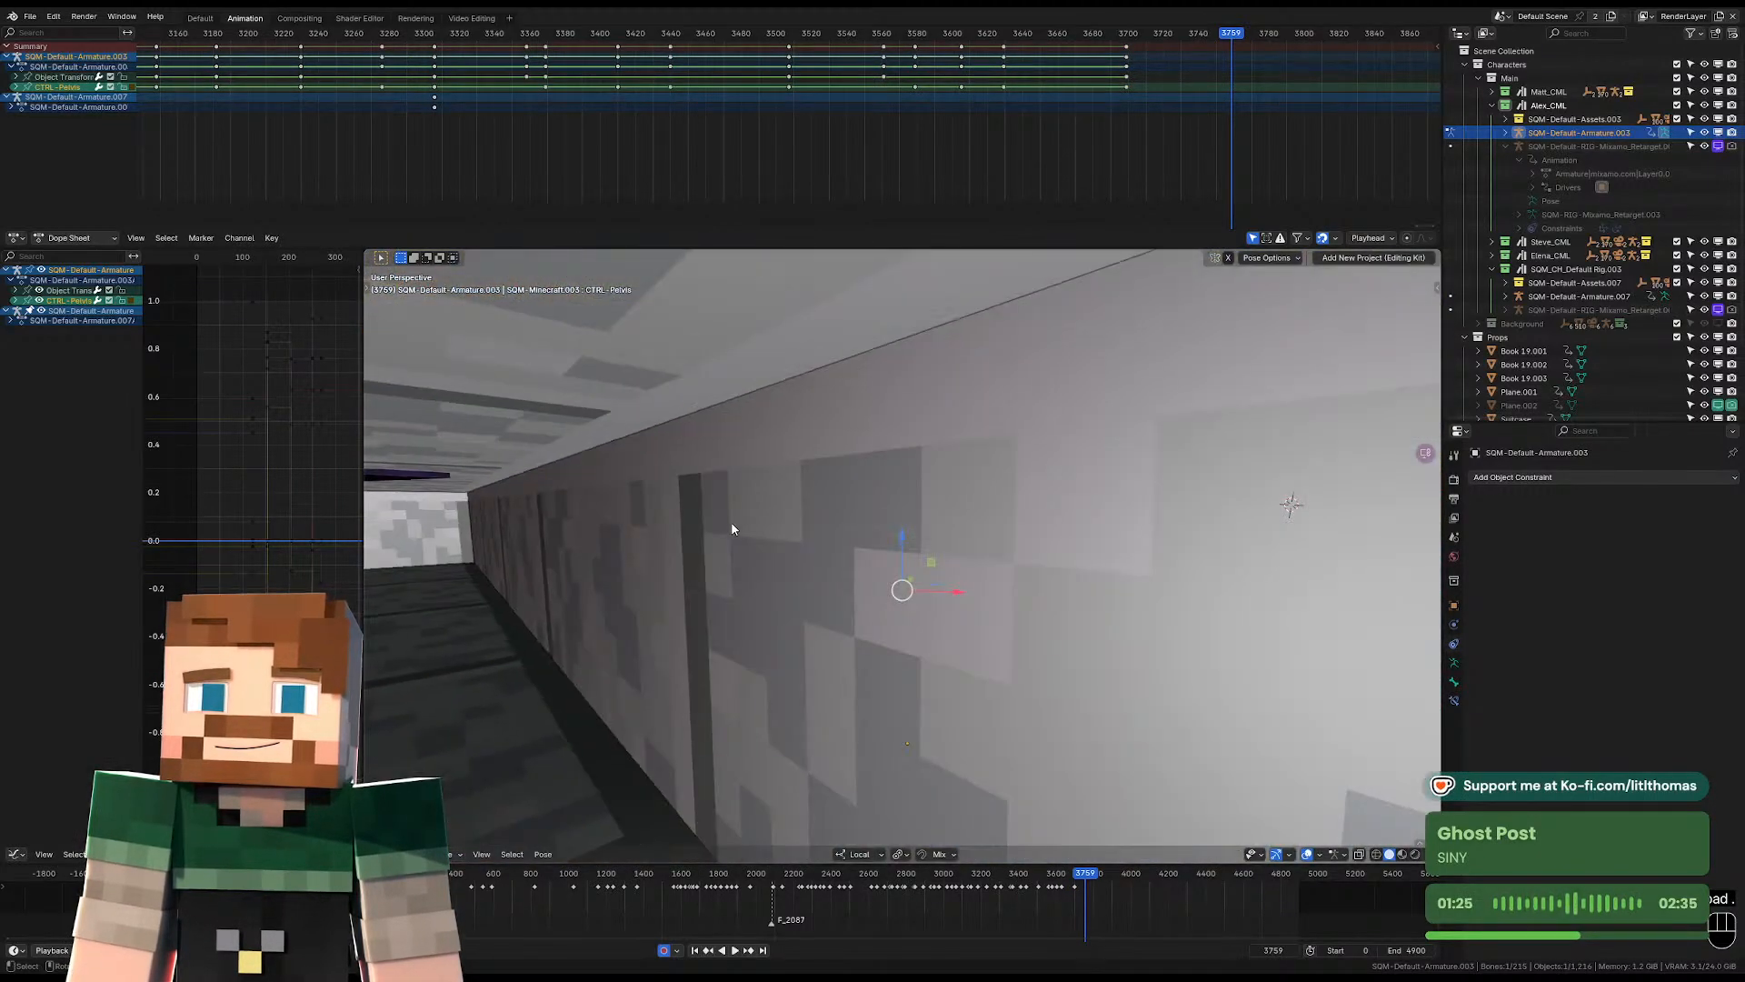
pyautogui.moveTo(864, 504); pyautogui.dragTo(933, 507, button='middle')
pyautogui.scroll(2, 900, 505)
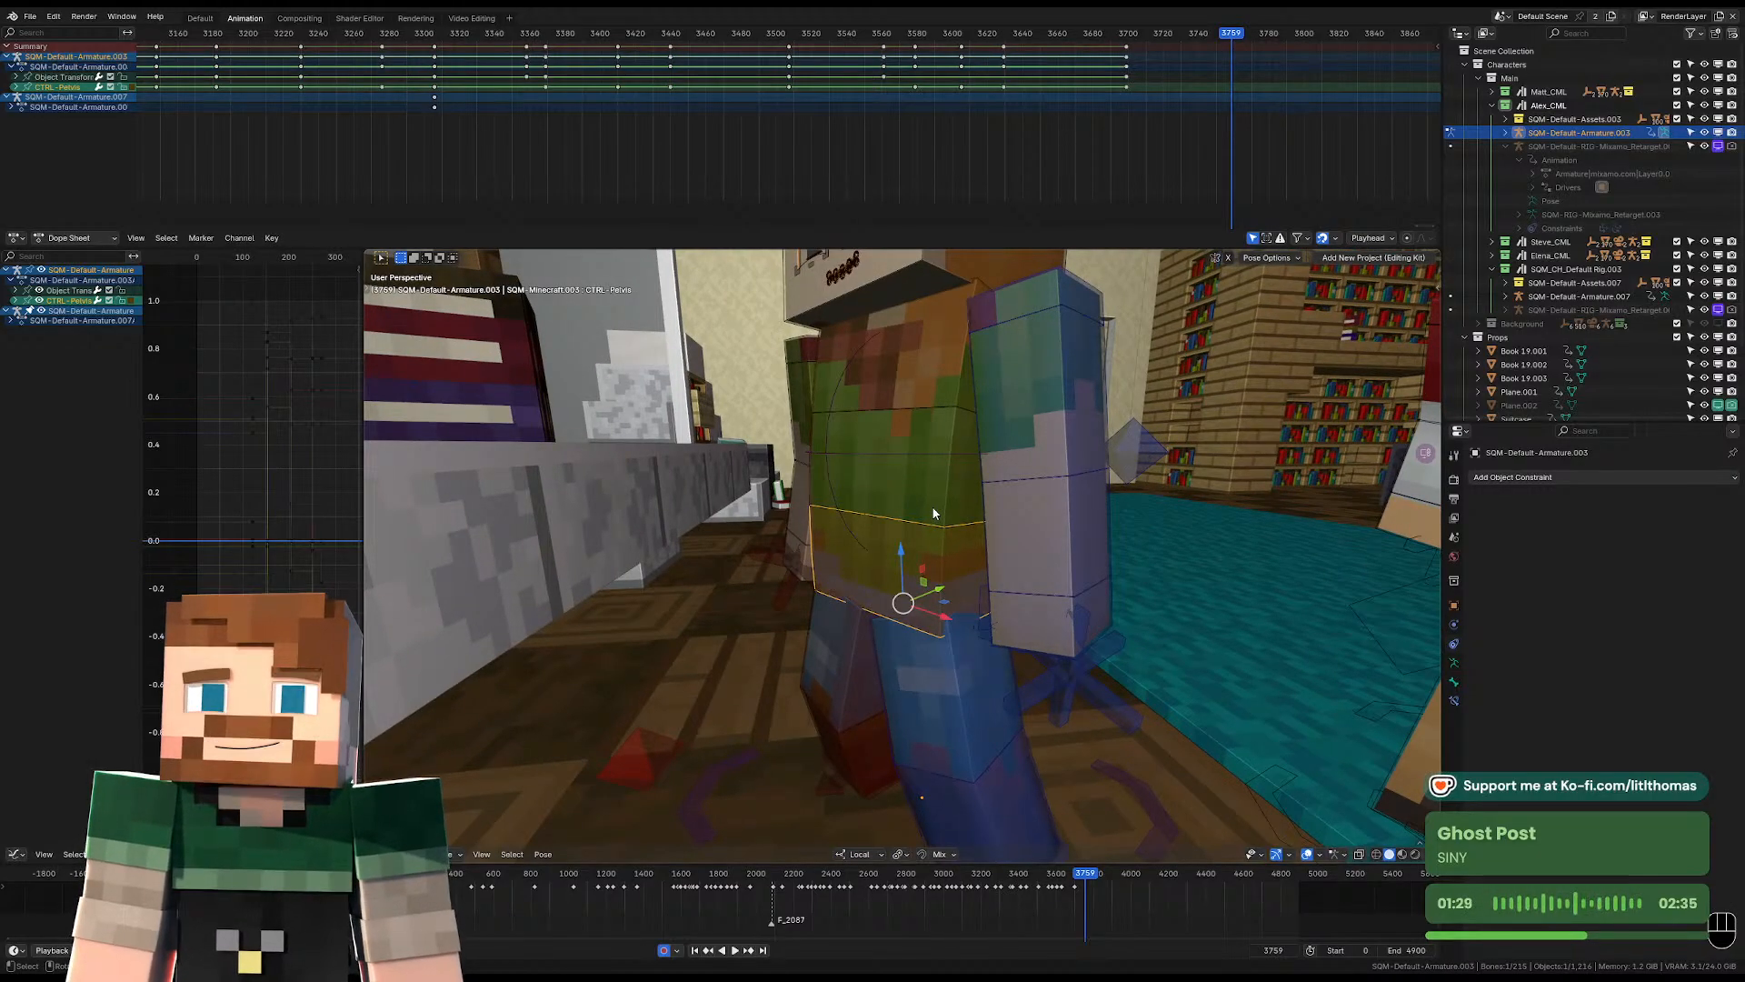
pyautogui.moveTo(946, 450)
pyautogui.mouseDown(button='middle')
pyautogui.moveTo(1003, 433)
pyautogui.moveTo(964, 433)
pyautogui.mouseUp(button='middle')
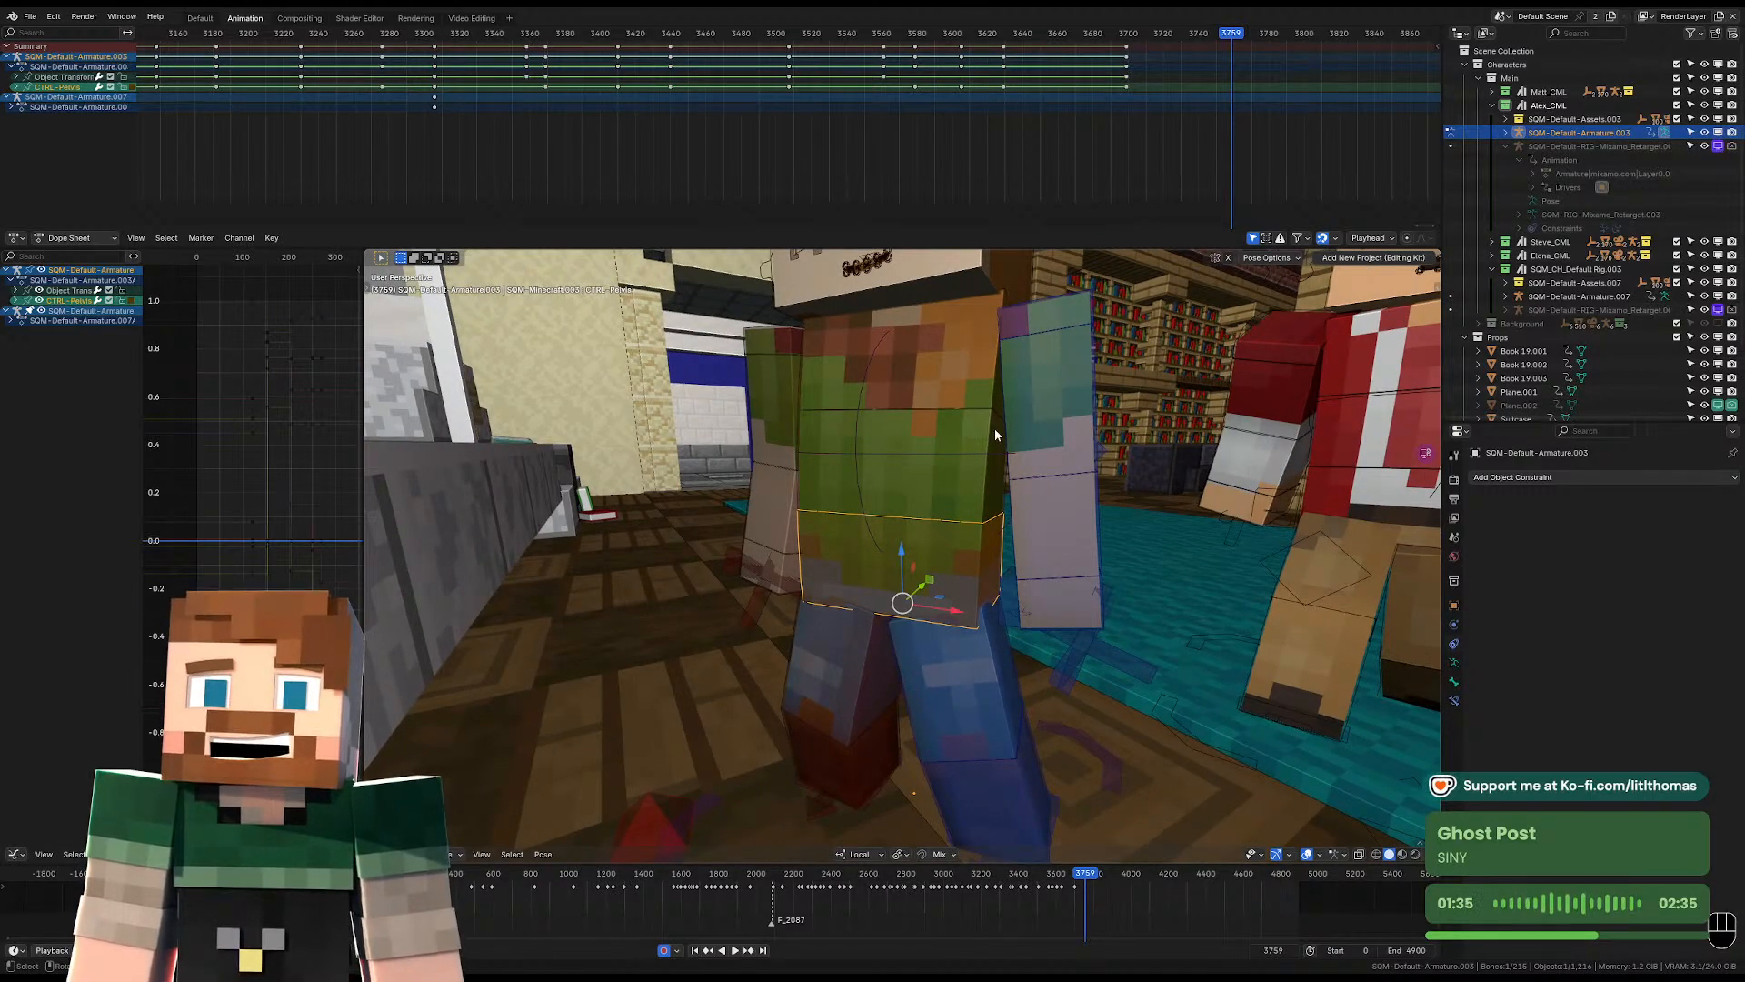
pyautogui.moveTo(996, 423); pyautogui.dragTo(1132, 444, button='middle')
pyautogui.click(1004, 391)
pyautogui.press('r')
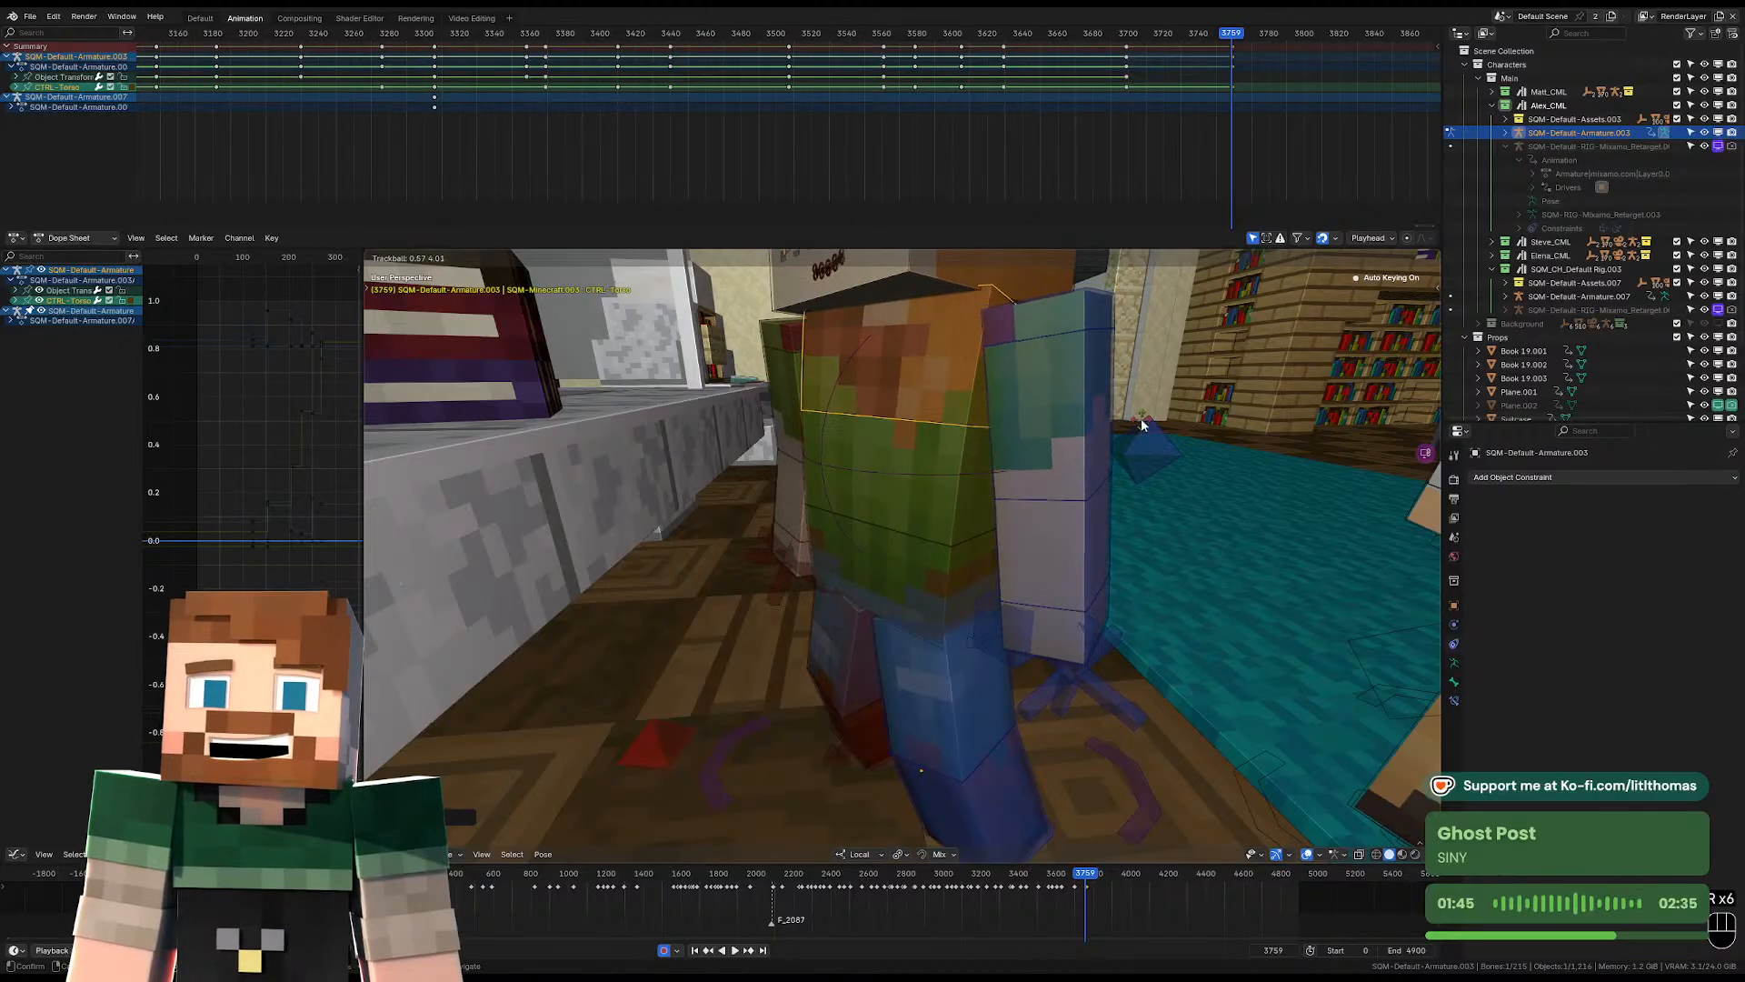
pyautogui.click(1142, 404)
# Rotate the head freely at frame 3759 so the face turns toward the other characters in the camera view.
pyautogui.scroll(-3, 957, 363)
pyautogui.click(956, 360)
pyautogui.moveTo(956, 360)
pyautogui.mouseDown(button='middle')
pyautogui.moveTo(748, 359)
pyautogui.moveTo(955, 381)
pyautogui.mouseUp(button='middle')
pyautogui.press('r')
pyautogui.press('r')
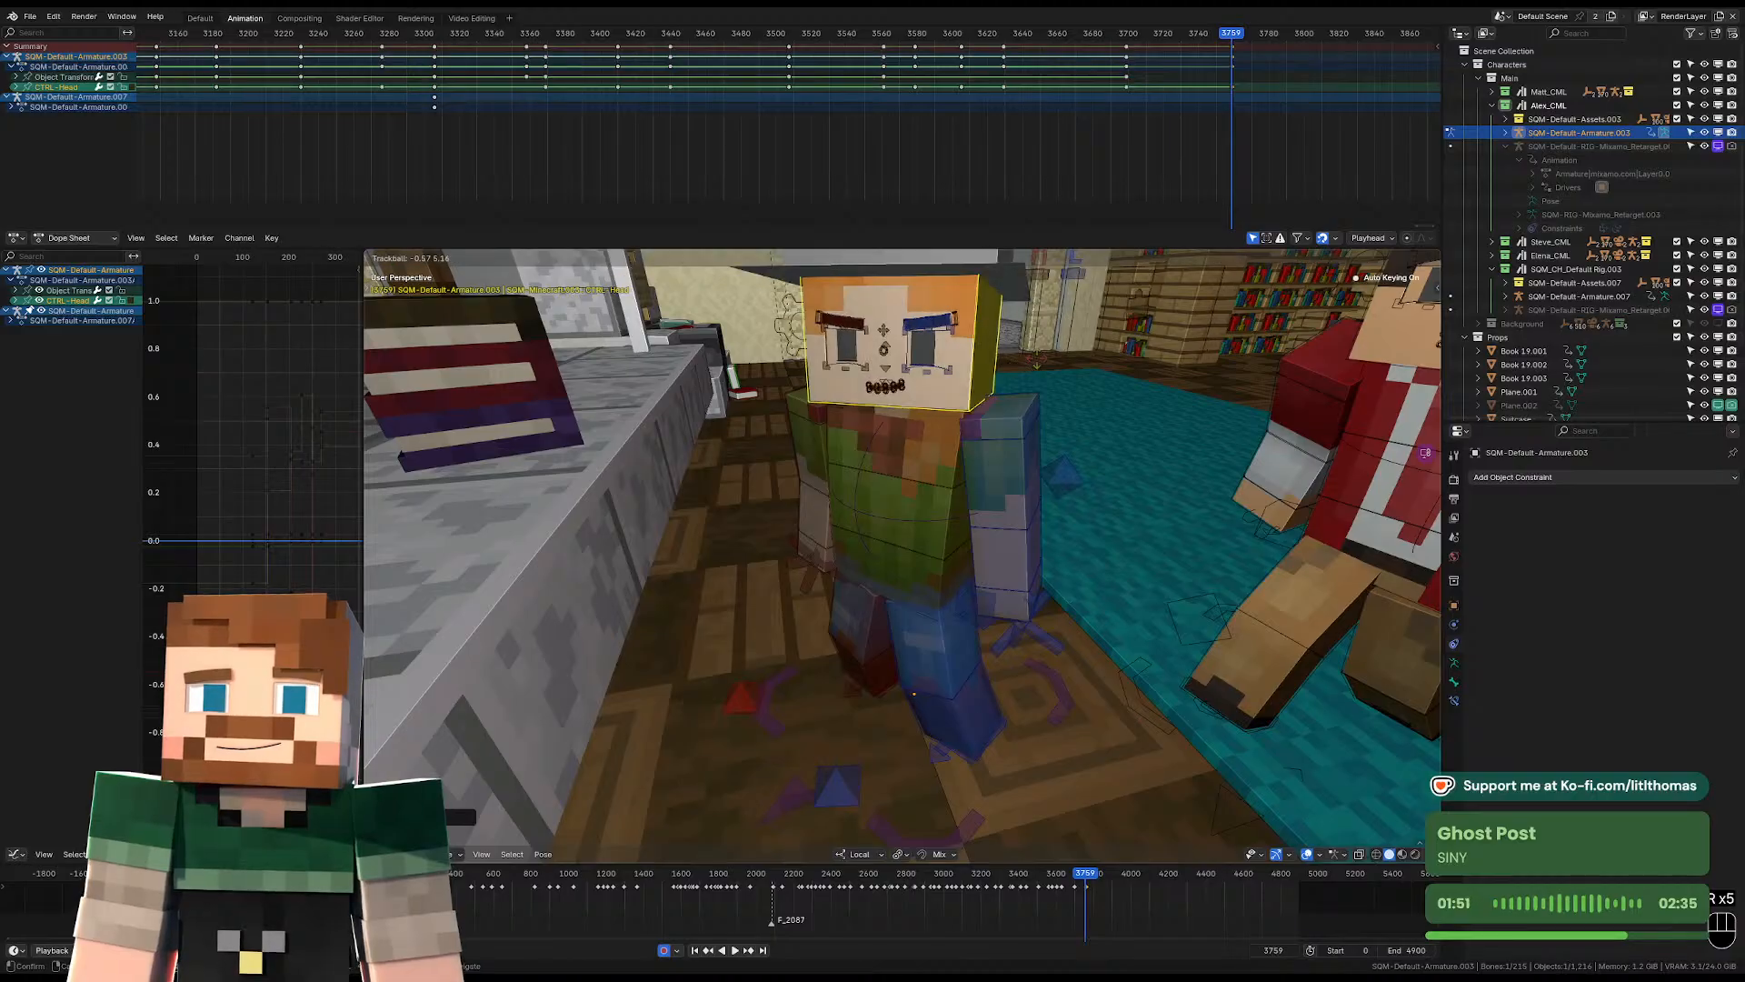
pyautogui.click(1138, 362)
pyautogui.press('KP_0')
pyautogui.press('r')
pyautogui.press('r')
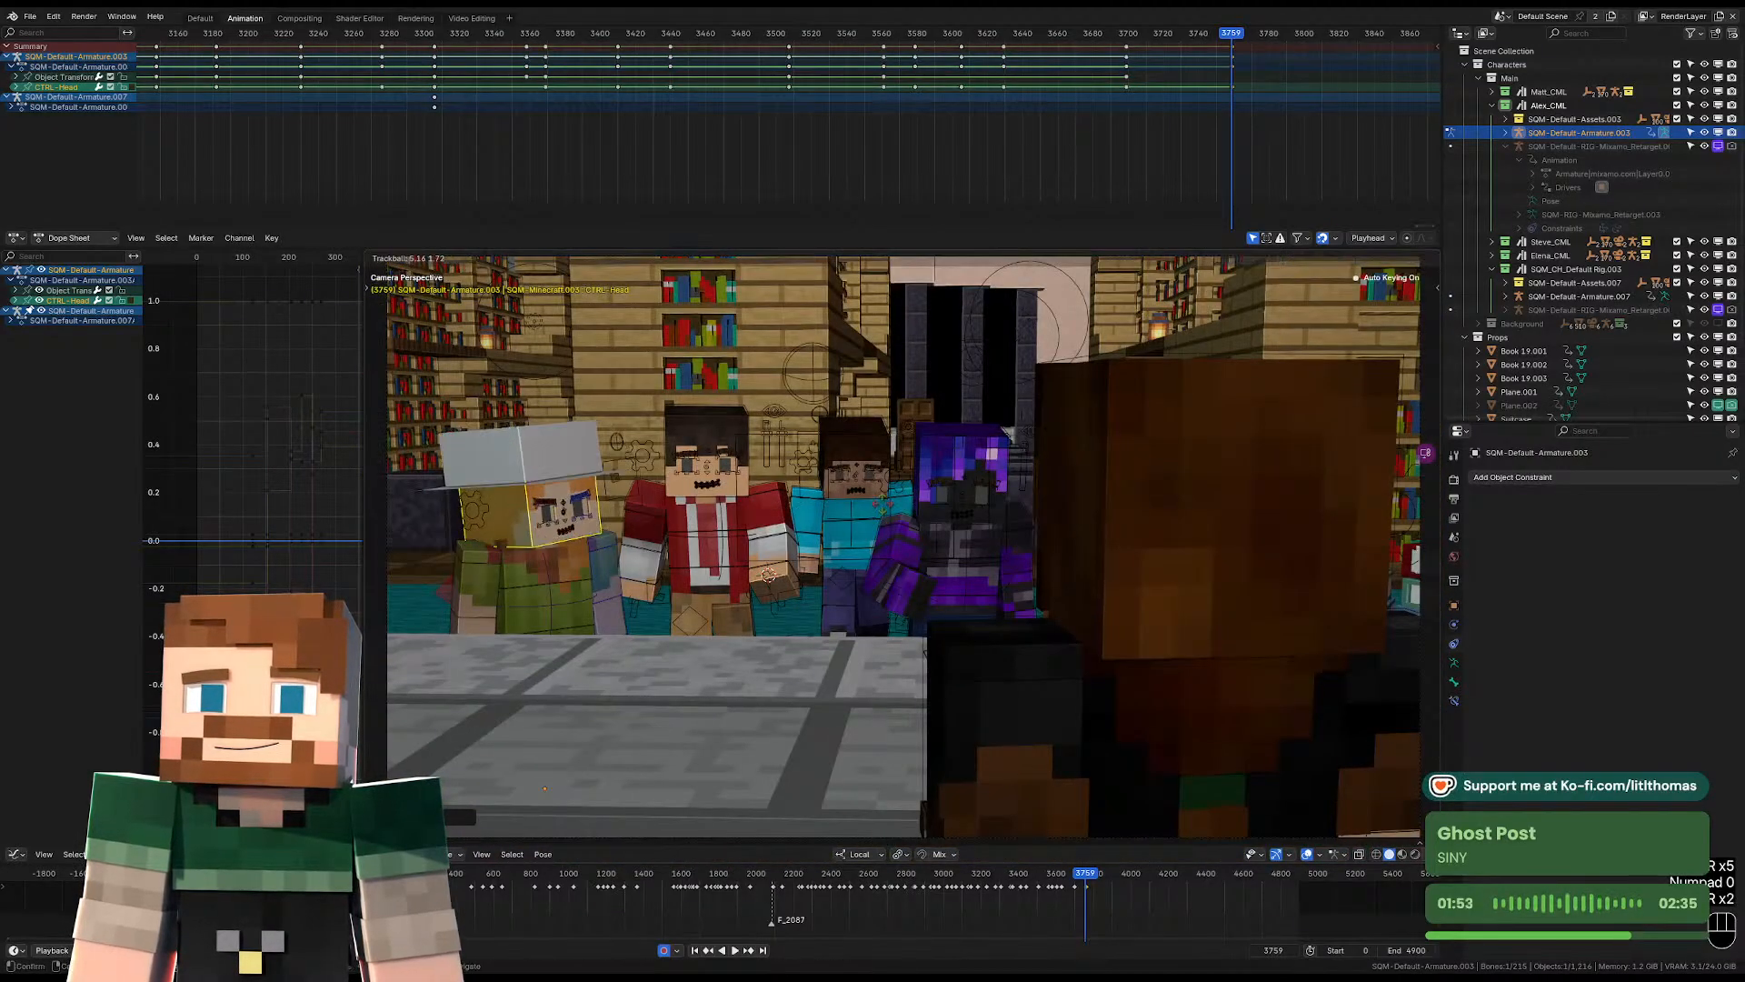
pyautogui.click(888, 507)
# Rotate the right and left upper arms at frame 3759 to follow the turned torso.
pyautogui.click(477, 589)
pyautogui.press('r')
pyautogui.press('r')
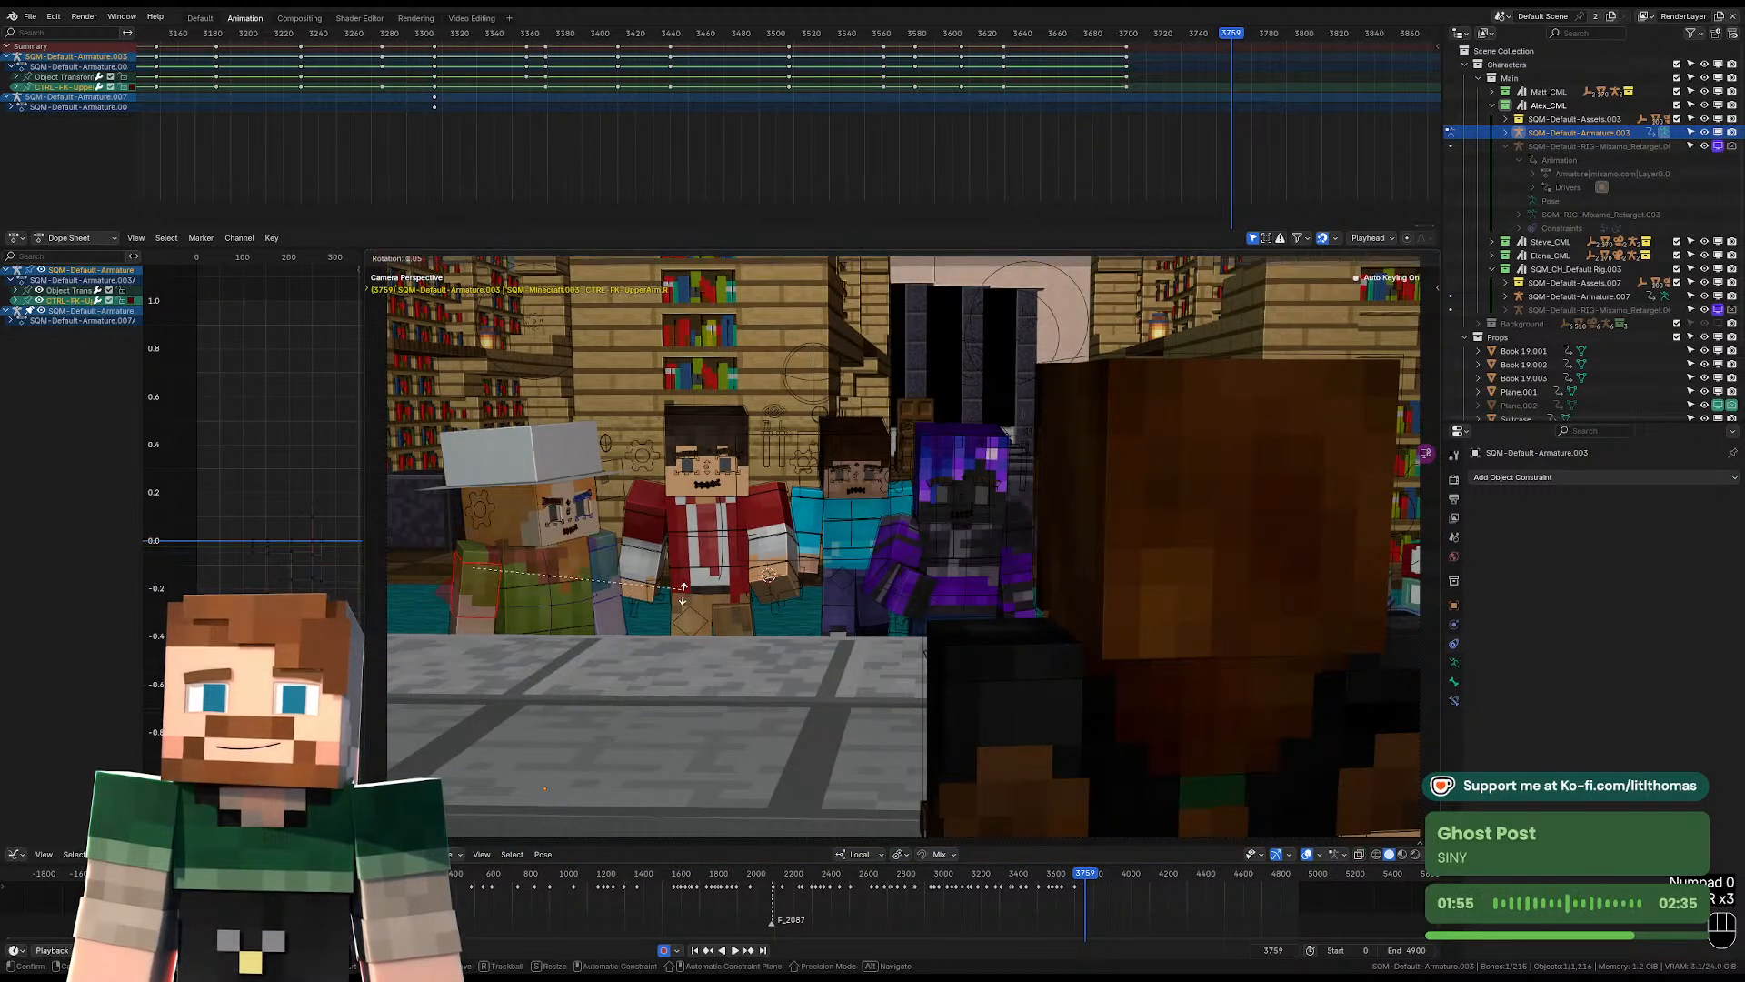
pyautogui.click(682, 597)
pyautogui.click(609, 575)
pyautogui.press('r')
pyautogui.press('r')
pyautogui.click(615, 580)
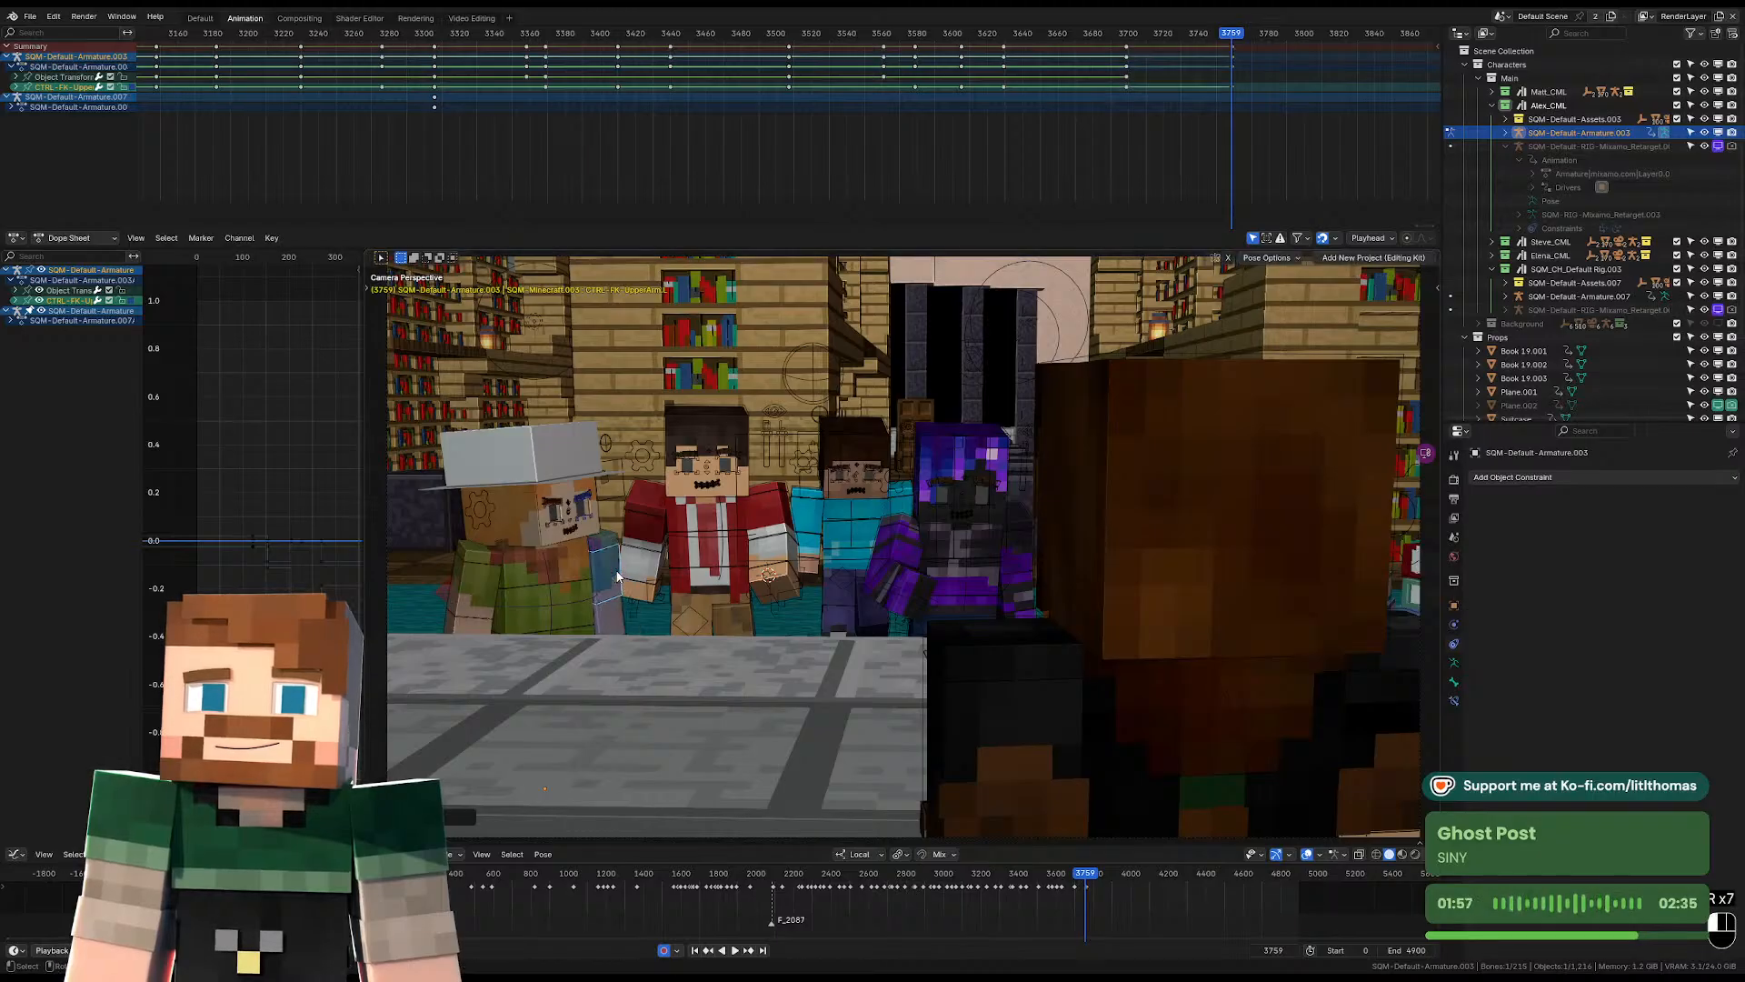
pyautogui.press('r')
pyautogui.press('r')
pyautogui.click(622, 578)
# Play the animation from about frame 3699 through the following shots, and settle on frame 3906.
pyautogui.click(1124, 40)
pyautogui.press('space')
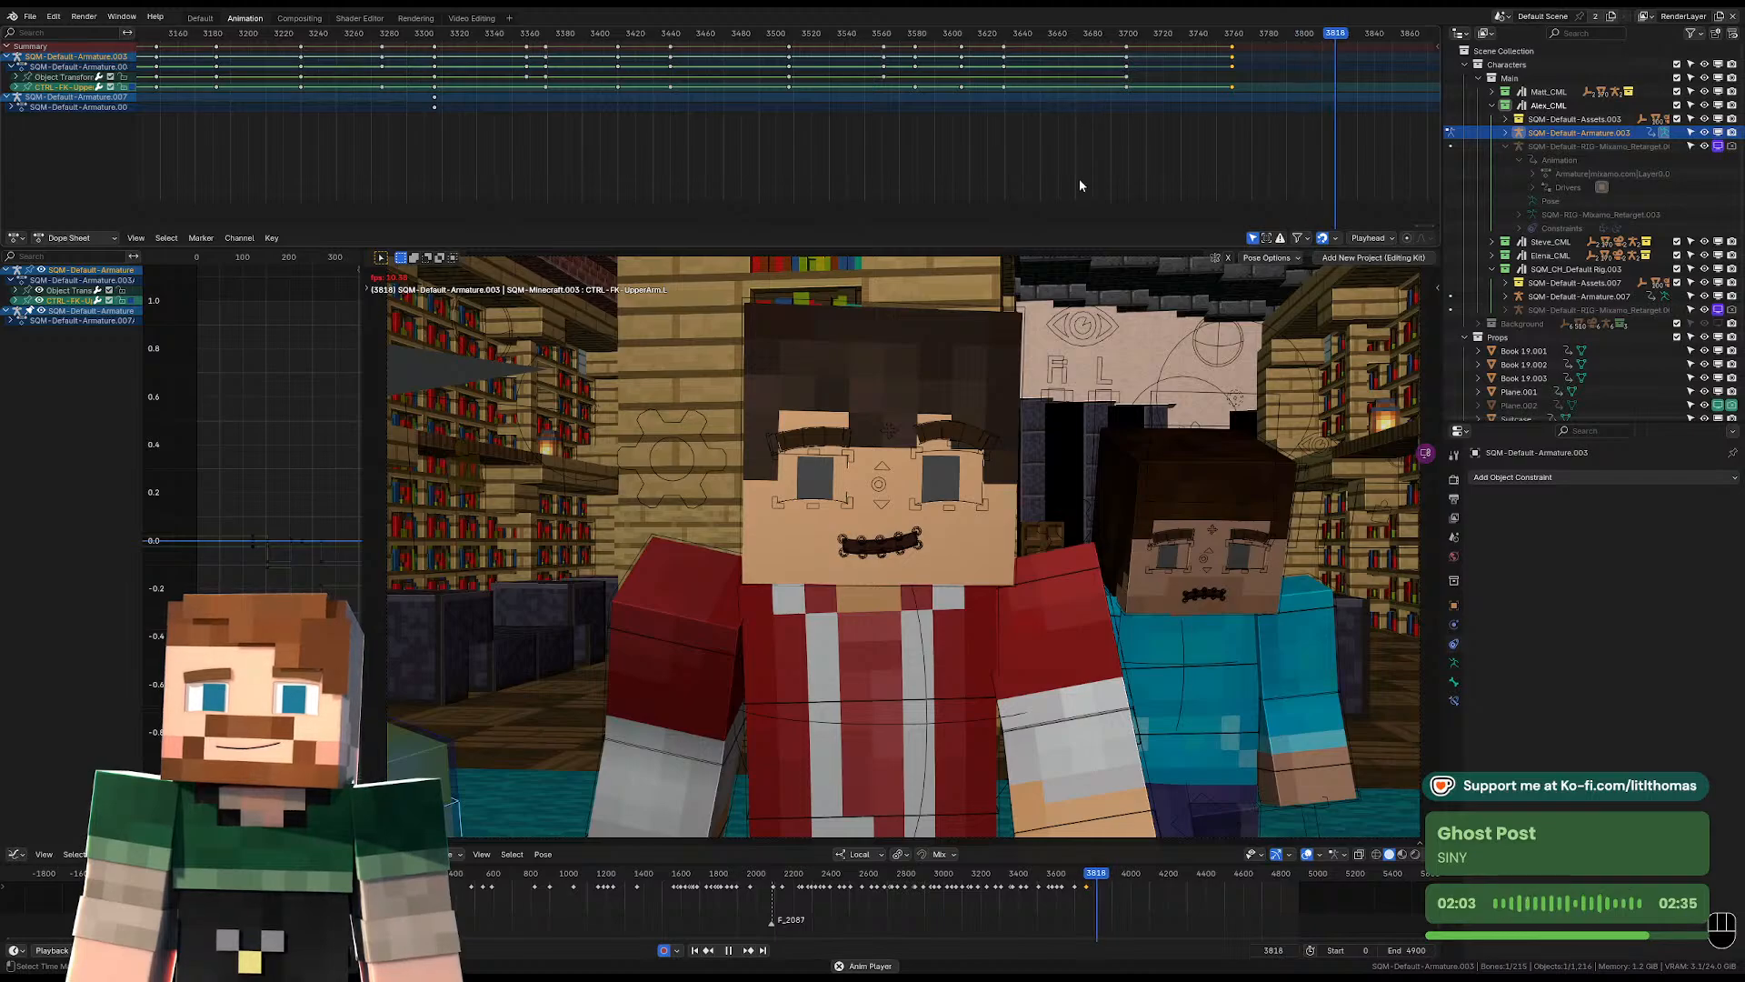
pyautogui.scroll(-3, 991, 570)
pyautogui.scroll(-4, 1223, 115)
pyautogui.press('space')
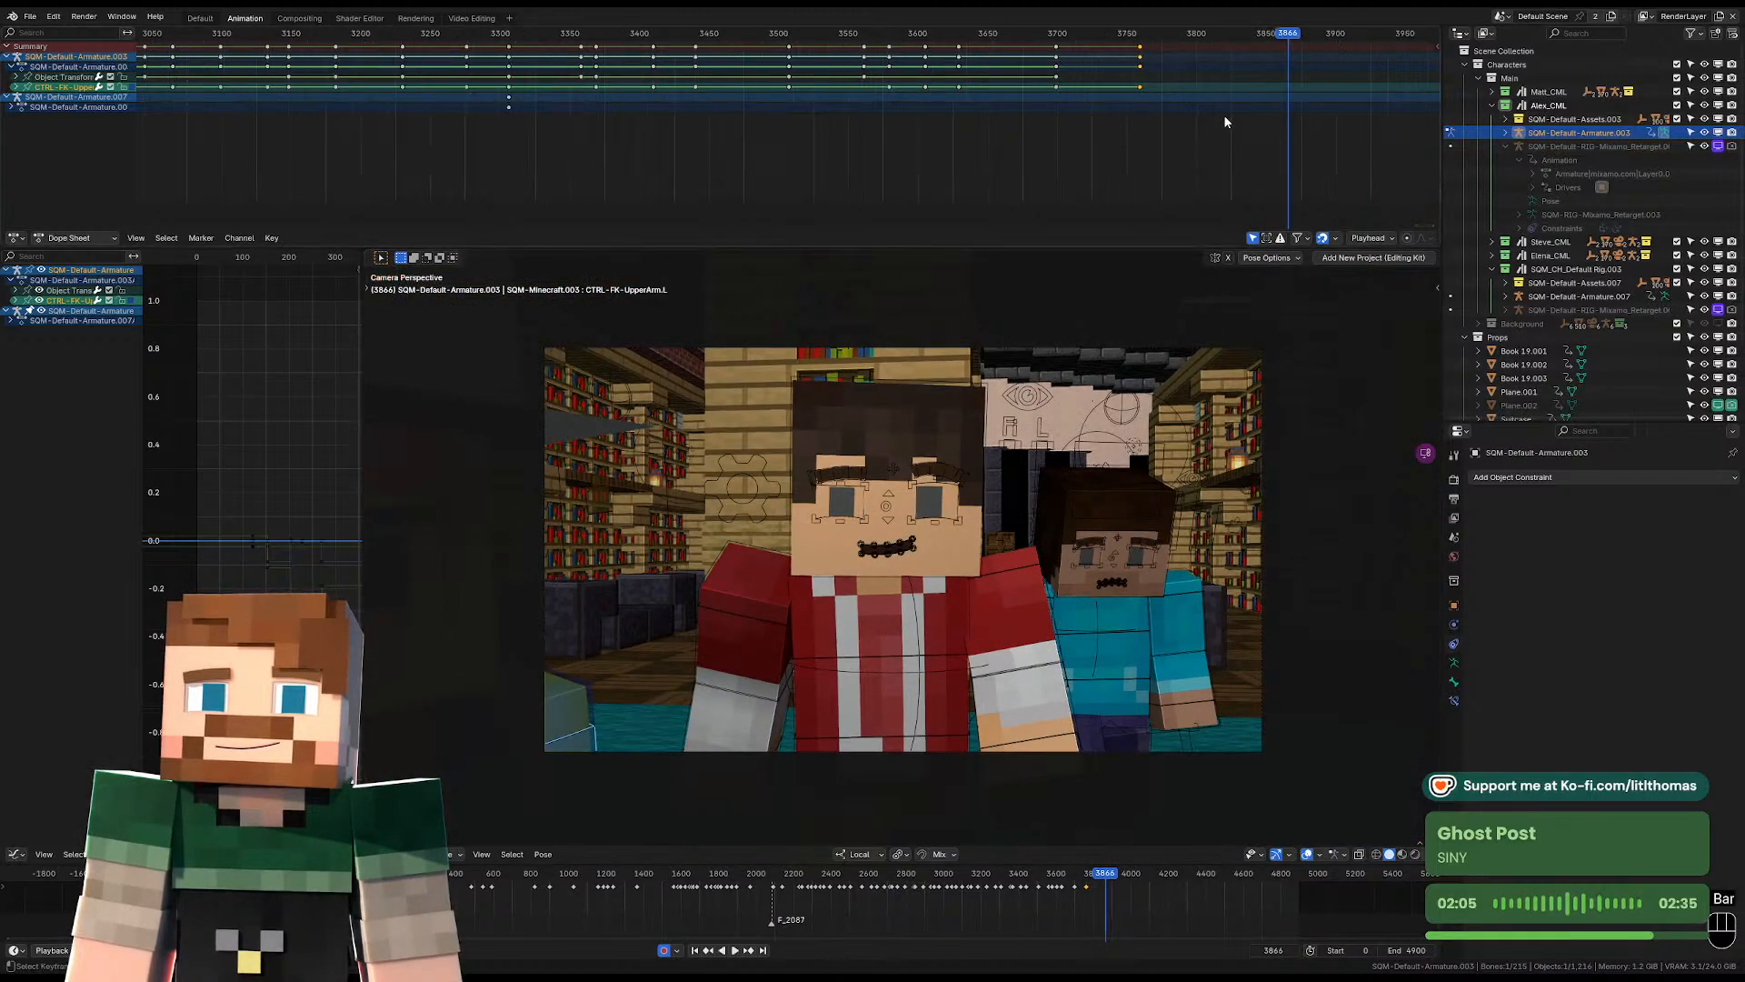
pyautogui.moveTo(916, 34); pyautogui.dragTo(957, 47)
pyautogui.press('Left')
pyautogui.press('Right')
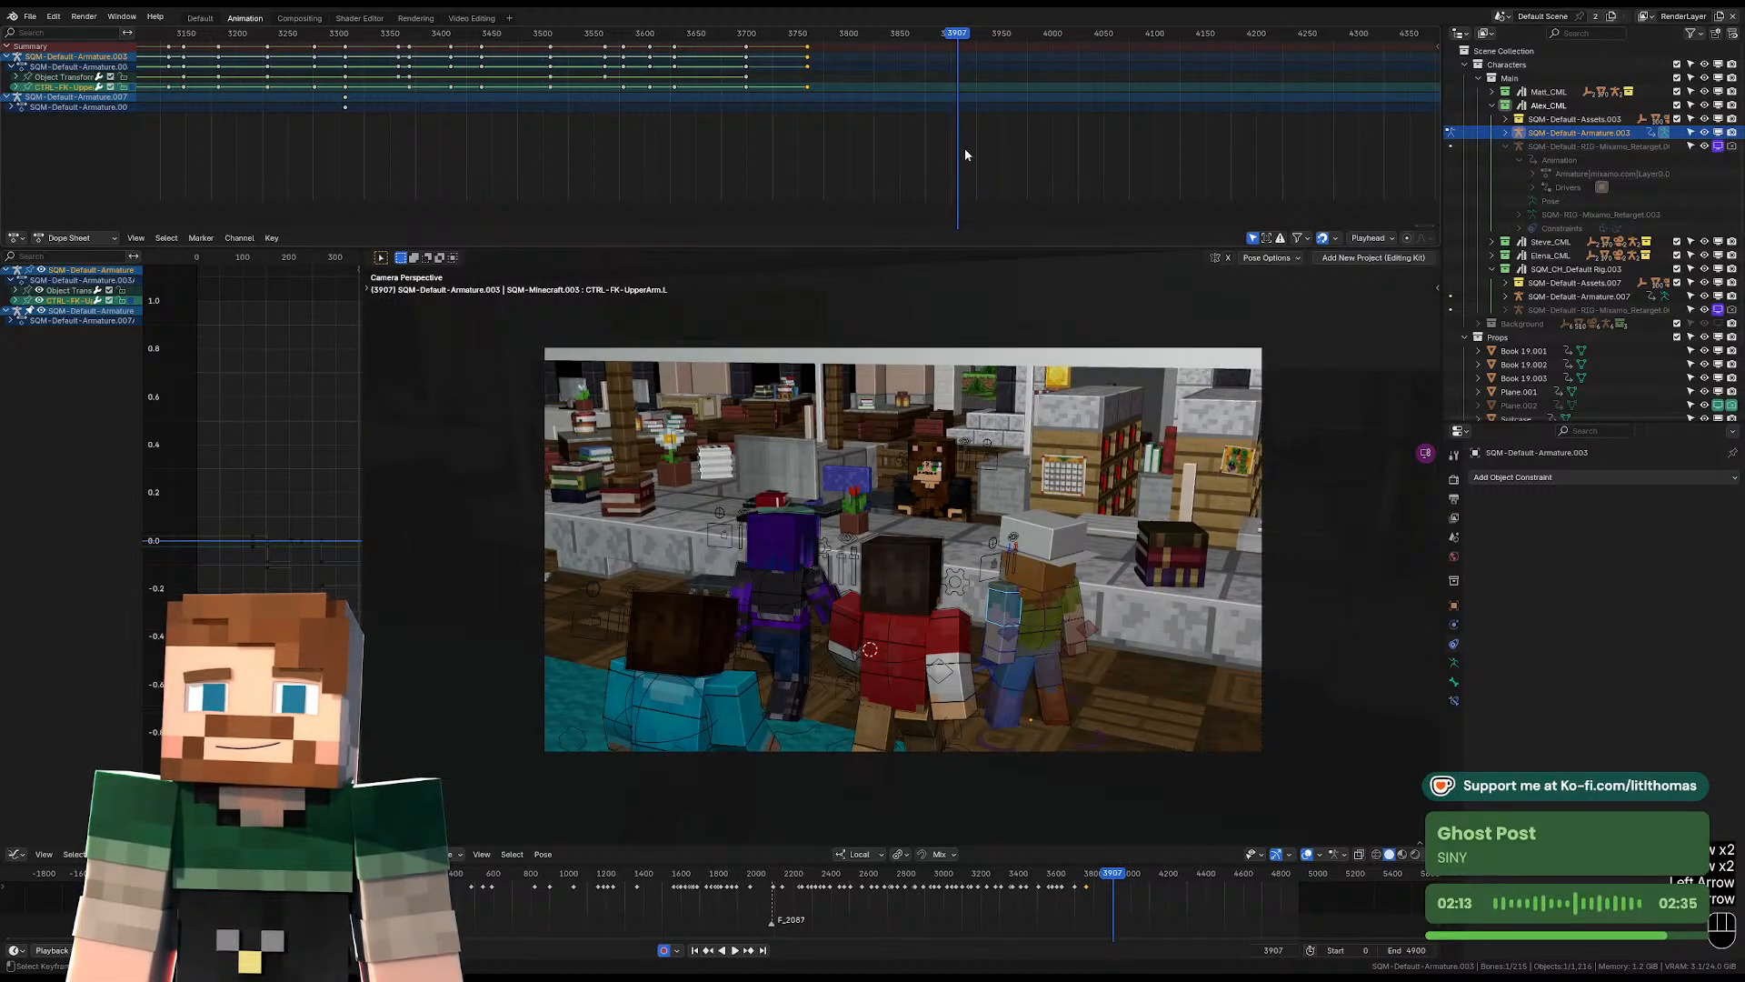
pyautogui.press('Left')
pyautogui.press('Right')
# Rotate the hat-wearing character's torso at frame 3906 to key a slight turn of the upper body.
pyautogui.click(1049, 642)
pyautogui.press('KP_Decimal')
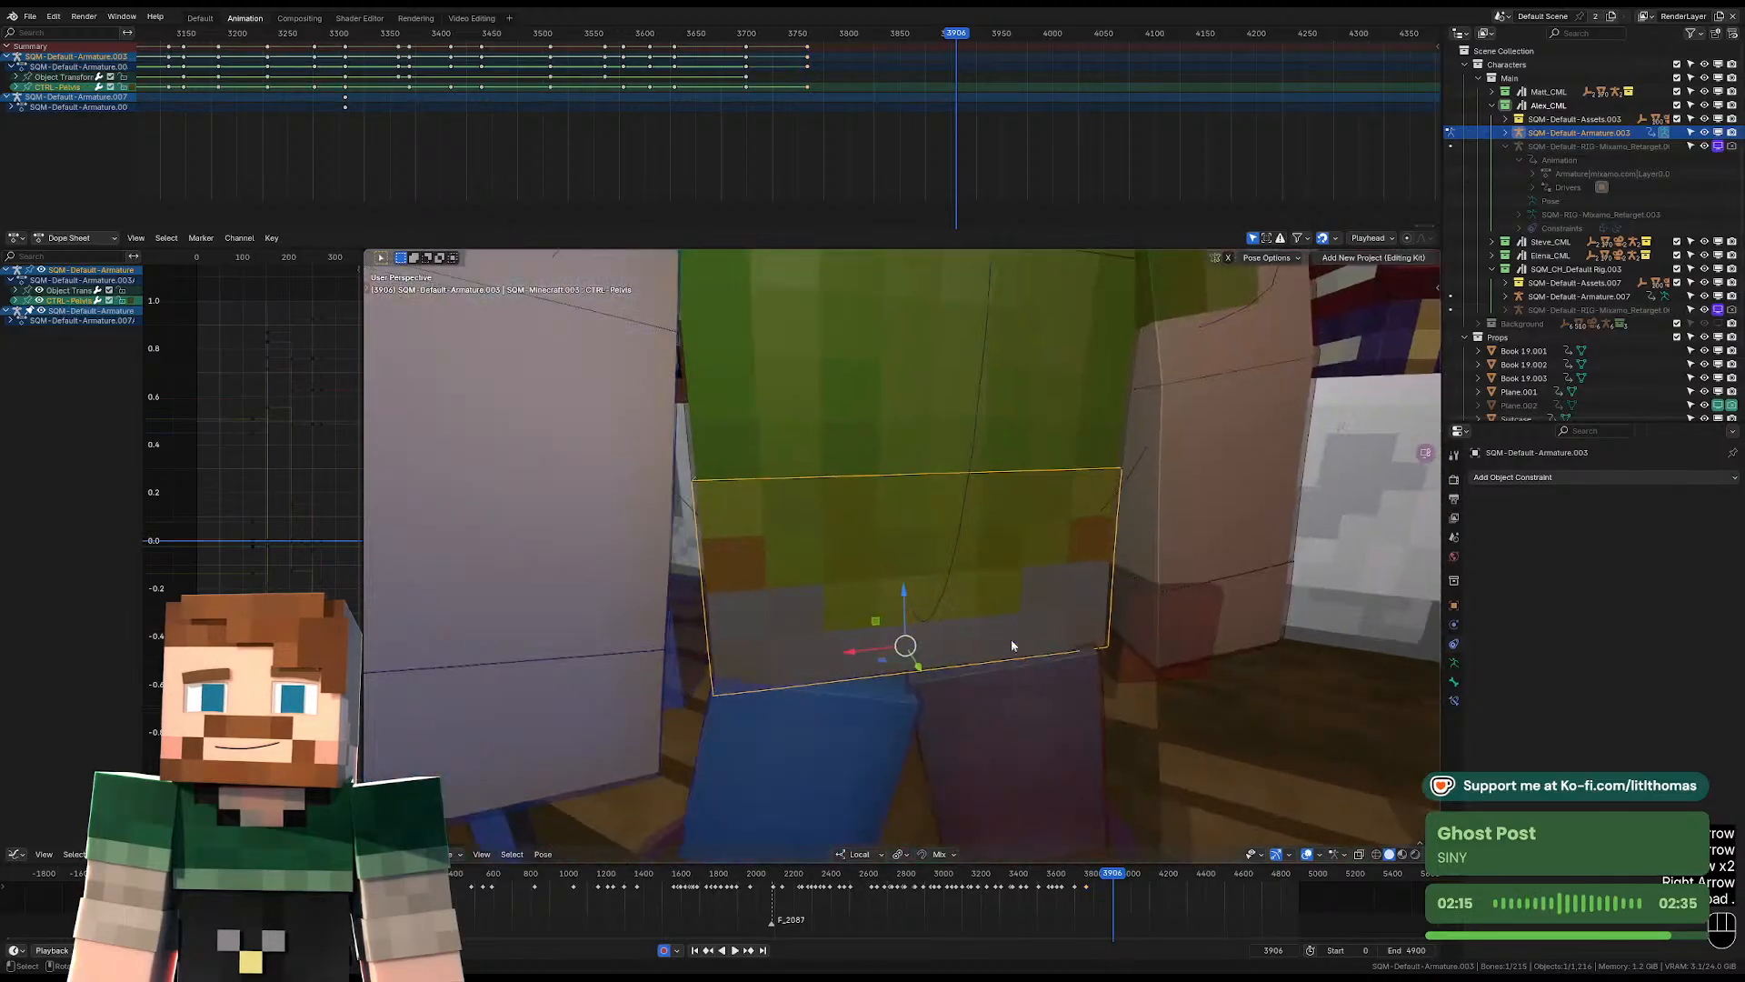
pyautogui.press('r')
pyautogui.rightClick(1065, 518)
pyautogui.click(906, 412)
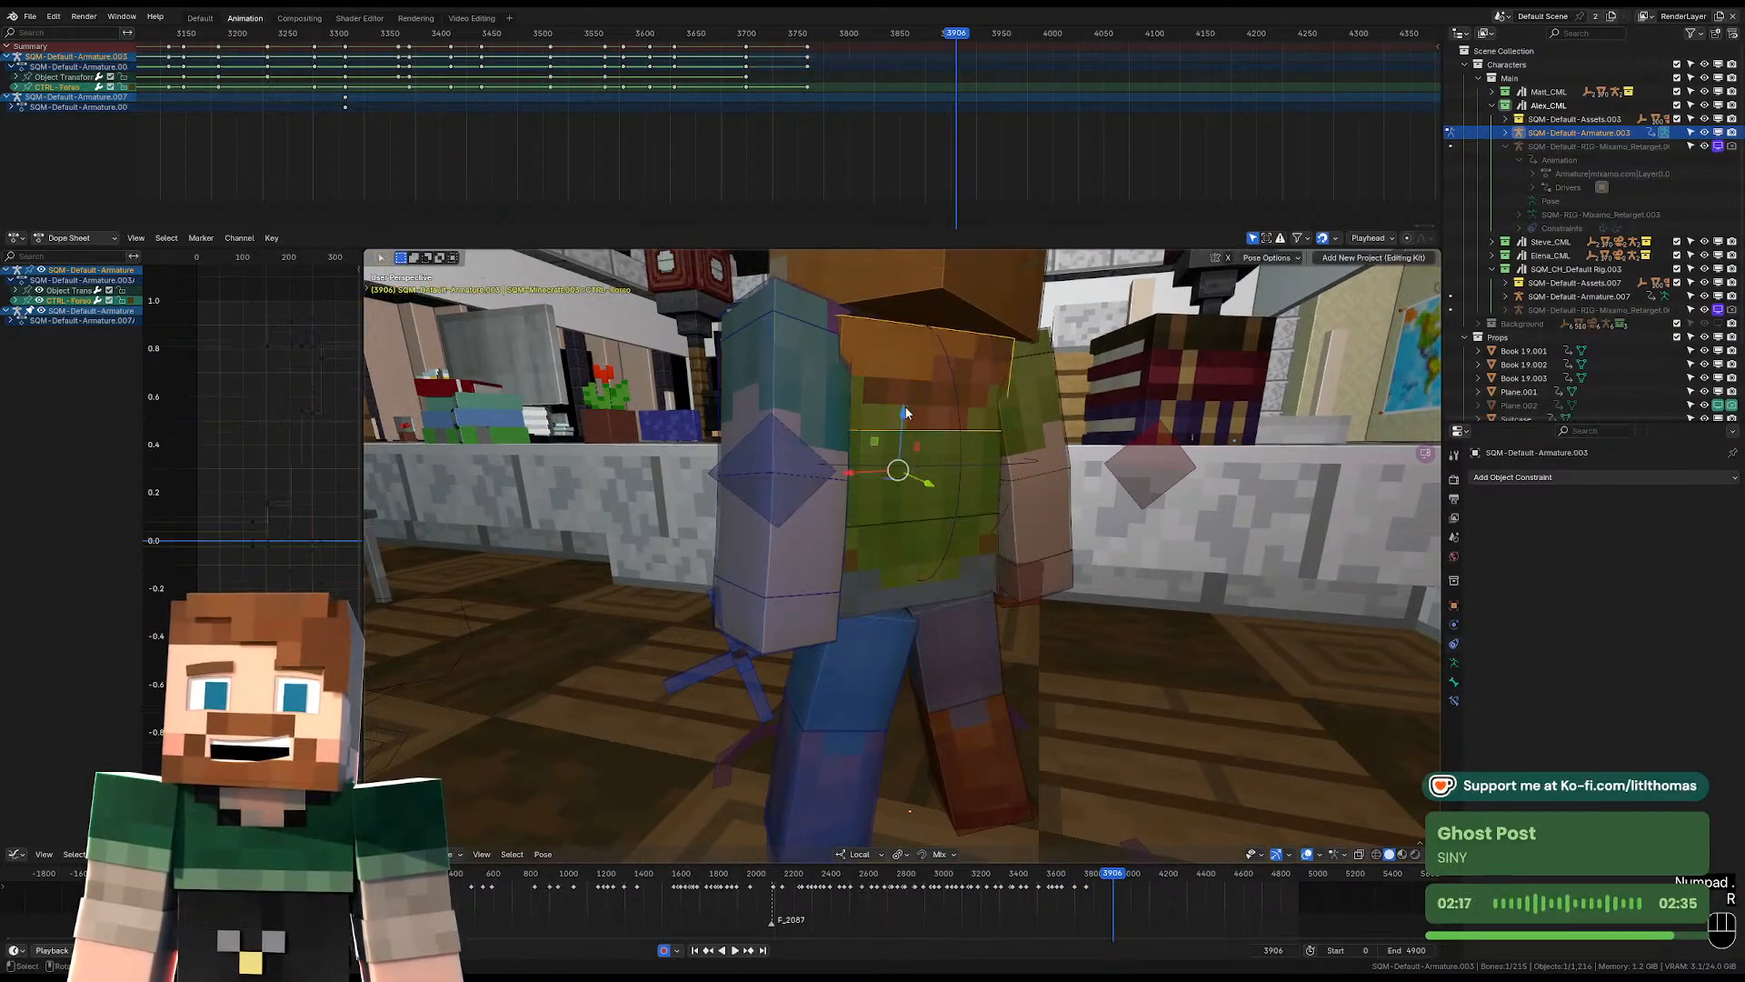
pyautogui.moveTo(909, 414); pyautogui.dragTo(1009, 454, button='middle')
pyautogui.press('r')
pyautogui.click(1087, 442)
pyautogui.press('r')
pyautogui.press('r')
pyautogui.click(1082, 452)
pyautogui.press('r')
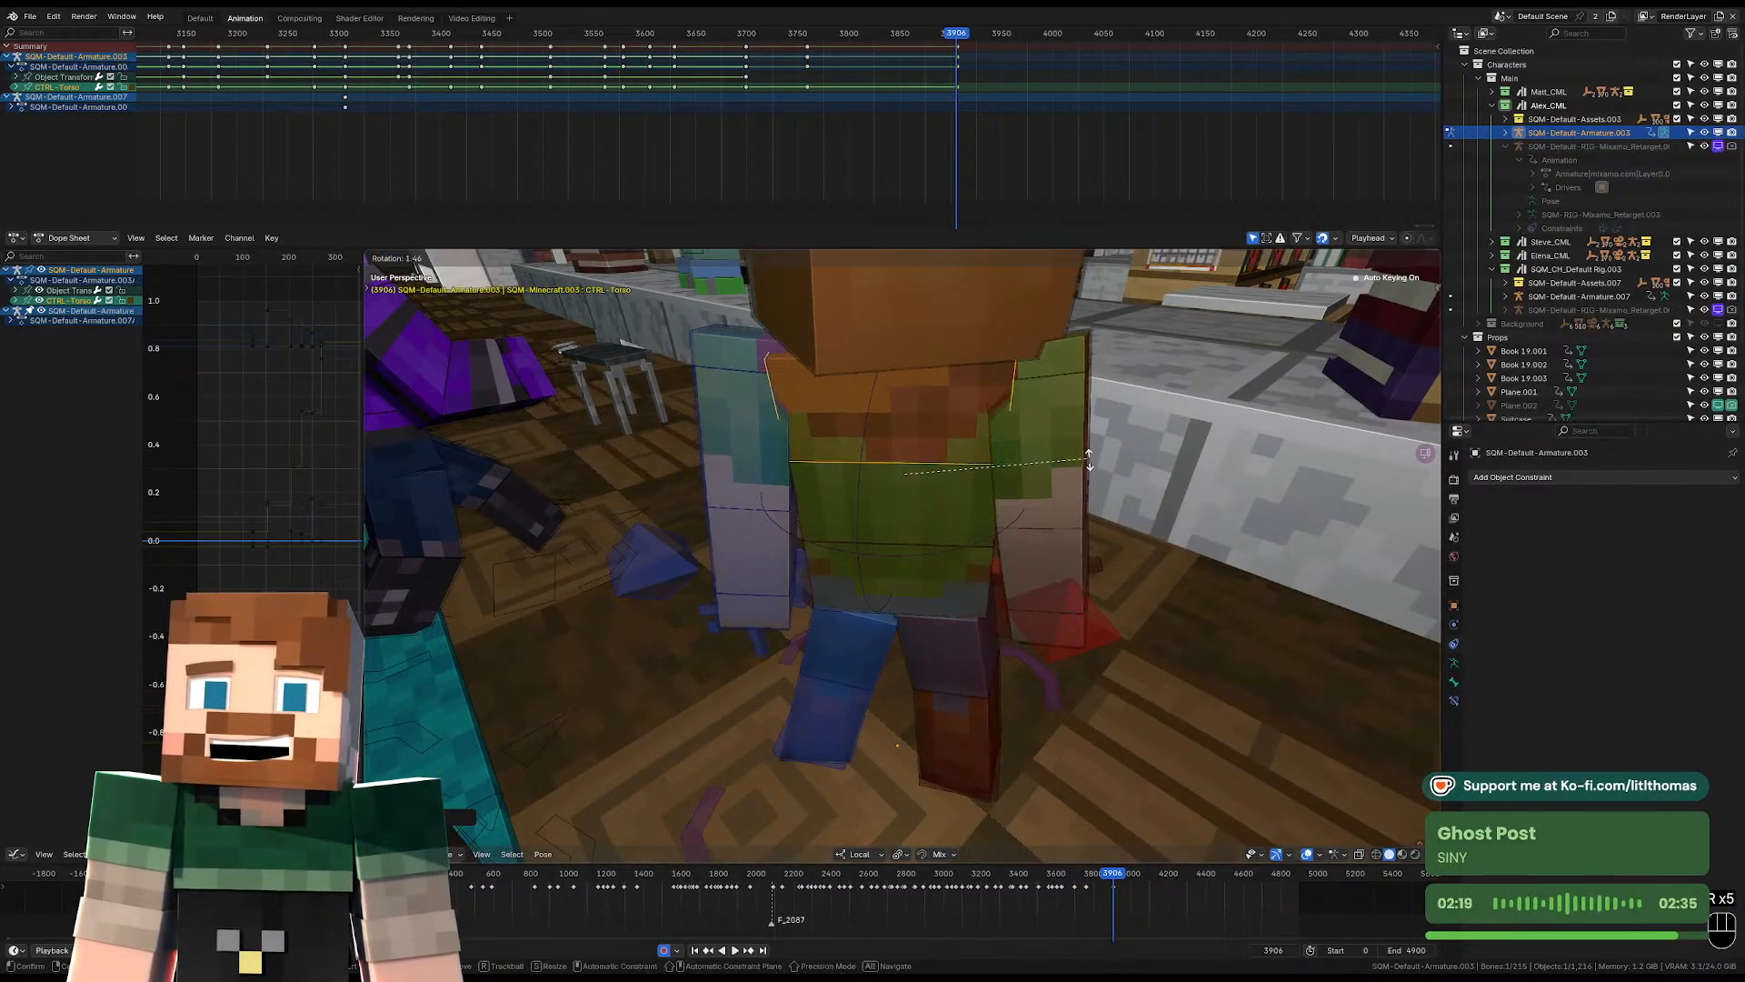
pyautogui.click(1084, 458)
# Rotate the hat-wearing character's head at frame 3906 to adjust its facing relative to the turned torso.
pyautogui.click(947, 349)
pyautogui.moveTo(946, 349); pyautogui.dragTo(757, 560, button='middle')
pyautogui.scroll(-4, 1045, 384)
pyautogui.press('r')
pyautogui.press('r')
pyautogui.click(1039, 404)
pyautogui.press('r')
pyautogui.click(1041, 410)
pyautogui.press('r')
pyautogui.press('r')
pyautogui.click(1042, 414)
# Rotate the right and left upper arms at frame 3906 to follow the turned torso.
pyautogui.scroll(-3, 913, 538)
pyautogui.click(912, 538)
pyautogui.scroll(4, 883, 523)
pyautogui.moveTo(885, 523); pyautogui.dragTo(841, 473, button='middle')
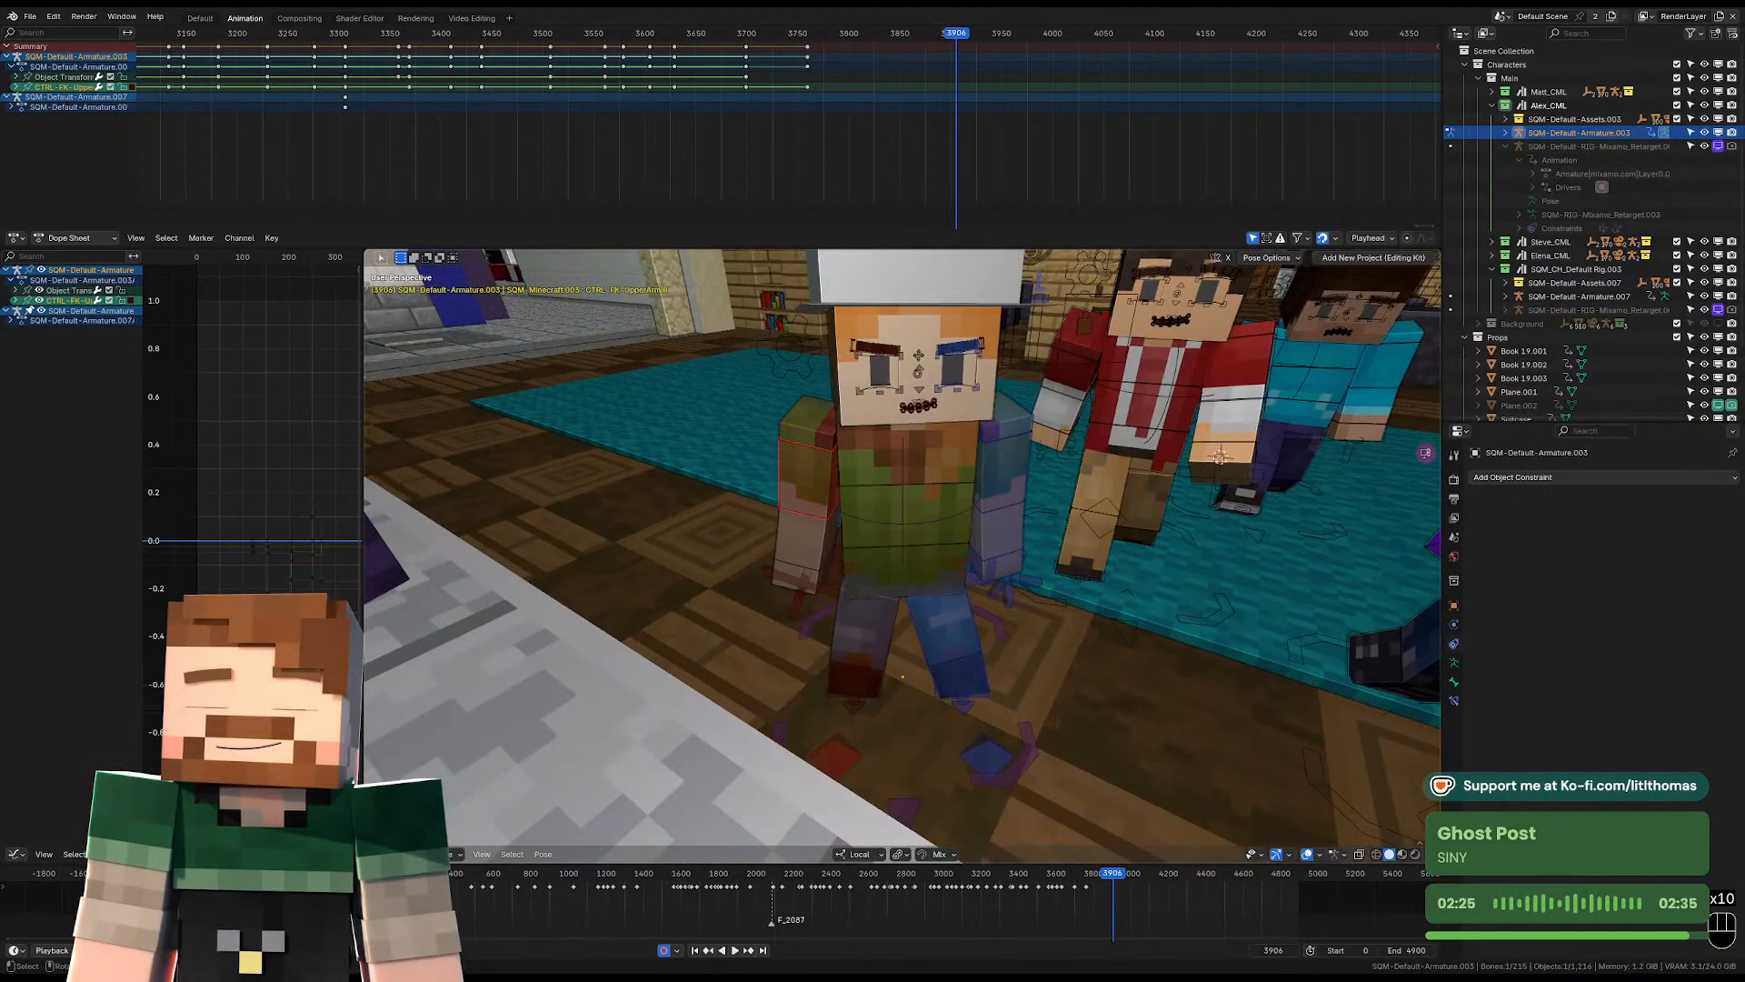
pyautogui.press('r')
pyautogui.press('r')
pyautogui.click(871, 506)
pyautogui.press('r')
pyautogui.click(998, 483)
pyautogui.click(998, 485)
pyautogui.press('r')
pyautogui.press('r')
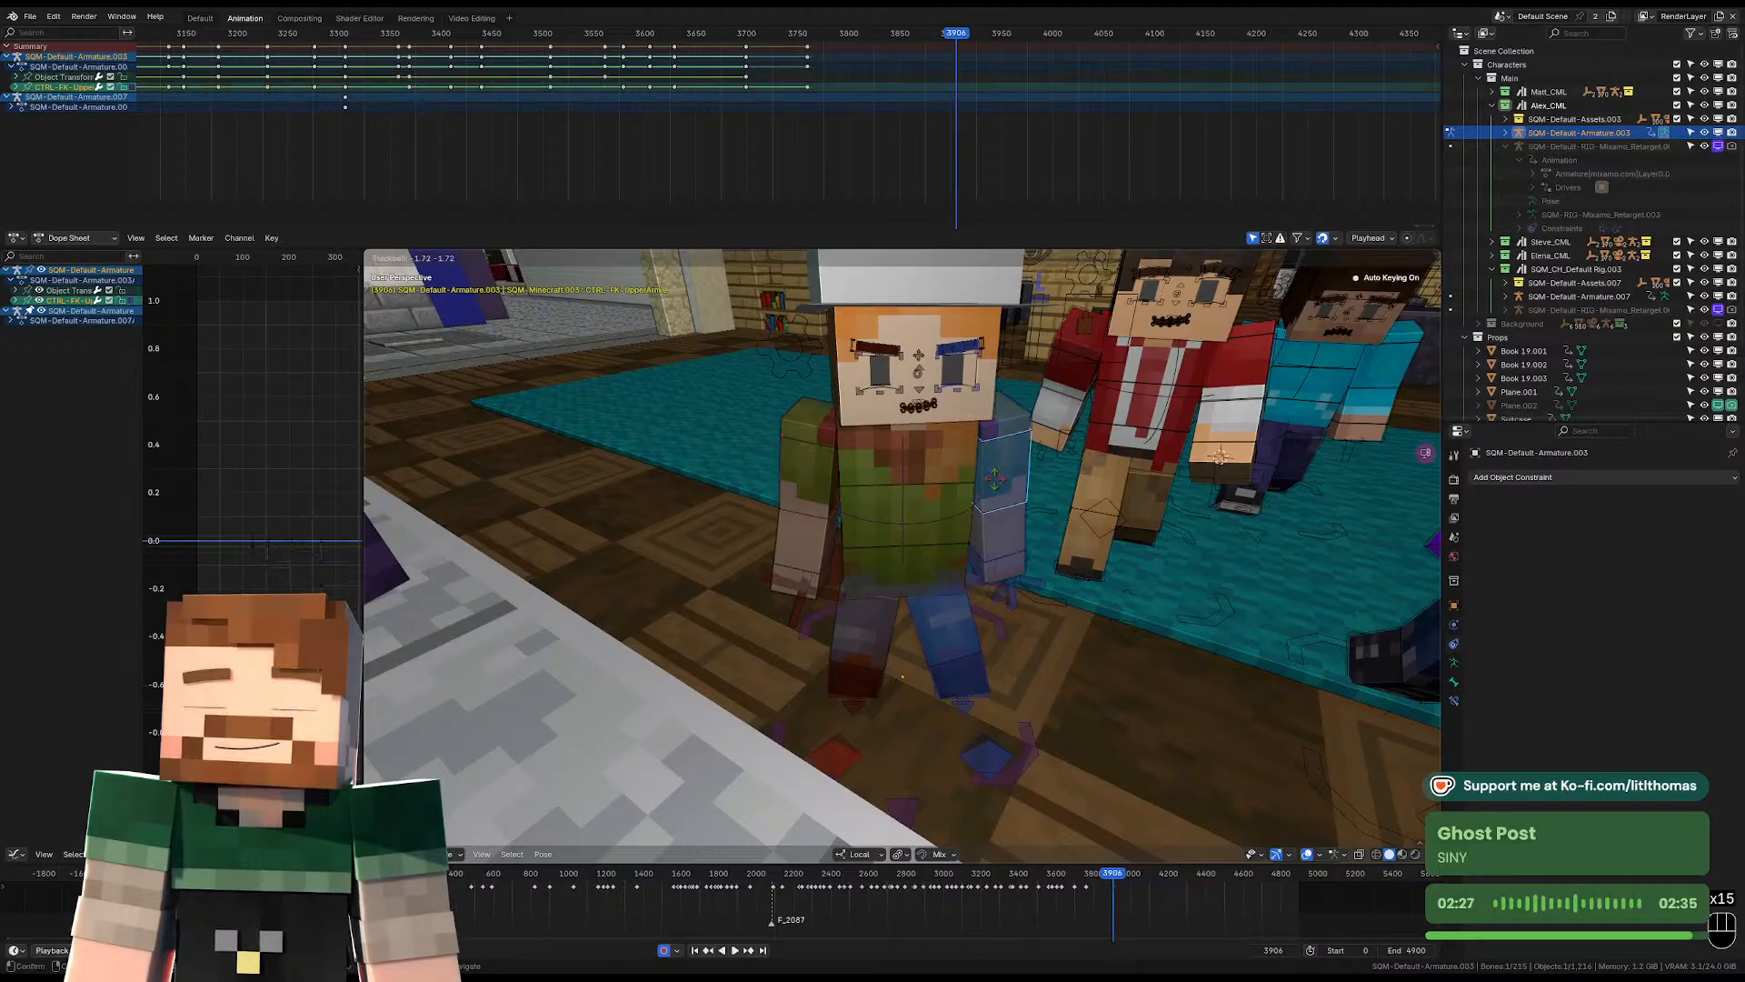
pyautogui.click(995, 485)
pyautogui.scroll(-3, 1001, 513)
pyautogui.moveTo(1001, 515); pyautogui.dragTo(1073, 502, button='middle')
pyautogui.press('KP_0')
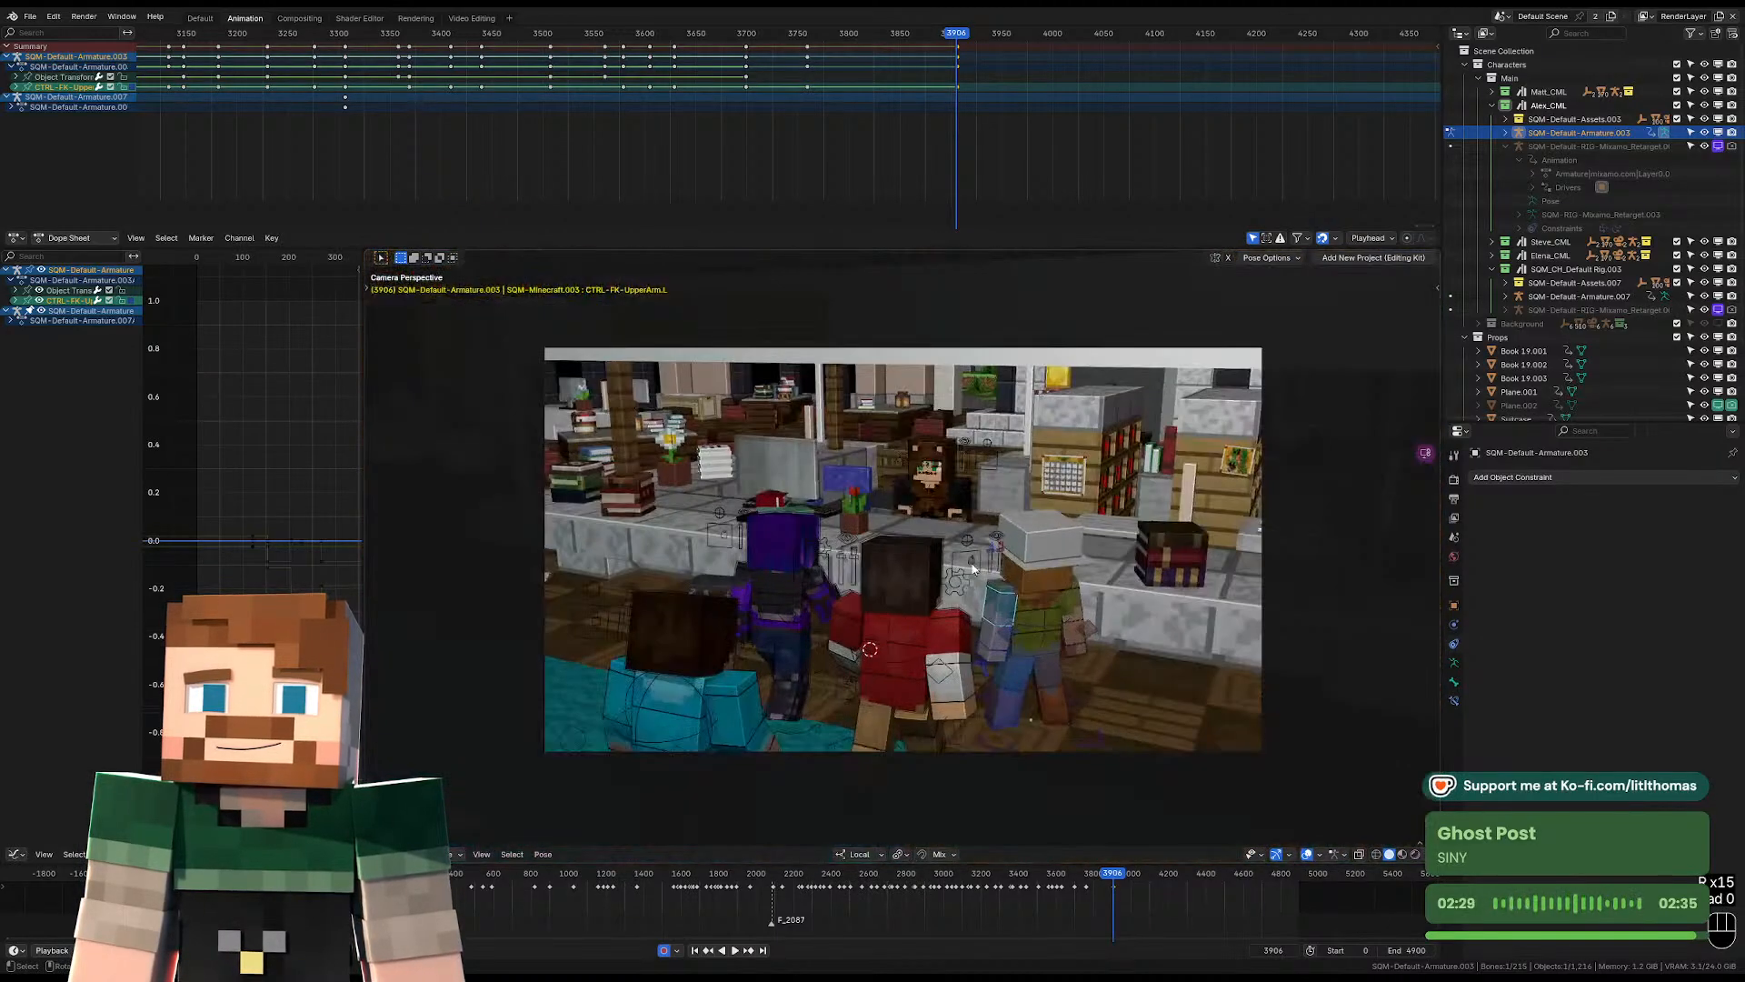
# Fine-tune the hat-wearing character's head rotation at frame 3906 from the camera view.
pyautogui.click(1051, 577)
pyautogui.press('r')
pyautogui.press('r')
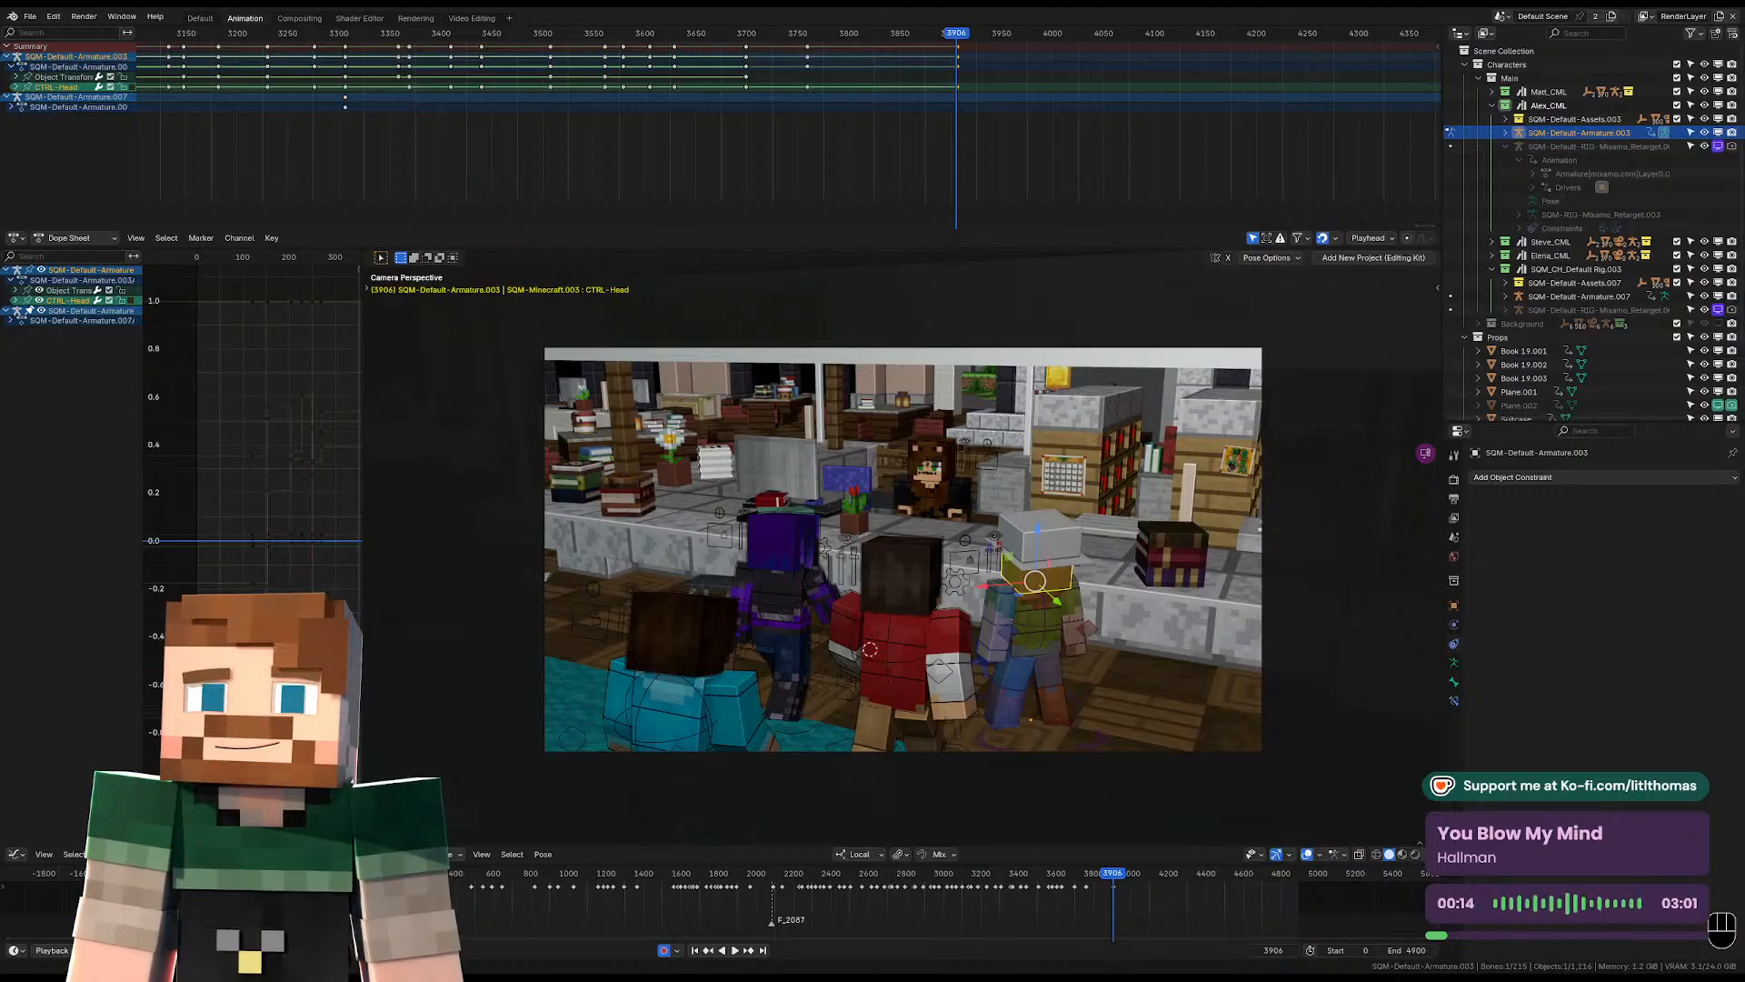
# Review the pose change around frame 3906, play through the following shot, and settle on frame 4110.
pyautogui.click(936, 35)
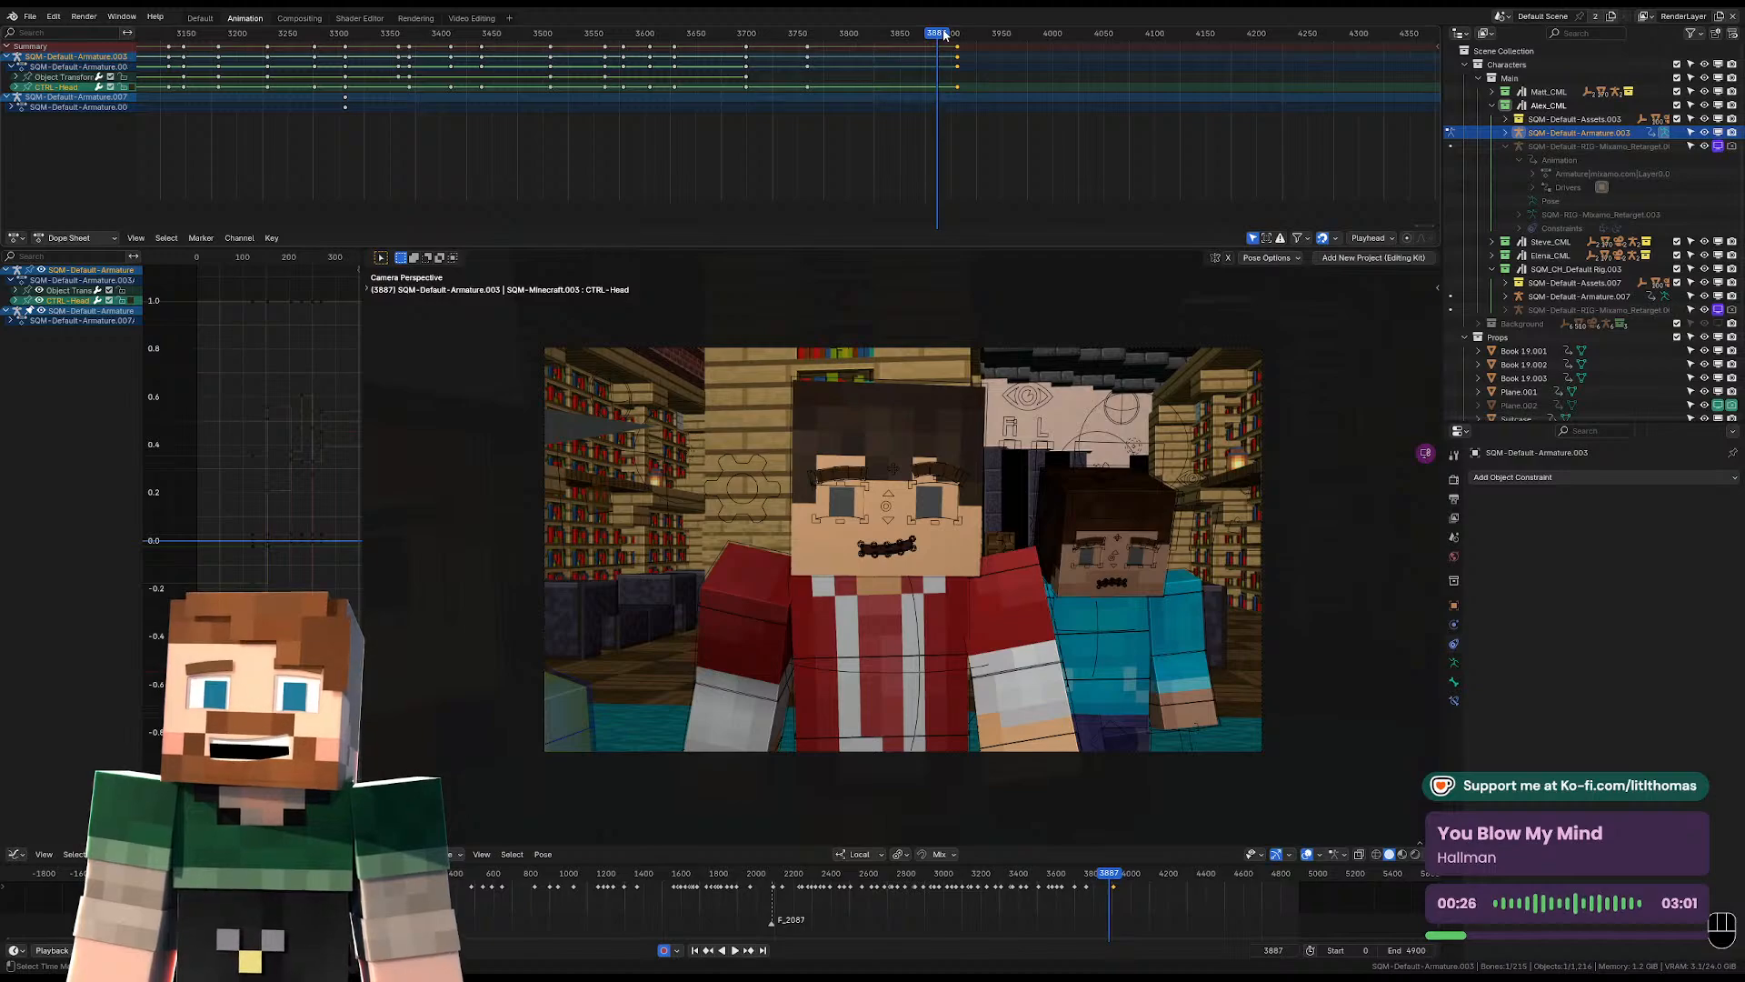
pyautogui.moveTo(944, 34); pyautogui.dragTo(959, 37)
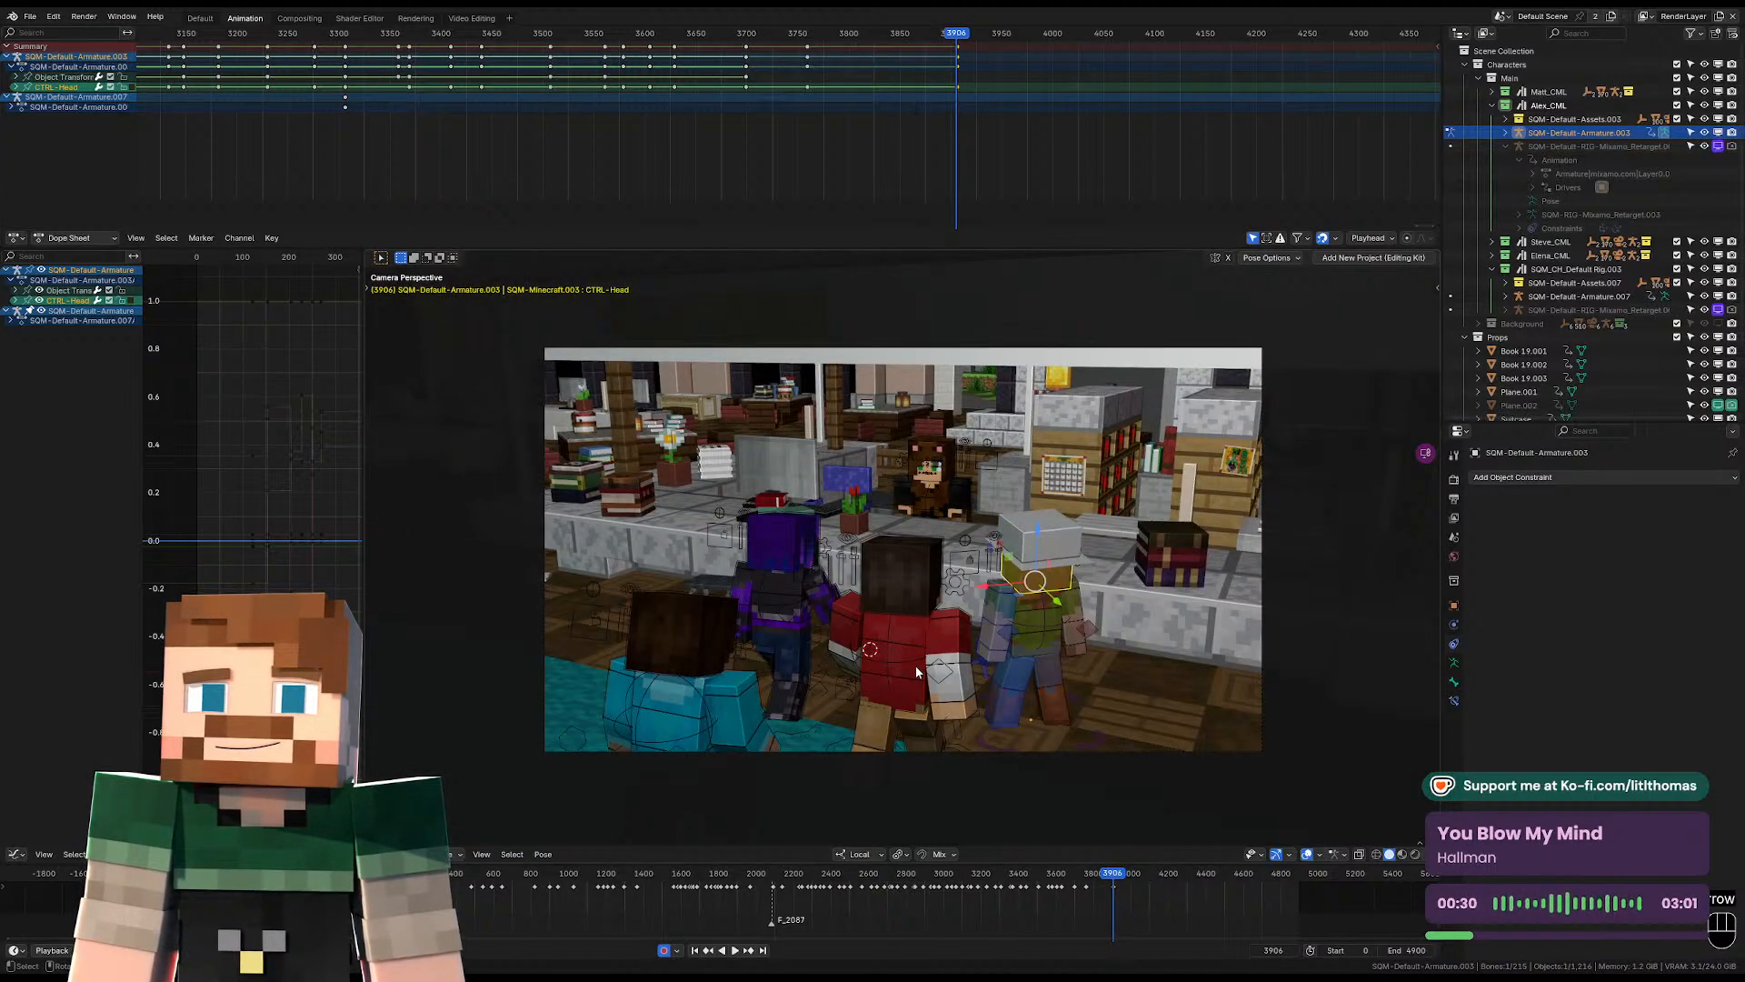
pyautogui.press('space')
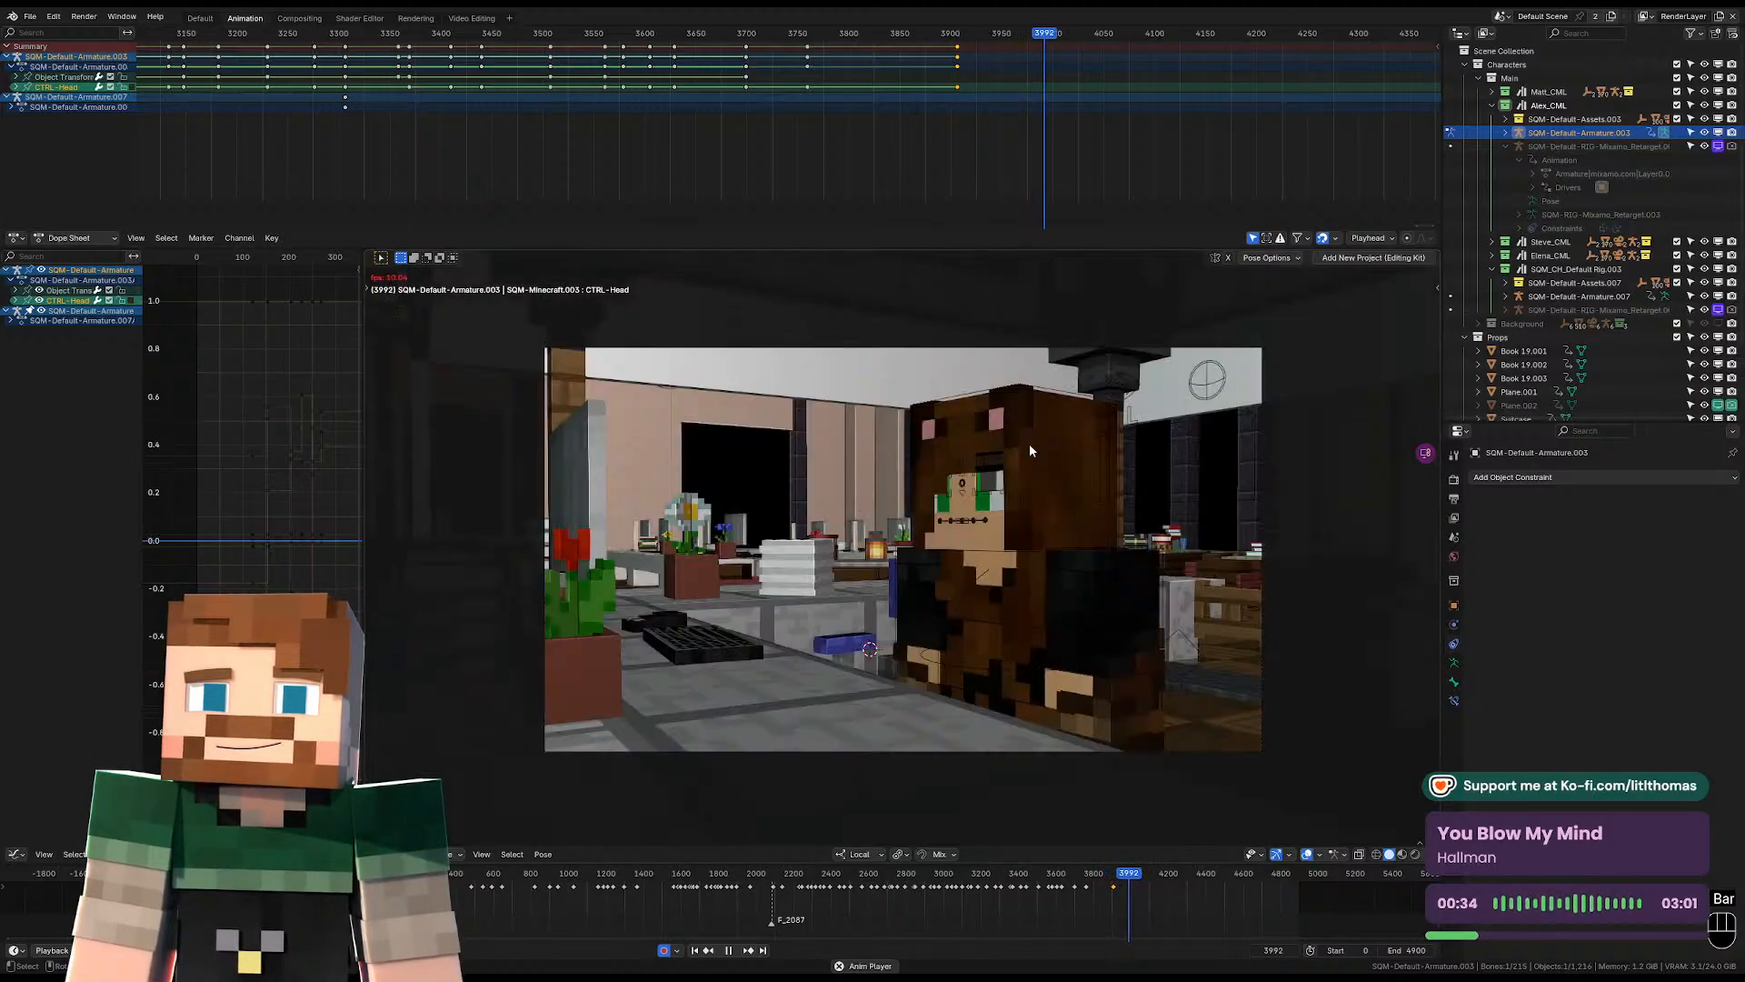
pyautogui.scroll(-3, 1085, 87)
pyautogui.press('space')
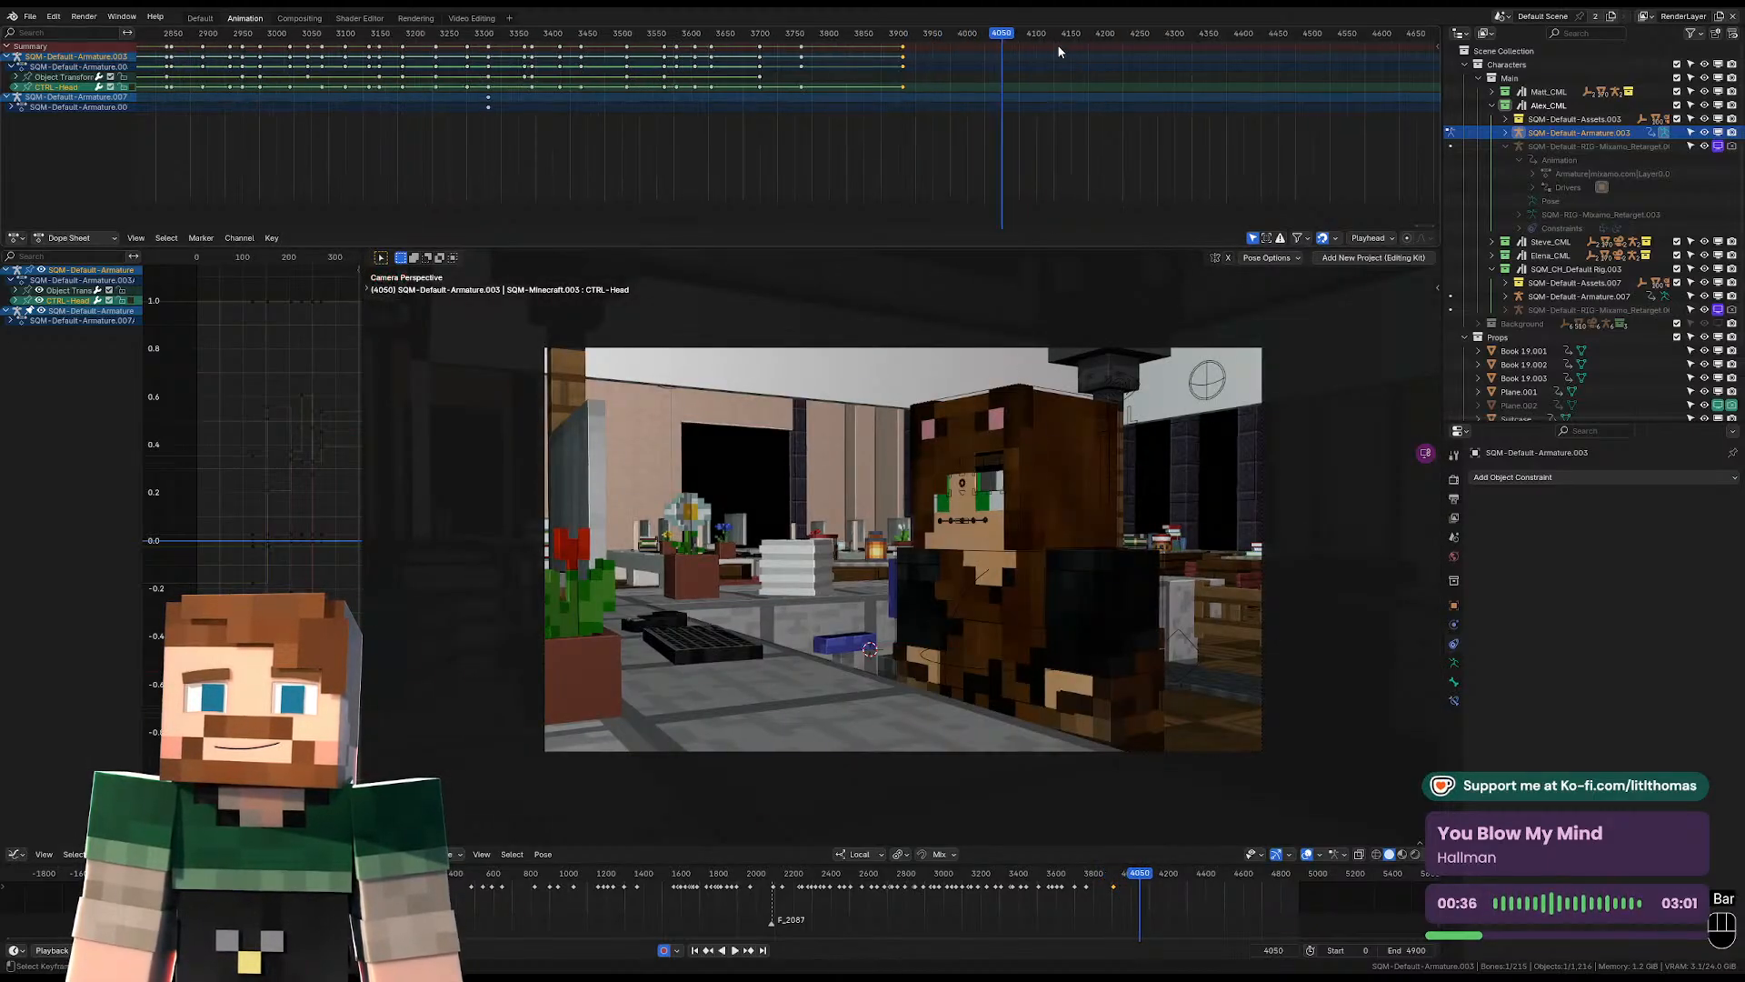
pyautogui.moveTo(1017, 36); pyautogui.dragTo(1025, 35)
pyautogui.press('space')
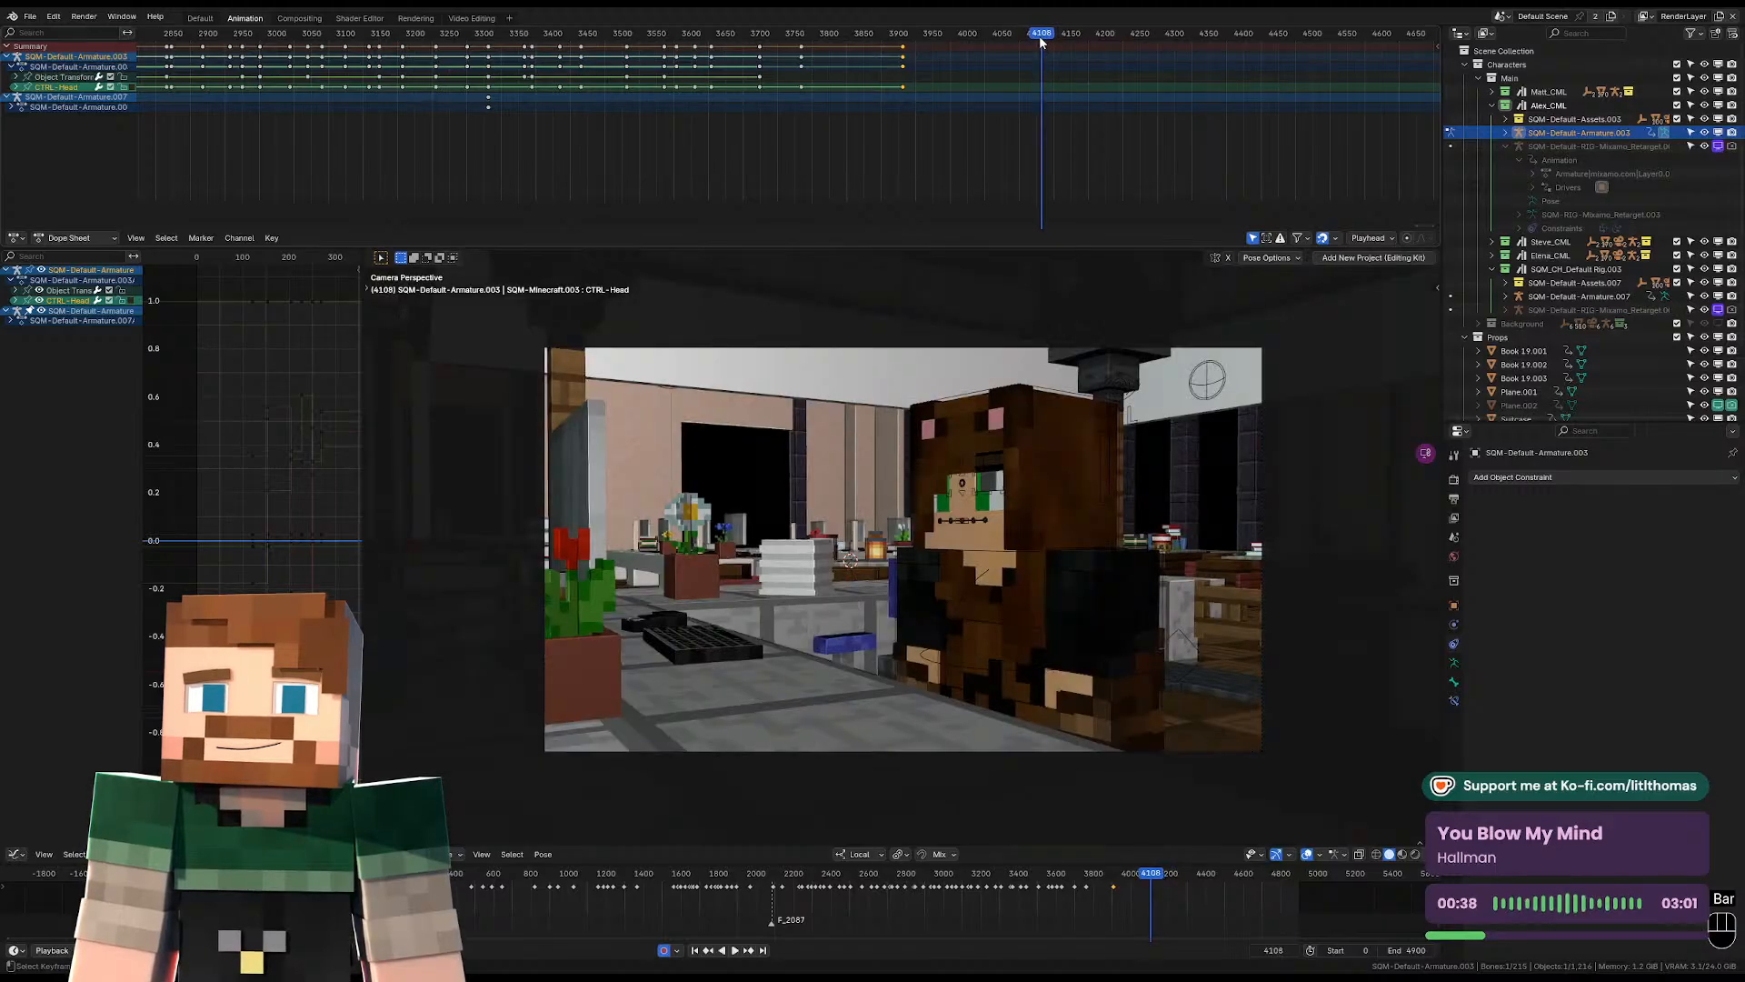
pyautogui.press('space')
pyautogui.click(1043, 36)
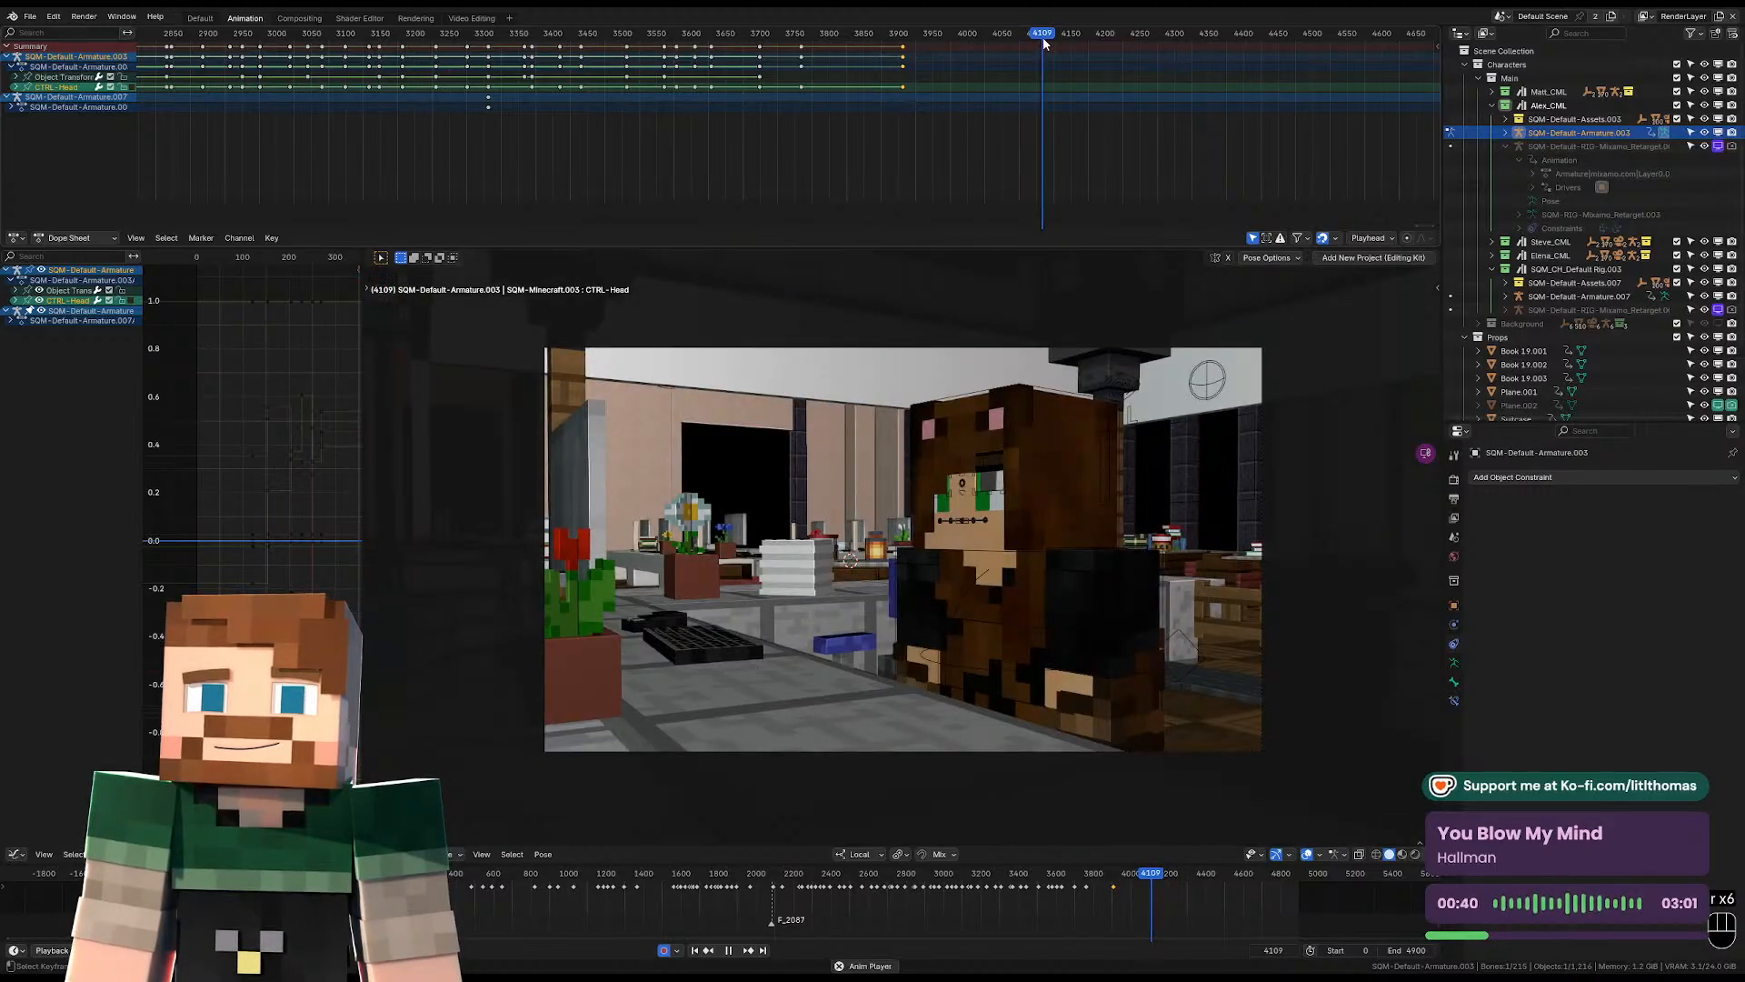
pyautogui.press('Left')
pyautogui.press('Left')
pyautogui.press('Right')
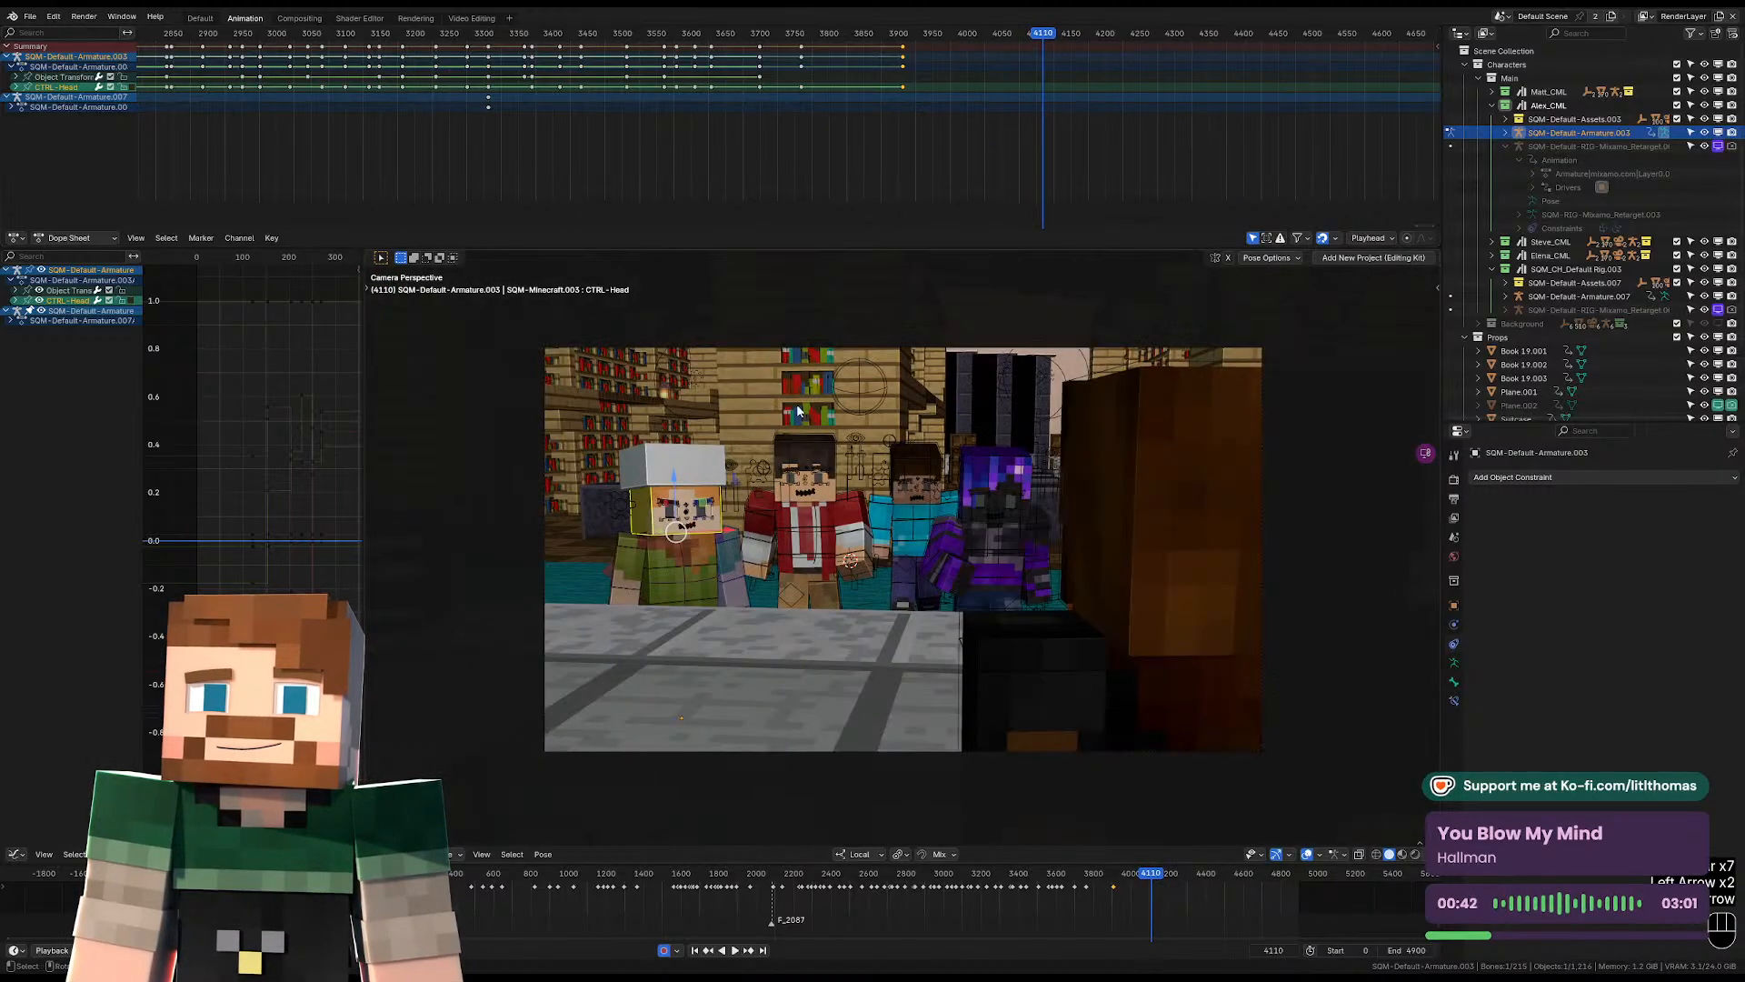
# Rotate the hat-wearing character's torso and head slightly at frame 4110 to key a new standing pose.
pyautogui.click(700, 605)
pyautogui.press('KP_Decimal')
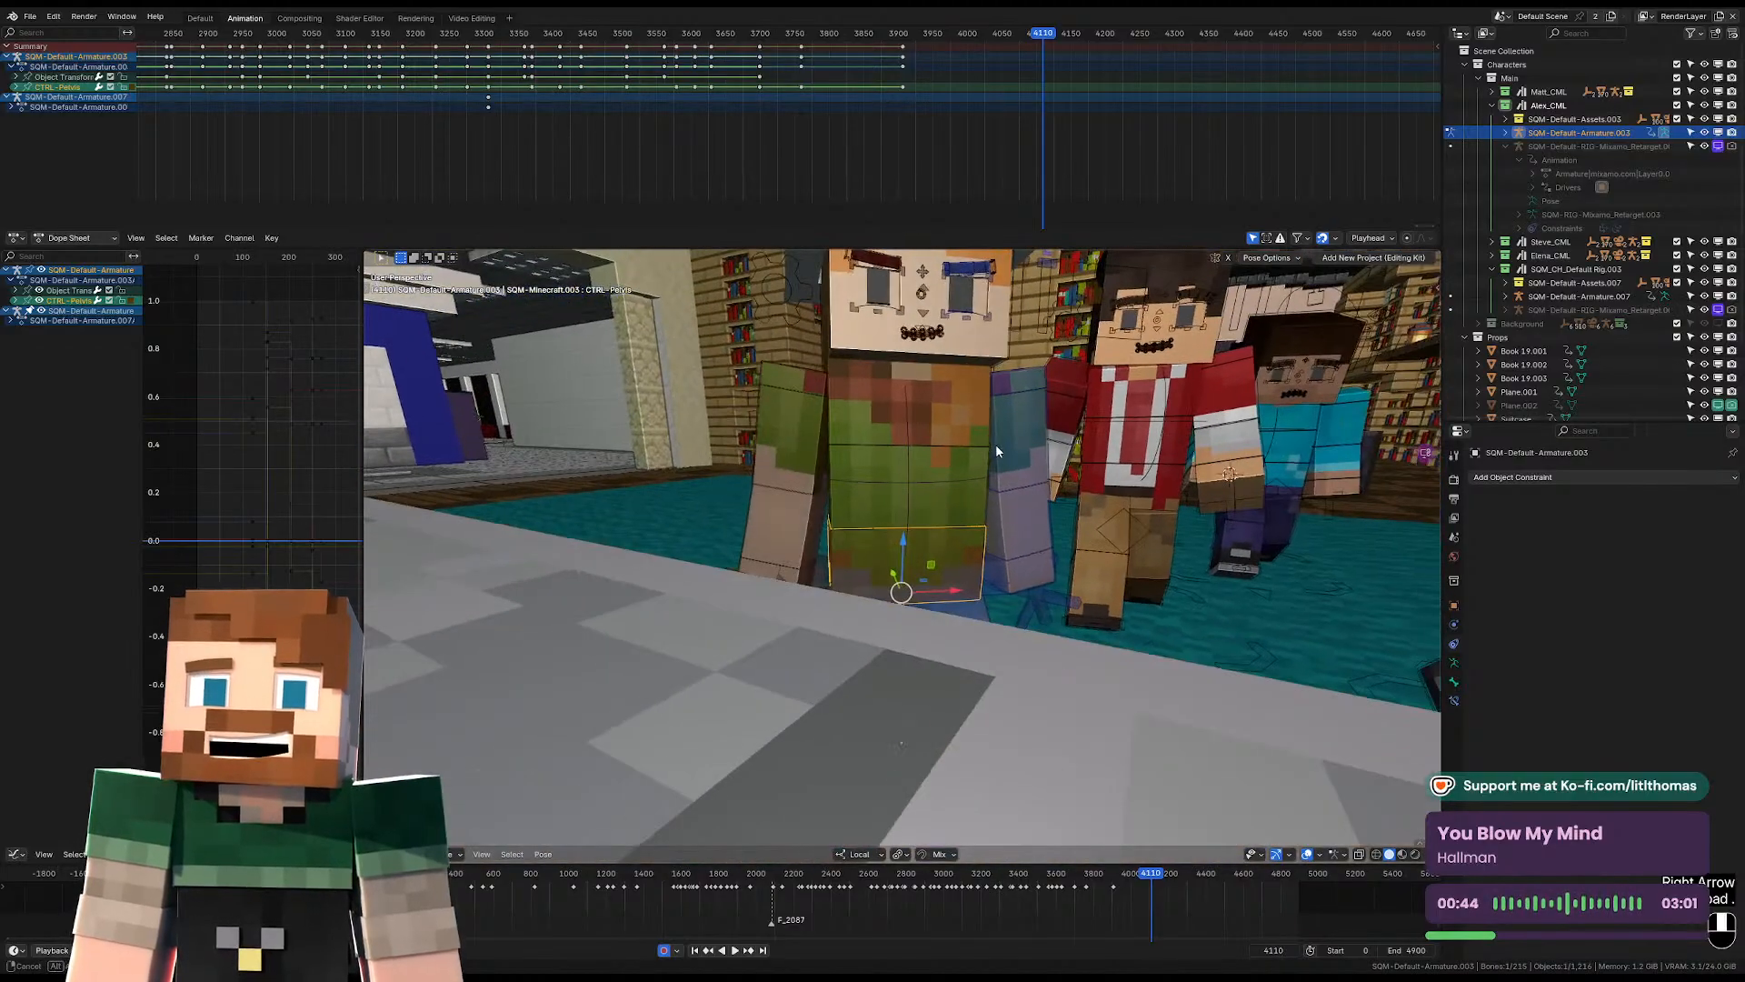
pyautogui.click(945, 418)
pyautogui.press('r')
pyautogui.press('r')
pyautogui.press('r')
pyautogui.press('r')
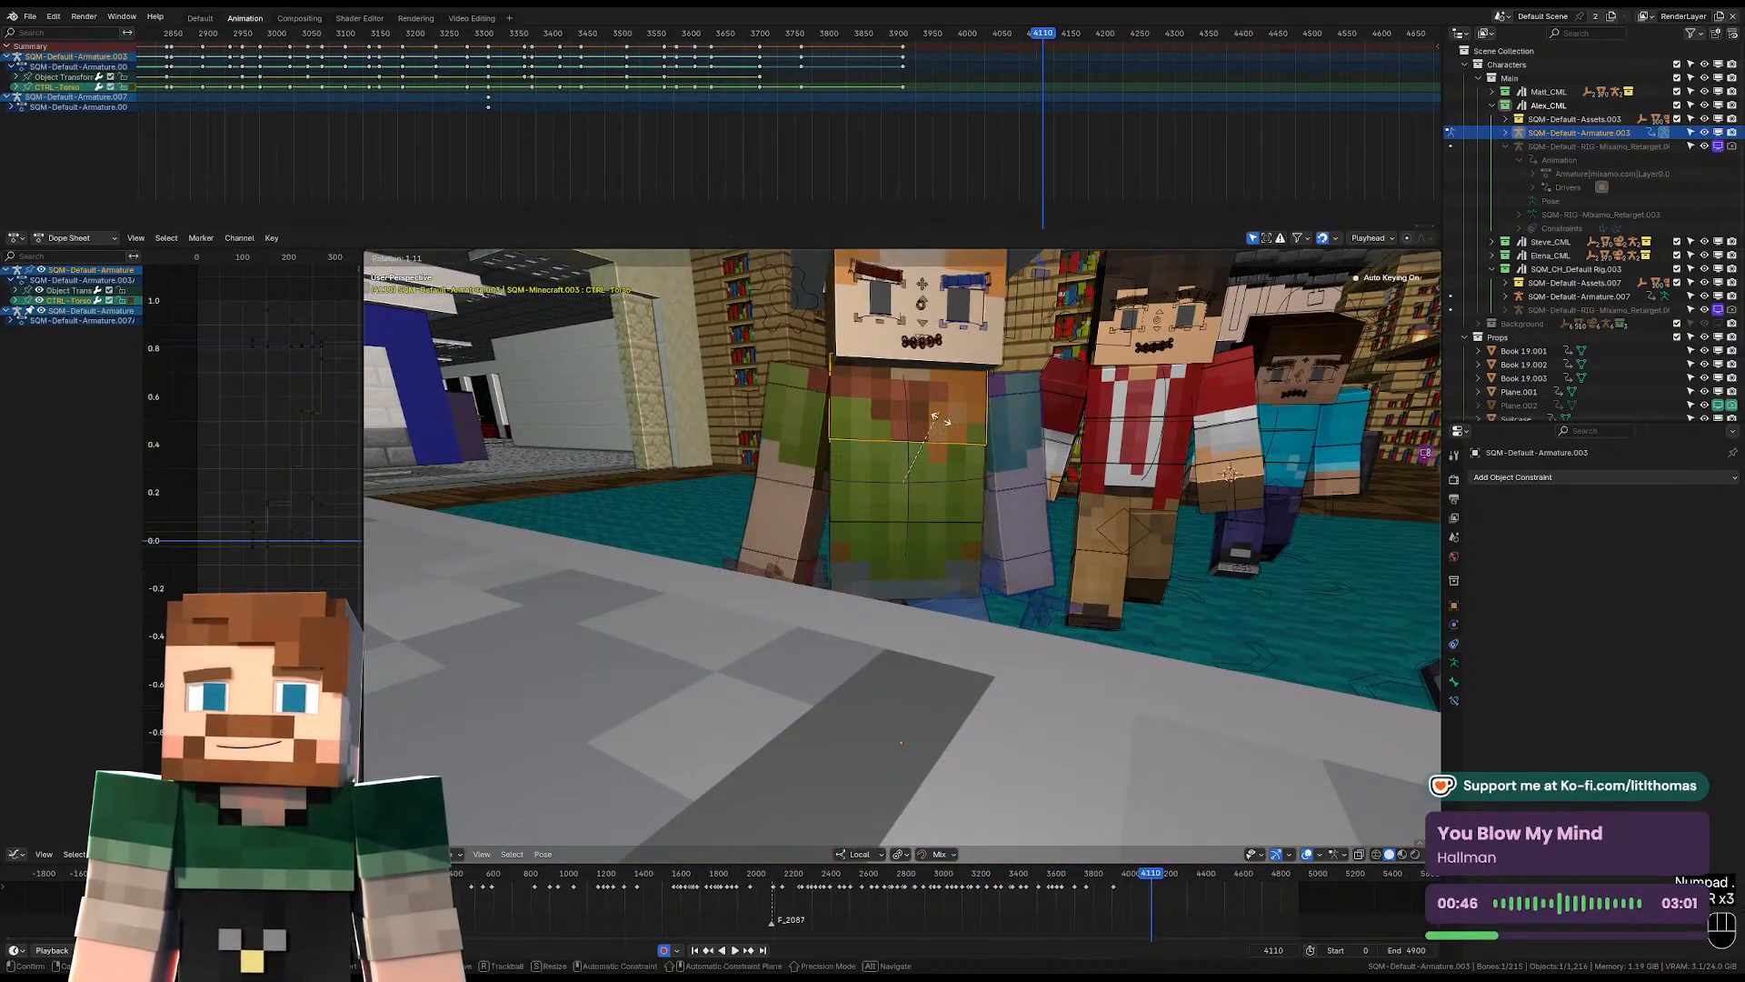
pyautogui.press('r')
pyautogui.moveTo(1038, 449); pyautogui.dragTo(991, 437, button='middle')
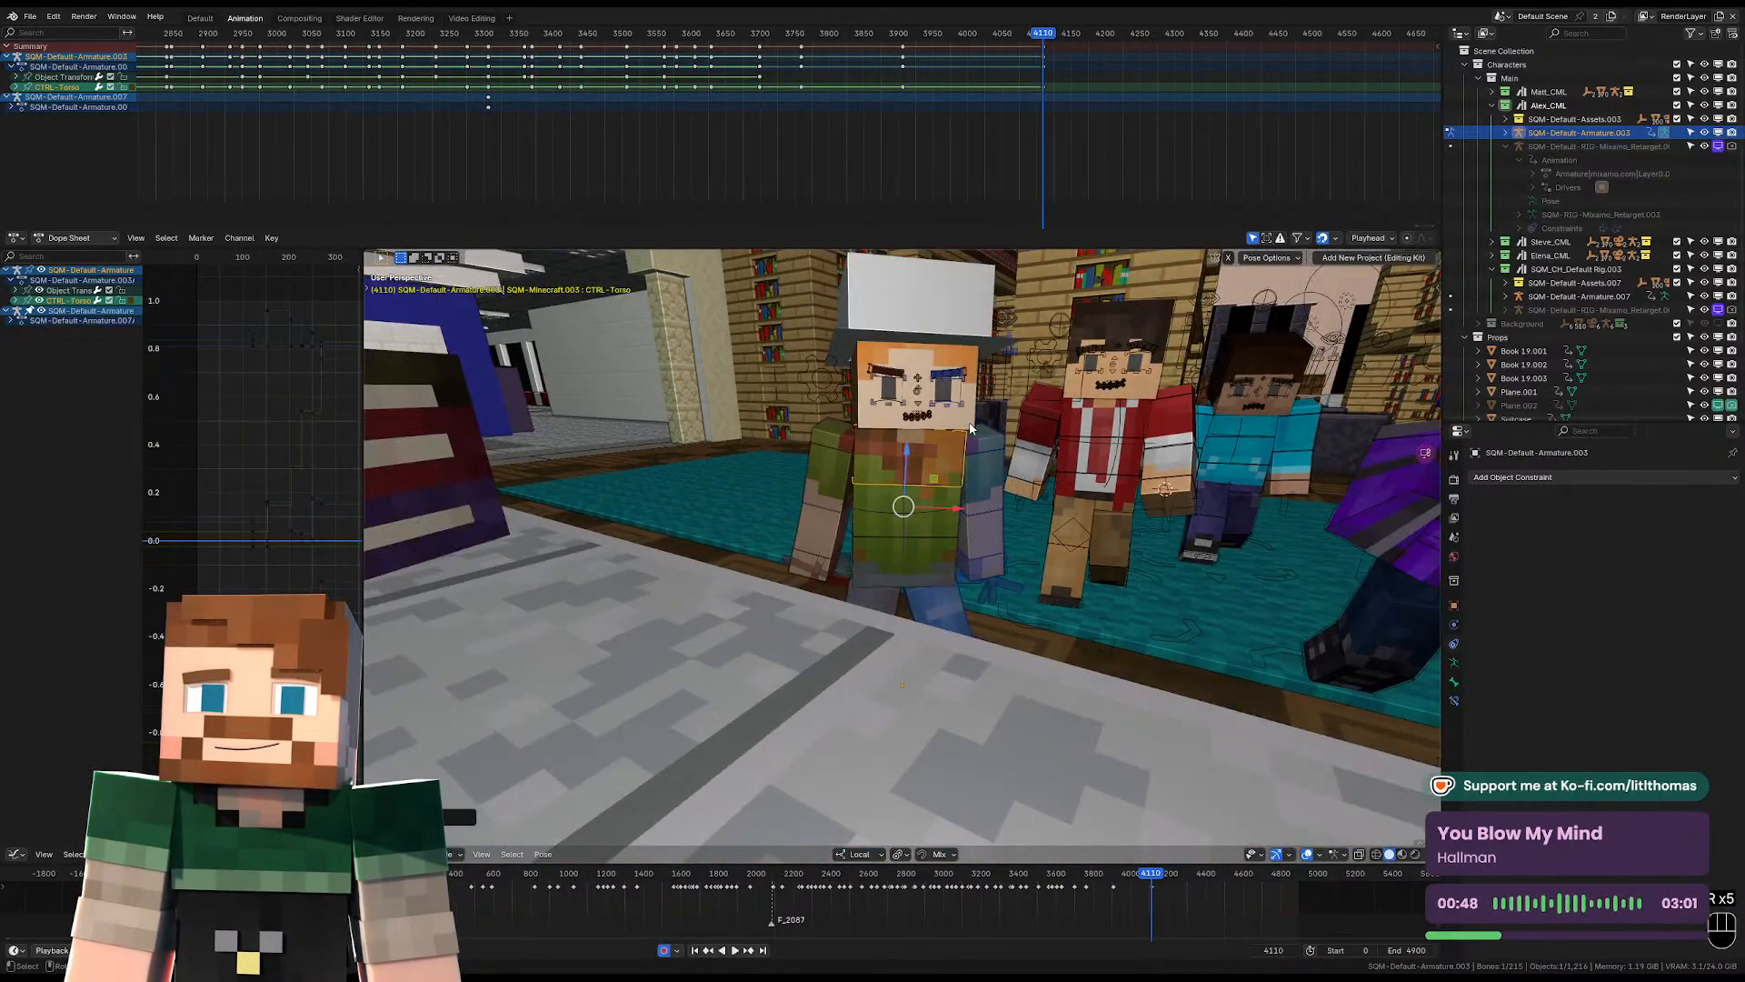
pyautogui.click(977, 431)
pyautogui.click(976, 431)
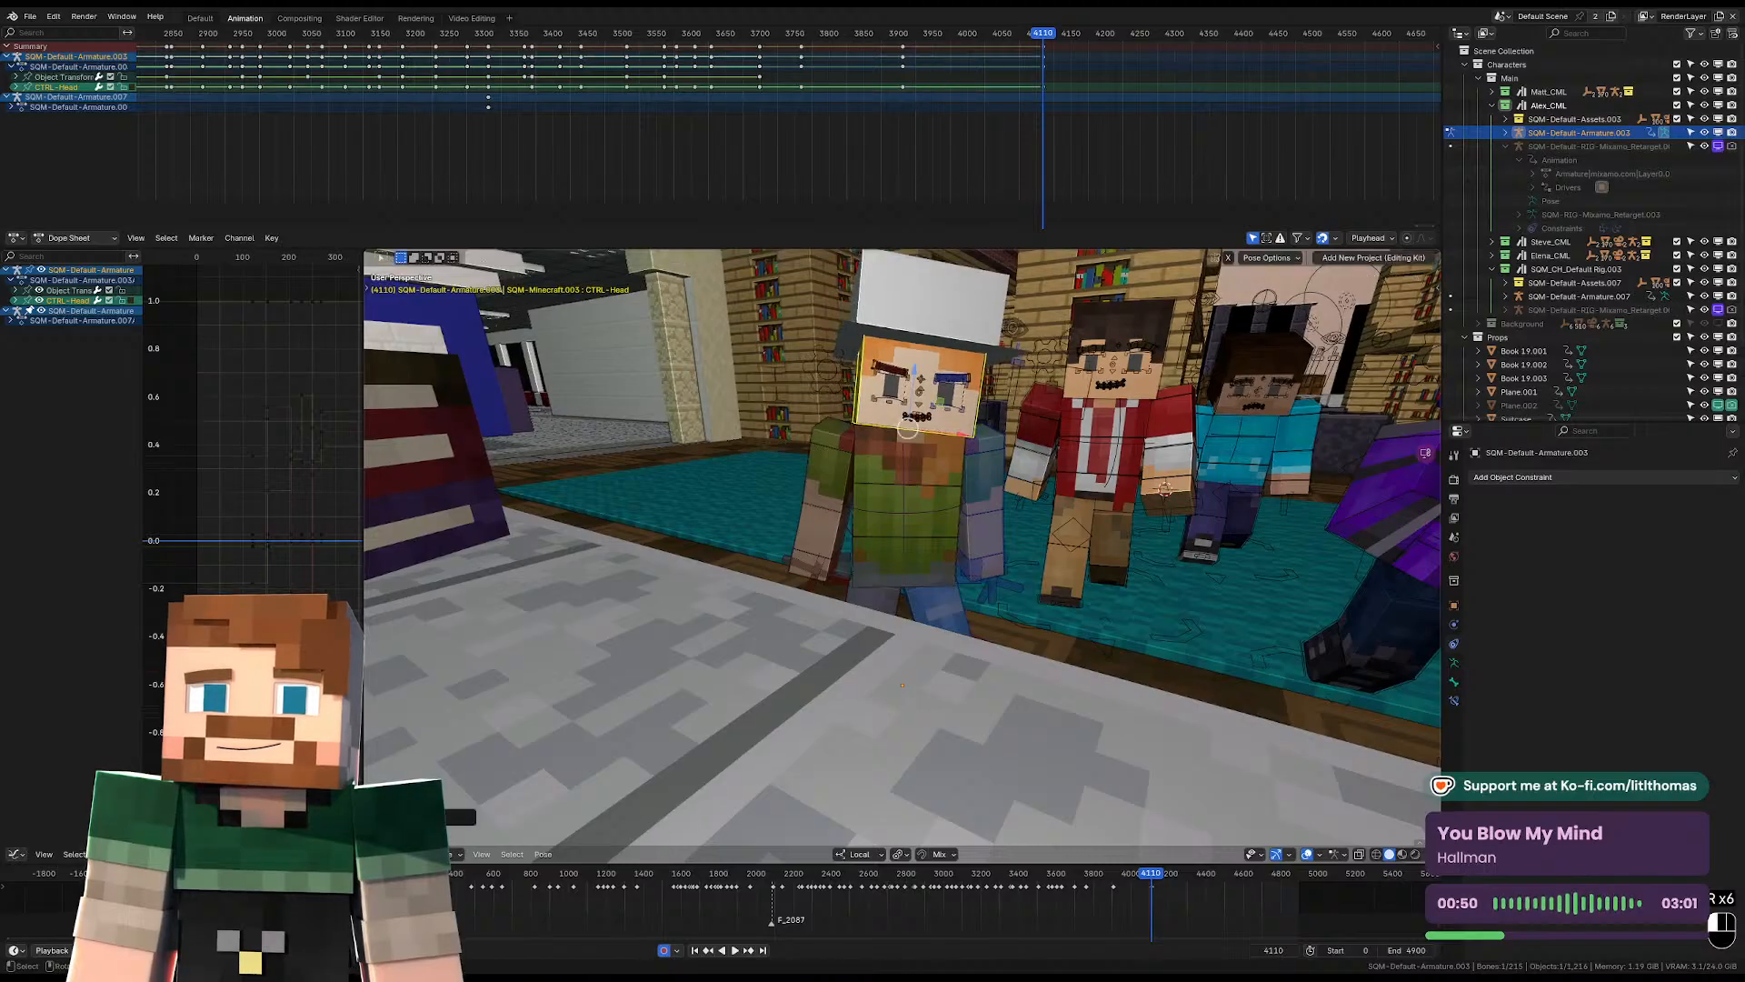
# Rotate the right upper arm at frame 4110 to suit the adjusted torso.
pyautogui.click(823, 486)
pyautogui.moveTo(823, 487); pyautogui.dragTo(951, 519, button='middle')
pyautogui.press('r')
pyautogui.click(1019, 464)
pyautogui.press('r')
pyautogui.click(1036, 445)
pyautogui.press('r')
pyautogui.press('r')
pyautogui.click(998, 455)
pyautogui.click(996, 466)
pyautogui.scroll(6, 882, 549)
# Rotate the hat-wearing character's pelvis slightly at frame 4110.
pyautogui.click(883, 550)
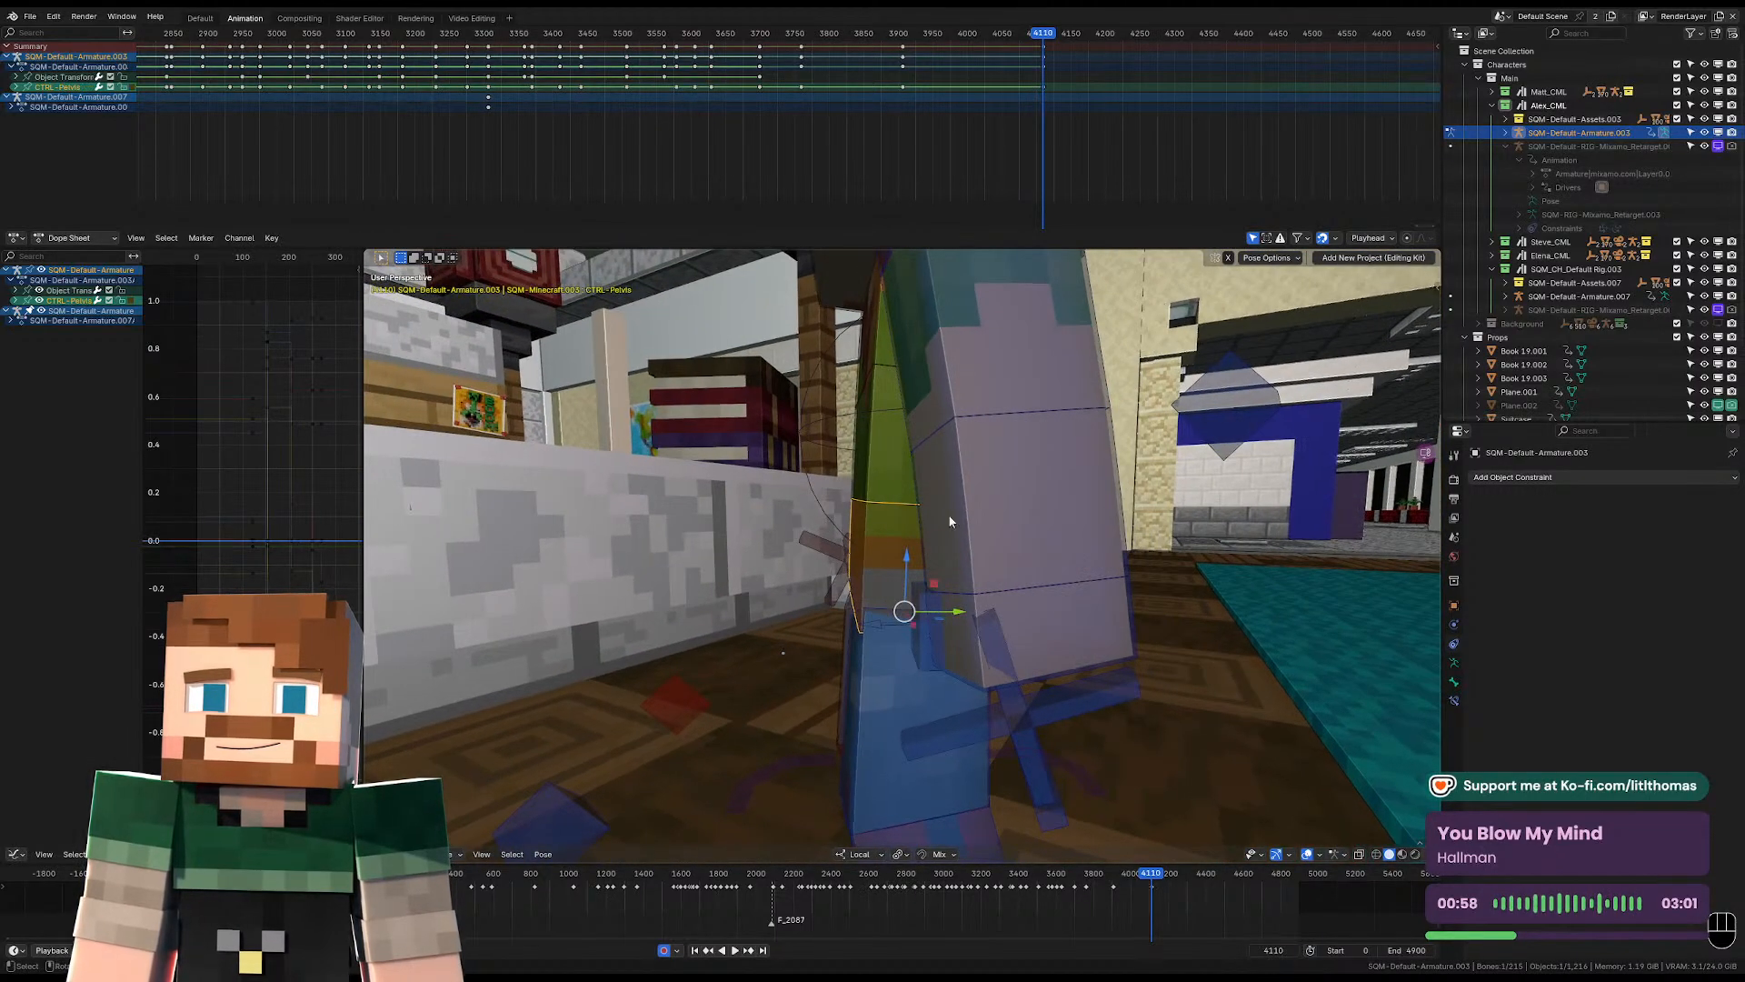
pyautogui.press('r')
pyautogui.click(969, 456)
pyautogui.press('KP_0')
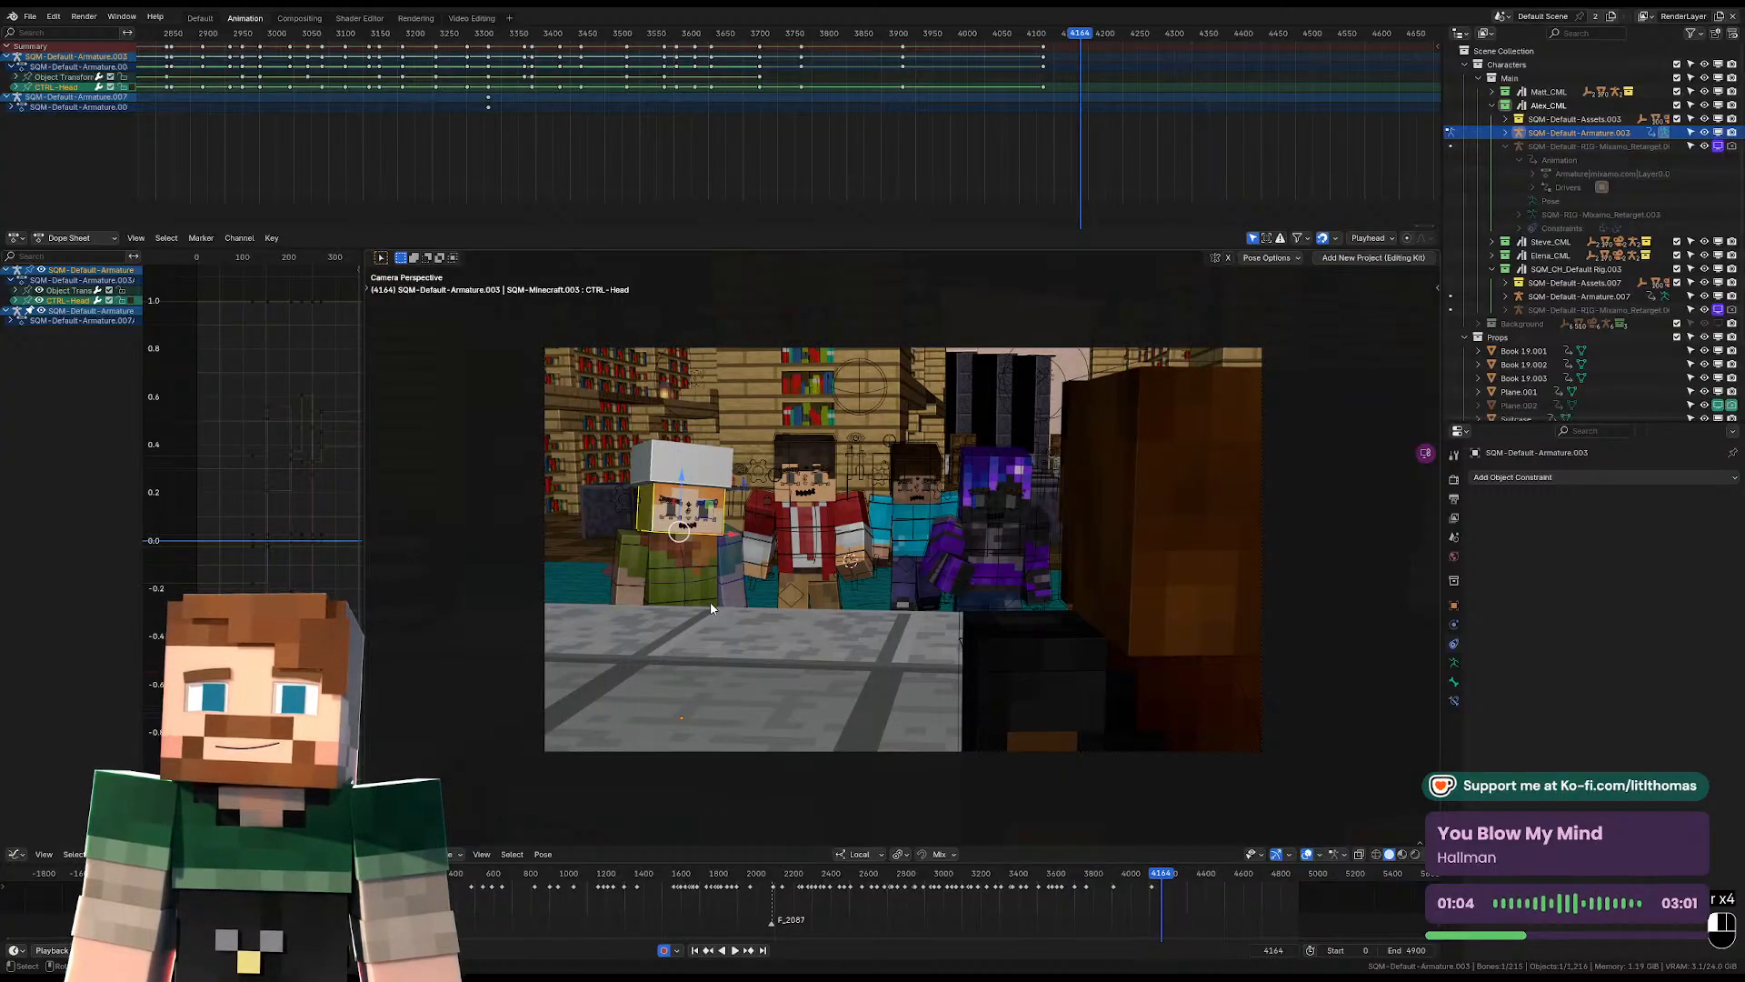
# Rotate and shift the hat-wearing character's pelvis at frame 4168 to start a new pose.
pyautogui.press('KP_Decimal')
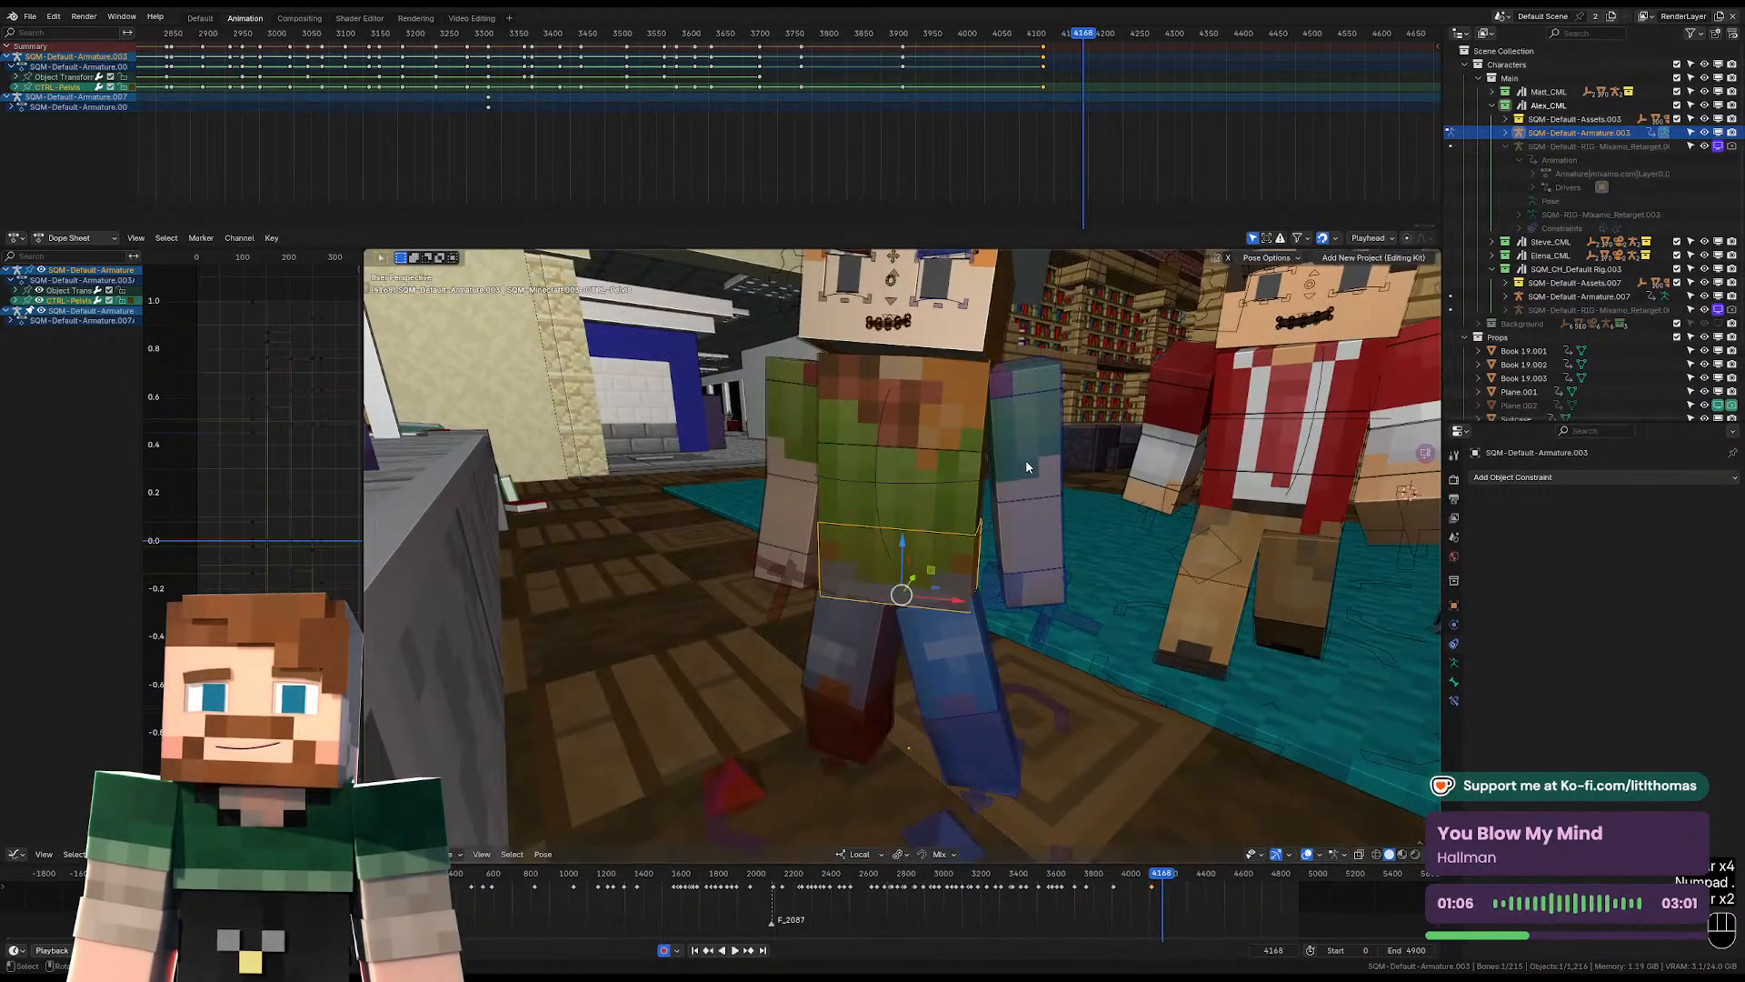
pyautogui.moveTo(1028, 466); pyautogui.dragTo(1079, 448, button='middle')
pyautogui.press('r')
pyautogui.click(1191, 454)
pyautogui.press('r')
pyautogui.press('r')
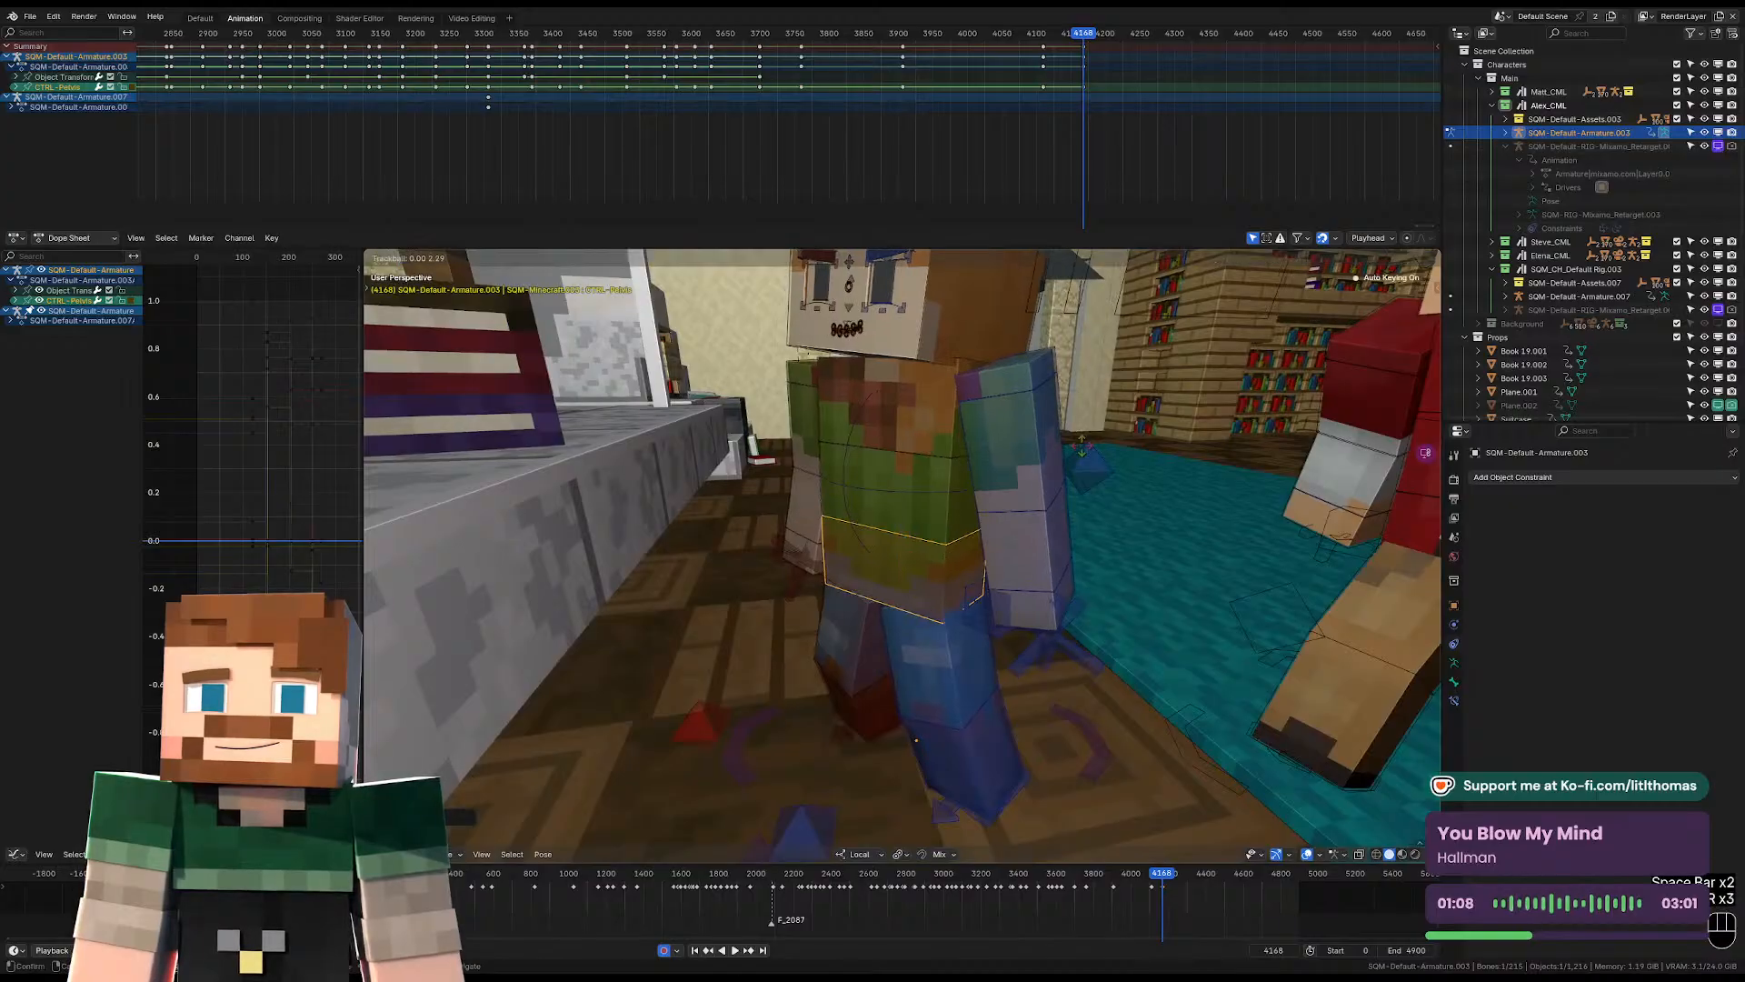
pyautogui.click(1095, 446)
pyautogui.press('g')
pyautogui.click(1001, 461)
# Rotate the hat-wearing character's torso at frame 4168 to follow the new pelvis pose.
pyautogui.moveTo(955, 418); pyautogui.dragTo(993, 426, button='middle')
pyautogui.click(958, 420)
pyautogui.press('r')
pyautogui.press('r')
pyautogui.click(956, 396)
pyautogui.press('r')
pyautogui.click(862, 462)
# Rotate the right upper arm and forearm at frame 4168 so the bent arm swings out from the body.
pyautogui.click(798, 520)
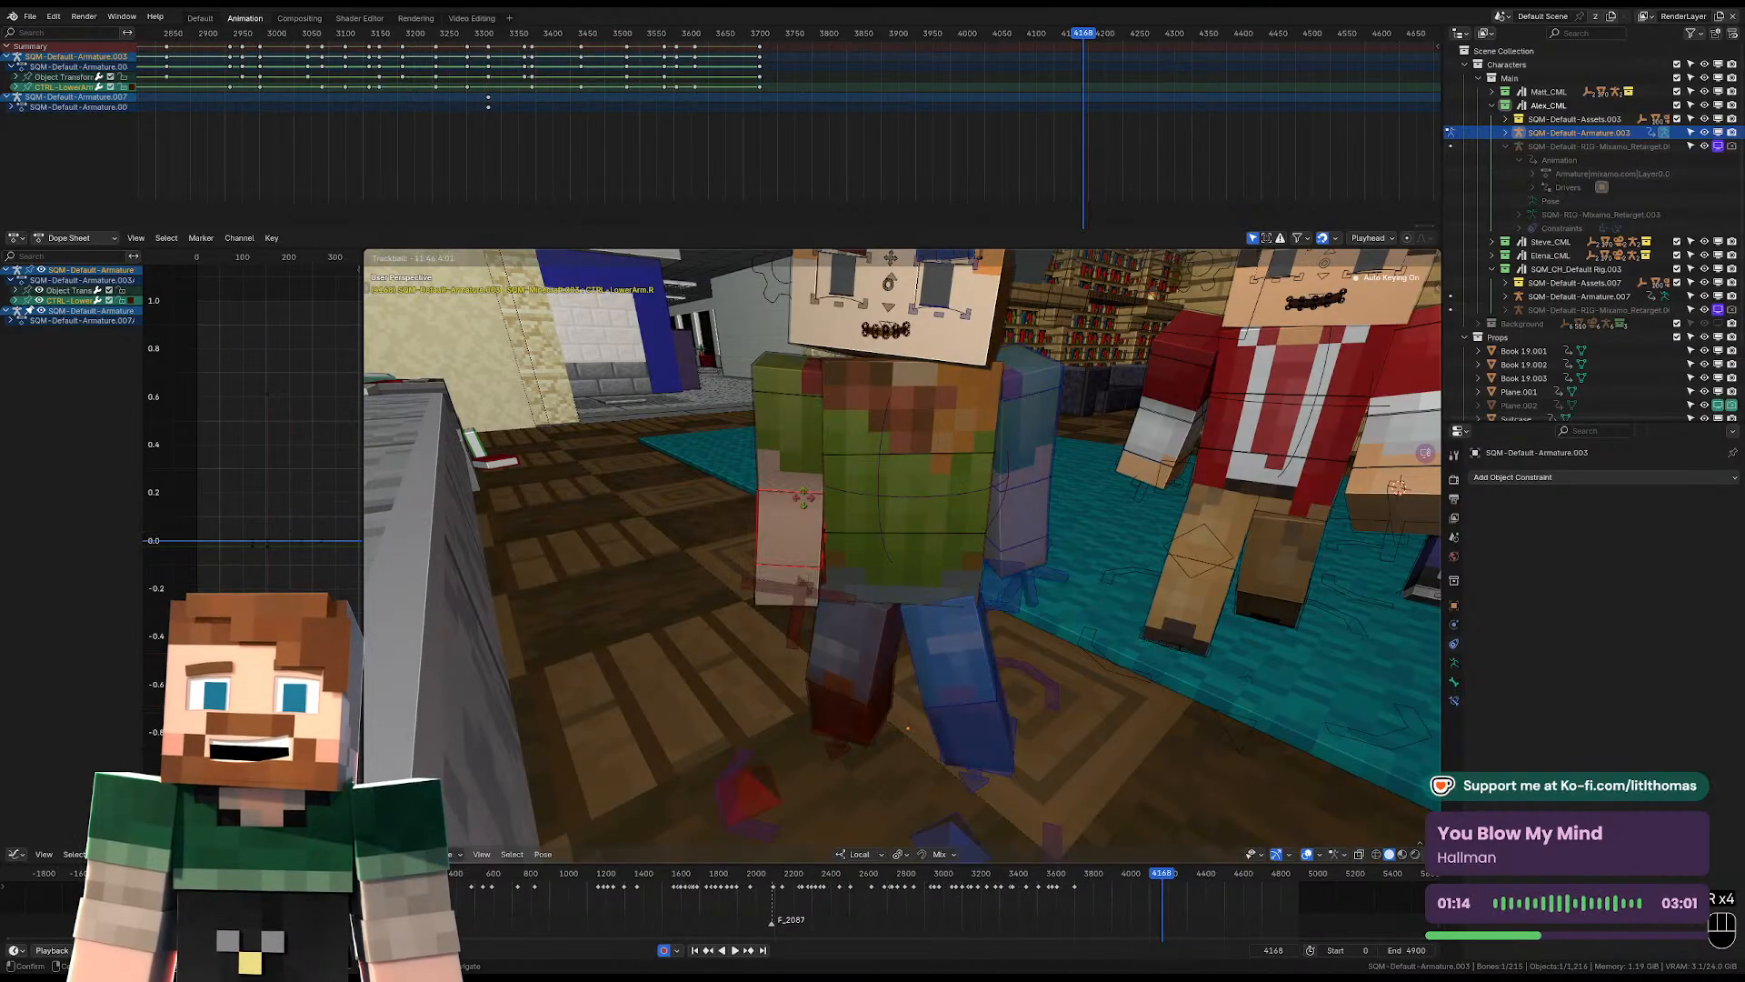
pyautogui.press('r')
pyautogui.press('r')
# Rotate the left forearm and upper arm at frame 4168 so the bent arm swings away from the body.
pyautogui.press('r')
pyautogui.click(809, 520)
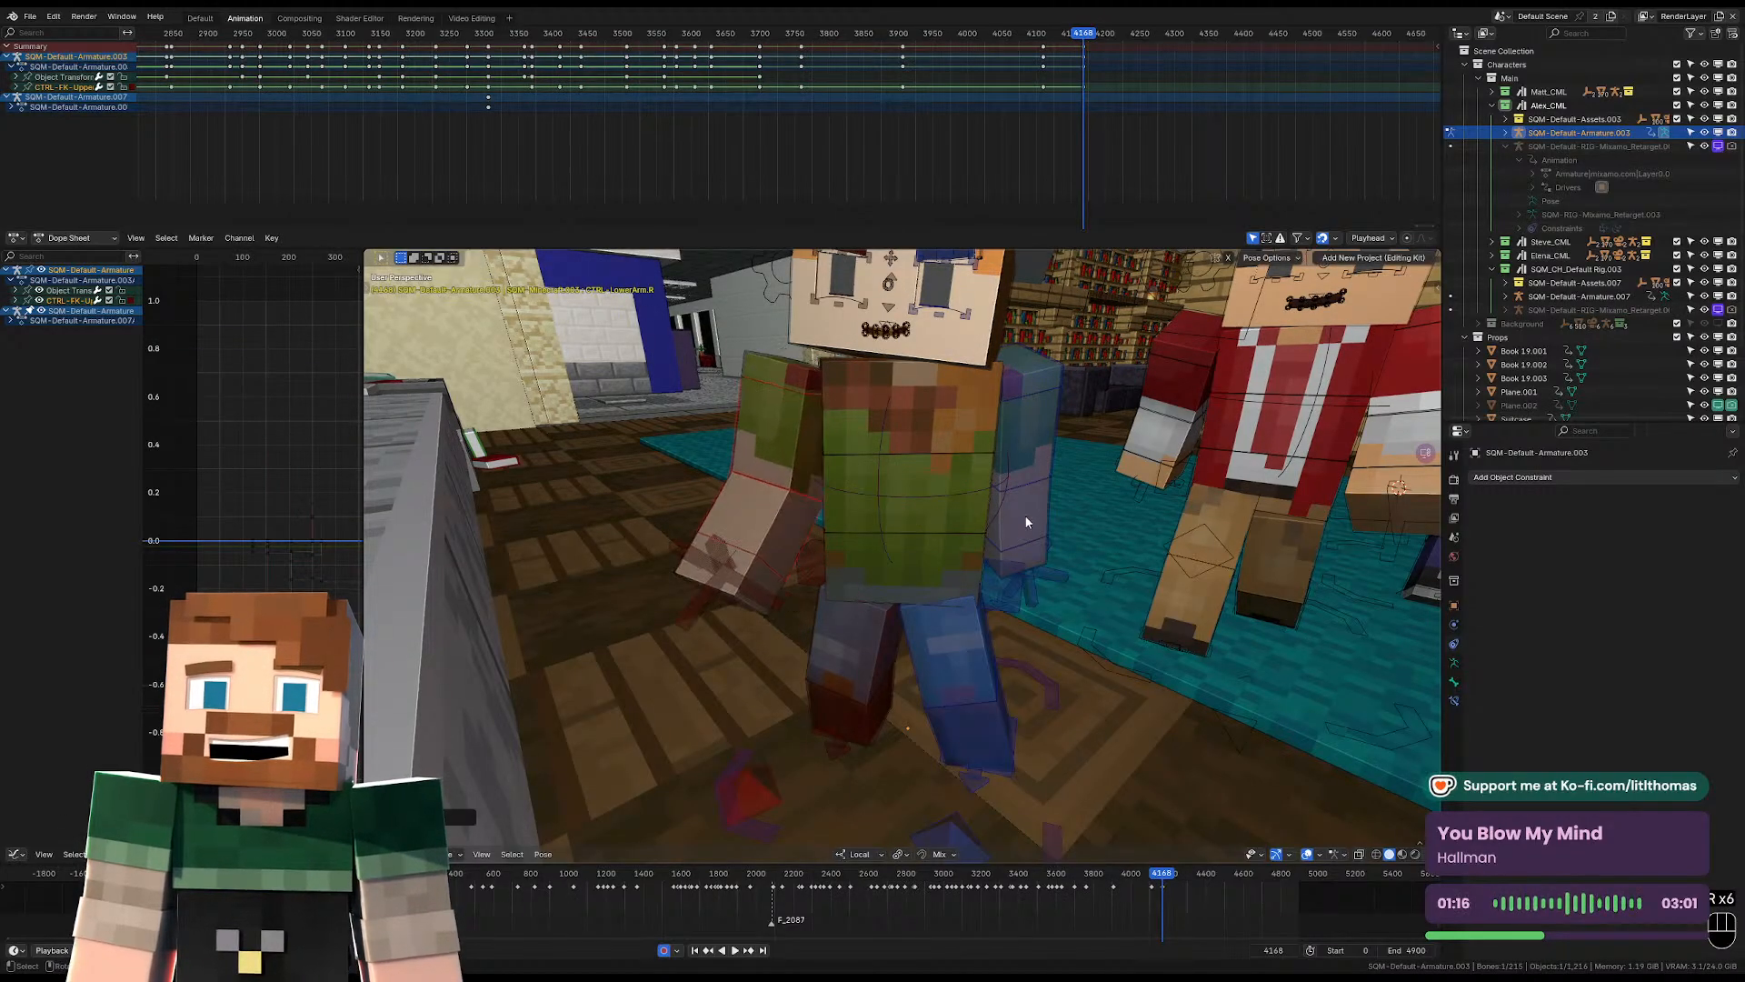
pyautogui.click(1022, 515)
pyautogui.moveTo(1024, 515); pyautogui.dragTo(1001, 518, button='middle')
pyautogui.press('r')
pyautogui.press('r')
pyautogui.click(1028, 442)
pyautogui.click(1029, 445)
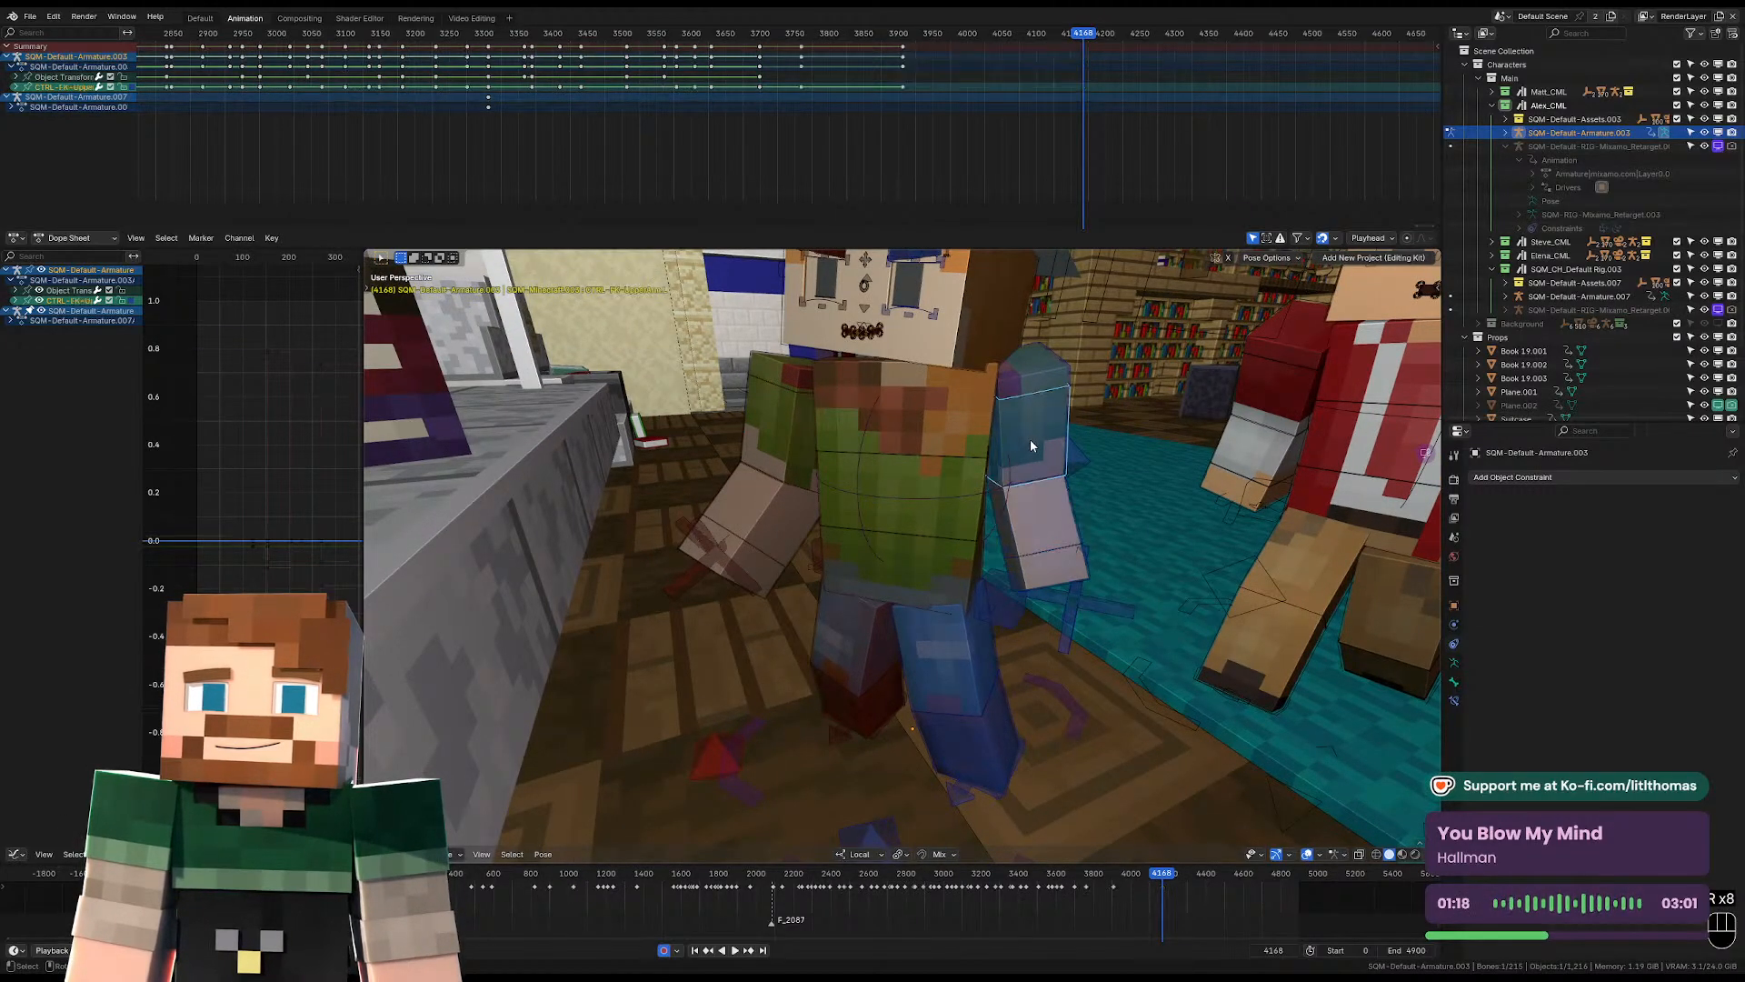
pyautogui.moveTo(1029, 446); pyautogui.dragTo(1081, 442, button='middle')
# Turn and tilt the hat-wearing character's head toward the other characters at frame 4168.
pyautogui.press('r')
pyautogui.press('r')
pyautogui.press('r')
pyautogui.click(1016, 371)
pyautogui.click(978, 323)
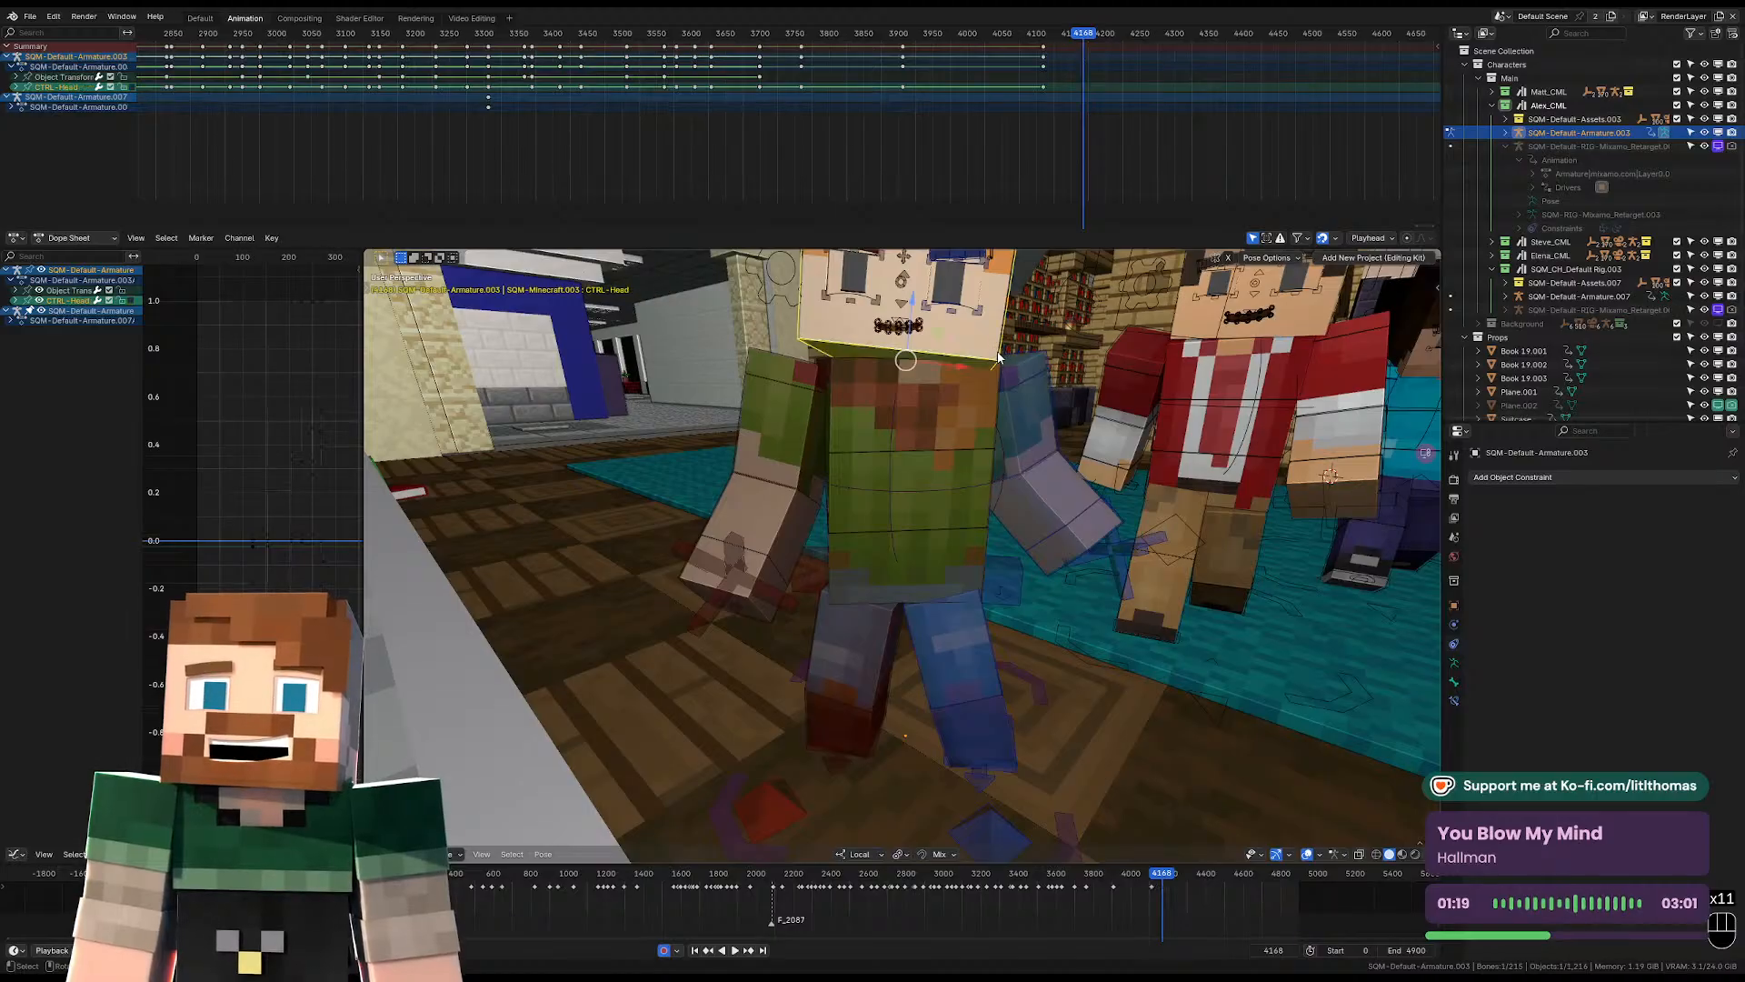
pyautogui.scroll(-3, 998, 385)
pyautogui.moveTo(999, 384); pyautogui.dragTo(1062, 396, button='middle')
pyautogui.press('r')
pyautogui.press('r')
pyautogui.click(1064, 390)
pyautogui.press('r')
pyautogui.press('r')
pyautogui.press('r')
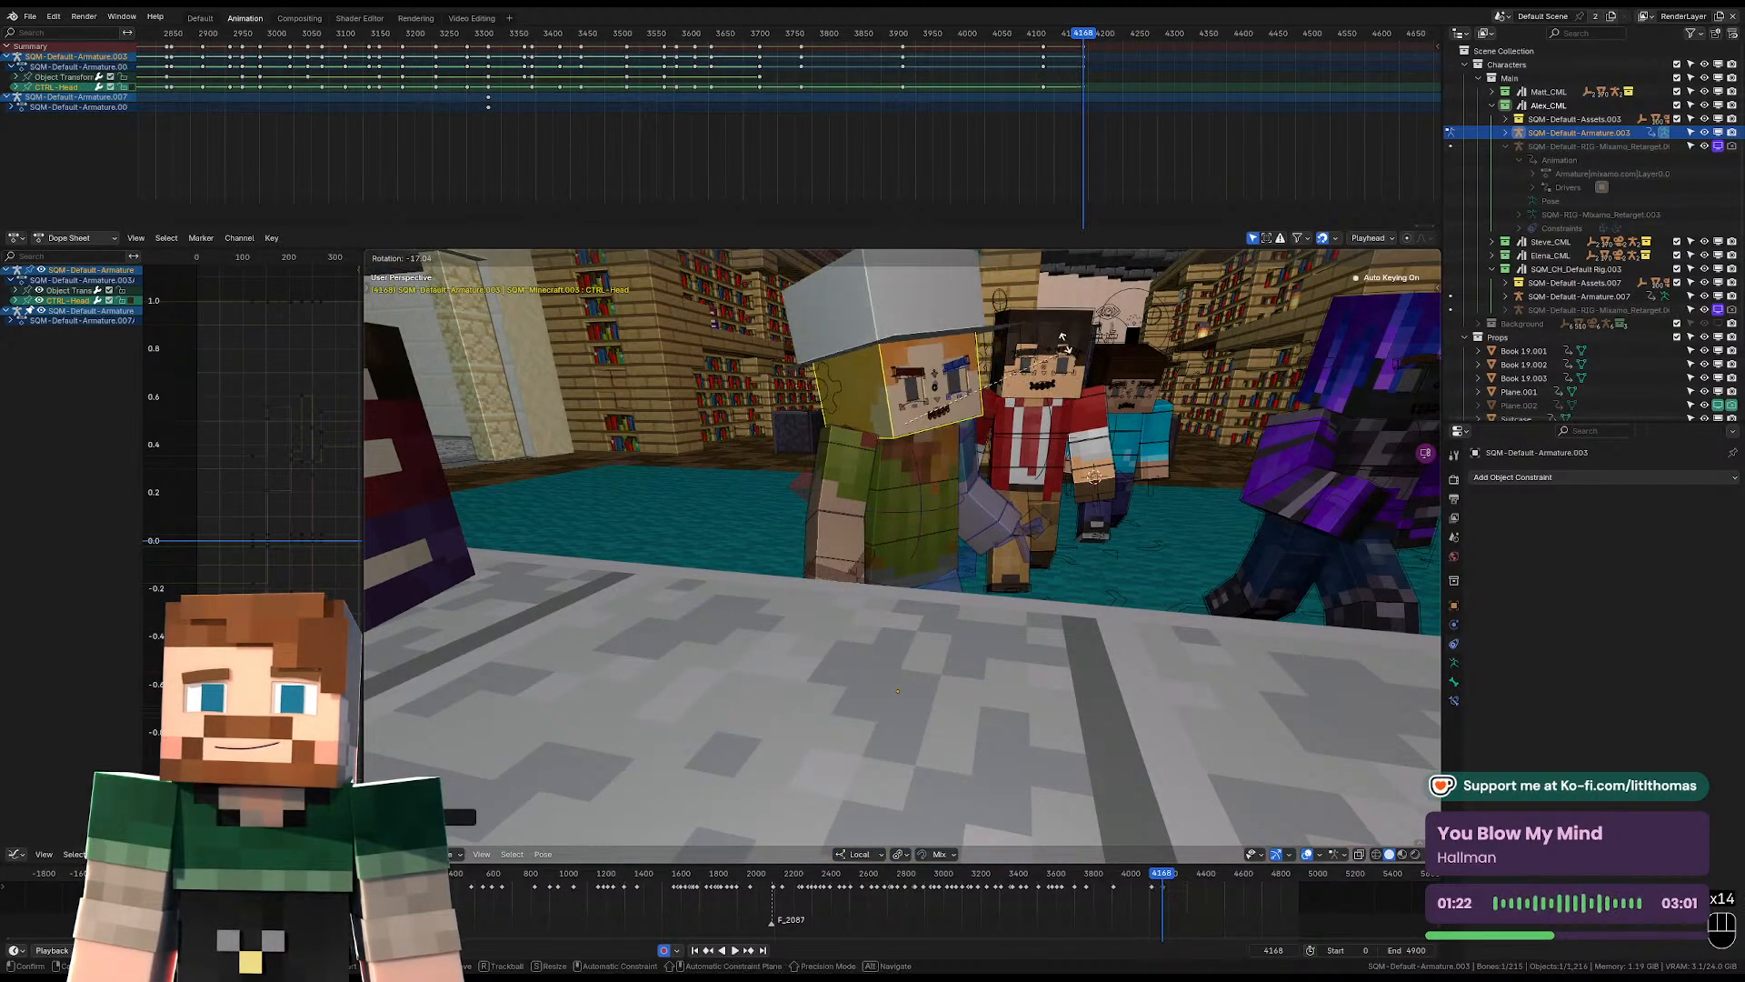
pyautogui.click(1020, 341)
# Refine the head rotation at frame 4168 from the camera view, giving it a stronger sideways tilt.
pyautogui.press('KP_1')
pyautogui.press('KP_0')
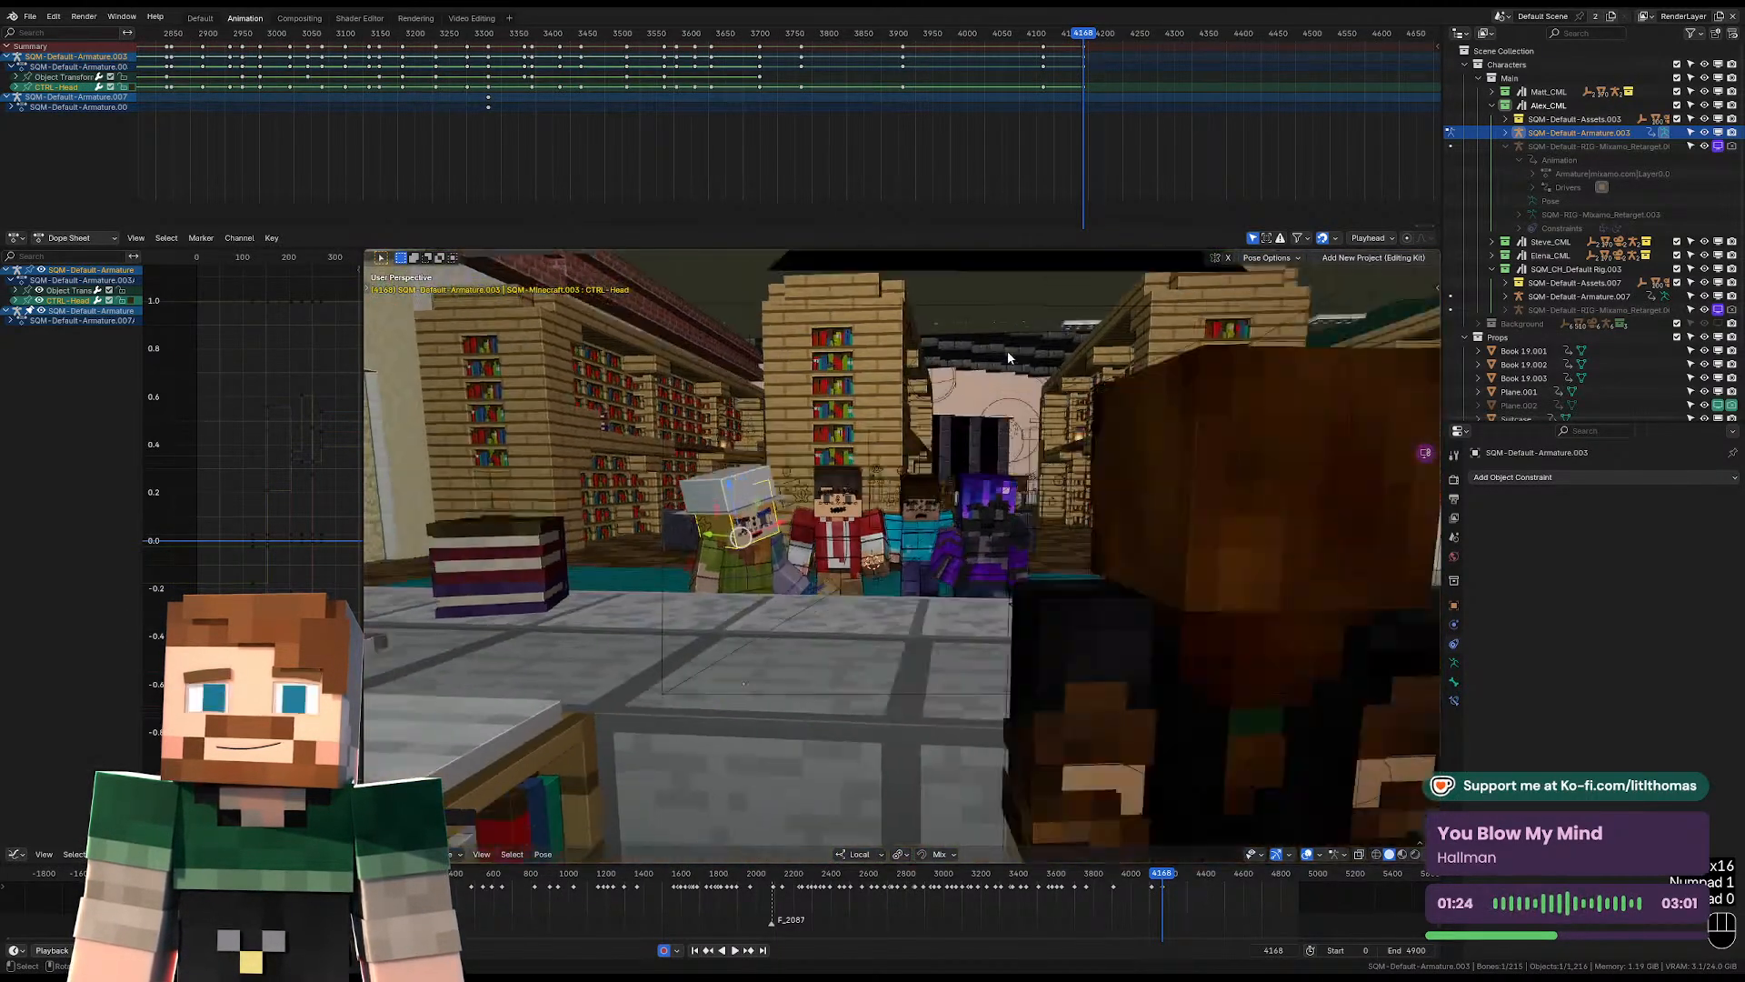
pyautogui.press('r')
pyautogui.press('r')
pyautogui.click(691, 527)
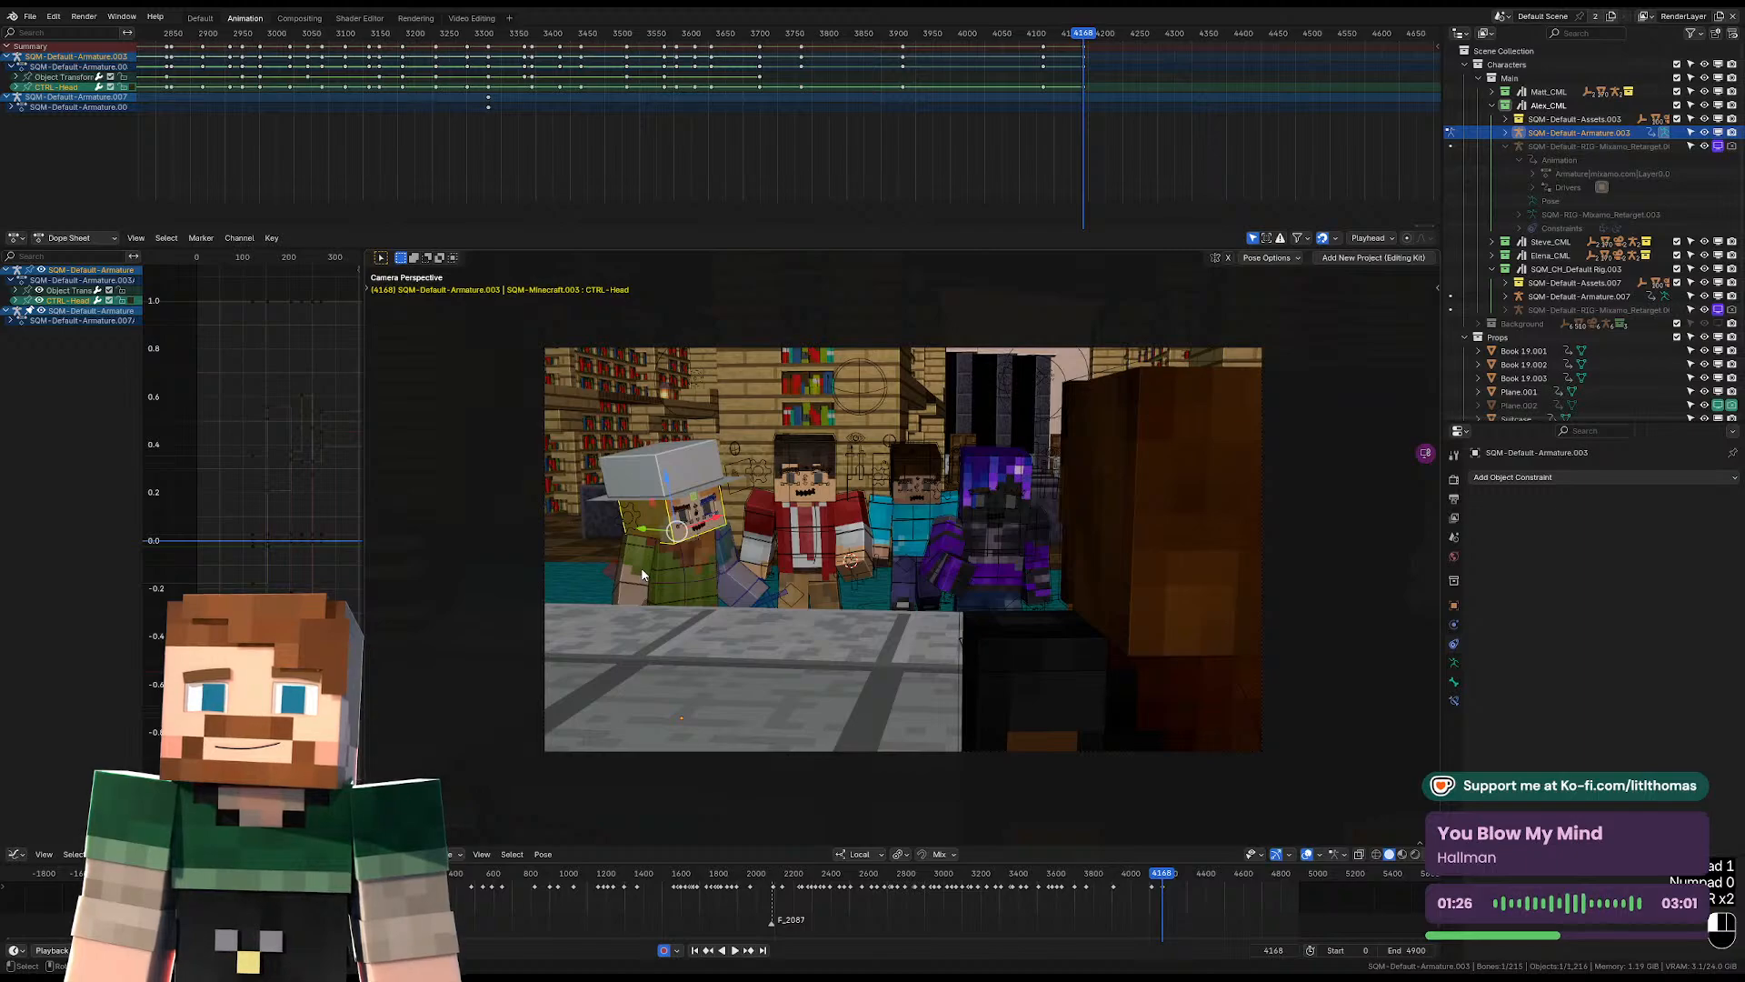
pyautogui.click(682, 552)
pyautogui.press('r')
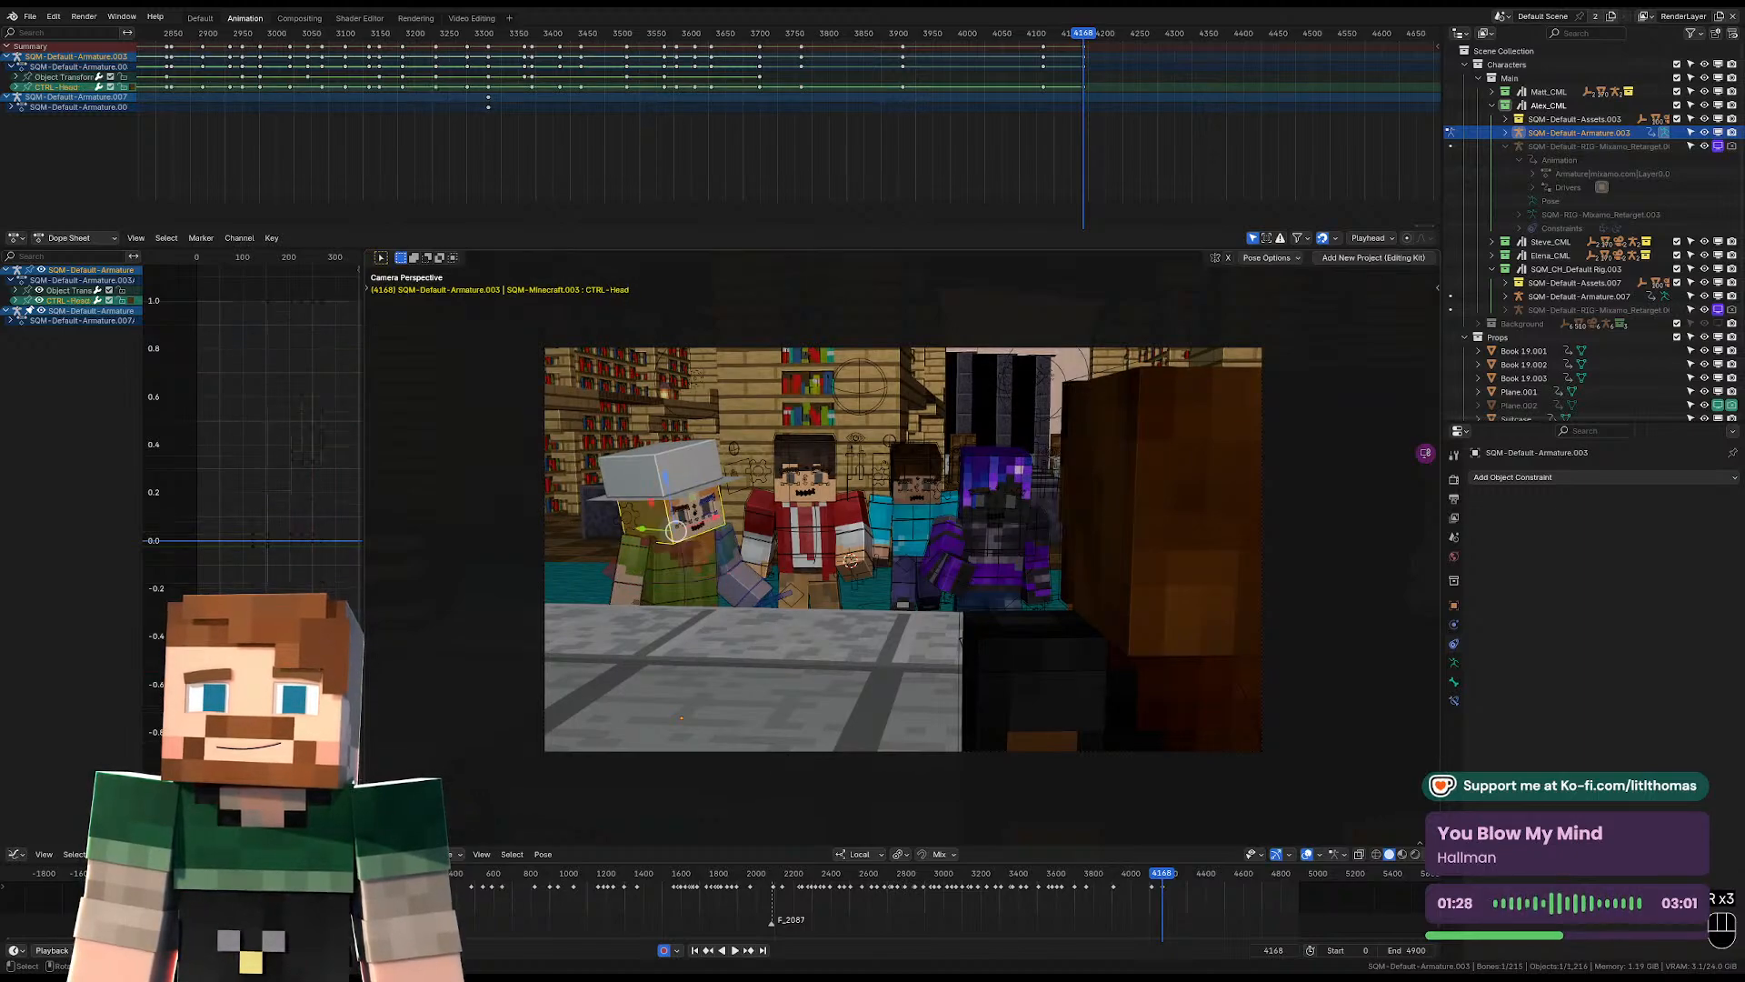
pyautogui.press('r')
pyautogui.press('r')
pyautogui.press('r')
pyautogui.press('r')
pyautogui.press('r')
pyautogui.click(988, 117)
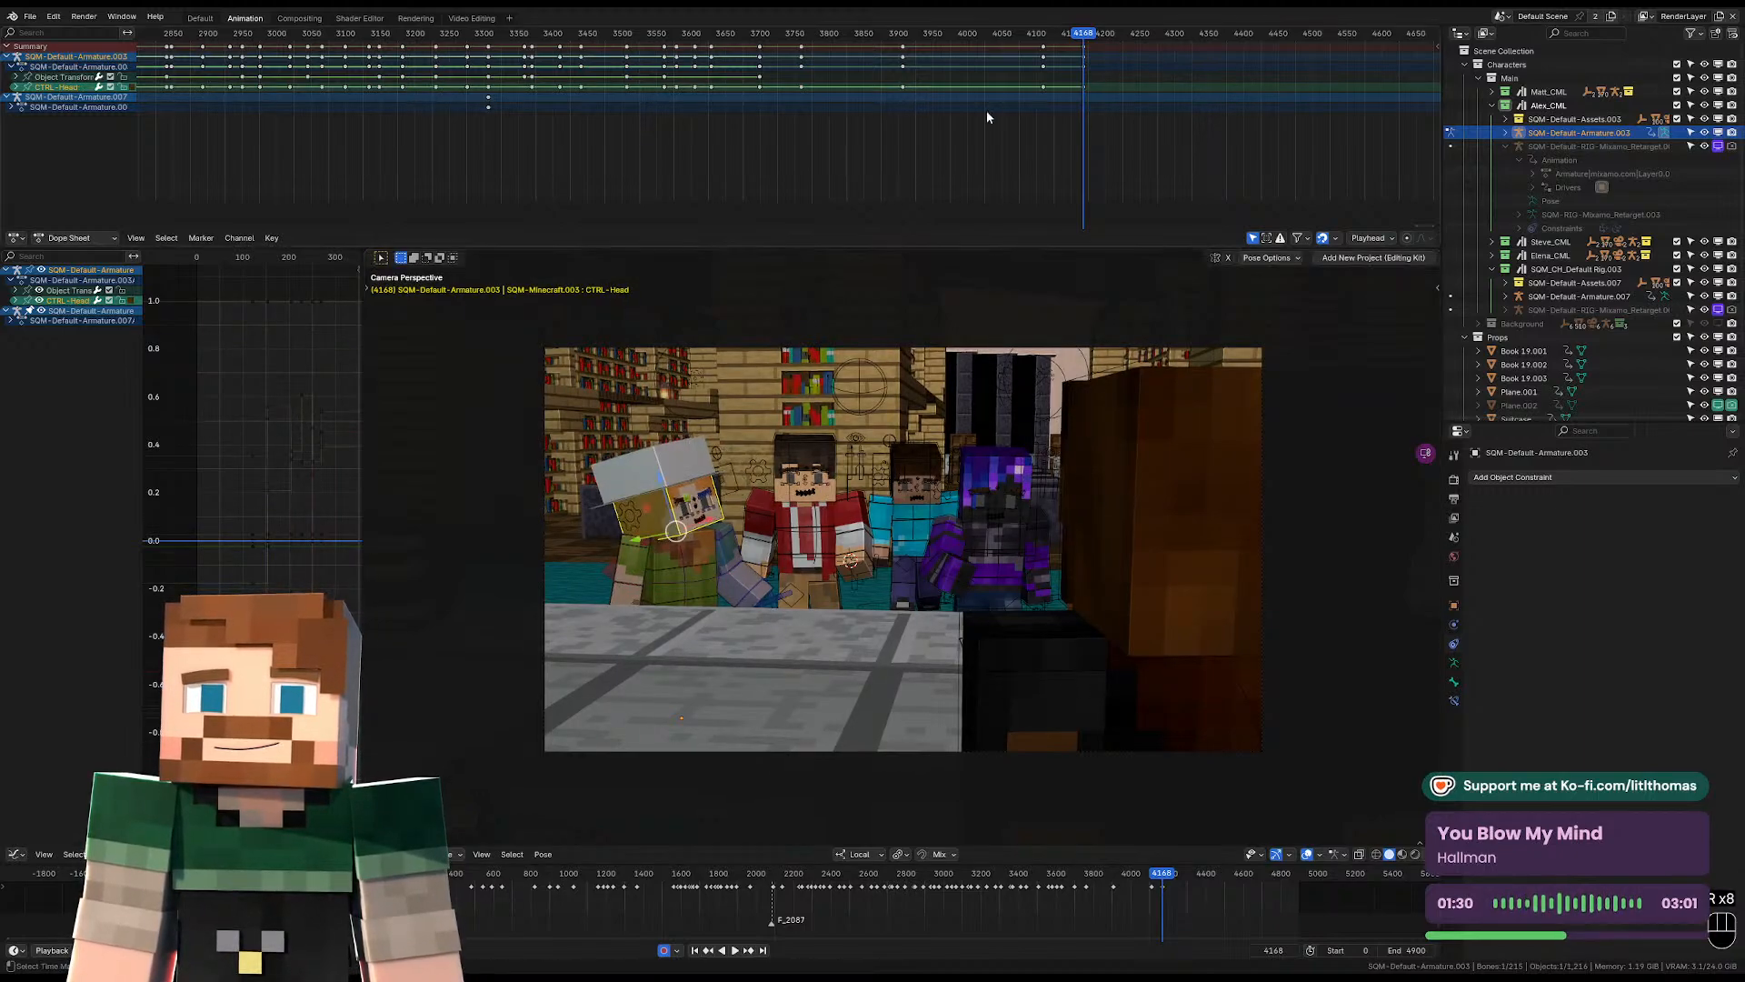
# Compare frames 4167 and 4168, and readjust the head's rotation at frame 4168.
pyautogui.press('Left')
pyautogui.press('Right')
pyautogui.press('Left')
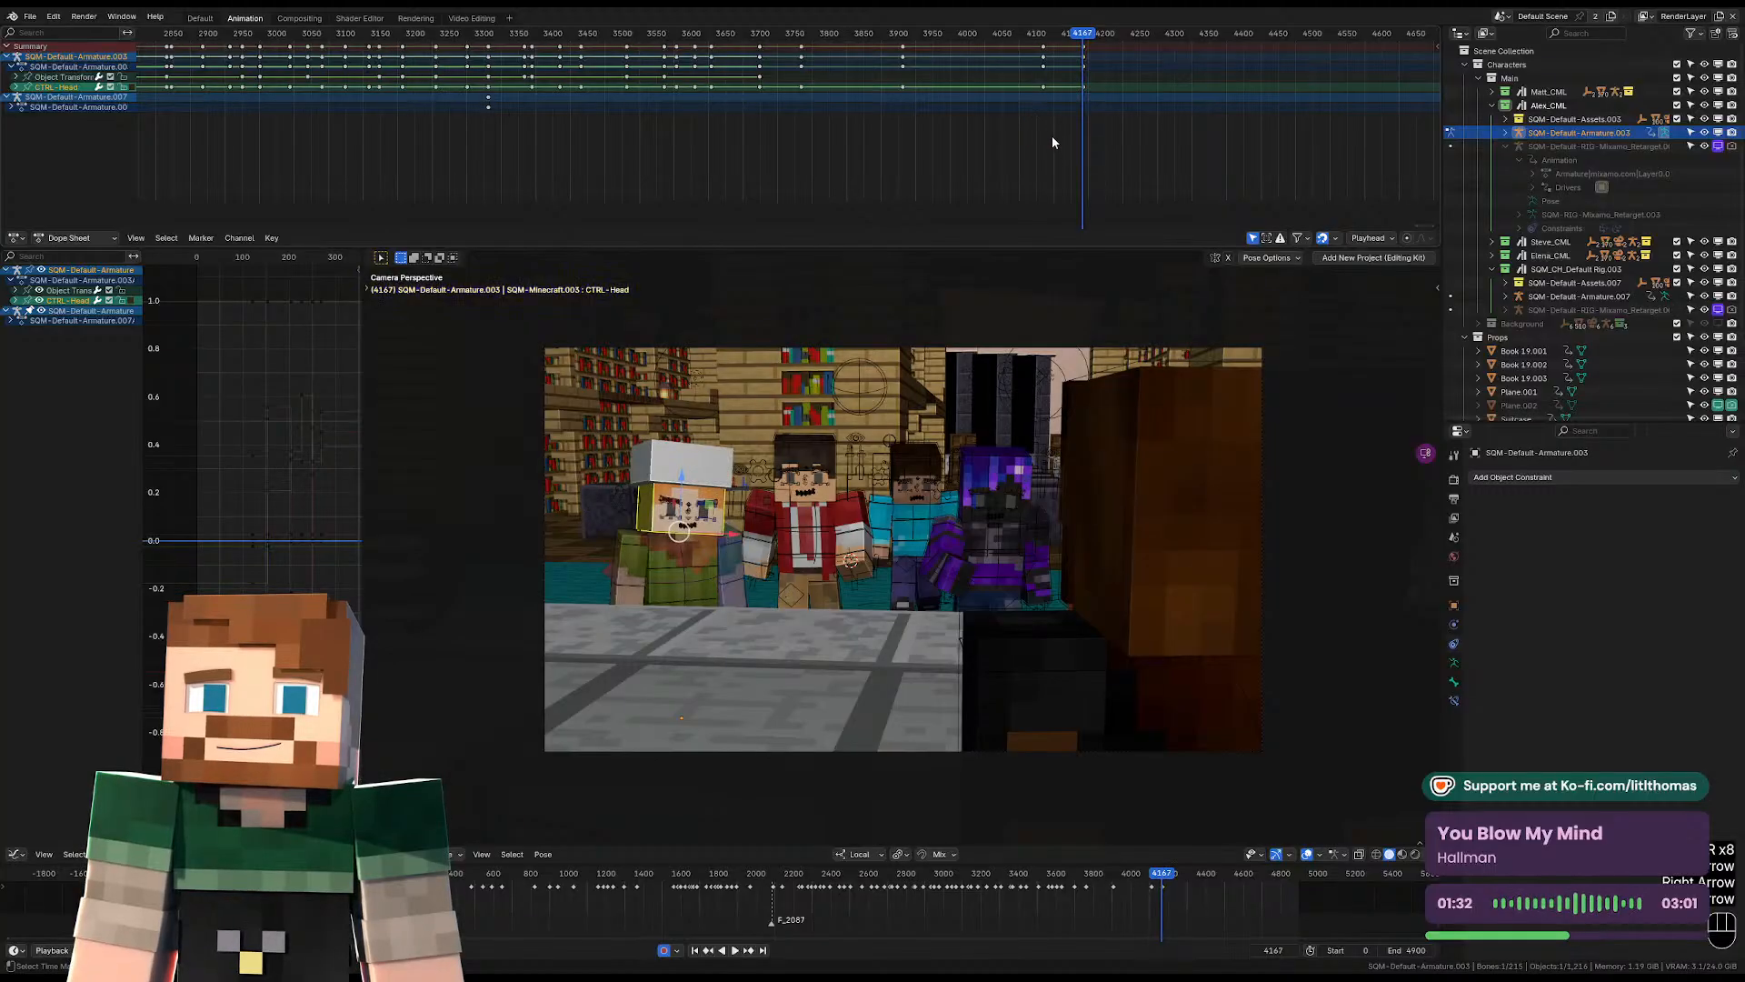
pyautogui.press('Right')
pyautogui.press('r')
pyautogui.press('r')
pyautogui.press('r')
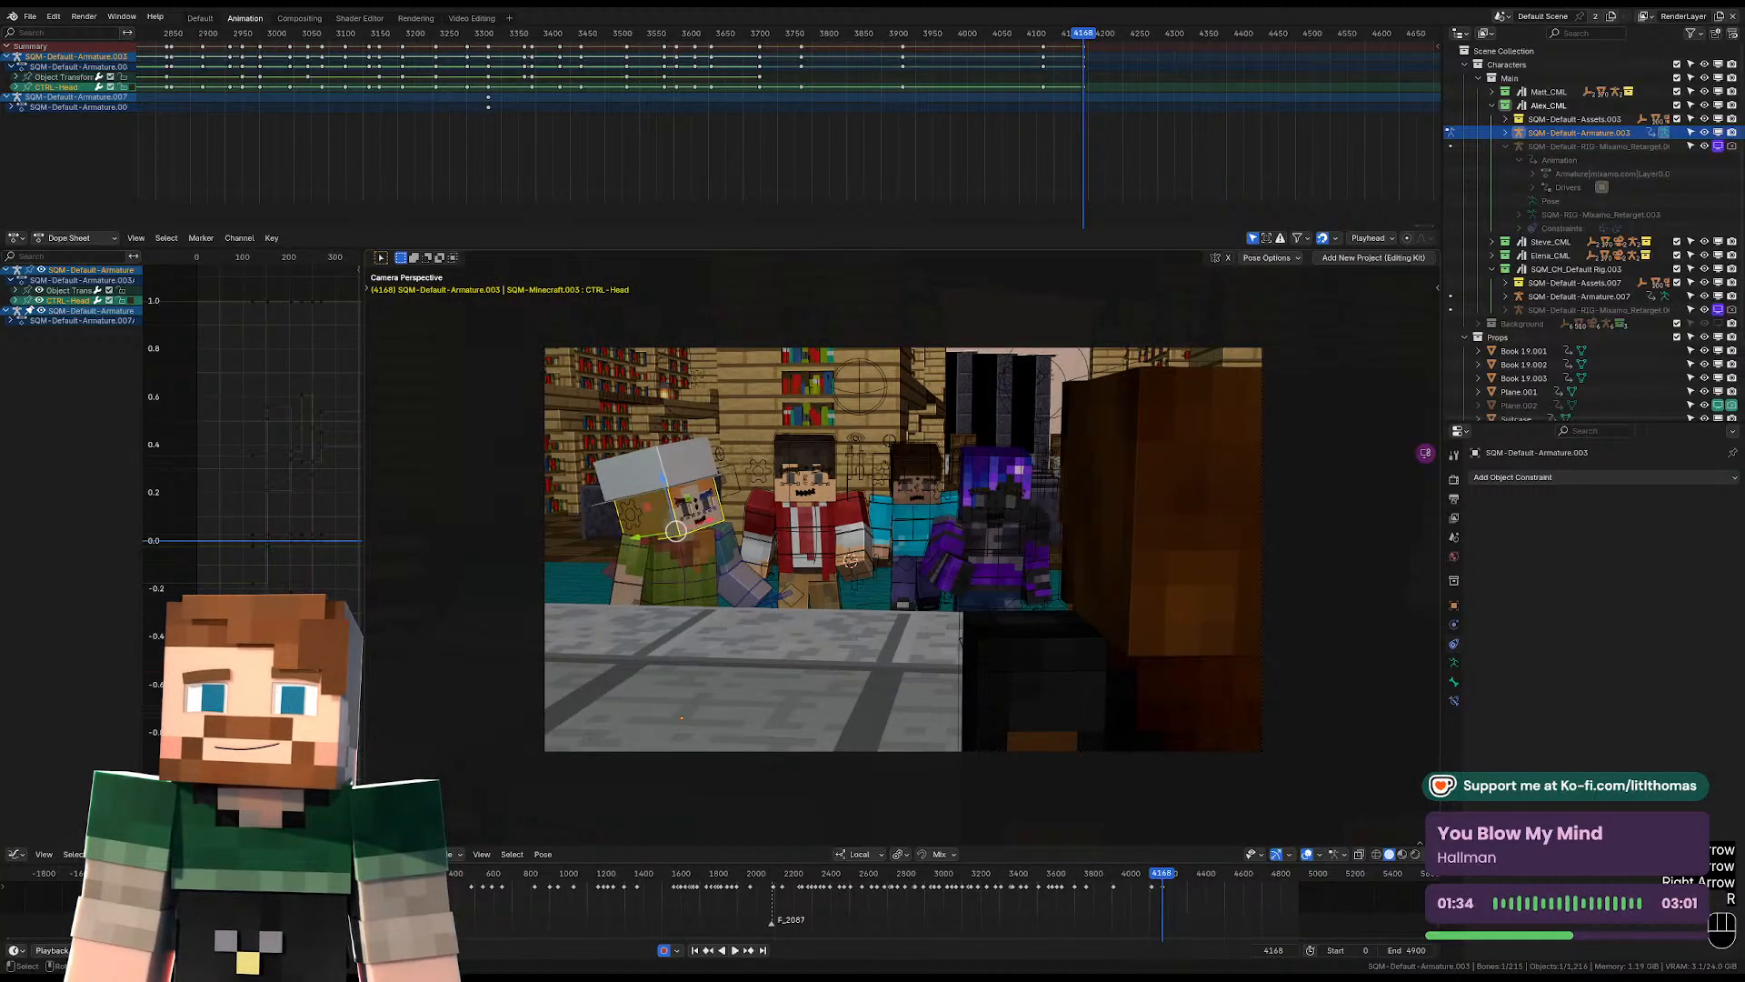
# Play back the shots following frame 4168 and step around the next camera cut to its first frame, 4307.
pyautogui.press('space')
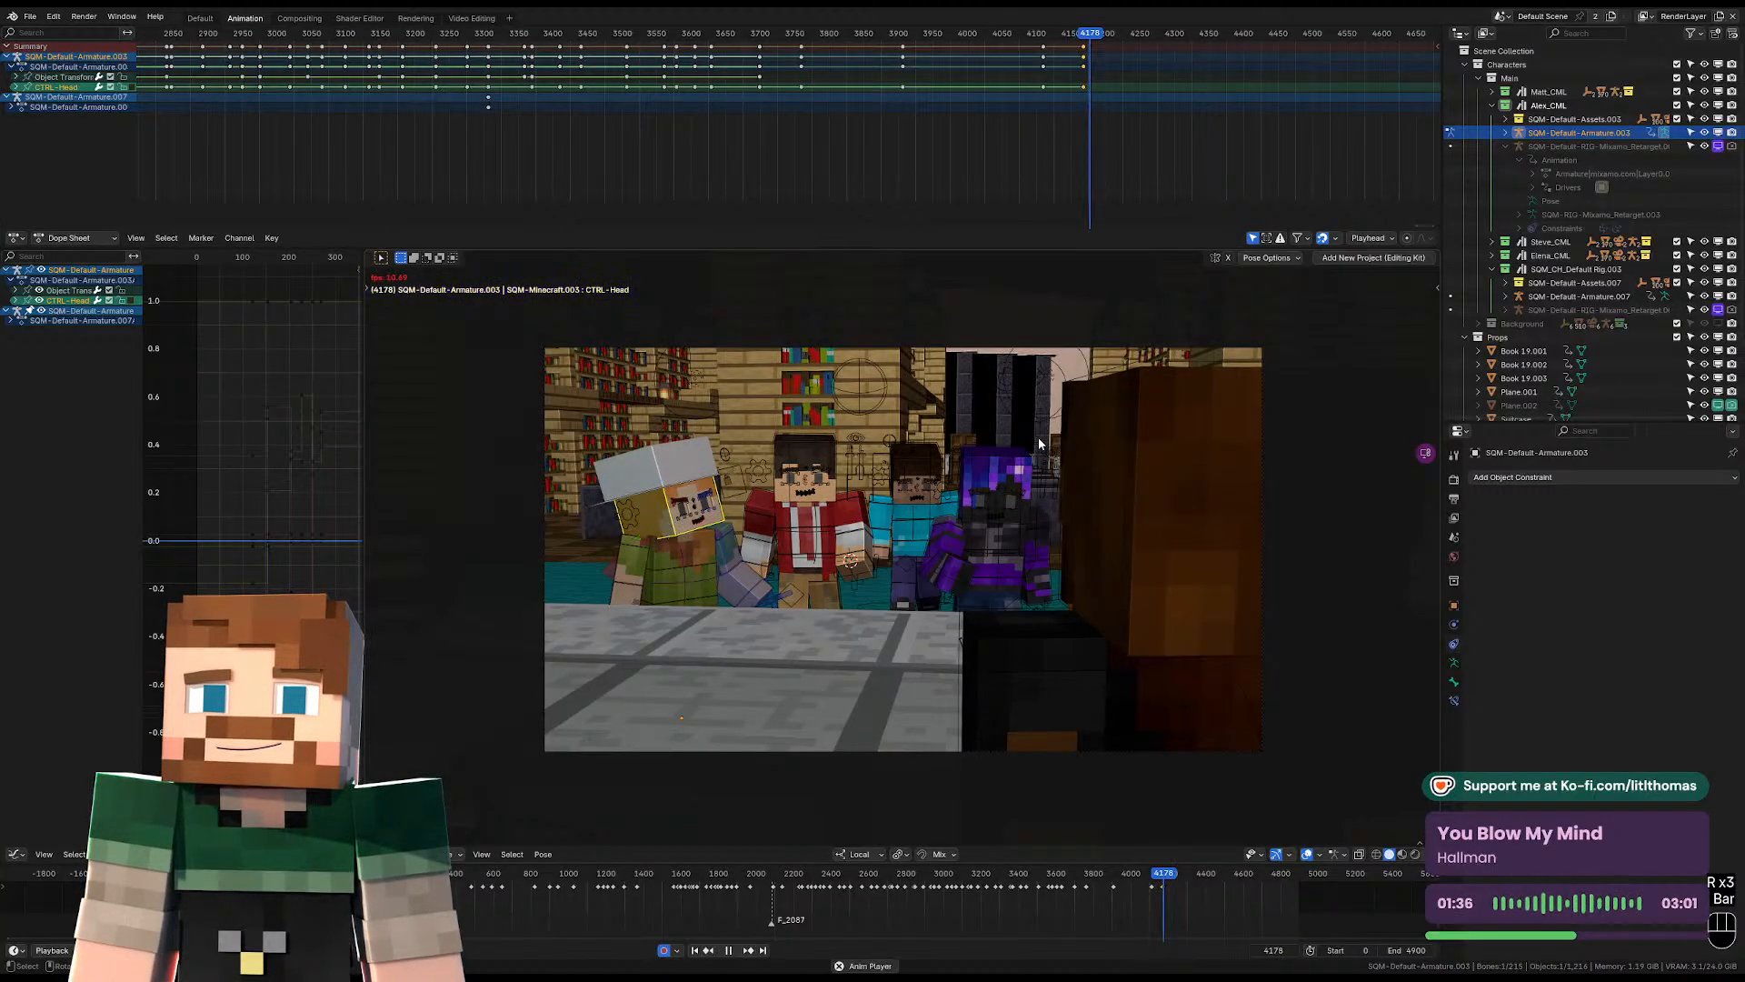
pyautogui.click(1022, 41)
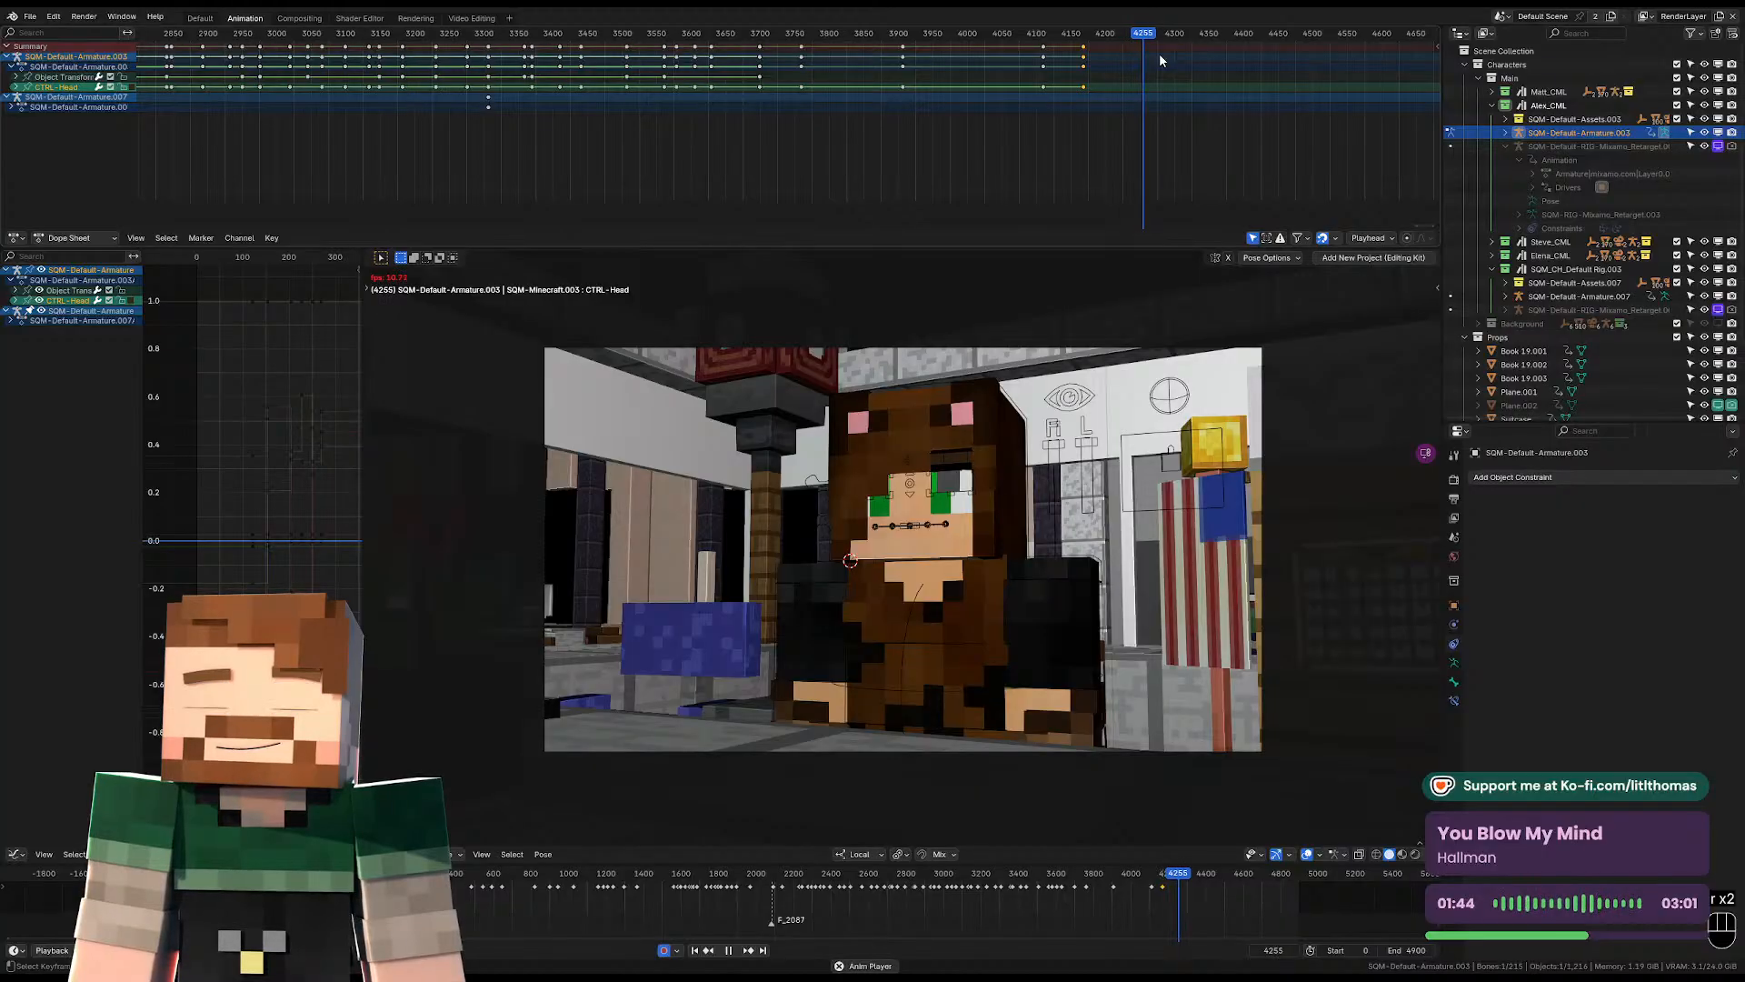
pyautogui.press('space')
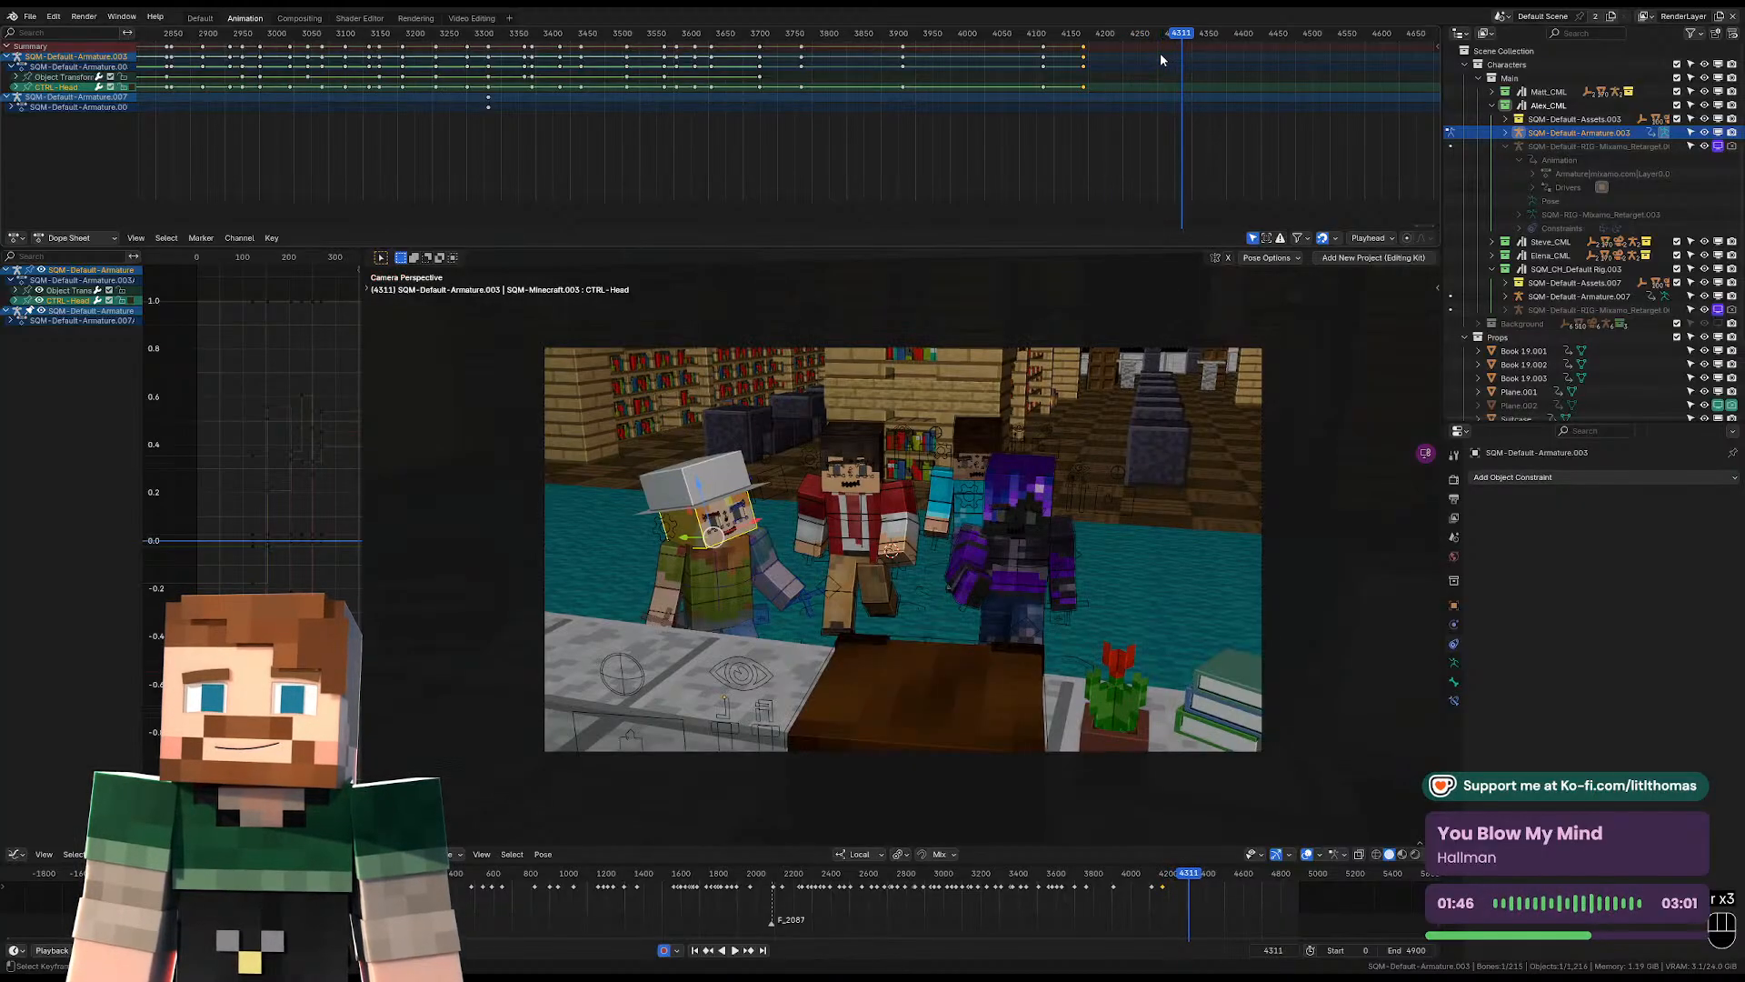
pyautogui.press('Left')
pyautogui.press('Left')
pyautogui.press('Left')
pyautogui.press('Left')
pyautogui.press('Left')
pyautogui.press('Left')
pyautogui.press('Left')
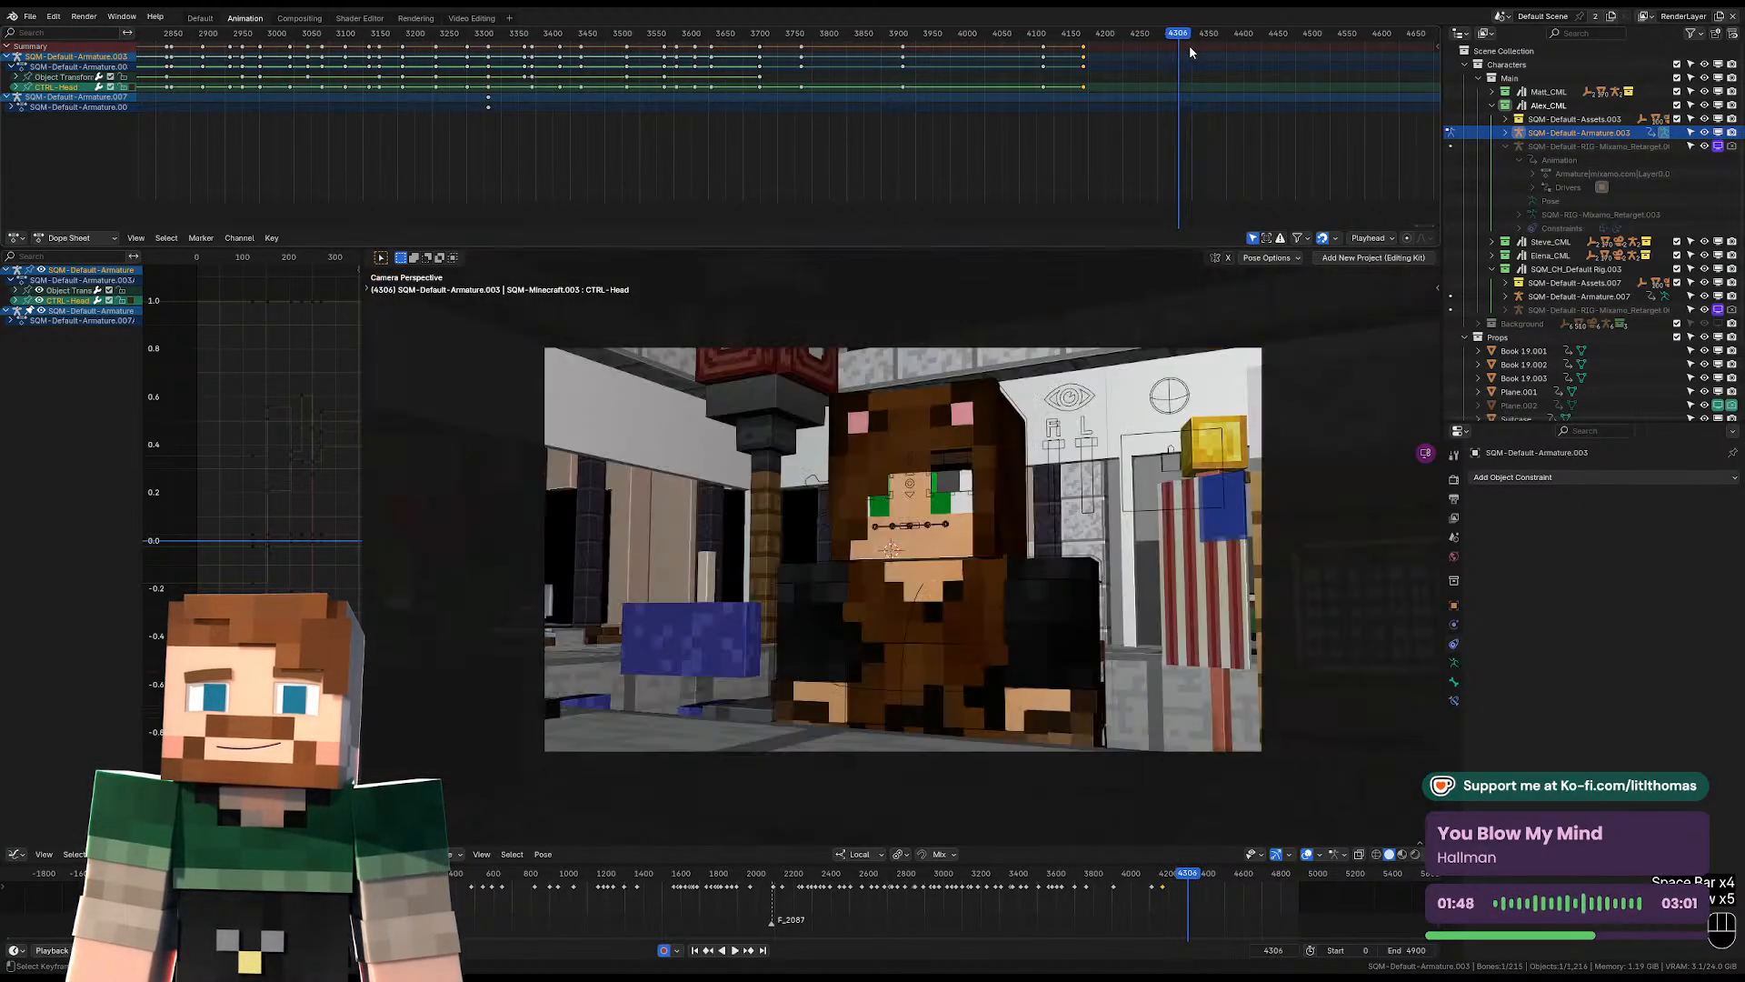
pyautogui.press('Right')
pyautogui.press('Right')
pyautogui.press('Right')
pyautogui.press('Left')
pyautogui.press('Right')
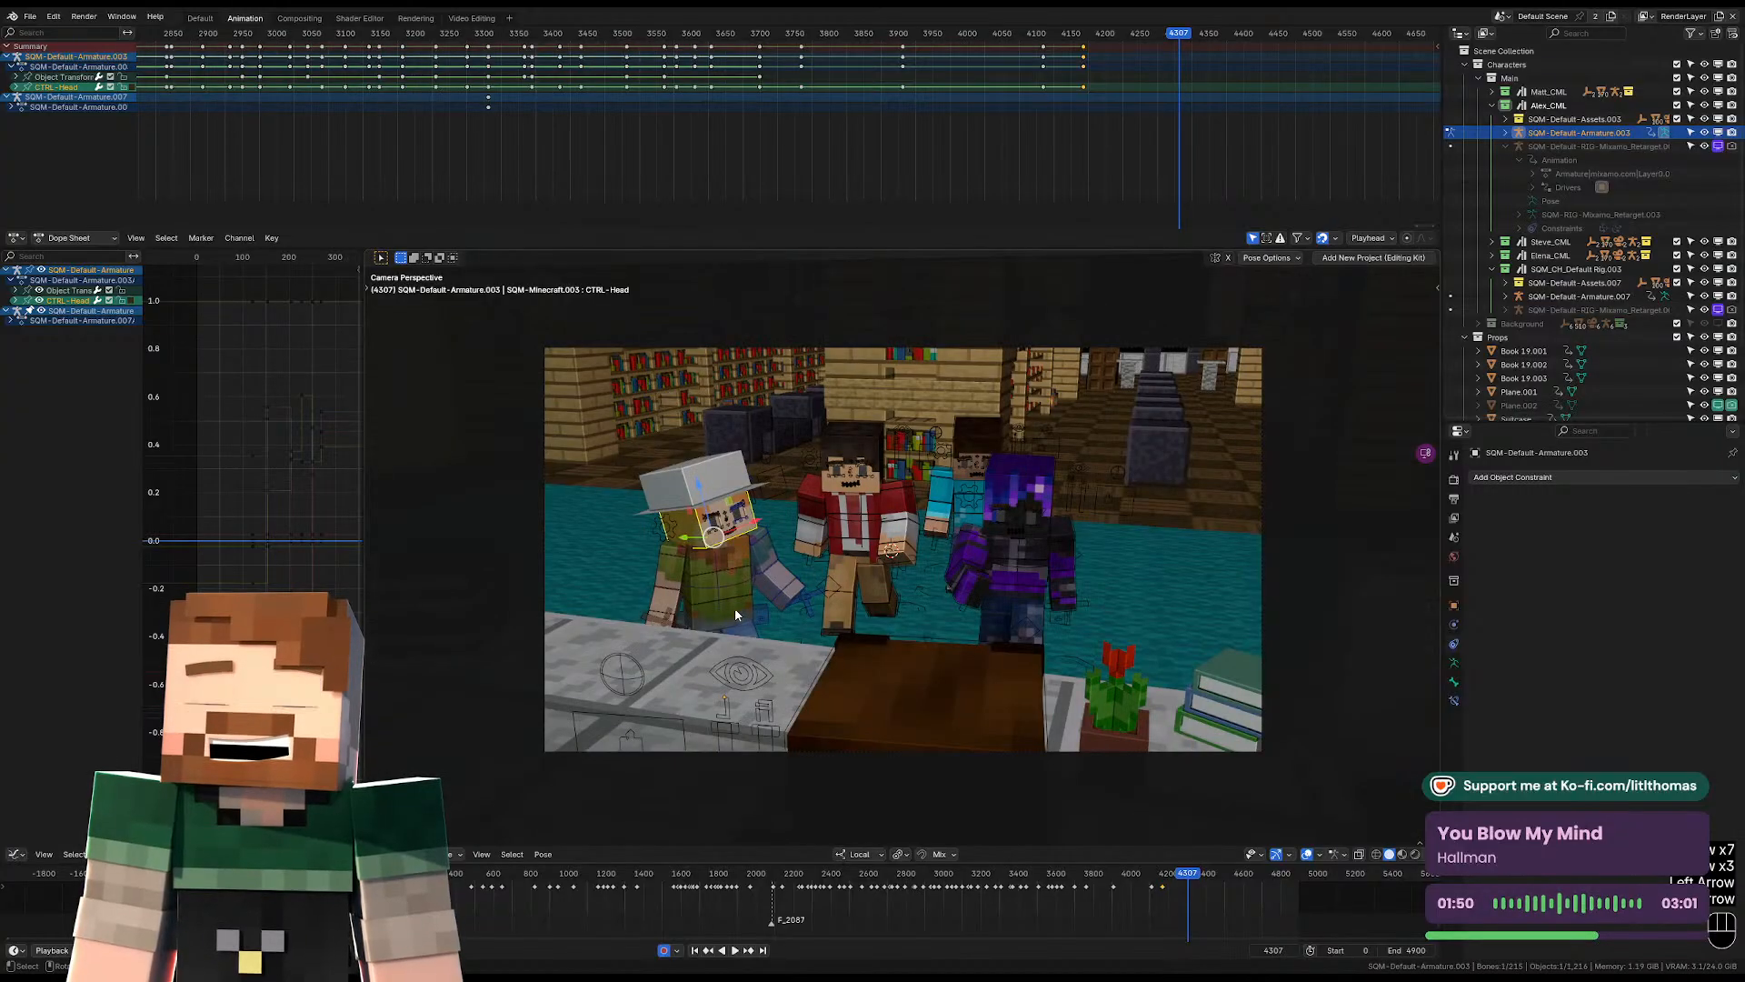
# Rotate the hat-wearing character's pelvis at frame 4307.
pyautogui.click(737, 611)
pyautogui.press('KP_Decimal')
pyautogui.moveTo(919, 409); pyautogui.dragTo(1060, 440, button='middle')
pyautogui.press('r')
pyautogui.click(1076, 431)
pyautogui.press('r')
pyautogui.press('r')
pyautogui.click(1058, 449)
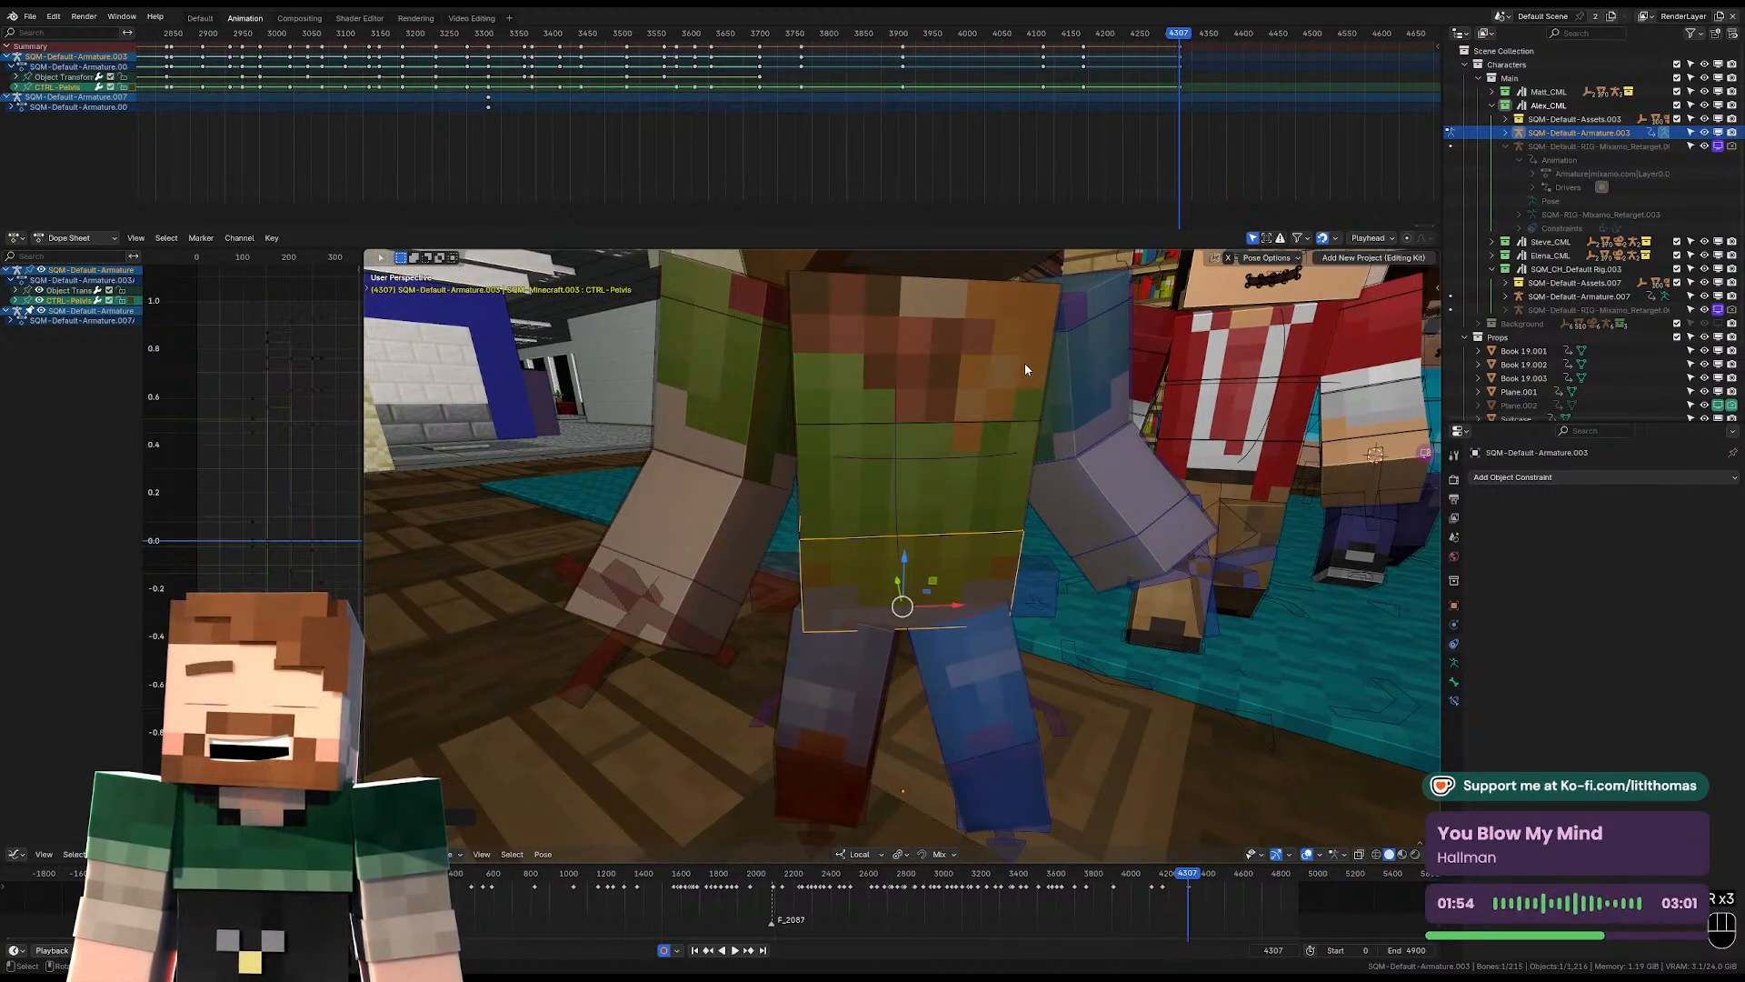
# Rotate the hat-wearing character's torso at frame 4307.
pyautogui.click(991, 373)
pyautogui.press('KP_Decimal')
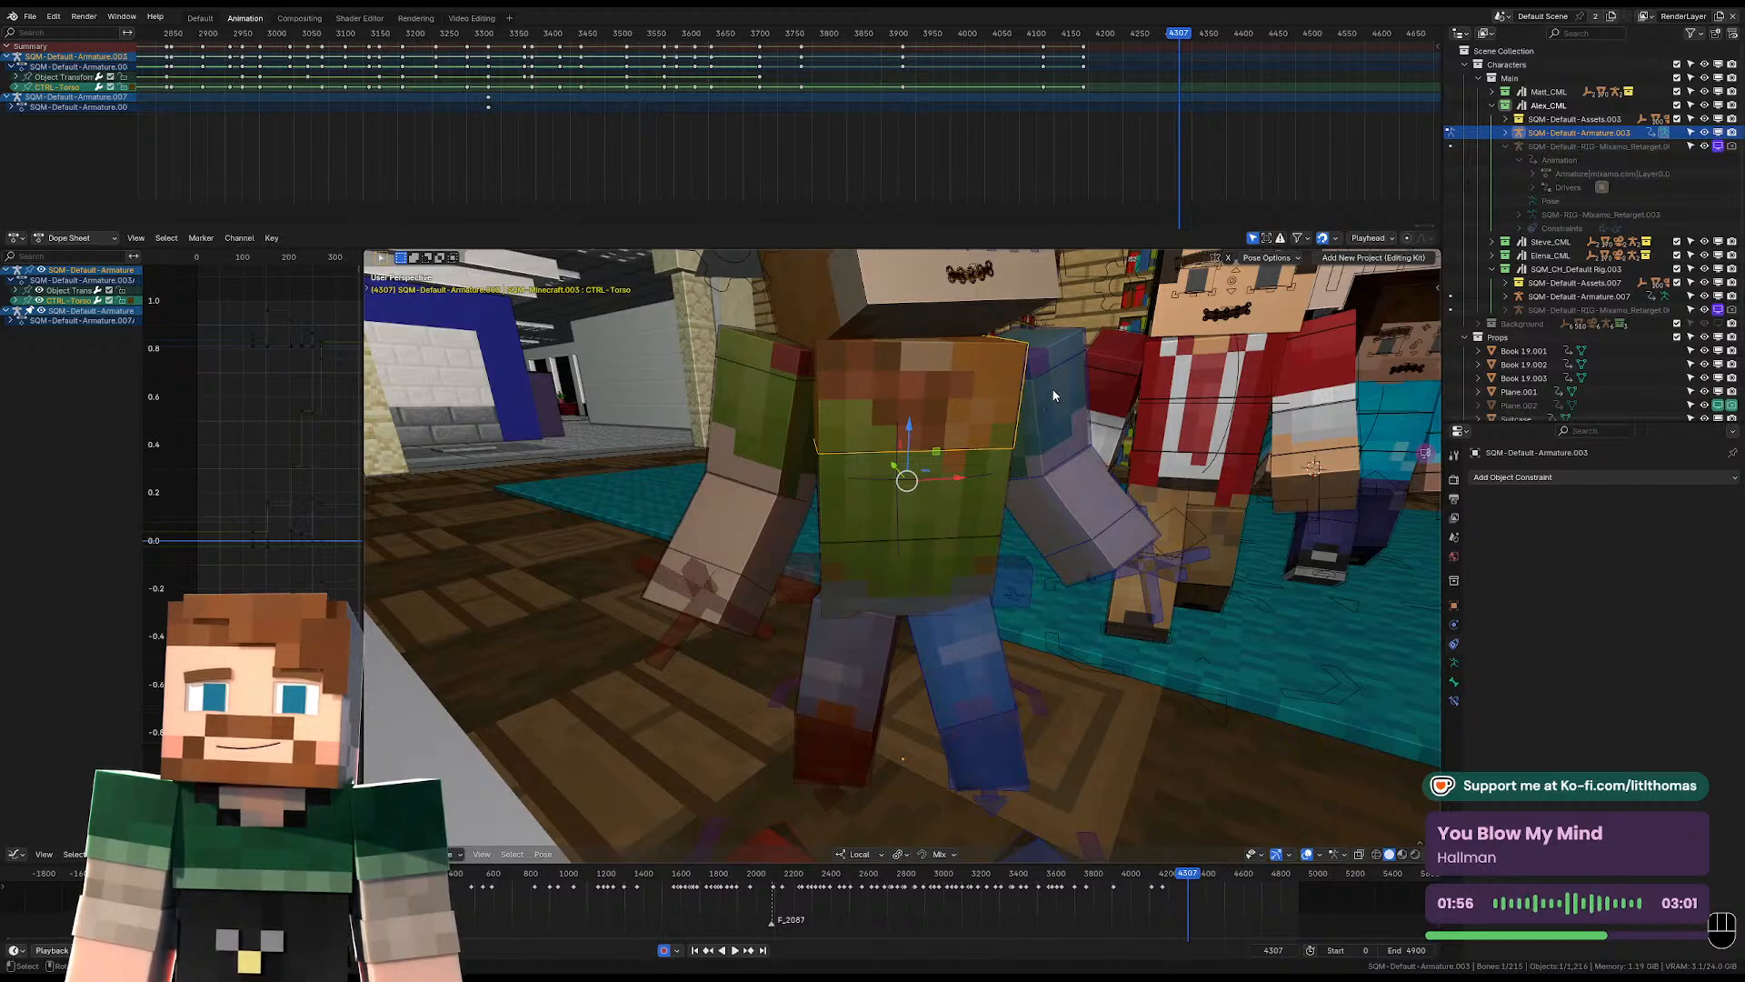
pyautogui.moveTo(1054, 395); pyautogui.dragTo(1054, 397, button='middle')
pyautogui.press('r')
pyautogui.press('r')
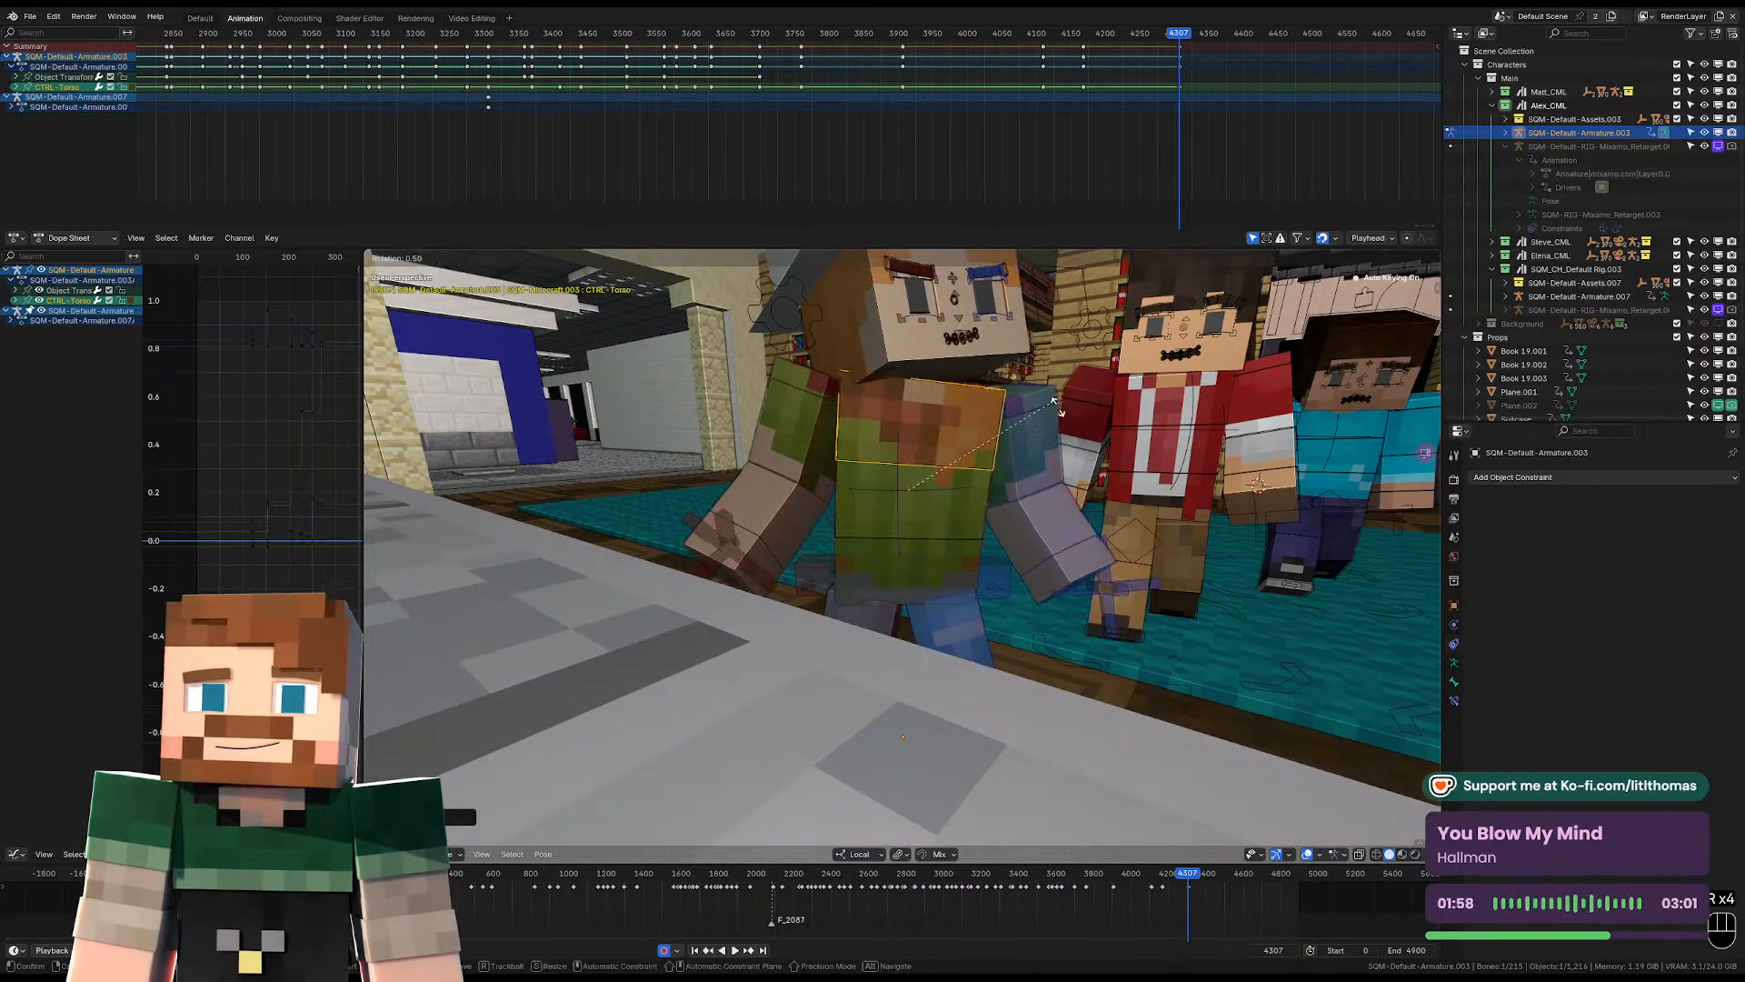
pyautogui.click(1058, 409)
# Rotate the hat-wearing character's head at frame 4307 so it straightens up and faces forward.
pyautogui.click(894, 356)
pyautogui.scroll(-4, 1000, 400)
pyautogui.press('r')
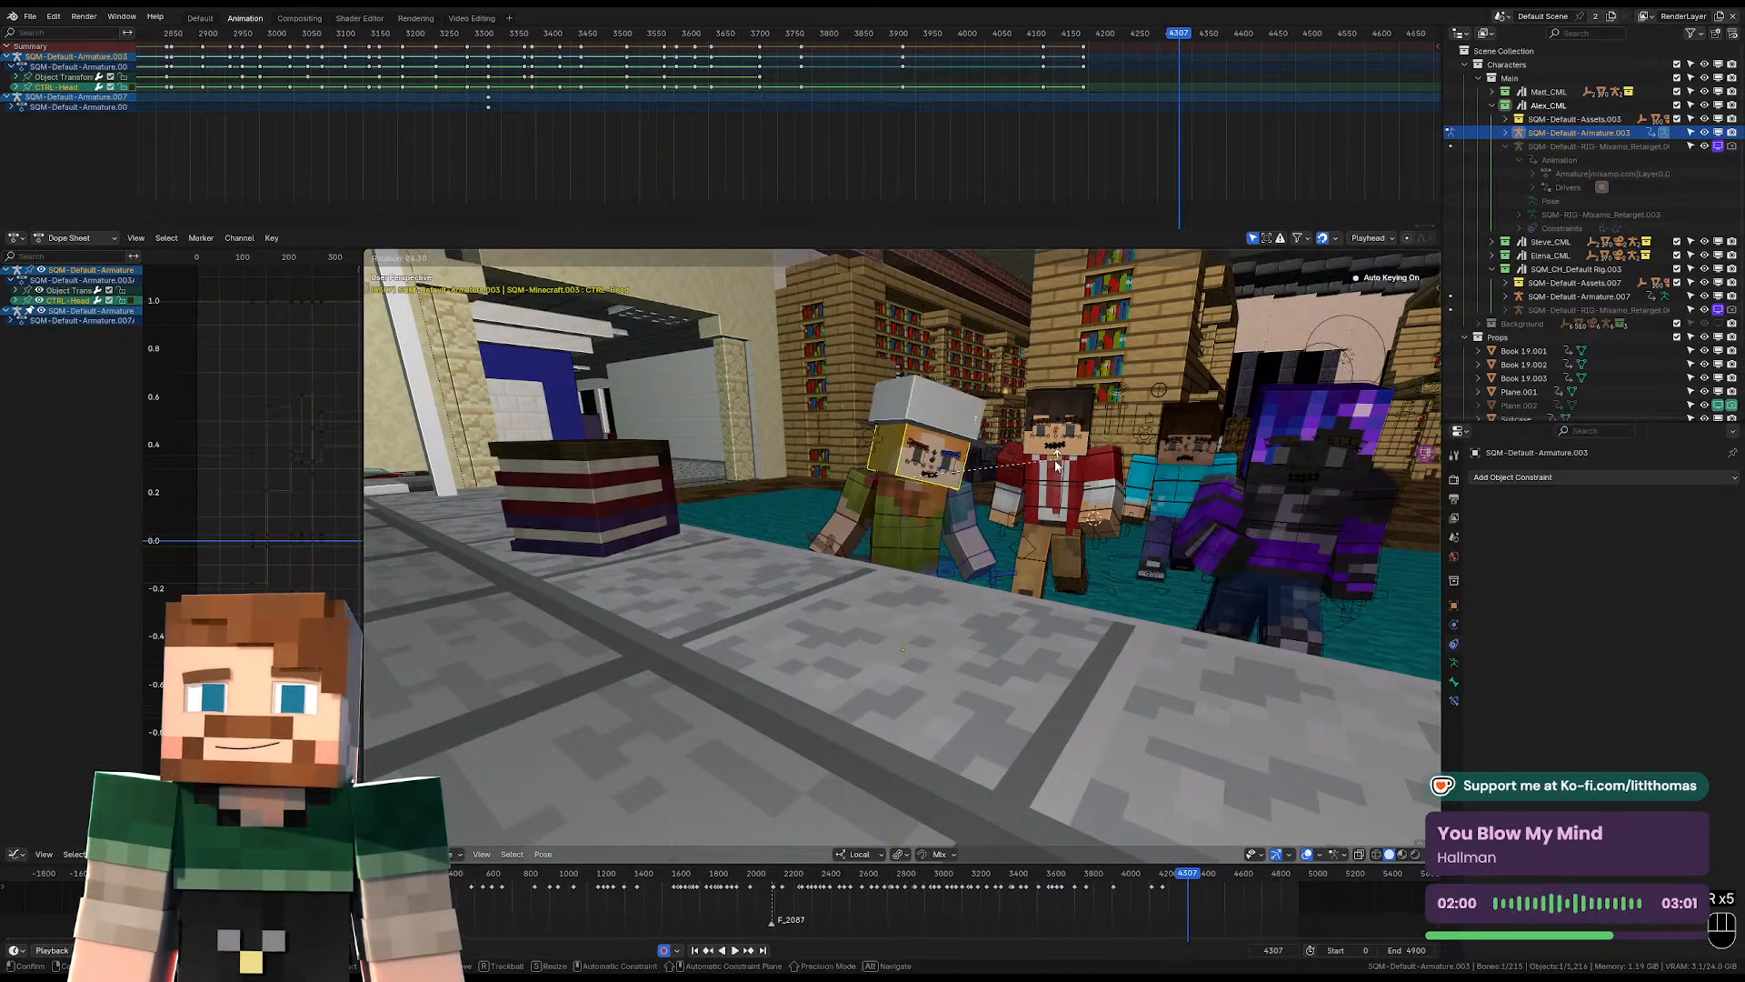
pyautogui.press('r')
pyautogui.click(962, 472)
pyautogui.scroll(1, 962, 472)
pyautogui.press('r')
pyautogui.press('r')
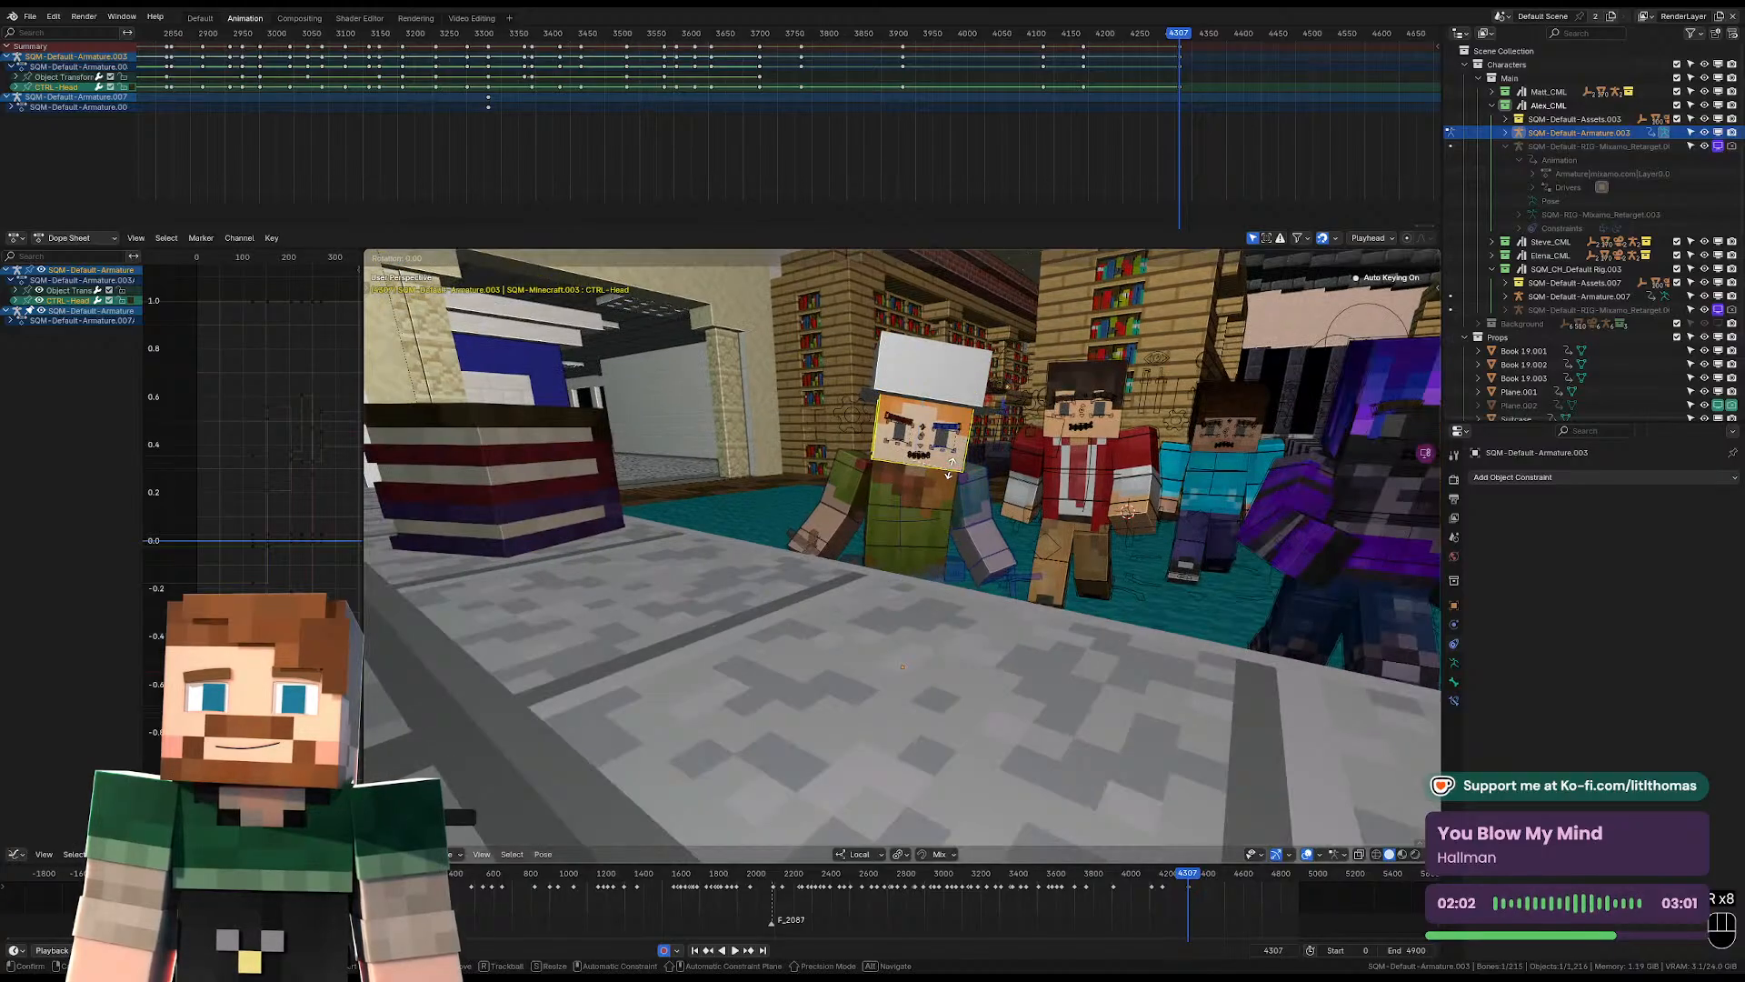
pyautogui.click(948, 472)
pyautogui.moveTo(947, 471); pyautogui.dragTo(948, 522, button='middle')
# Move the right shoulder and rotate the right upper arm at frame 4307 so the arm hangs beside the body.
pyautogui.click(838, 502)
pyautogui.click(933, 489)
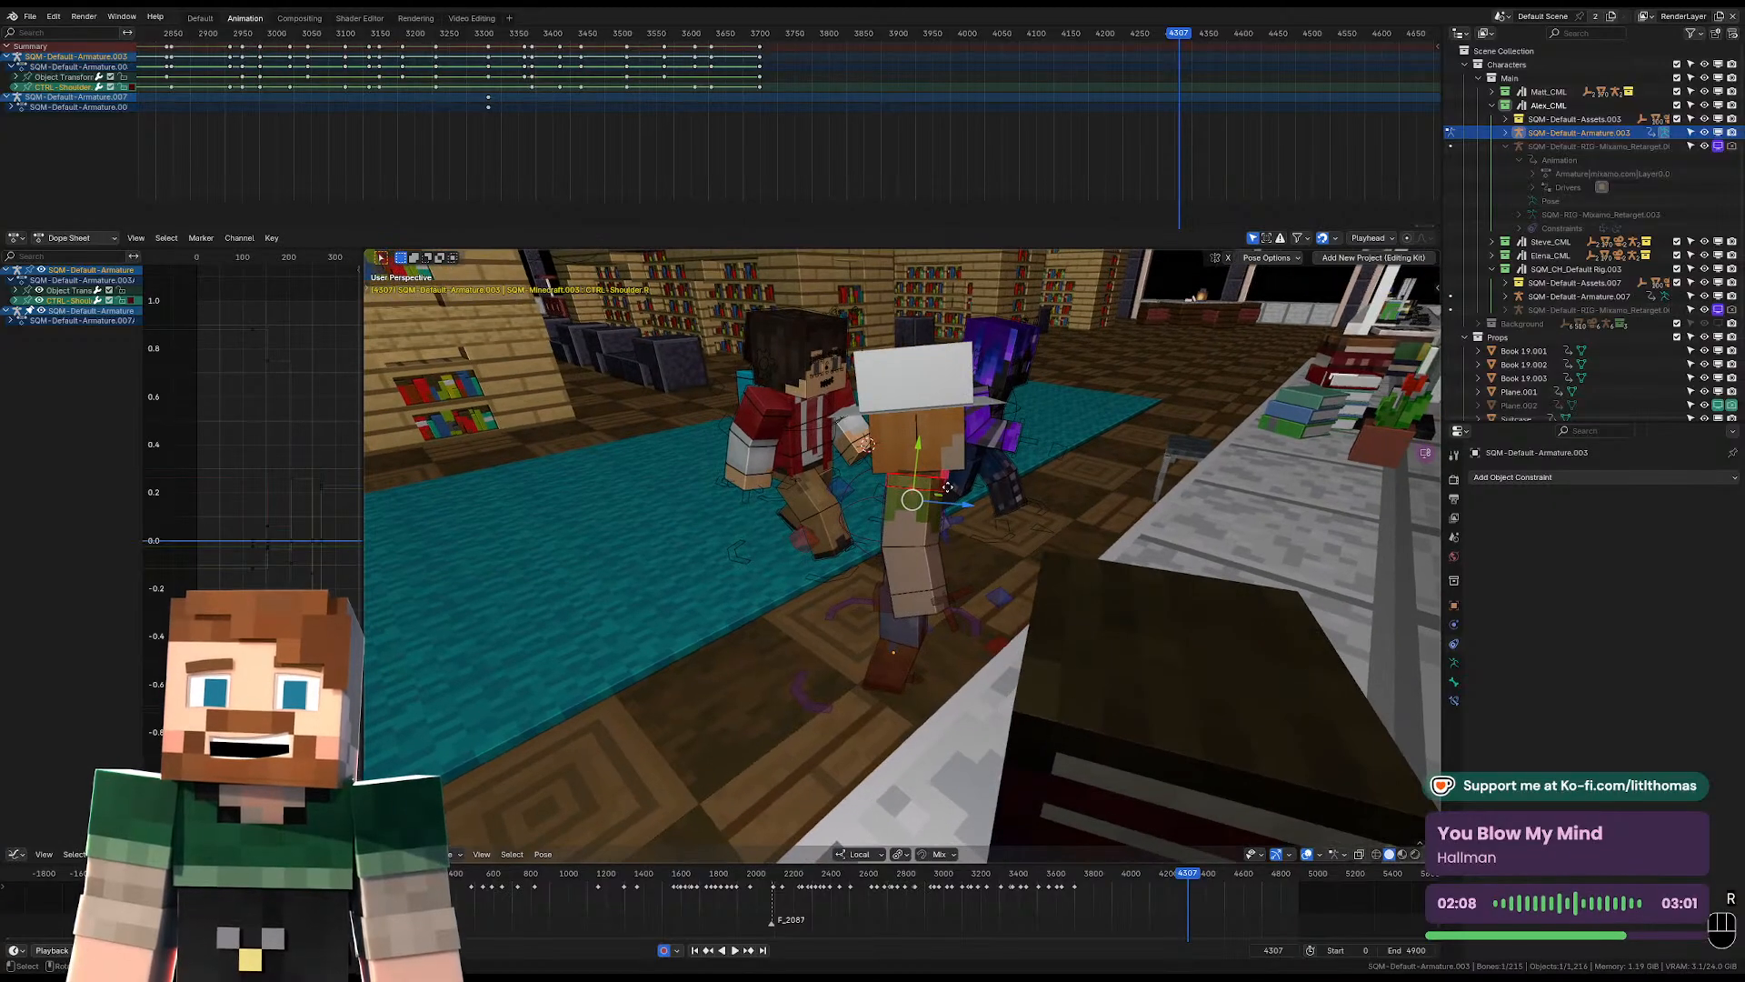
pyautogui.press('g')
pyautogui.click(945, 492)
pyautogui.moveTo(945, 493); pyautogui.dragTo(838, 509, button='middle')
pyautogui.click(832, 503)
pyautogui.press('r')
pyautogui.press('r')
pyautogui.press('r')
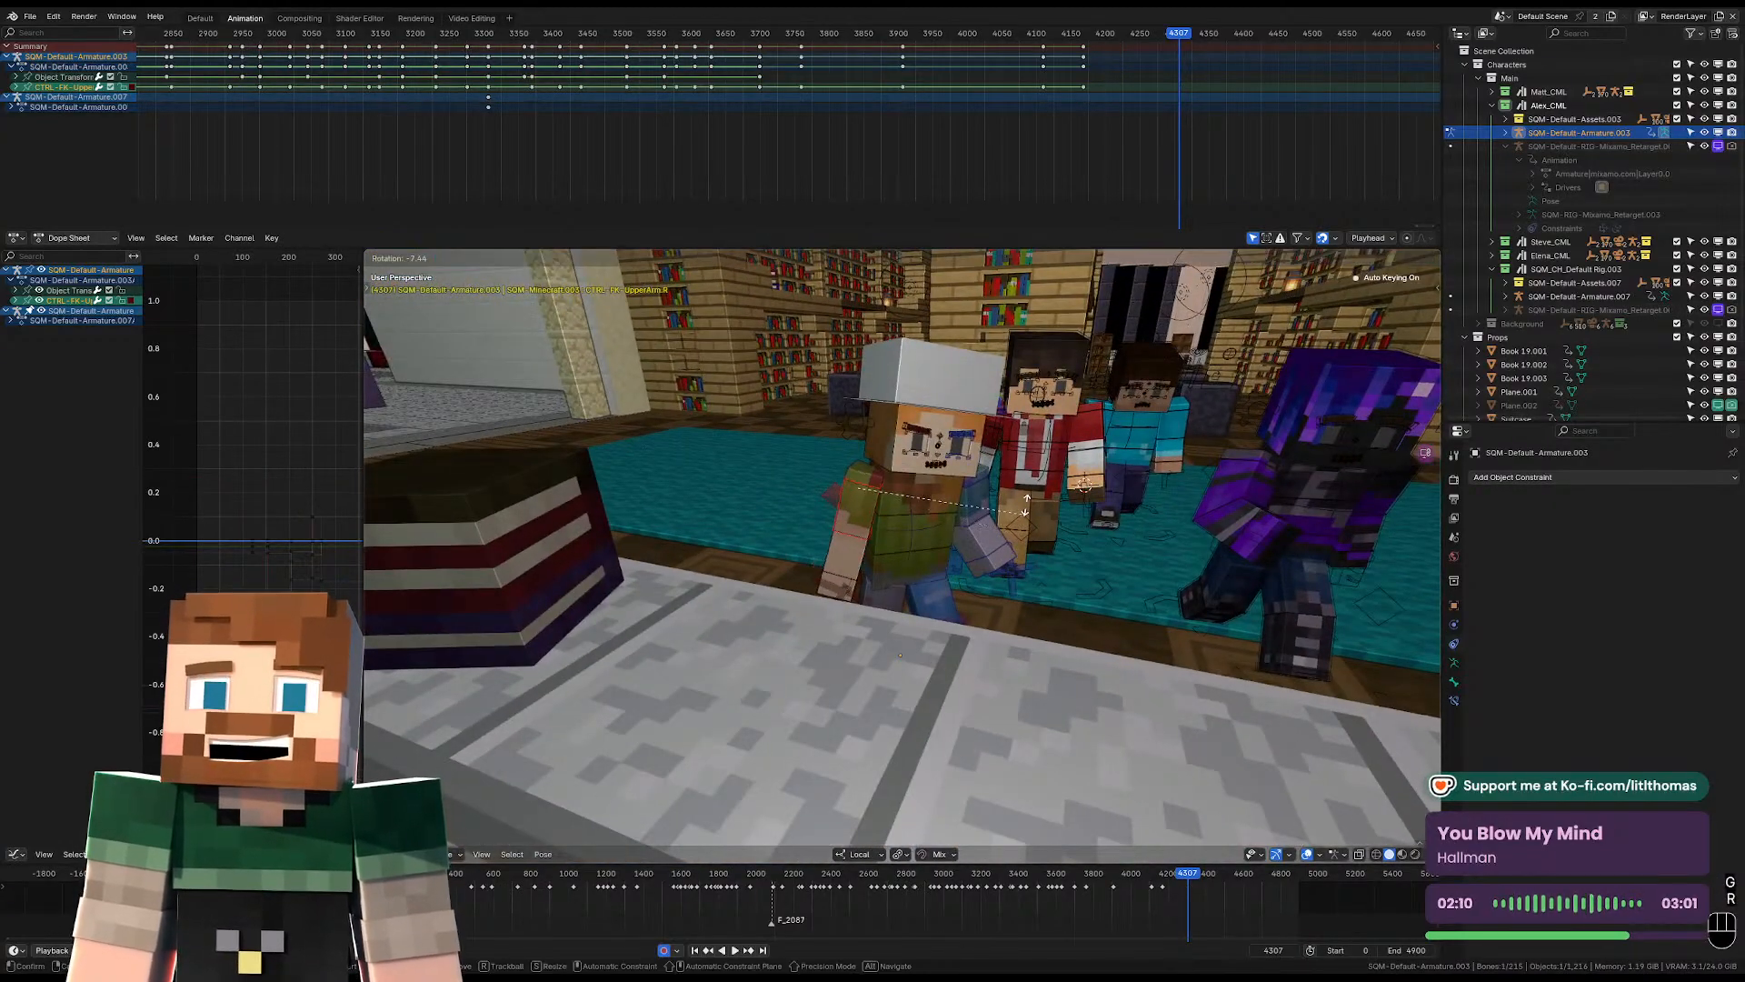
pyautogui.moveTo(1045, 501); pyautogui.dragTo(998, 531, button='middle')
pyautogui.press('r')
pyautogui.click(953, 499)
# Move the left shoulder and rotate the left upper arm down beside the body at frame 4307.
pyautogui.click(962, 511)
pyautogui.click(928, 496)
pyautogui.press('g')
pyautogui.click(907, 509)
pyautogui.click(907, 522)
pyautogui.press('r')
pyautogui.press('r')
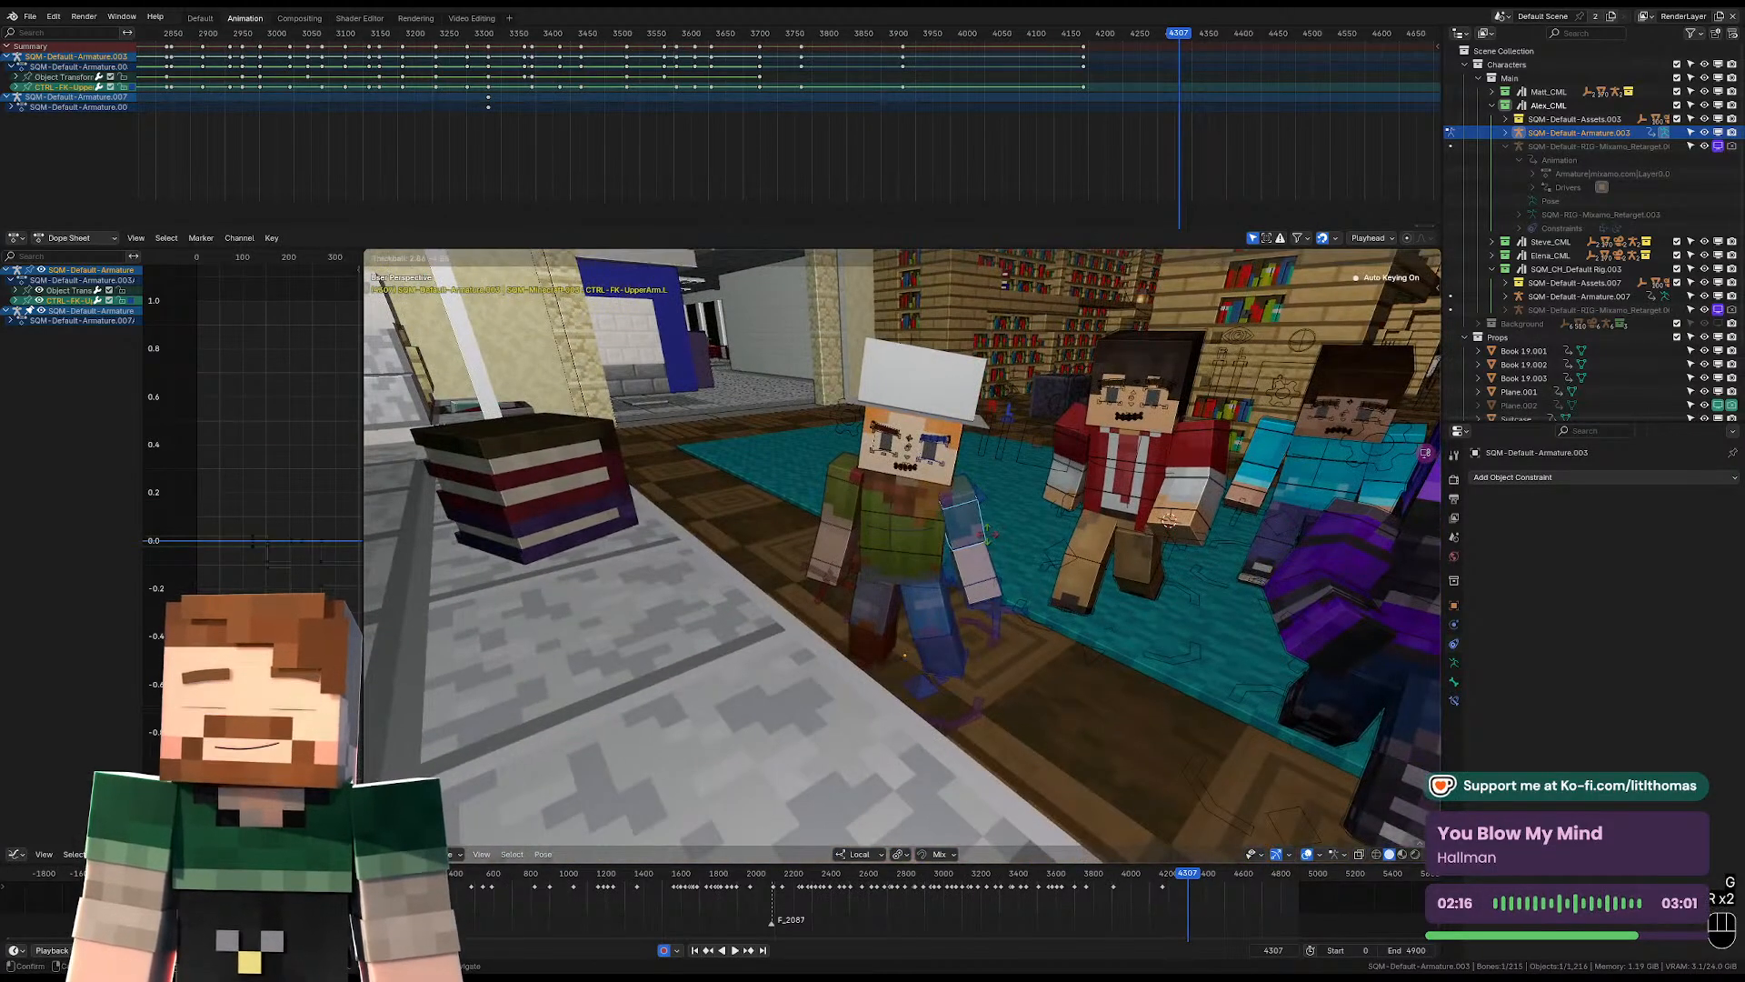
pyautogui.press('r')
# Refine the left arm at frame 4307 by rotating its forearm, and check the pose through the camera.
pyautogui.press('r')
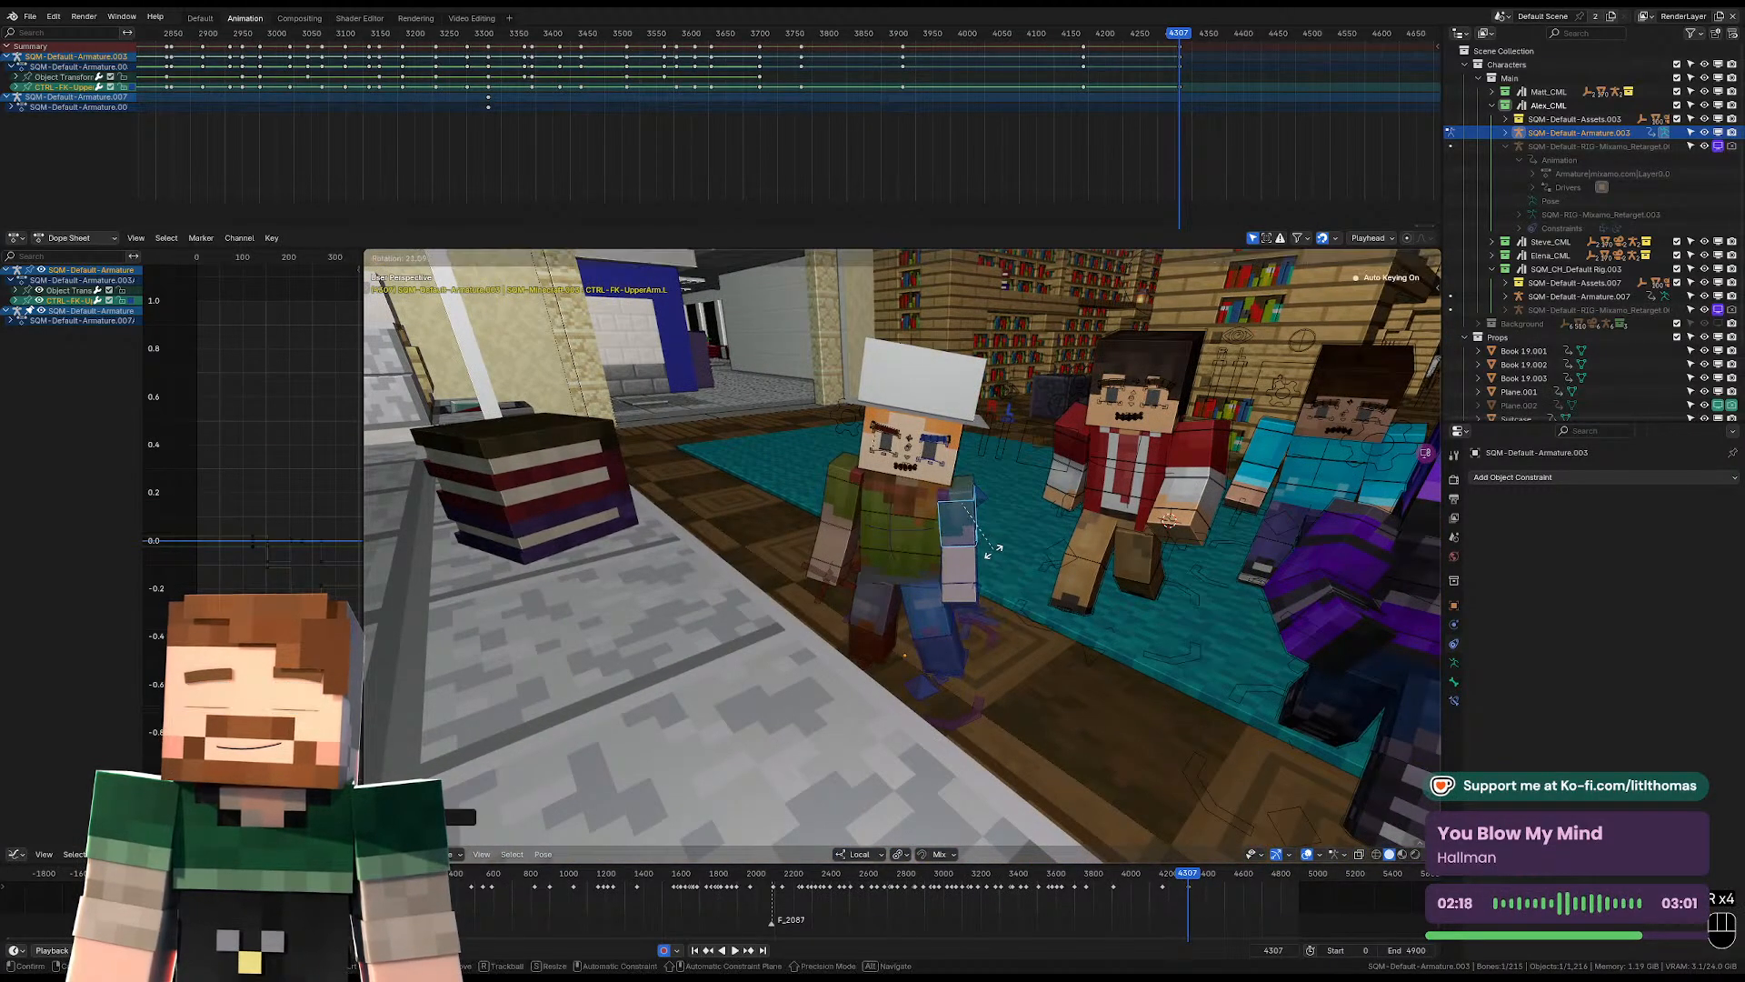
pyautogui.click(982, 550)
pyautogui.moveTo(974, 551); pyautogui.dragTo(989, 585, button='middle')
pyautogui.click(911, 492)
pyautogui.press('r')
pyautogui.click(985, 473)
pyautogui.click(946, 556)
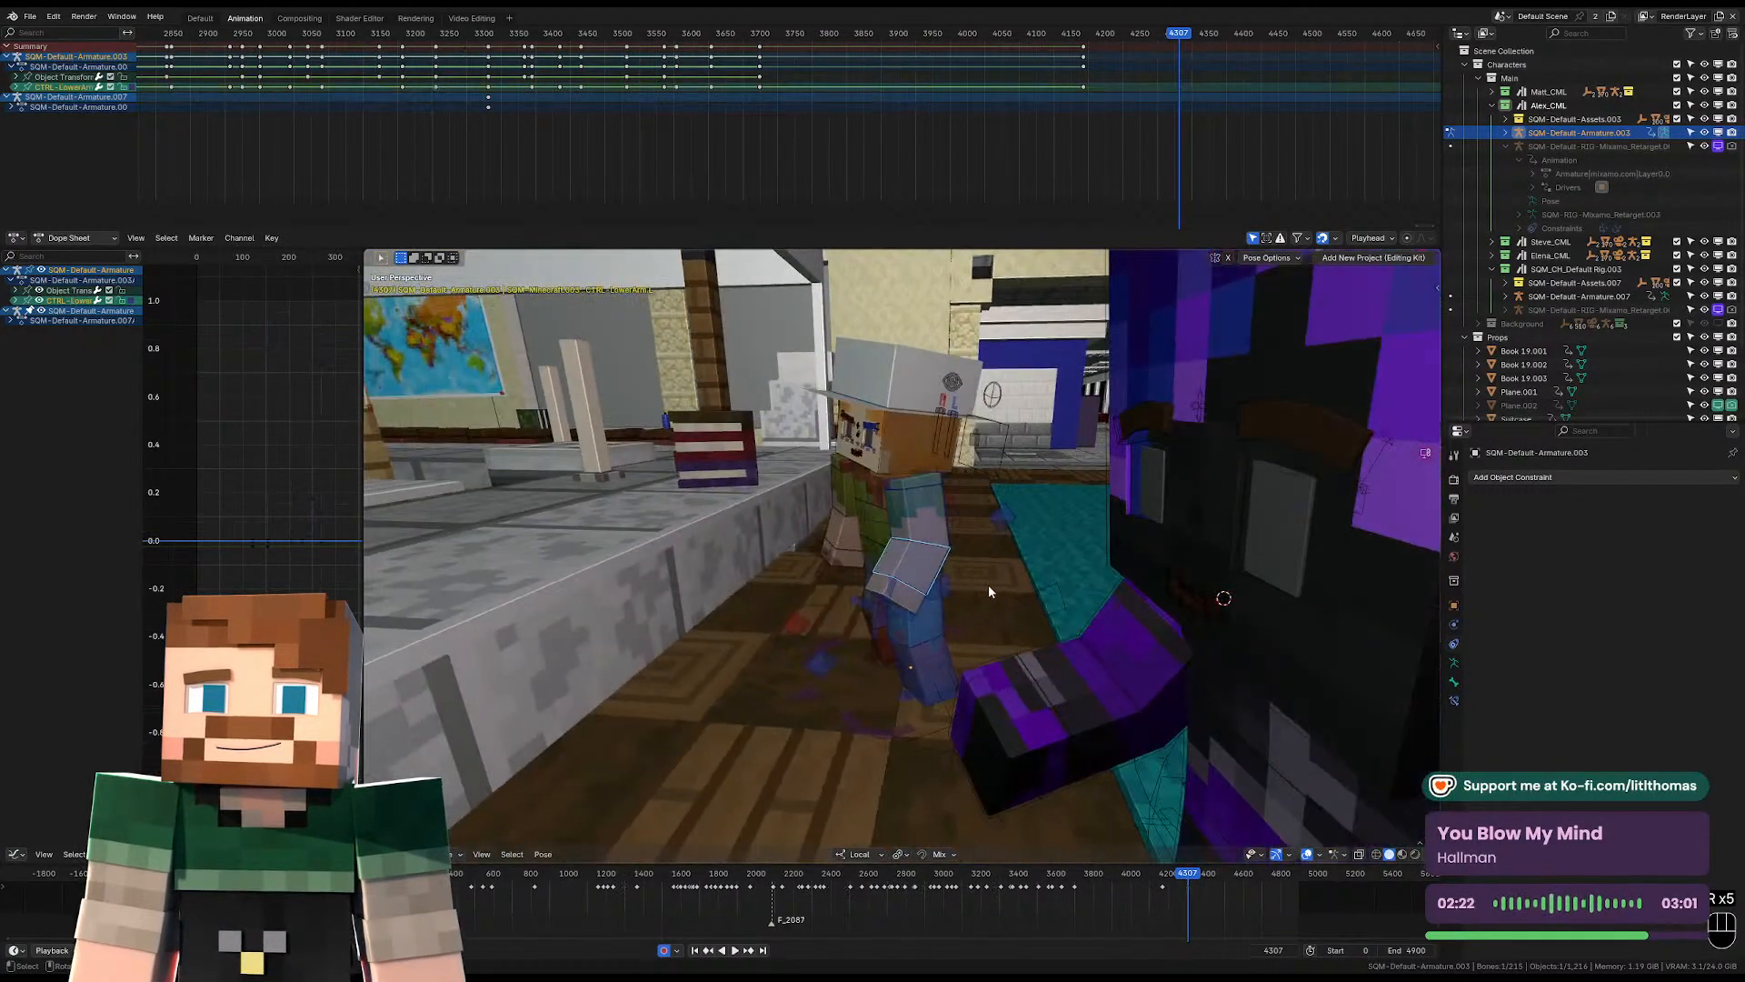
pyautogui.press('r')
pyautogui.click(1063, 501)
pyautogui.press('KP_0')
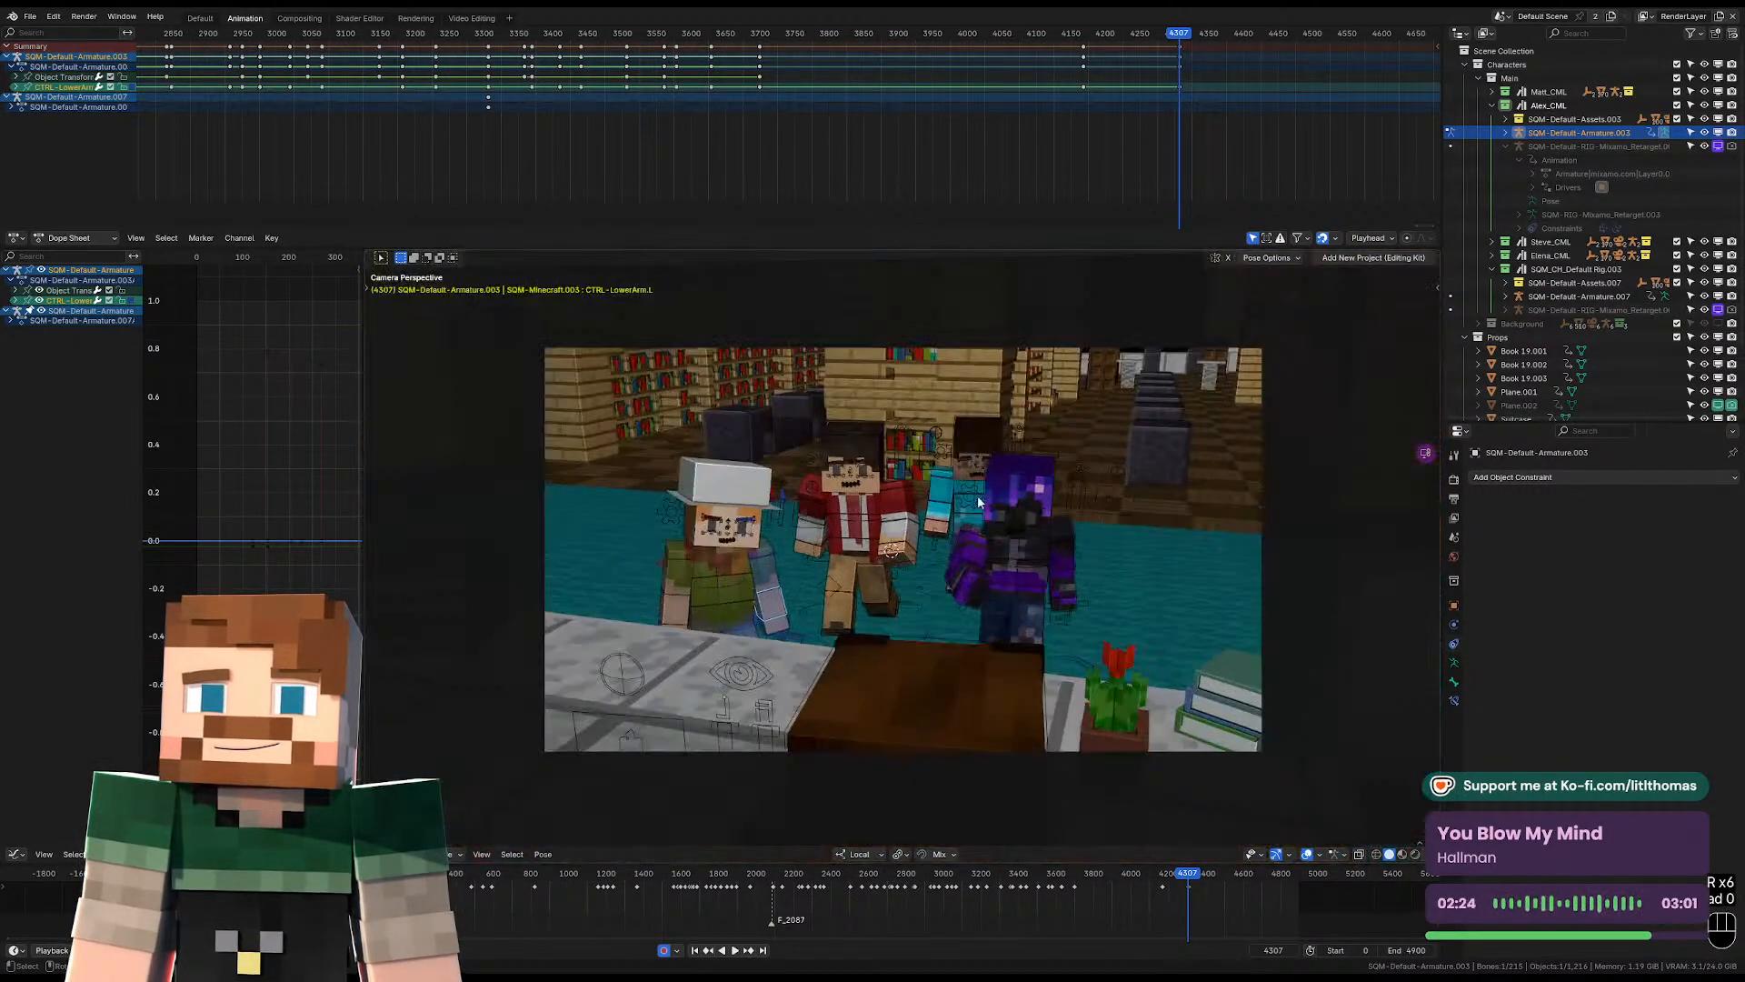
# Lean and twist the hat-wearing character's torso at frame 4307, judging it from the camera view and from the side.
pyautogui.press('r')
pyautogui.press('r')
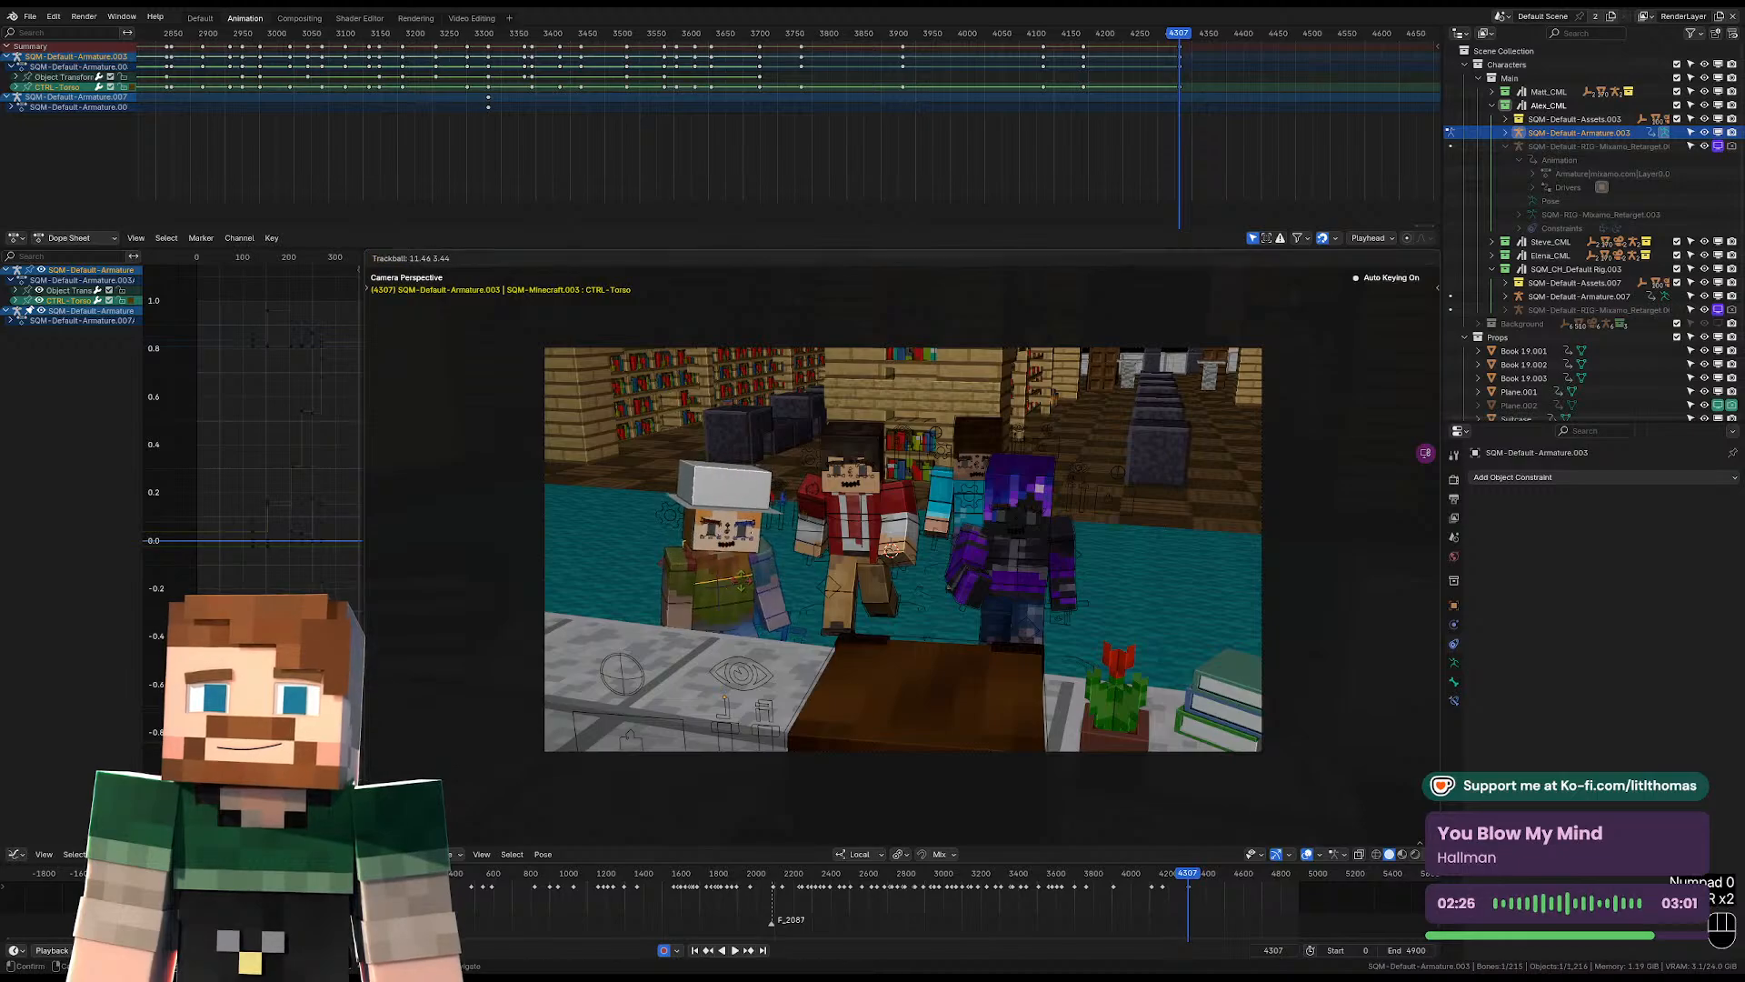
pyautogui.press('r')
pyautogui.press('r')
pyautogui.press('r')
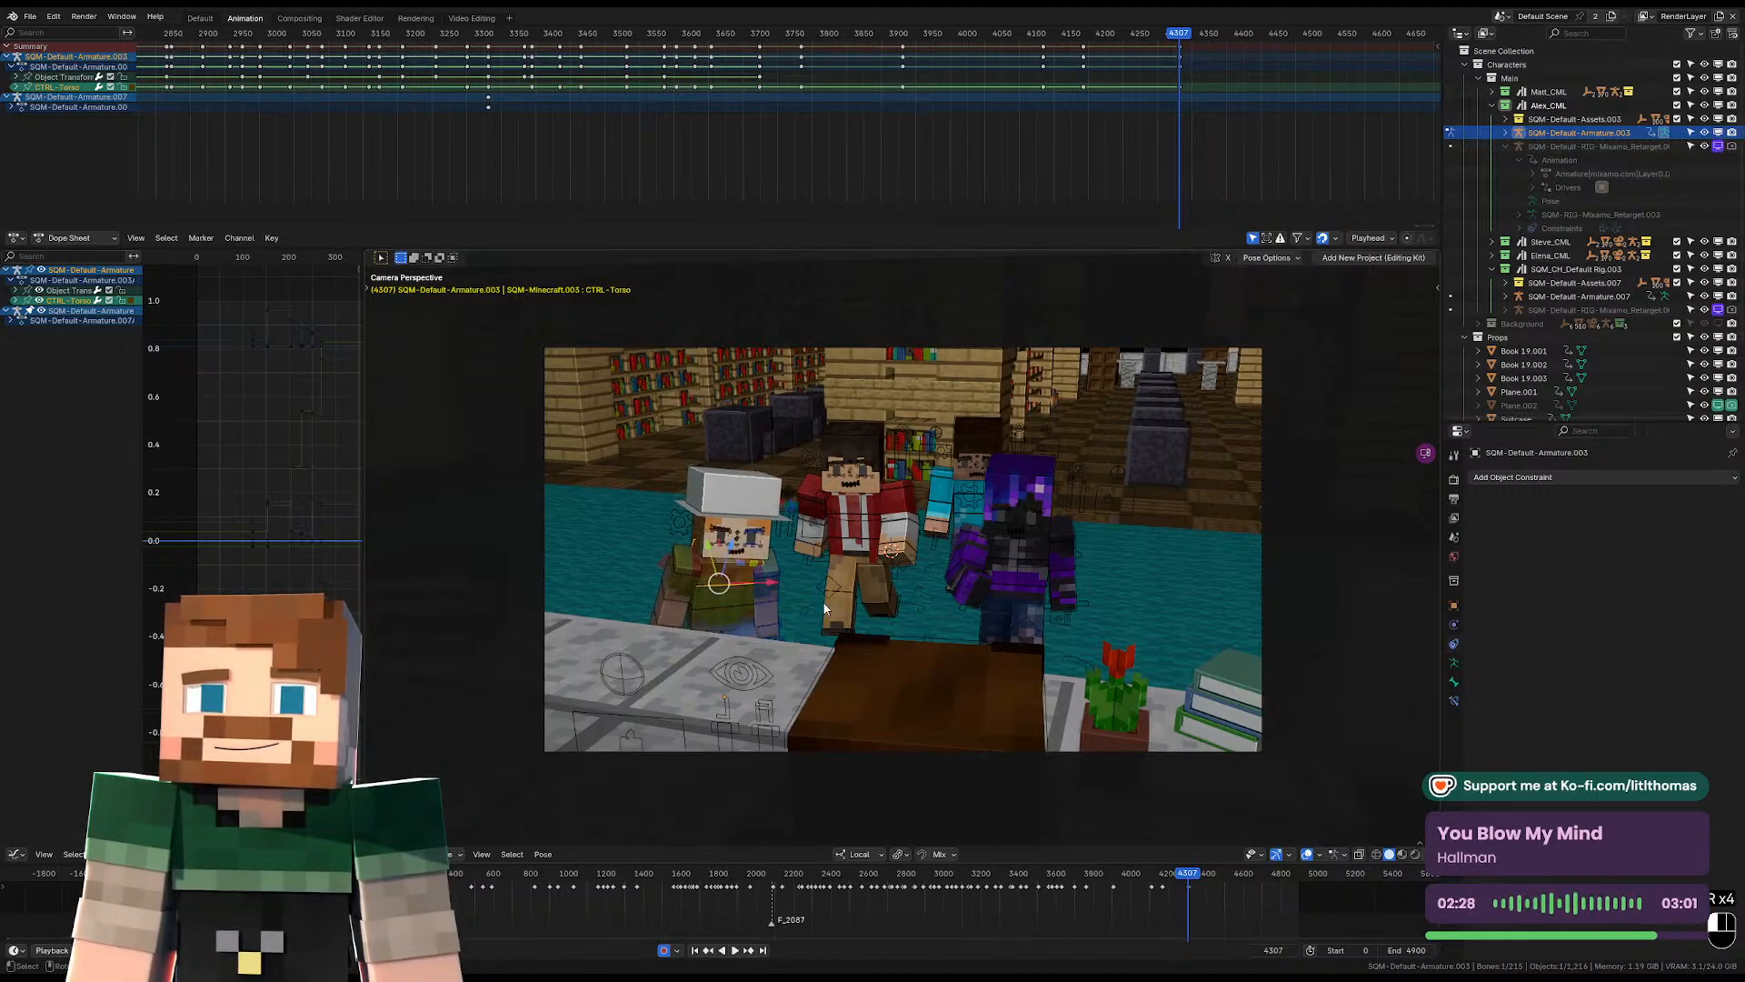
pyautogui.click(823, 593)
pyautogui.moveTo(821, 589); pyautogui.dragTo(1065, 529, button='middle')
pyautogui.press('r')
pyautogui.click(1031, 544)
# Readjust the right upper arm's rotation at frame 4307 to suit the new torso pose.
pyautogui.click(947, 514)
pyautogui.moveTo(946, 514); pyautogui.dragTo(728, 532, button='middle')
pyautogui.press('r')
pyautogui.click(864, 576)
pyautogui.click(807, 609)
pyautogui.press('r')
pyautogui.press('r')
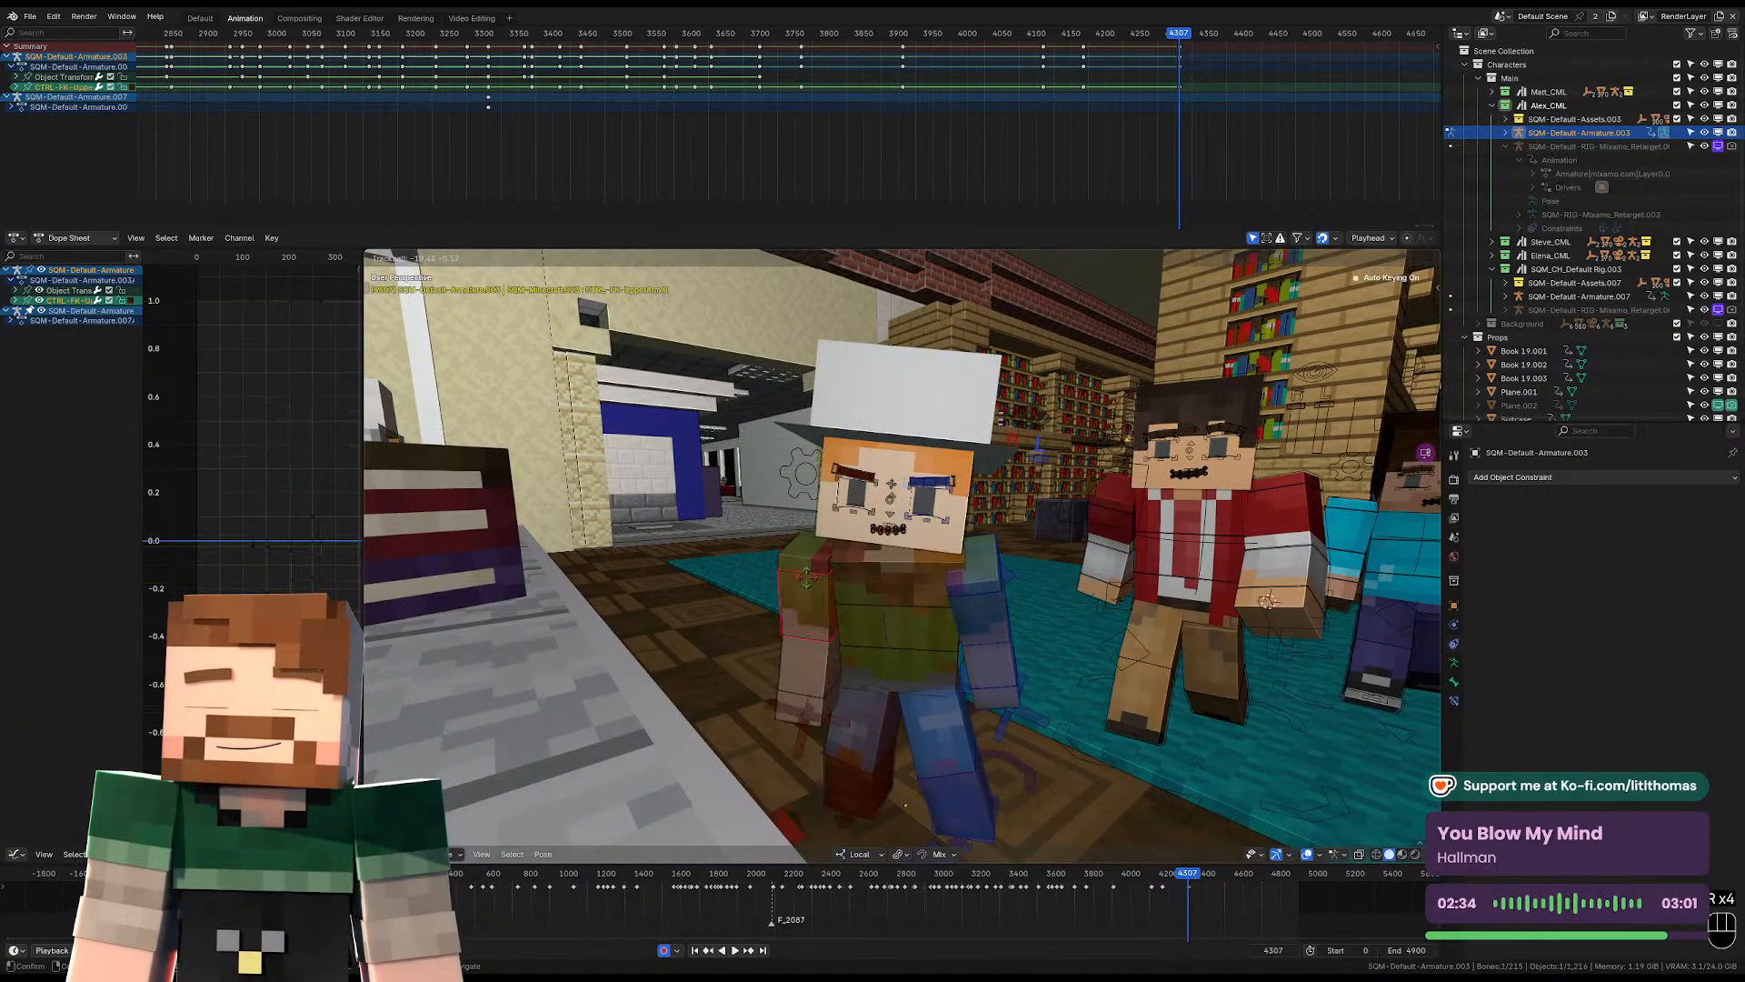
pyautogui.click(936, 601)
# Rotate the left upper arm at frame 4307 so it angles slightly away from the body.
pyautogui.click(969, 611)
pyautogui.press('r')
pyautogui.press('r')
pyautogui.click(1110, 607)
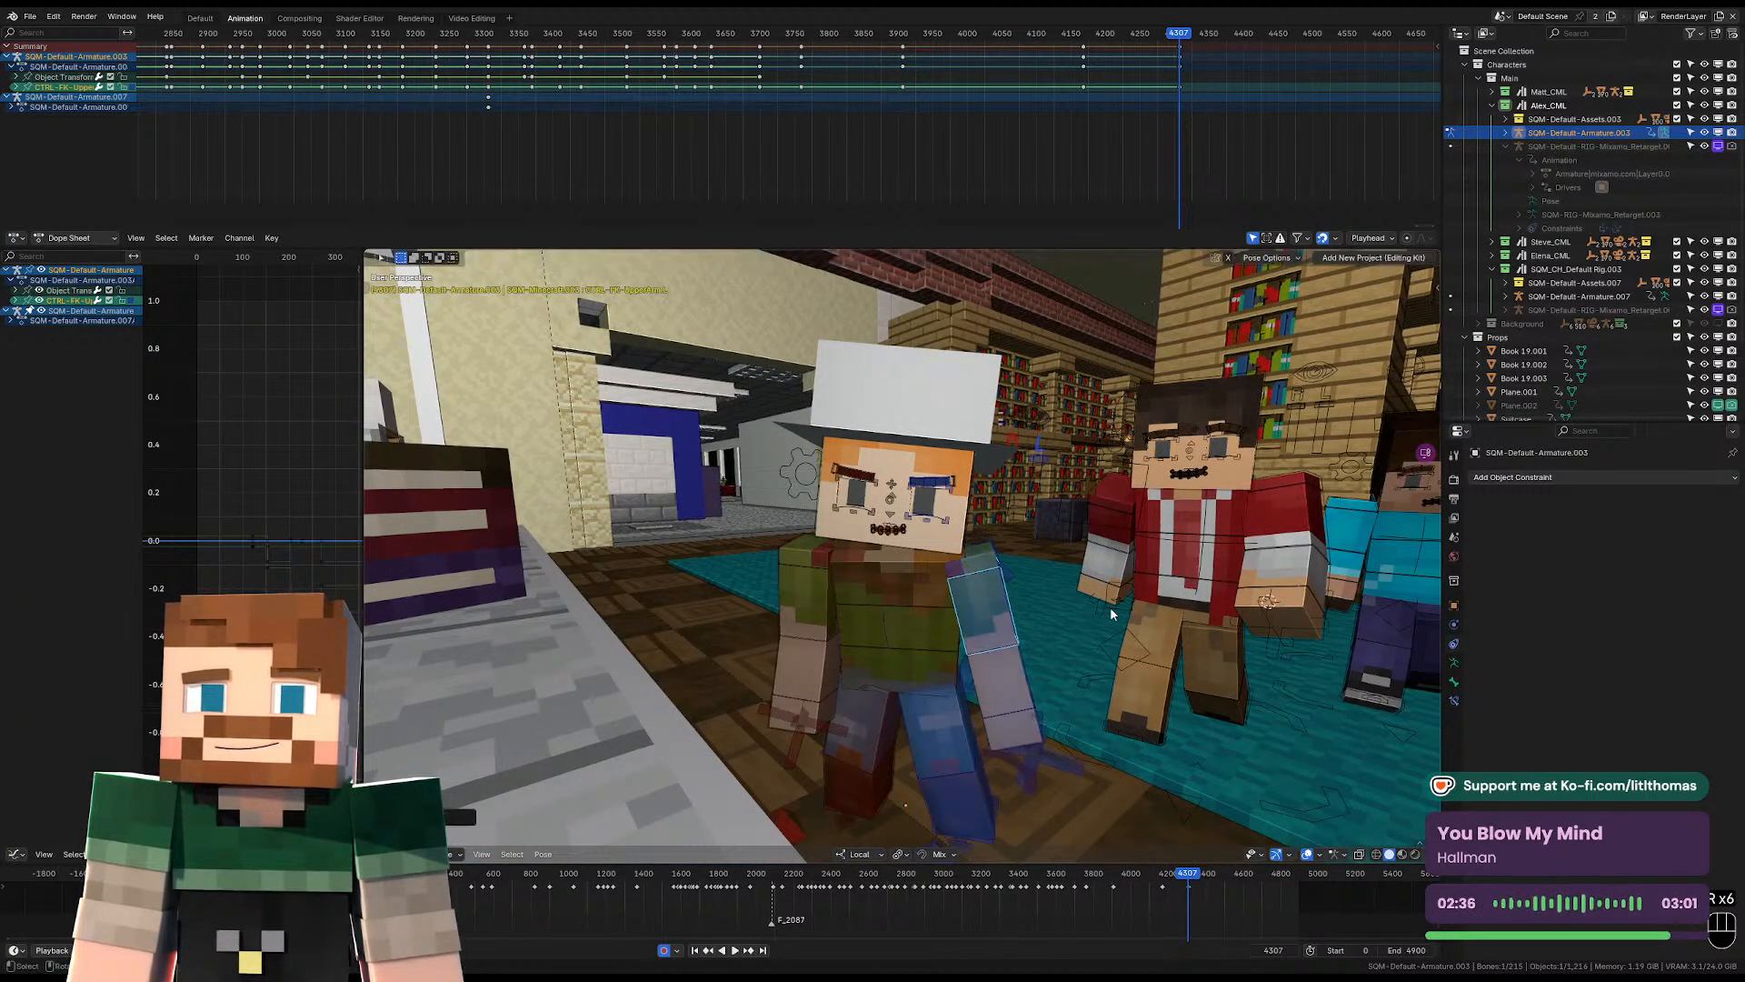
pyautogui.press('r')
pyautogui.click(1111, 634)
pyautogui.scroll(-3, 1051, 641)
pyautogui.moveTo(1051, 642)
pyautogui.mouseDown(button='middle')
pyautogui.moveTo(1007, 641)
pyautogui.moveTo(1075, 636)
pyautogui.mouseUp(button='middle')
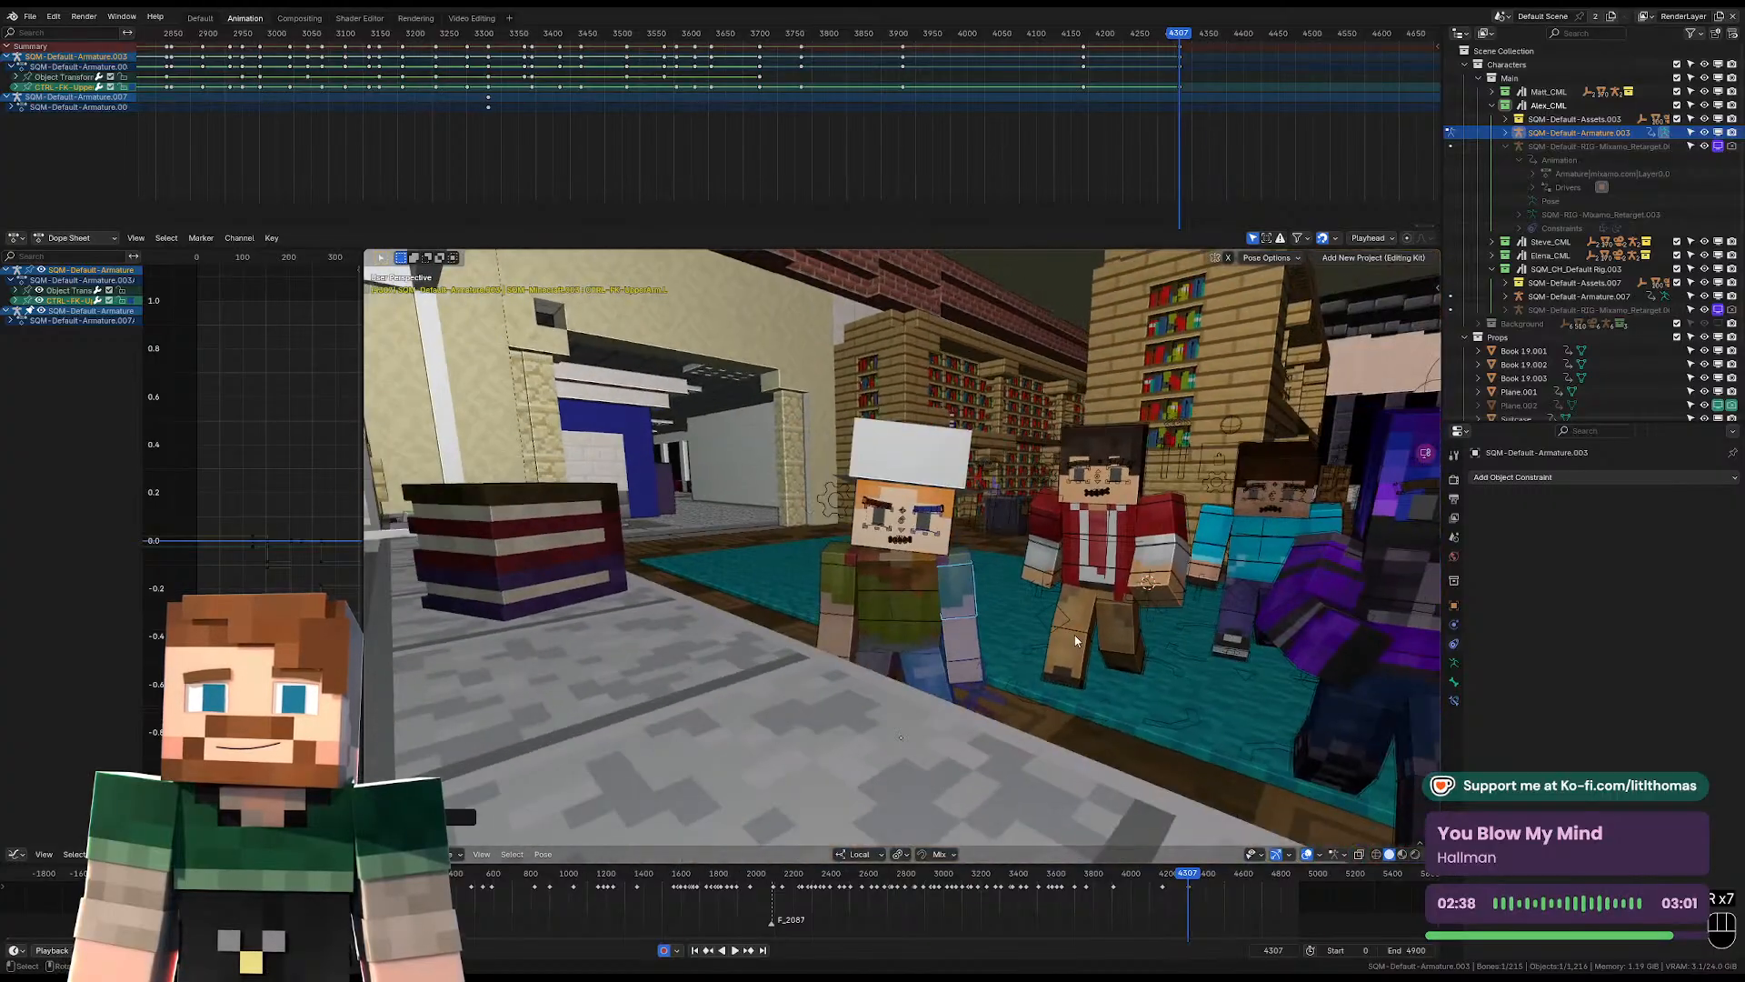
# Play back the animation after frame 4307 through the camera and check the following over-the-shoulder shot.
pyautogui.press('KP_0')
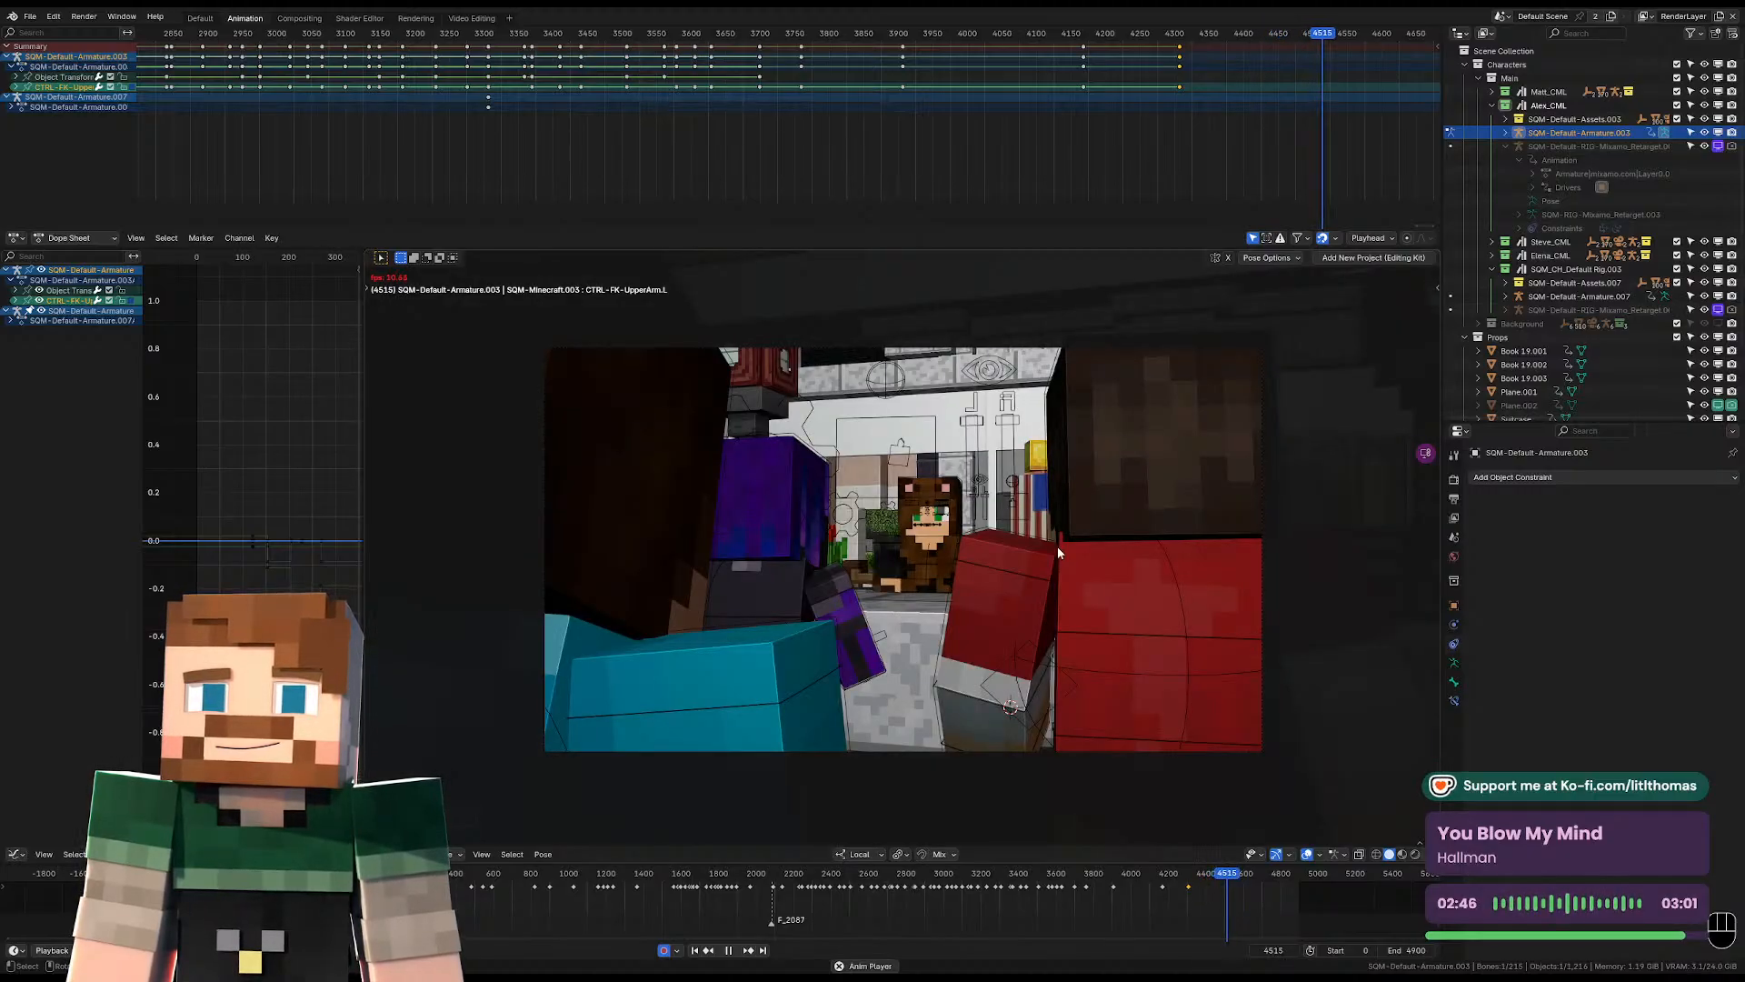
pyautogui.press('space')
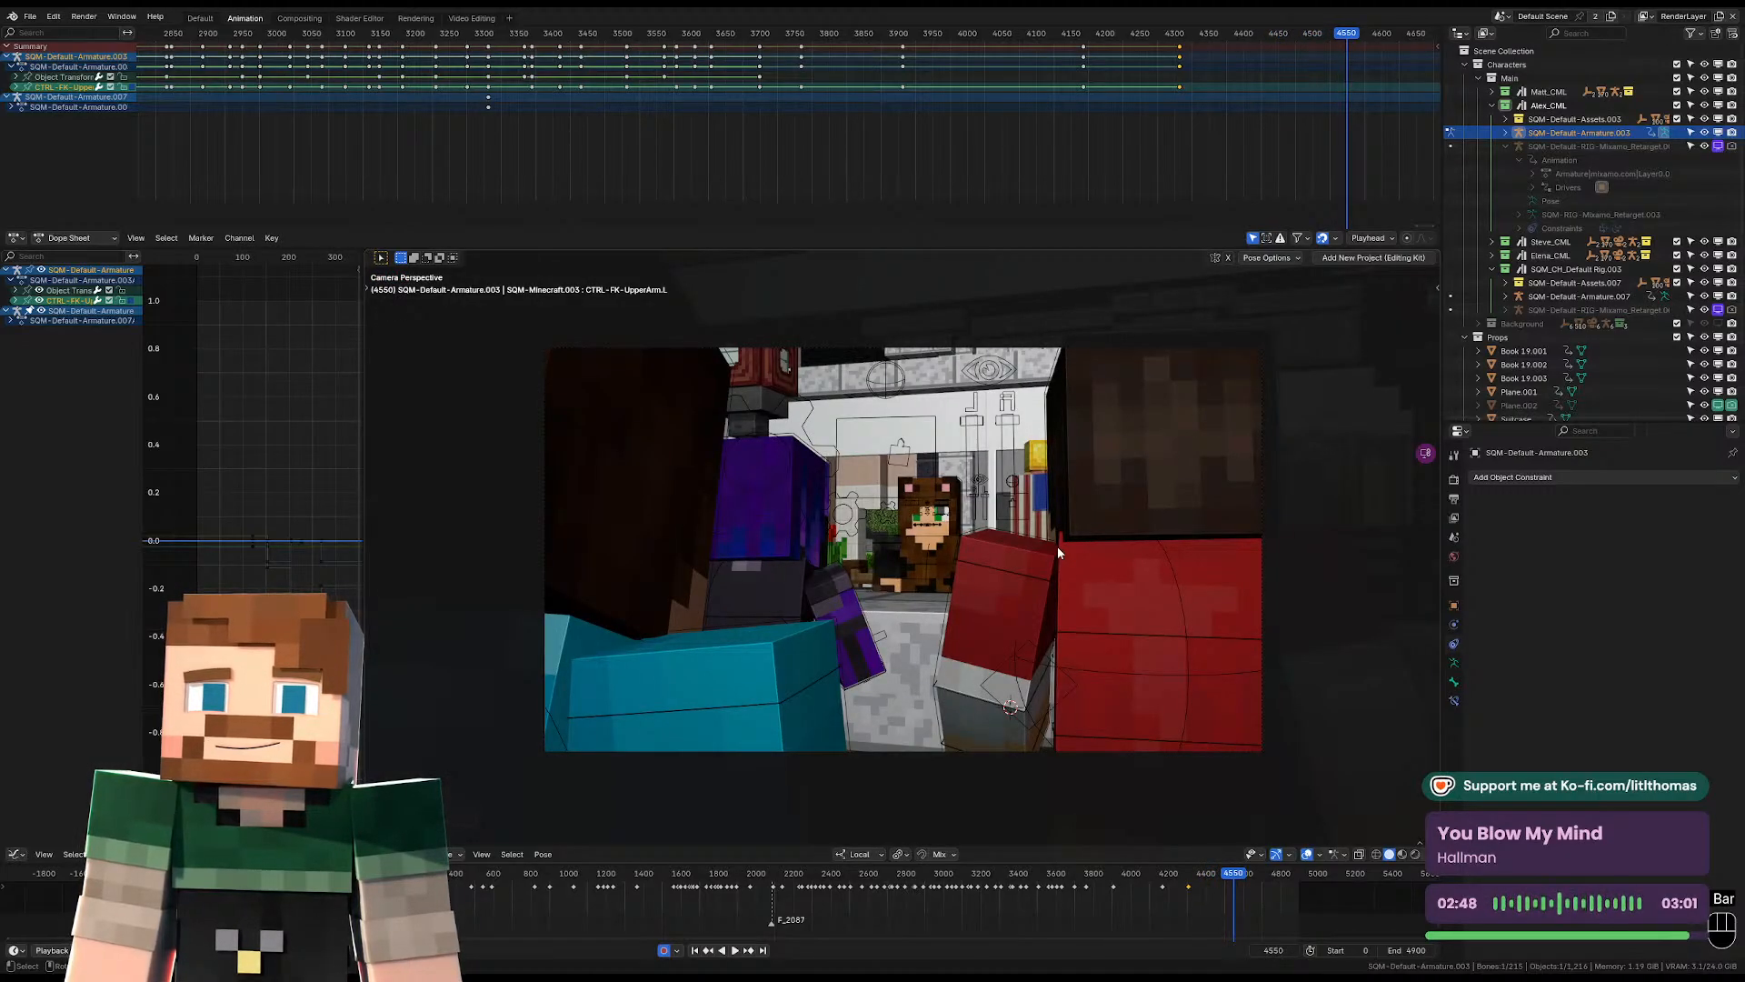
pyautogui.press('space')
pyautogui.click(1296, 34)
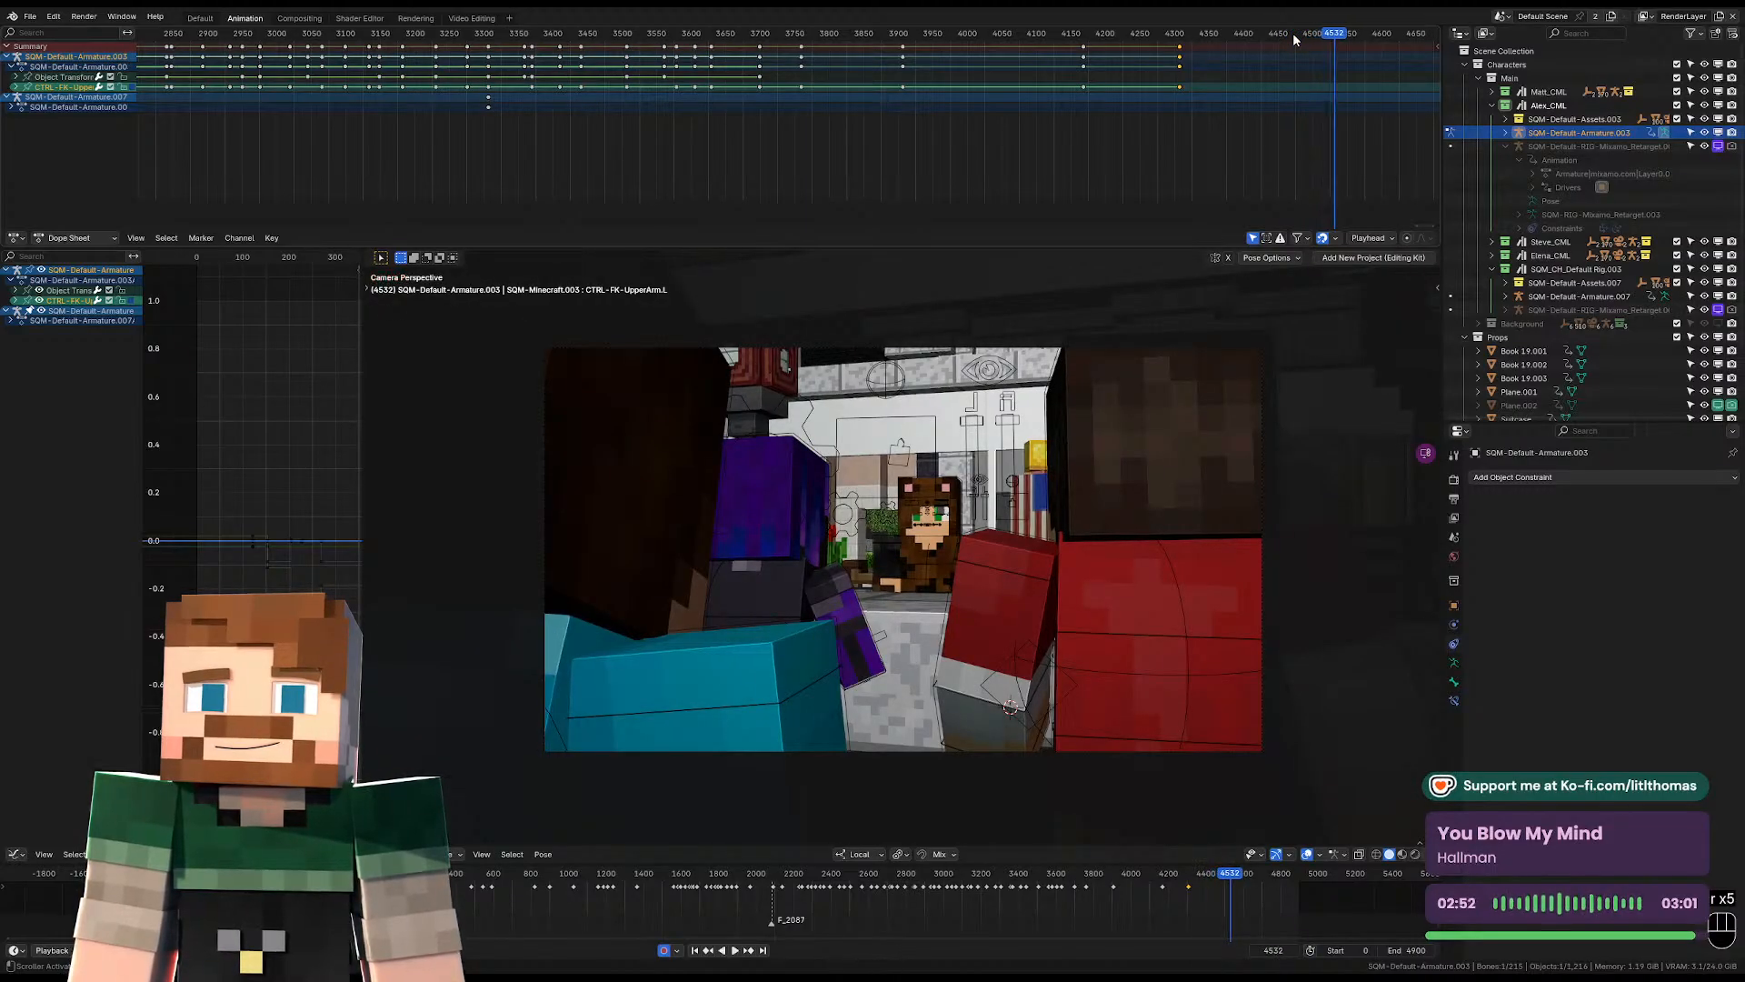
# Examine the characters at the desk from outside the camera, replaying and scrubbing the shot up to frame 4539.
pyautogui.moveTo(1171, 571); pyautogui.dragTo(1090, 636, button='middle')
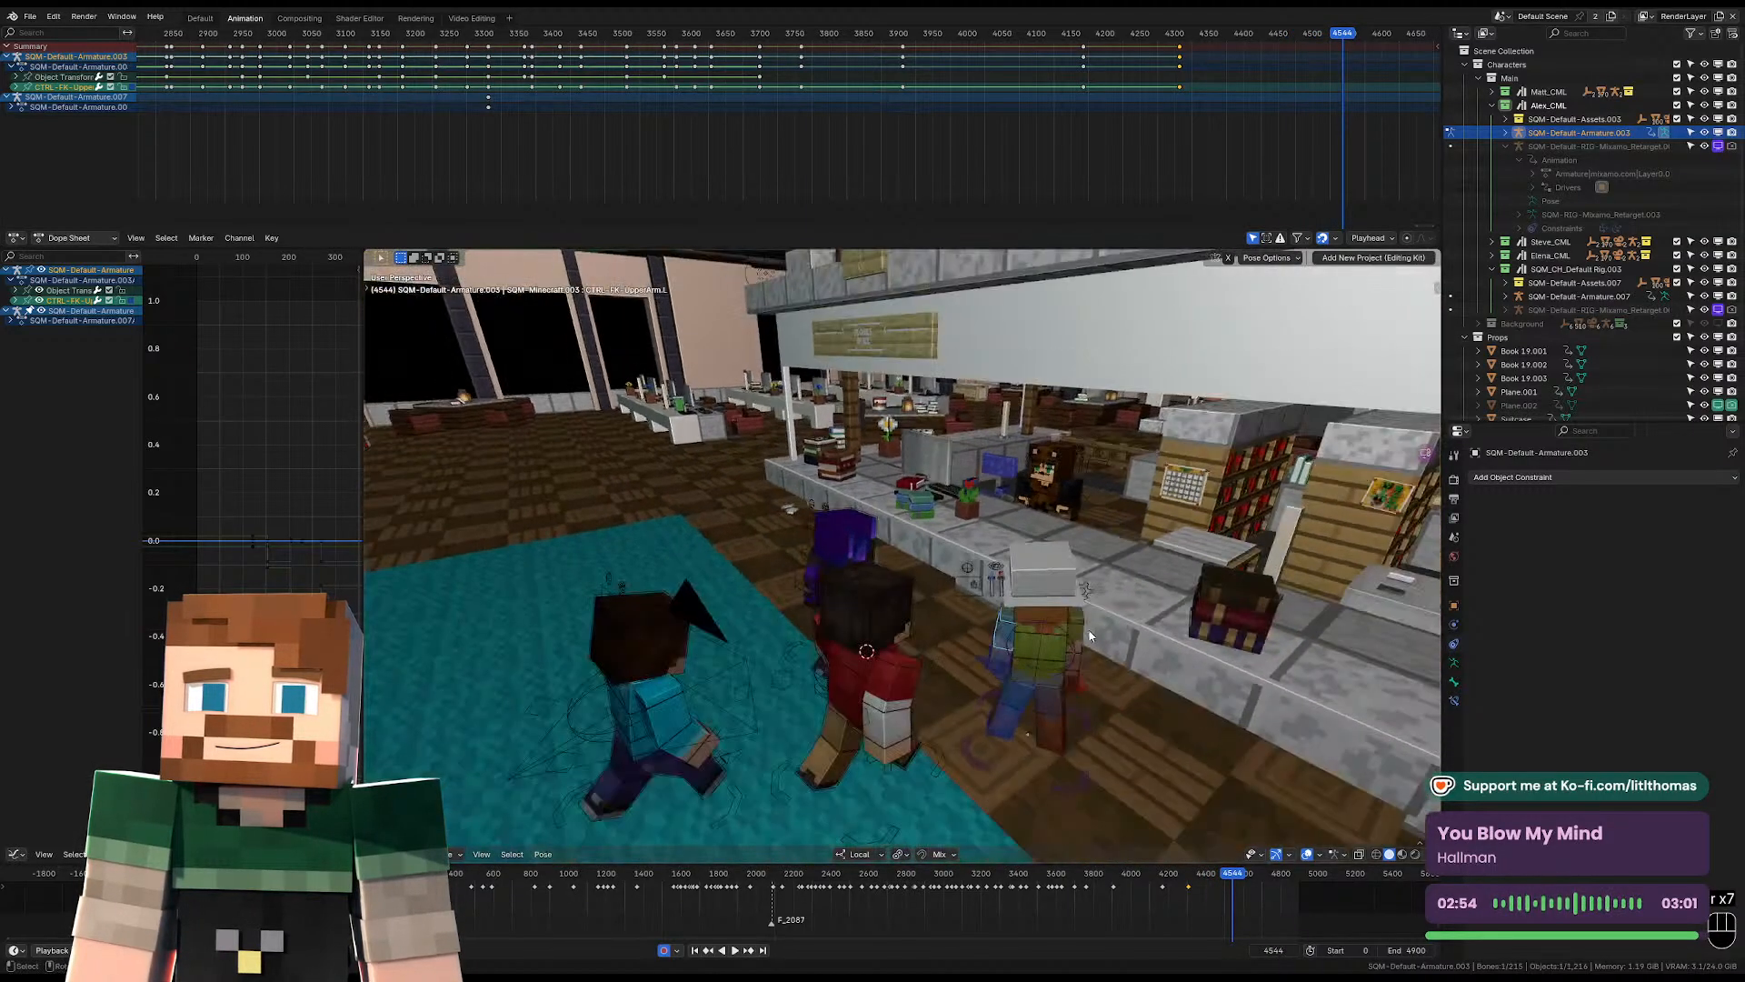
pyautogui.click(1080, 787)
pyautogui.click(1134, 843)
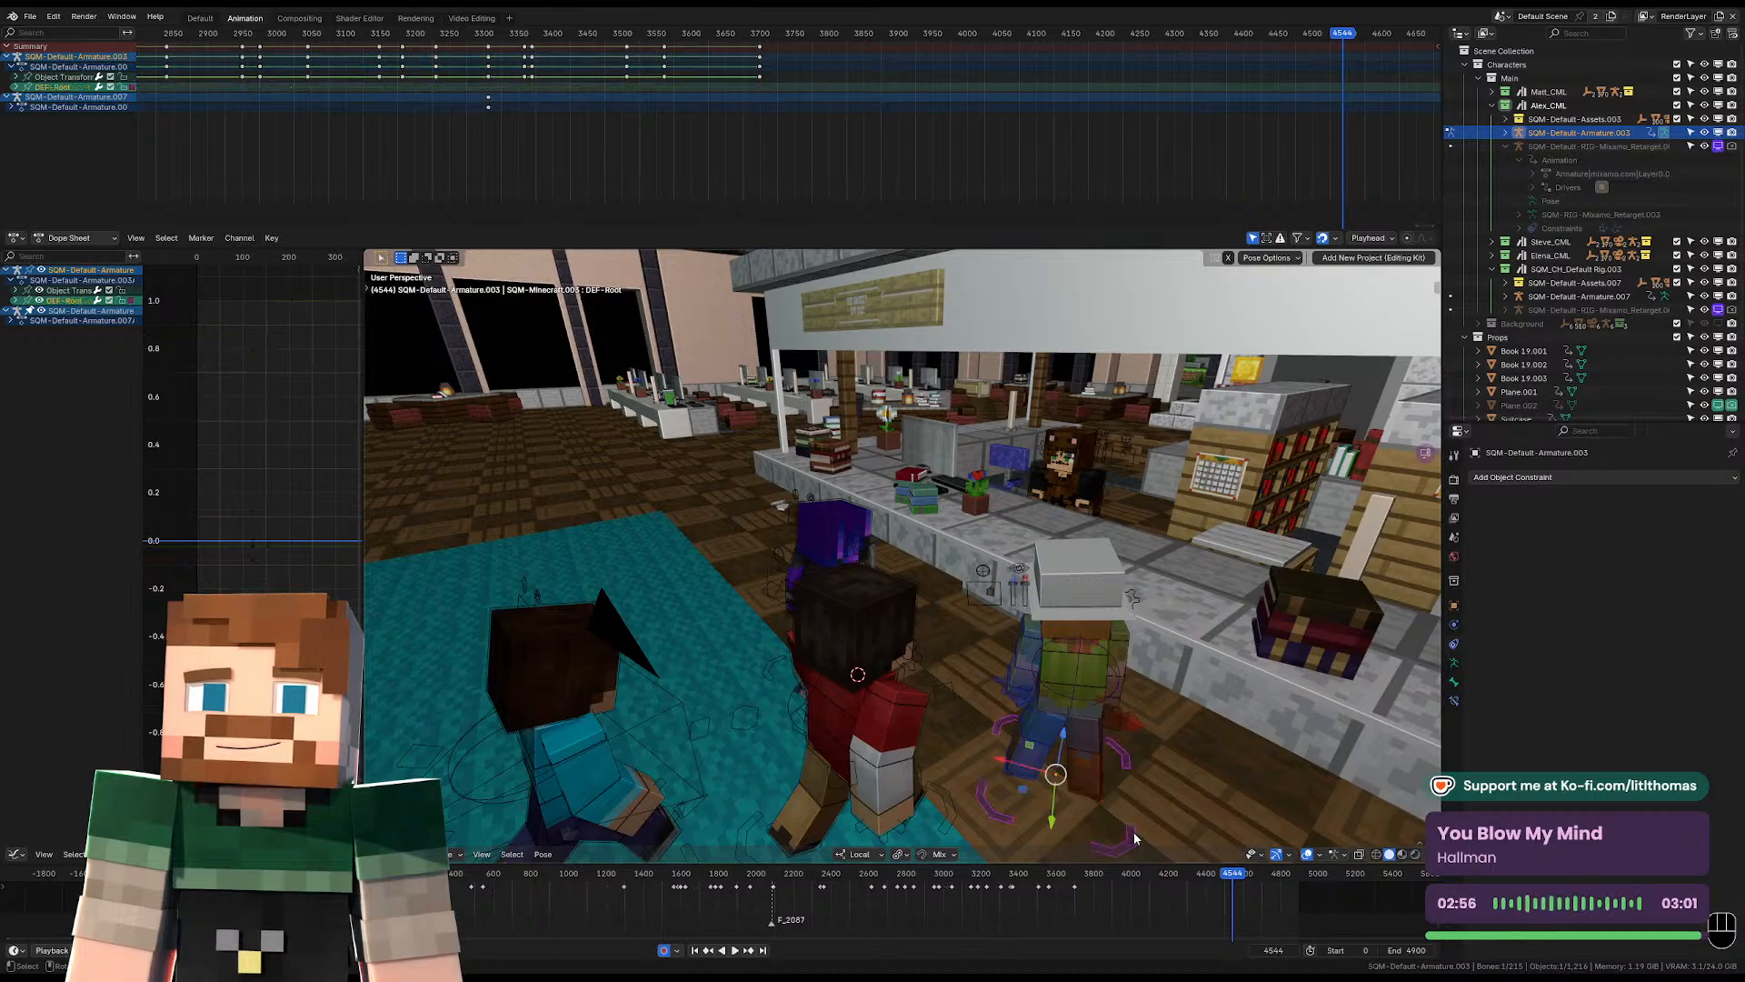
pyautogui.press('space')
pyautogui.scroll(-1, 1338, 36)
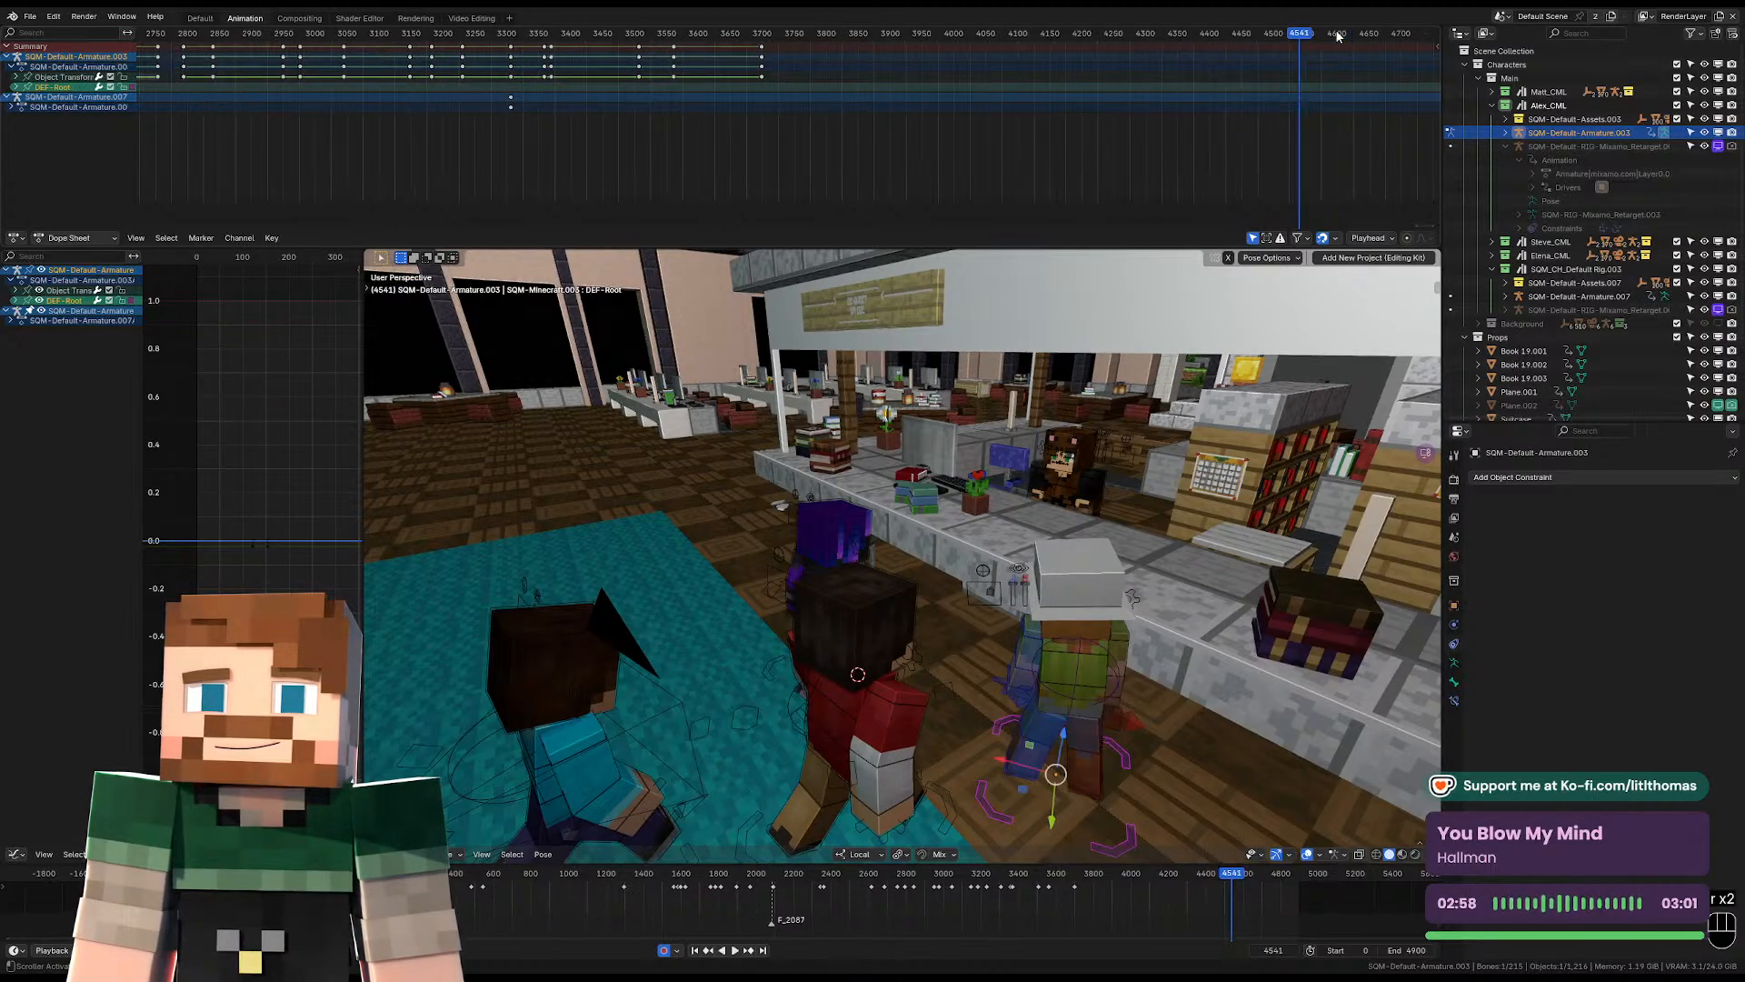
pyautogui.click(1339, 36)
pyautogui.press('space')
pyautogui.click(1210, 36)
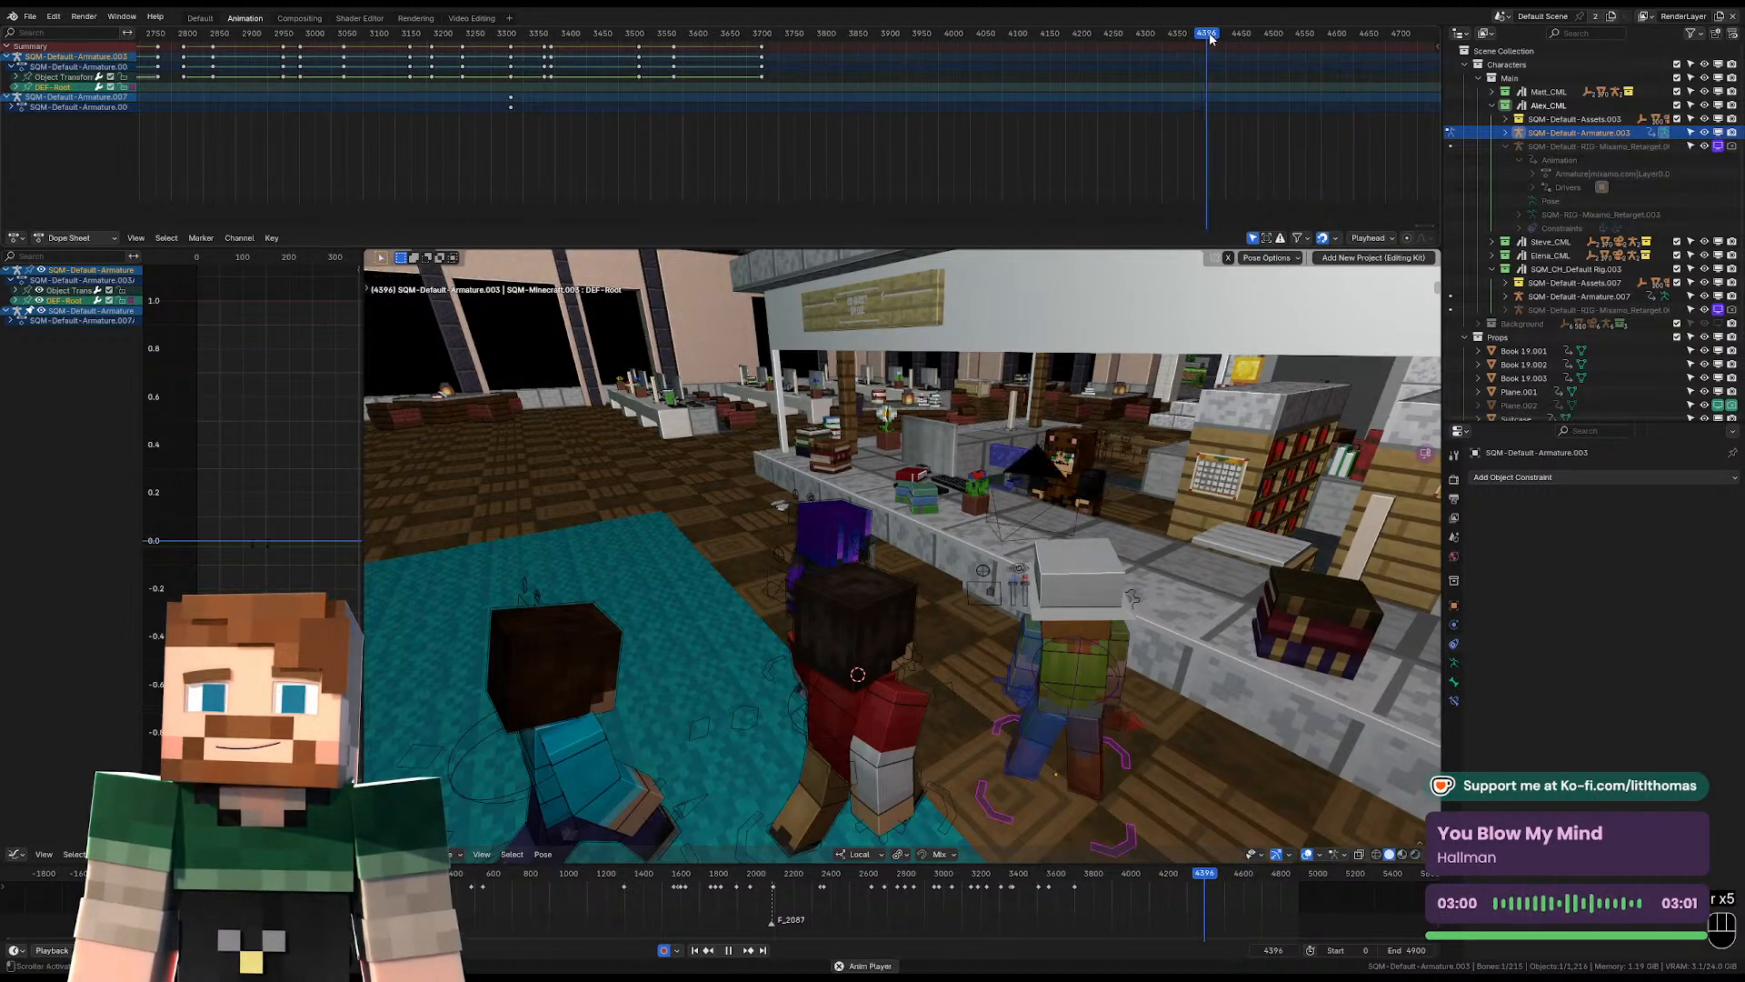
pyautogui.click(1295, 38)
pyautogui.press('space')
pyautogui.click(1286, 38)
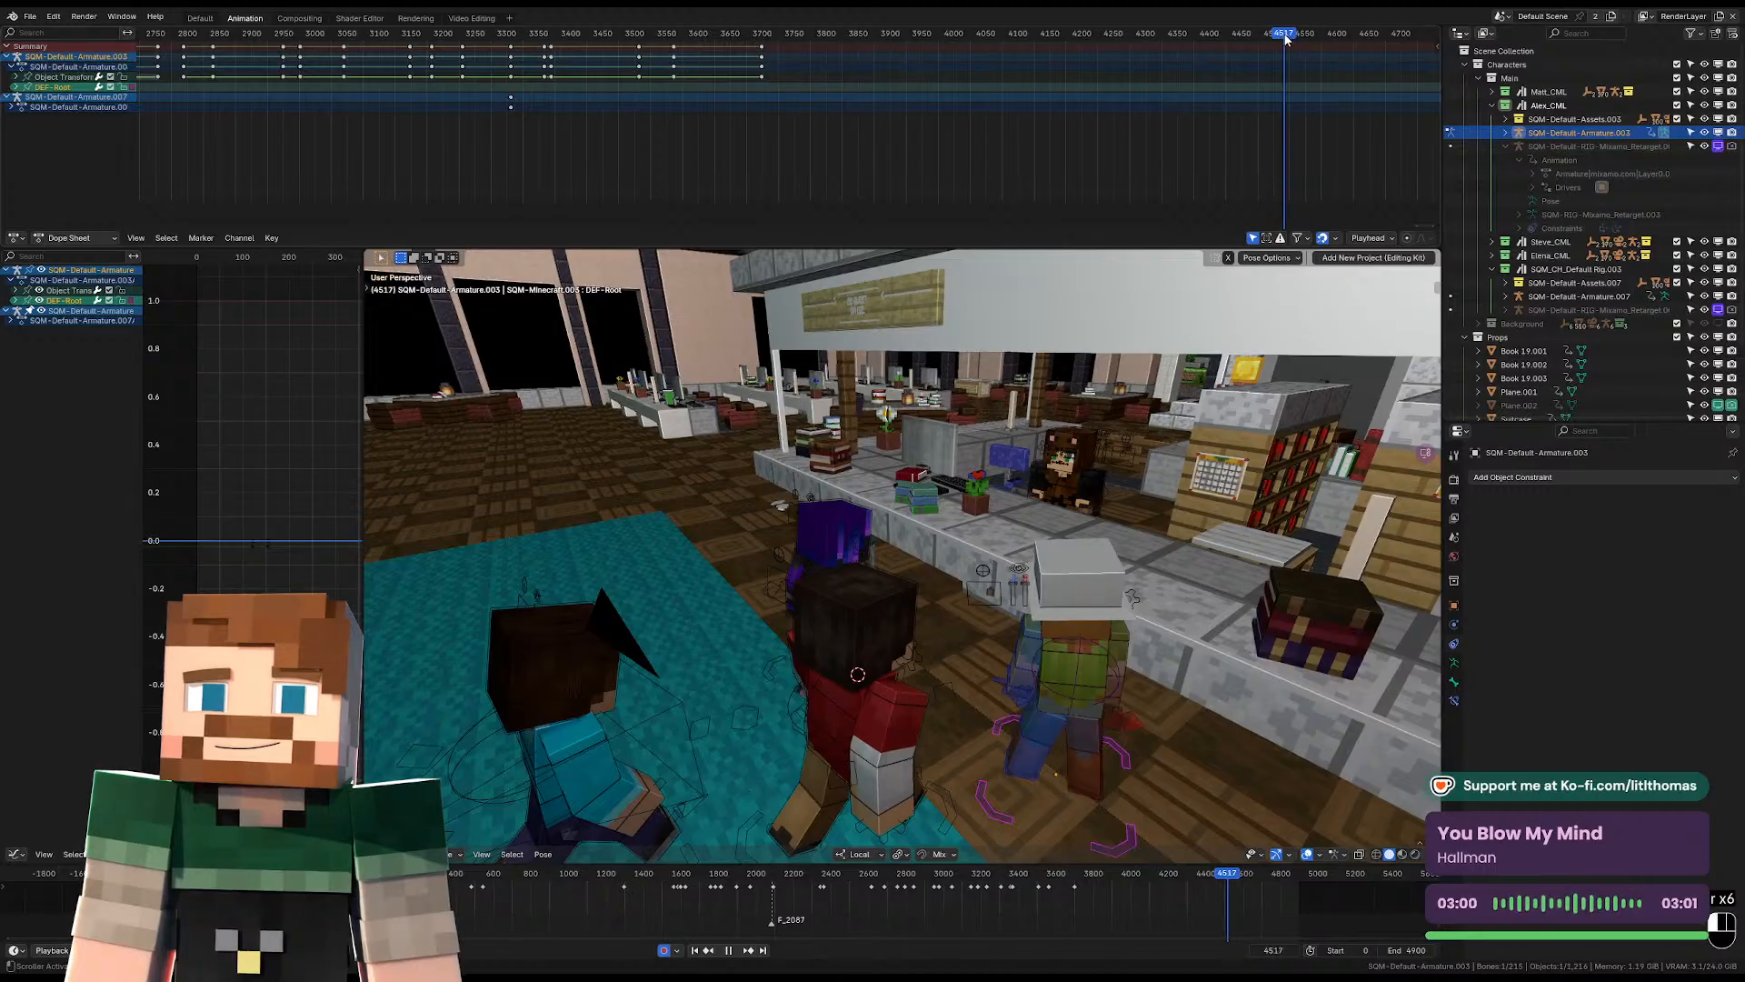
pyautogui.press('space')
pyautogui.press('space')
pyautogui.press('space')
pyautogui.press('space')
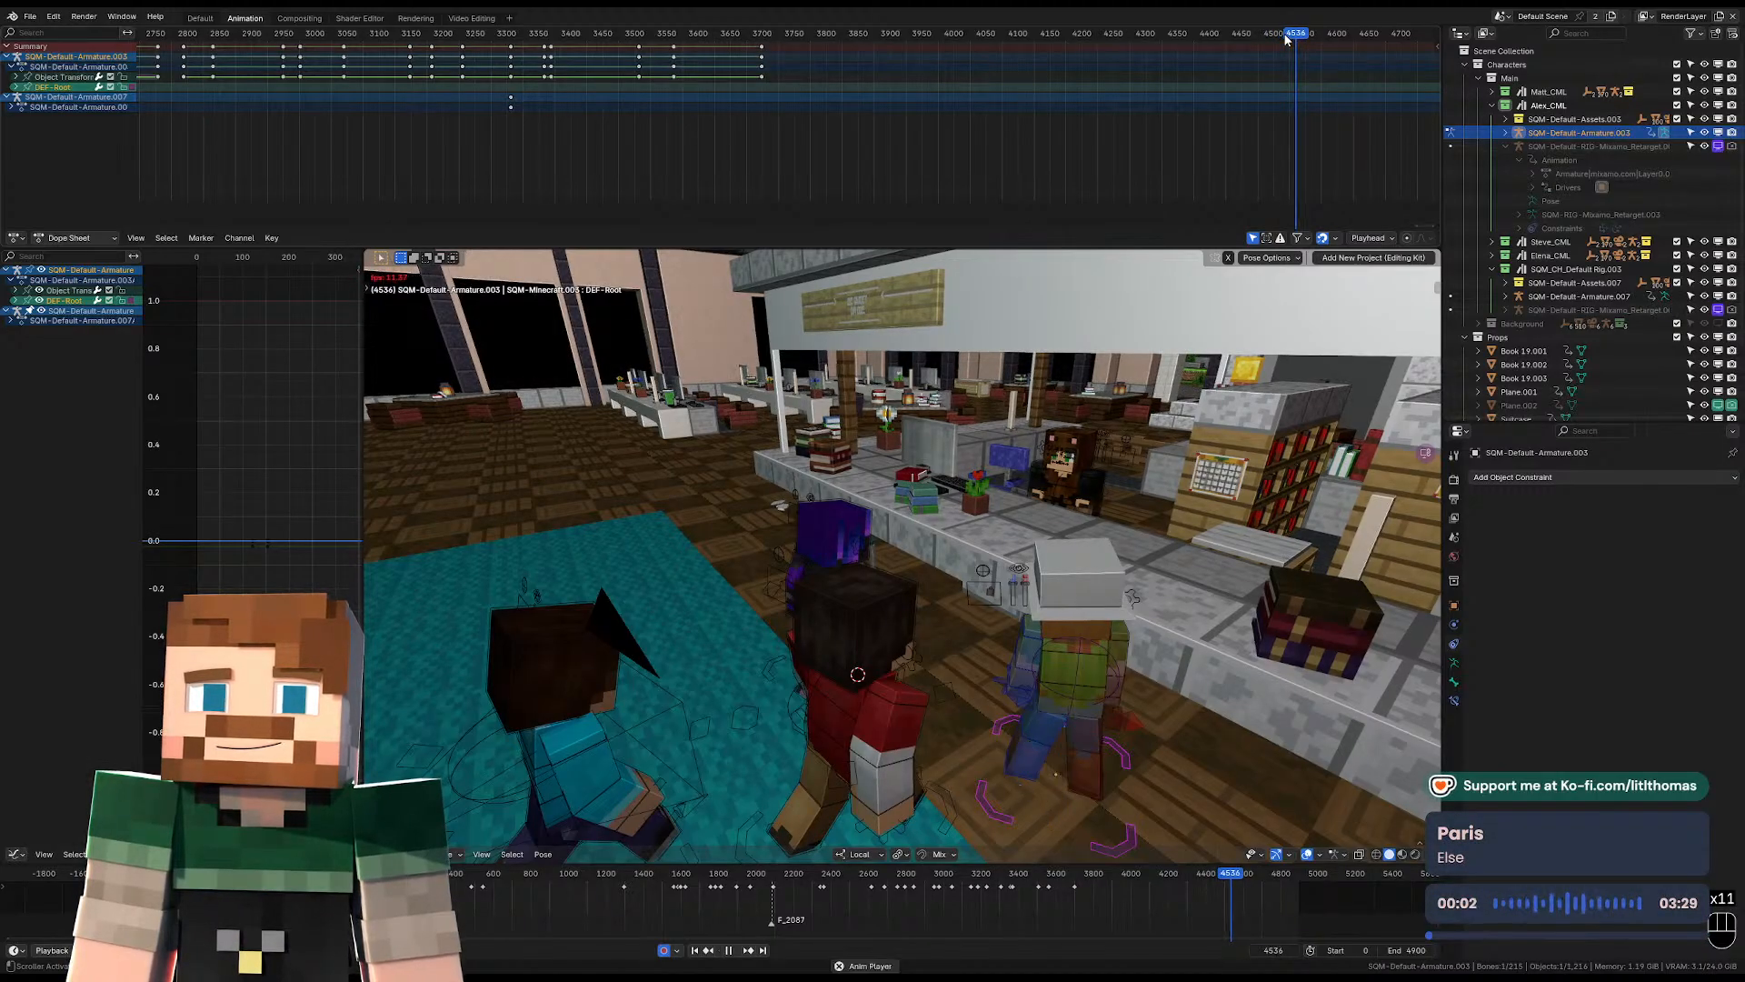
# In Object Mode, rotate the hat-wearing character's armature about Z at frame 4539, turning it away from the desk toward the others.
pyautogui.hotkey('ctrl', 'Tab')
pyautogui.hotkey('ctrl', 'Tab')
pyautogui.hotkey('ctrl', 'Tab')
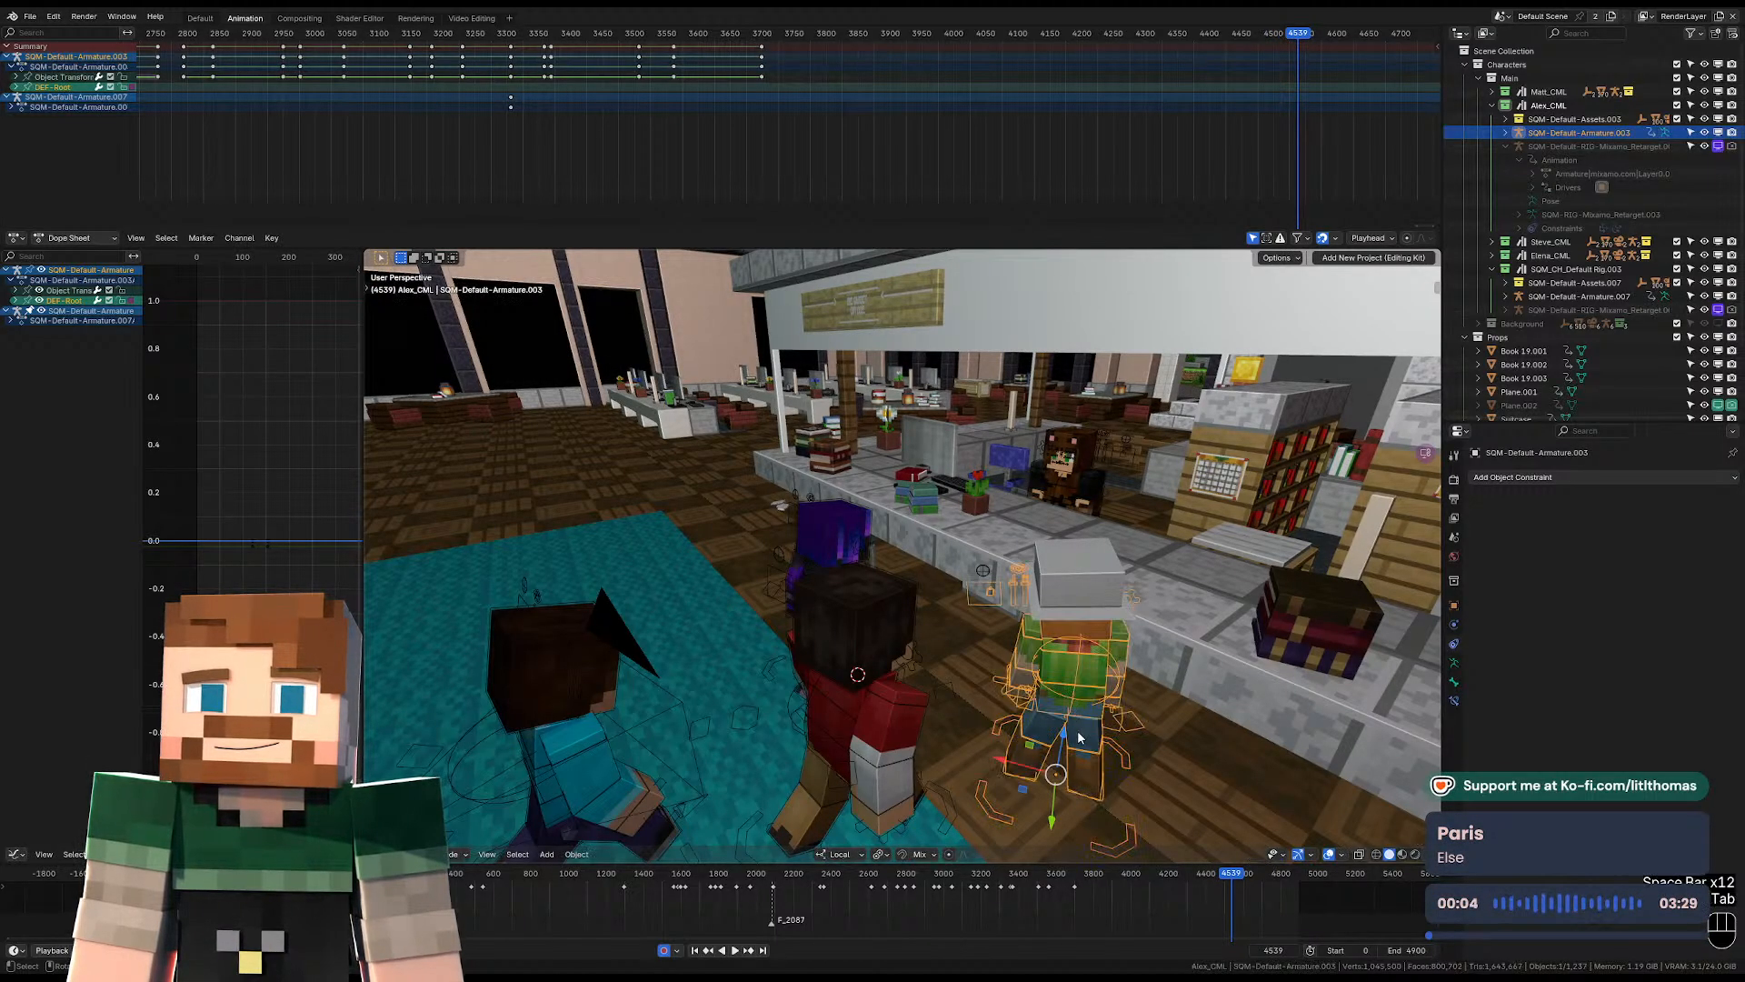
pyautogui.moveTo(1082, 745); pyautogui.dragTo(989, 759, button='middle')
pyautogui.press('r')
pyautogui.press('z')
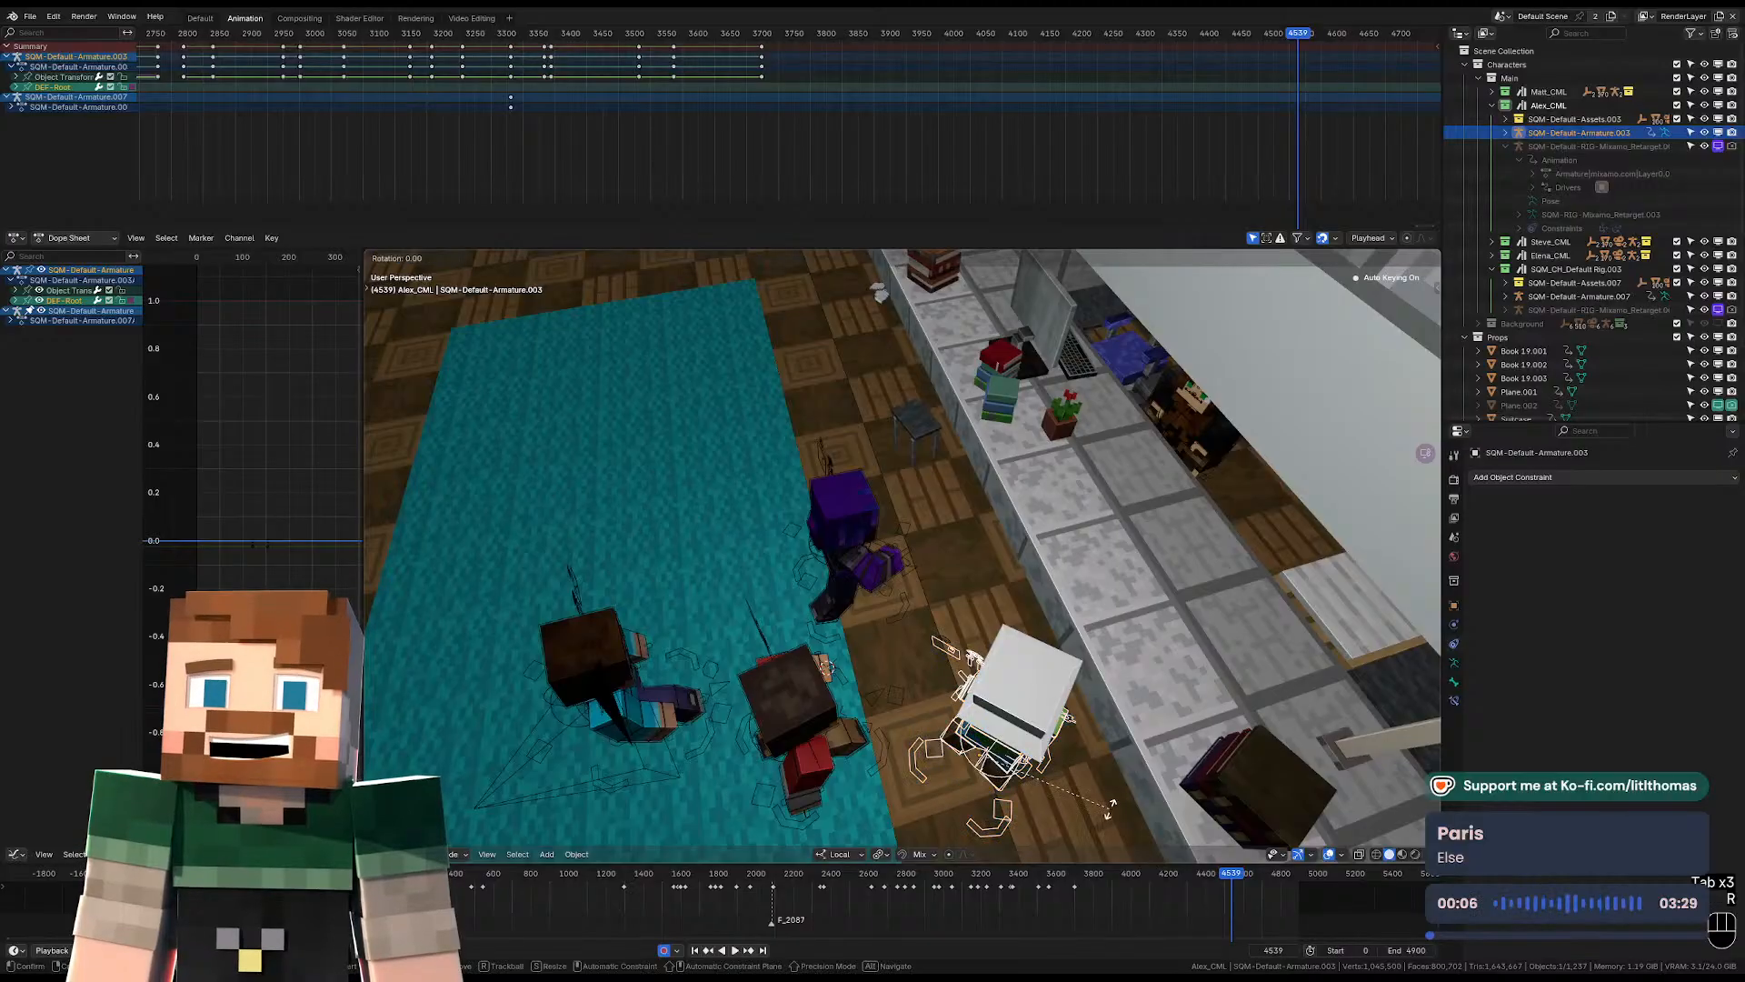
pyautogui.click(989, 791)
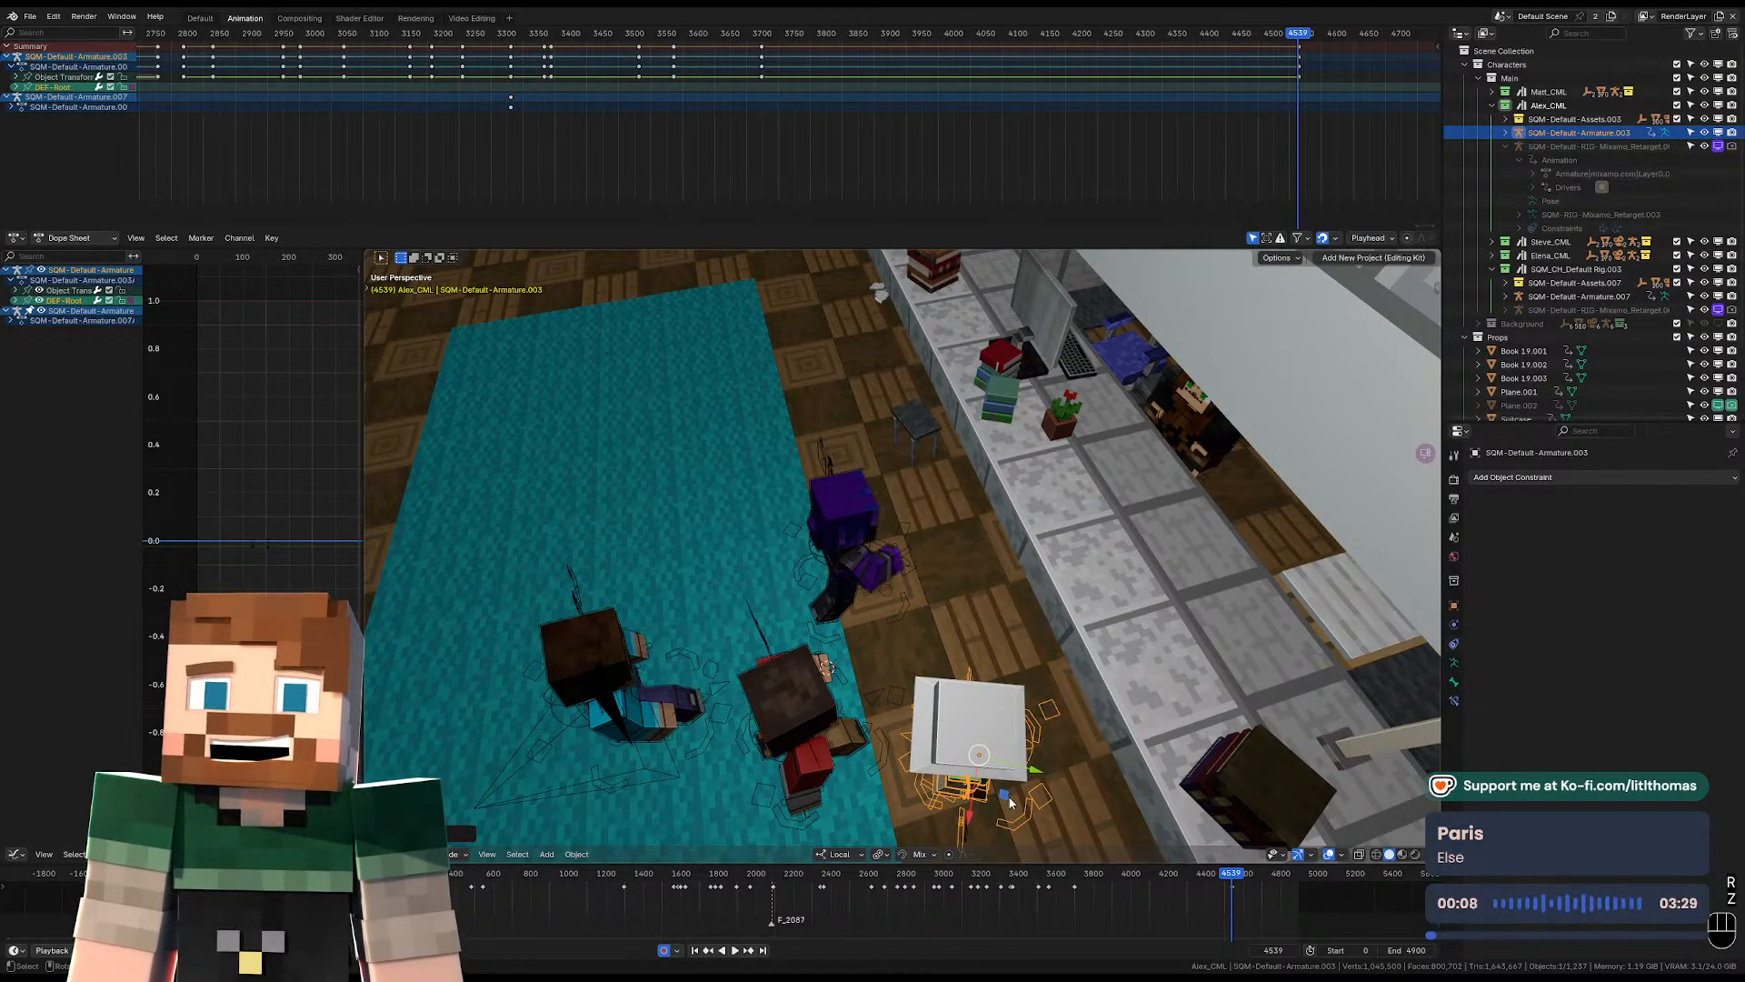
pyautogui.moveTo(1007, 798); pyautogui.dragTo(914, 715)
pyautogui.press('KP_0')
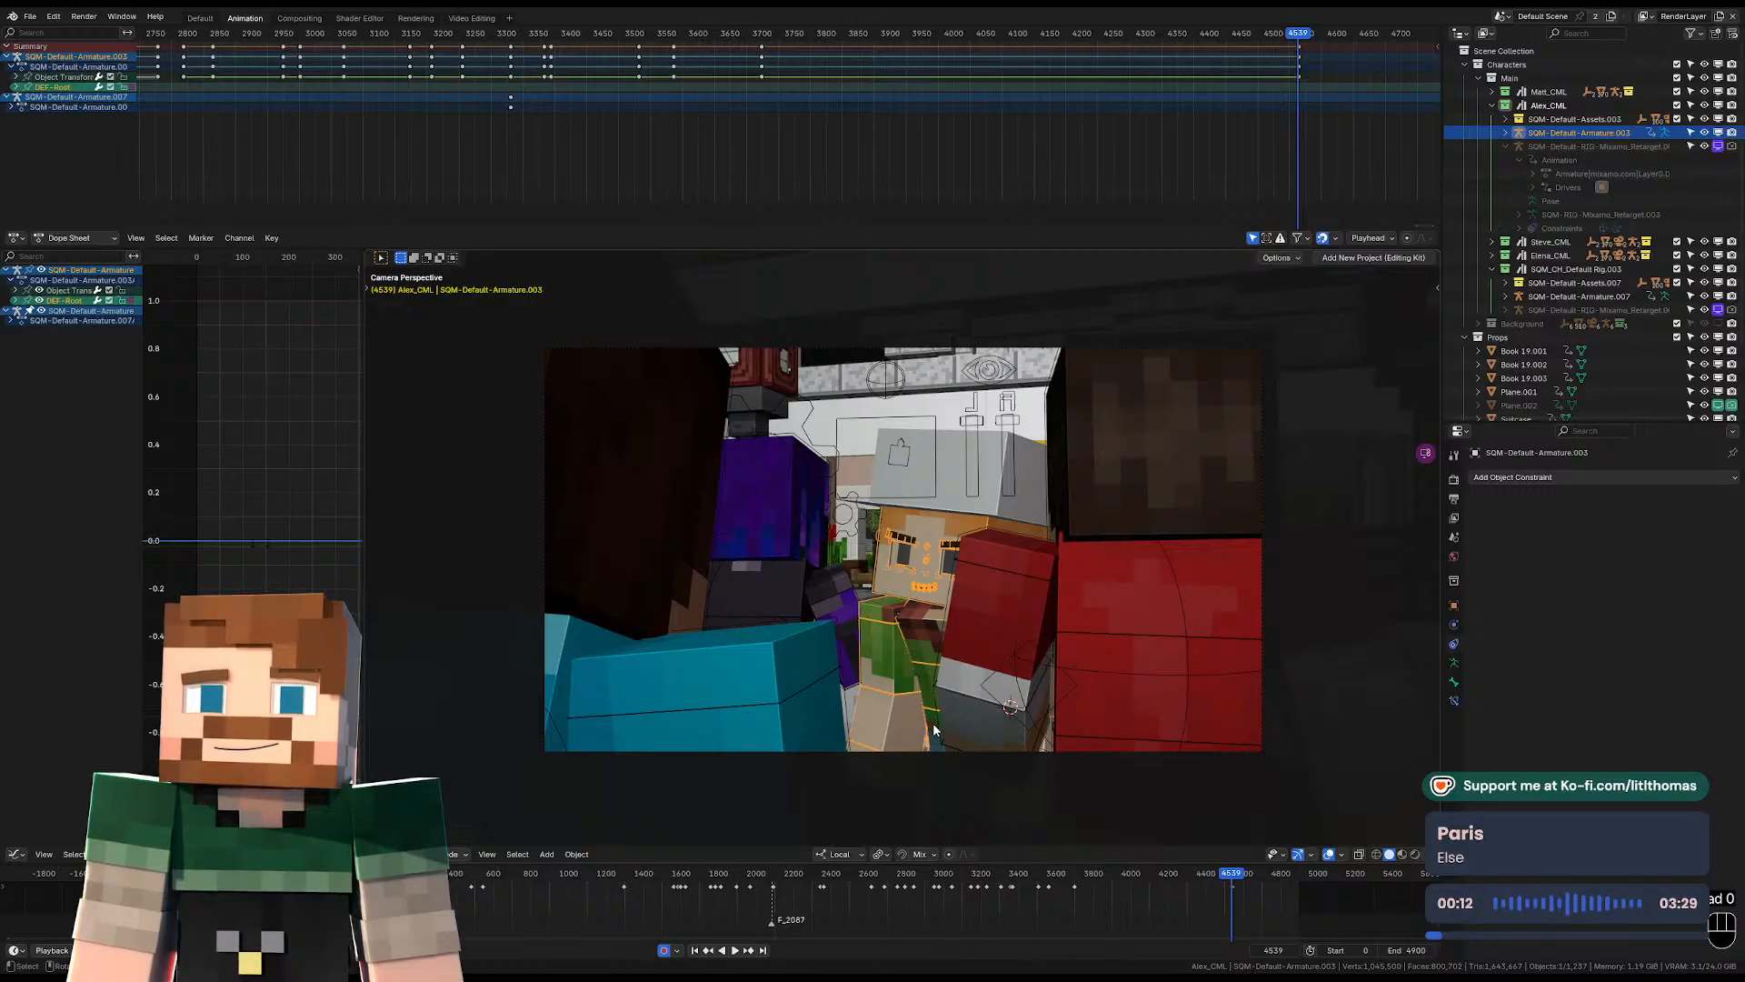
# Return to Pose Mode and rotate the hat-wearing character's pelvis at frame 4539 from the camera view.
pyautogui.hotkey('ctrl', 'Tab')
pyautogui.click(936, 726)
pyautogui.press('r')
pyautogui.click(1170, 562)
pyautogui.press('r')
# Move and rotate the hat-wearing character's torso control at frame 4539 from the camera view.
pyautogui.press('r')
pyautogui.click(1180, 551)
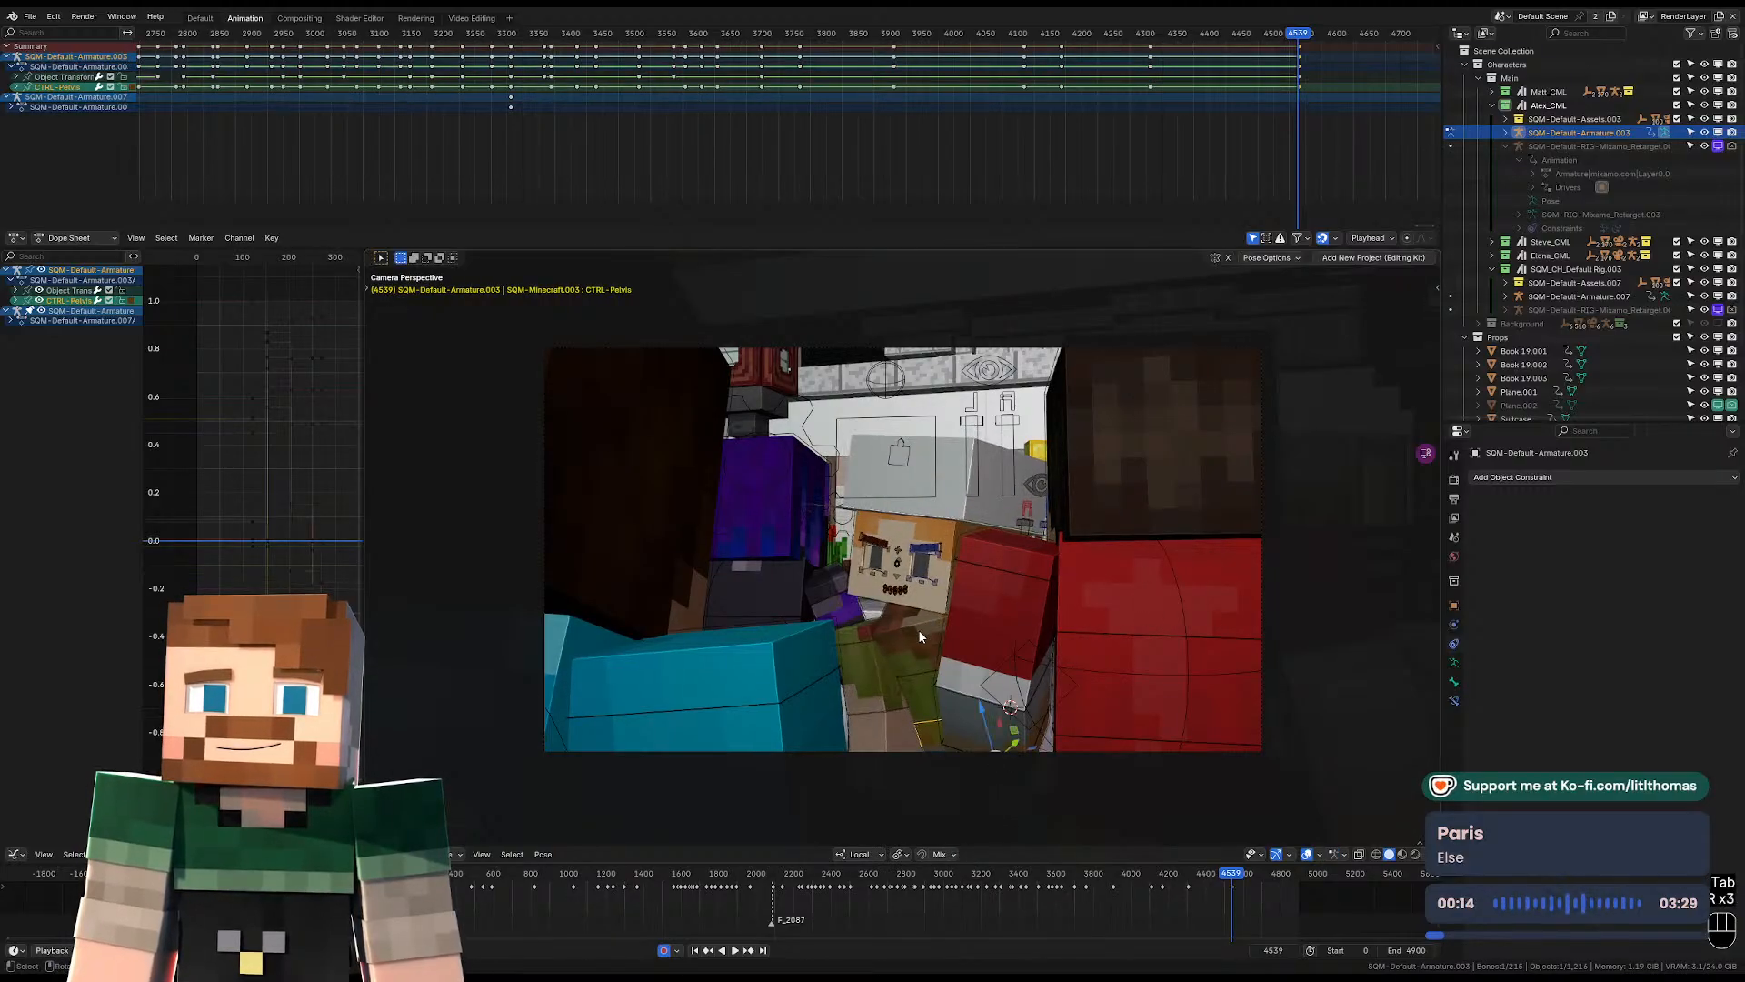
pyautogui.click(918, 627)
pyautogui.press('g')
pyautogui.click(915, 601)
pyautogui.press('r')
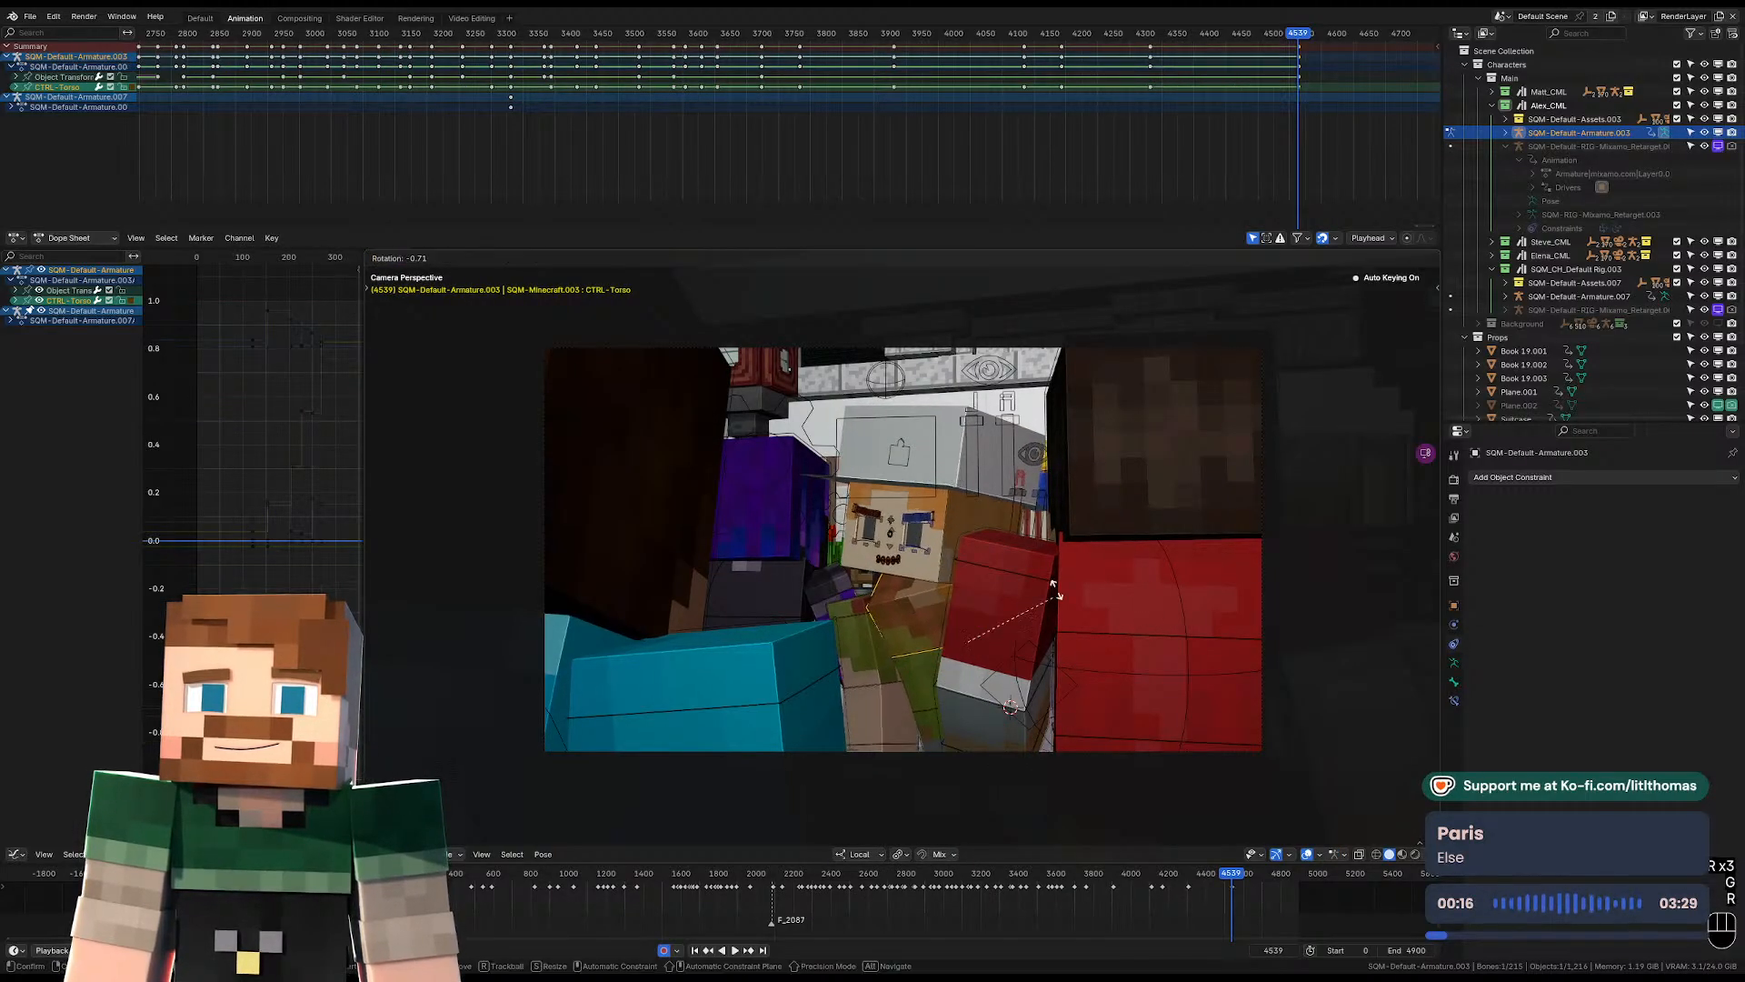
pyautogui.click(1053, 582)
# Rotate the hat-wearing character's head control at frame 4539.
pyautogui.press('r')
pyautogui.press('r')
pyautogui.click(880, 637)
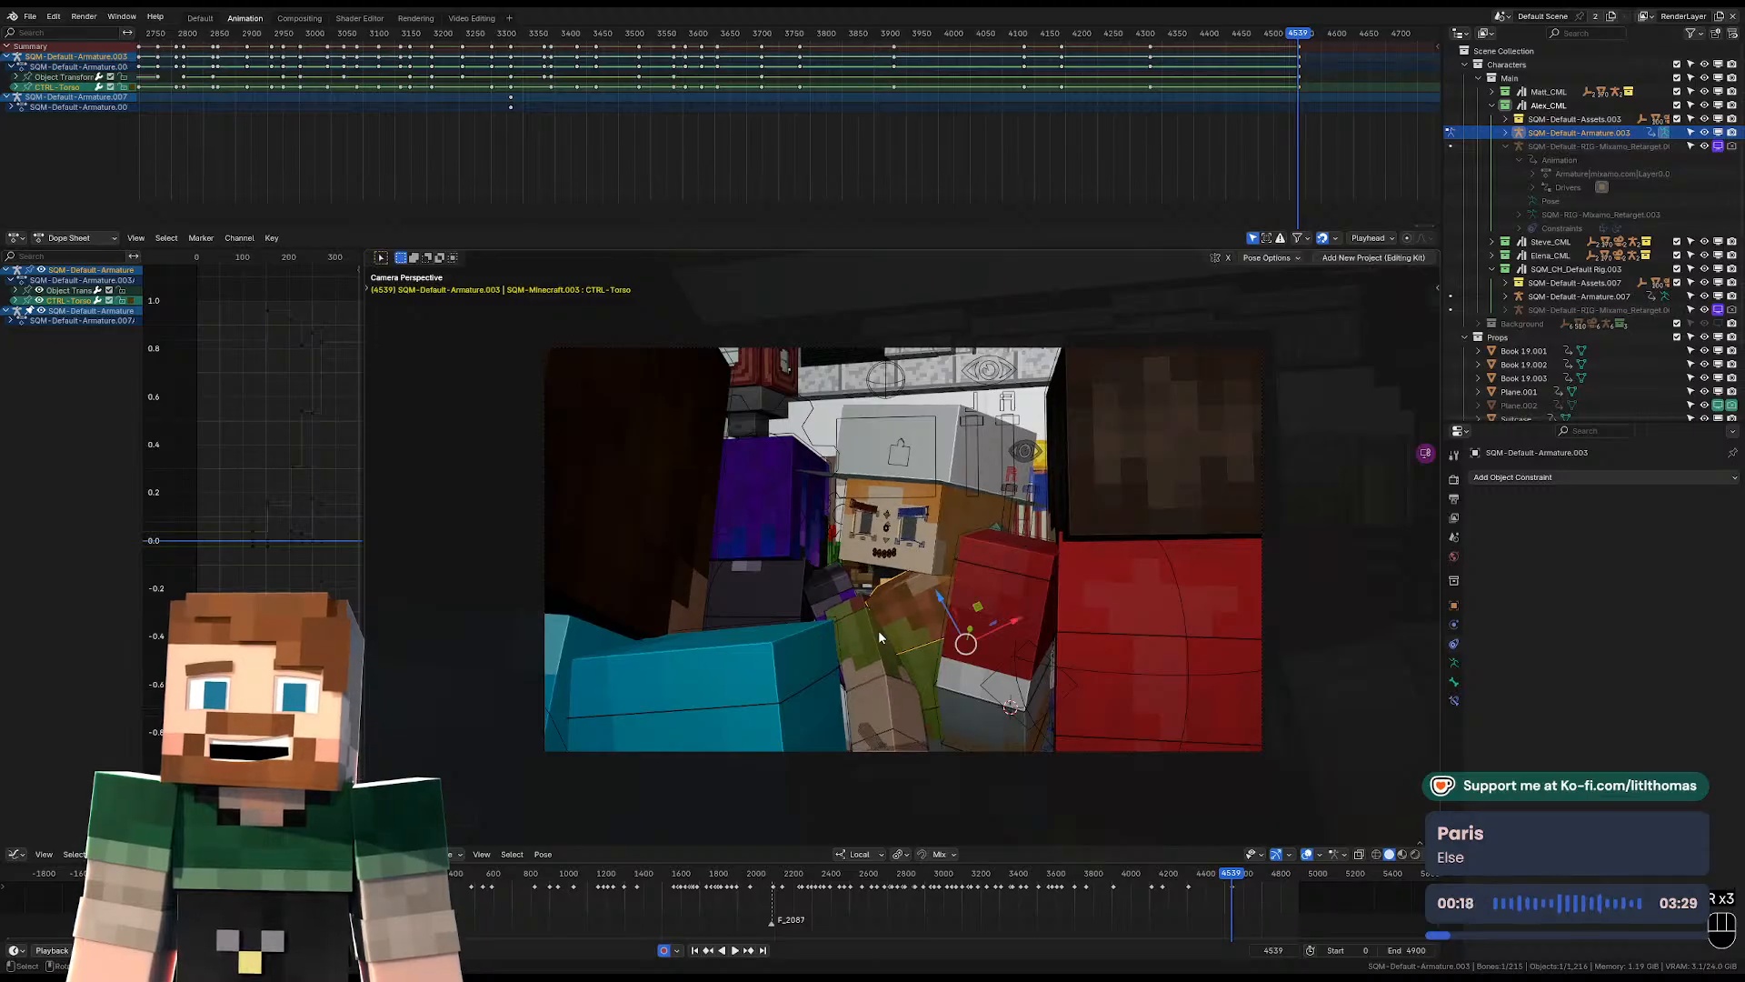
pyautogui.click(969, 515)
pyautogui.press('r')
pyautogui.press('r')
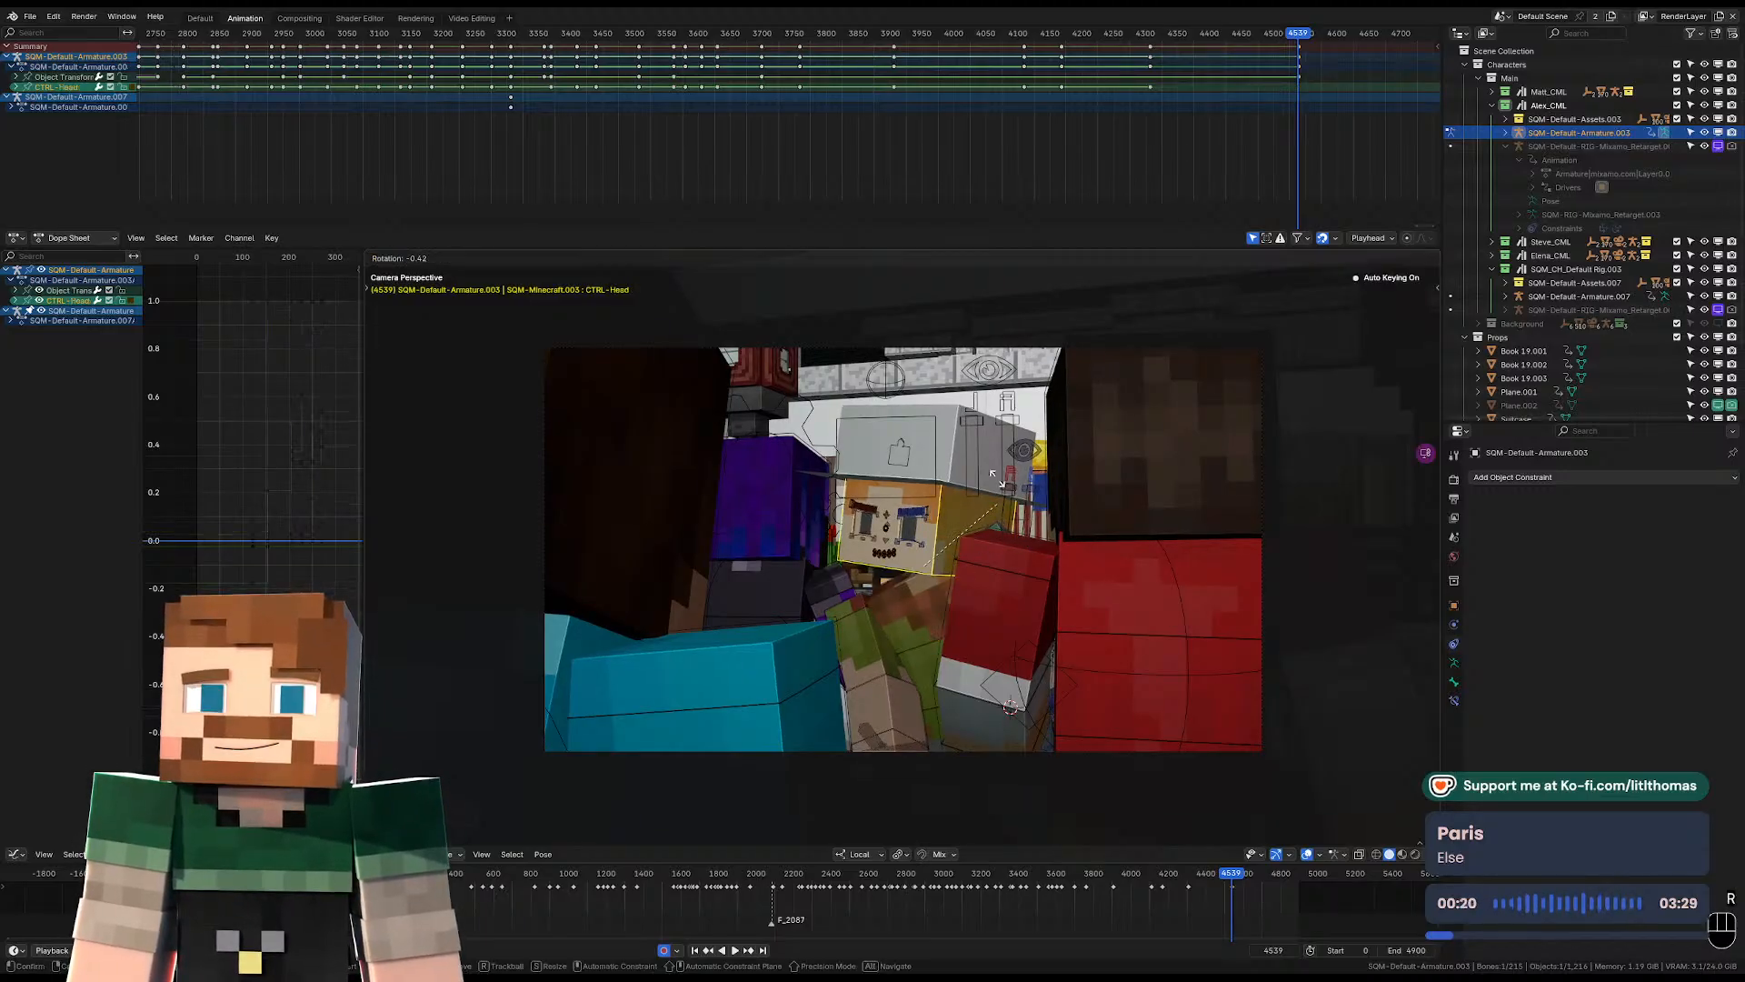
pyautogui.click(1028, 439)
# Rotate and reposition the hat-wearing character's pelvis at frame 4539 so the body leans sideways between the foreground characters.
pyautogui.moveTo(1029, 441); pyautogui.dragTo(839, 639, button='middle')
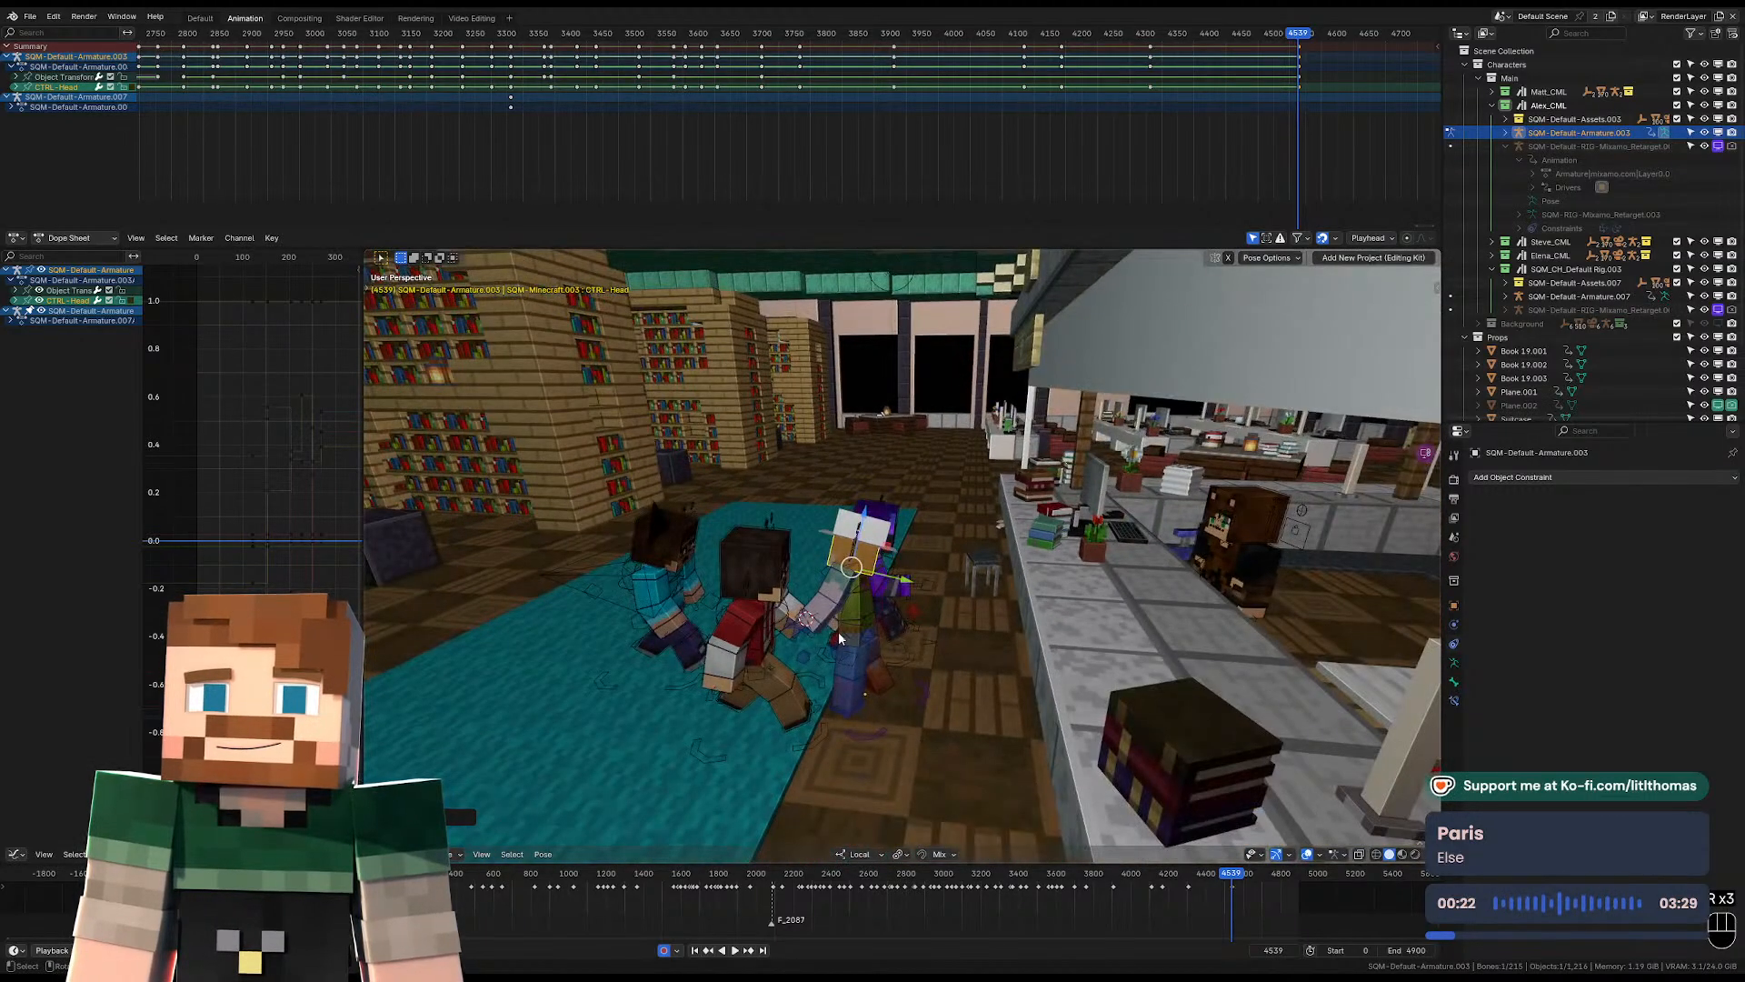
pyautogui.press('r')
pyautogui.click(1005, 535)
pyautogui.press('g')
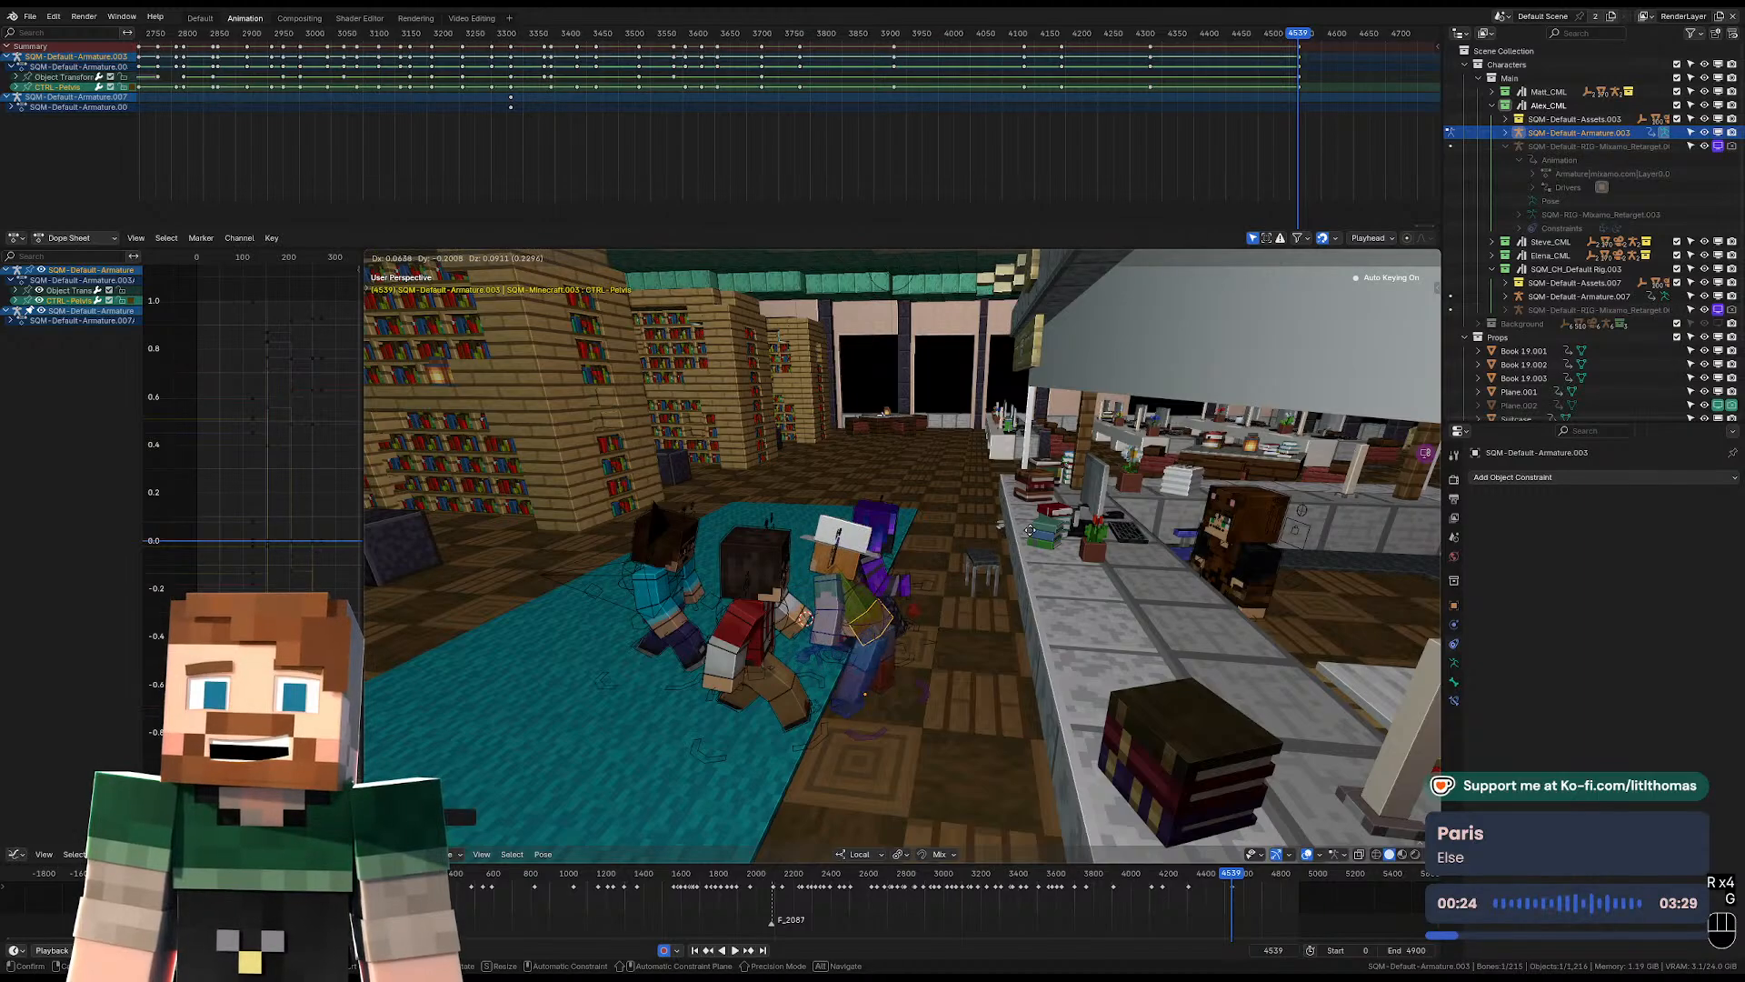
pyautogui.click(1029, 536)
pyautogui.press('KP_0')
pyautogui.press('g')
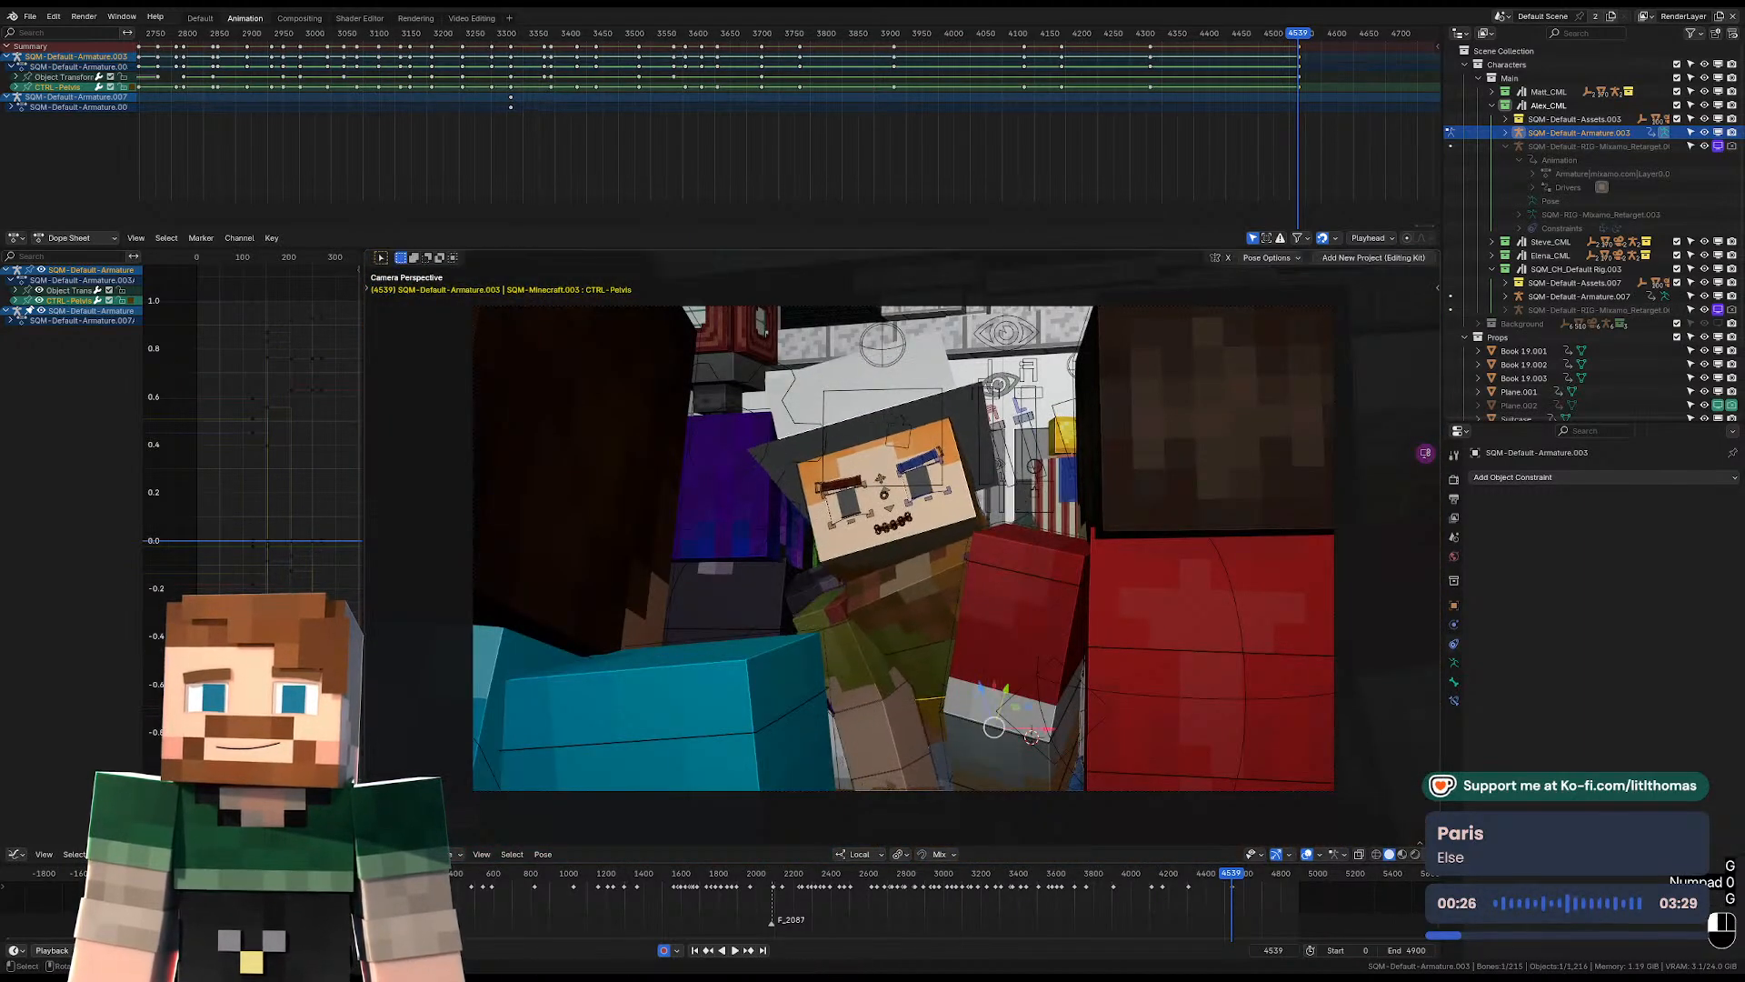
pyautogui.press('r')
# Rotate the hat-wearing character's torso at frame 4539 to refine the lean.
pyautogui.press('r')
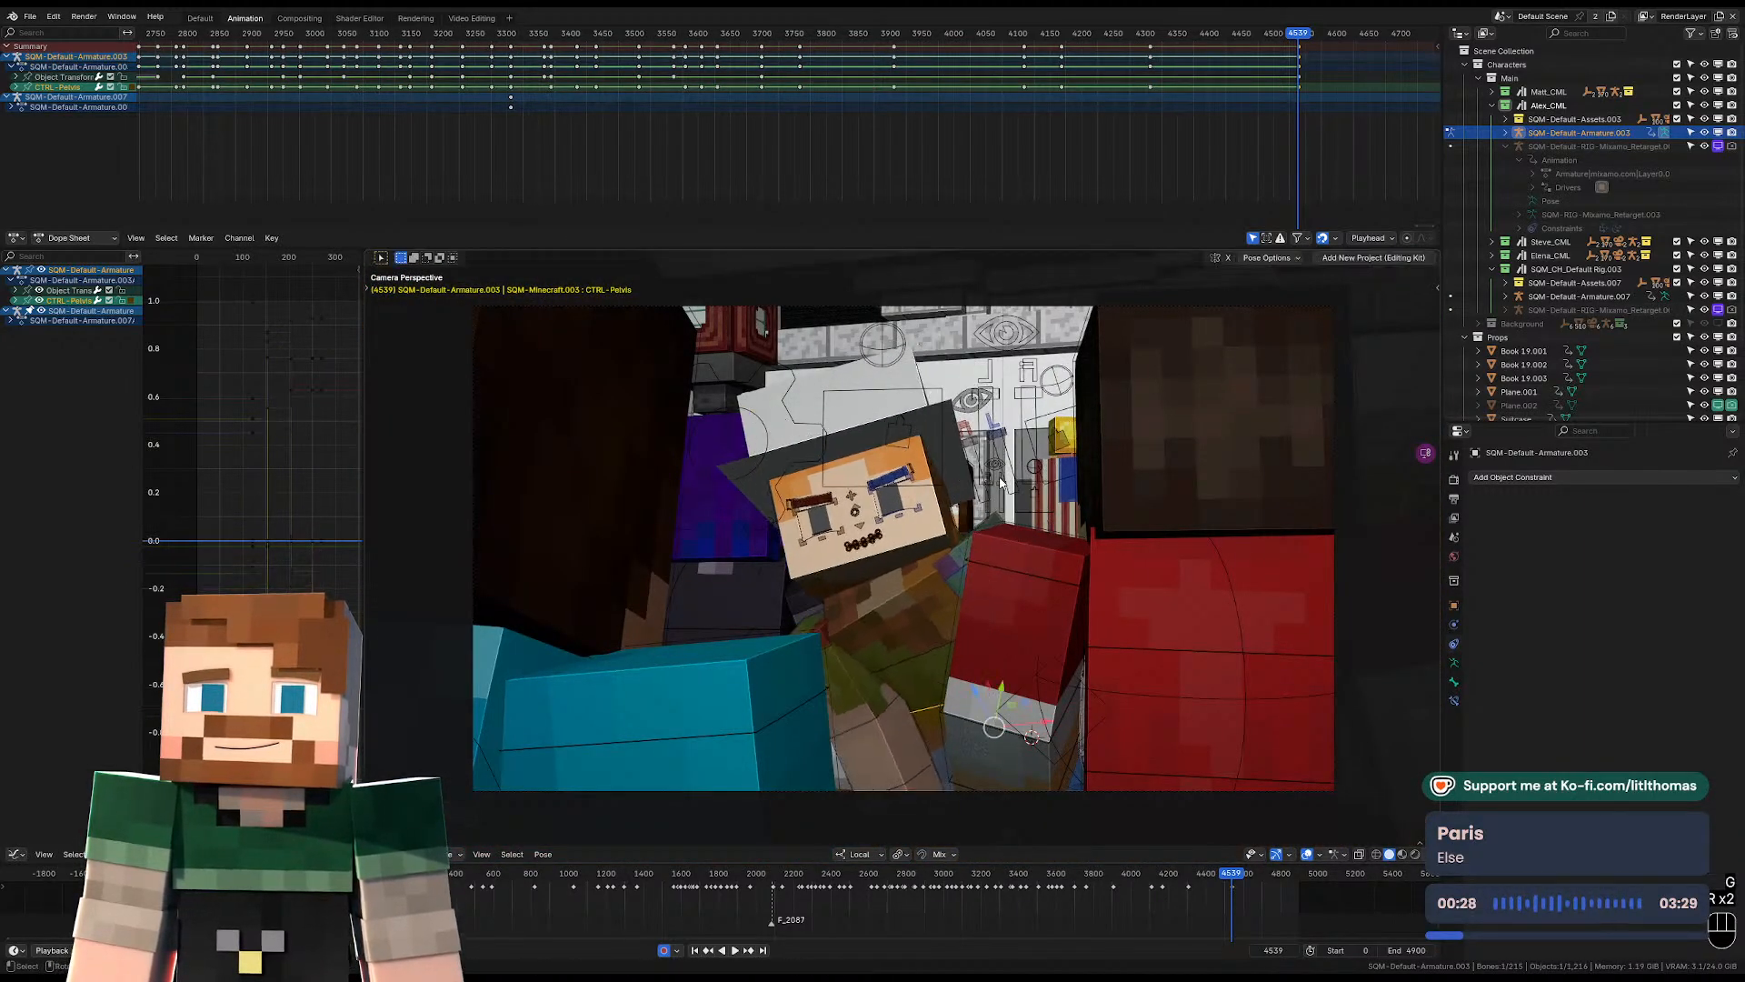
pyautogui.click(953, 556)
pyautogui.click(935, 592)
pyautogui.press('r')
pyautogui.click(984, 569)
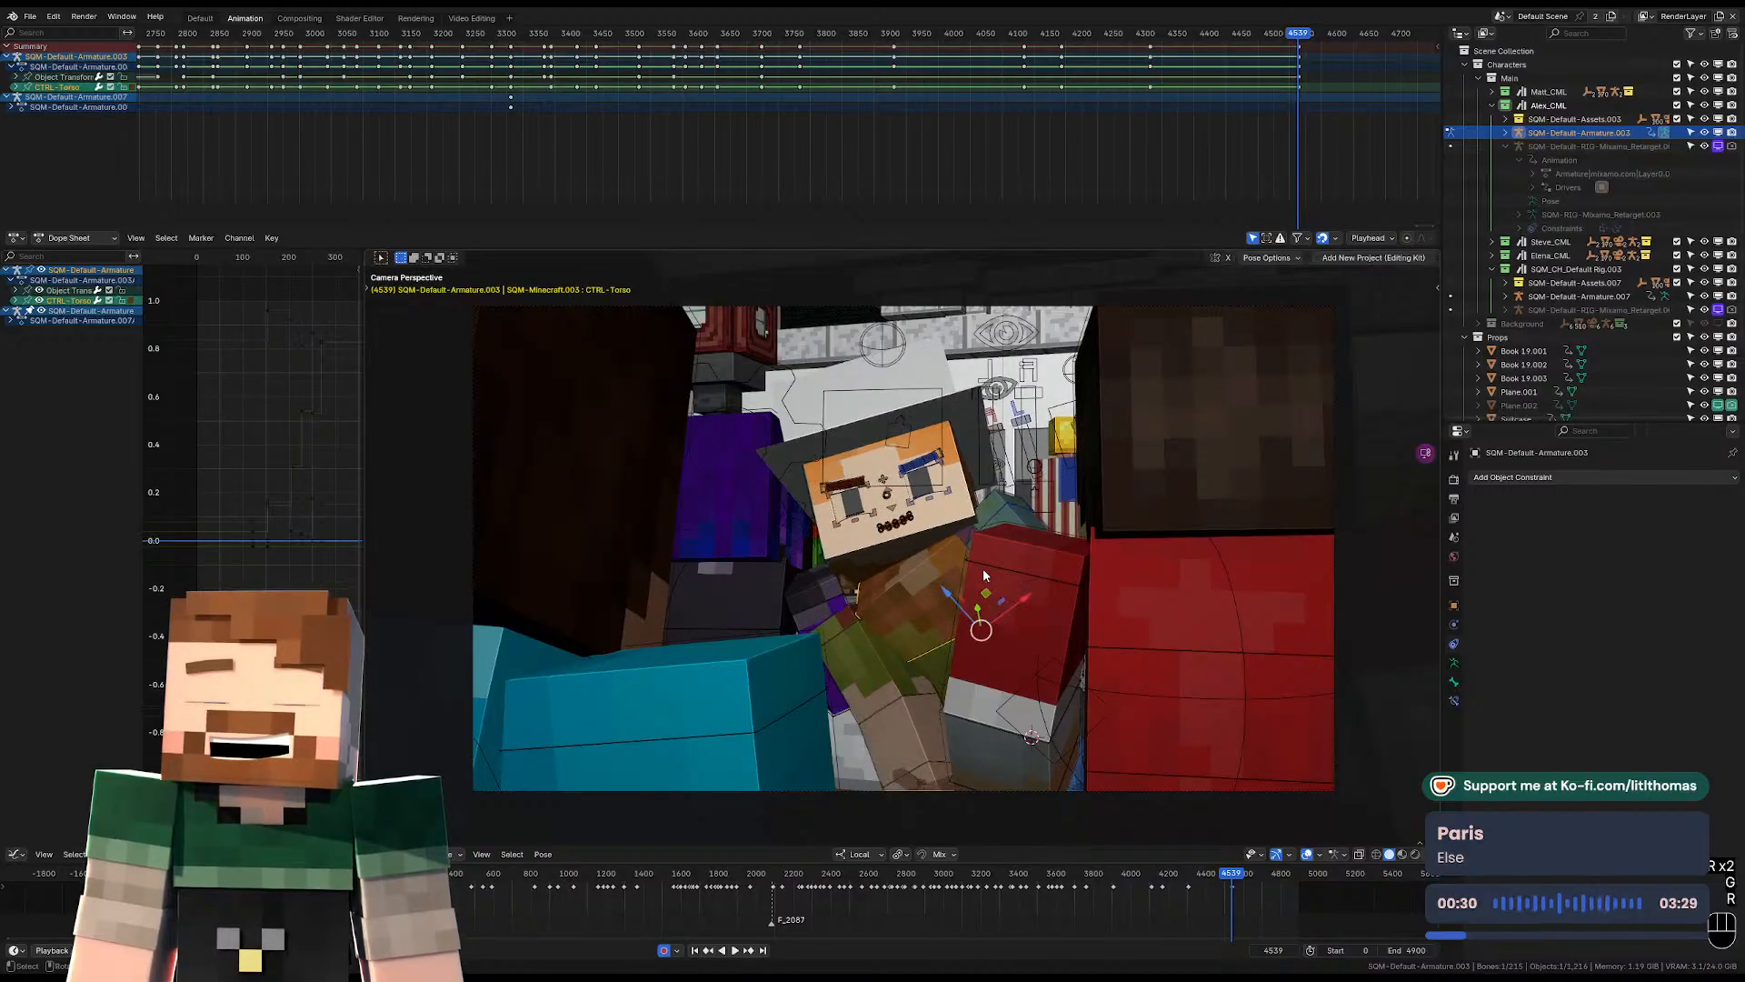
# Rotate the hat-wearing character's right FK upper arm at frame 4539, raising it away from the body.
pyautogui.moveTo(984, 569); pyautogui.dragTo(984, 664, button='middle')
pyautogui.scroll(5, 907, 623)
pyautogui.click(1051, 739)
pyautogui.moveTo(1051, 739); pyautogui.dragTo(1182, 686, button='middle')
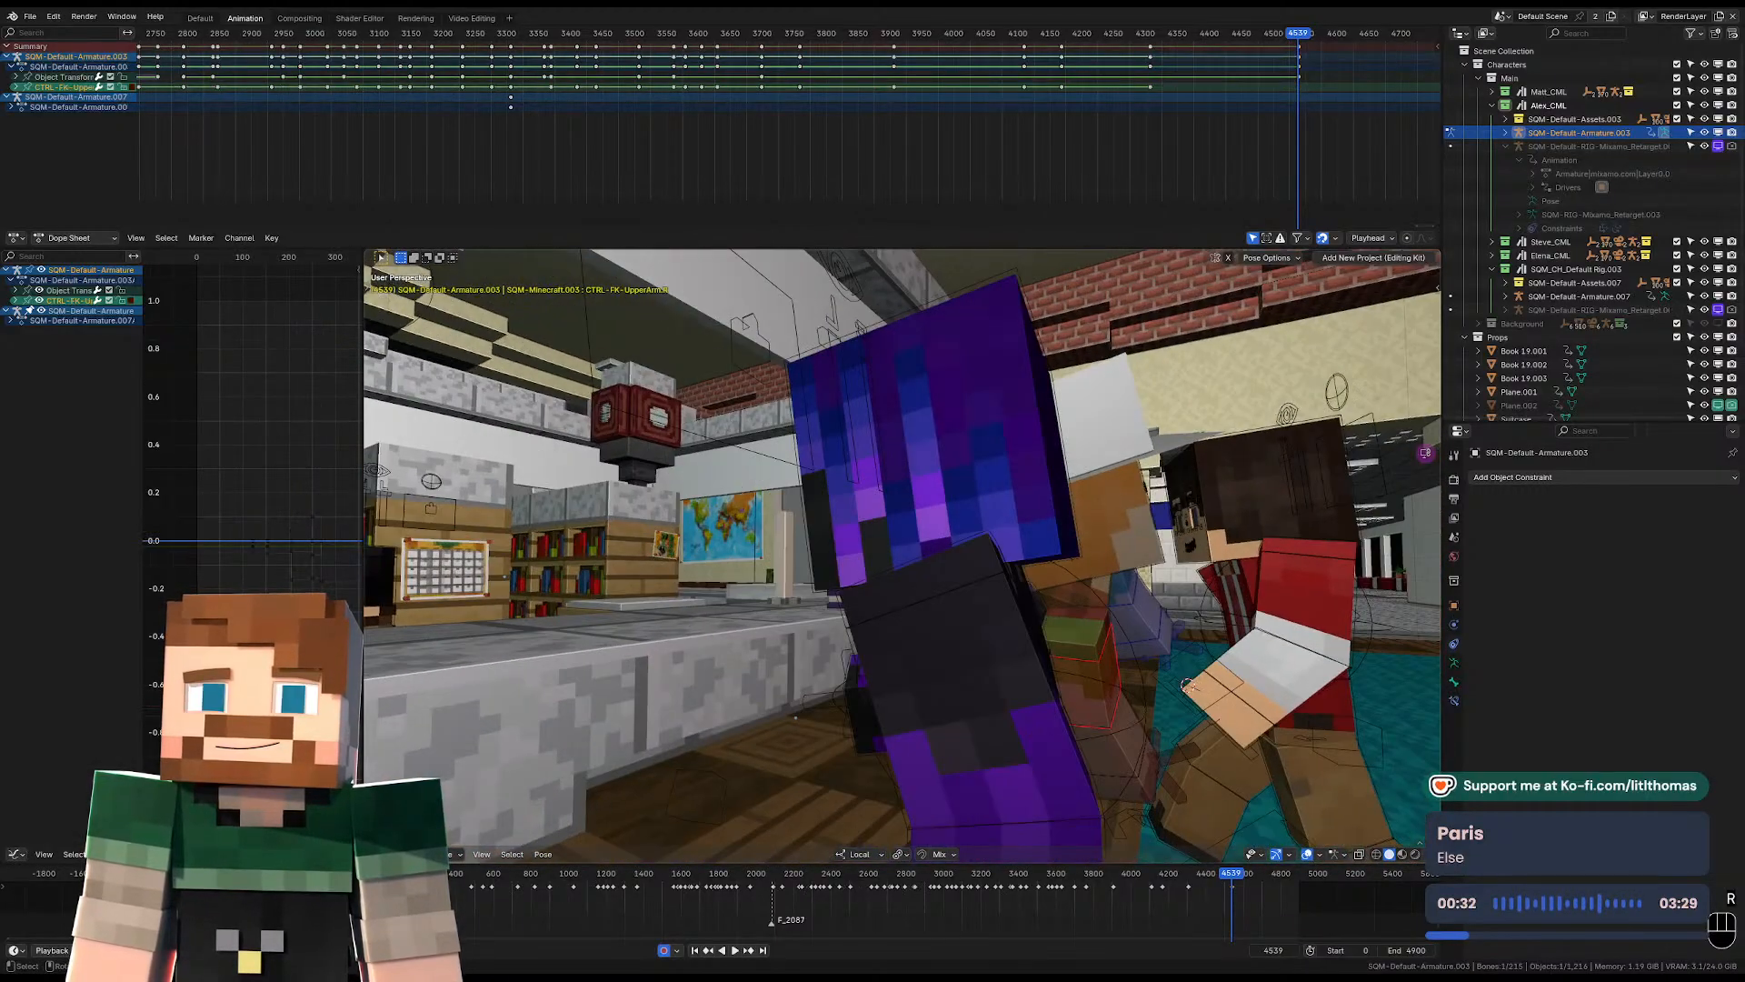
pyautogui.press('r')
pyautogui.press('r')
pyautogui.click(1181, 695)
pyautogui.press('r')
pyautogui.click(1191, 587)
pyautogui.moveTo(1191, 587); pyautogui.dragTo(1086, 472, button='middle')
pyautogui.press('r')
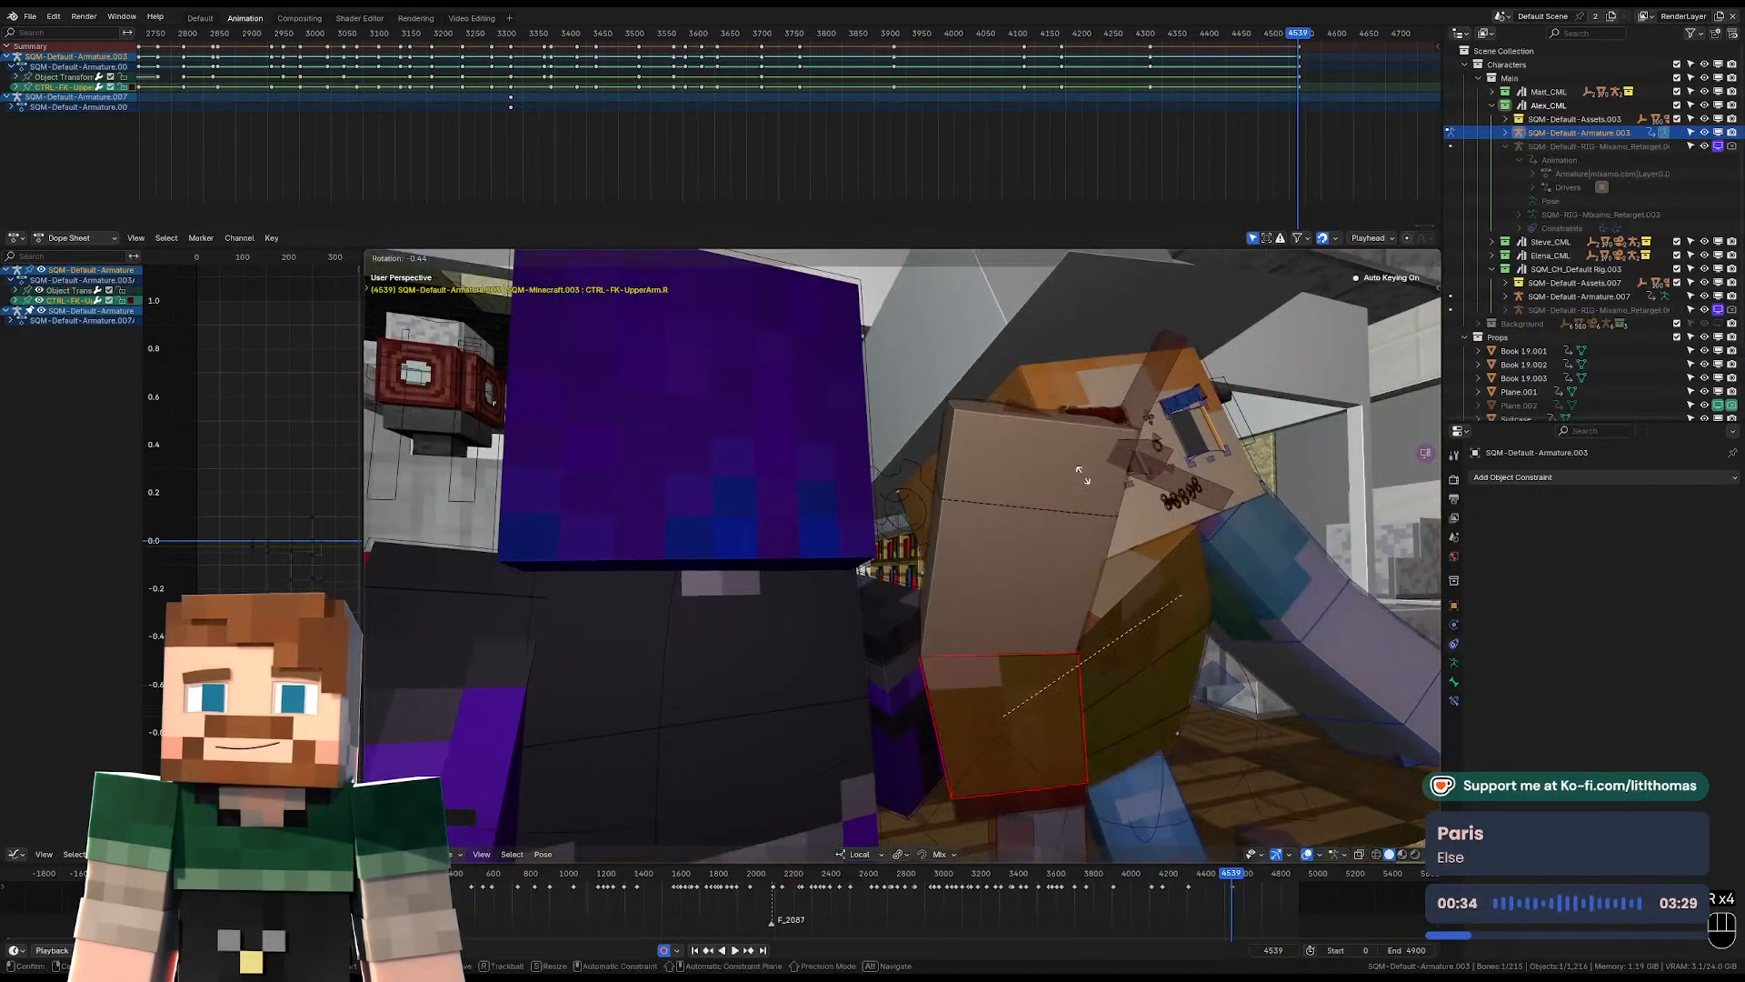
pyautogui.click(1099, 669)
# Clear the right shoulder's location and reposition the shoulder control against the torso at frame 4539.
pyautogui.click(1104, 722)
pyautogui.hotkey('alt', 'g')
pyautogui.moveTo(1087, 714); pyautogui.dragTo(814, 603, button='middle')
pyautogui.press('g')
pyautogui.click(903, 646)
pyautogui.press('g')
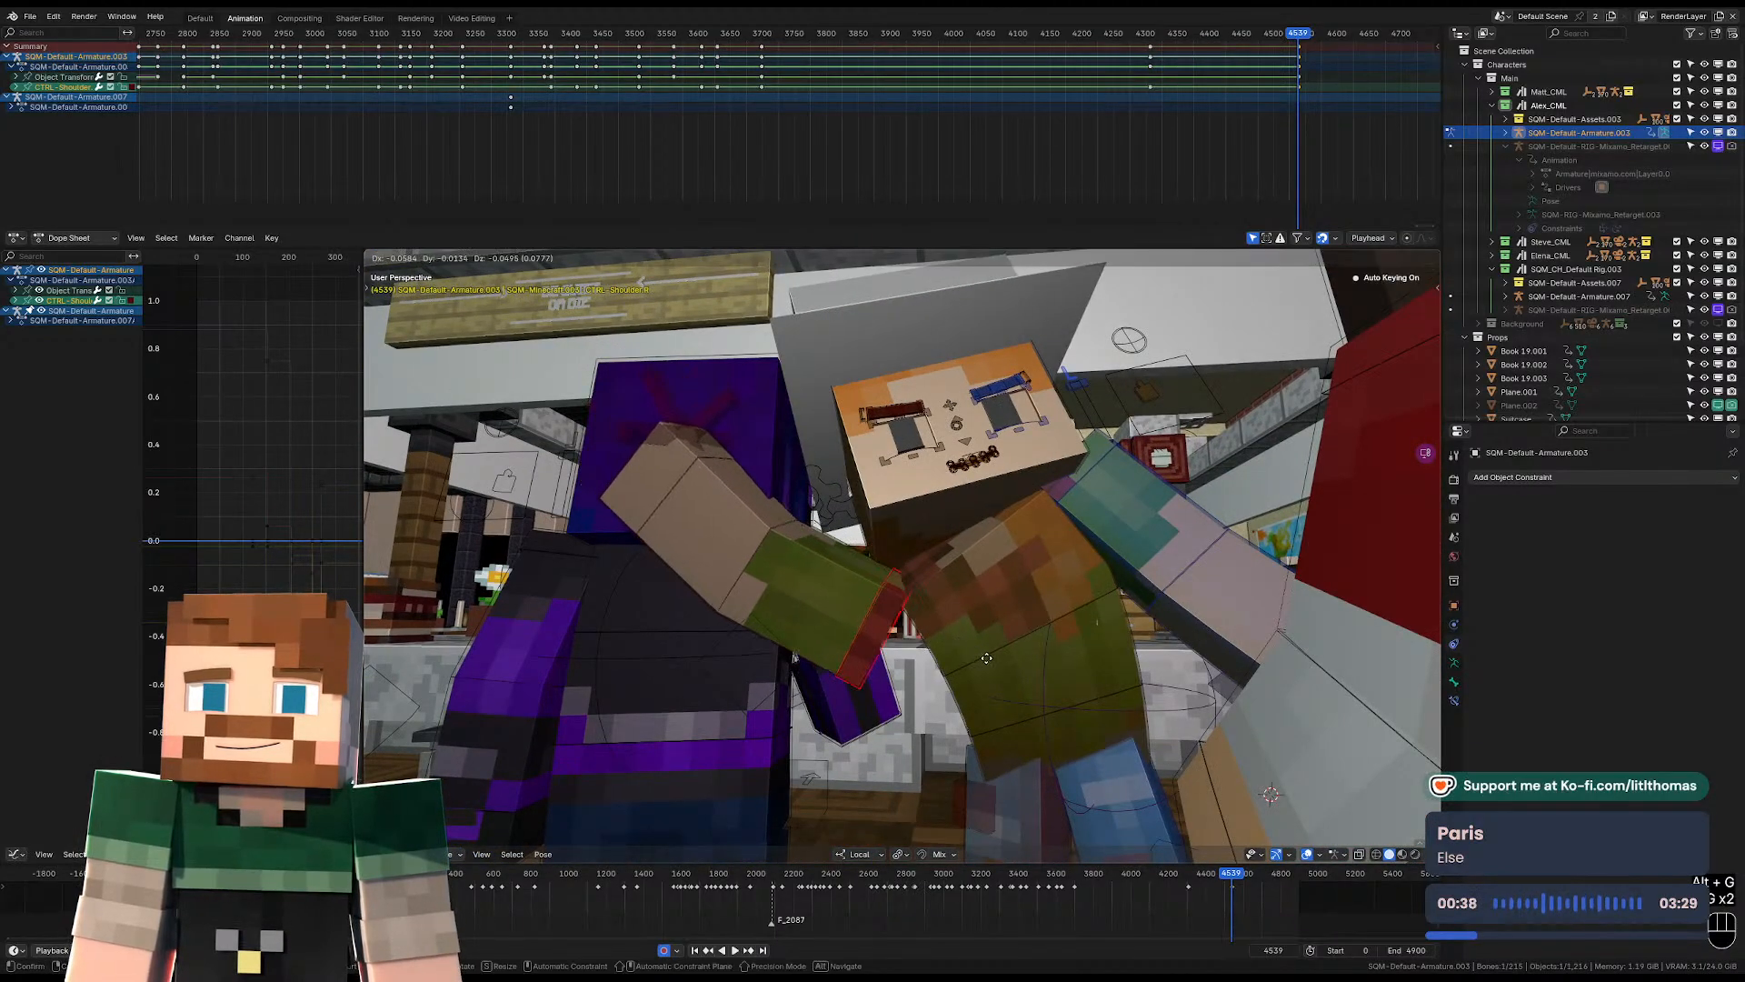
pyautogui.click(855, 630)
# Adjust the right upper arm's rotation and swing the left upper arm upward at frame 4539.
pyautogui.click(850, 623)
pyautogui.press('r')
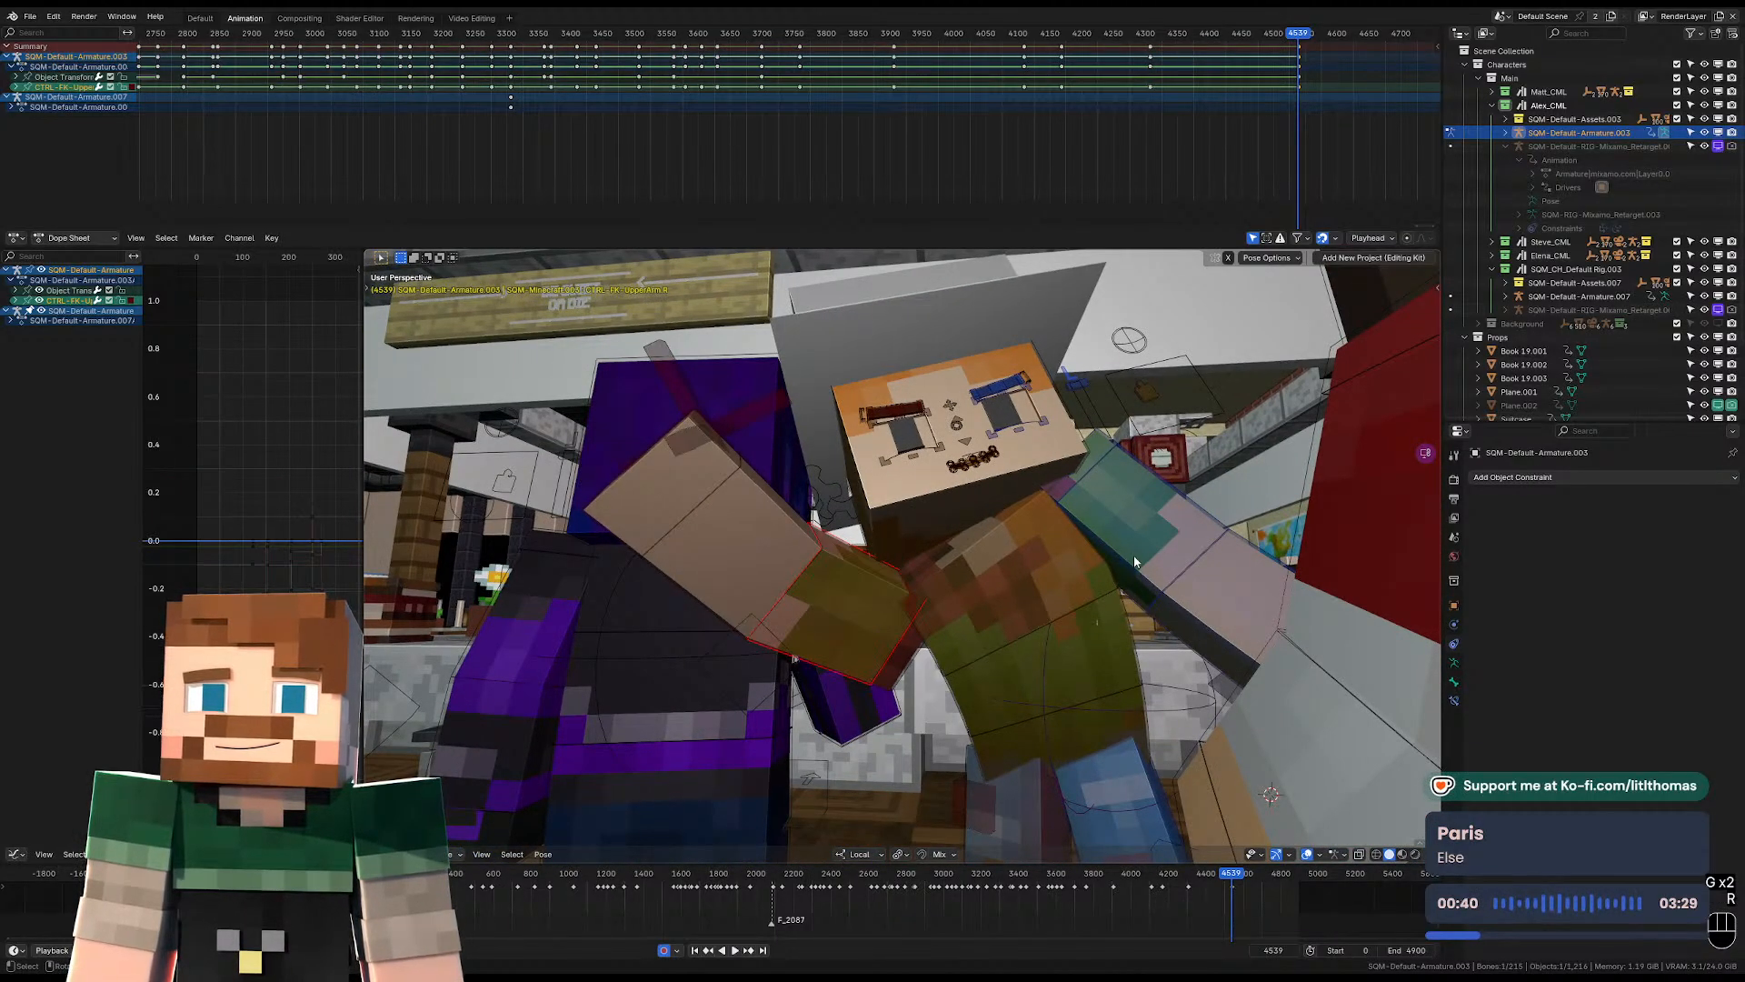
pyautogui.click(1135, 556)
pyautogui.press('r')
pyautogui.press('r')
pyautogui.click(946, 518)
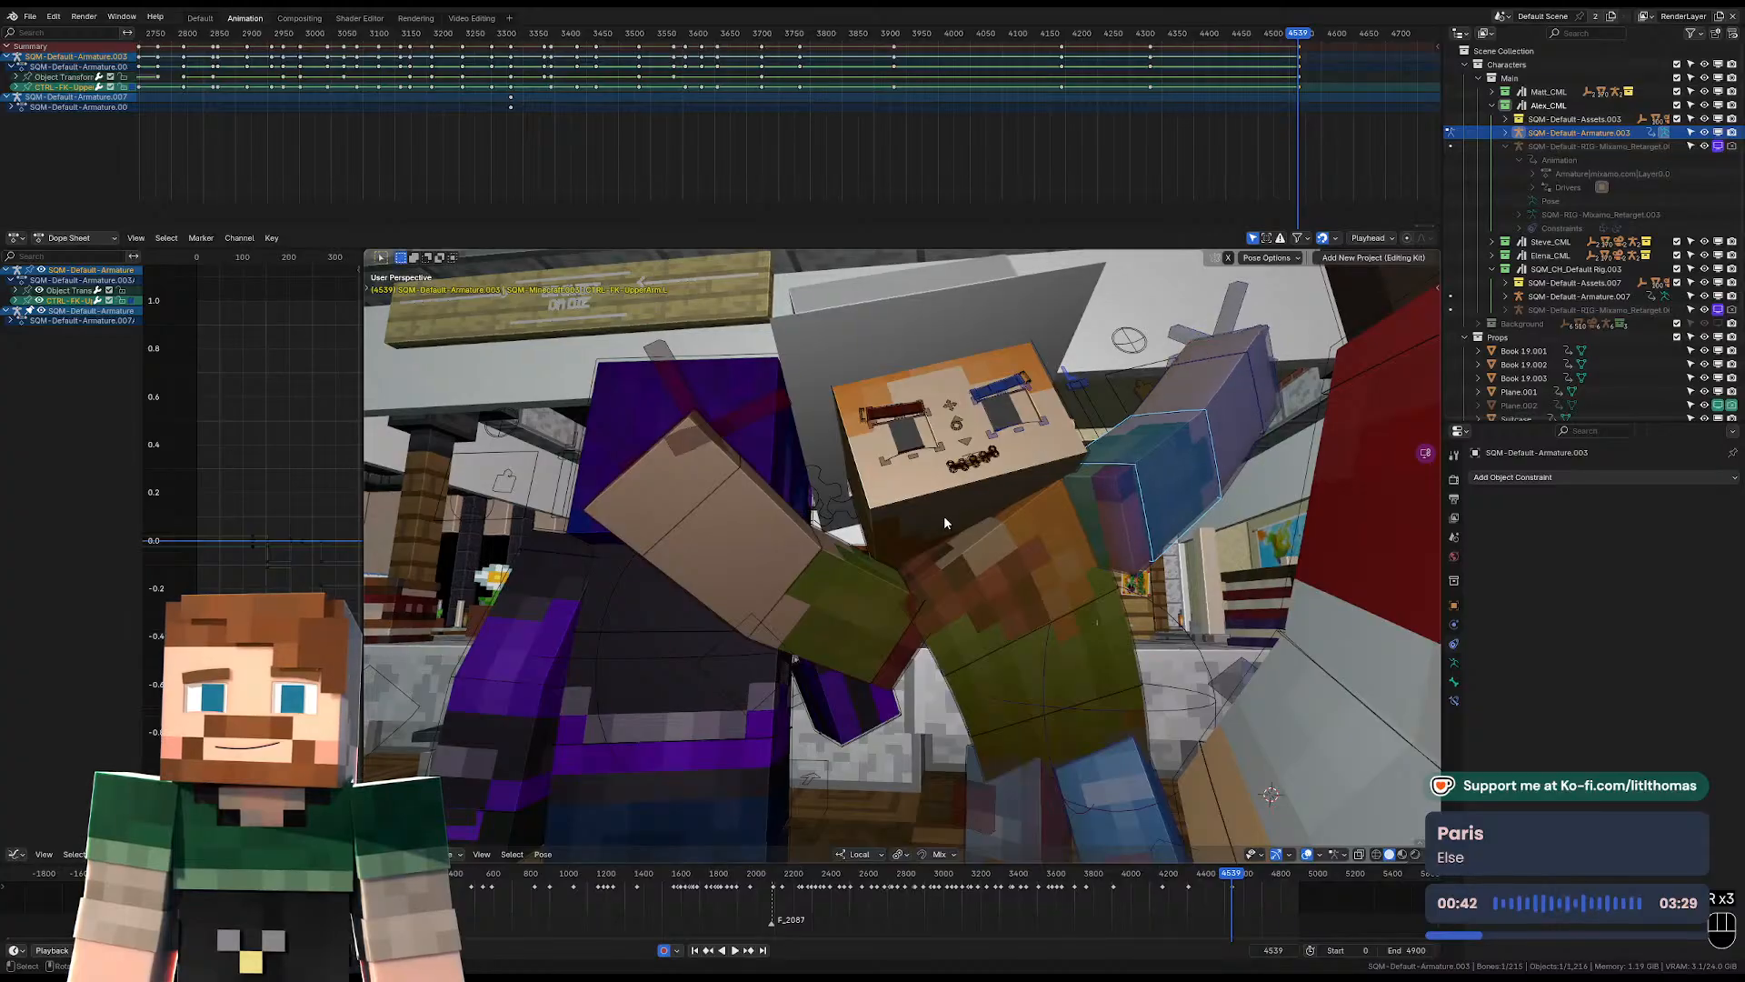
# Rotate the hat-wearing character's head at frame 4539, checking the tilt through the camera.
pyautogui.press('KP_0')
pyautogui.click(948, 525)
pyautogui.press('r')
pyautogui.press('r')
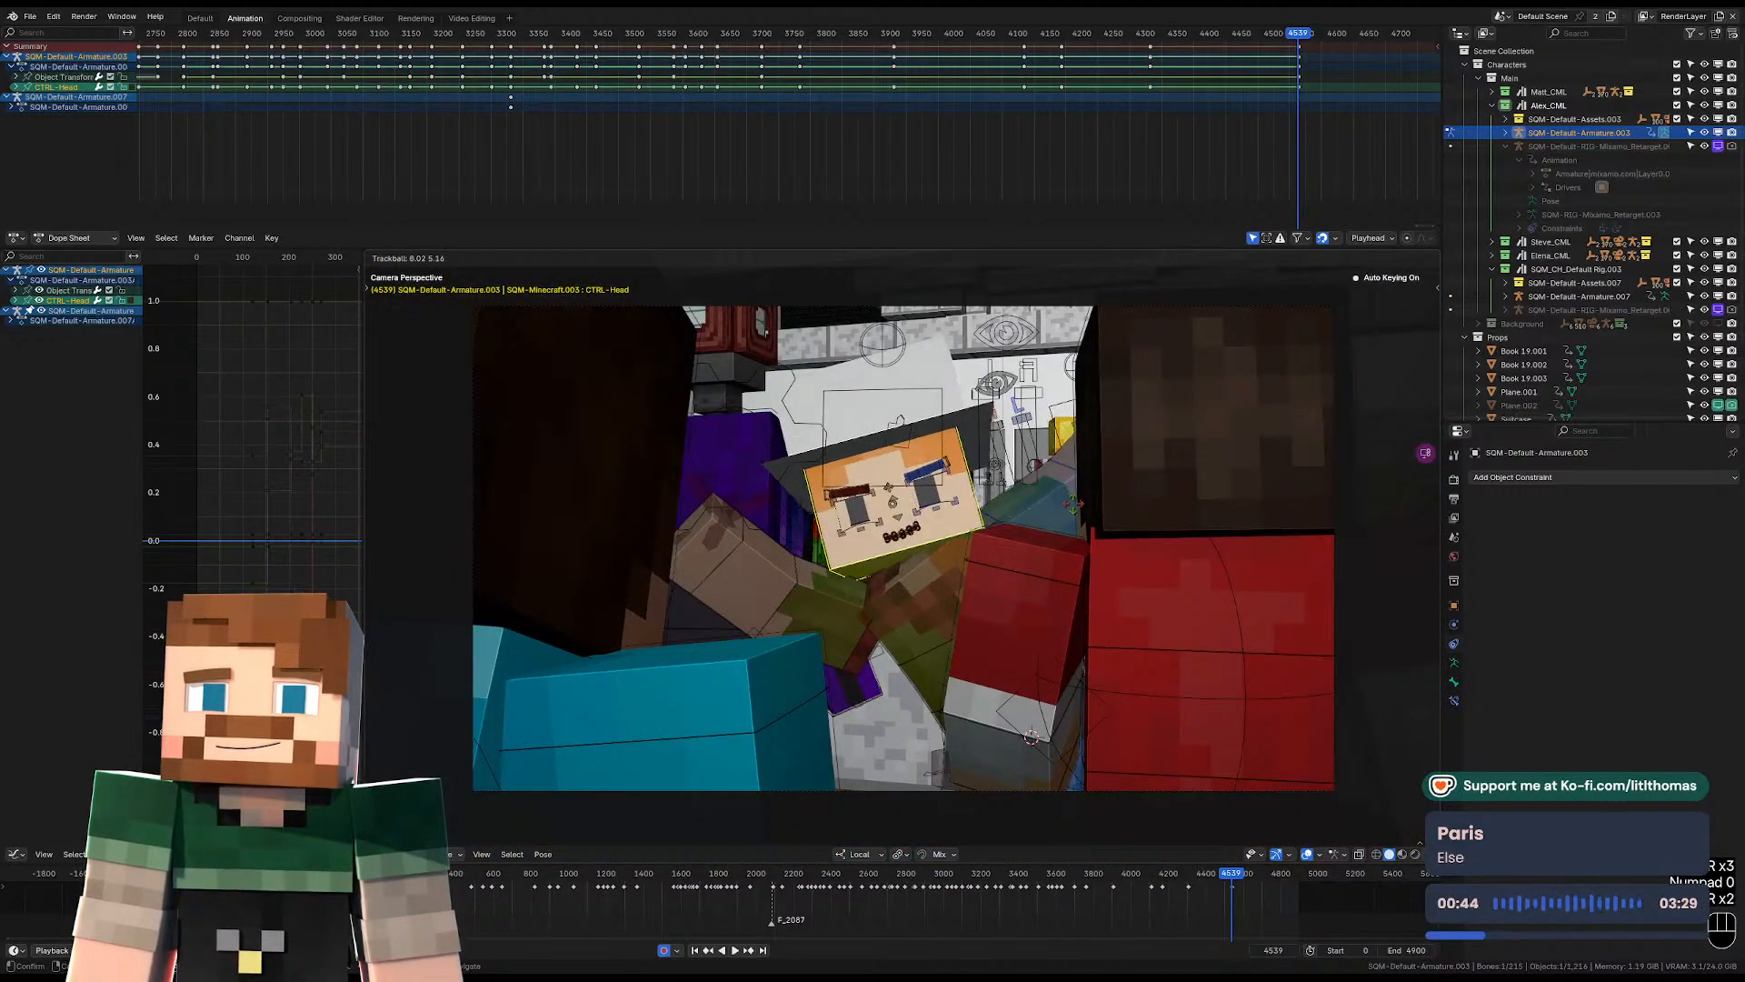
pyautogui.click(1071, 510)
pyautogui.moveTo(1065, 514); pyautogui.dragTo(1040, 601, button='middle')
pyautogui.press('KP_0')
pyautogui.press('r')
pyautogui.press('r')
# Reposition the hat-wearing character's pelvis at frame 4539 from the camera view.
pyautogui.click(880, 593)
pyautogui.press('KP_0')
pyautogui.press('g')
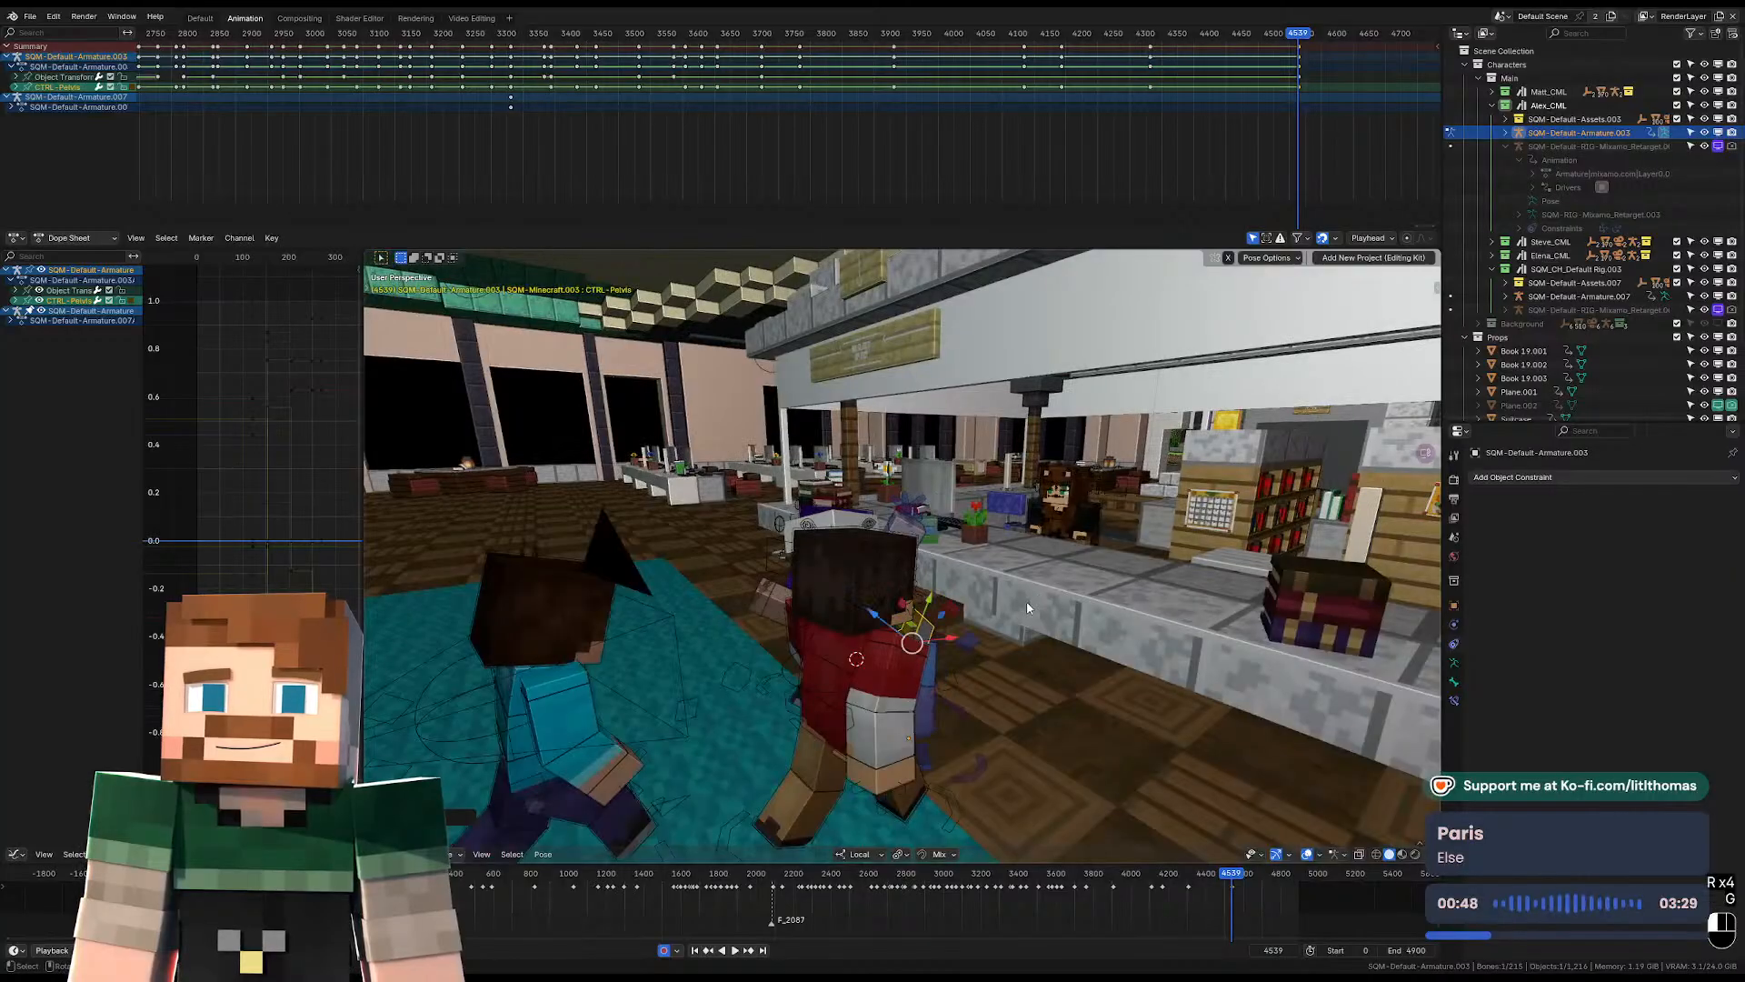
pyautogui.press('KP_0')
pyautogui.press('g')
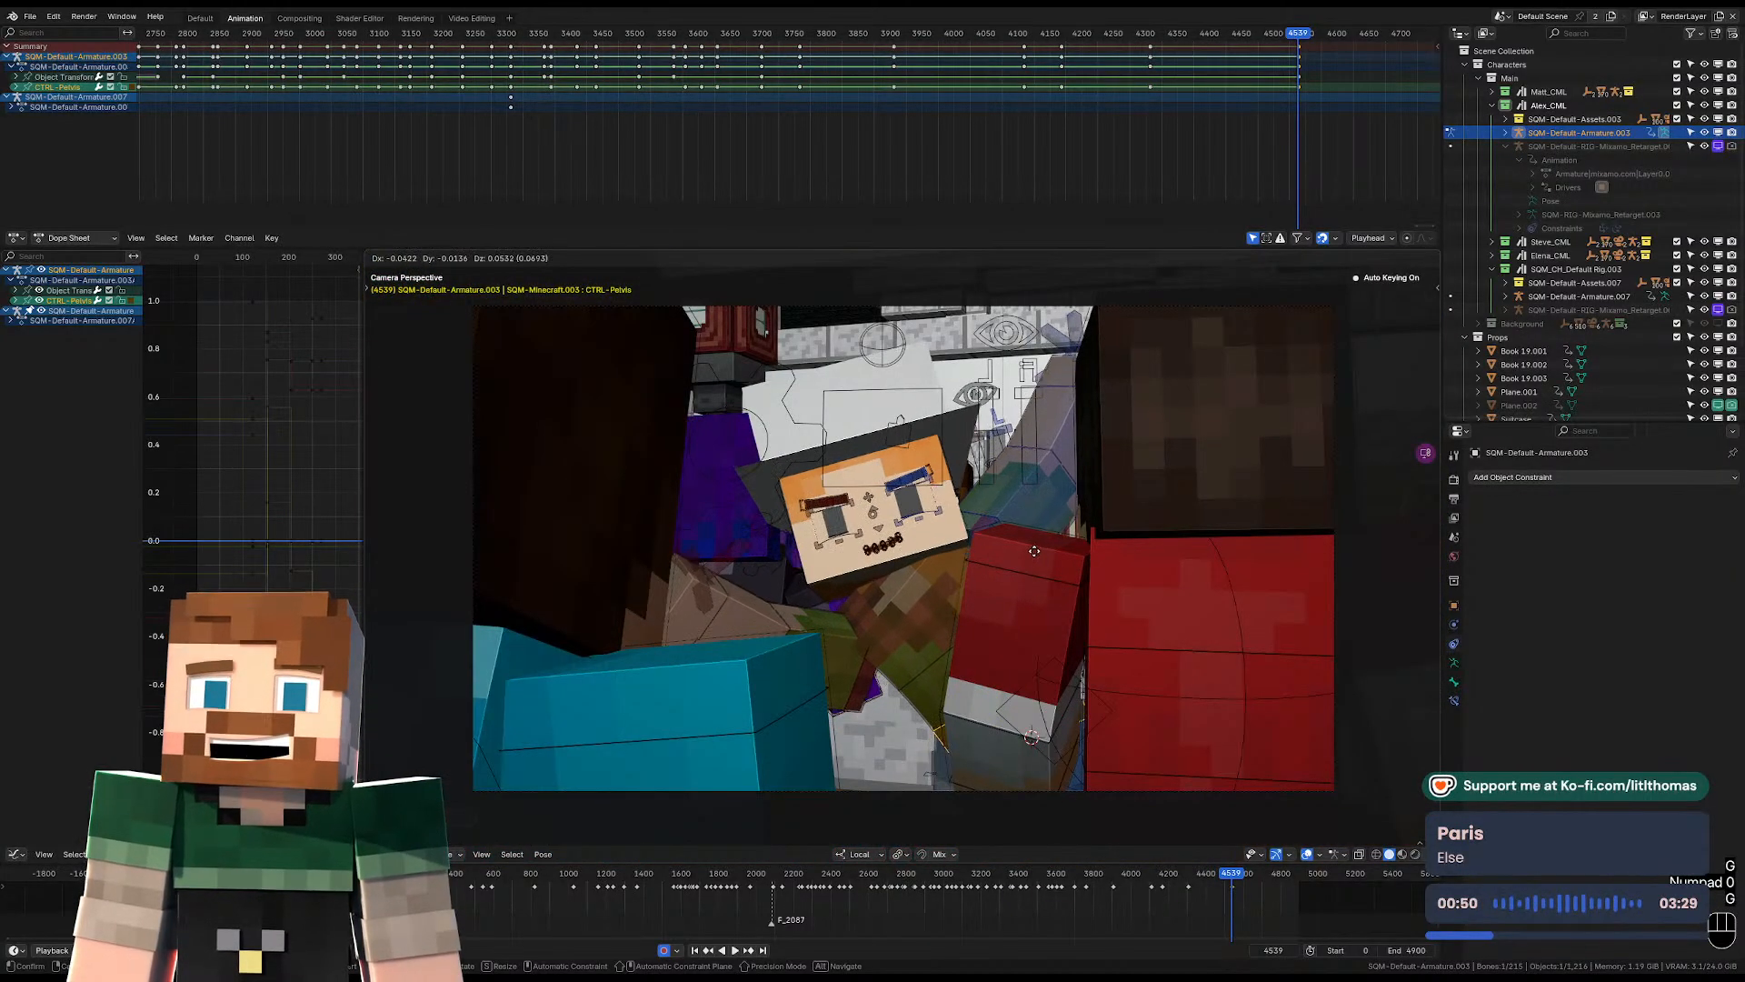
pyautogui.click(1045, 569)
# Move and rotate the hat-wearing character's left IK foot at frame 4539 to suit the leaning body.
pyautogui.moveTo(1053, 575); pyautogui.dragTo(1073, 759, button='middle')
pyautogui.click(932, 812)
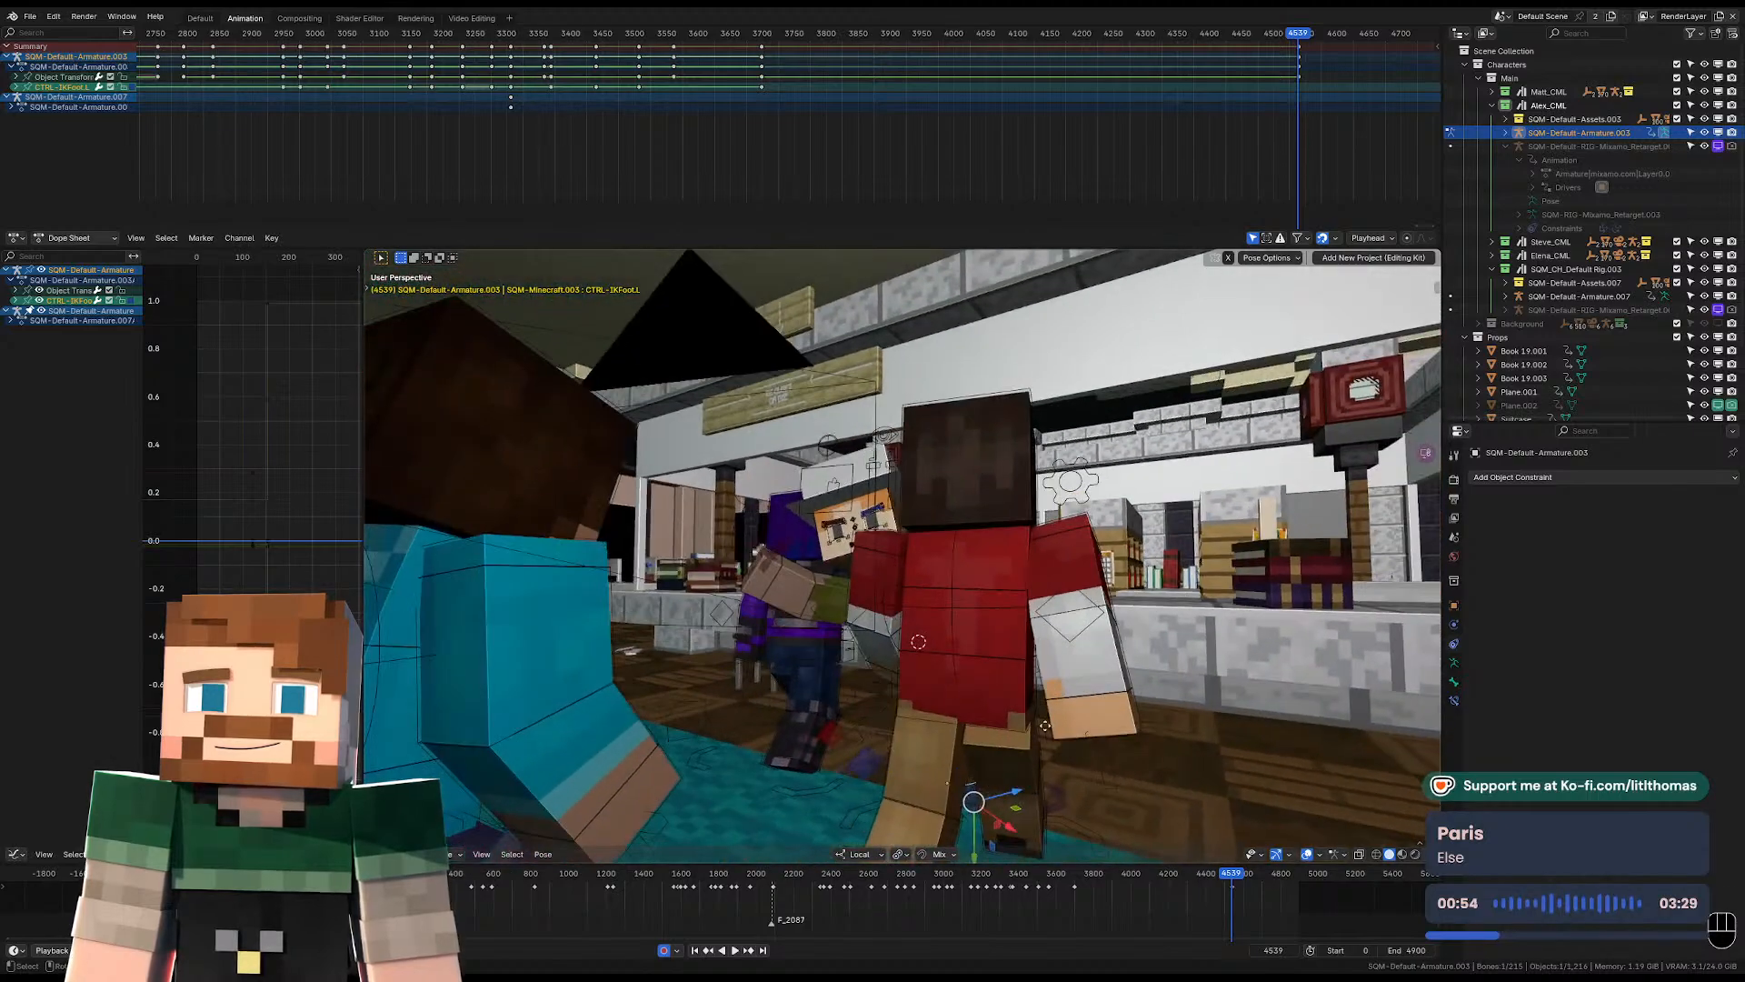
pyautogui.press('g')
pyautogui.click(1191, 668)
pyautogui.moveTo(1191, 668); pyautogui.dragTo(1144, 678, button='middle')
pyautogui.press('r')
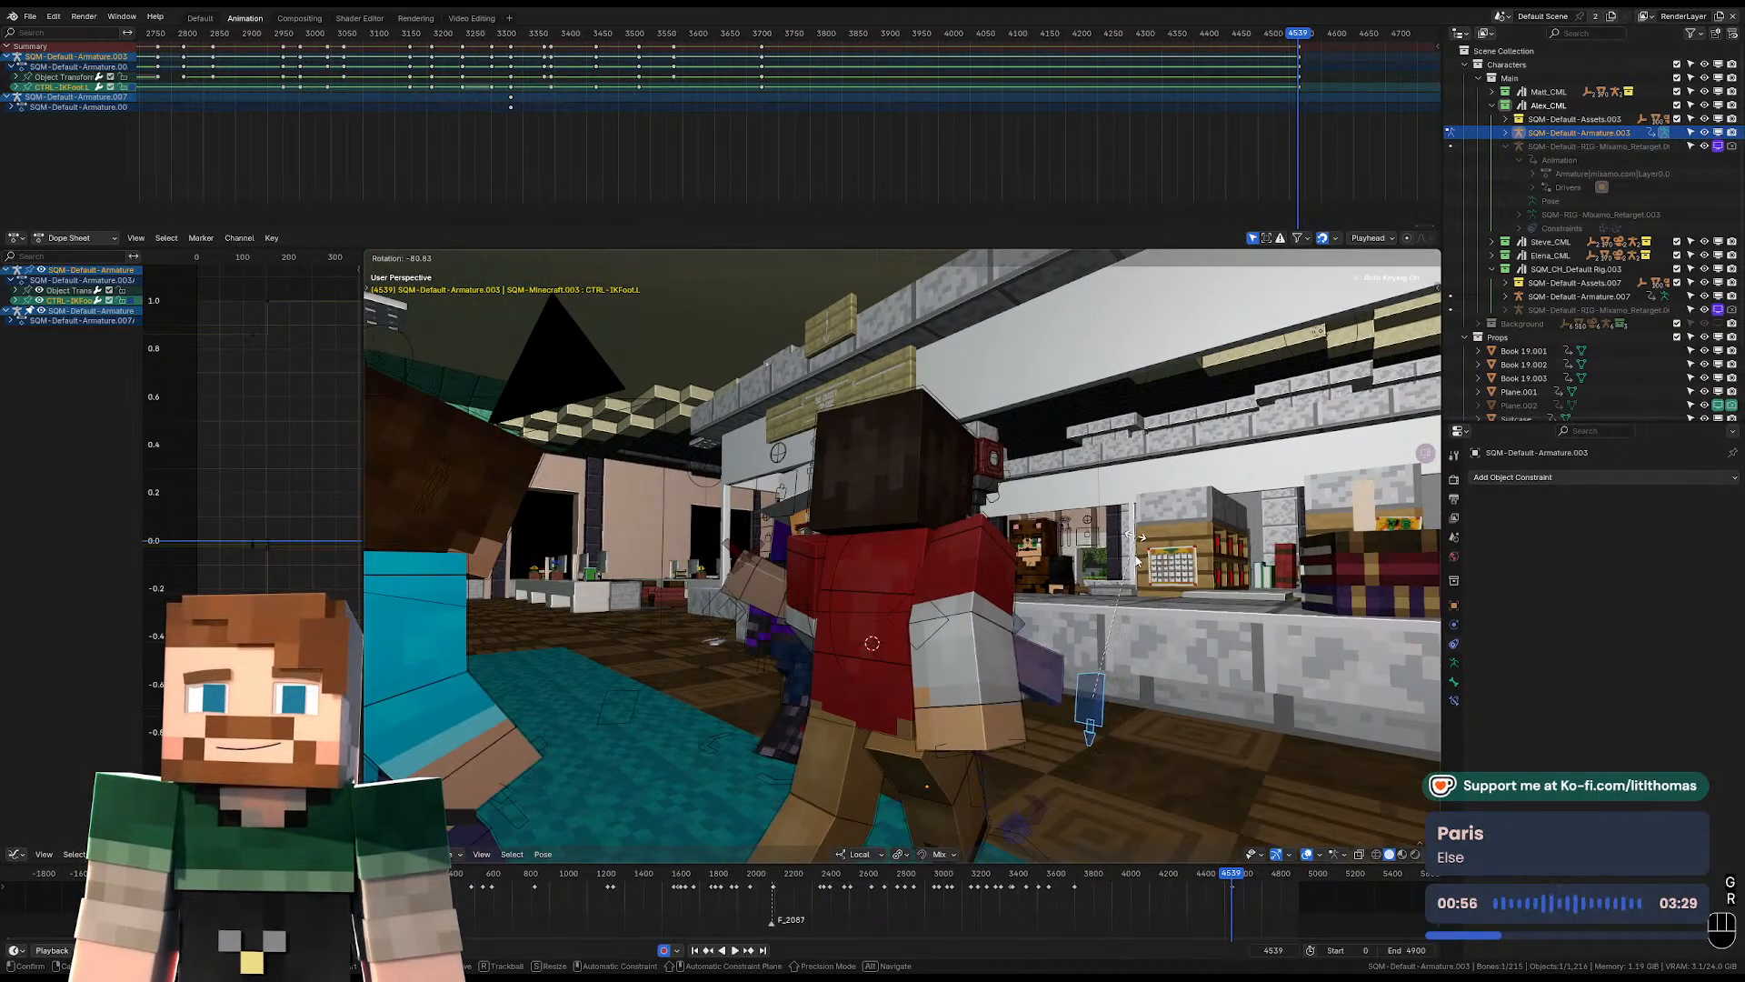
pyautogui.click(1137, 556)
# Move and rotate the hat-wearing character's right IK foot at frame 4539.
pyautogui.moveTo(1137, 556); pyautogui.dragTo(1256, 768, button='middle')
pyautogui.click(872, 763)
pyautogui.click(870, 764)
pyautogui.press('g')
pyautogui.click(1117, 766)
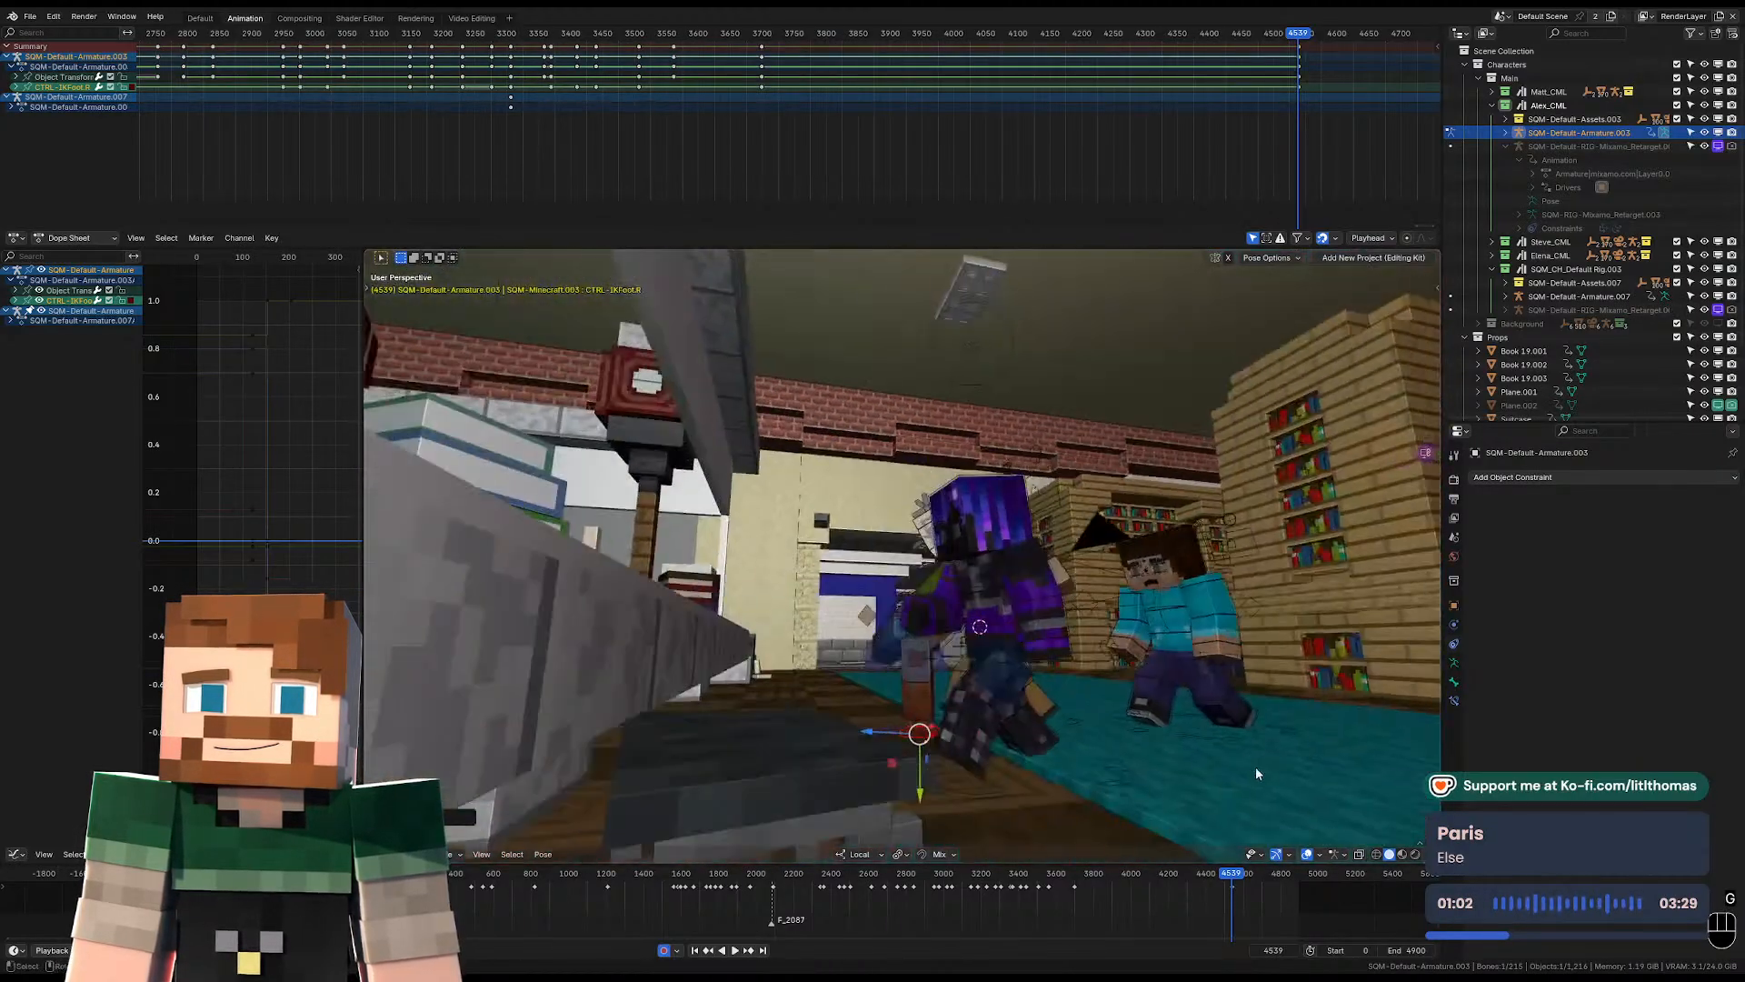
pyautogui.press('g')
pyautogui.click(1138, 767)
pyautogui.press('r')
pyautogui.click(1121, 260)
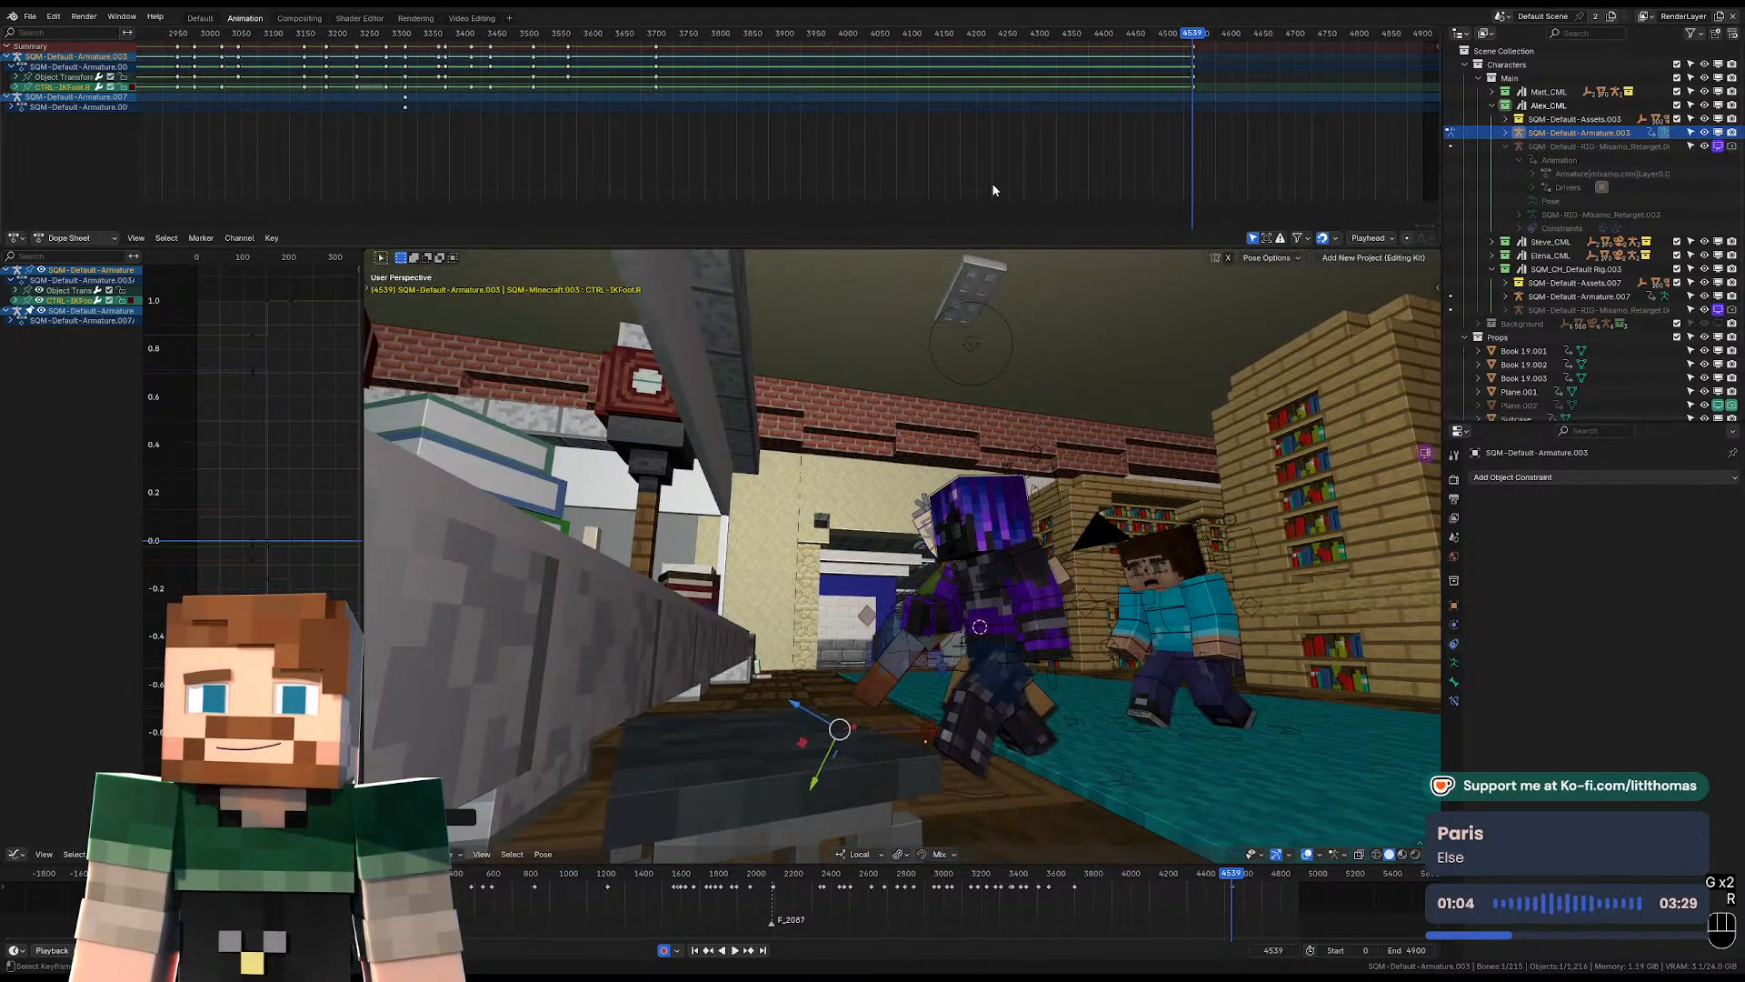
# Play back the shot around frame 4539 through the camera and check the cut to the view across the desk.
pyautogui.moveTo(1121, 260); pyautogui.dragTo(963, 564, button='middle')
pyautogui.press('KP_0')
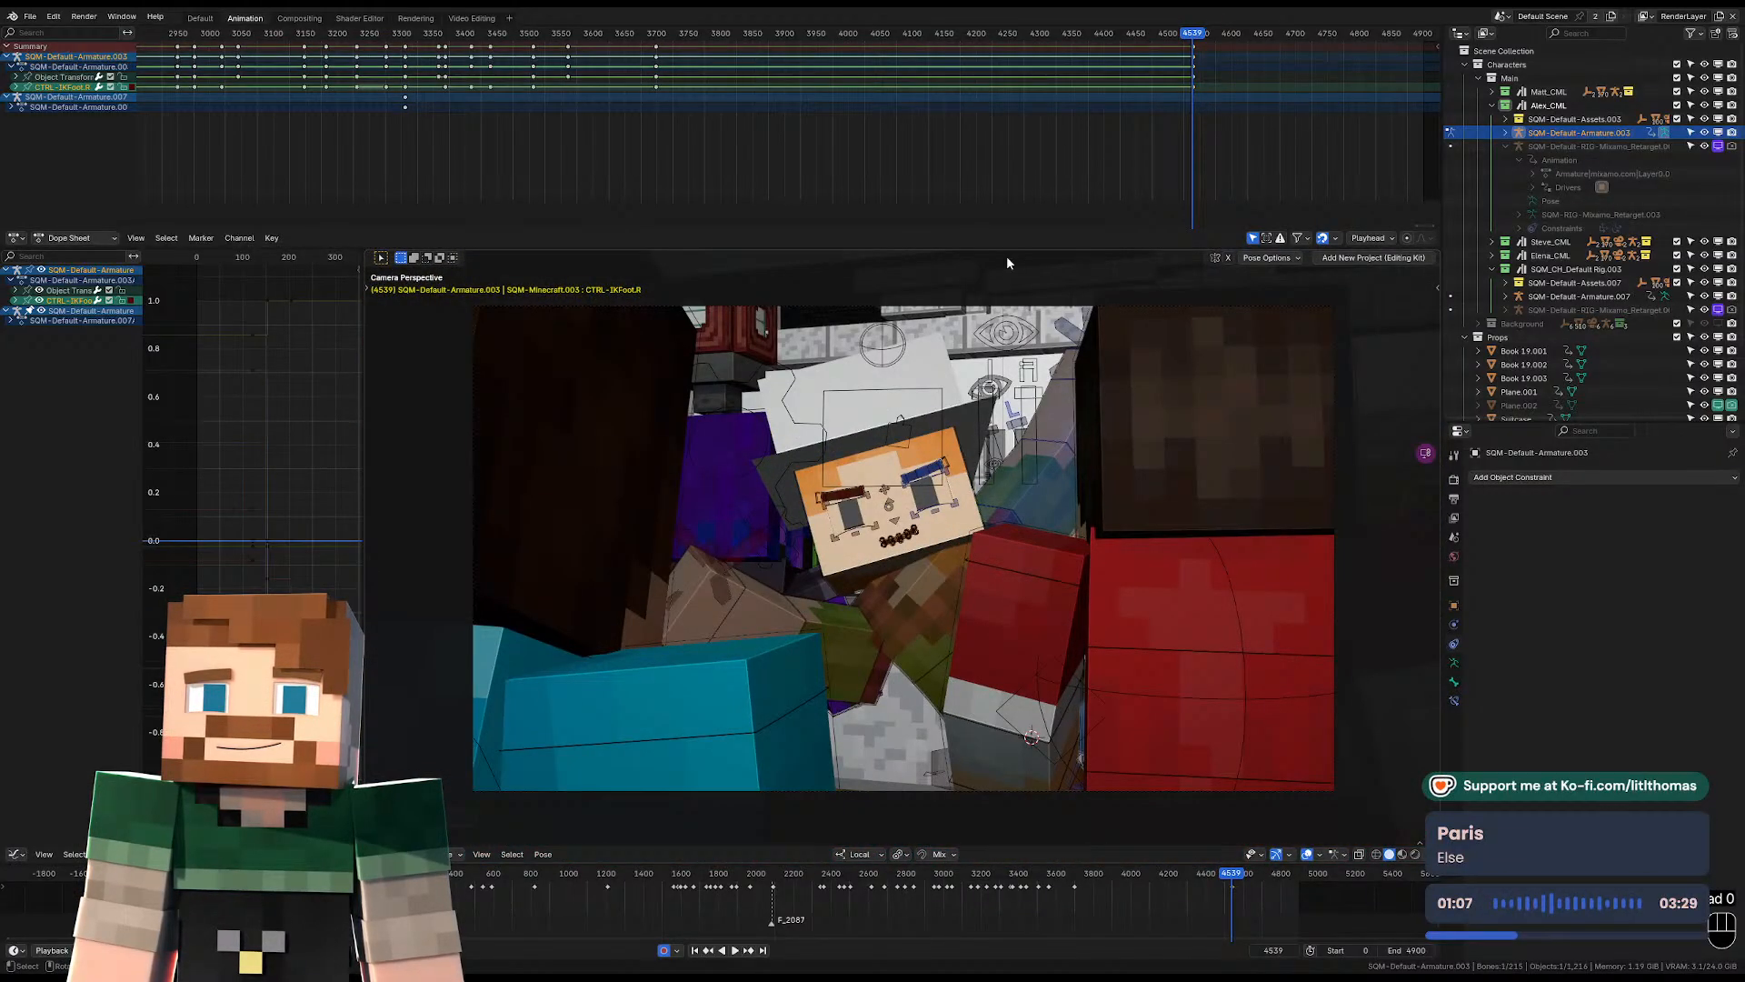
pyautogui.click(1168, 34)
pyautogui.press('space')
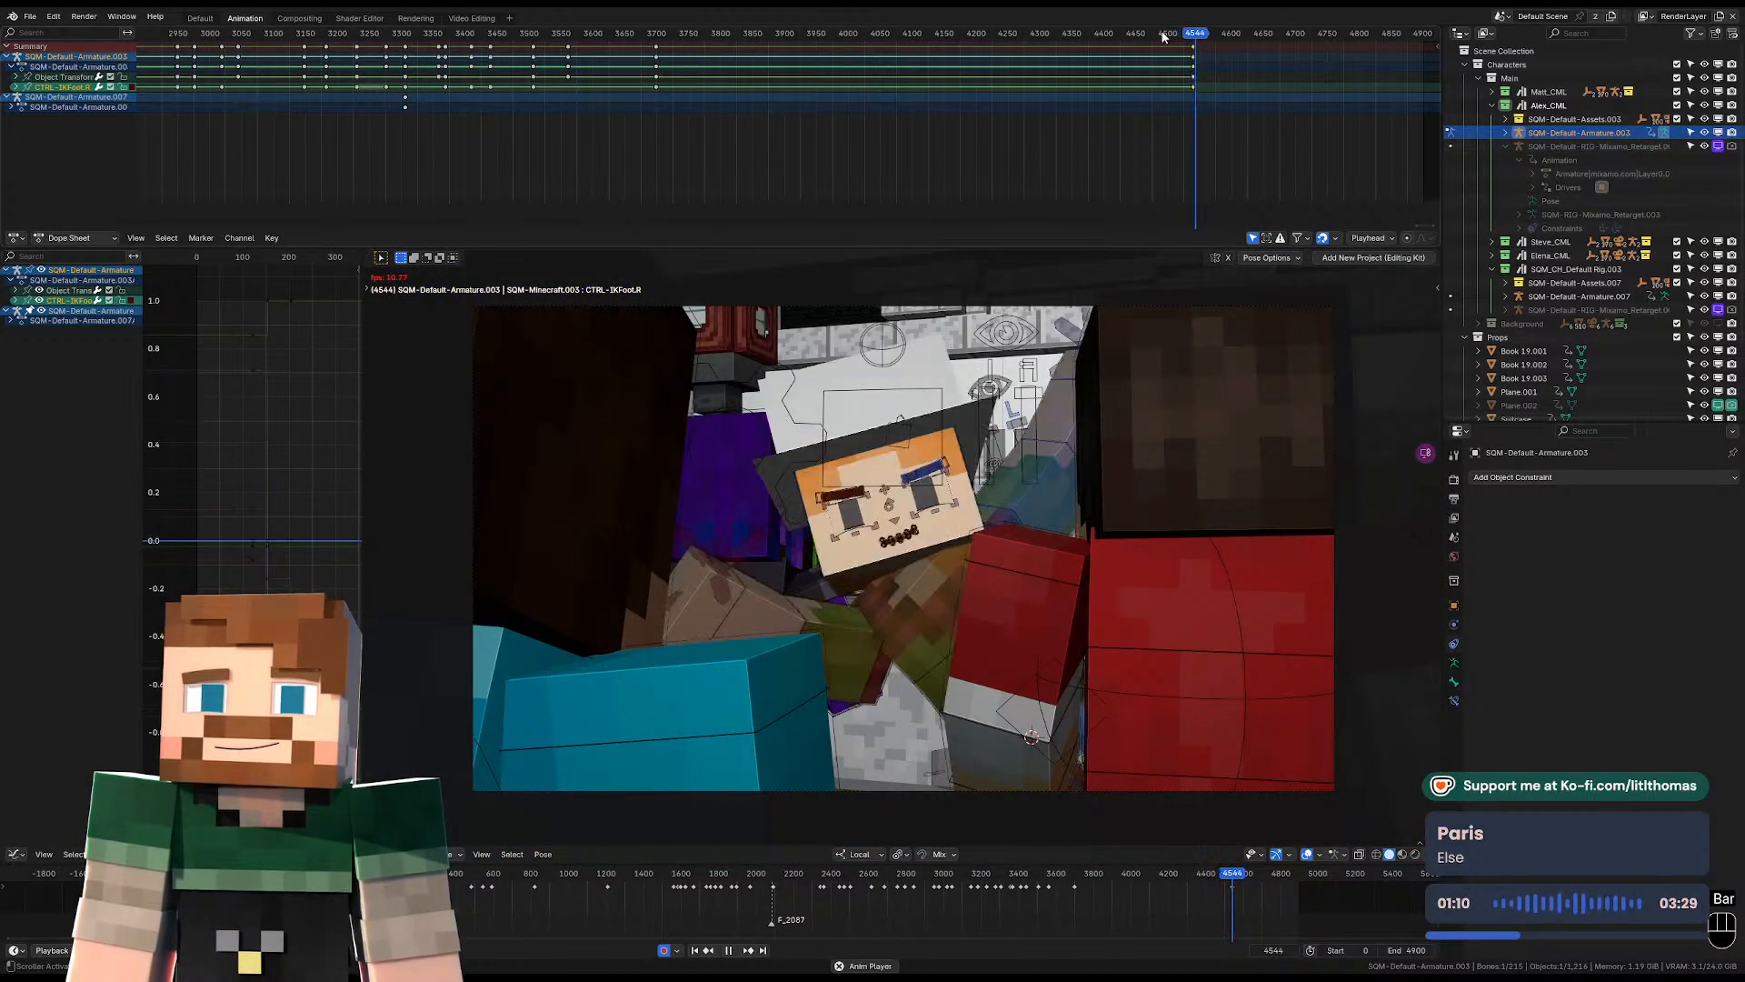
pyautogui.press('space')
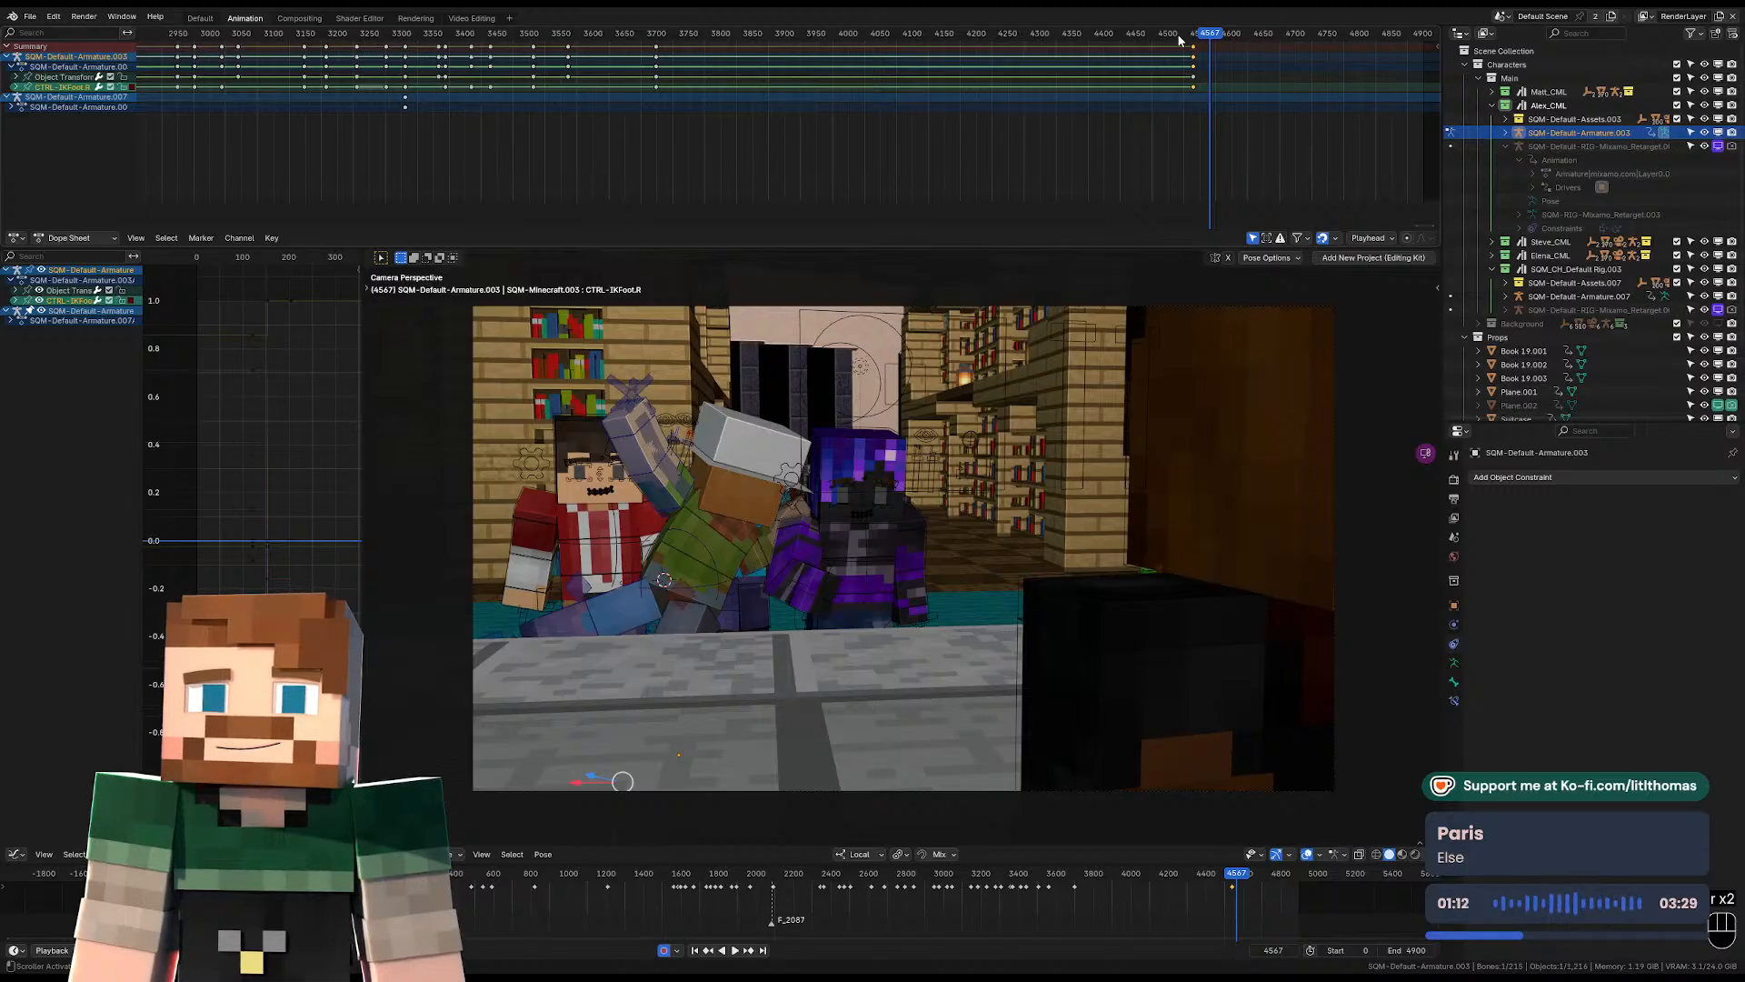
pyautogui.click(1190, 34)
pyautogui.press('space')
pyautogui.click(1194, 37)
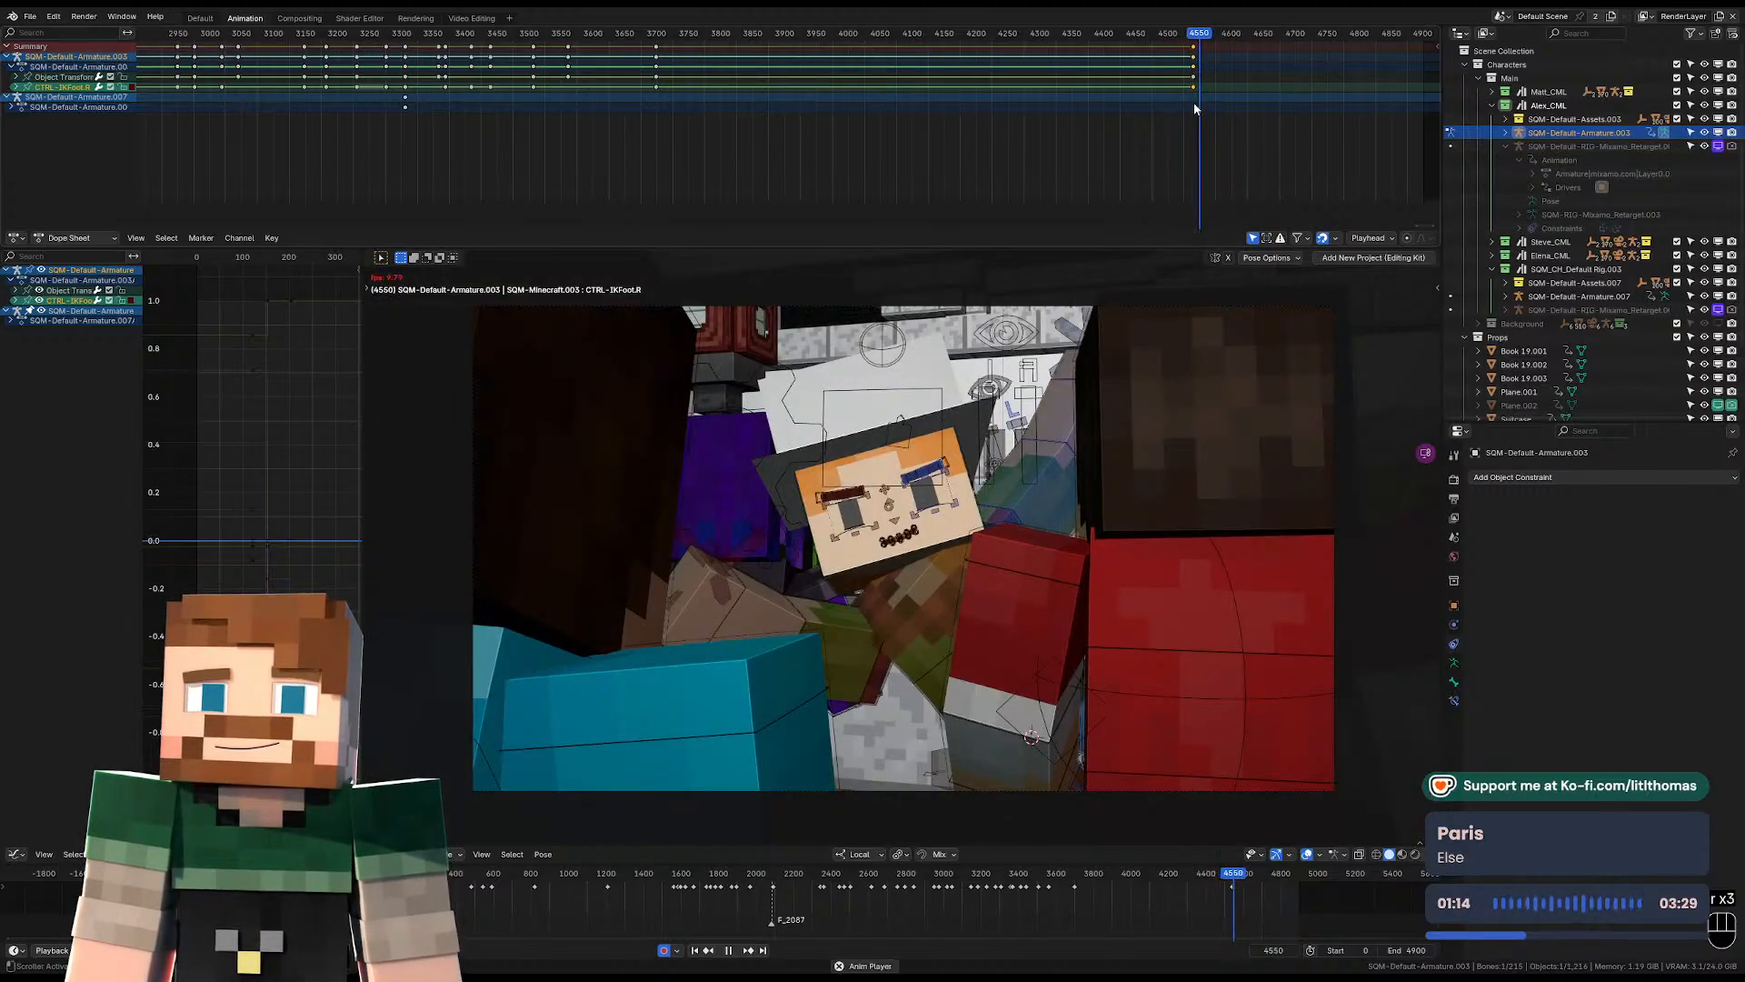
pyautogui.press('space')
# Clear the transforms of the hat-wearing character's IK feet and pelvis at frame 4567.
pyautogui.moveTo(812, 543); pyautogui.dragTo(833, 670, button='middle')
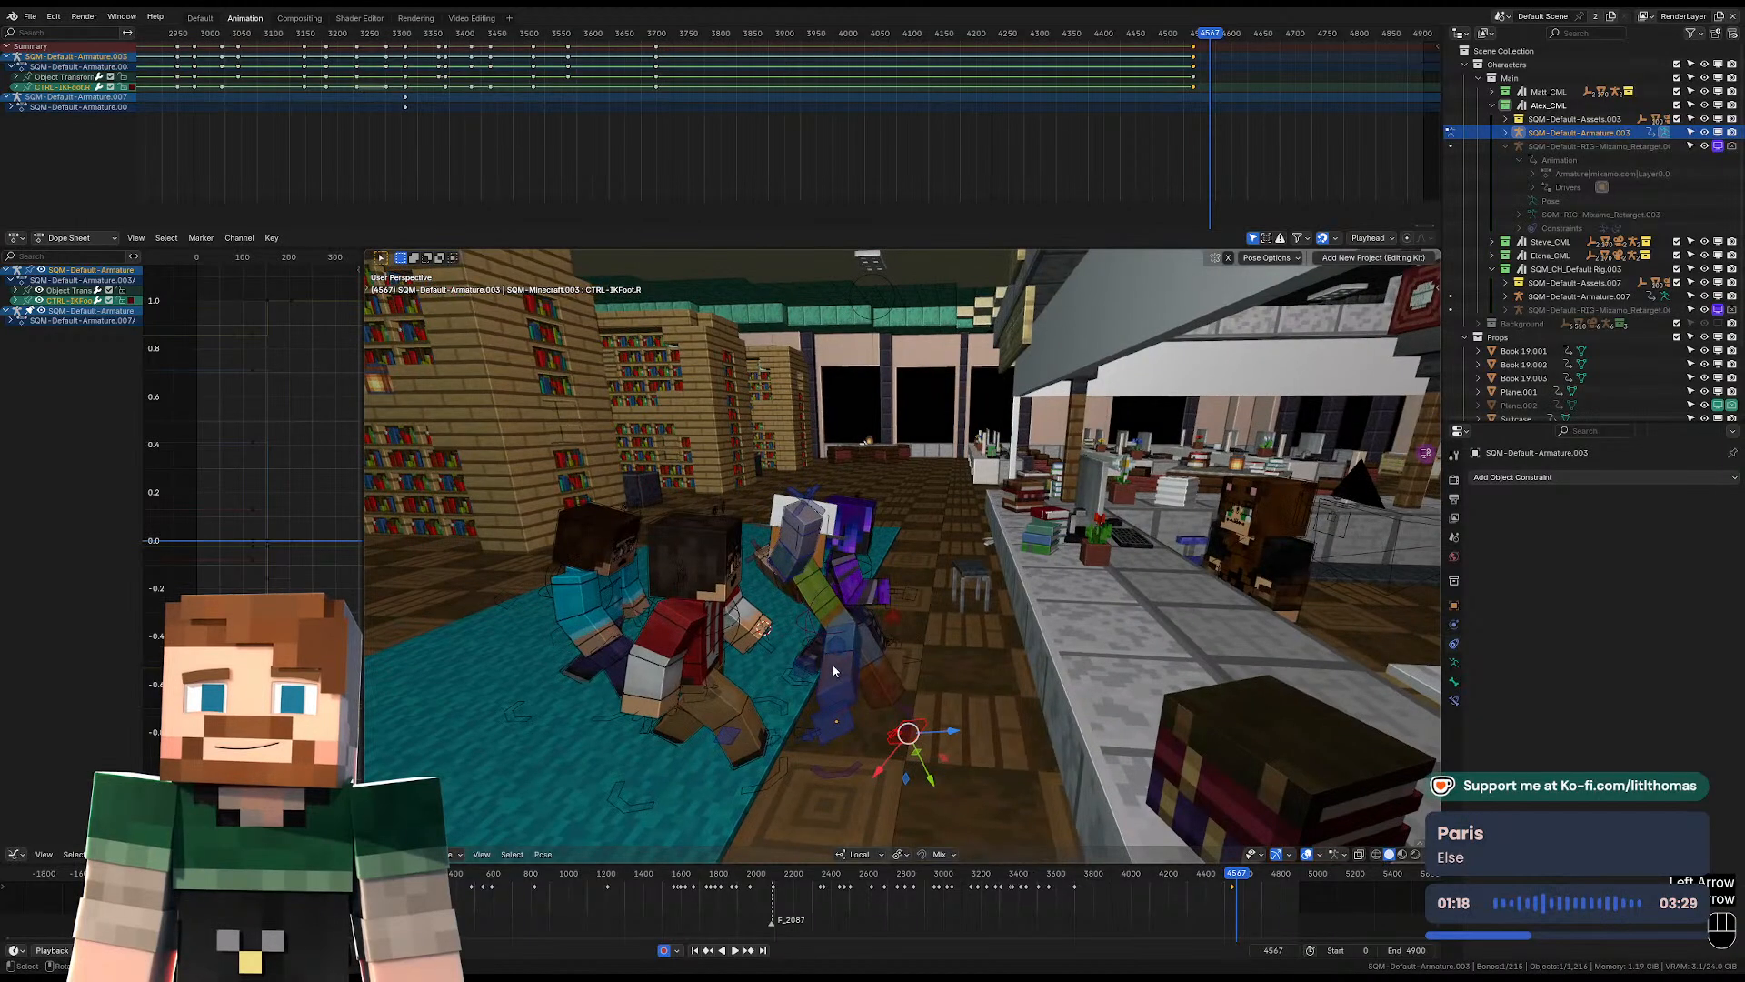
pyautogui.hotkey('alt', 'g')
pyautogui.hotkey('alt', 'r')
pyautogui.hotkey('alt', 's')
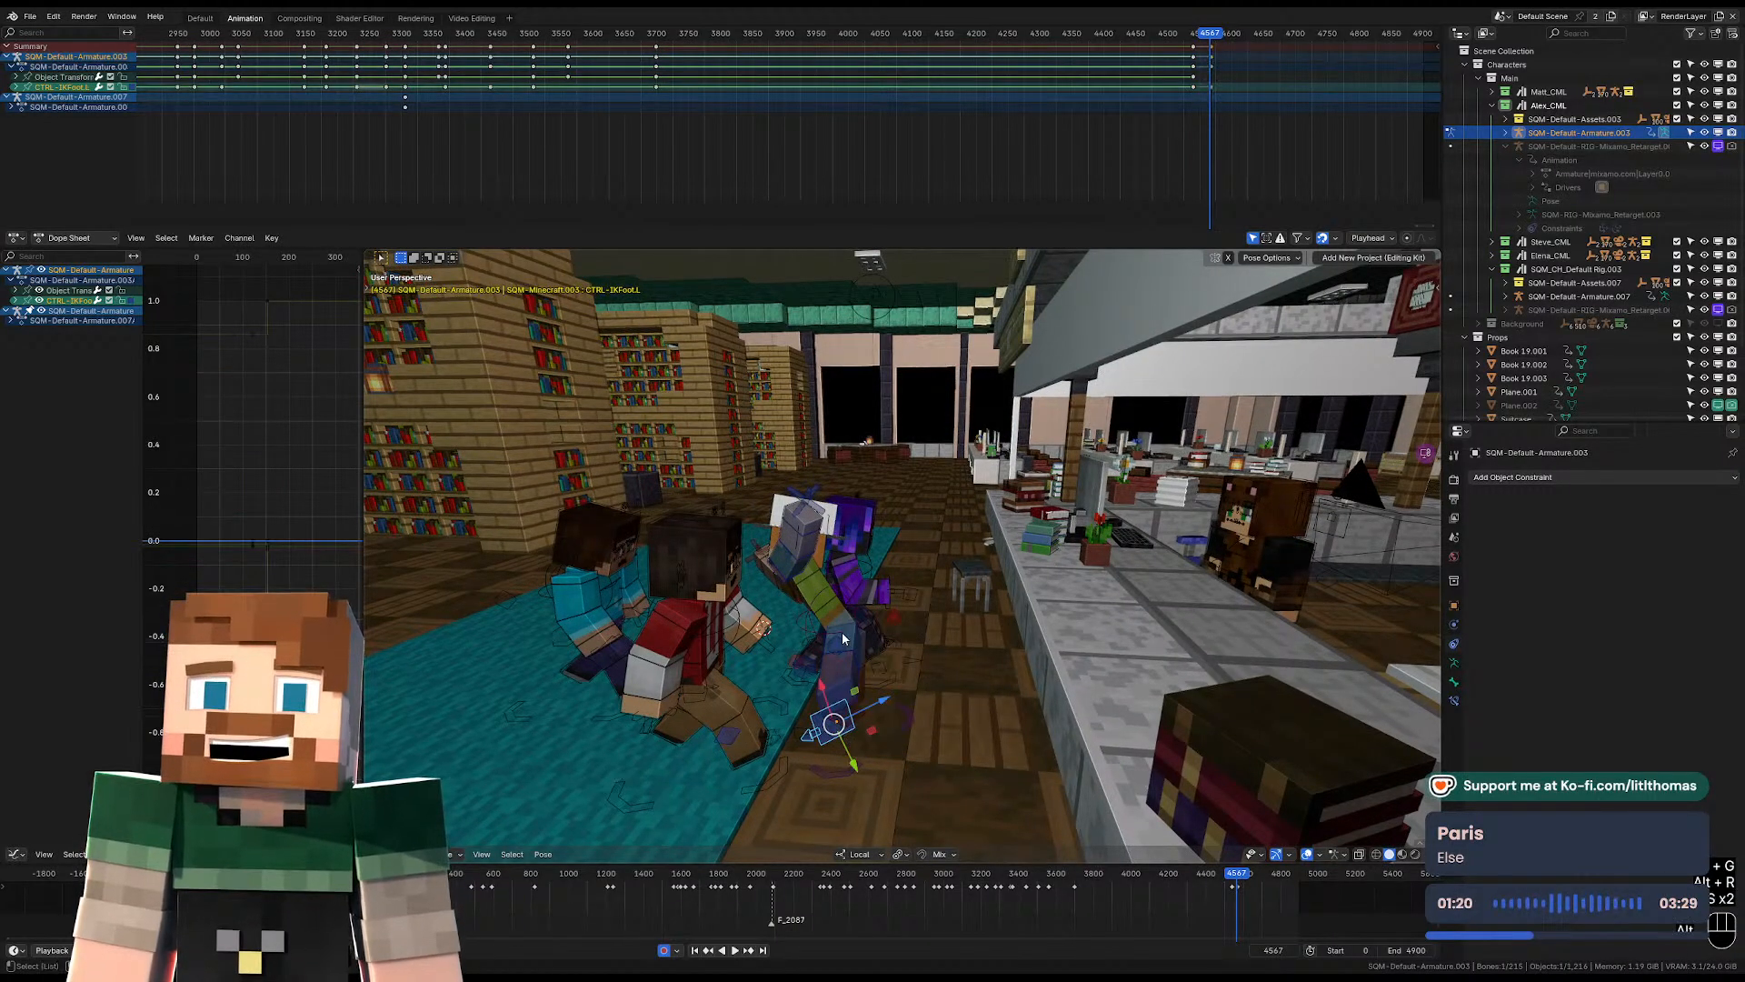
pyautogui.hotkey('alt', 'g')
pyautogui.hotkey('alt', 'r')
pyautogui.hotkey('alt', 's')
pyautogui.hotkey('alt', 'g')
pyautogui.hotkey('alt', 'r')
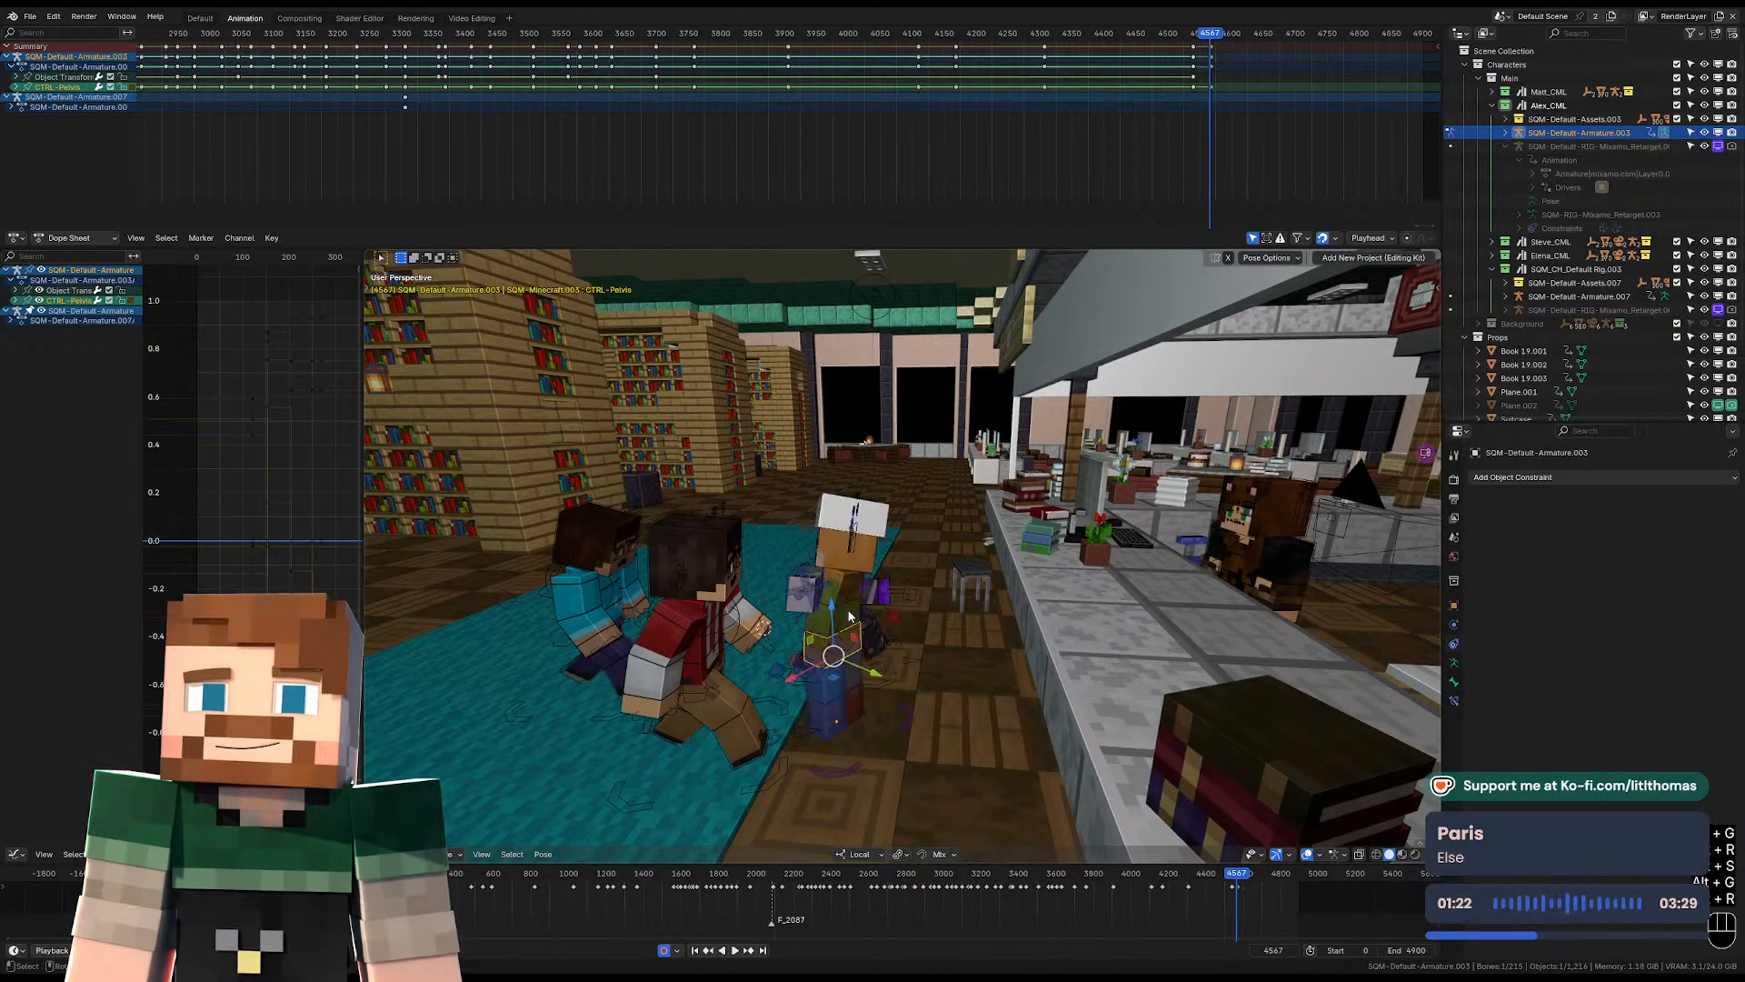
# Clear the transforms of the hat-wearing character's upper arms and torso at frame 4567.
pyautogui.press('KP_Decimal')
pyautogui.scroll(-5, 851, 615)
pyautogui.moveTo(986, 573); pyautogui.dragTo(888, 483, button='middle')
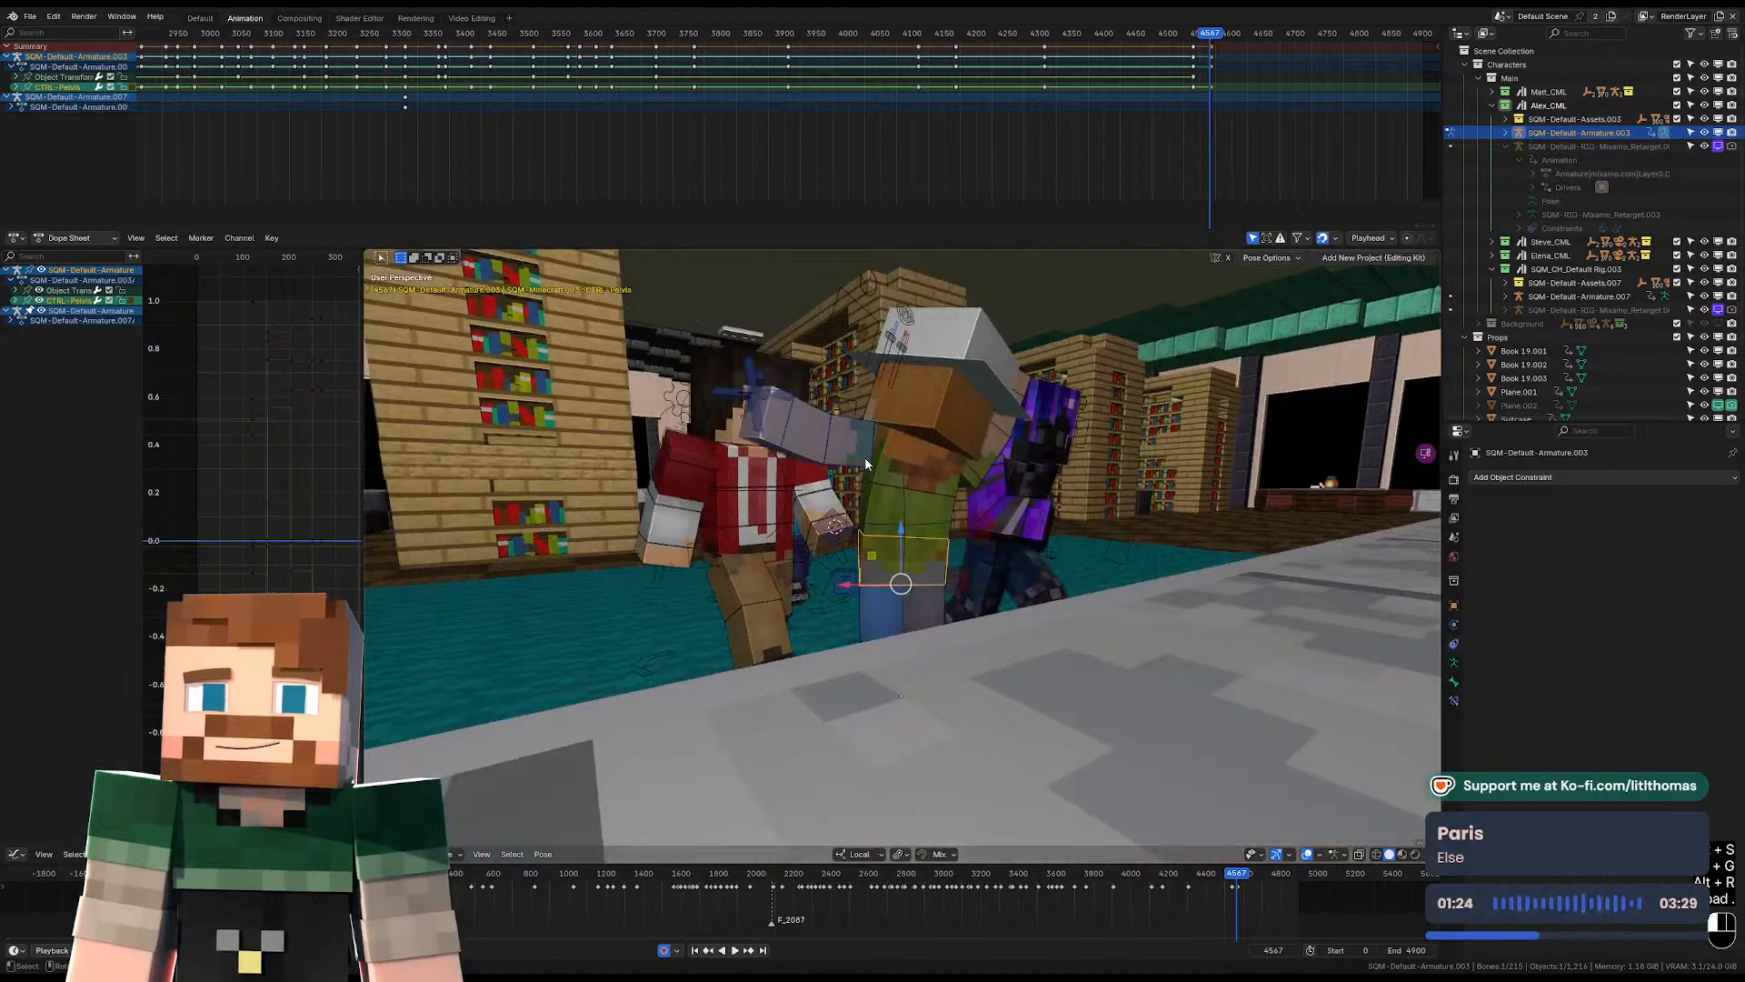
pyautogui.hotkey('alt', 's')
pyautogui.hotkey('alt', 'r')
pyautogui.hotkey('alt', 'g')
pyautogui.click(991, 461)
pyautogui.hotkey('alt', 's')
pyautogui.hotkey('alt', 'r')
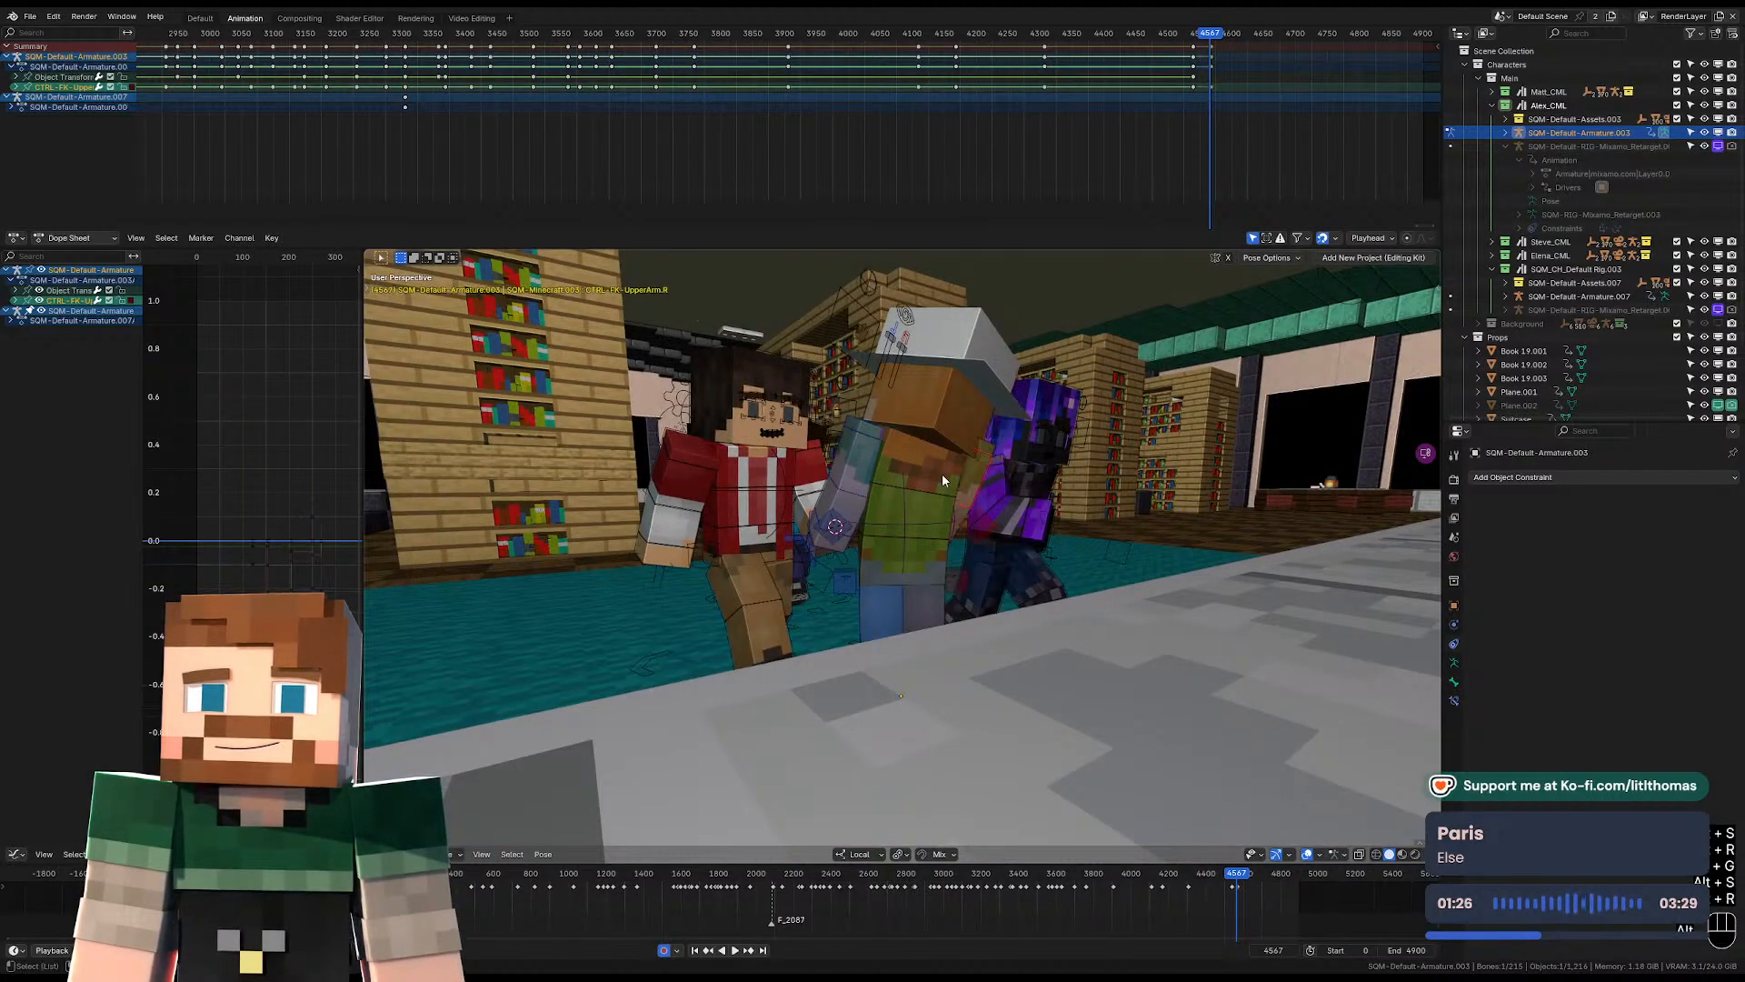
pyautogui.hotkey('alt', 's')
pyautogui.hotkey('alt', 'r')
pyautogui.hotkey('alt', 'g')
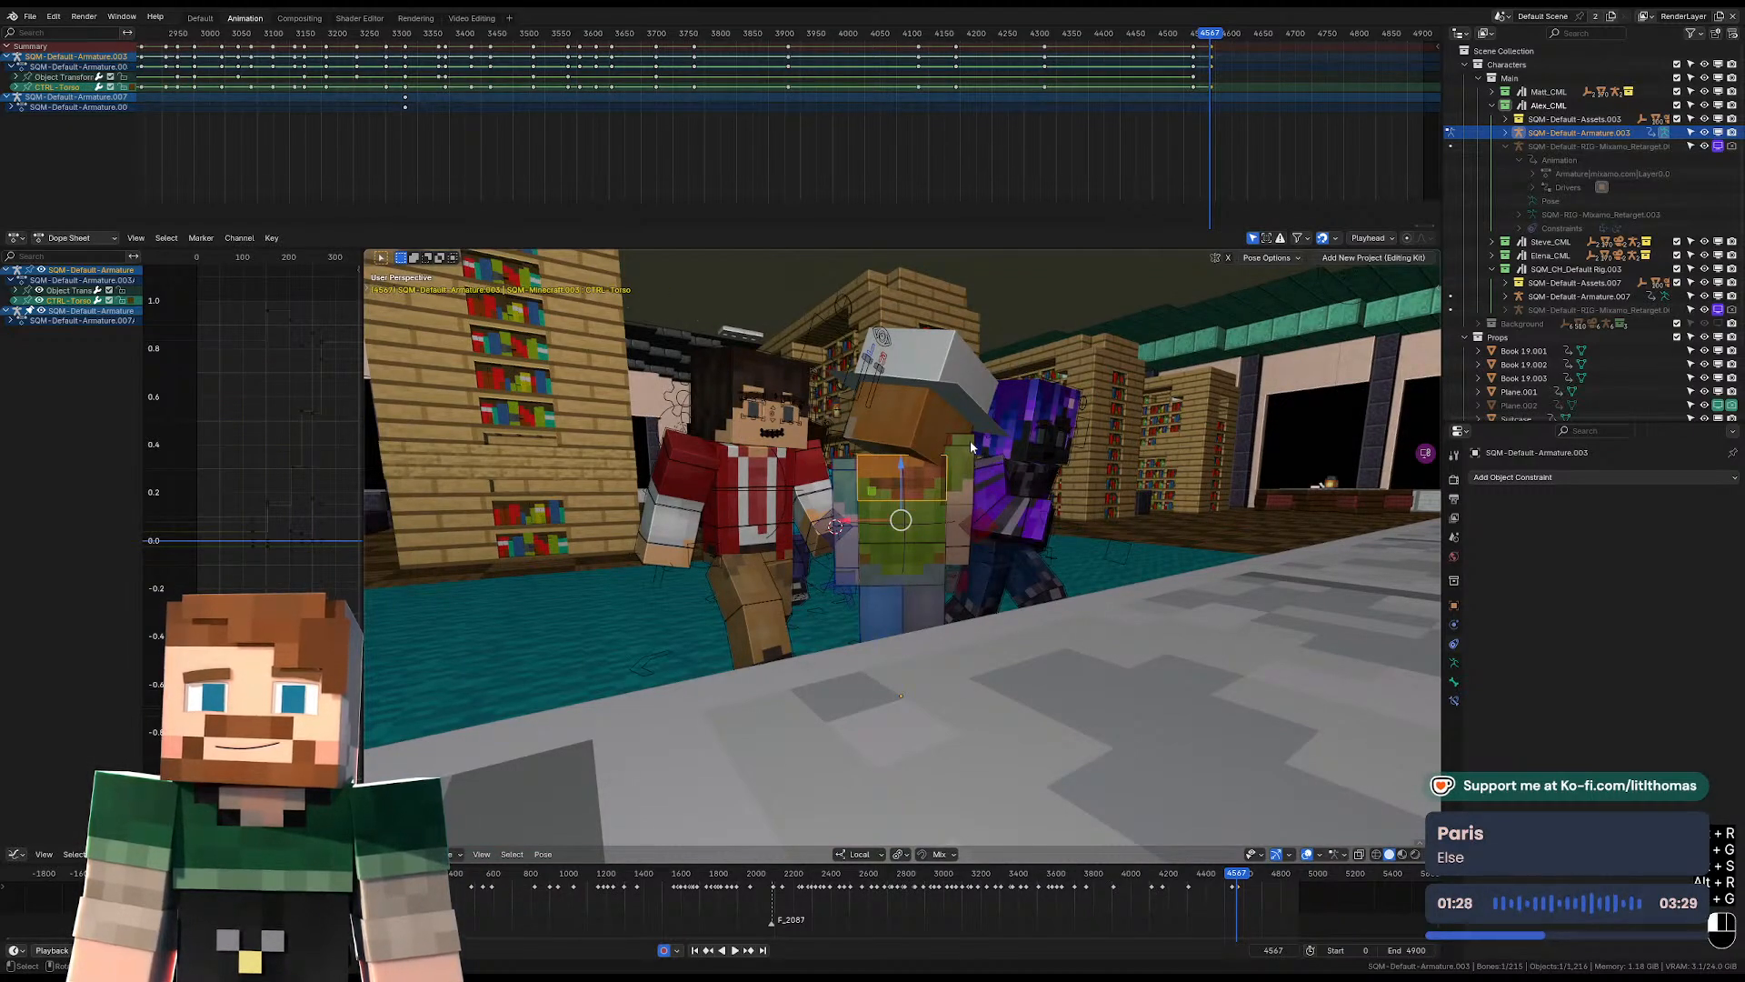
# Clear the transforms of the hat-wearing character's shoulders and head at frame 4567.
pyautogui.click(969, 443)
pyautogui.hotkey('alt', 's')
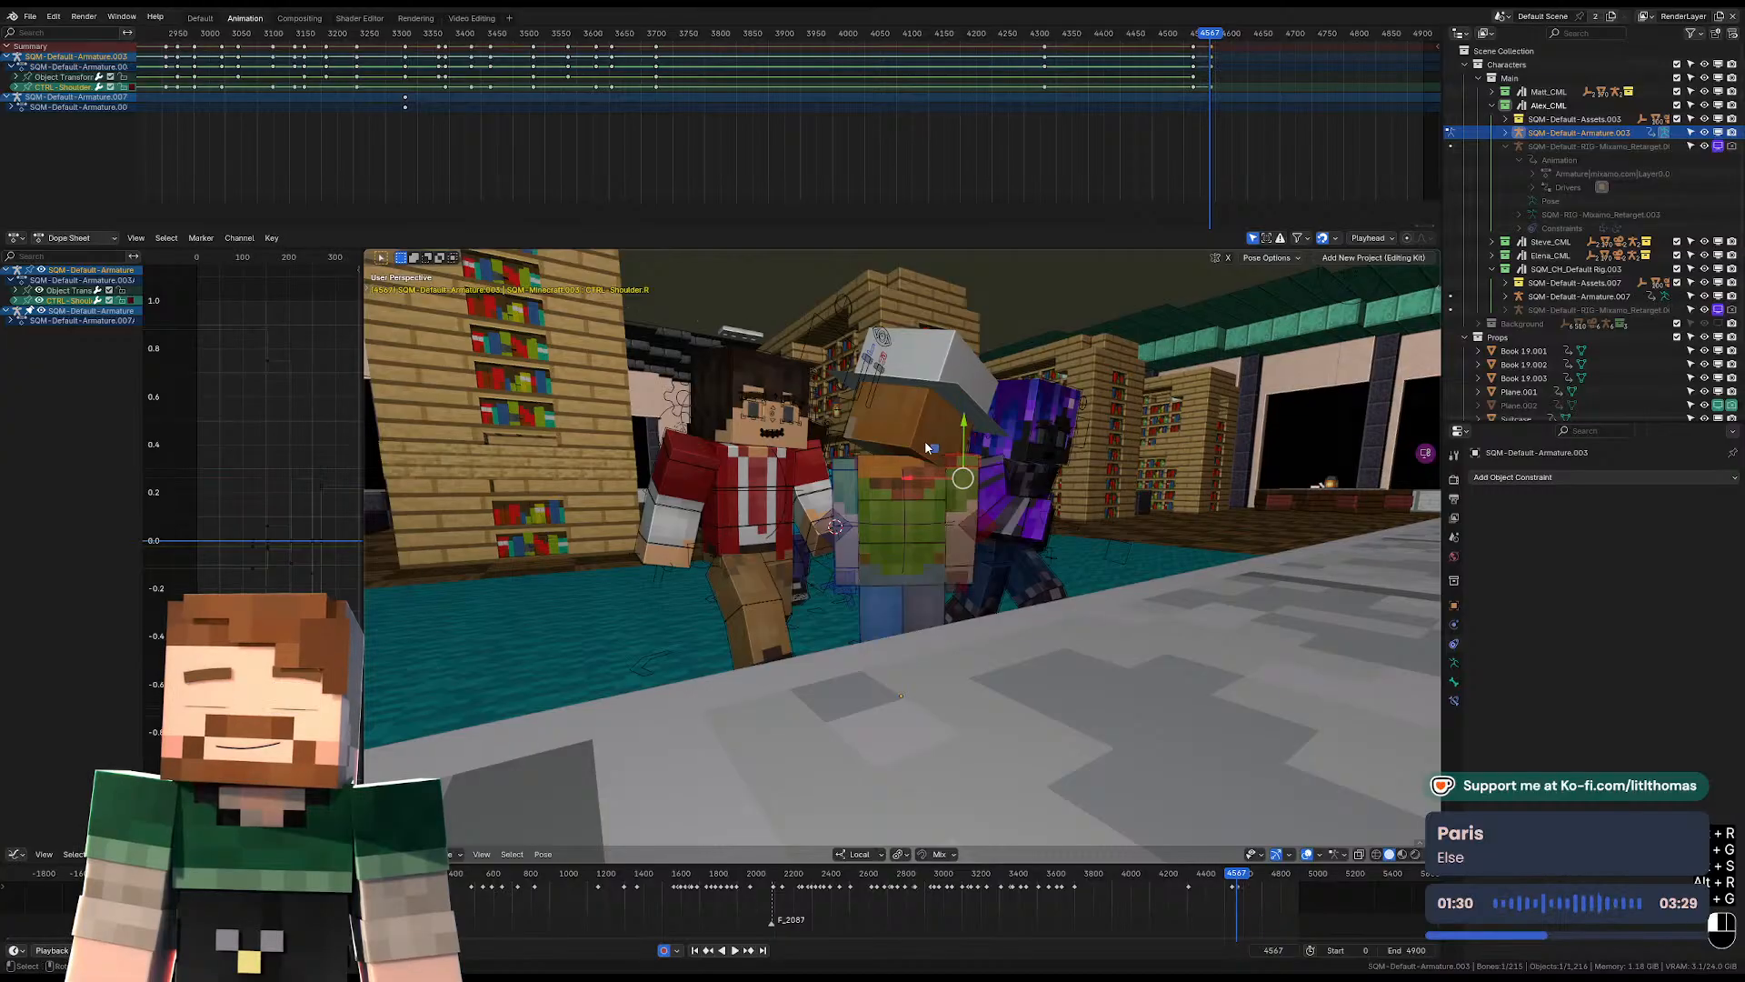
pyautogui.click(855, 468)
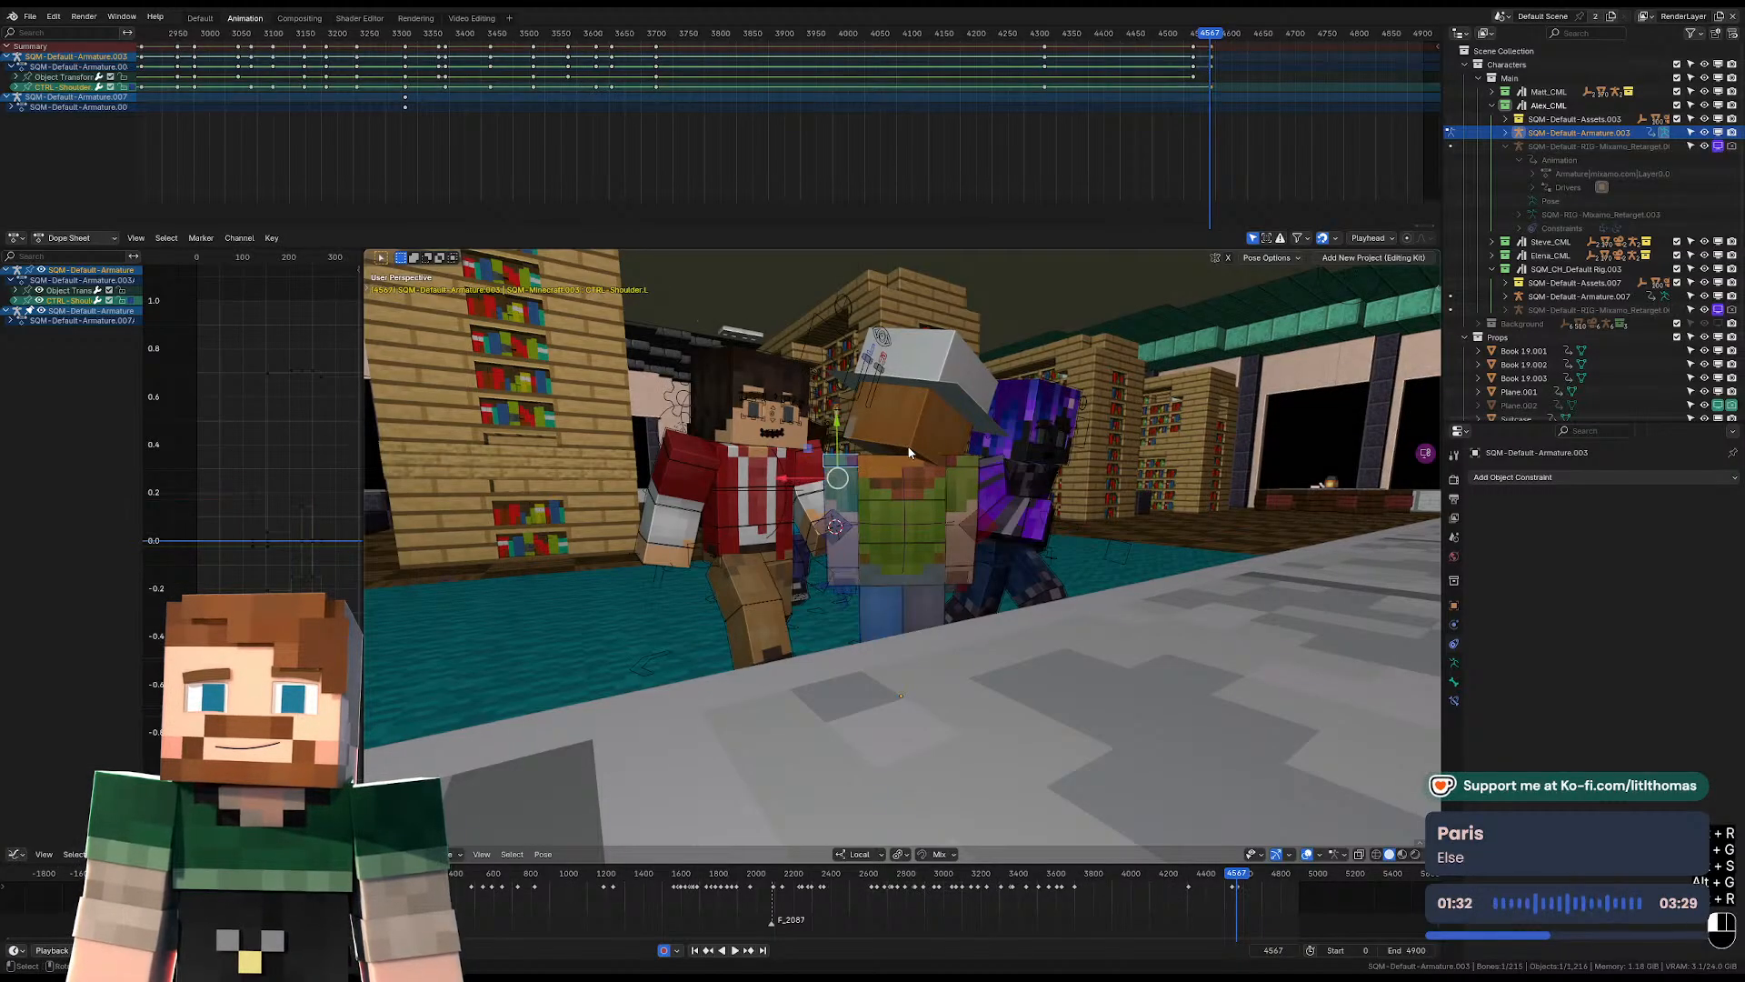
pyautogui.click(909, 452)
pyautogui.moveTo(909, 452); pyautogui.dragTo(1106, 670, button='middle')
pyautogui.hotkey('alt', 'r')
pyautogui.hotkey('alt', 'g')
# In Object Mode, rotate the armature about local Z and move it along local Y at frame 4567, placing it facing the desk.
pyautogui.press('Tab')
pyautogui.press('r')
pyautogui.press('z')
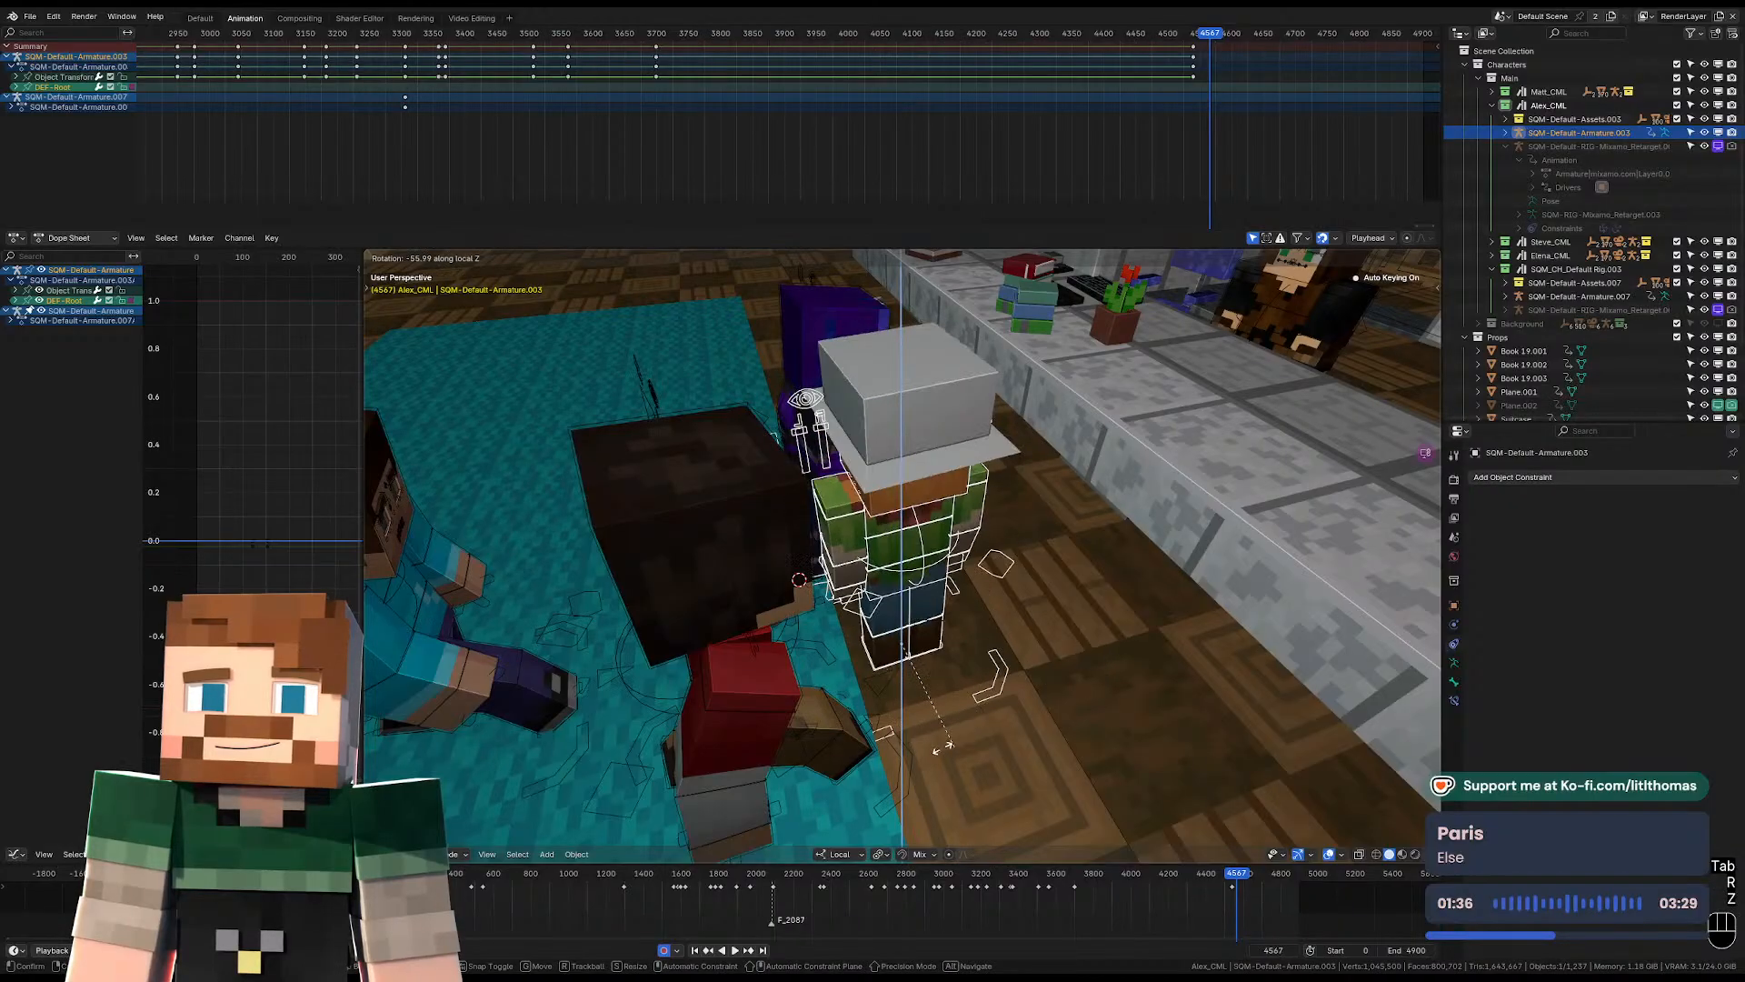
pyautogui.click(828, 713)
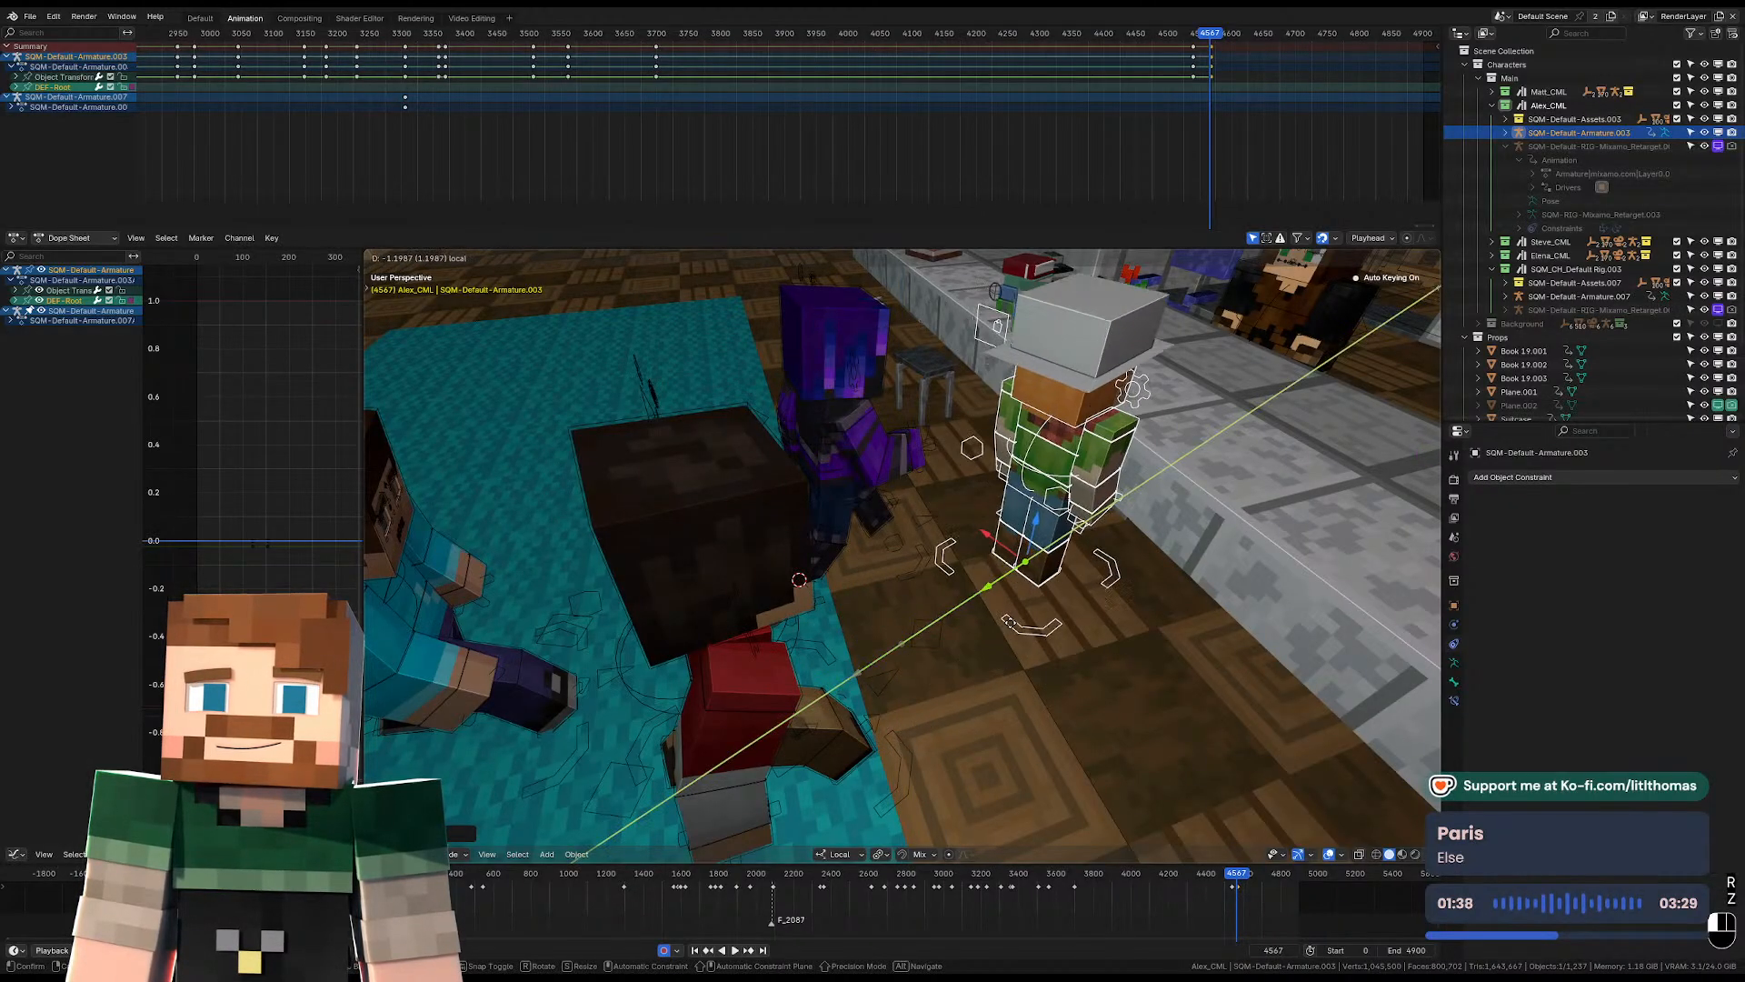
pyautogui.press('KP_0')
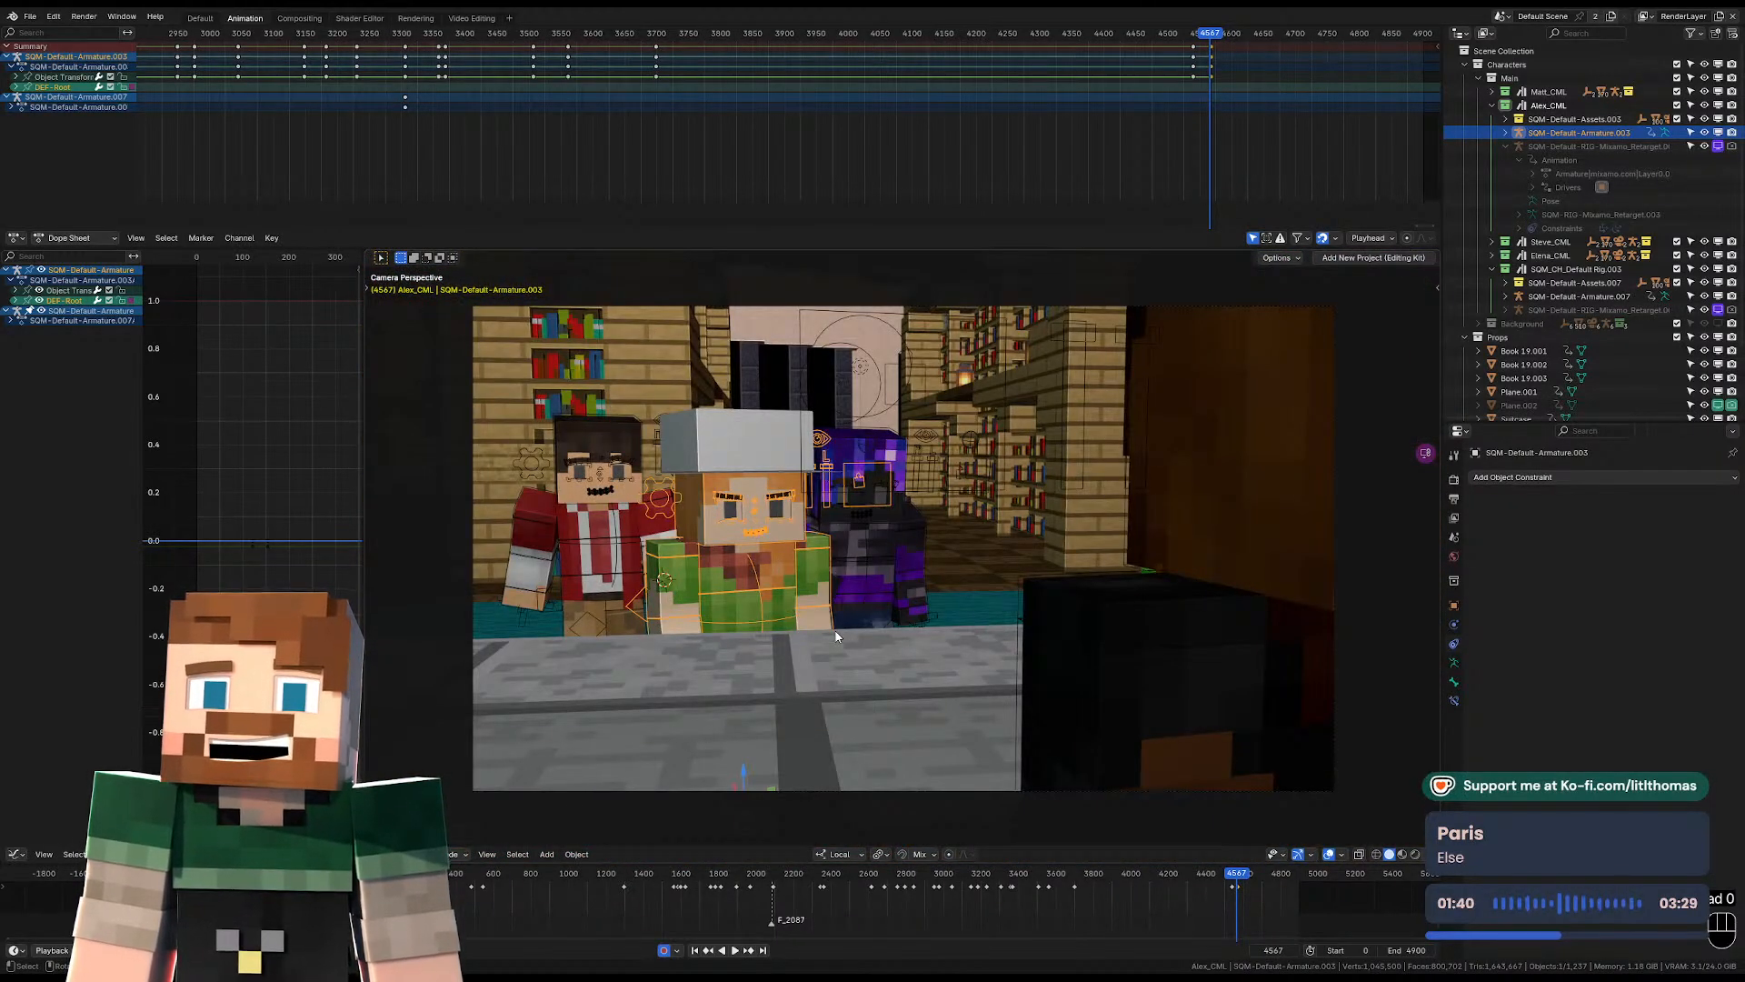
# Rotate the hat-wearing character's armature about local Z in Object Mode at frame 4567 so it faces across the desk.
pyautogui.press('KP_0')
pyautogui.press('Tab')
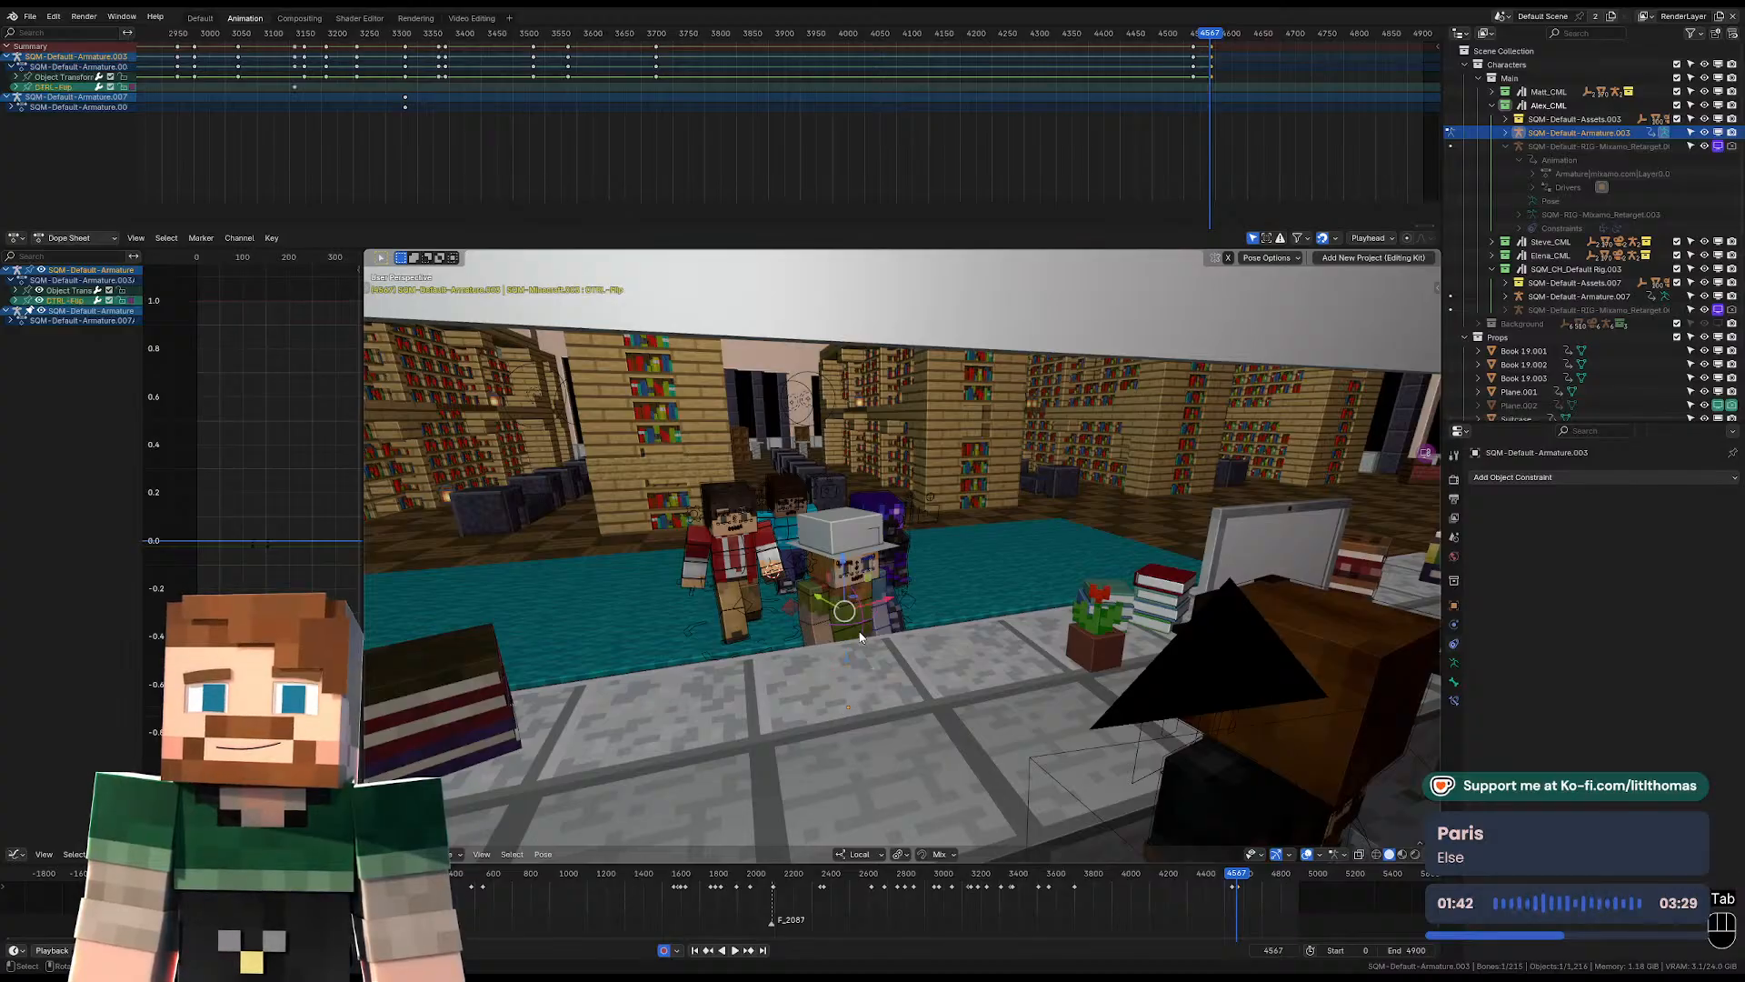
pyautogui.moveTo(861, 641); pyautogui.dragTo(941, 669, button='middle')
pyautogui.scroll(3, 936, 664)
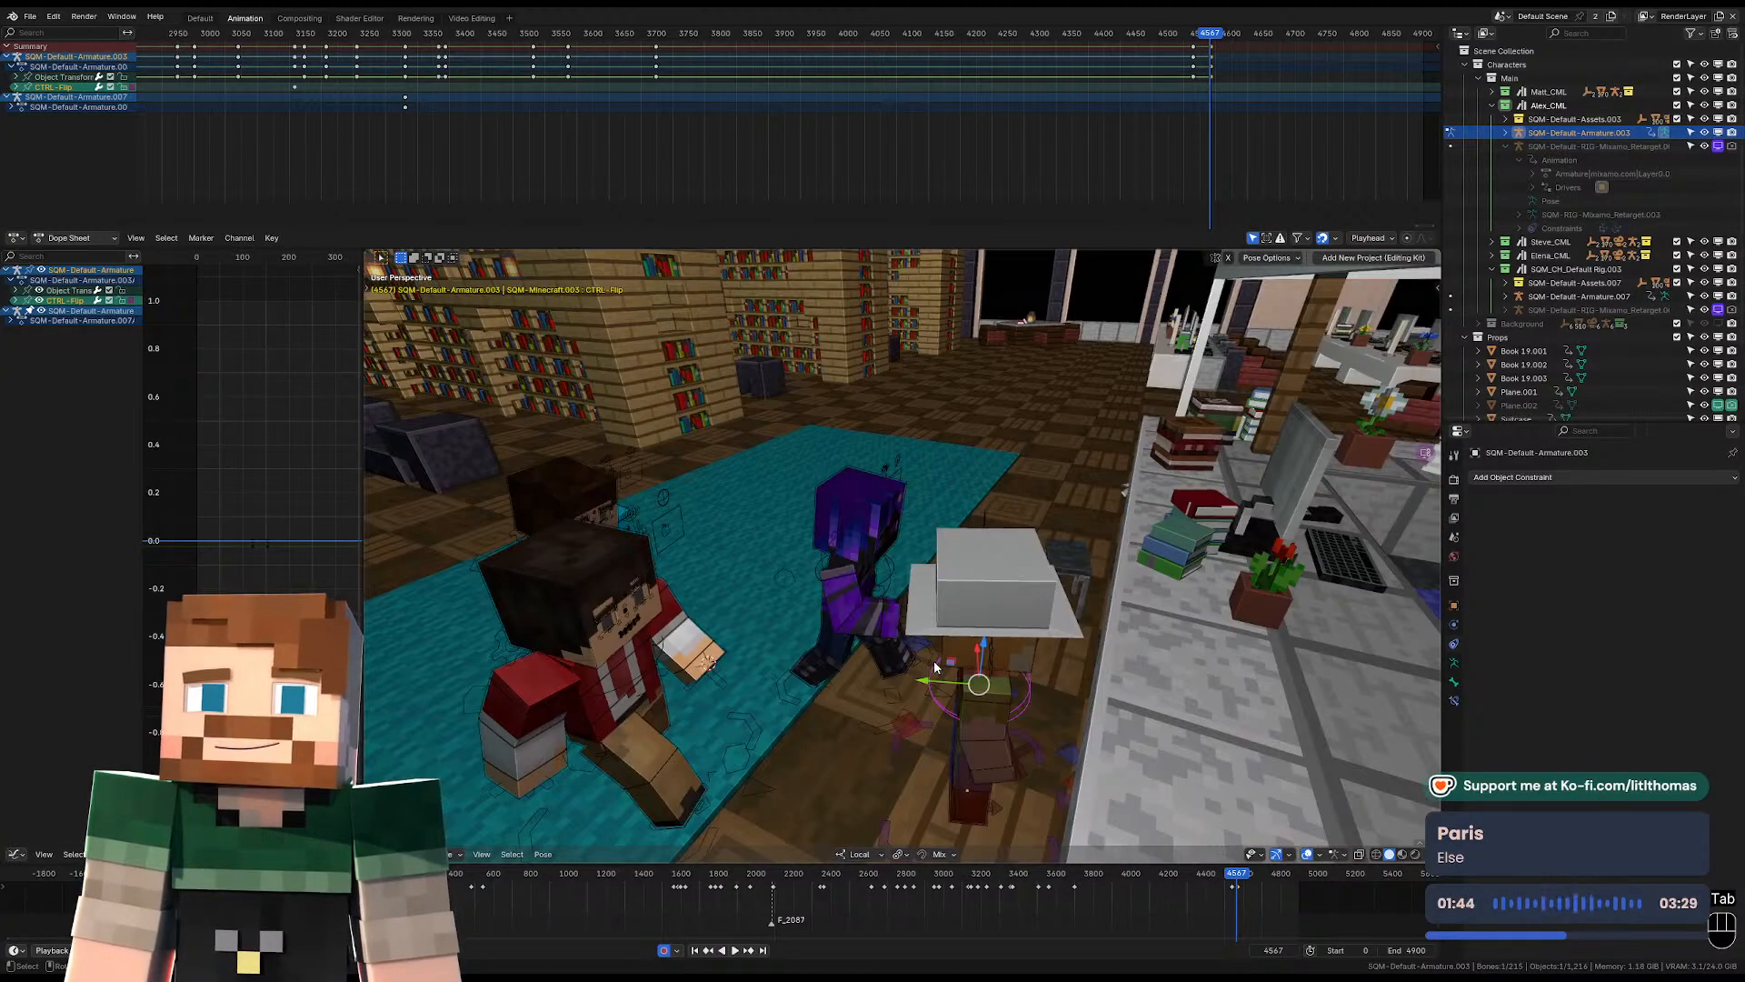
pyautogui.press('Tab')
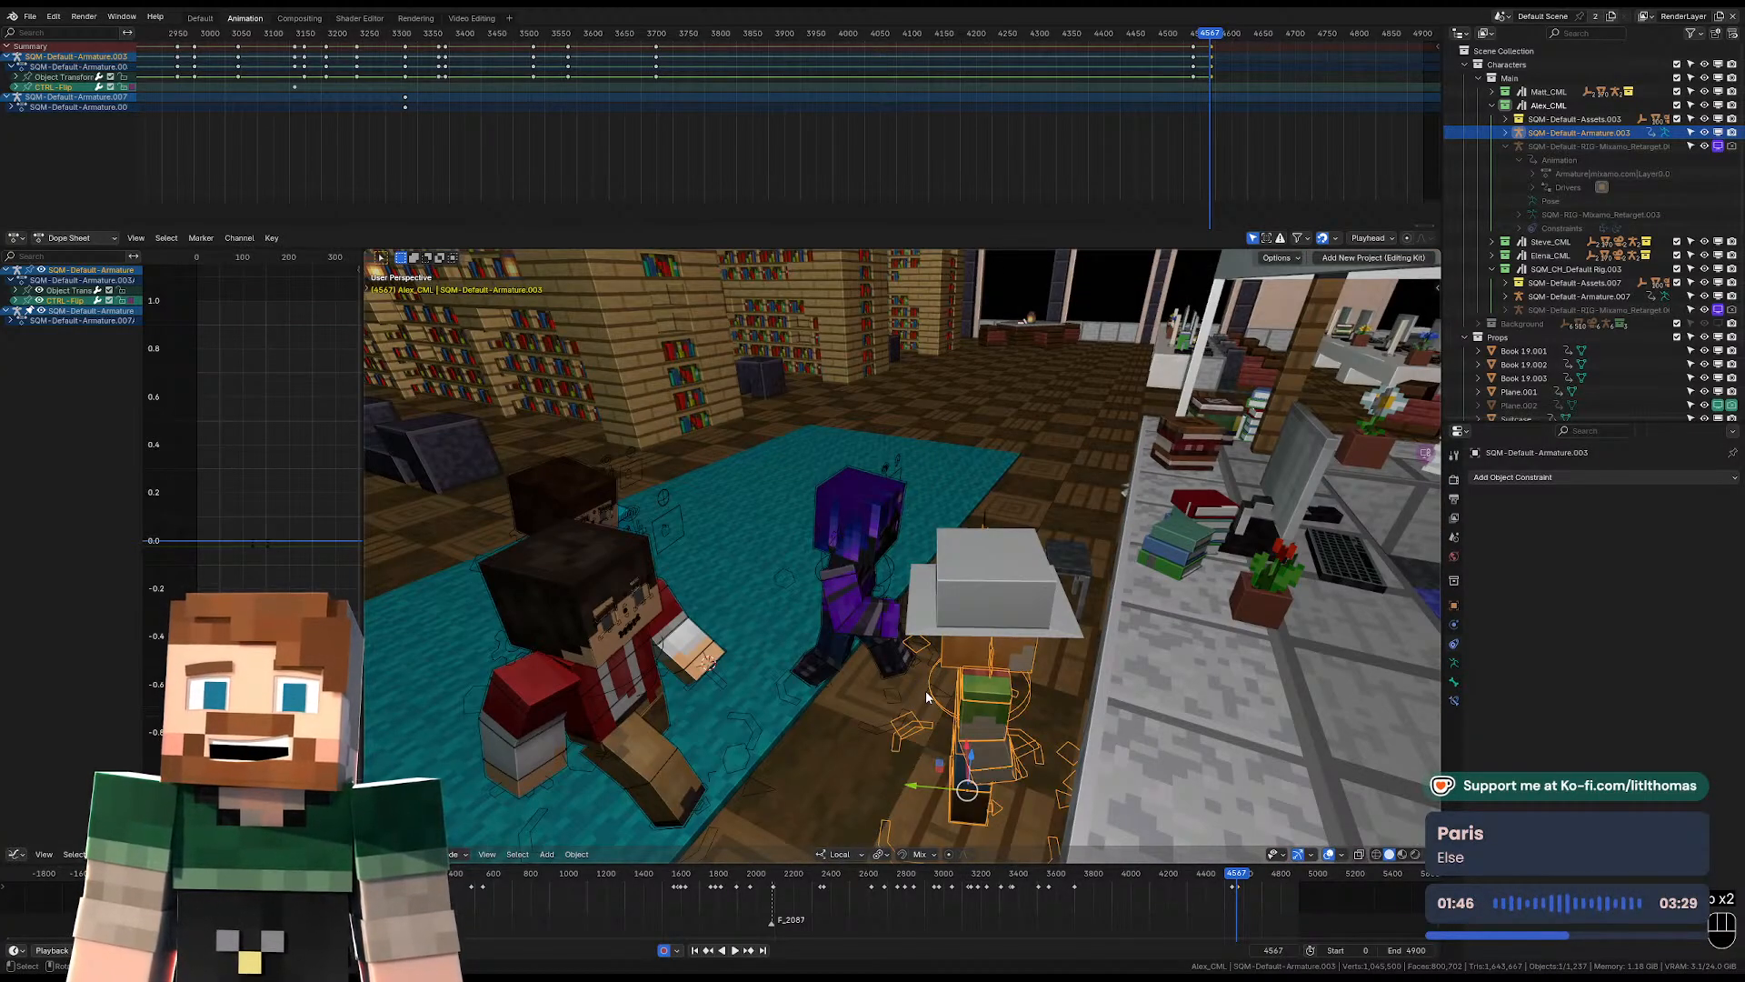
pyautogui.moveTo(927, 691); pyautogui.dragTo(1142, 669, button='middle')
pyautogui.press('r')
pyautogui.press('z')
pyautogui.click(1129, 695)
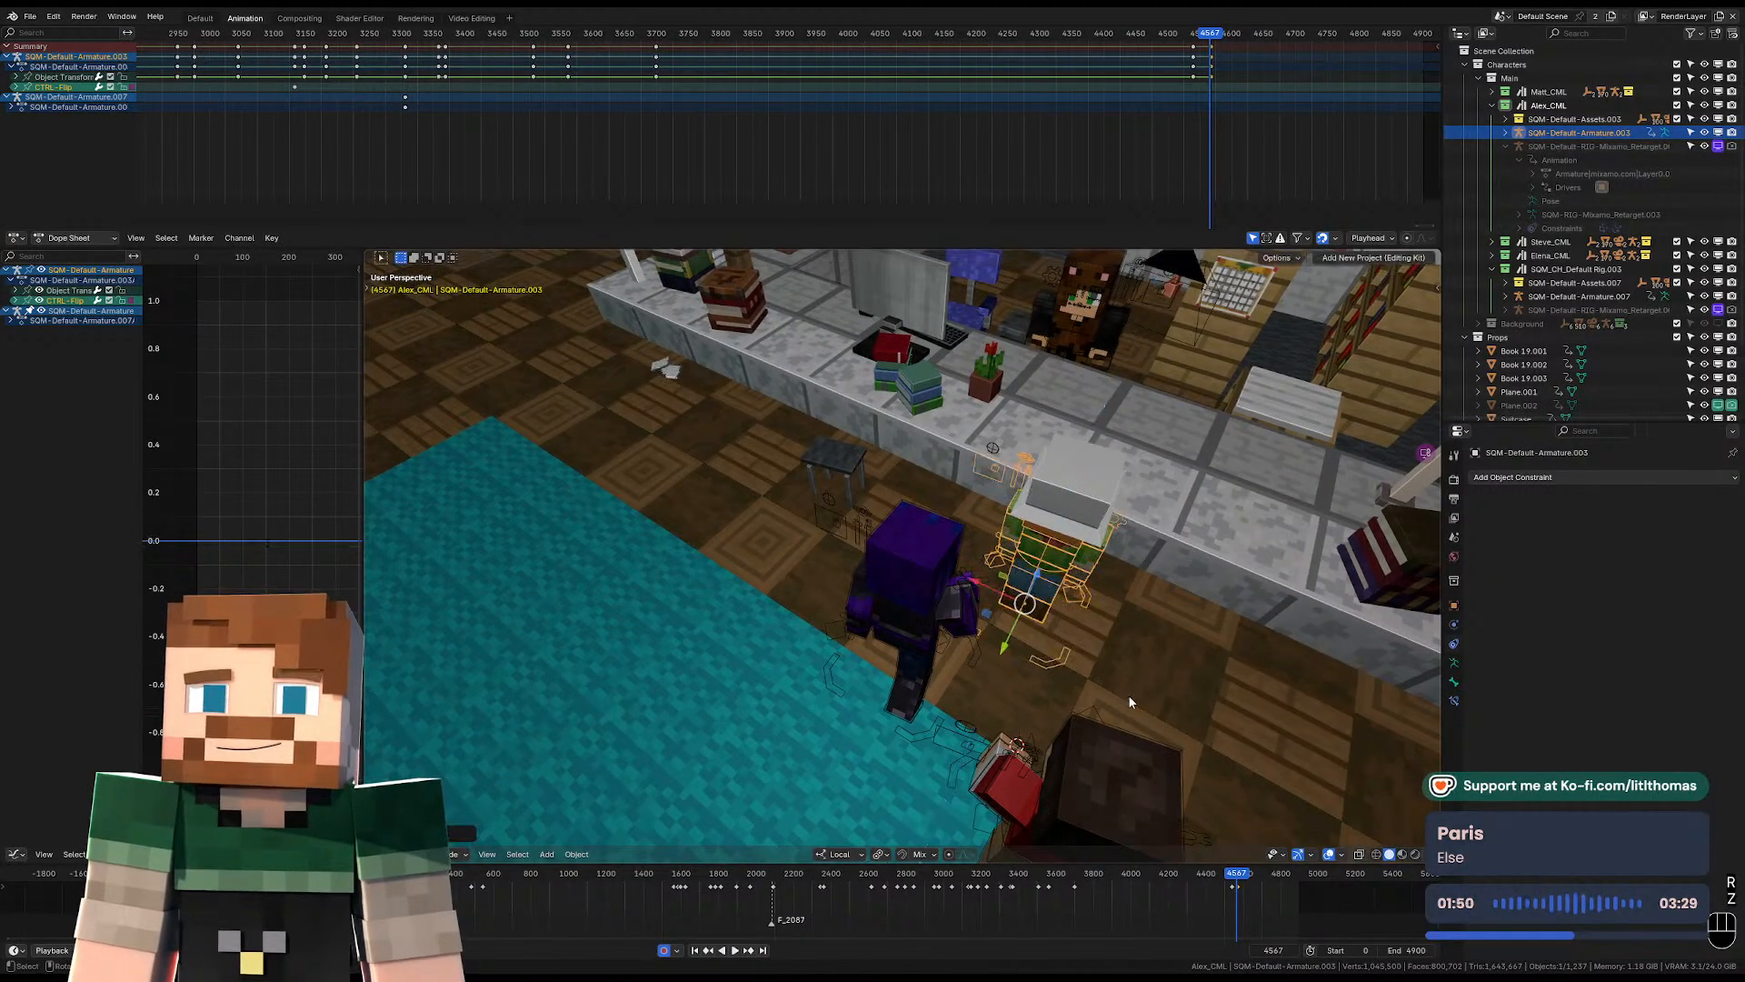
pyautogui.press('KP_0')
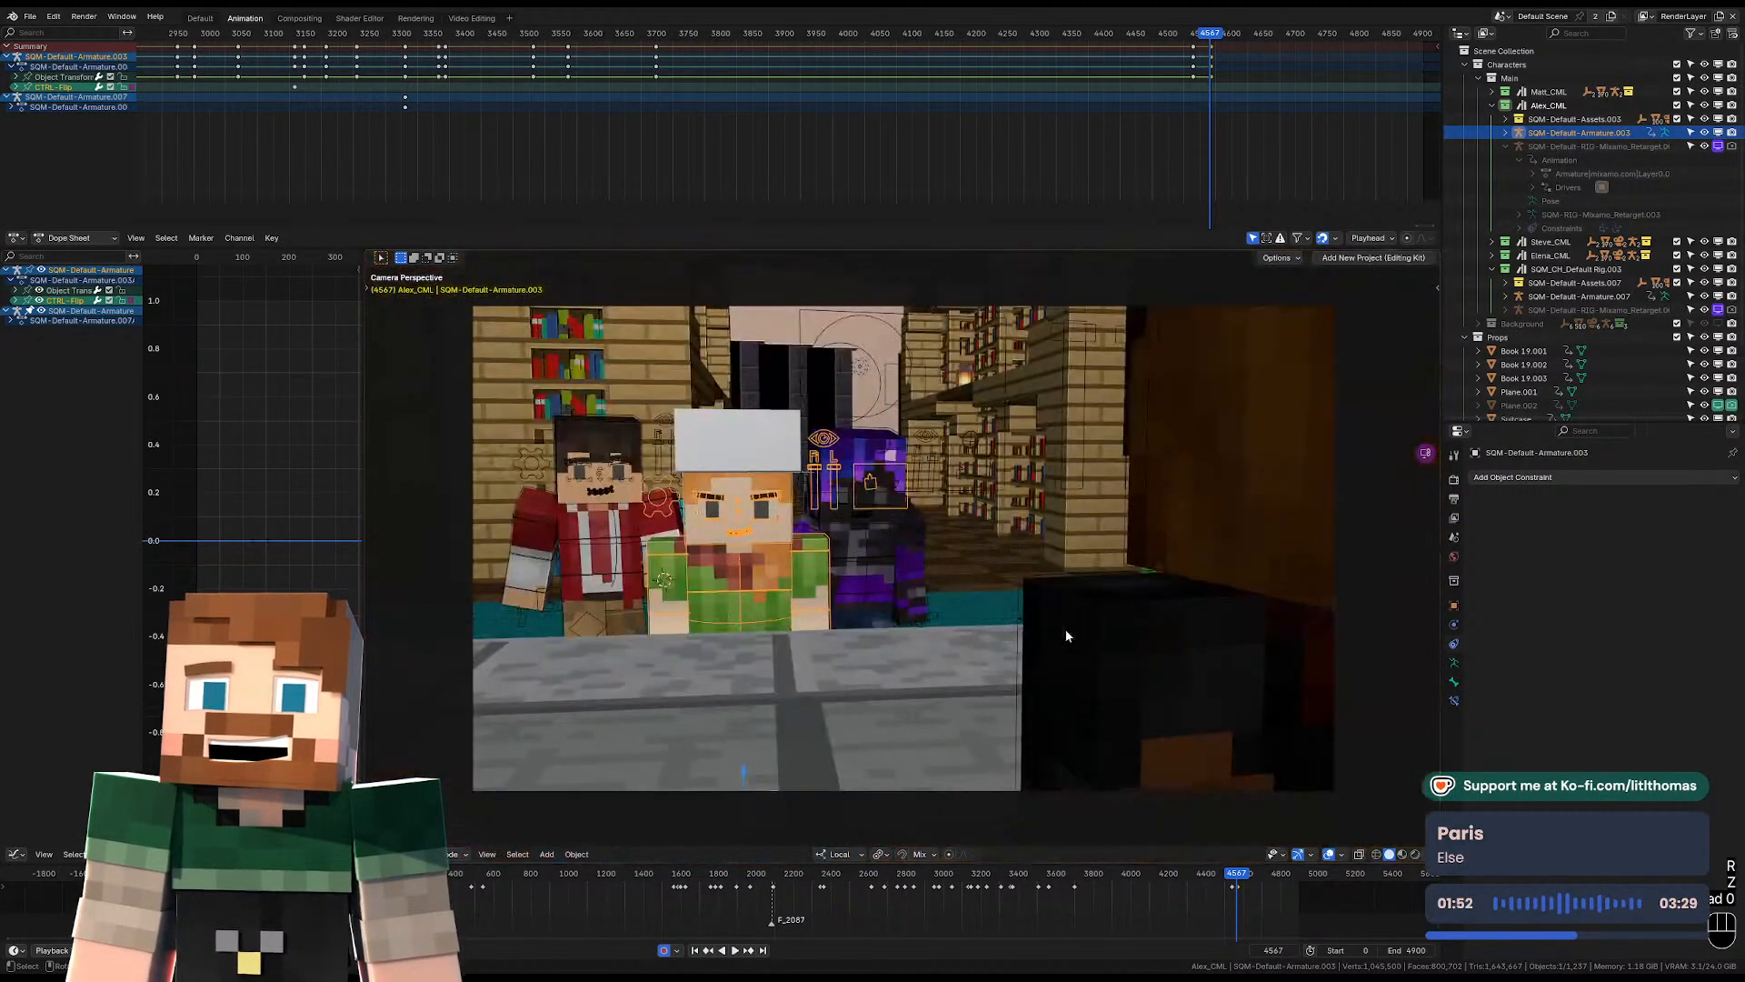
# Move the hat-wearing character's armature slightly along its local X axis at frame 4567.
pyautogui.moveTo(986, 636); pyautogui.dragTo(895, 686, button='middle')
pyautogui.scroll(-3, 894, 687)
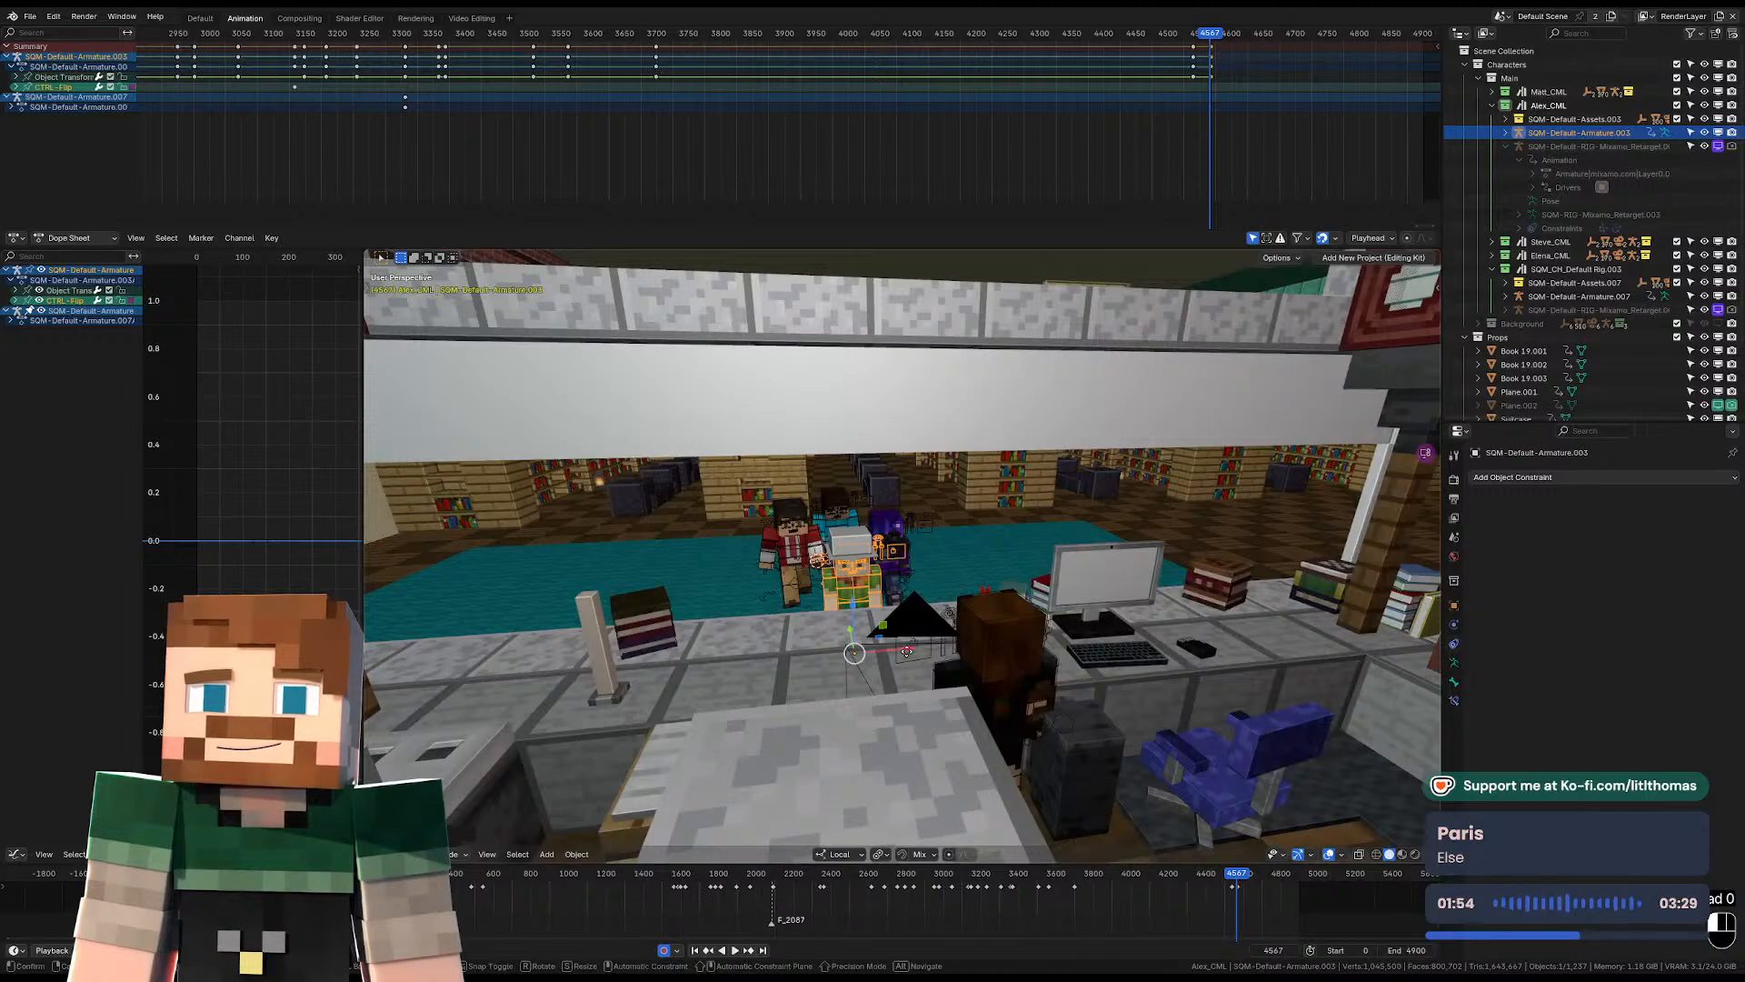
pyautogui.moveTo(907, 651); pyautogui.dragTo(925, 651)
# In Pose Mode at frame 4567, rotate and move the hat-wearing character's pelvis so the body leans towards the desk.
pyautogui.moveTo(925, 651); pyautogui.dragTo(1018, 584, button='middle')
pyautogui.press('Tab')
pyautogui.press('r')
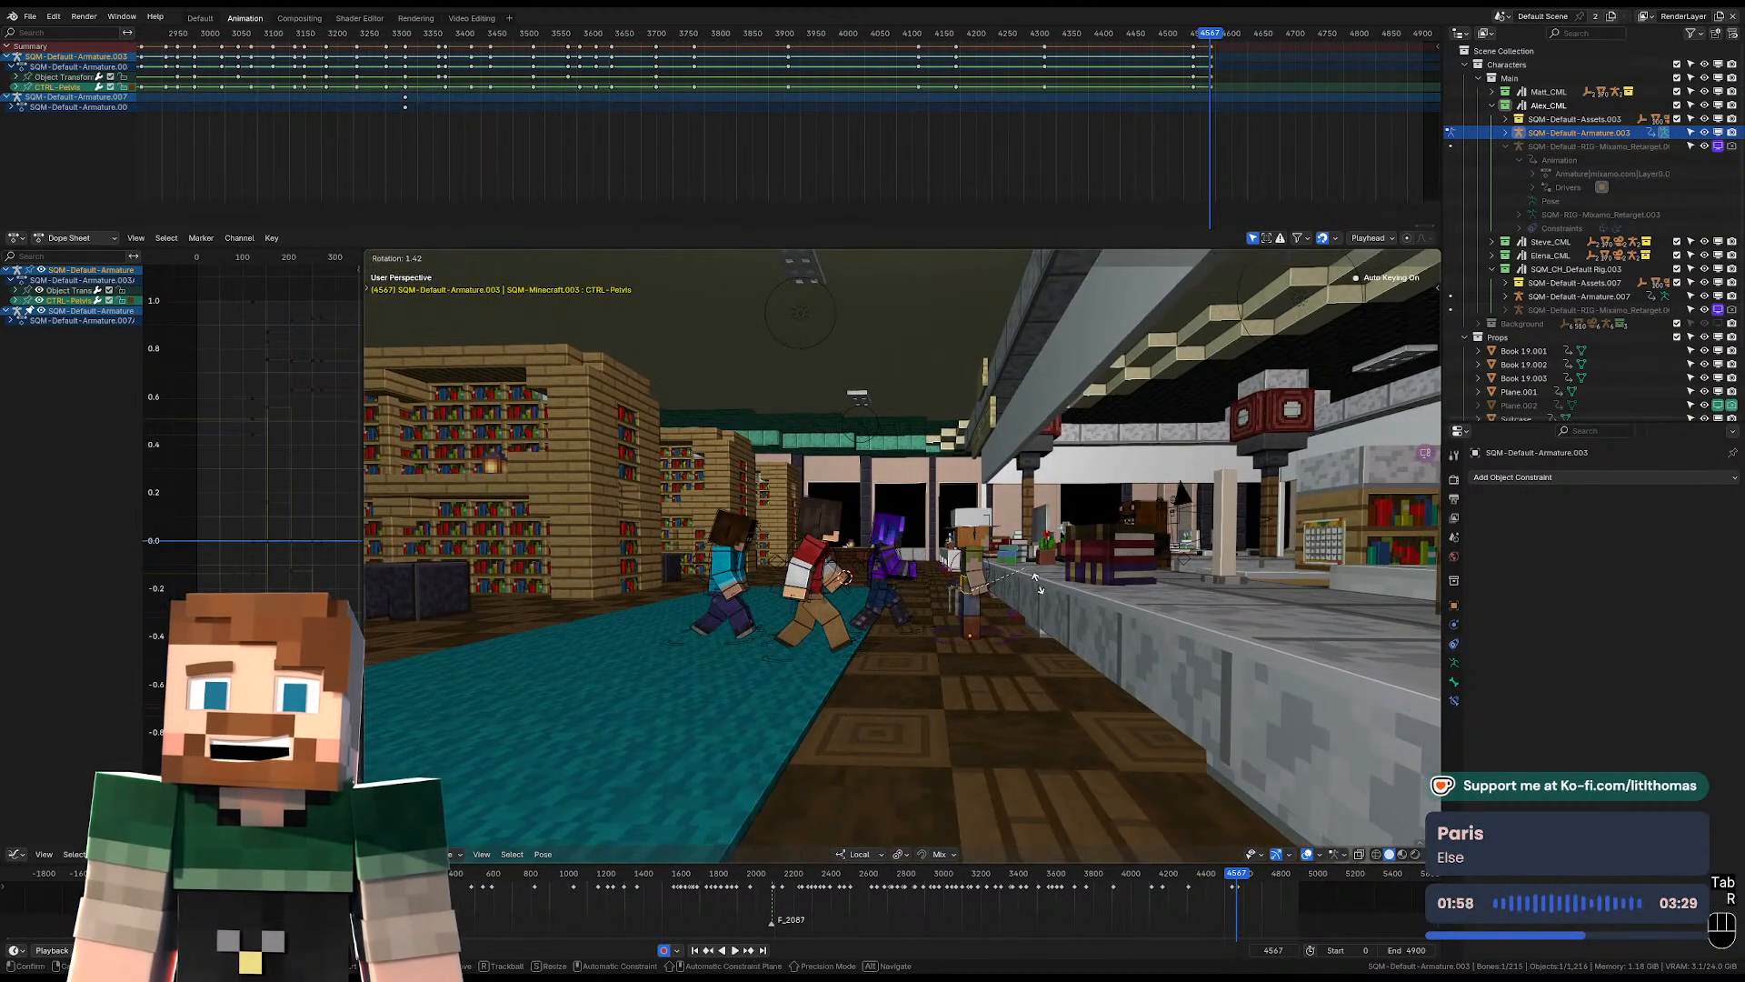
pyautogui.click(1046, 593)
pyautogui.press('g')
pyautogui.click(1060, 567)
pyautogui.press('r')
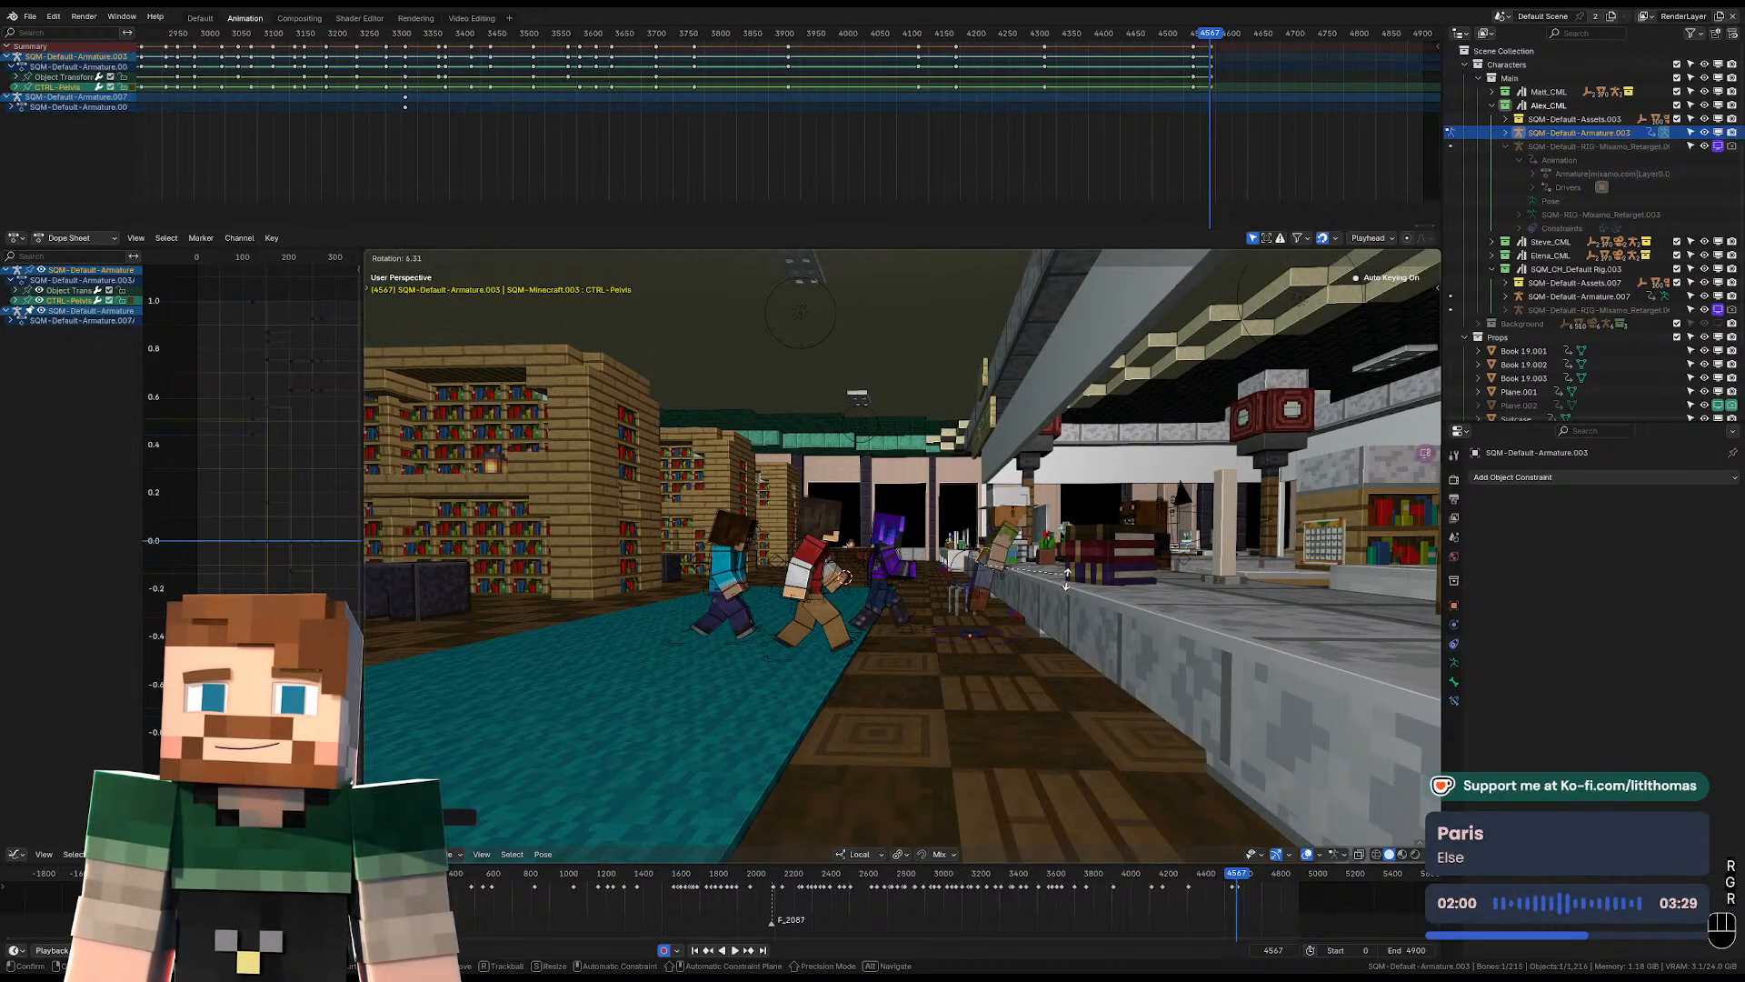
pyautogui.click(1068, 588)
# Rotate the hat-wearing character's torso freely at frame 4567 to twist the upper body.
pyautogui.moveTo(1067, 588); pyautogui.dragTo(906, 589, button='middle')
pyautogui.scroll(3, 890, 580)
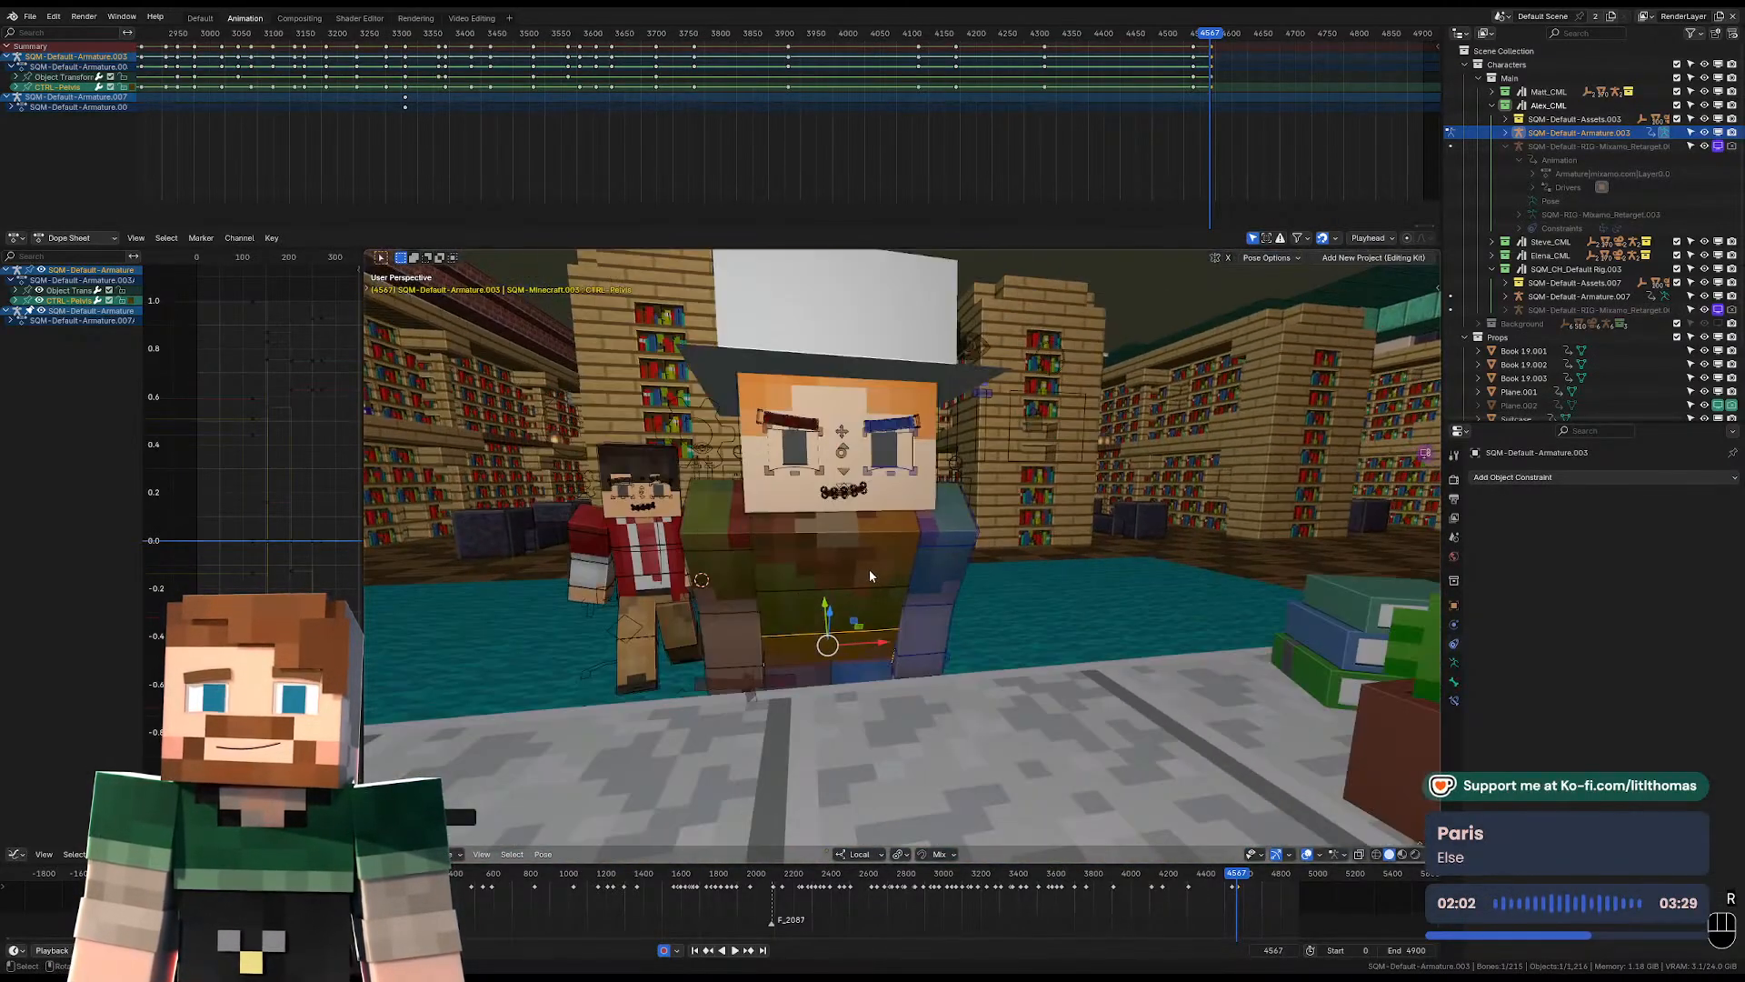
pyautogui.click(870, 555)
pyautogui.press('r')
pyautogui.press('r')
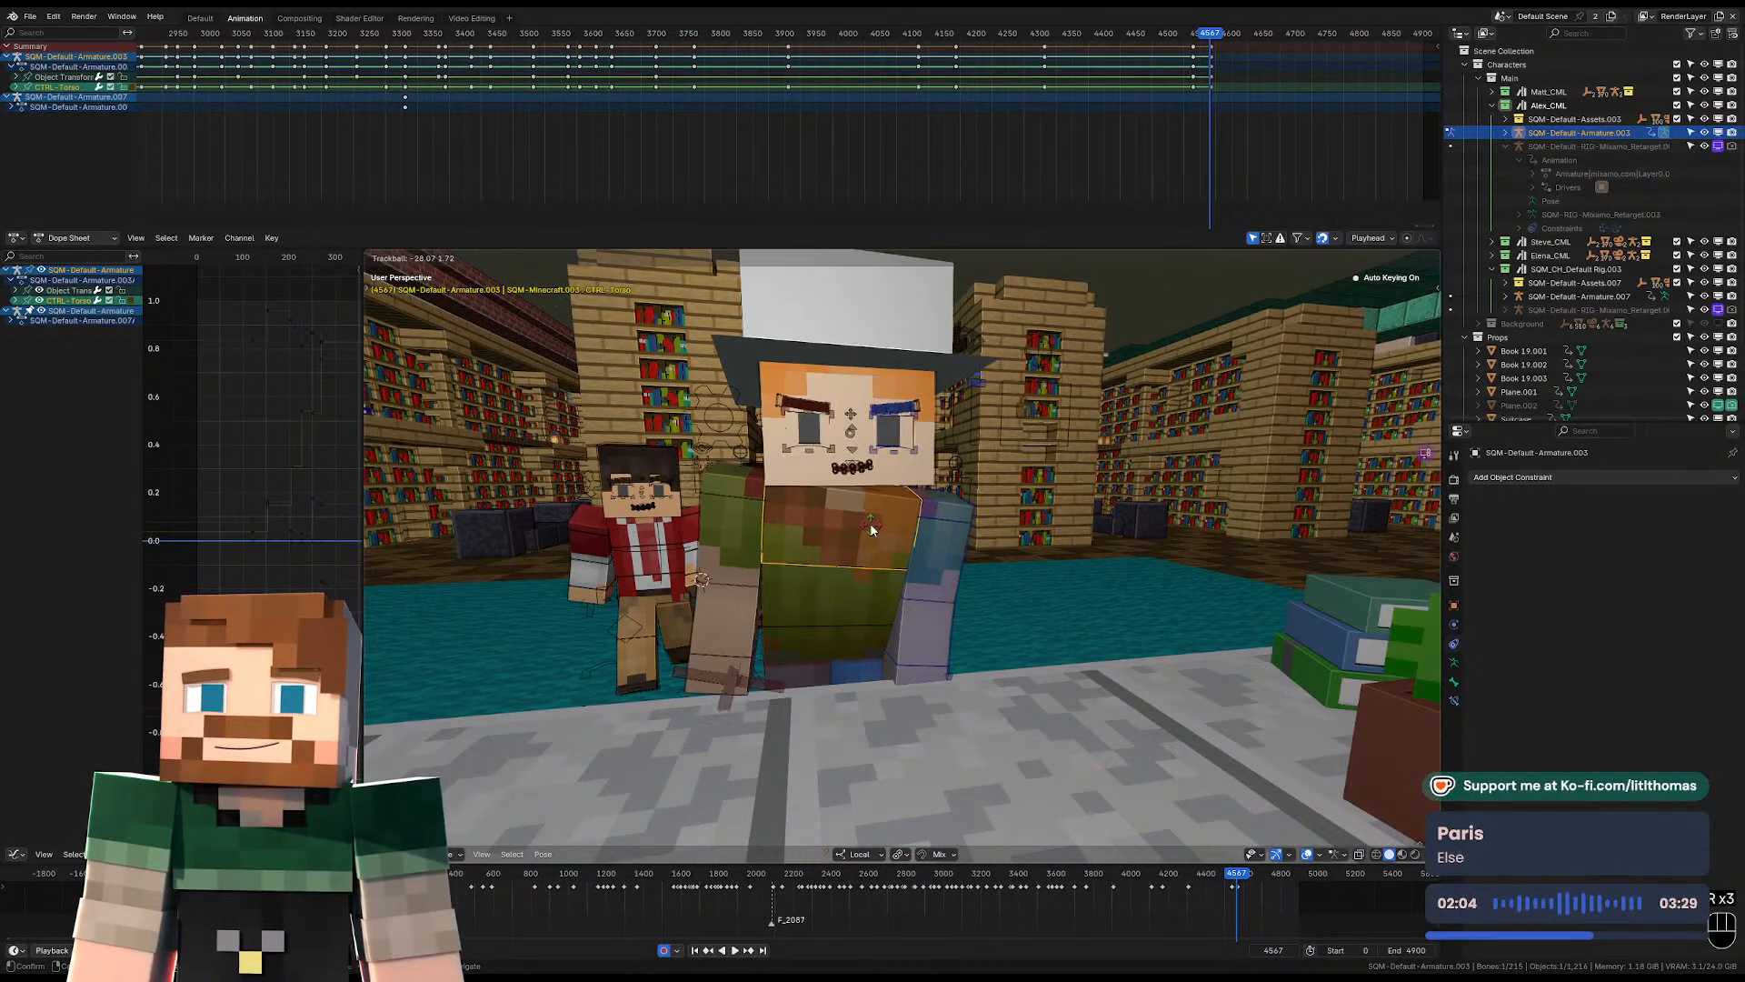
pyautogui.click(753, 581)
pyautogui.press('r')
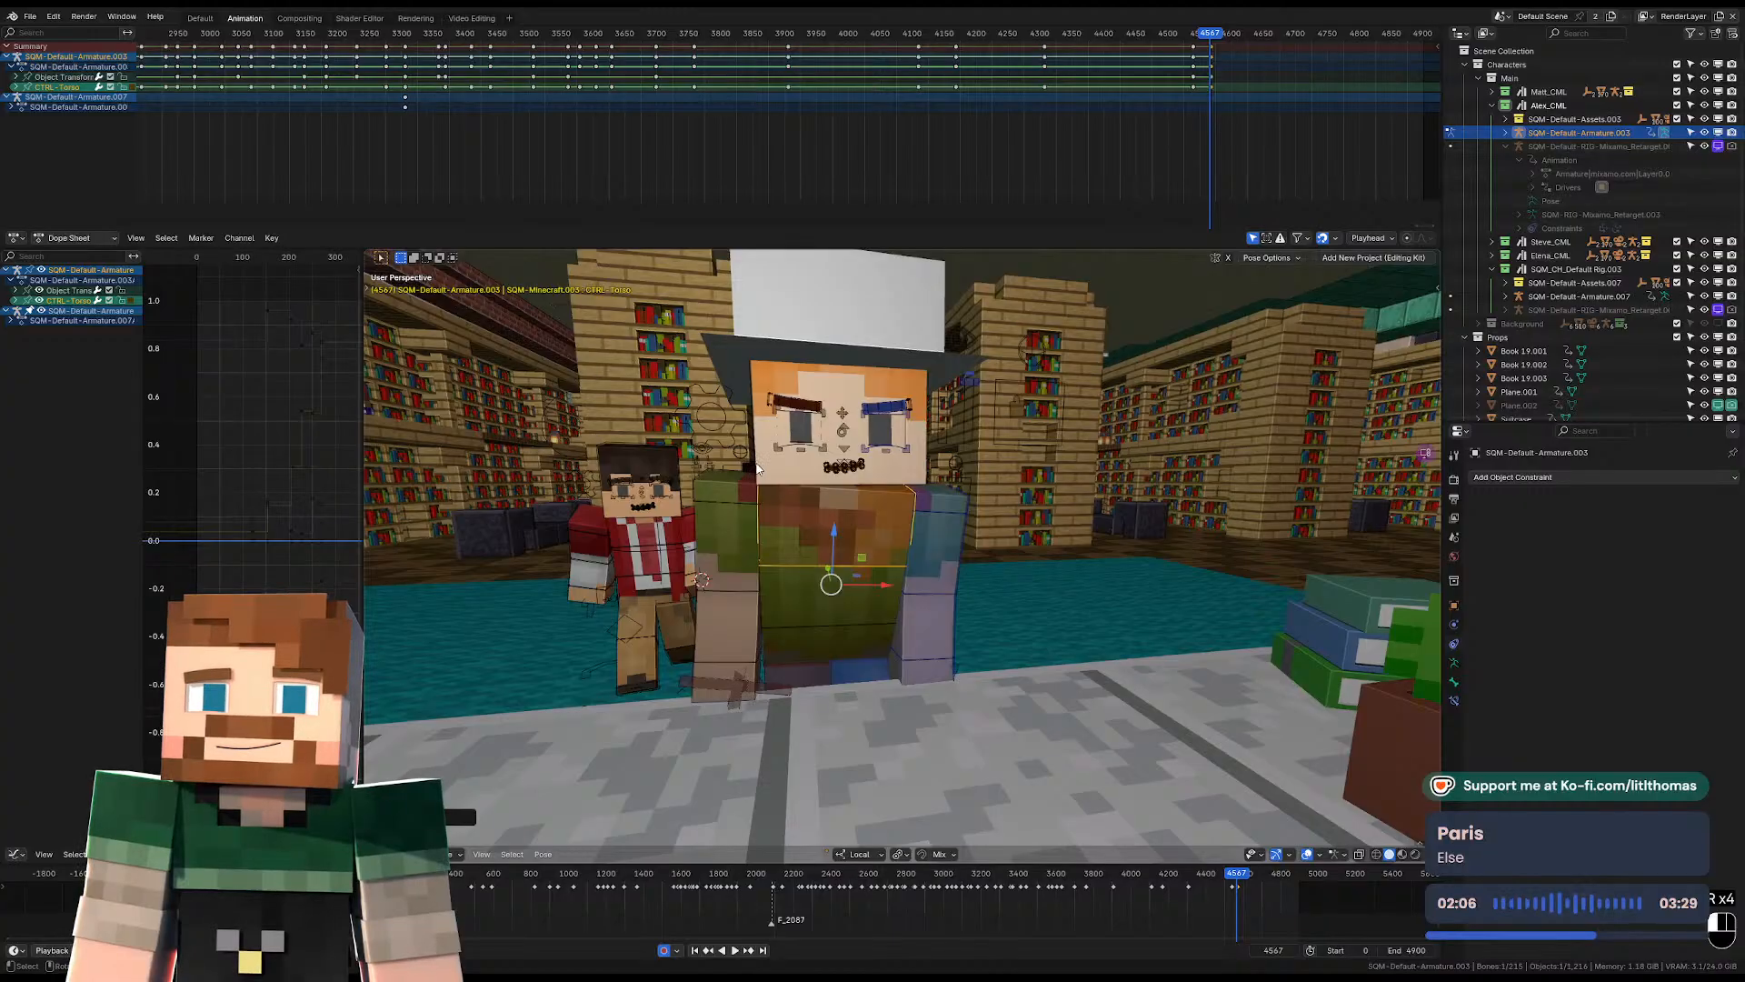
# Turn and tilt the hat-wearing character's head sideways at frame 4567.
pyautogui.click(758, 466)
pyautogui.press('r')
pyautogui.press('r')
pyautogui.click(963, 446)
pyautogui.press('r')
pyautogui.click(989, 501)
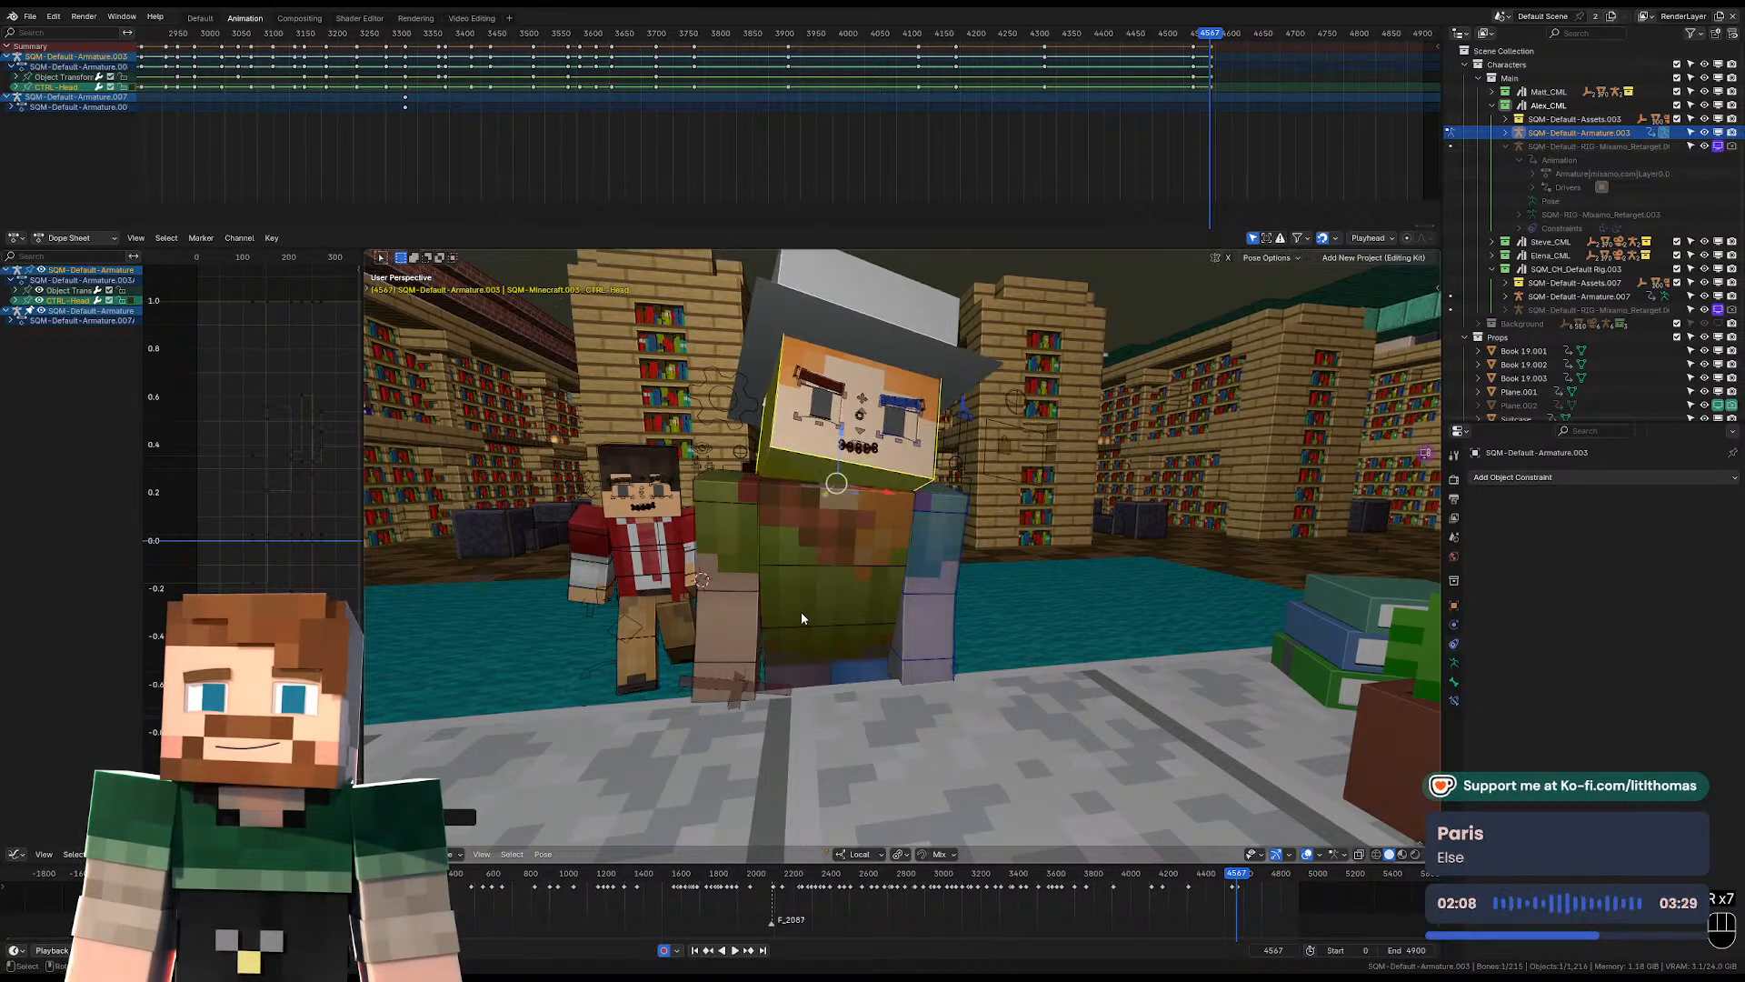
# Bend the hat-wearing character's right lower arm forward over the desk edge at frame 4567.
pyautogui.click(754, 623)
pyautogui.moveTo(753, 624); pyautogui.dragTo(1142, 657, button='middle')
pyautogui.press('KP_Decimal')
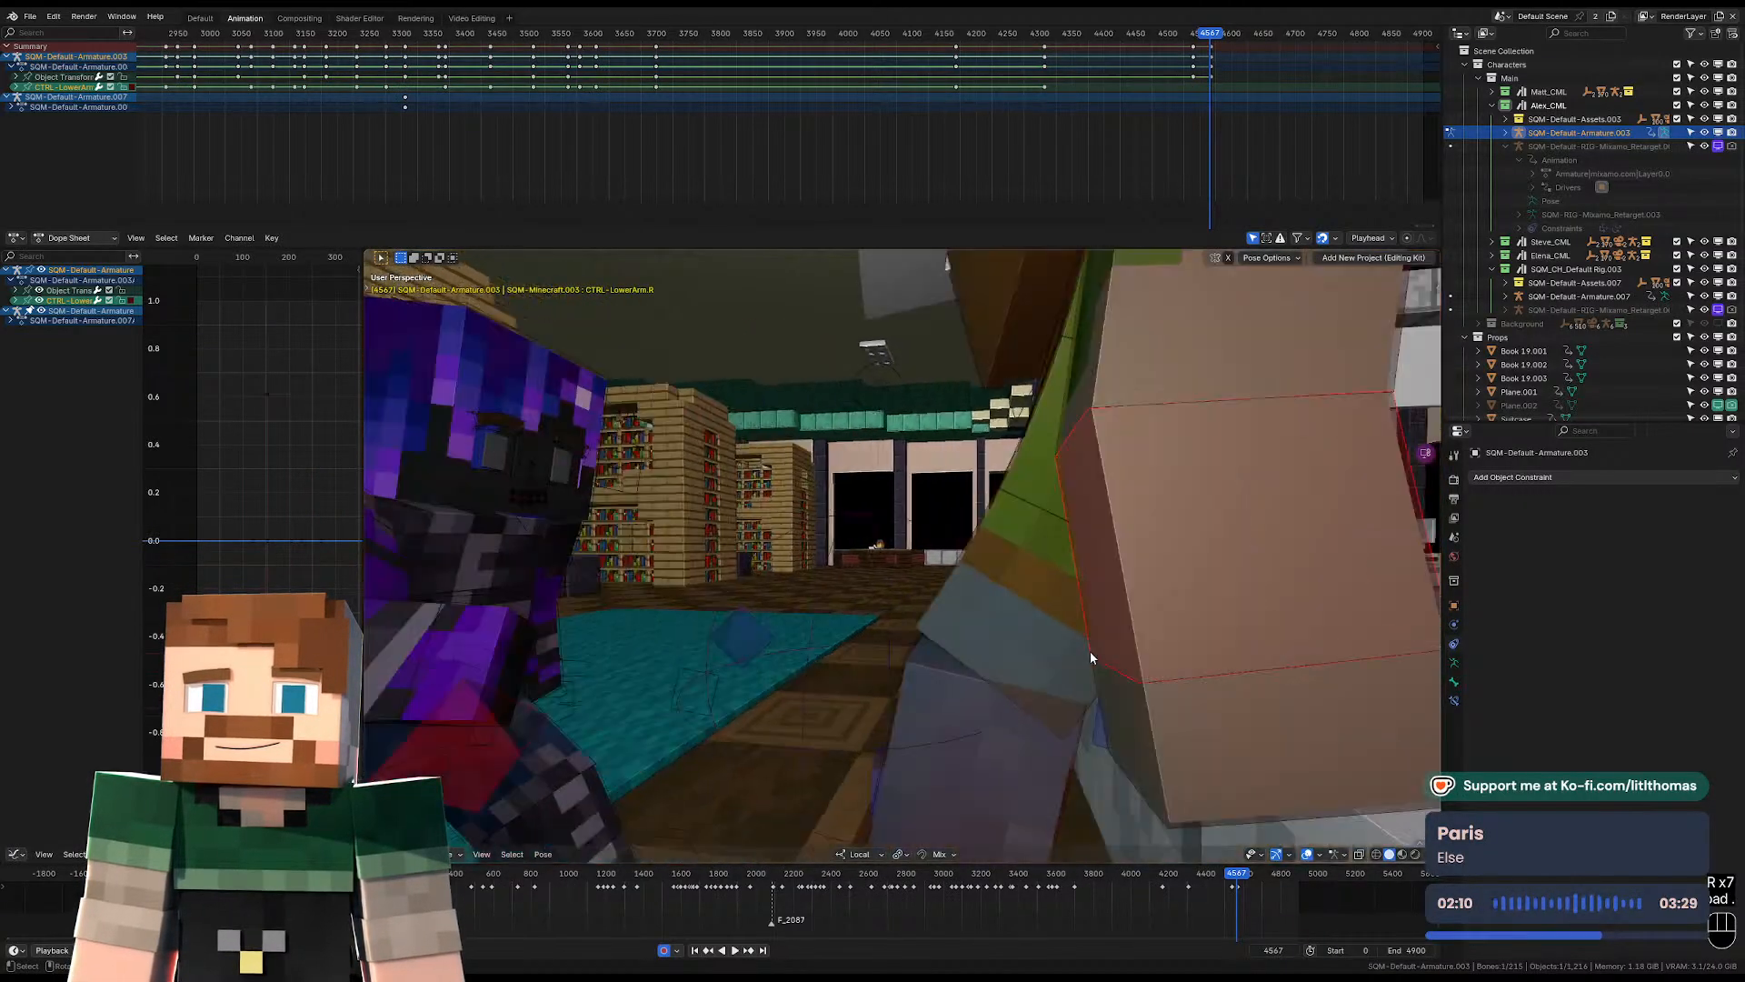
pyautogui.press('r')
pyautogui.click(1080, 562)
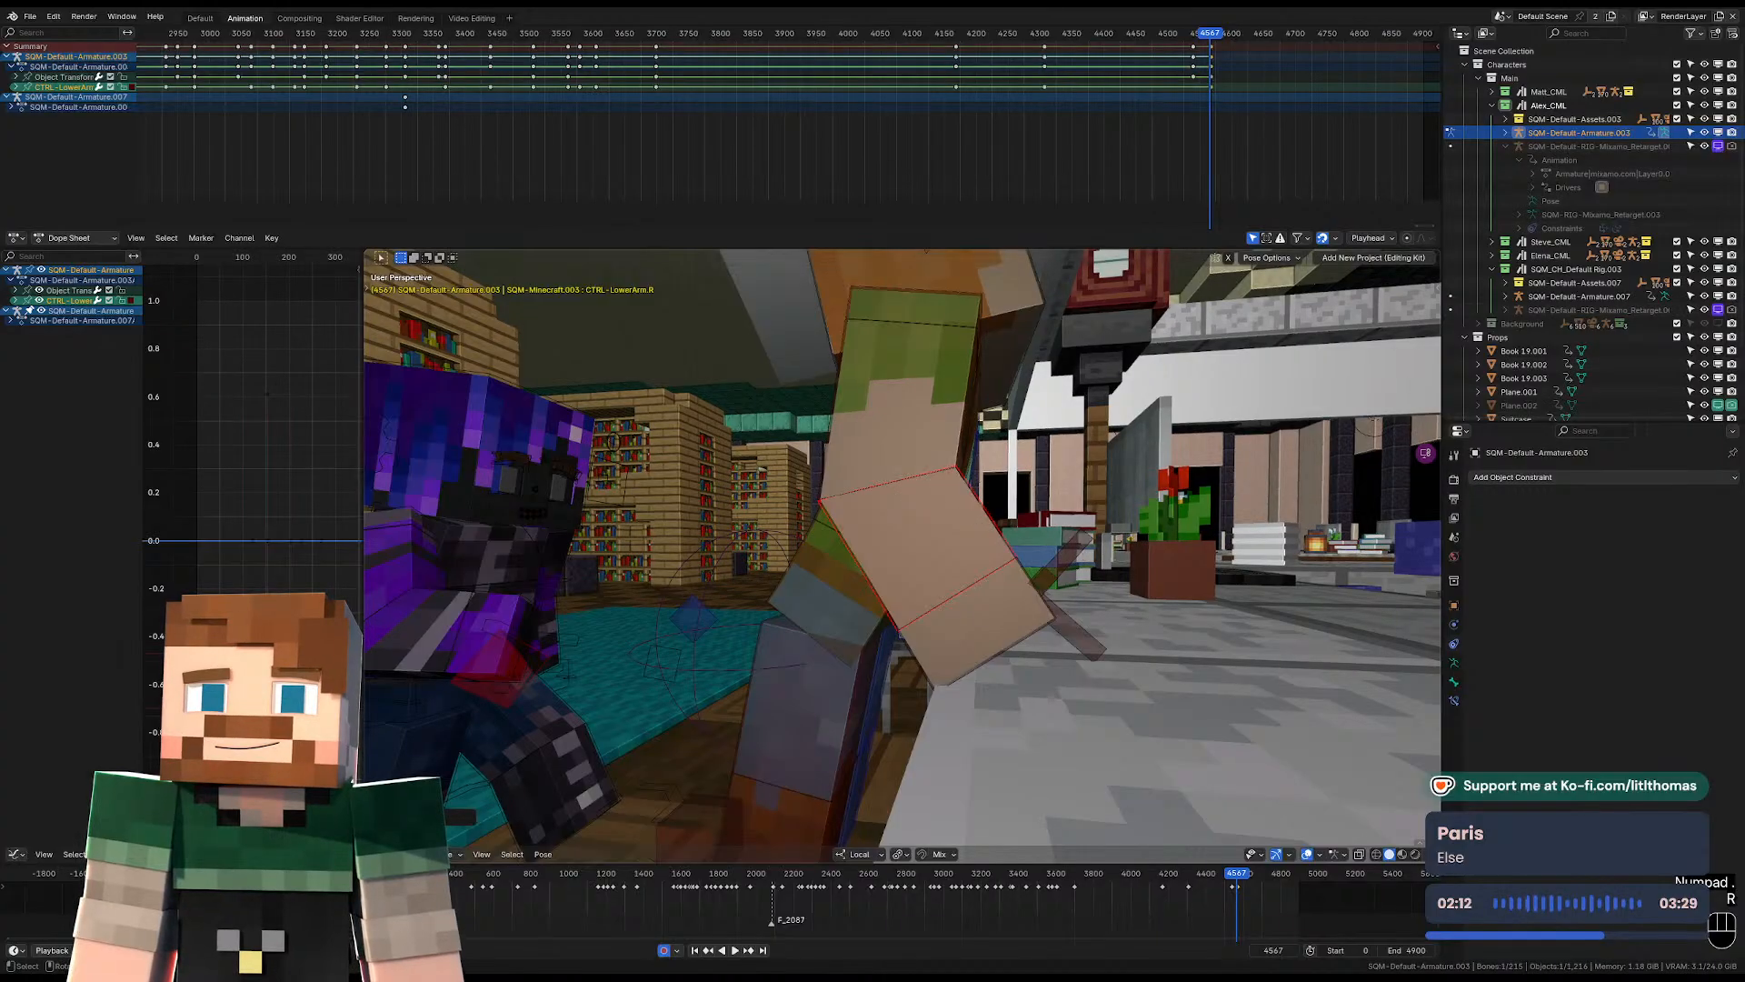
pyautogui.press('r')
pyautogui.click(970, 464)
# Rotate the hat-wearing character's right FK upper arm back and outward at frame 4567 so the forearm rests near the desk.
pyautogui.click(945, 415)
pyautogui.press('r')
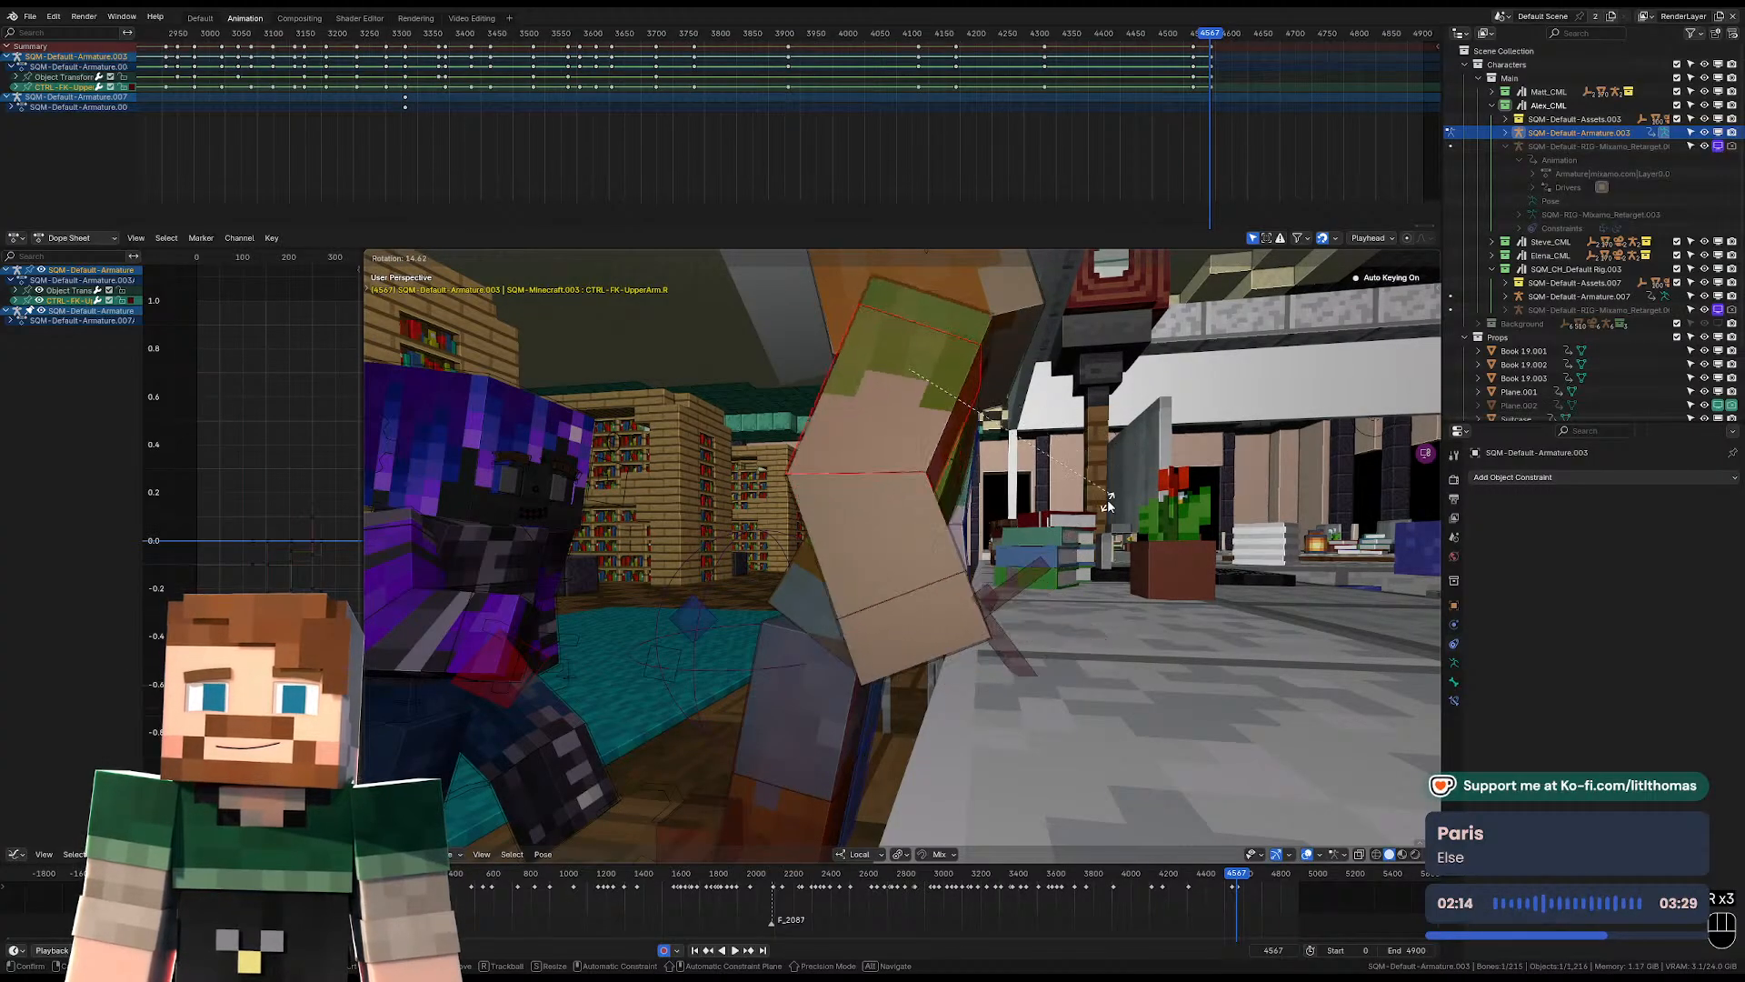
pyautogui.click(1004, 510)
pyautogui.press('r')
pyautogui.click(1073, 505)
pyautogui.moveTo(1181, 496); pyautogui.dragTo(999, 504, button='middle')
pyautogui.press('r')
pyautogui.press('r')
pyautogui.press('r')
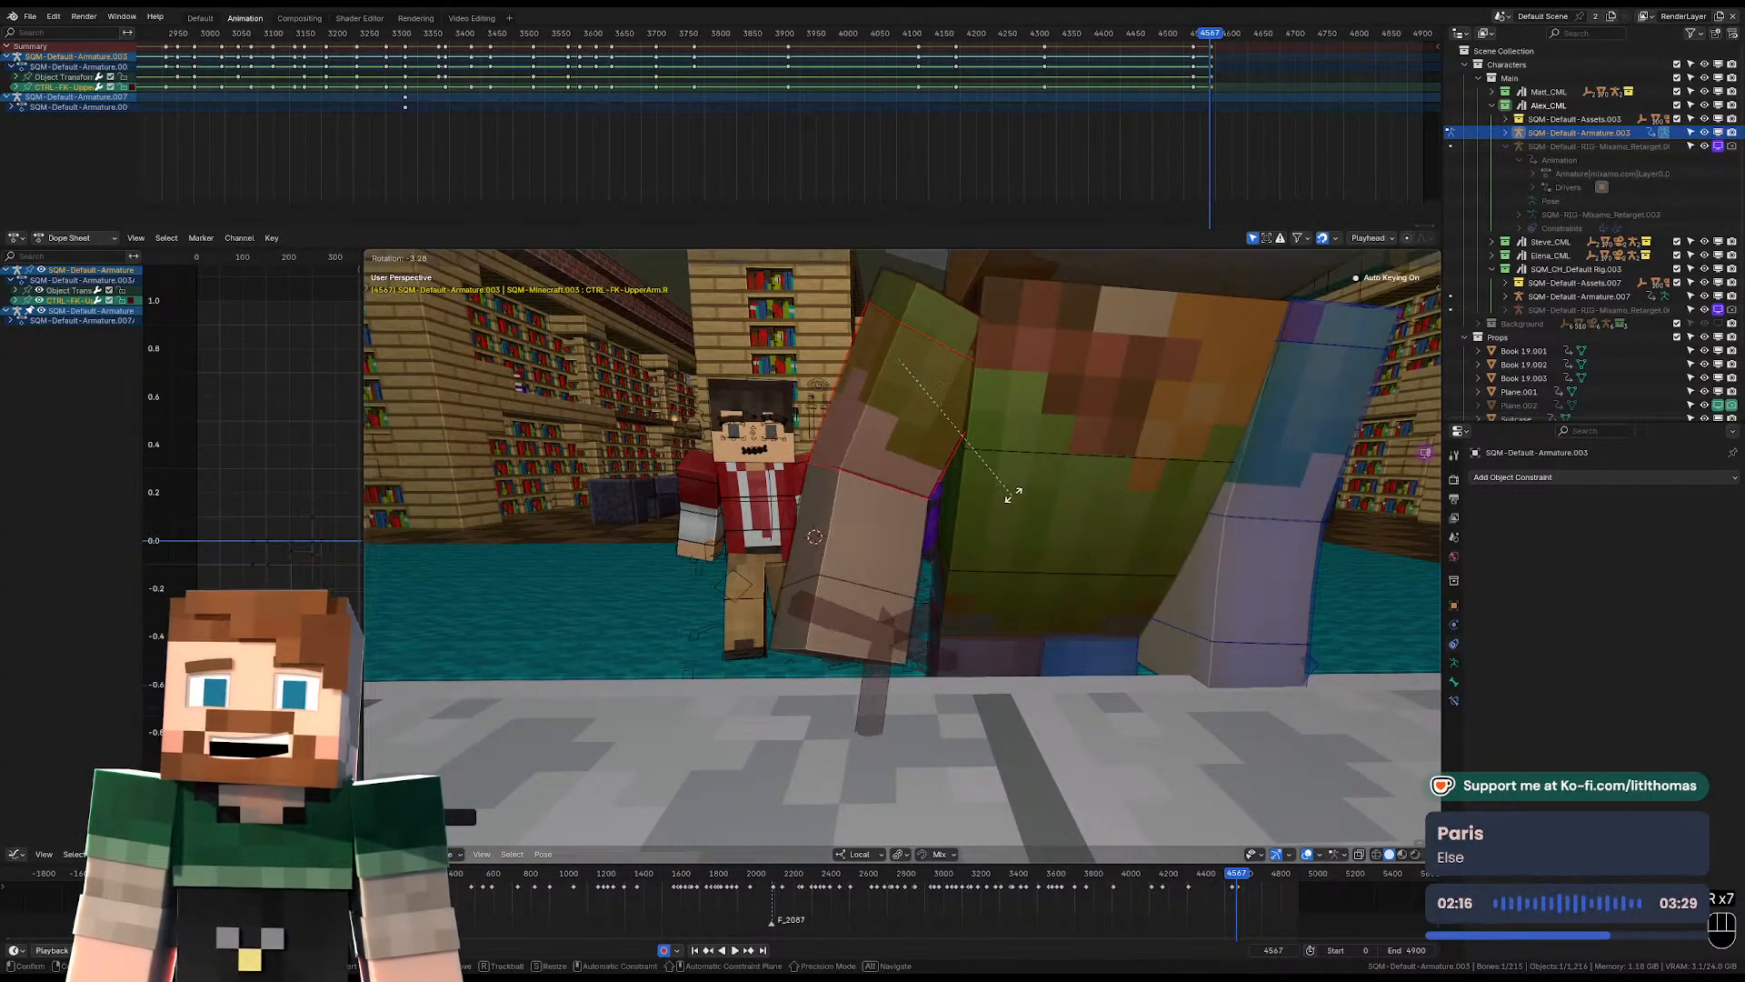
pyautogui.click(1089, 515)
pyautogui.press('r')
pyautogui.click(1089, 552)
# Rotate the hat-wearing character's left FK upper arm outward and forward at frame 4567 so the hand reaches the desk.
pyautogui.scroll(-2, 1102, 576)
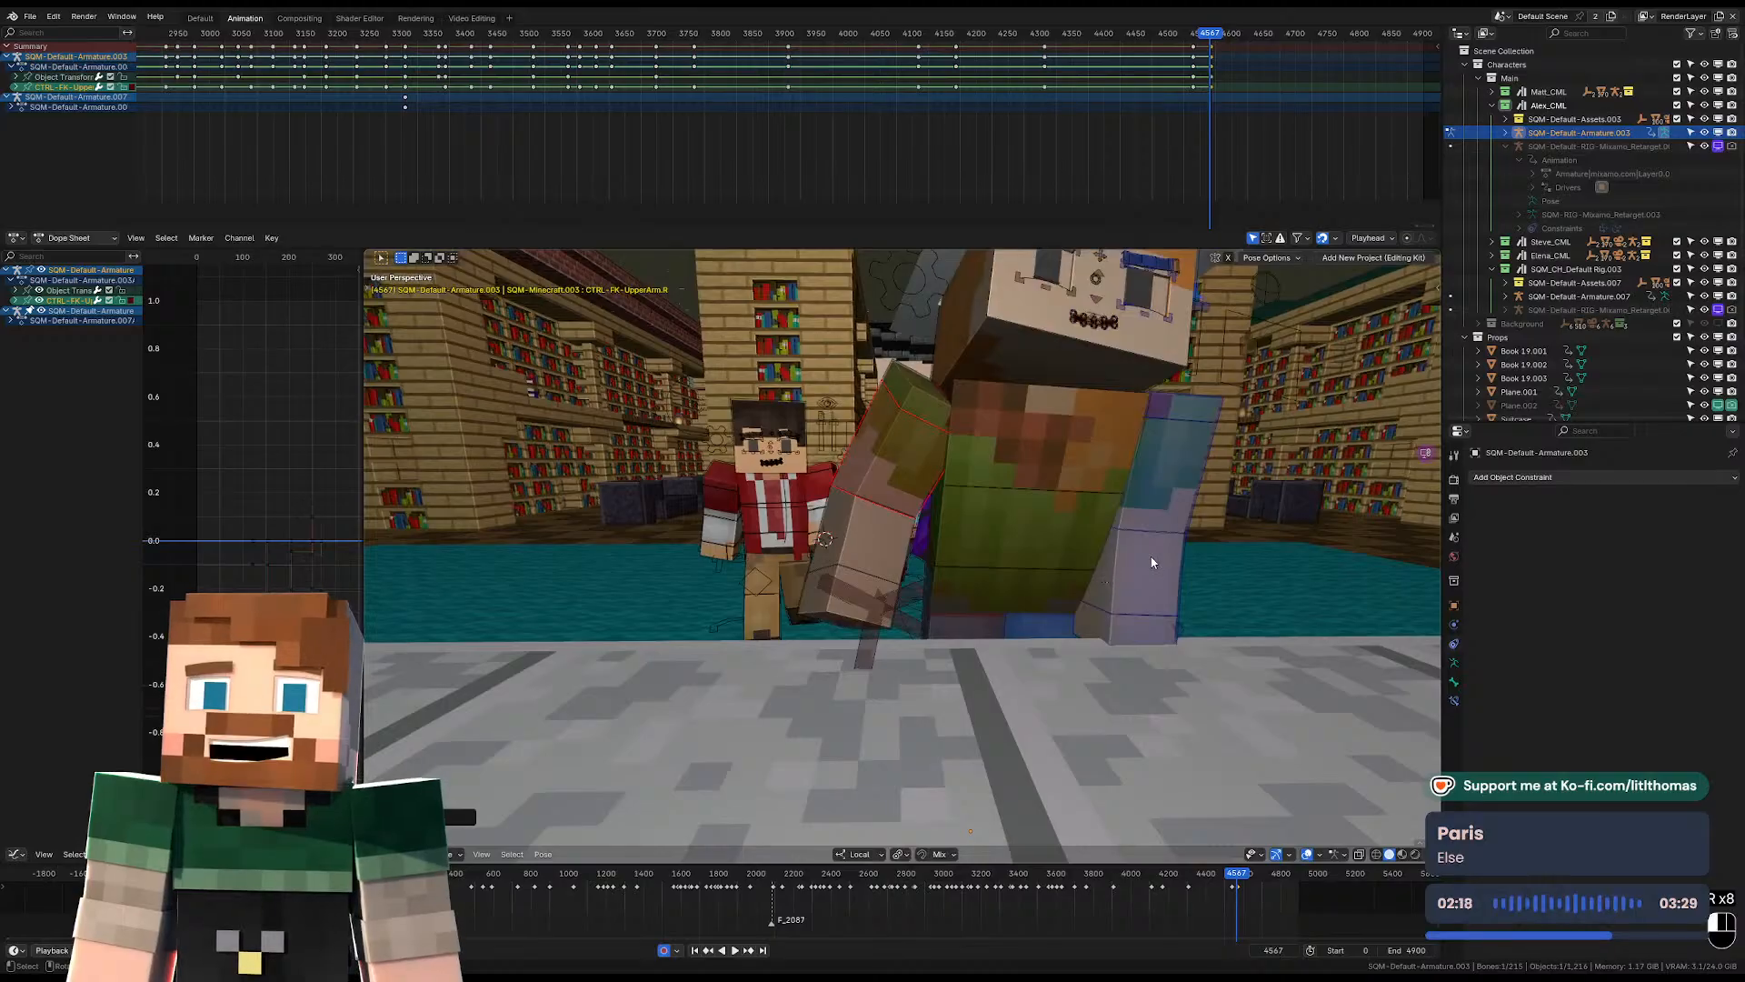
pyautogui.press('r')
pyautogui.press('r')
pyautogui.press('r')
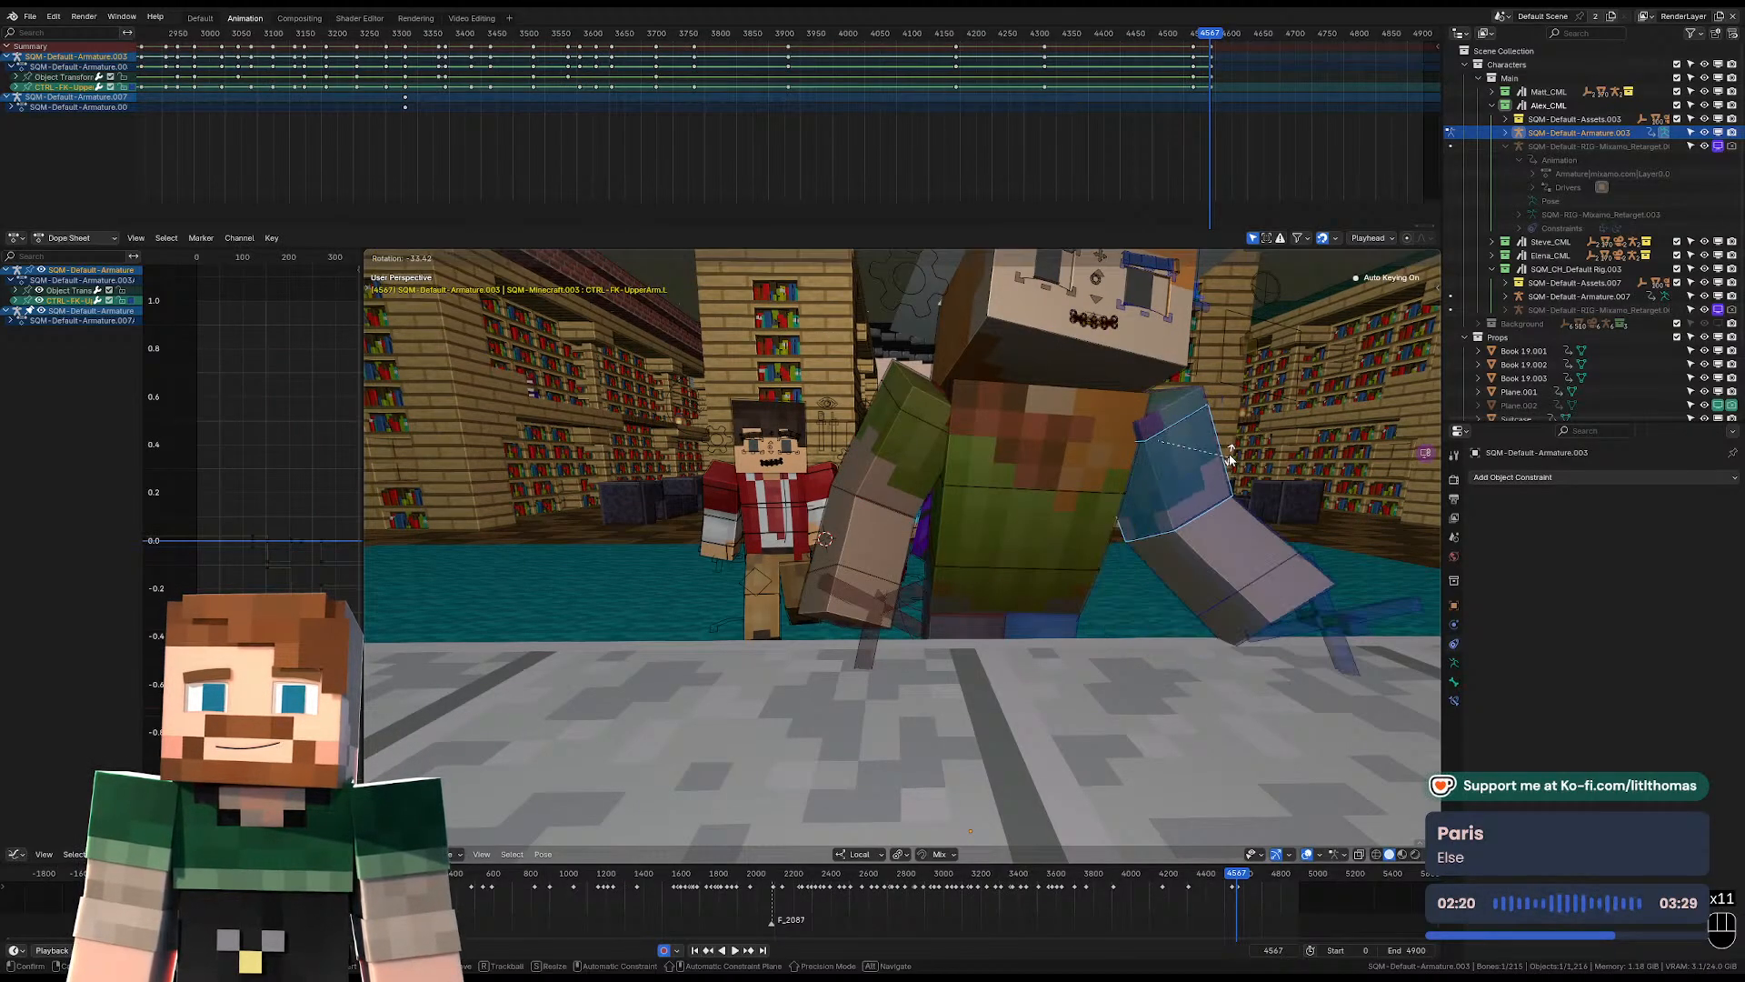
pyautogui.click(1230, 458)
pyautogui.press('r')
pyautogui.press('r')
pyautogui.click(1241, 482)
# Adjust both of the hat-wearing character's arms at the shoulders by moving them, and rotate the left FK upper arm at frame 4567.
pyautogui.moveTo(1242, 482); pyautogui.dragTo(1130, 527, button='middle')
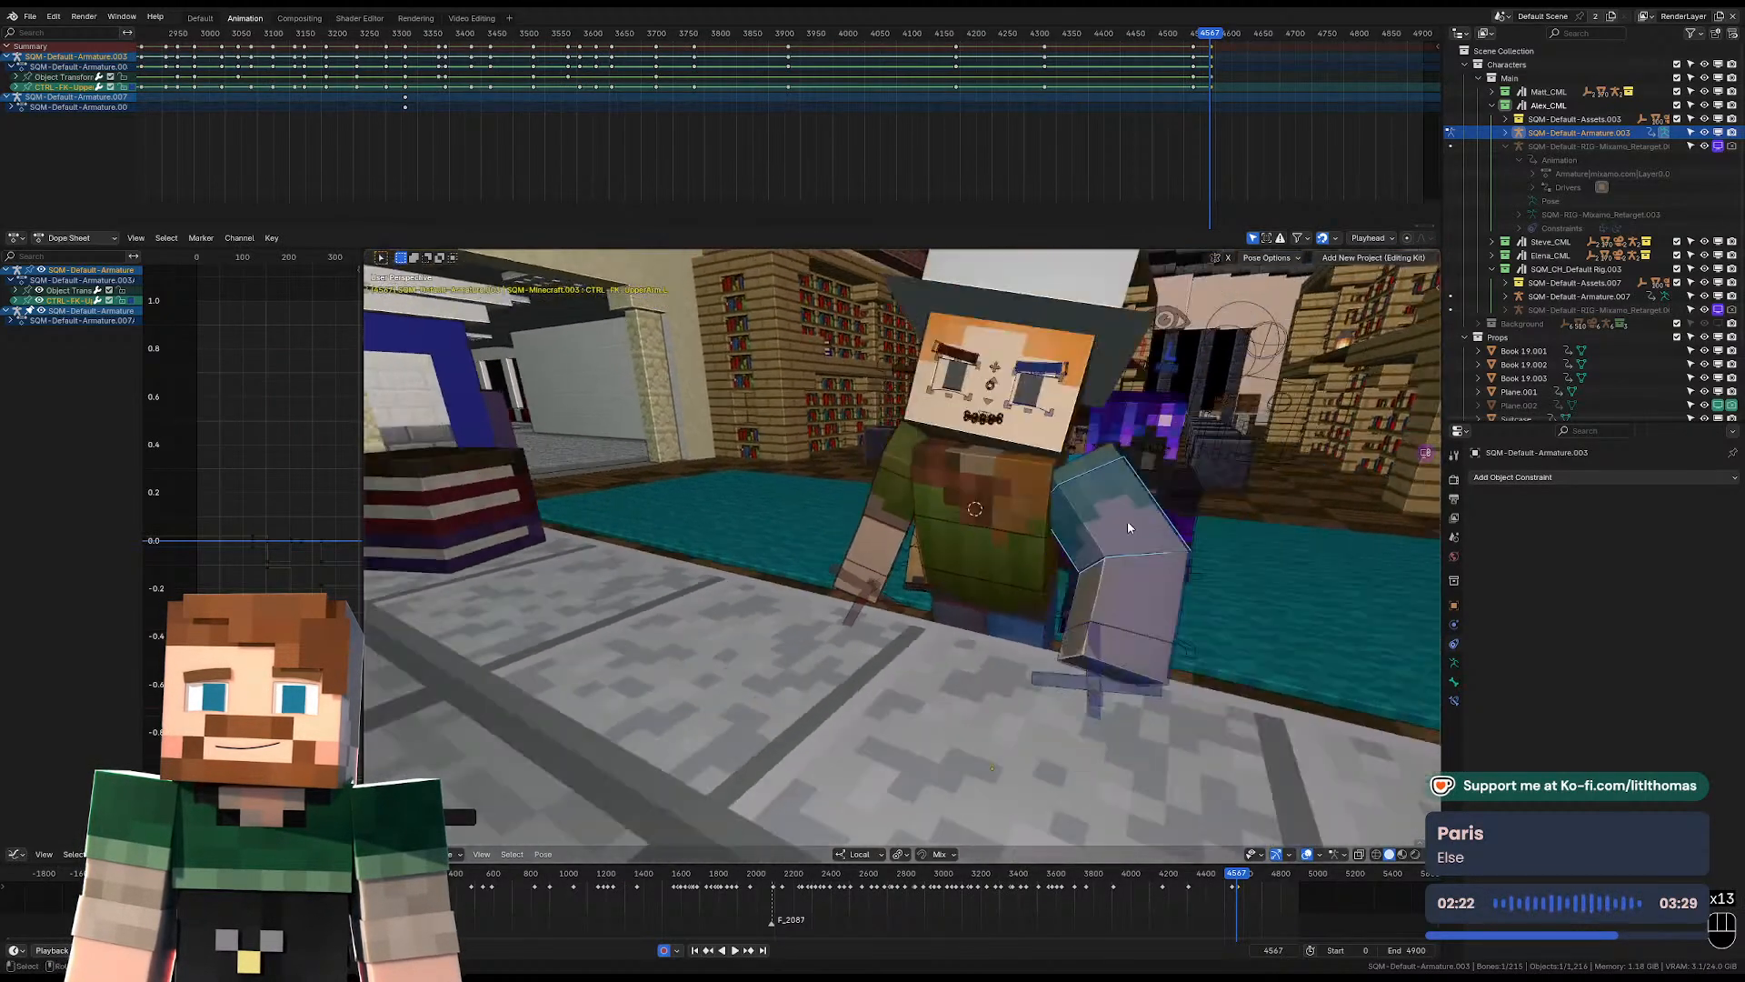
pyautogui.moveTo(1106, 464); pyautogui.dragTo(1179, 461, button='middle')
pyautogui.click(919, 462)
pyautogui.moveTo(919, 462); pyautogui.dragTo(1028, 489, button='middle')
pyautogui.press('g')
pyautogui.click(1064, 439)
pyautogui.click(1080, 461)
pyautogui.press('g')
pyautogui.click(887, 451)
pyautogui.press('g')
pyautogui.press('r')
pyautogui.press('r')
pyautogui.click(1086, 467)
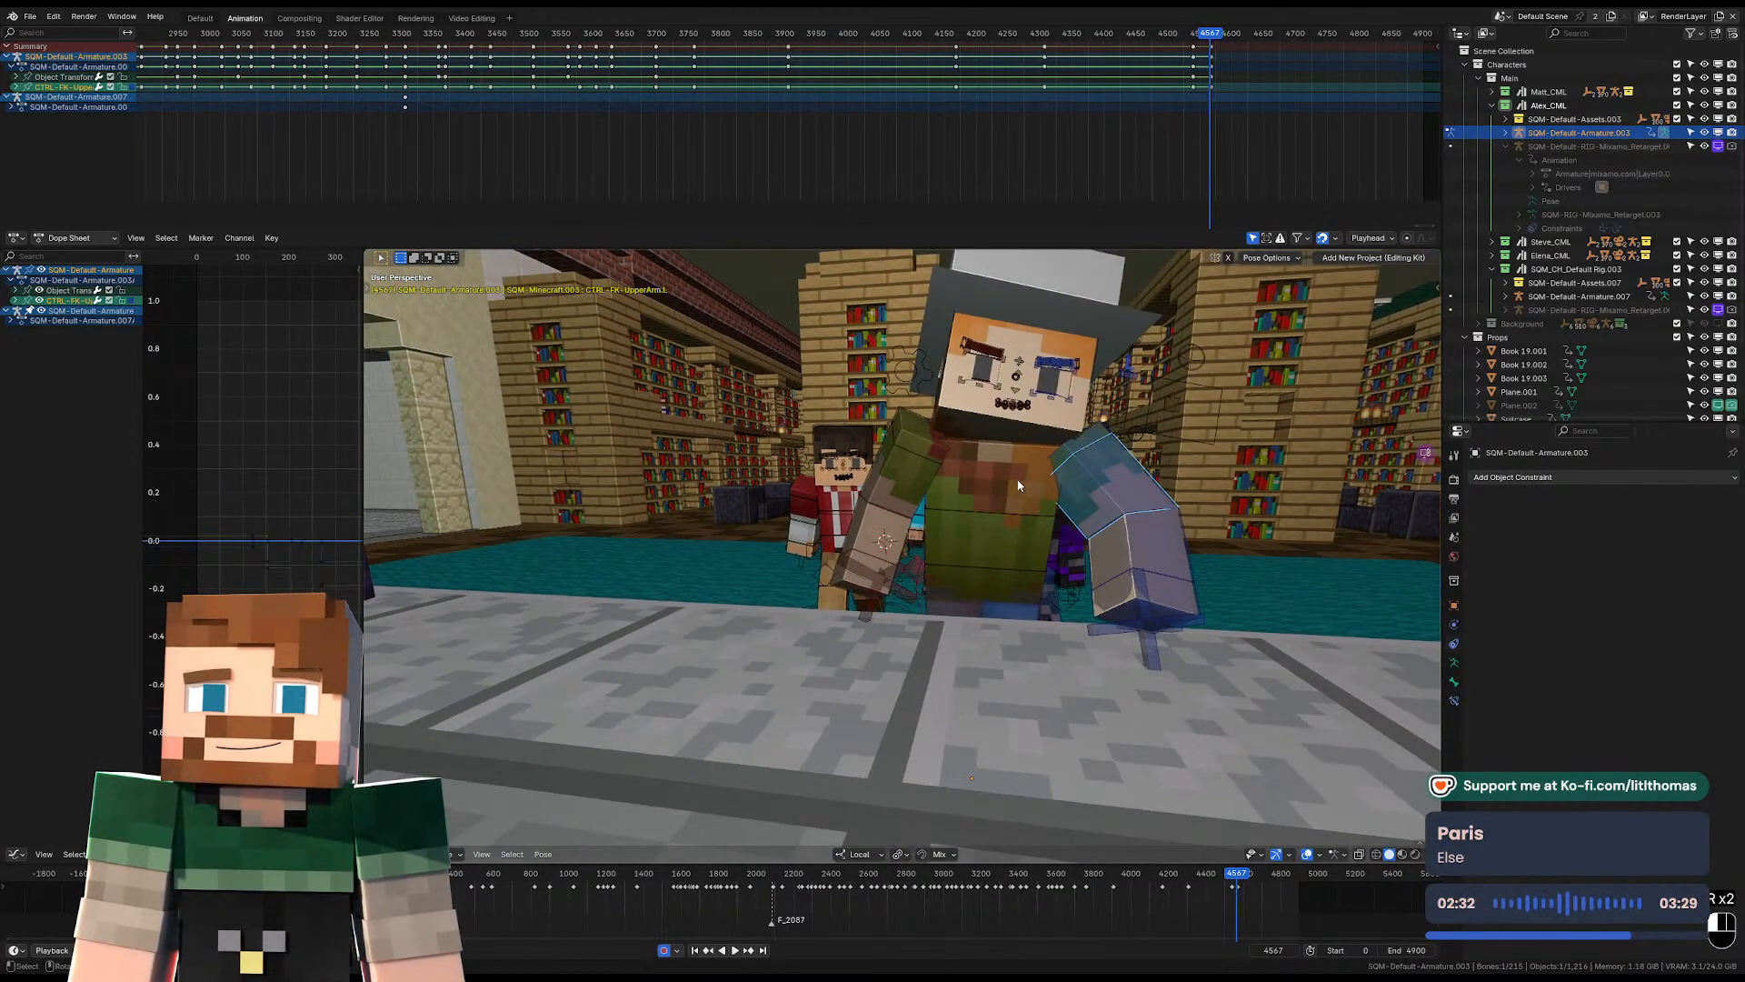
# Rotate the hat-wearing character's torso slightly and readjust the left upper arm's rotation at frame 4567.
pyautogui.click(1018, 511)
pyautogui.press('r')
pyautogui.click(1083, 538)
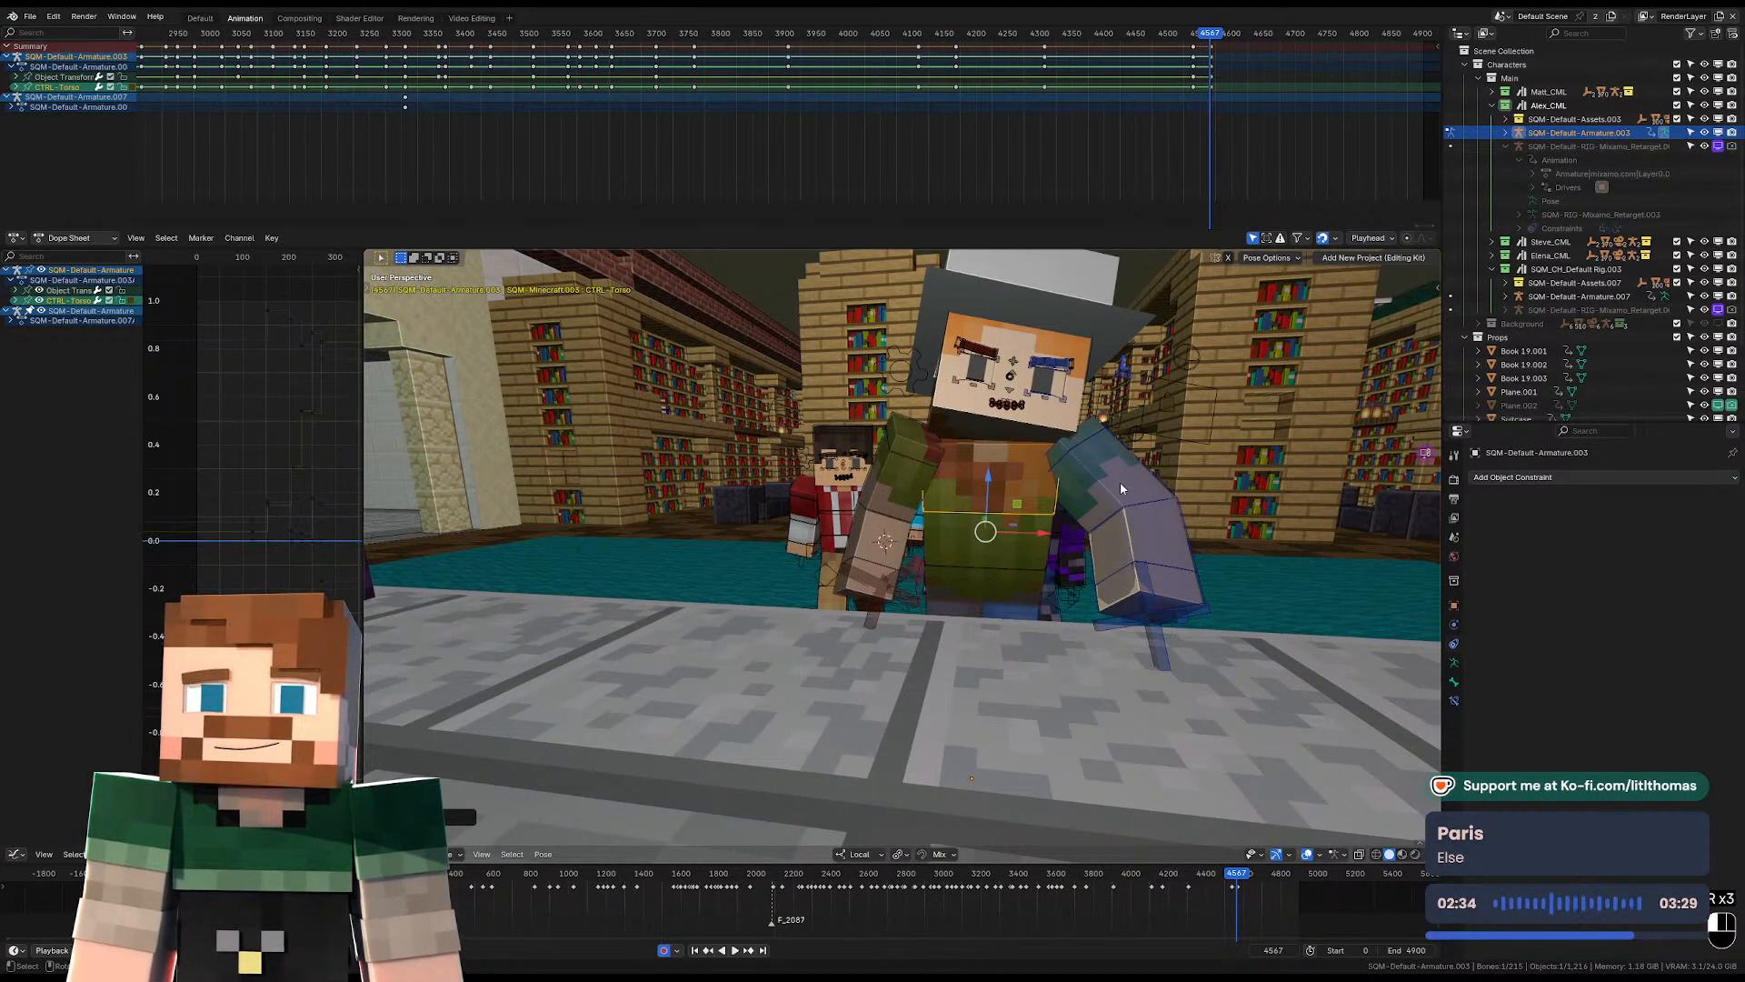
pyautogui.click(1121, 489)
pyautogui.press('r')
pyautogui.click(1125, 496)
# Move the hat-wearing character's pelvis at frame 4567 to bring the hands to the desk surface.
pyautogui.click(976, 569)
pyautogui.moveTo(979, 569)
pyautogui.mouseDown(button='middle')
pyautogui.moveTo(1113, 556)
pyautogui.moveTo(981, 587)
pyautogui.mouseUp(button='middle')
pyautogui.press('g')
pyautogui.click(1110, 567)
pyautogui.press('g')
pyautogui.click(979, 591)
# Rotate the left FK upper arm and shift the arm's position so its hand rests on the desk at frame 4567.
pyautogui.click(1081, 500)
pyautogui.press('r')
pyautogui.press('r')
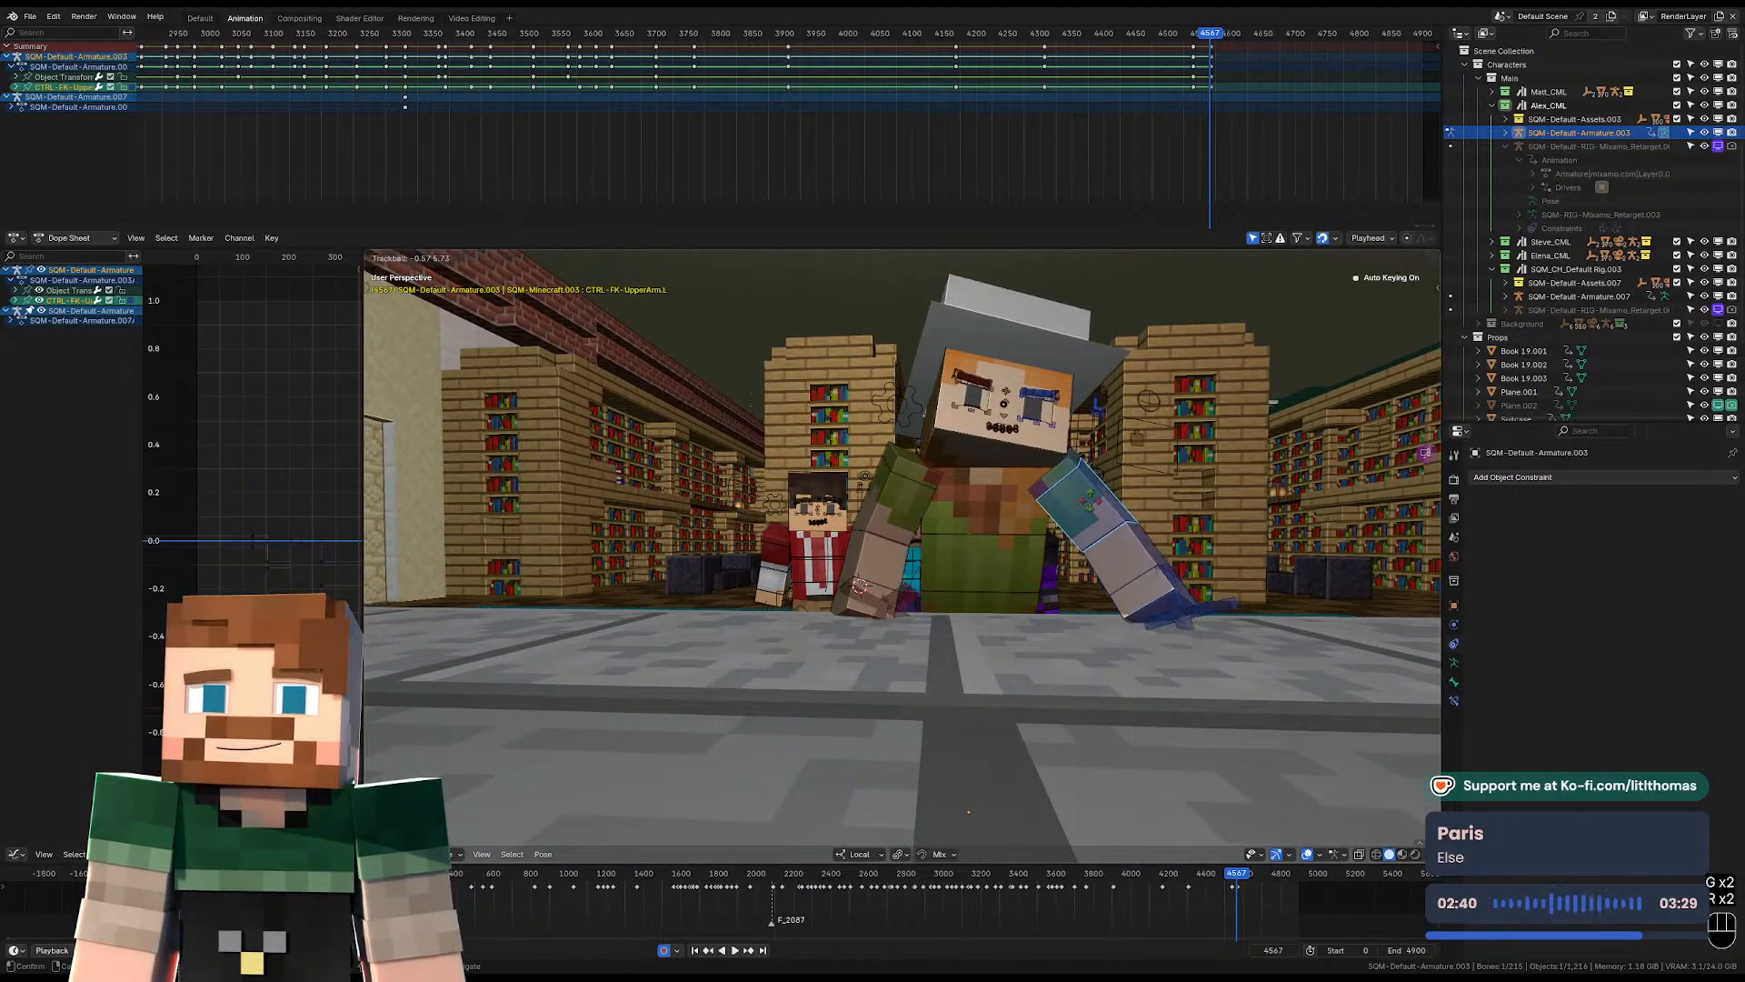
pyautogui.press('r')
pyautogui.click(1080, 477)
pyautogui.click(1066, 477)
pyautogui.moveTo(1066, 480); pyautogui.dragTo(980, 554, button='middle')
pyautogui.press('g')
pyautogui.click(982, 636)
# Rotate the hat-wearing character's left wrist at frame 4567 so the hand lies flat on the desk.
pyautogui.click(983, 653)
pyautogui.moveTo(983, 654); pyautogui.dragTo(1007, 643, button='middle')
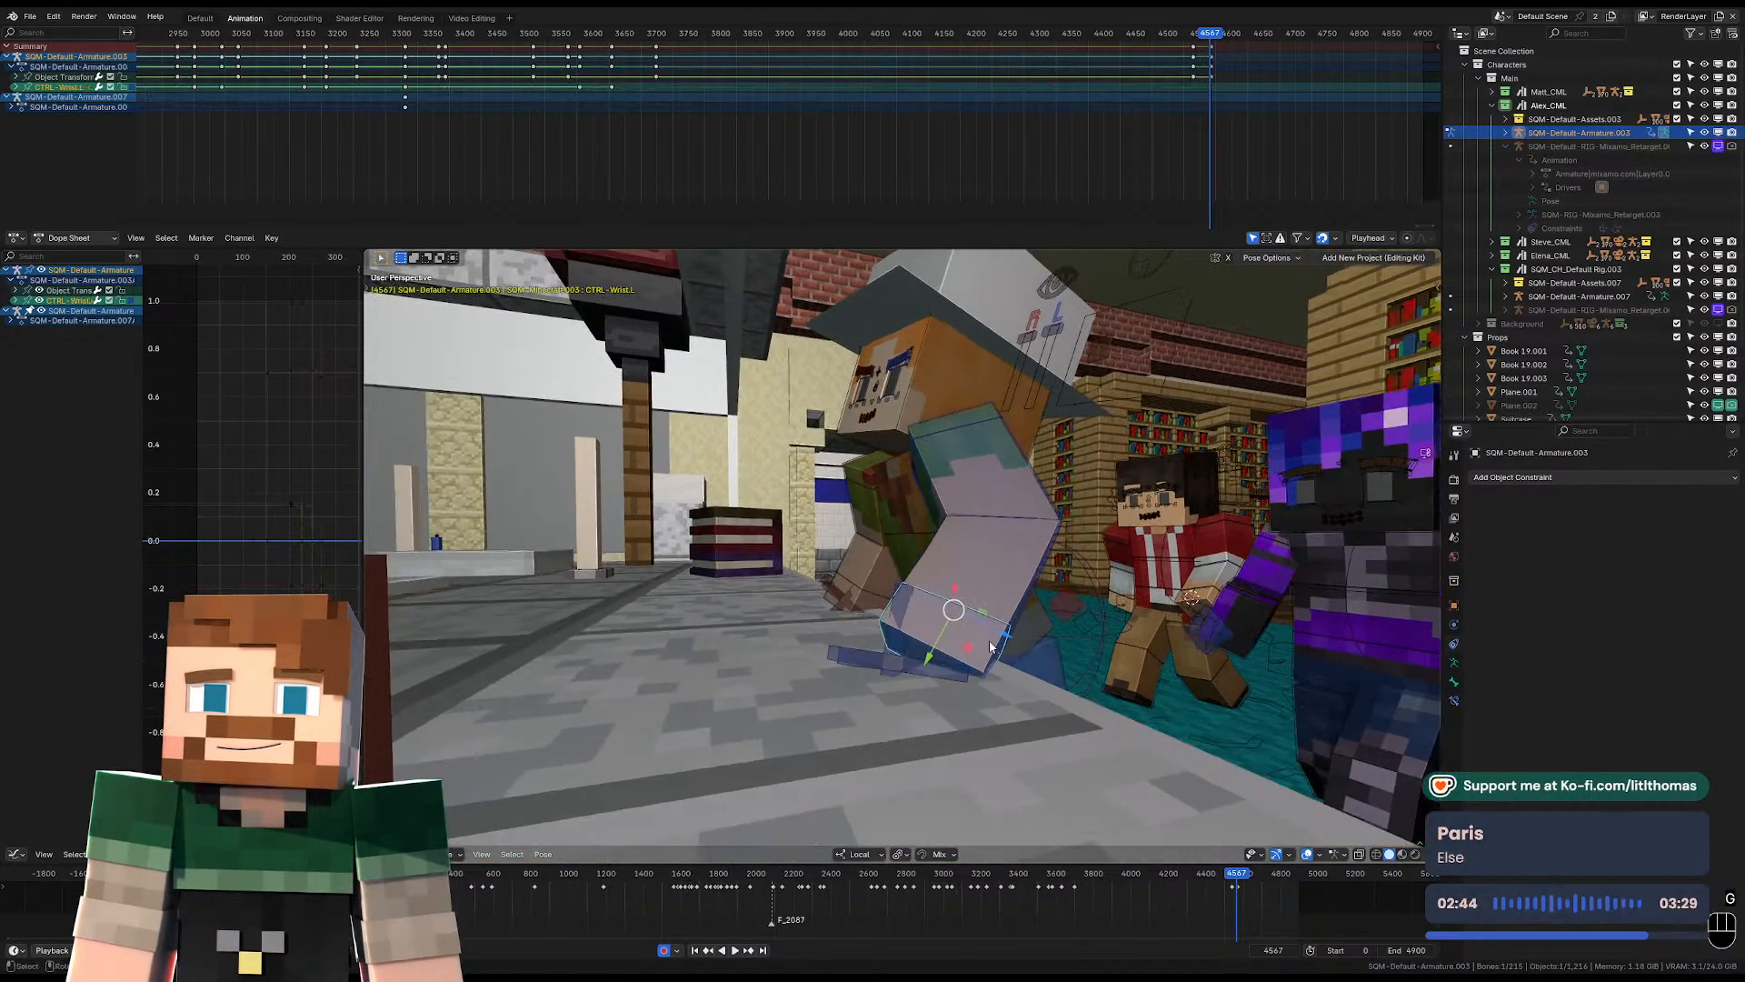
pyautogui.press('r')
pyautogui.click(1056, 665)
pyautogui.press('r')
pyautogui.press('r')
pyautogui.press('r')
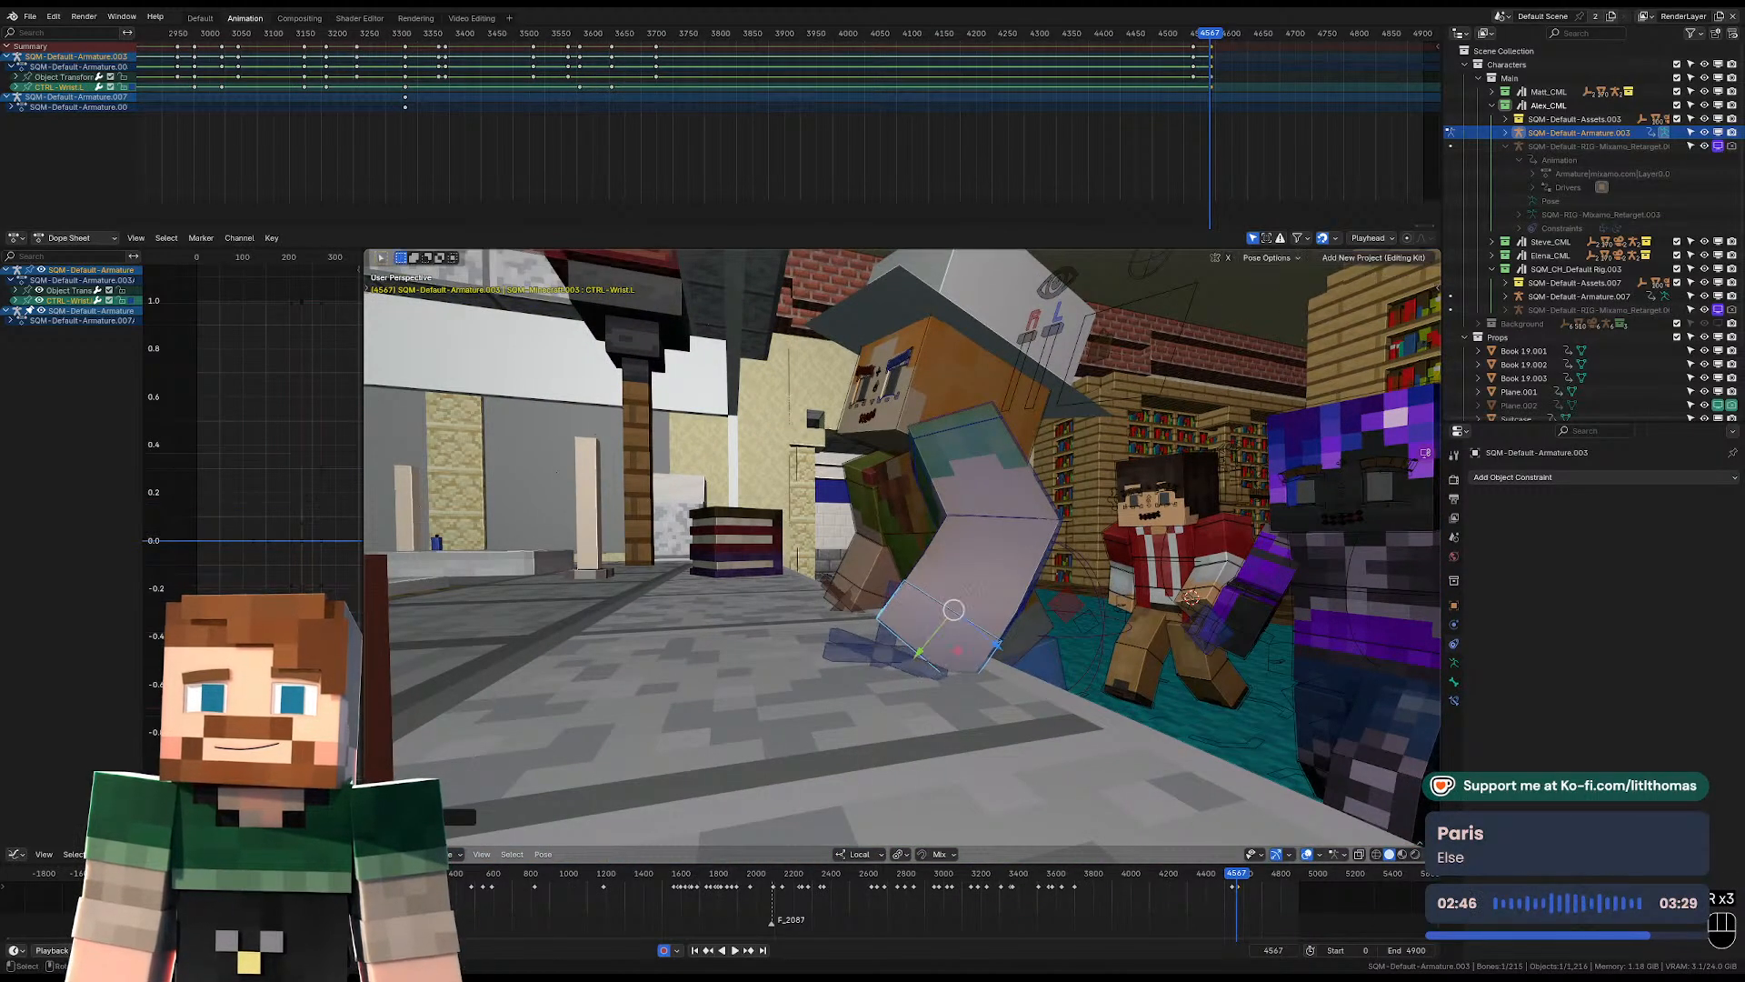
pyautogui.press('r')
pyautogui.click(1052, 608)
pyautogui.moveTo(1052, 608); pyautogui.dragTo(1156, 603, button='middle')
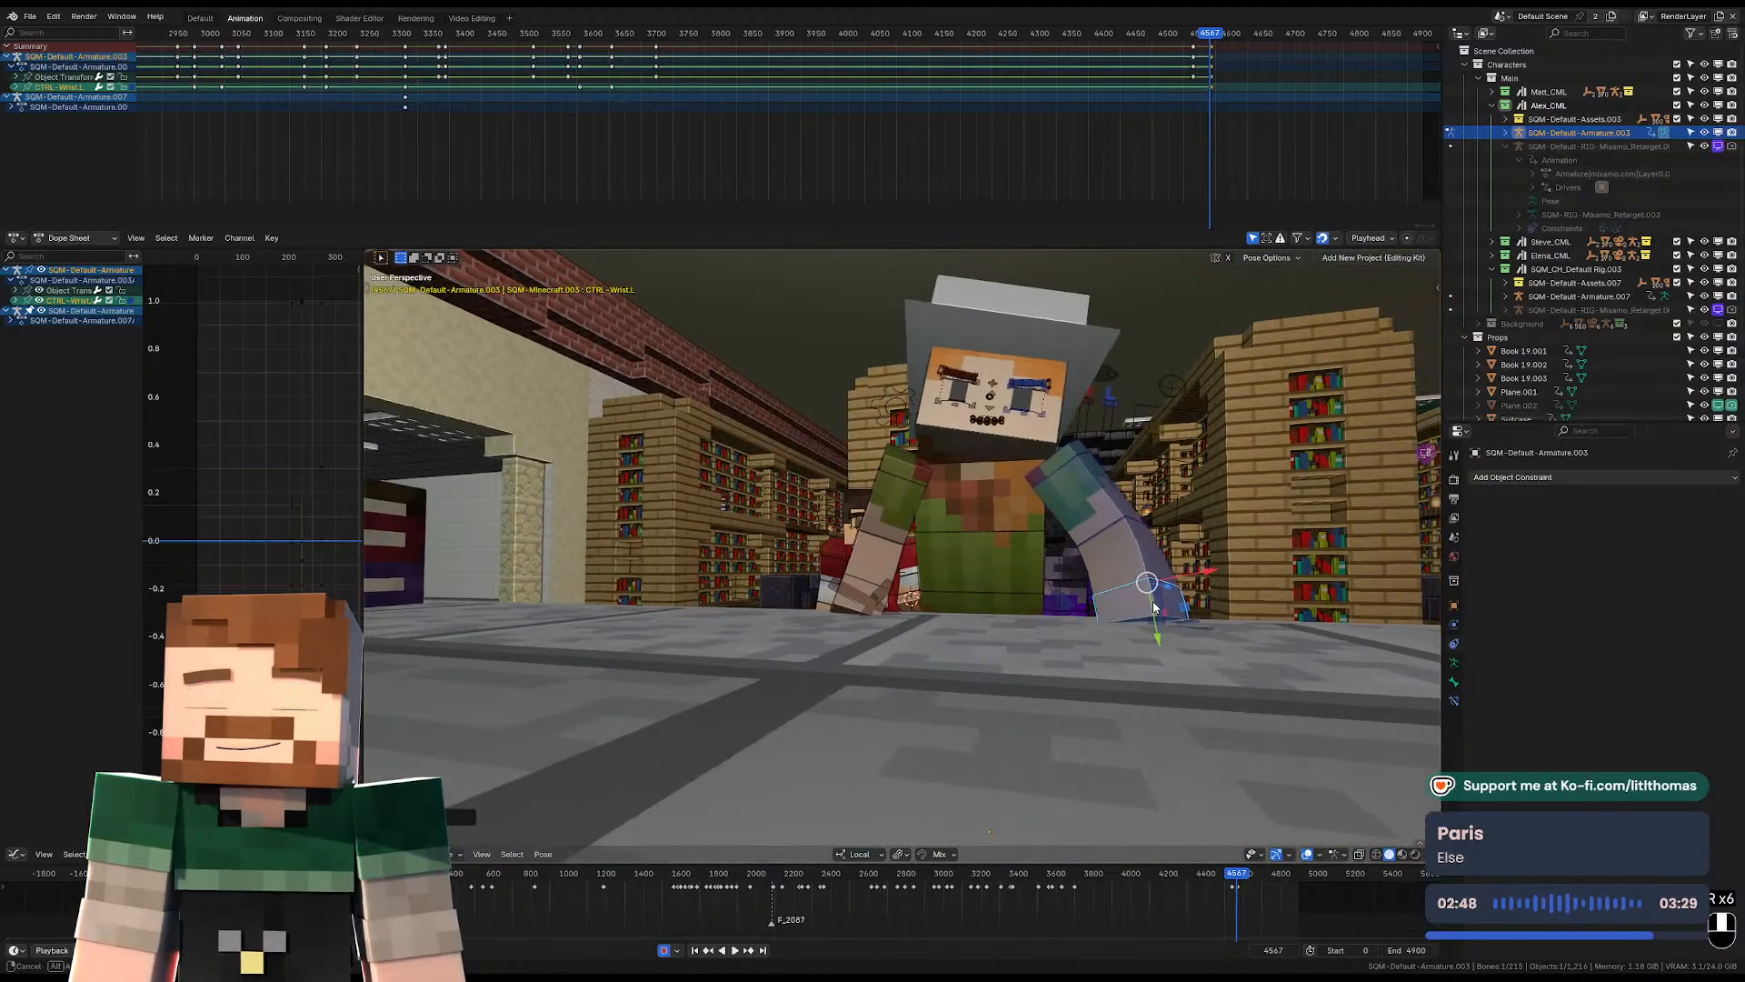
pyautogui.press('r')
pyautogui.press('r')
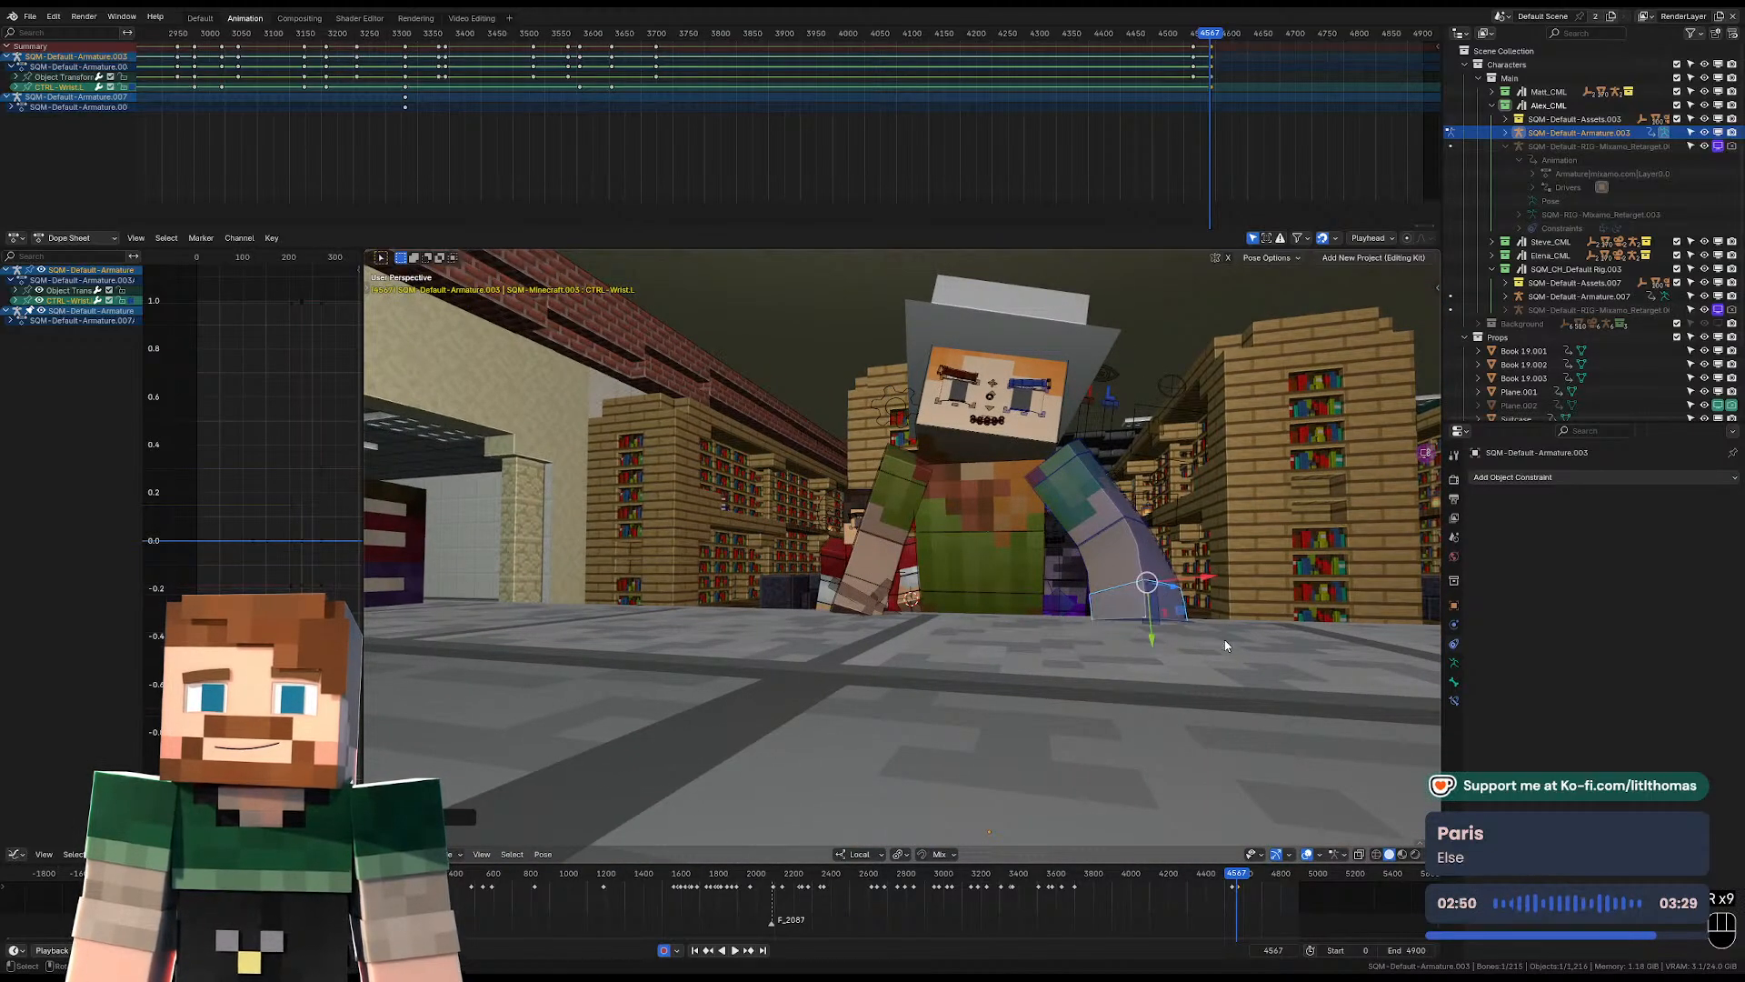
# Rotate the hat-wearing character's right wrist freely at frame 4567 to align the hand with the desk surface.
pyautogui.click(855, 604)
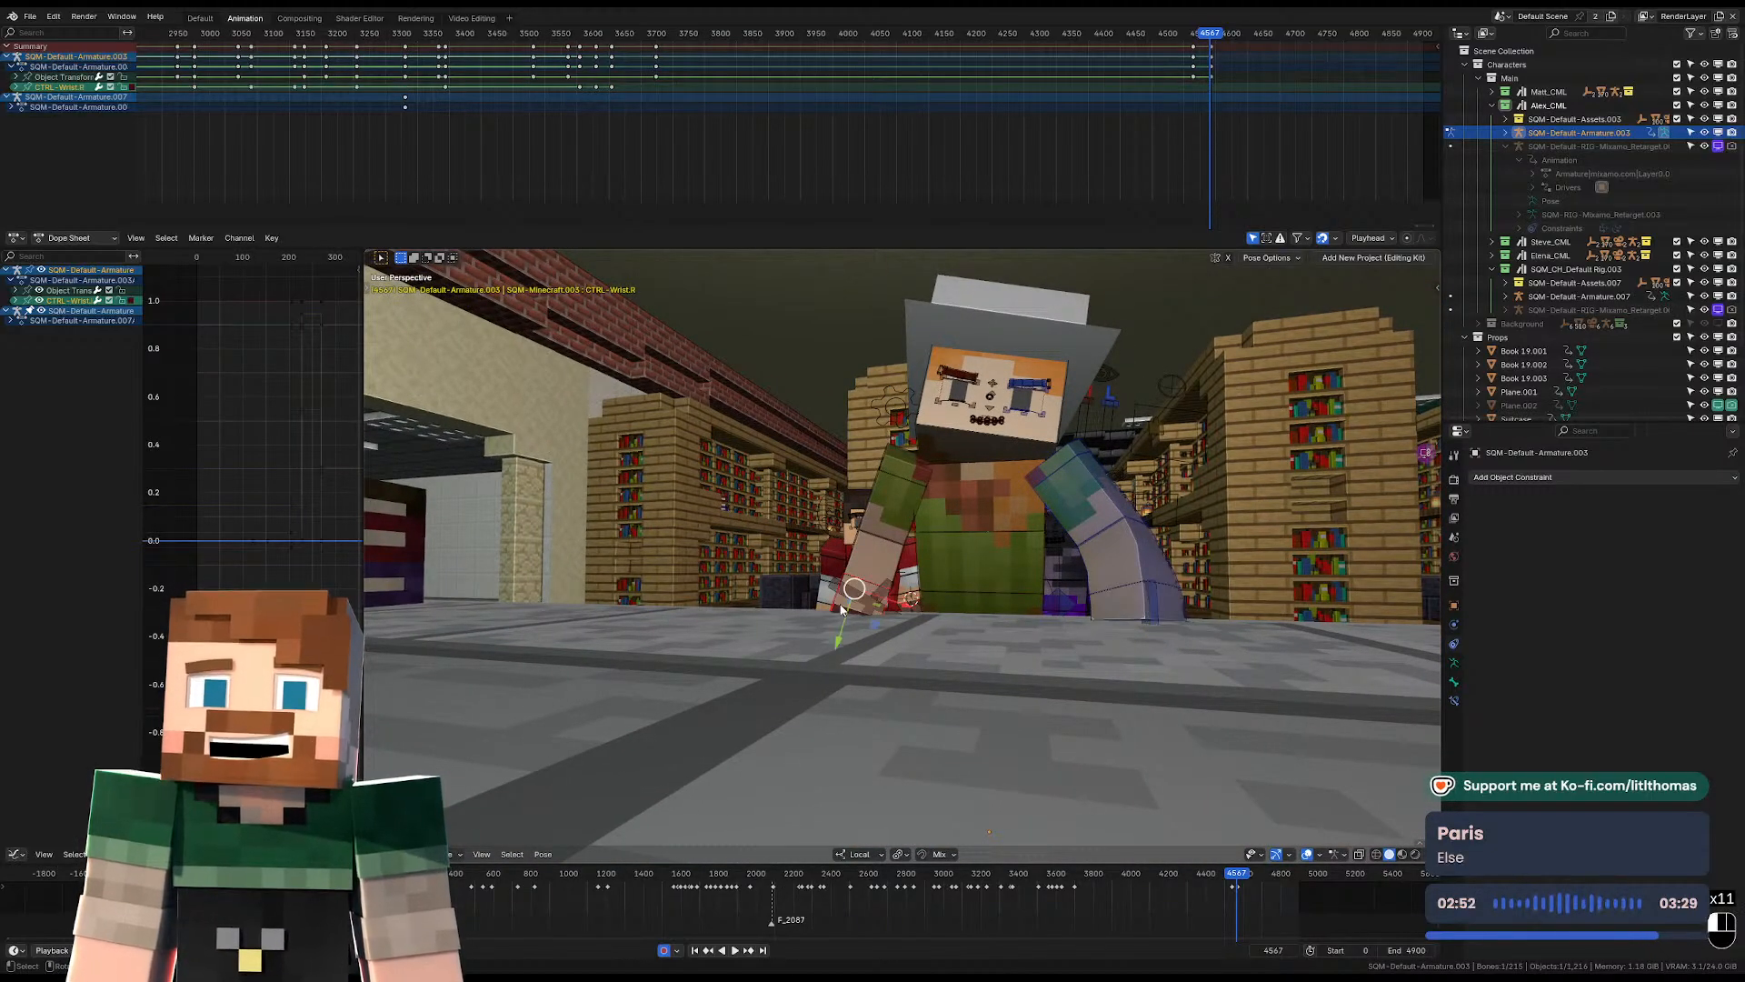
pyautogui.press('KP_Decimal')
pyautogui.press('r')
pyautogui.press('r')
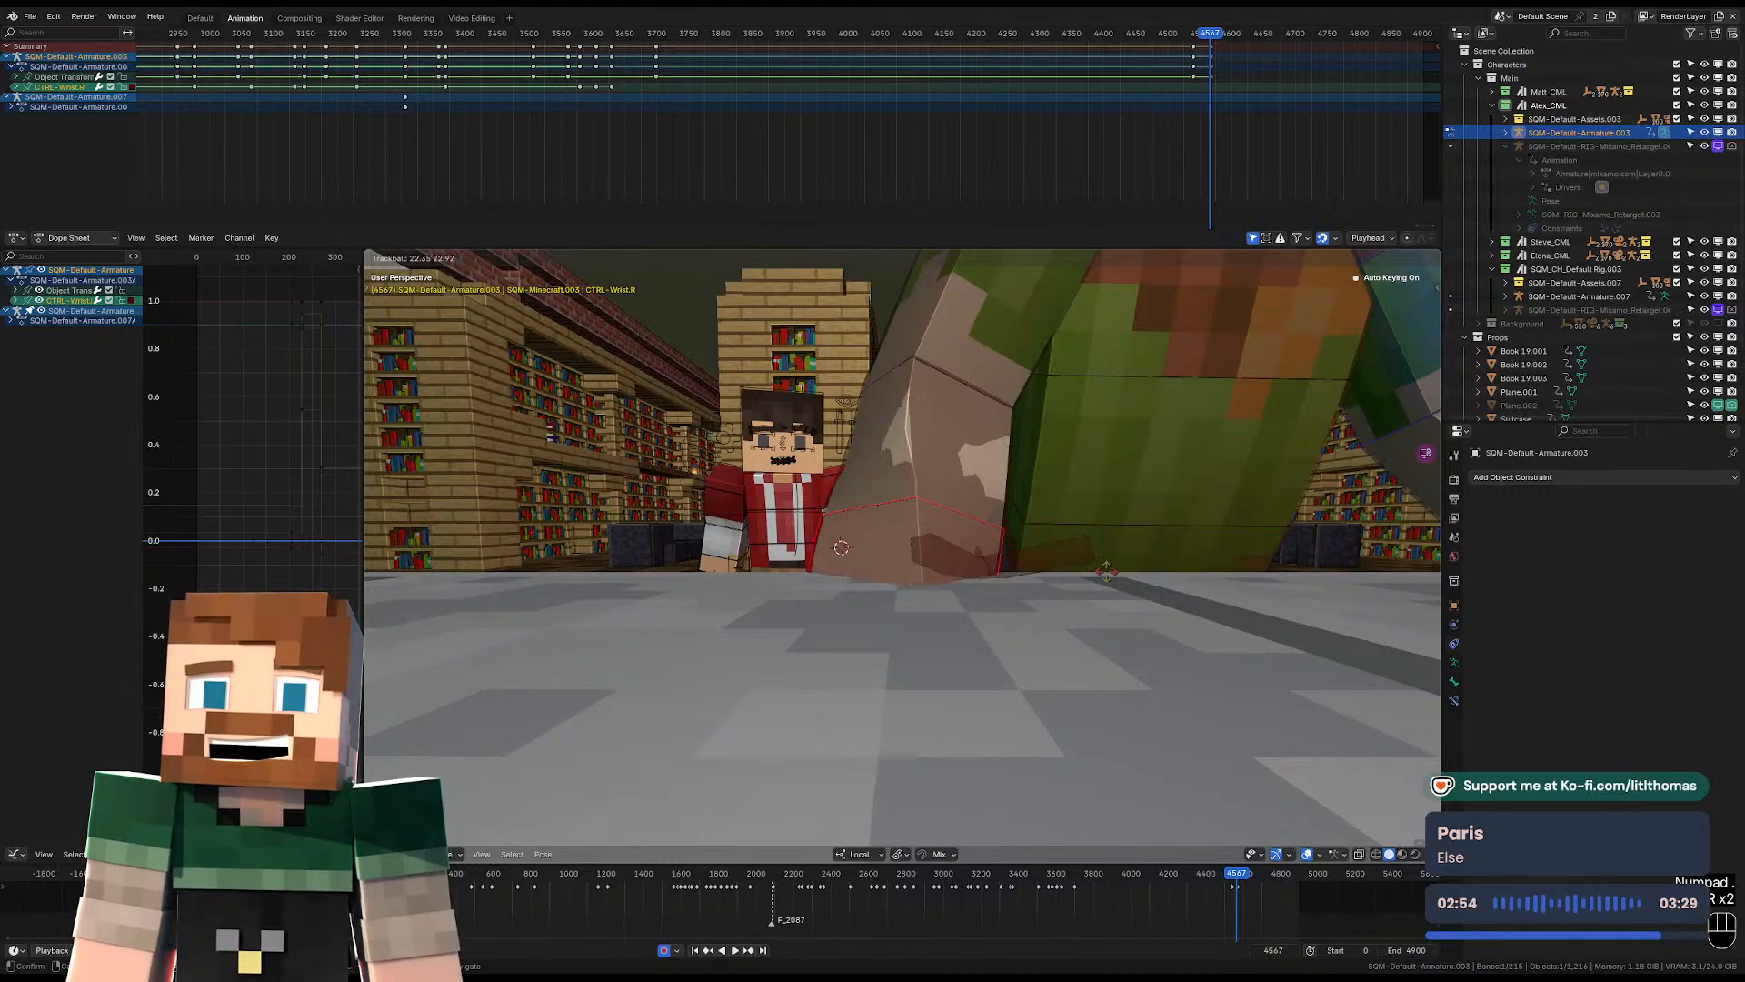
pyautogui.click(1011, 386)
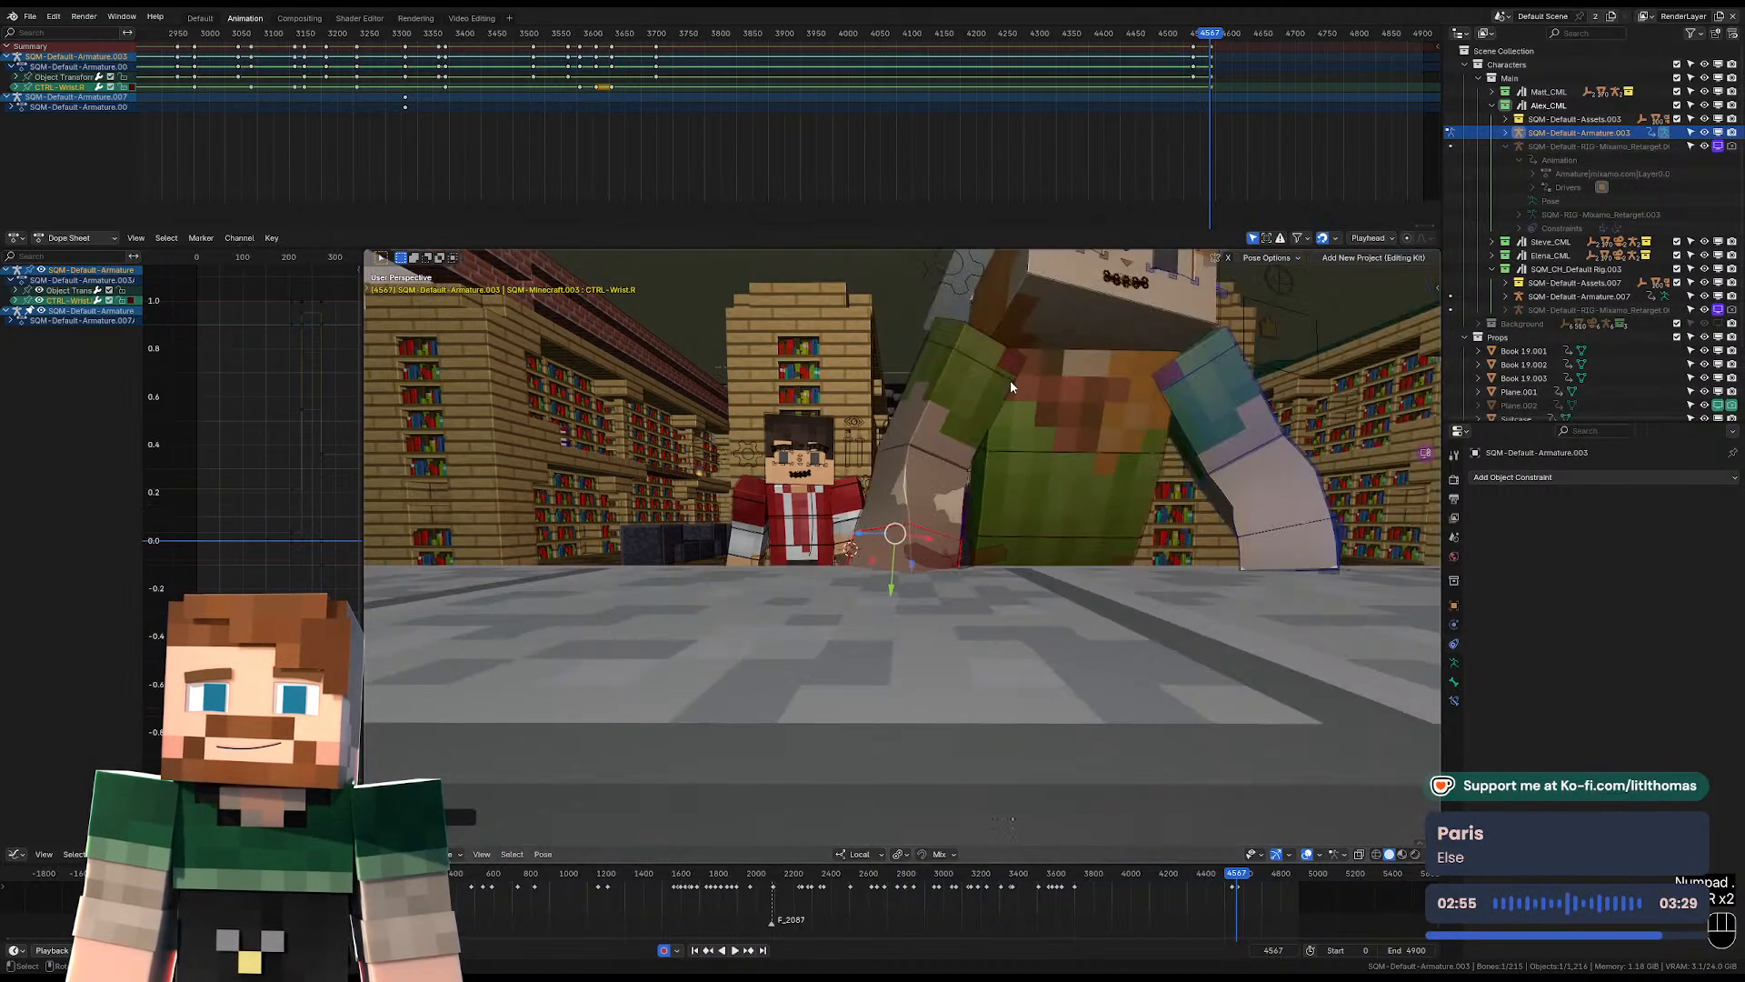
# Rotate the hat-wearing character's right lower arm and right FK upper arm at frame 4567 to refit the hand to the desk.
pyautogui.click(936, 488)
pyautogui.press('r')
pyautogui.press('r')
pyautogui.click(965, 412)
pyautogui.click(962, 405)
pyautogui.press('r')
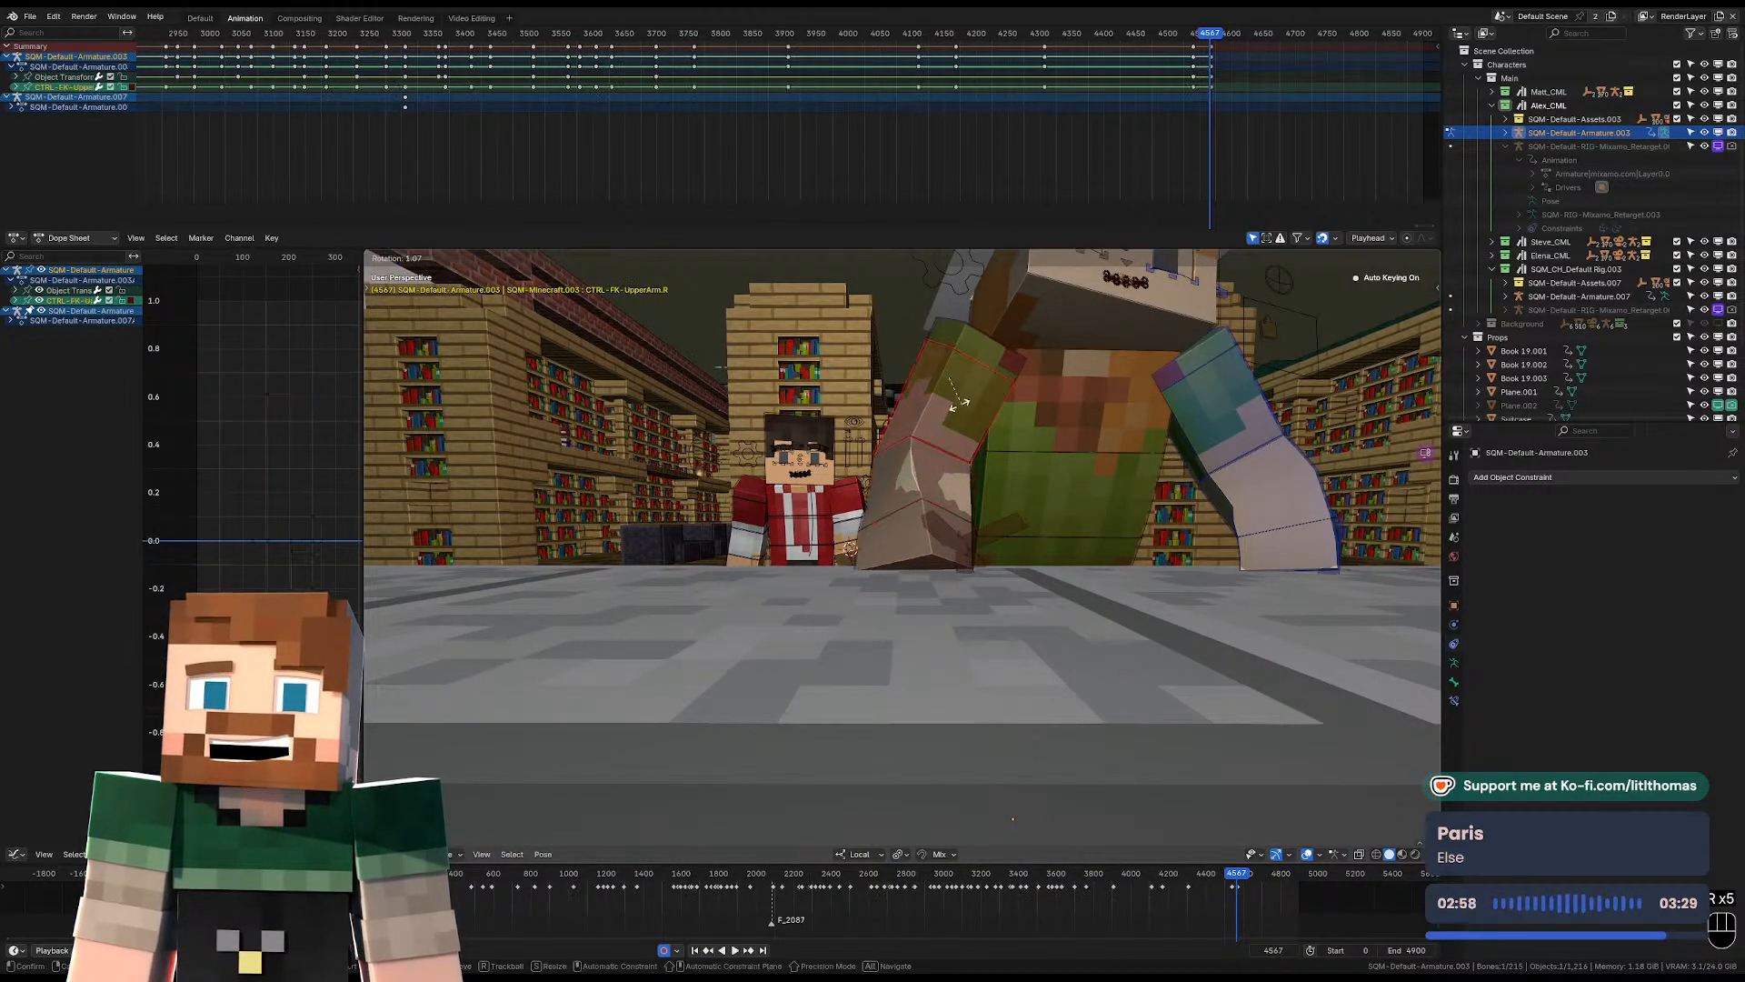
pyautogui.click(956, 405)
pyautogui.press('r')
pyautogui.click(1094, 456)
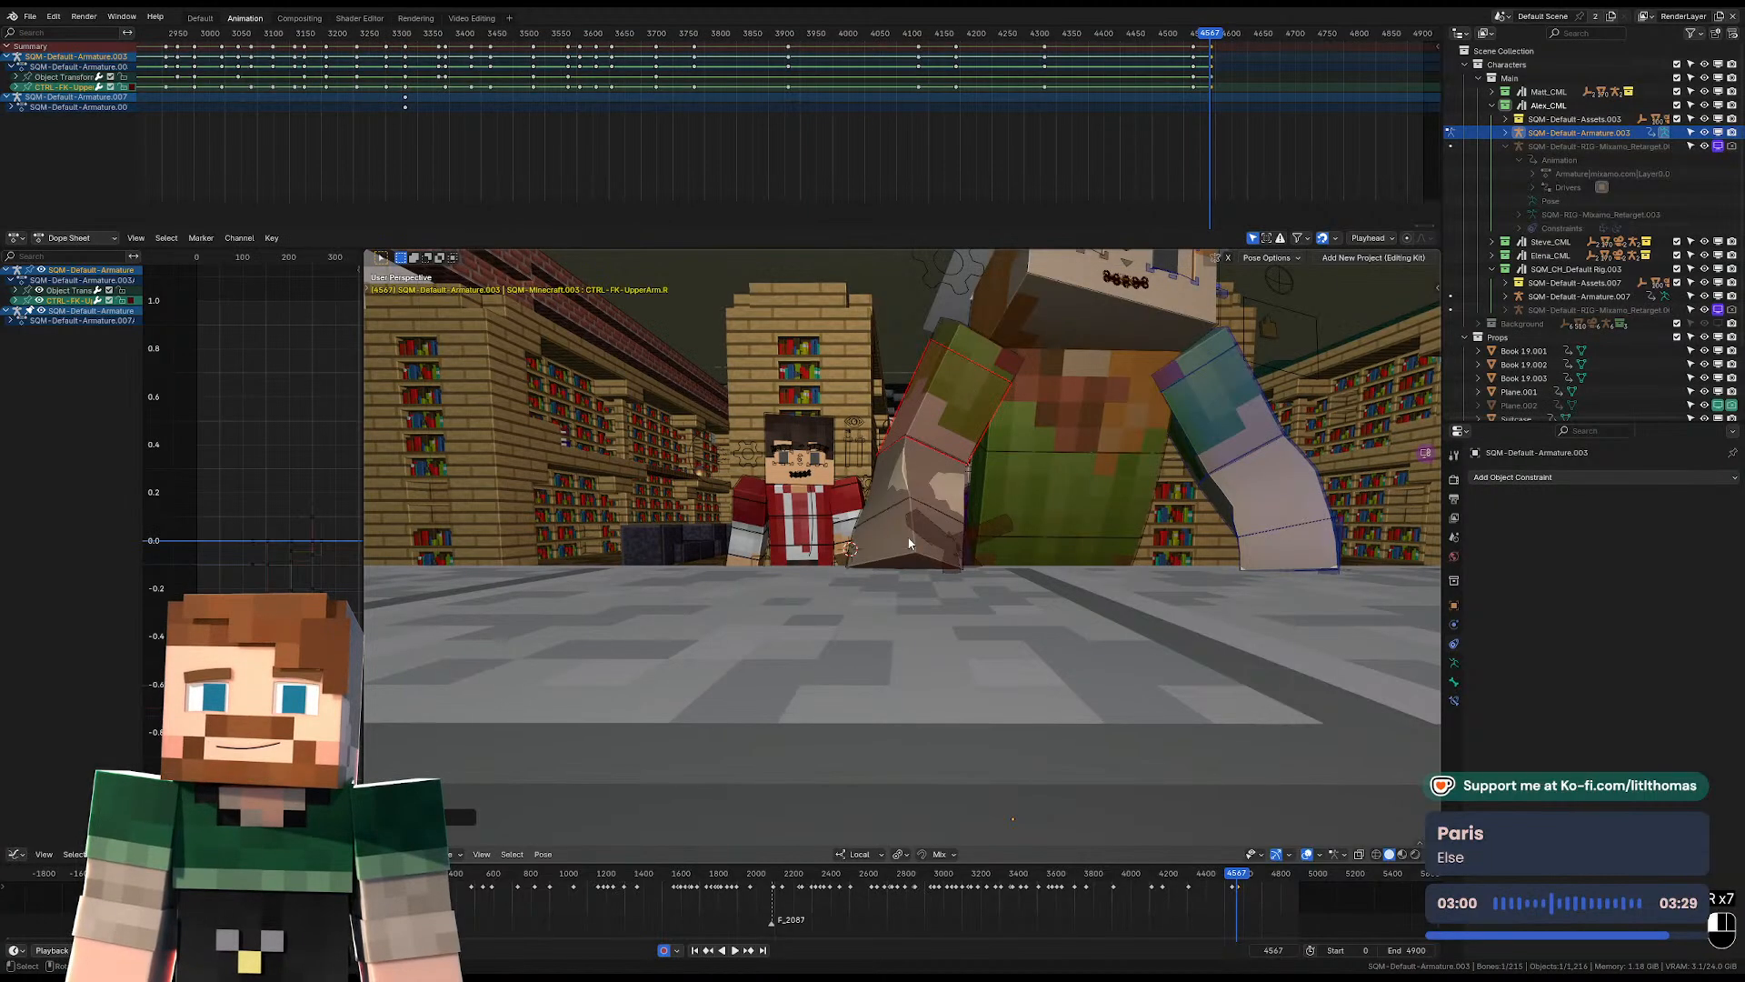
# Rotate the right wrist again at frame 4567 to flatten the hand against the desk, and select the lower arm.
pyautogui.click(910, 543)
pyautogui.press('r')
pyautogui.press('r')
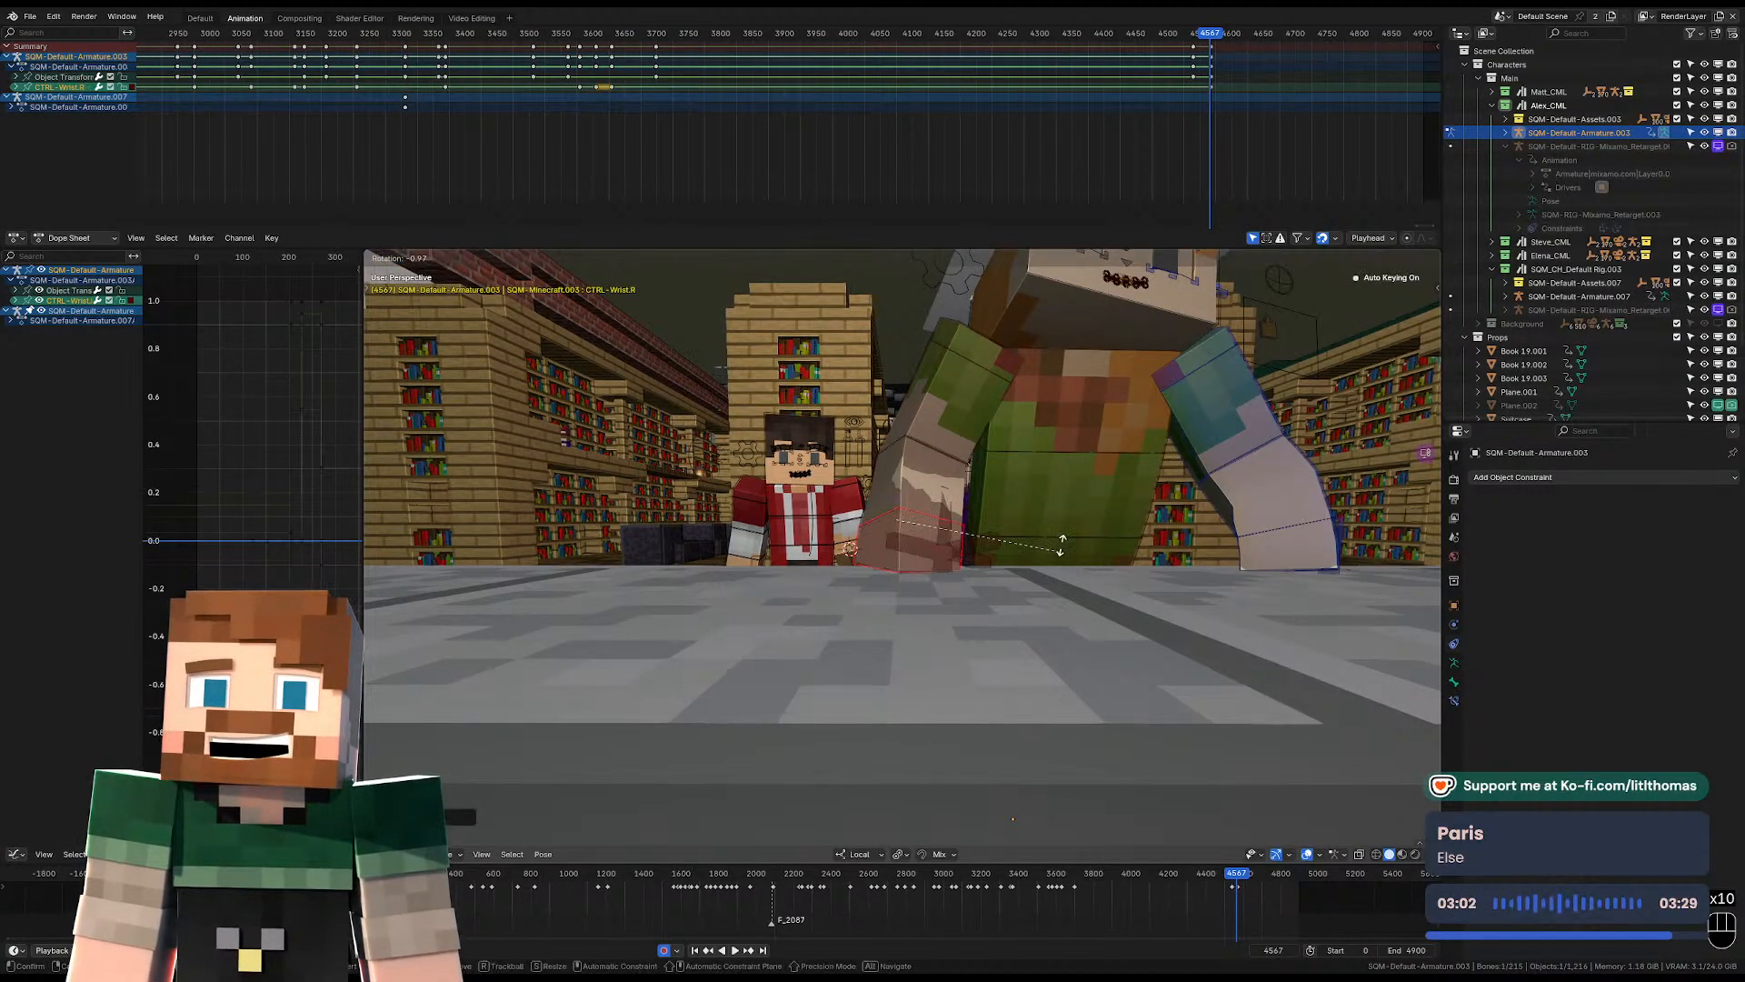
pyautogui.click(1059, 549)
pyautogui.click(928, 485)
# Lift the hat-wearing character's left IK foot up and back off the floor at frame 4567 and rotate it.
pyautogui.moveTo(927, 485); pyautogui.dragTo(916, 582, button='middle')
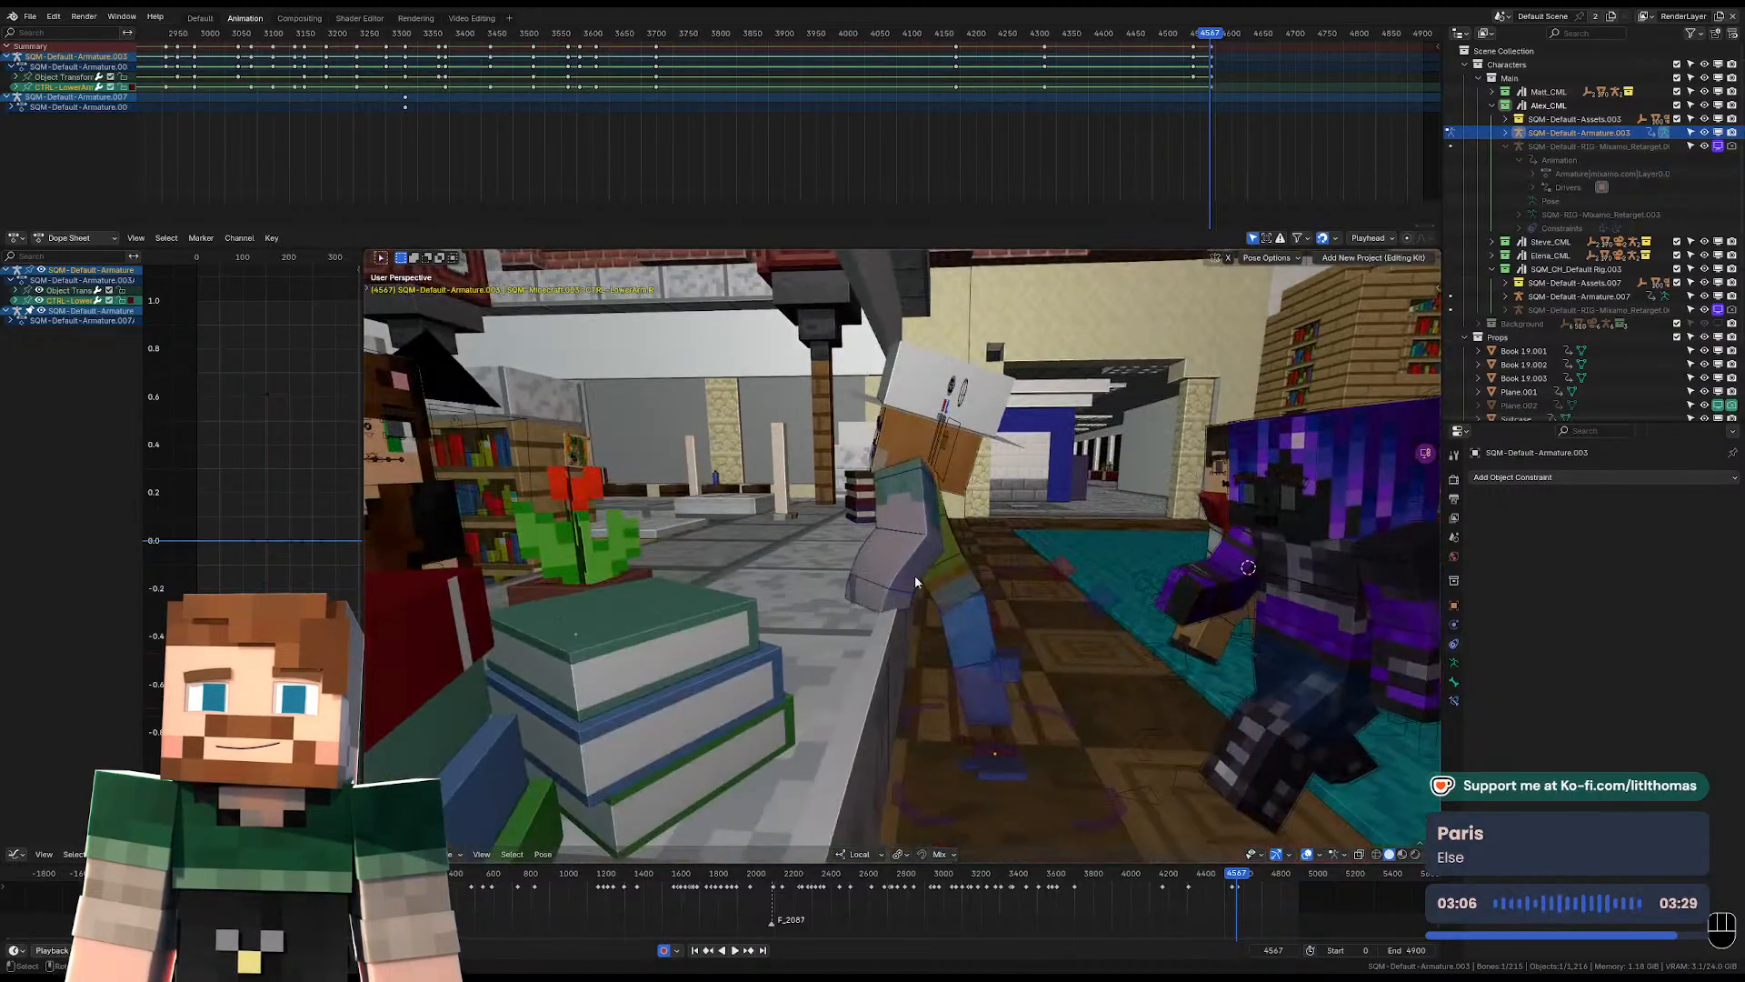
pyautogui.click(1017, 766)
pyautogui.moveTo(1017, 766); pyautogui.dragTo(1017, 723, button='middle')
pyautogui.press('g')
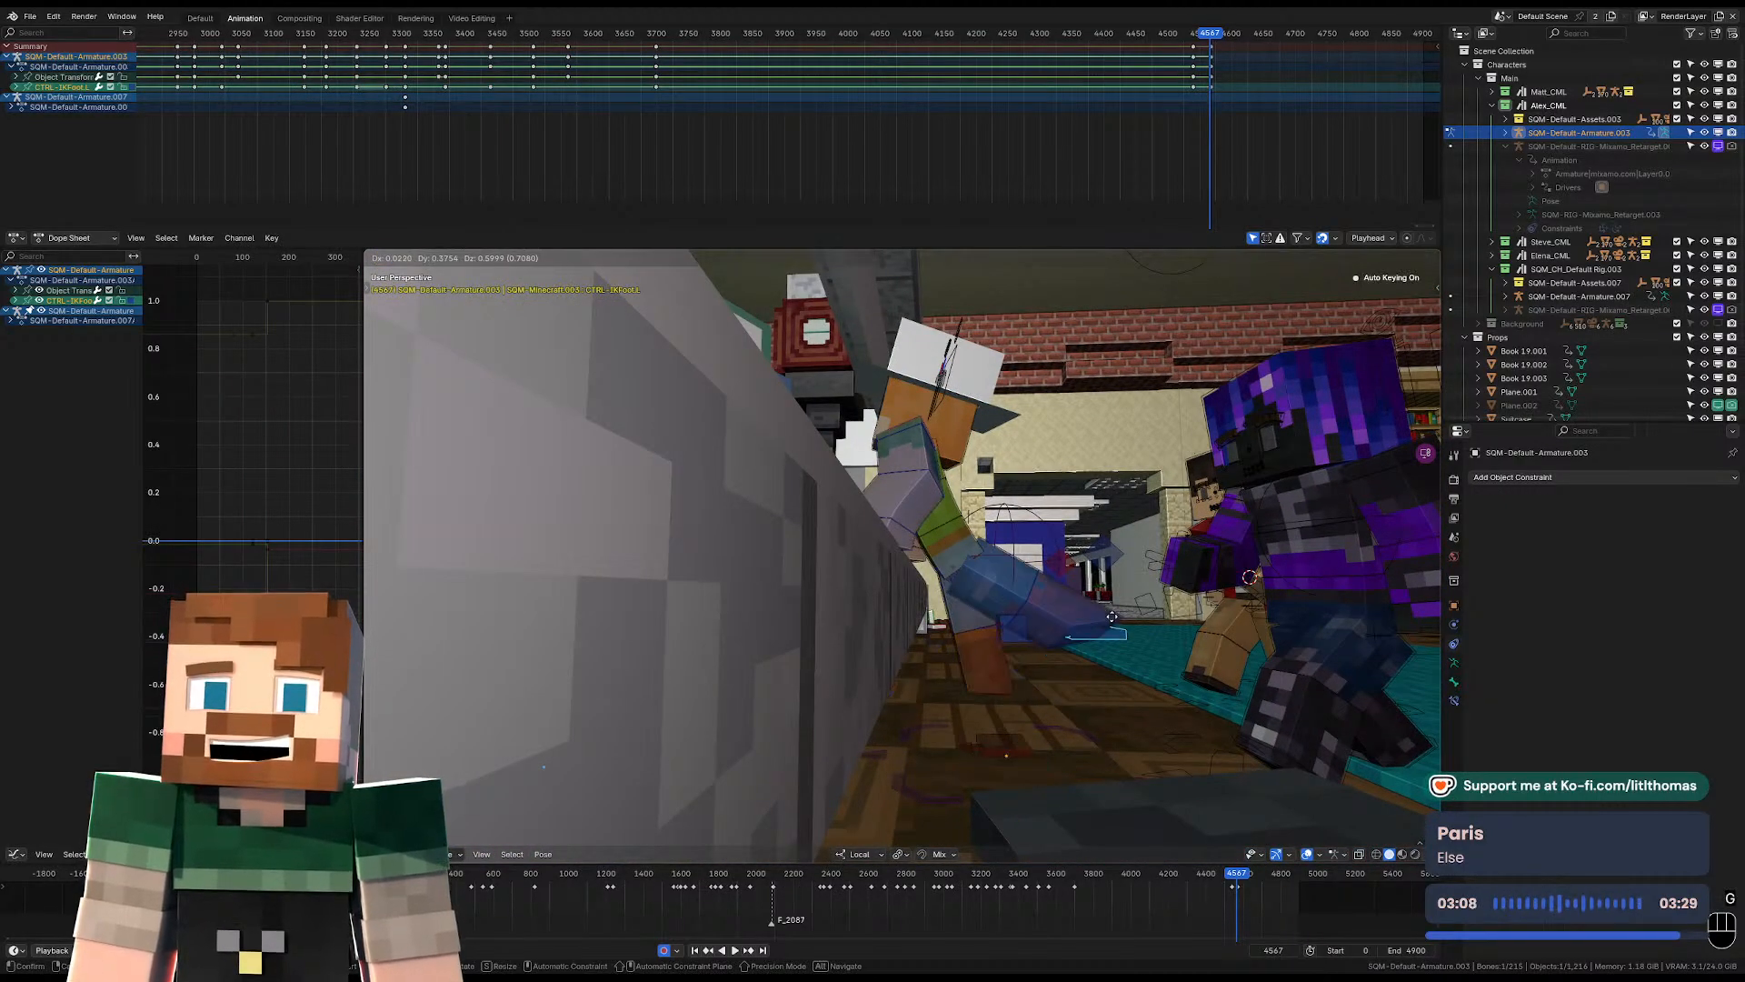
pyautogui.click(1090, 611)
pyautogui.press('r')
pyautogui.click(1077, 568)
# Reposition the hat-wearing character's left IK foot at frame 4567 so the raised leg trails behind the body.
pyautogui.moveTo(1077, 568); pyautogui.dragTo(862, 759, button='middle')
pyautogui.press('g')
pyautogui.click(942, 534)
pyautogui.press('g')
pyautogui.click(1108, 497)
# Lift the hat-wearing character's right IK foot off the floor at frame 4567, up behind the hips.
pyautogui.click(806, 805)
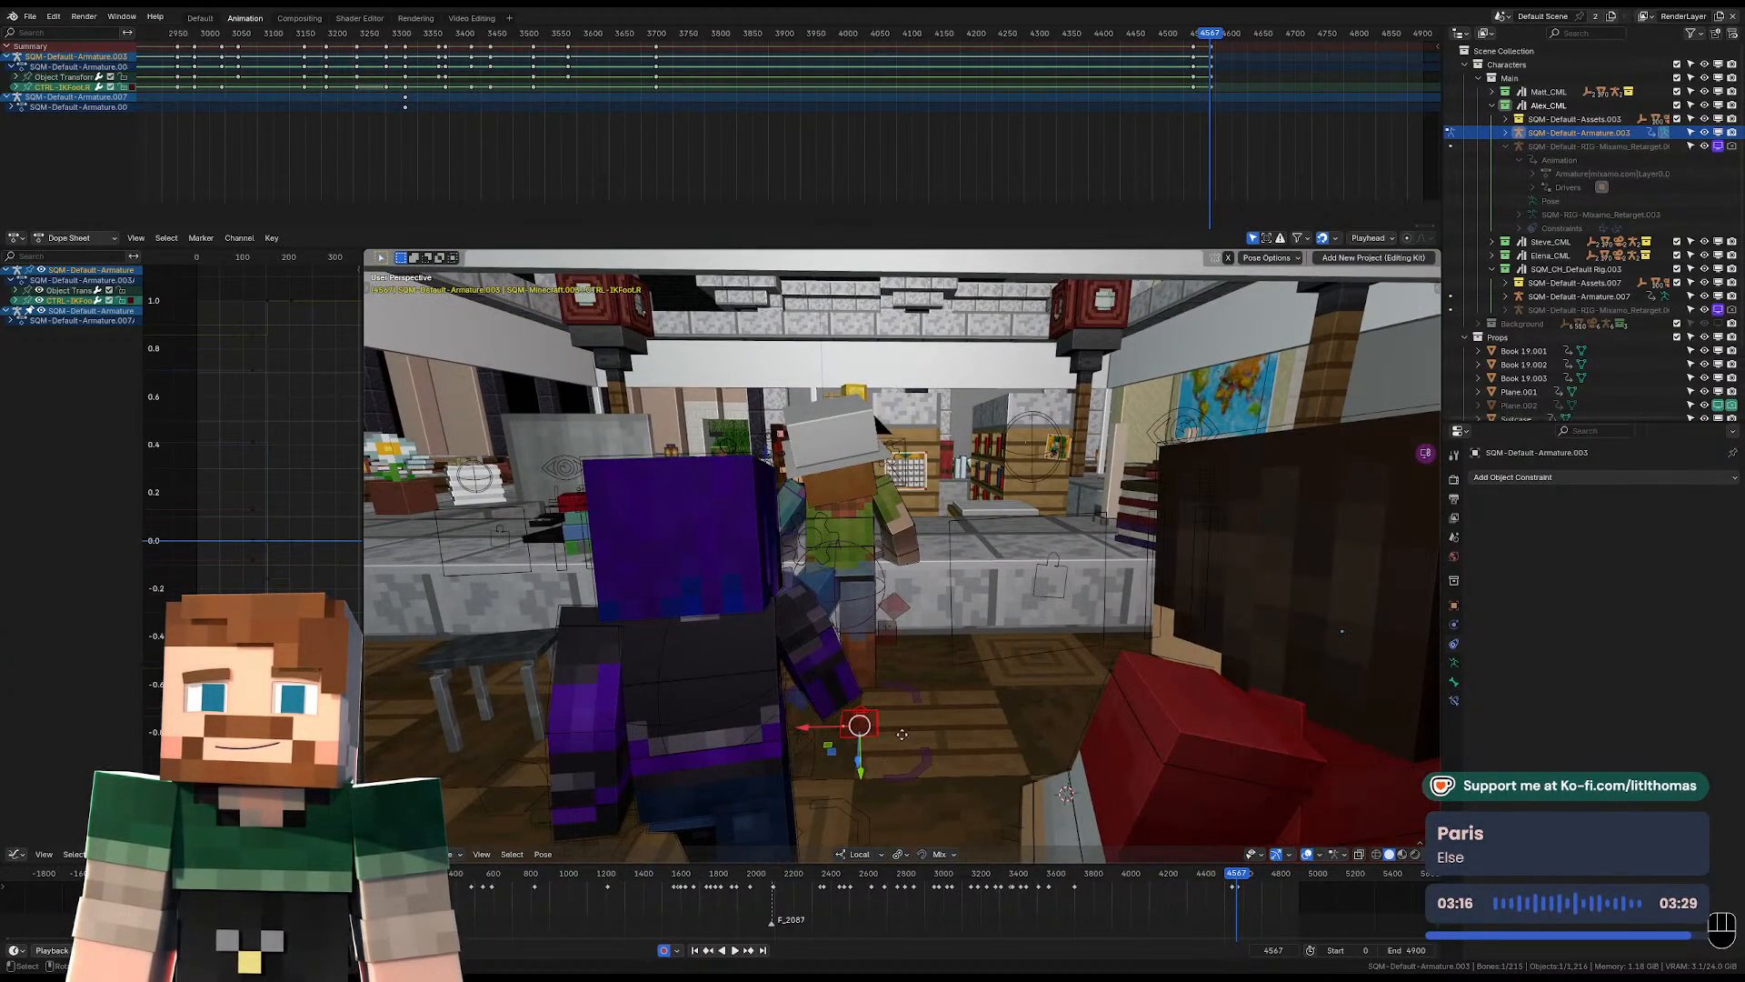
pyautogui.press('g')
pyautogui.click(916, 643)
pyautogui.moveTo(916, 643); pyautogui.dragTo(1022, 631, button='middle')
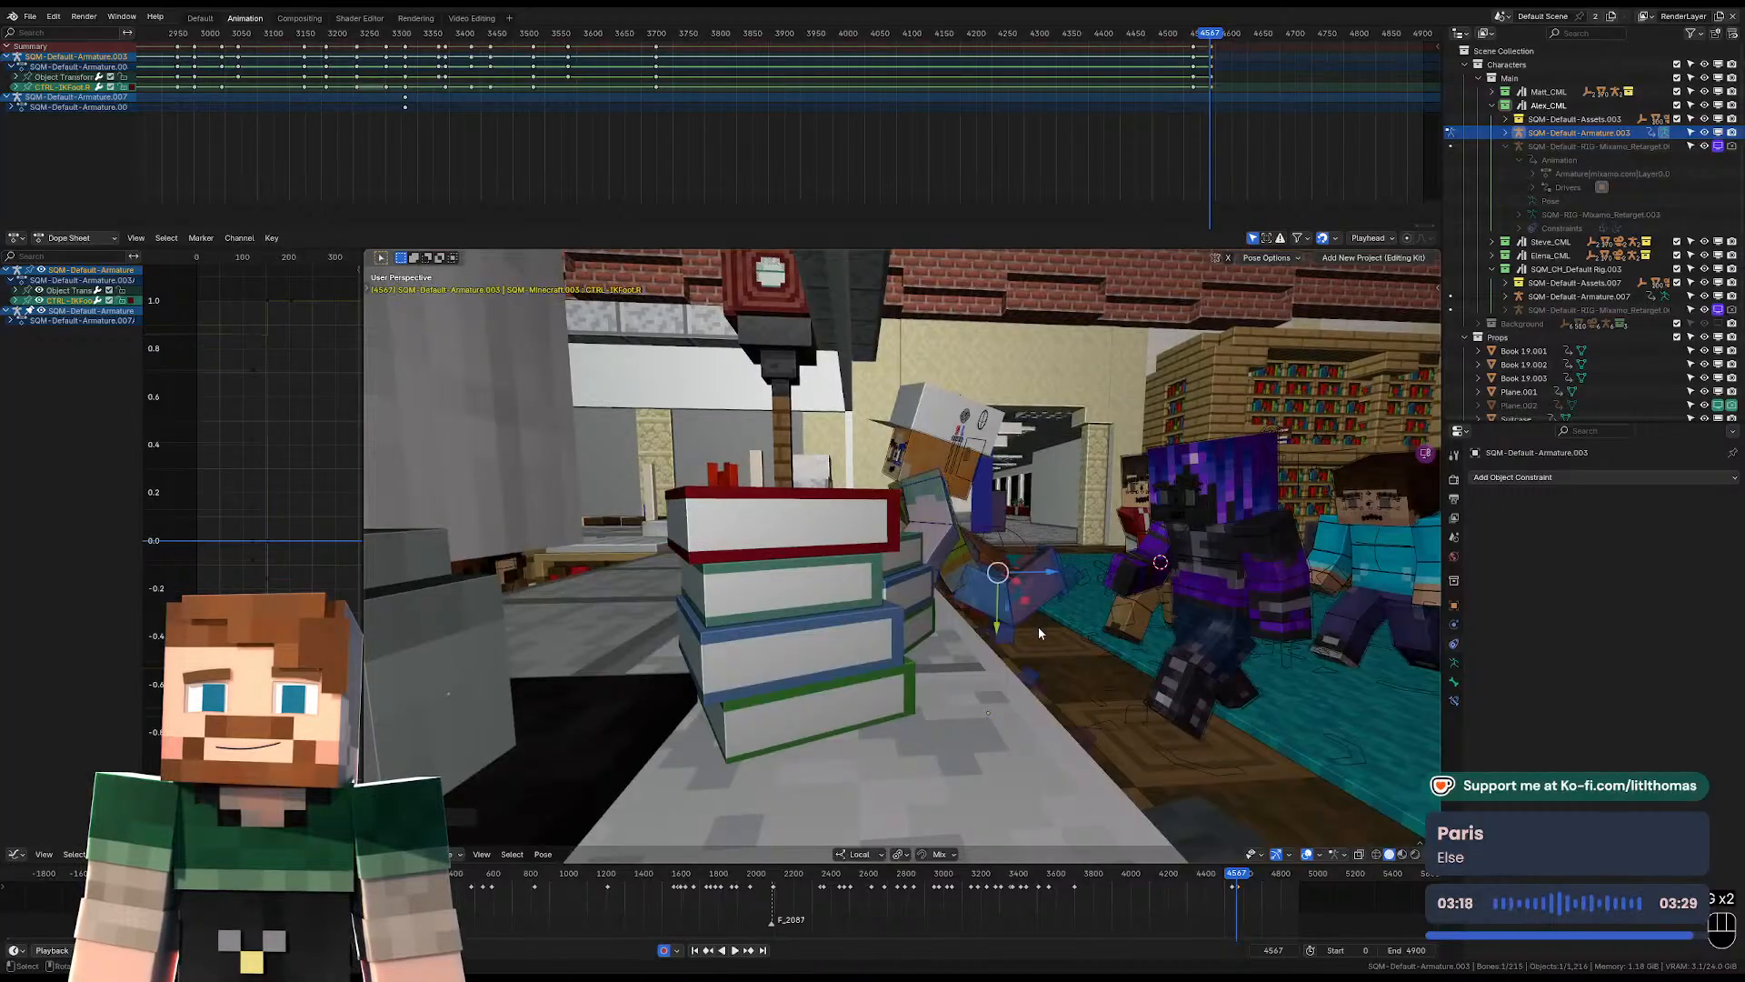
pyautogui.press('g')
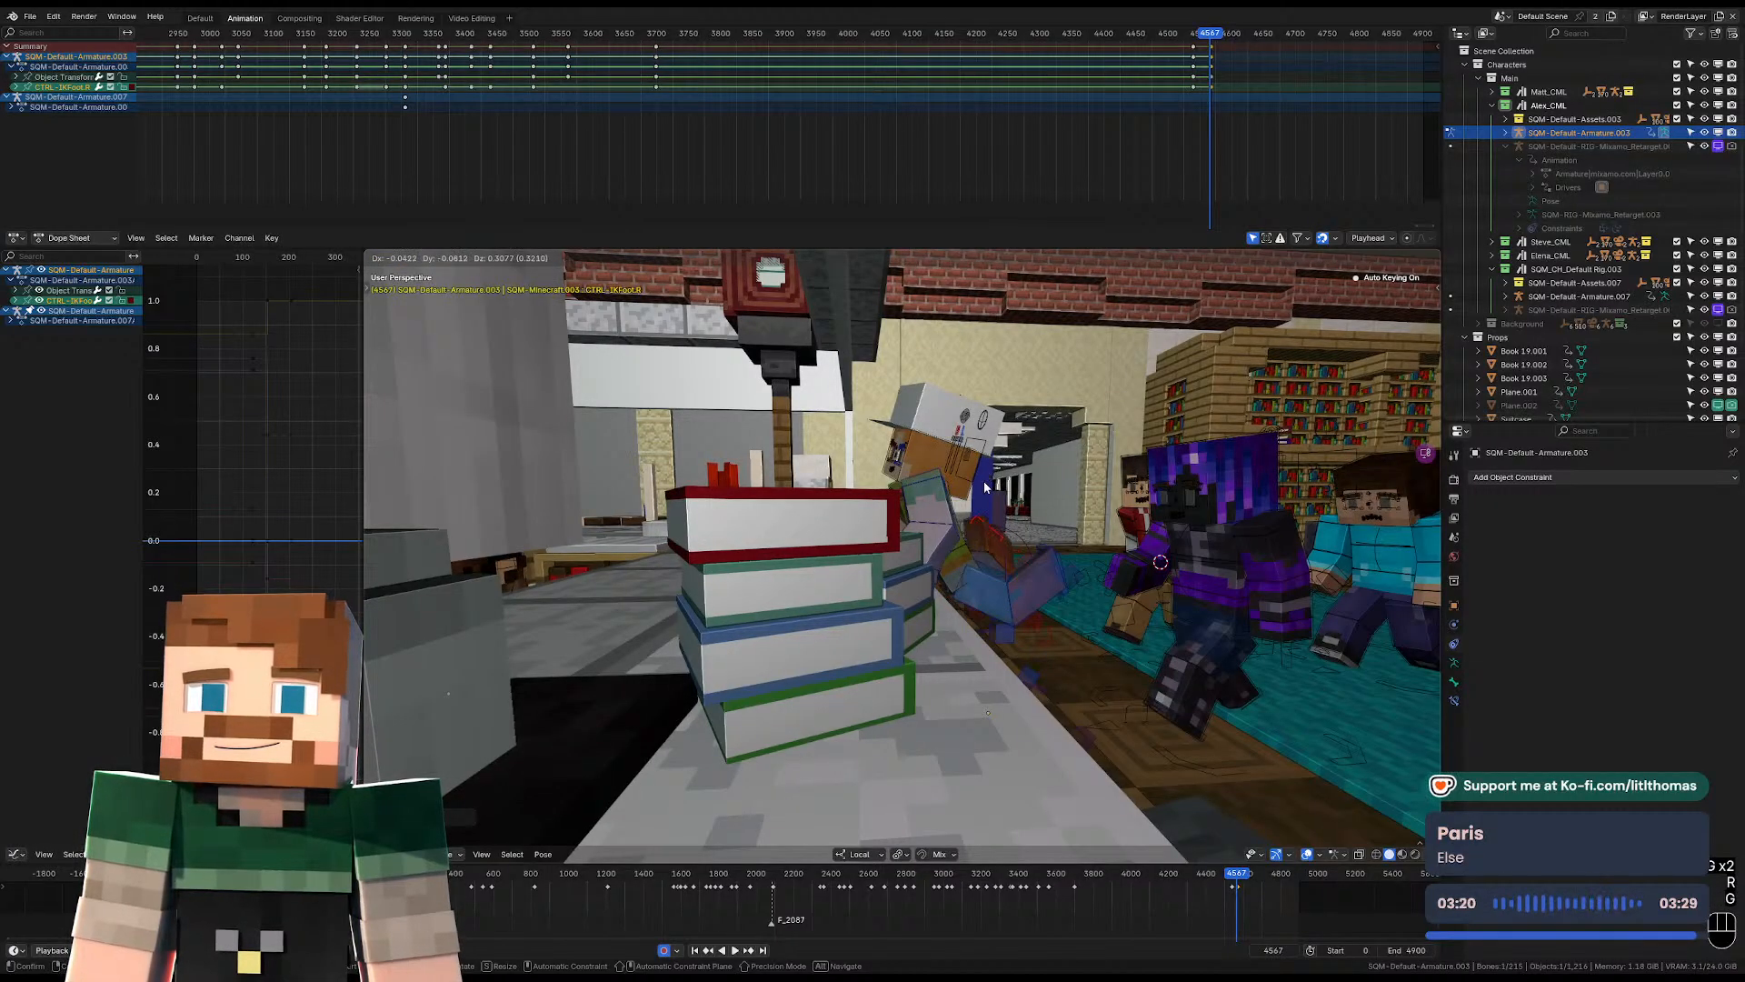
pyautogui.click(985, 487)
pyautogui.moveTo(985, 488); pyautogui.dragTo(854, 577, button='middle')
pyautogui.press('g')
pyautogui.click(942, 641)
# Rotate the raised right IK foot freely at frame 4567 and nudge it beside the other leg.
pyautogui.press('r')
pyautogui.press('r')
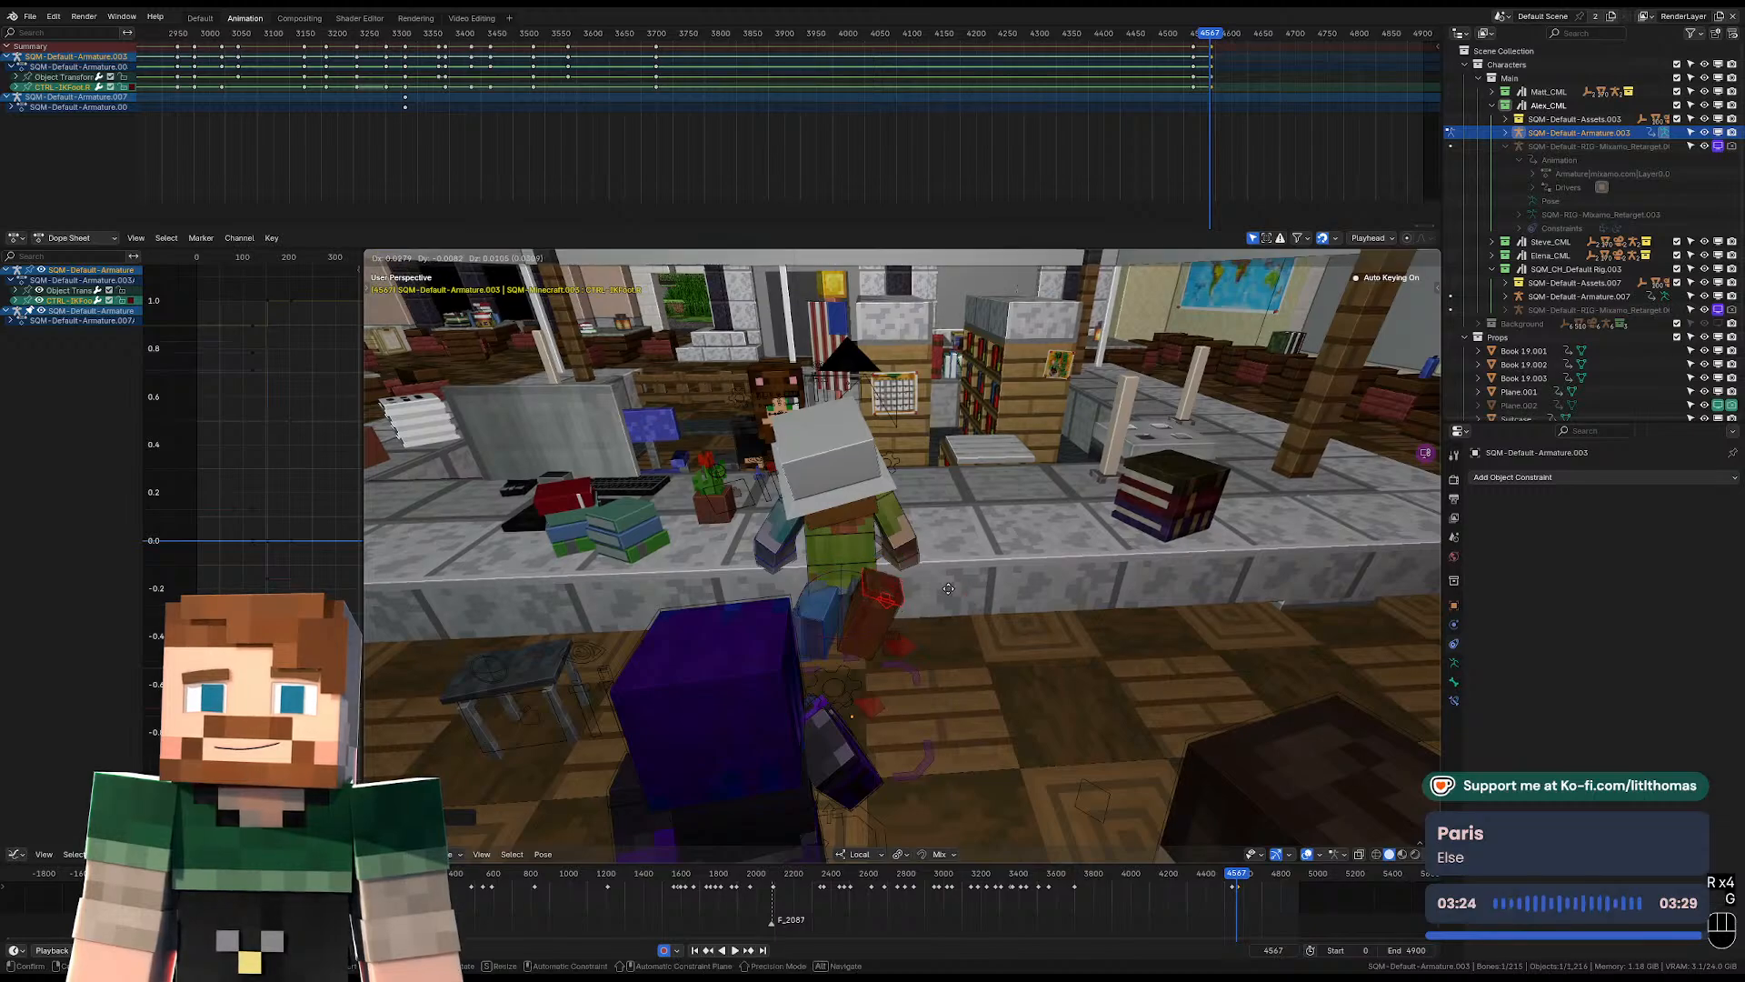
pyautogui.click(965, 579)
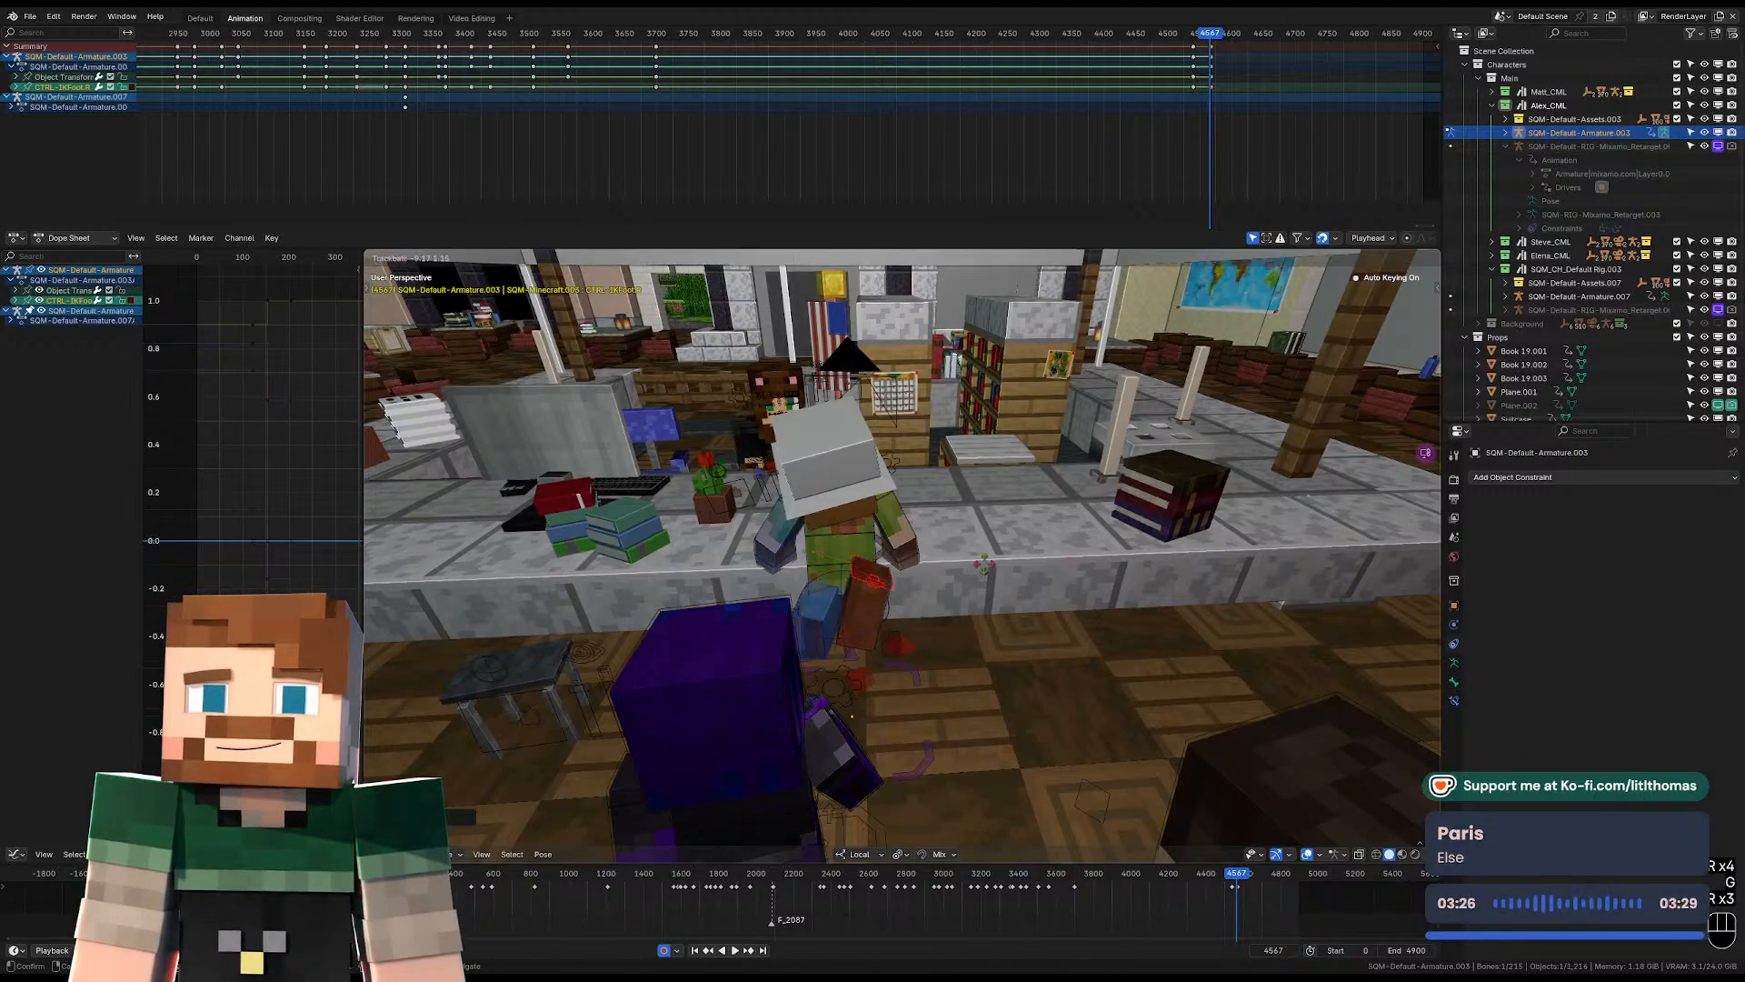
pyautogui.press('r')
pyautogui.click(919, 499)
pyautogui.moveTo(916, 500); pyautogui.dragTo(1046, 457, button='middle')
pyautogui.press('g')
pyautogui.click(1043, 467)
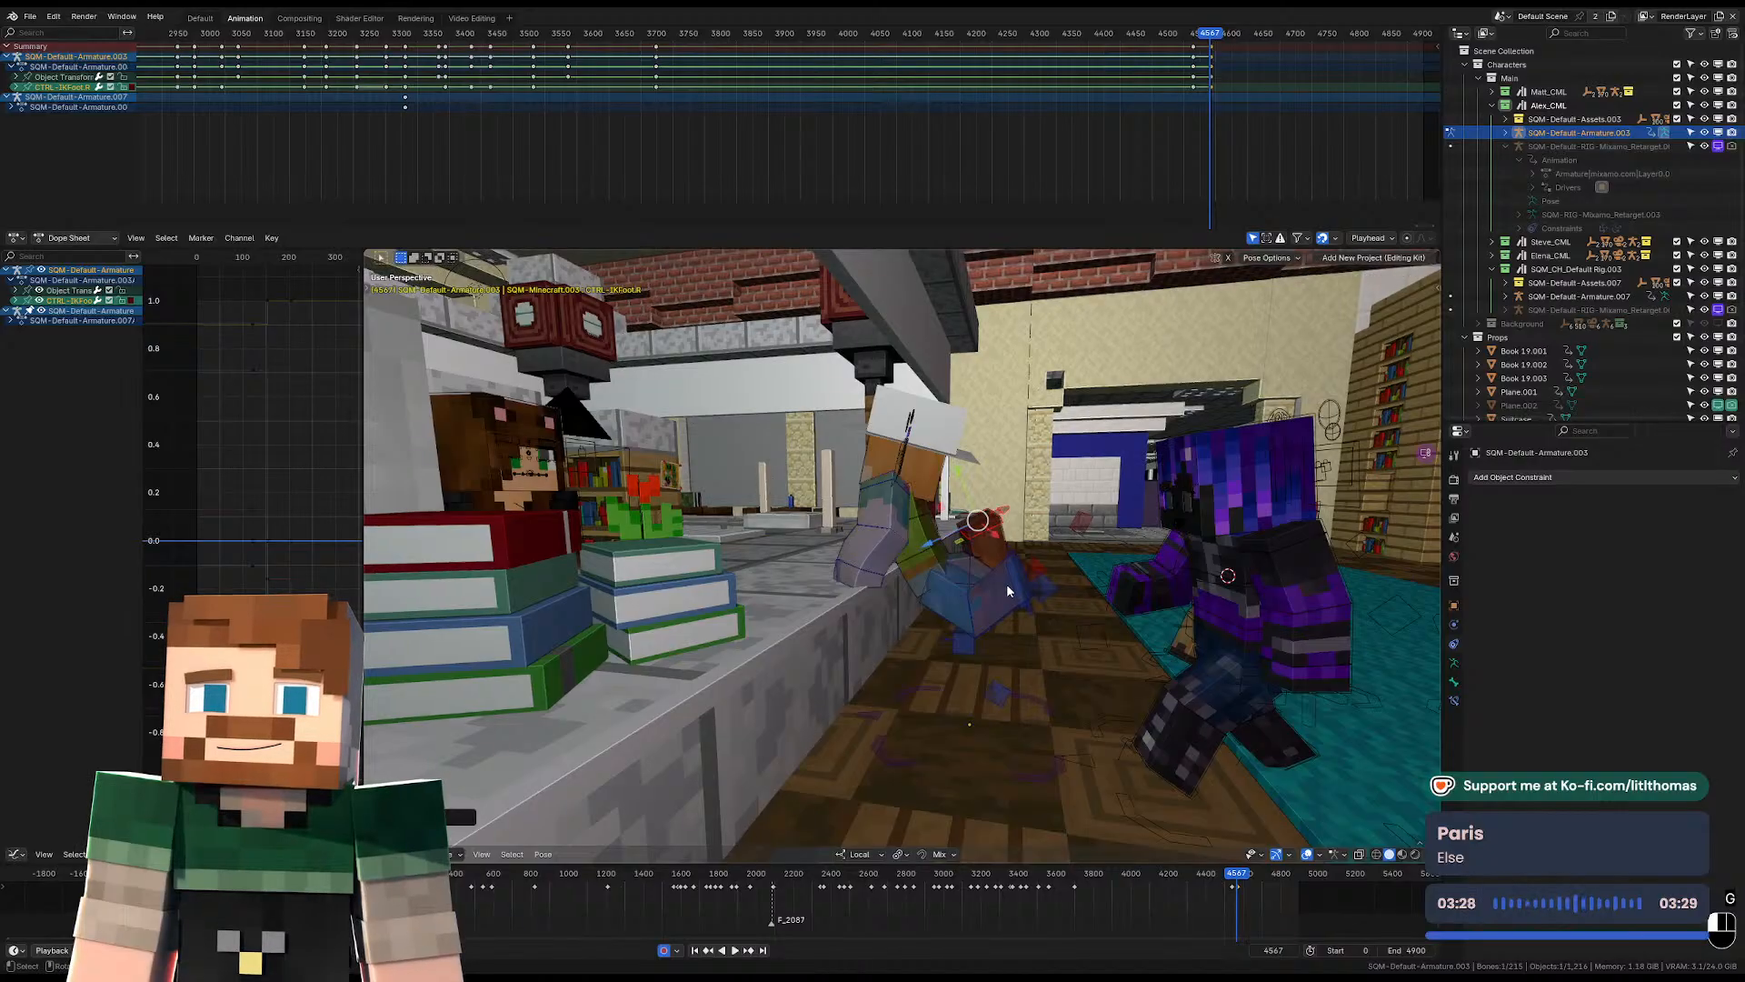
# Move the hat-wearing character's left IK foot at frame 4567 and rotate it to tilt the raised lower leg.
pyautogui.click(1011, 590)
pyautogui.click(1023, 591)
pyautogui.moveTo(1023, 593); pyautogui.dragTo(1077, 600, button='middle')
pyautogui.press('g')
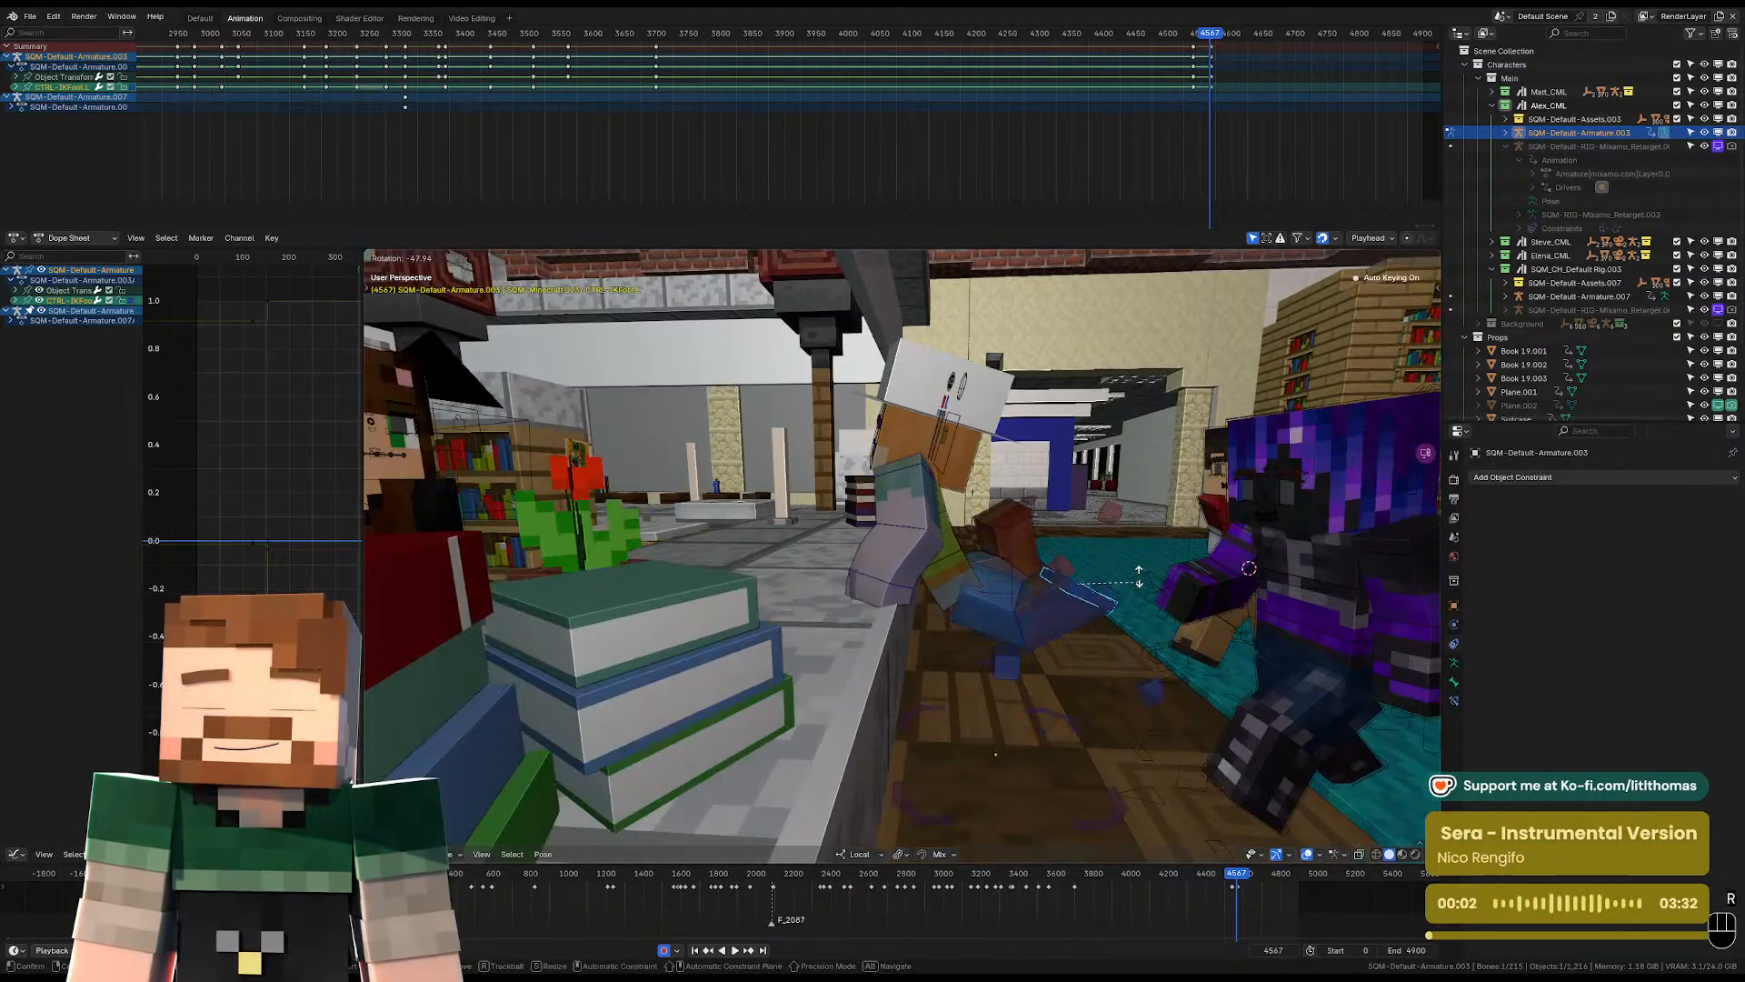
pyautogui.click(1116, 577)
pyautogui.press('r')
pyautogui.click(1075, 535)
# Rotate the left IK foot freely at frame 4567, reposition it and check the pose through the camera.
pyautogui.moveTo(1076, 534); pyautogui.dragTo(1171, 570, button='middle')
pyautogui.press('r')
pyautogui.press('r')
pyautogui.click(959, 541)
pyautogui.press('g')
pyautogui.click(1074, 522)
pyautogui.press('KP_0')
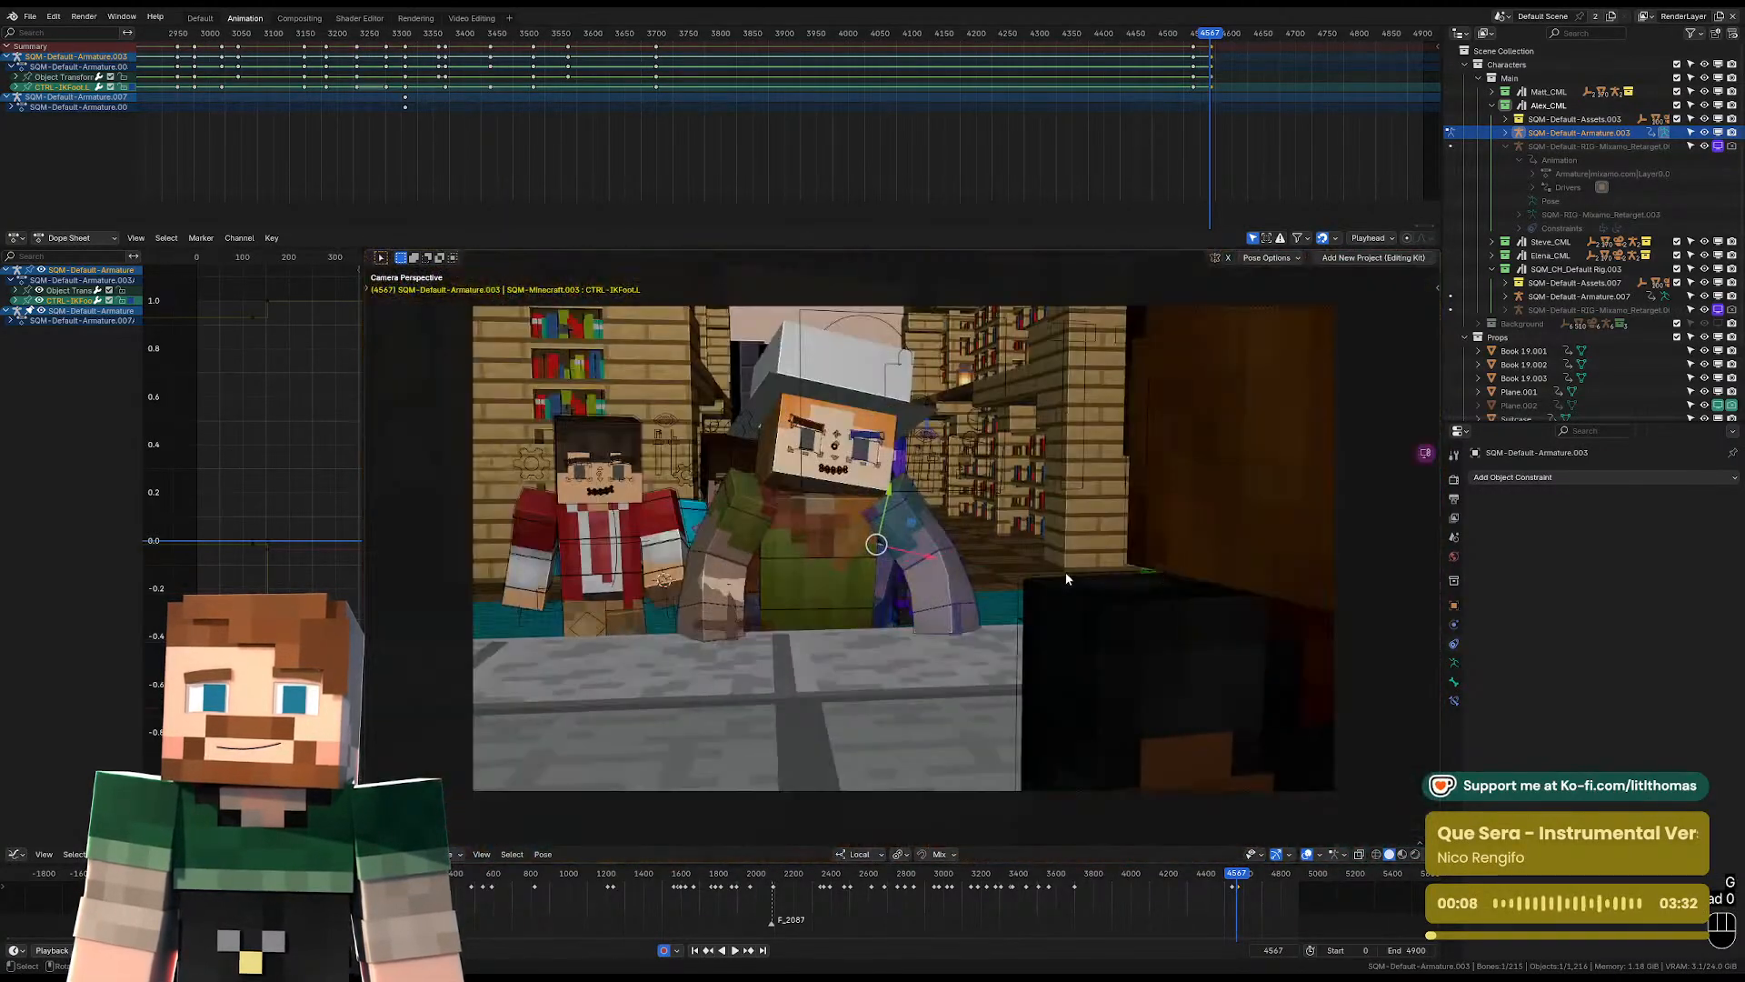
# Rotate the hat-wearing character's right lower arm at frame 4567 to refit it to the desk.
pyautogui.click(854, 624)
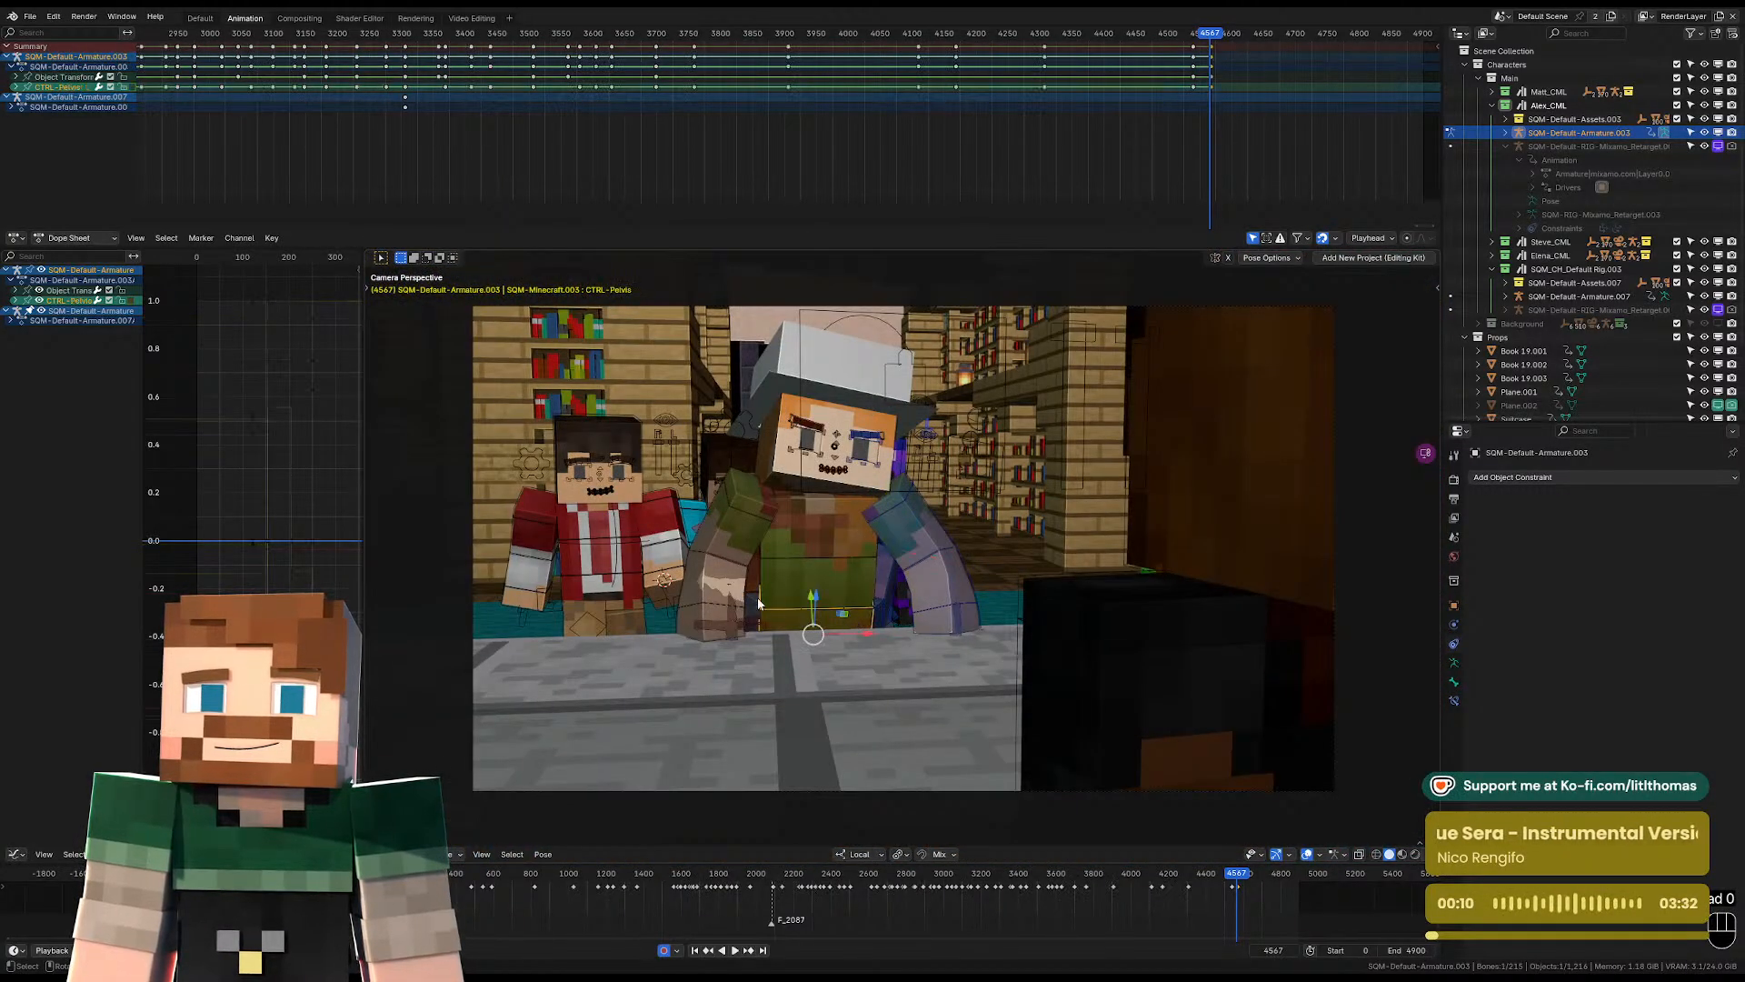
pyautogui.moveTo(855, 624); pyautogui.dragTo(844, 697, button='middle')
pyautogui.click(691, 683)
pyautogui.press('r')
pyautogui.click(900, 595)
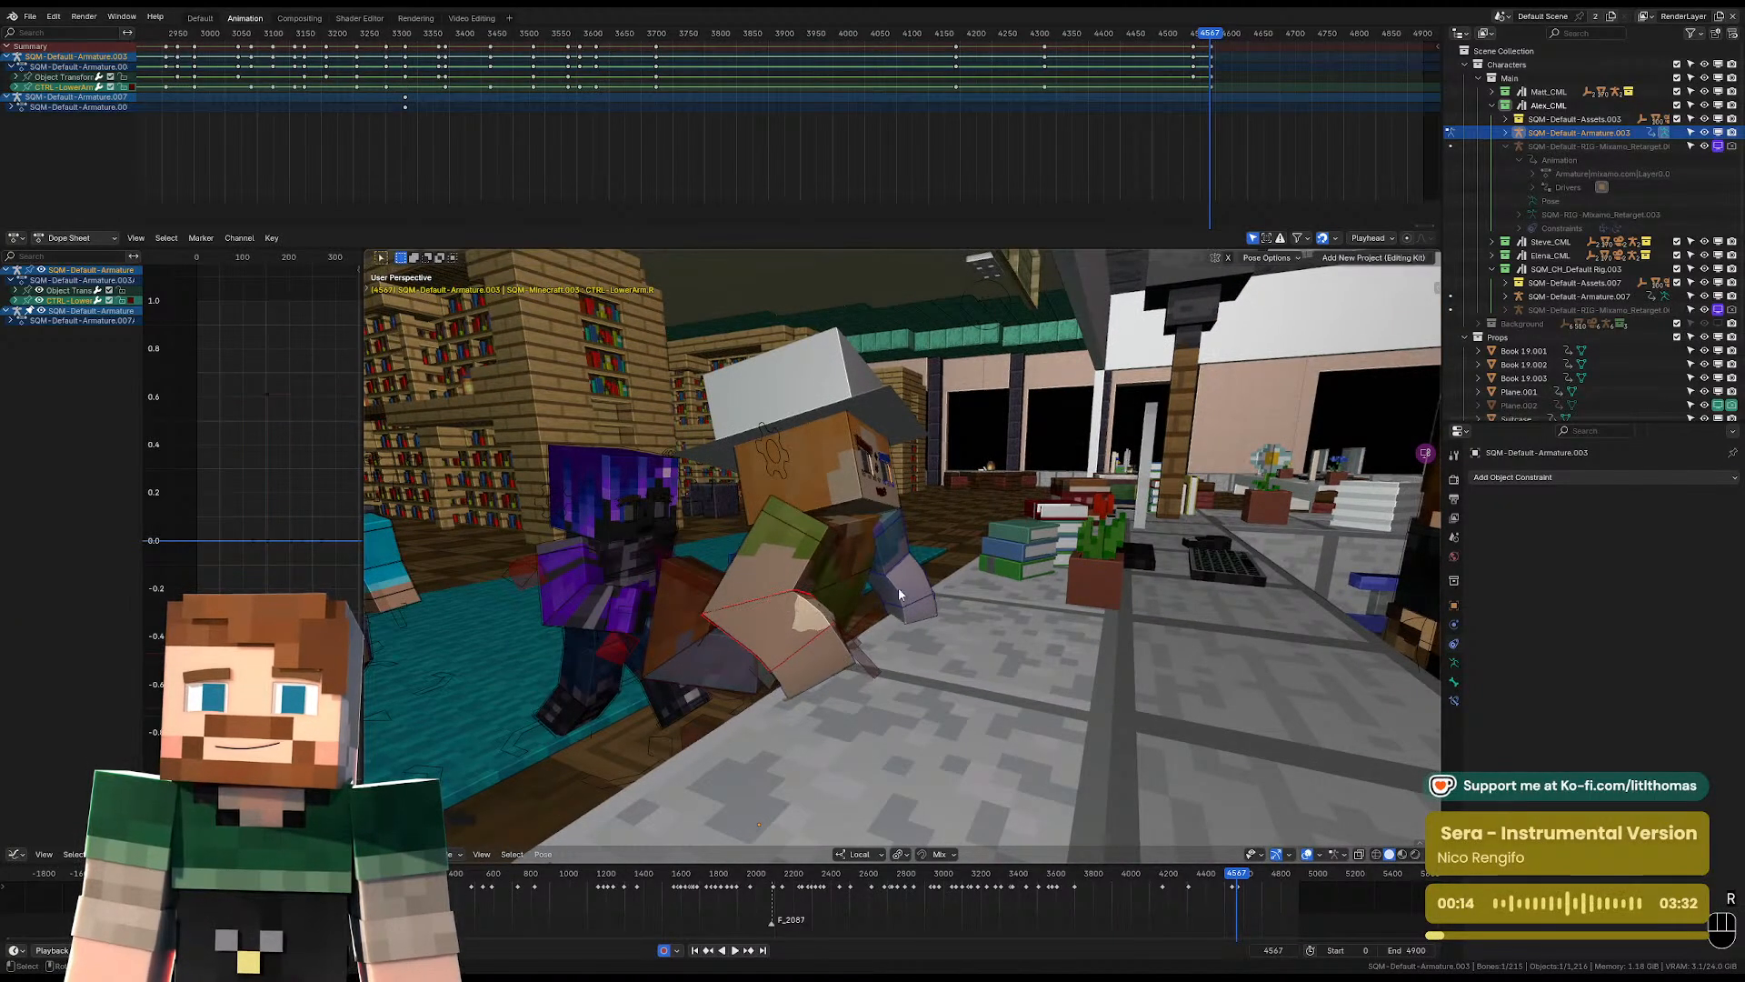
# Rotate the hat-wearing character's left lower arm at frame 4567 to bend the elbow over the desk.
pyautogui.moveTo(909, 592); pyautogui.dragTo(970, 620, button='middle')
pyautogui.press('r')
pyautogui.press('r')
pyautogui.click(989, 683)
# Adjust the position and rotation of the hat-wearing character's pelvis at frame 4567 behind the desk edge.
pyautogui.click(970, 620)
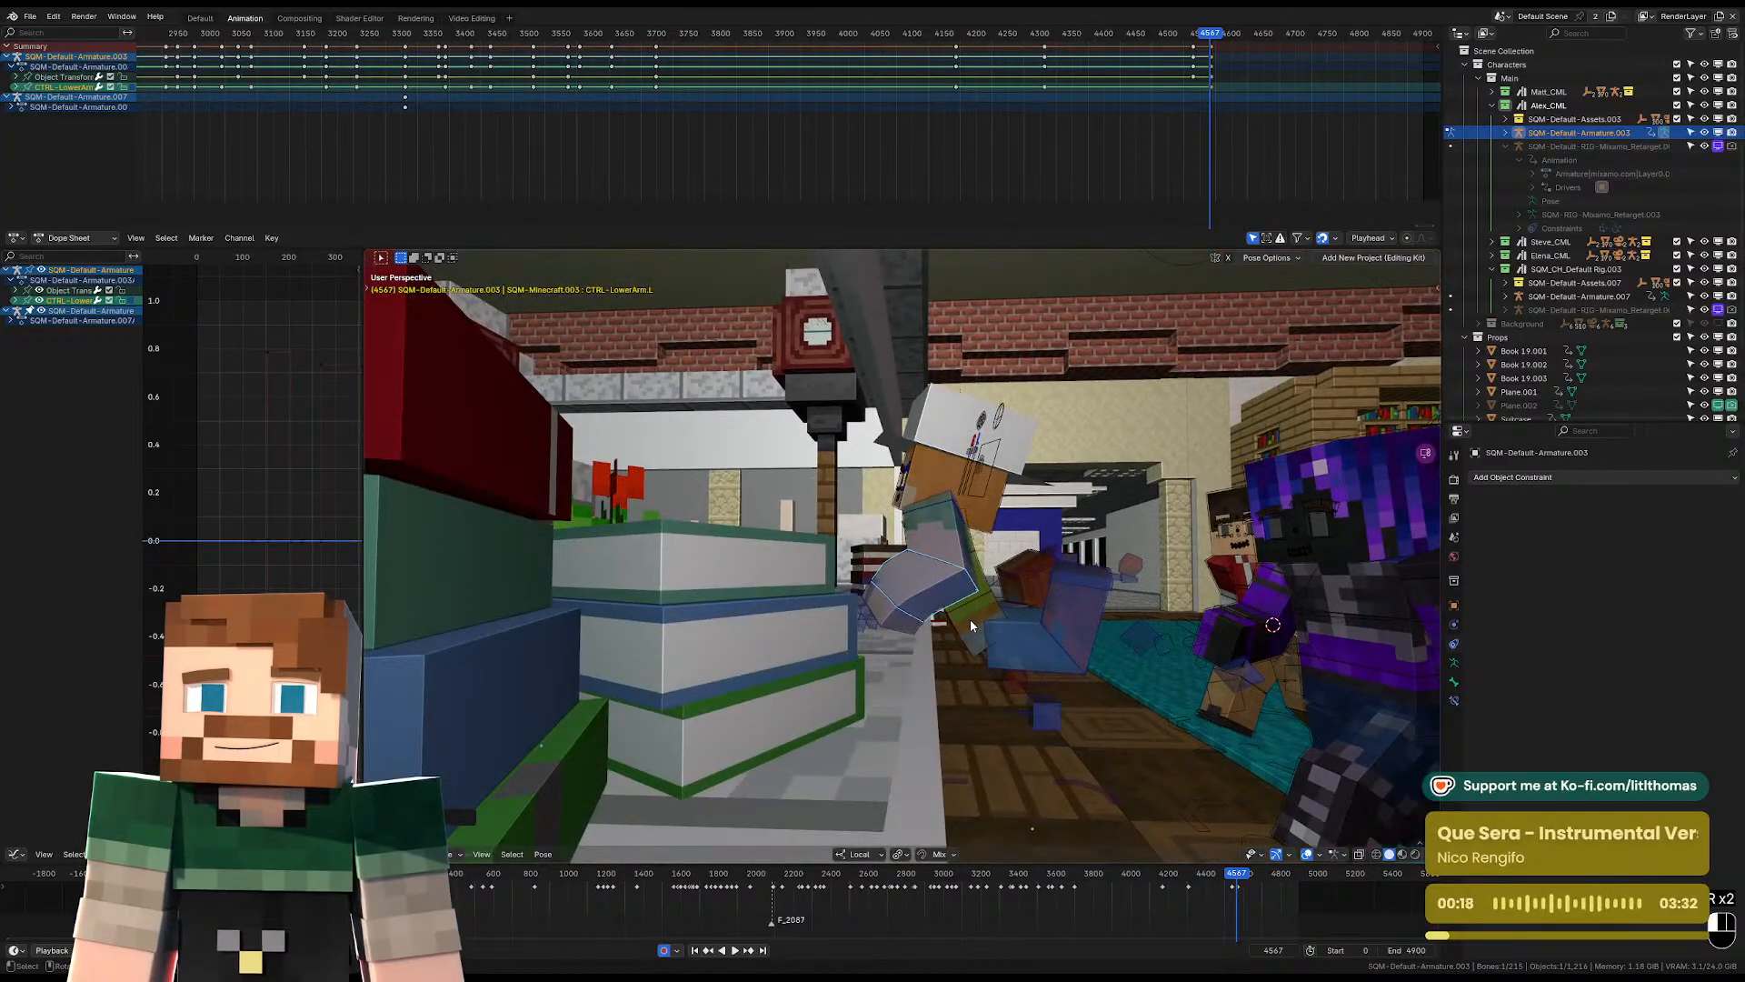
pyautogui.press('g')
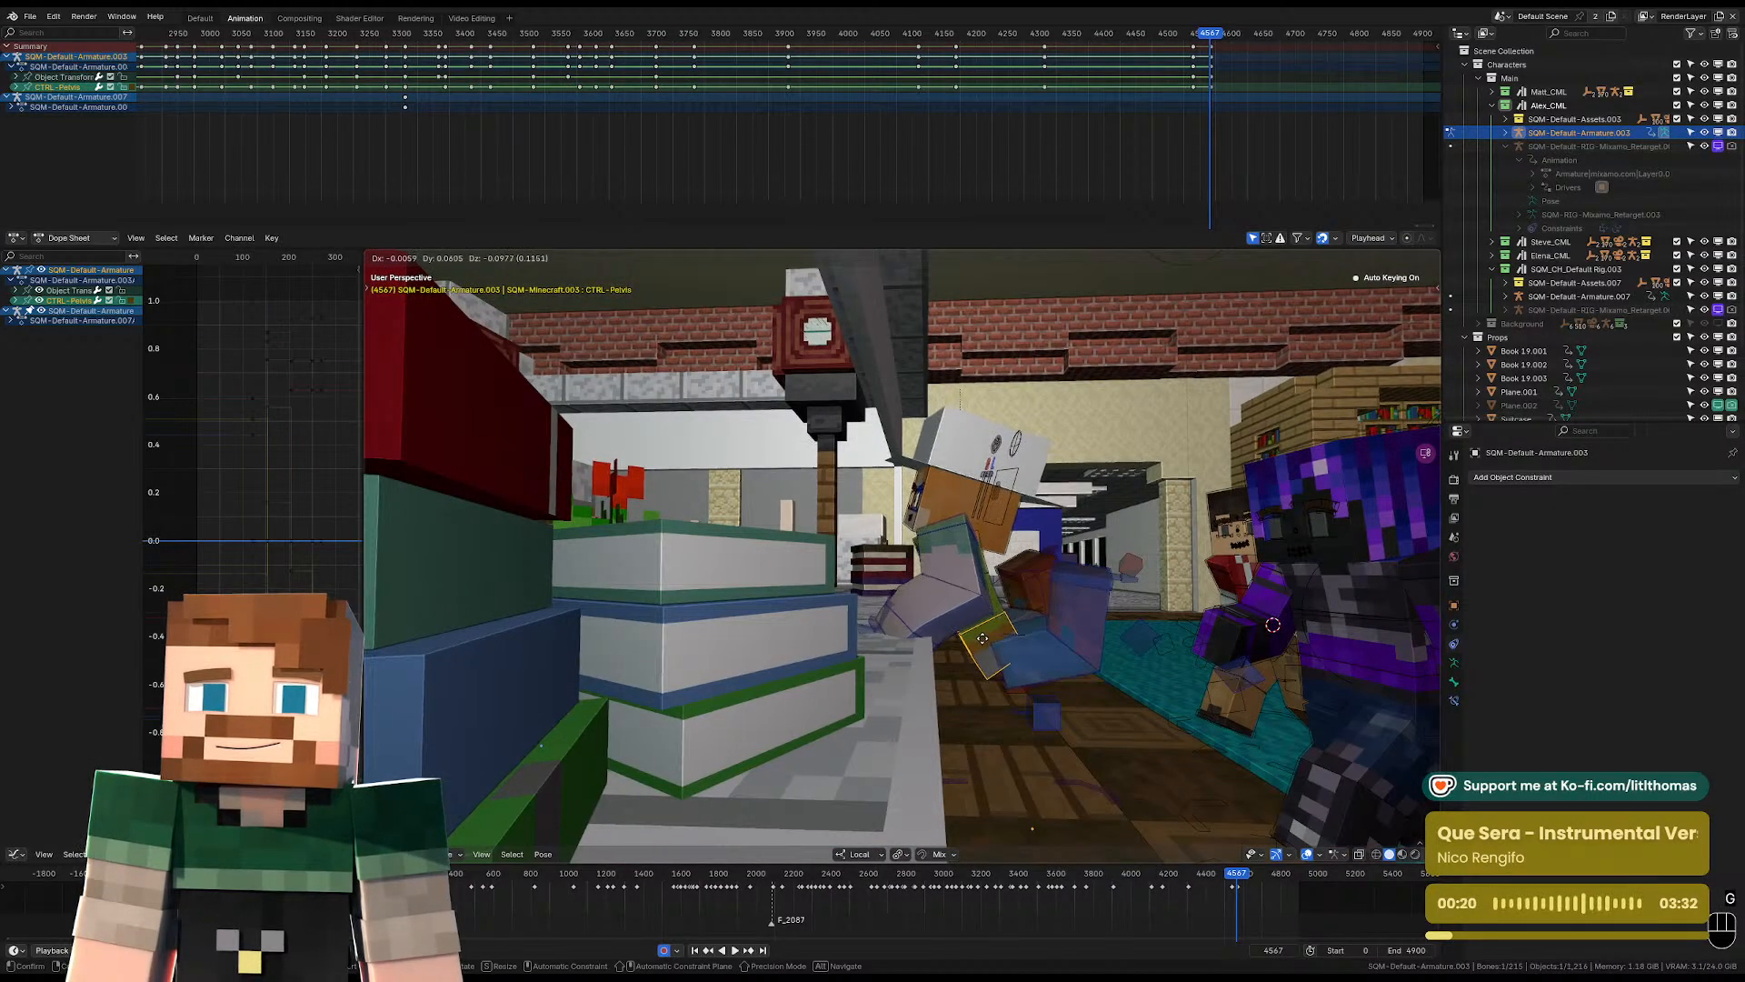
pyautogui.press('g')
pyautogui.press('r')
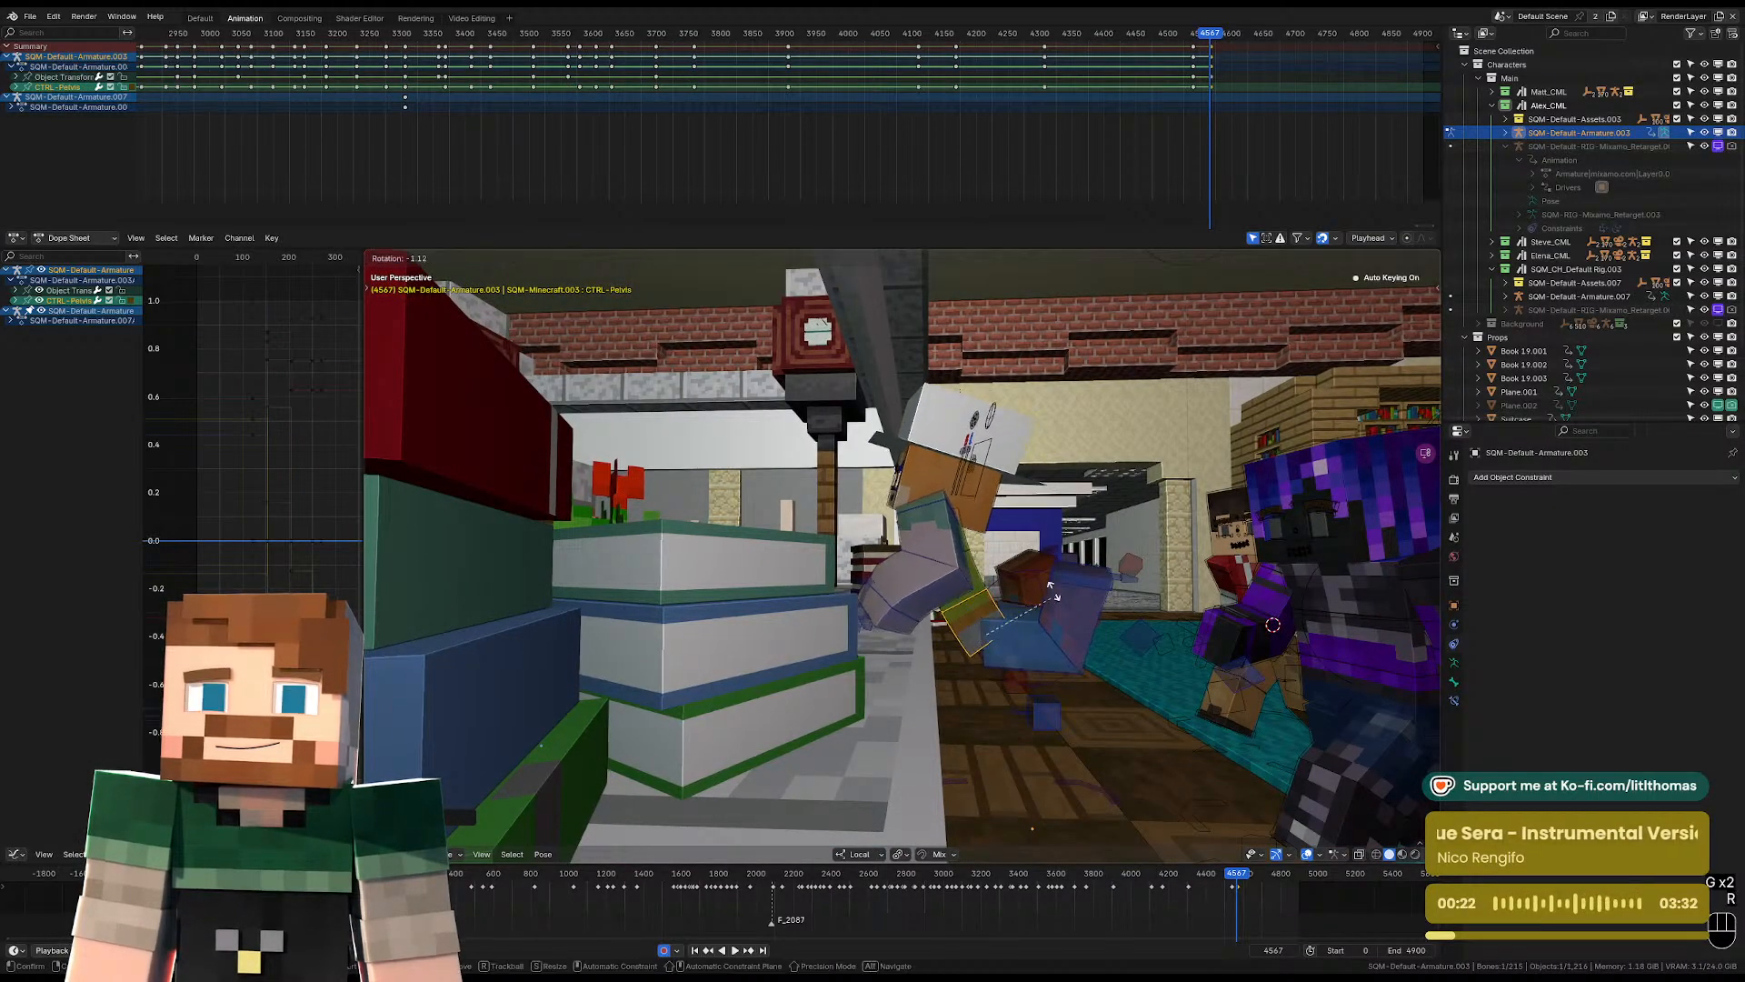
# Rotate the left FK upper arm at frame 4567 to push the left elbow outward.
pyautogui.click(954, 560)
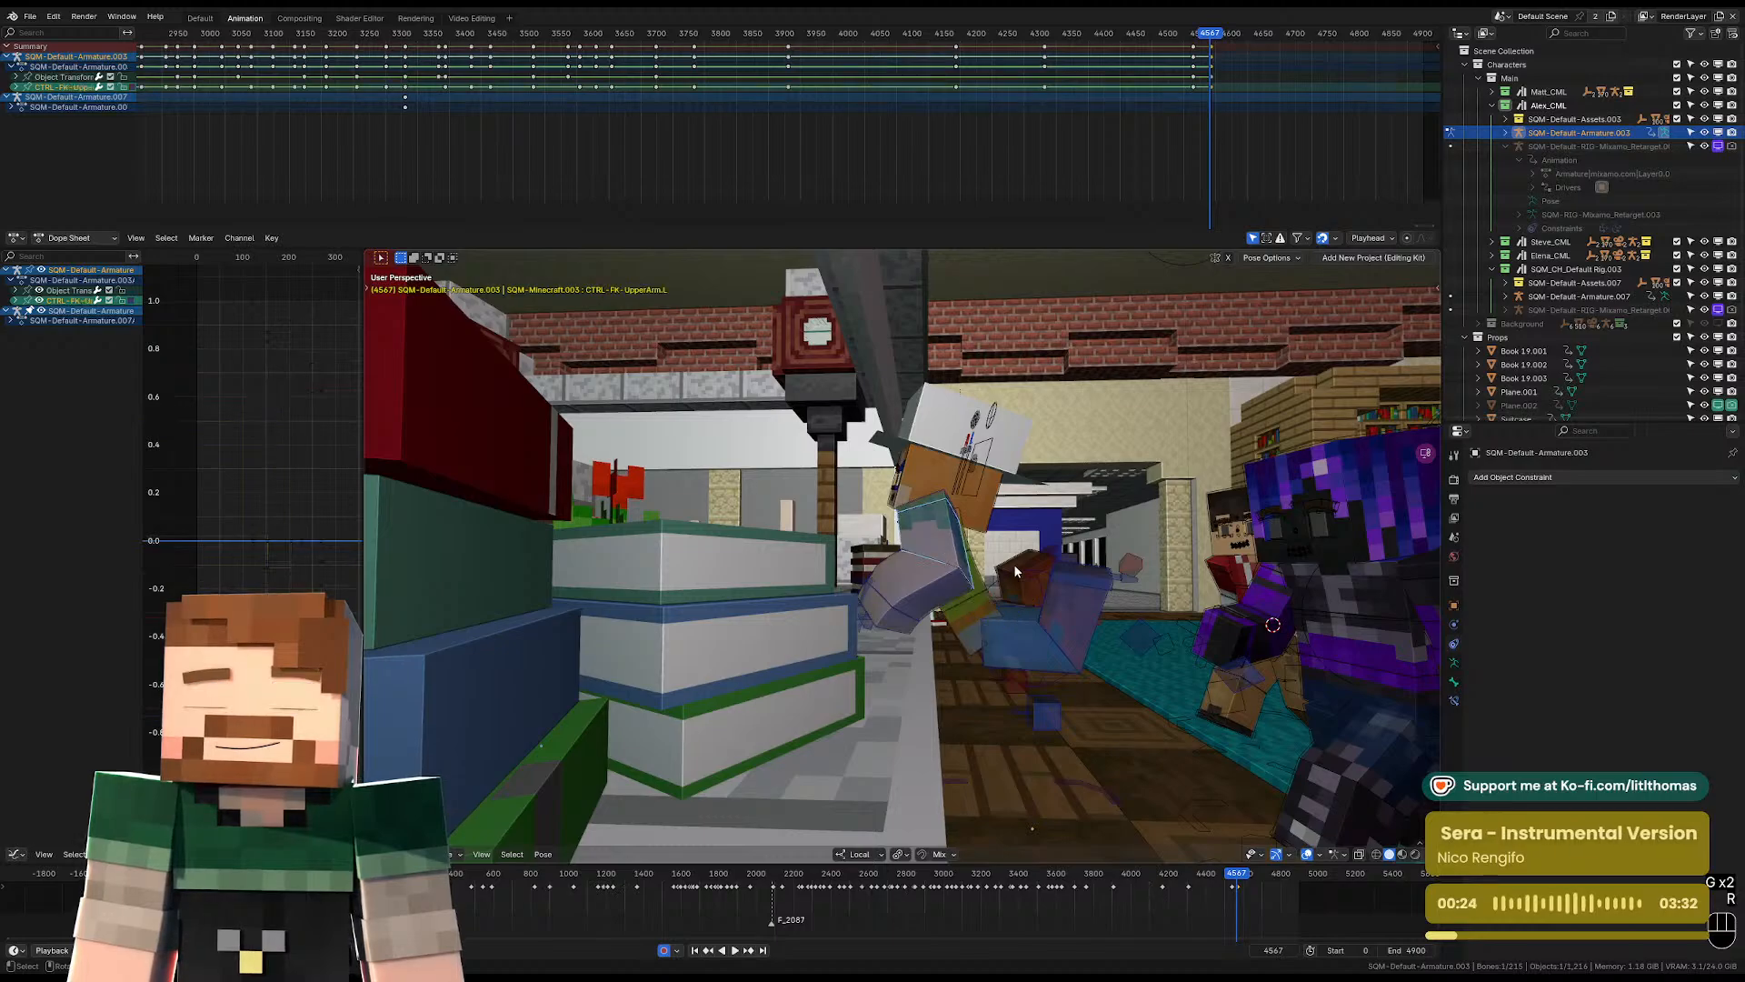
pyautogui.press('r')
pyautogui.press('r')
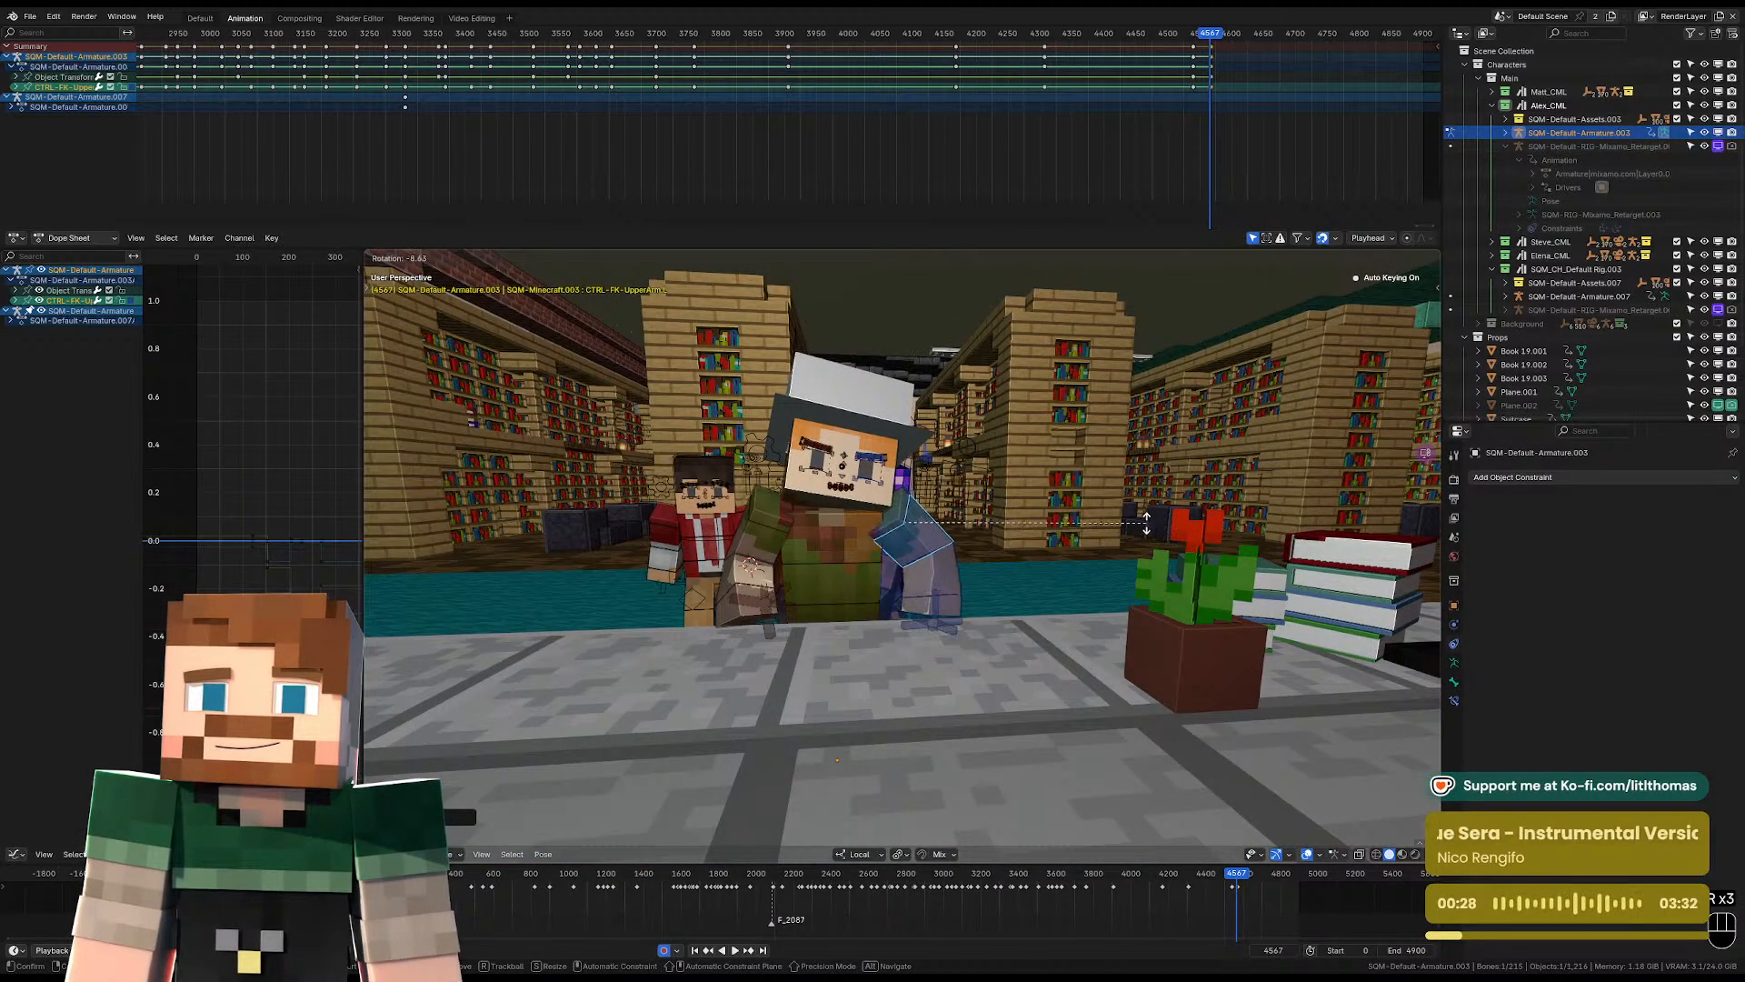
pyautogui.press('r')
# Rotate the right FK upper arm freely at frame 4567 to push the right elbow outward.
pyautogui.click(796, 511)
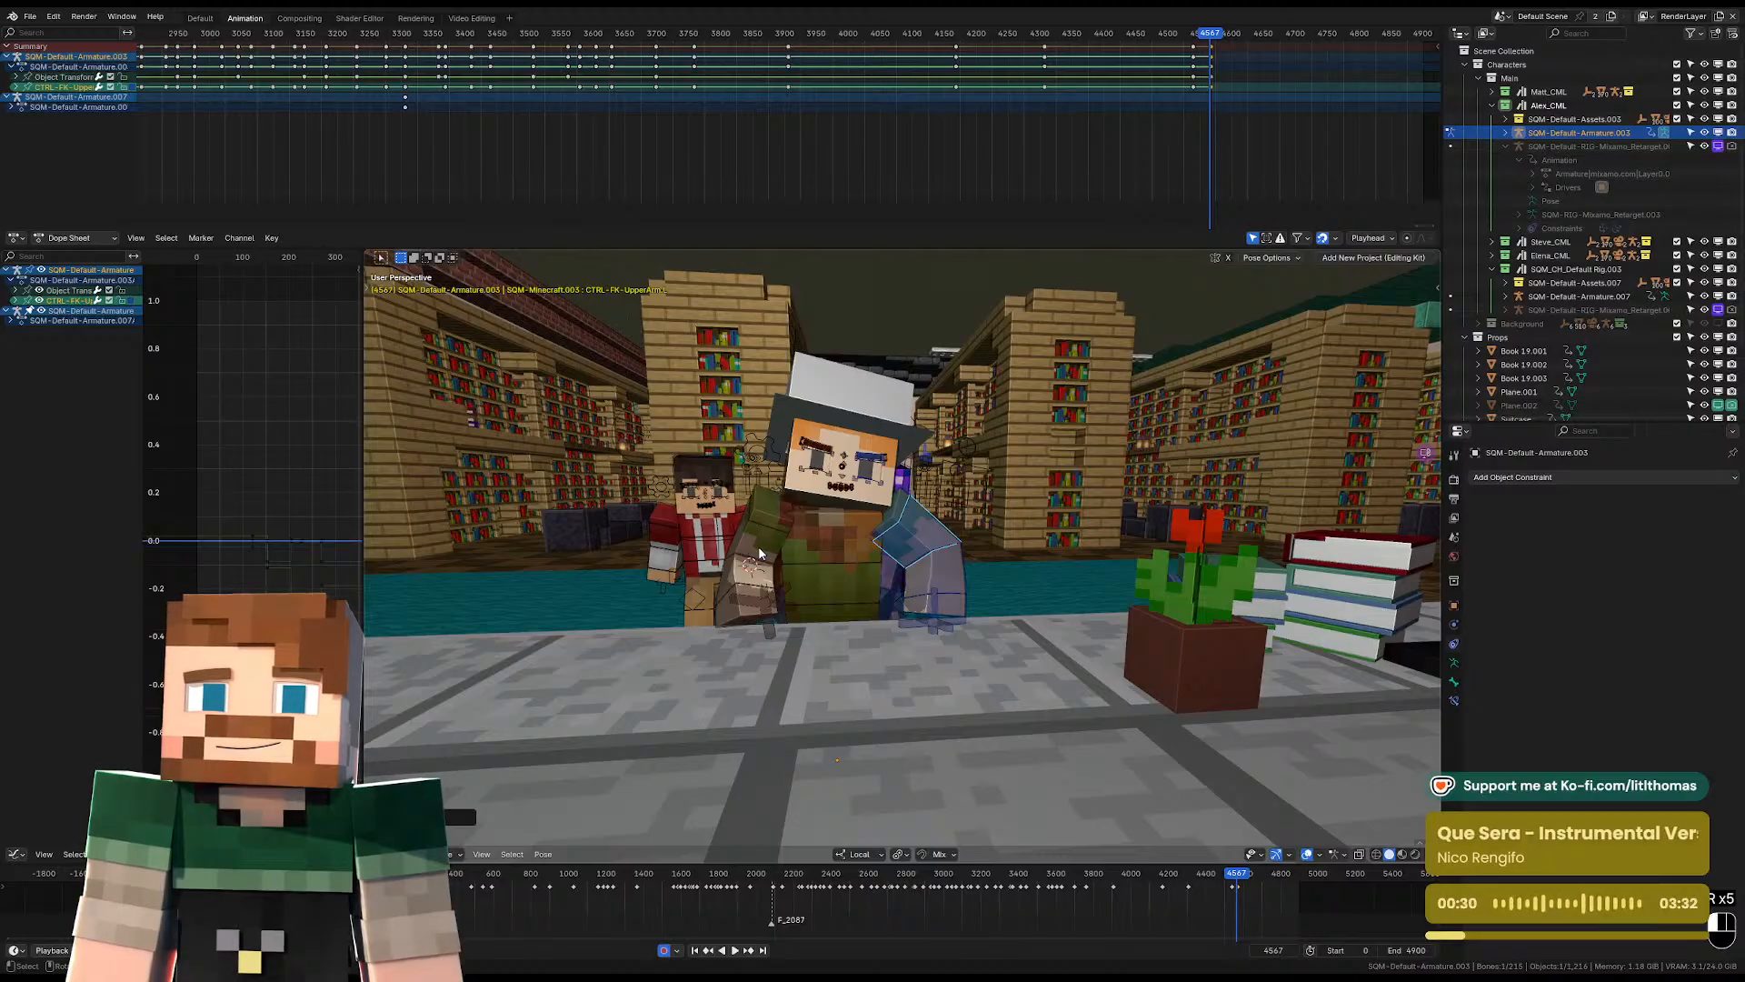
pyautogui.press('r')
pyautogui.press('r')
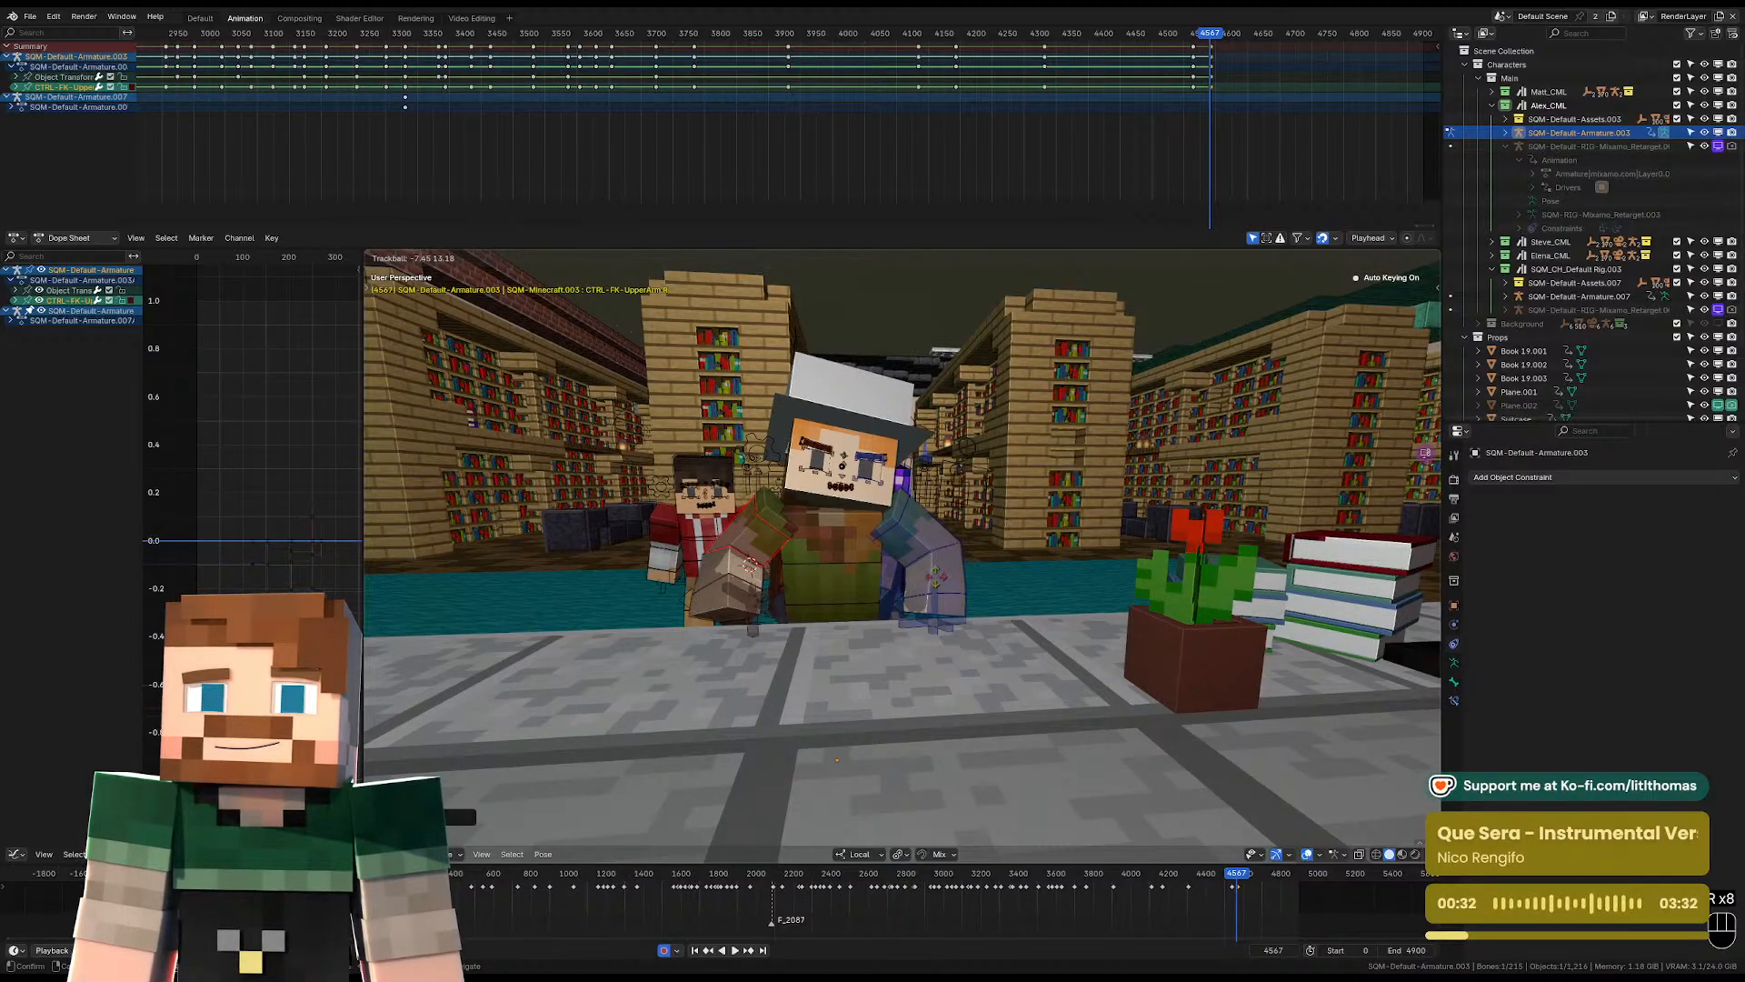
pyautogui.moveTo(814, 612); pyautogui.dragTo(825, 616)
# Move and rotate the hat-wearing character's pelvis and upper leg at frame 4567 to refine the body's lean.
pyautogui.moveTo(825, 615); pyautogui.dragTo(800, 574, button='middle')
pyautogui.press('g')
pyautogui.click(963, 618)
pyautogui.press('r')
pyautogui.click(1006, 622)
pyautogui.press('g')
pyautogui.click(1007, 614)
pyautogui.press('r')
pyautogui.click(1017, 591)
pyautogui.press('g')
pyautogui.click(973, 575)
pyautogui.press('KP_Decimal')
pyautogui.scroll(-5, 996, 620)
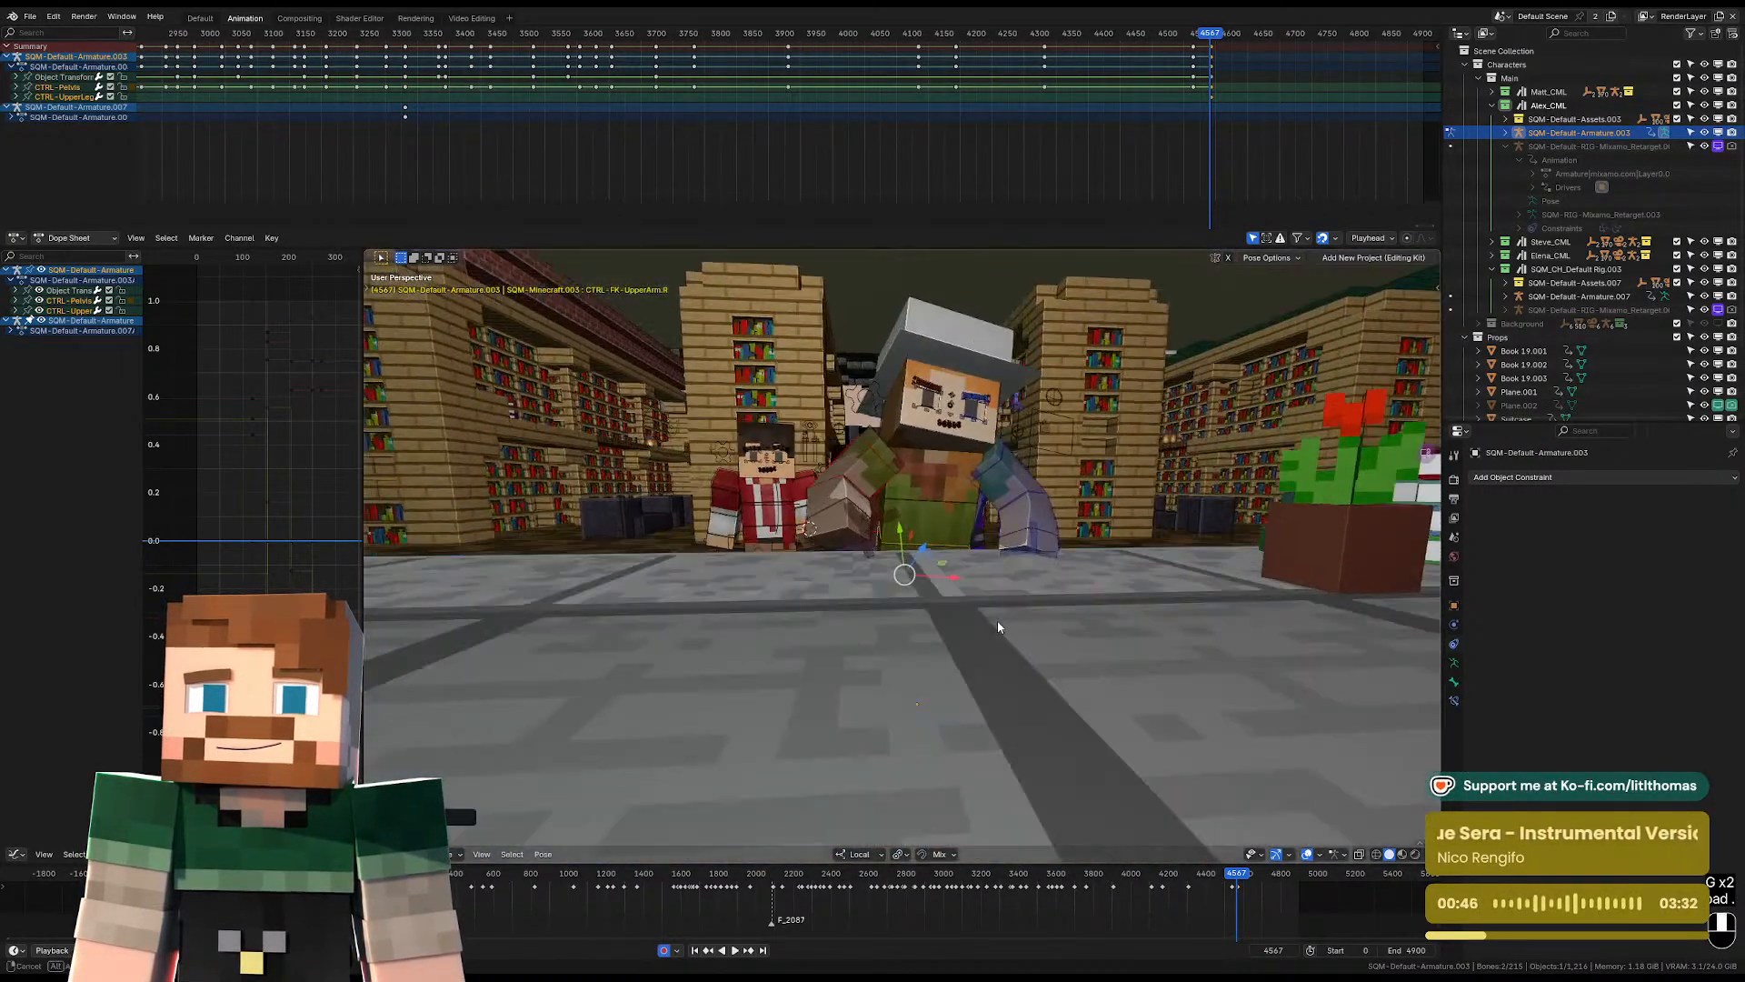
# Rotate the selected pelvis and upper leg slightly at frame 4567 and check the pose through the camera.
pyautogui.moveTo(996, 620); pyautogui.dragTo(1075, 599, button='middle')
pyautogui.press('r')
pyautogui.click(1053, 571)
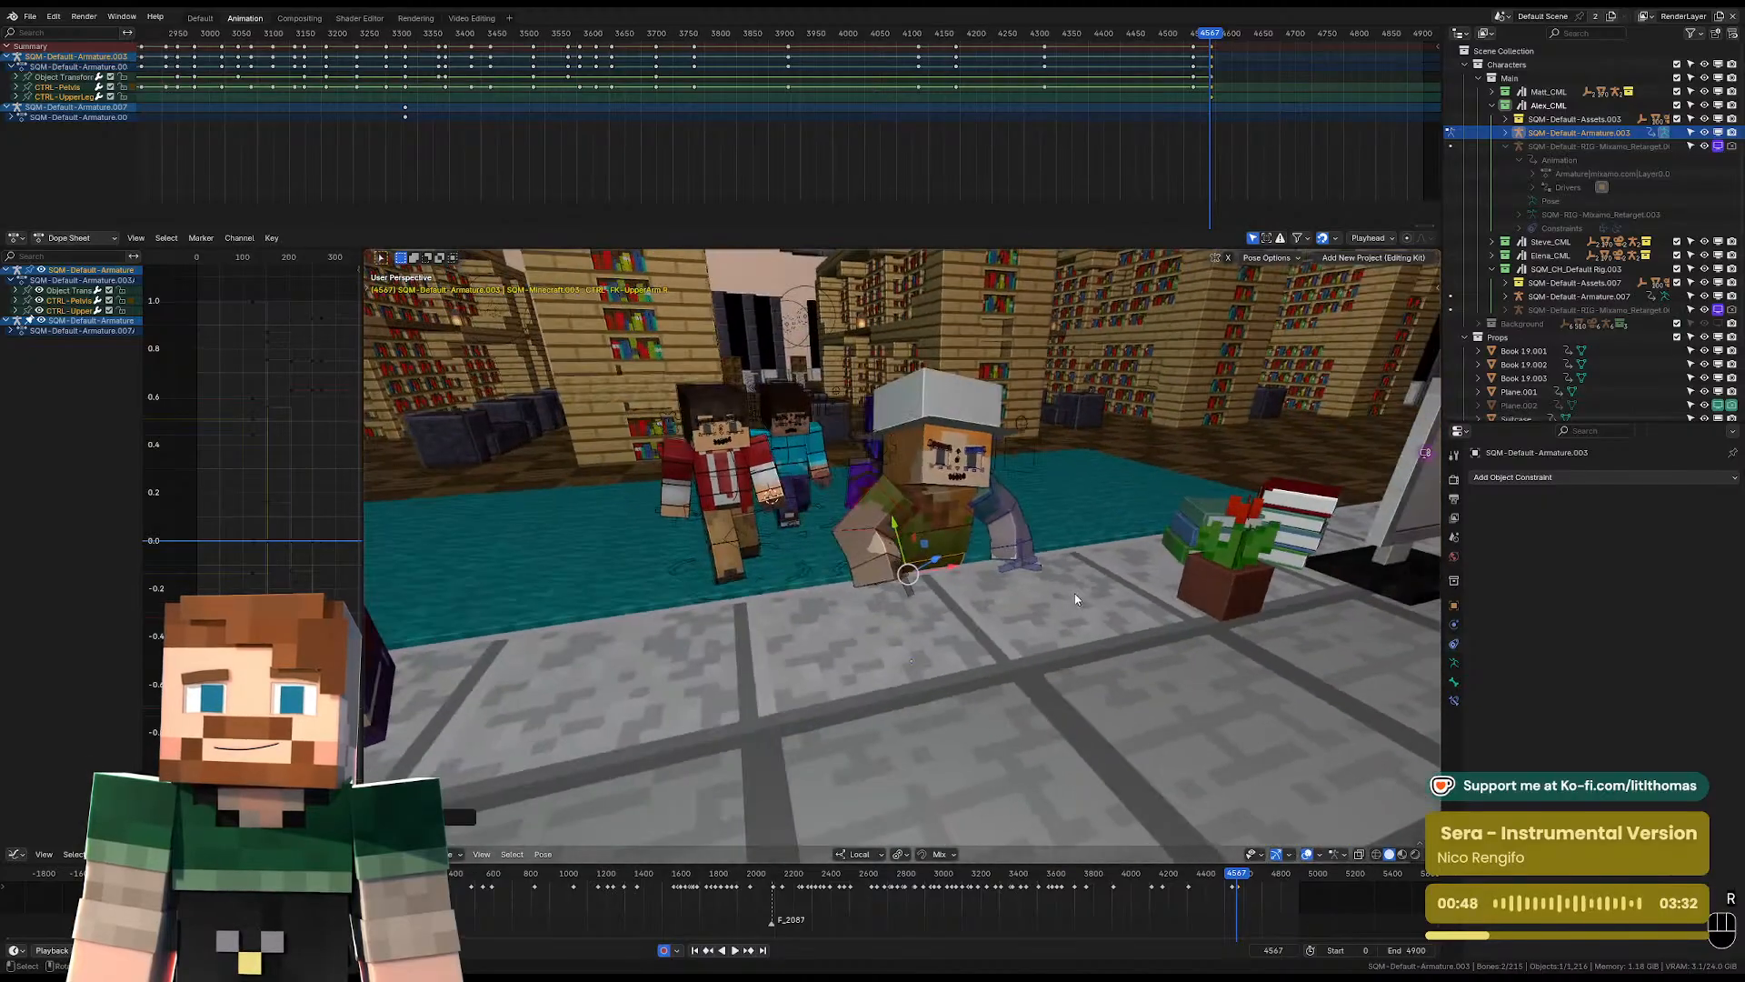
pyautogui.press('KP_0')
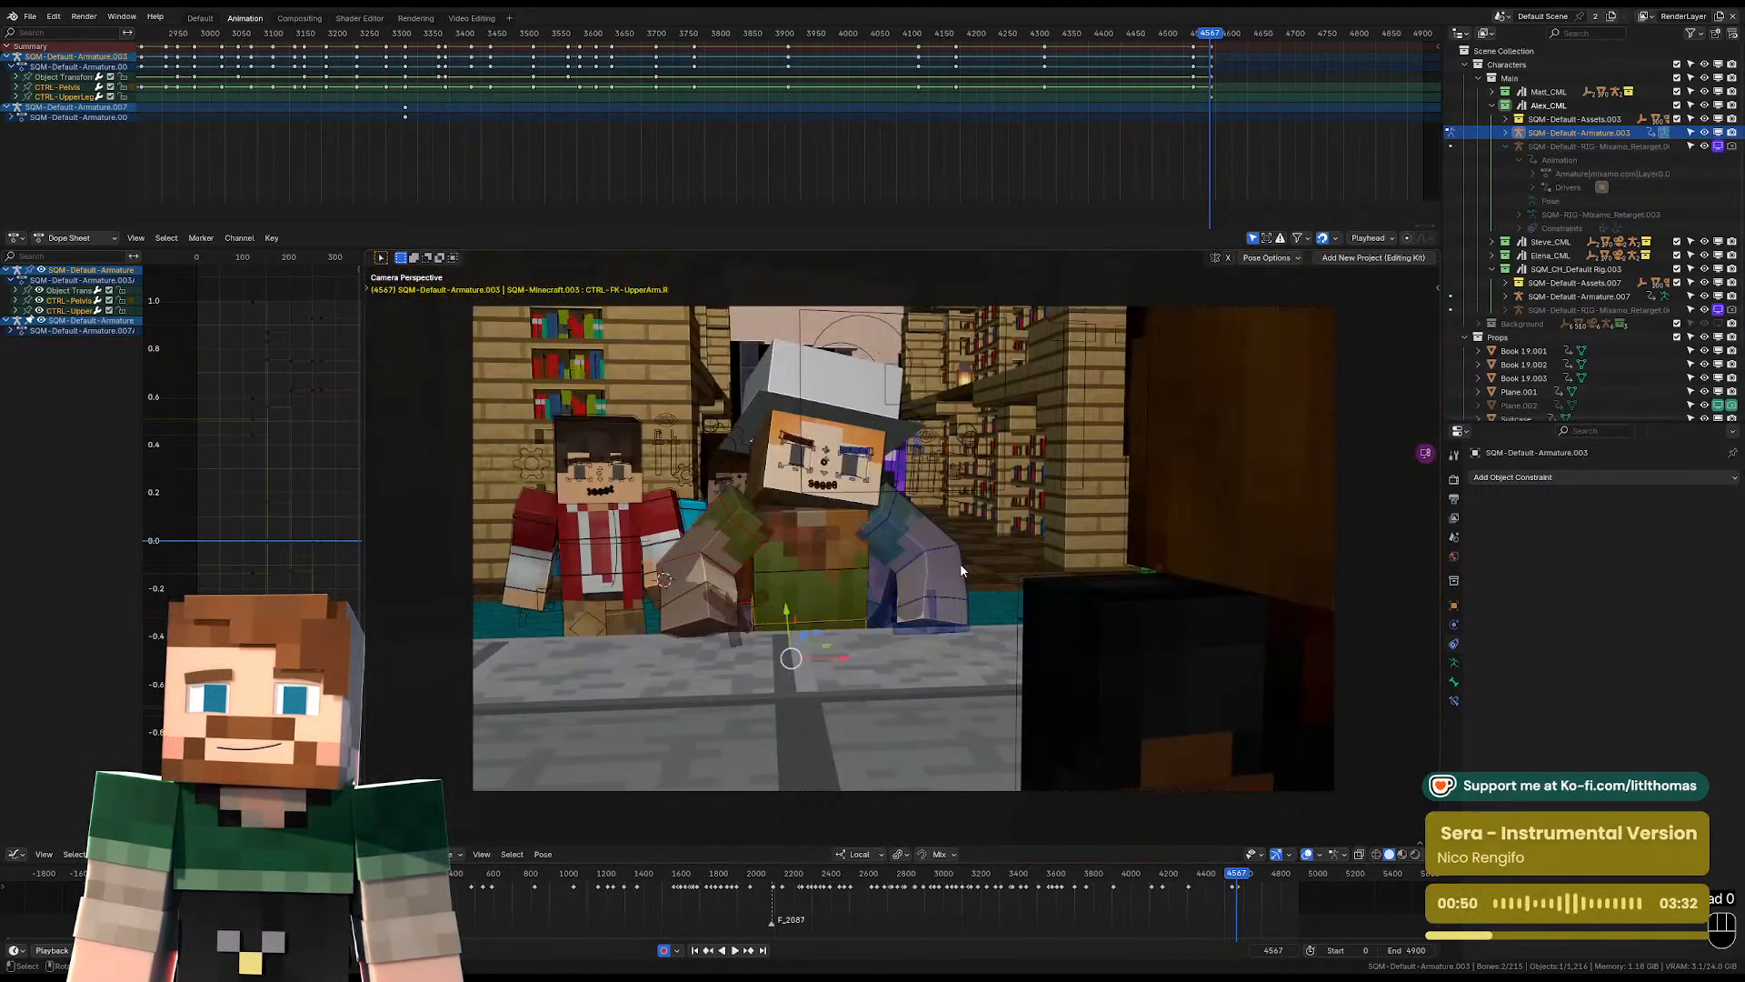
# Lower the hat-wearing character's right IK foot to the floor at frame 4567 and rotate it flat to stand on.
pyautogui.moveTo(994, 570); pyautogui.dragTo(901, 543, button='middle')
pyautogui.click(885, 537)
pyautogui.press('g')
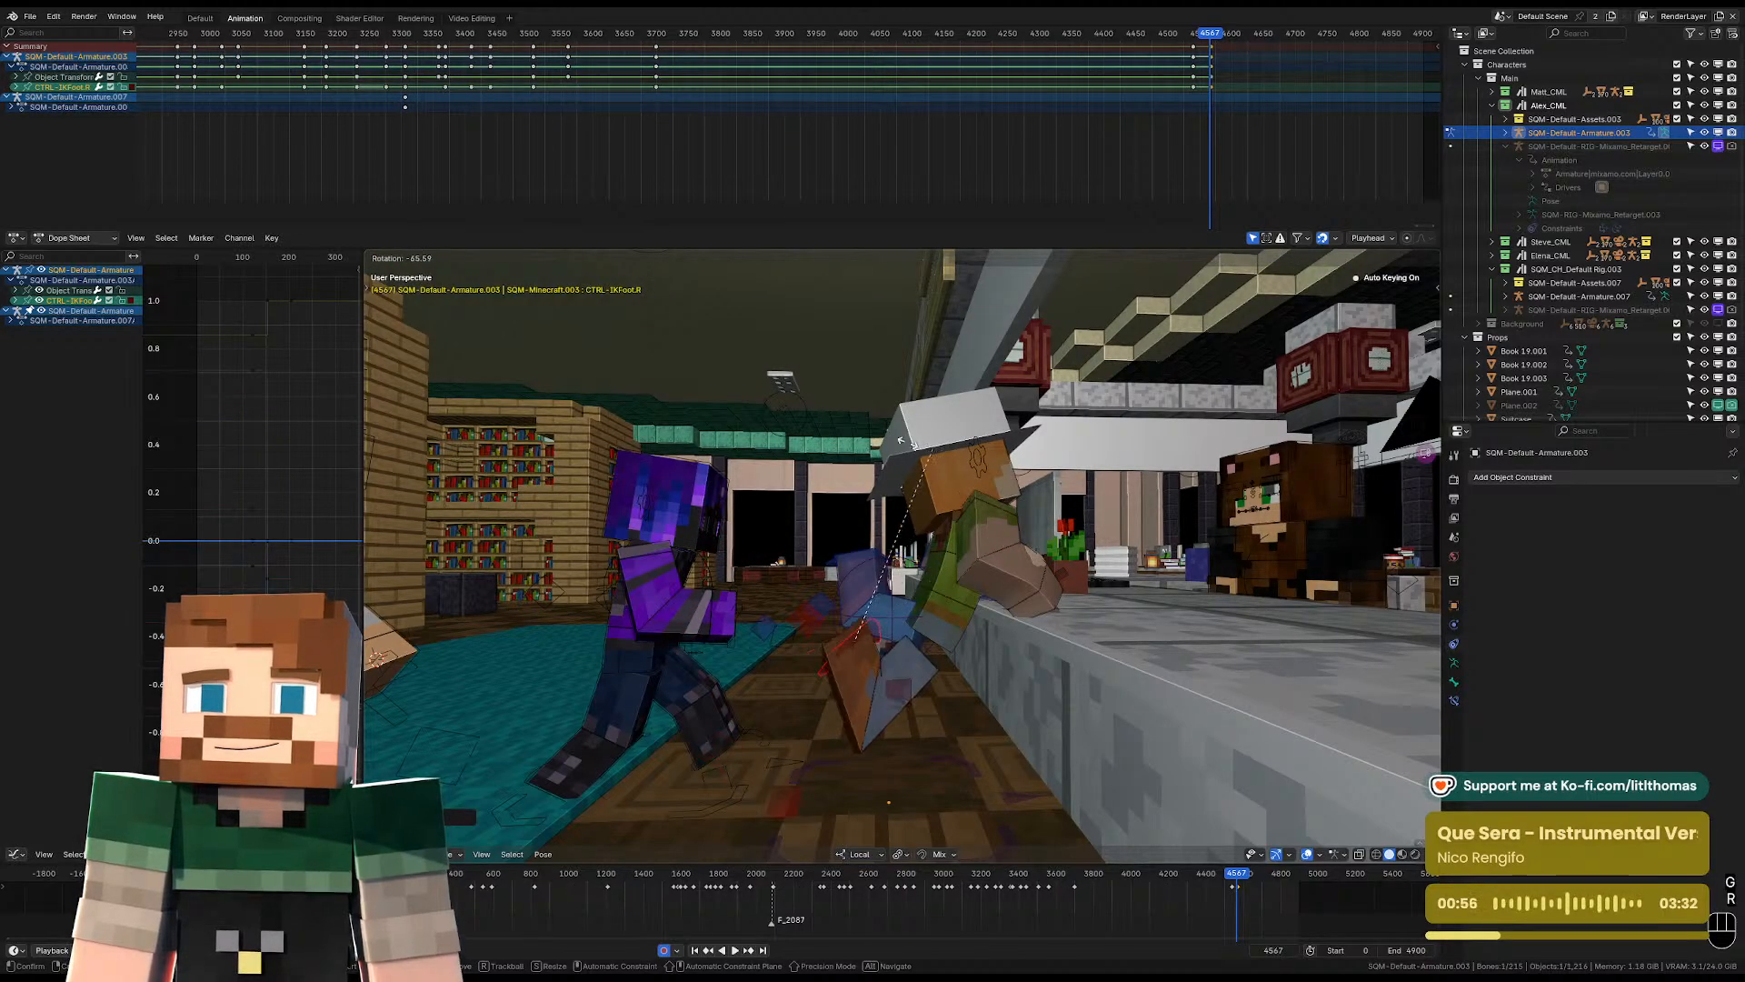
pyautogui.click(853, 438)
pyautogui.press('g')
pyautogui.click(784, 509)
pyautogui.moveTo(840, 587); pyautogui.dragTo(1056, 765, button='middle')
pyautogui.click(974, 683)
pyautogui.click(918, 726)
pyautogui.press('g')
pyautogui.click(964, 709)
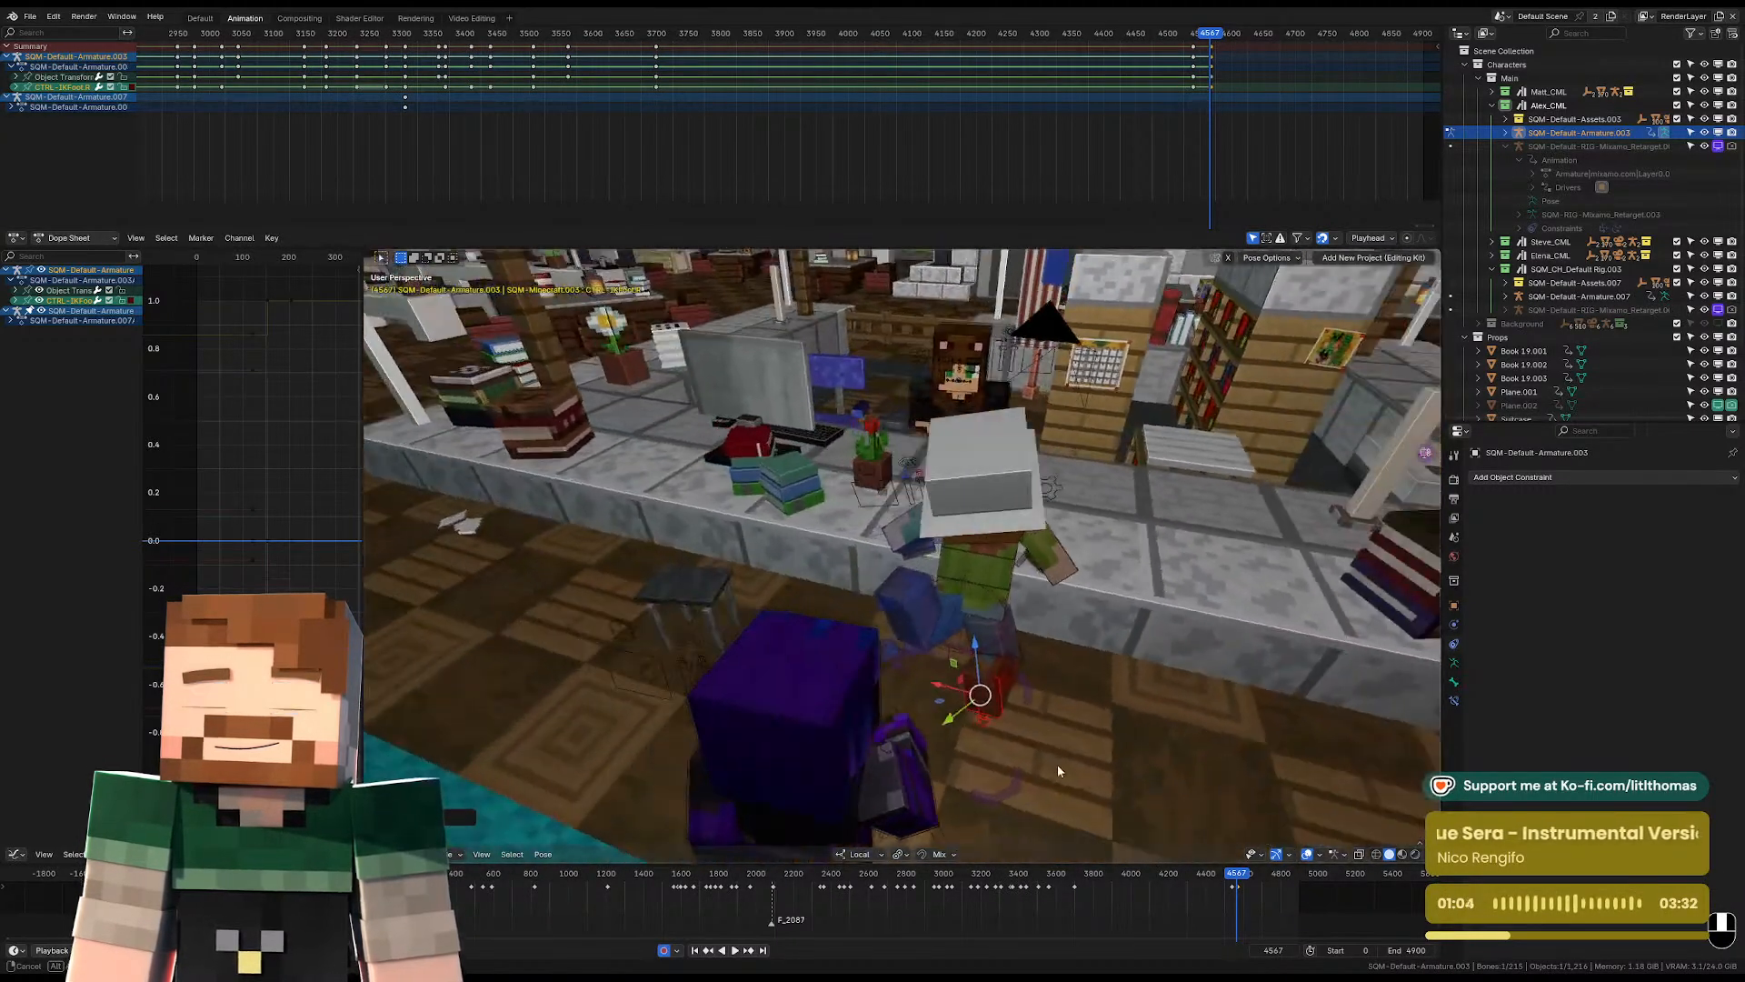
# Inspect the leaning pose from several sides with the viewport overlays switched off and on.
pyautogui.moveTo(977, 672); pyautogui.dragTo(815, 684, button='middle')
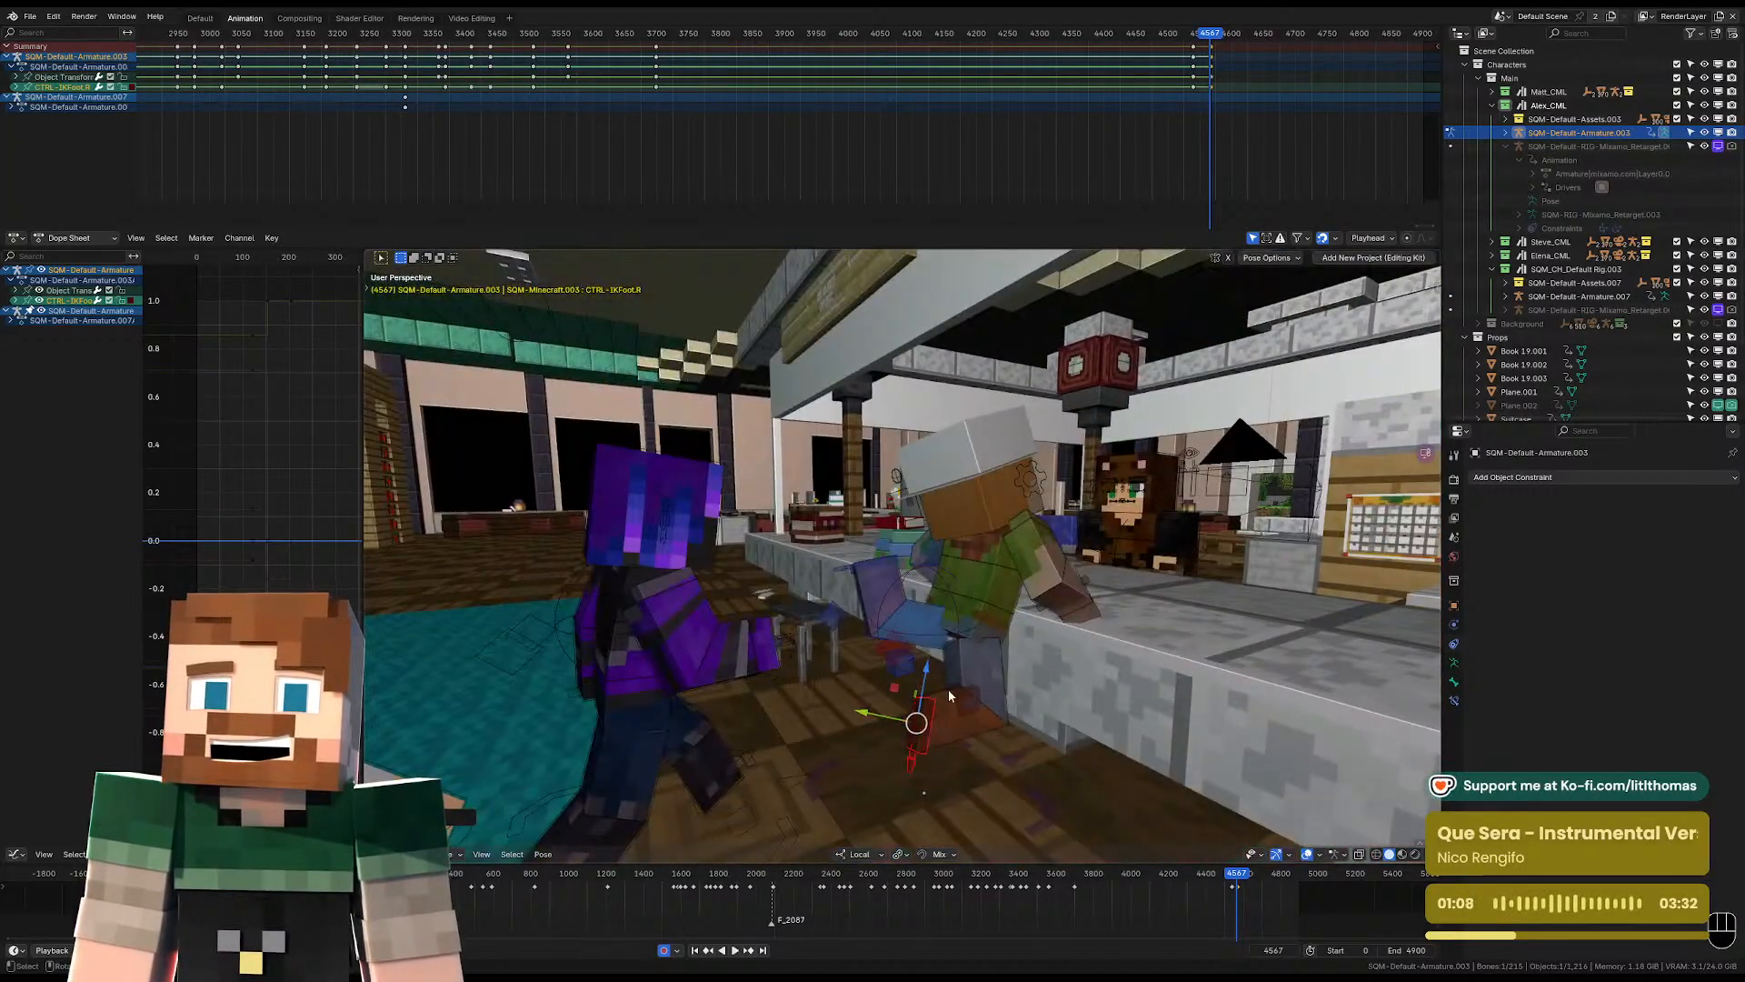
pyautogui.moveTo(944, 667); pyautogui.dragTo(895, 639, button='middle')
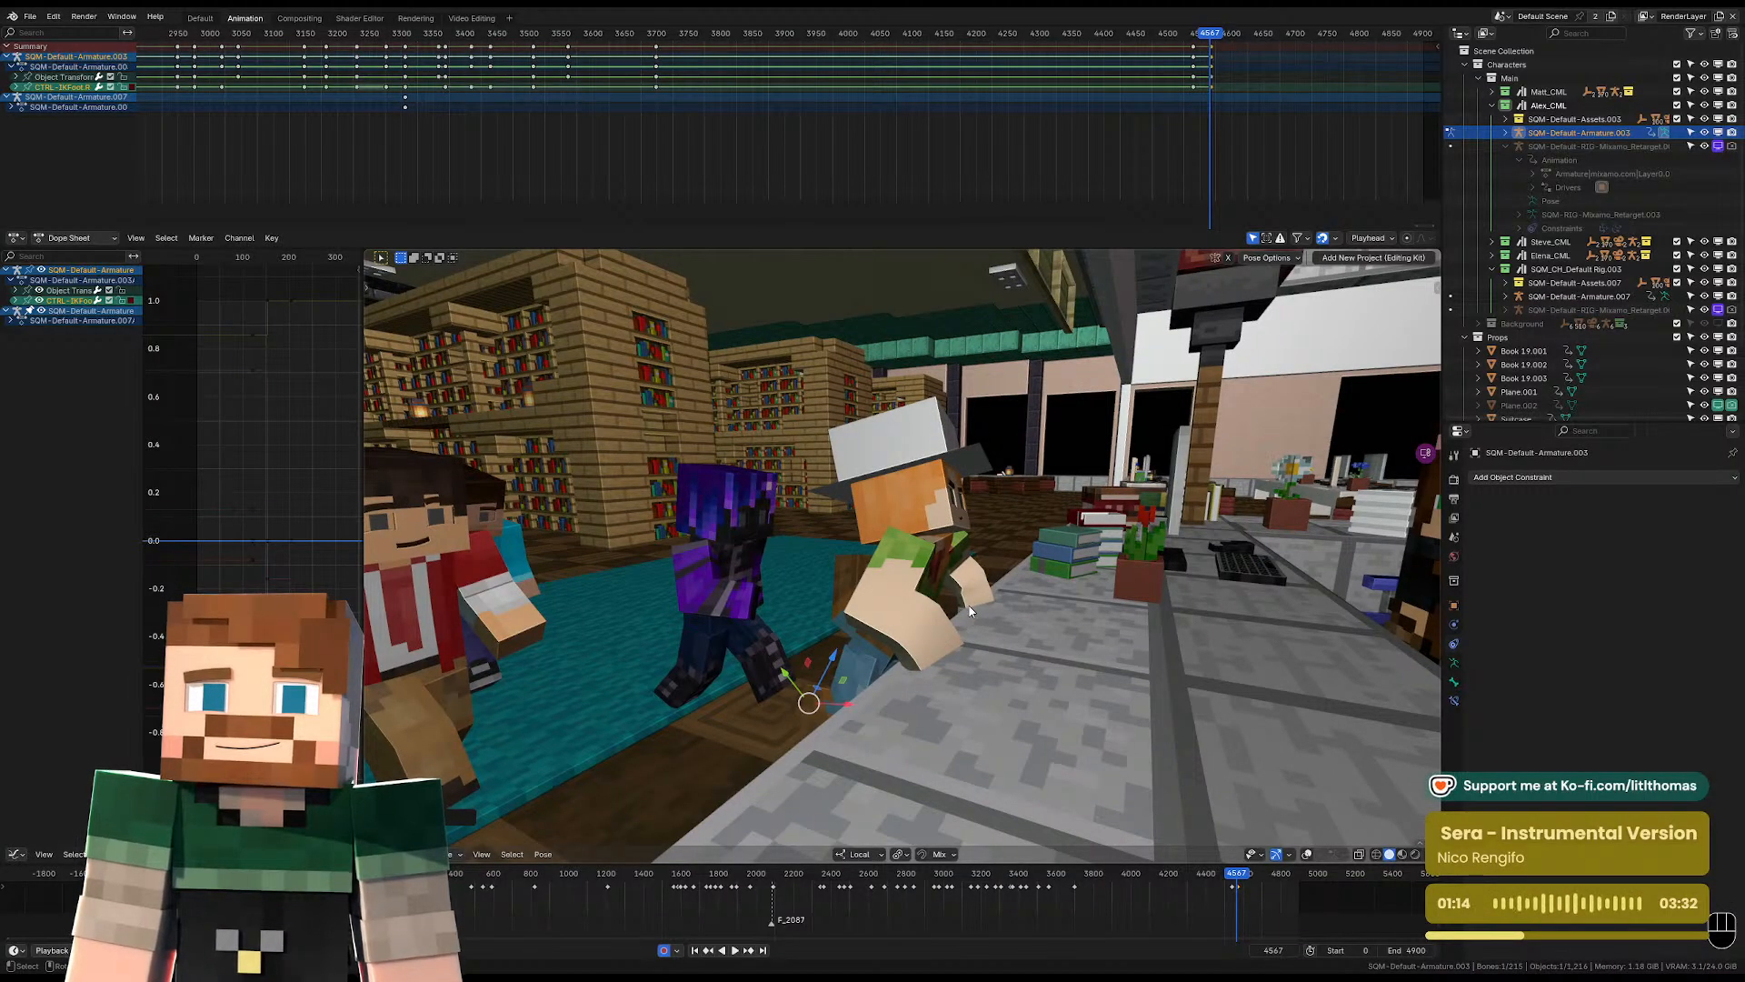
pyautogui.moveTo(941, 645); pyautogui.dragTo(1026, 575, button='middle')
pyautogui.press('o')
pyautogui.press('o')
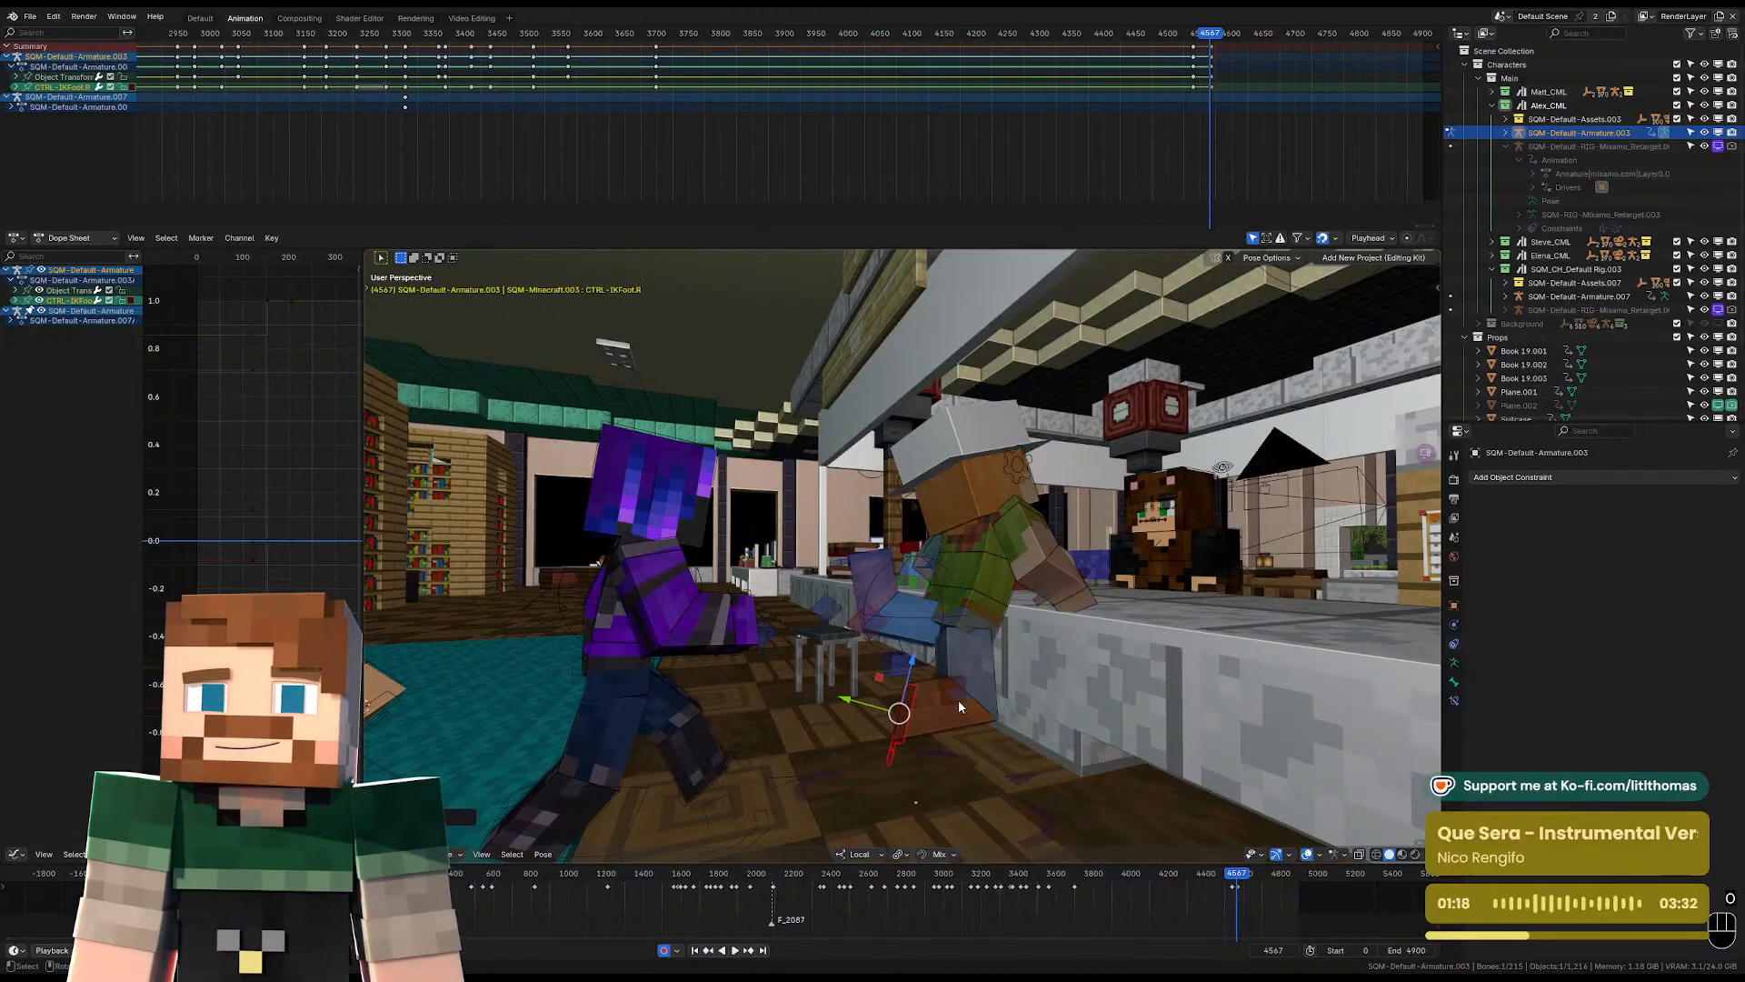
# Play the shot through the camera without overlays and return the playhead to about frame 4460.
pyautogui.press('KP_0')
pyautogui.press('space')
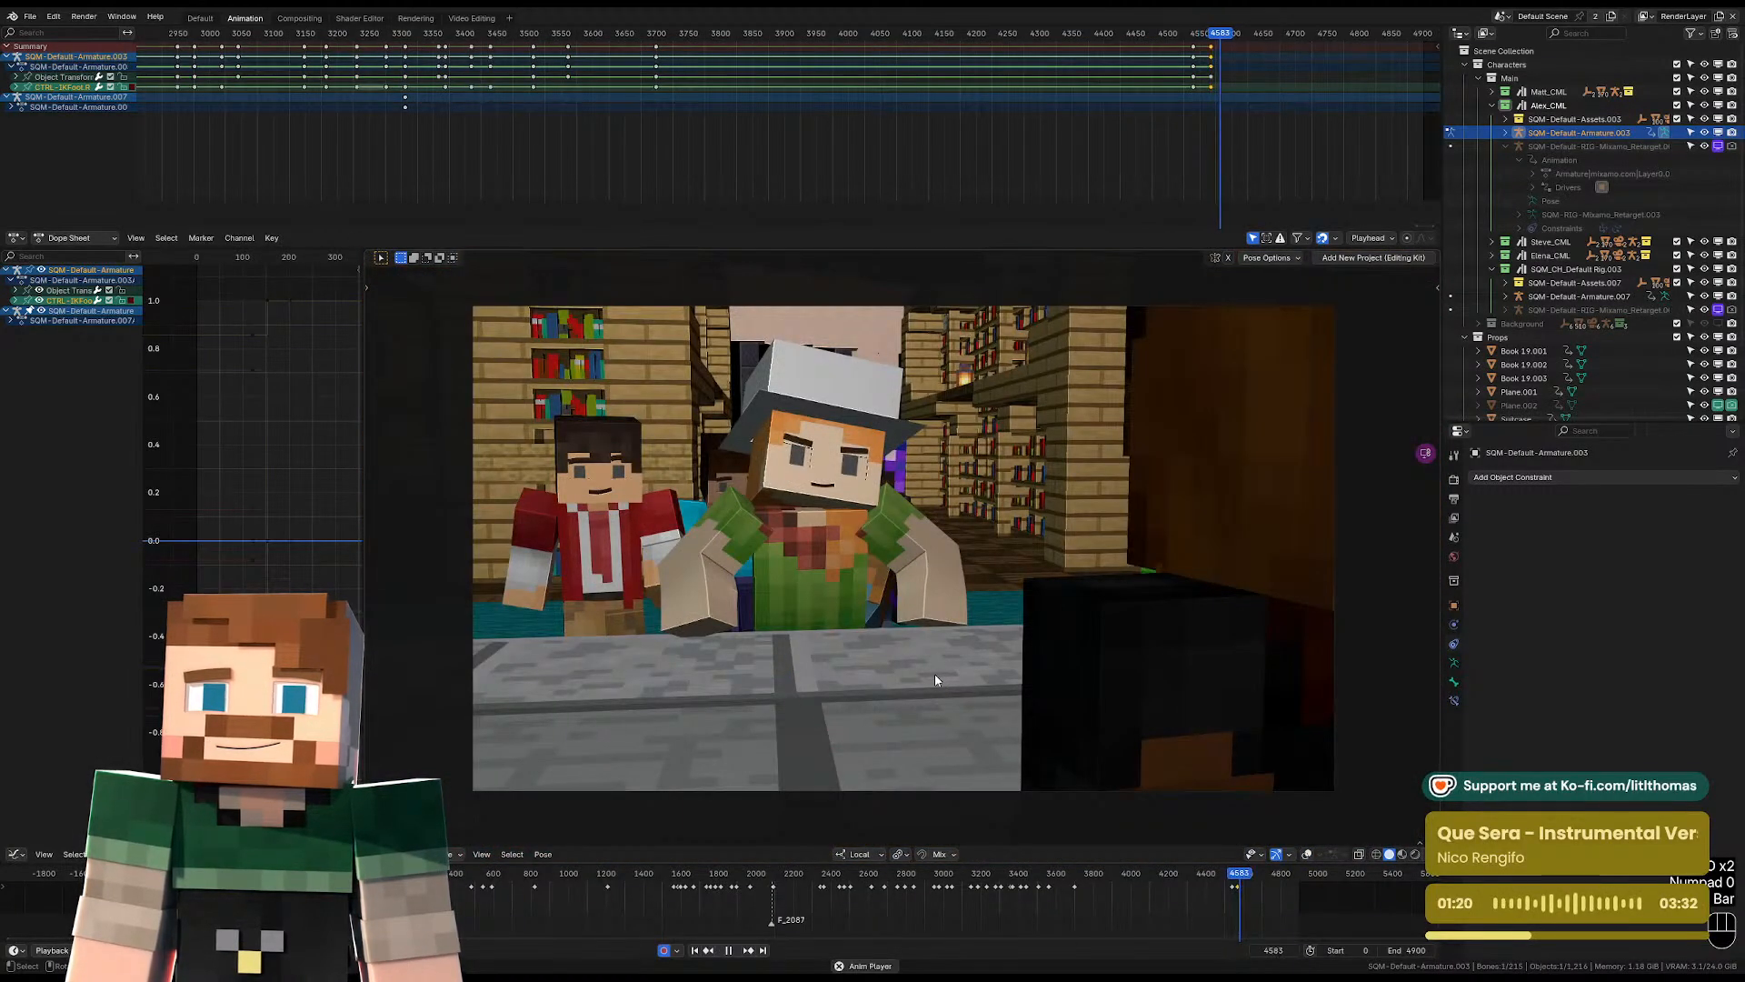
pyautogui.press('space')
pyautogui.moveTo(1137, 35); pyautogui.dragTo(1144, 41)
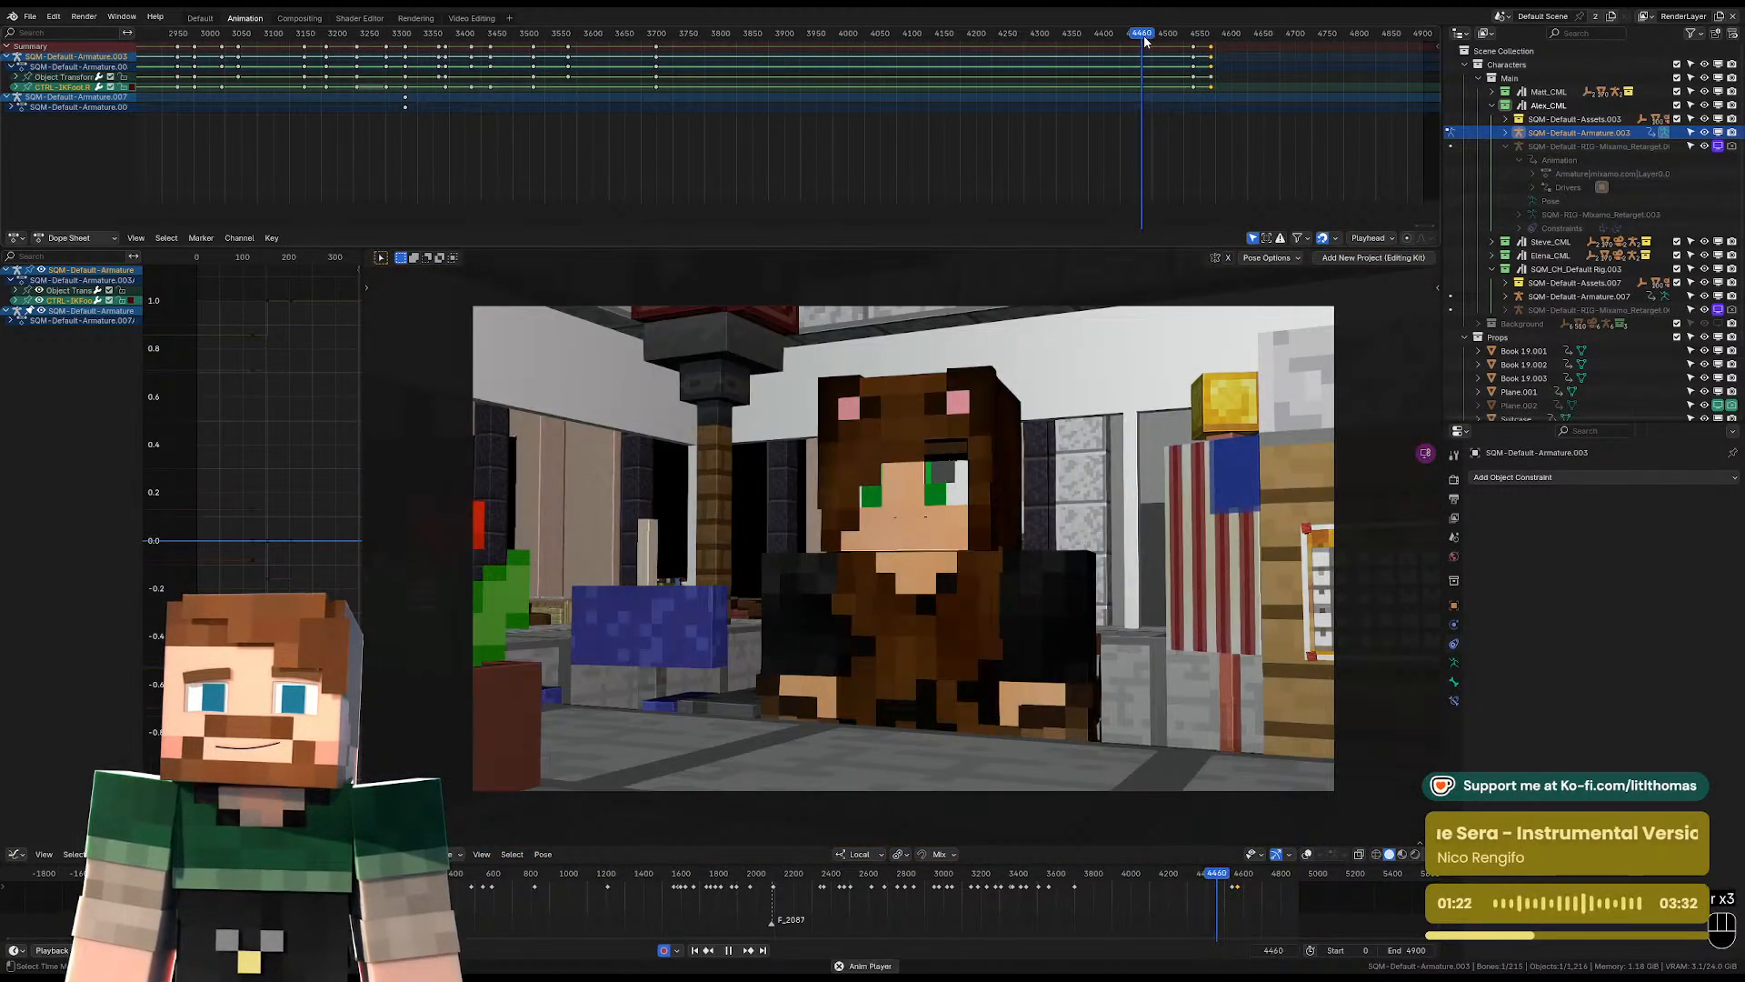
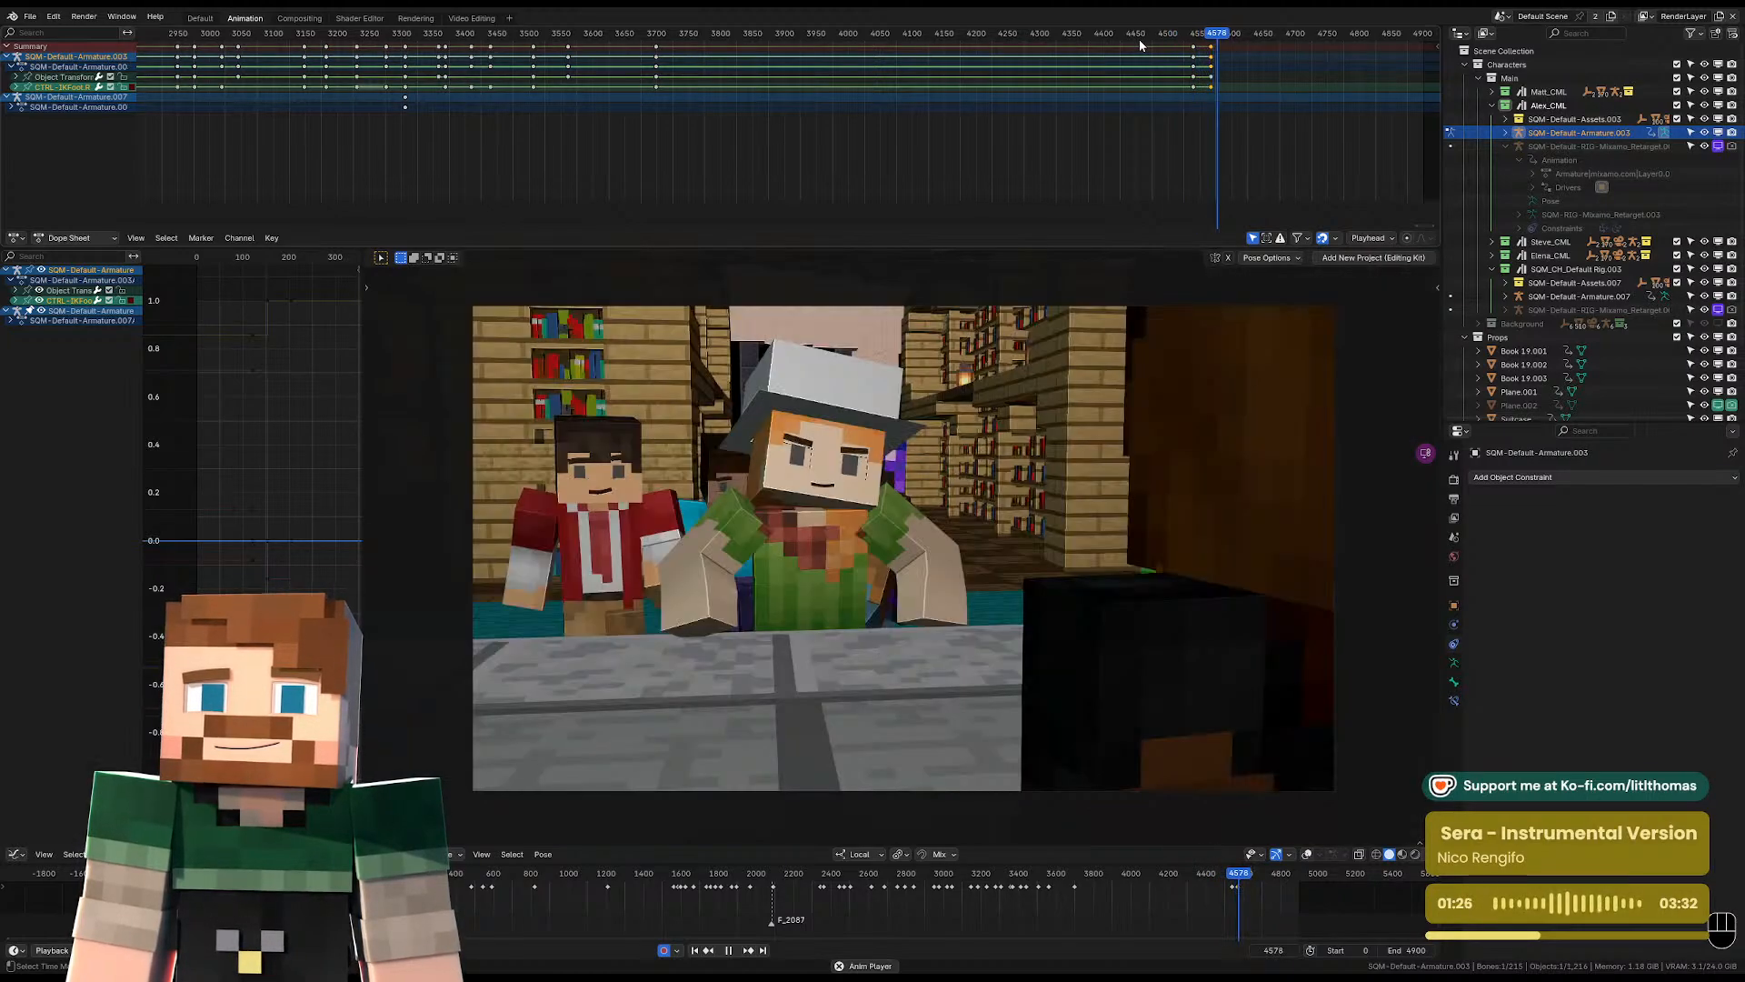
# At frame 4591, turn the viewport overlays on and clear the transforms of Alex's right and left IK foot controls.
pyautogui.press('space')
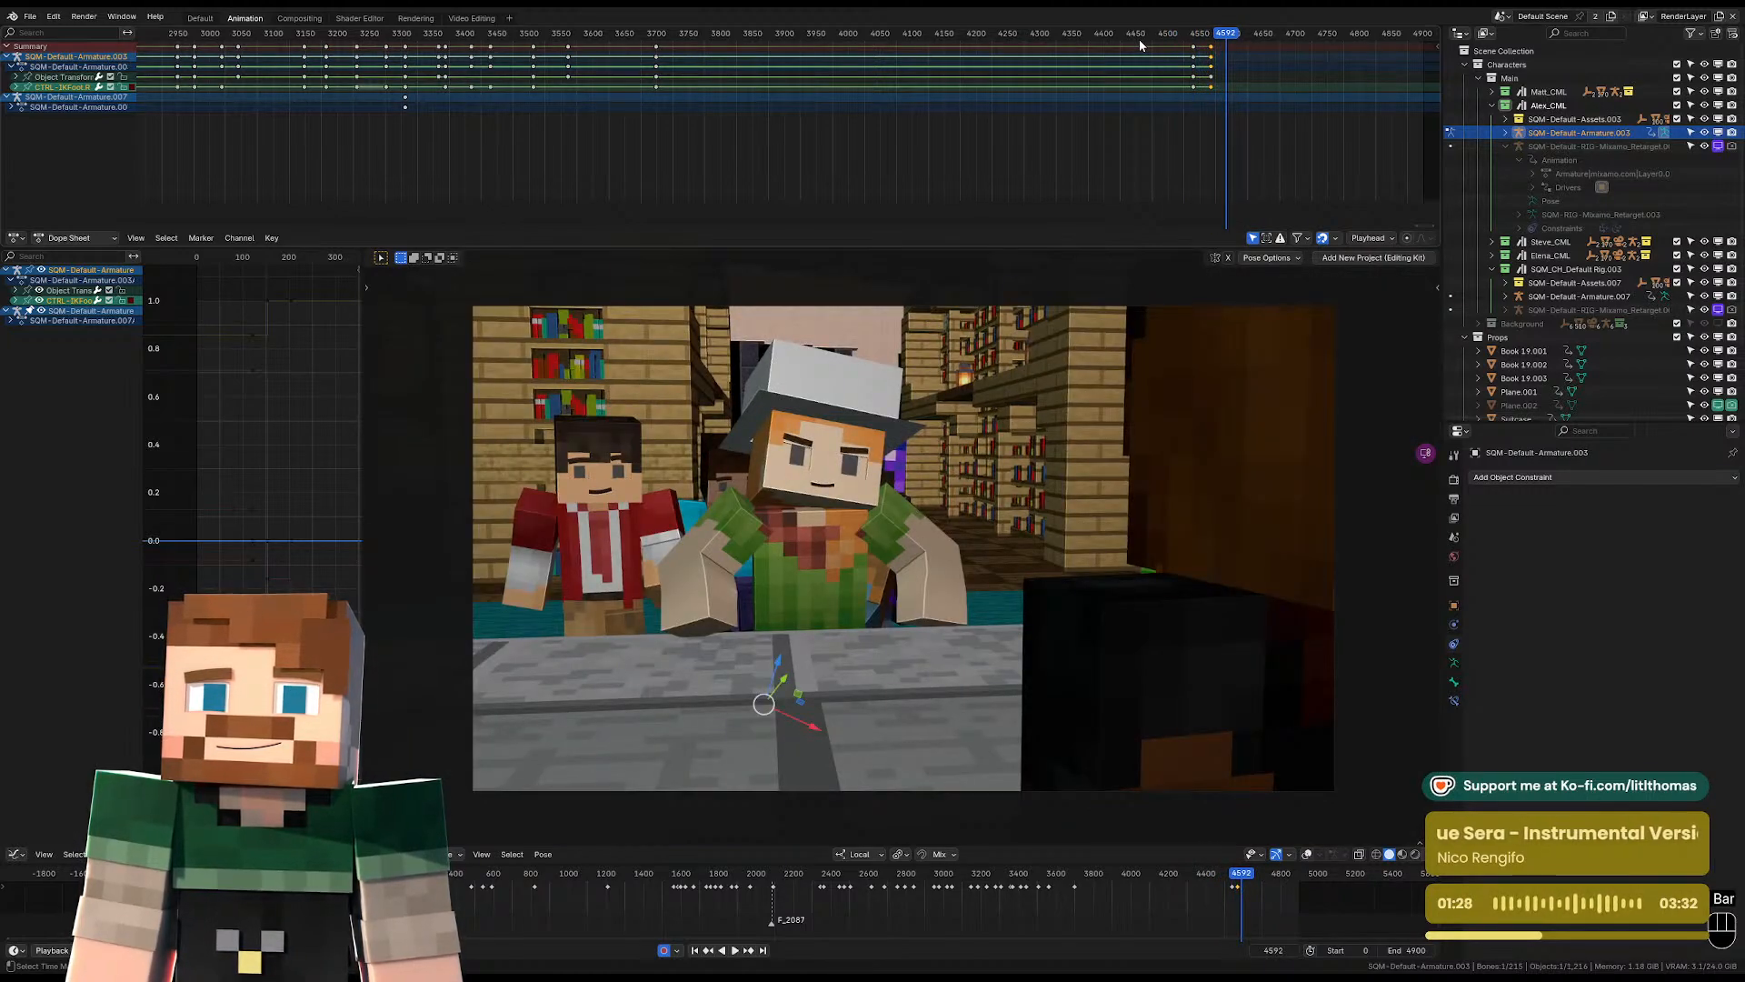
pyautogui.press('Right')
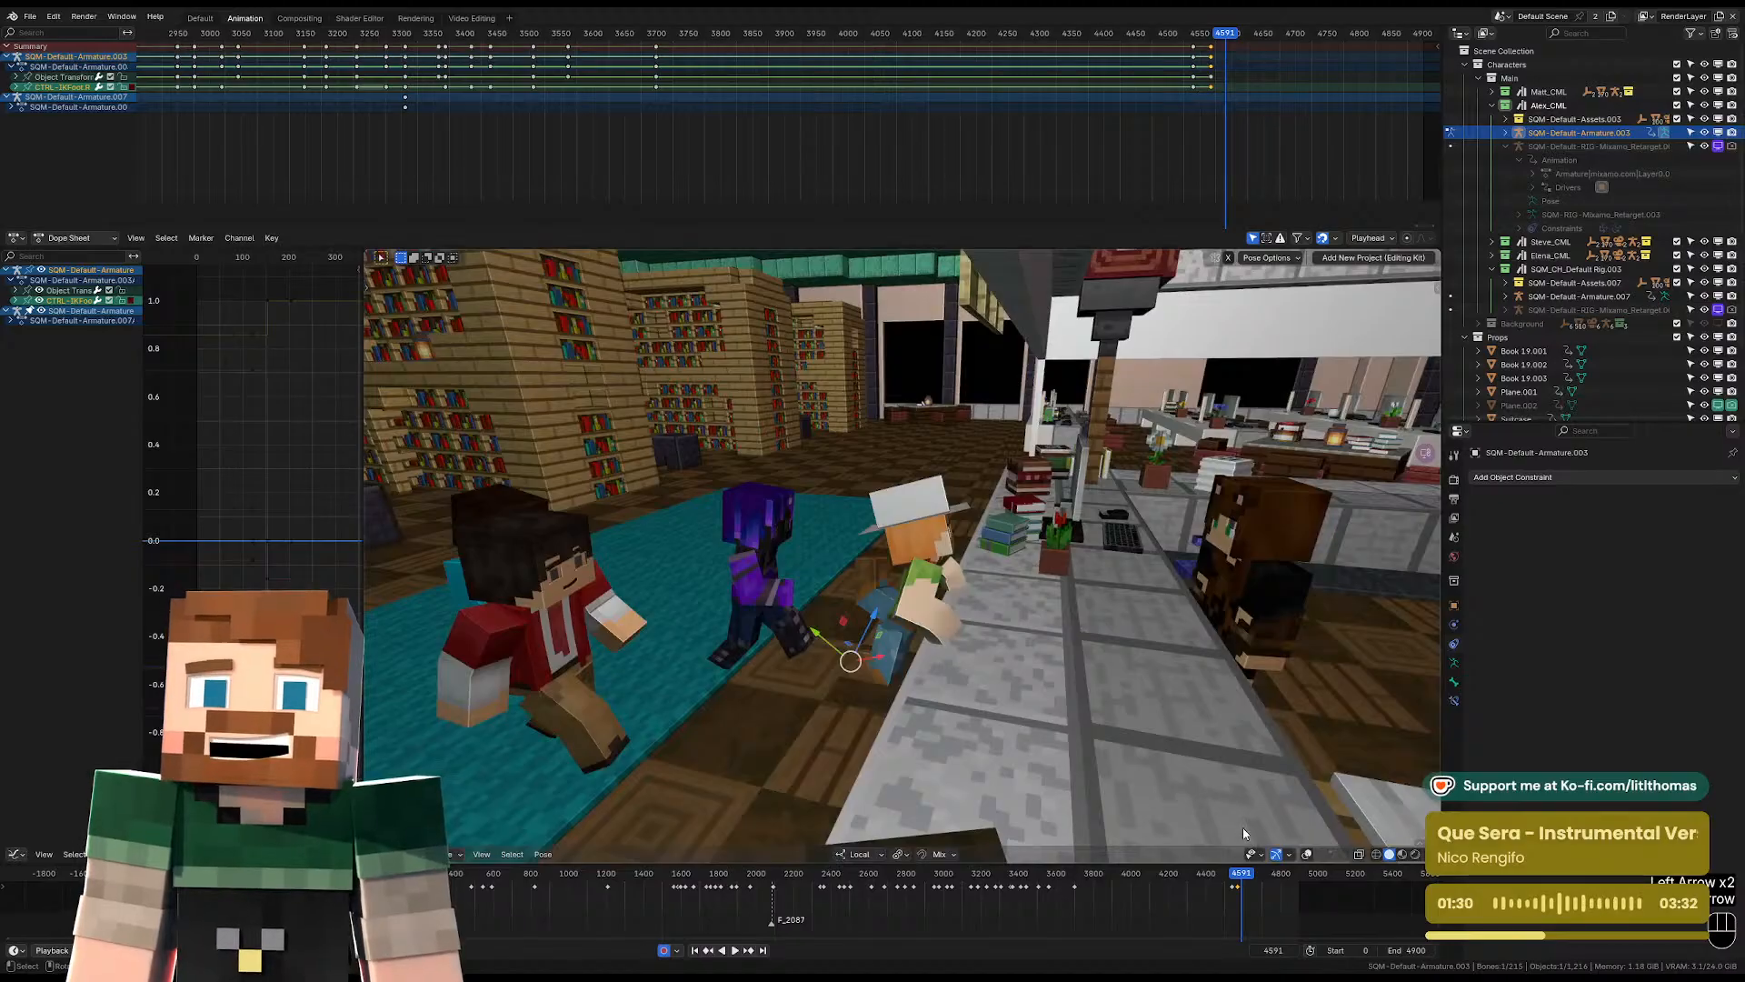
pyautogui.click(1307, 854)
pyautogui.moveTo(926, 631); pyautogui.dragTo(993, 634, button='middle')
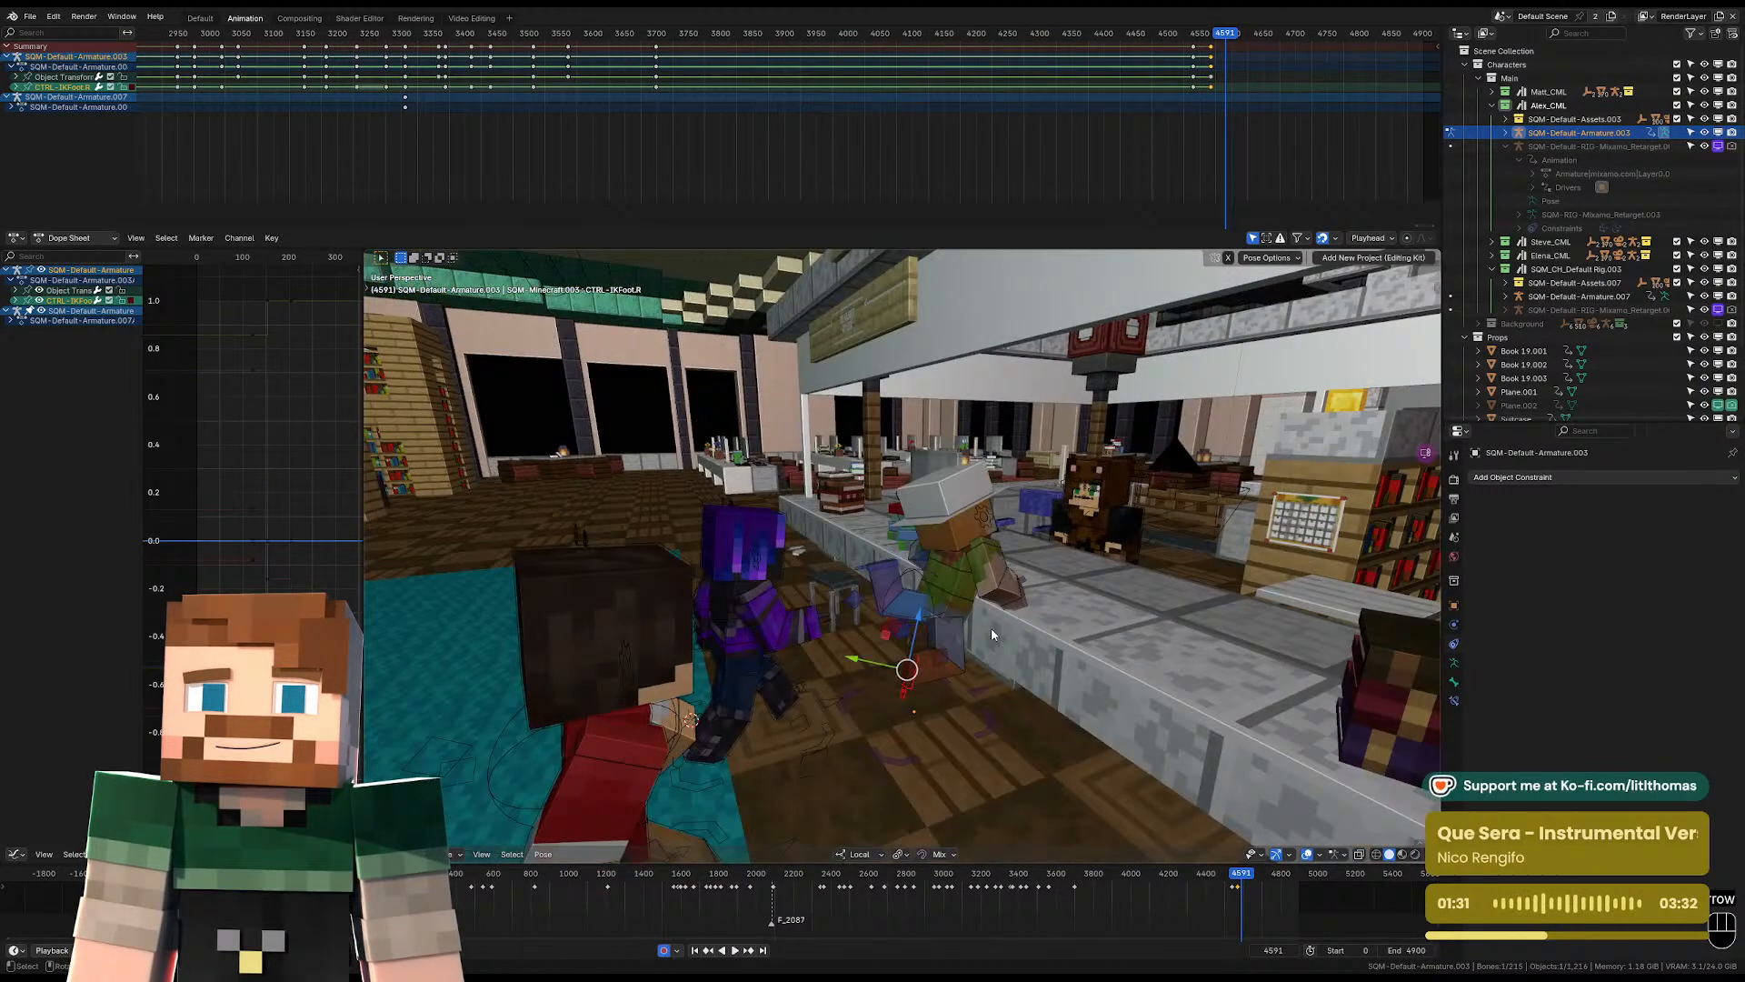
pyautogui.click(942, 614)
pyautogui.click(903, 687)
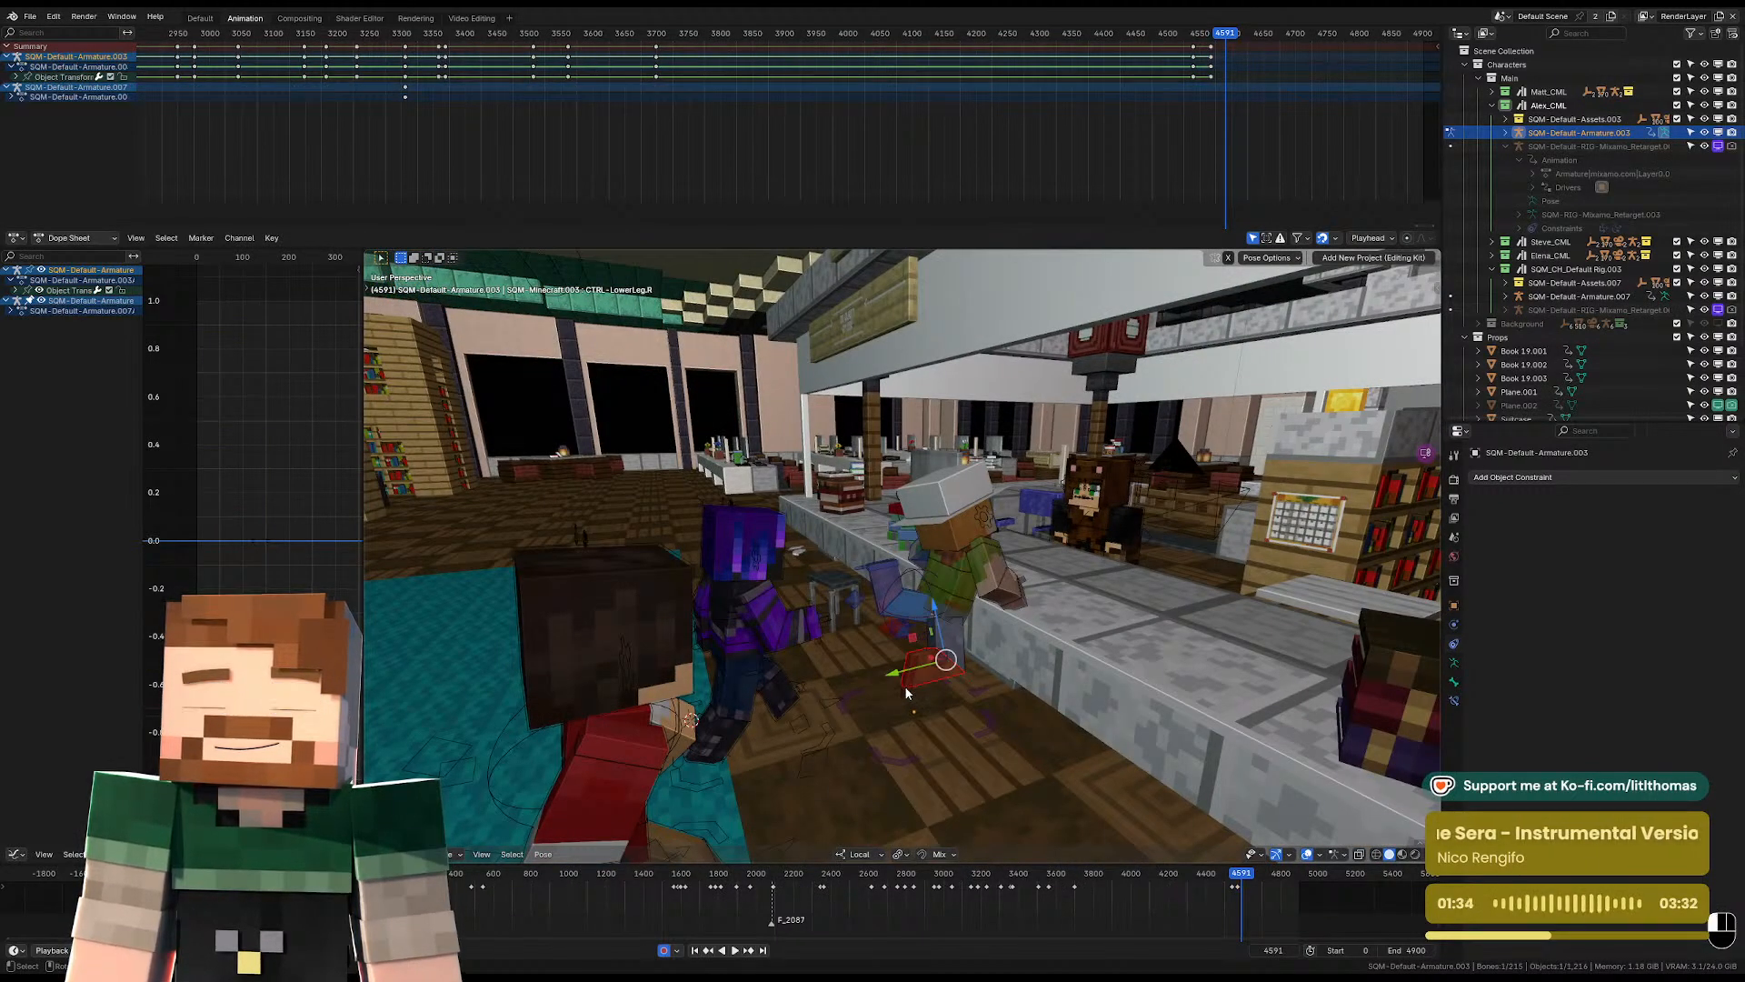
pyautogui.click(904, 688)
pyautogui.hotkey('alt', 'g')
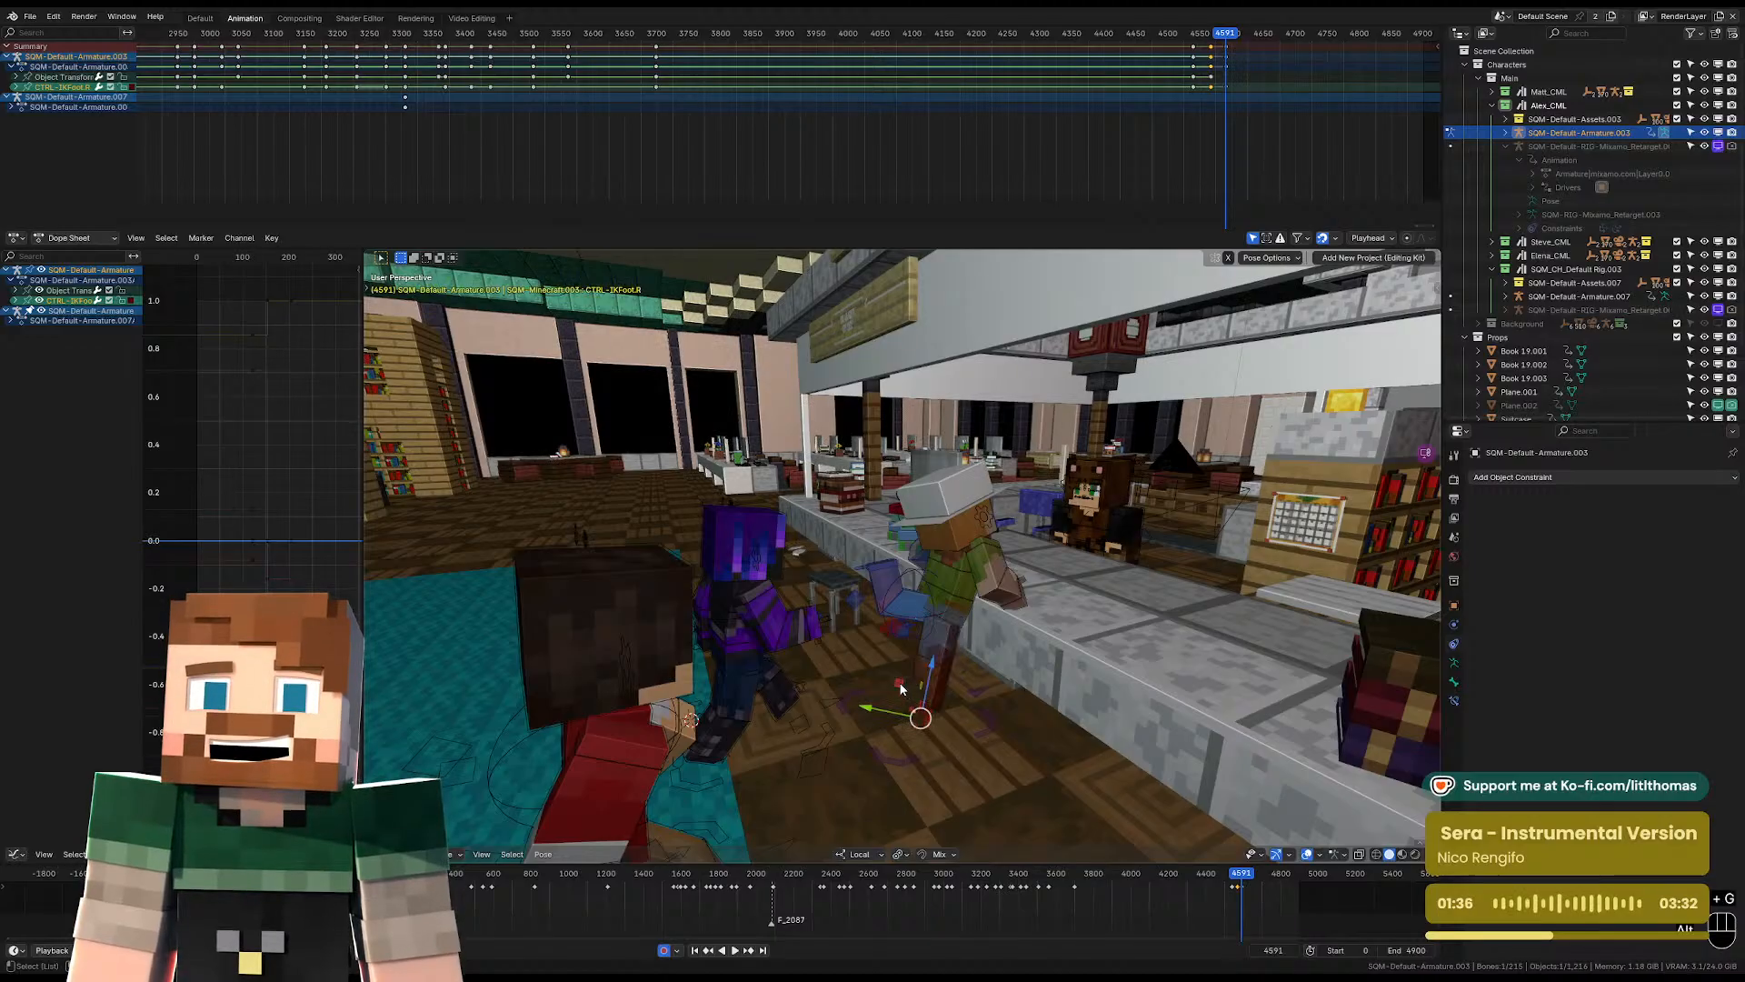
pyautogui.hotkey('alt', 'r')
pyautogui.hotkey('alt', 's')
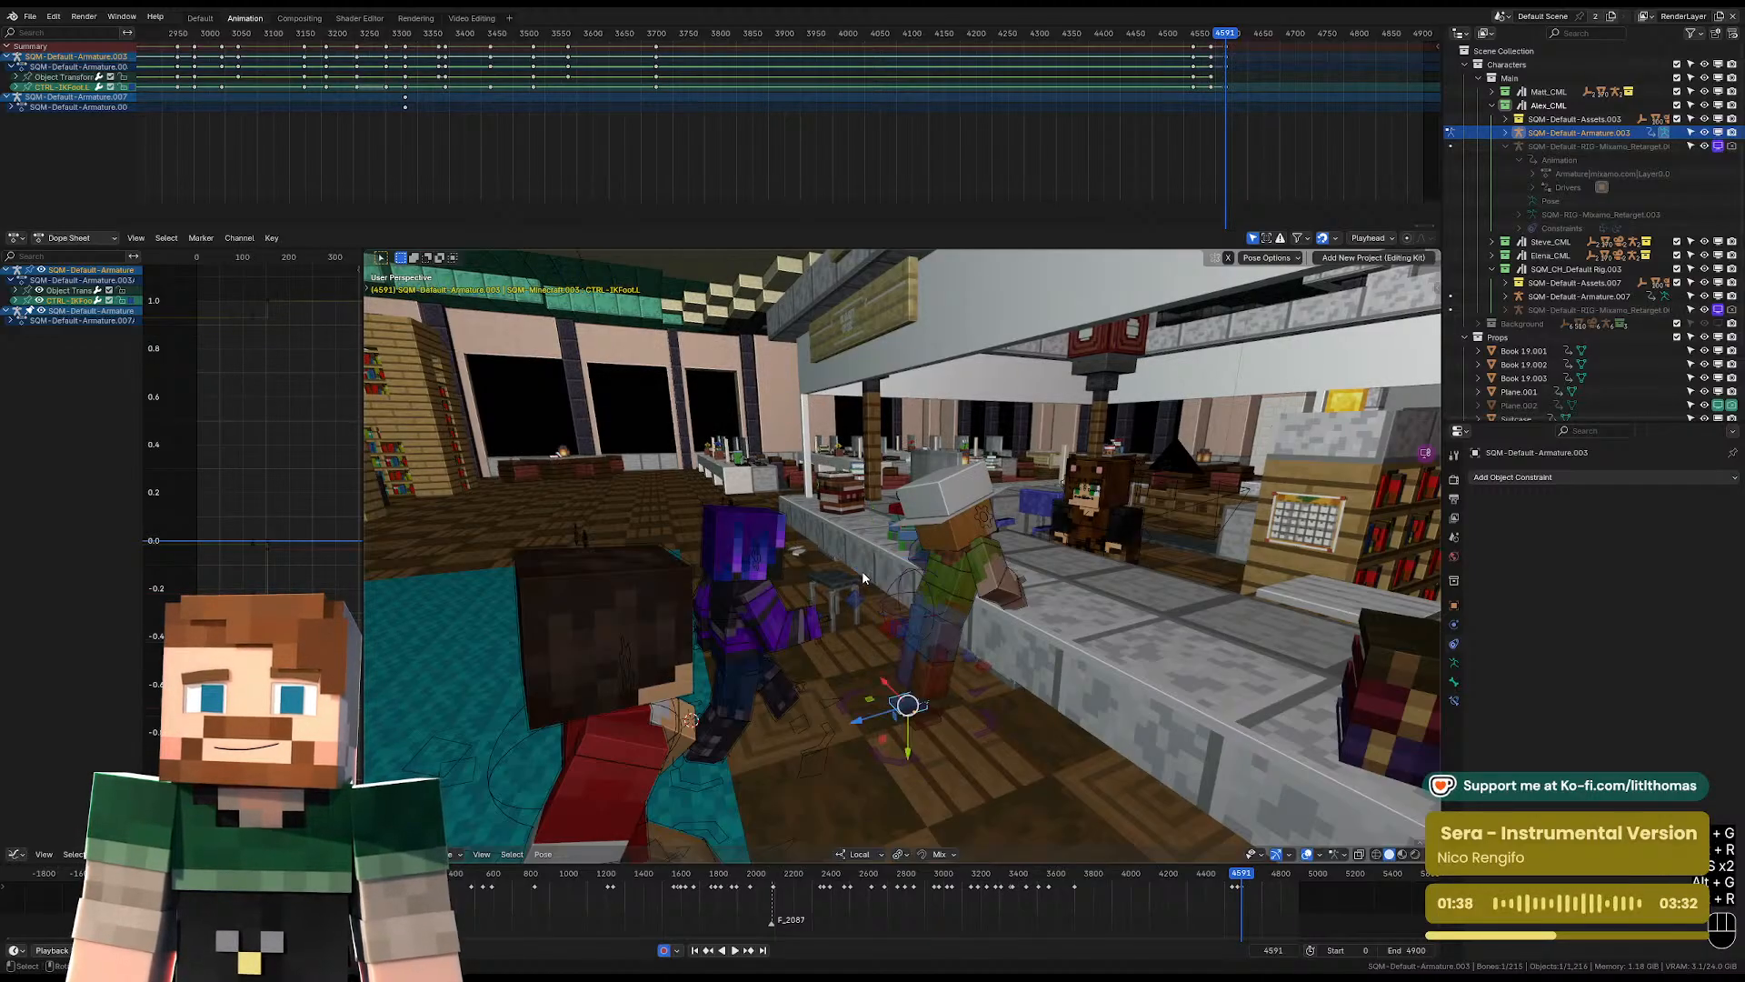
# Clear the location, rotation and scale of Alex's pelvis control.
pyautogui.click(951, 609)
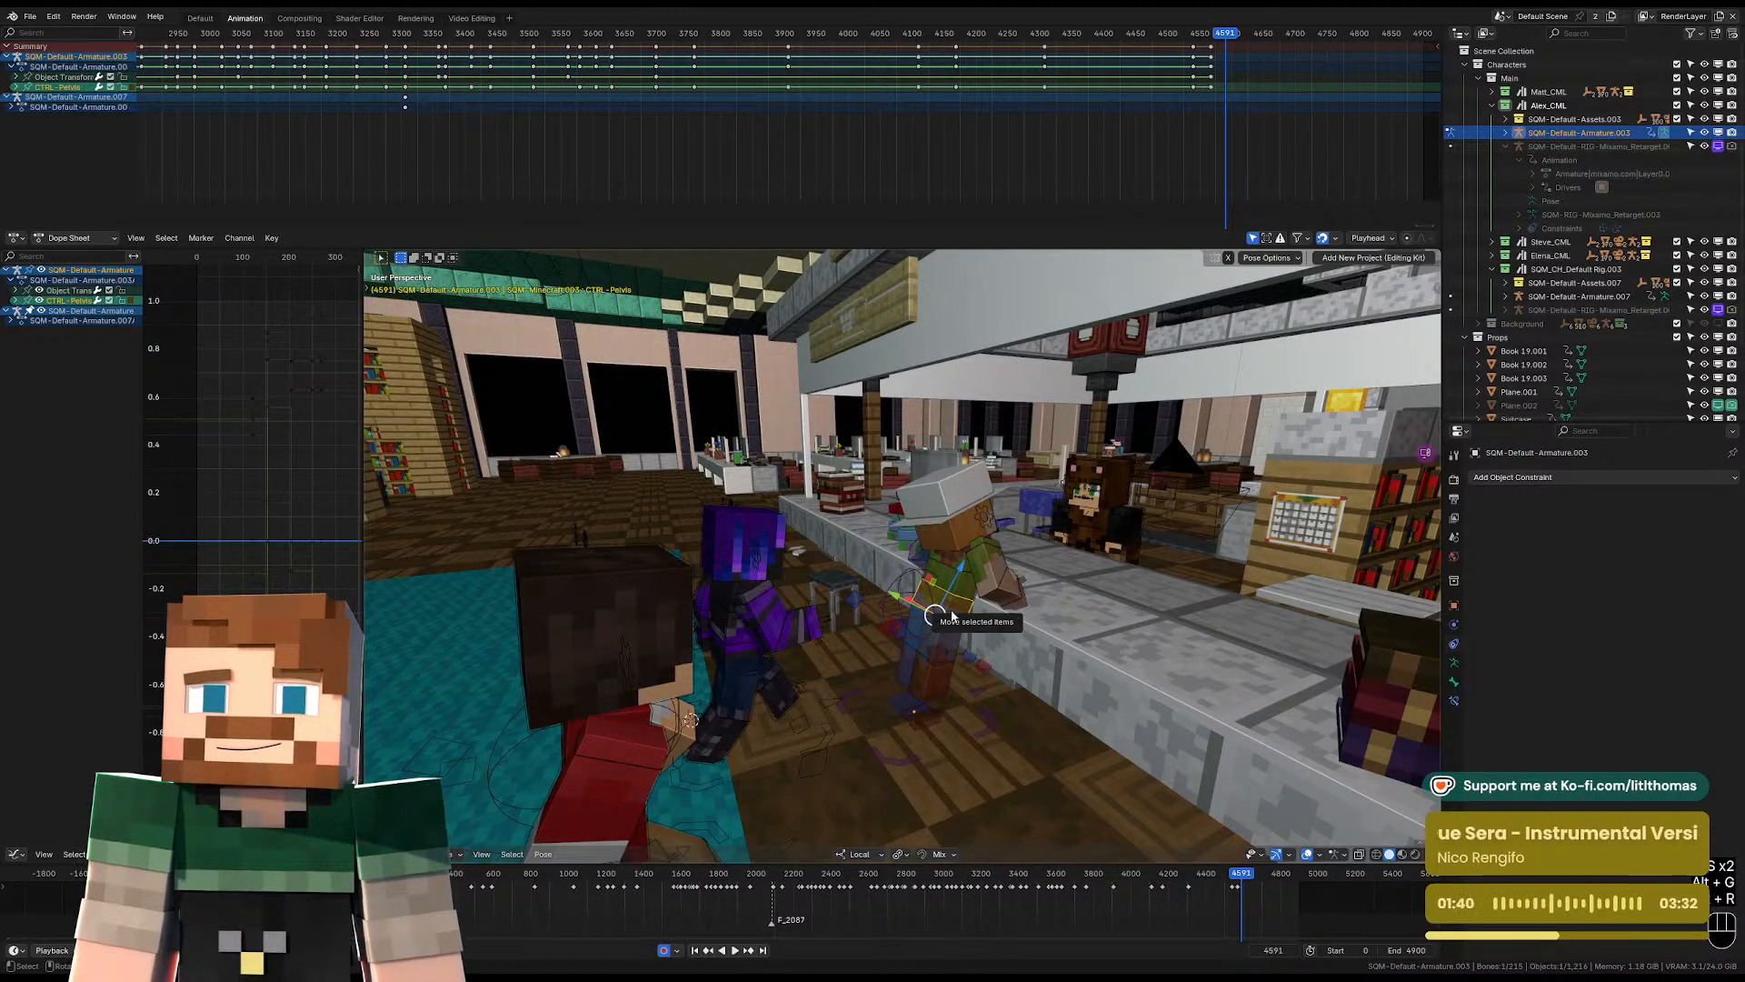
pyautogui.hotkey('alt', 'g')
pyautogui.hotkey('alt', 'r')
pyautogui.press('KP_Decimal')
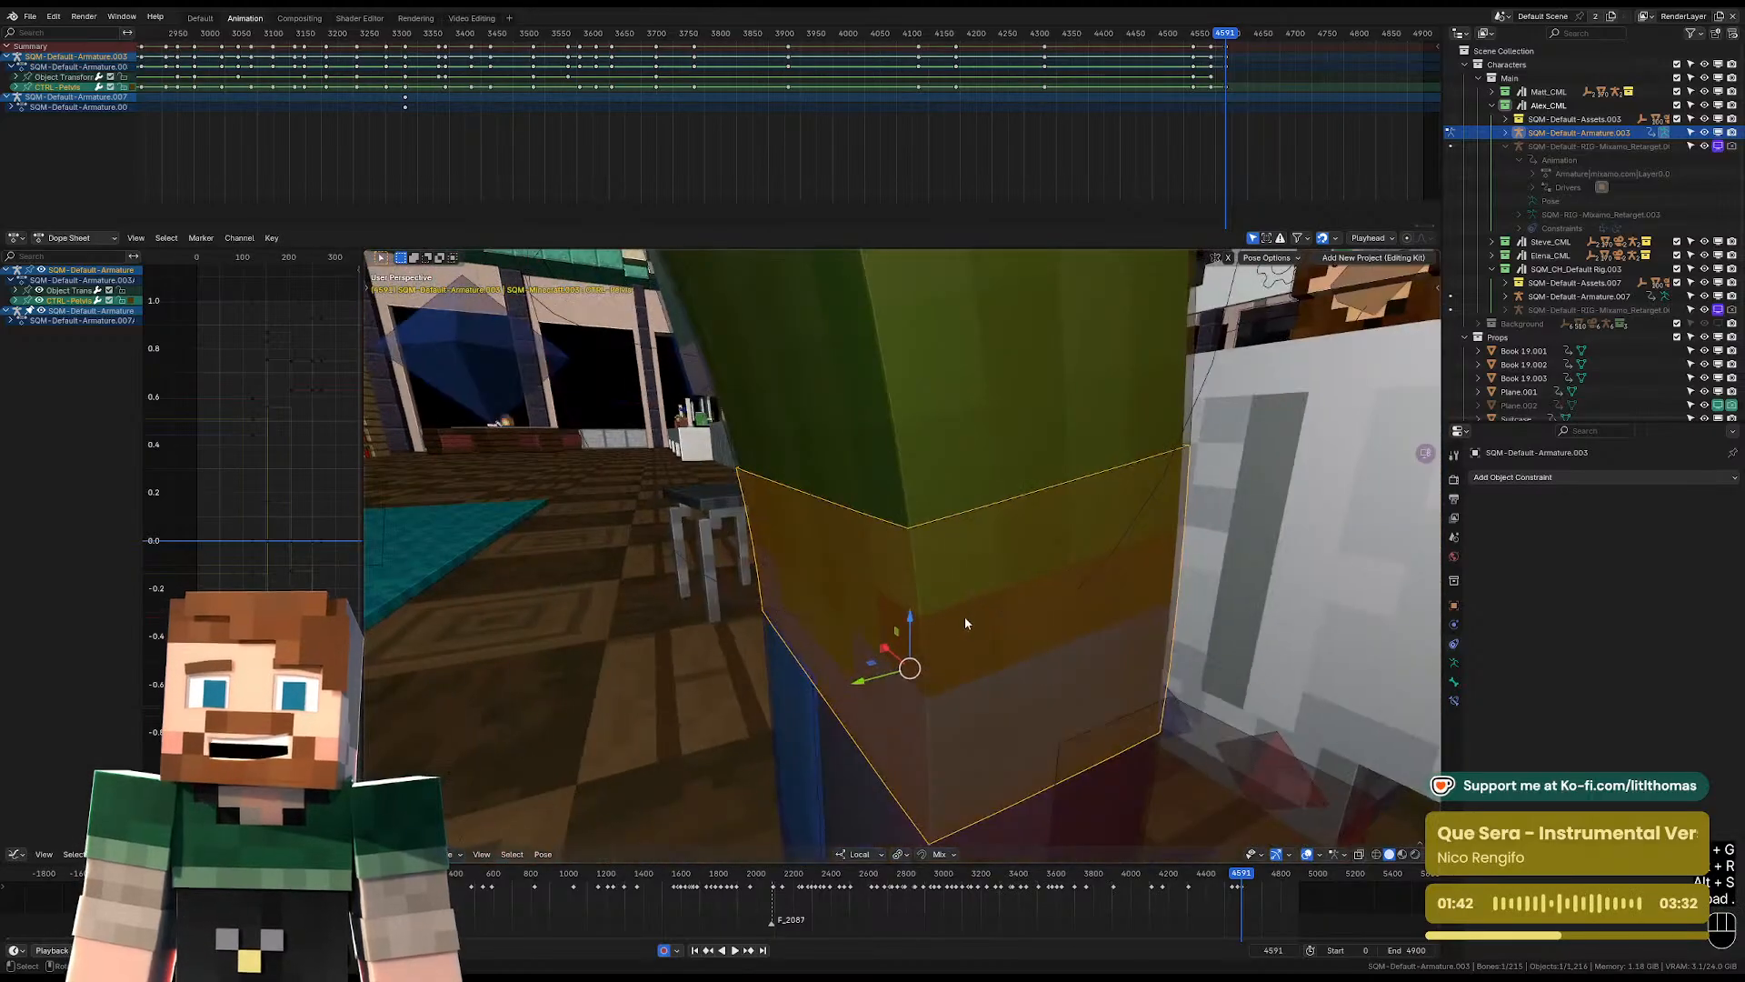
# Rotate the pelvis control about 30 degrees so Alex's body leans towards the counter.
pyautogui.scroll(-6, 969, 617)
pyautogui.moveTo(986, 604); pyautogui.dragTo(1007, 495, button='middle')
pyautogui.press('KP_Decimal')
pyautogui.scroll(-6, 936, 565)
pyautogui.scroll(-2, 1020, 494)
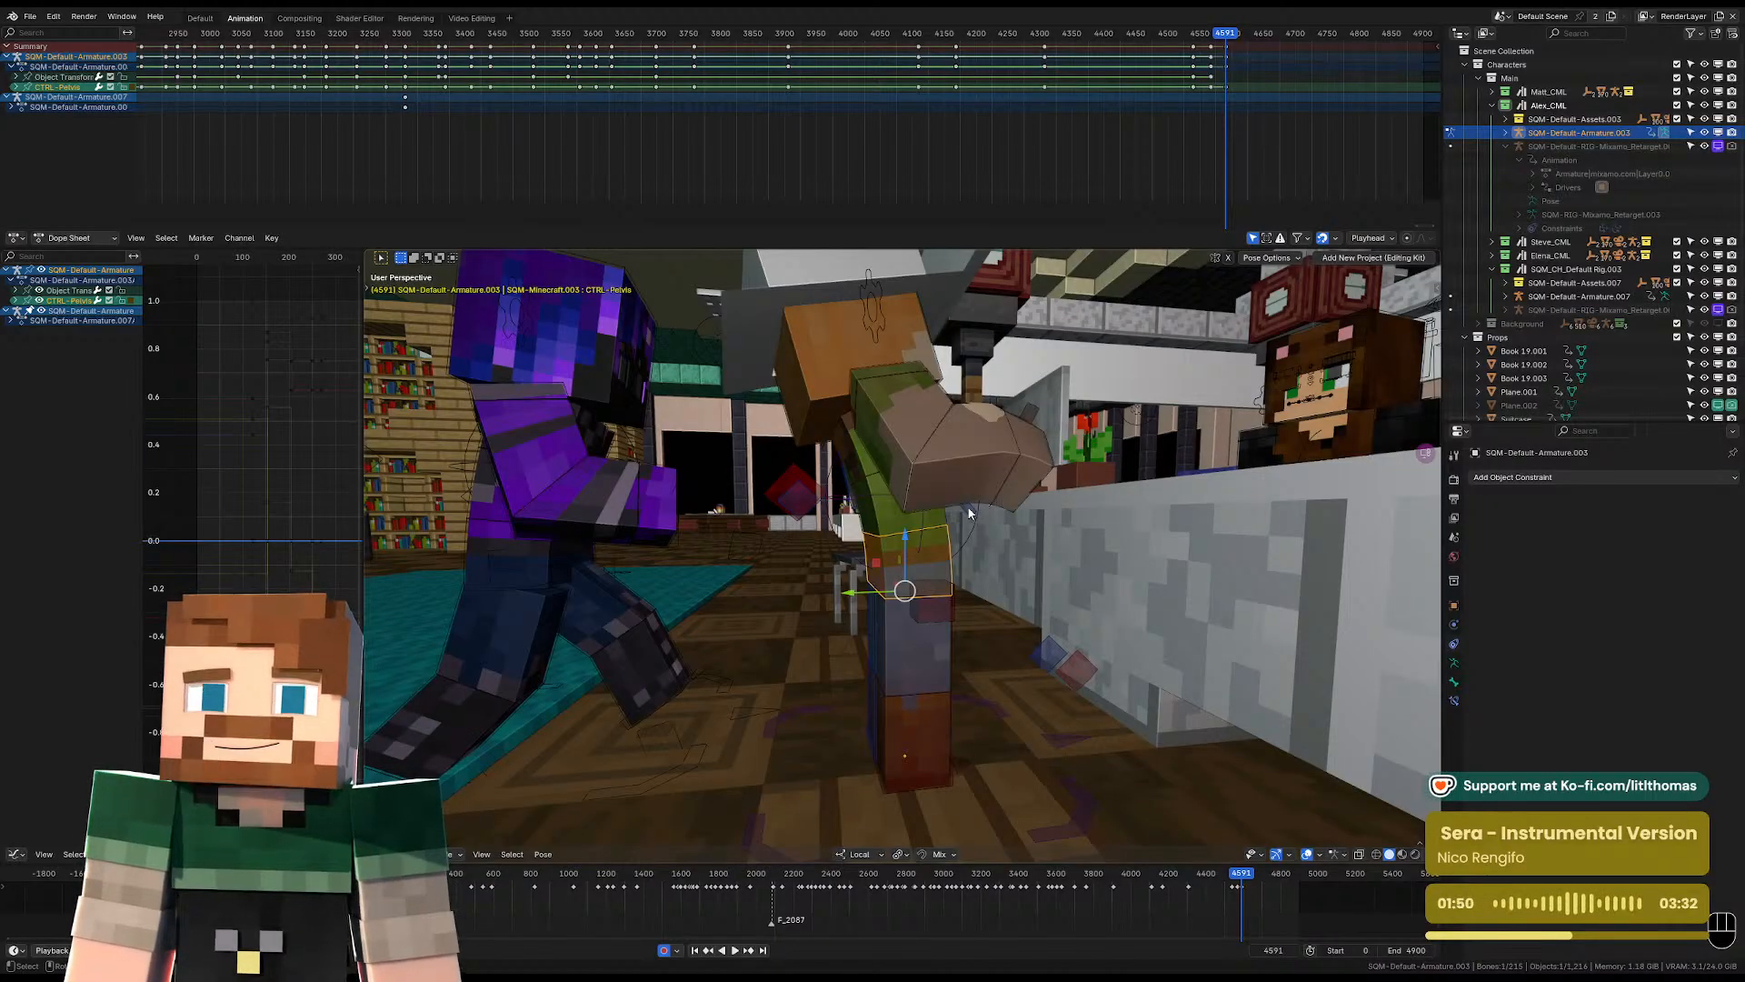
pyautogui.moveTo(1001, 497); pyautogui.dragTo(951, 454, button='middle')
pyautogui.scroll(-3, 985, 493)
pyautogui.press('r')
pyautogui.press('r')
pyautogui.press('r')
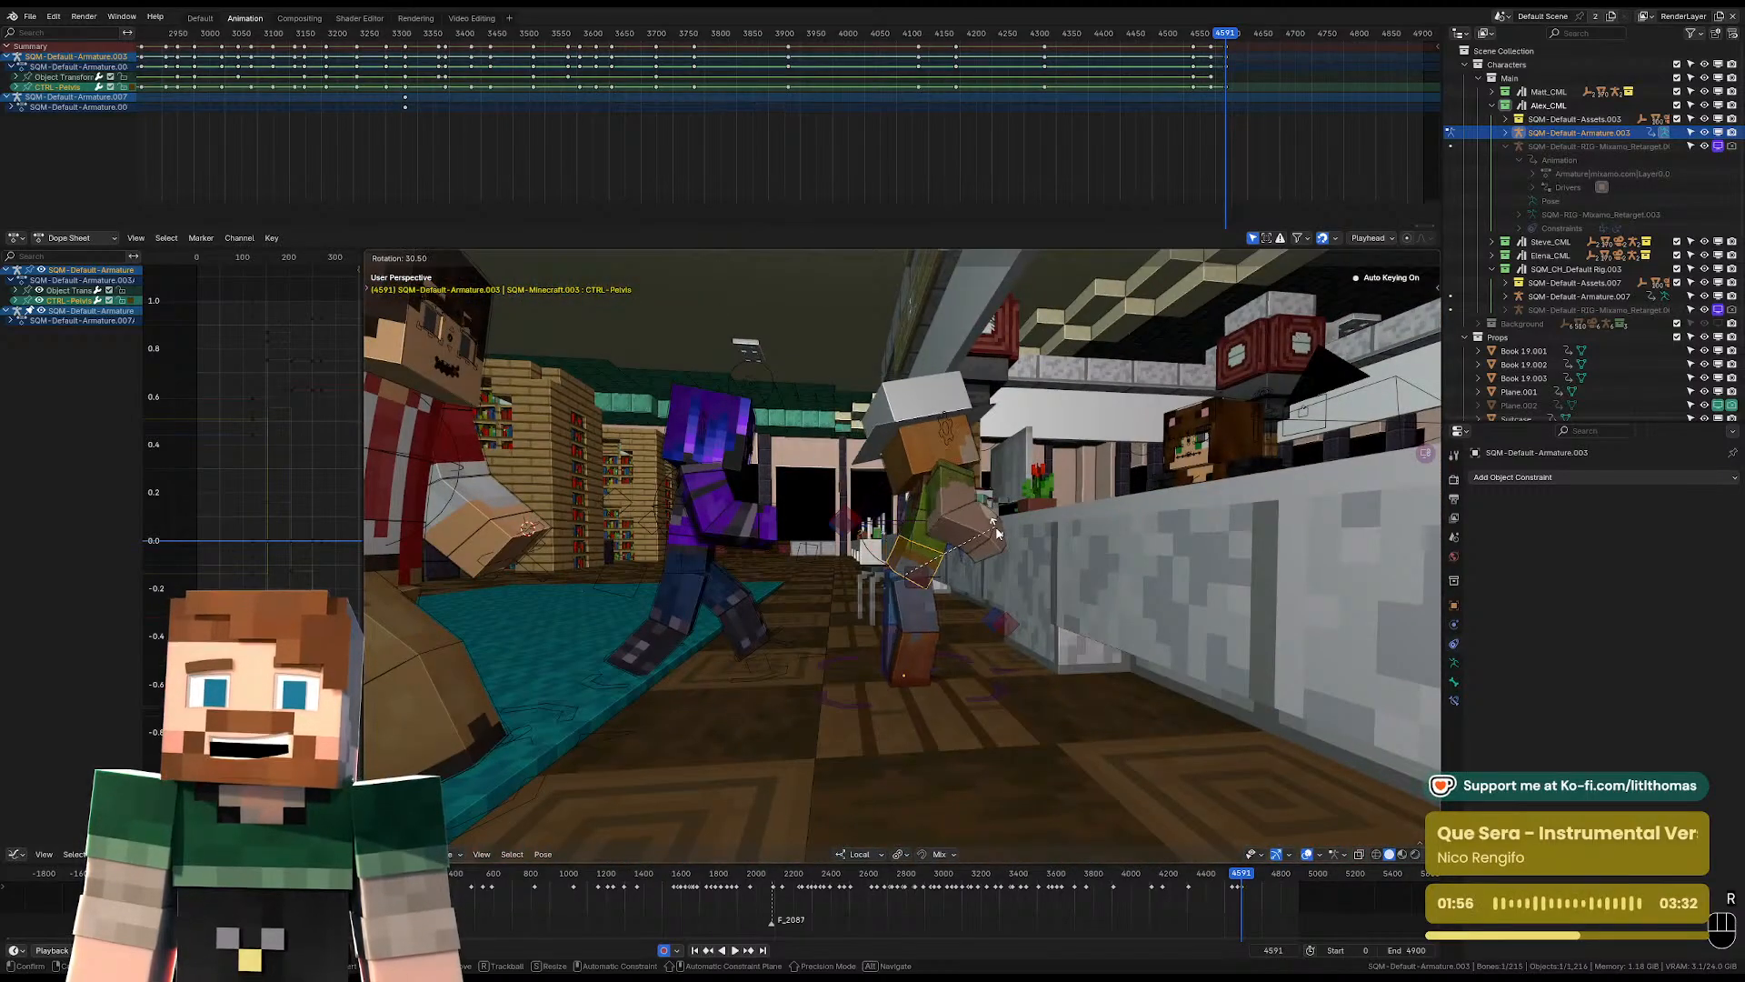
pyautogui.click(931, 529)
# Rotate Alex's right IK foot control and move it so the leg bends out away from the other leg.
pyautogui.moveTo(931, 528); pyautogui.dragTo(989, 540, button='middle')
pyautogui.click(932, 670)
pyautogui.press('KP_Decimal')
pyautogui.press('r')
pyautogui.press('r')
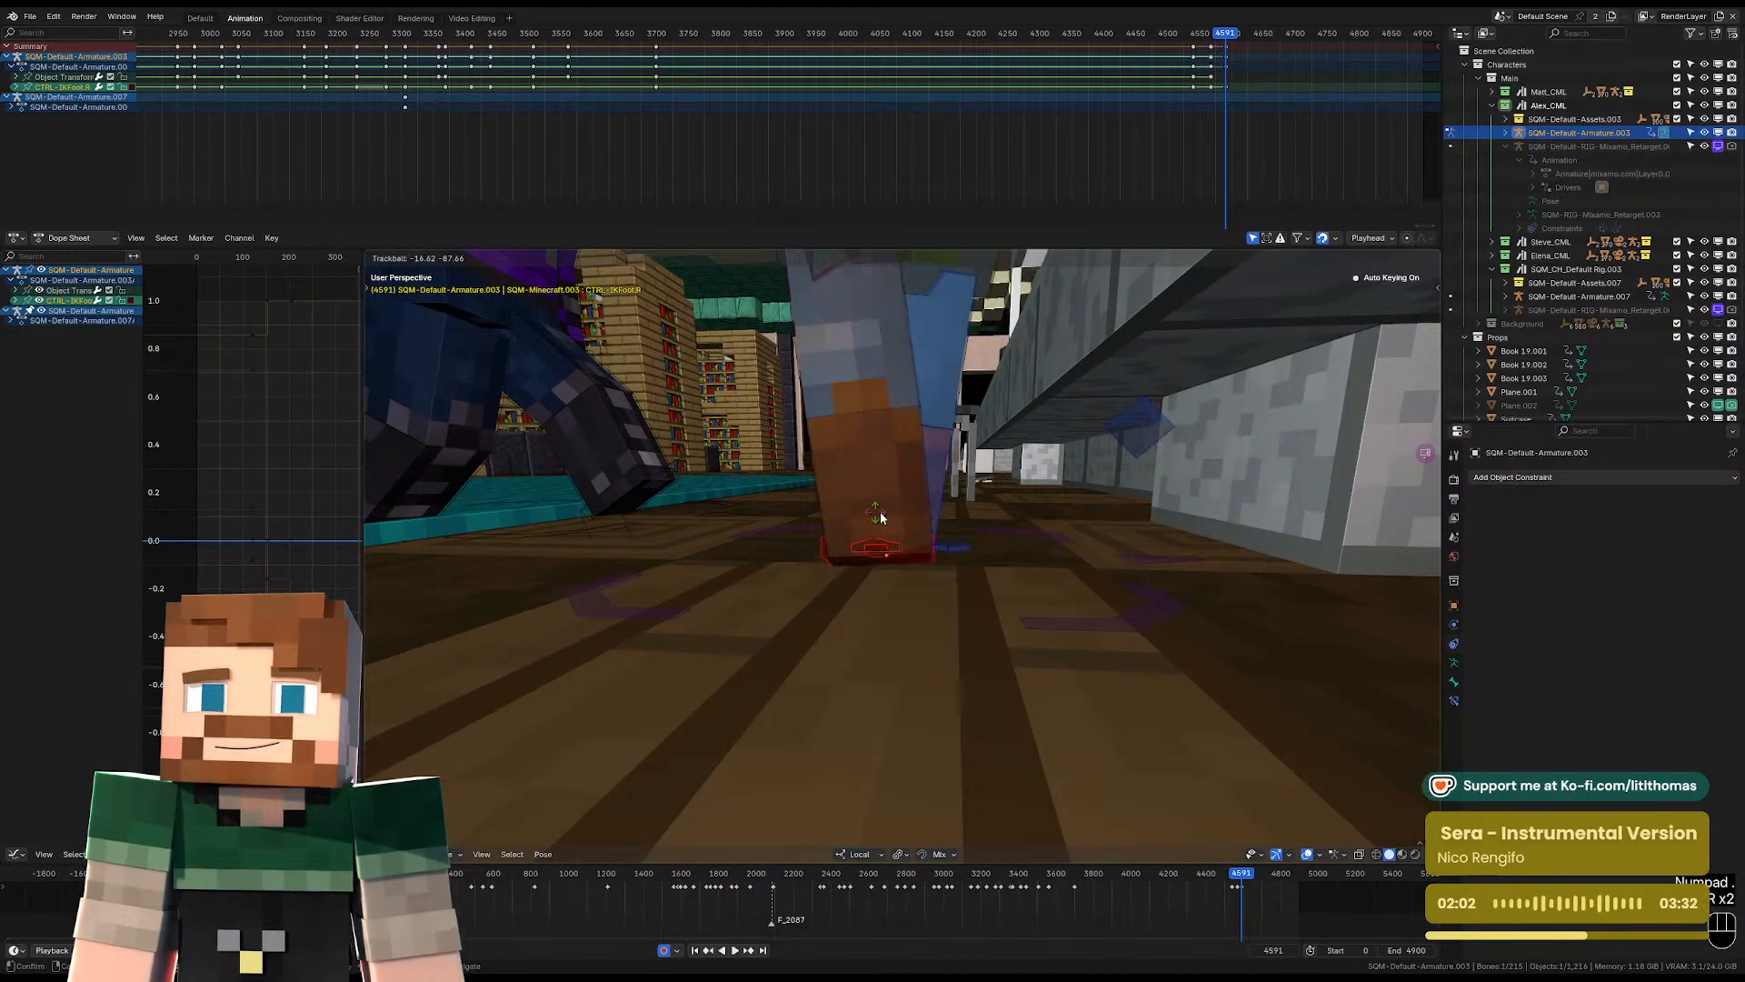
pyautogui.click(880, 515)
pyautogui.moveTo(880, 514); pyautogui.dragTo(850, 535, button='middle')
pyautogui.press('g')
pyautogui.click(696, 454)
# Move Alex's left IK foot control outwards and rotate it so the legs are spread apart.
pyautogui.moveTo(696, 455); pyautogui.dragTo(904, 564, button='middle')
pyautogui.click(832, 582)
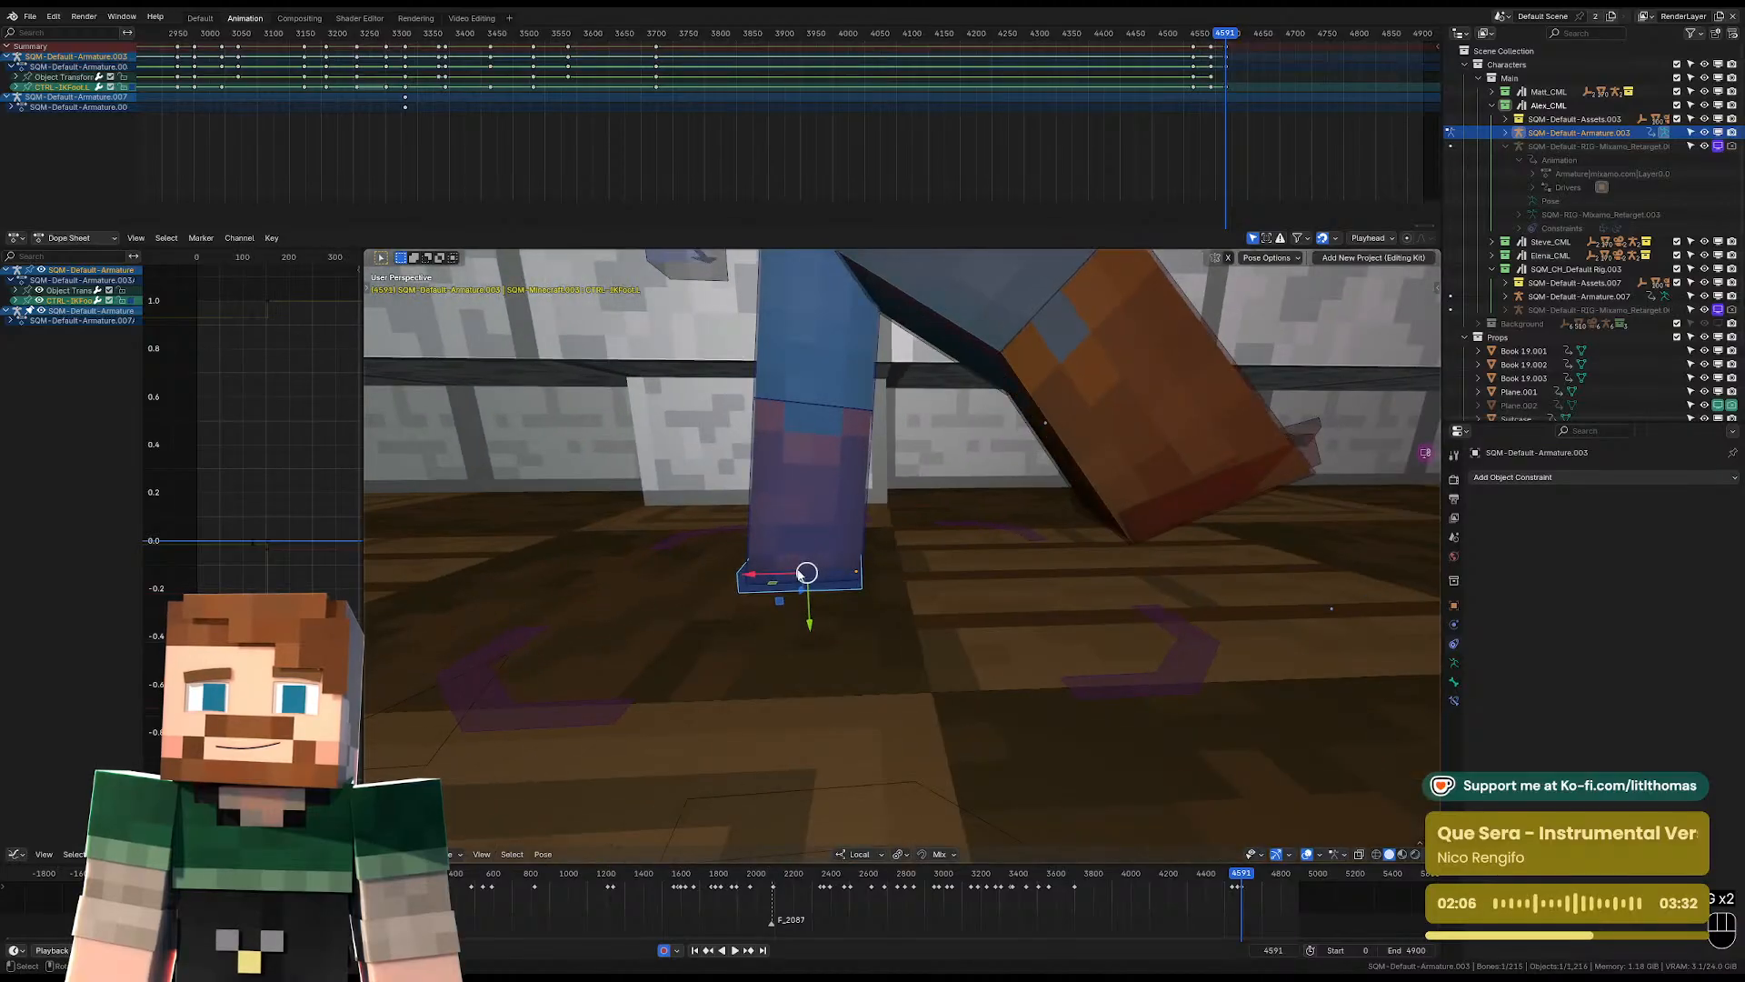
pyautogui.moveTo(765, 574); pyautogui.dragTo(611, 578)
pyautogui.press('r')
pyautogui.press('r')
pyautogui.click(724, 547)
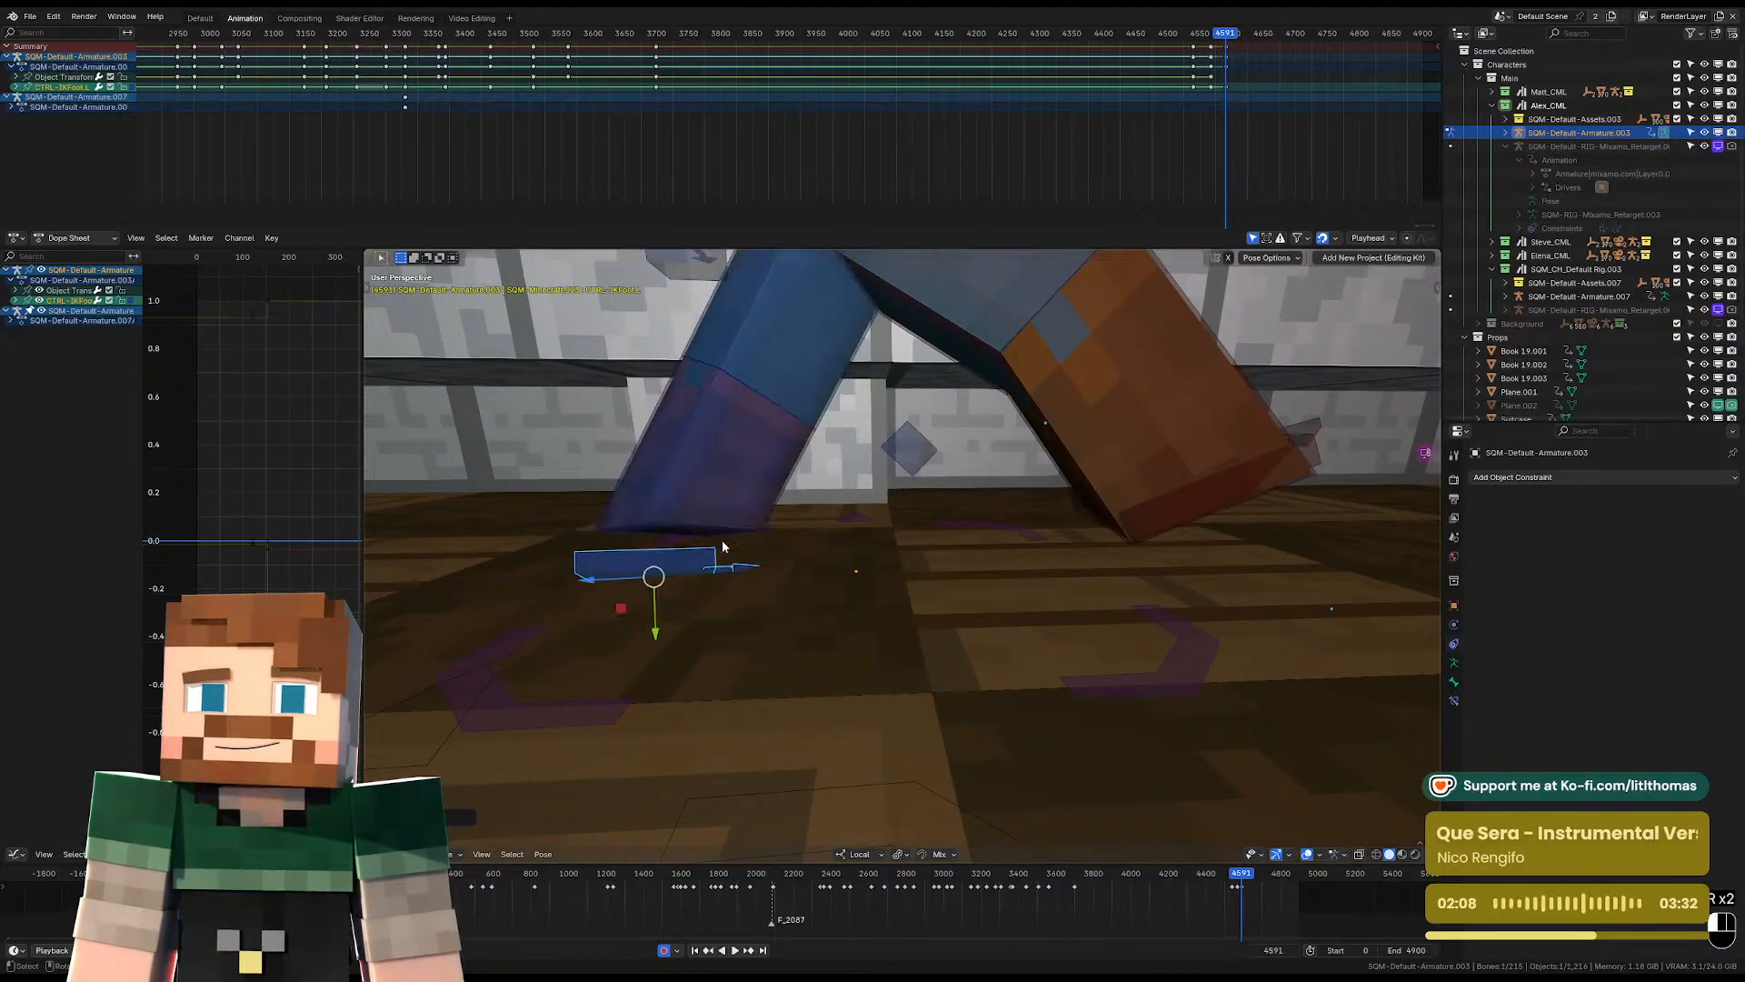
pyautogui.press('r')
pyautogui.click(783, 662)
pyautogui.press('g')
pyautogui.click(696, 580)
# Move the pelvis control to reposition Alex's body behind the counter.
pyautogui.moveTo(694, 580); pyautogui.dragTo(788, 551, button='middle')
pyautogui.click(902, 482)
pyautogui.press('KP_0')
pyautogui.press('KP_Decimal')
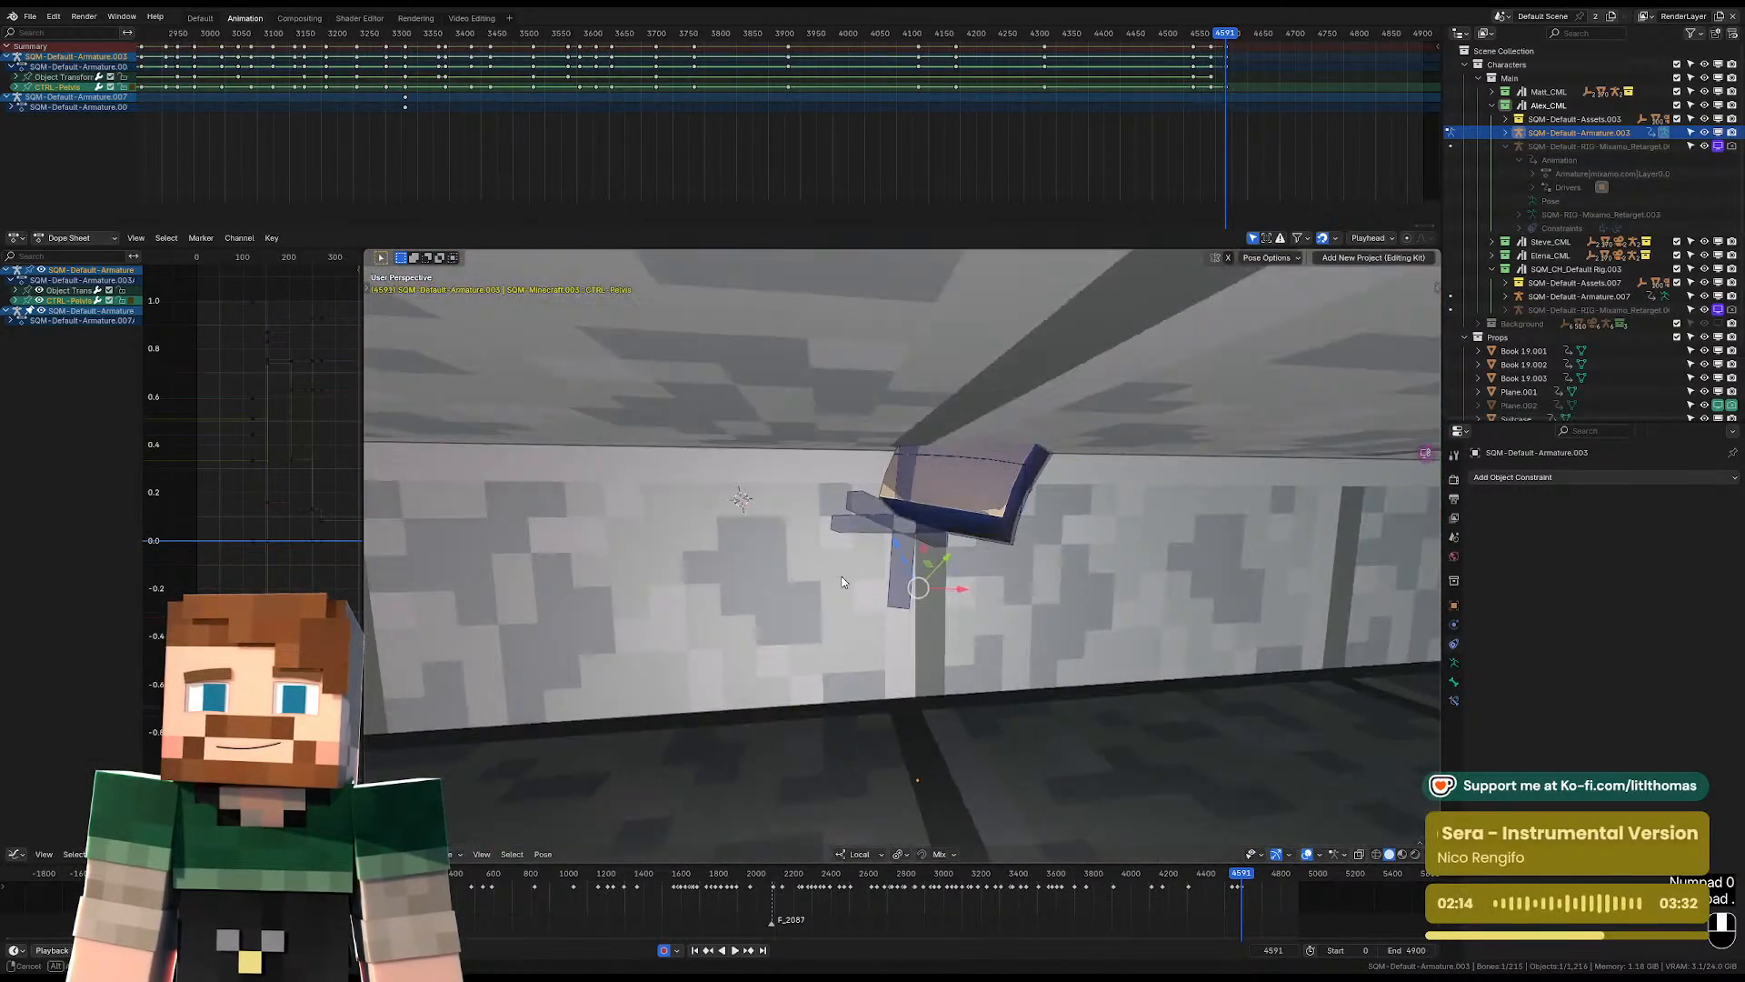
pyautogui.moveTo(741, 496); pyautogui.dragTo(900, 531, button='middle')
pyautogui.scroll(-4, 932, 582)
pyautogui.press('g')
pyautogui.click(885, 575)
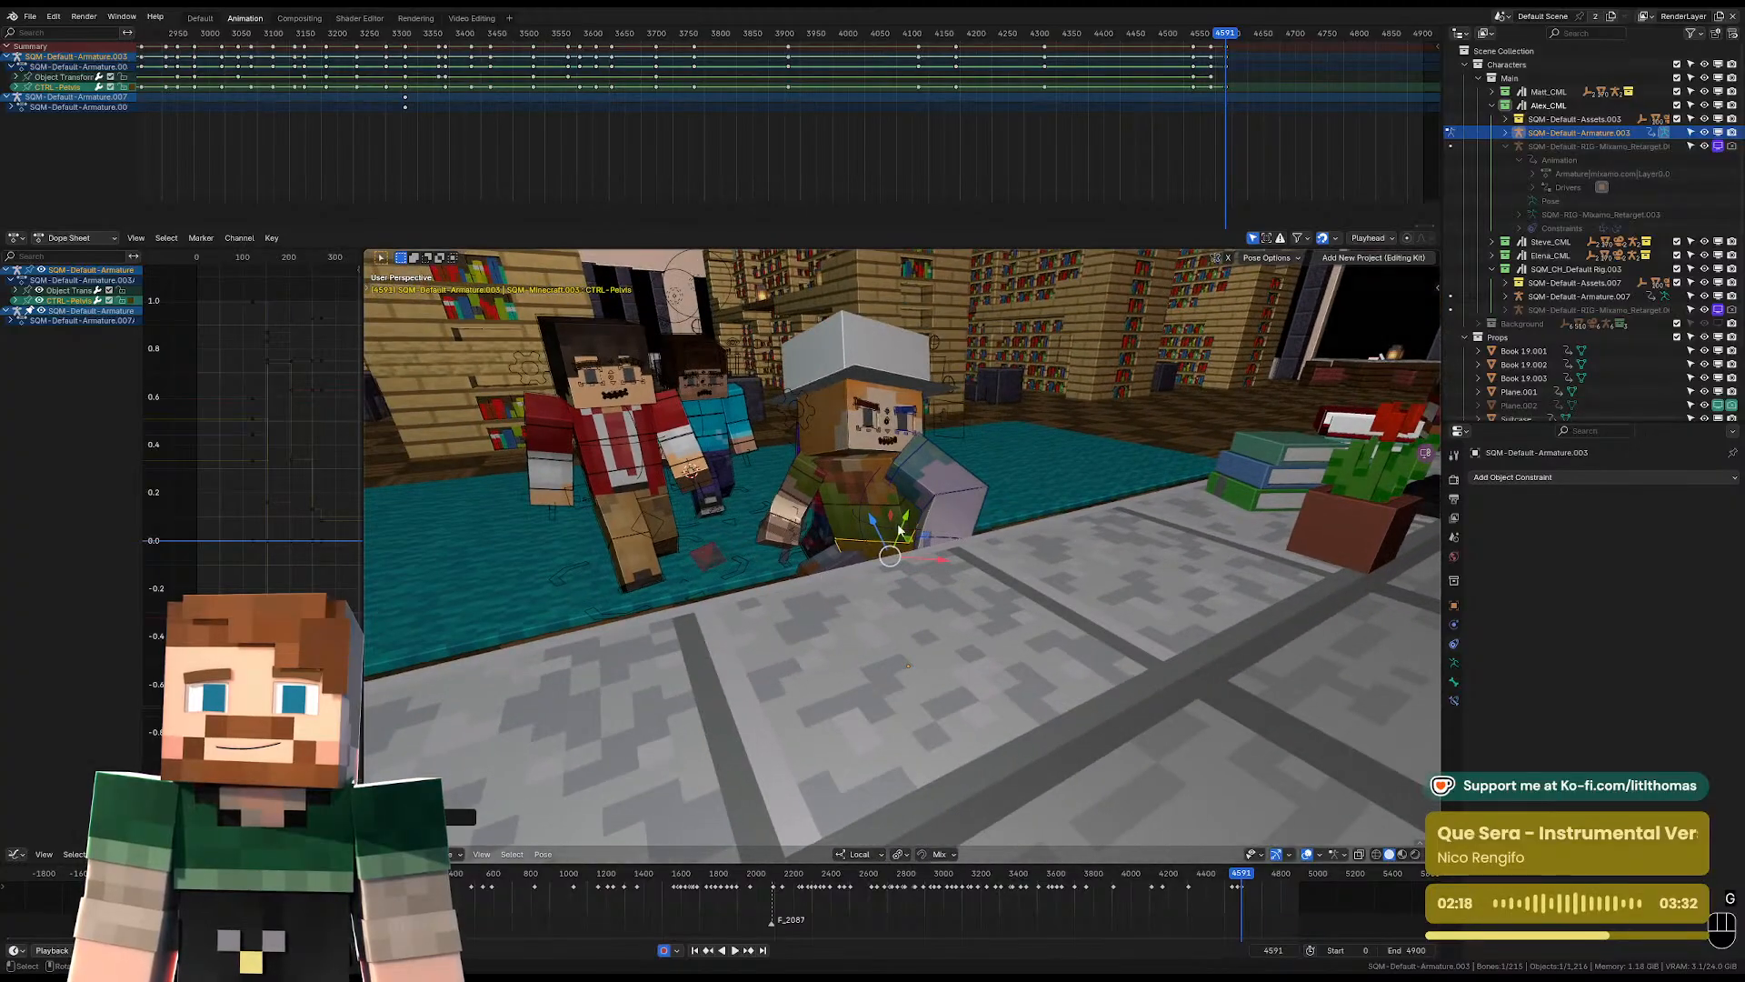
# Rotate the torso control to lean Alex's upper body sideways.
pyautogui.click(892, 497)
pyautogui.press('r')
pyautogui.press('r')
pyautogui.click(844, 477)
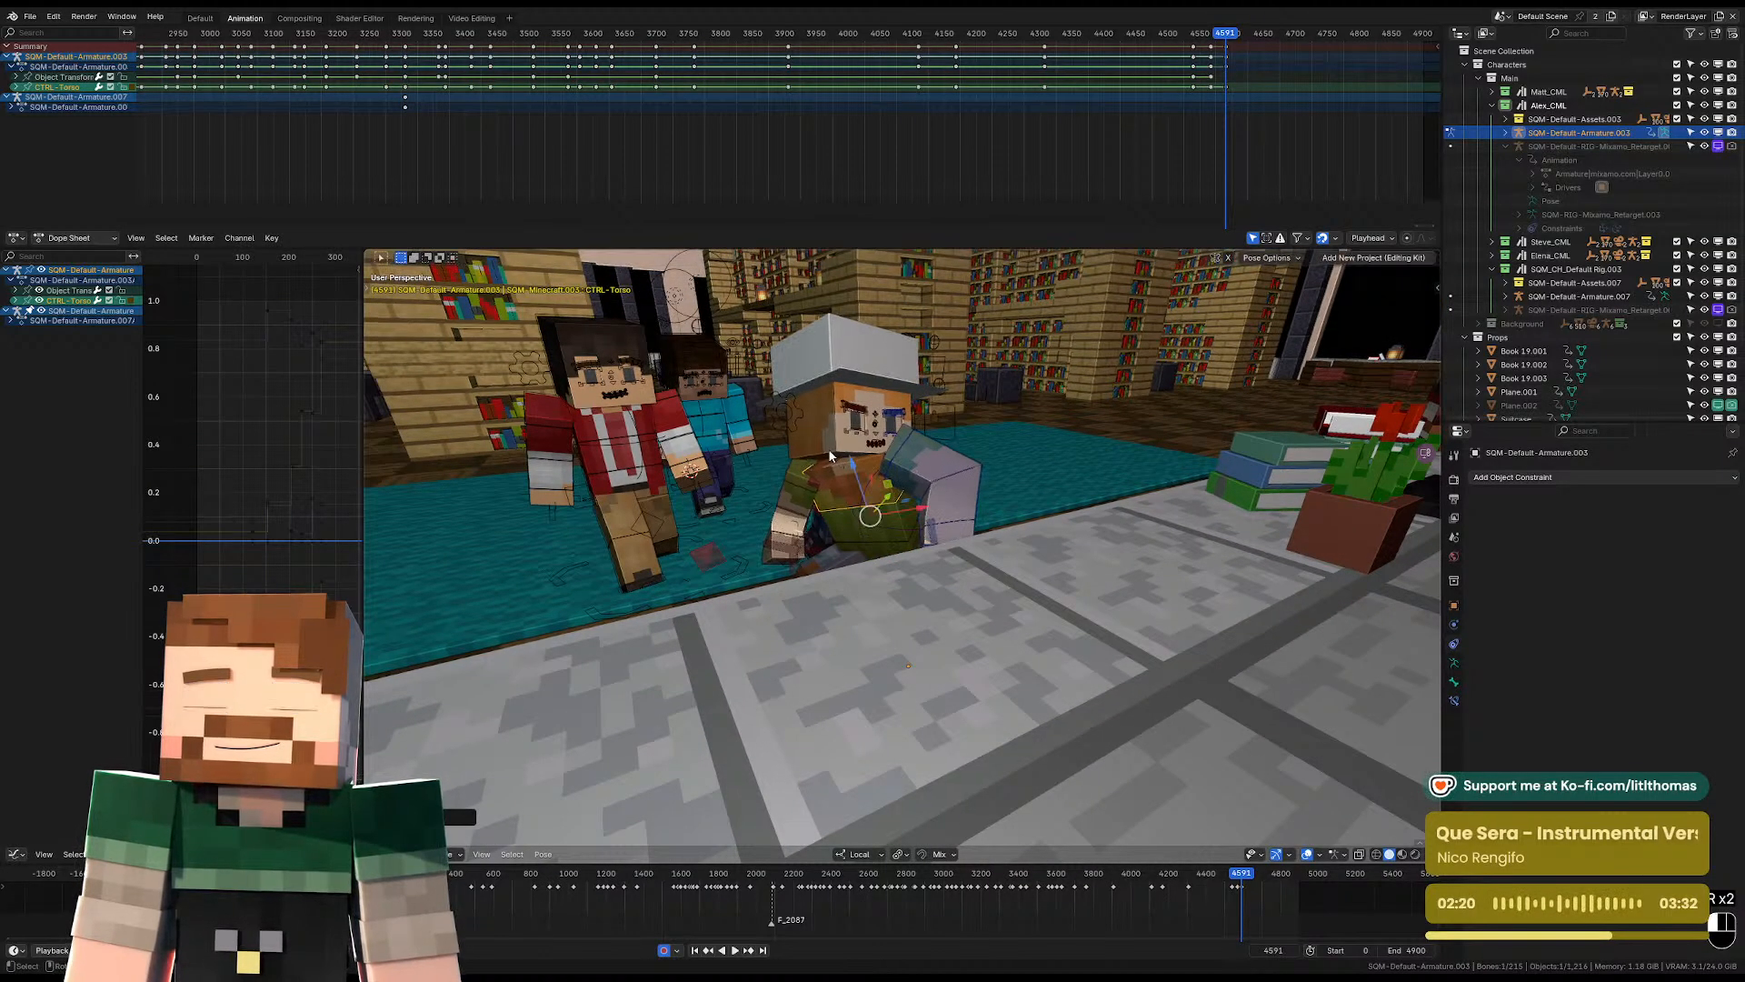
# Rotate the head control so Alex's face turns towards the counter.
pyautogui.click(827, 449)
pyautogui.press('r')
pyautogui.press('r')
pyautogui.click(871, 467)
pyautogui.press('r')
pyautogui.click(799, 486)
# Clear the rotation on Alex's right FK arm and swing the upper arm out from the body.
pyautogui.click(788, 538)
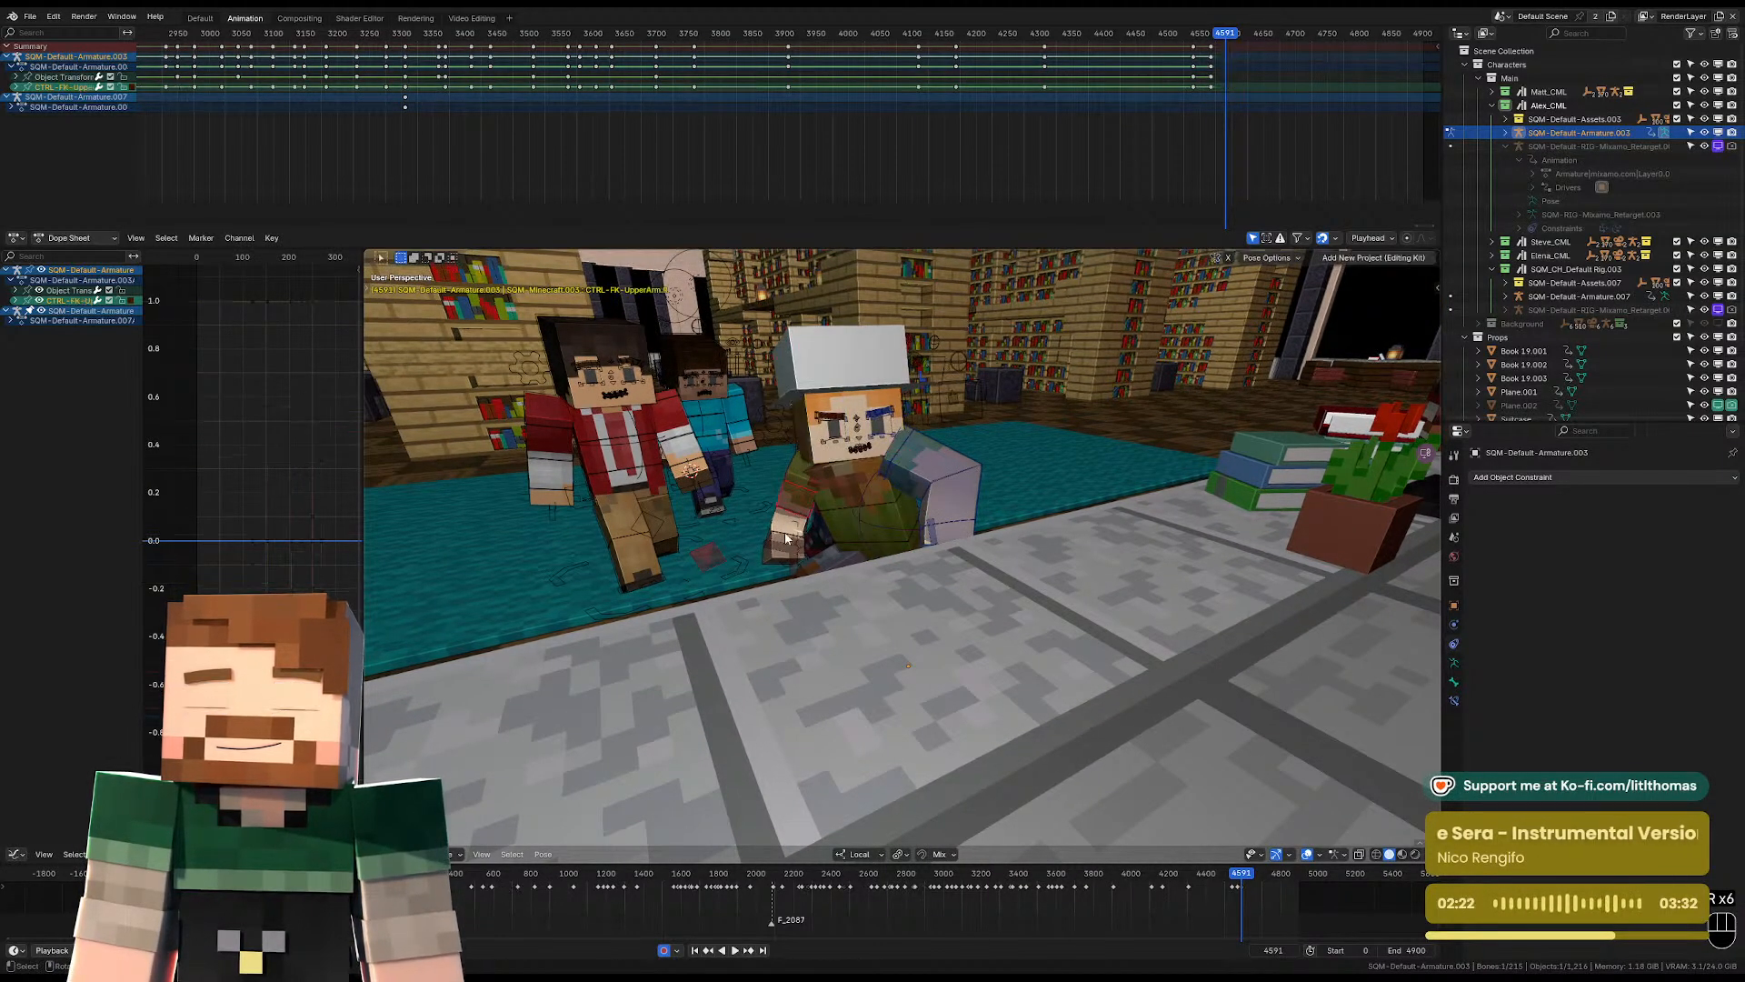
pyautogui.moveTo(780, 541); pyautogui.dragTo(859, 554, button='middle')
pyautogui.click(791, 550)
pyautogui.hotkey('alt', 'r')
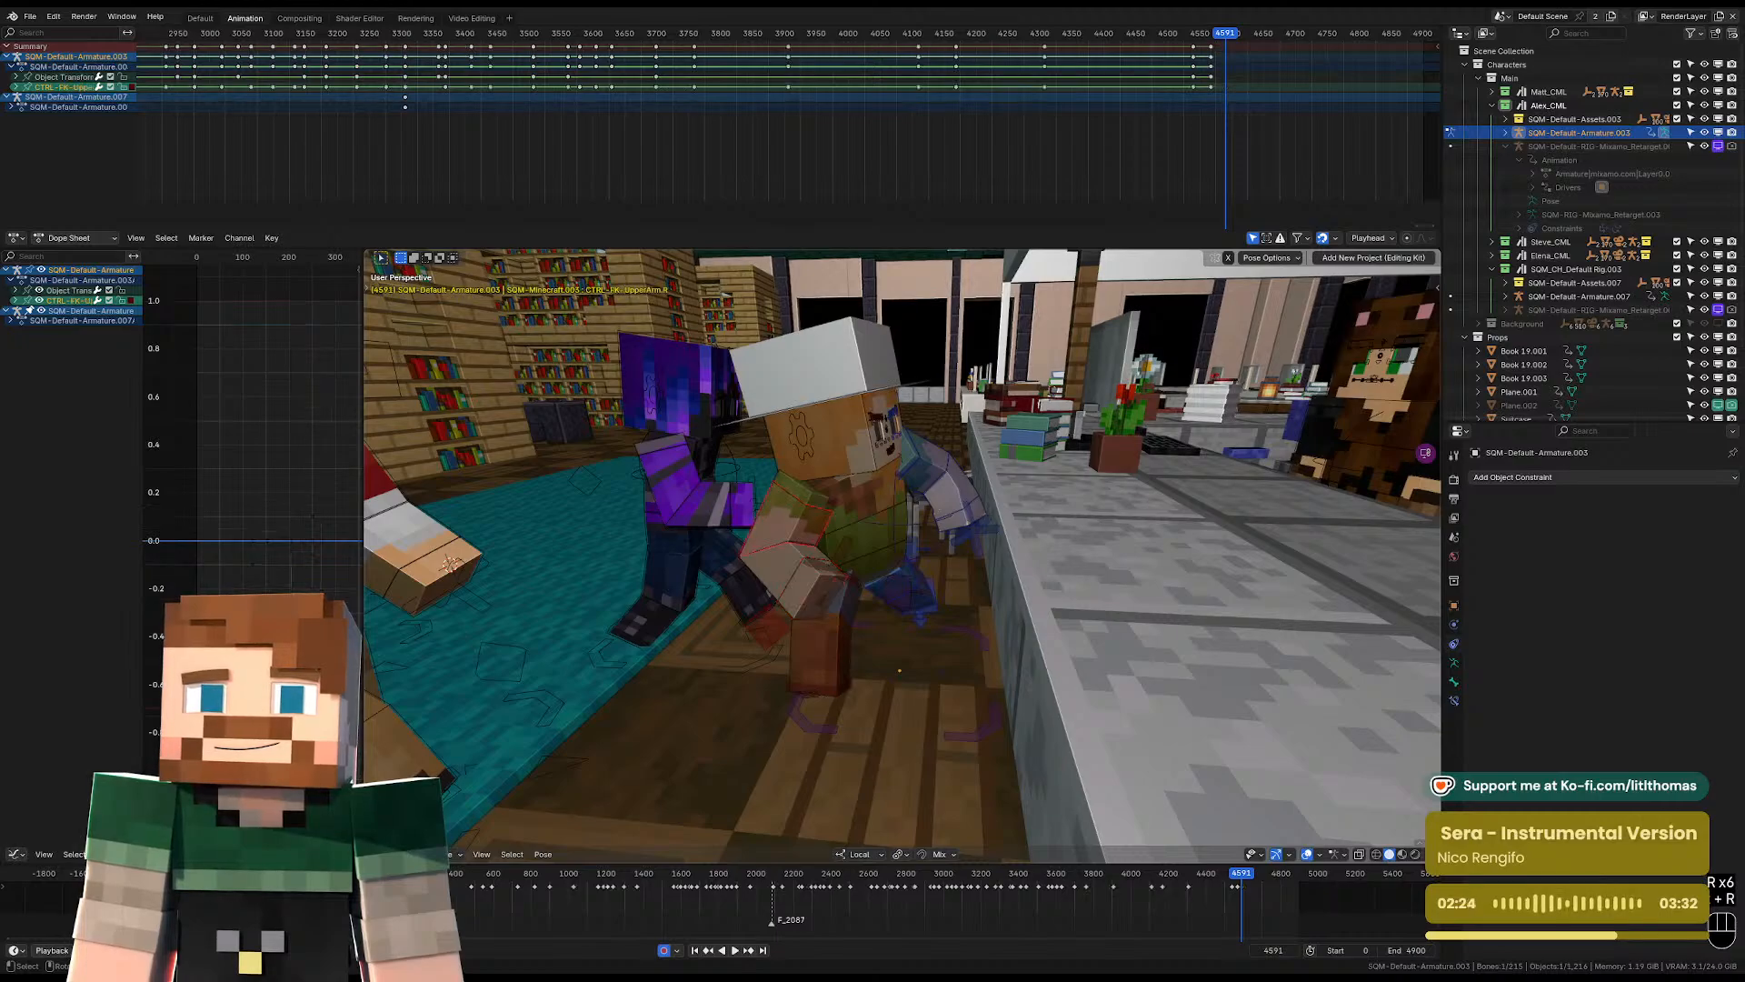
pyautogui.press('r')
pyautogui.press('r')
pyautogui.click(758, 447)
# Rotate the left FK upper arm so the forearm is raised beside Alex's head.
pyautogui.moveTo(913, 486); pyautogui.dragTo(909, 405, button='middle')
pyautogui.click(947, 478)
pyautogui.press('r')
pyautogui.press('r')
pyautogui.click(936, 382)
pyautogui.press('r')
pyautogui.click(918, 391)
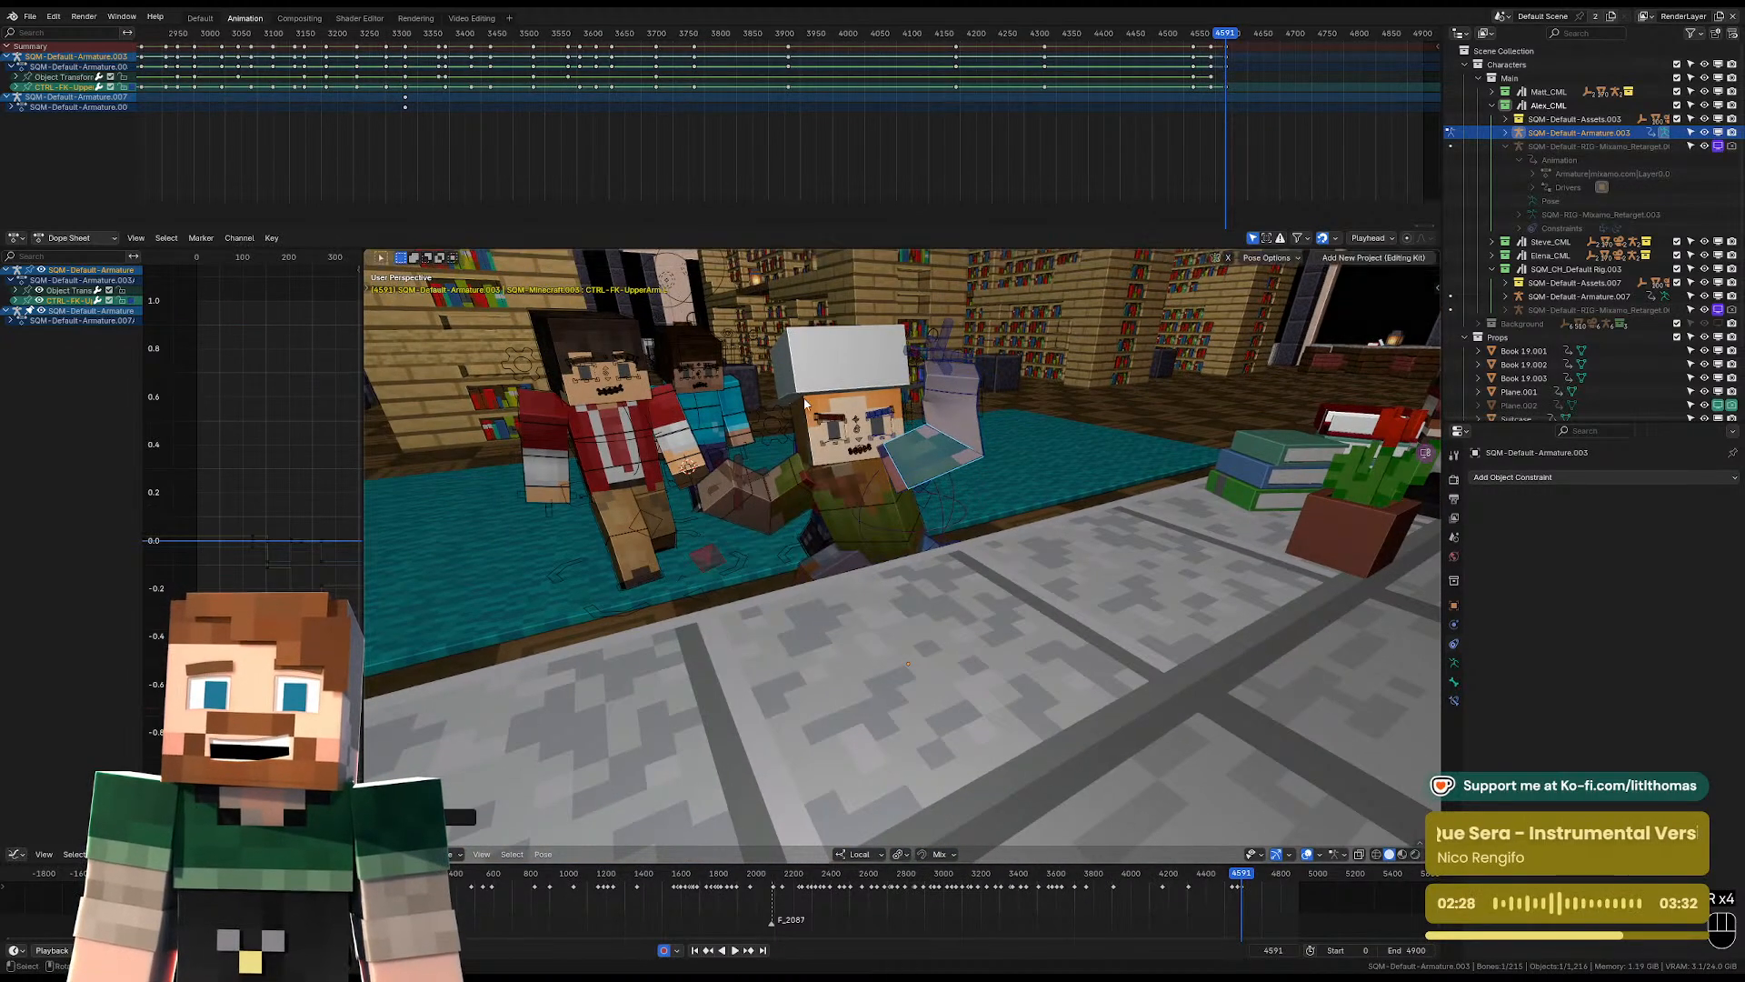
pyautogui.click(789, 428)
pyautogui.moveTo(796, 427); pyautogui.dragTo(798, 425, button='middle')
pyautogui.press('r')
pyautogui.rightClick(915, 374)
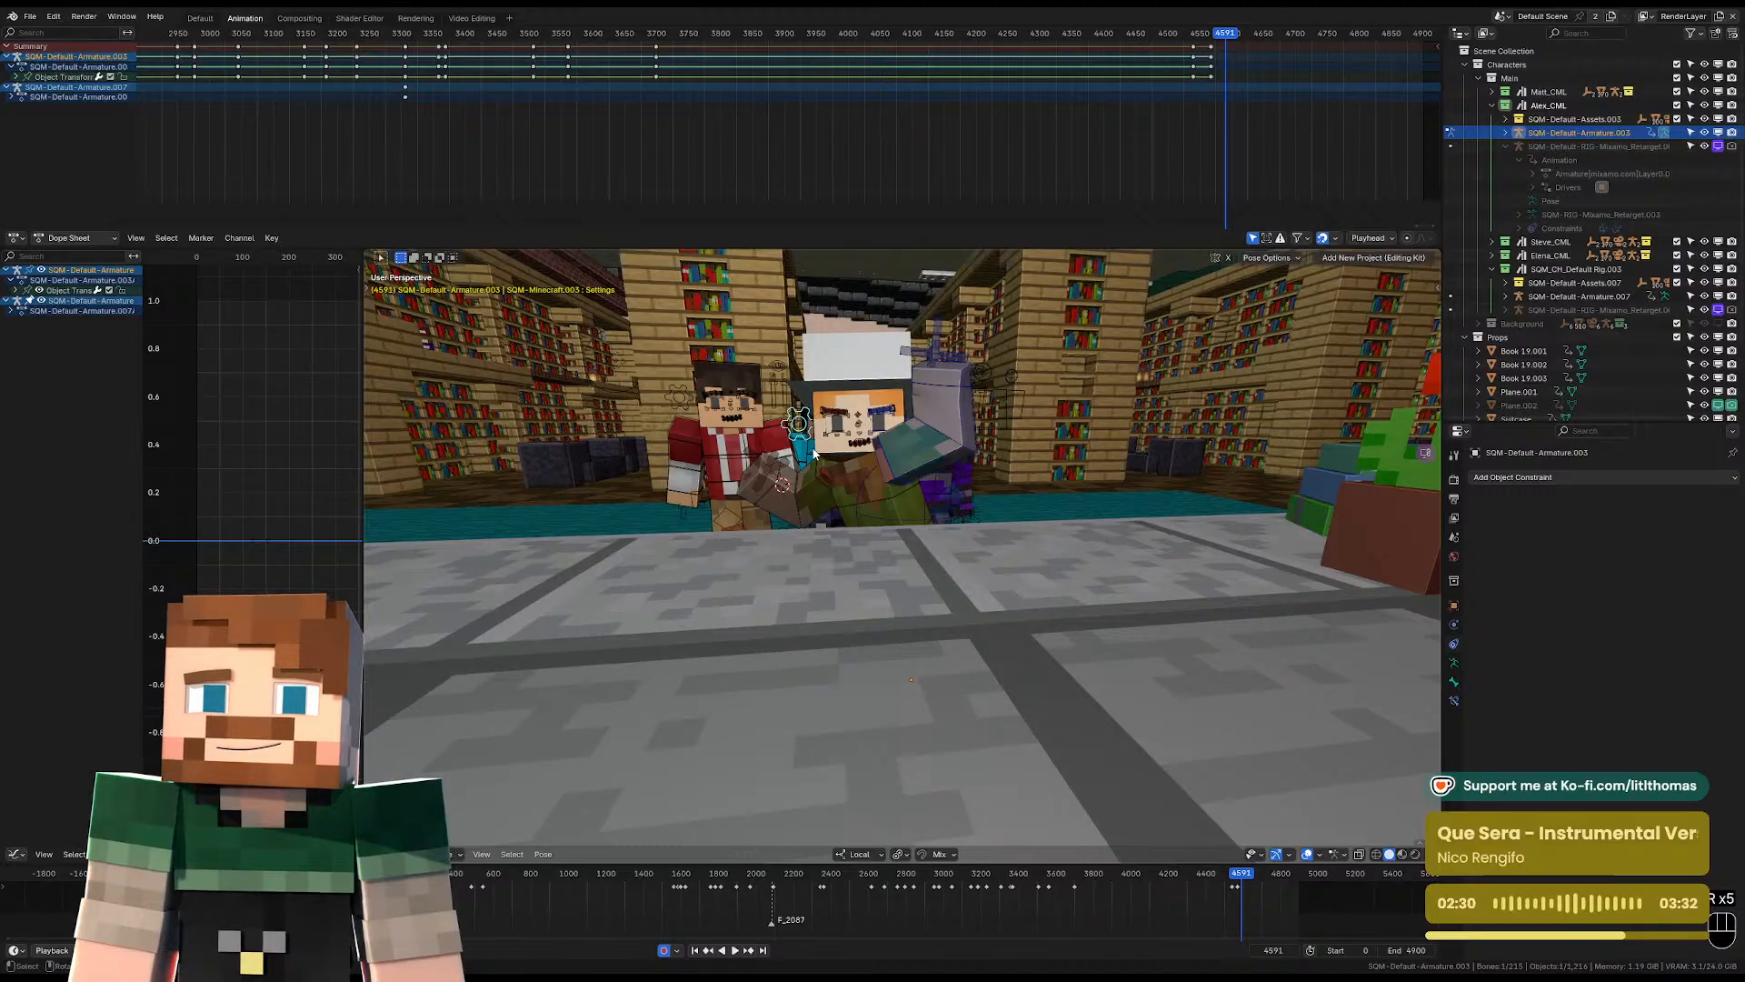
# Tilt Alex's head sideways with the head control.
pyautogui.click(816, 453)
pyautogui.press('r')
pyautogui.click(907, 454)
pyautogui.moveTo(910, 464); pyautogui.dragTo(916, 528, button='middle')
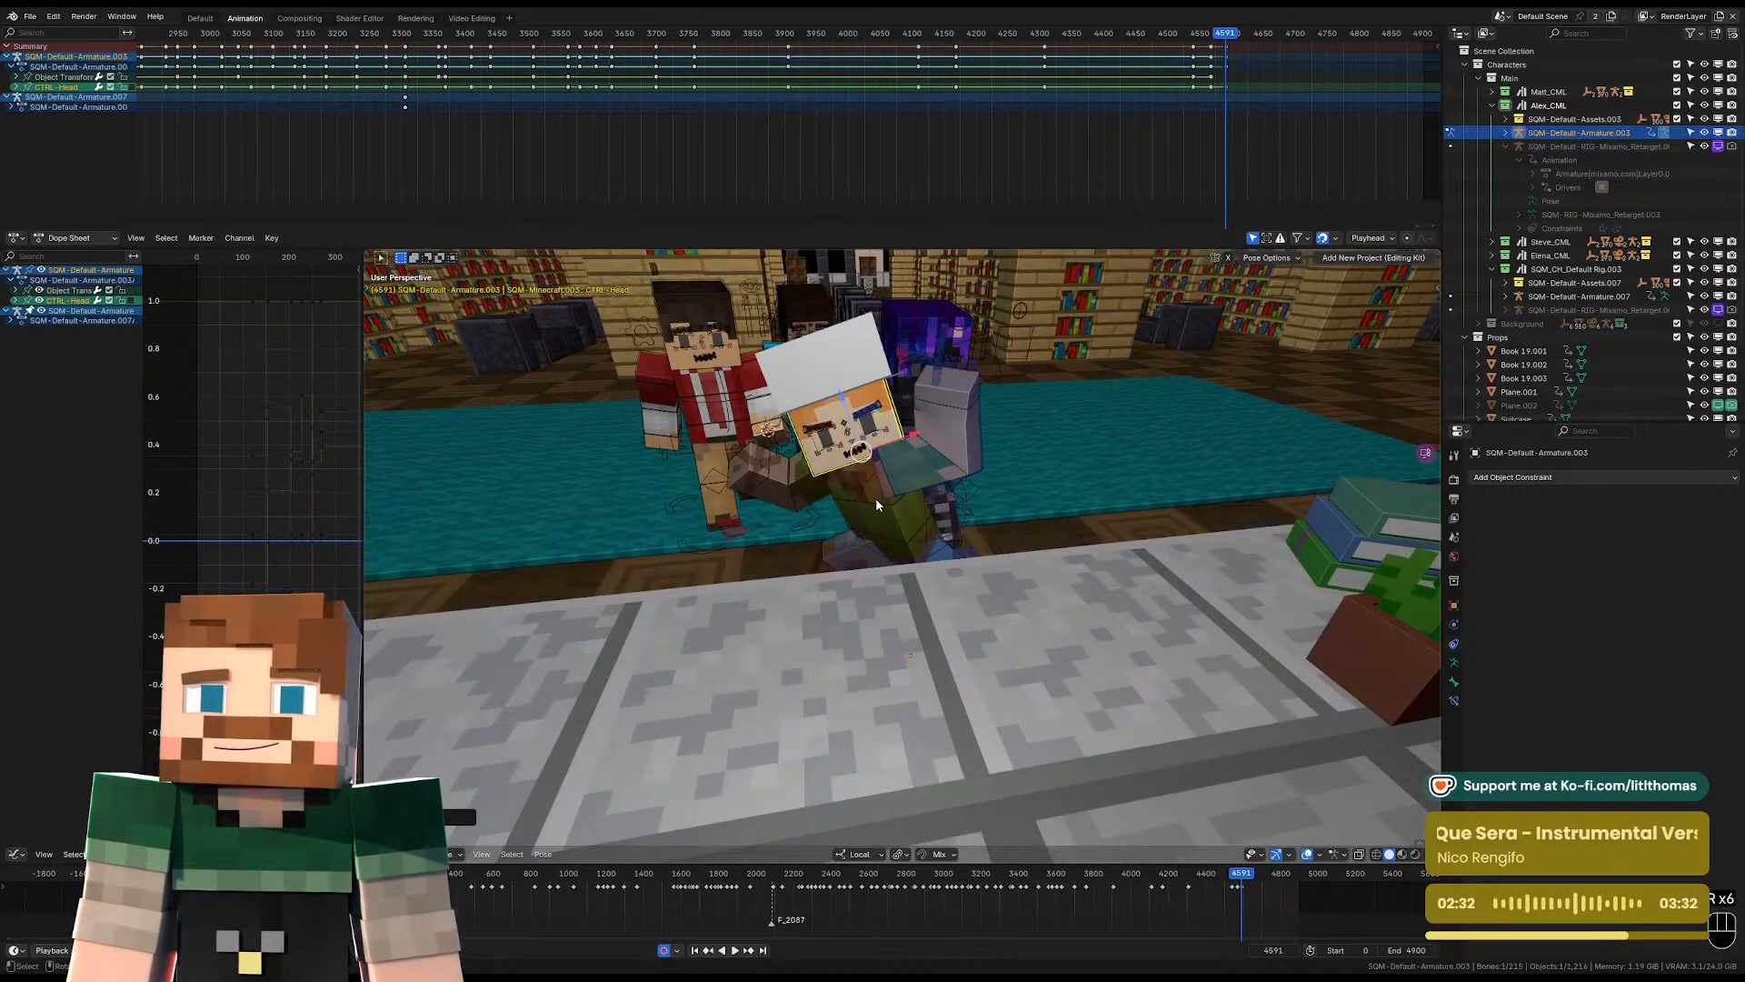
pyautogui.press('r')
pyautogui.click(932, 482)
# Rotate the torso control slightly to adjust the lean under the tilted head.
pyautogui.click(900, 502)
pyautogui.press('r')
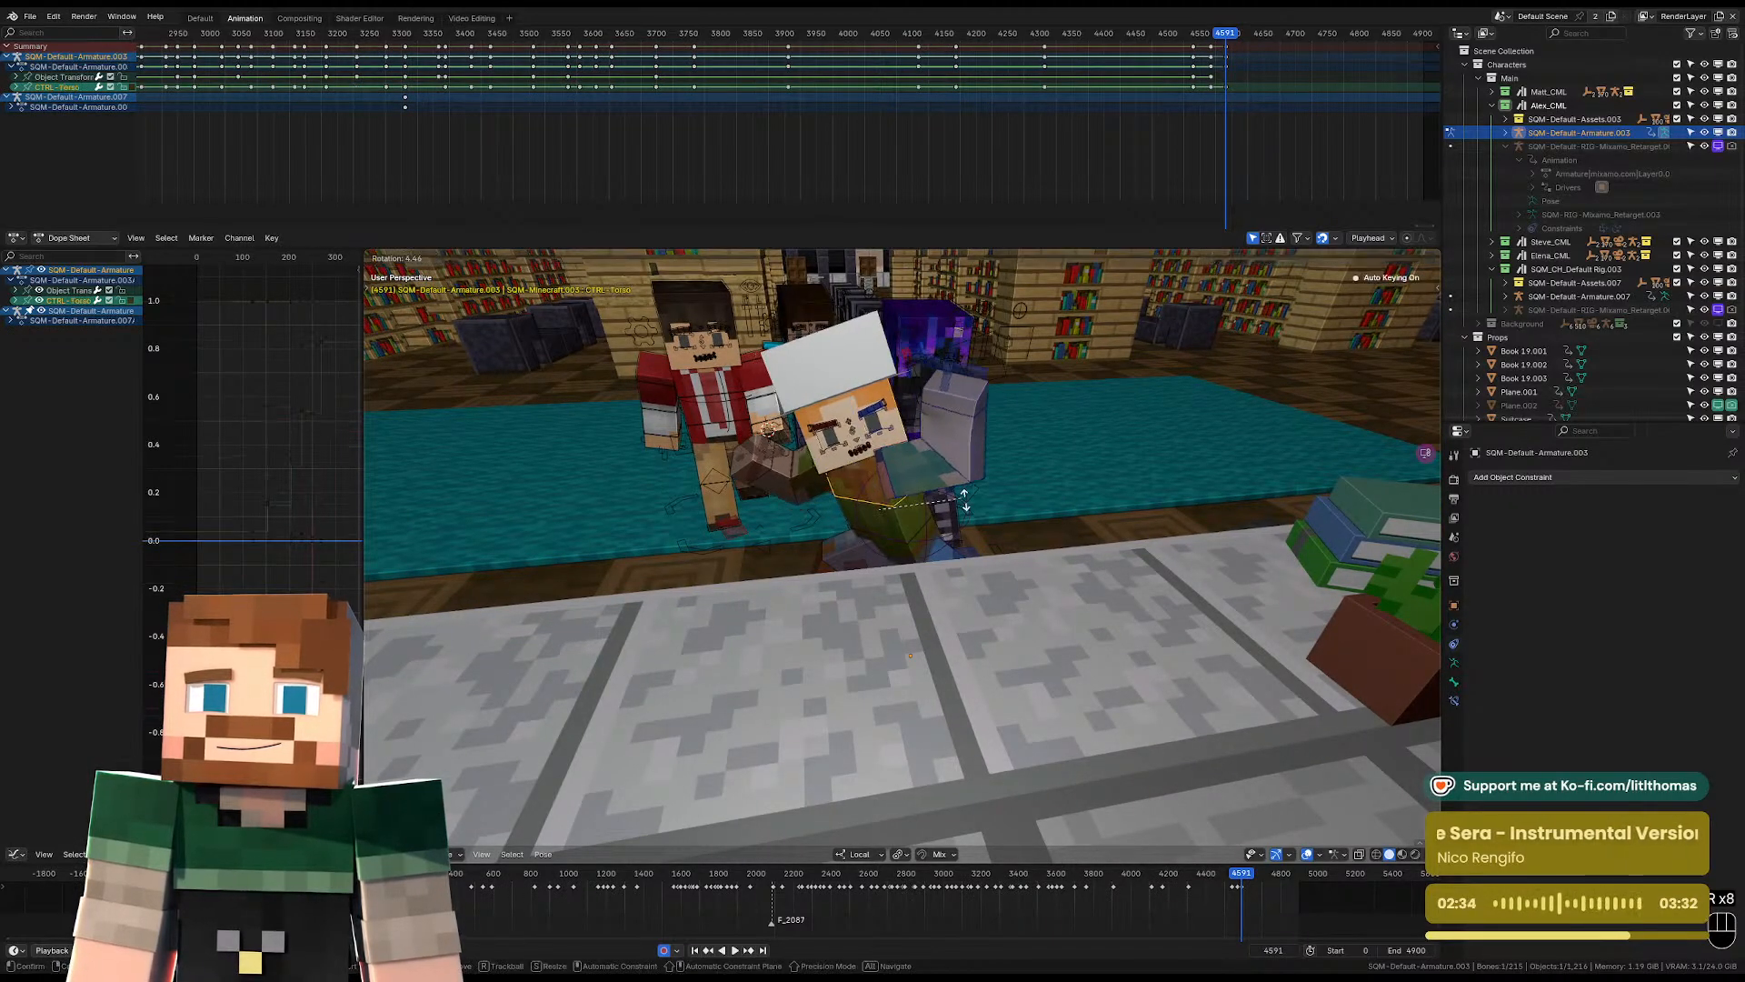
pyautogui.click(918, 491)
# Clear the location and rotation of Alex's left shoulder control.
pyautogui.click(891, 491)
pyautogui.press('g')
pyautogui.click(889, 492)
pyautogui.hotkey('alt', 'g')
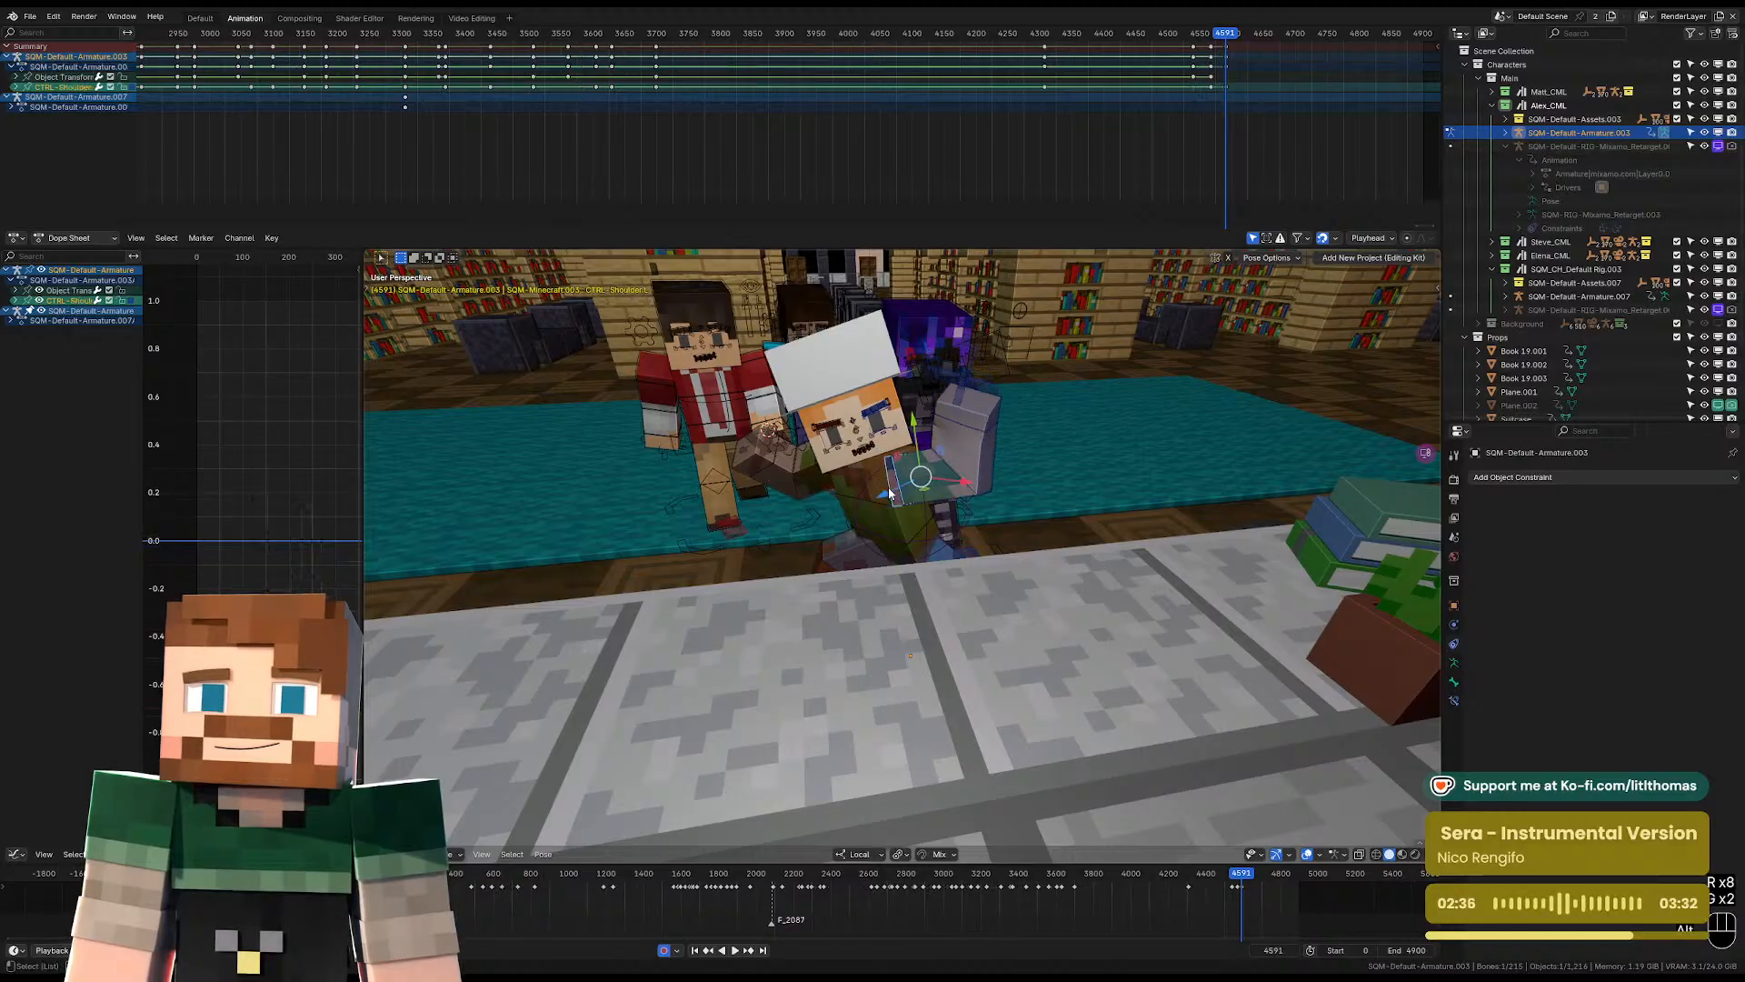
pyautogui.hotkey('alt', 'r')
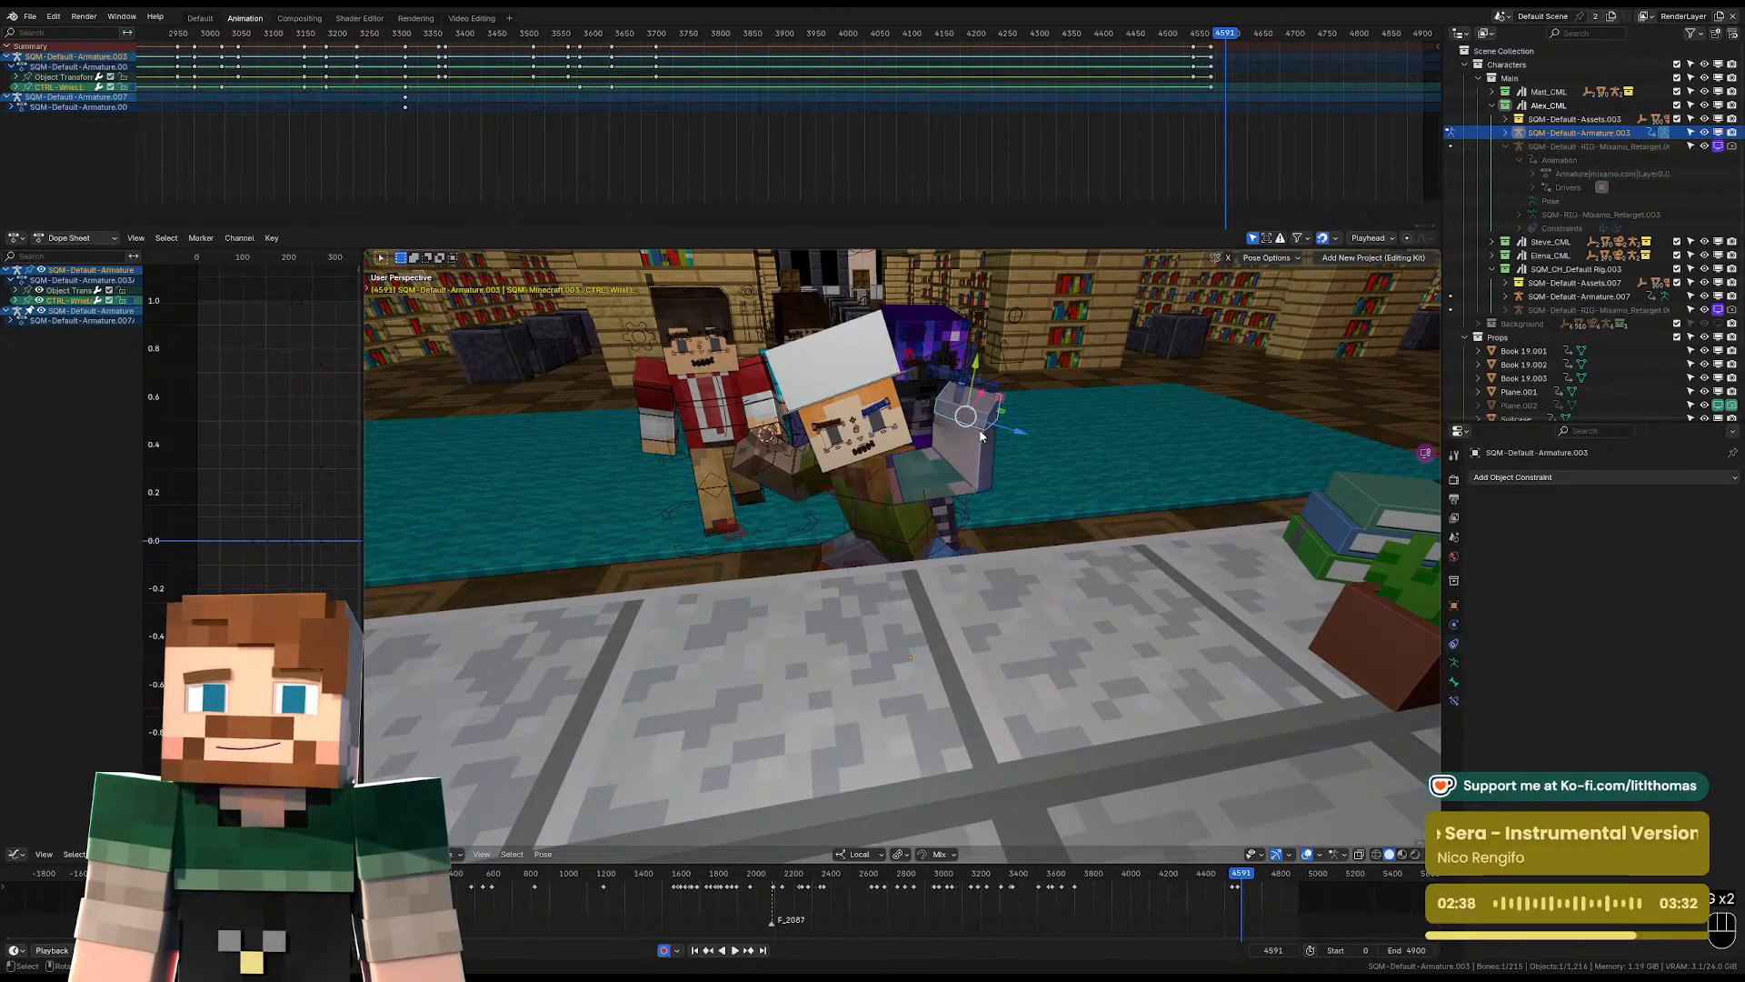
# Rotate the left forearm and upper arm to refine the raised arm beside the head.
pyautogui.click(983, 454)
pyautogui.press('r')
pyautogui.click(1002, 473)
pyautogui.click(947, 483)
pyautogui.moveTo(947, 483); pyautogui.dragTo(1054, 466, button='middle')
pyautogui.press('r')
pyautogui.click(911, 491)
# Move the left shoulder control to fit the raised arm.
pyautogui.click(910, 494)
pyautogui.press('g')
pyautogui.click(920, 474)
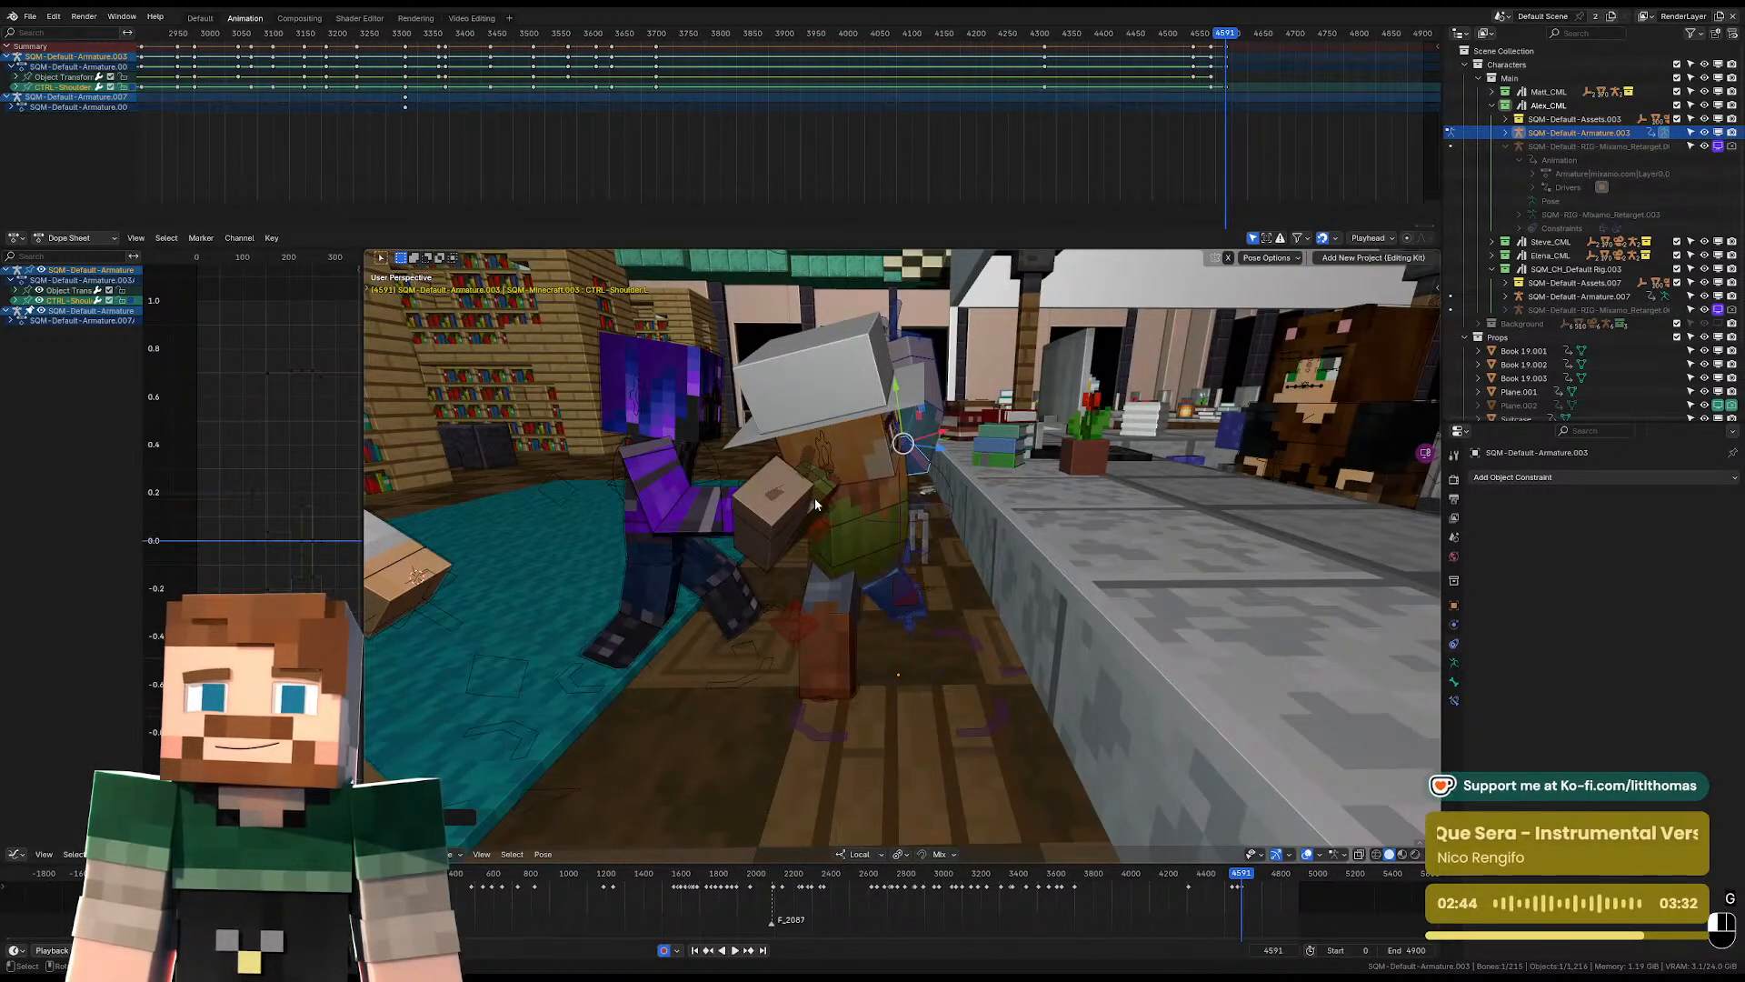
# Rotate the right FK upper arm so it hangs down next to Alex's torso.
pyautogui.click(815, 500)
pyautogui.click(818, 507)
pyautogui.press('r')
pyautogui.click(845, 511)
pyautogui.press('r')
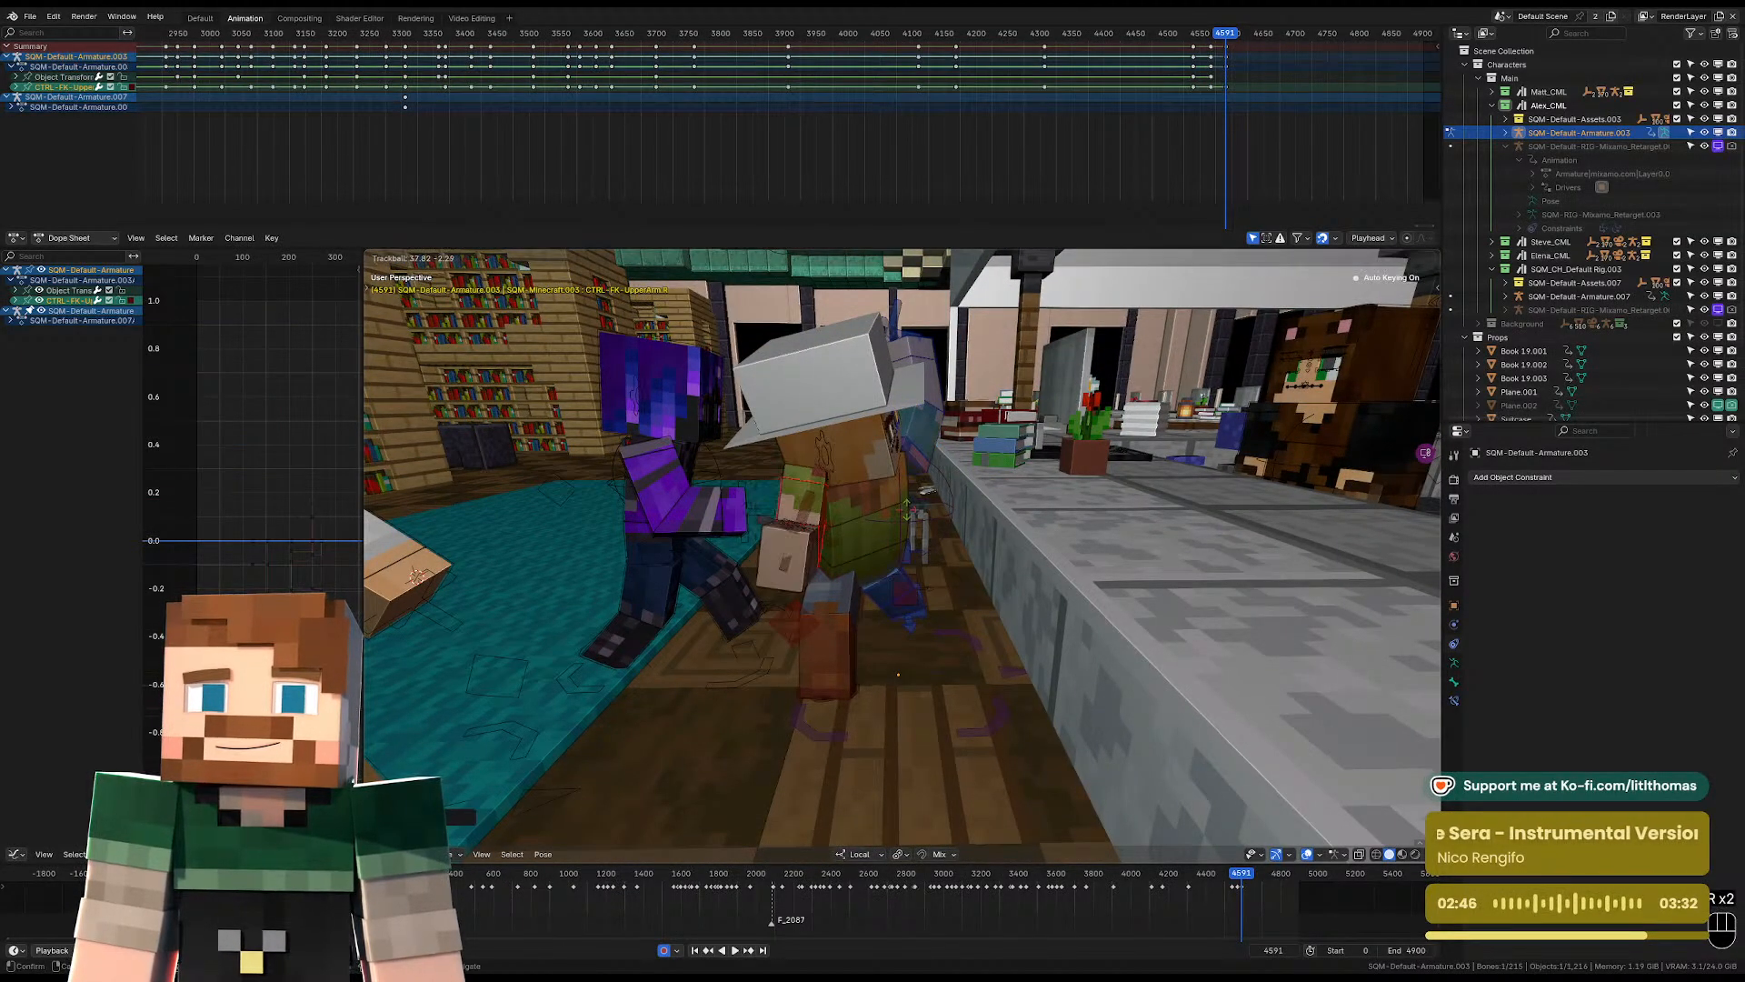
pyautogui.click(896, 523)
# Move the right shoulder control and return to the camera view.
pyautogui.moveTo(896, 523); pyautogui.dragTo(749, 494, button='middle')
pyautogui.click(791, 467)
pyautogui.press('g')
pyautogui.press('KP_0')
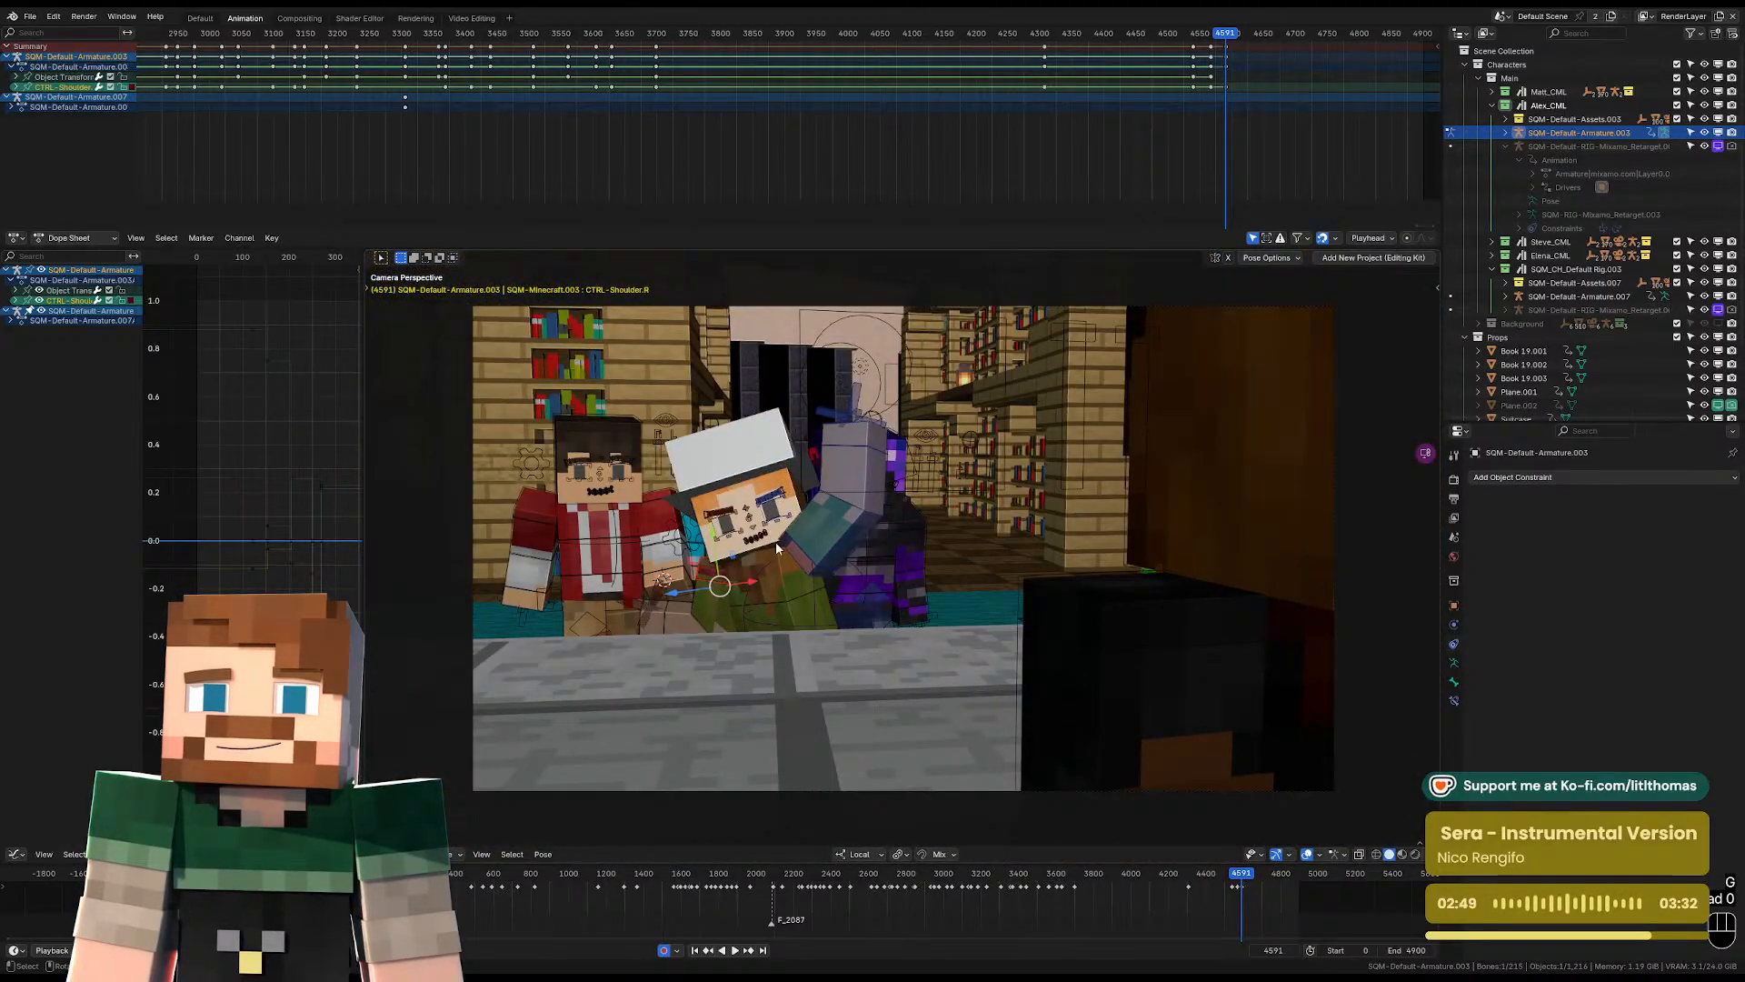
# Rotate the right FK upper arm to refine its pose as seen through the camera.
pyautogui.click(718, 607)
pyautogui.press('r')
pyautogui.press('r')
pyautogui.click(838, 633)
pyautogui.press('r')
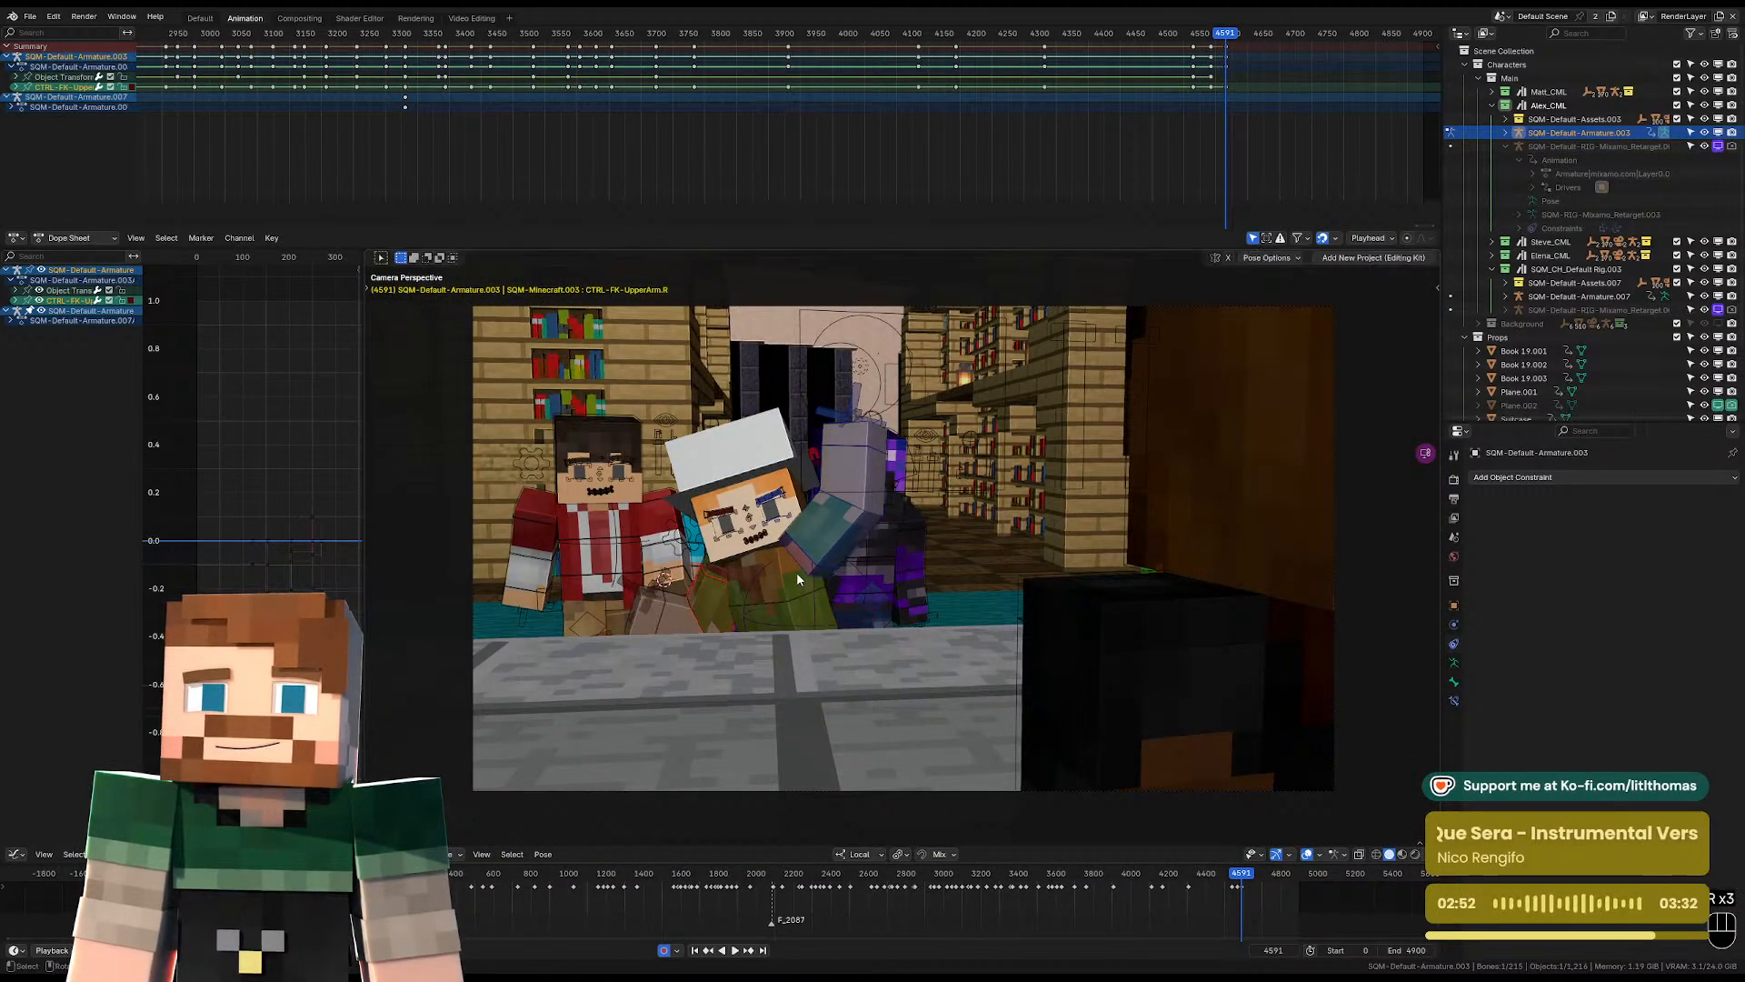
# Rotate the torso control freely to adjust Alex's upper body in the camera view.
pyautogui.click(791, 566)
pyautogui.press('r')
pyautogui.press('r')
pyautogui.click(803, 551)
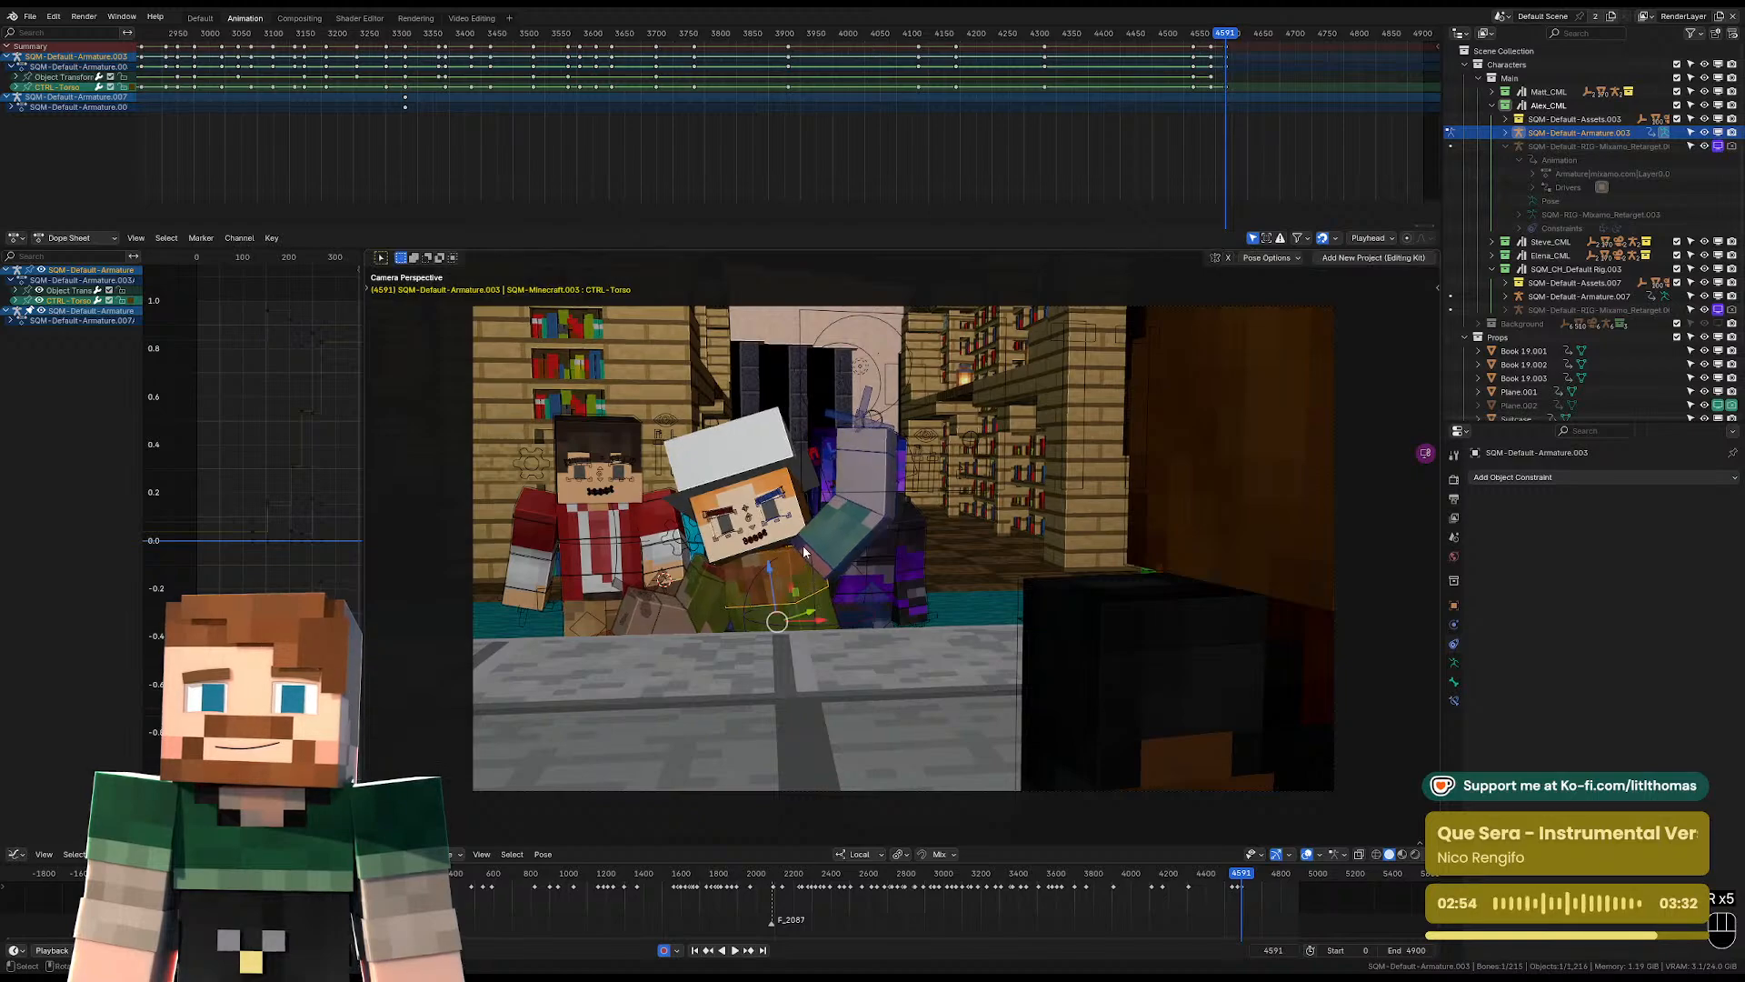
# Rotate the head control to bring Alex's head closer to upright.
pyautogui.click(806, 509)
pyautogui.press('r')
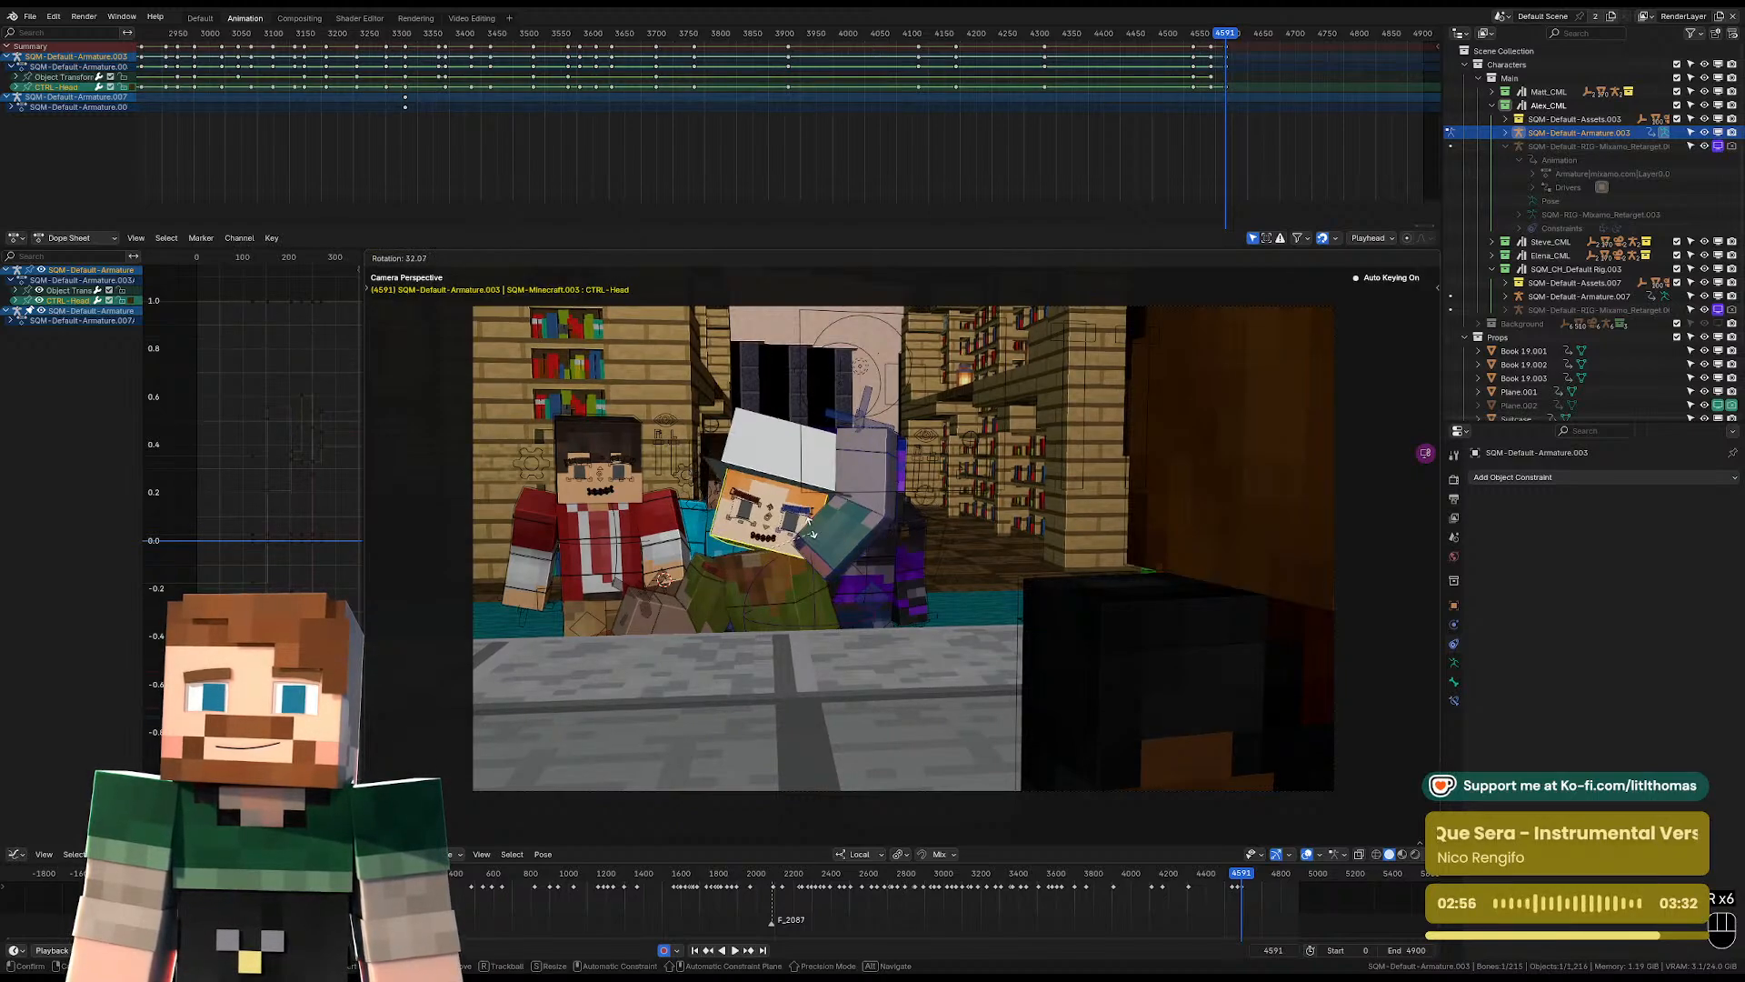
pyautogui.click(816, 569)
pyautogui.click(818, 578)
pyautogui.press('r')
pyautogui.rightClick(764, 558)
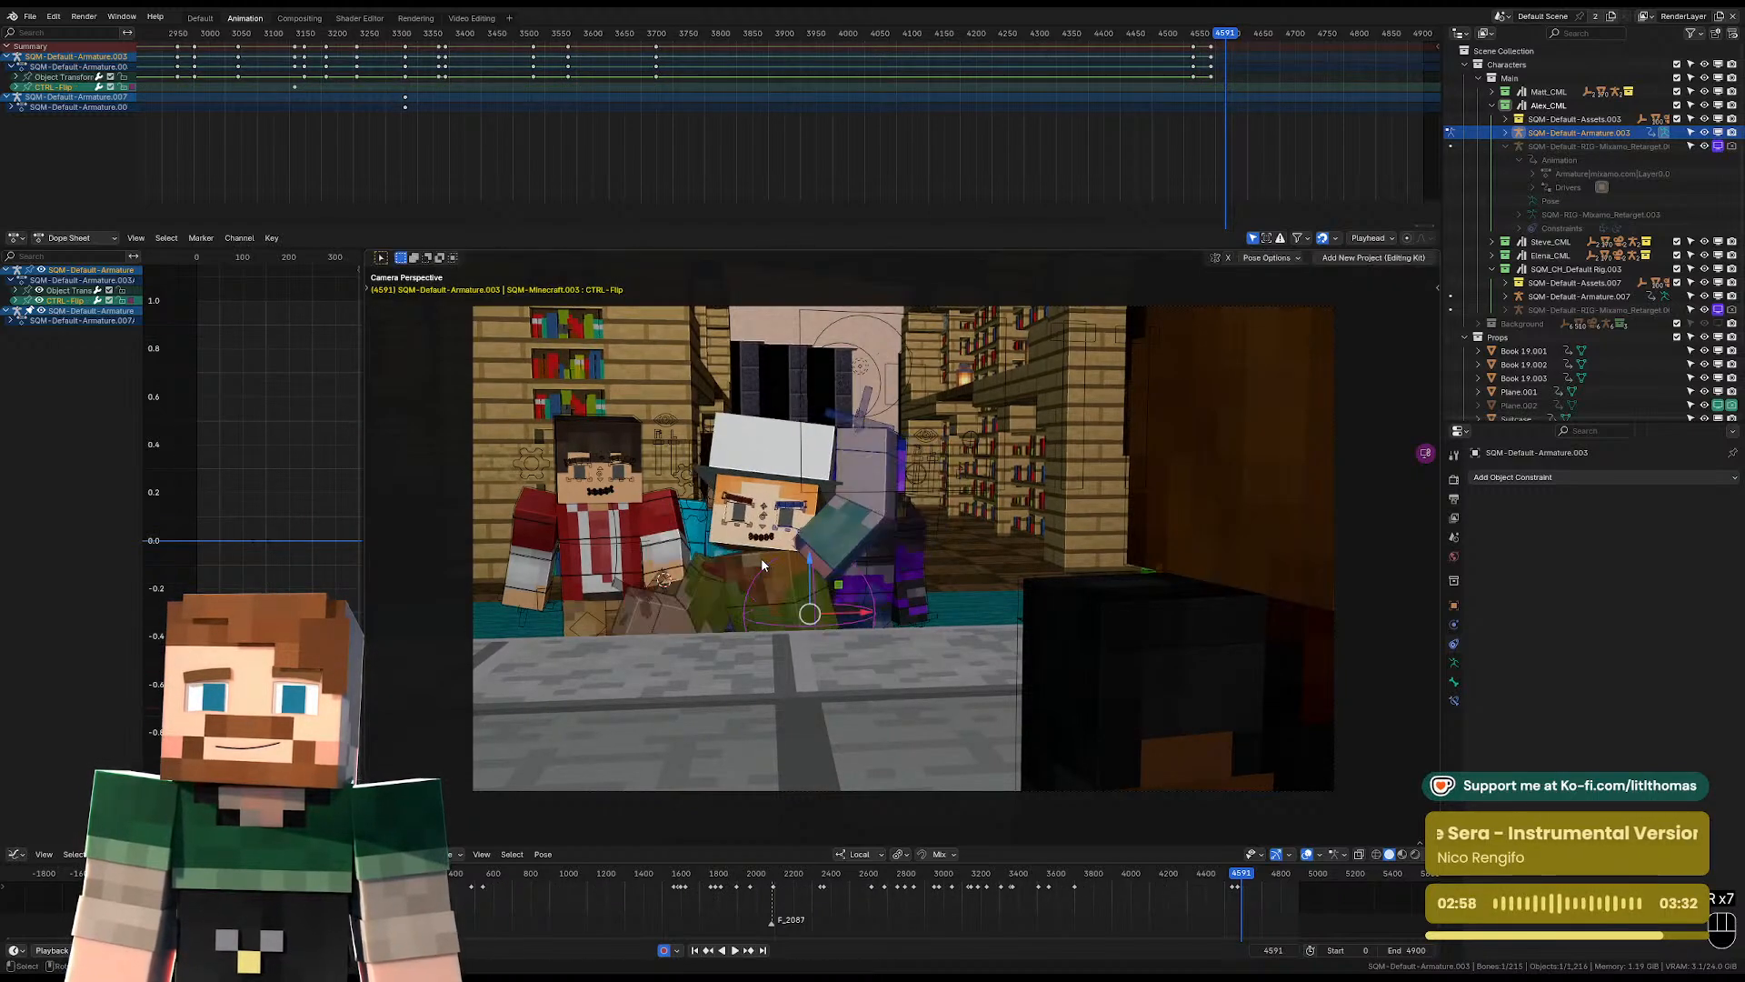
# Rotate the torso control about 13 degrees in the camera view.
pyautogui.click(763, 560)
pyautogui.press('r')
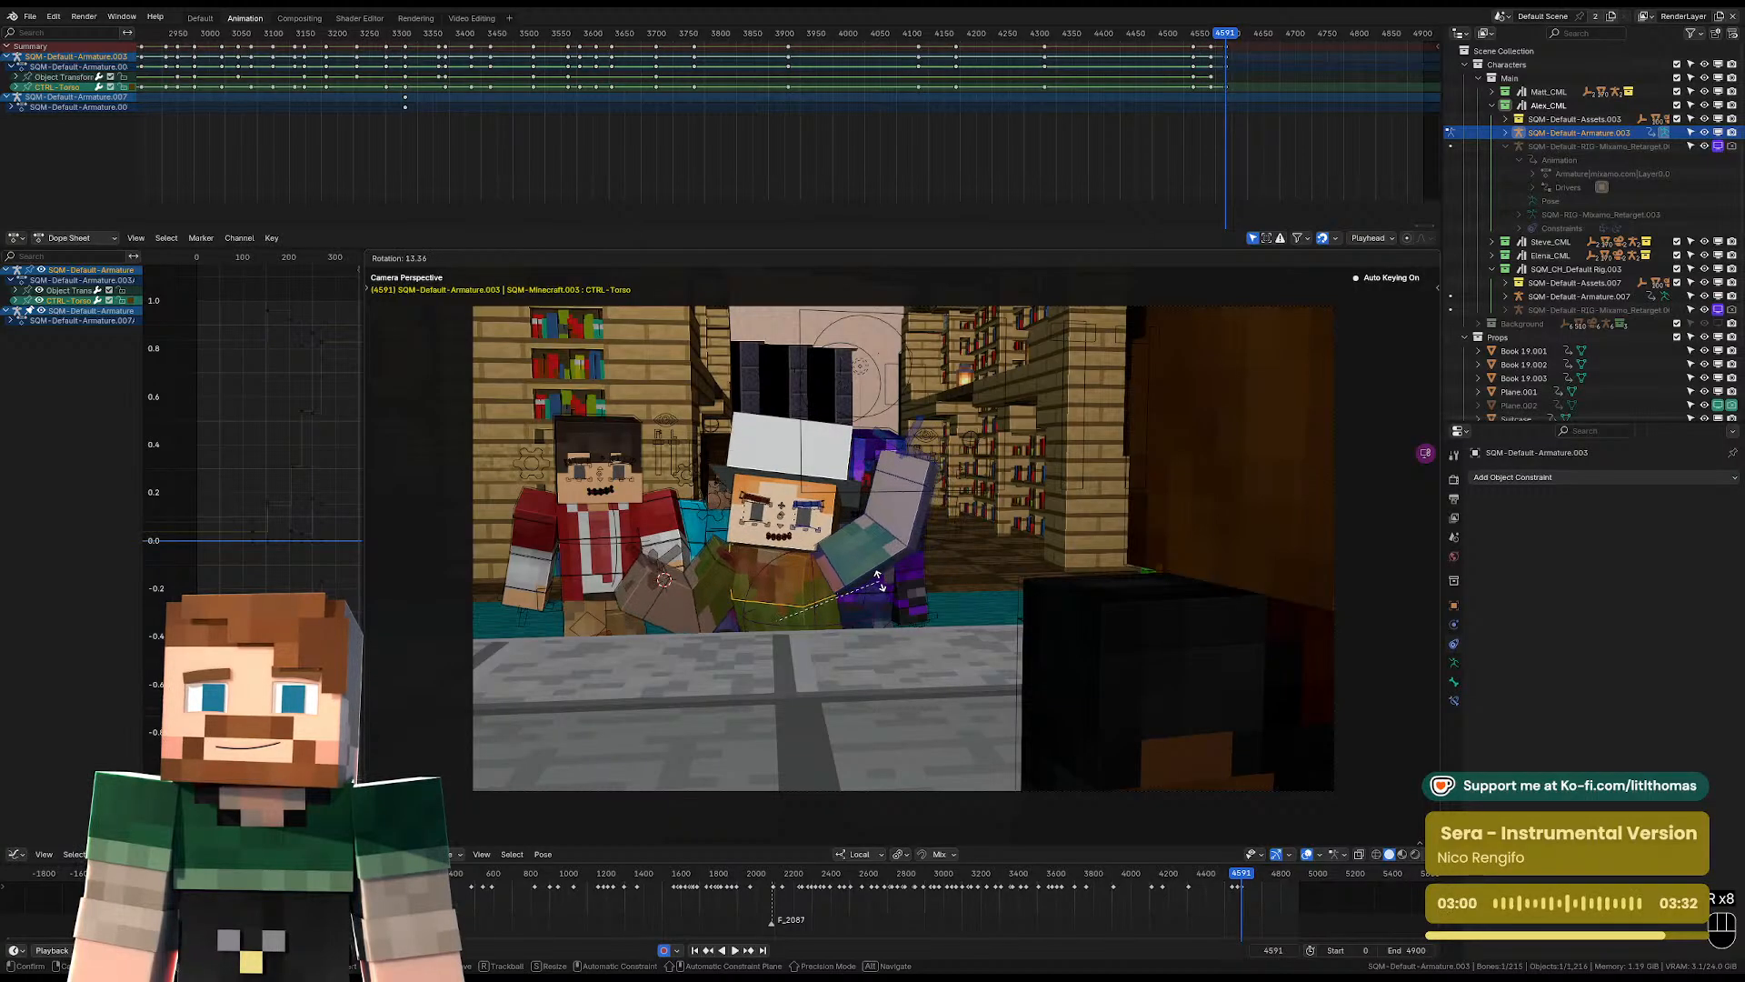
pyautogui.click(880, 586)
# Play back the animation from before the new pose to review the movement into it.
pyautogui.moveTo(1182, 35); pyautogui.dragTo(1185, 45)
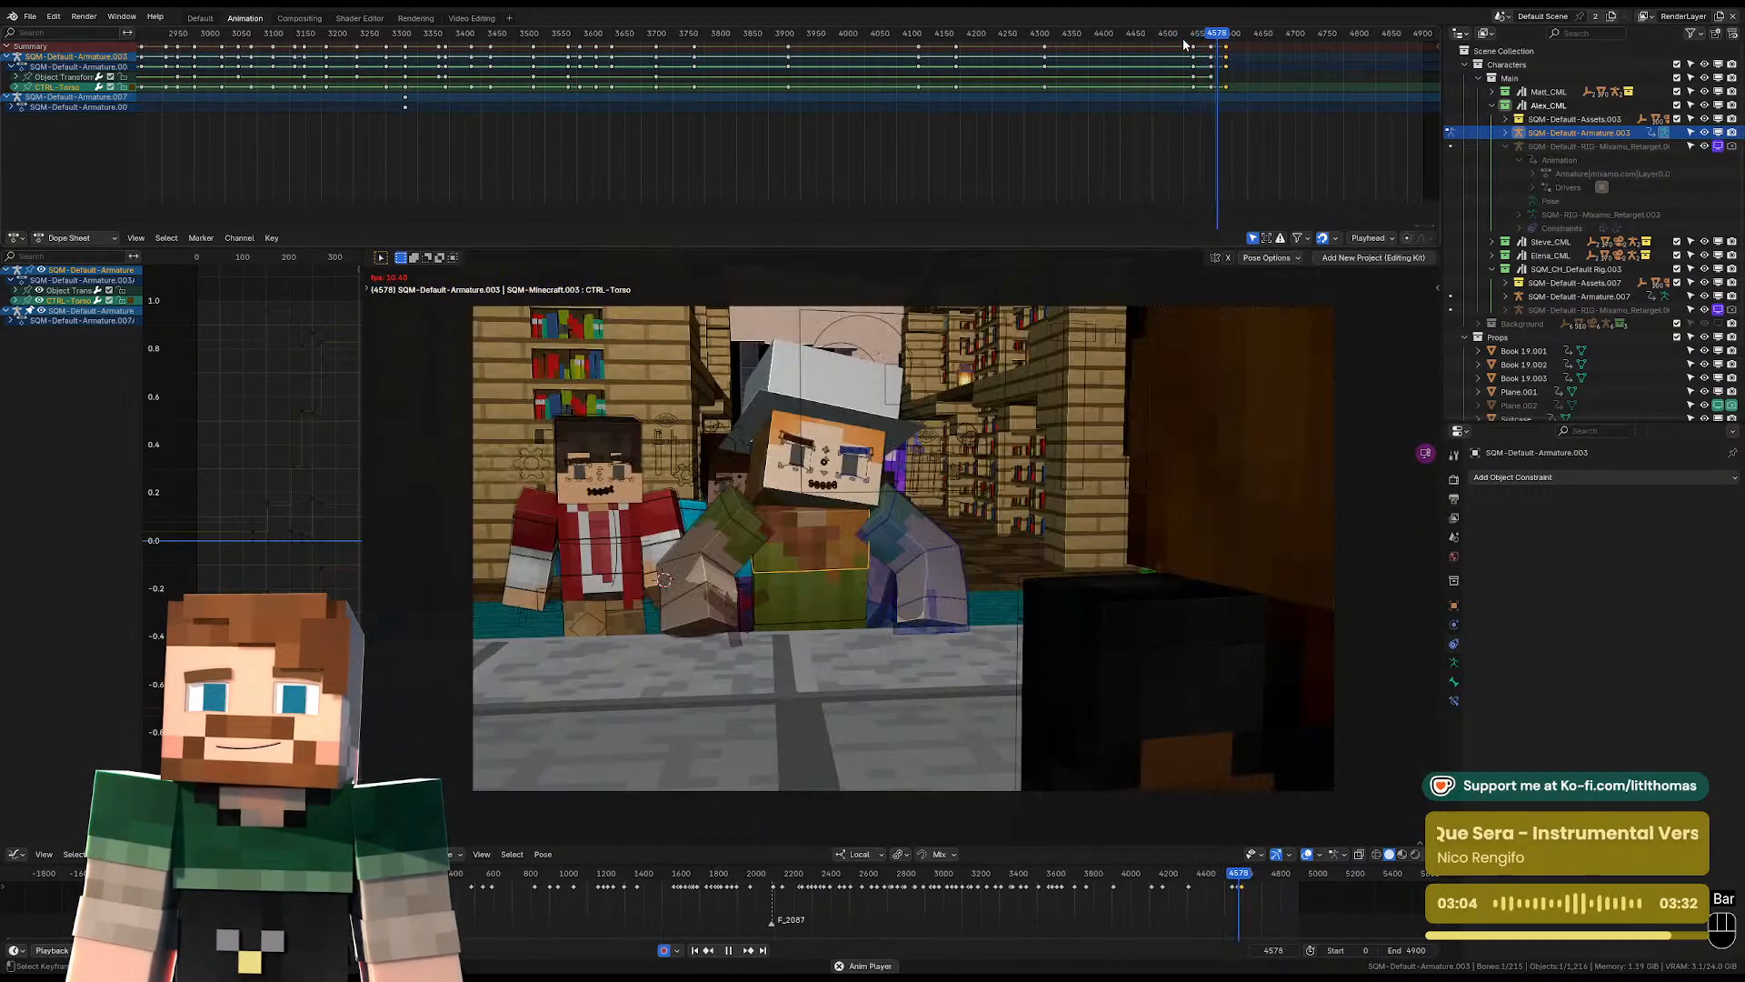
pyautogui.press('space')
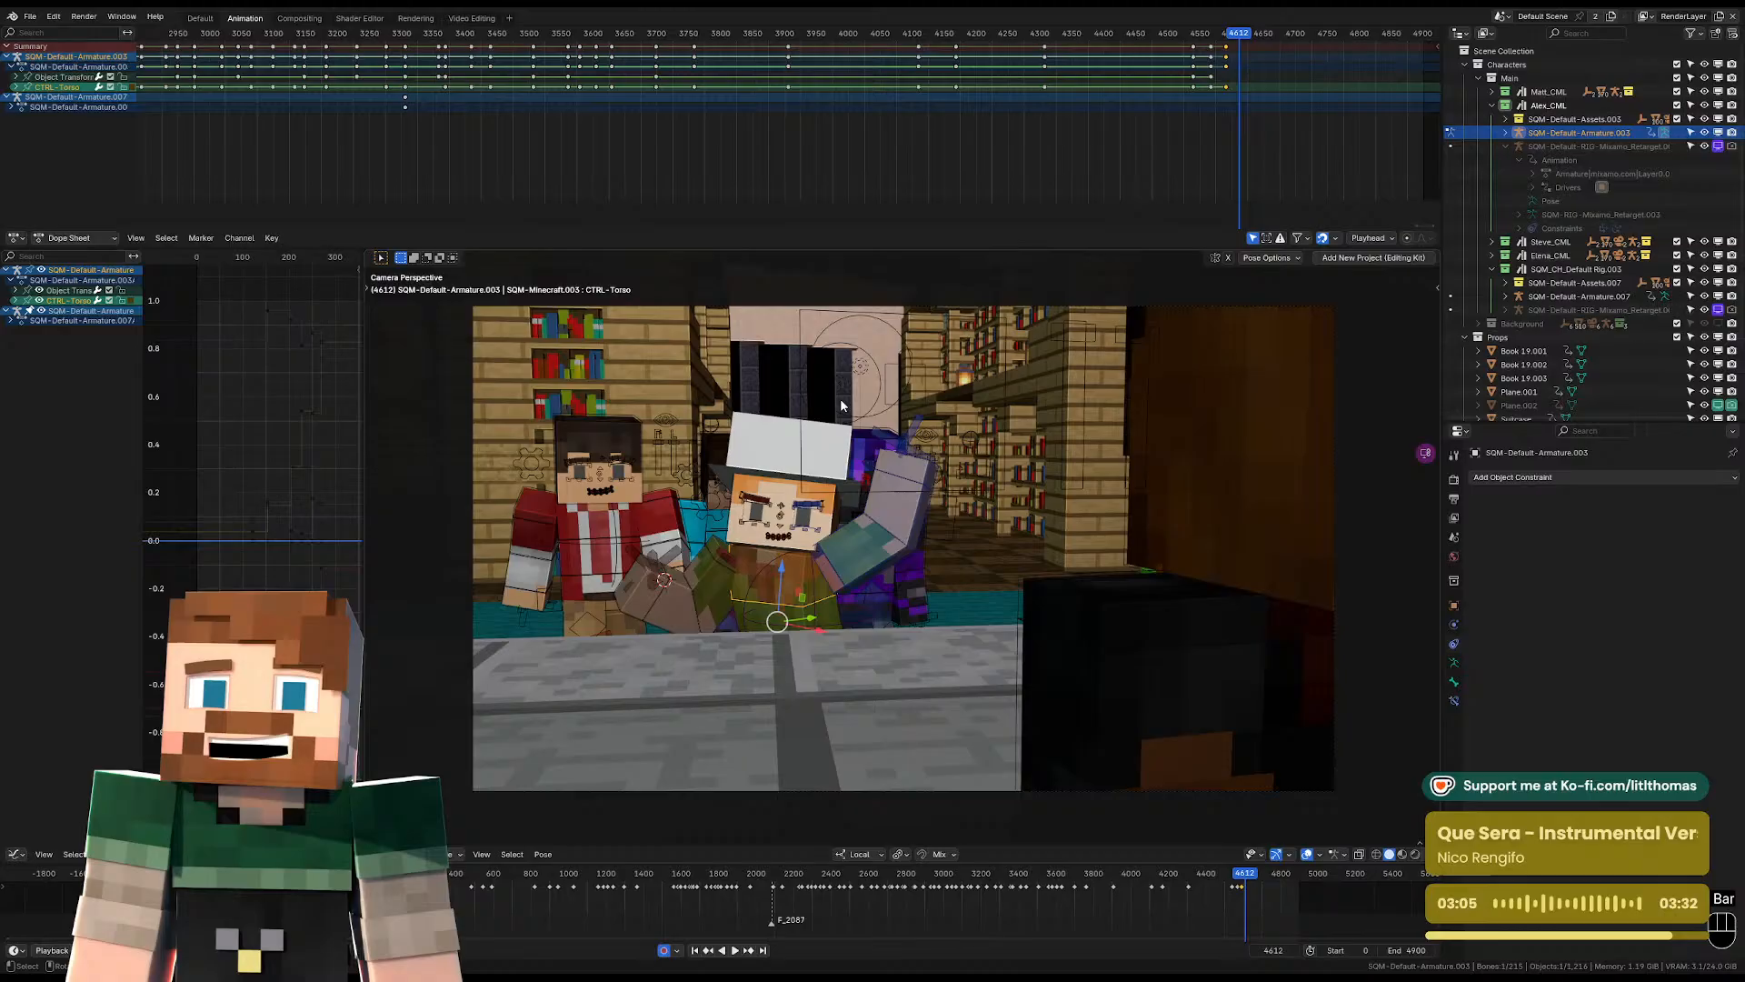
# At frame 4567, rotate the head control freely so that Alex's head dips forward.
pyautogui.click(742, 528)
pyautogui.press('Down')
pyautogui.press('Down')
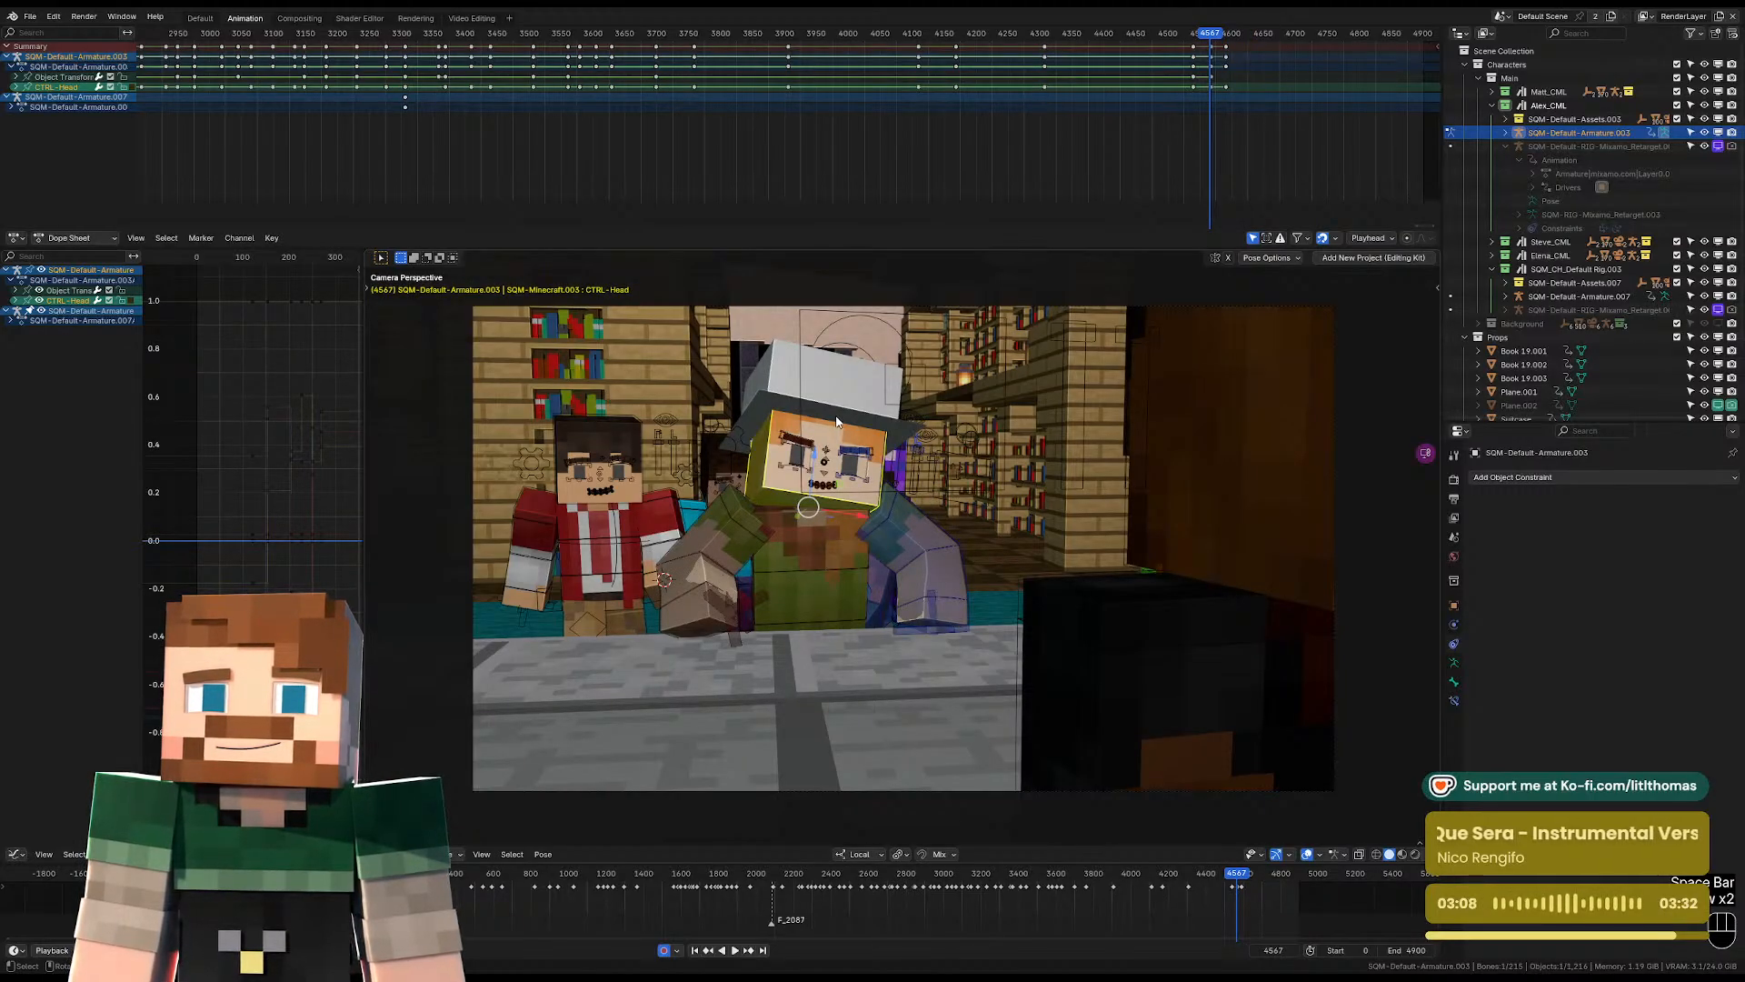
pyautogui.press('r')
pyautogui.press('r')
pyautogui.click(830, 456)
# Play back the animation from frame 4567 to review the head dip into the leaning pose.
pyautogui.press('space')
pyautogui.press('space')
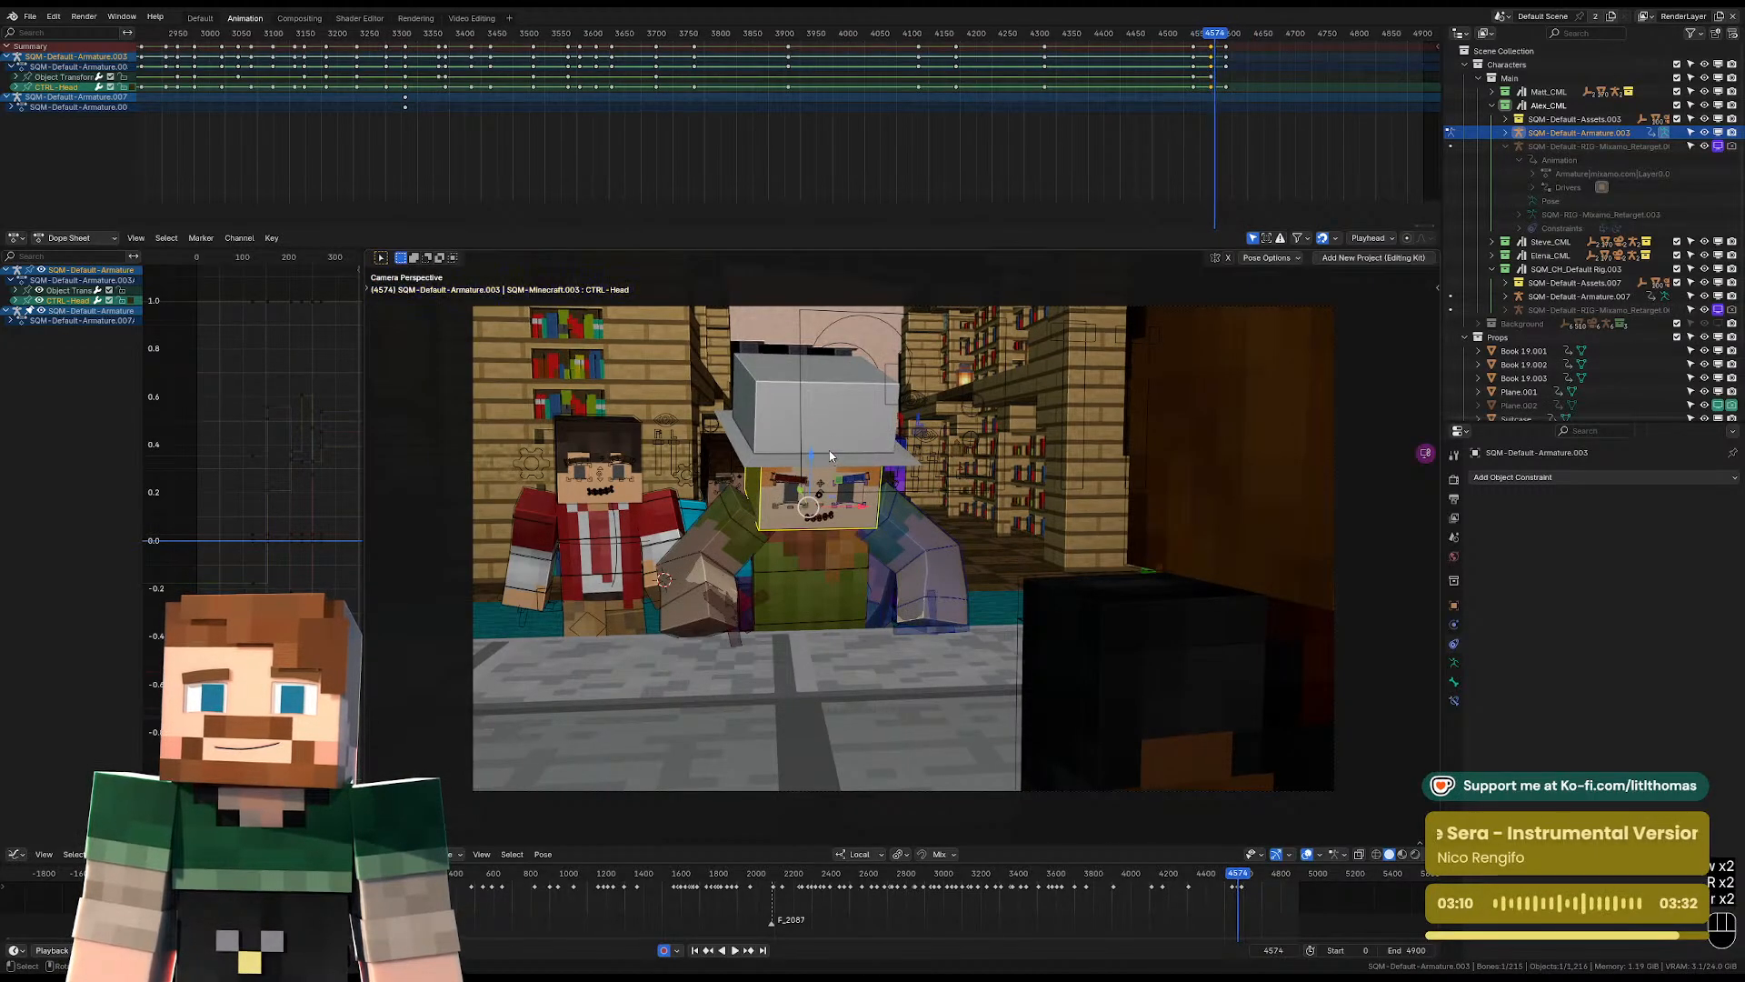
pyautogui.press('space')
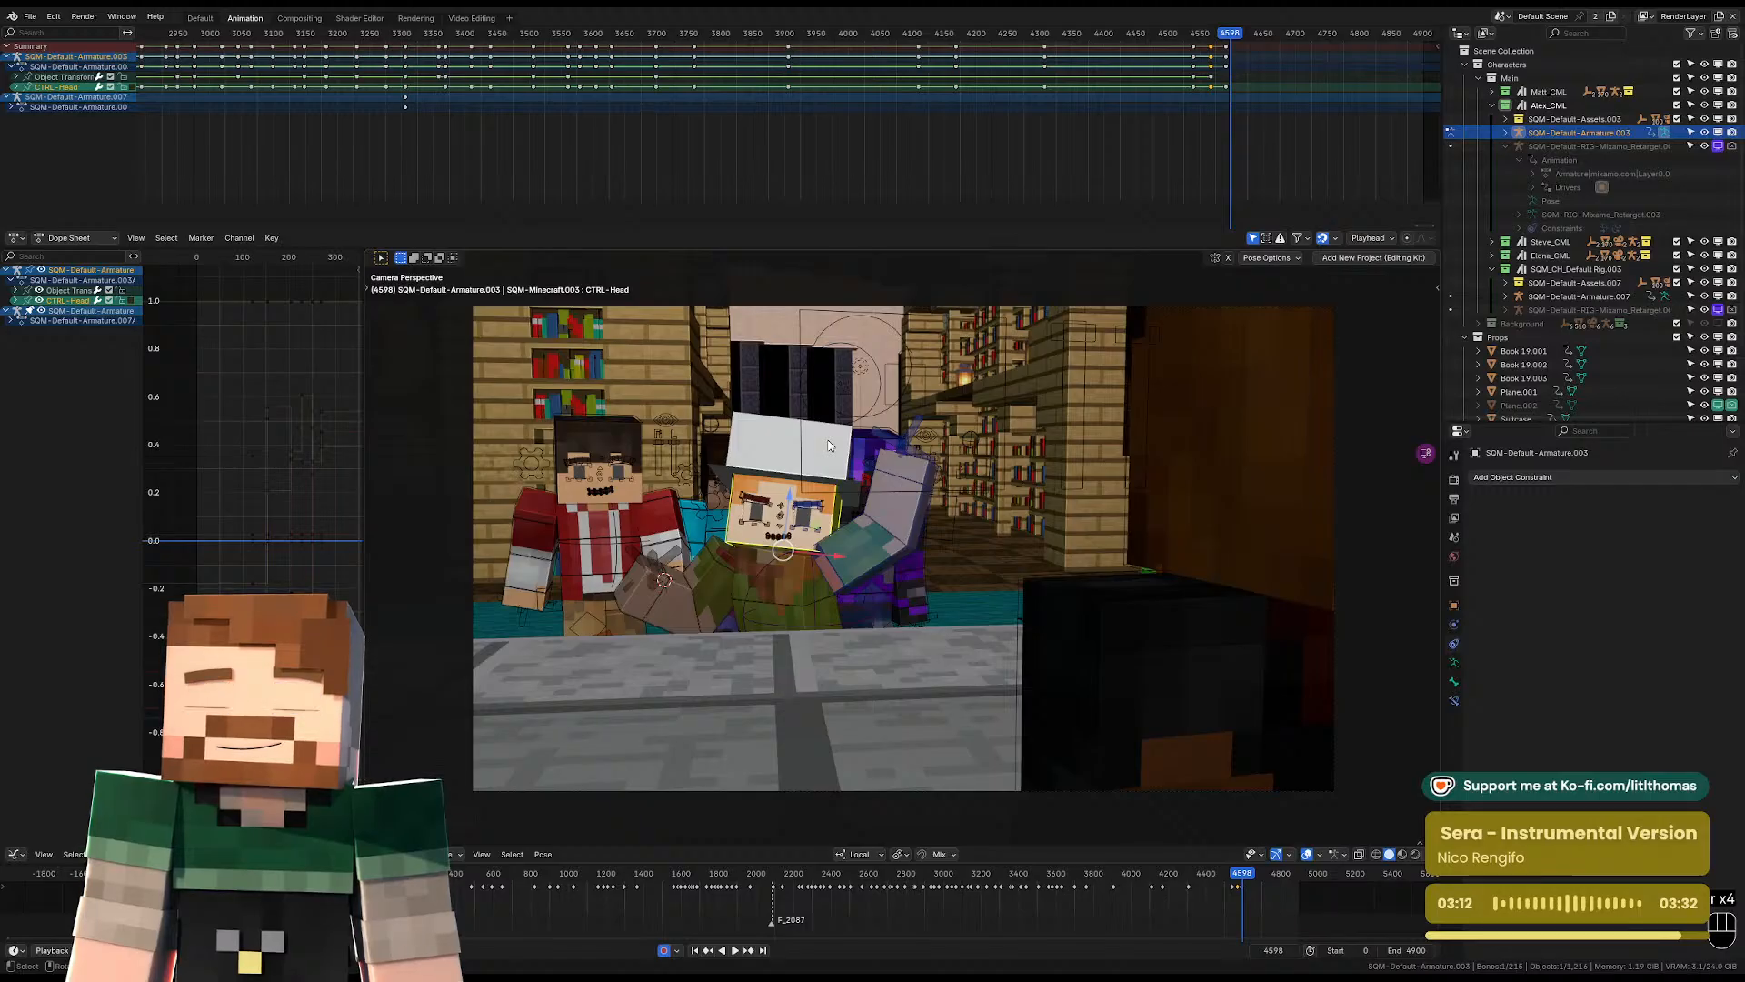
# At frame 4591, tilt Alex's head control about 8 degrees in the camera view and fine-tune it with a free rotation.
pyautogui.press('Down')
pyautogui.press('r')
pyautogui.press('r')
pyautogui.press('r')
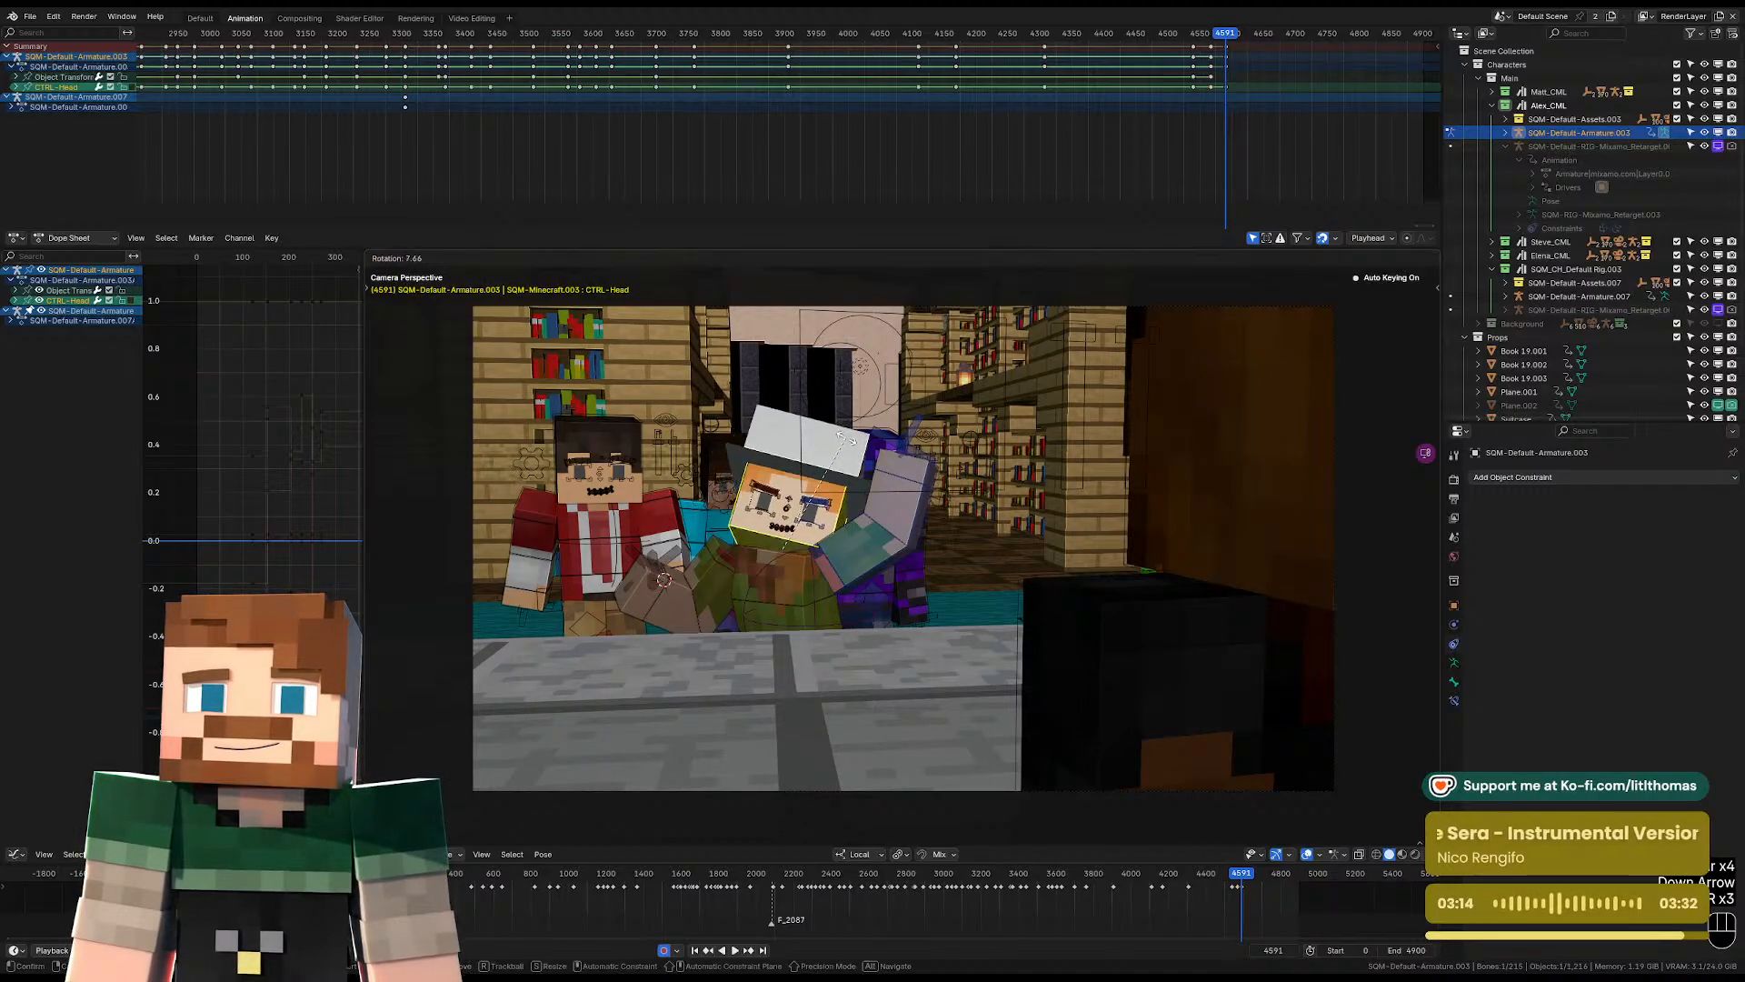
pyautogui.click(846, 438)
pyautogui.press('r')
pyautogui.press('r')
pyautogui.click(852, 440)
# Rotate the left upper arm control freely, then in the view plane, to adjust Alex's raised arm.
pyautogui.click(873, 535)
pyautogui.press('r')
pyautogui.press('r')
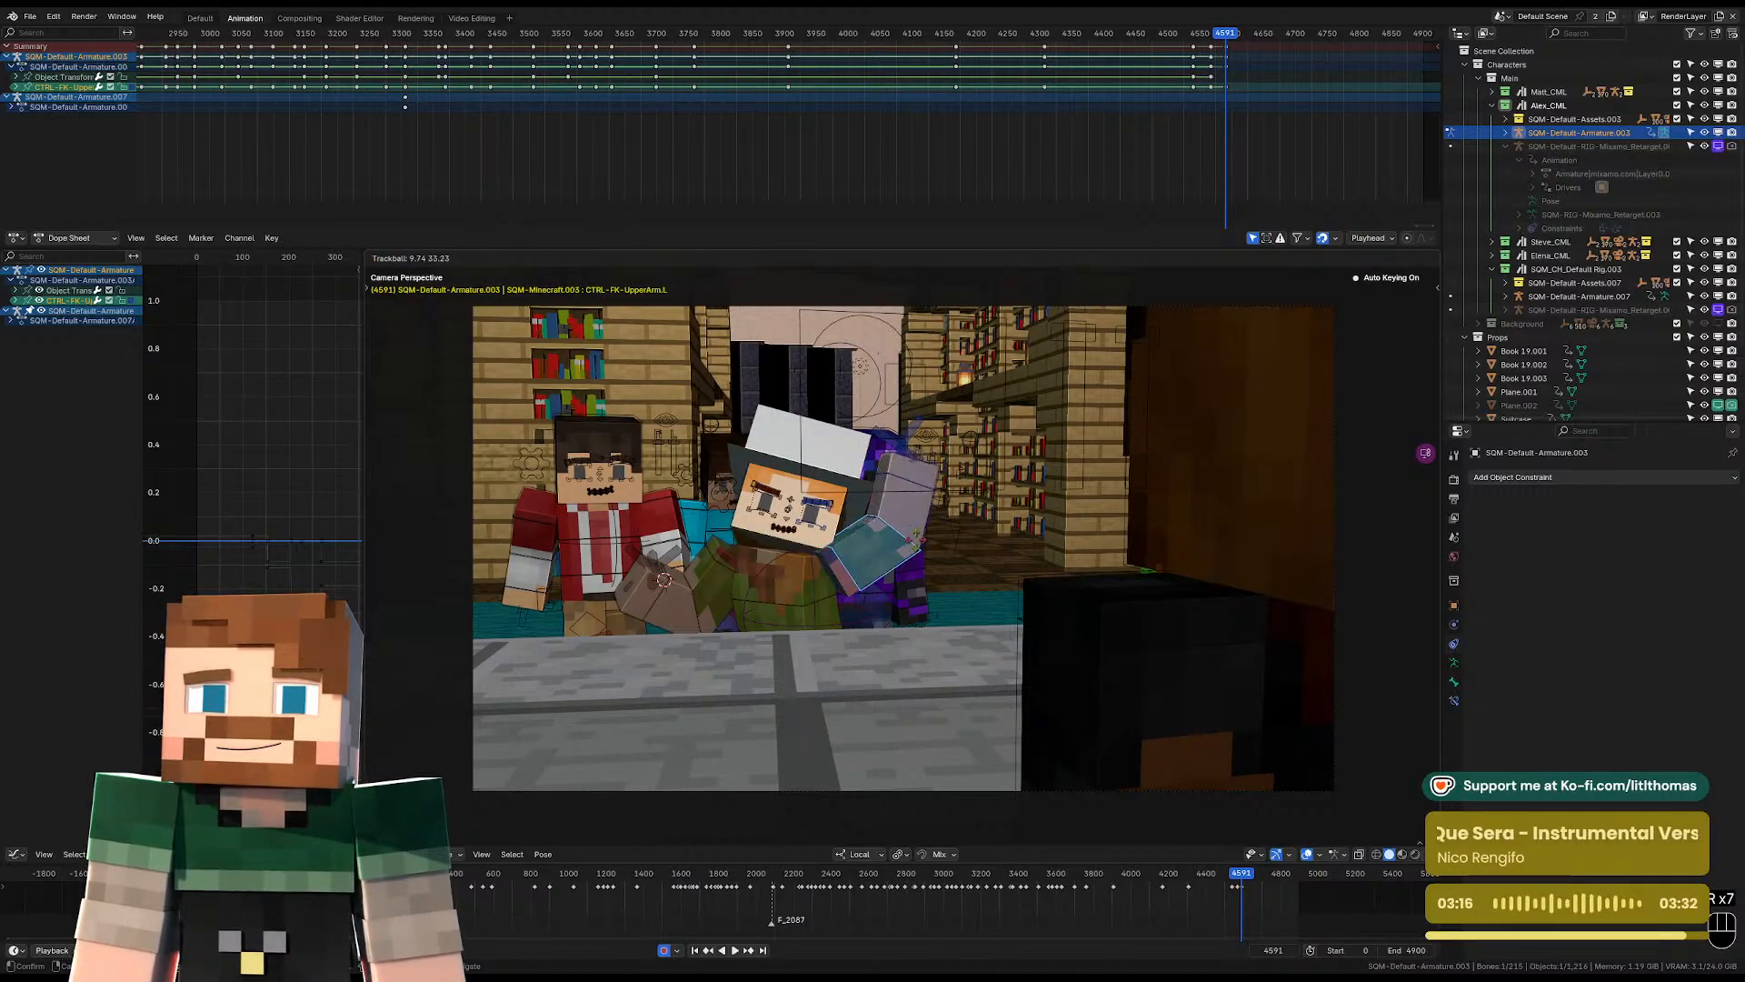
pyautogui.click(915, 540)
pyautogui.press('r')
pyautogui.click(924, 565)
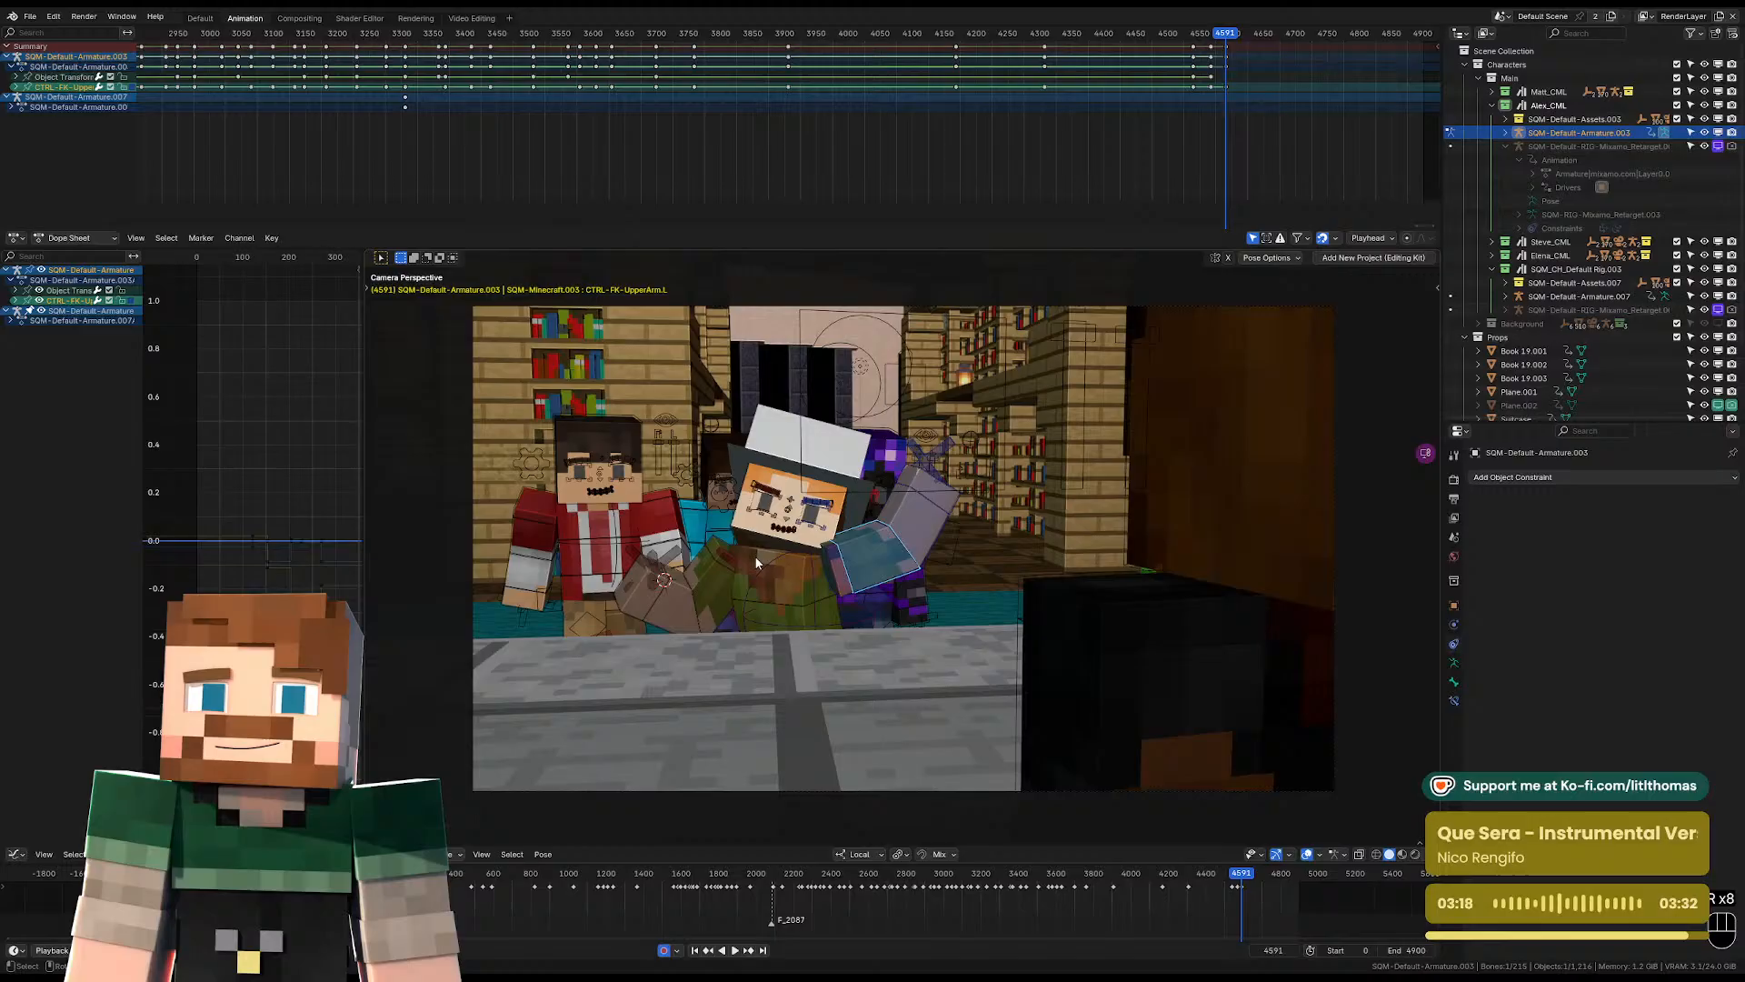
# Rotate Alex's right lower arm control about -12 degrees in the camera view.
pyautogui.press('r')
pyautogui.click(674, 618)
pyautogui.click(691, 574)
pyautogui.press('r')
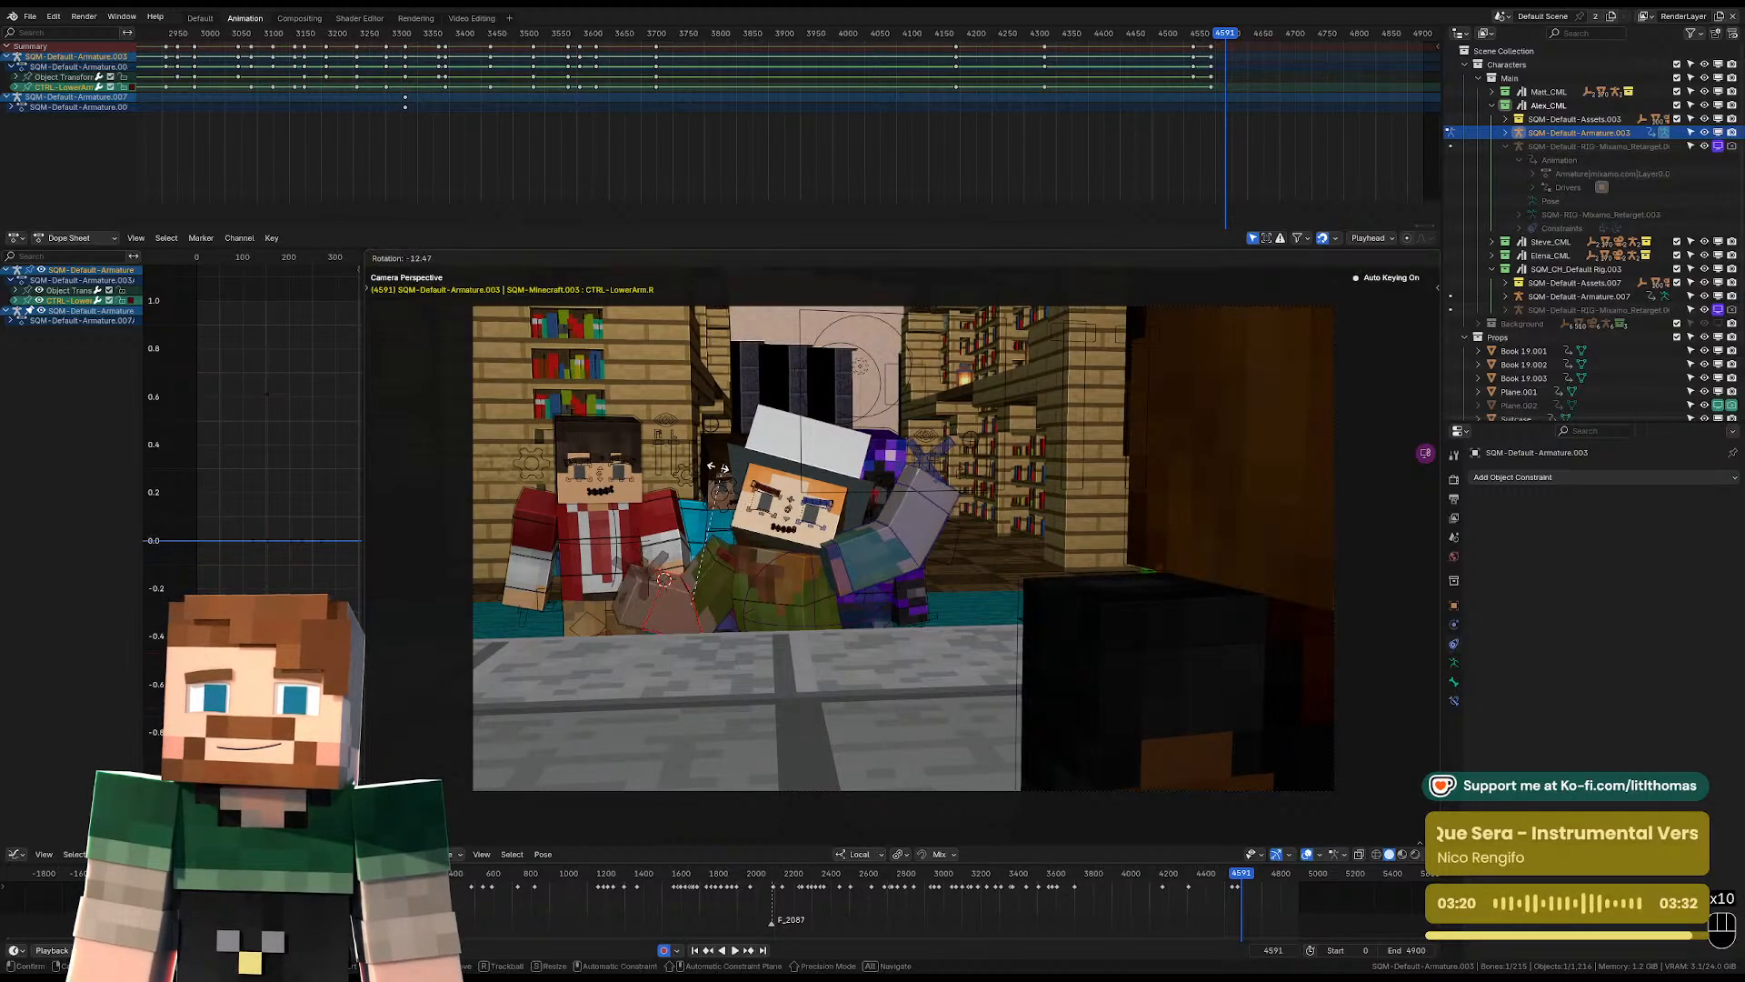
pyautogui.click(709, 474)
# Play back the adjusted pose, including a replay from around frame 4600.
pyautogui.press('space')
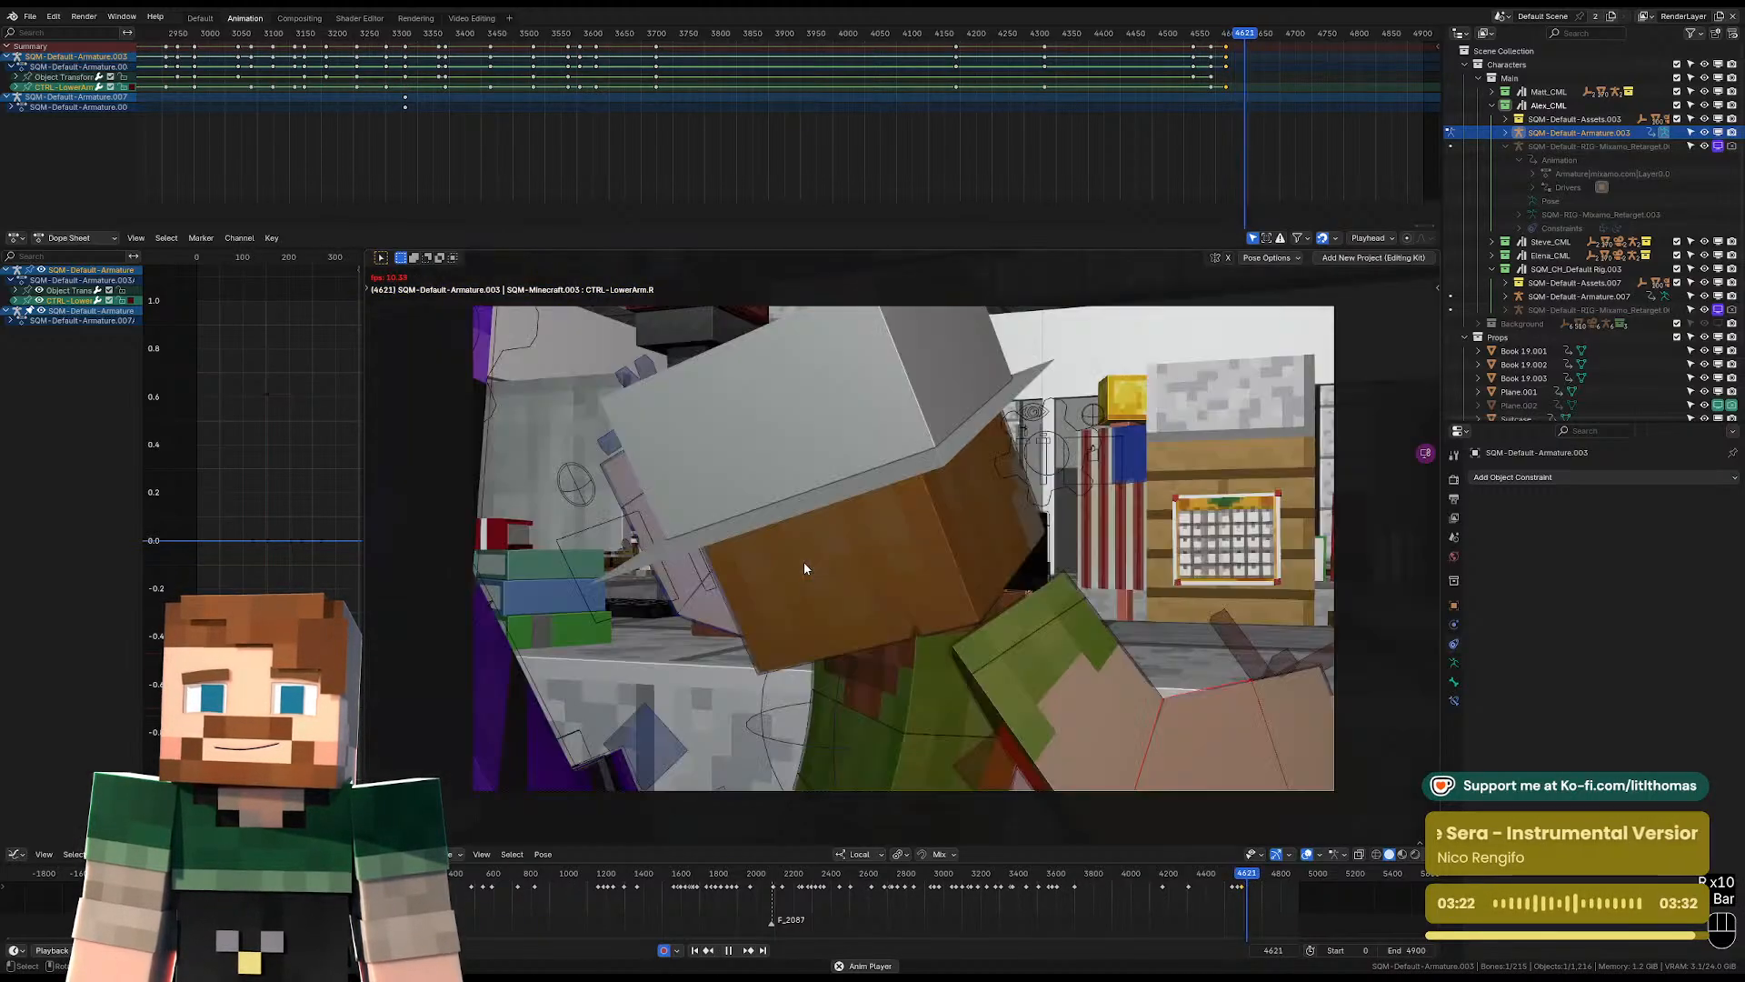
pyautogui.press('space')
pyautogui.click(1233, 36)
pyautogui.press('space')
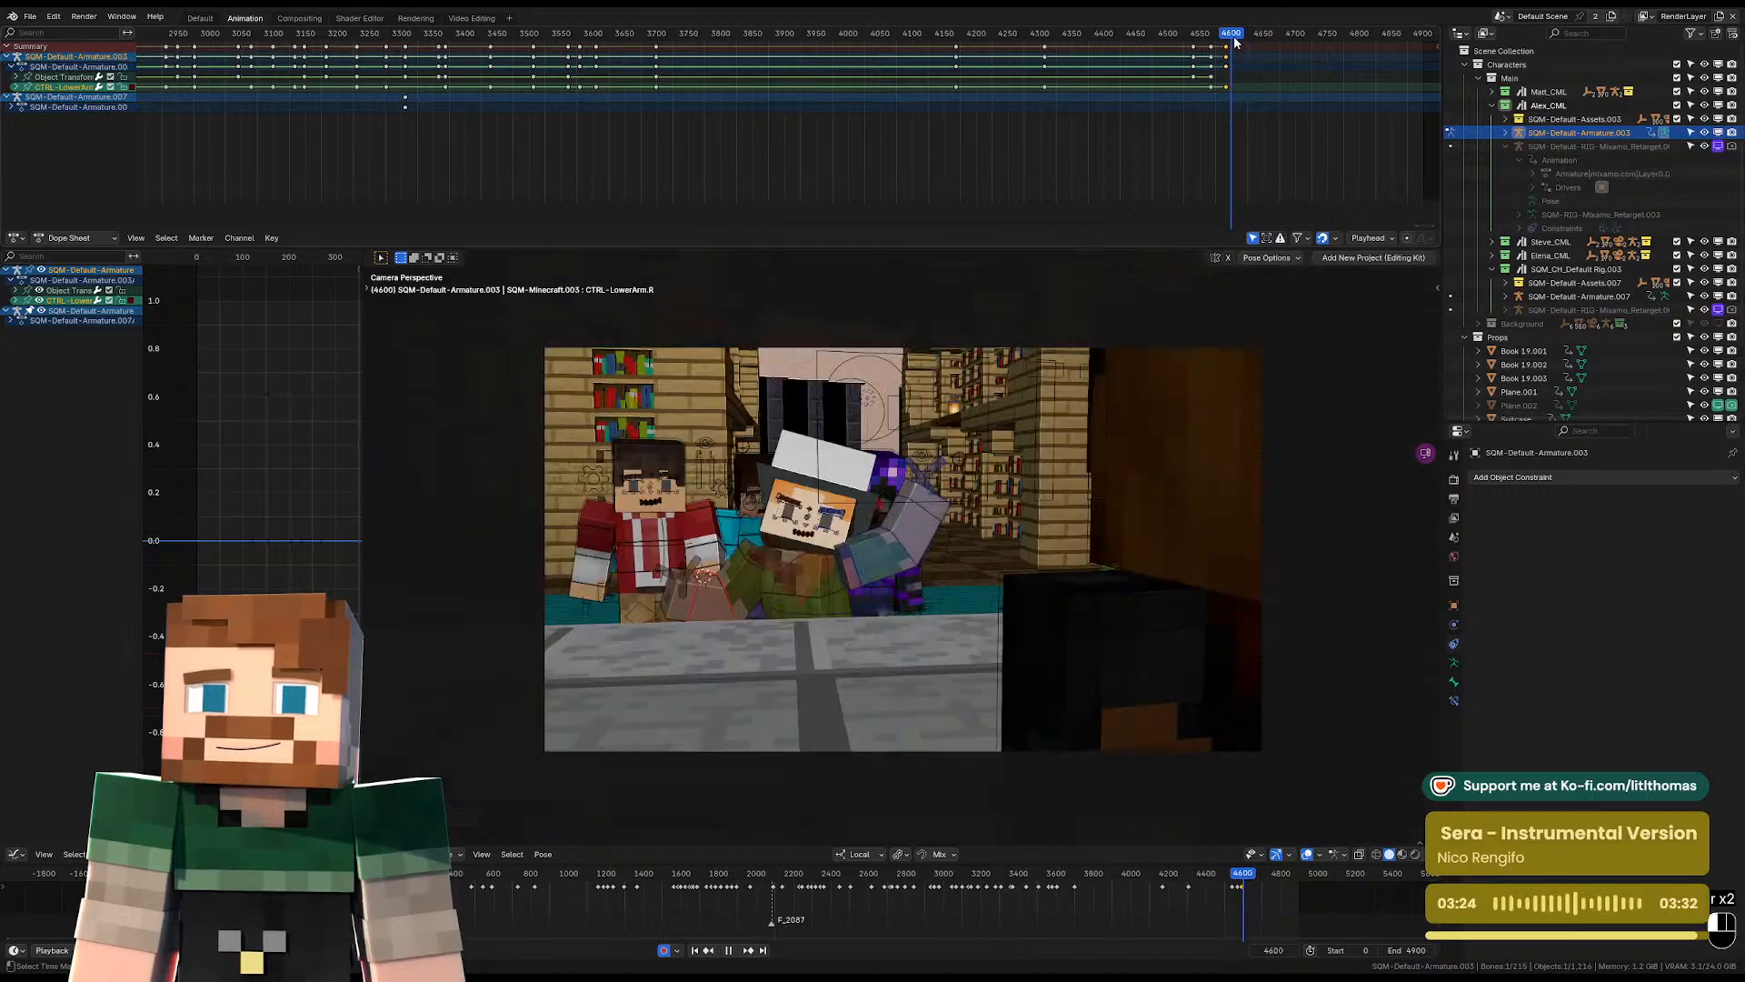
pyautogui.press('space')
# Select Alex's root bone and step through the frames around the camera cut to frame 4620.
pyautogui.press('KP_0')
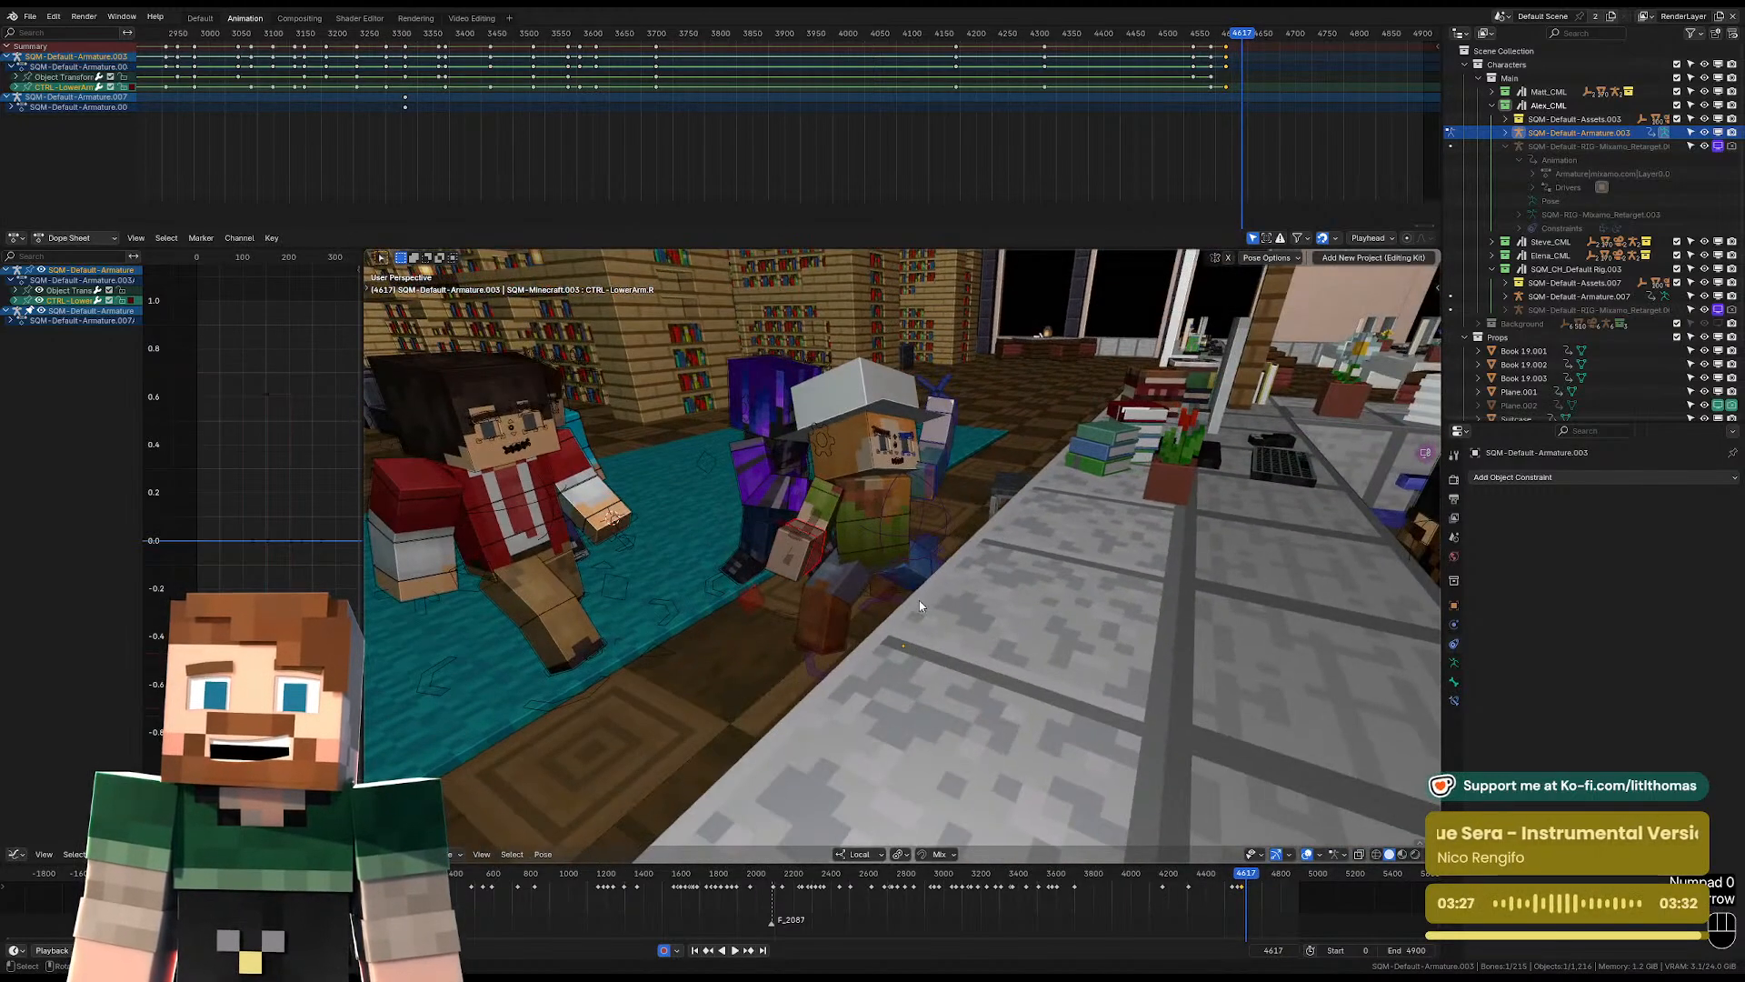
pyautogui.moveTo(919, 602); pyautogui.dragTo(969, 644, button='middle')
pyautogui.click(967, 642)
pyautogui.press('KP_0')
pyautogui.press('Right')
pyautogui.press('Right')
pyautogui.press('Right')
pyautogui.press('Right')
pyautogui.press('Left')
pyautogui.press('Left')
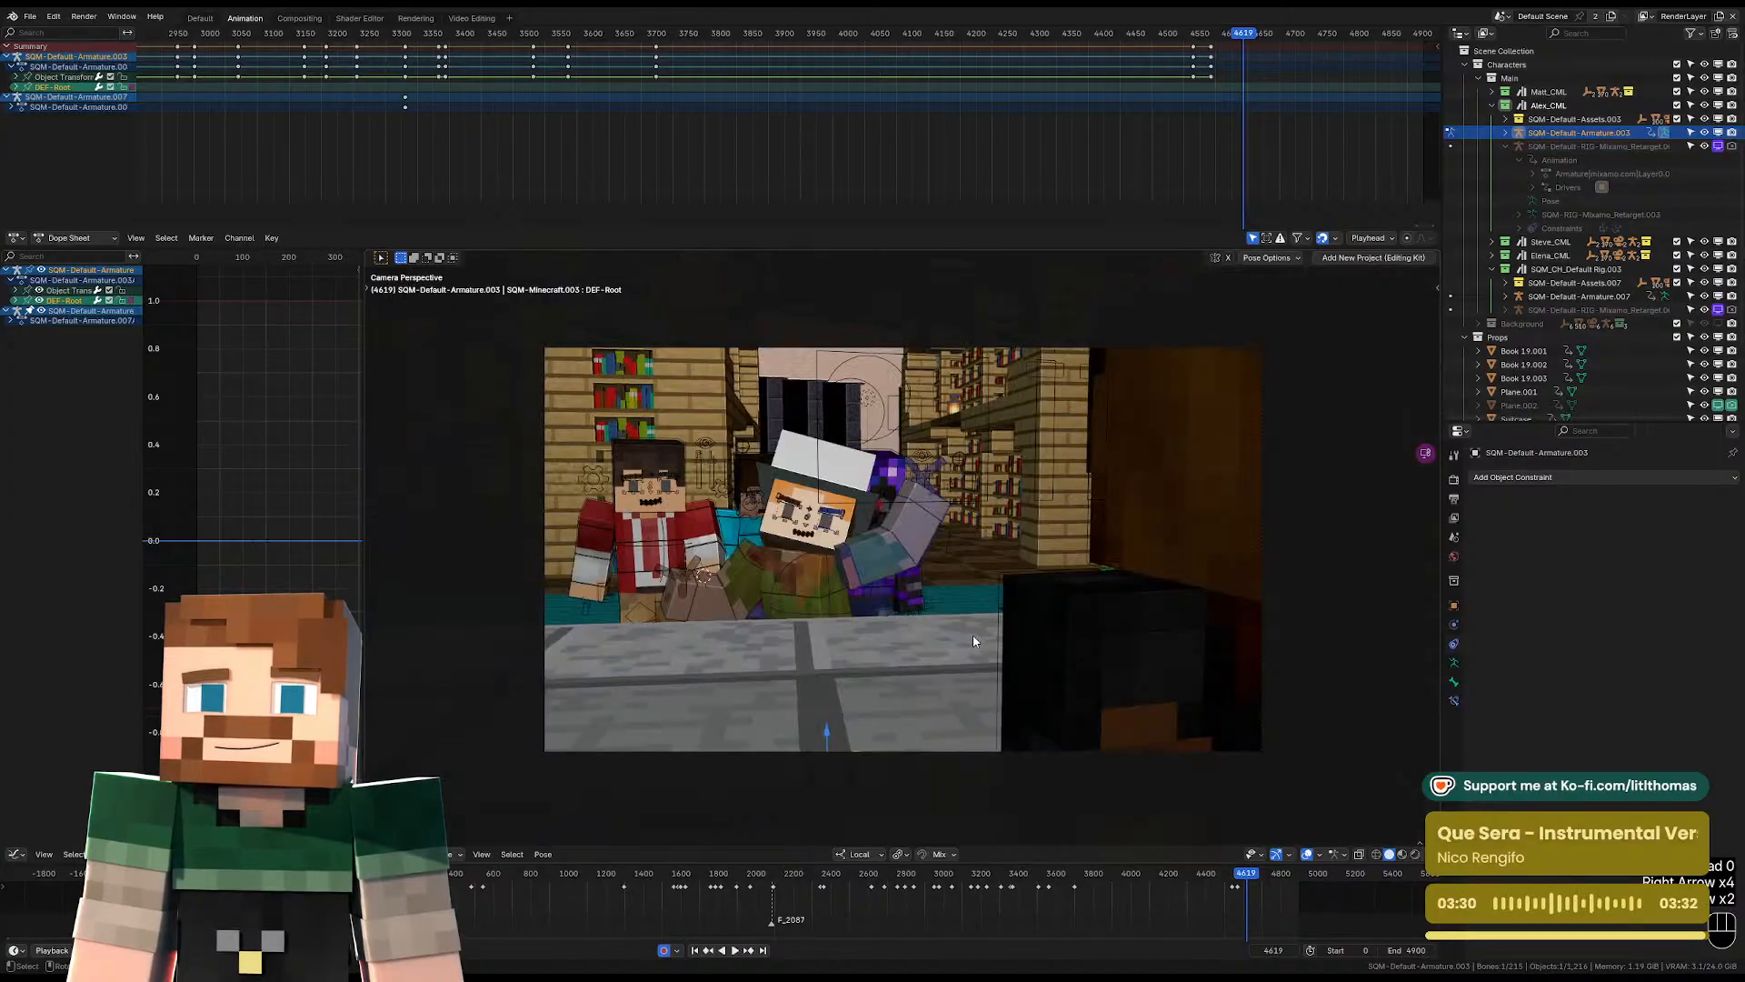
pyautogui.press('Right')
# In Object Mode at frame 4620, move Alex's whole armature to the far edge of the teal carpet and rotate it about Z.
pyautogui.press('Tab')
pyautogui.moveTo(975, 633)
pyautogui.mouseDown(button='middle')
pyautogui.moveTo(946, 557)
pyautogui.moveTo(878, 626)
pyautogui.moveTo(968, 625)
pyautogui.mouseUp(button='middle')
pyautogui.scroll(-6, 946, 556)
pyautogui.press('g')
pyautogui.press('y')
pyautogui.press('y')
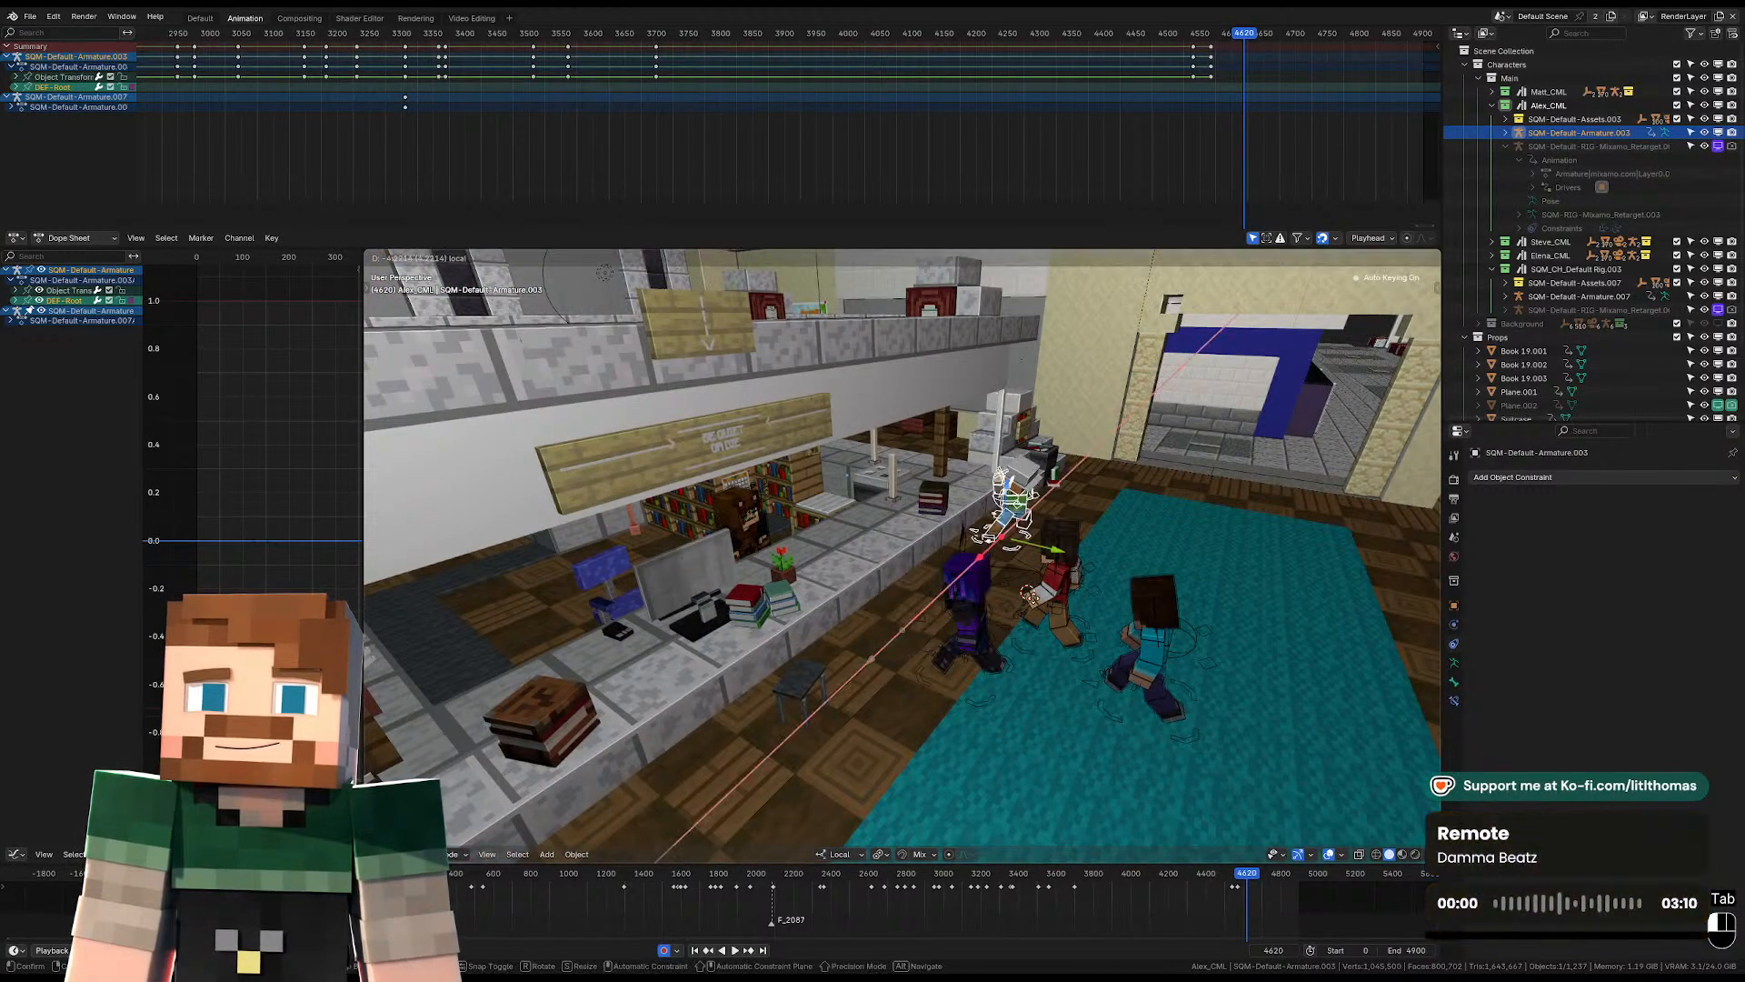
pyautogui.moveTo(1135, 509); pyautogui.dragTo(1198, 521)
pyautogui.press('r')
pyautogui.press('z')
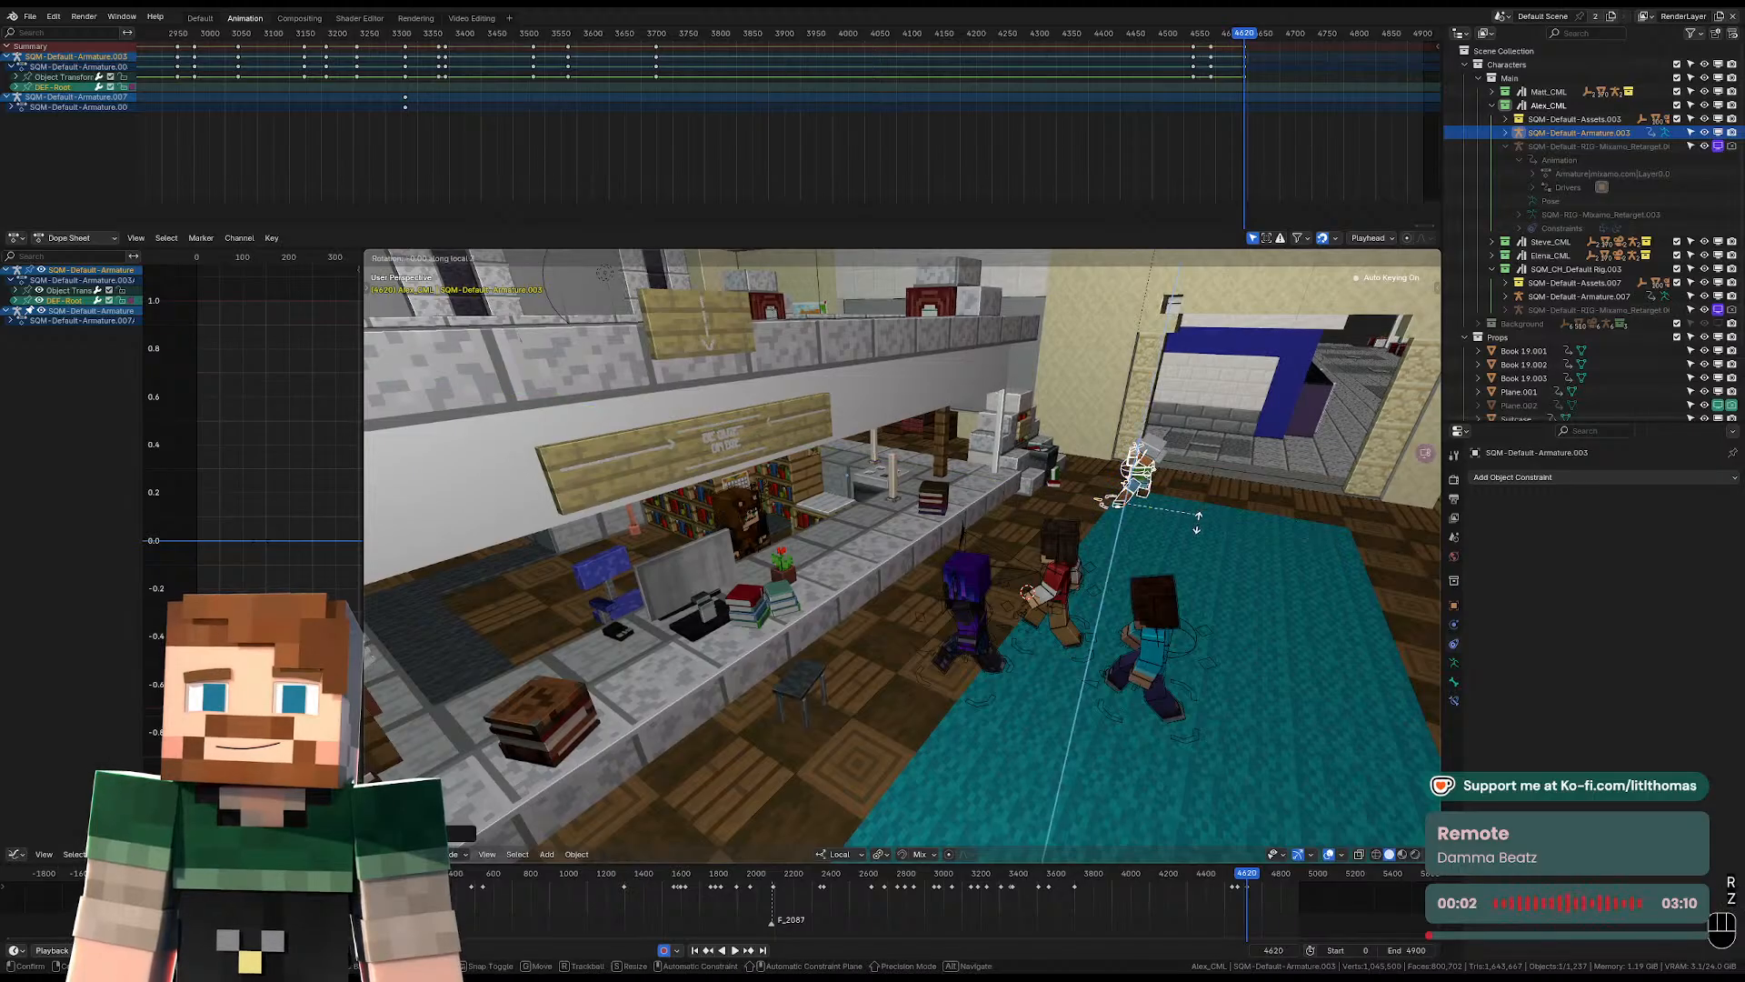
pyautogui.click(1074, 578)
# Play back the following shots through the camera to check Alex's new placement.
pyautogui.press('KP_0')
pyautogui.press('space')
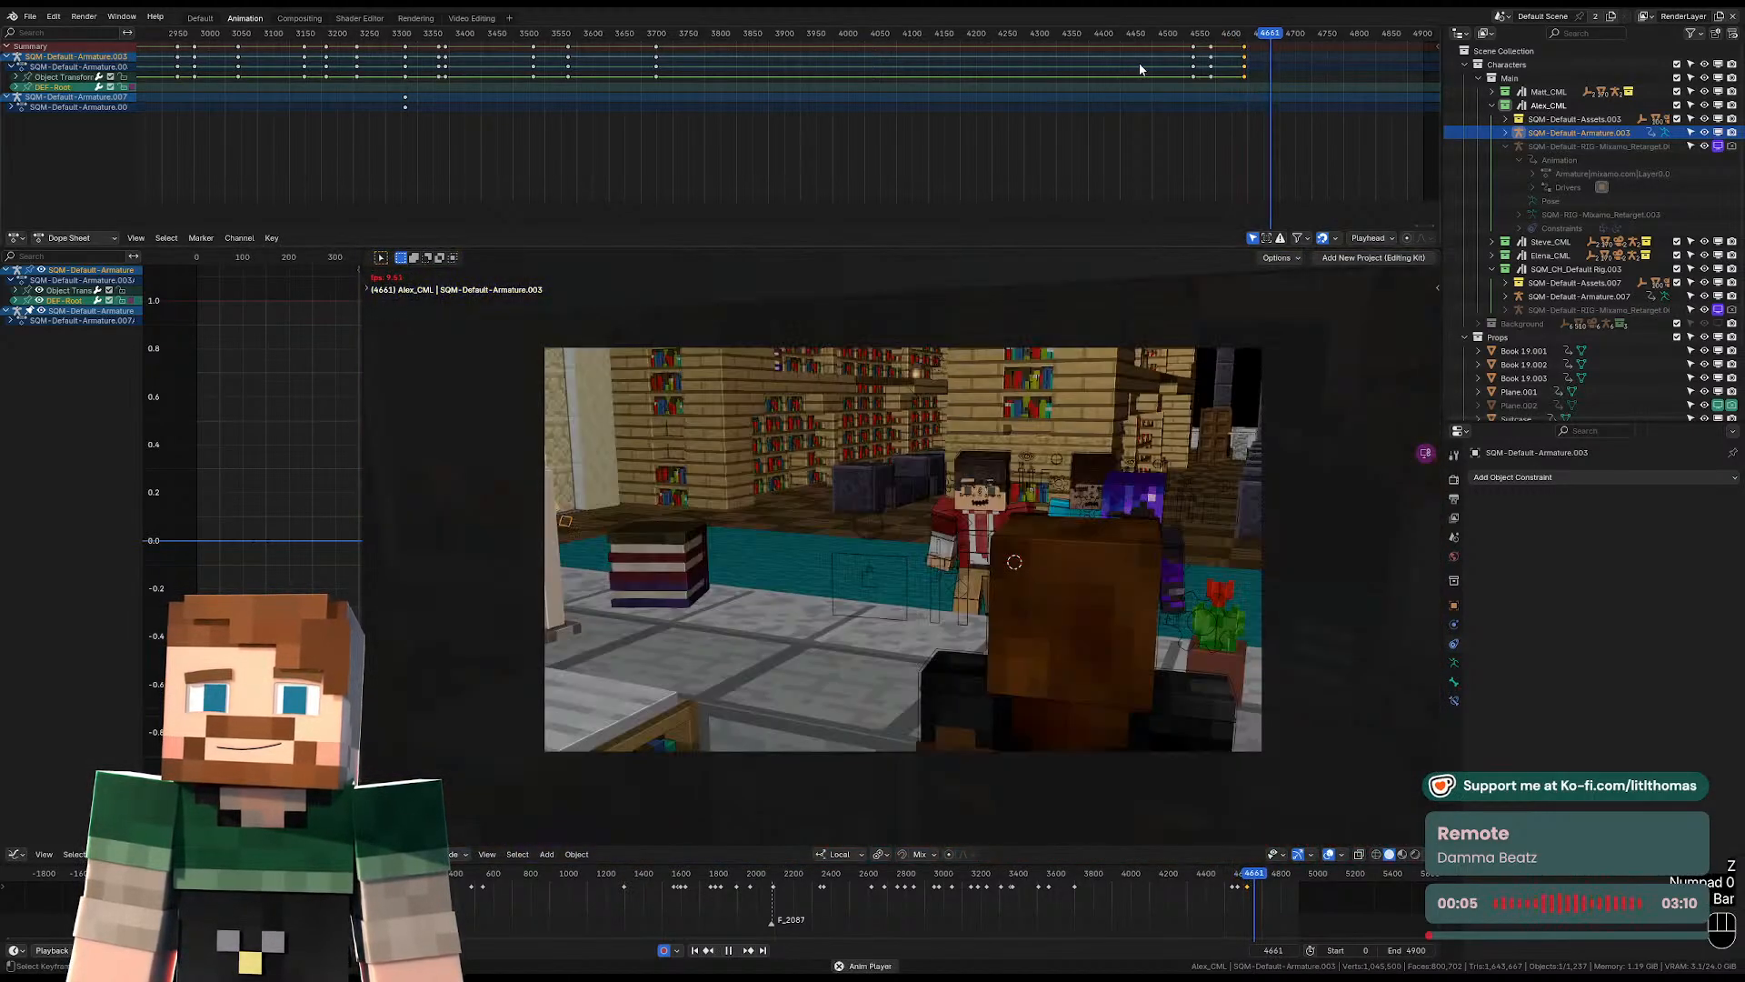
pyautogui.press('space')
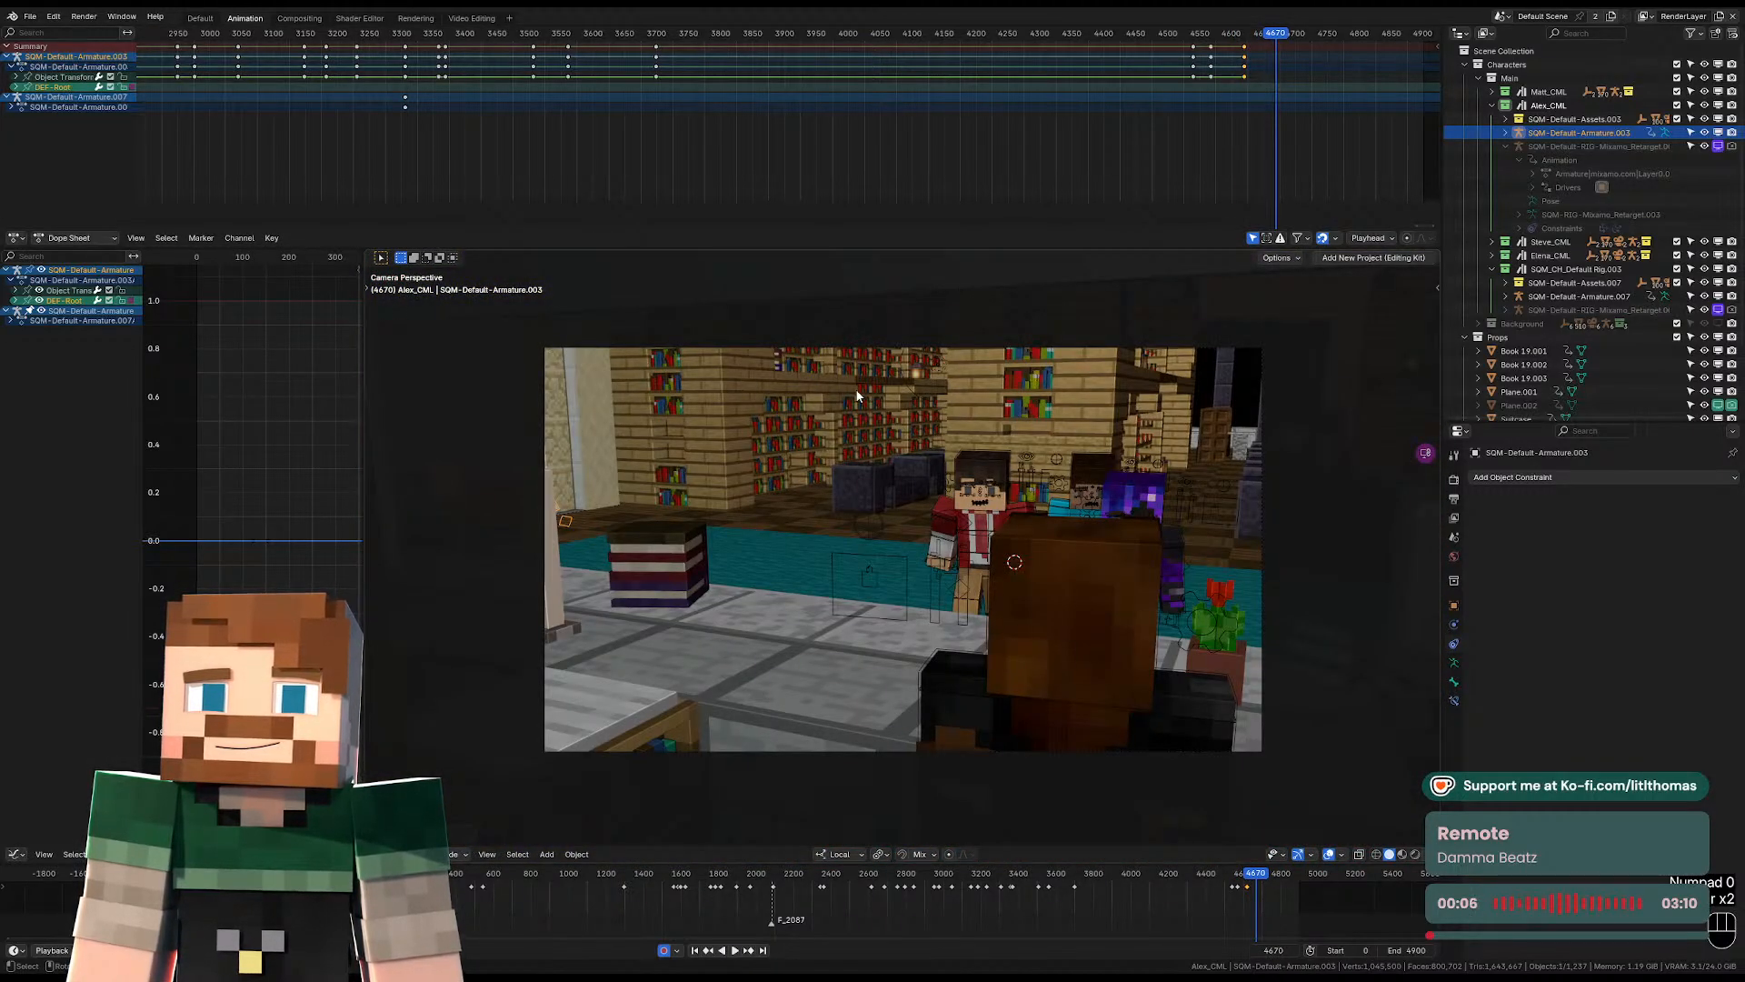
# At frame 4658, place the 3D cursor on the carpet behind the striped book stack and snap Alex's armature to it.
pyautogui.press('Left')
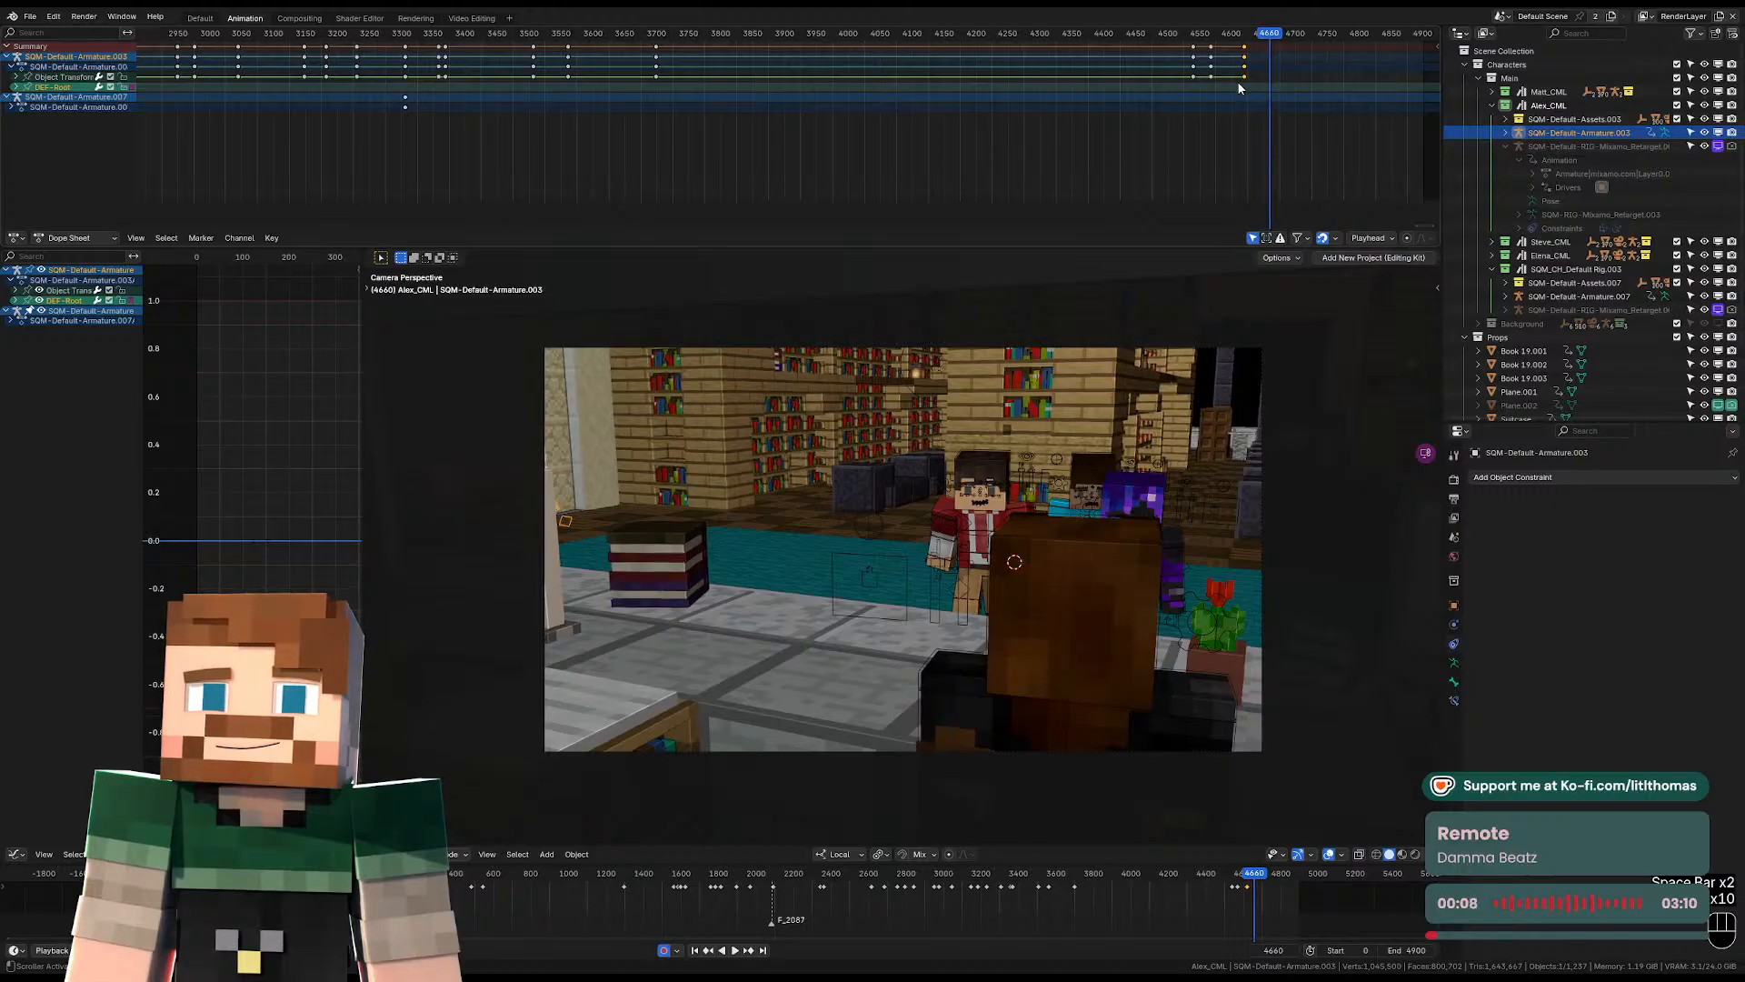
pyautogui.press('Left')
pyautogui.press('Left')
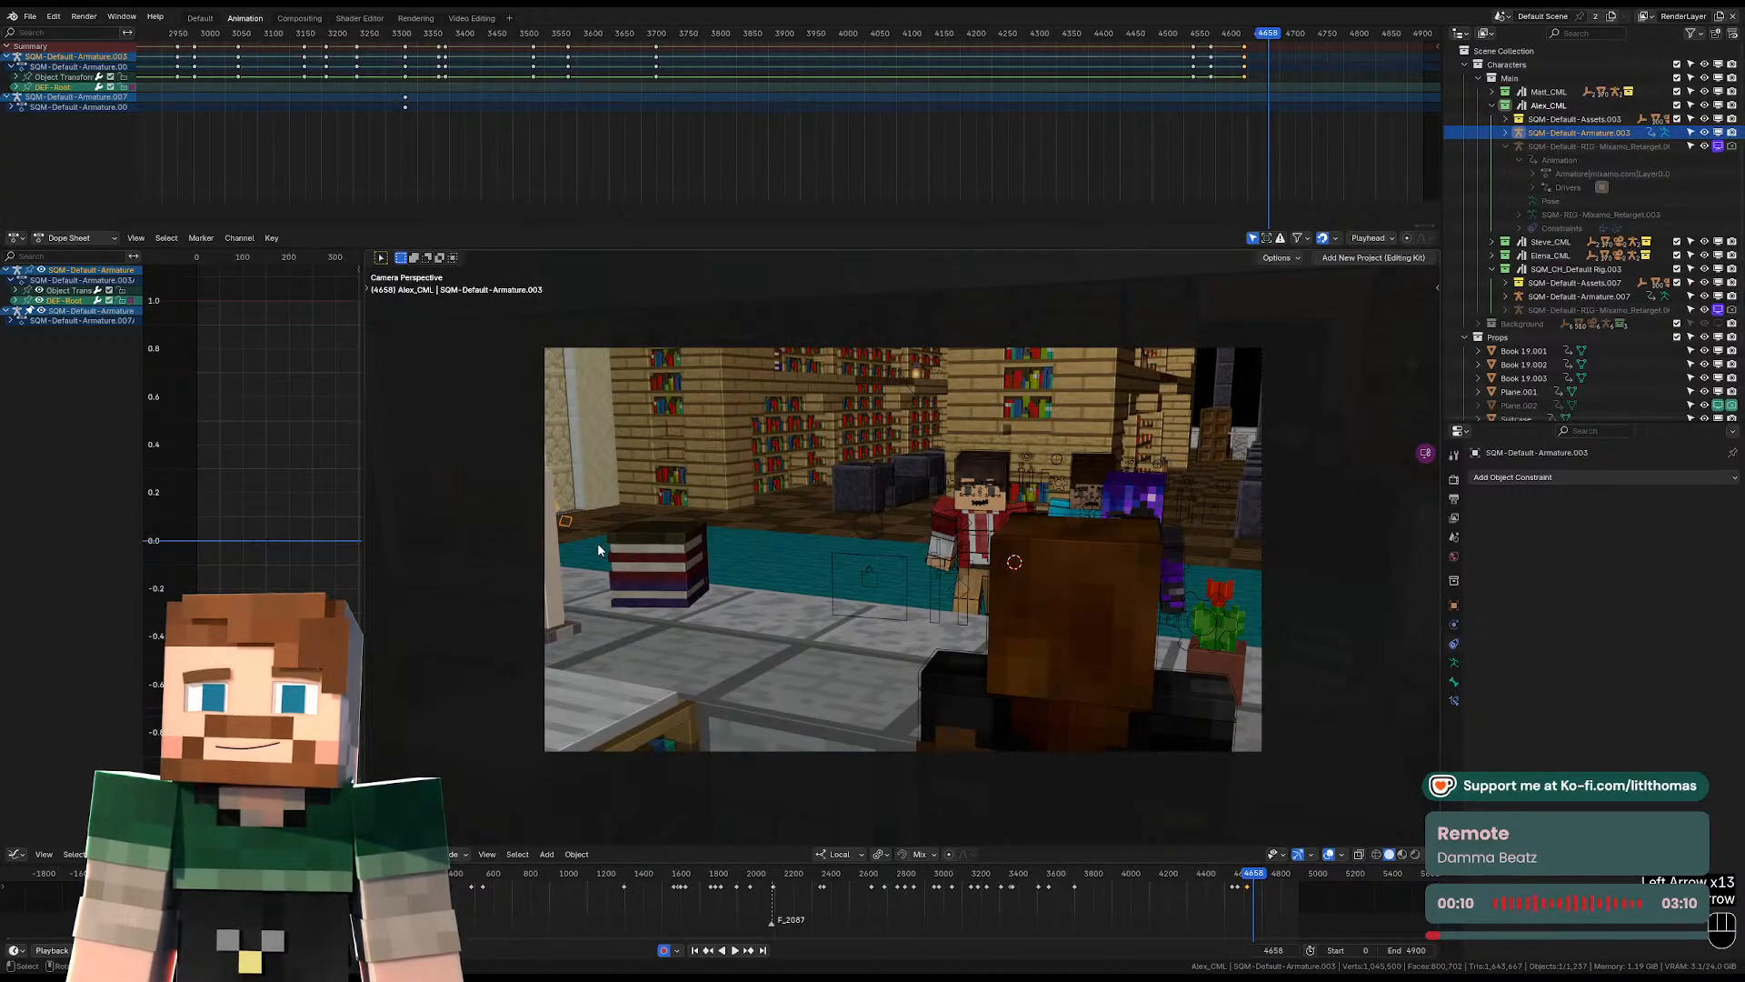
pyautogui.hotkey('shift', 's')
pyautogui.click(606, 484)
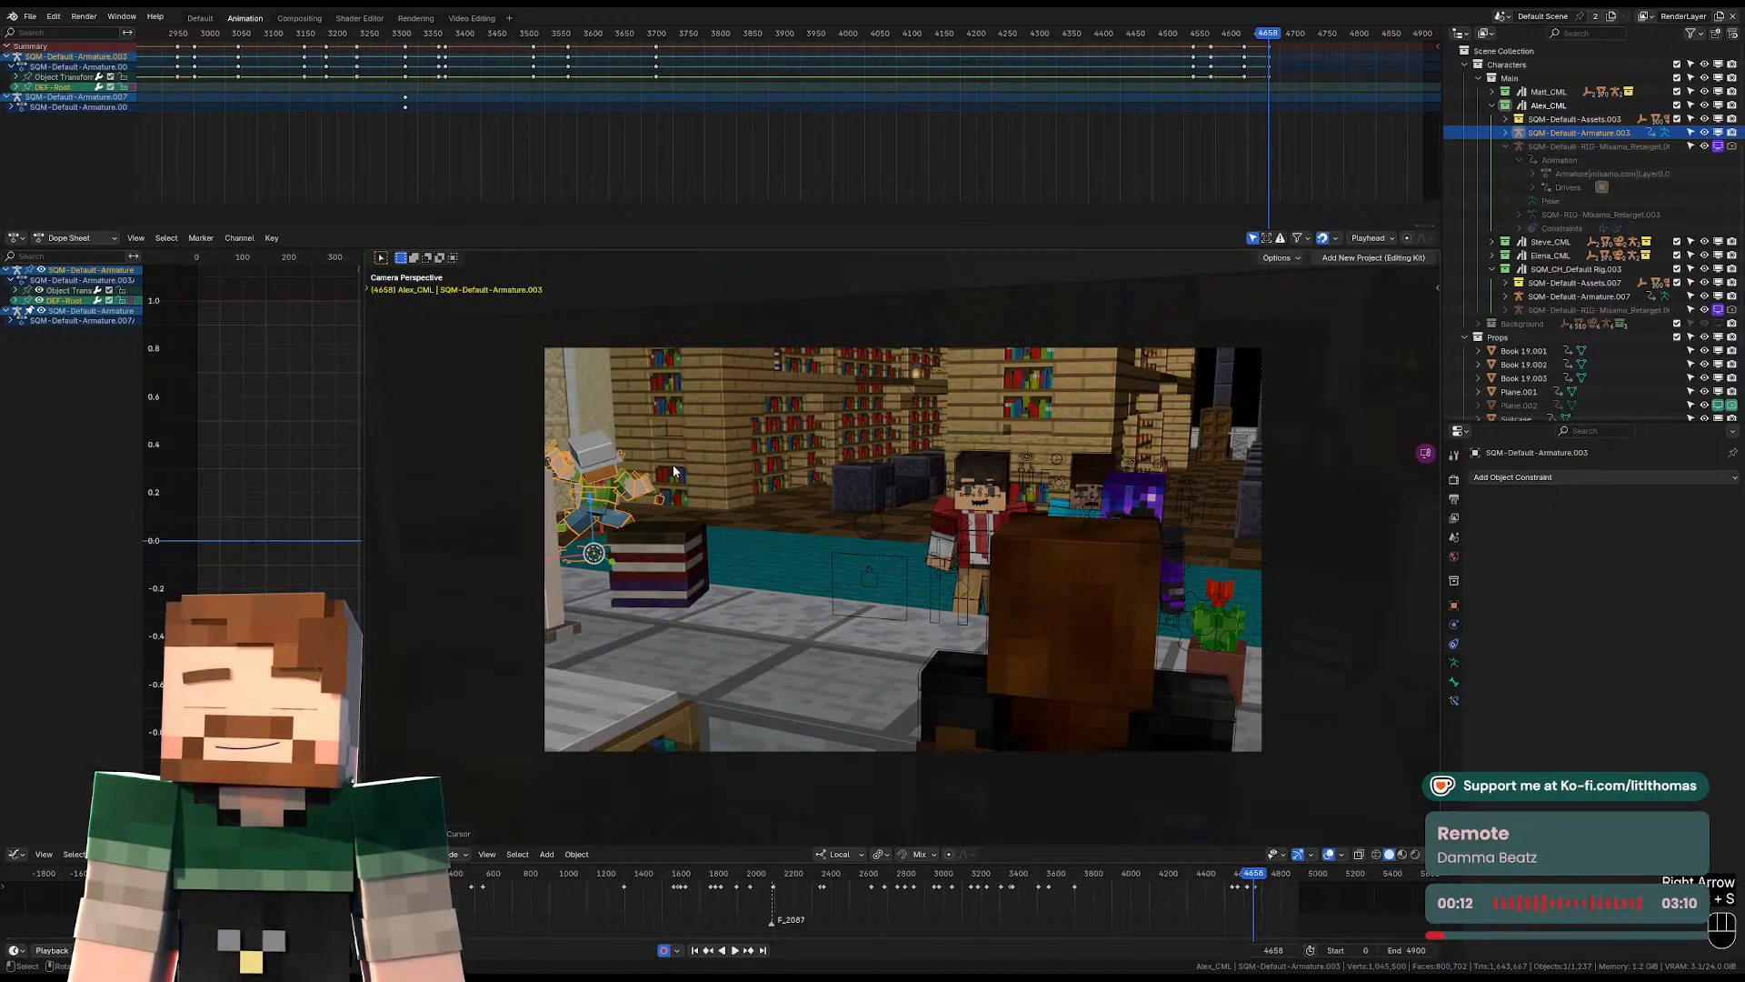
# In Pose Mode, reset the transforms of Alex's pelvis and both IK foot controls.
pyautogui.press('KP_Decimal')
pyautogui.press('Tab')
pyautogui.click(941, 615)
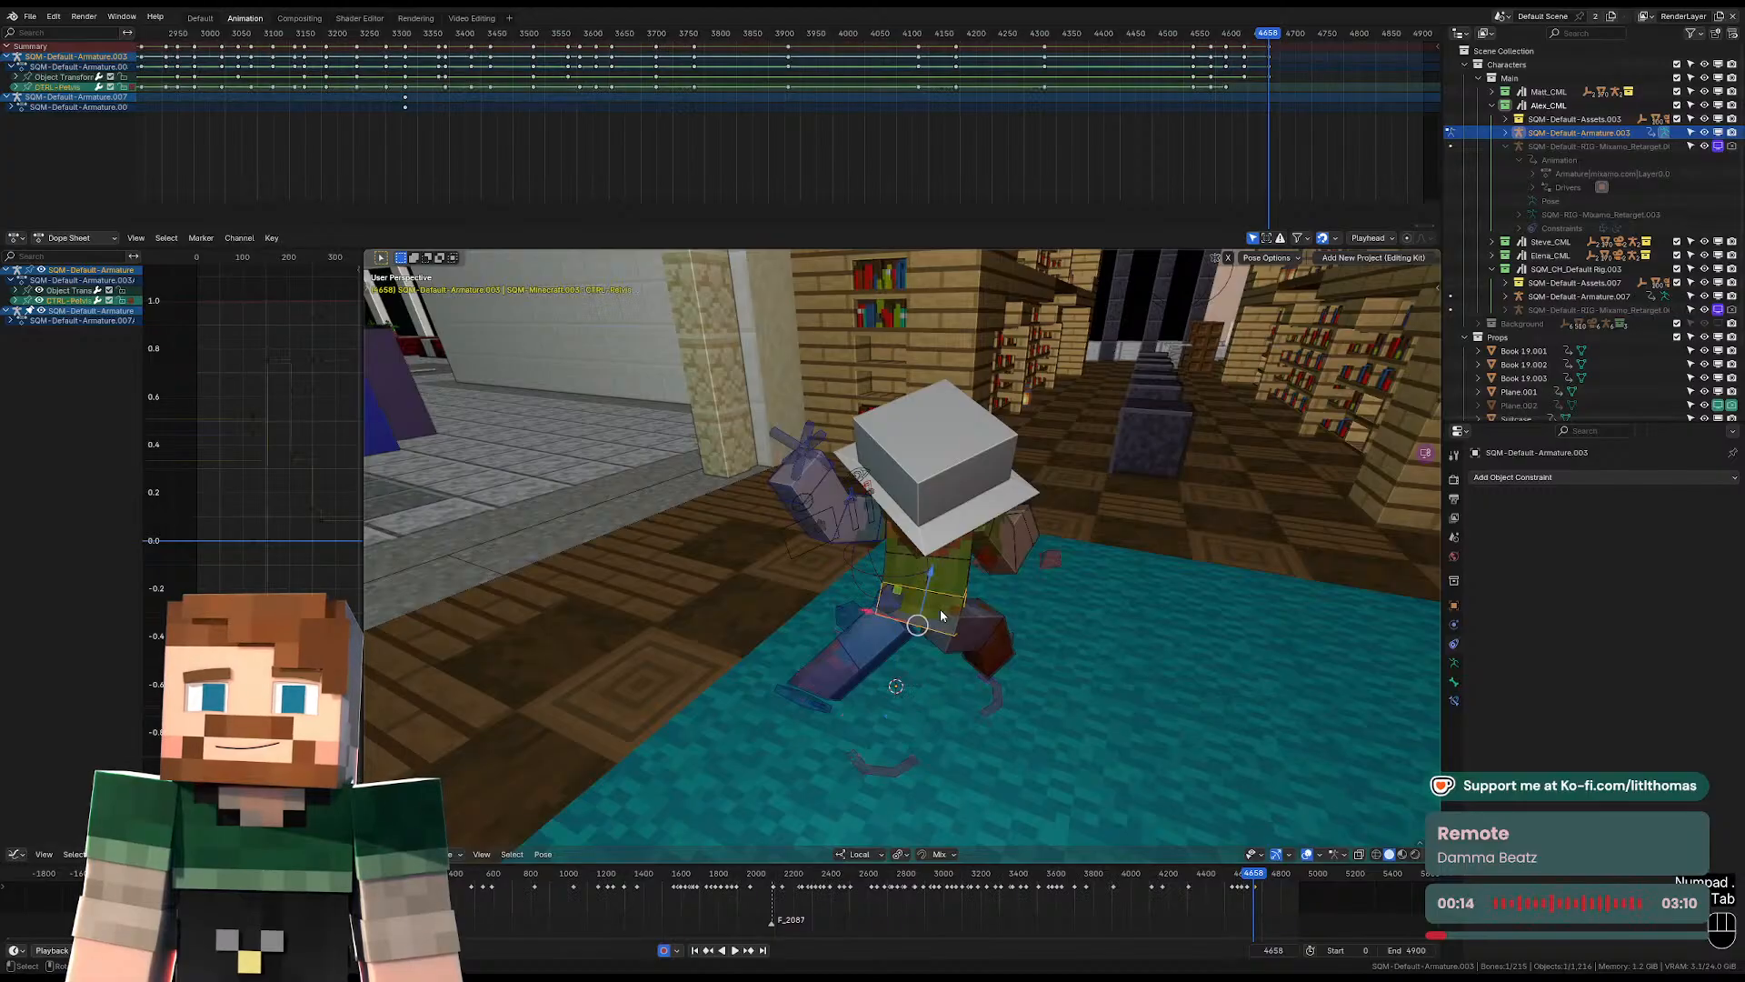
pyautogui.hotkey('alt', 'g')
pyautogui.hotkey('alt', 'r')
pyautogui.hotkey('alt', 's')
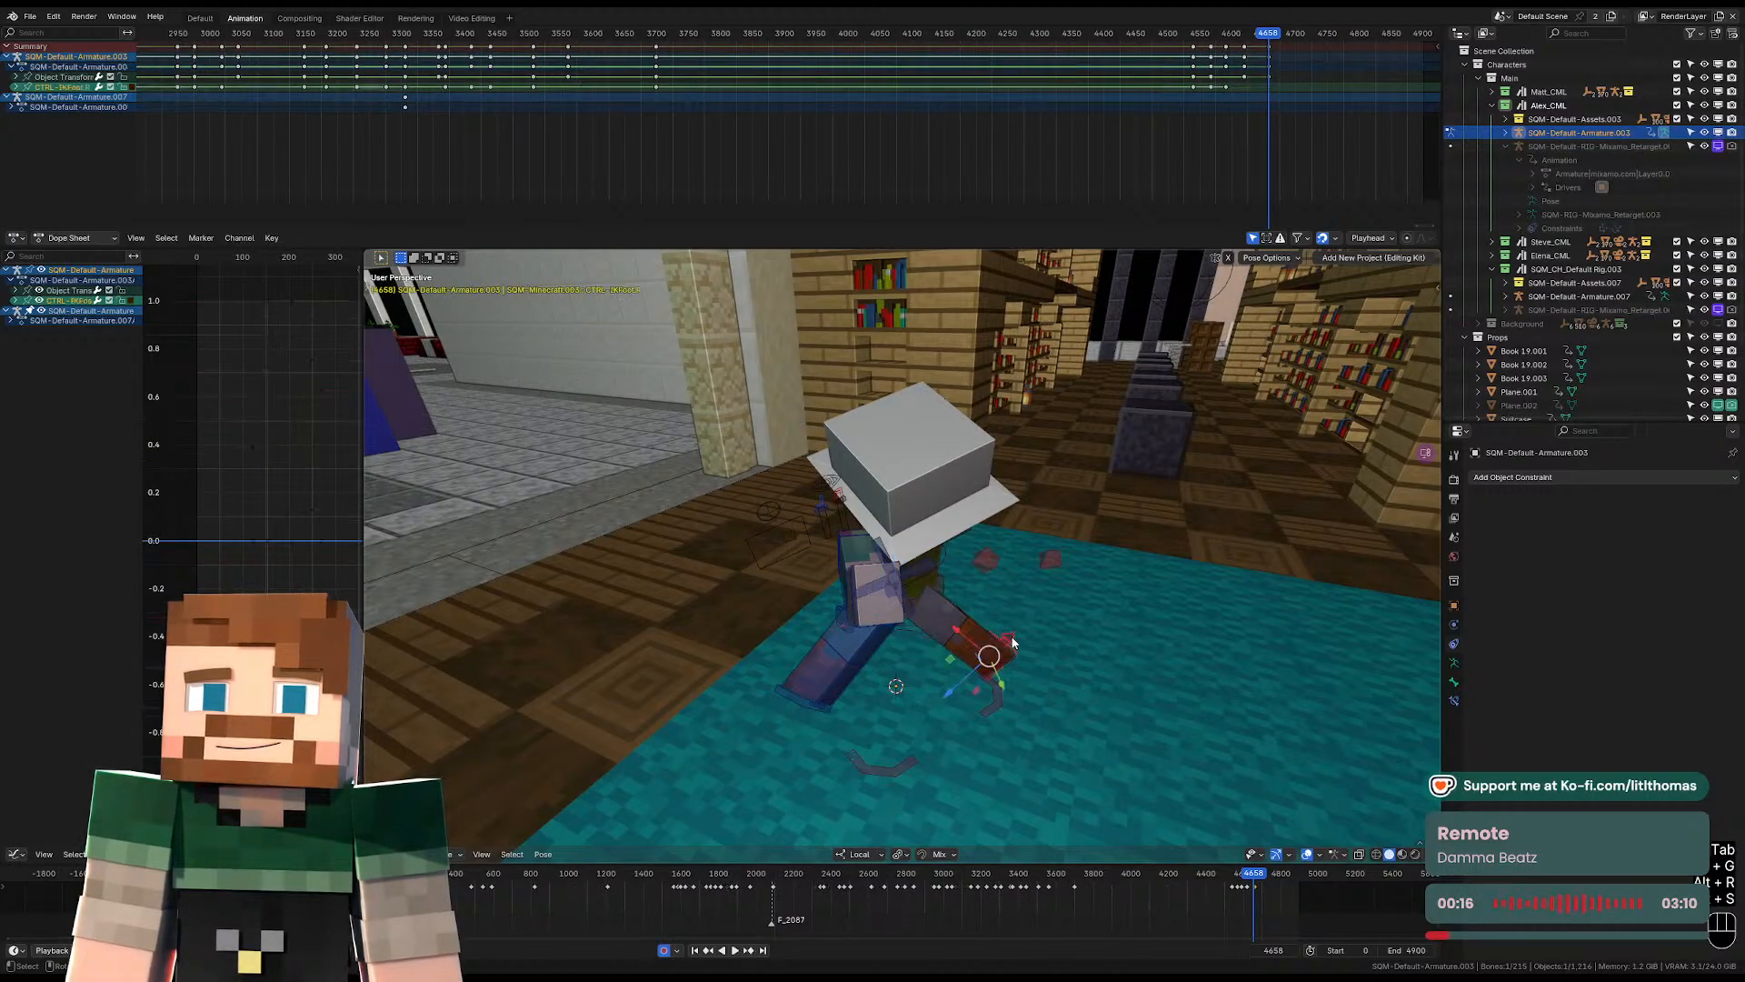
pyautogui.hotkey('alt', 'g')
pyautogui.hotkey('alt', 'r')
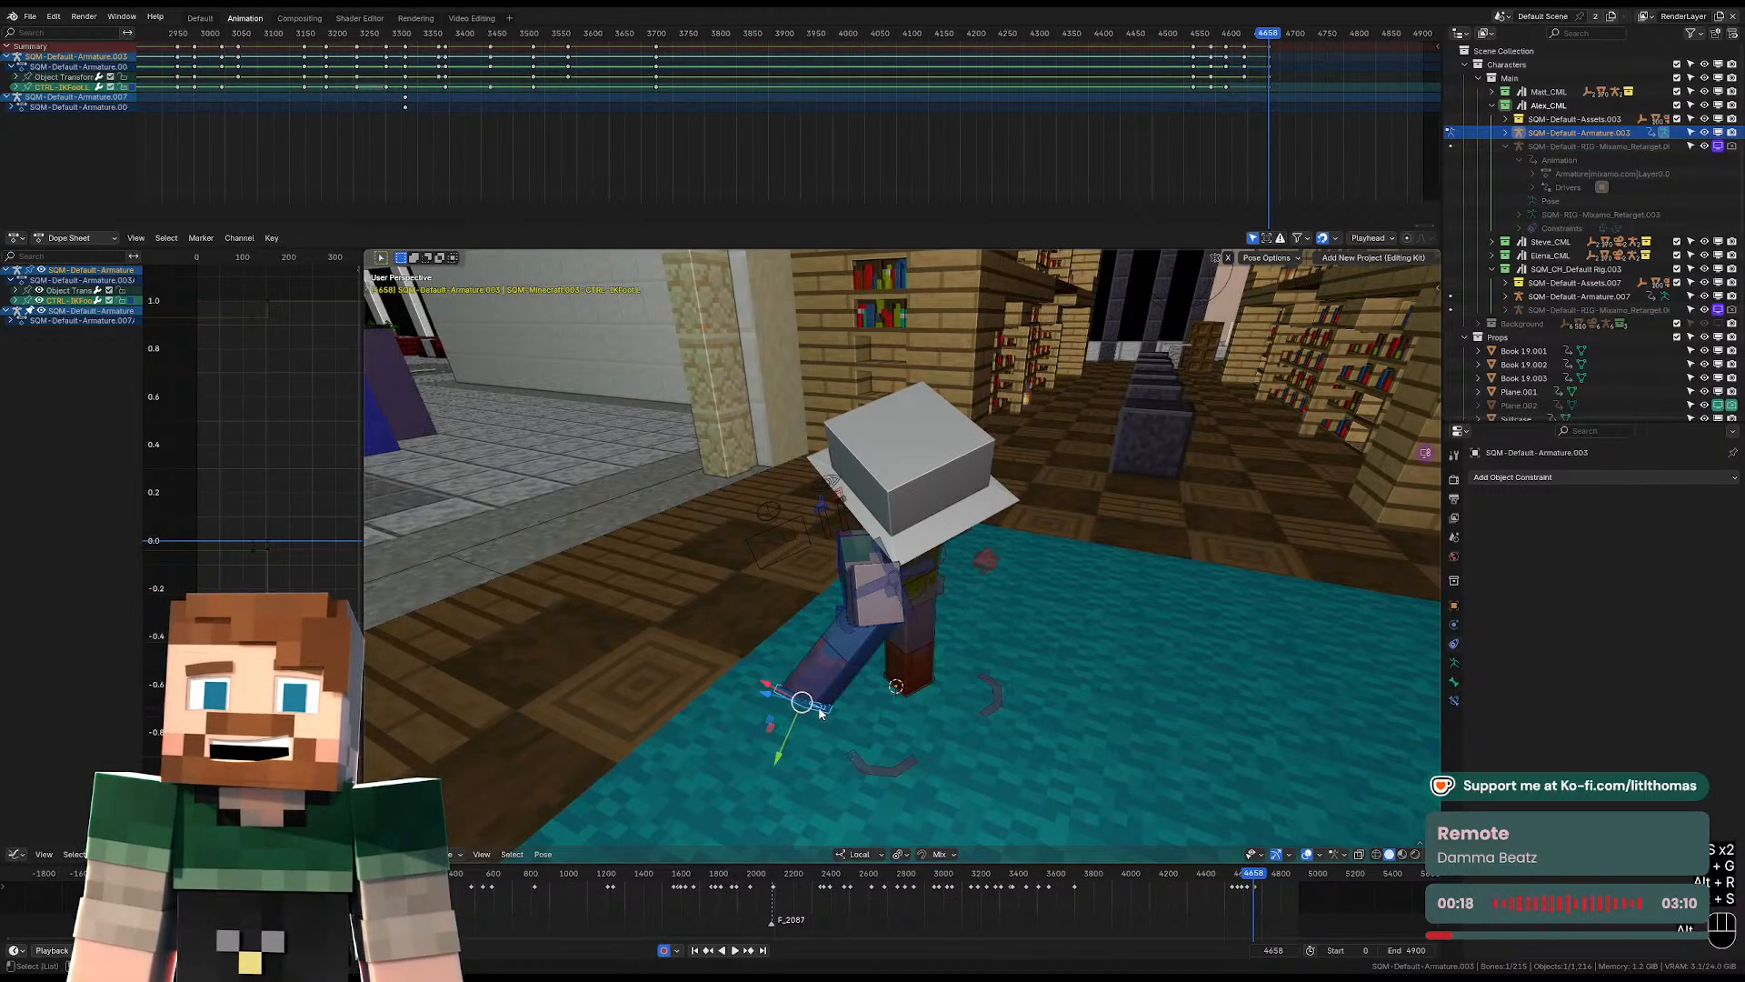
pyautogui.hotkey('alt', 'g')
# Rotate the pelvis control in a side view to change the lean of Alex's body.
pyautogui.moveTo(820, 714); pyautogui.dragTo(937, 587, button='middle')
pyautogui.click(937, 584)
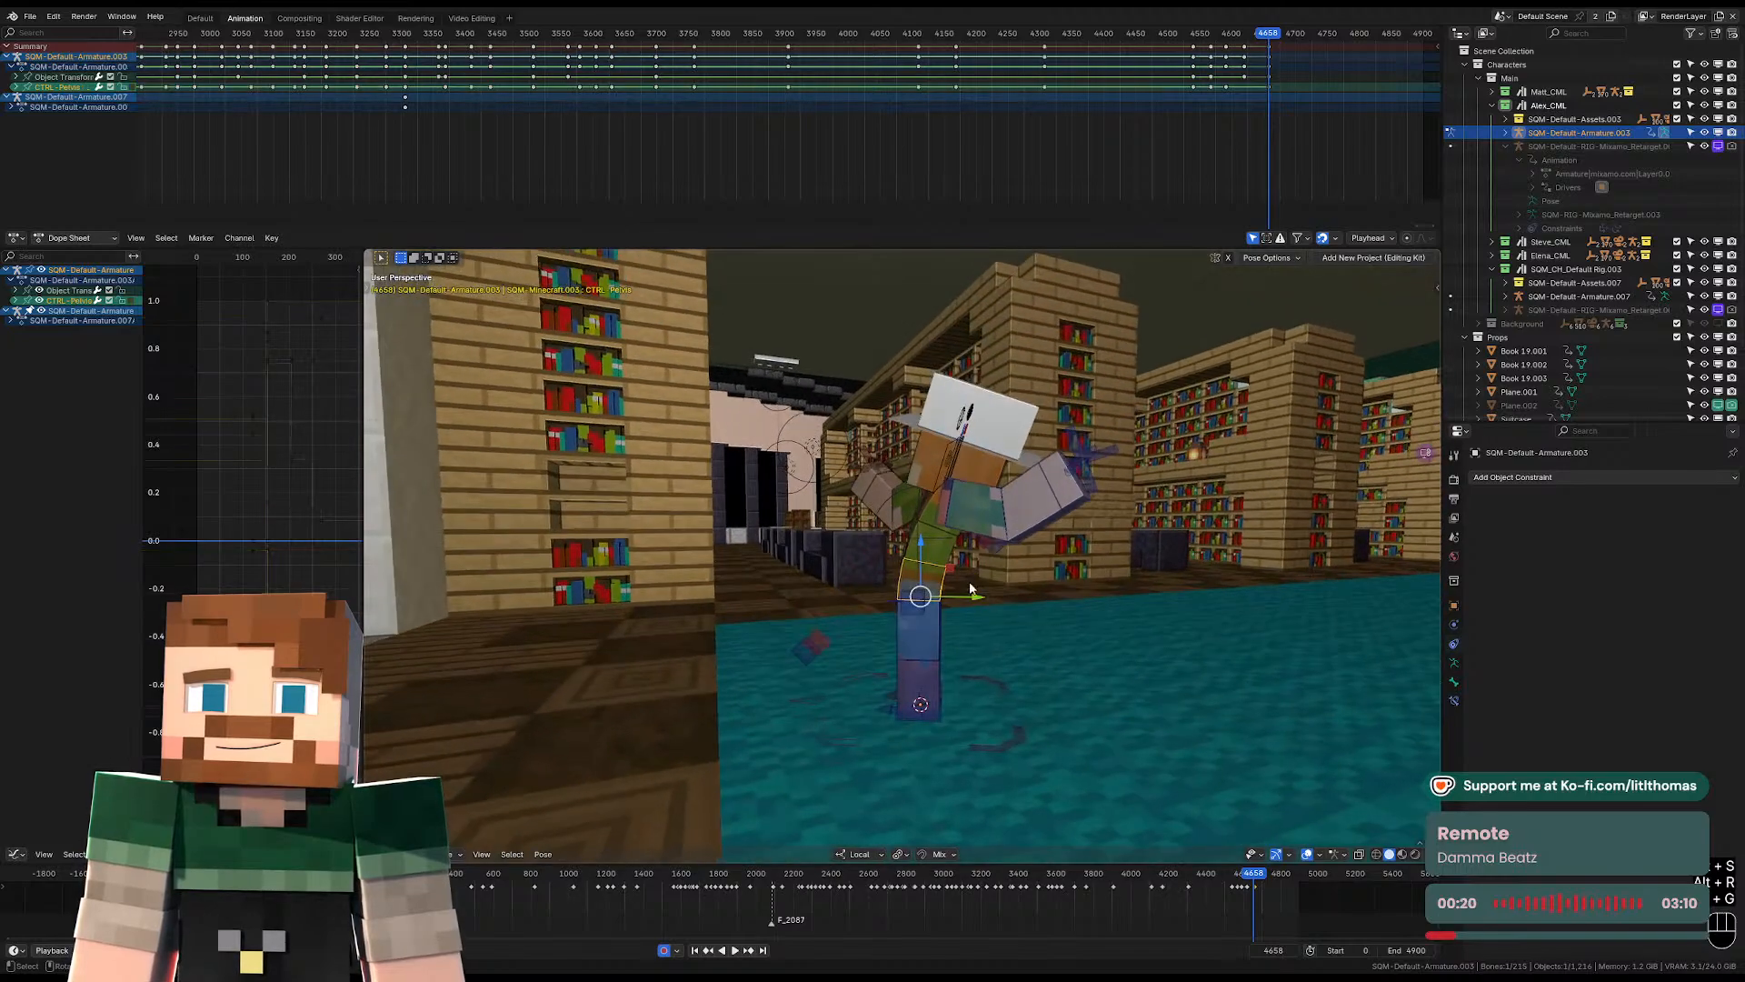
pyautogui.press('r')
pyautogui.click(1014, 546)
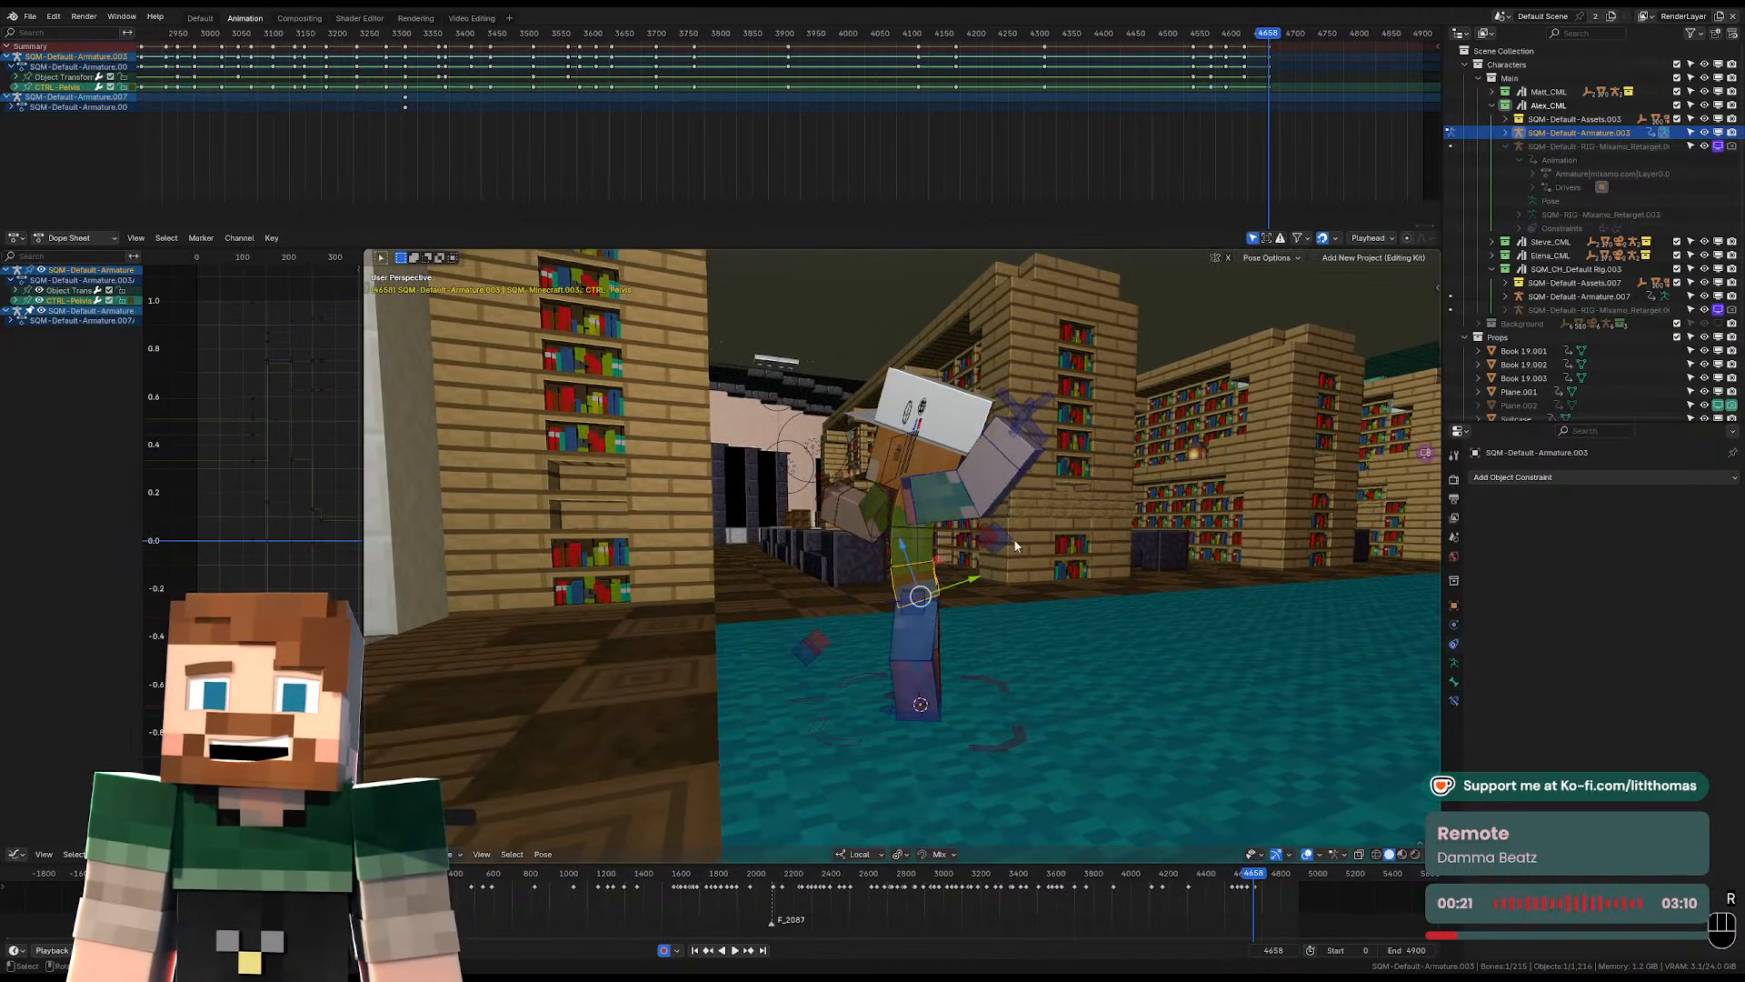
# Rotate the left IK foot control and move it backward off the floor for a running stride.
pyautogui.click(921, 707)
pyautogui.moveTo(922, 709); pyautogui.dragTo(1032, 662, button='middle')
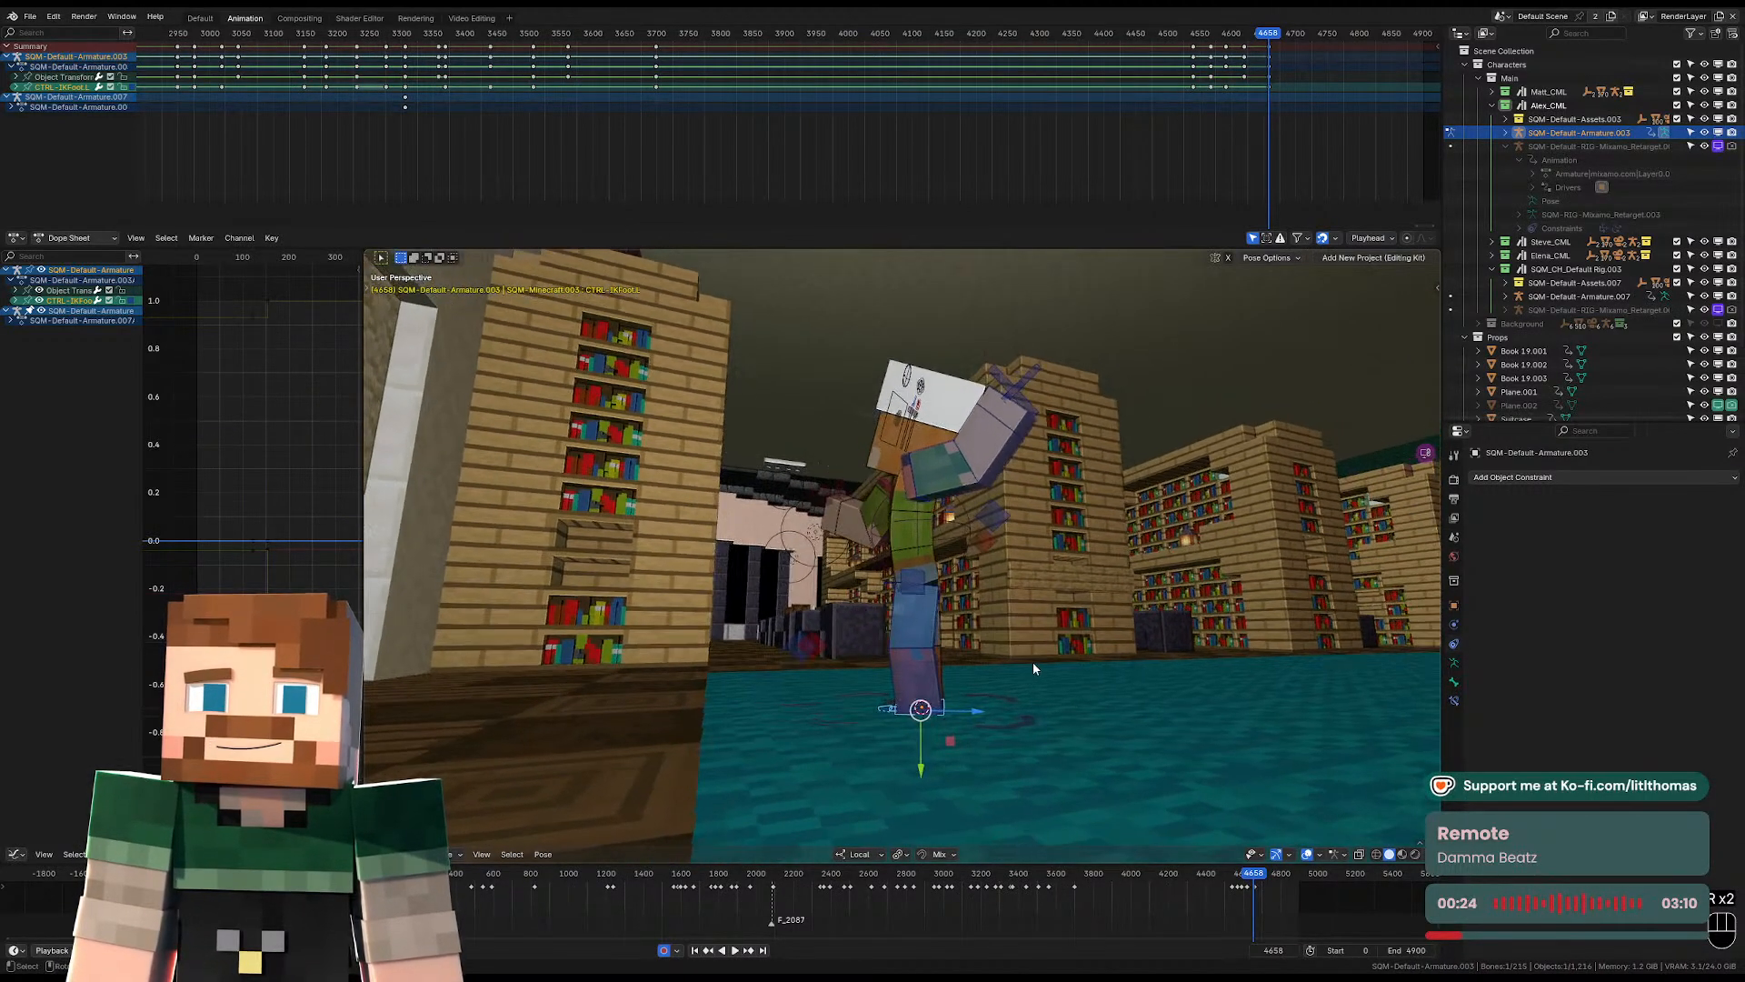
pyautogui.press('r')
pyautogui.press('g')
pyautogui.click(951, 702)
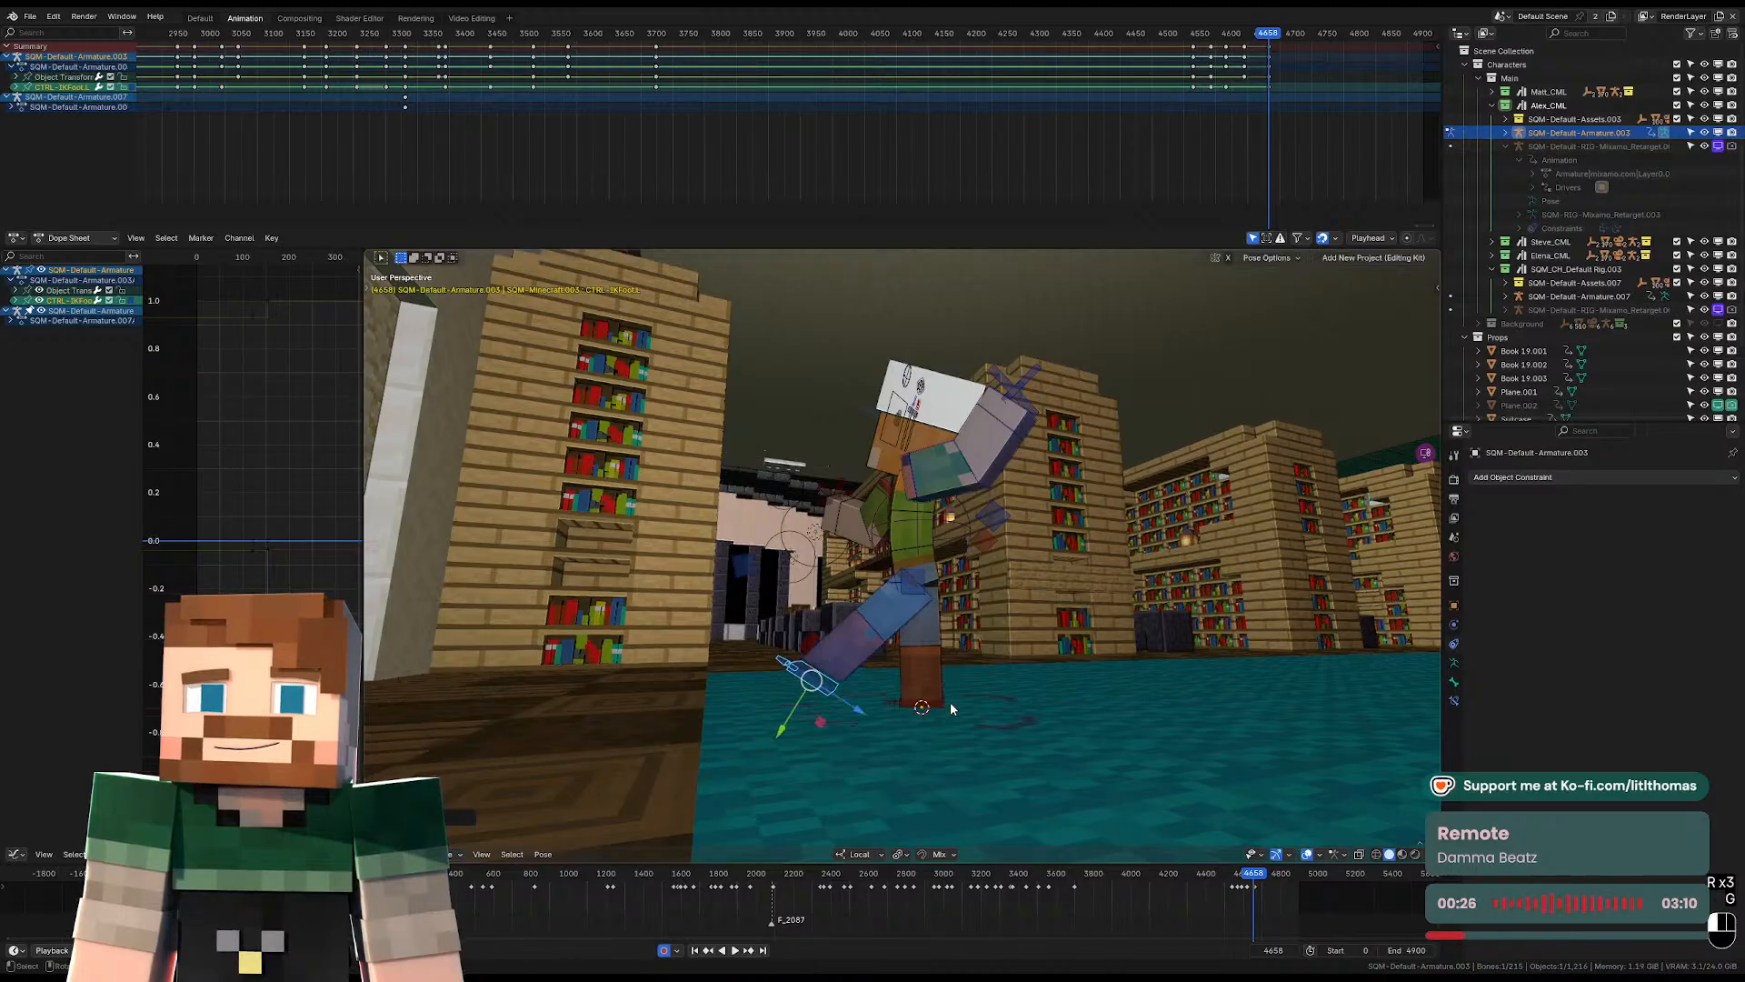
pyautogui.click(951, 704)
# Rotate the right IK foot control and move it forward and up to extend the front leg of the stride.
pyautogui.click(943, 704)
pyautogui.press('r')
pyautogui.click(986, 600)
pyautogui.press('g')
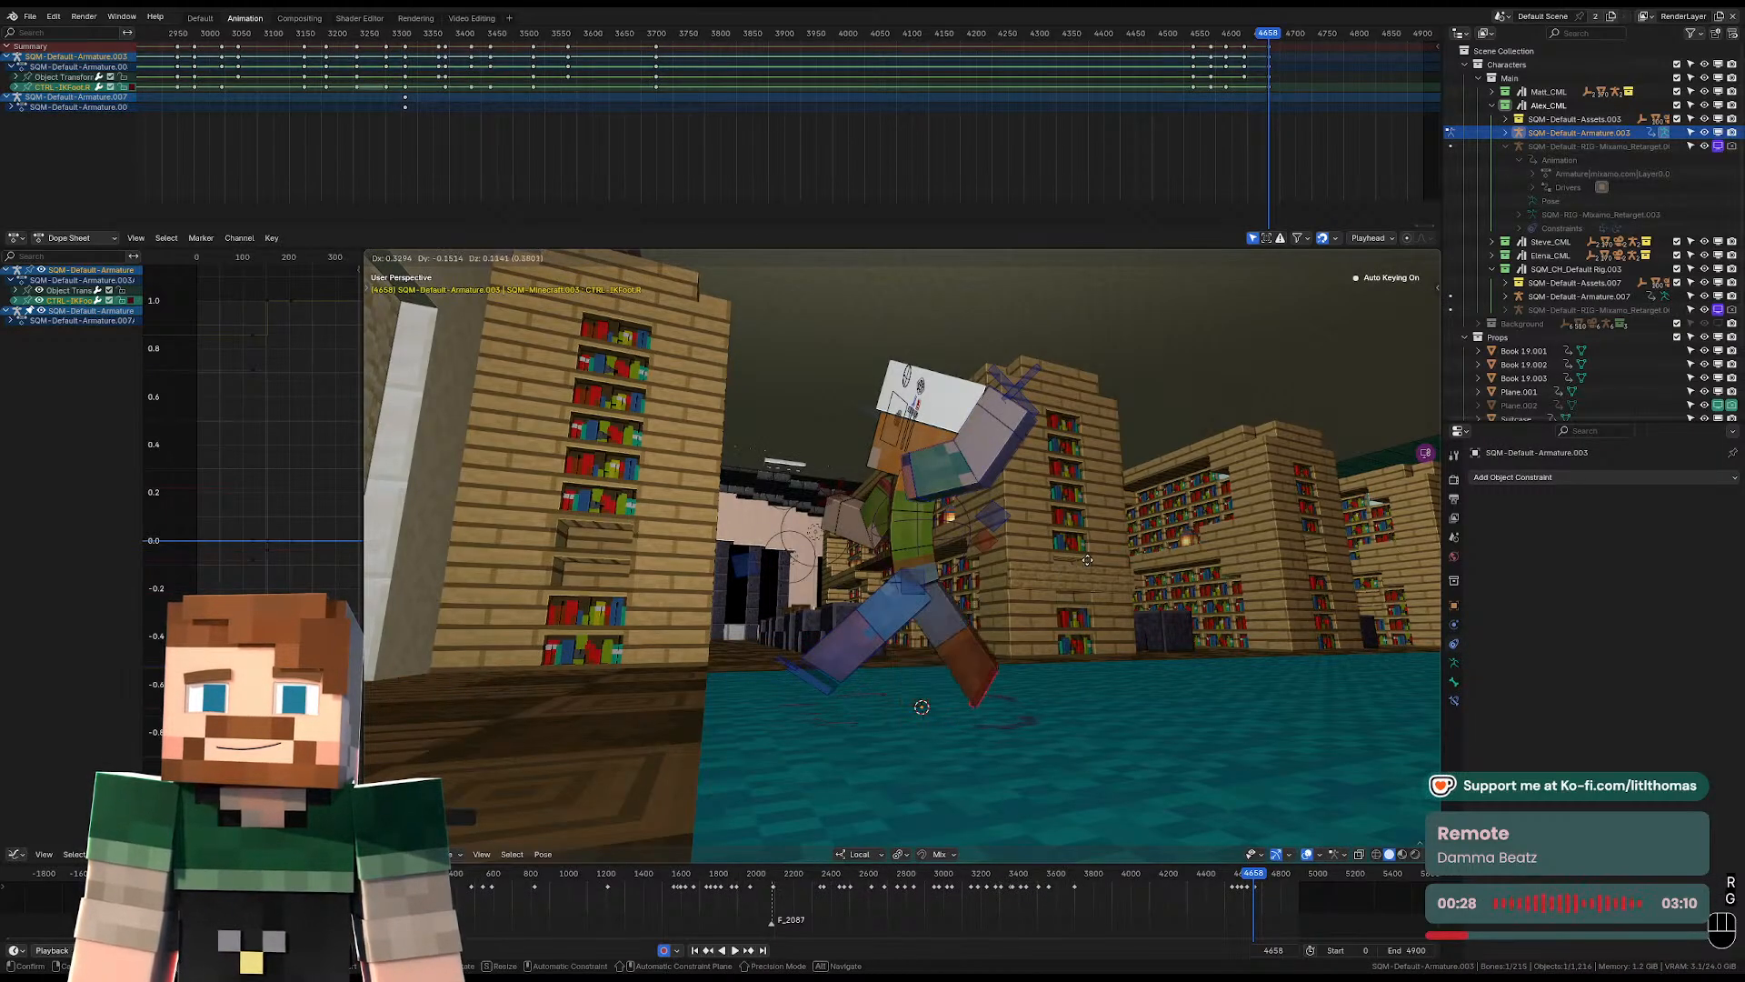
pyautogui.click(948, 569)
# Move the pelvis control down to lower Alex's body into the stride.
pyautogui.click(931, 572)
pyautogui.press('g')
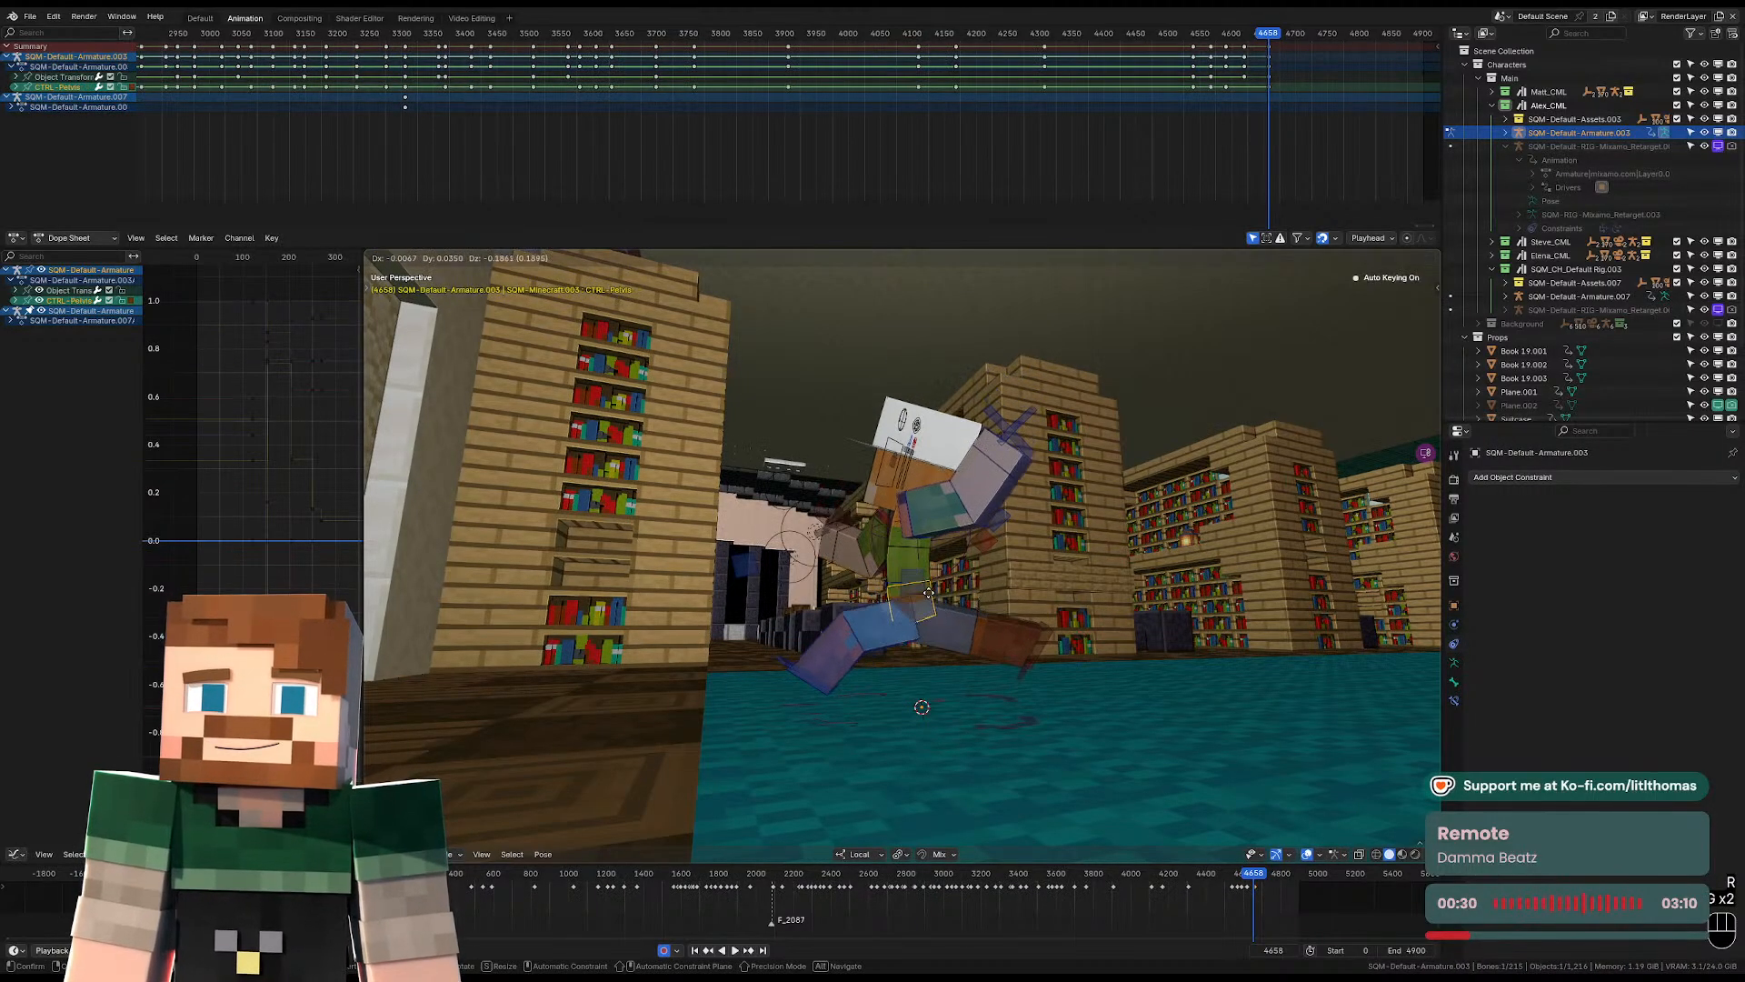
pyautogui.click(925, 597)
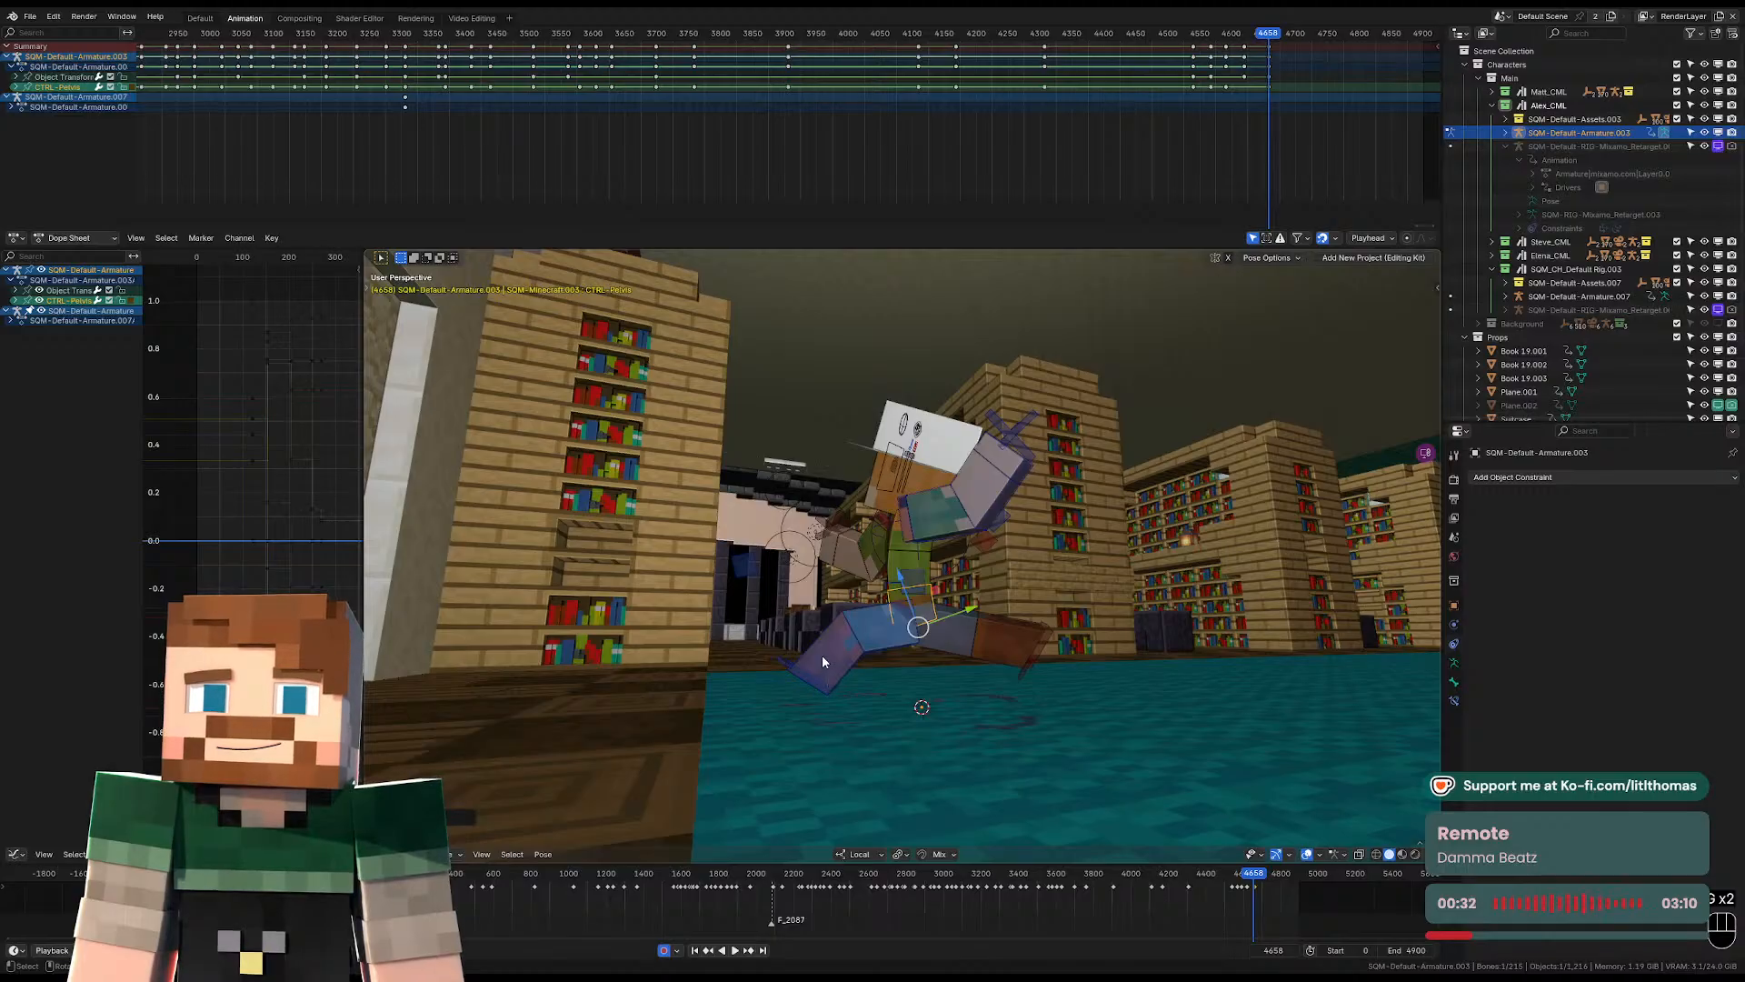
# Reposition the left IK foot control closer to the carpet and slightly forward.
pyautogui.click(818, 691)
pyautogui.press('g')
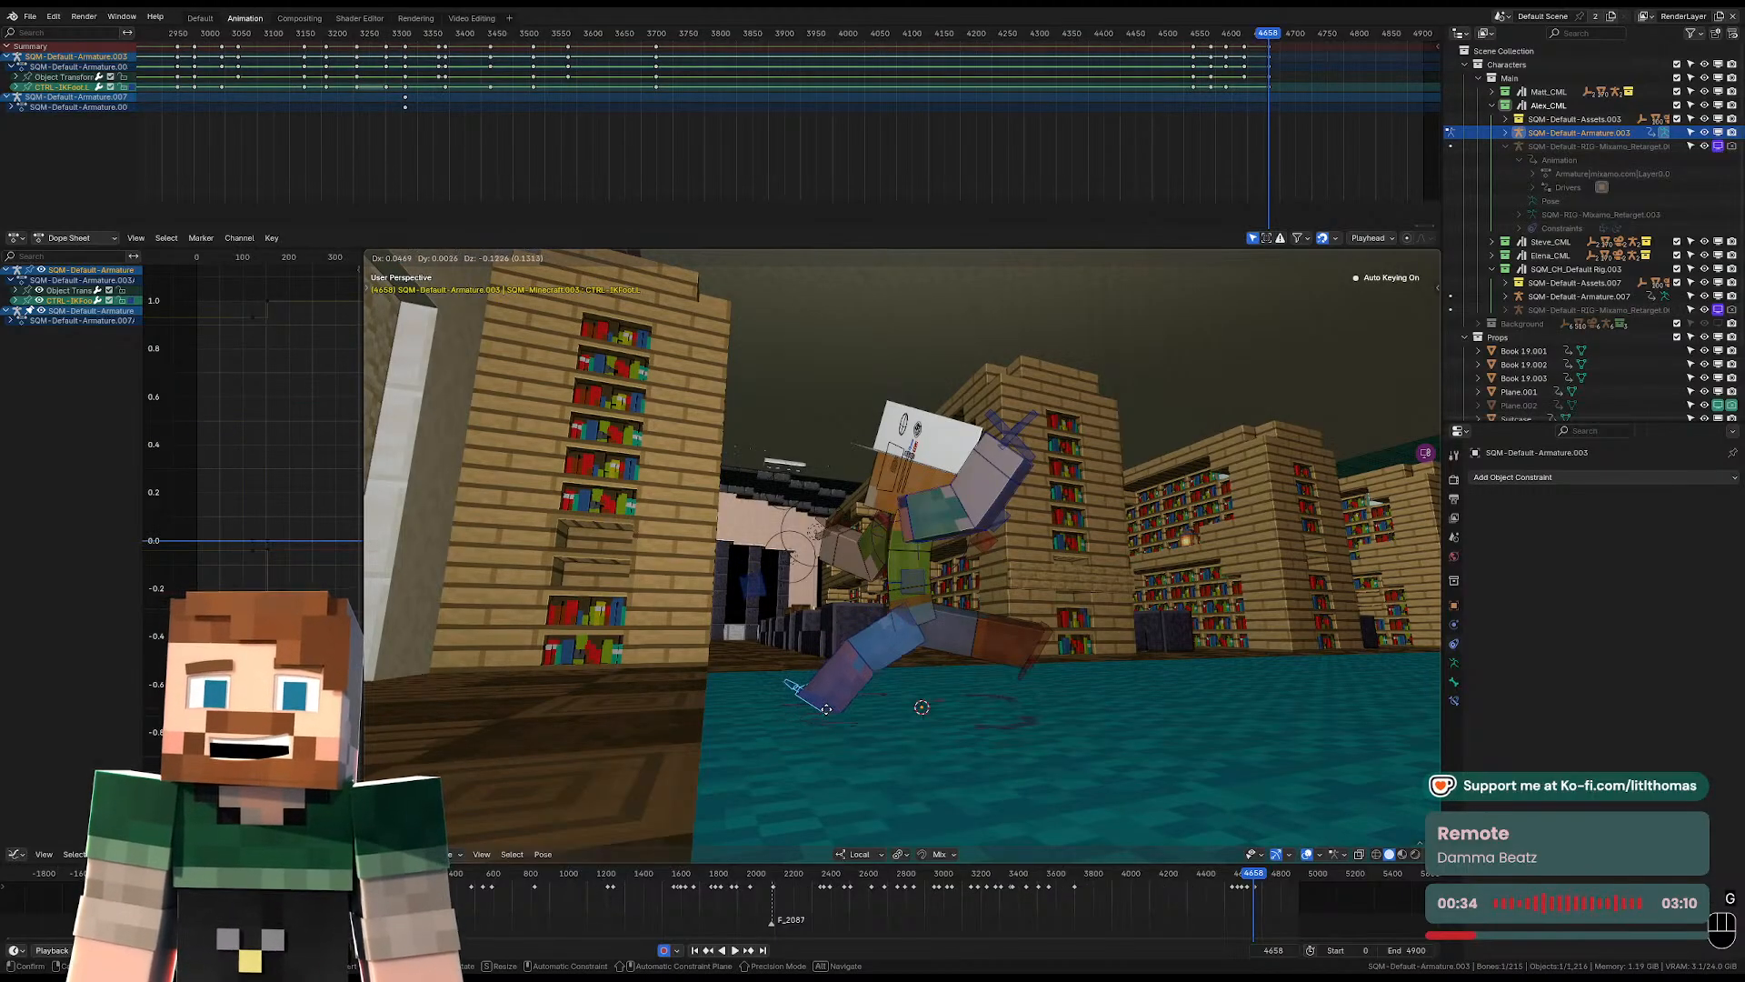
pyautogui.click(828, 713)
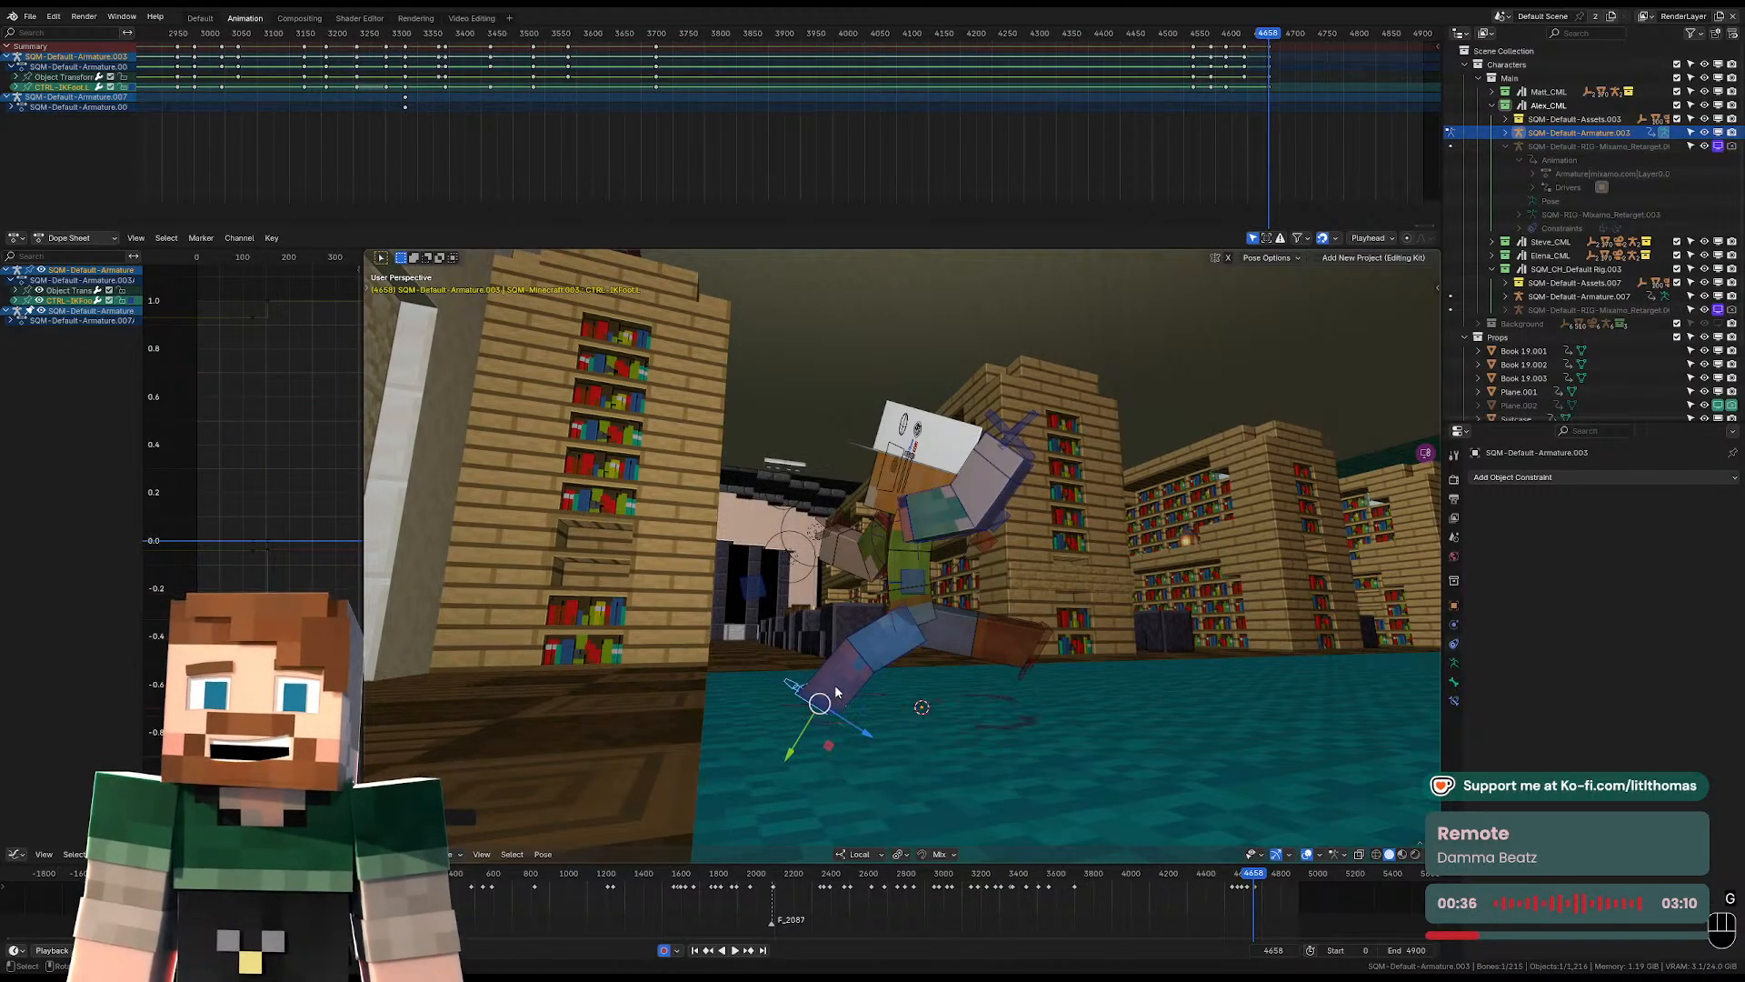
pyautogui.press('KP_Decimal')
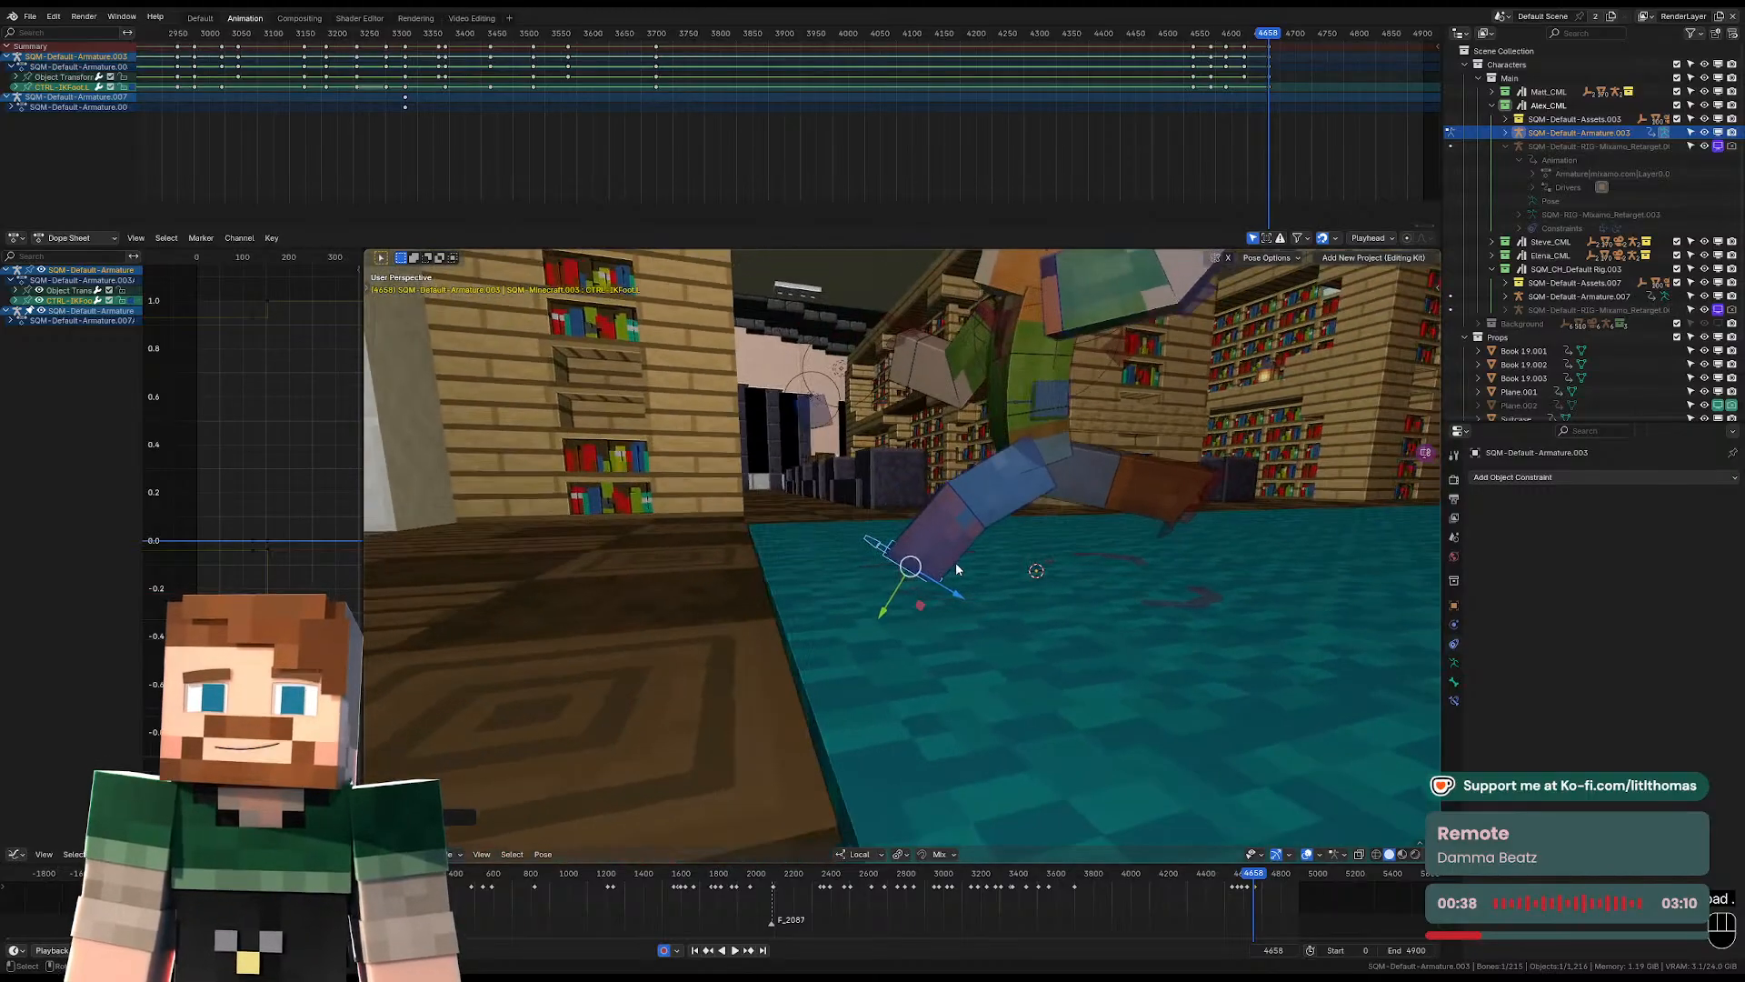
pyautogui.press('g')
pyautogui.click(967, 565)
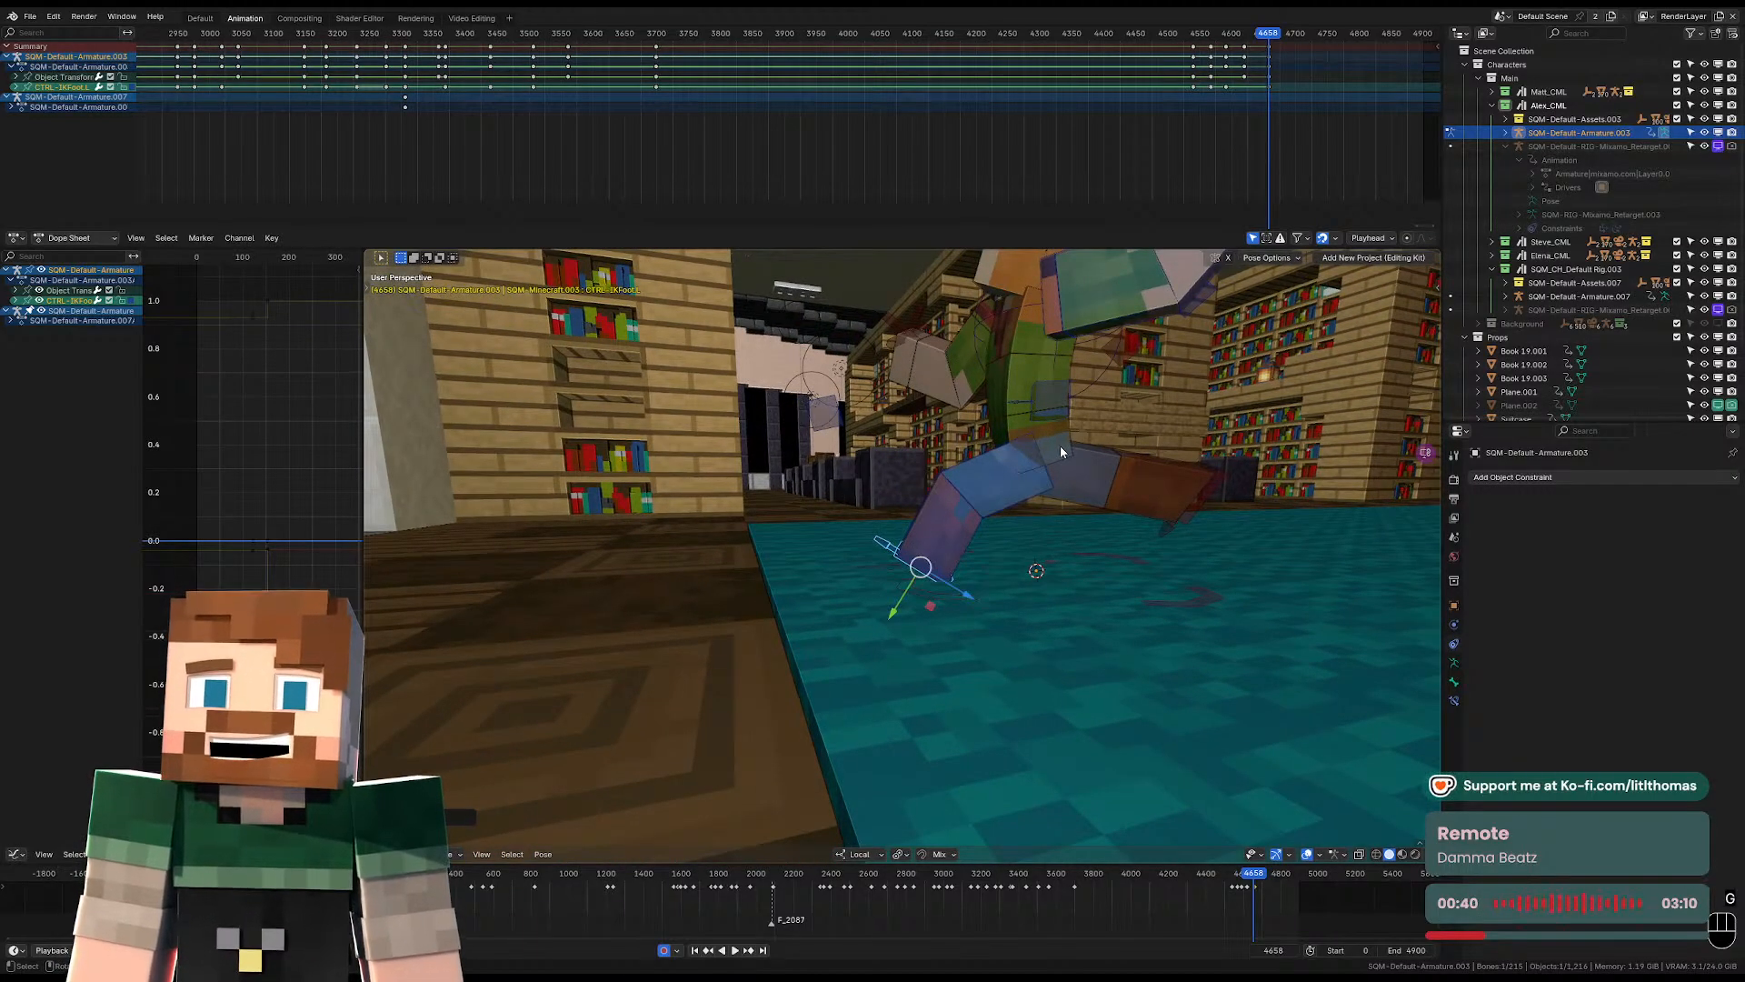
# Lower the right IK foot control toward the carpet and rotate it to reshape the rear leg of the stride.
pyautogui.press('KP_Decimal')
pyautogui.moveTo(953, 523); pyautogui.dragTo(889, 577, button='middle')
pyautogui.click(692, 640)
pyautogui.press('g')
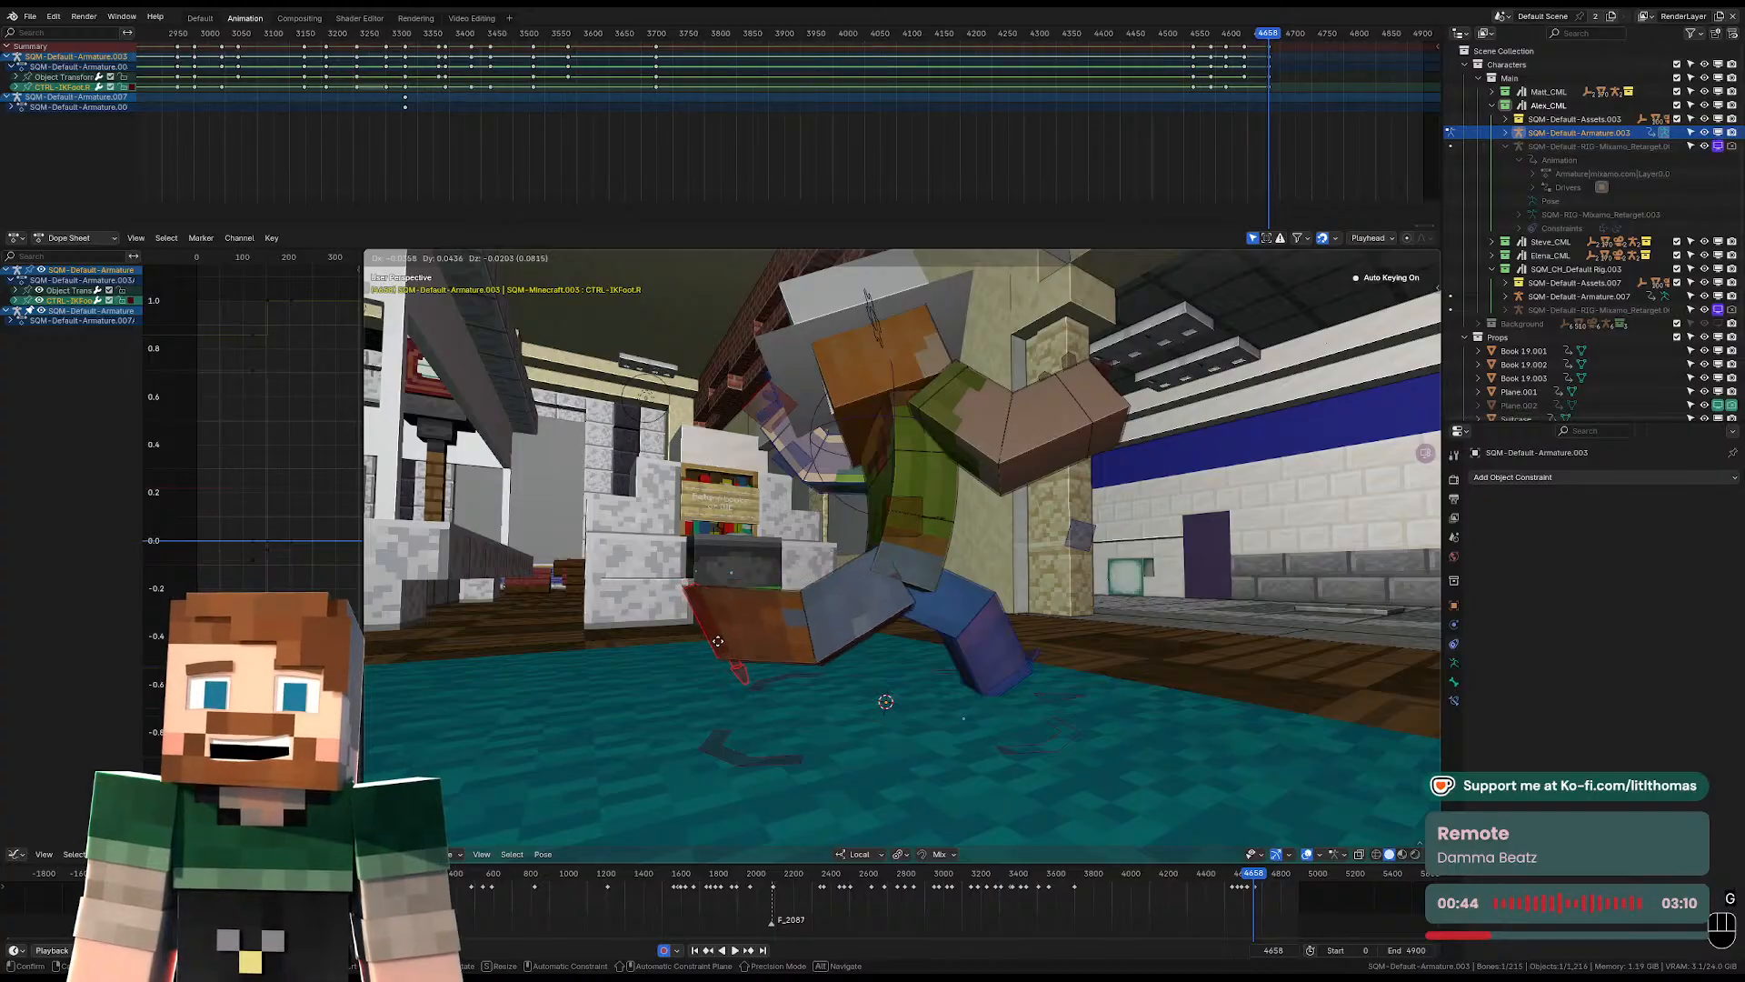
pyautogui.press('g')
pyautogui.press('r')
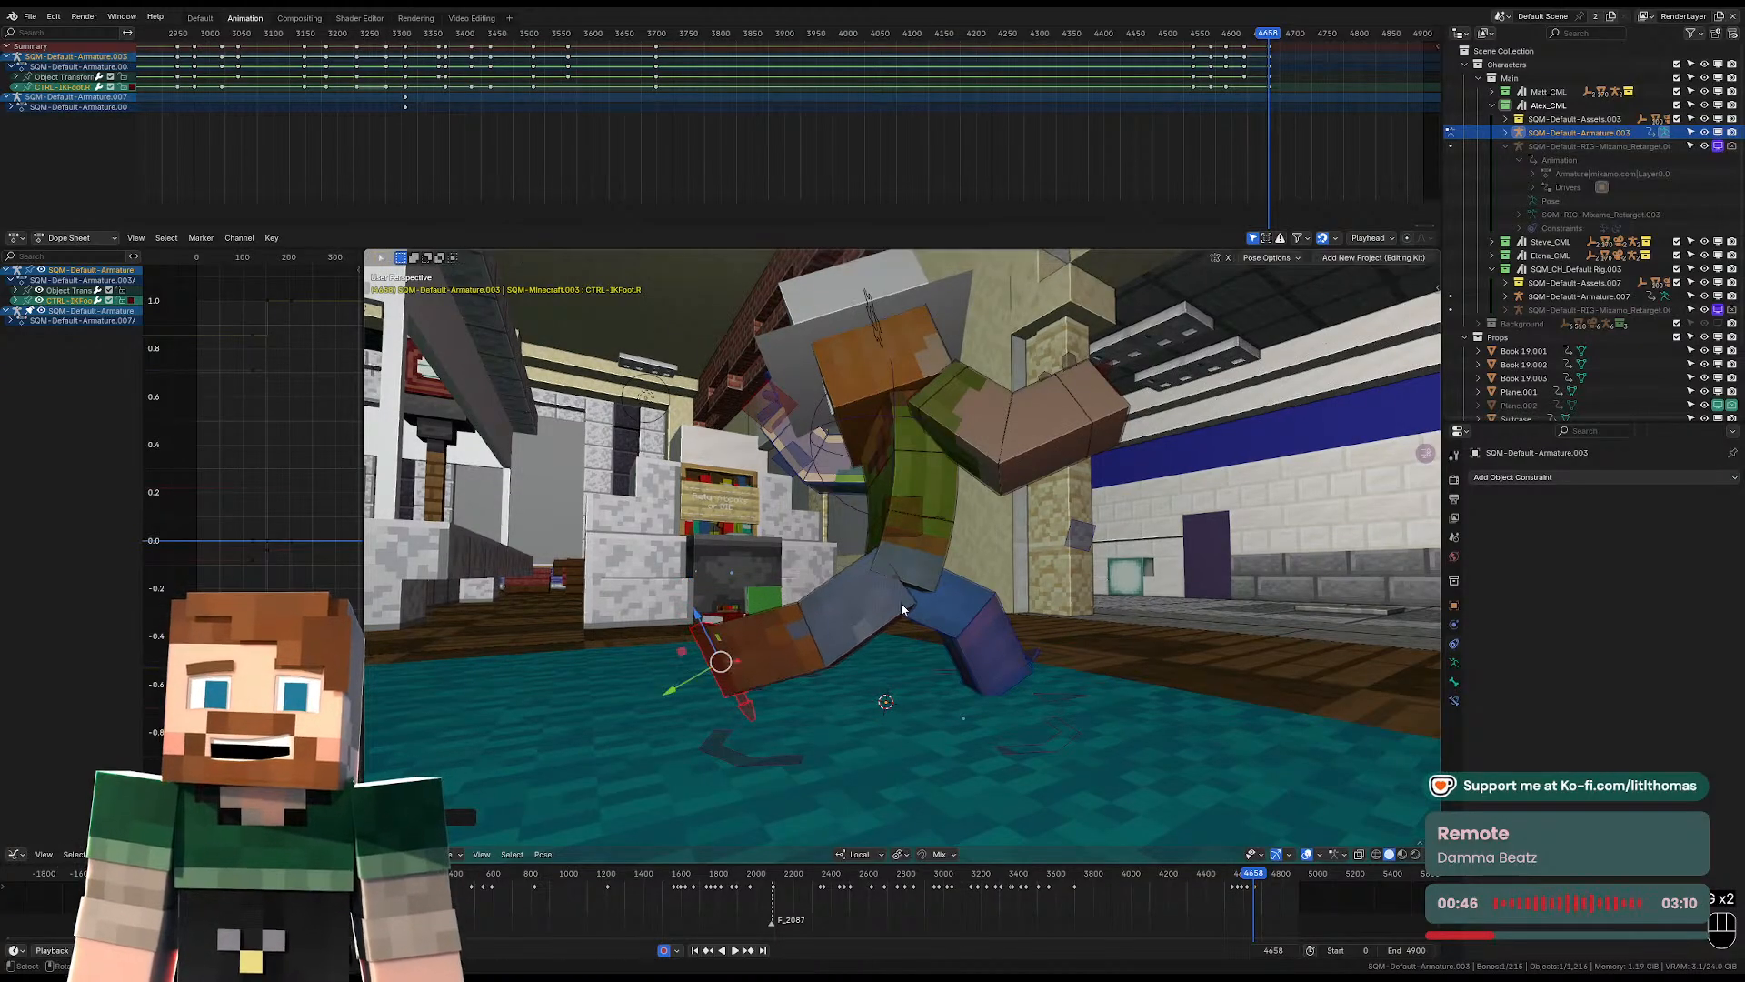
pyautogui.press('g')
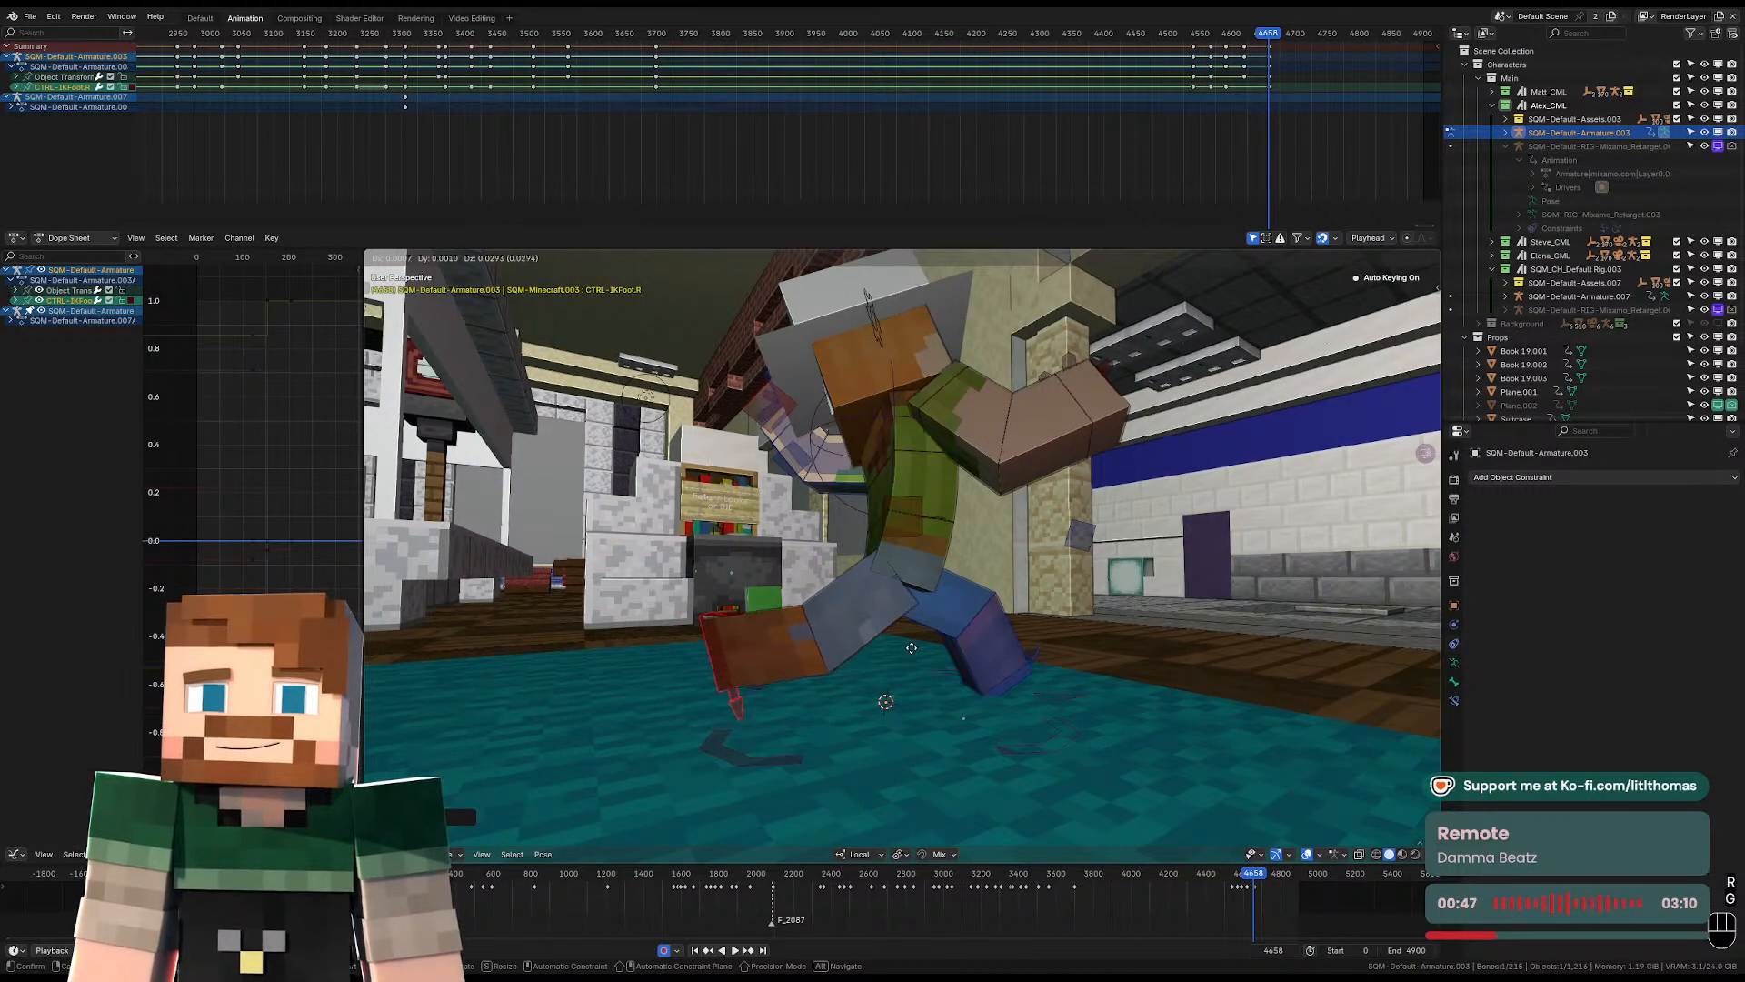
pyautogui.click(911, 649)
pyautogui.moveTo(915, 641); pyautogui.dragTo(854, 686, button='middle')
pyautogui.click(1014, 723)
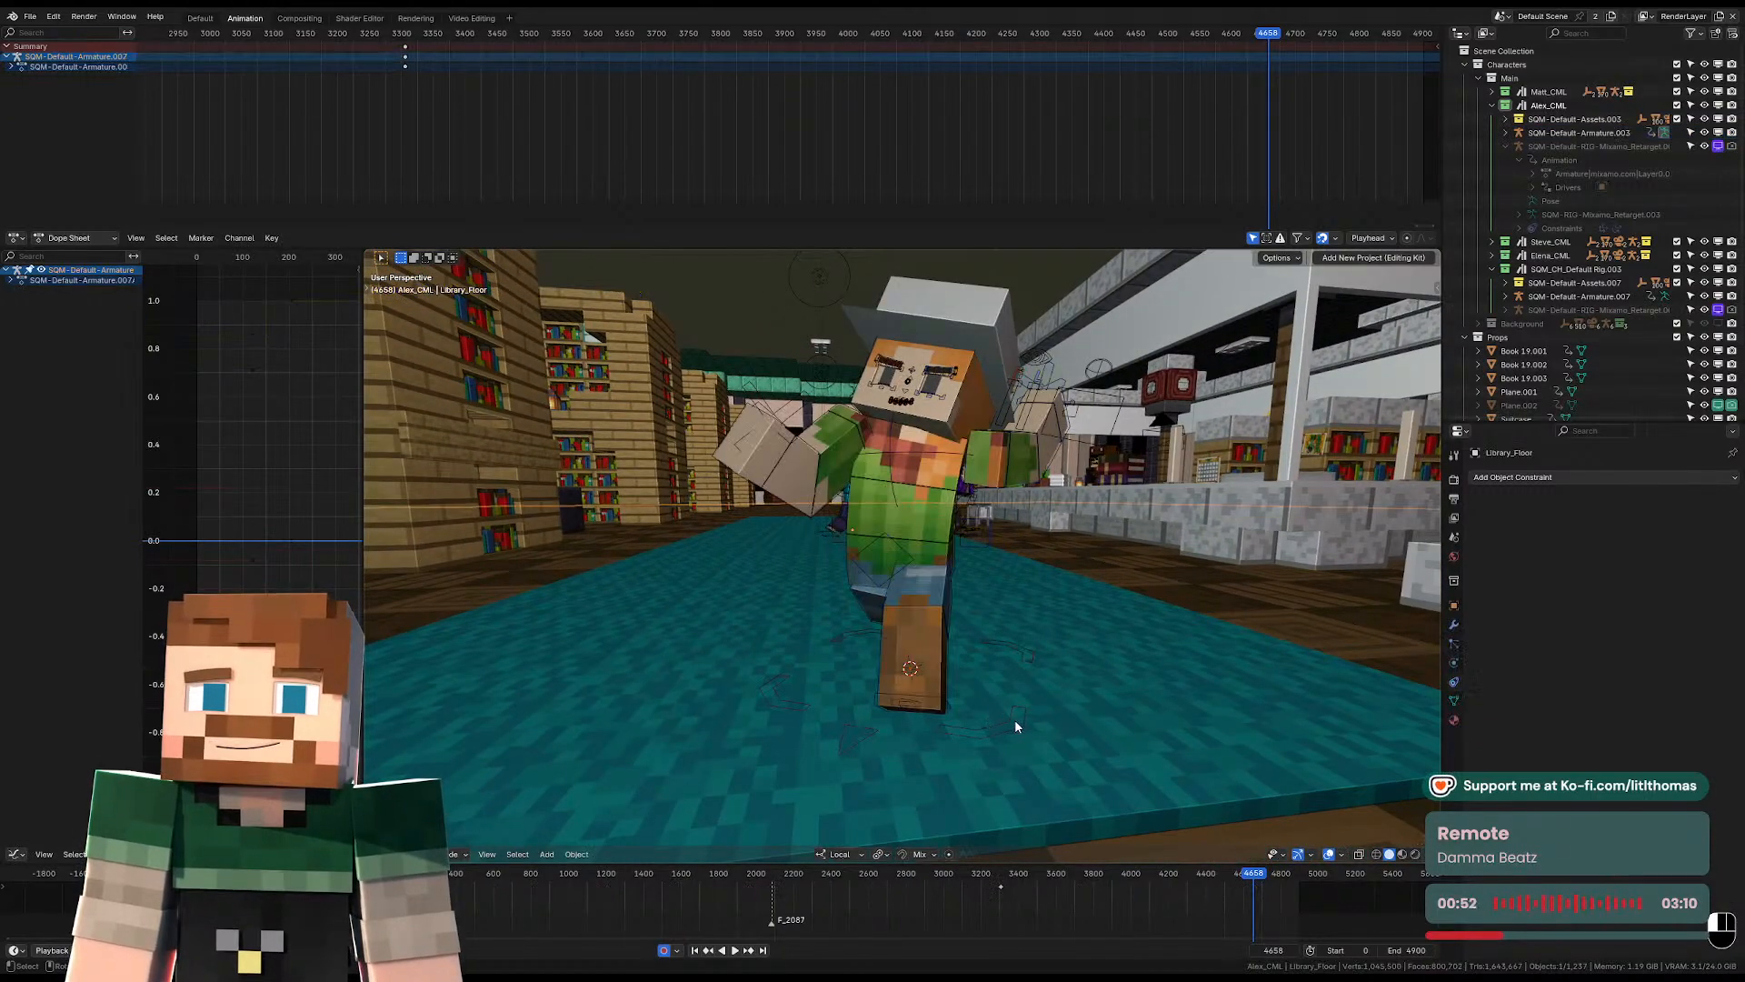
pyautogui.press('g')
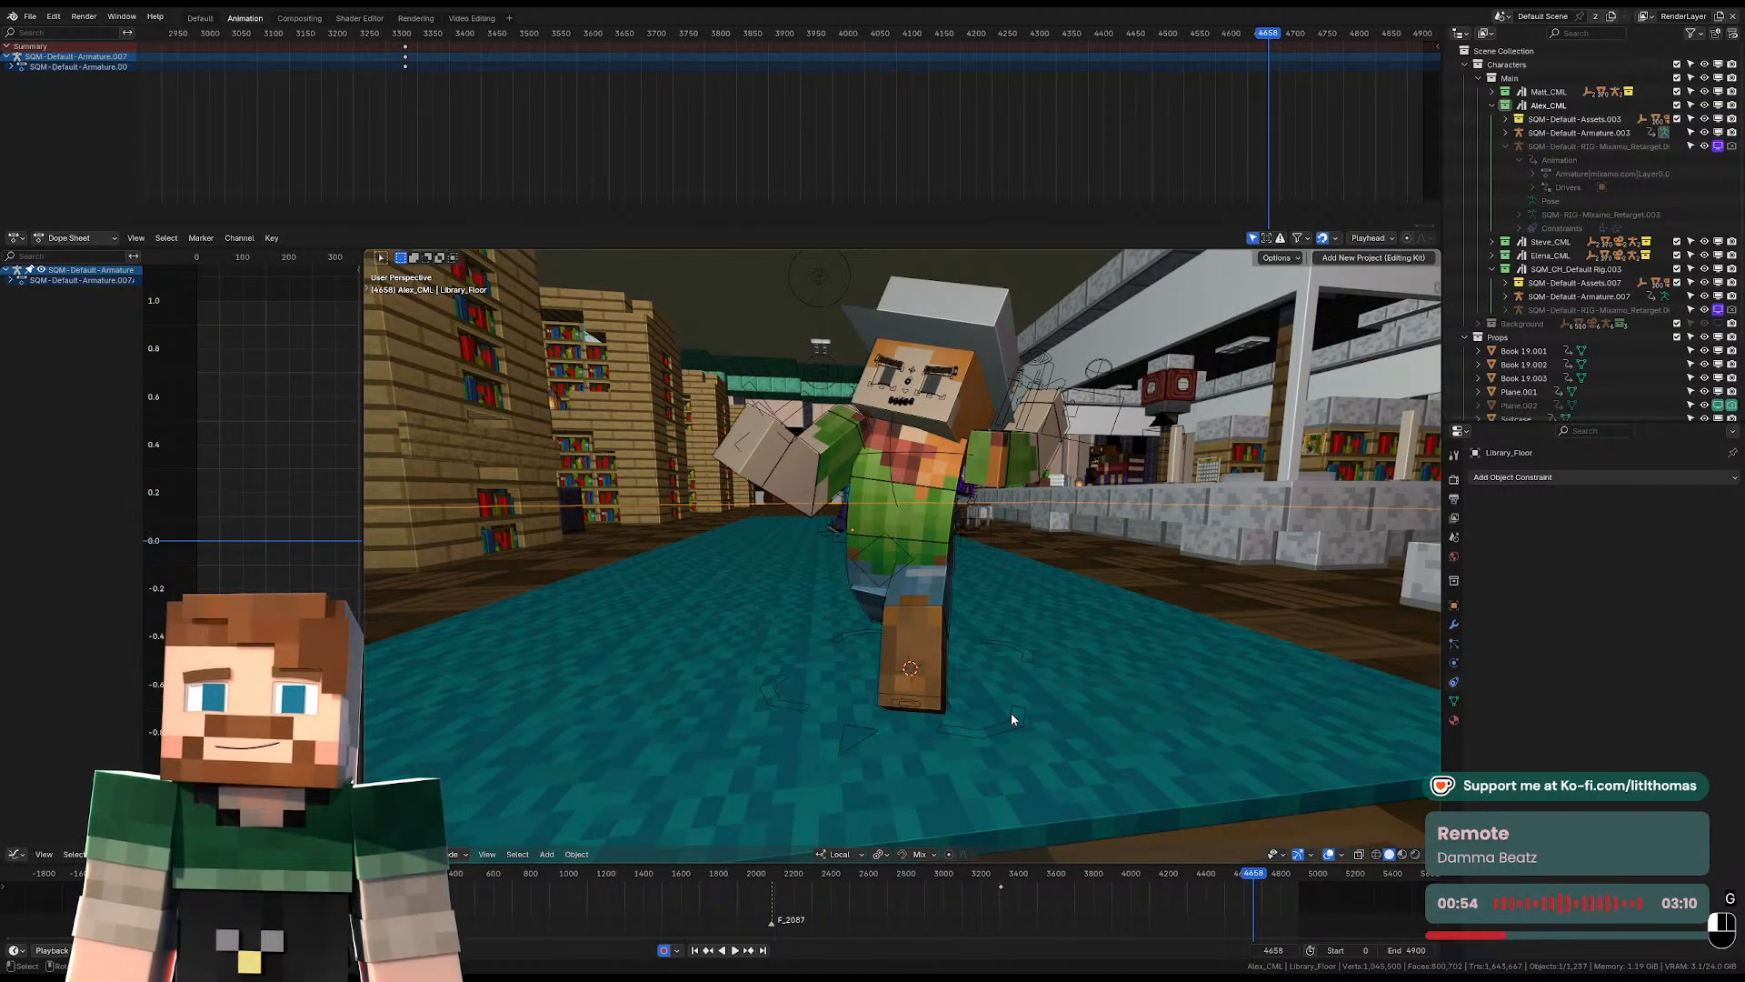
pyautogui.click(1011, 714)
pyautogui.press('g')
pyautogui.click(1002, 689)
pyautogui.moveTo(1002, 689); pyautogui.dragTo(1043, 608, button='middle')
pyautogui.hotkey('ctrl', 'Tab')
pyautogui.press('g')
pyautogui.click(1034, 620)
pyautogui.hotkey('ctrl', 'Tab')
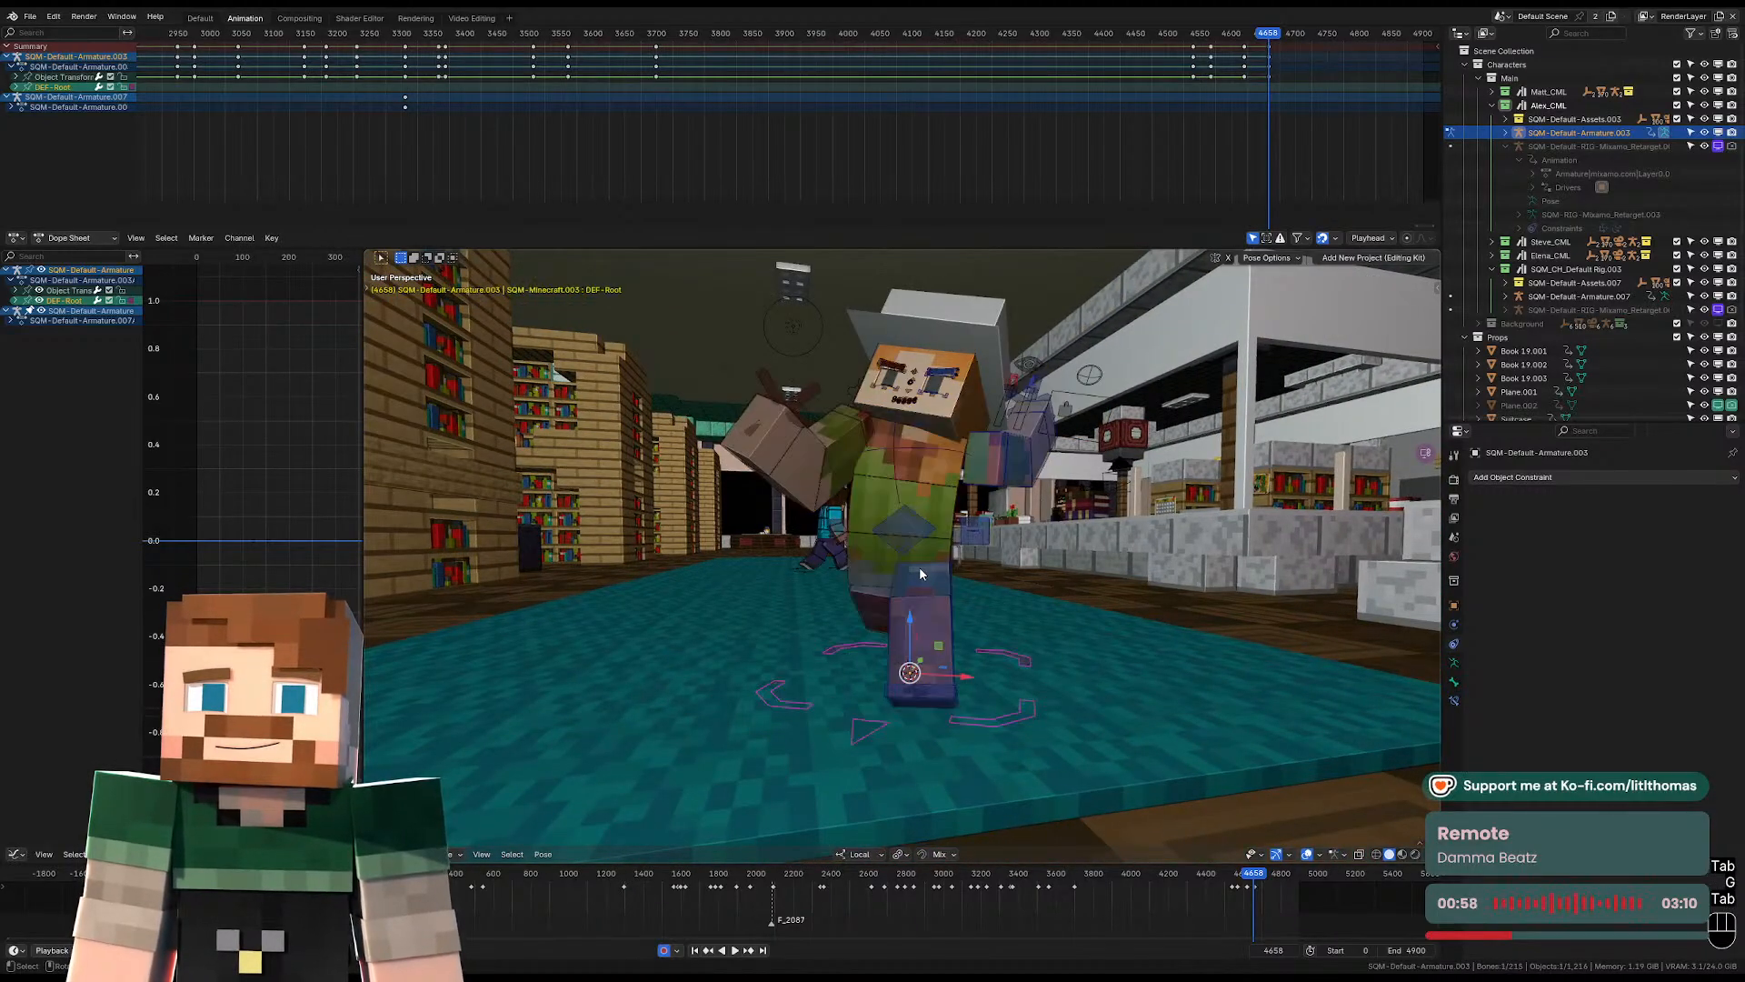
# Rotate the torso control to adjust the forward lean of Alex's upper body.
pyautogui.click(949, 468)
pyautogui.click(948, 470)
pyautogui.press('KP_Decimal')
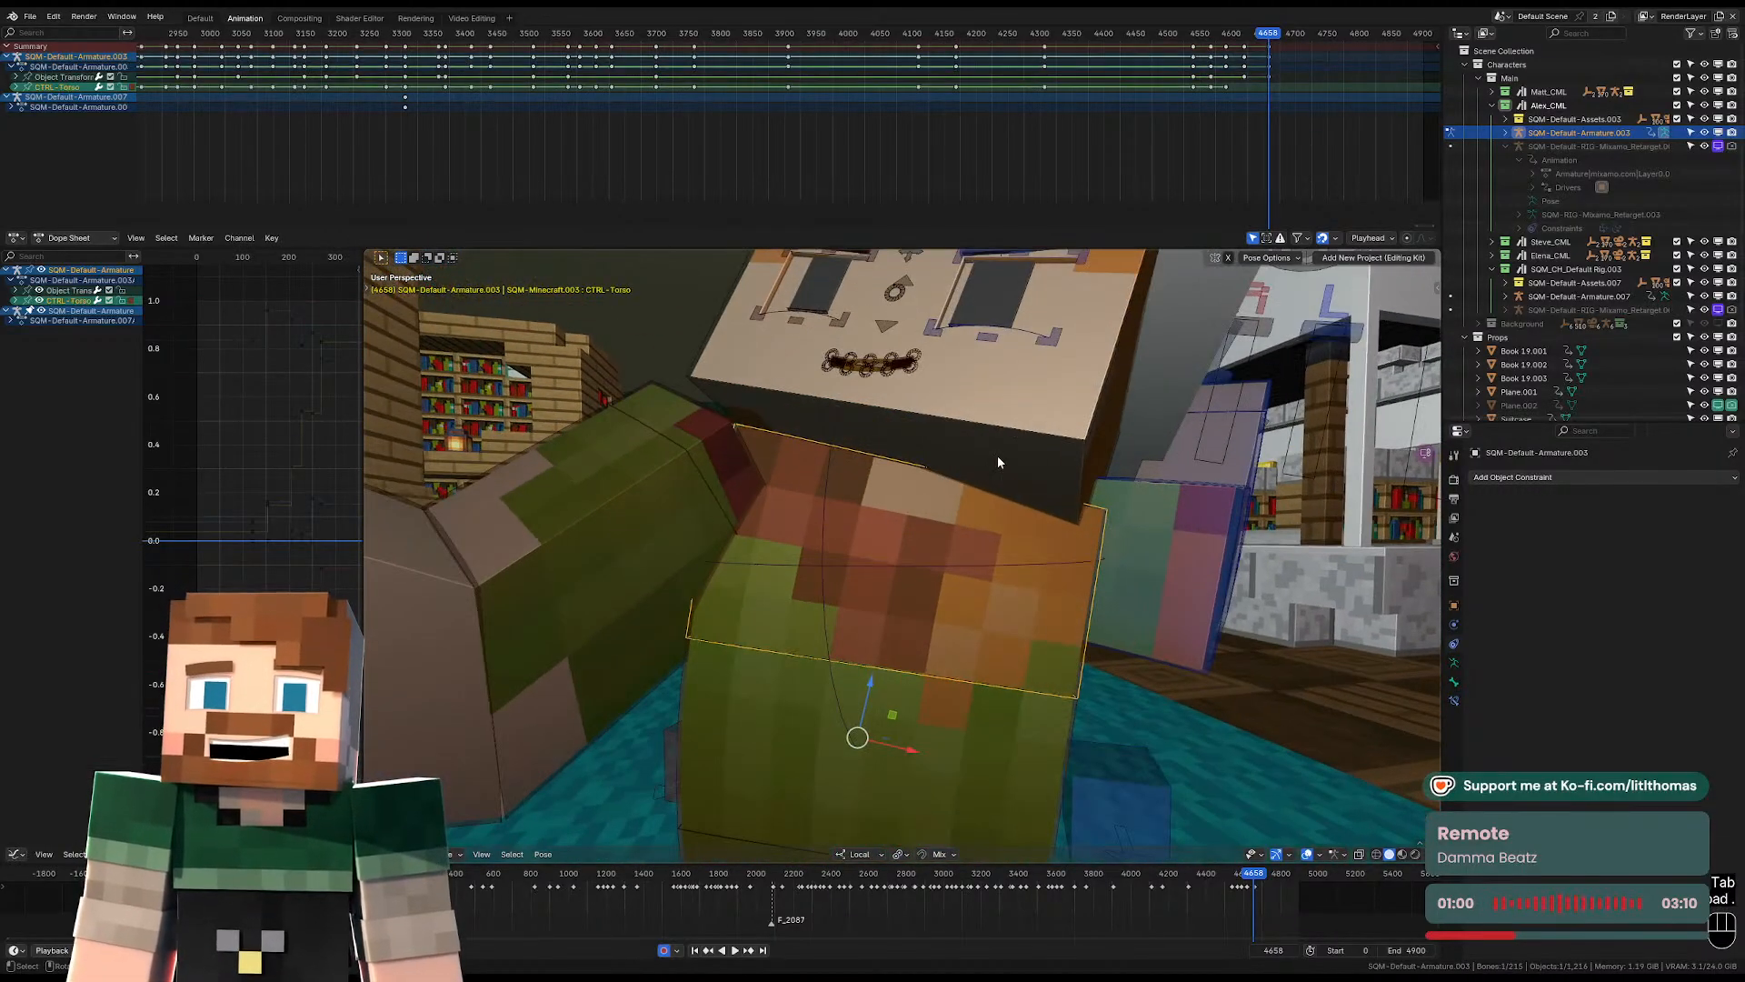
pyautogui.scroll(-6, 997, 459)
pyautogui.moveTo(1017, 571); pyautogui.dragTo(1056, 651, button='middle')
pyautogui.press('r')
pyautogui.click(1061, 600)
# Rotate the pelvis control and shift it slightly to balance the hips over the stride.
pyautogui.click(882, 659)
pyautogui.press('r')
pyautogui.press('r')
pyautogui.click(877, 664)
pyautogui.press('g')
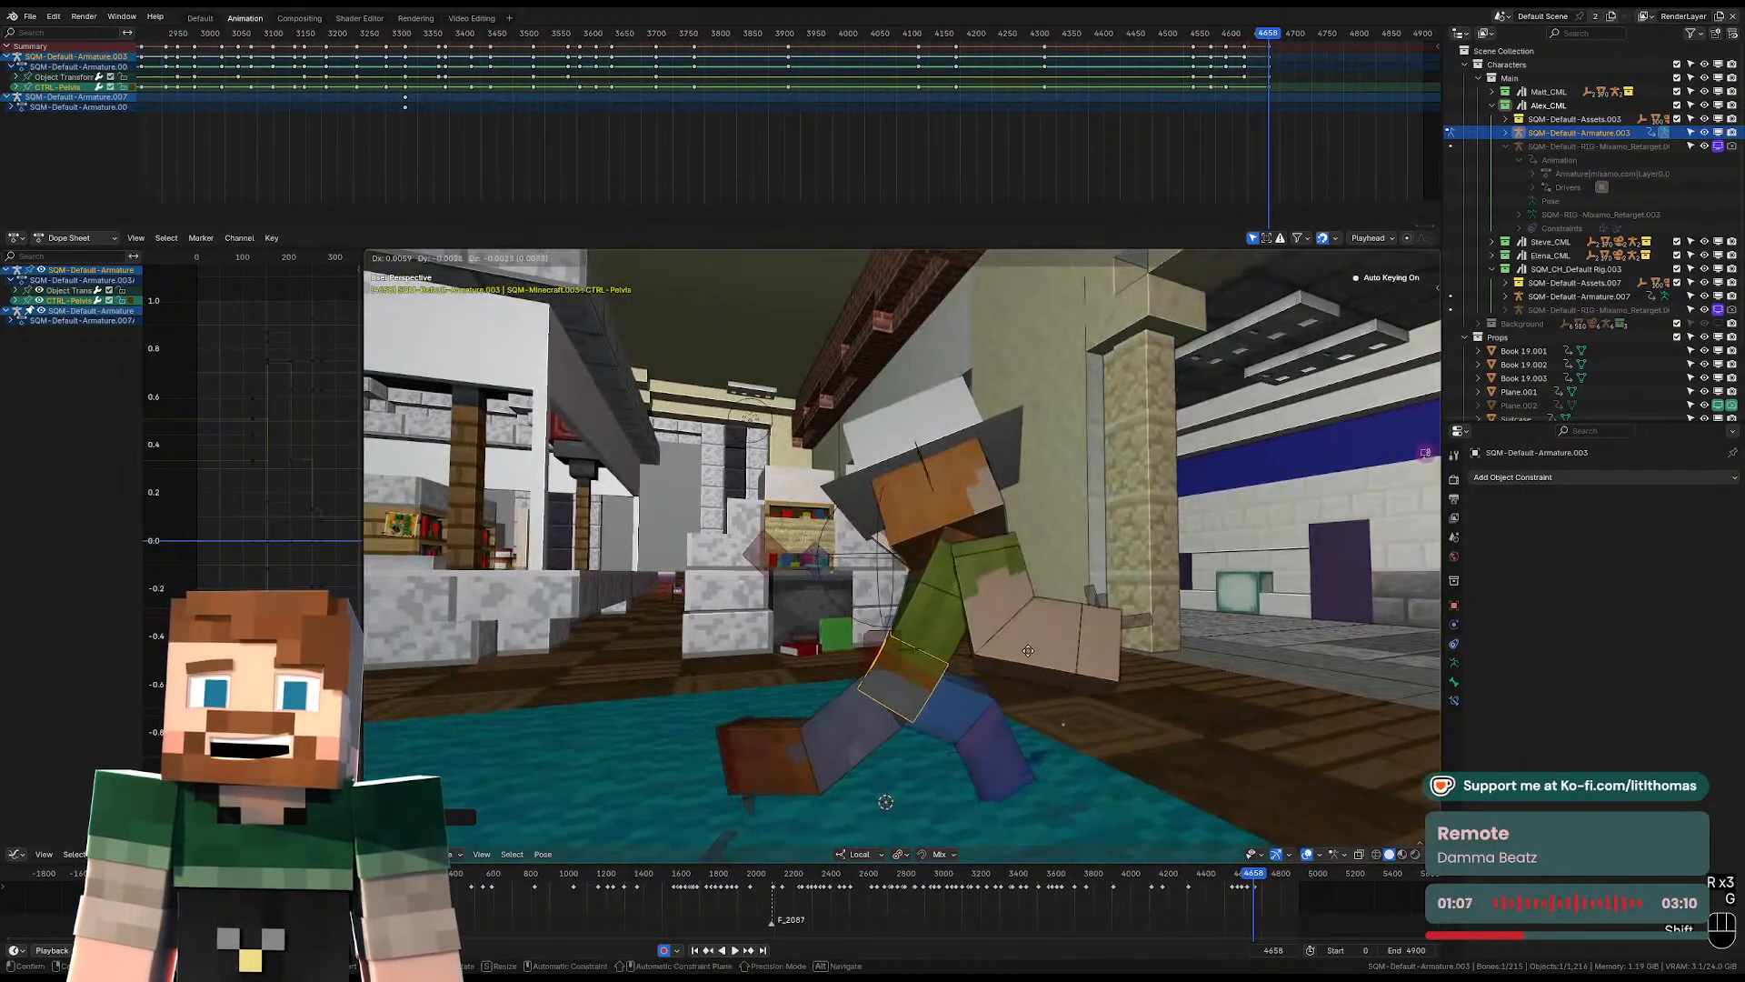
pyautogui.click(1010, 788)
pyautogui.scroll(-2, 1009, 764)
pyautogui.click(983, 753)
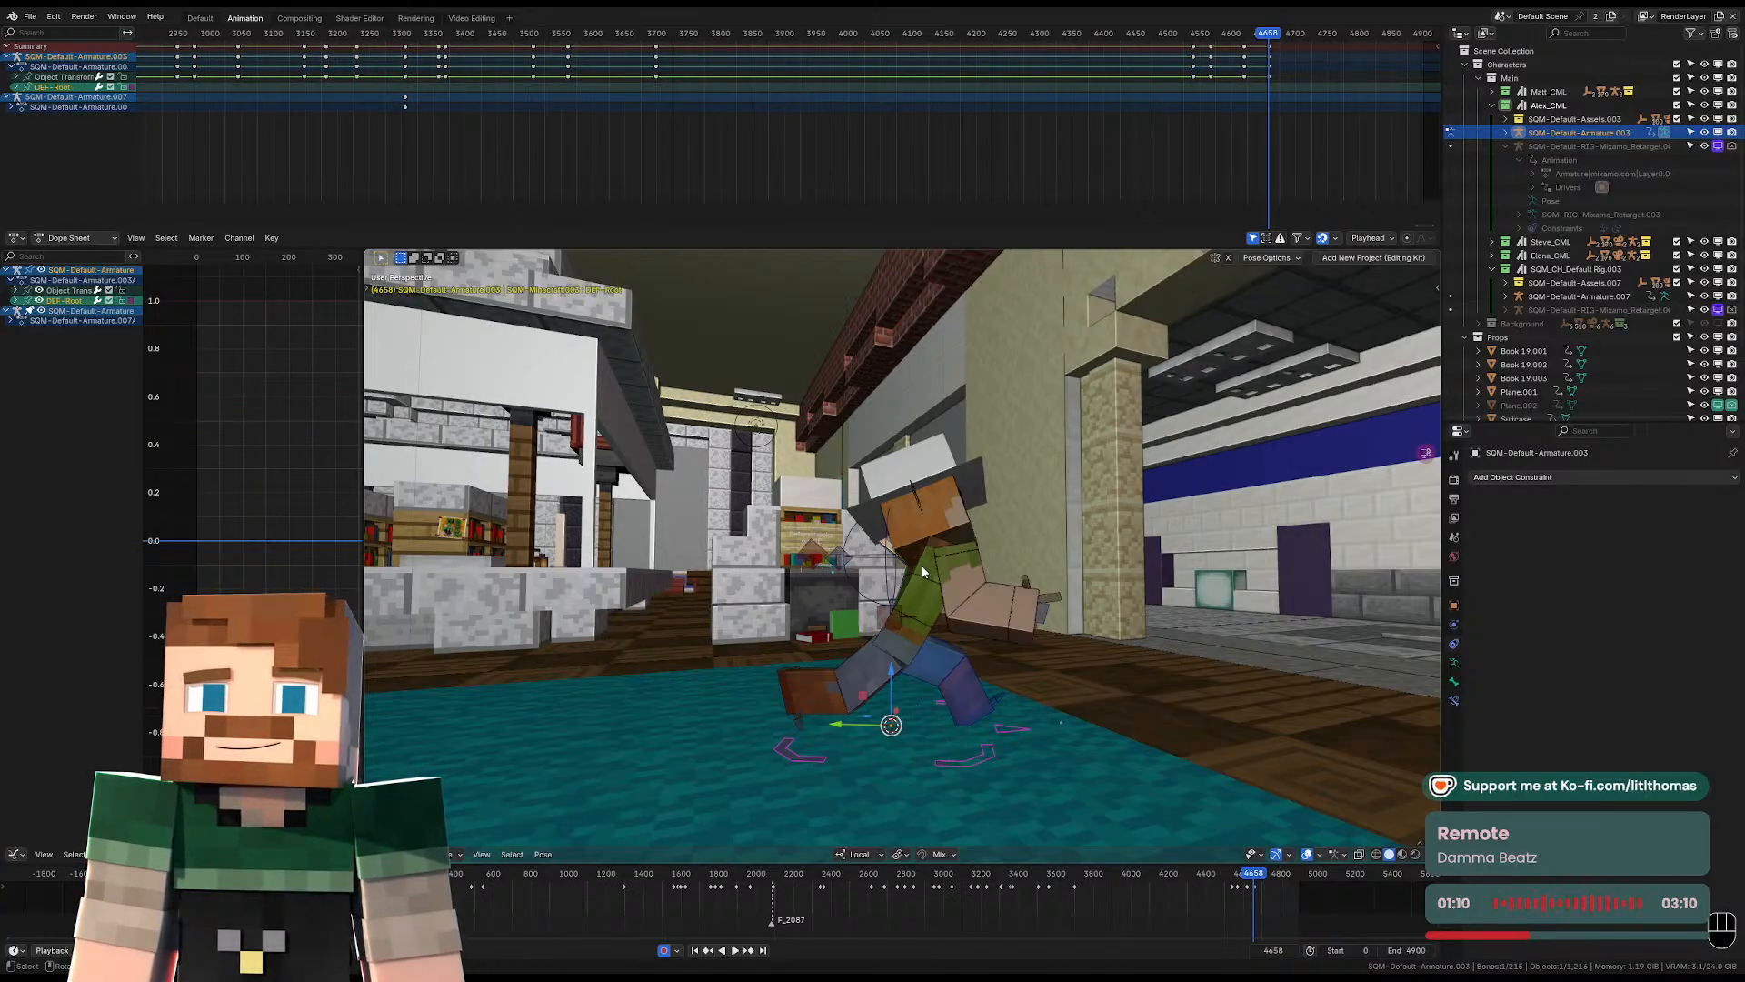
# Twist the torso control sideways to turn Alex's chest for the running motion.
pyautogui.moveTo(924, 570); pyautogui.dragTo(863, 598, button='middle')
pyautogui.click(863, 599)
pyautogui.press('r')
pyautogui.press('r')
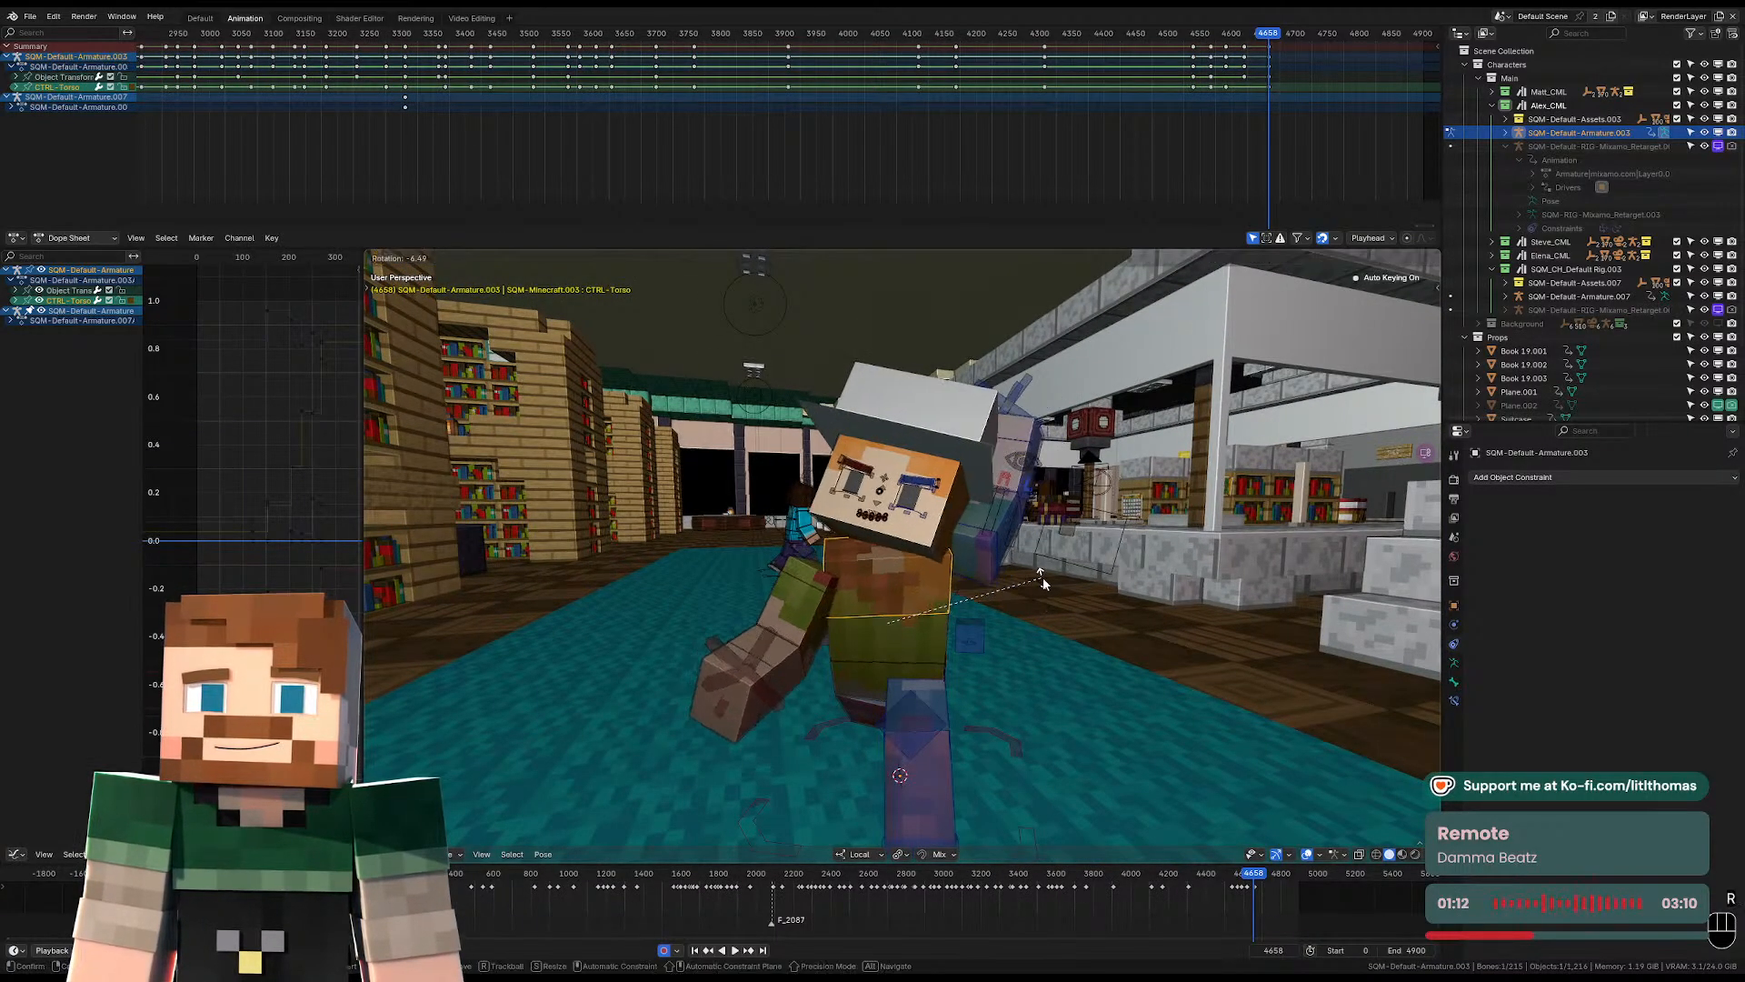
pyautogui.click(1041, 588)
# Rotate the head control to counter the torso twist and level Alex's face toward the front.
pyautogui.click(967, 544)
pyautogui.press('r')
pyautogui.press('r')
pyautogui.press('r')
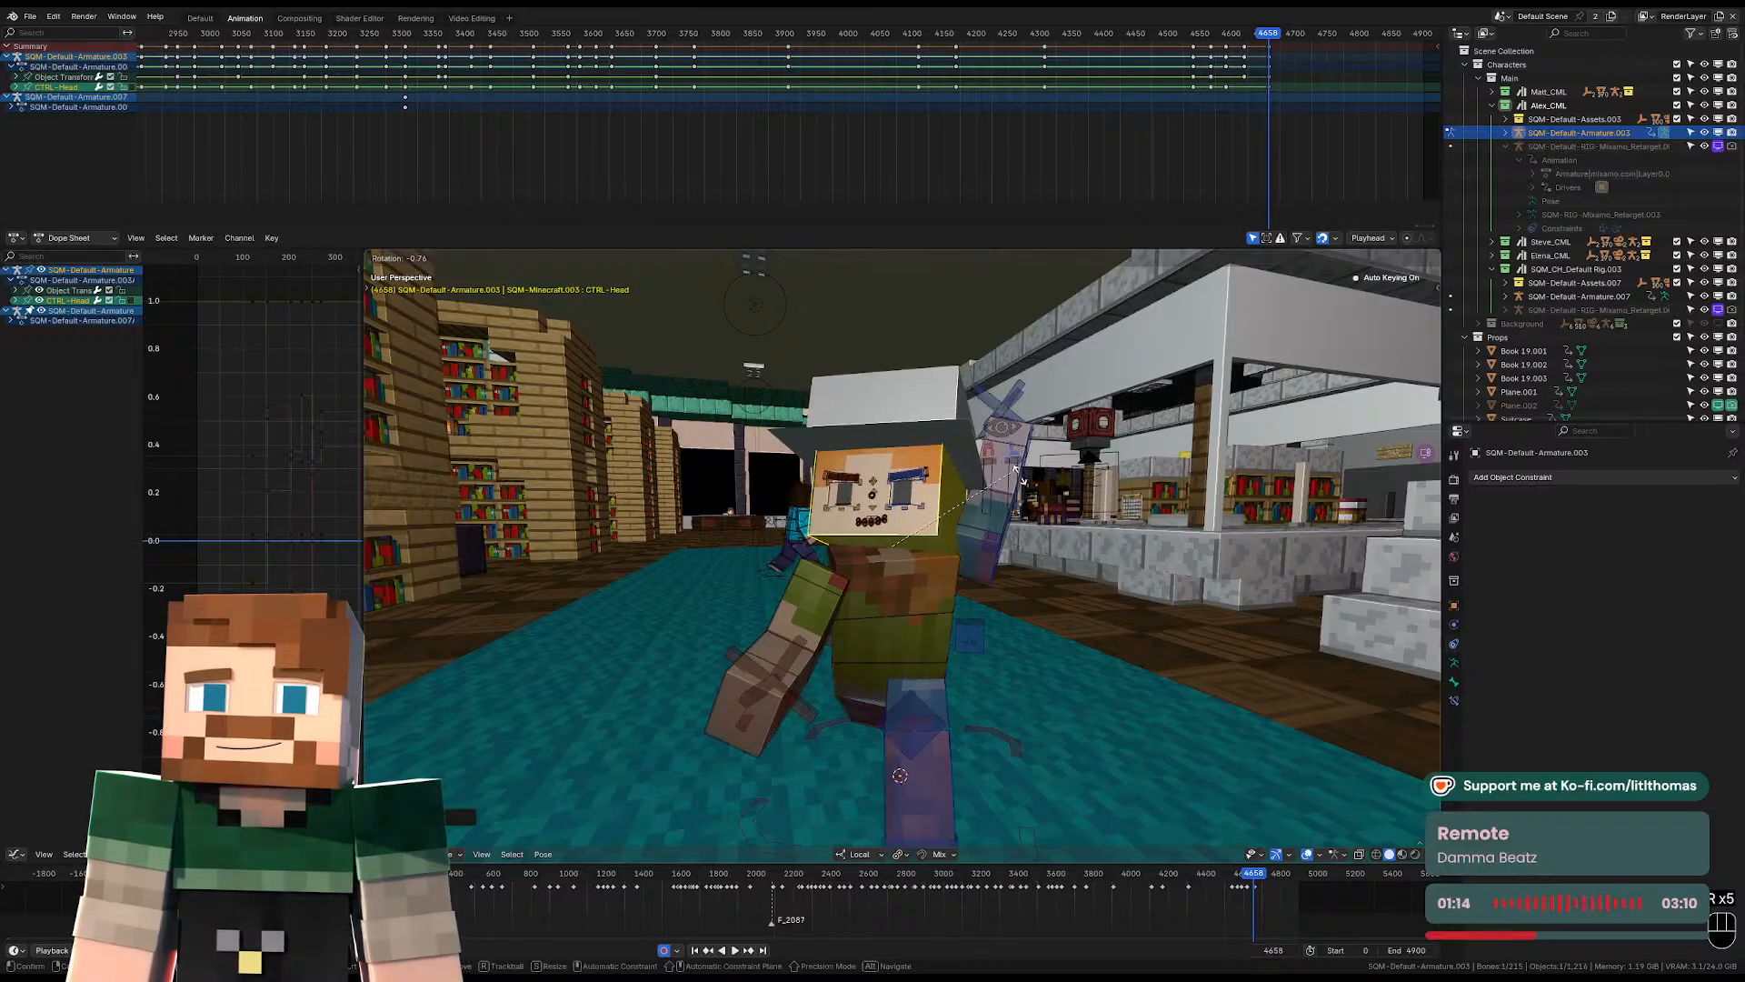
pyautogui.press('r')
pyautogui.click(831, 600)
# Rotate the right lower arm control and adjust the right arm into a bent position in front of the body.
pyautogui.click(777, 651)
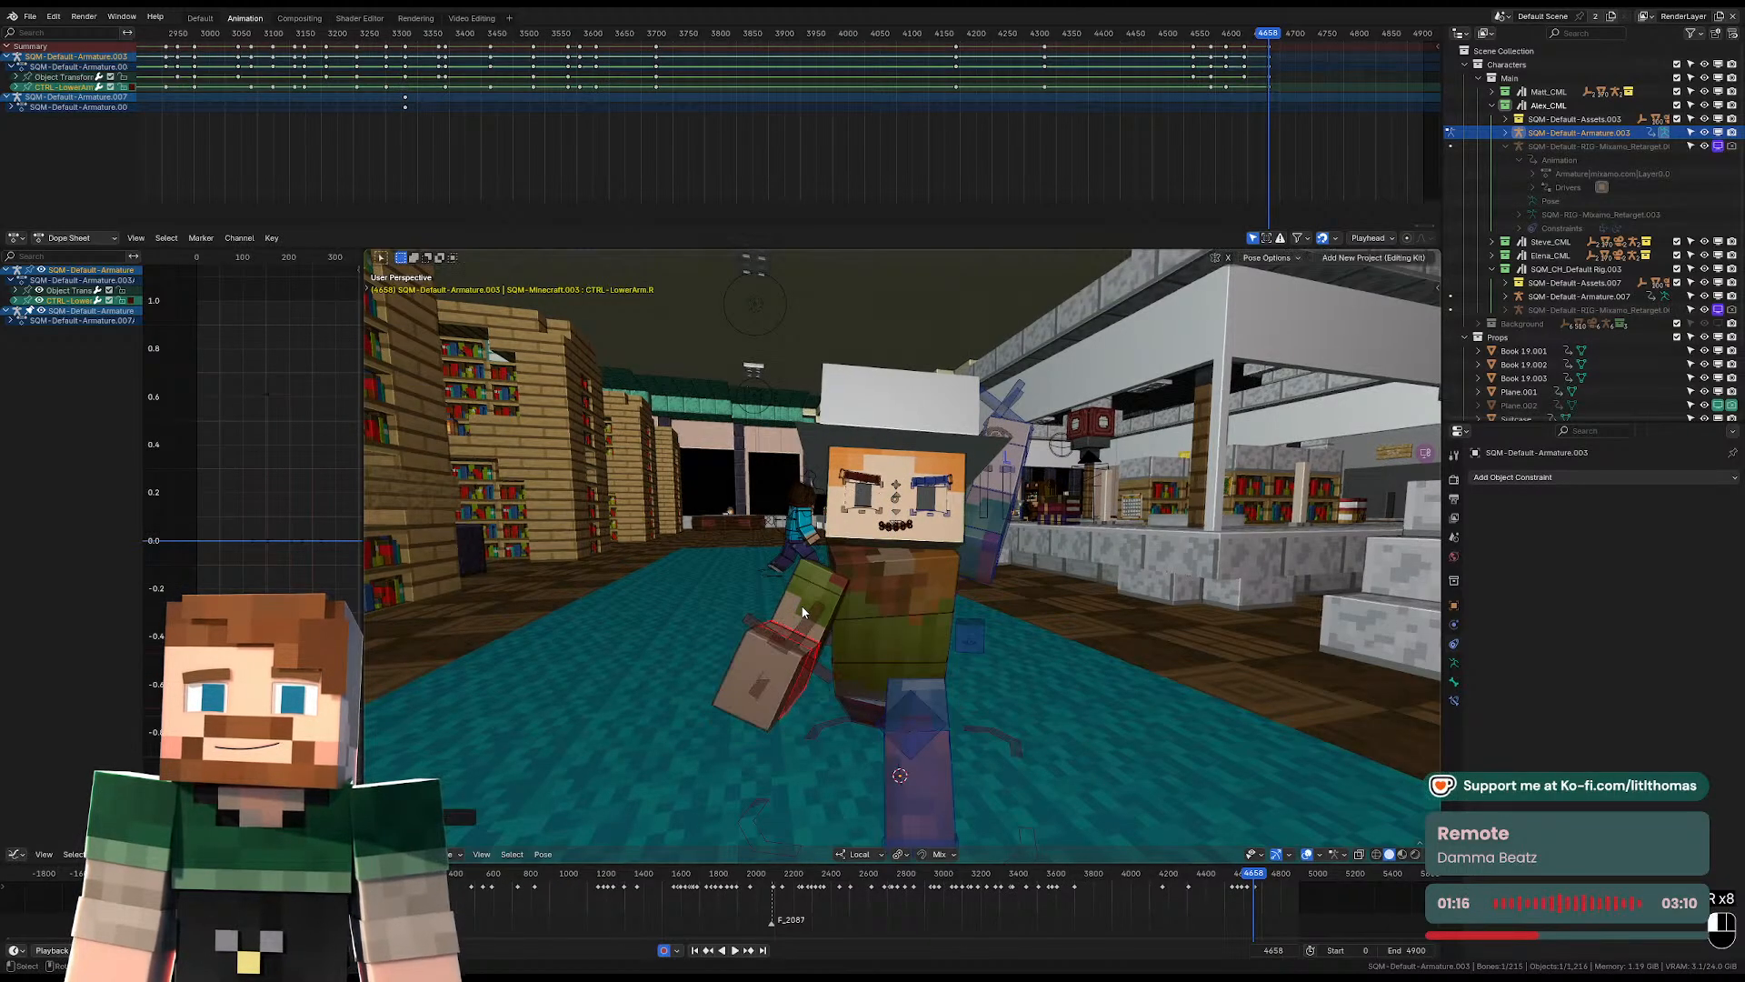
pyautogui.press('r')
pyautogui.press('r')
pyautogui.click(864, 580)
pyautogui.moveTo(790, 585); pyautogui.dragTo(828, 589, button='middle')
pyautogui.press('g')
pyautogui.click(922, 589)
# Rotate the left upper arm control down alongside Alex's body.
pyautogui.moveTo(940, 590); pyautogui.dragTo(995, 551, button='middle')
pyautogui.click(979, 560)
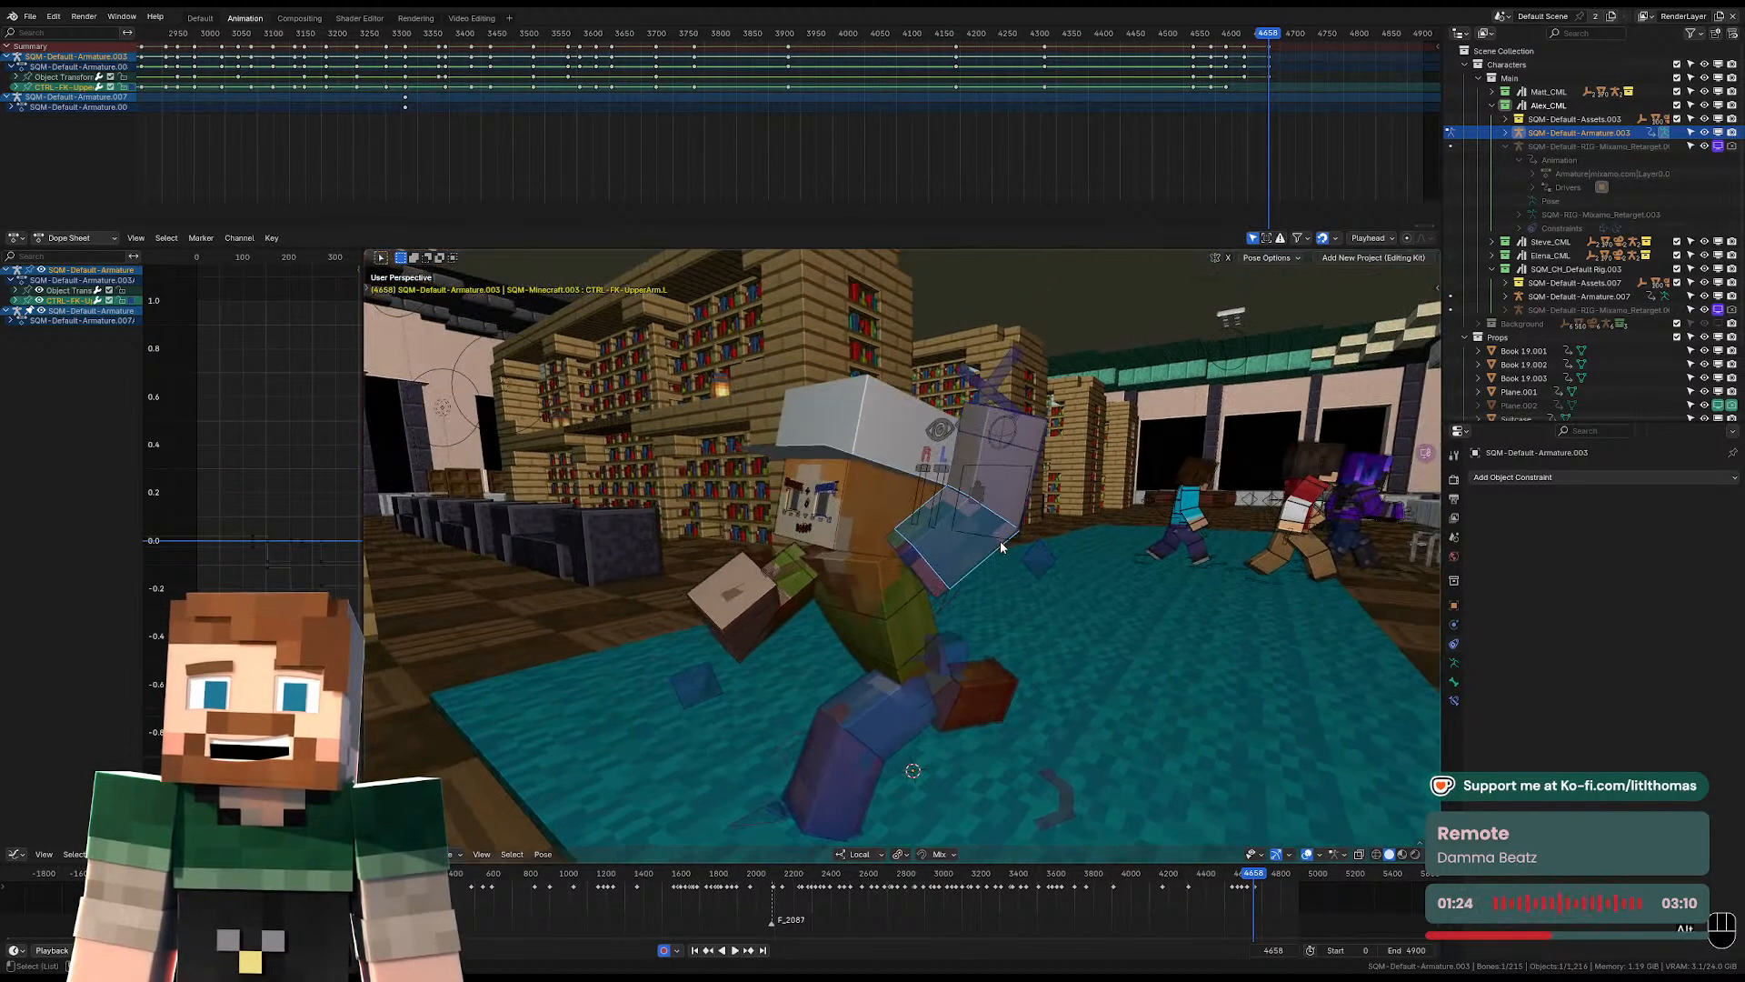
pyautogui.press('r')
pyautogui.moveTo(948, 616); pyautogui.dragTo(899, 555, button='middle')
# Clear the left shoulder control's location and rotate the shoulder to follow the torso.
pyautogui.click(895, 550)
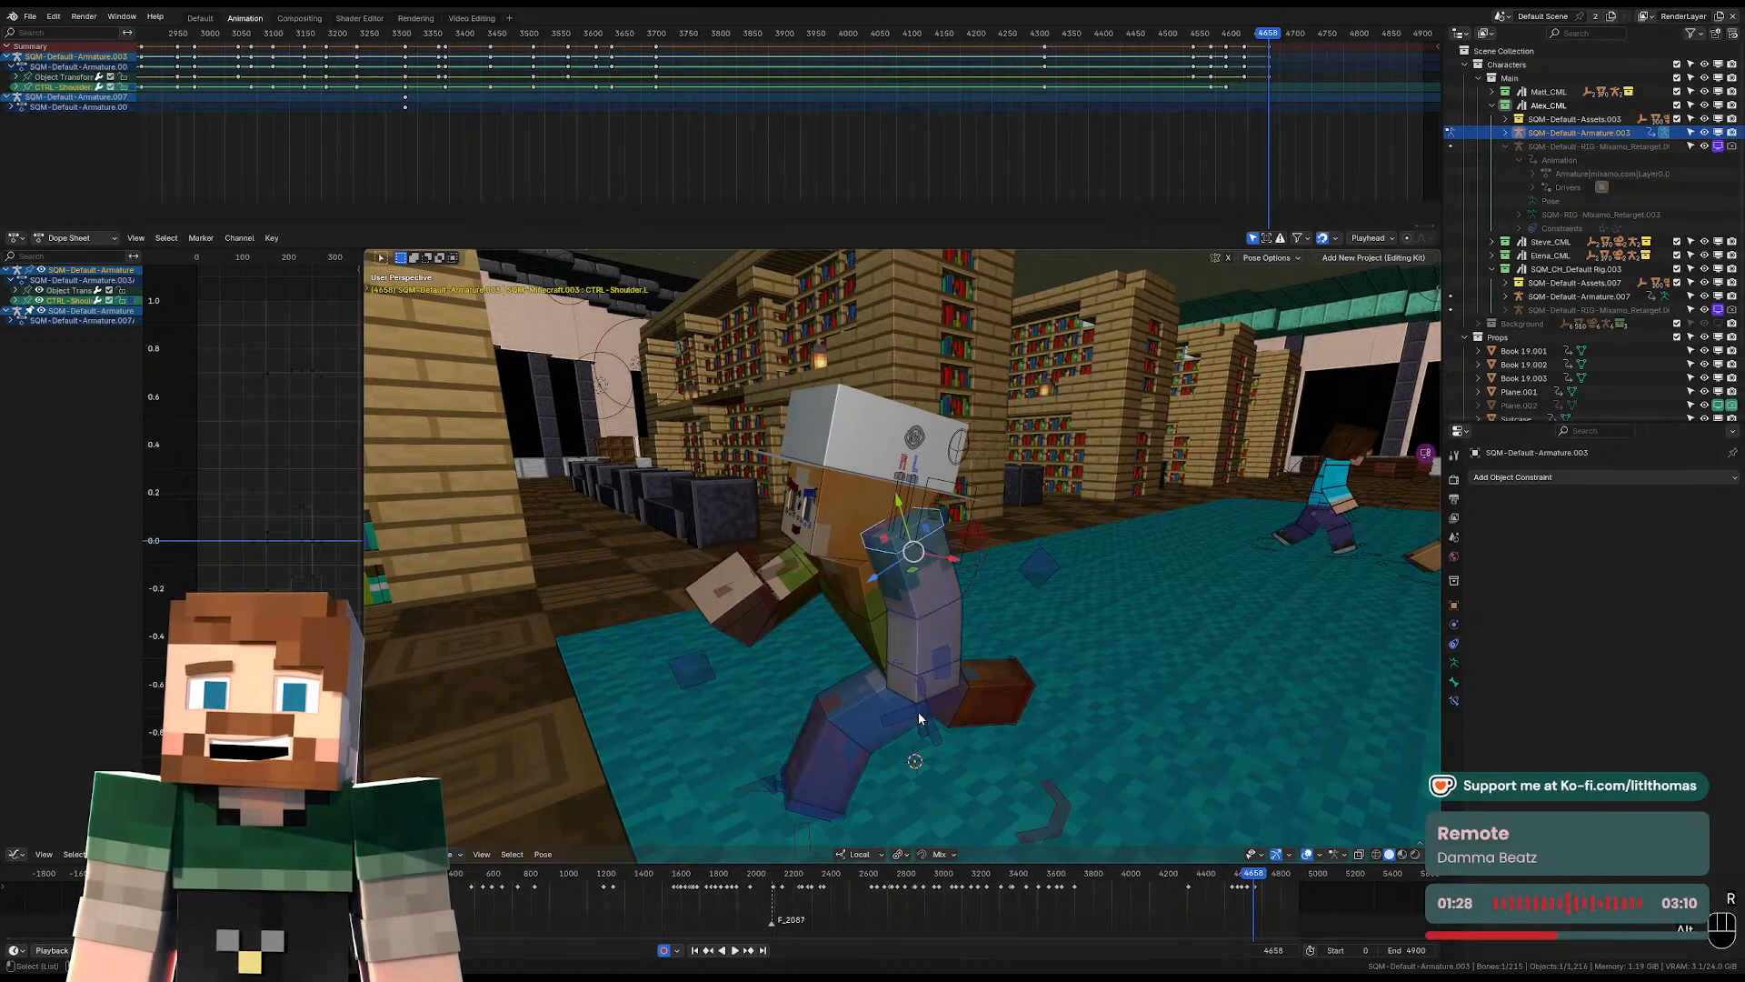
pyautogui.hotkey('alt', 'g')
pyautogui.moveTo(918, 718); pyautogui.dragTo(1082, 596, button='middle')
pyautogui.press('r')
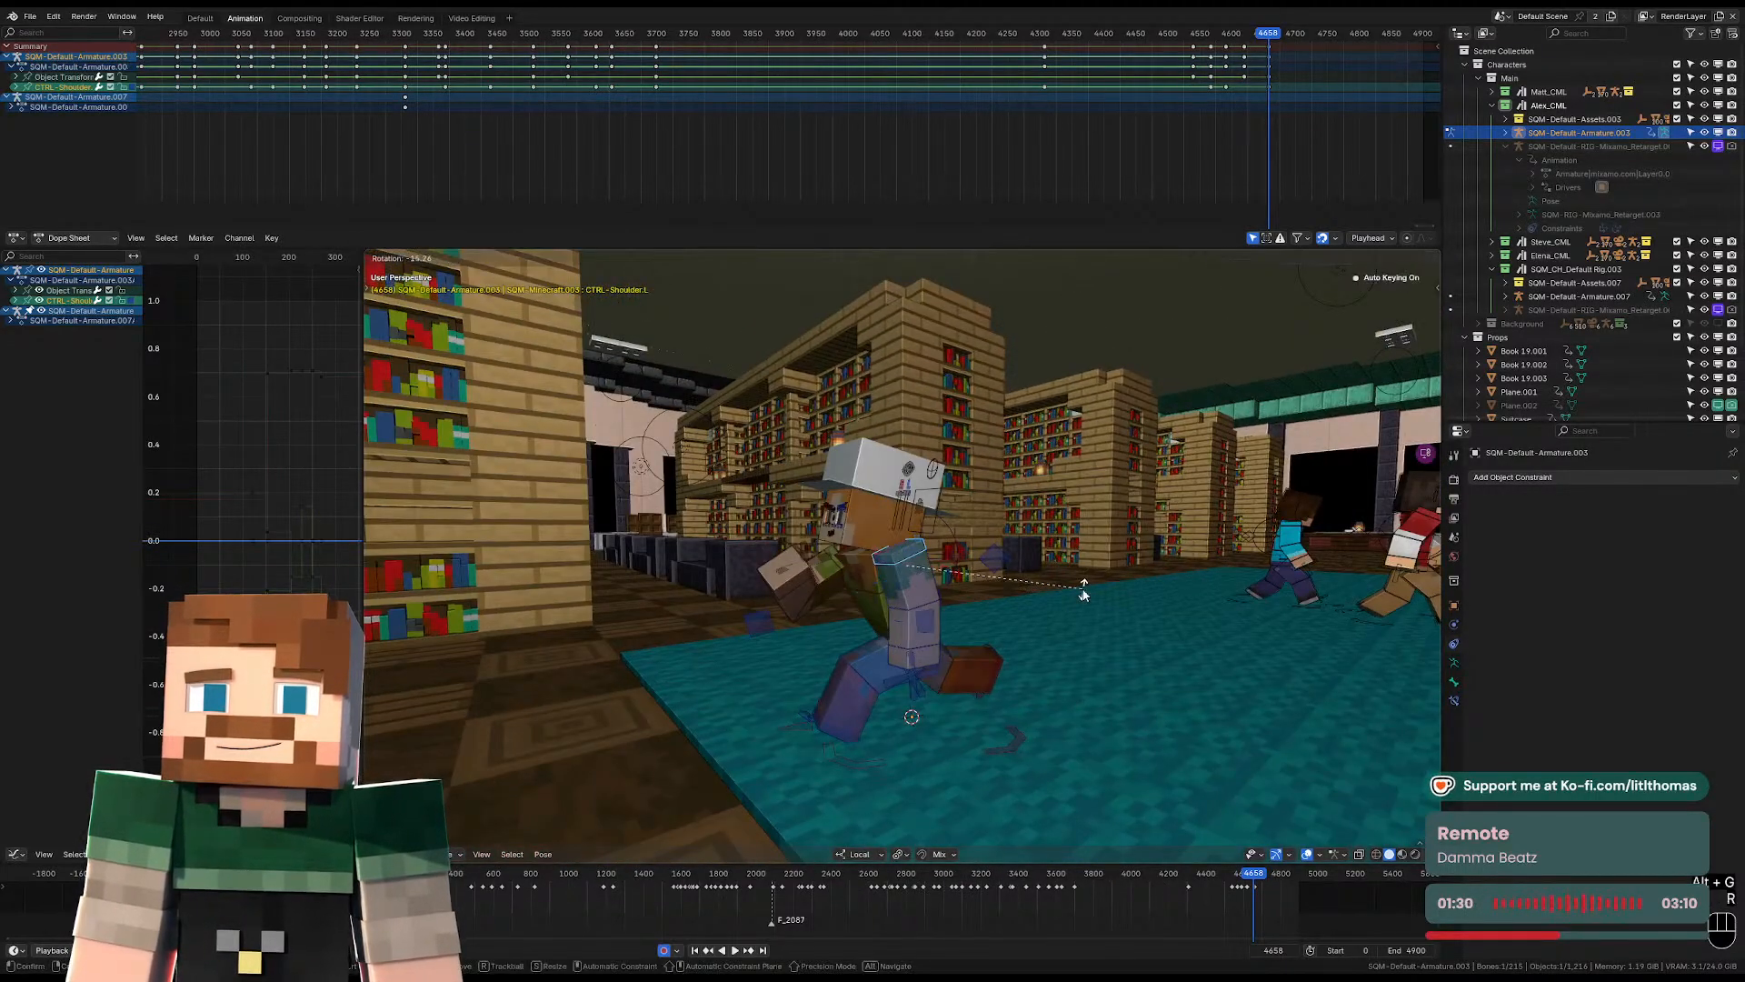
pyautogui.click(1082, 593)
# Rotate the left upper arm control backward for the running arm swing.
pyautogui.click(929, 589)
pyautogui.press('r')
pyautogui.click(1020, 741)
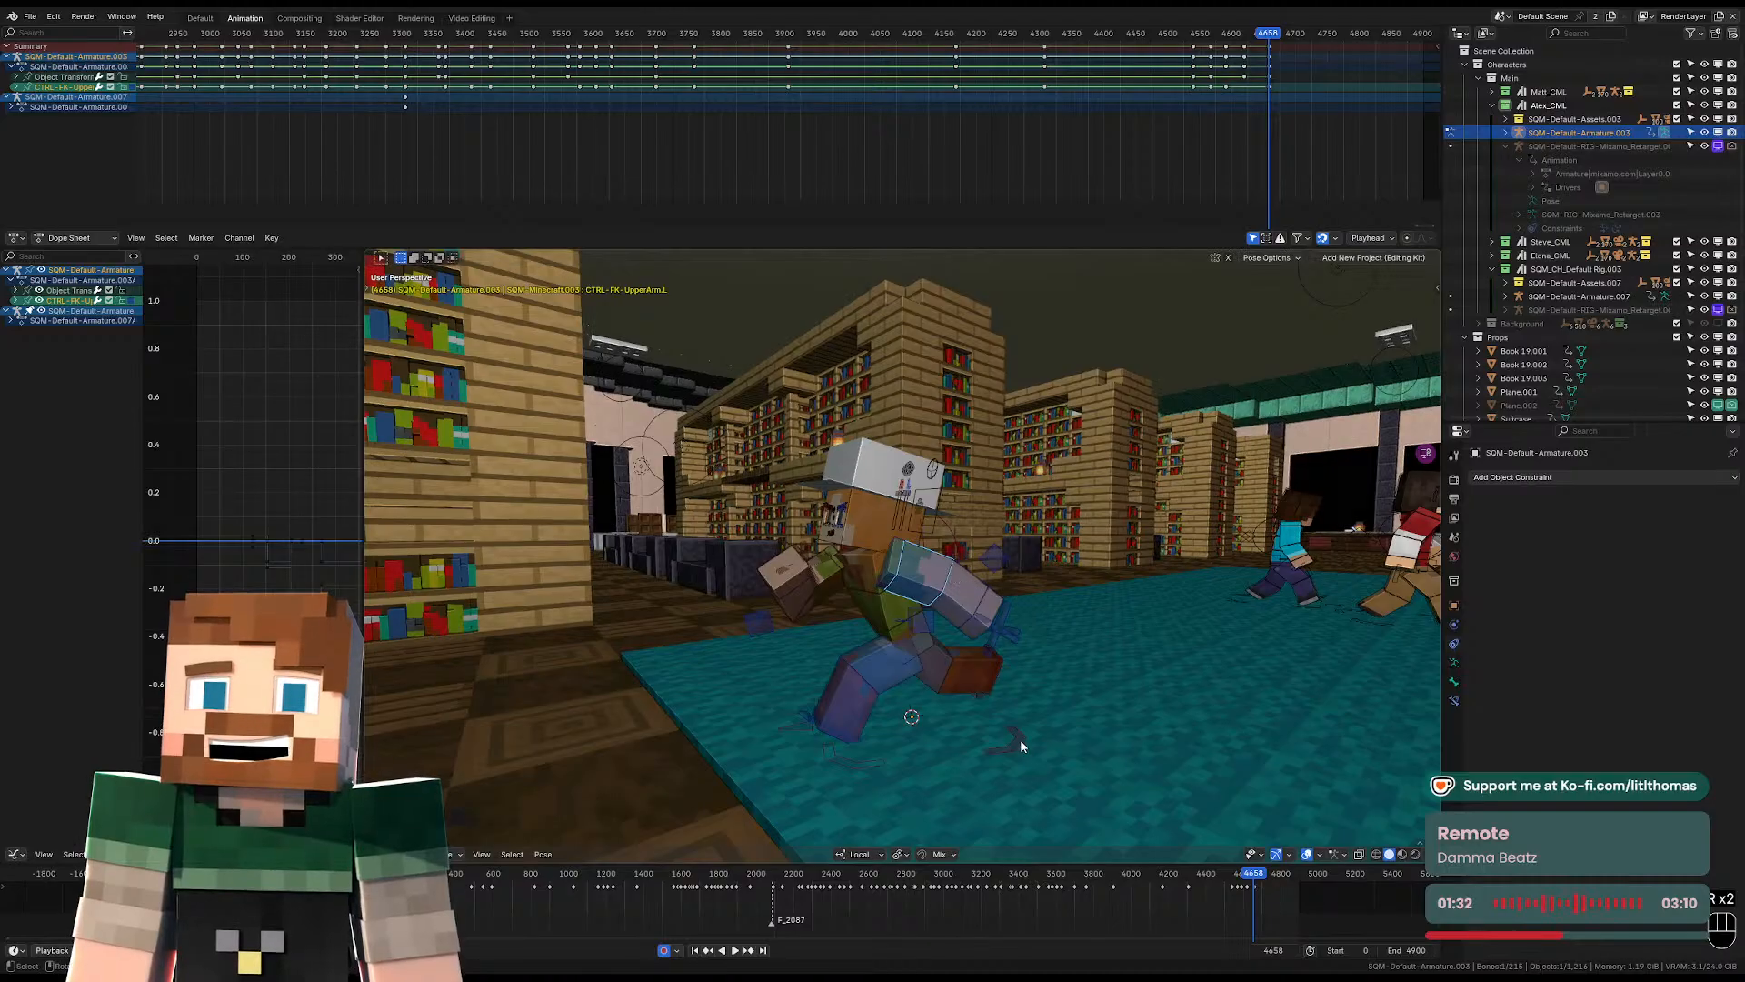
pyautogui.click(1021, 742)
pyautogui.scroll(-5, 1020, 741)
pyautogui.moveTo(892, 668); pyautogui.dragTo(984, 636, button='middle')
pyautogui.scroll(-2, 986, 635)
pyautogui.press('g')
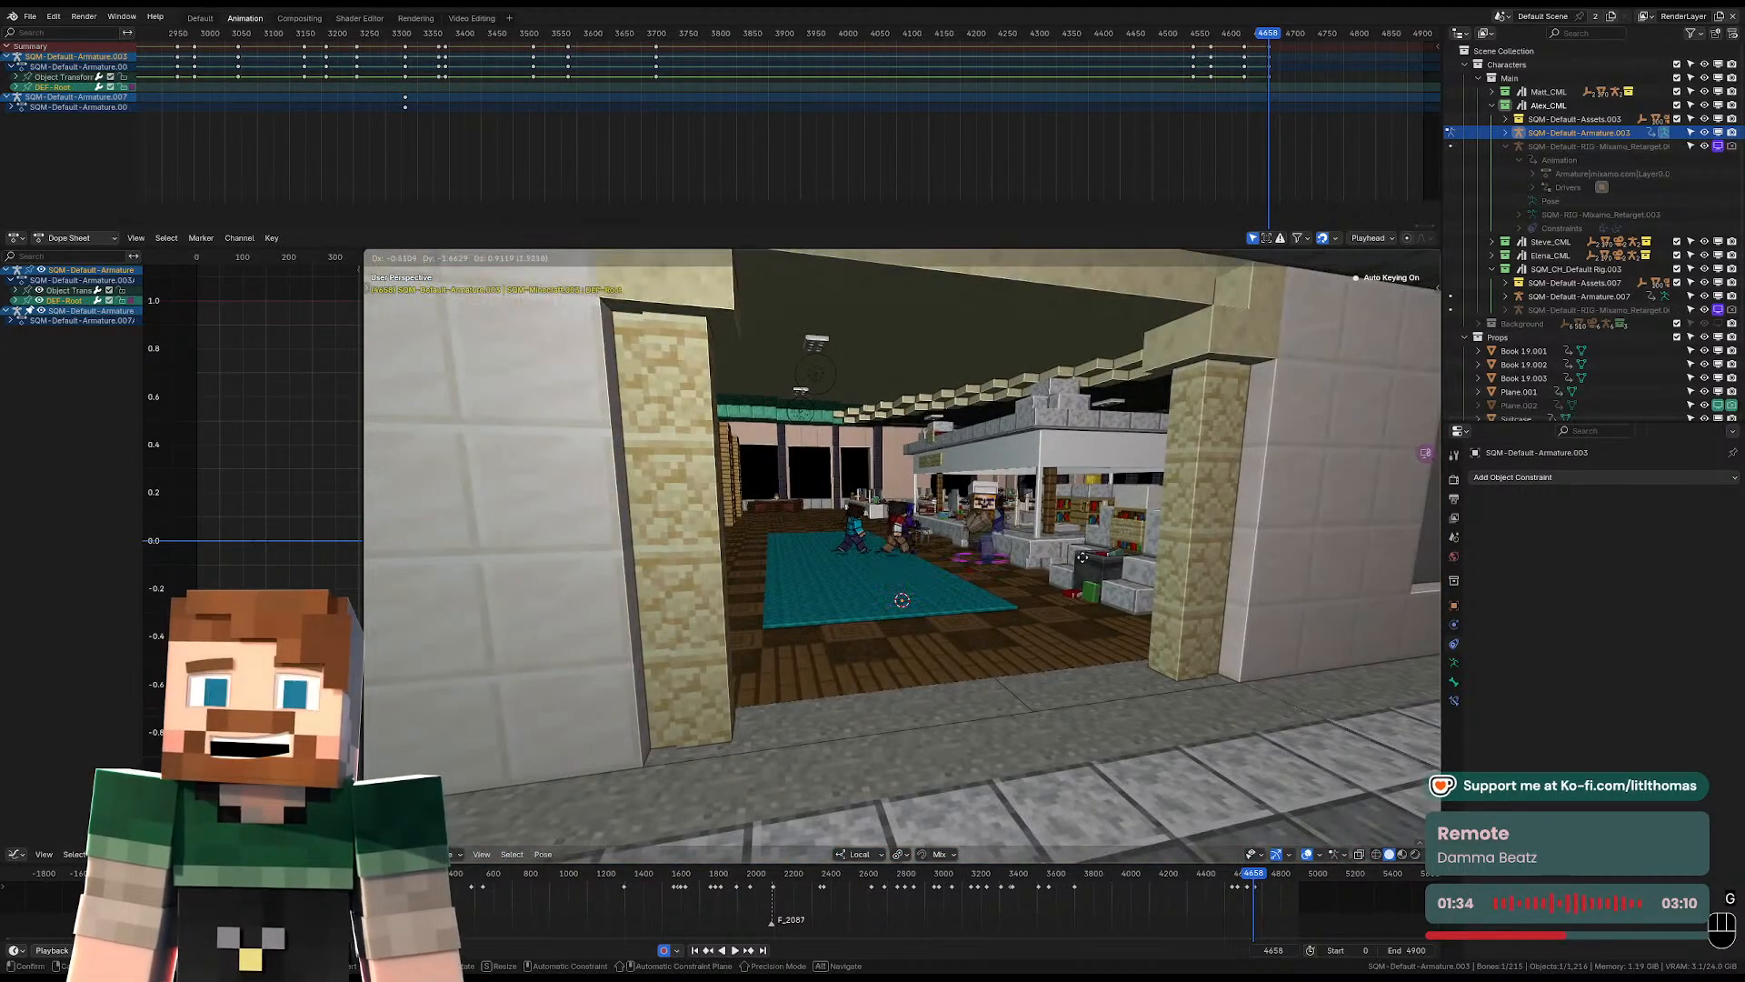
pyautogui.click(864, 604)
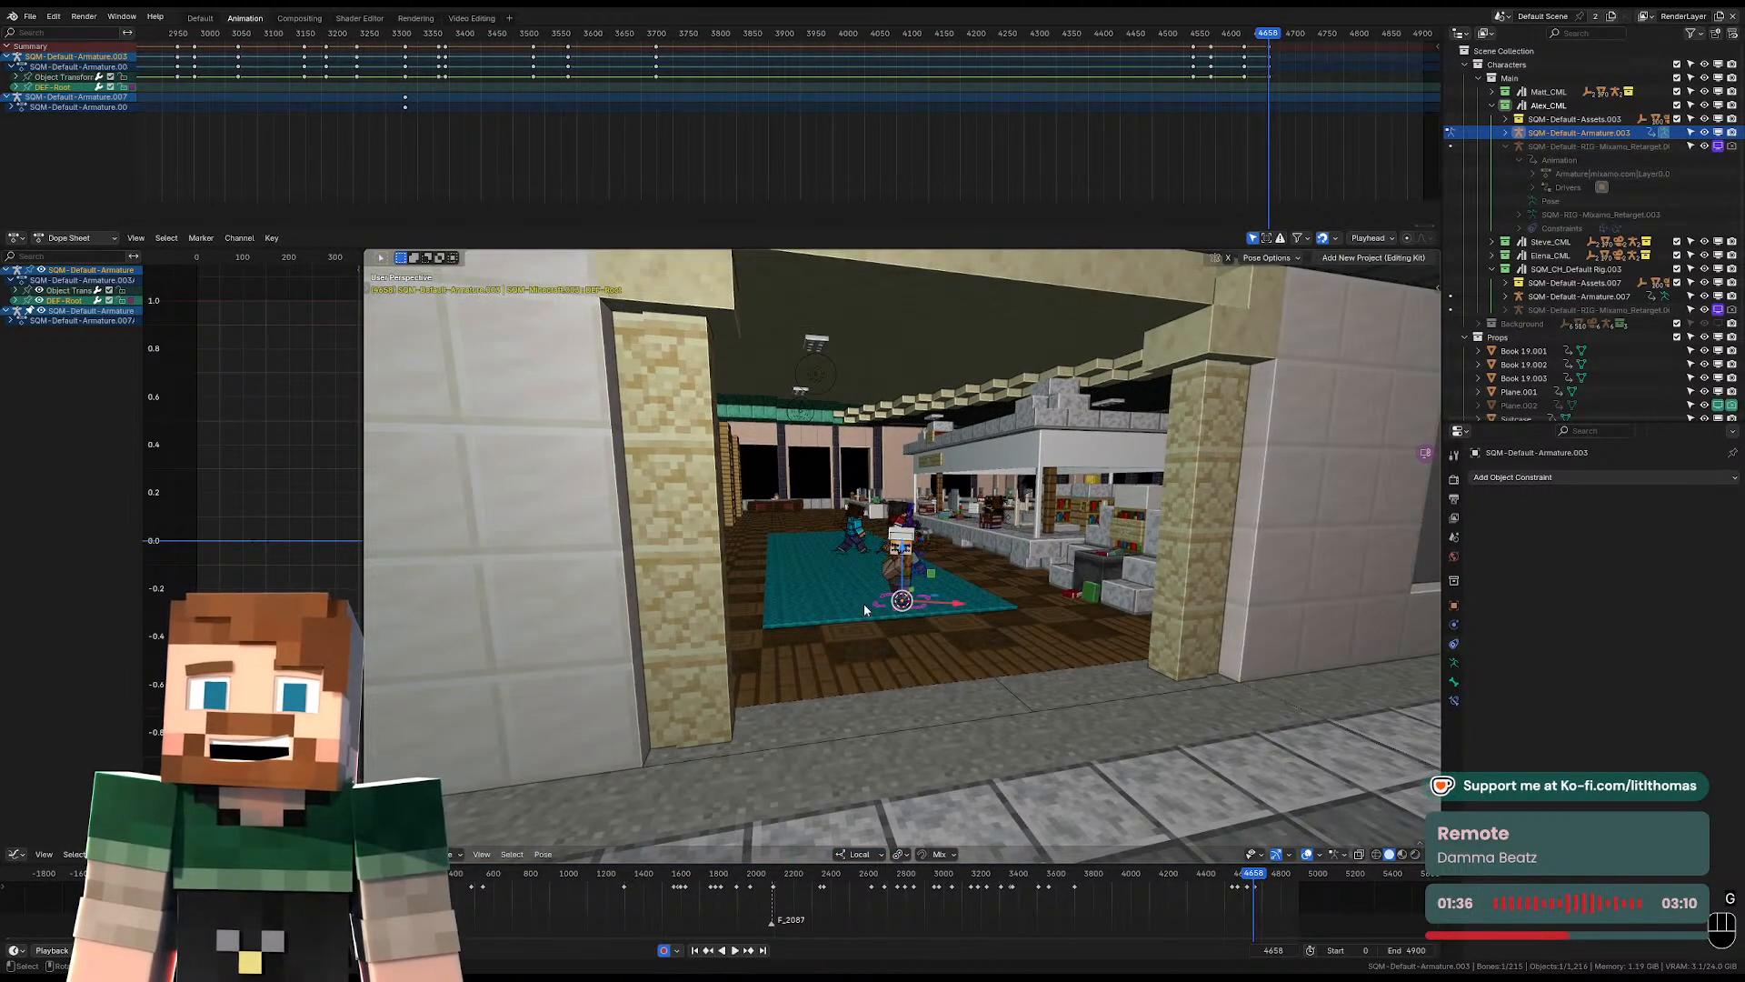
# Fine-tune the head control's rotation so that Alex looks straight ahead while running.
pyautogui.scroll(6, 888, 585)
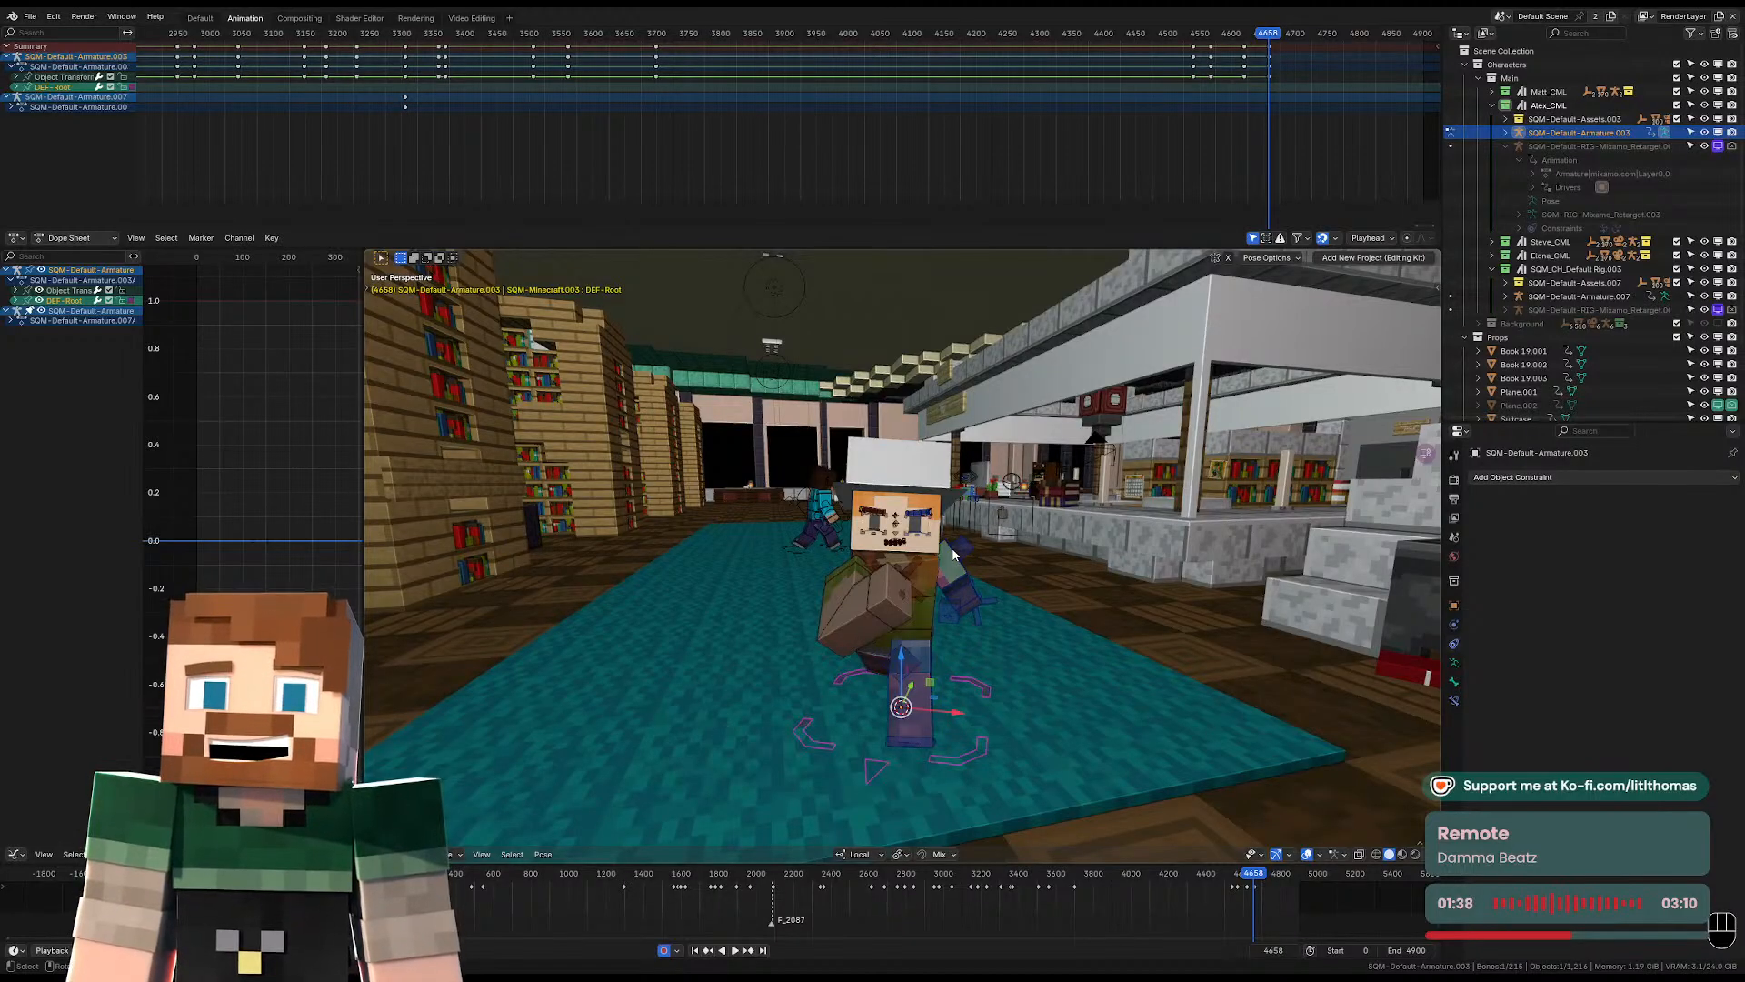
pyautogui.scroll(2, 955, 553)
pyautogui.click(958, 551)
pyautogui.scroll(2, 958, 549)
pyautogui.press('r')
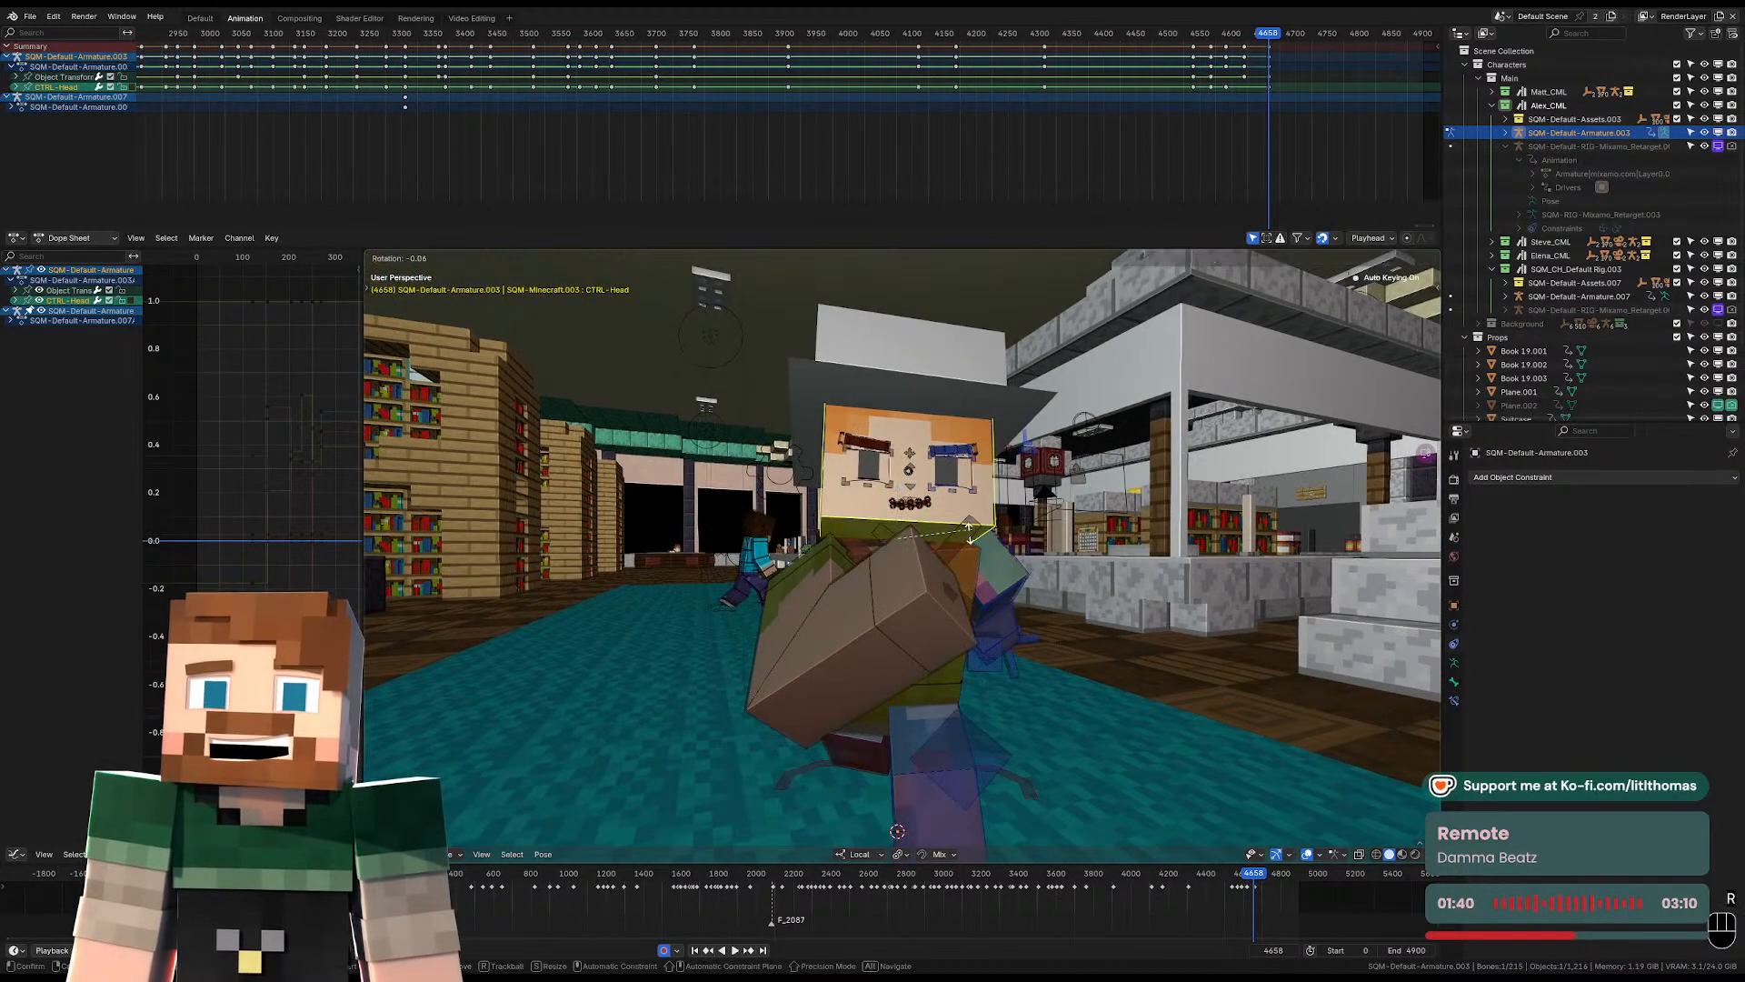
pyautogui.press('r')
pyautogui.click(991, 556)
pyautogui.moveTo(991, 557); pyautogui.dragTo(940, 591, button='middle')
pyautogui.scroll(-3, 851, 590)
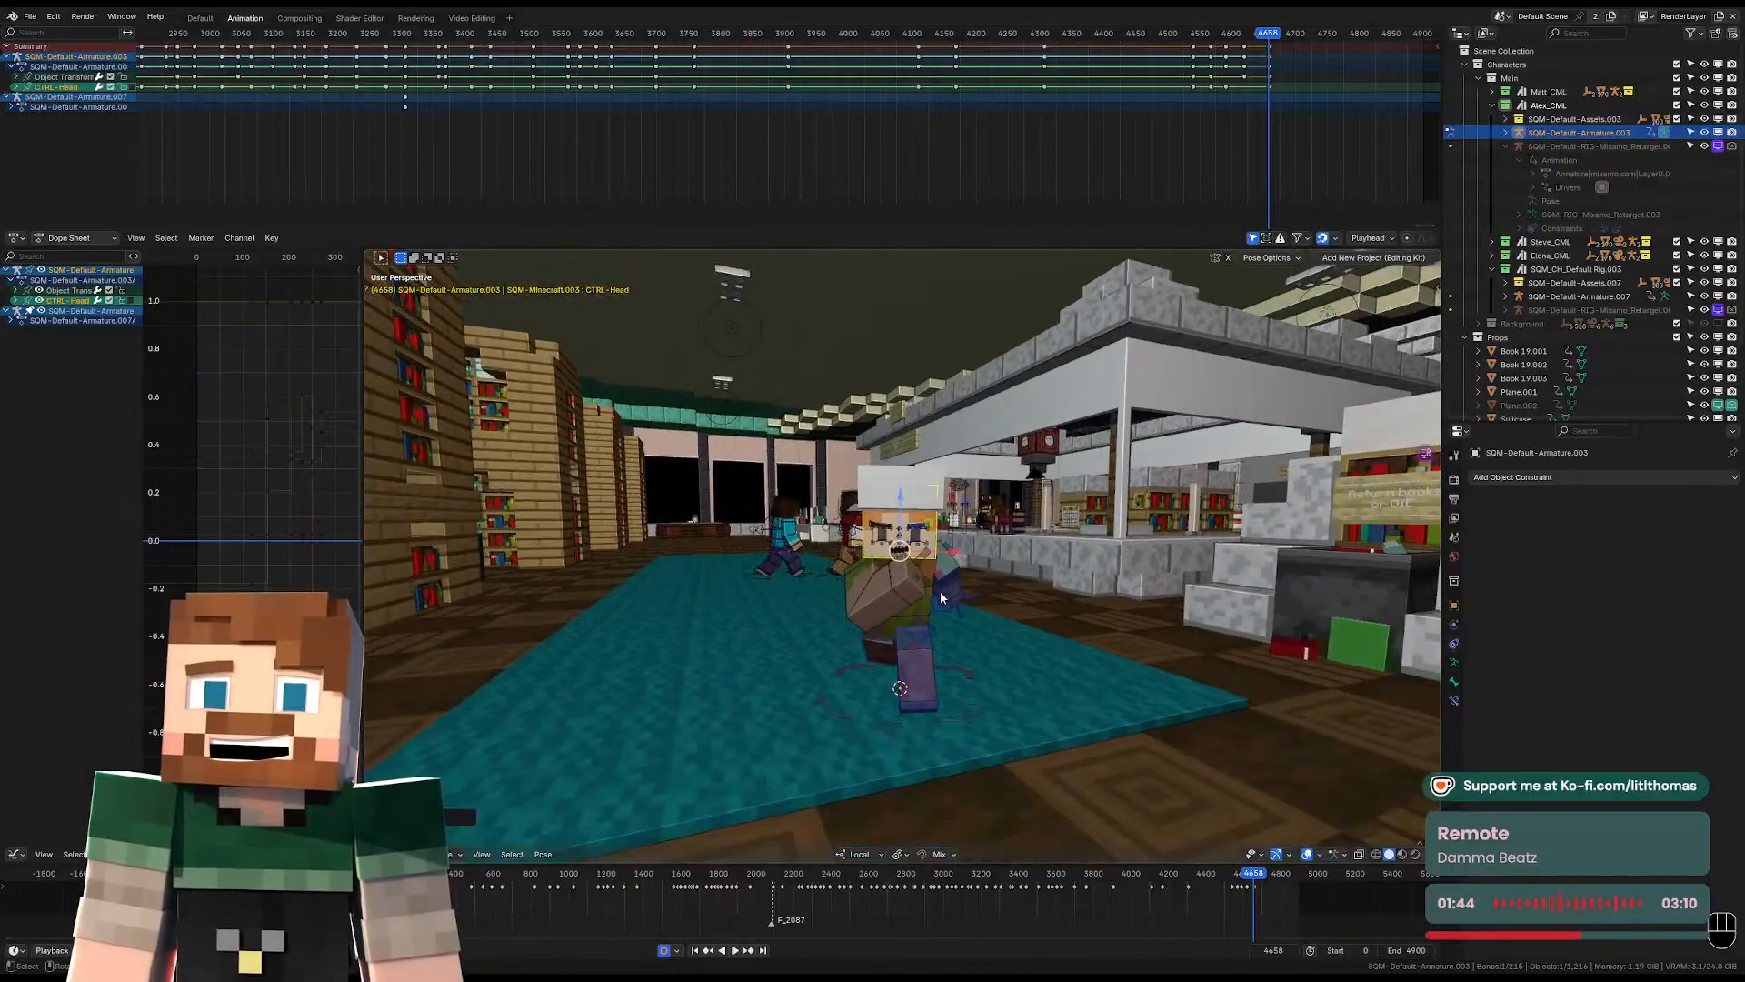
pyautogui.scroll(-3, 950, 636)
pyautogui.click(957, 663)
pyautogui.scroll(-3, 967, 683)
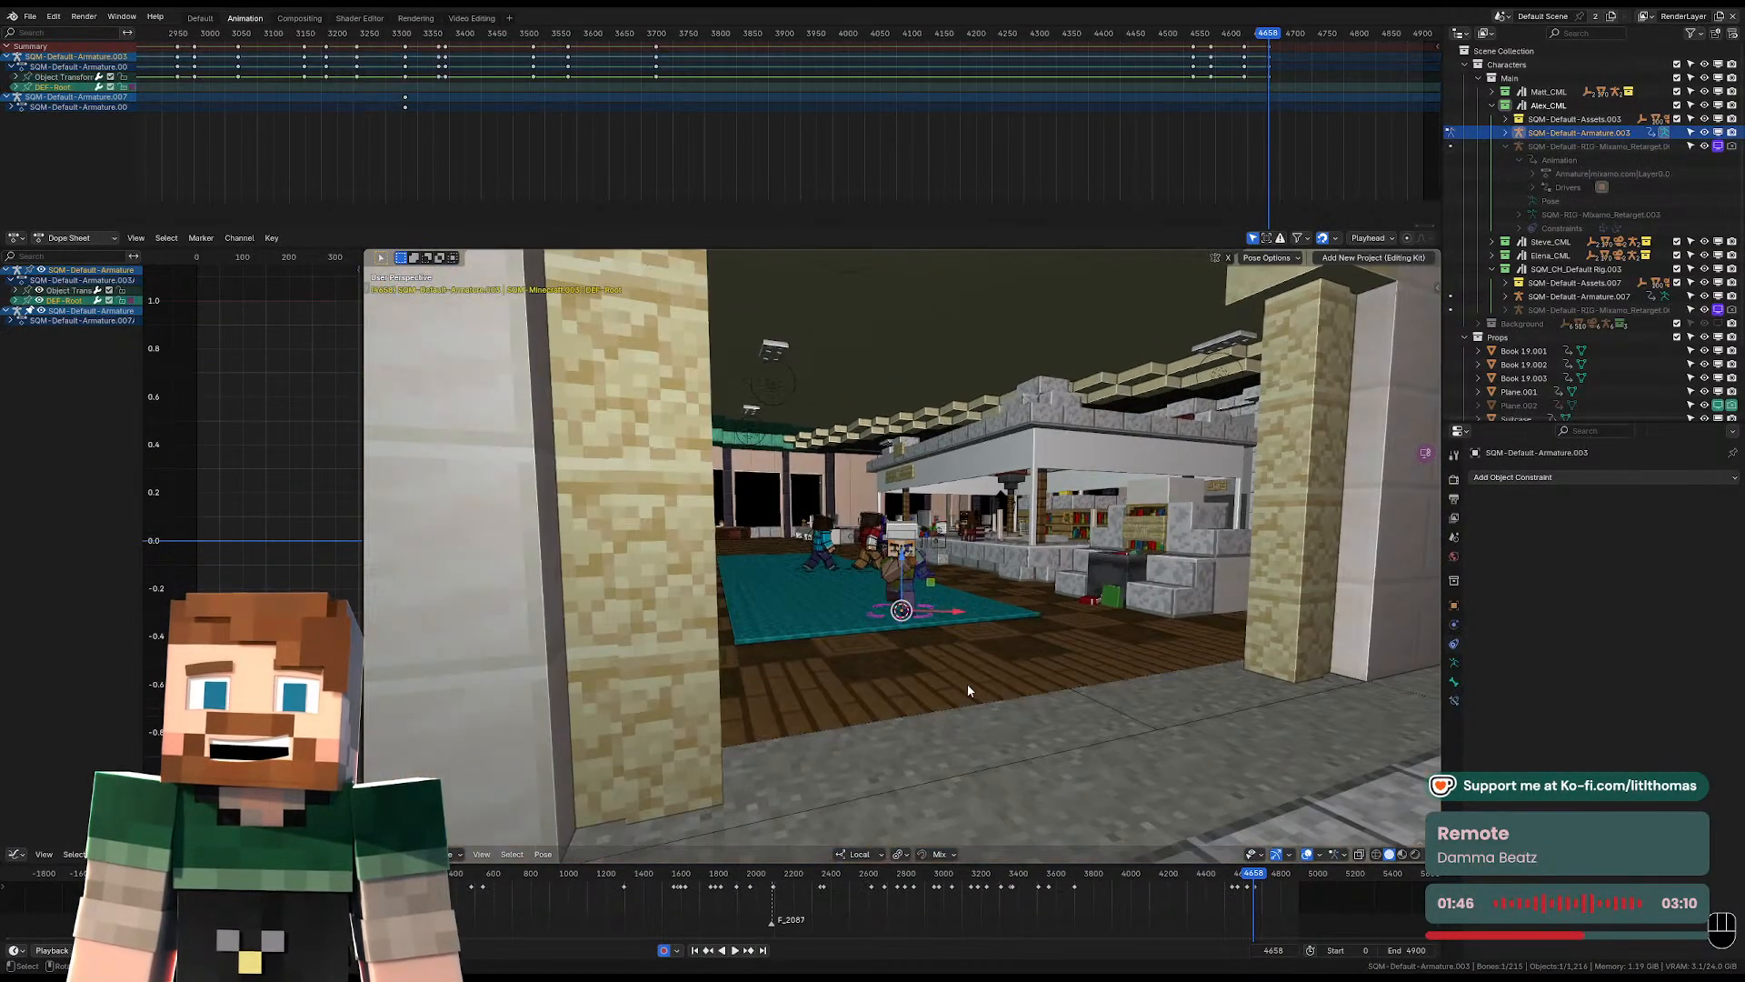
pyautogui.press('g')
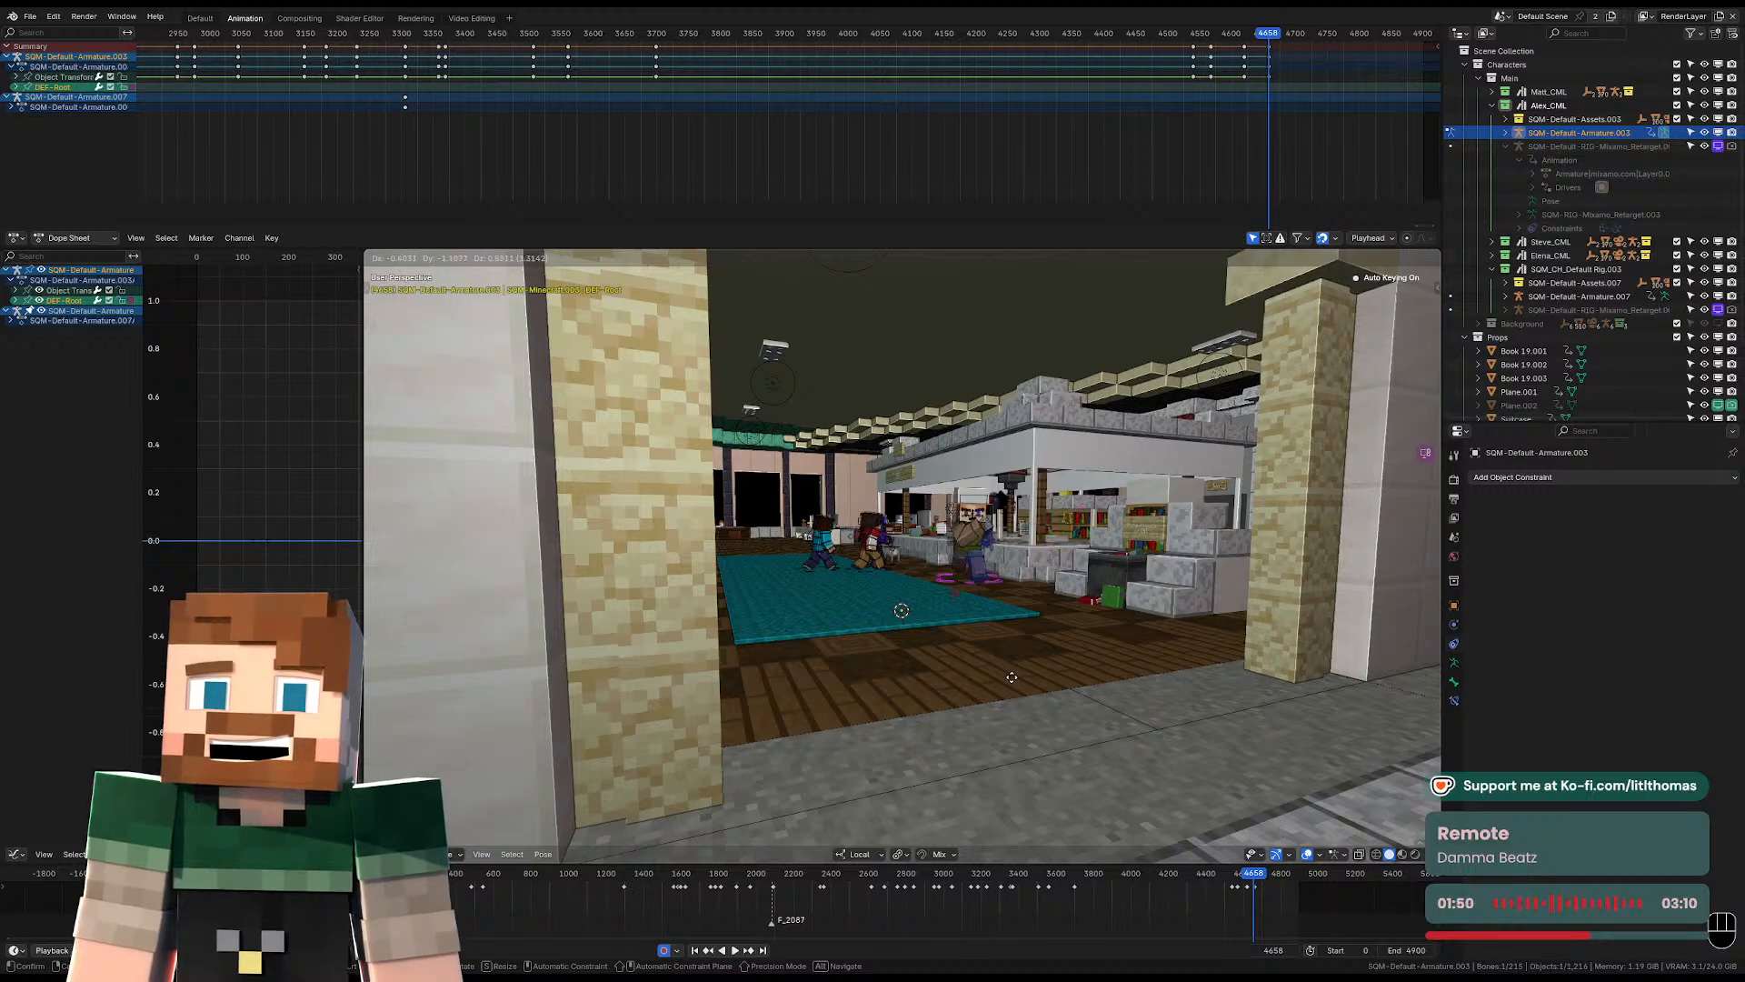
pyautogui.click(945, 712)
pyautogui.moveTo(945, 712); pyautogui.dragTo(924, 760, button='middle')
pyautogui.press('g')
pyautogui.click(977, 677)
pyautogui.scroll(6, 978, 674)
pyautogui.moveTo(978, 674); pyautogui.dragTo(991, 619, button='middle')
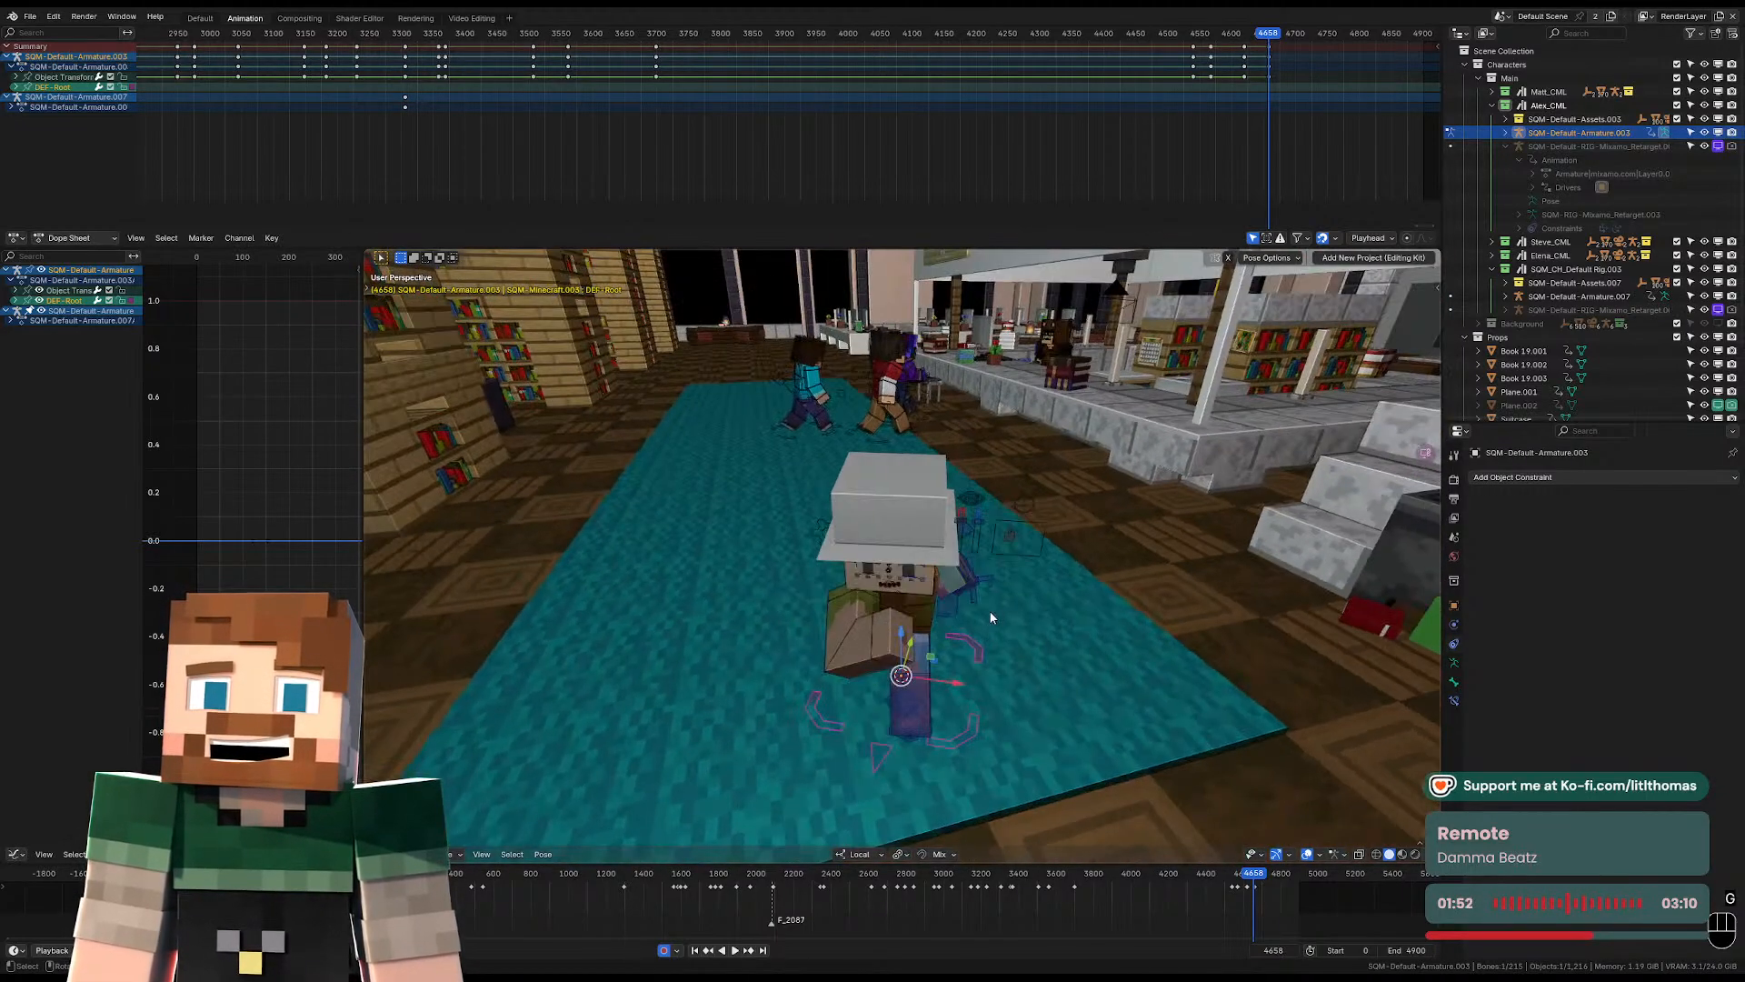
# Examine Alex's running pose and its placement on the carpet relative to the other running characters.
pyautogui.press('Tab')
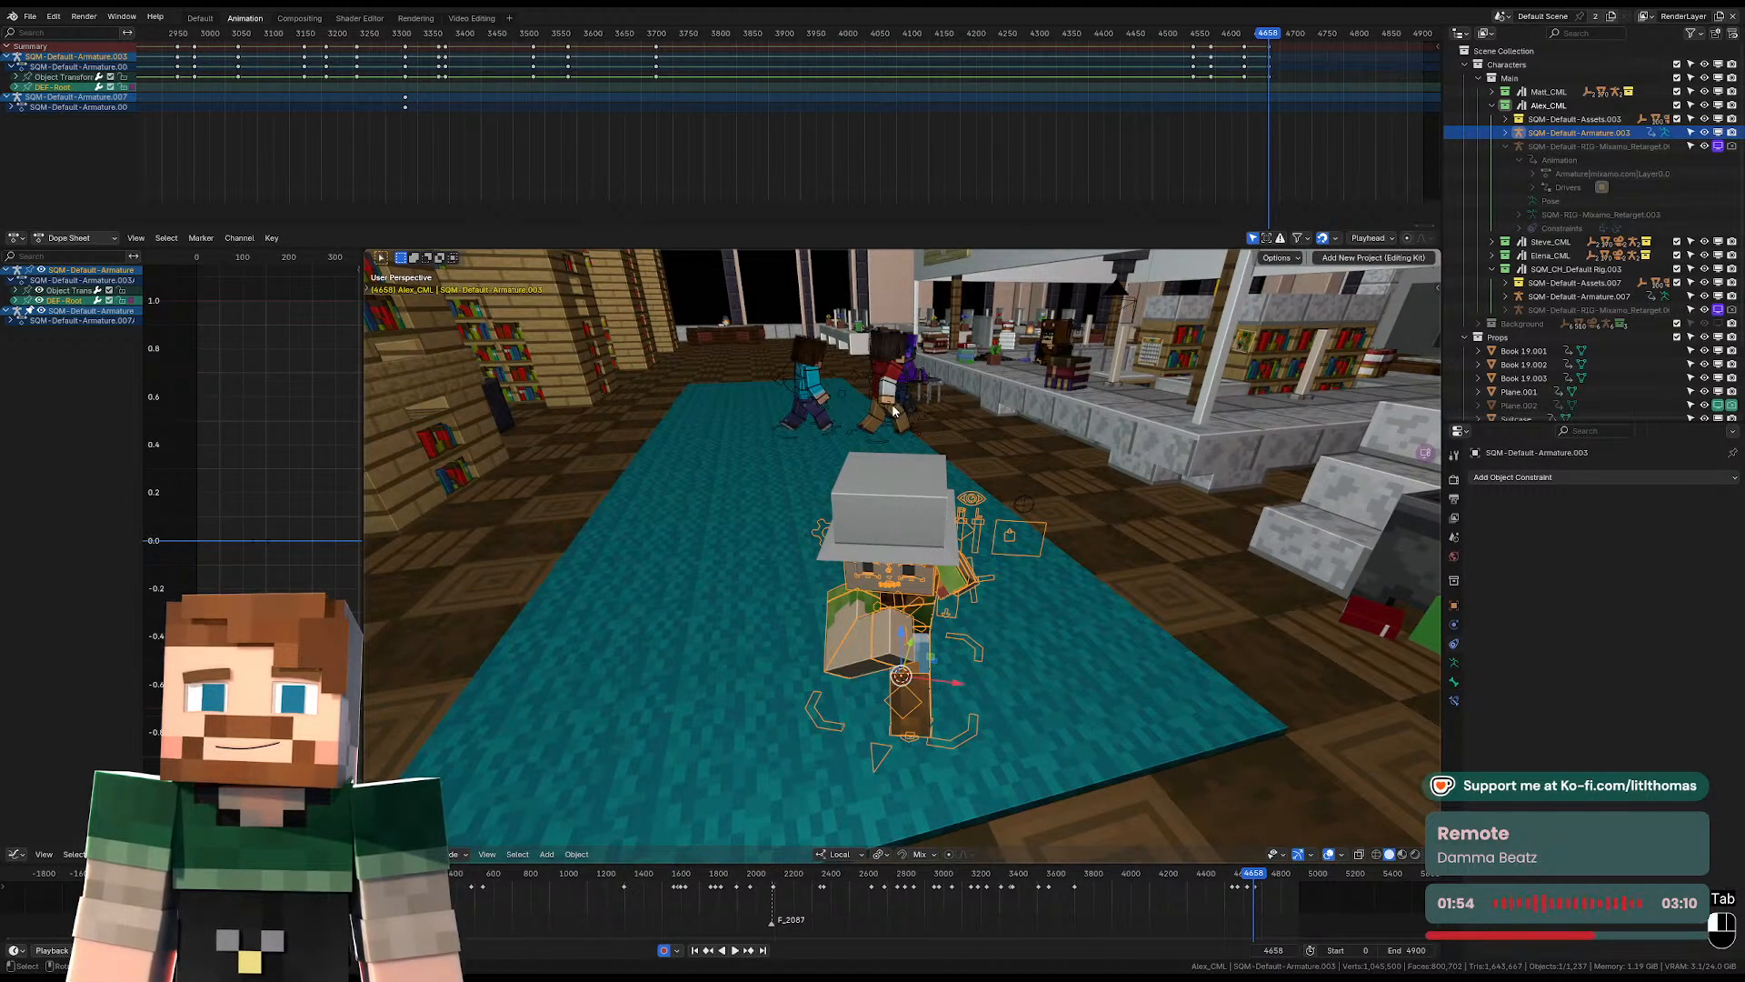
pyautogui.click(894, 383)
pyautogui.scroll(-3, 906, 491)
pyautogui.moveTo(925, 658); pyautogui.dragTo(896, 647, button='middle')
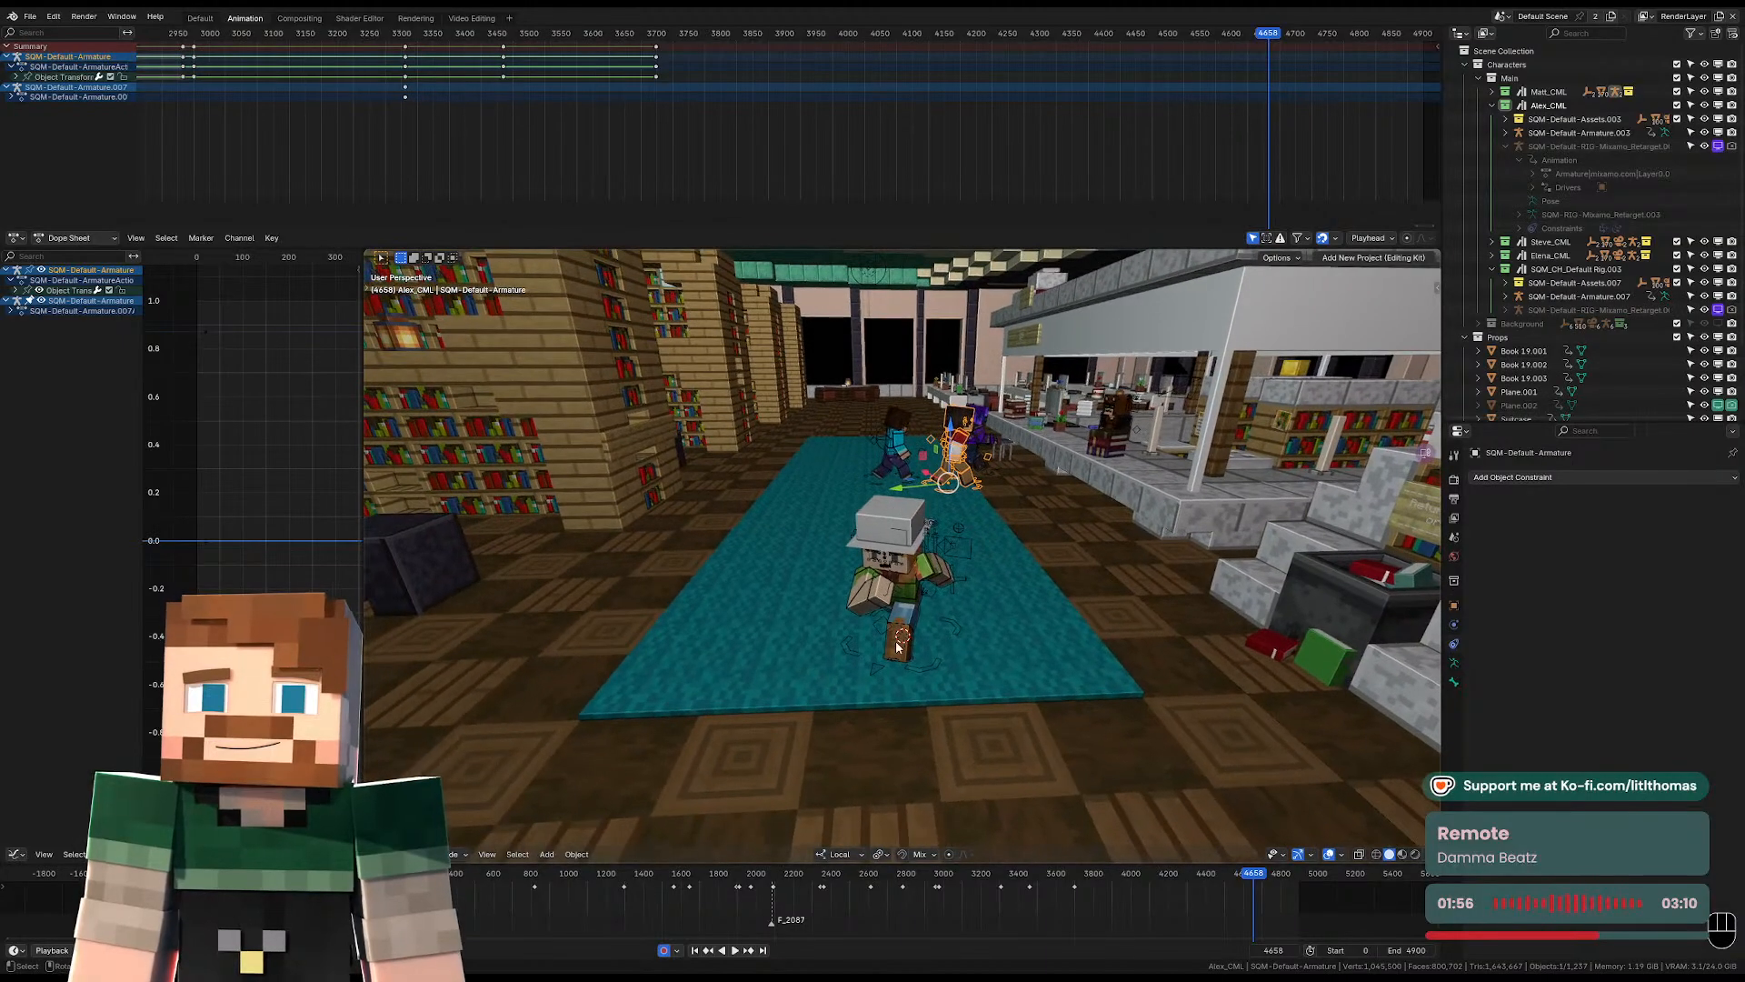
pyautogui.moveTo(929, 582); pyautogui.dragTo(952, 549, button='middle')
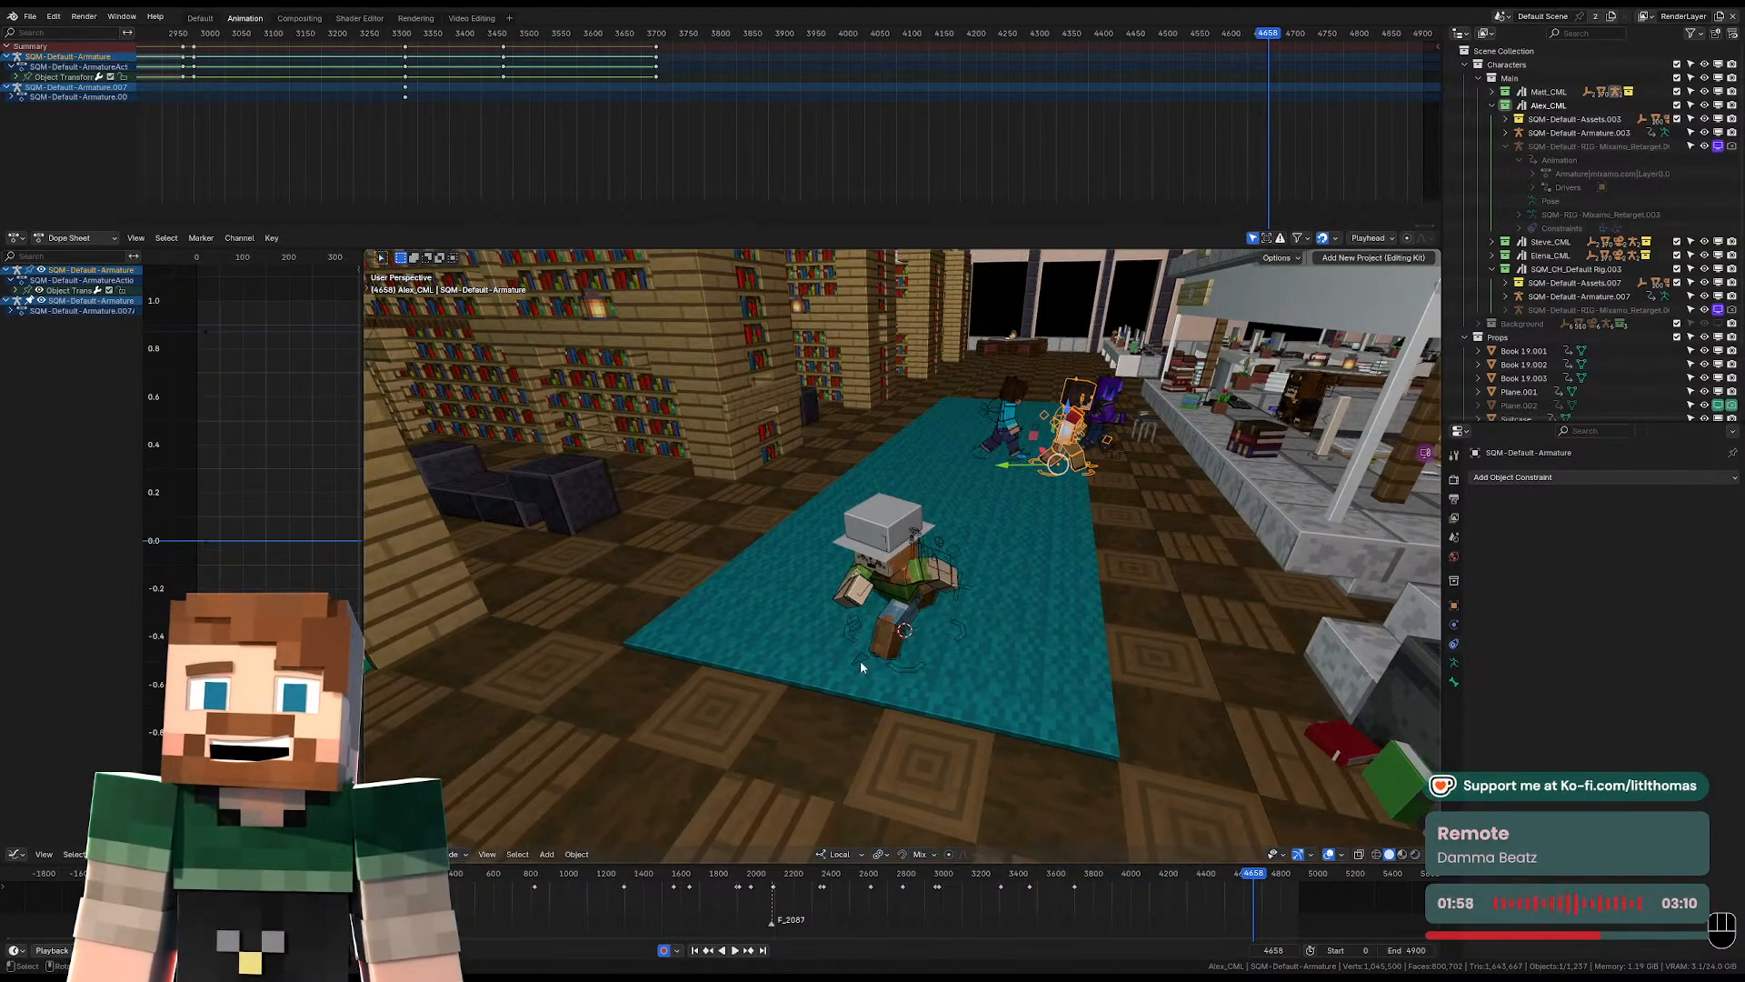
pyautogui.click(923, 671)
pyautogui.press('Tab')
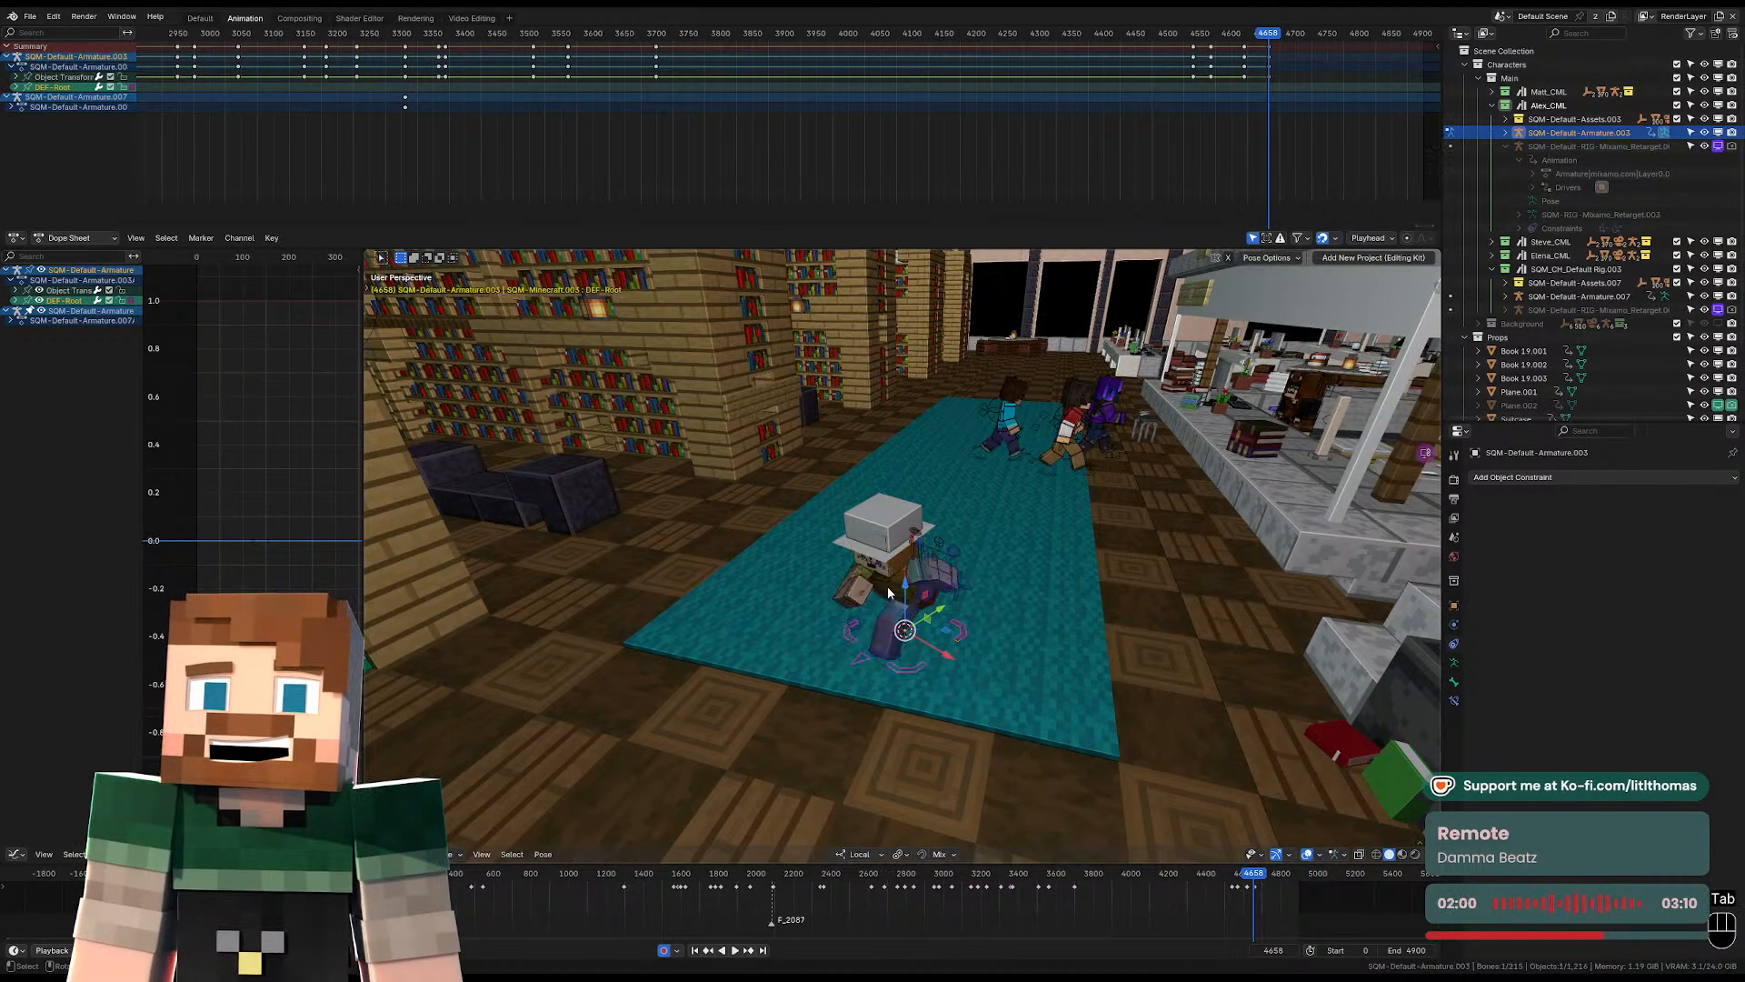
pyautogui.moveTo(866, 529); pyautogui.dragTo(938, 489, button='middle')
pyautogui.press('Tab')
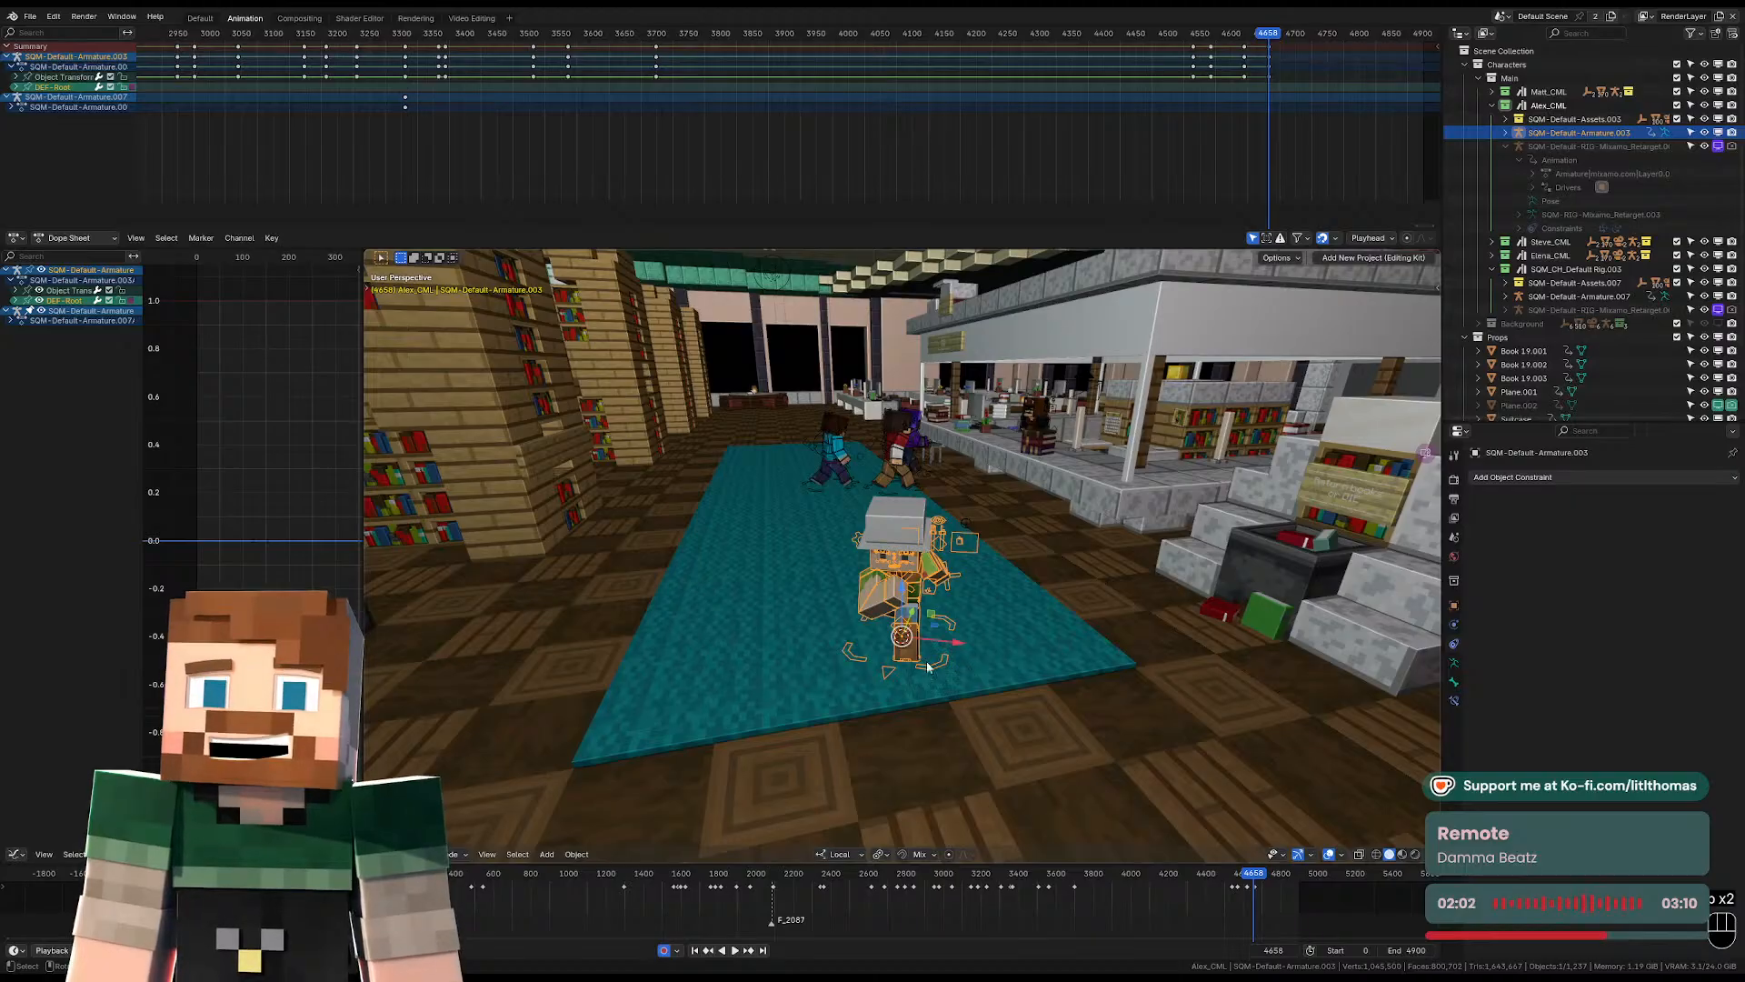
pyautogui.press('g')
pyautogui.rightClick(928, 633)
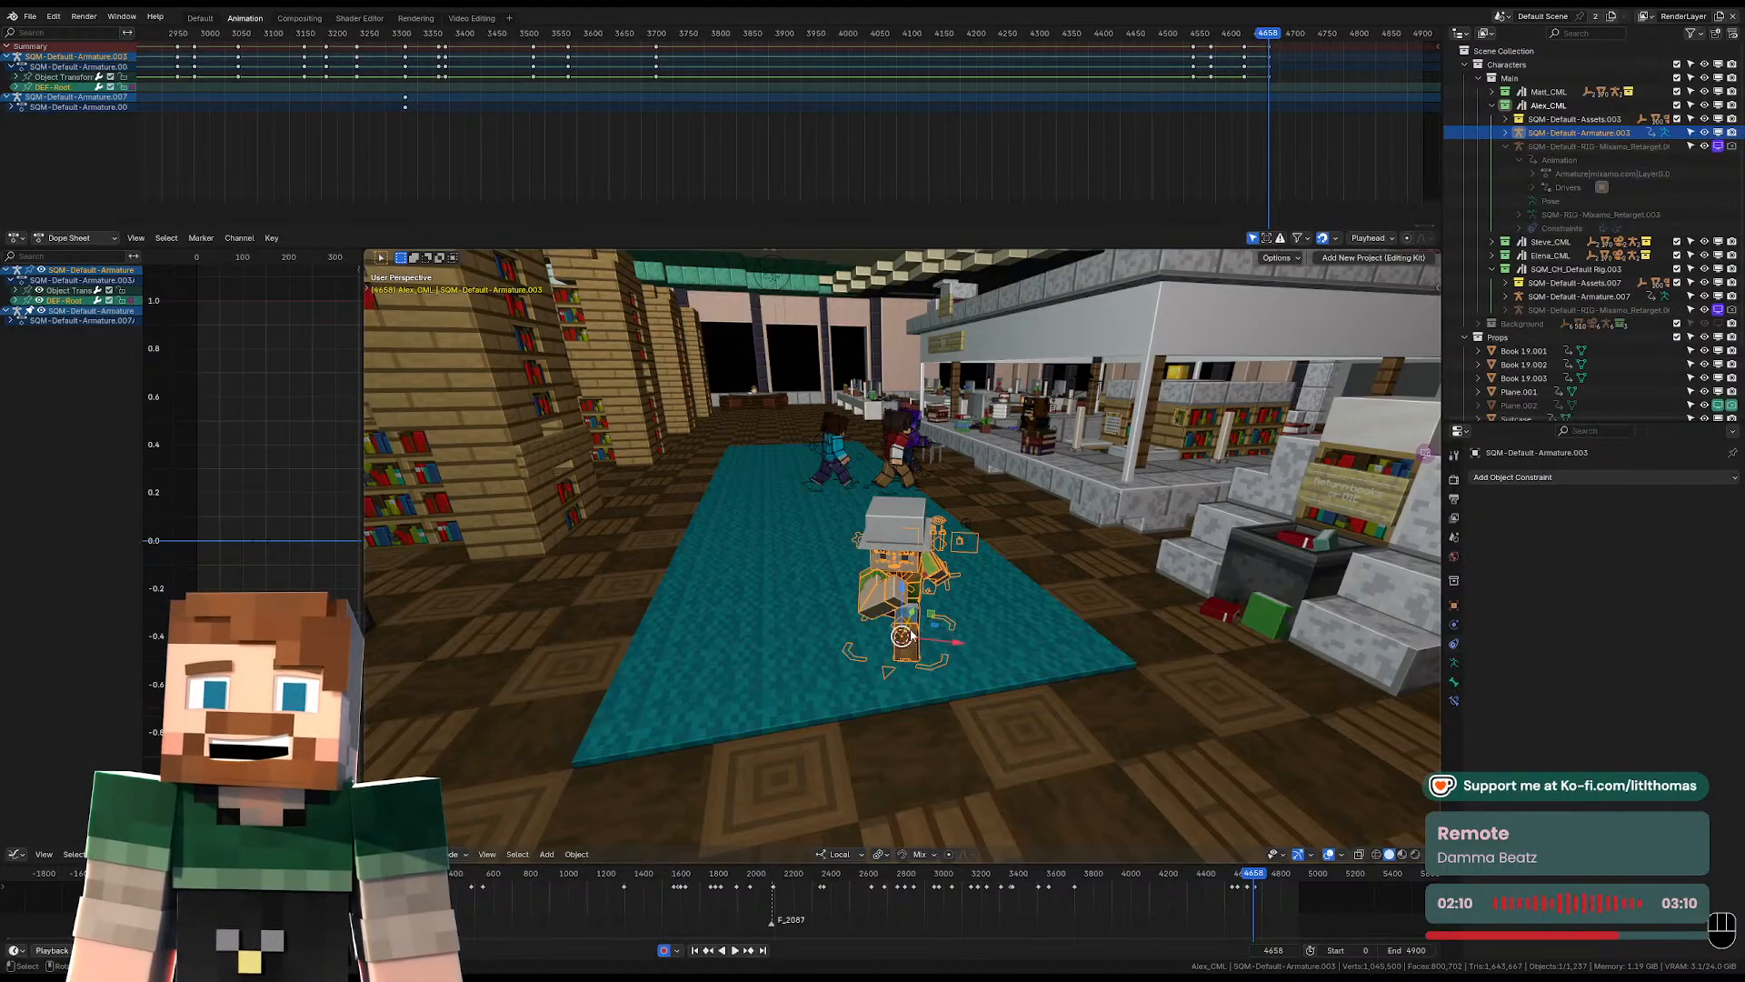
pyautogui.scroll(2, 916, 663)
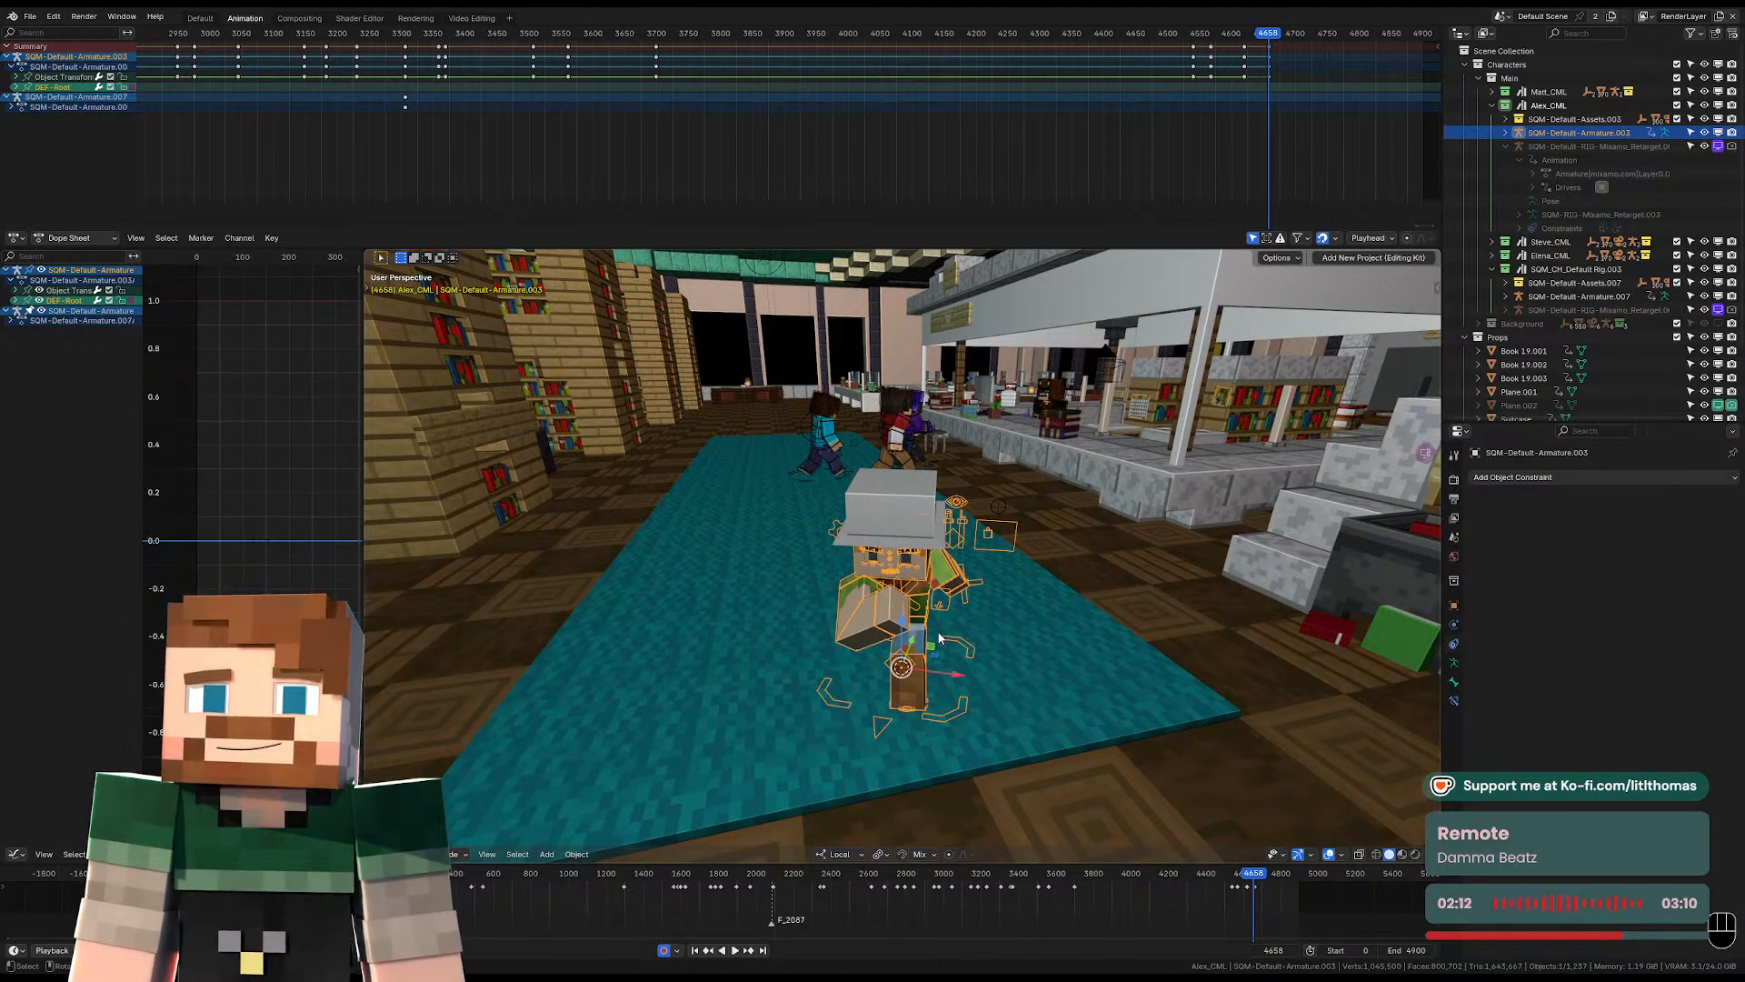
pyautogui.moveTo(926, 627); pyautogui.dragTo(924, 561, button='middle')
pyautogui.press('g')
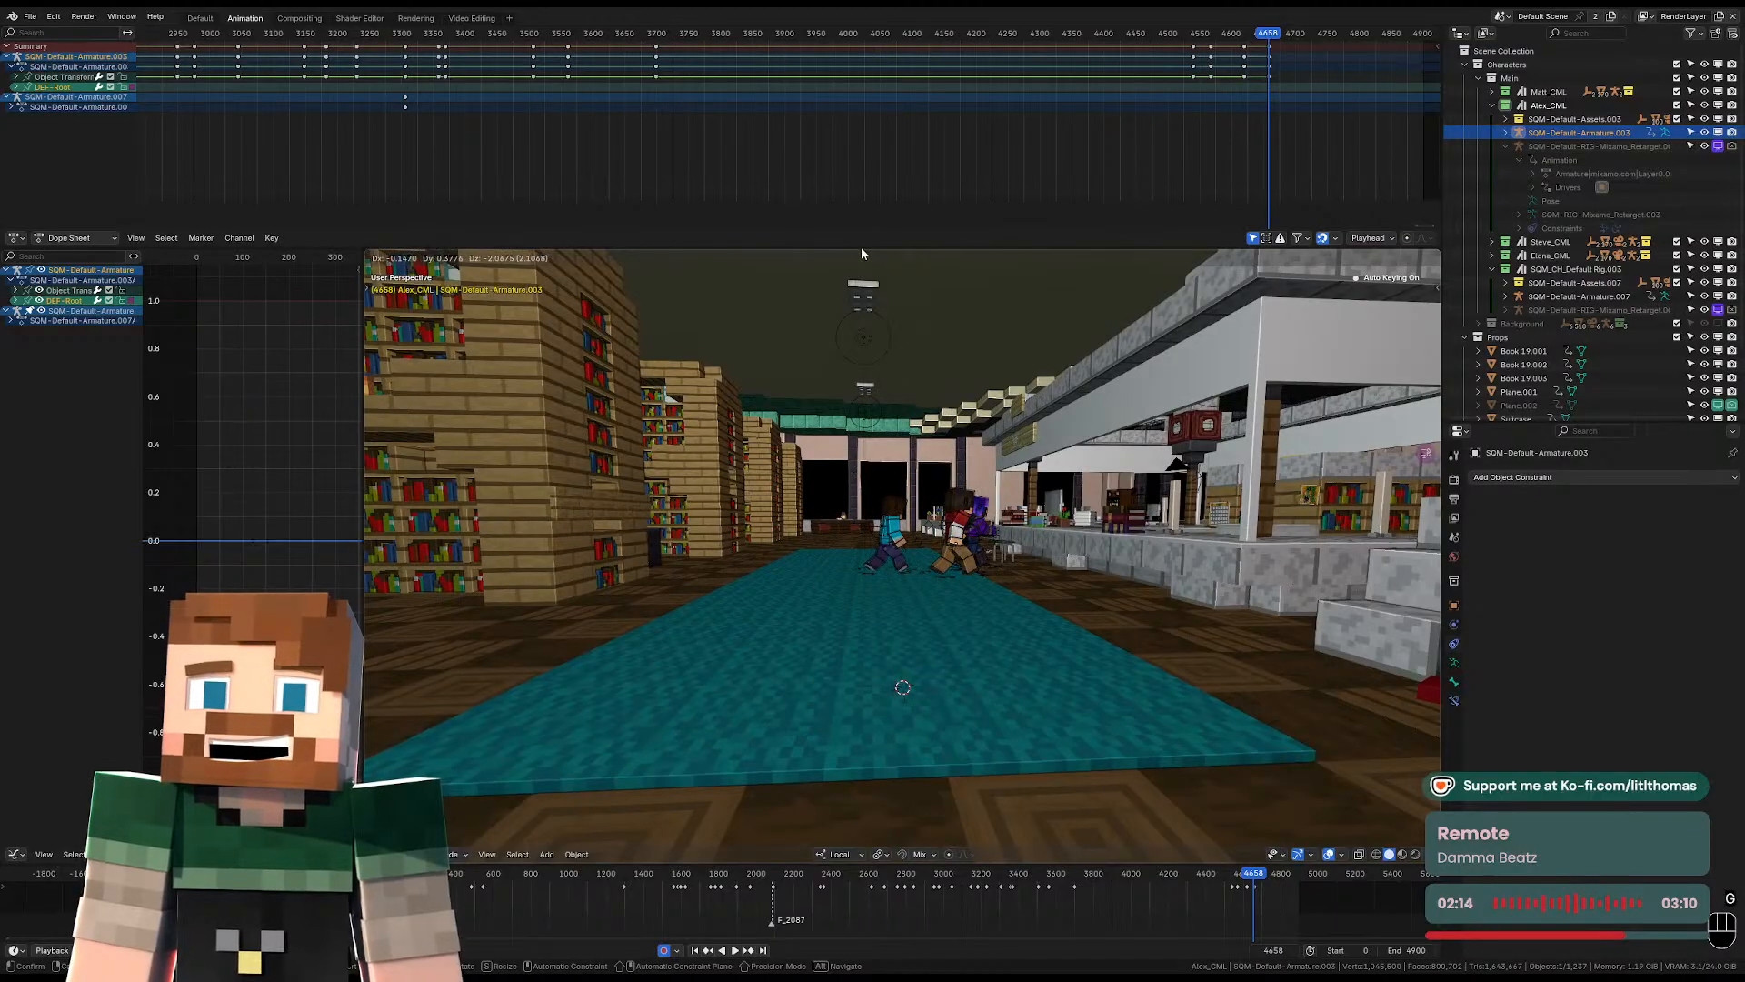
pyautogui.rightClick(860, 249)
pyautogui.scroll(-7, 923, 561)
pyautogui.scroll(-10, 923, 564)
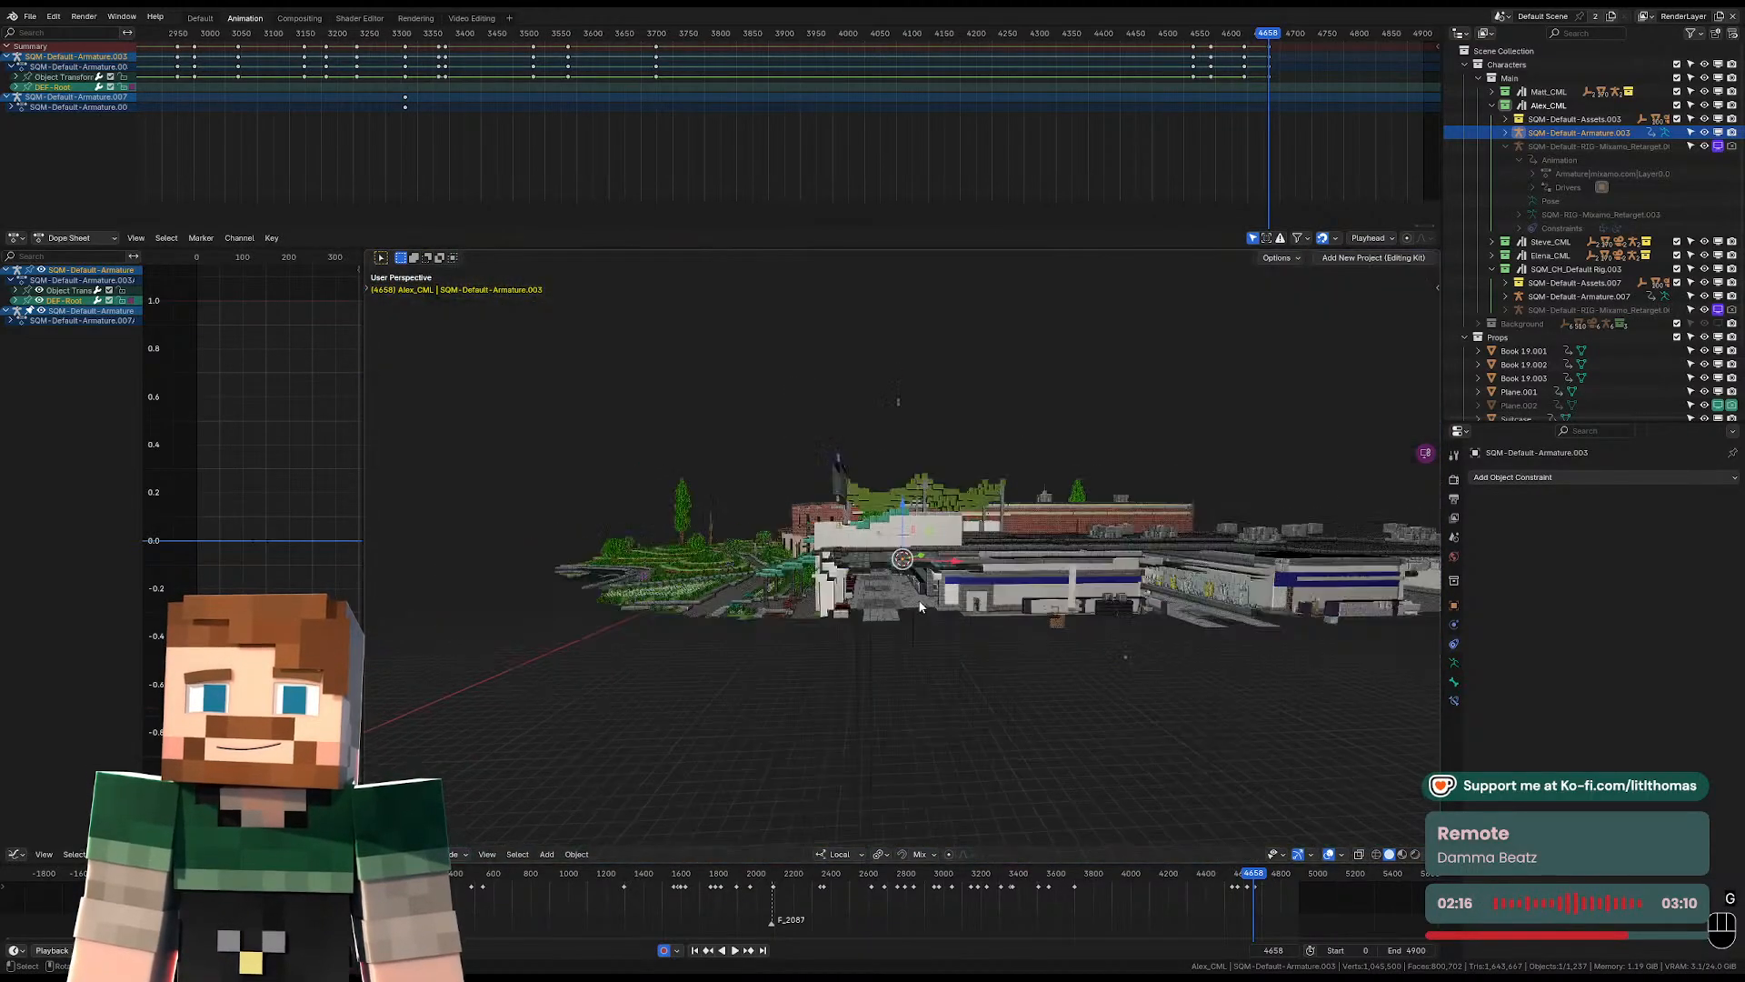
pyautogui.moveTo(874, 624); pyautogui.dragTo(708, 660, button='middle')
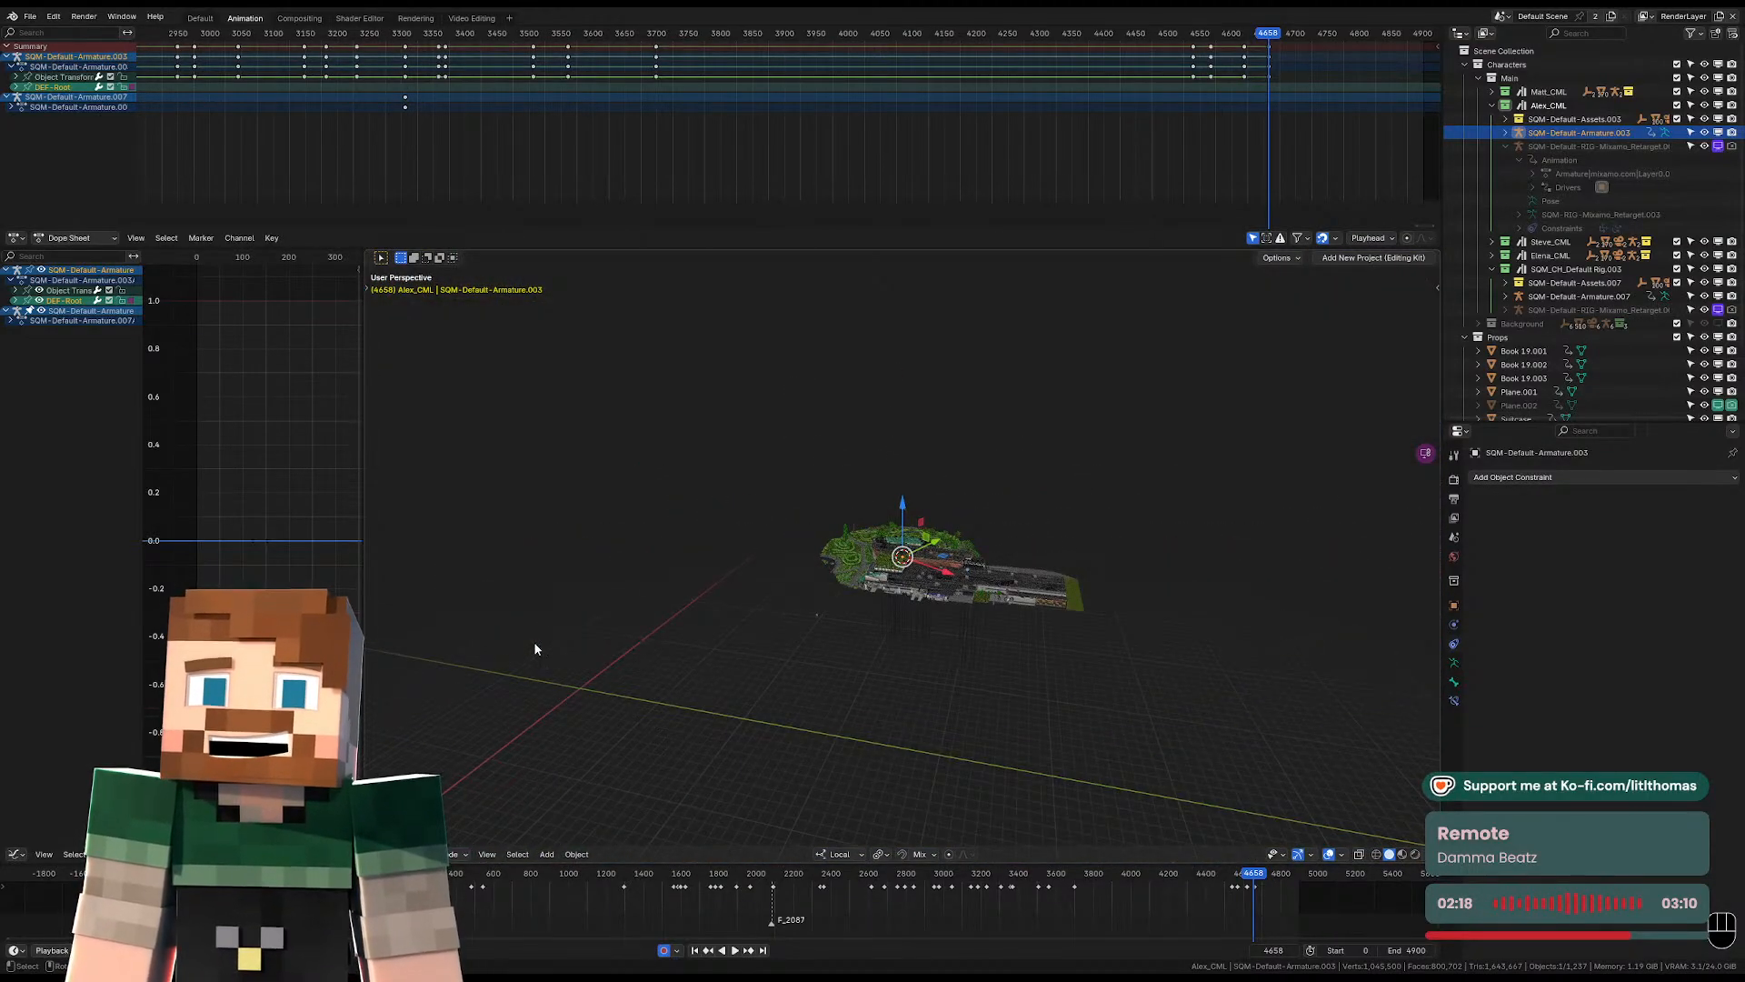
pyautogui.scroll(12, 886, 591)
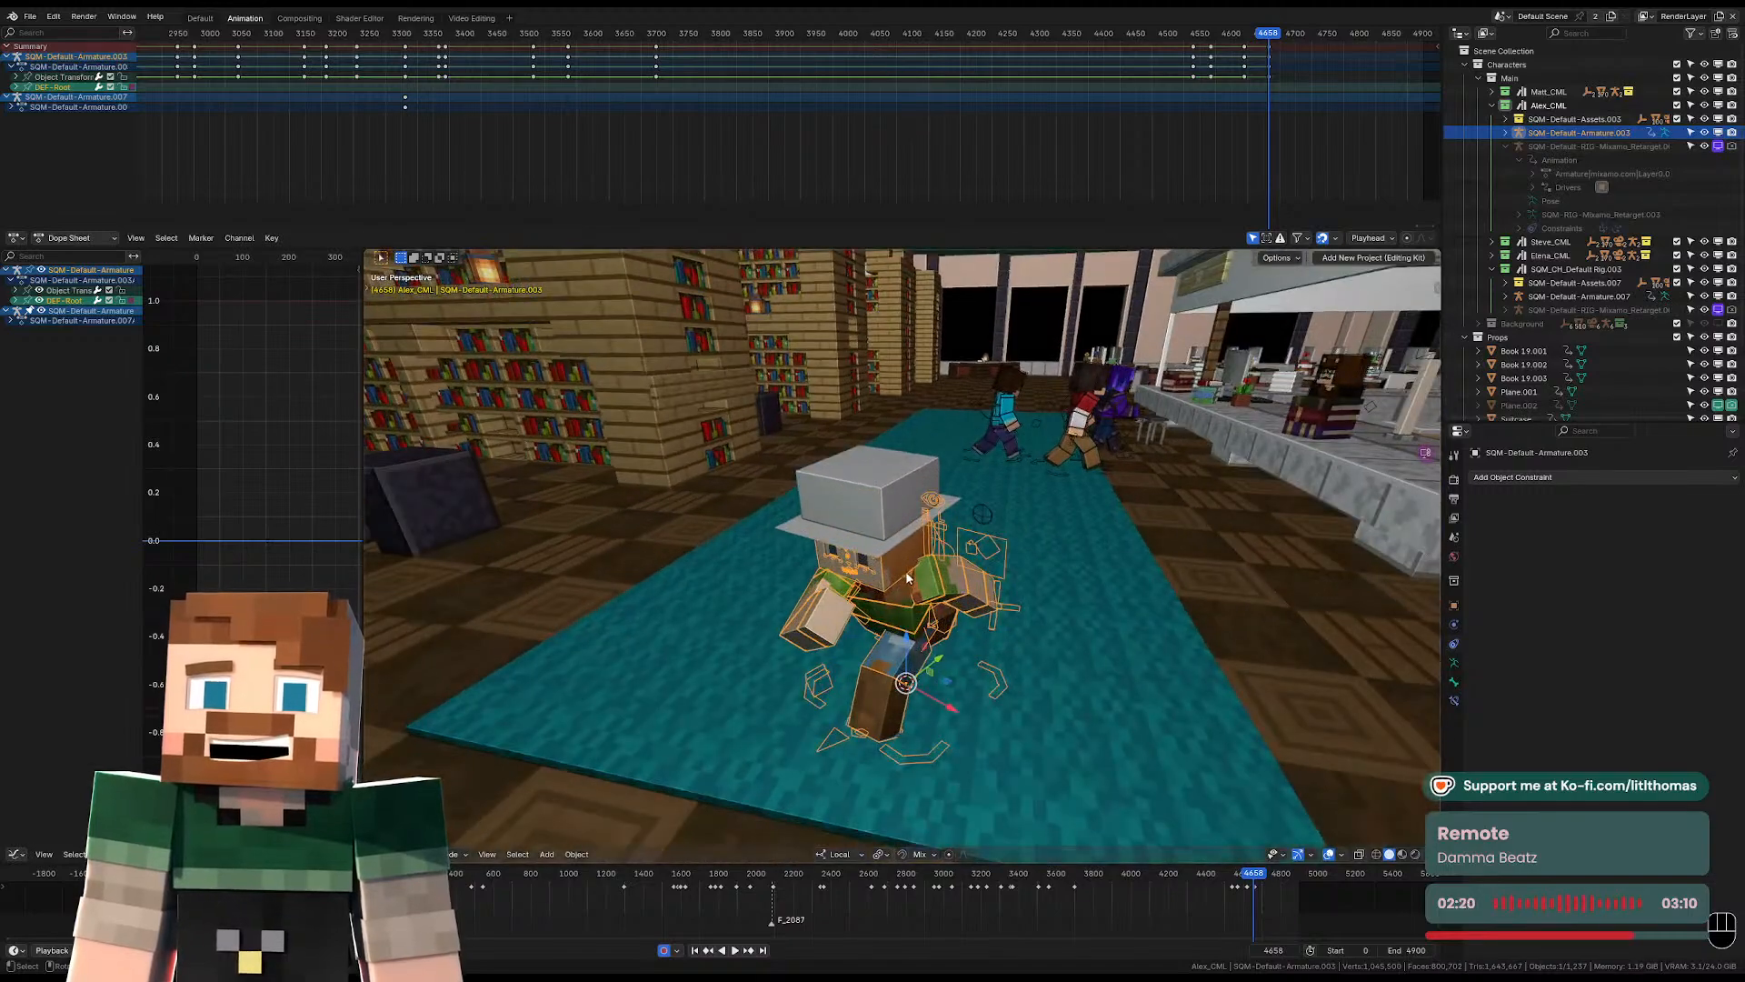
pyautogui.press('Tab')
pyautogui.press('g')
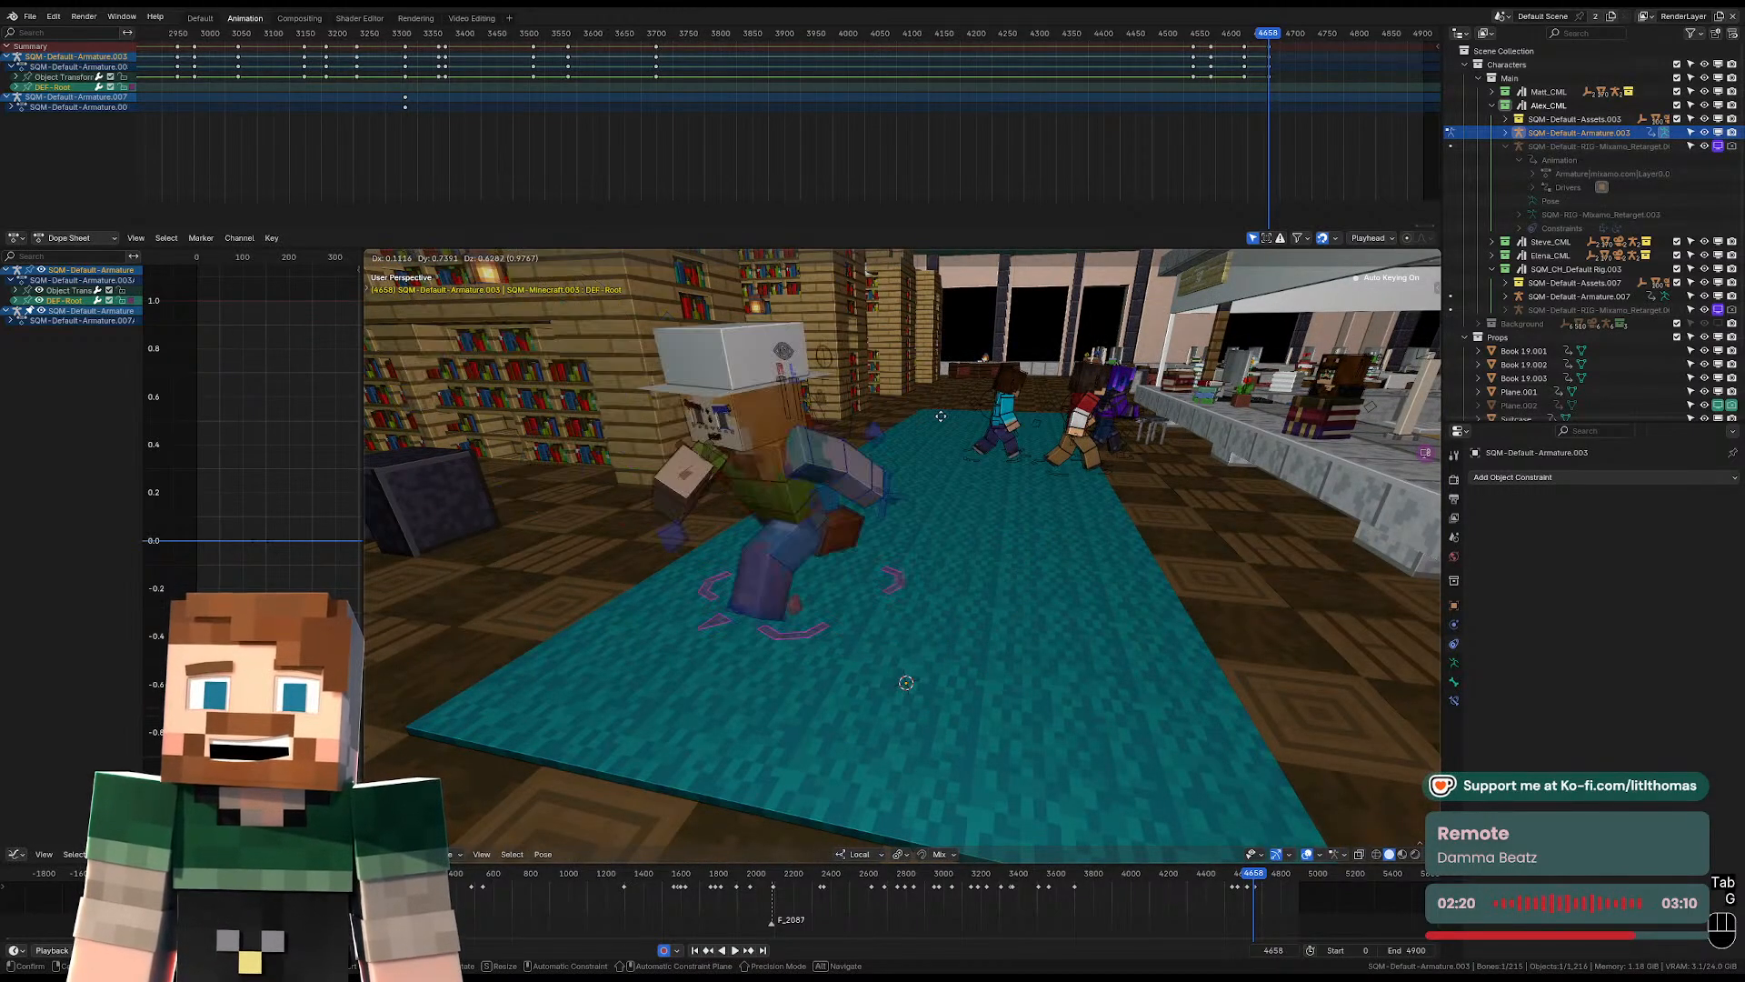
pyautogui.rightClick(884, 660)
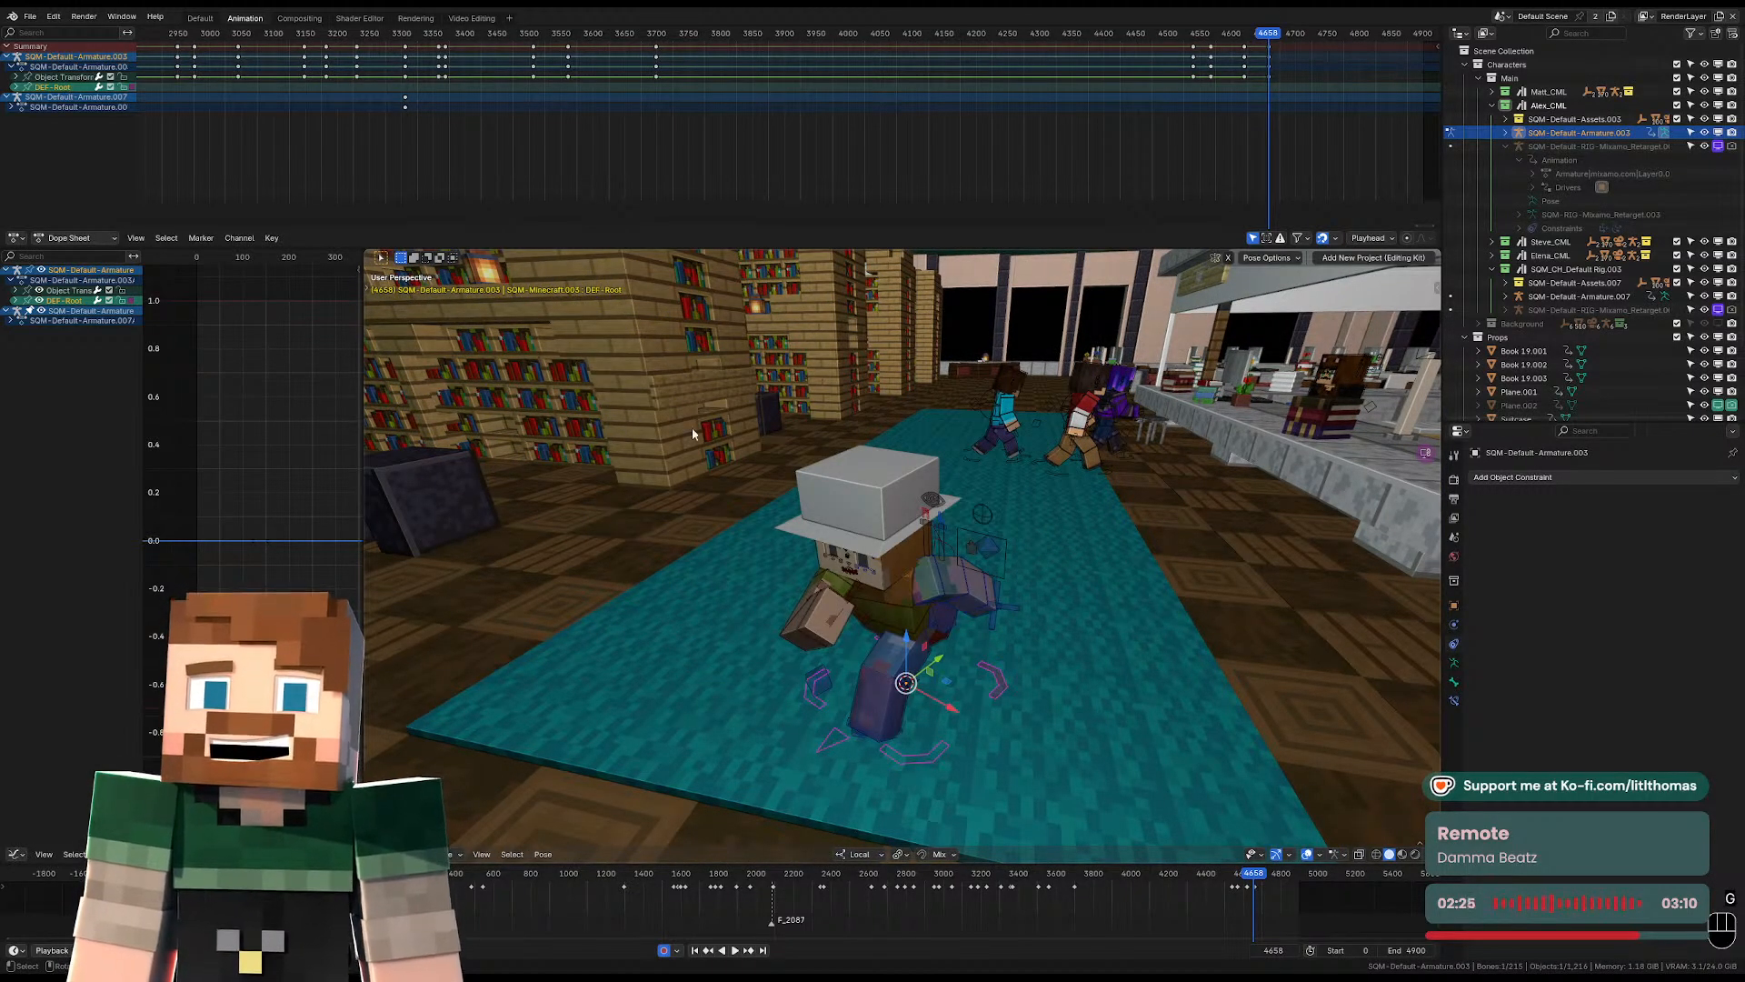
pyautogui.press('Tab')
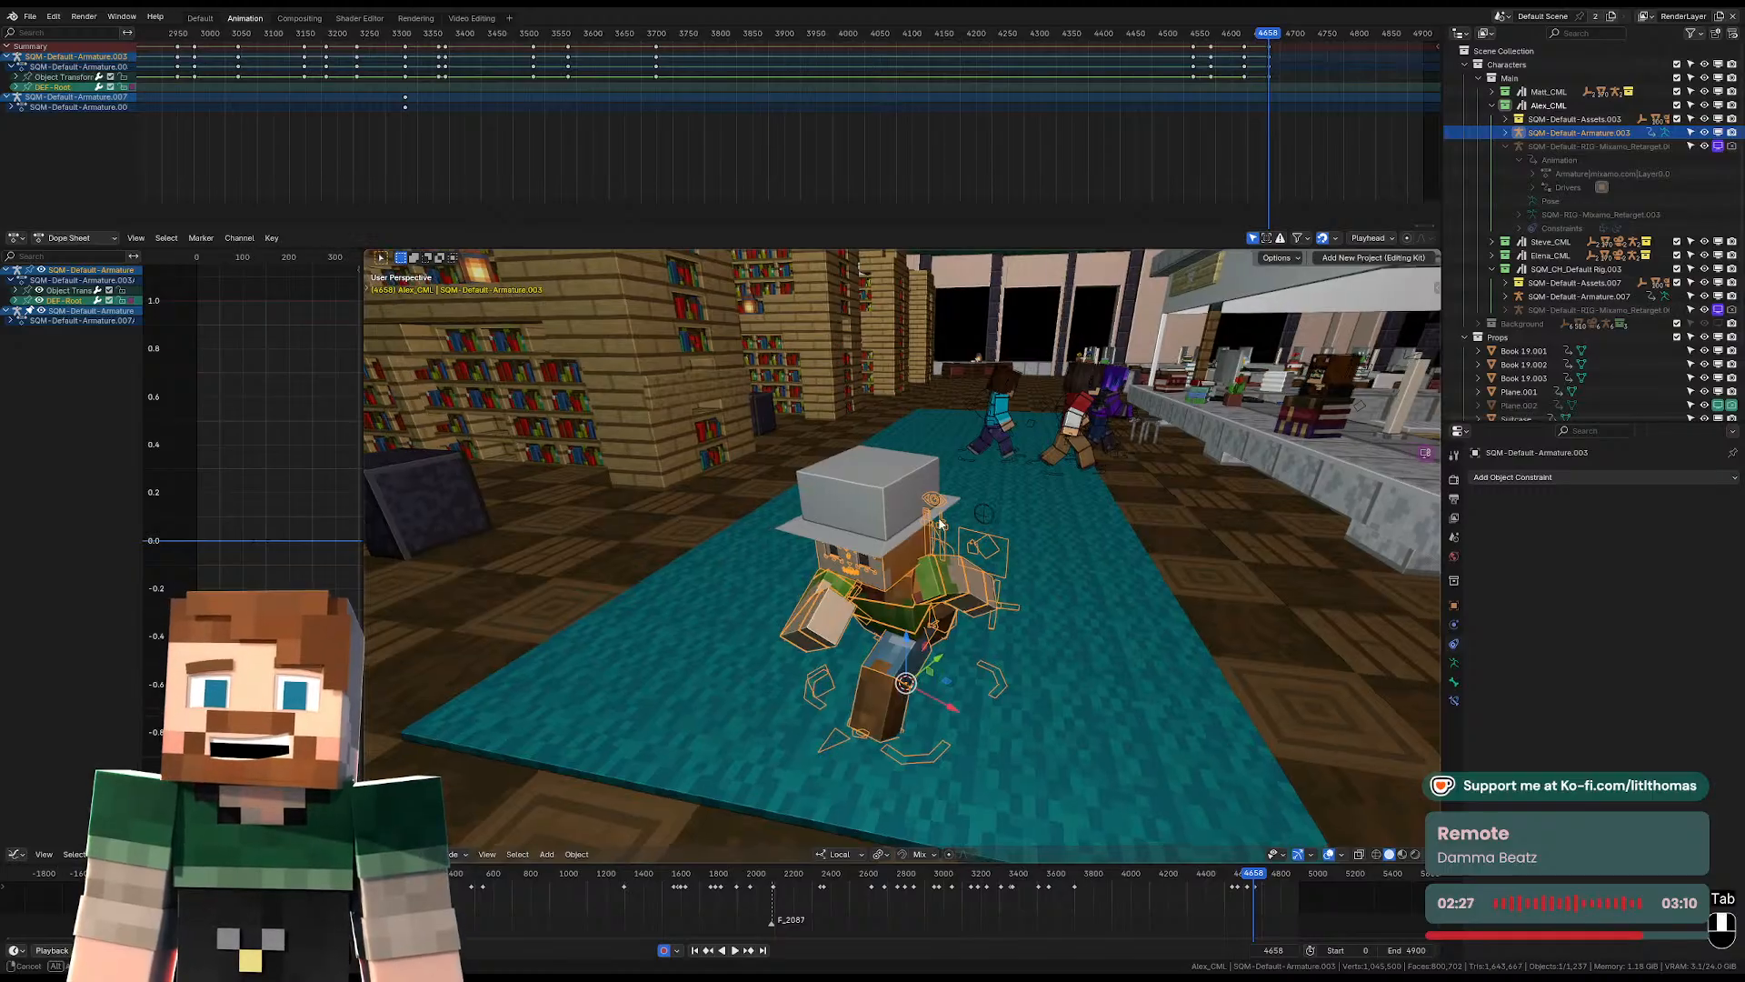
# Rotate Alex's whole armature about the Z axis at frame 4658 so that Alex runs across the camera shot.
pyautogui.press('KP_0')
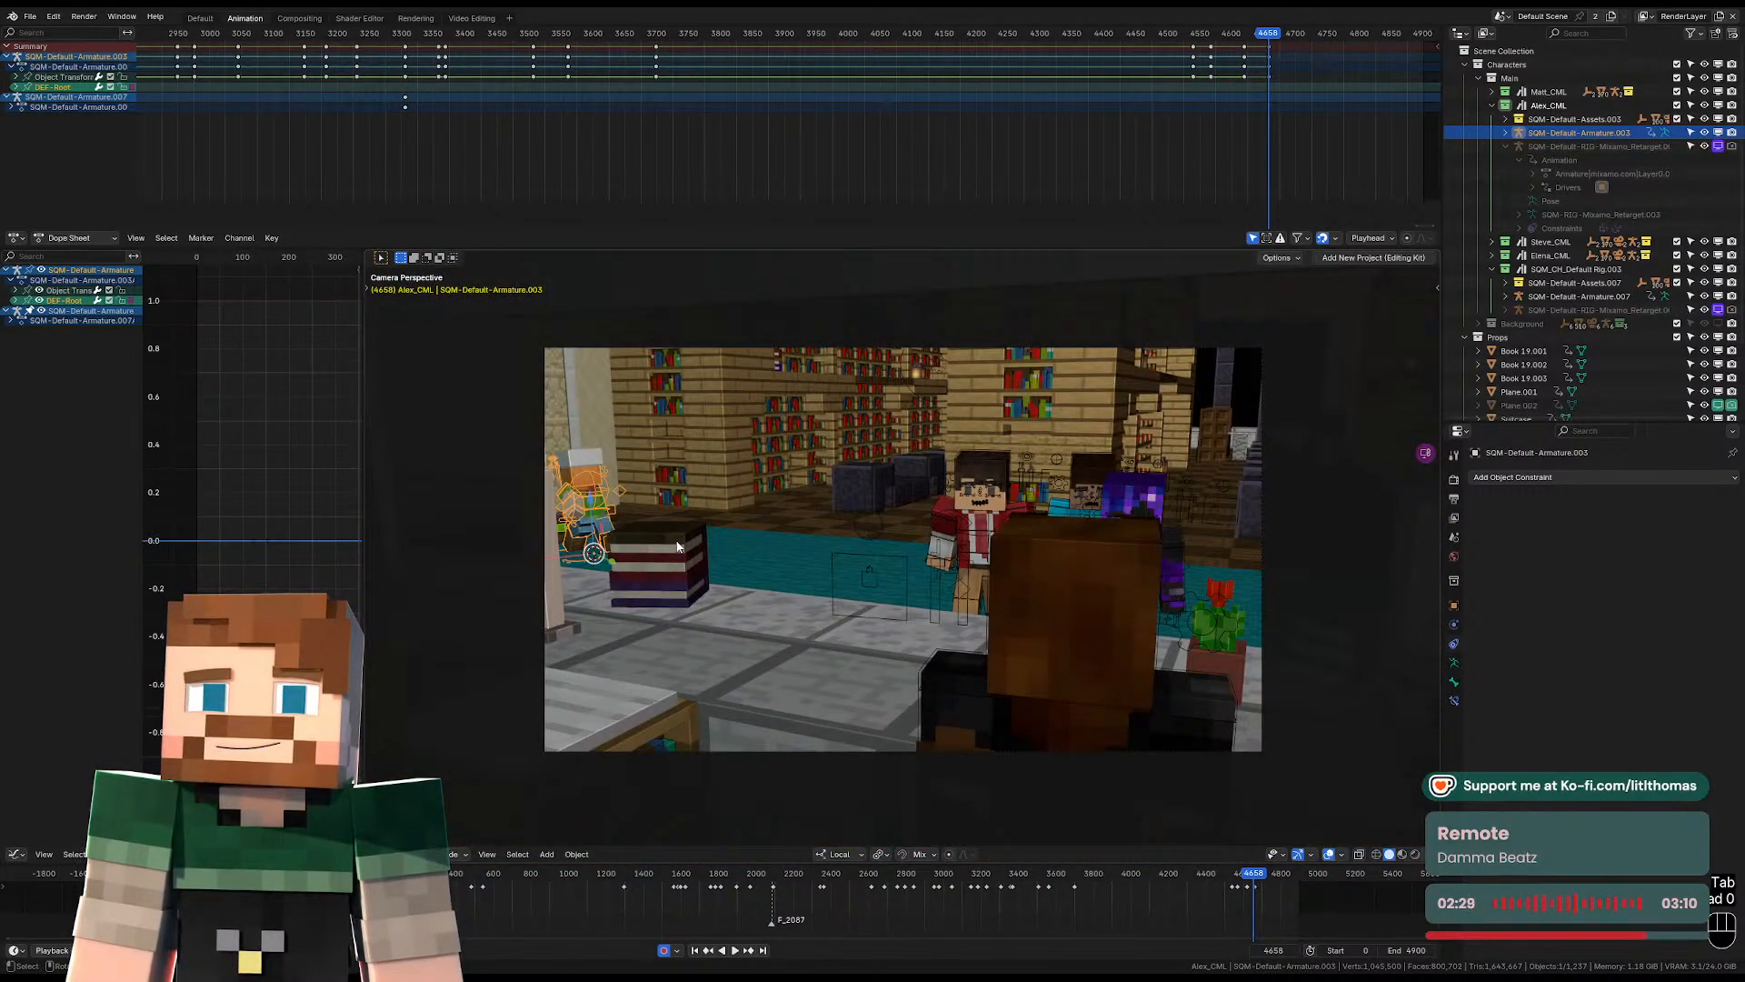
pyautogui.press('Left')
pyautogui.press('Right')
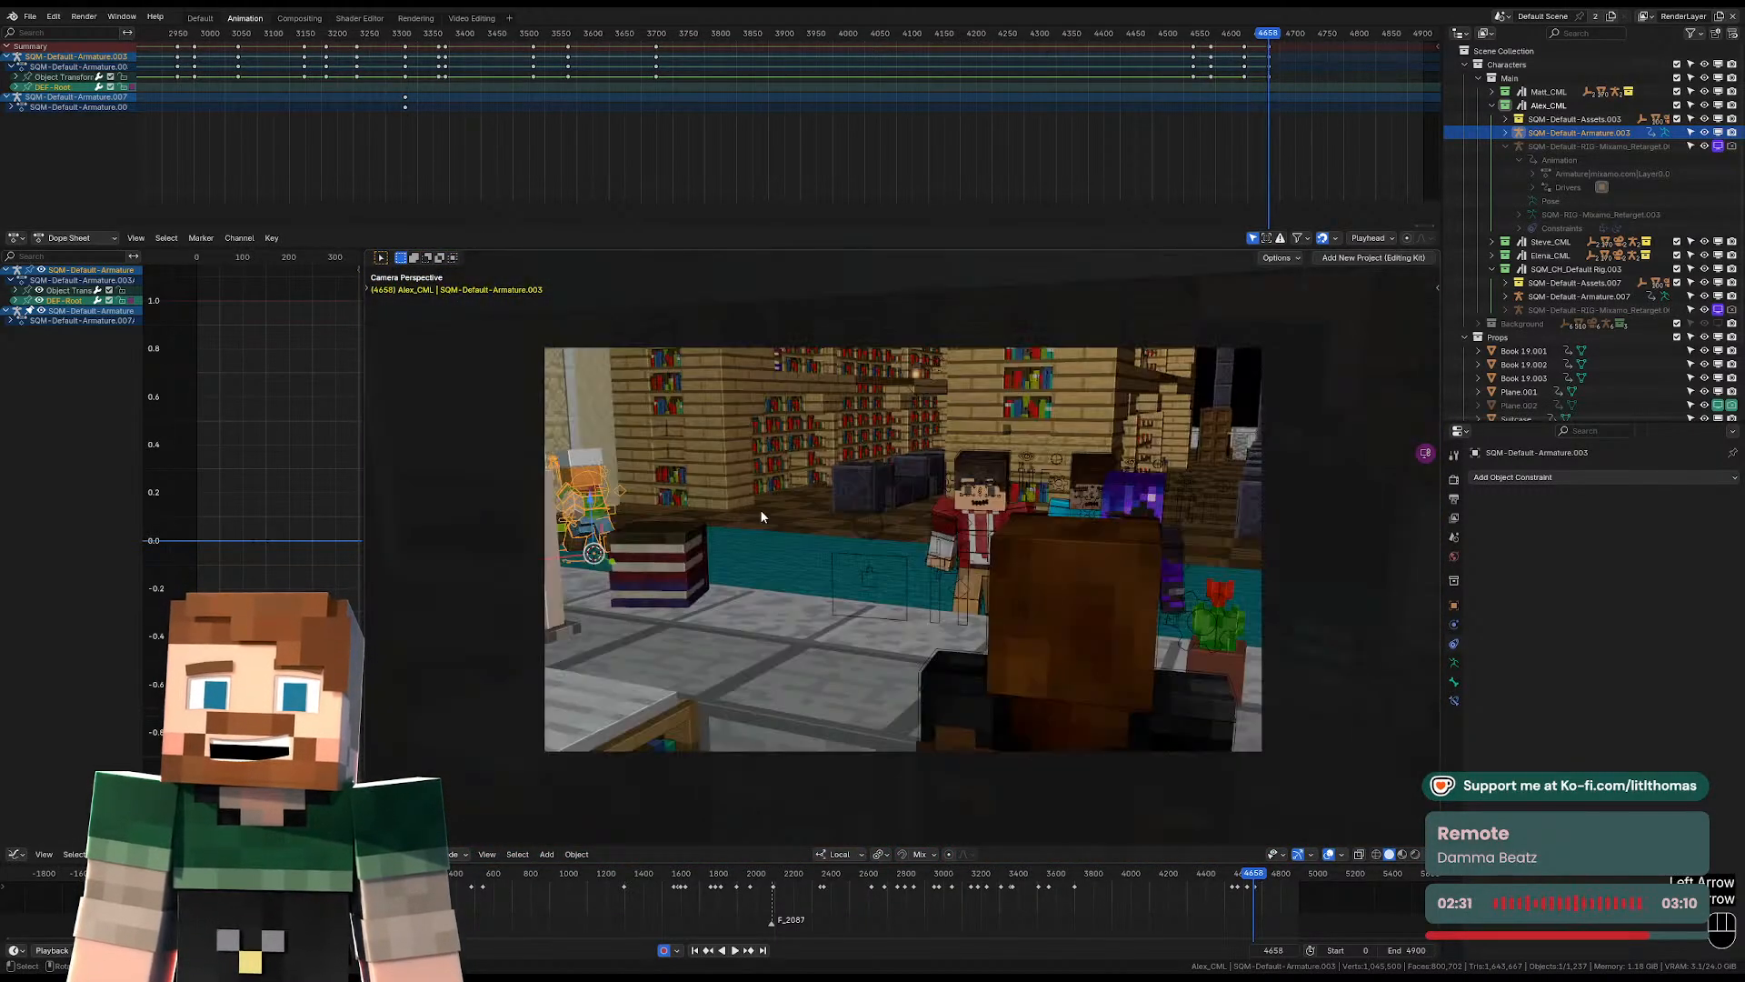
pyautogui.press('KP_Decimal')
pyautogui.press('r')
pyautogui.press('z')
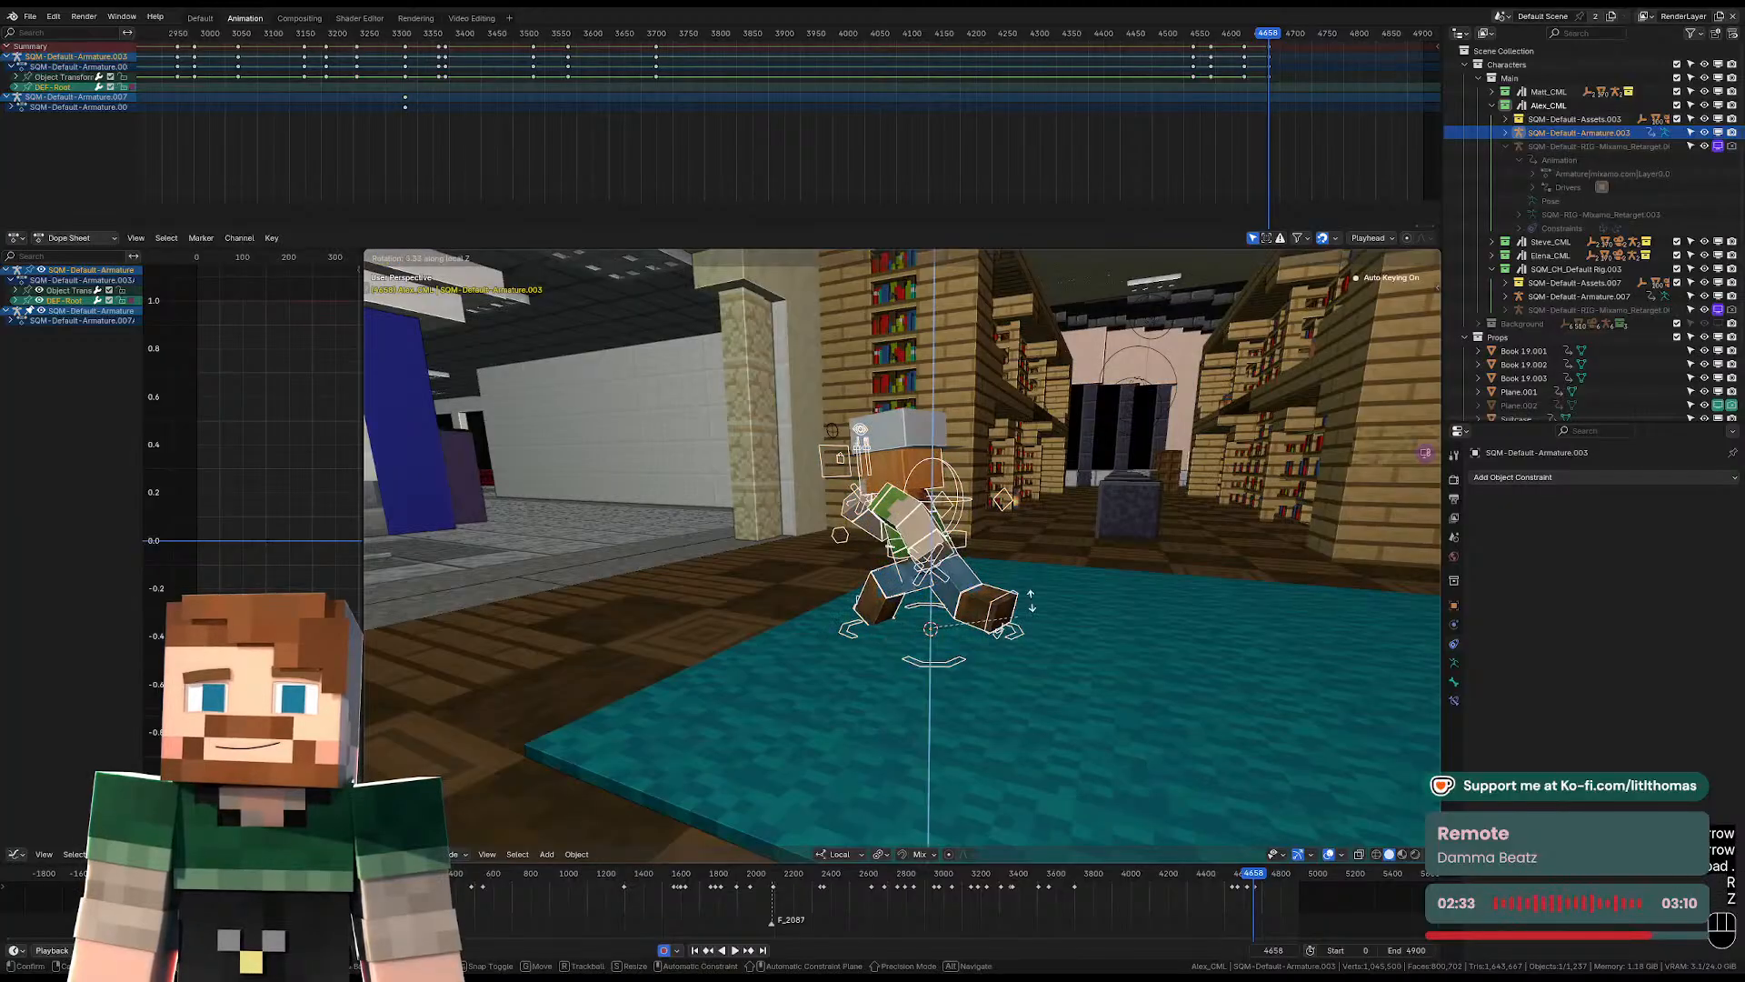
pyautogui.click(1064, 522)
pyautogui.press('KP_0')
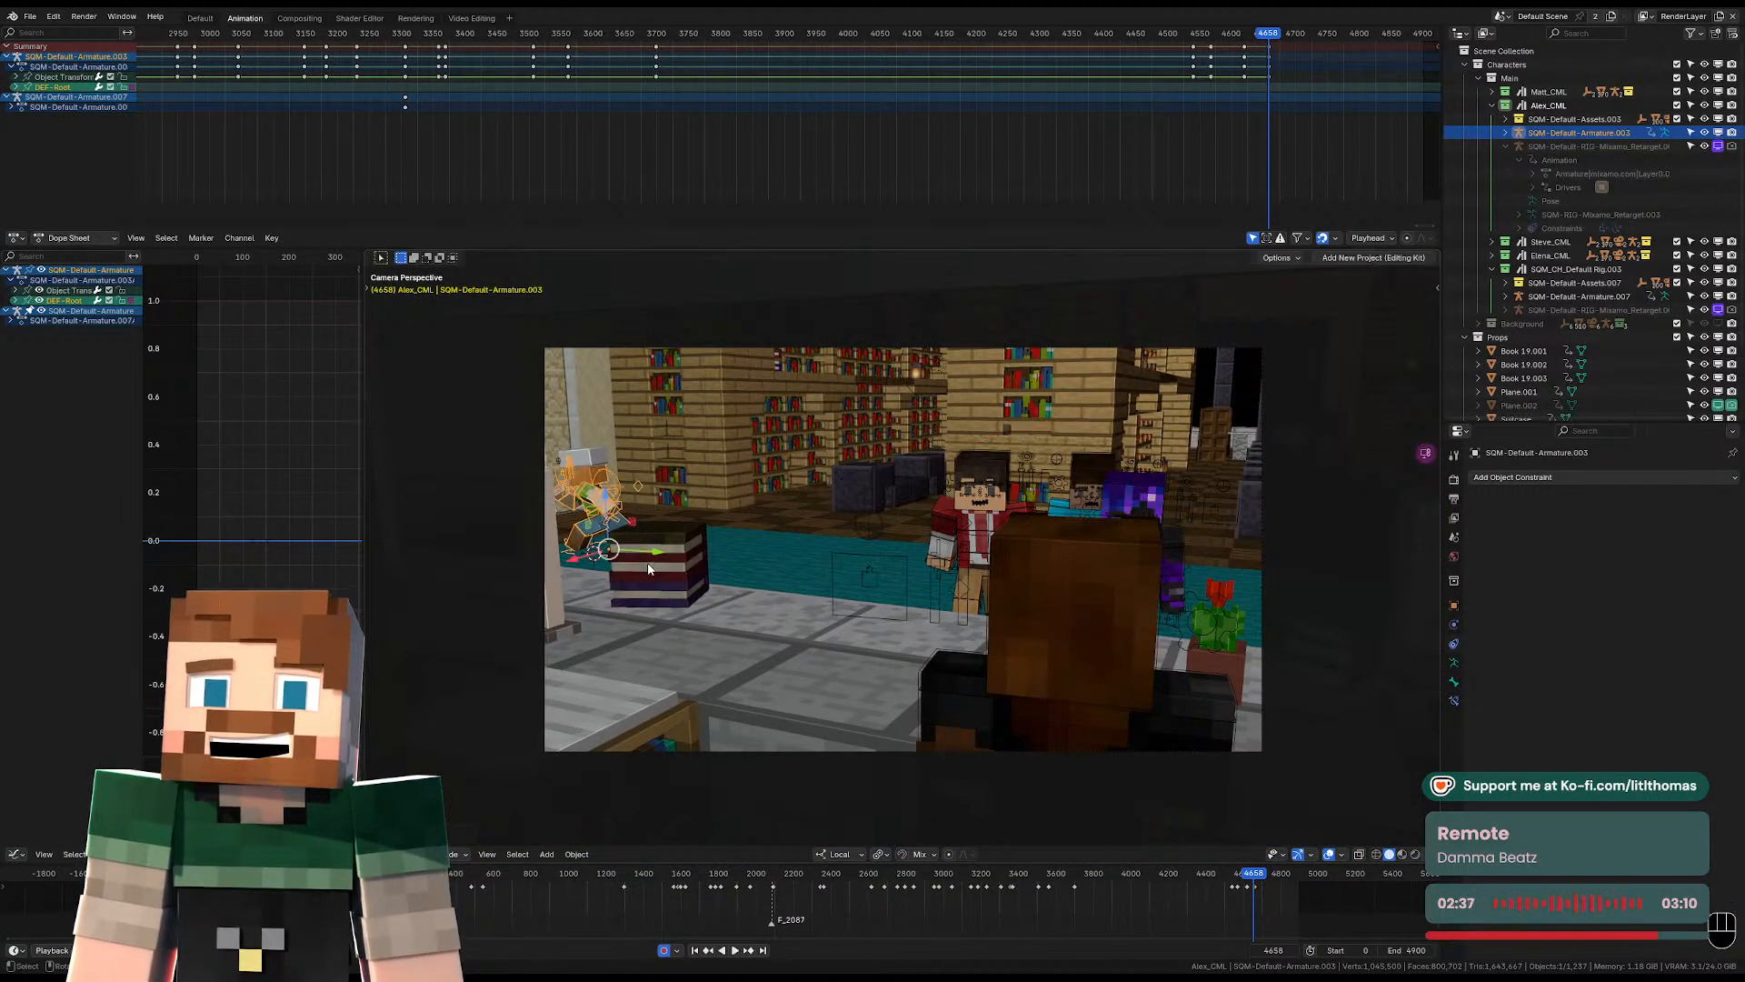
pyautogui.press('r')
pyautogui.press('z')
pyautogui.click(715, 571)
# Play the shot from frame 4658 through the camera and check Alex's placement up to frame 4717.
pyautogui.press('space')
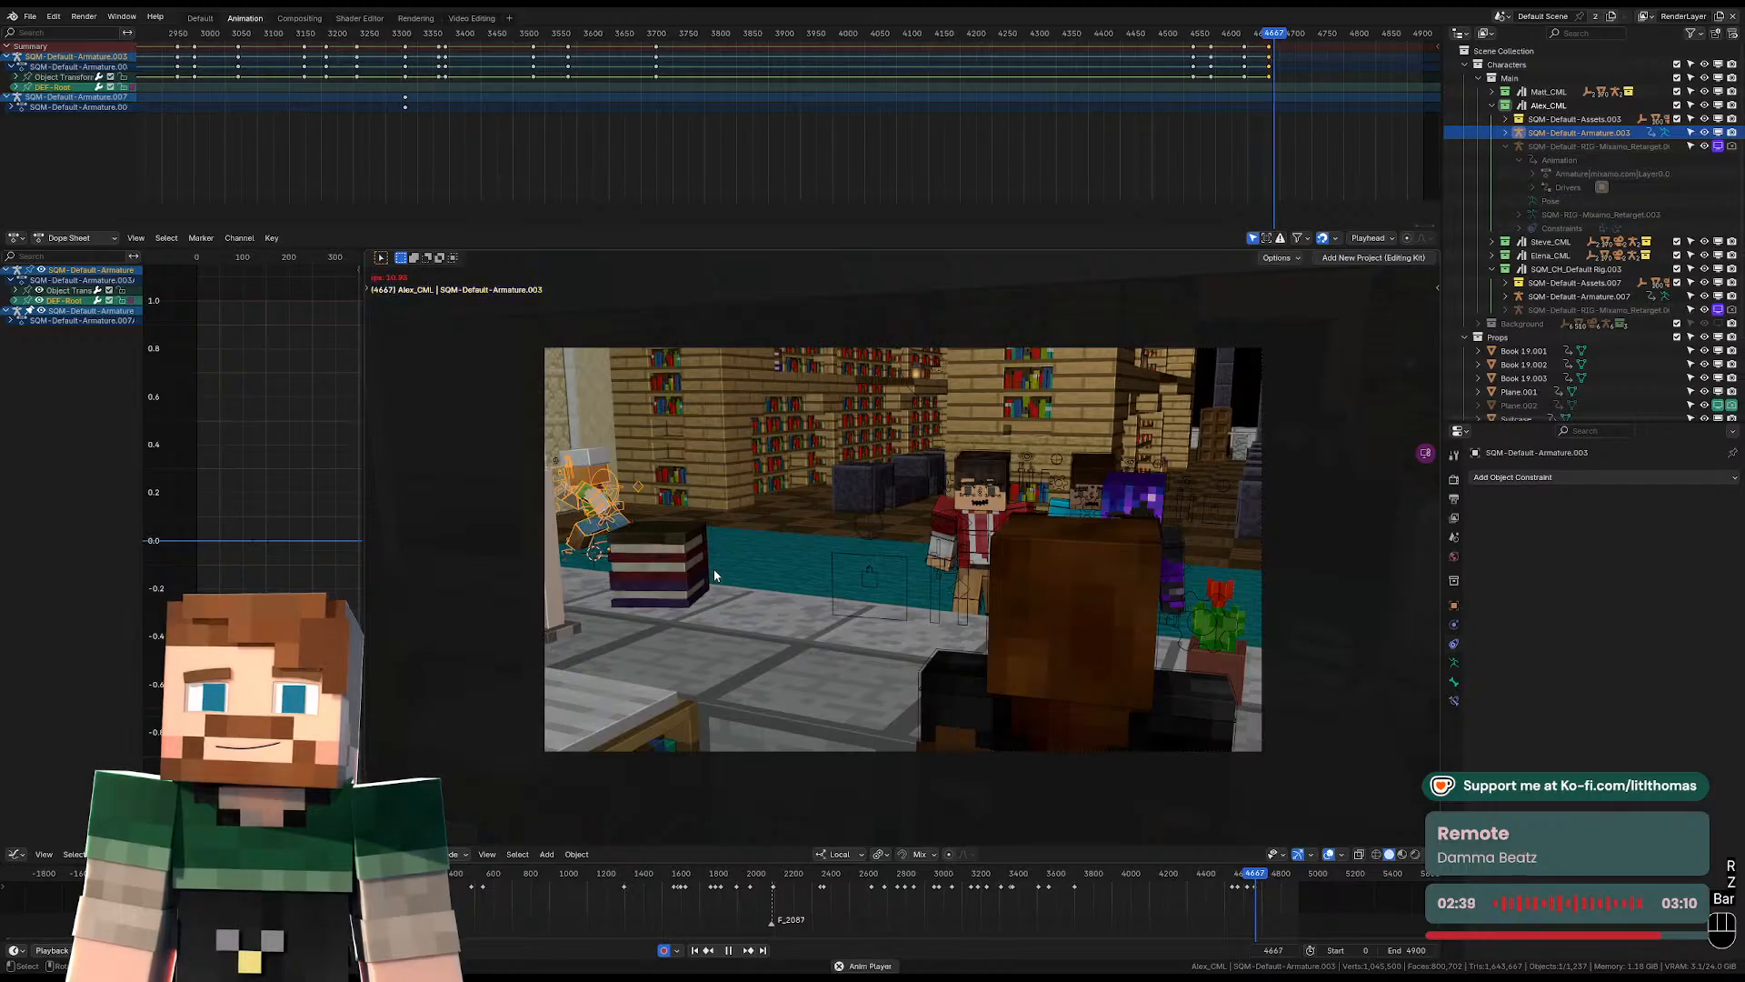
pyautogui.press('space')
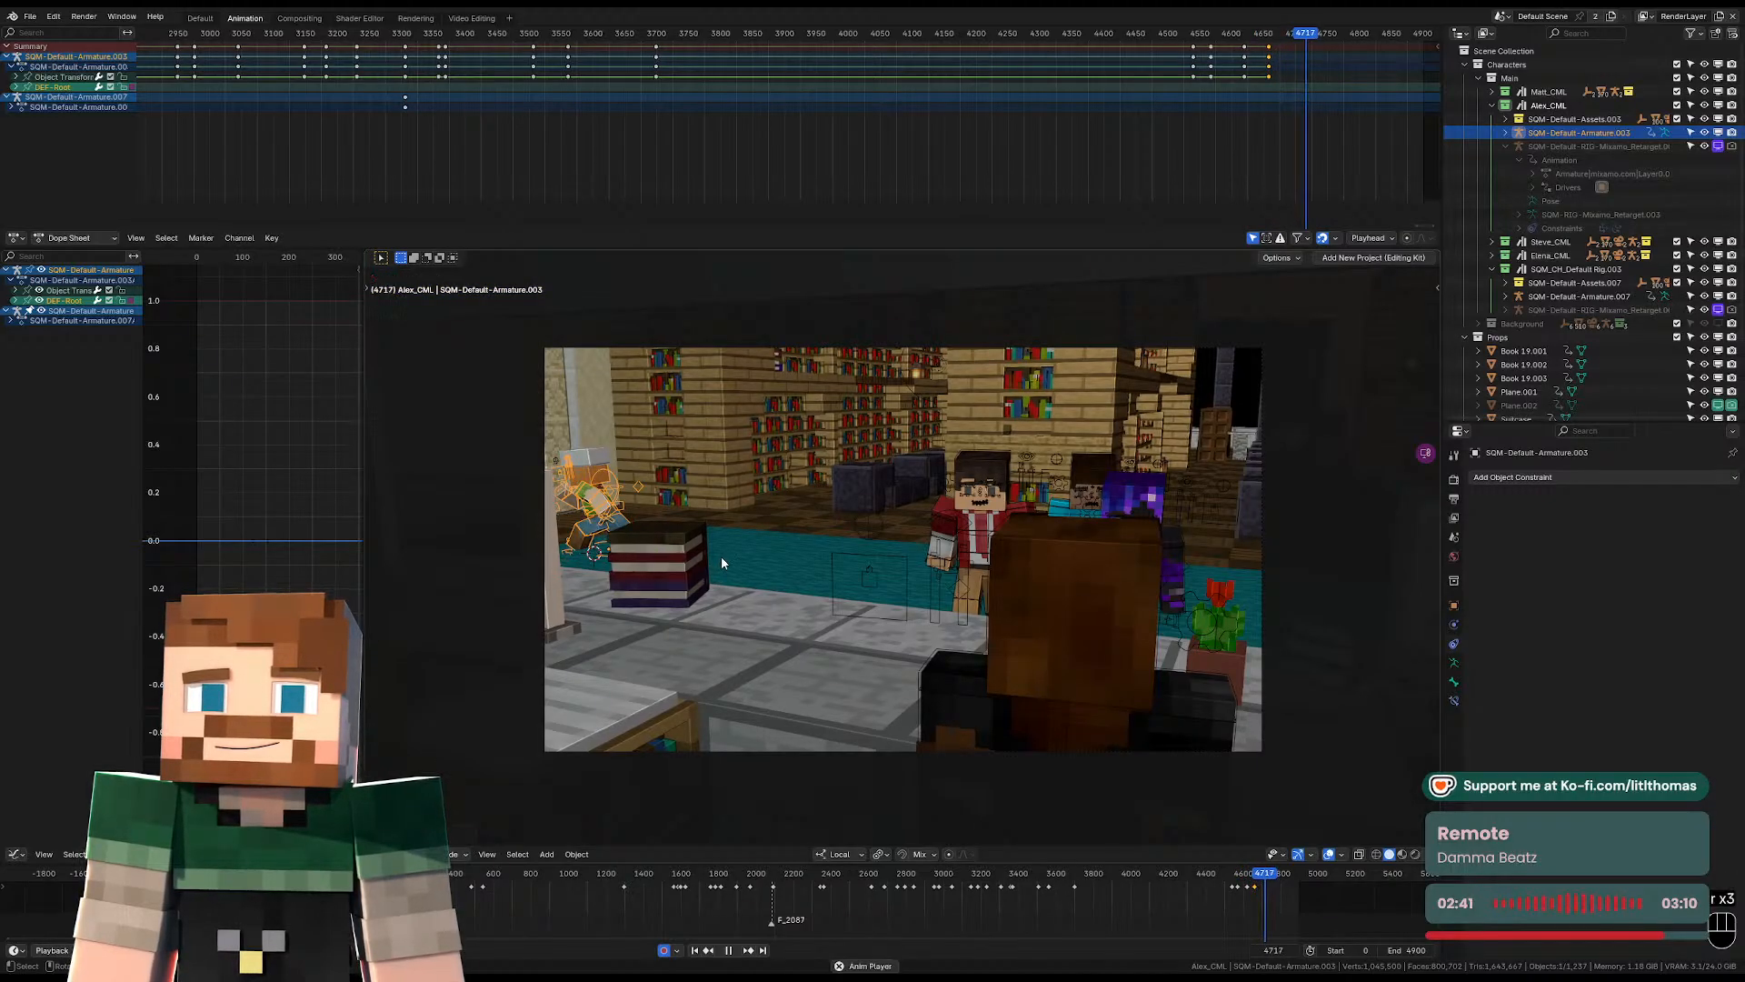
pyautogui.moveTo(956, 491); pyautogui.dragTo(1122, 513, button='middle')
pyautogui.scroll(-4, 985, 505)
pyautogui.press('Left')
pyautogui.press('Left')
pyautogui.press('KP_0')
pyautogui.press('Left')
pyautogui.press('Left')
pyautogui.press('Left')
pyautogui.press('Left')
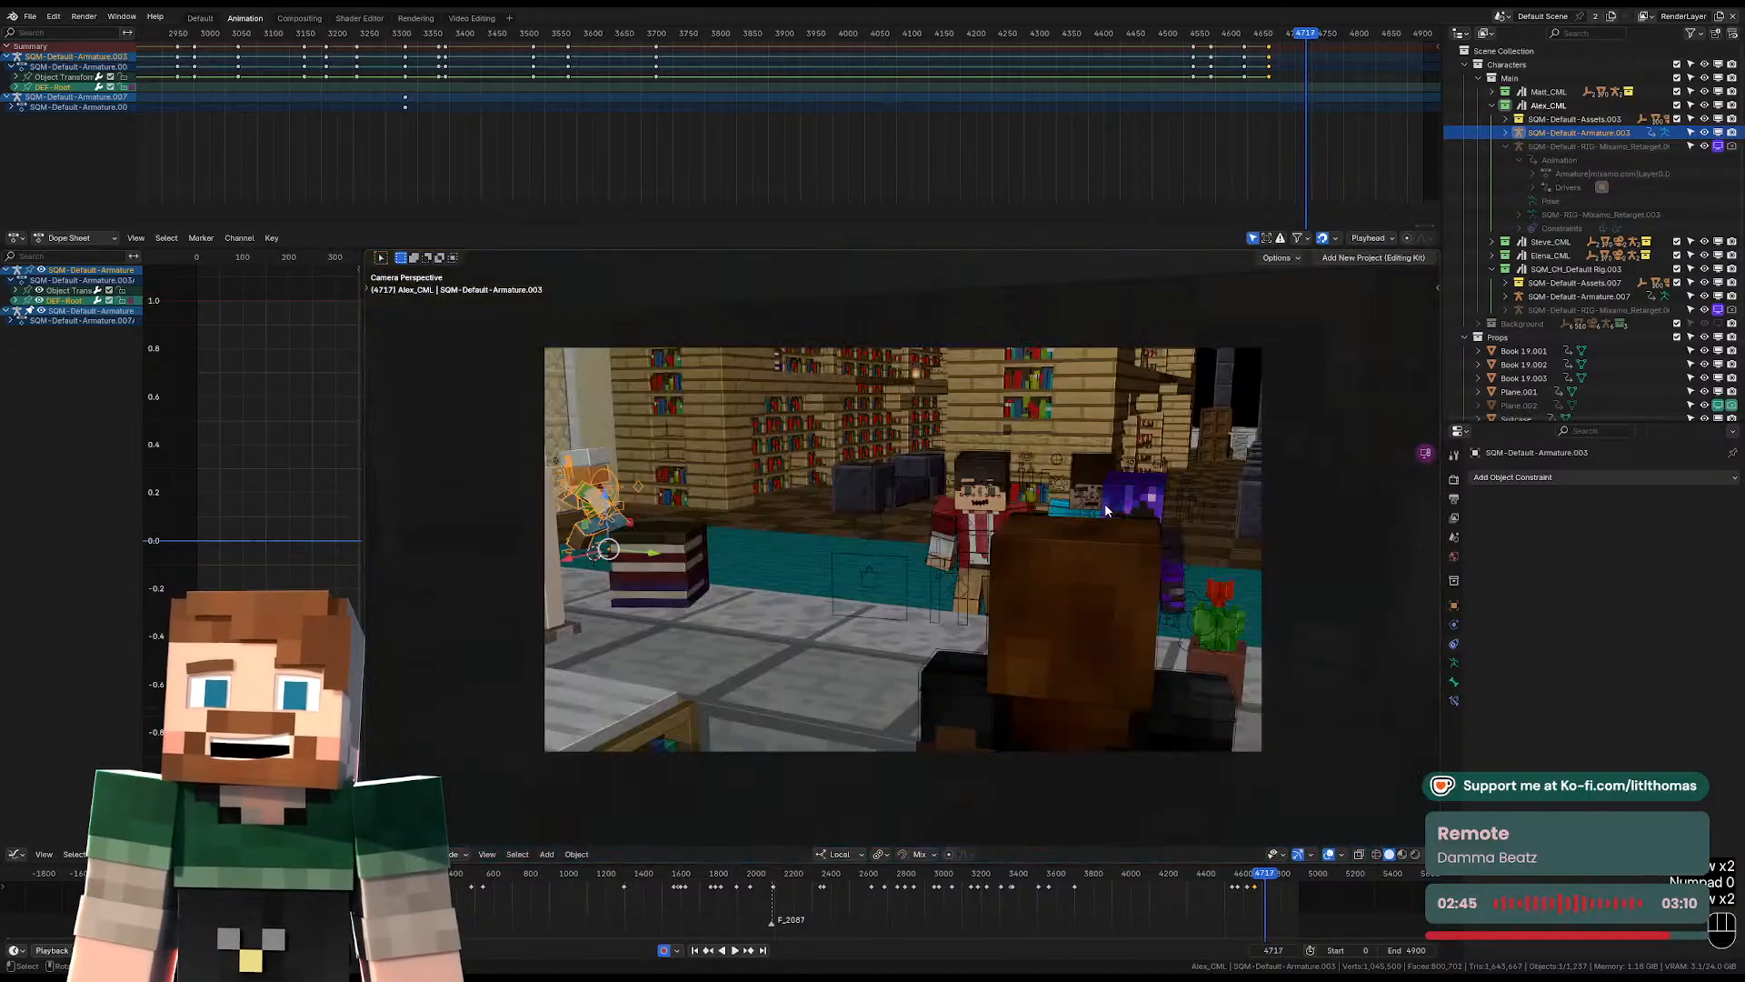
# Go to the shot change at frame 4718 and reposition Alex's armature for the new camera view.
pyautogui.press('Right')
pyautogui.press('Right')
pyautogui.press('Right')
pyautogui.press('Right')
pyautogui.press('Left')
pyautogui.press('Left')
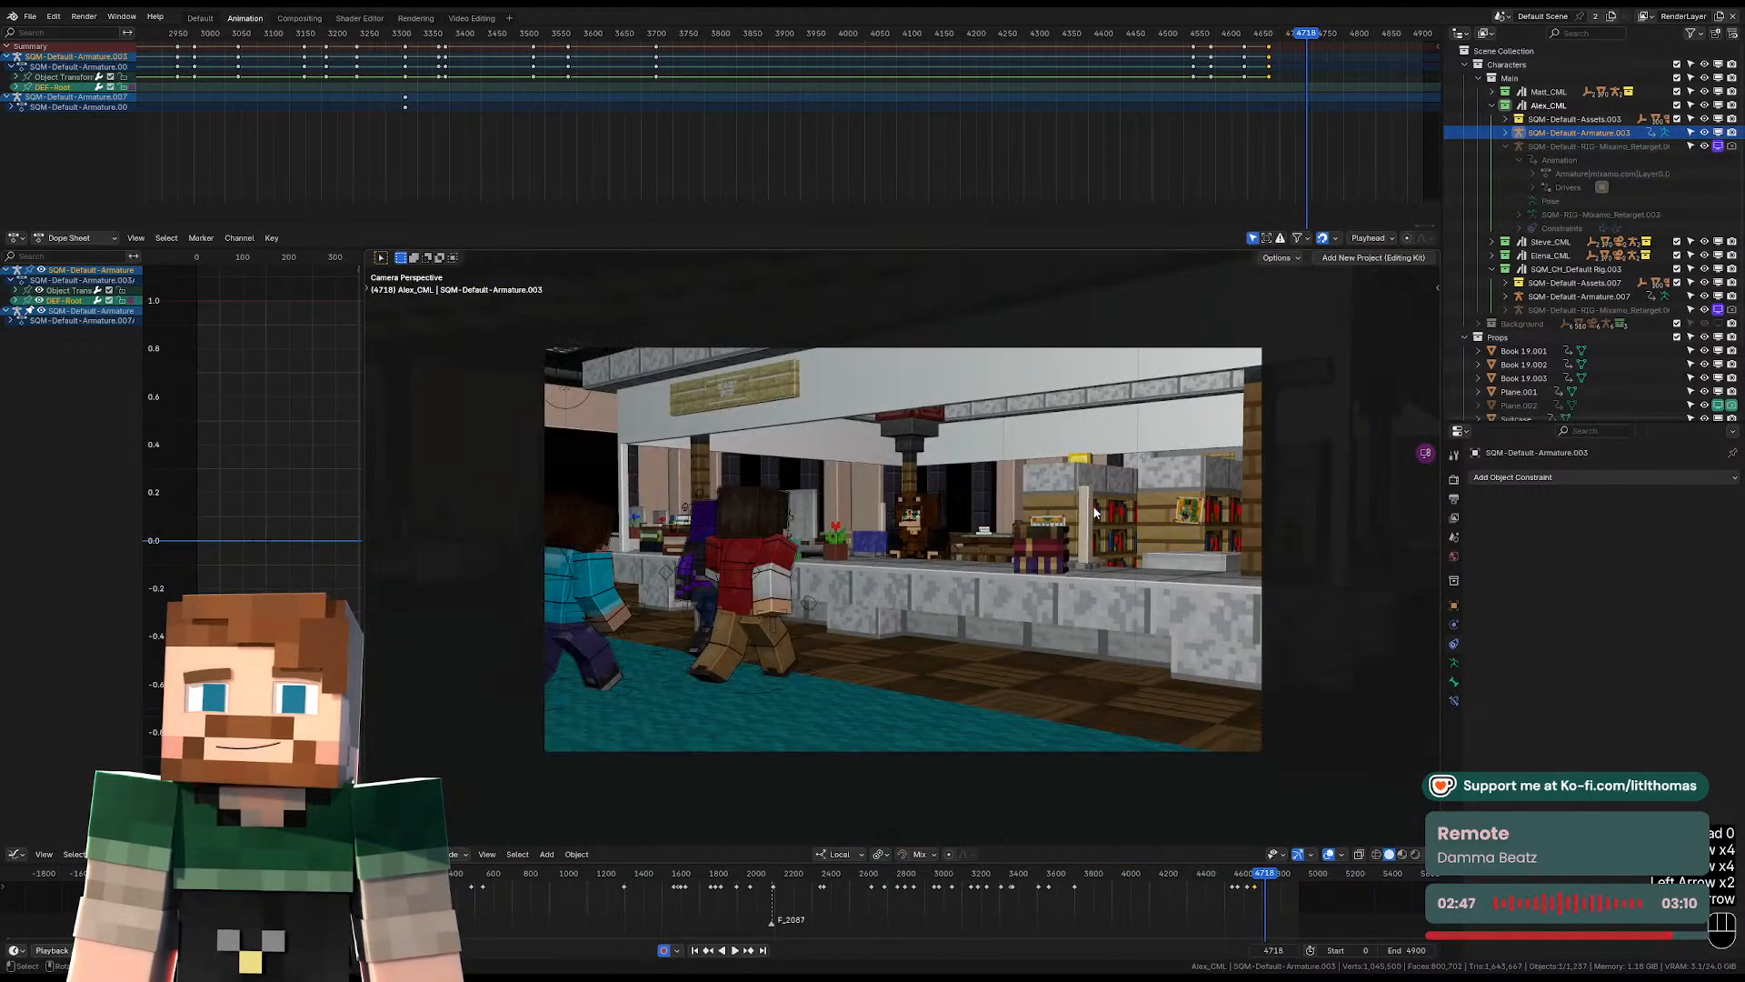
pyautogui.press('Right')
pyautogui.scroll(-4, 1114, 509)
pyautogui.moveTo(1105, 513); pyautogui.dragTo(1155, 484, button='middle')
pyautogui.press('KP_0')
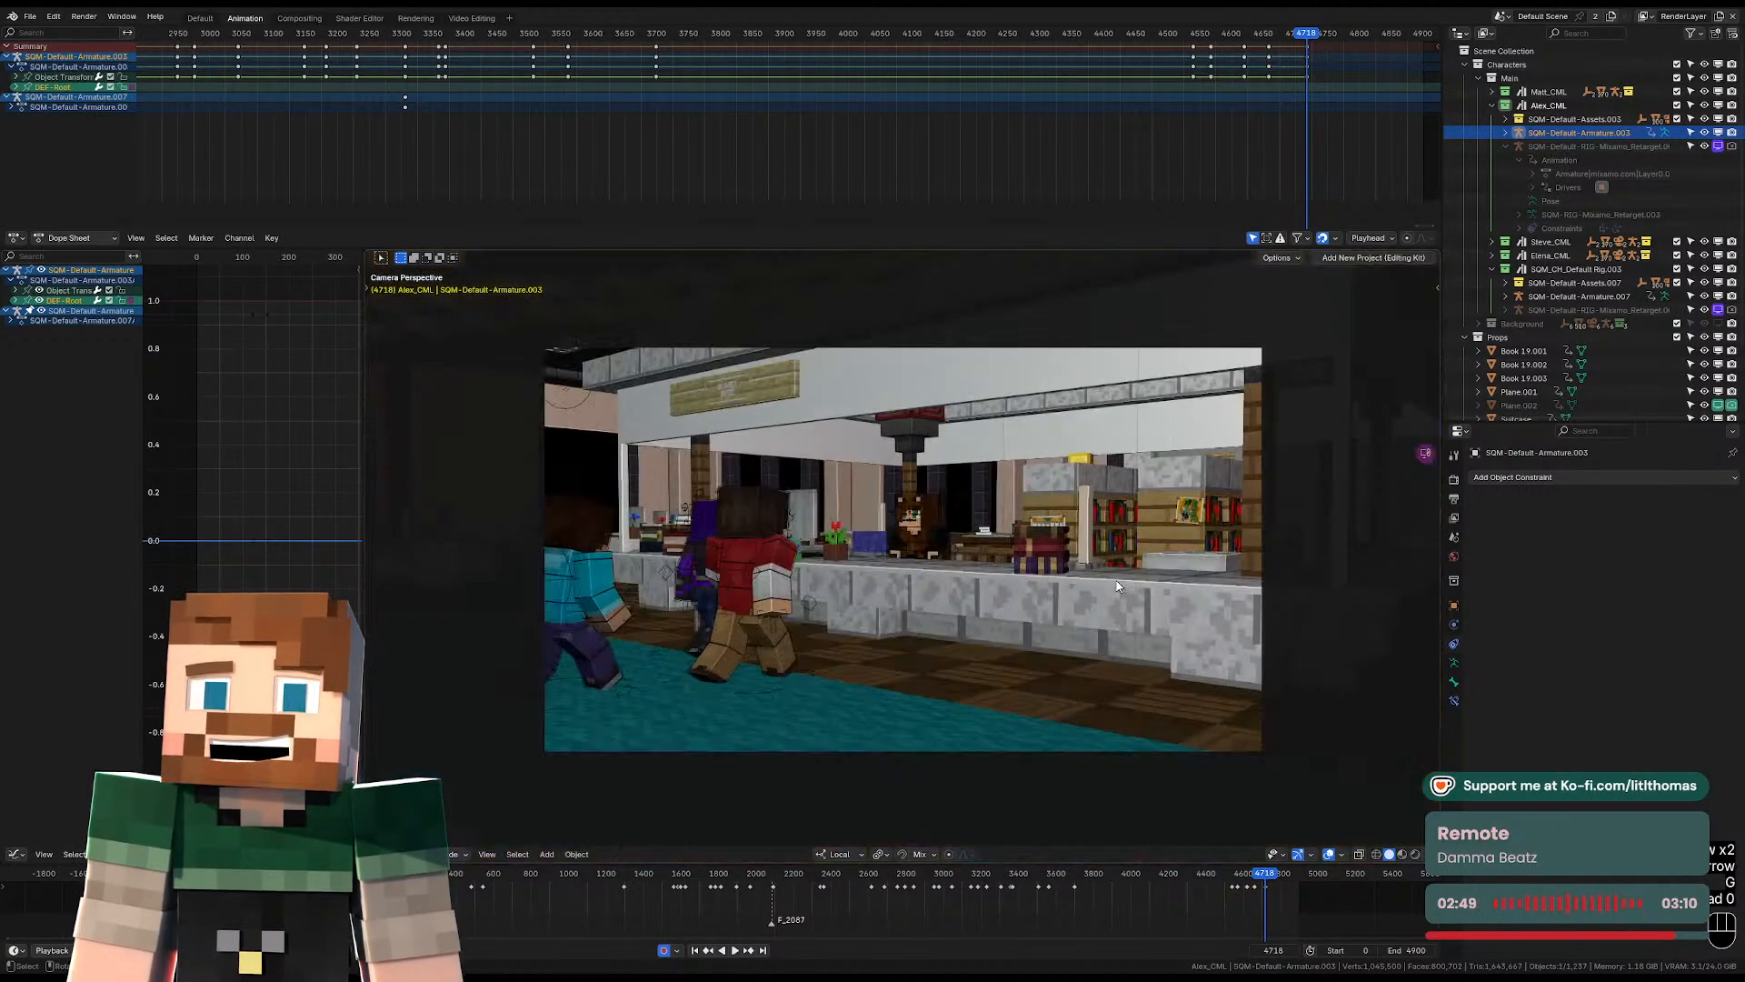
# Switch to the Default workspace and play the animation from frame 0 with the viewport overlays hidden.
pyautogui.click(778, 878)
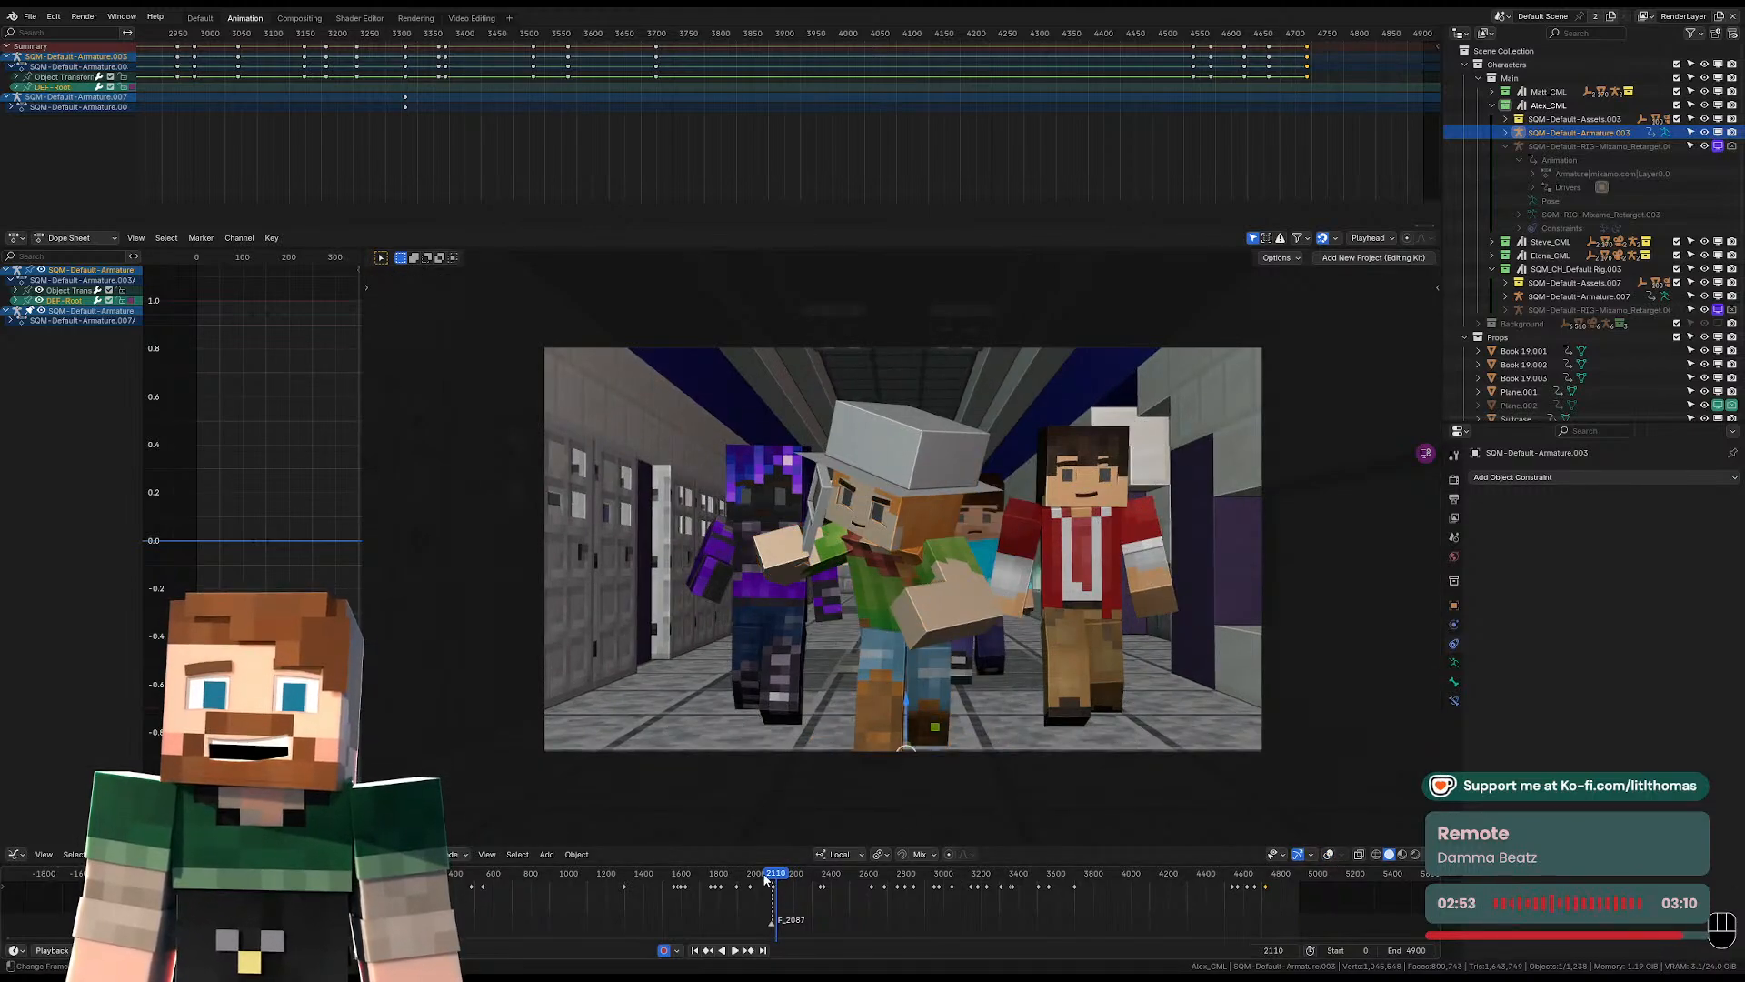
pyautogui.moveTo(764, 879); pyautogui.dragTo(364, 879)
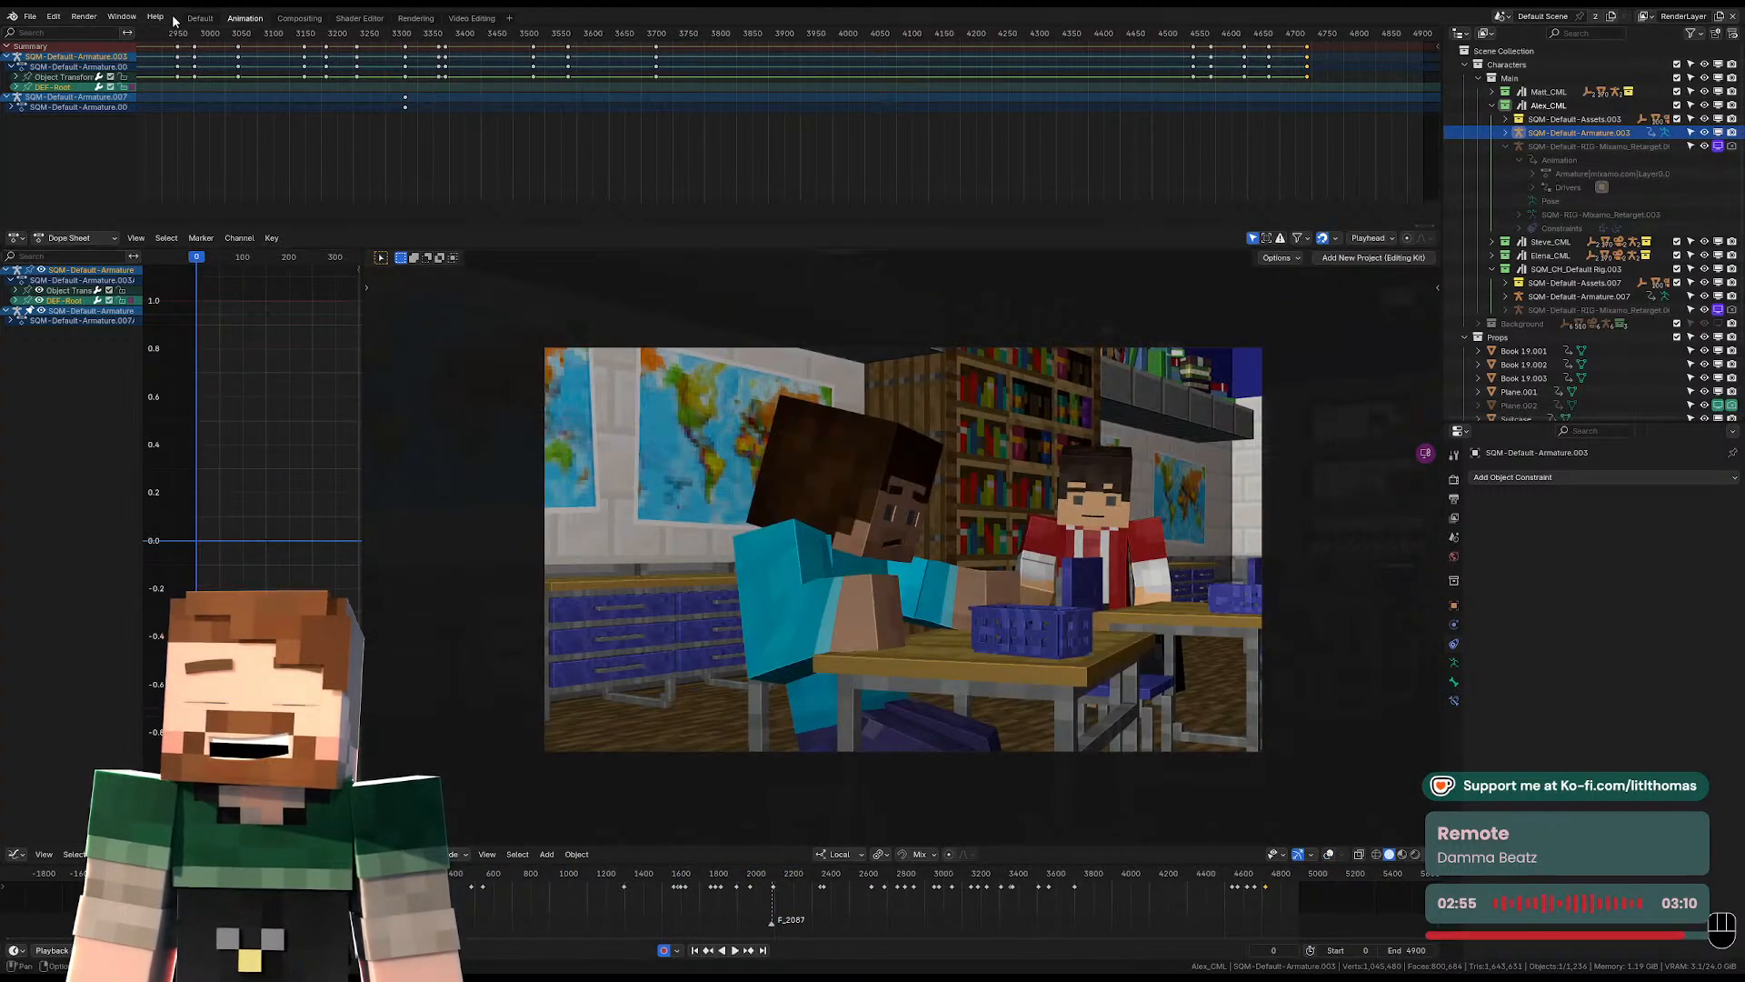
pyautogui.click(200, 18)
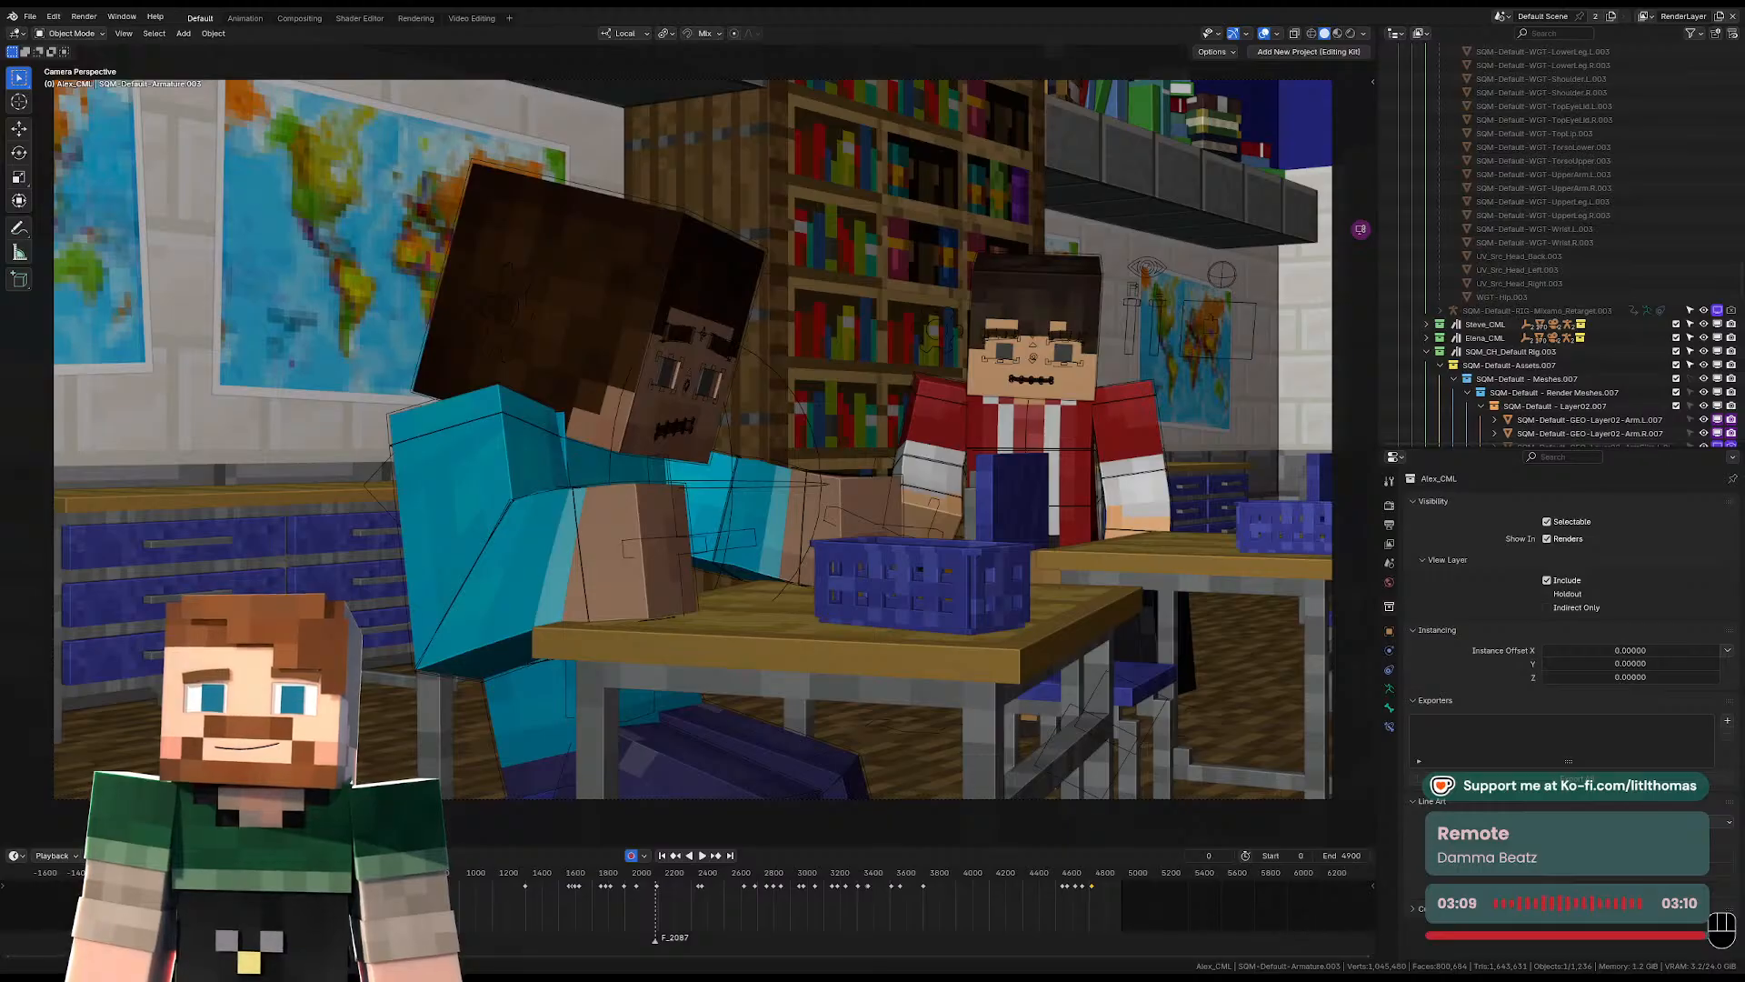
pyautogui.press('space')
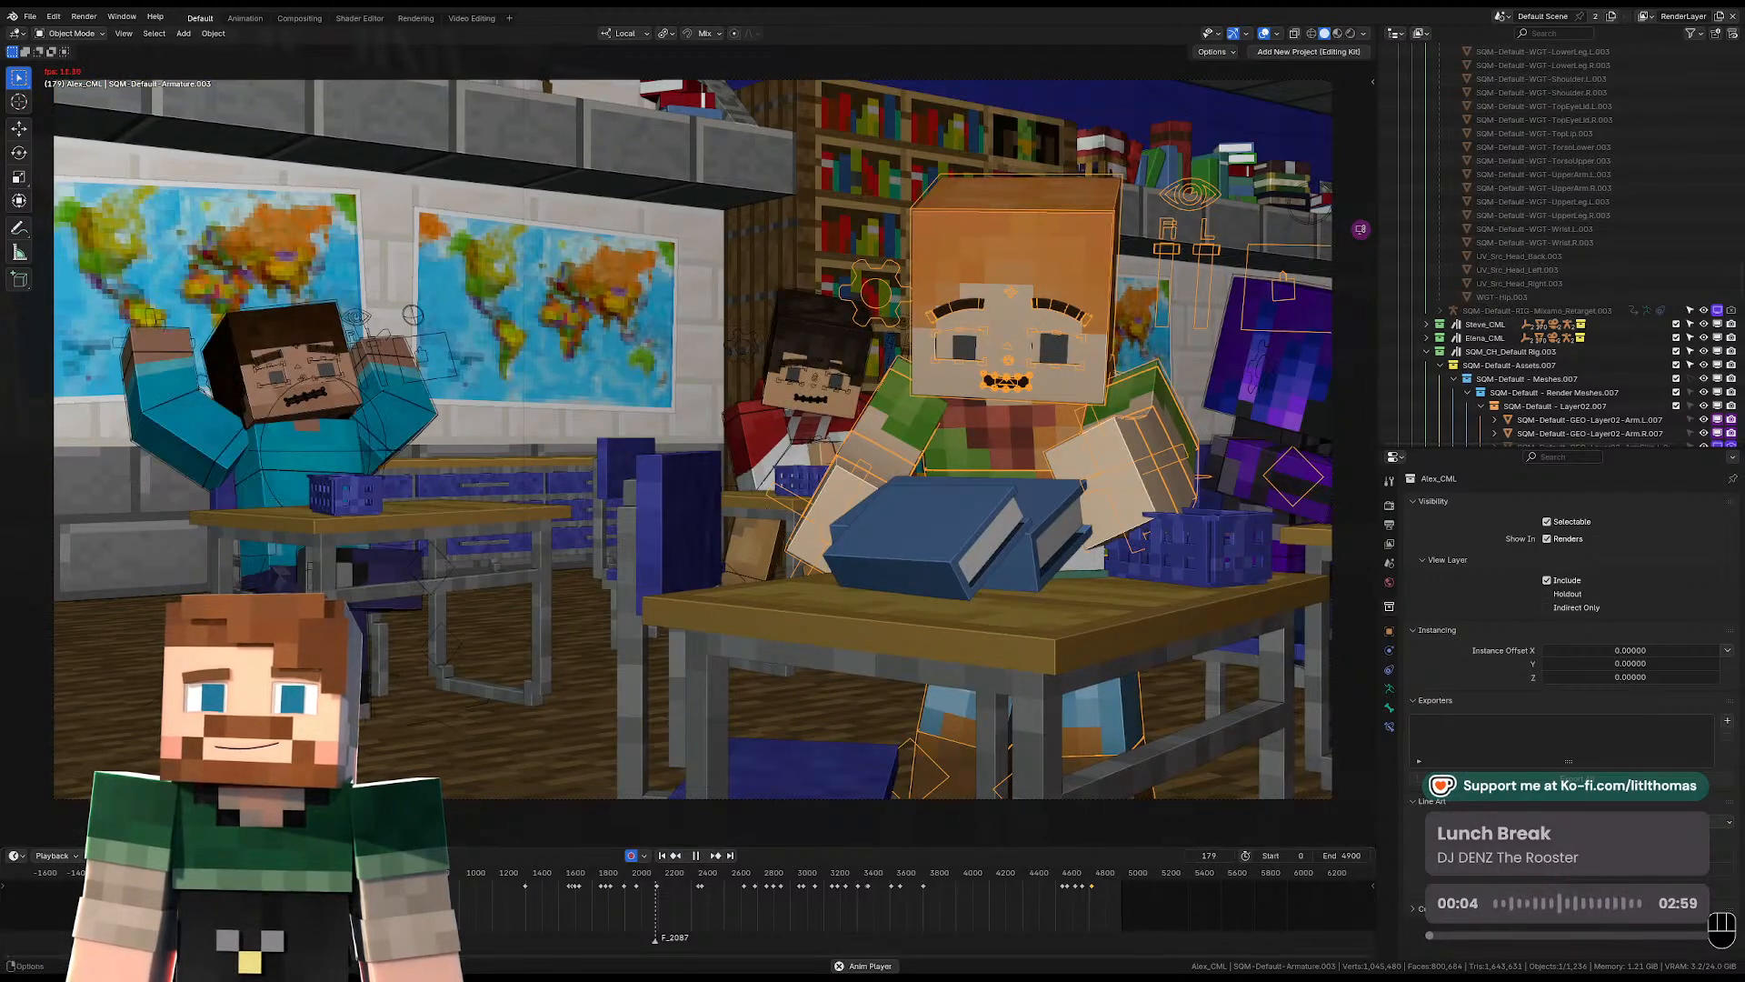
pyautogui.click(1264, 35)
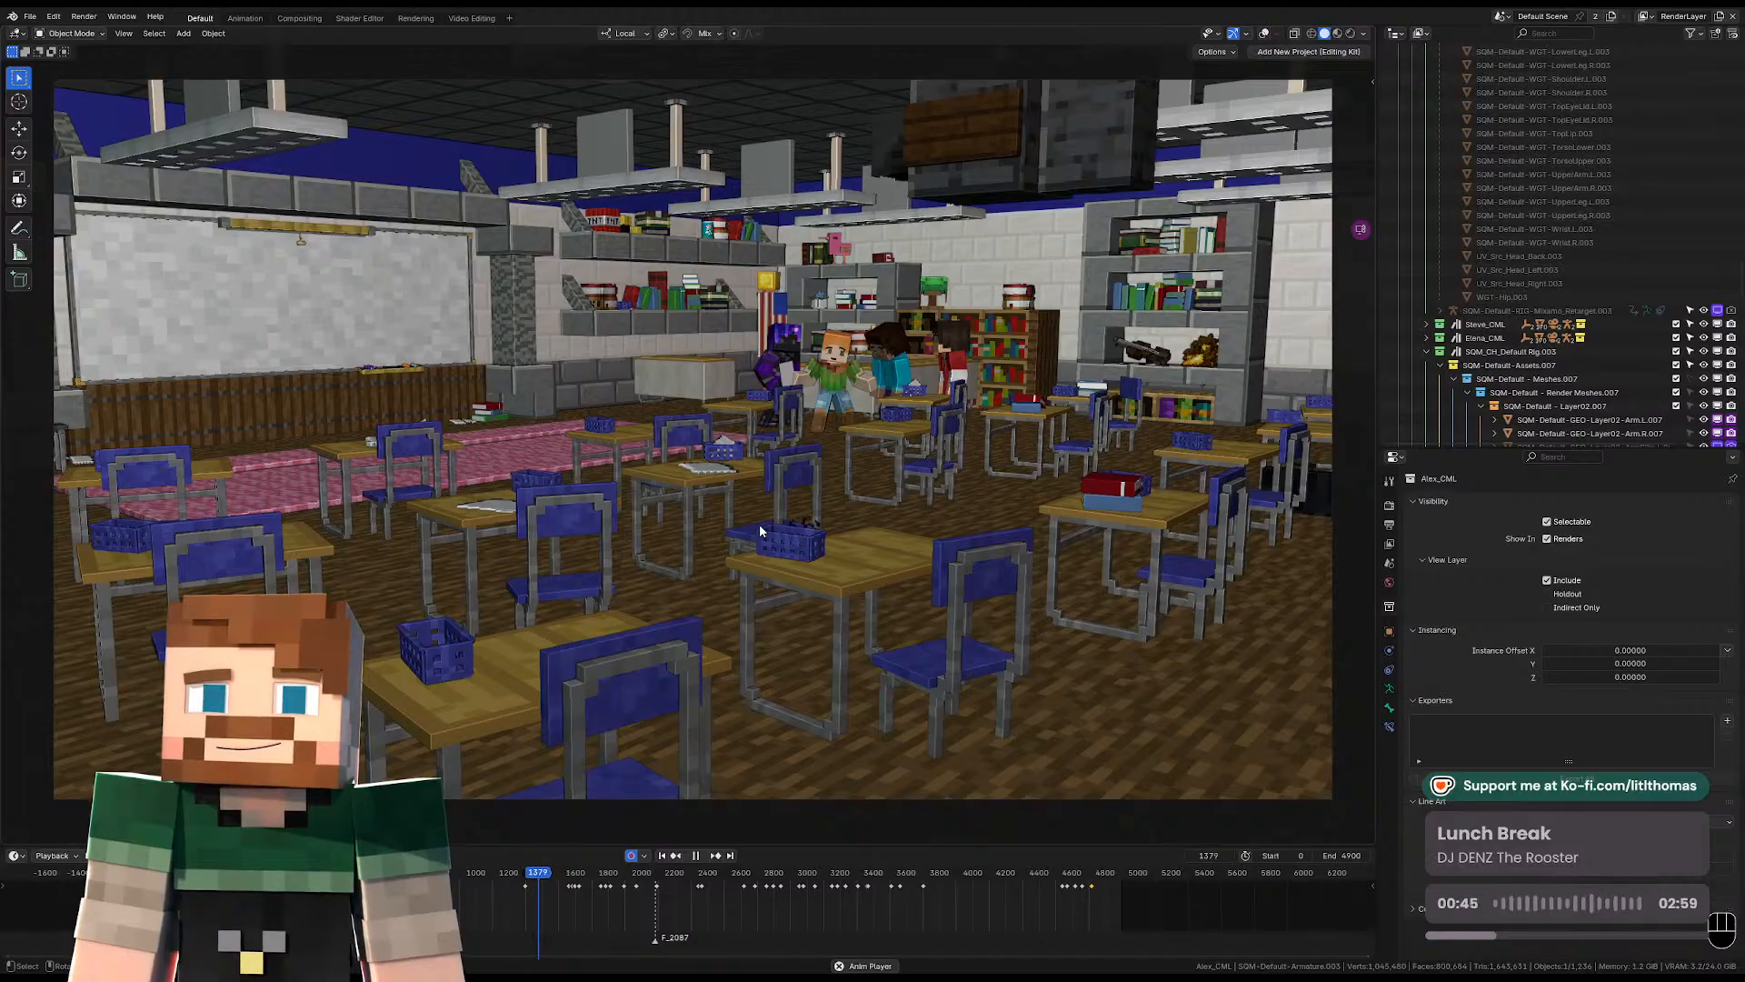
pyautogui.press('space')
# Collapse the expanded Alex and default rig hierarchies and show the Background character collection in the viewport.
pyautogui.scroll(20, 1518, 248)
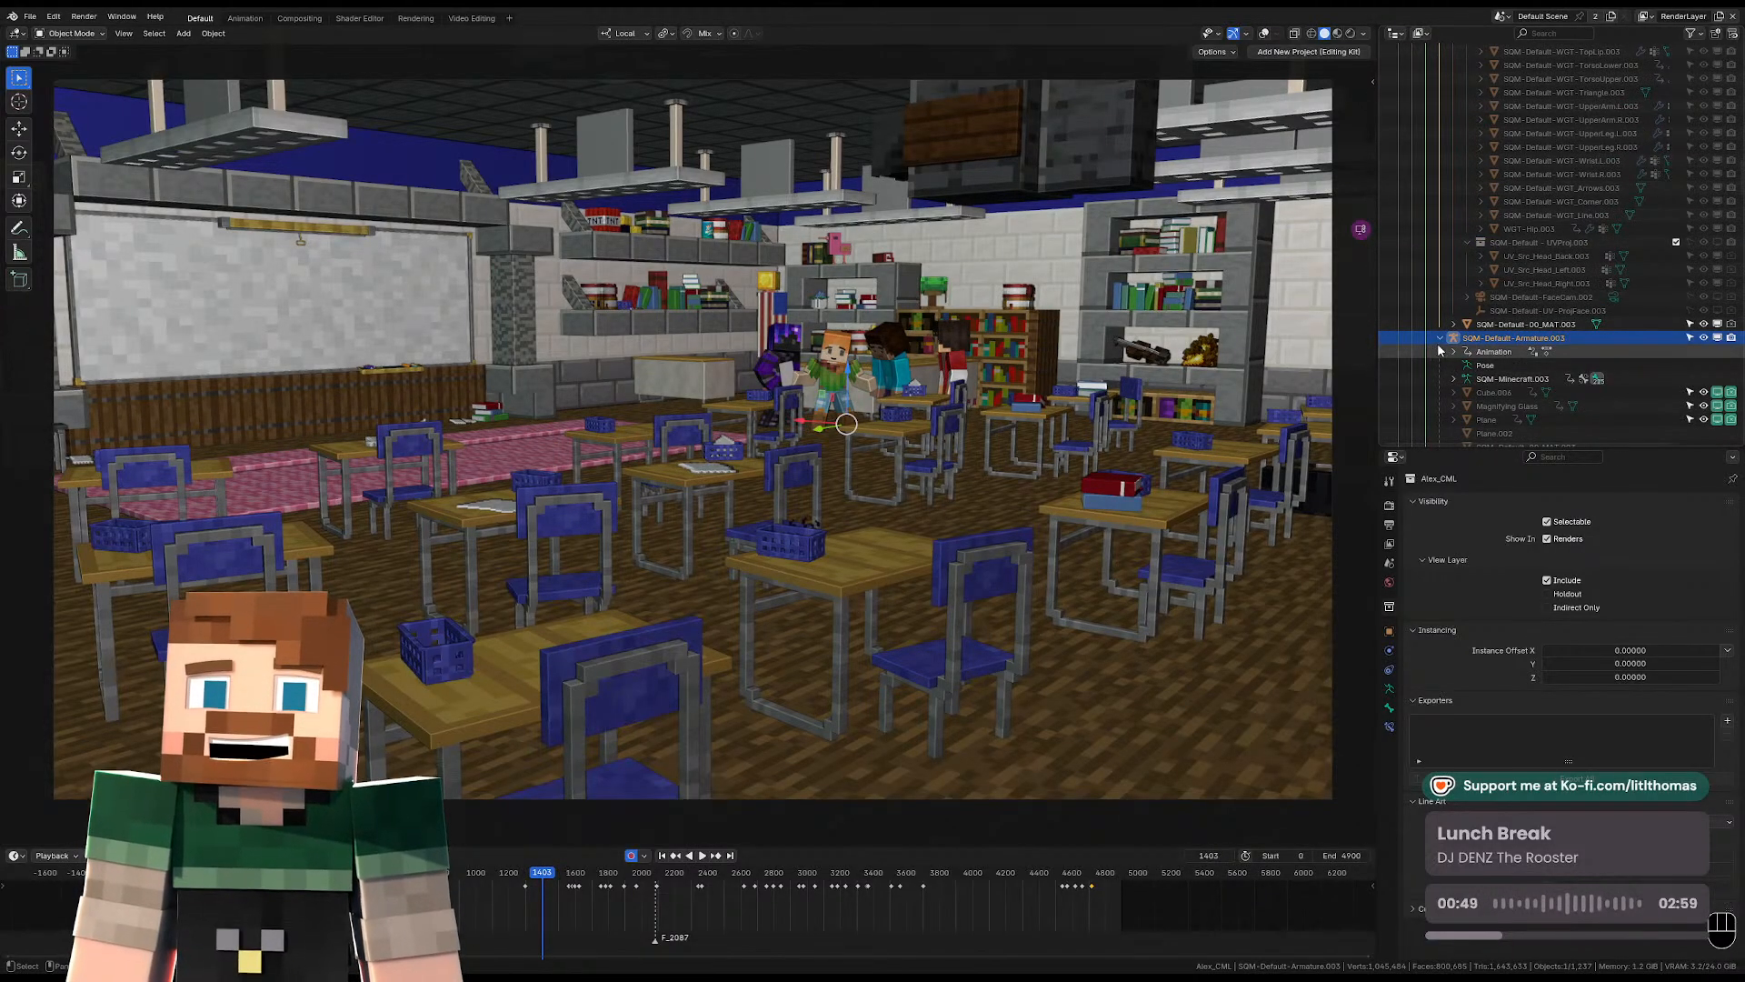
pyautogui.scroll(12, 1444, 327)
pyautogui.scroll(9, 1456, 267)
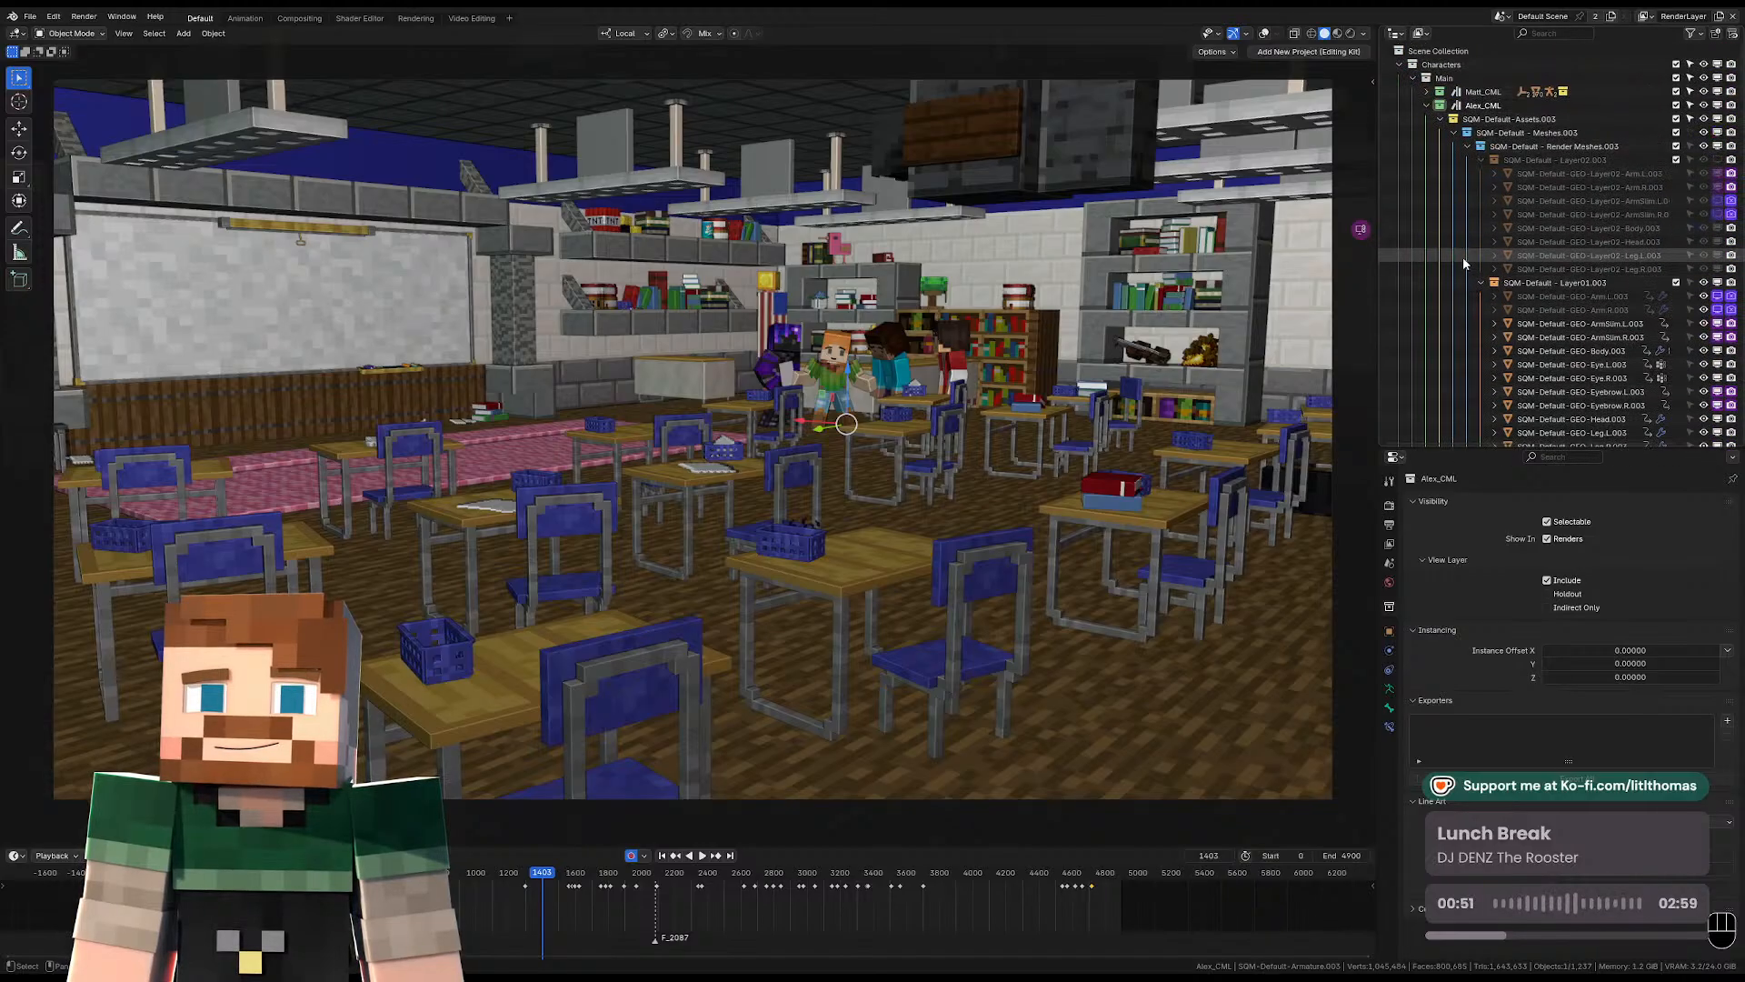
pyautogui.click(1454, 134)
pyautogui.click(1455, 146)
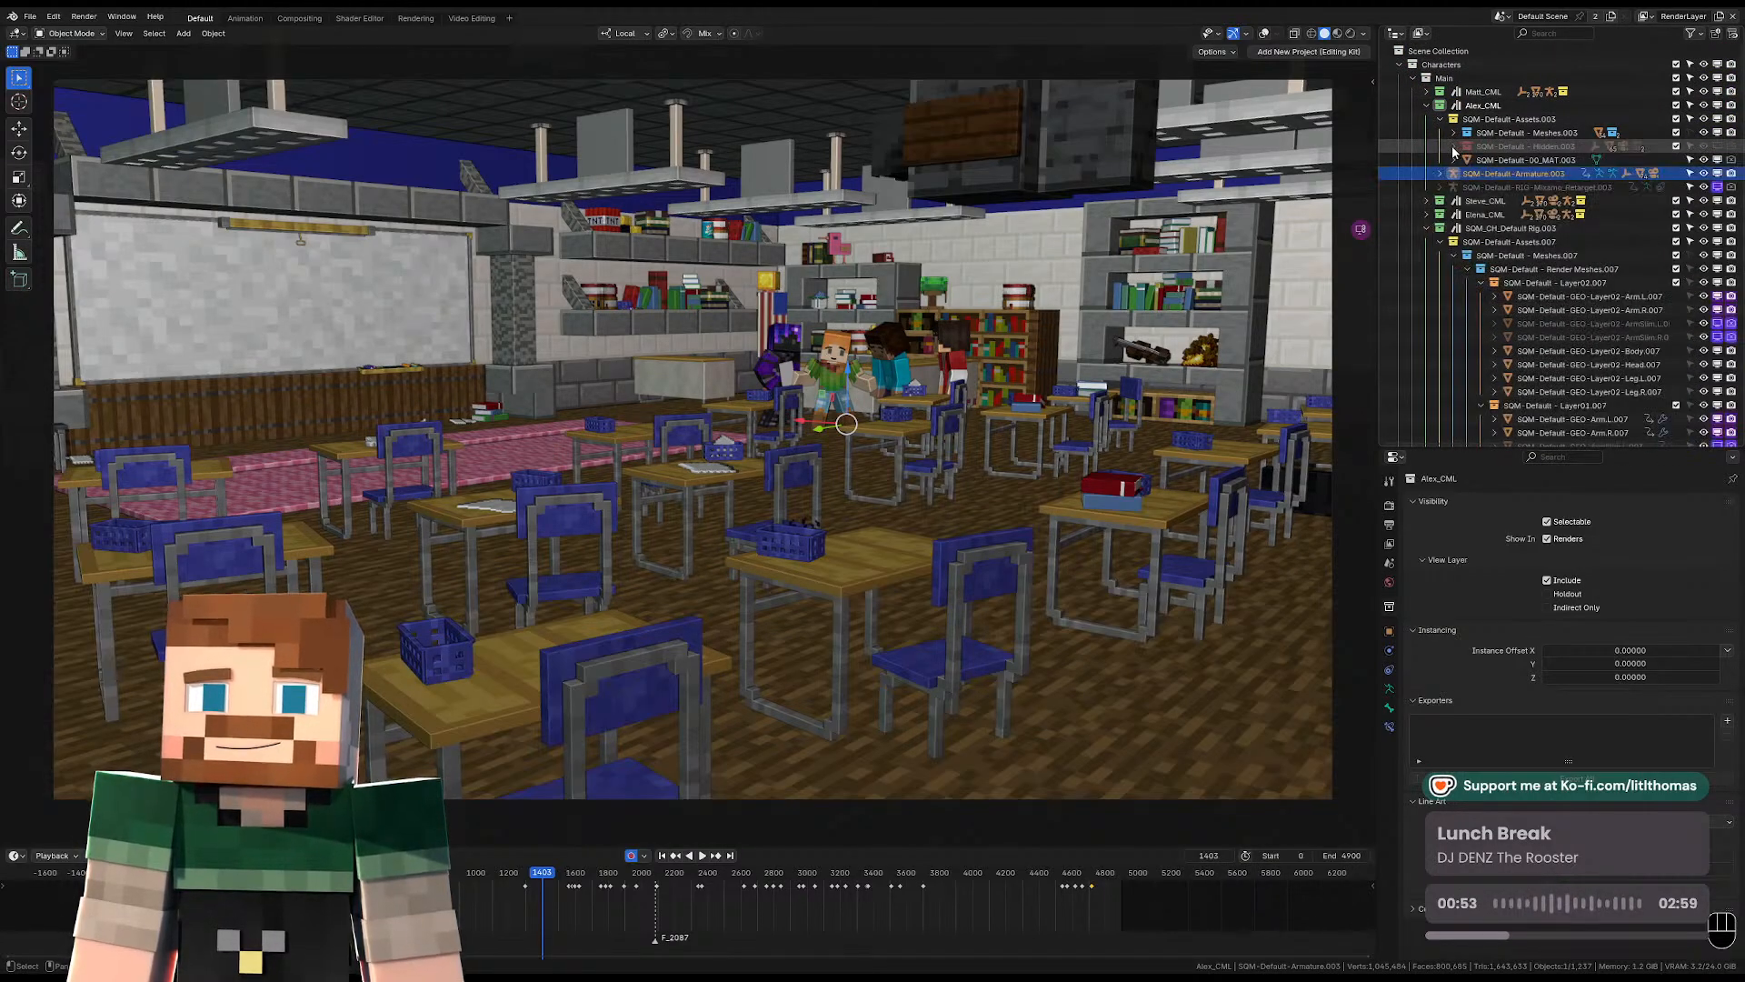
pyautogui.click(1441, 120)
pyautogui.click(1426, 187)
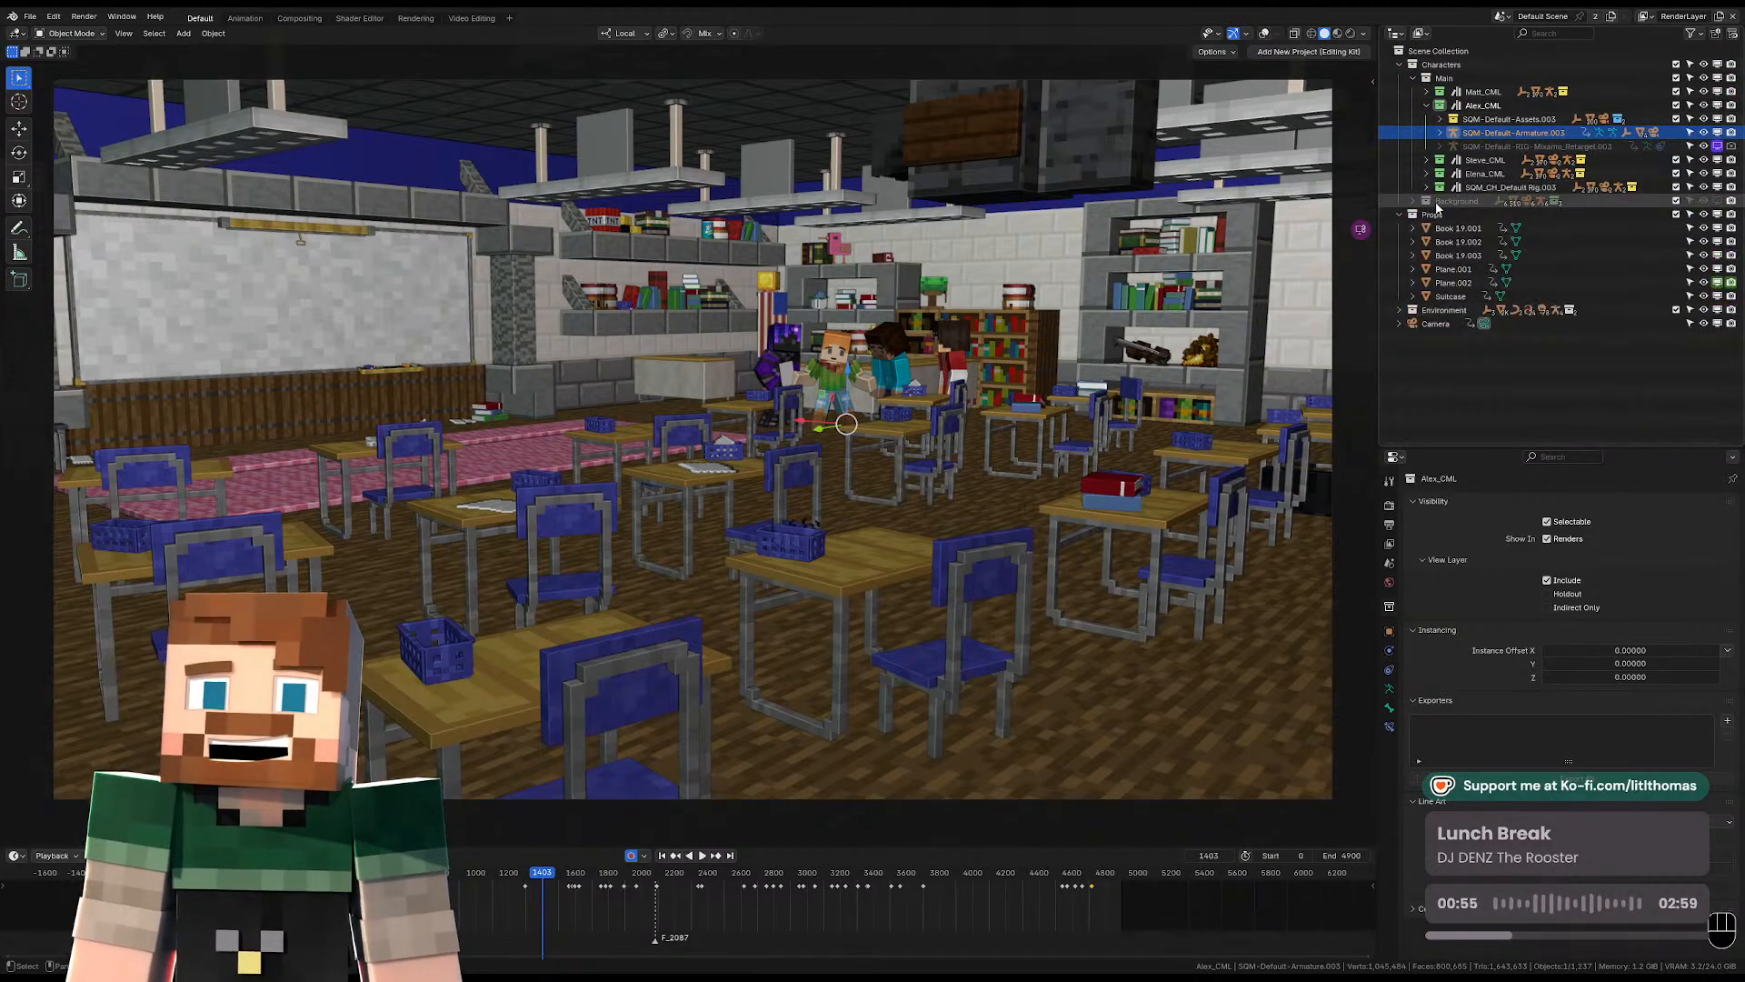
pyautogui.click(1716, 202)
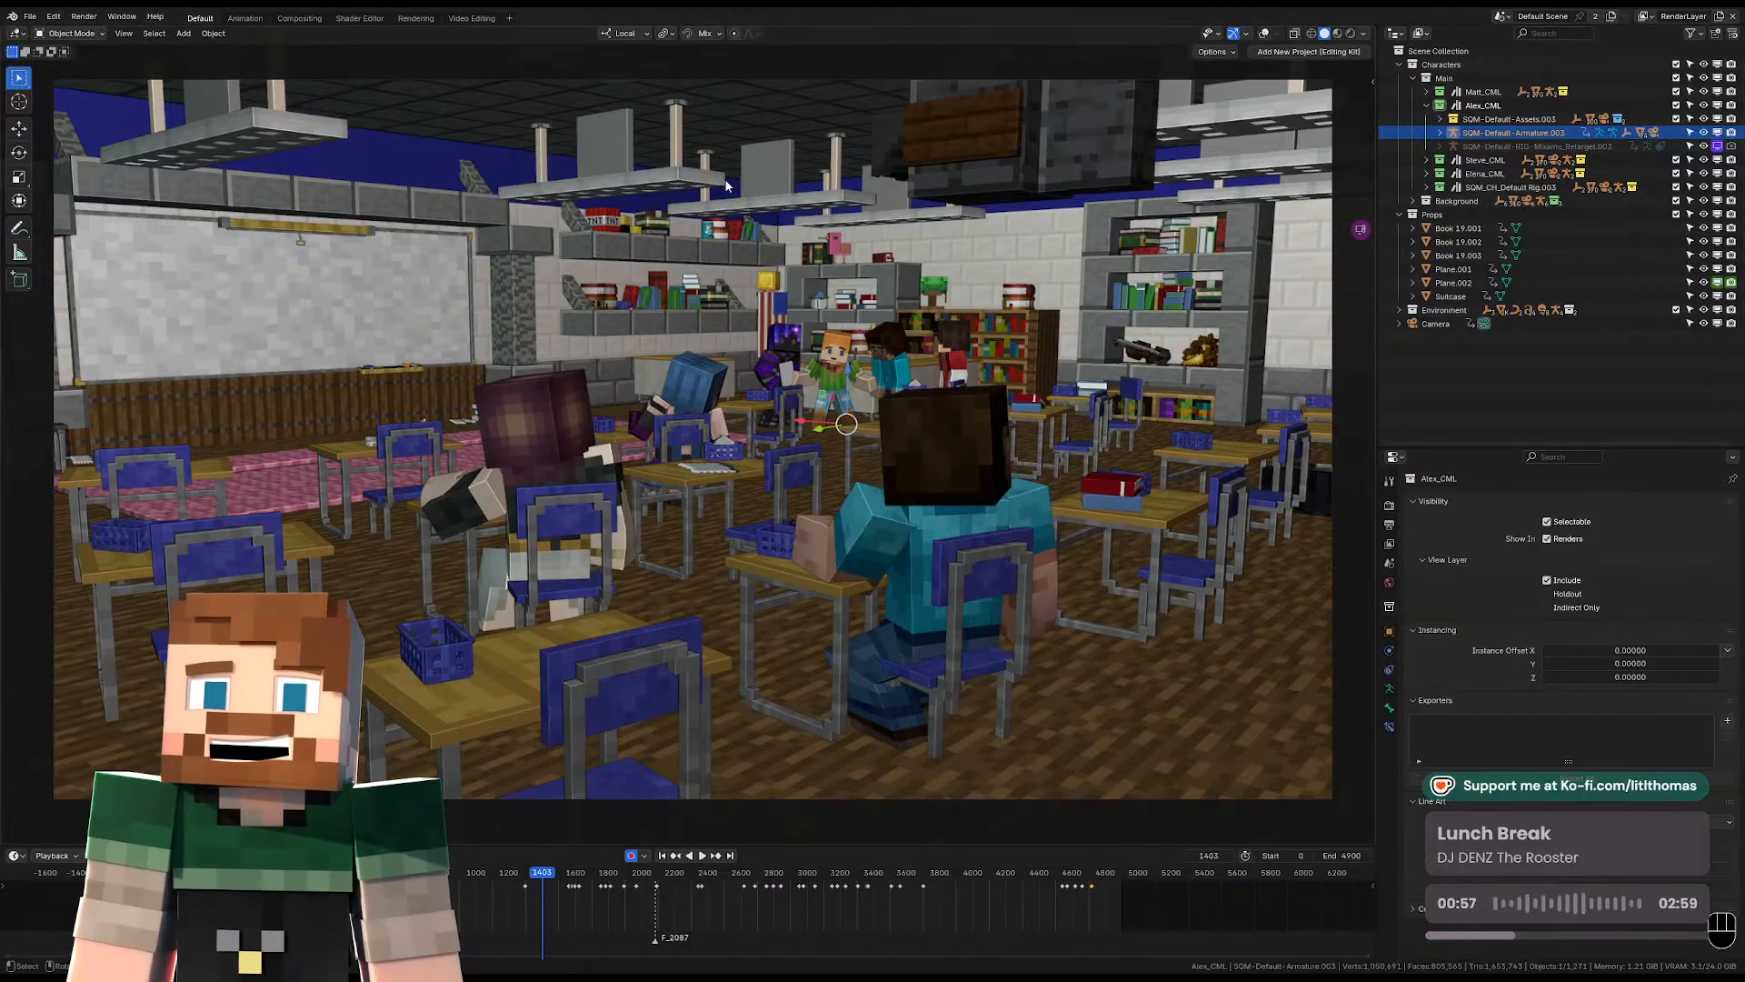
# Review the animation from frame 1403 with the background characters shown, skipping ahead to the final library shots.
pyautogui.press('space')
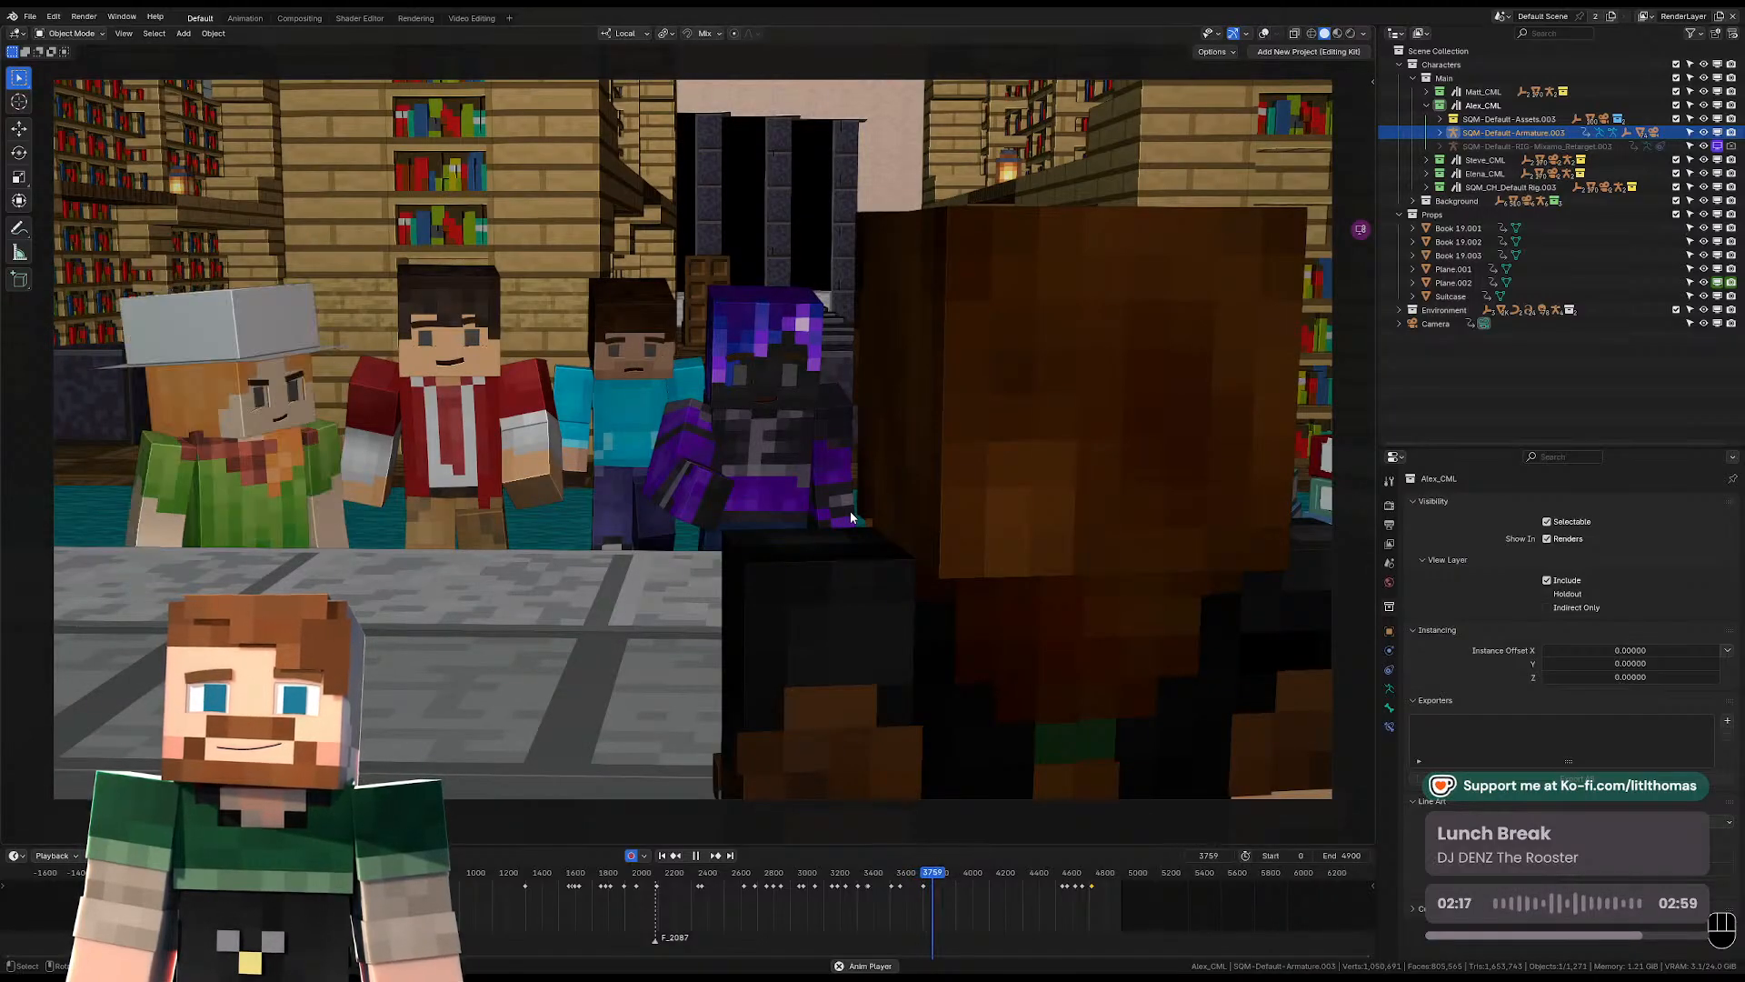
pyautogui.press('space')
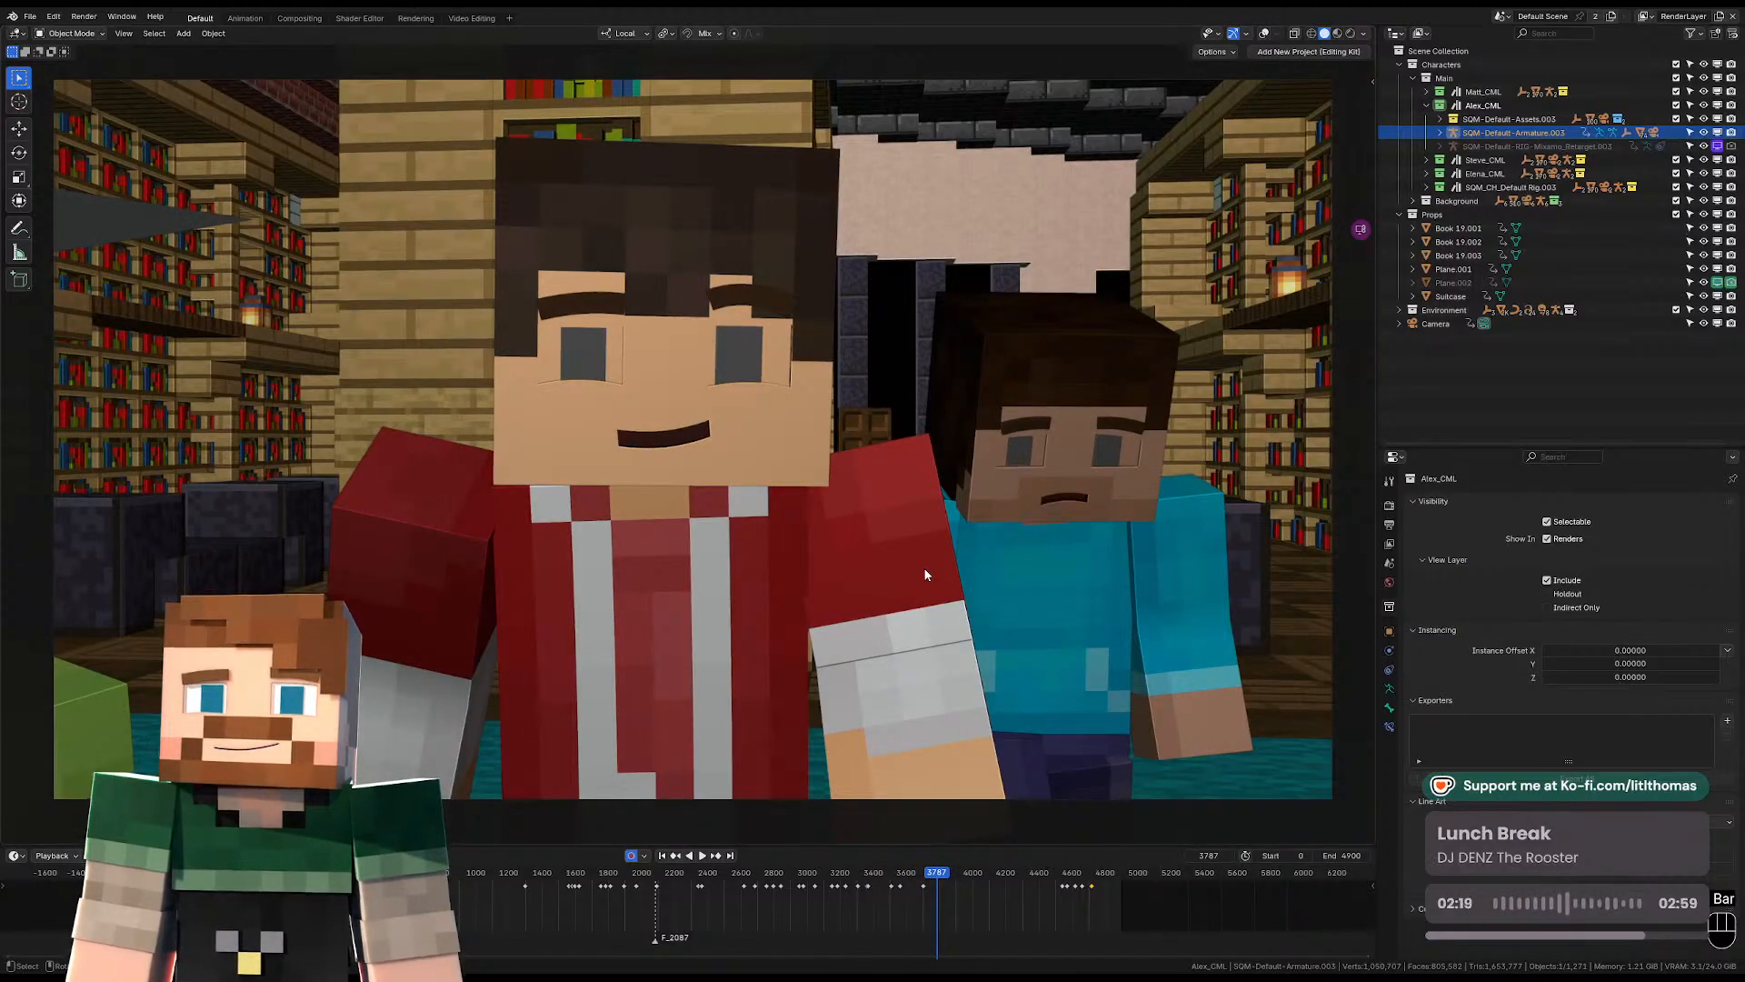
pyautogui.moveTo(957, 874); pyautogui.dragTo(1060, 875)
pyautogui.press('space')
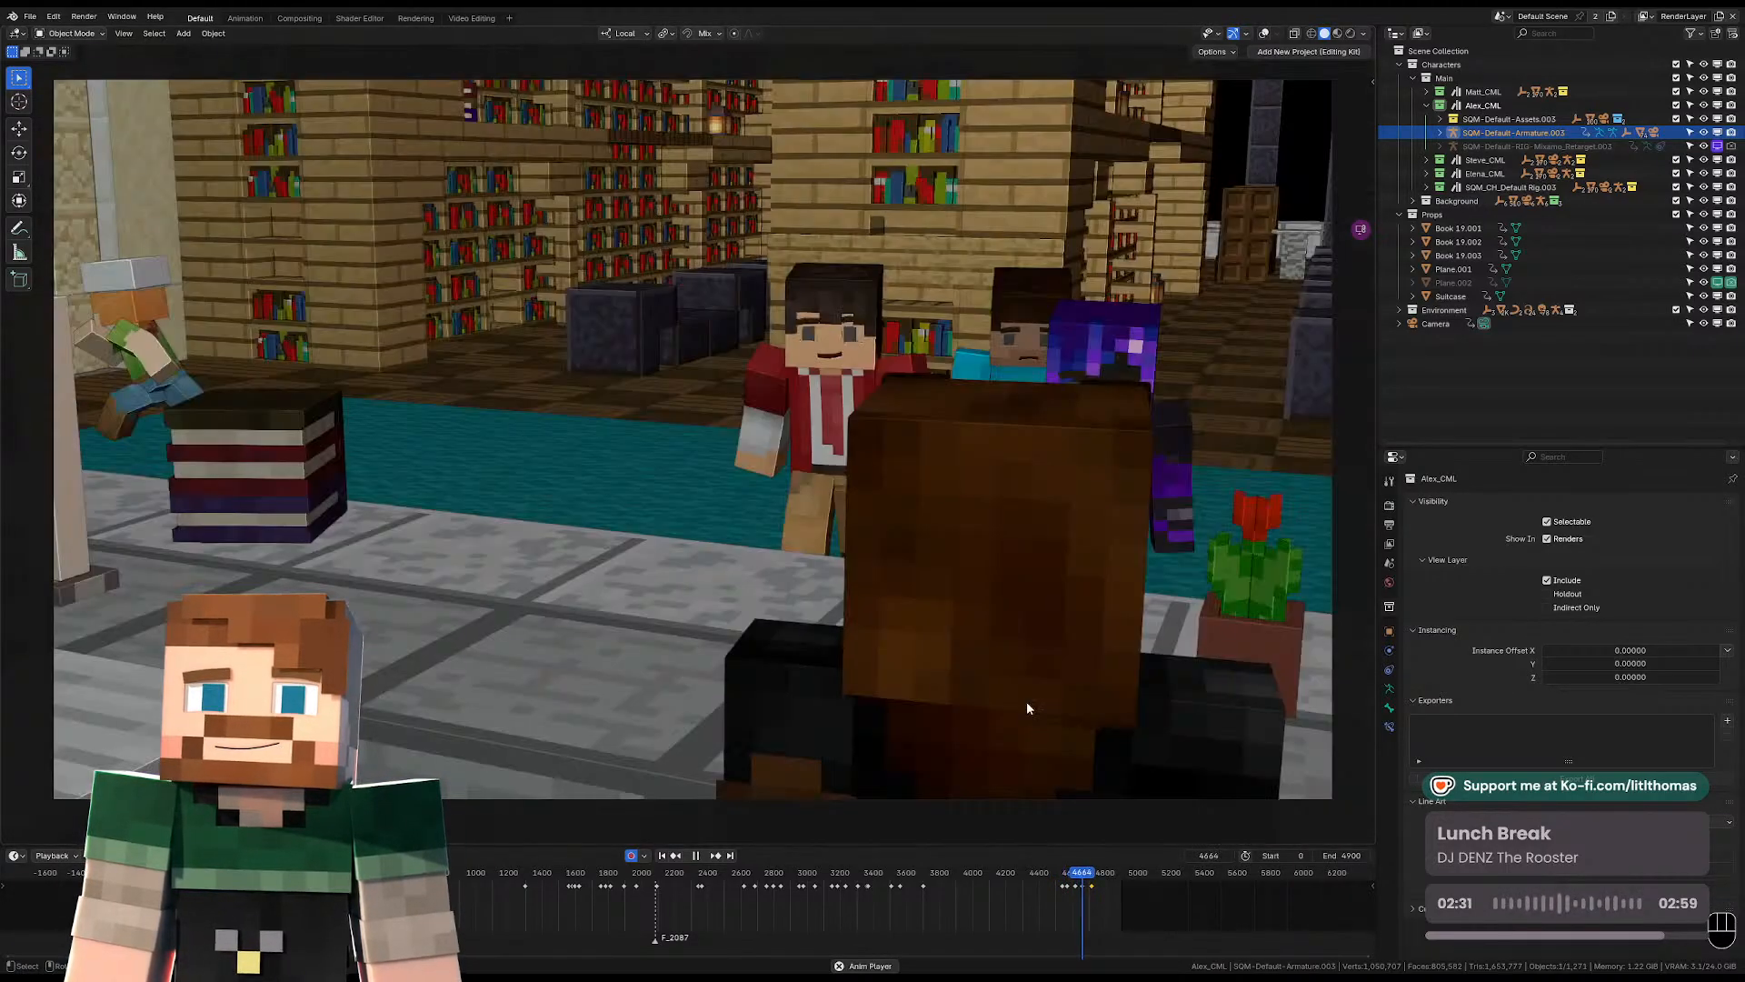
pyautogui.press('space')
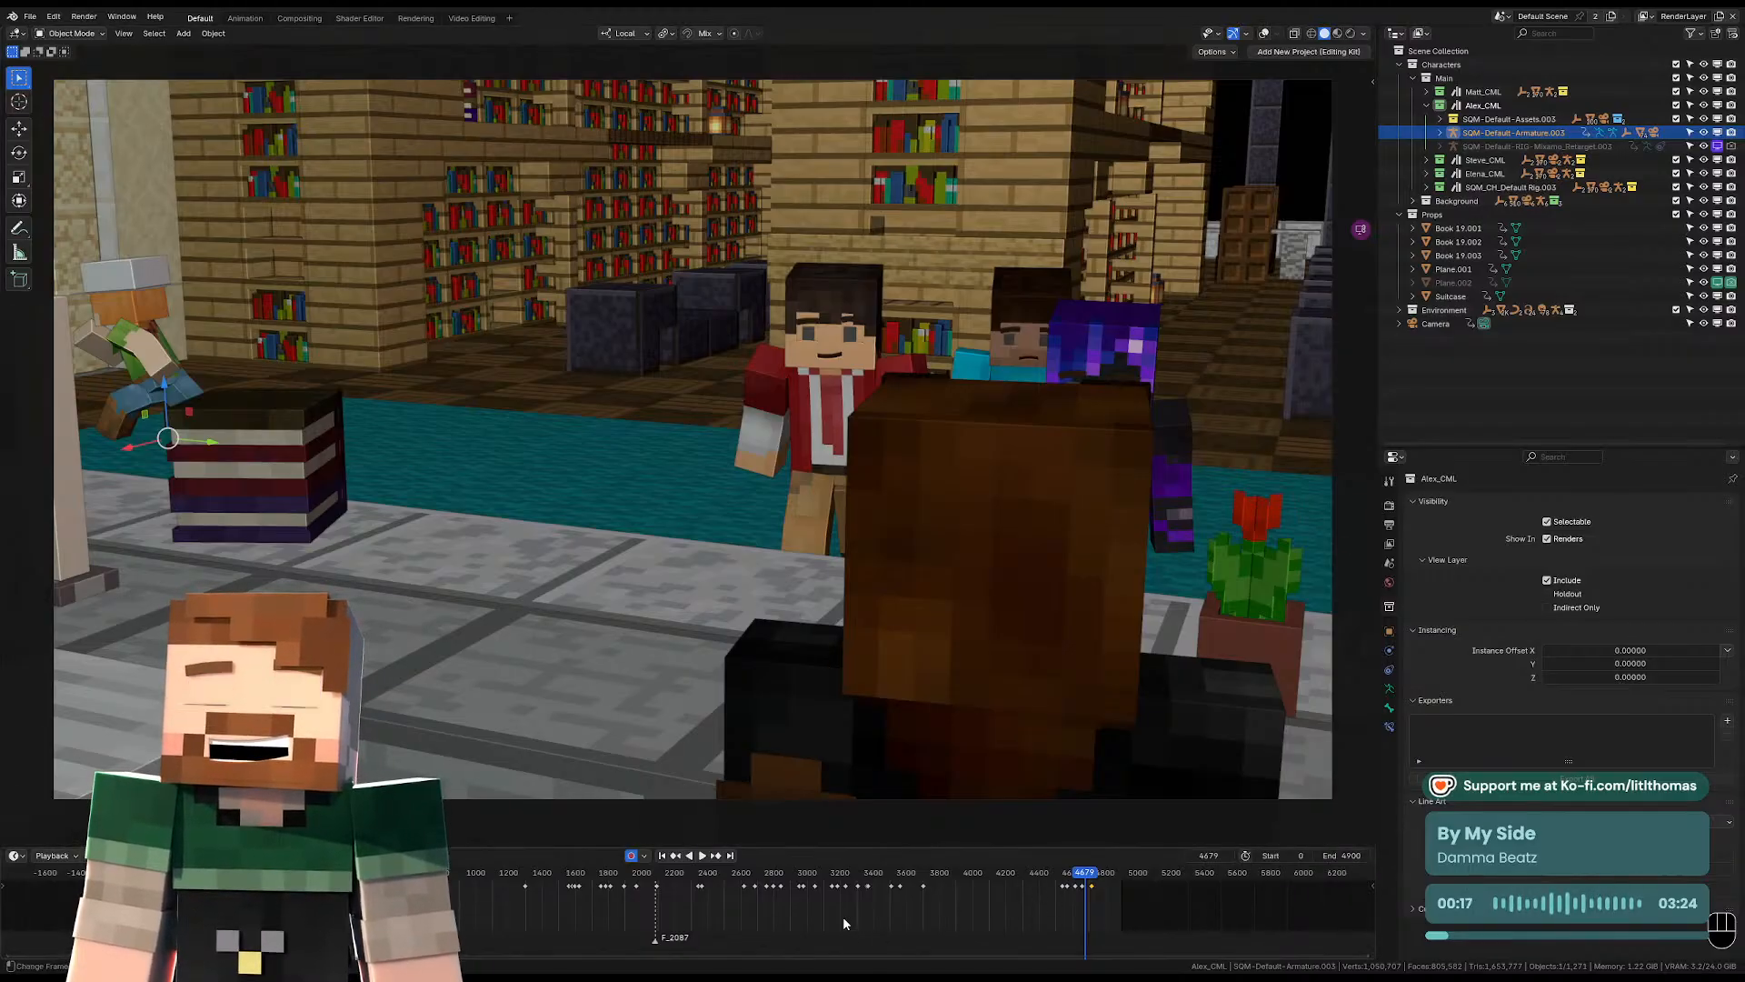
# Examine the group's walking poses in the locker hallway at frame 2293, outside the camera view.
pyautogui.click(691, 876)
pyautogui.press('KP_0')
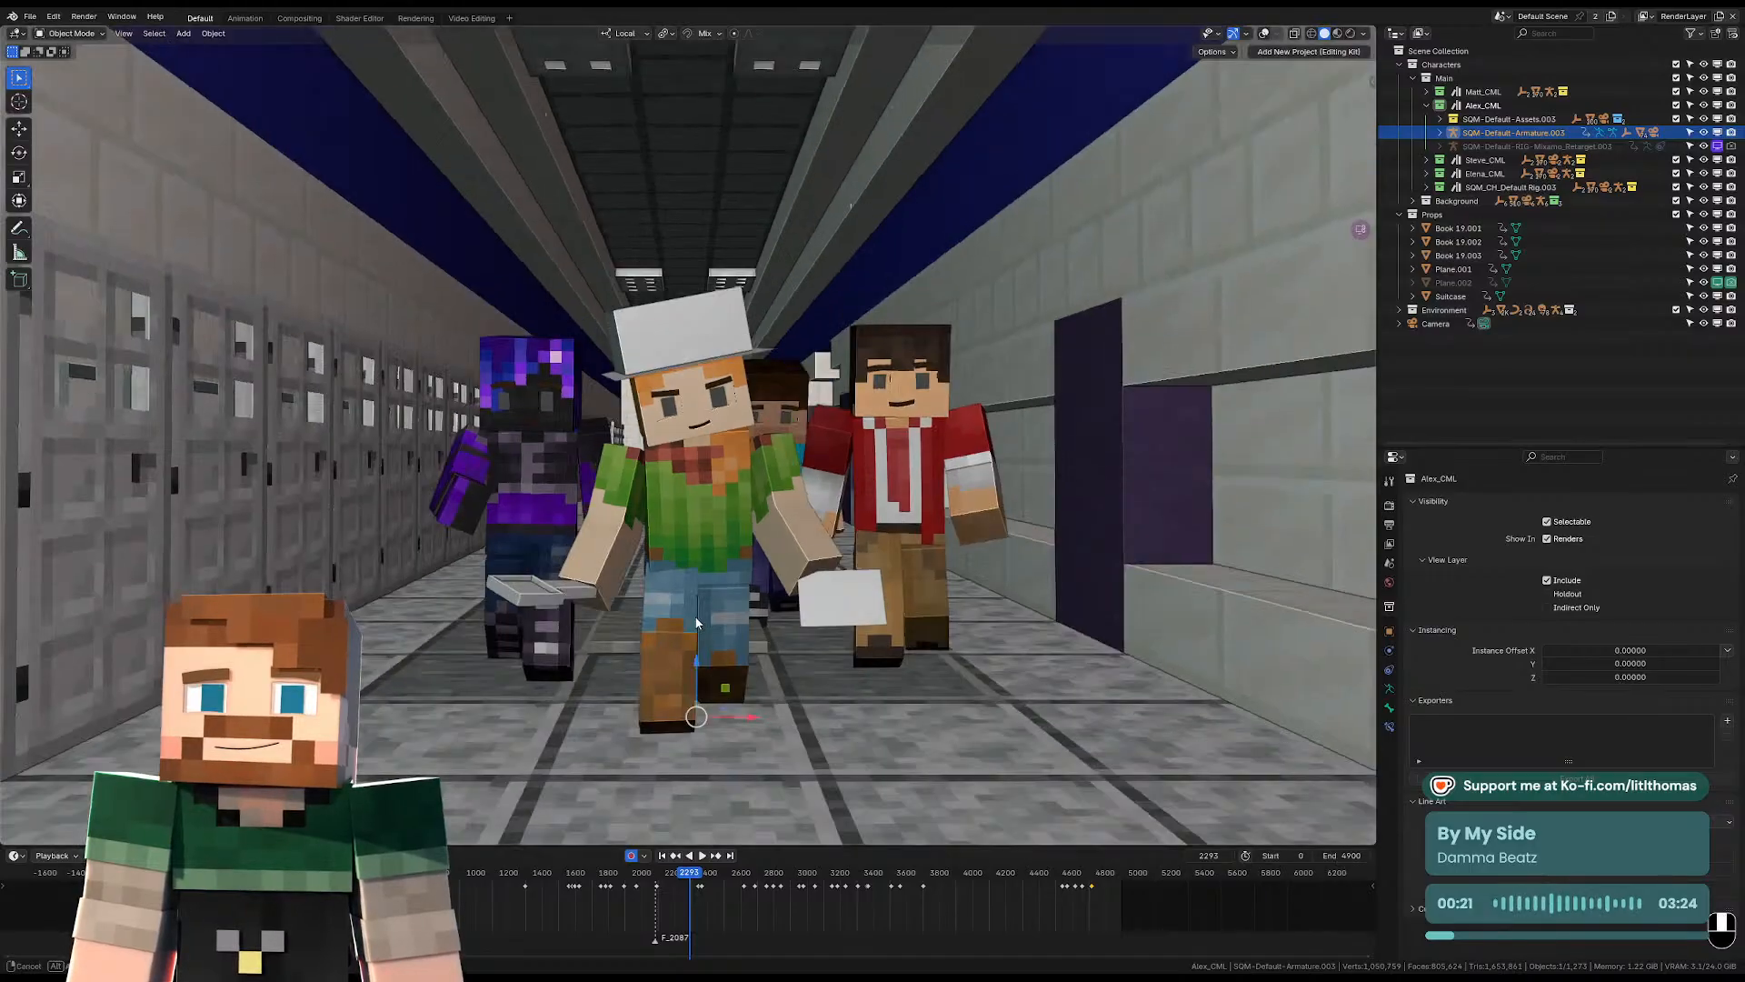
pyautogui.press('KP_Decimal')
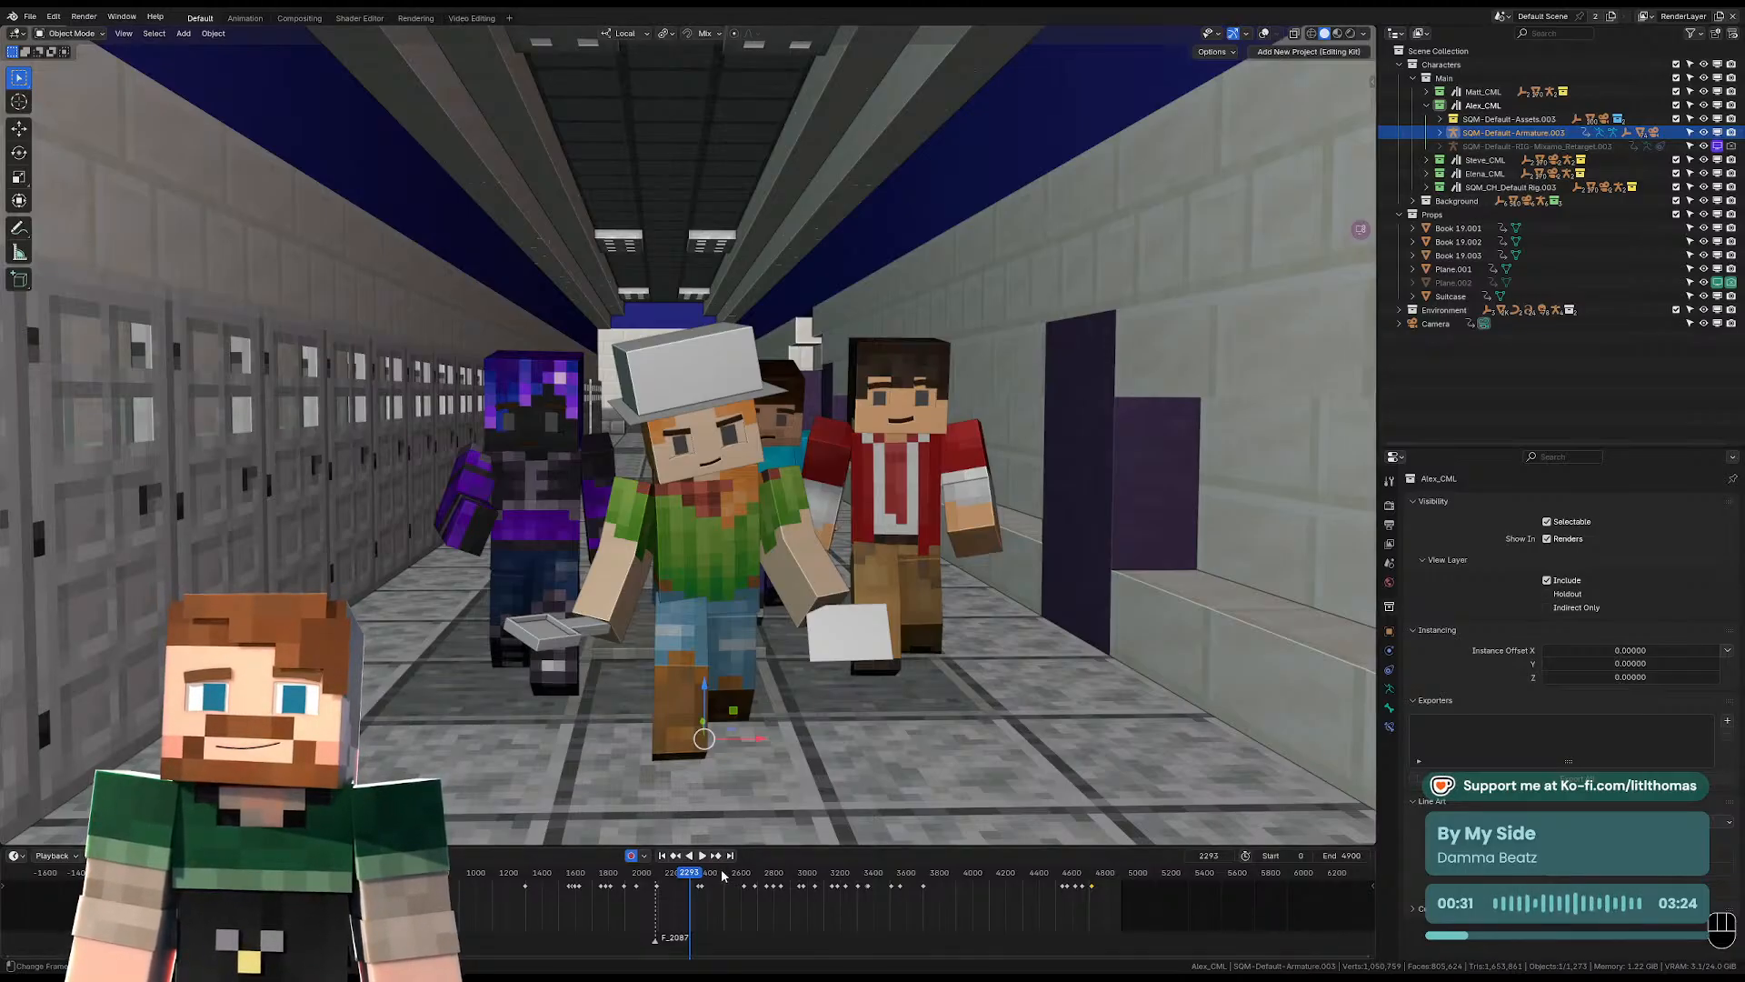
pyautogui.press('KP_0')
# Move to frame 3619 and examine Alex's leaning pose on the library carpet from several angles.
pyautogui.moveTo(715, 879); pyautogui.dragTo(890, 864)
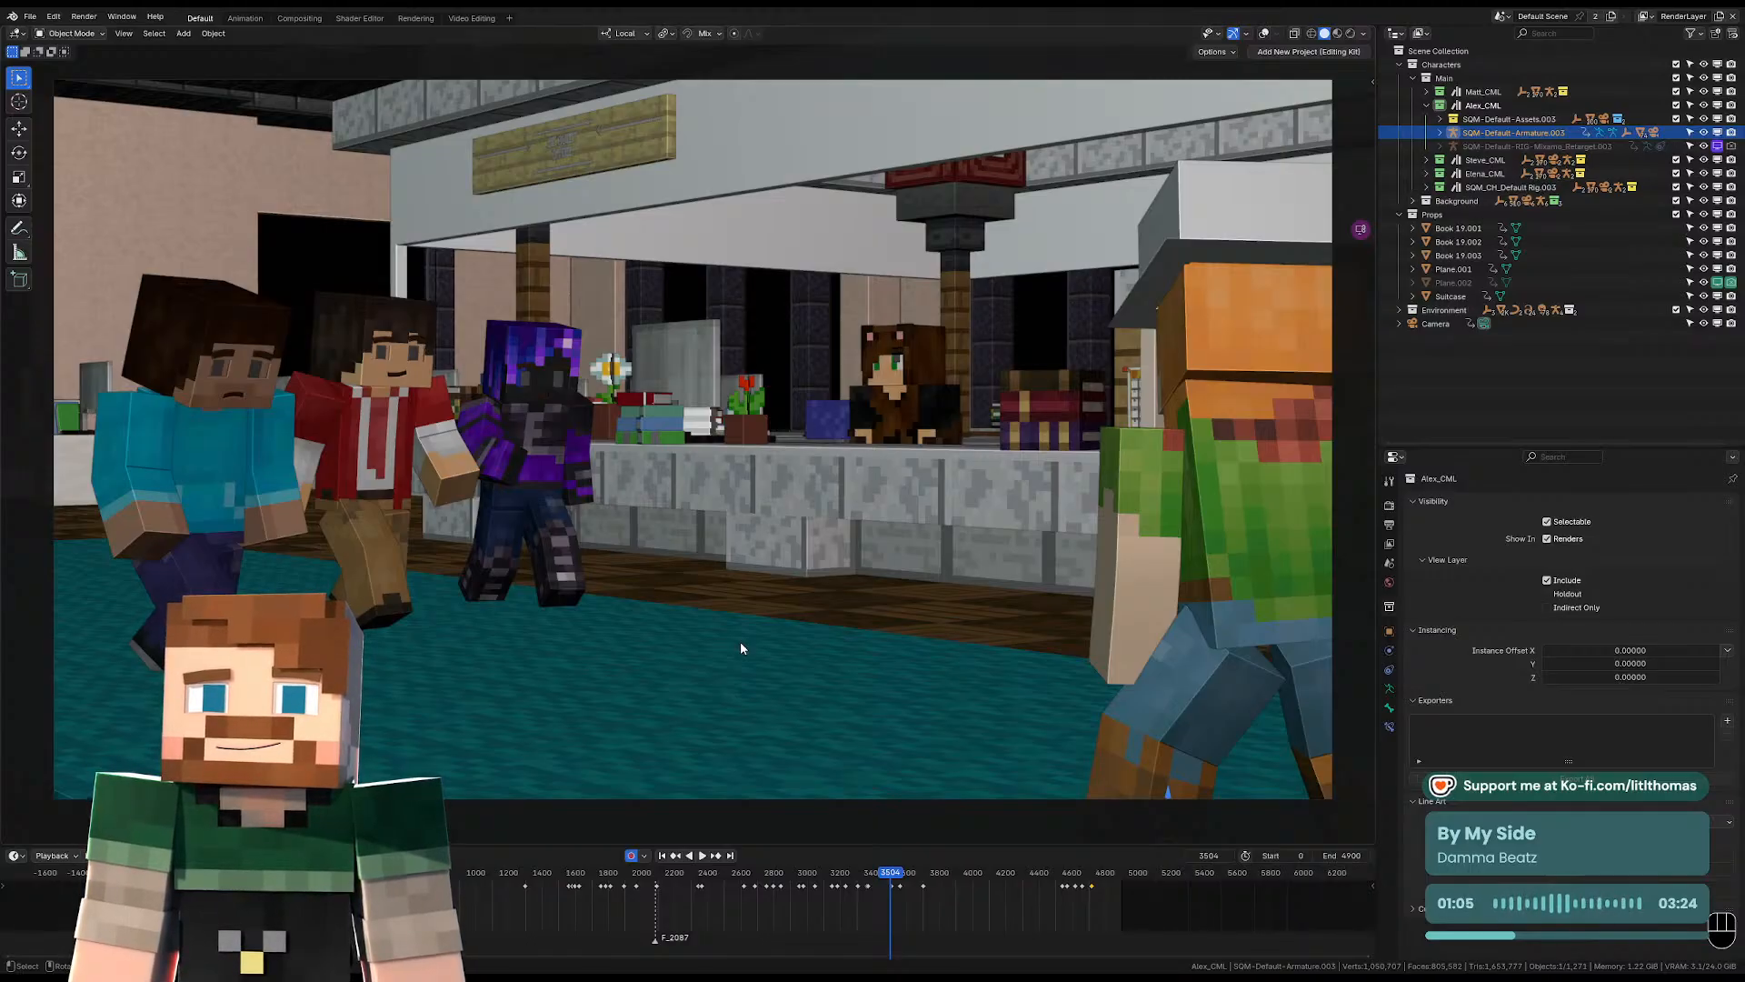
pyautogui.moveTo(890, 873); pyautogui.dragTo(910, 875)
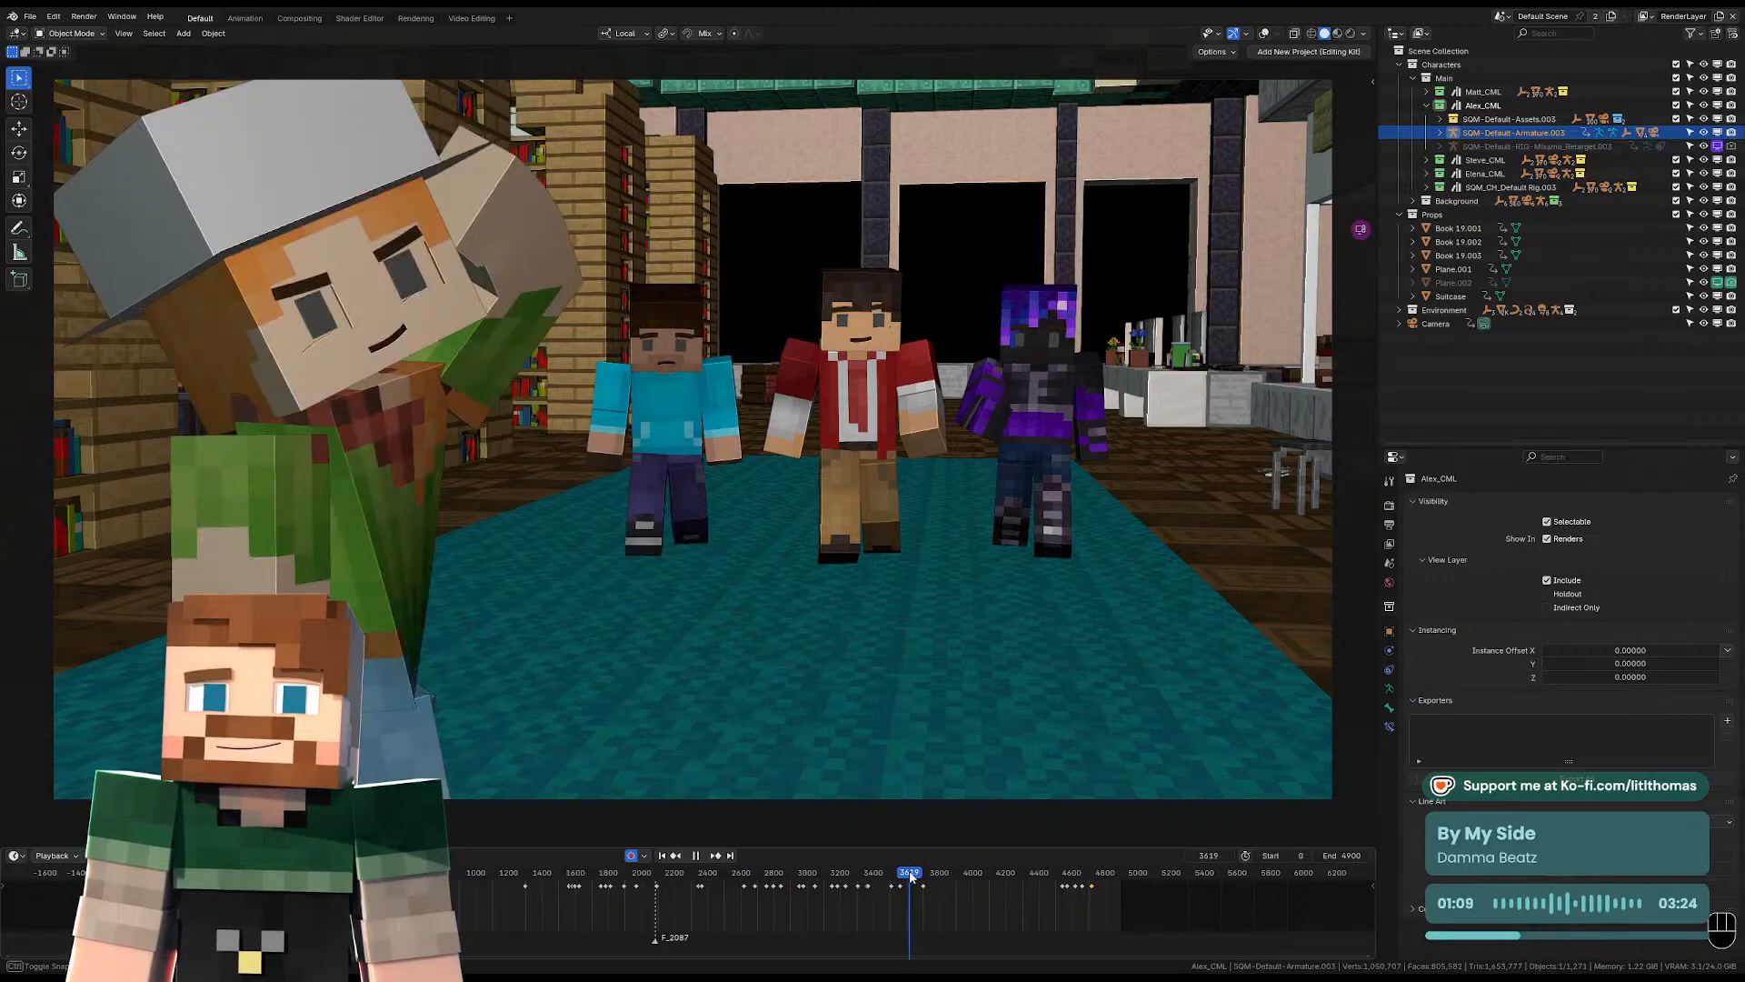
pyautogui.moveTo(632, 566); pyautogui.dragTo(628, 583, button='middle')
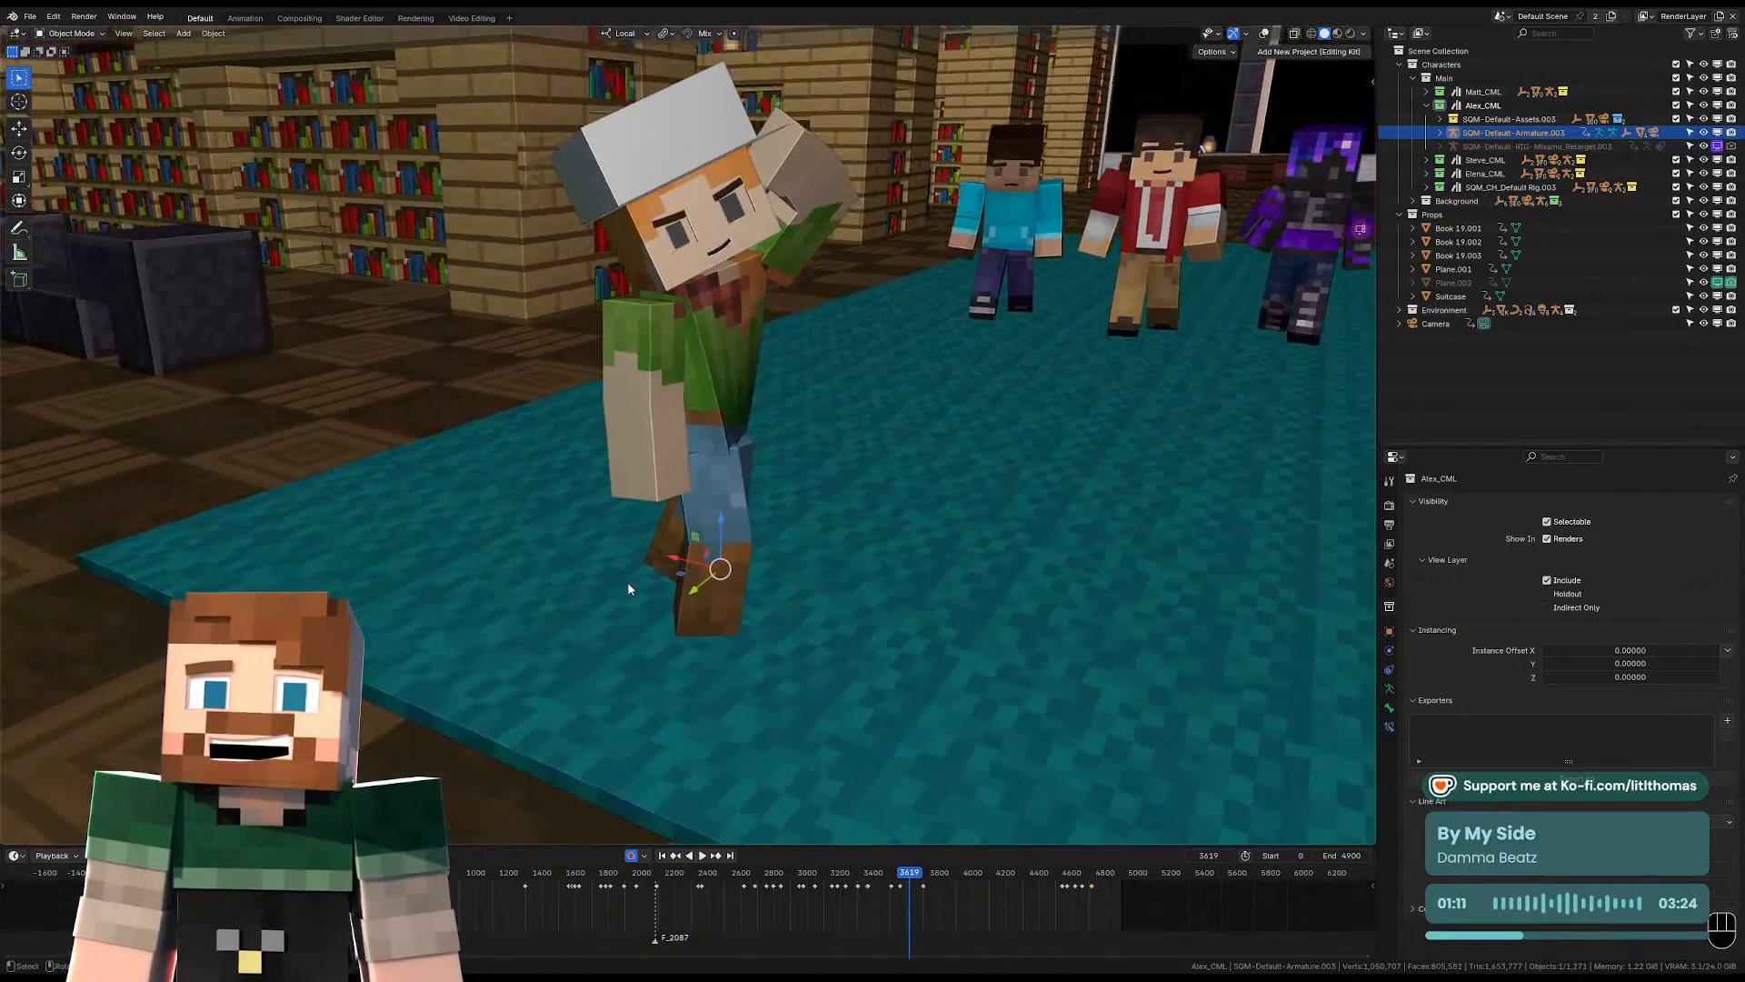
pyautogui.scroll(-2, 628, 583)
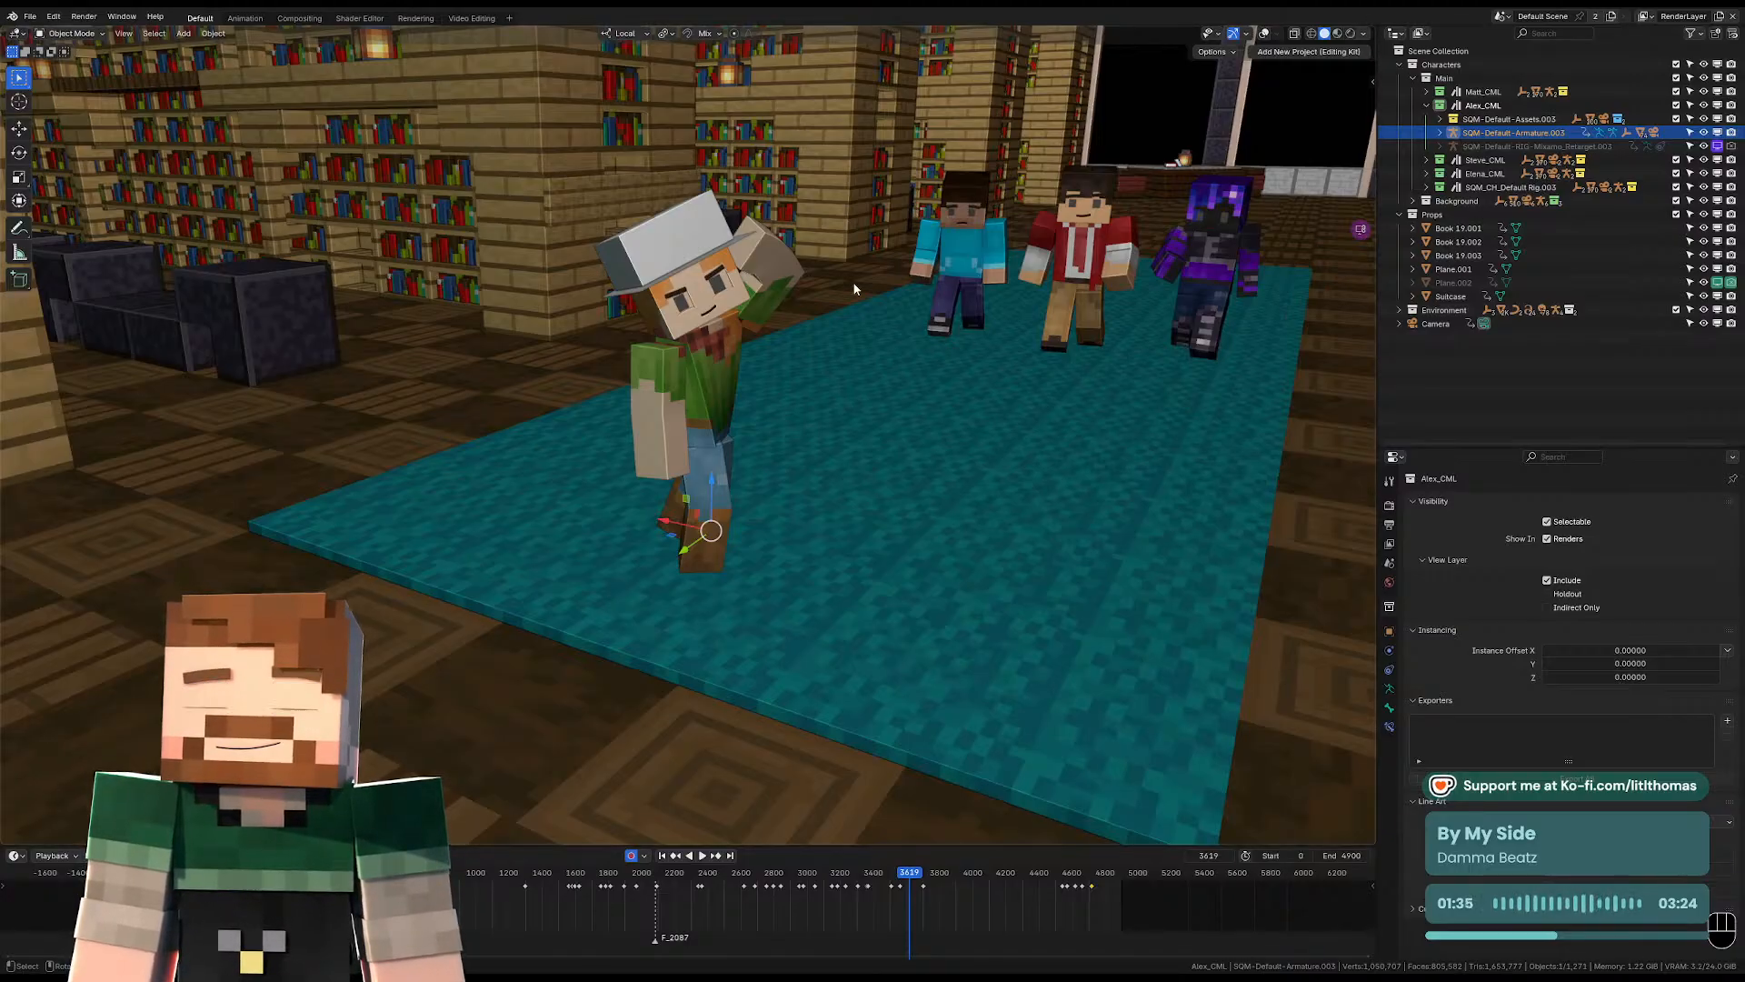
pyautogui.moveTo(854, 284); pyautogui.dragTo(738, 280, button='middle')
pyautogui.scroll(2, 738, 280)
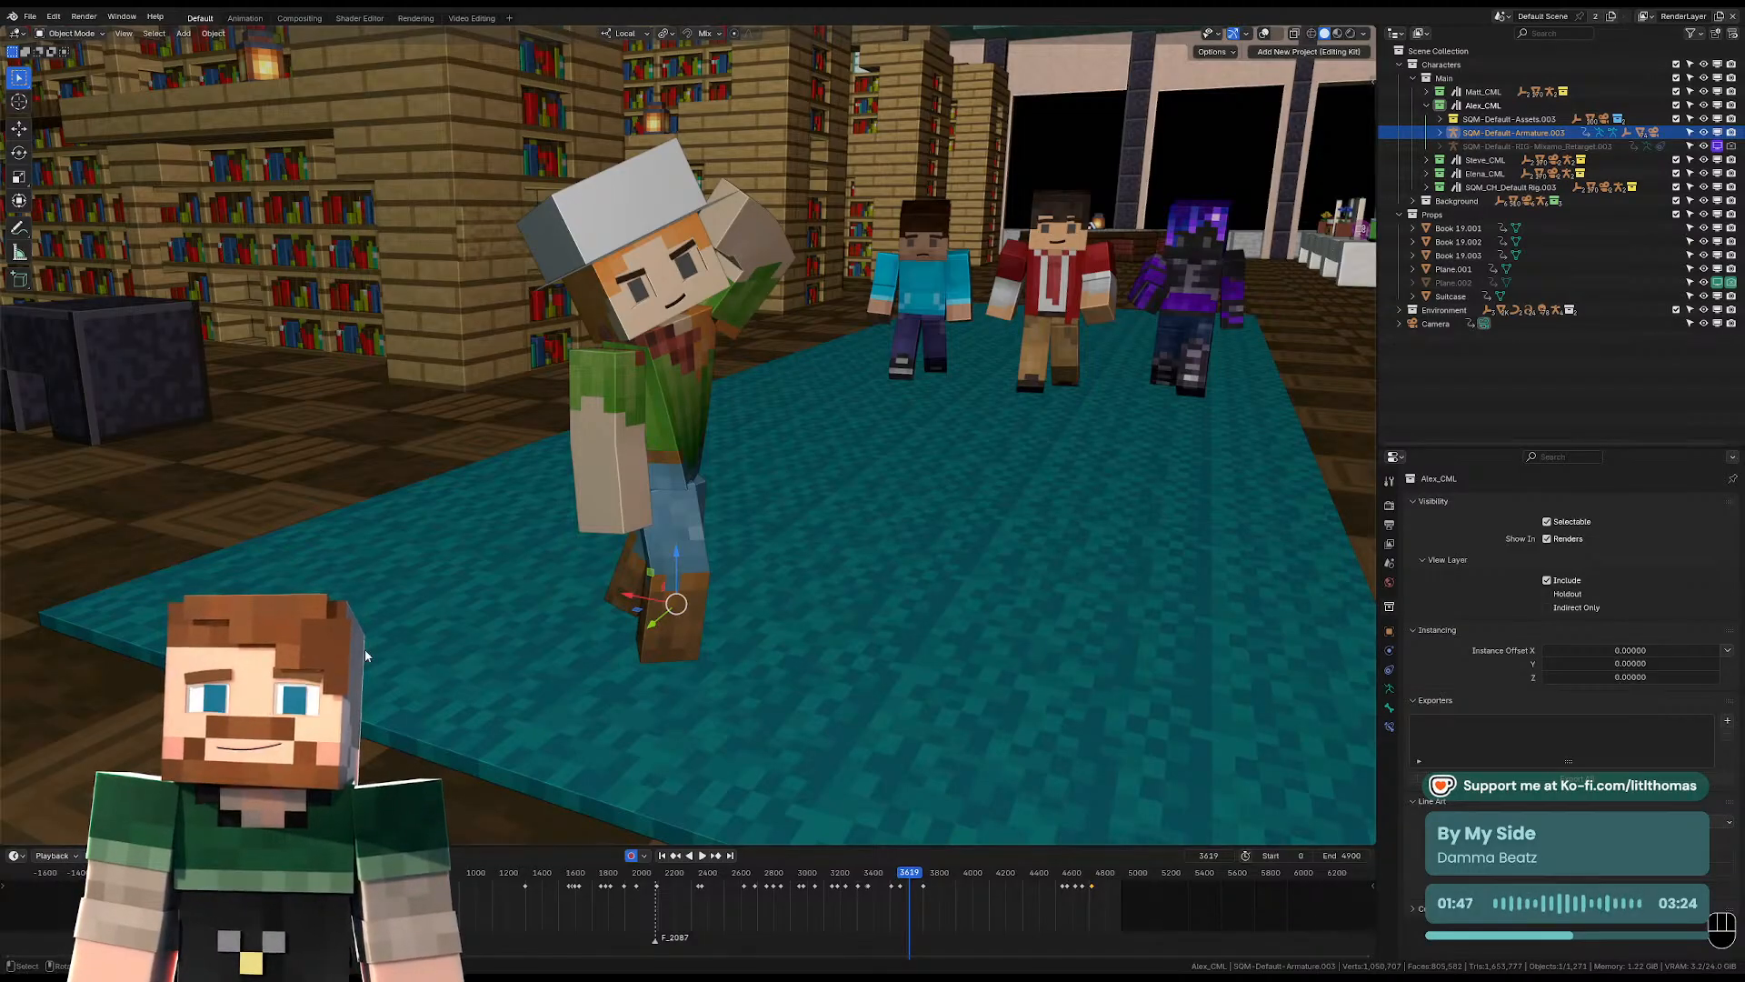
pyautogui.moveTo(865, 288)
pyautogui.mouseDown(button='middle')
pyautogui.moveTo(886, 293)
pyautogui.moveTo(867, 295)
pyautogui.mouseUp(button='middle')
pyautogui.scroll(-3, 862, 306)
pyautogui.scroll(2, 829, 352)
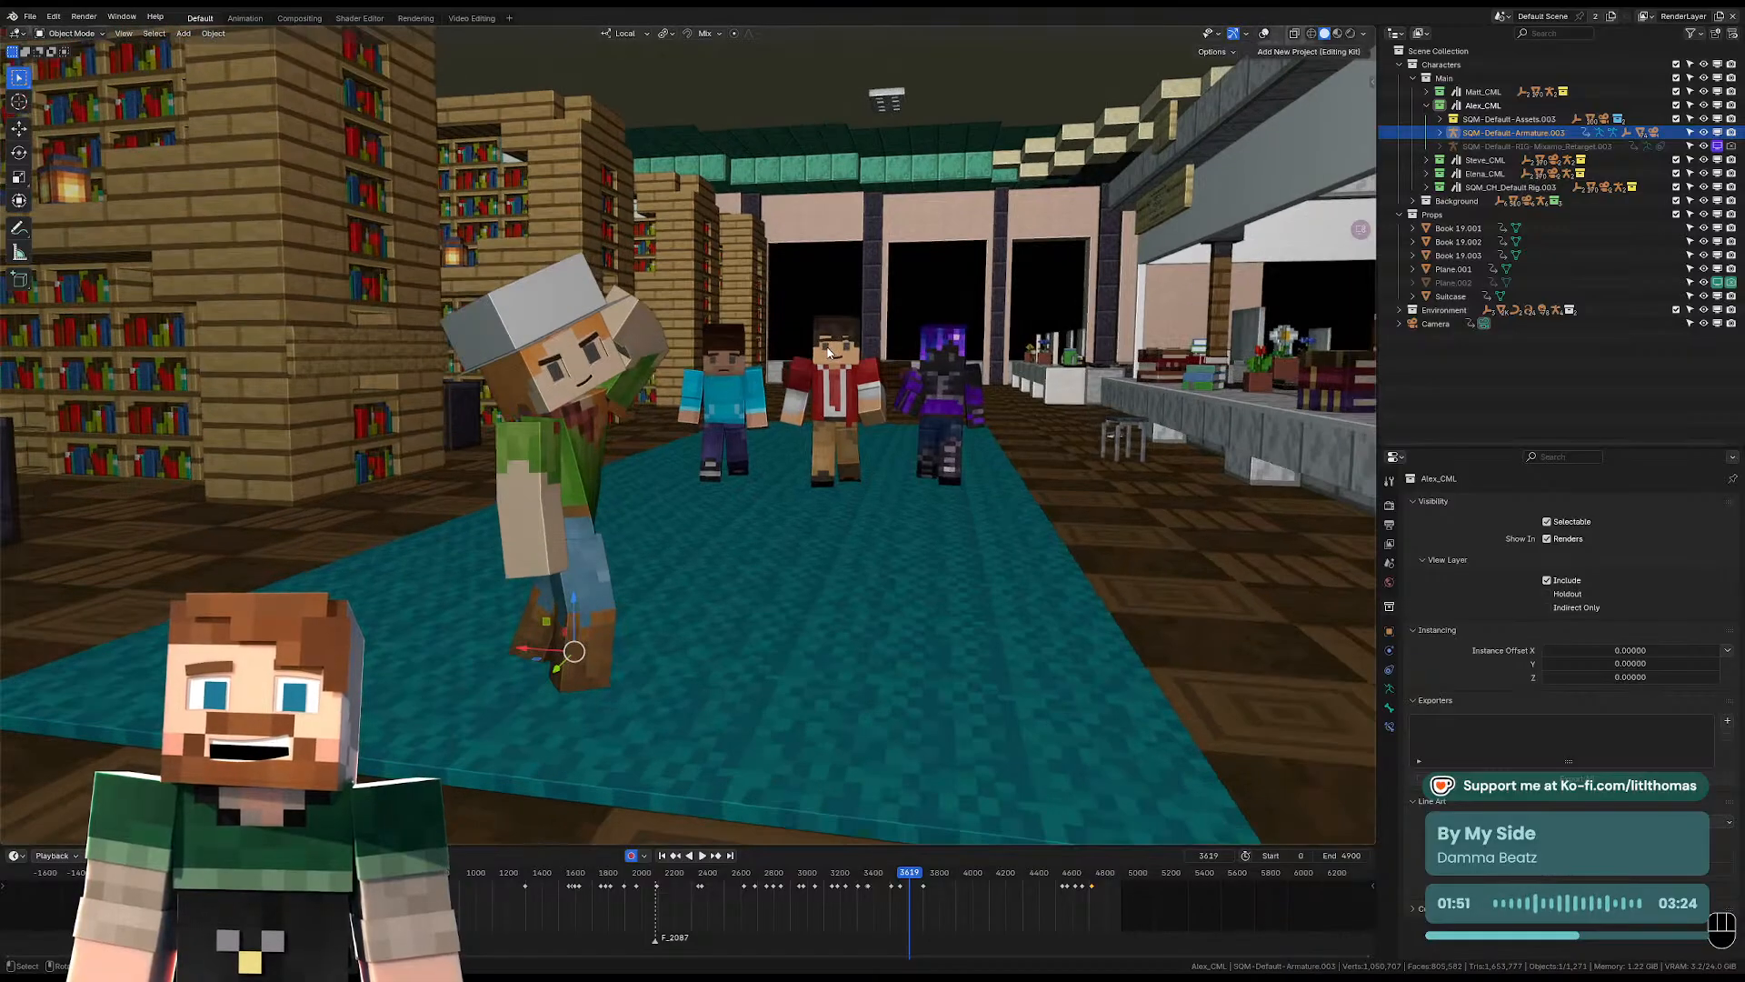